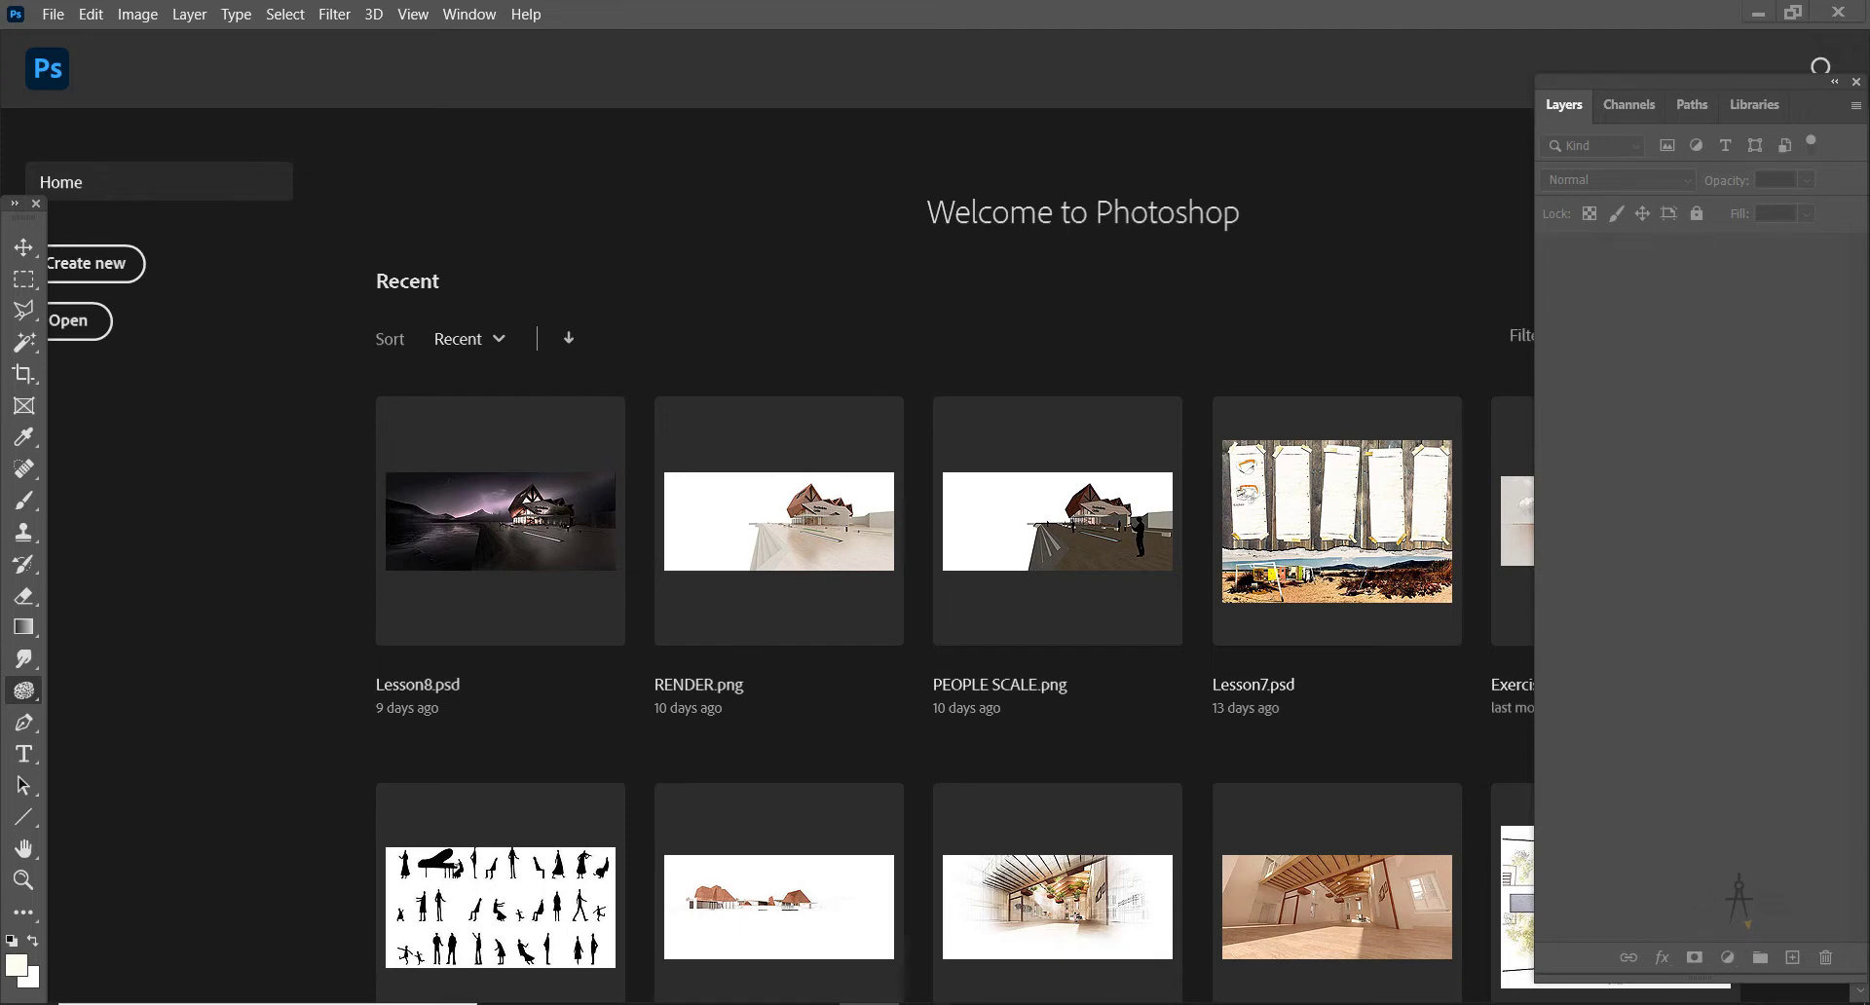
Open the SECTION PDF from the EXERCISE 1 folder as a new Photoshop document
{"action": "key", "text": "alt+Tab"}
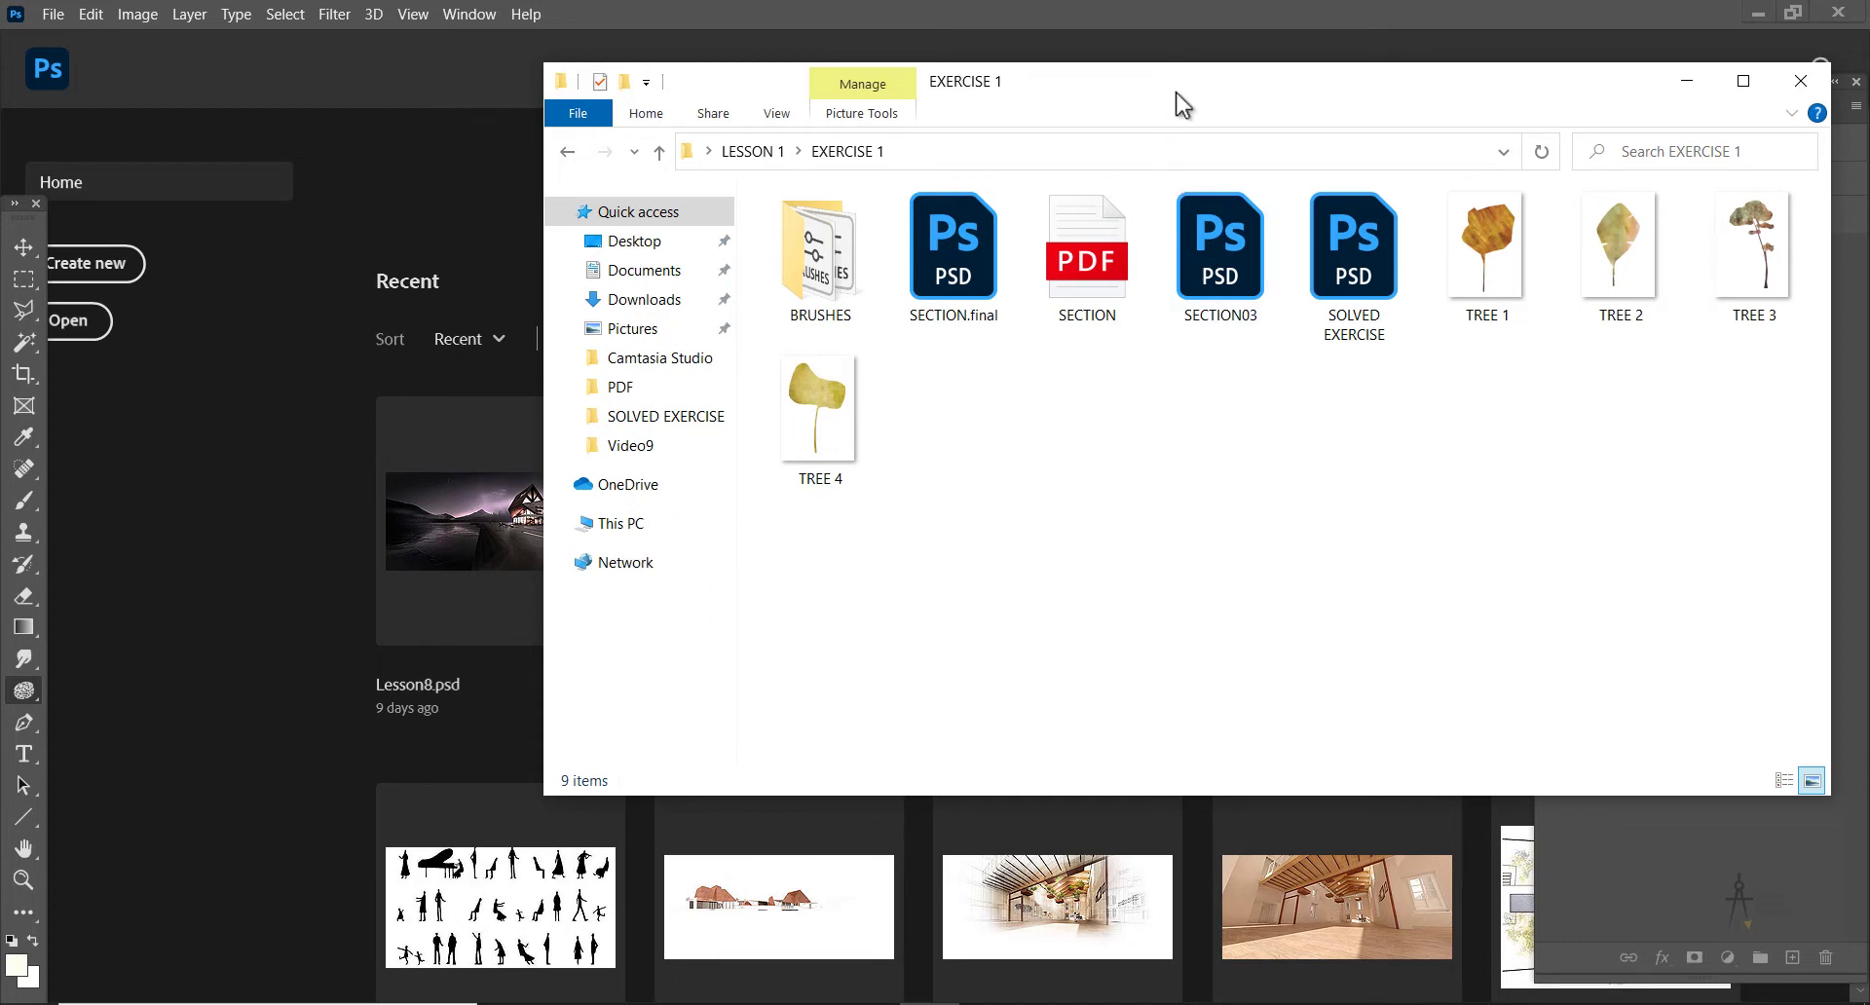
{"action": "left_click_drag", "start_coordinate": [1173, 94], "coordinate": [1246, 98]}
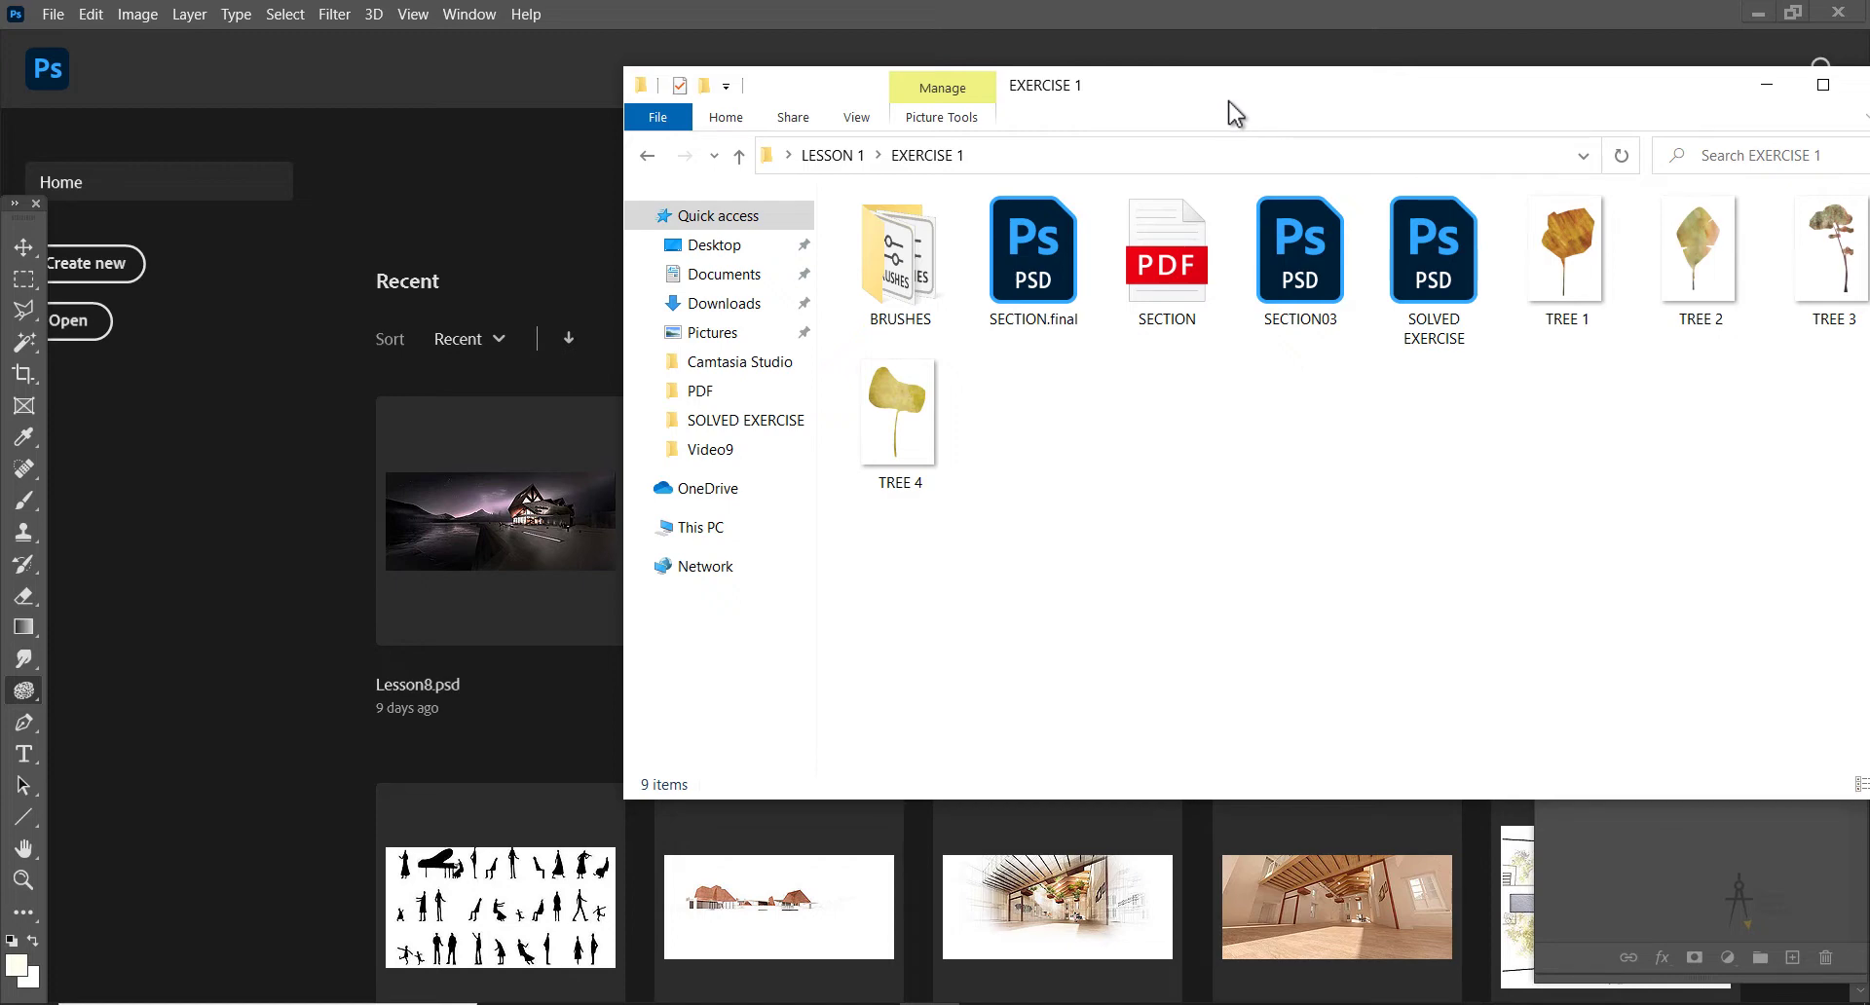
{"action": "left_click_drag", "start_coordinate": [1218, 102], "coordinate": [1305, 86]}
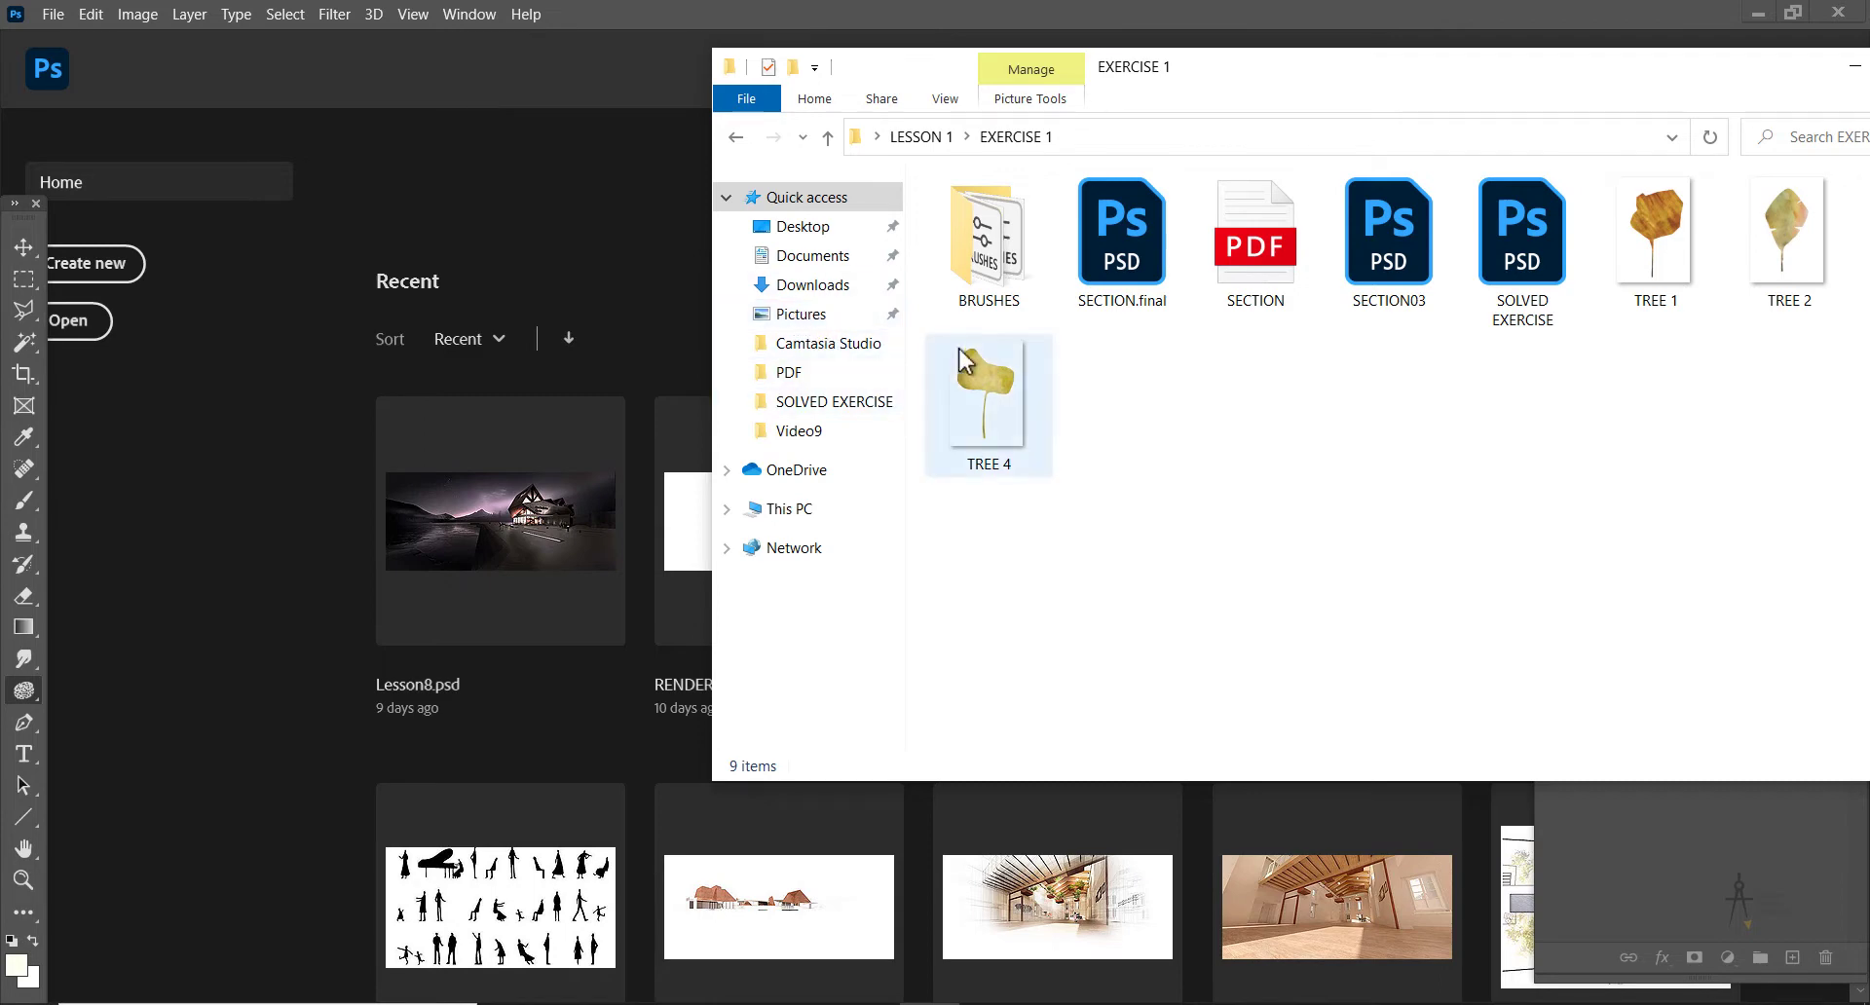
{"action": "left_click_drag", "start_coordinate": [1263, 263], "coordinate": [254, 568]}
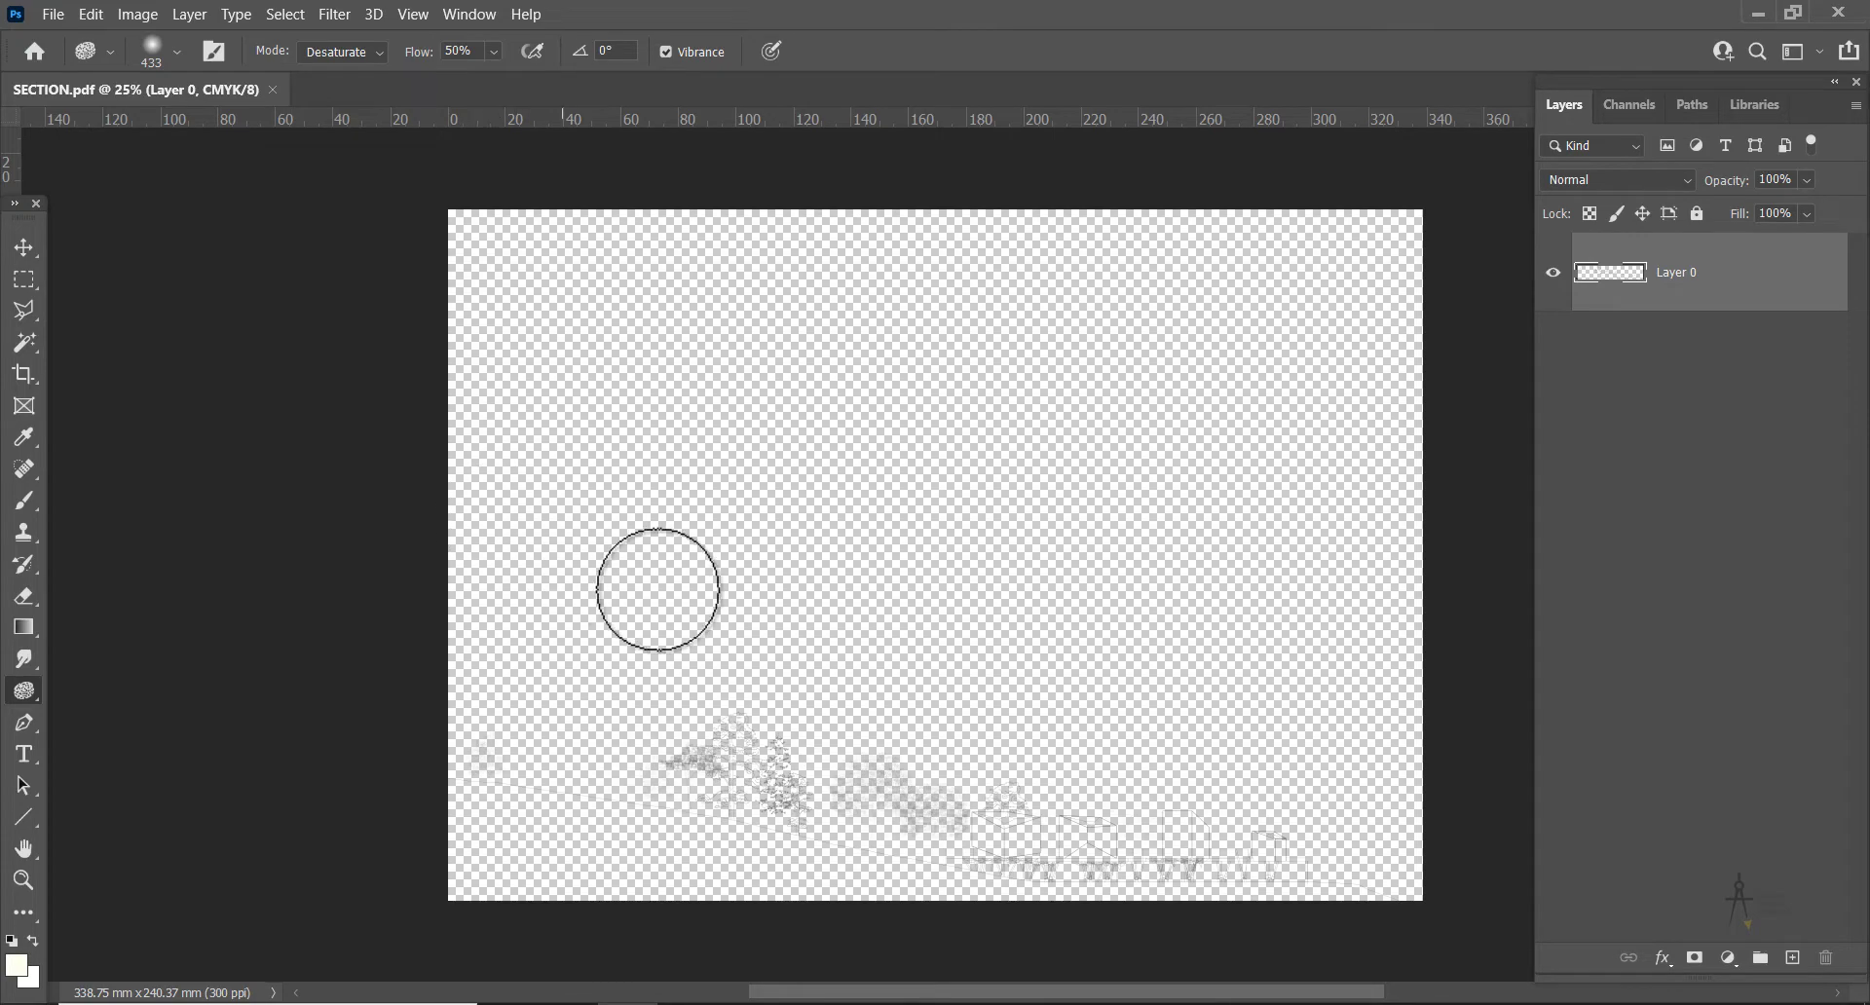
Examine the opened section drawing, both the trees and buildings up close and the whole page
{"action": "scroll", "coordinate": [856, 810], "scroll_direction": "up", "scroll_amount": 4}
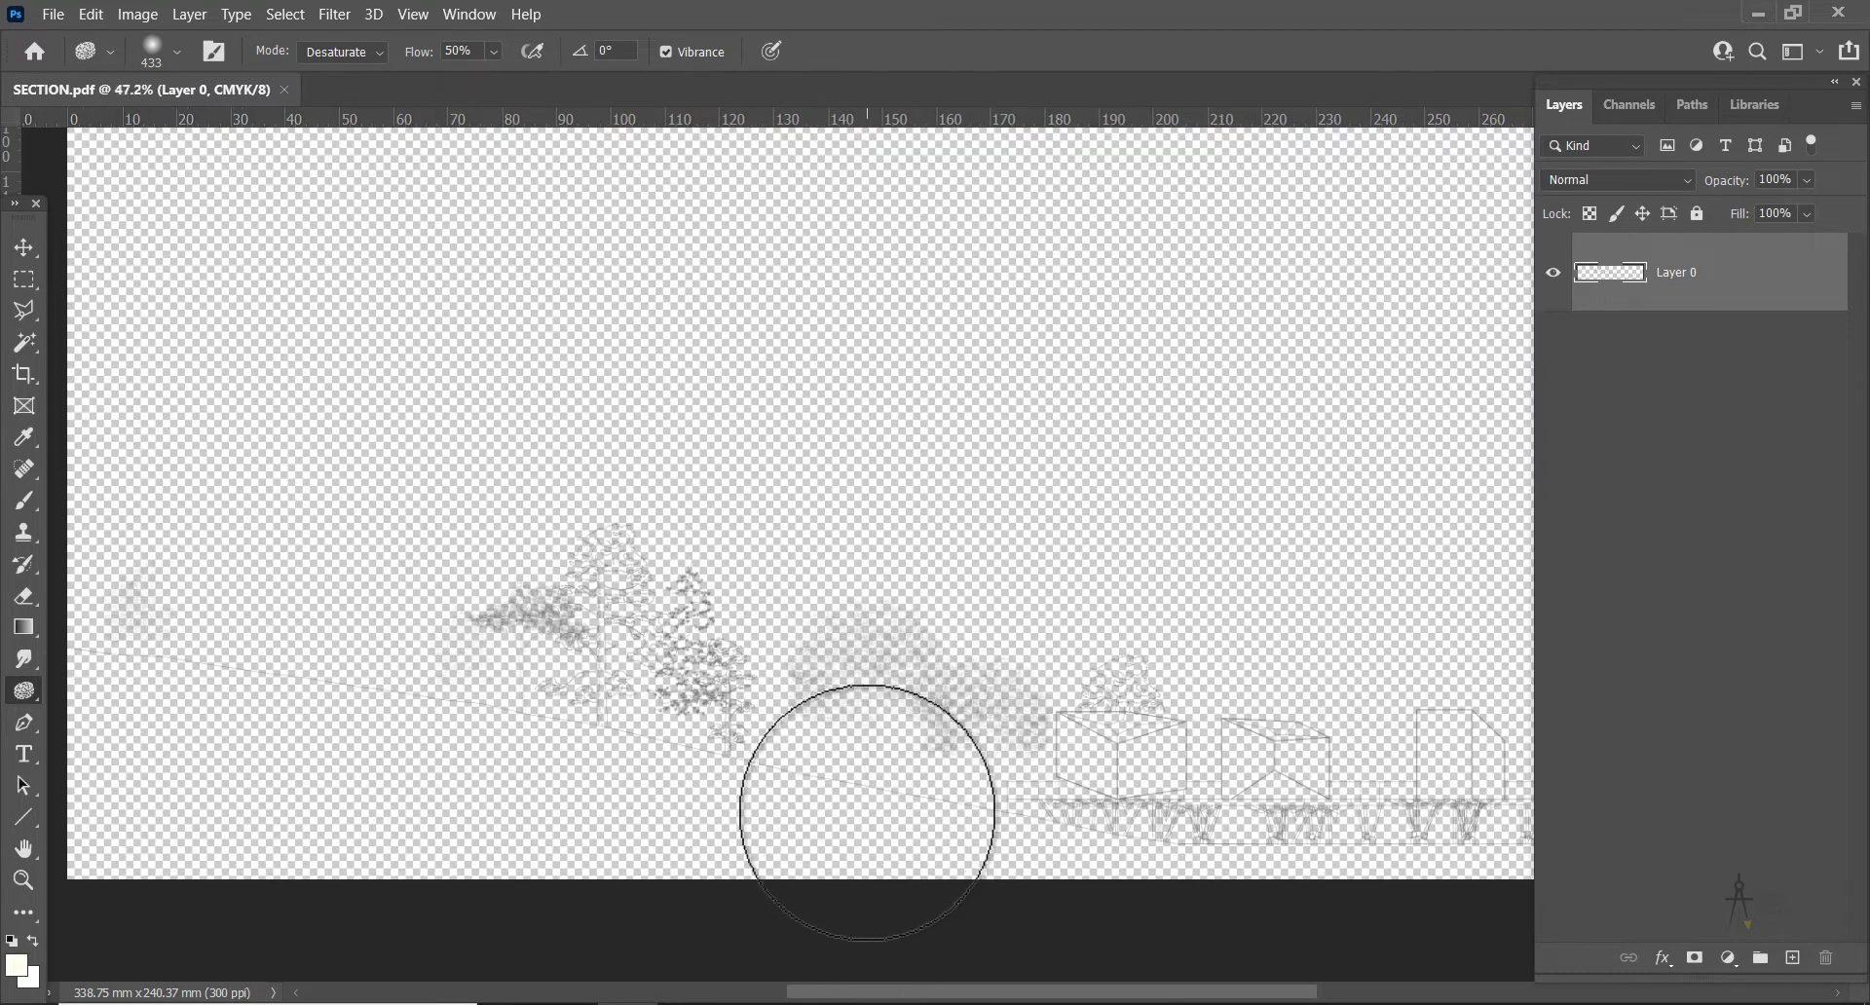
{"action": "scroll", "coordinate": [838, 760], "scroll_direction": "down", "scroll_amount": 3}
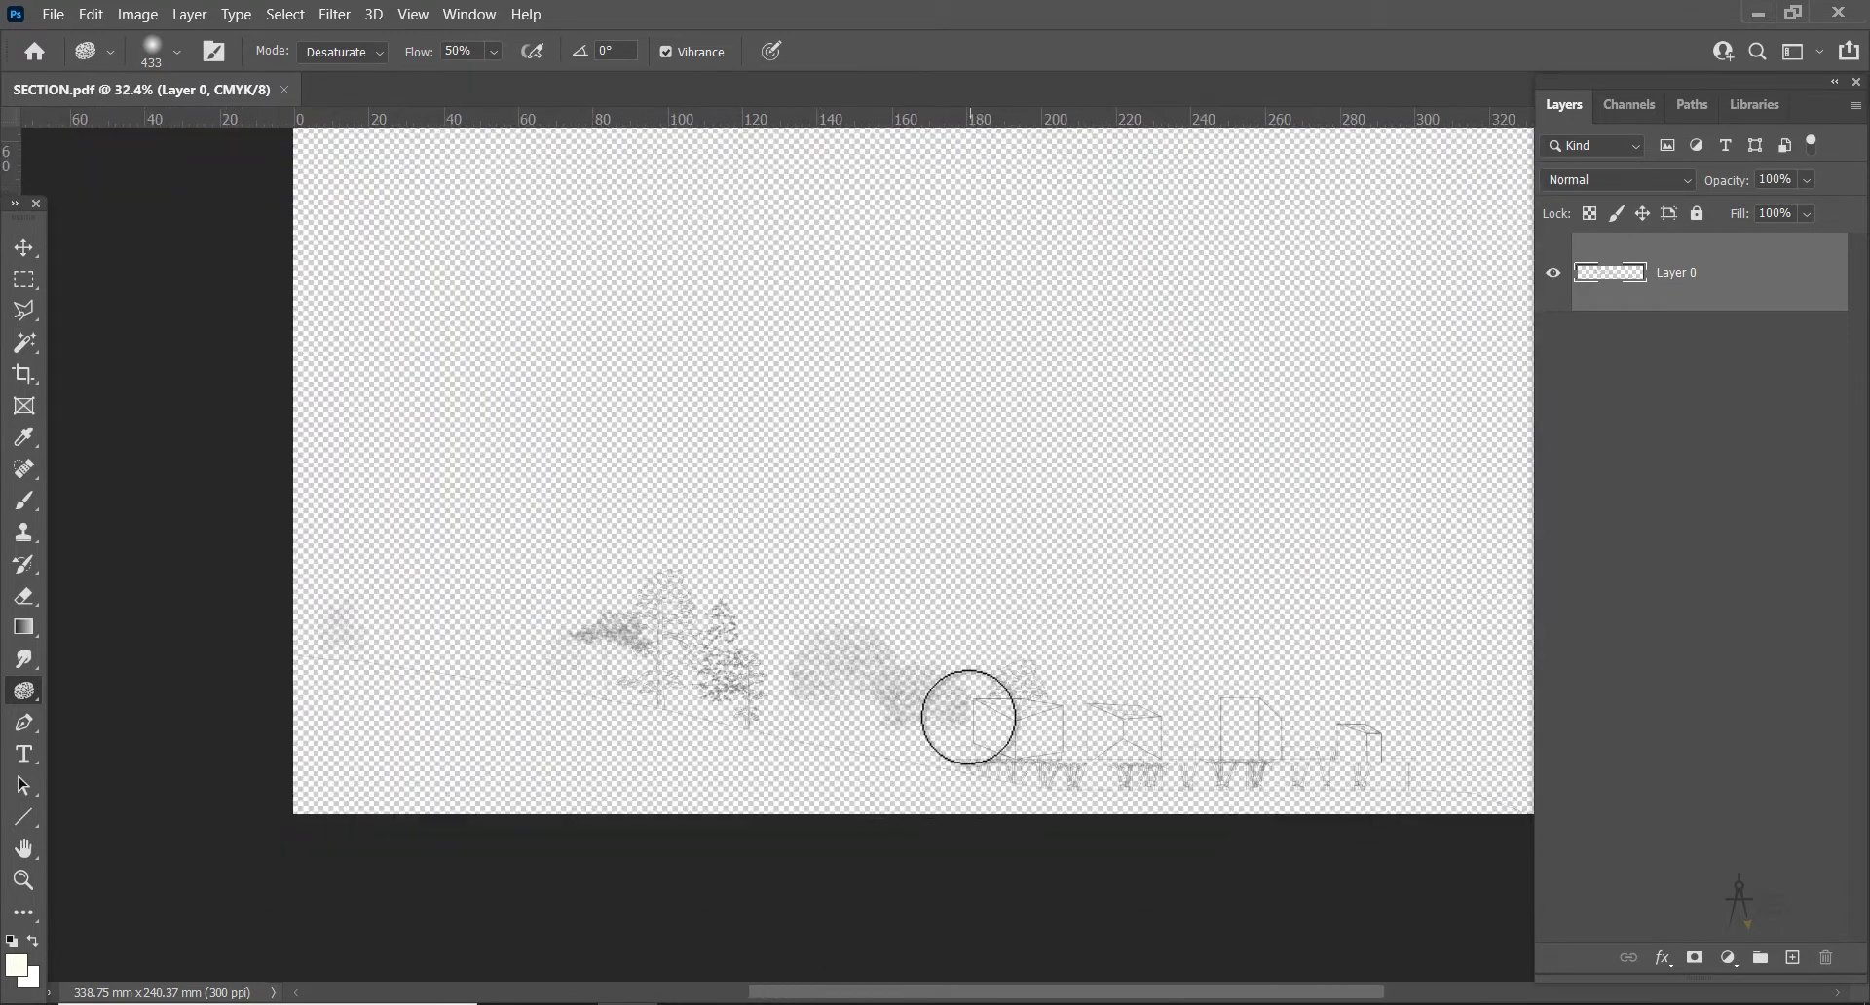
{"action": "scroll", "coordinate": [974, 545], "scroll_direction": "down", "scroll_amount": 2}
{"action": "scroll", "coordinate": [974, 393], "scroll_direction": "up", "scroll_amount": 4}
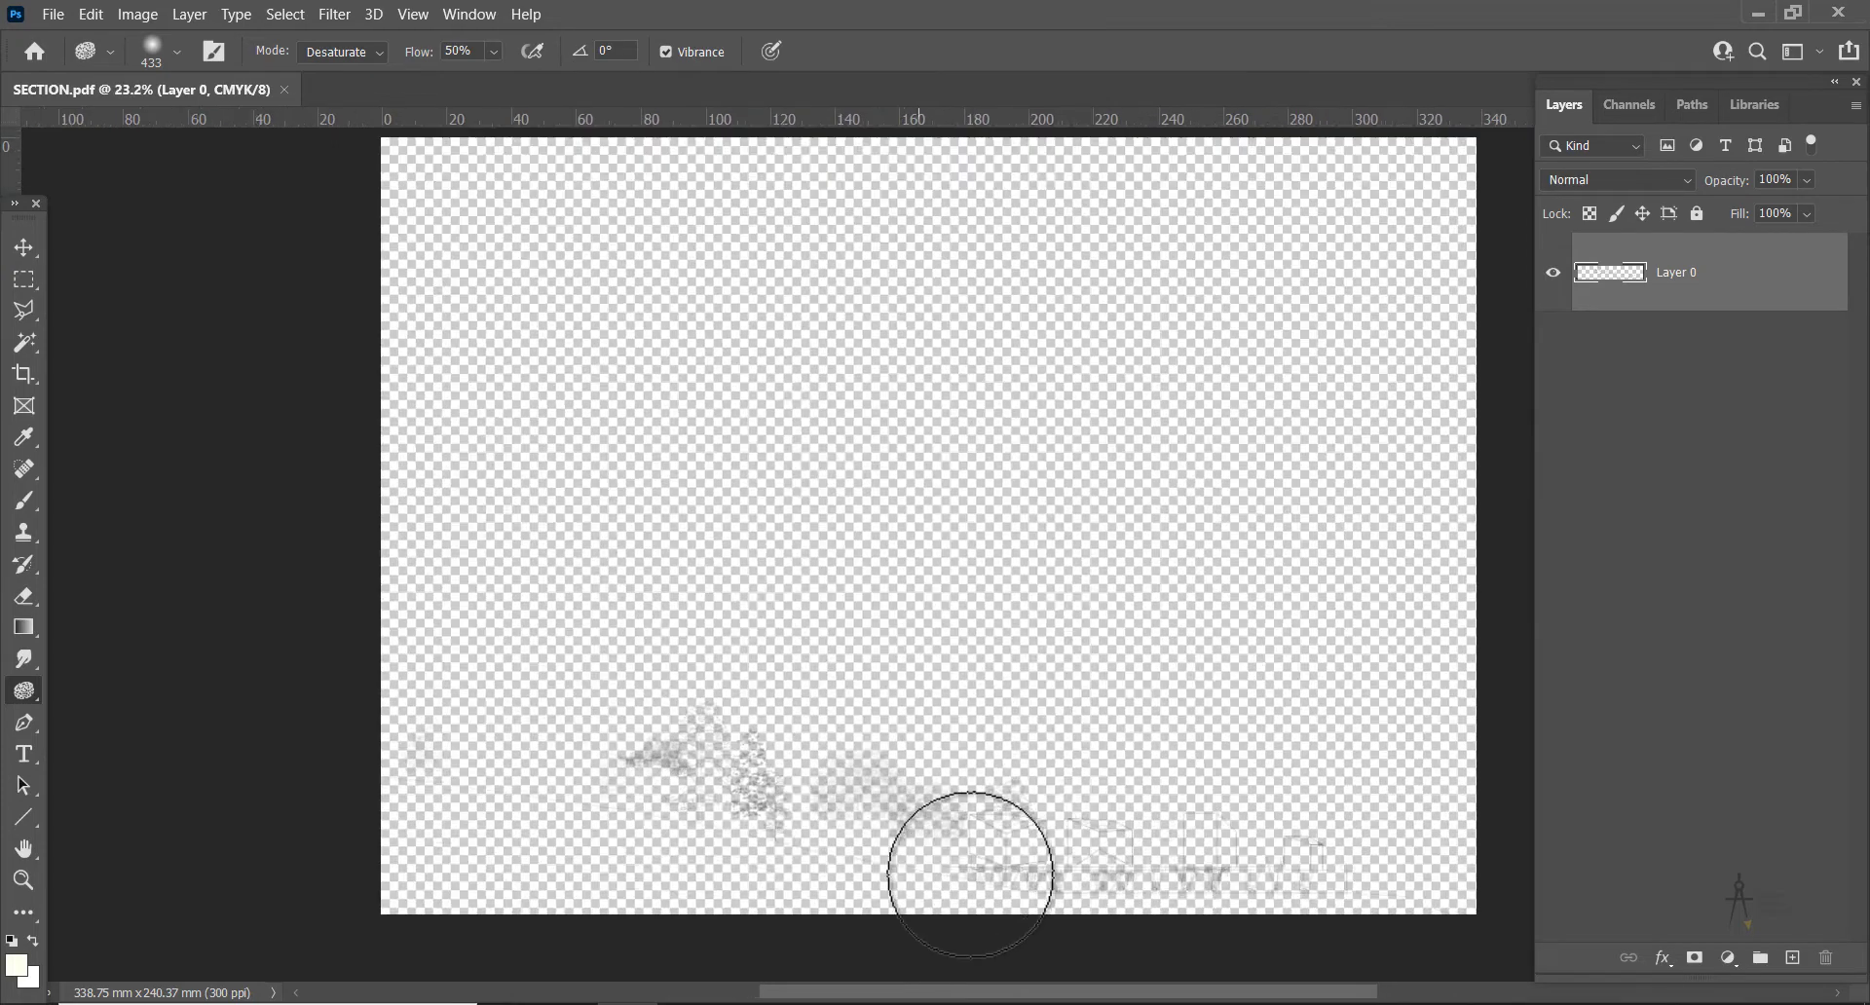
{"action": "scroll", "coordinate": [956, 873], "scroll_direction": "up", "scroll_amount": 2}
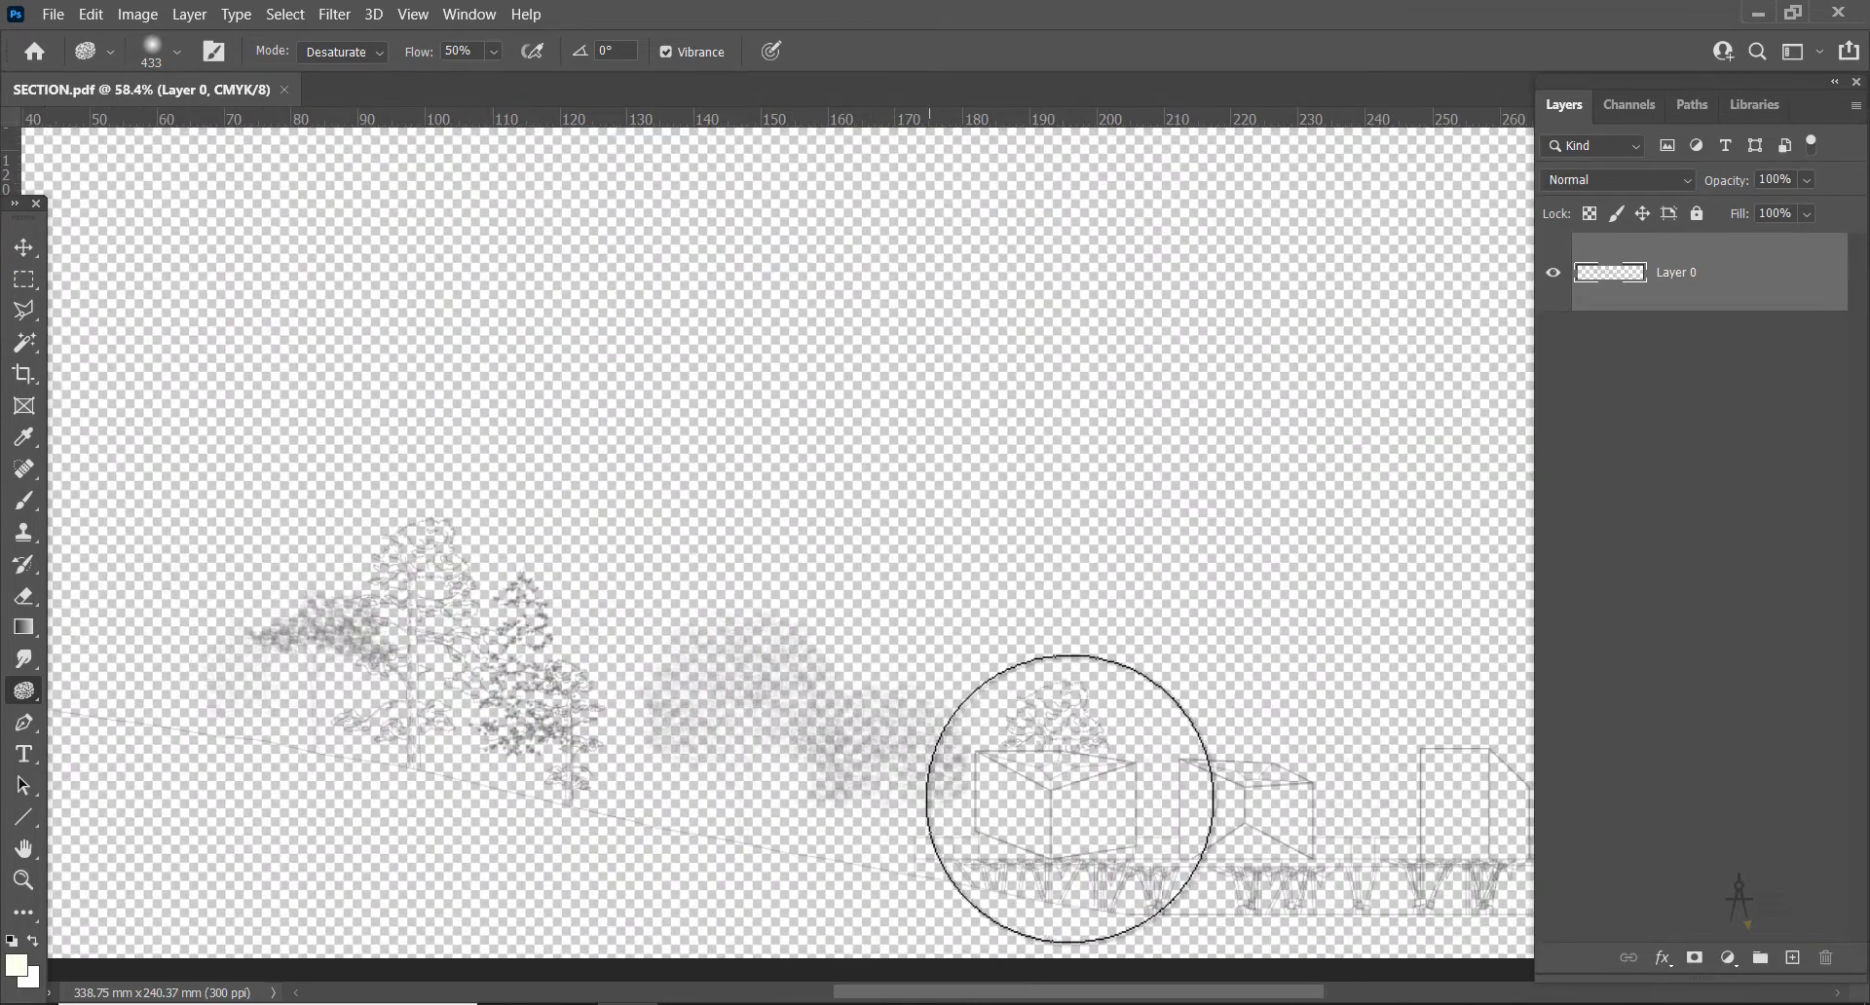
{"action": "scroll", "coordinate": [1002, 751], "scroll_direction": "down", "scroll_amount": 3}
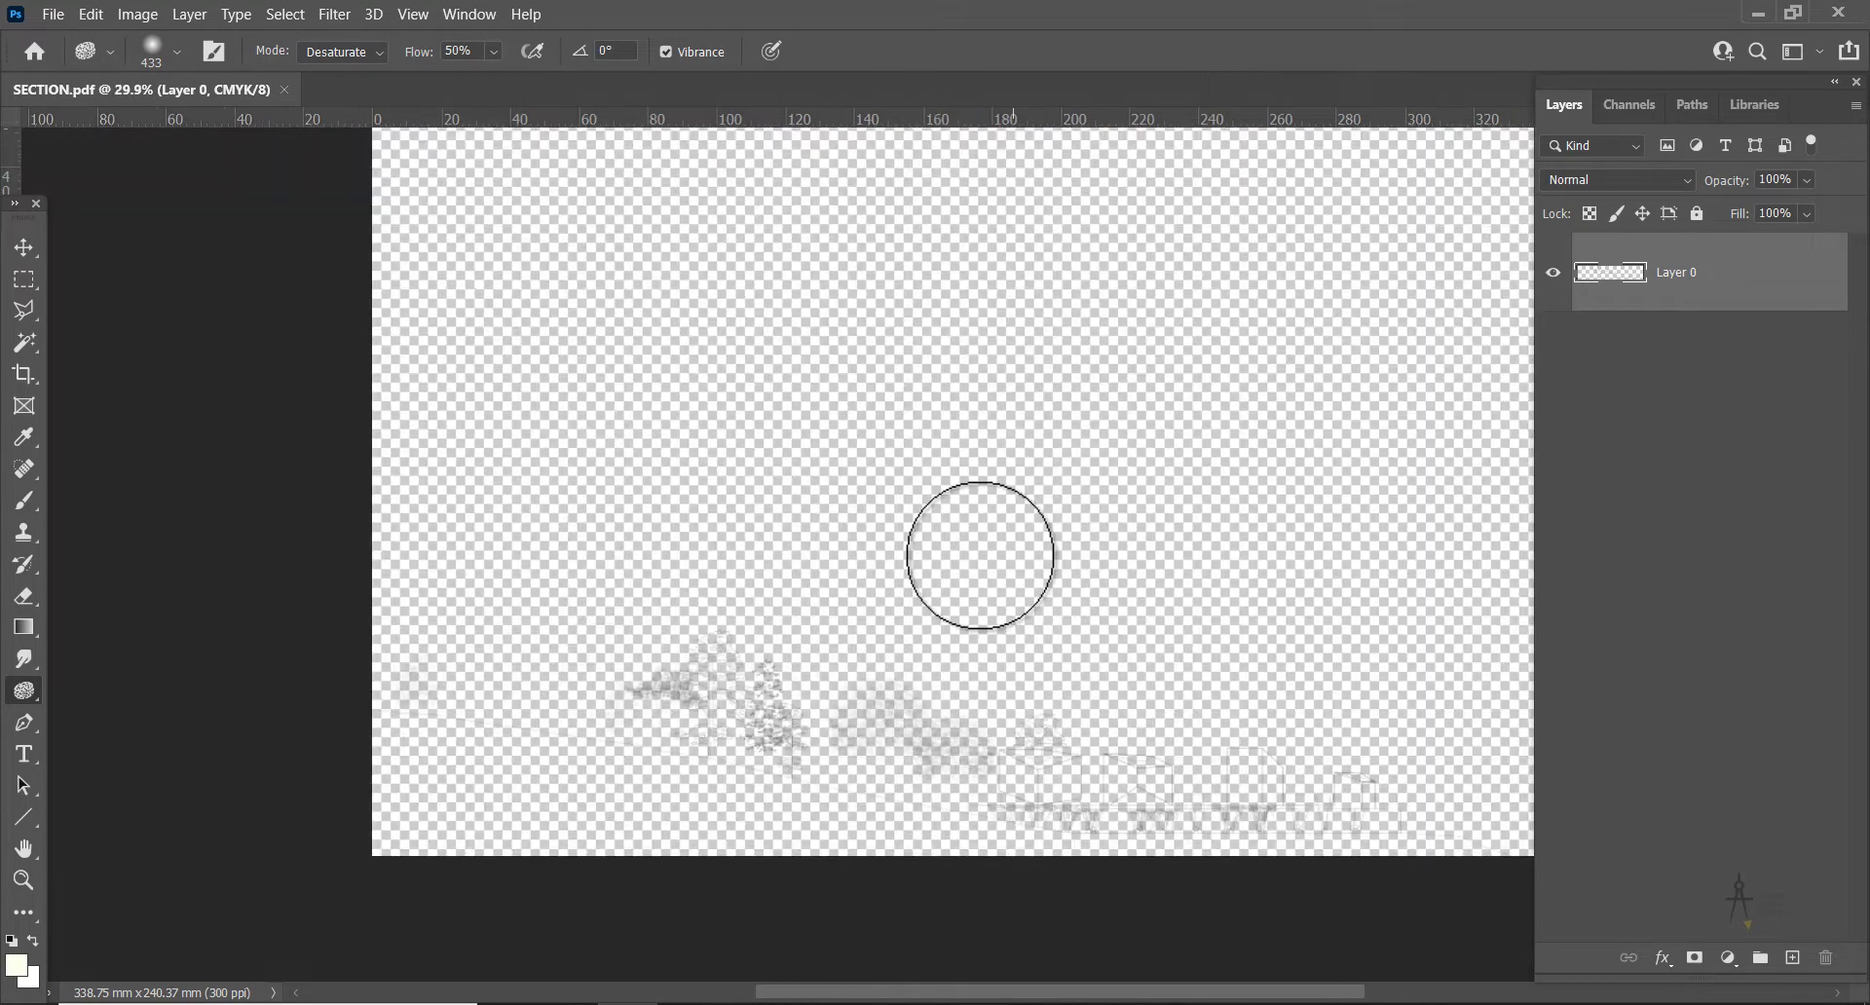
{"action": "scroll", "coordinate": [1135, 591], "scroll_direction": "down", "scroll_amount": 1}
{"action": "mouse_move", "coordinate": [1186, 485]}
{"action": "left_mouse_down"}
{"action": "mouse_move", "coordinate": [986, 576]}
{"action": "mouse_move", "coordinate": [1043, 555]}
{"action": "left_mouse_up"}
{"action": "scroll", "coordinate": [956, 542], "scroll_direction": "up", "scroll_amount": 1}
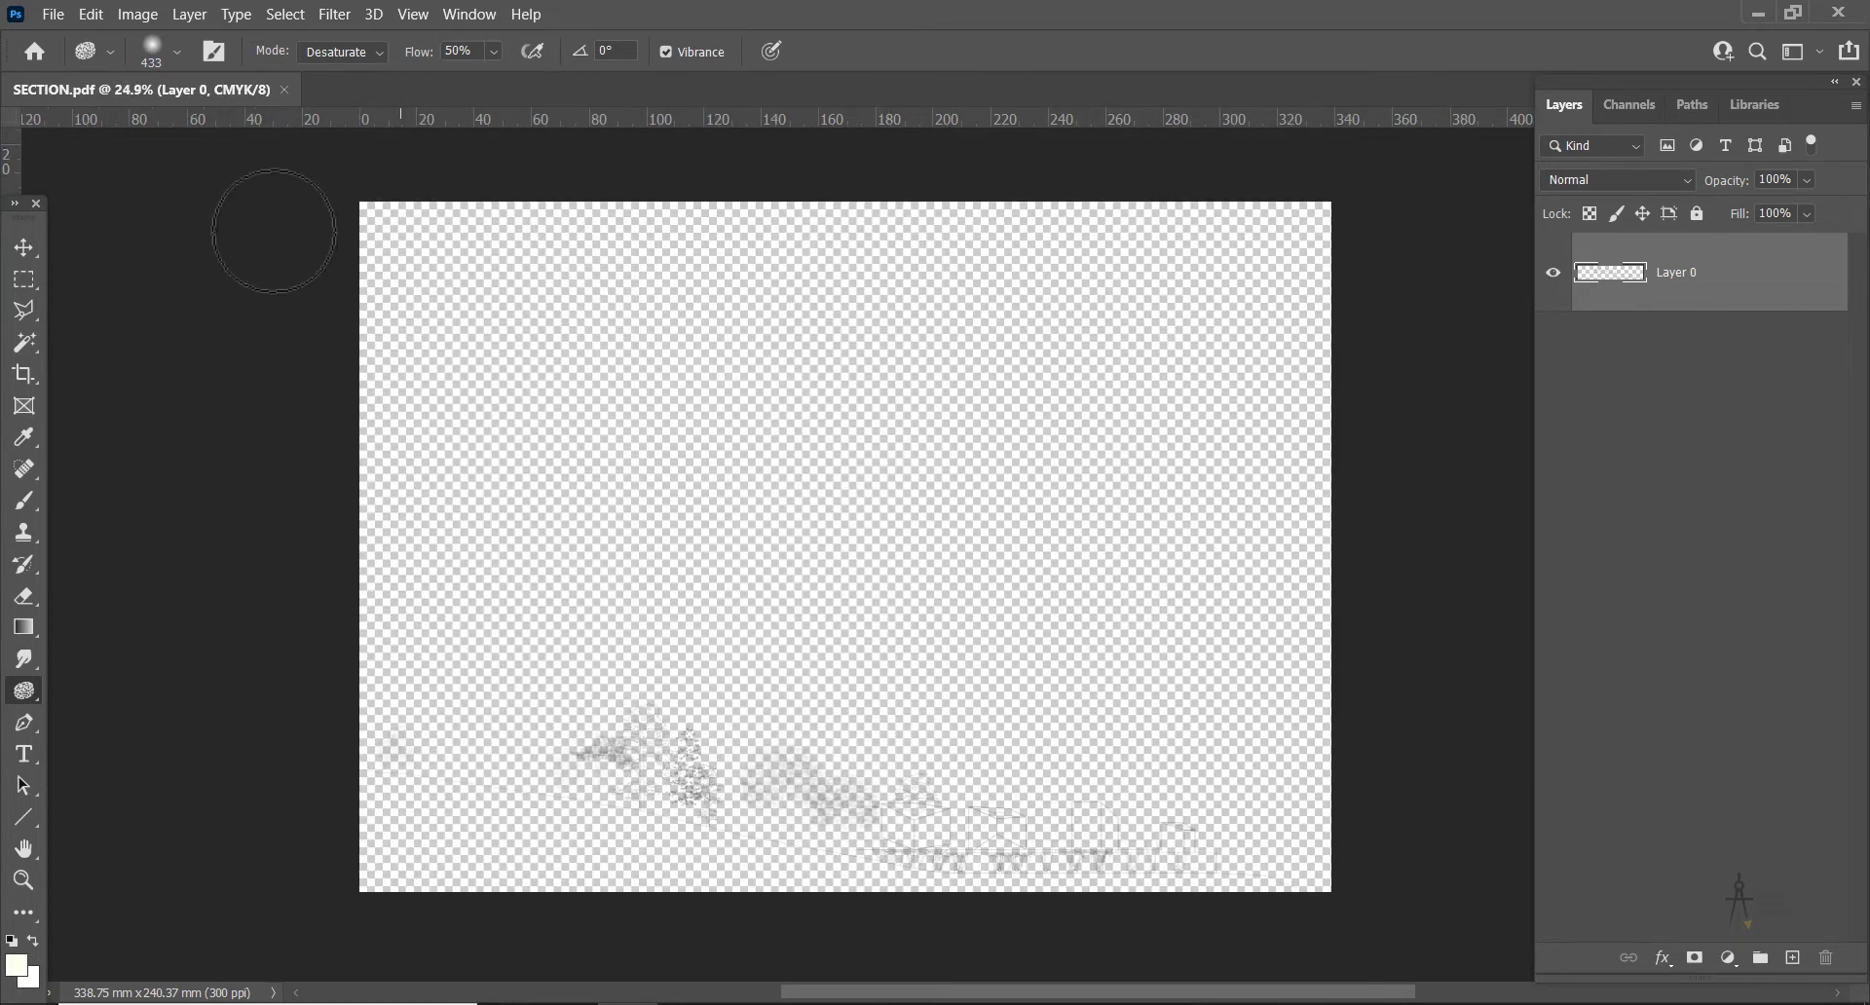
Reposition the floating toolbar beside the canvas and activate the Move tool
{"action": "left_click_drag", "start_coordinate": [27, 205], "coordinate": [62, 154]}
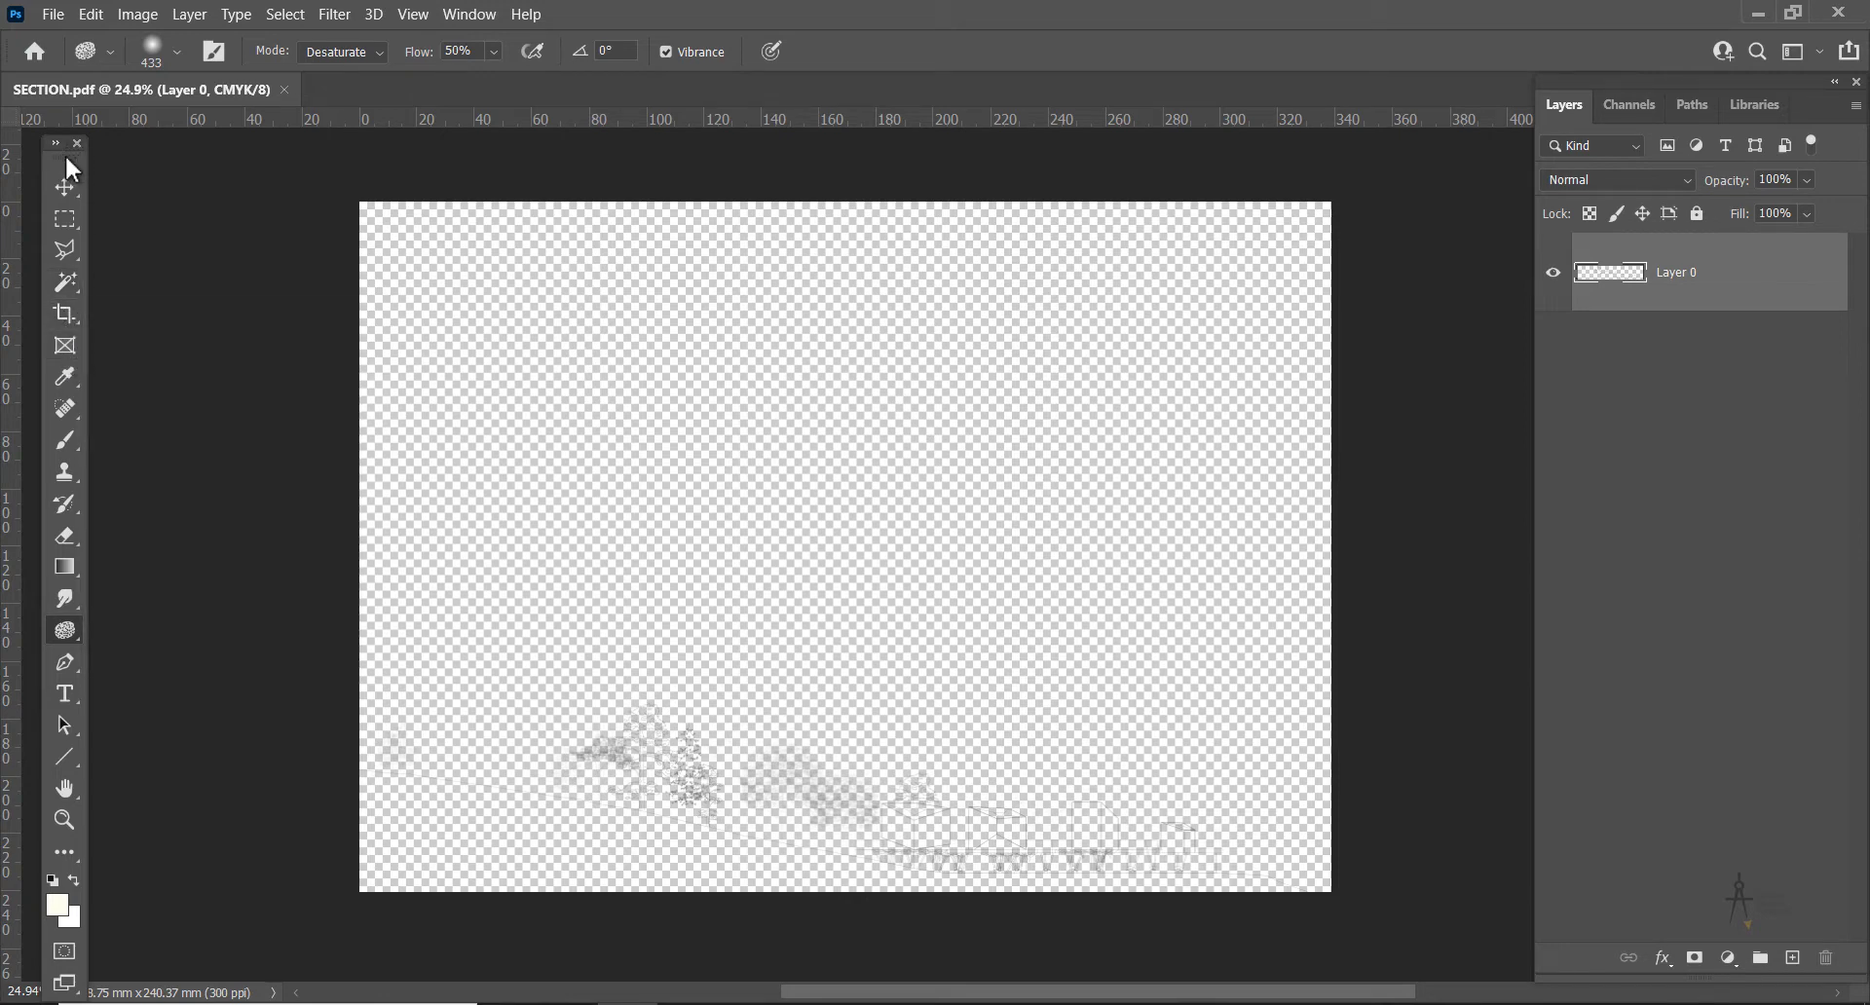
{"action": "left_click_drag", "start_coordinate": [64, 154], "coordinate": [51, 143]}
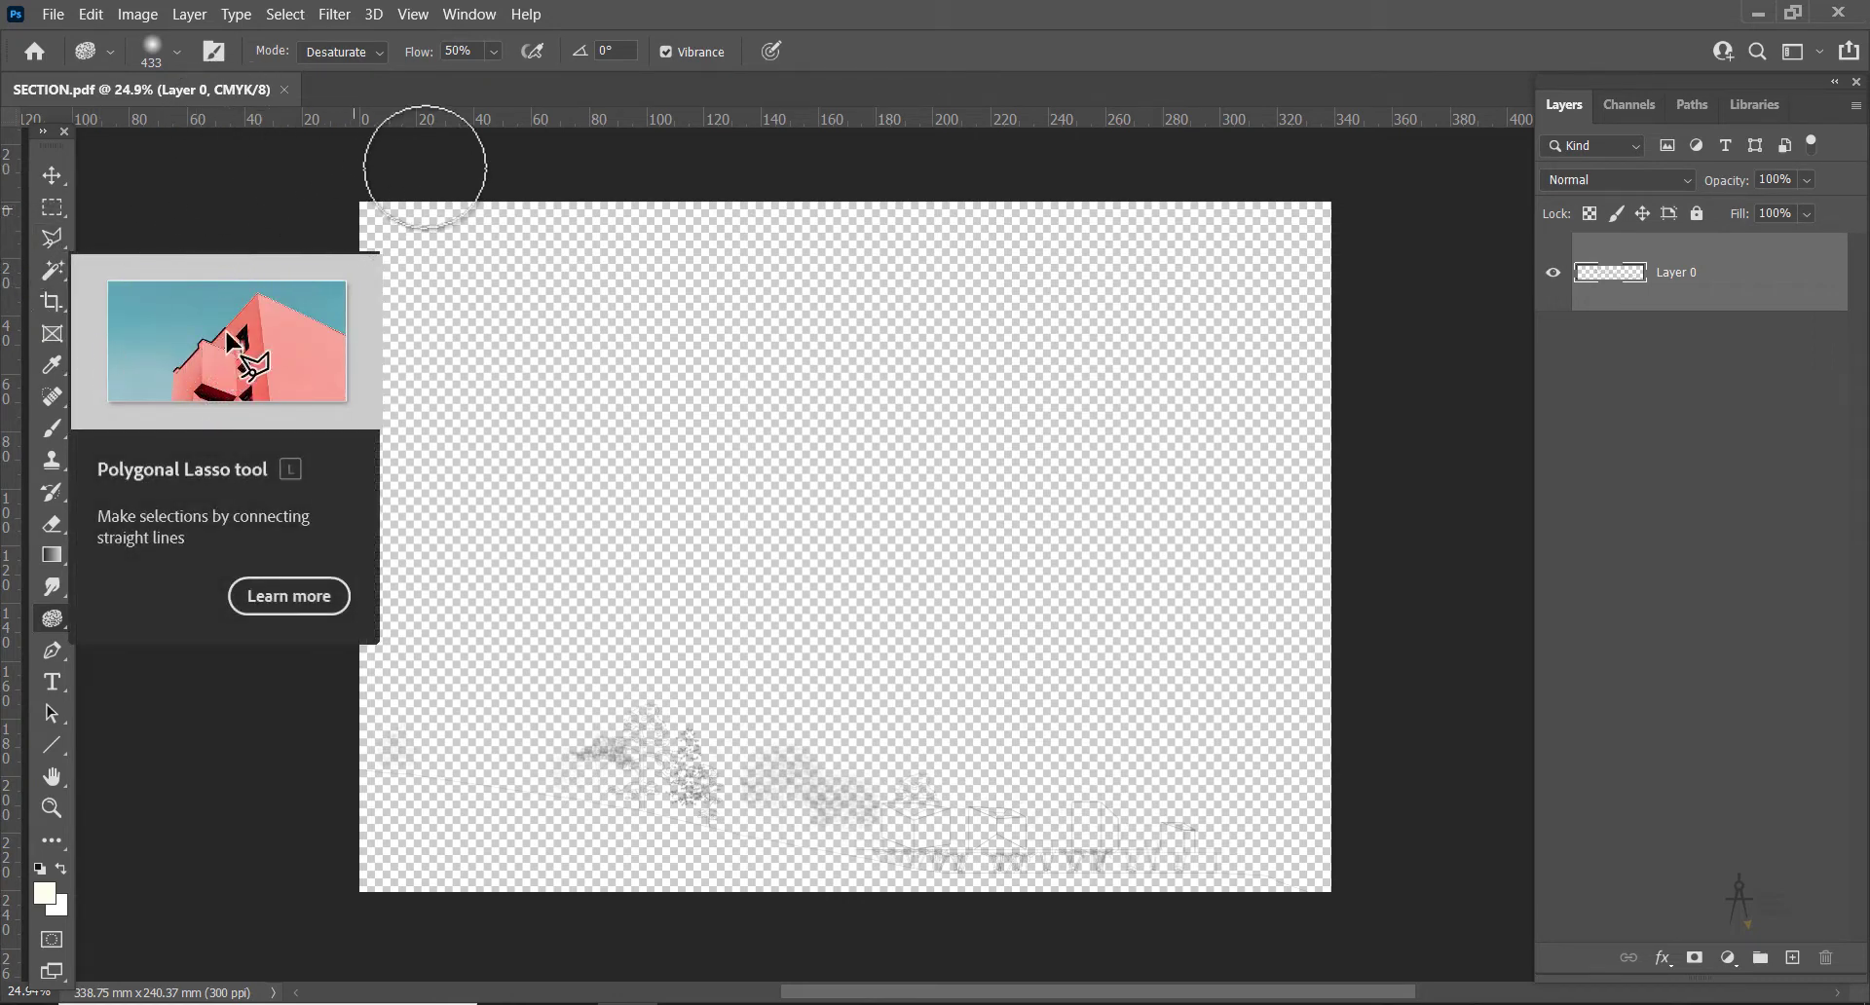
{"action": "left_click", "coordinate": [52, 175]}
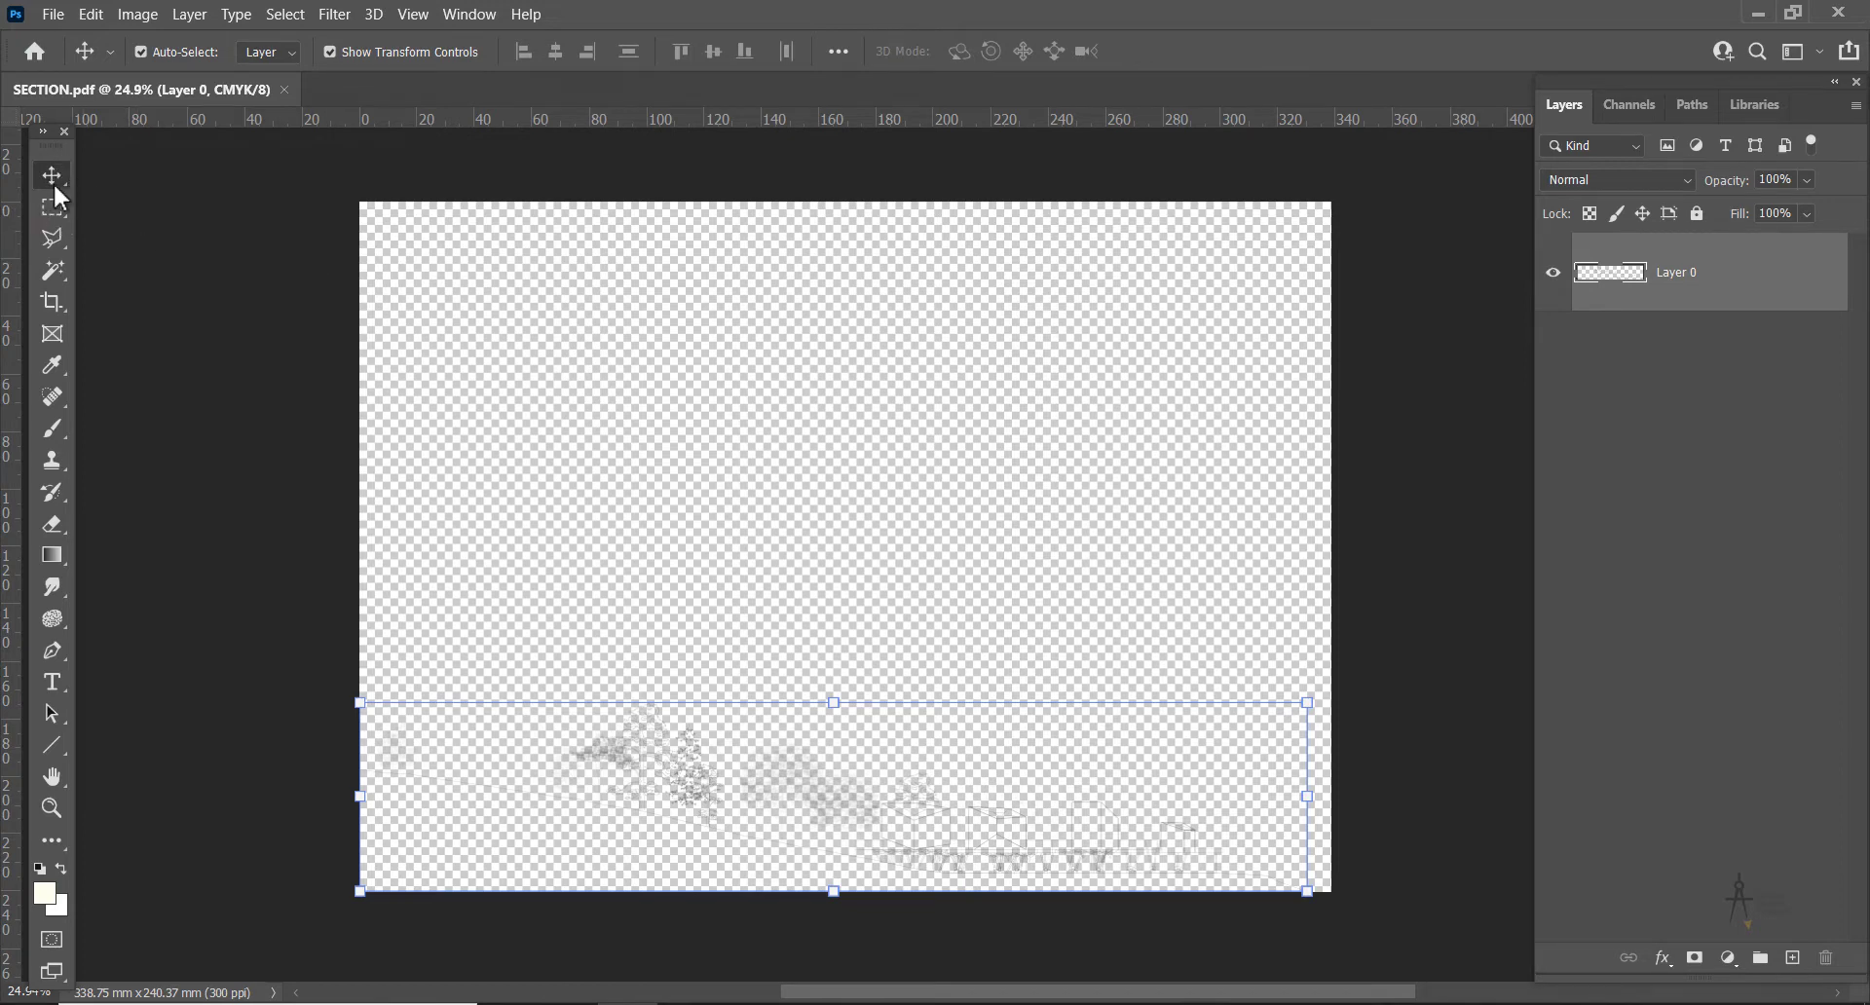
Reposition the floating Layers panel and adjust its height to span nearly the full canvas area
{"action": "left_click_drag", "start_coordinate": [1639, 80], "coordinate": [1533, 107]}
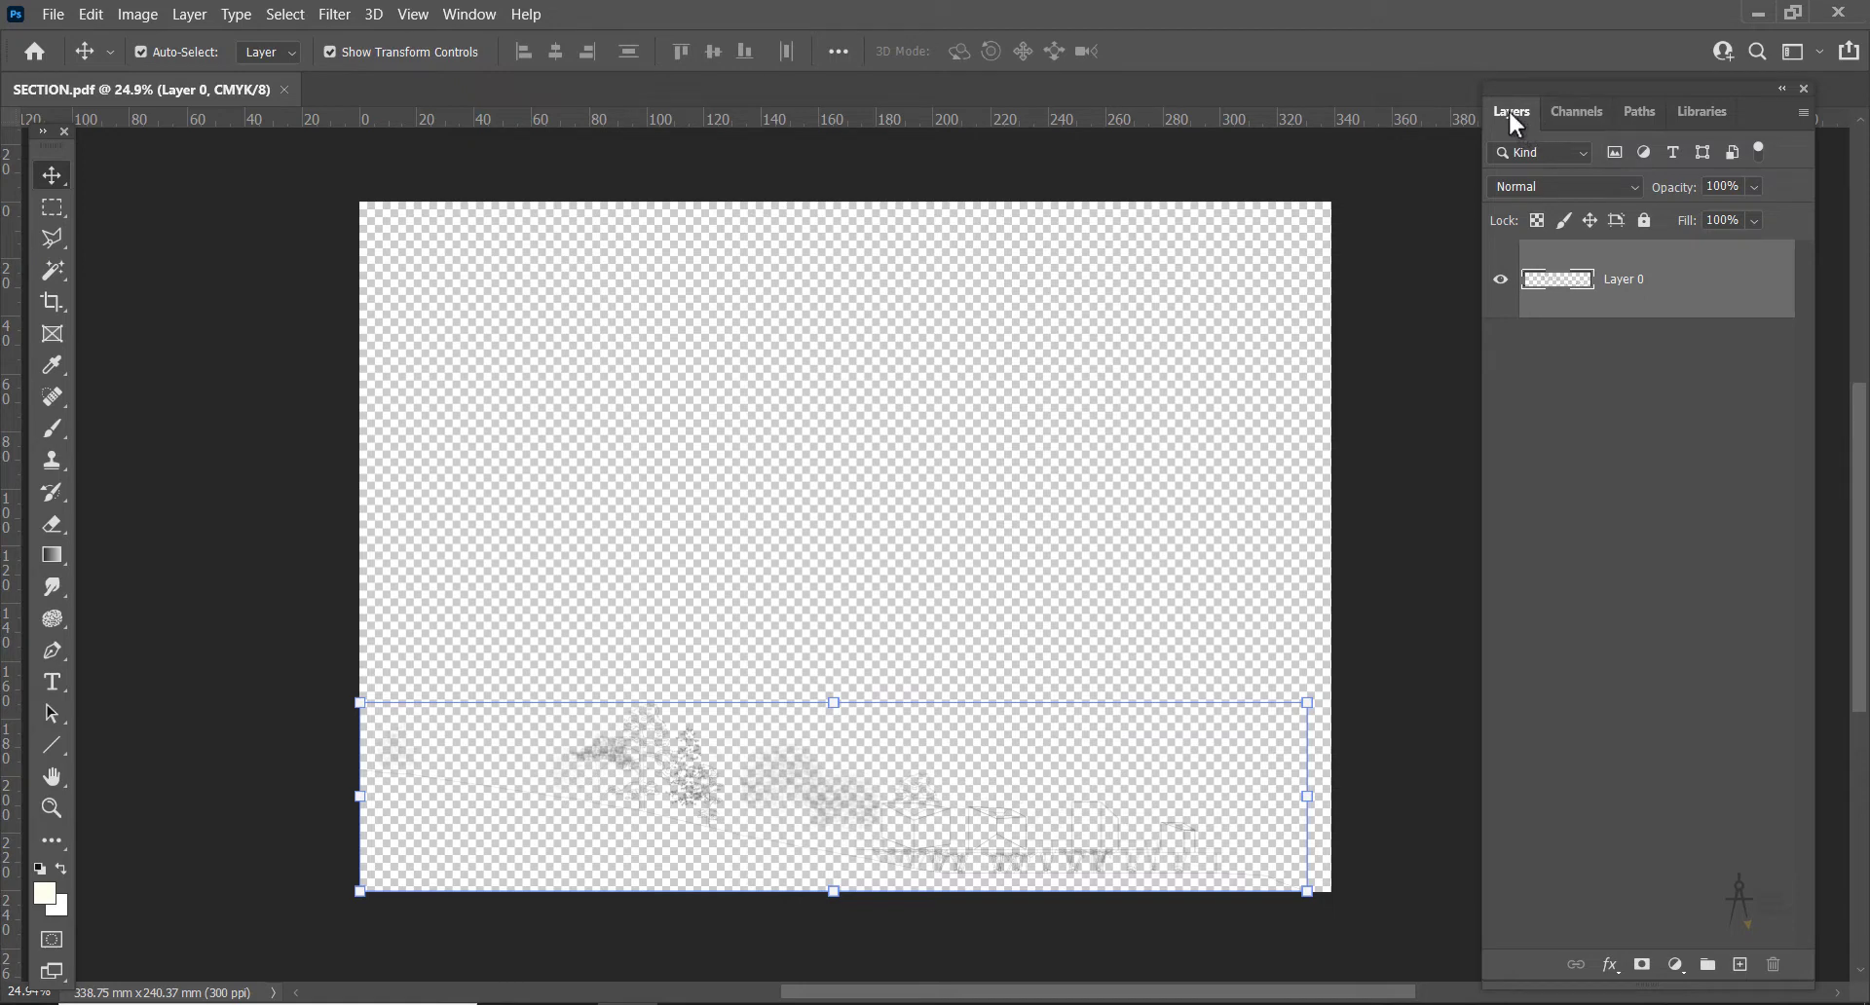
{"action": "left_click_drag", "start_coordinate": [1576, 984], "coordinate": [1605, 451]}
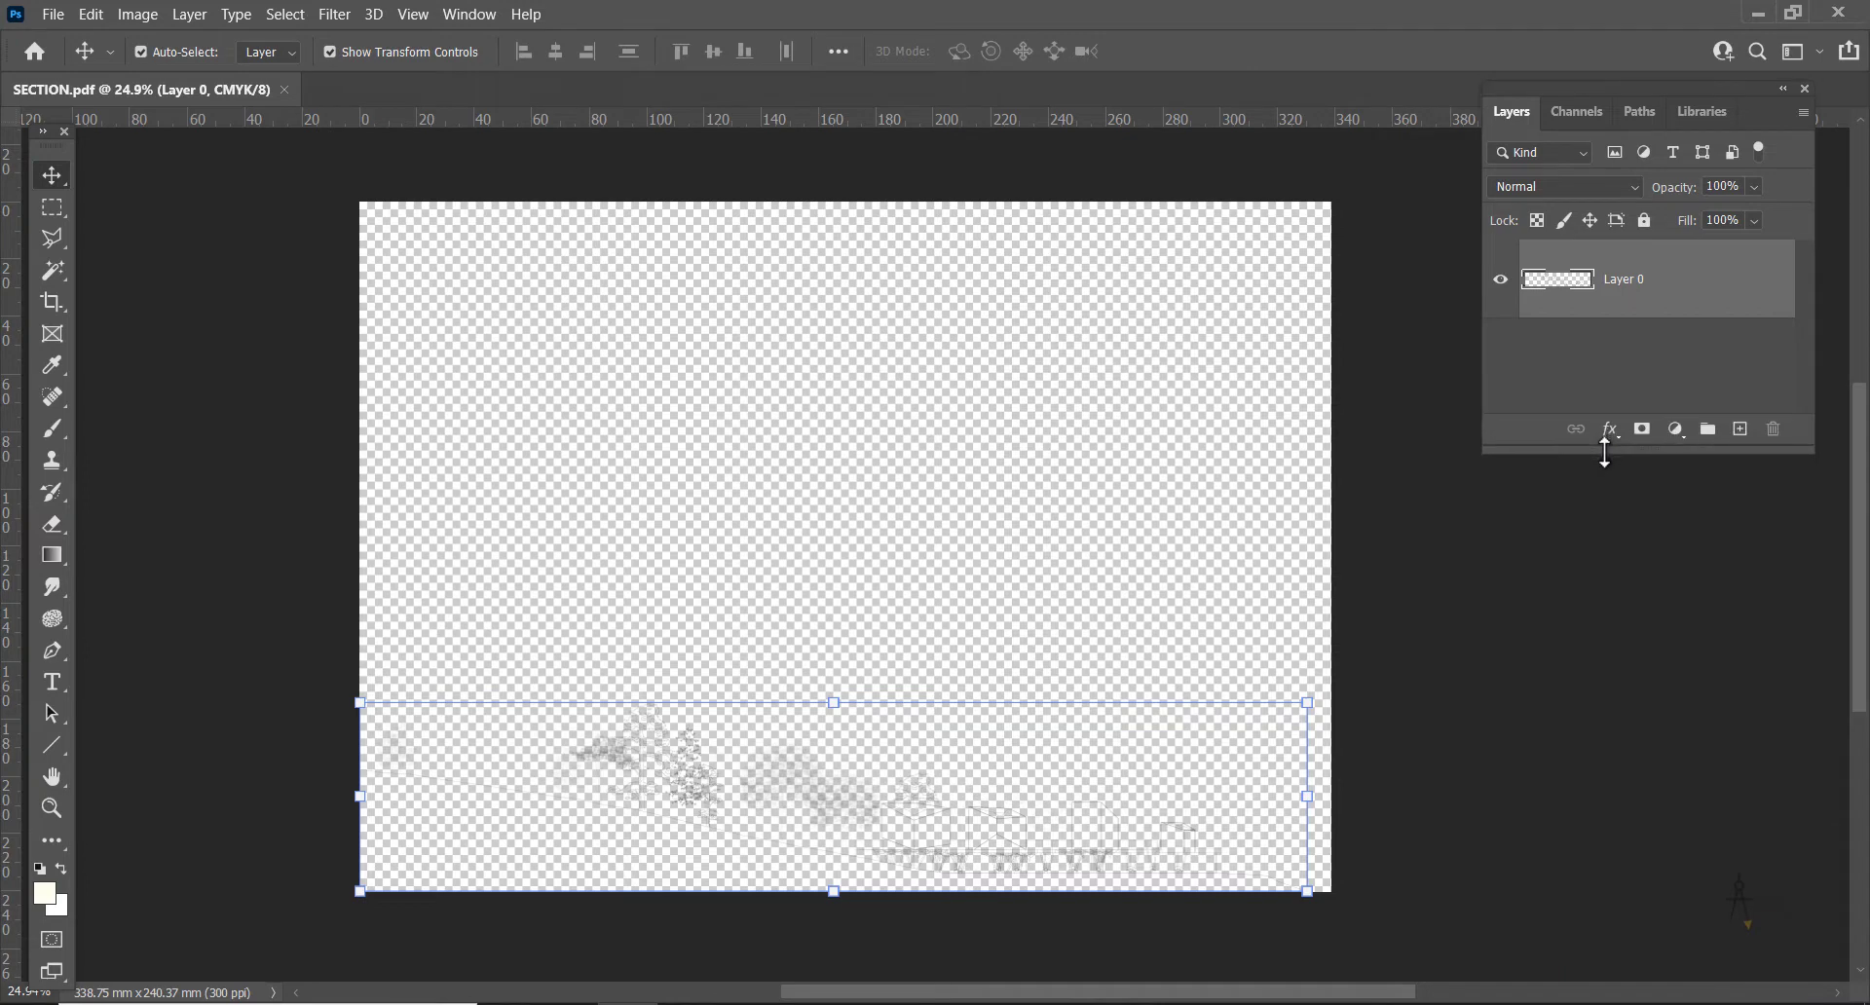
{"action": "left_click_drag", "start_coordinate": [1608, 98], "coordinate": [1671, 63]}
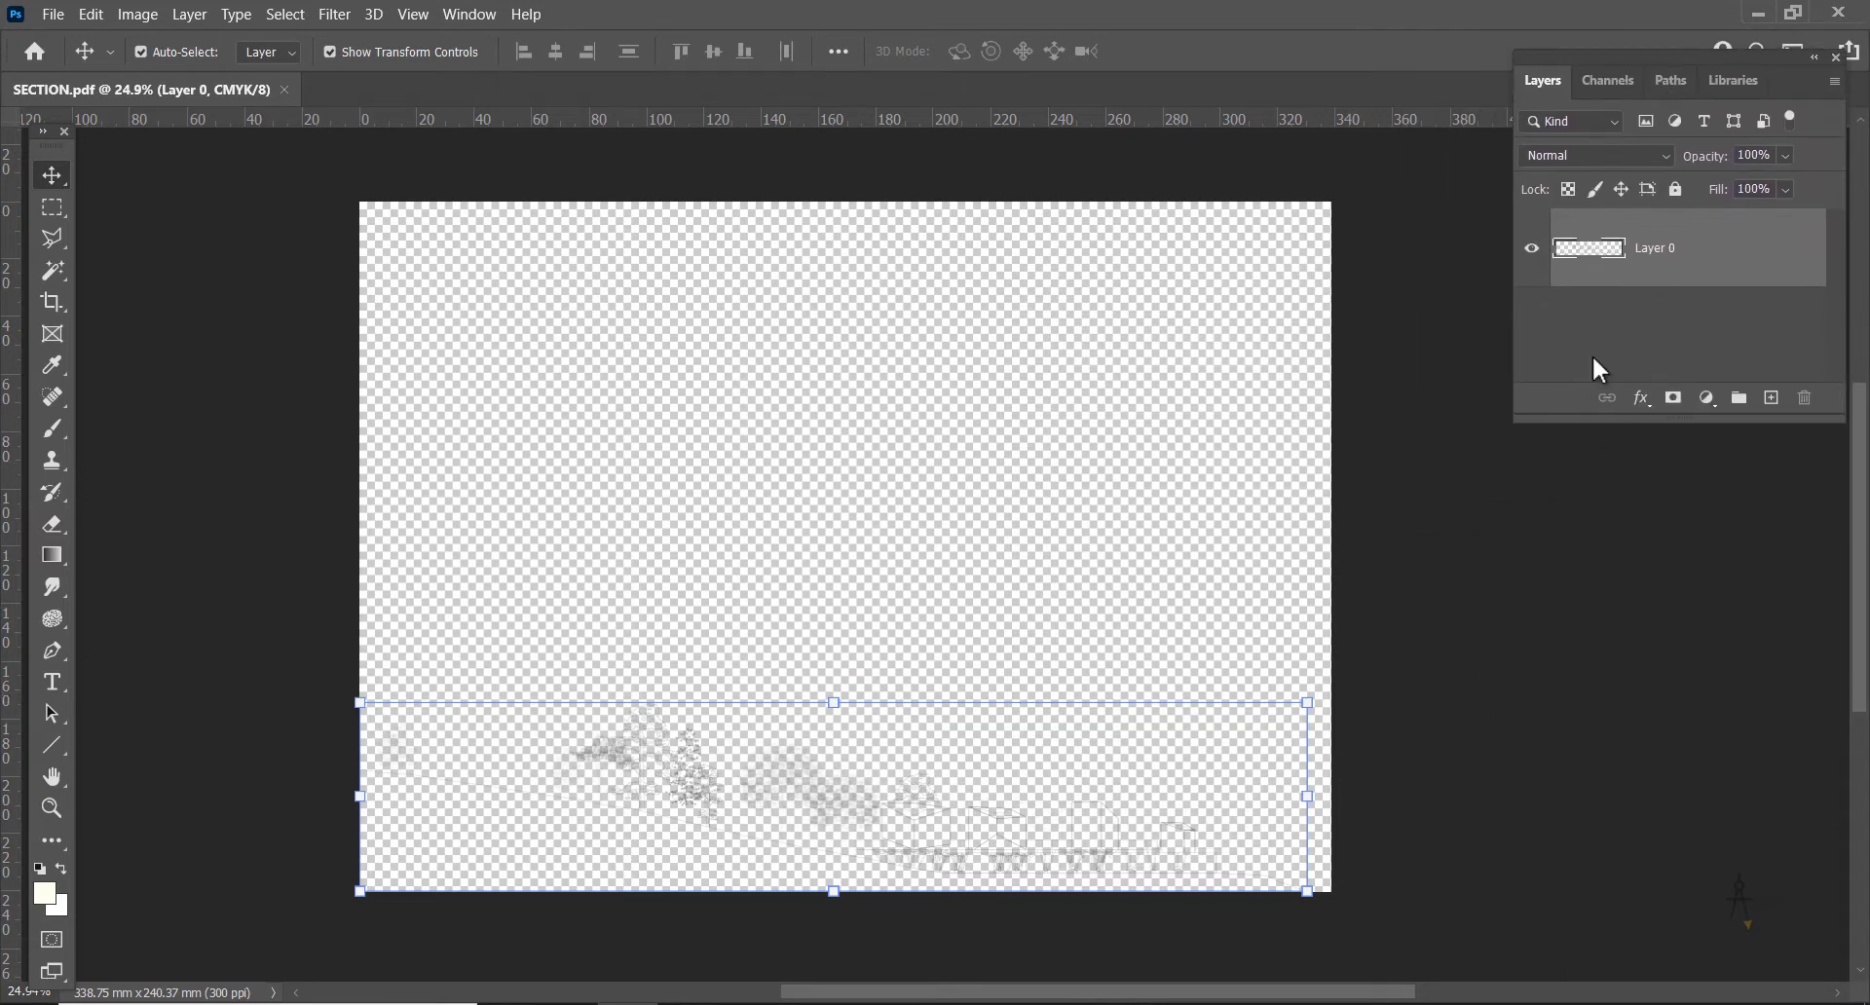
{"action": "left_click_drag", "start_coordinate": [1595, 422], "coordinate": [1569, 963]}
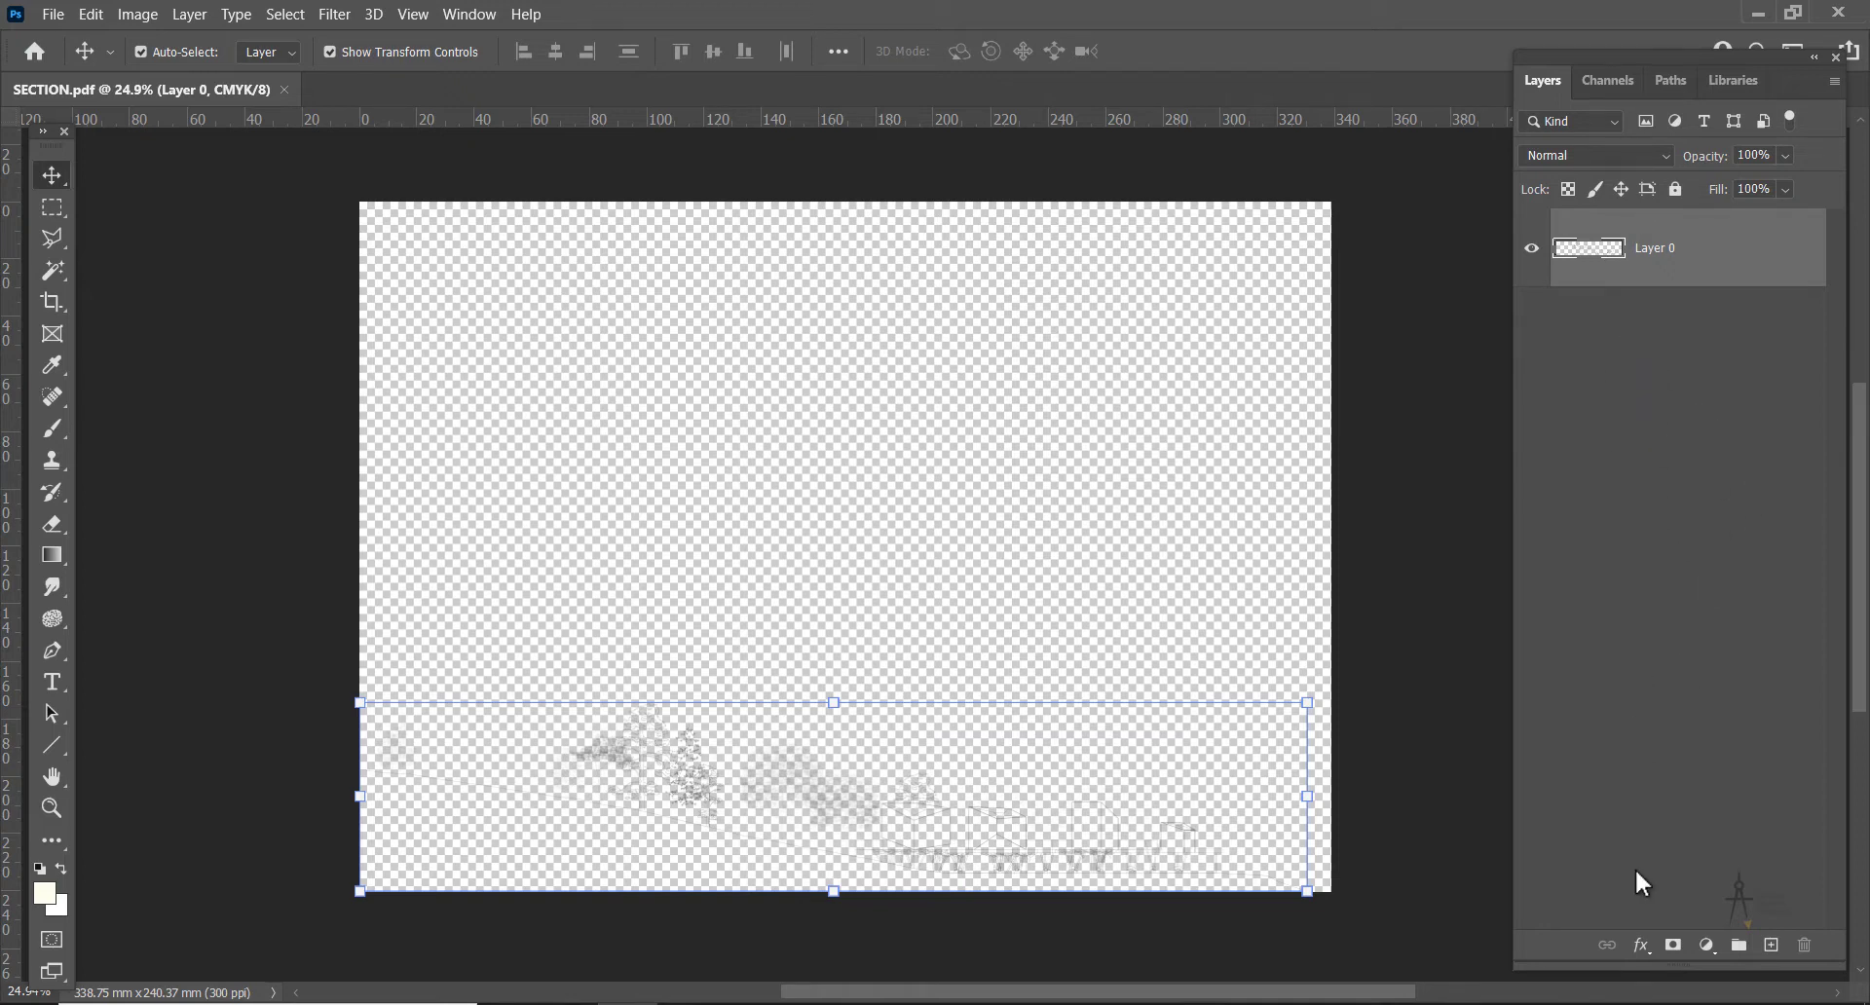
Set the layer list to No Thumbnails
{"action": "right_click", "coordinate": [1600, 243]}
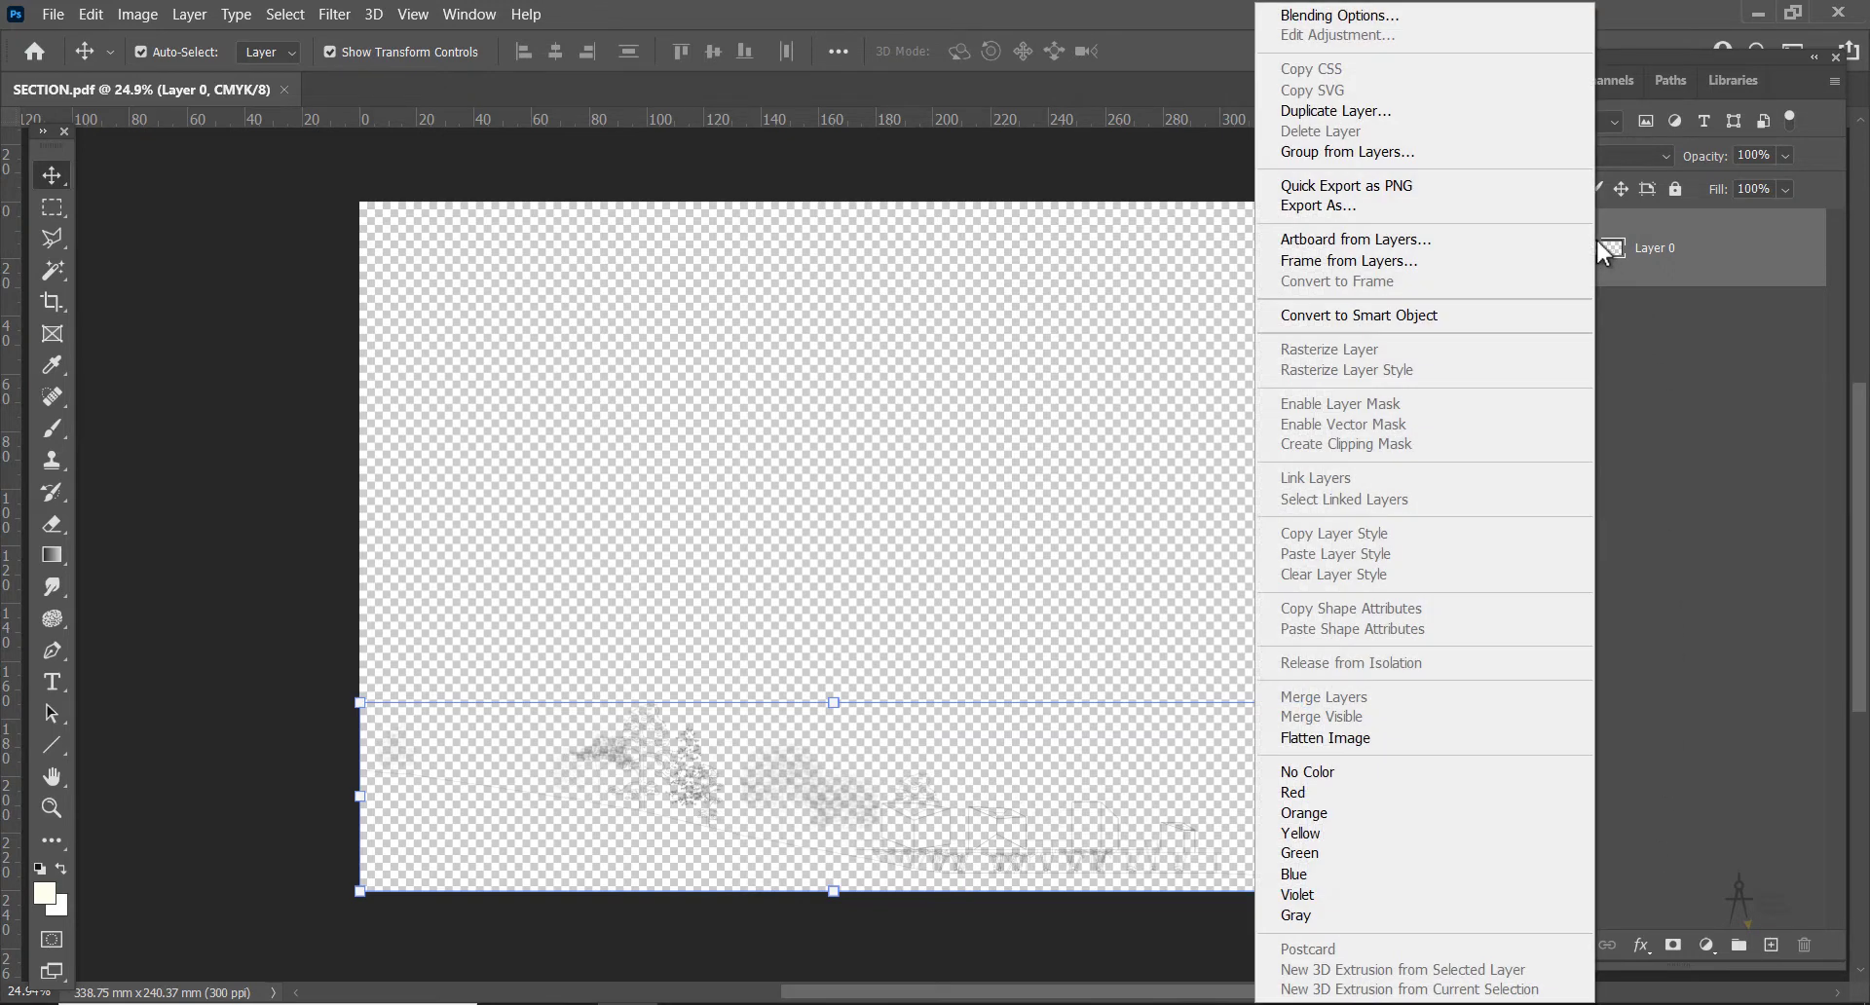
{"action": "right_click", "coordinate": [1745, 243]}
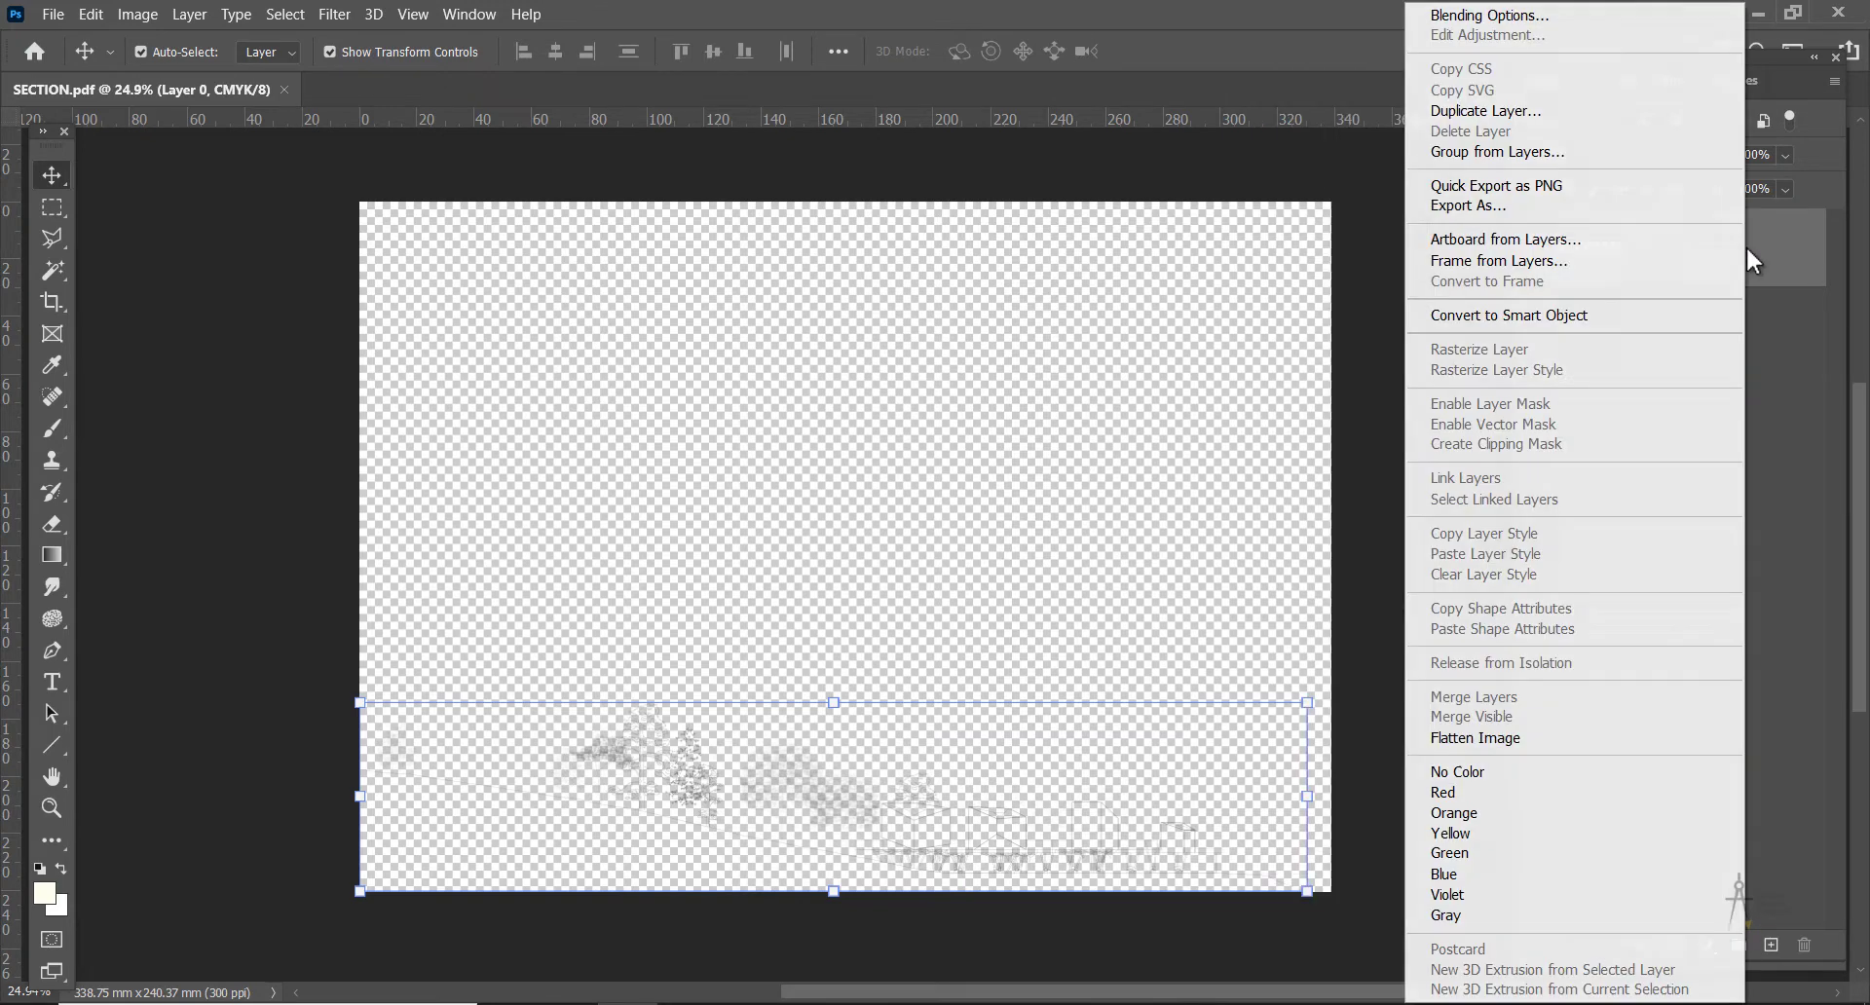
{"action": "left_click", "coordinate": [1803, 311]}
{"action": "right_click", "coordinate": [1598, 249]}
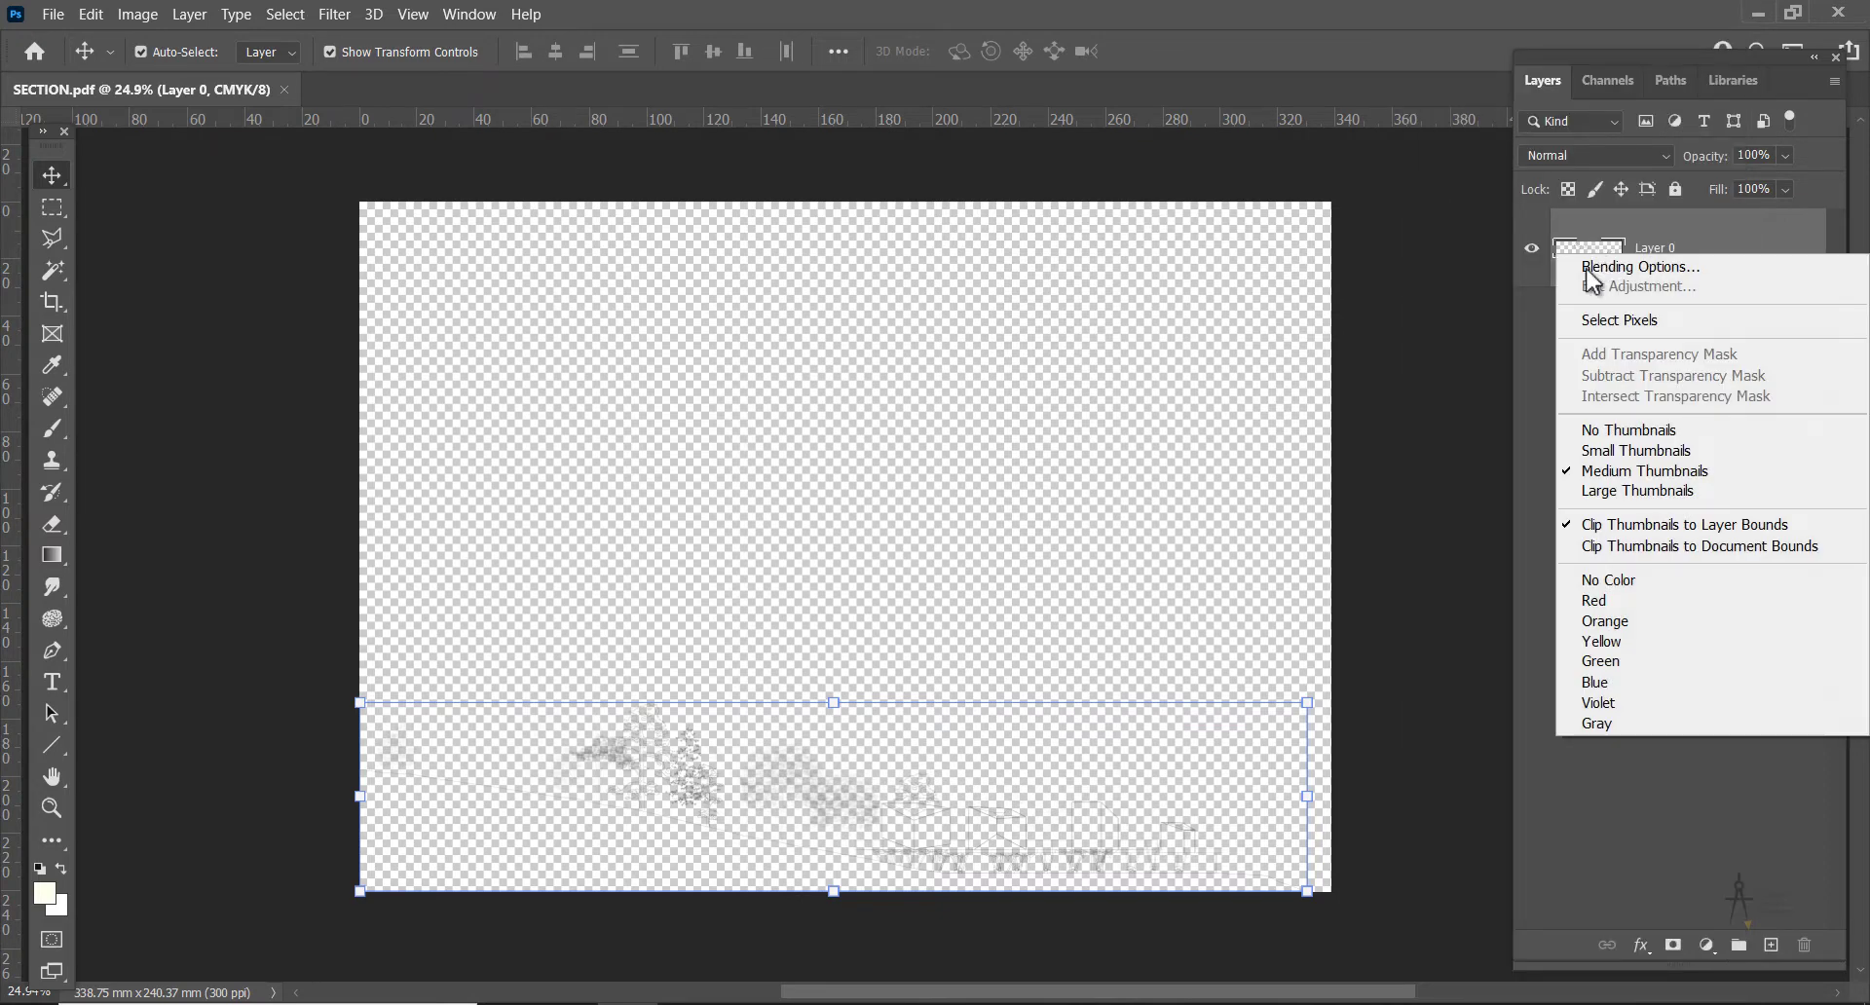
{"action": "left_click", "coordinate": [1620, 429]}
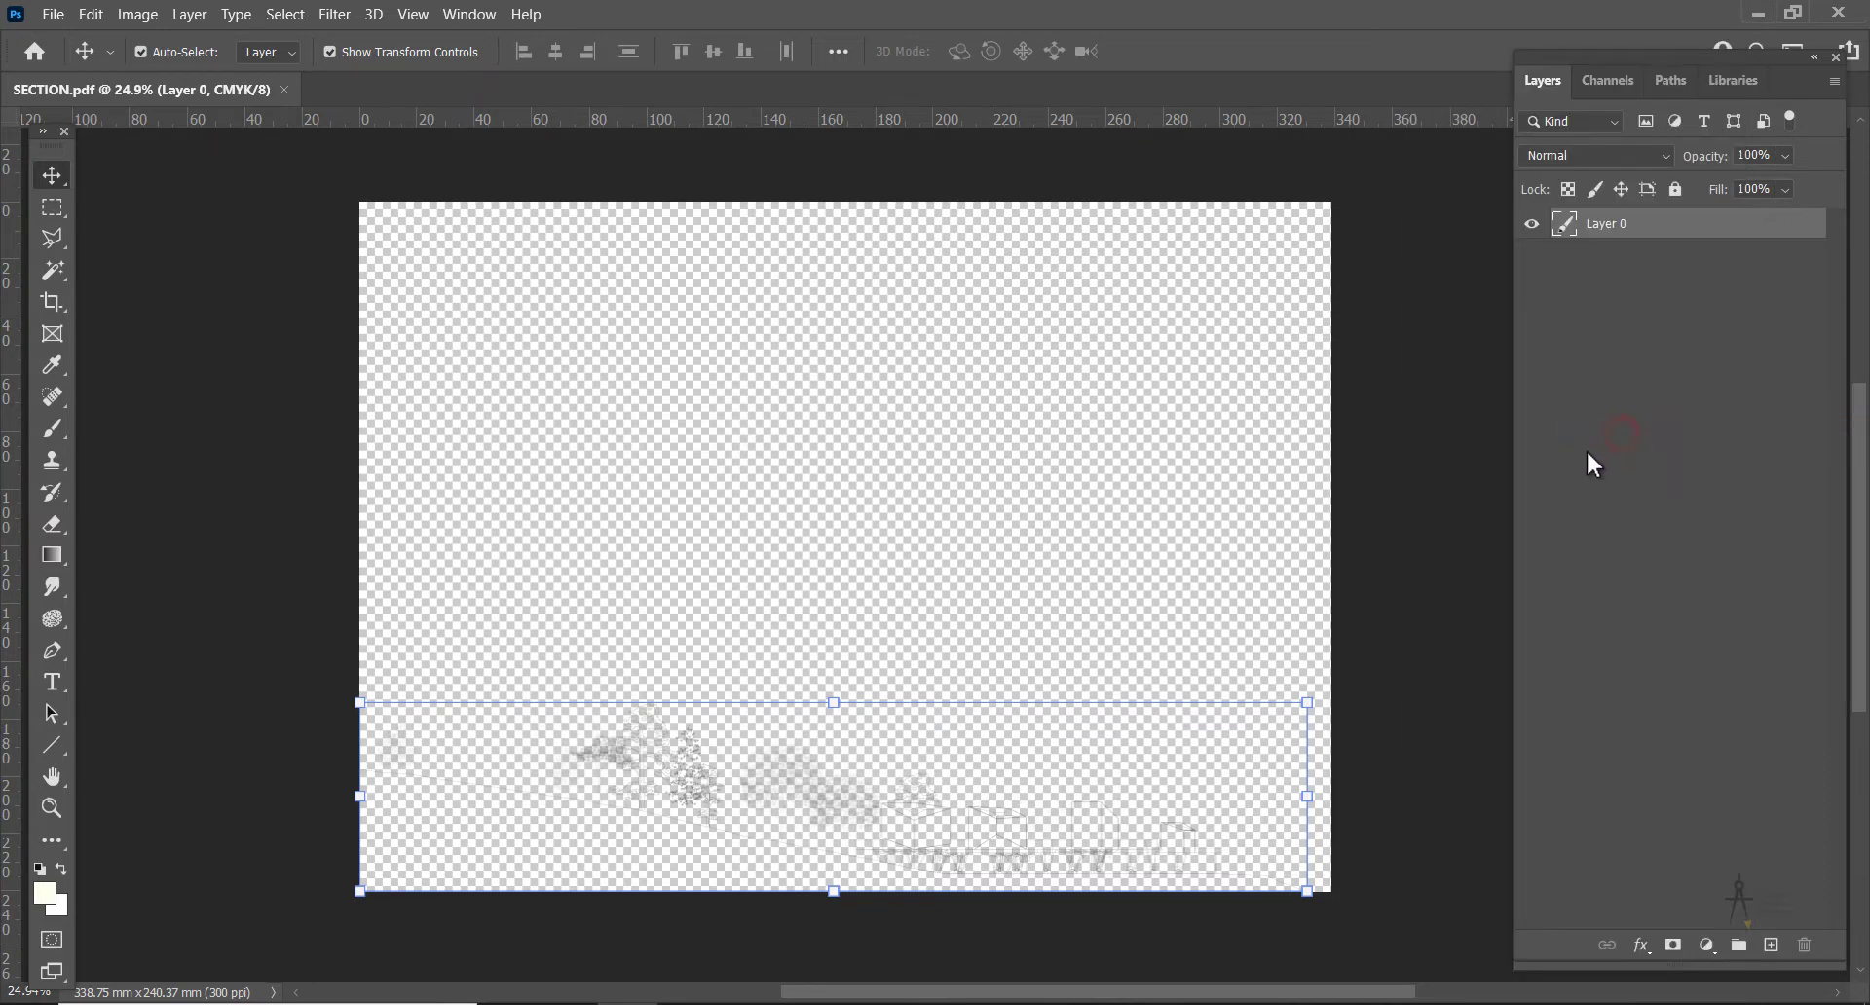
Bring the layer thumbnails back at medium size
{"action": "right_click", "coordinate": [1601, 224]}
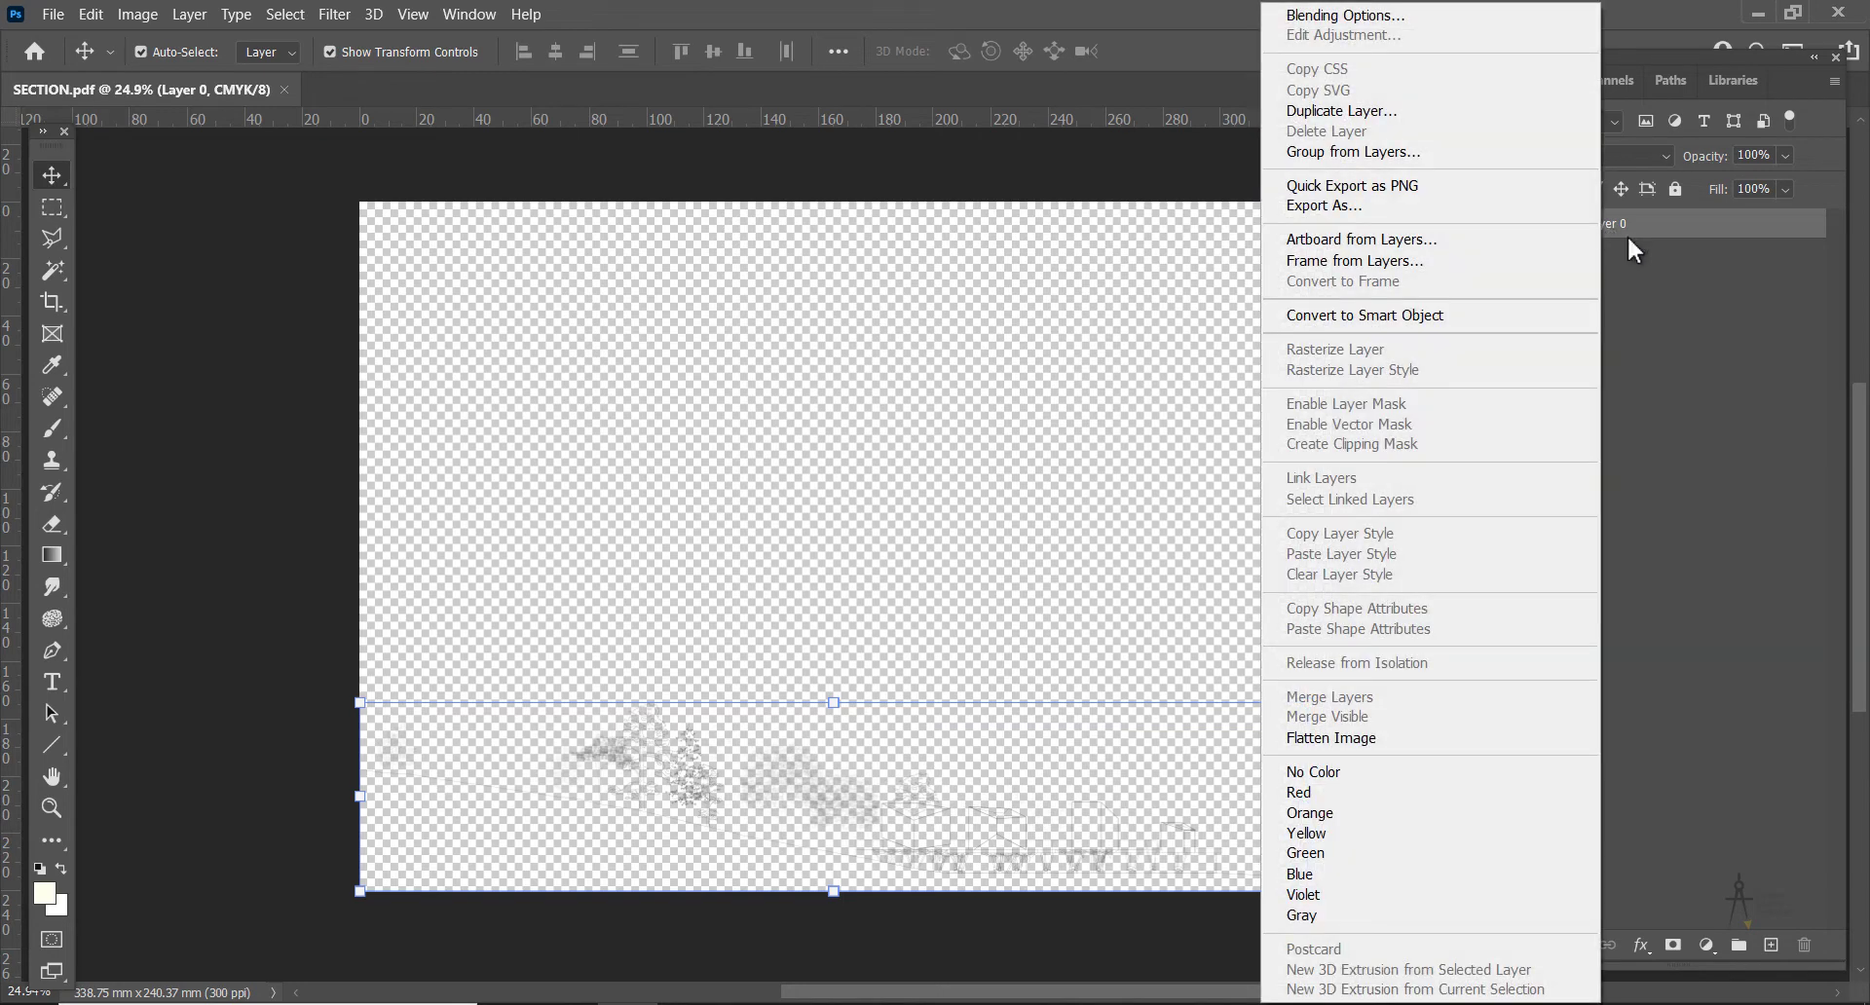
{"action": "left_click", "coordinate": [1658, 317]}
{"action": "right_click", "coordinate": [1577, 239]}
{"action": "left_click", "coordinate": [1624, 430]}
{"action": "right_click", "coordinate": [1571, 241]}
{"action": "left_click", "coordinate": [1625, 451]}
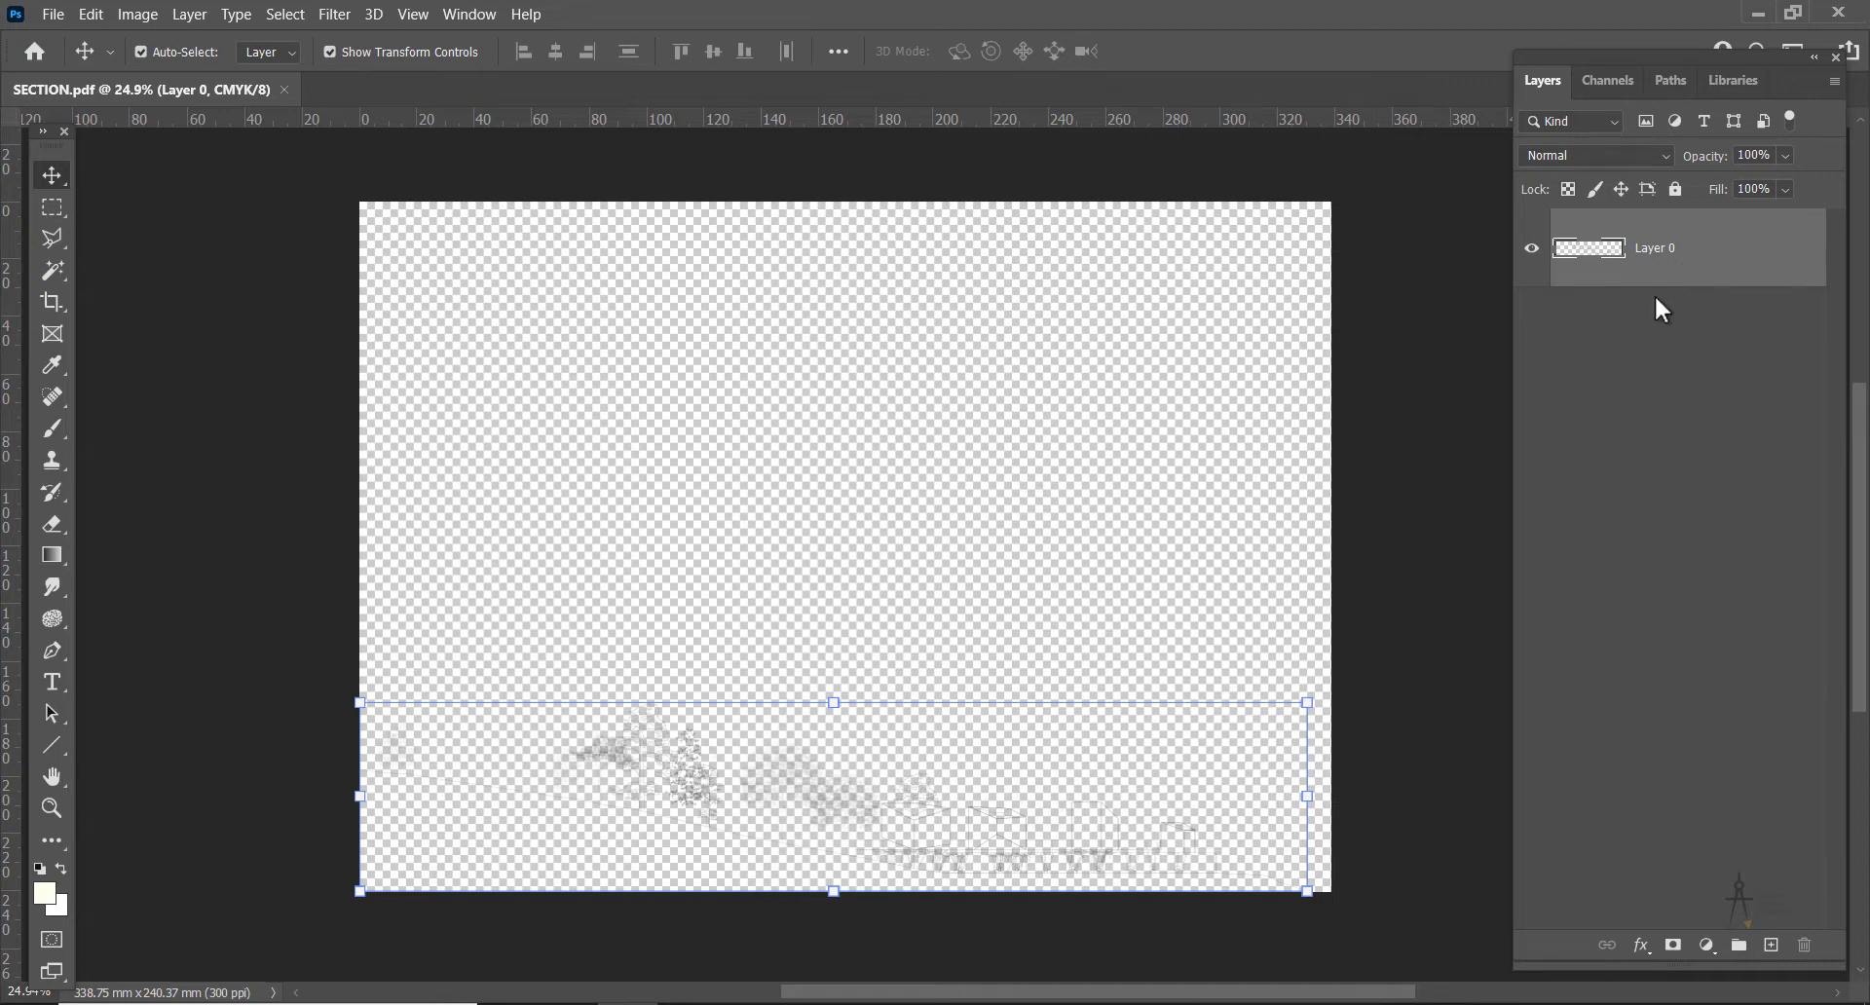
Rename Layer 0 to "Template Section" and deselect it
{"action": "double_click", "coordinate": [1657, 249]}
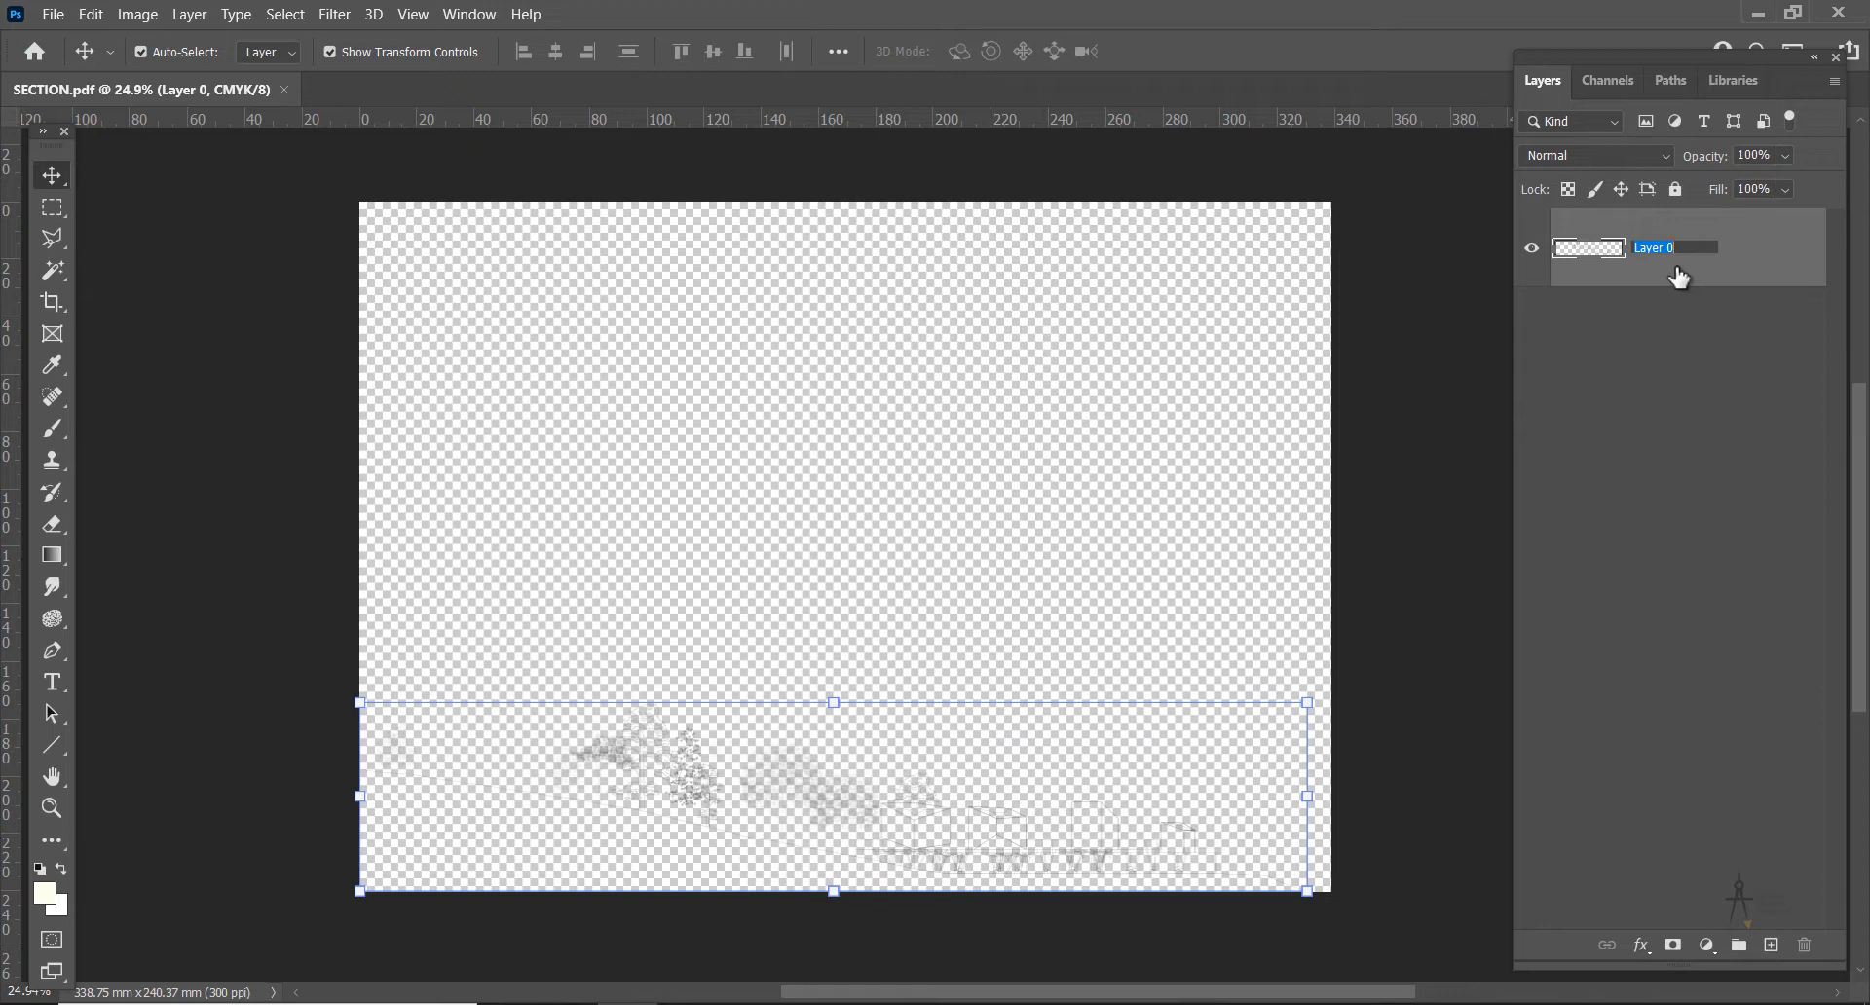
{"action": "type", "text": "Template Section"}
{"action": "left_click", "coordinate": [1654, 357]}
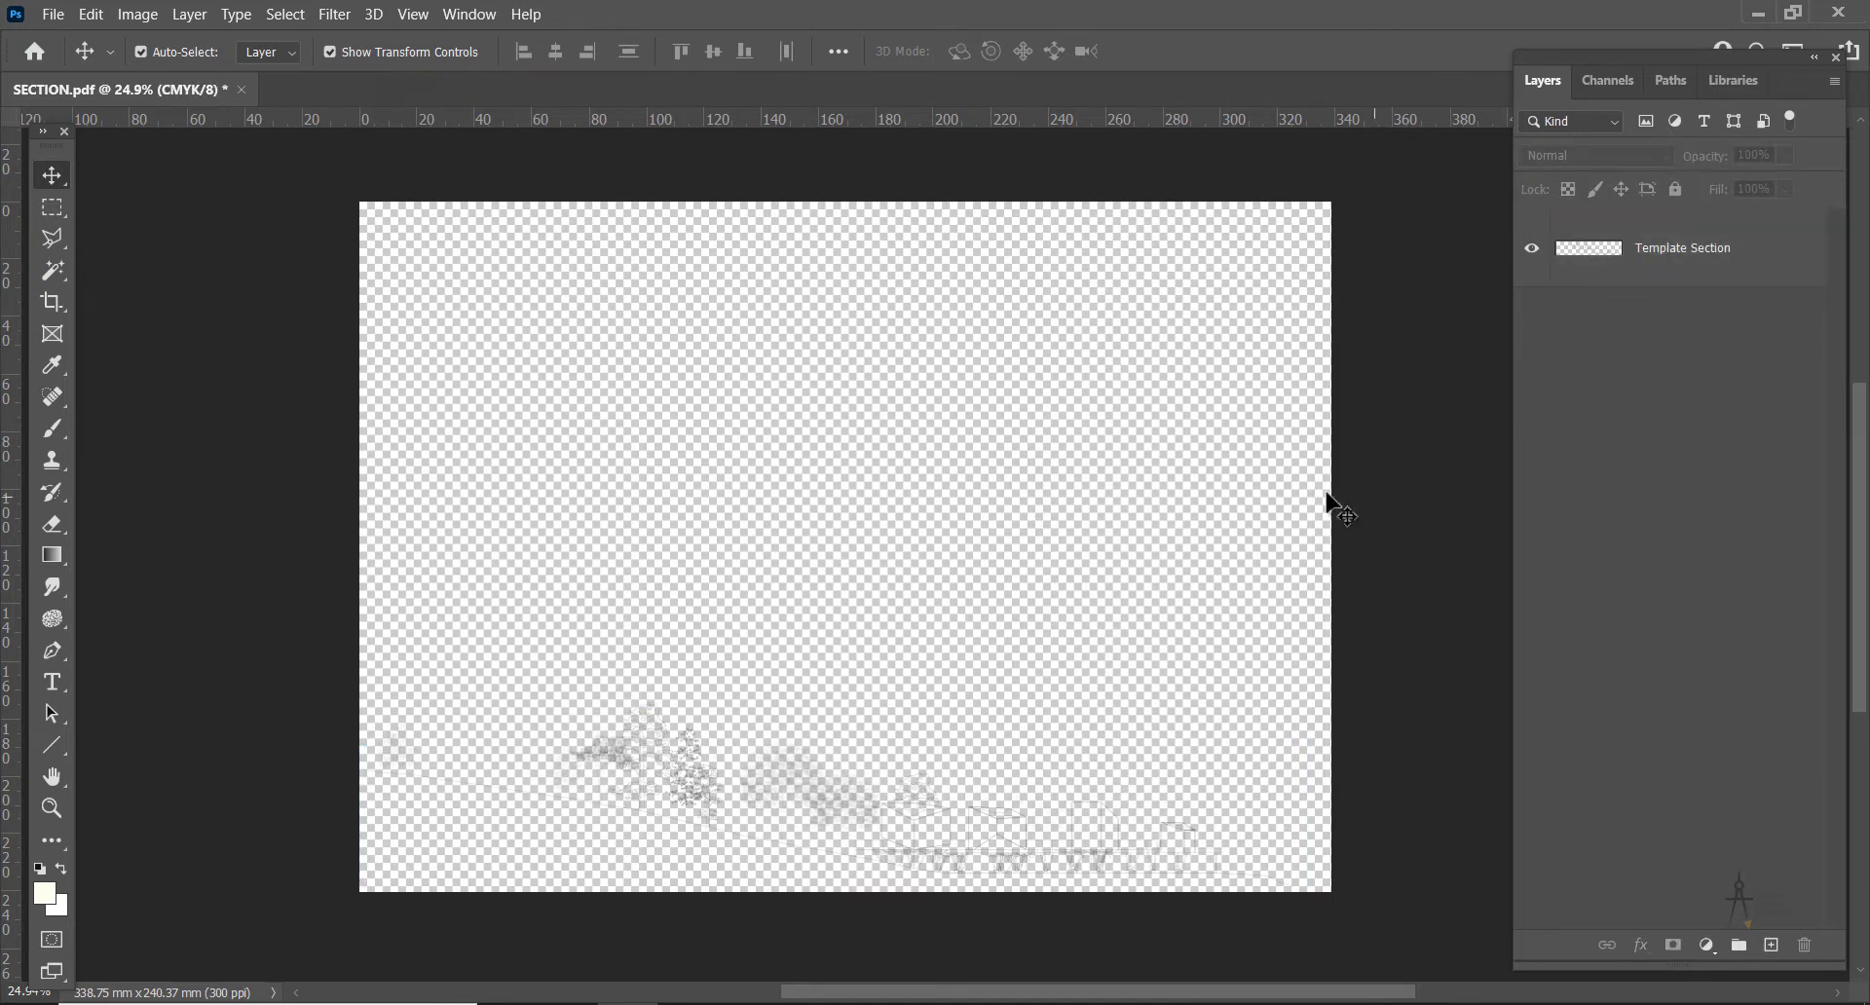
Inspect the linework of the trees, ground line, cube buildings and stilts against the transparent background
{"action": "scroll", "coordinate": [767, 763], "scroll_direction": "up", "scroll_amount": 5}
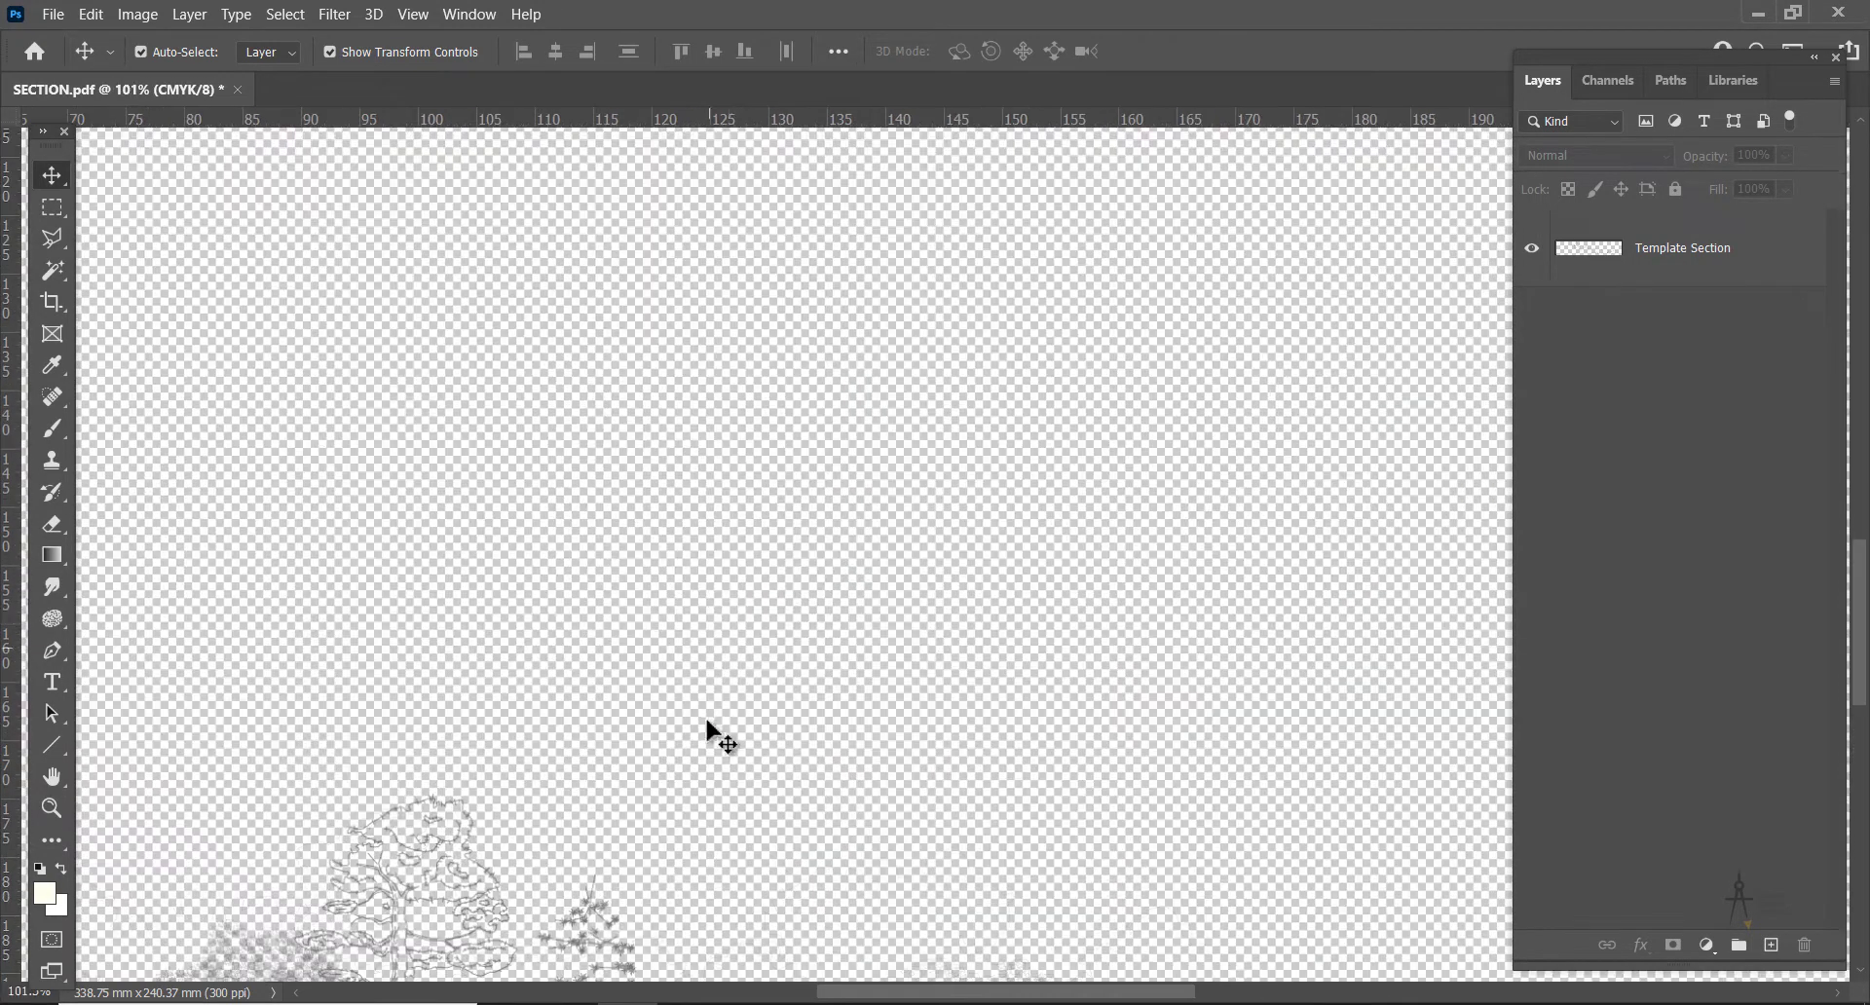
{"action": "scroll", "coordinate": [737, 675], "scroll_direction": "down", "scroll_amount": 3}
{"action": "scroll", "coordinate": [766, 691], "scroll_direction": "down", "scroll_amount": 2}
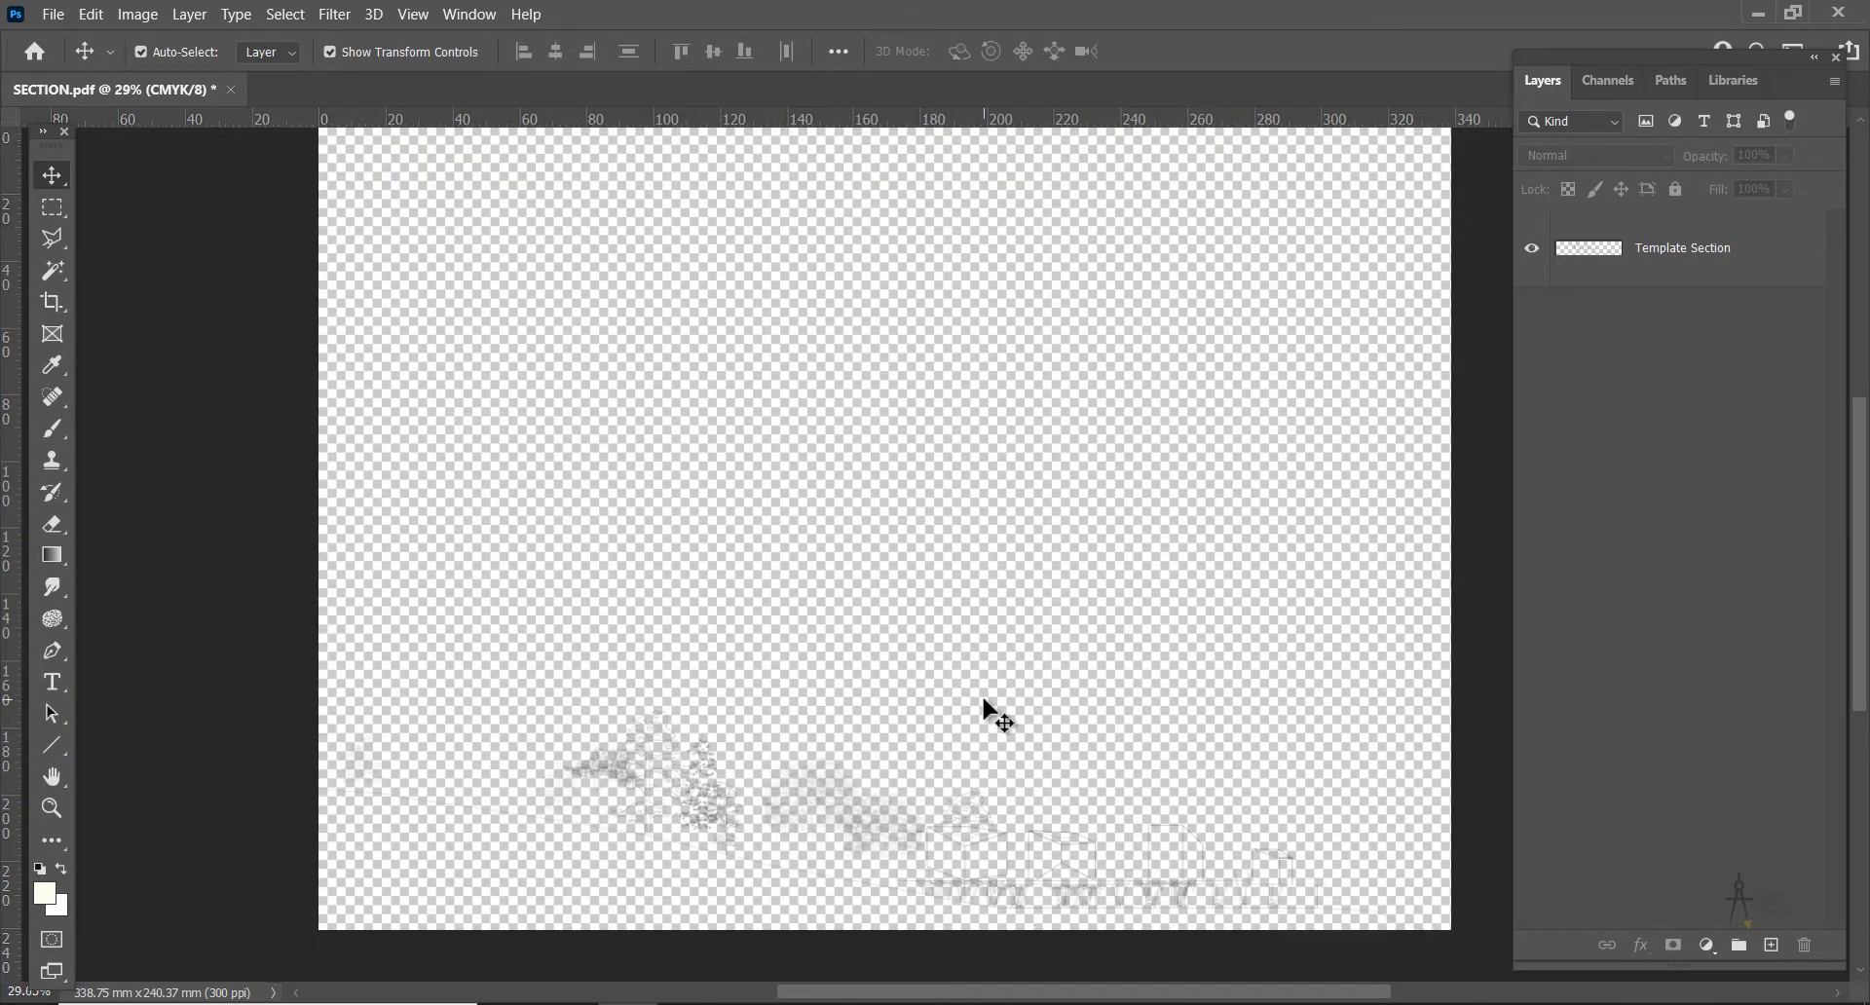
{"action": "scroll", "coordinate": [984, 900], "scroll_direction": "up", "scroll_amount": 2}
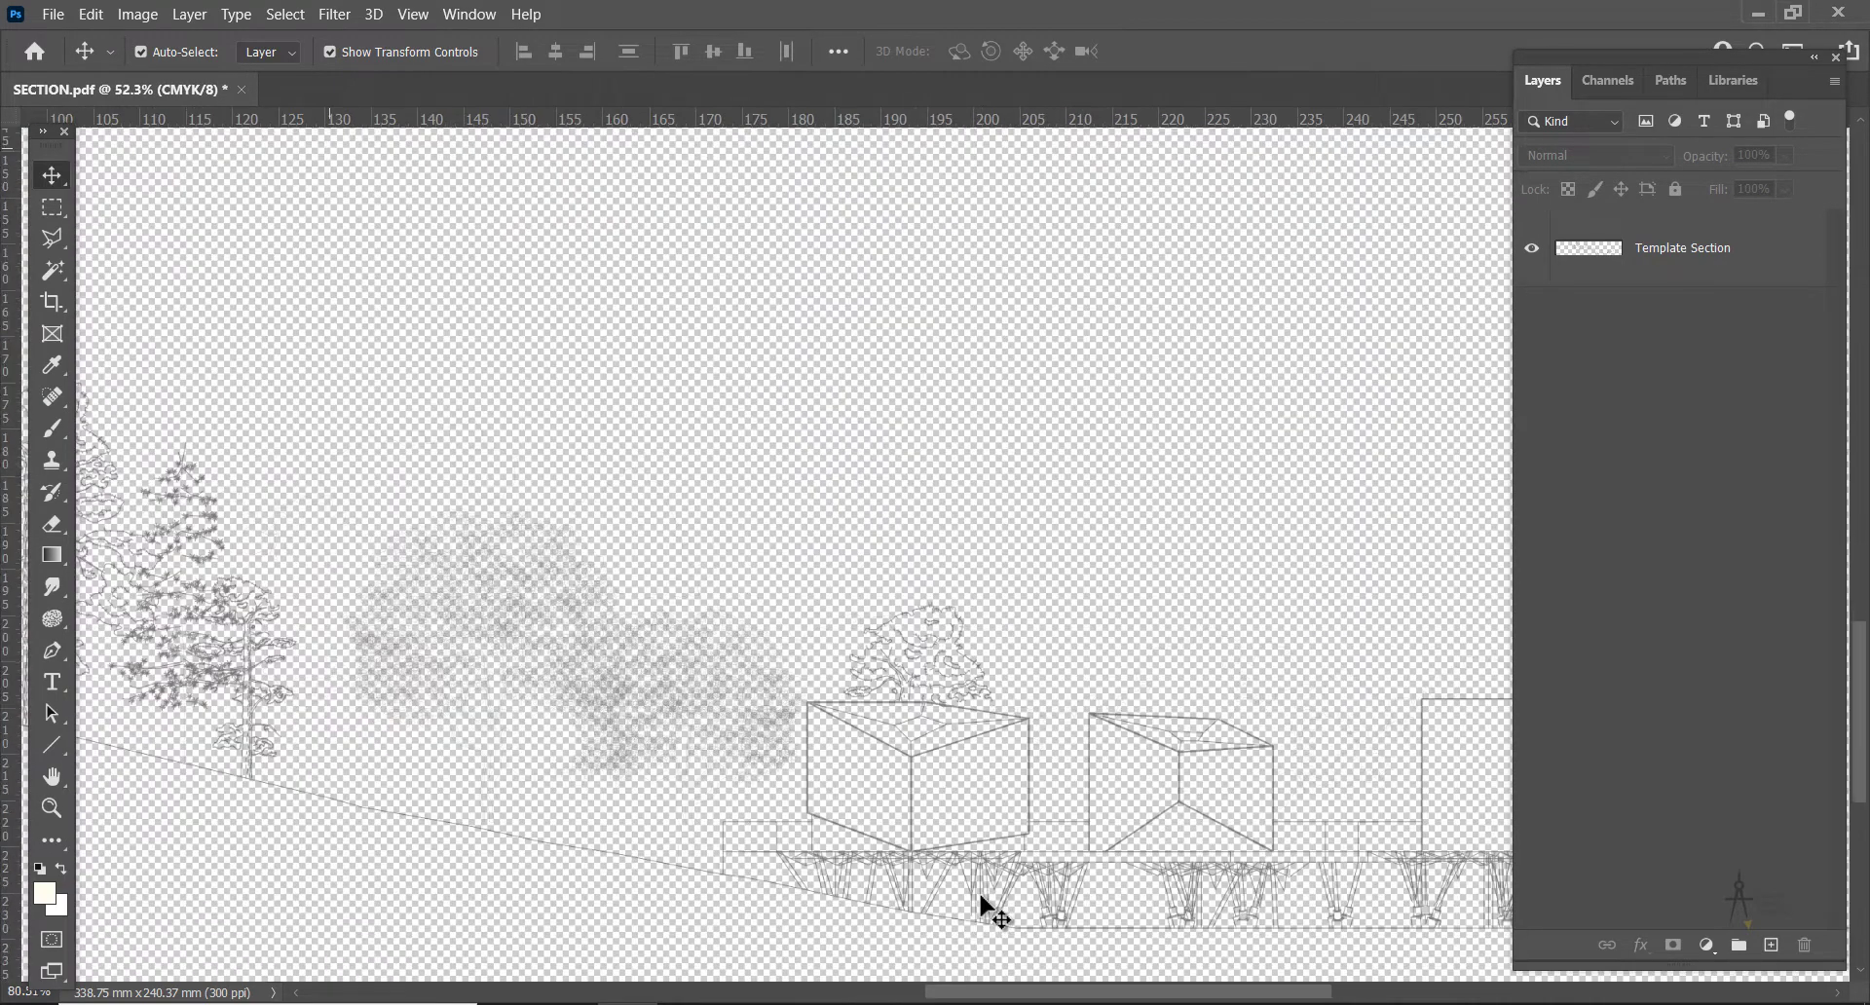
{"action": "scroll", "coordinate": [979, 891], "scroll_direction": "up", "scroll_amount": 3}
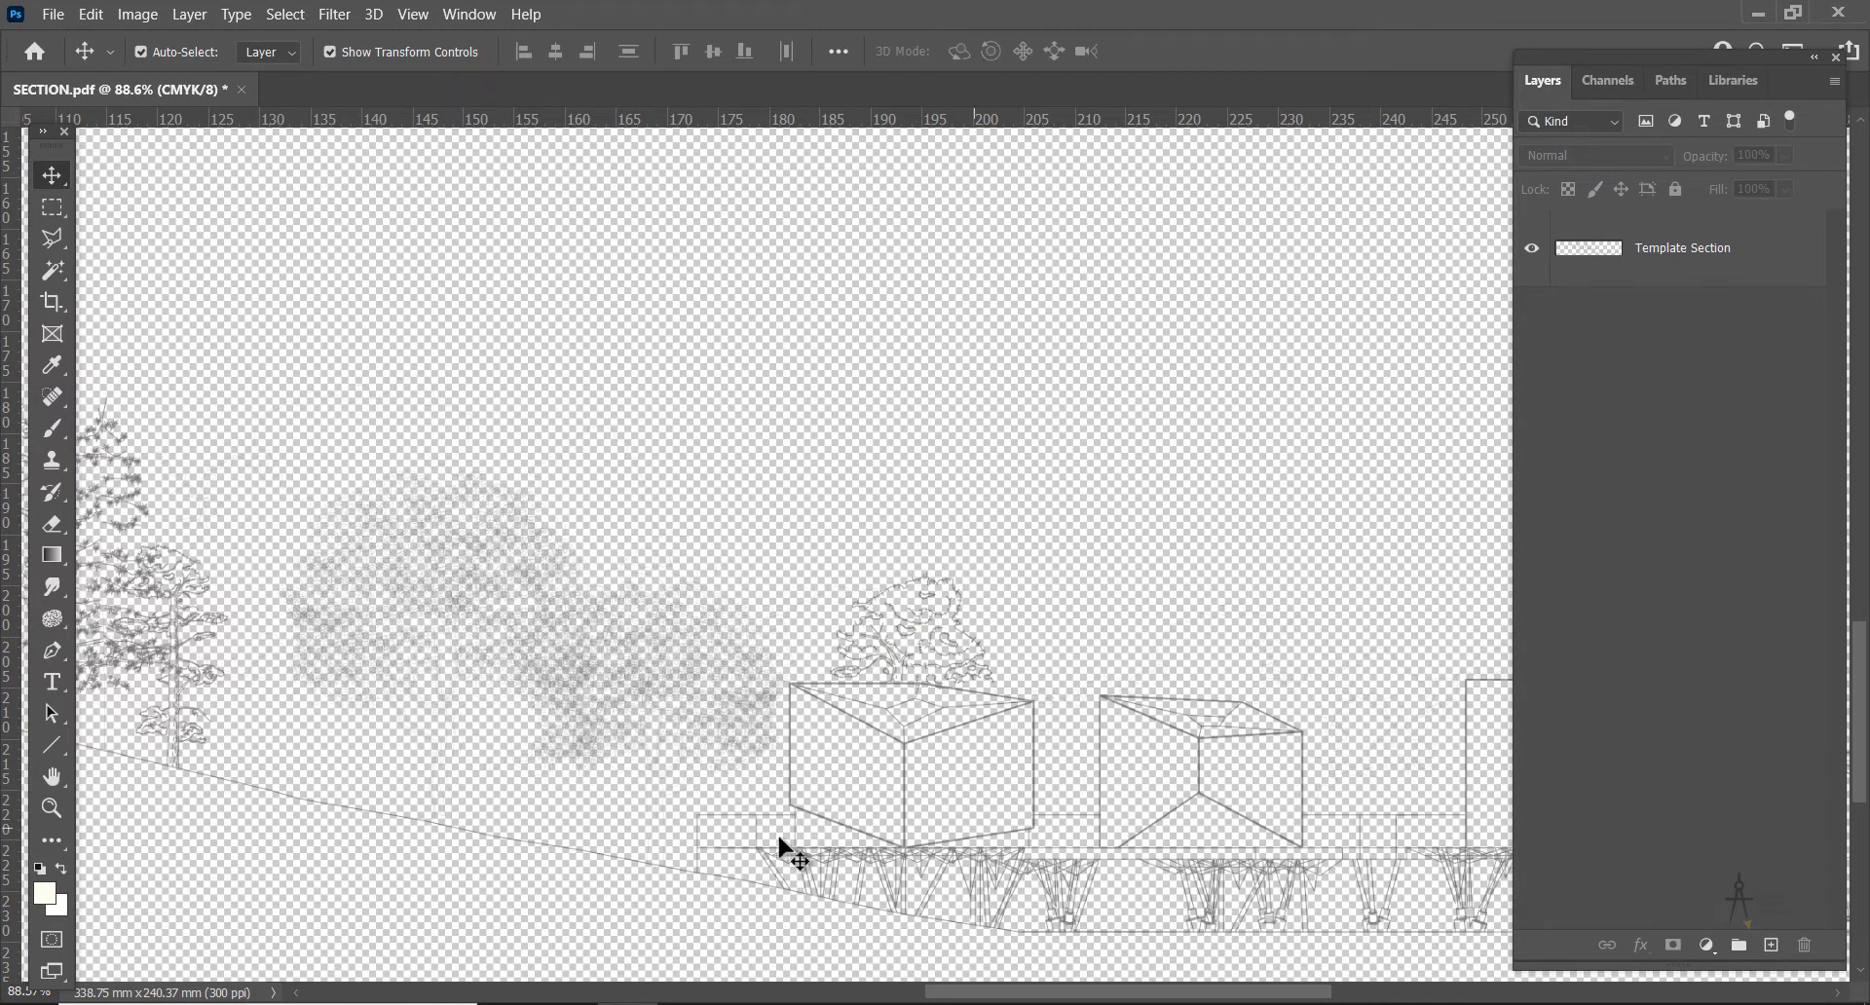
{"action": "scroll", "coordinate": [906, 872], "scroll_direction": "up", "scroll_amount": 6}
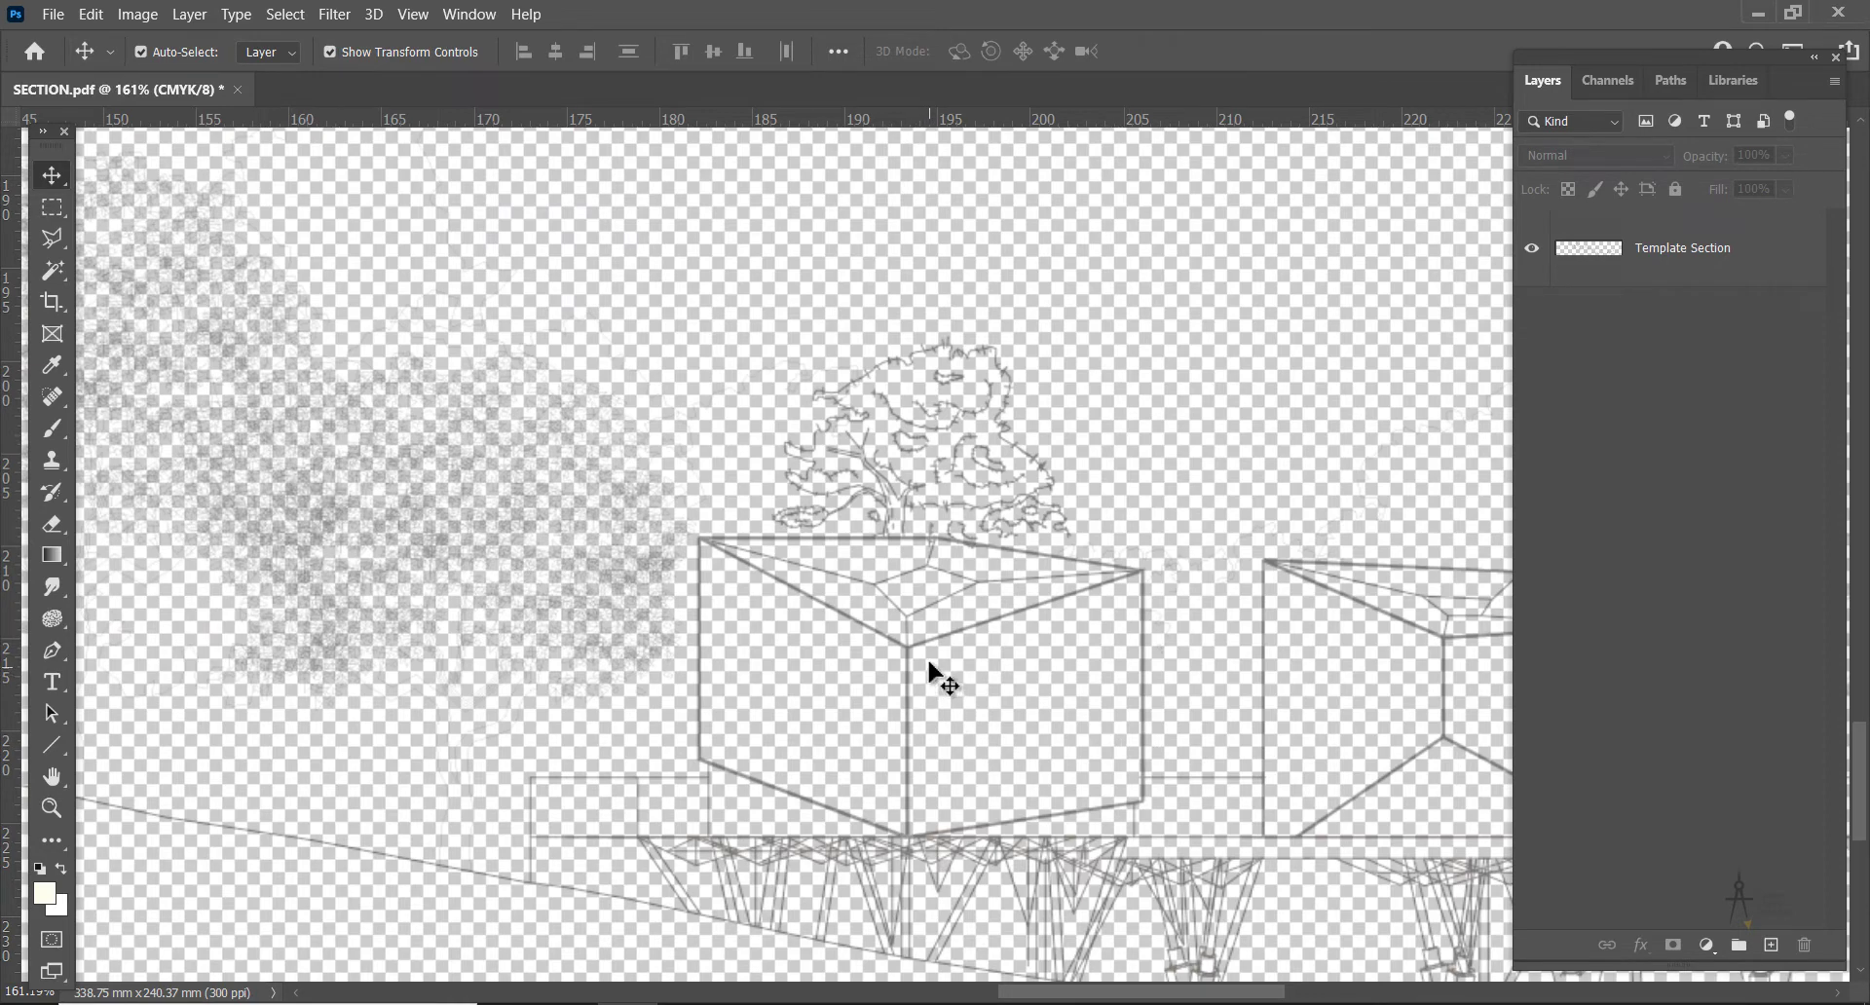
{"action": "scroll", "coordinate": [915, 572], "scroll_direction": "down", "scroll_amount": 4}
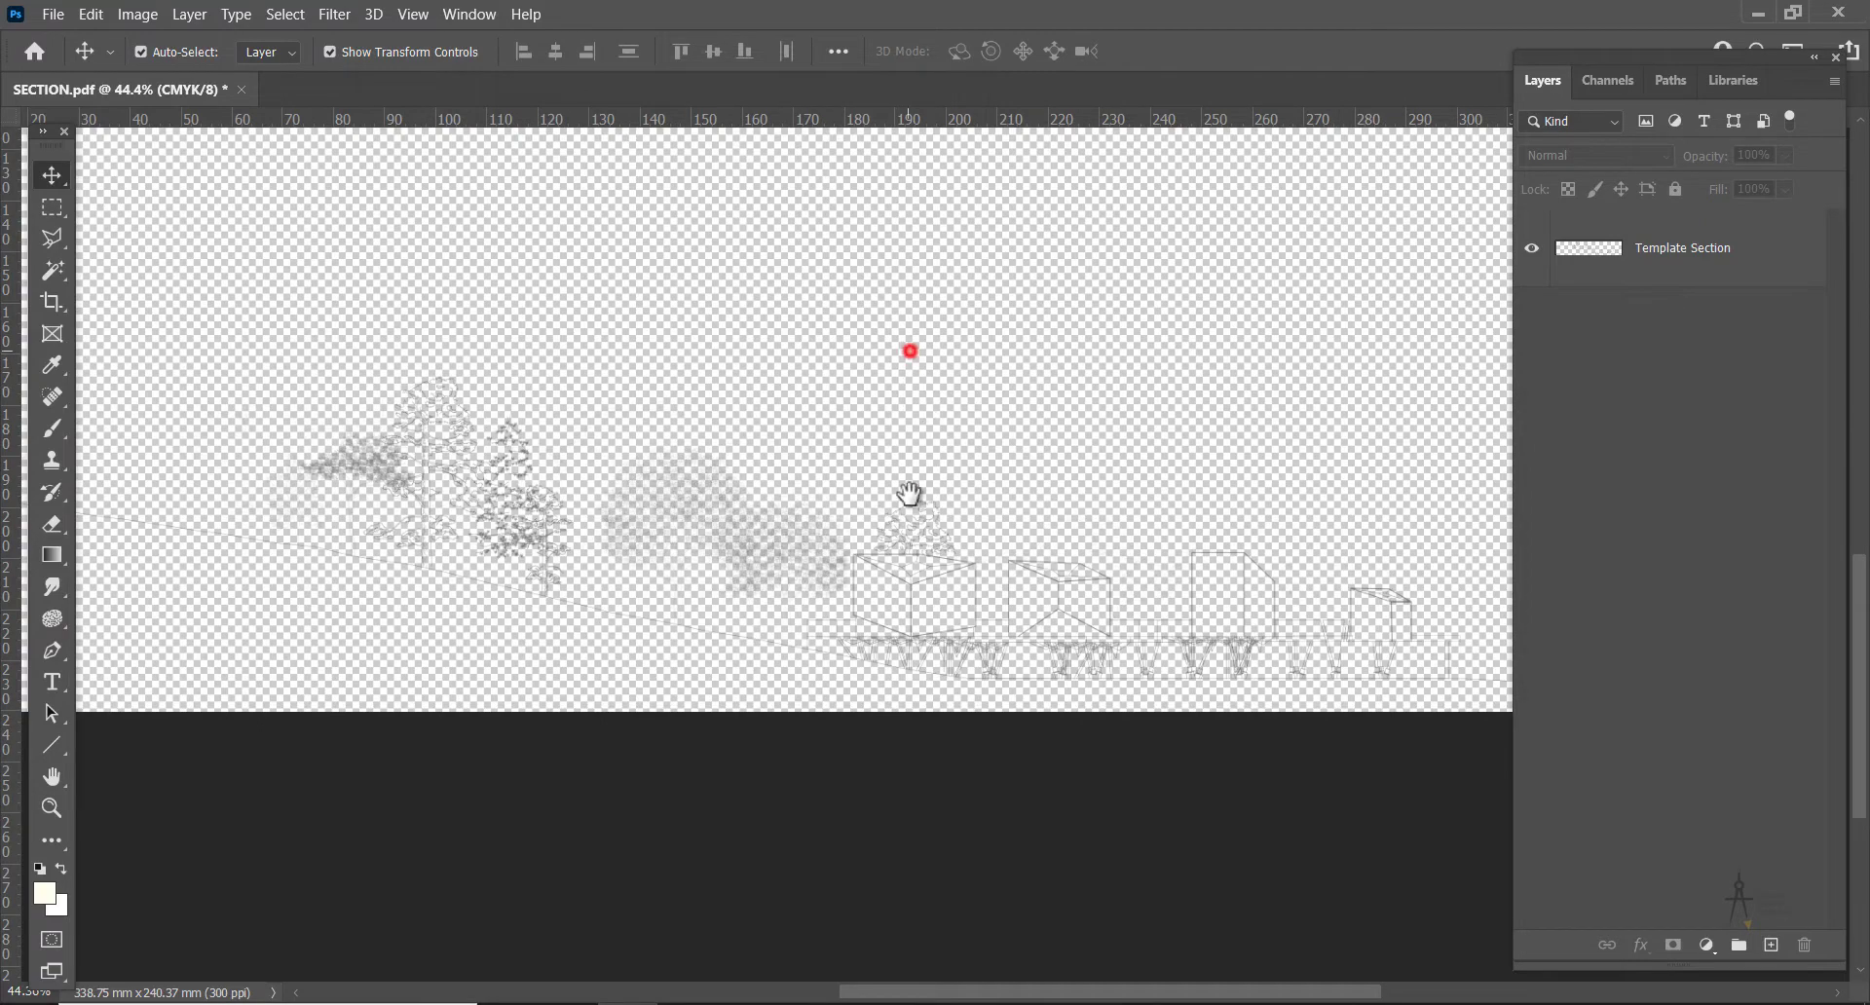
{"action": "scroll", "coordinate": [911, 409], "scroll_direction": "down", "scroll_amount": 1}
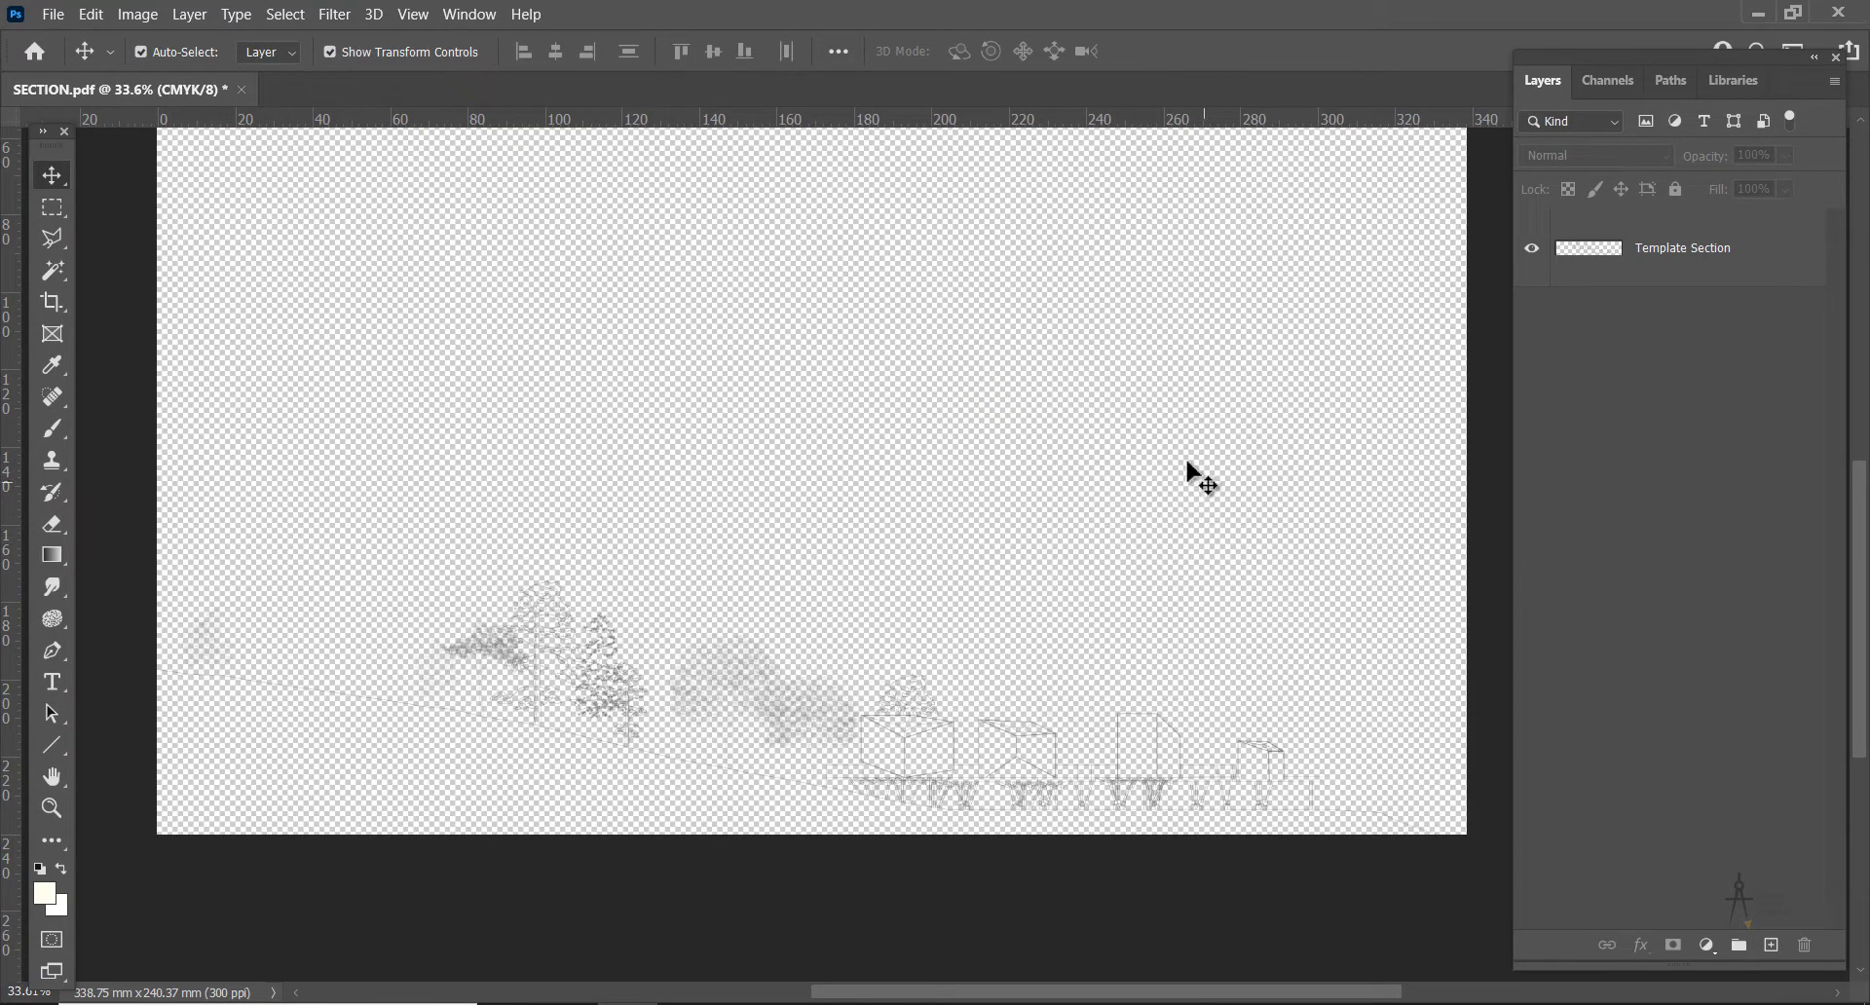
{"action": "left_click_drag", "start_coordinate": [1014, 400], "coordinate": [1030, 507]}
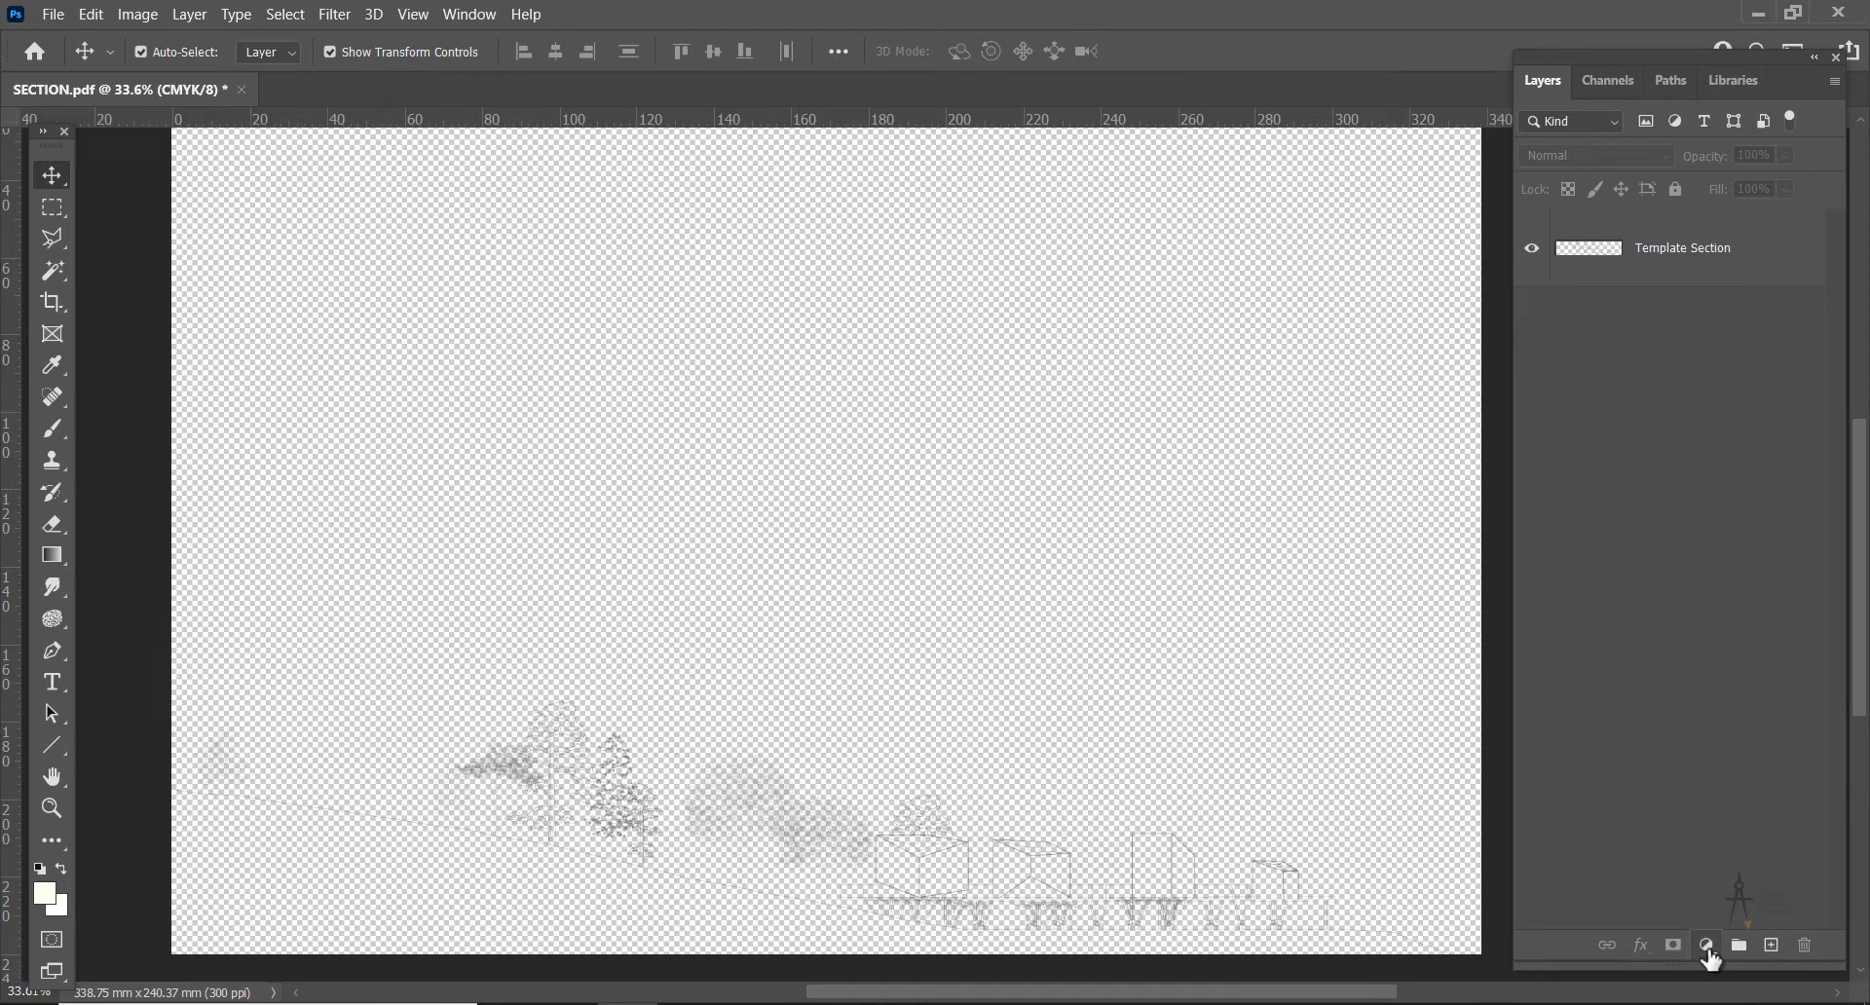
Add a white (#ffffff) Solid Color fill layer and place it beneath the Template Section layer
{"action": "left_click", "coordinate": [1707, 945]}
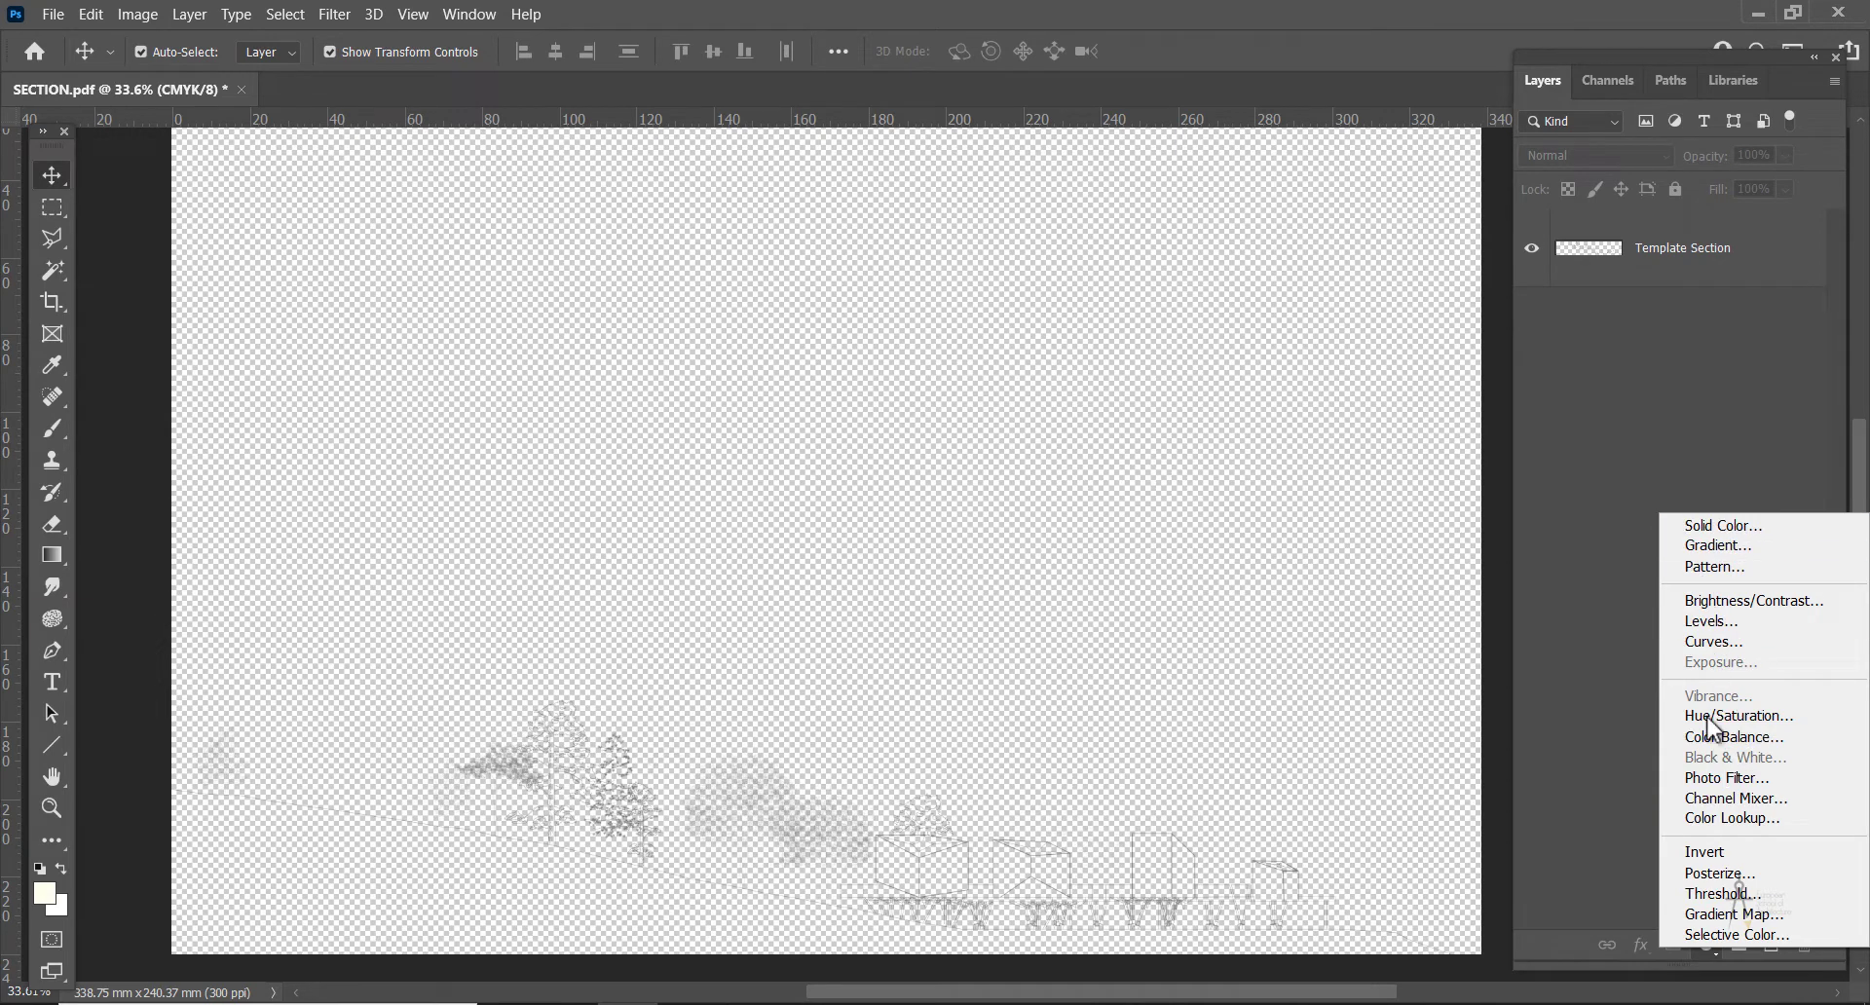
{"action": "left_click", "coordinate": [1712, 525]}
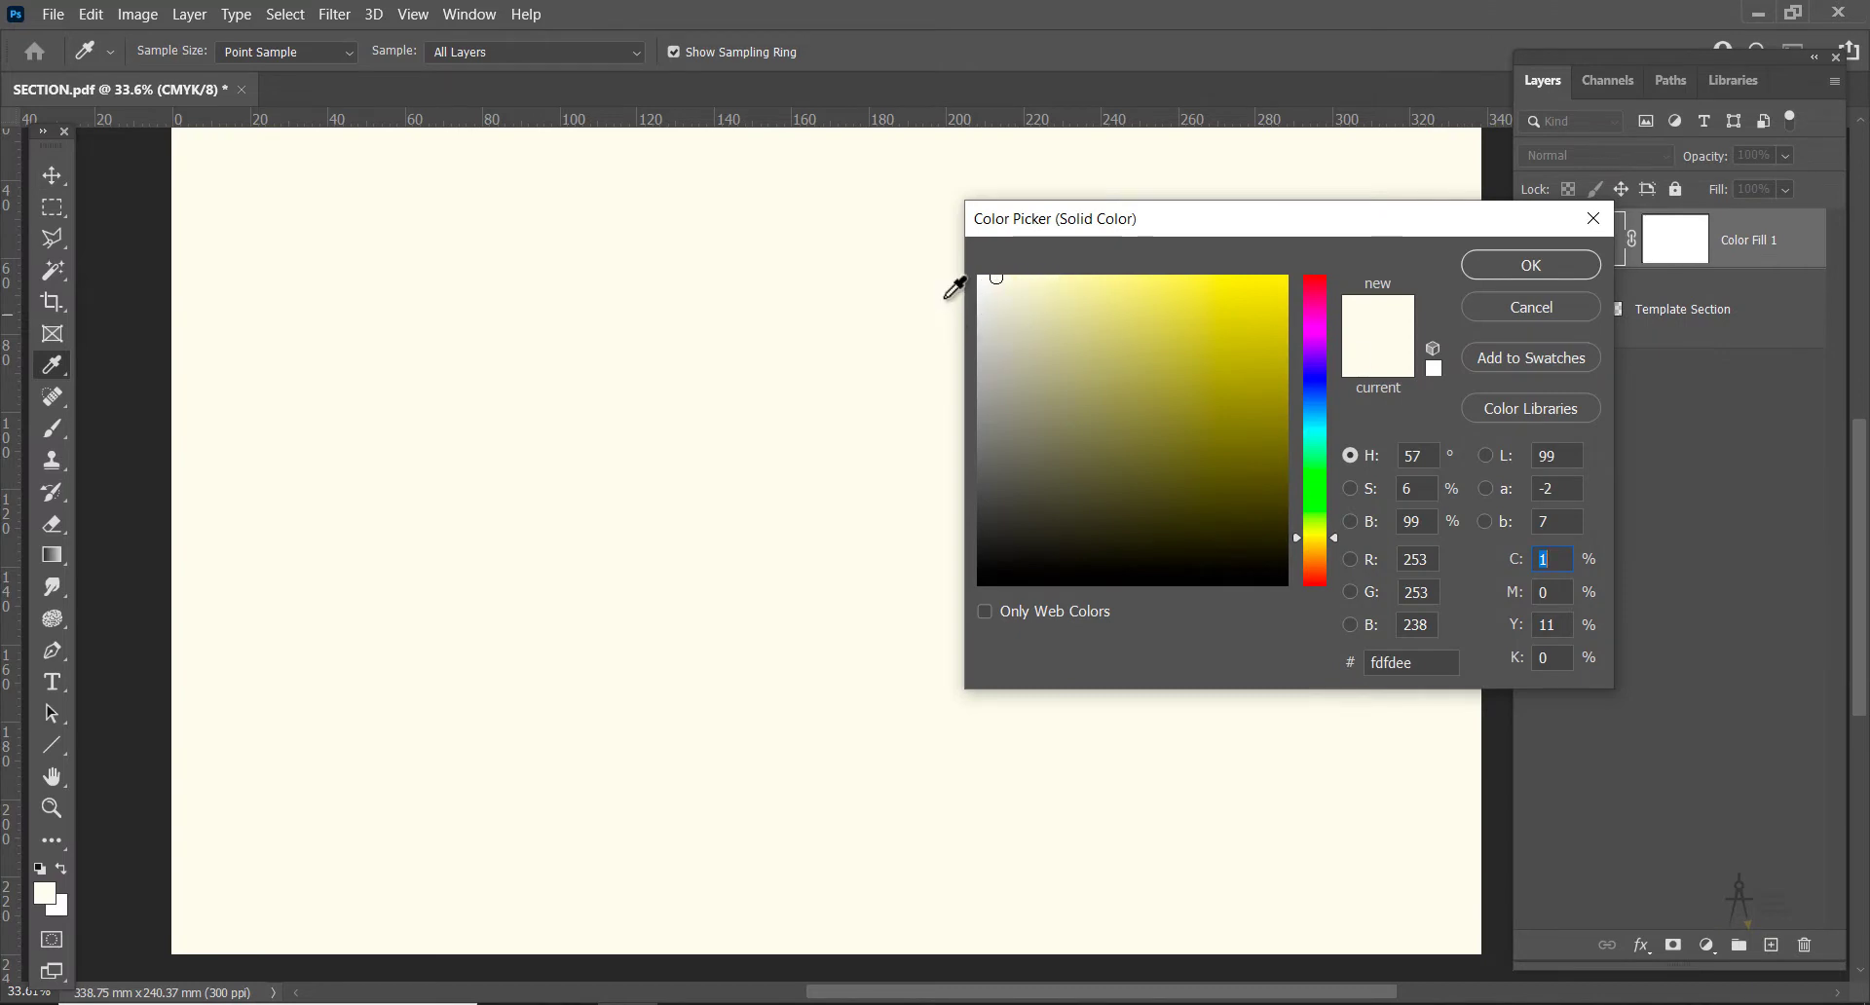
{"action": "left_click_drag", "start_coordinate": [974, 273], "coordinate": [975, 272]}
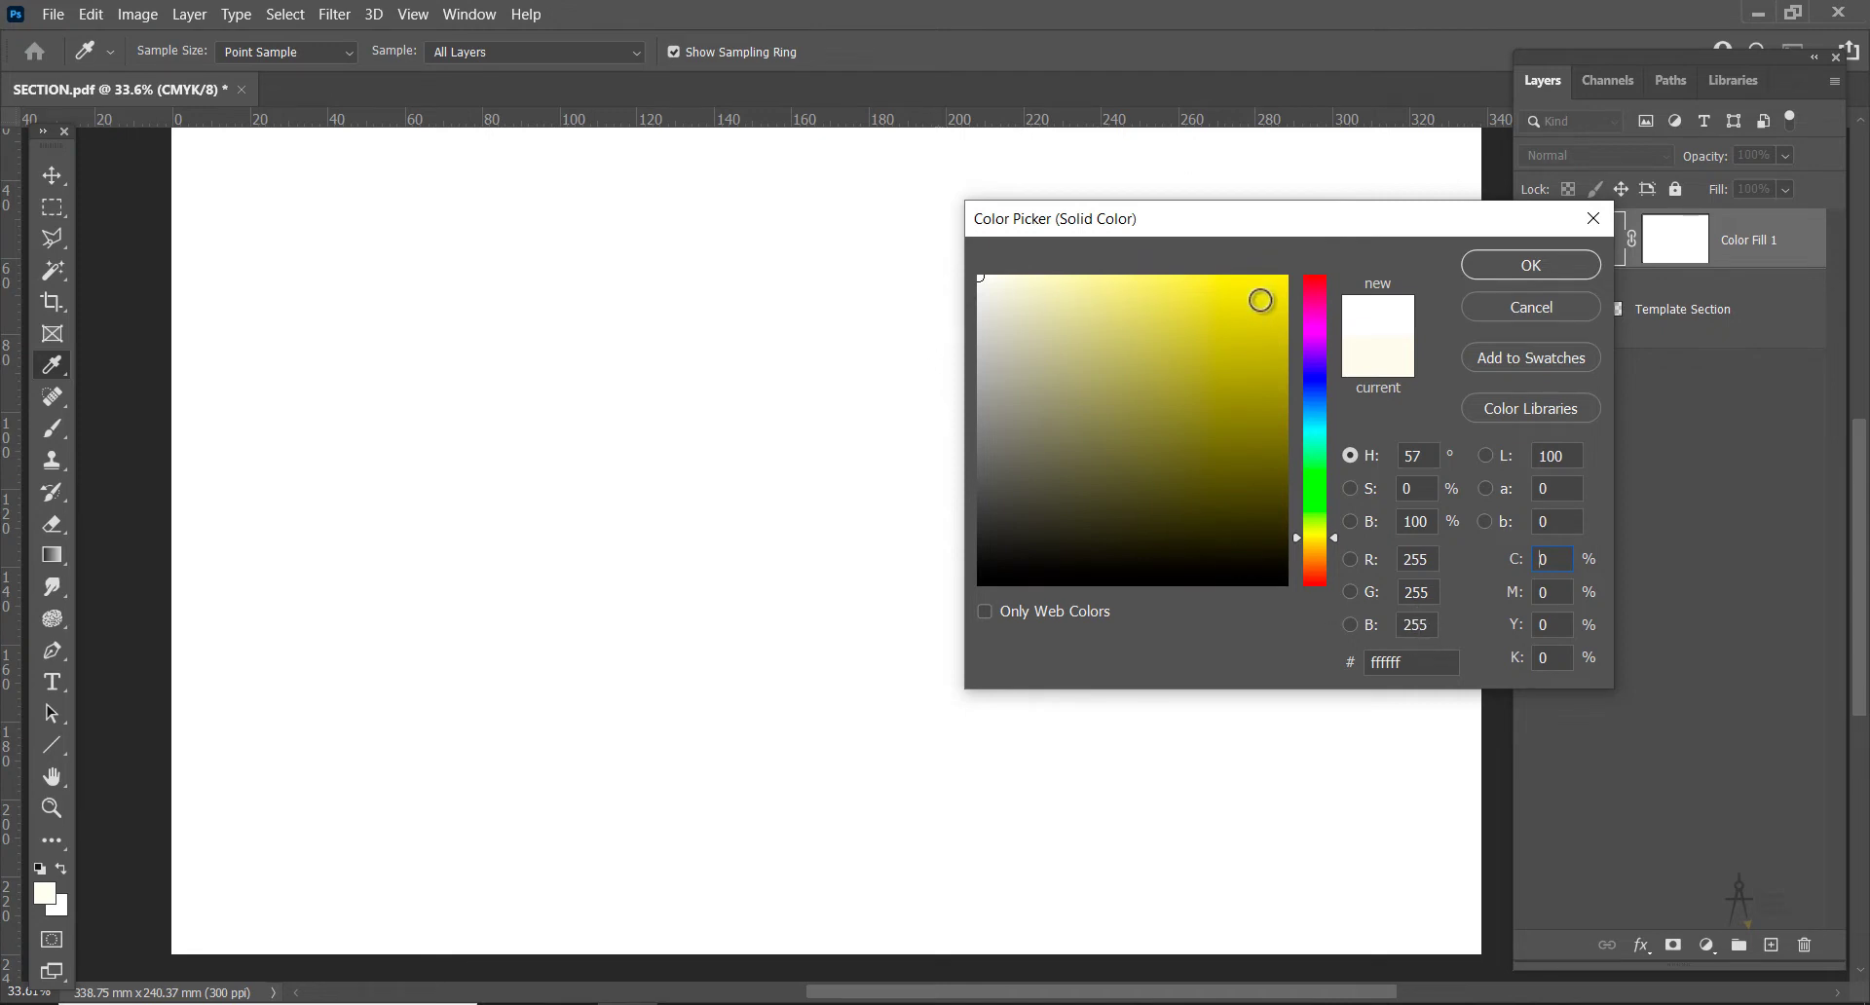
{"action": "left_click", "coordinate": [1513, 268]}
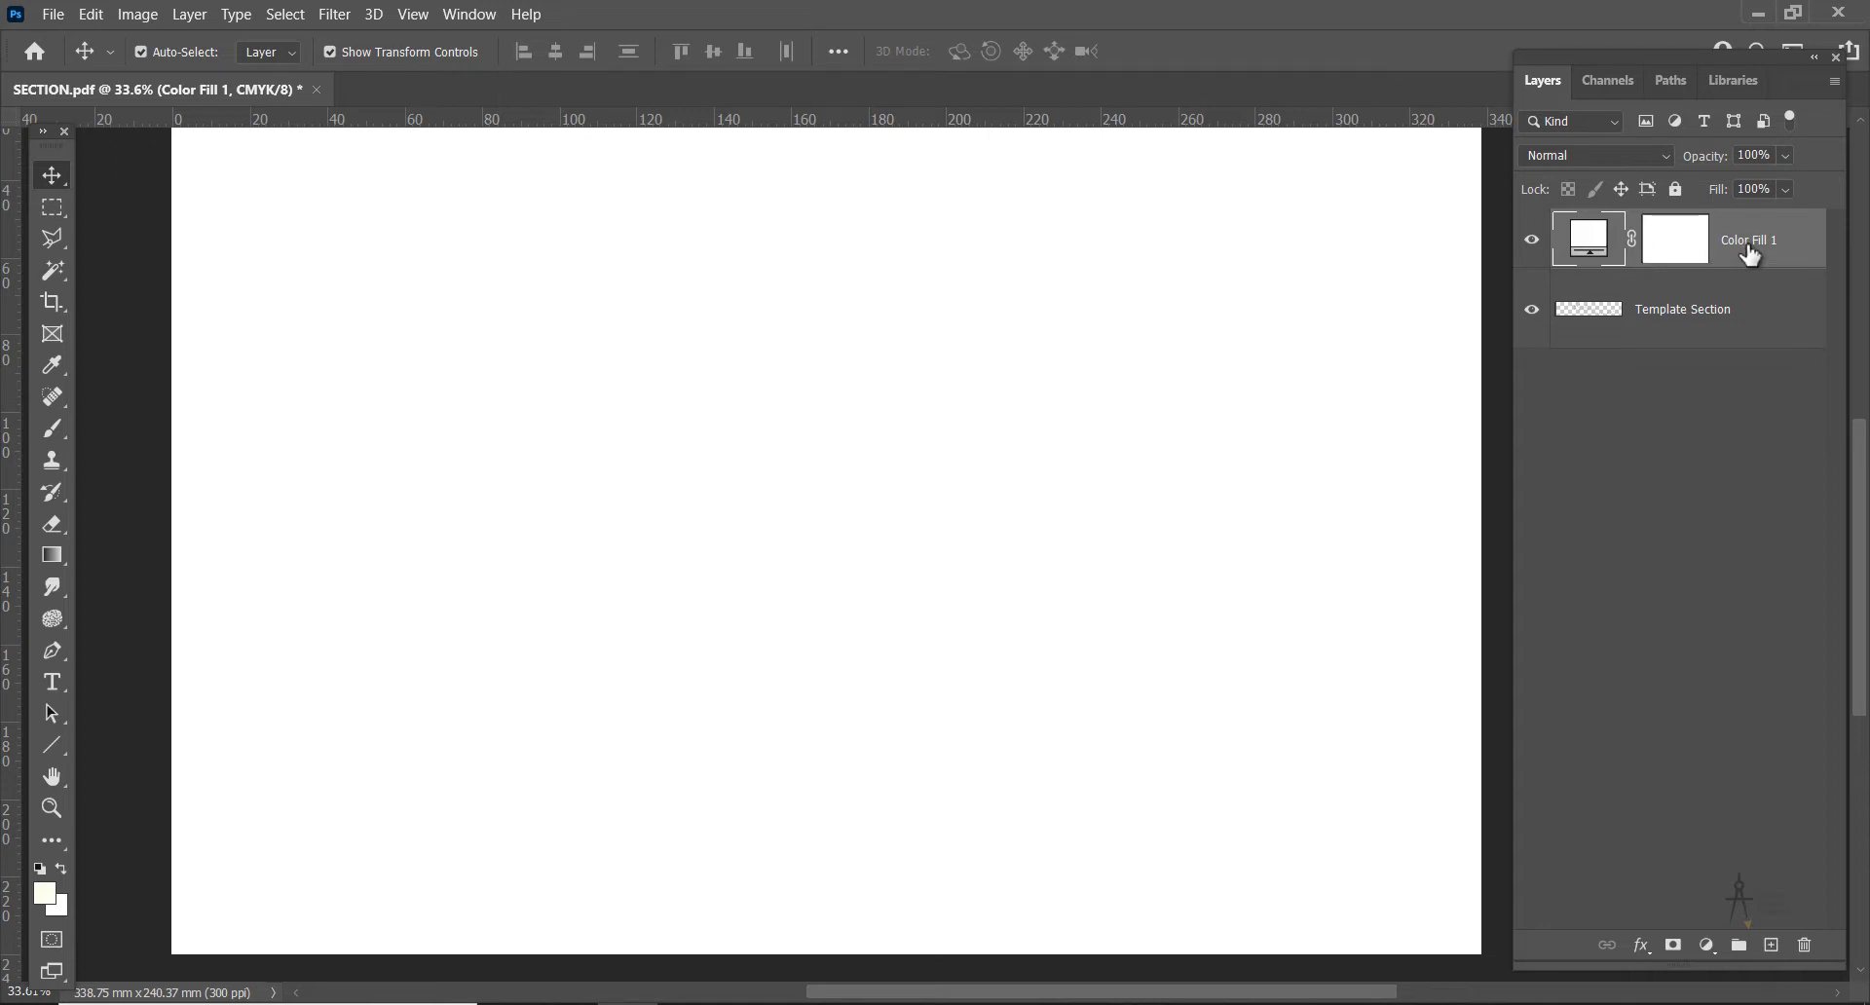
{"action": "mouse_move", "coordinate": [1749, 272]}
{"action": "left_mouse_down"}
{"action": "mouse_move", "coordinate": [1752, 487]}
{"action": "mouse_move", "coordinate": [1750, 467]}
{"action": "left_mouse_up"}
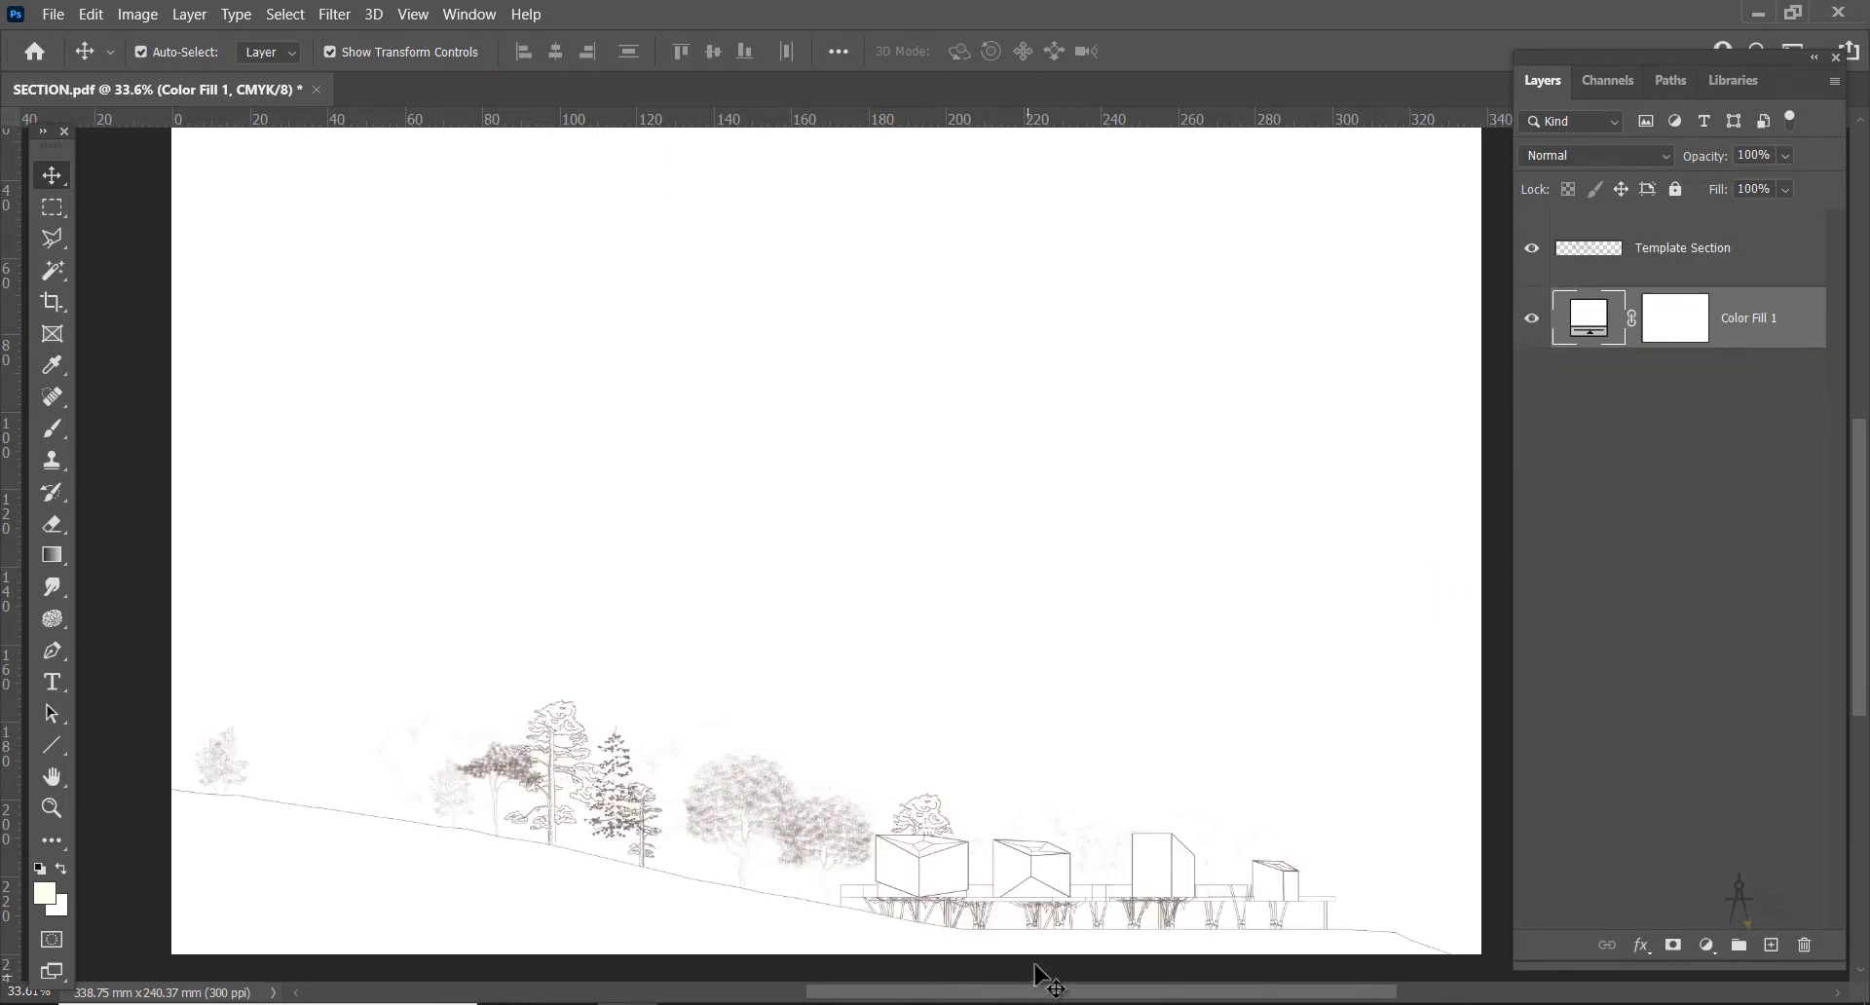
Deselect the fill layer and examine the trees, ground line, cube buildings and stilts against the white background
{"action": "scroll", "coordinate": [1023, 779], "scroll_direction": "down", "scroll_amount": 3}
{"action": "scroll", "coordinate": [1003, 867], "scroll_direction": "up", "scroll_amount": 2}
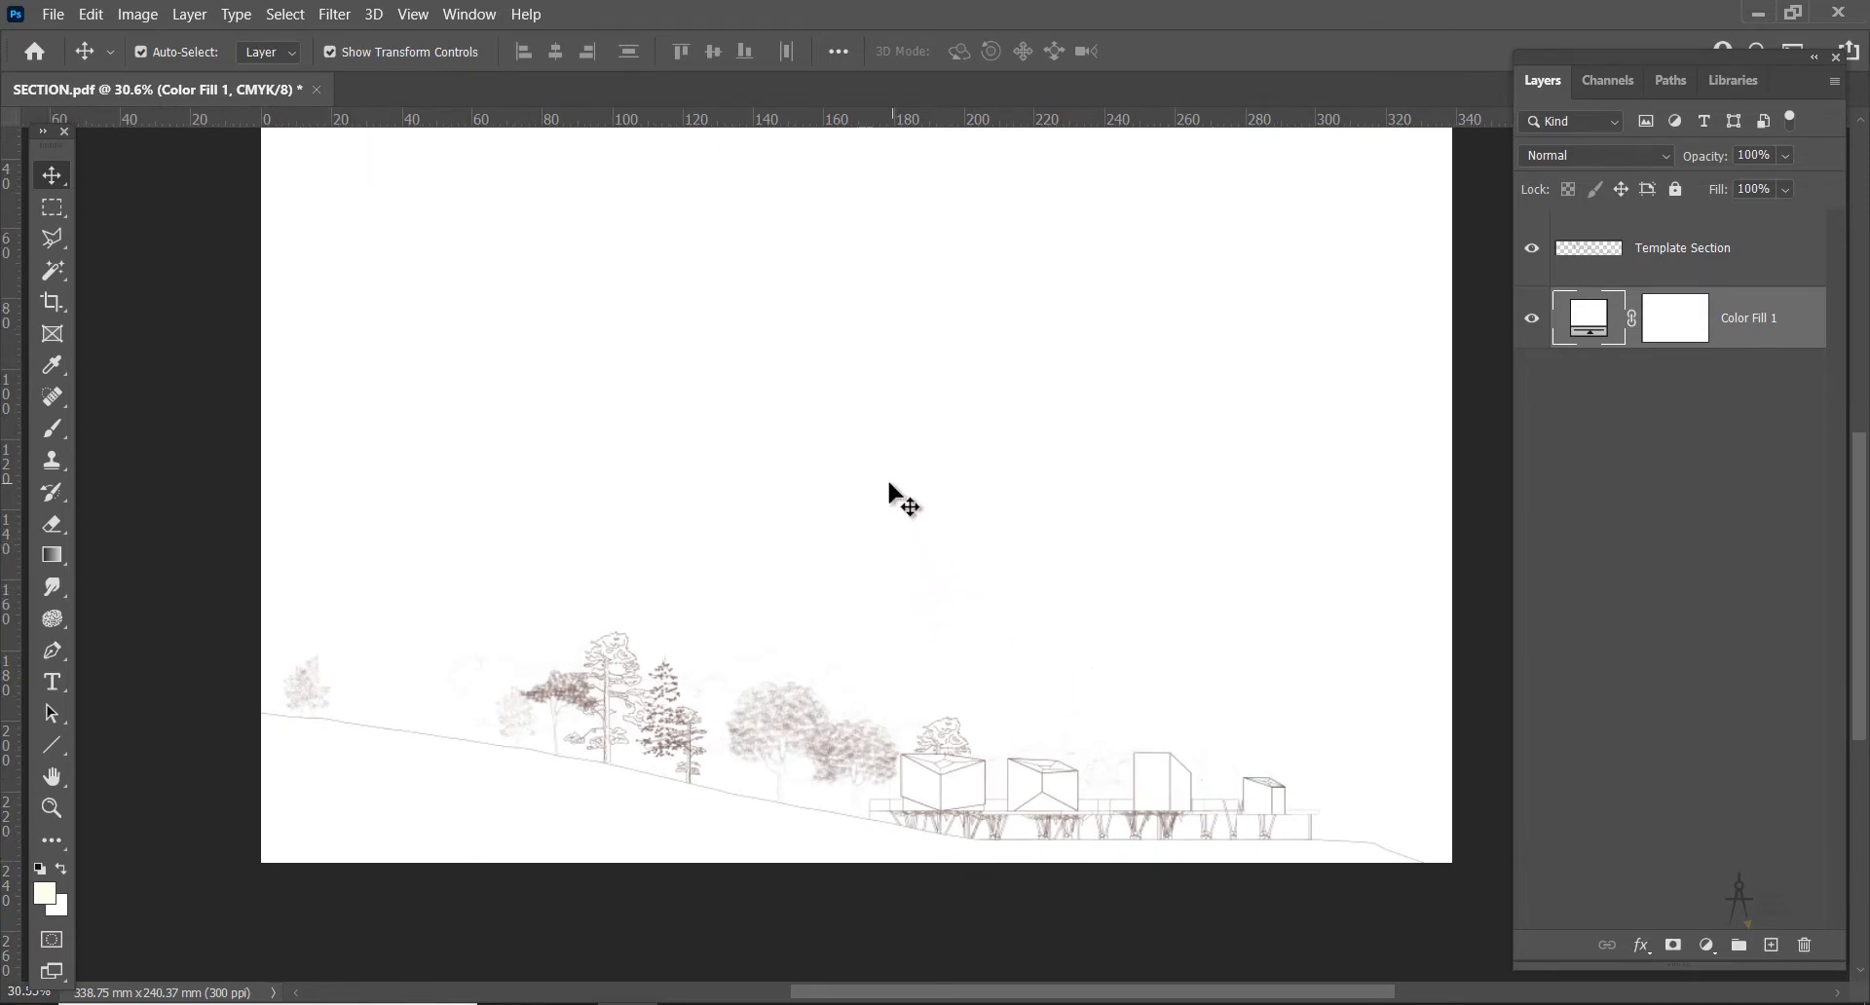
{"action": "left_click_drag", "start_coordinate": [896, 520], "coordinate": [793, 459]}
{"action": "mouse_move", "coordinate": [213, 273]}
{"action": "left_mouse_down"}
{"action": "mouse_move", "coordinate": [506, 522]}
{"action": "mouse_move", "coordinate": [1052, 734]}
{"action": "mouse_move", "coordinate": [1476, 826]}
{"action": "left_mouse_up"}
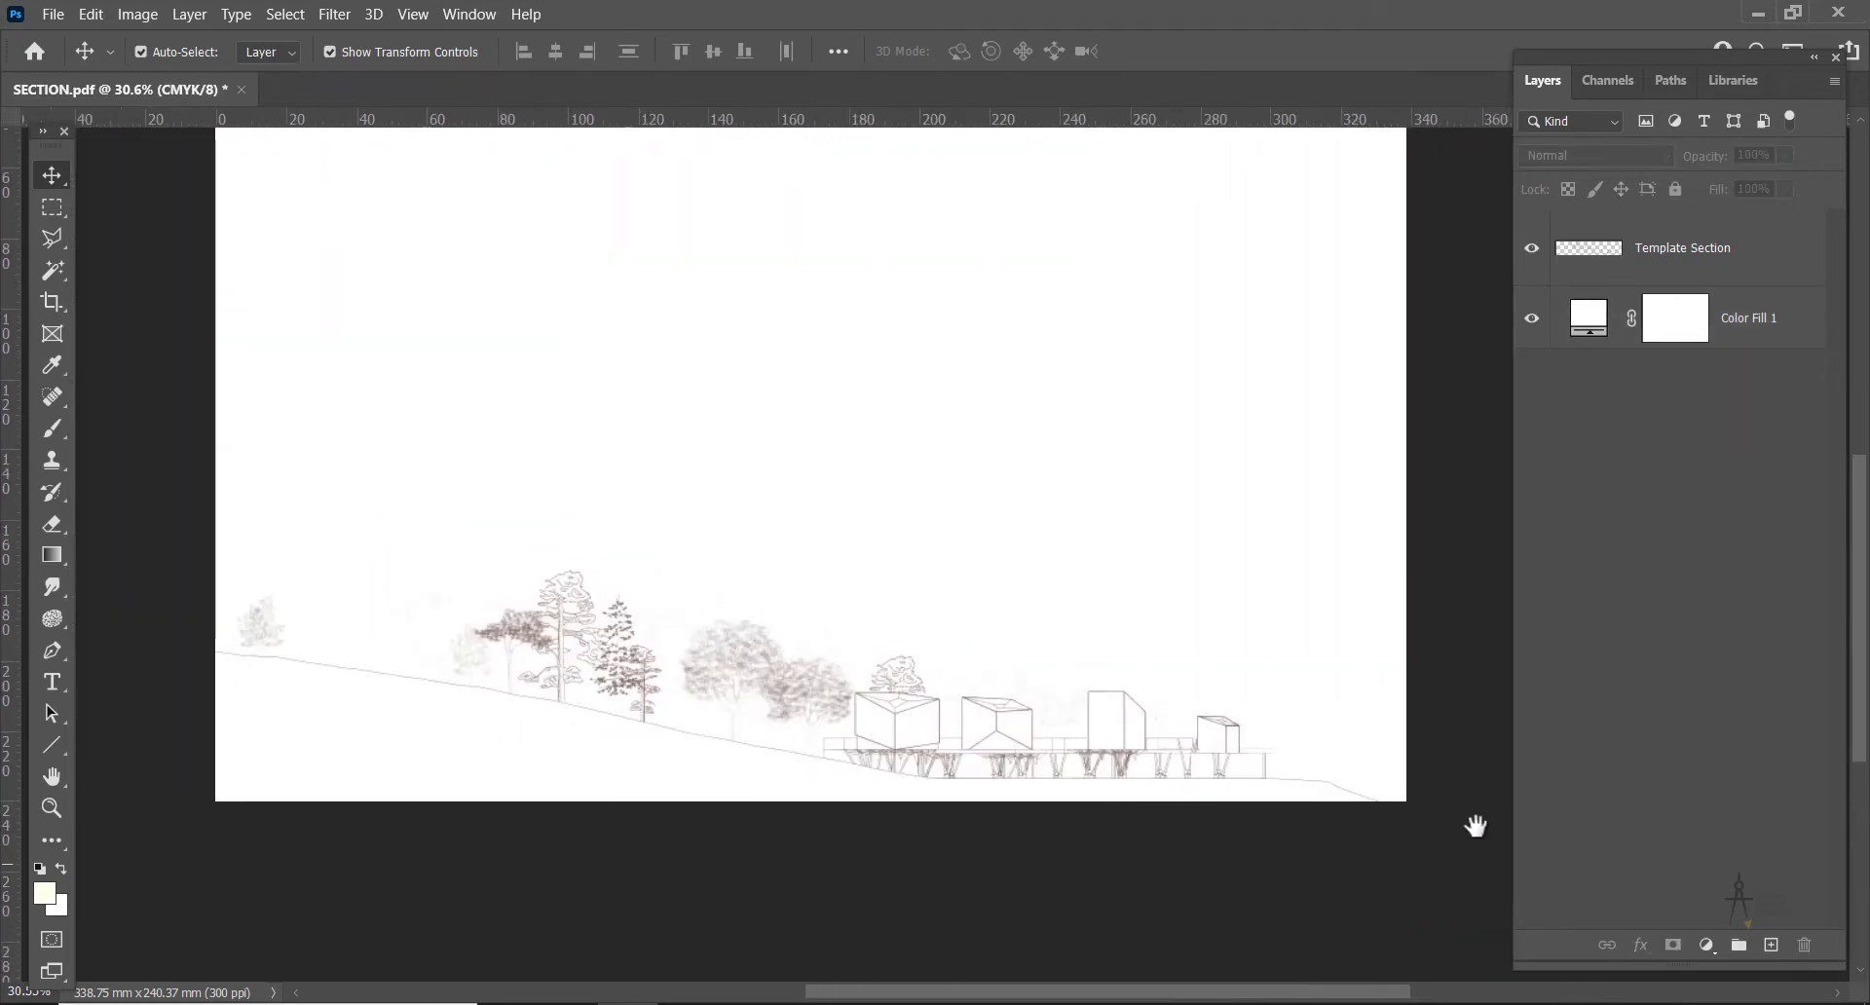
{"action": "mouse_move", "coordinate": [768, 500]}
{"action": "left_mouse_down"}
{"action": "mouse_move", "coordinate": [880, 618]}
{"action": "mouse_move", "coordinate": [747, 616]}
{"action": "left_mouse_up"}
{"action": "scroll", "coordinate": [827, 845], "scroll_direction": "up", "scroll_amount": 2}
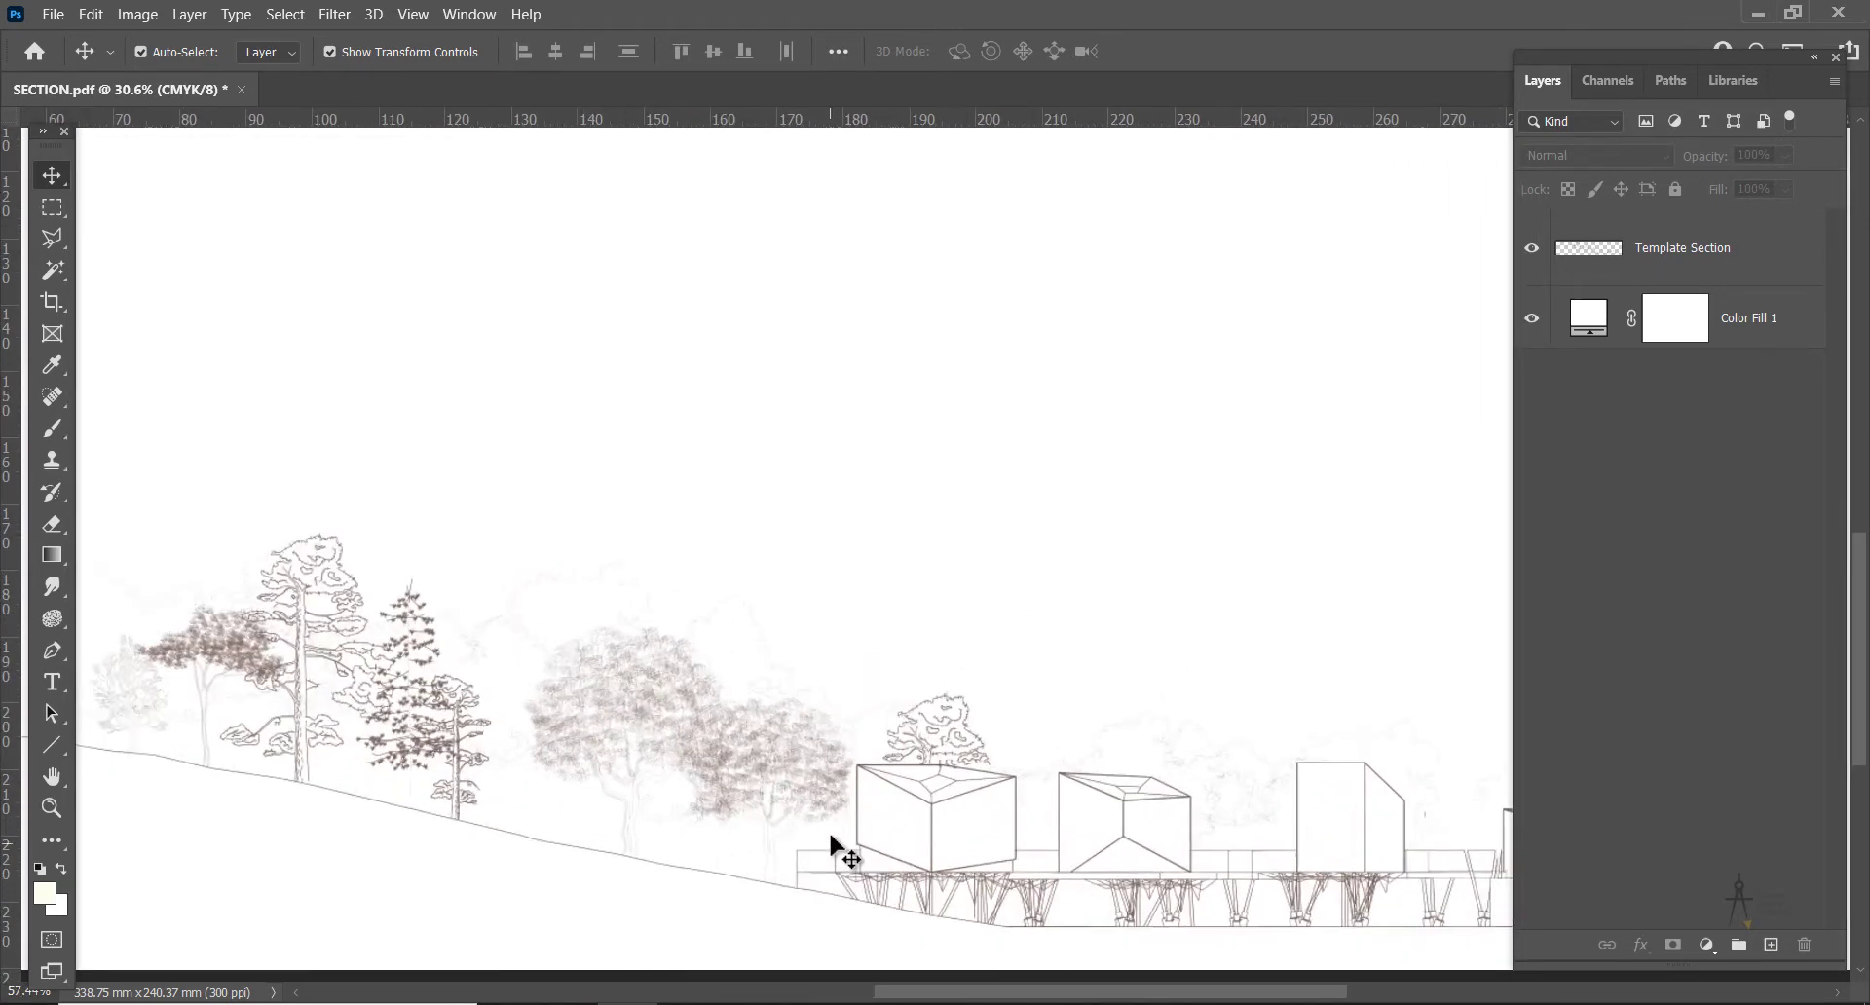
{"action": "scroll", "coordinate": [823, 806], "scroll_direction": "down", "scroll_amount": 5}
{"action": "scroll", "coordinate": [823, 806], "scroll_direction": "up", "scroll_amount": 6}
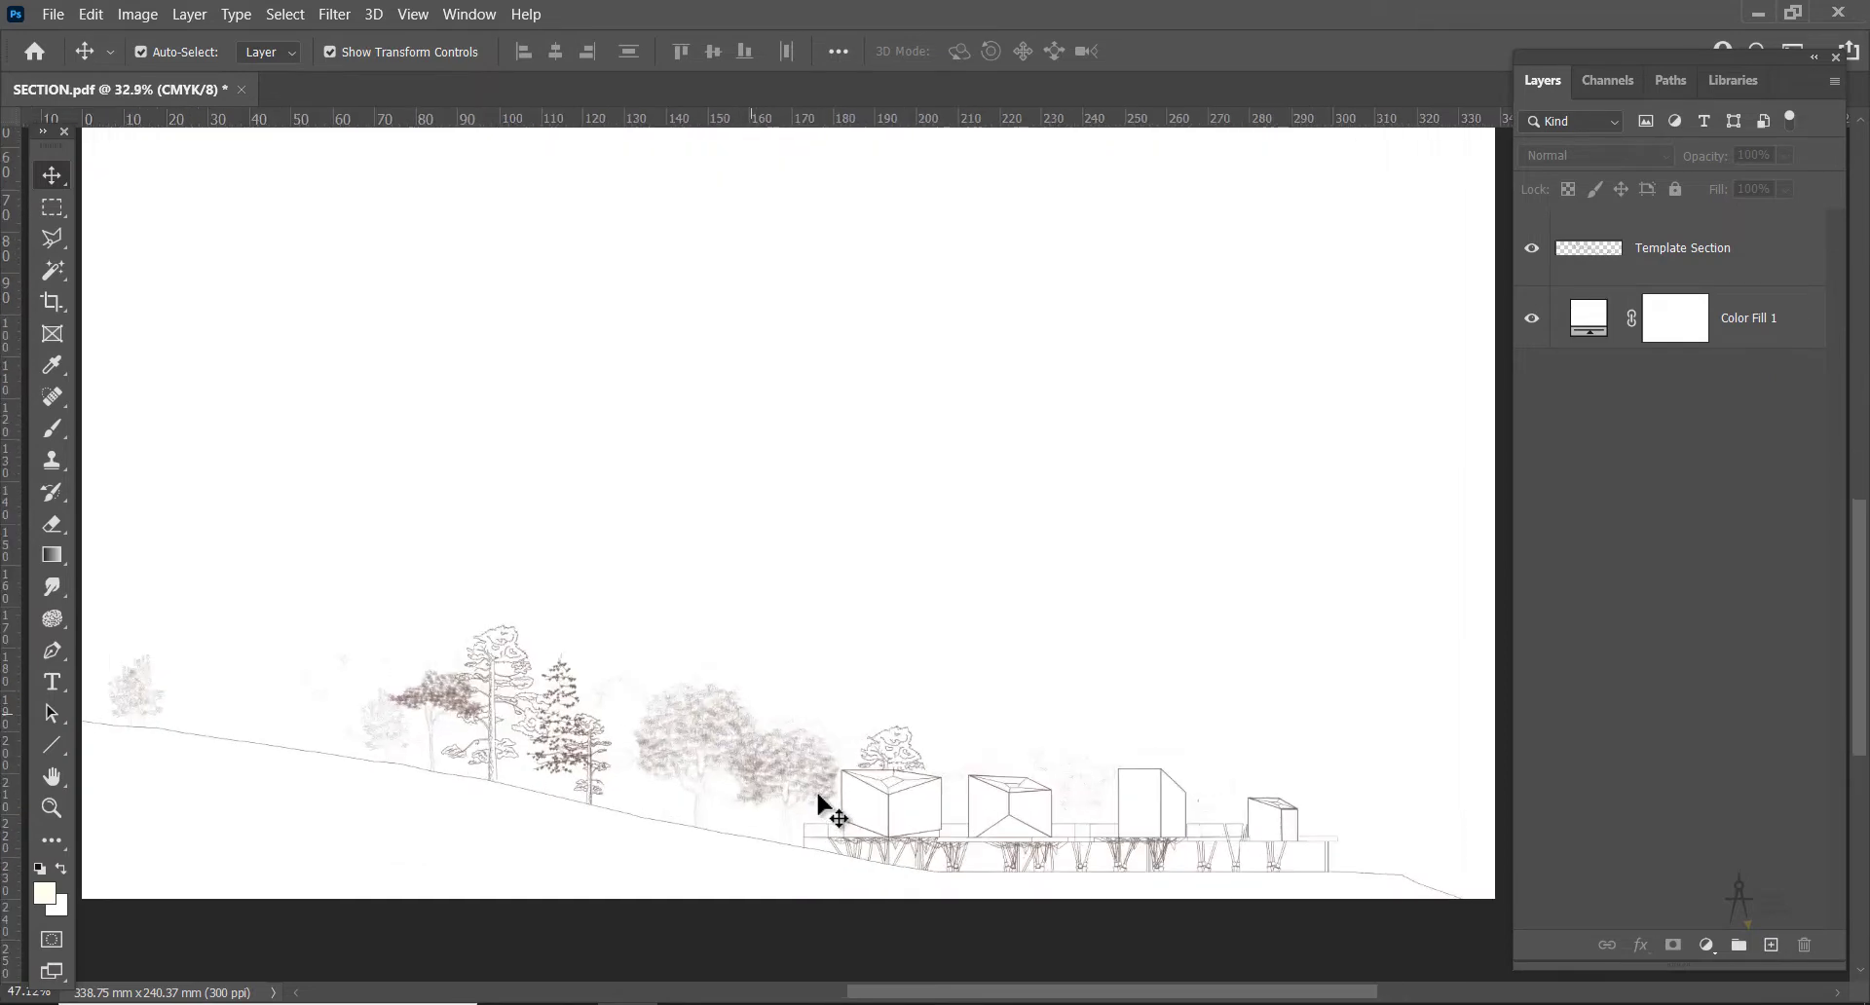
{"action": "scroll", "coordinate": [764, 774], "scroll_direction": "down", "scroll_amount": 5}
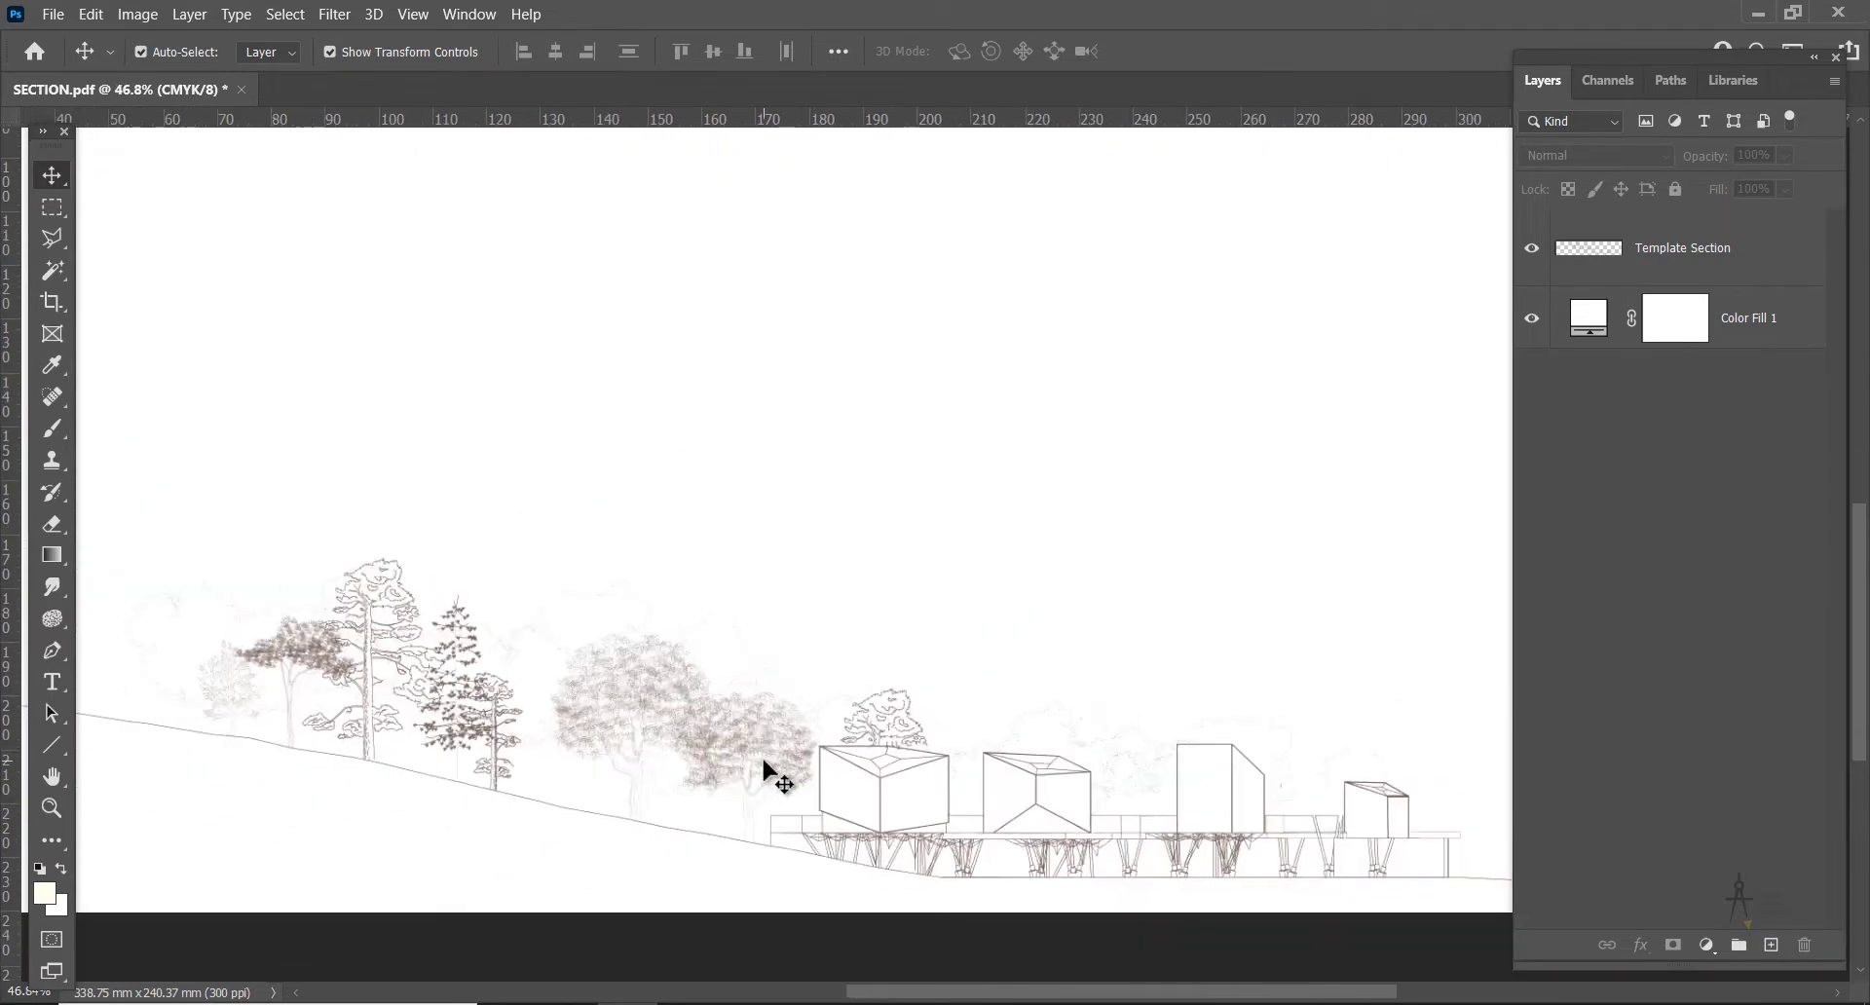
{"action": "scroll", "coordinate": [751, 764], "scroll_direction": "up", "scroll_amount": 6}
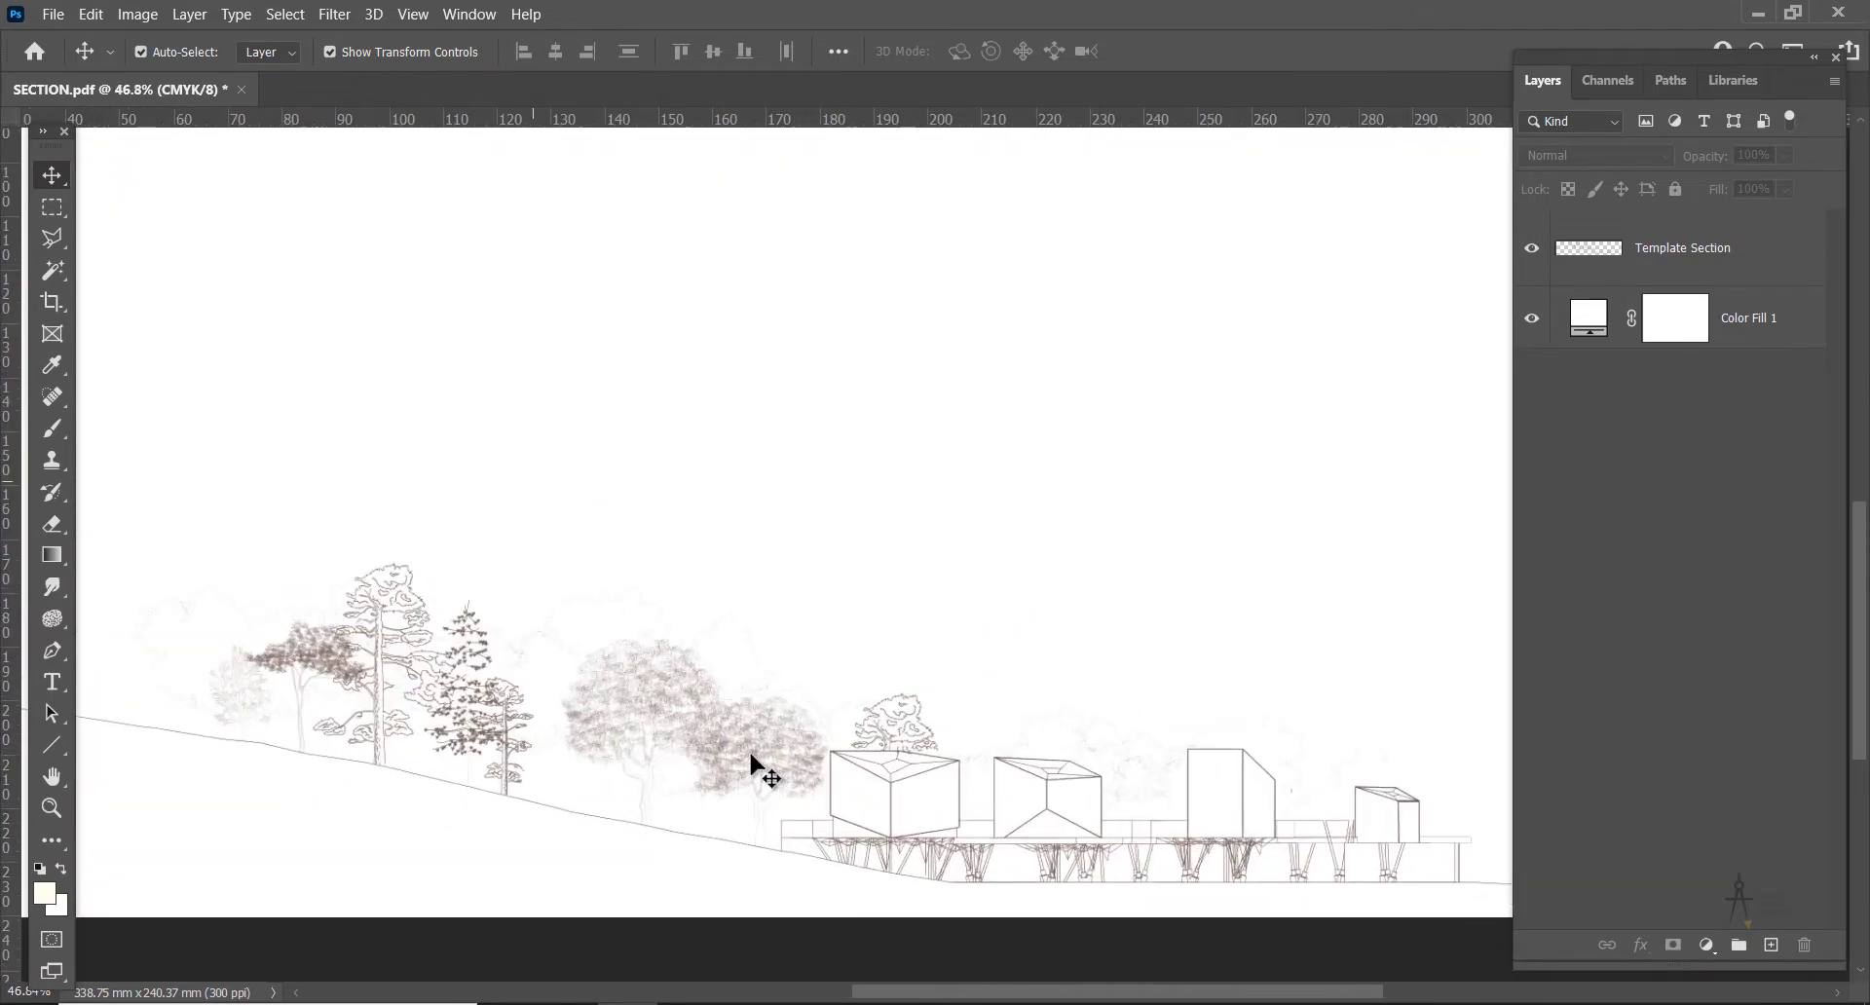
{"action": "scroll", "coordinate": [751, 763], "scroll_direction": "down", "scroll_amount": 5}
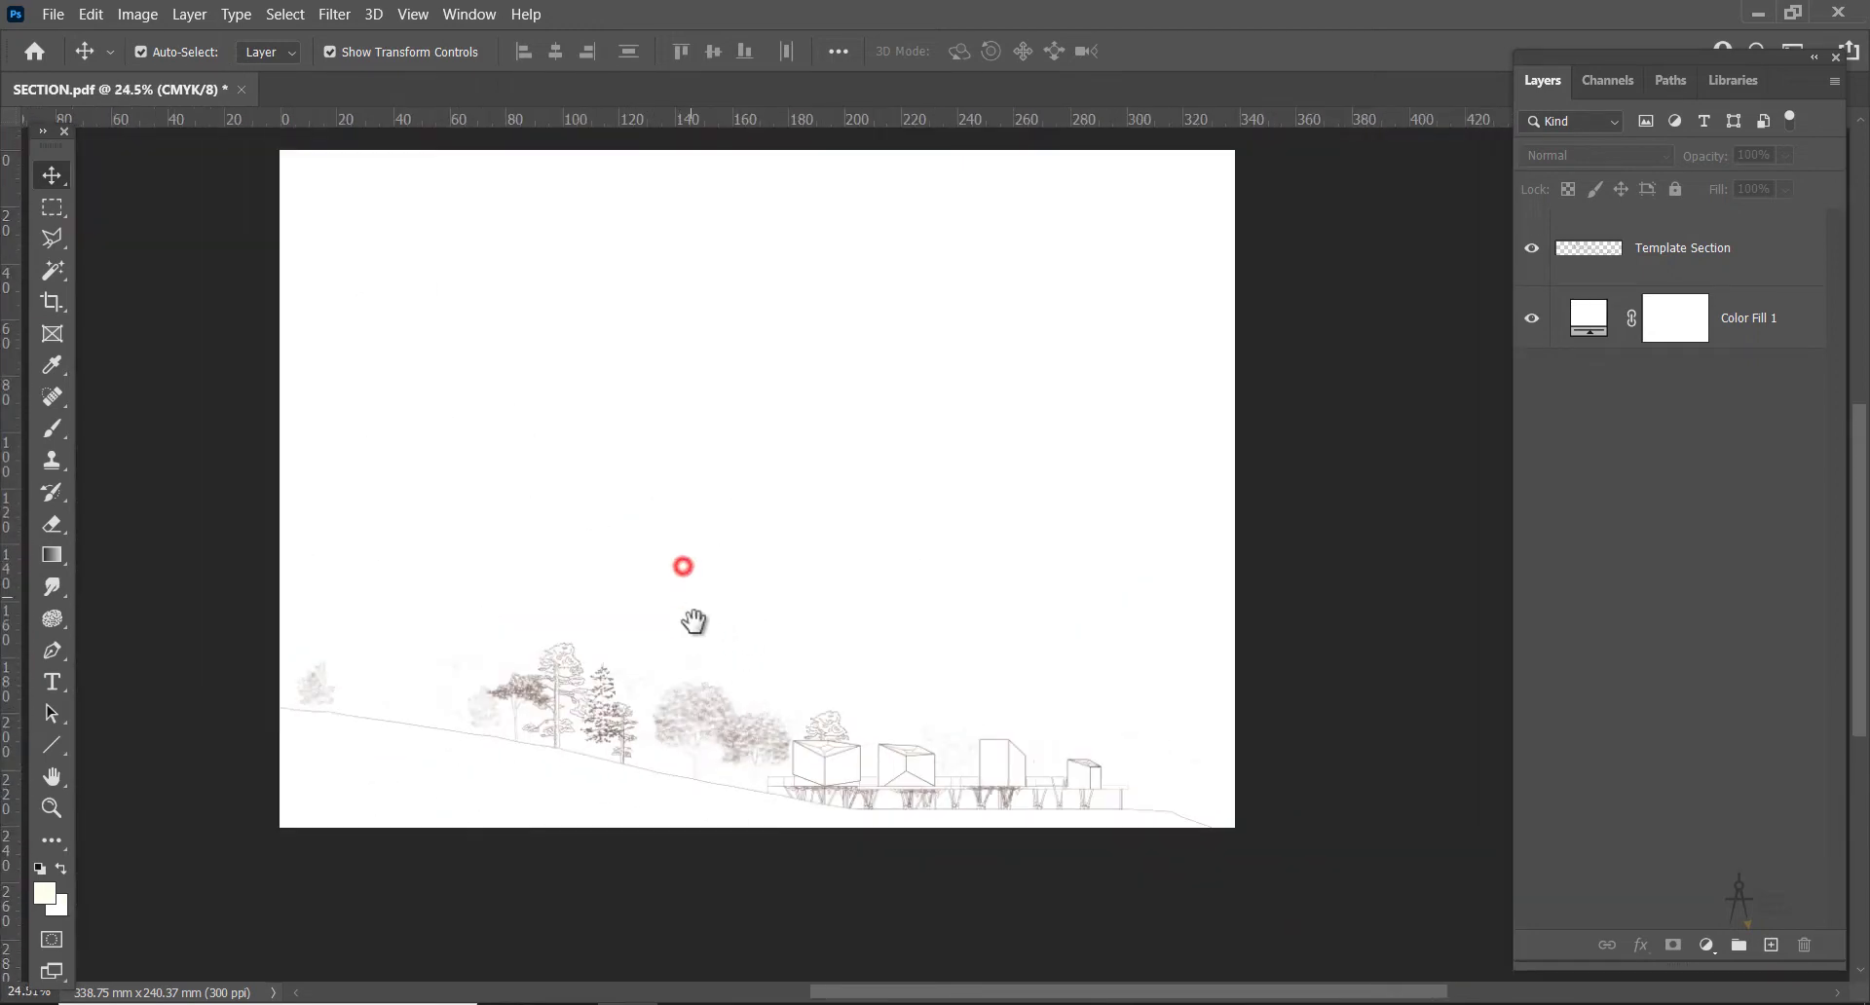
{"action": "scroll", "coordinate": [697, 621], "scroll_direction": "down", "scroll_amount": 2}
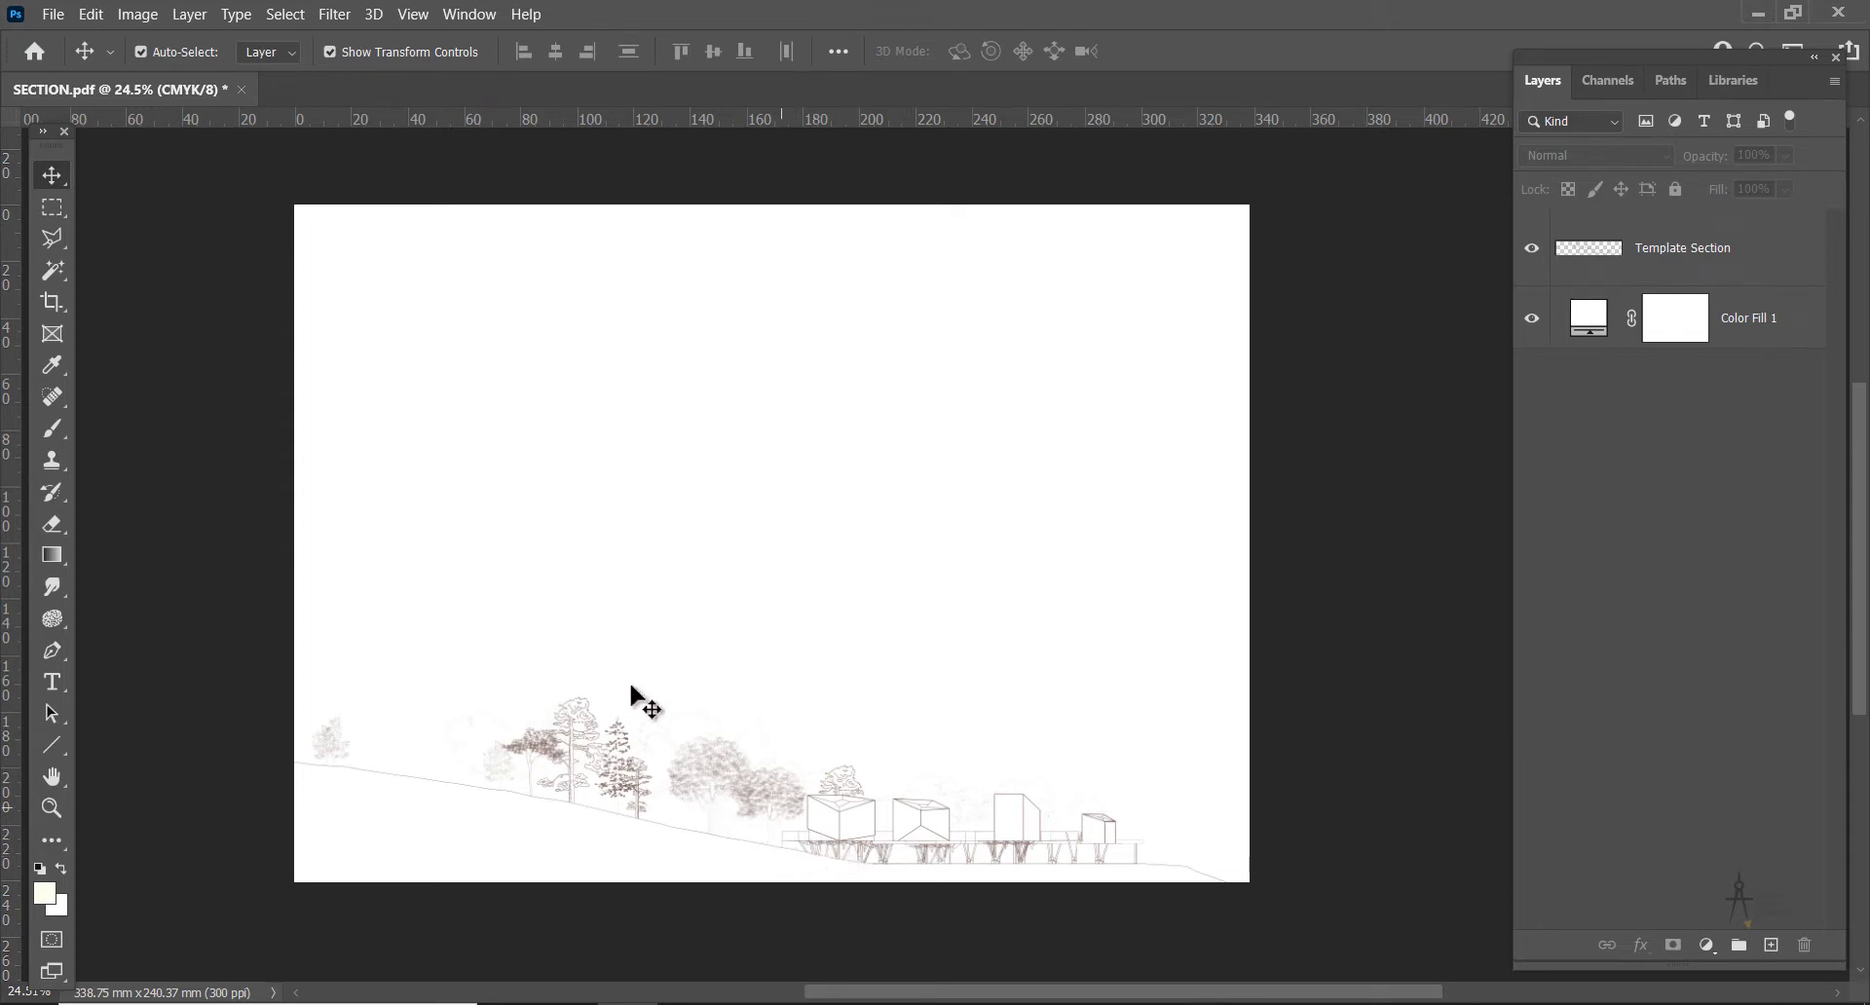
{"action": "scroll", "coordinate": [779, 862], "scroll_direction": "up", "scroll_amount": 1}
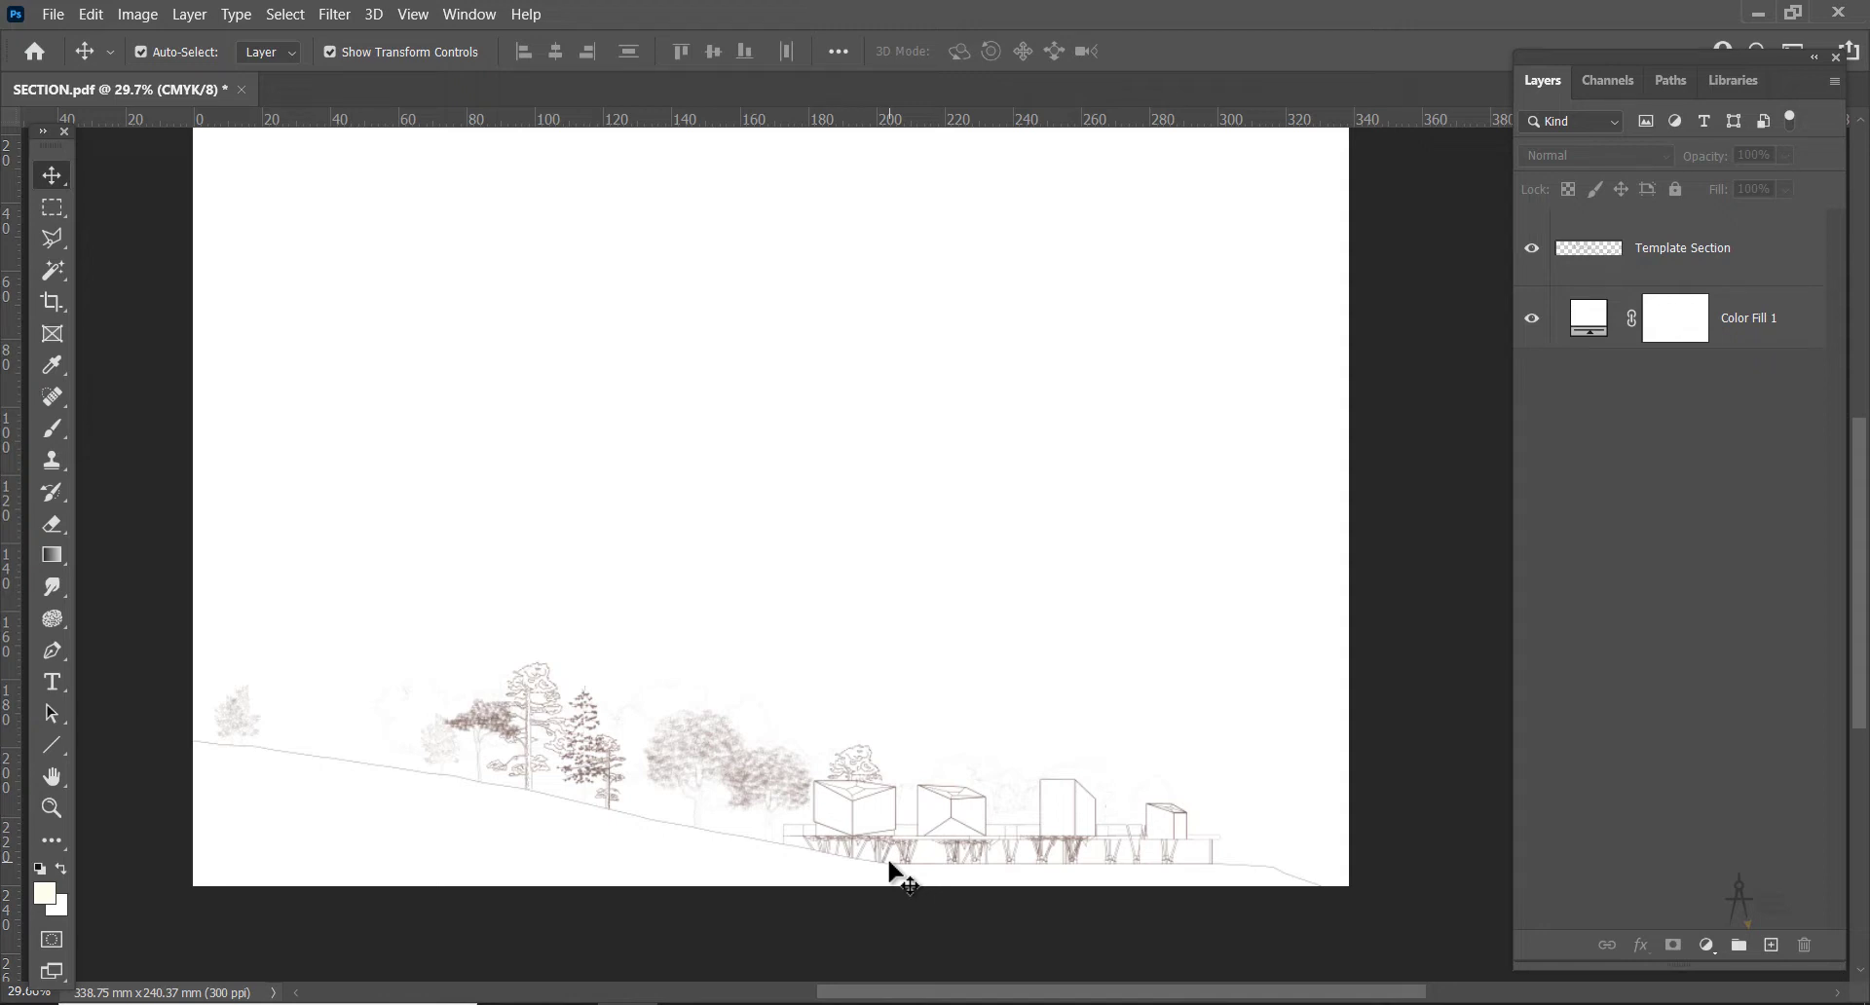
{"action": "scroll", "coordinate": [559, 857], "scroll_direction": "down", "scroll_amount": 1}
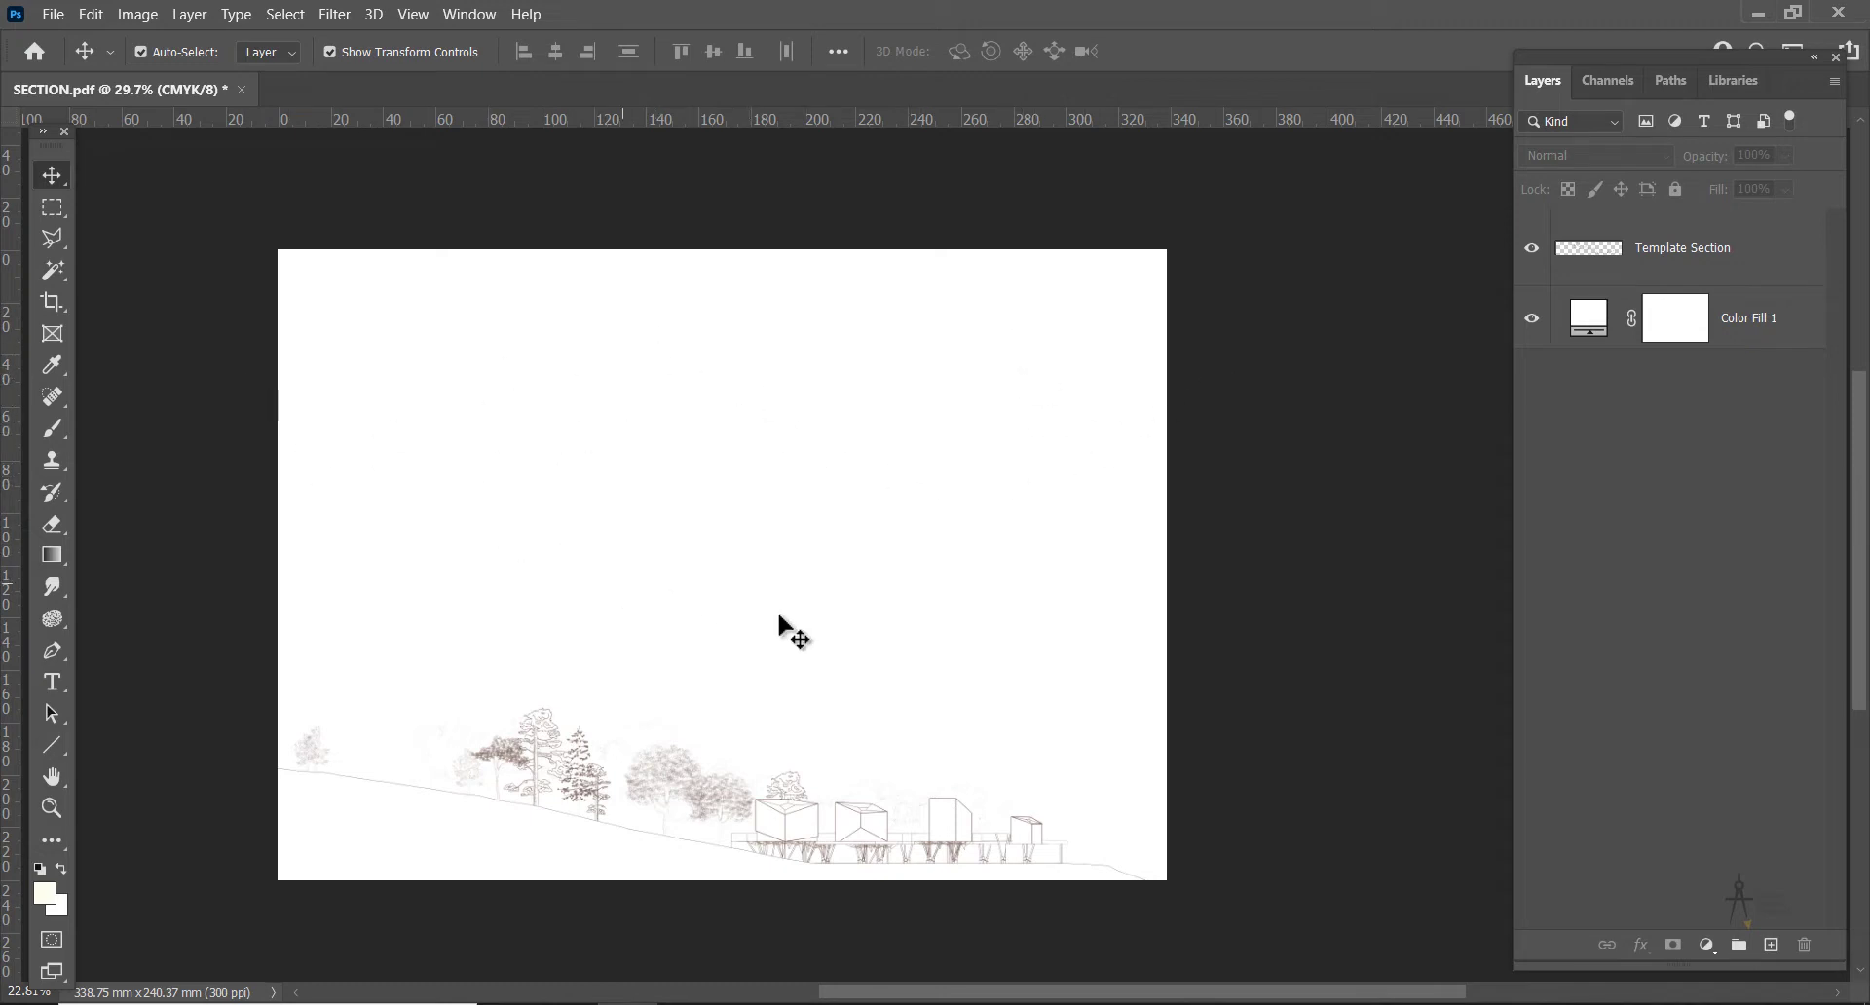
{"action": "scroll", "coordinate": [550, 892], "scroll_direction": "up", "scroll_amount": 1}
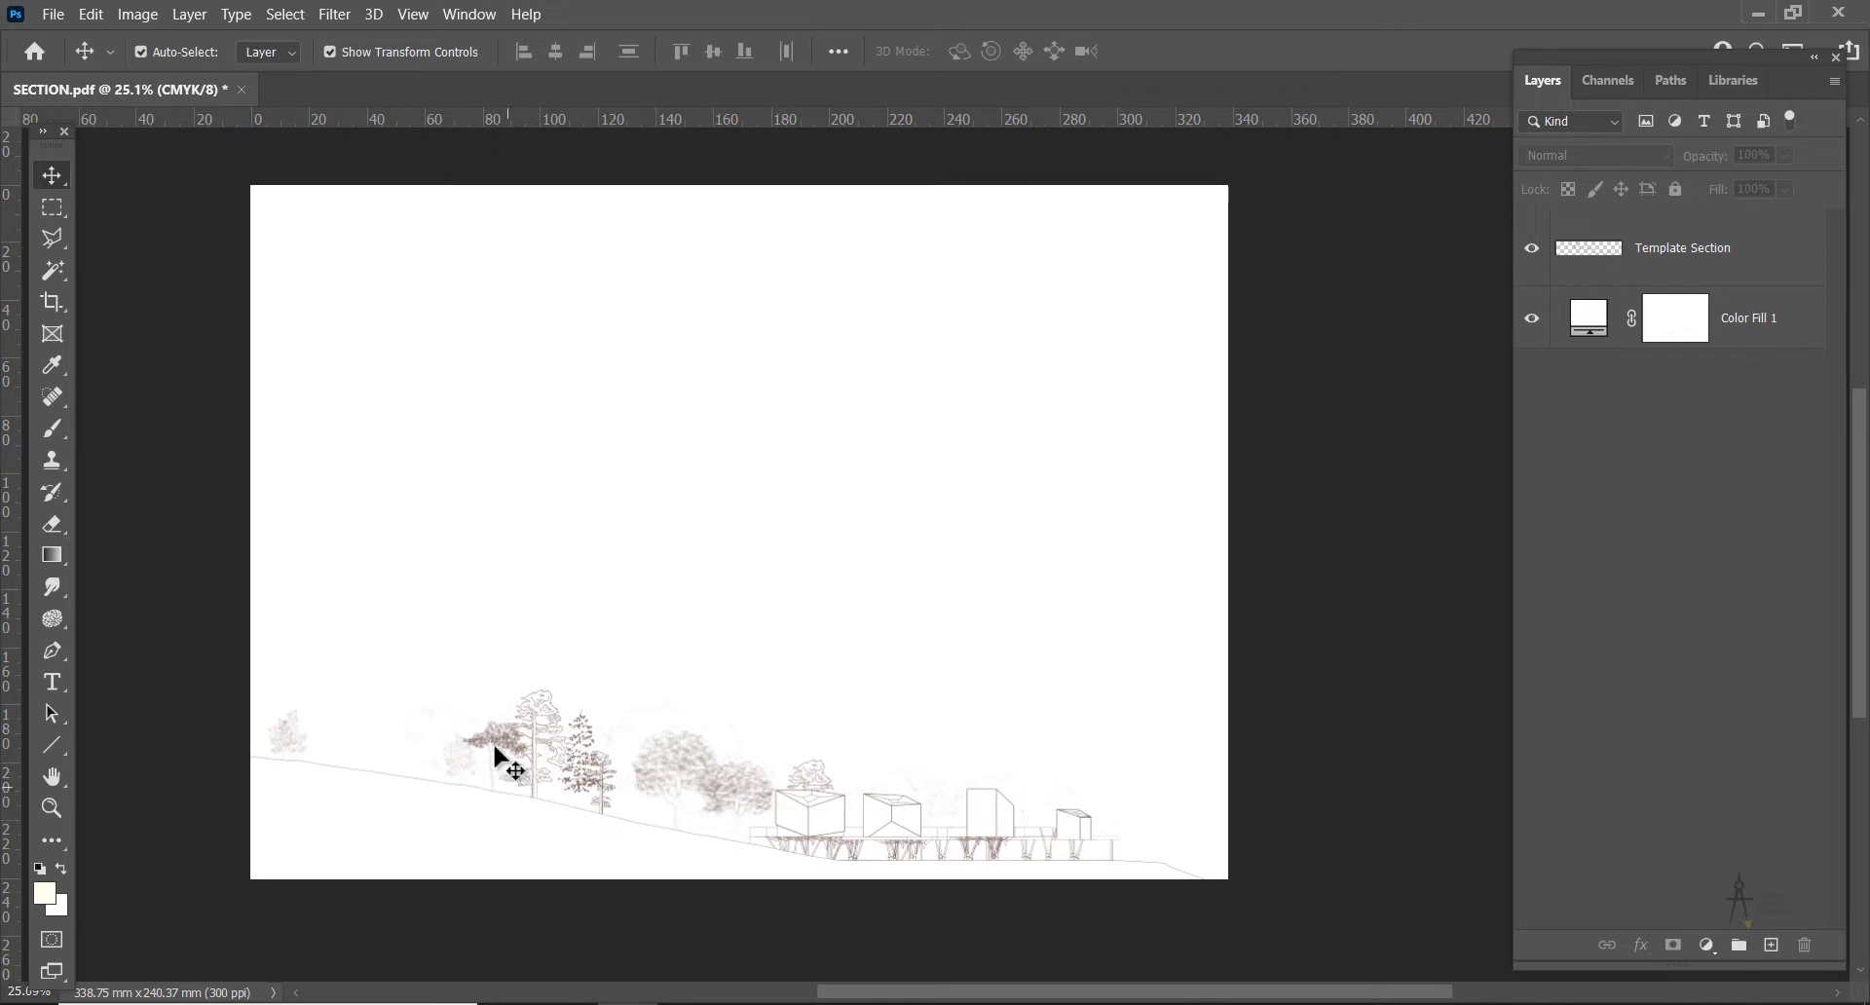
{"action": "scroll", "coordinate": [342, 781], "scroll_direction": "down", "scroll_amount": 1}
{"action": "scroll", "coordinate": [326, 776], "scroll_direction": "up", "scroll_amount": 2}
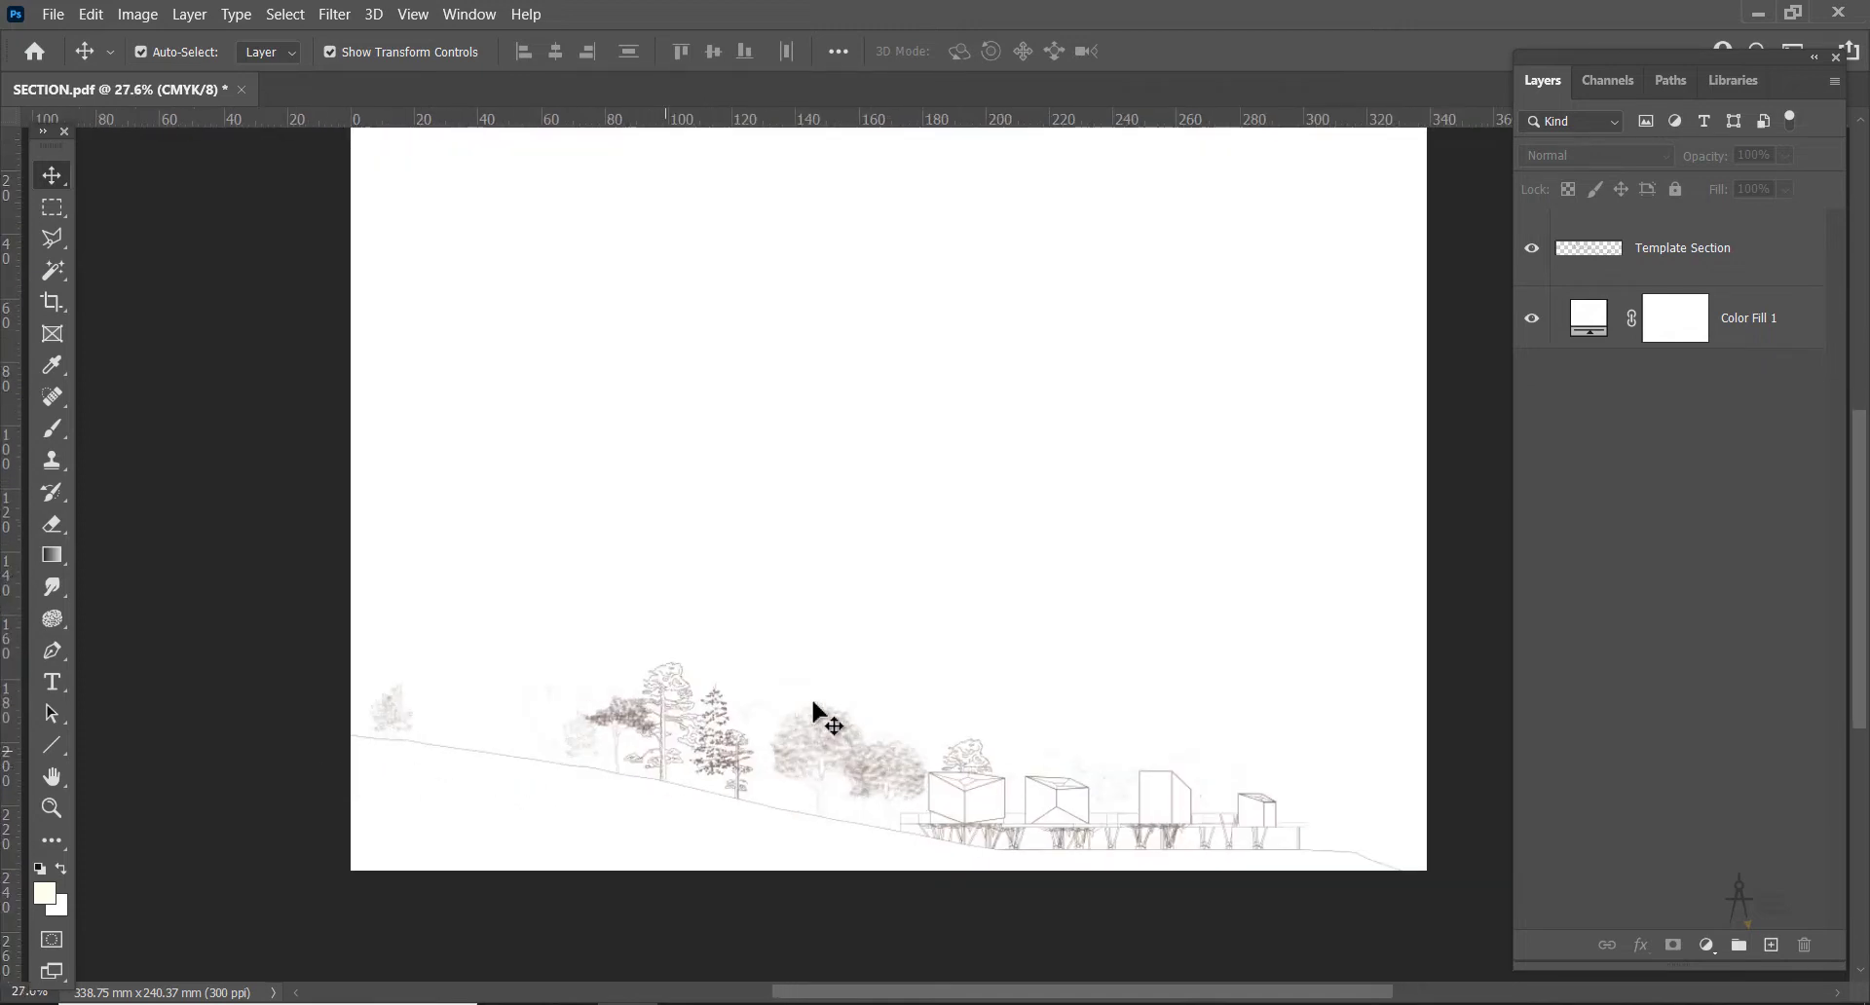
{"action": "scroll", "coordinate": [815, 703], "scroll_direction": "down", "scroll_amount": 2}
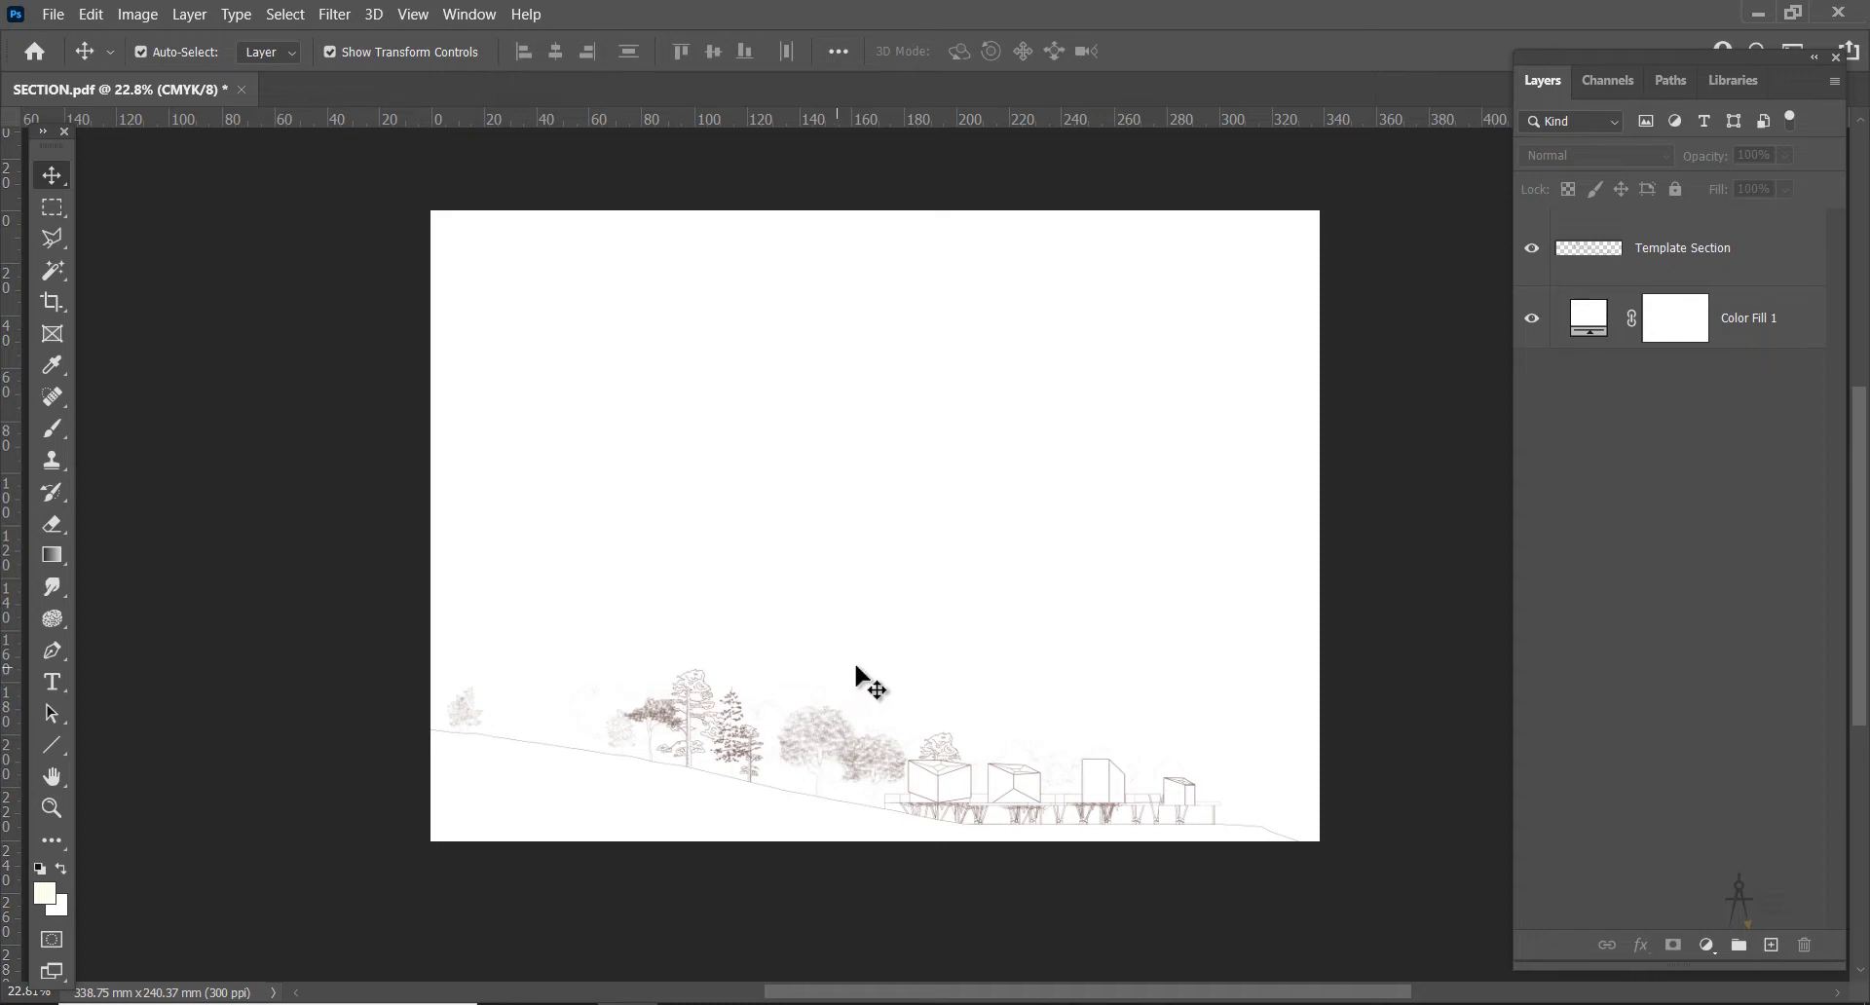
{"action": "scroll", "coordinate": [953, 774], "scroll_direction": "up", "scroll_amount": 2}
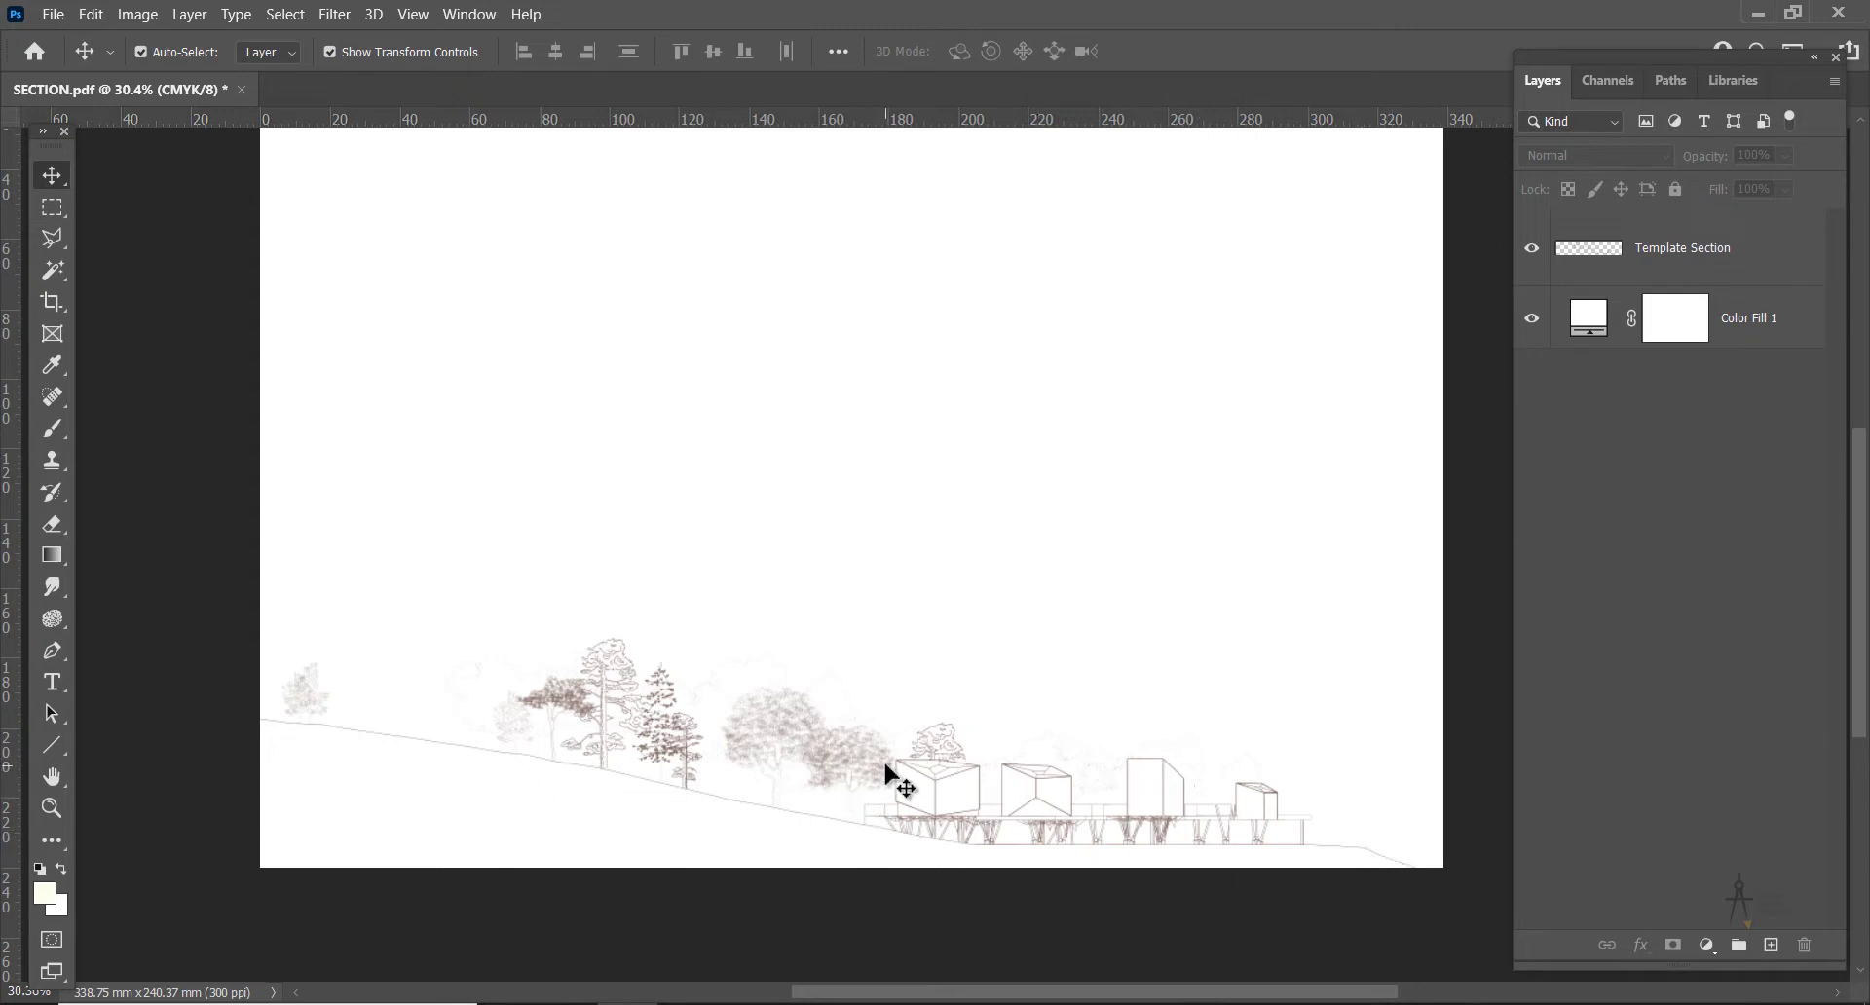
{"action": "scroll", "coordinate": [935, 794], "scroll_direction": "up", "scroll_amount": 2}
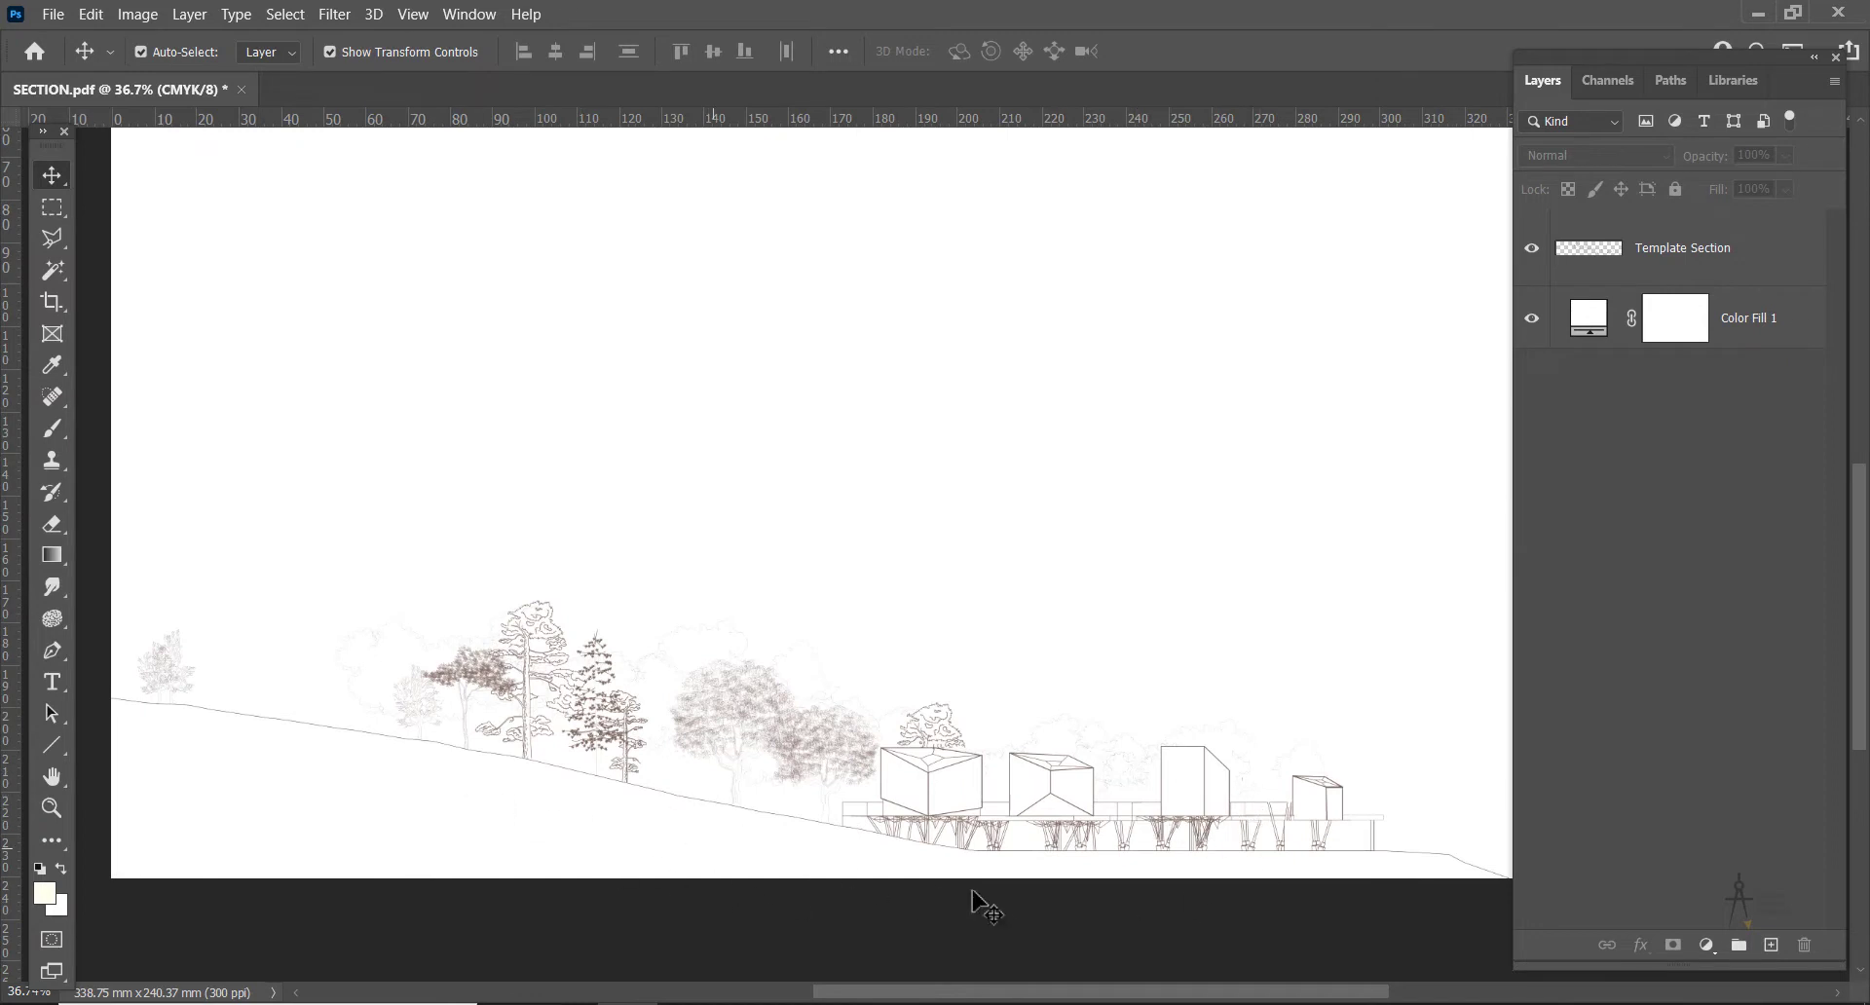
{"action": "scroll", "coordinate": [1051, 799], "scroll_direction": "down", "scroll_amount": 2}
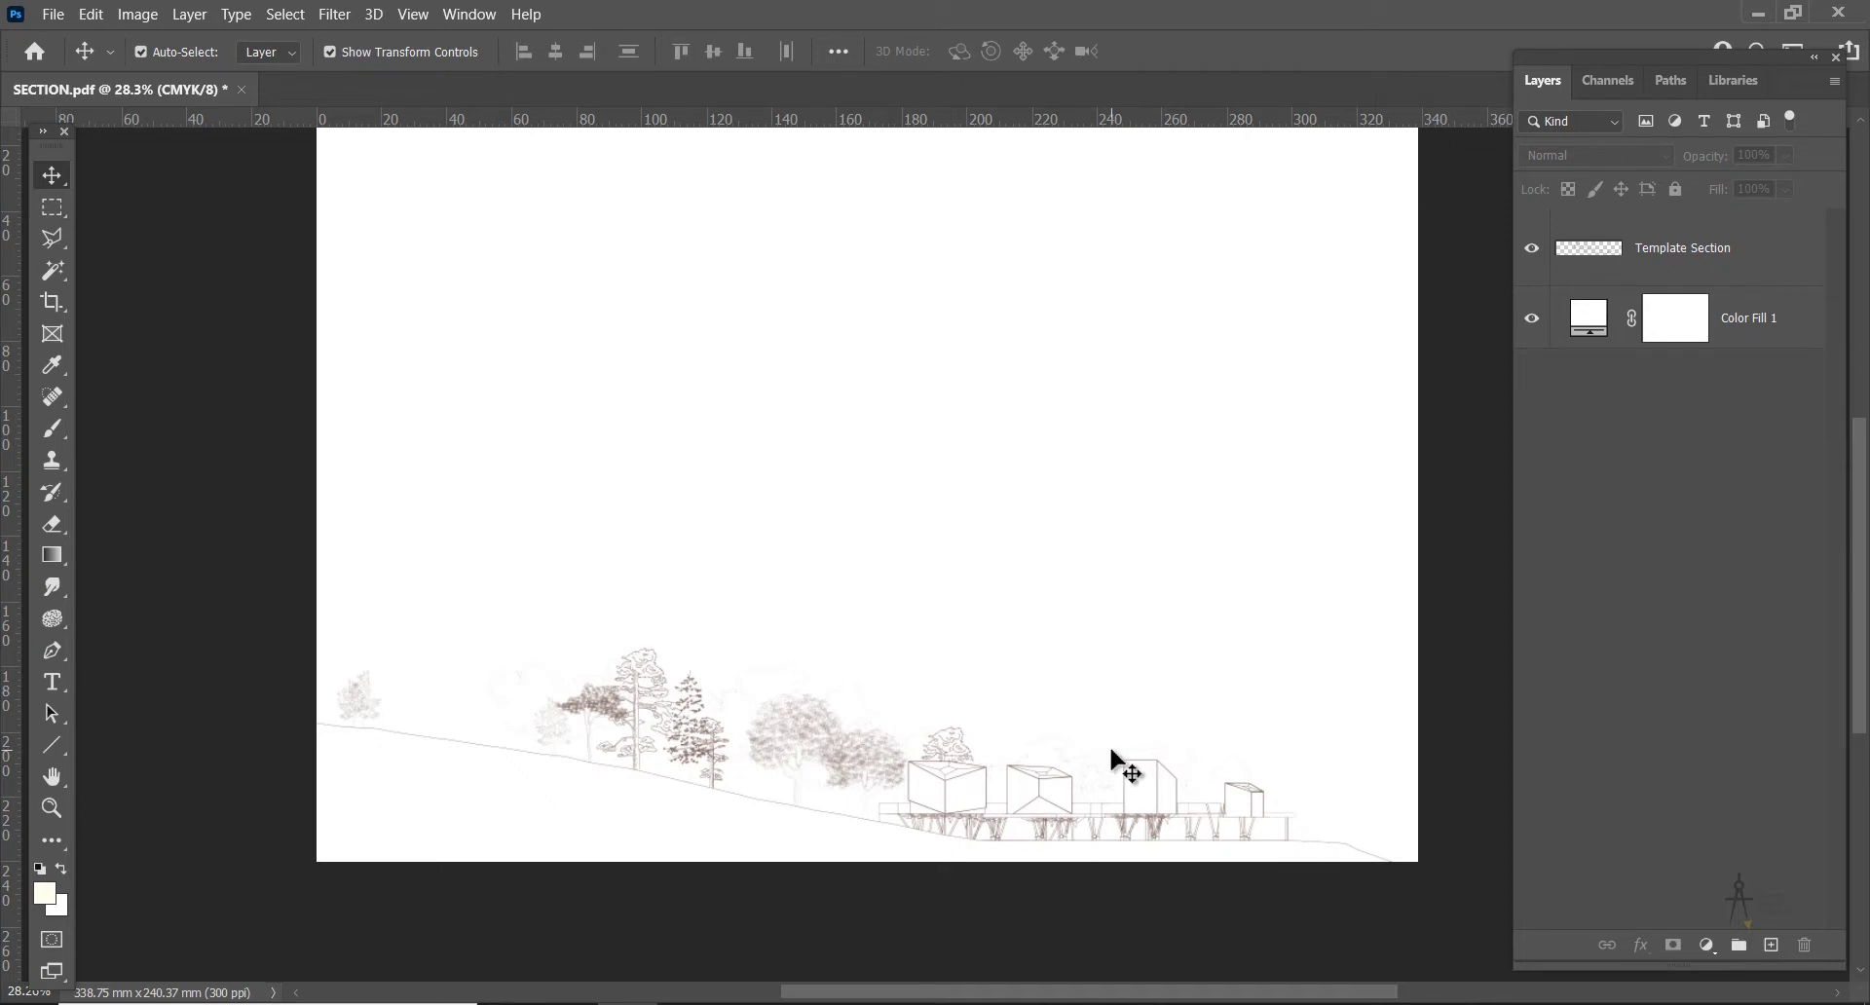
{"action": "scroll", "coordinate": [1061, 862], "scroll_direction": "up", "scroll_amount": 2}
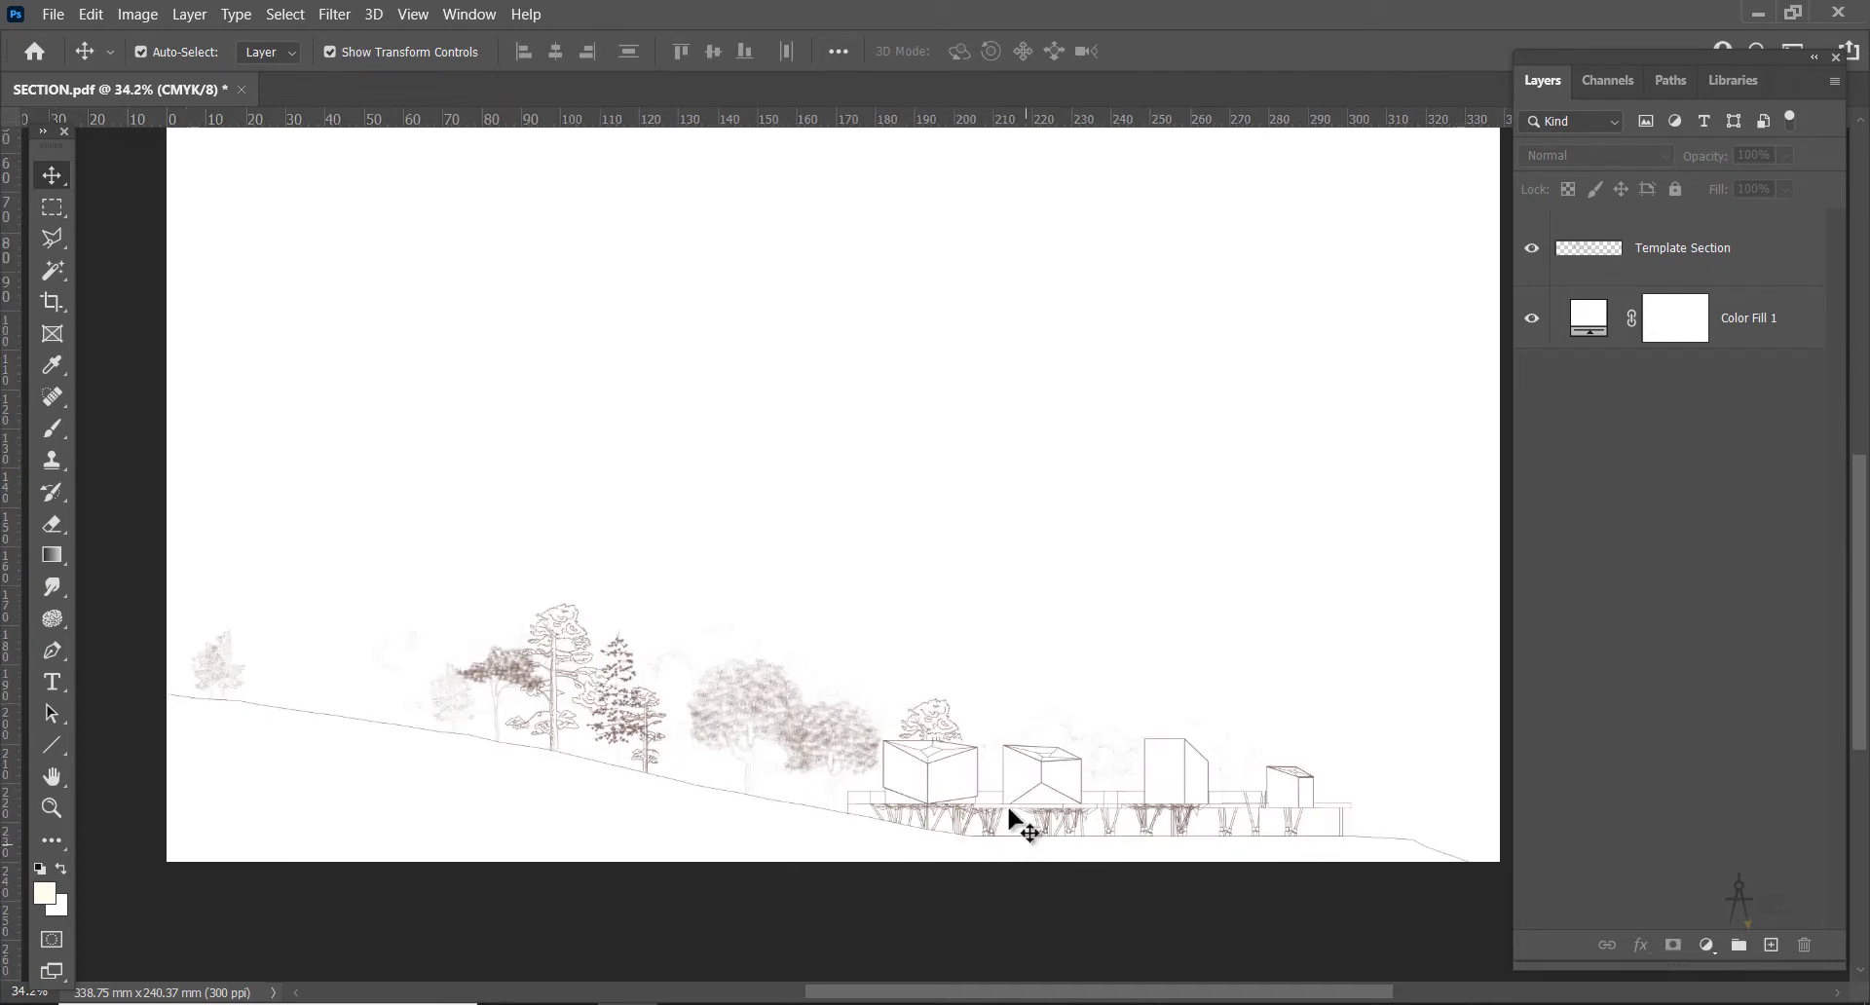
{"action": "scroll", "coordinate": [974, 750], "scroll_direction": "down", "scroll_amount": 2}
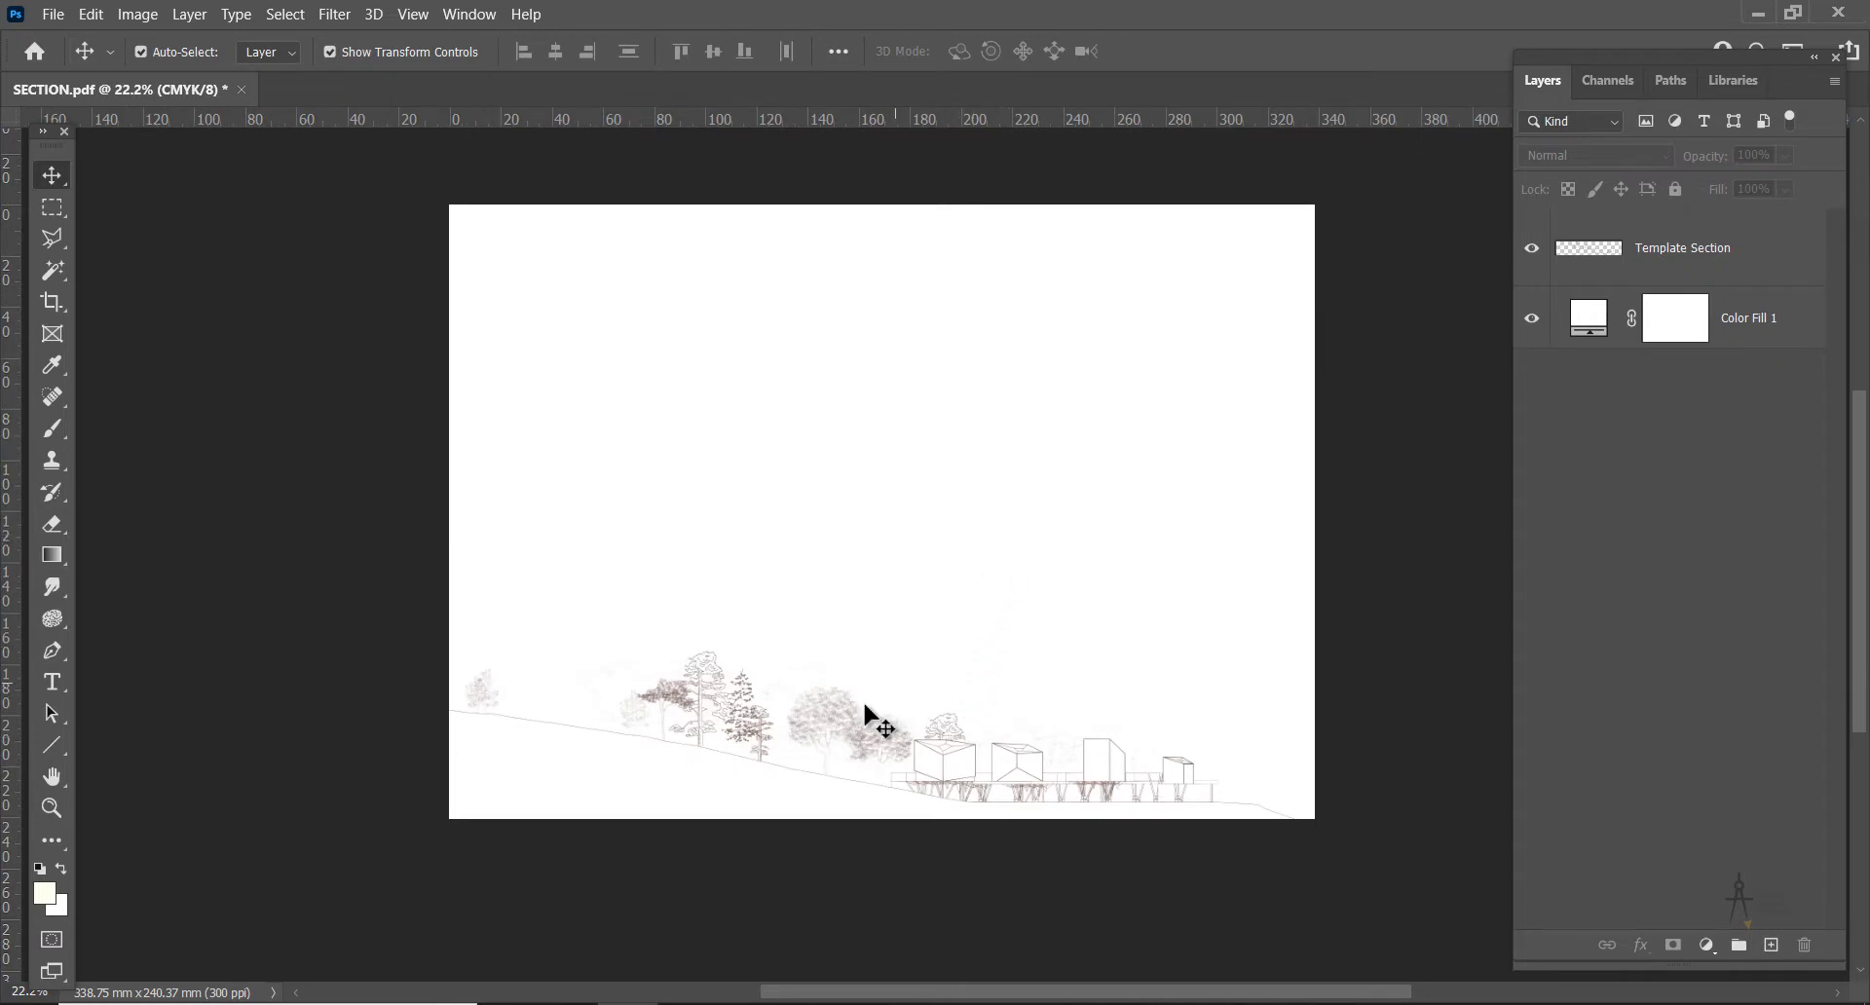
{"action": "scroll", "coordinate": [865, 703], "scroll_direction": "up", "scroll_amount": 1}
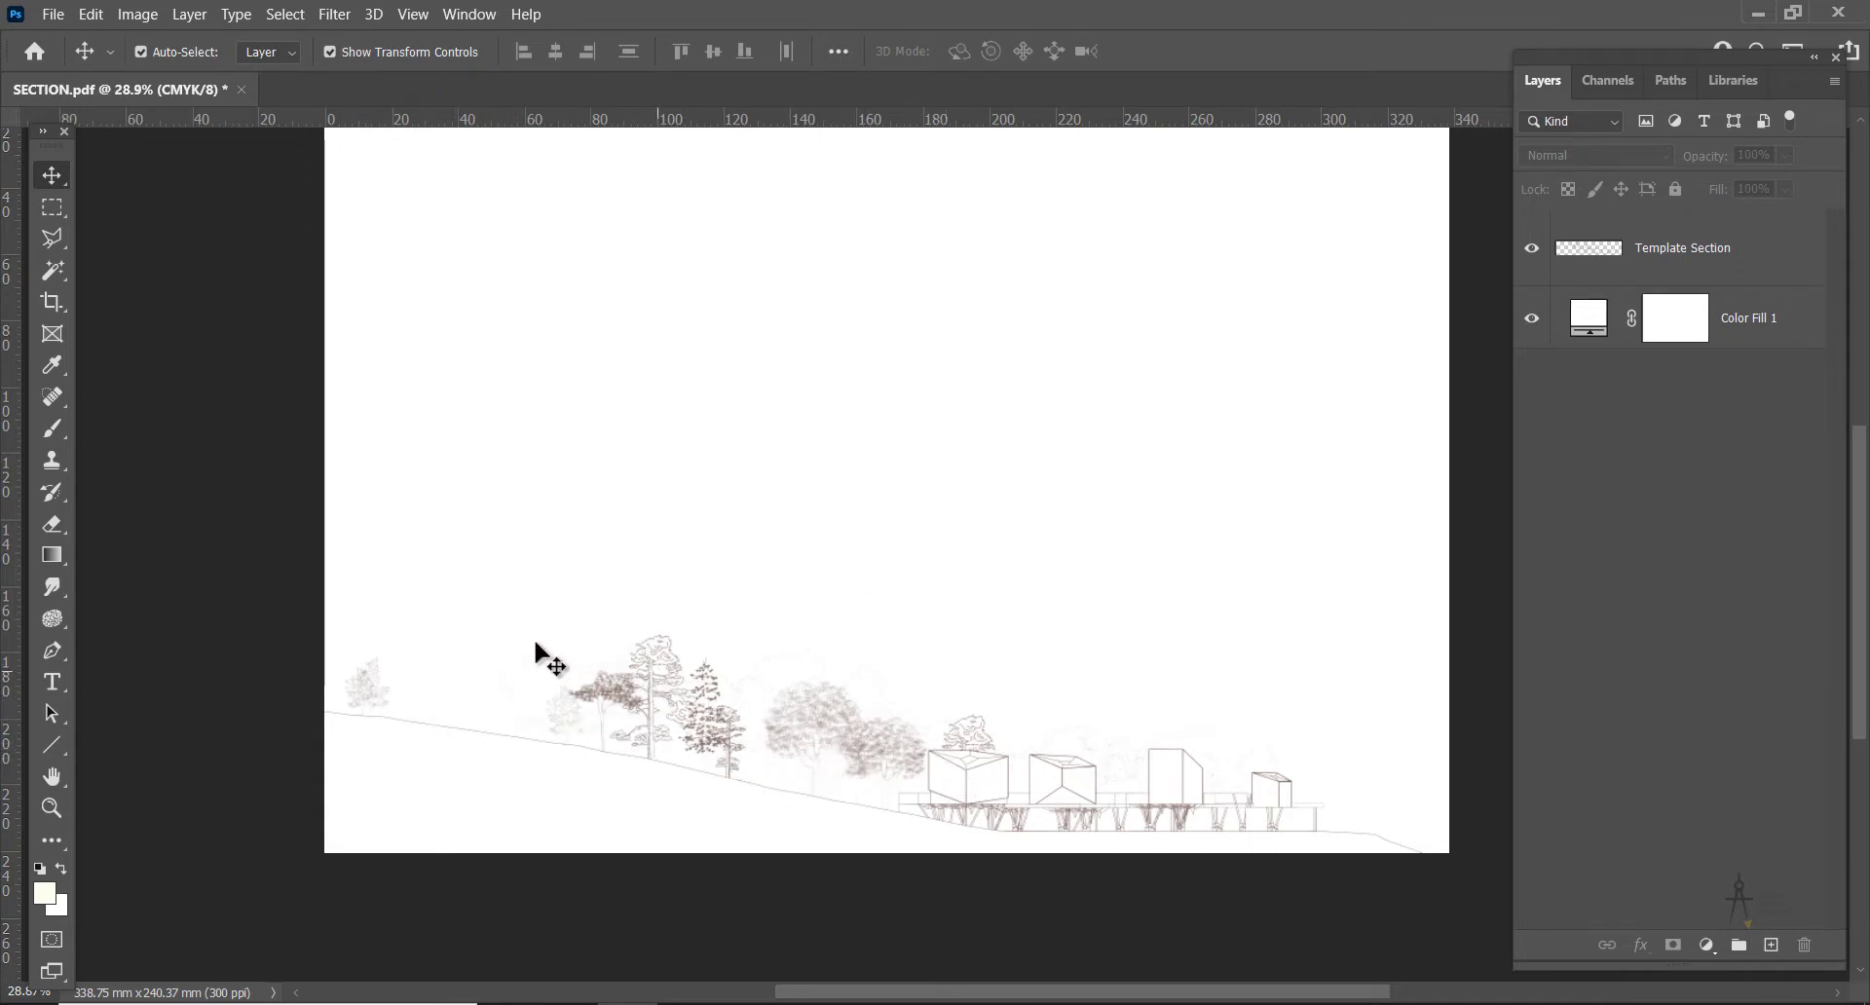
Switch to File Explorer, look at the ABR files in the BRUSHES folder of EXERCISE 1, and return to Photoshop
{"action": "key", "text": "alt+Tab"}
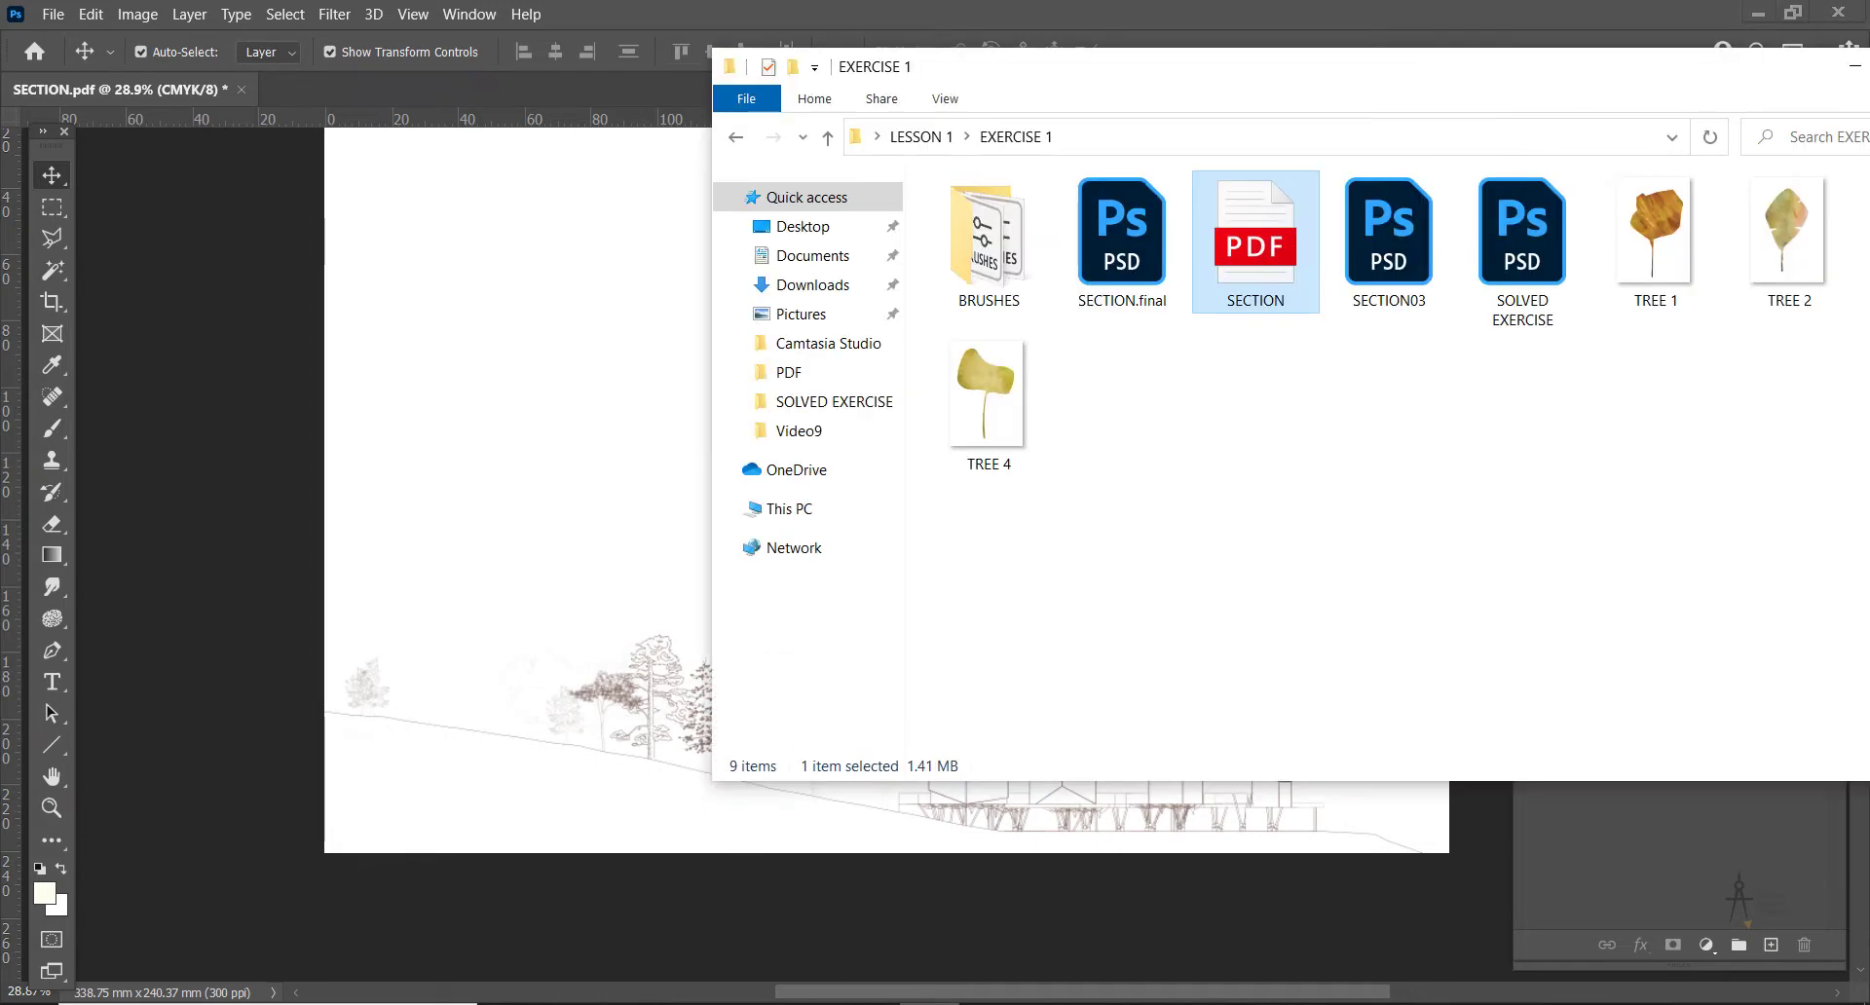
{"action": "mouse_move", "coordinate": [1214, 107]}
{"action": "left_mouse_down"}
{"action": "mouse_move", "coordinate": [1236, 84]}
{"action": "mouse_move", "coordinate": [1175, 83]}
{"action": "left_mouse_up"}
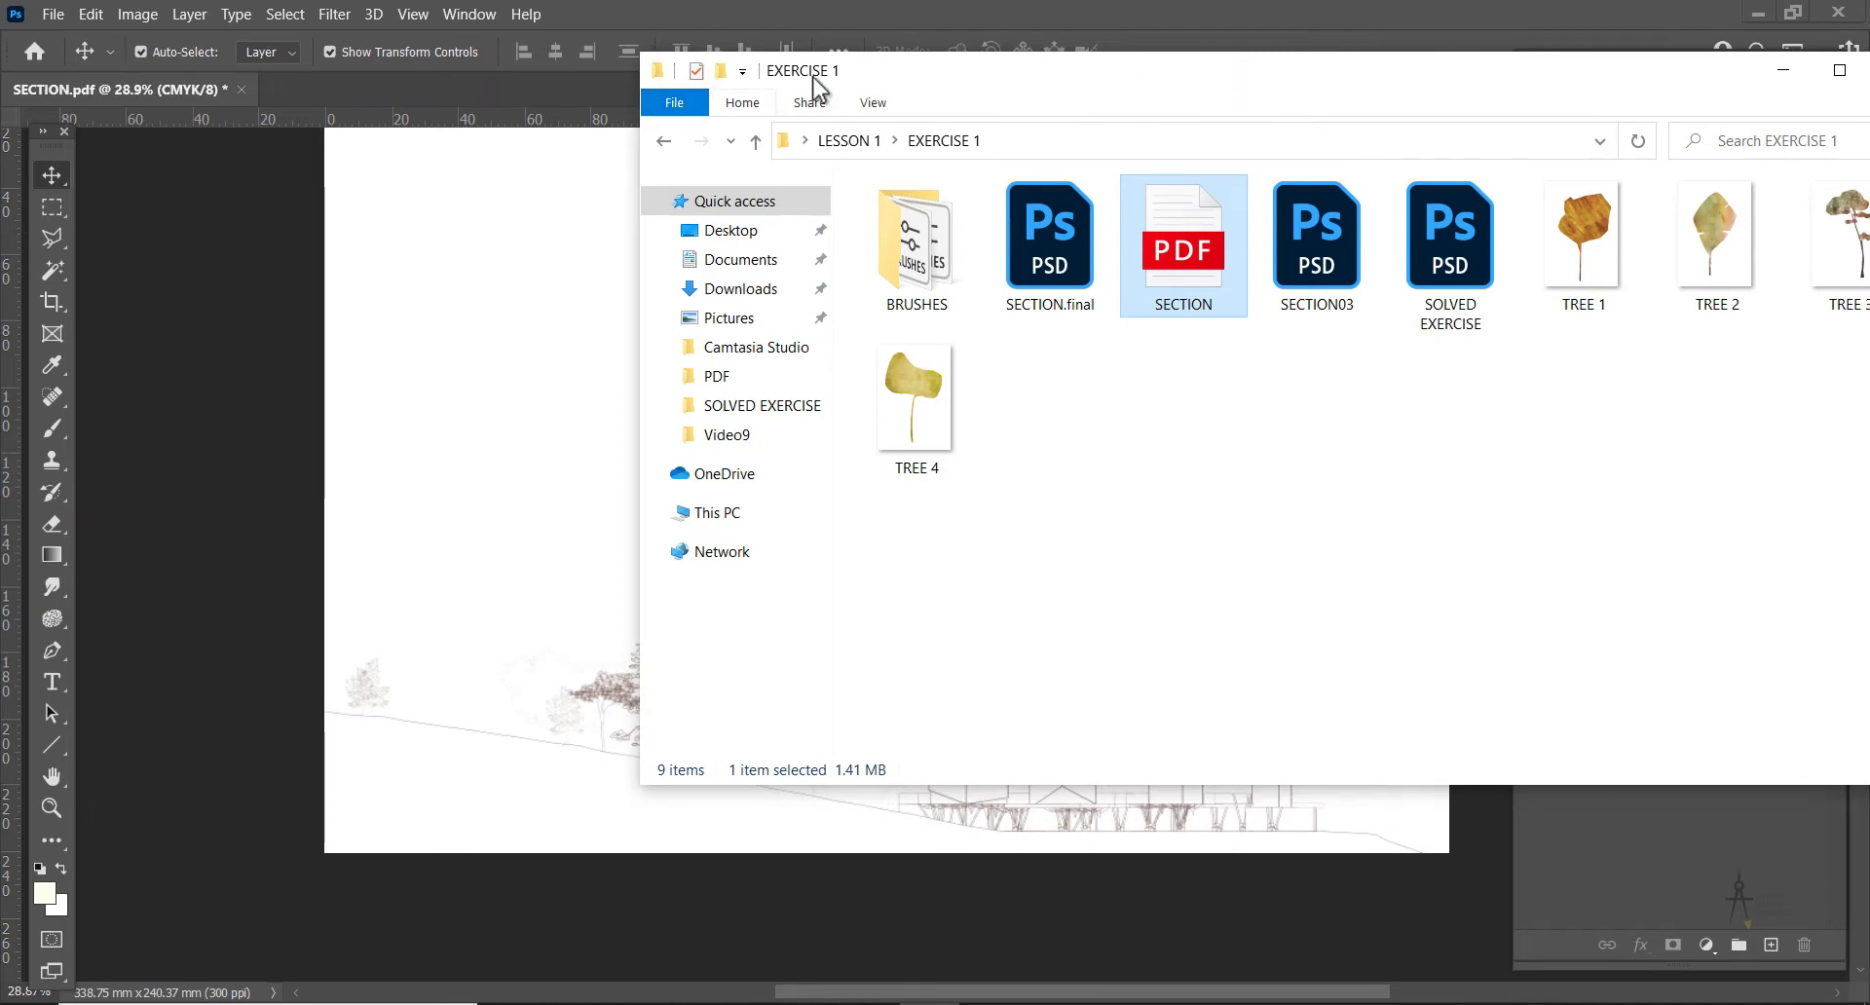
{"action": "left_click", "coordinate": [925, 255]}
{"action": "double_click", "coordinate": [925, 256]}
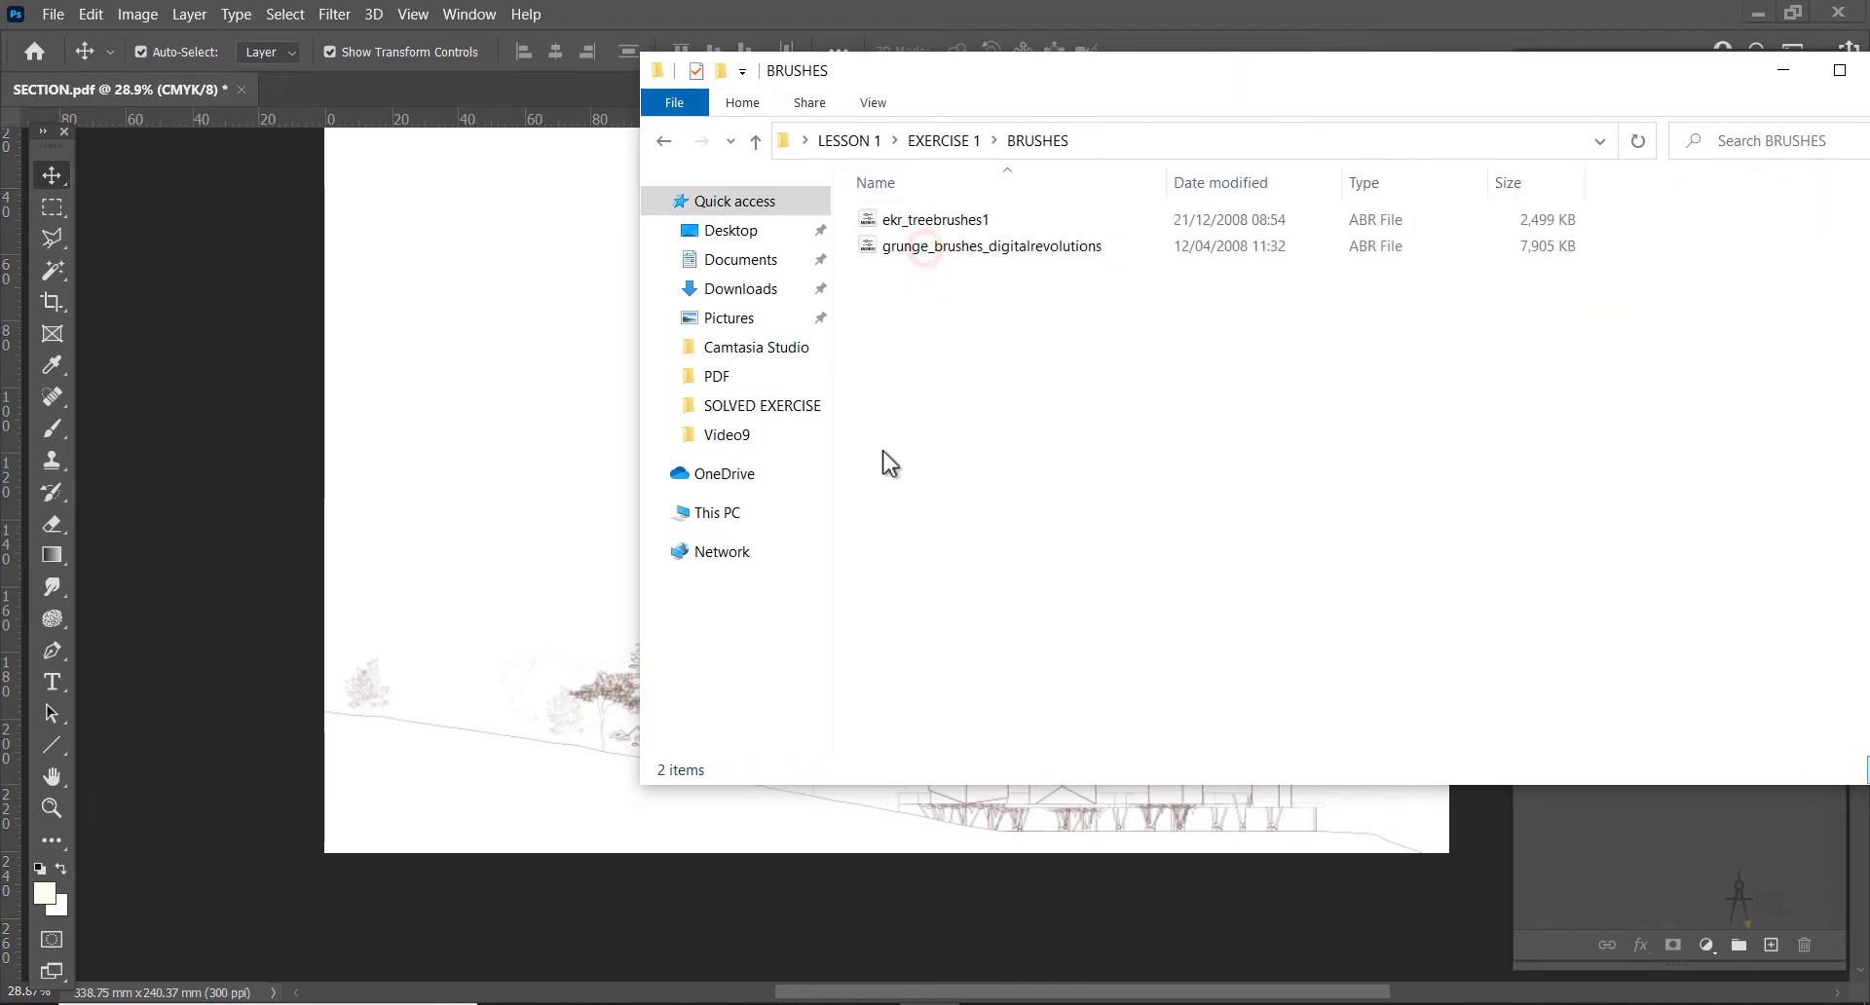
{"action": "left_click_drag", "start_coordinate": [993, 85], "coordinate": [915, 97]}
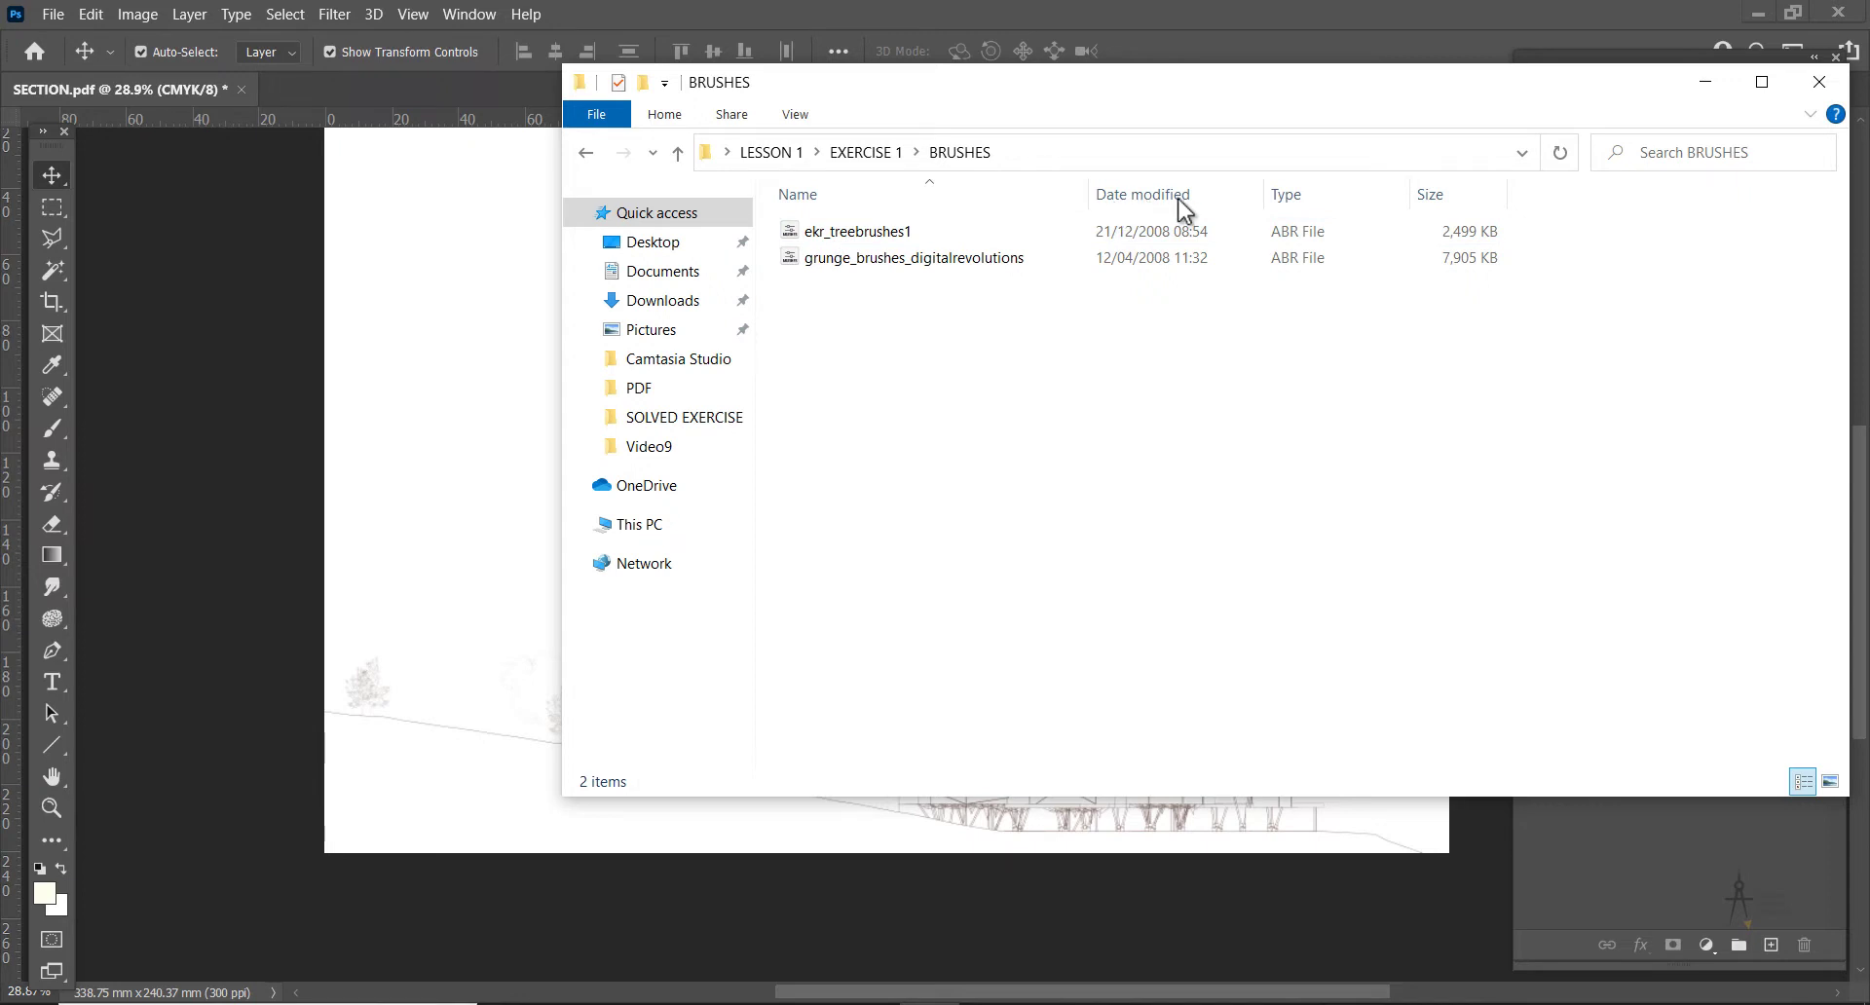
{"action": "left_click", "coordinate": [283, 292]}
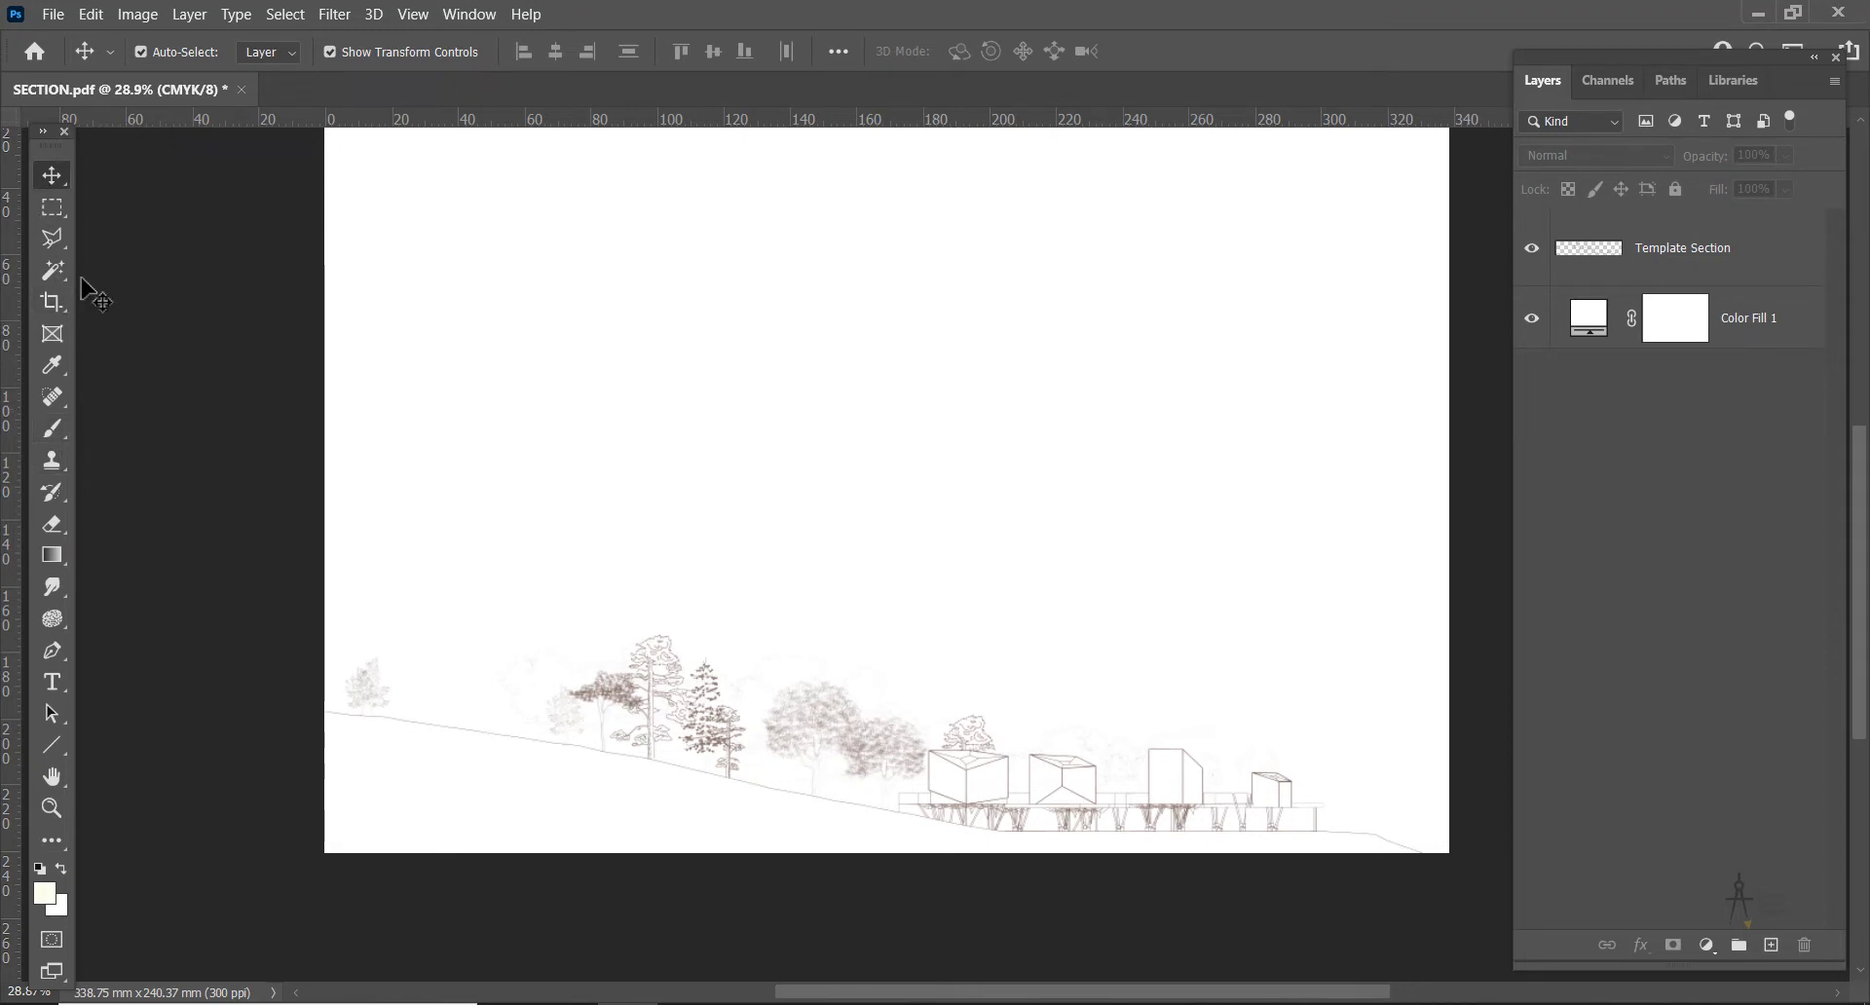
Activate the Brush tool and add a new empty layer above Template Section
{"action": "left_click", "coordinate": [57, 429]}
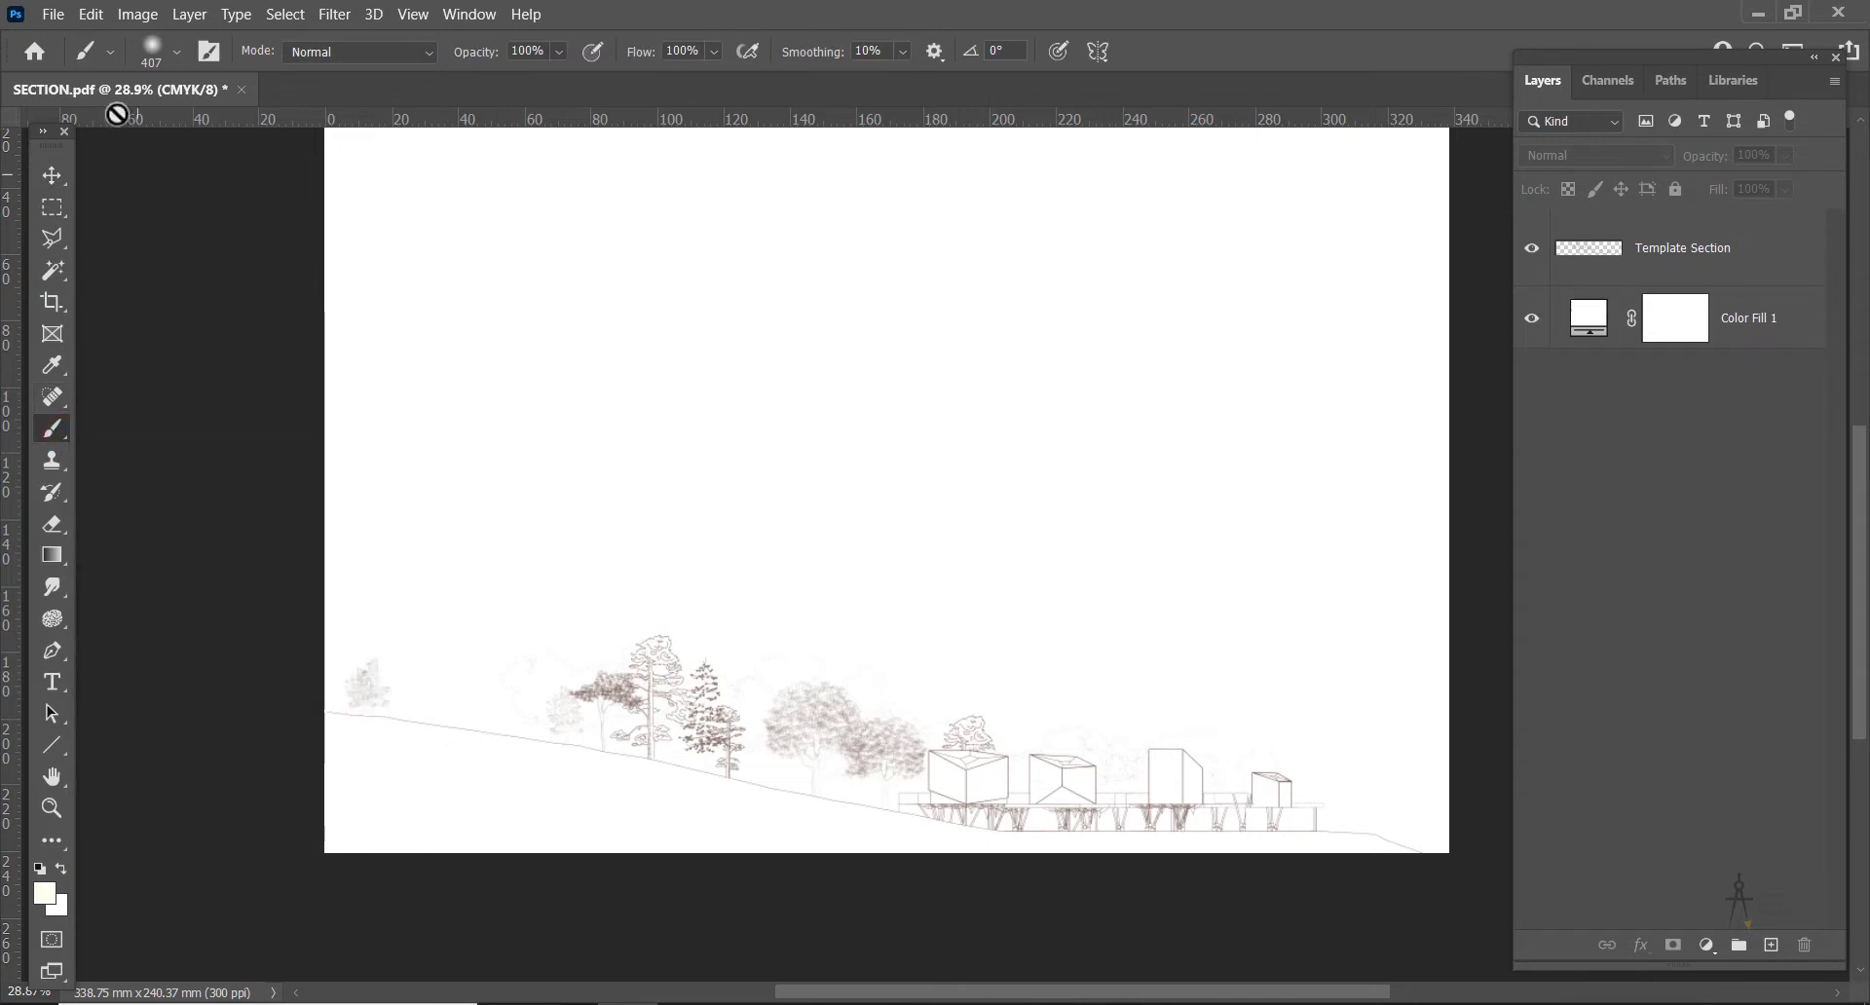
{"action": "left_click", "coordinate": [113, 47]}
{"action": "left_click", "coordinate": [106, 49]}
{"action": "left_click", "coordinate": [84, 51]}
{"action": "left_click", "coordinate": [84, 50]}
{"action": "left_click", "coordinate": [1771, 945]}
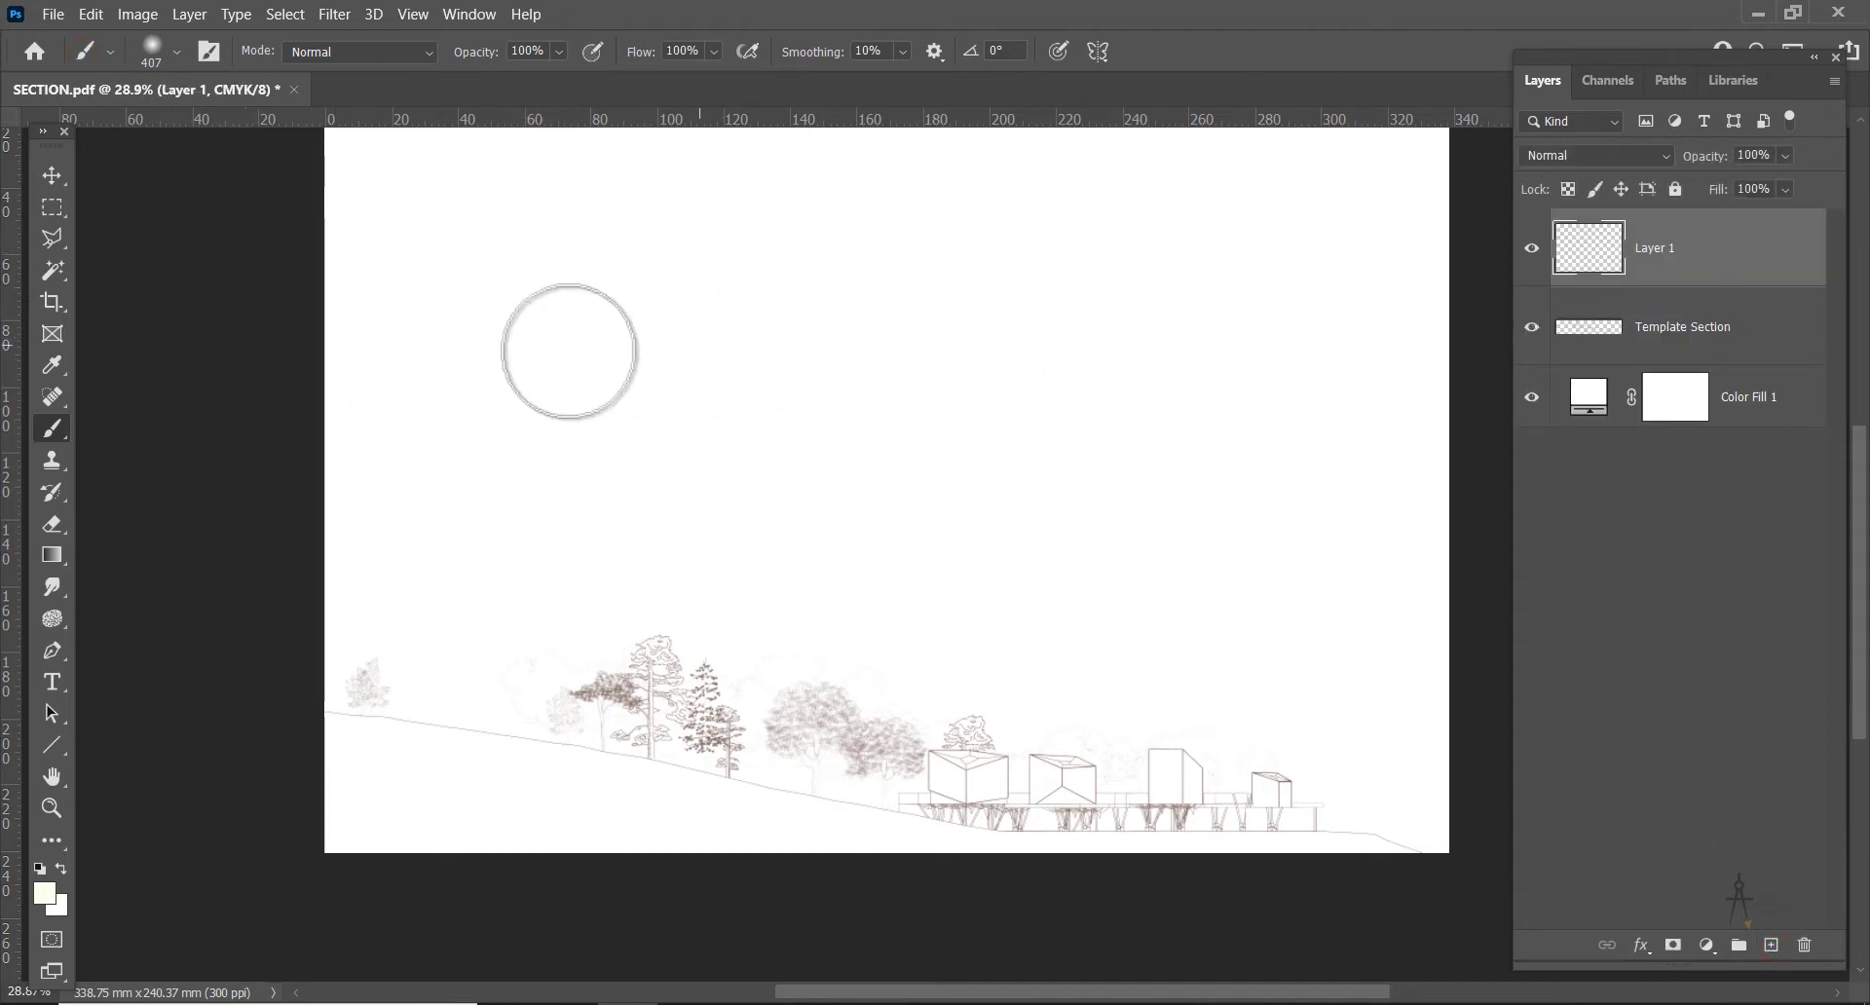
Brush a trial stroke in pale cream across the sky and set the foreground colour to a muted olive grey
{"action": "mouse_move", "coordinate": [509, 336]}
{"action": "left_mouse_down"}
{"action": "mouse_move", "coordinate": [686, 340]}
{"action": "mouse_move", "coordinate": [639, 407]}
{"action": "mouse_move", "coordinate": [707, 366]}
{"action": "mouse_move", "coordinate": [892, 339]}
{"action": "mouse_move", "coordinate": [909, 388]}
{"action": "mouse_move", "coordinate": [739, 309]}
{"action": "left_mouse_up"}
{"action": "left_click", "coordinate": [46, 893]}
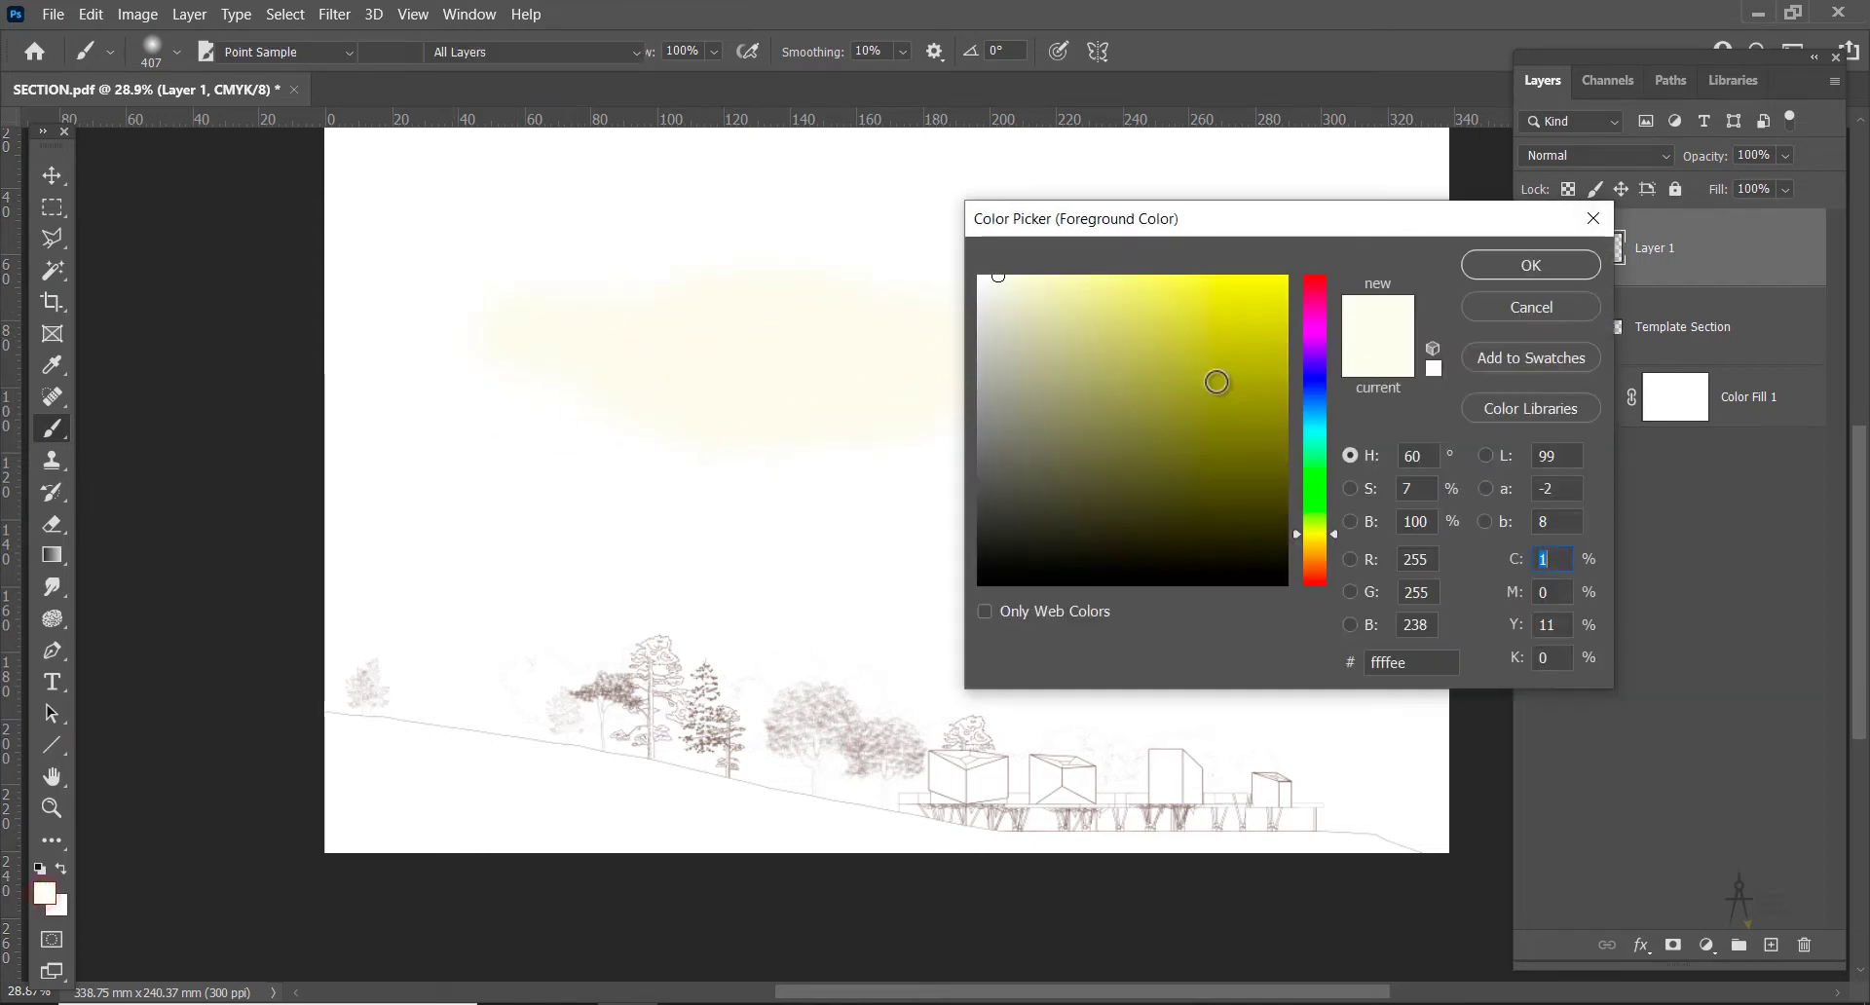
{"action": "left_click", "coordinate": [1031, 411]}
{"action": "left_click", "coordinate": [1530, 265]}
Paint trial strokes in olive grey across the sky and undo all the strokes on the new layer
{"action": "left_click_drag", "start_coordinate": [492, 276], "coordinate": [700, 330]}
{"action": "mouse_move", "coordinate": [971, 386]}
{"action": "left_mouse_down"}
{"action": "mouse_move", "coordinate": [939, 431]}
{"action": "mouse_move", "coordinate": [1052, 426]}
{"action": "left_mouse_up"}
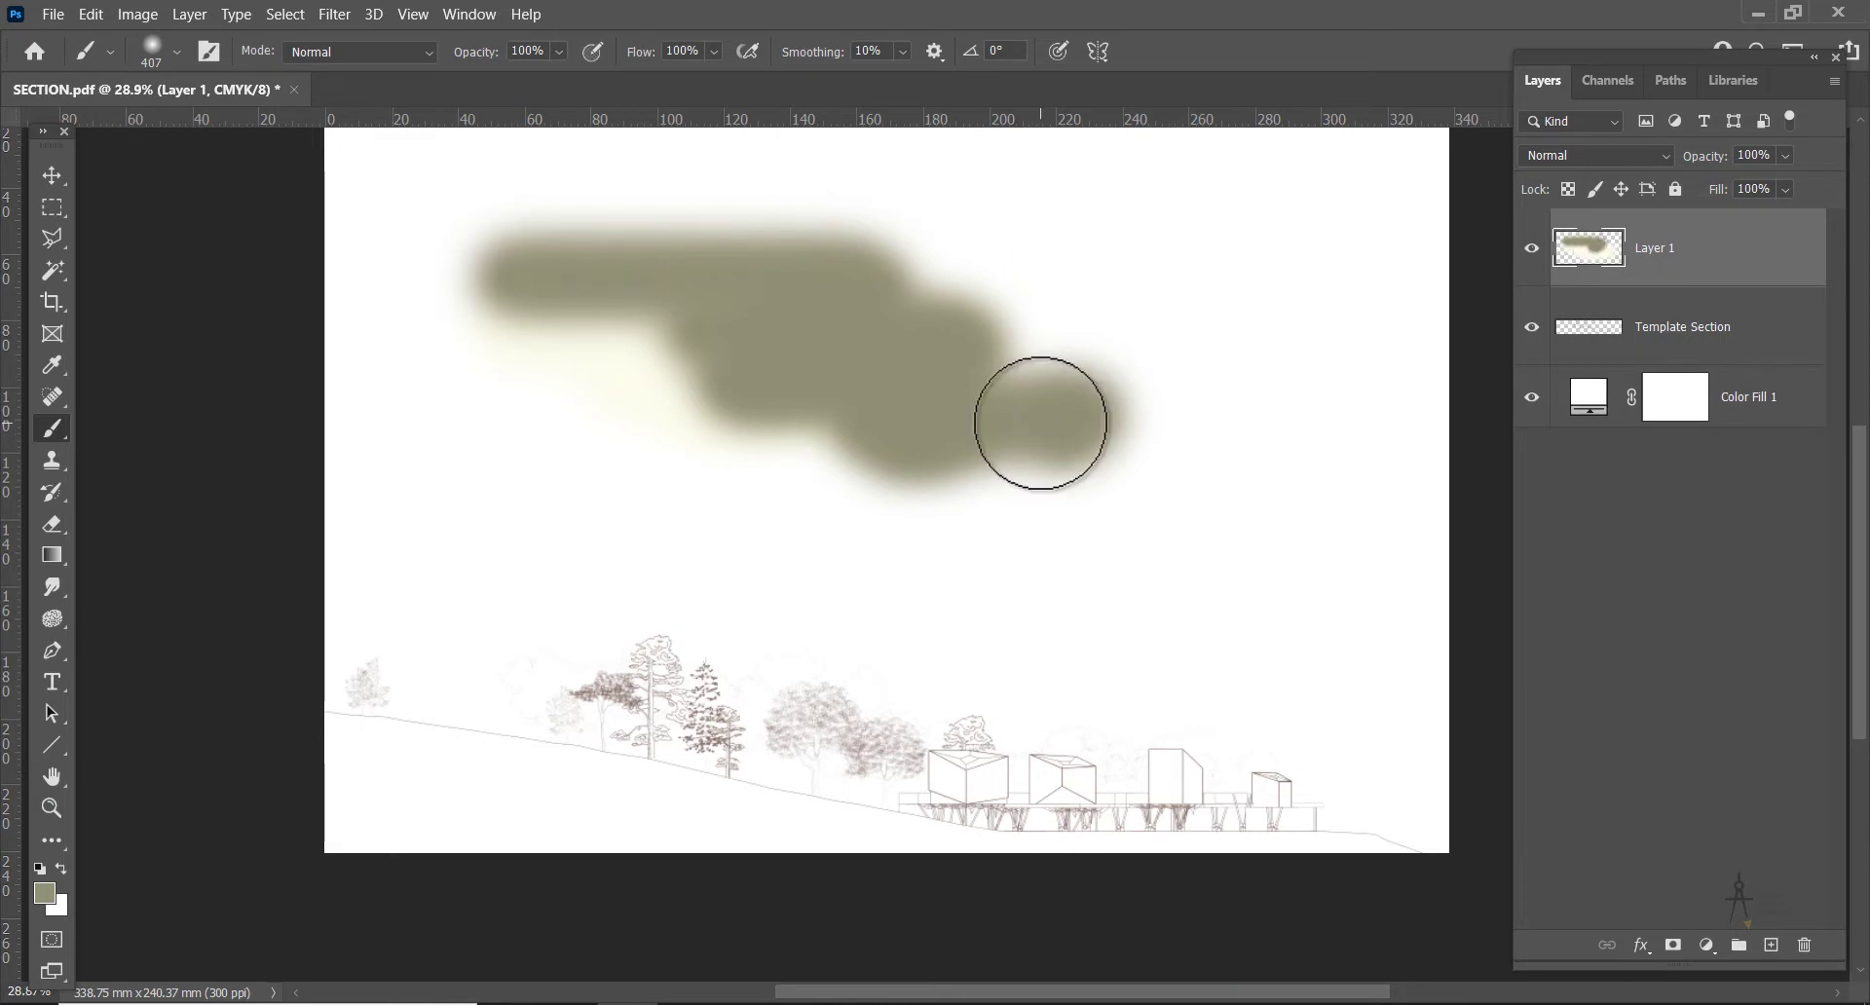
{"action": "key", "text": "ctrl+z"}
{"action": "key", "text": "ctrl+z"}
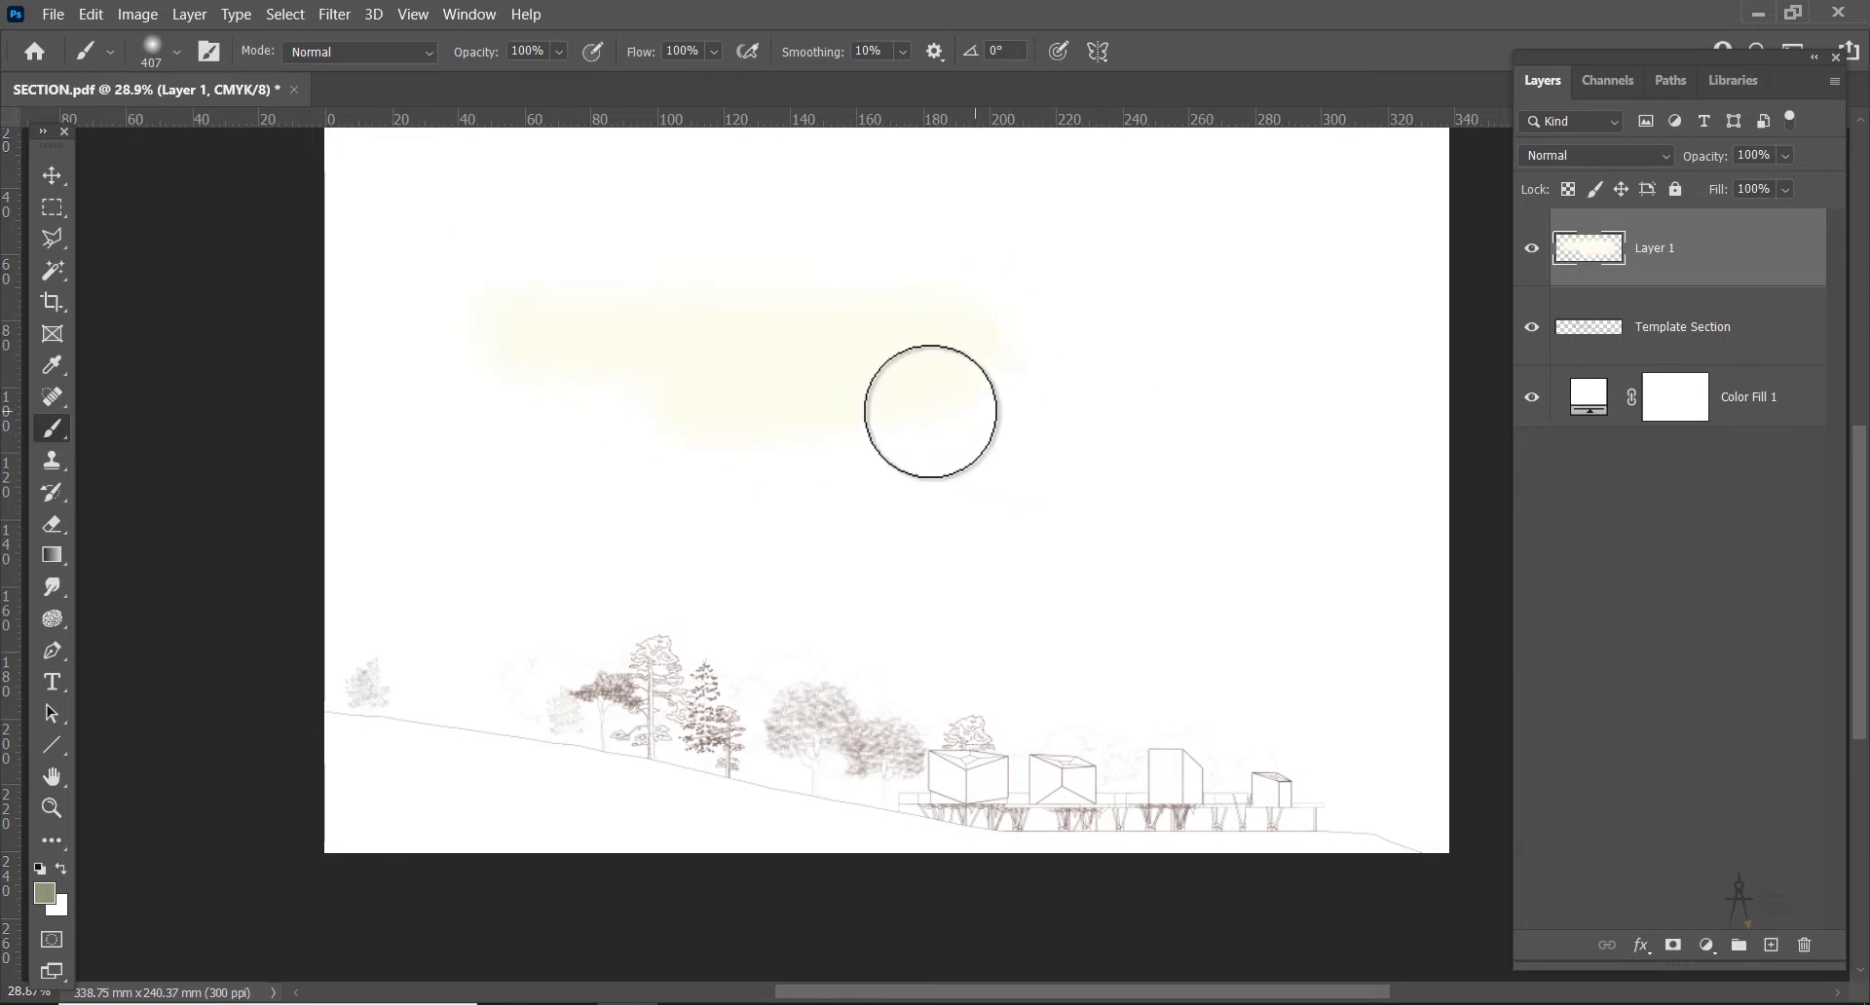
{"action": "key", "text": "ctrl+z"}
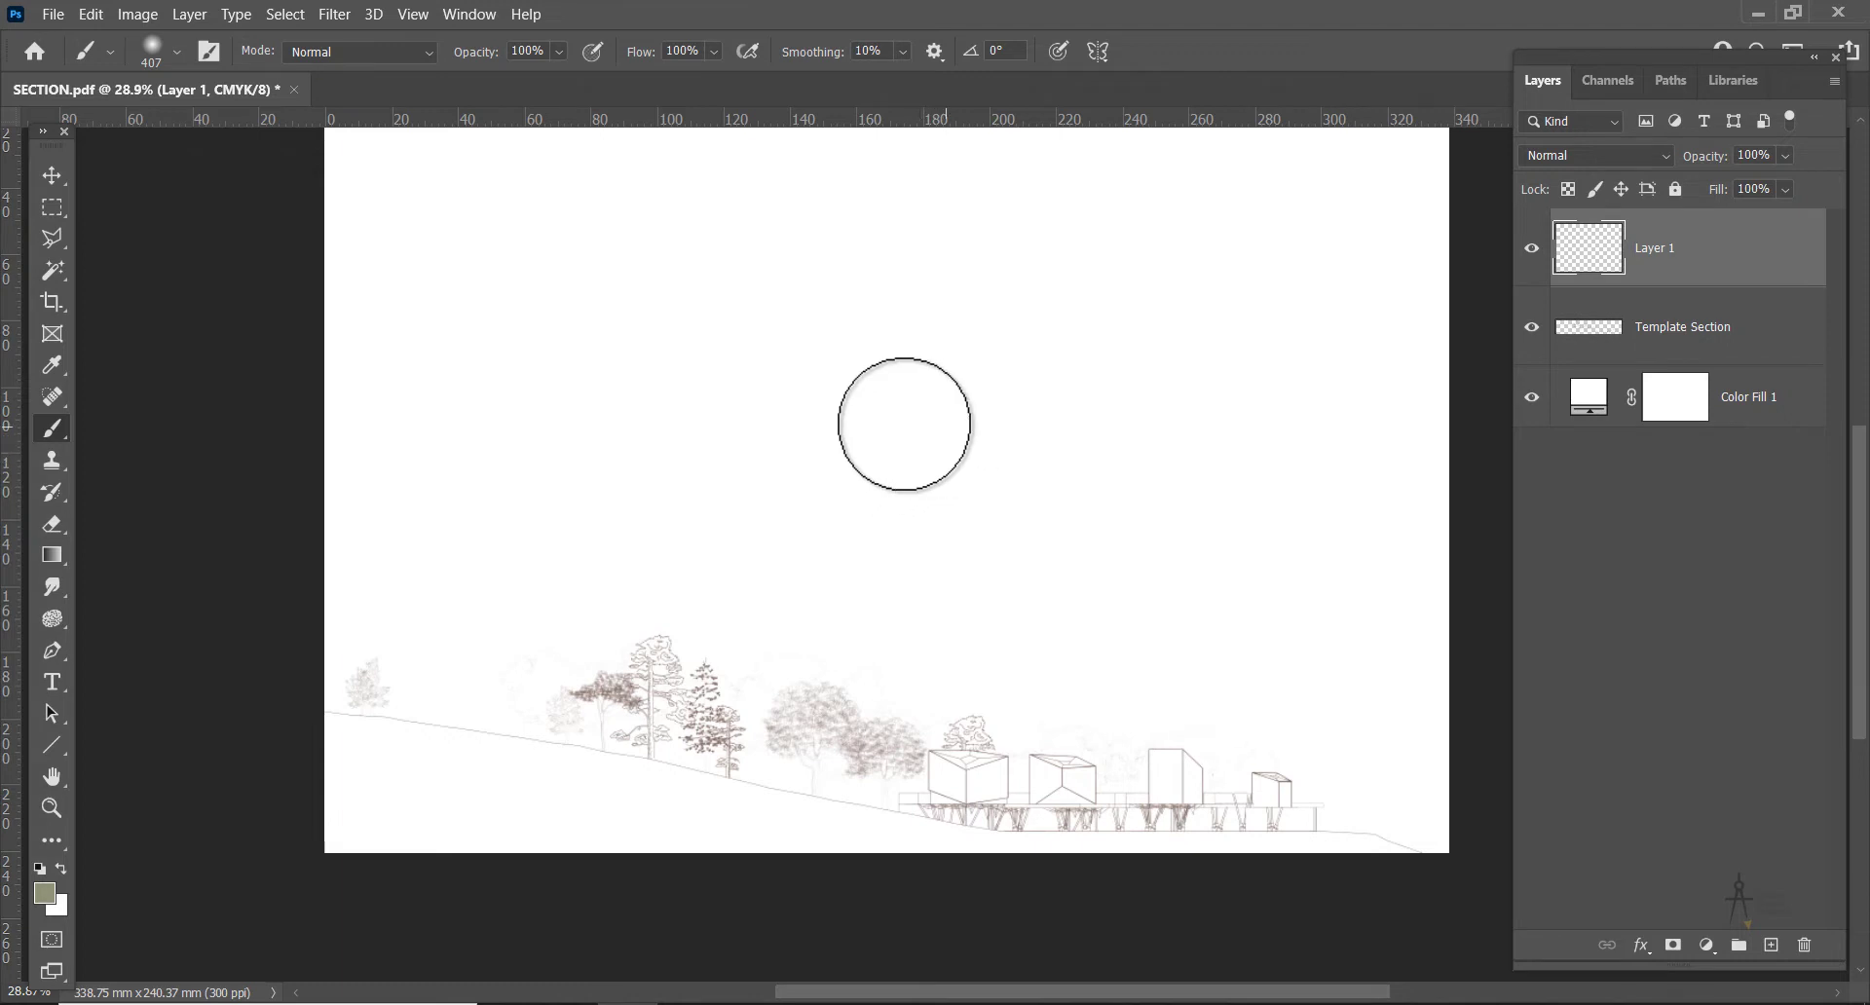
{"action": "scroll", "coordinate": [906, 392], "scroll_direction": "down", "scroll_amount": 2}
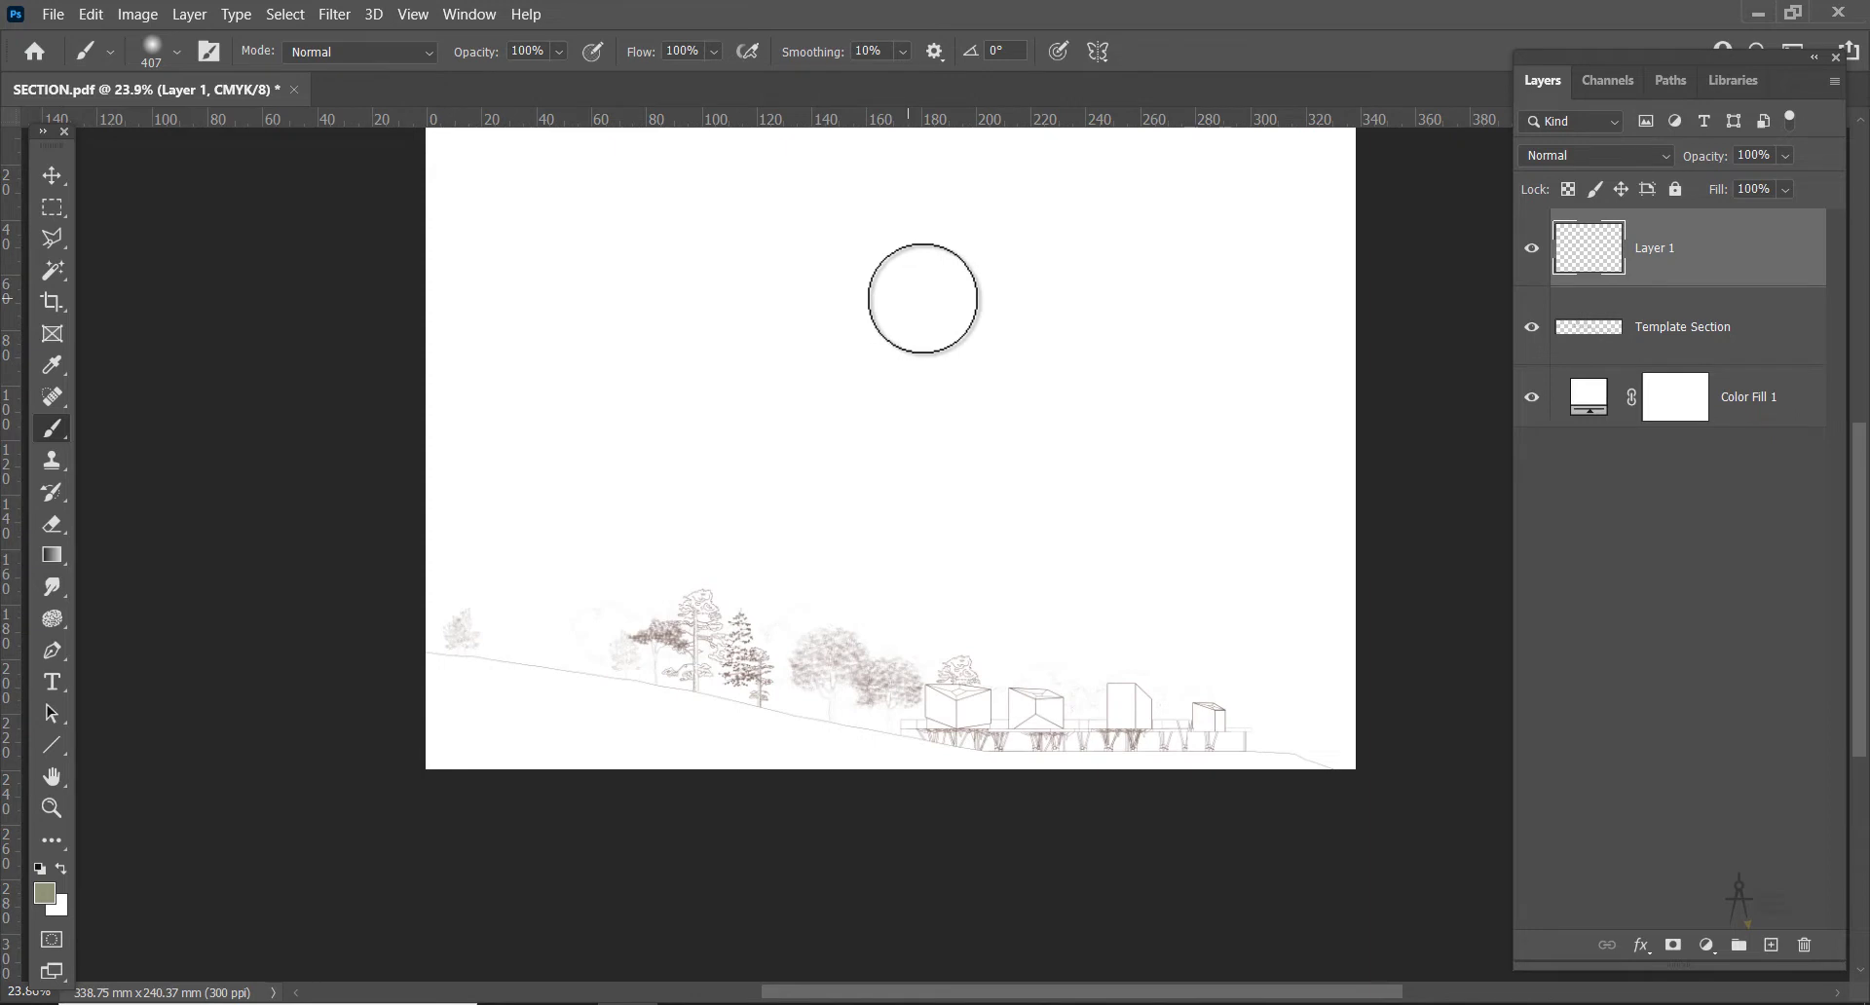
{"action": "left_click_drag", "start_coordinate": [917, 296], "coordinate": [901, 380]}
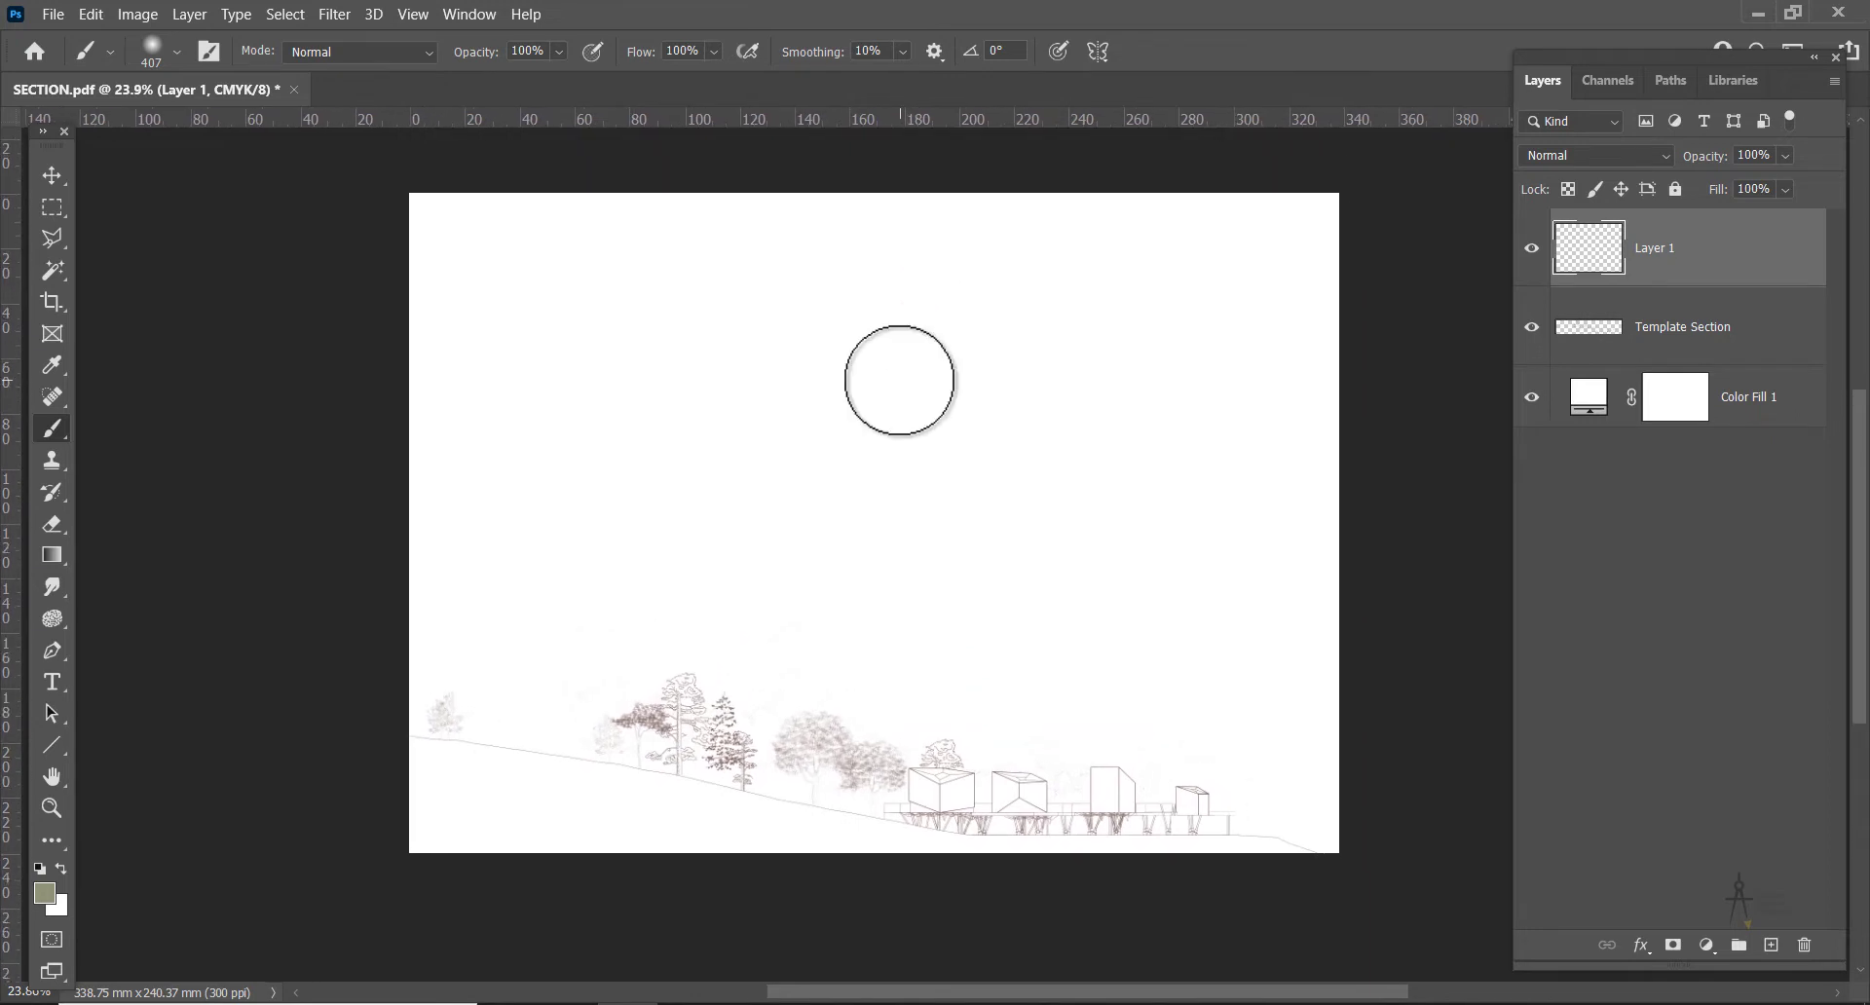
{"action": "scroll", "coordinate": [953, 483], "scroll_direction": "up", "scroll_amount": 1}
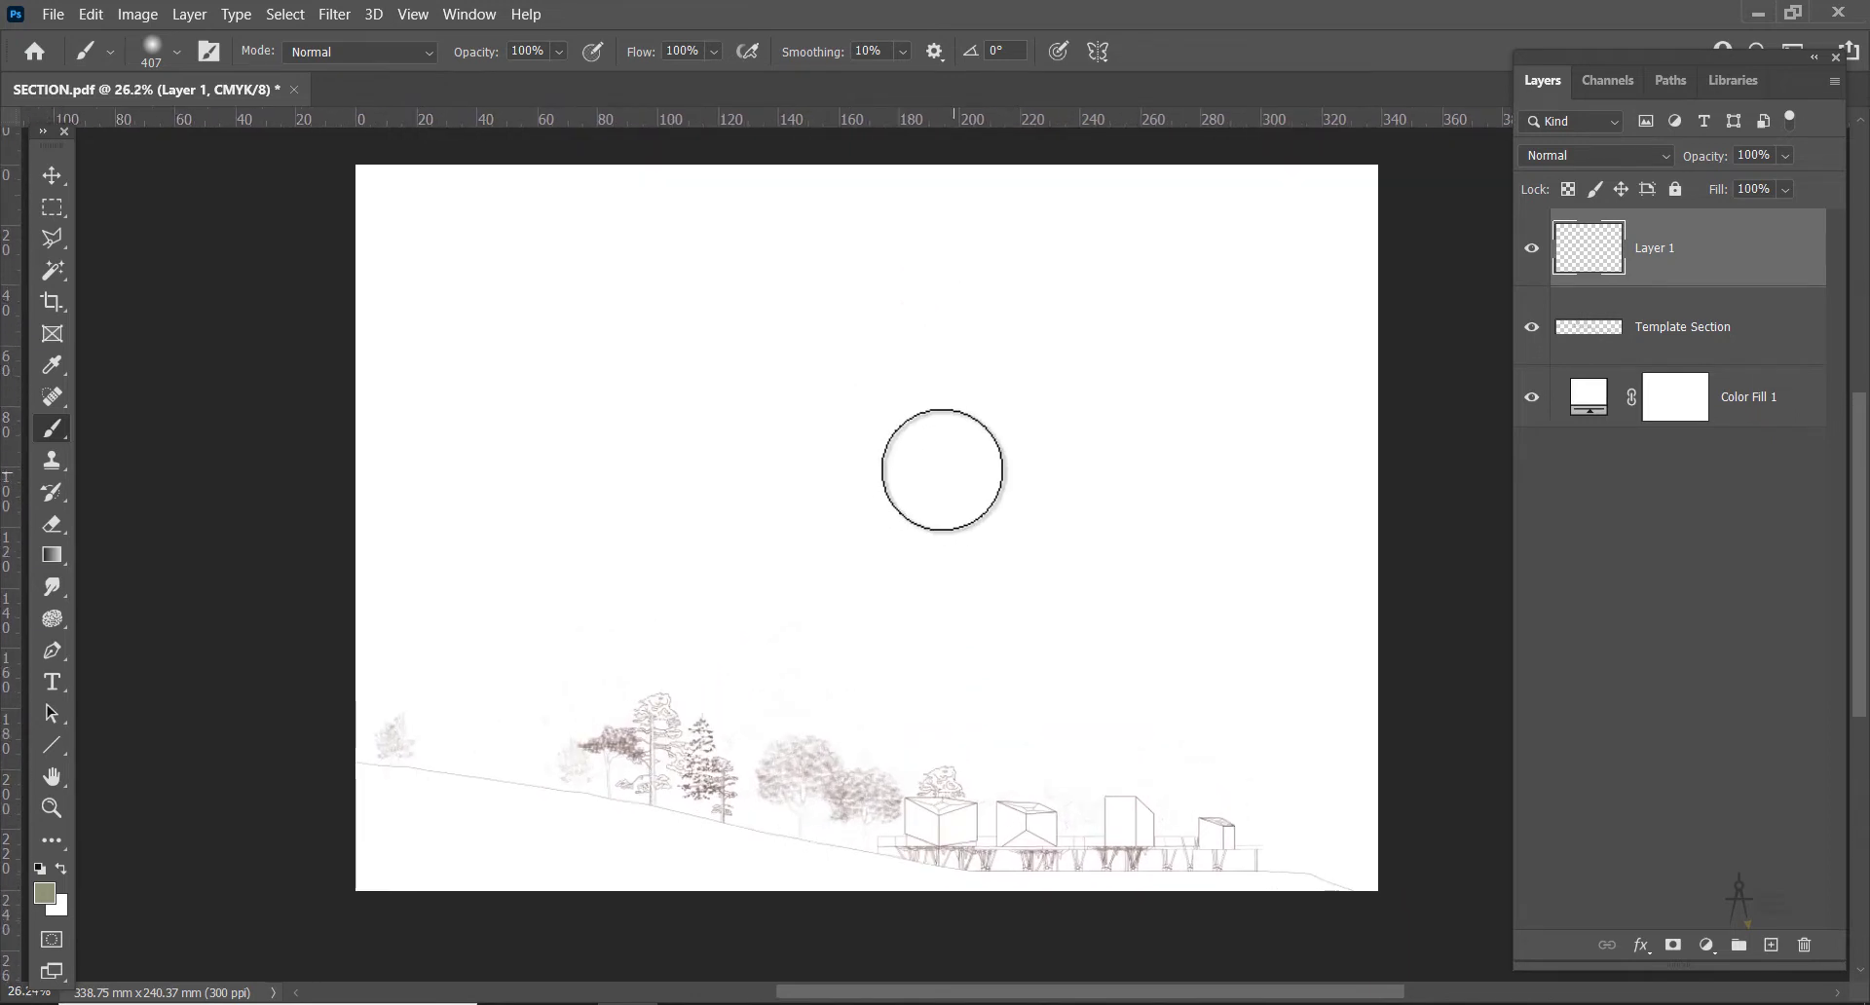
{"action": "left_click", "coordinate": [109, 50]}
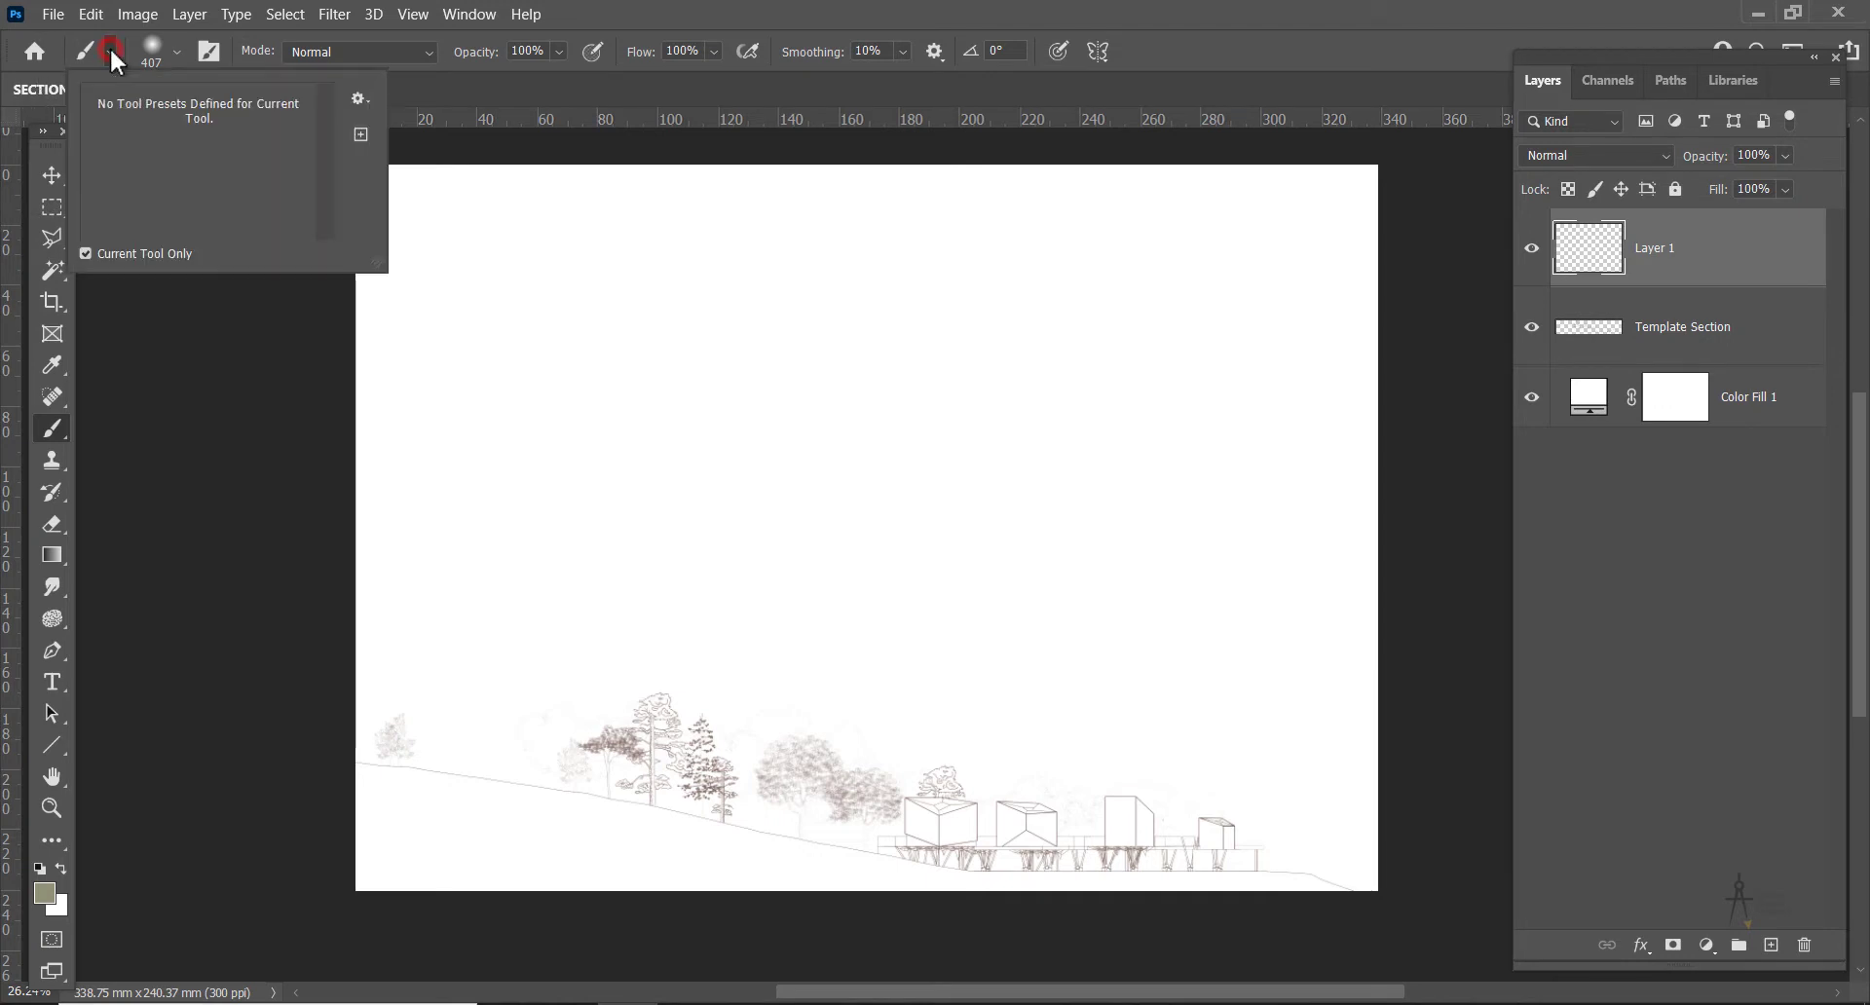
{"action": "left_click", "coordinate": [112, 51]}
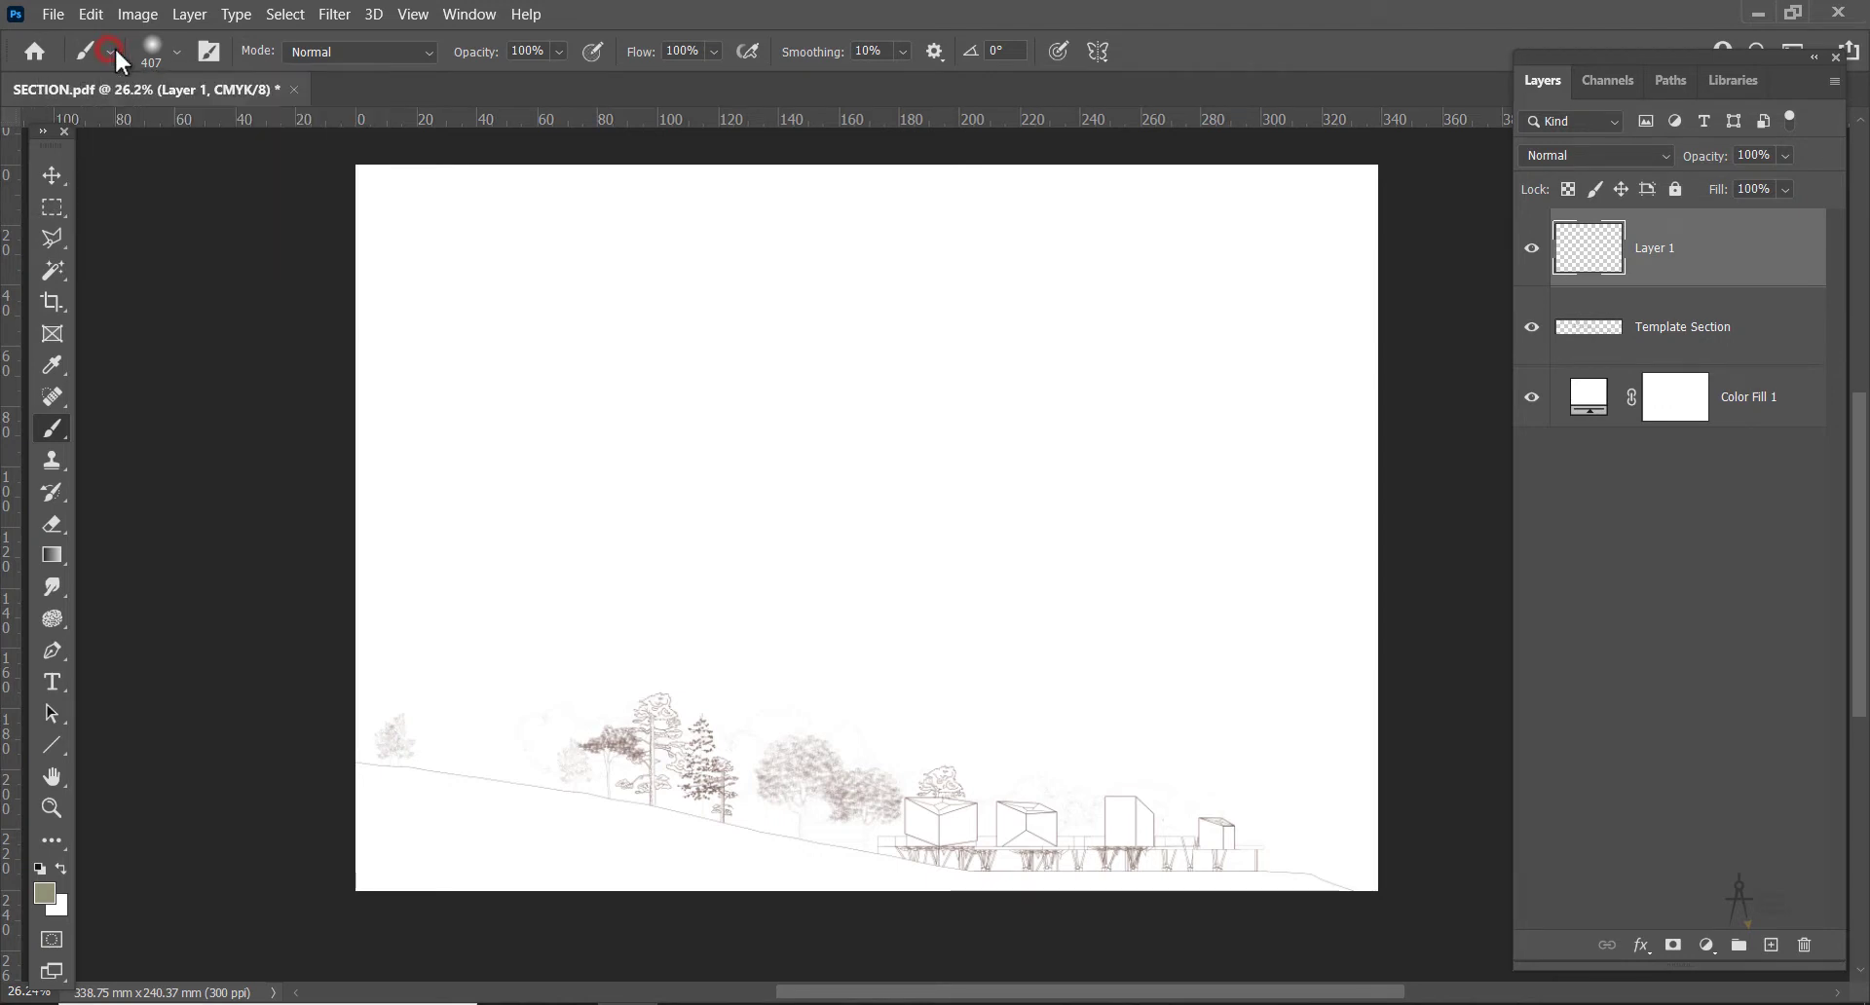
Look through the loaded brush groups in the brush picker, including the grunge, texture and tree brush sets
{"action": "left_click", "coordinate": [178, 52]}
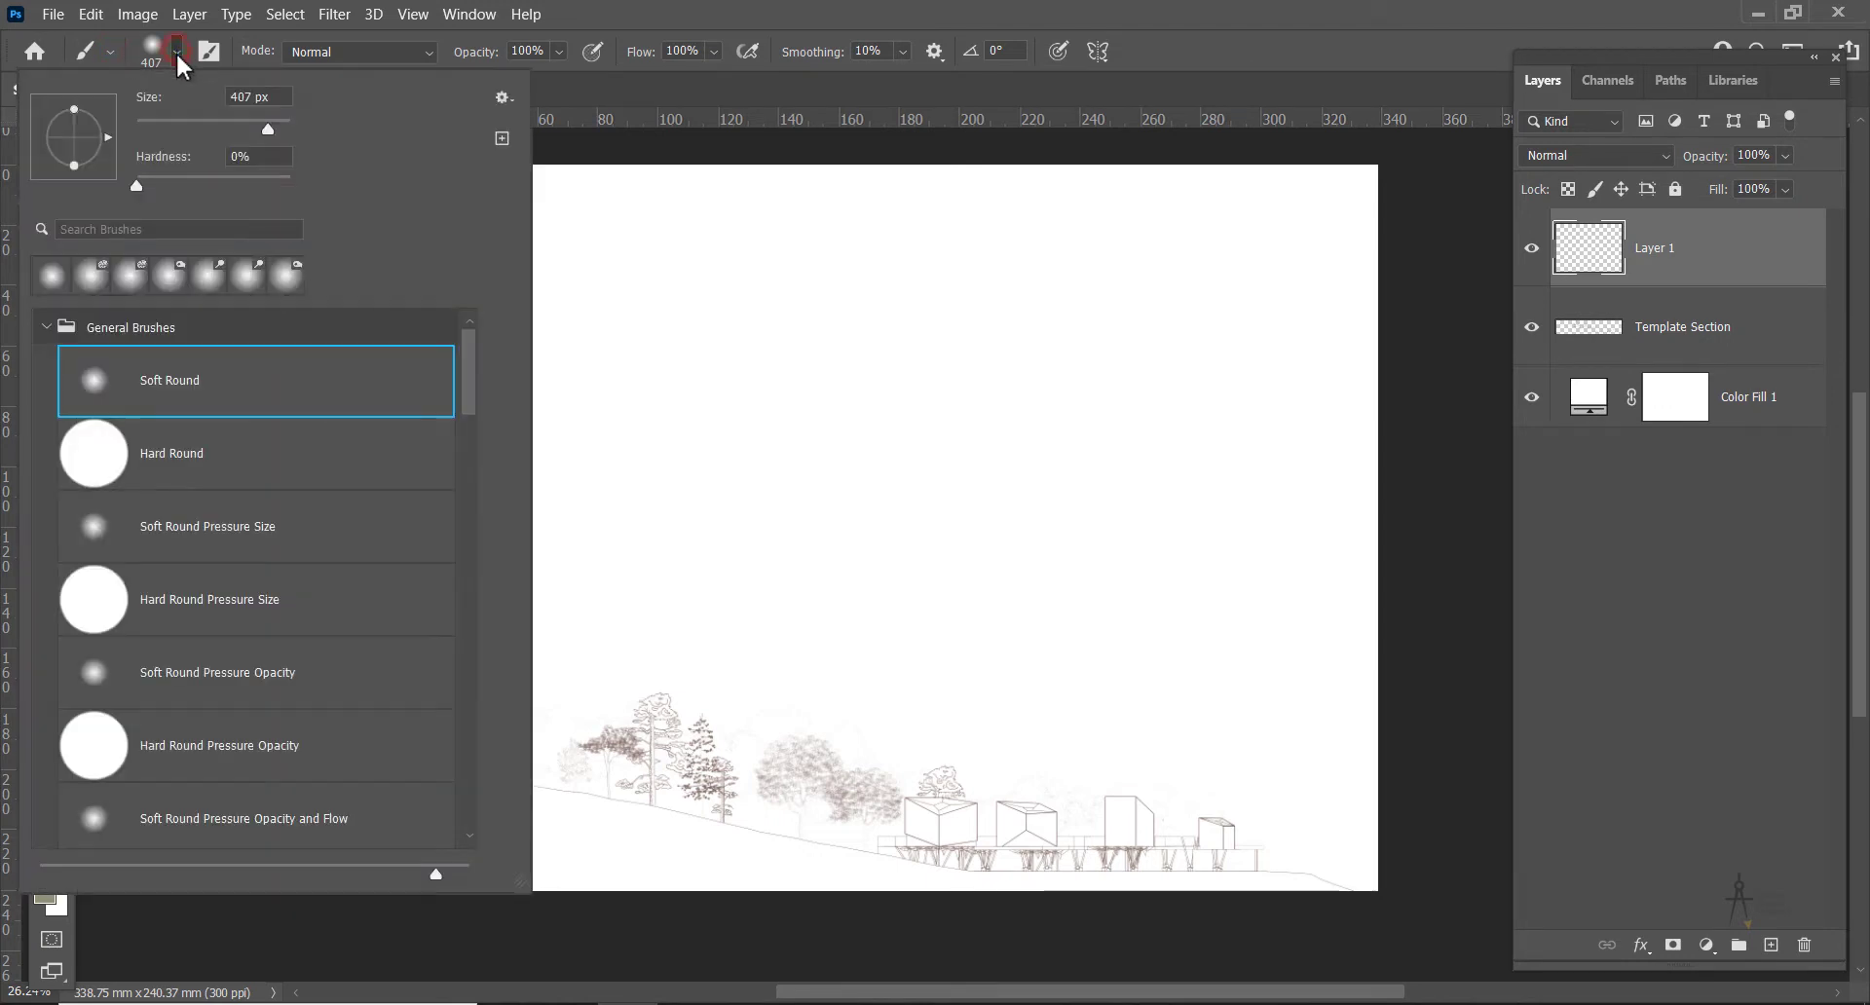
{"action": "left_click", "coordinate": [46, 327]}
{"action": "left_click", "coordinate": [46, 540]}
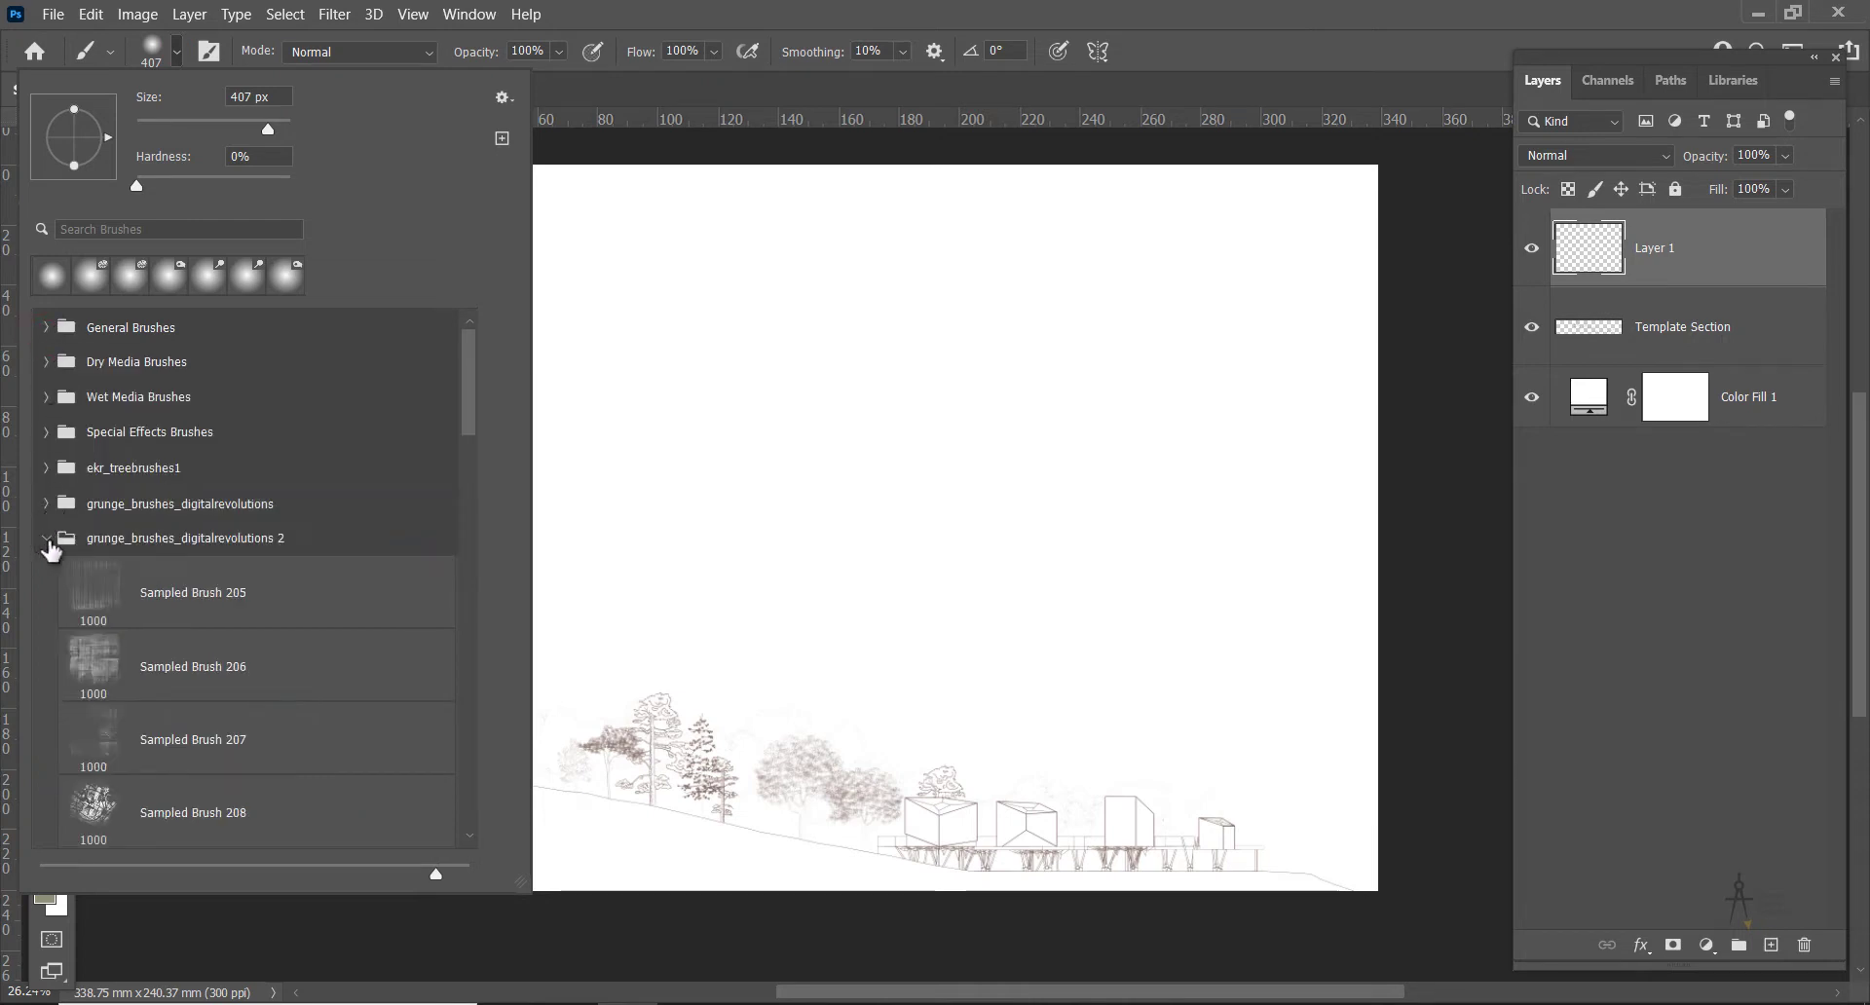
{"action": "left_click", "coordinate": [46, 537]}
{"action": "left_click", "coordinate": [46, 644]}
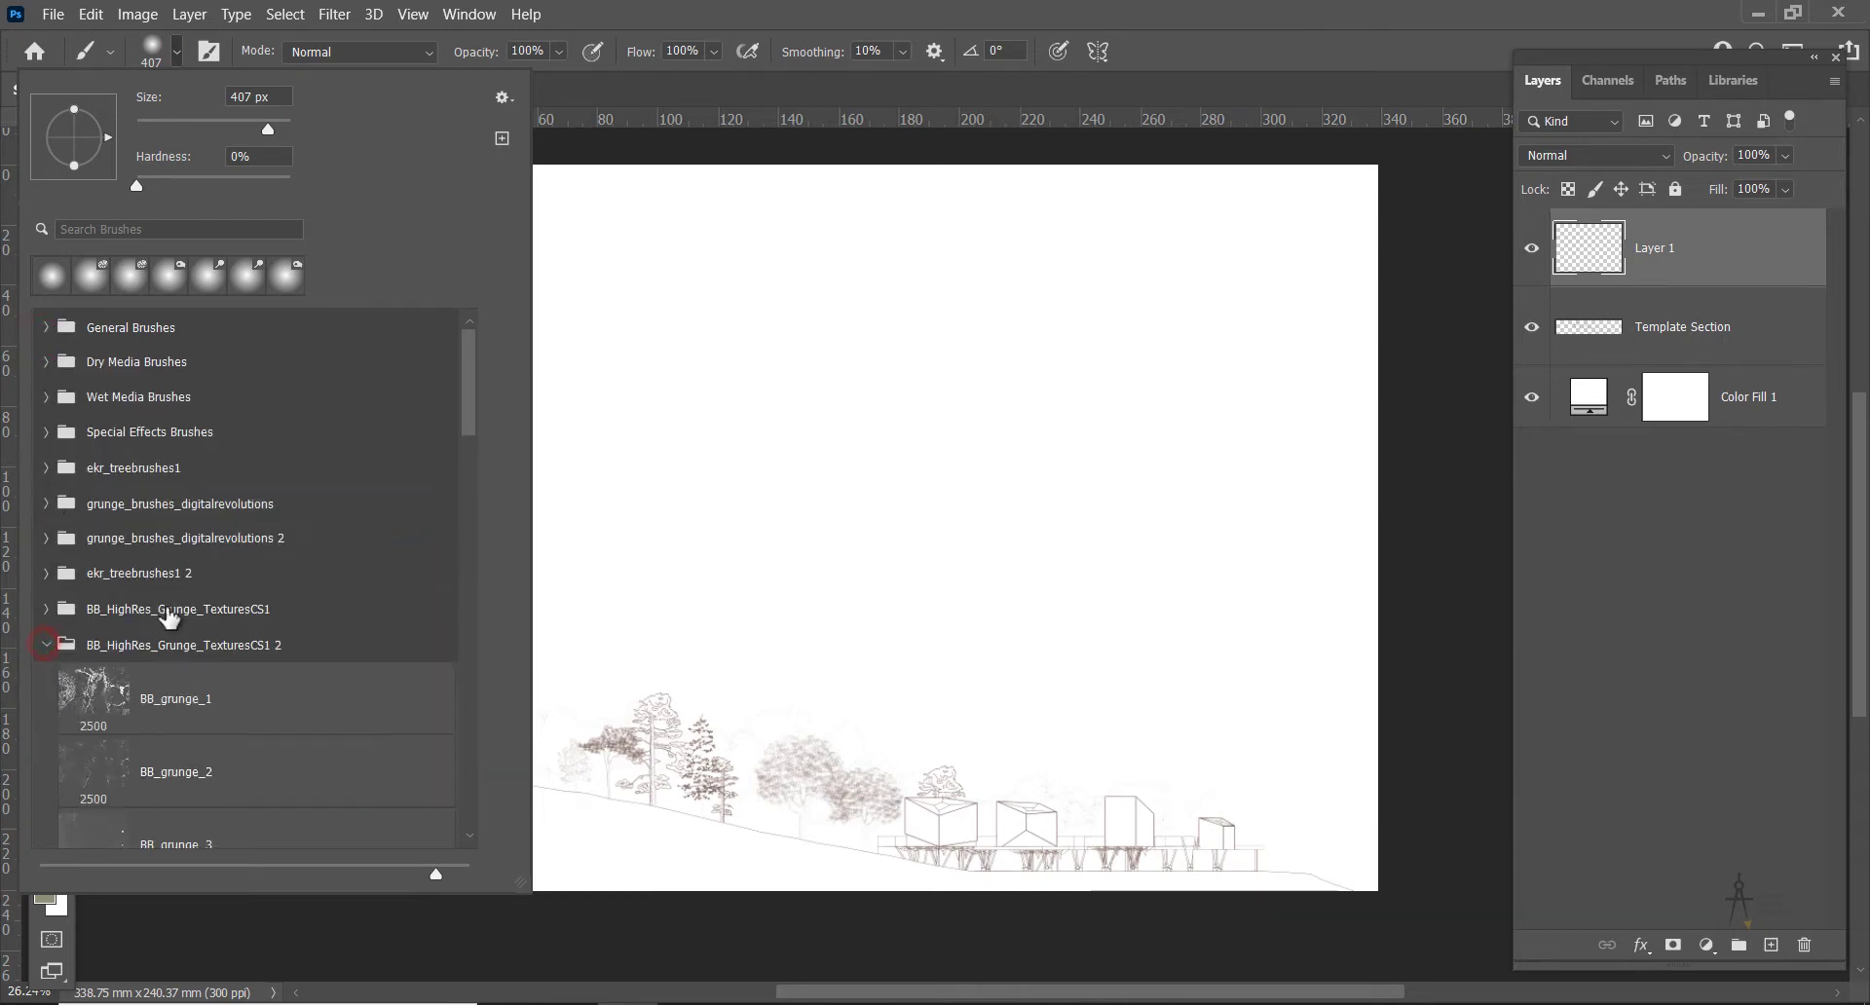
{"action": "left_click", "coordinate": [46, 645]}
{"action": "left_click", "coordinate": [46, 645]}
{"action": "left_click", "coordinate": [46, 645]}
{"action": "left_click_drag", "start_coordinate": [456, 470], "coordinate": [470, 536]}
{"action": "left_click", "coordinate": [46, 546]}
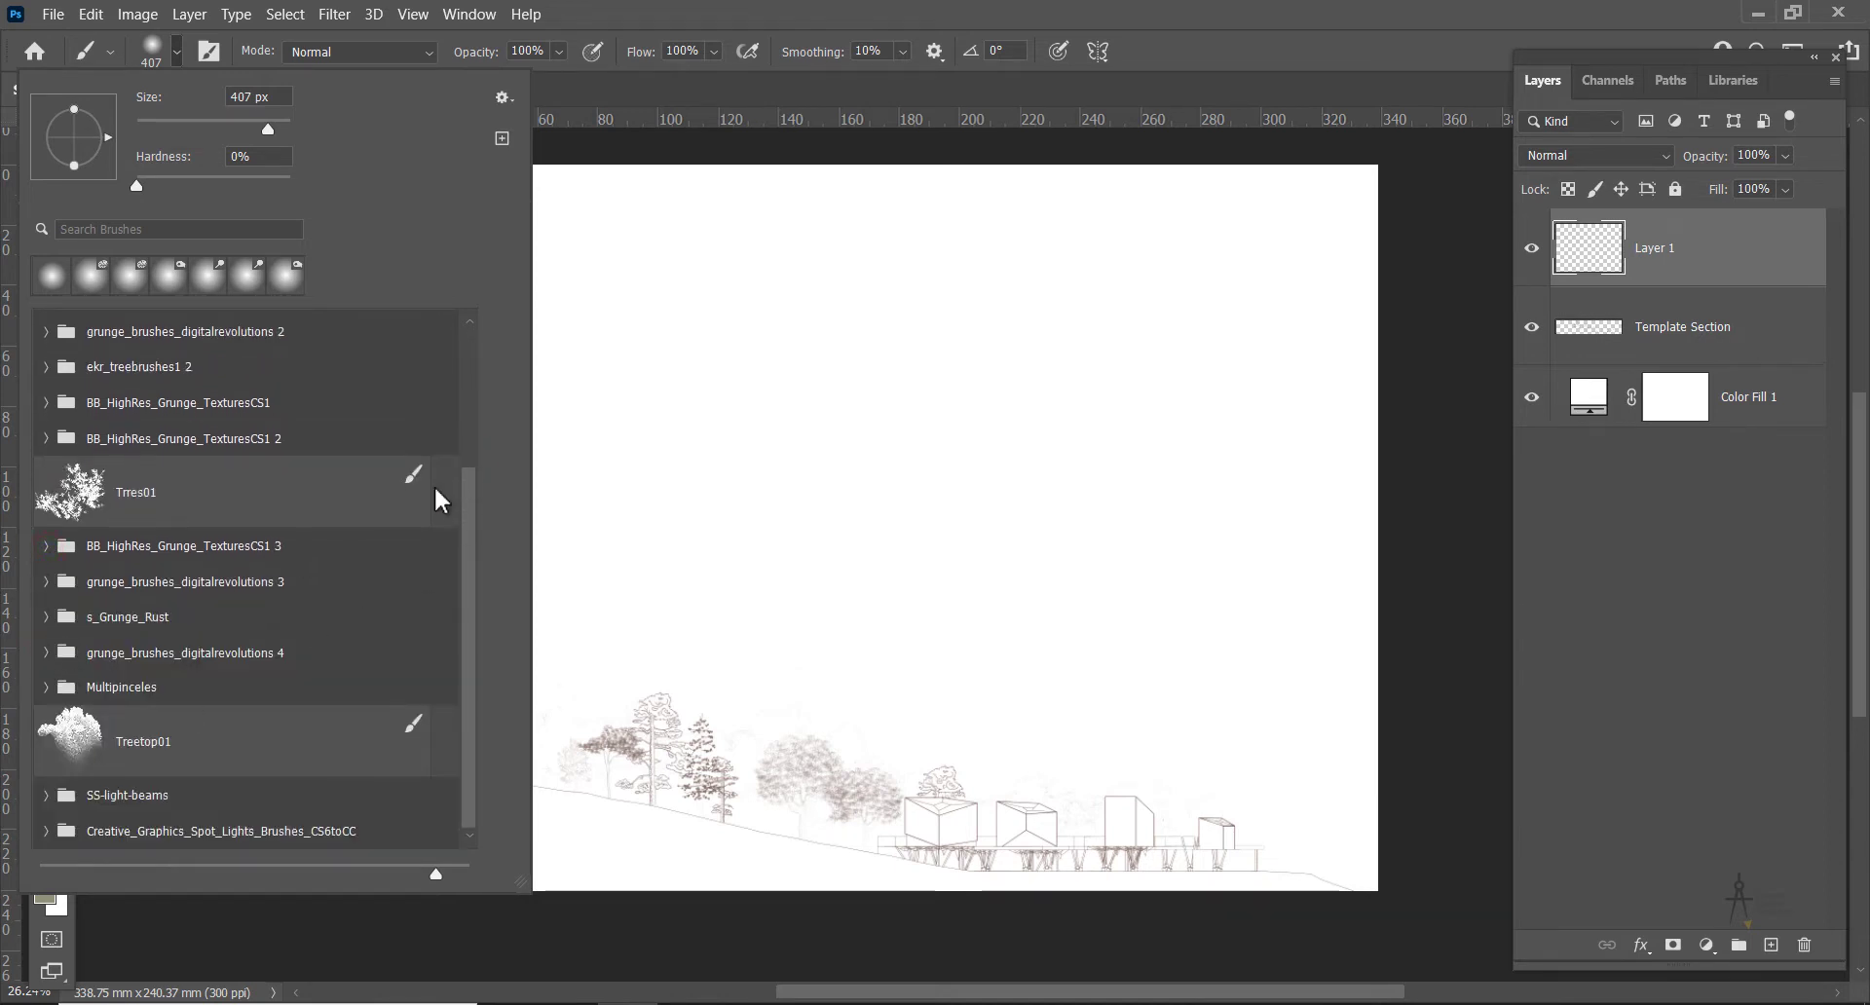
{"action": "left_click", "coordinate": [465, 495]}
{"action": "mouse_move", "coordinate": [466, 542]}
{"action": "left_mouse_down"}
{"action": "mouse_move", "coordinate": [487, 425]}
{"action": "mouse_move", "coordinate": [370, 461]}
{"action": "left_mouse_up"}
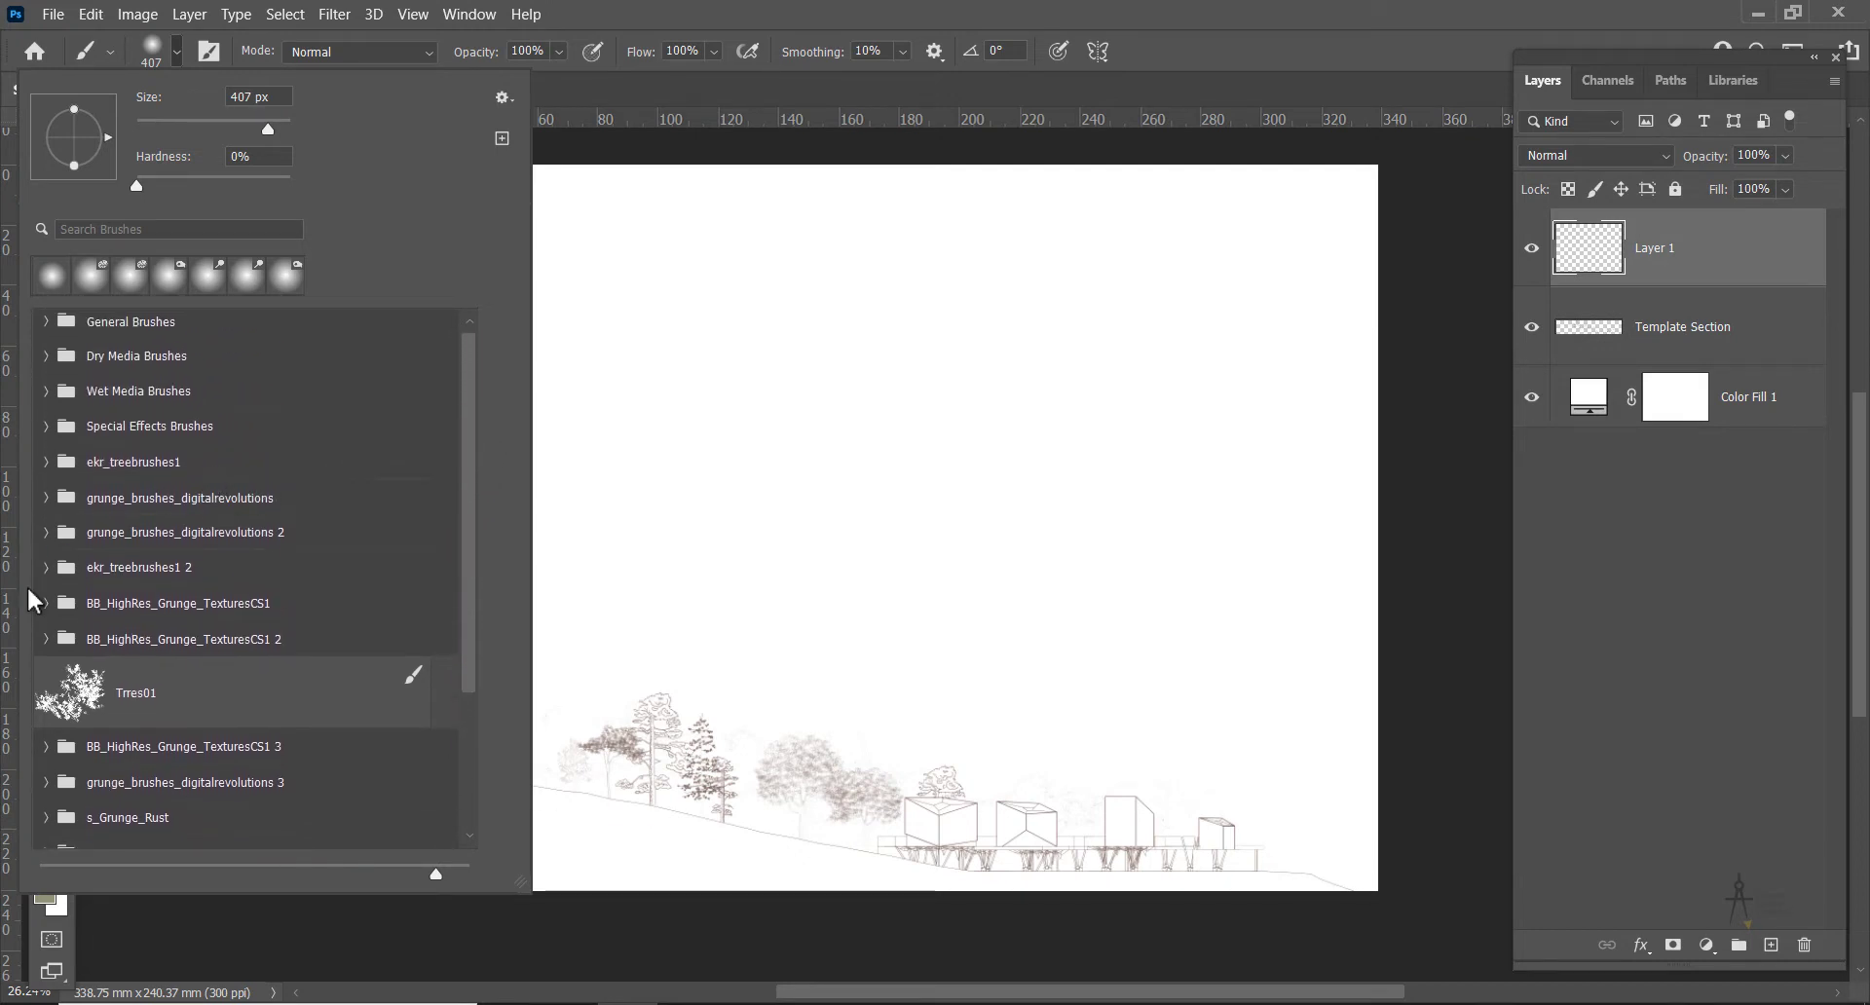
Choose the Leaves3a brush from the ekr_treebrushes1 2 group as the current brush tip
{"action": "left_click", "coordinate": [46, 571]}
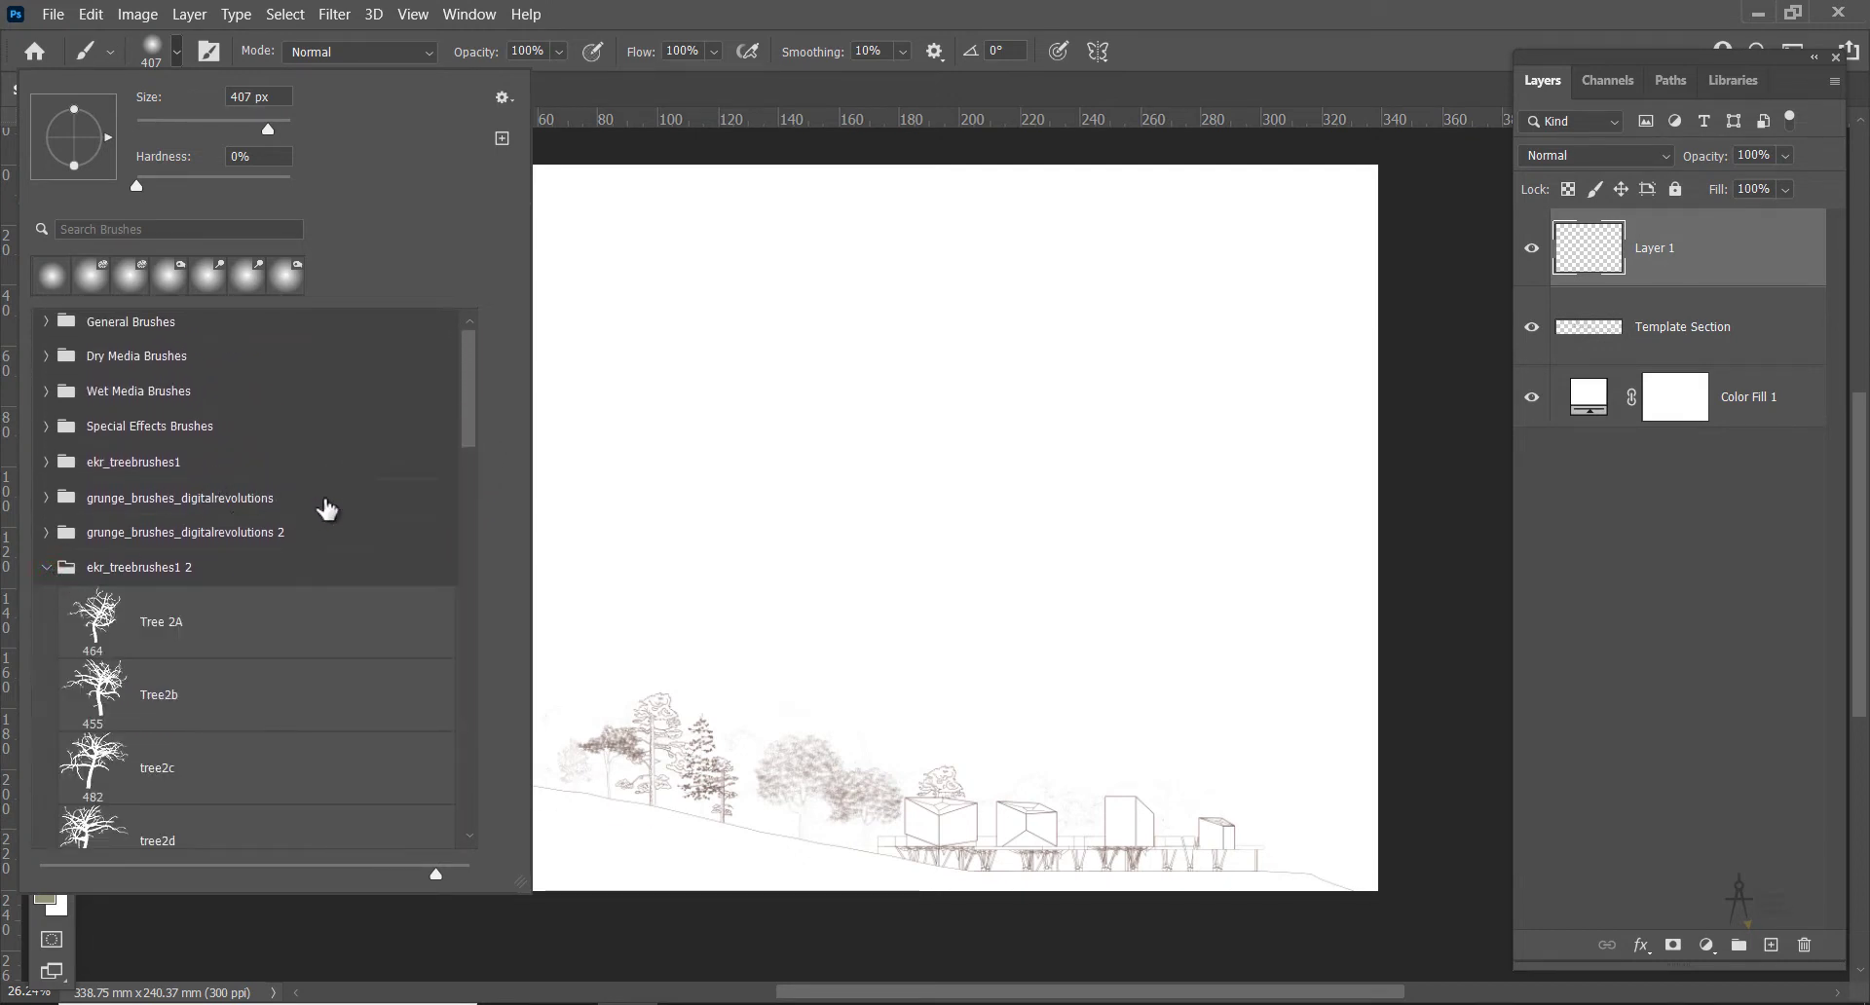
{"action": "scroll", "coordinate": [259, 526], "scroll_direction": "down", "scroll_amount": 3}
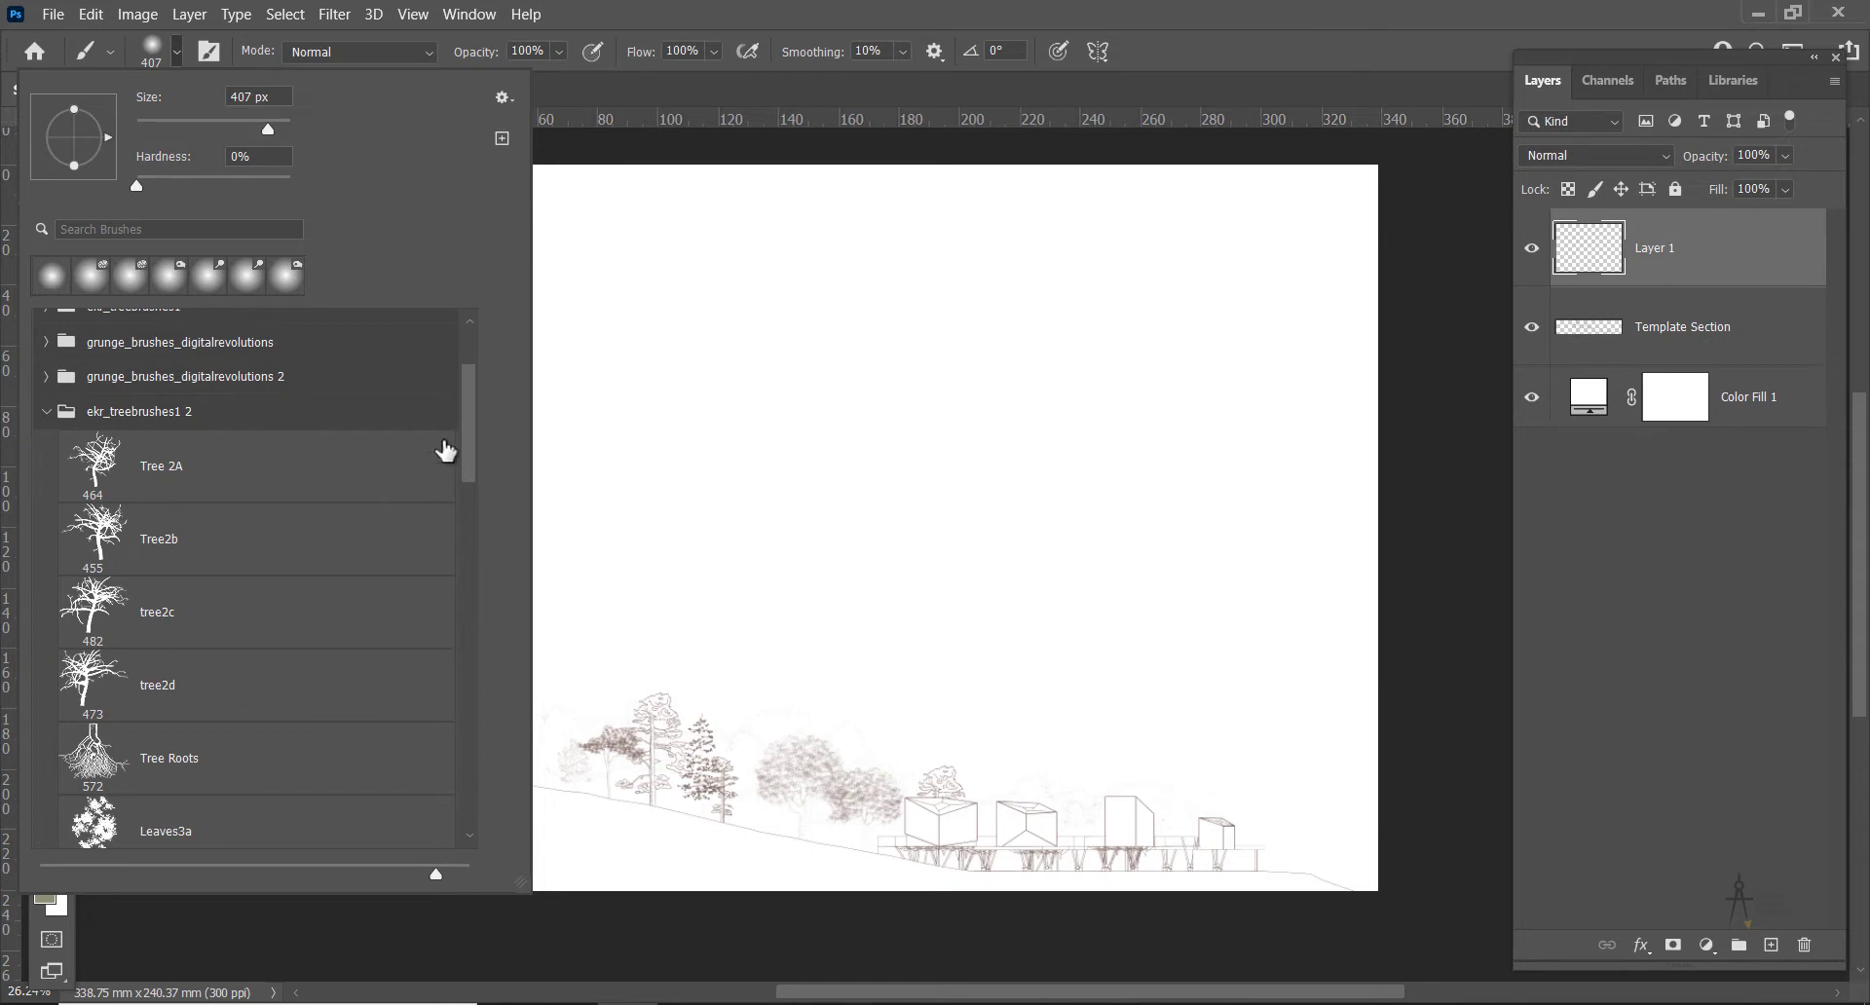
{"action": "left_click_drag", "start_coordinate": [465, 400], "coordinate": [471, 490]}
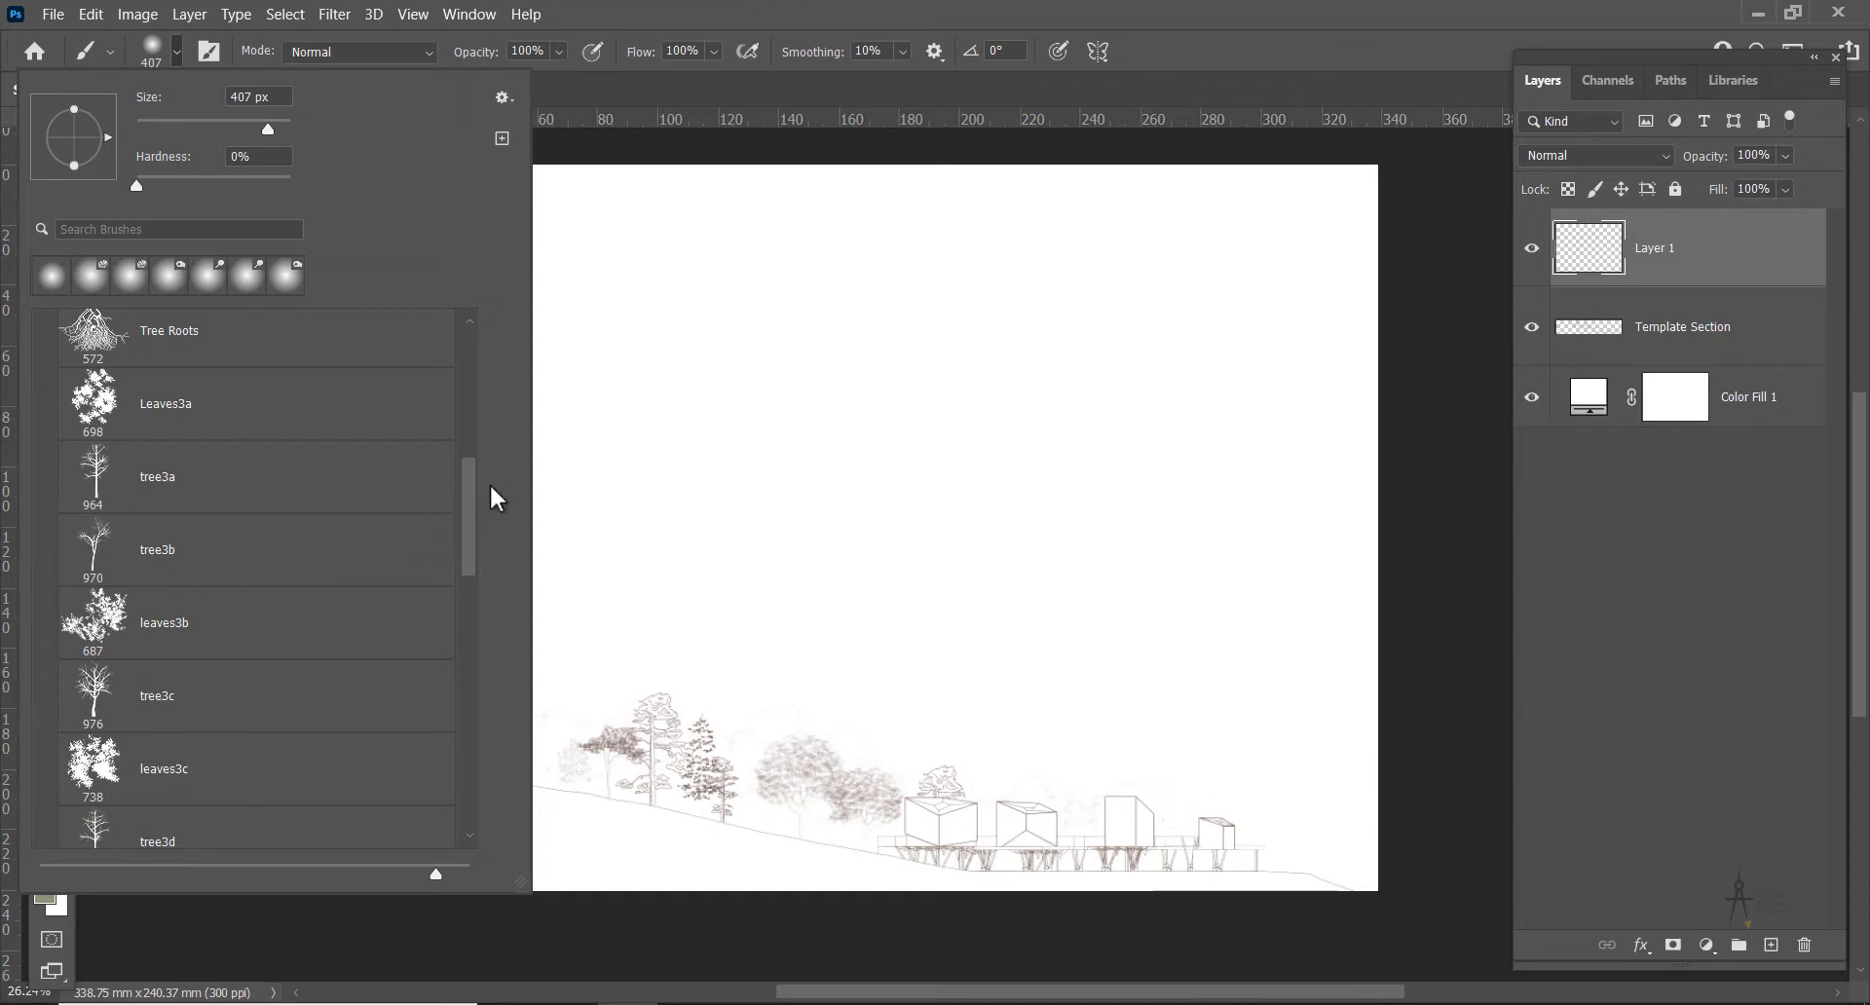
{"action": "left_click", "coordinate": [209, 479]}
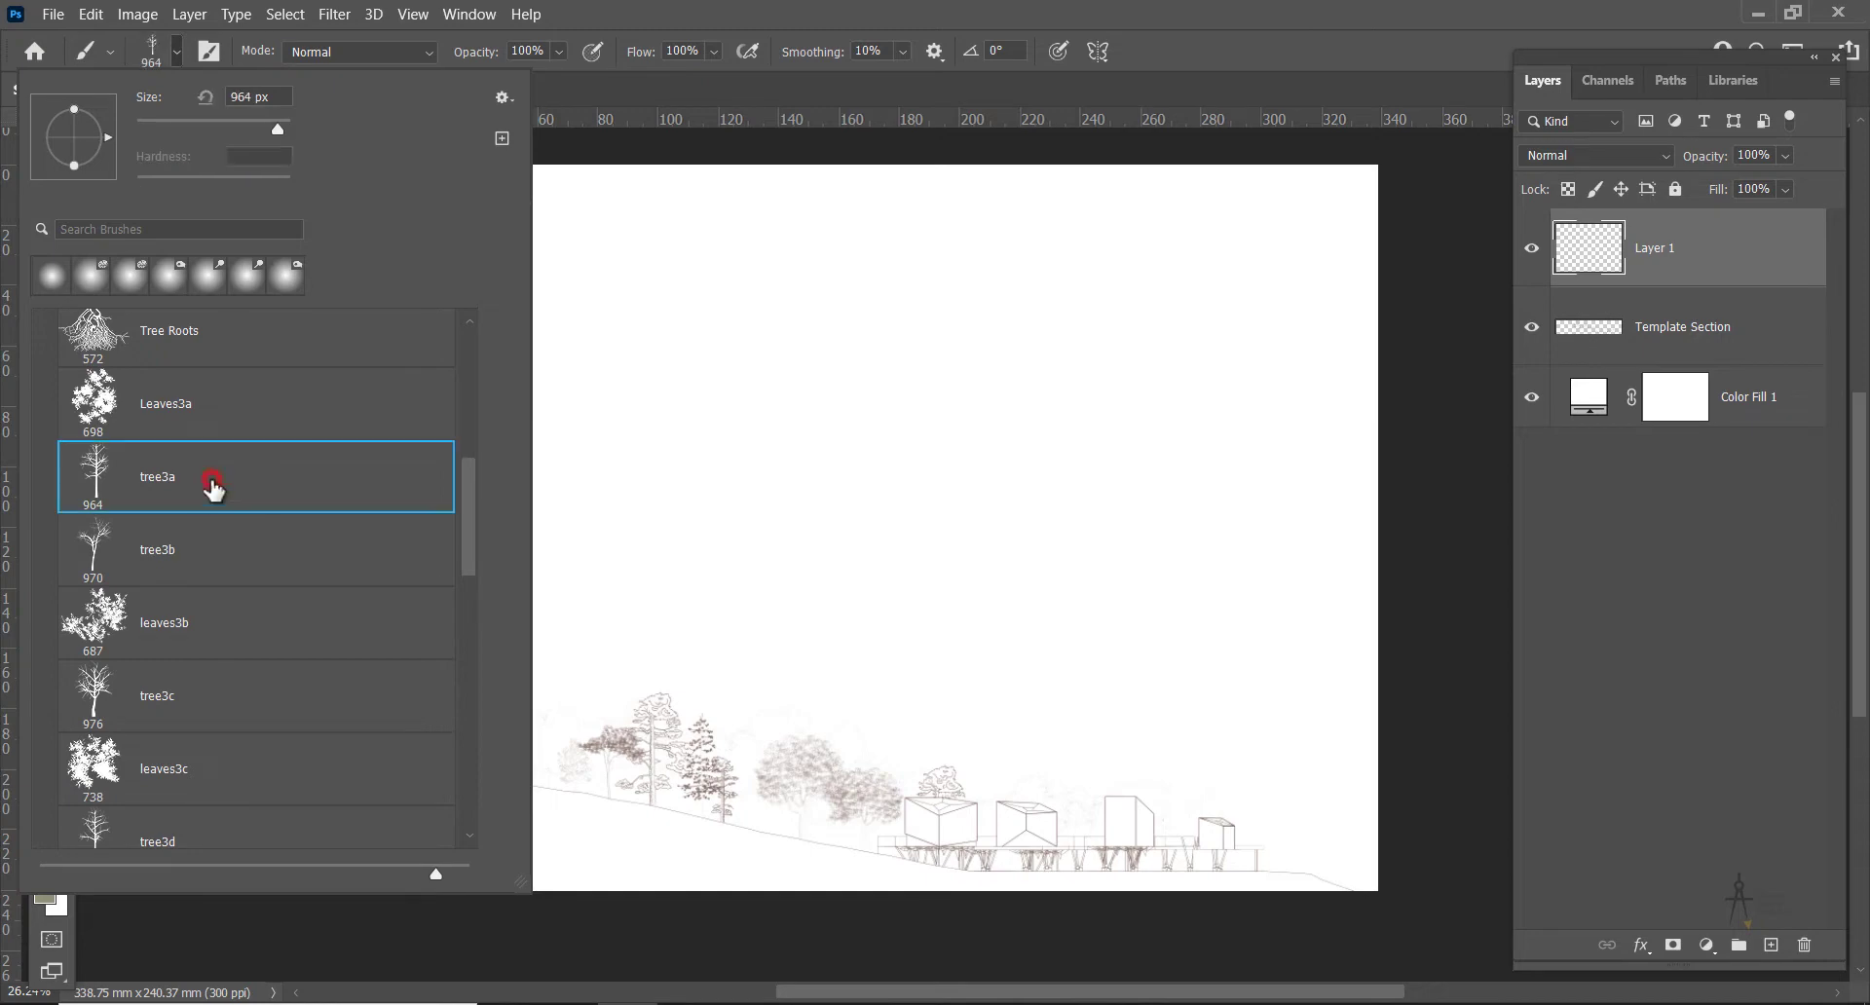
{"action": "left_click", "coordinate": [316, 416]}
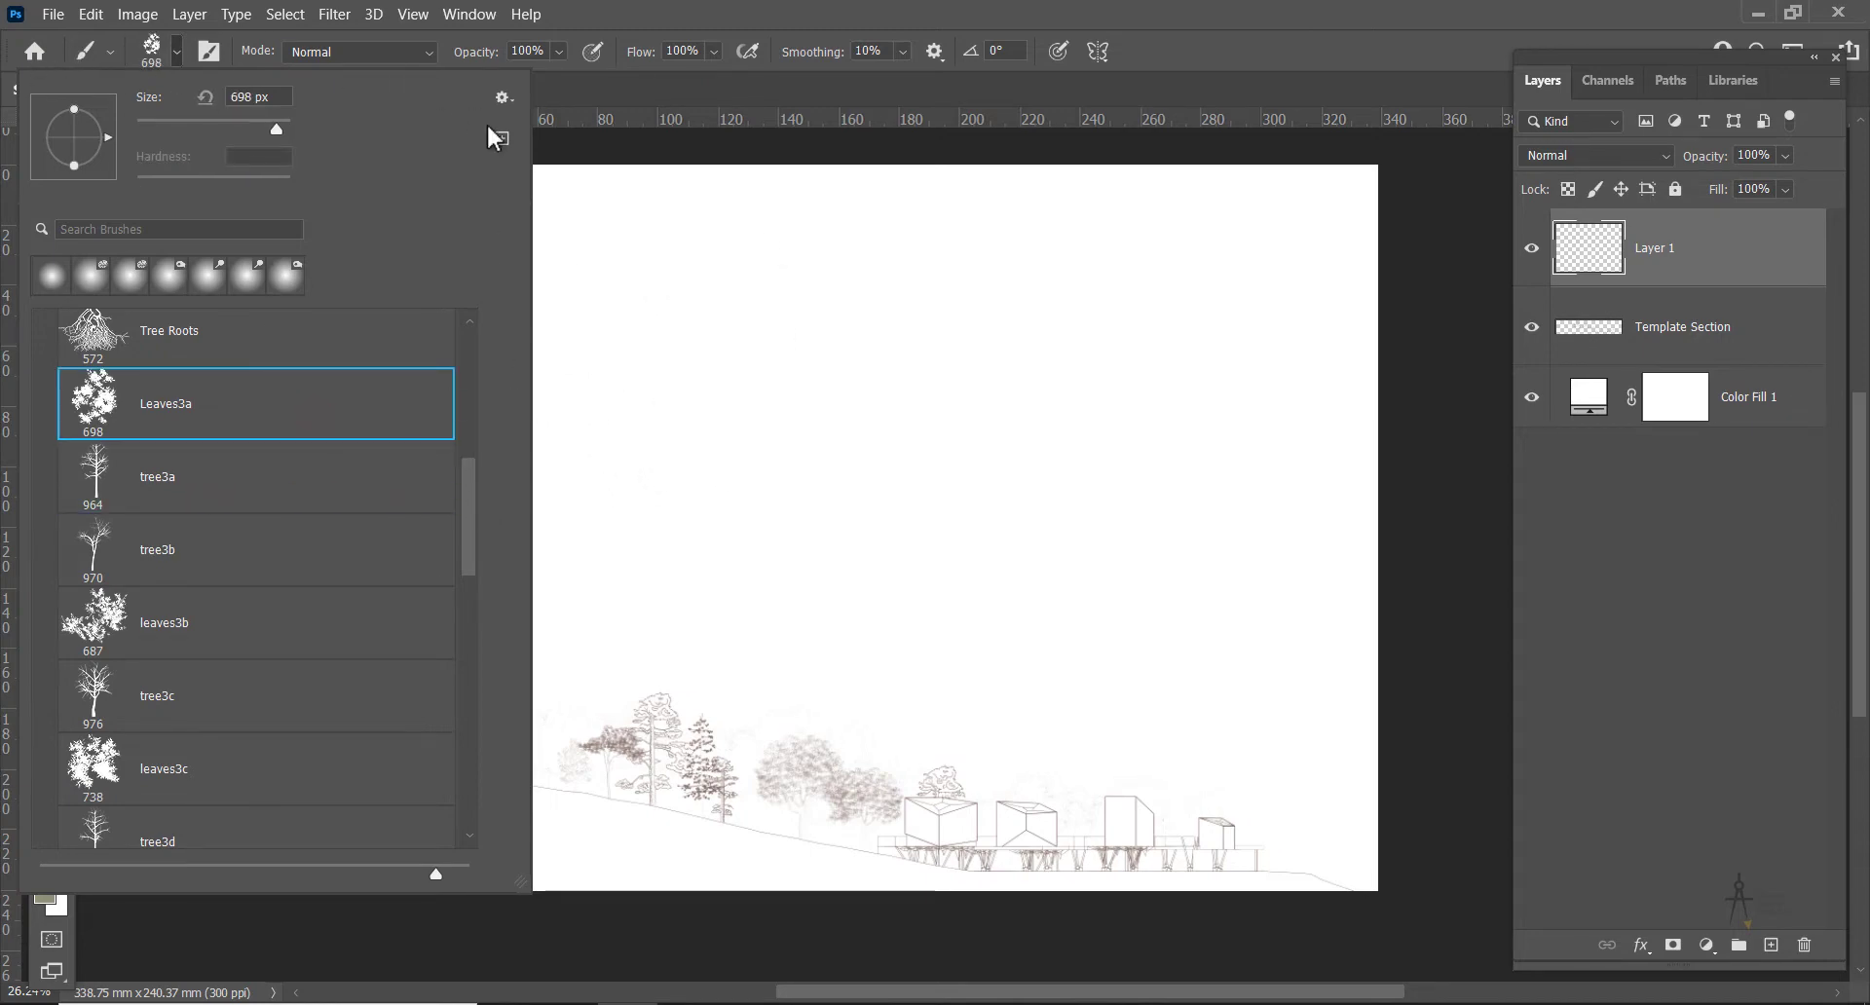
{"action": "left_click", "coordinate": [643, 91]}
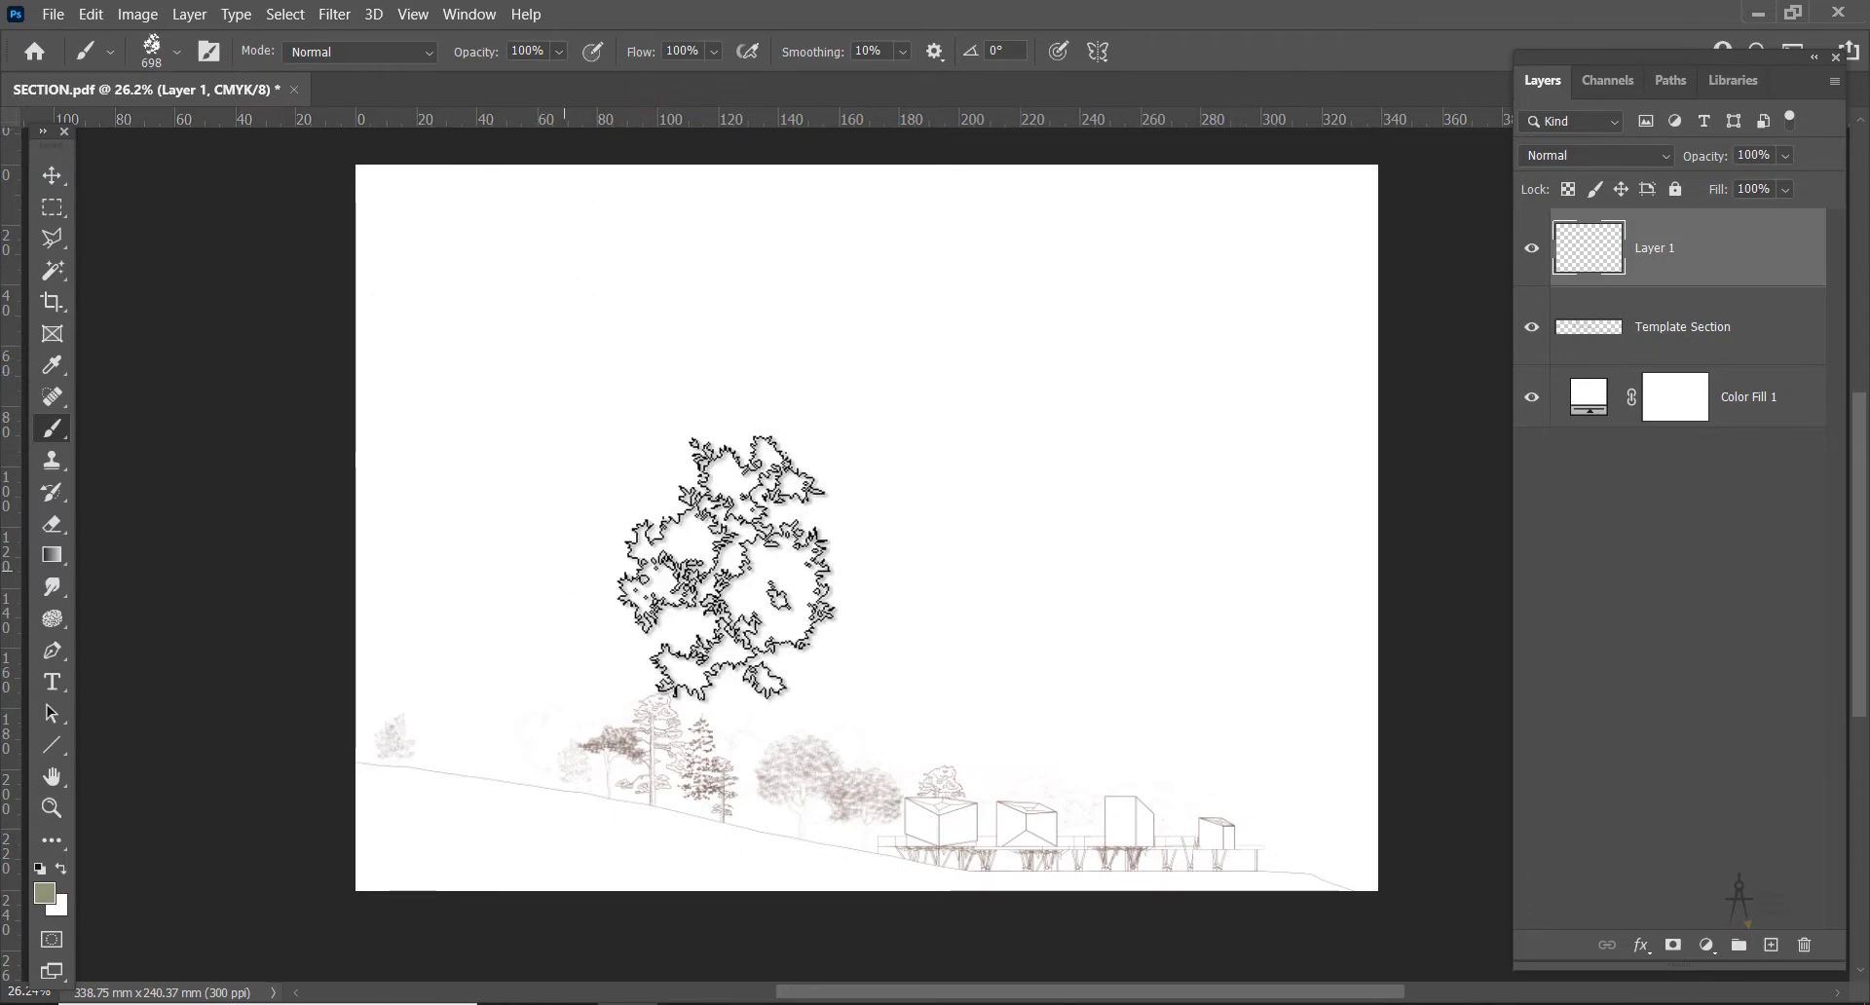
Rename Layer 1 as Tree tops and make it the active layer
{"action": "scroll", "coordinate": [725, 535], "scroll_direction": "up", "scroll_amount": 1}
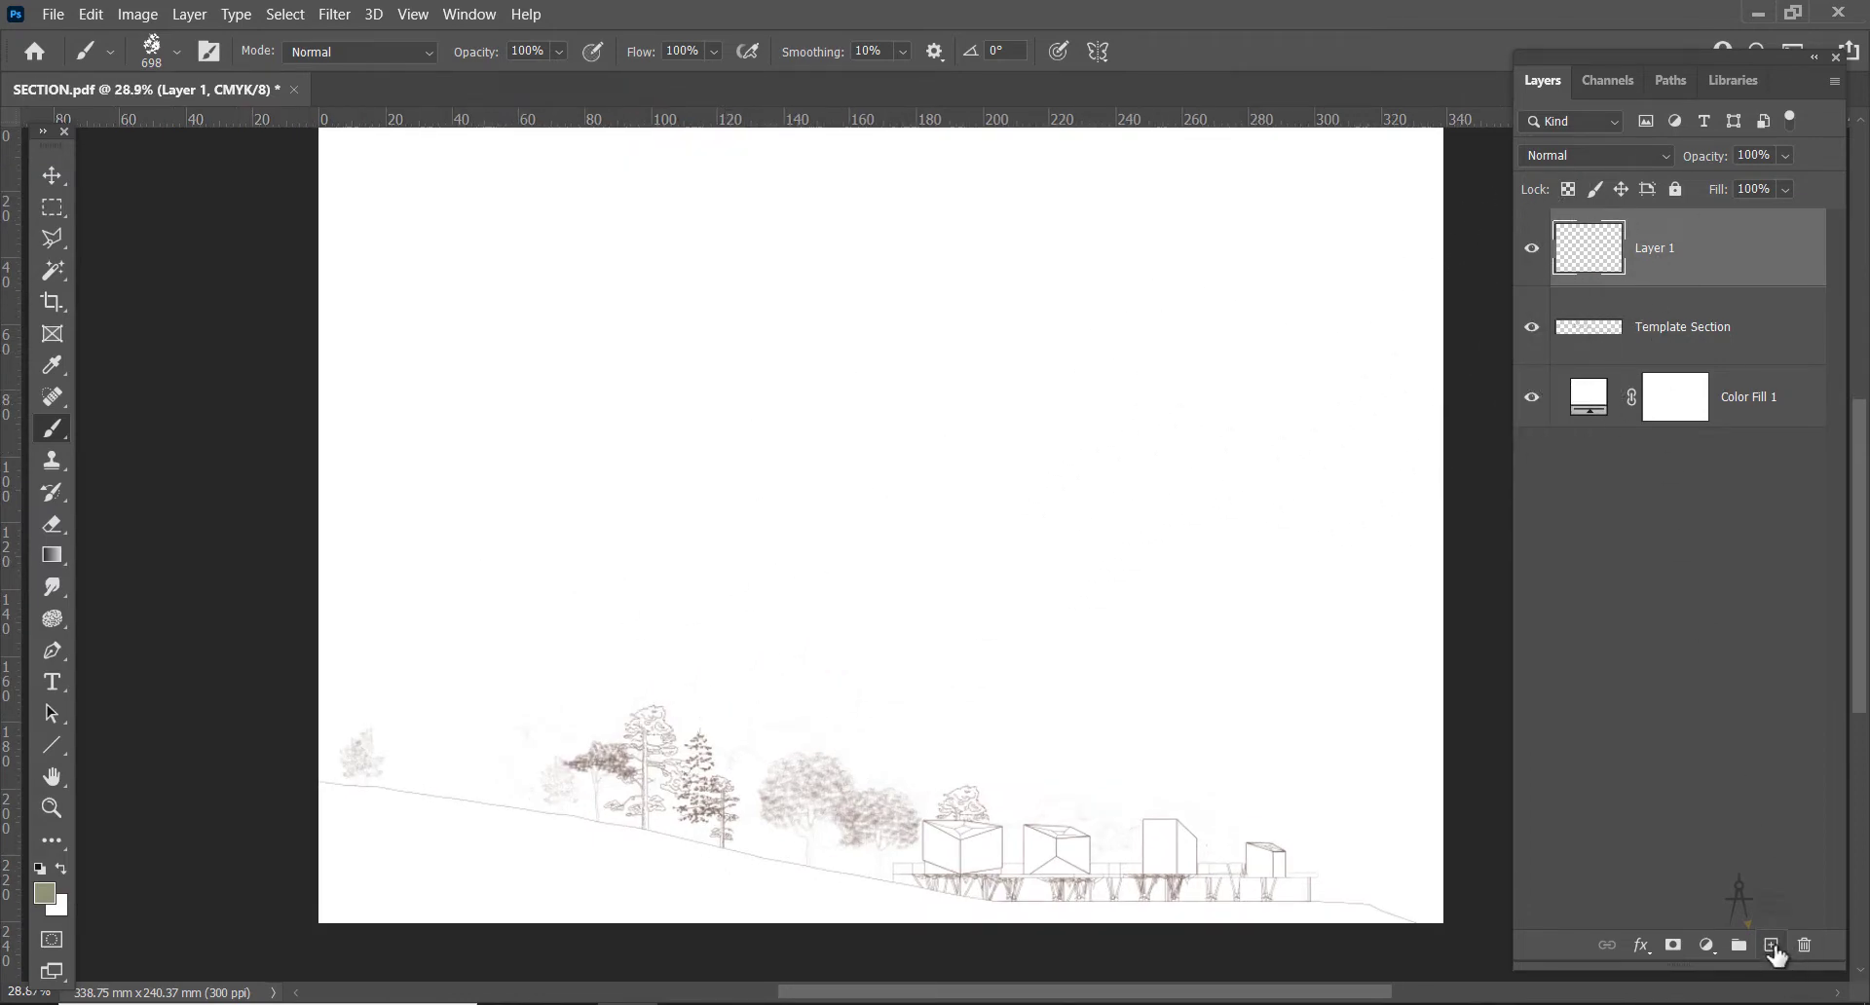
{"action": "double_click", "coordinate": [1667, 257]}
{"action": "left_click", "coordinate": [1714, 561]}
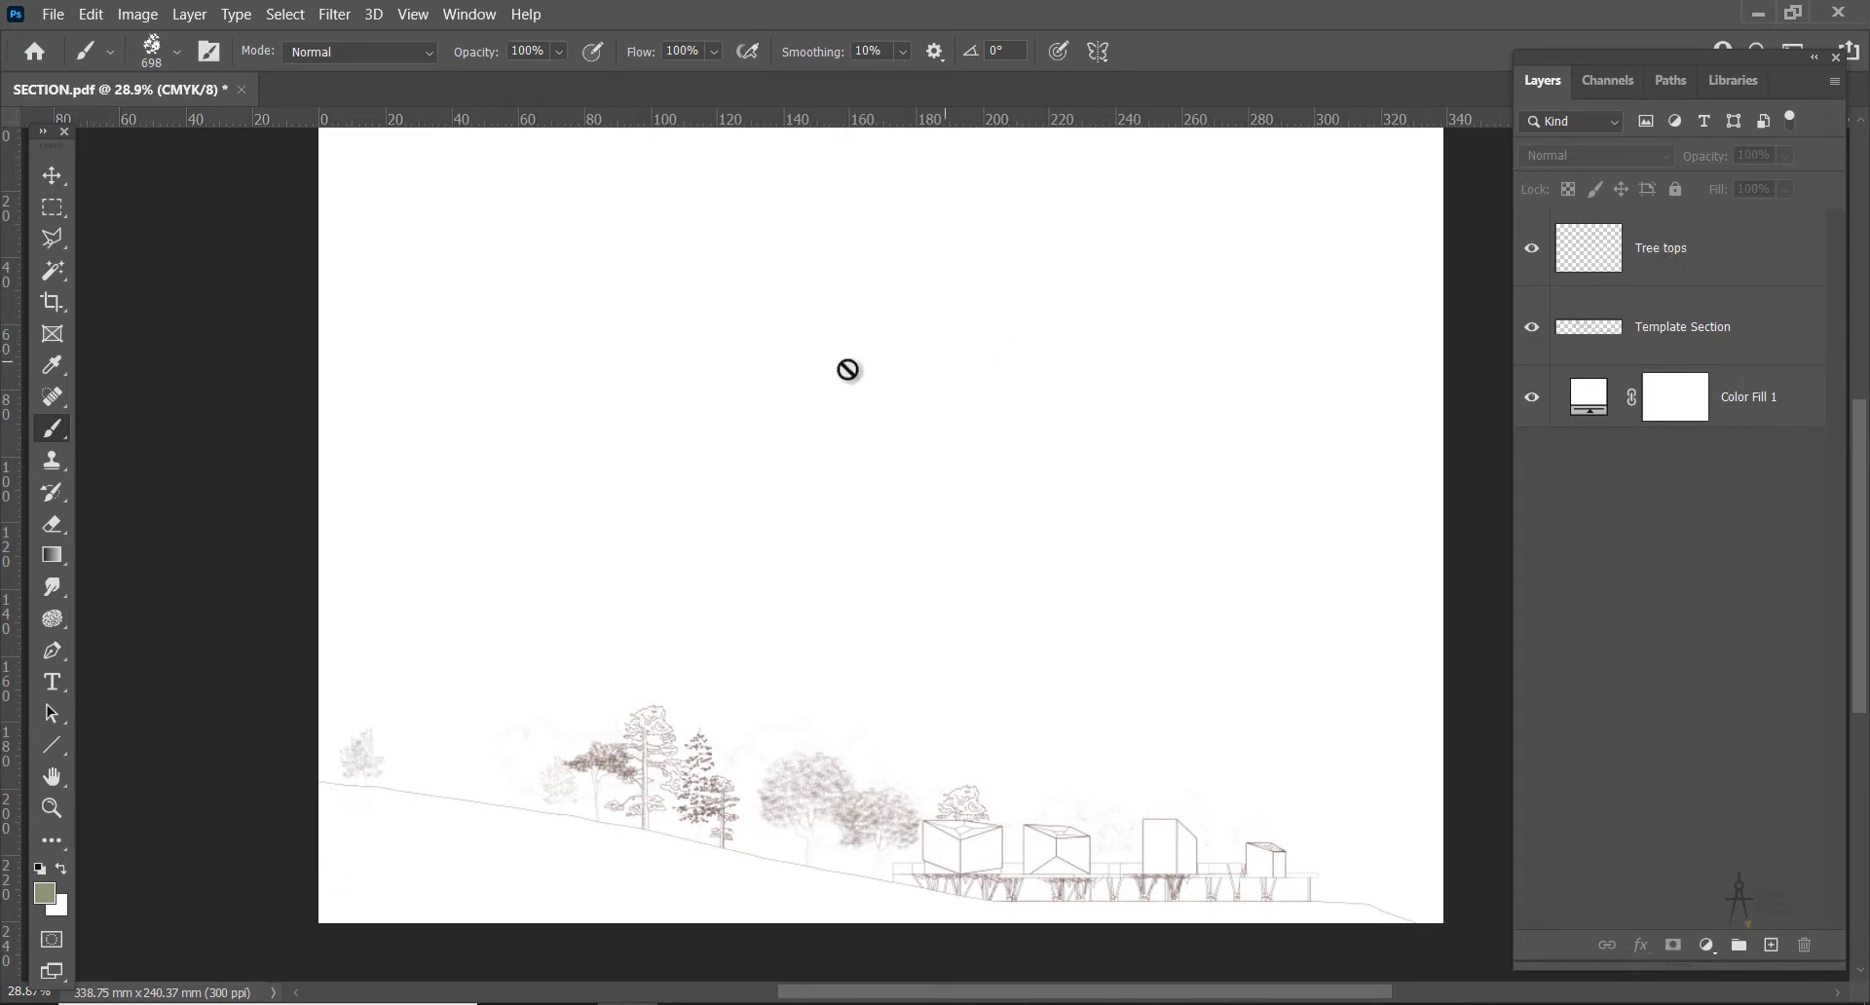
{"action": "left_click", "coordinate": [1653, 265]}
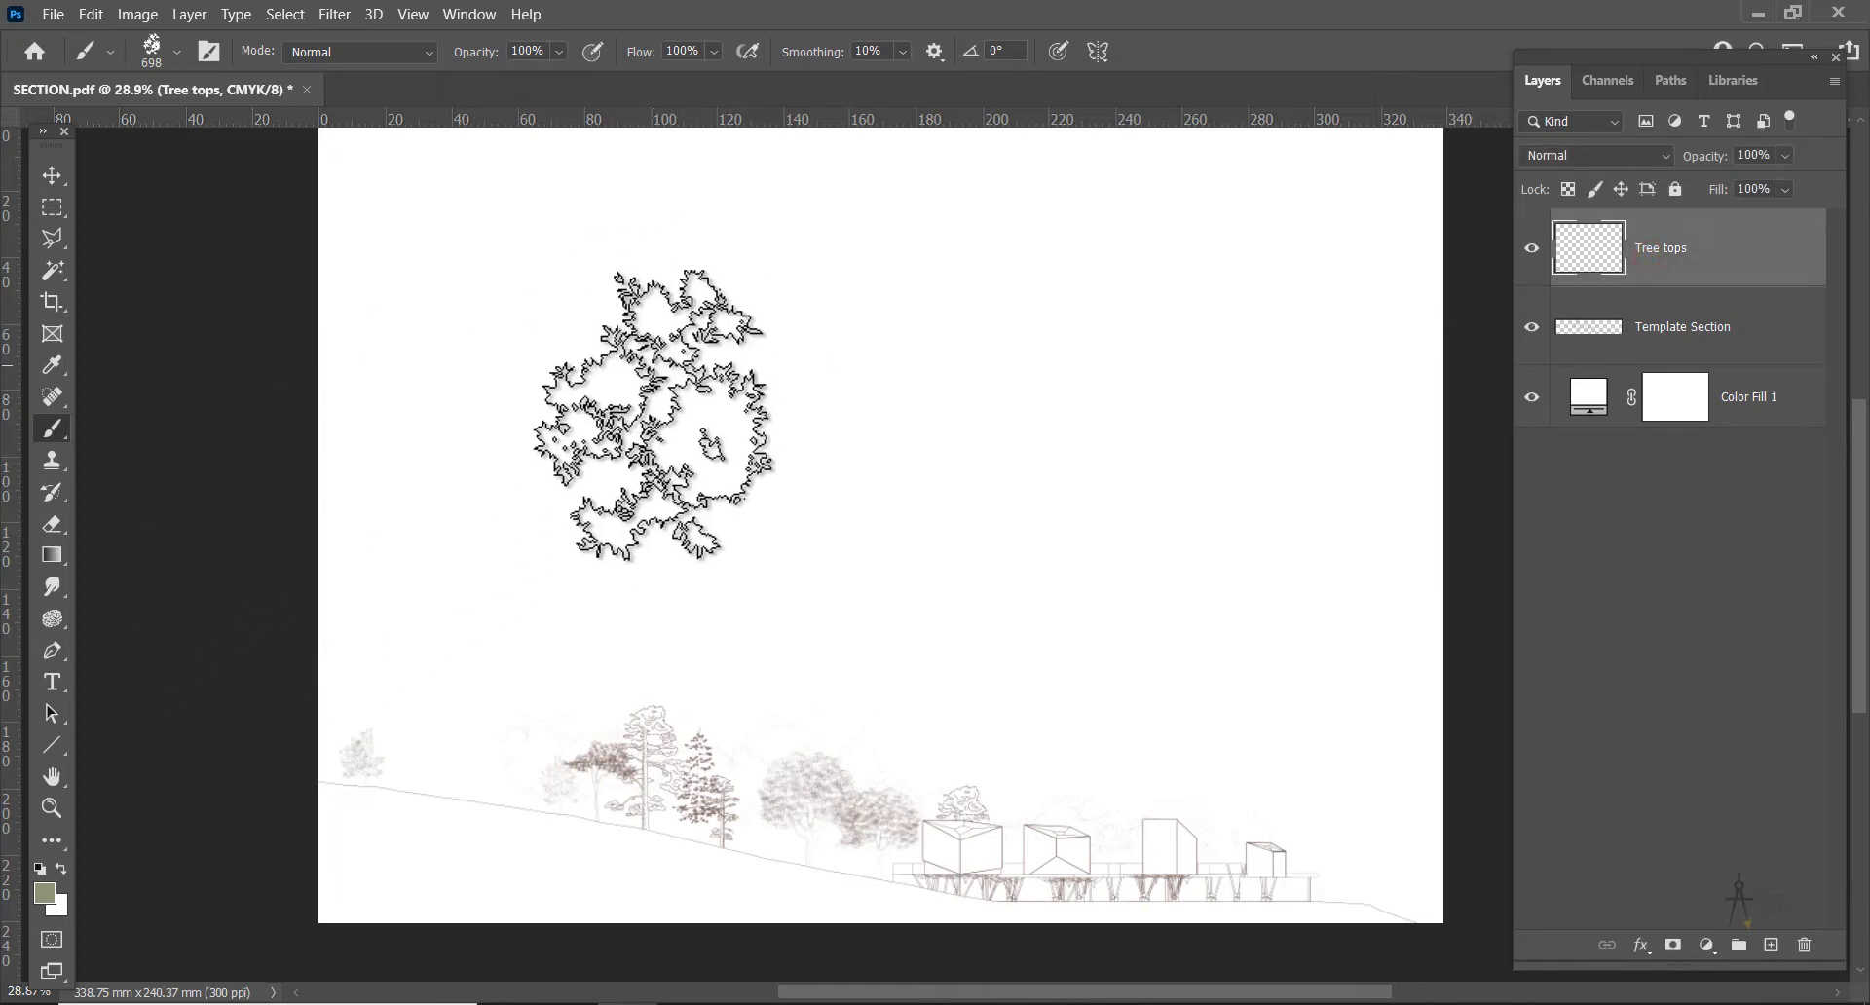
Turn on the precise crosshair cursor, stamp one trial leaf cluster in the sky, and restore the brush-outline cursor
{"action": "scroll", "coordinate": [667, 396], "scroll_direction": "up", "scroll_amount": 1}
{"action": "scroll", "coordinate": [623, 443], "scroll_direction": "up", "scroll_amount": 1}
{"action": "scroll", "coordinate": [623, 443], "scroll_direction": "down", "scroll_amount": 3}
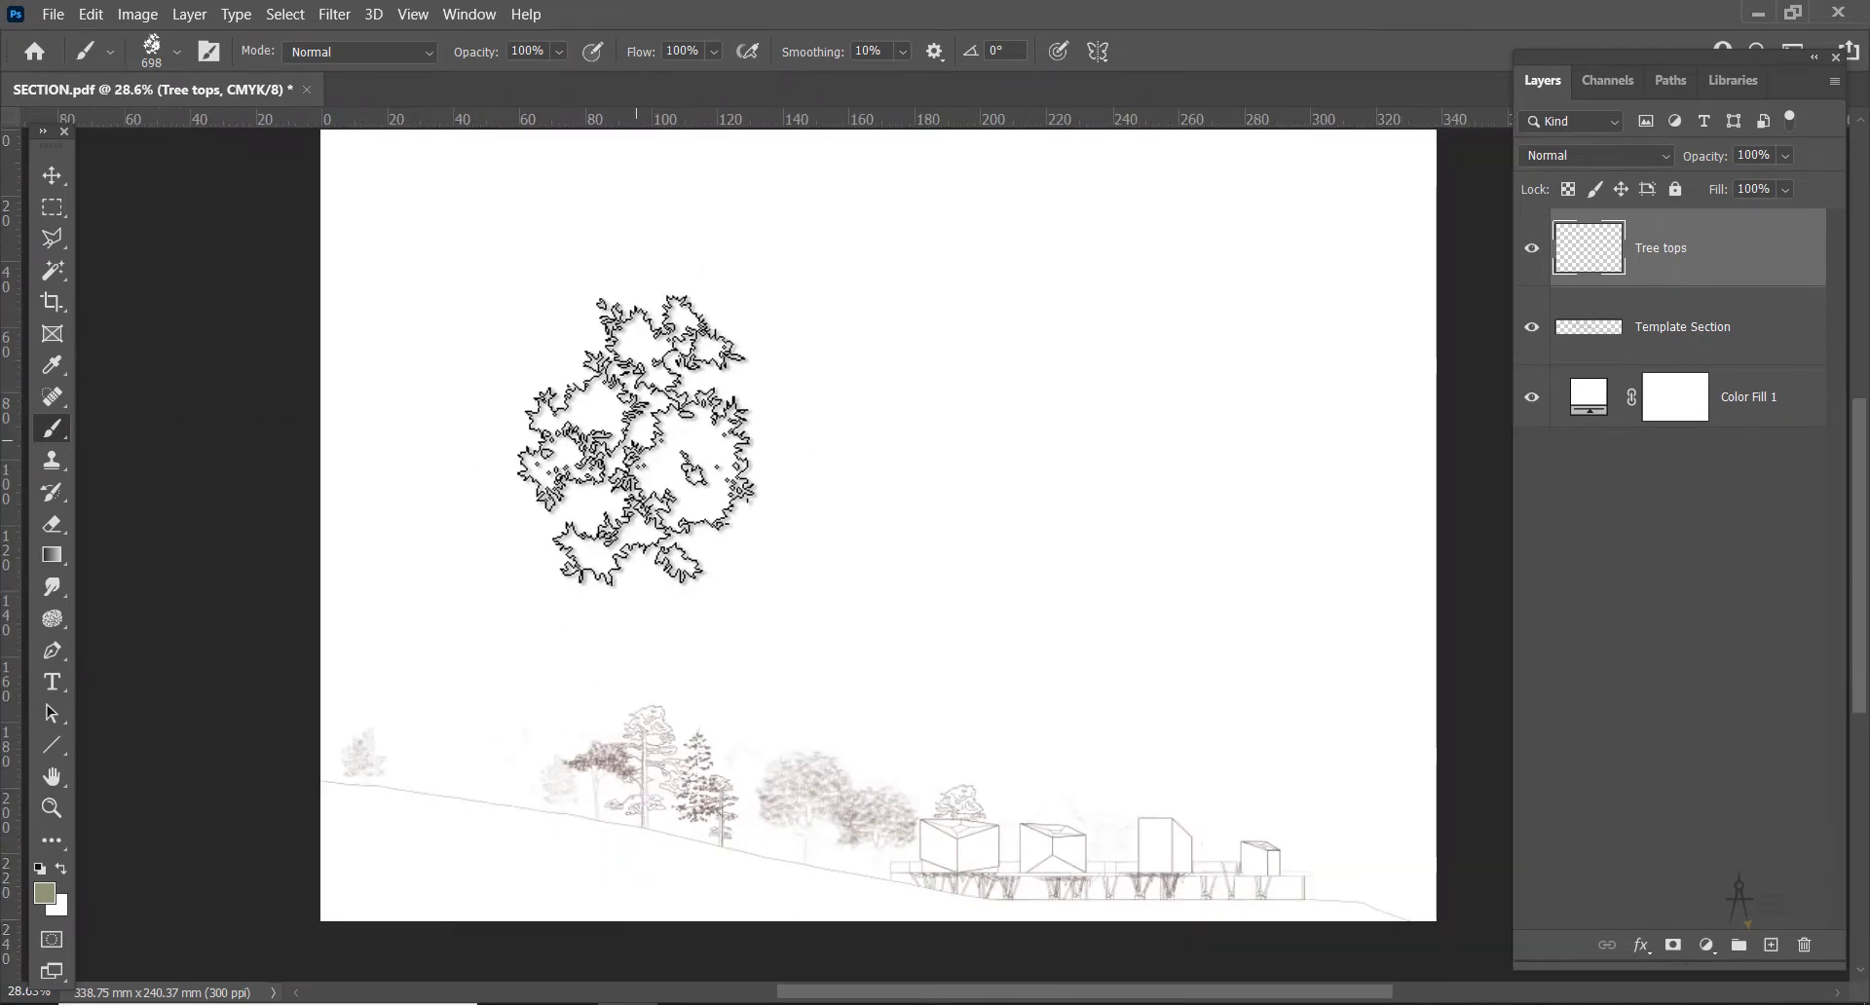
{"action": "key", "text": "Caps_Lock"}
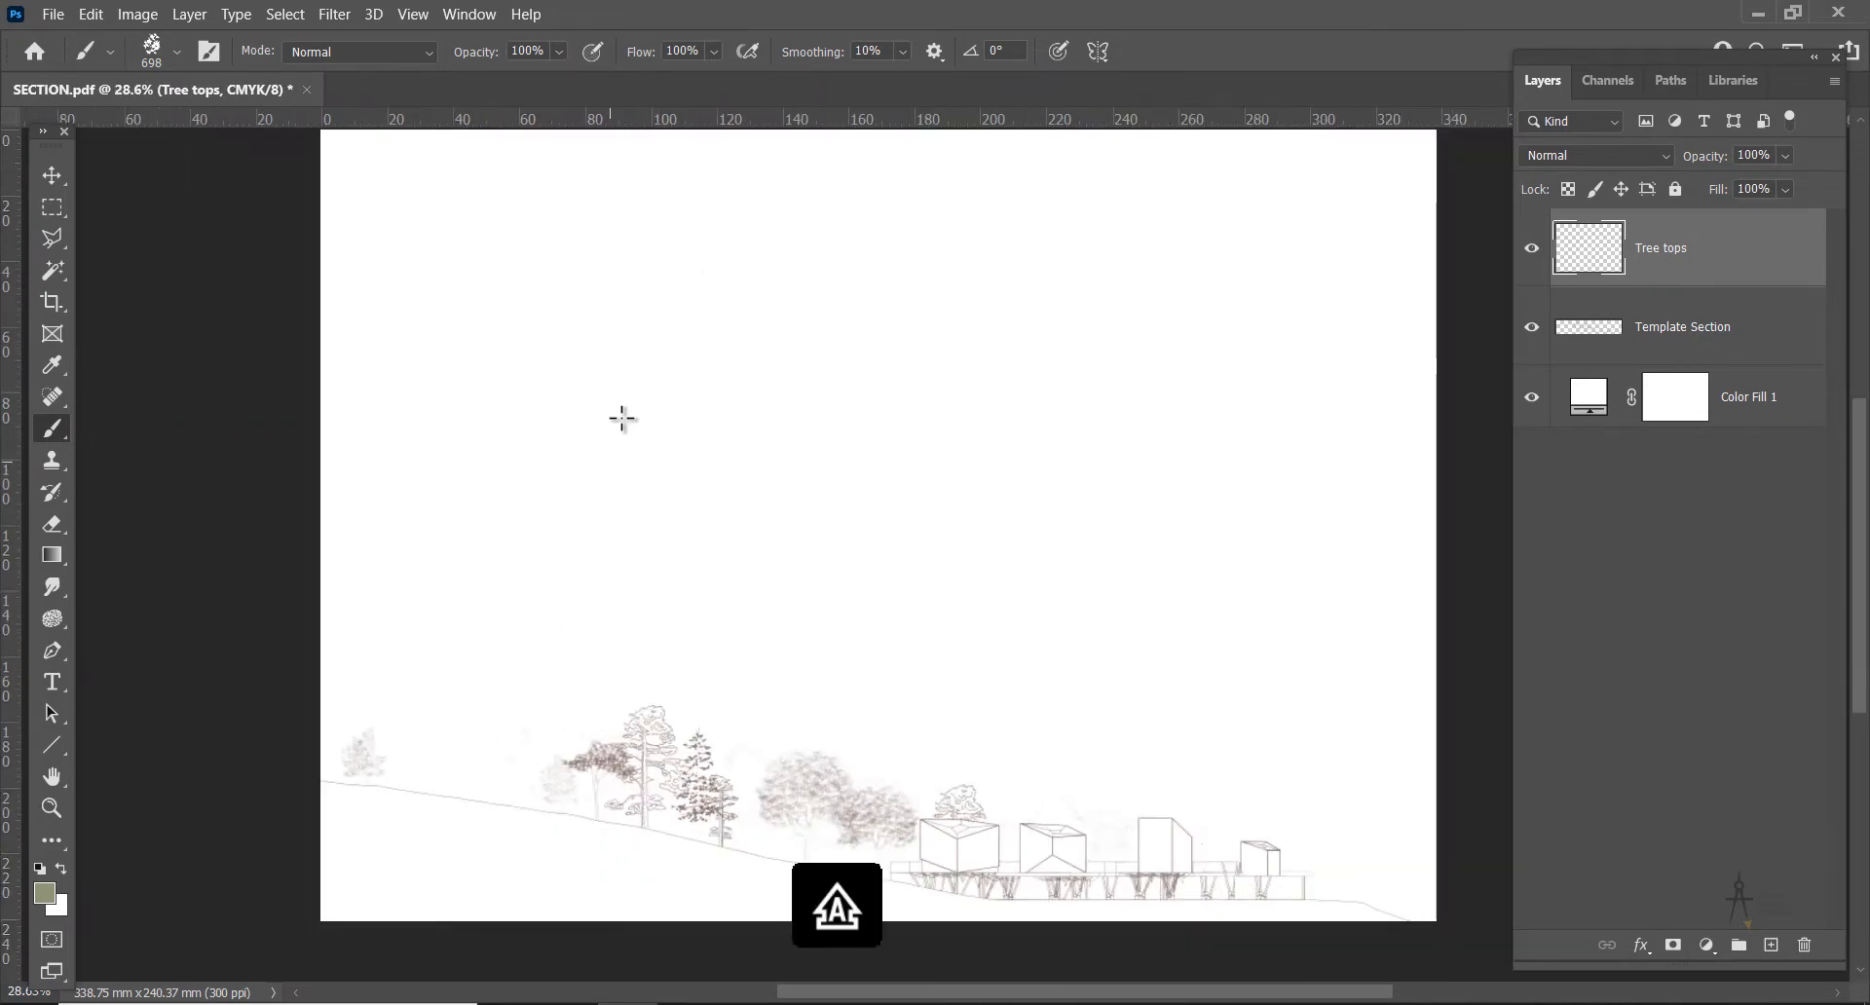
{"action": "scroll", "coordinate": [605, 451], "scroll_direction": "up", "scroll_amount": 2}
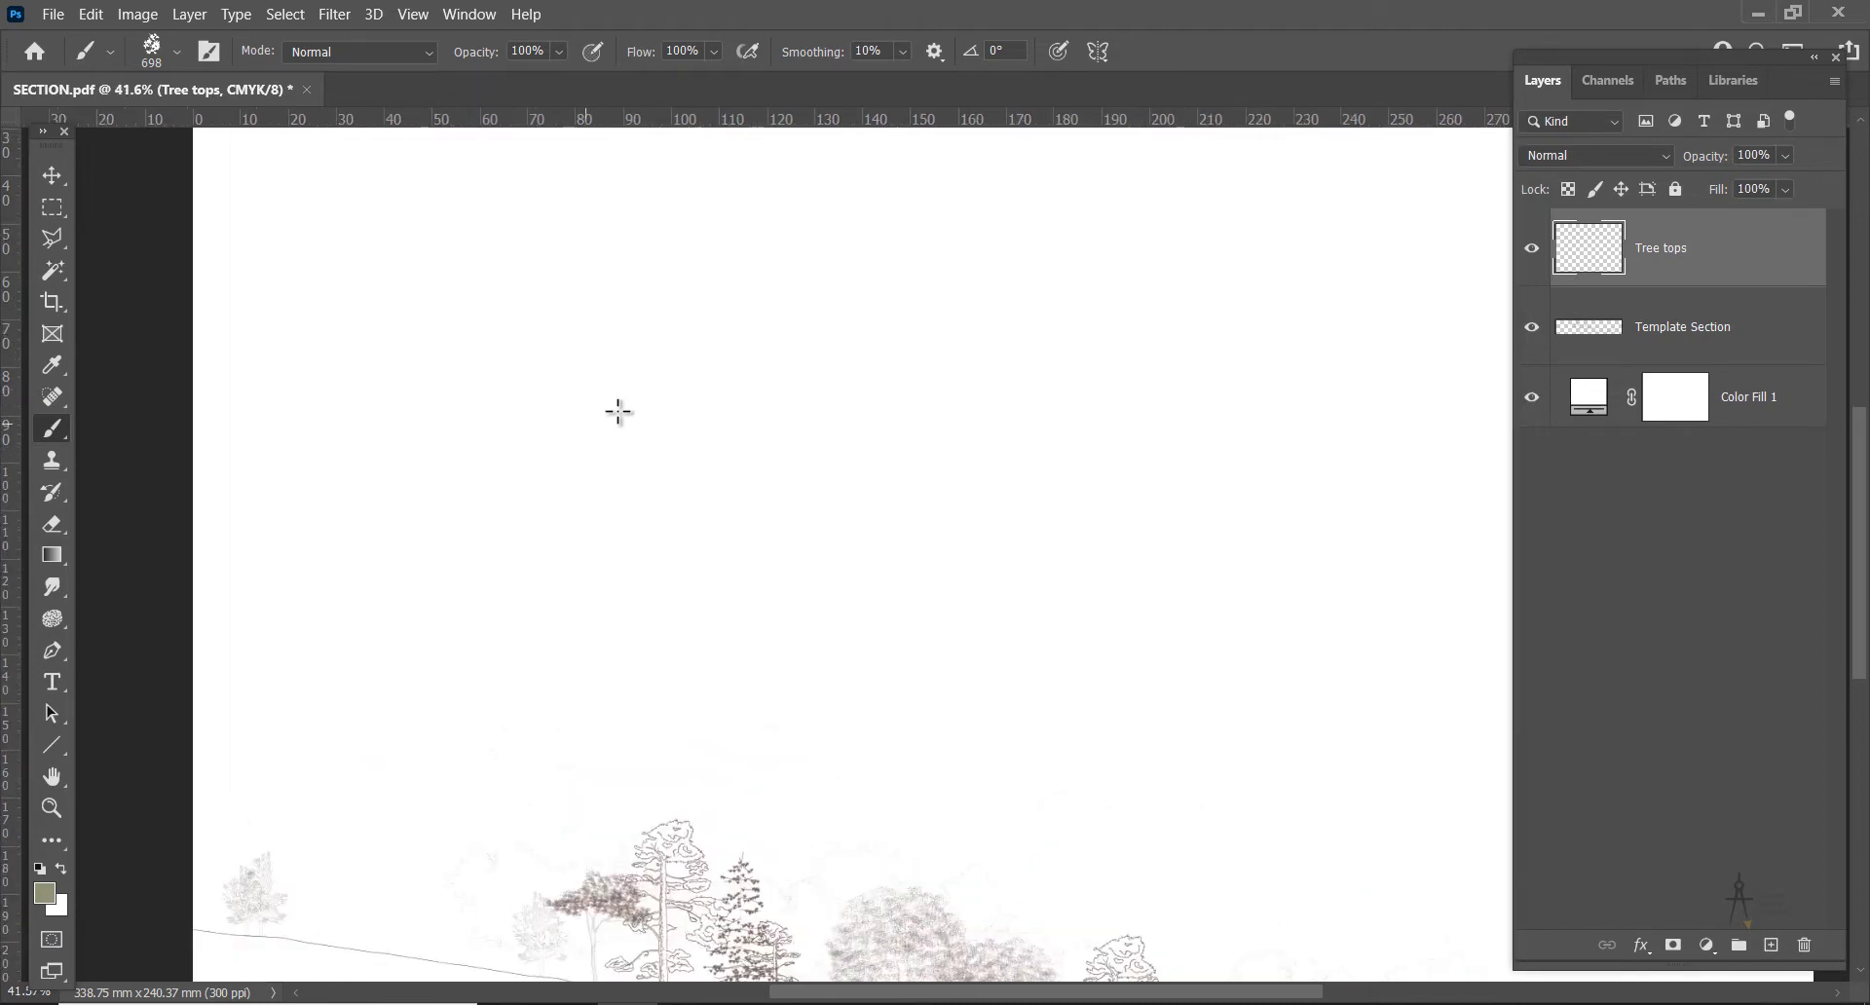
{"action": "left_click", "coordinate": [600, 407]}
{"action": "scroll", "coordinate": [651, 443], "scroll_direction": "down", "scroll_amount": 2}
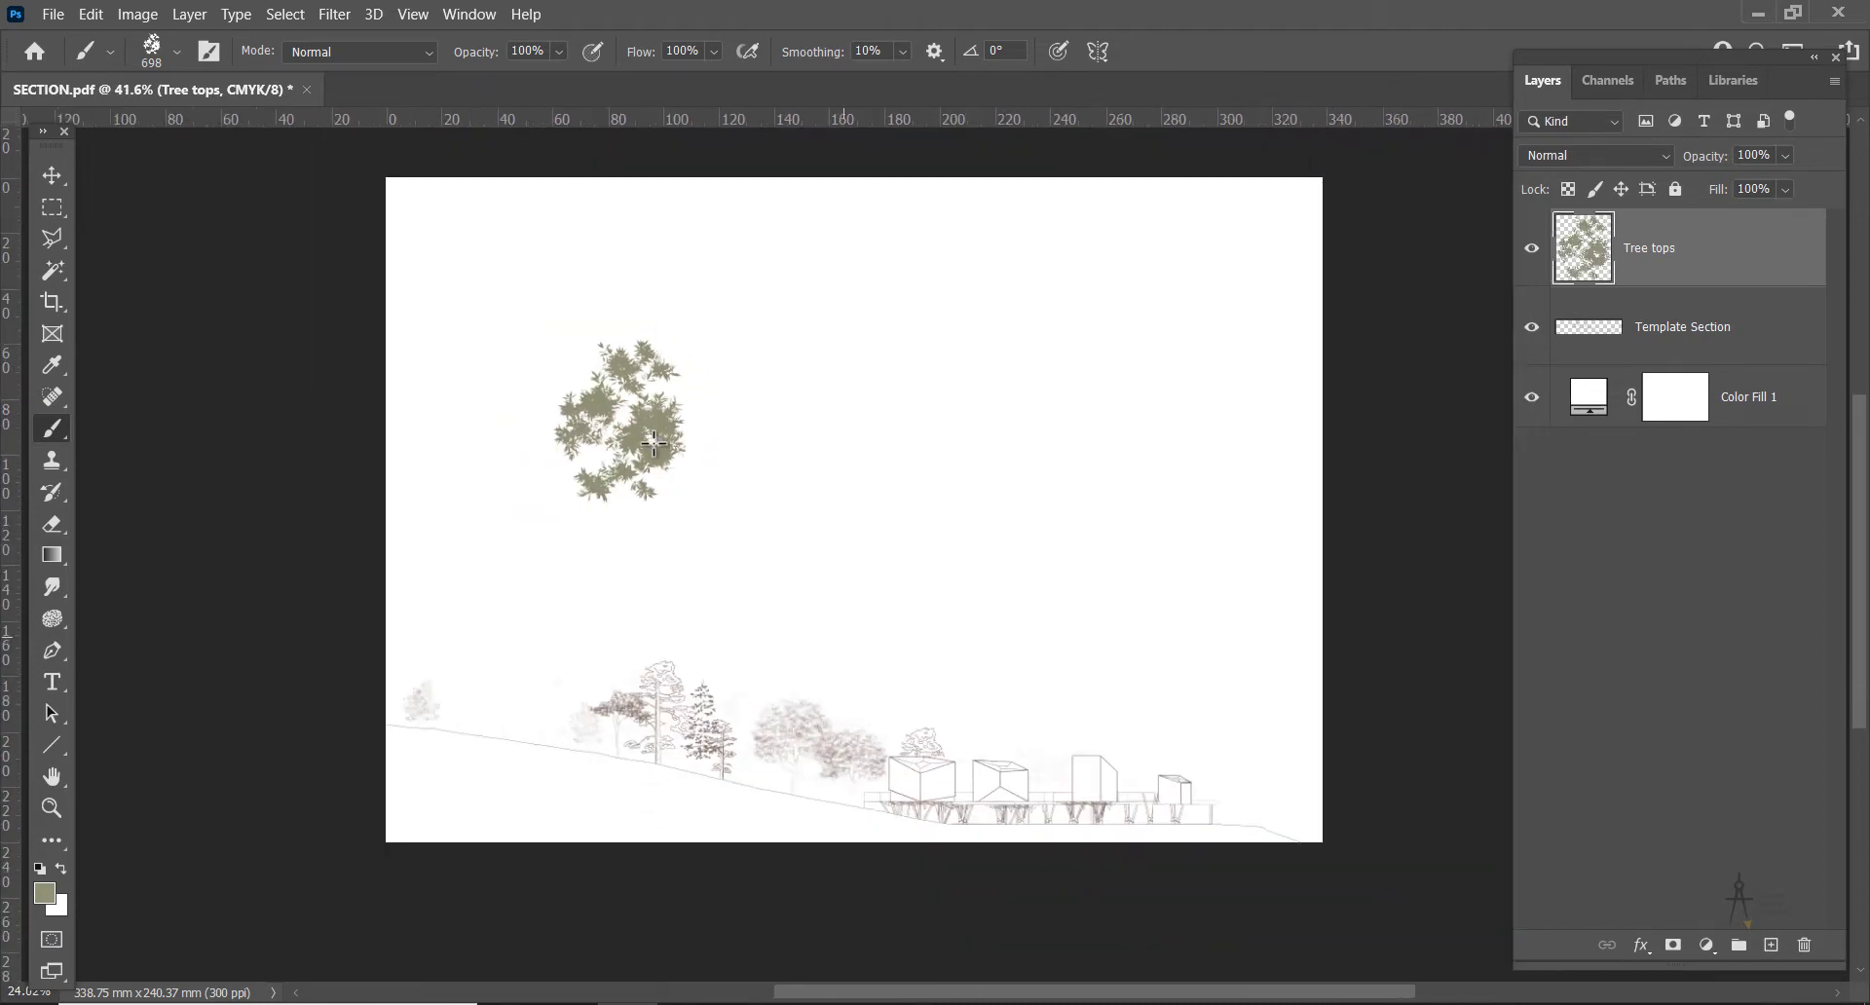
{"action": "key", "text": "Caps_Lock"}
Stamp three more trial leaf clusters in a row beside the first one on the Tree tops layer
{"action": "scroll", "coordinate": [784, 424], "scroll_direction": "up", "scroll_amount": 2}
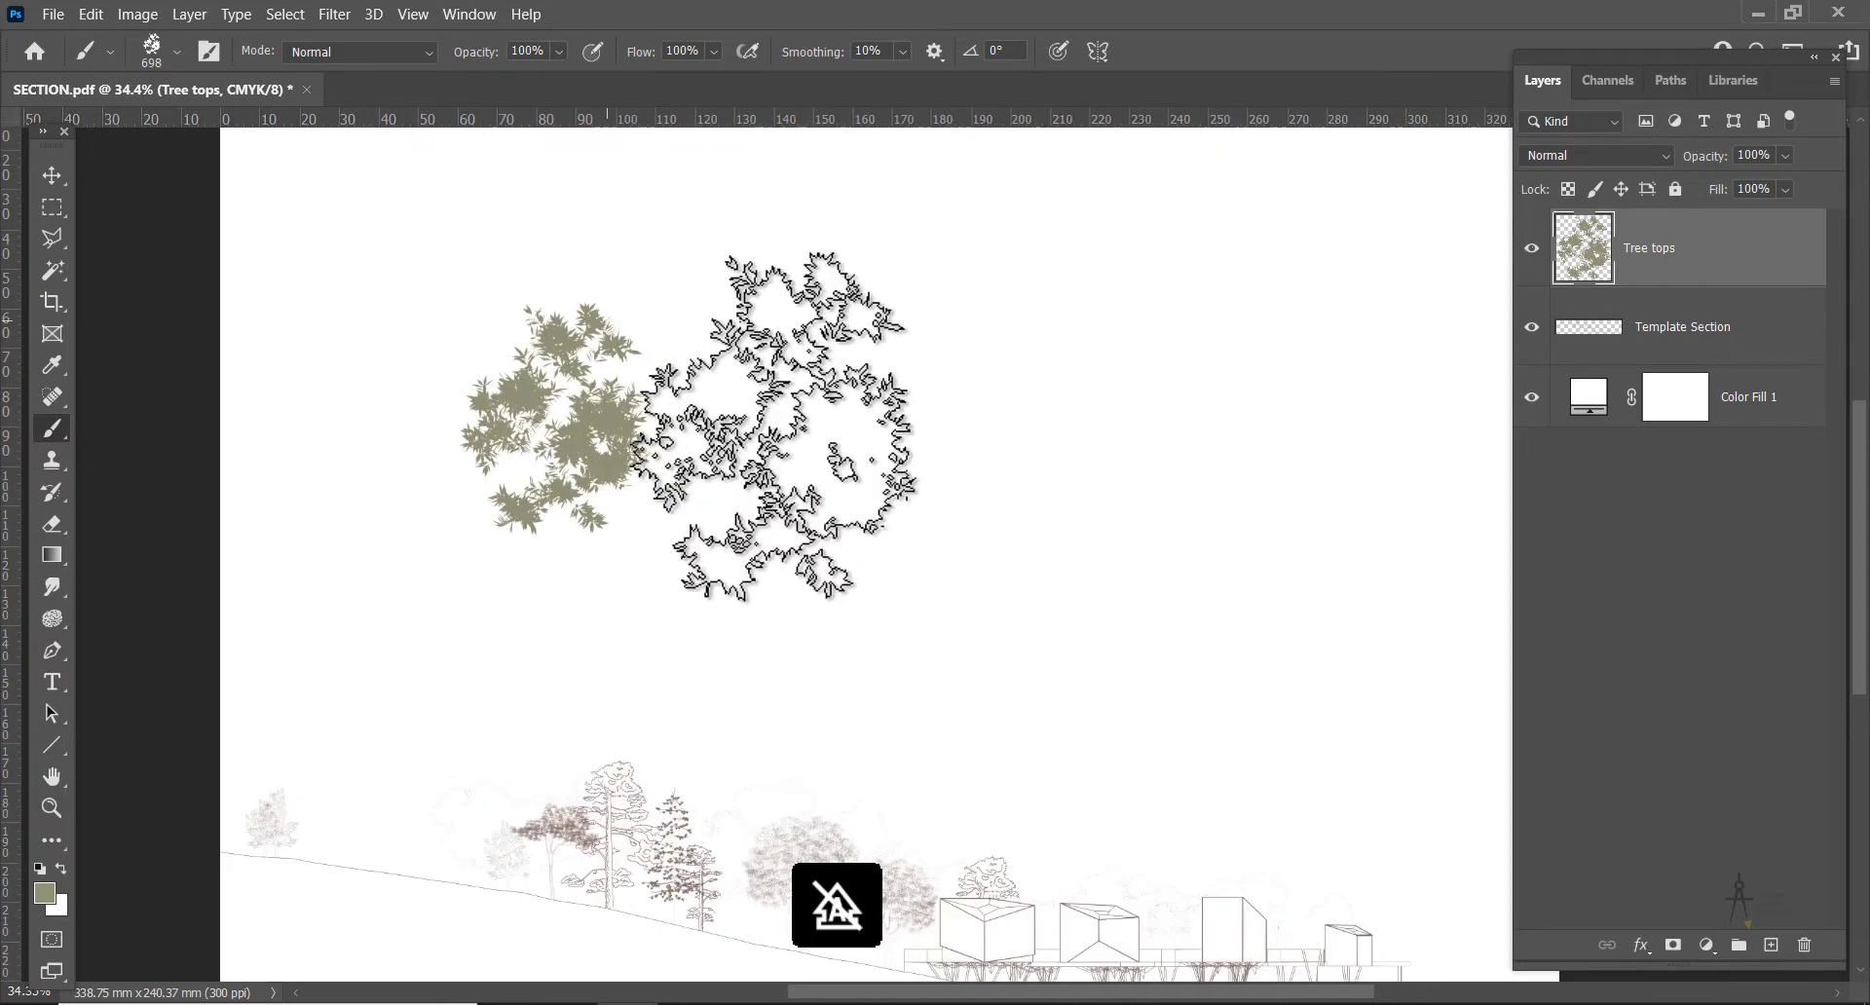
{"action": "left_click", "coordinate": [774, 427]}
{"action": "left_click", "coordinate": [962, 417]}
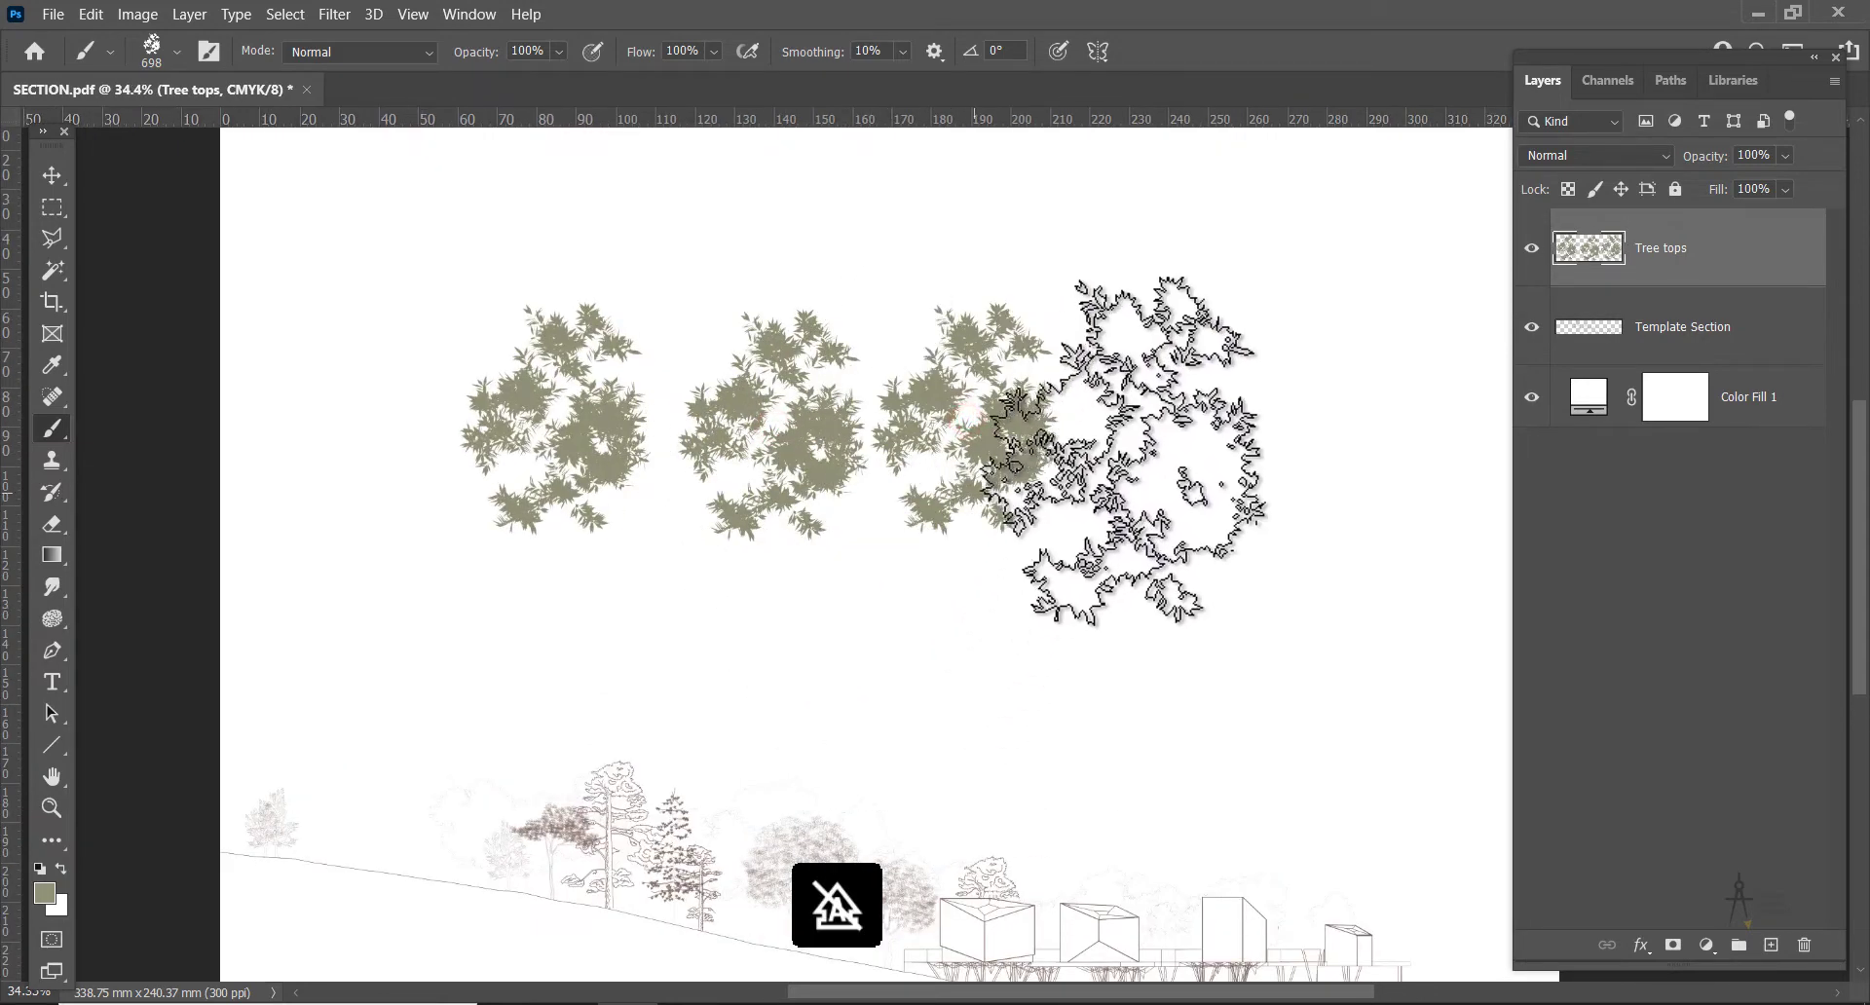
{"action": "left_click", "coordinate": [1172, 415]}
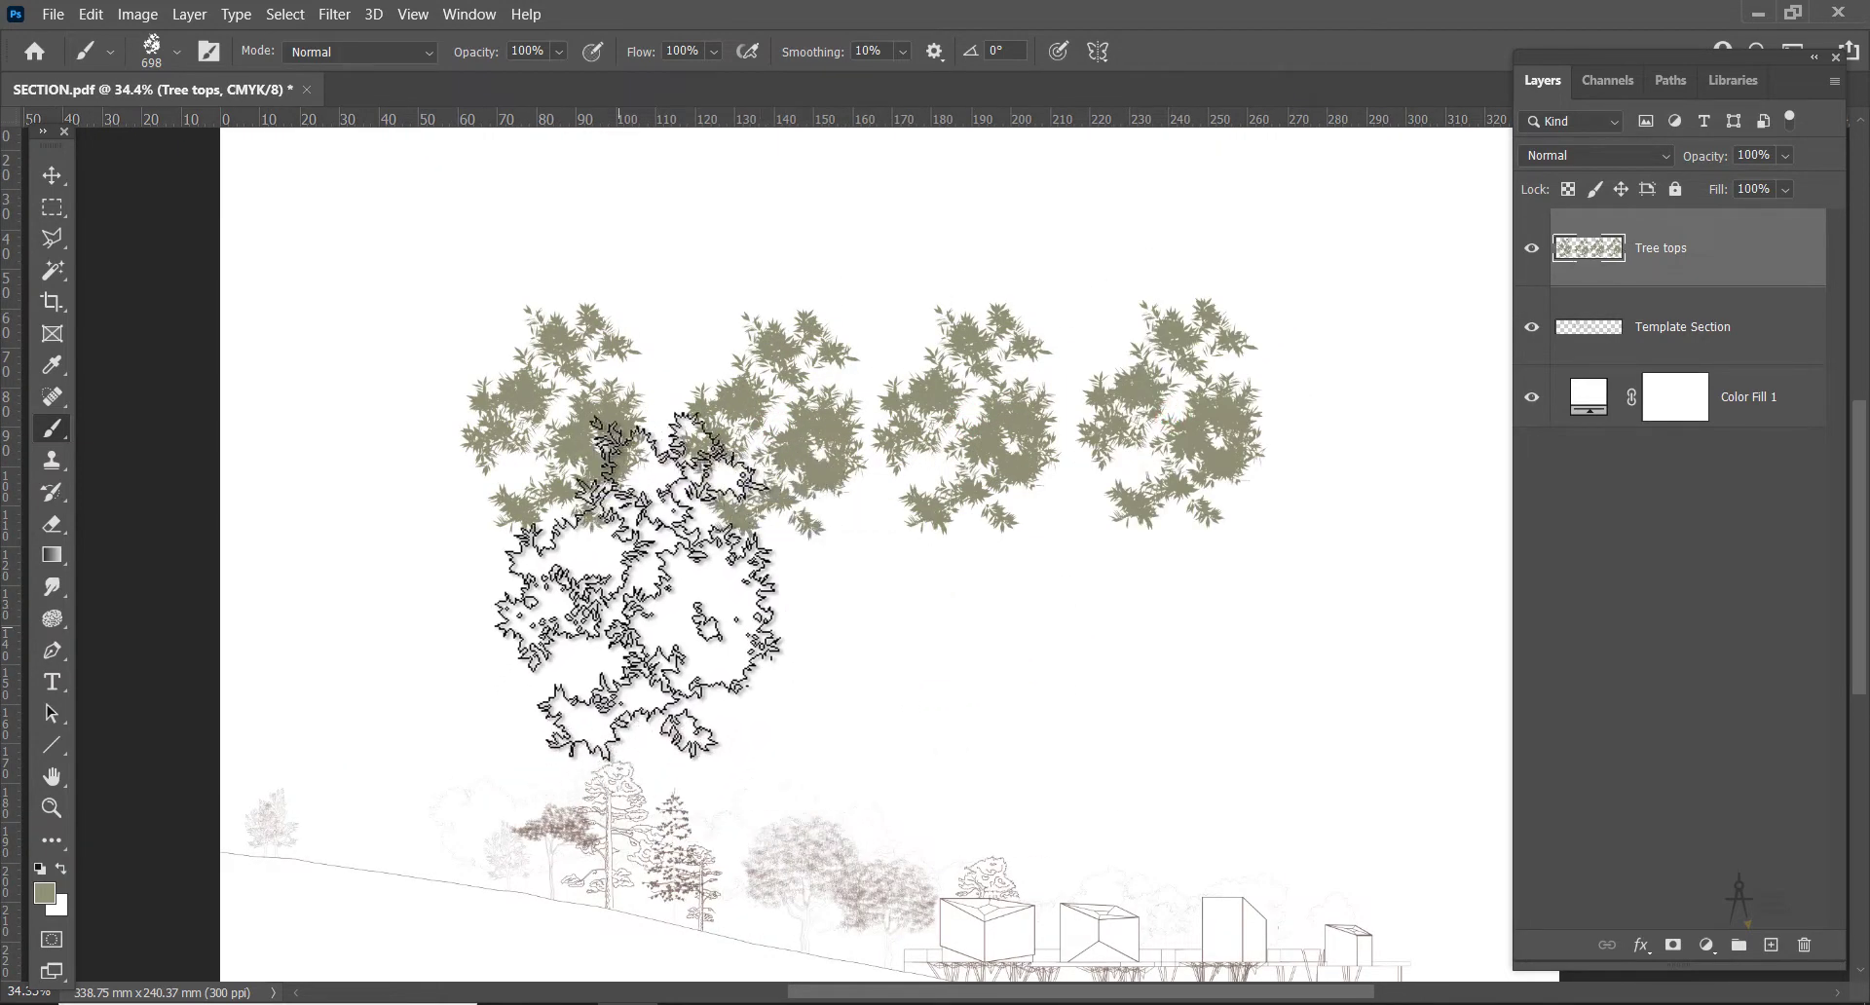
Select the four trial leaf clusters with a rectangular marquee, delete them and clear the selection
{"action": "scroll", "coordinate": [633, 585], "scroll_direction": "down", "scroll_amount": 2}
{"action": "scroll", "coordinate": [755, 516], "scroll_direction": "up", "scroll_amount": 1}
{"action": "scroll", "coordinate": [545, 487], "scroll_direction": "down", "scroll_amount": 1}
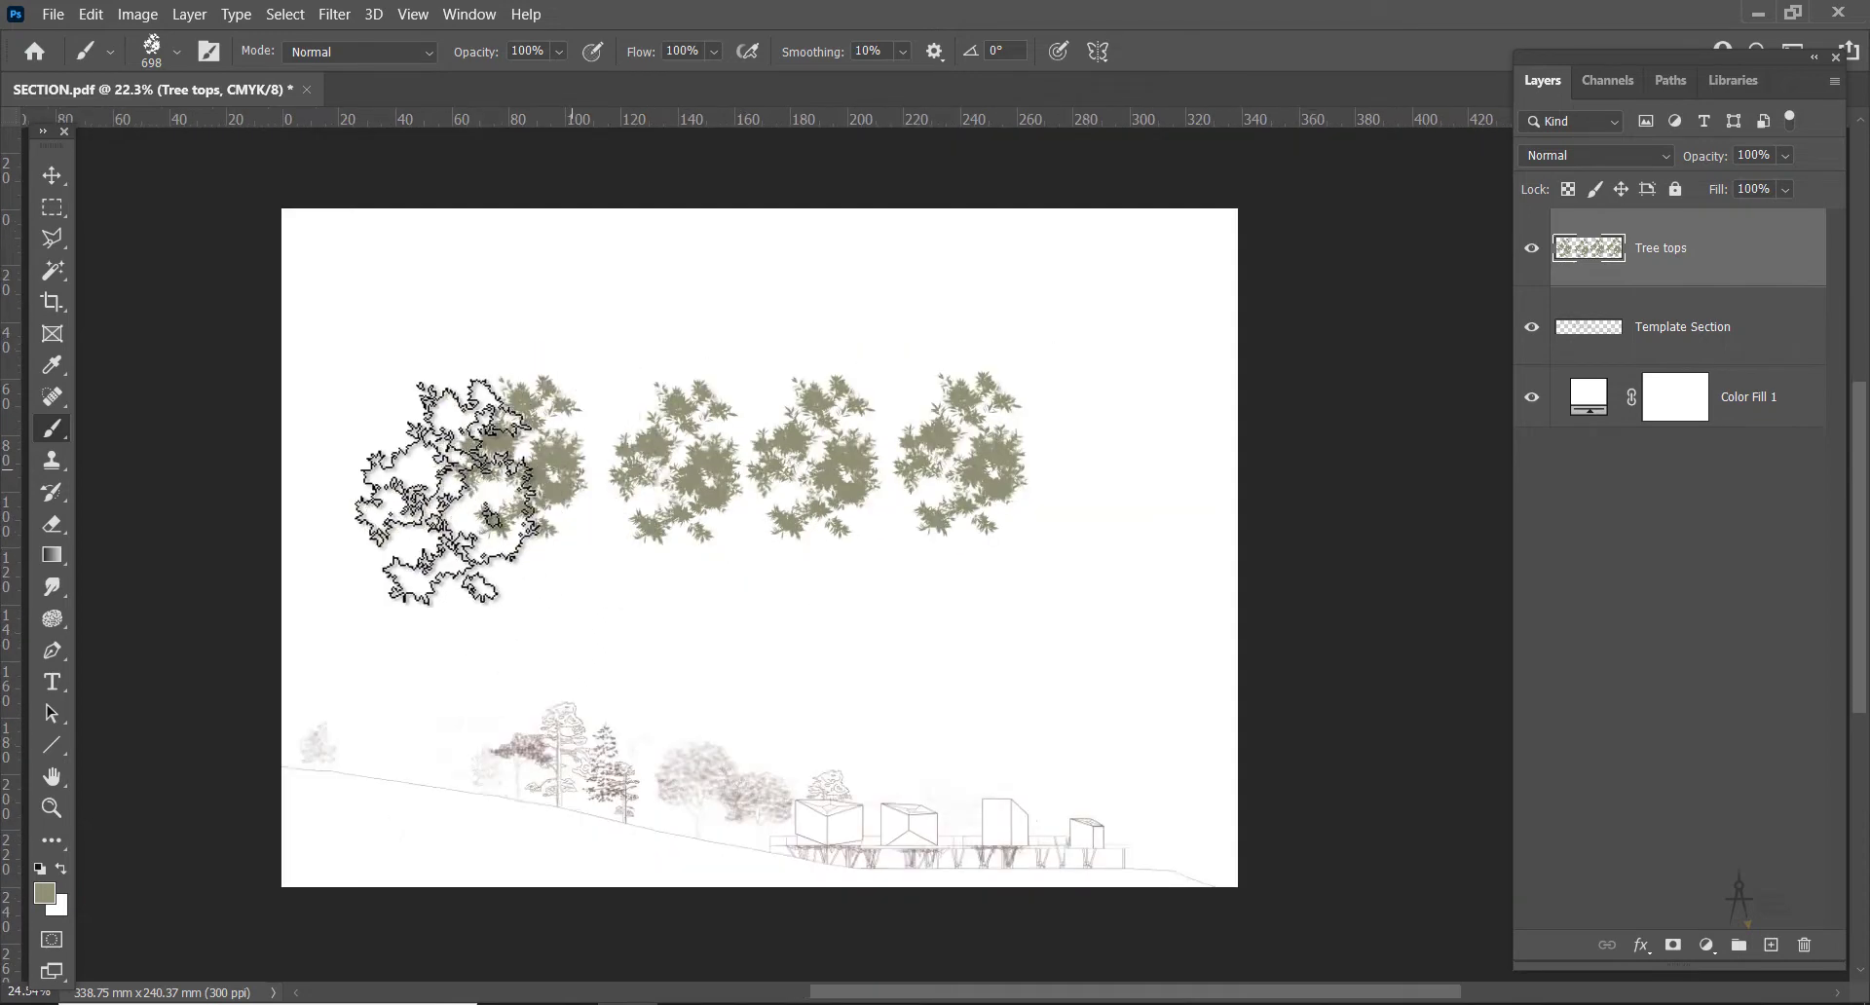
{"action": "scroll", "coordinate": [599, 555], "scroll_direction": "up", "scroll_amount": 3}
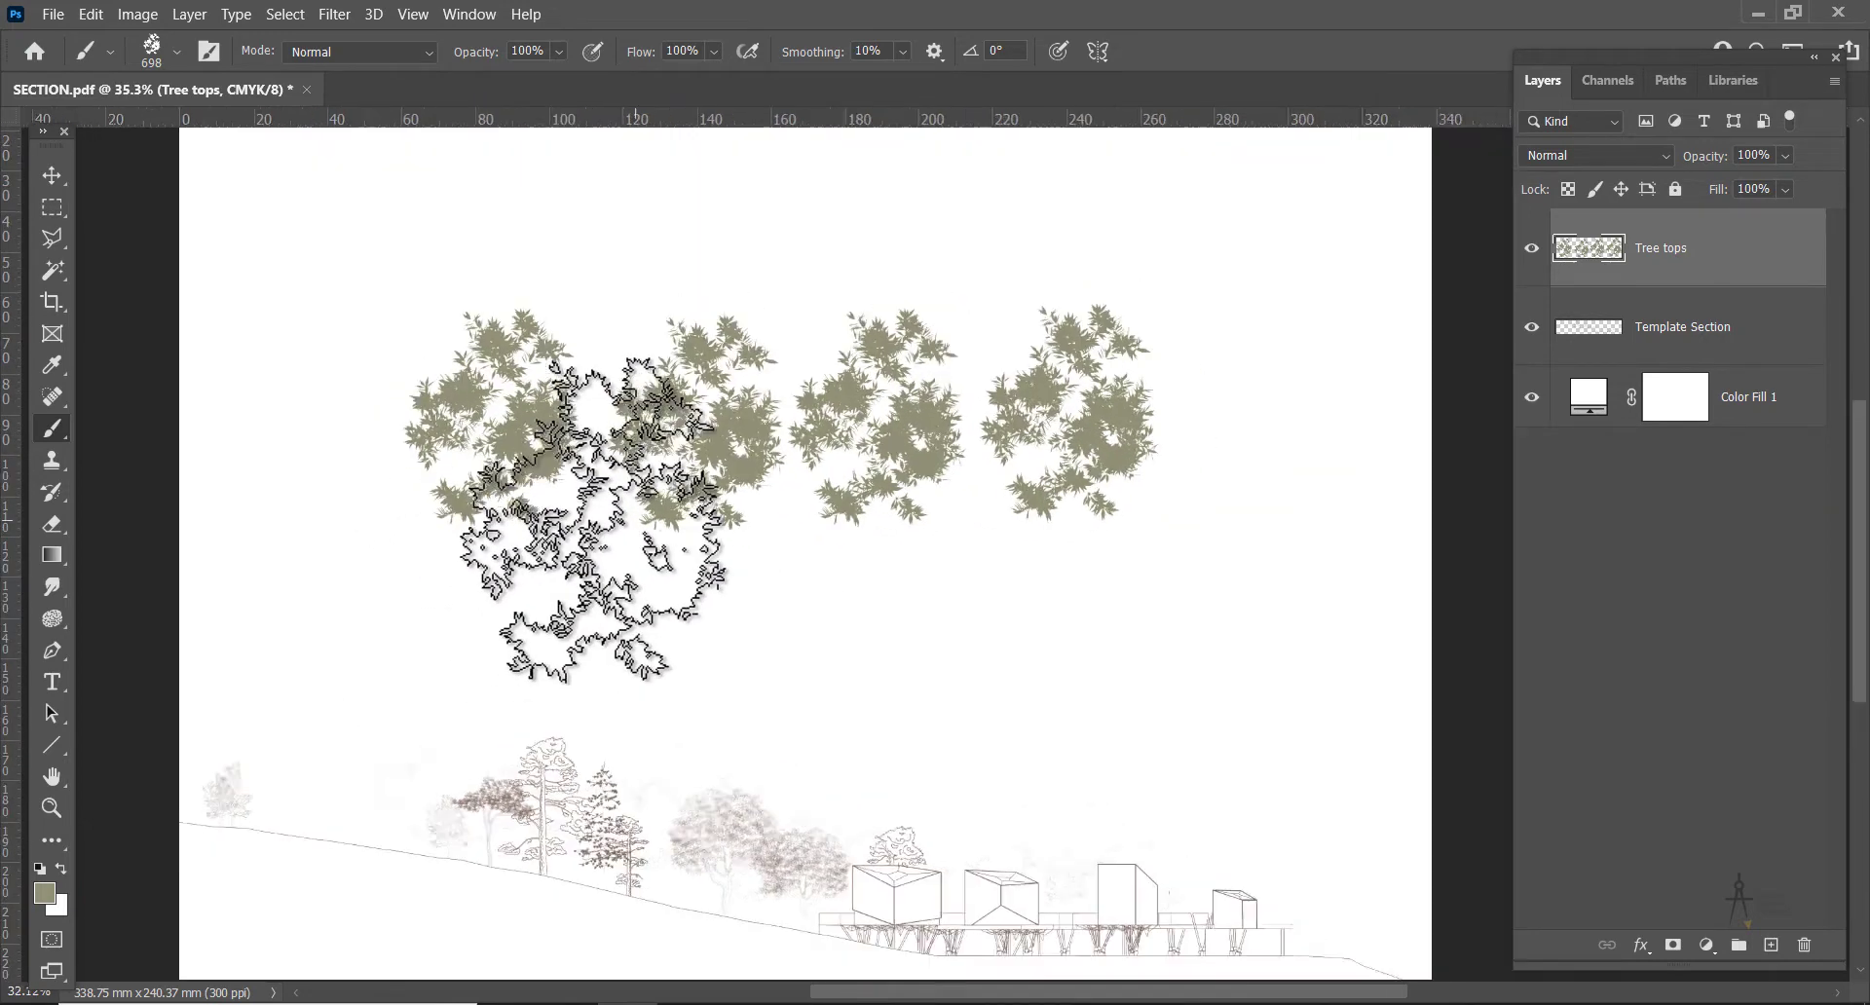
{"action": "scroll", "coordinate": [546, 555], "scroll_direction": "down", "scroll_amount": 1}
{"action": "scroll", "coordinate": [565, 551], "scroll_direction": "down", "scroll_amount": 2}
{"action": "scroll", "coordinate": [458, 721], "scroll_direction": "up", "scroll_amount": 2}
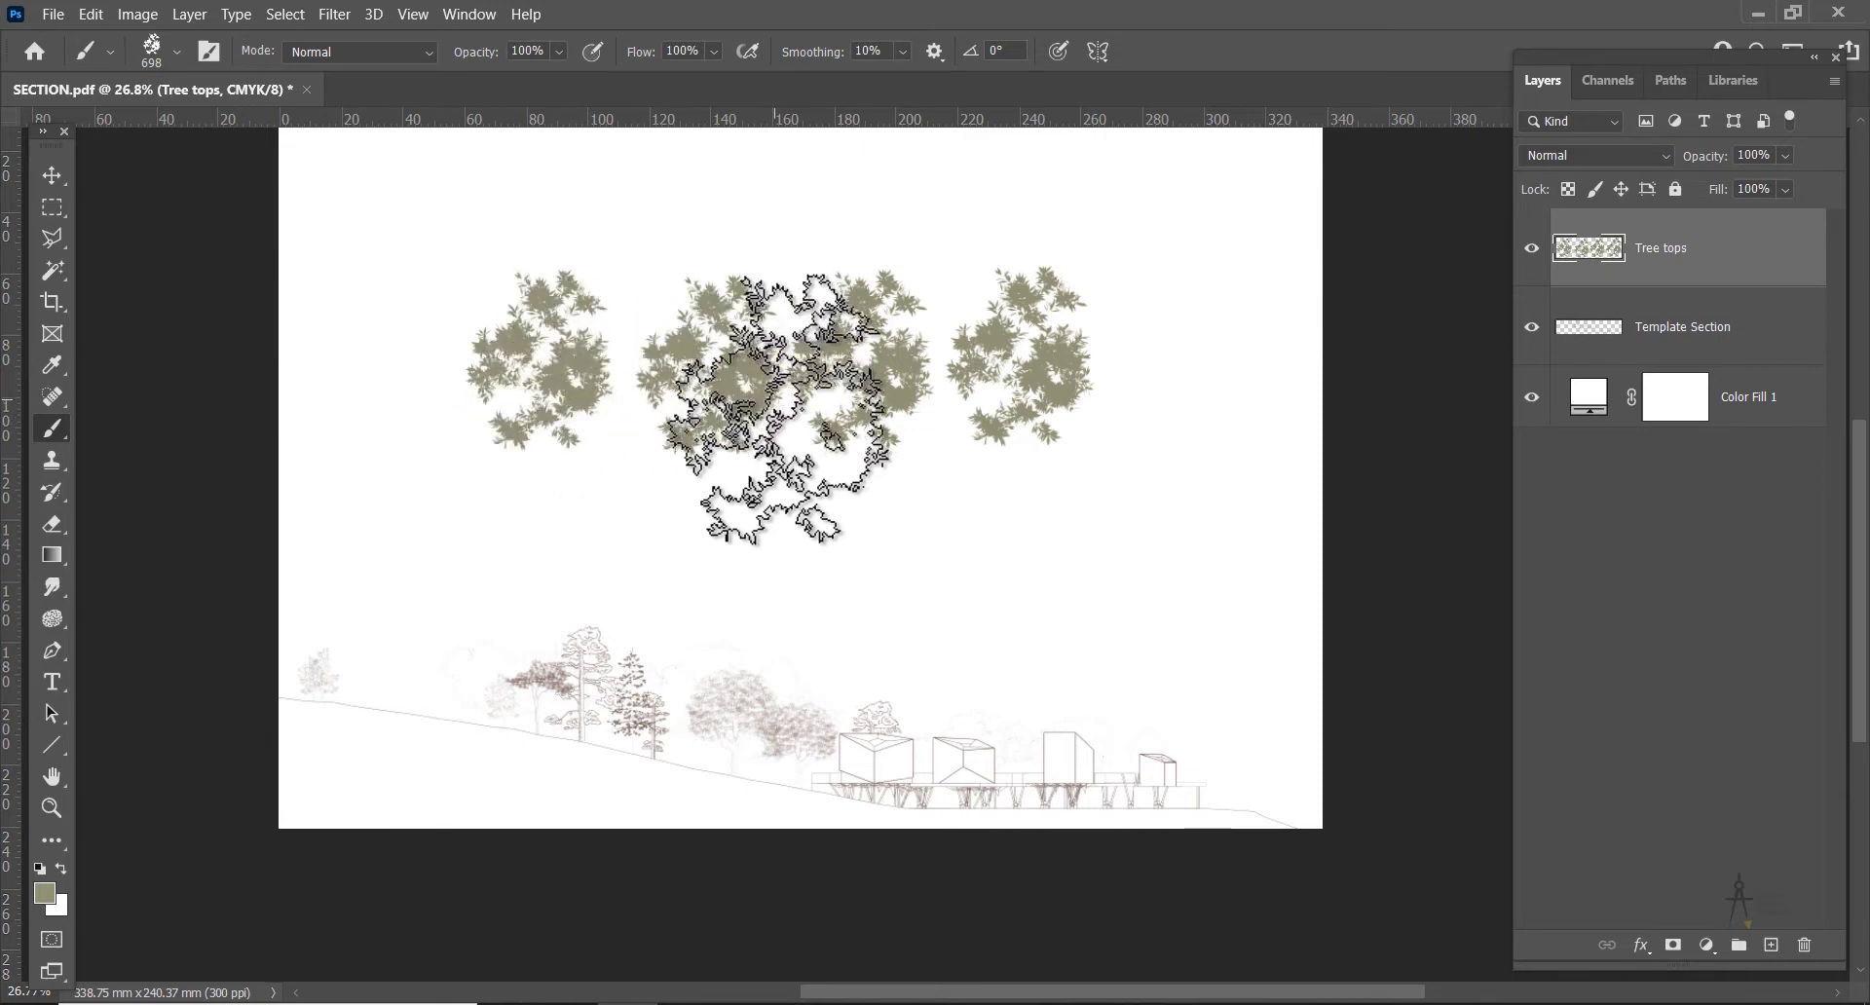
{"action": "left_click", "coordinate": [52, 207]}
{"action": "left_click_drag", "start_coordinate": [352, 210], "coordinate": [1192, 490]}
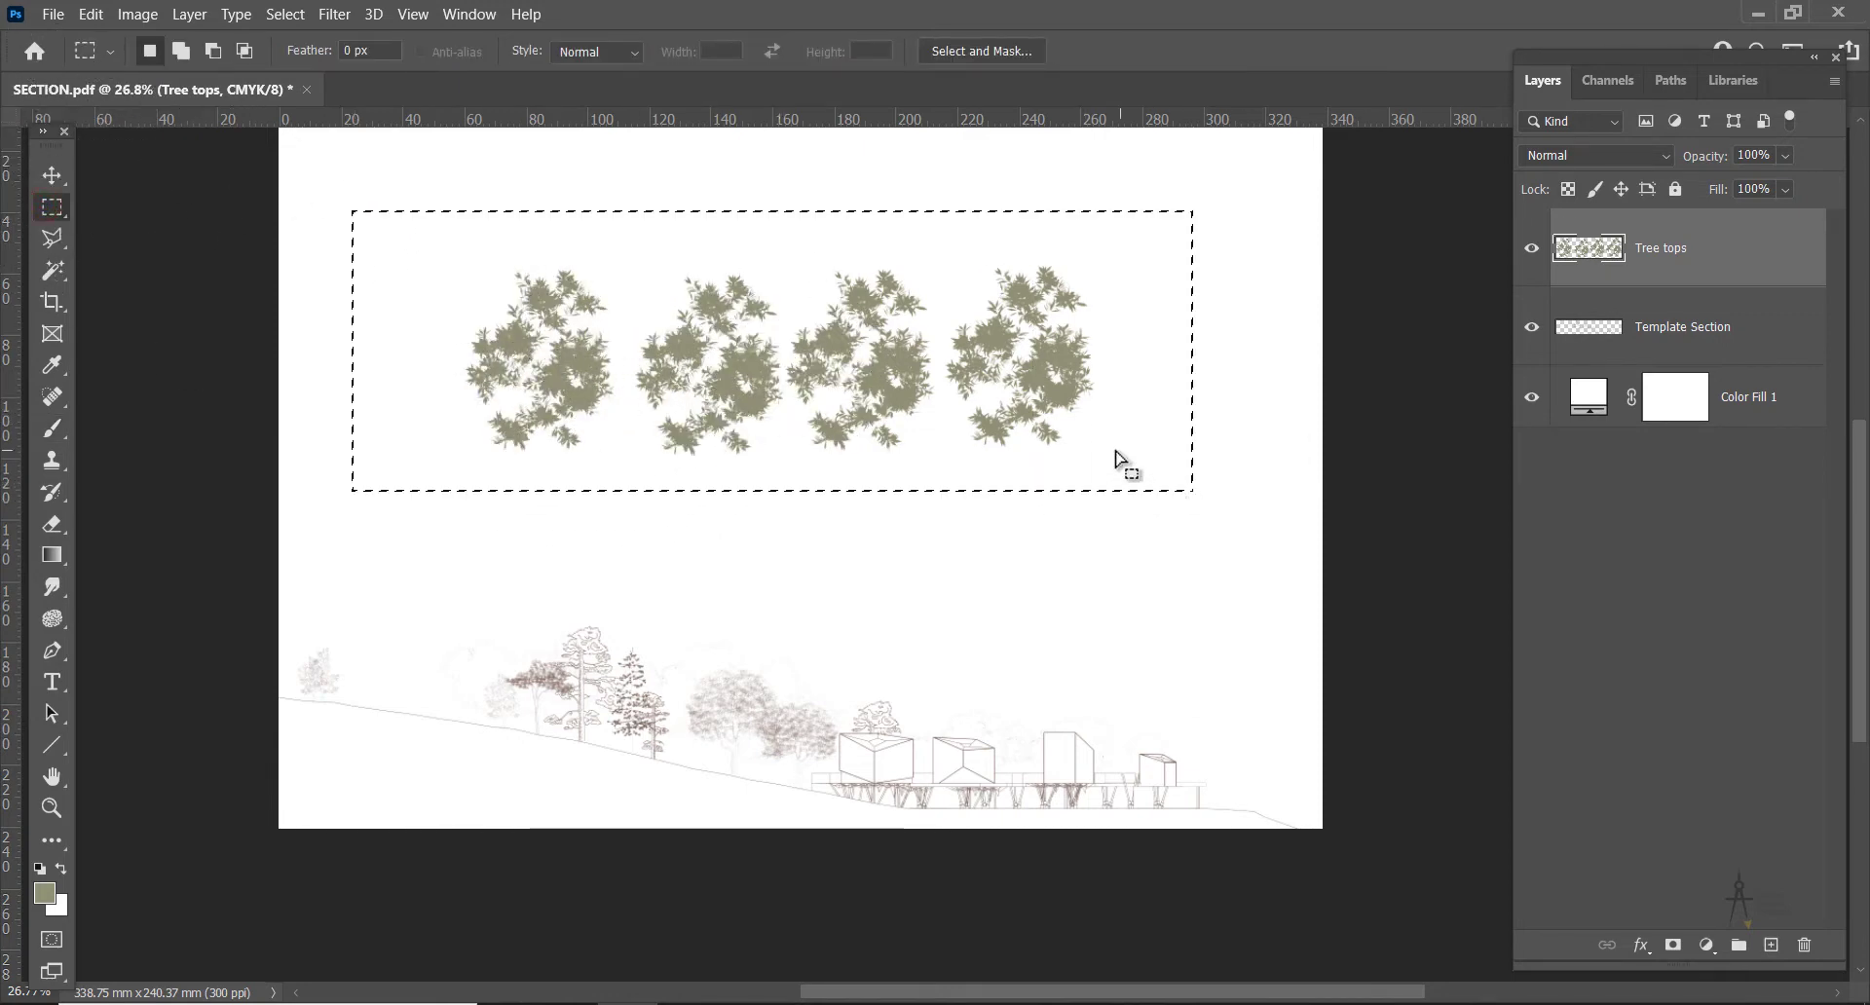
{"action": "key", "text": "Delete"}
{"action": "key", "text": "ctrl+d"}
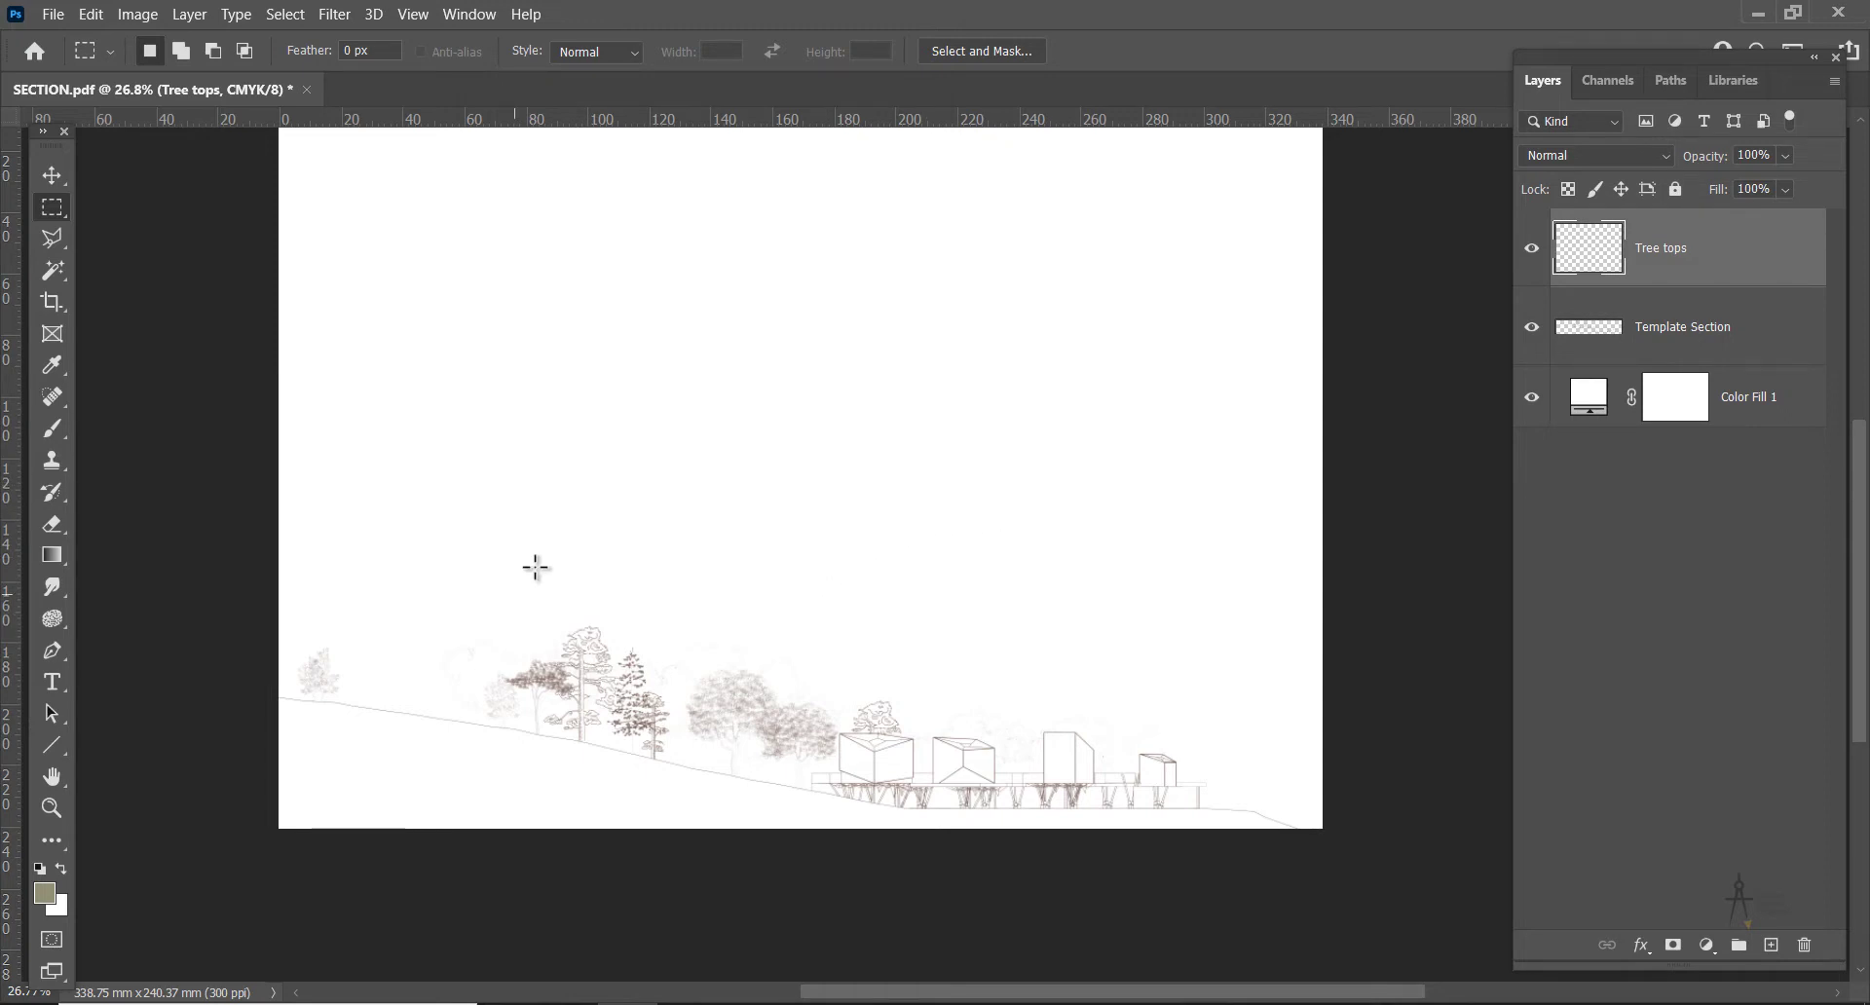
Start editing the foreground color and try the light yellow e8e88e
{"action": "scroll", "coordinate": [775, 376], "scroll_direction": "down", "scroll_amount": 2}
{"action": "scroll", "coordinate": [780, 190], "scroll_direction": "up", "scroll_amount": 2}
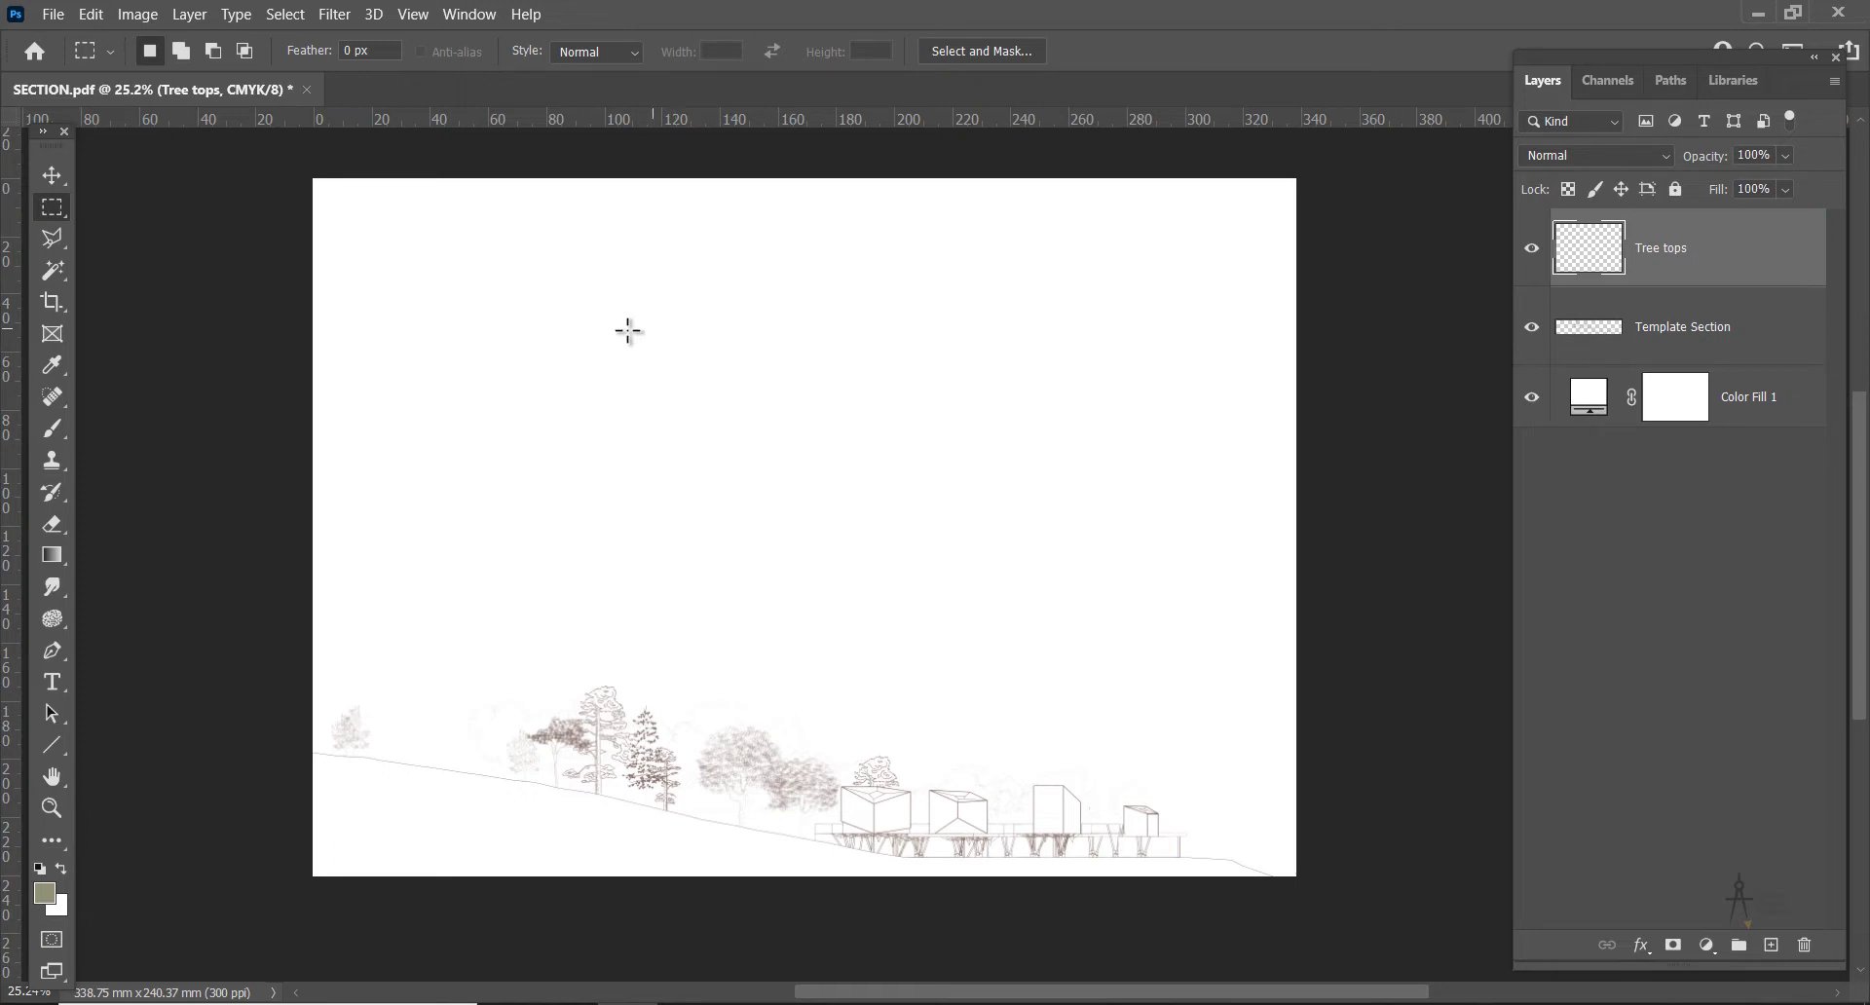
{"action": "left_click", "coordinate": [46, 895]}
{"action": "left_click_drag", "start_coordinate": [1259, 202], "coordinate": [1272, 236]}
{"action": "left_click", "coordinate": [1096, 375]}
{"action": "left_click", "coordinate": [1132, 319]}
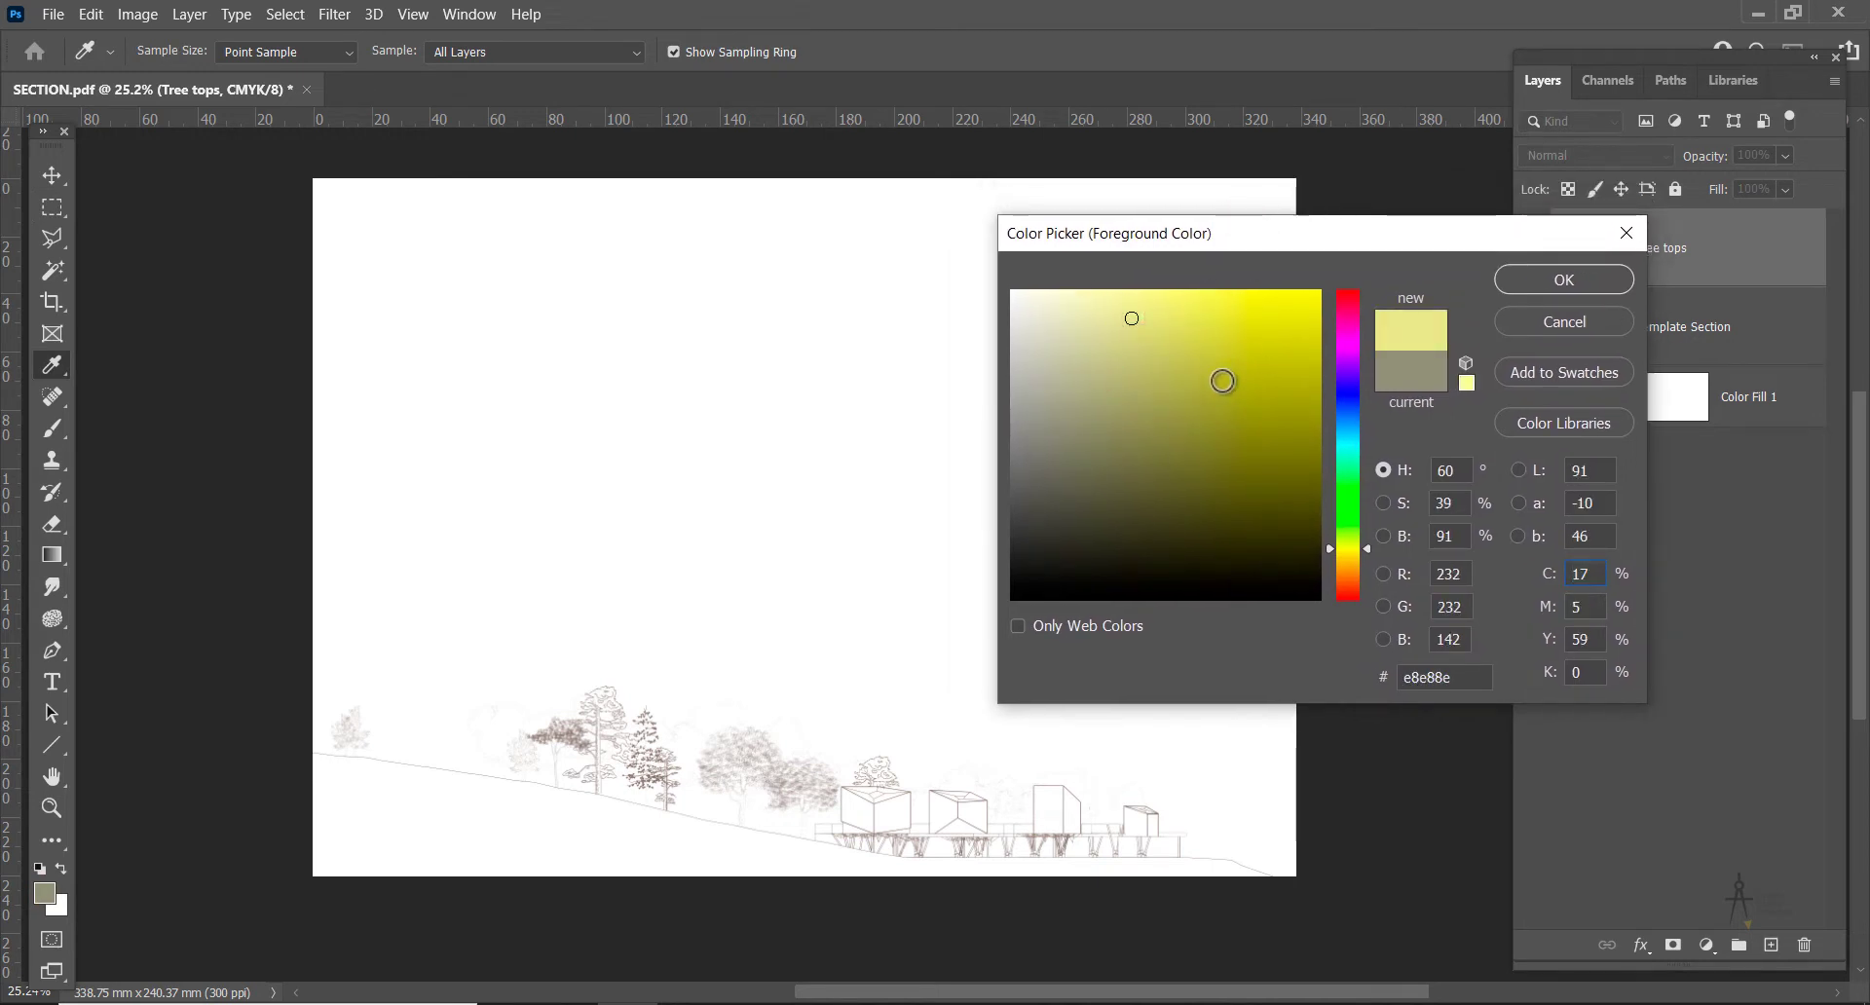
Try several duller, darker and more saturated yellow shades for the foreground color, ending on e3e35b
{"action": "left_click", "coordinate": [1170, 394]}
{"action": "left_click", "coordinate": [1094, 426]}
{"action": "left_click", "coordinate": [1094, 344]}
{"action": "left_click", "coordinate": [1048, 331]}
{"action": "left_click", "coordinate": [1223, 423]}
{"action": "left_click", "coordinate": [1290, 352]}
{"action": "left_click", "coordinate": [1174, 376]}
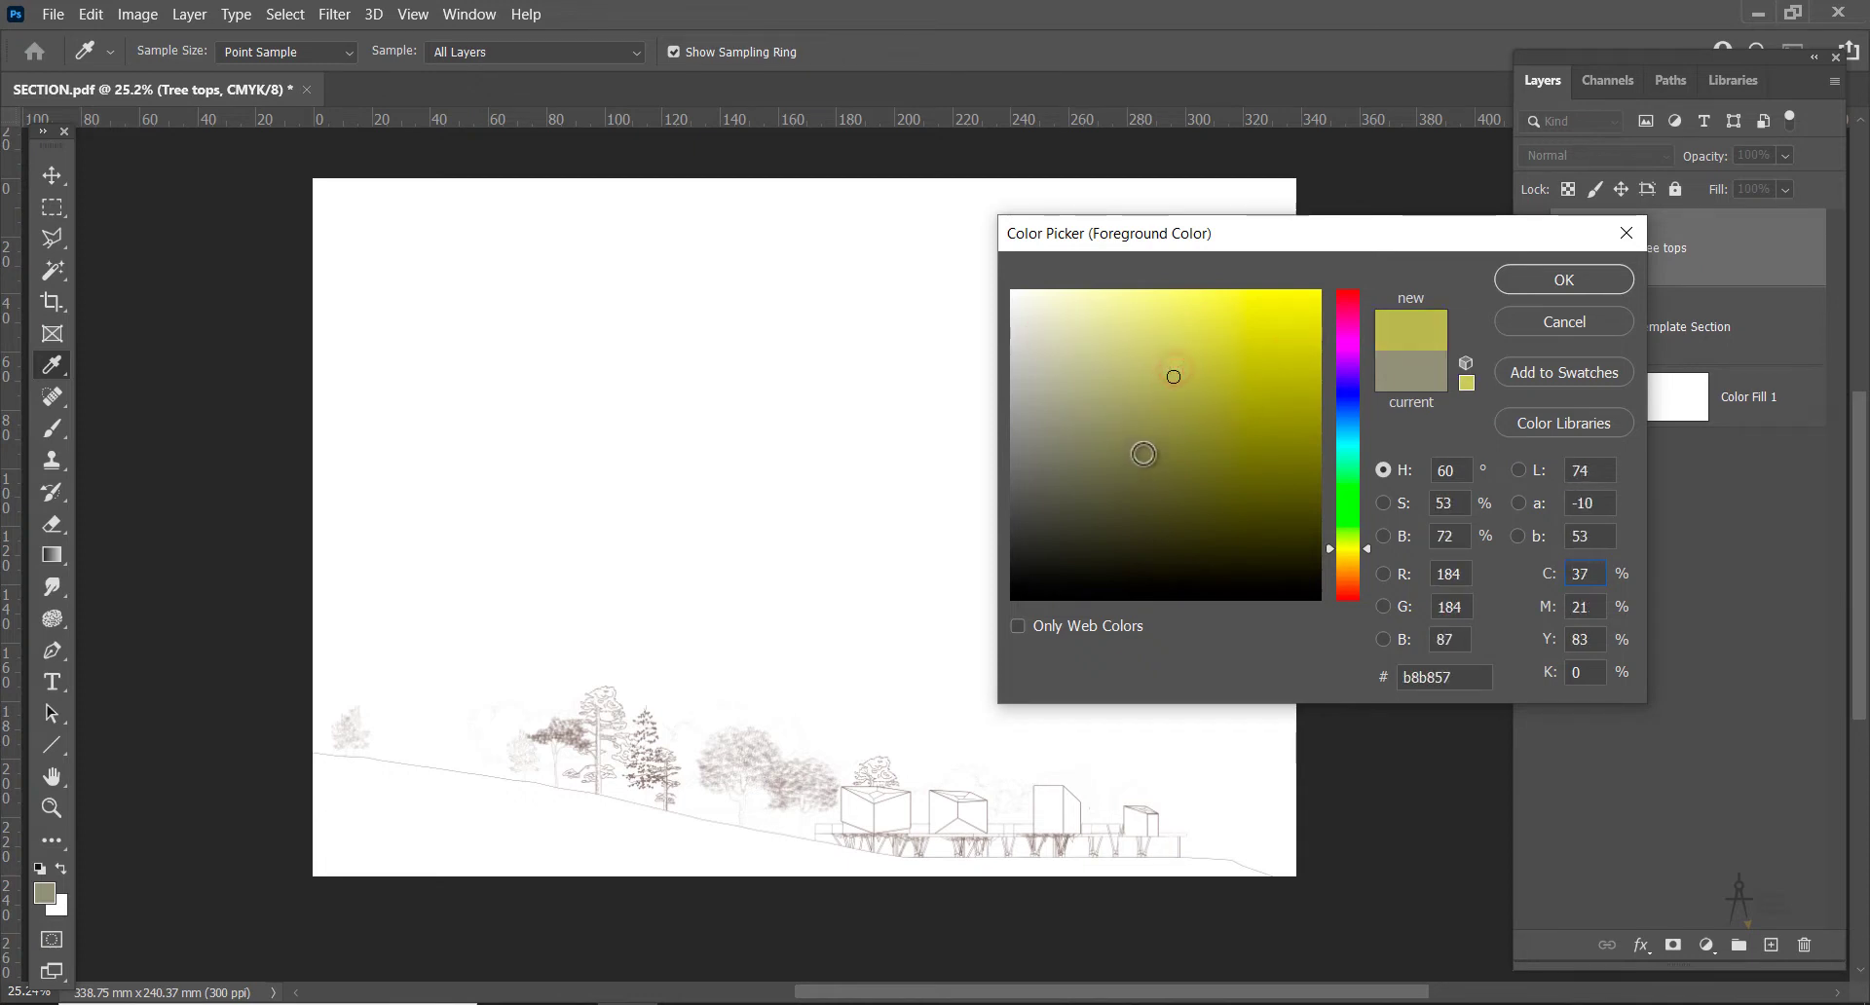
{"action": "left_click", "coordinate": [1213, 321]}
{"action": "left_click", "coordinate": [1240, 322]}
{"action": "left_click", "coordinate": [1197, 324]}
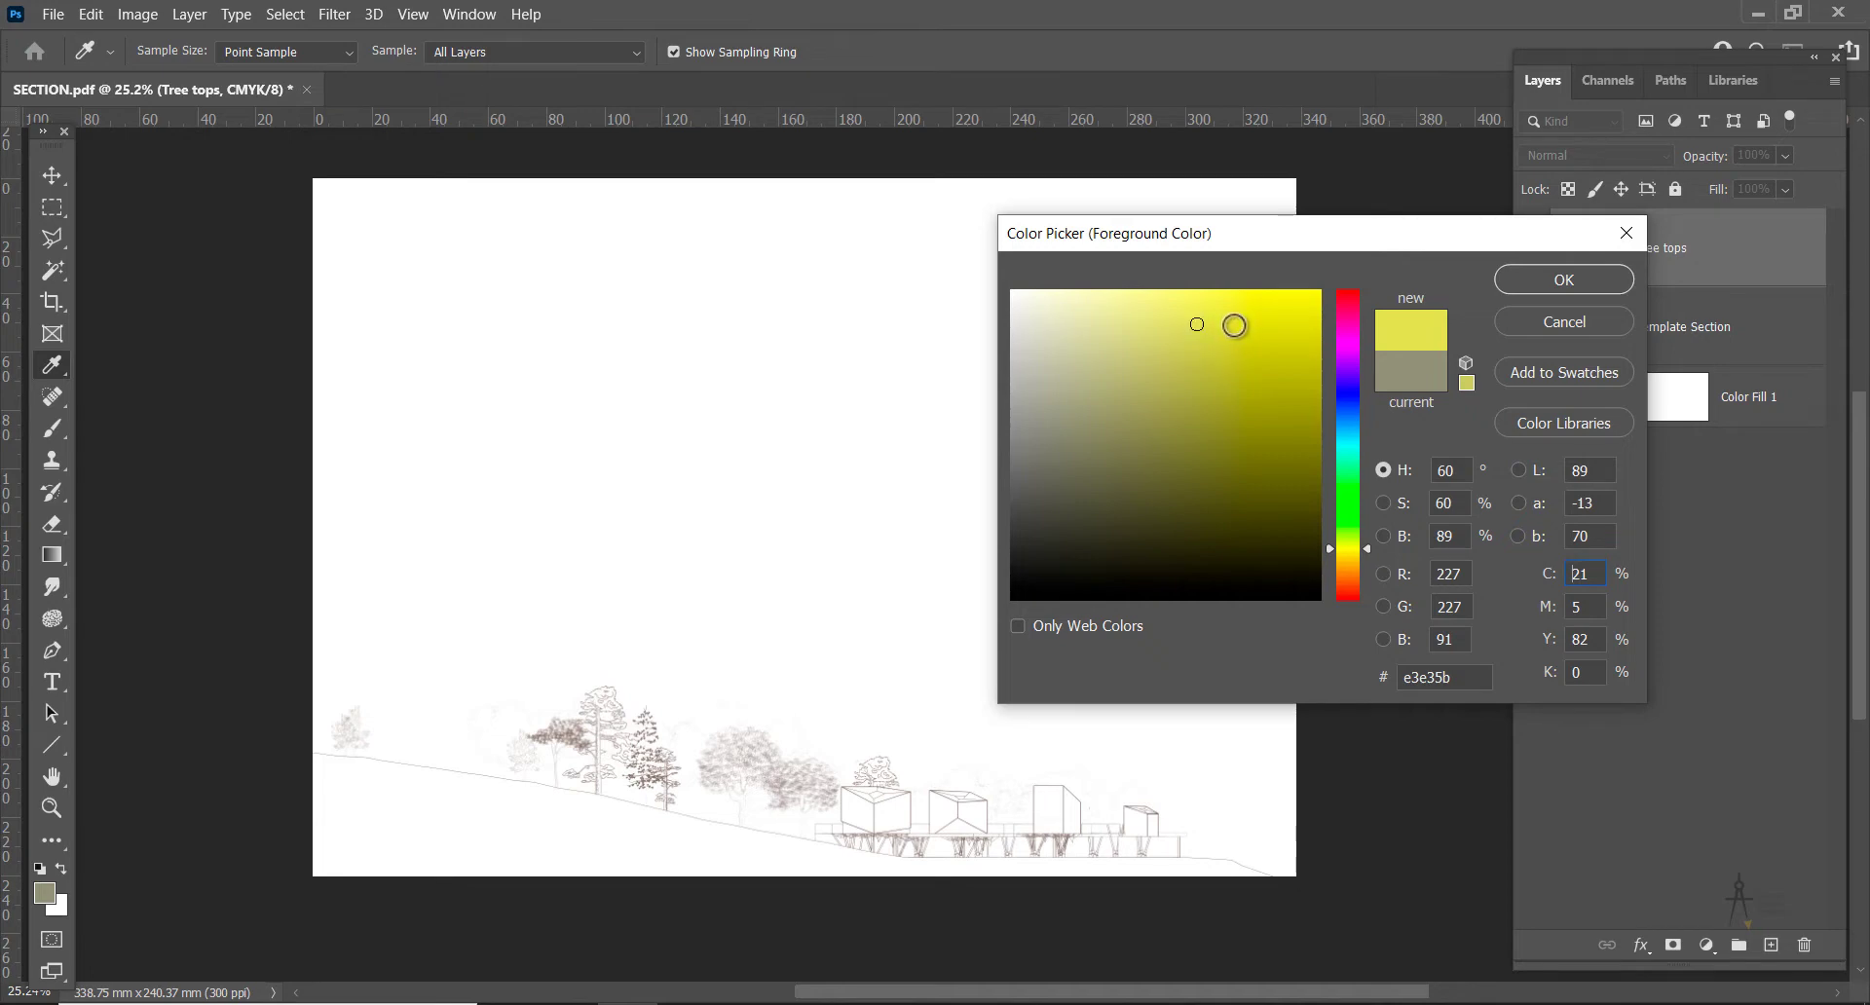
Shift the foreground hue to green and try the light turquoise green 8eddb3
{"action": "left_click", "coordinate": [1341, 508]}
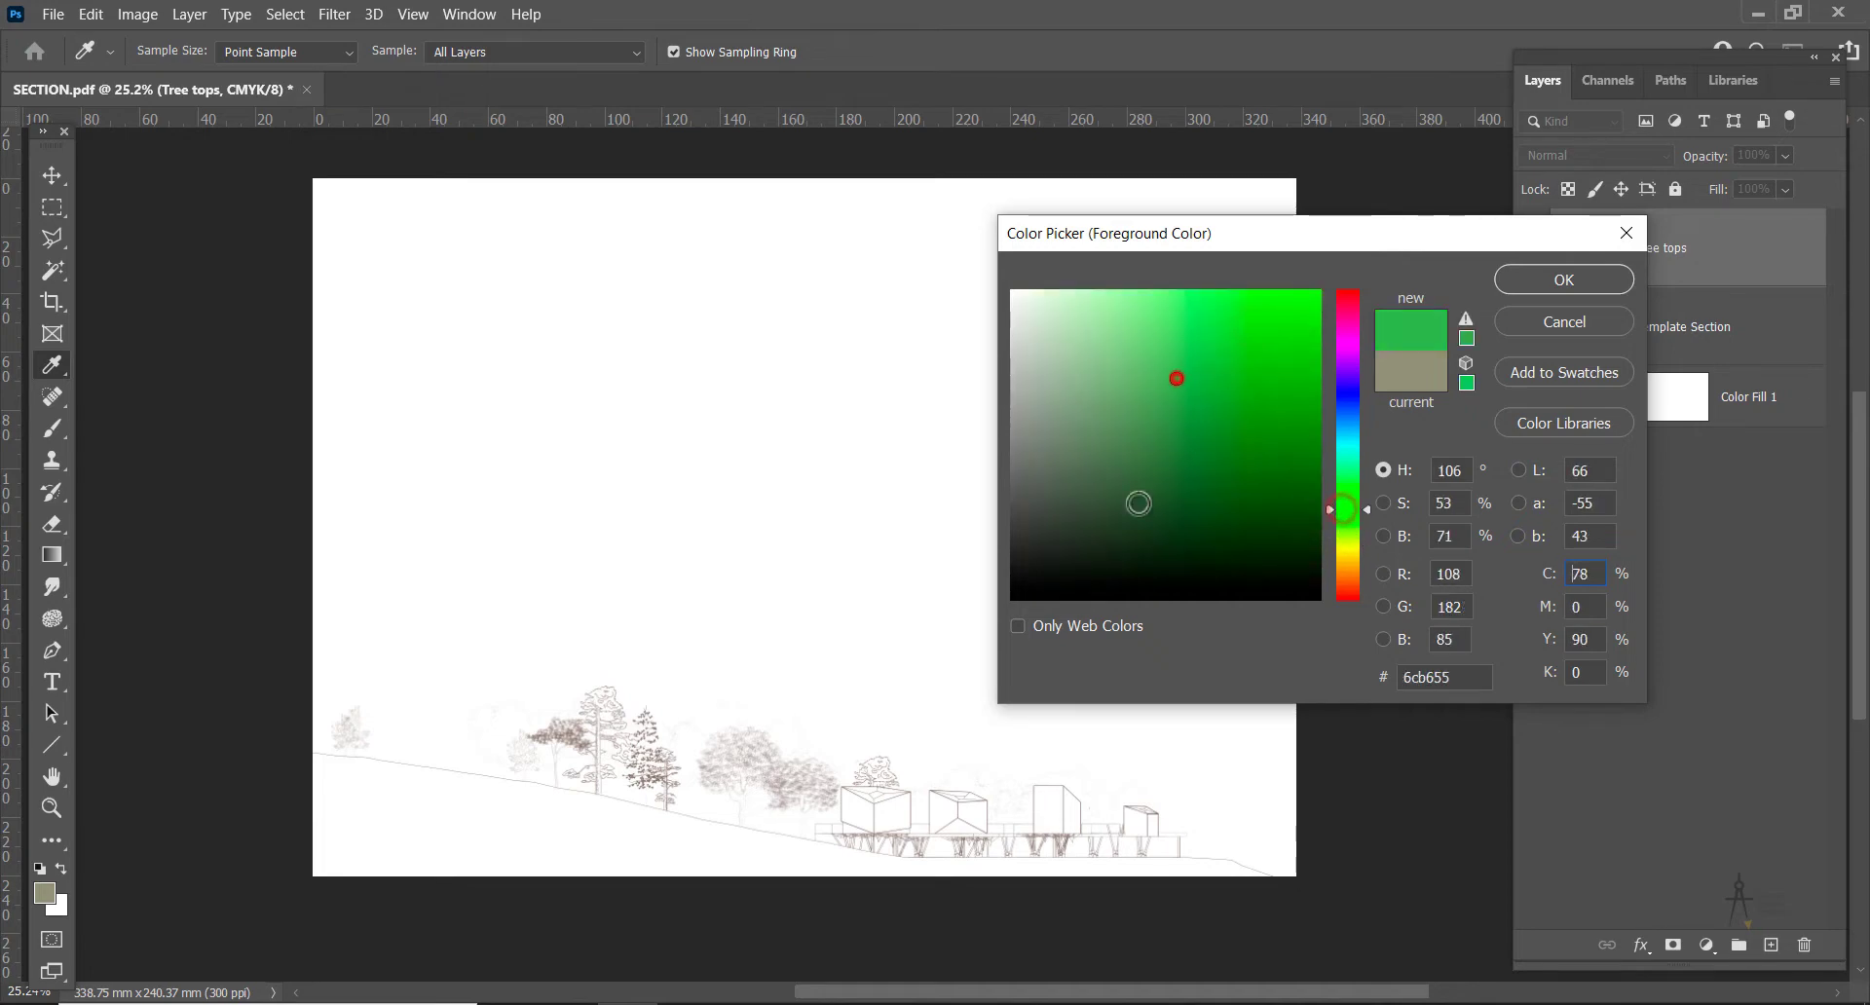
{"action": "left_click", "coordinate": [1354, 473]}
{"action": "left_click", "coordinate": [1122, 331]}
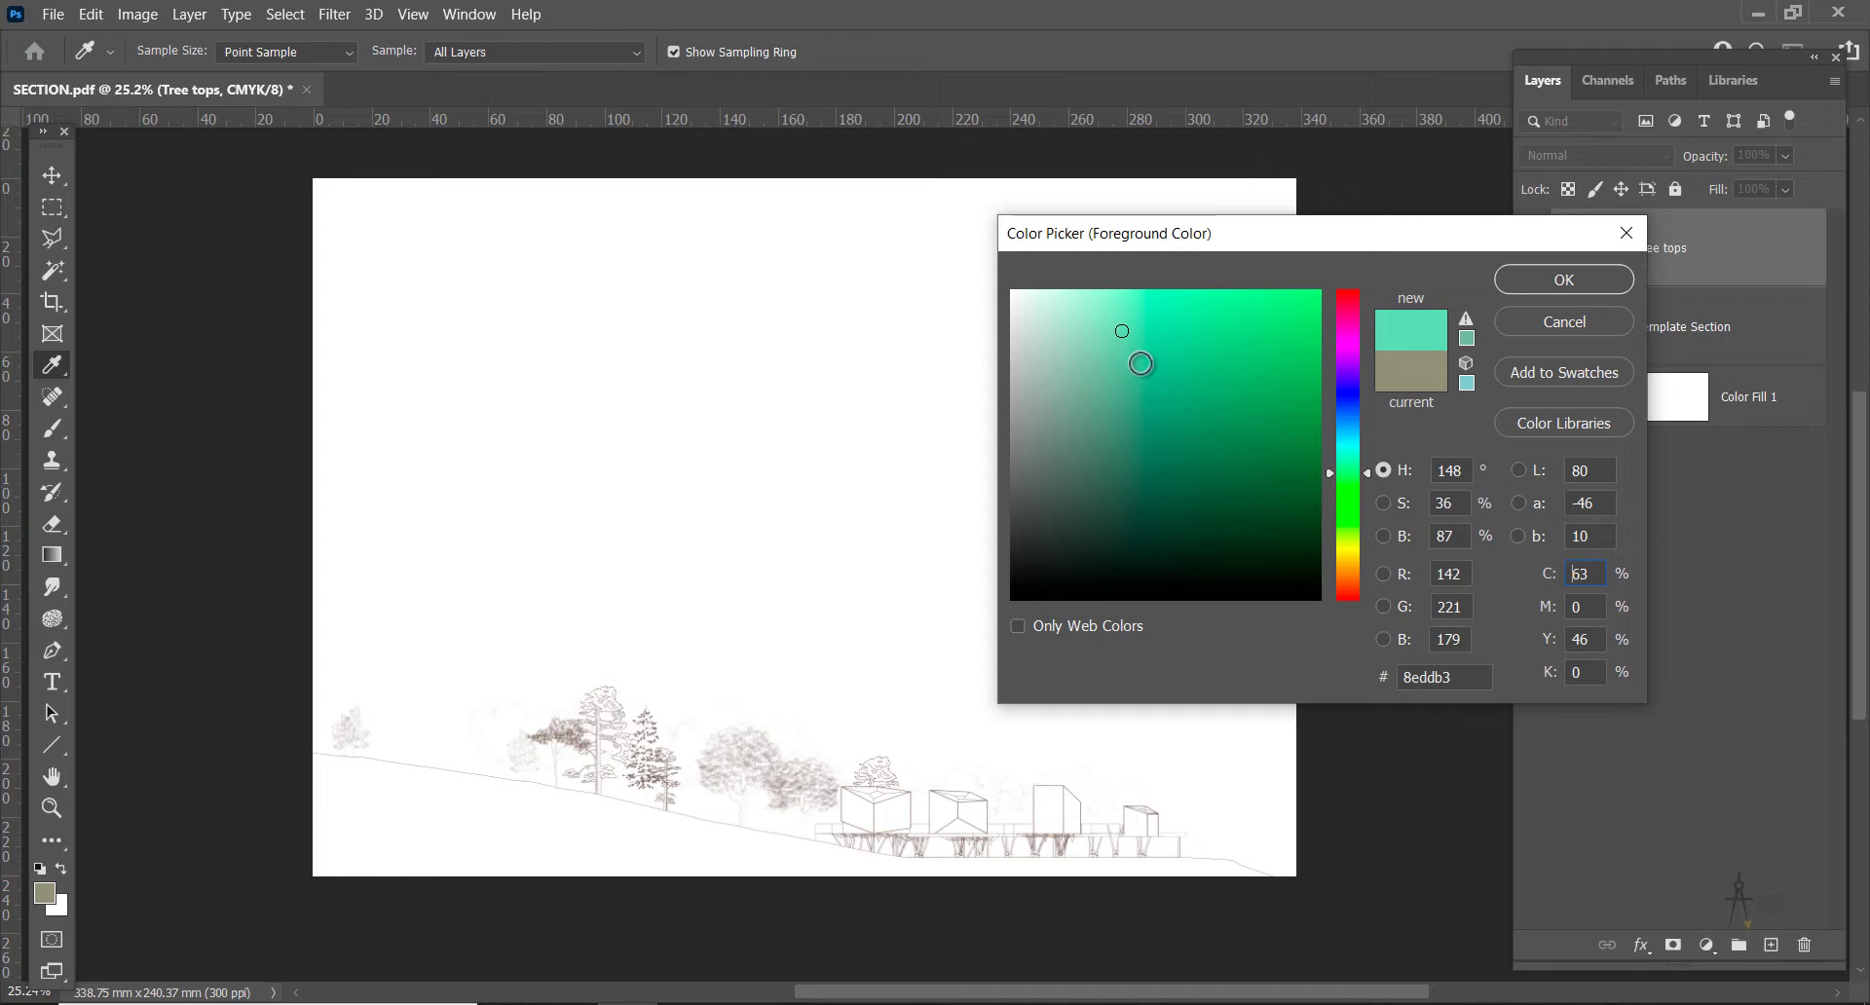
Switch to the PANTONE+ Solid Coated color library and preview its greens from PANTONE 3375 C through PANTONE 3435 C
{"action": "left_click", "coordinate": [1549, 424]}
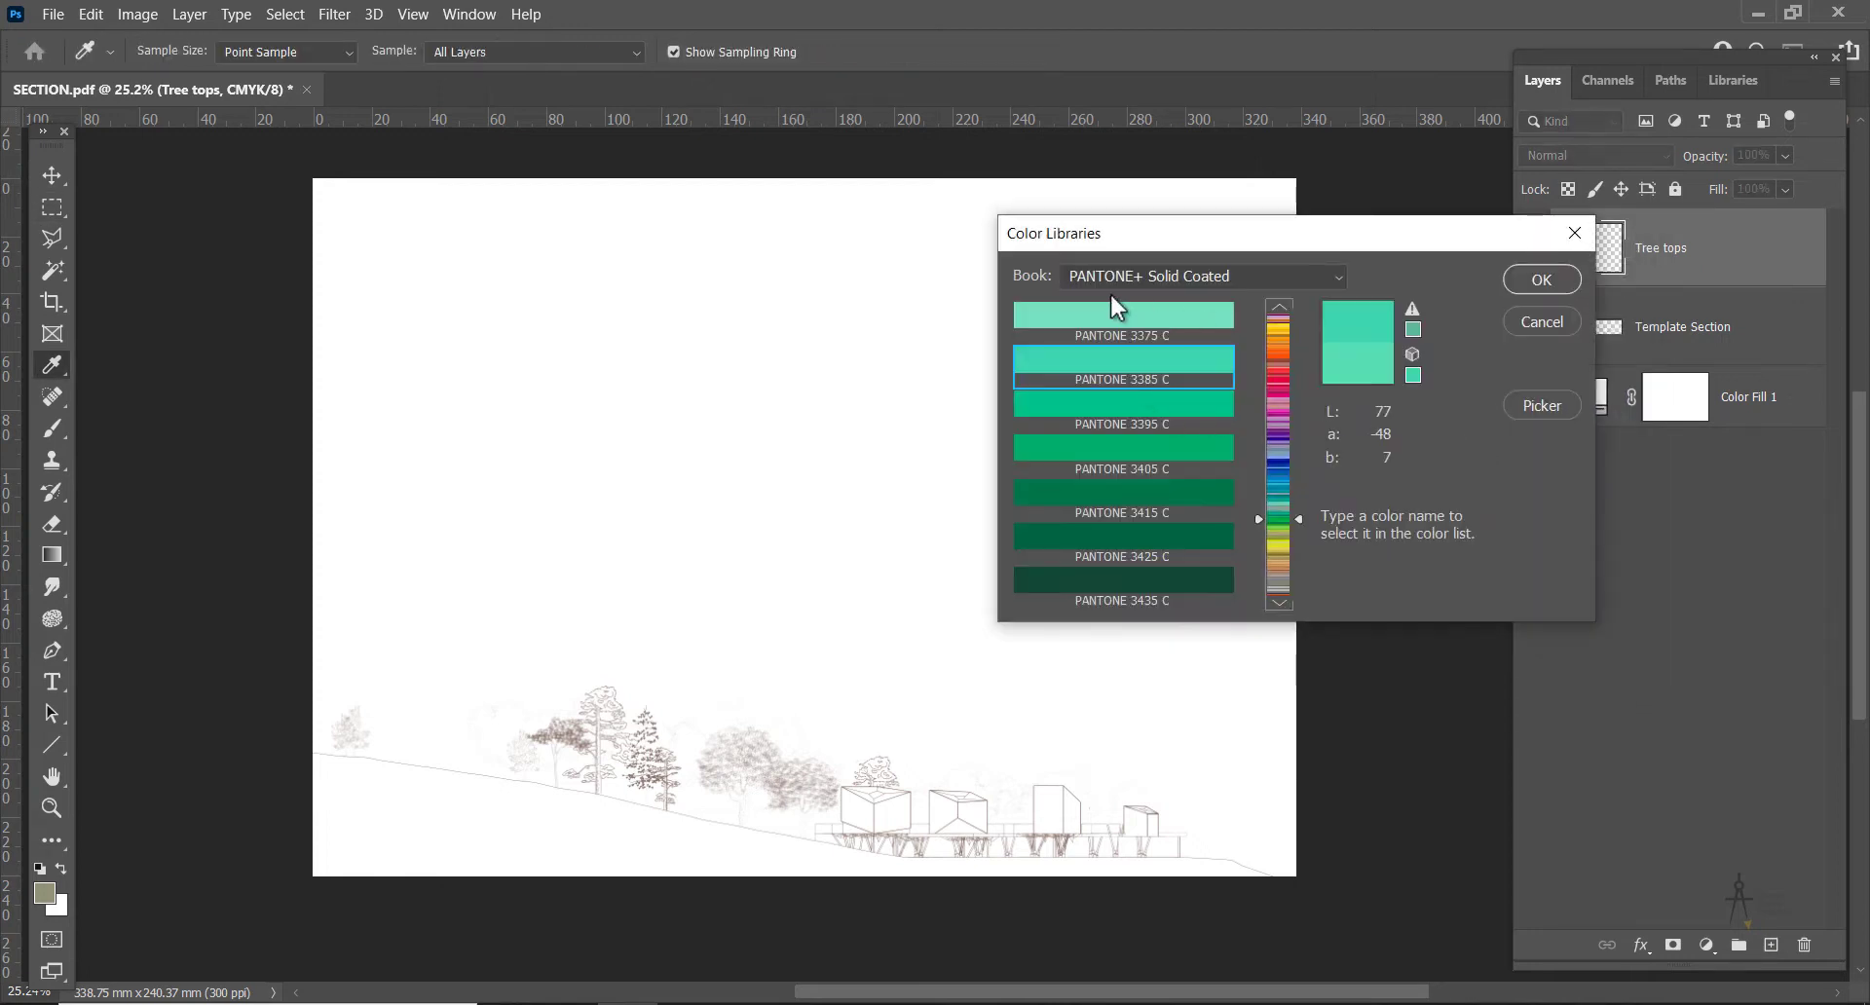
{"action": "left_click", "coordinate": [1072, 326]}
{"action": "left_click", "coordinate": [1063, 368]}
{"action": "left_click", "coordinate": [1055, 405]}
{"action": "left_click", "coordinate": [1050, 454]}
{"action": "left_click", "coordinate": [1050, 502]}
{"action": "left_click", "coordinate": [1050, 547]}
{"action": "left_click", "coordinate": [1049, 584]}
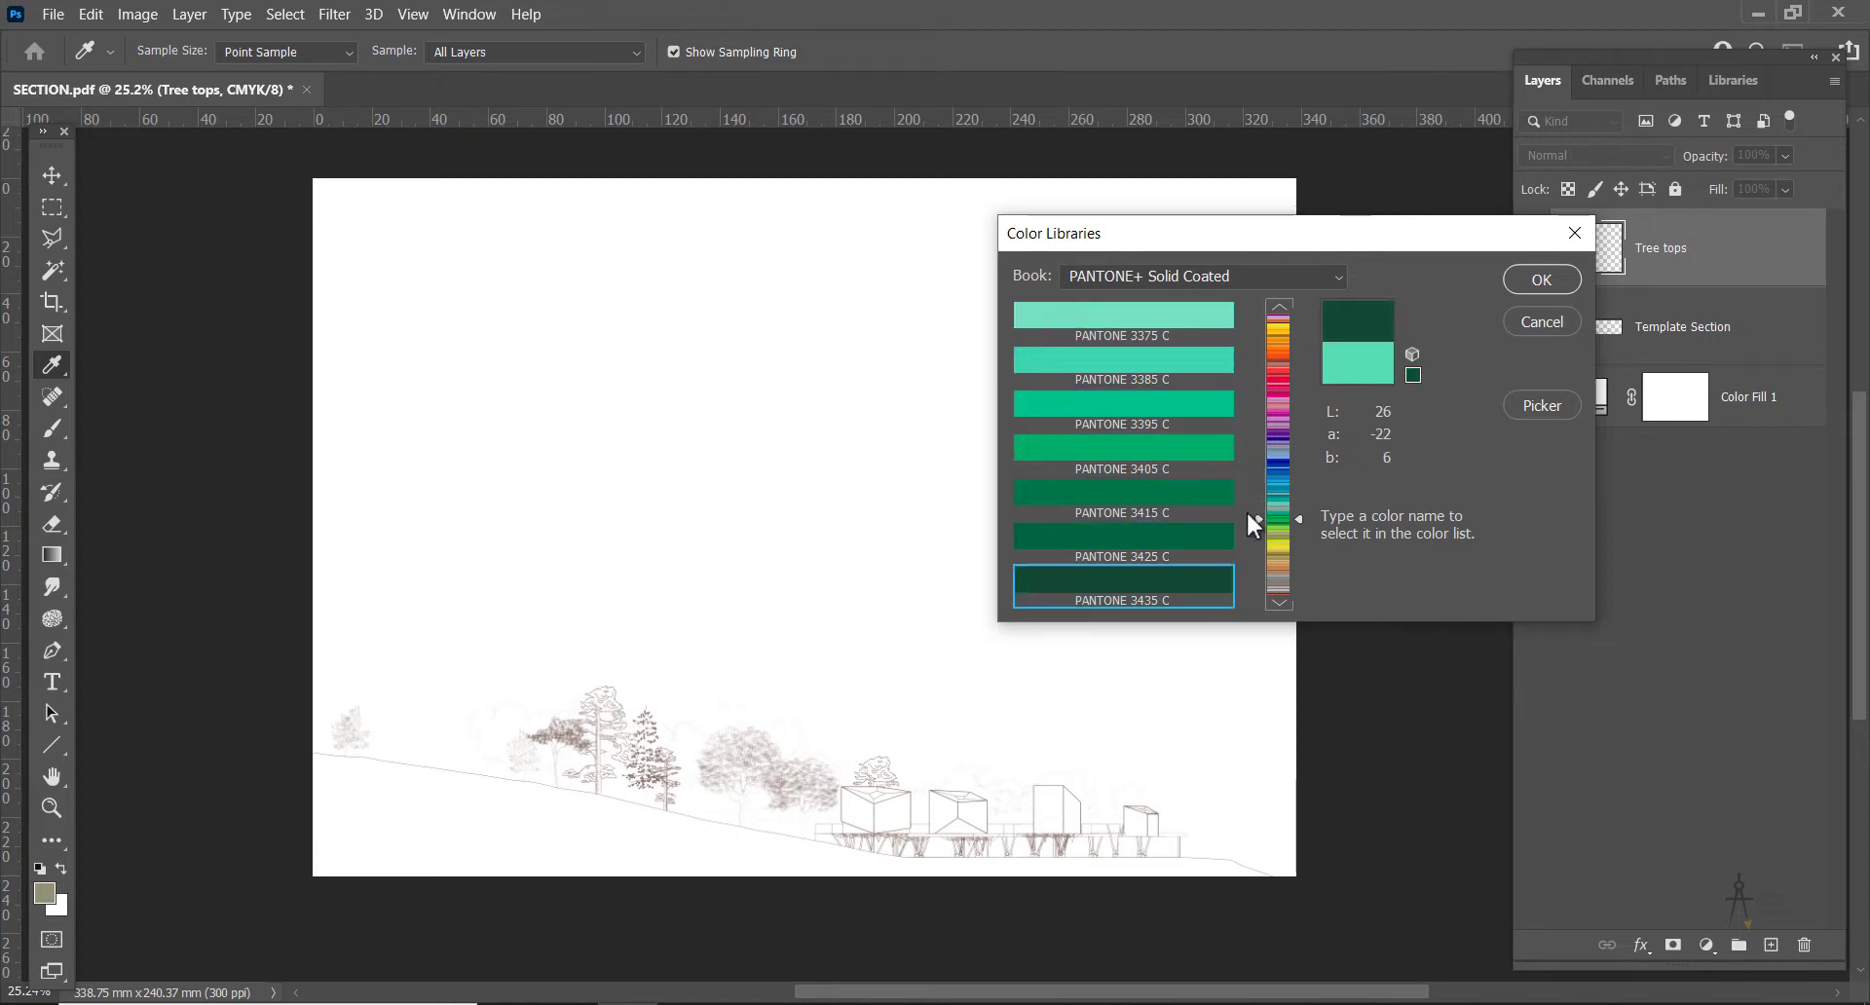
Look through the Pantone color ranges and set the foreground color to the light orange PANTONE 1345 C
{"action": "left_click", "coordinate": [1257, 517]}
{"action": "left_click_drag", "start_coordinate": [1253, 337], "coordinate": [1254, 325]}
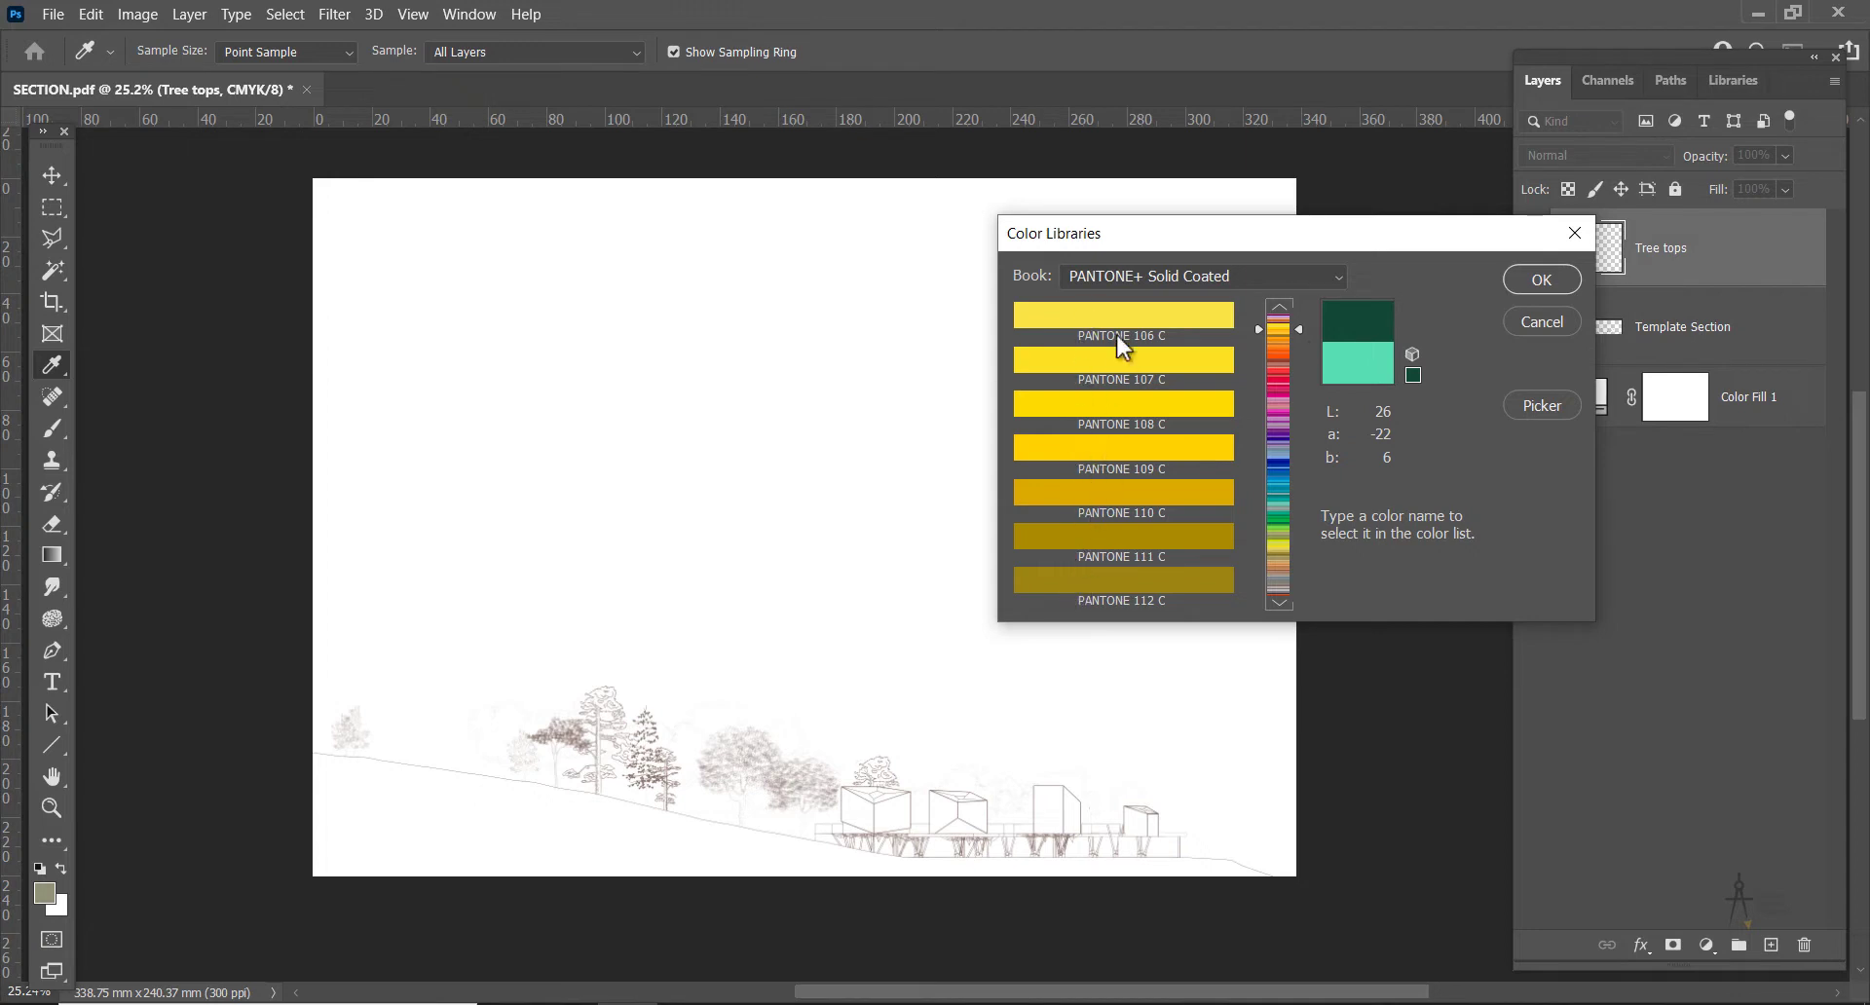
{"action": "mouse_move", "coordinate": [1303, 330]}
{"action": "left_mouse_down"}
{"action": "mouse_move", "coordinate": [1278, 298]}
{"action": "mouse_move", "coordinate": [1284, 313]}
{"action": "left_mouse_up"}
{"action": "left_click_drag", "start_coordinate": [1278, 599], "coordinate": [1278, 599]}
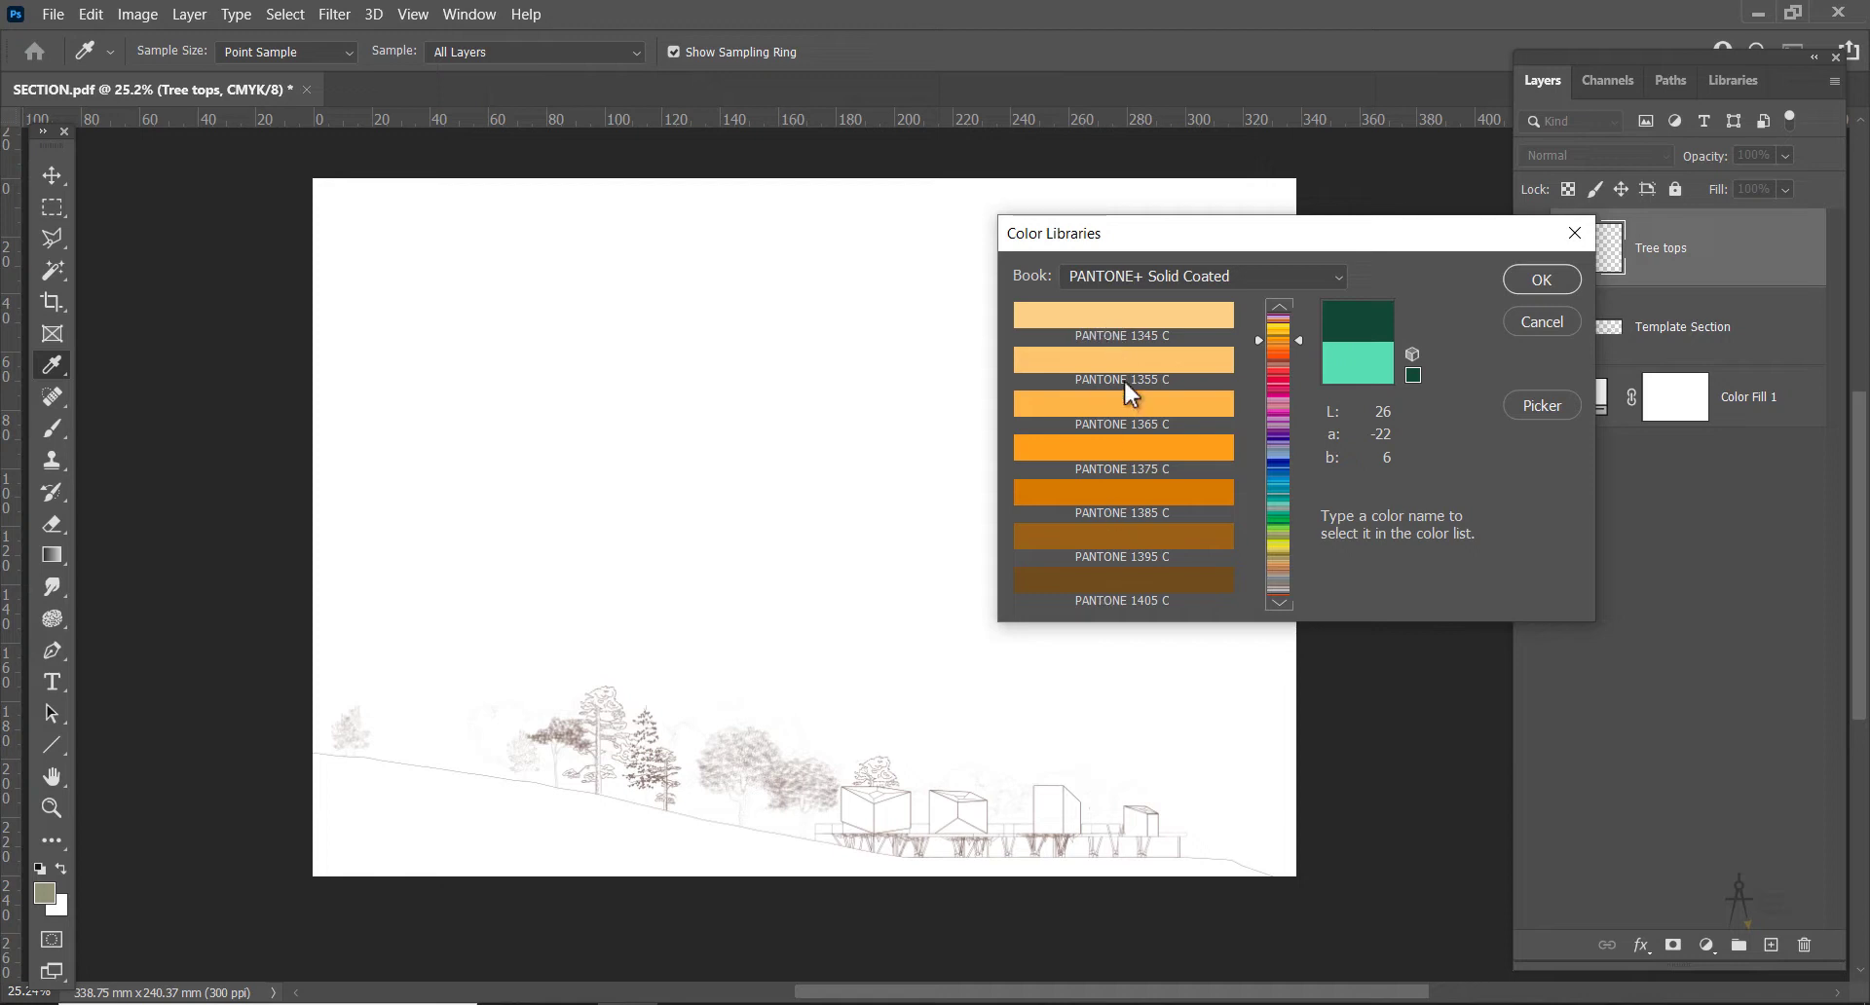
{"action": "left_click", "coordinate": [1104, 321]}
{"action": "key", "text": "m"}
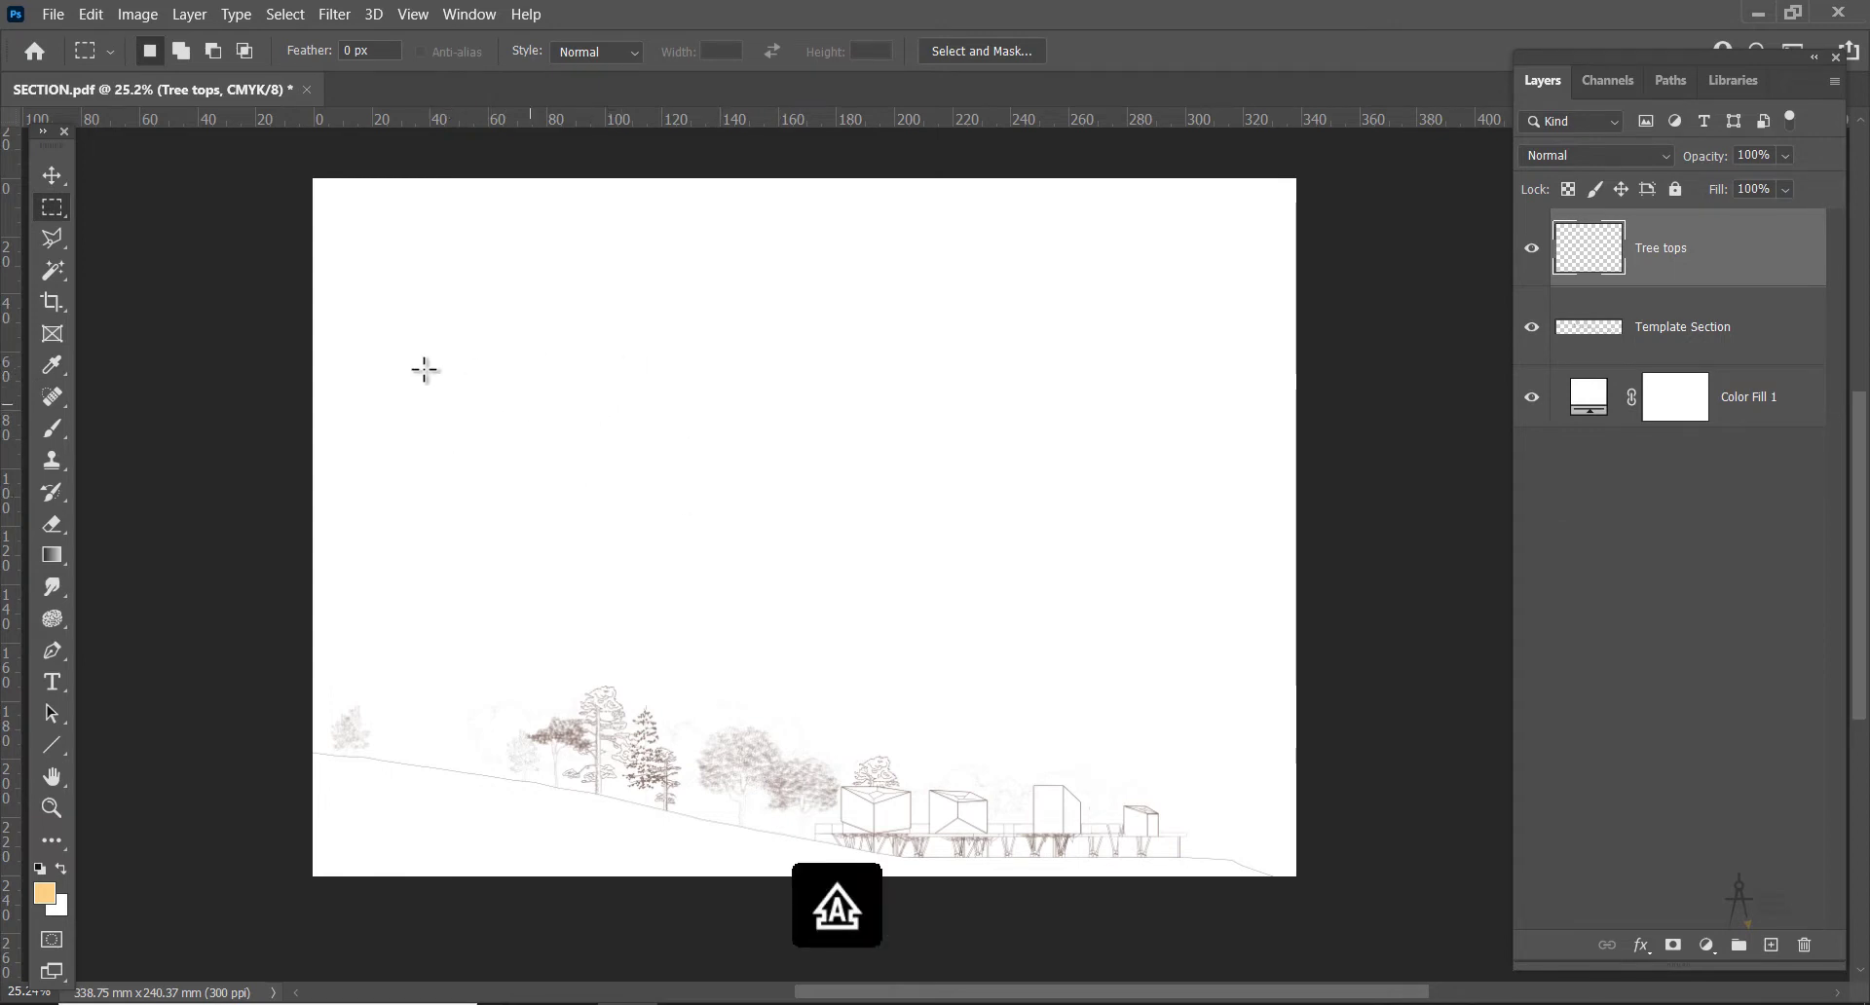
Restore the brush-outline cursor and stamp five trial leaf clusters in light orange across the sky at 698 px
{"action": "left_click", "coordinate": [54, 429]}
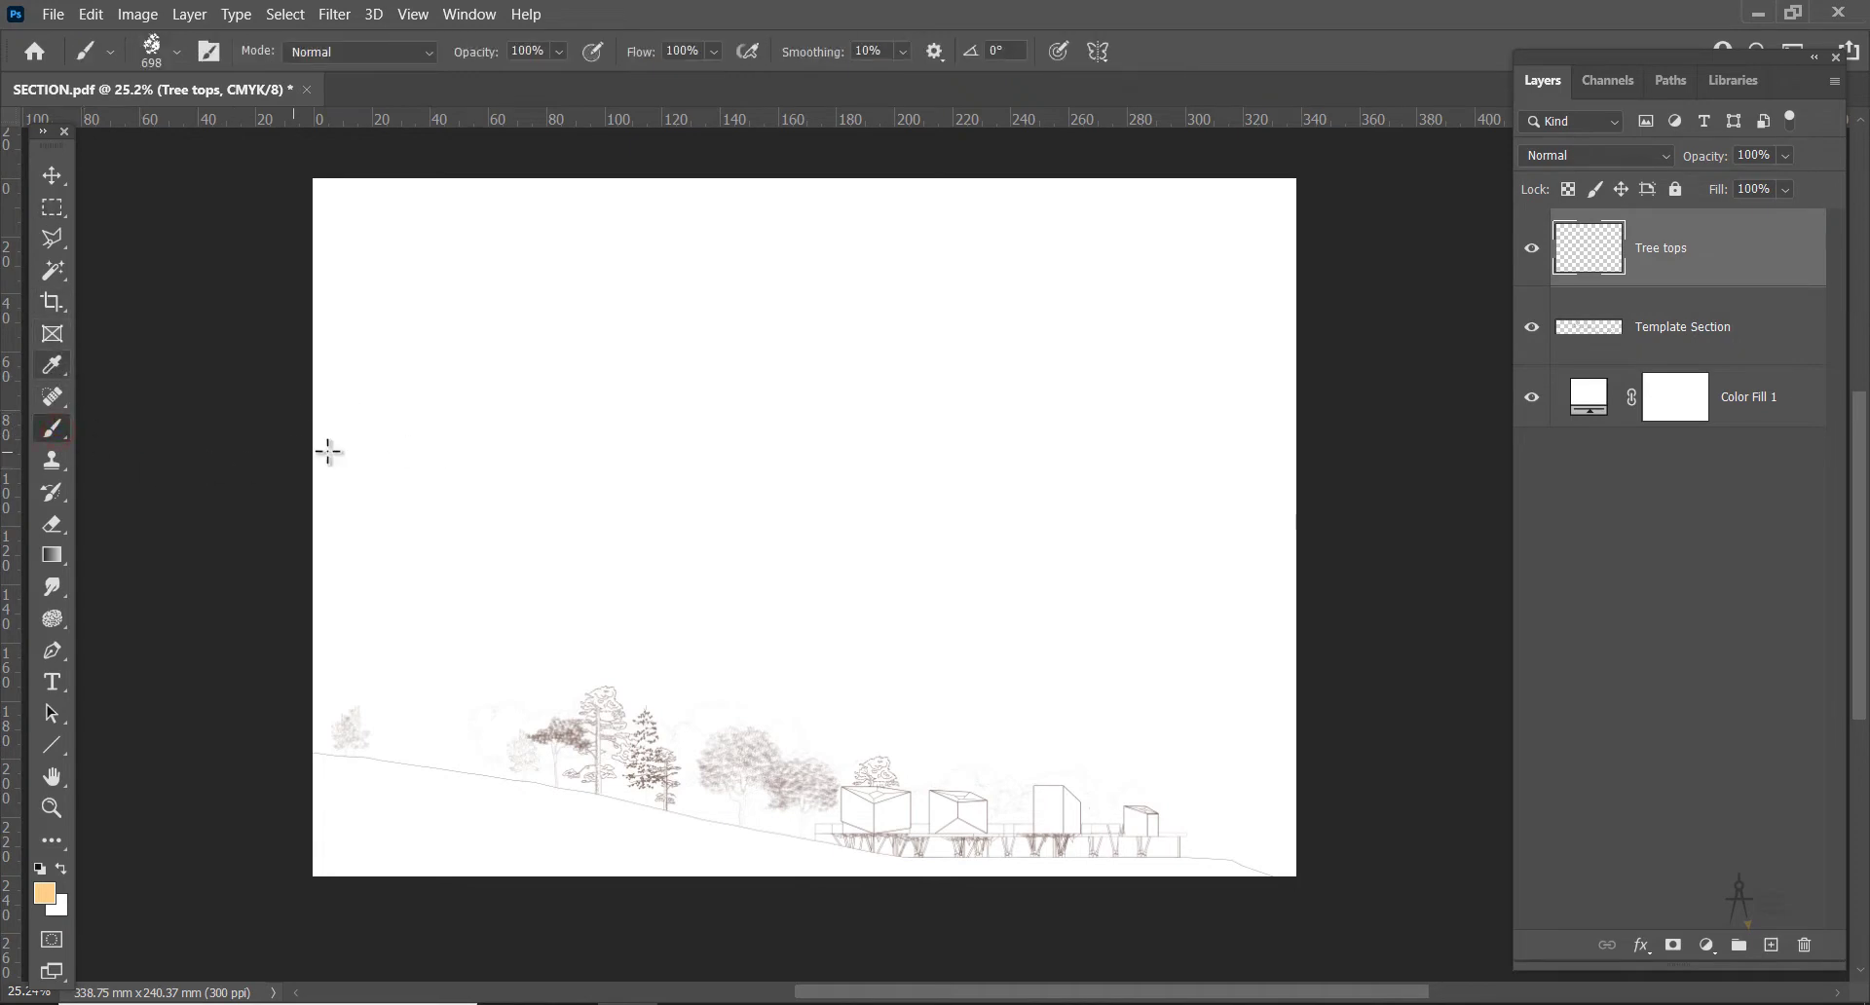
{"action": "key", "text": "Caps_Lock"}
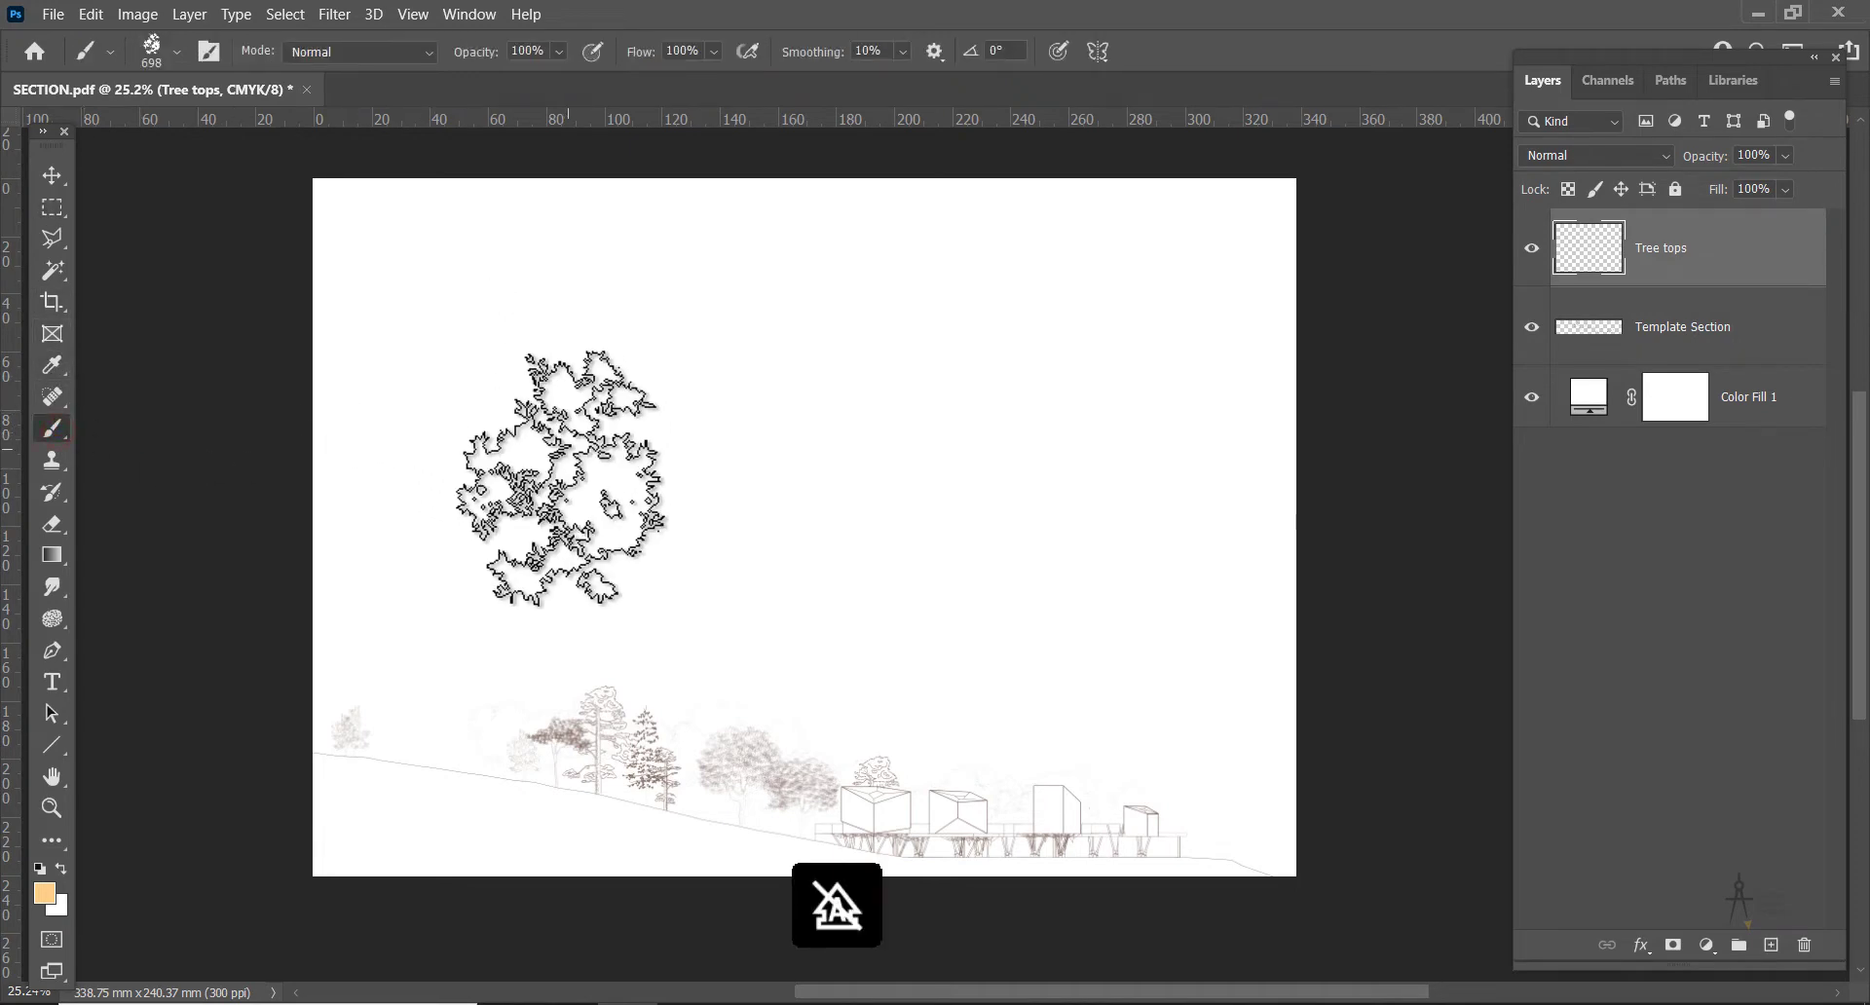
{"action": "scroll", "coordinate": [592, 638], "scroll_direction": "up", "scroll_amount": 2}
{"action": "scroll", "coordinate": [581, 560], "scroll_direction": "down", "scroll_amount": 3}
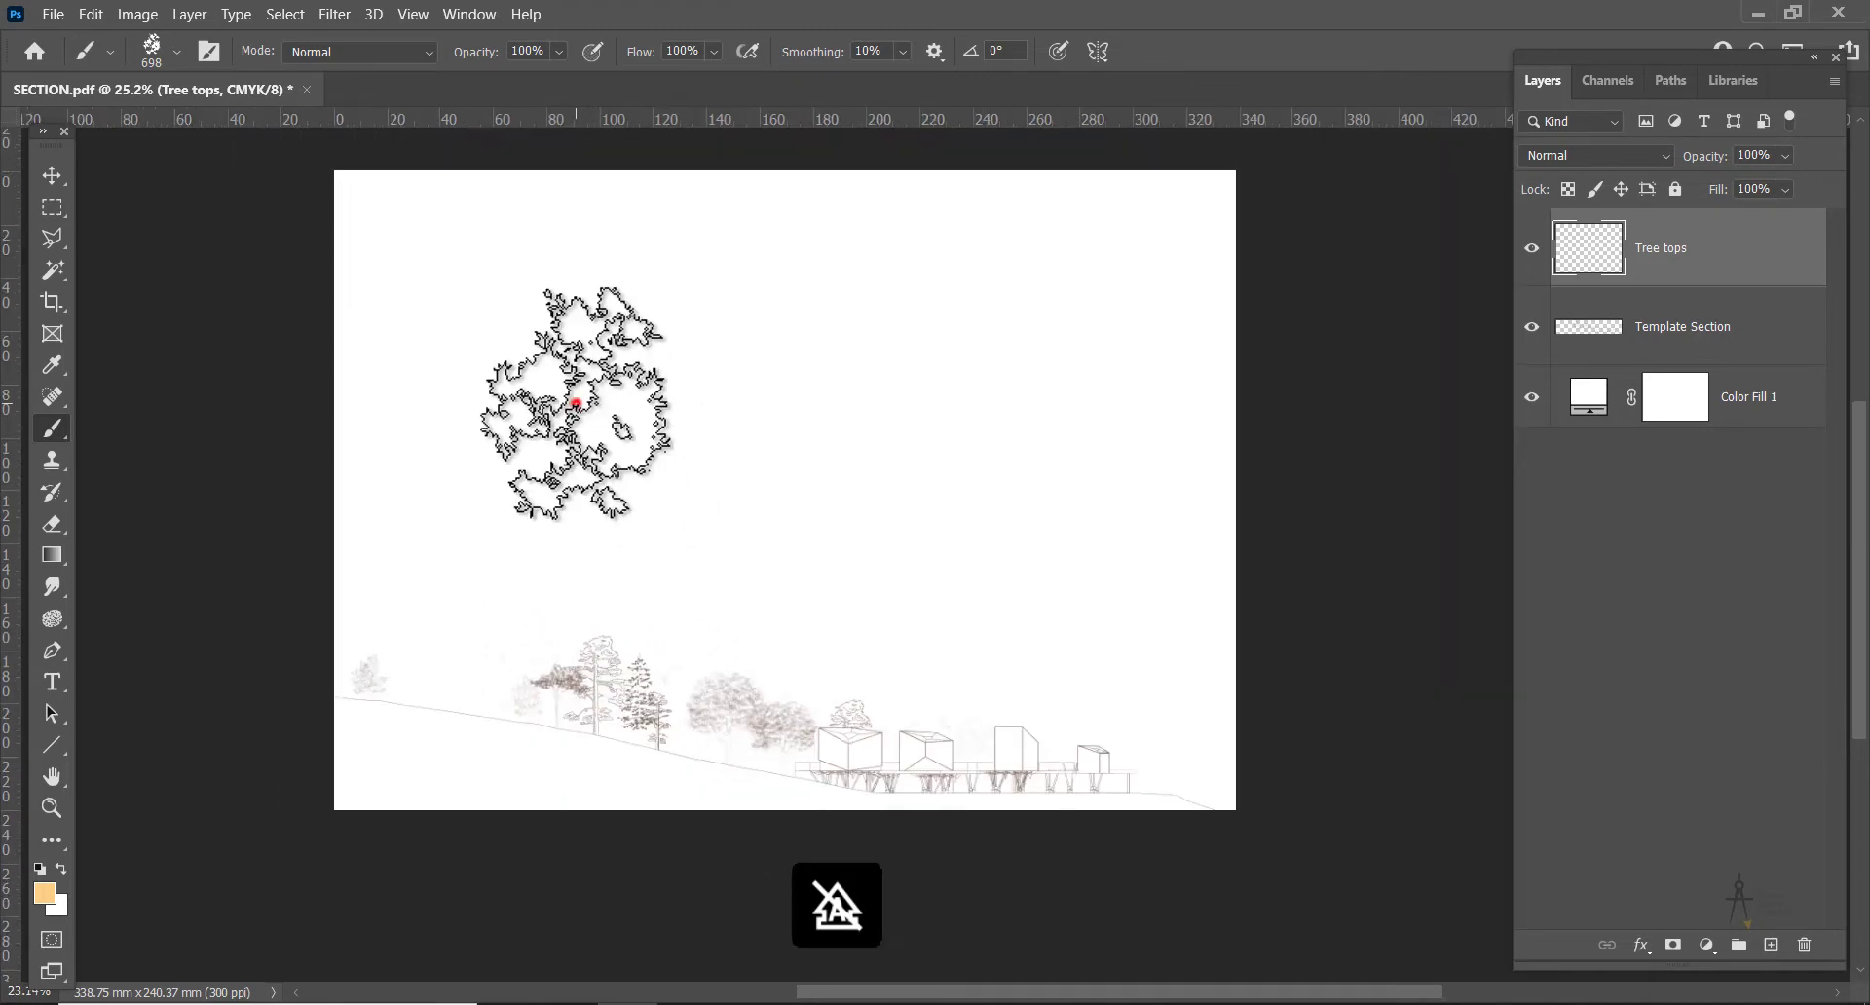
{"action": "left_click", "coordinate": [575, 402]}
{"action": "left_click", "coordinate": [735, 351]}
{"action": "left_click", "coordinate": [843, 458]}
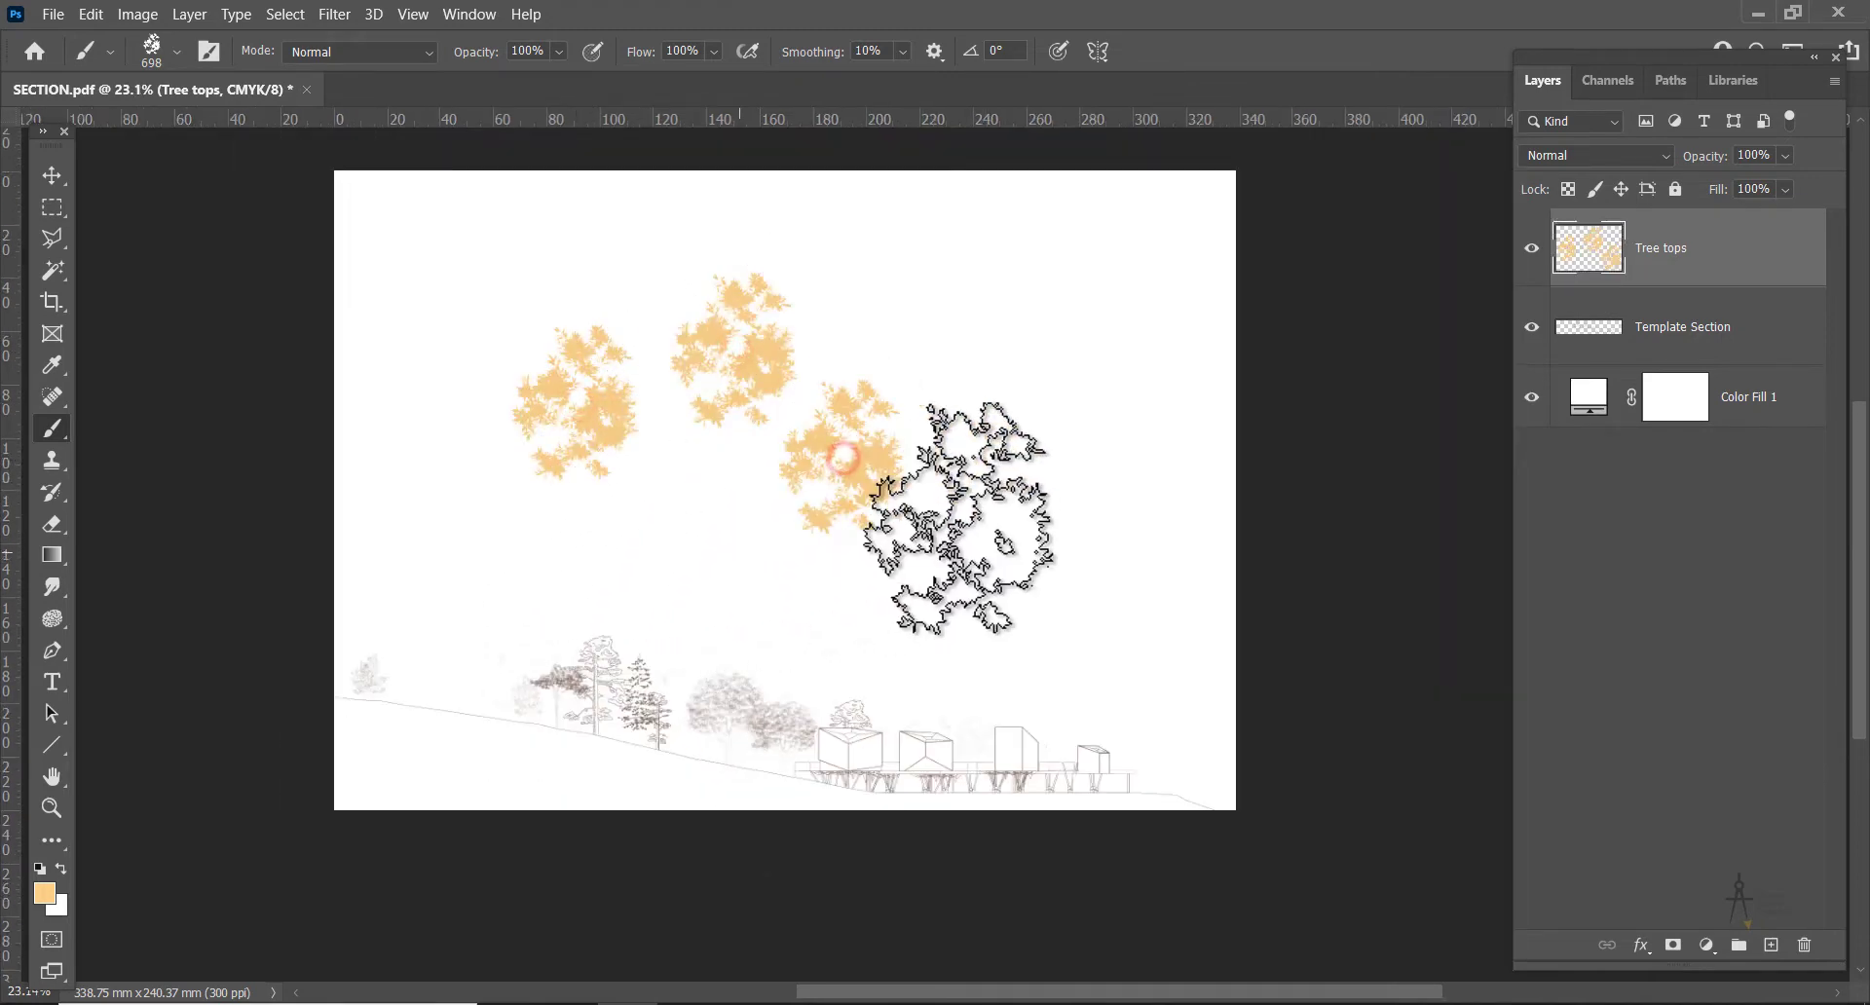
{"action": "left_click", "coordinate": [989, 370]}
{"action": "scroll", "coordinate": [543, 560], "scroll_direction": "up", "scroll_amount": 2}
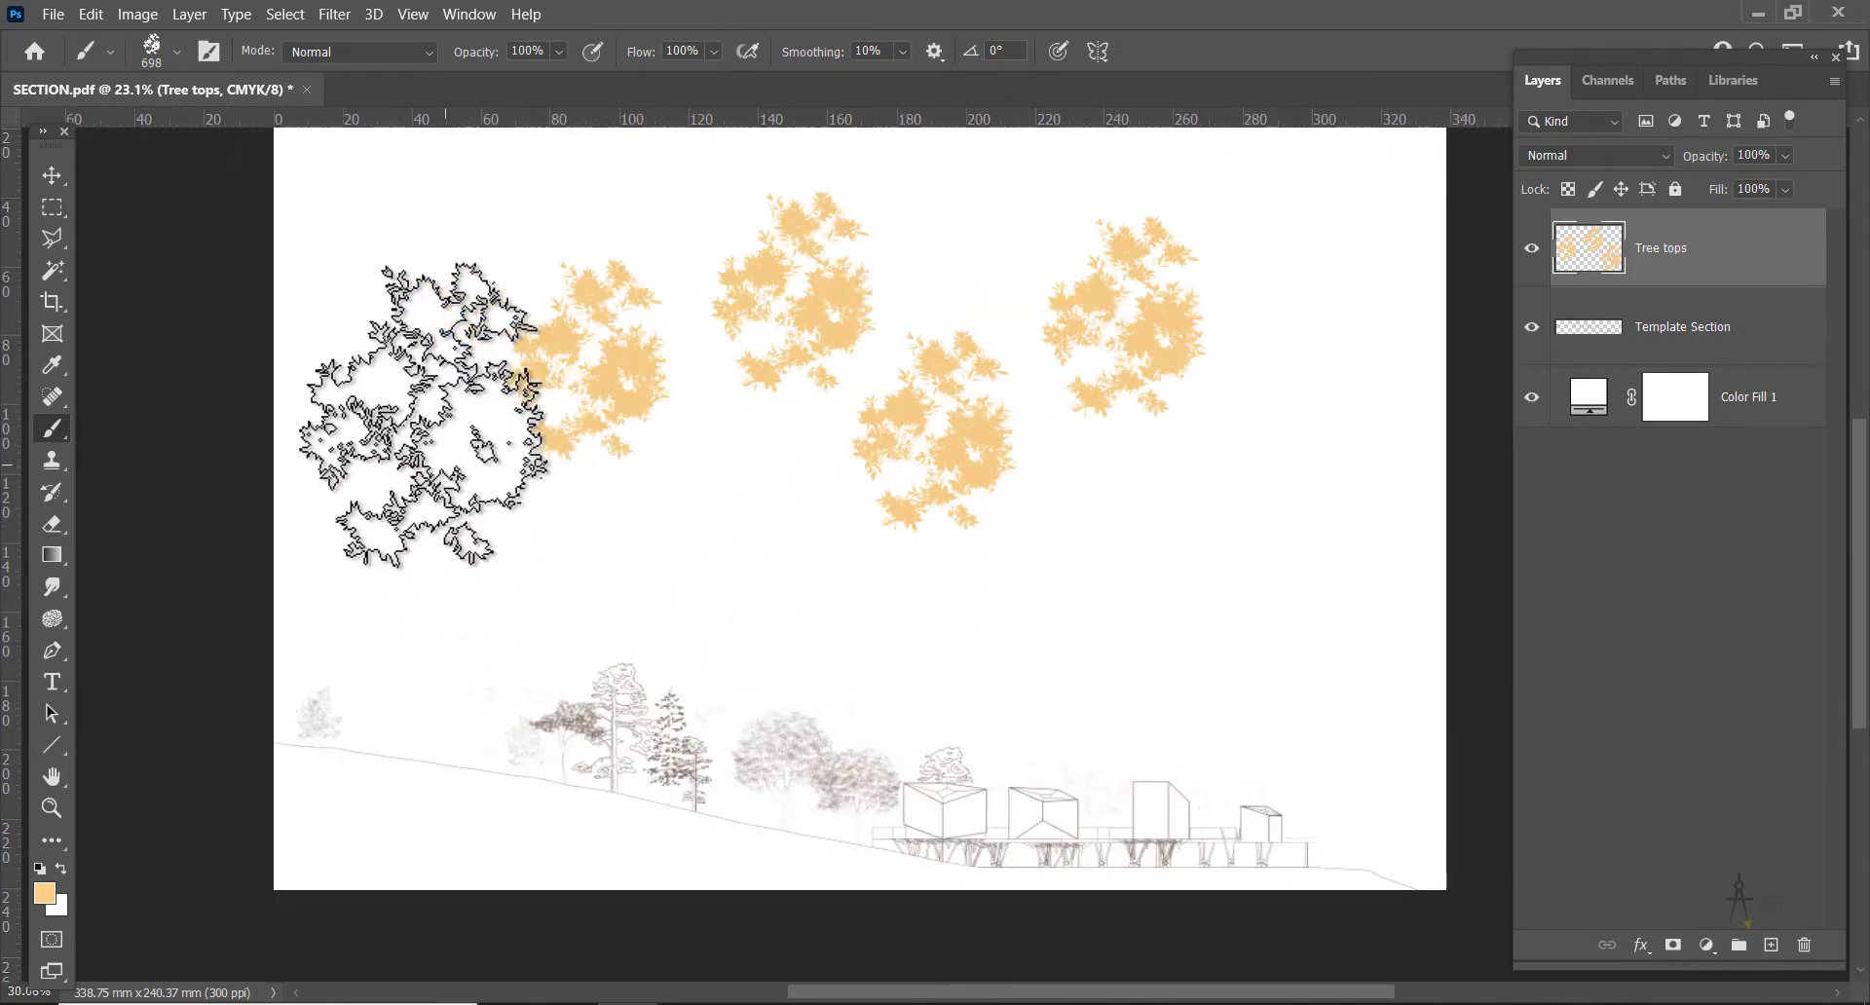
{"action": "left_click", "coordinate": [395, 290]}
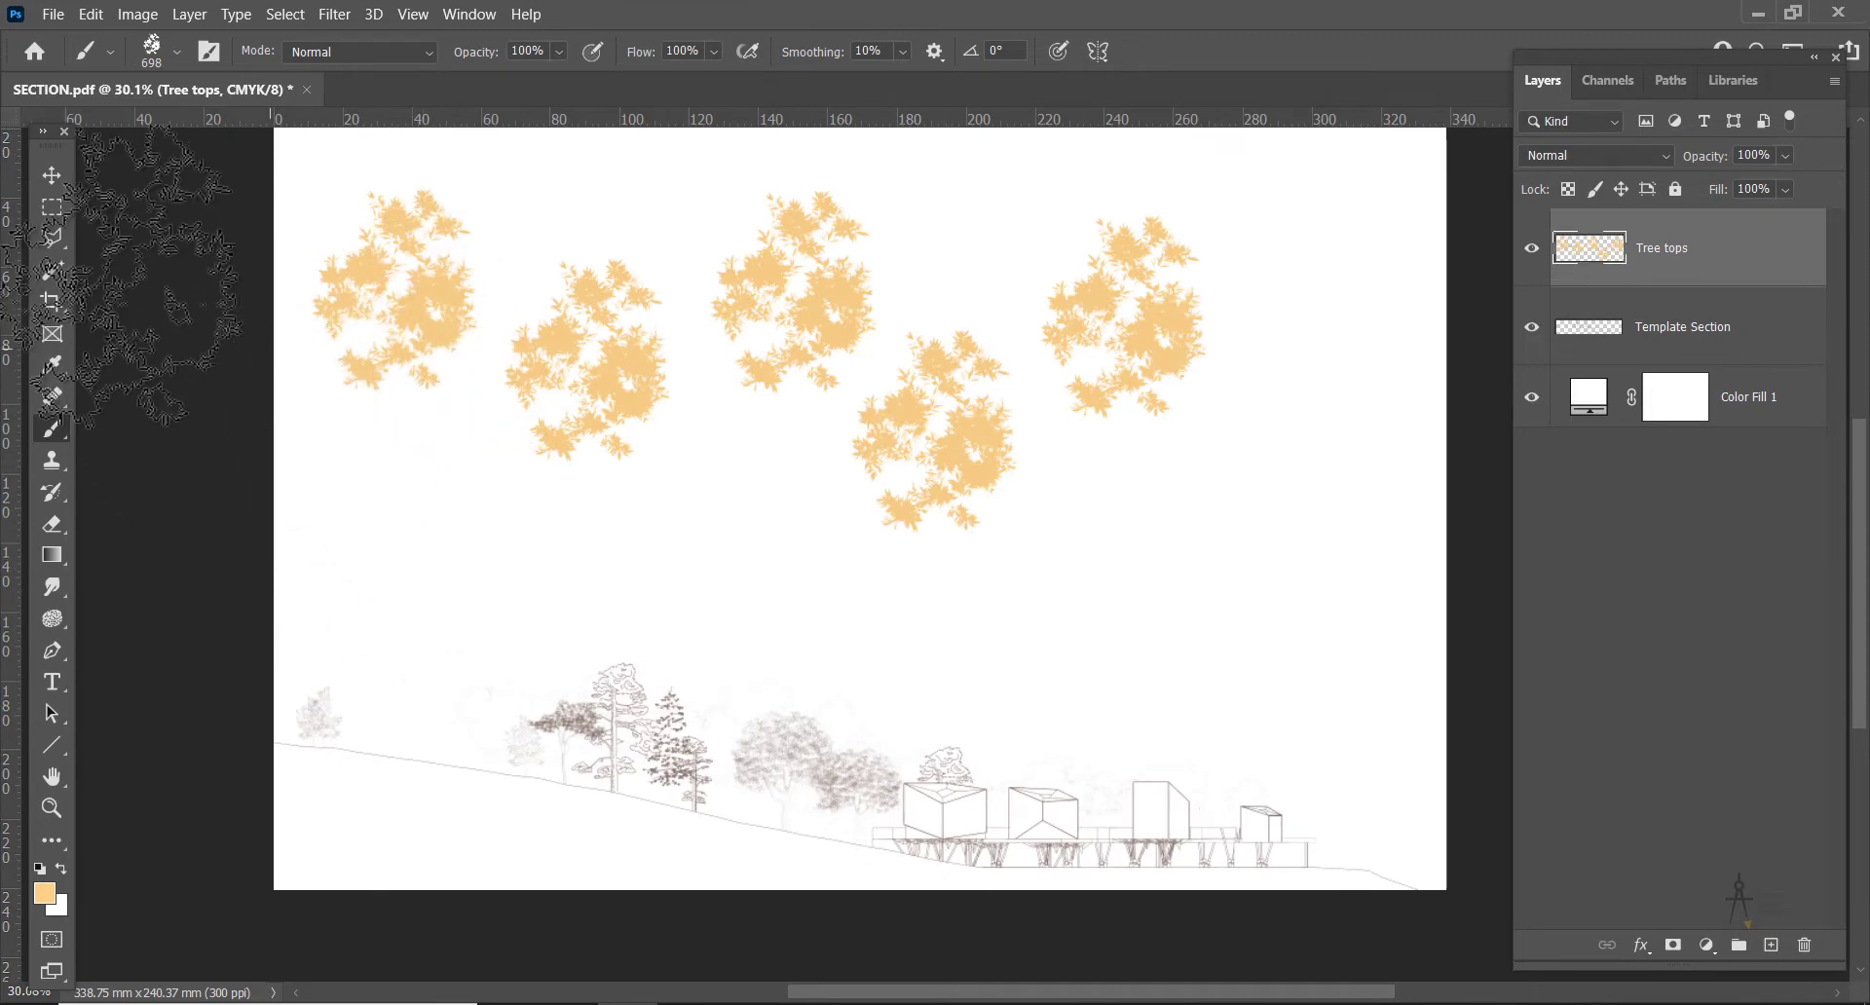
Delete the five orange leaf clusters with a rectangular marquee and undo the deletion
{"action": "left_click", "coordinate": [52, 210]}
{"action": "scroll", "coordinate": [318, 275], "scroll_direction": "down", "scroll_amount": 2}
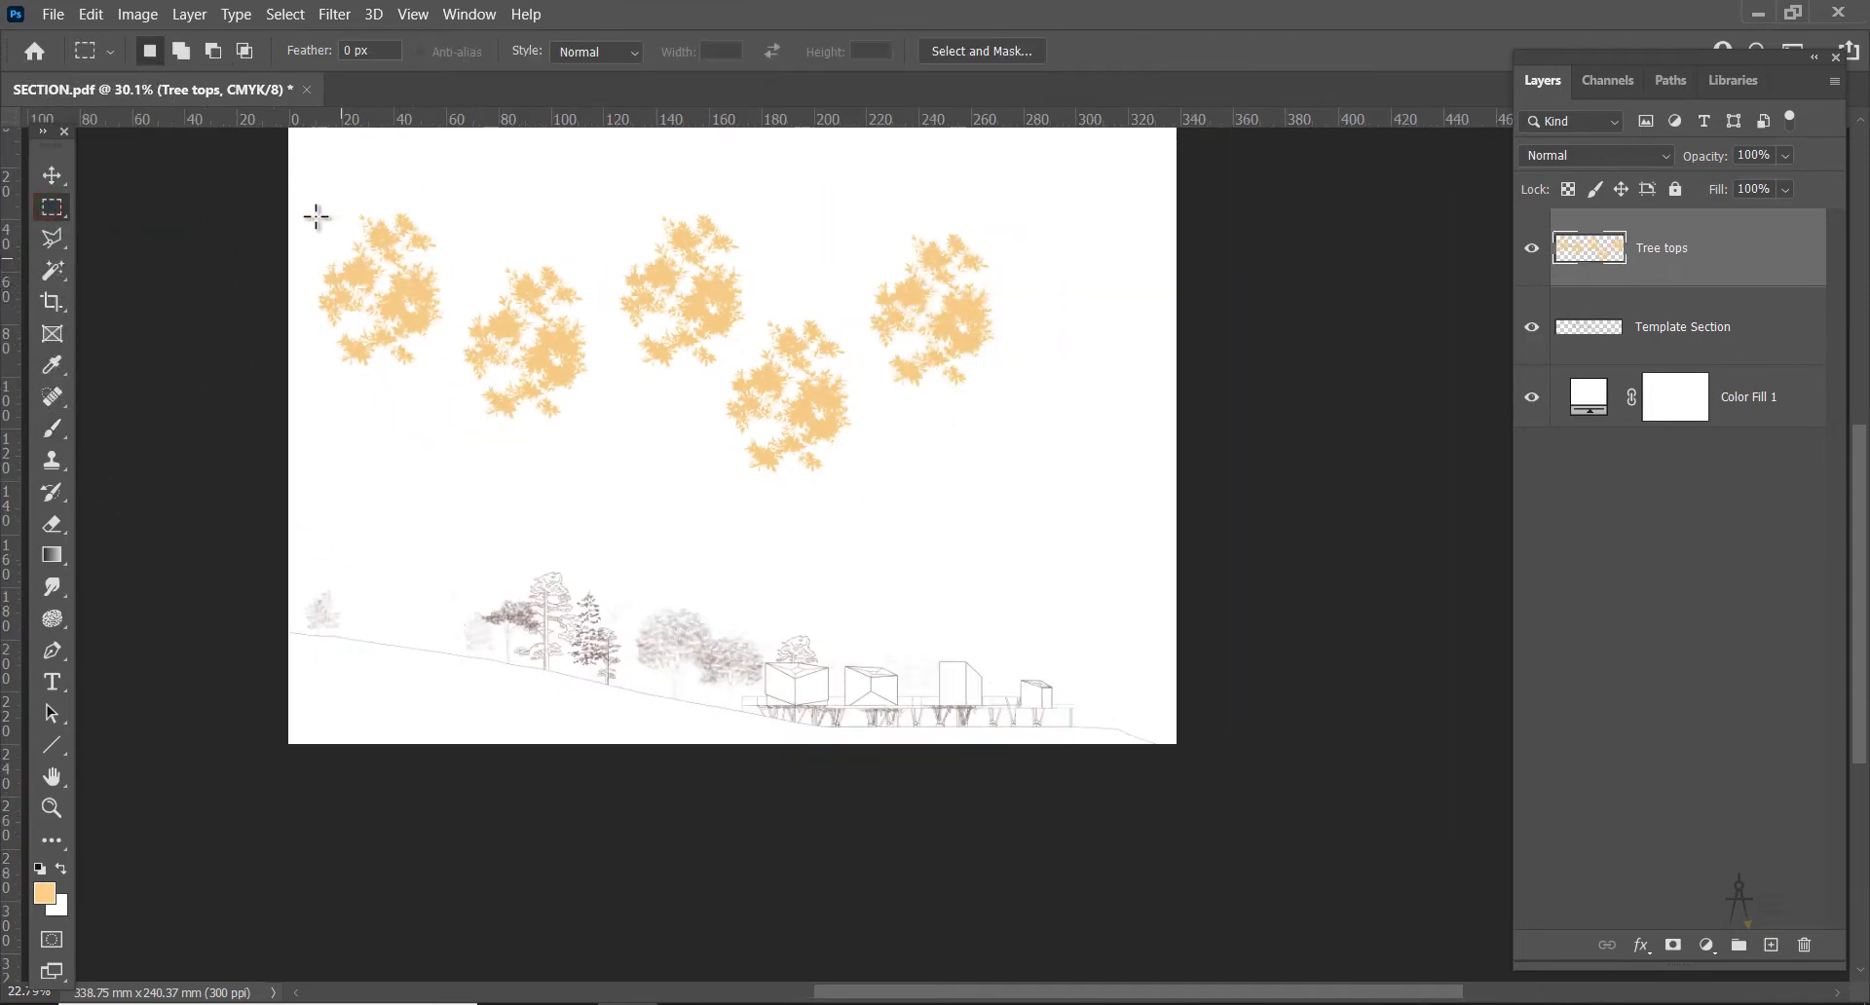
{"action": "left_click_drag", "start_coordinate": [238, 181], "coordinate": [1017, 529]}
{"action": "key", "text": "Delete"}
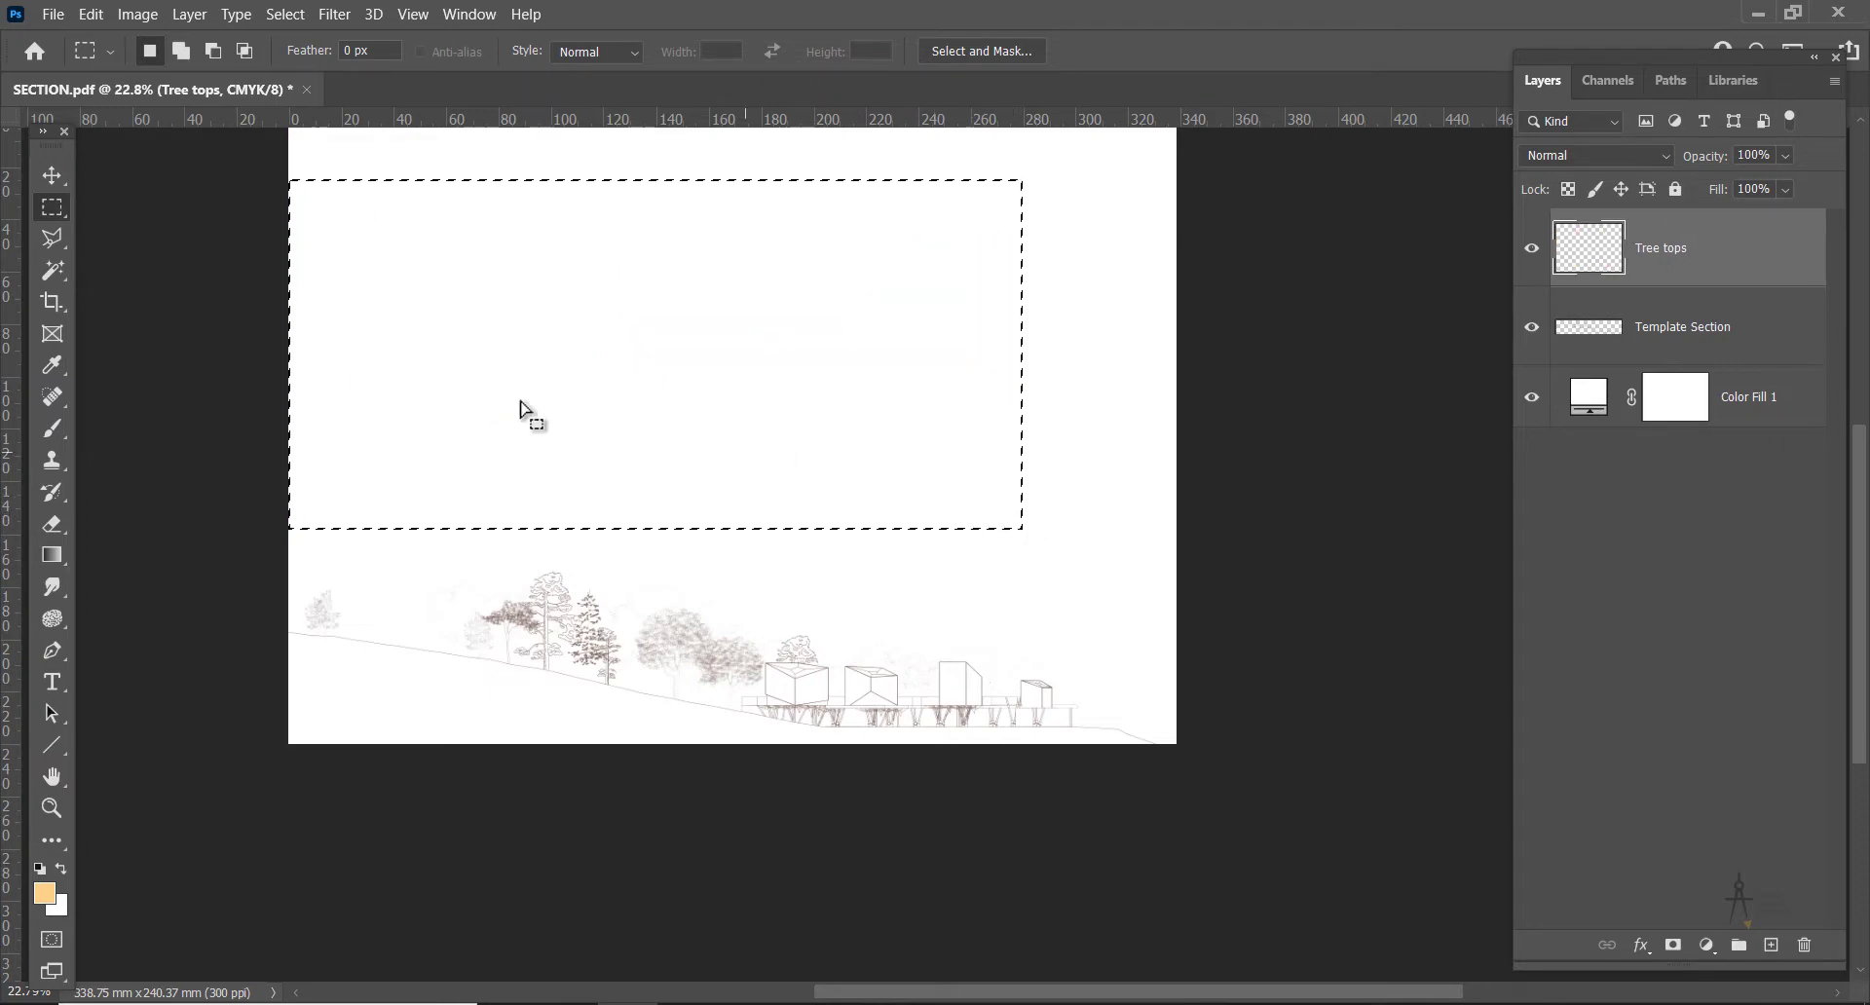
{"action": "key", "text": "ctrl+z"}
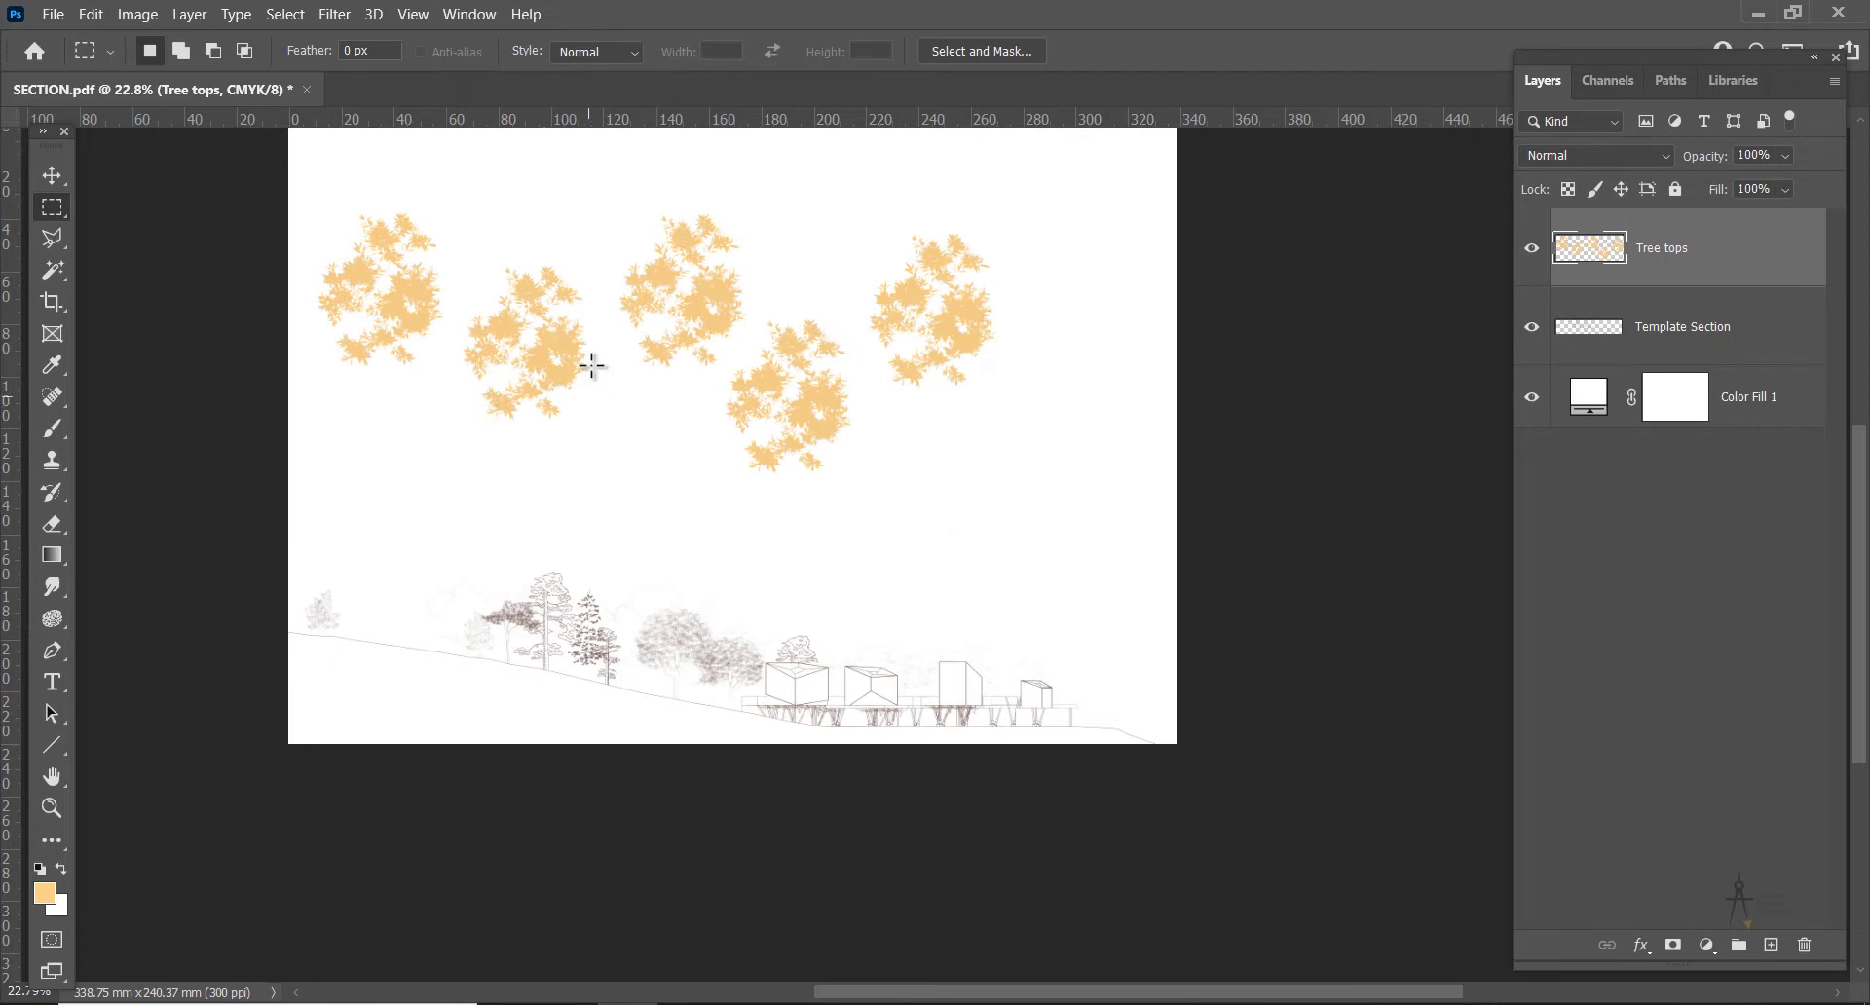
Select all five orange leaf clusters with a rectangular marquee again, delete them and clear the selection
{"action": "left_click", "coordinate": [263, 181]}
{"action": "left_click_drag", "start_coordinate": [263, 181], "coordinate": [1064, 530]}
{"action": "key", "text": "Delete"}
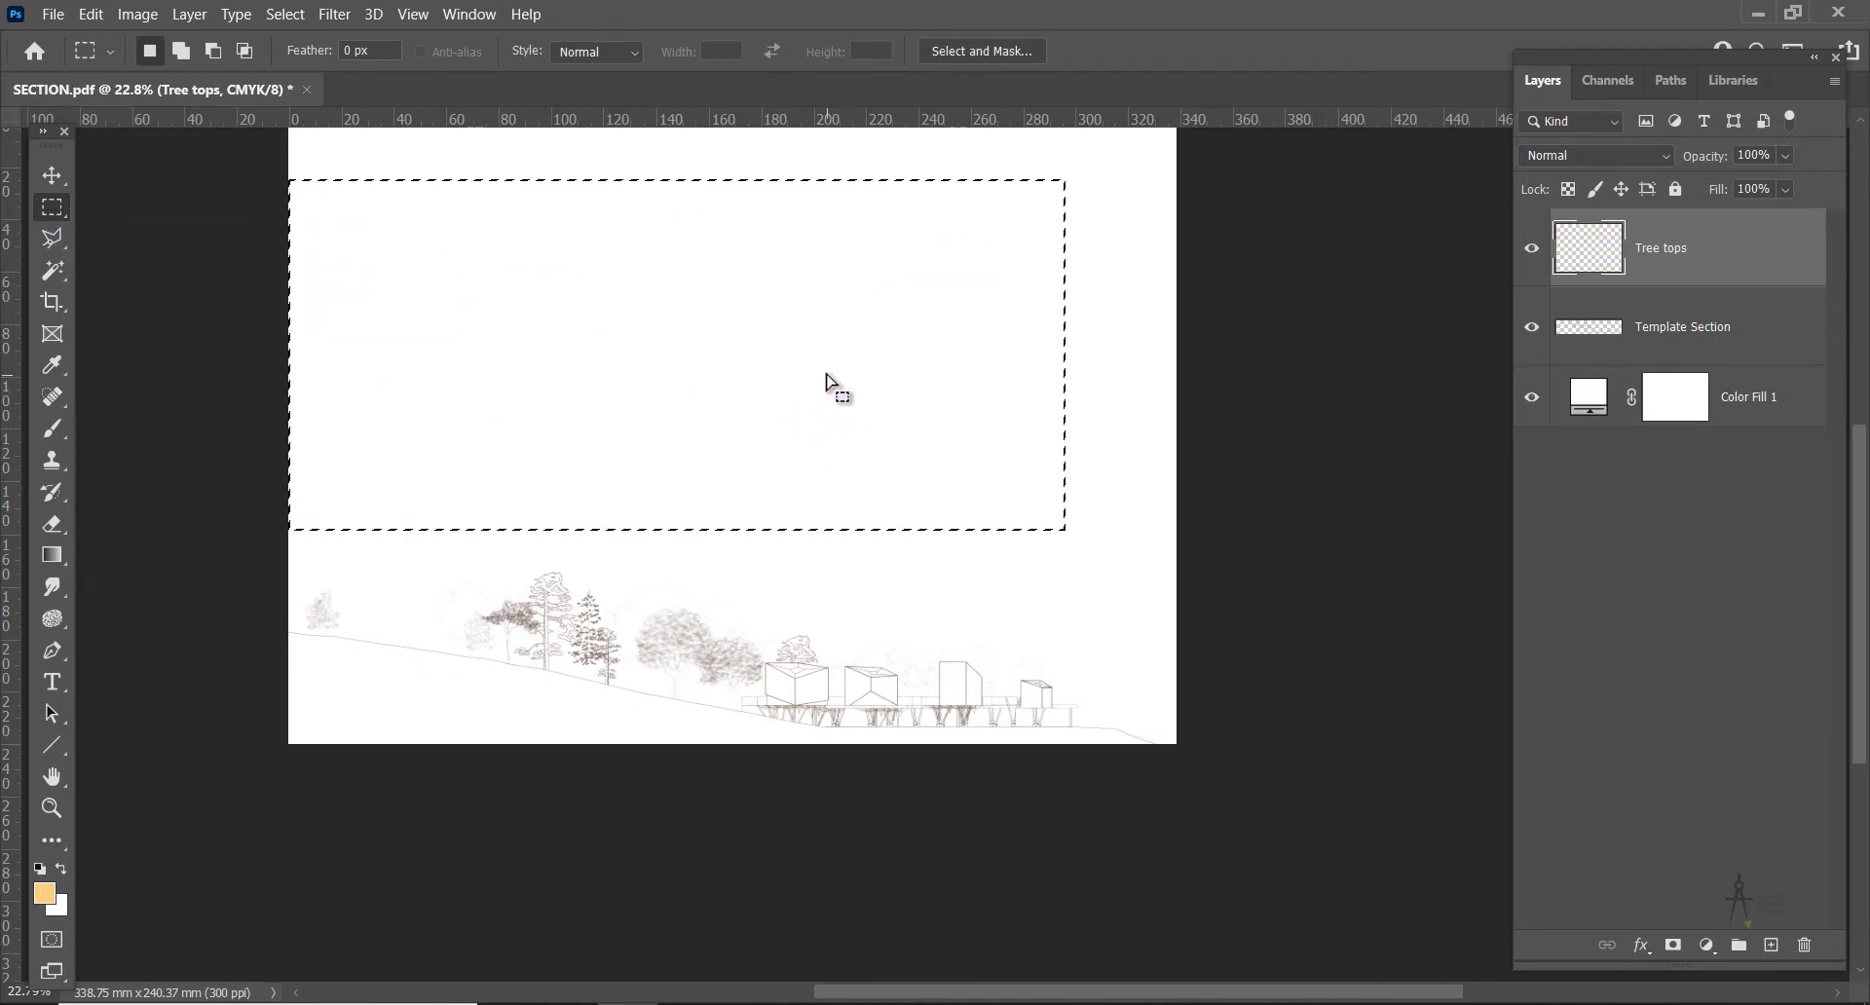
{"action": "key", "text": "ctrl+d"}
{"action": "scroll", "coordinate": [419, 624], "scroll_direction": "up", "scroll_amount": 1}
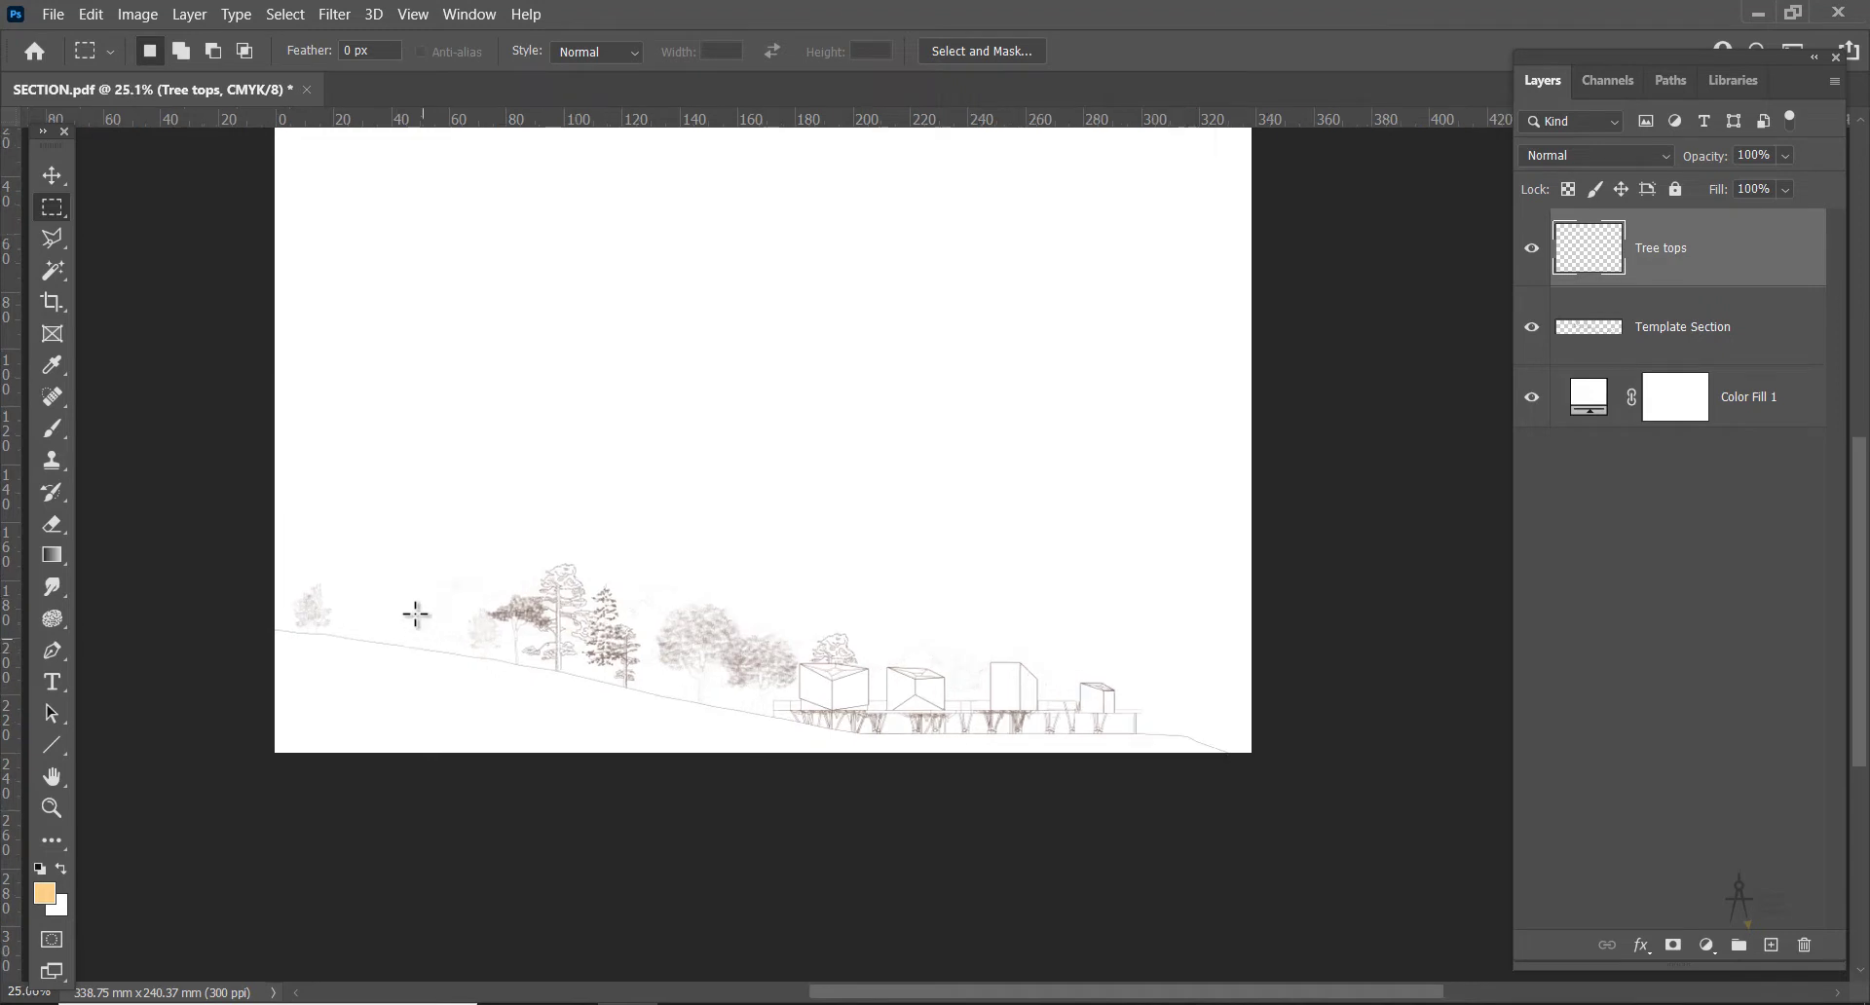
Shrink the Leaves3a brush to 84 px and stamp four small leaf clusters in the sky on the Tree tops layer
{"action": "left_click", "coordinate": [53, 428]}
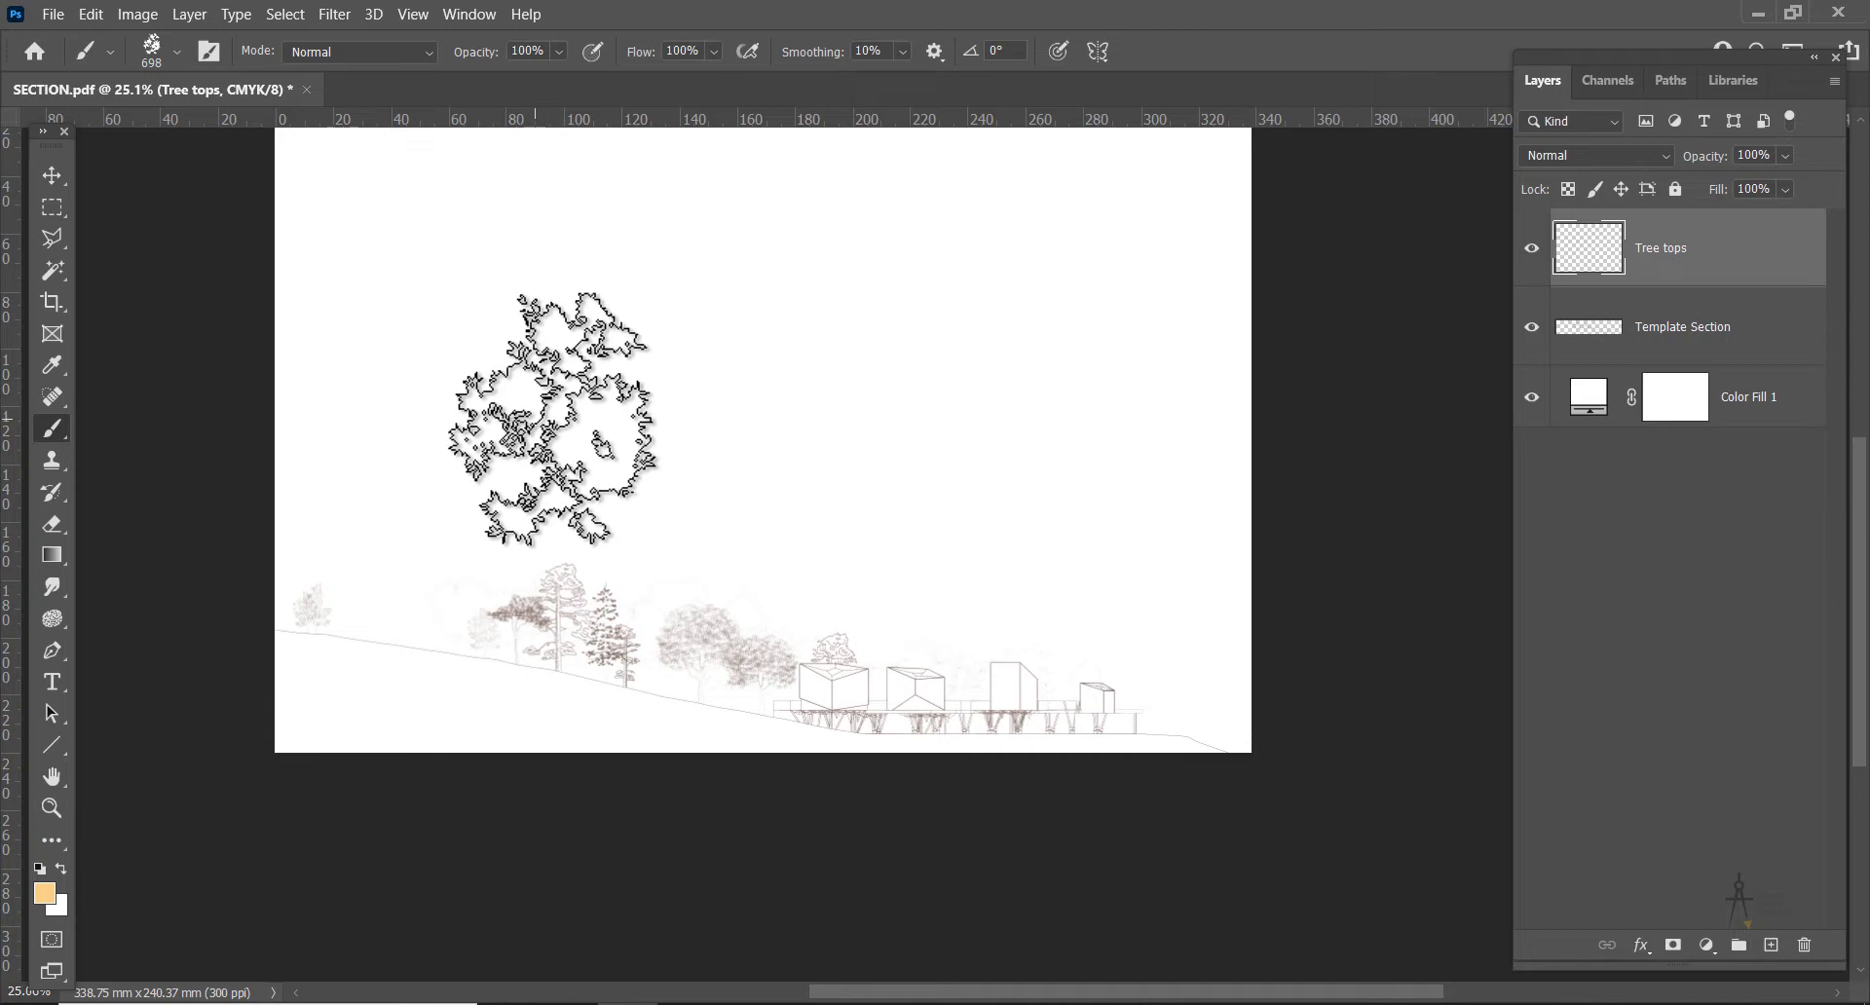
{"action": "left_click_drag", "start_coordinate": [632, 446], "coordinate": [628, 444]}
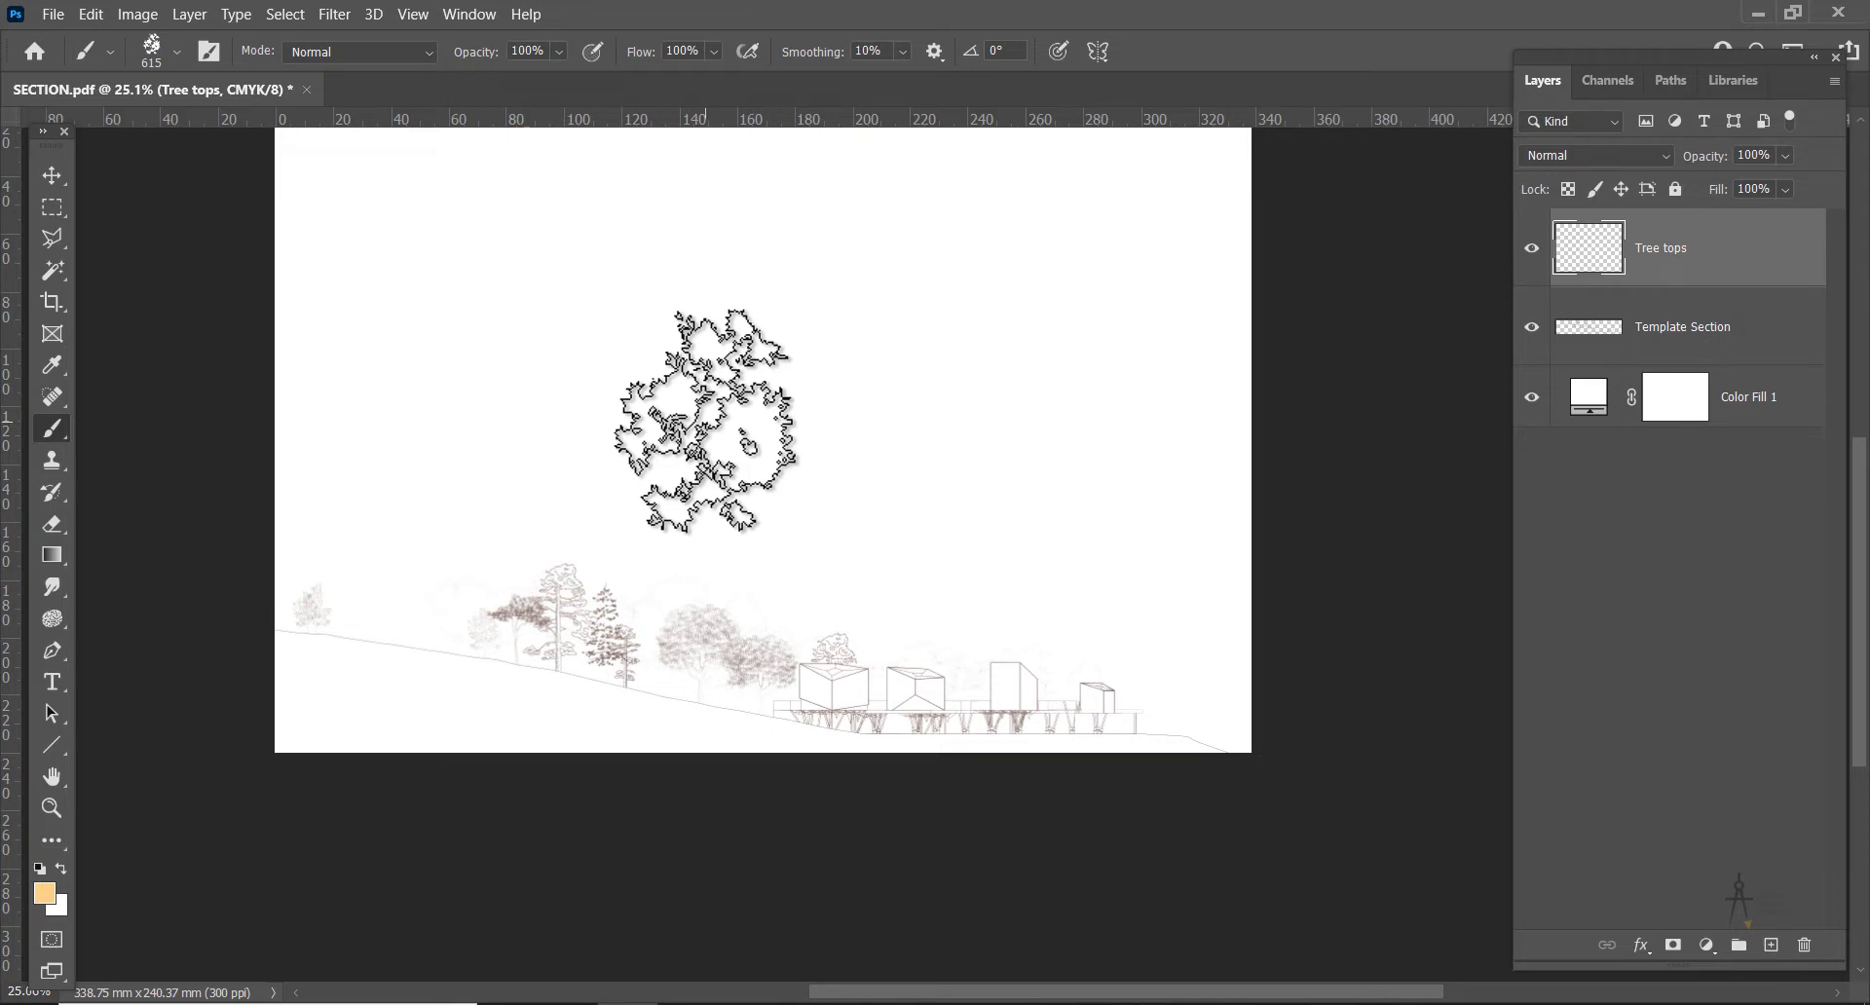
{"action": "mouse_move", "coordinate": [730, 437]}
{"action": "left_mouse_down"}
{"action": "mouse_move", "coordinate": [669, 451]}
{"action": "mouse_move", "coordinate": [865, 455]}
{"action": "mouse_move", "coordinate": [682, 454]}
{"action": "left_mouse_up"}
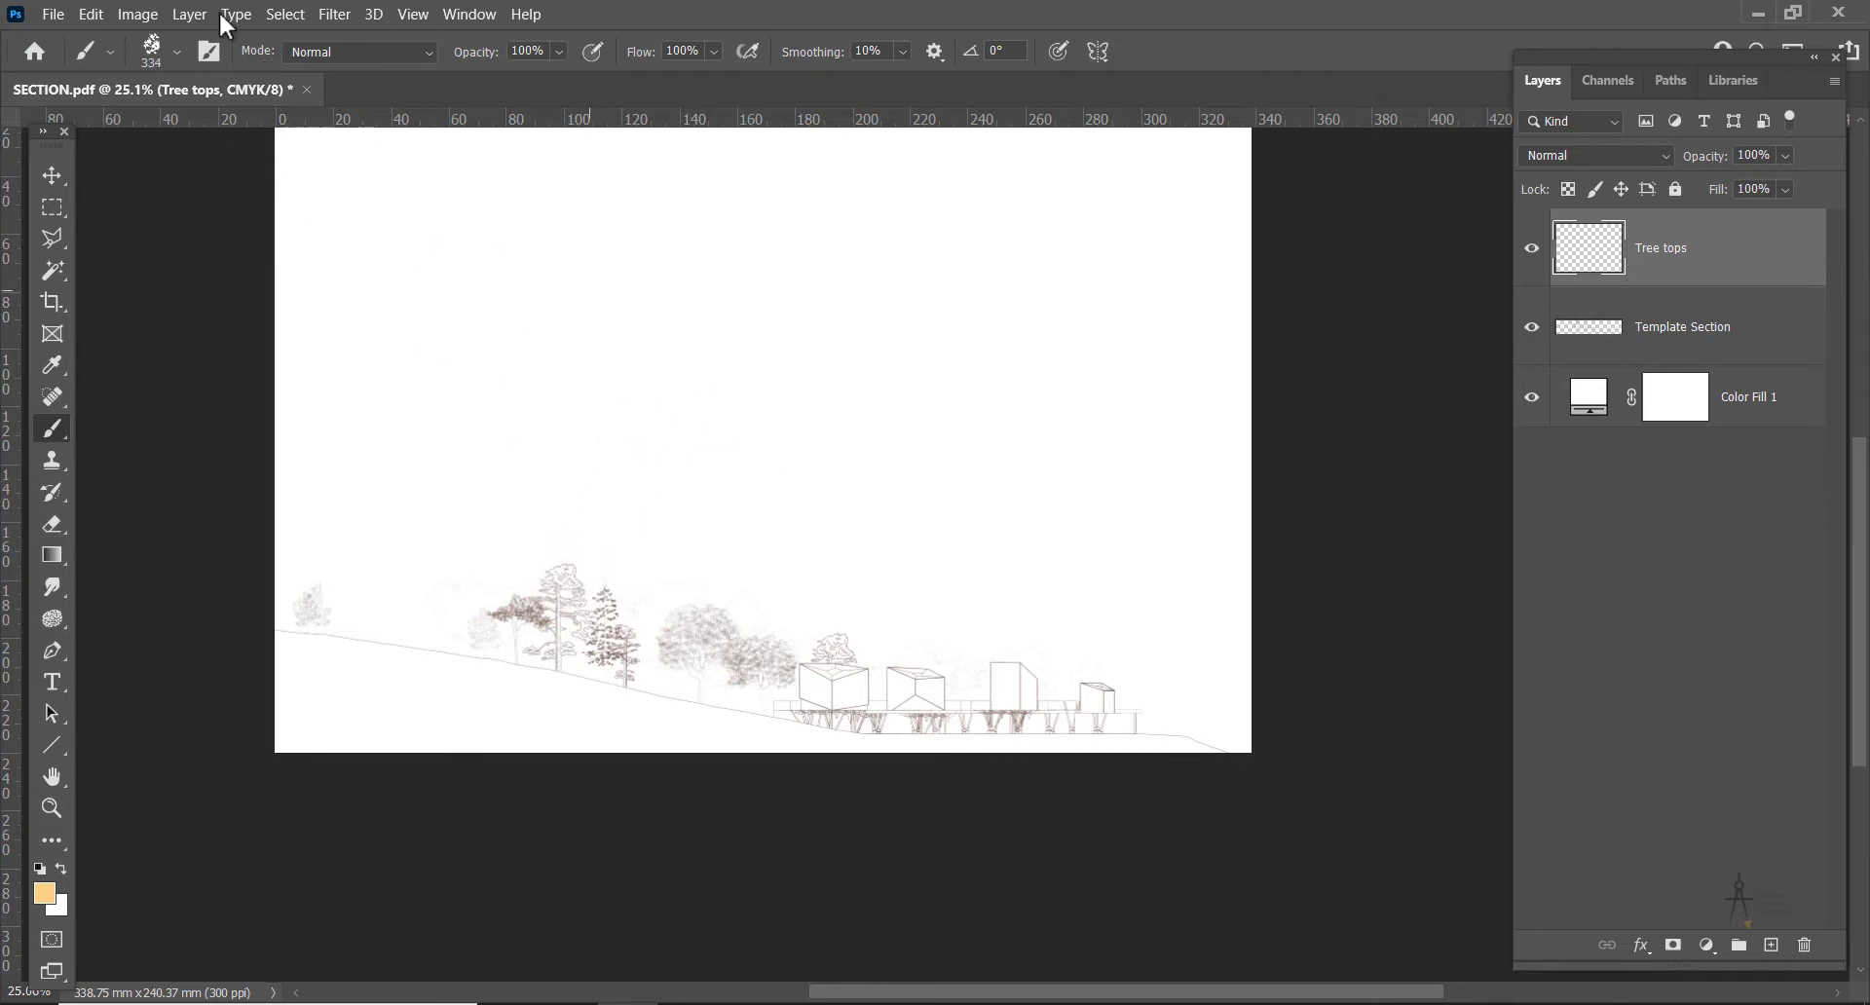
{"action": "left_click", "coordinate": [176, 51]}
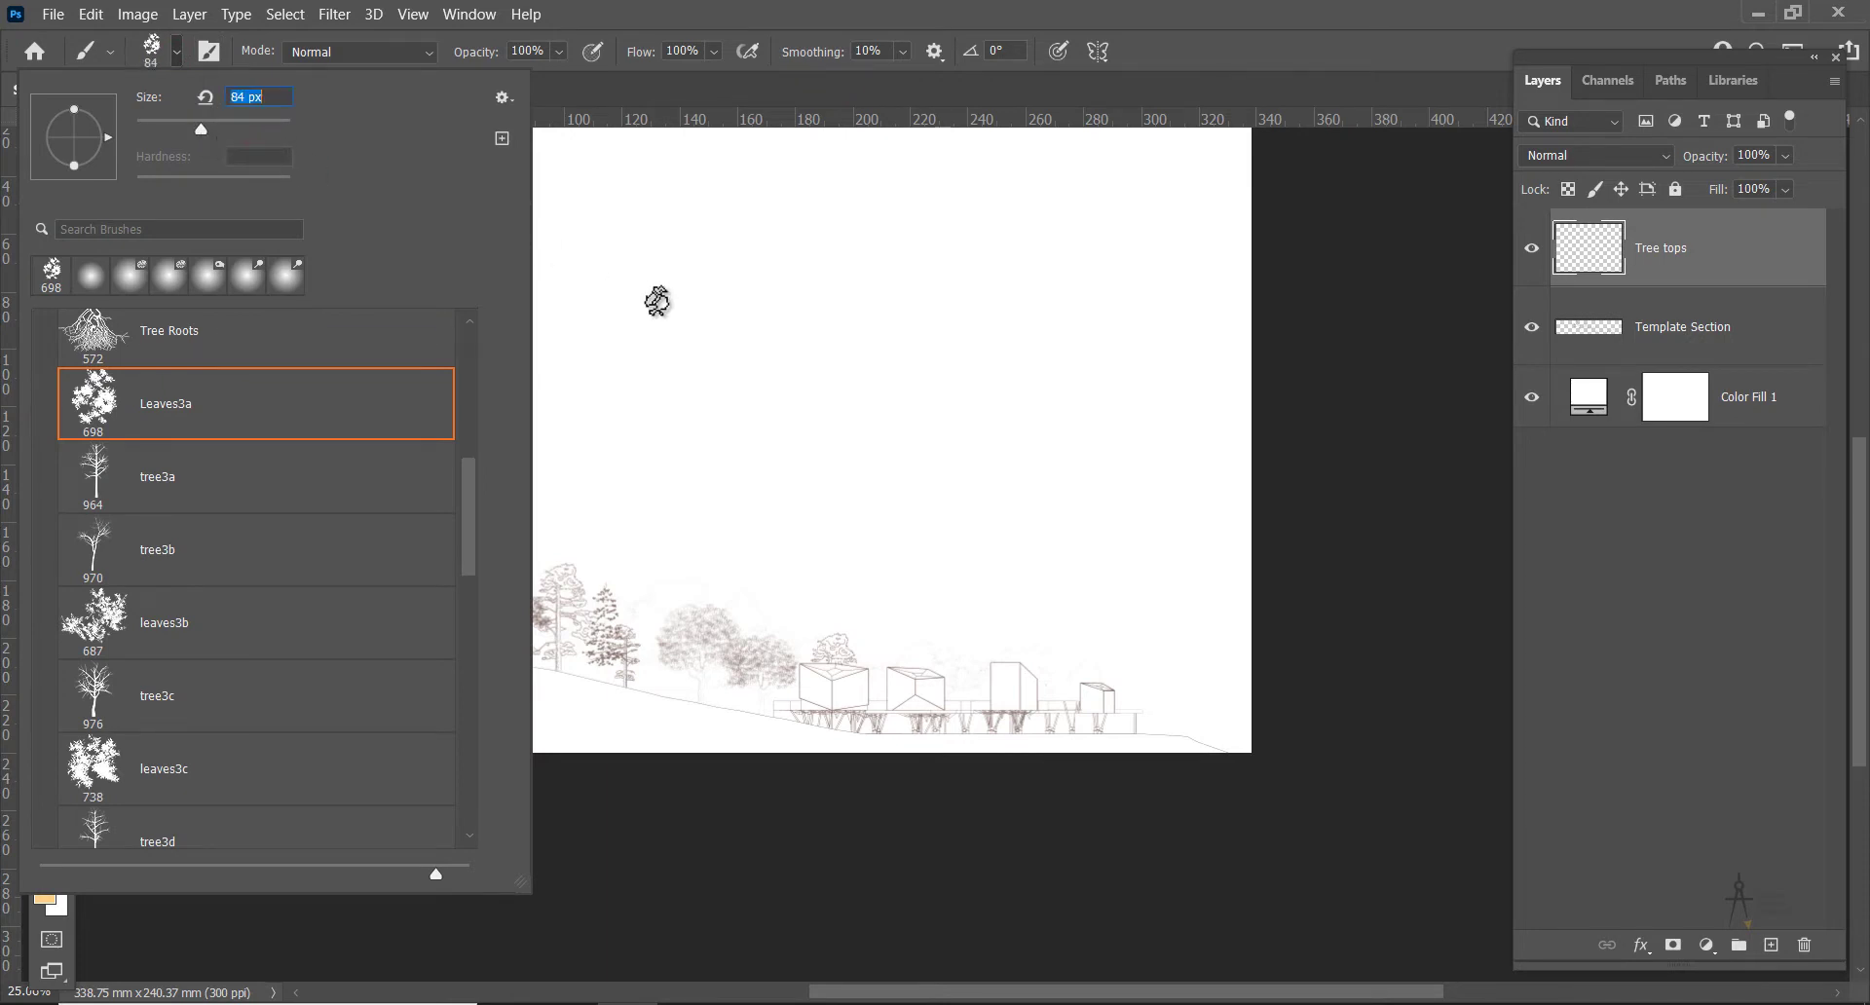
{"action": "left_click", "coordinate": [656, 298]}
{"action": "left_click", "coordinate": [732, 265]}
{"action": "left_click", "coordinate": [846, 268]}
{"action": "left_click", "coordinate": [760, 356]}
Enlarge the Leaves3a brush to 671 px and show the brush presets with slightly larger thumbnails
{"action": "mouse_move", "coordinate": [506, 379]}
{"action": "left_mouse_down"}
{"action": "mouse_move", "coordinate": [614, 401]}
{"action": "mouse_move", "coordinate": [535, 367]}
{"action": "mouse_move", "coordinate": [575, 319]}
{"action": "left_mouse_up"}
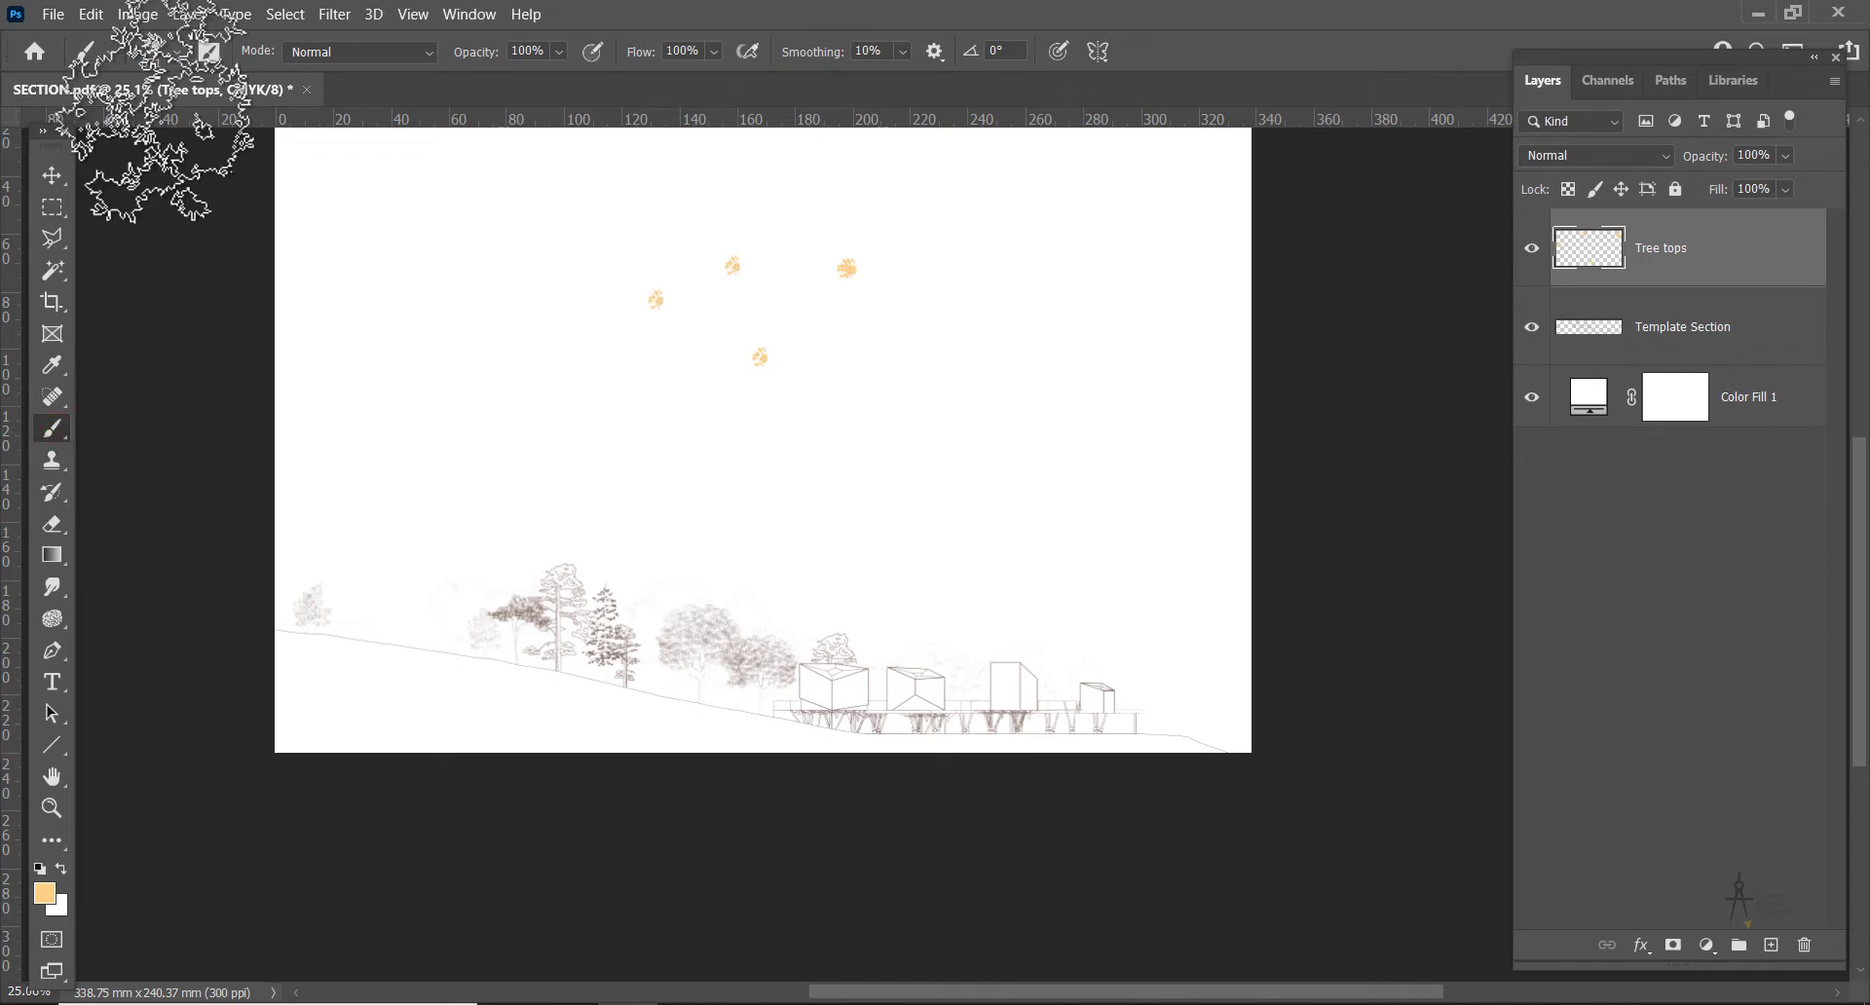
{"action": "left_click", "coordinate": [178, 50]}
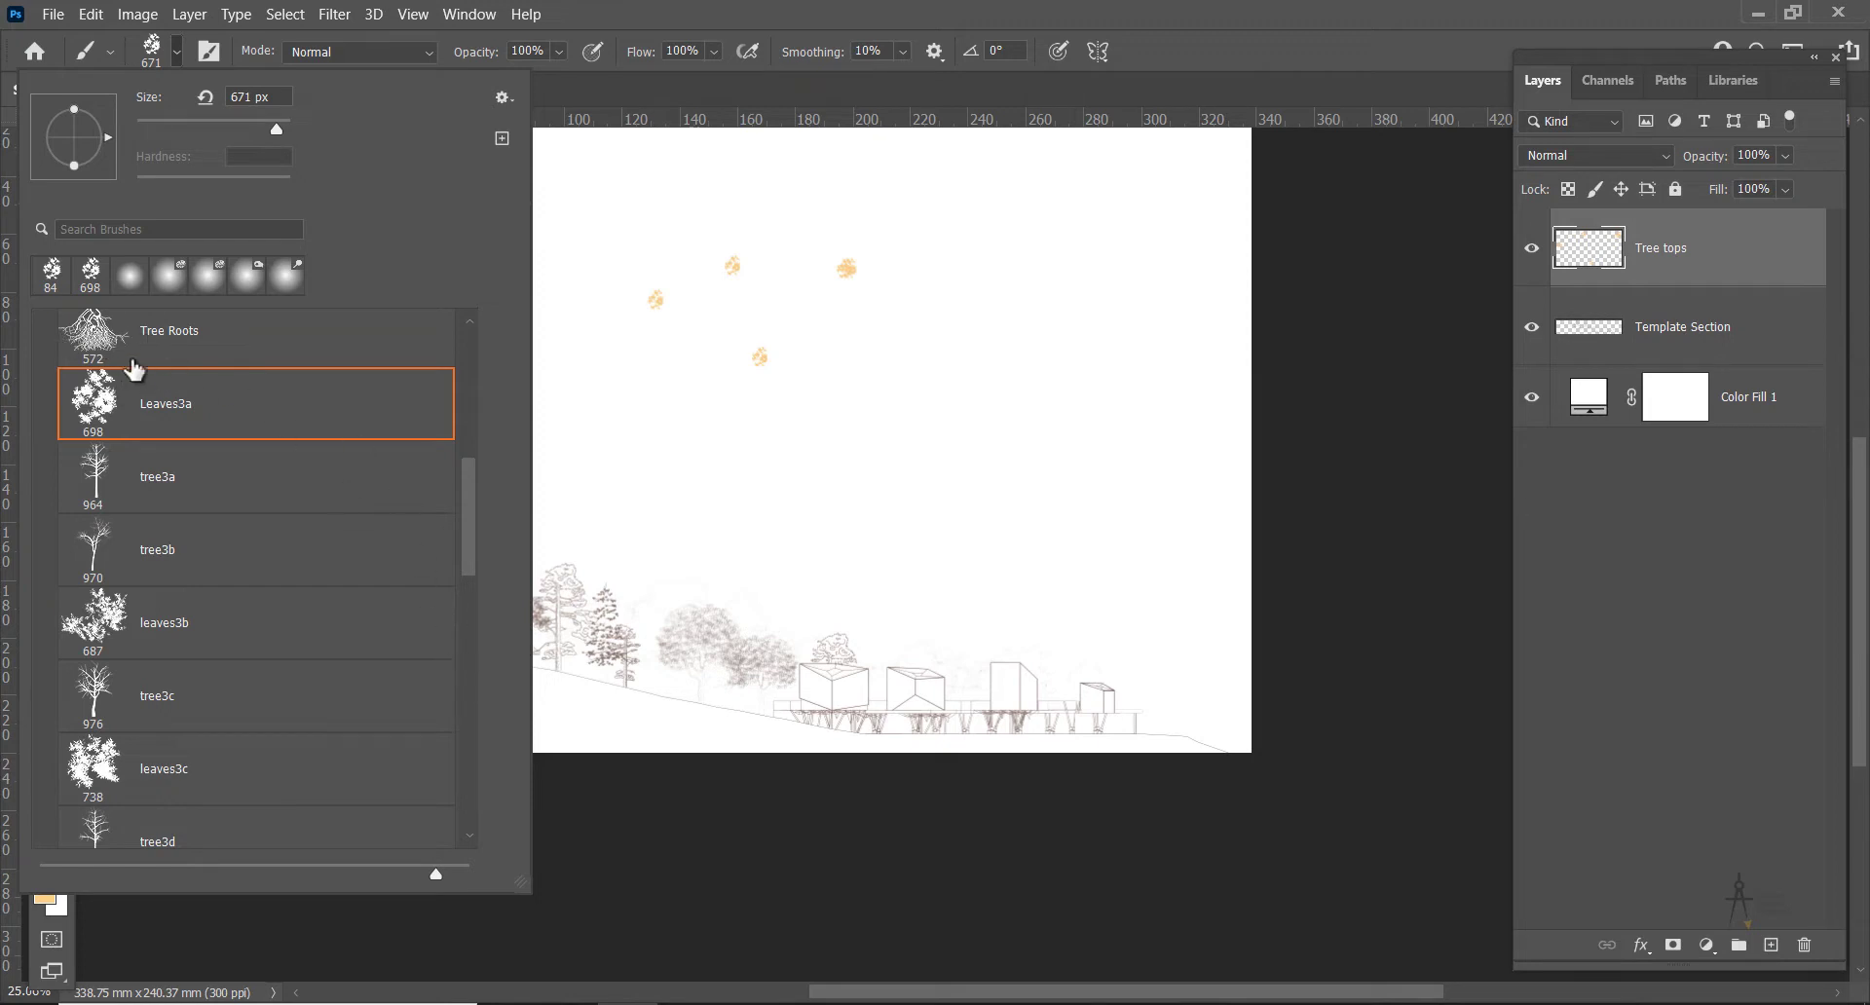
{"action": "mouse_move", "coordinate": [438, 874]}
{"action": "left_mouse_down"}
{"action": "mouse_move", "coordinate": [131, 865]}
{"action": "mouse_move", "coordinate": [448, 881]}
{"action": "left_mouse_up"}
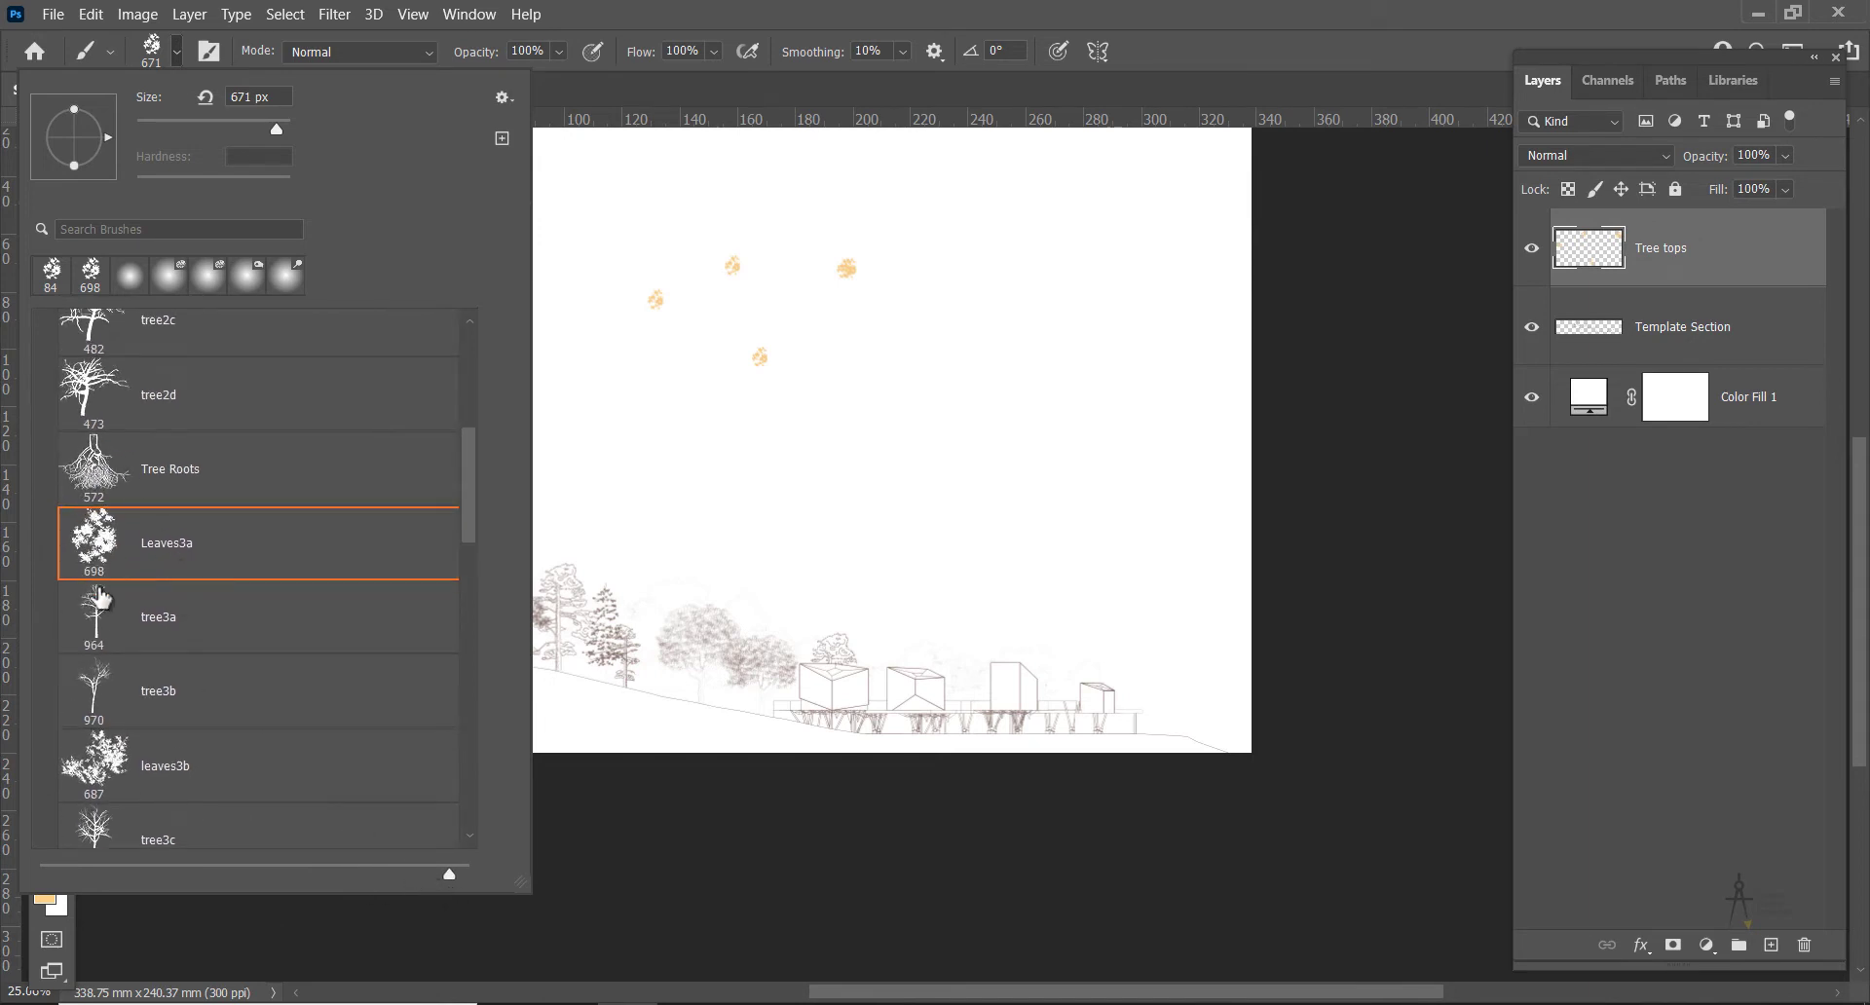
Turn on the brush stroke previews in the preset list and turn them off again
{"action": "left_click", "coordinate": [502, 98]}
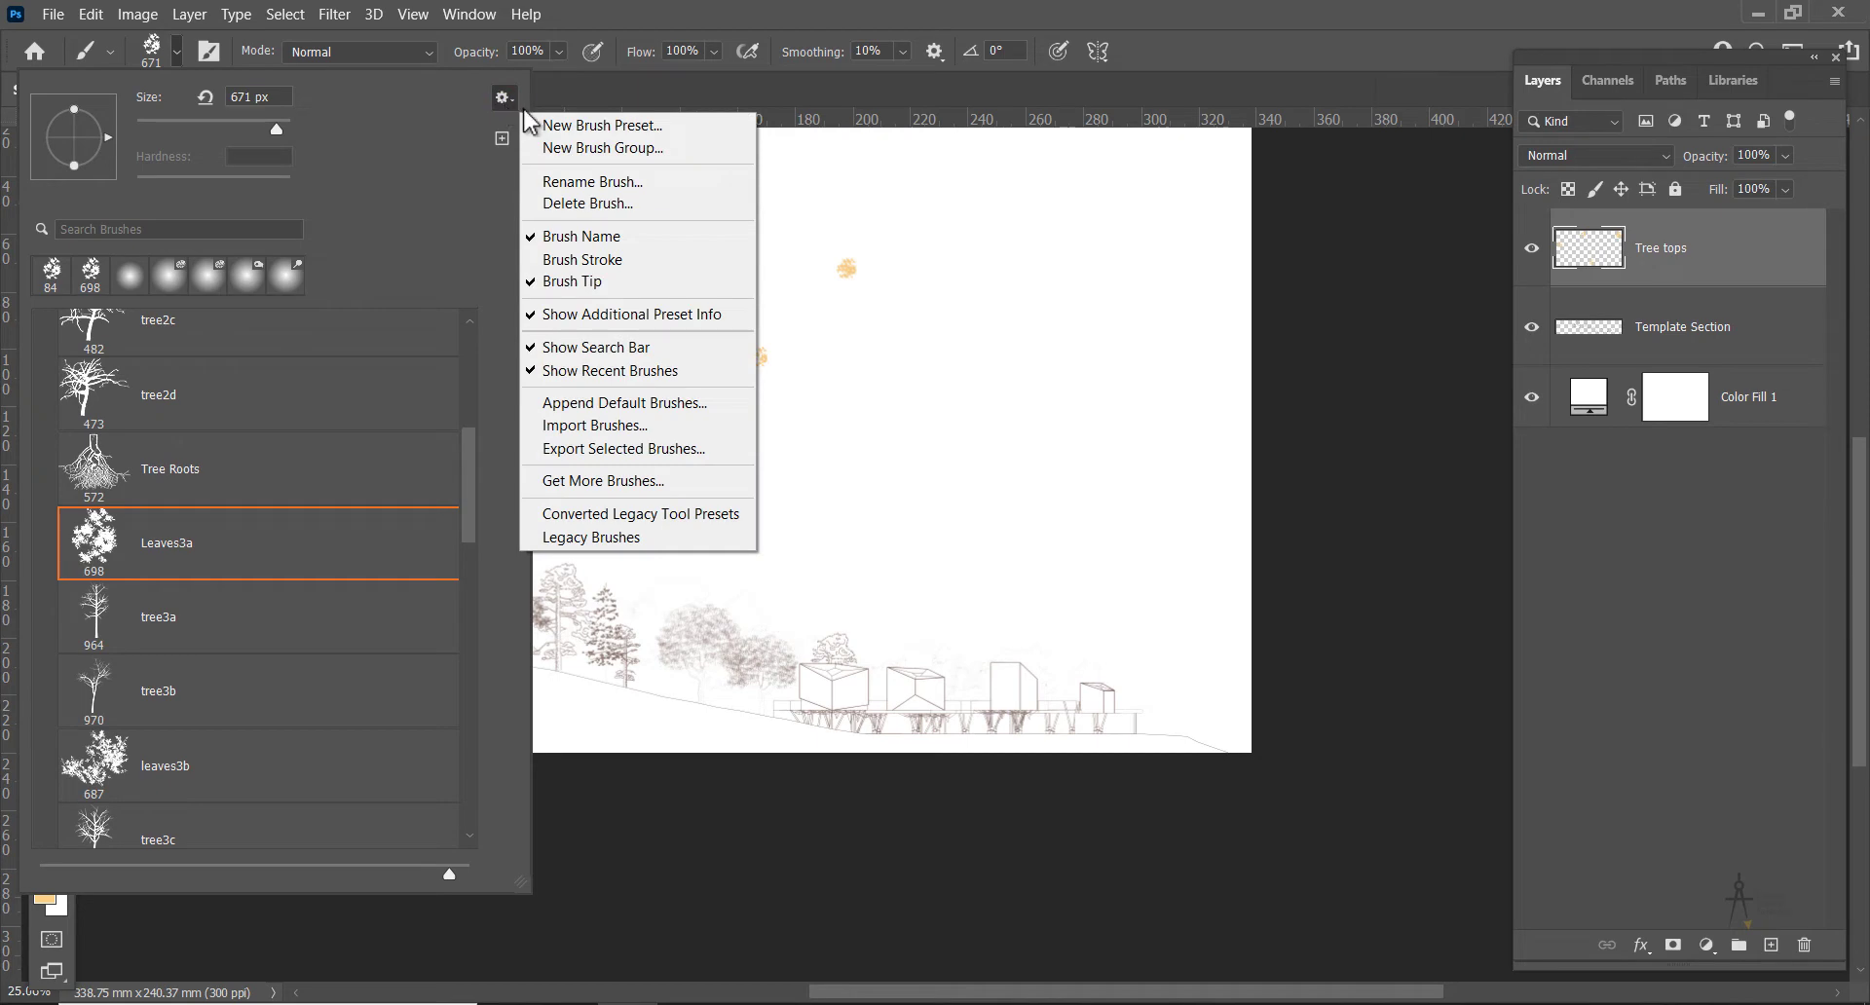
{"action": "left_click", "coordinate": [556, 261]}
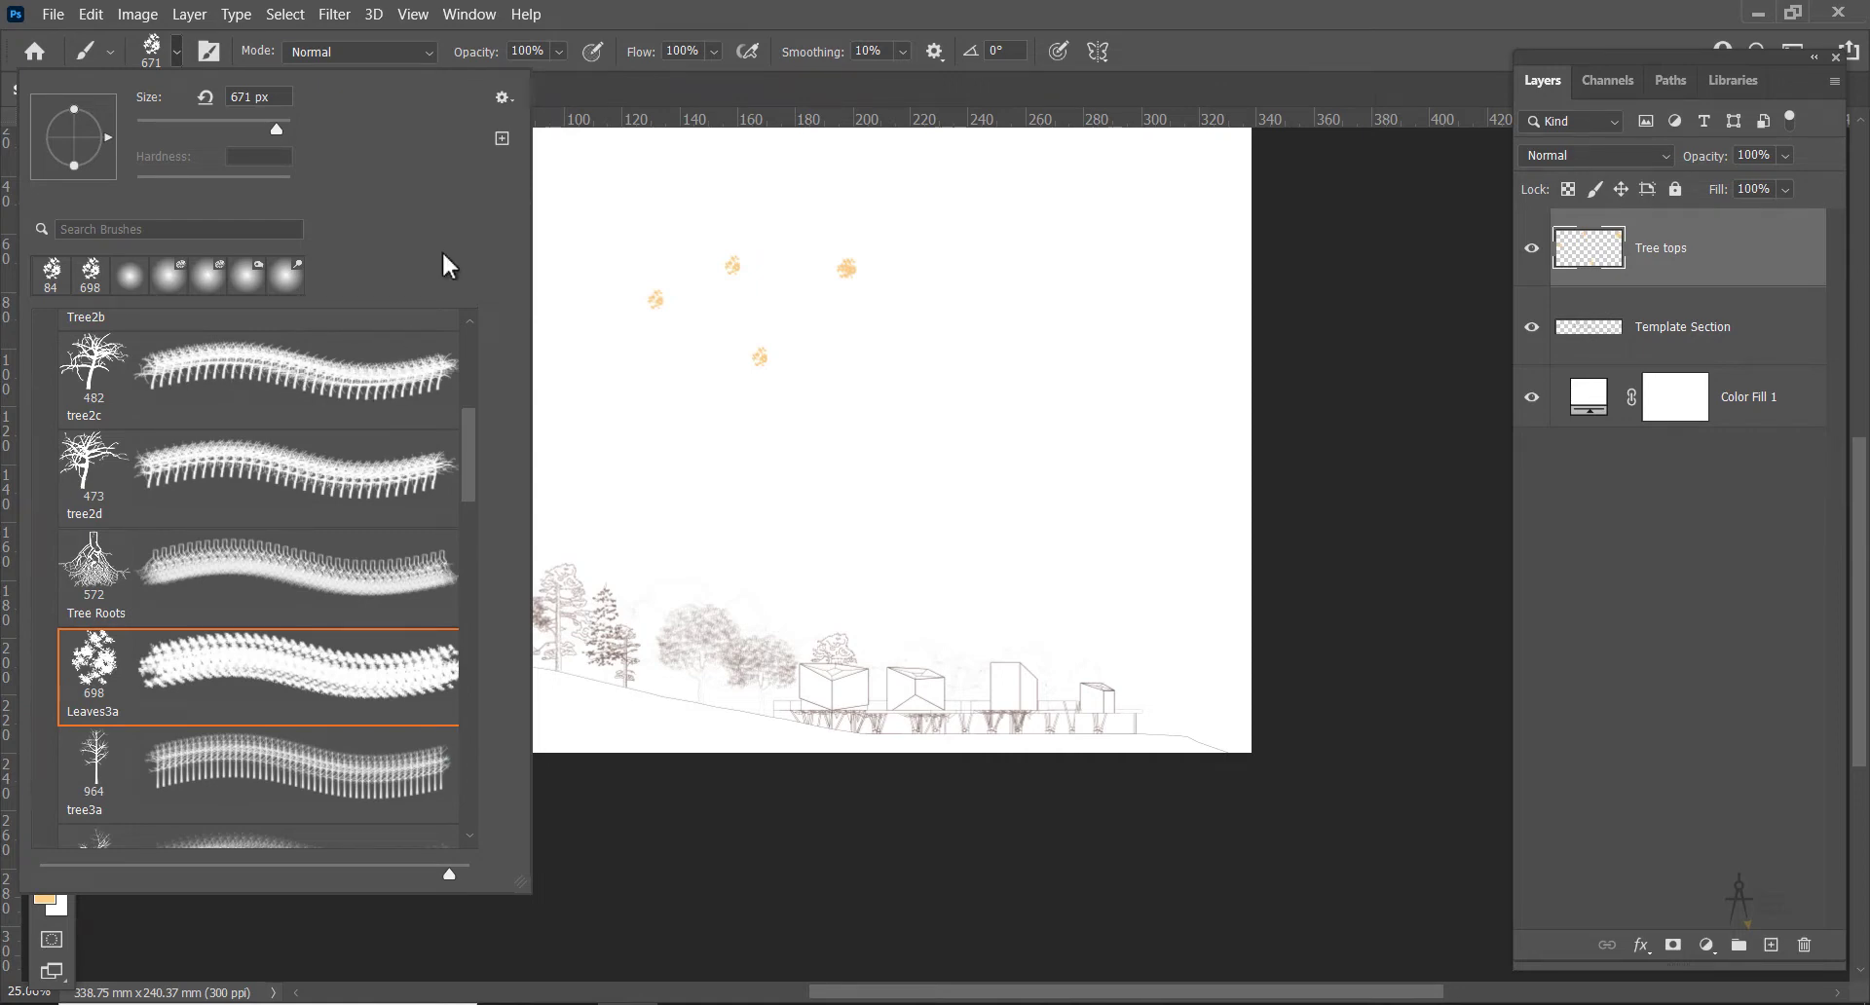
{"action": "left_click", "coordinate": [503, 97]}
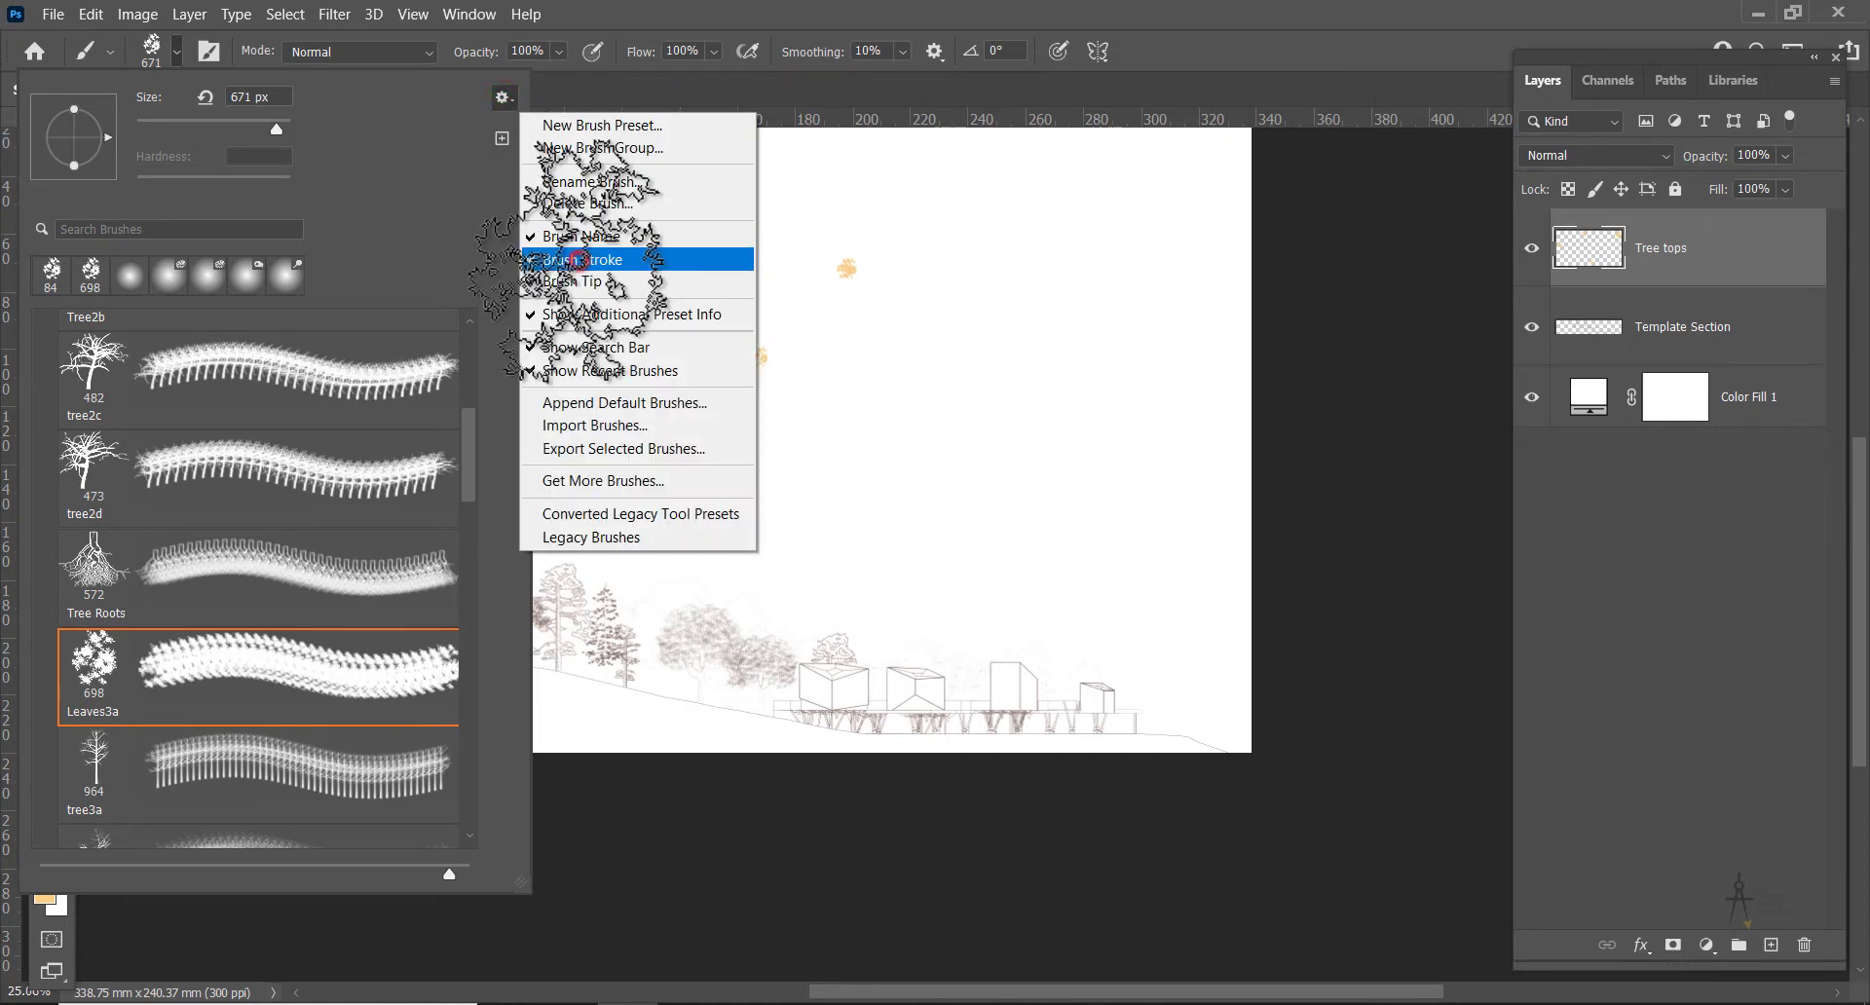
{"action": "left_click", "coordinate": [569, 261]}
{"action": "left_click", "coordinate": [504, 97]}
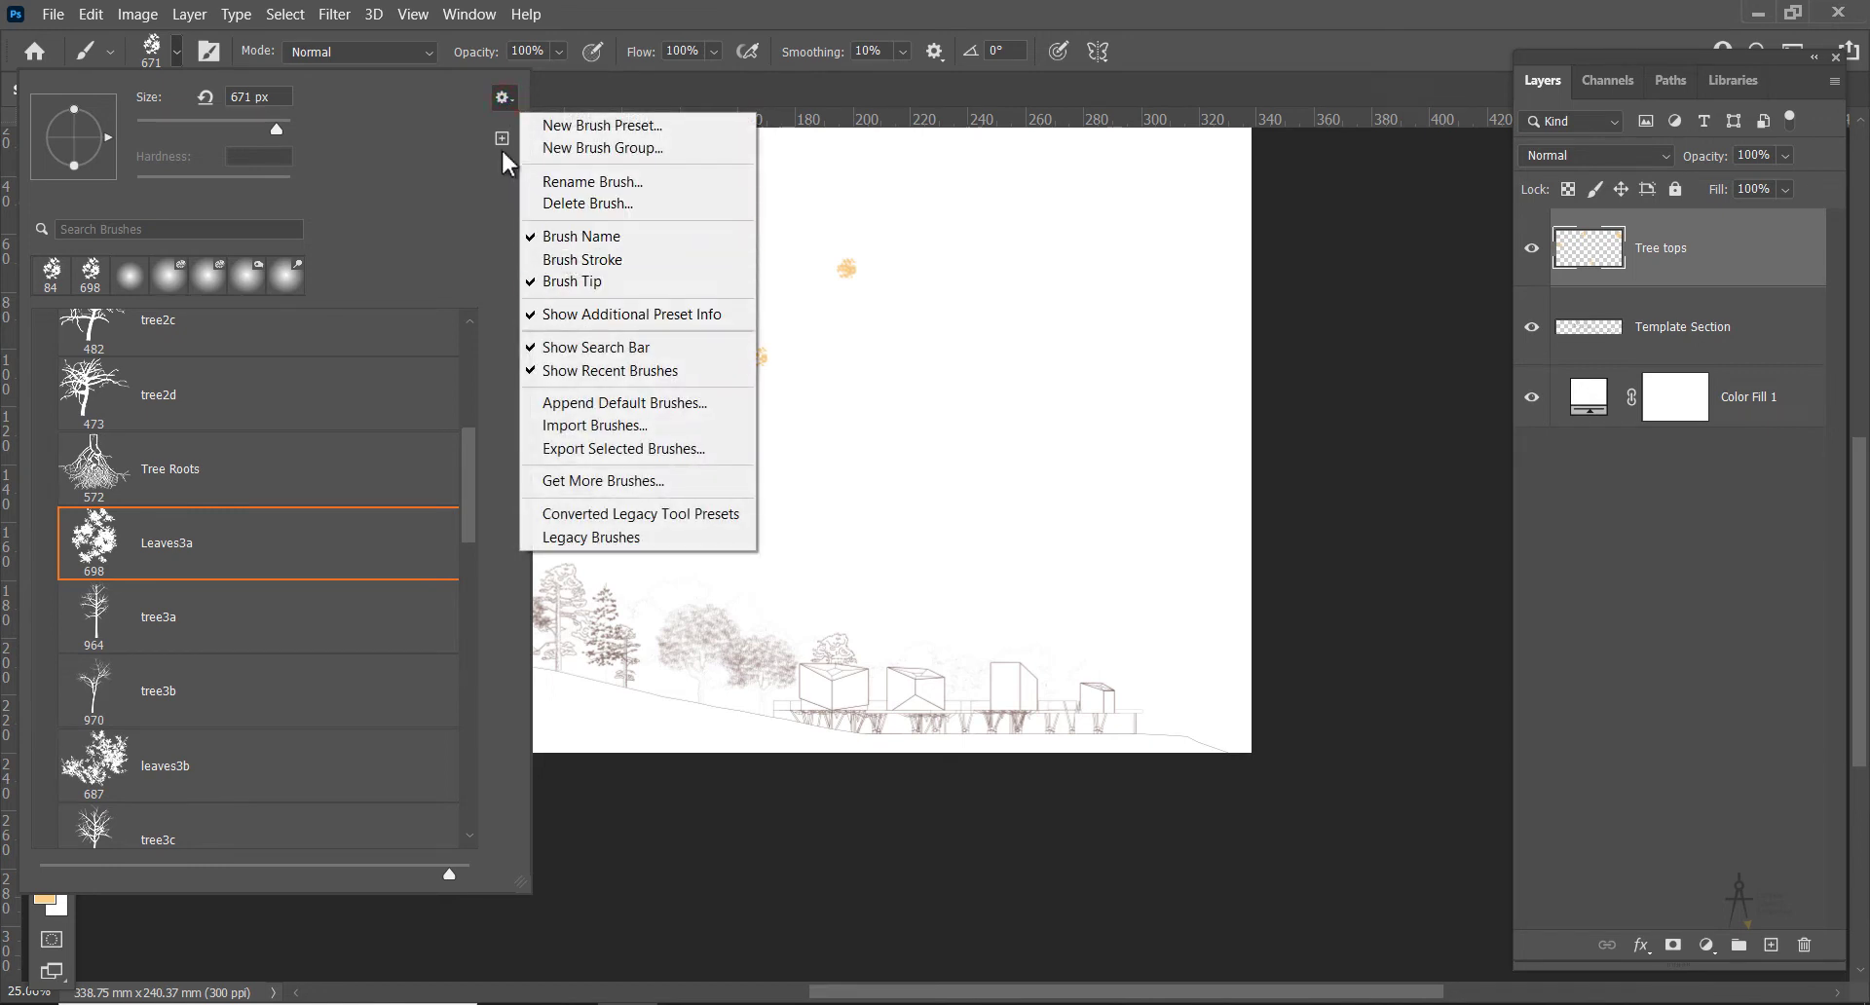
{"action": "left_click", "coordinate": [504, 101]}
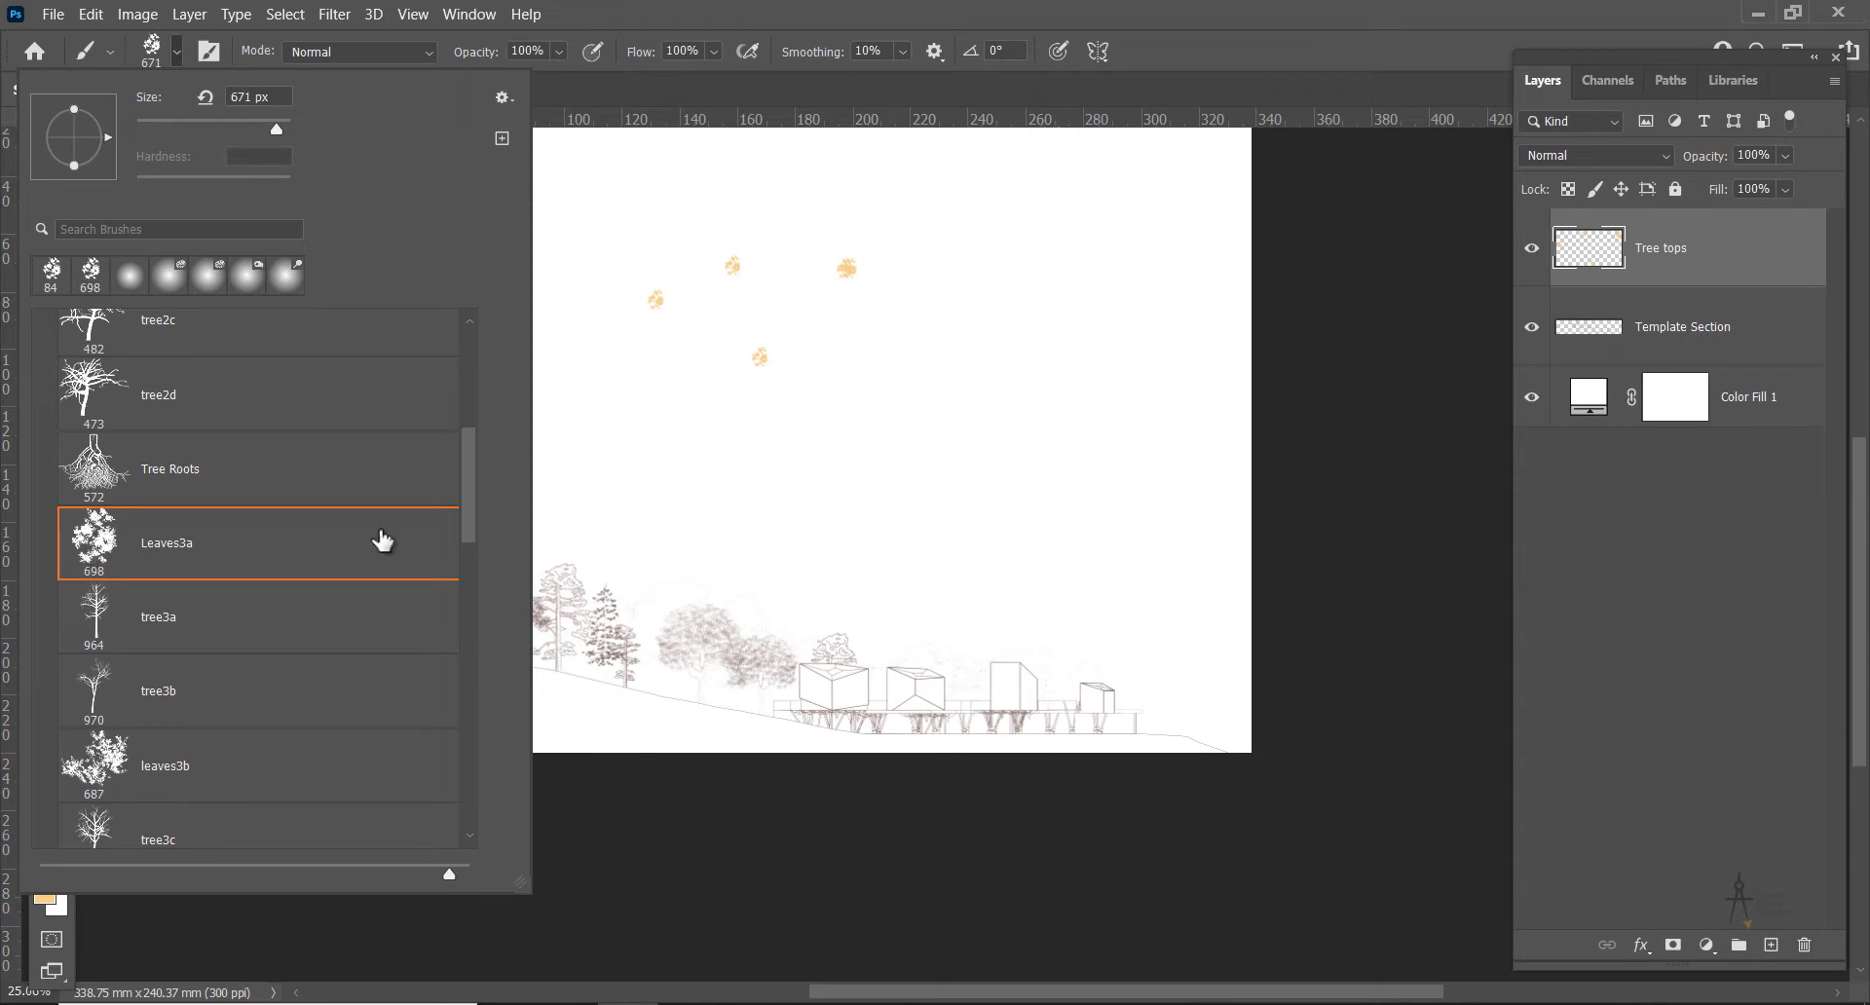
Reduce the brush preset thumbnails and bring up the start of the ekr_treebrushes1 2 group in the preset list
{"action": "mouse_move", "coordinate": [446, 873]}
{"action": "left_mouse_down"}
{"action": "mouse_move", "coordinate": [170, 869]}
{"action": "mouse_move", "coordinate": [425, 865]}
{"action": "left_mouse_up"}
{"action": "mouse_move", "coordinate": [469, 487]}
{"action": "left_mouse_down"}
{"action": "mouse_move", "coordinate": [458, 584]}
{"action": "mouse_move", "coordinate": [473, 416]}
{"action": "left_mouse_up"}
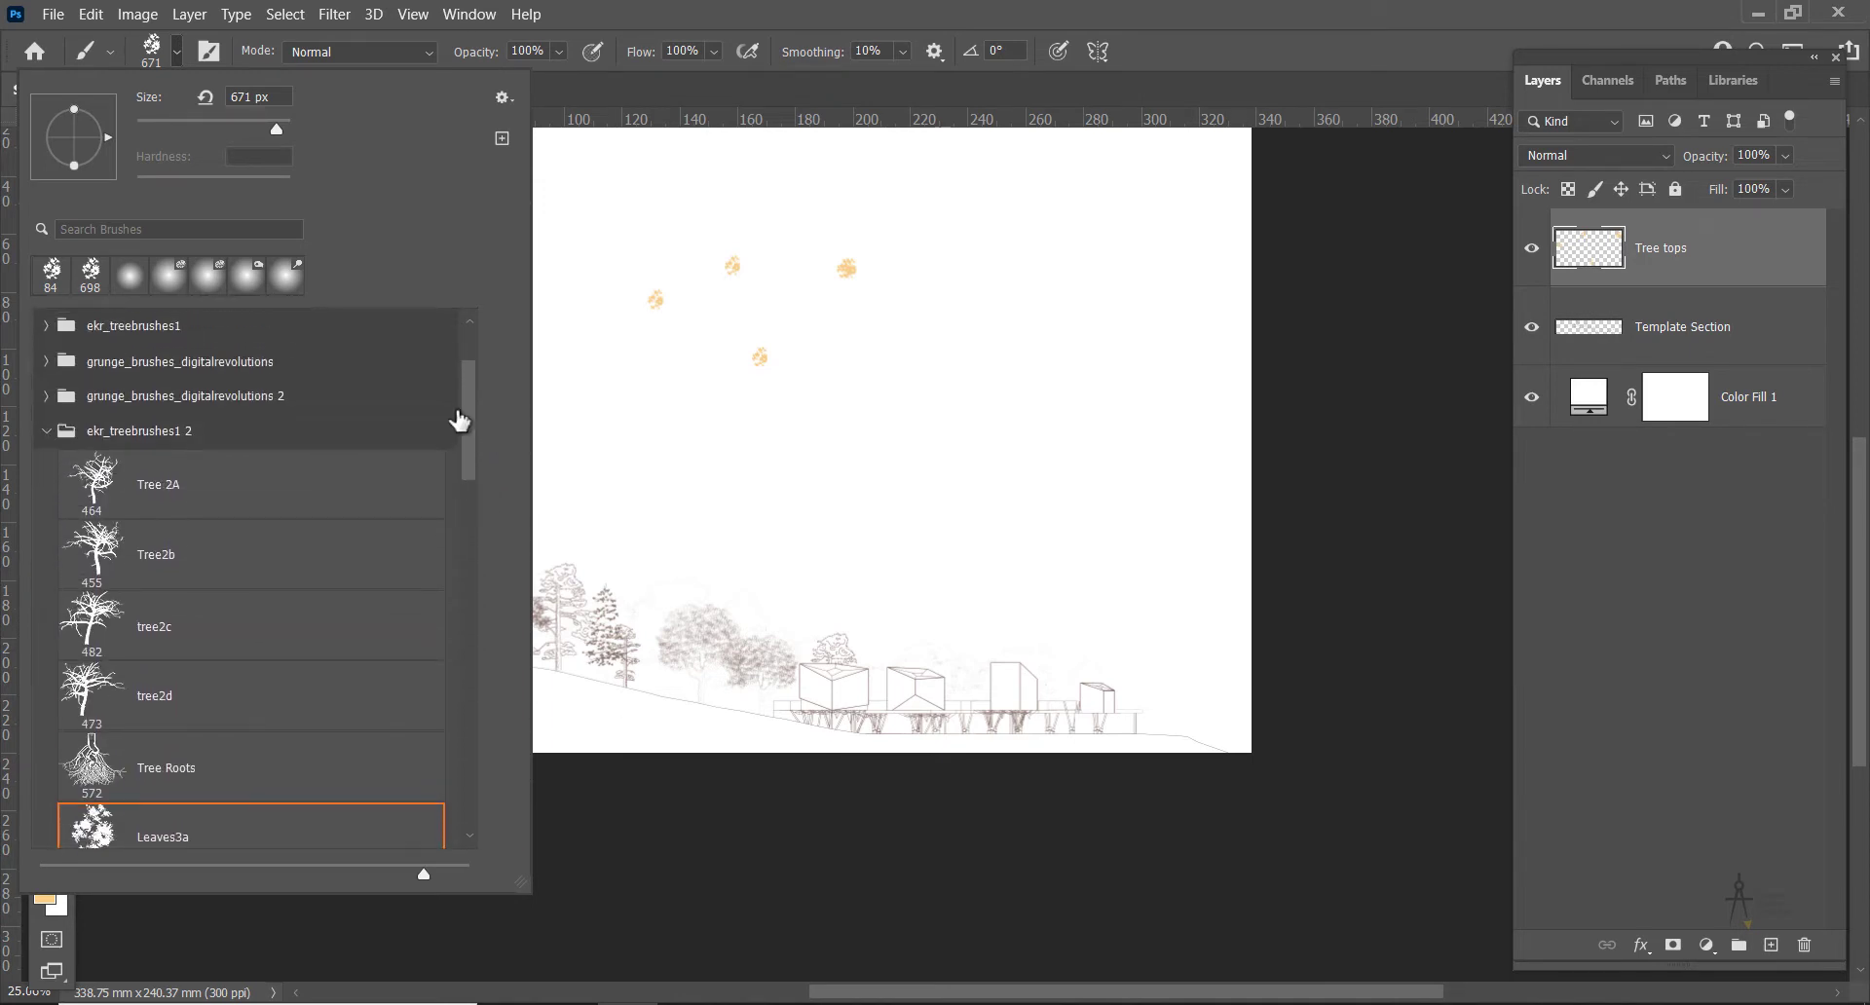
Collapse the ekr_treebrushes1 2 group, reduce the Leaves3a brush to 450 px and stamp it over the broad trees just uphill of the buildings
{"action": "left_click", "coordinate": [44, 431]}
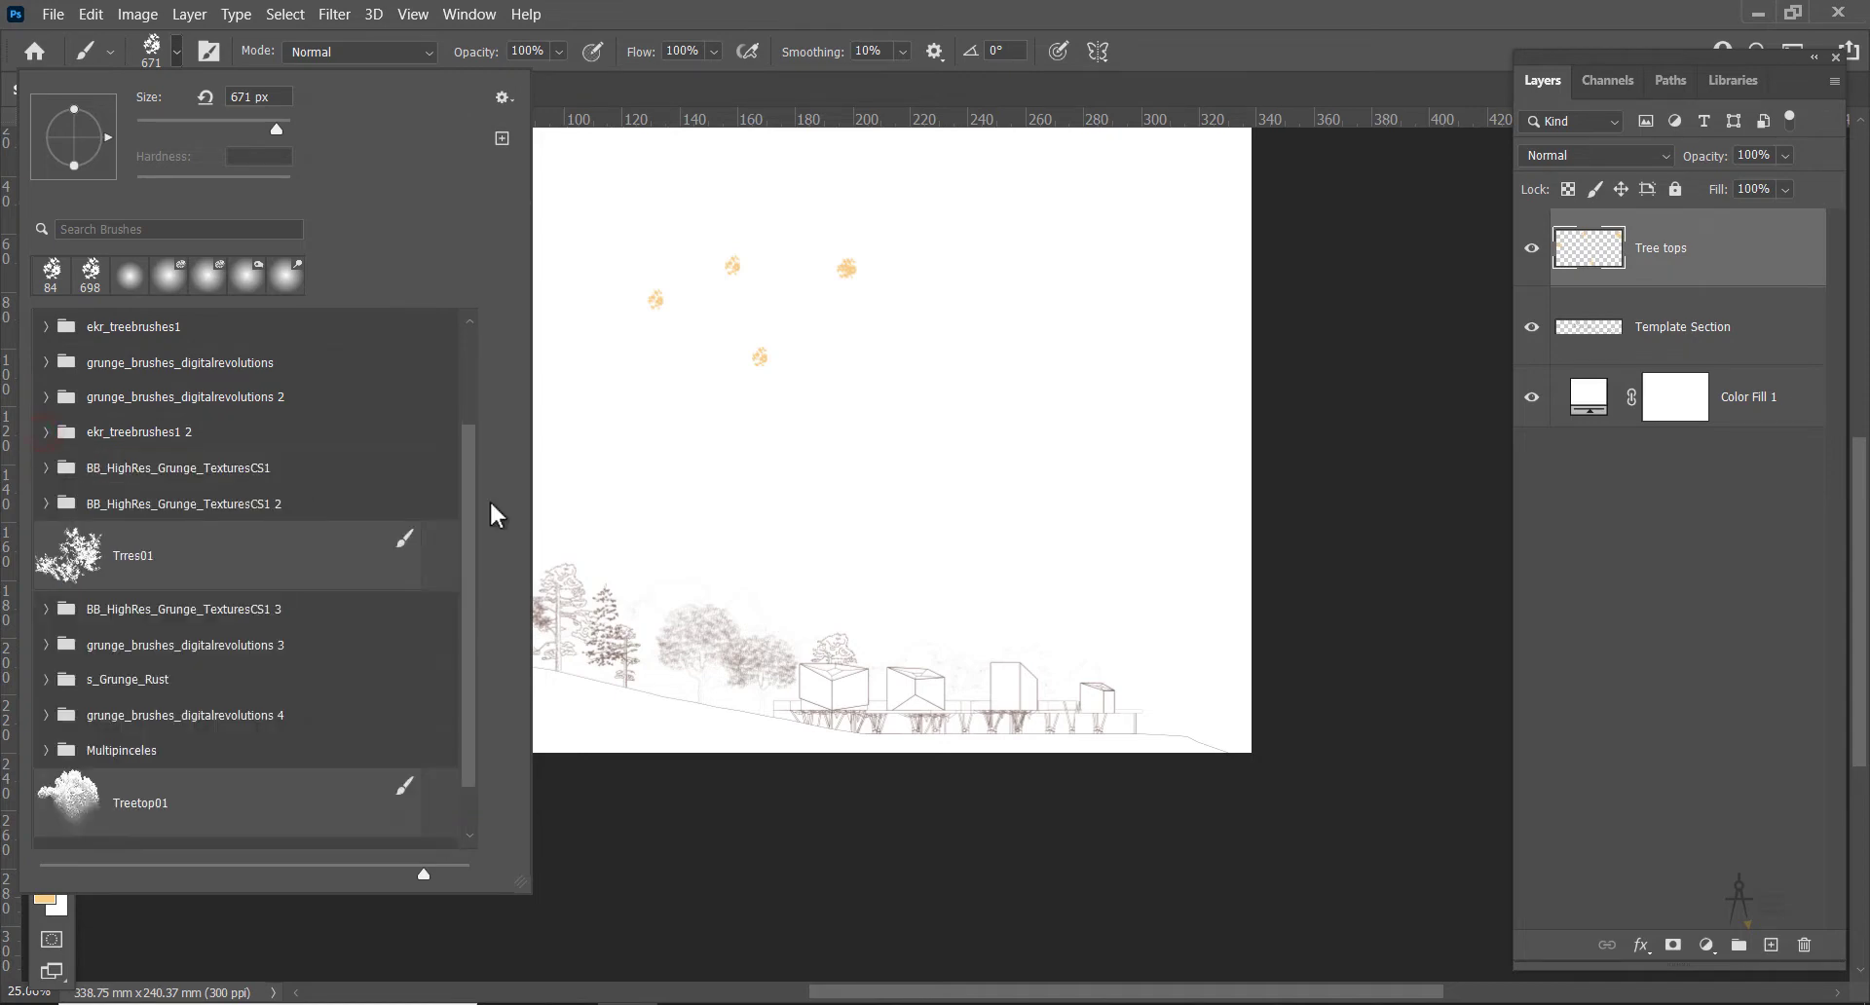
{"action": "left_click", "coordinate": [588, 86]}
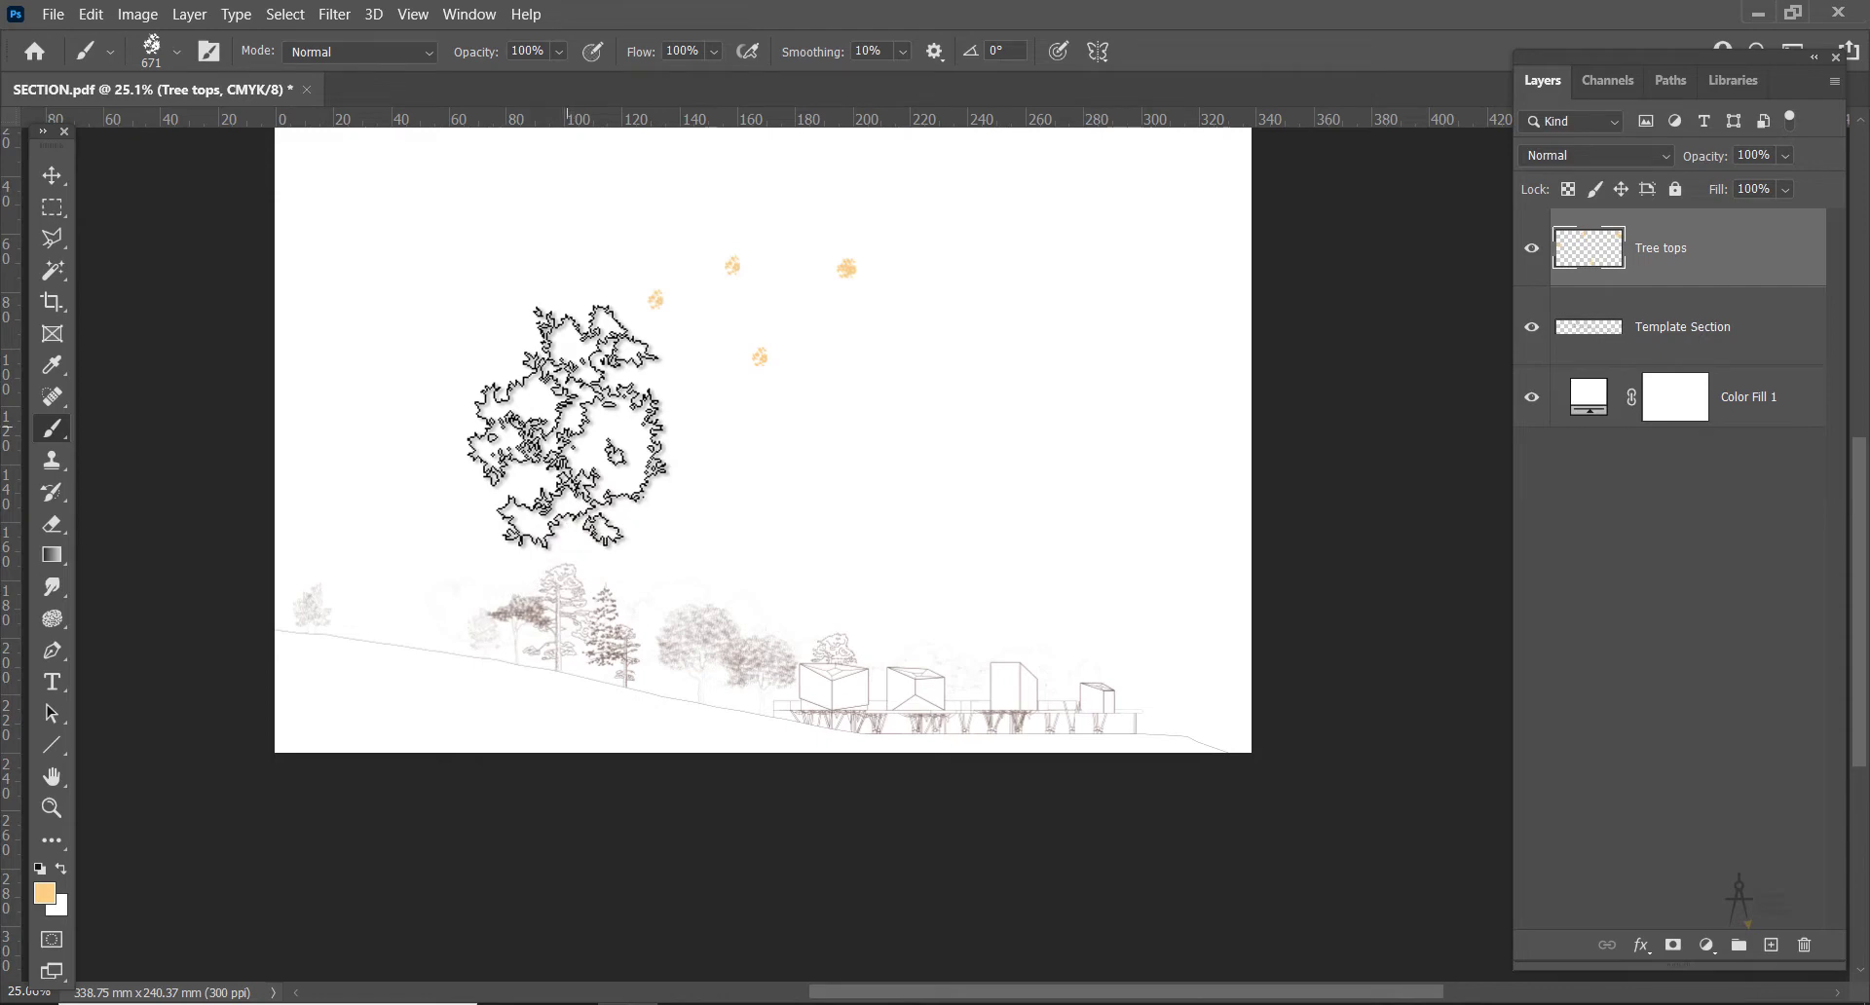
{"action": "mouse_move", "coordinate": [566, 425]}
{"action": "left_mouse_down"}
{"action": "mouse_move", "coordinate": [534, 444]}
{"action": "mouse_move", "coordinate": [522, 501]}
{"action": "mouse_move", "coordinate": [488, 505]}
{"action": "mouse_move", "coordinate": [492, 529]}
{"action": "left_mouse_up"}
{"action": "scroll", "coordinate": [716, 651], "scroll_direction": "up", "scroll_amount": 5}
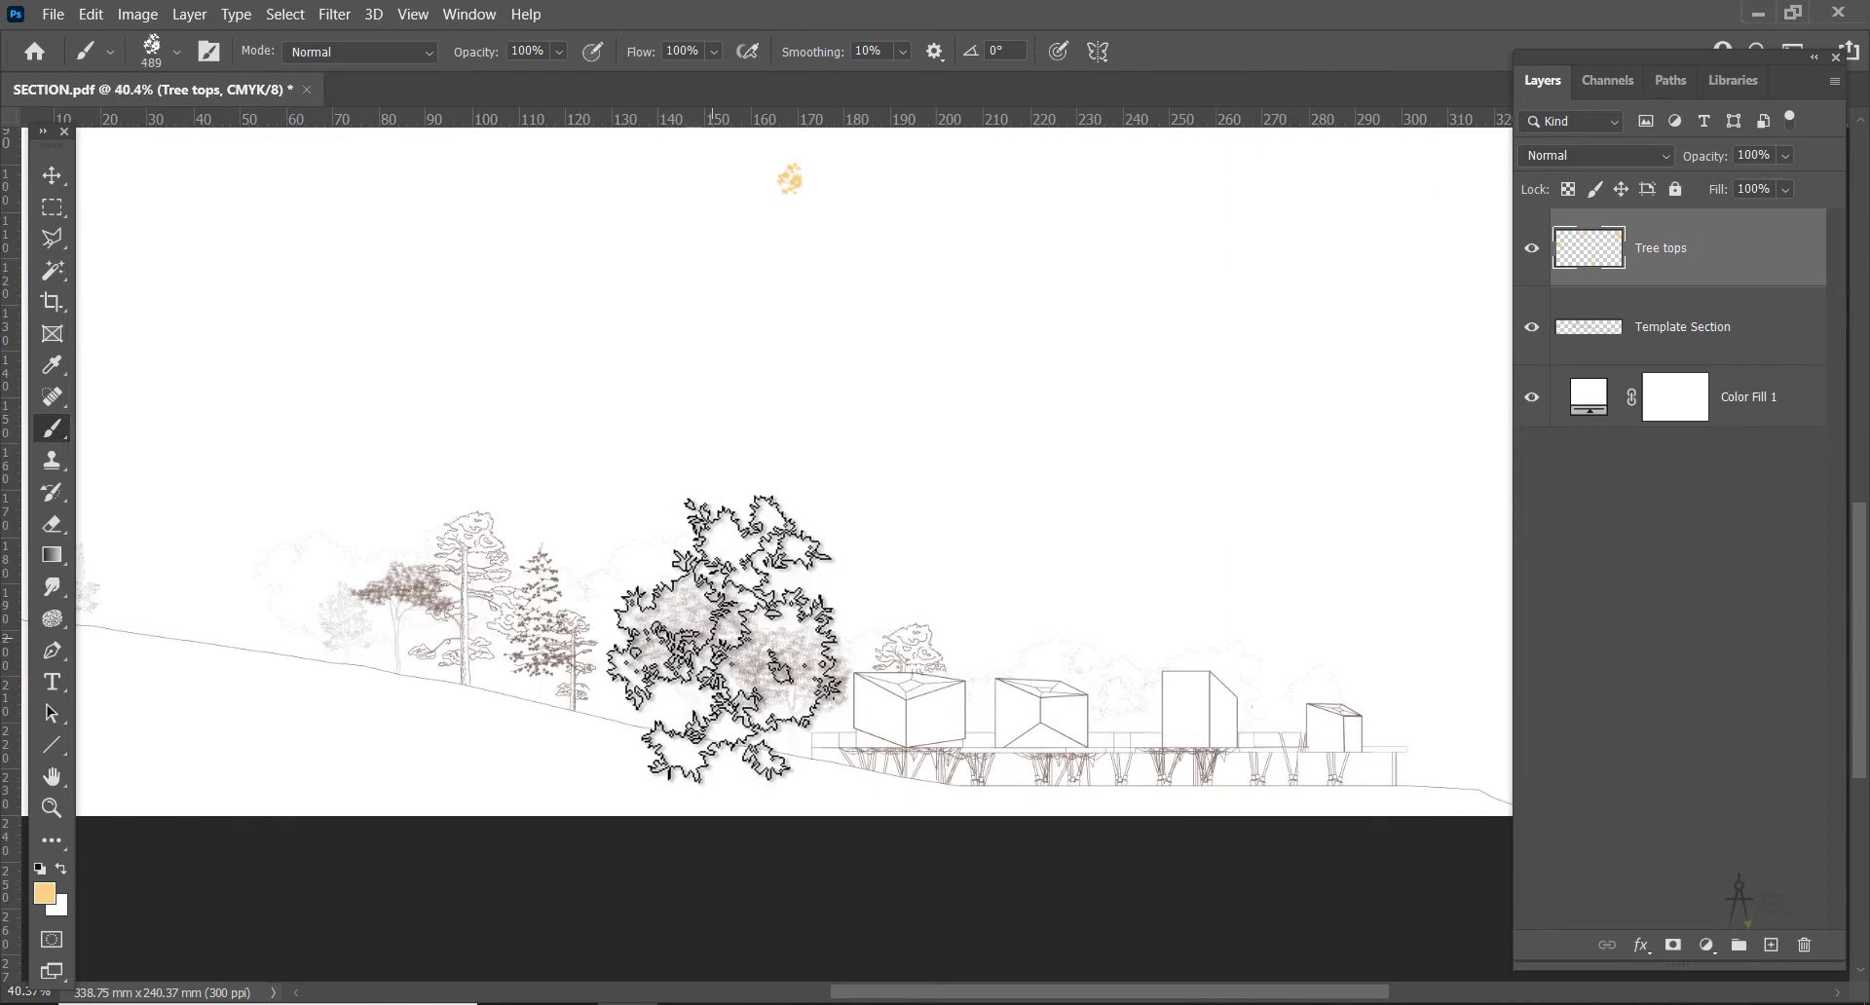
{"action": "left_click_drag", "start_coordinate": [731, 655], "coordinate": [729, 633]}
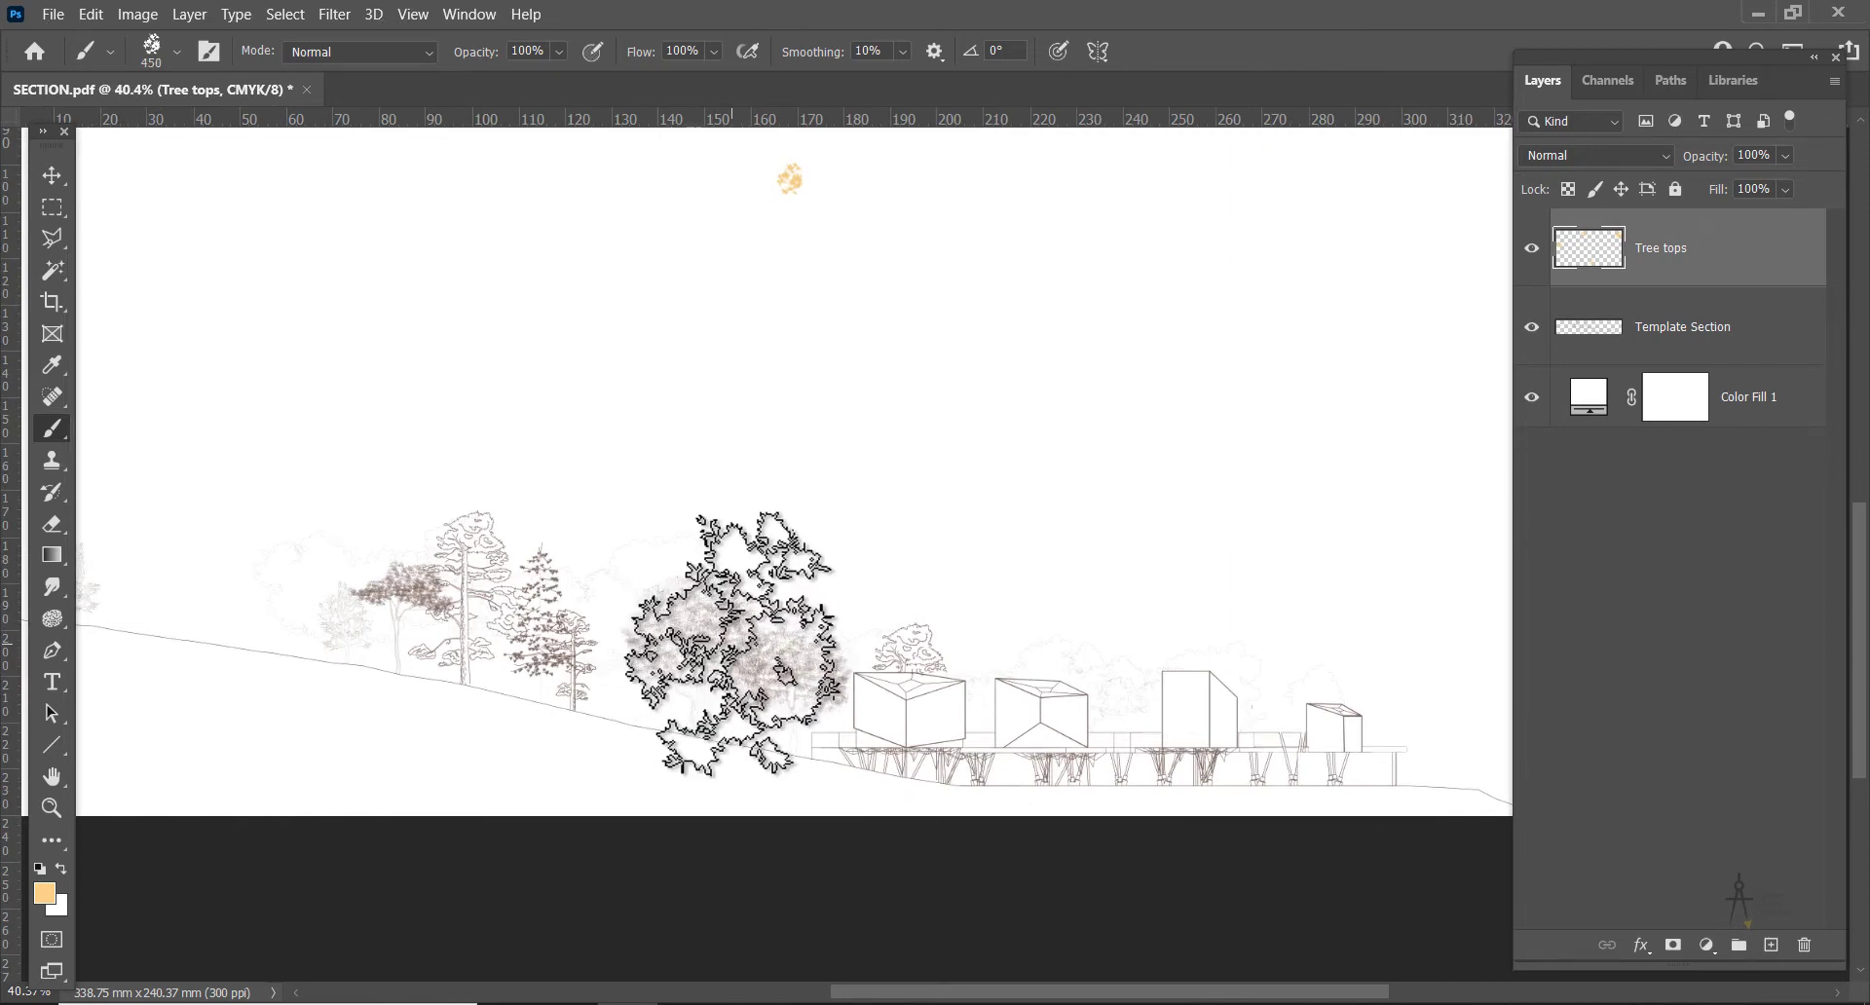
{"action": "left_click", "coordinate": [733, 643]}
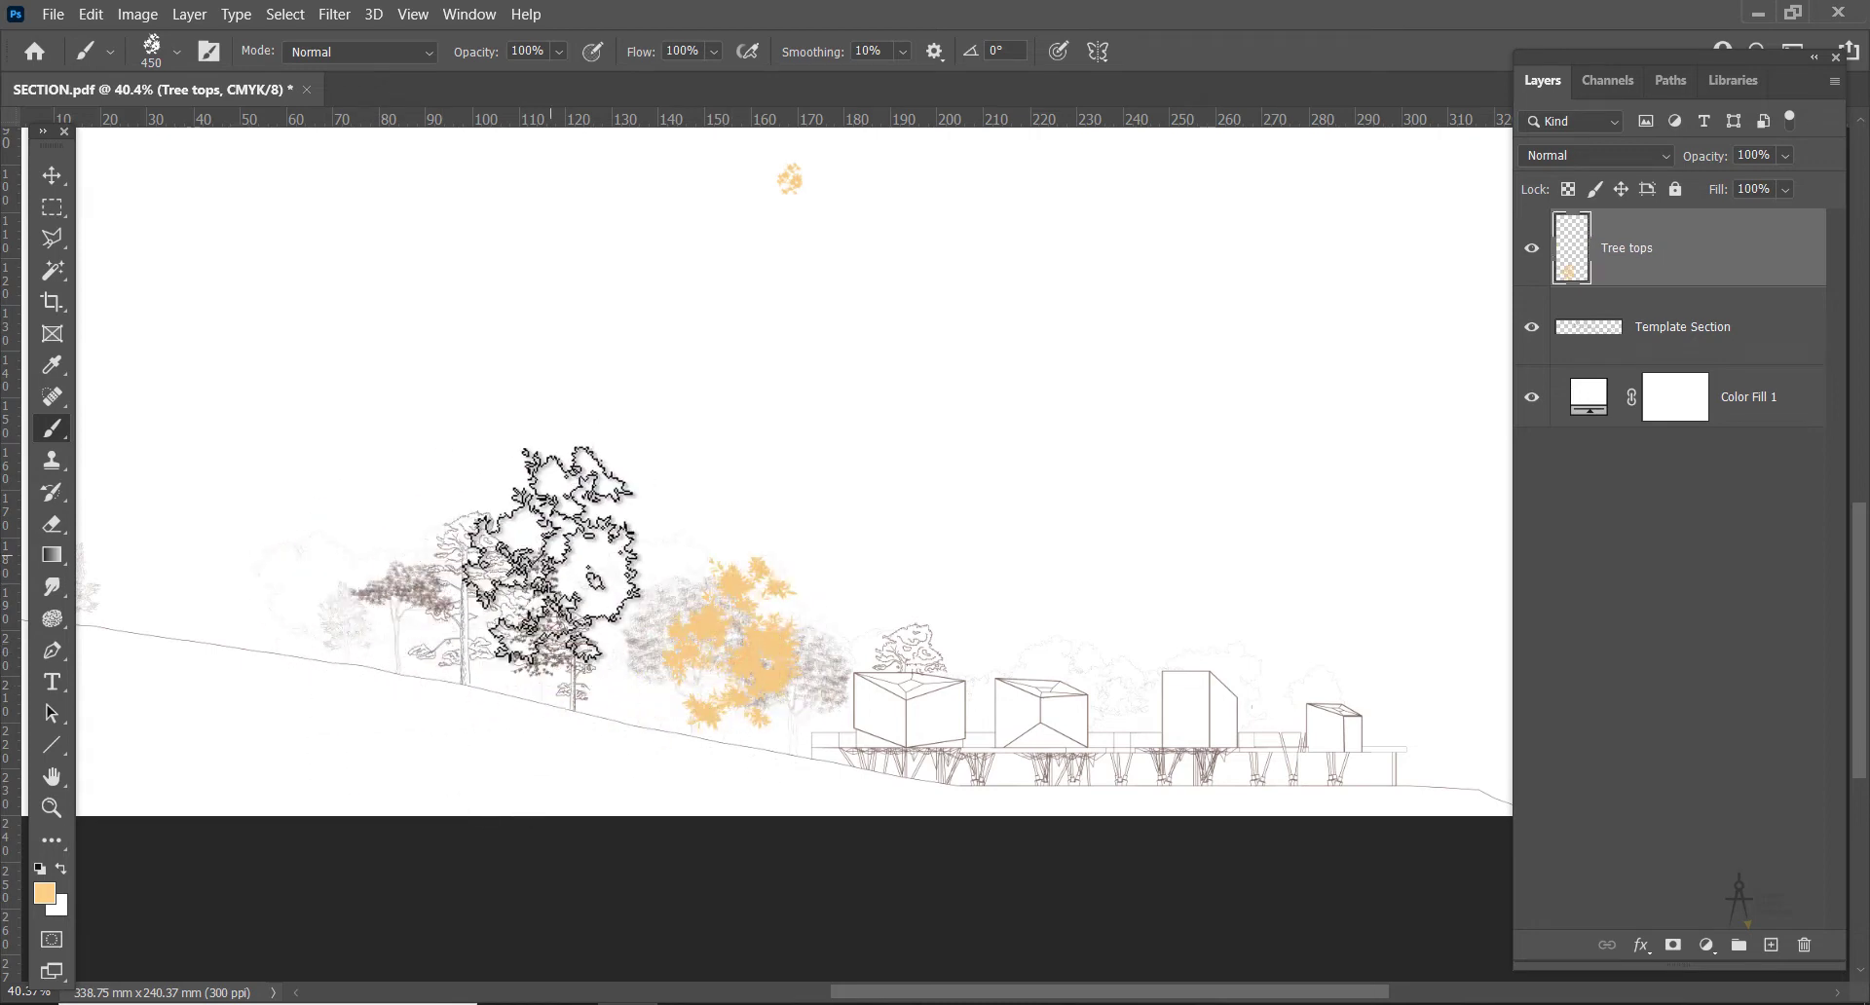
Change the foreground color to PANTONE 1355 C from the PANTONE+ Solid Coated book
{"action": "scroll", "coordinate": [531, 563], "scroll_direction": "down", "scroll_amount": 3}
{"action": "scroll", "coordinate": [418, 545], "scroll_direction": "up", "scroll_amount": 1}
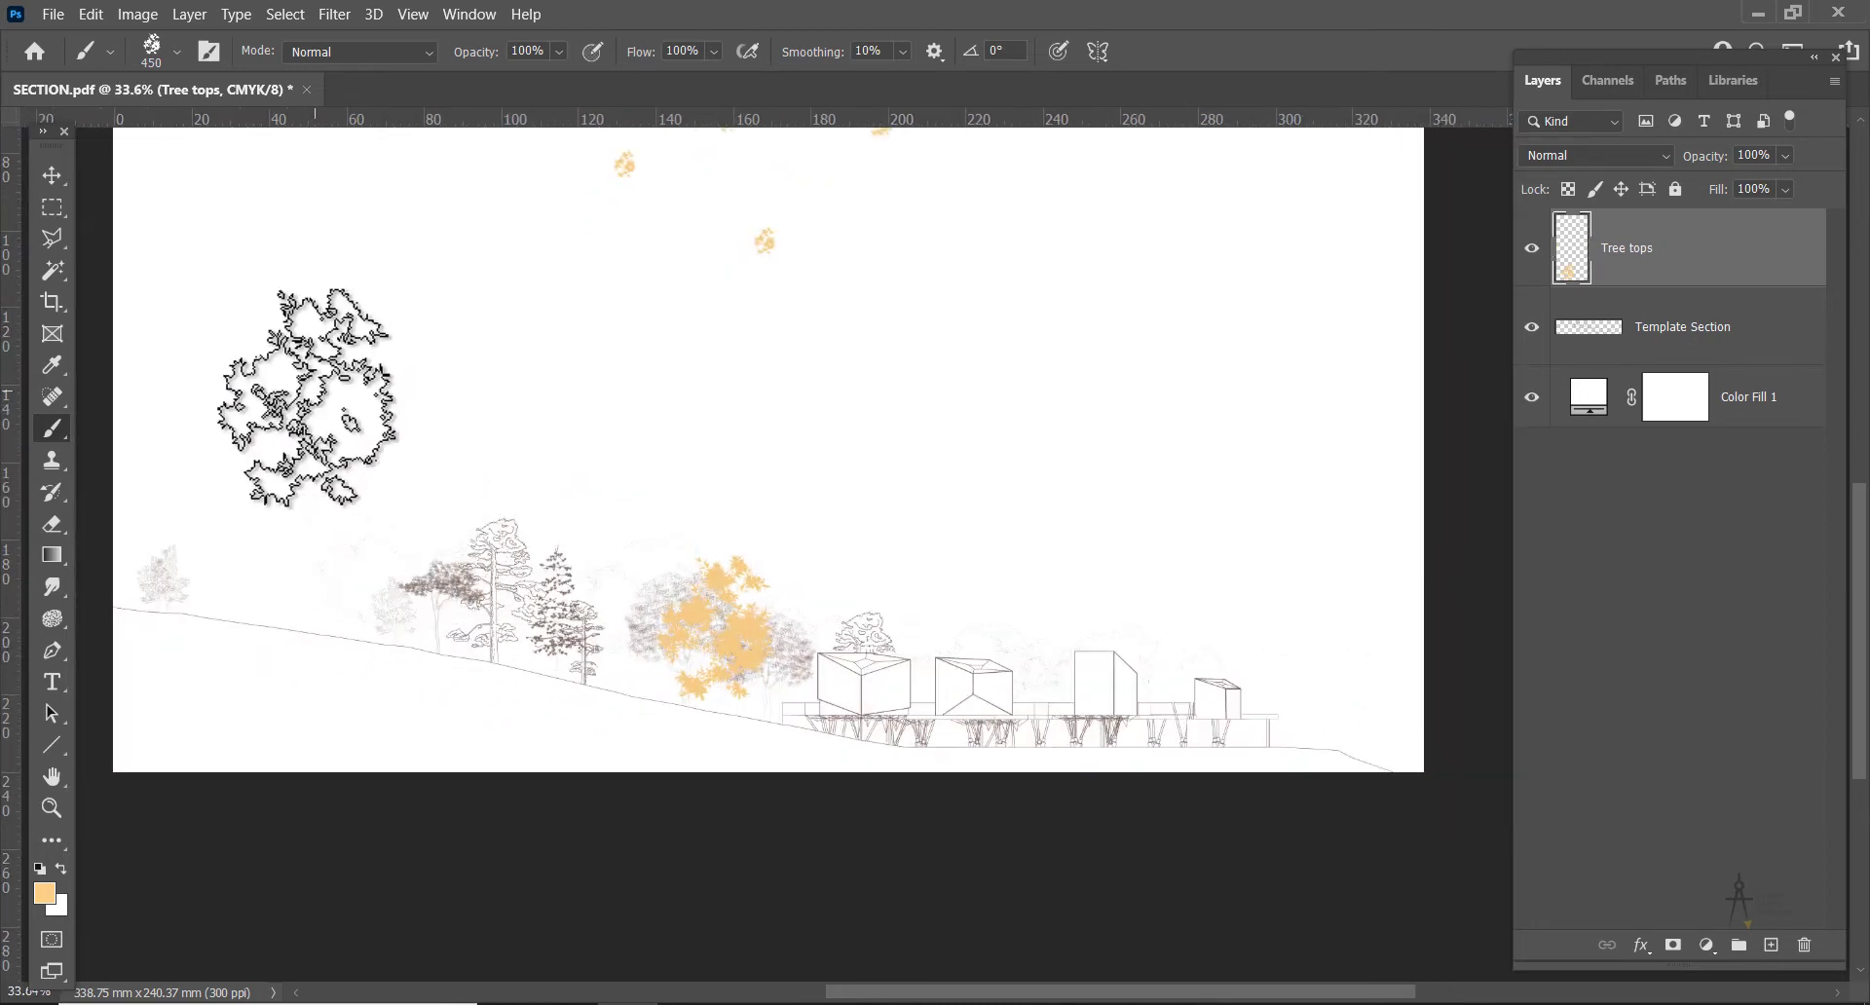
{"action": "left_click", "coordinate": [44, 894]}
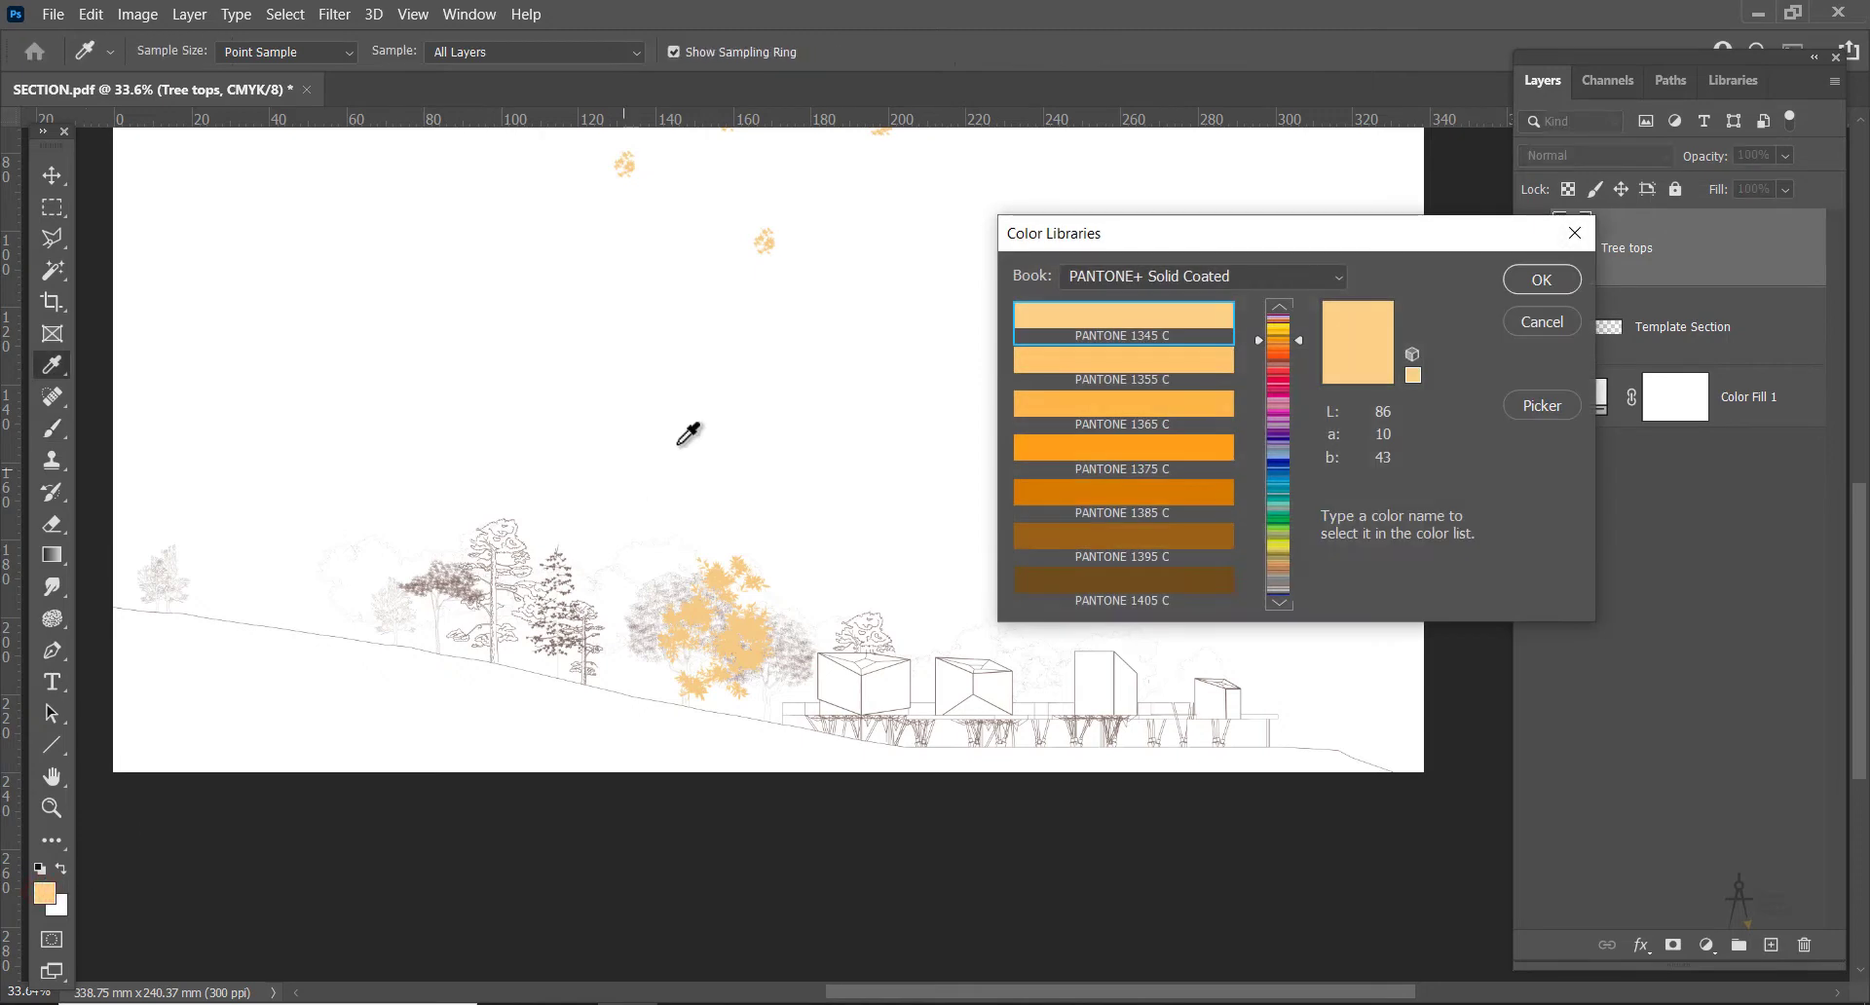
{"action": "left_click", "coordinate": [1117, 363]}
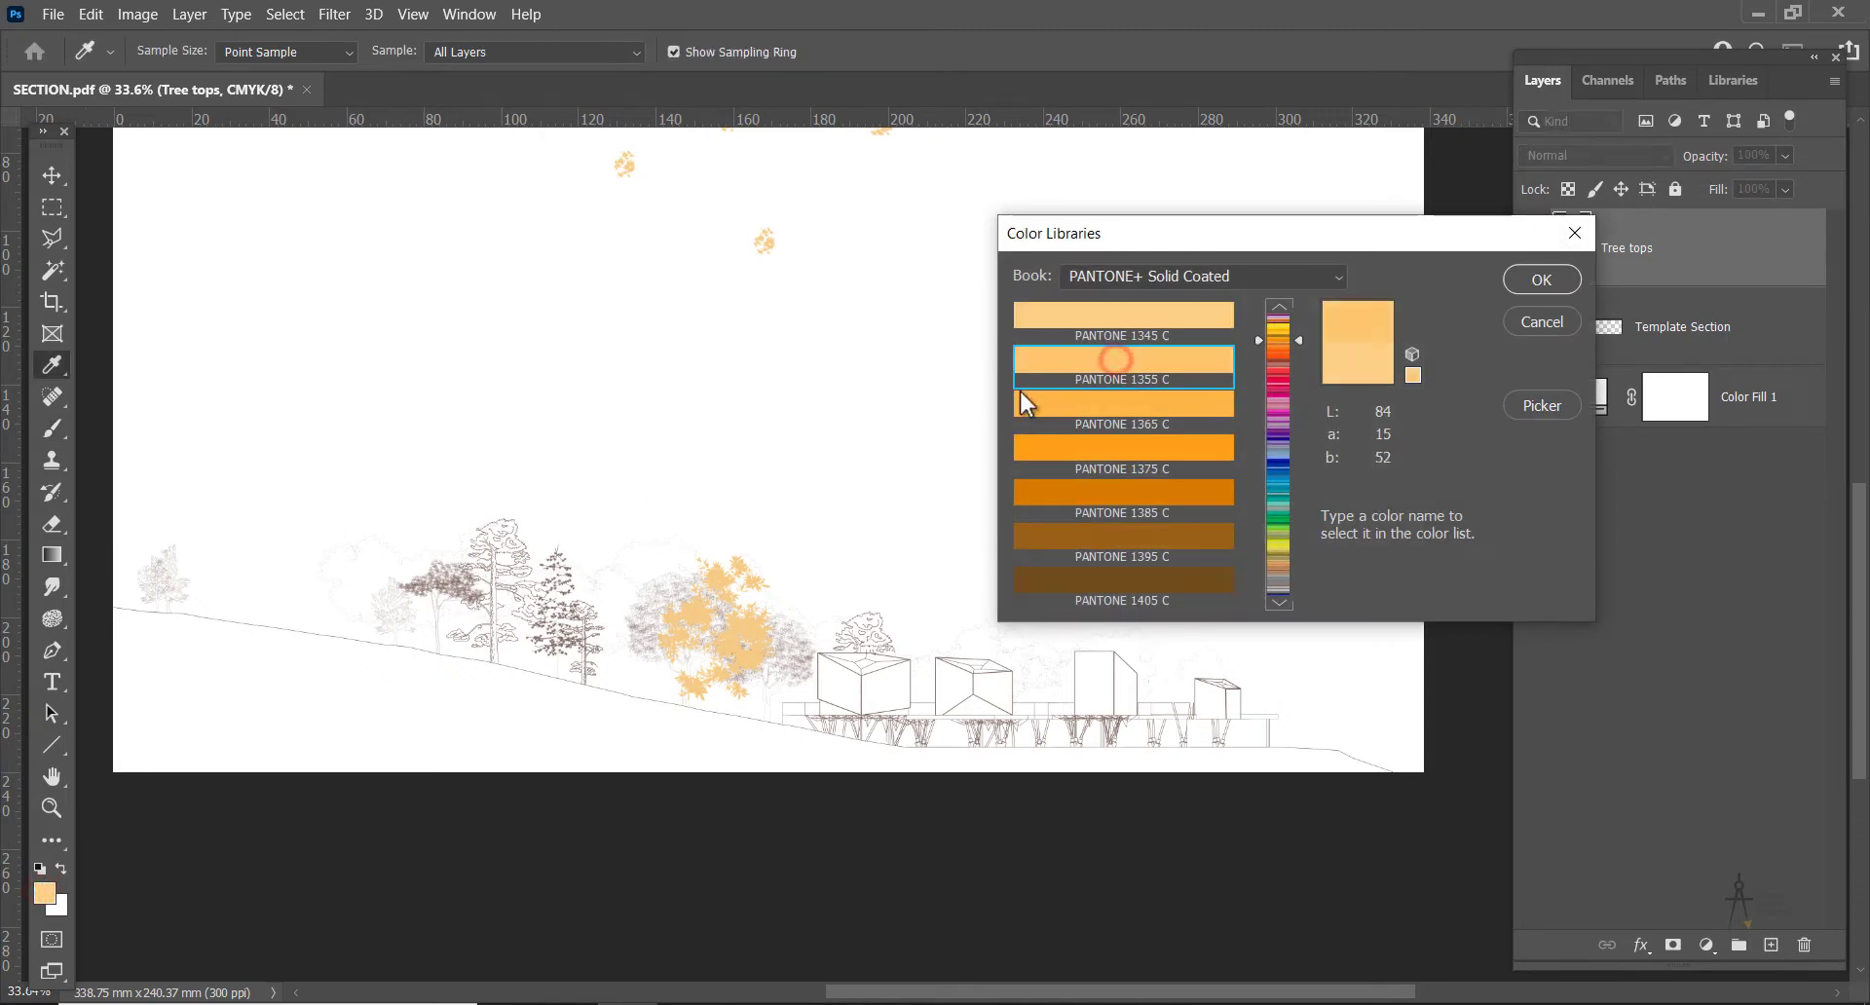
{"action": "left_click", "coordinate": [1512, 280]}
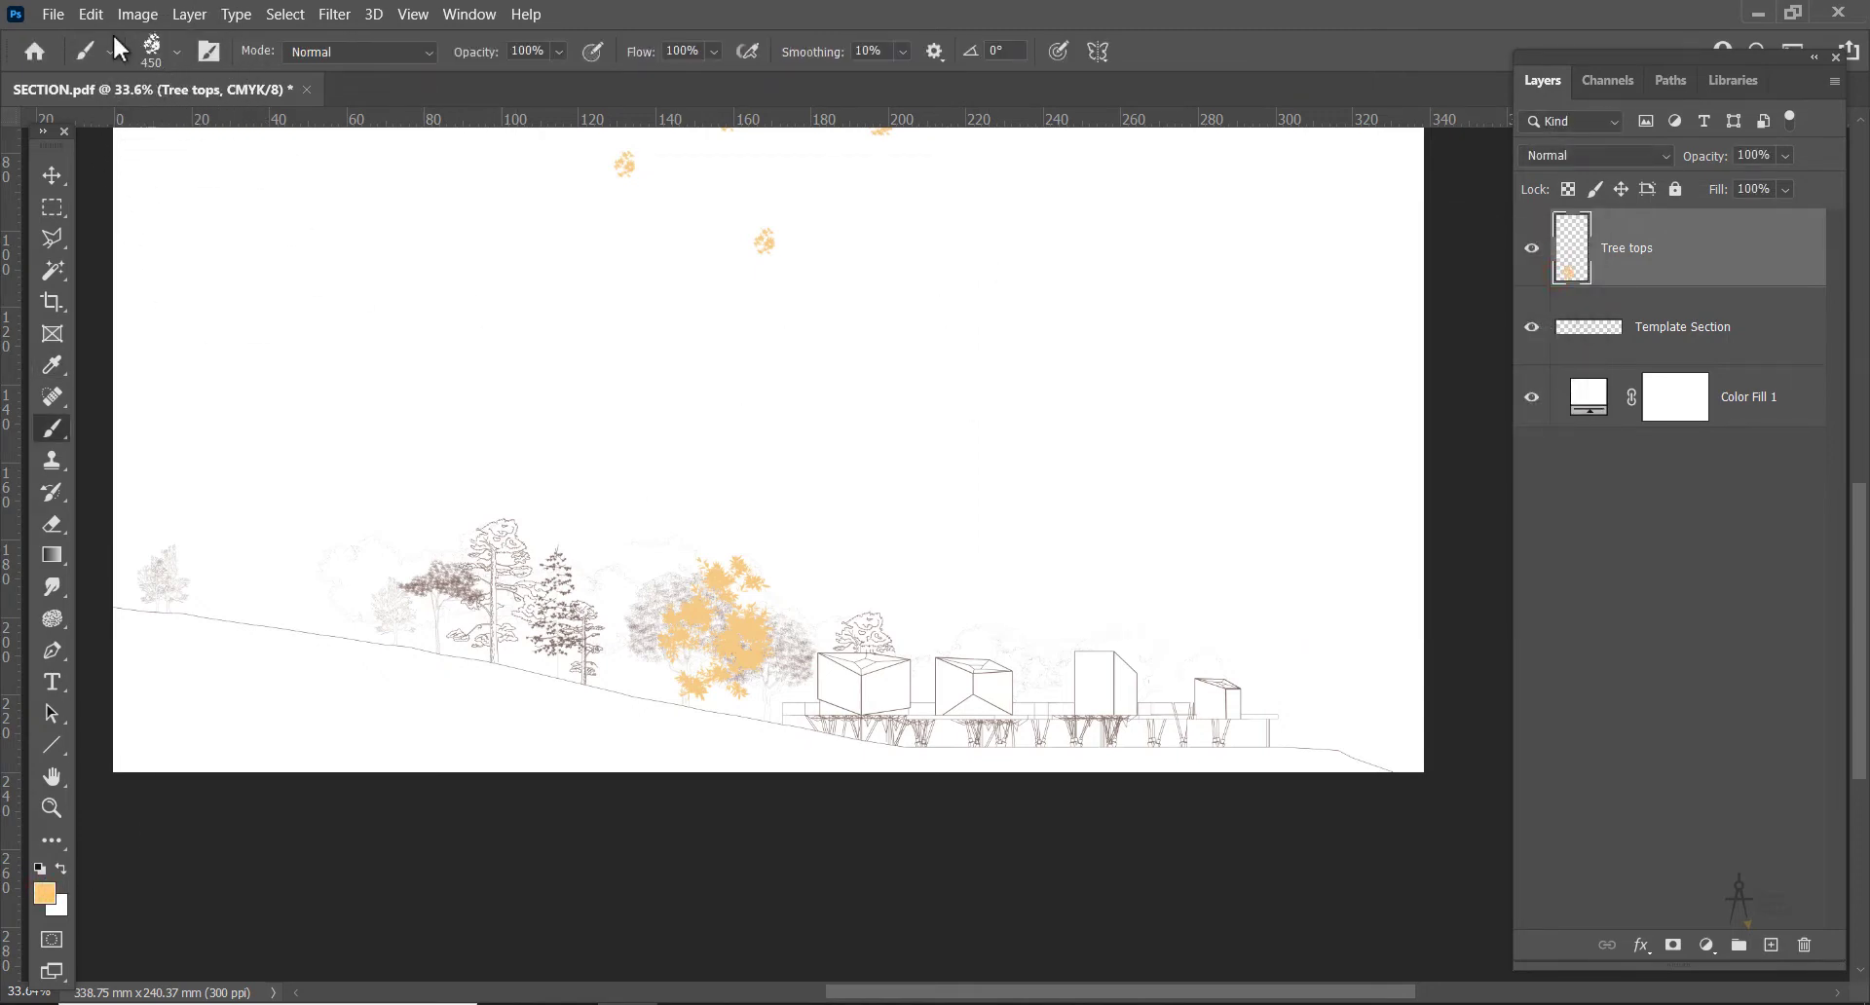
Choose the leaves3b brush from the ekr_treebrushes1 group, reduce it to 492 px and stamp a tree top uphill of the tall pine
{"action": "left_click", "coordinate": [173, 52]}
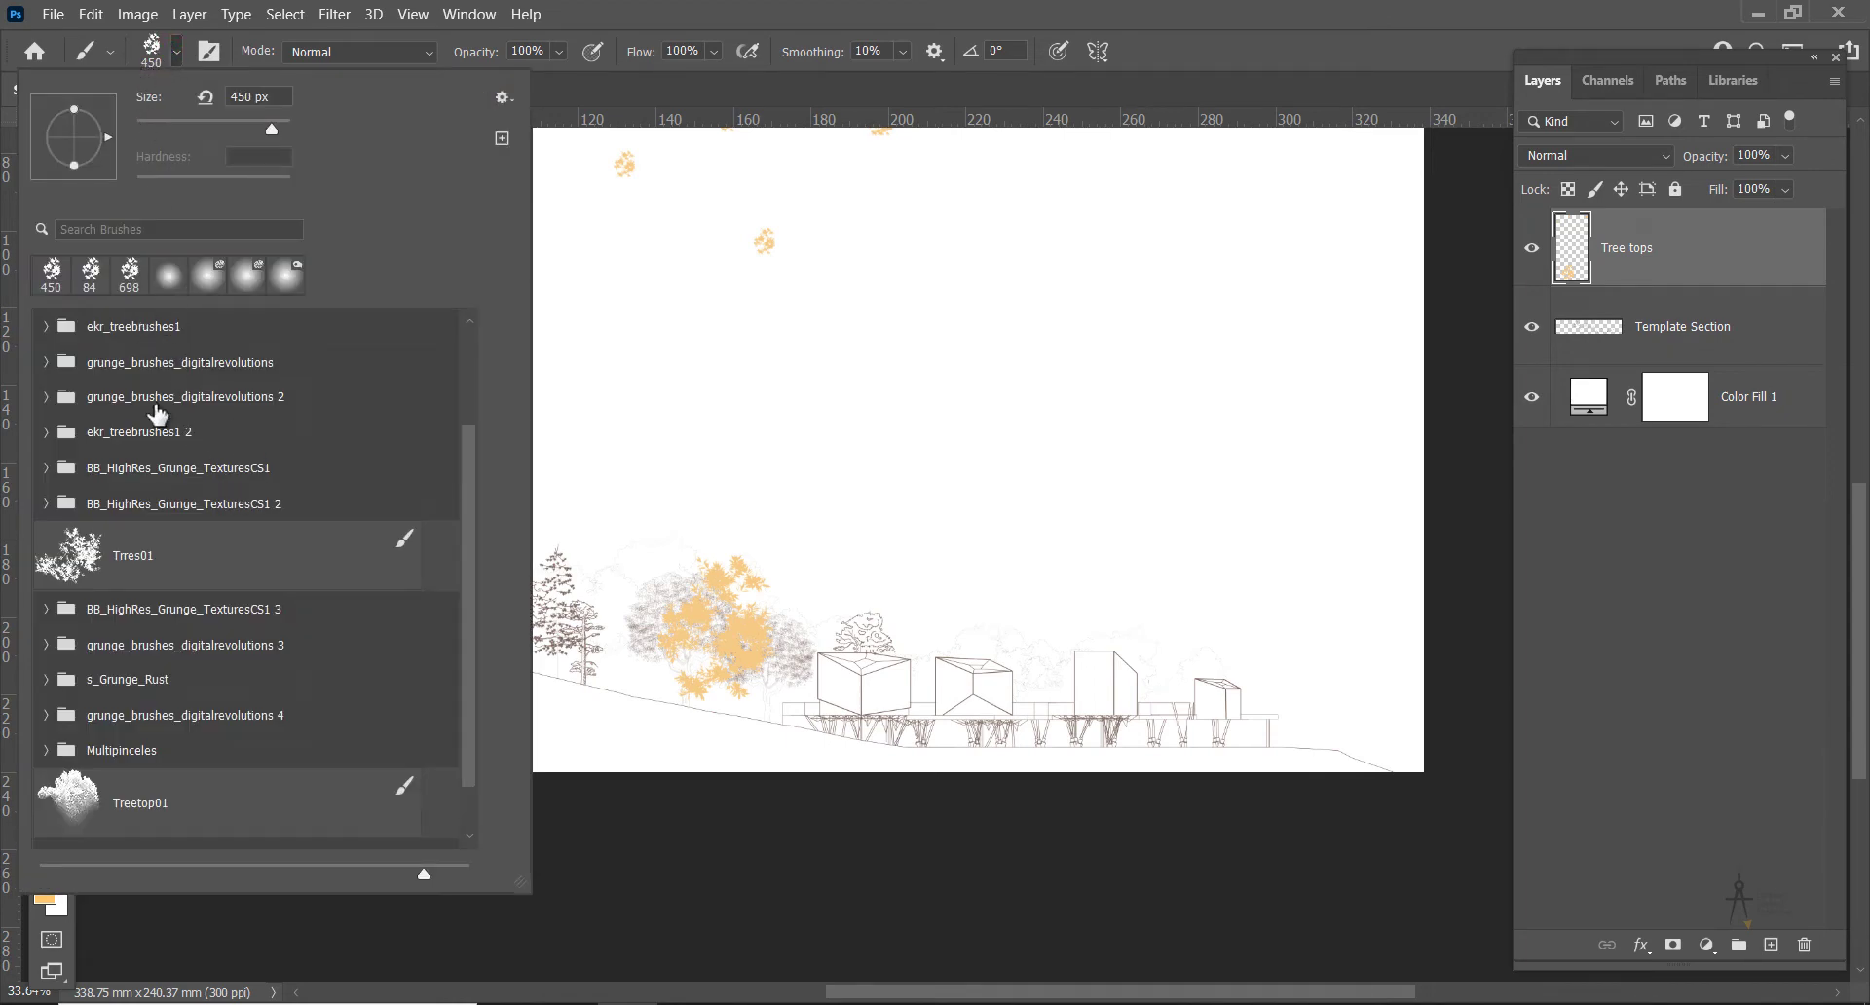
{"action": "left_click", "coordinate": [44, 327]}
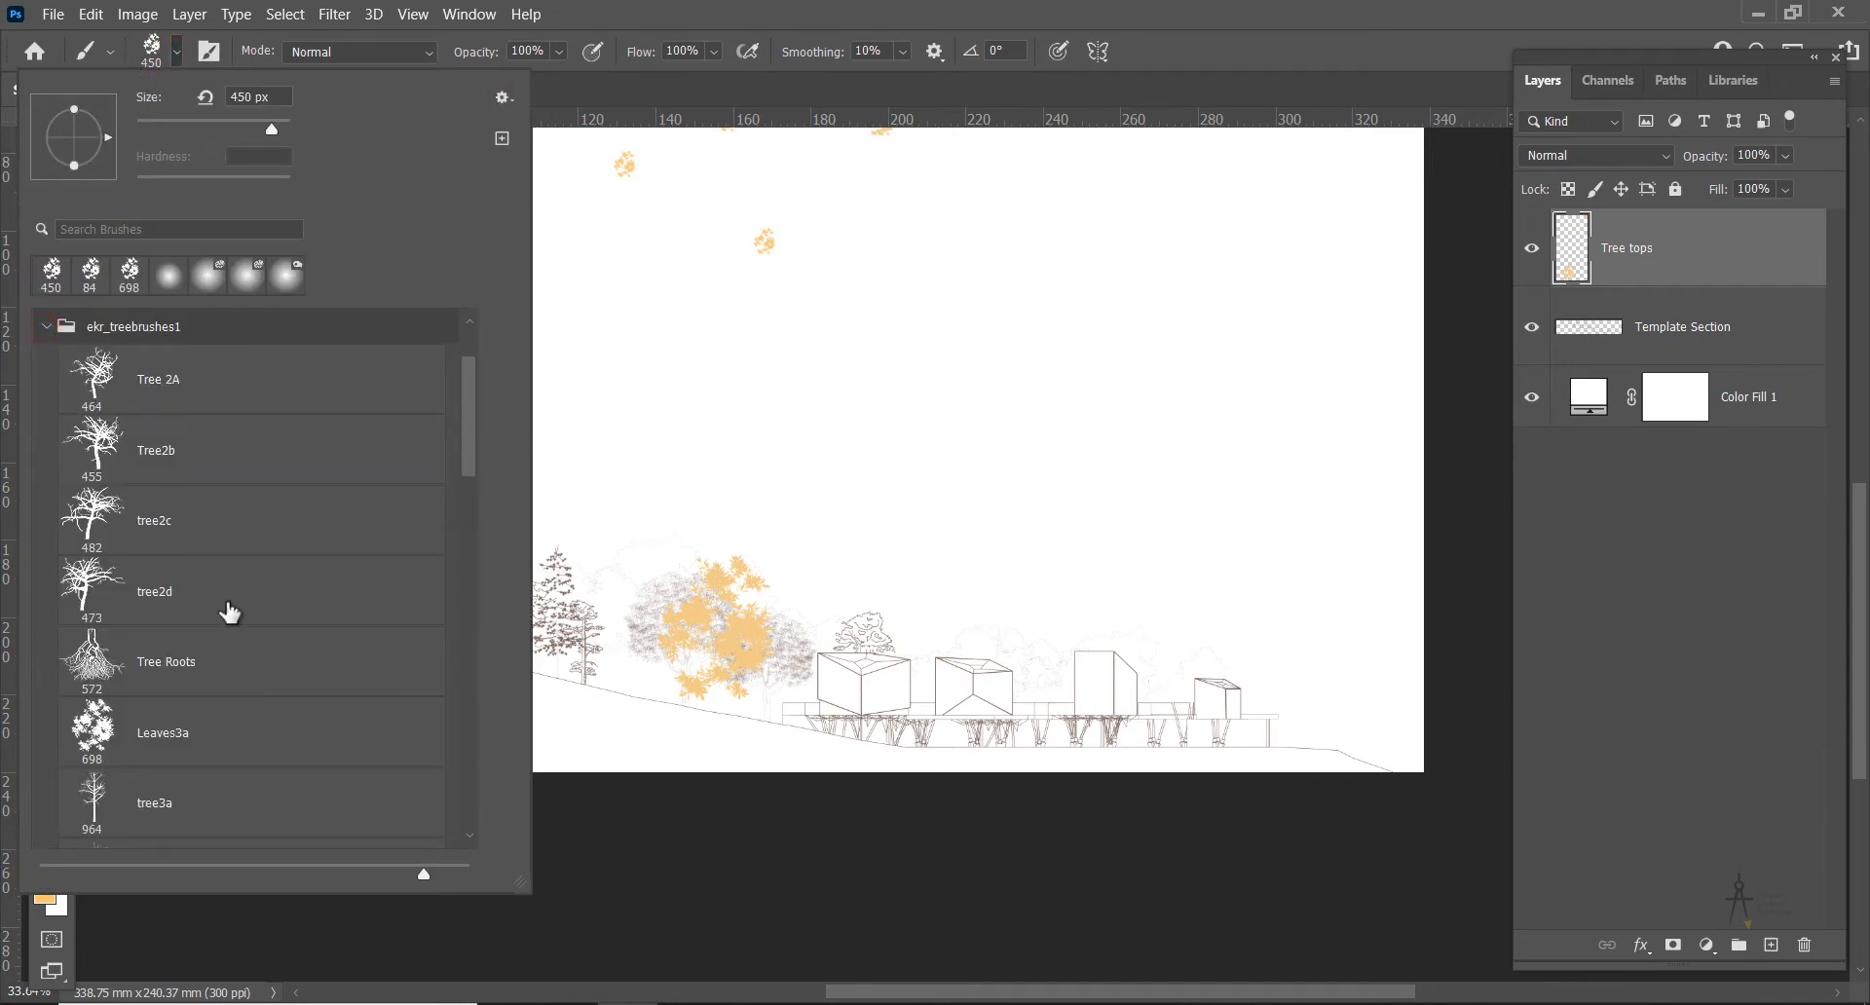
{"action": "scroll", "coordinate": [234, 604], "scroll_direction": "up", "scroll_amount": 1}
{"action": "left_click_drag", "start_coordinate": [464, 435], "coordinate": [459, 515]}
{"action": "left_click", "coordinate": [198, 659]}
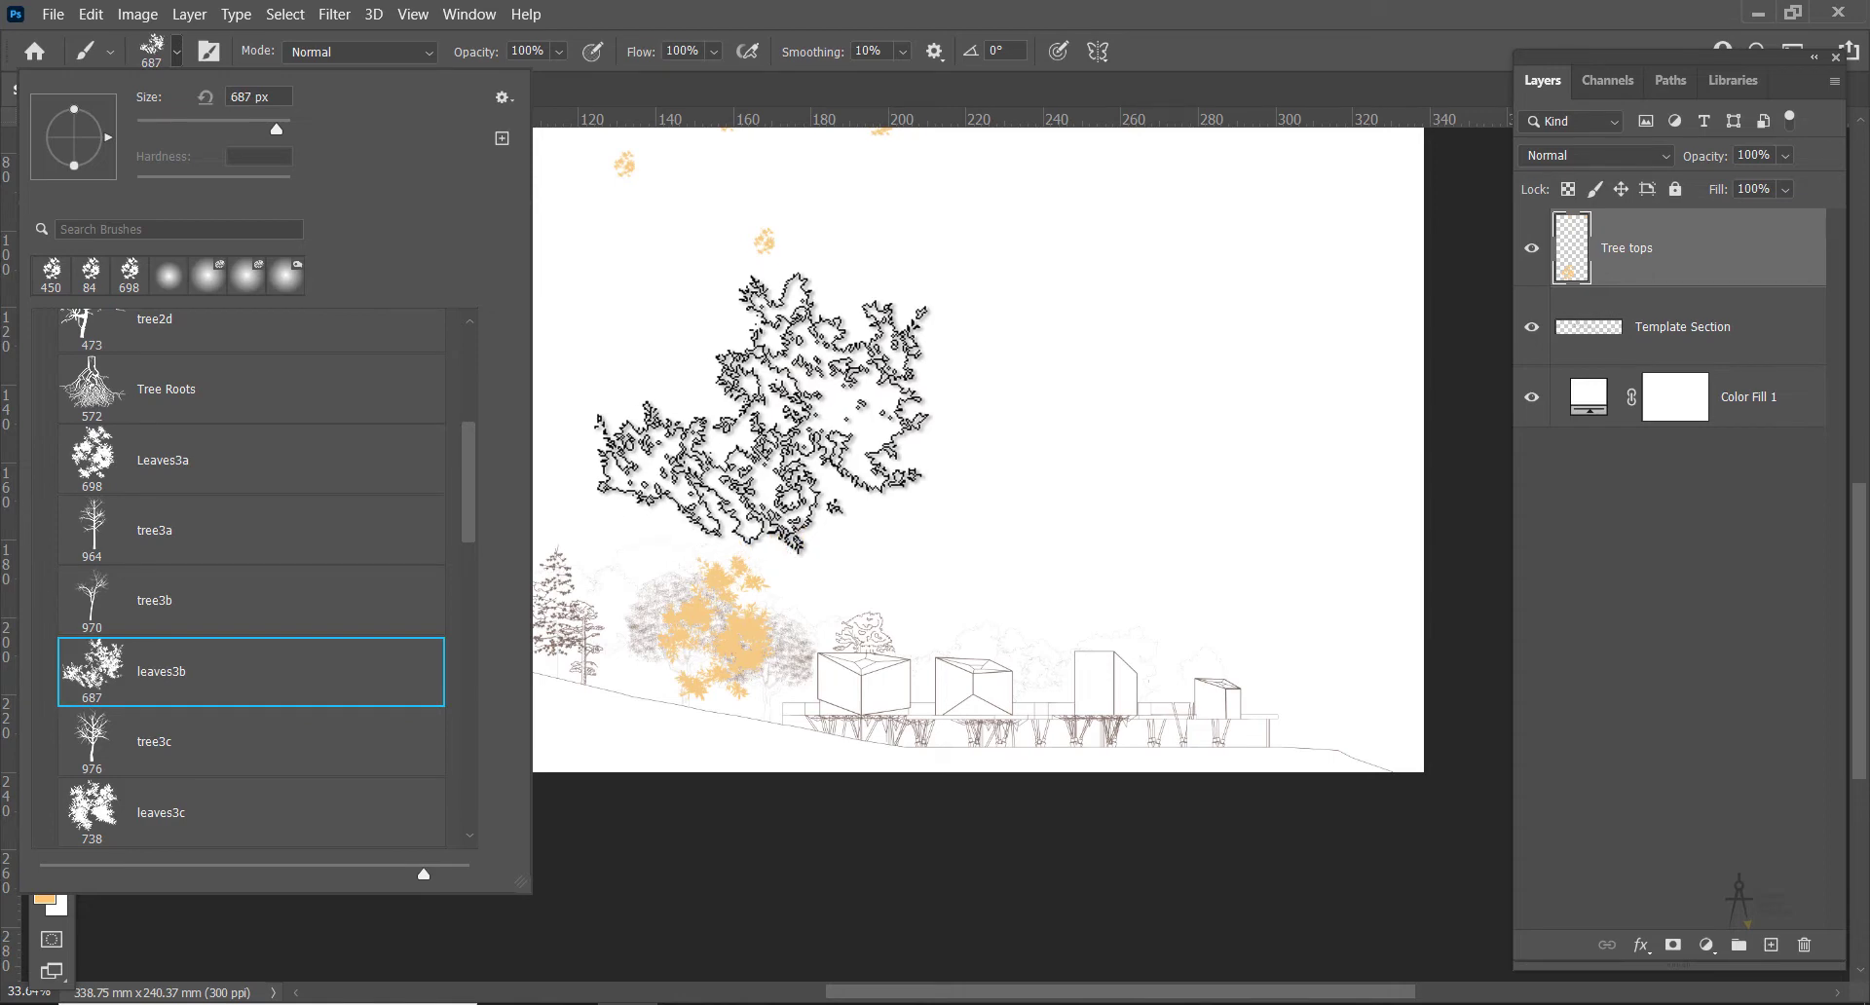
{"action": "left_click_drag", "start_coordinate": [810, 414], "coordinate": [762, 425]}
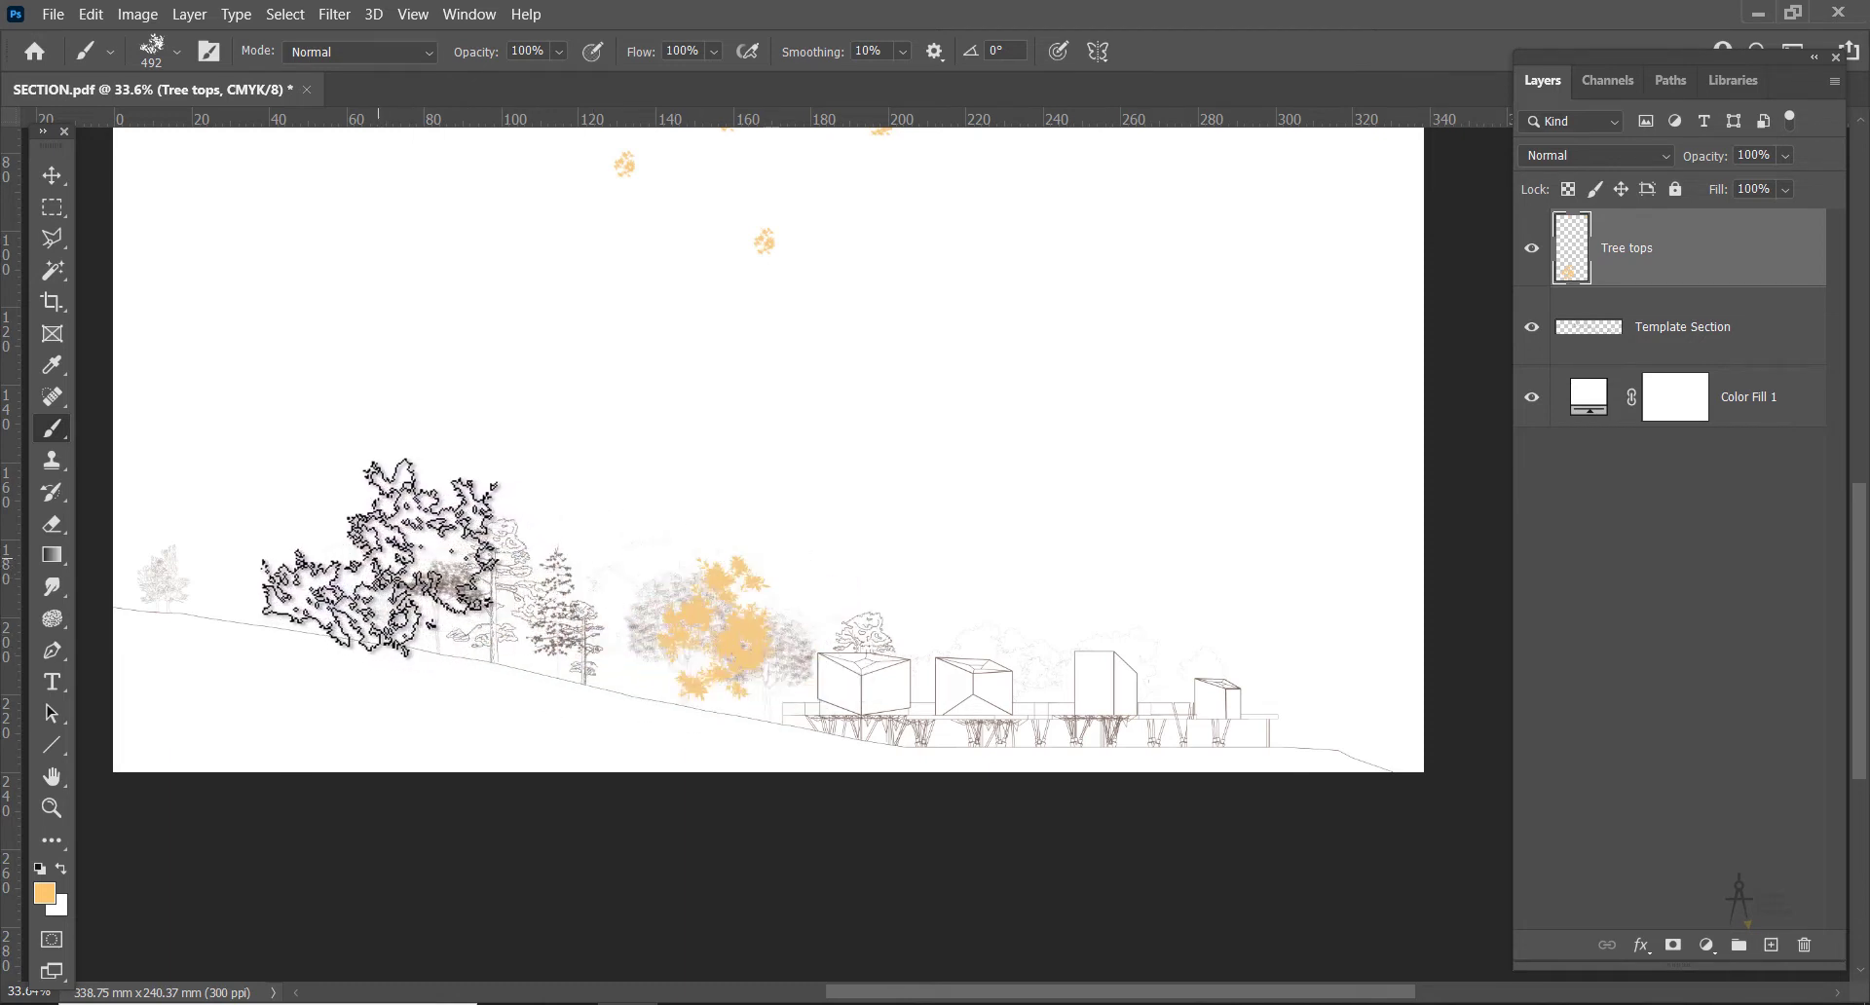
{"action": "left_click", "coordinate": [380, 557]}
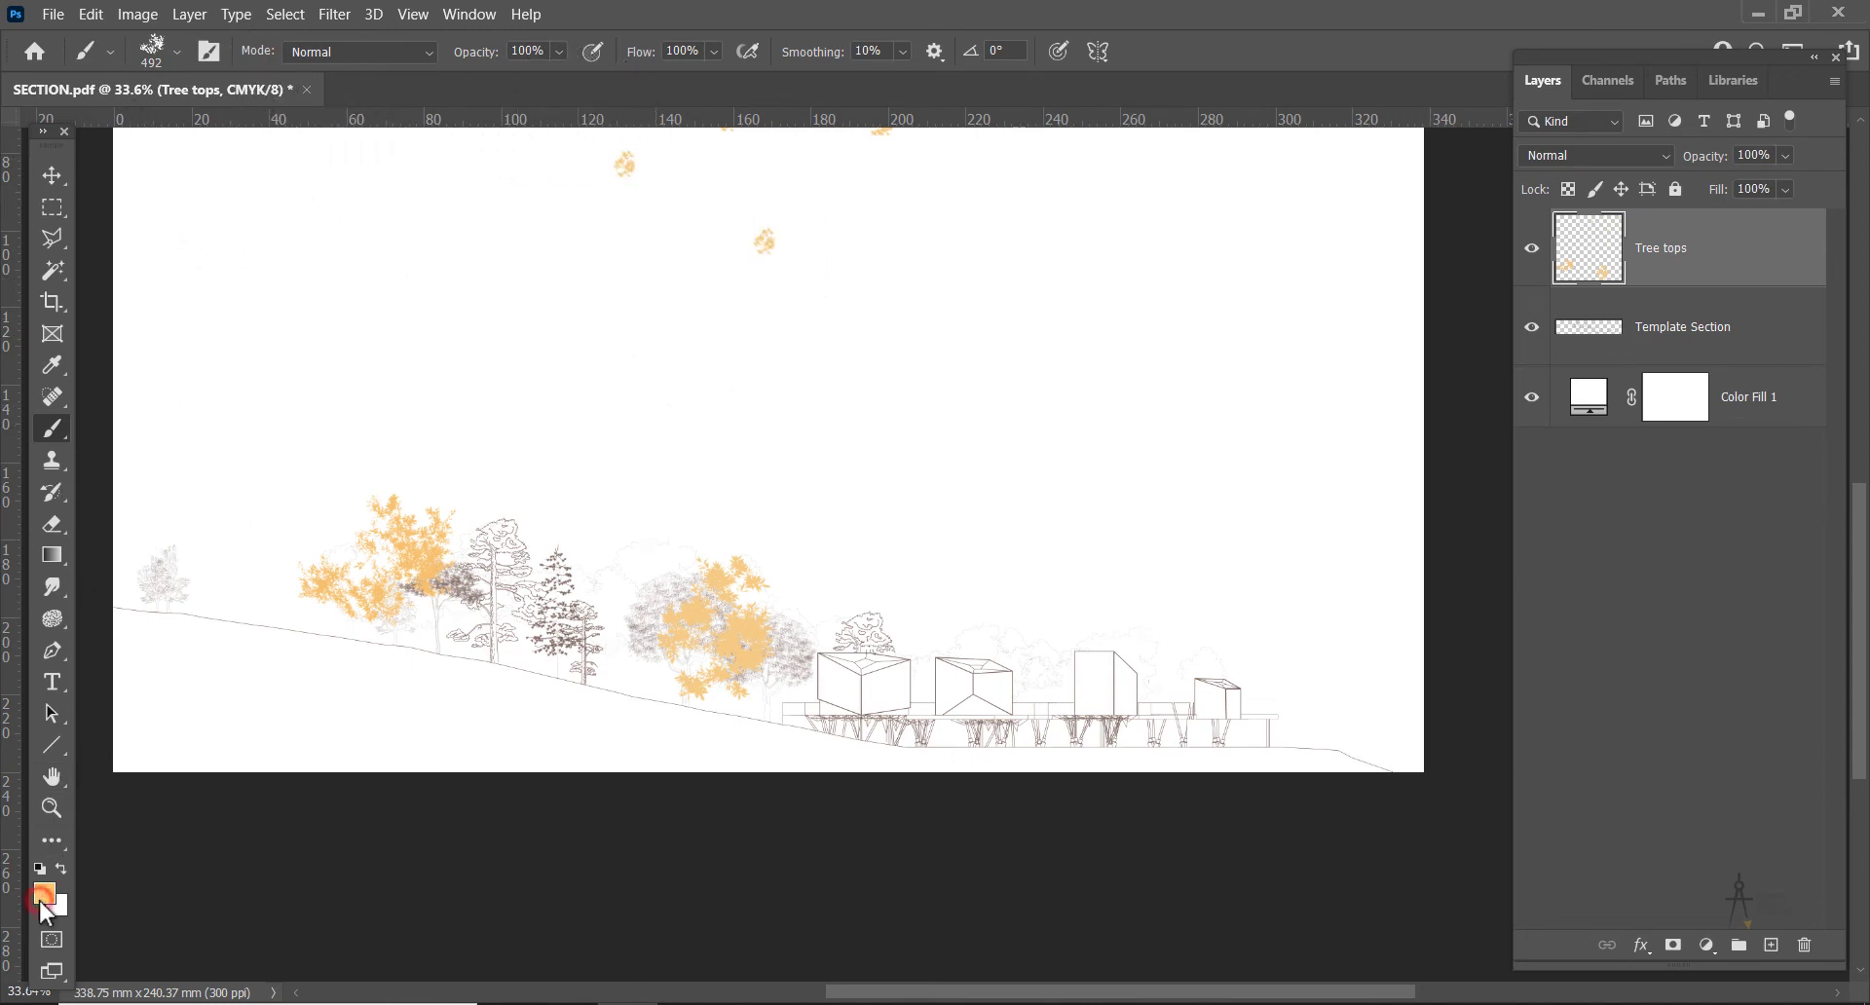
Change the foreground color to the deeper orange PANTONE 1365 C
{"action": "left_click", "coordinate": [43, 897]}
{"action": "left_click", "coordinate": [1118, 415]}
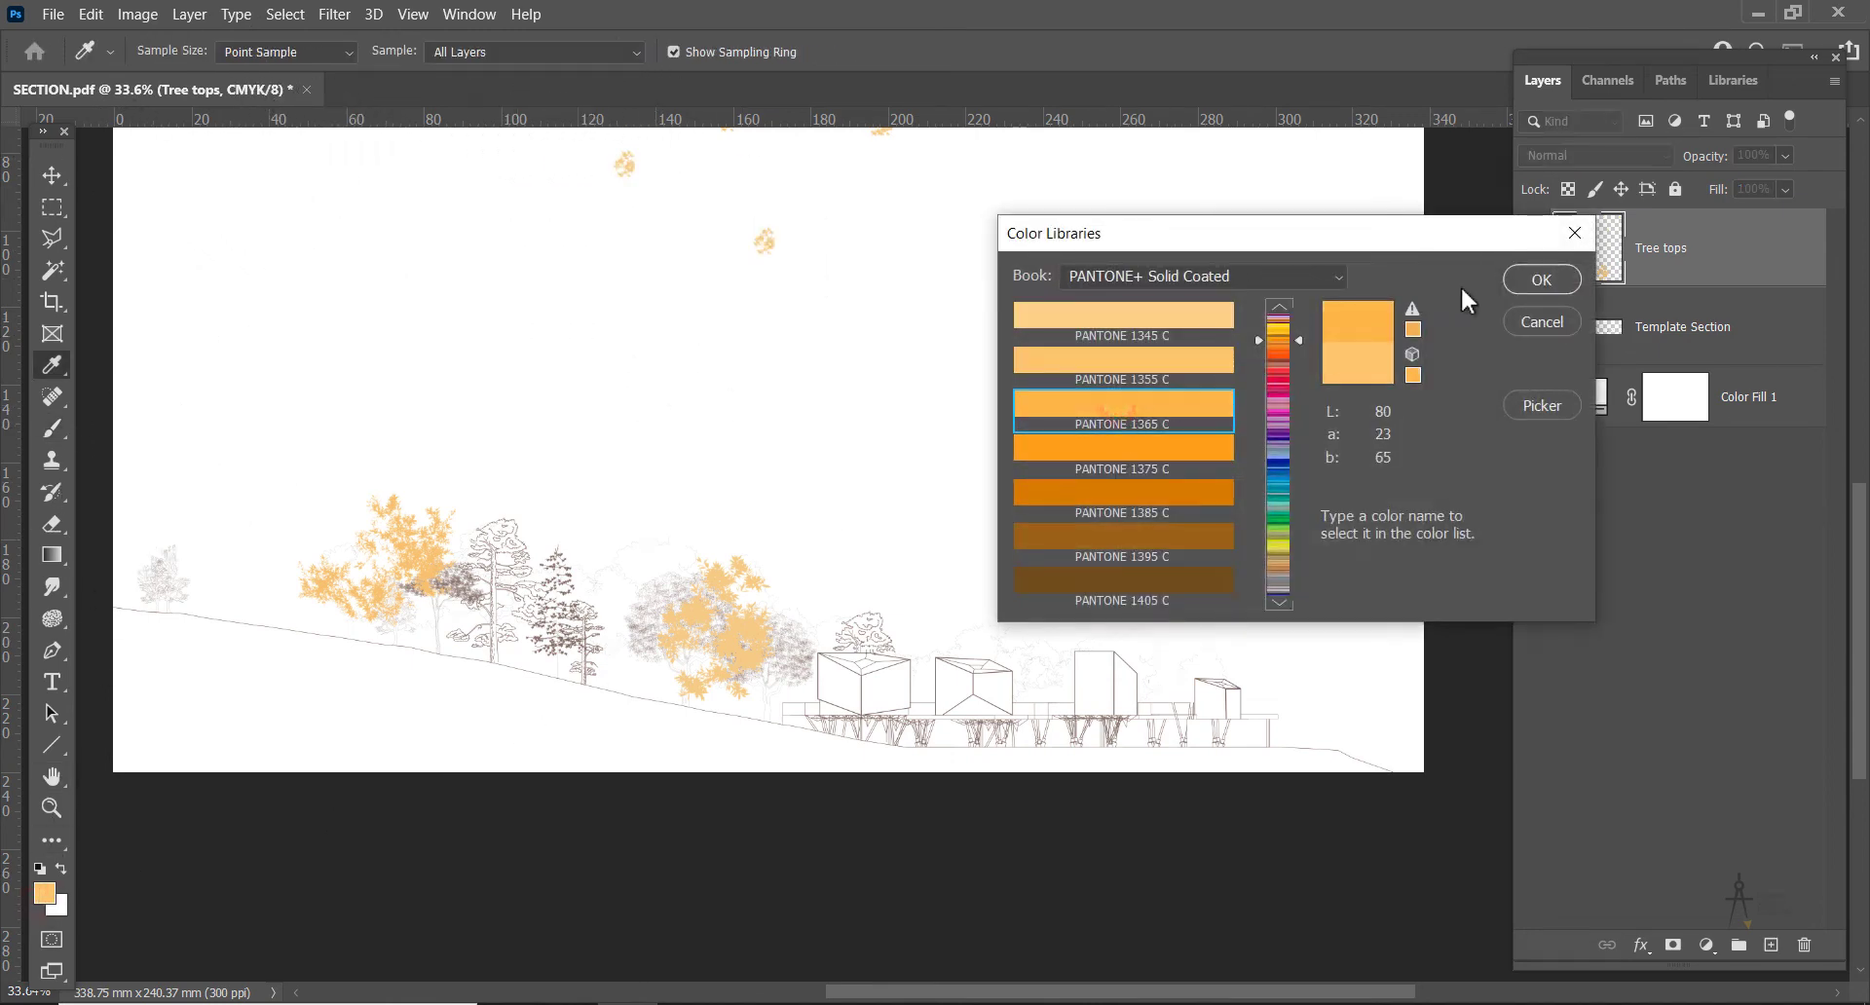
{"action": "left_click", "coordinate": [1527, 283]}
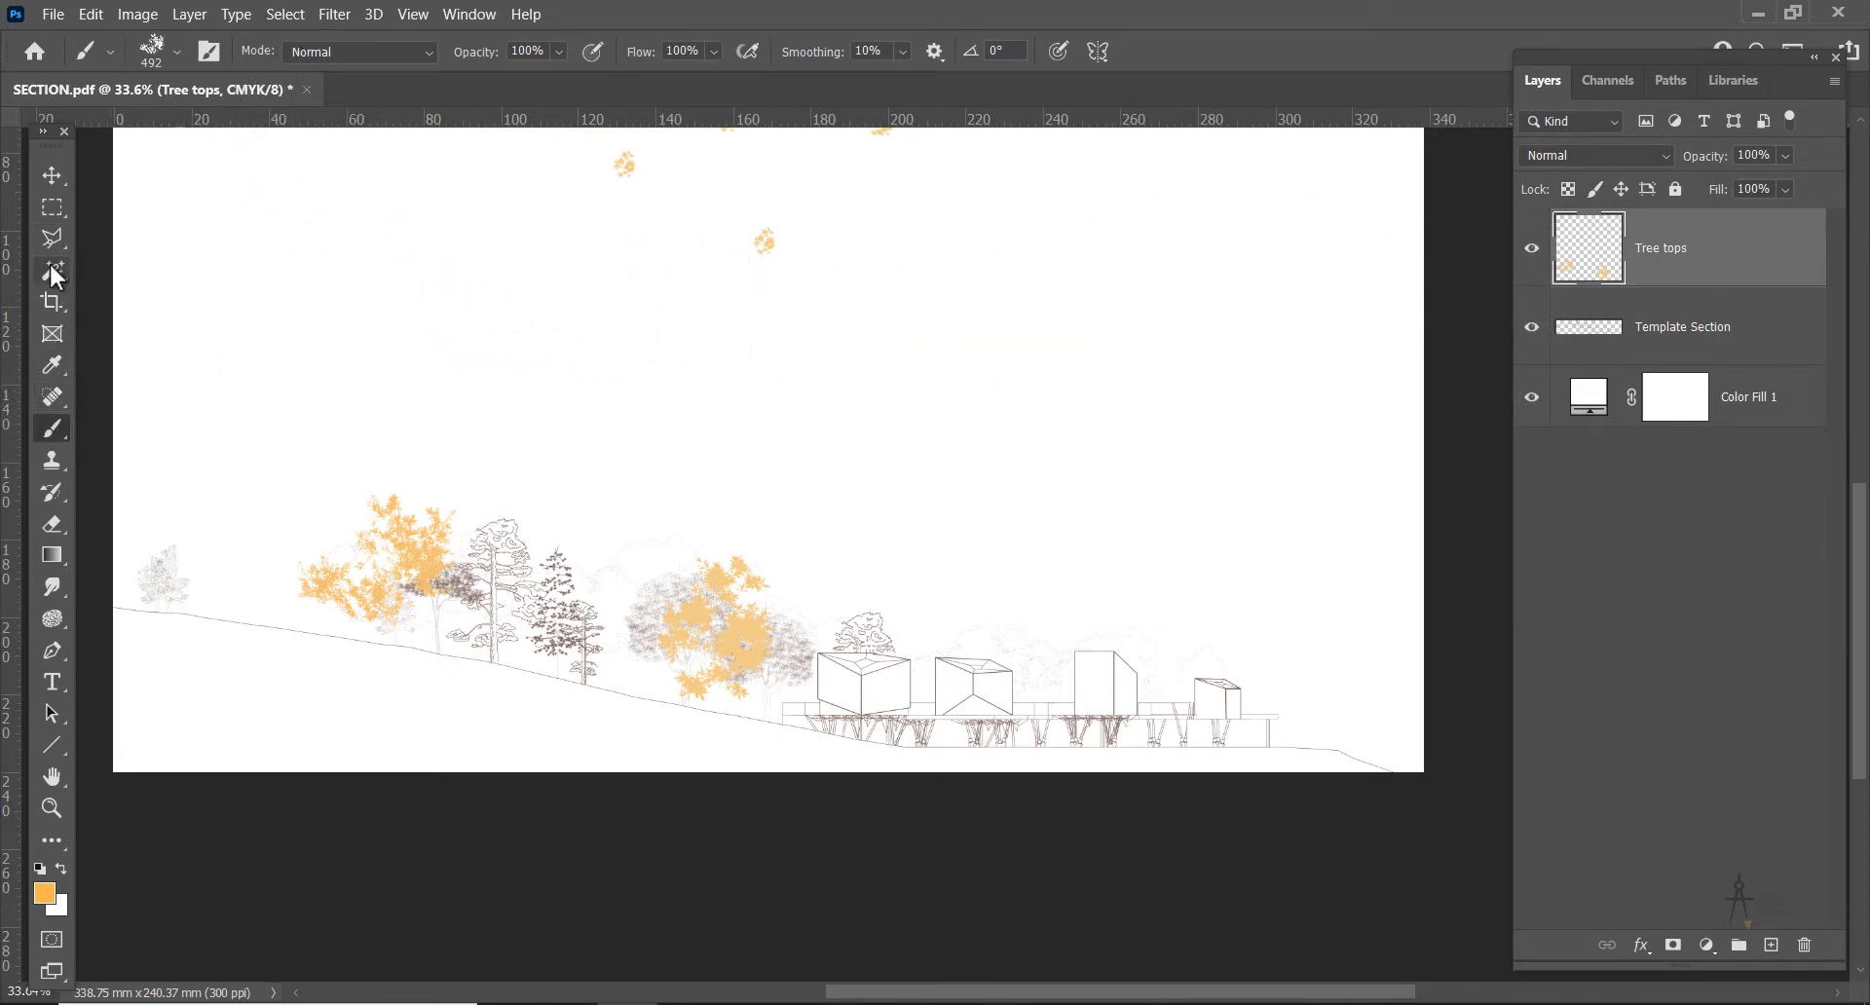
Select the leaves3c brush, reduce it to 410 px and stamp foliage over the conifers between the tall pine and the broad trees
{"action": "left_click", "coordinate": [176, 53]}
{"action": "left_click", "coordinate": [221, 803]}
{"action": "left_click", "coordinate": [874, 98]}
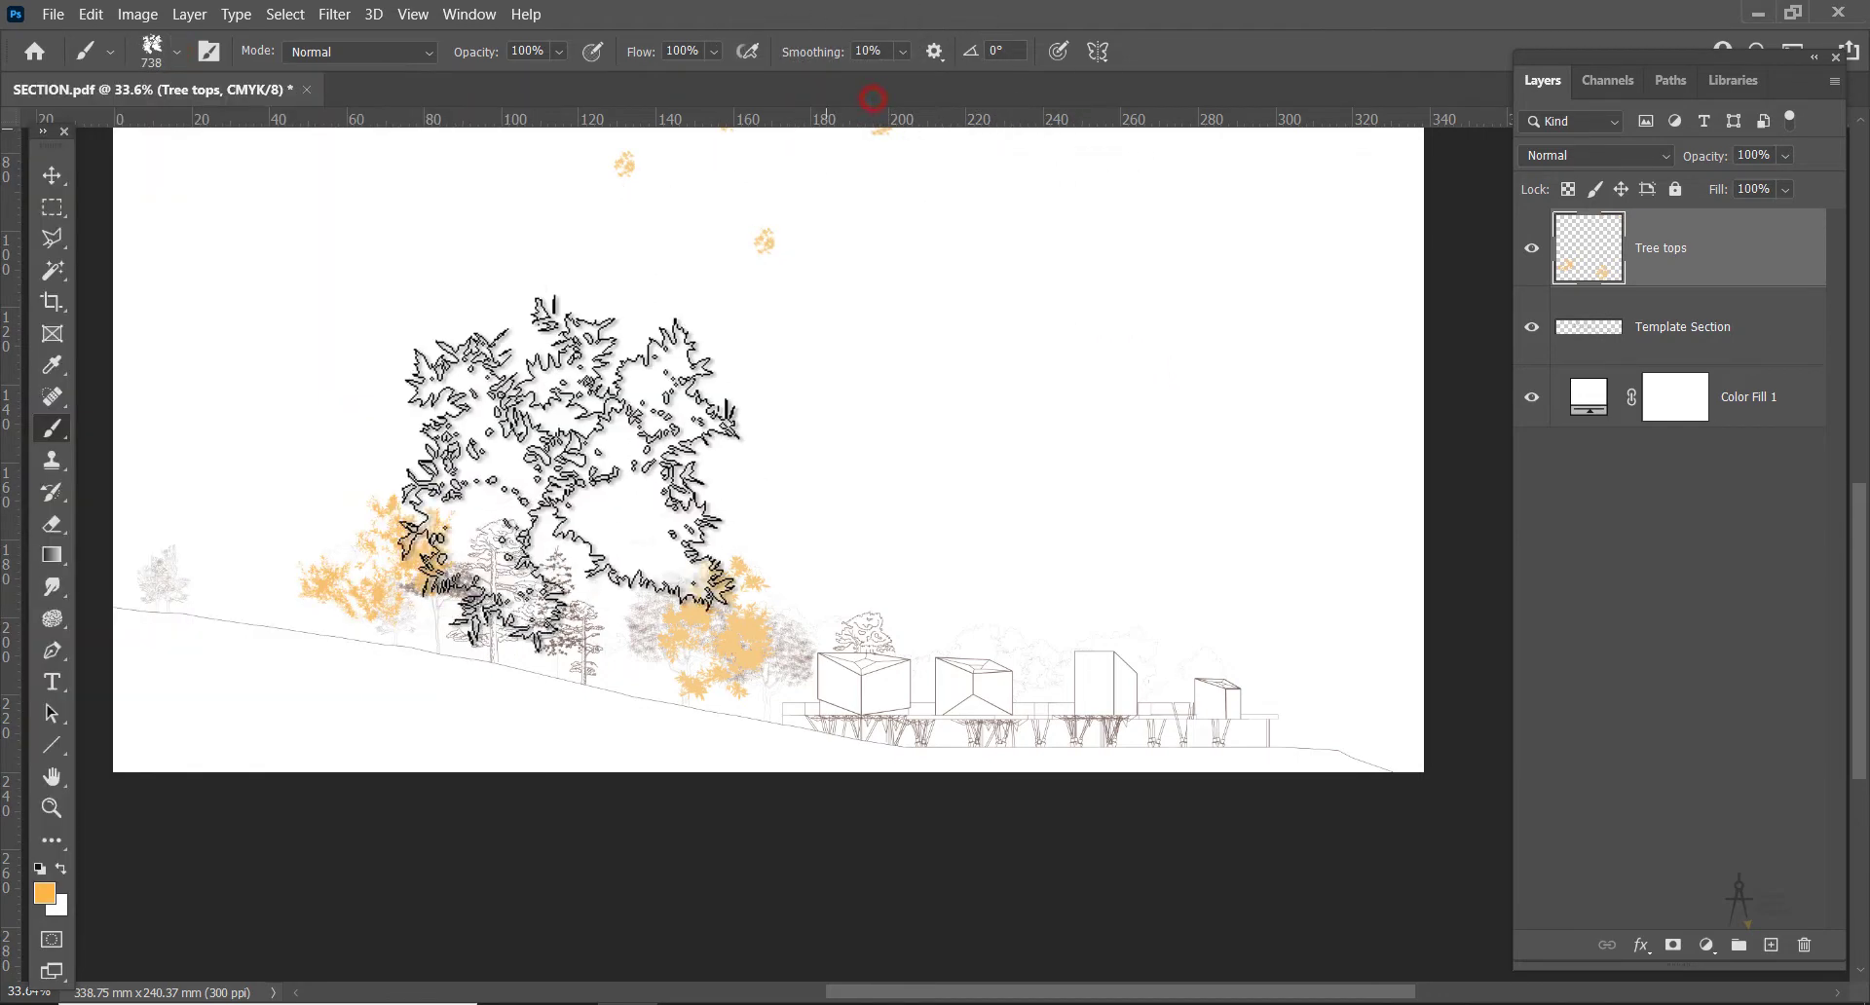
{"action": "left_click_drag", "start_coordinate": [679, 450], "coordinate": [631, 469]}
{"action": "left_click_drag", "start_coordinate": [623, 589], "coordinate": [655, 597]}
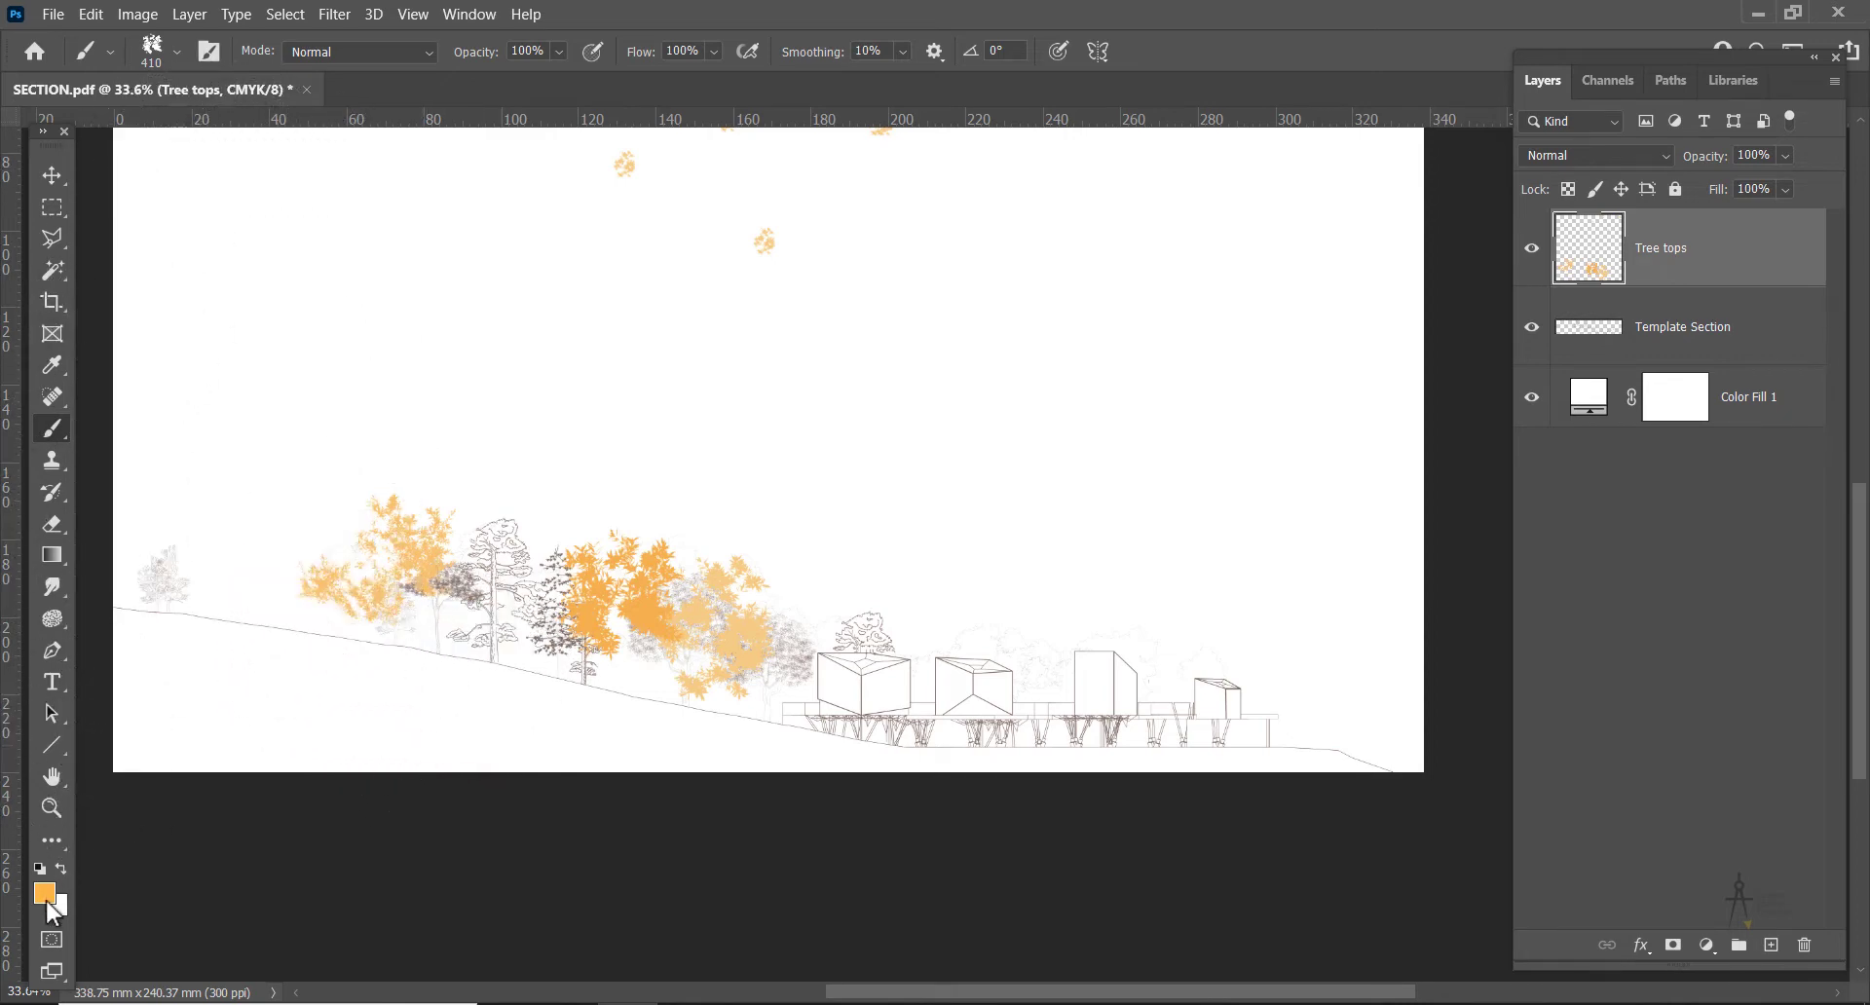
Try a 410 px leaves3c stamp in PANTONE 1345 C near the uphill end of the slope, and undo it
{"action": "left_click", "coordinate": [43, 894]}
{"action": "left_click", "coordinate": [1198, 317]}
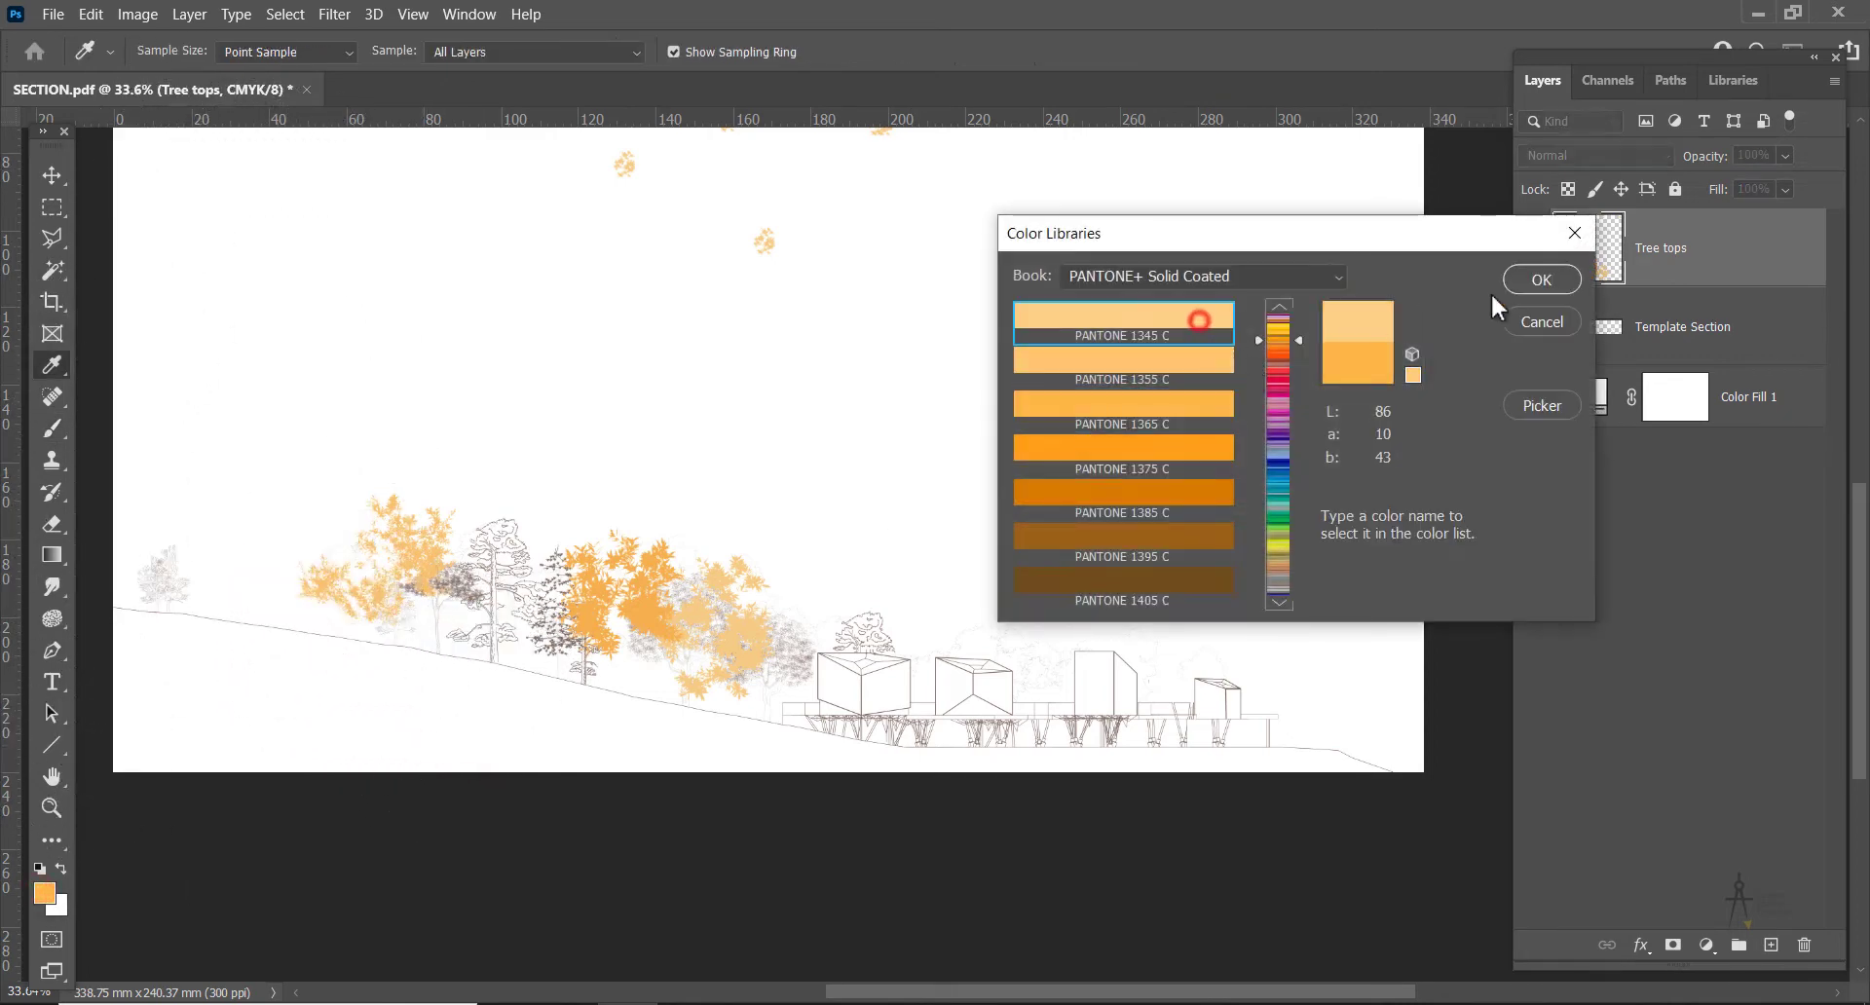
{"action": "left_click", "coordinate": [1541, 279]}
{"action": "mouse_move", "coordinate": [614, 414]}
{"action": "left_mouse_down"}
{"action": "mouse_move", "coordinate": [652, 426]}
{"action": "mouse_move", "coordinate": [649, 410]}
{"action": "mouse_move", "coordinate": [631, 428]}
{"action": "left_mouse_up"}
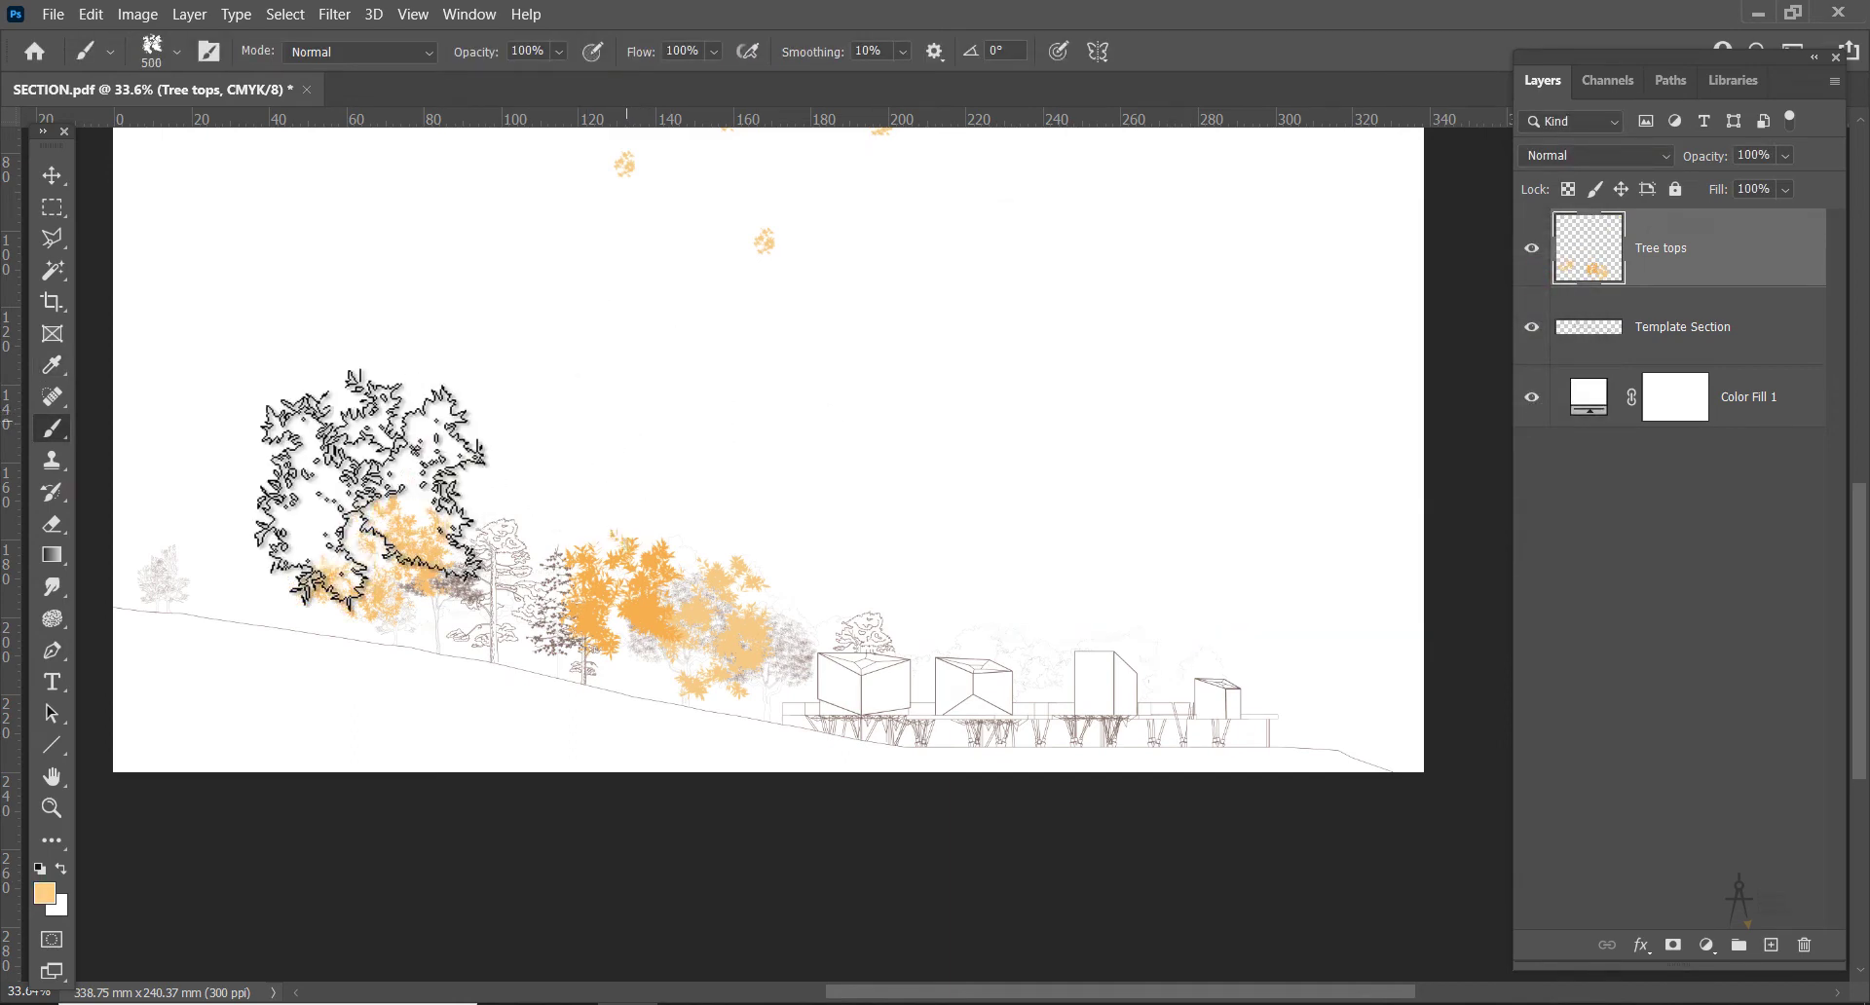
{"action": "left_click_drag", "start_coordinate": [305, 562], "coordinate": [293, 563]}
{"action": "left_click", "coordinate": [304, 559]}
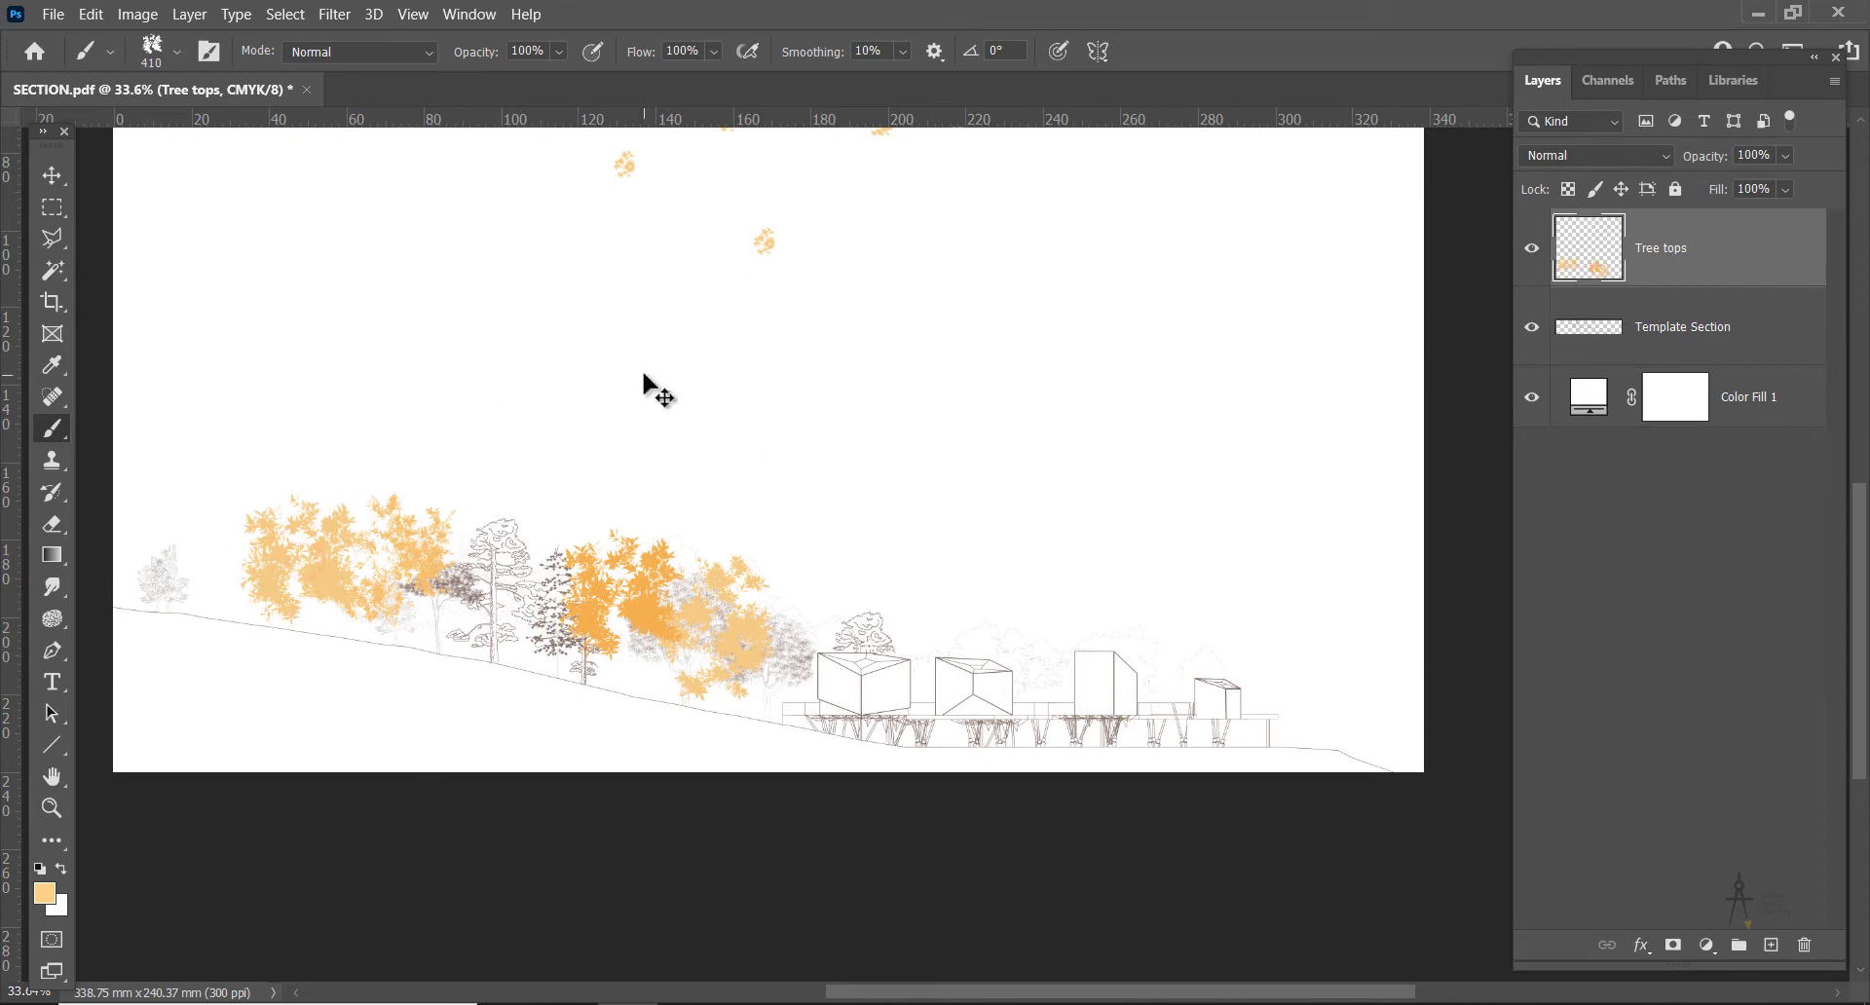
{"action": "key", "text": "ctrl+z"}
Try a smaller 370 px leaves3c stamp near the uphill end of the slope, and undo it
{"action": "scroll", "coordinate": [510, 626], "scroll_direction": "left", "scroll_amount": 2}
{"action": "scroll", "coordinate": [501, 604], "scroll_direction": "up", "scroll_amount": 1}
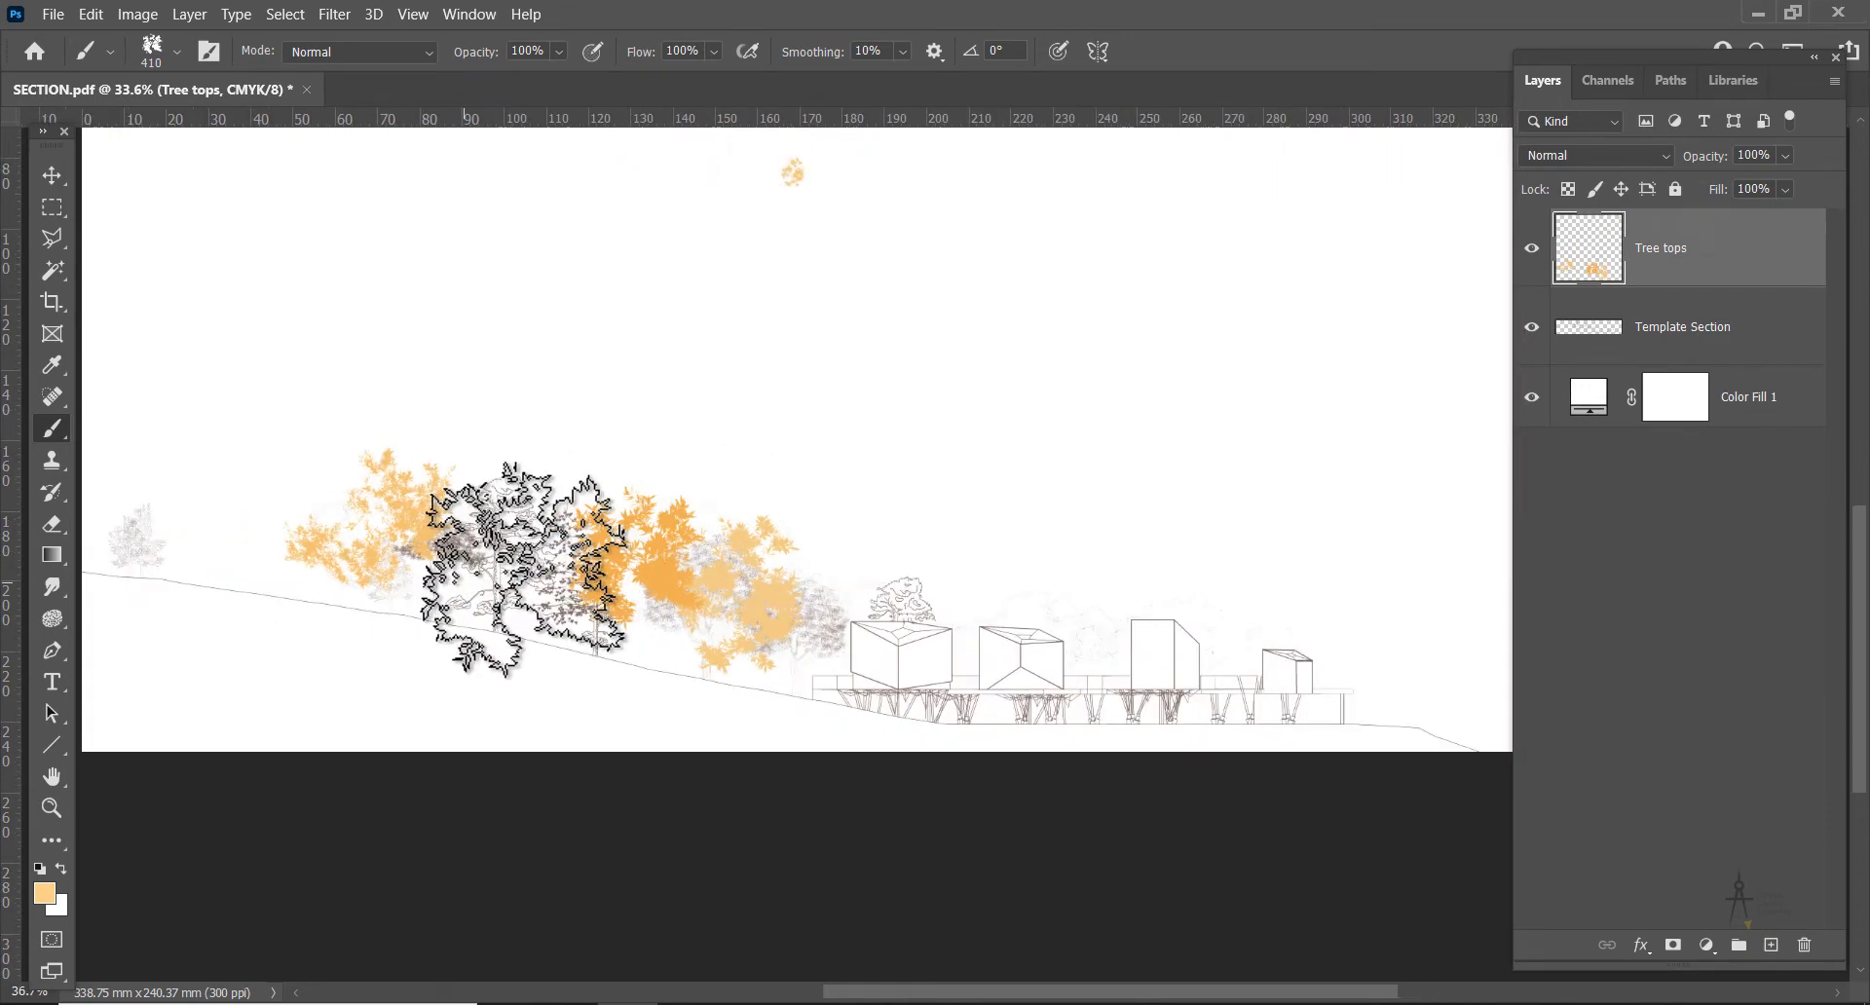
{"action": "scroll", "coordinate": [434, 456], "scroll_direction": "down", "scroll_amount": 3}
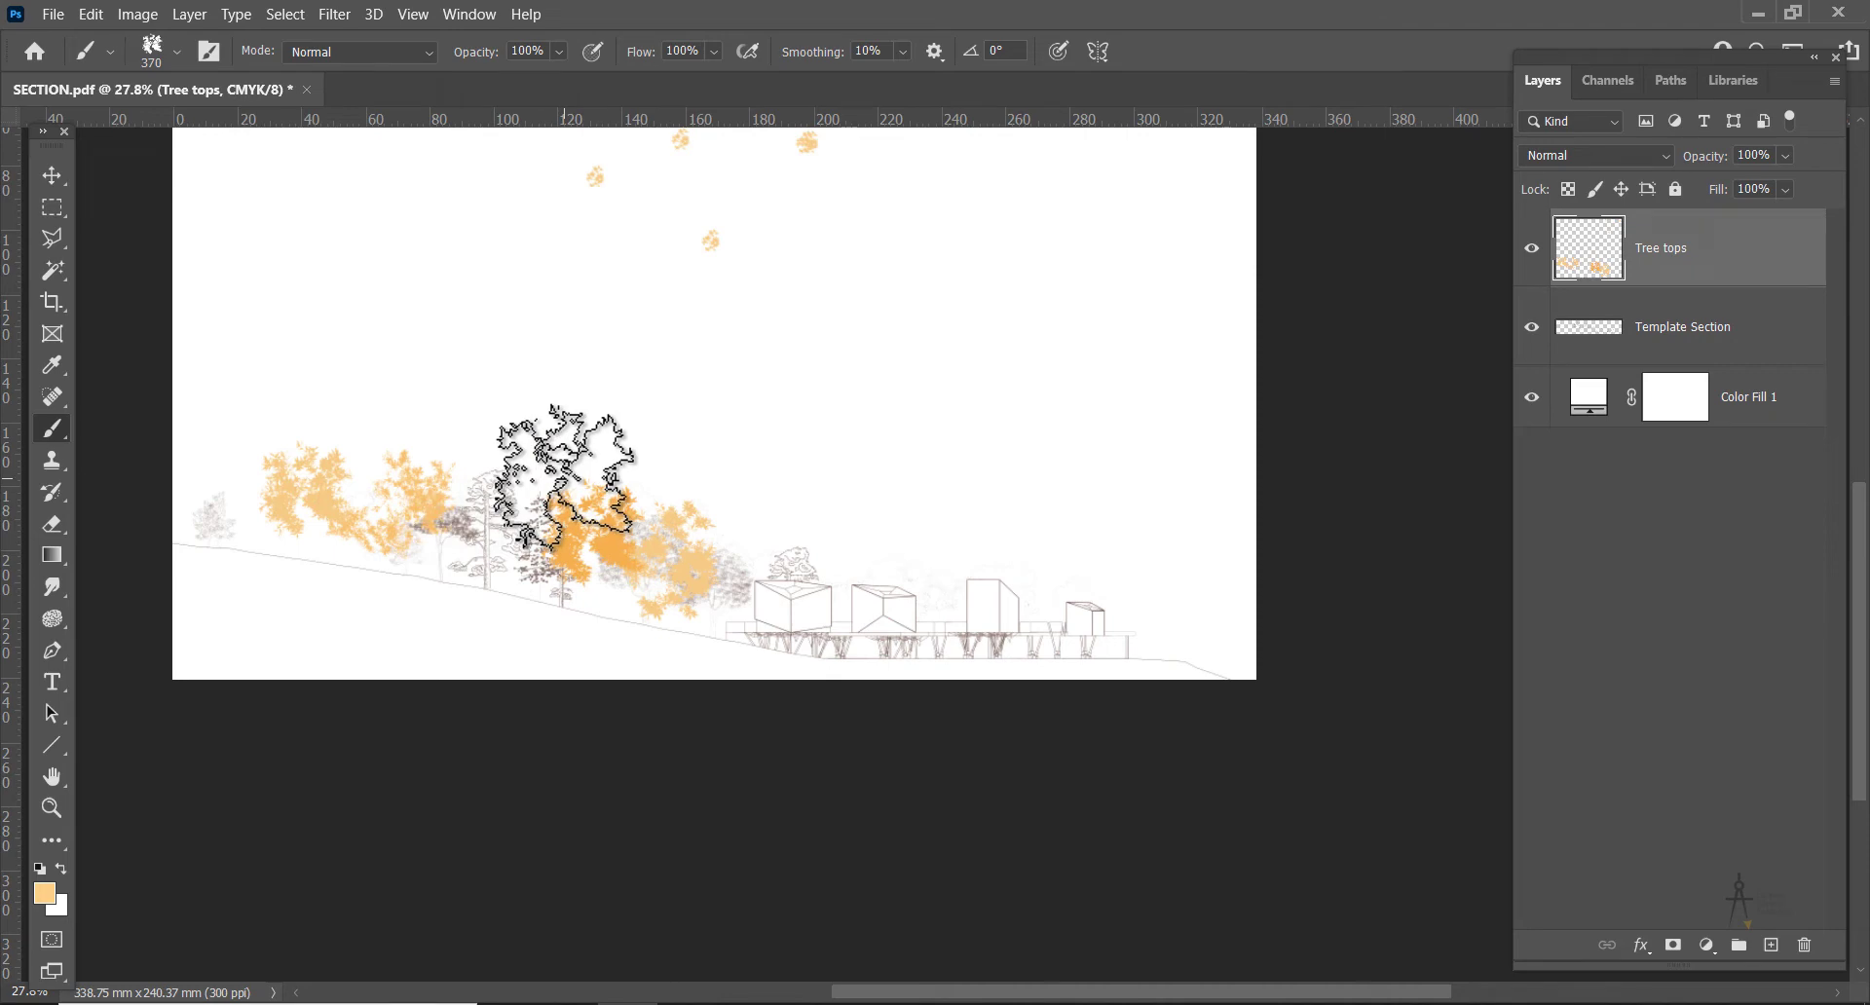
{"action": "scroll", "coordinate": [312, 517], "scroll_direction": "up", "scroll_amount": 5}
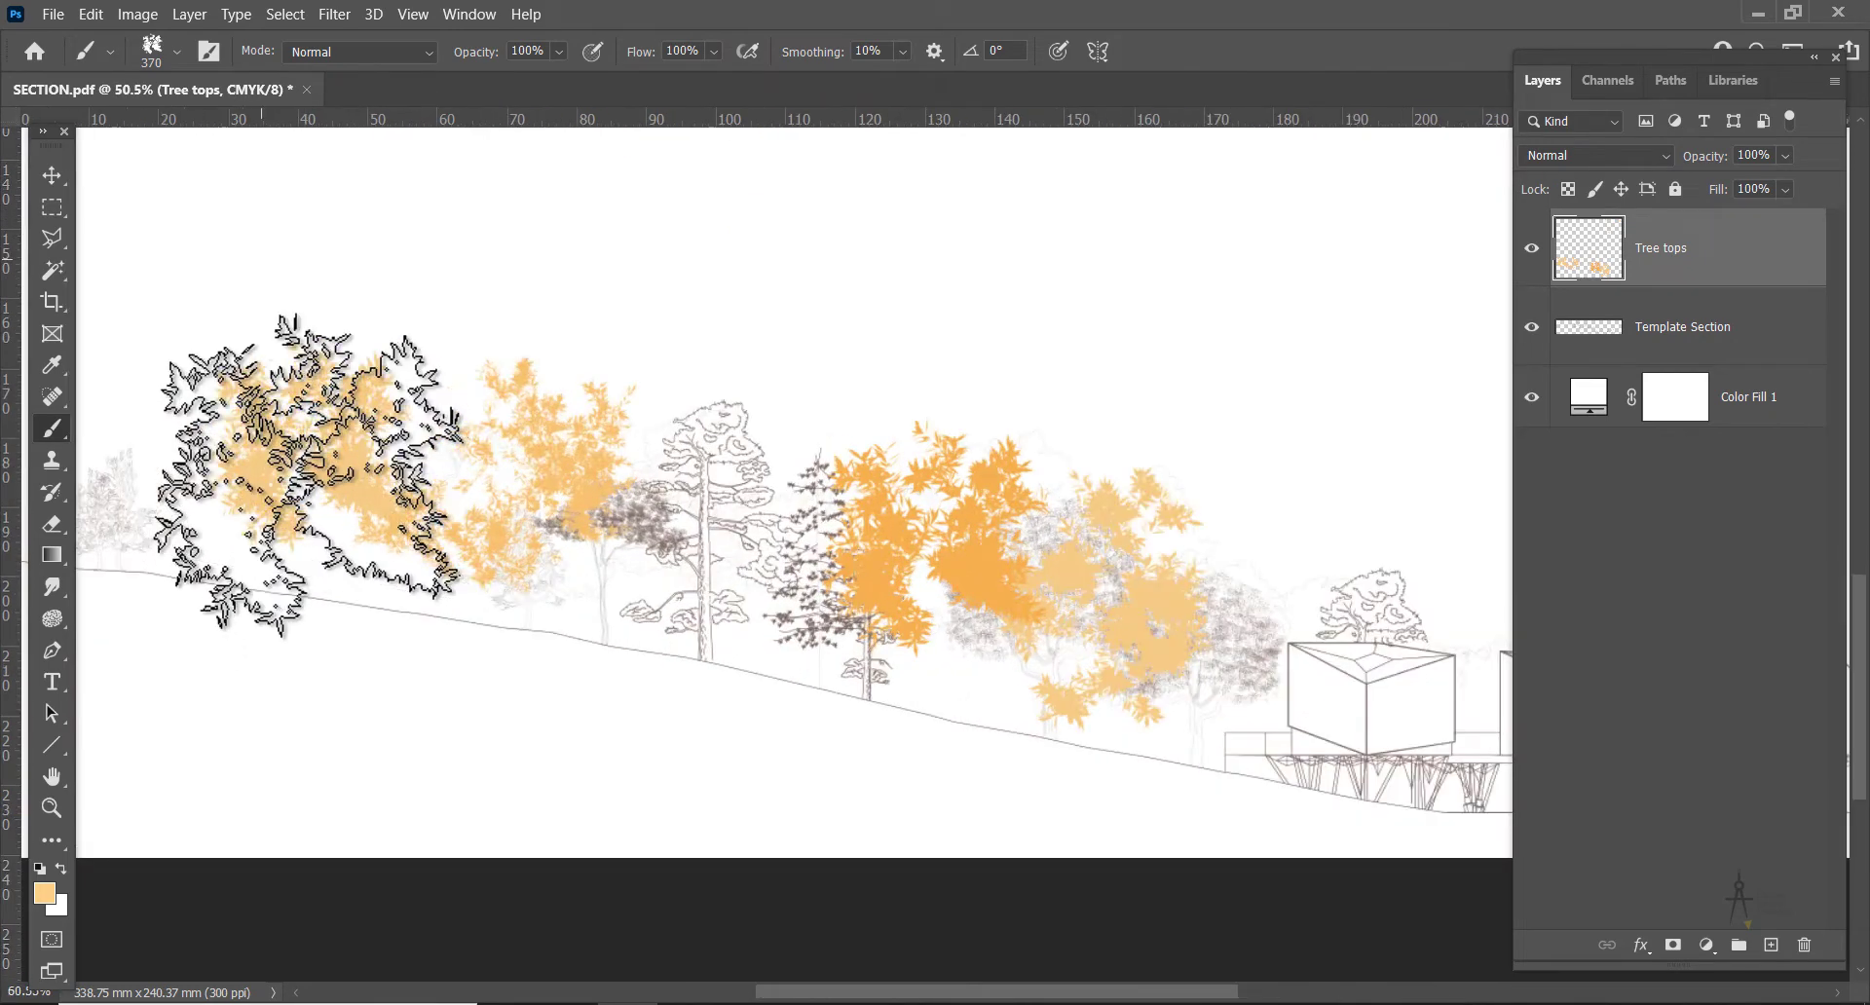
{"action": "scroll", "coordinate": [310, 473], "scroll_direction": "up", "scroll_amount": 2}
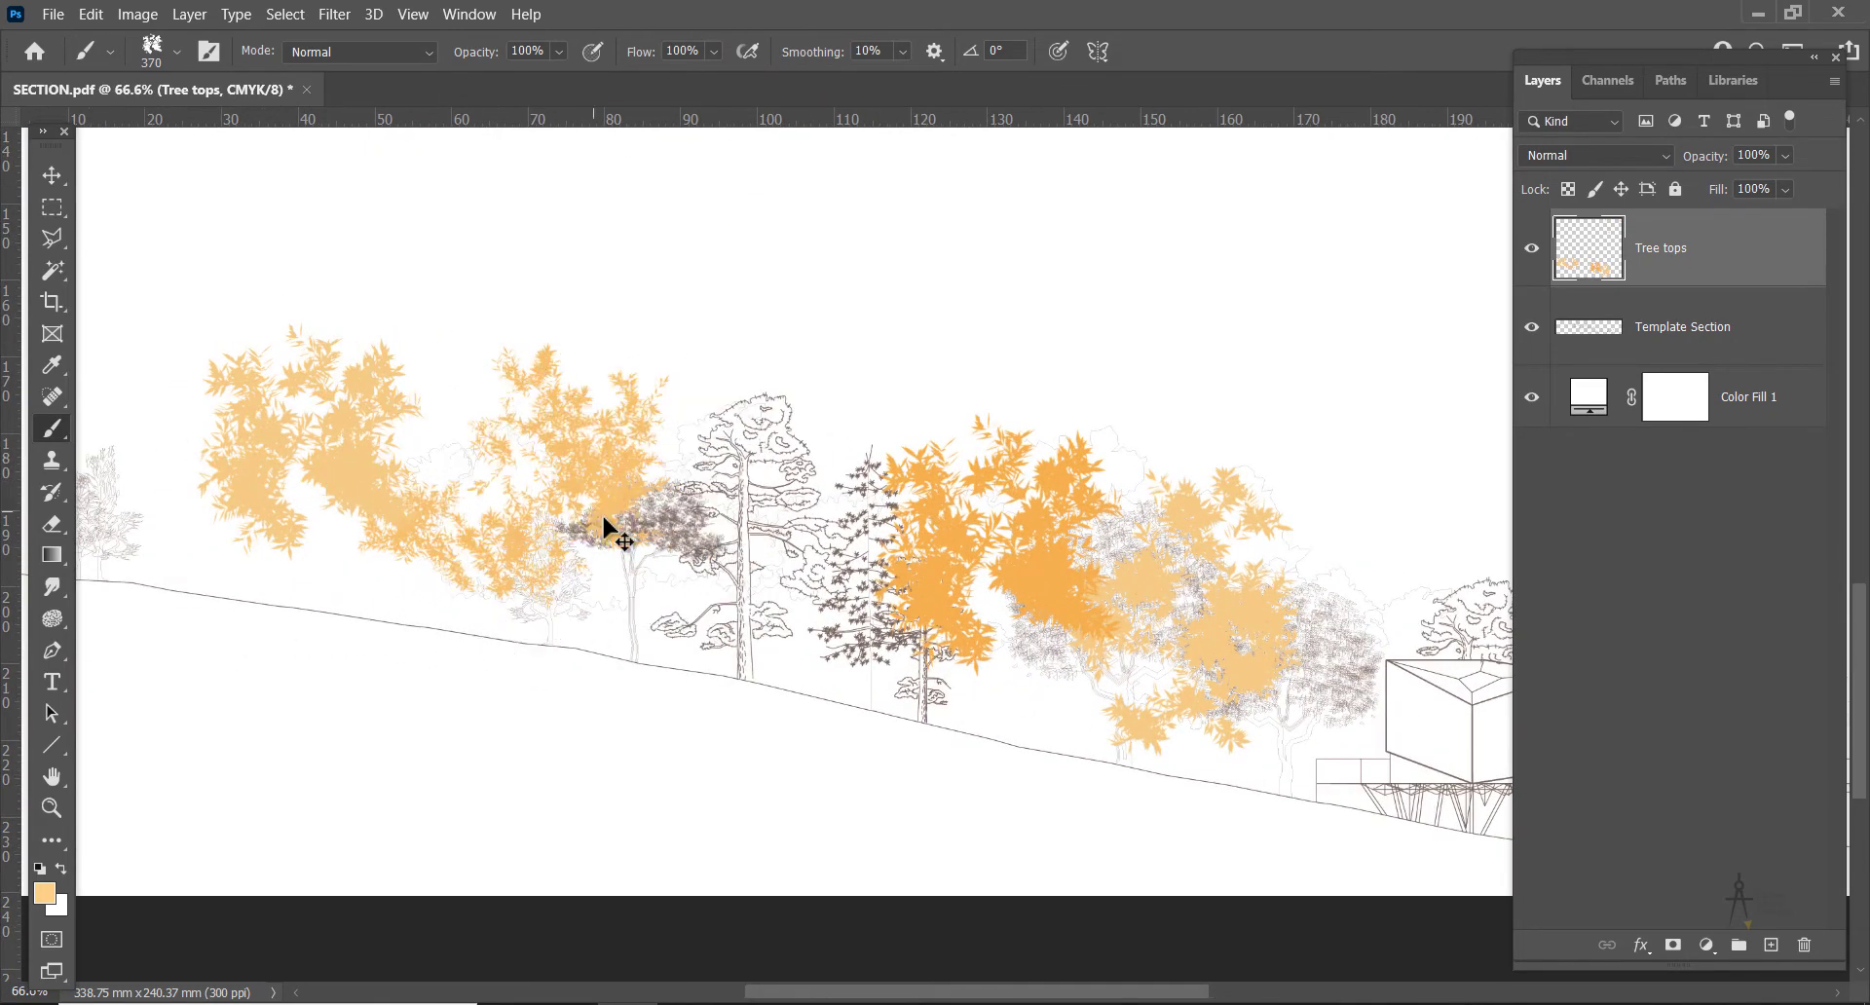
{"action": "key", "text": "ctrl+z"}
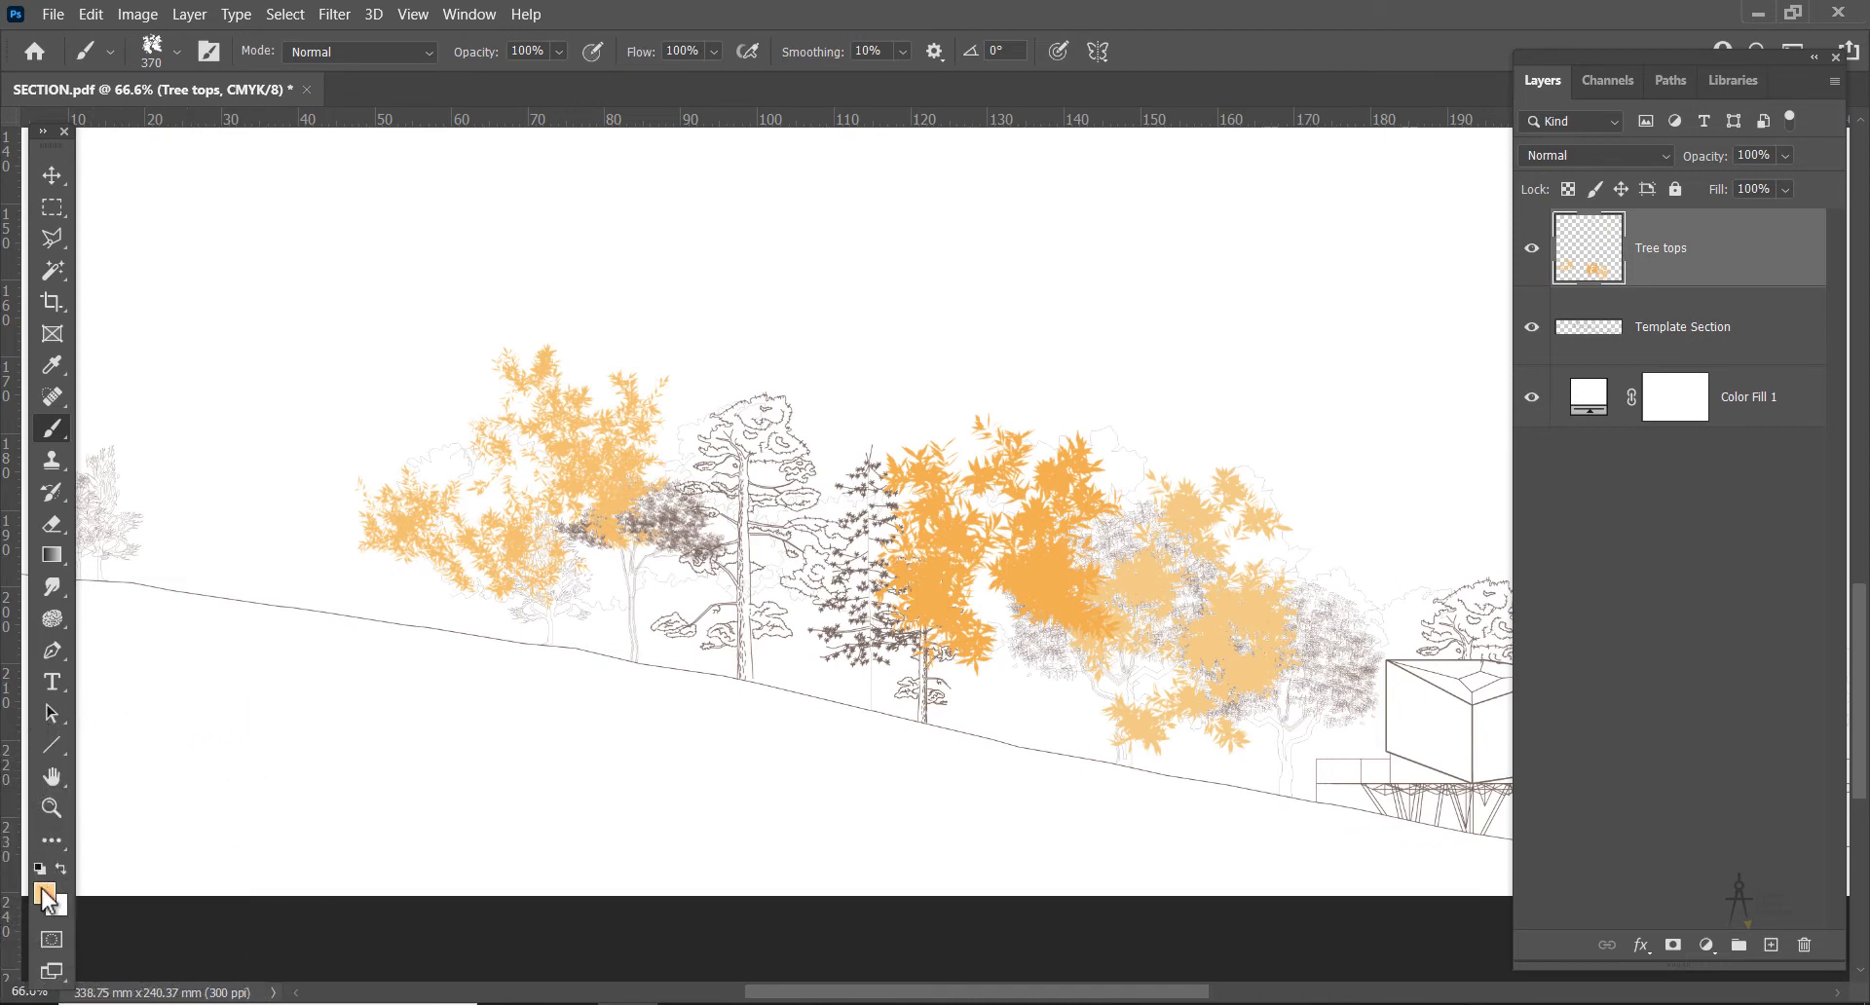
Try the 370 px leaves3c stamp in PANTONE 1355 C near the uphill end and check it against the whole section
{"action": "left_click", "coordinate": [45, 895]}
{"action": "left_click", "coordinate": [1130, 360]}
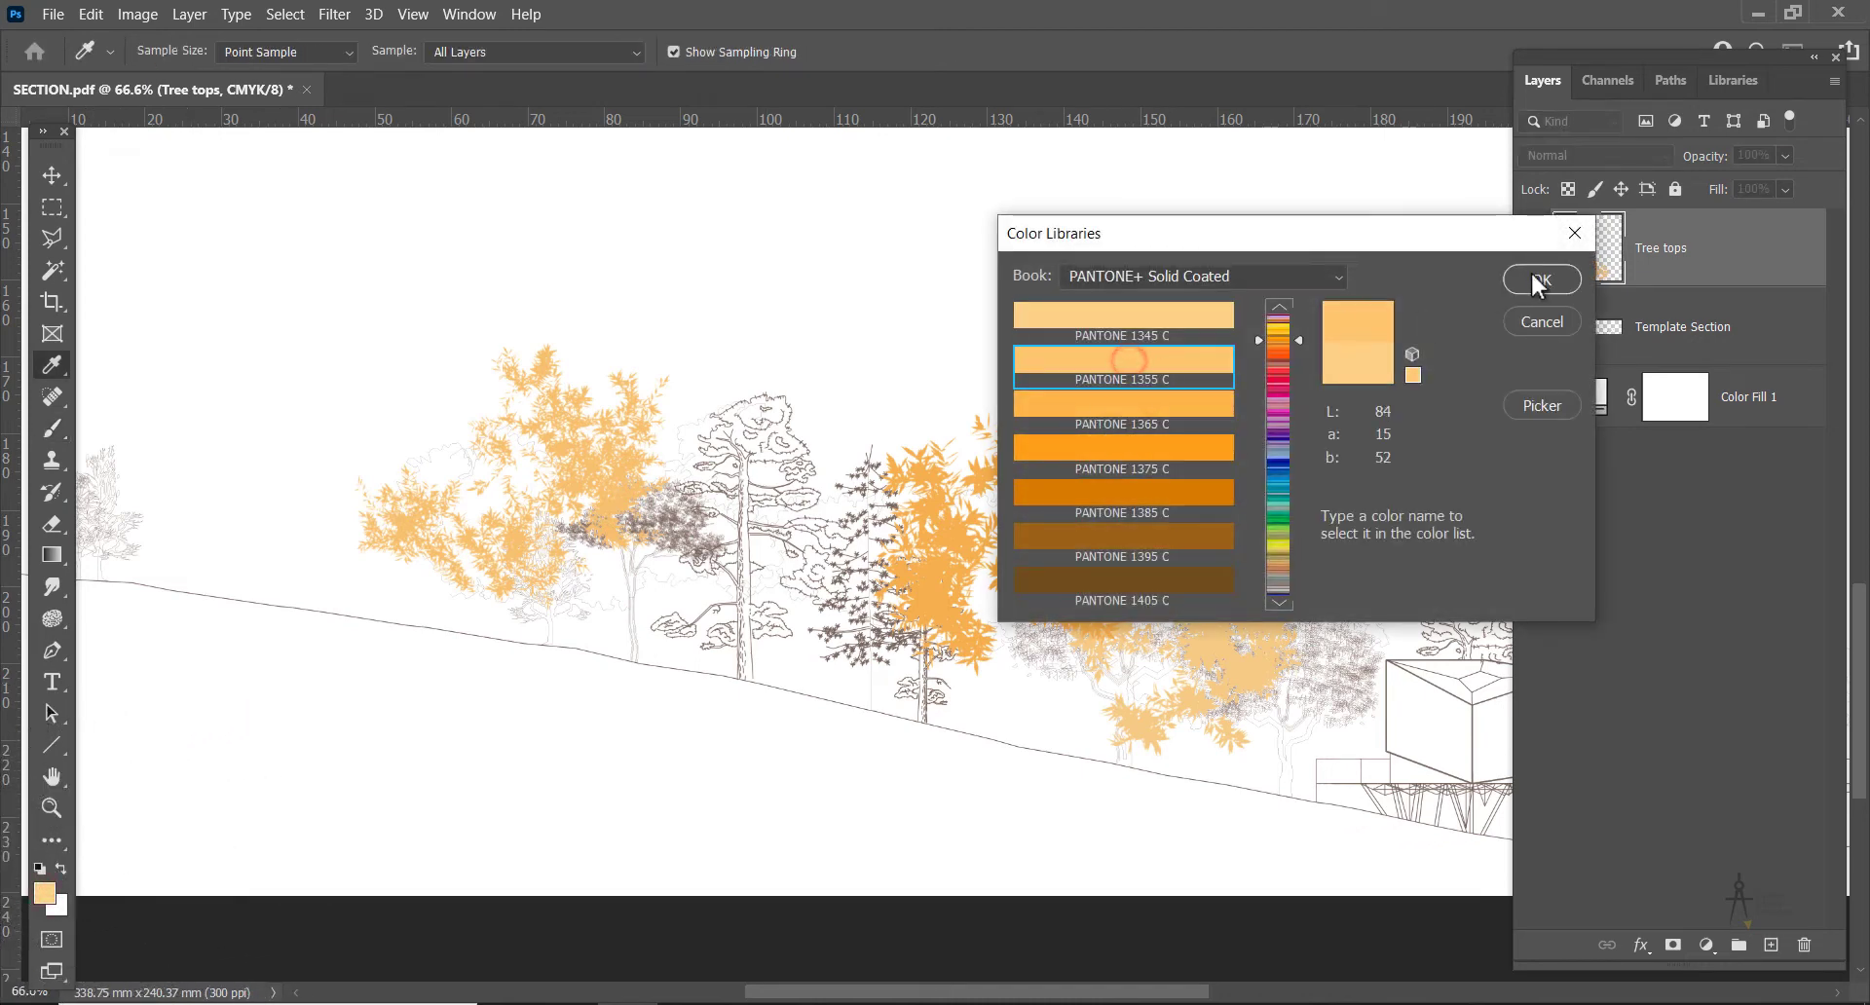
{"action": "left_click", "coordinate": [1541, 280]}
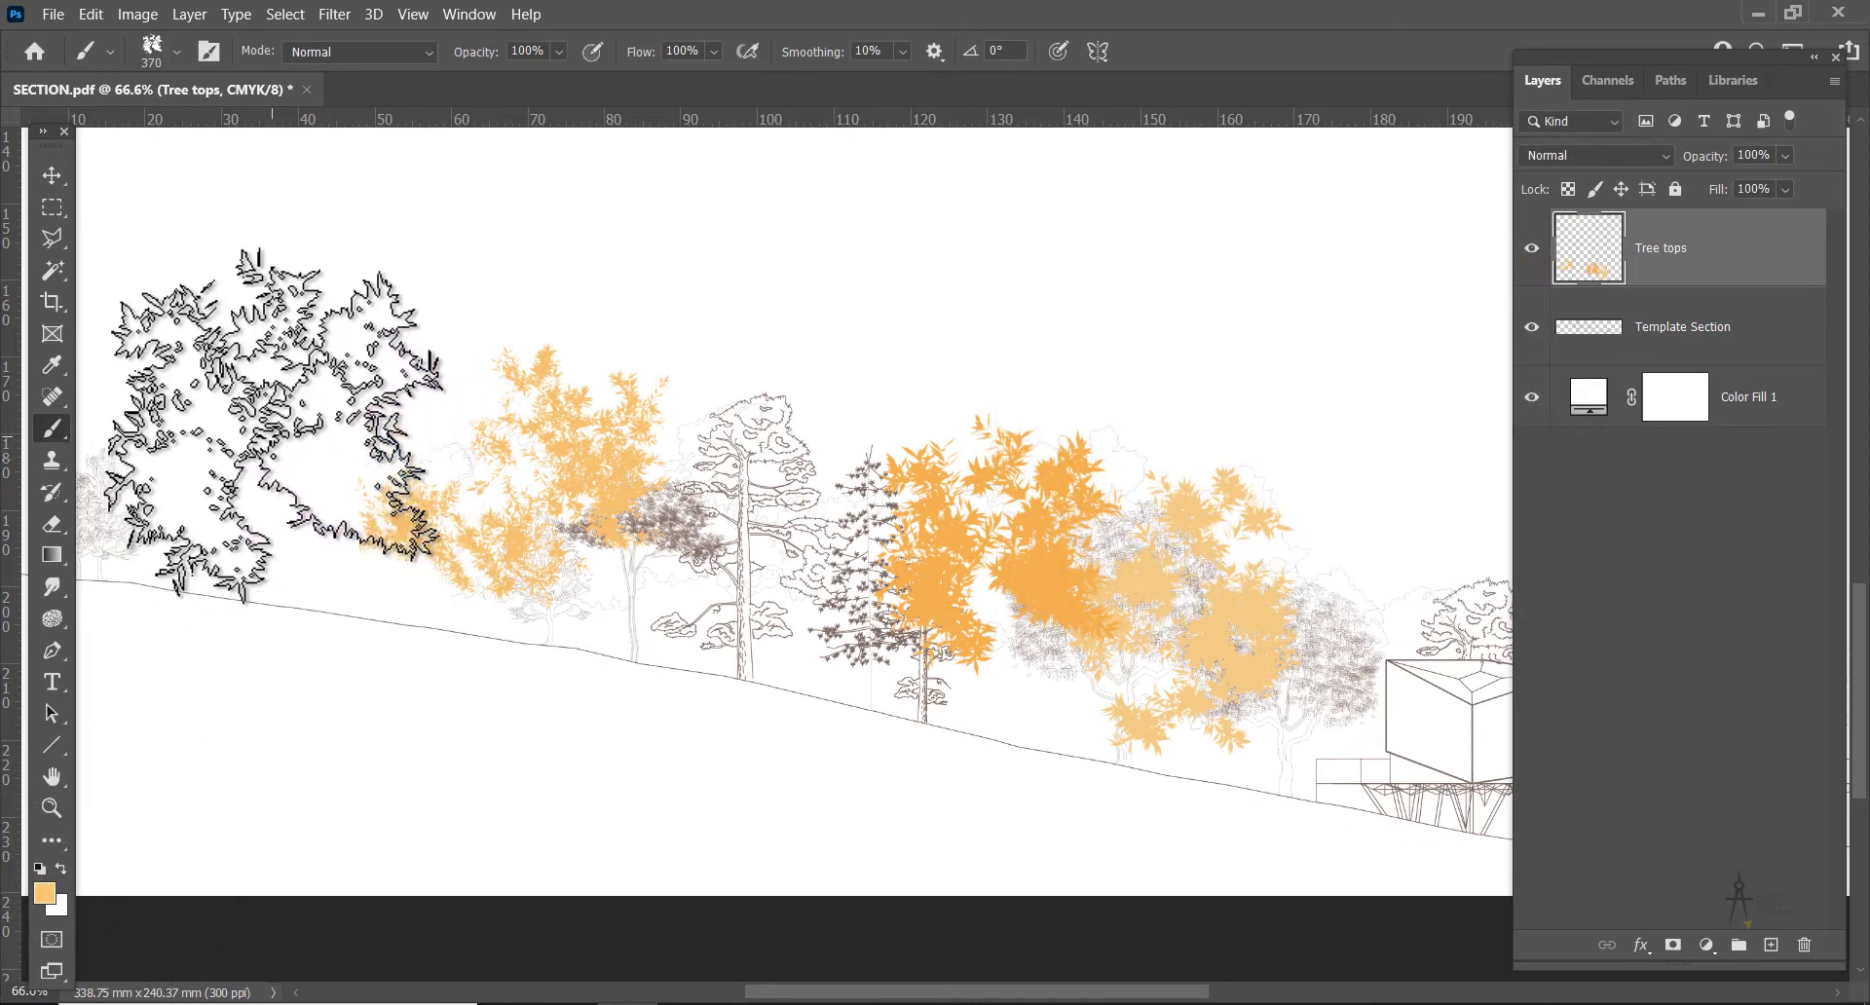
{"action": "left_click", "coordinate": [259, 450]}
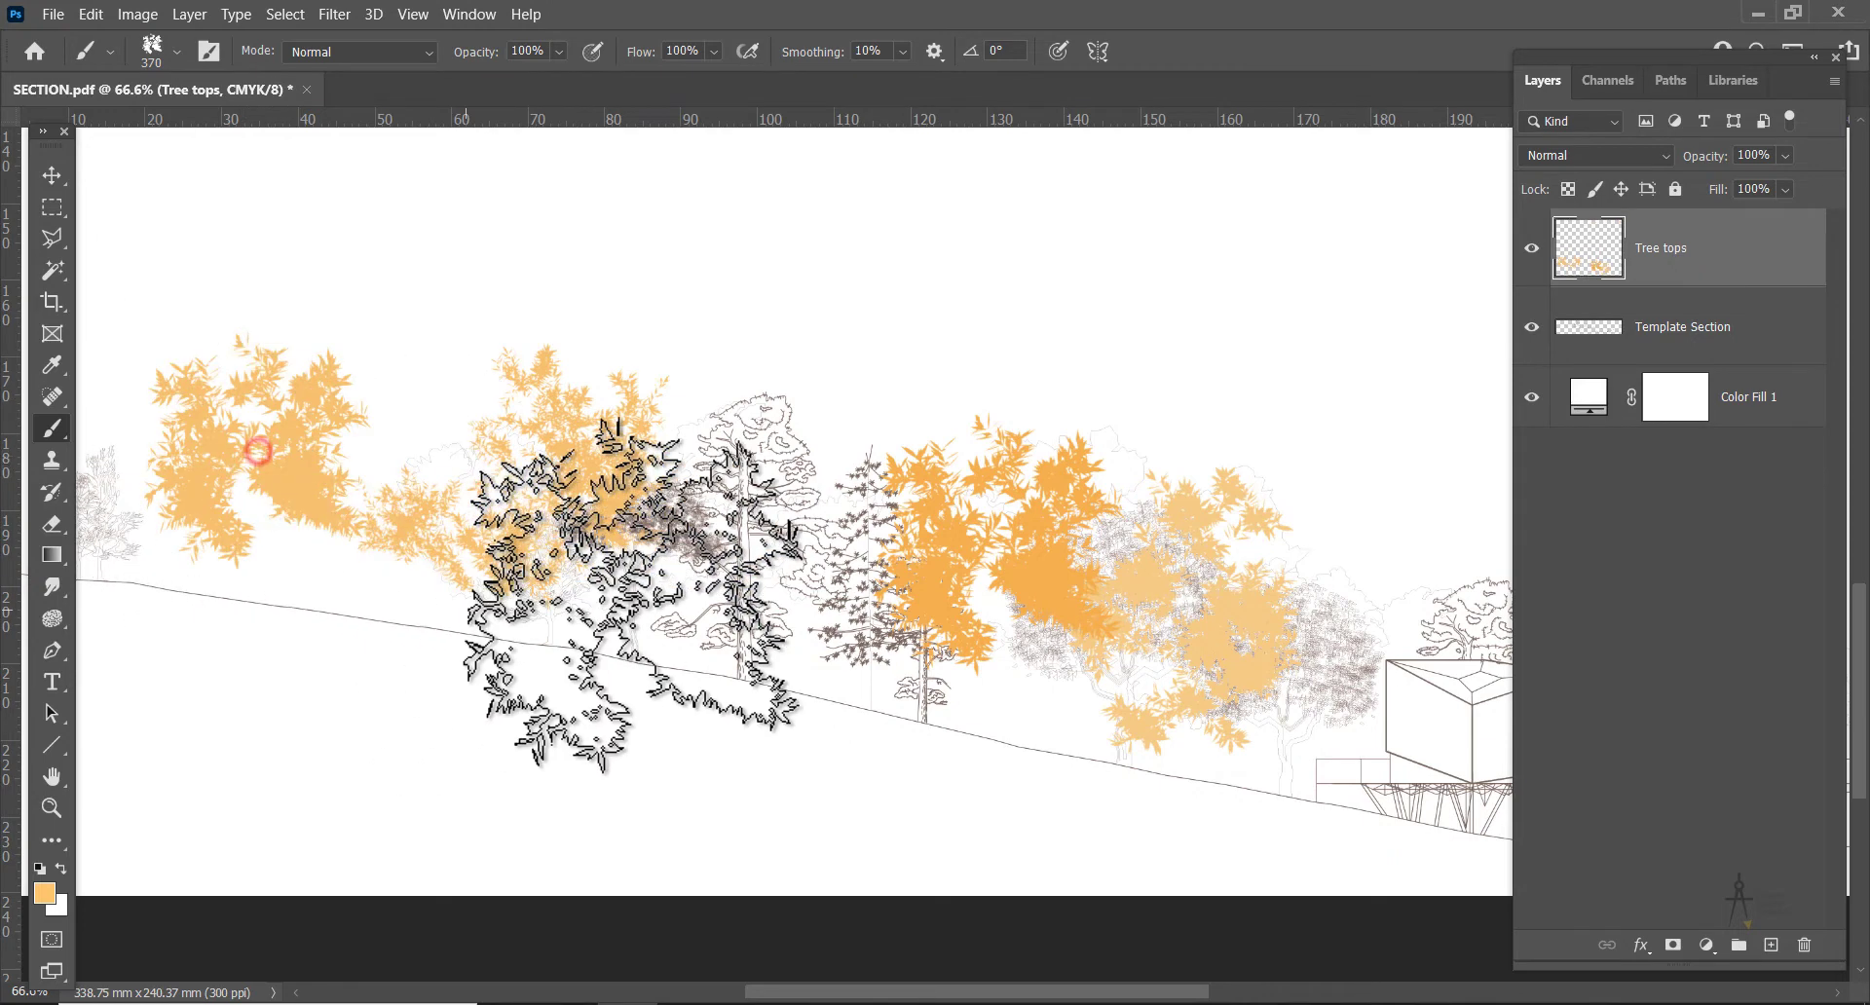
{"action": "scroll", "coordinate": [599, 584], "scroll_direction": "down", "scroll_amount": 3}
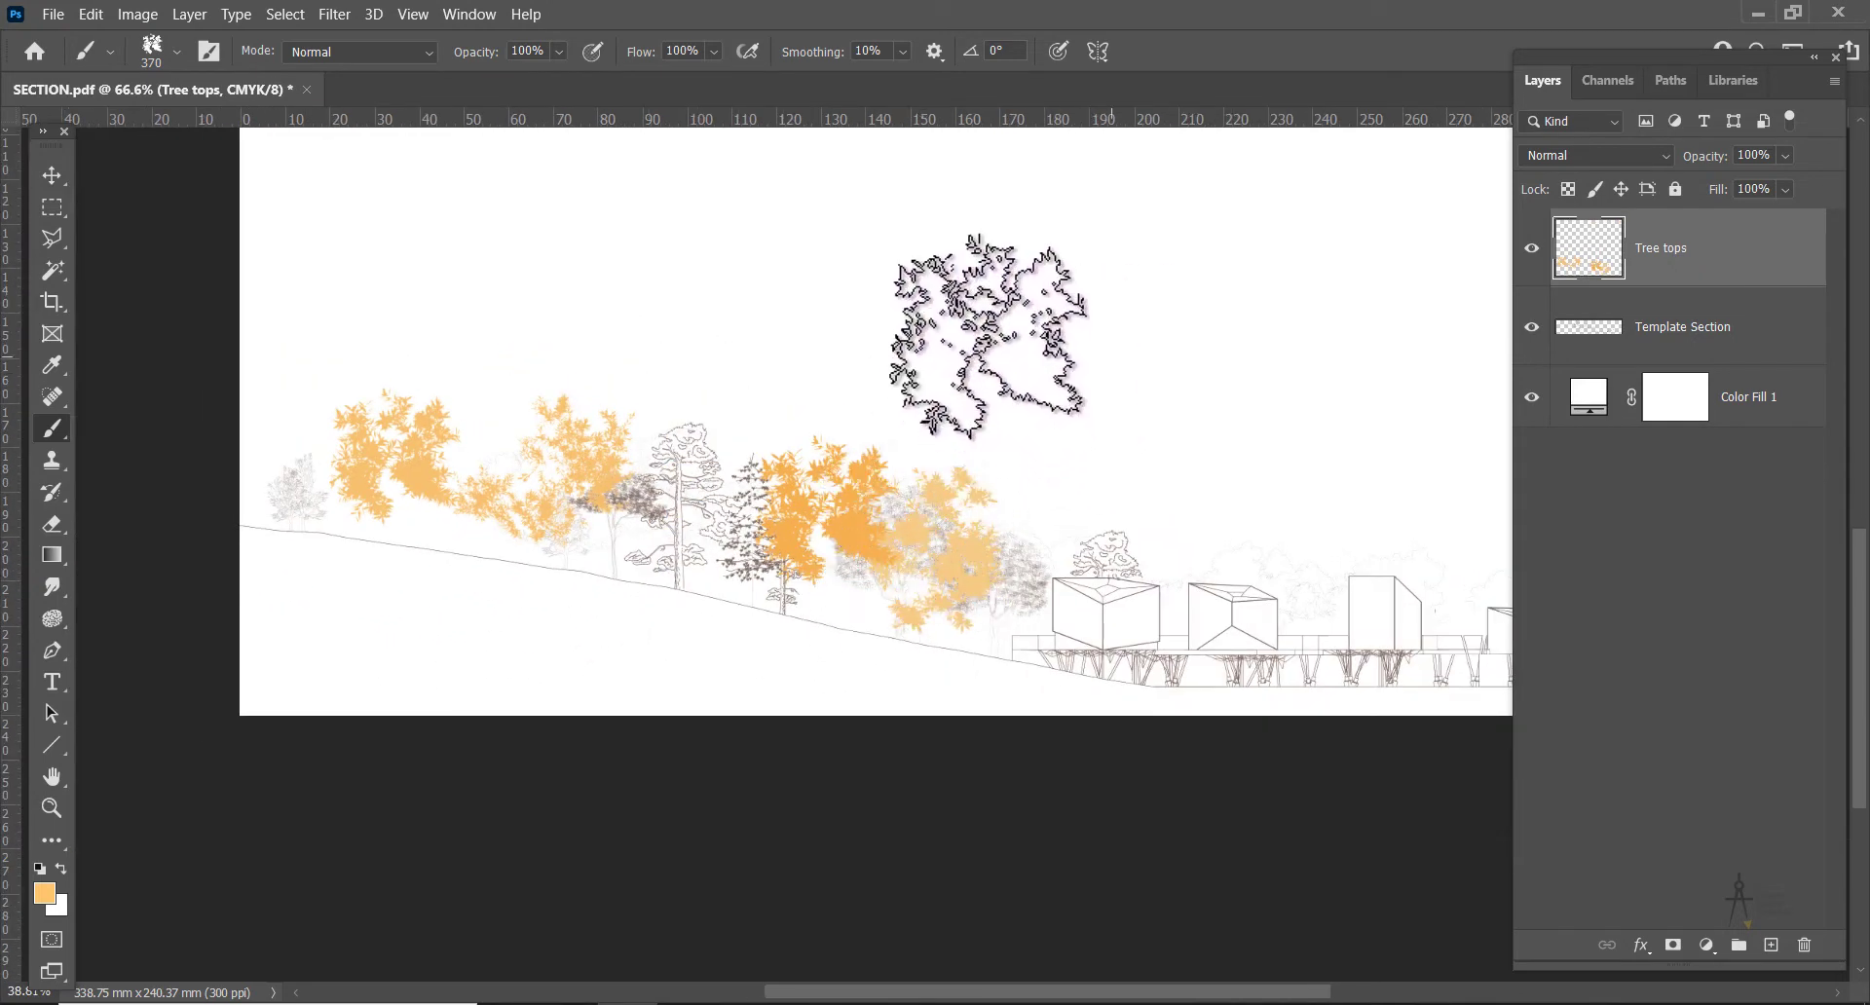
{"action": "scroll", "coordinate": [996, 337], "scroll_direction": "down", "scroll_amount": 2}
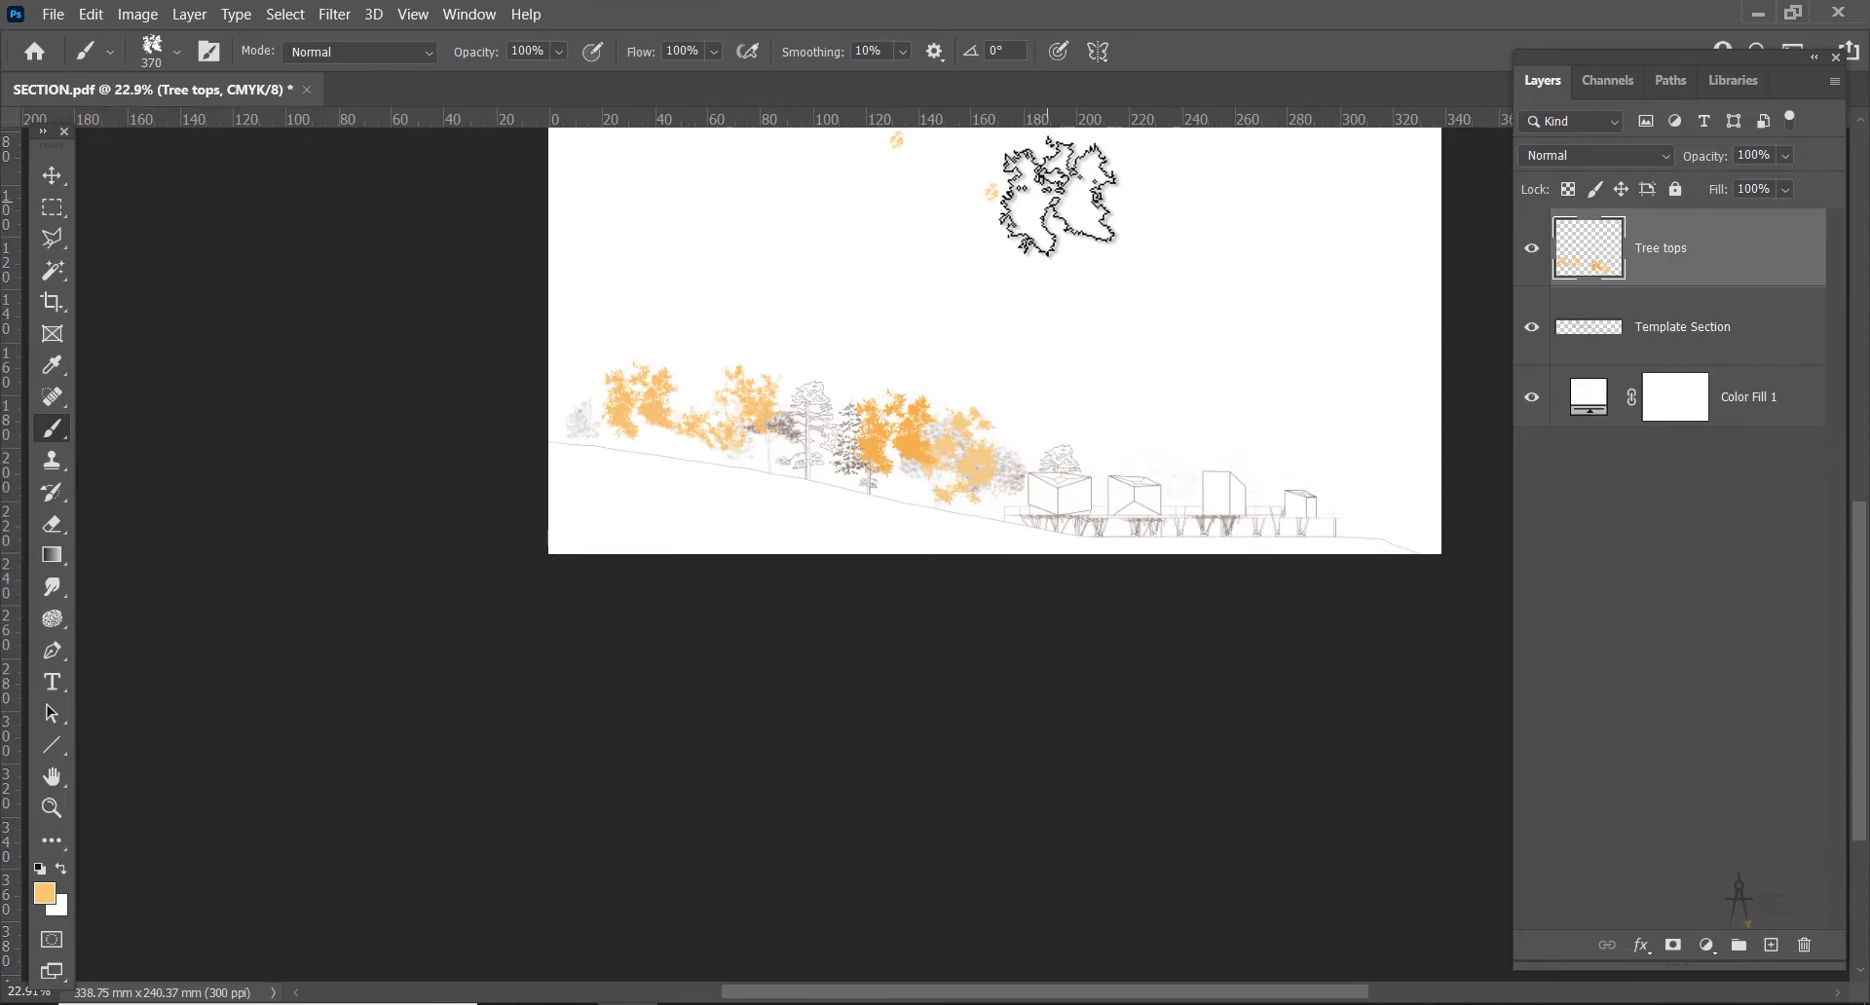
{"action": "scroll", "coordinate": [1057, 195], "scroll_direction": "up", "scroll_amount": 3}
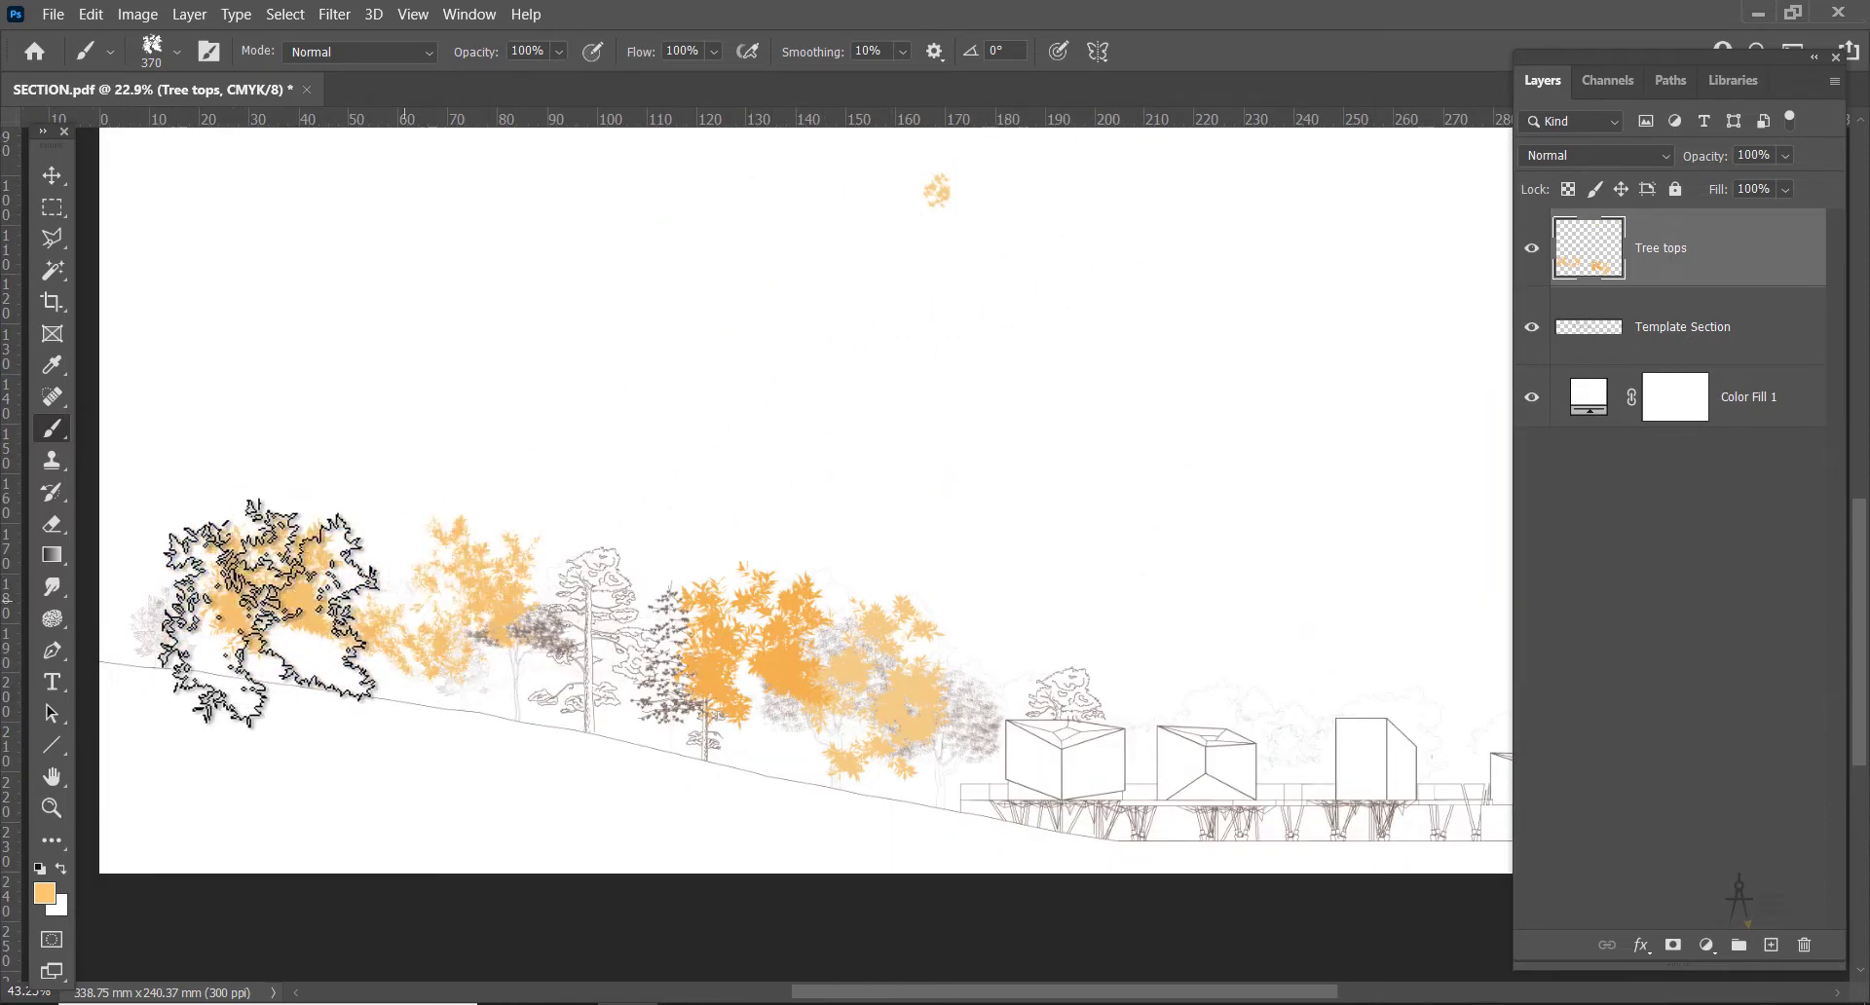
Switch the foreground color to PANTONE 1345 C and stamp the 370 px leaves3c brush beside the small tree at the uphill end
{"action": "left_click", "coordinate": [44, 892]}
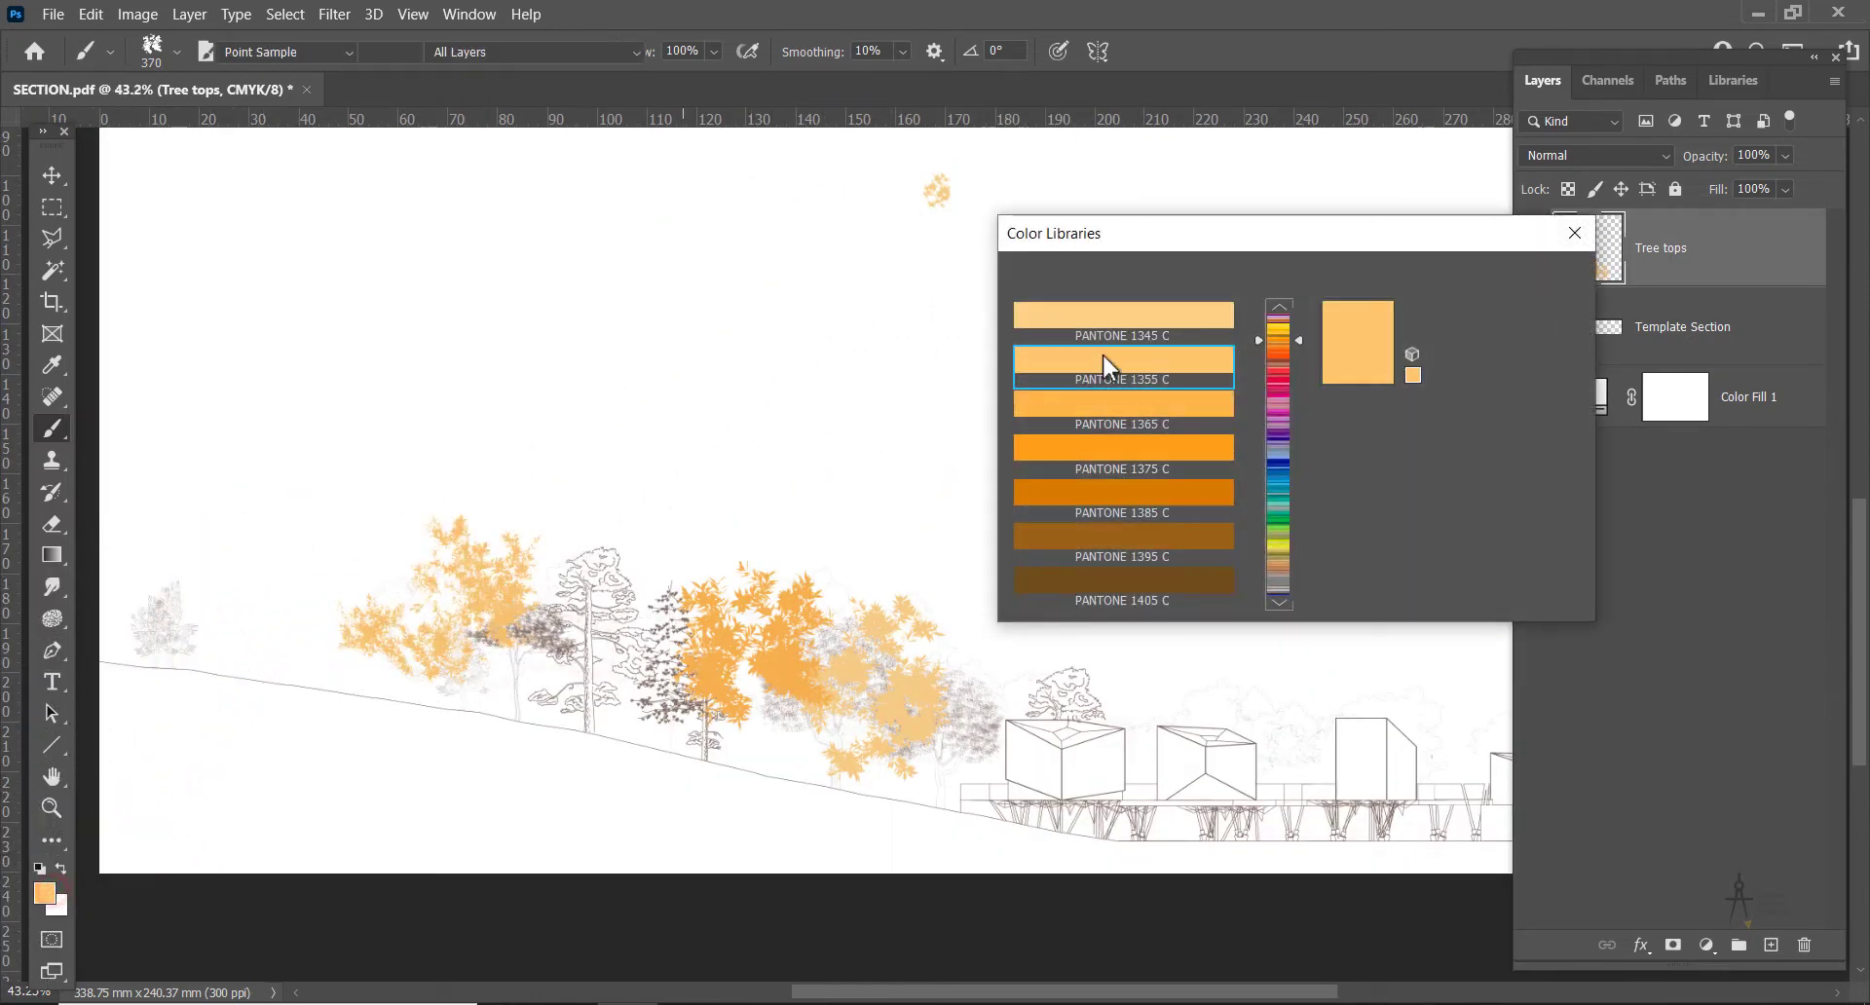
{"action": "left_click", "coordinate": [1542, 282]}
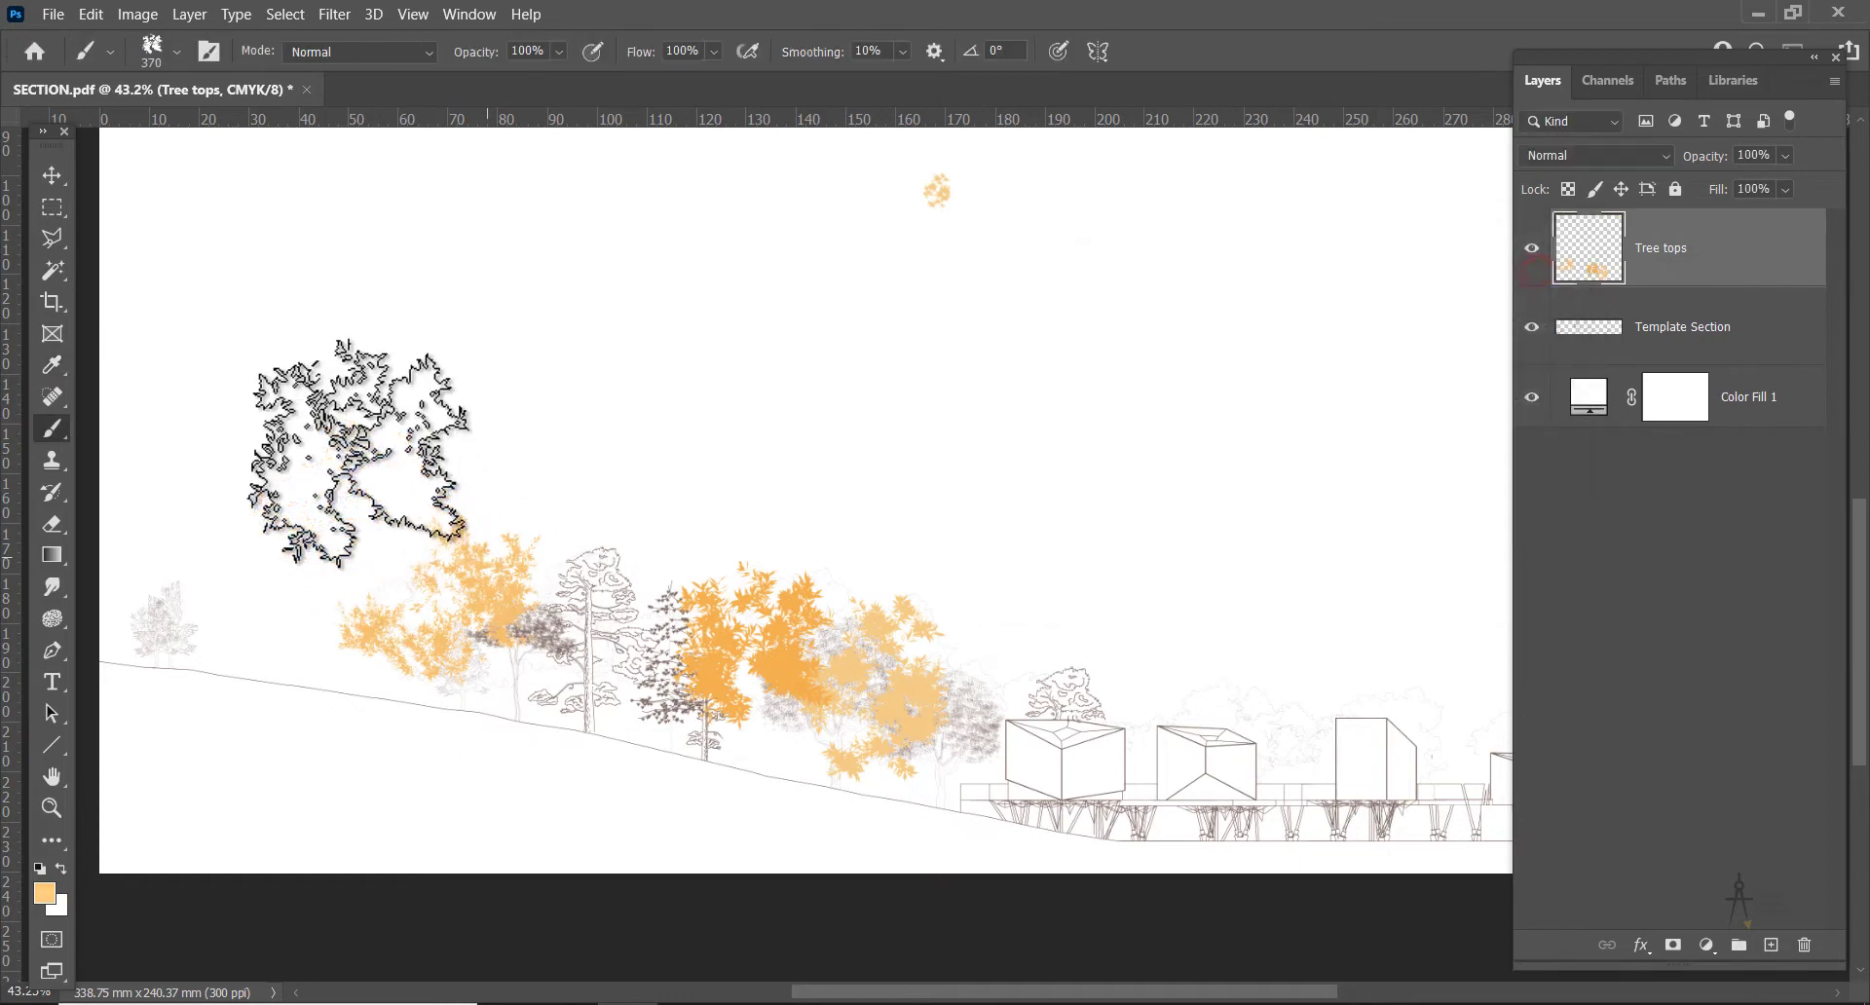
{"action": "right_click", "coordinate": [356, 456], "text": "ctrl"}
{"action": "left_click", "coordinate": [373, 424]}
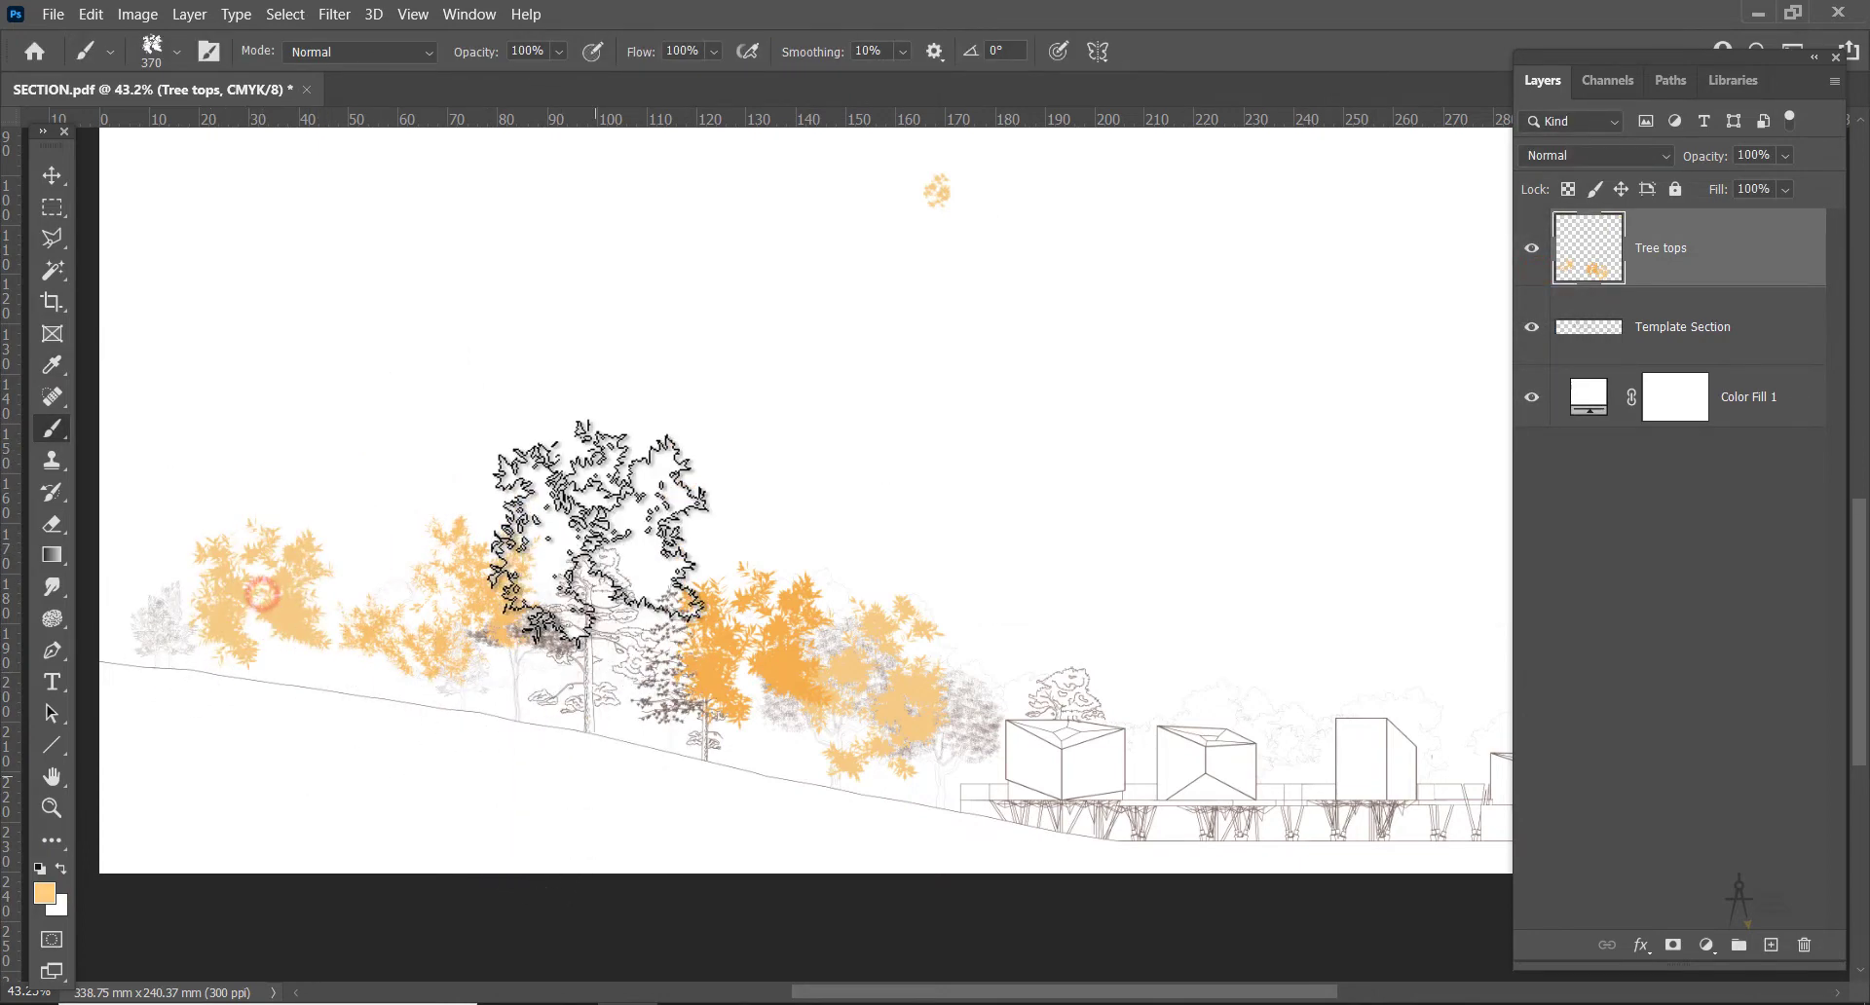
Select the stray small leaf stamps in the blank sky above the section with the Rectangular Marquee tool
{"action": "scroll", "coordinate": [780, 512], "scroll_direction": "down", "scroll_amount": 3}
{"action": "scroll", "coordinate": [856, 407], "scroll_direction": "down", "scroll_amount": 2}
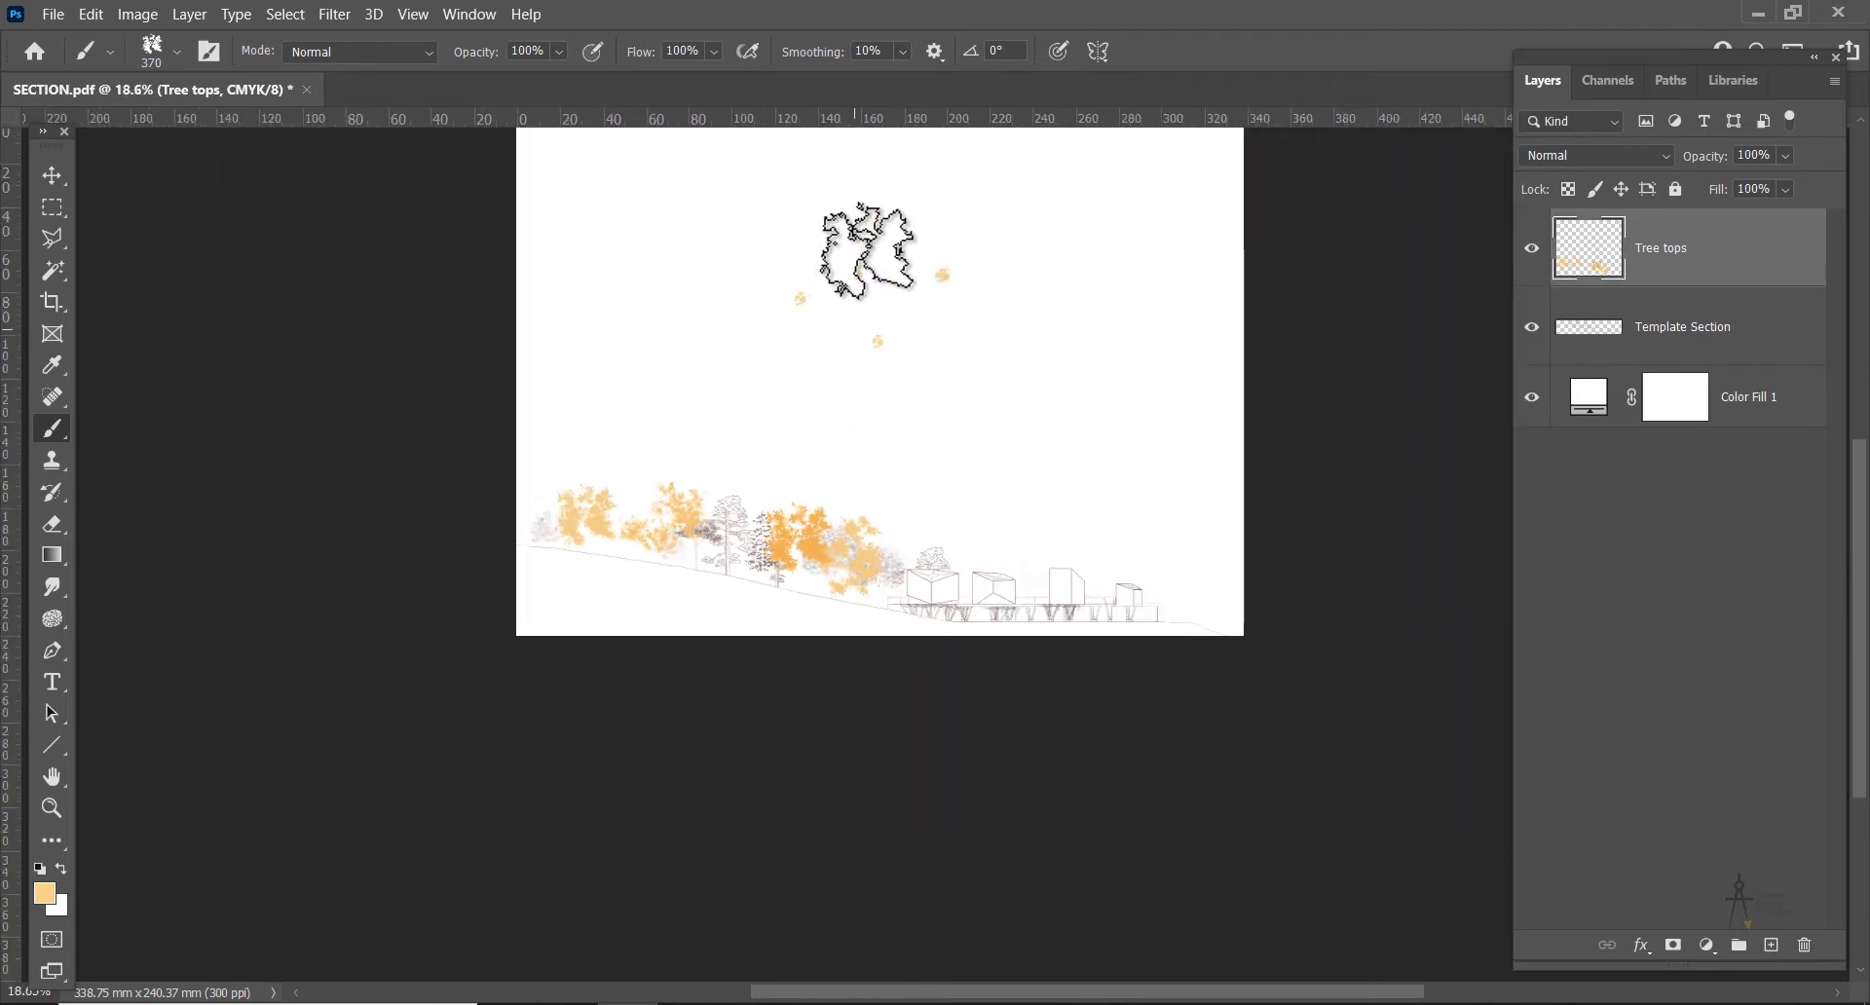
{"action": "scroll", "coordinate": [885, 219], "scroll_direction": "up", "scroll_amount": 2}
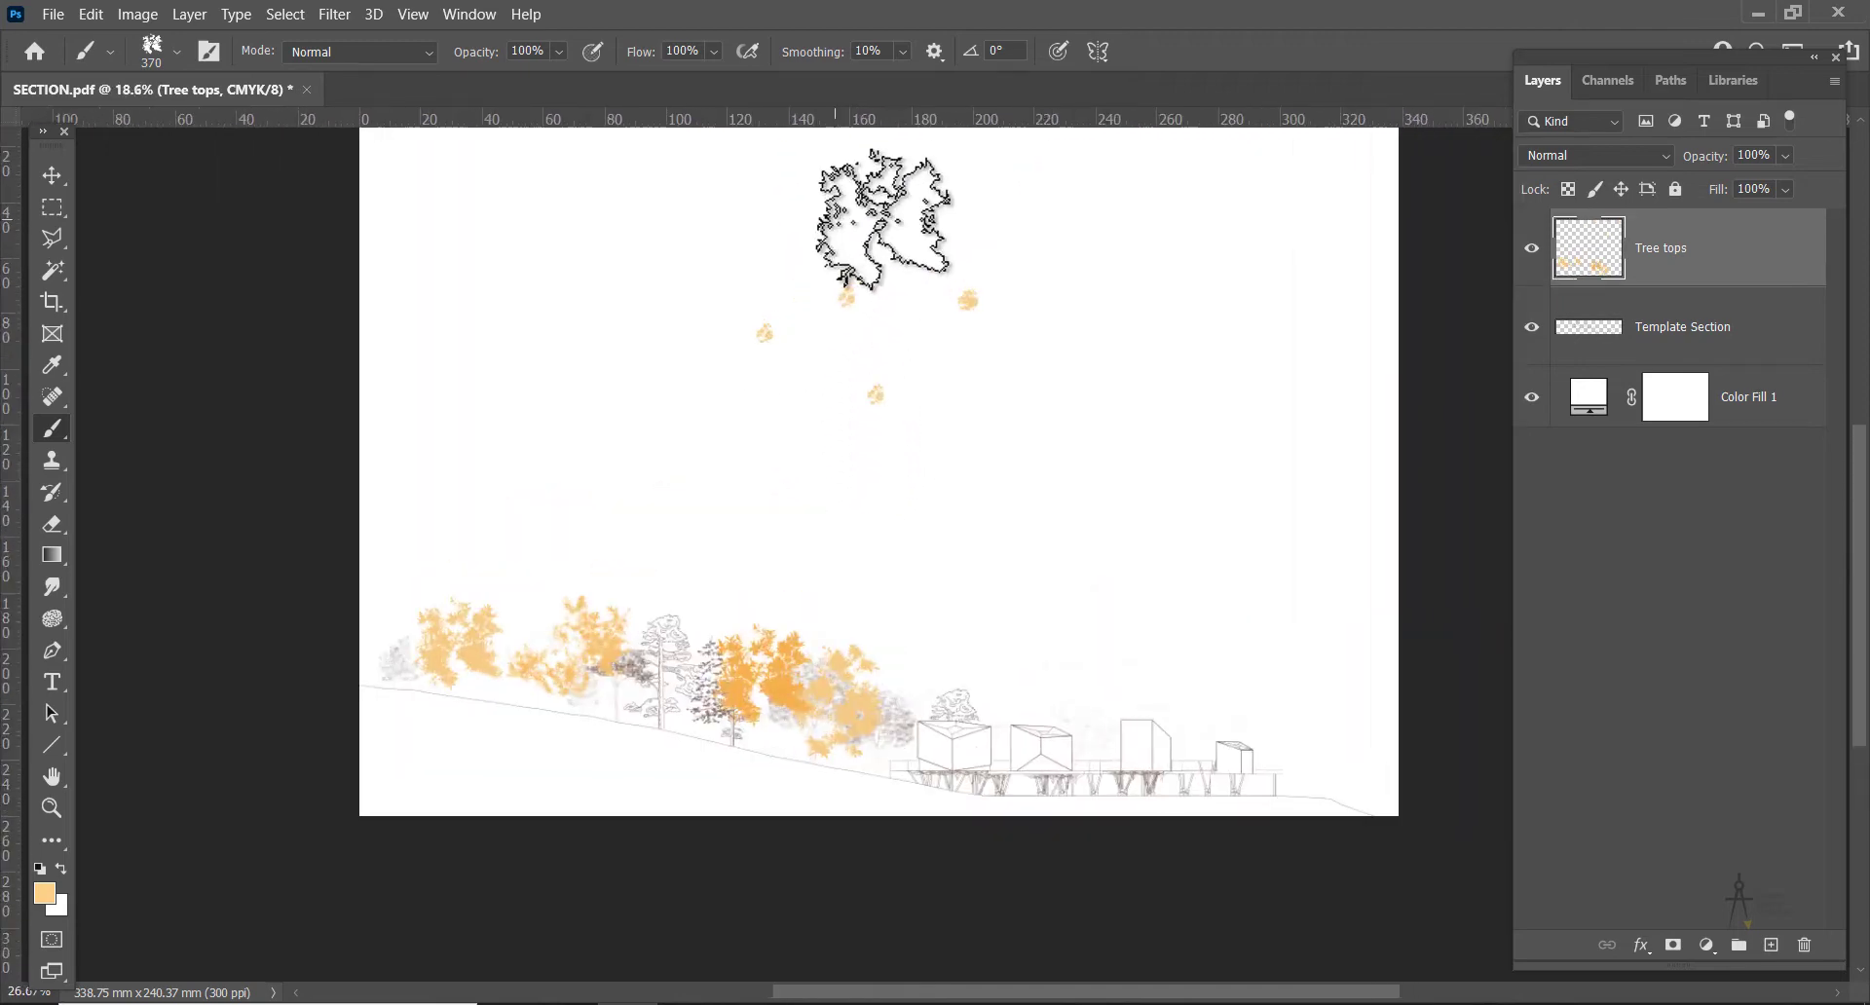
{"action": "left_click", "coordinate": [52, 207]}
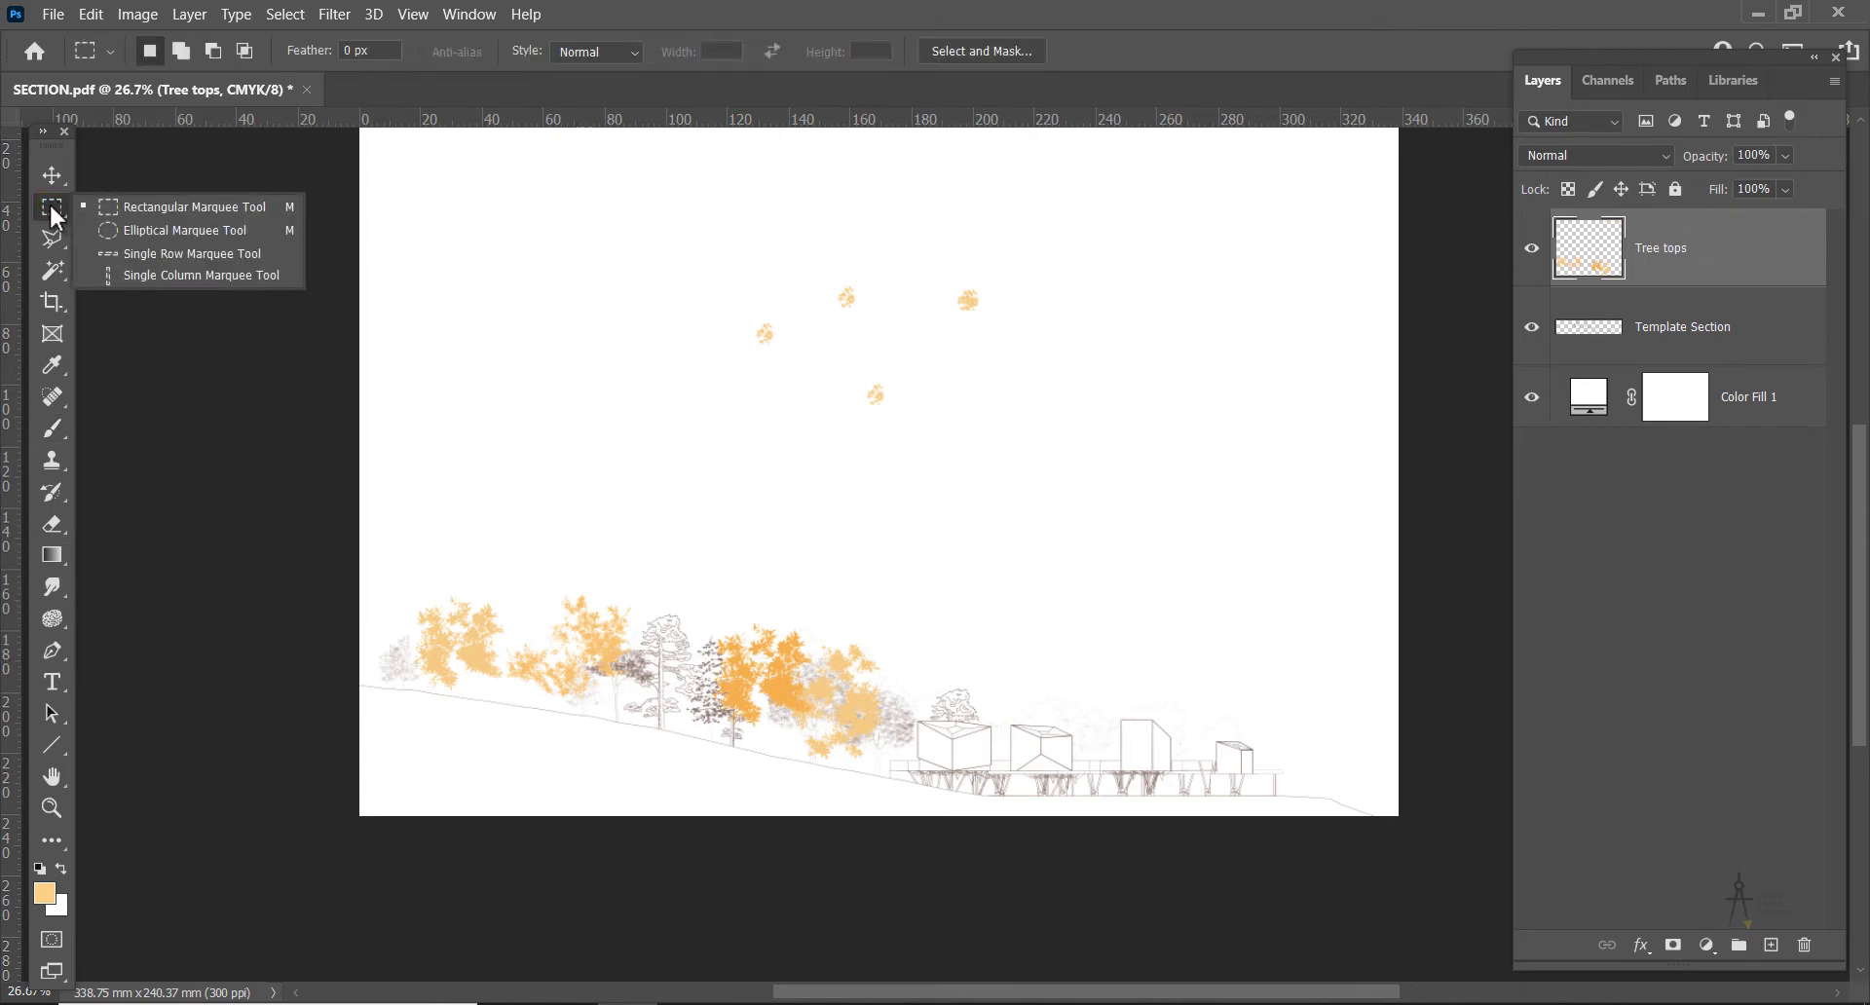
{"action": "left_click", "coordinate": [109, 207]}
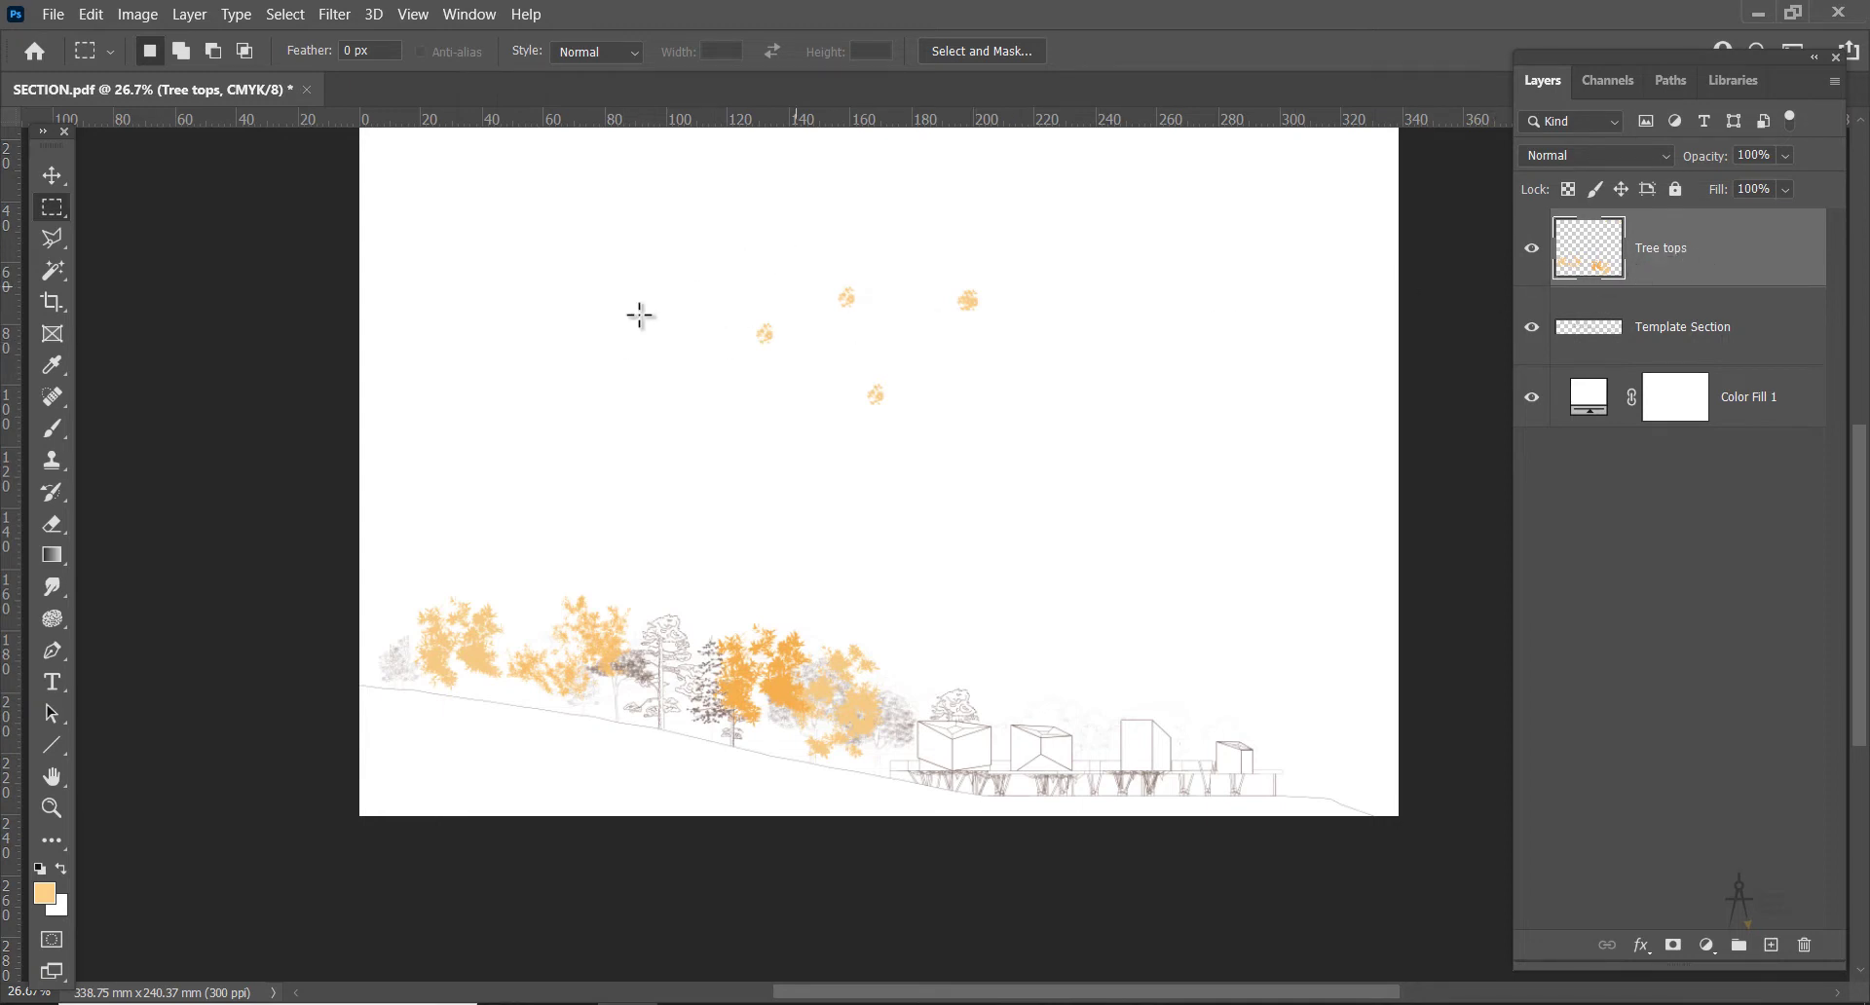
{"action": "left_click_drag", "start_coordinate": [749, 284], "coordinate": [1115, 453]}
Shift the selected stray stamps across the sky and remove them from the Tree tops layer
{"action": "left_click", "coordinate": [51, 177]}
{"action": "left_click_drag", "start_coordinate": [838, 307], "coordinate": [712, 302]}
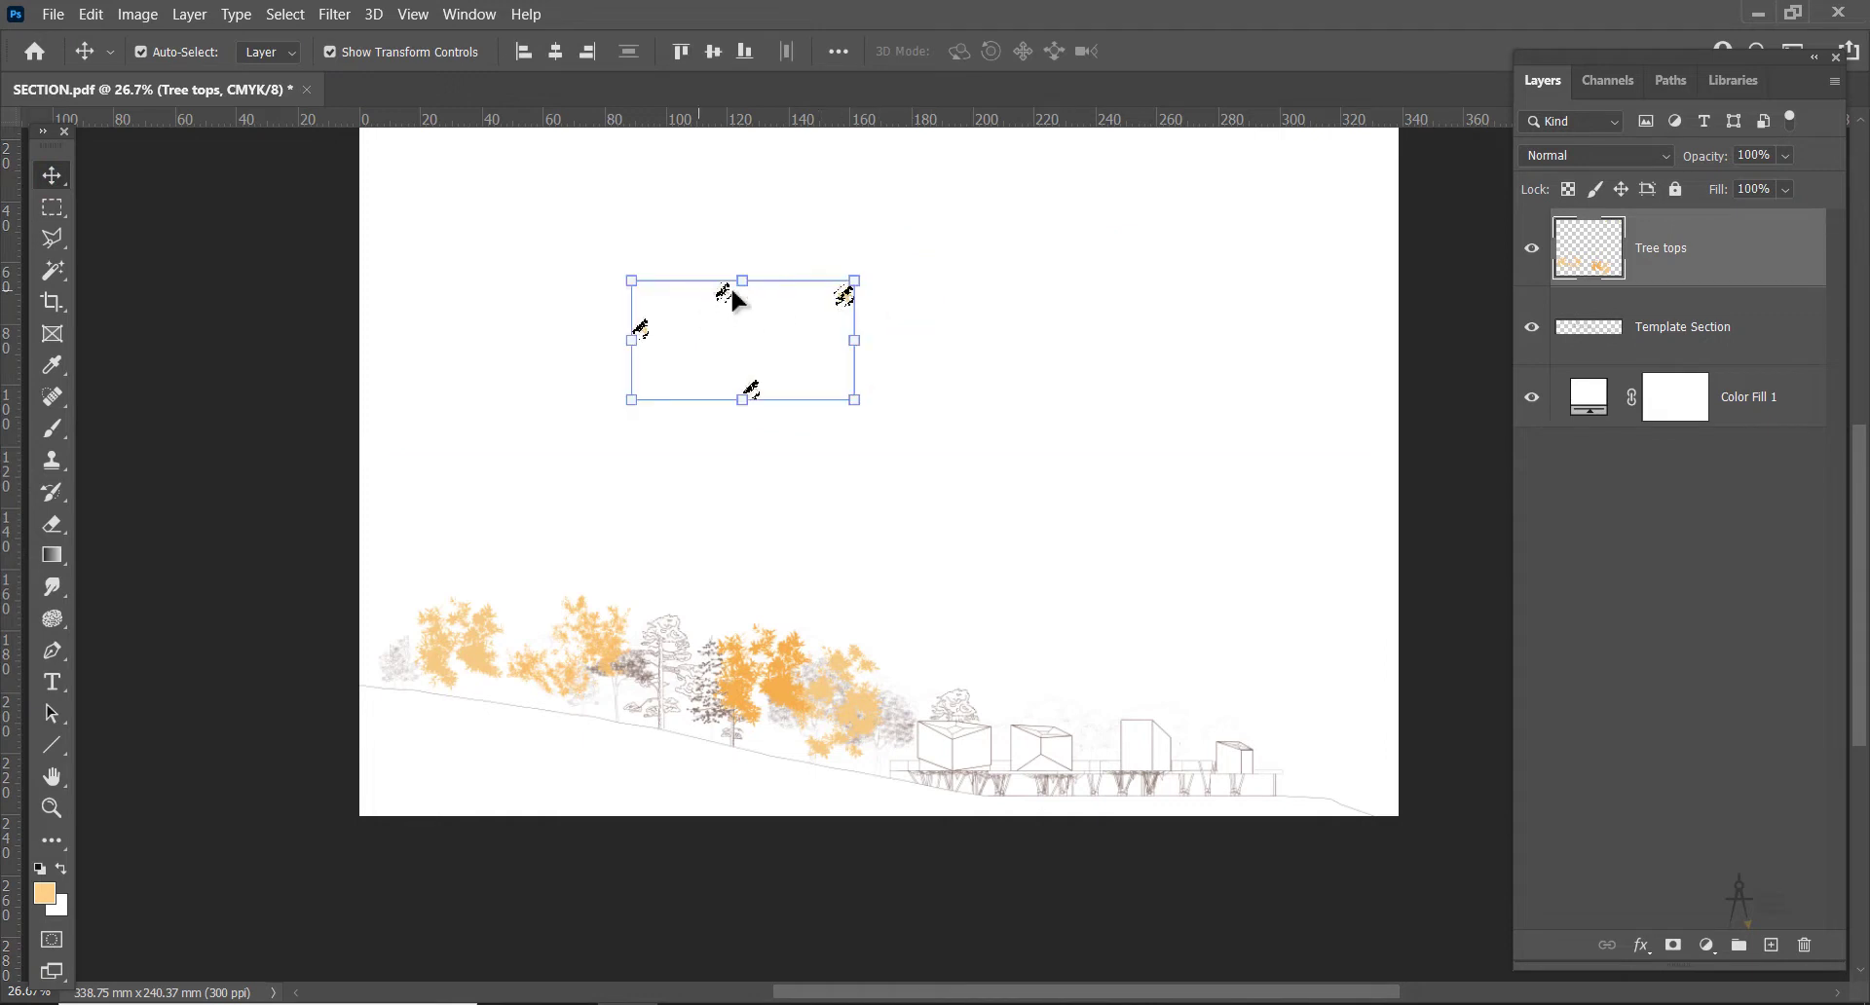
{"action": "key", "text": "ctrl+z"}
{"action": "key", "text": "ctrl+z"}
{"action": "key", "text": "ctrl+z"}
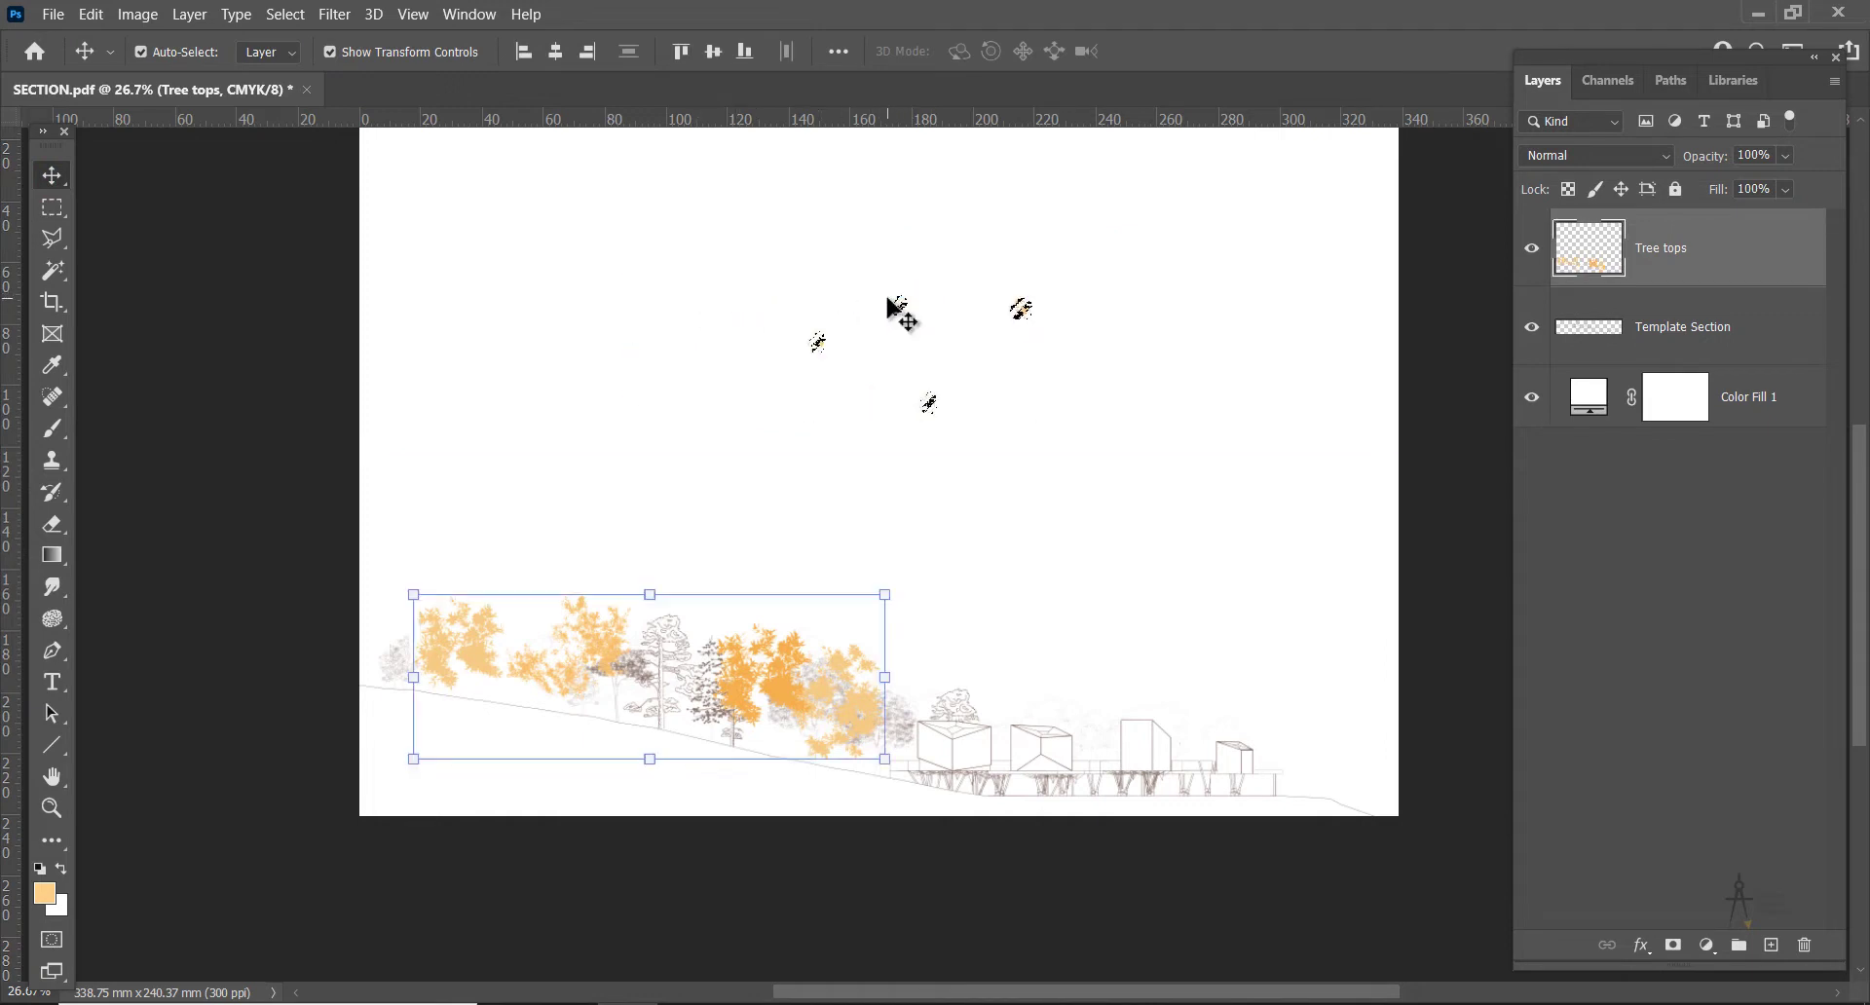
{"action": "left_click", "coordinate": [1169, 334]}
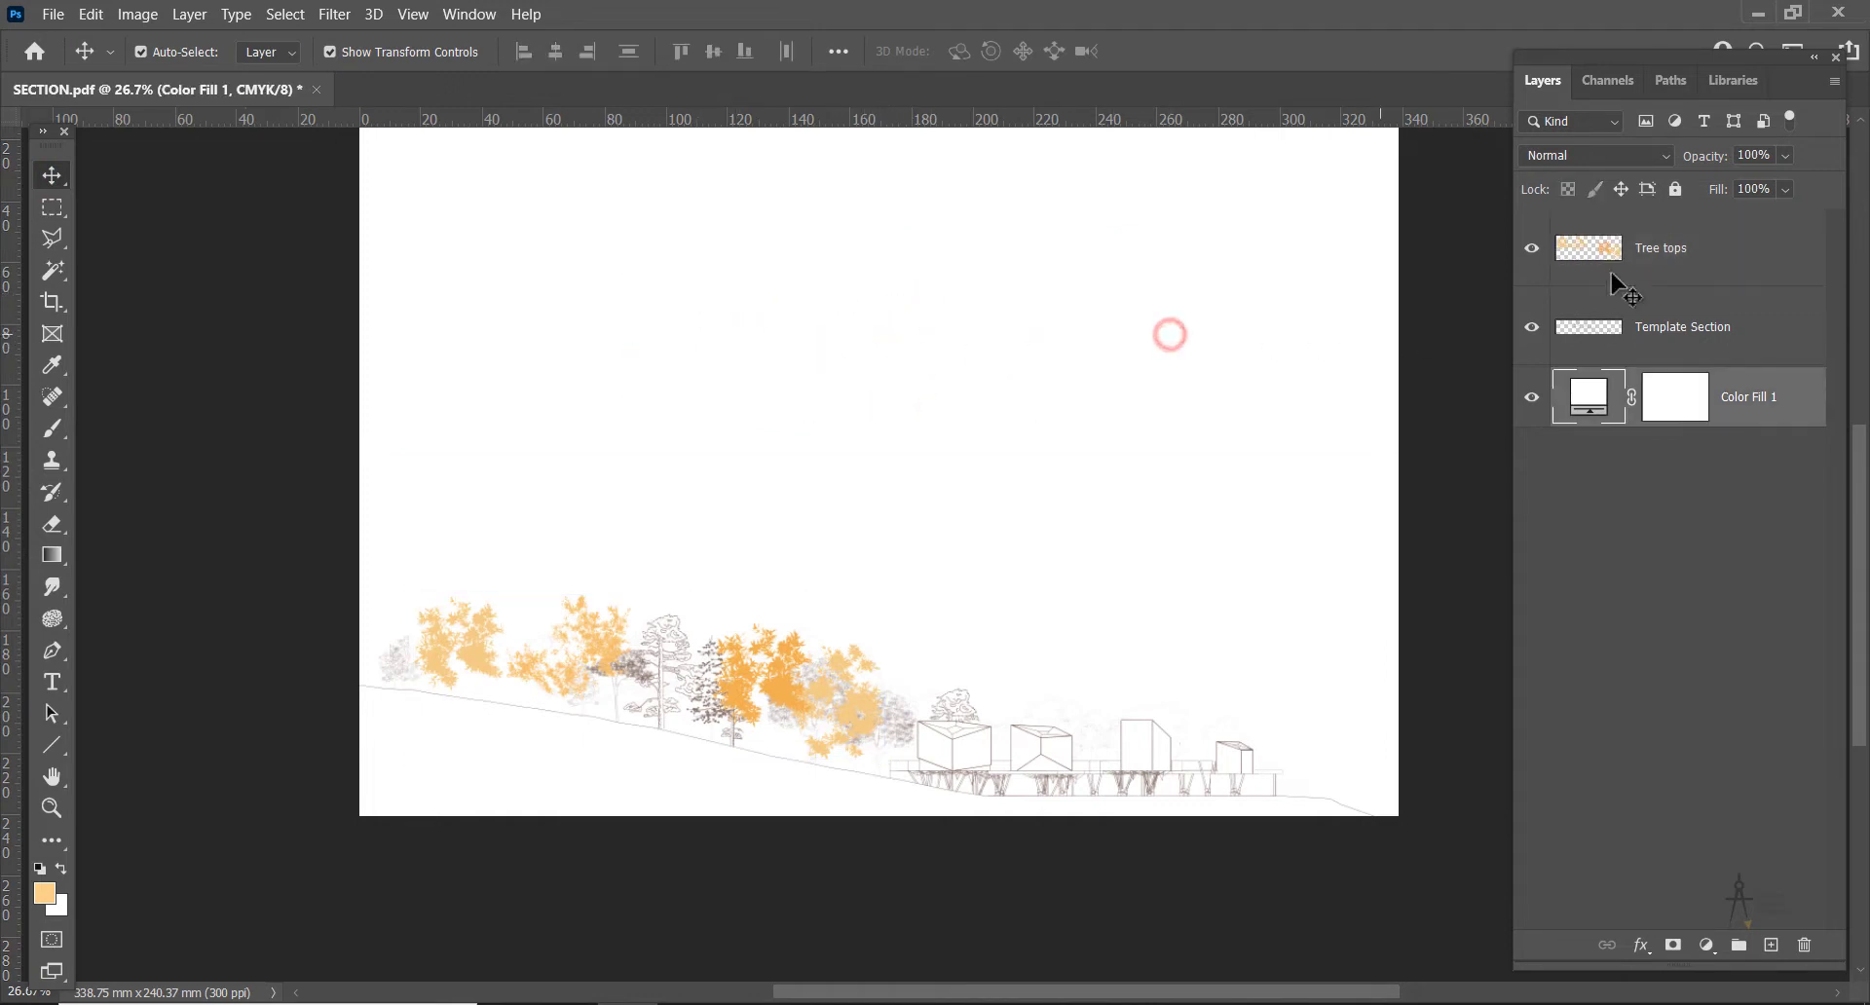
Make the Template Section layer active and try a rectangular marquee over the blank sky
{"action": "left_click", "coordinate": [1718, 239]}
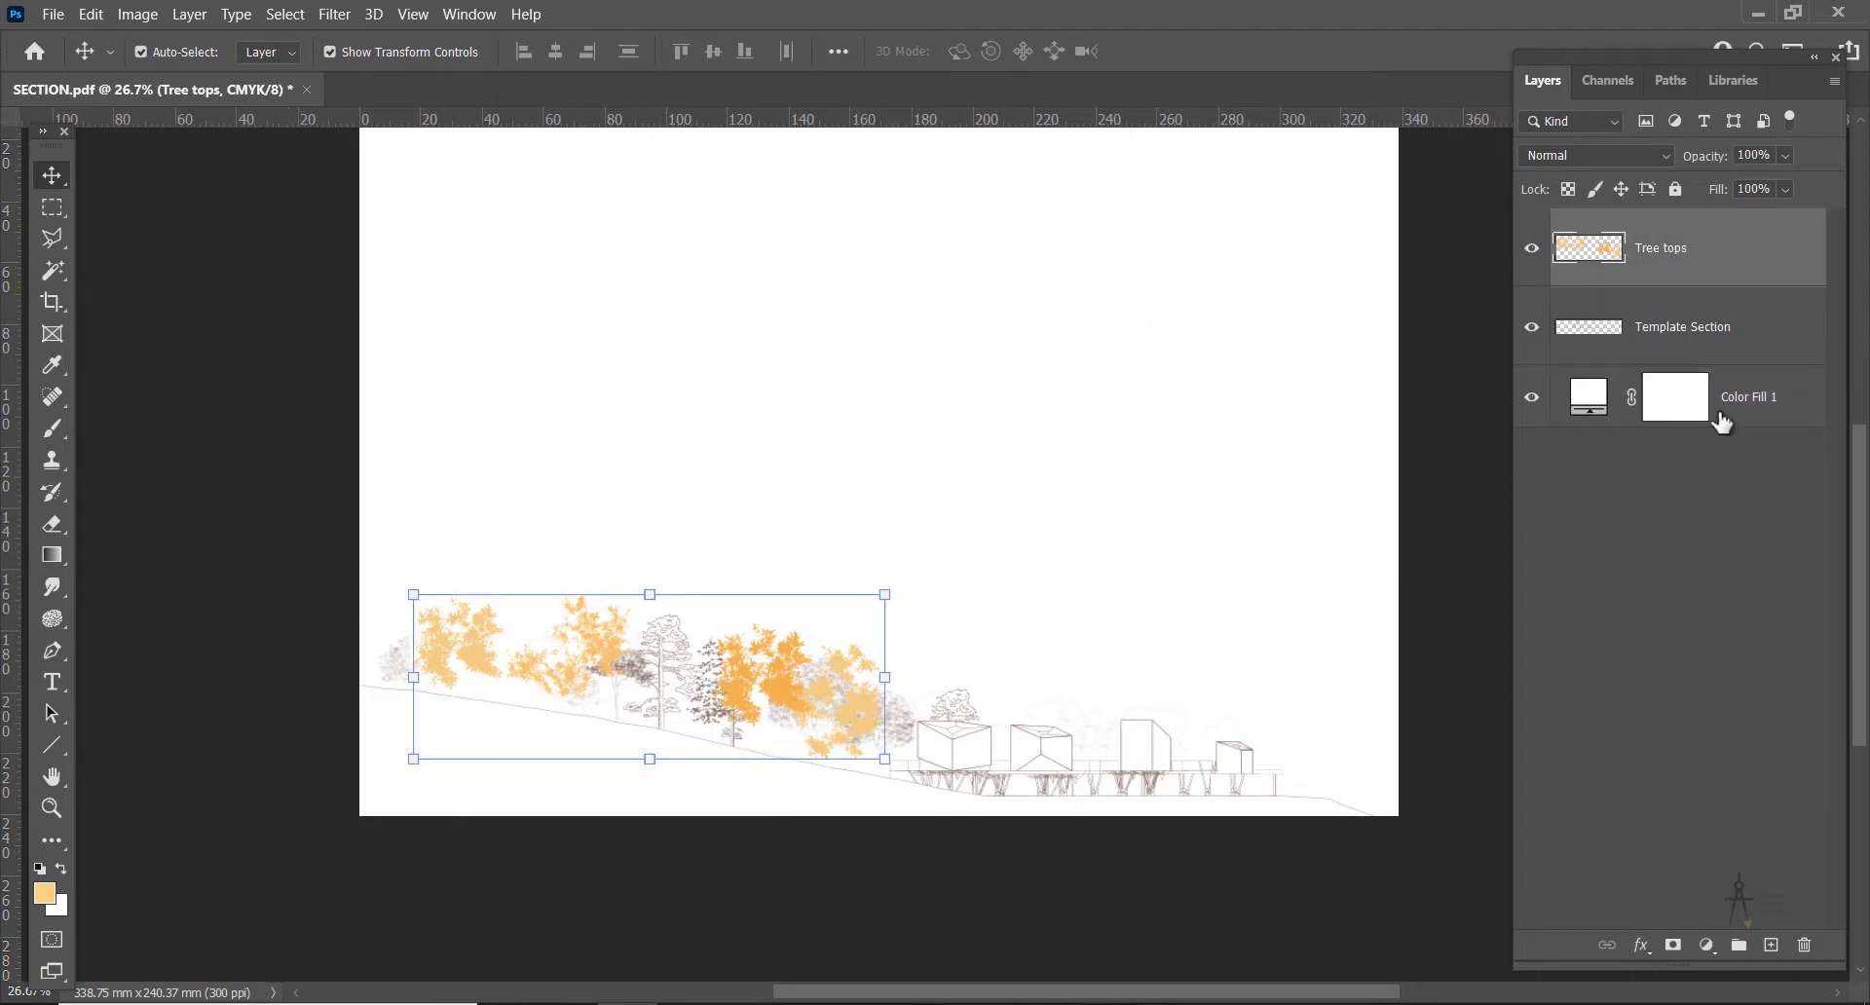
{"action": "left_click", "coordinate": [1738, 331]}
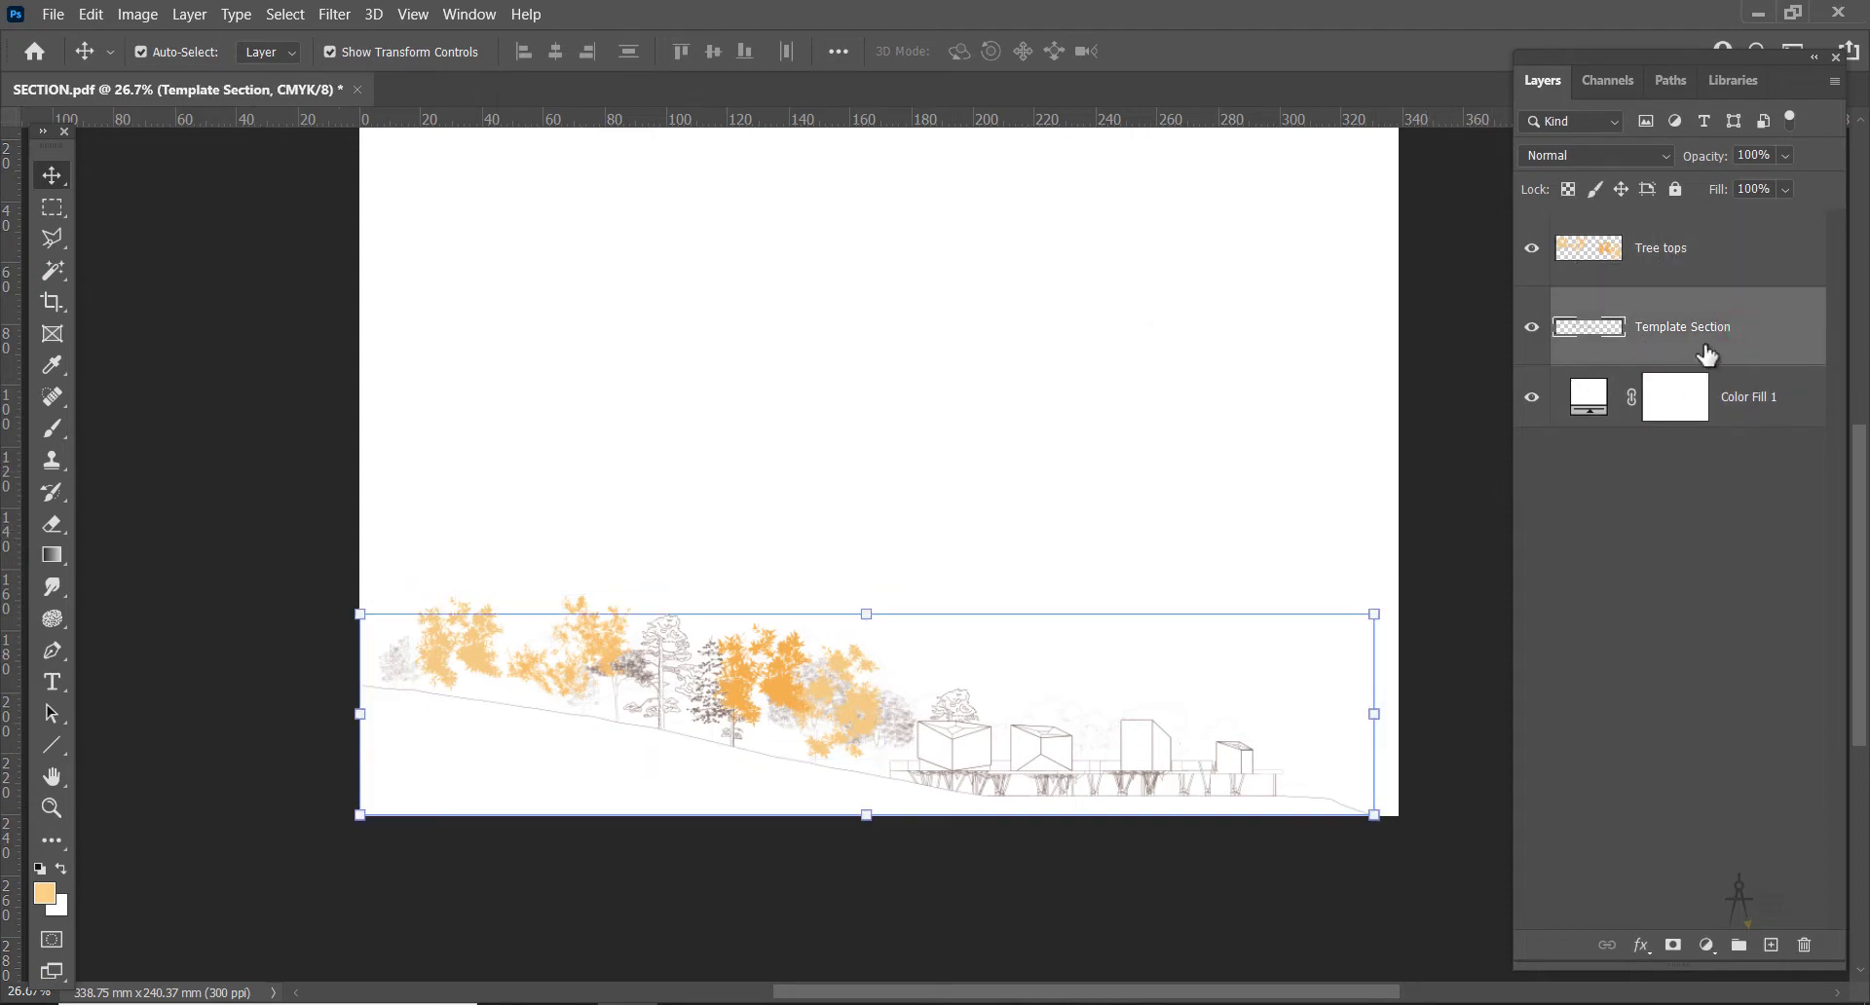
{"action": "left_click", "coordinate": [54, 208]}
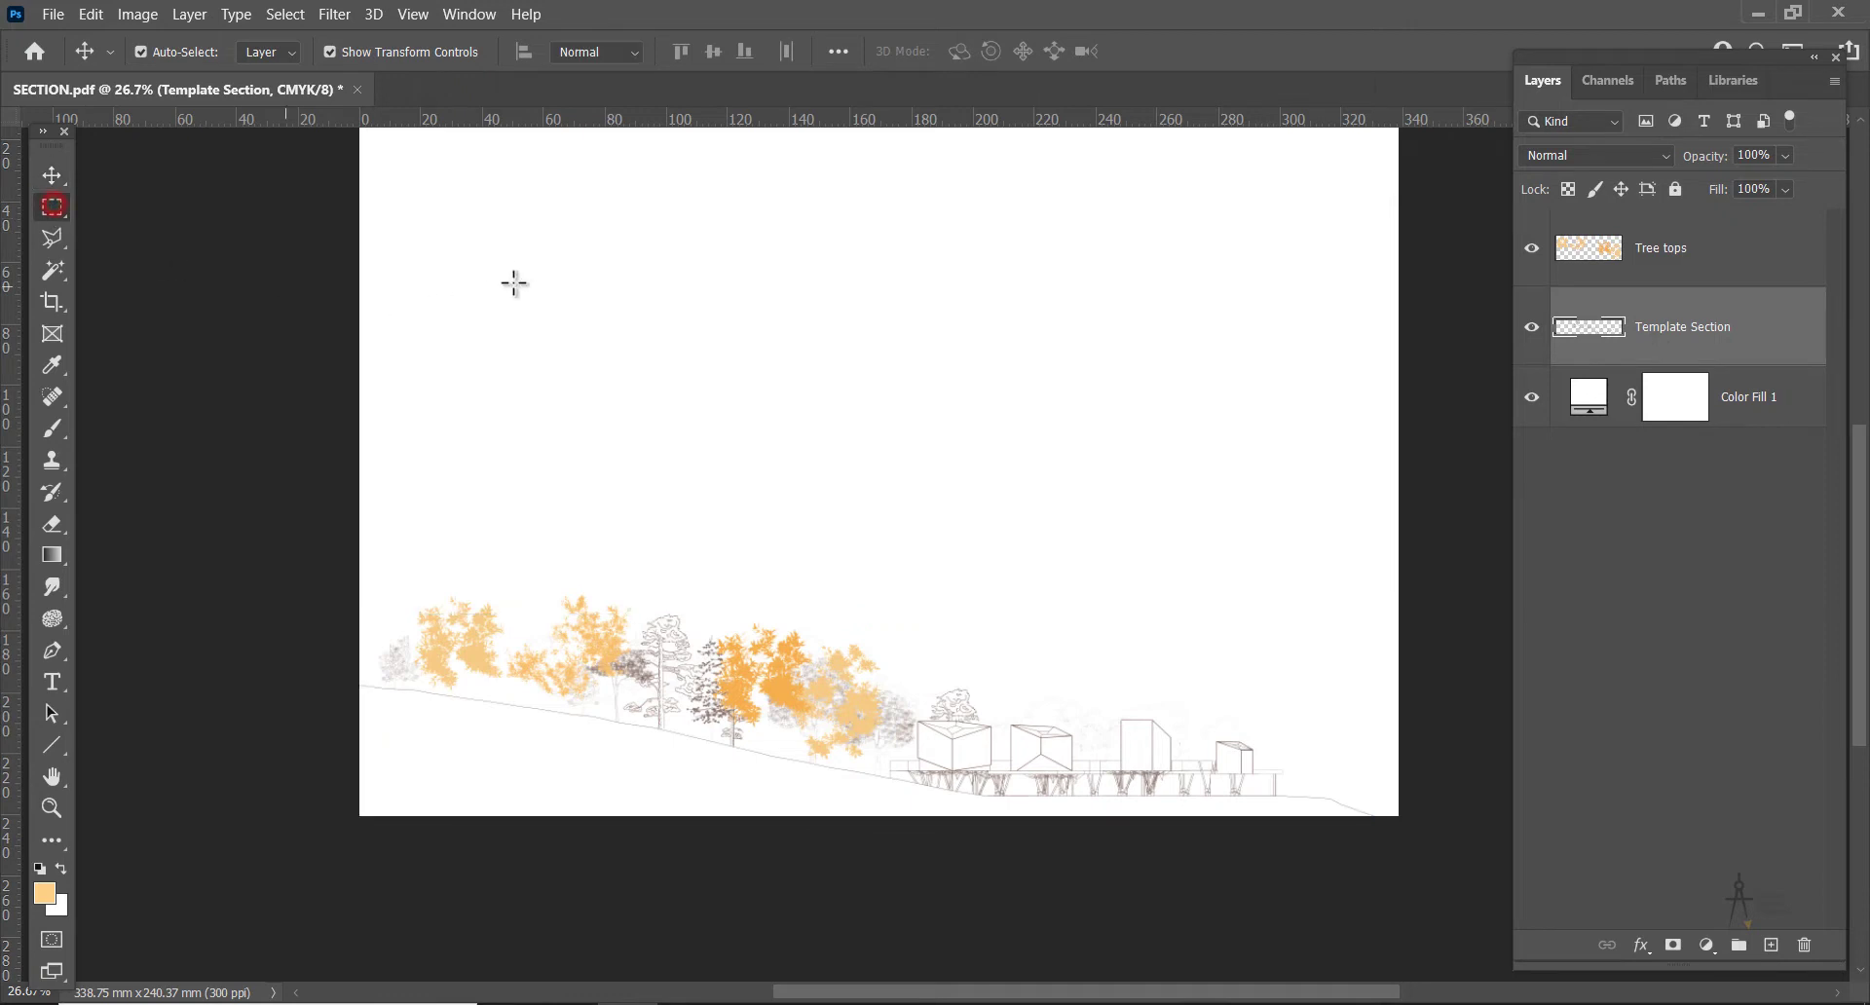
{"action": "left_click_drag", "start_coordinate": [522, 239], "coordinate": [901, 373]}
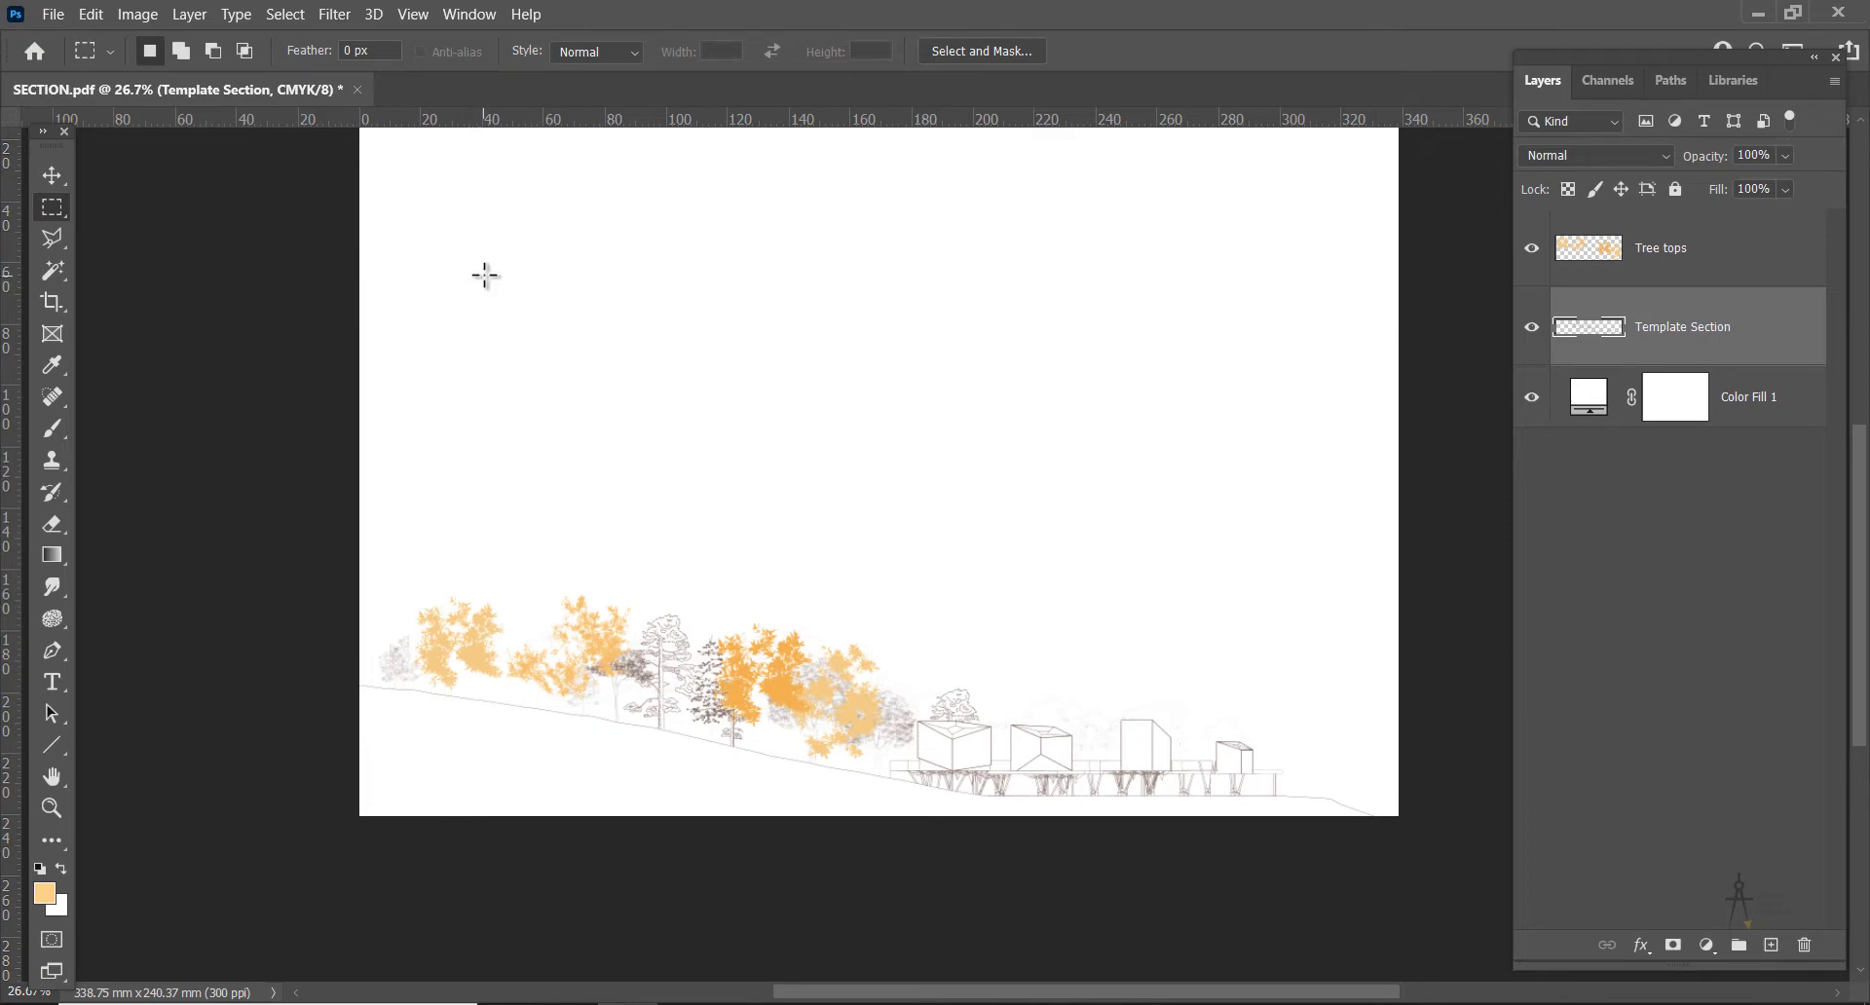
{"action": "scroll", "coordinate": [730, 251], "scroll_direction": "down", "scroll_amount": 2}
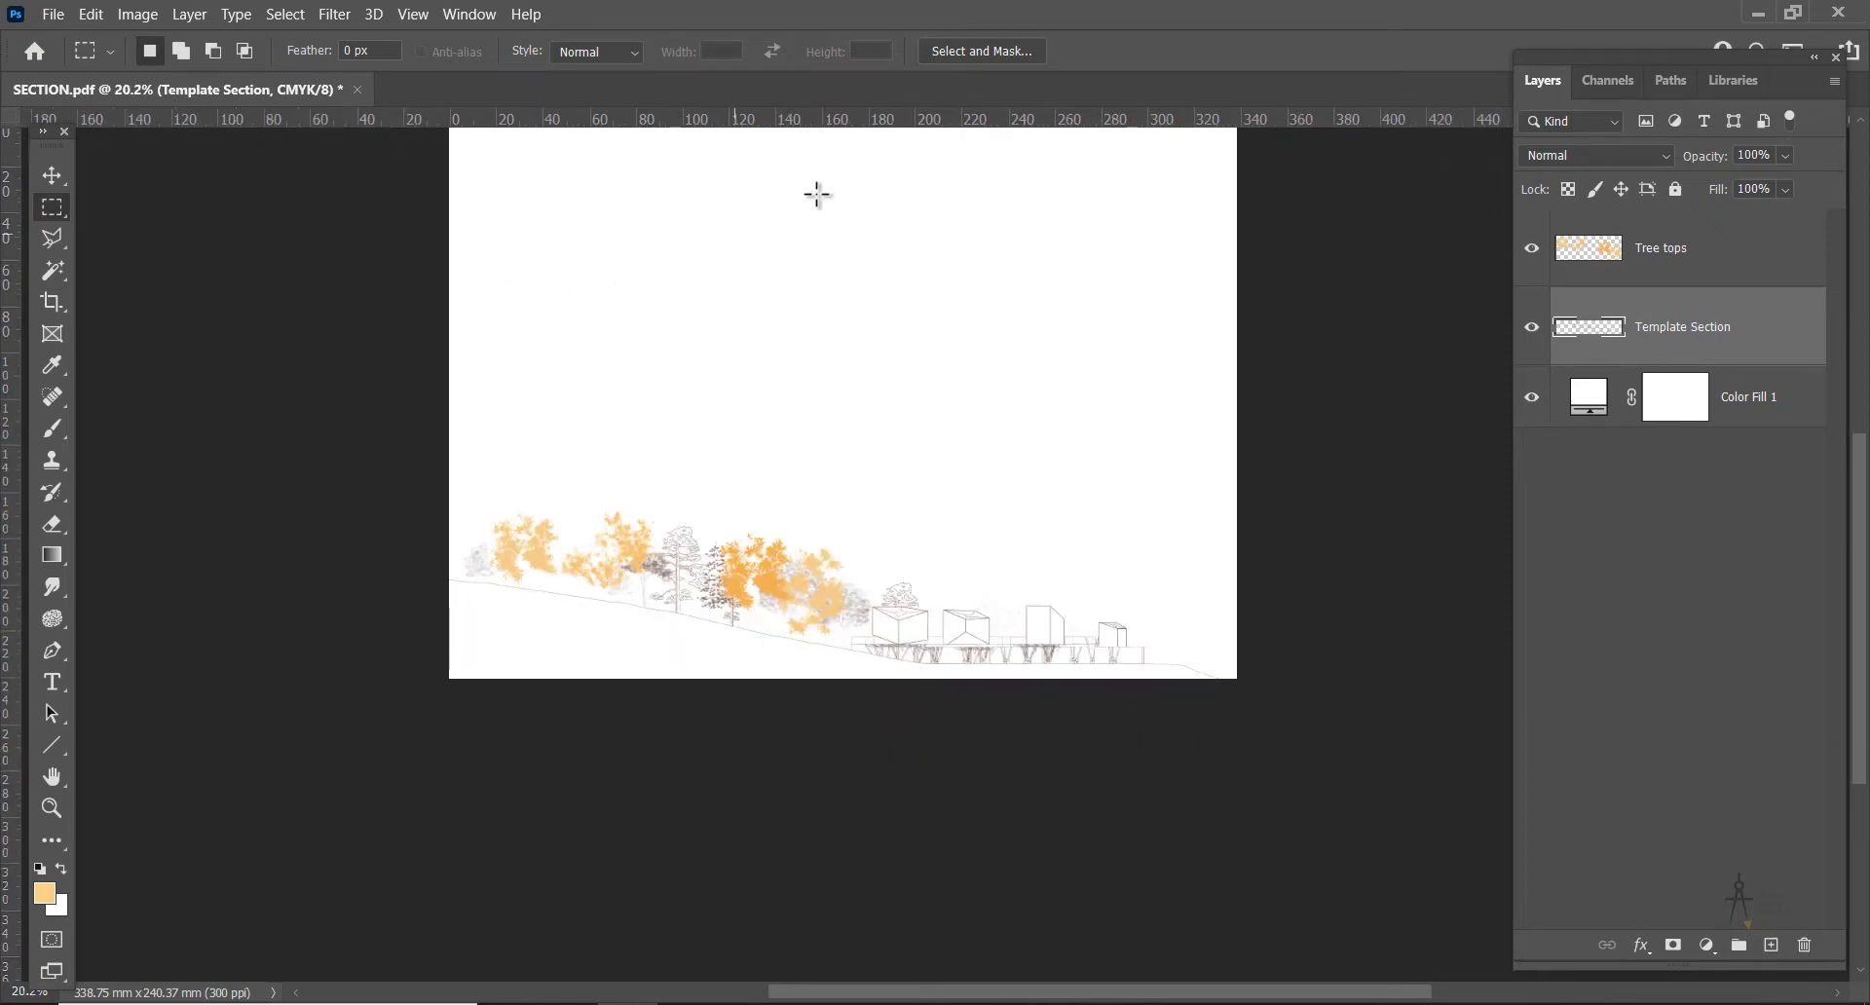
{"action": "left_click_drag", "start_coordinate": [831, 300], "coordinate": [830, 322]}
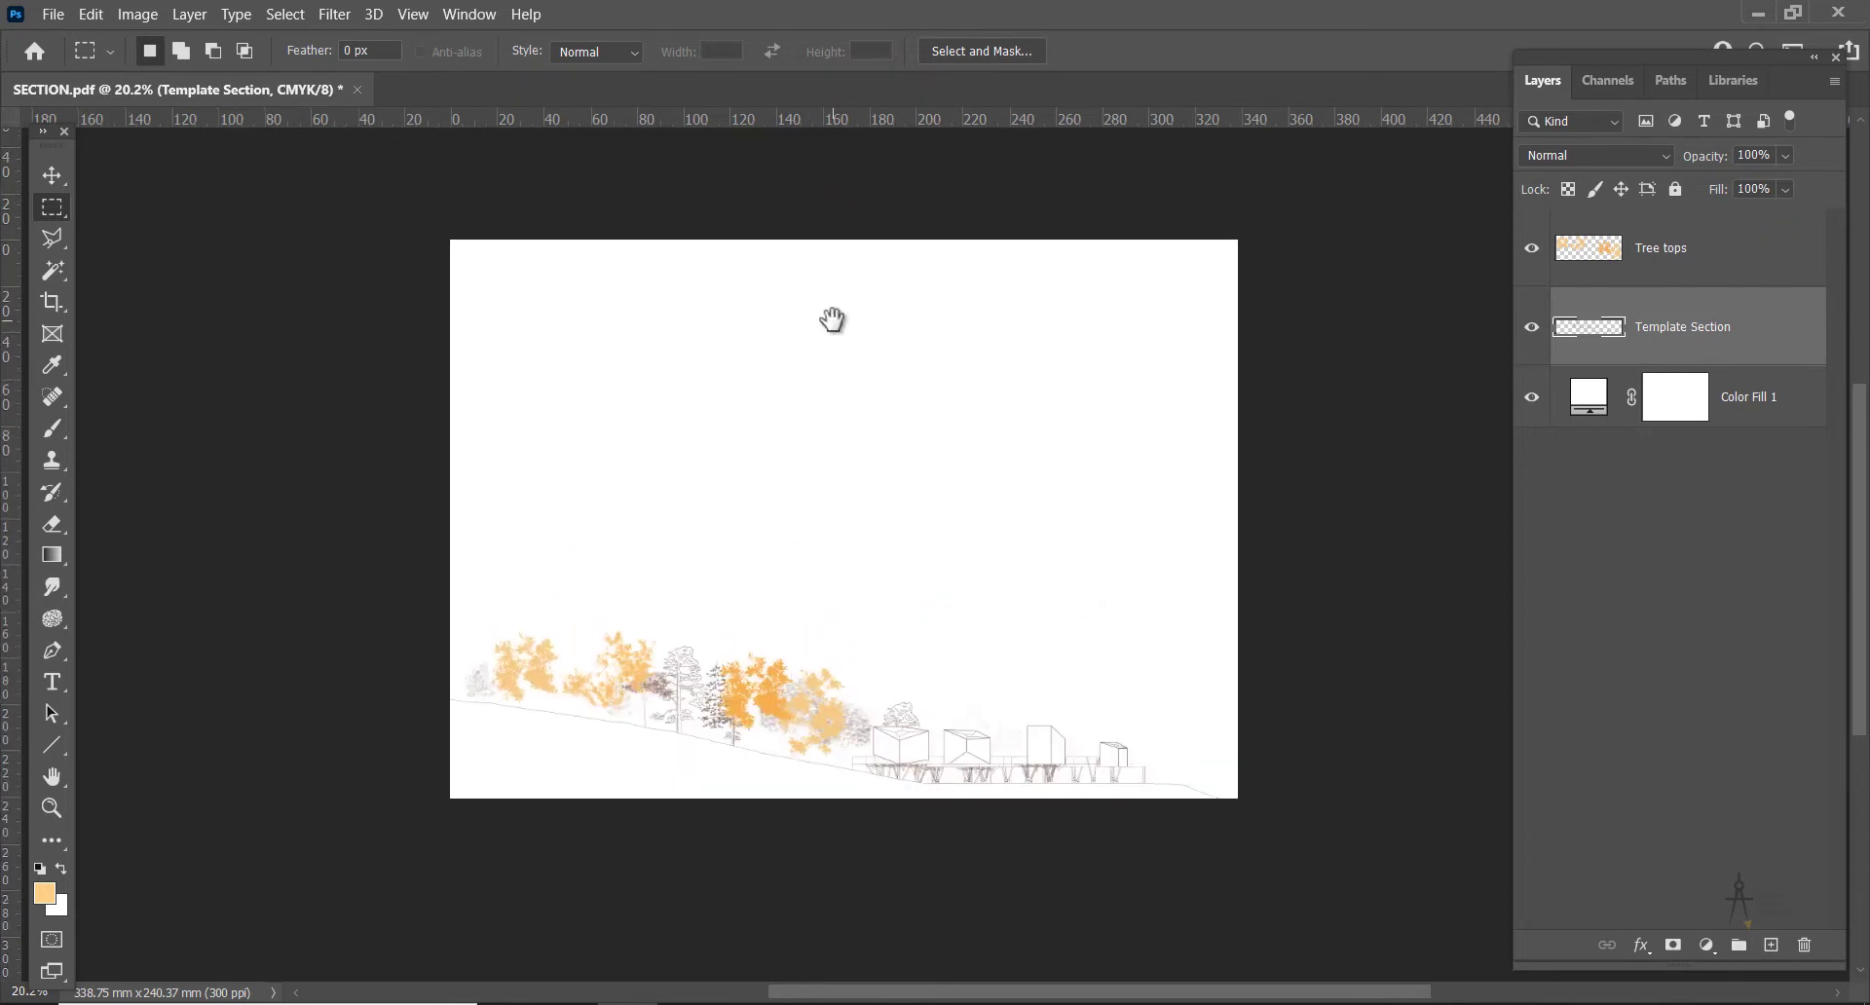
{"action": "scroll", "coordinate": [813, 374], "scroll_direction": "up", "scroll_amount": 1}
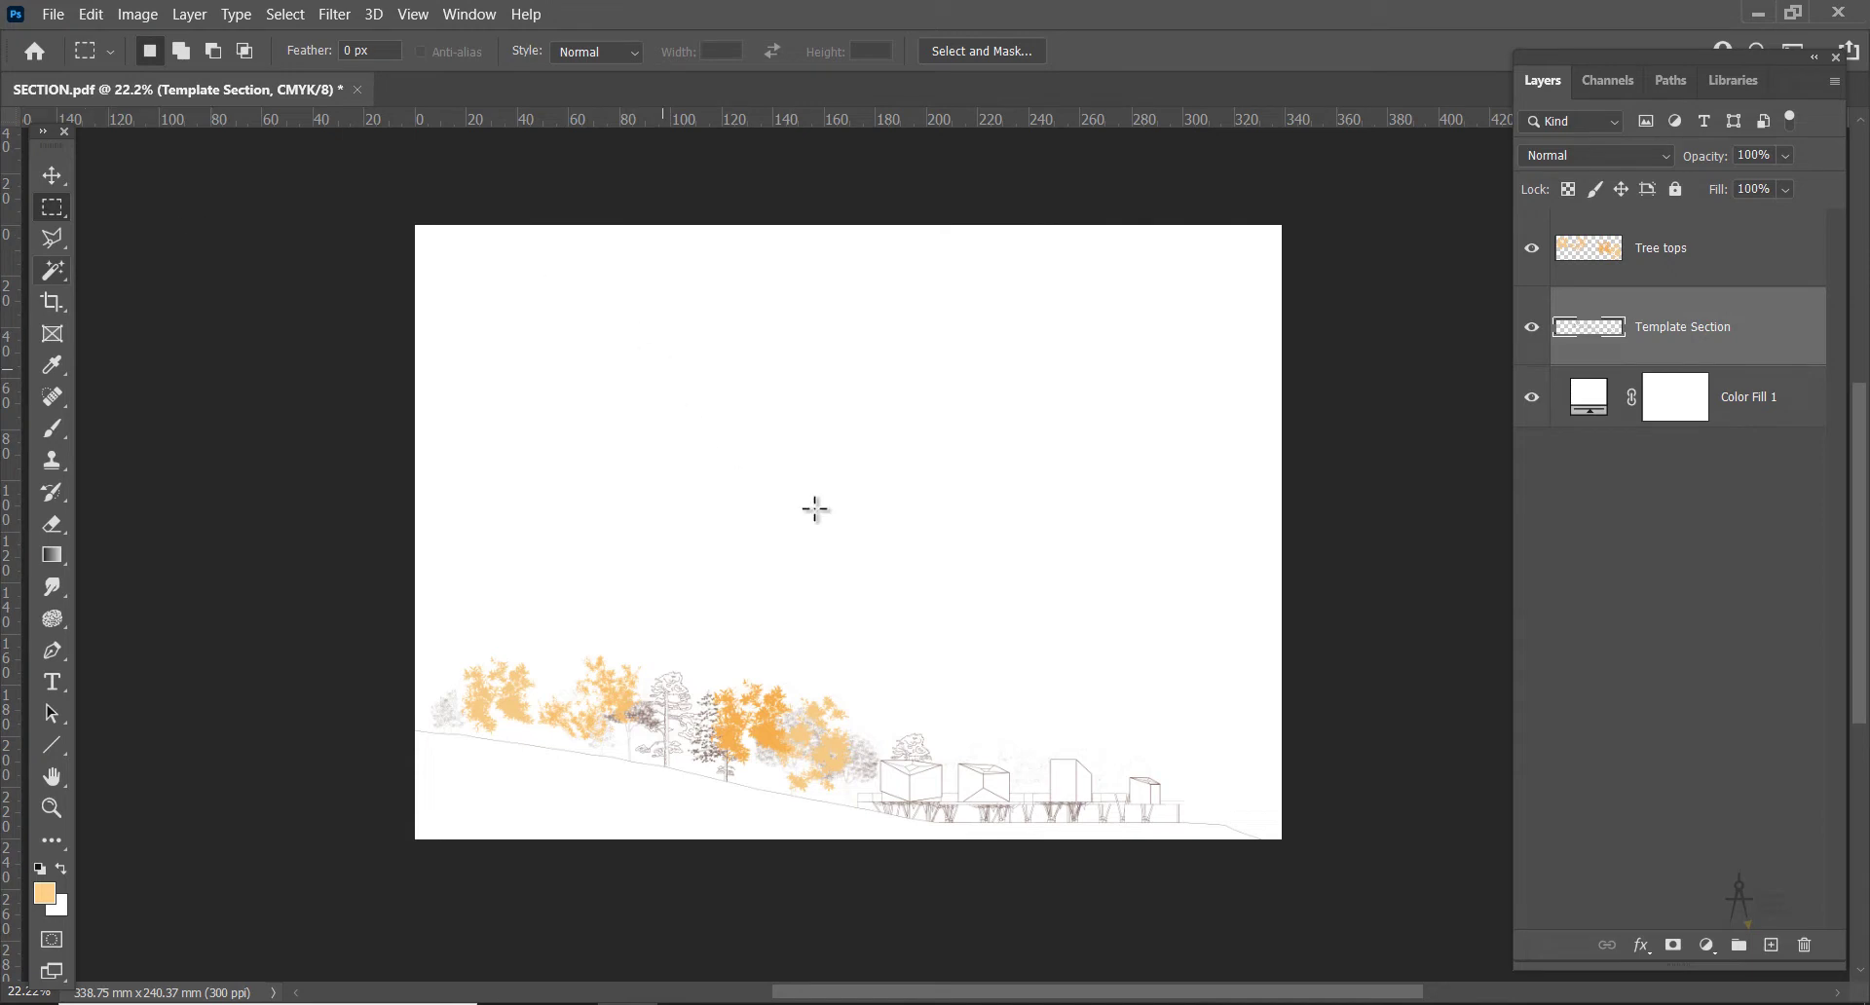
{"action": "scroll", "coordinate": [850, 510], "scroll_direction": "up", "scroll_amount": 1}
{"action": "scroll", "coordinate": [850, 511], "scroll_direction": "down", "scroll_amount": 1}
Enlarge the leaf brush to 975 px and stamp it once in the blank sky on the Tree tops layer
{"action": "left_click", "coordinate": [50, 239]}
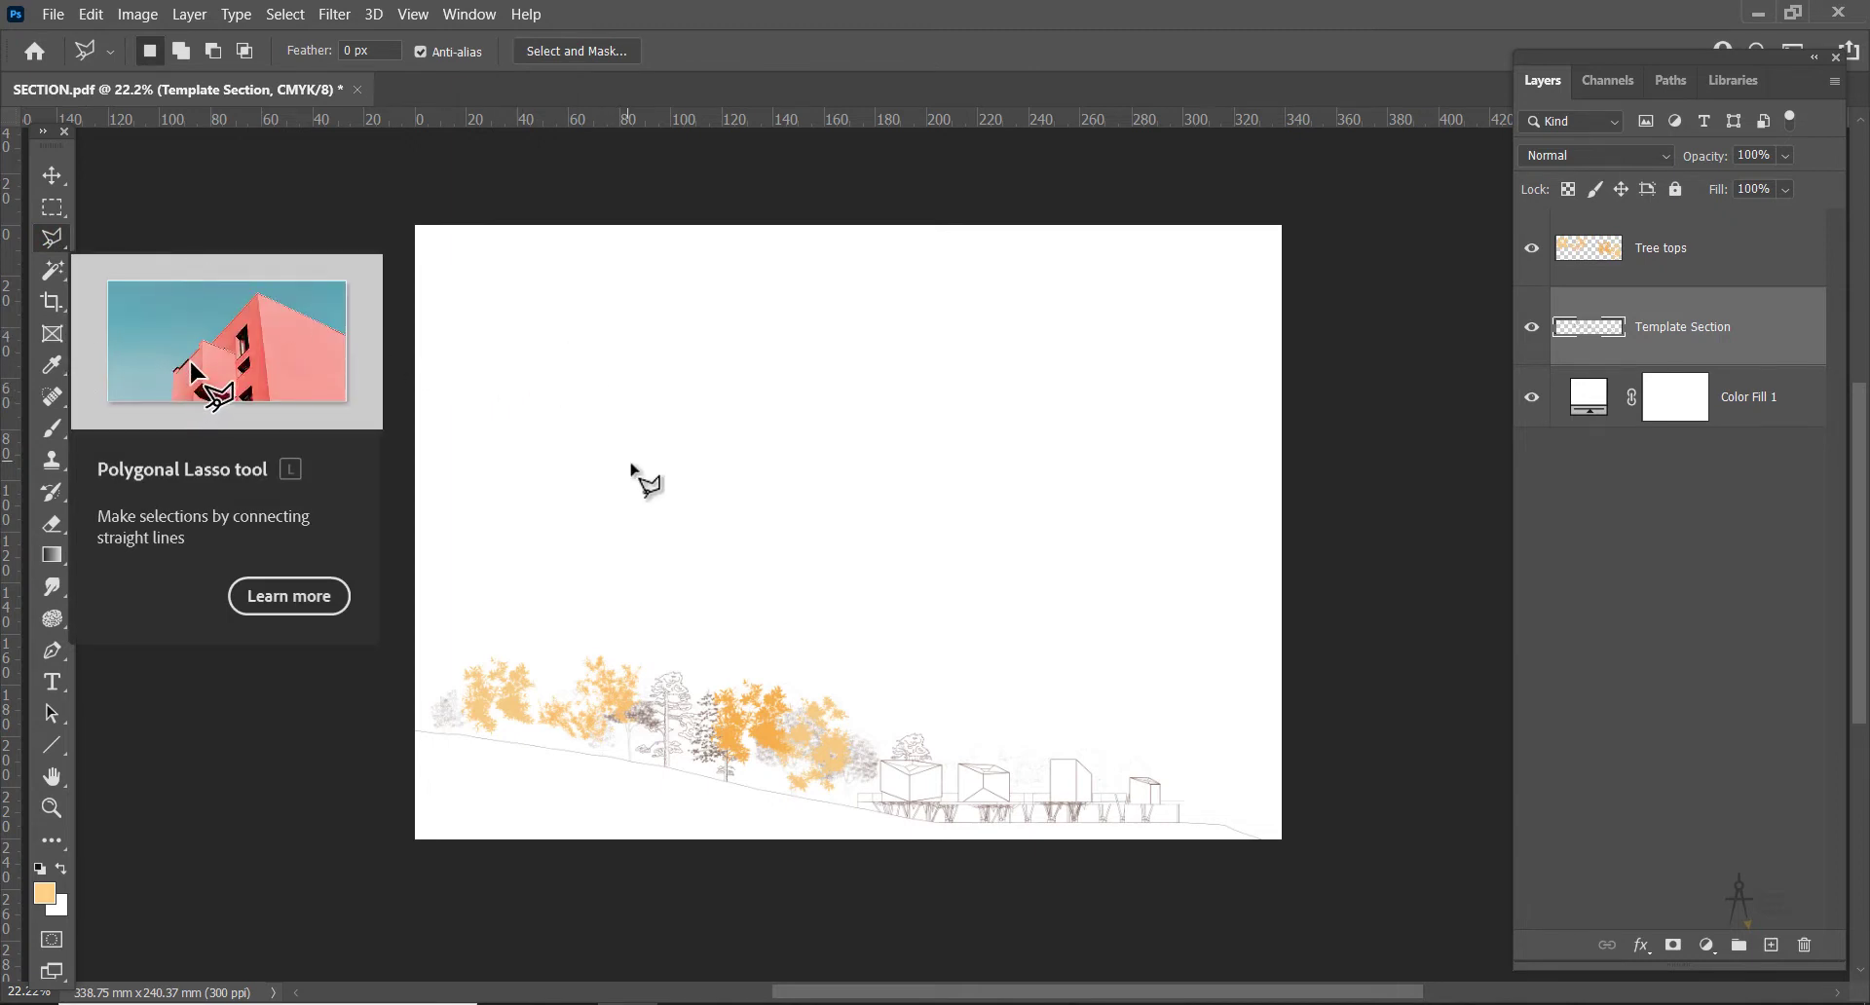
{"action": "scroll", "coordinate": [628, 465], "scroll_direction": "up", "scroll_amount": 1}
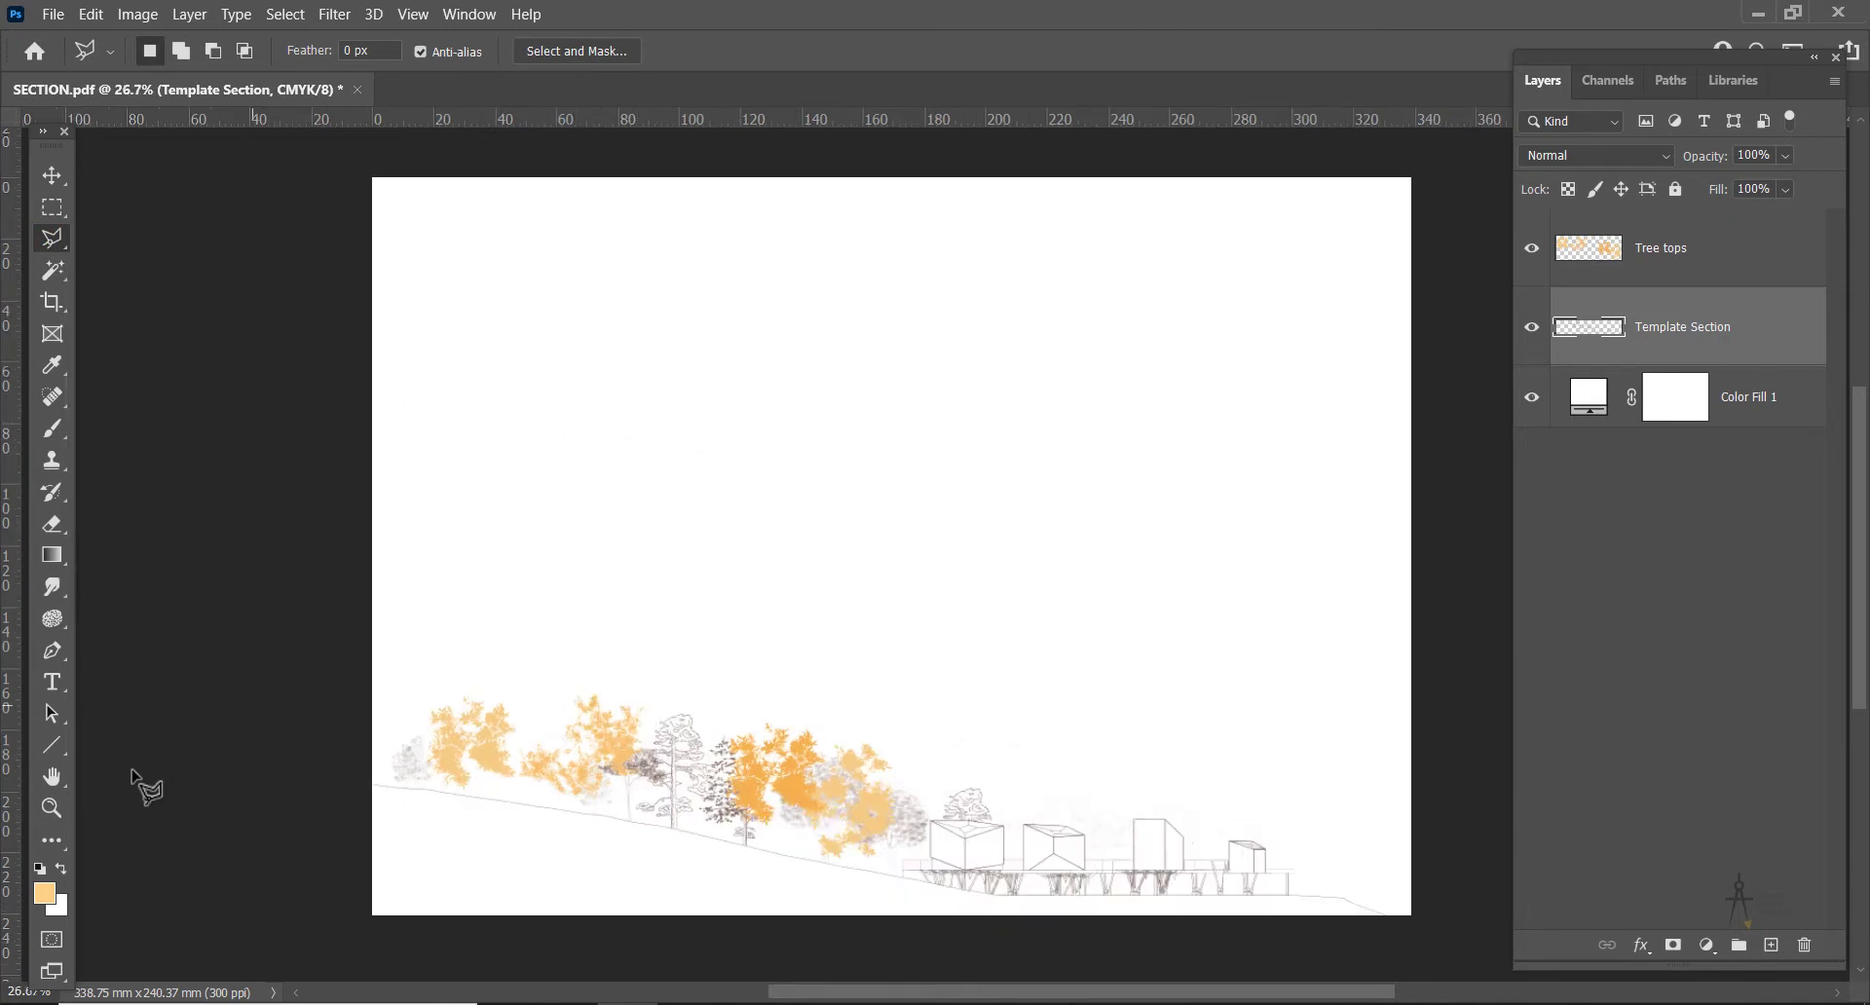
{"action": "left_click", "coordinate": [1709, 255]}
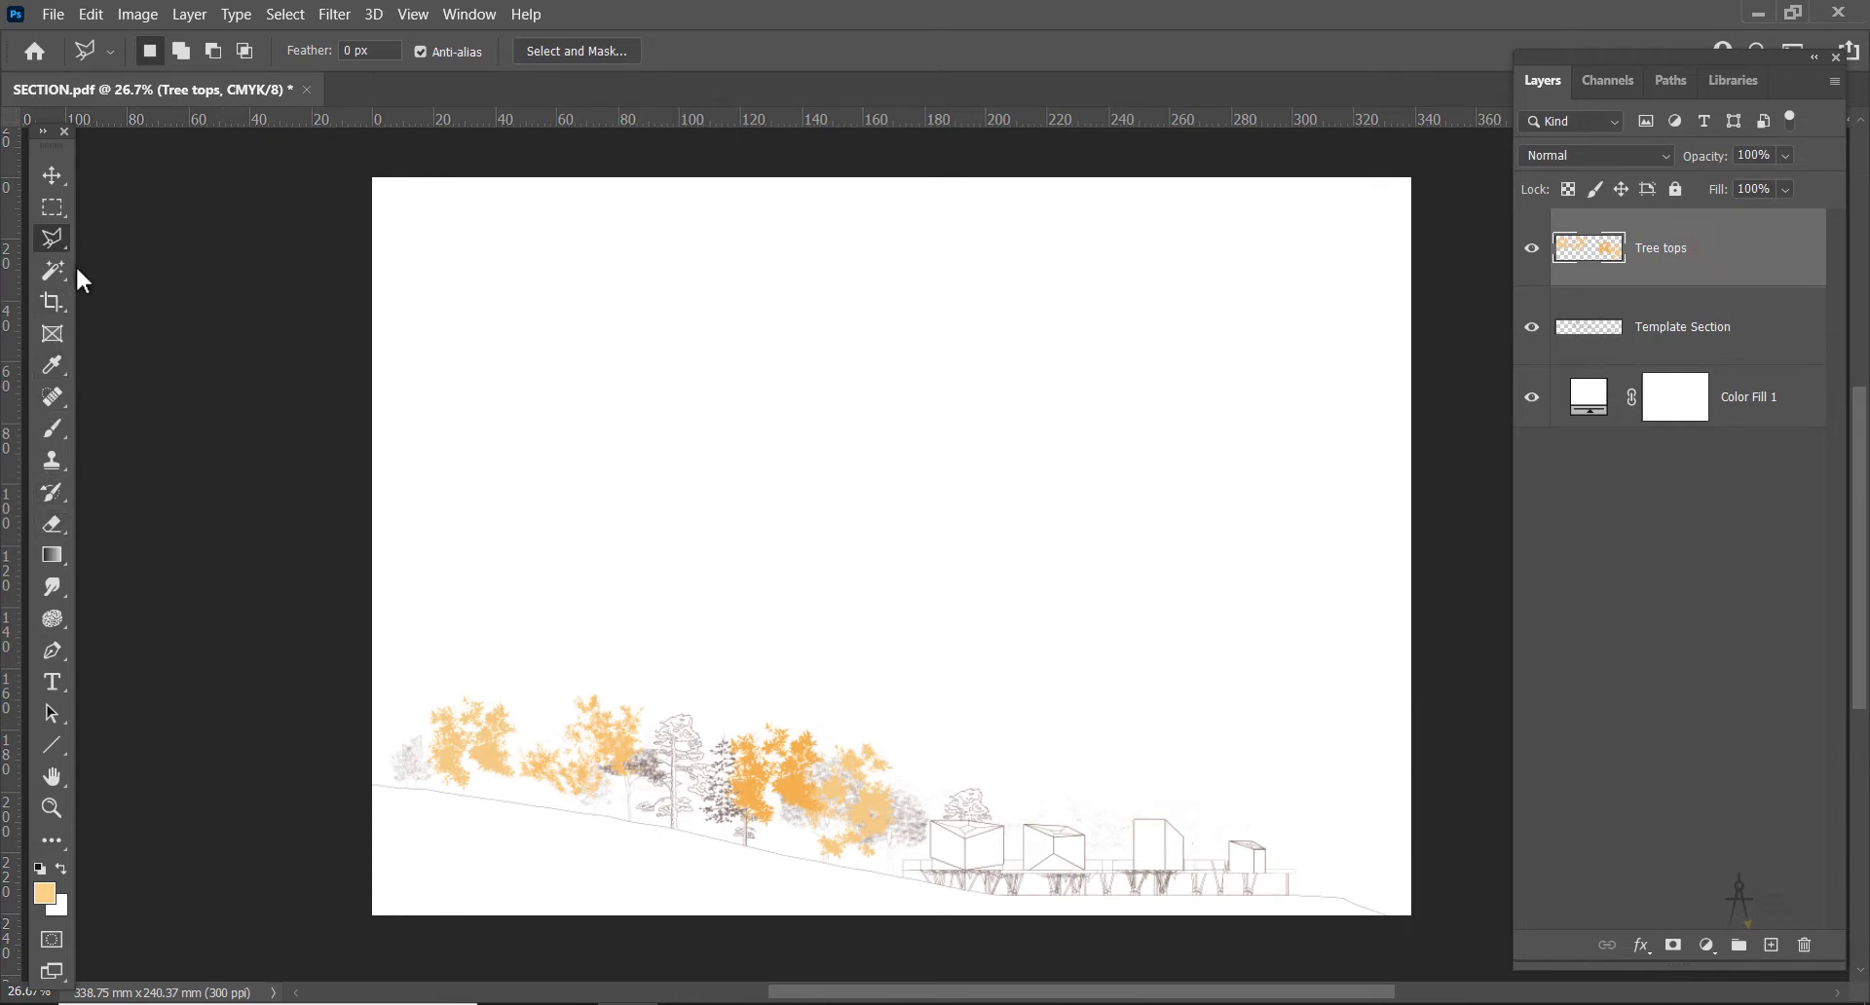
{"action": "left_click", "coordinate": [60, 426]}
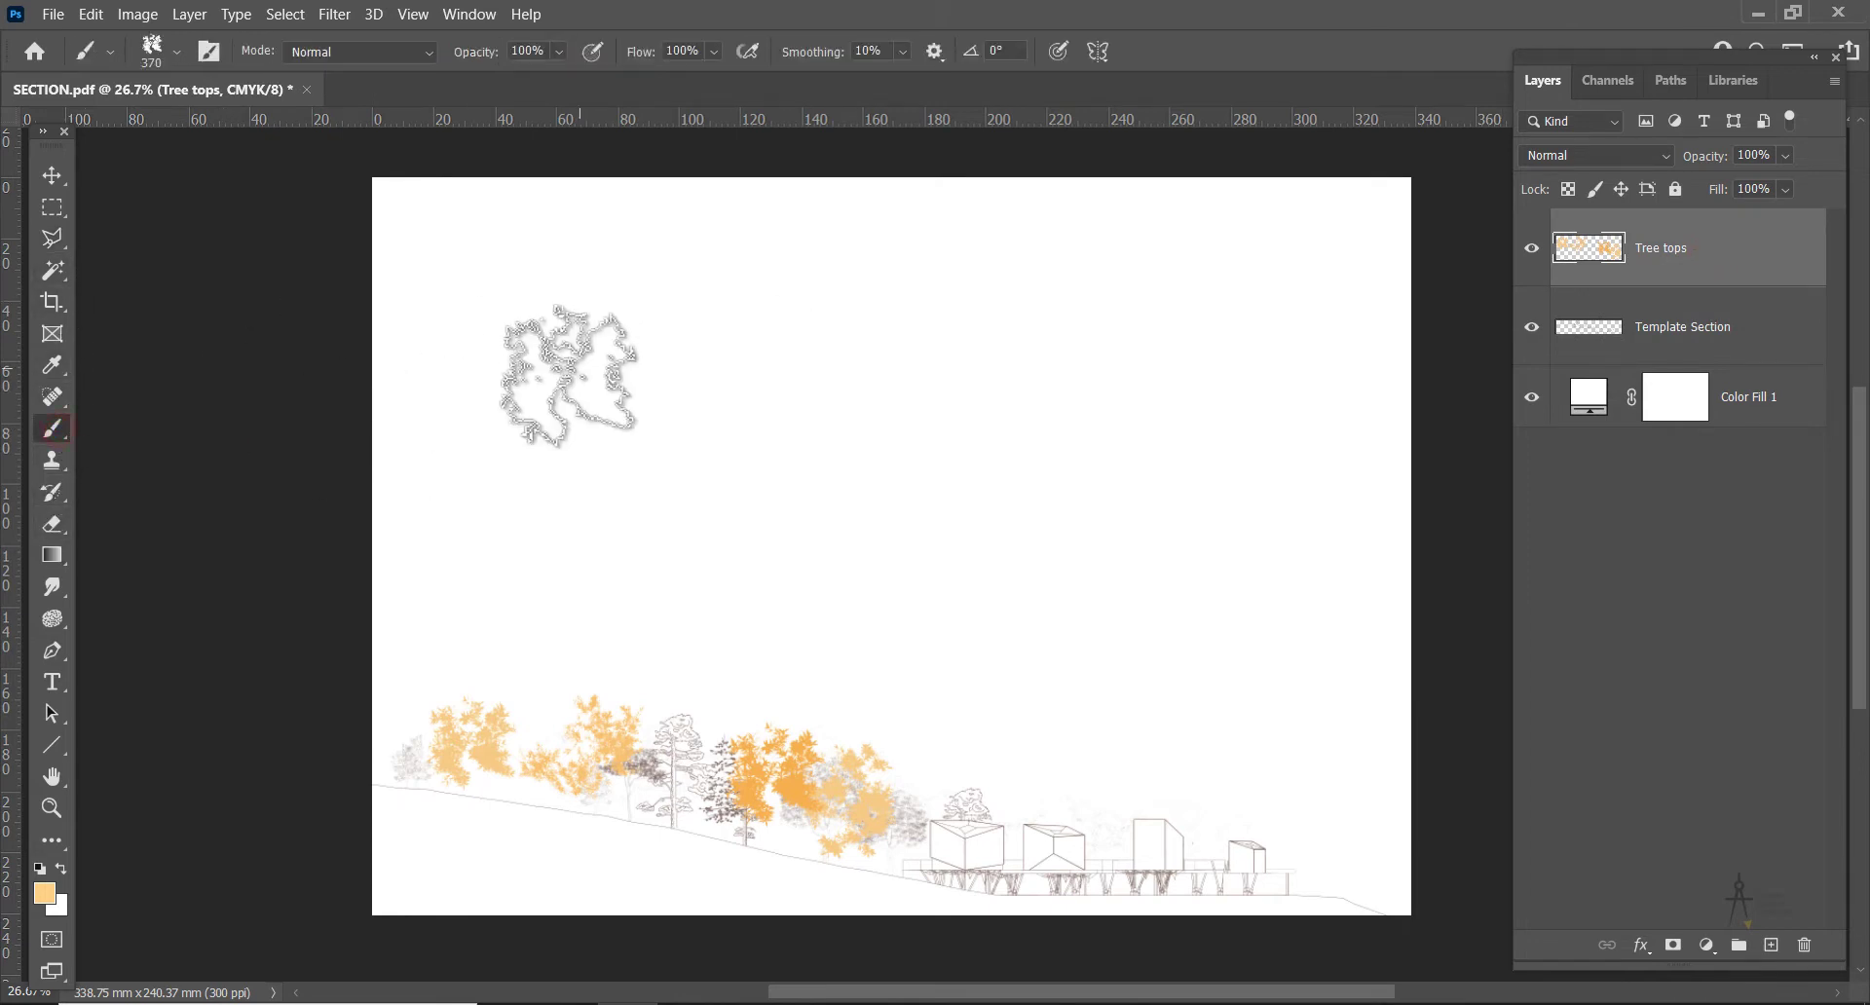
{"action": "left_click_drag", "start_coordinate": [621, 398], "coordinate": [726, 419]}
{"action": "left_click", "coordinate": [700, 427]}
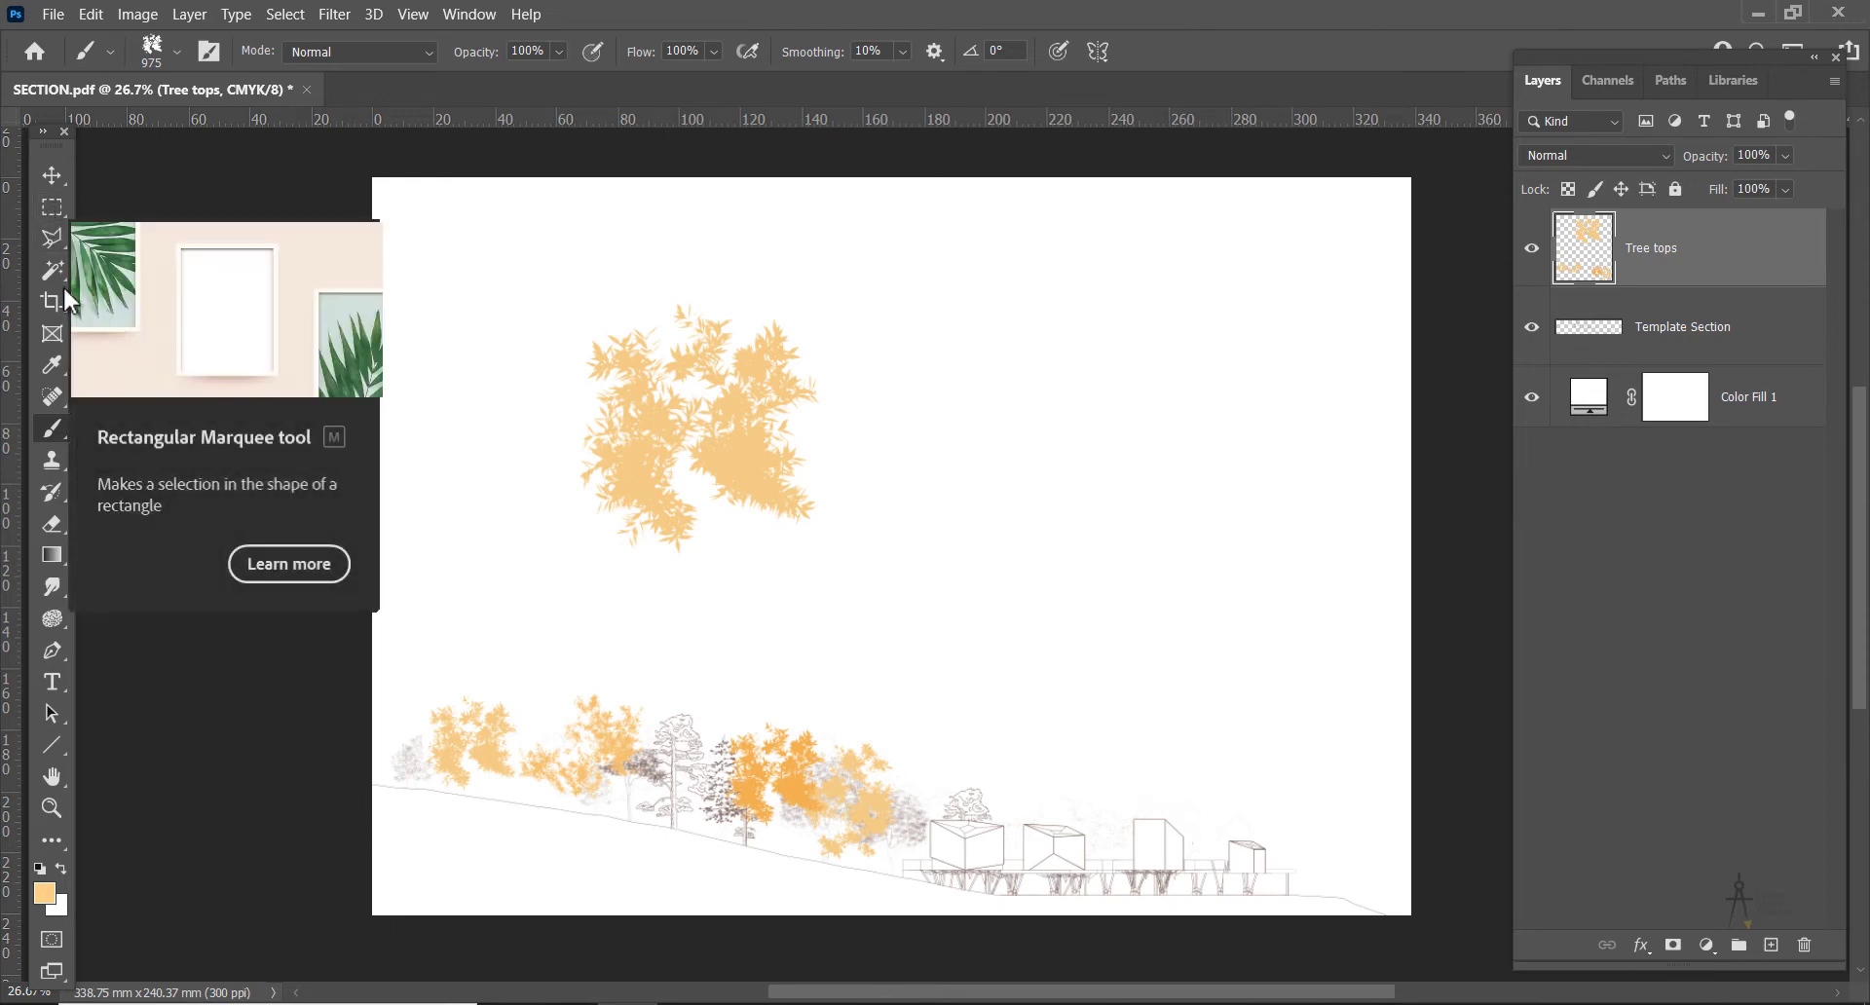
Try a polygonal lasso selection around the large leaf stamp in the sky, and deselect it
{"action": "left_click", "coordinate": [54, 234]}
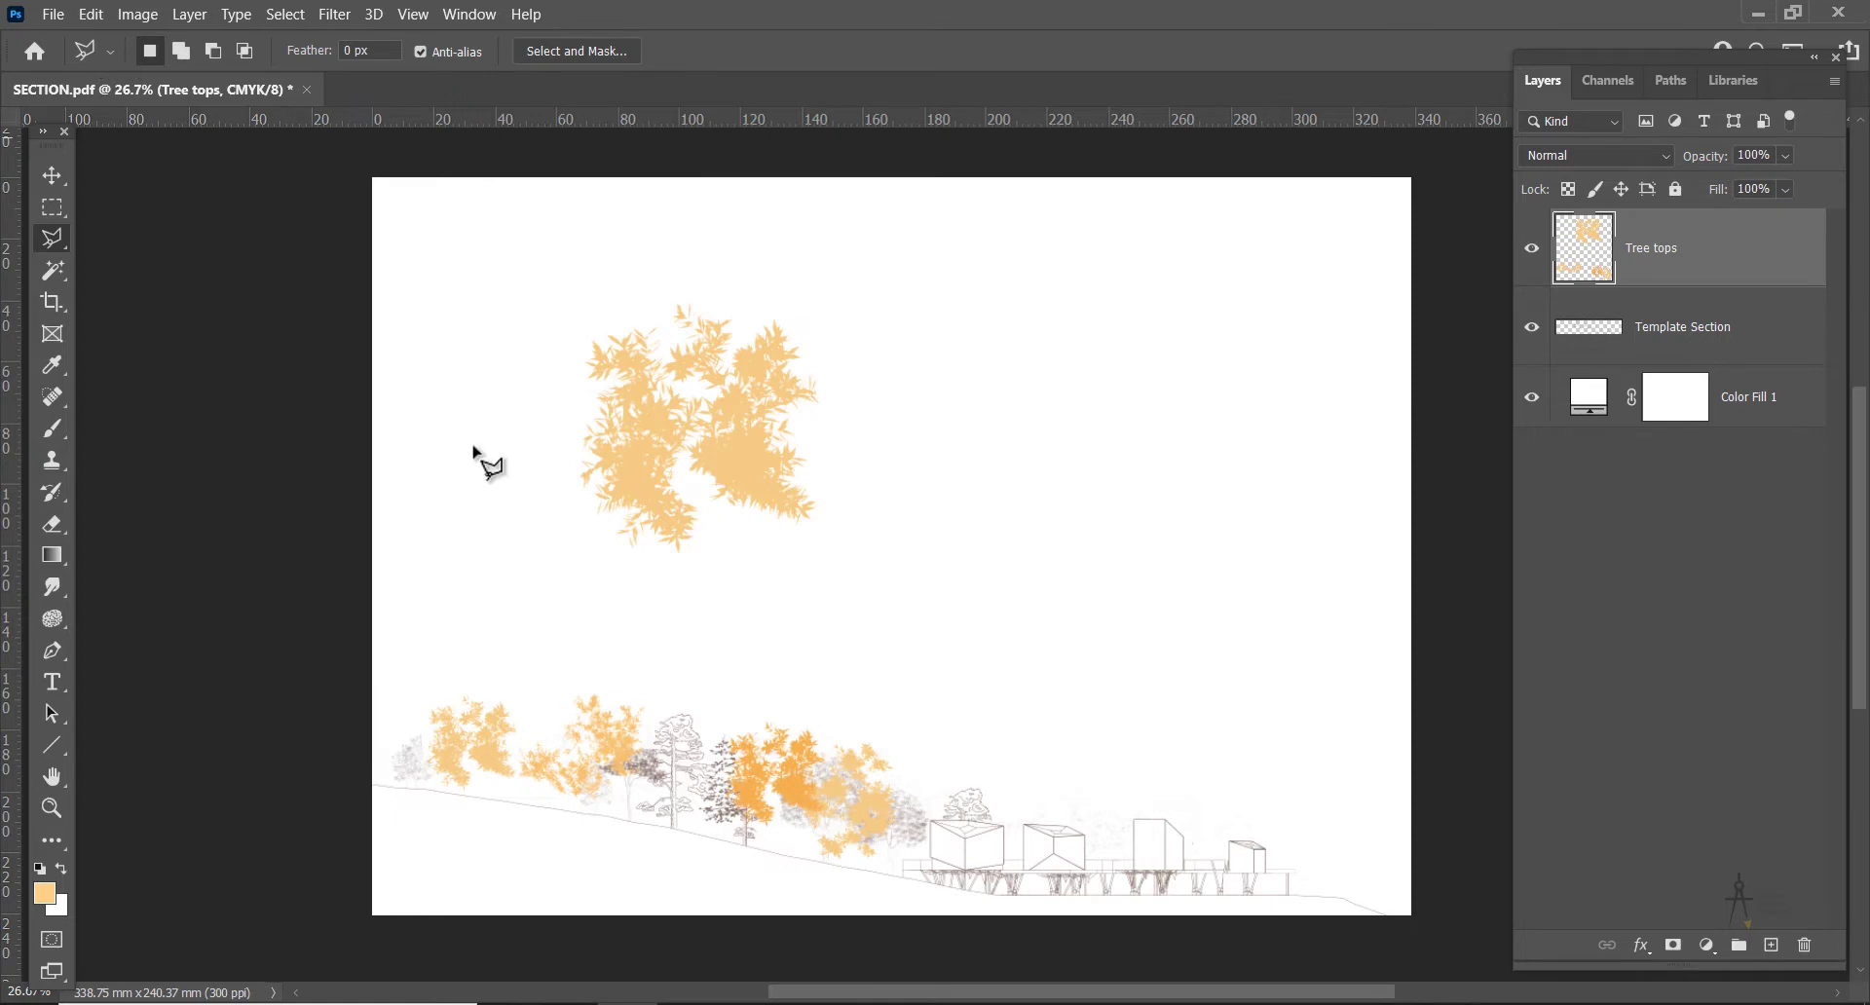
{"action": "left_click", "coordinate": [523, 405]}
{"action": "left_click", "coordinate": [641, 591]}
{"action": "left_click", "coordinate": [833, 617]}
{"action": "left_click", "coordinate": [911, 456]}
{"action": "left_click", "coordinate": [899, 316]}
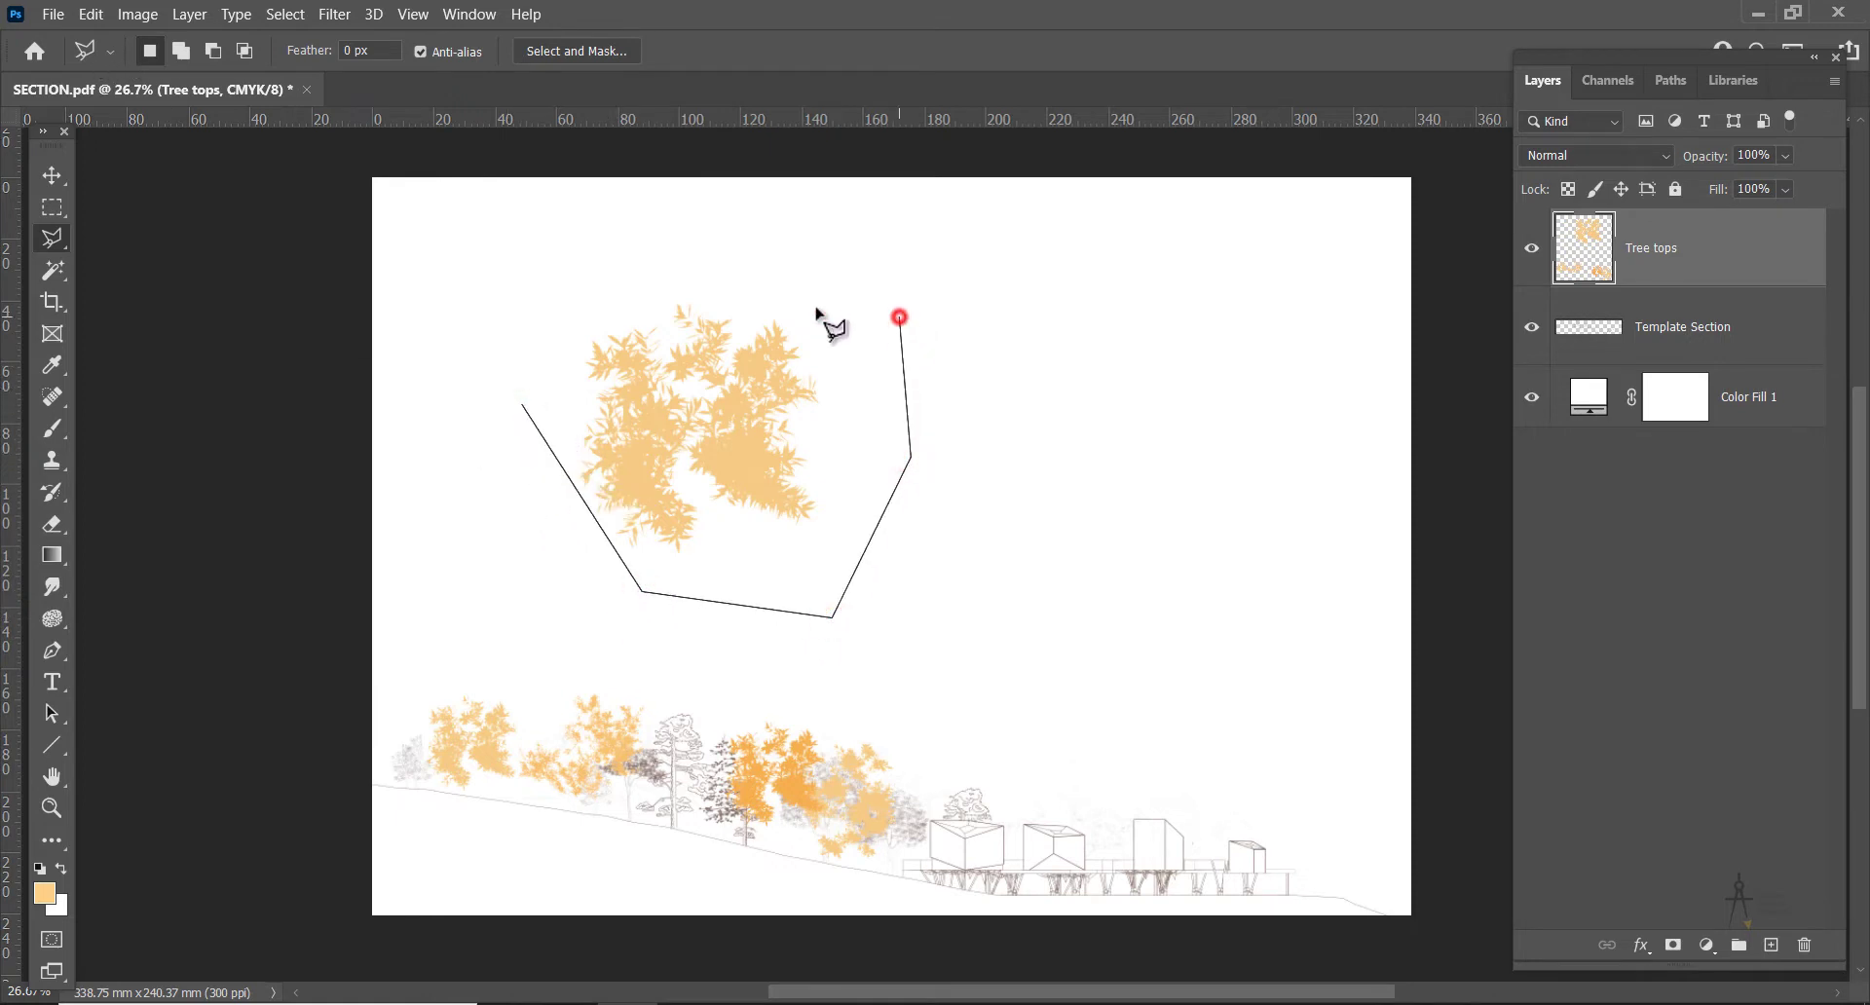
{"action": "left_click", "coordinate": [782, 256]}
{"action": "left_click", "coordinate": [605, 238]}
{"action": "left_click", "coordinate": [539, 322]}
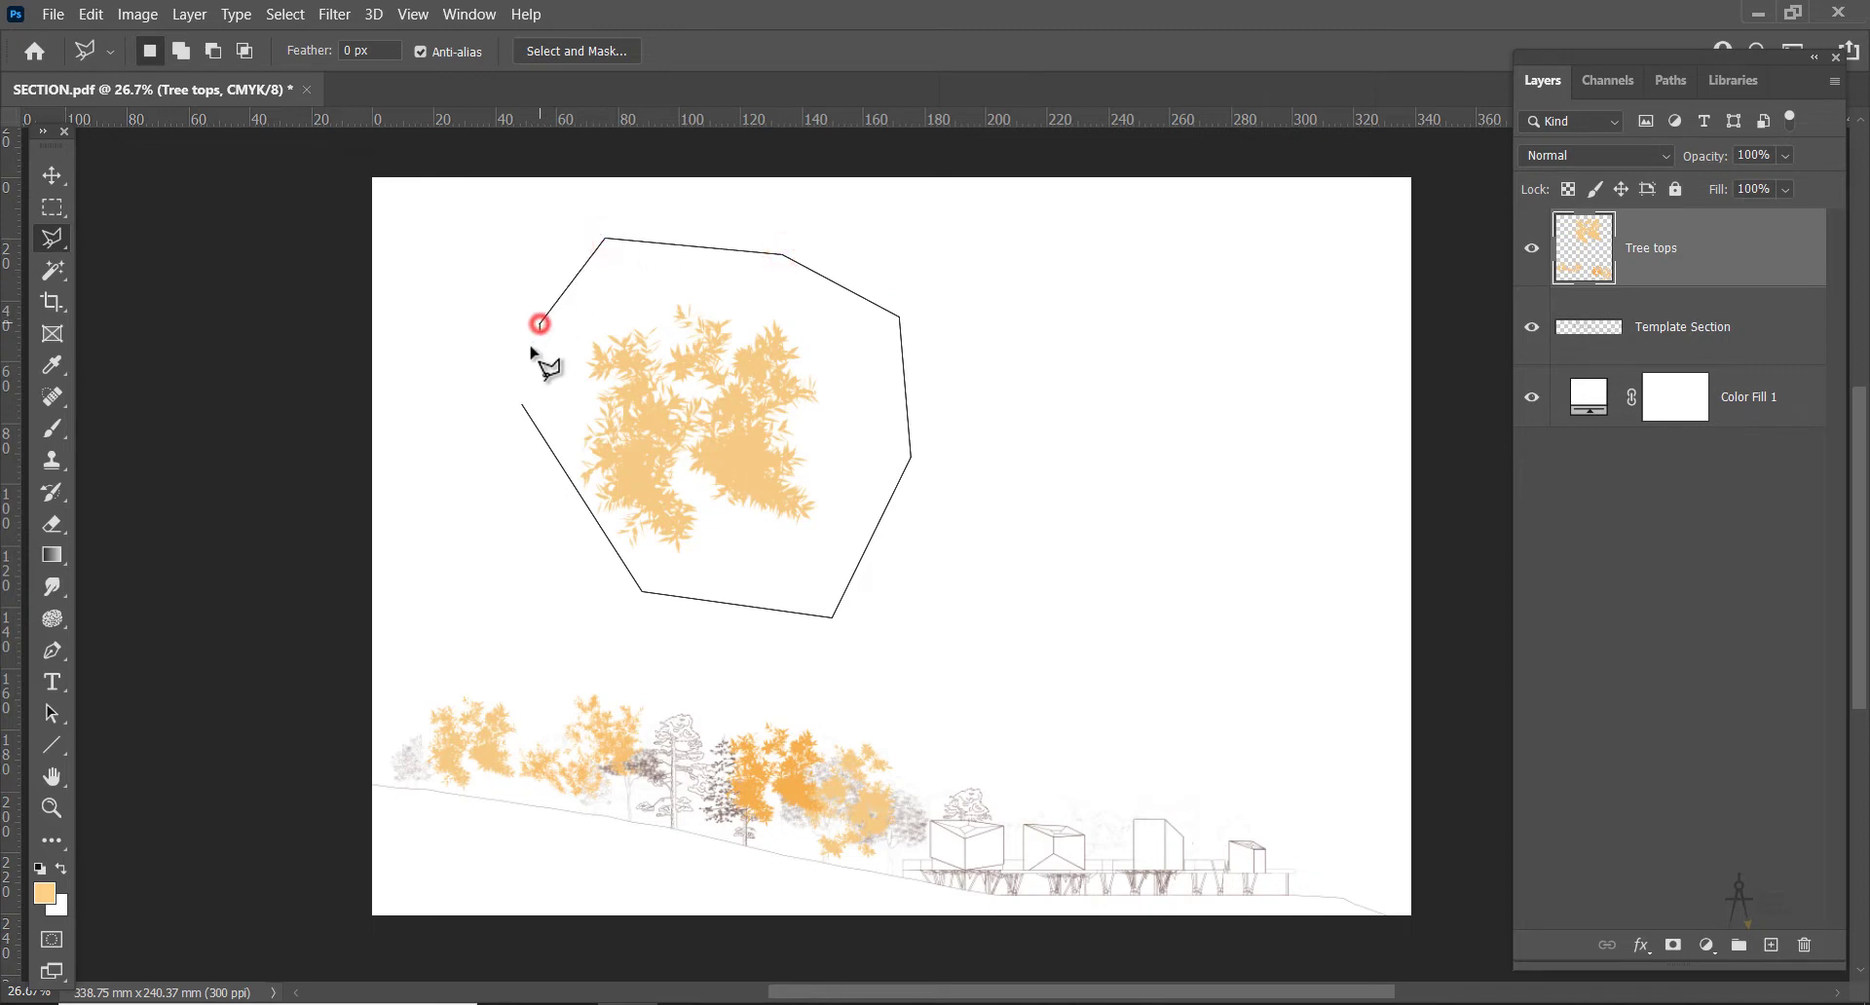
{"action": "double_click", "coordinate": [512, 342]}
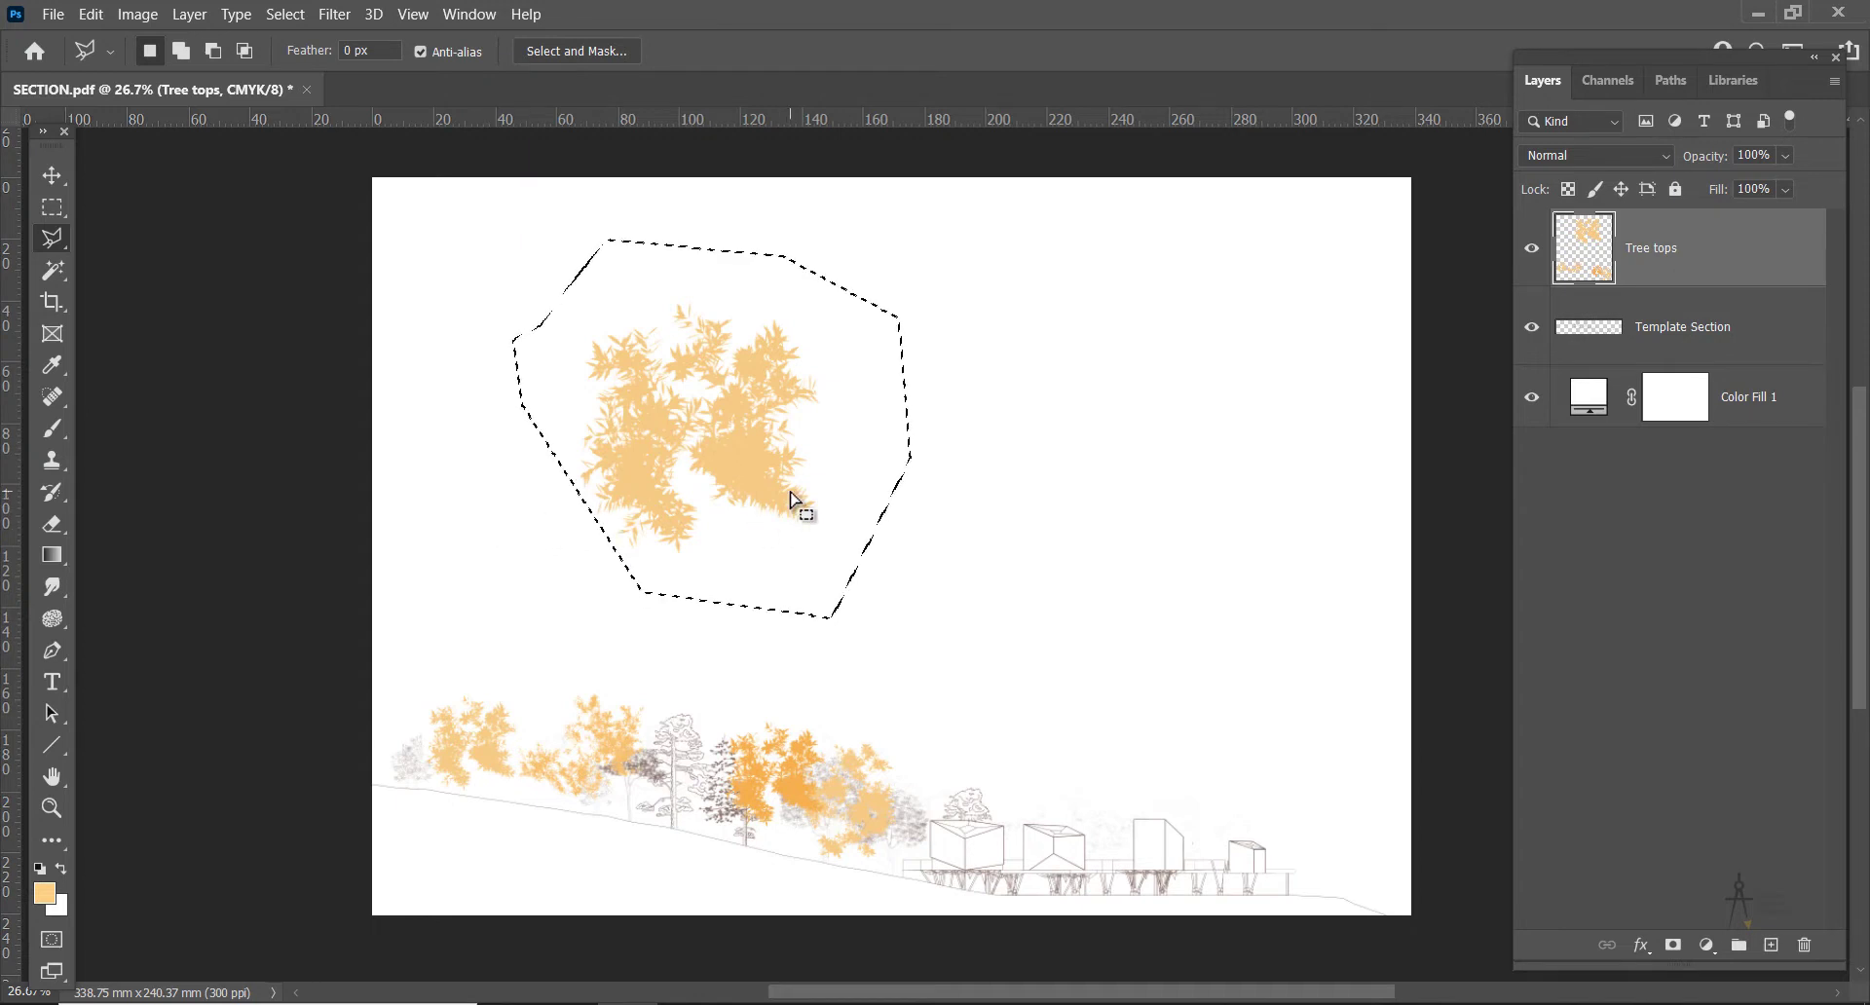
{"action": "key", "text": "ctrl+d"}
{"action": "left_click", "coordinate": [882, 430]}
{"action": "left_click", "coordinate": [853, 551]}
{"action": "left_click", "coordinate": [698, 591]}
{"action": "left_click", "coordinate": [568, 587]}
{"action": "left_click", "coordinate": [512, 453]}
{"action": "left_click", "coordinate": [513, 340]}
{"action": "left_click", "coordinate": [563, 276]}
{"action": "left_click", "coordinate": [607, 254]}
{"action": "left_click", "coordinate": [714, 247]}
{"action": "left_click", "coordinate": [837, 302]}
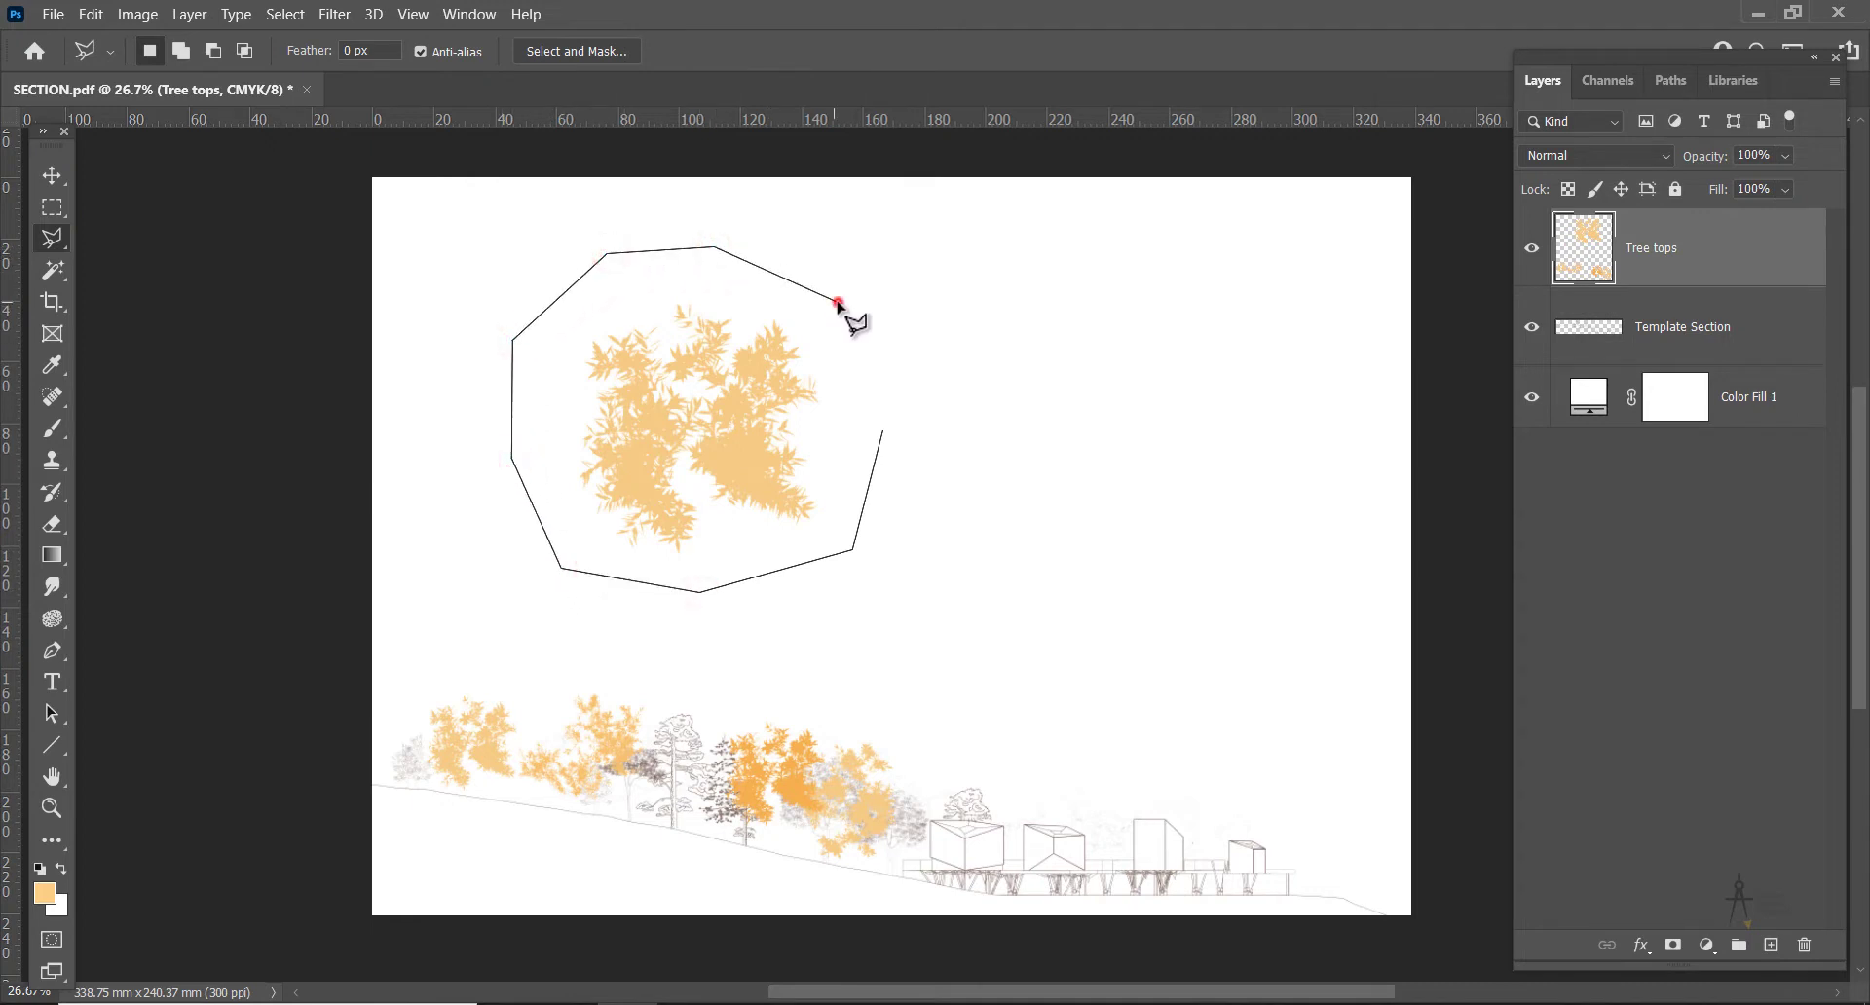
{"action": "key", "text": "BackSpace"}
{"action": "key", "text": "BackSpace"}
{"action": "key", "text": "BackSpace"}
{"action": "key", "text": "Escape"}
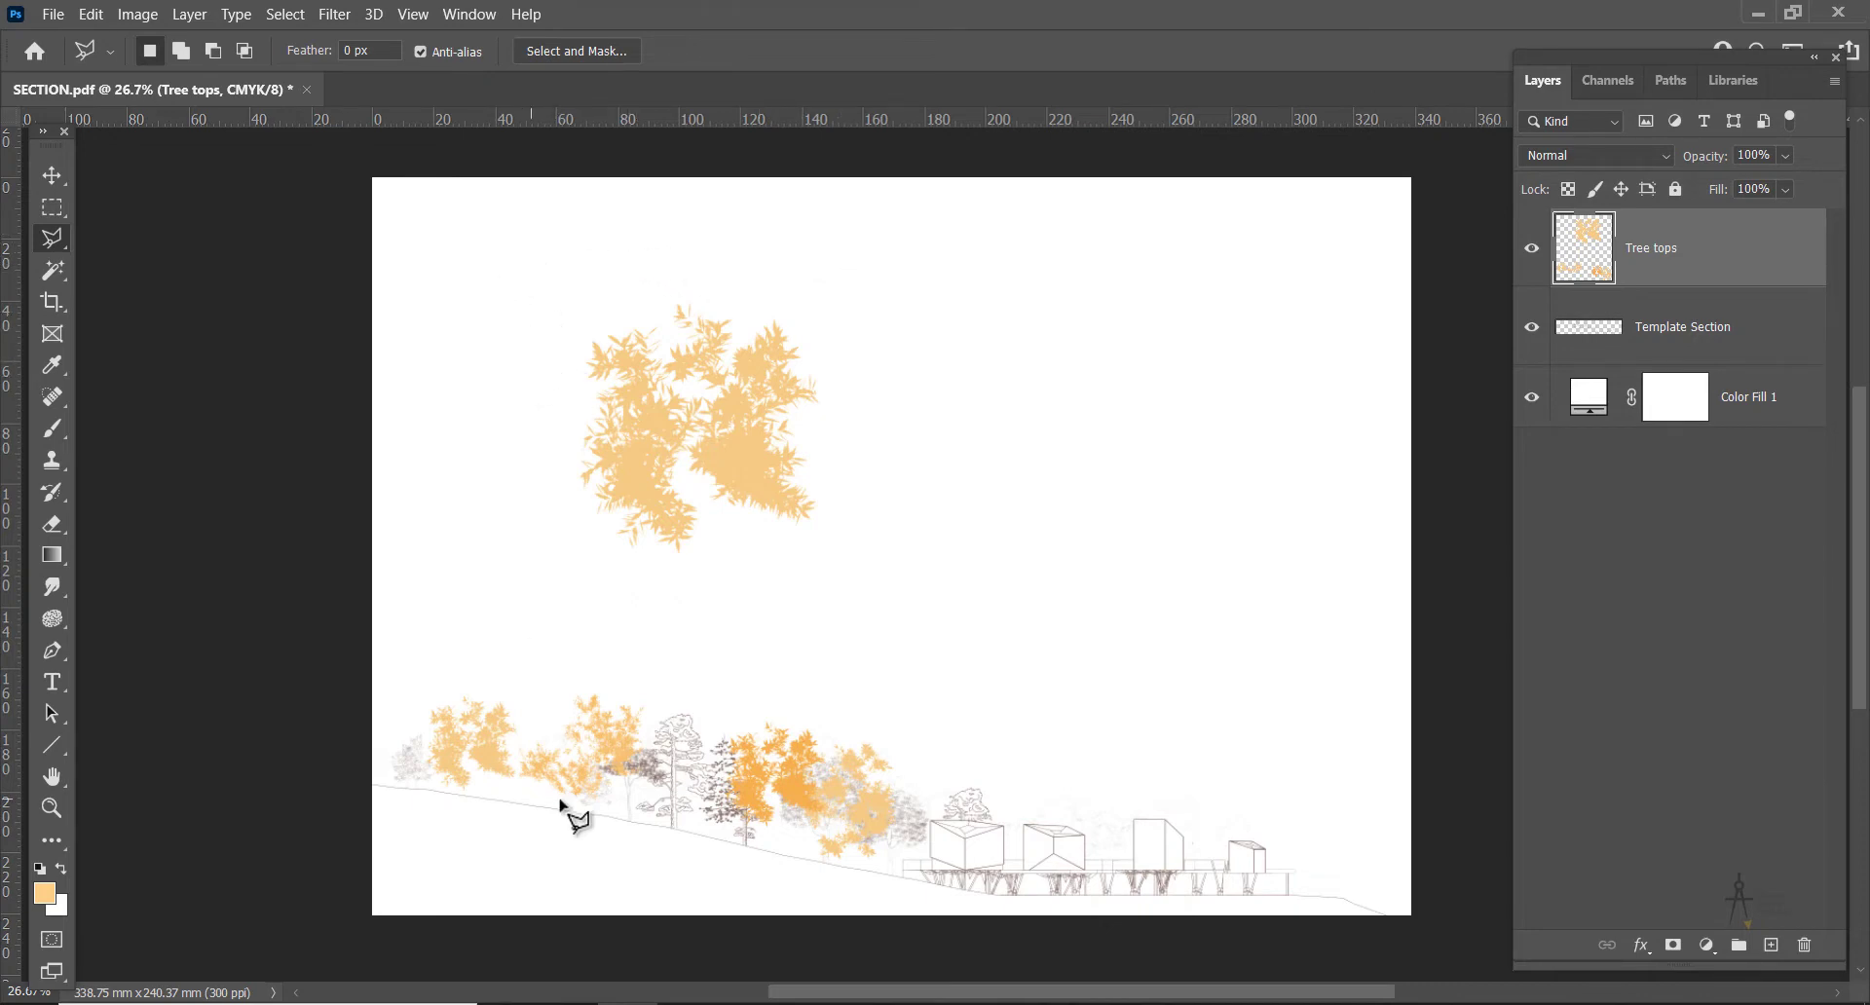
{"action": "scroll", "coordinate": [564, 814], "scroll_direction": "up", "scroll_amount": 5}
{"action": "left_click", "coordinate": [459, 761]}
{"action": "left_click", "coordinate": [425, 671]}
{"action": "left_click", "coordinate": [408, 572]}
{"action": "left_click", "coordinate": [352, 483]}
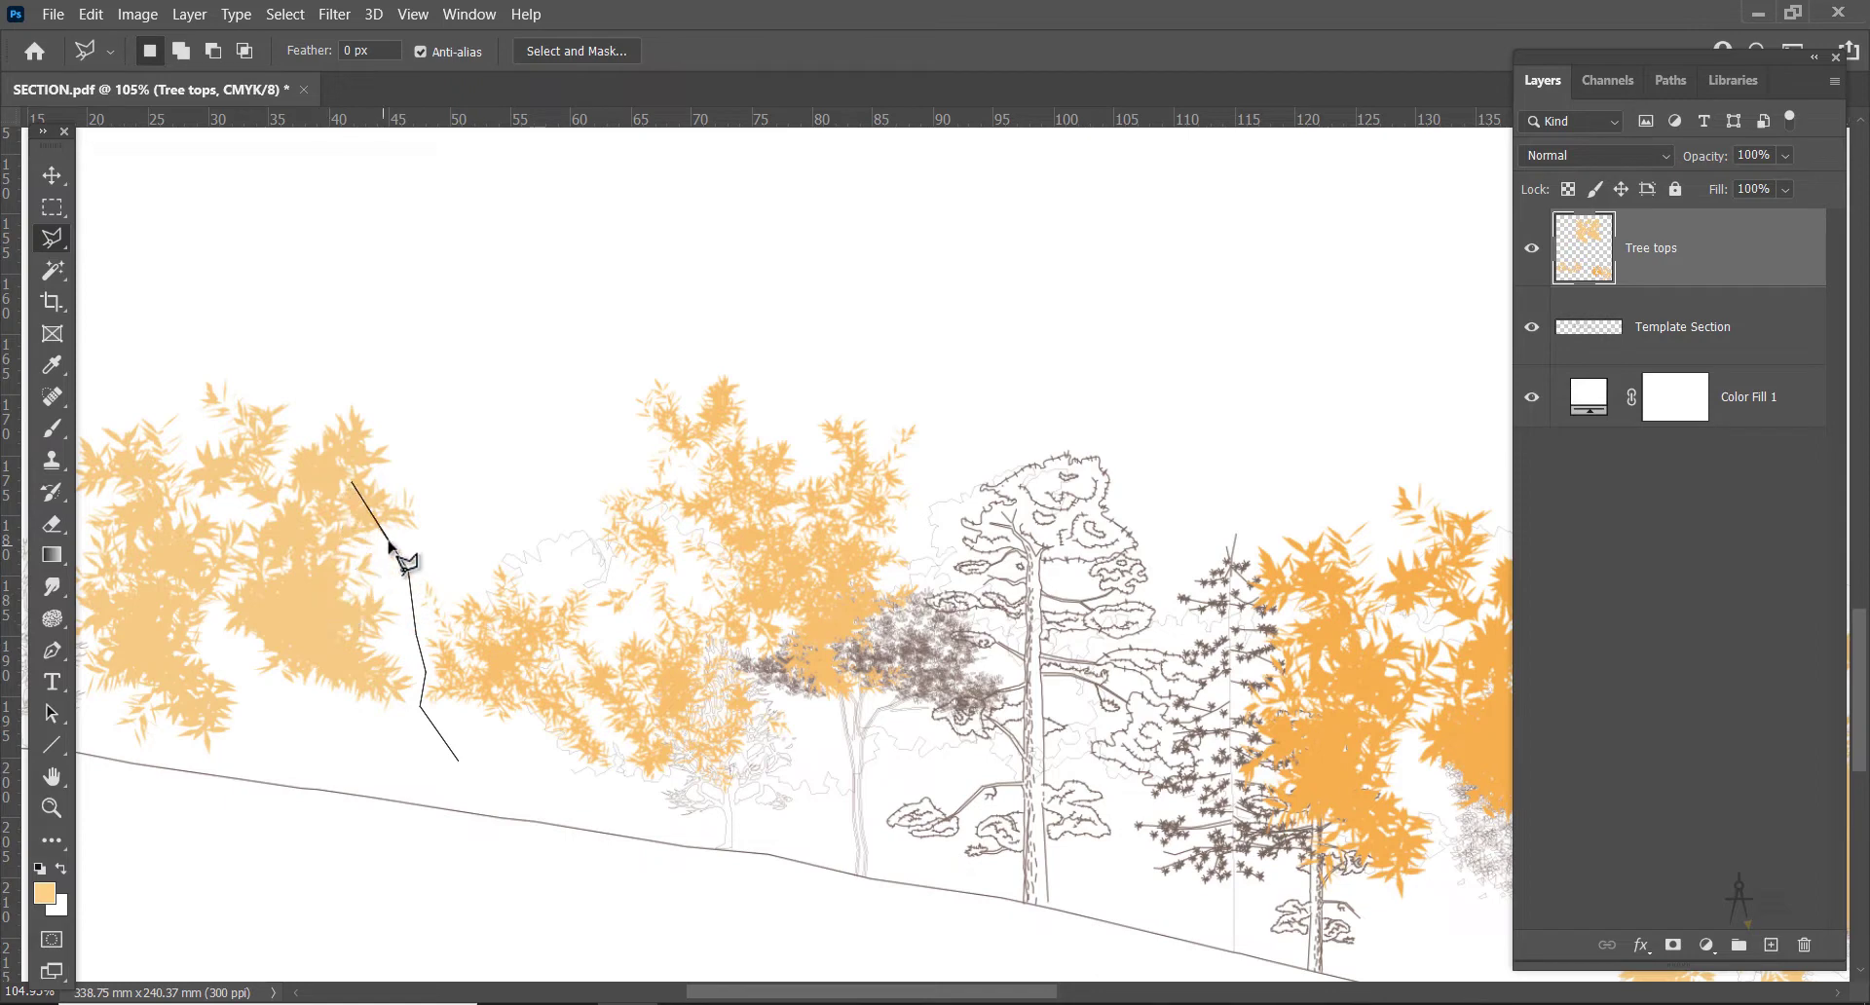
{"action": "left_click", "coordinate": [542, 438]}
{"action": "left_click", "coordinate": [605, 334]}
{"action": "left_click", "coordinate": [737, 338]}
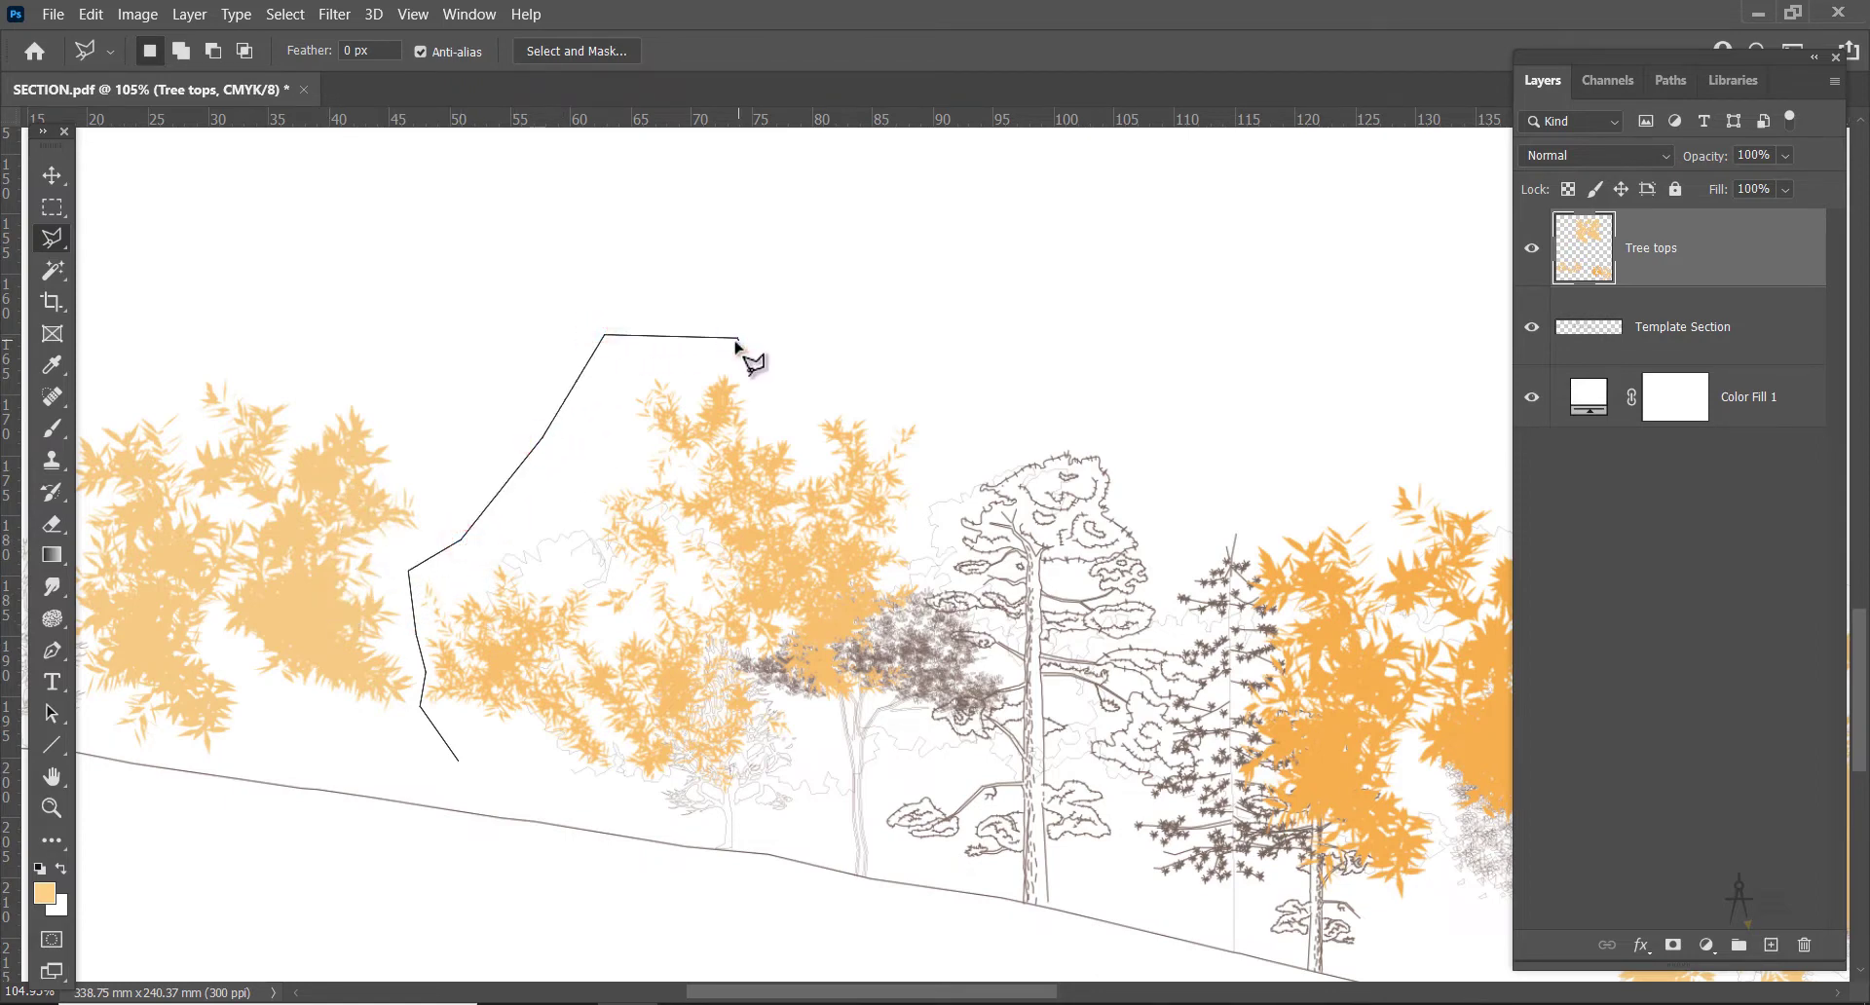
{"action": "key", "text": "Escape"}
Select the large leaf stamp in the sky with a closed polygonal lasso outline
{"action": "scroll", "coordinate": [635, 409], "scroll_direction": "down", "scroll_amount": 5}
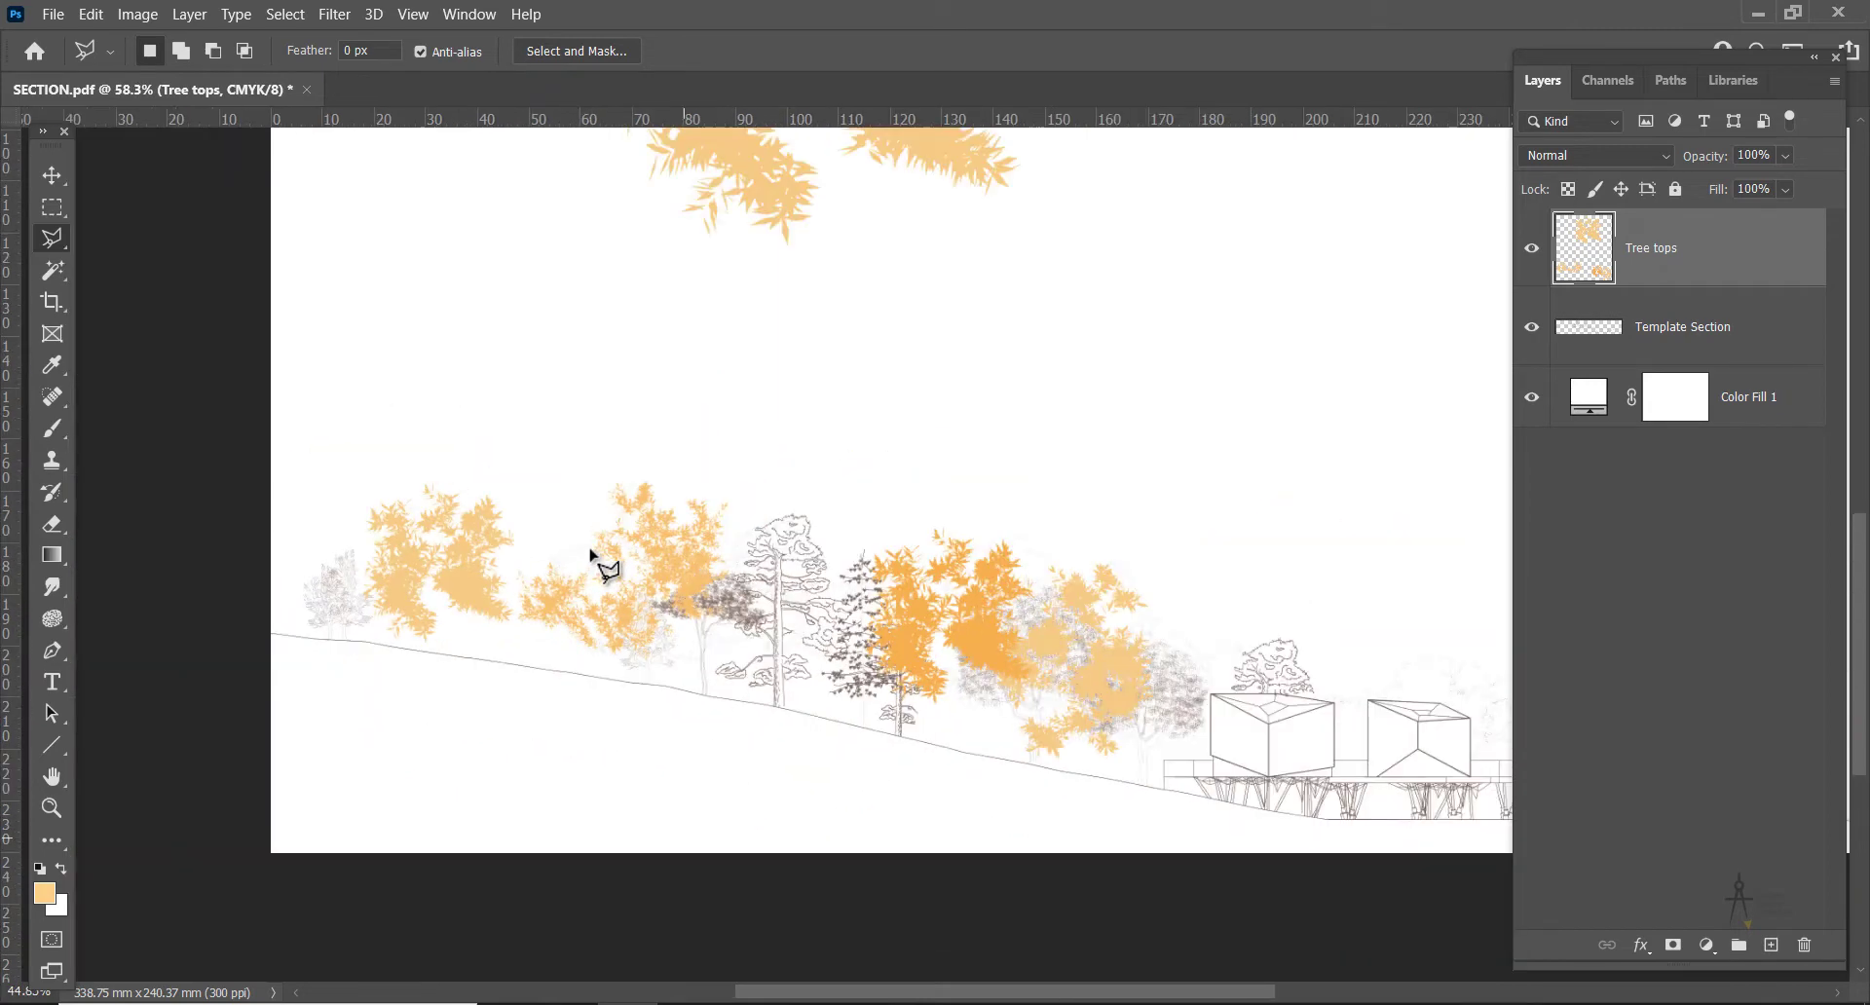
{"action": "scroll", "coordinate": [640, 317], "scroll_direction": "down", "scroll_amount": 3}
{"action": "left_click_drag", "start_coordinate": [656, 263], "coordinate": [730, 451]}
{"action": "scroll", "coordinate": [729, 449], "scroll_direction": "up", "scroll_amount": 2}
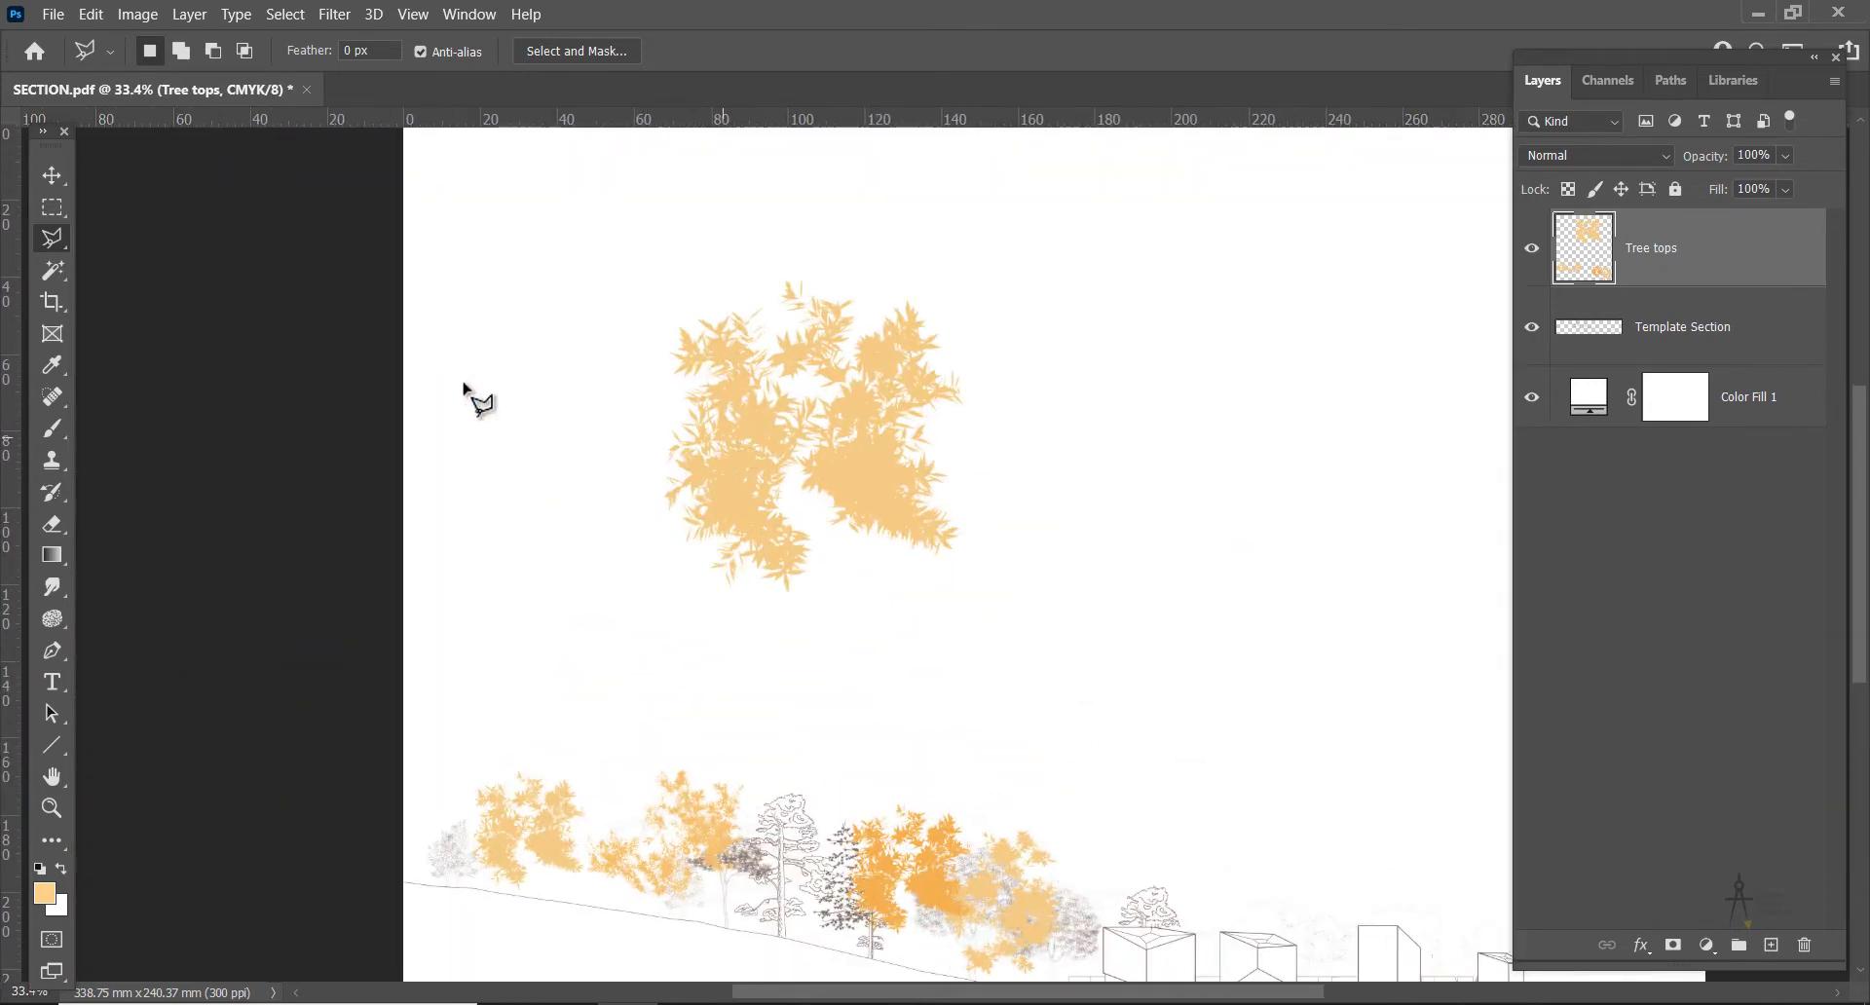
{"action": "left_click", "coordinate": [668, 570]}
{"action": "left_click", "coordinate": [755, 602]}
{"action": "left_click", "coordinate": [865, 615]}
{"action": "left_click", "coordinate": [993, 618]}
{"action": "left_click", "coordinate": [1052, 481]}
{"action": "left_click", "coordinate": [986, 279]}
{"action": "left_click", "coordinate": [854, 234]}
{"action": "left_click", "coordinate": [739, 266]}
{"action": "left_click", "coordinate": [646, 316]}
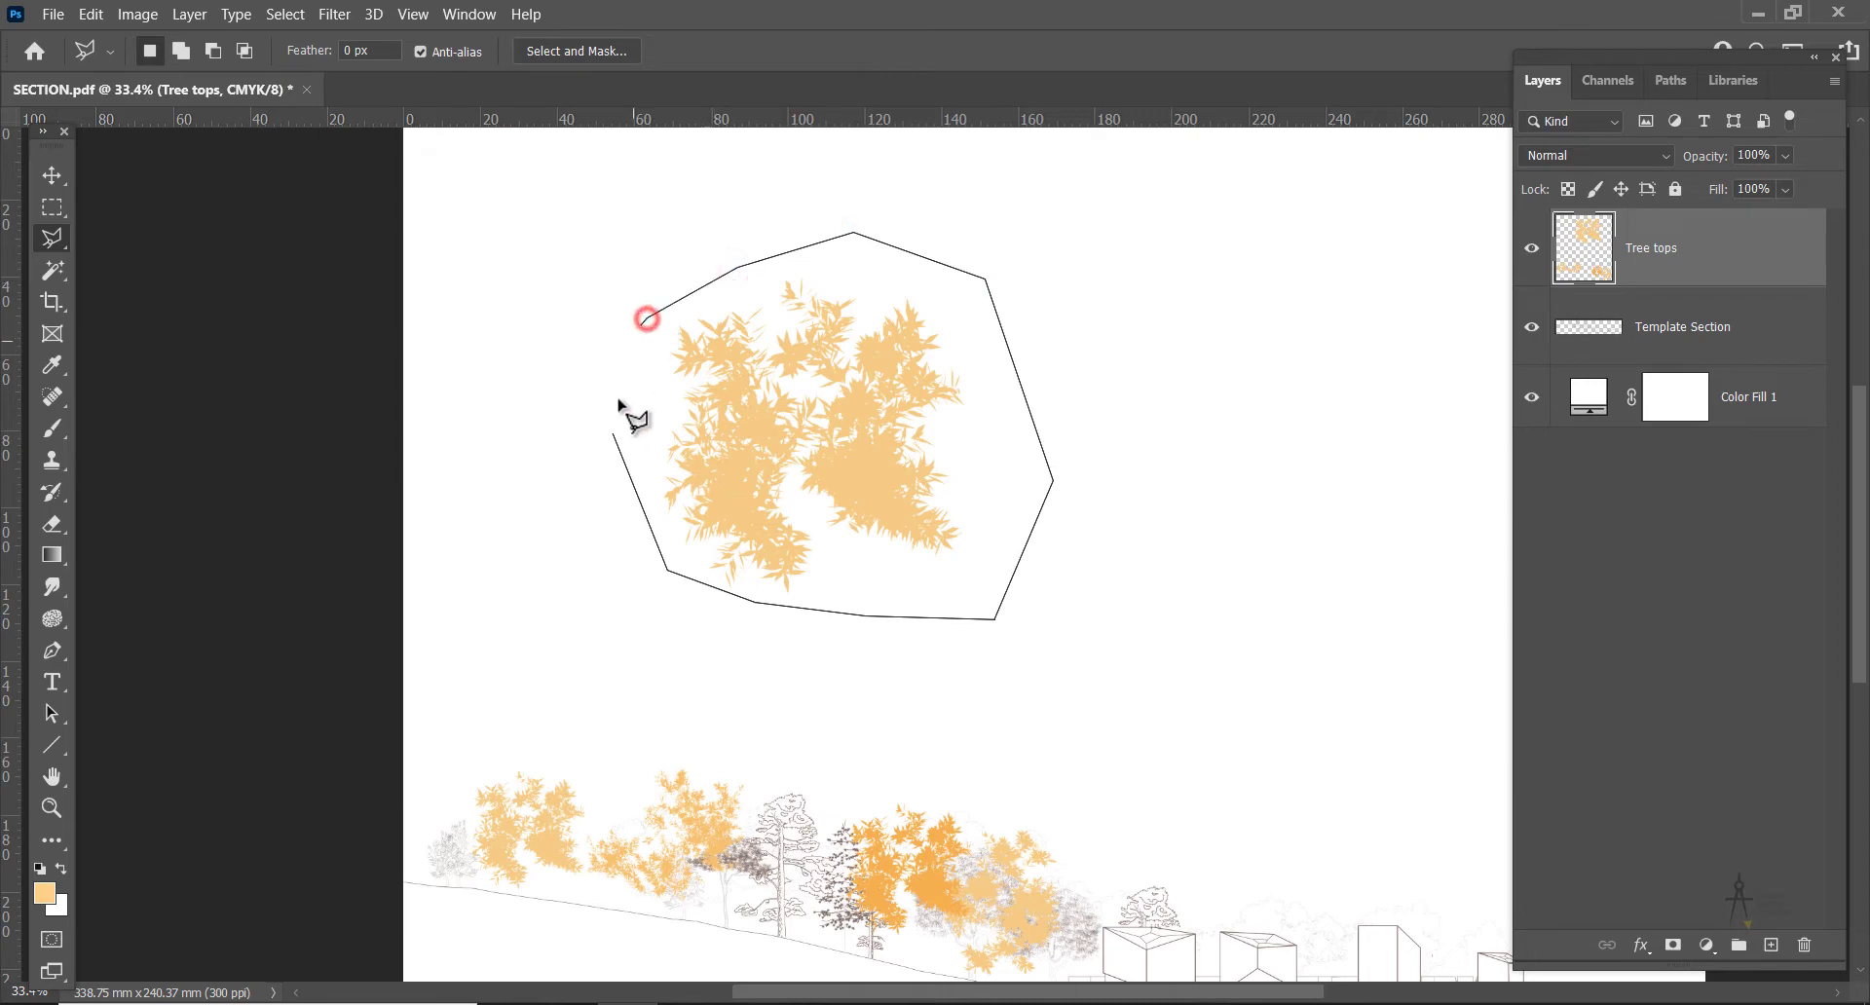
{"action": "left_click", "coordinate": [613, 437]}
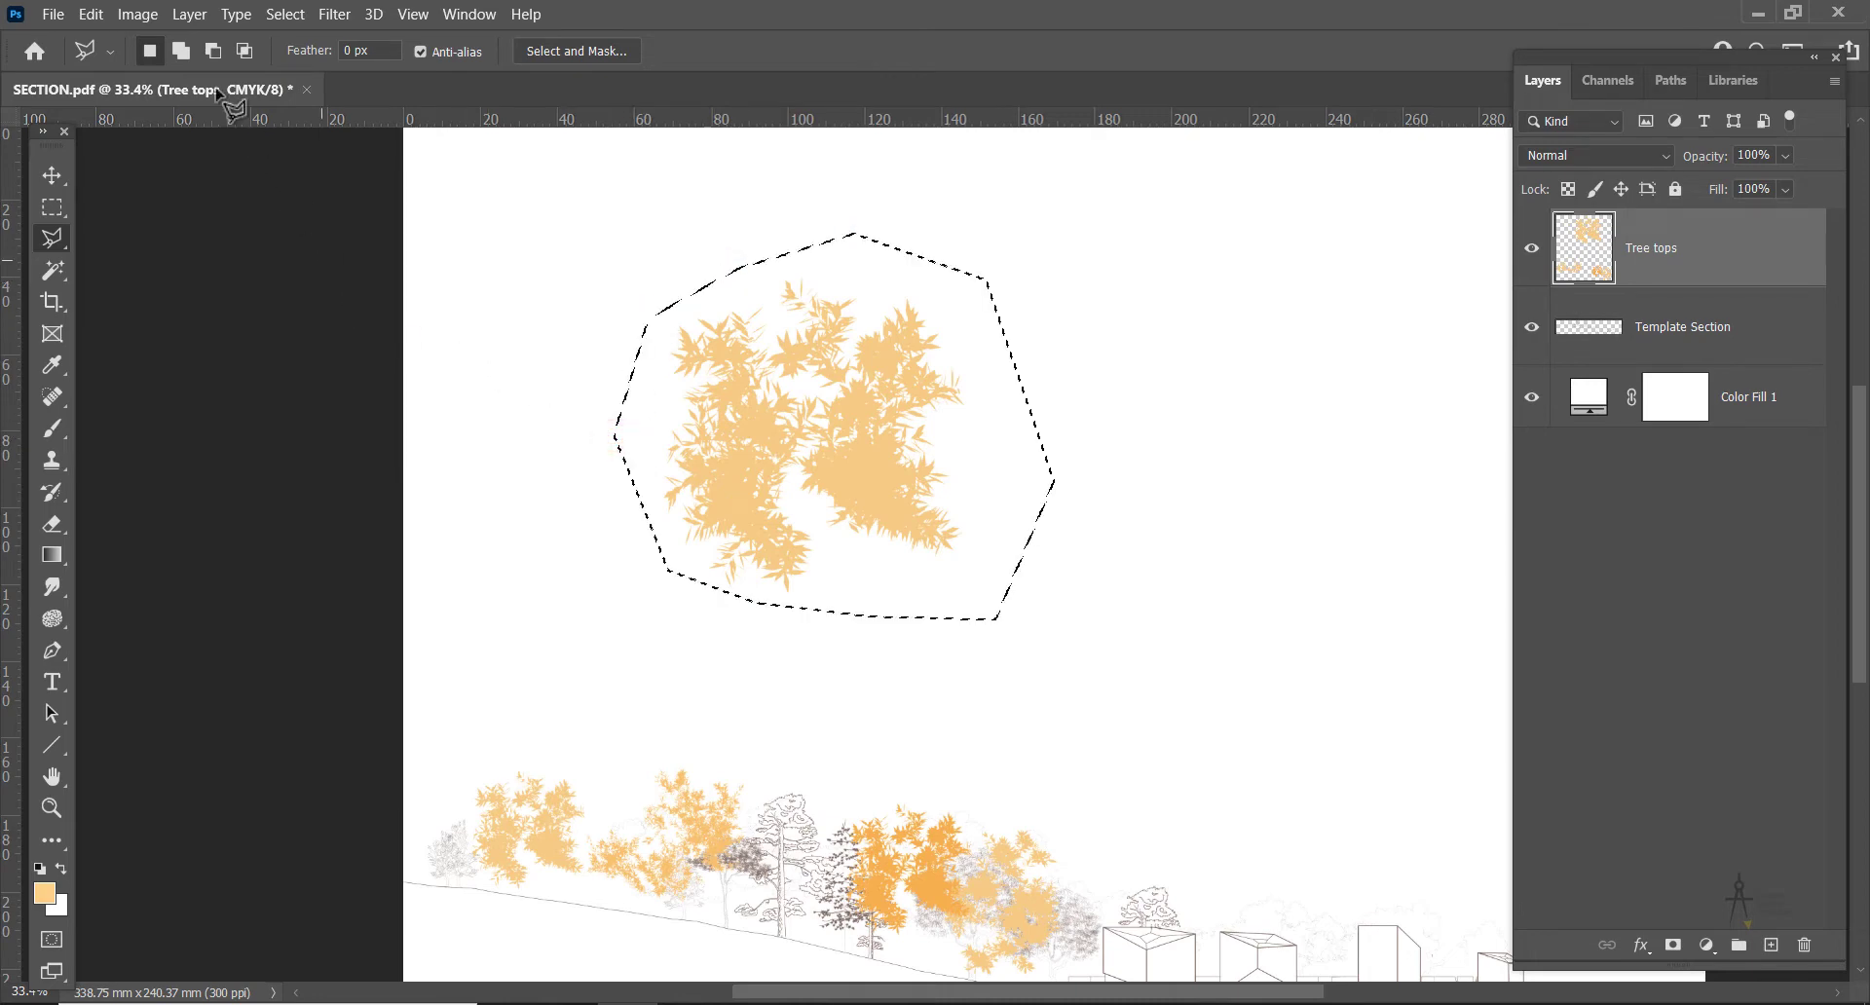
Outline the leftmost orange tree top with a closed polygonal lasso in add-to-selection mode
{"action": "left_click", "coordinate": [181, 51]}
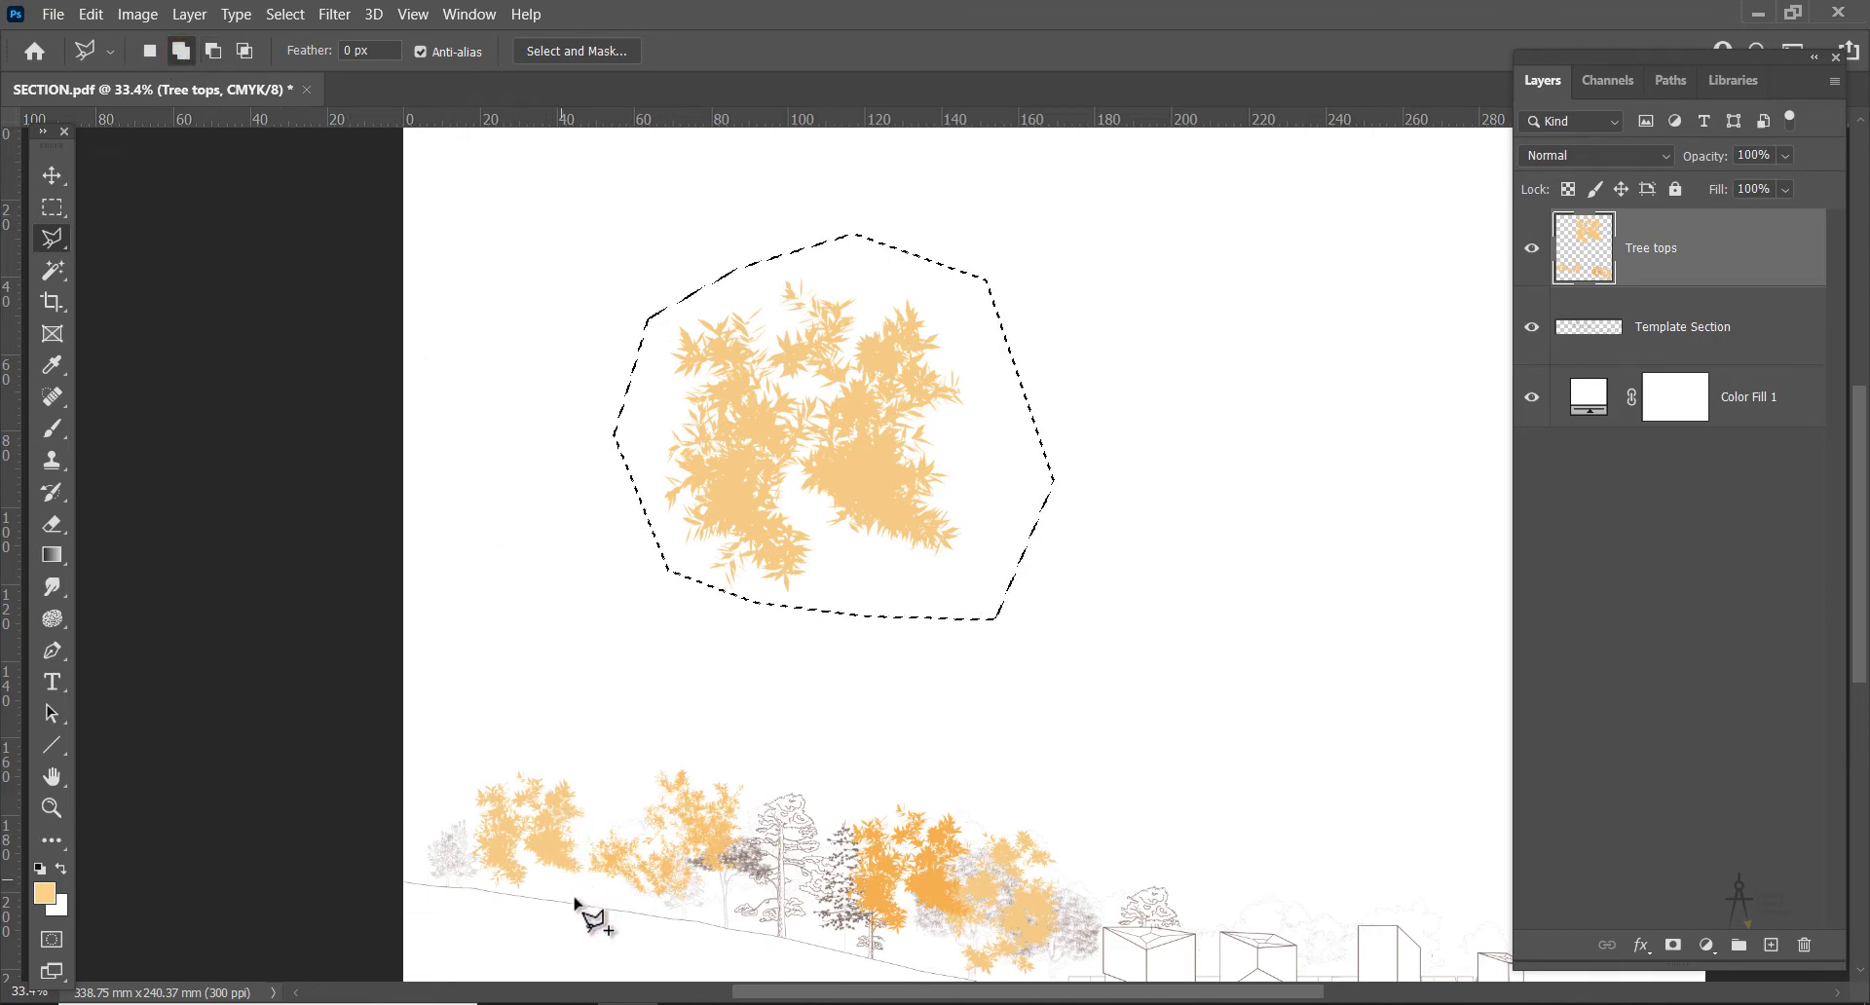
{"action": "scroll", "coordinate": [592, 916], "scroll_direction": "up", "scroll_amount": 3}
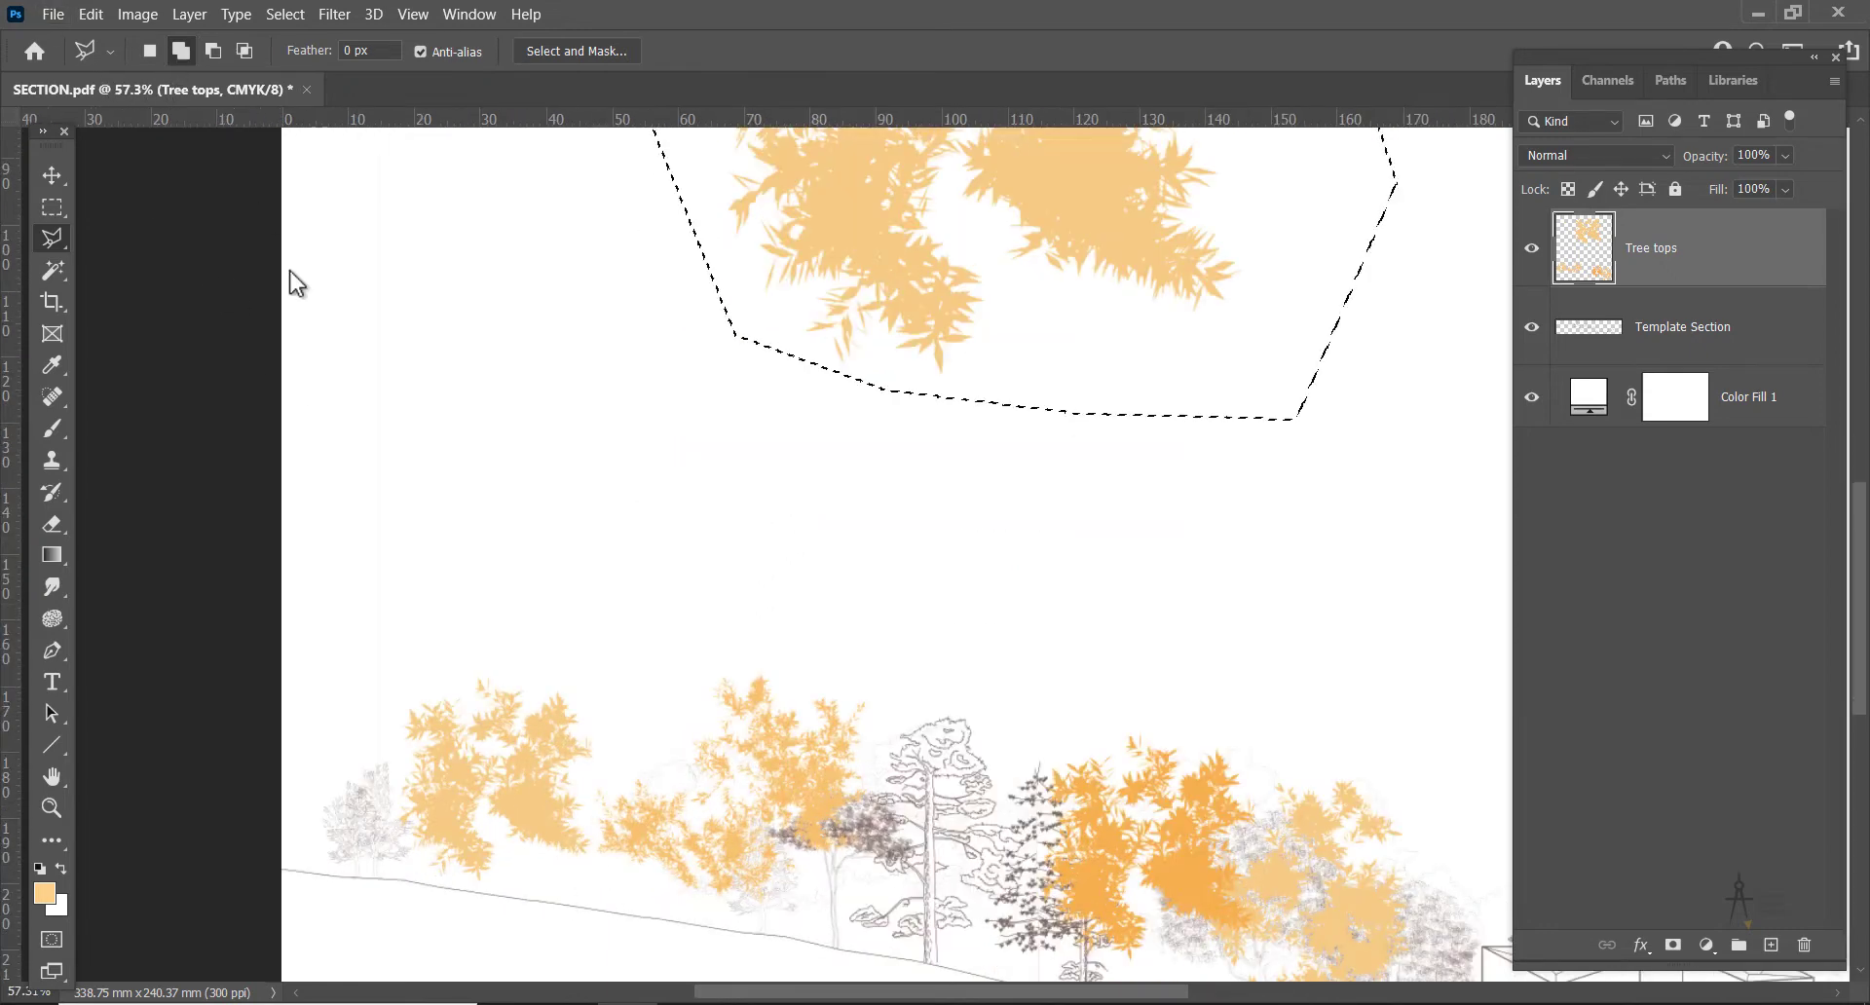
{"action": "scroll", "coordinate": [512, 765], "scroll_direction": "down", "scroll_amount": 2}
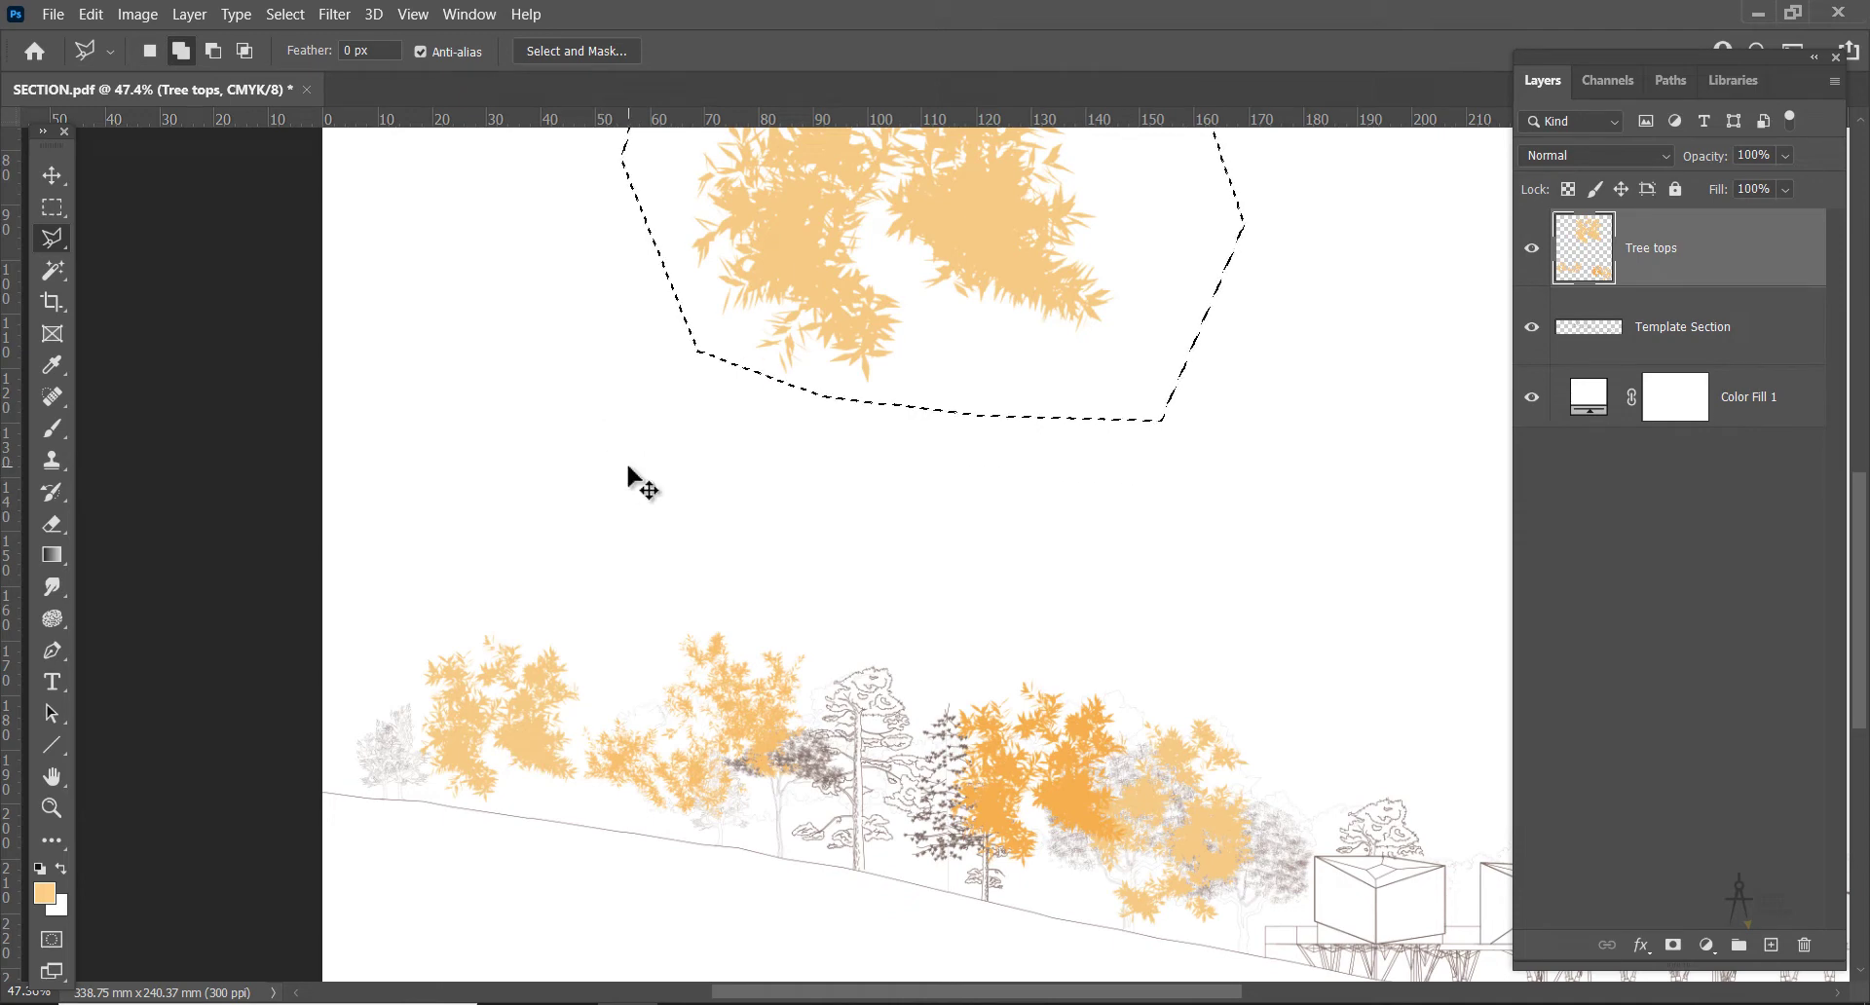
{"action": "scroll", "coordinate": [545, 818], "scroll_direction": "up", "scroll_amount": 3}
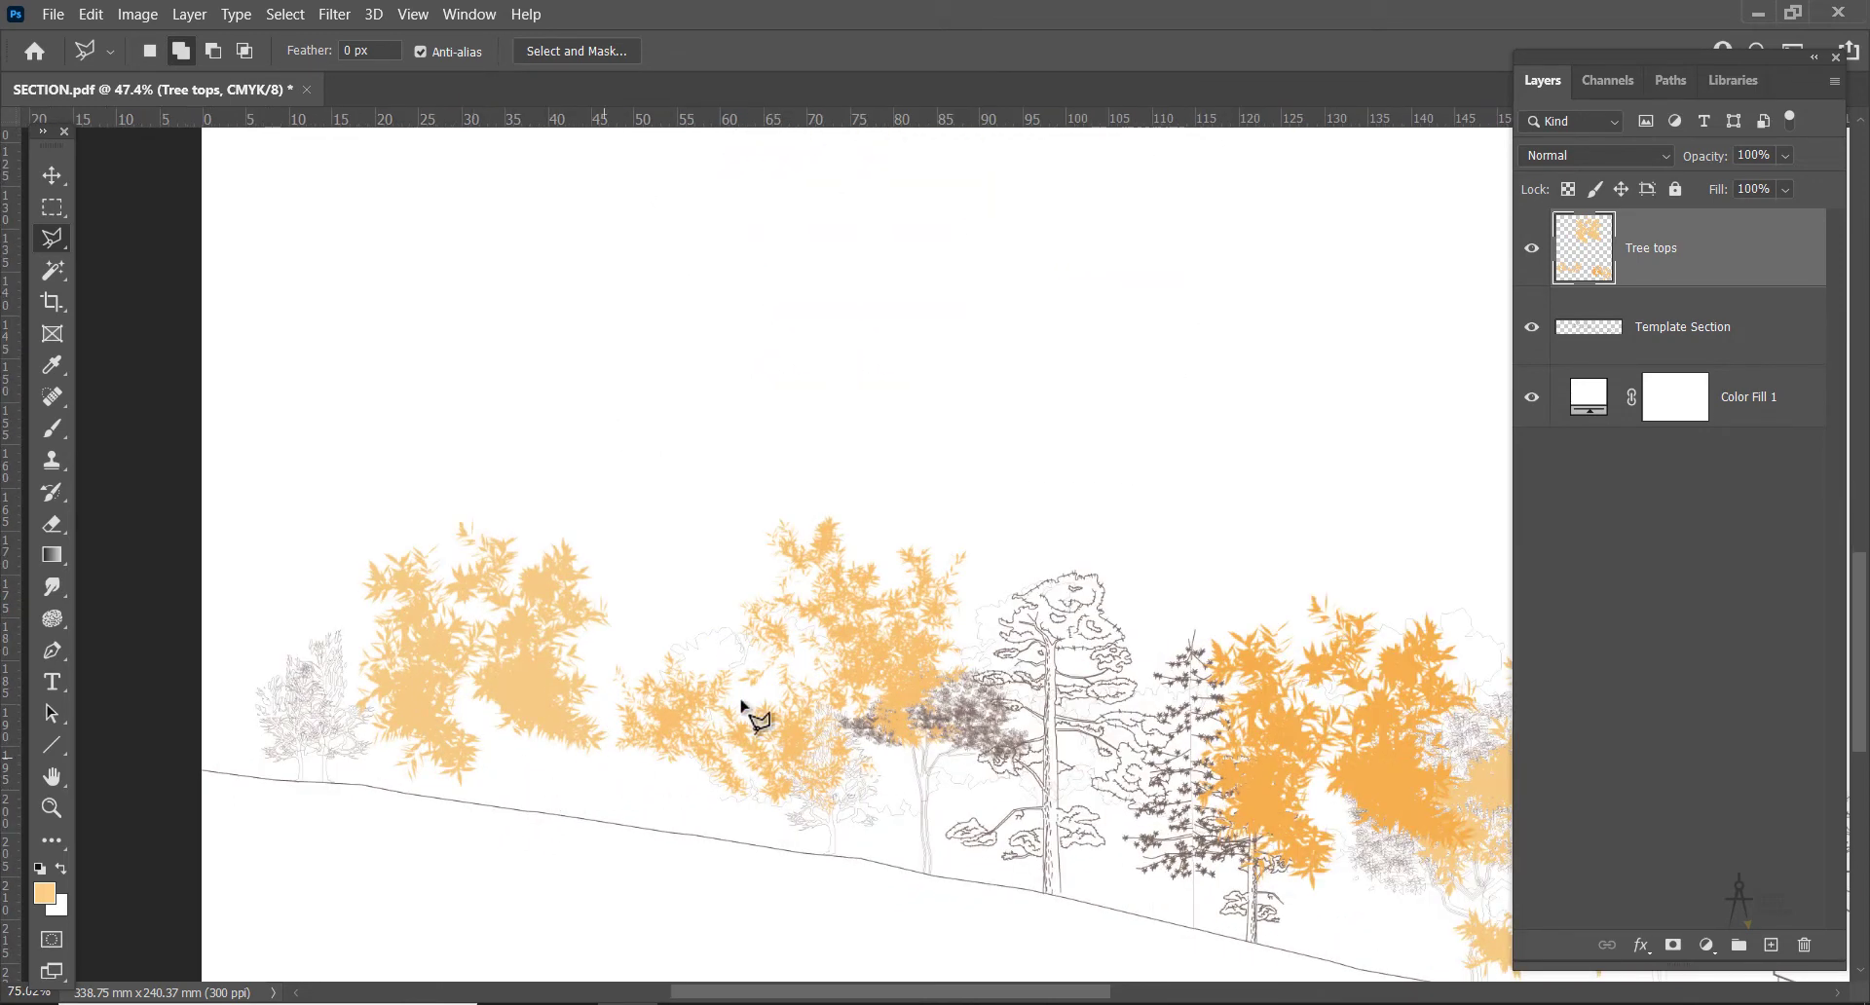
{"action": "left_click", "coordinate": [612, 766]}
{"action": "left_click", "coordinate": [617, 732]}
{"action": "left_click", "coordinate": [601, 672]}
{"action": "left_click", "coordinate": [628, 602]}
{"action": "left_click", "coordinate": [591, 504]}
{"action": "left_click", "coordinate": [460, 471]}
{"action": "left_click", "coordinate": [355, 518]}
{"action": "left_click", "coordinate": [330, 662]}
{"action": "left_click", "coordinate": [372, 778]}
{"action": "left_click", "coordinate": [454, 806]}
{"action": "left_click", "coordinate": [546, 774]}
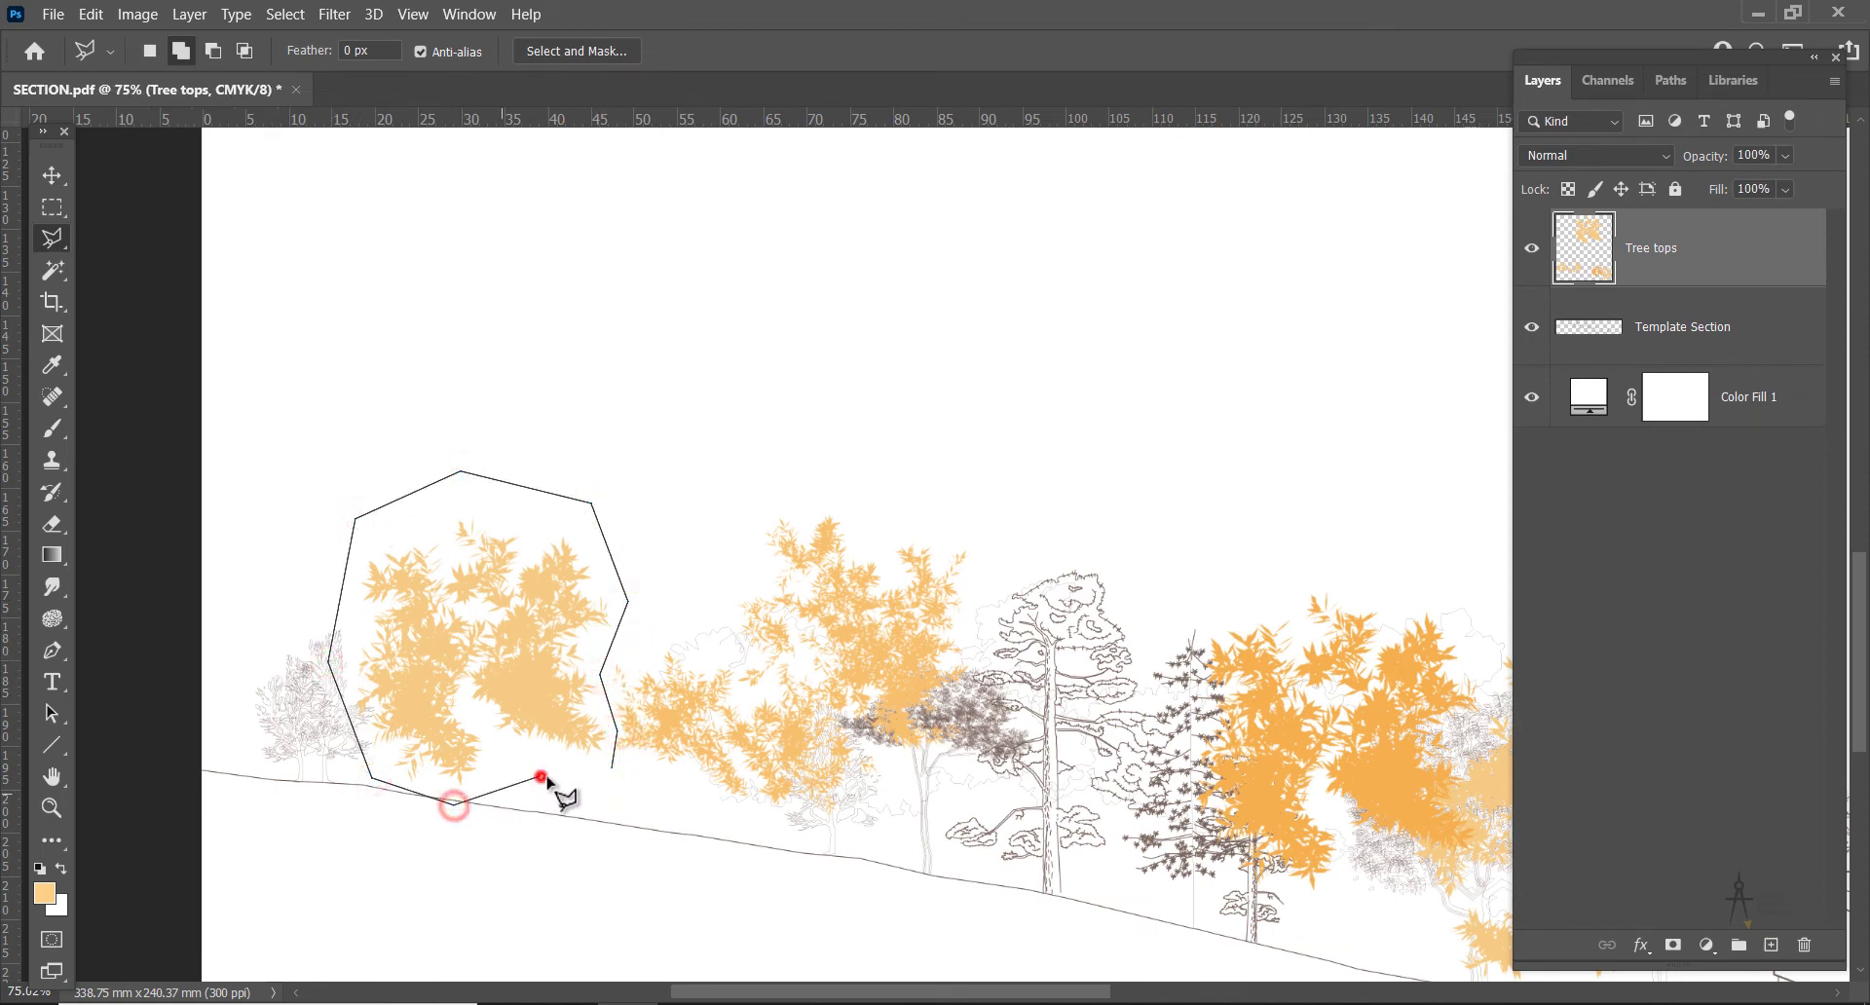
{"action": "left_click", "coordinate": [611, 768]}
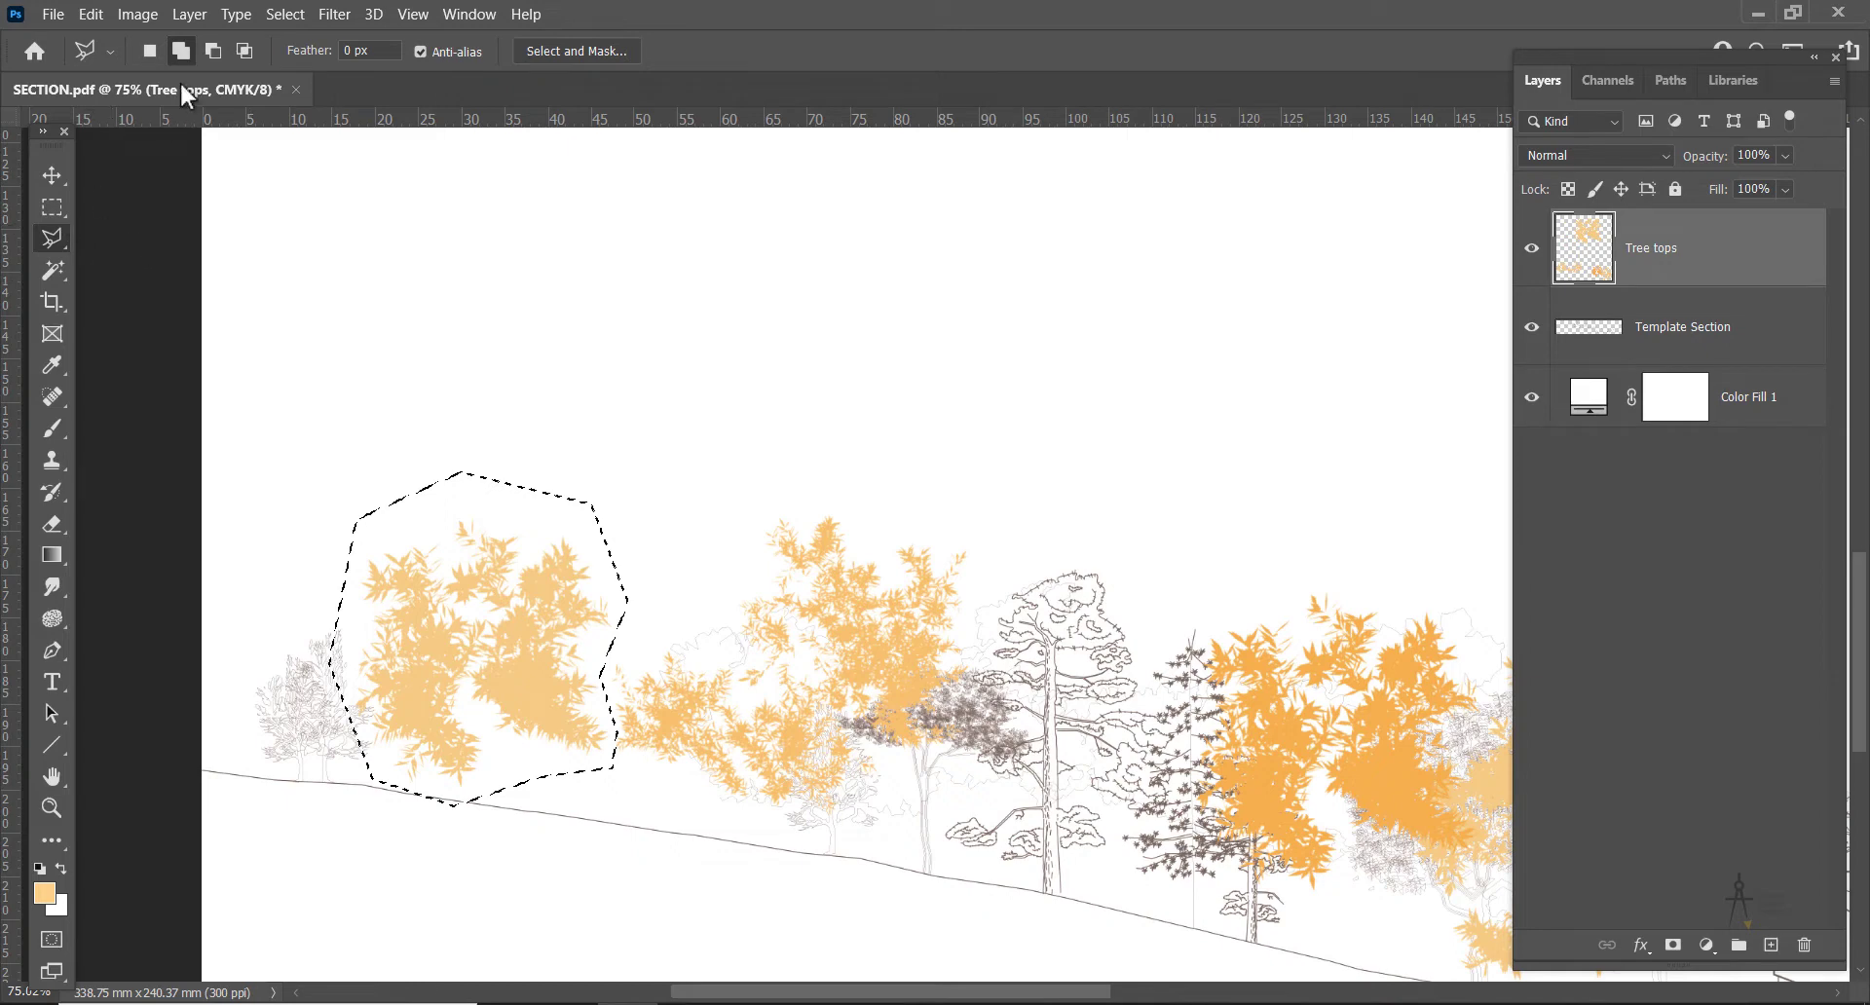
Add a small polygonal area beyond the upper right edge of the leftmost tree top's selection
{"action": "left_click", "coordinate": [571, 527]}
{"action": "left_click", "coordinate": [634, 501]}
{"action": "left_click", "coordinate": [677, 546]}
{"action": "left_click", "coordinate": [643, 593]}
{"action": "left_click", "coordinate": [585, 582]}
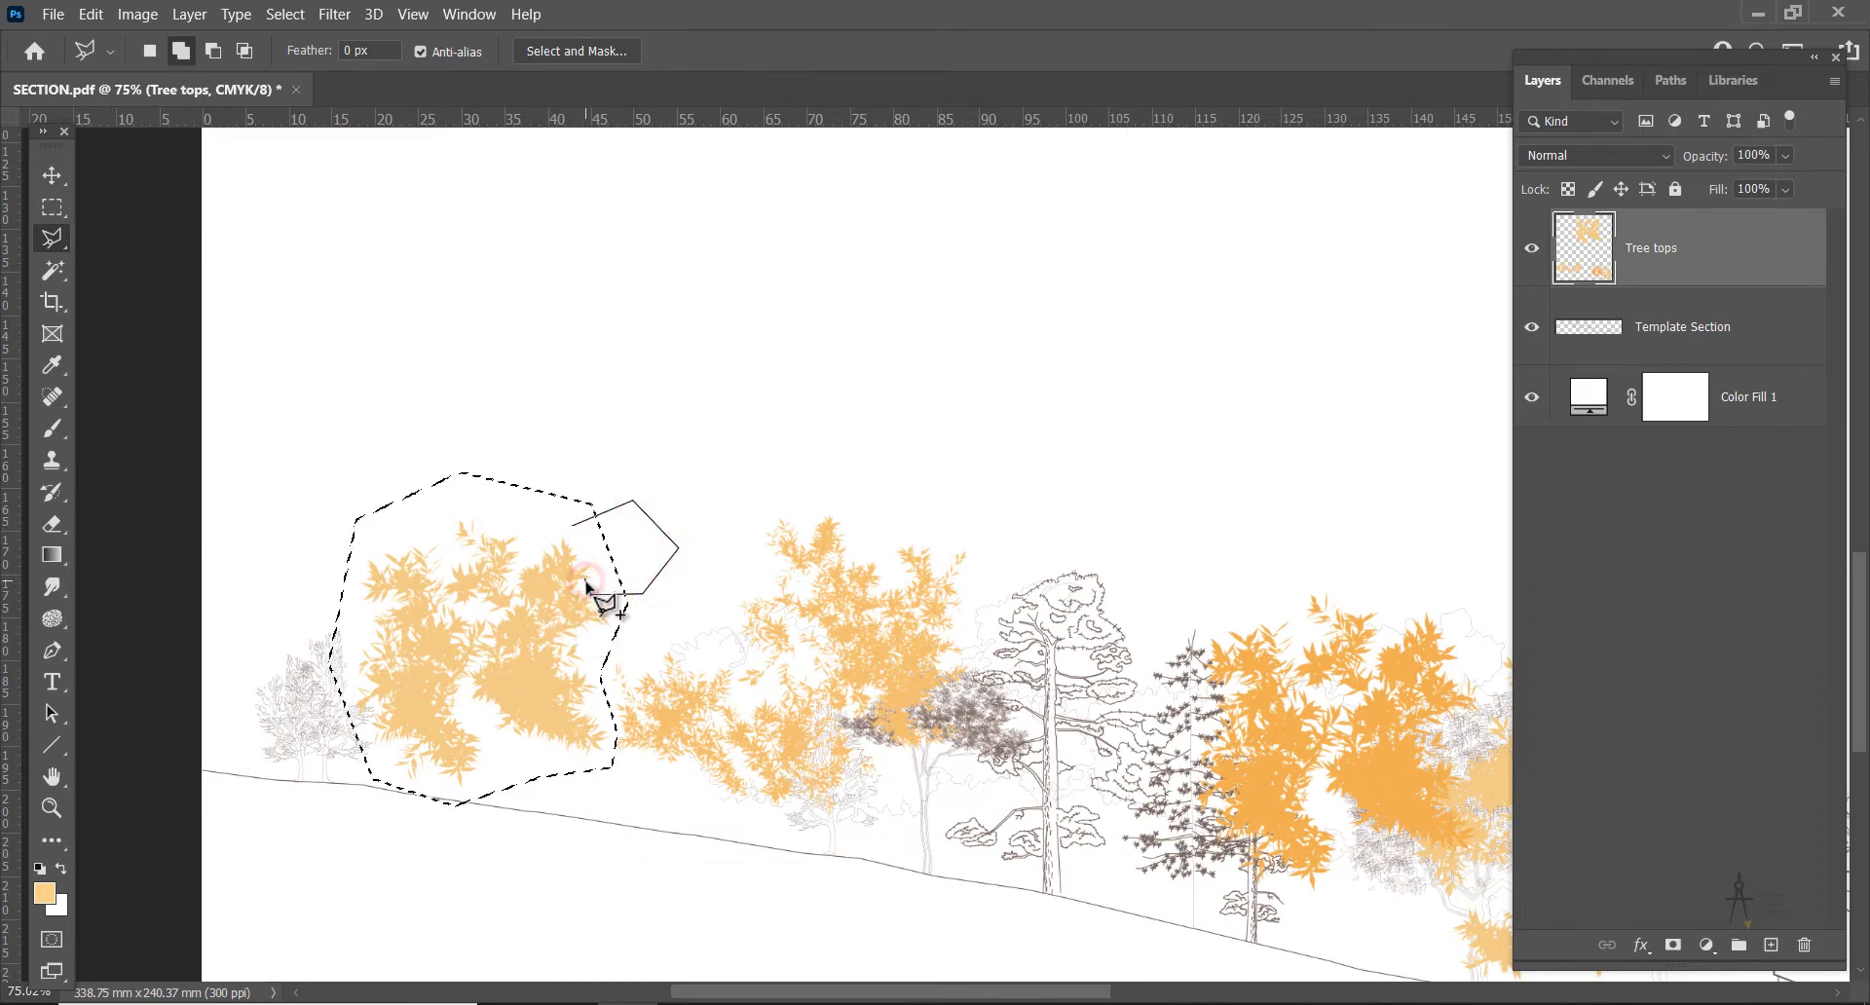
{"action": "left_click", "coordinate": [557, 544]}
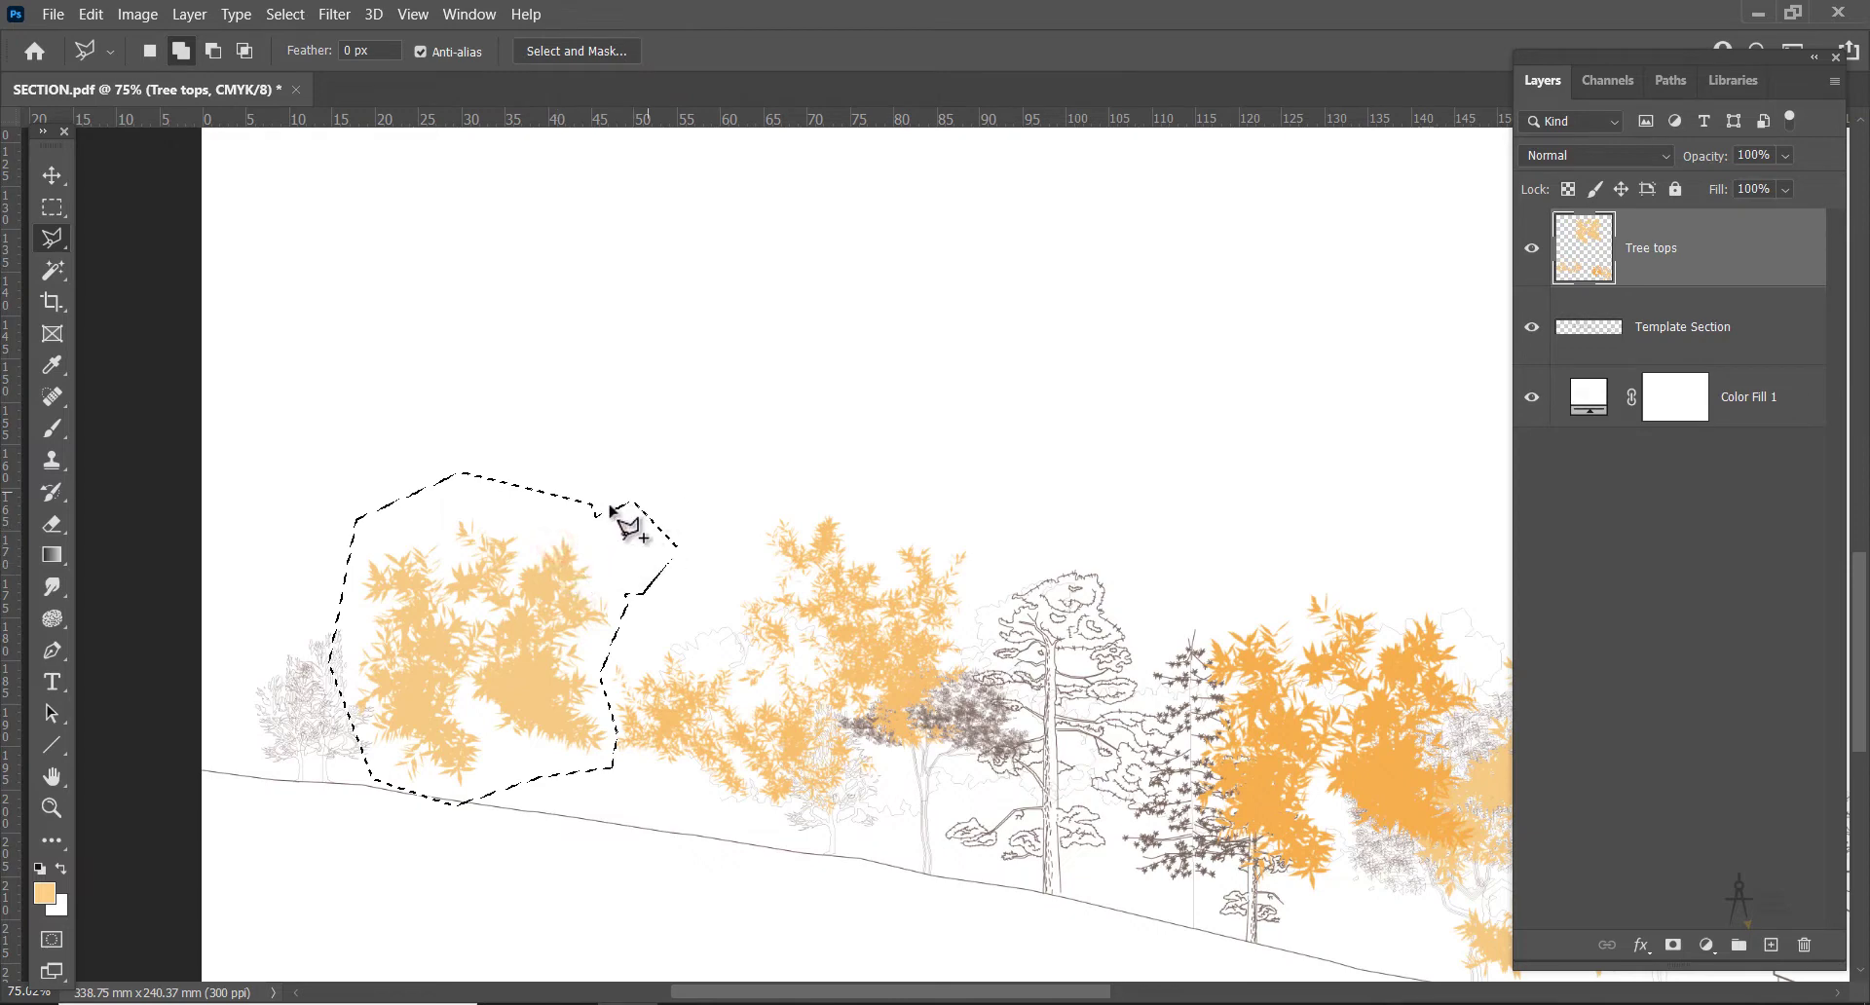
Extend the selection with a polygonal lasso outline around the neighbouring orange tree top
{"action": "left_click", "coordinate": [697, 567]}
{"action": "left_click", "coordinate": [757, 519]}
{"action": "left_click", "coordinate": [862, 510]}
{"action": "left_click", "coordinate": [967, 526]}
{"action": "left_click", "coordinate": [1002, 672]}
{"action": "left_click", "coordinate": [963, 783]}
{"action": "left_click", "coordinate": [850, 853]}
{"action": "left_click", "coordinate": [675, 834]}
{"action": "left_click", "coordinate": [582, 776]}
{"action": "left_click", "coordinate": [570, 643]}
{"action": "double_click", "coordinate": [586, 596]}
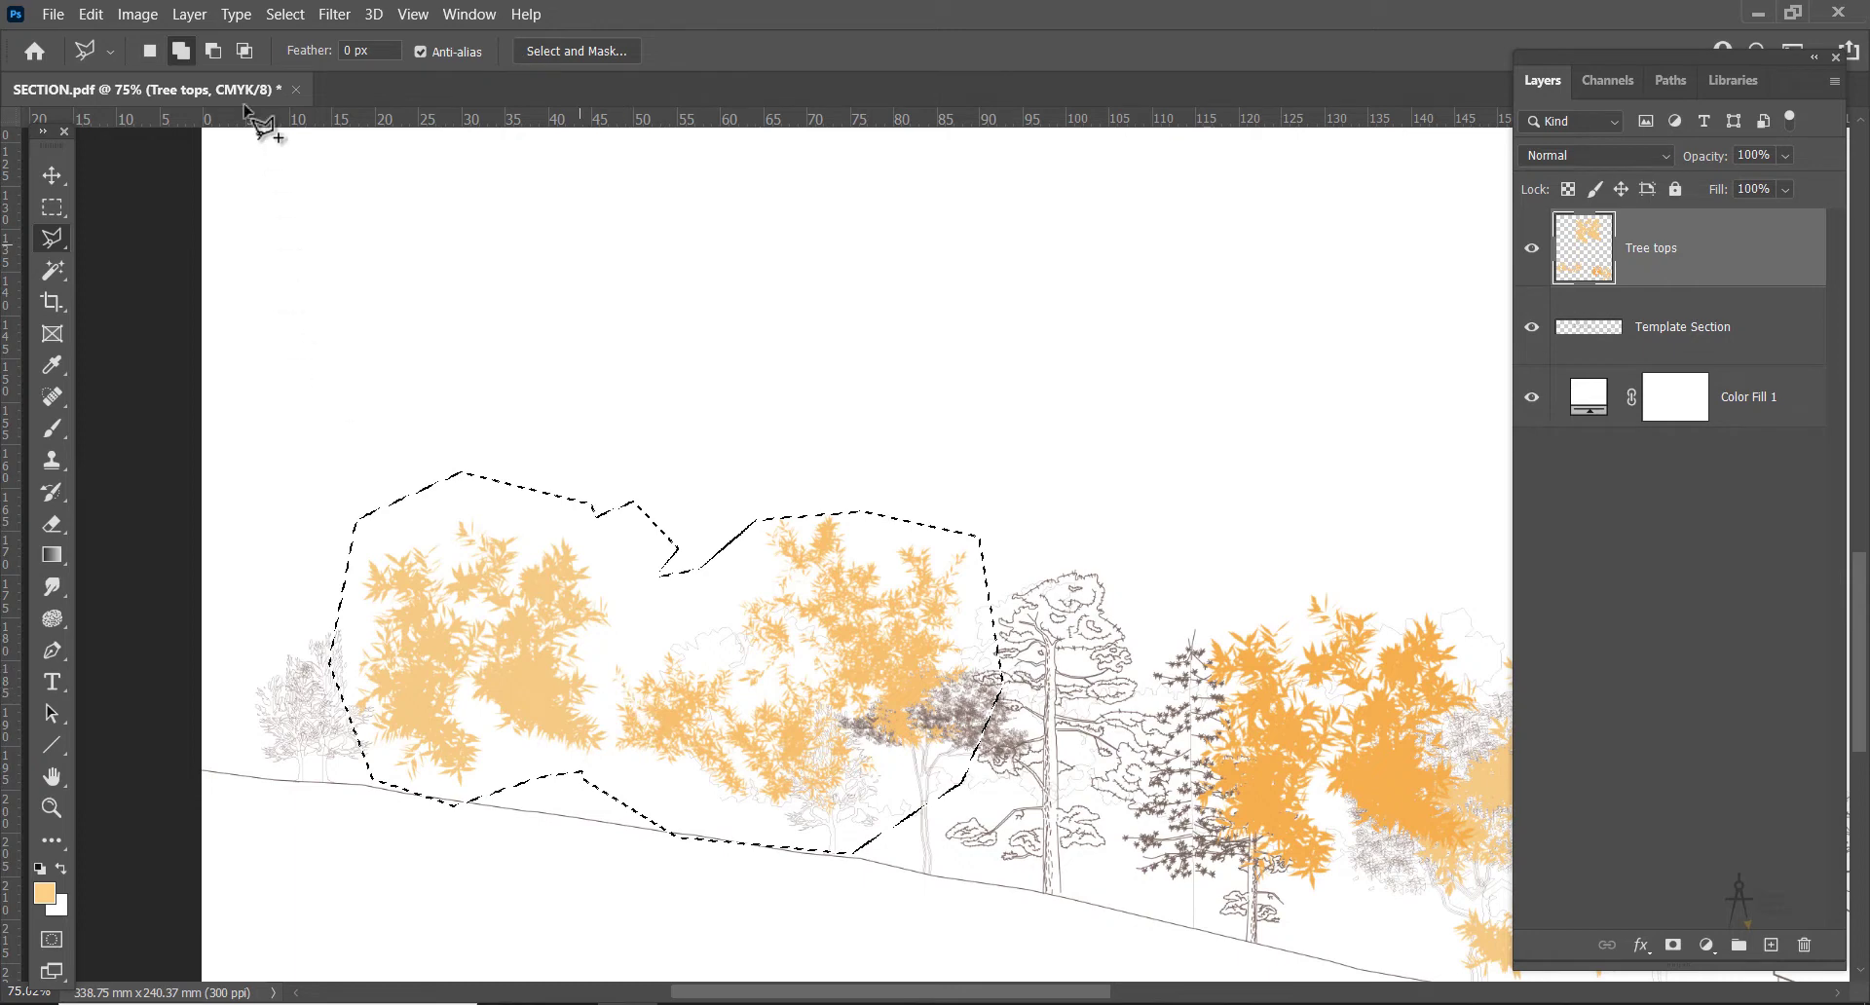
Subtract the neighbouring tree top from the selection with a polygonal lasso outline in subtract mode
{"action": "left_click", "coordinate": [214, 50]}
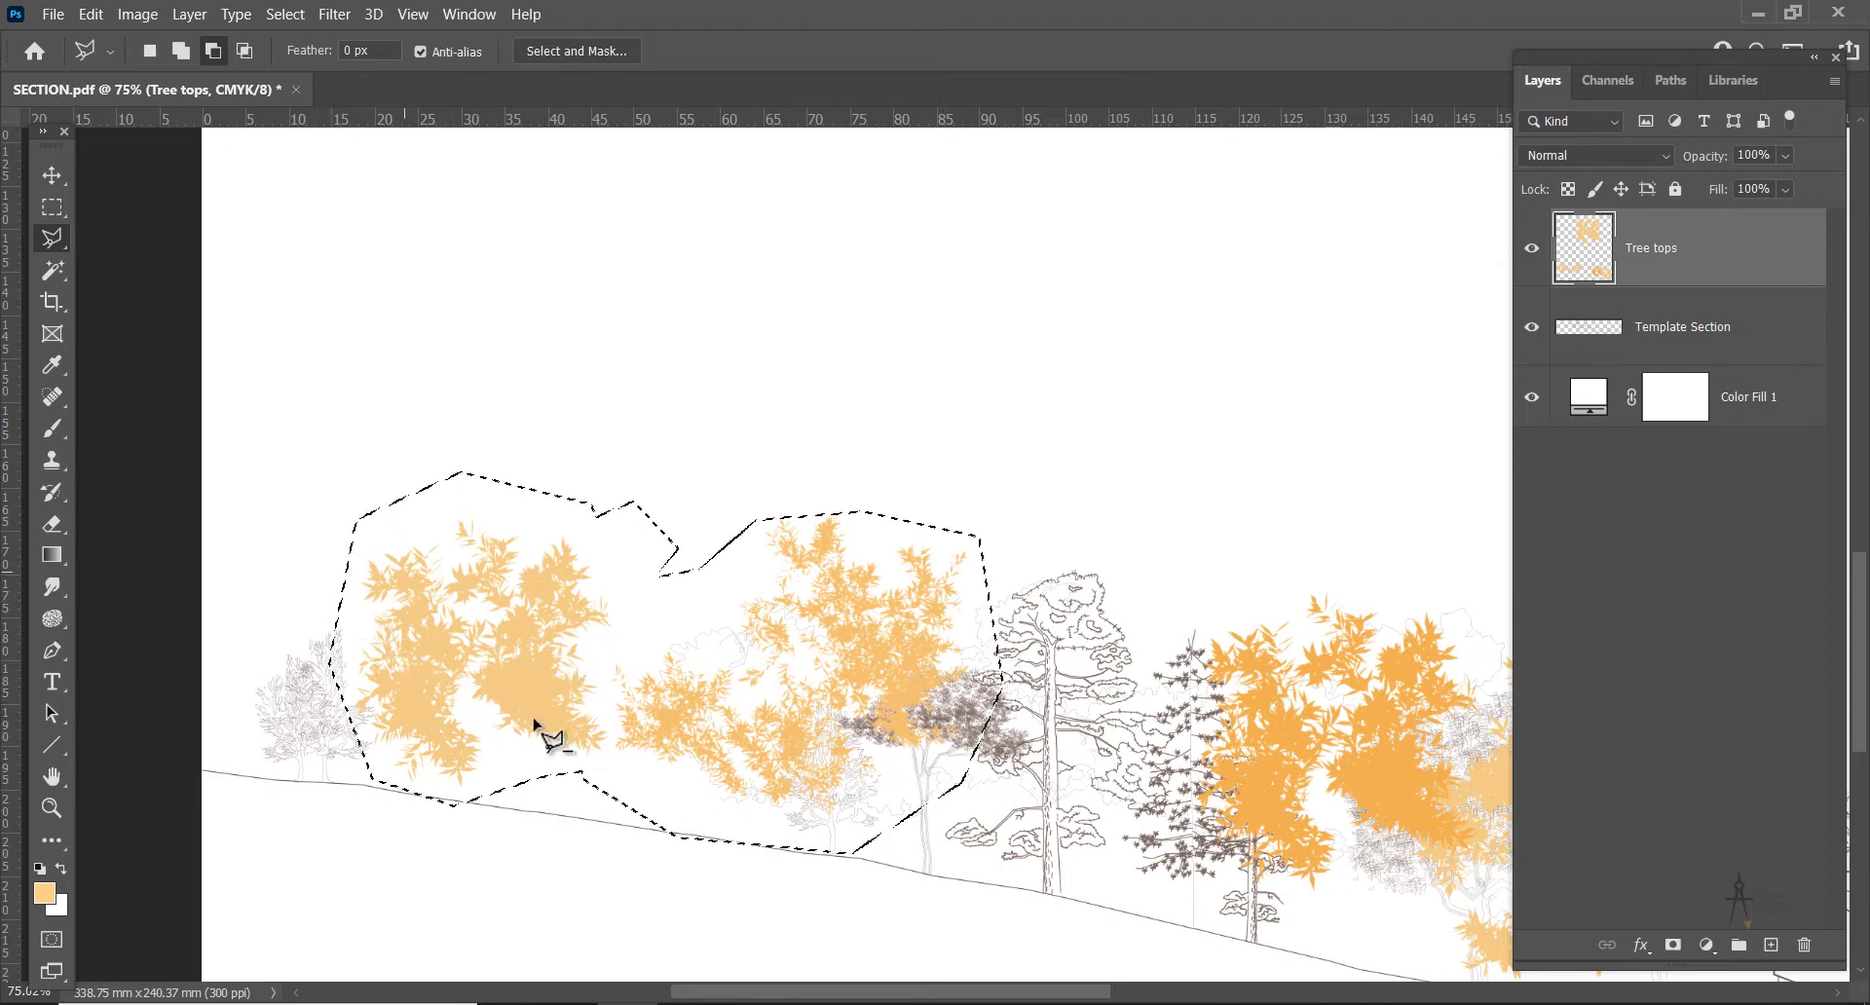
{"action": "left_click", "coordinate": [679, 564]}
{"action": "left_click", "coordinate": [604, 665]}
{"action": "left_click", "coordinate": [609, 695]}
{"action": "left_click", "coordinate": [612, 728]}
{"action": "left_click", "coordinate": [606, 758]}
{"action": "left_click", "coordinate": [601, 801]}
{"action": "left_click", "coordinate": [770, 865]}
{"action": "left_click", "coordinate": [927, 817]}
{"action": "left_click", "coordinate": [1007, 679]}
{"action": "left_click", "coordinate": [1014, 522]}
{"action": "left_click", "coordinate": [936, 445]}
{"action": "left_click", "coordinate": [769, 444]}
{"action": "left_click", "coordinate": [769, 443]}
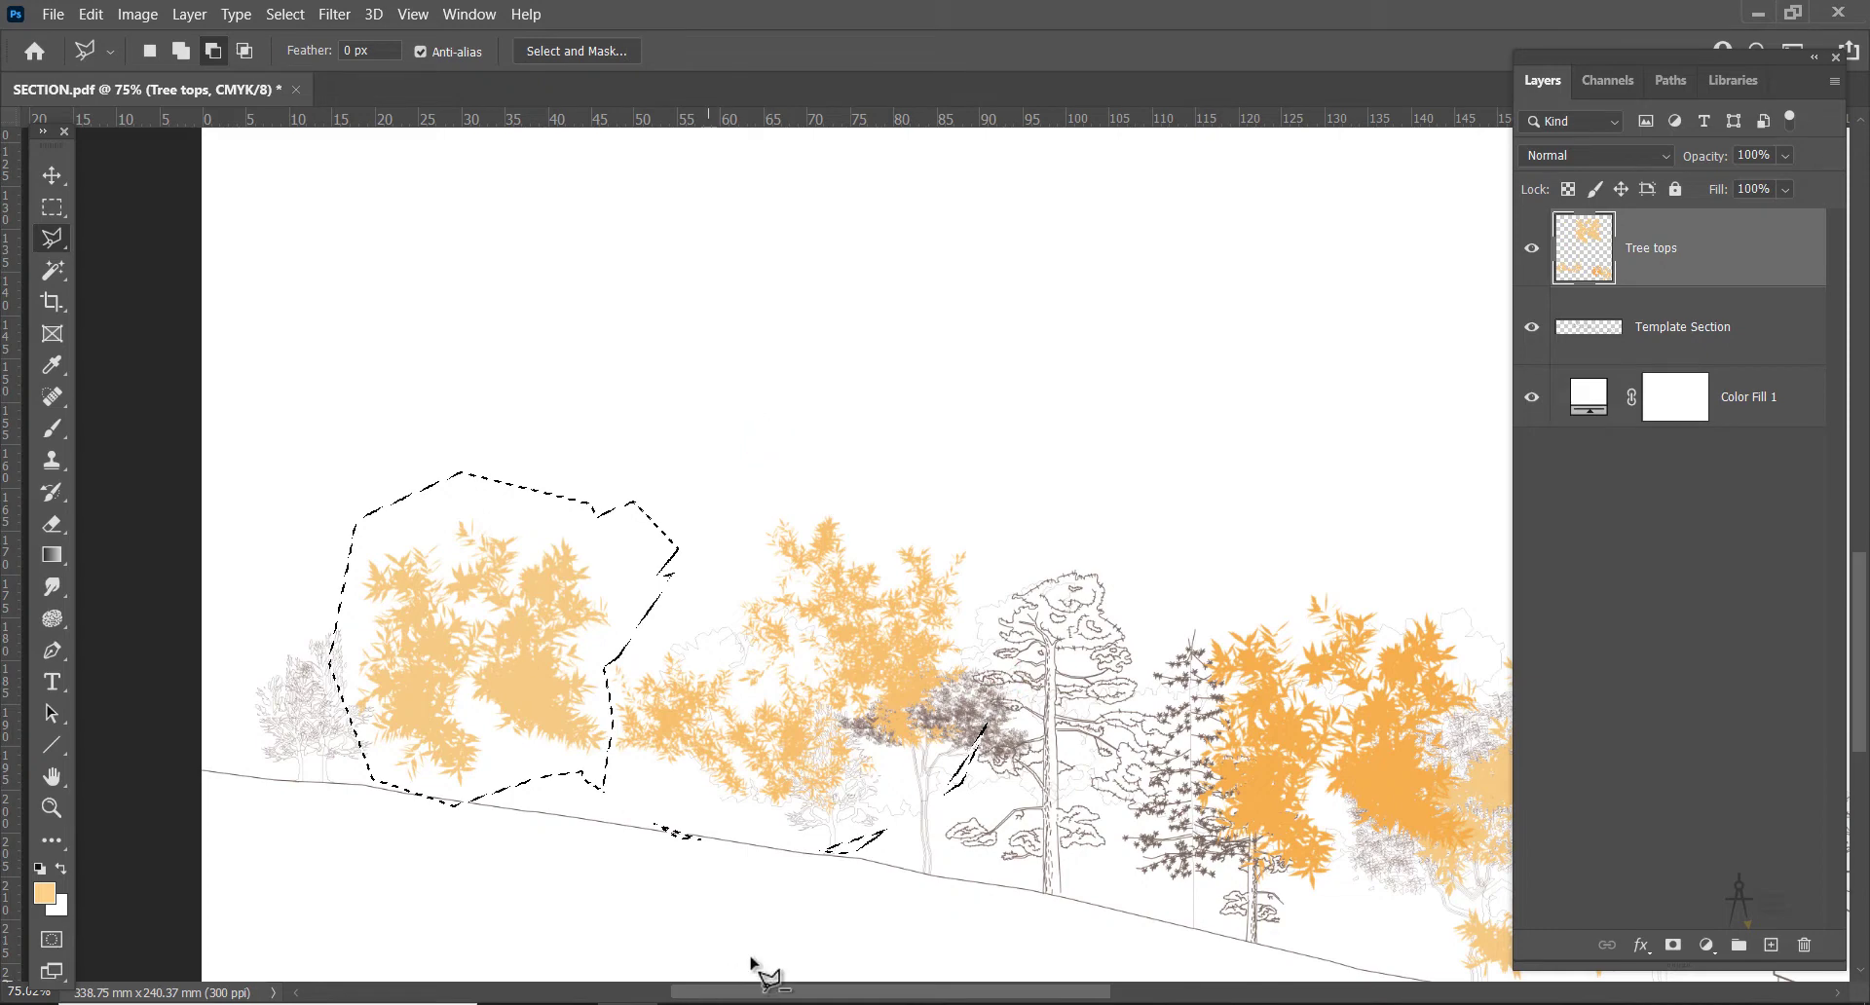
Subtract the leftover selection slivers below the neighbouring tree top with another polygonal lasso outline
{"action": "left_click", "coordinate": [620, 875]}
{"action": "left_click", "coordinate": [873, 911]}
{"action": "left_click", "coordinate": [978, 821]}
{"action": "left_click", "coordinate": [1023, 685]}
{"action": "left_click", "coordinate": [855, 697]}
{"action": "left_click", "coordinate": [655, 769]}
{"action": "left_click", "coordinate": [604, 873]}
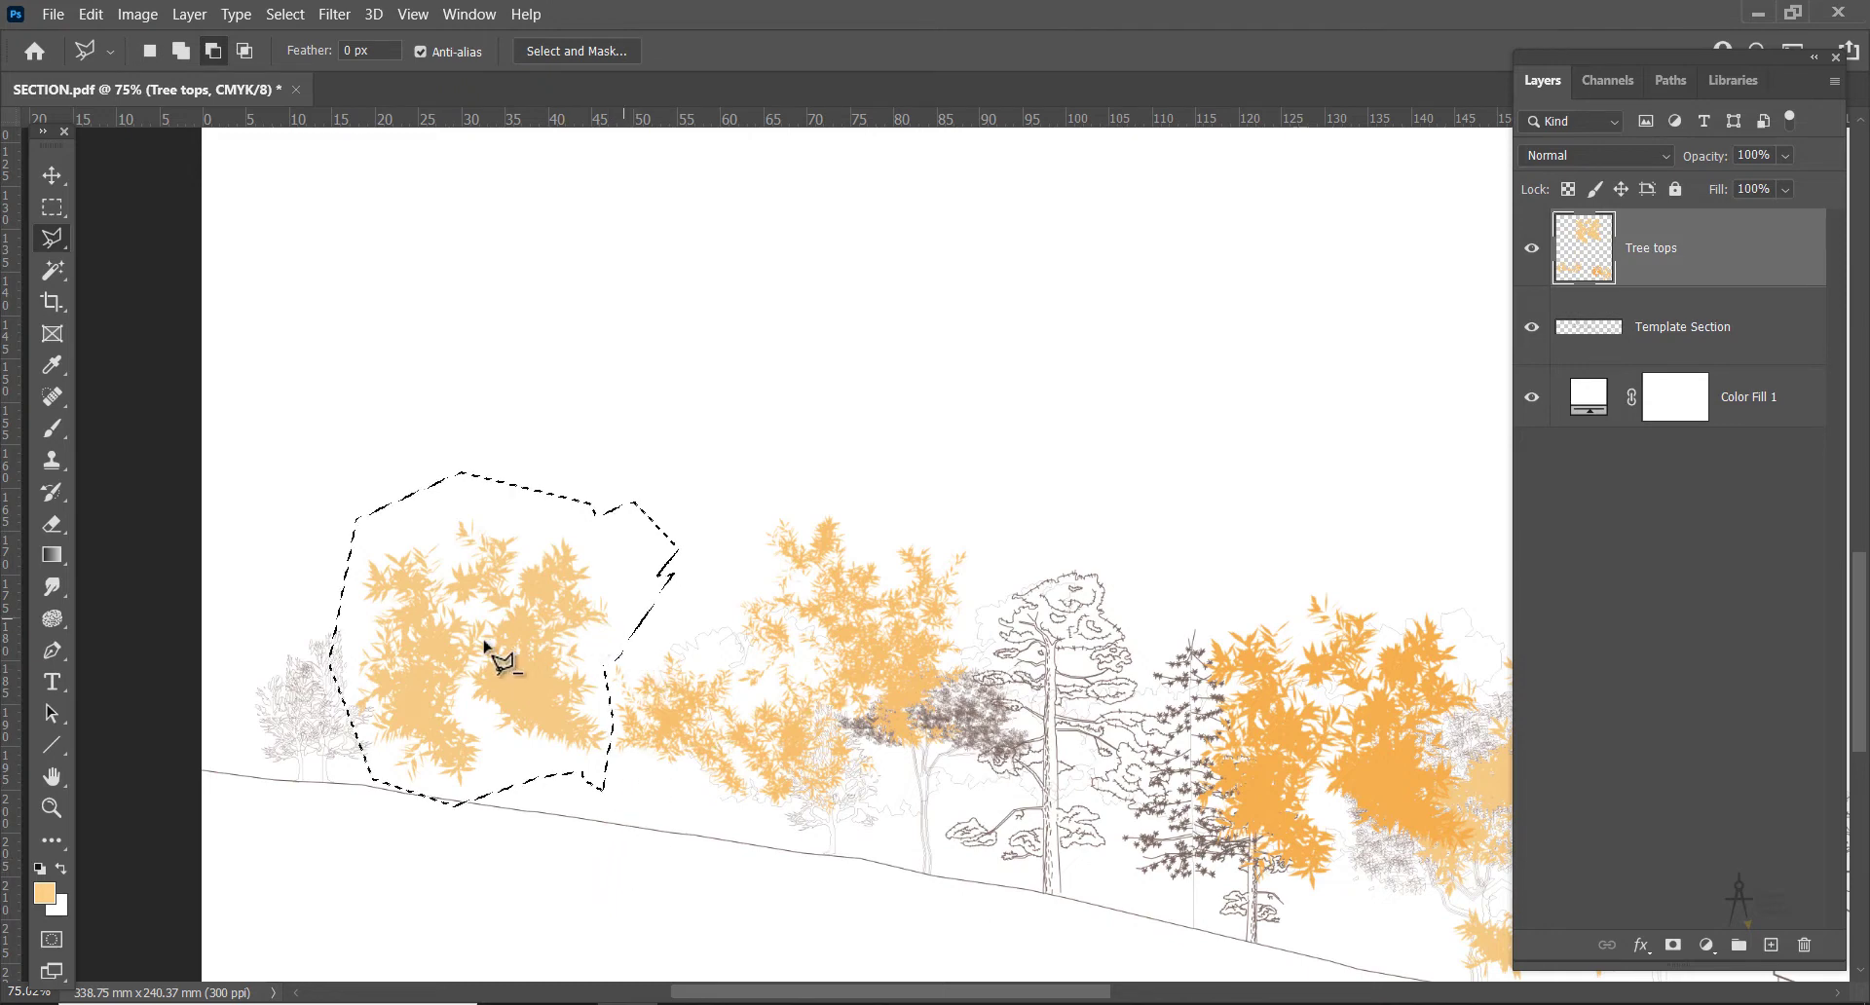
Switch to the Rectangular Marquee tool and clear the selection around the leftmost tree top
{"action": "scroll", "coordinate": [468, 639], "scroll_direction": "down", "scroll_amount": 2}
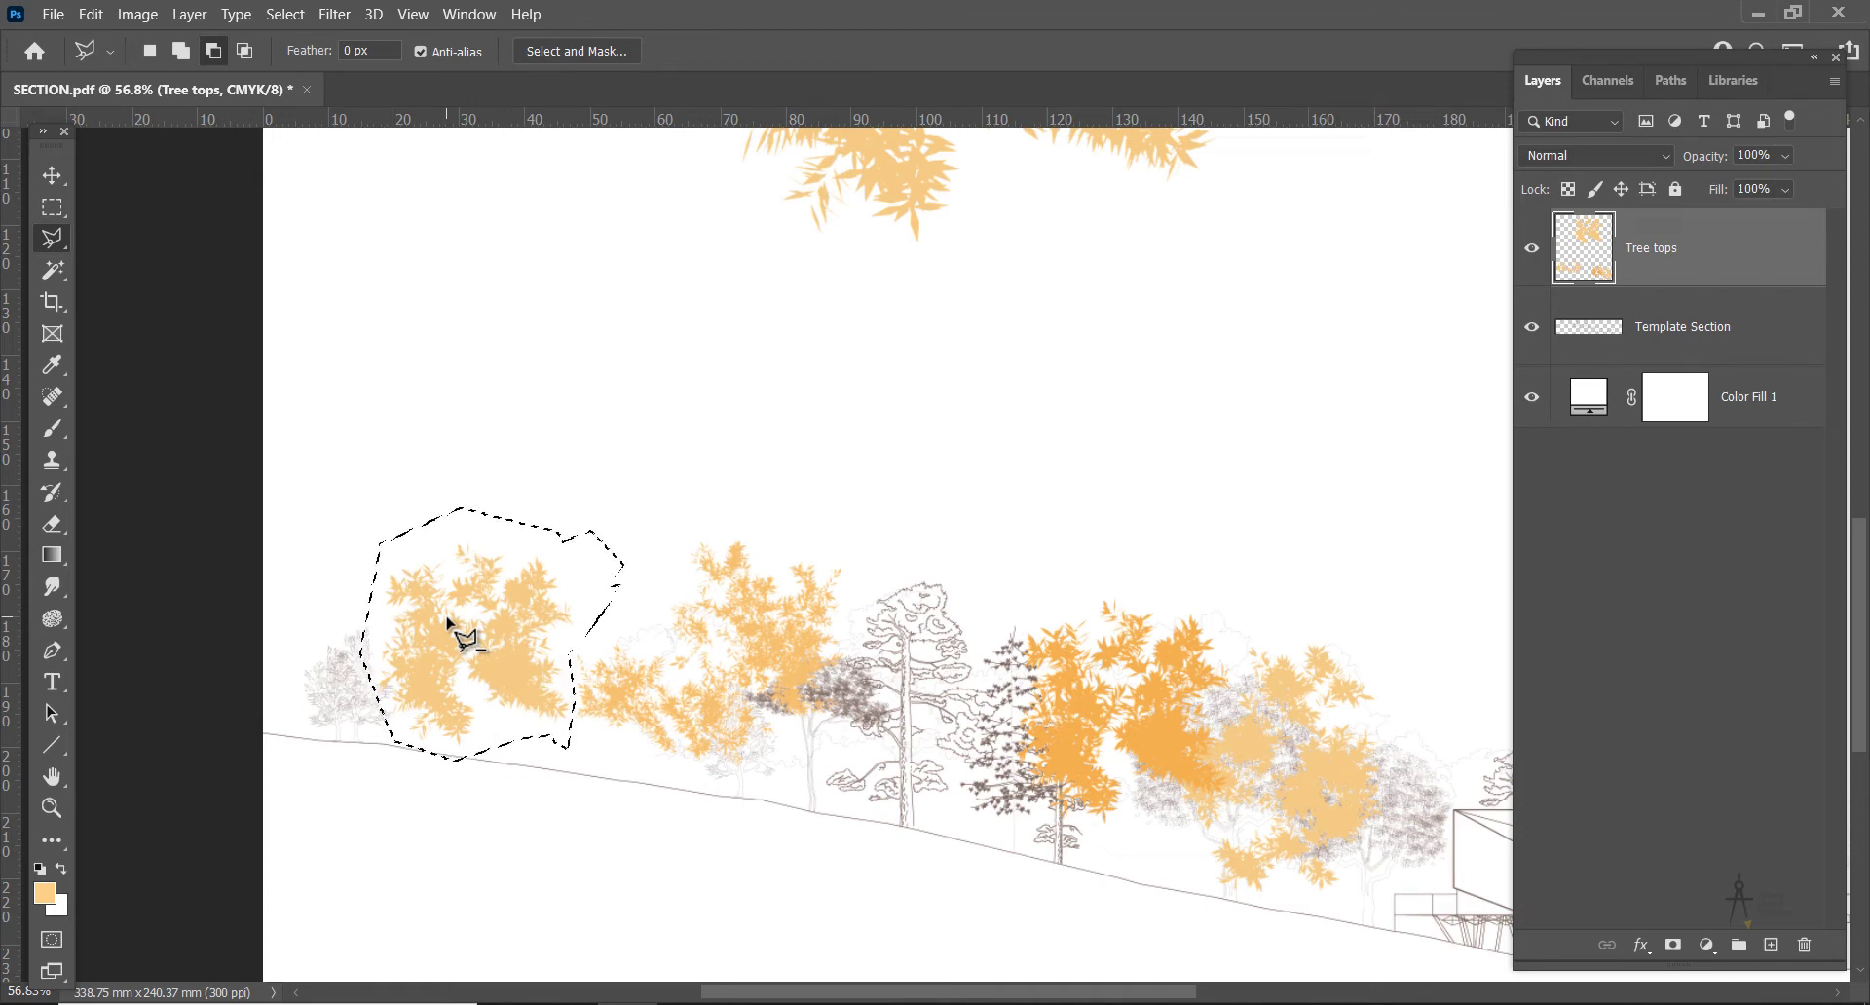
{"action": "scroll", "coordinate": [444, 670], "scroll_direction": "up", "scroll_amount": 2}
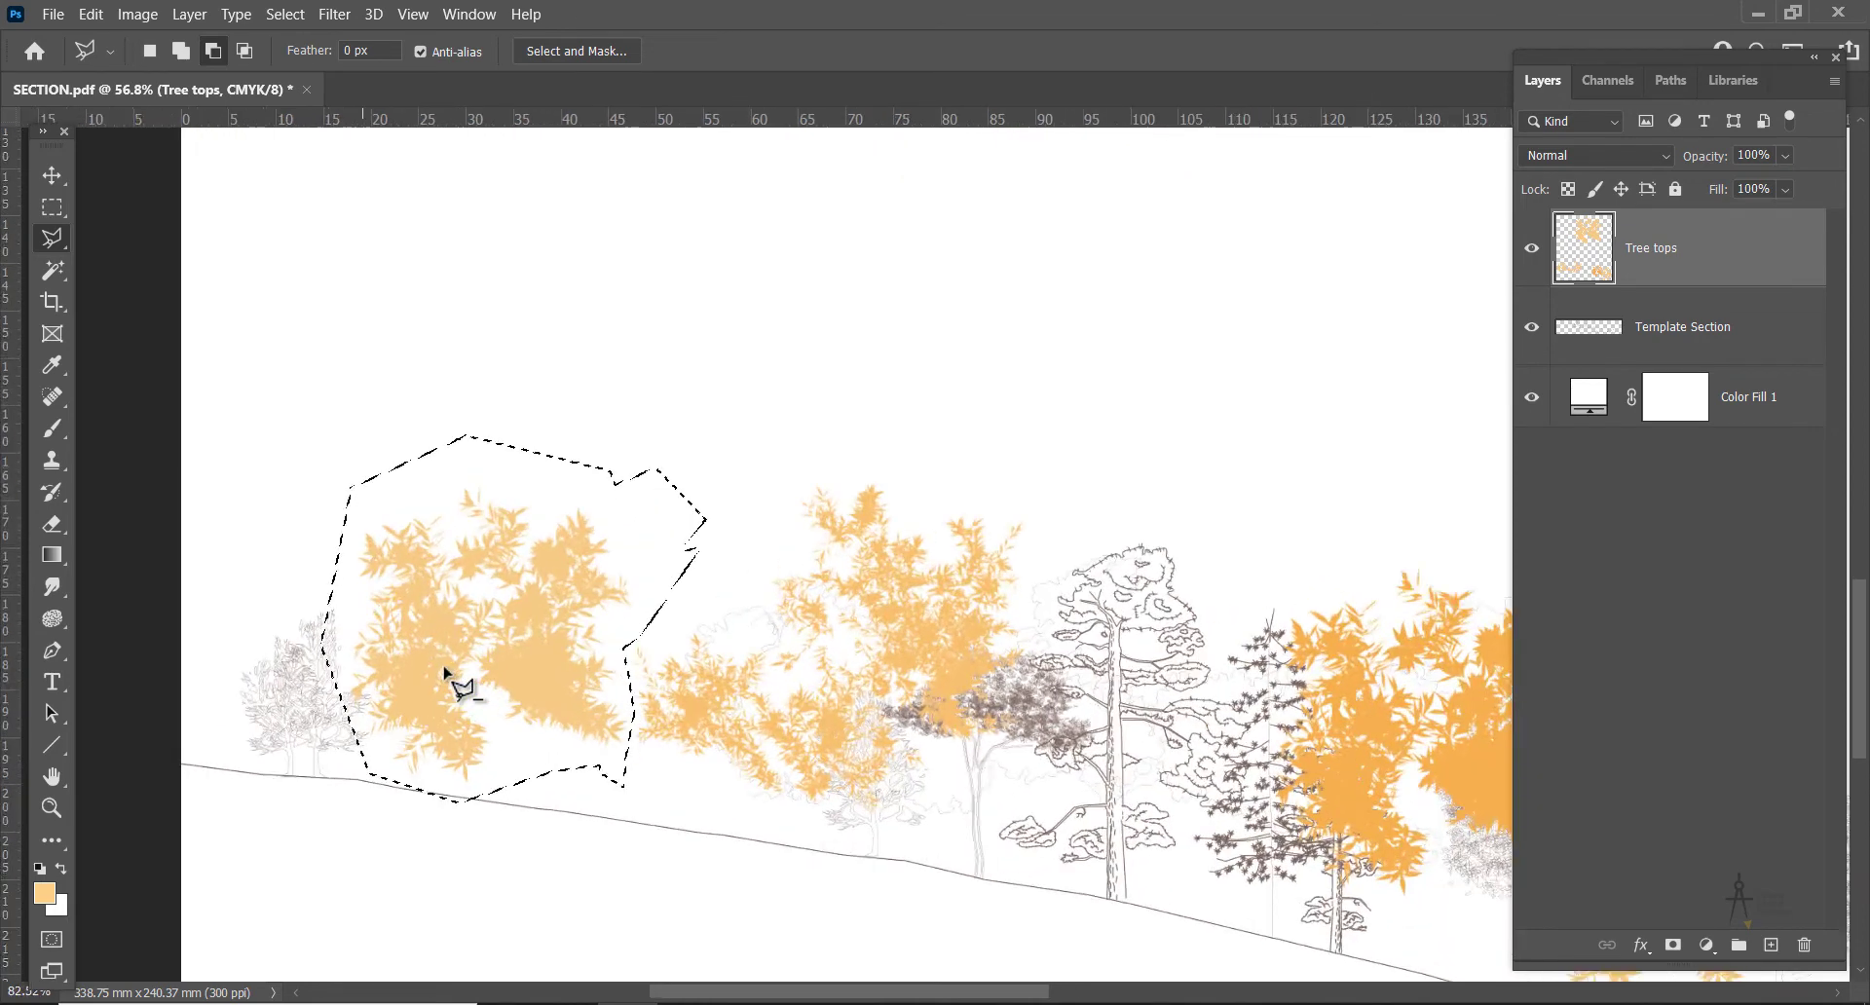
{"action": "scroll", "coordinate": [444, 670], "scroll_direction": "up", "scroll_amount": 1}
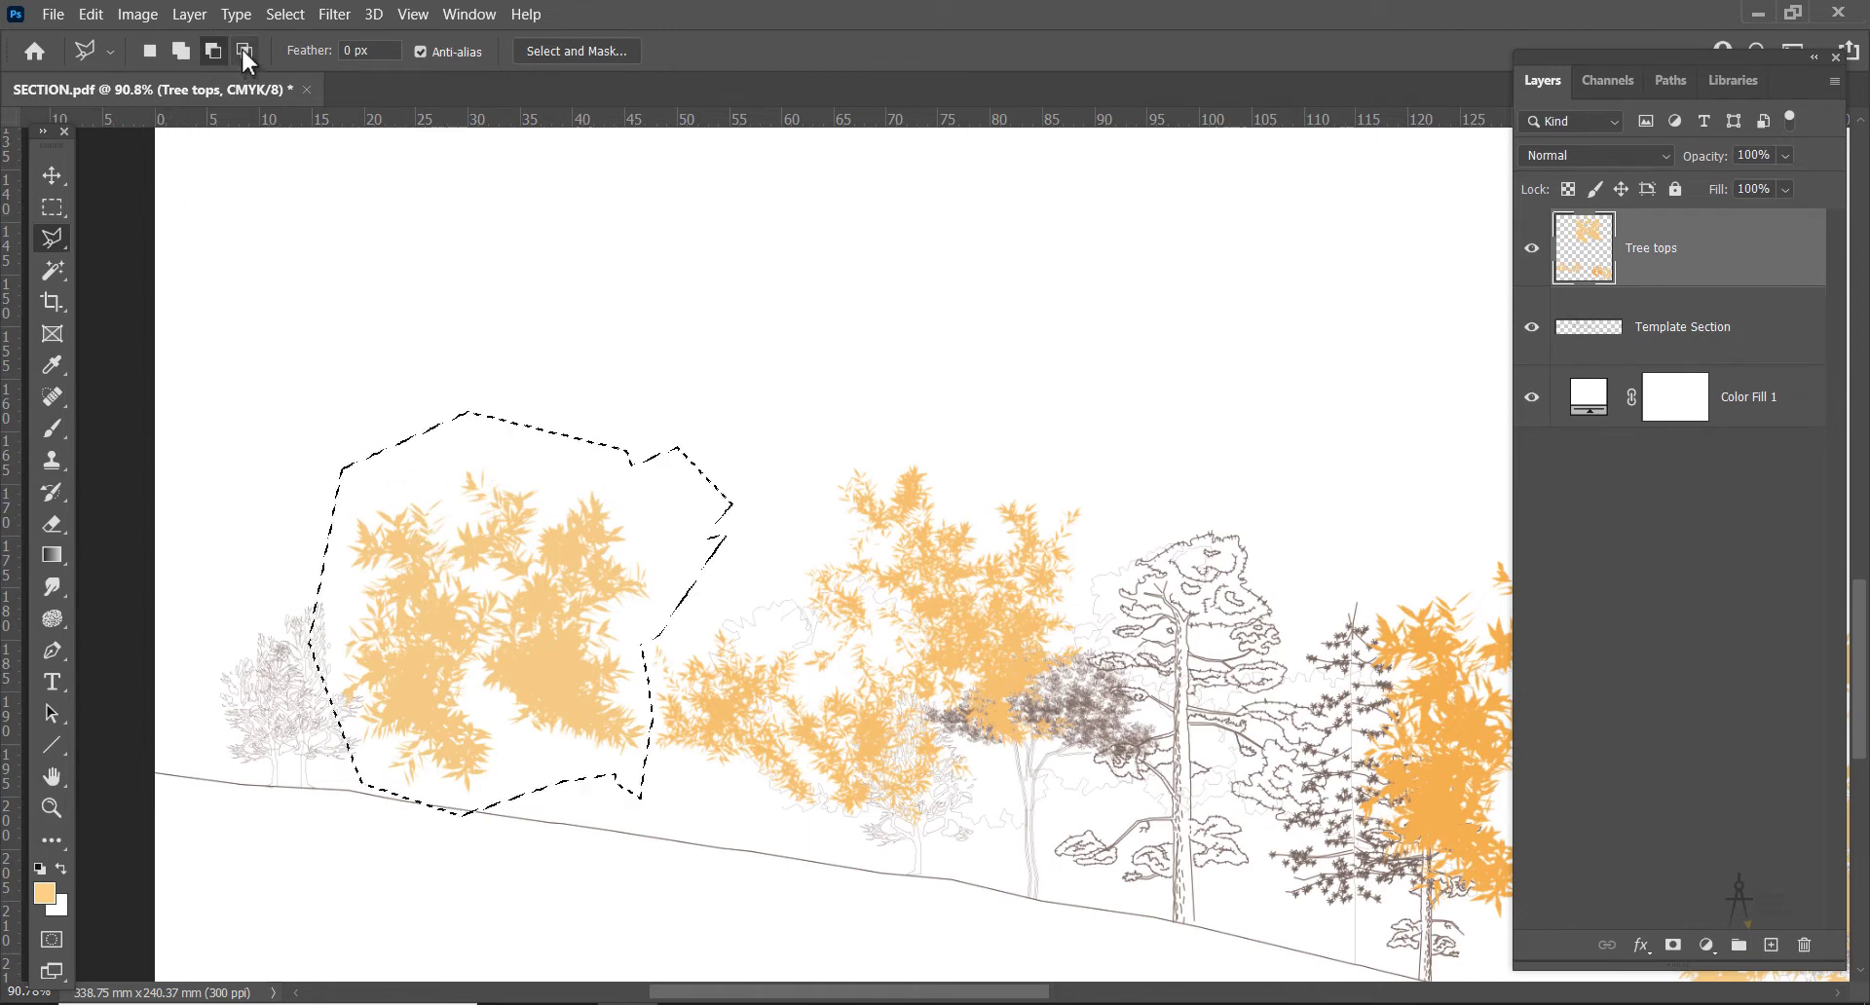
{"action": "left_click", "coordinate": [49, 209]}
{"action": "scroll", "coordinate": [418, 310], "scroll_direction": "down", "scroll_amount": 3}
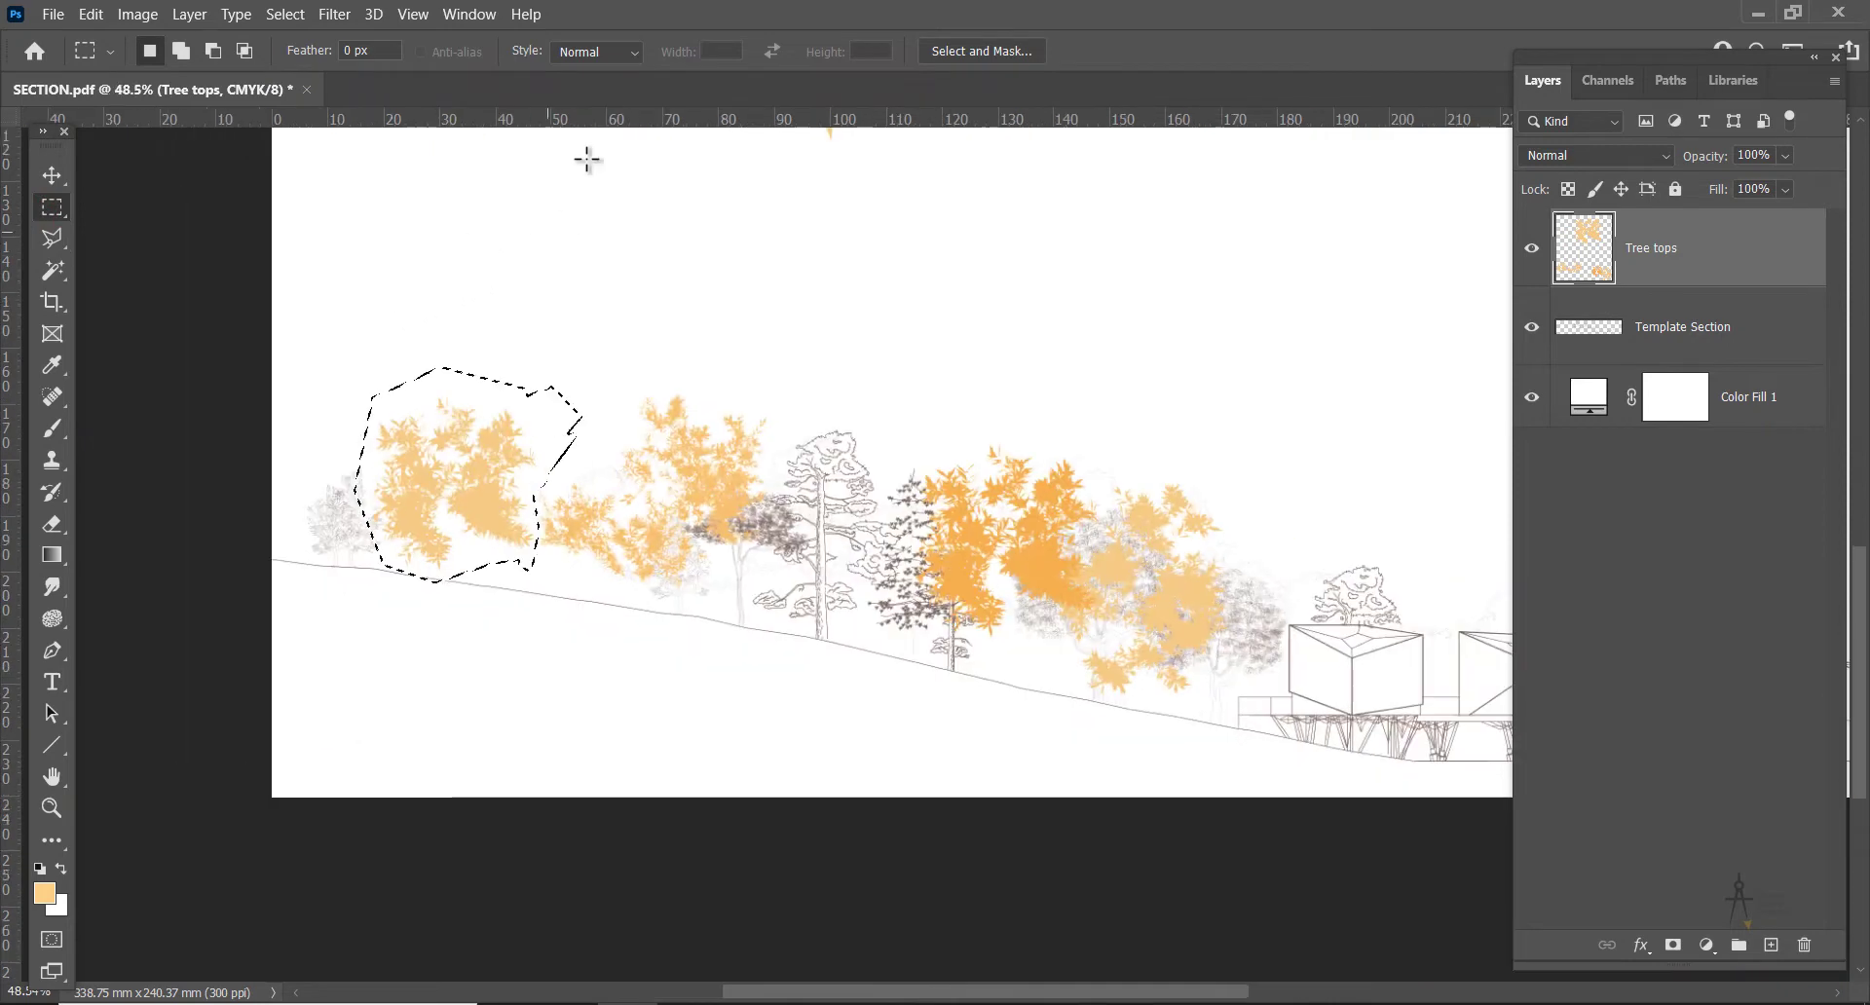
{"action": "scroll", "coordinate": [605, 316], "scroll_direction": "down", "scroll_amount": 2}
{"action": "left_click_drag", "start_coordinate": [641, 392], "coordinate": [610, 530]}
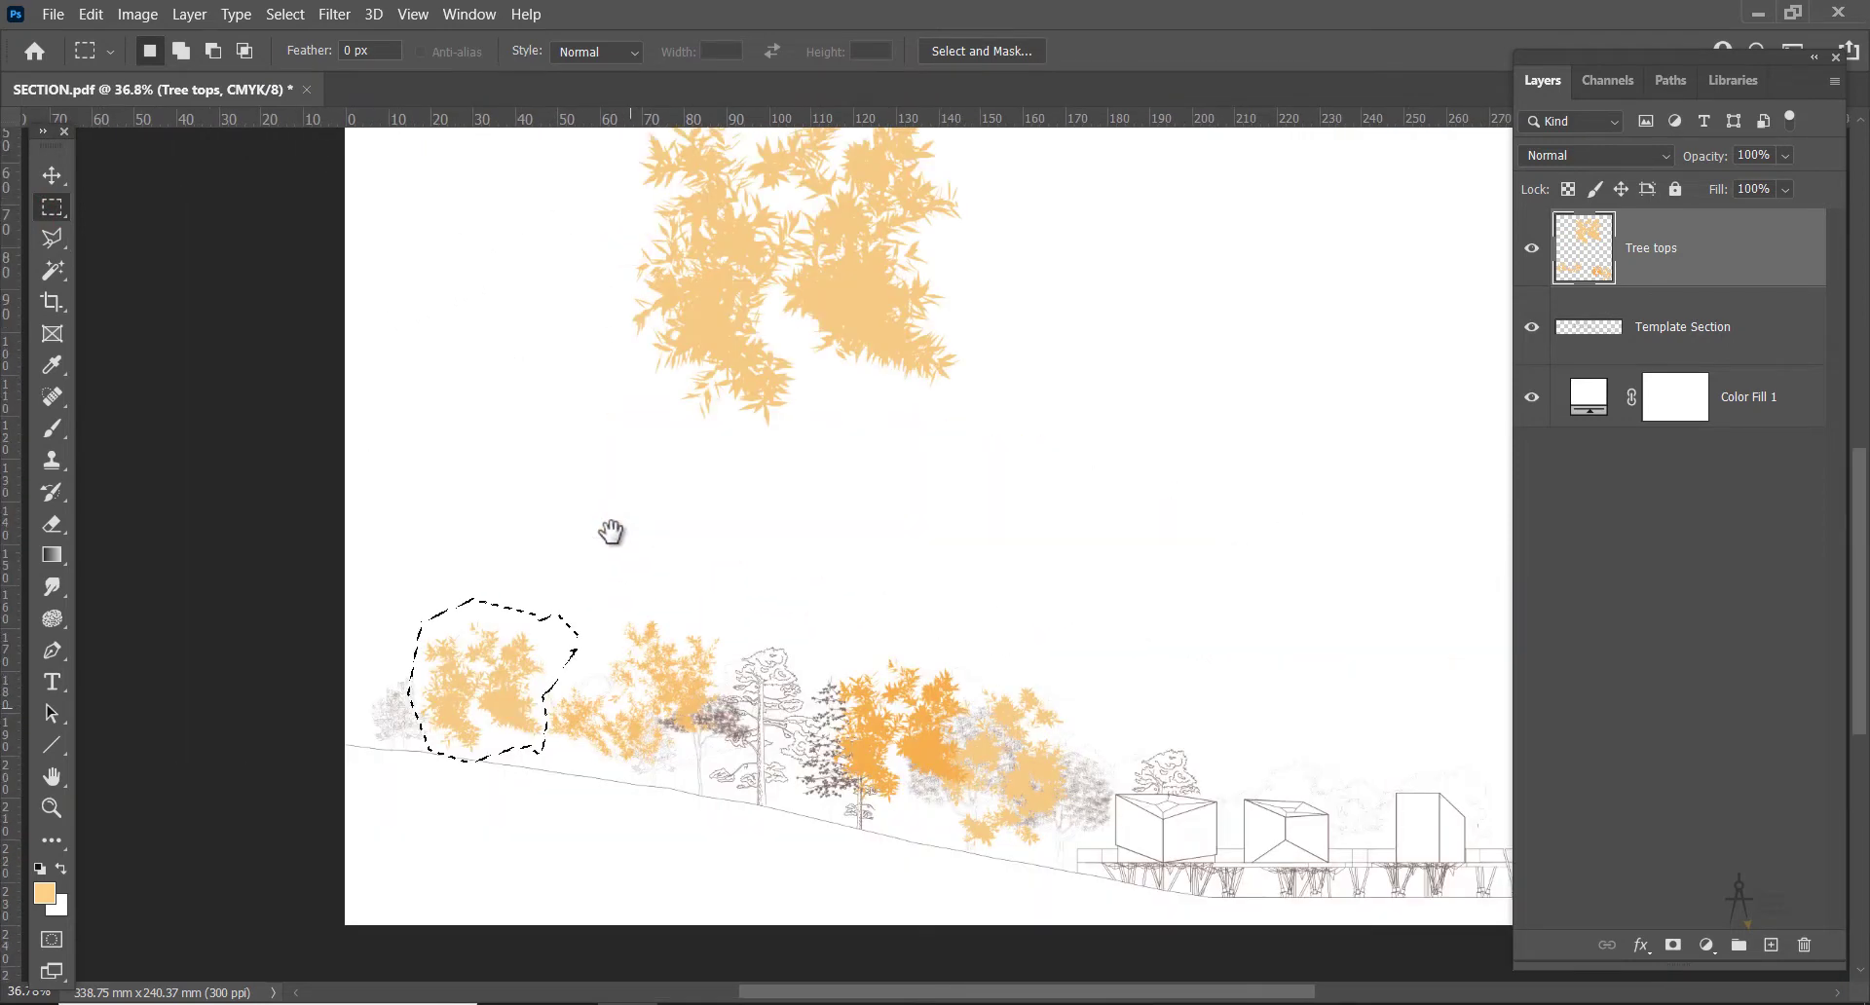
{"action": "key", "text": "ctrl+d"}
Try intersecting overlapping rectangular marquees around the large leaf stamp in the sky, and deselect
{"action": "left_click_drag", "start_coordinate": [555, 196], "coordinate": [850, 534]}
{"action": "left_click_drag", "start_coordinate": [622, 155], "coordinate": [654, 211]}
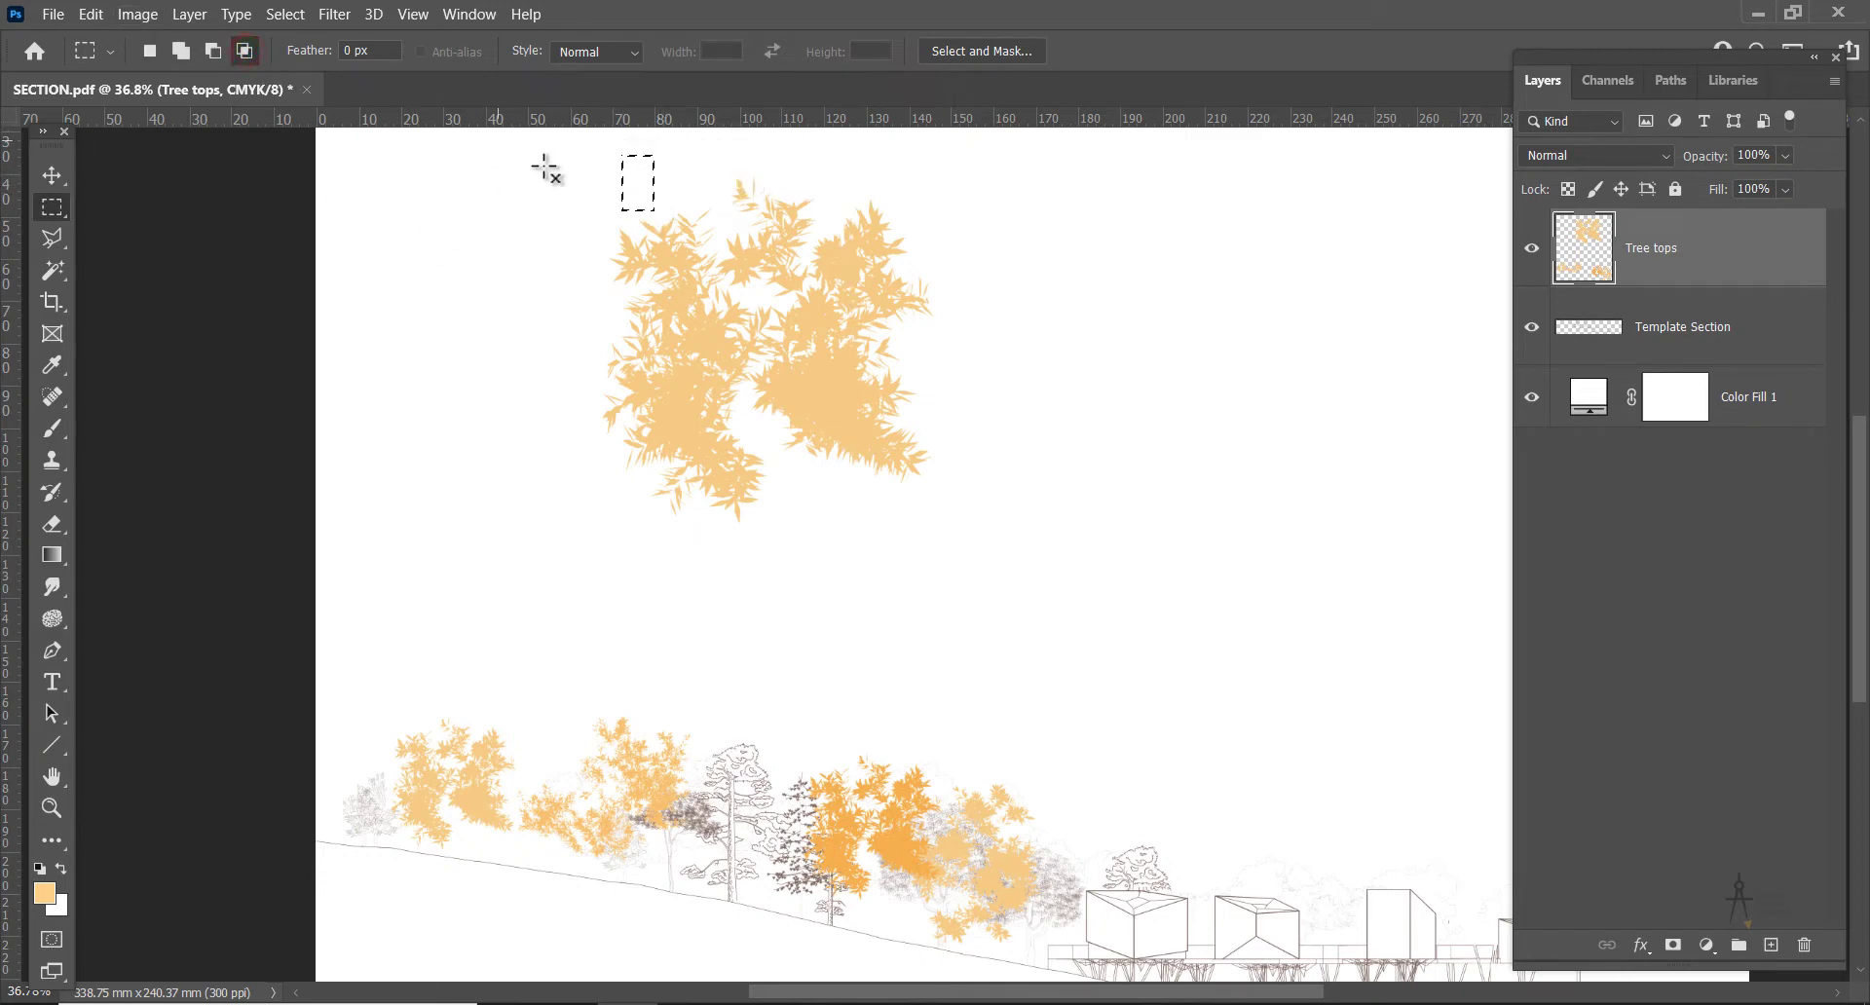
{"action": "left_click_drag", "start_coordinate": [547, 156], "coordinate": [771, 576]}
{"action": "left_click_drag", "start_coordinate": [487, 164], "coordinate": [942, 537]}
{"action": "left_click_drag", "start_coordinate": [1034, 164], "coordinate": [663, 581]}
{"action": "left_click", "coordinate": [730, 445]}
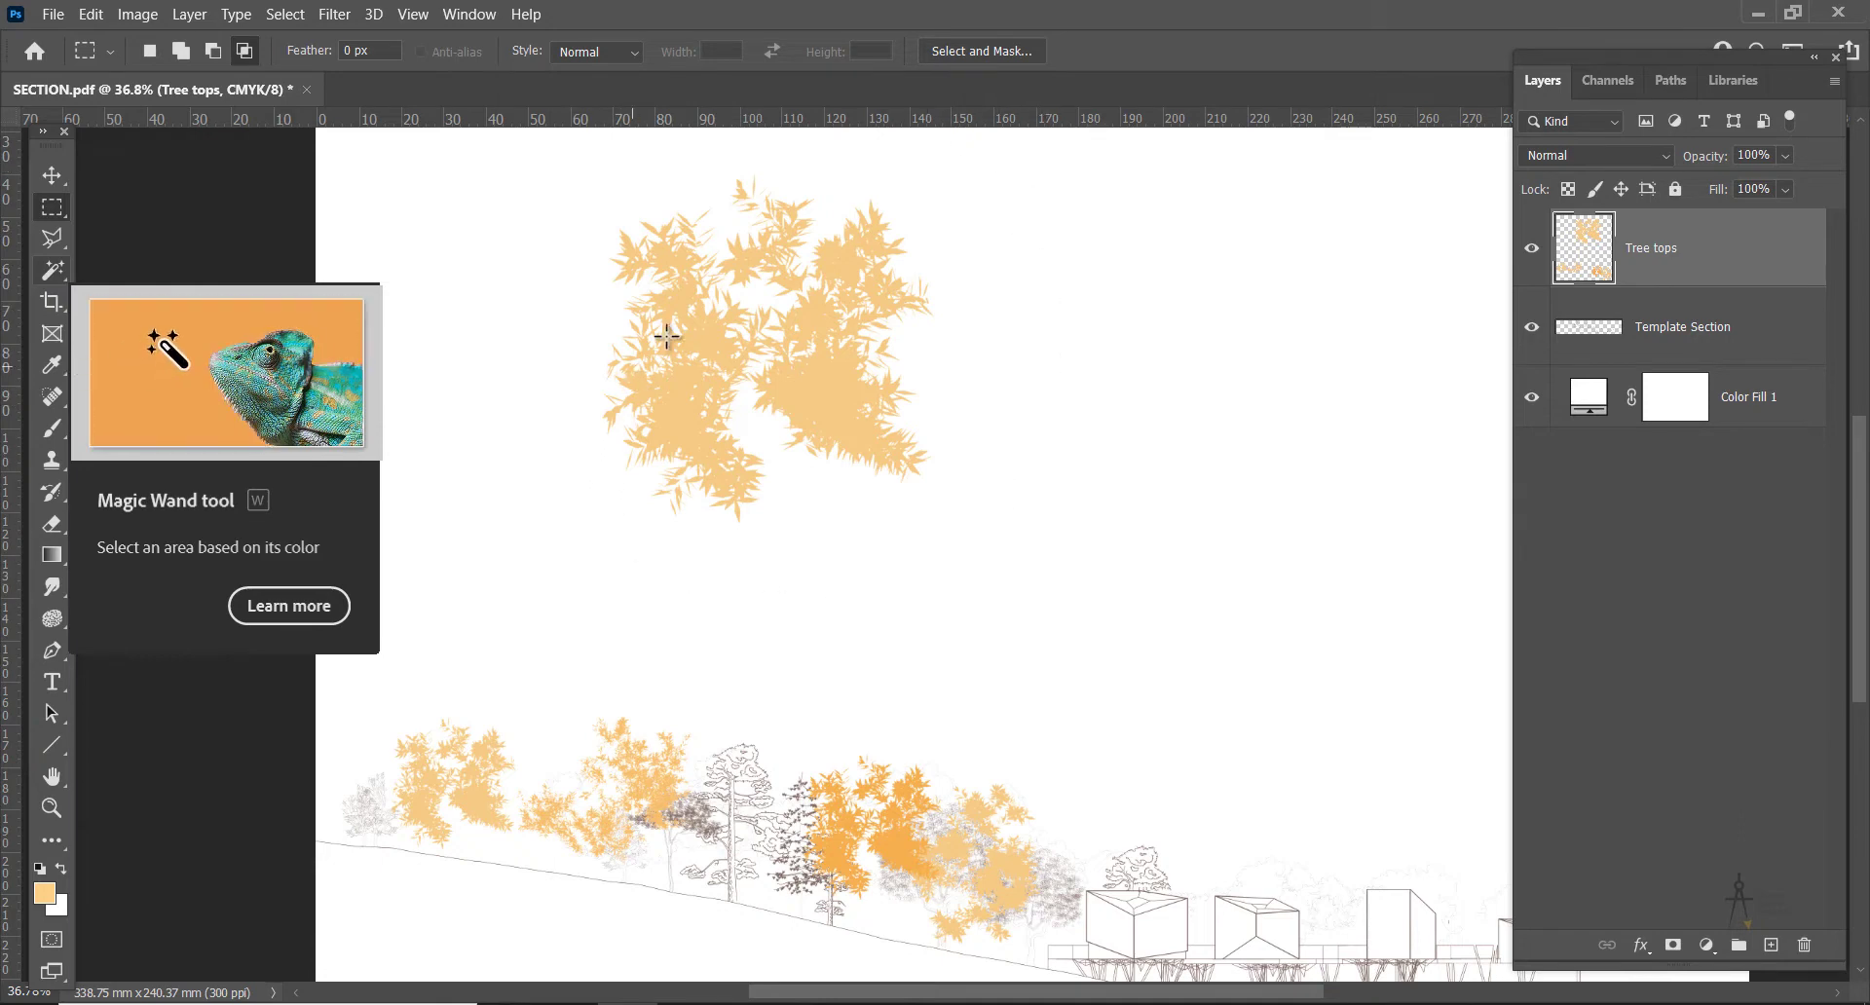
Set the Magic Wand tool to a tolerance of 1 with Contiguous turned off
{"action": "left_click", "coordinate": [50, 269]}
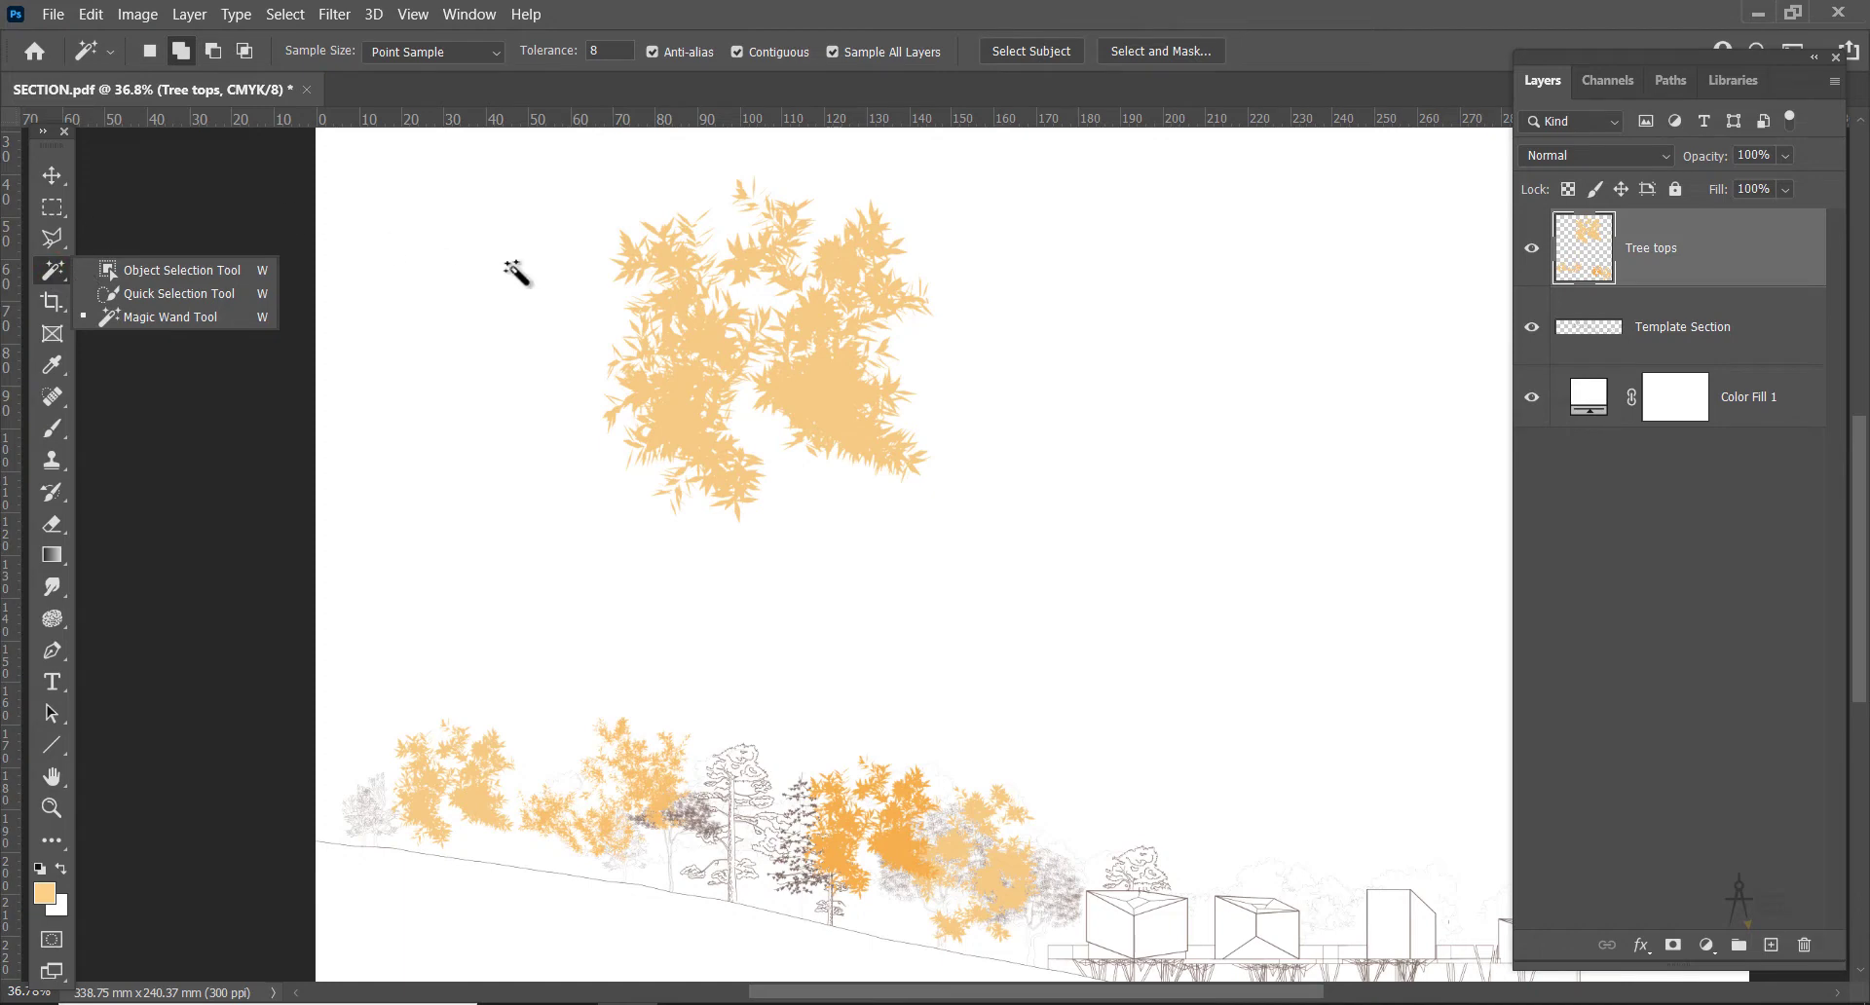
{"action": "scroll", "coordinate": [689, 305], "scroll_direction": "up", "scroll_amount": 4}
{"action": "scroll", "coordinate": [870, 272], "scroll_direction": "up", "scroll_amount": 2}
{"action": "left_click", "coordinate": [52, 280]}
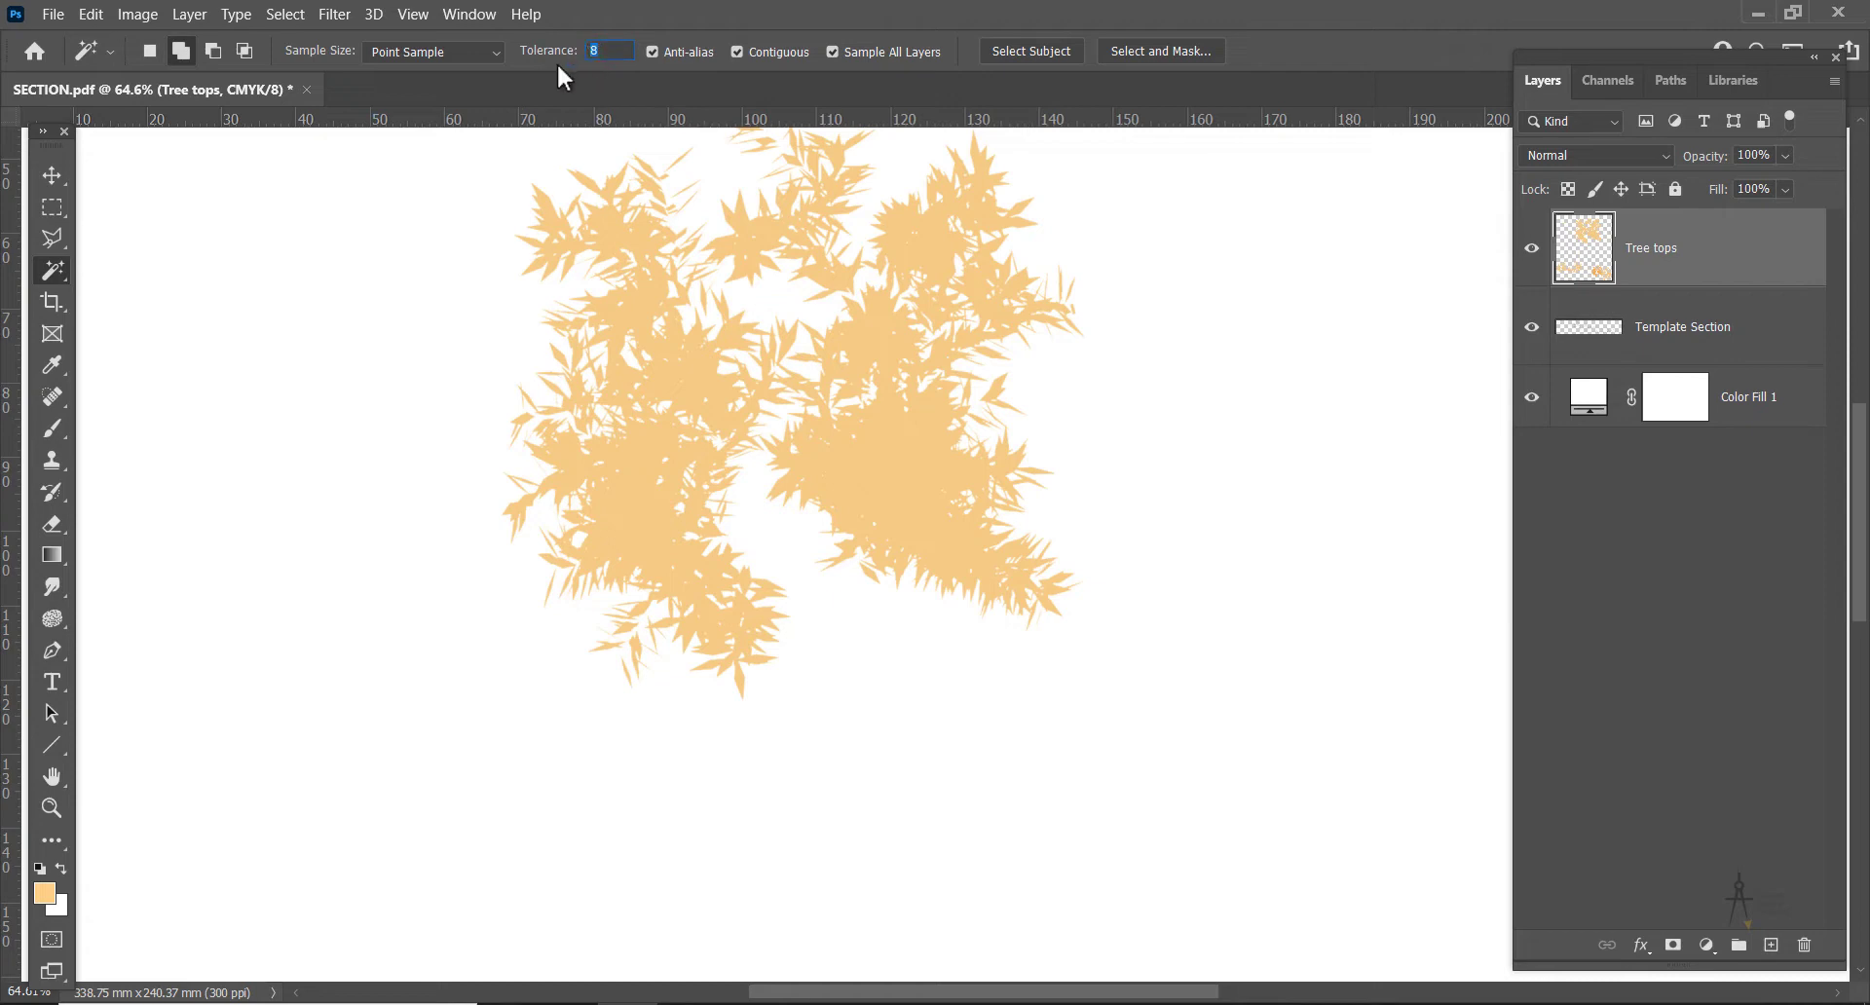
{"action": "type", "text": "1"}
{"action": "left_click", "coordinate": [737, 52]}
{"action": "left_click", "coordinate": [52, 270]}
Try a Magic Wand selection of the large leaf stamp's light orange, examine which tree tops it covers, and deselect
{"action": "left_click", "coordinate": [904, 436]}
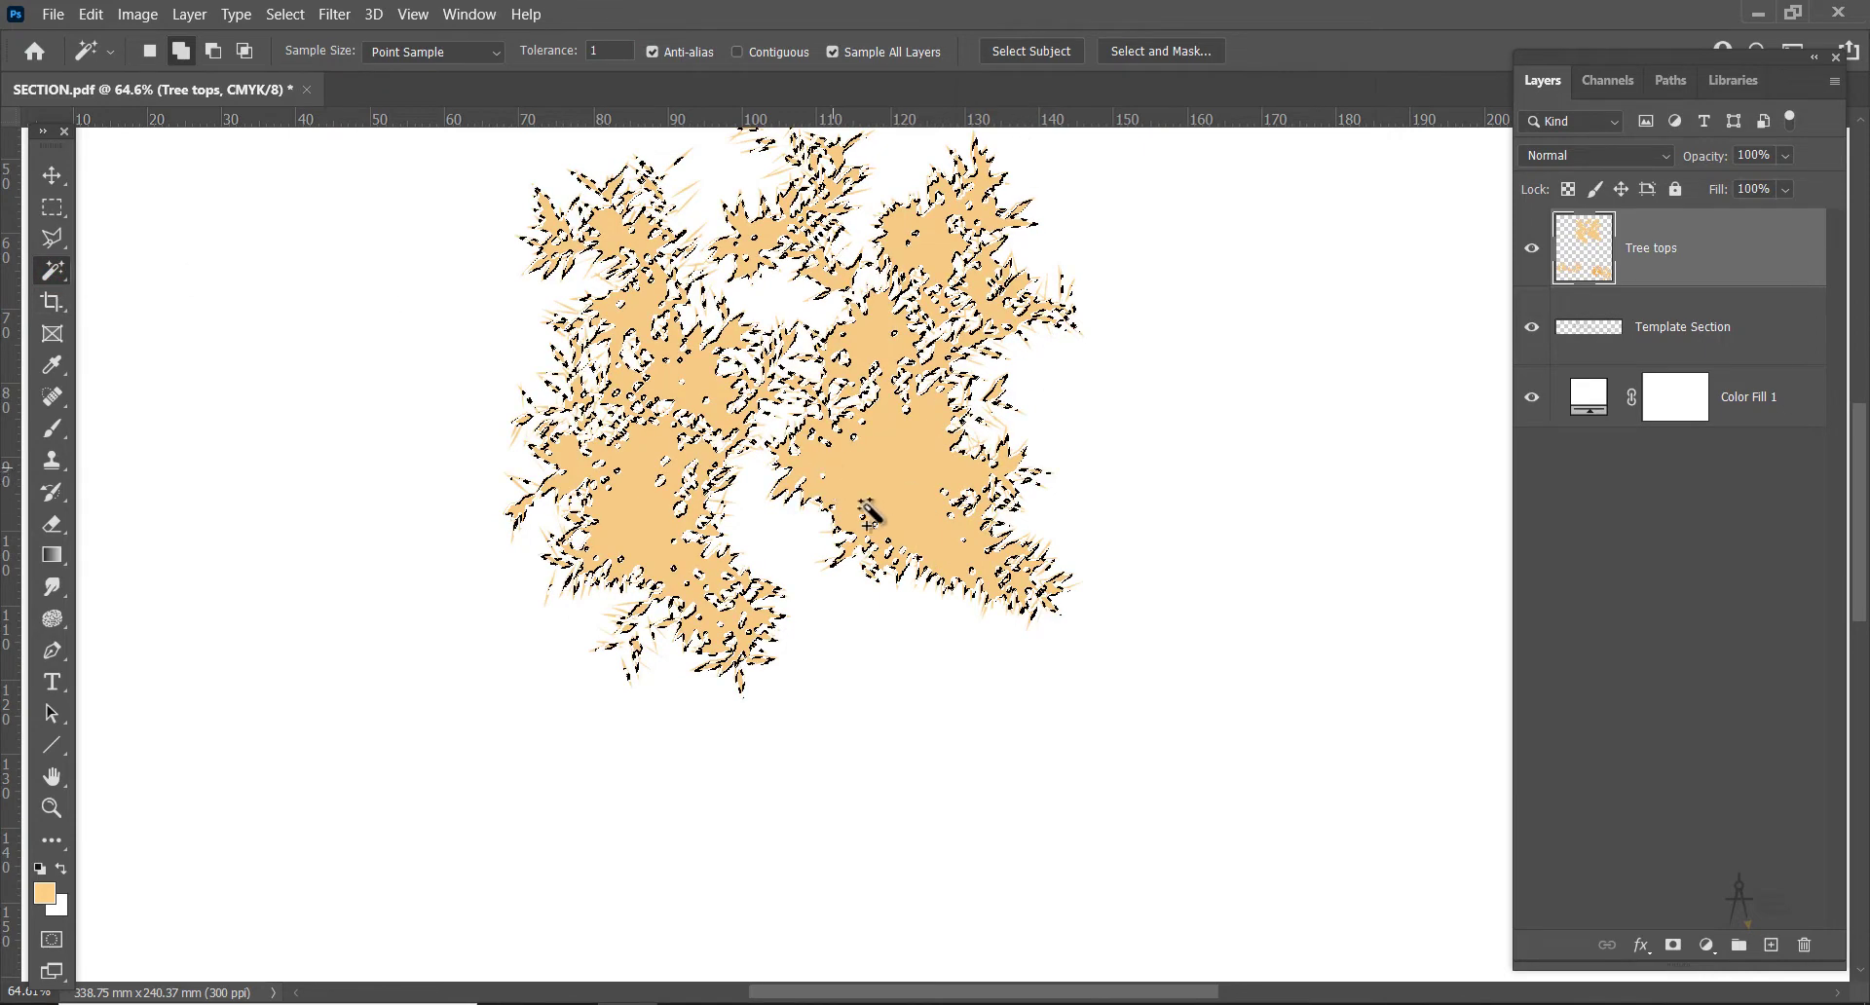
{"action": "scroll", "coordinate": [857, 492], "scroll_direction": "up", "scroll_amount": 10}
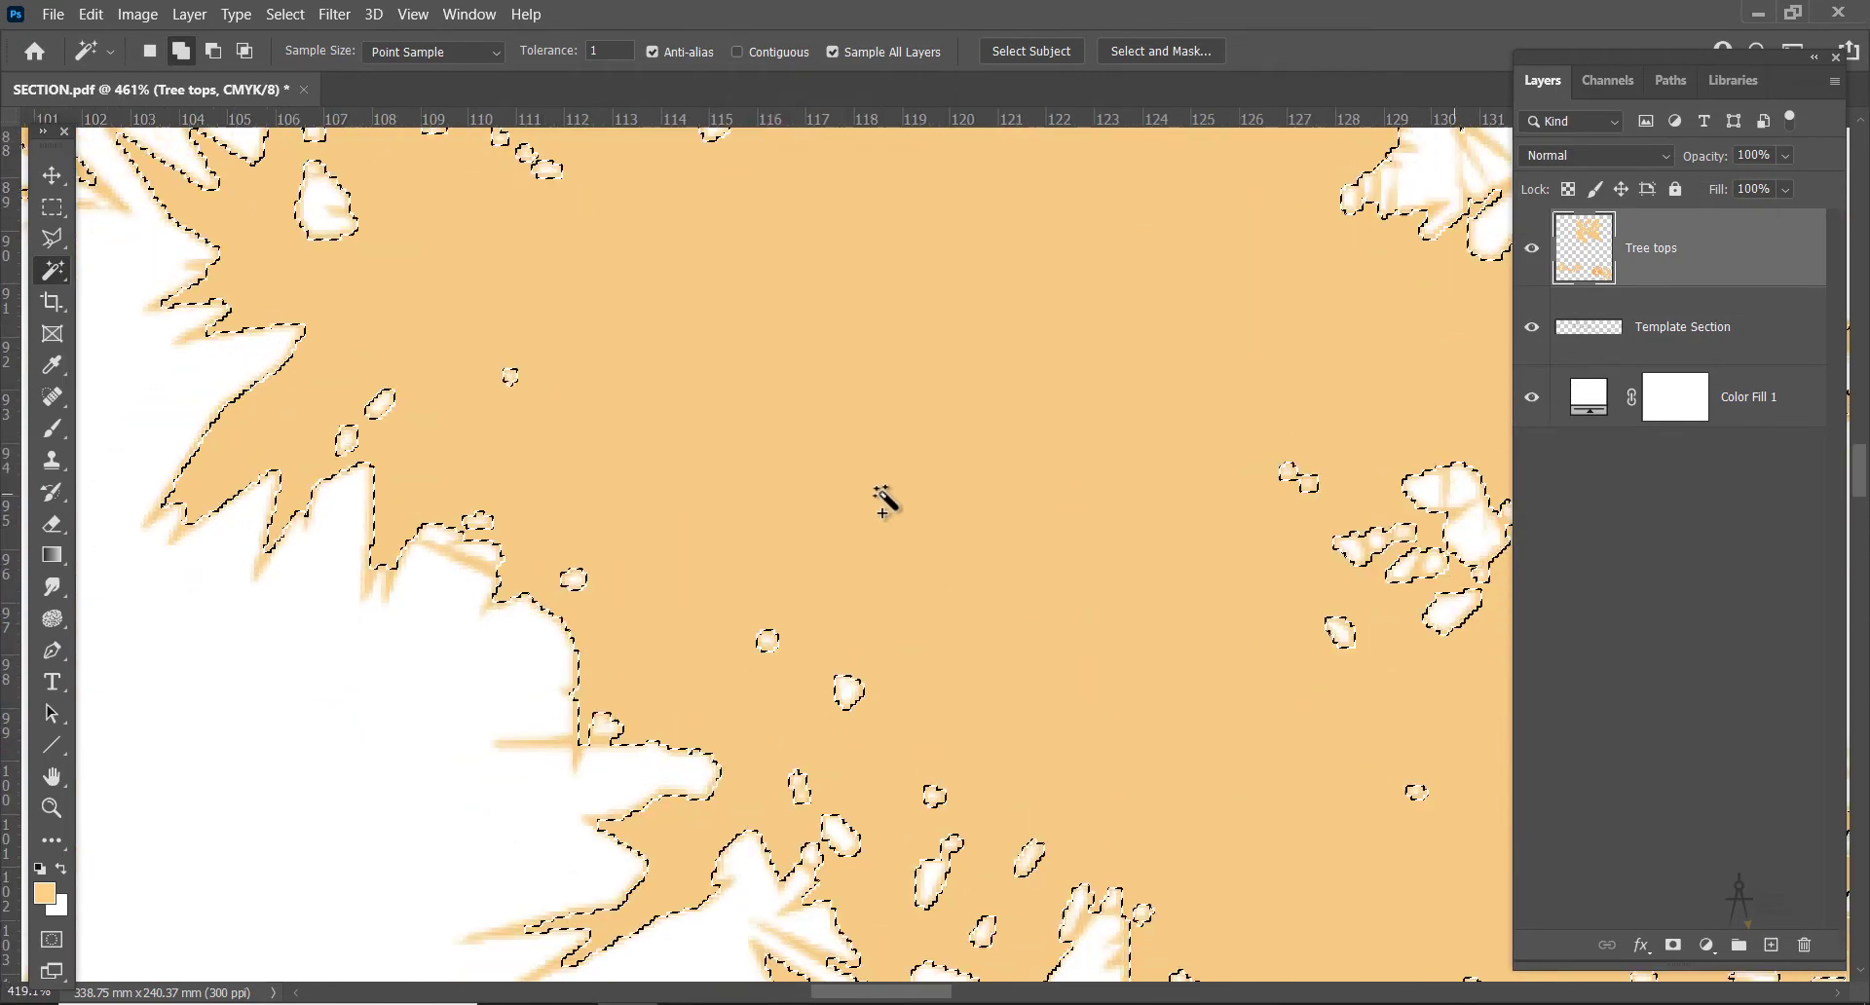
{"action": "scroll", "coordinate": [883, 502], "scroll_direction": "down", "scroll_amount": 14}
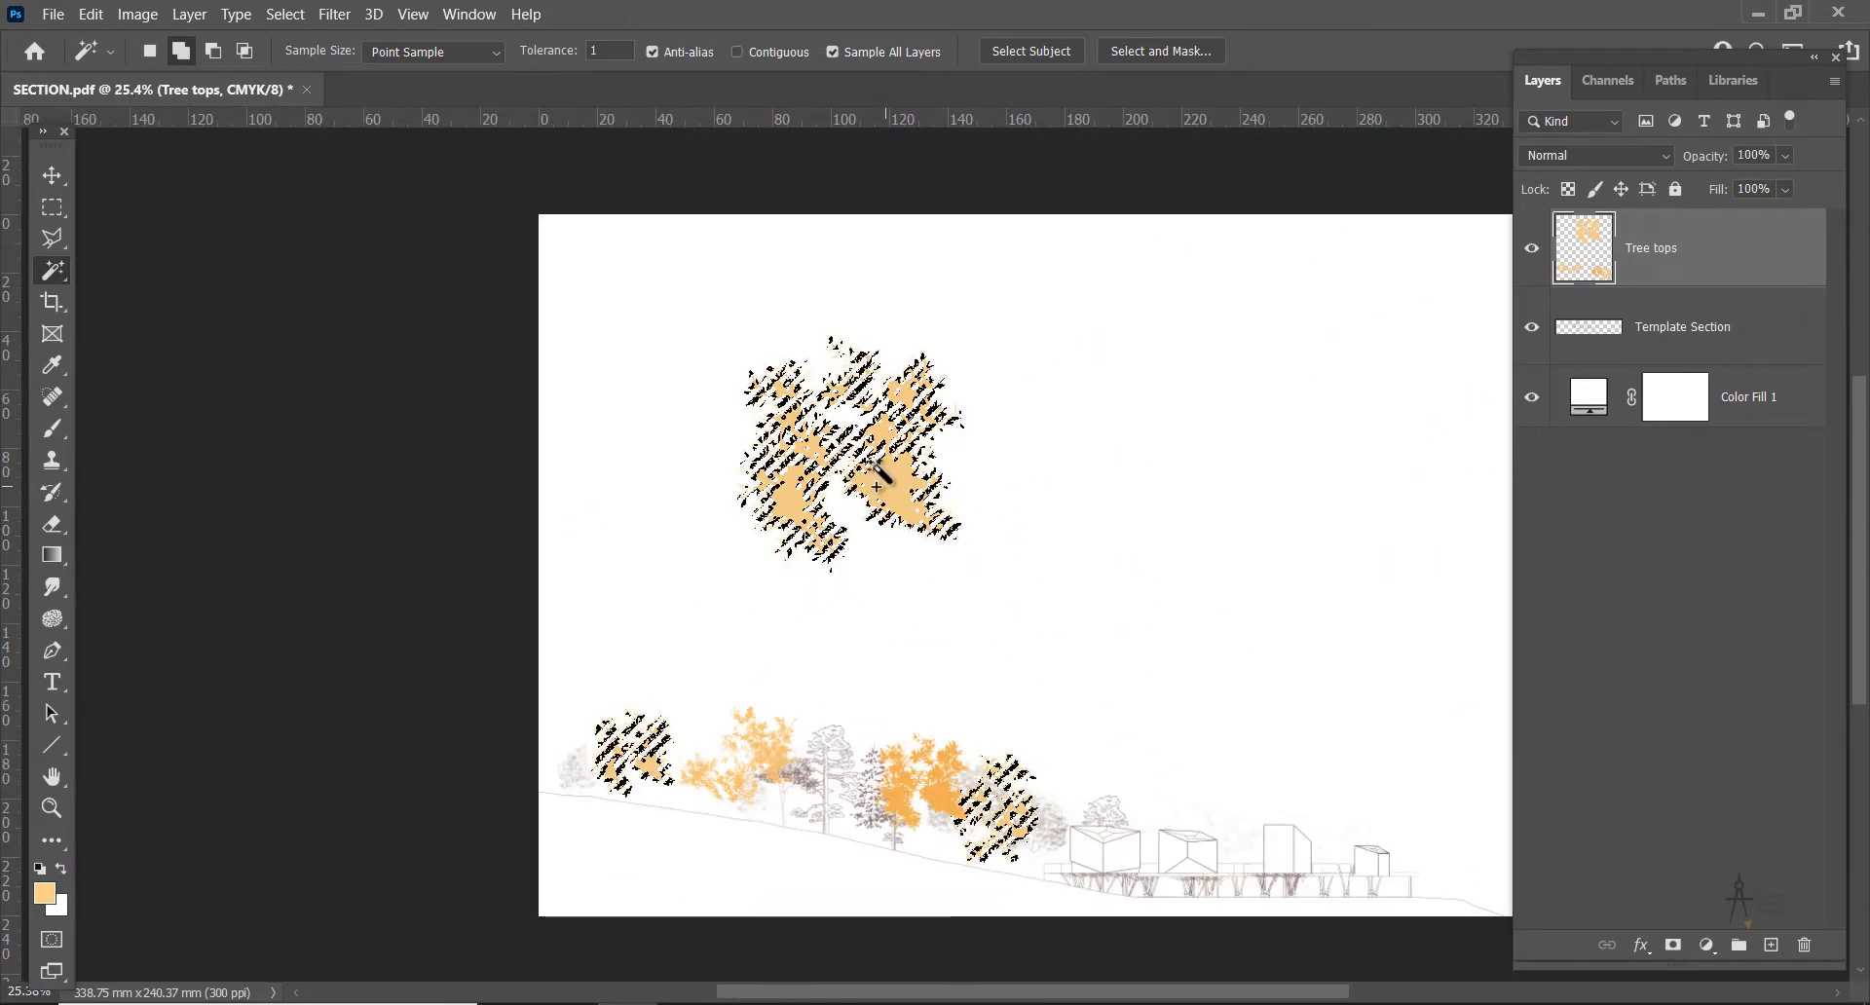
{"action": "scroll", "coordinate": [877, 484], "scroll_direction": "up", "scroll_amount": 5}
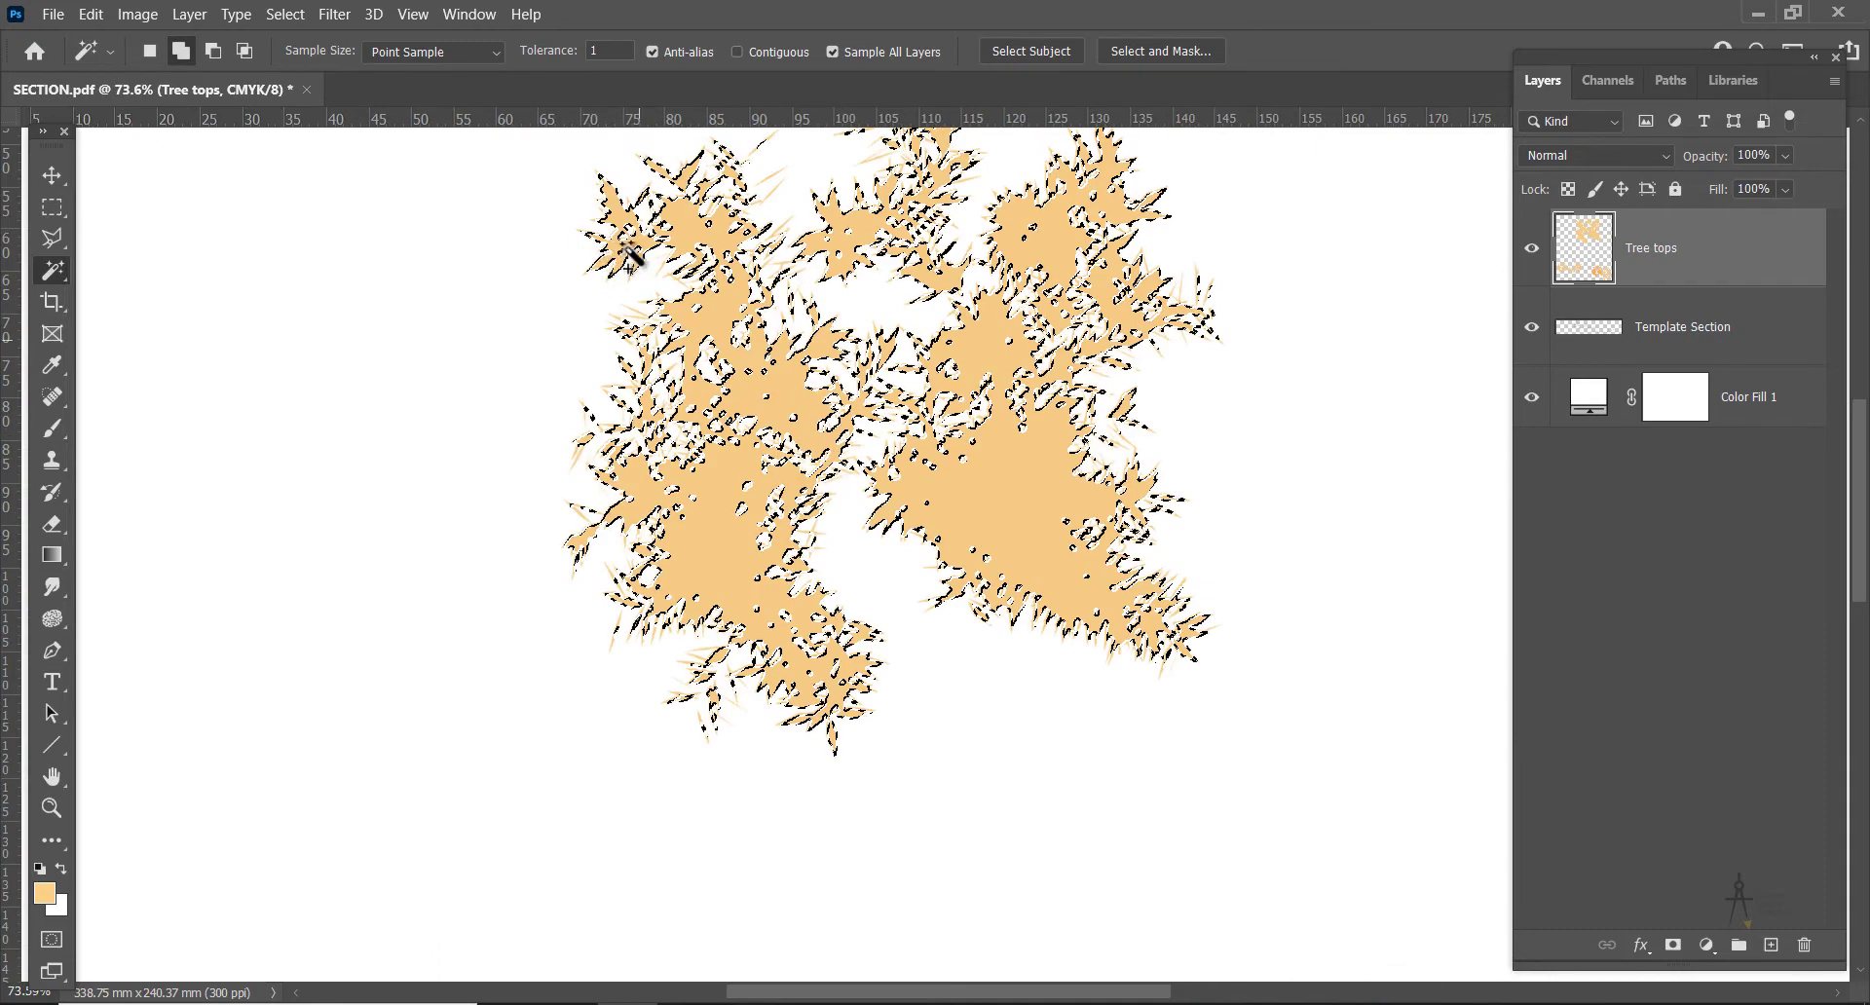
{"action": "key", "text": "ctrl+d"}
Sample a single light orange pixel inside the large stamp, check the selection's edges up close, and deselect
{"action": "scroll", "coordinate": [760, 302], "scroll_direction": "up", "scroll_amount": 9}
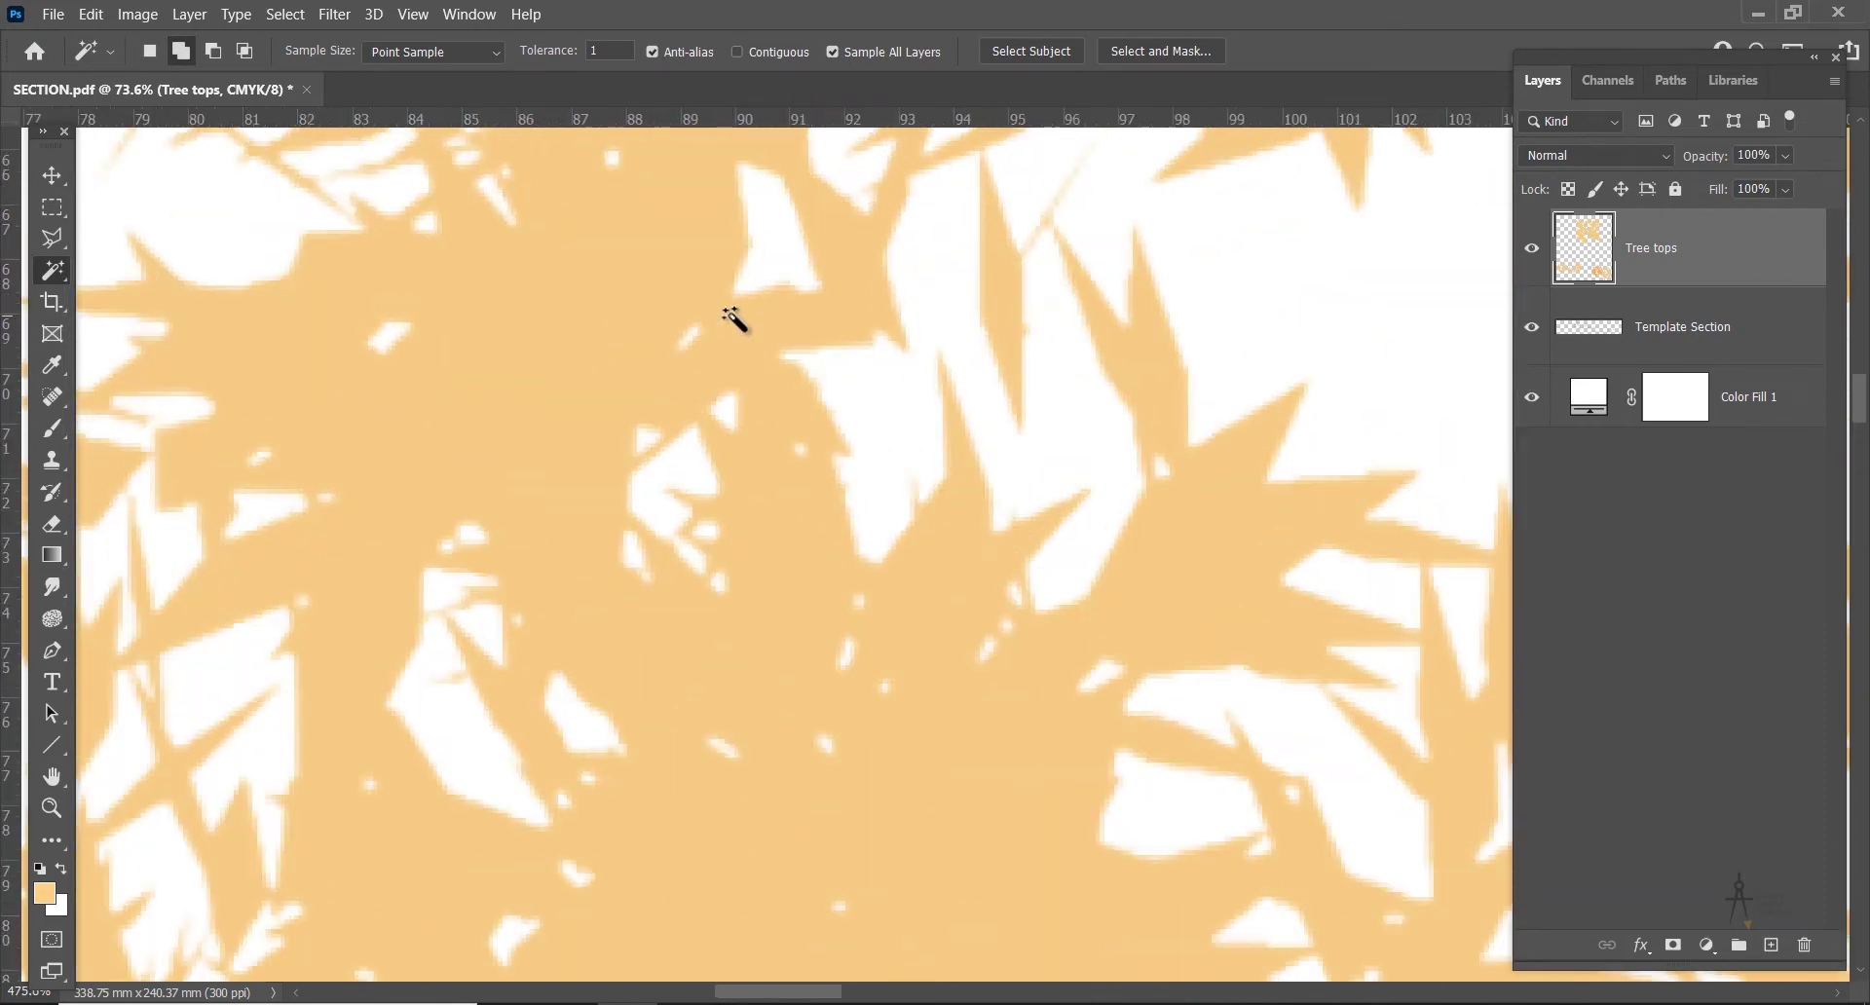
{"action": "scroll", "coordinate": [732, 316], "scroll_direction": "up", "scroll_amount": 9}
{"action": "left_click", "coordinate": [738, 292]}
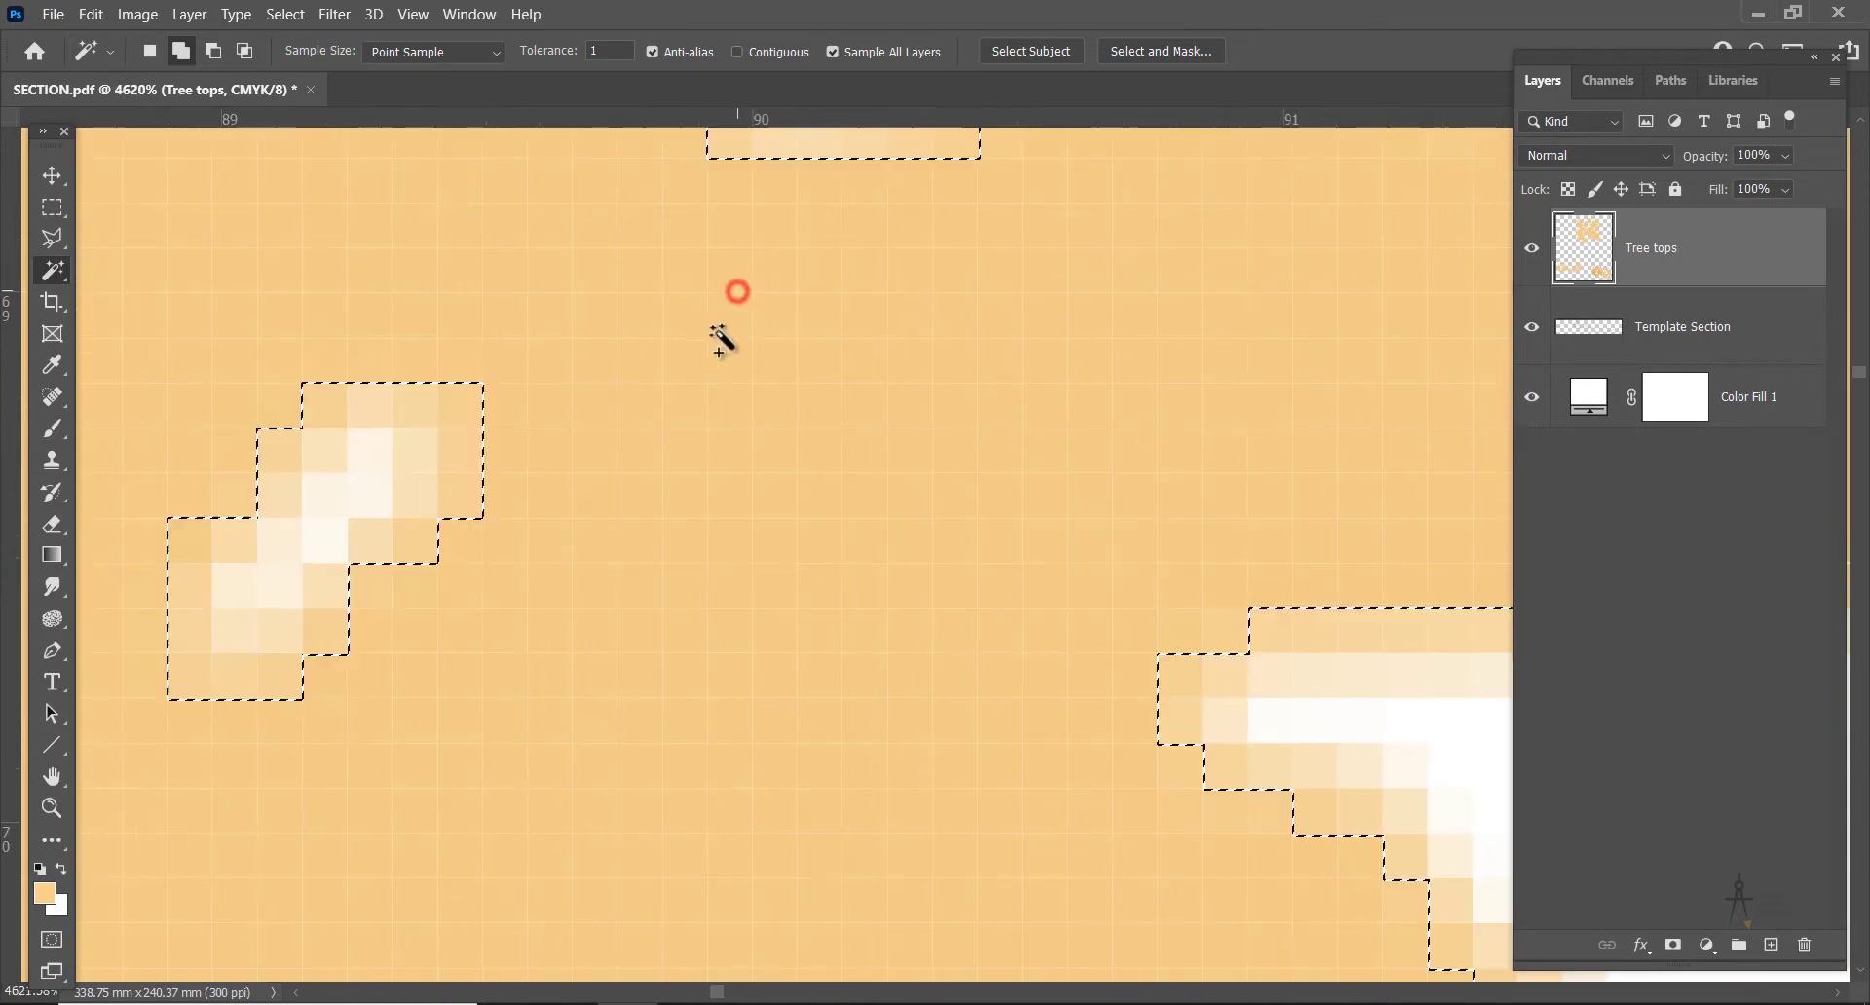
{"action": "scroll", "coordinate": [682, 424], "scroll_direction": "down", "scroll_amount": 4}
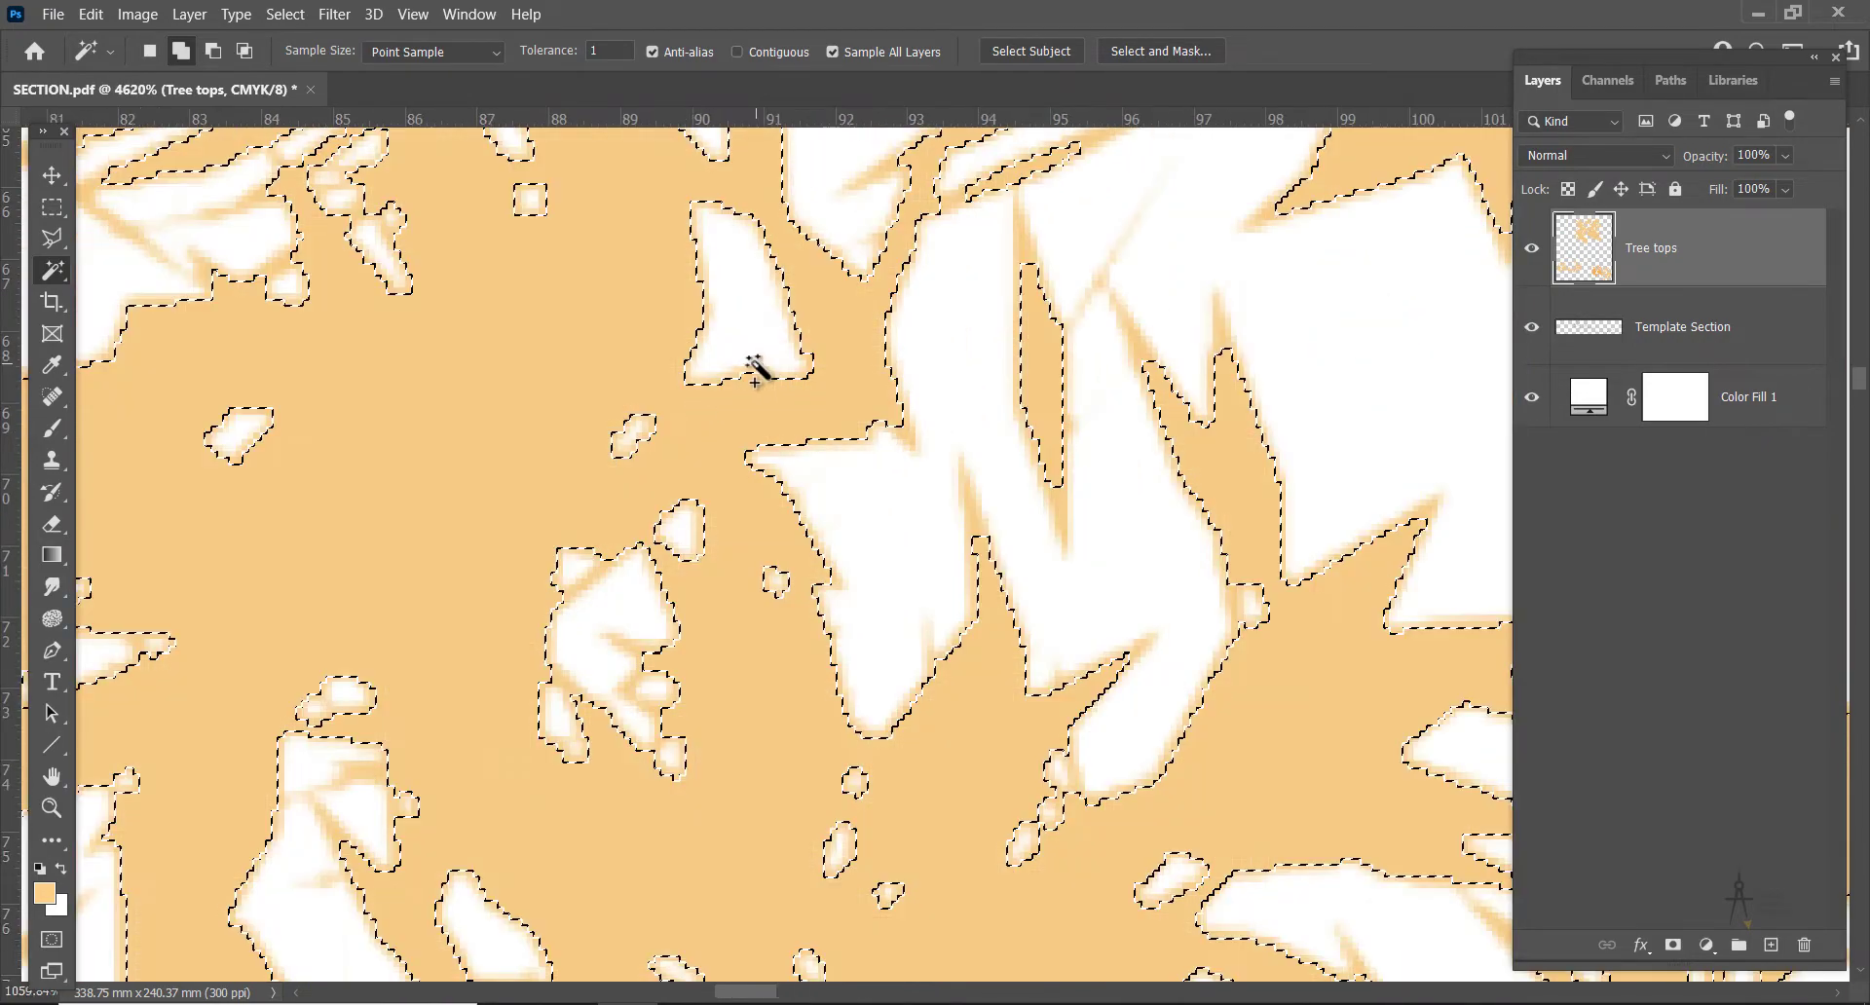
{"action": "scroll", "coordinate": [755, 375], "scroll_direction": "up", "scroll_amount": 4}
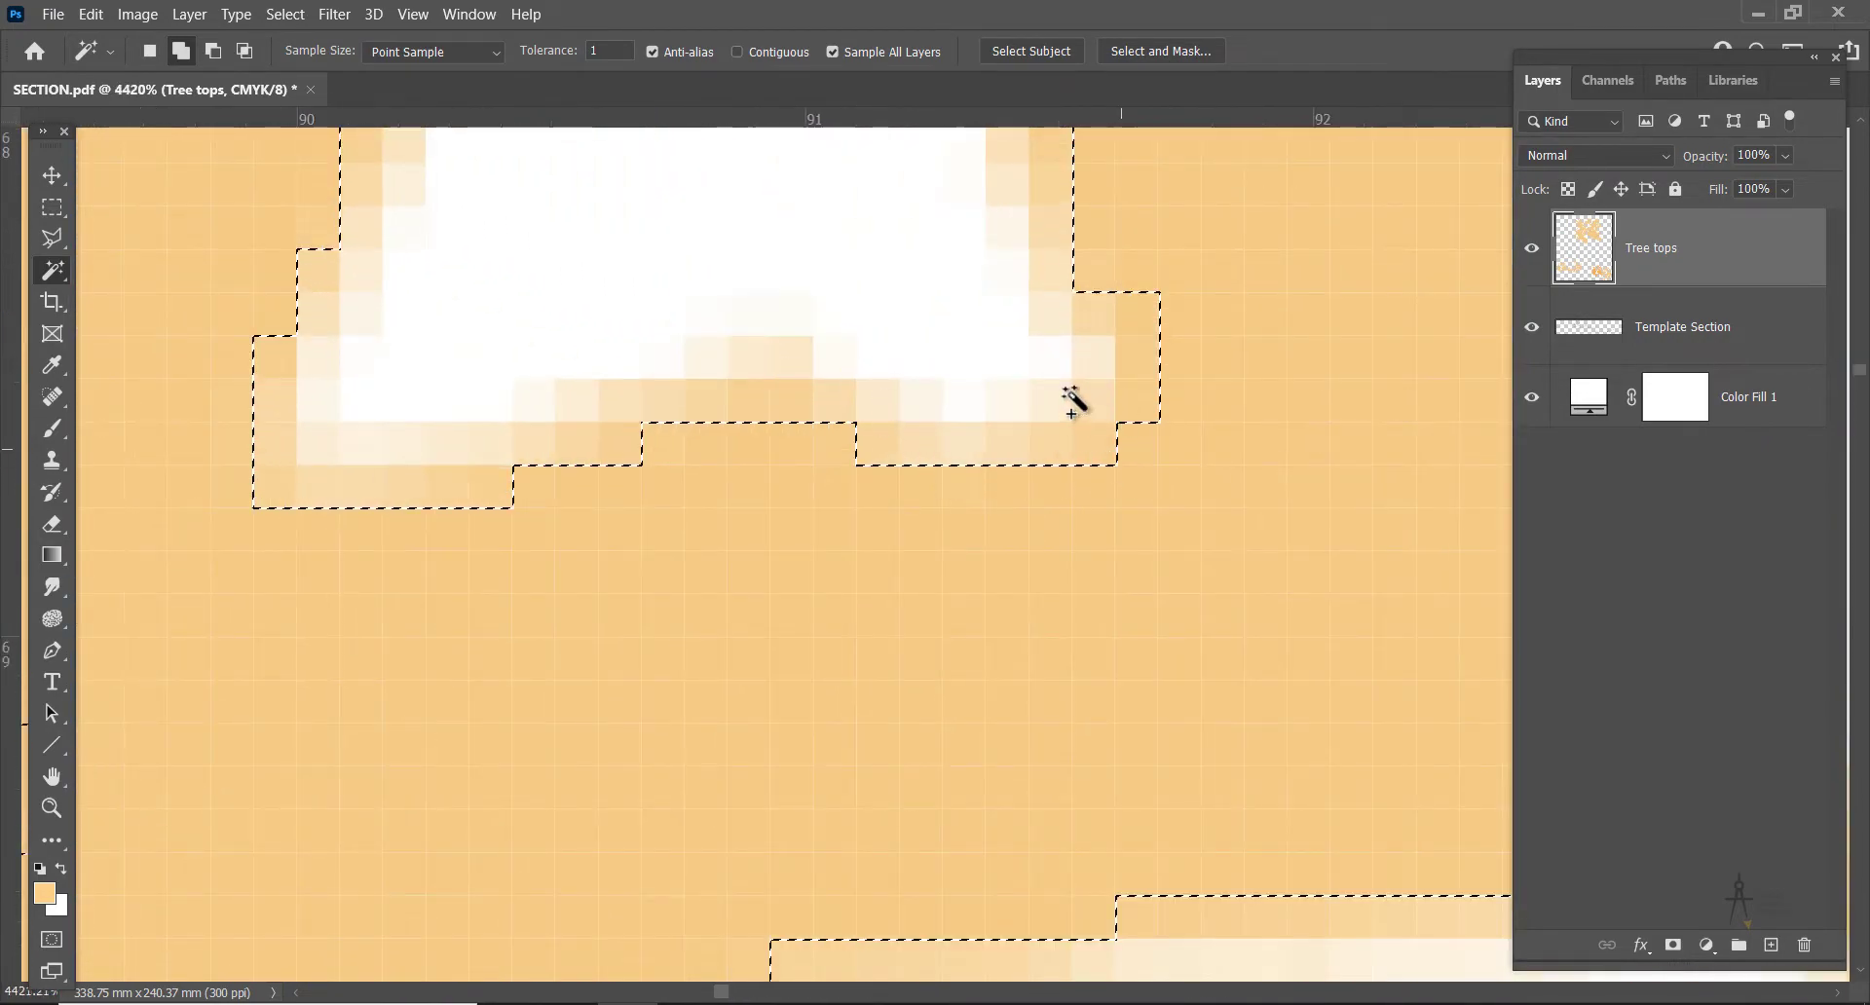
{"action": "scroll", "coordinate": [682, 477], "scroll_direction": "down", "scroll_amount": 6}
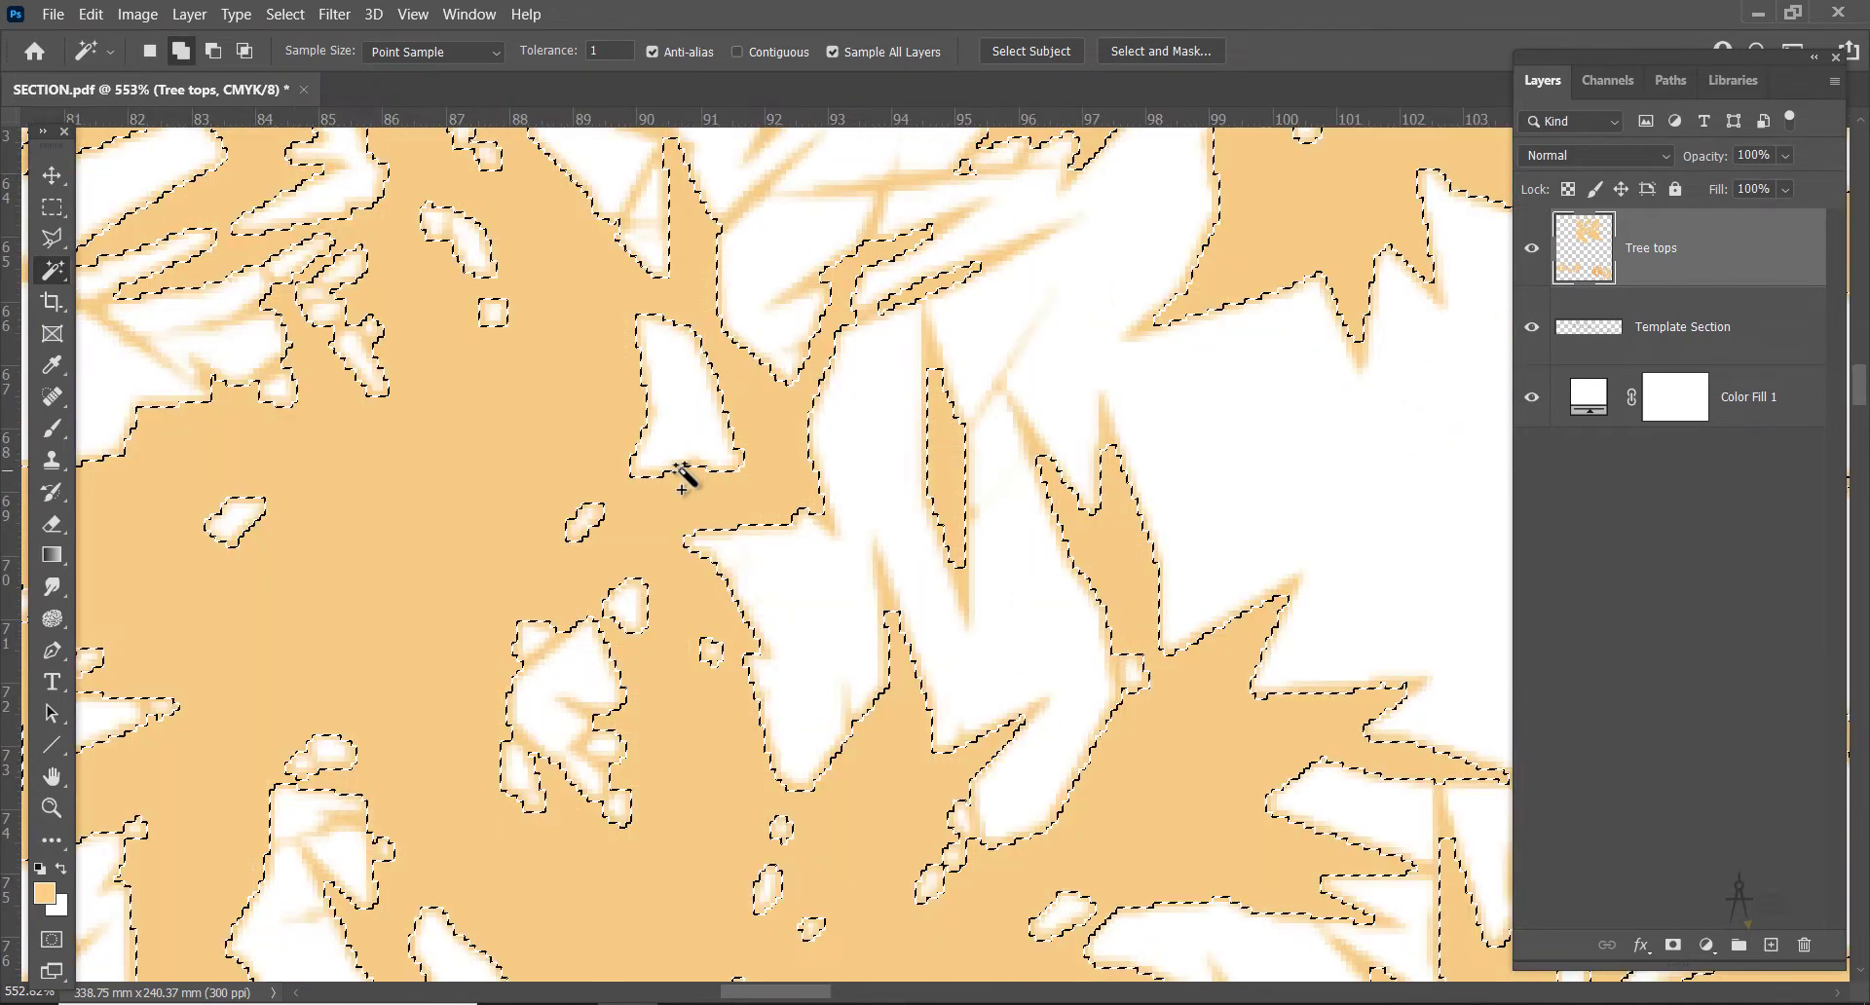
{"action": "key", "text": "ctrl+d"}
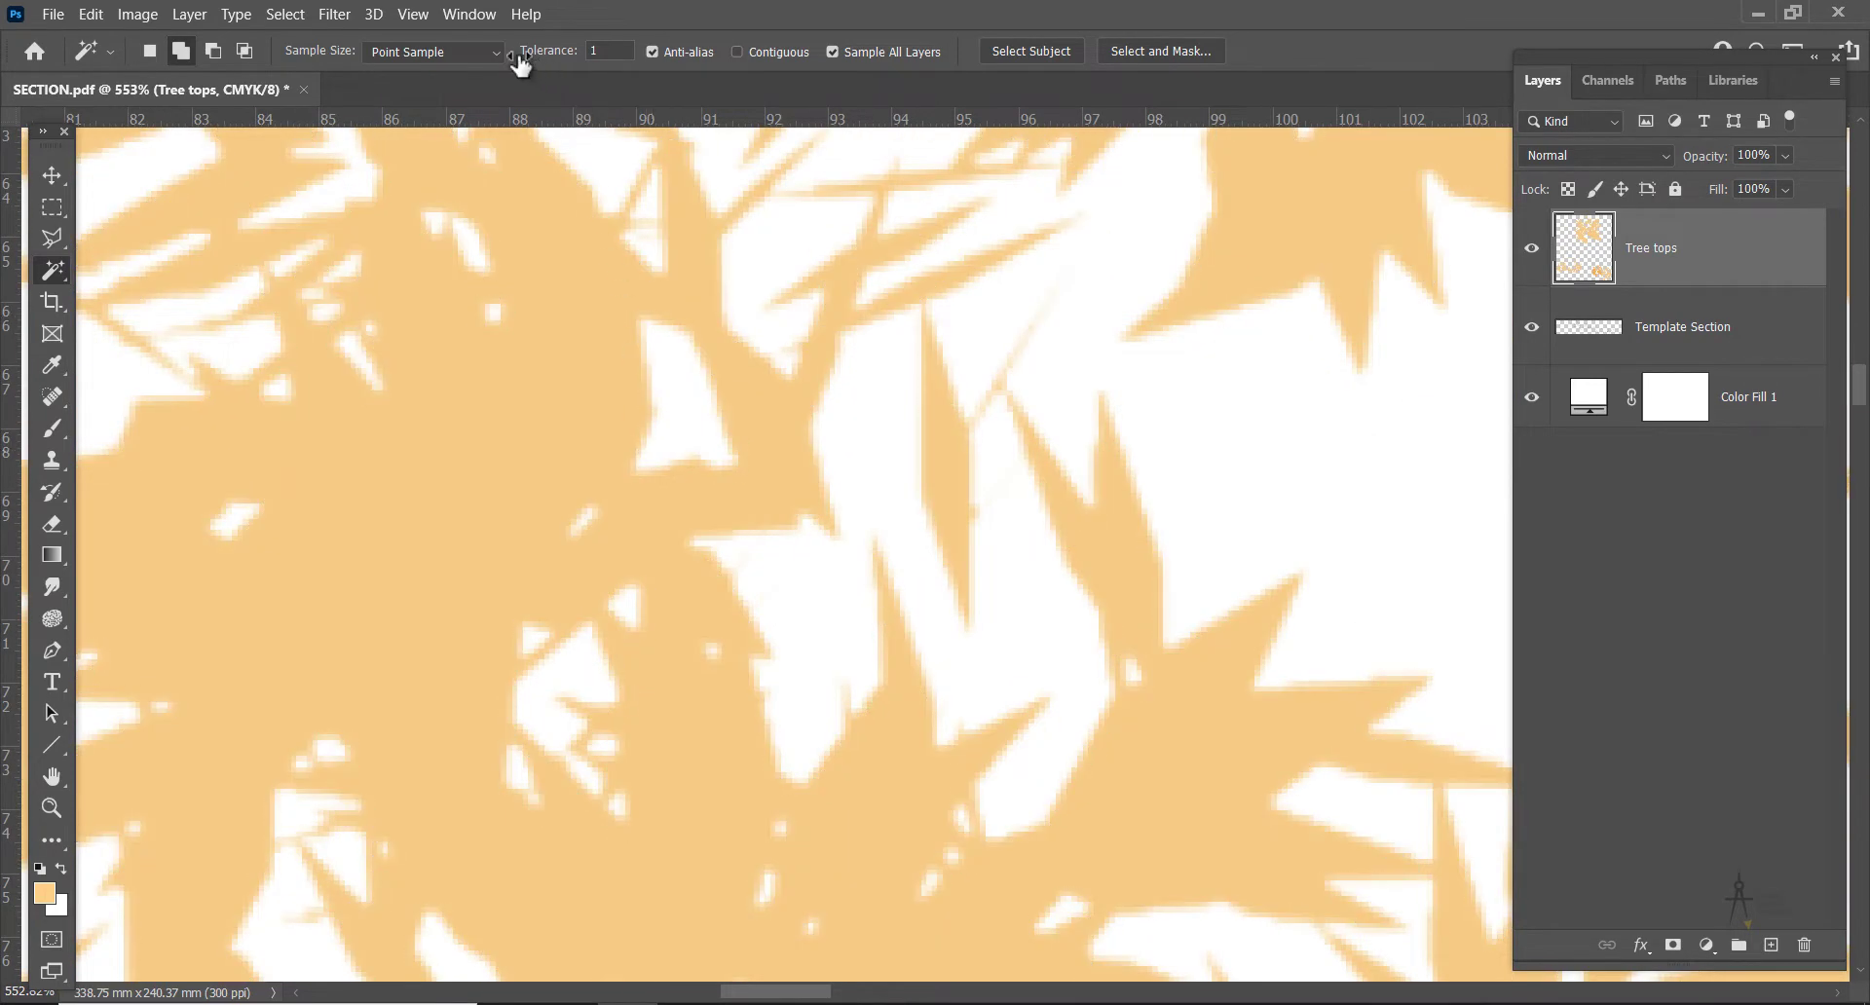
Raise the Magic Wand tolerance to 10, try selecting the stamp's light orange beside a white gap, and deselect
{"action": "type", "text": "0"}
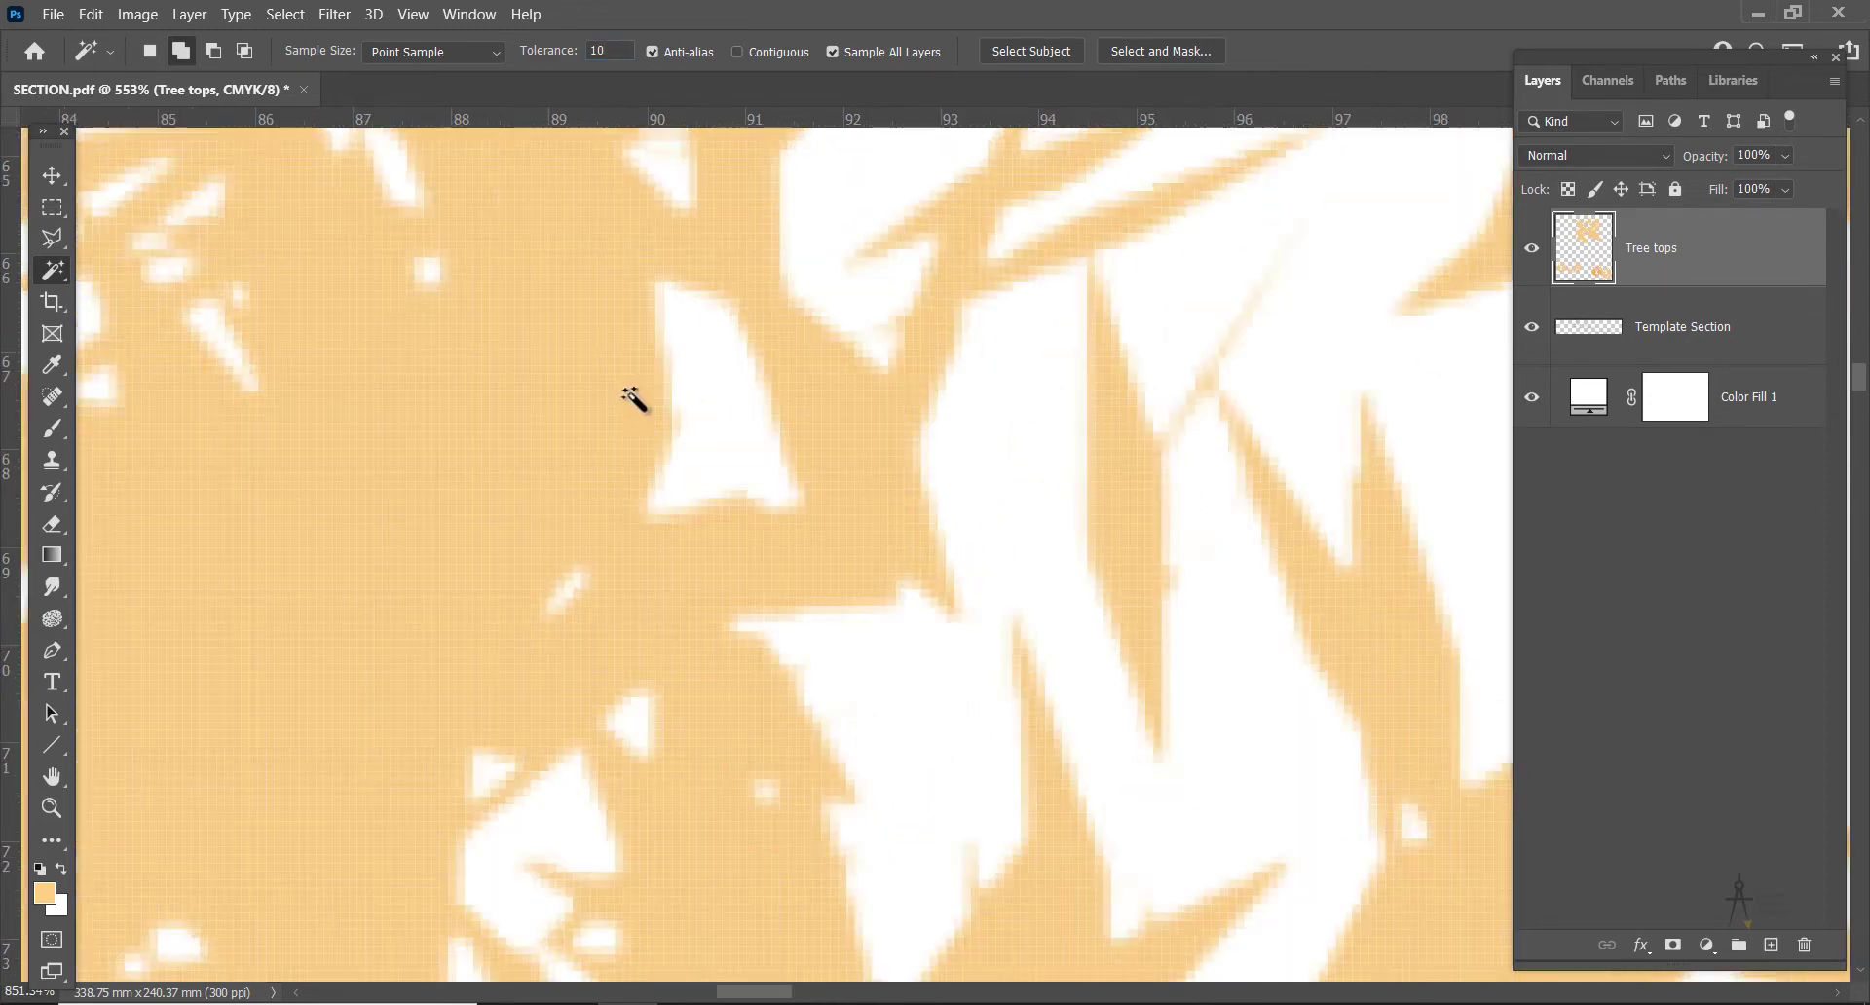
{"action": "scroll", "coordinate": [635, 395], "scroll_direction": "up", "scroll_amount": 5}
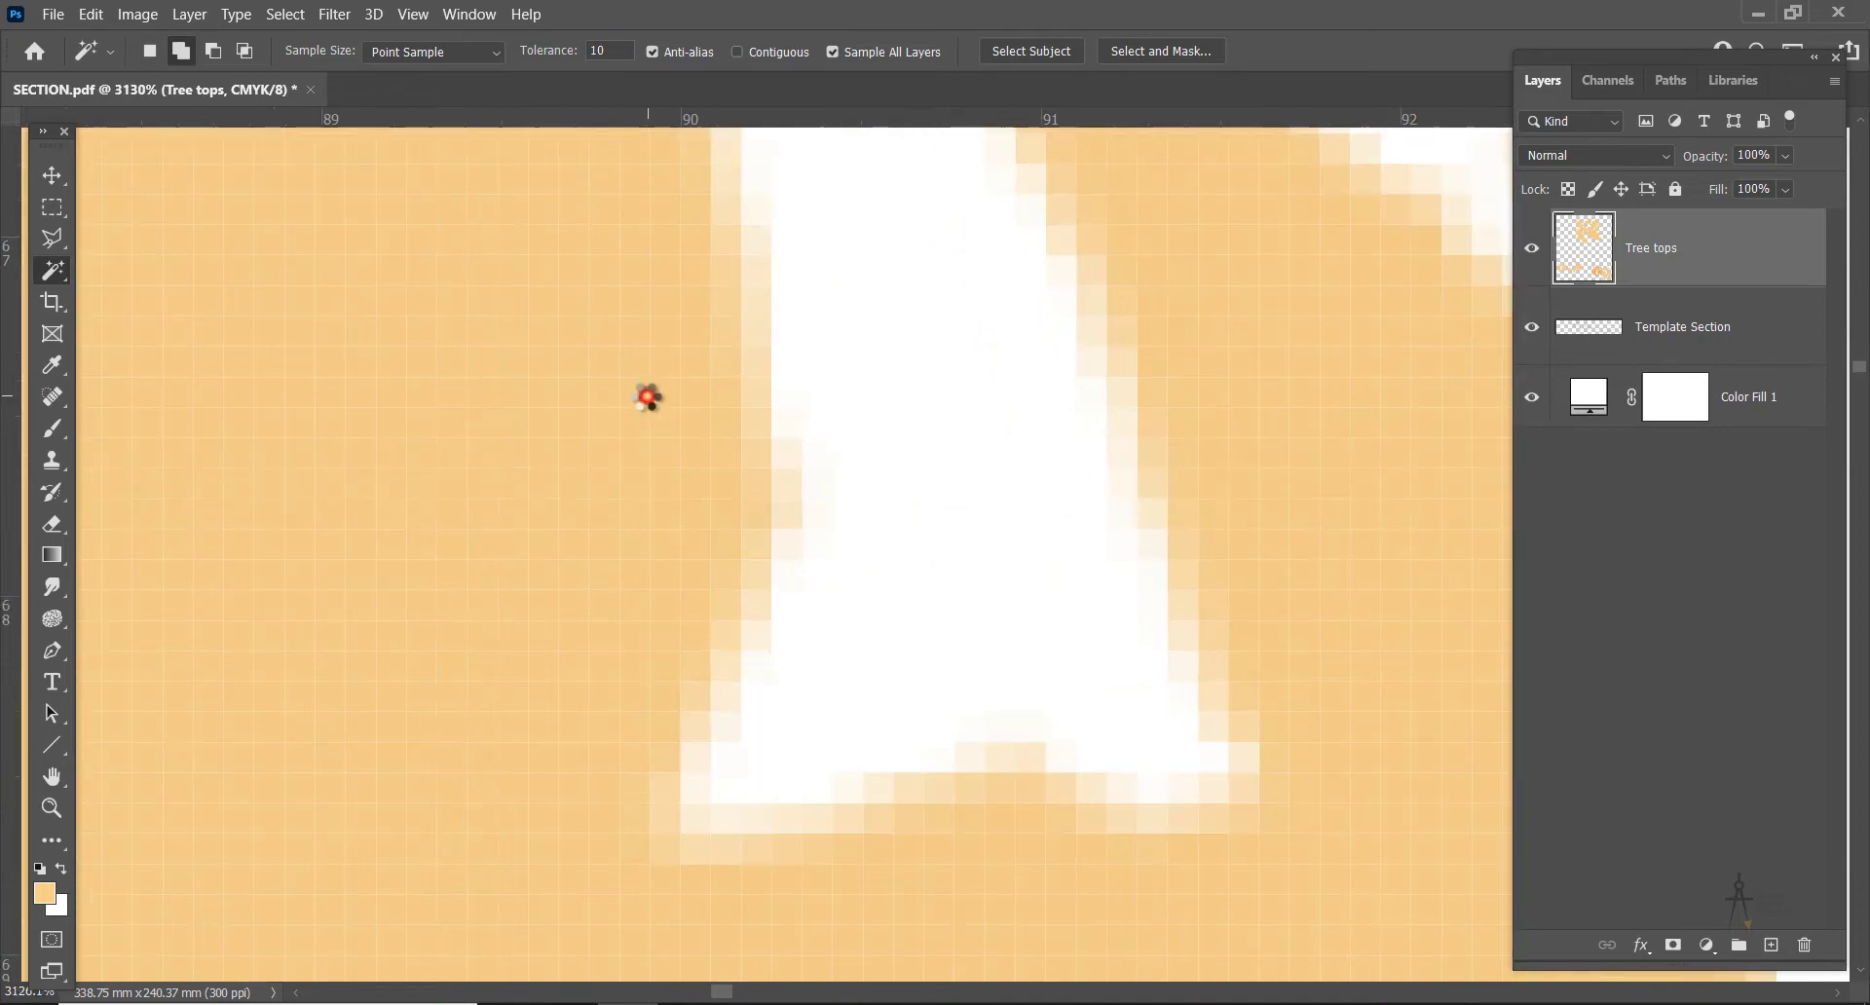
{"action": "left_click", "coordinate": [648, 397]}
{"action": "scroll", "coordinate": [611, 424], "scroll_direction": "down", "scroll_amount": 5}
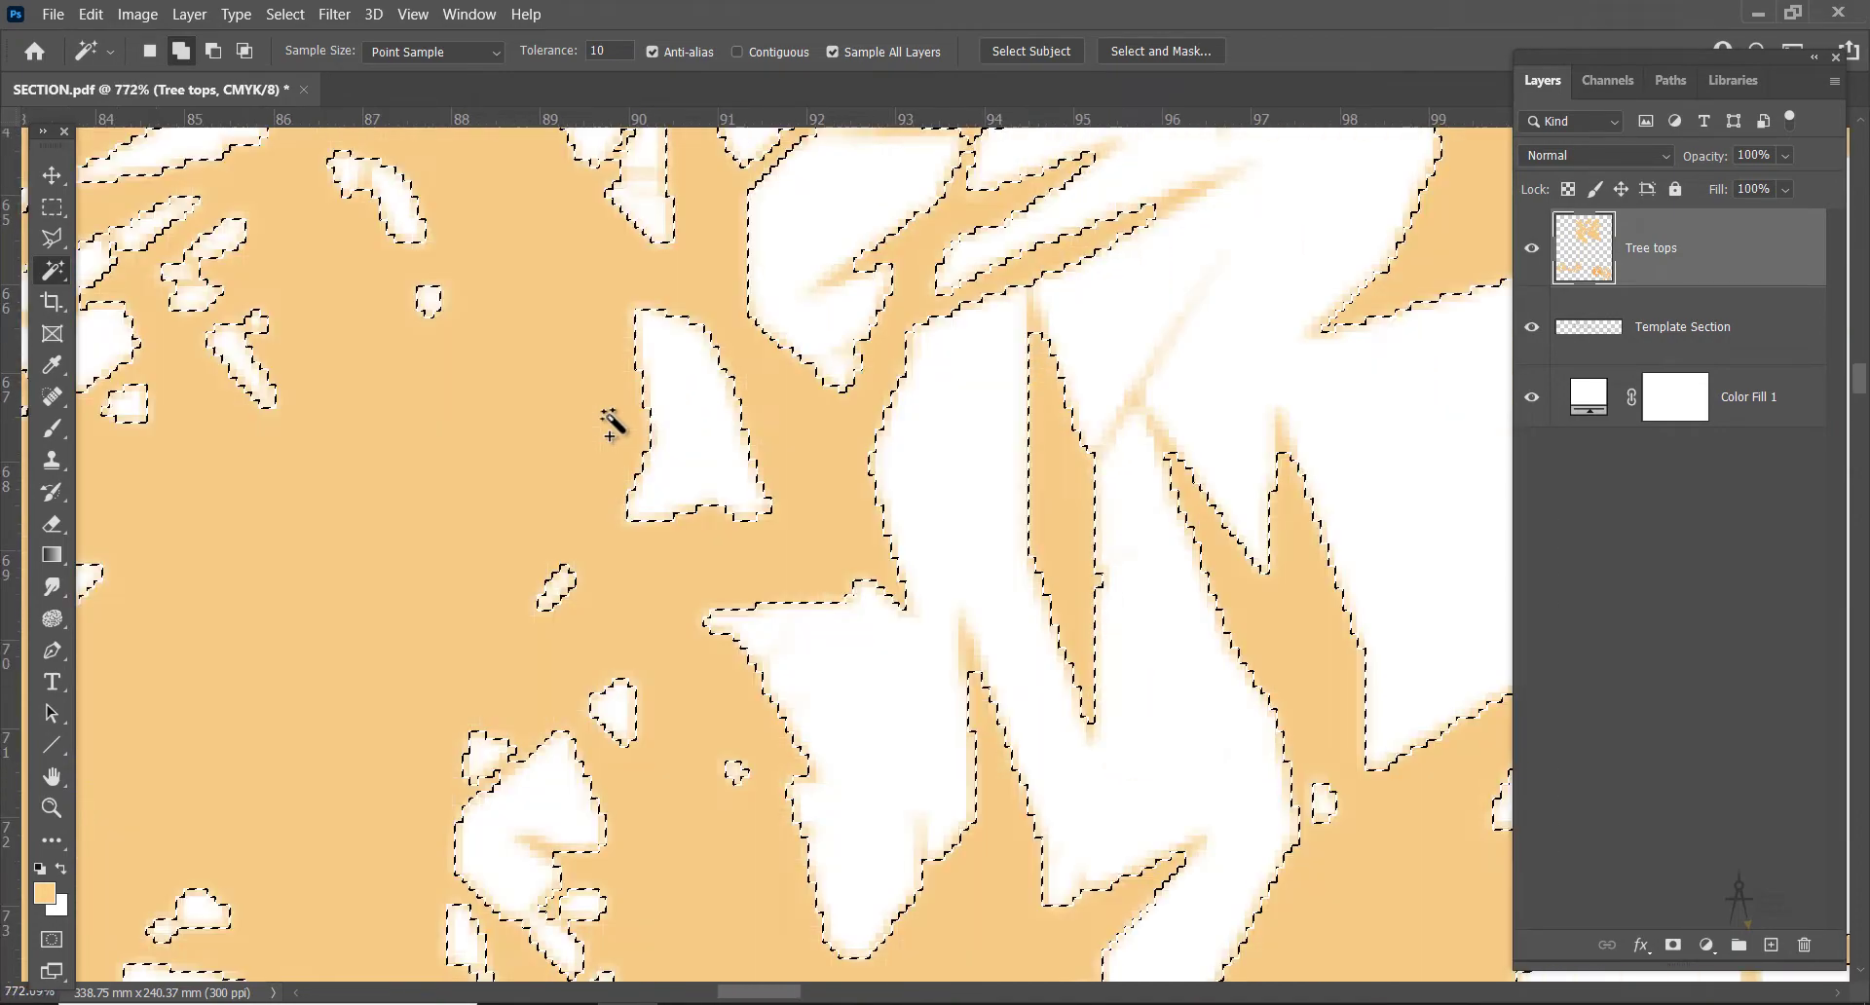
{"action": "key", "text": "ctrl+d"}
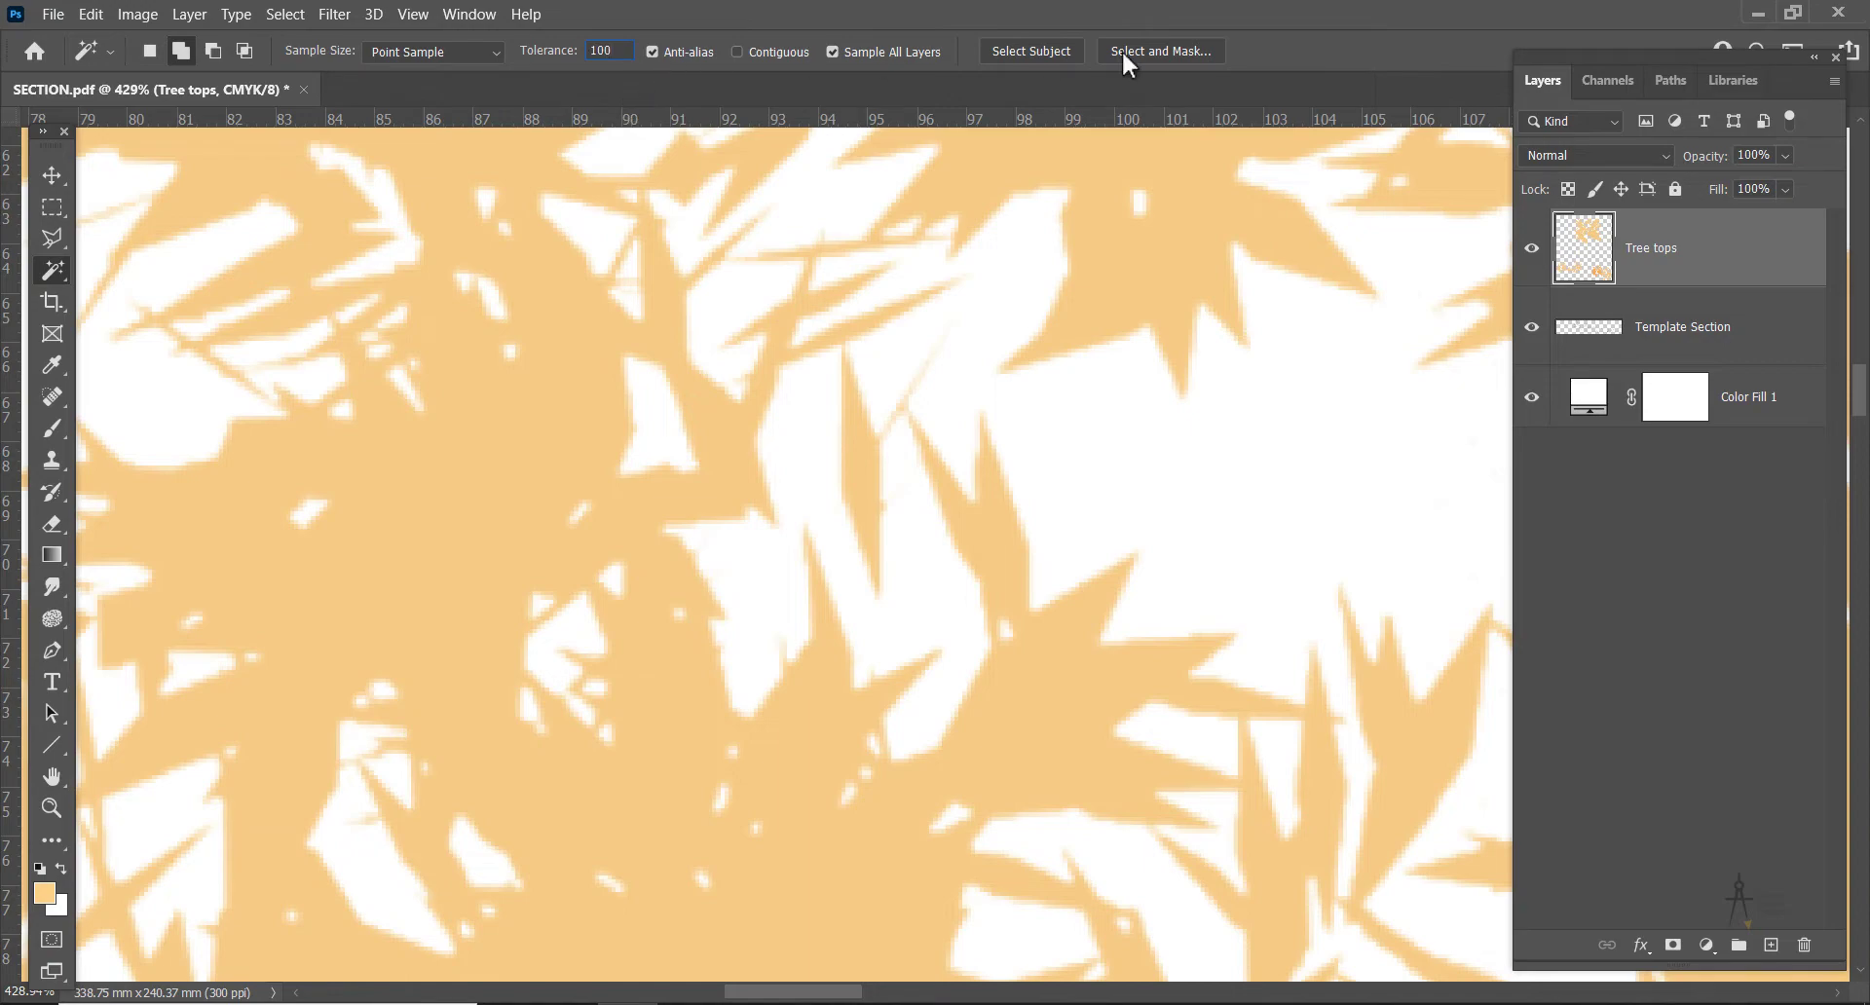
Try a Magic Wand selection of the large stamp's light orange at tolerance 100 and check the selection's edges up close
{"action": "scroll", "coordinate": [310, 677], "scroll_direction": "down", "scroll_amount": 6}
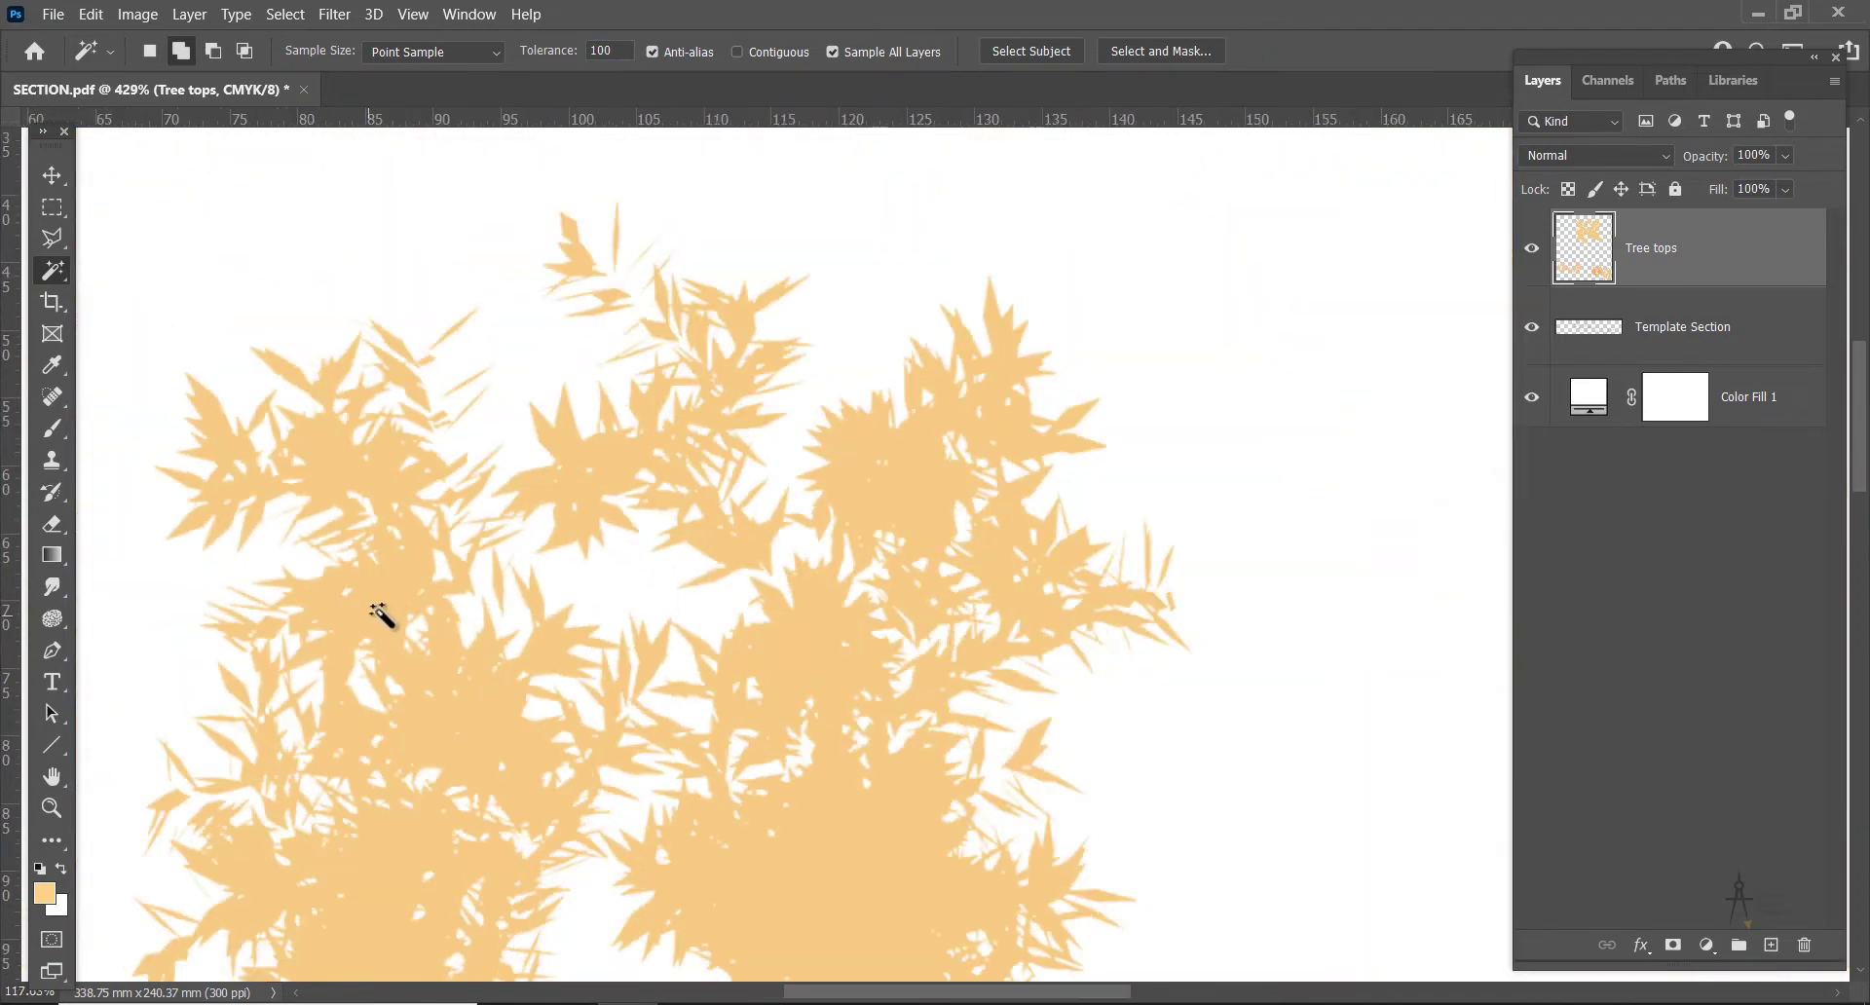
{"action": "scroll", "coordinate": [405, 706], "scroll_direction": "up", "scroll_amount": 6}
{"action": "left_click", "coordinate": [418, 647]}
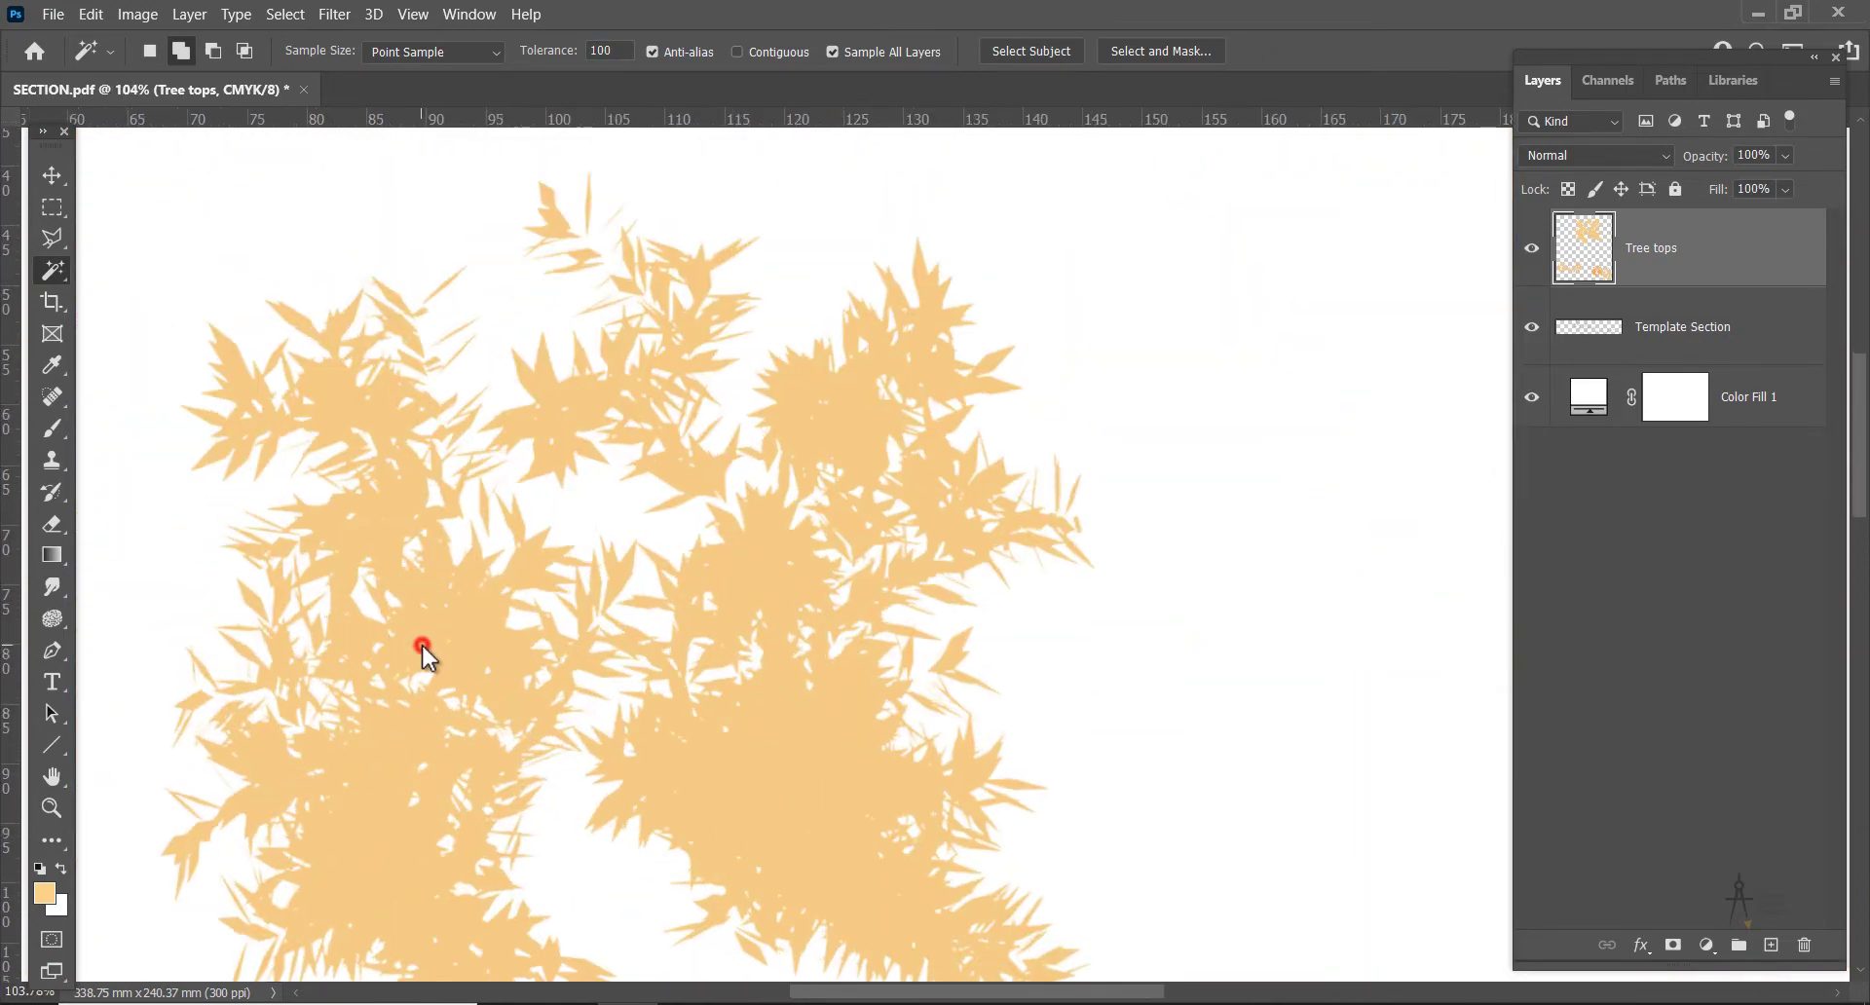
{"action": "scroll", "coordinate": [484, 555], "scroll_direction": "up", "scroll_amount": 9}
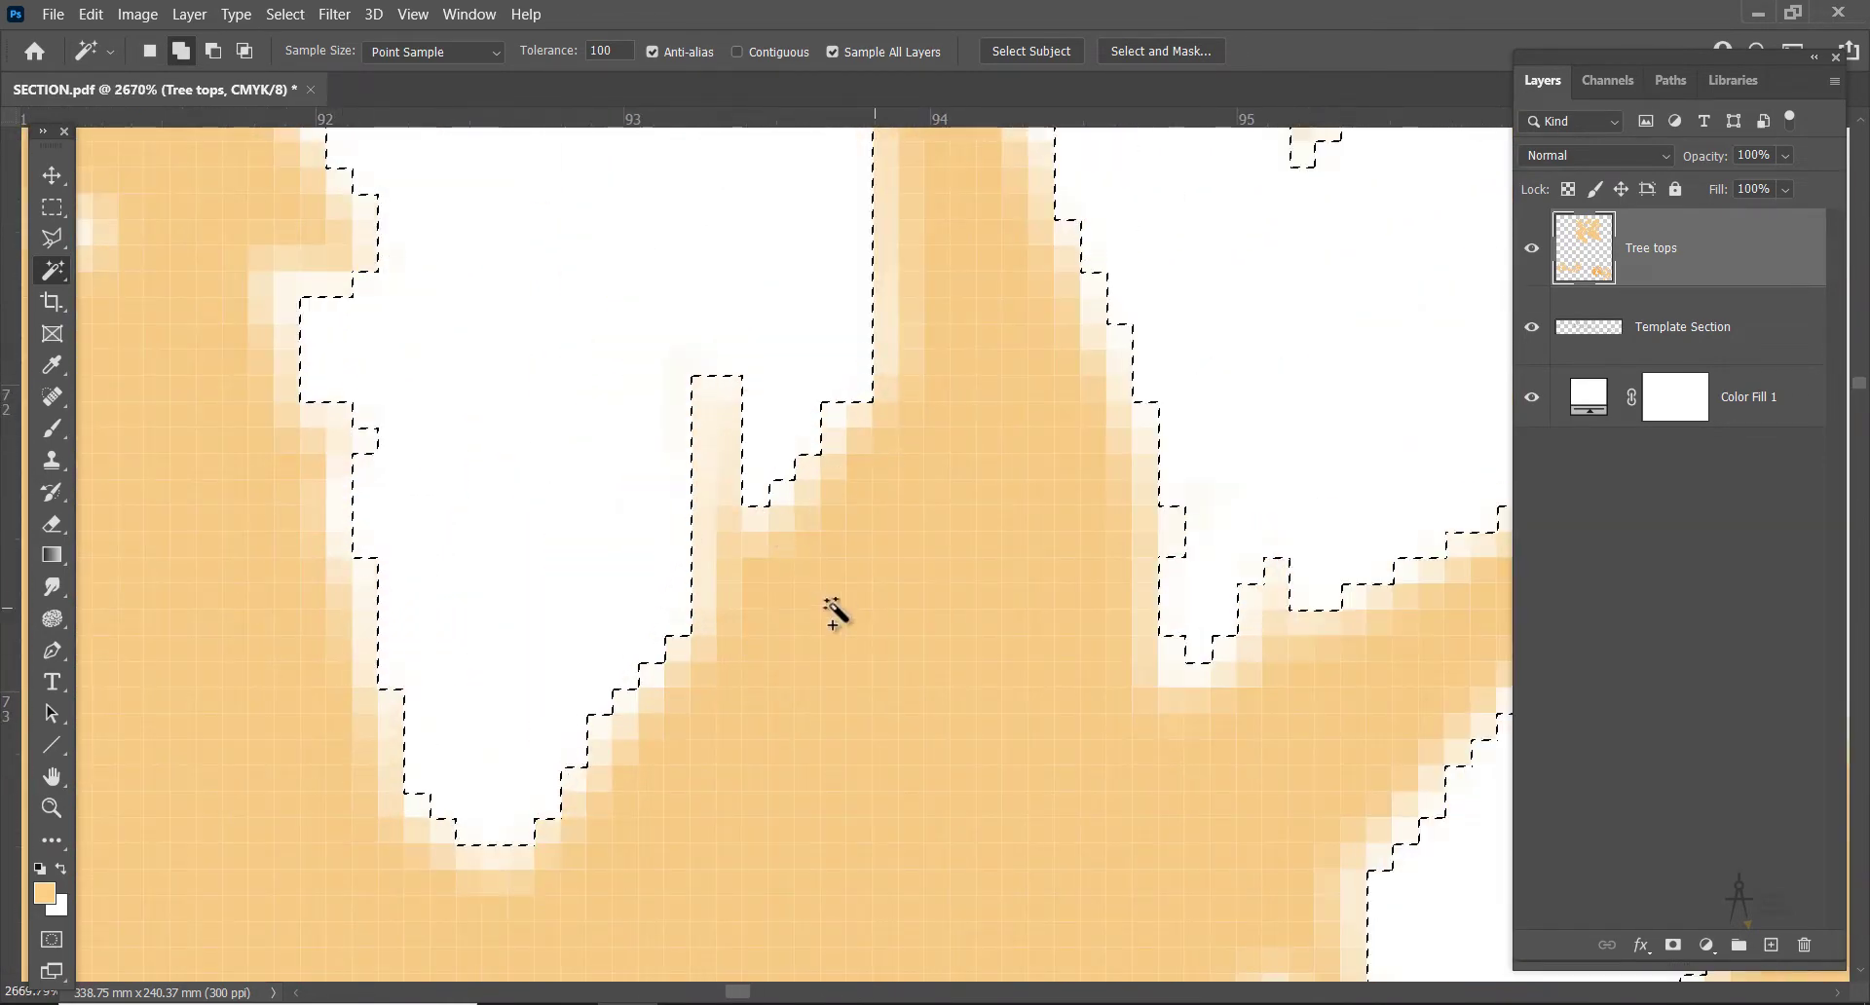
{"action": "scroll", "coordinate": [831, 597], "scroll_direction": "down", "scroll_amount": 5}
{"action": "scroll", "coordinate": [831, 594], "scroll_direction": "down", "scroll_amount": 5}
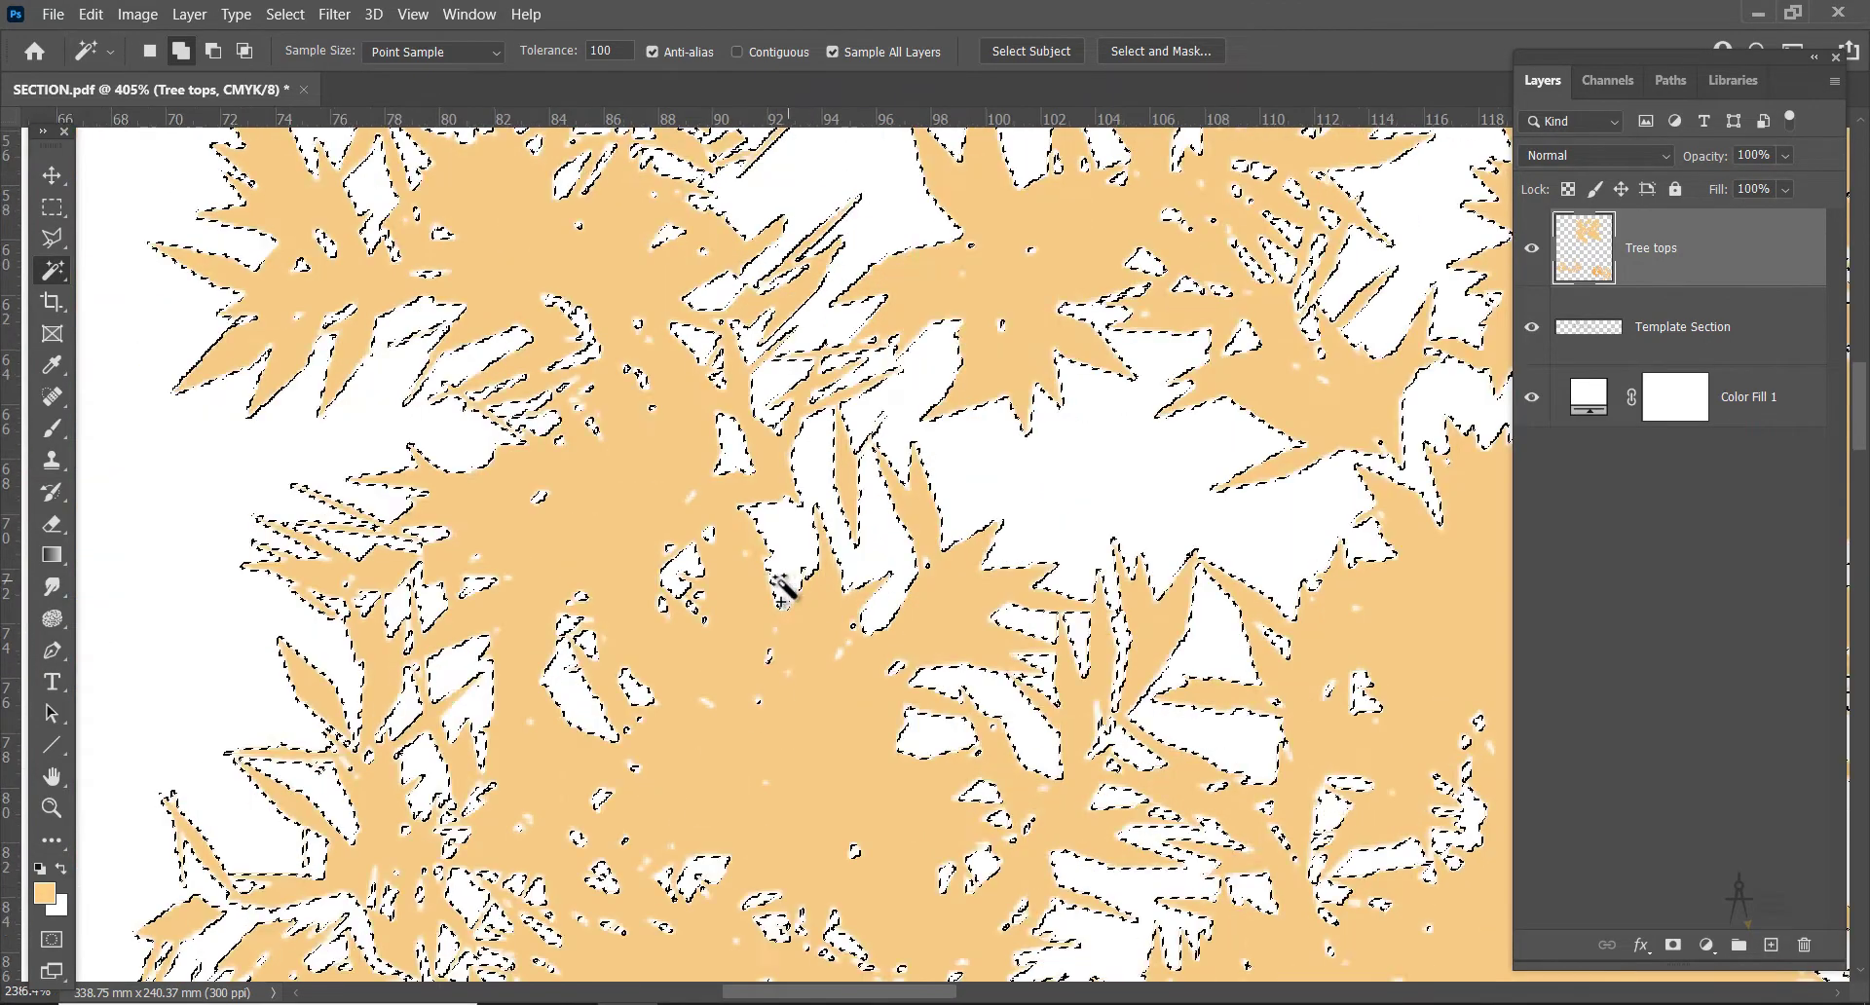
Lower the Magic Wand tolerance to 15 and clear the selection on the large stamp
{"action": "scroll", "coordinate": [754, 629], "scroll_direction": "down", "scroll_amount": 5}
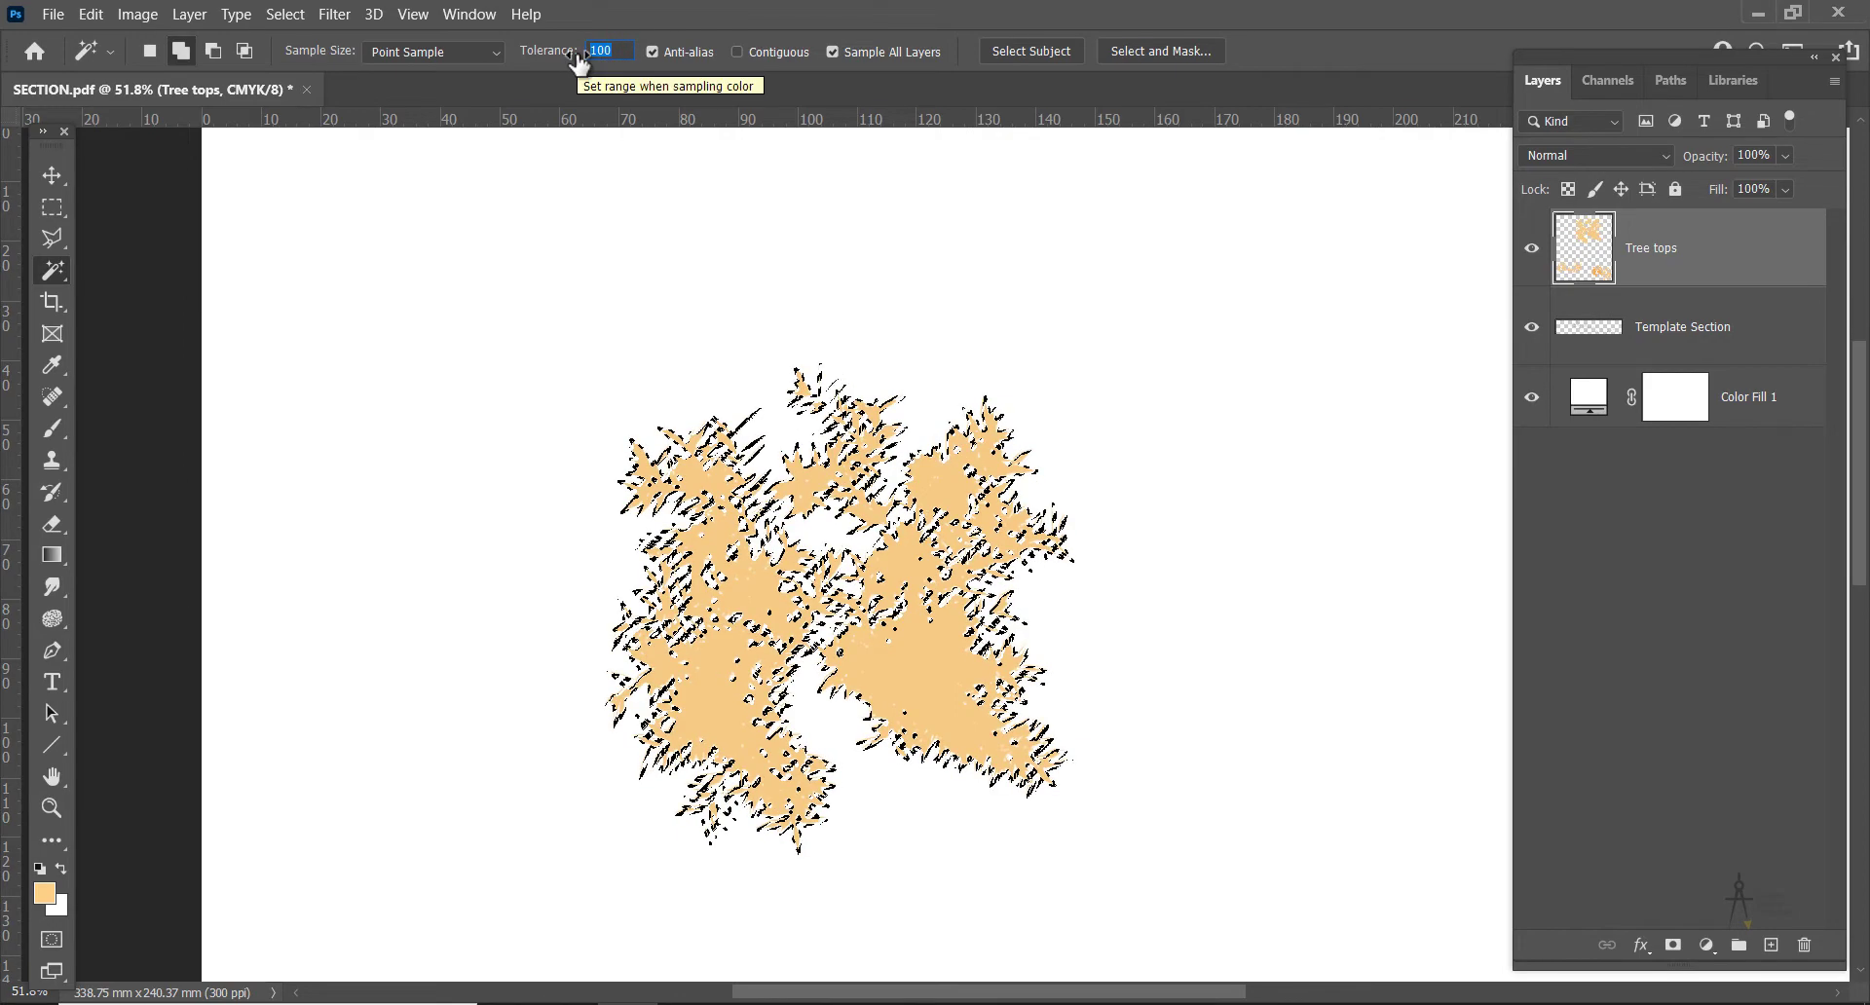
{"action": "type", "text": "15"}
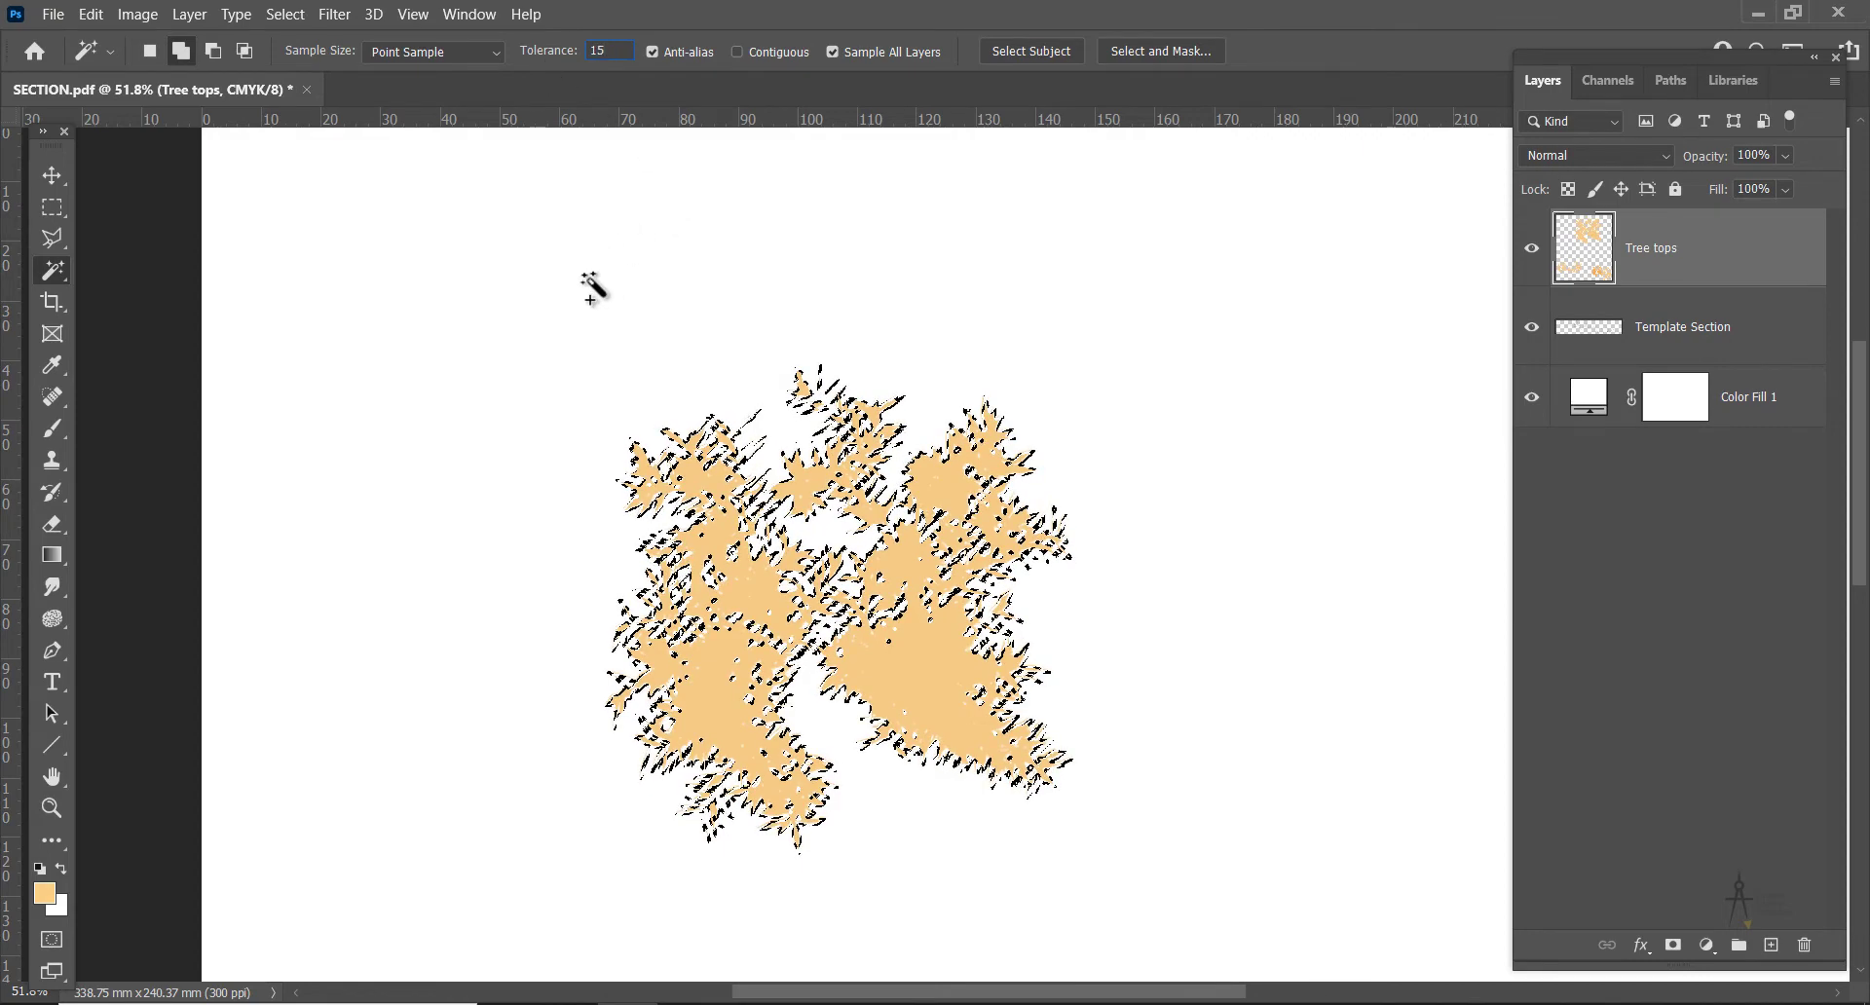
{"action": "left_click", "coordinate": [737, 414]}
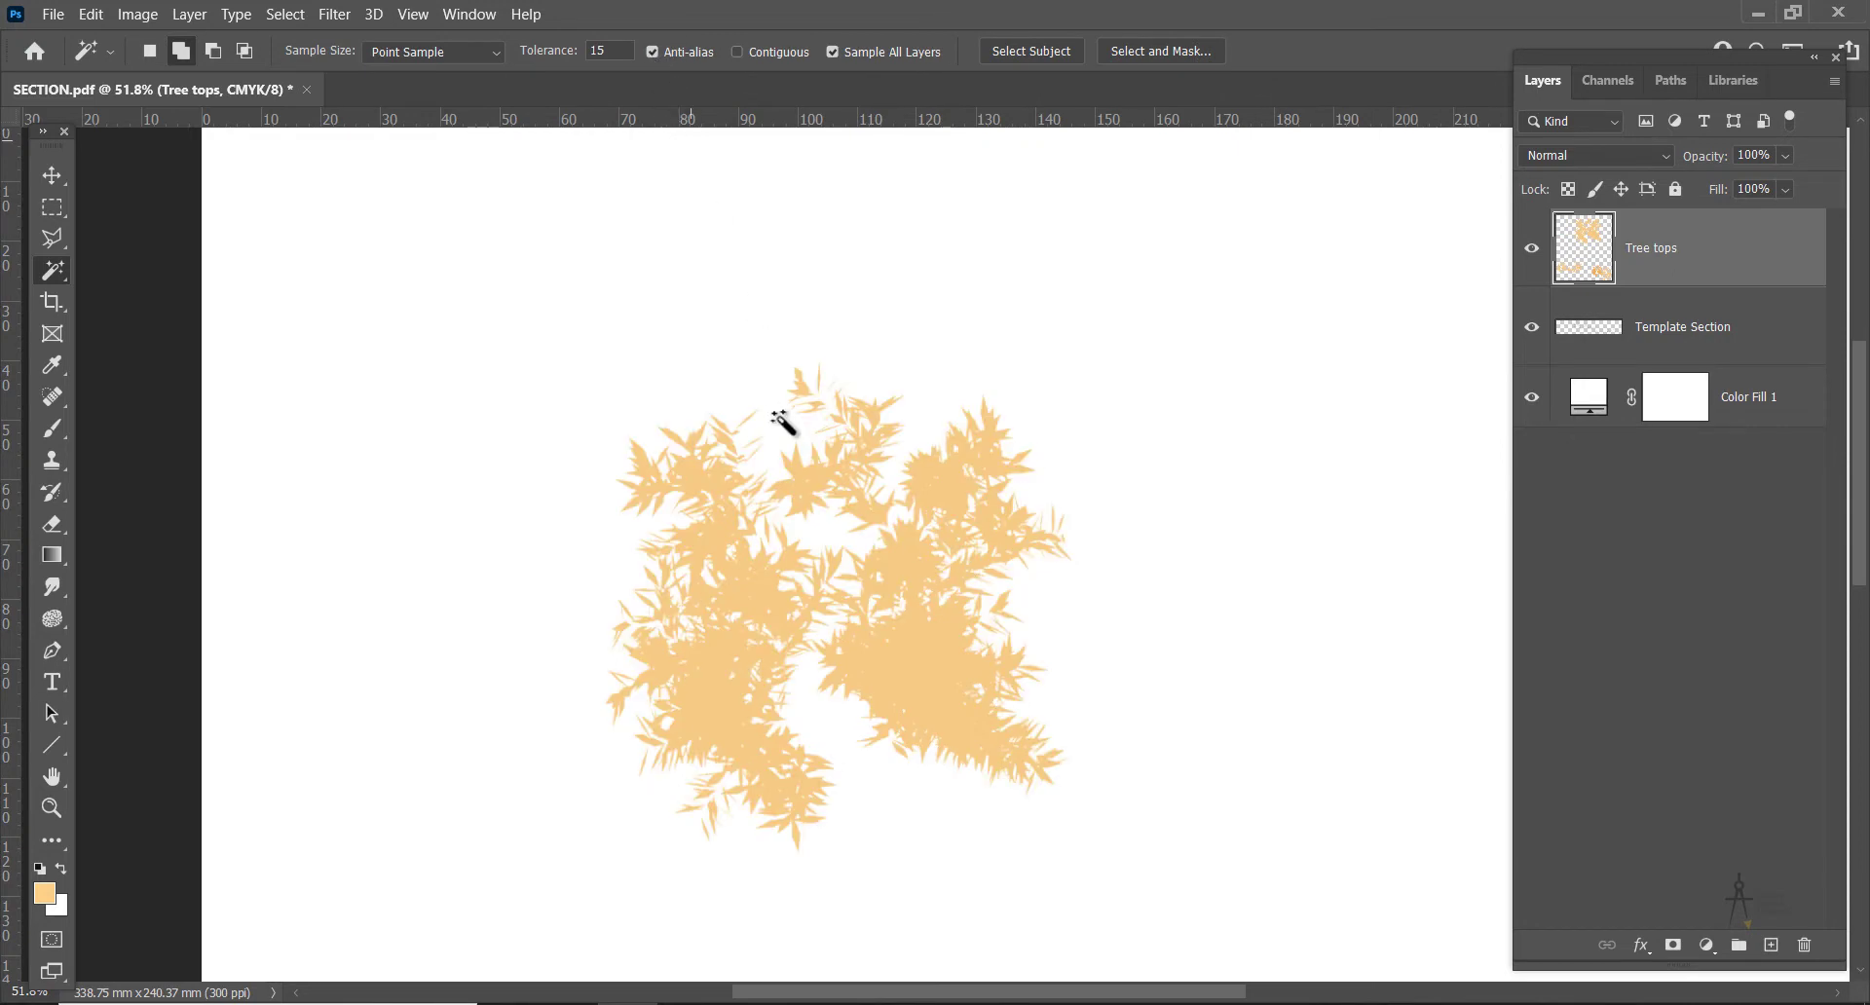
Examine the large stamp's isolated leaves and their faded edge pixels up close, around its upper part
{"action": "scroll", "coordinate": [805, 477], "scroll_direction": "up", "scroll_amount": 3}
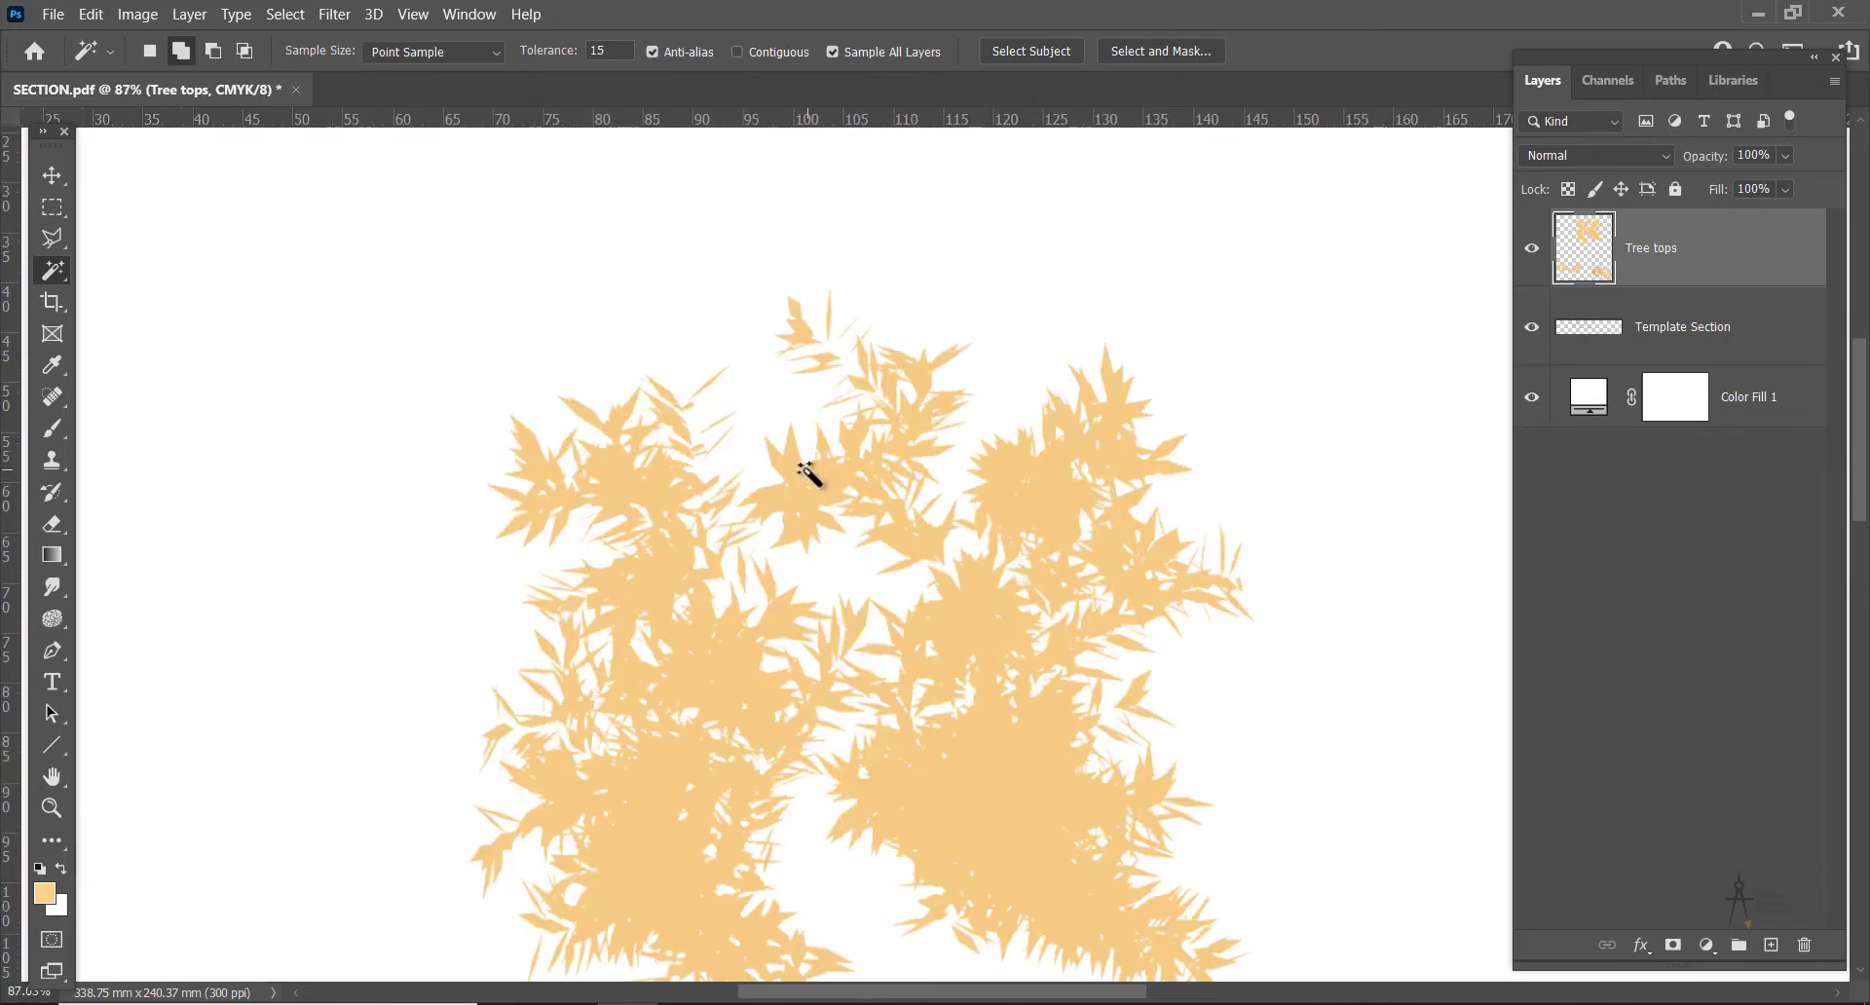
{"action": "scroll", "coordinate": [739, 477], "scroll_direction": "up", "scroll_amount": 5}
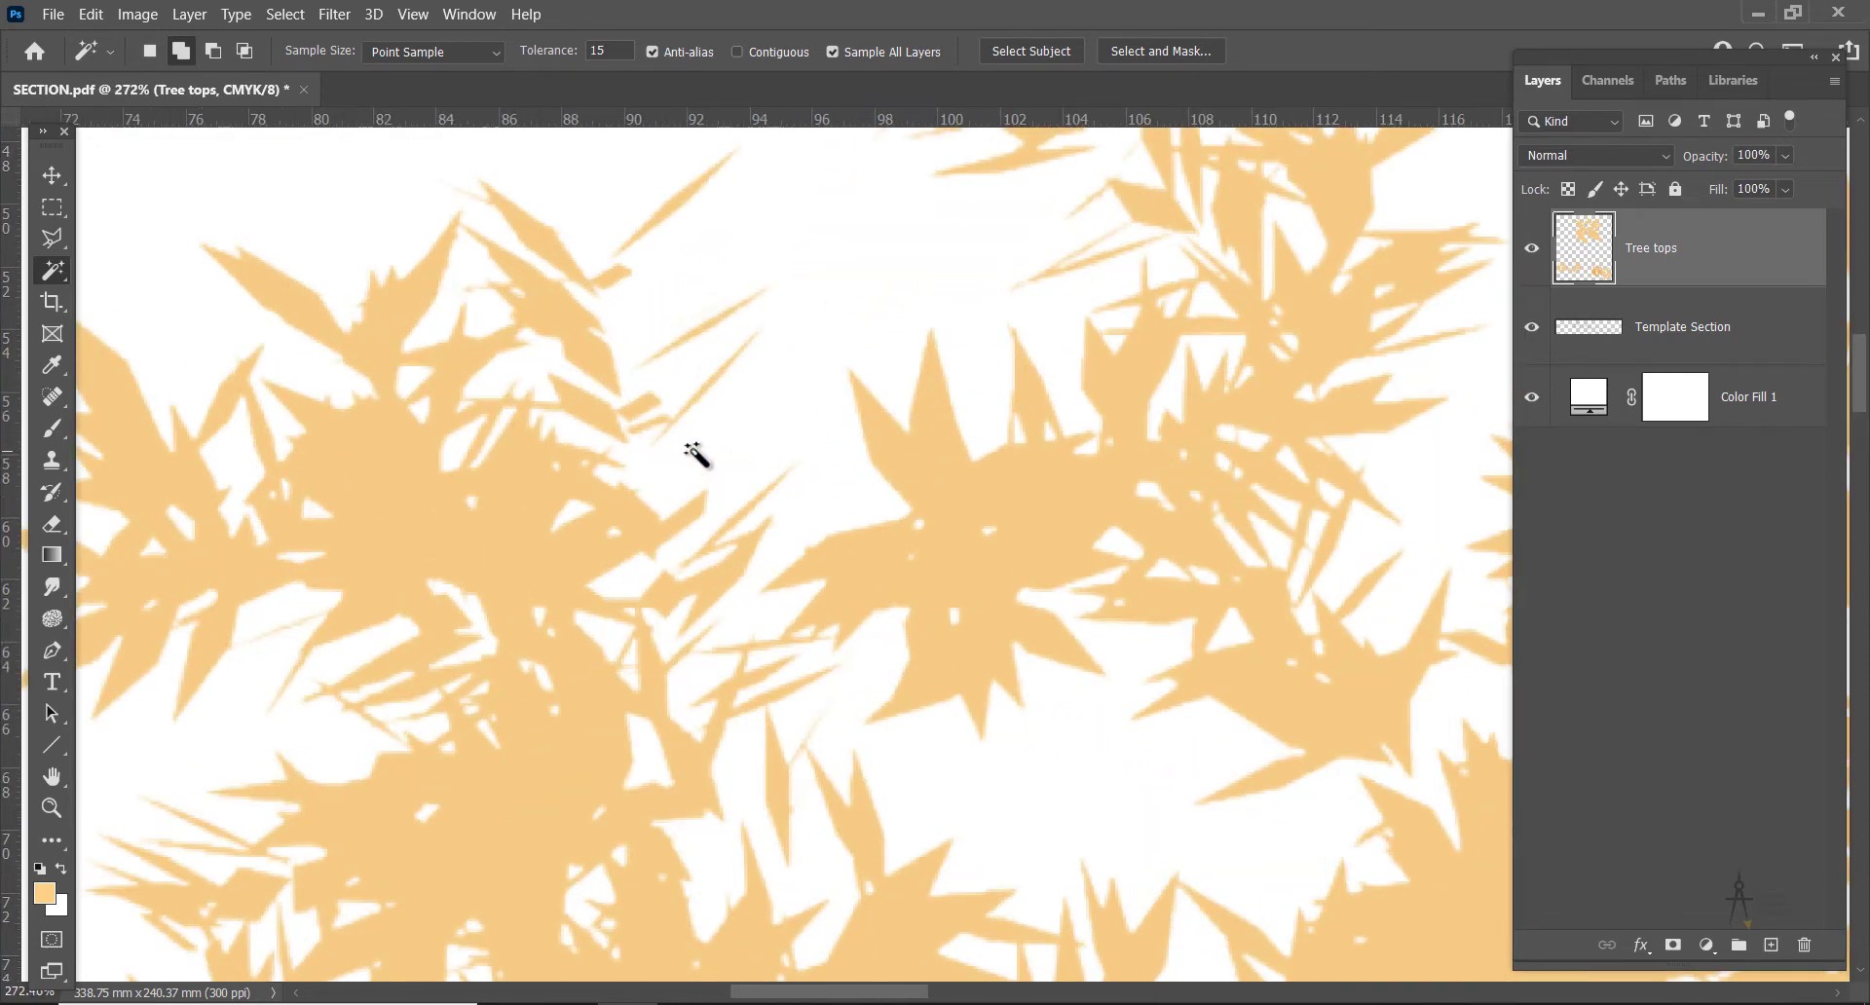
{"action": "scroll", "coordinate": [506, 195], "scroll_direction": "up", "scroll_amount": 3}
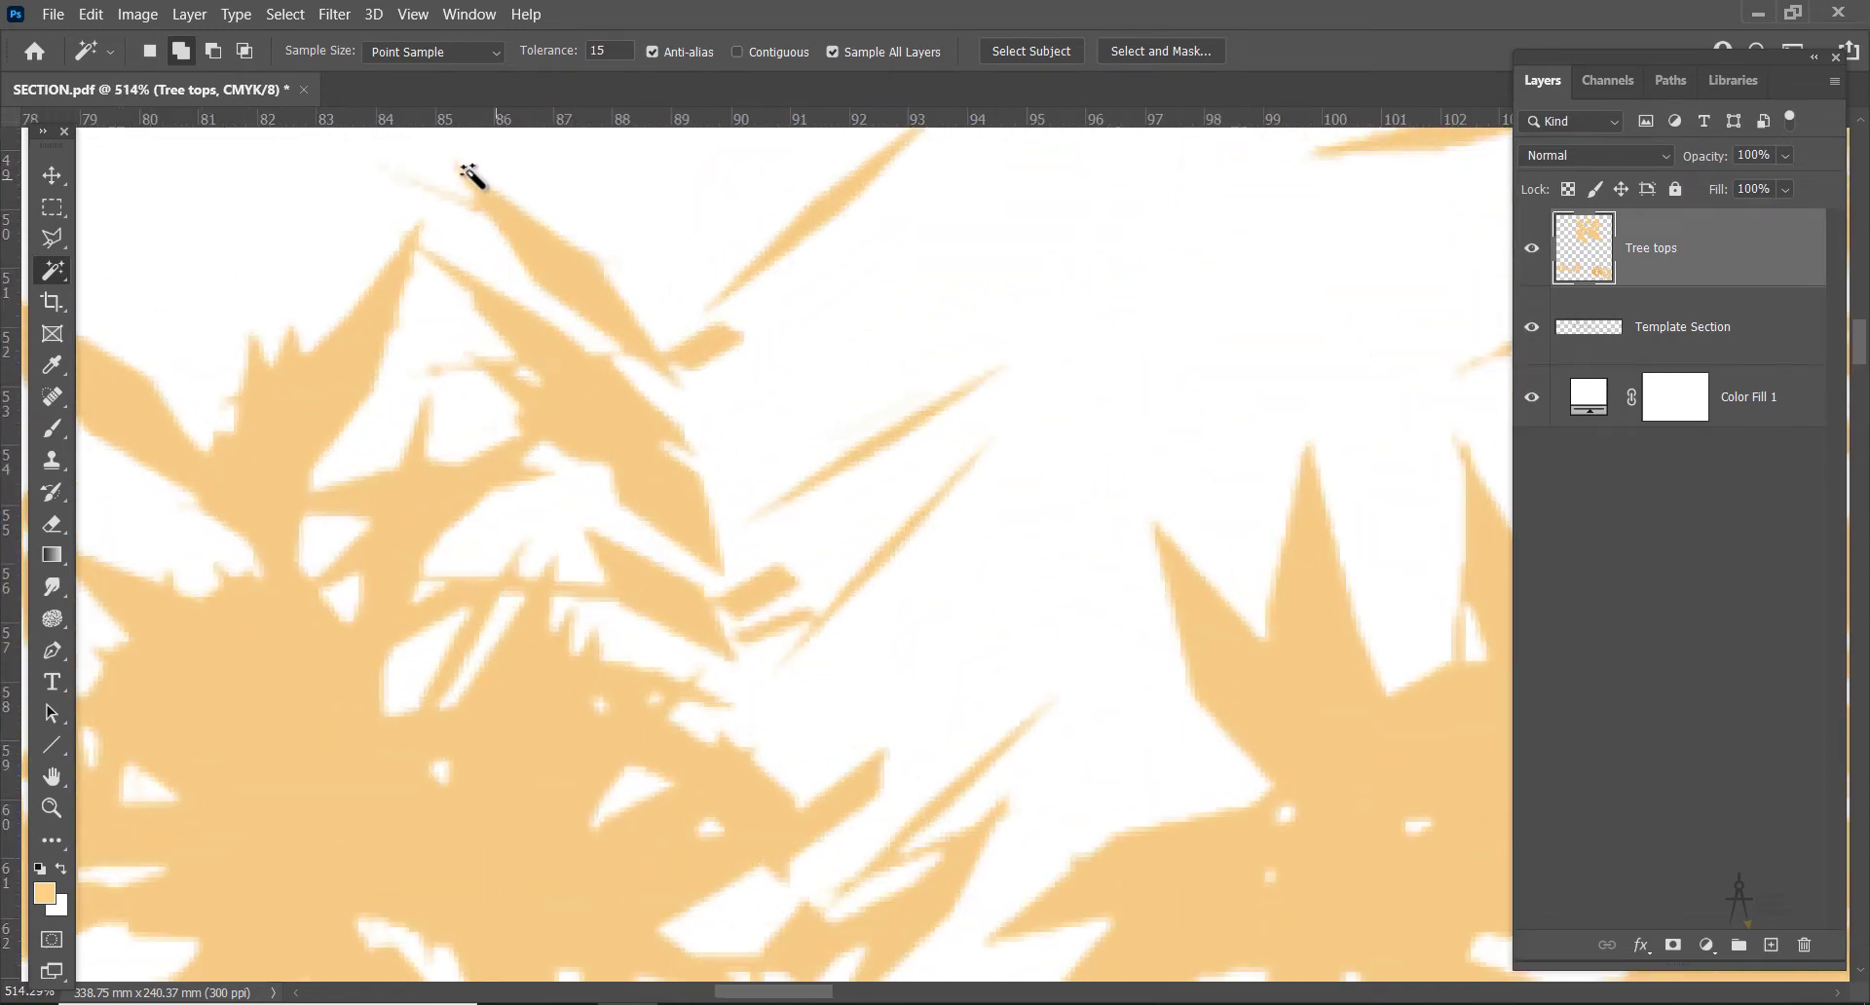
{"action": "scroll", "coordinate": [522, 204], "scroll_direction": "up", "scroll_amount": 3}
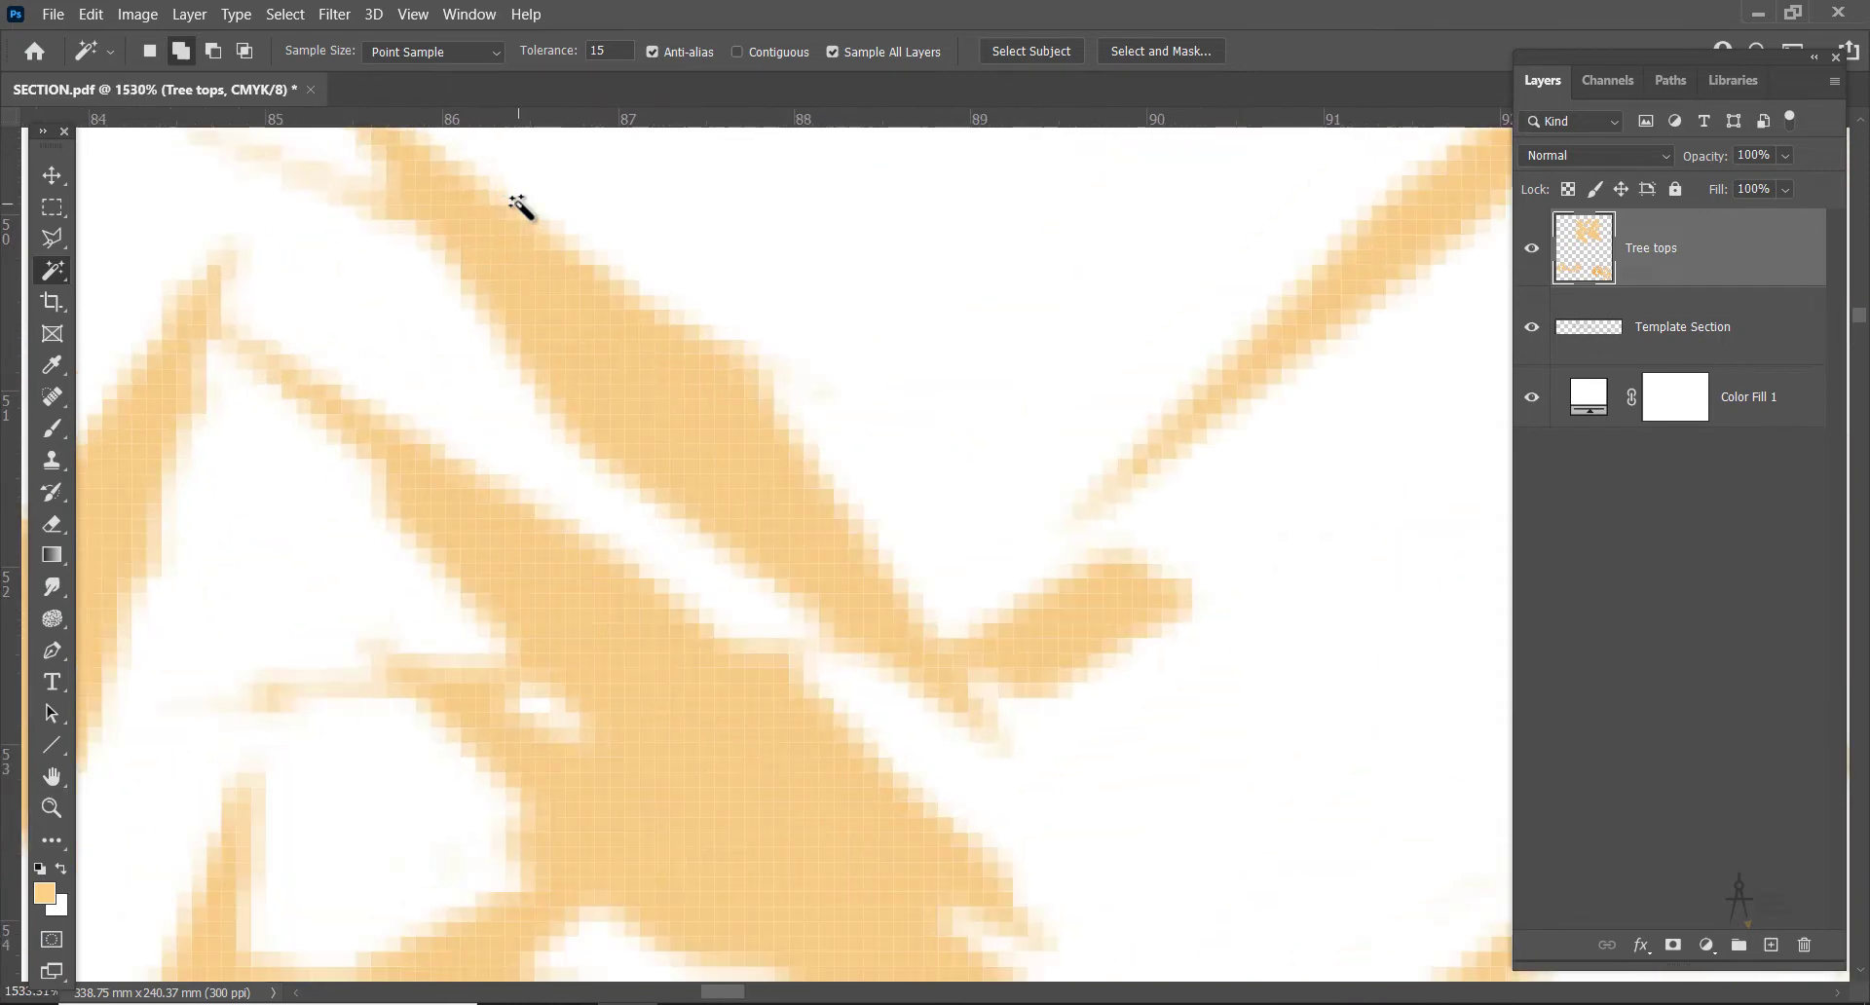
{"action": "scroll", "coordinate": [522, 204], "scroll_direction": "up", "scroll_amount": 2}
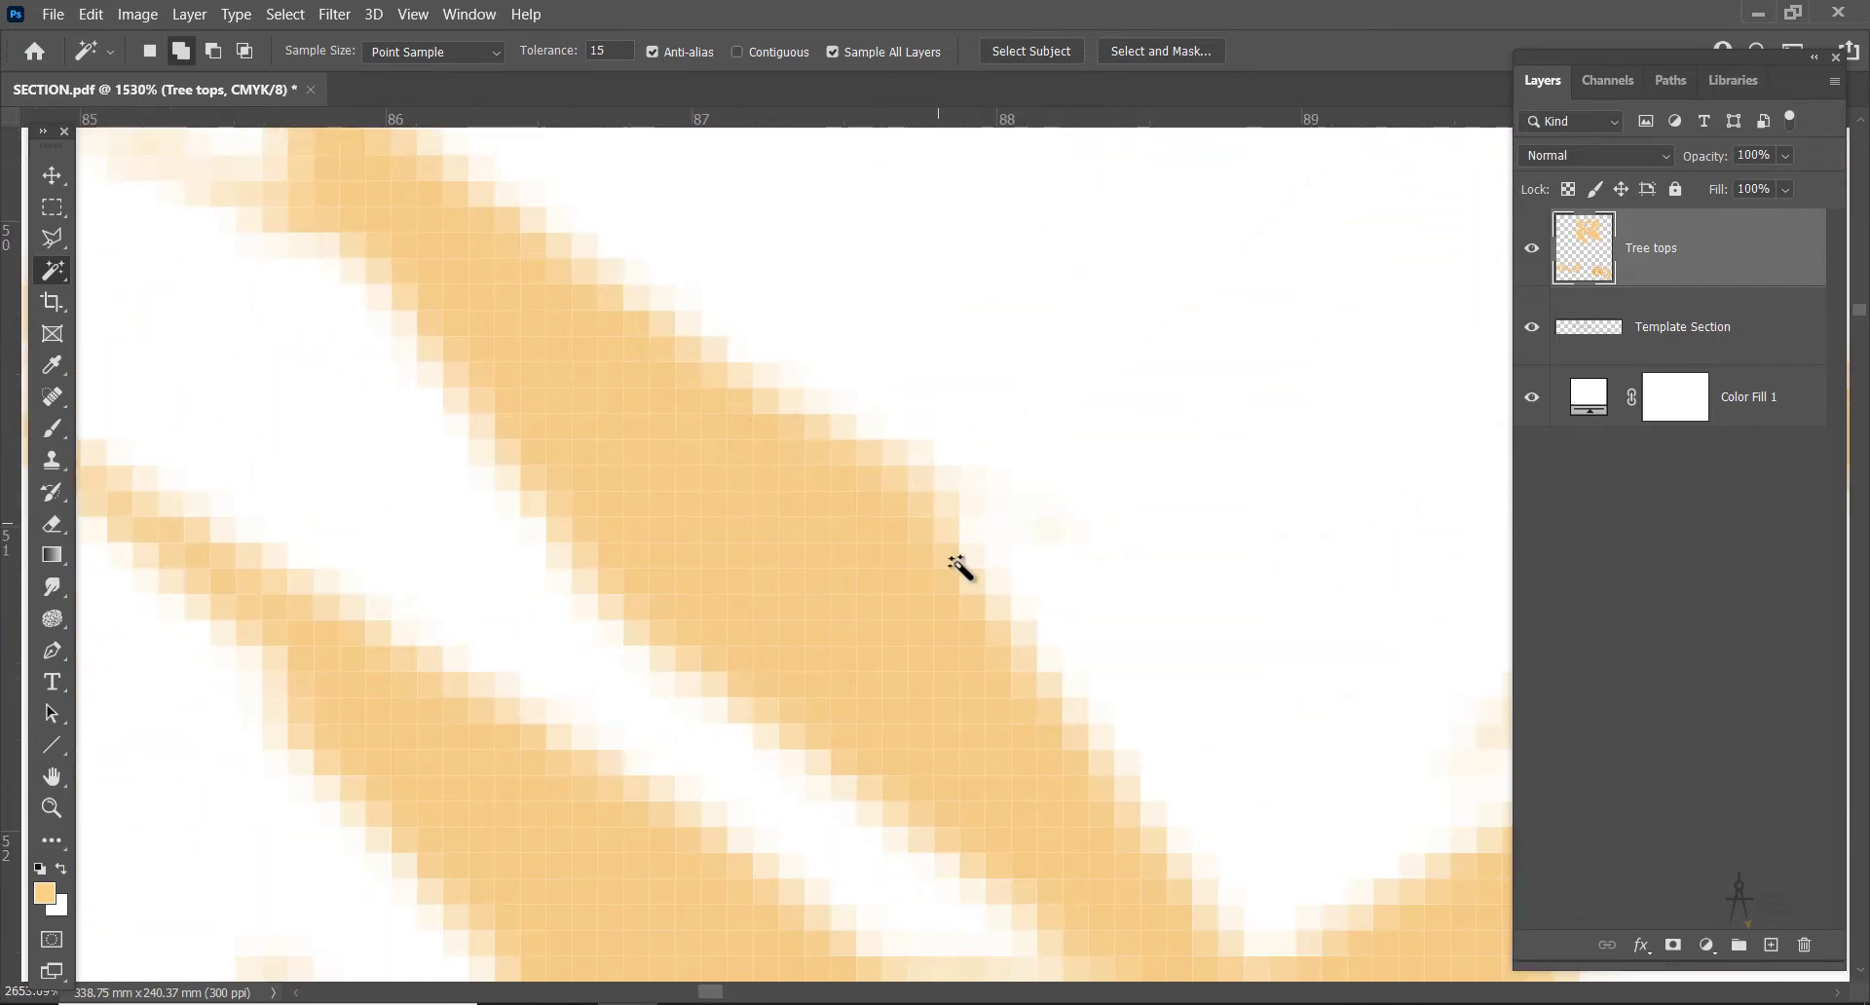
{"action": "scroll", "coordinate": [972, 587], "scroll_direction": "down", "scroll_amount": 2}
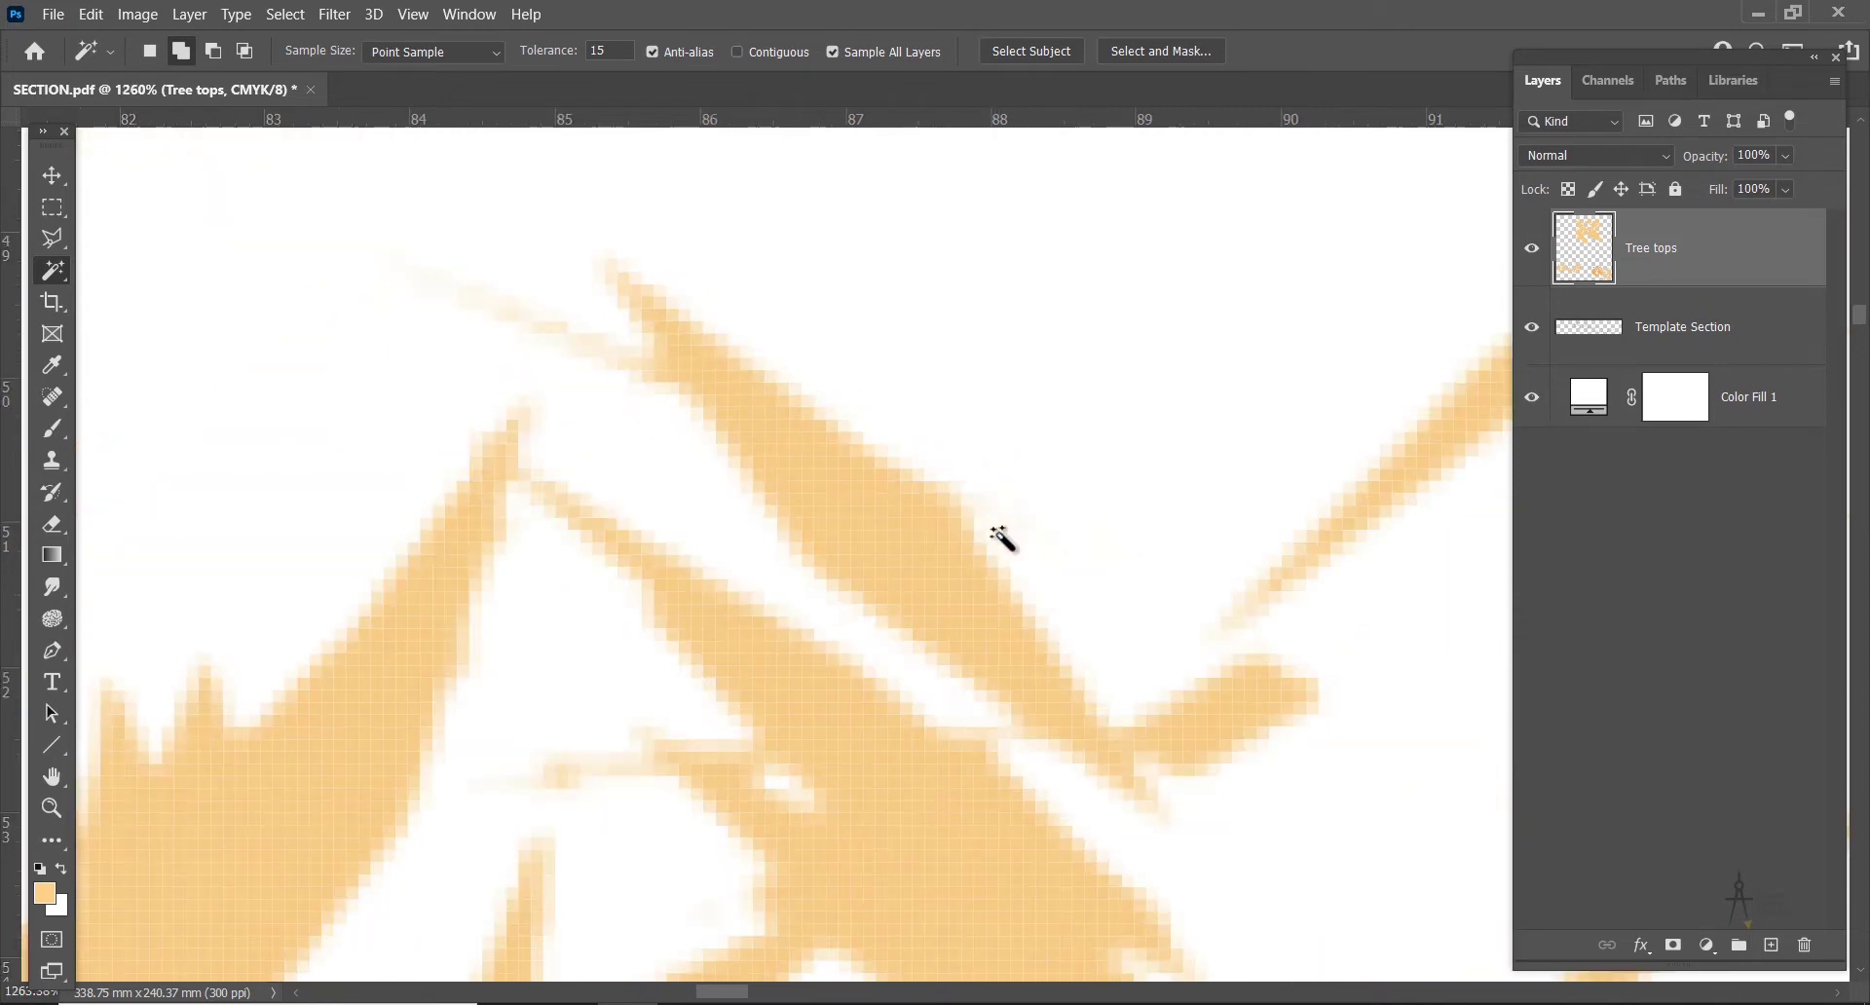
{"action": "scroll", "coordinate": [997, 535], "scroll_direction": "down", "scroll_amount": 1}
{"action": "scroll", "coordinate": [1000, 542], "scroll_direction": "up", "scroll_amount": 1}
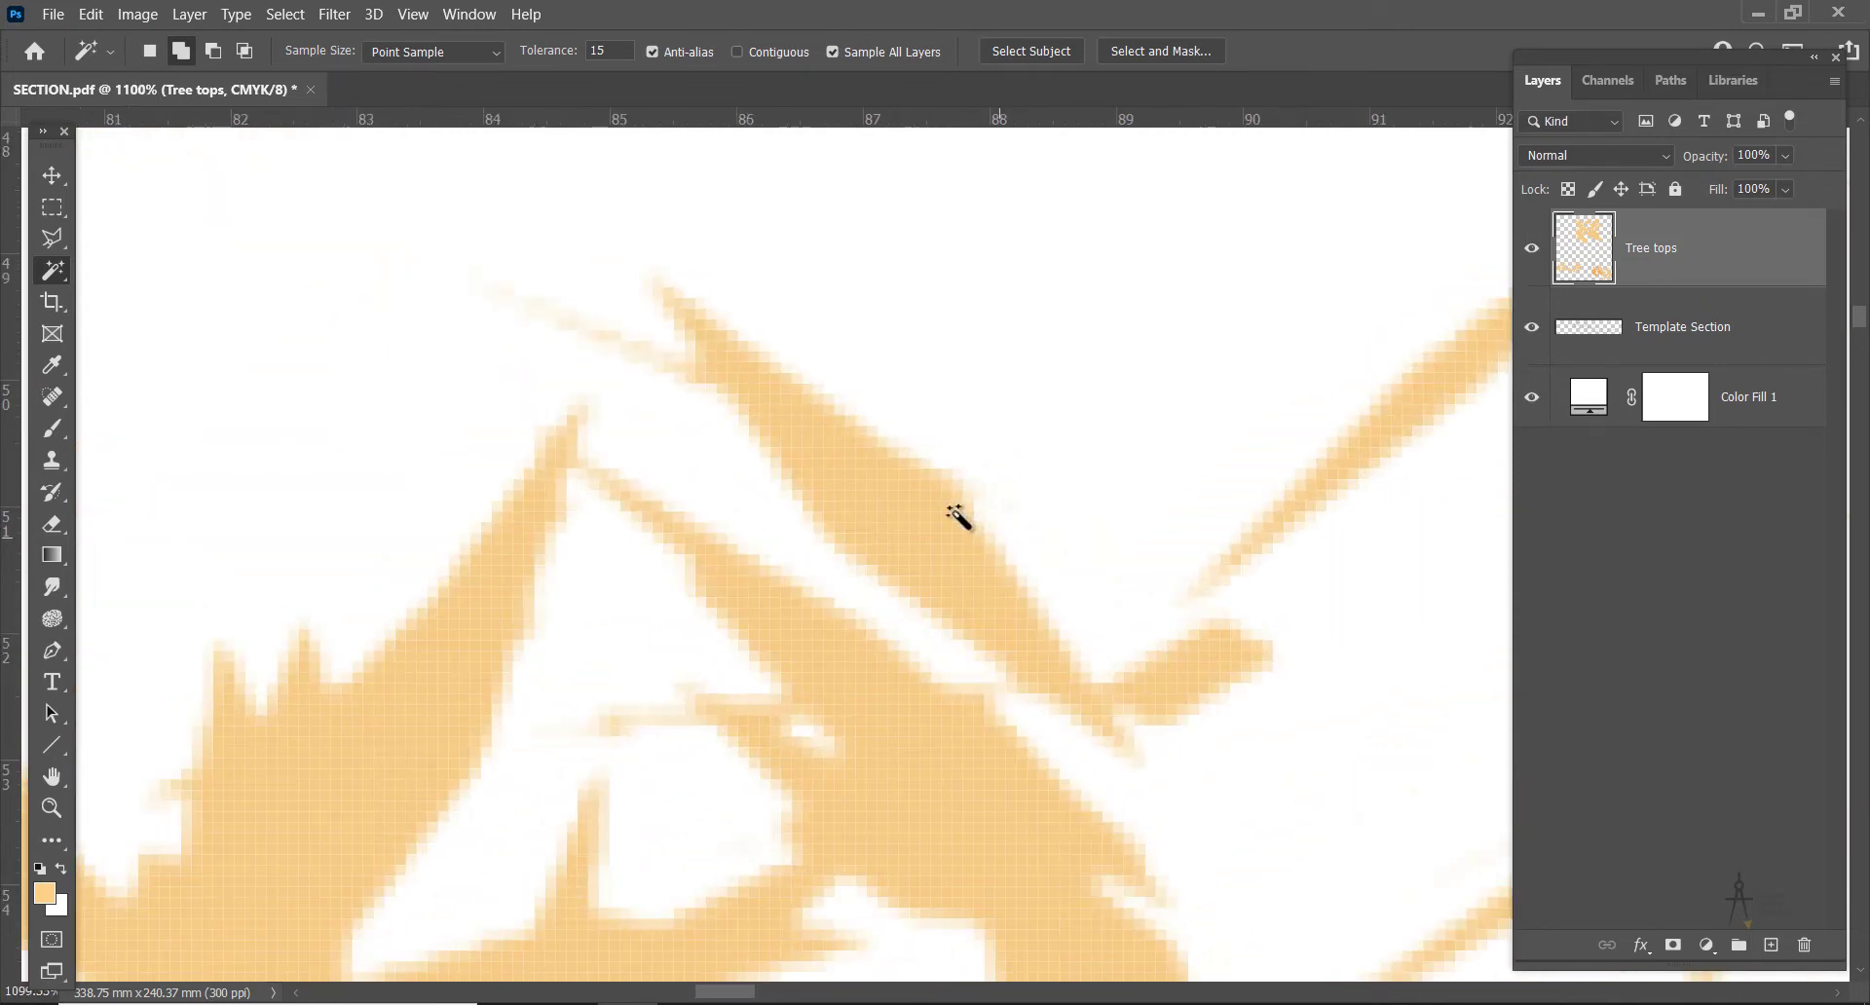
{"action": "scroll", "coordinate": [968, 522], "scroll_direction": "up", "scroll_amount": 1}
{"action": "scroll", "coordinate": [890, 476], "scroll_direction": "up", "scroll_amount": 1}
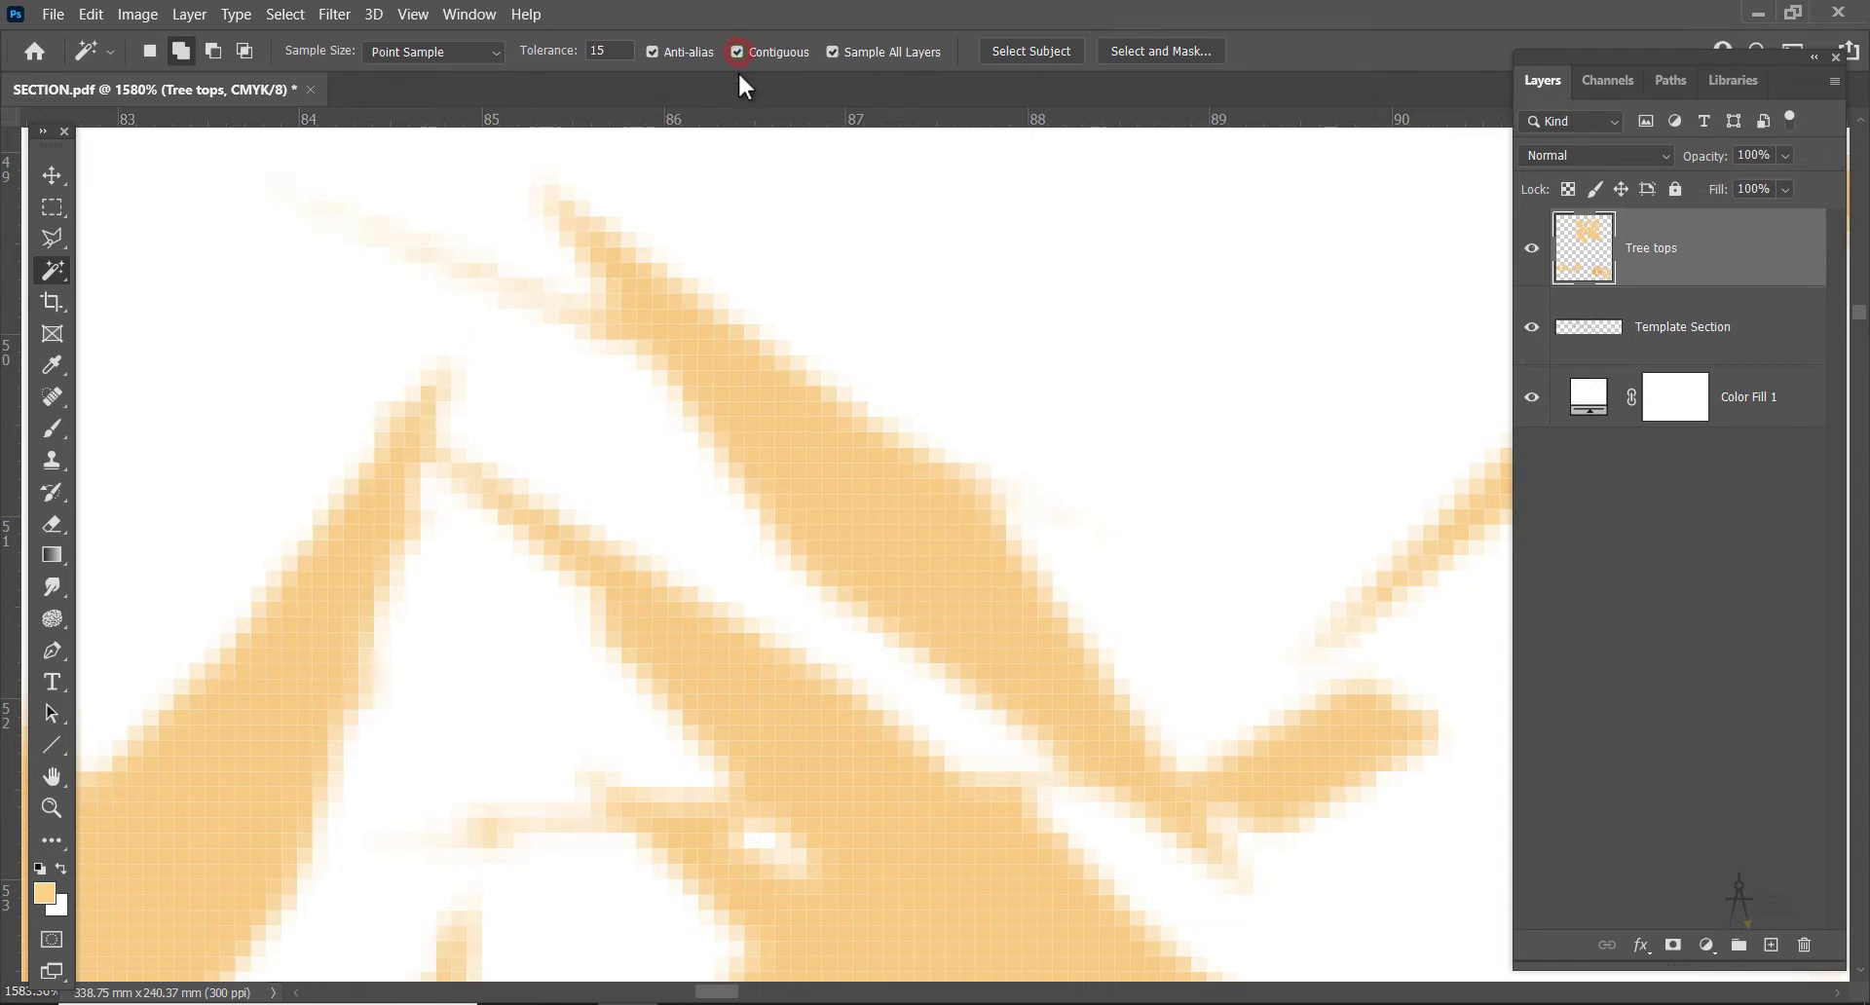
Turn on Contiguous for the Magic Wand and select one detached leaf near the large stamp's upper edge
{"action": "scroll", "coordinate": [726, 295], "scroll_direction": "down", "scroll_amount": 6}
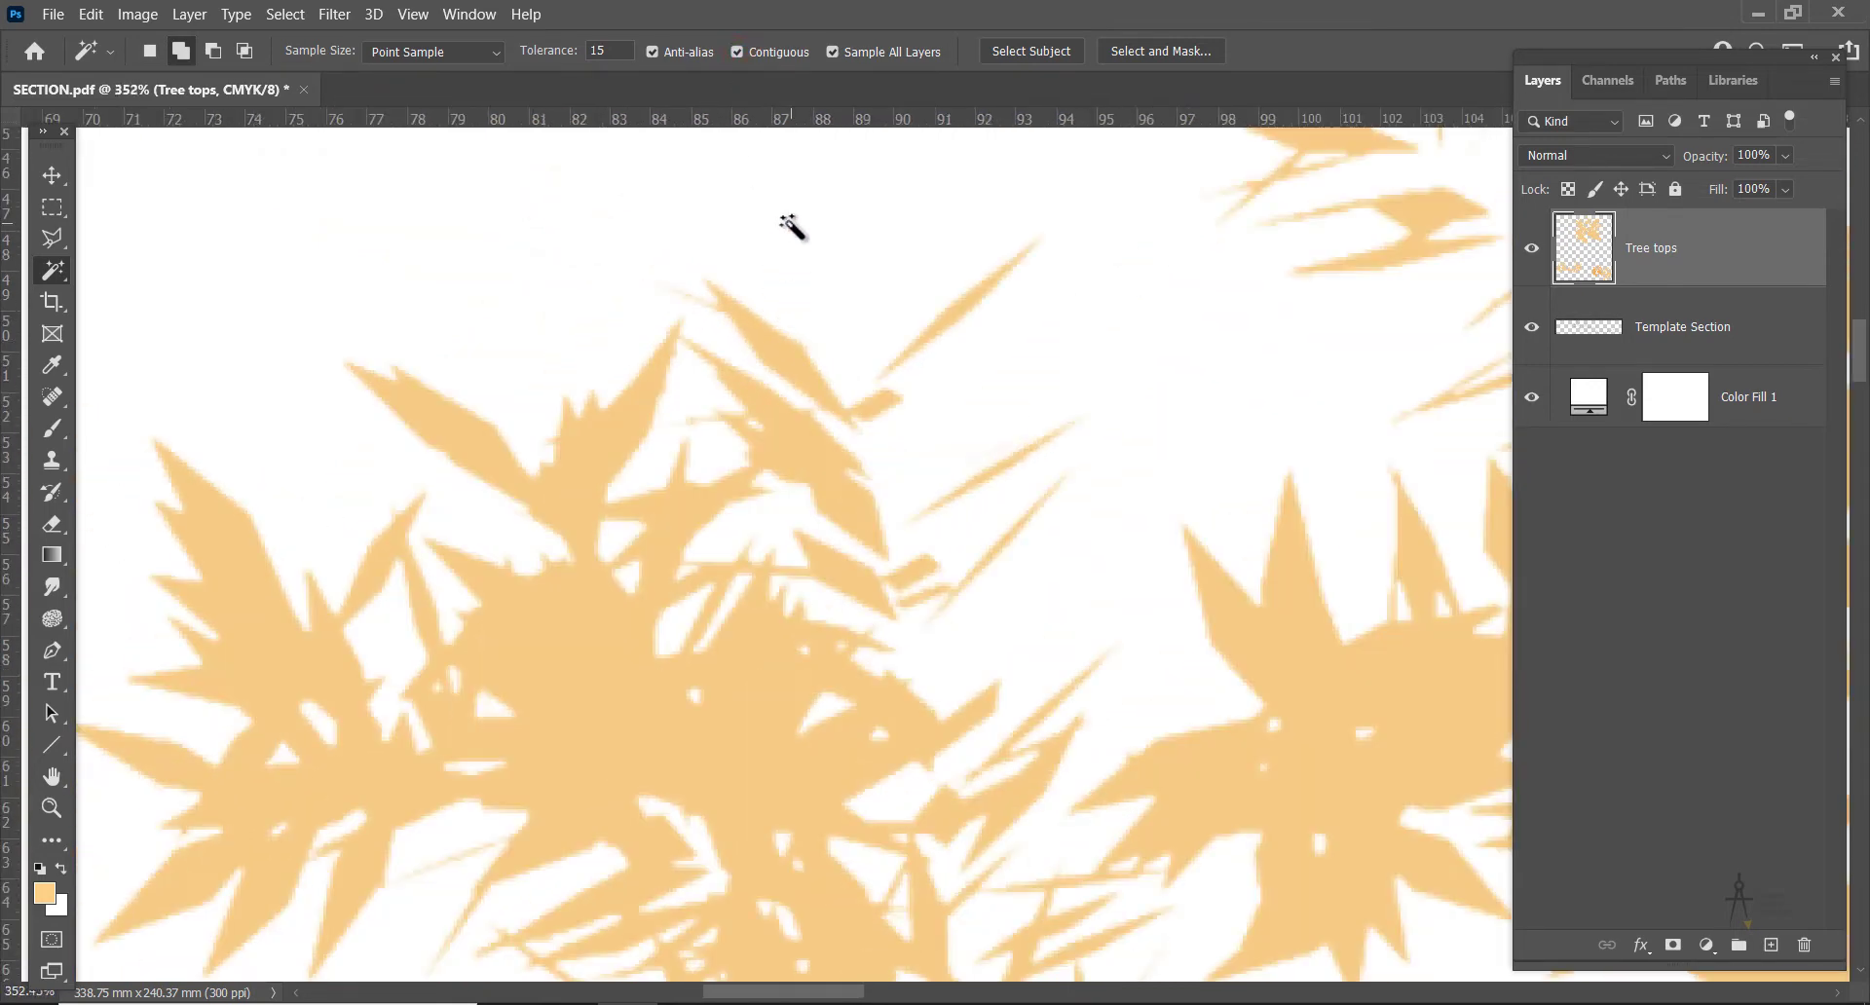
{"action": "scroll", "coordinate": [780, 217], "scroll_direction": "up", "scroll_amount": 3}
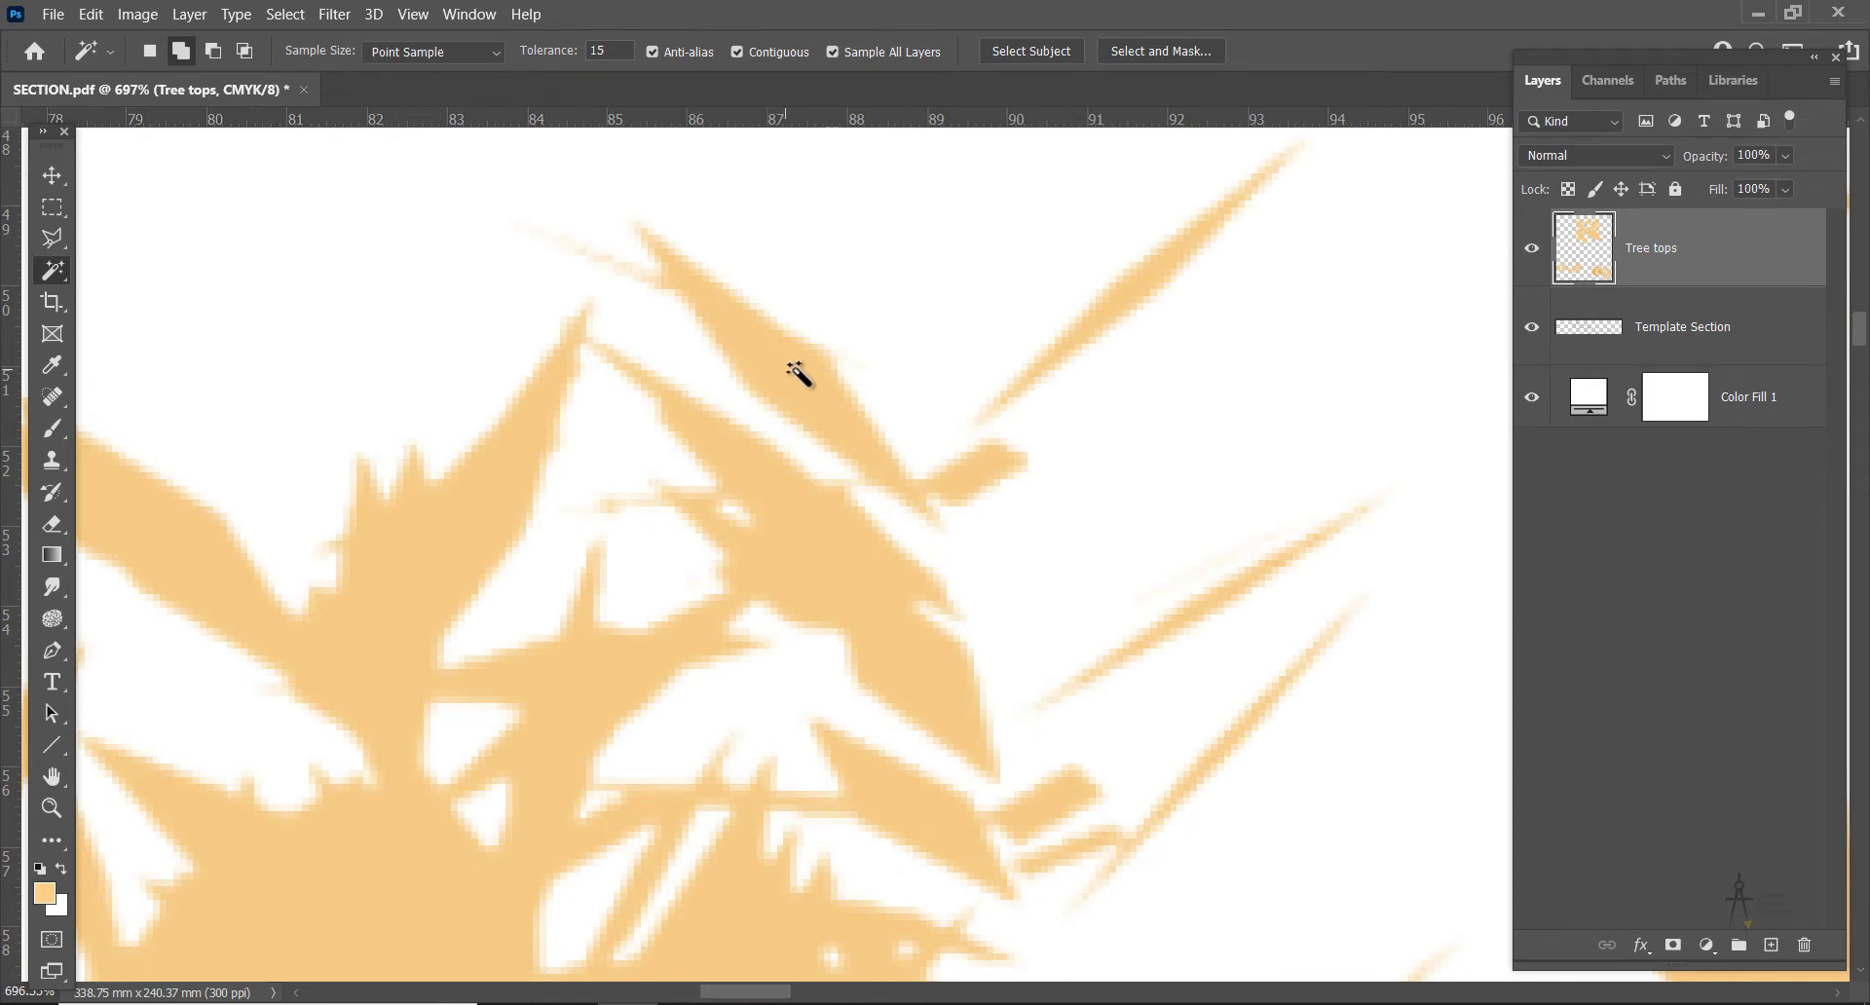
{"action": "left_click", "coordinate": [787, 378]}
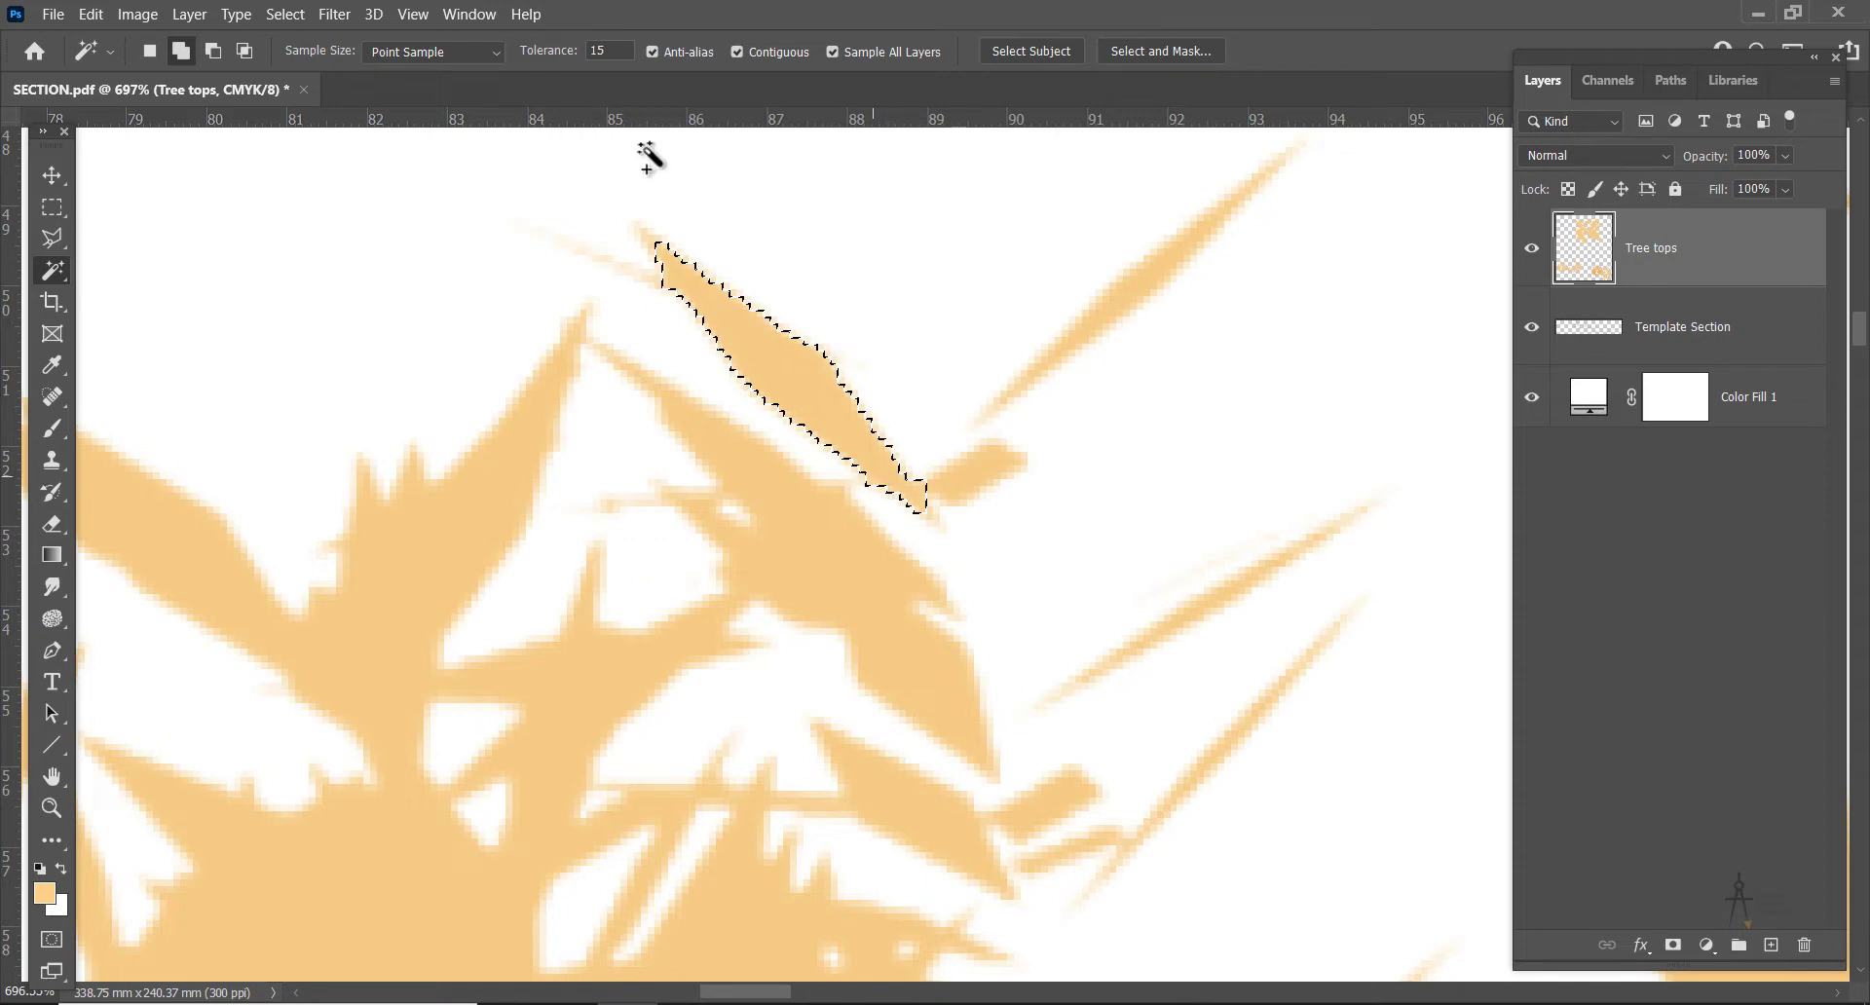
Turn off Contiguous, try adding all matching light orange areas to the leaf selection, and deselect
{"action": "left_click", "coordinate": [736, 51]}
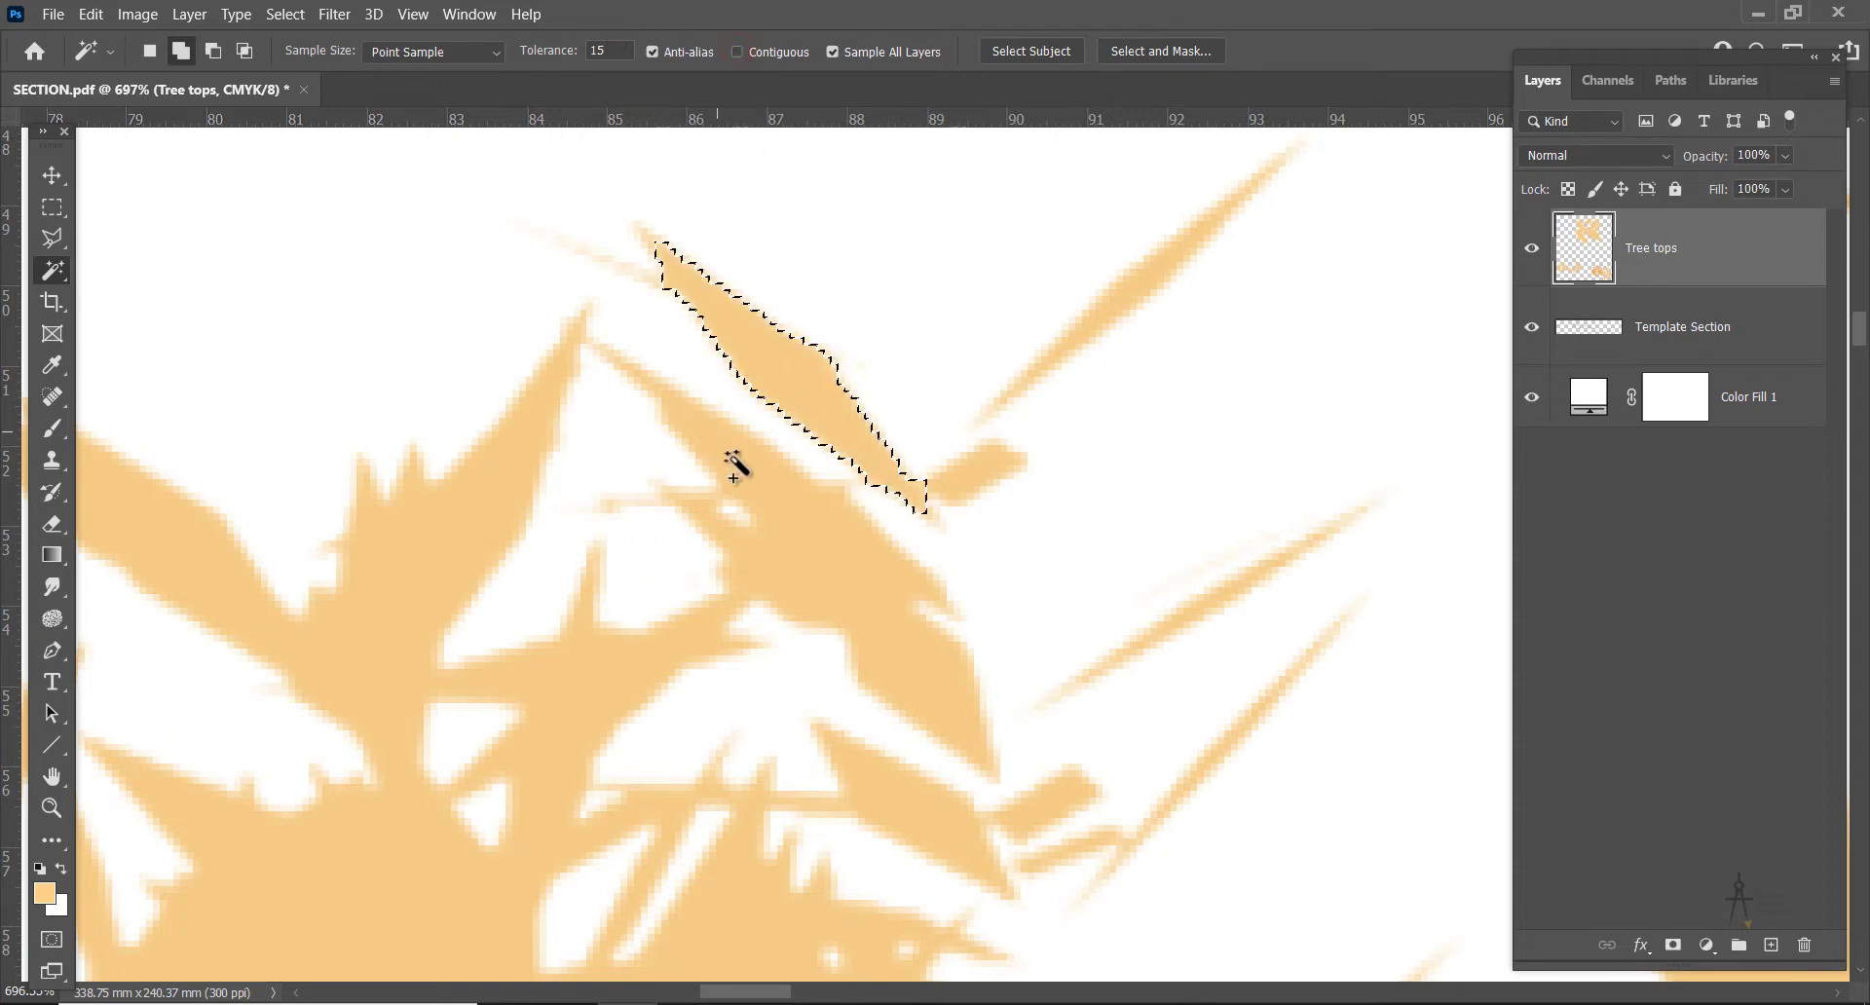
{"action": "left_click", "coordinate": [181, 50]}
{"action": "left_click", "coordinate": [541, 433]}
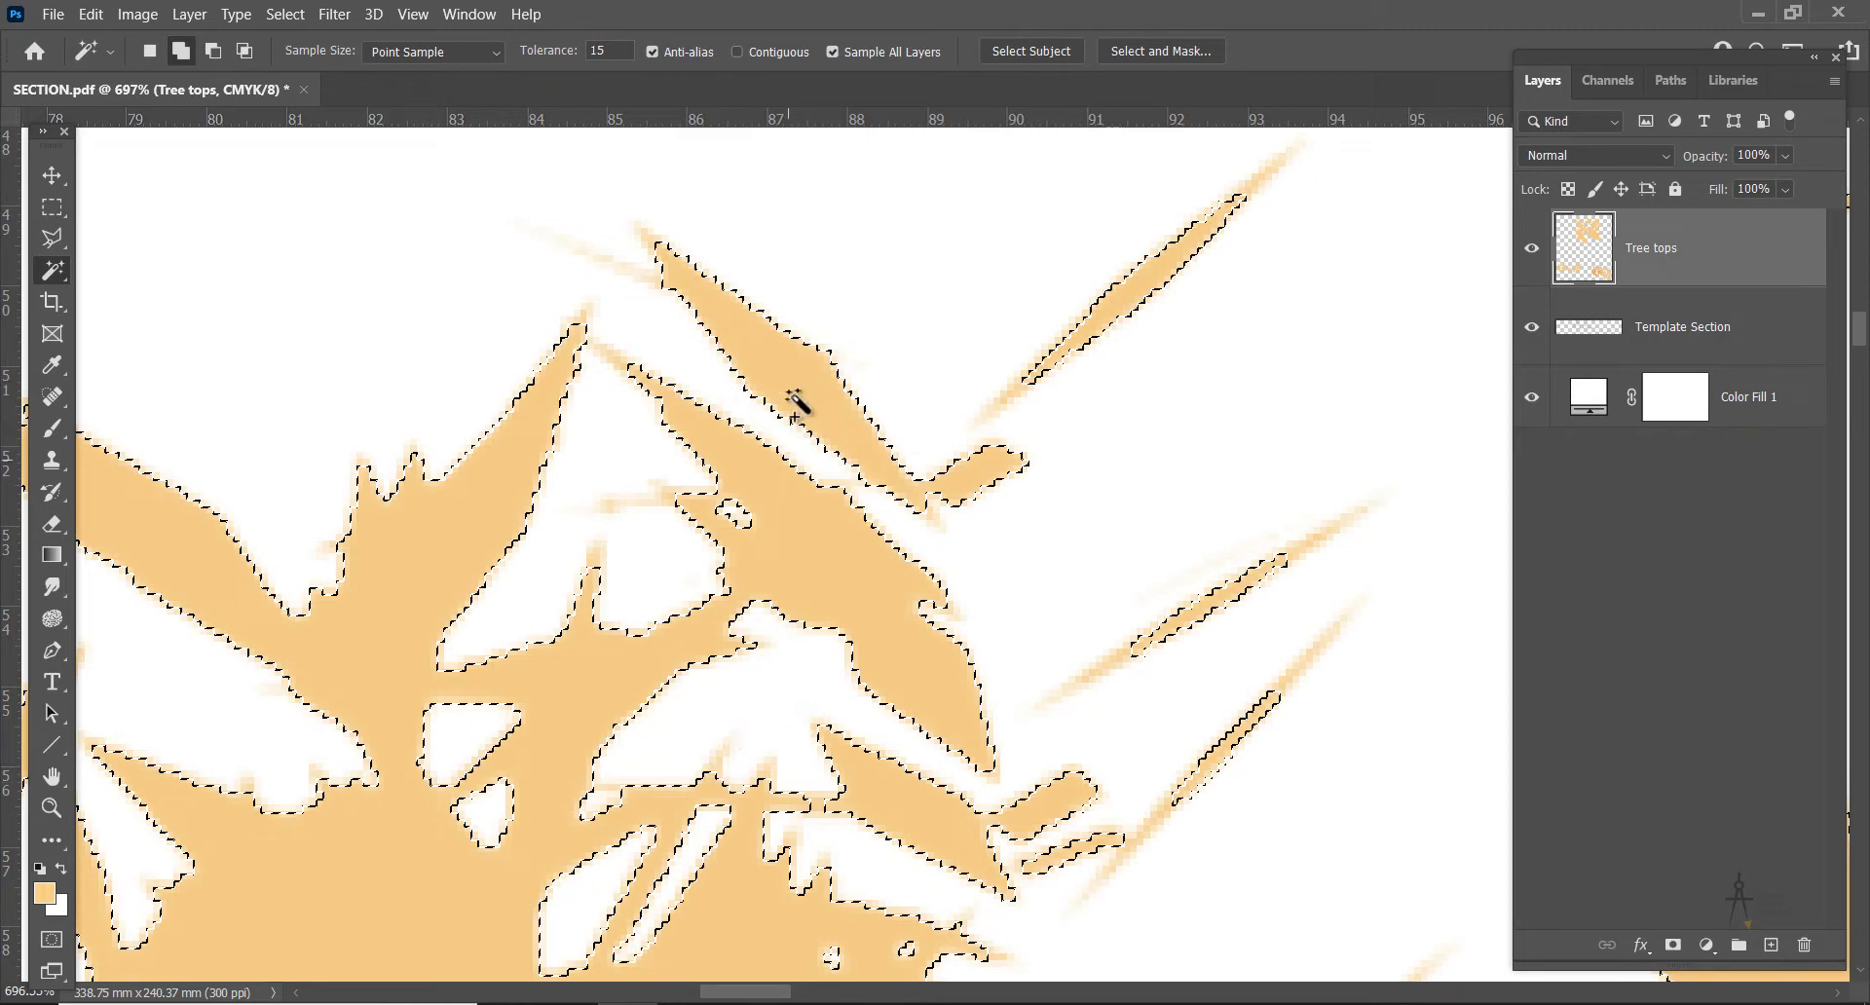
{"action": "key", "text": "ctrl+d"}
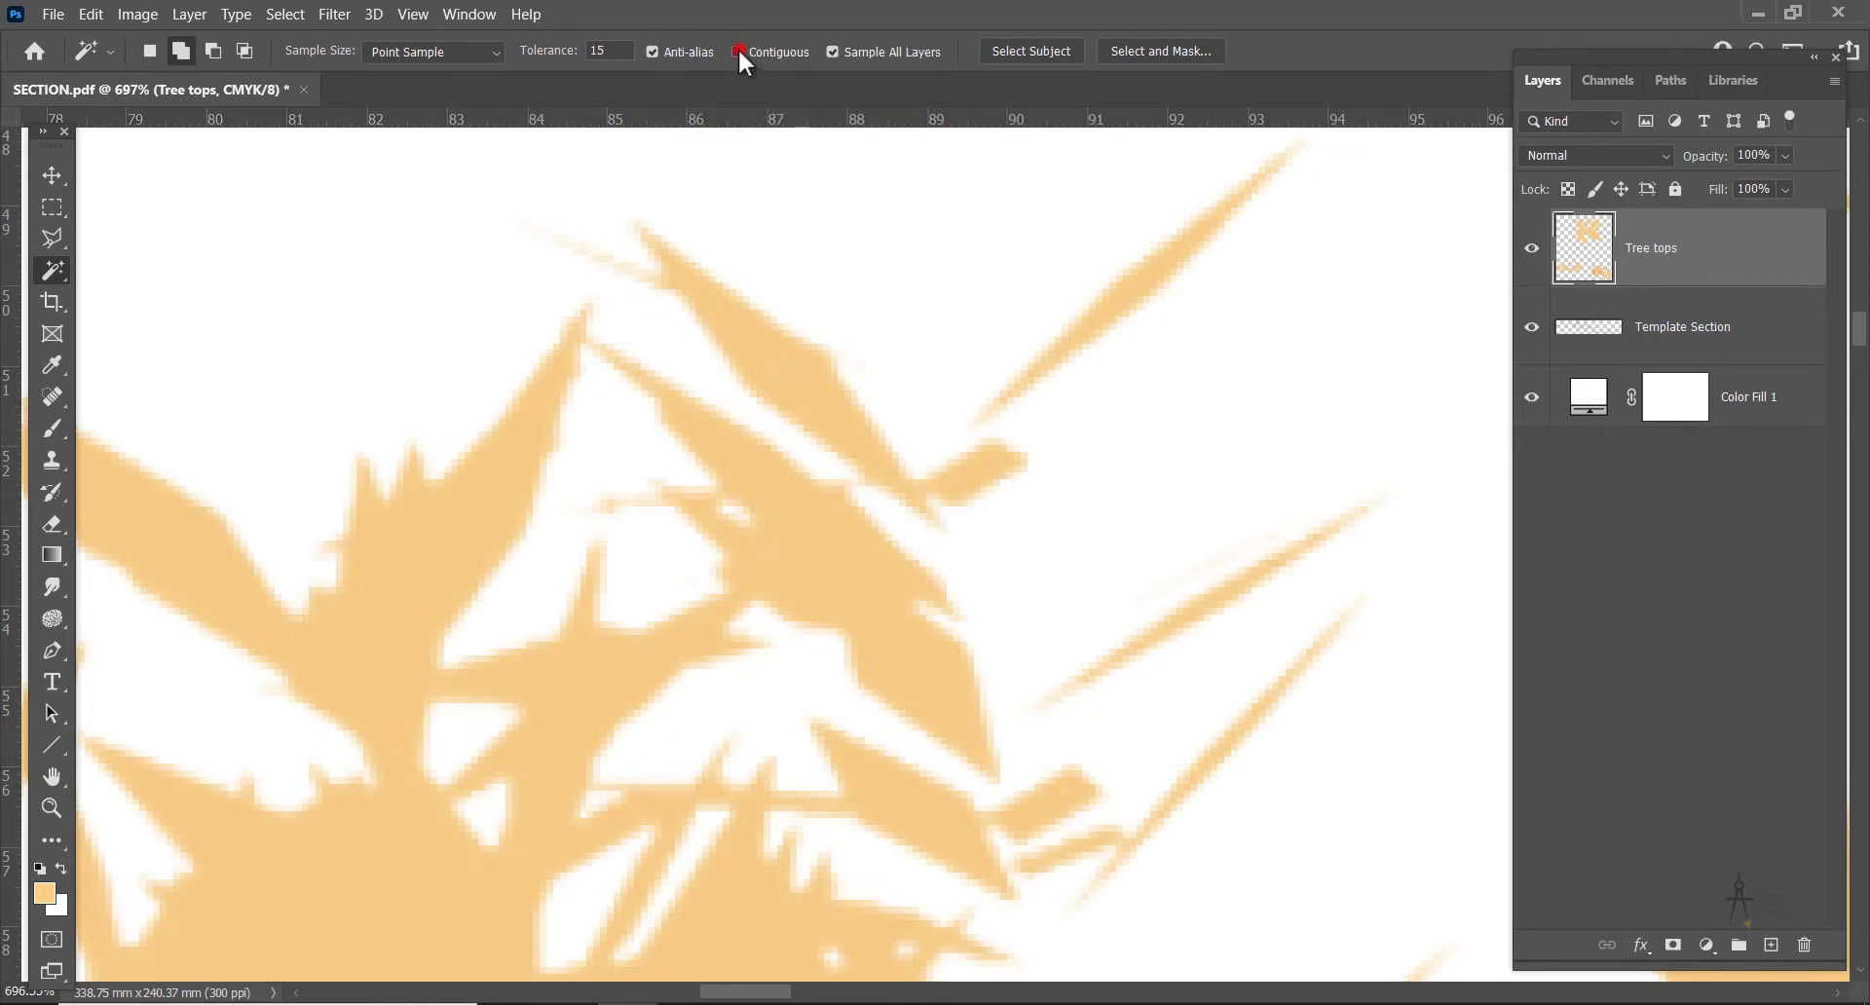
Turn Contiguous back on, try adding the separate leaves and the connected foliage to a selection one by one, and deselect
{"action": "left_click", "coordinate": [769, 363]}
{"action": "left_click", "coordinate": [1149, 281]}
{"action": "left_click", "coordinate": [1220, 598]}
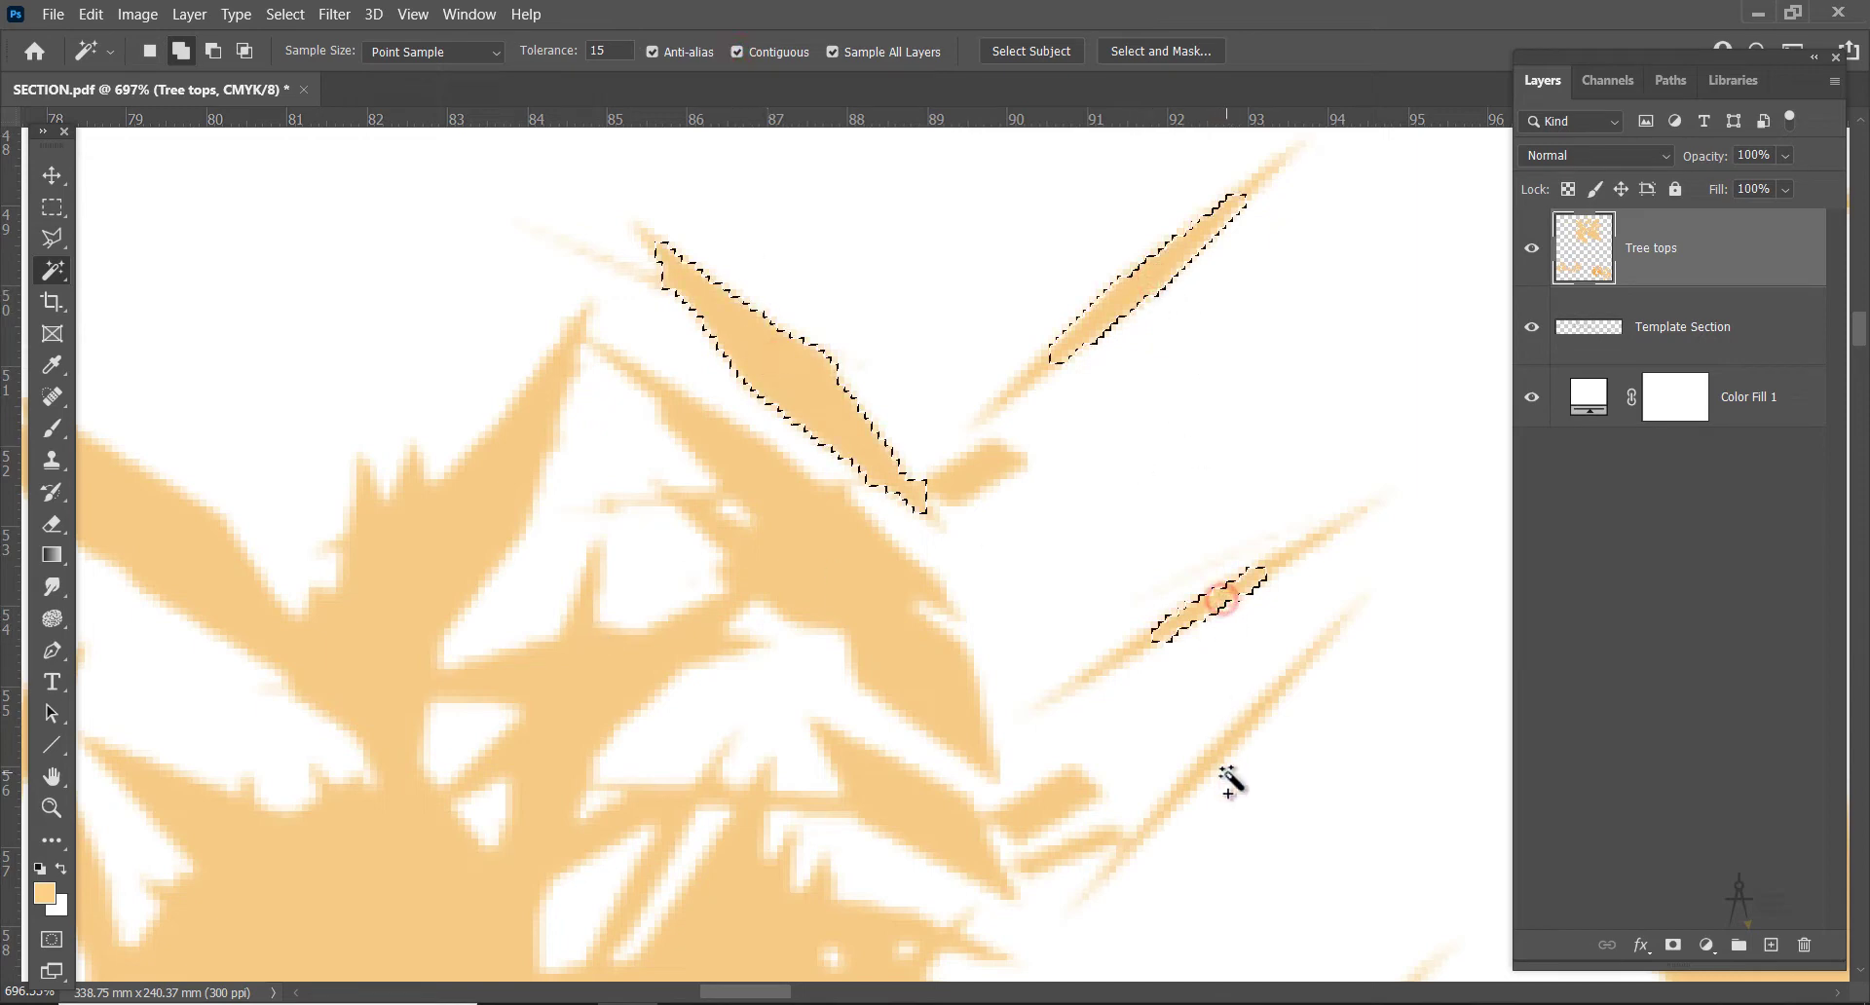
{"action": "left_click", "coordinate": [1225, 753]}
{"action": "left_click", "coordinate": [805, 494]}
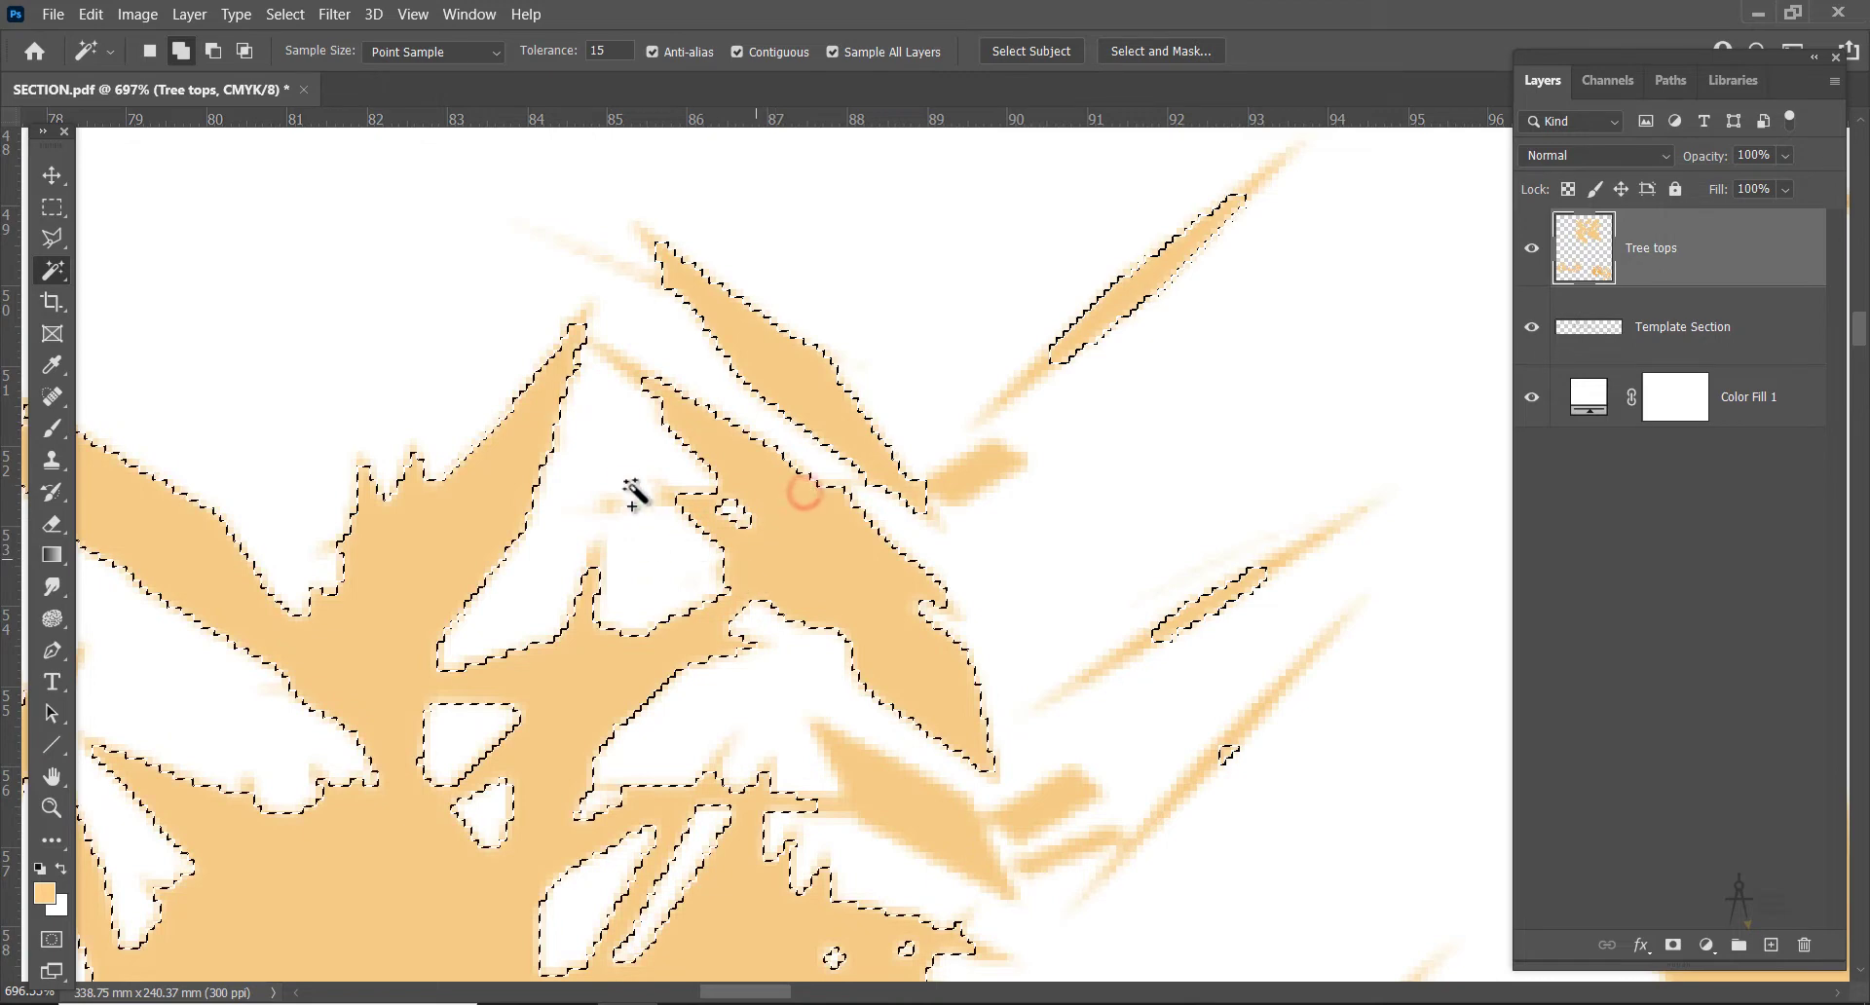
{"action": "key", "text": "ctrl+d"}
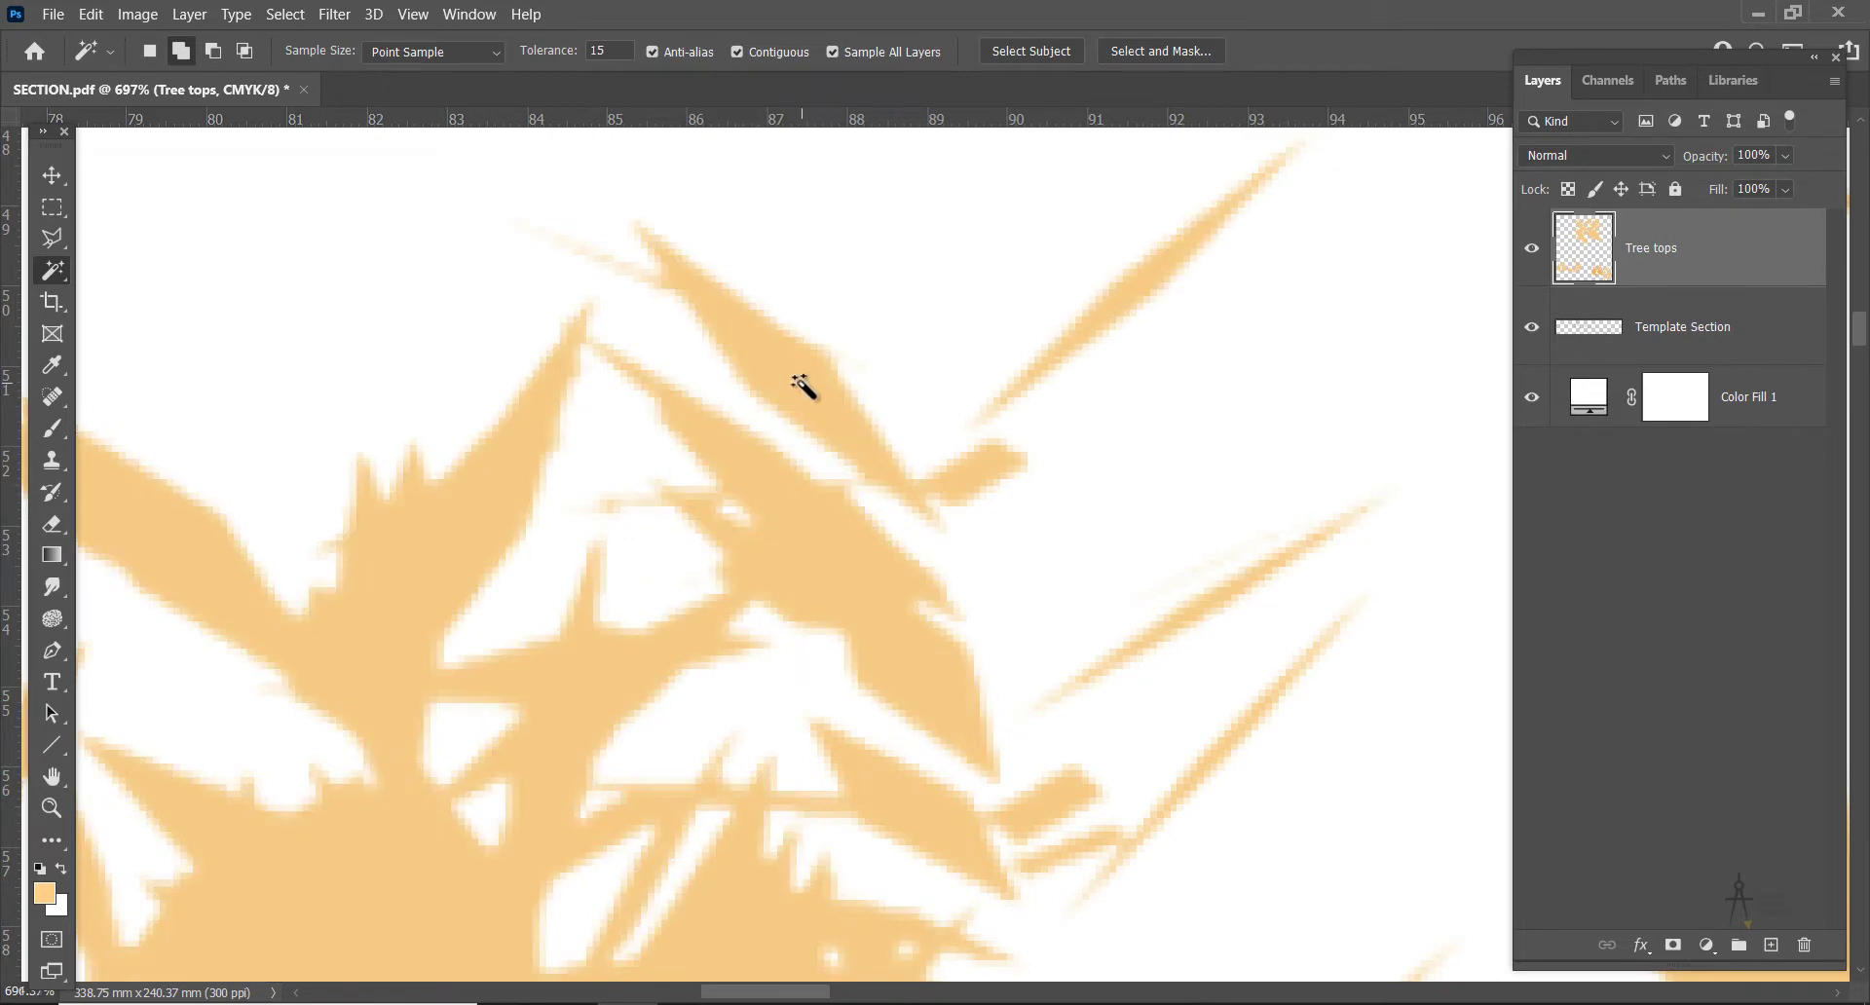
Turn off Sample All Layers, try a Magic Wand selection of the large stamp on the Tree tops layer, and deselect
{"action": "scroll", "coordinate": [804, 388], "scroll_direction": "down", "scroll_amount": 10}
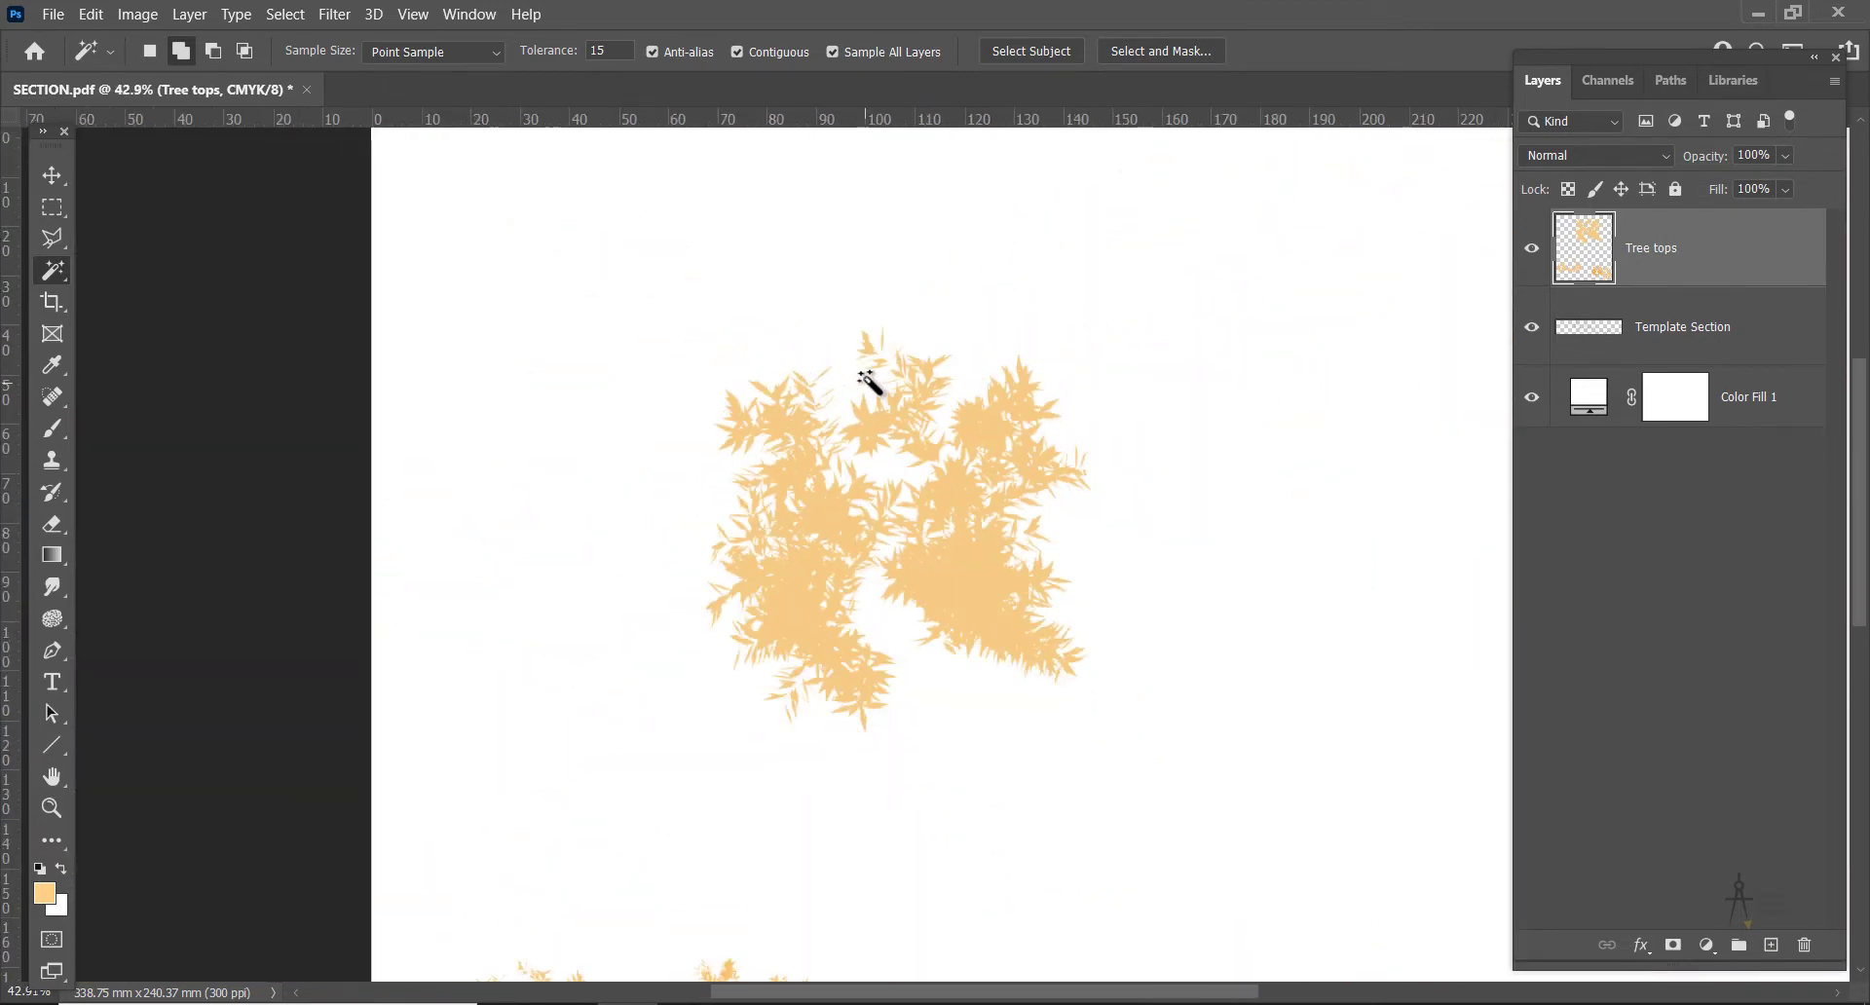
{"action": "scroll", "coordinate": [870, 383], "scroll_direction": "down", "scroll_amount": 4}
{"action": "scroll", "coordinate": [1015, 620], "scroll_direction": "up", "scroll_amount": 5}
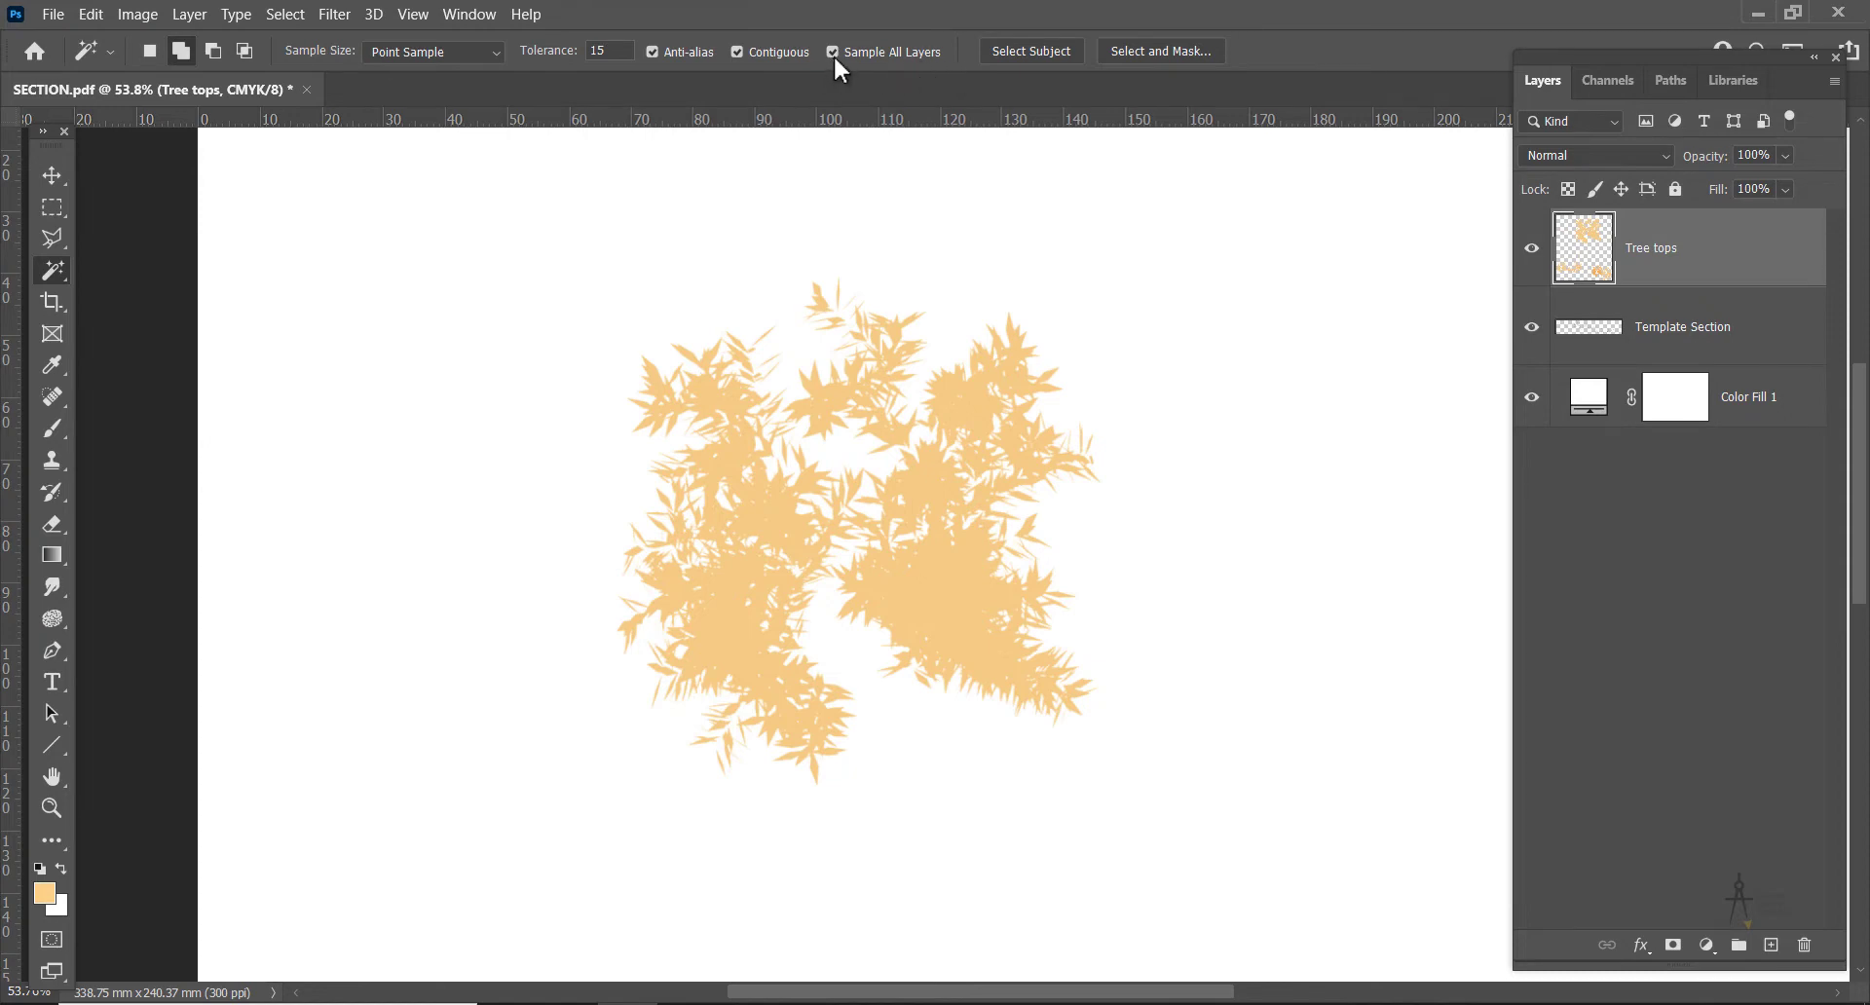
{"action": "scroll", "coordinate": [974, 372], "scroll_direction": "up", "scroll_amount": 6}
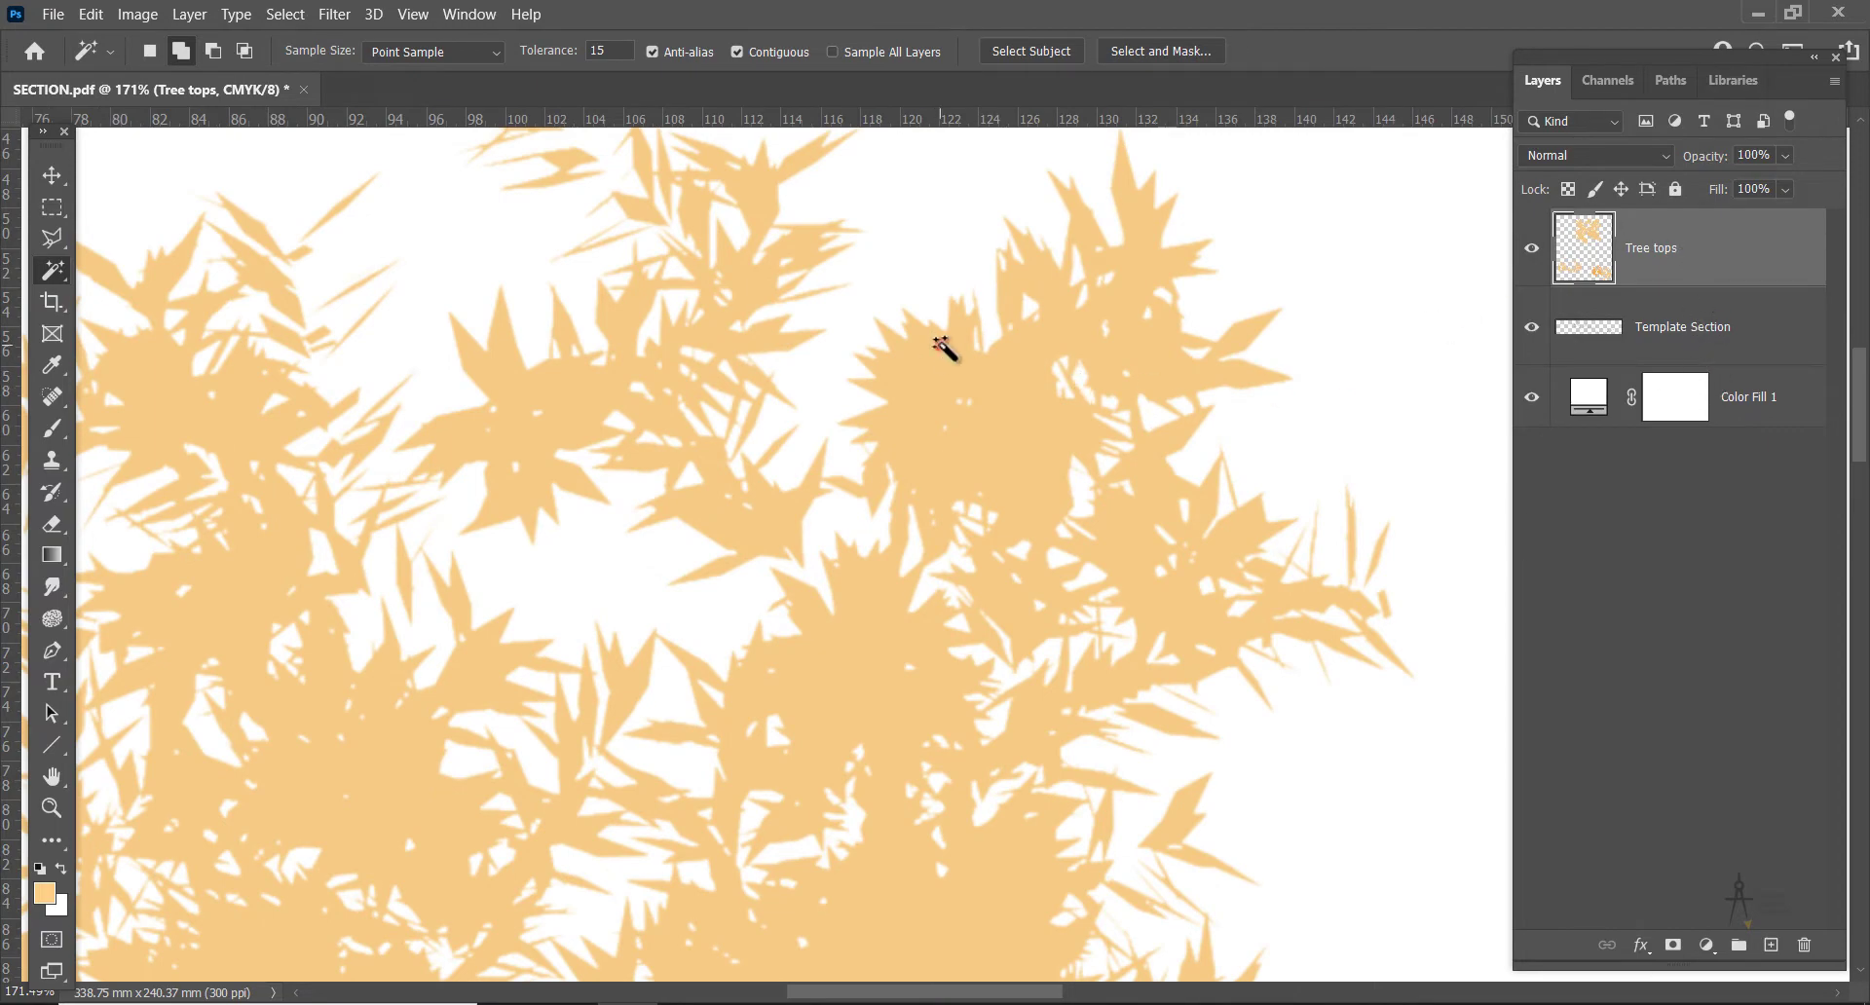
{"action": "left_click", "coordinate": [943, 347]}
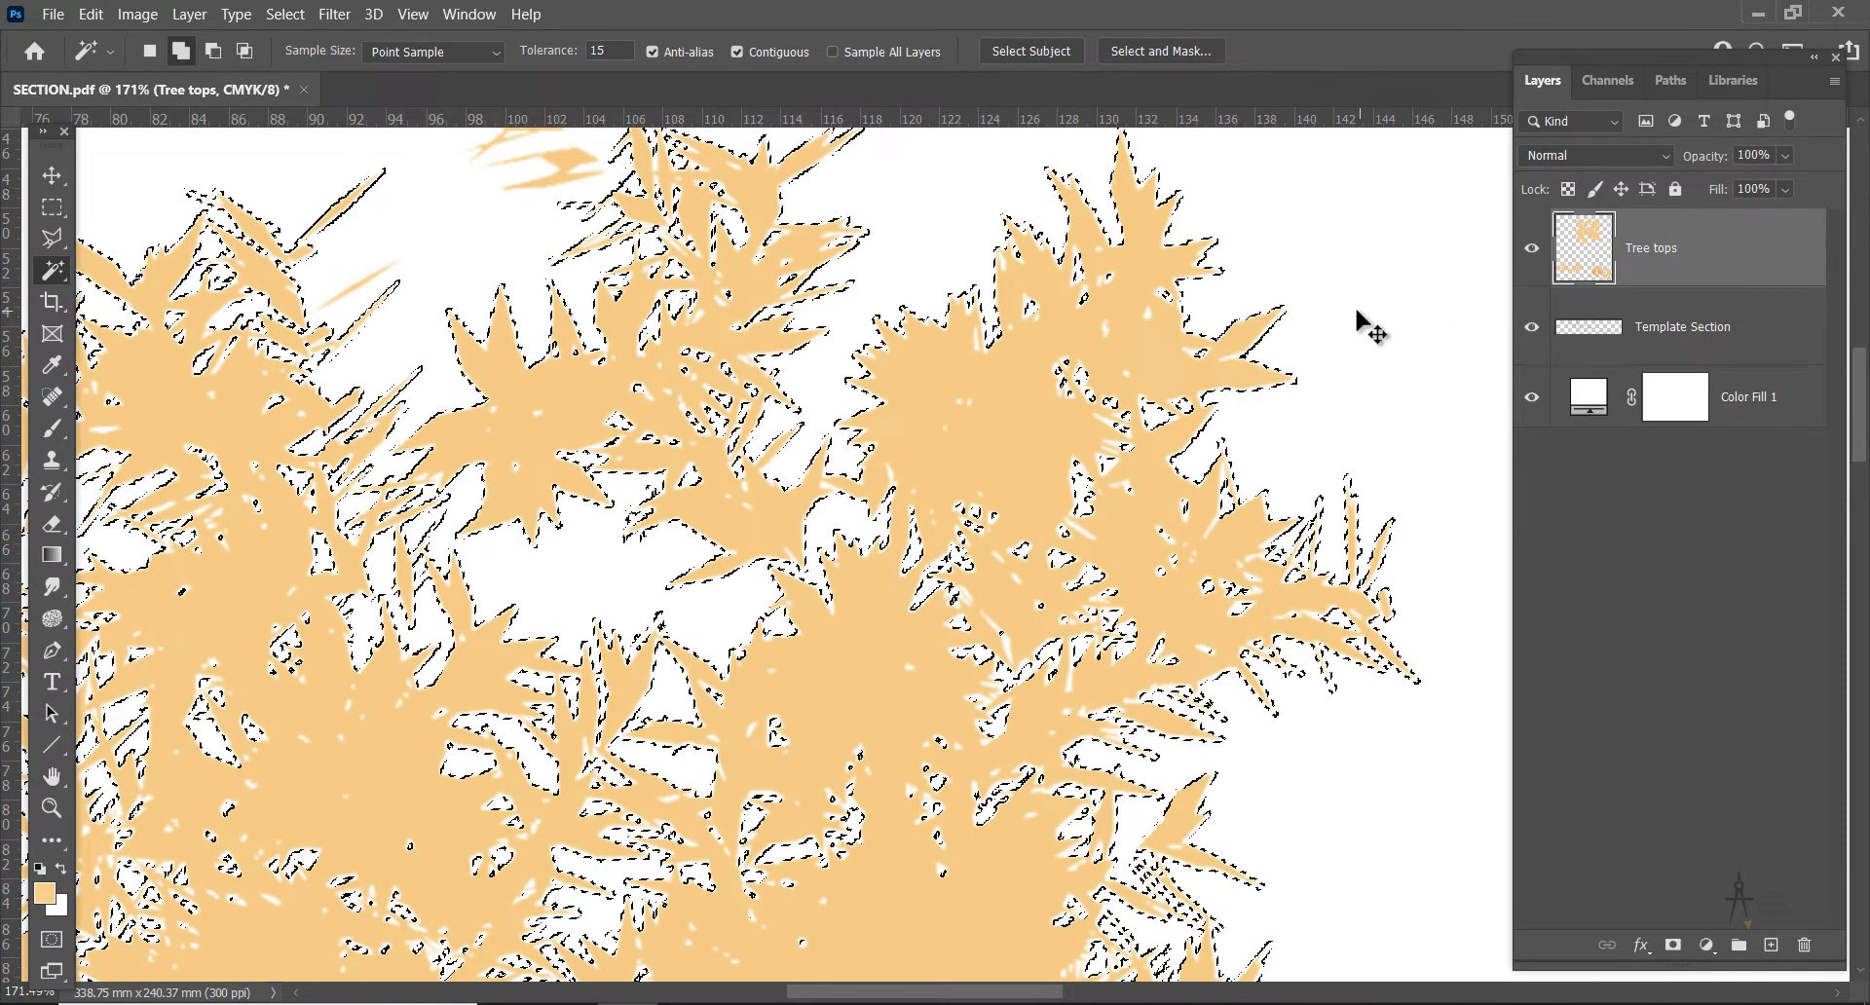
{"action": "key", "text": "ctrl+d"}
Add a new layer above the Tree tops layer and switch to the Brush tool
{"action": "scroll", "coordinate": [856, 438], "scroll_direction": "down", "scroll_amount": 5}
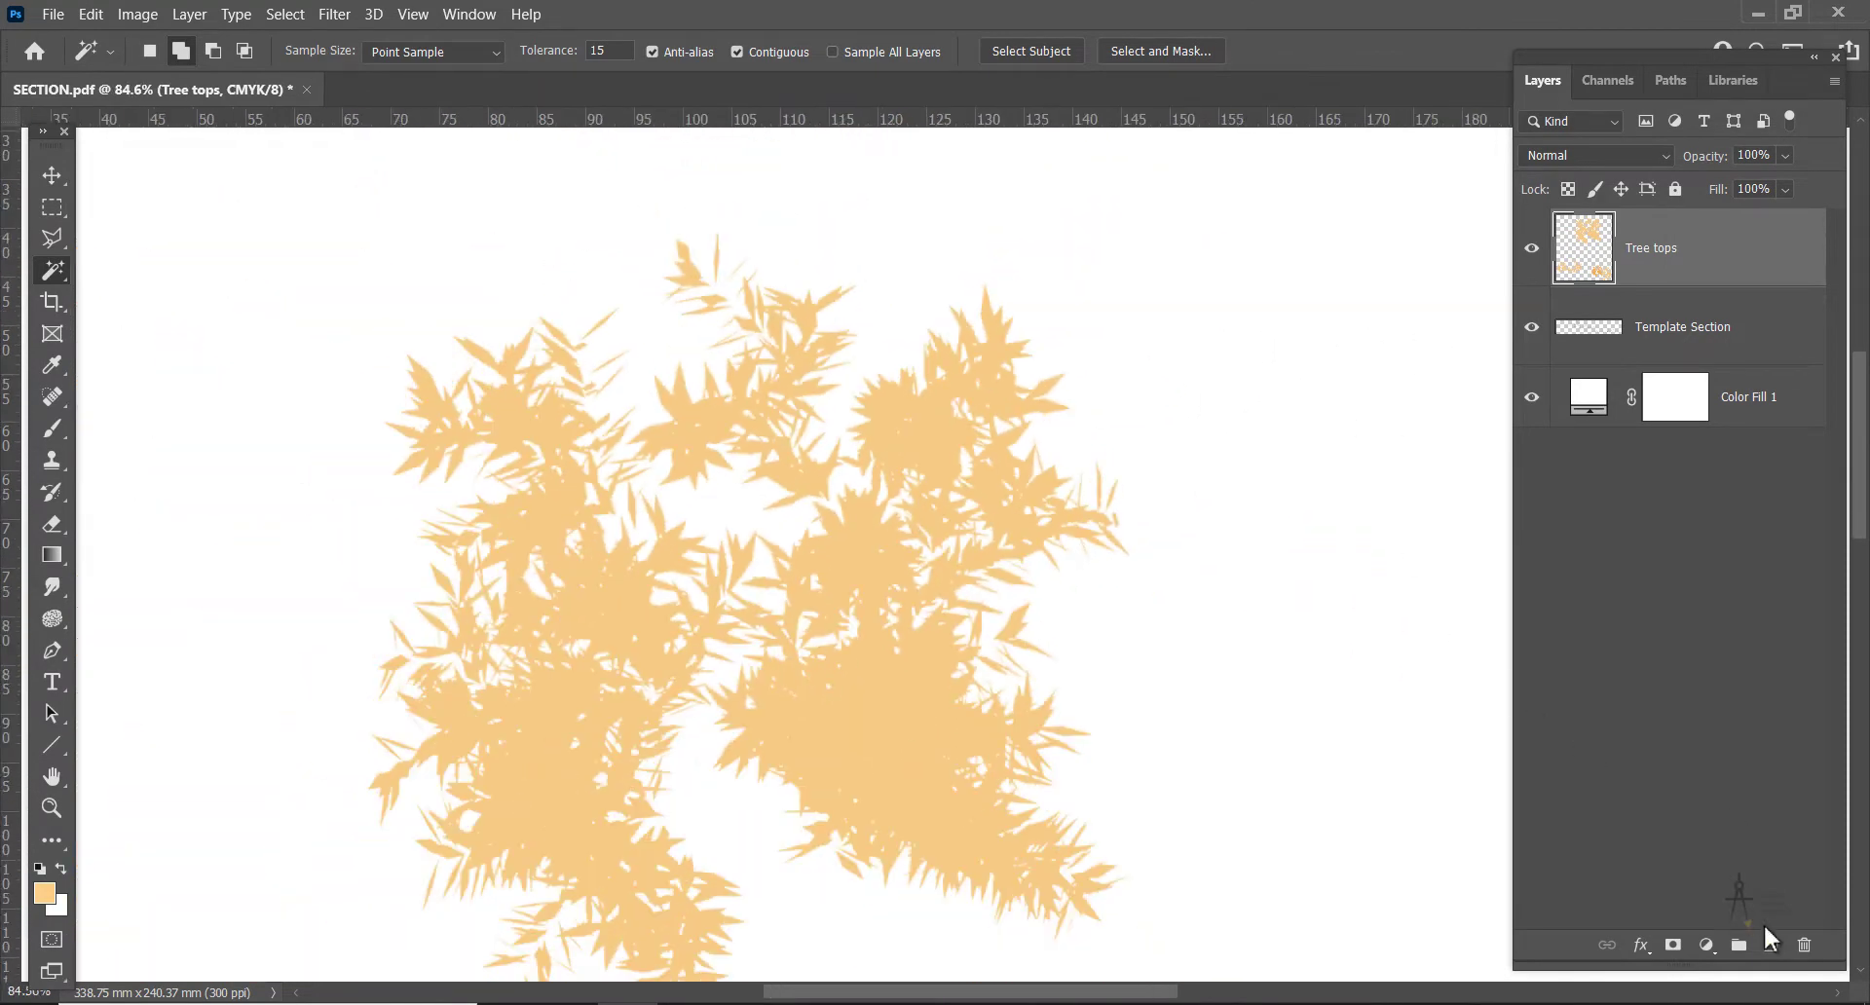
{"action": "left_click", "coordinate": [1771, 946]}
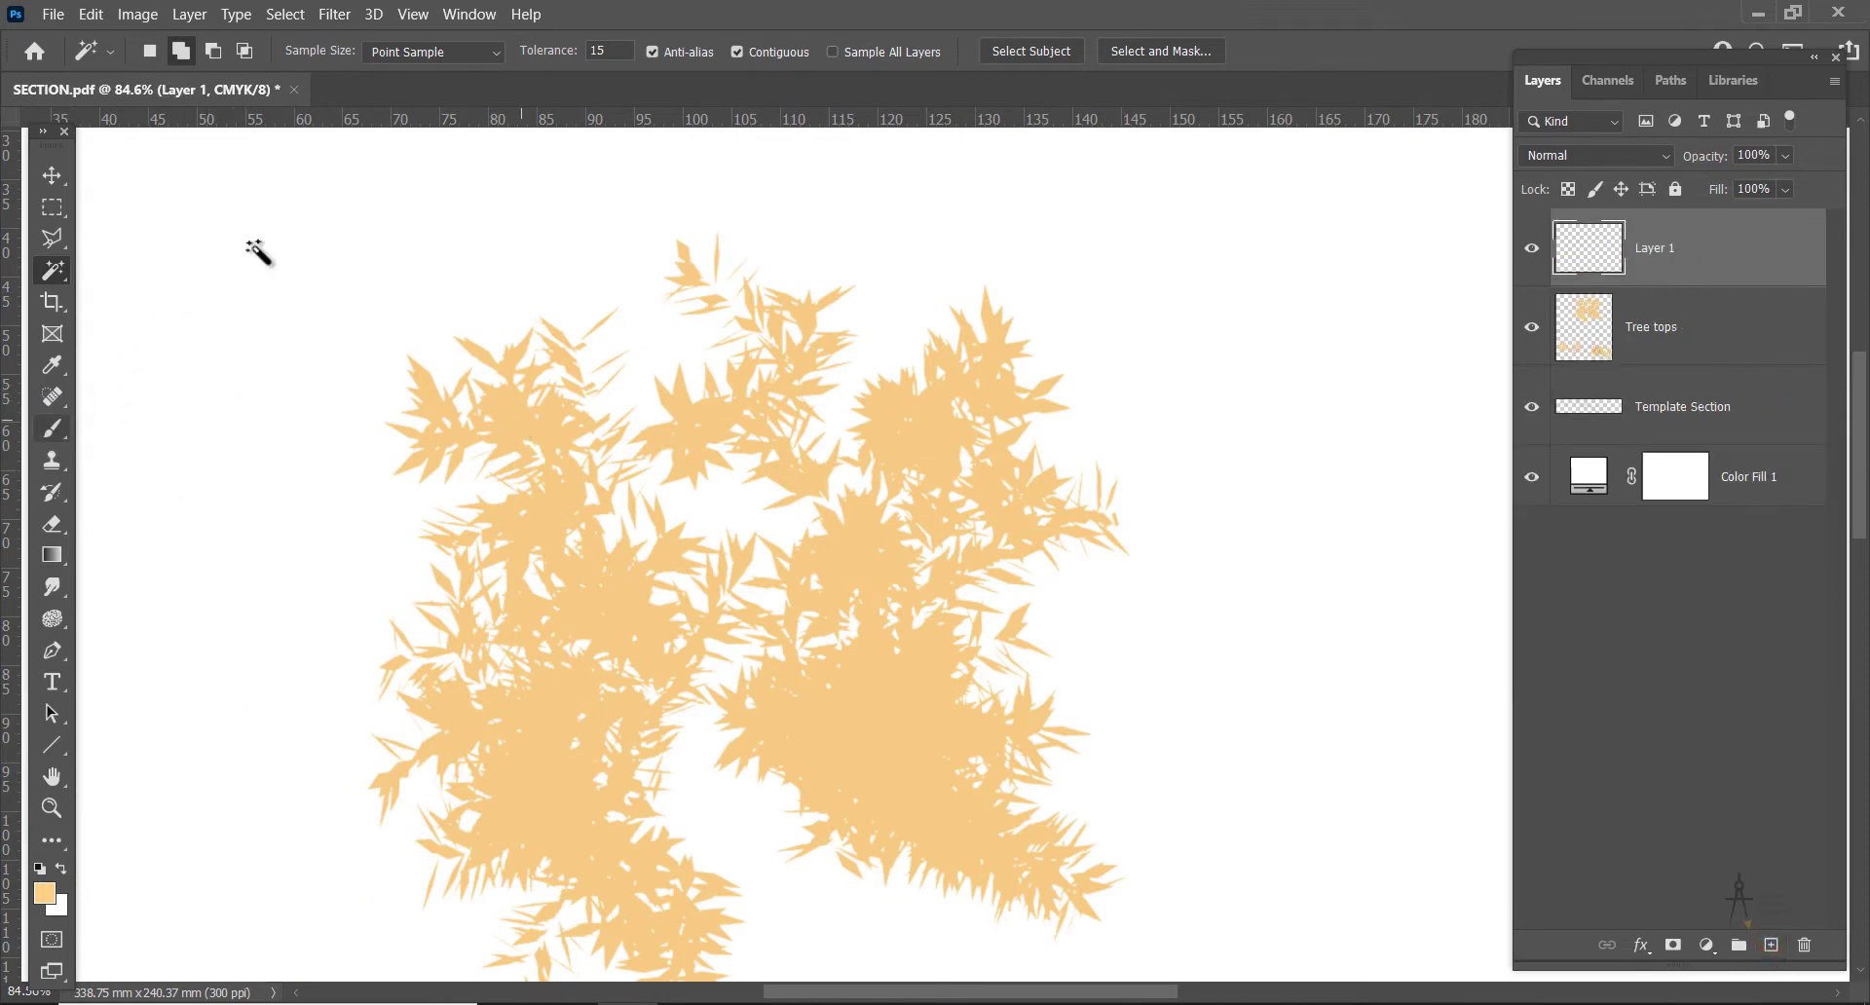
{"action": "scroll", "coordinate": [507, 417], "scroll_direction": "down", "scroll_amount": 3}
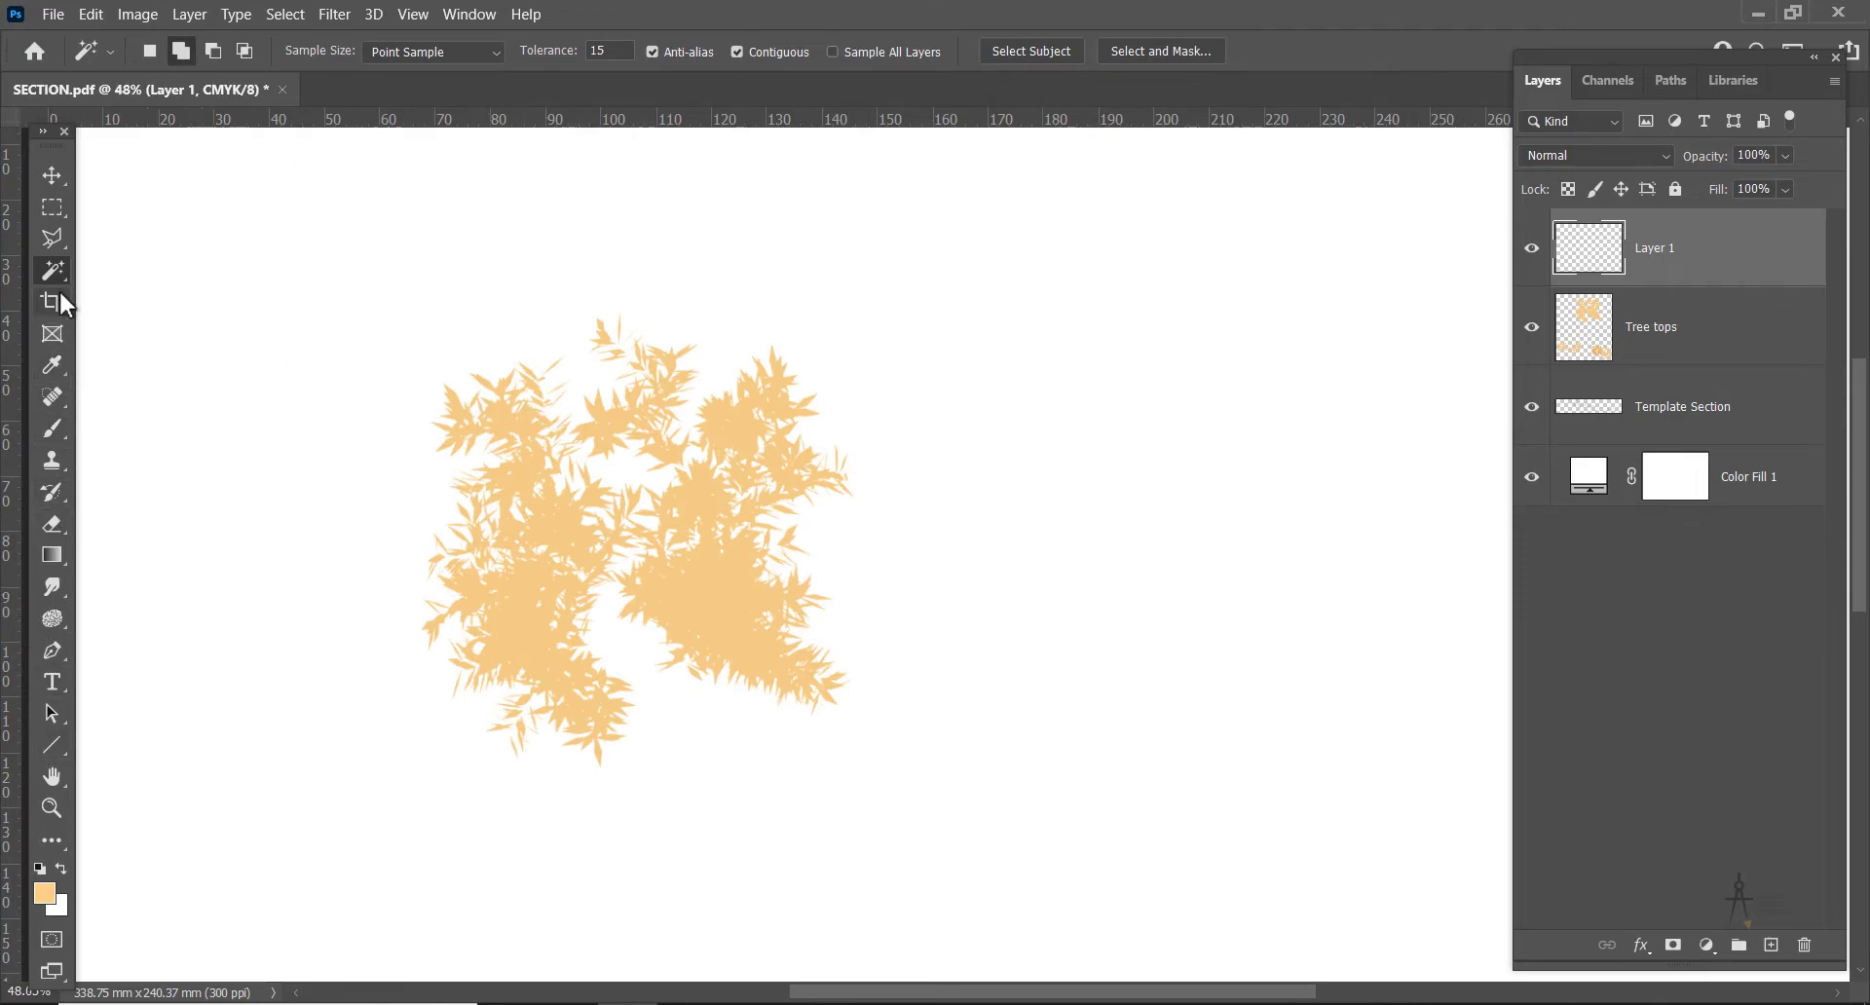
{"action": "left_click", "coordinate": [53, 427]}
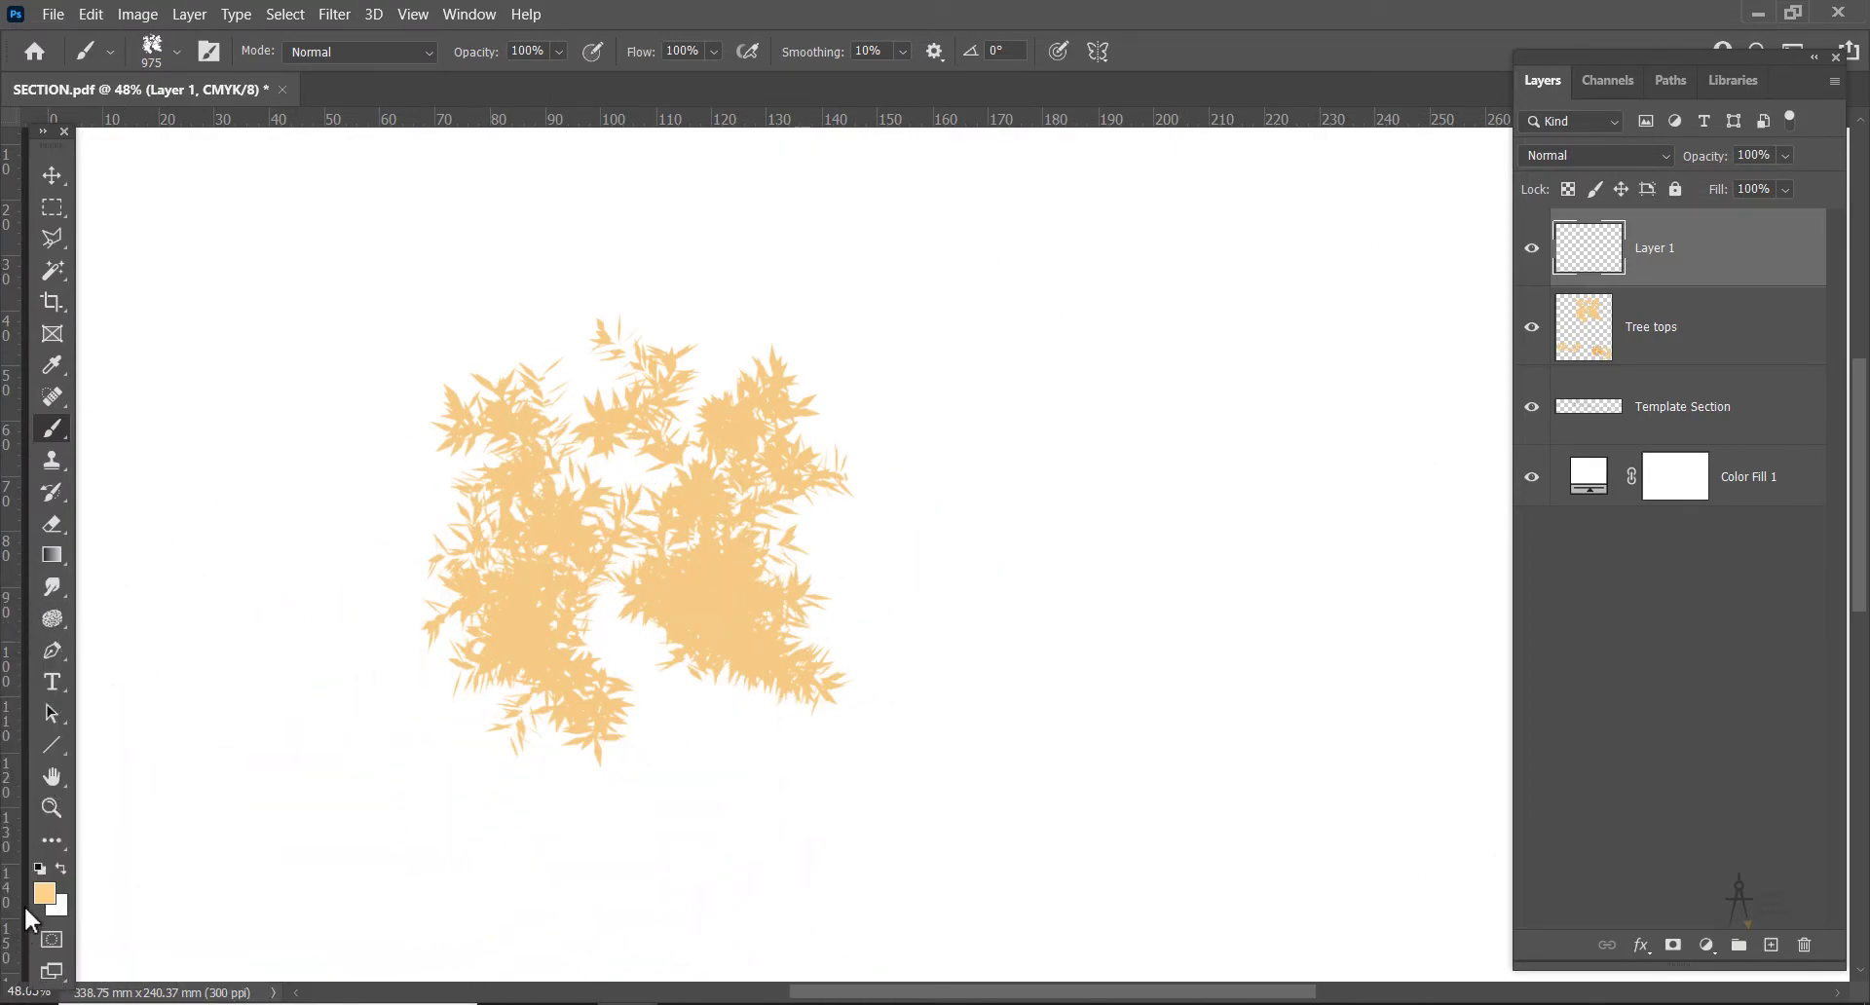
Set the foreground colour to PANTONE 1365 C and stamp the 975-size leaf brush beside the light orange stamp on the new layer
{"action": "left_click", "coordinate": [44, 894]}
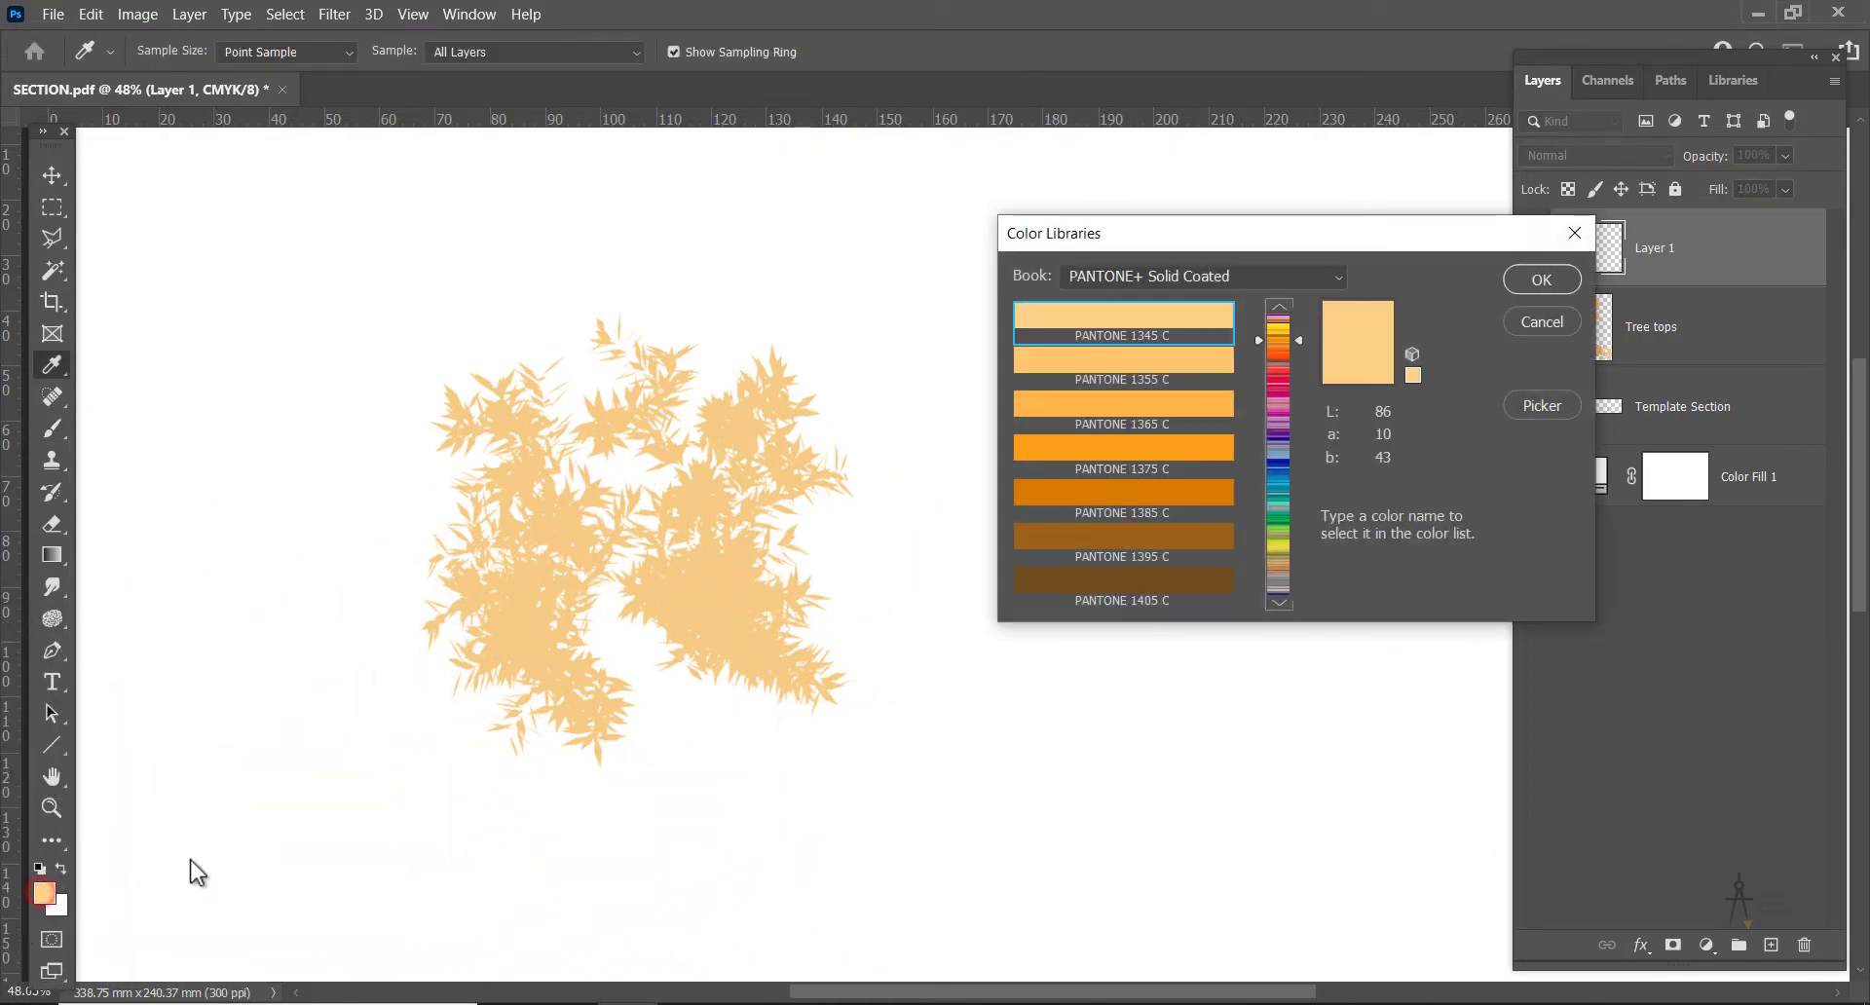
{"action": "left_click", "coordinate": [1154, 406]}
{"action": "left_click", "coordinate": [1541, 279]}
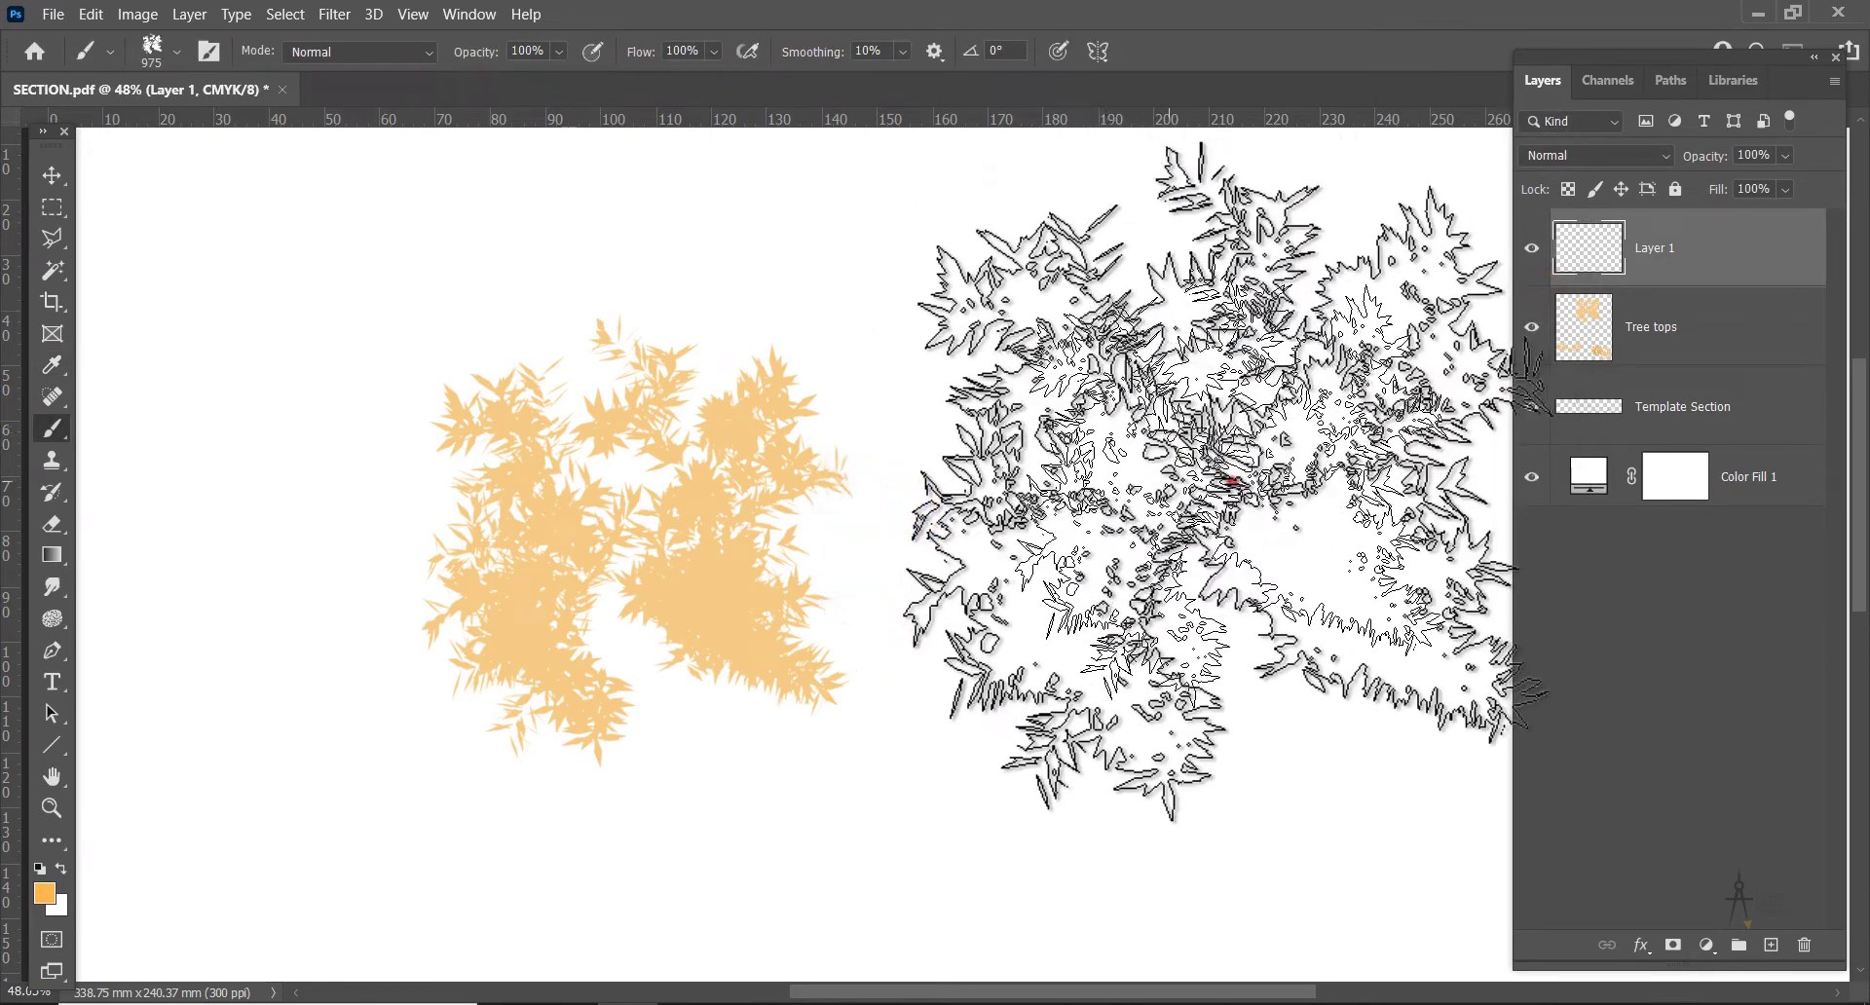
{"action": "left_click", "coordinate": [1232, 480]}
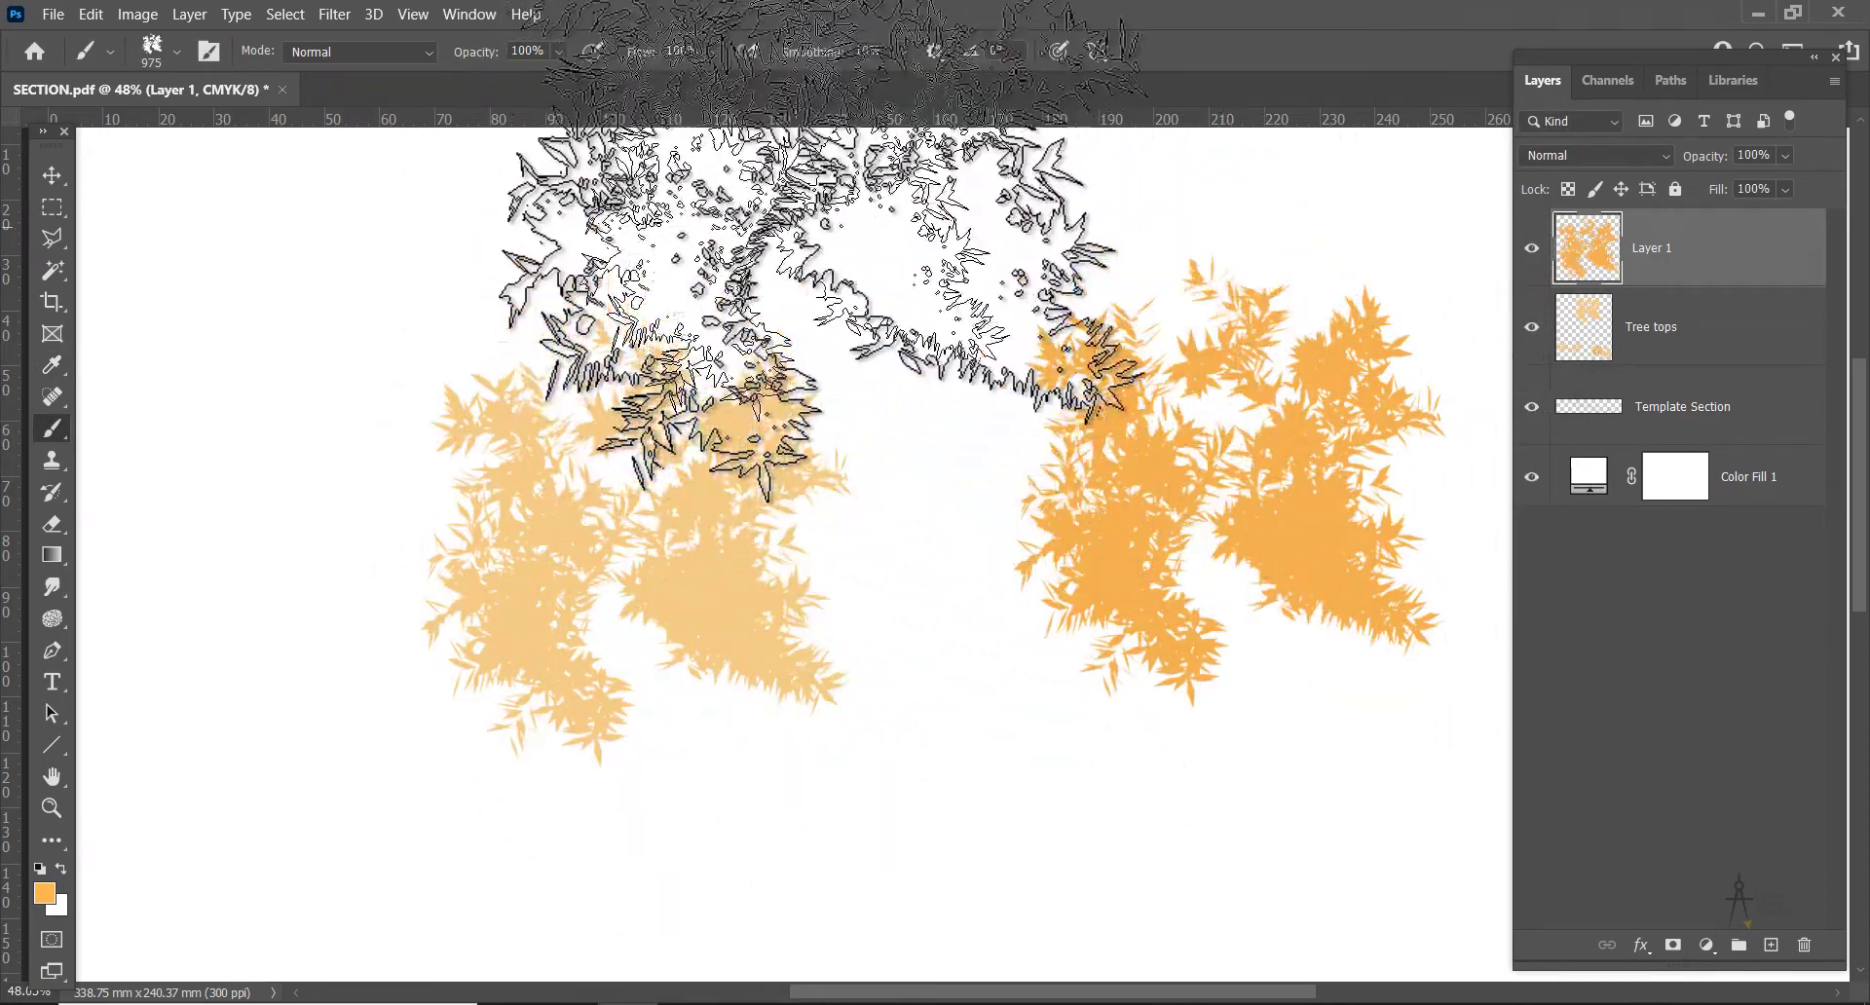
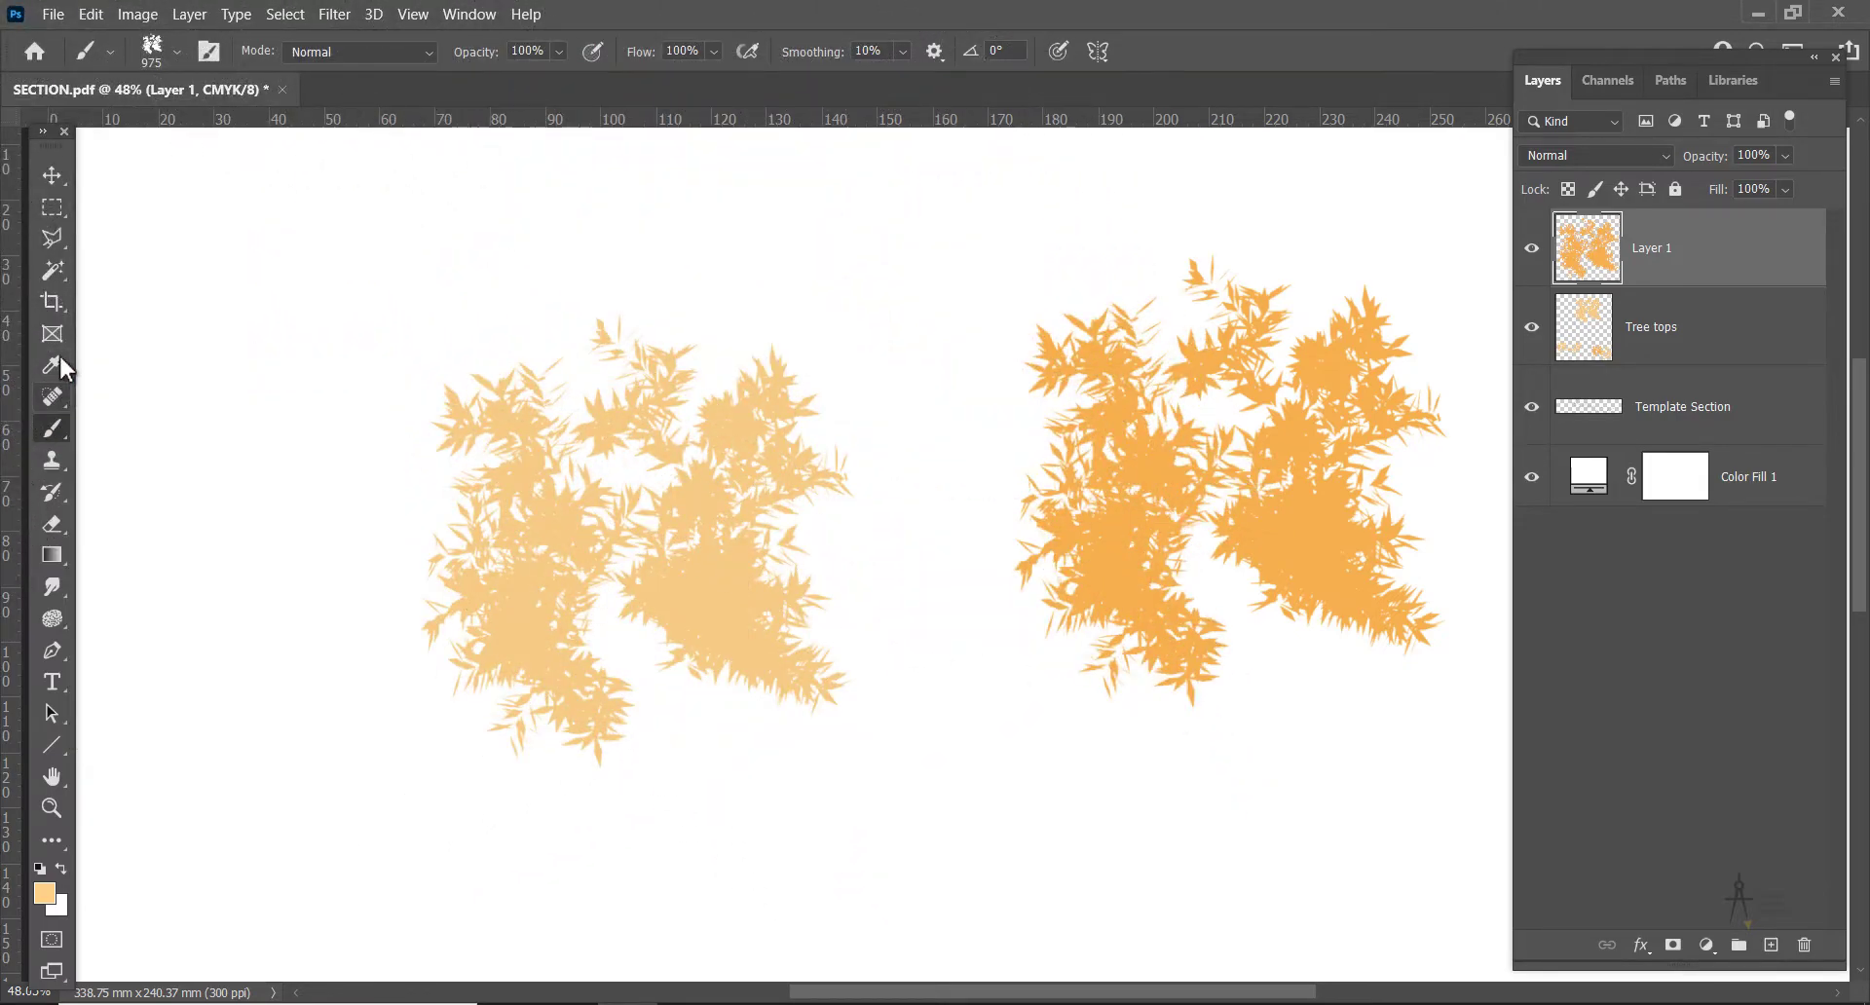
Try a Magic Wand selection of the darker orange stamp with Contiguous off and Sample All Layers on, and deselect
{"action": "left_click", "coordinate": [52, 269]}
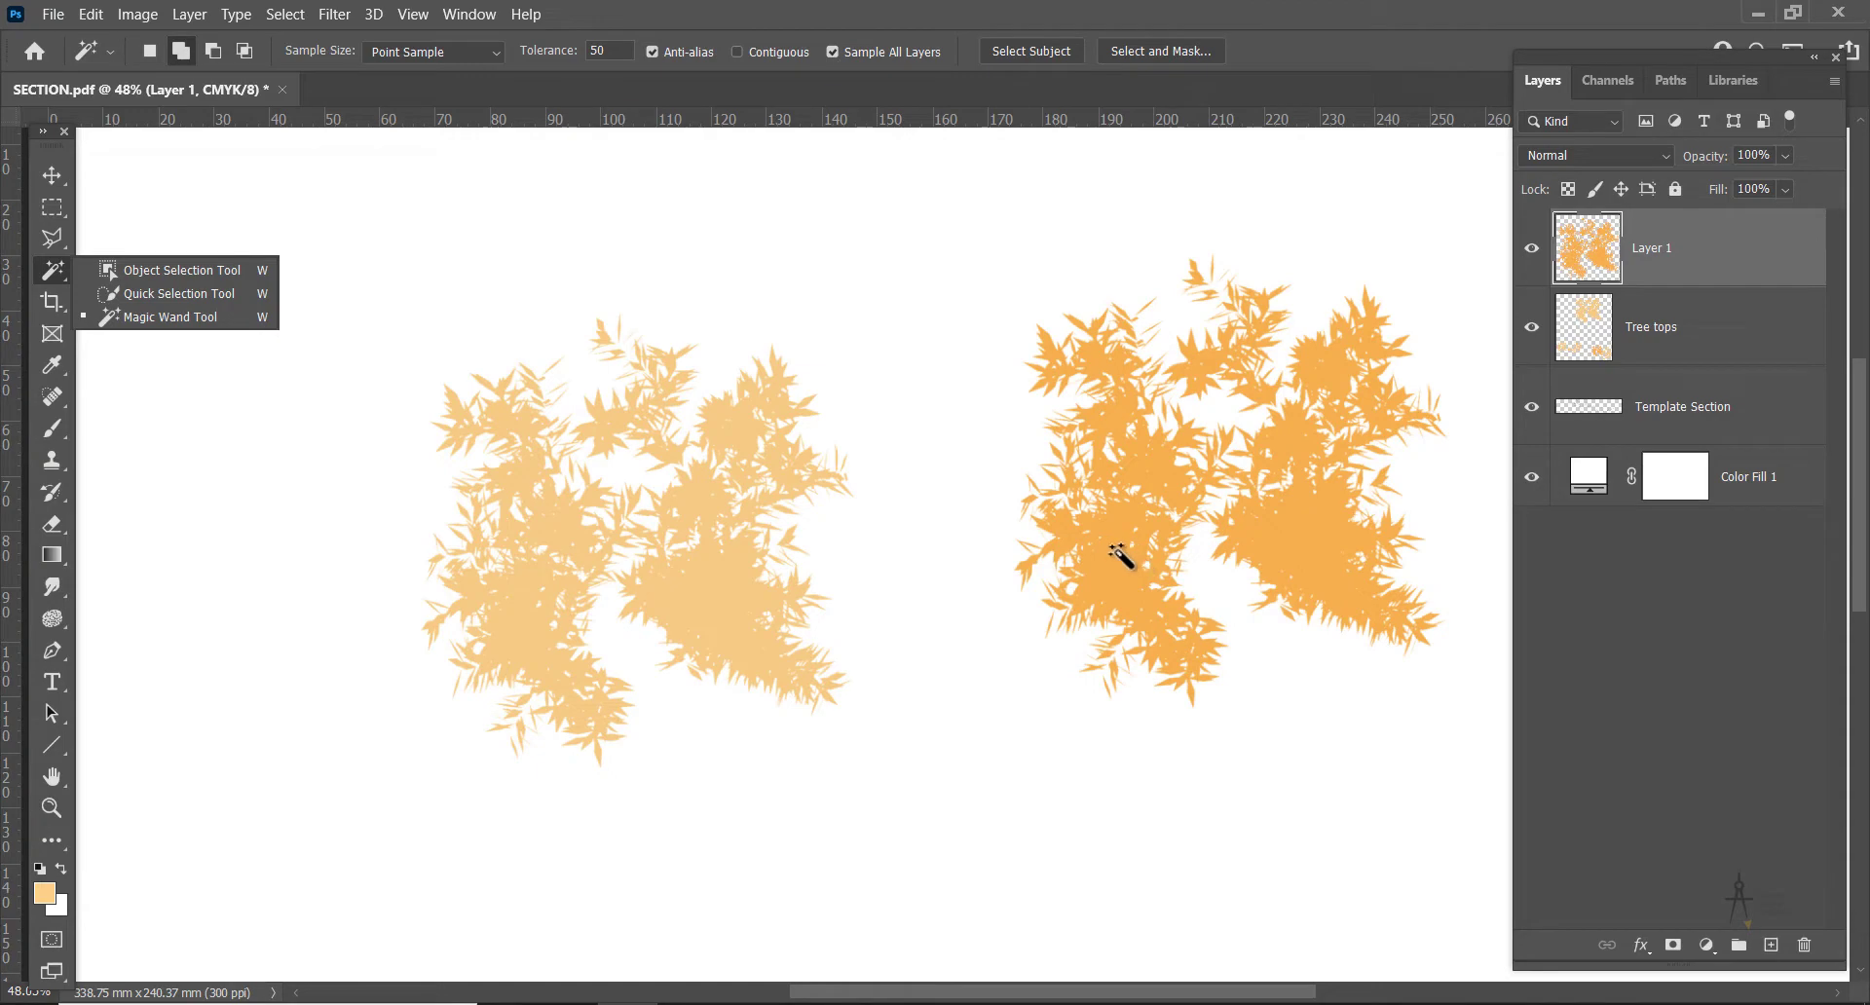
{"action": "left_click", "coordinate": [1110, 555]}
{"action": "left_click", "coordinate": [1110, 555]}
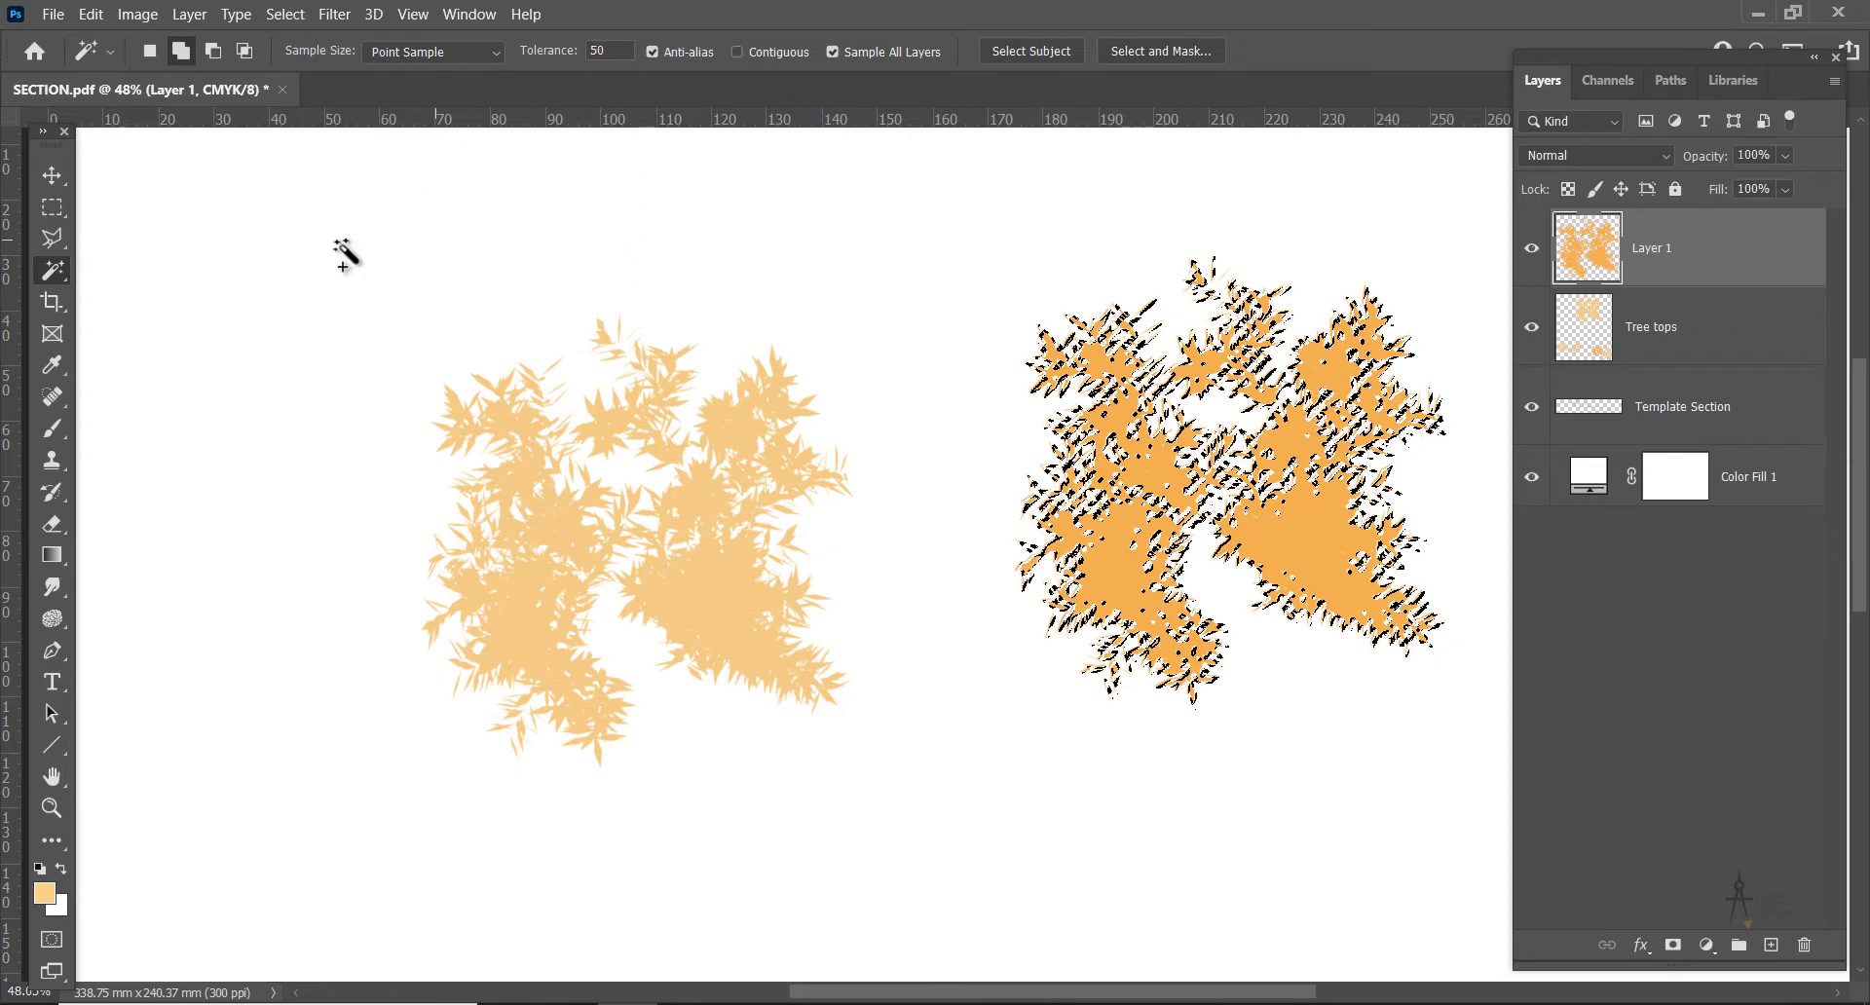
{"action": "key", "text": "ctrl+d"}
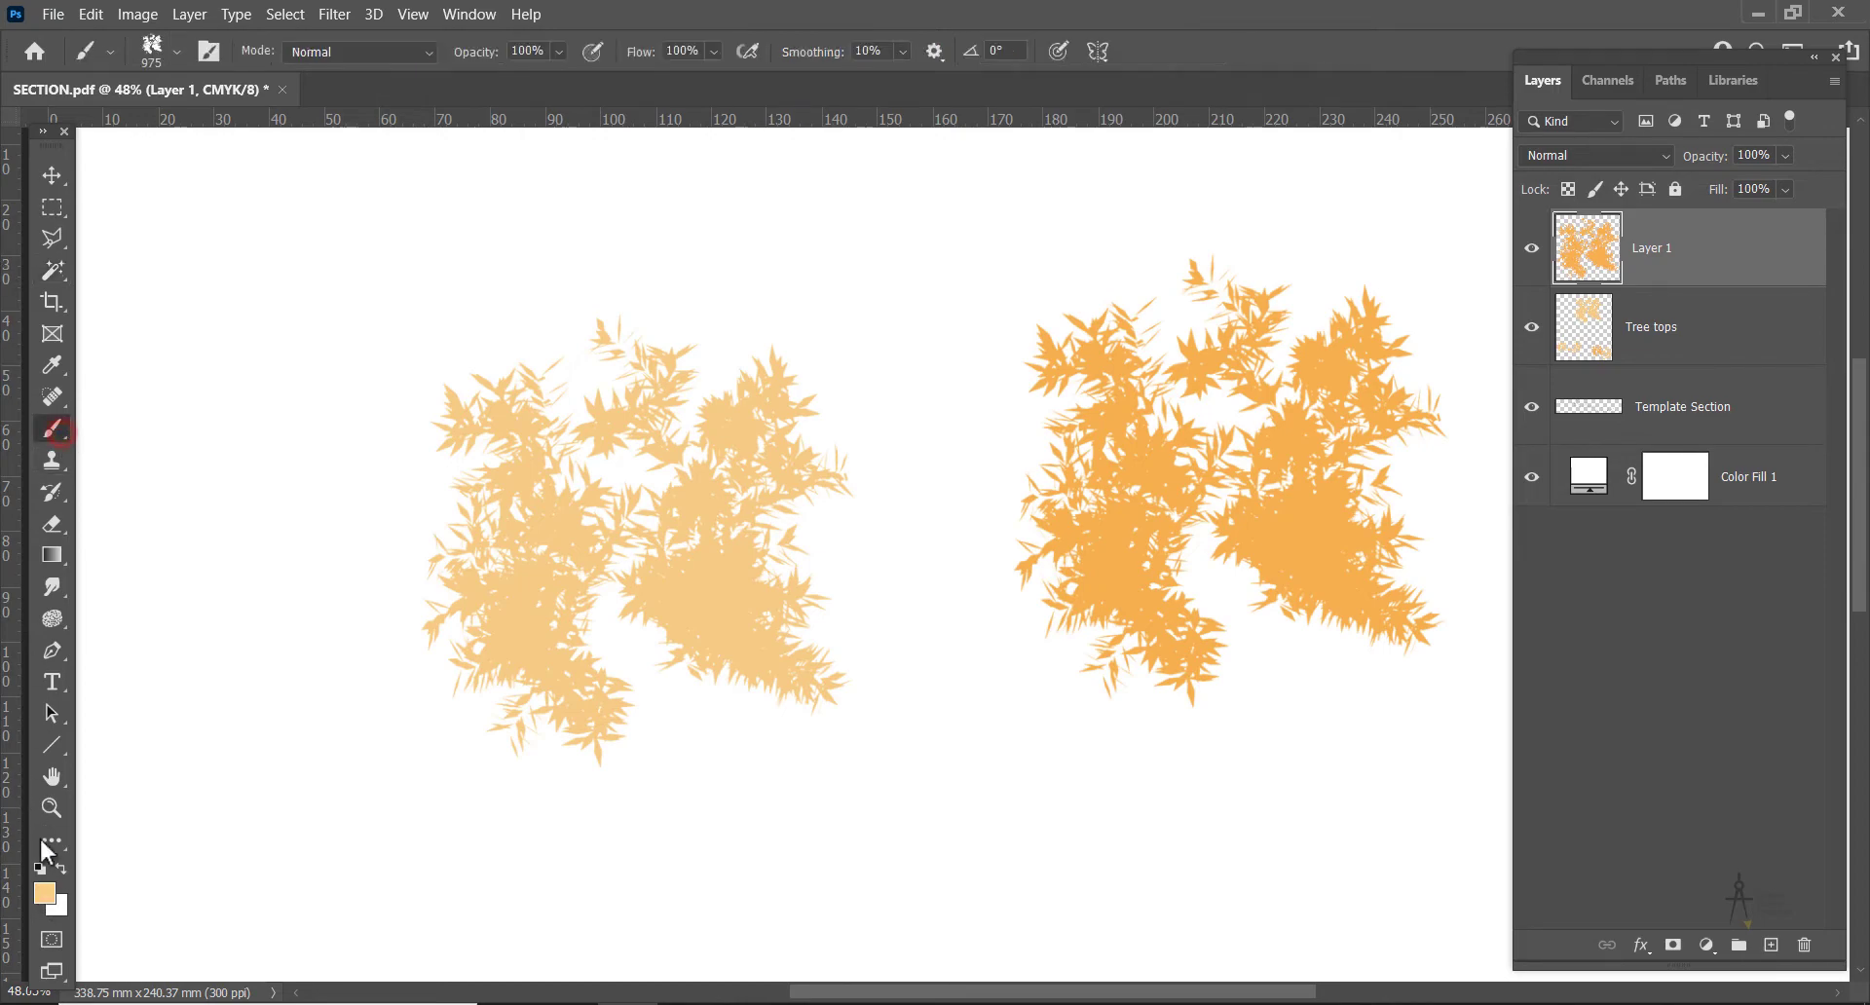
Set the foreground colour to PANTONE 1345 C and stamp the 975-size leaf brush over the lower part of the darker orange stamp
{"action": "left_click", "coordinate": [45, 892]}
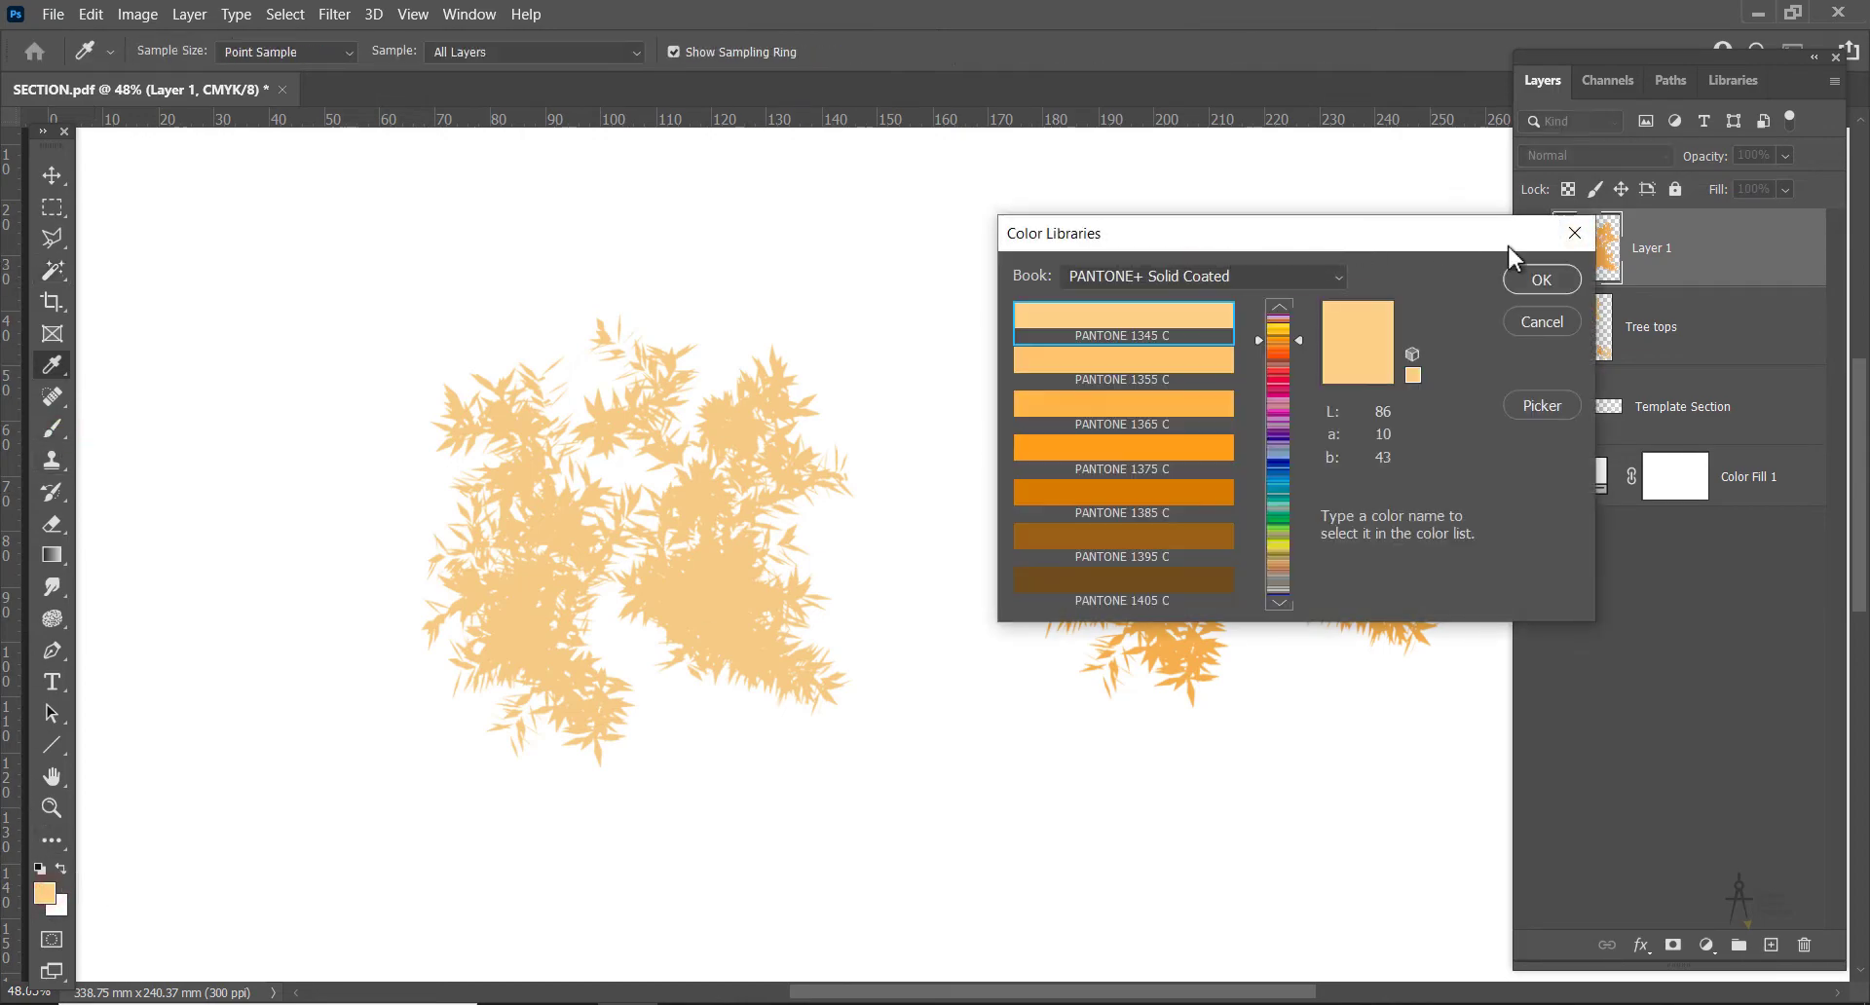
{"action": "left_click", "coordinate": [1542, 279]}
{"action": "key", "text": "b"}
{"action": "left_click", "coordinate": [1217, 661]}
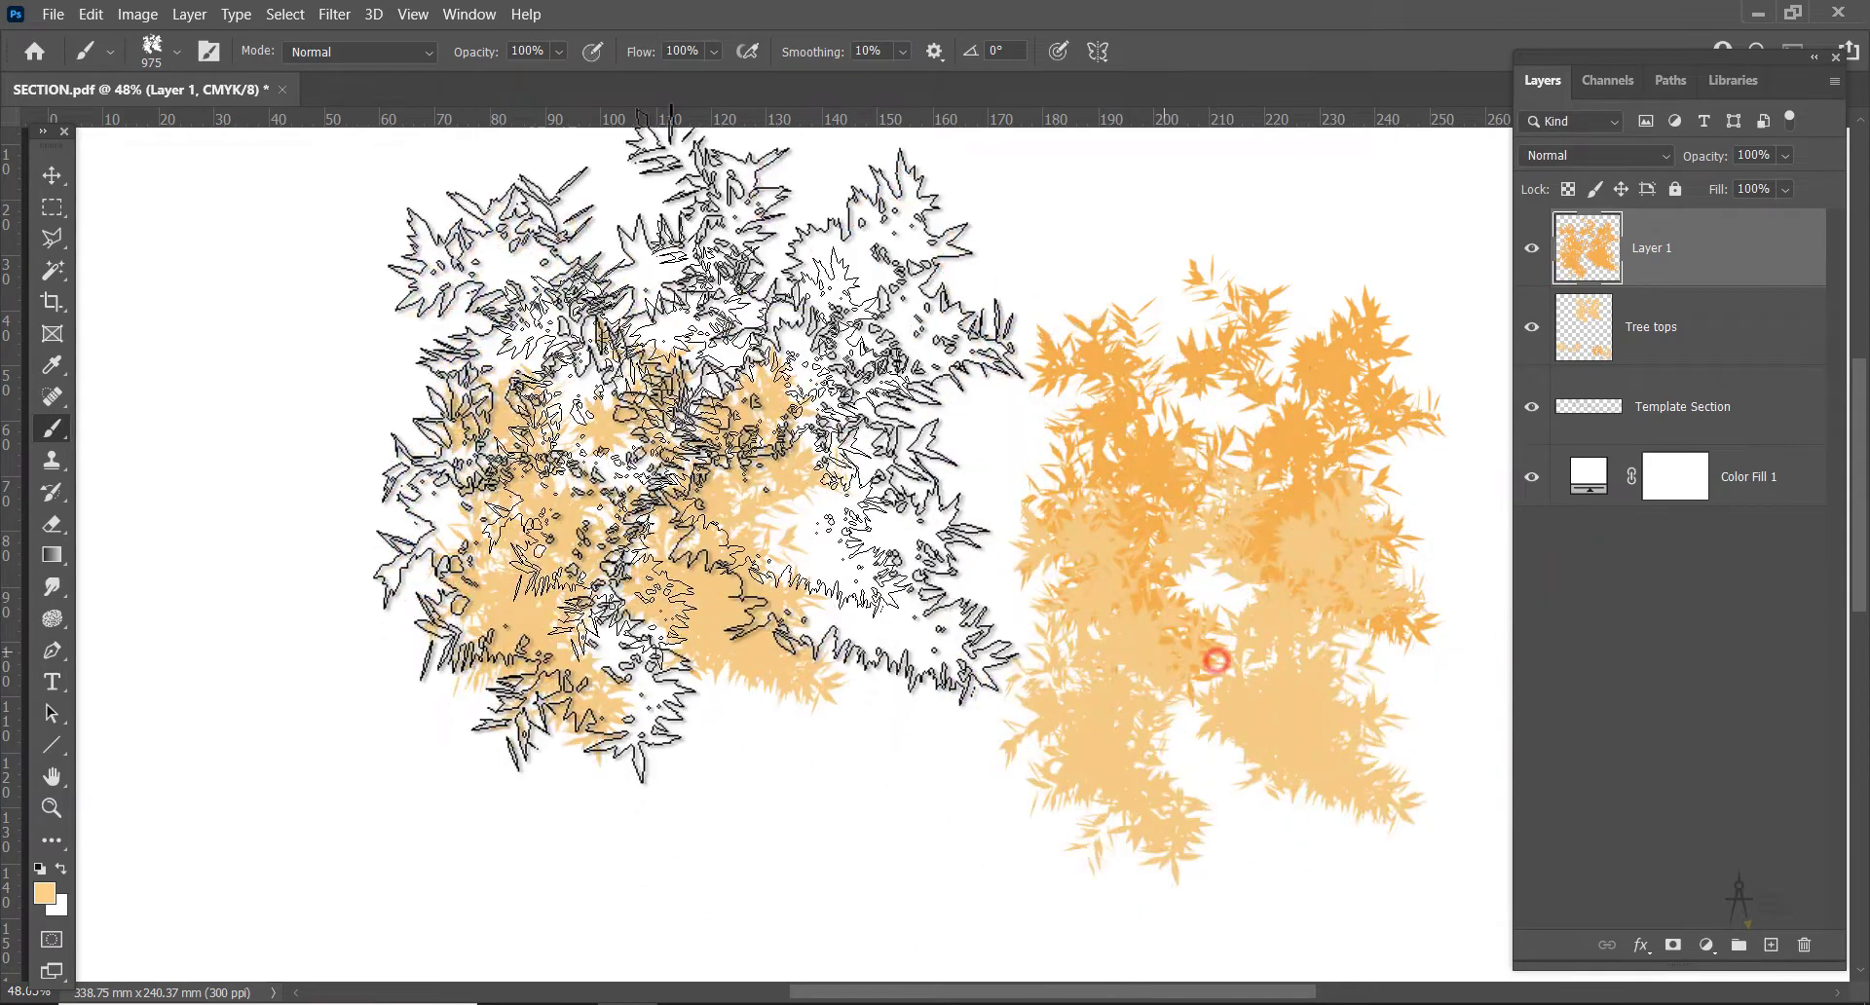
Try a non-contiguous Magic Wand selection of the light orange foliage in the overlapping stamps, and deselect
{"action": "left_click", "coordinate": [52, 270]}
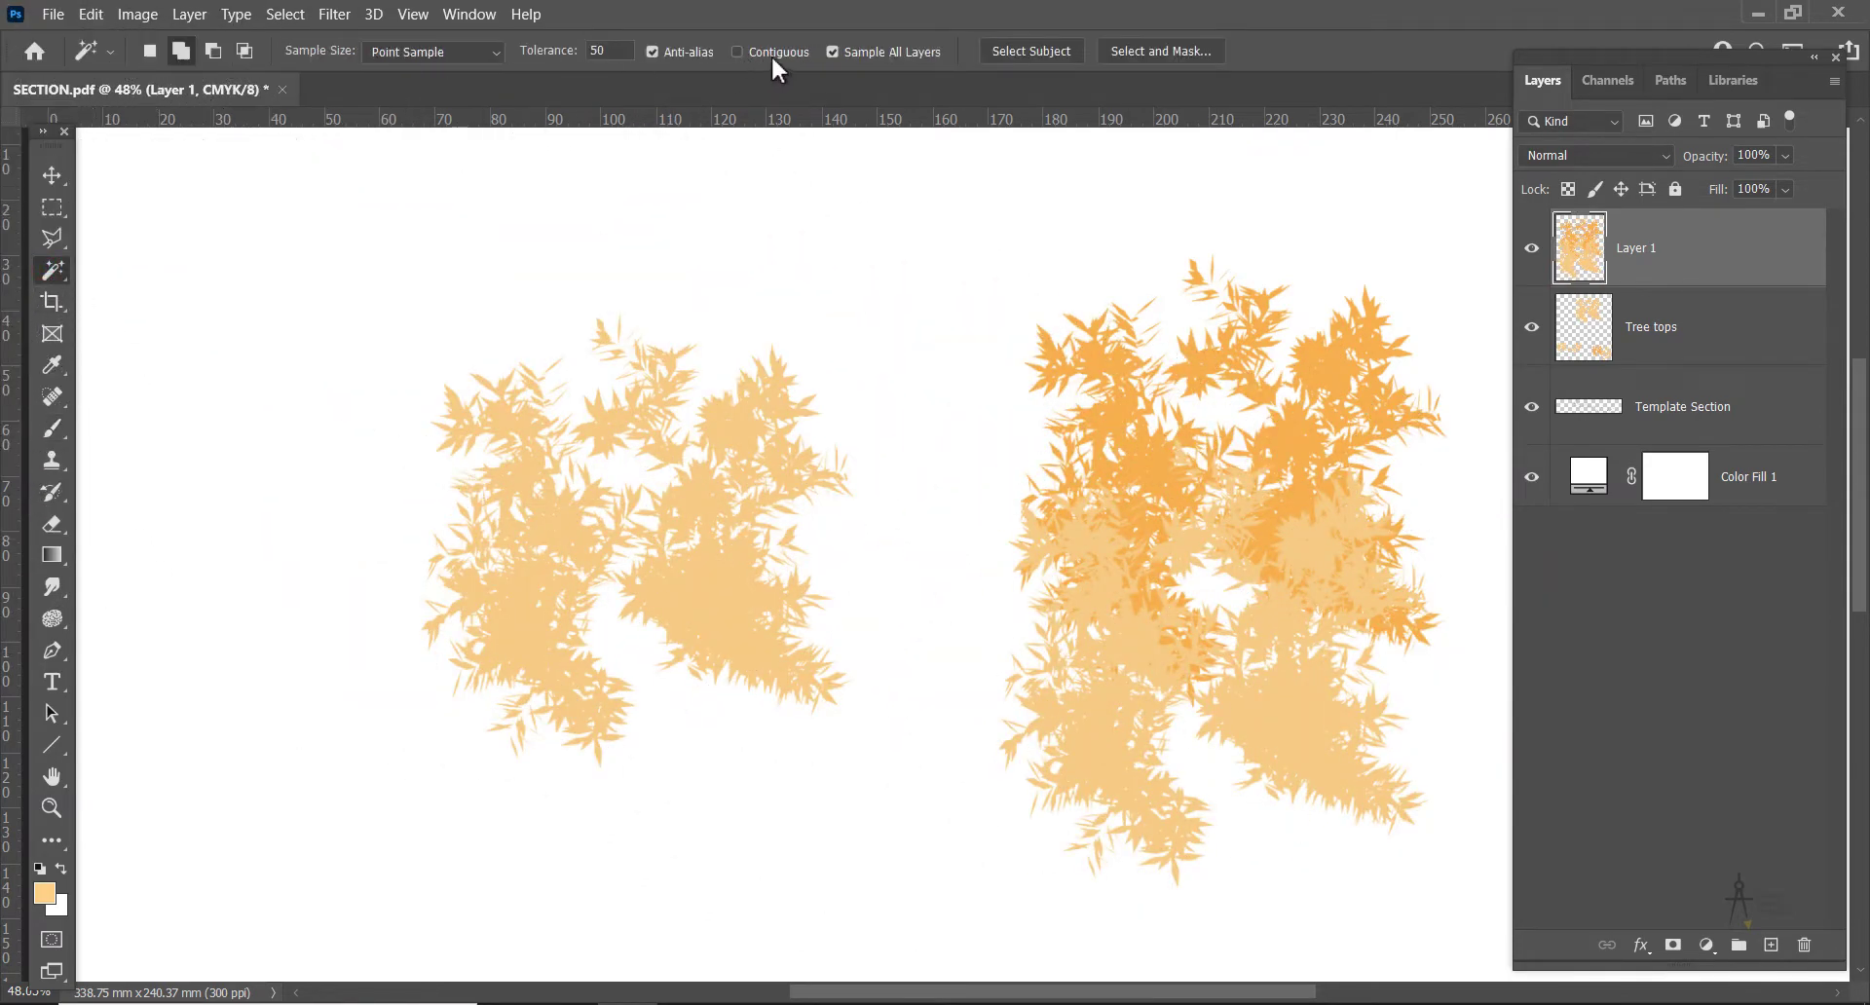
{"action": "left_click", "coordinate": [1097, 750]}
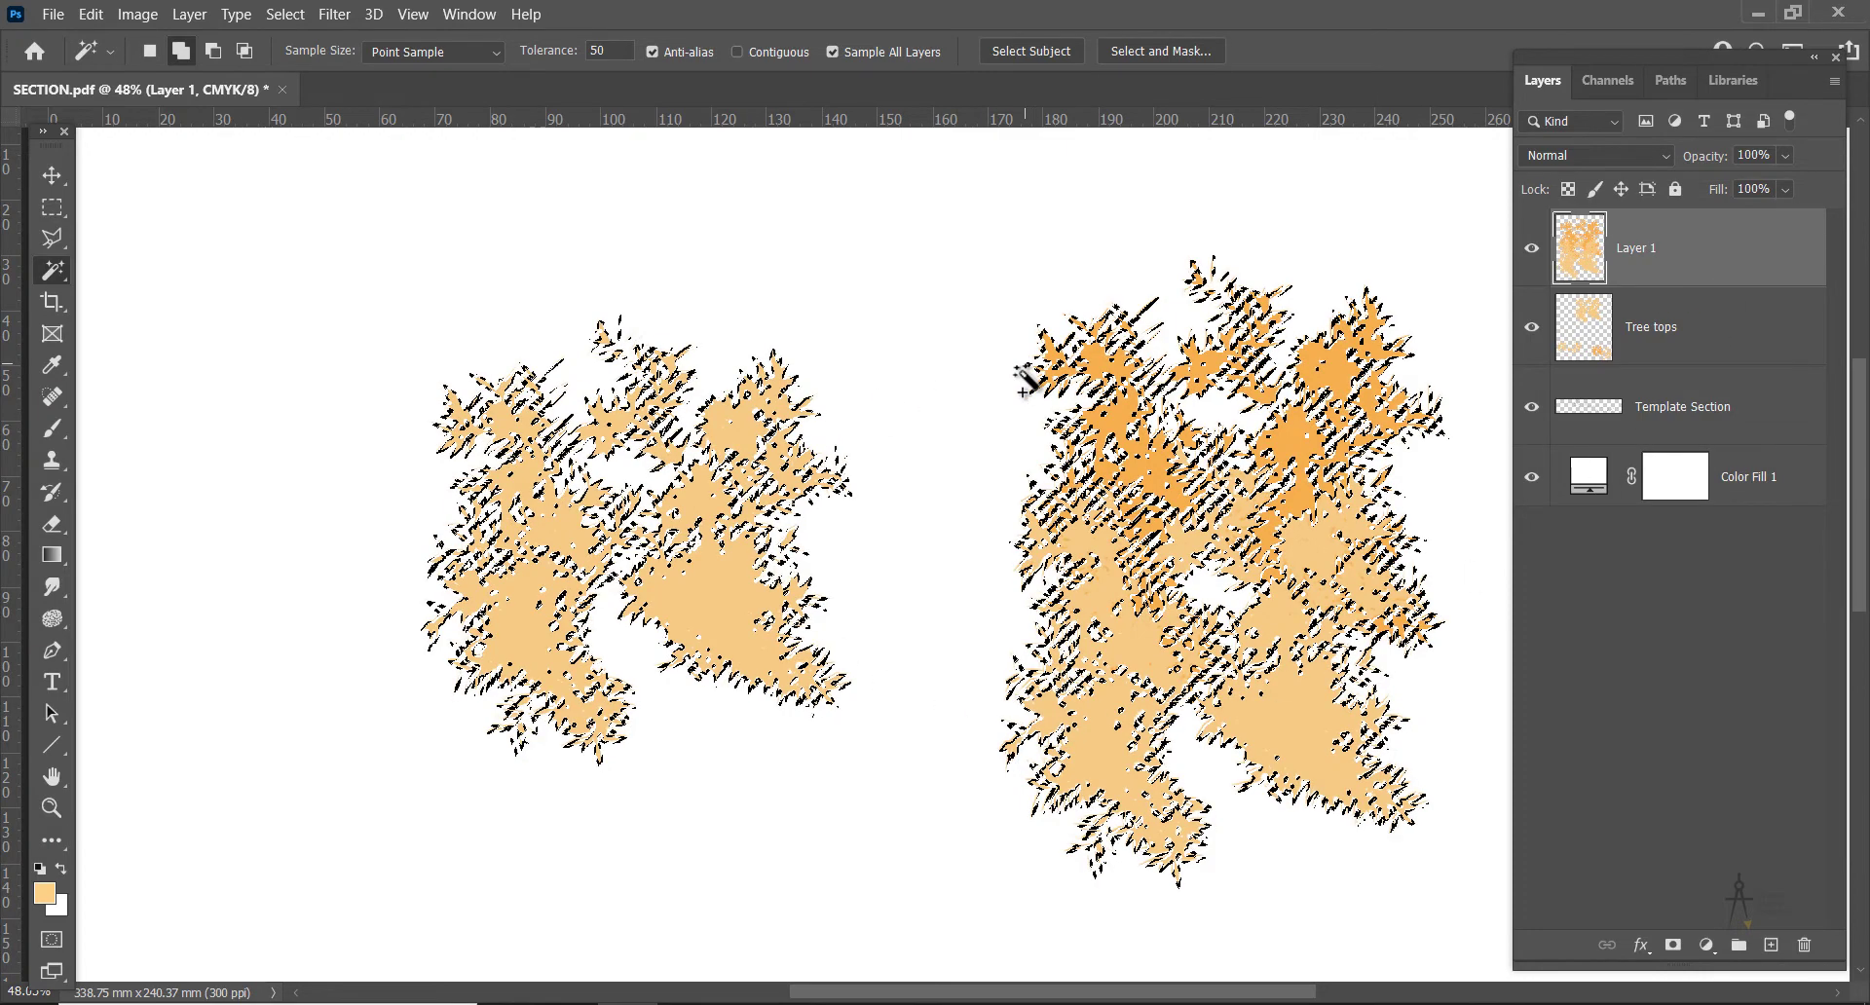
{"action": "left_click", "coordinate": [797, 391]}
{"action": "key", "text": "ctrl+d"}
Turn Contiguous on, select the light foliage of the overlapping stamps with the Magic Wand, and turn off Sample All Layers
{"action": "left_click", "coordinate": [737, 52]}
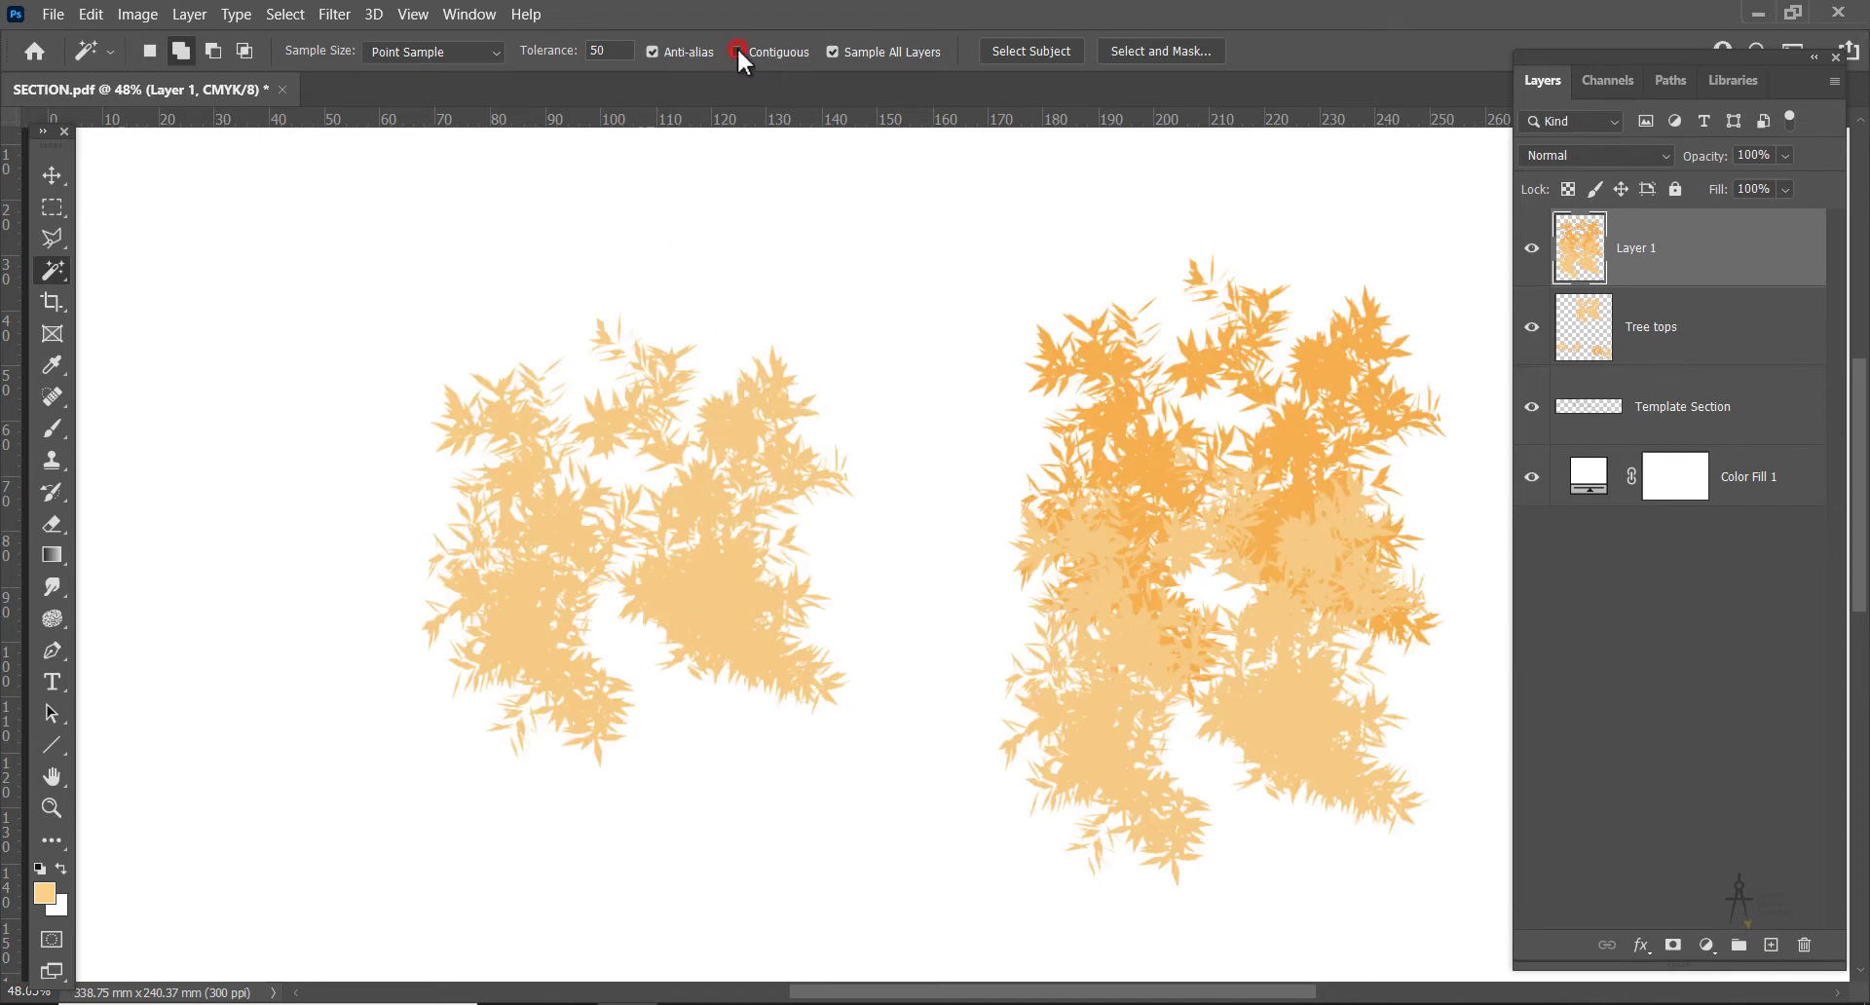
{"action": "left_click", "coordinate": [1104, 758]}
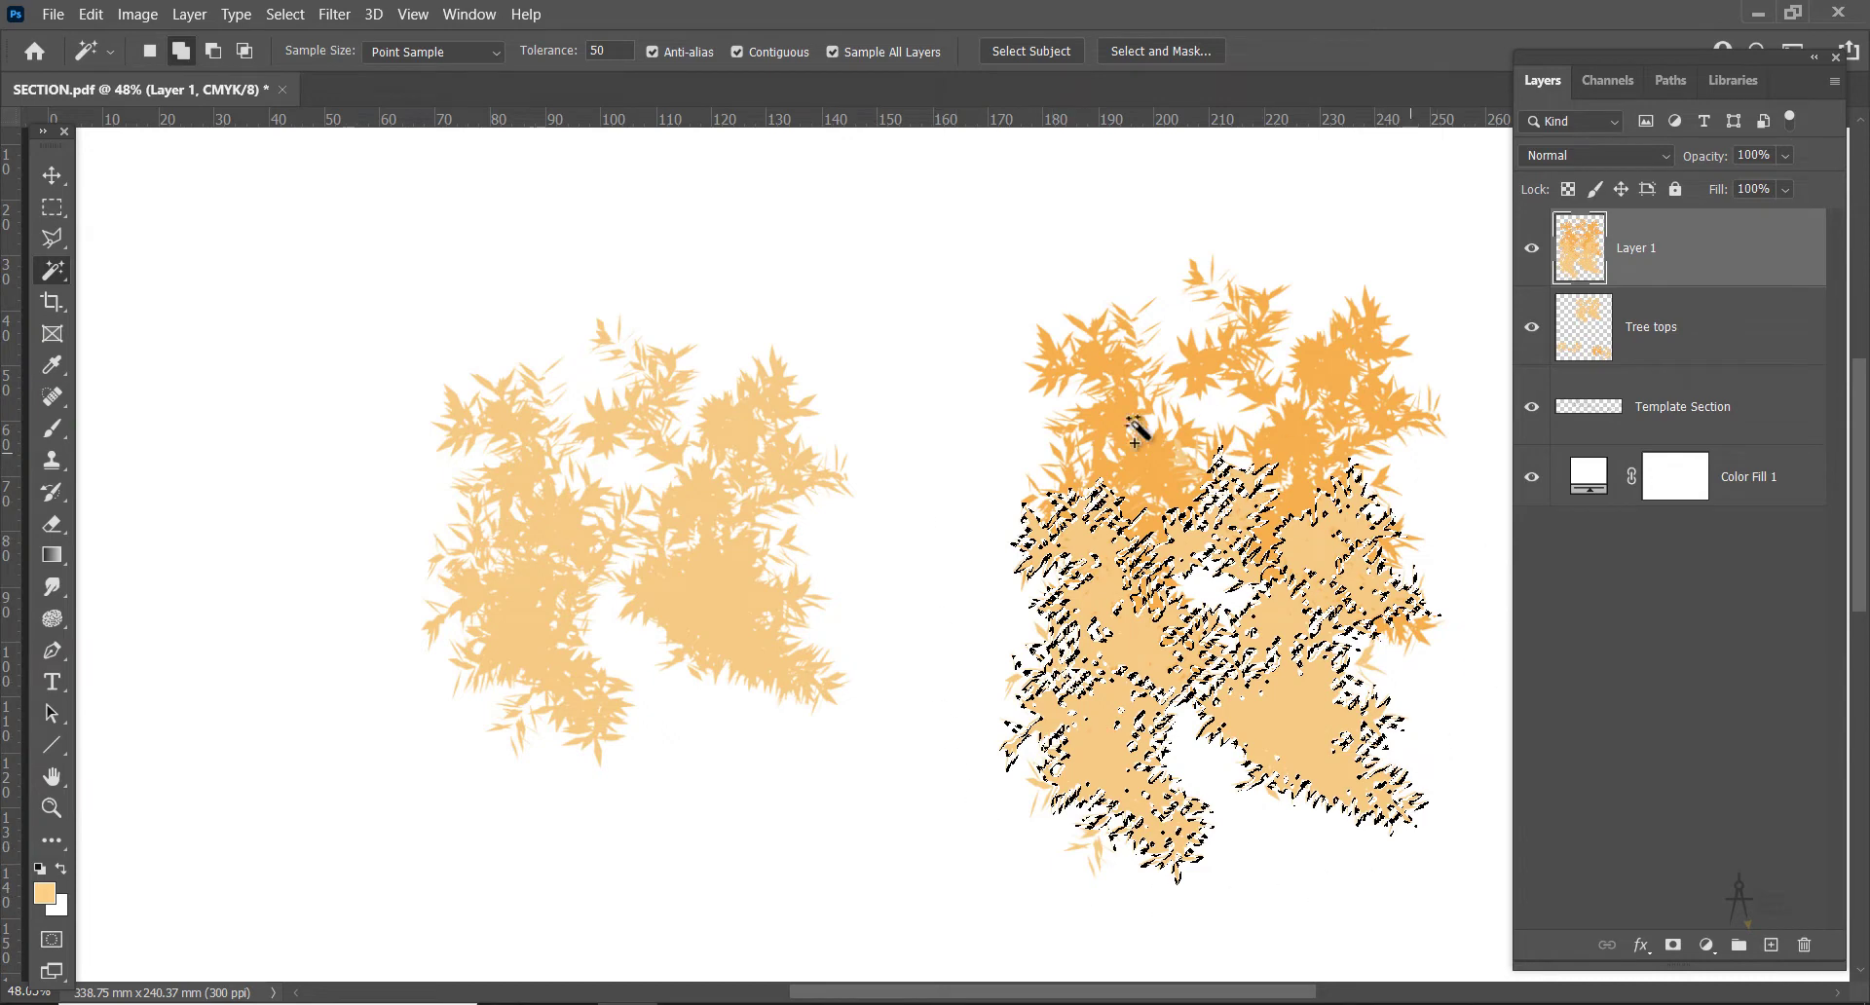
{"action": "left_click", "coordinate": [833, 51]}
{"action": "left_click", "coordinate": [832, 52]}
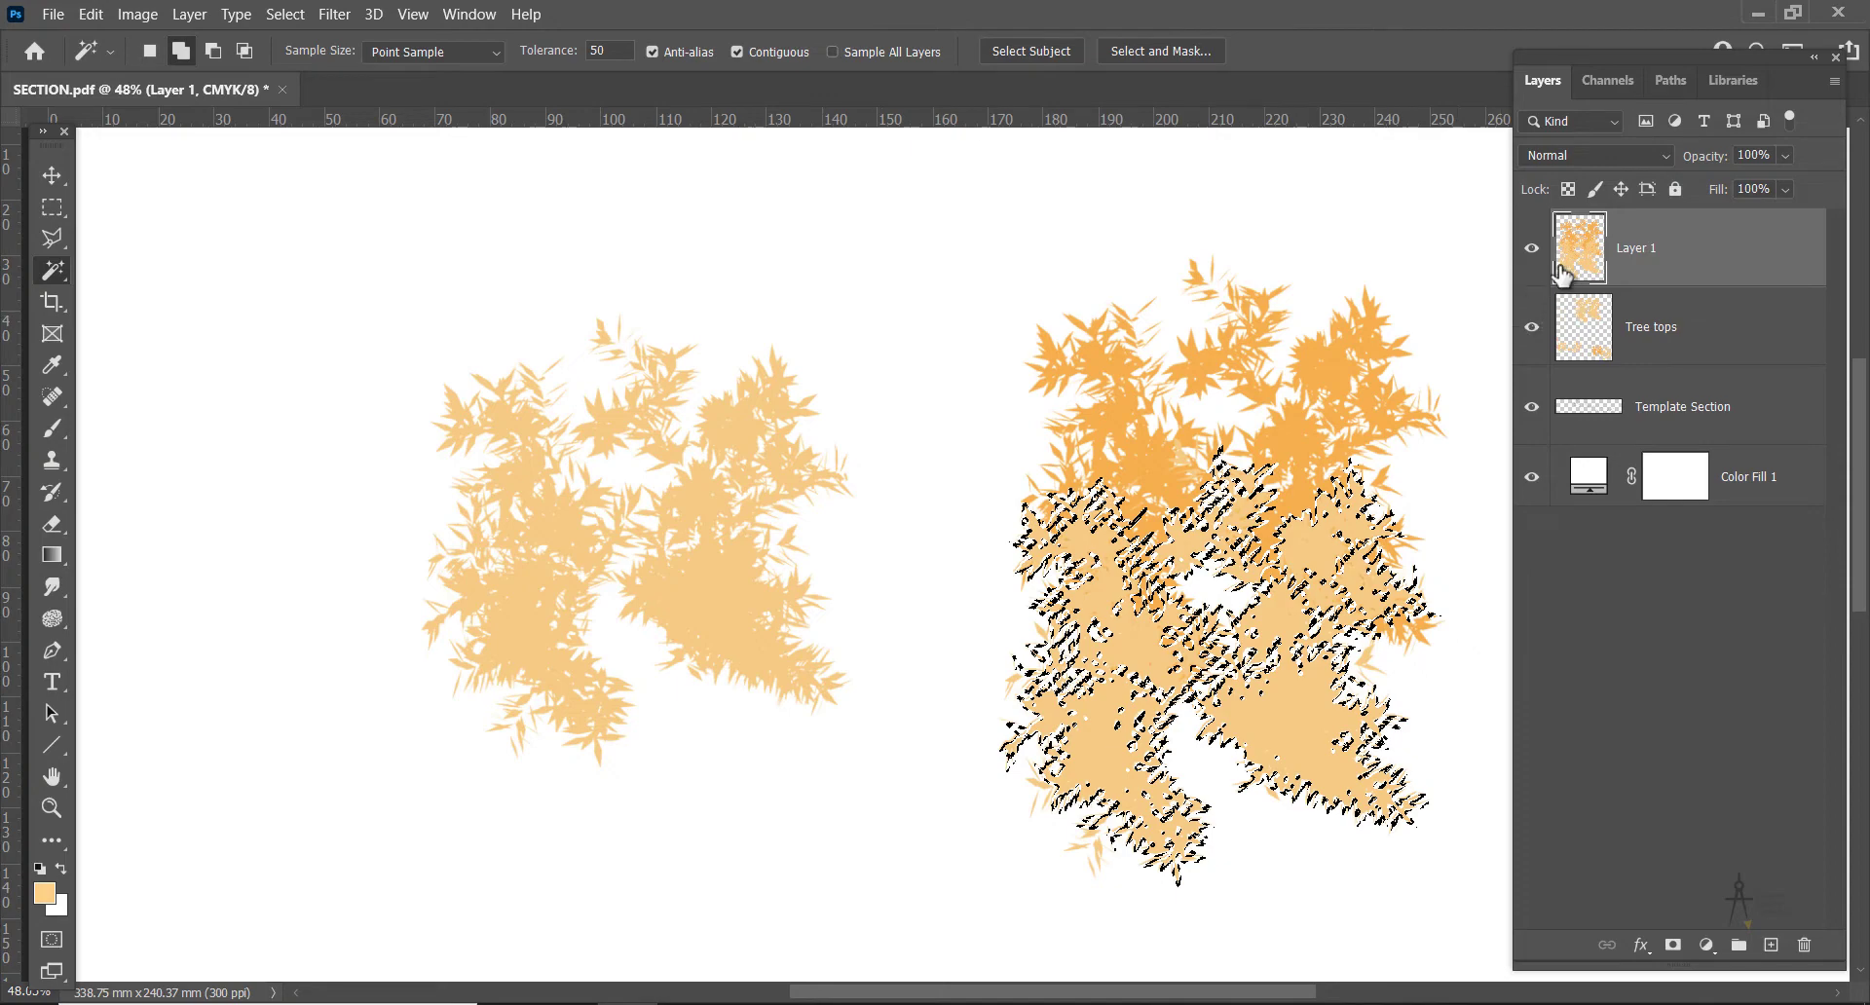
Delete Layer 1 with its test stamps and clear the selection
{"action": "right_click", "coordinate": [1661, 245]}
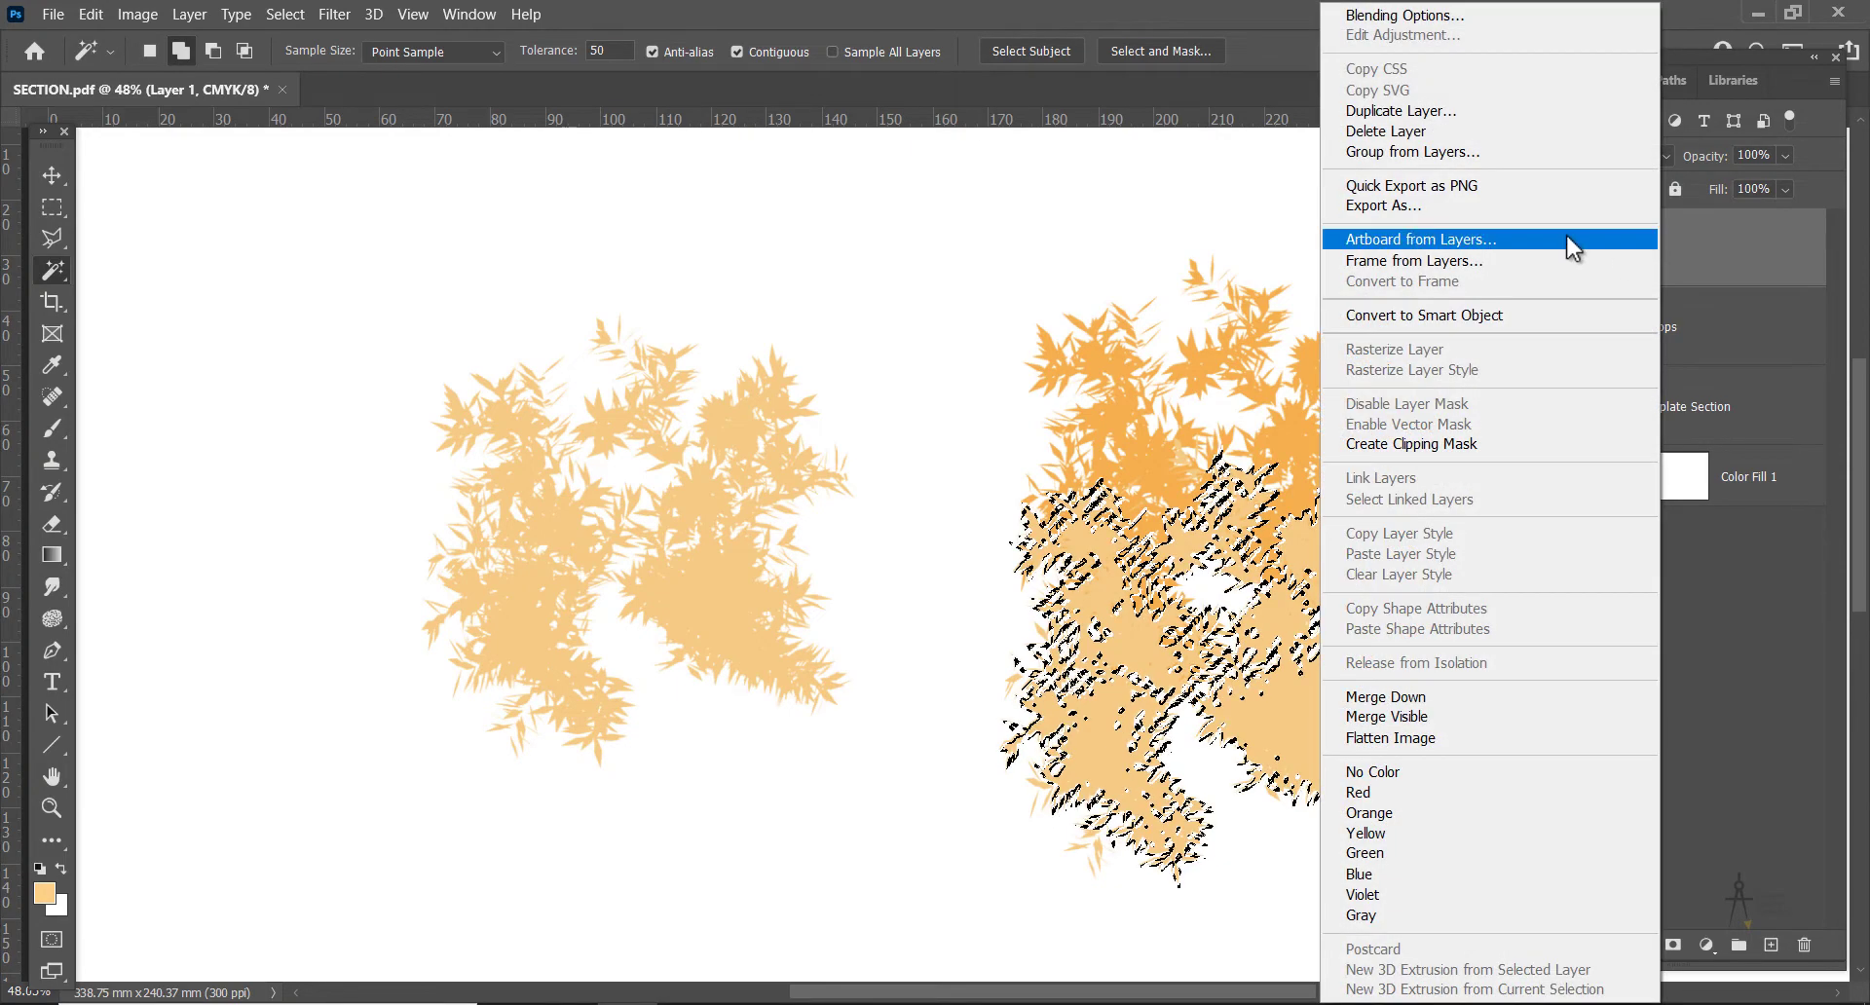
{"action": "left_click", "coordinate": [1392, 131]}
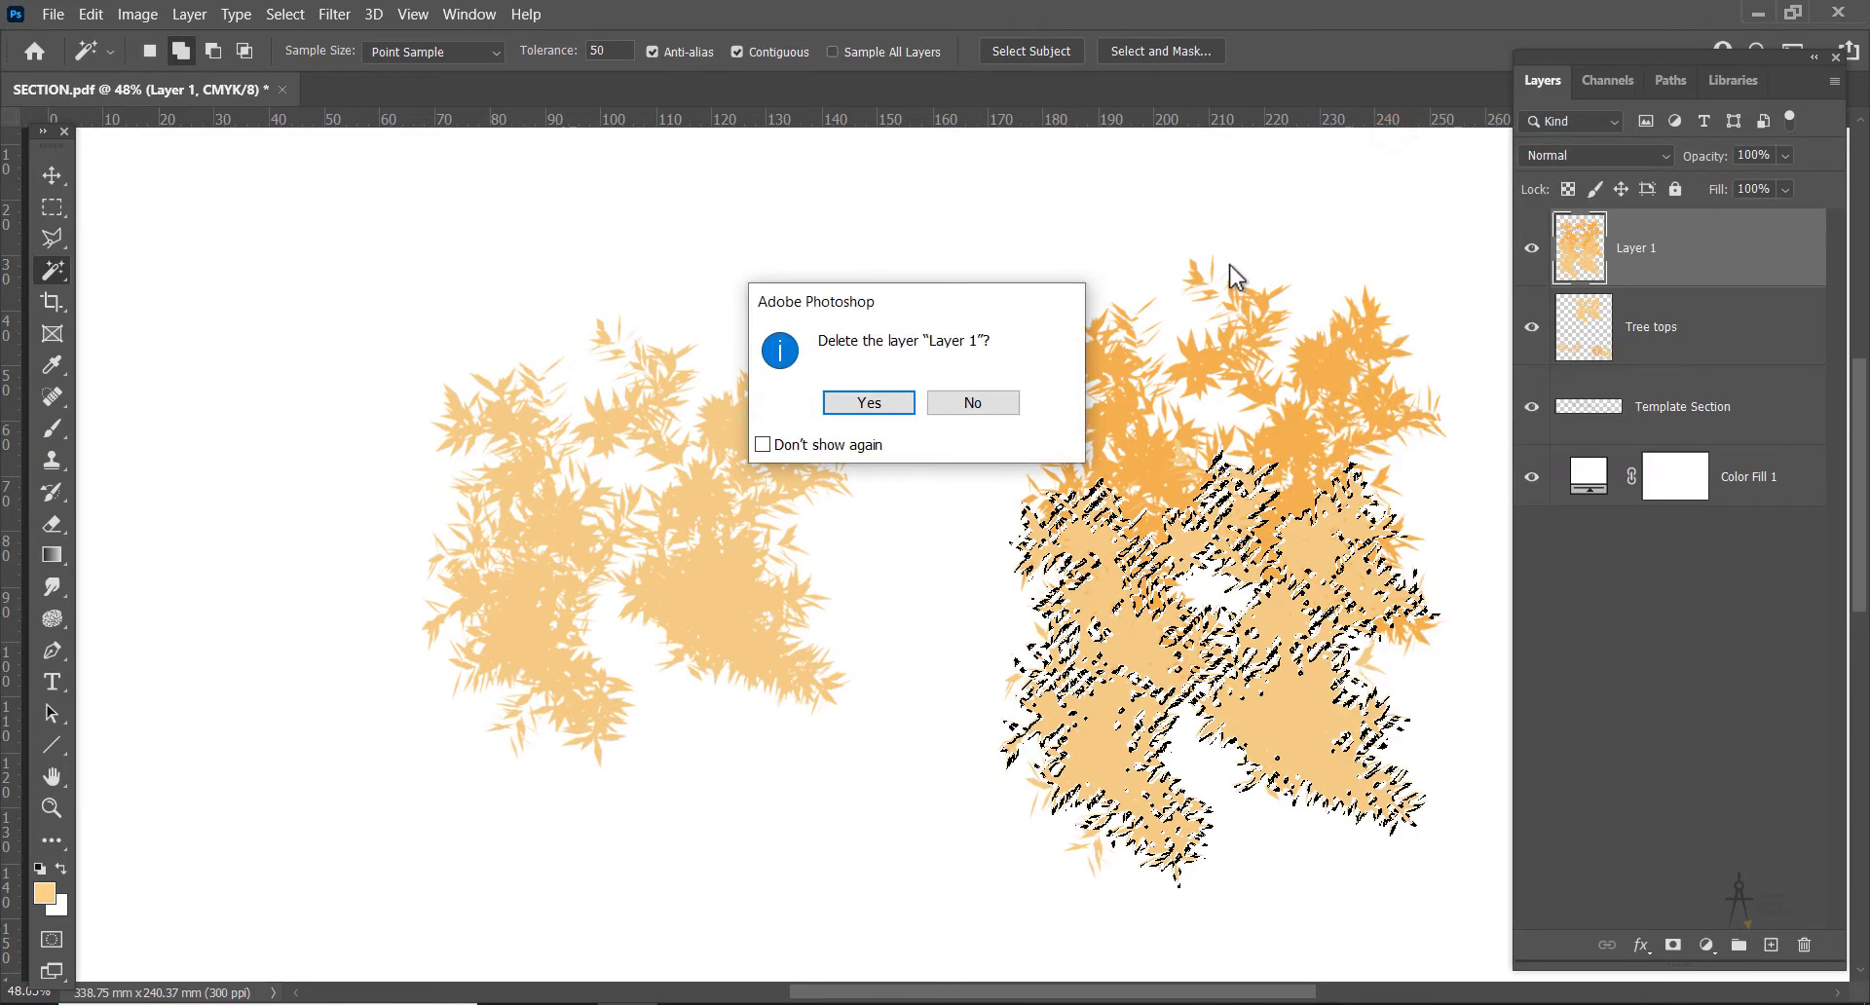
{"action": "left_click", "coordinate": [874, 402]}
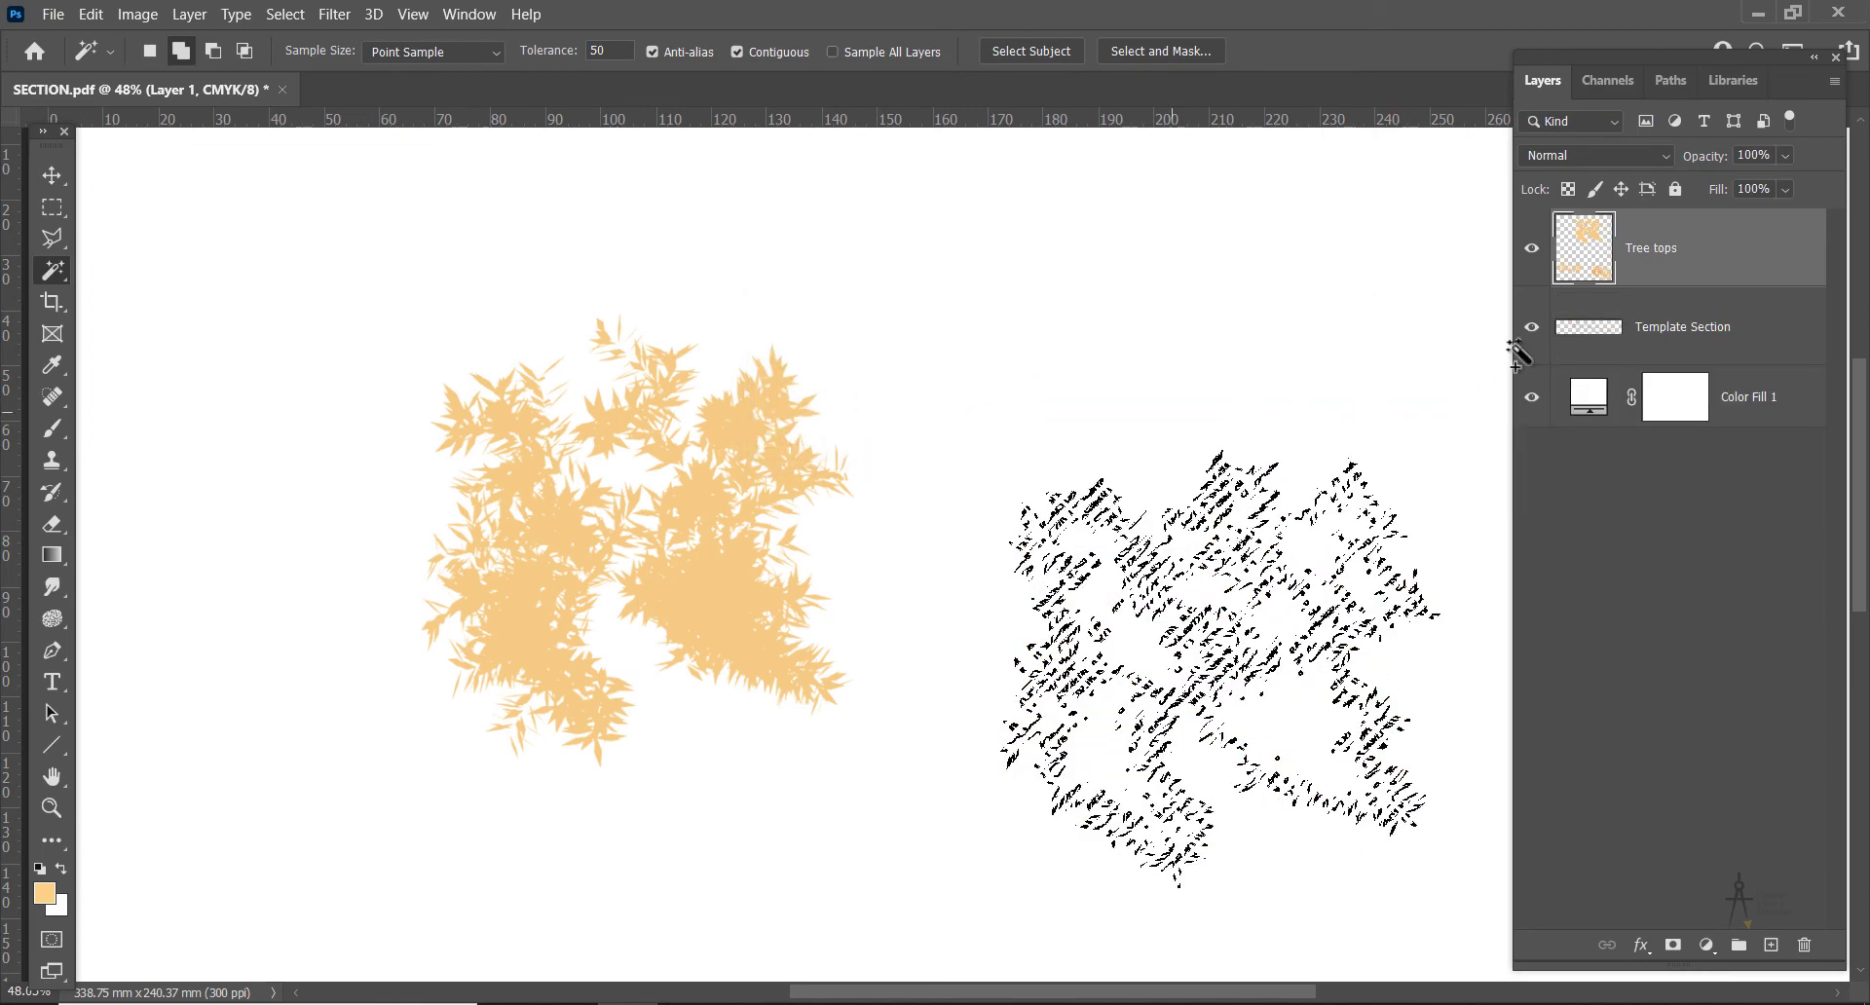
{"action": "key", "text": "ctrl+d"}
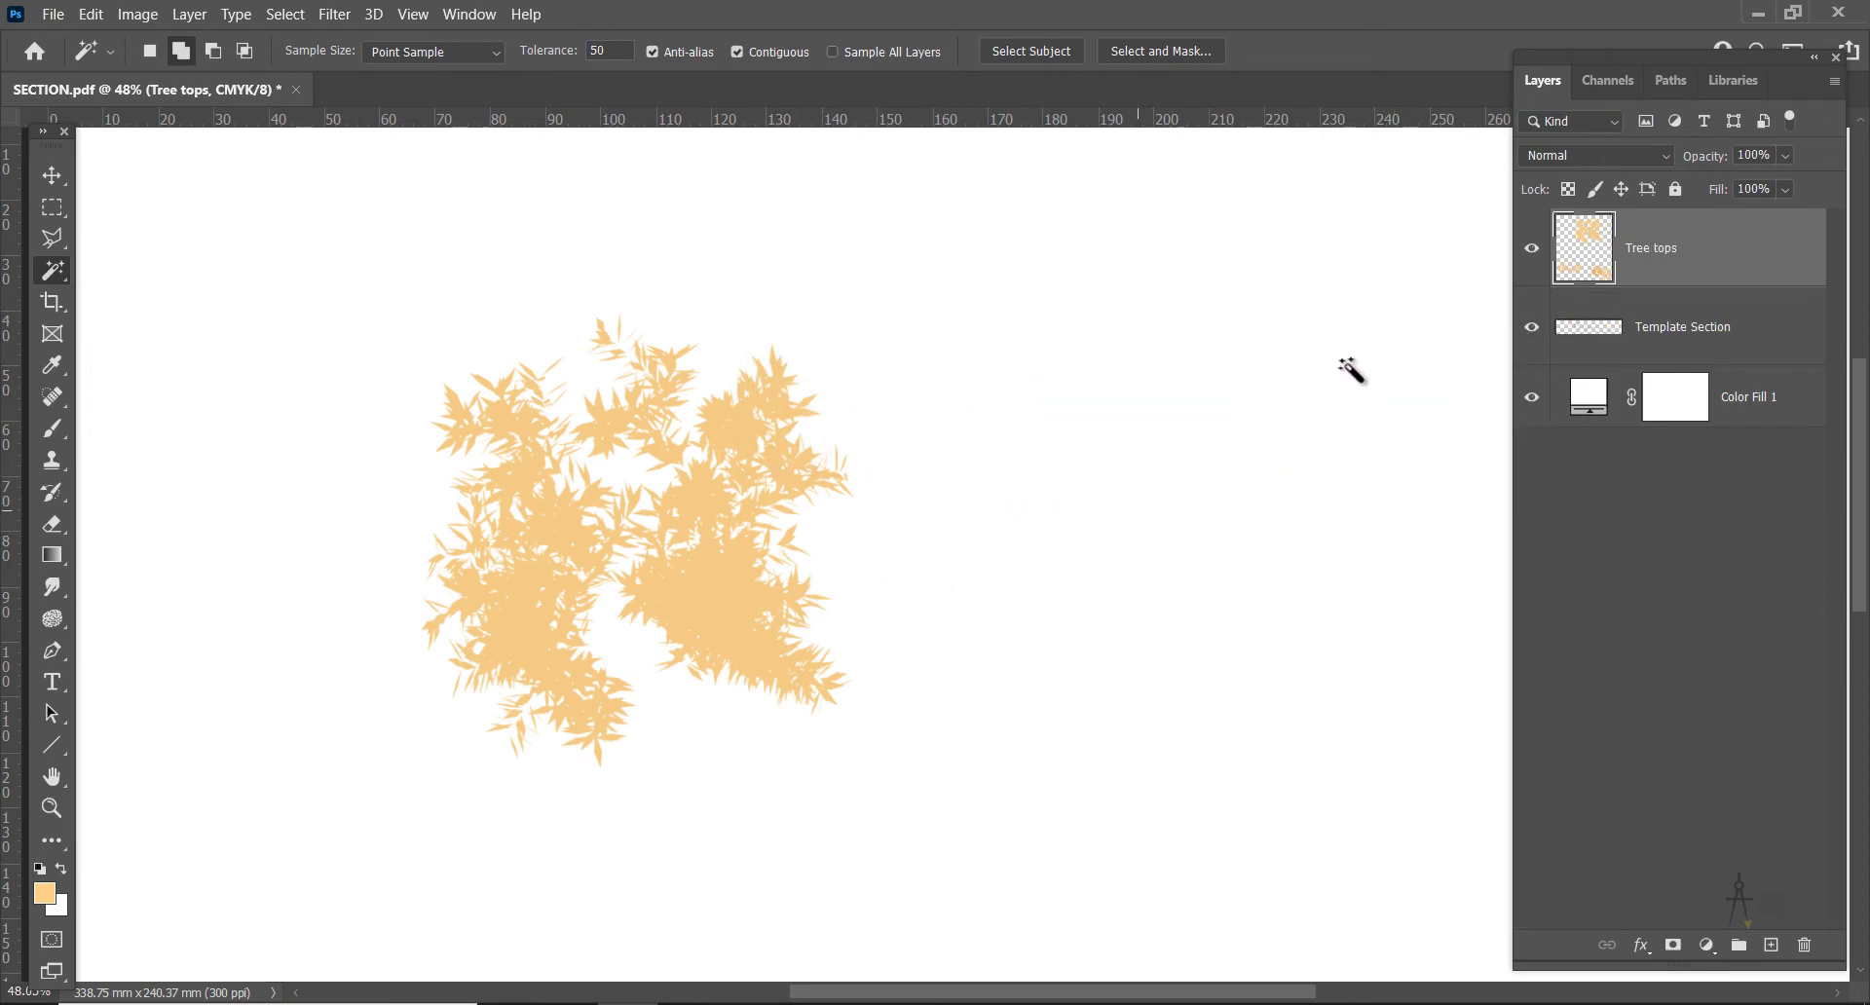
Compare the section drawing with the Tree tops layer hidden and shown
{"action": "left_click", "coordinate": [1533, 249]}
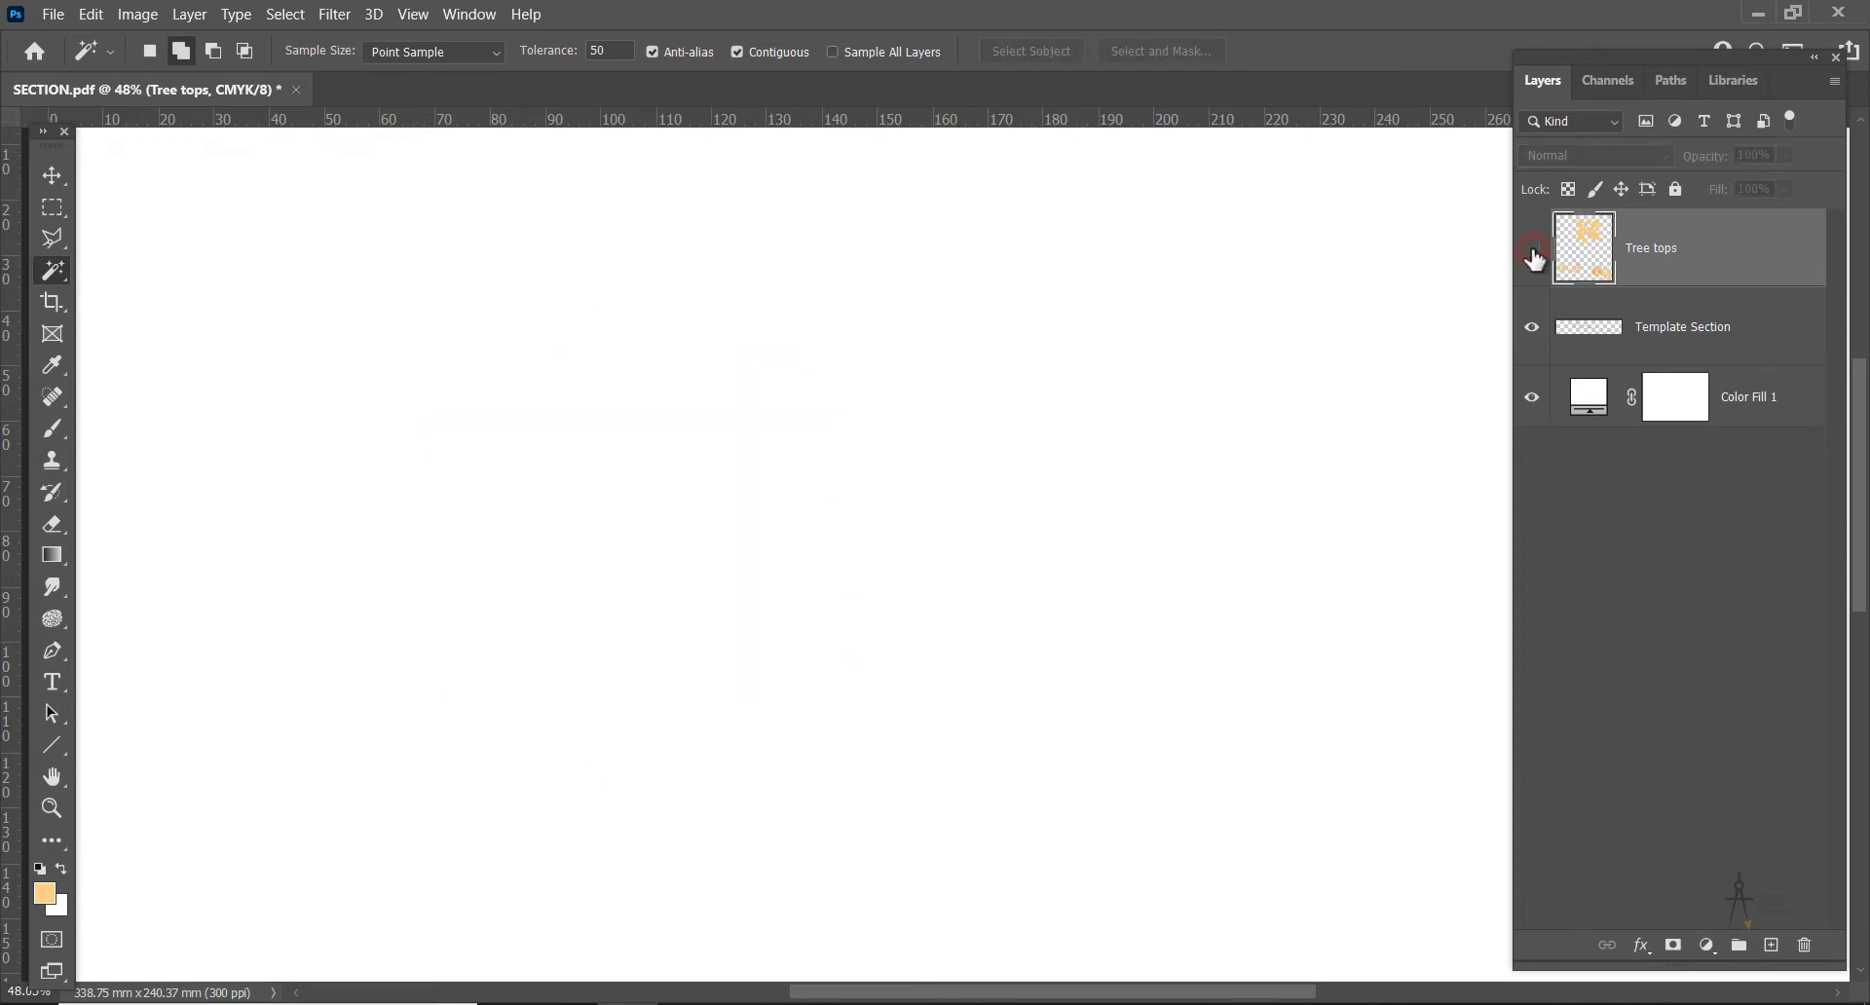
{"action": "left_click", "coordinate": [1533, 250]}
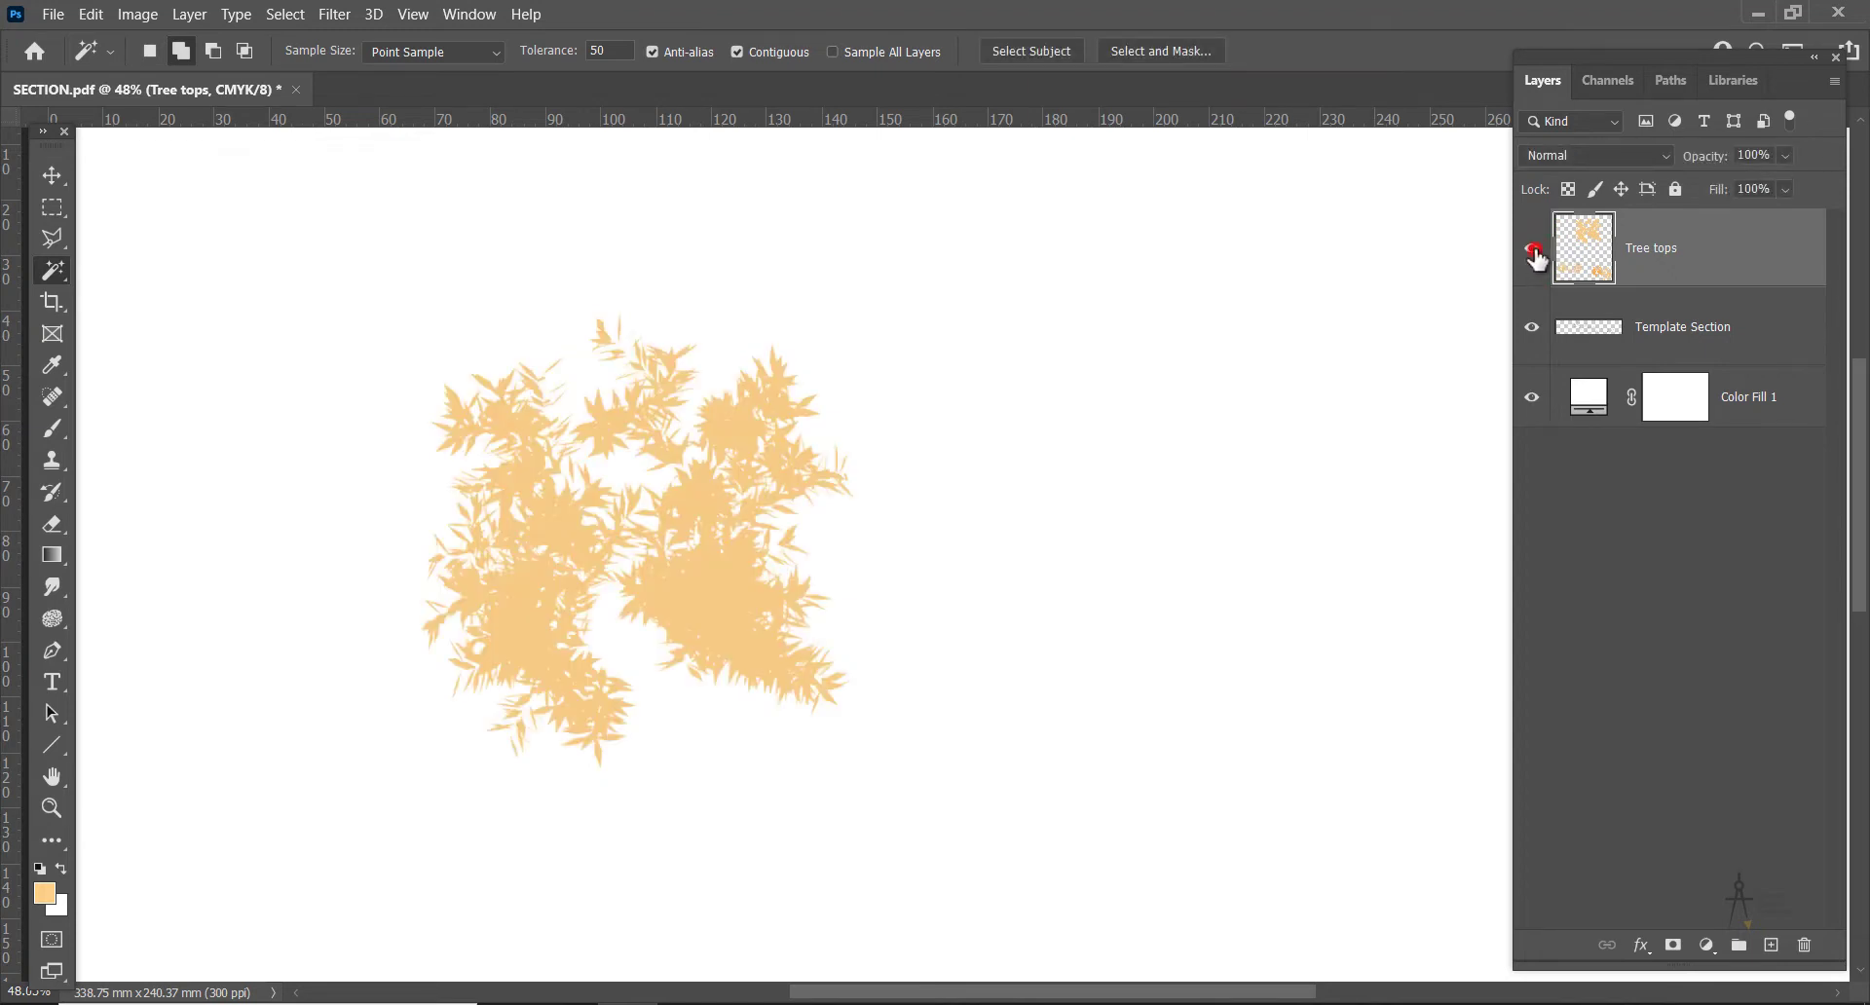
{"action": "left_click", "coordinate": [1533, 250]}
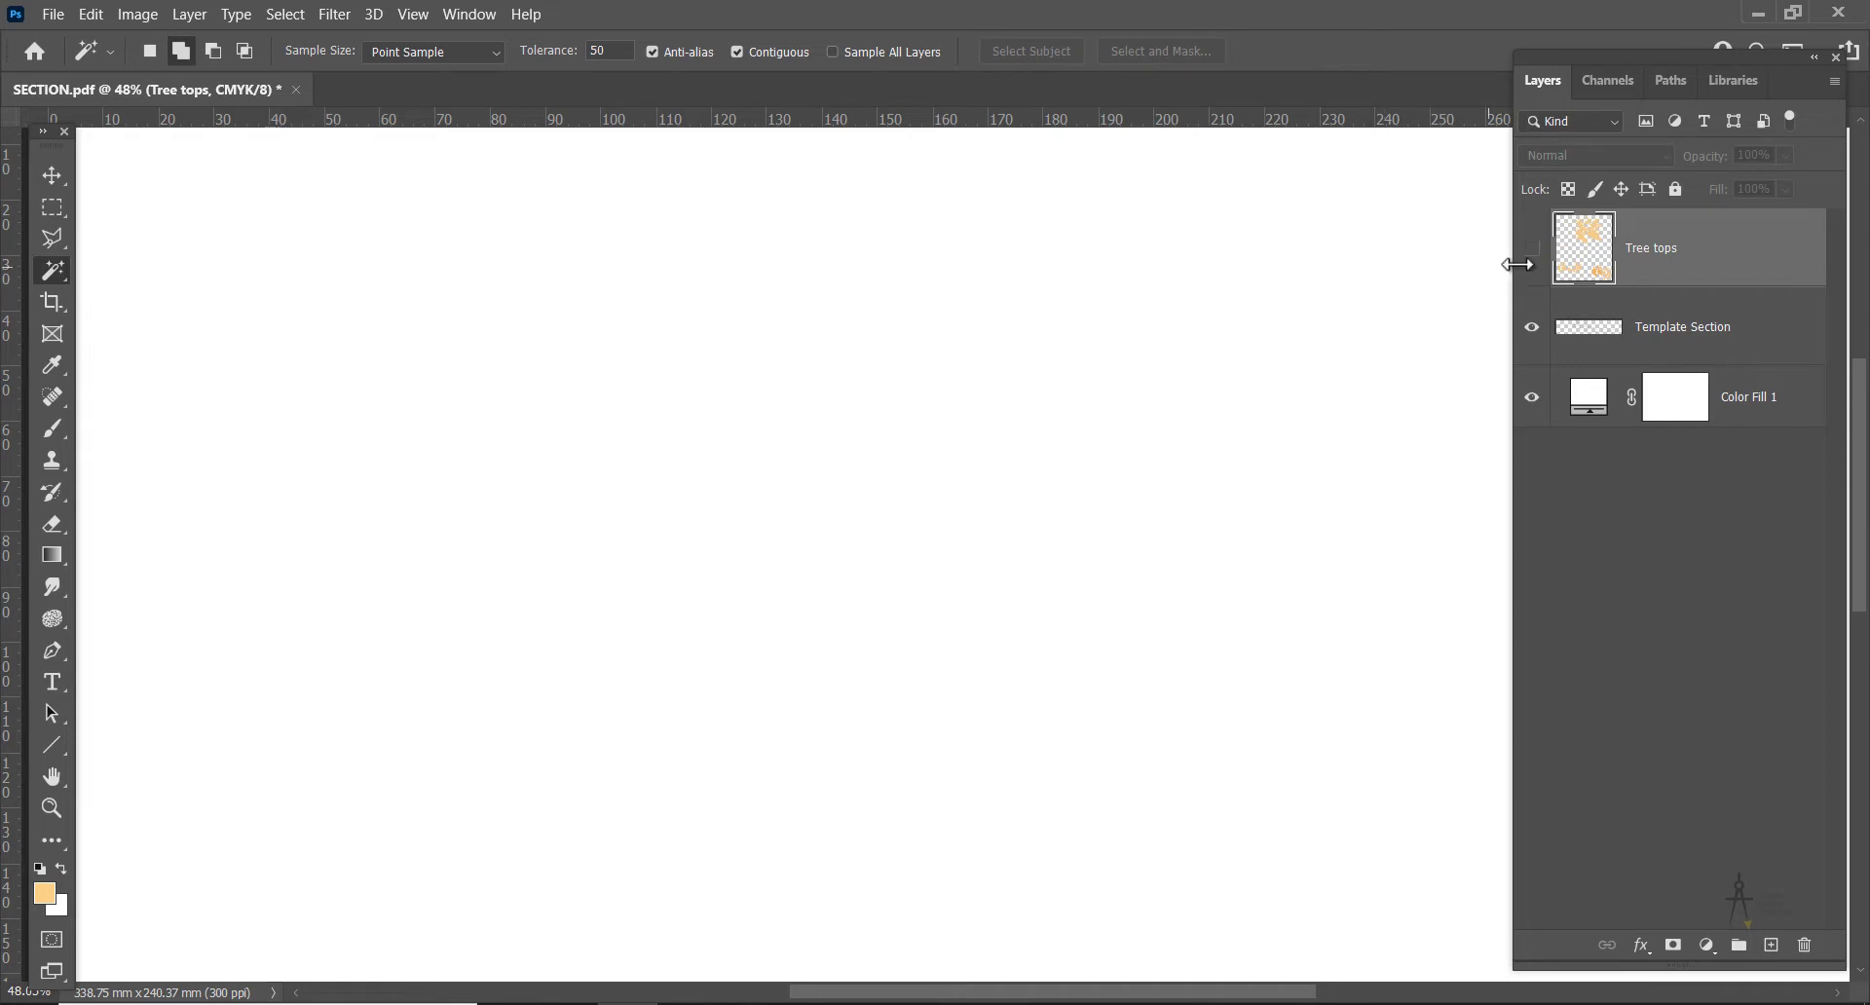
{"action": "scroll", "coordinate": [1064, 493], "scroll_direction": "down", "scroll_amount": 4}
{"action": "scroll", "coordinate": [1107, 768], "scroll_direction": "up", "scroll_amount": 3}
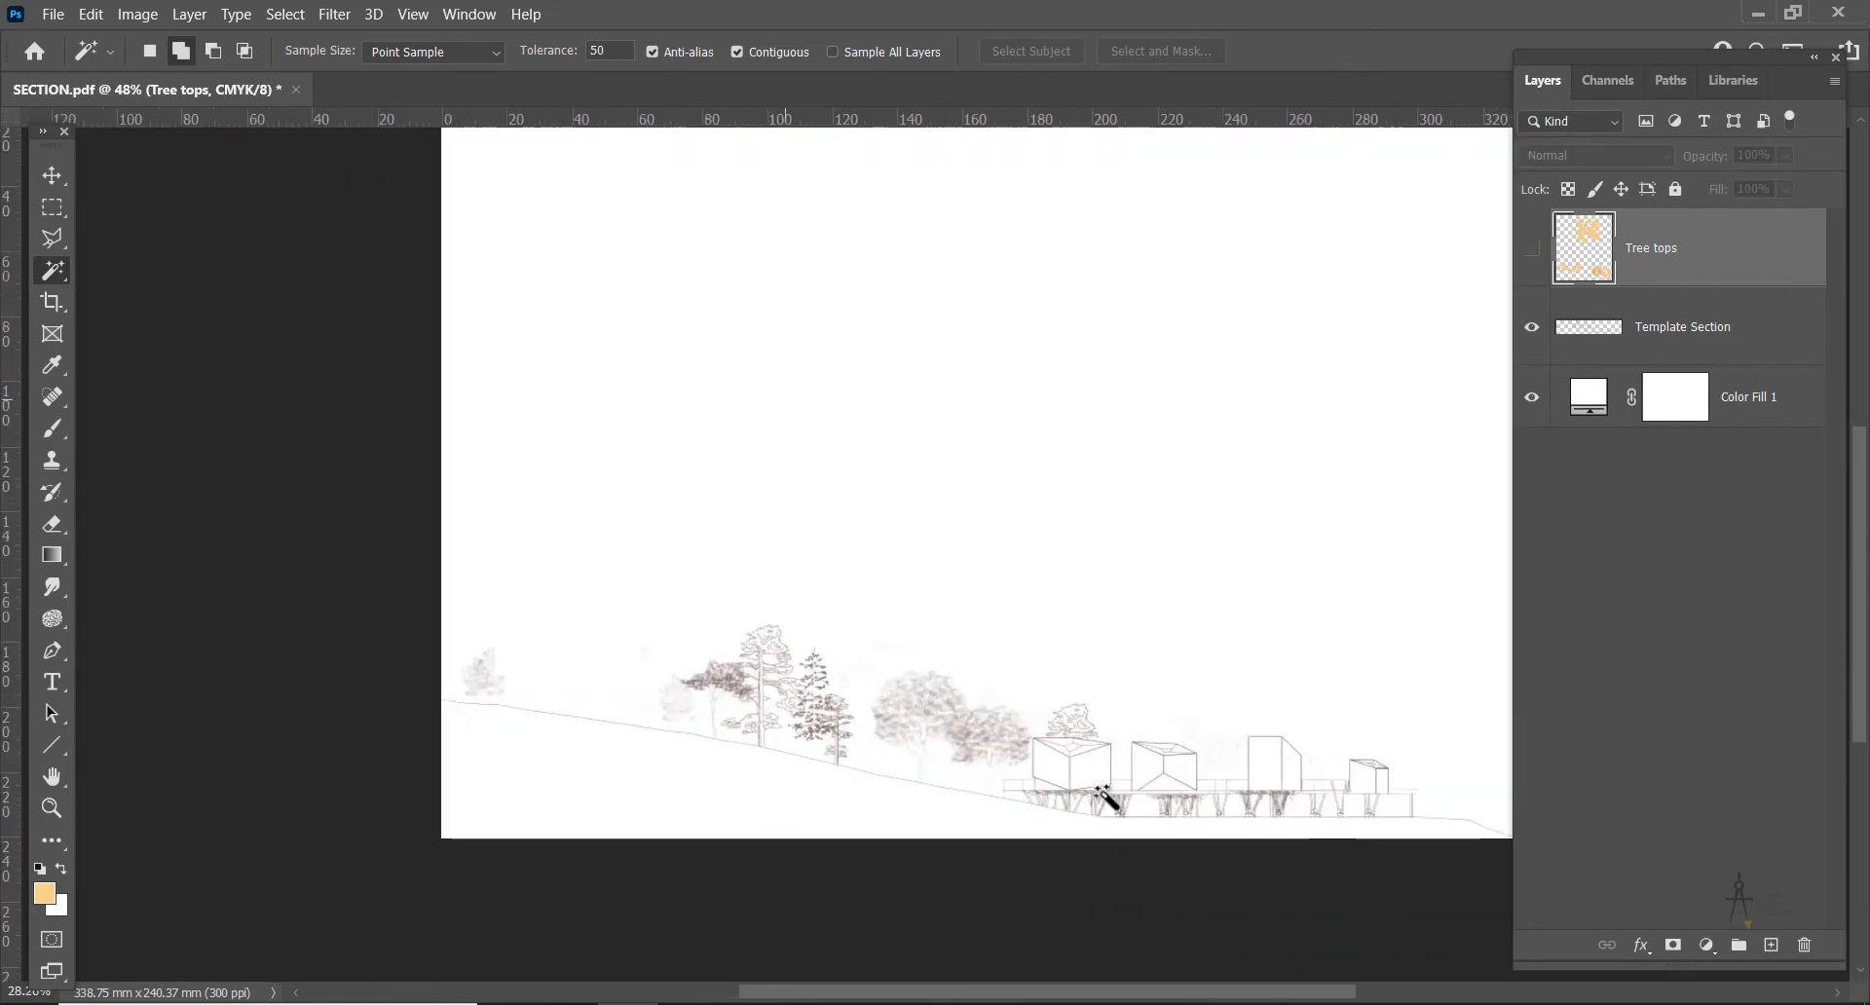
{"action": "scroll", "coordinate": [913, 760], "scroll_direction": "up", "scroll_amount": 1}
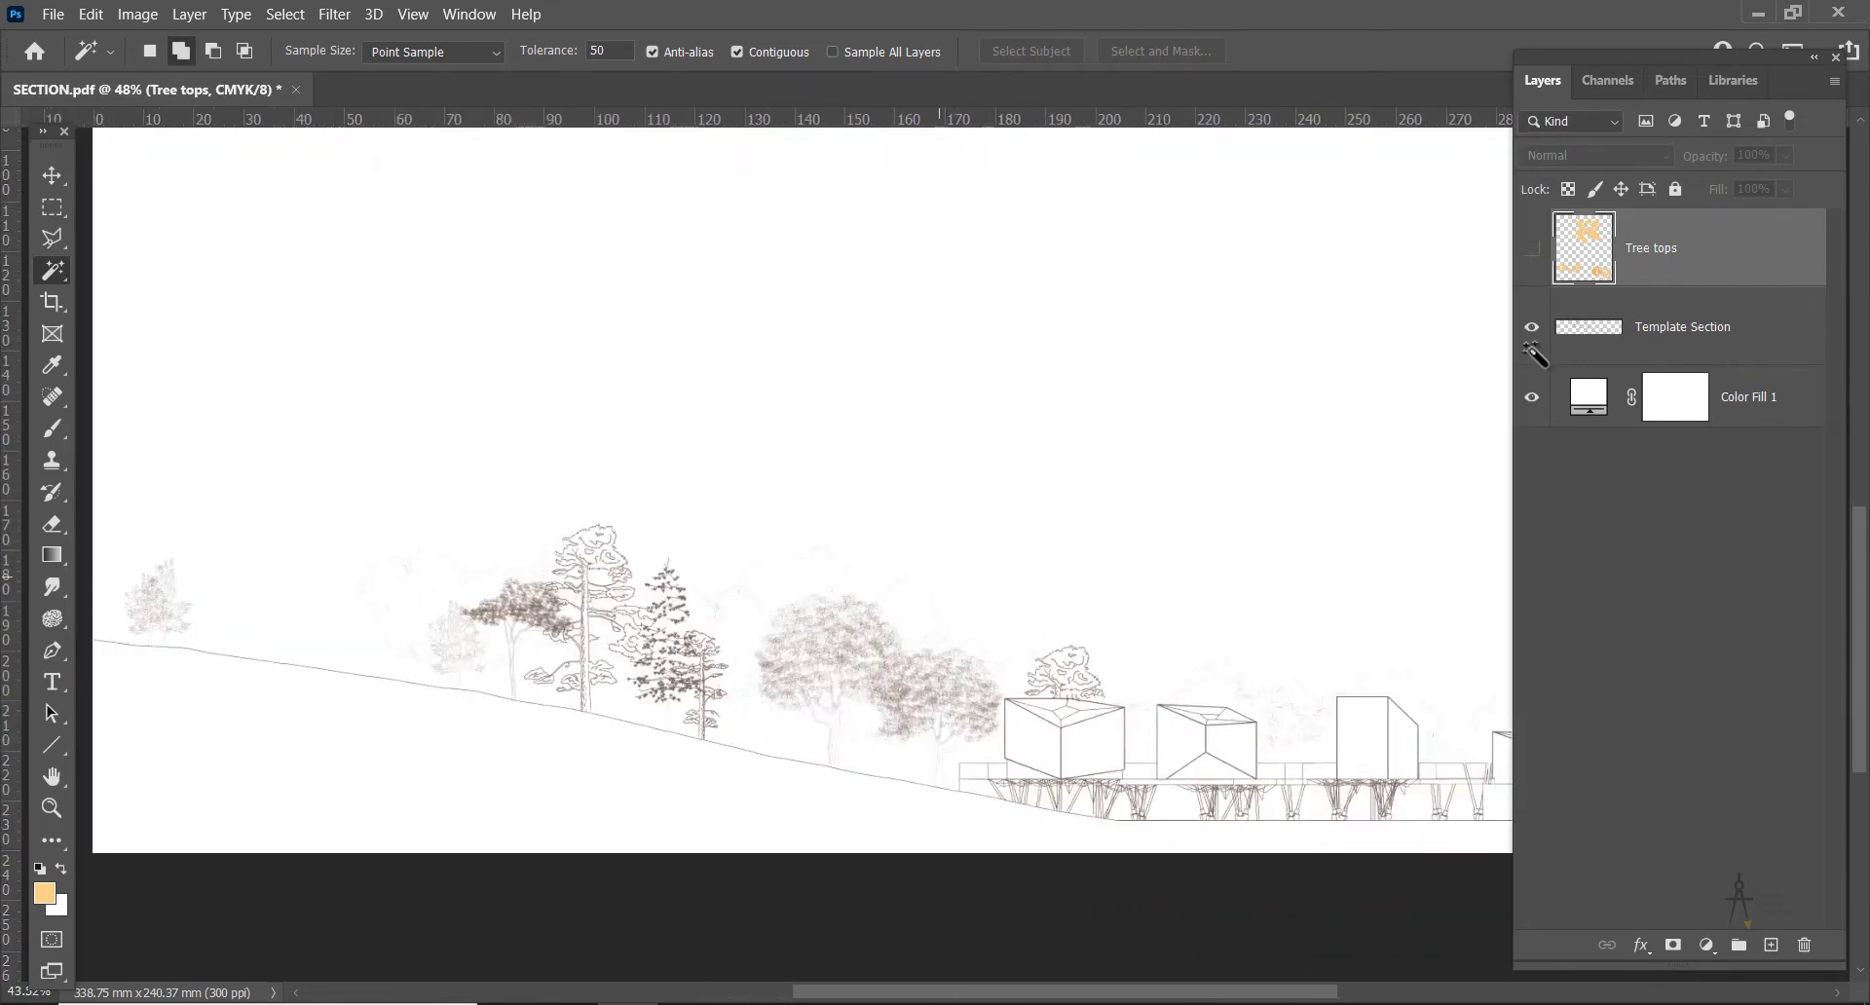
{"action": "left_click", "coordinate": [1532, 251]}
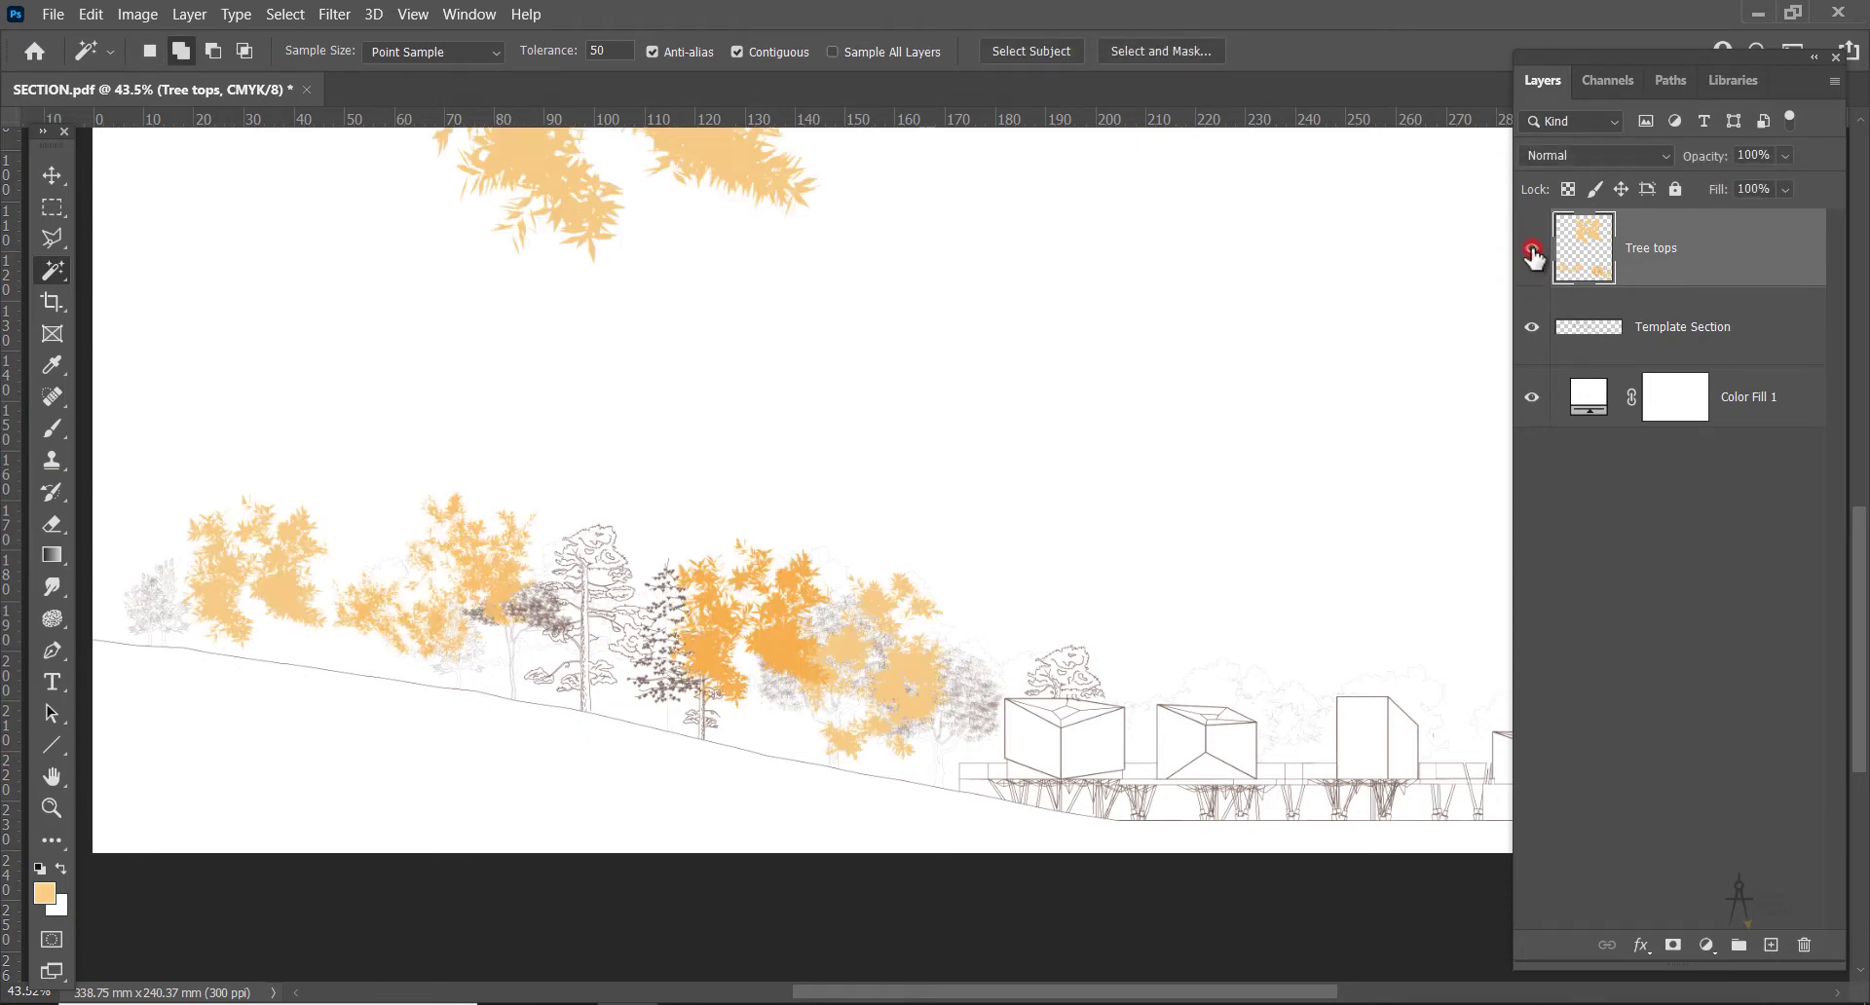
{"action": "left_click", "coordinate": [1532, 253]}
{"action": "left_click", "coordinate": [1532, 251]}
{"action": "left_click", "coordinate": [1532, 252]}
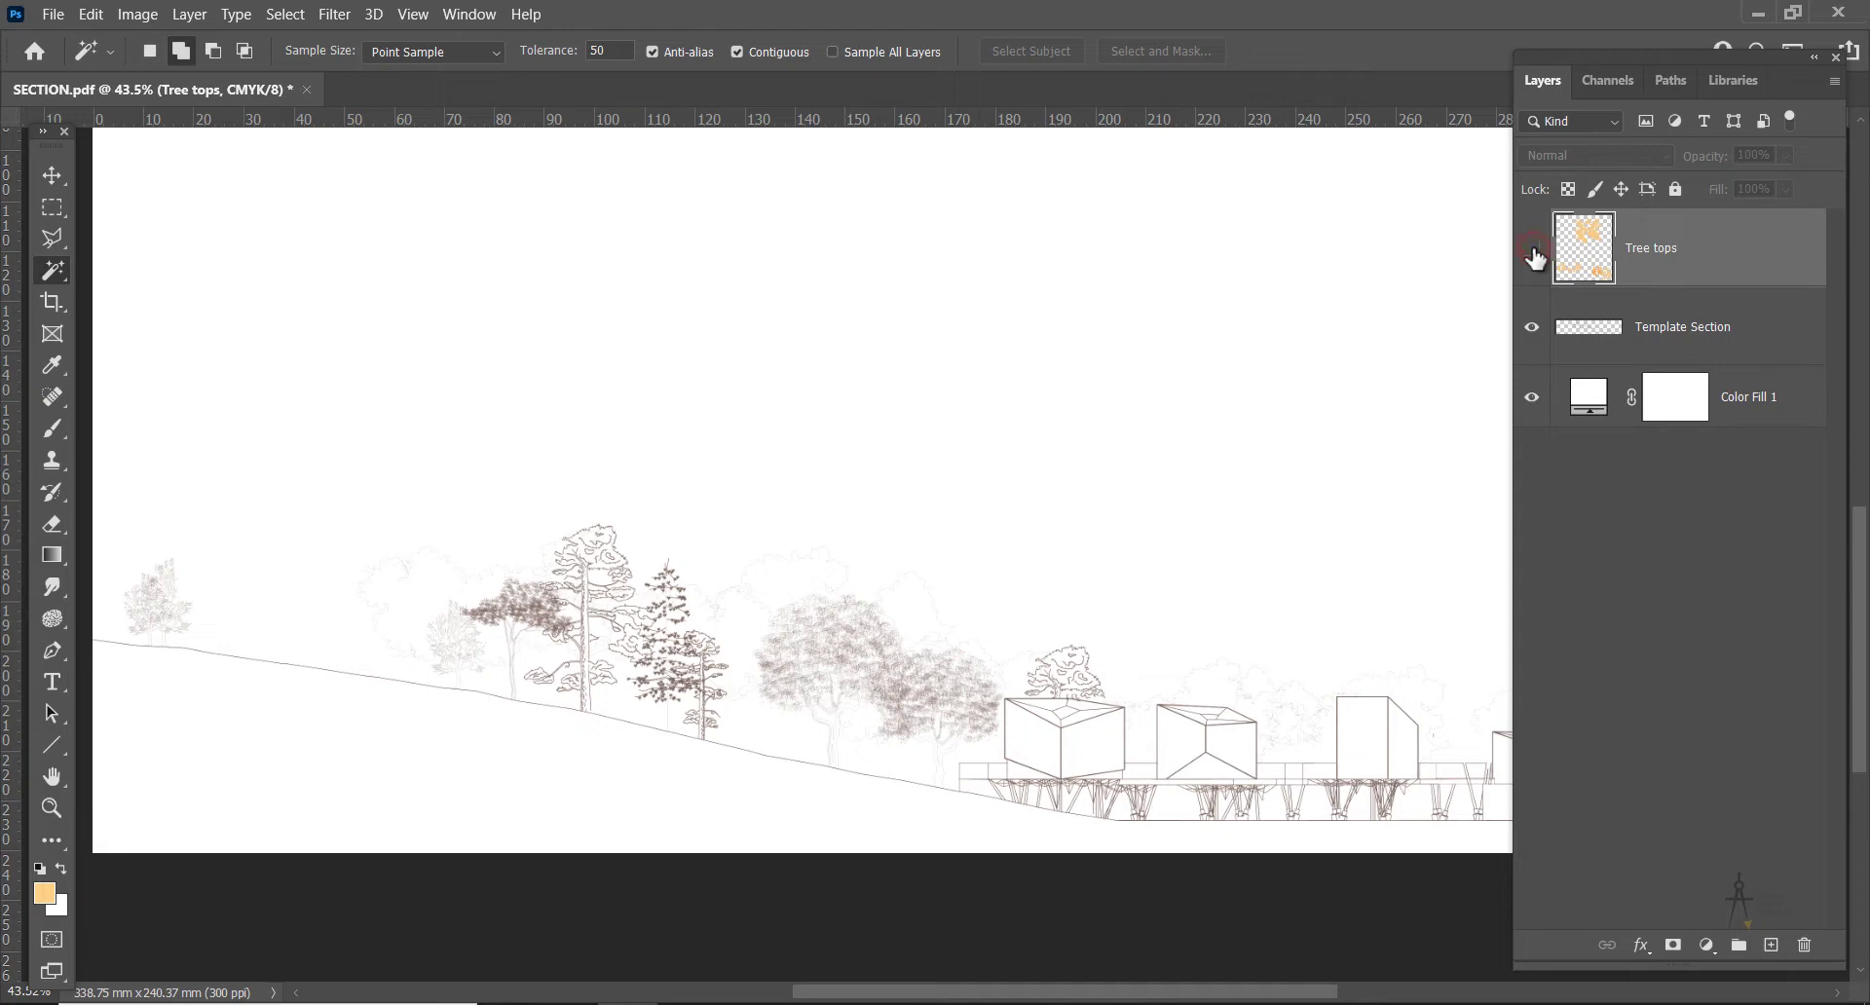
{"action": "left_click", "coordinate": [1532, 254]}
Delete the large test stamp above the section from the Tree tops layer using a rectangular selection, and deselect
{"action": "scroll", "coordinate": [873, 292], "scroll_direction": "down", "scroll_amount": 3}
{"action": "left_click_drag", "start_coordinate": [747, 232], "coordinate": [735, 429]}
{"action": "scroll", "coordinate": [714, 356], "scroll_direction": "up", "scroll_amount": 1}
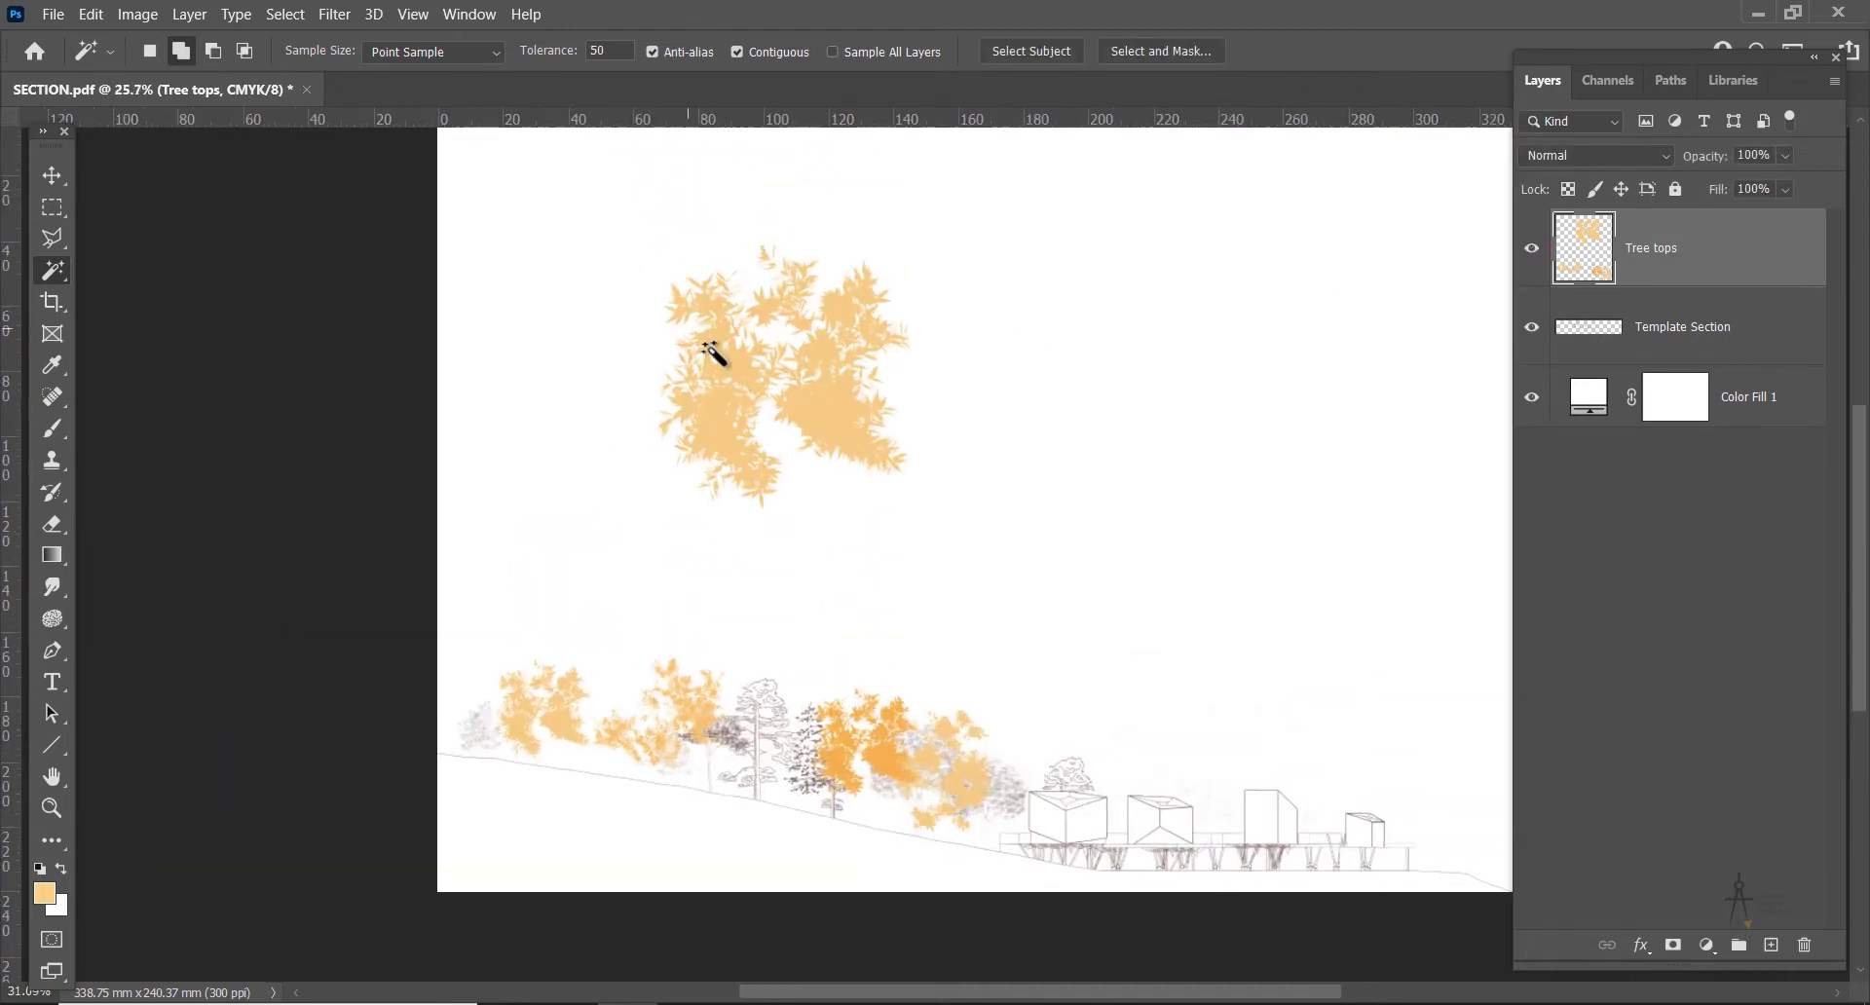
{"action": "scroll", "coordinate": [714, 355], "scroll_direction": "up", "scroll_amount": 1}
{"action": "left_click", "coordinate": [52, 207]}
{"action": "left_click_drag", "start_coordinate": [587, 209], "coordinate": [1048, 591]}
{"action": "key", "text": "Delete"}
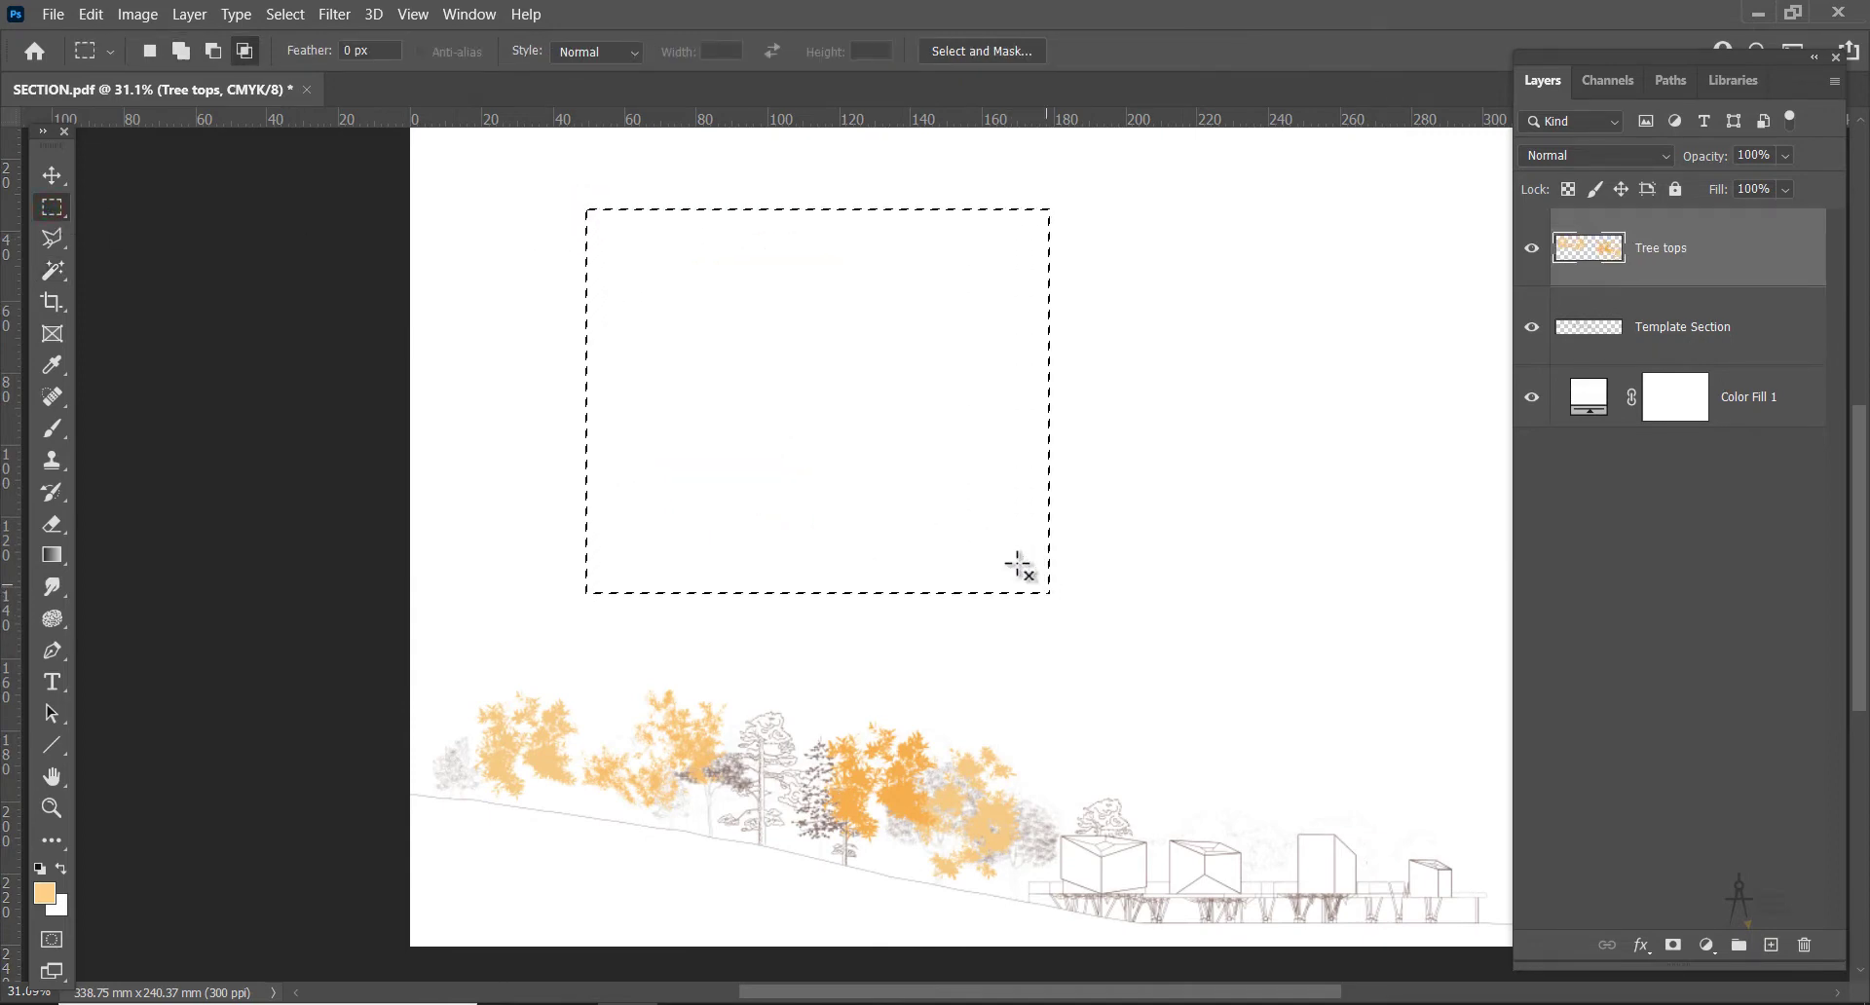
{"action": "key", "text": "ctrl+d"}
Switch to the Brush tool with the Leaves3a brush and set the foreground colour to PANTONE 1355 C
{"action": "scroll", "coordinate": [799, 915], "scroll_direction": "up", "scroll_amount": 4}
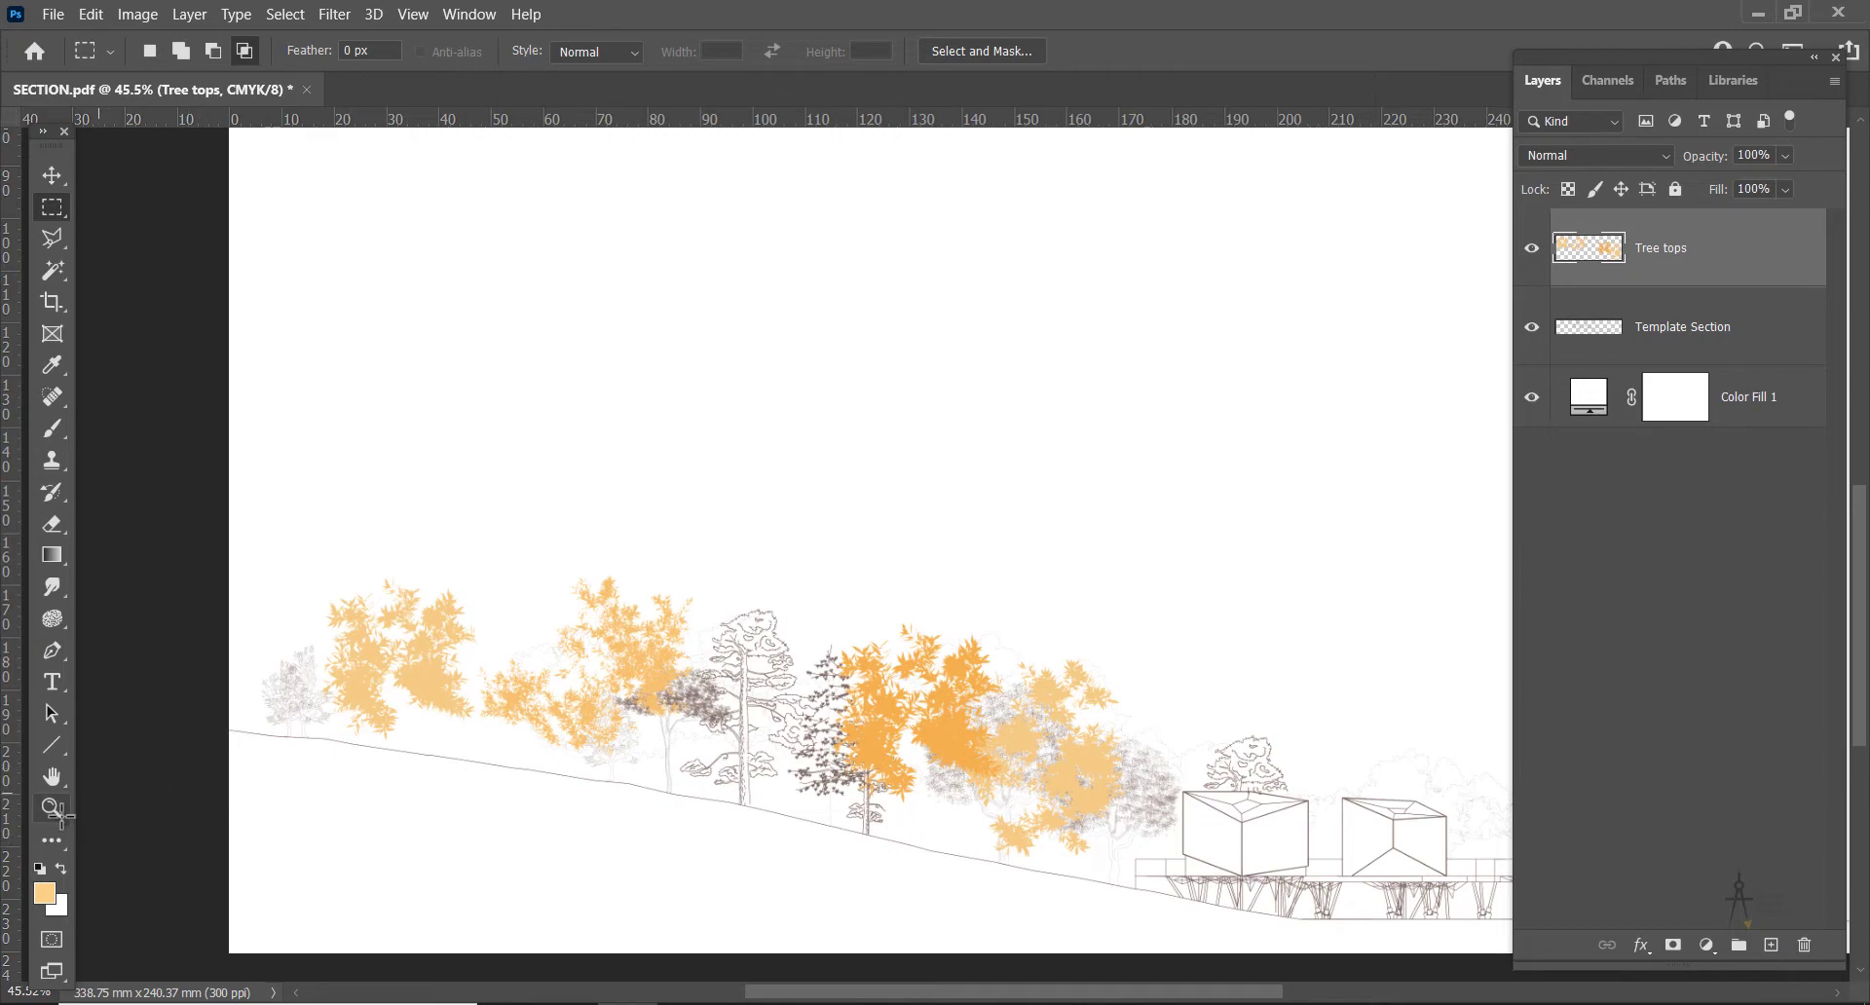
{"action": "left_click", "coordinate": [55, 429]}
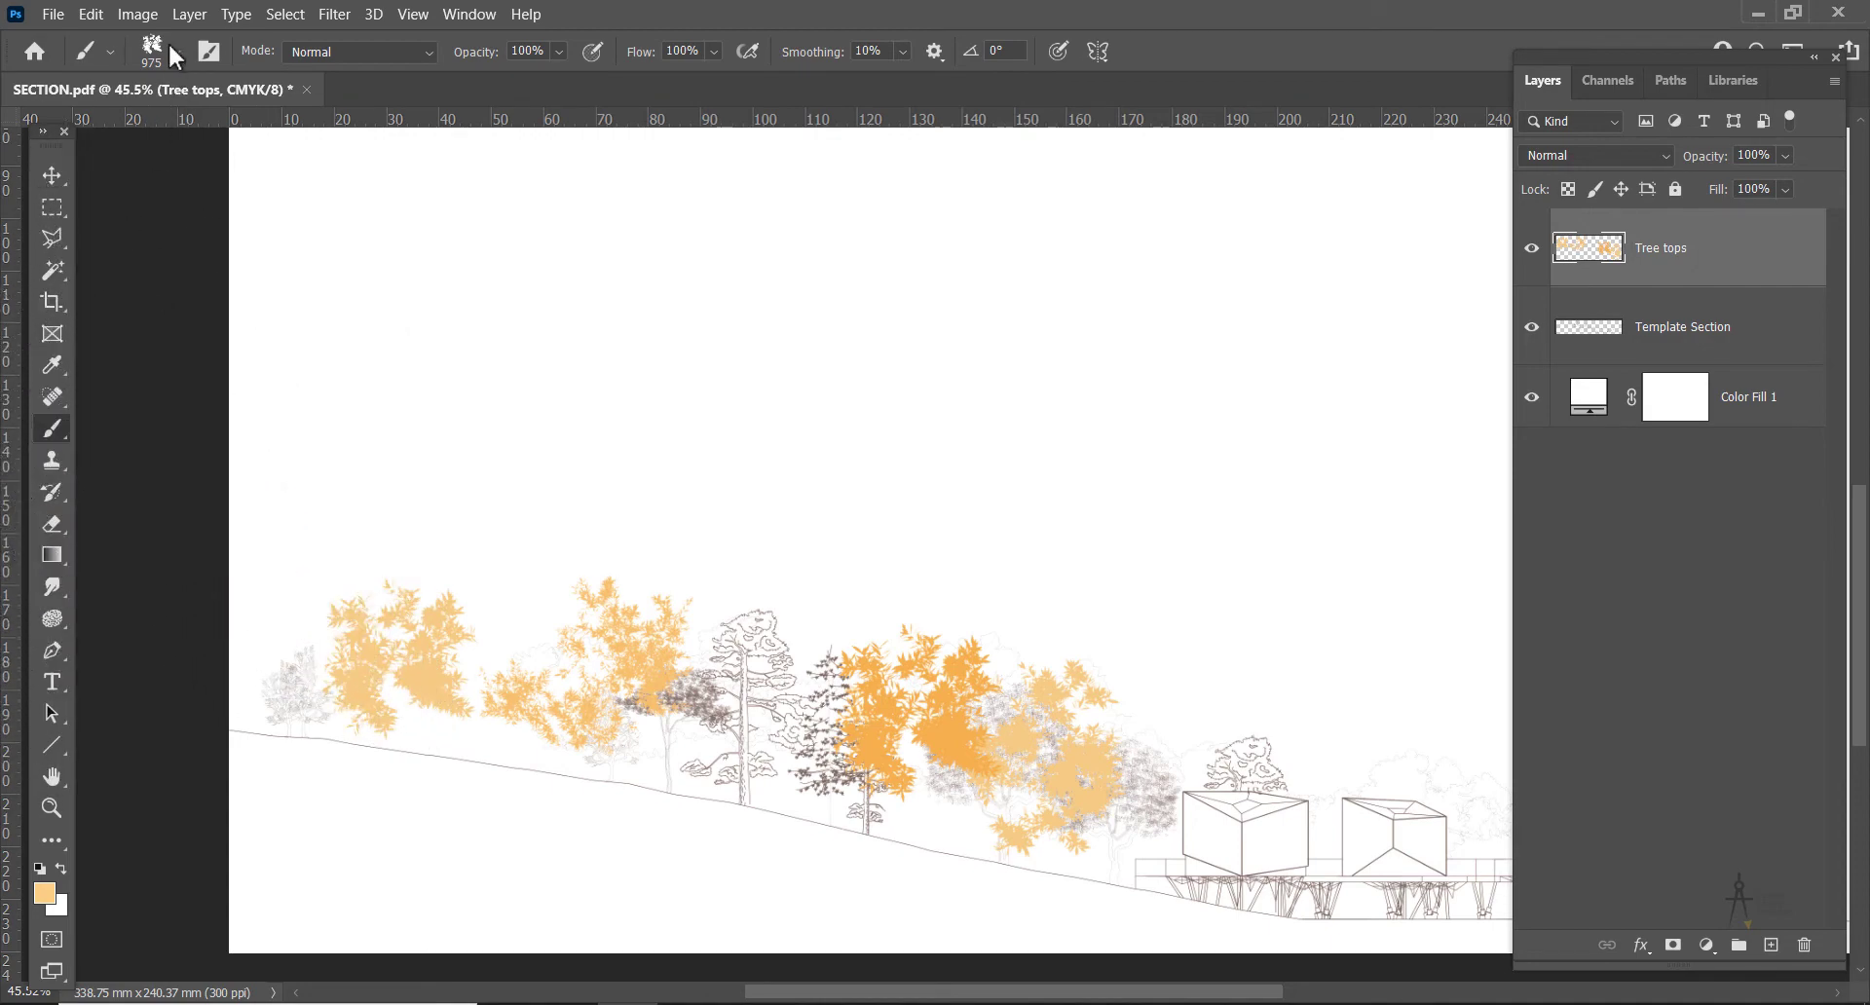
{"action": "left_click", "coordinate": [177, 52]}
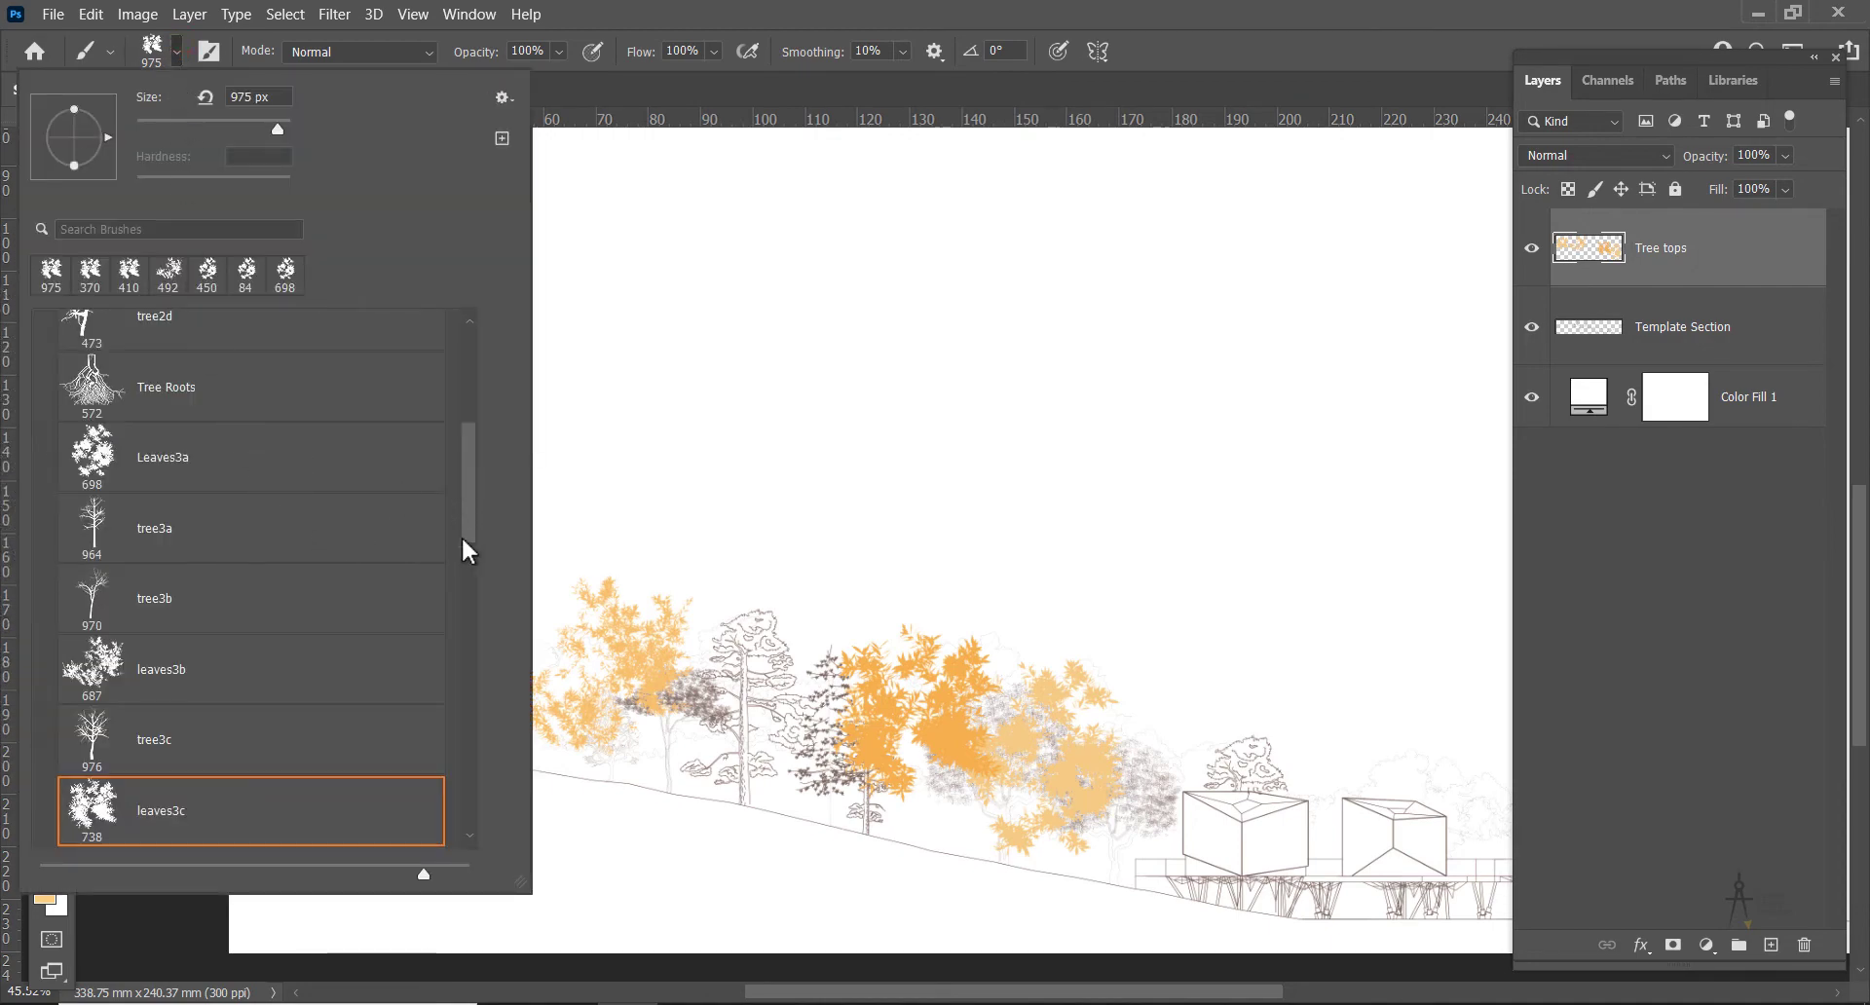
{"action": "left_click", "coordinate": [241, 479]}
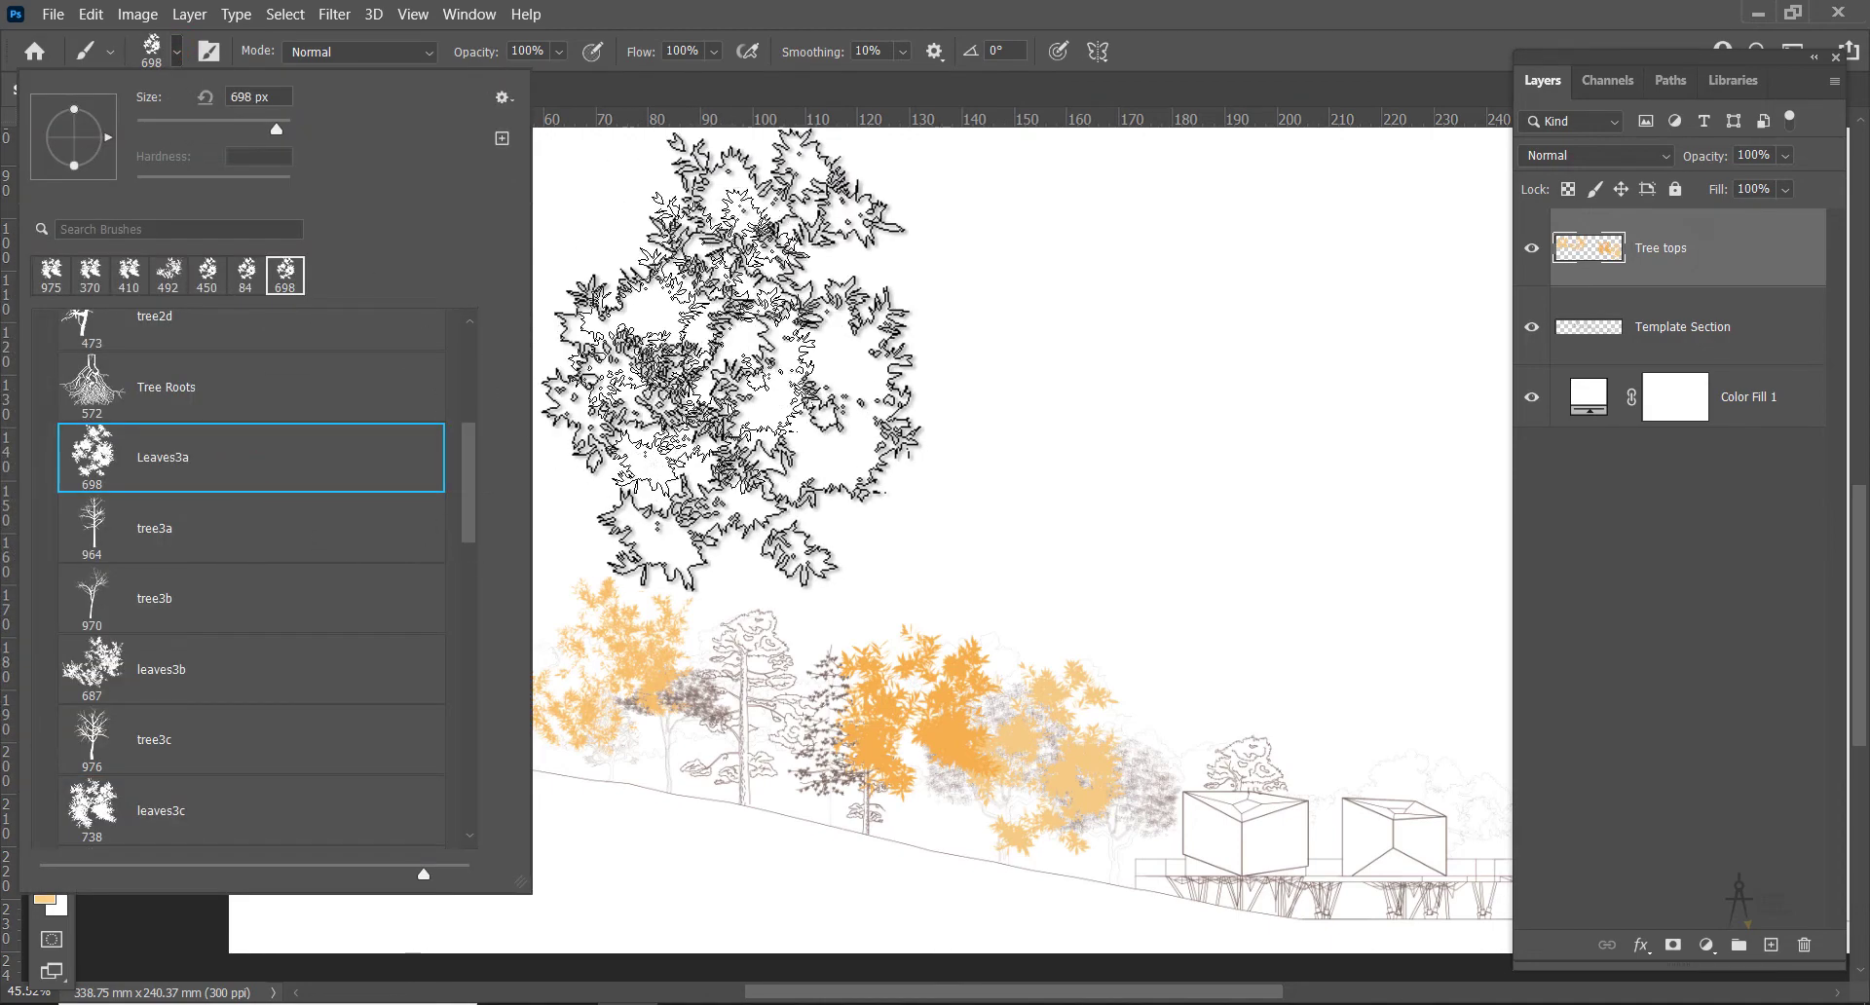
{"action": "left_click", "coordinate": [622, 92]}
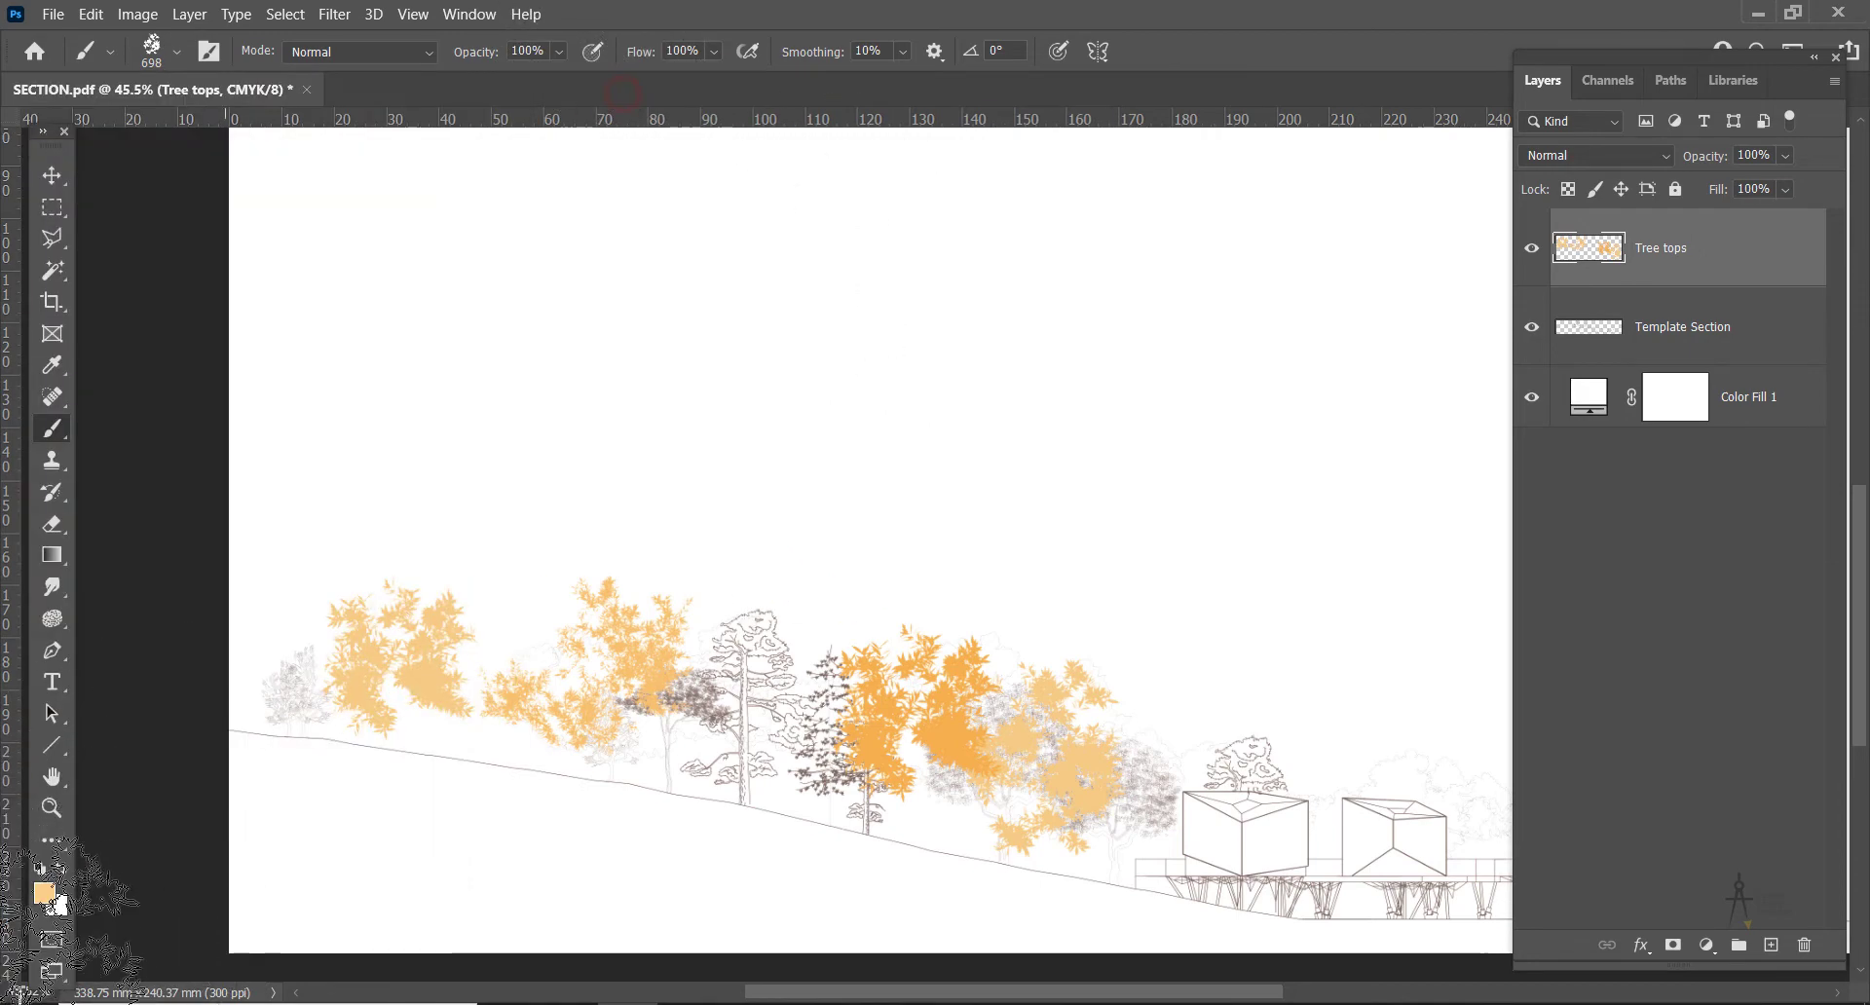
{"action": "left_click", "coordinate": [46, 906]}
{"action": "left_click", "coordinate": [1116, 365]}
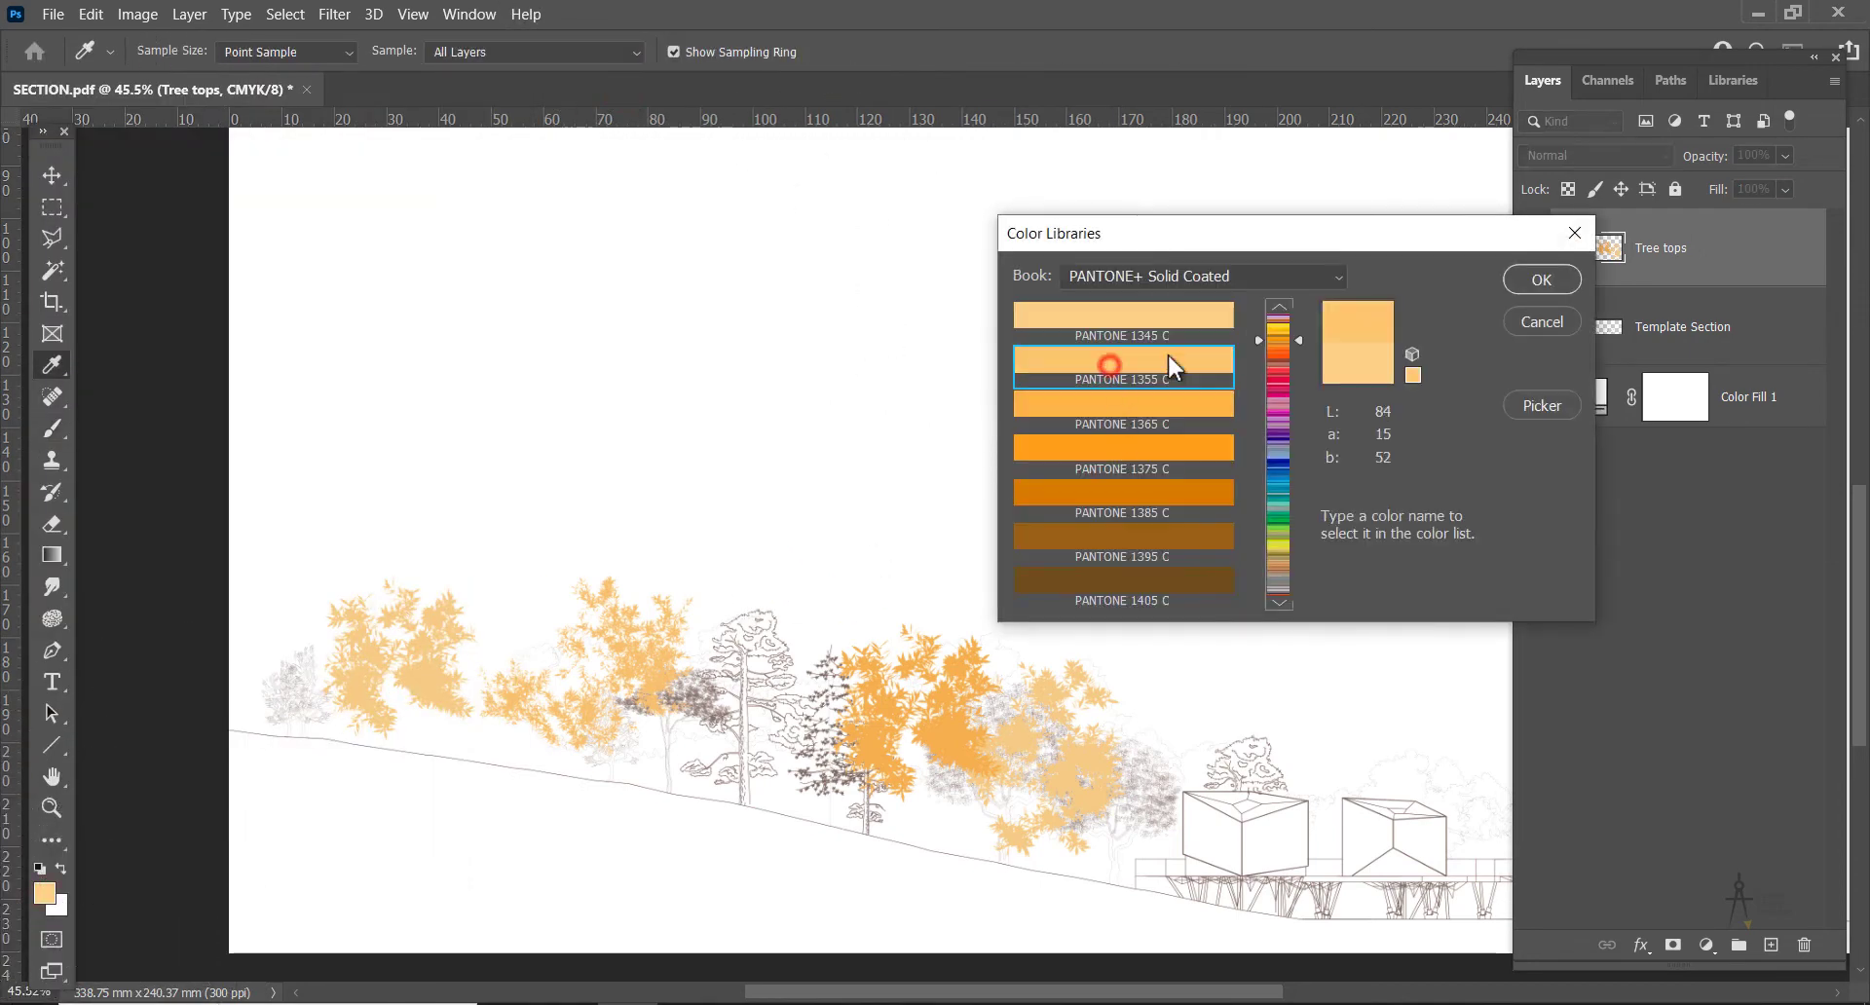
{"action": "left_click", "coordinate": [1540, 277]}
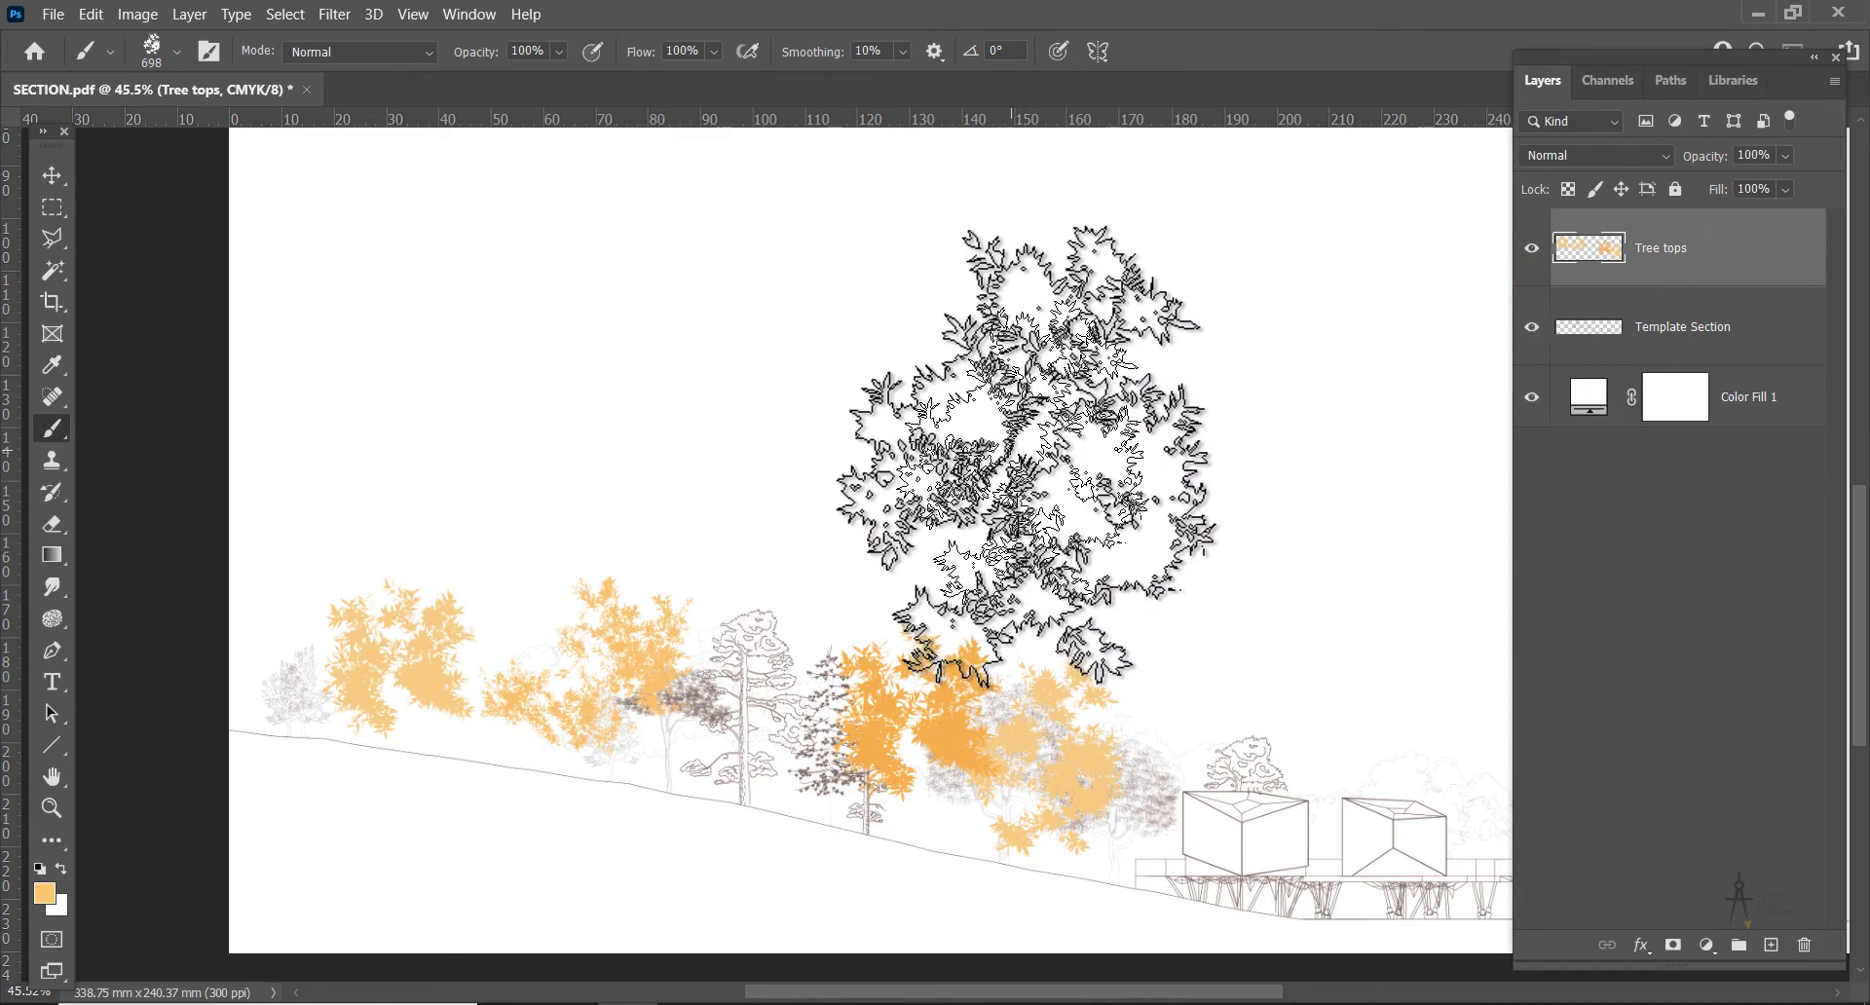
Reduce the leaf brush to 413 px and stamp it over the tall pine on the Tree tops layer
{"action": "left_click_drag", "start_coordinate": [1034, 470], "coordinate": [996, 489]}
{"action": "mouse_move", "coordinate": [751, 668]}
{"action": "left_mouse_down"}
{"action": "mouse_move", "coordinate": [738, 691]}
{"action": "mouse_move", "coordinate": [718, 682]}
{"action": "left_mouse_up"}
{"action": "left_click", "coordinate": [718, 682]}
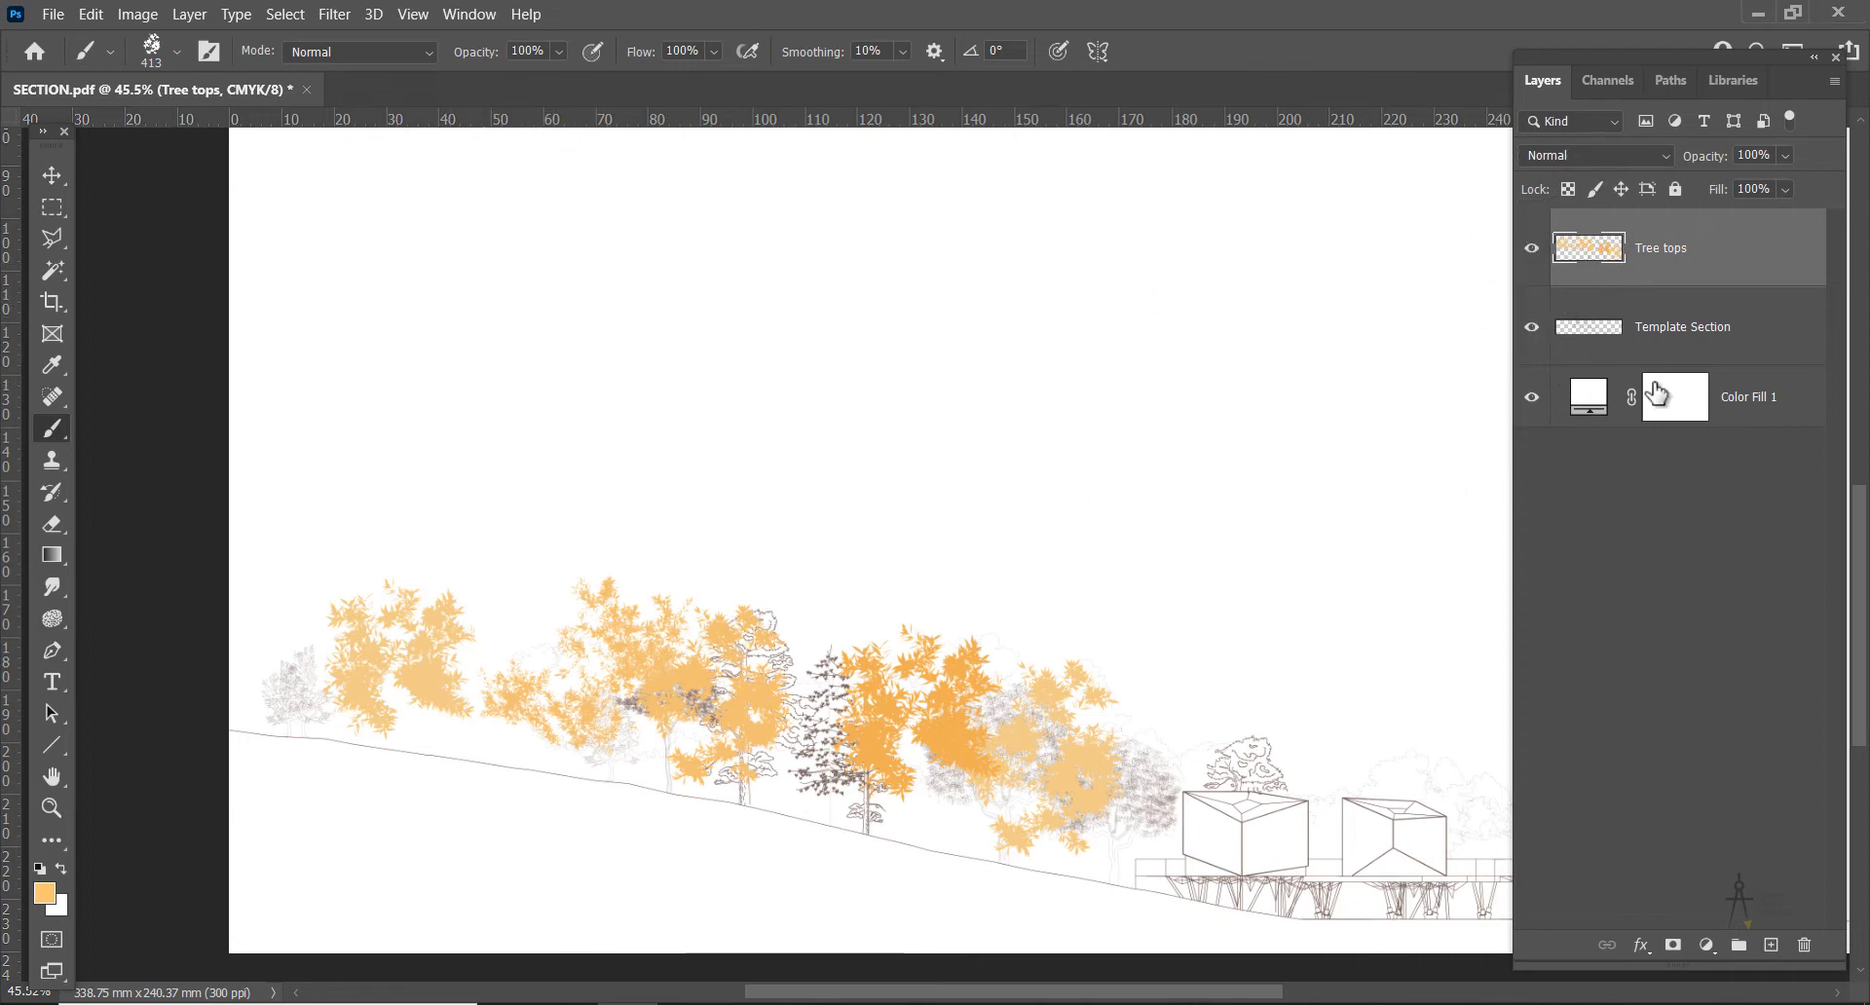
Add a new layer above Tree tops and name it Tree trunks
{"action": "left_click", "coordinate": [1637, 603]}
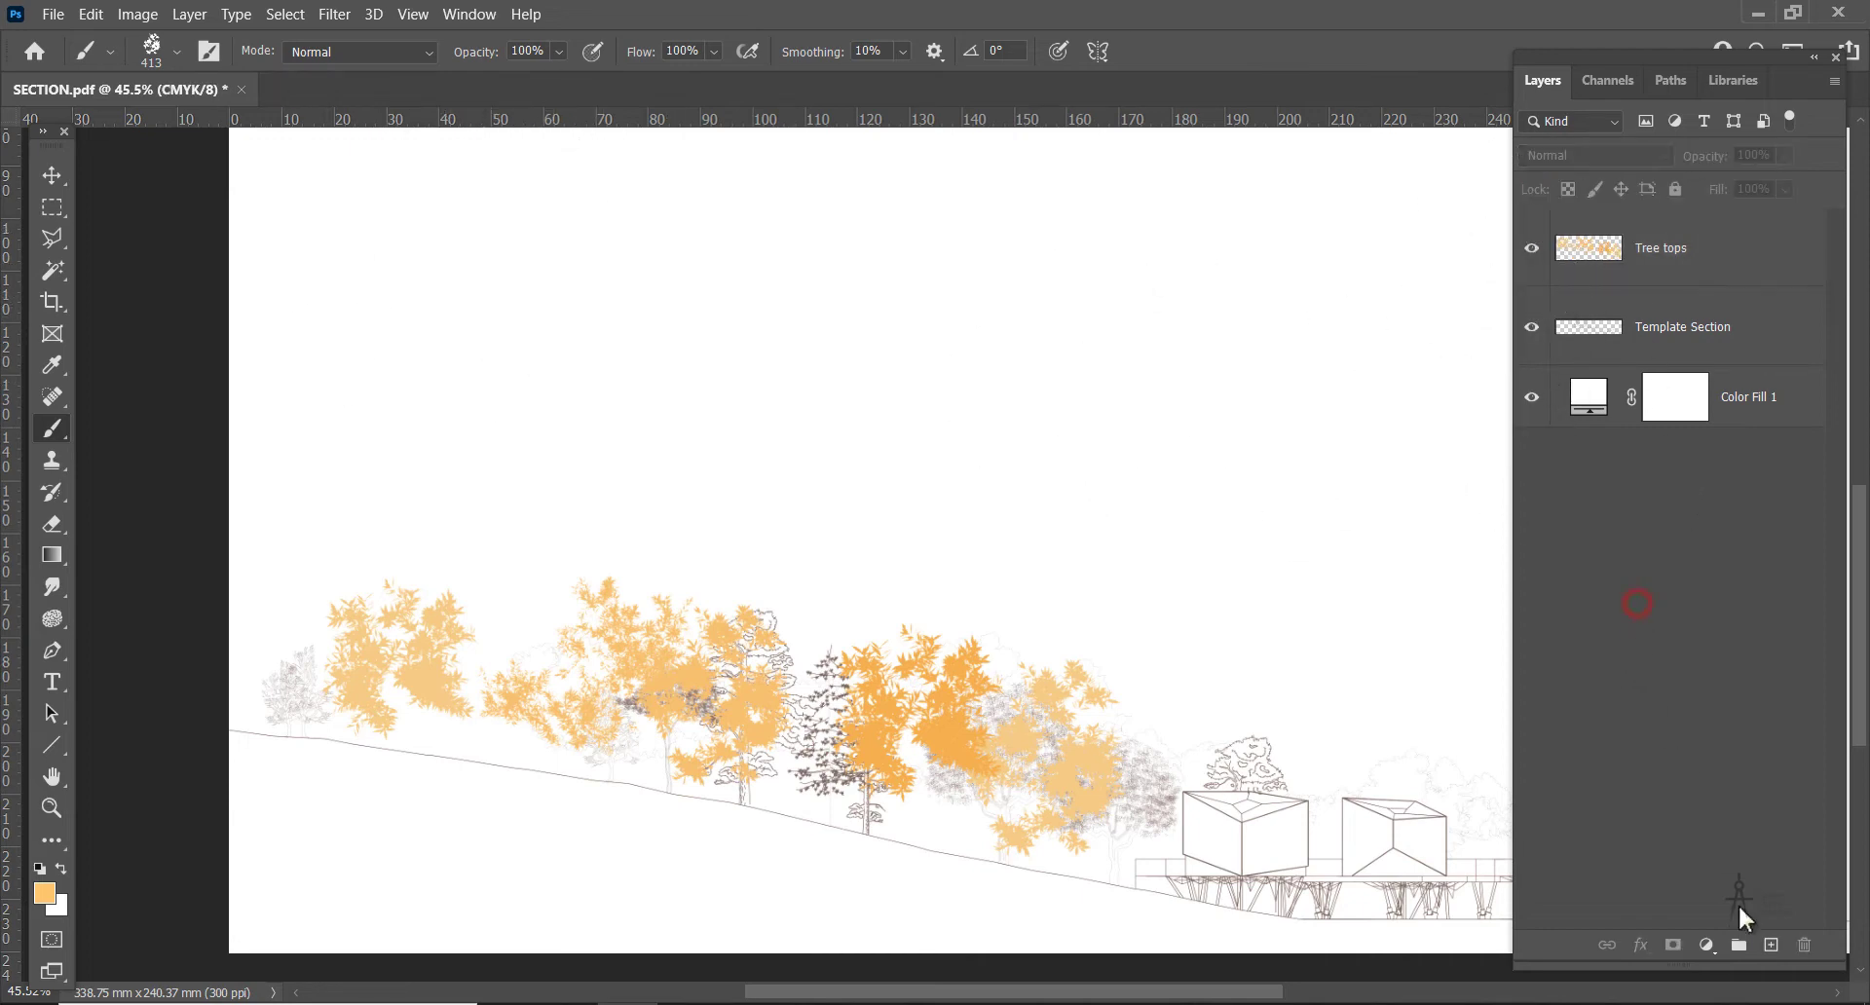
{"action": "left_click", "coordinate": [1772, 946]}
{"action": "left_click", "coordinate": [1669, 255]}
{"action": "double_click", "coordinate": [1666, 247]}
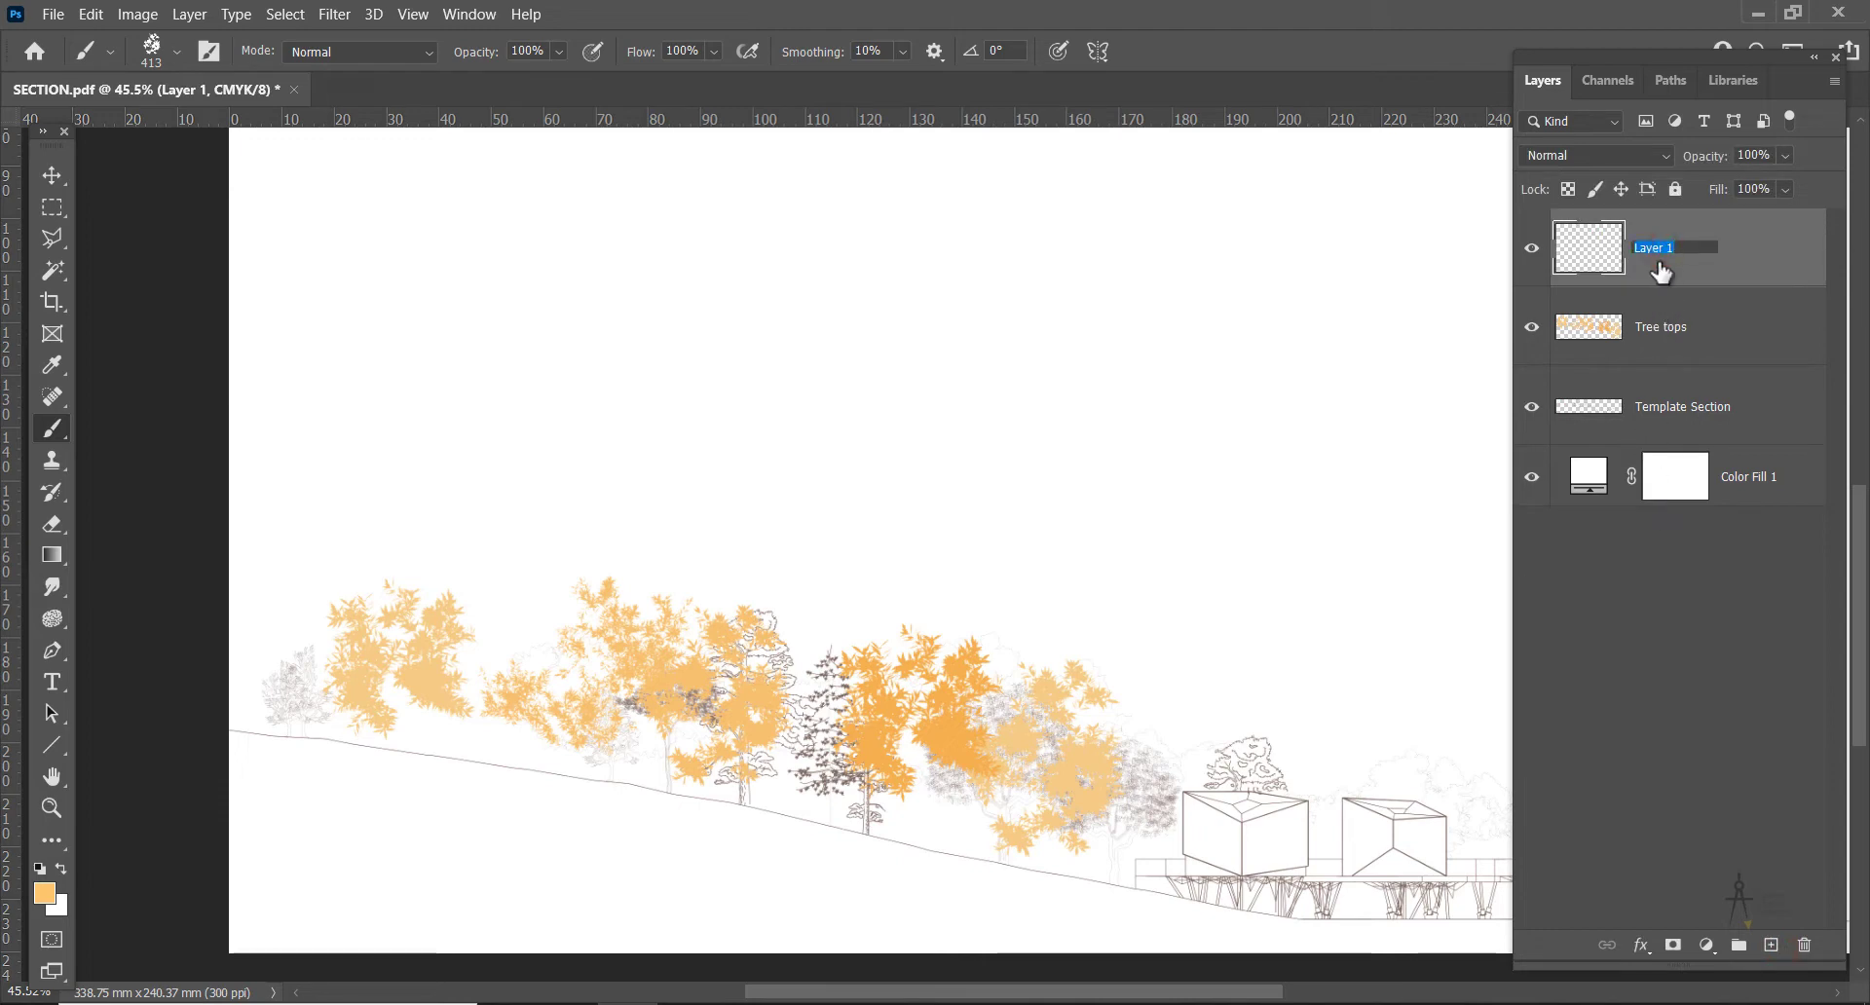
{"action": "type", "text": "Tree trunks"}
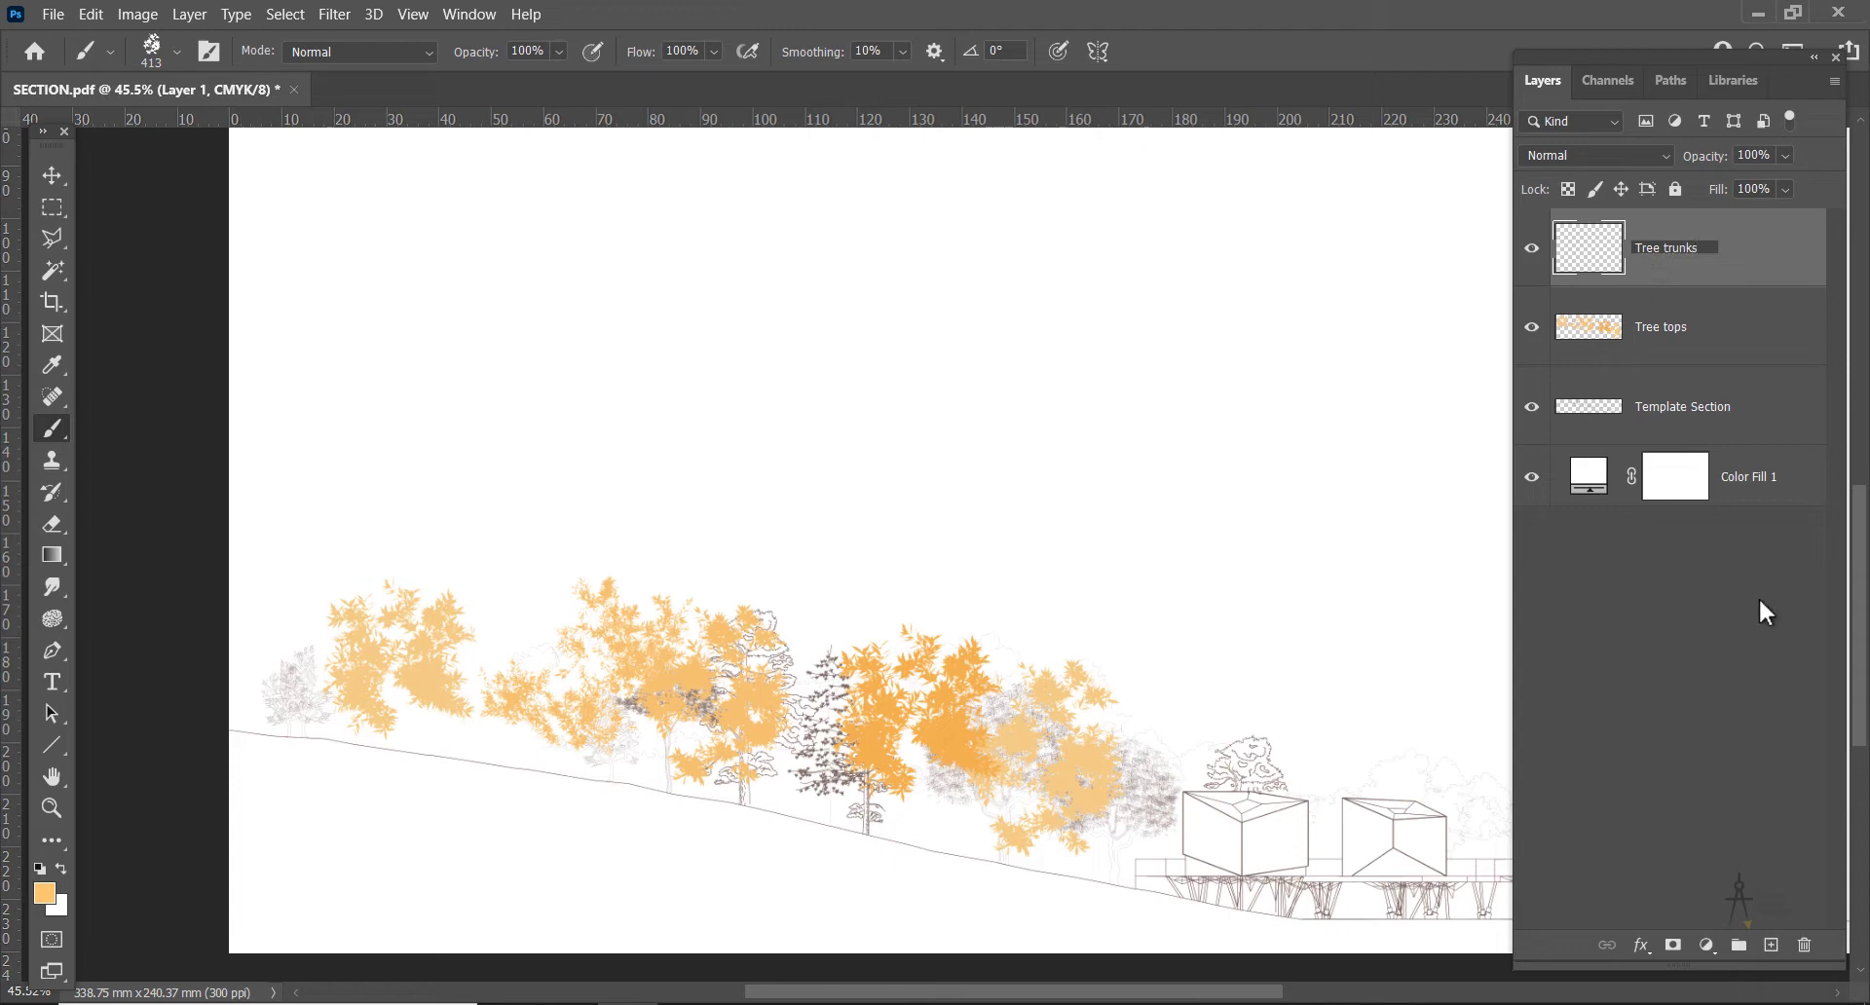
{"action": "left_click", "coordinate": [1701, 664]}
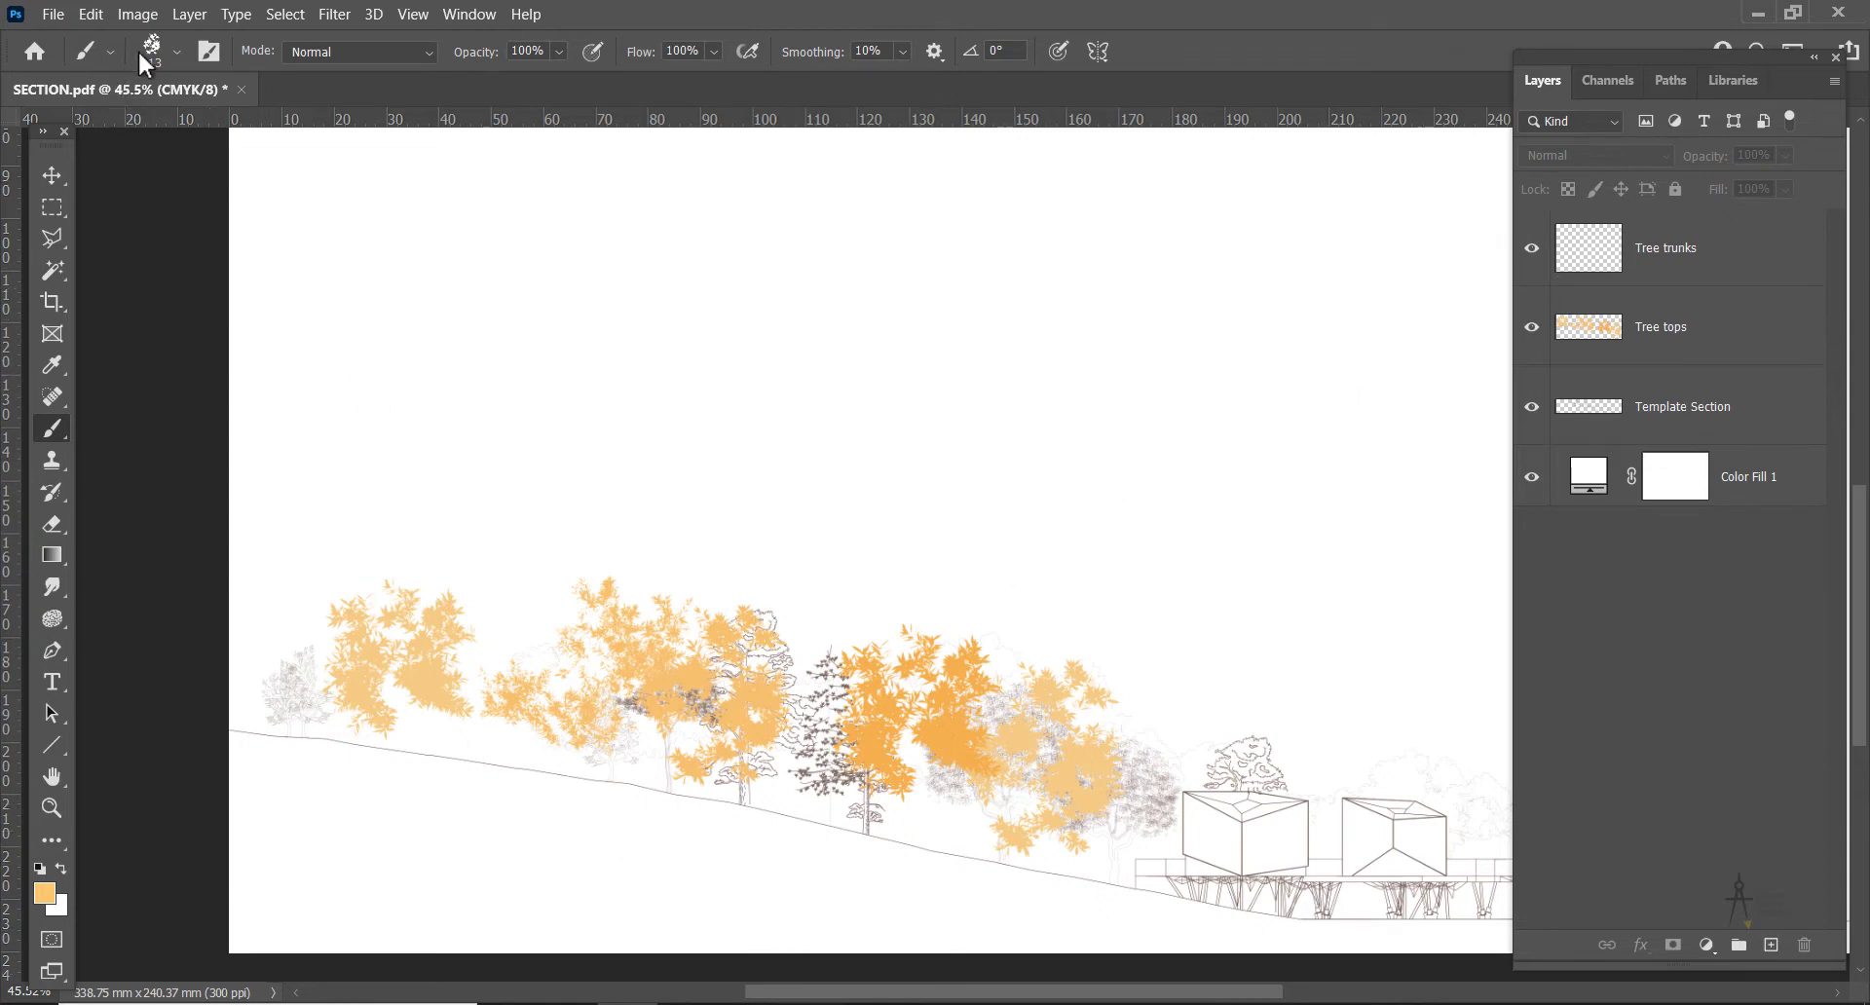
Switch the brush to the tree3a preset from the ekr_treebrushes1 set
{"action": "left_click", "coordinate": [177, 51]}
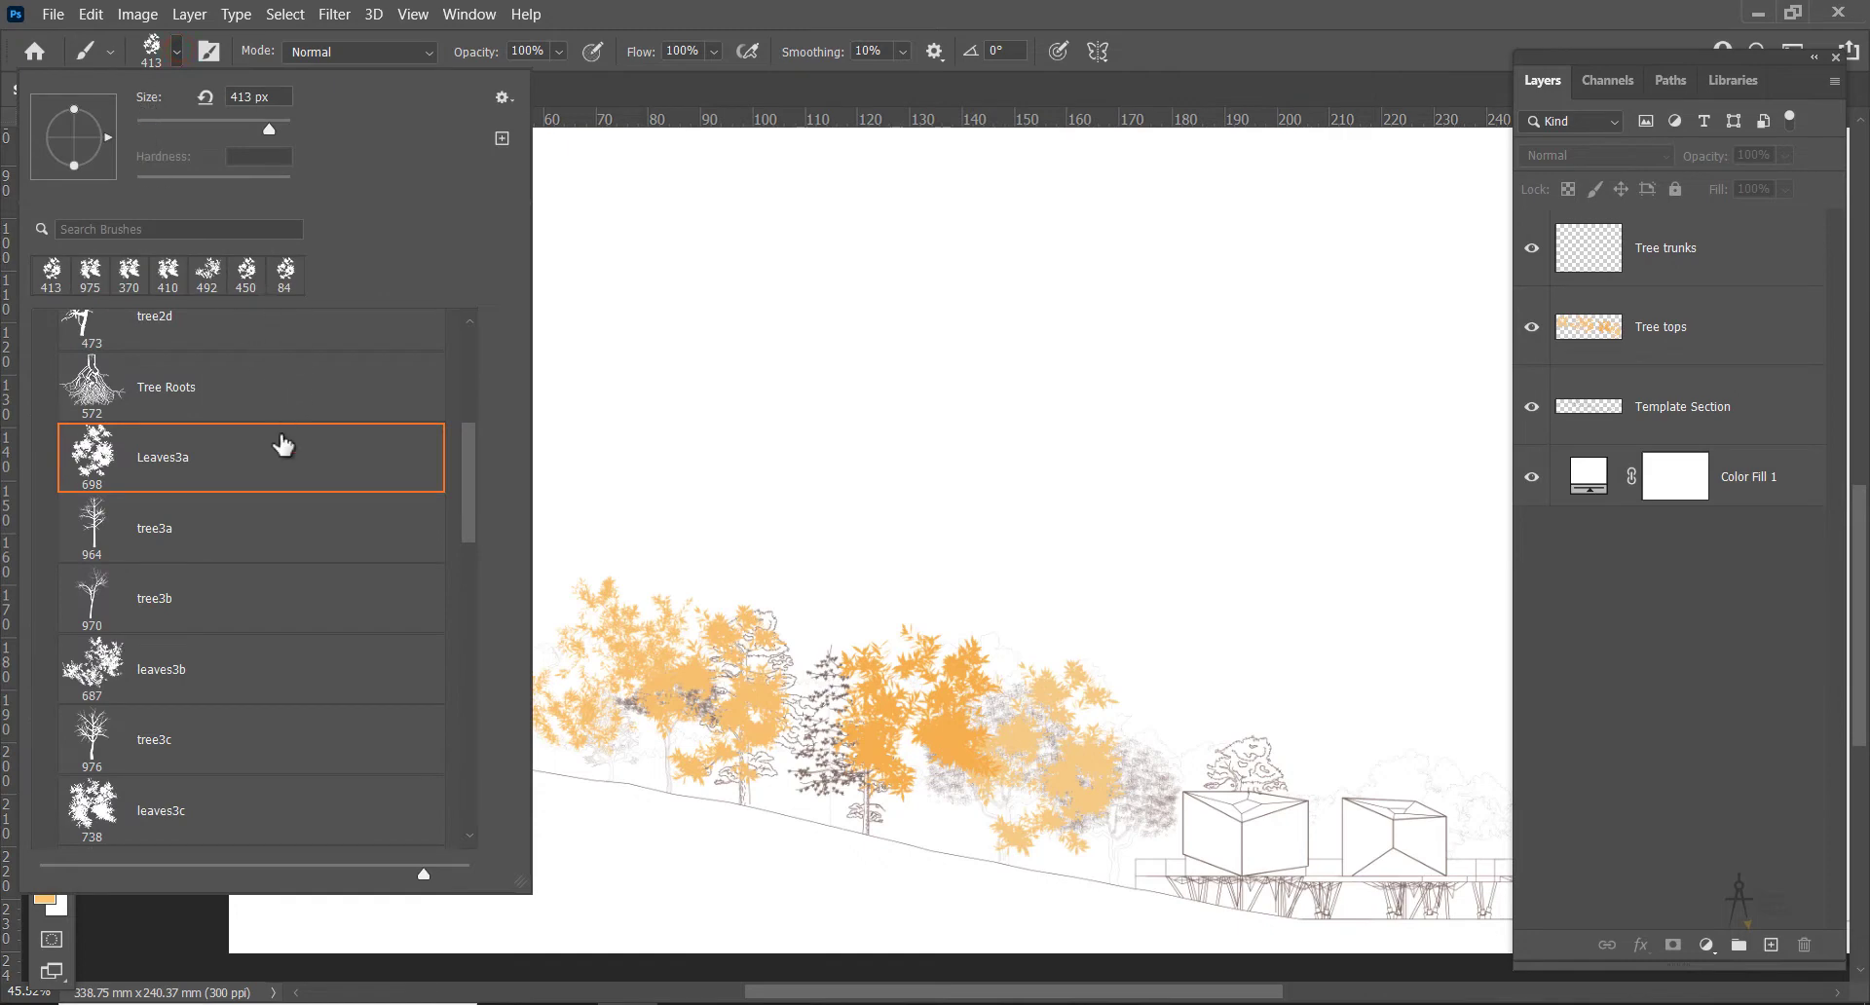
{"action": "left_click_drag", "start_coordinate": [466, 471], "coordinate": [463, 405]}
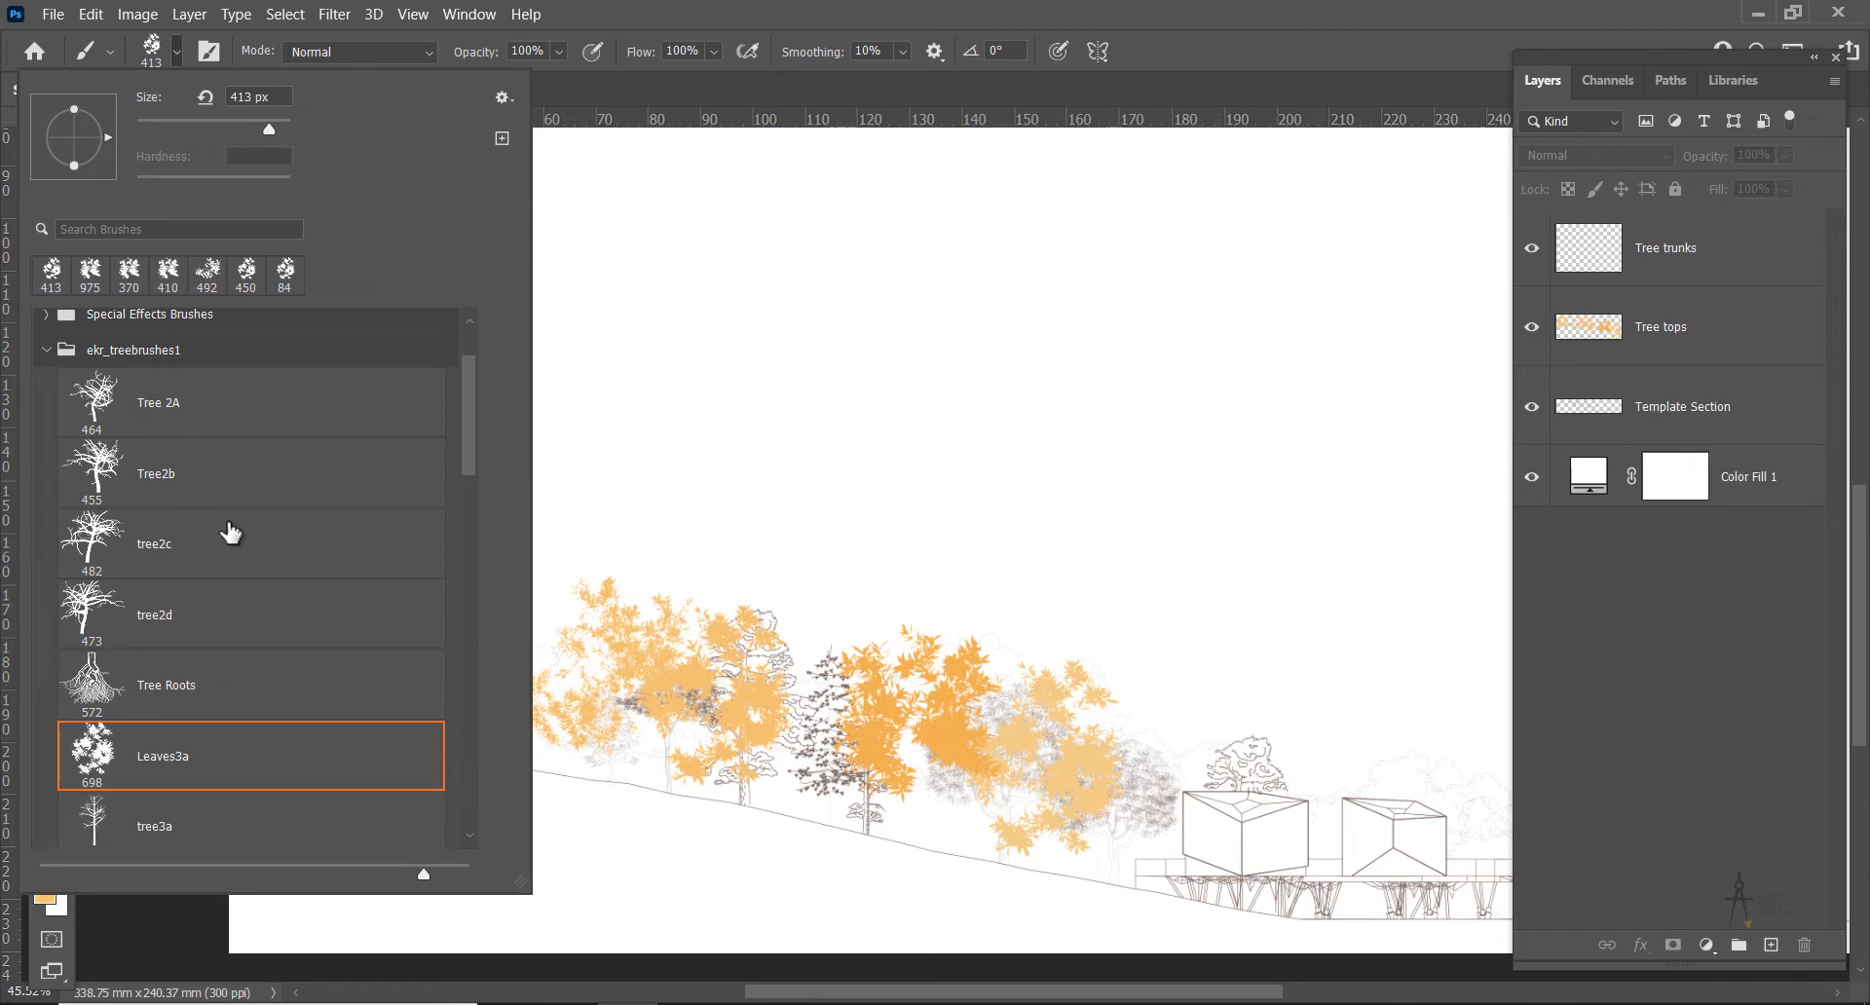
{"action": "left_click_drag", "start_coordinate": [467, 445], "coordinate": [464, 489]}
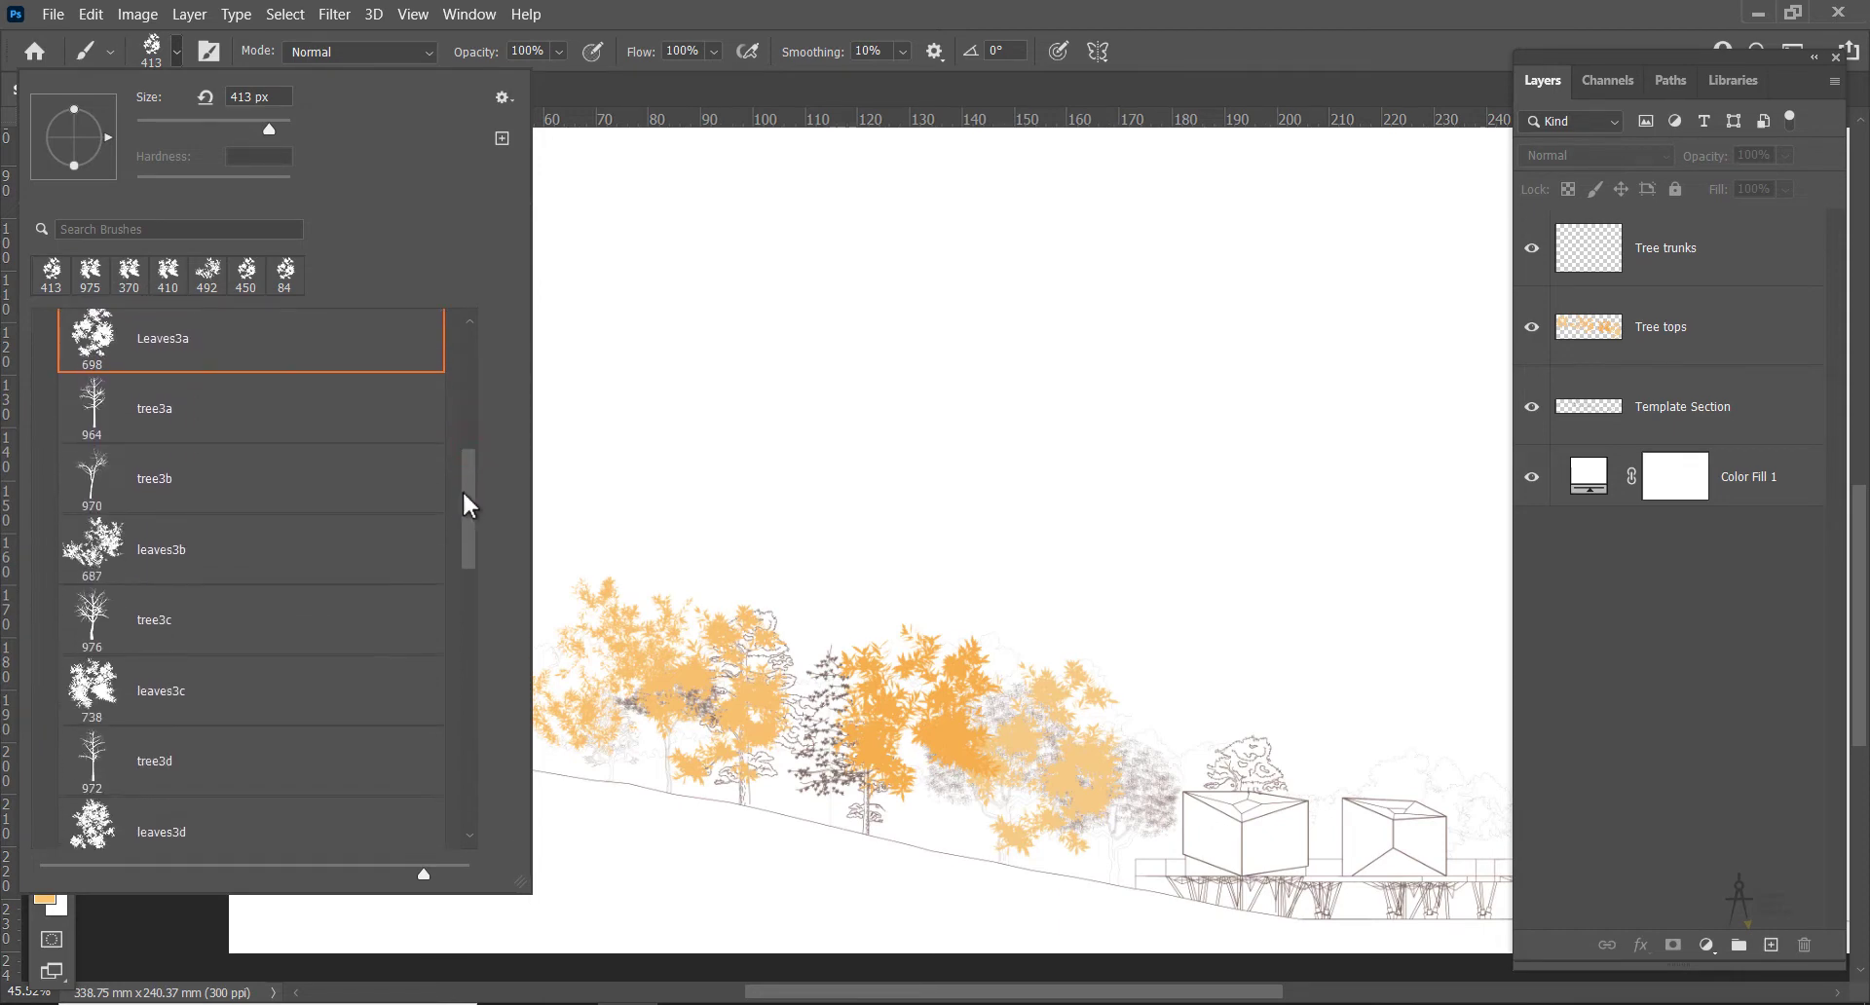
{"action": "left_click", "coordinate": [190, 405]}
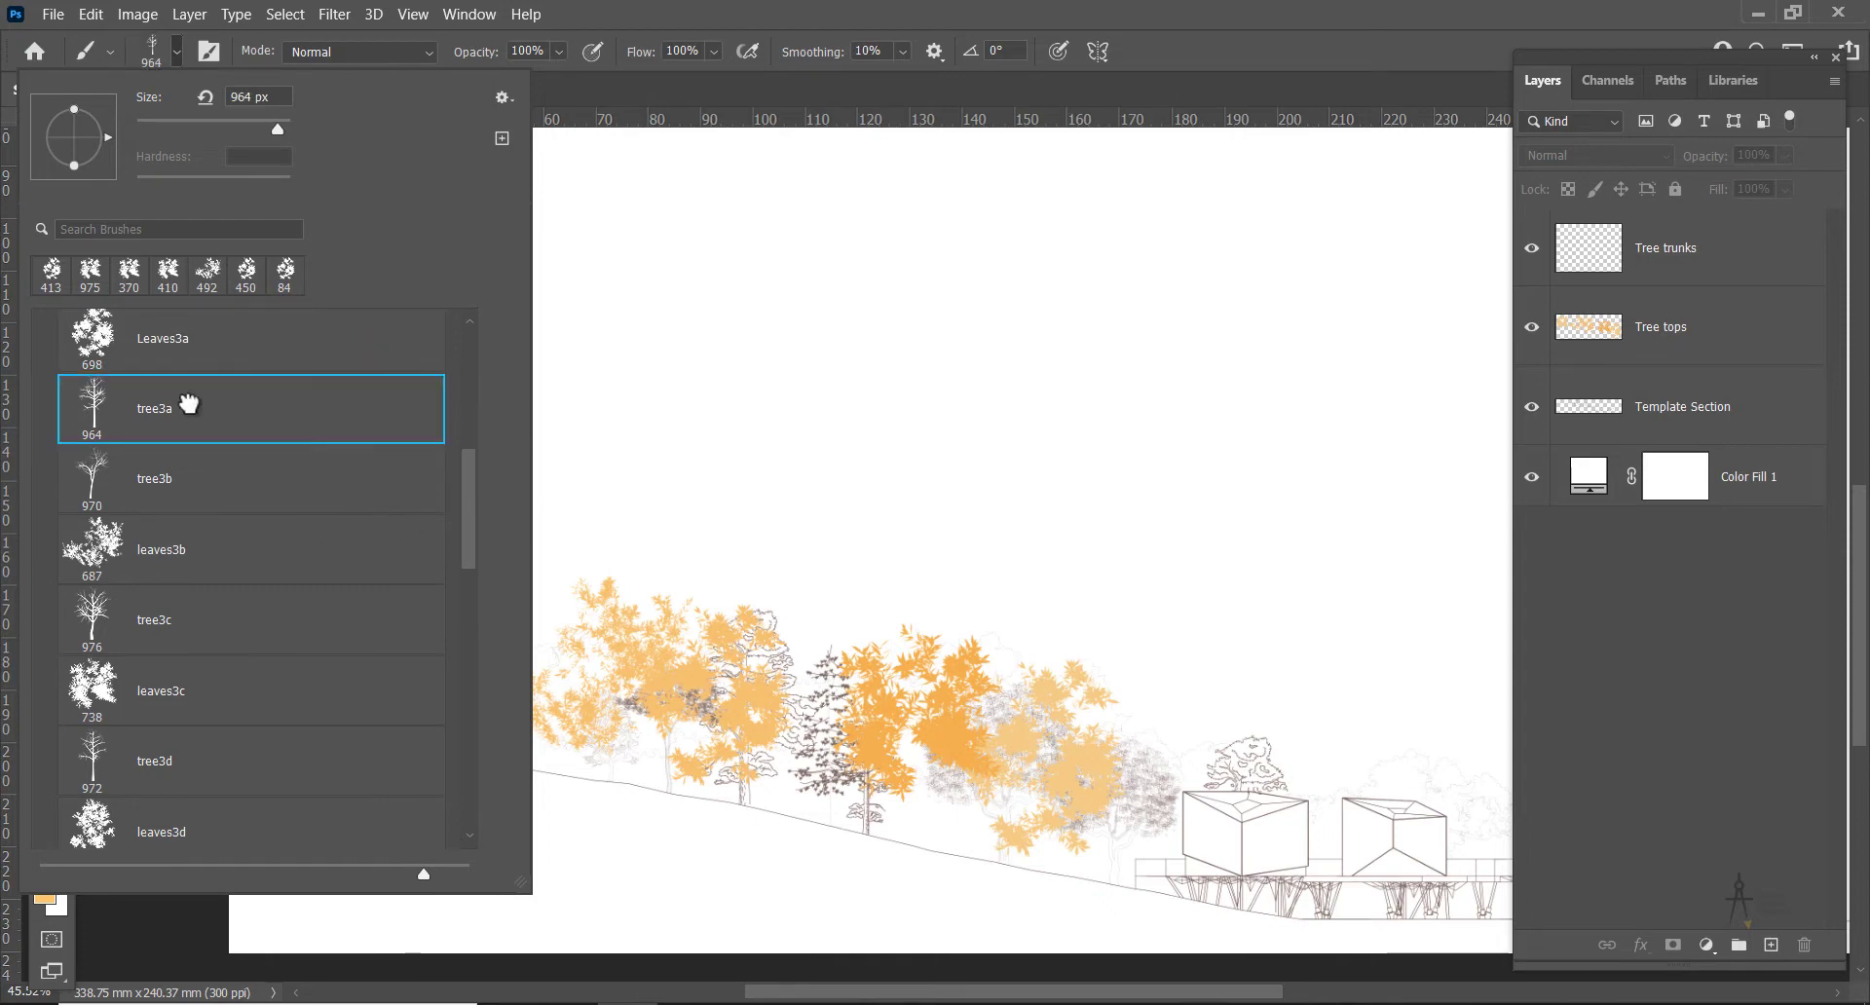
{"action": "key", "text": "Return"}
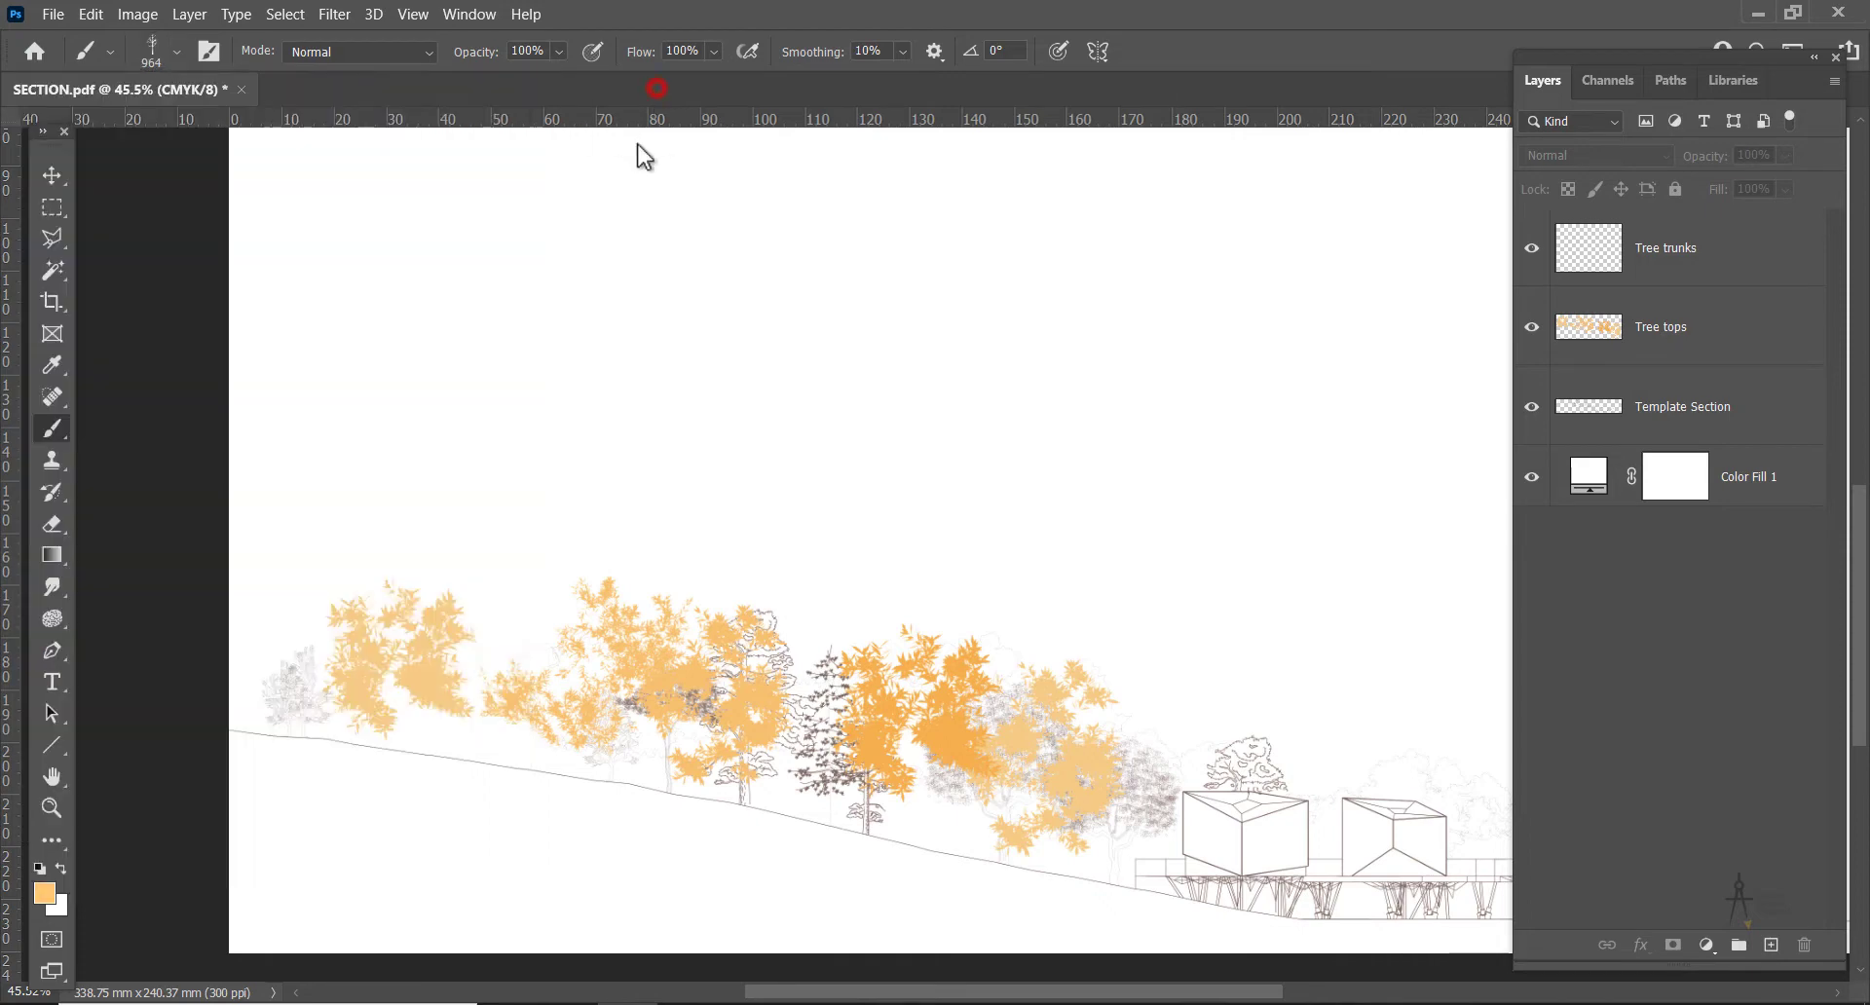
Make the Tree trunks layer active and set the foreground colour to PANTONE 1395 C
{"action": "left_click", "coordinate": [1680, 255]}
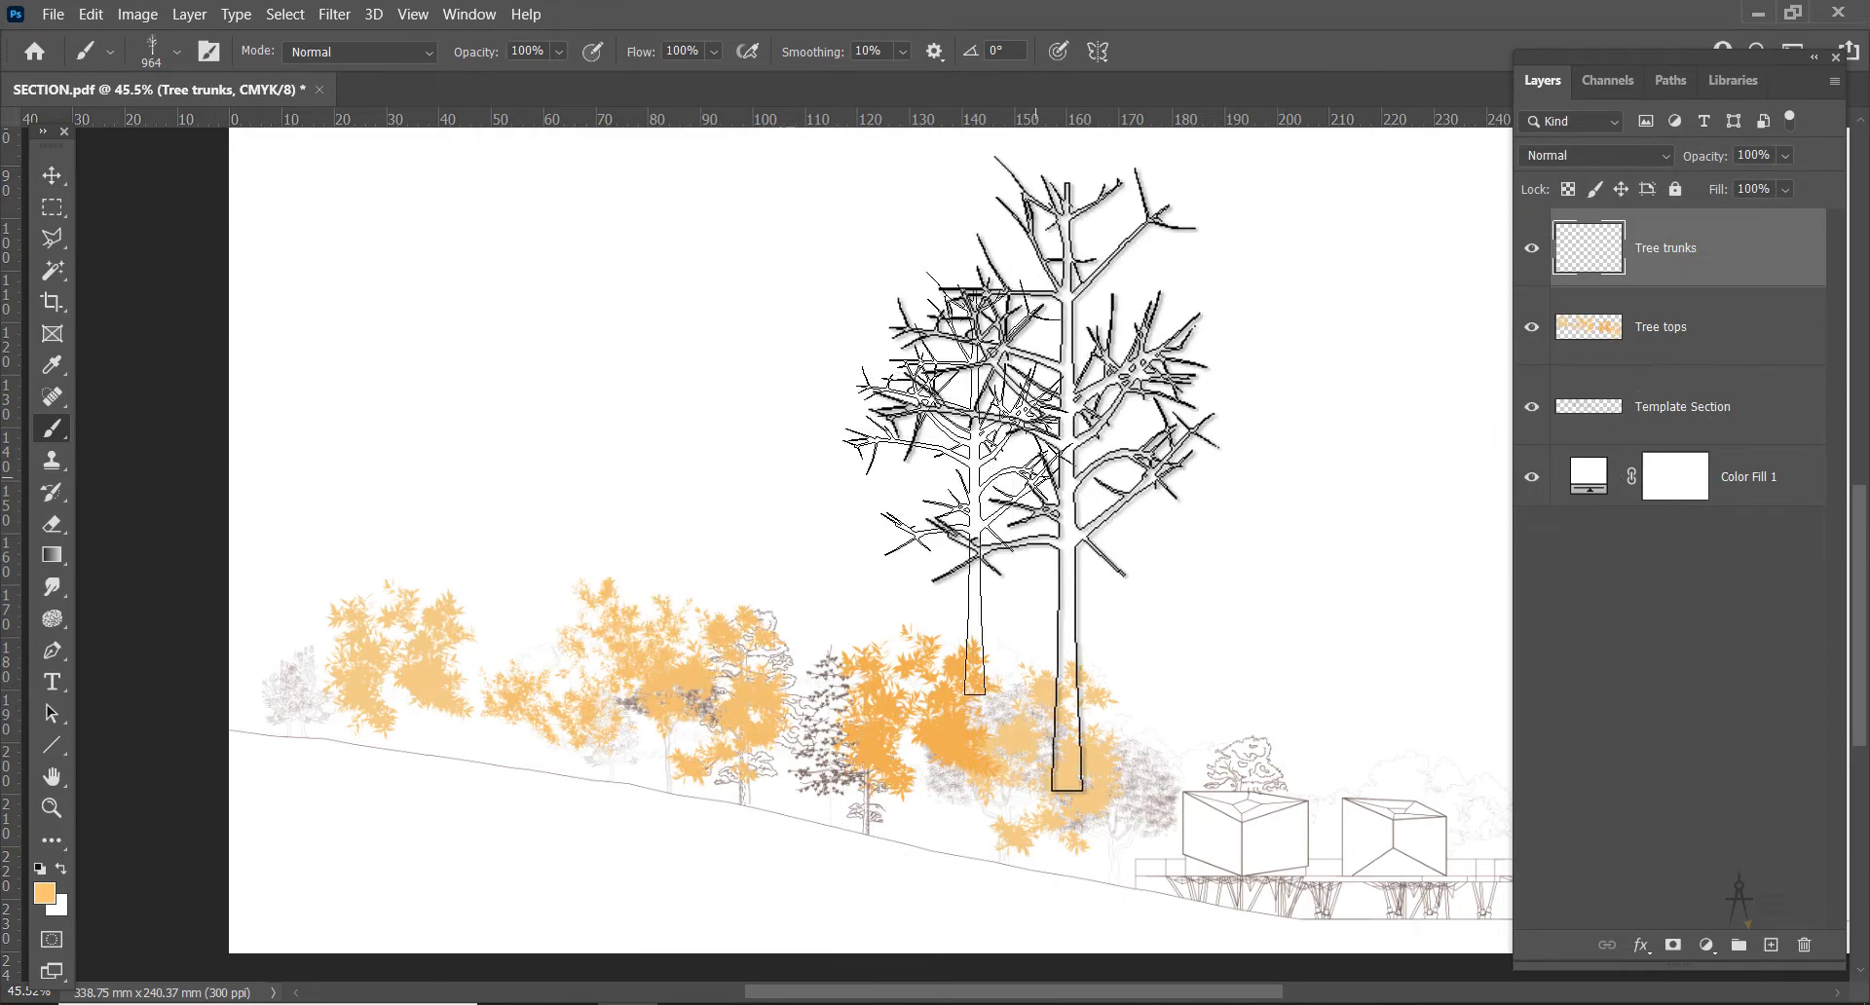
{"action": "left_click", "coordinate": [1683, 637]}
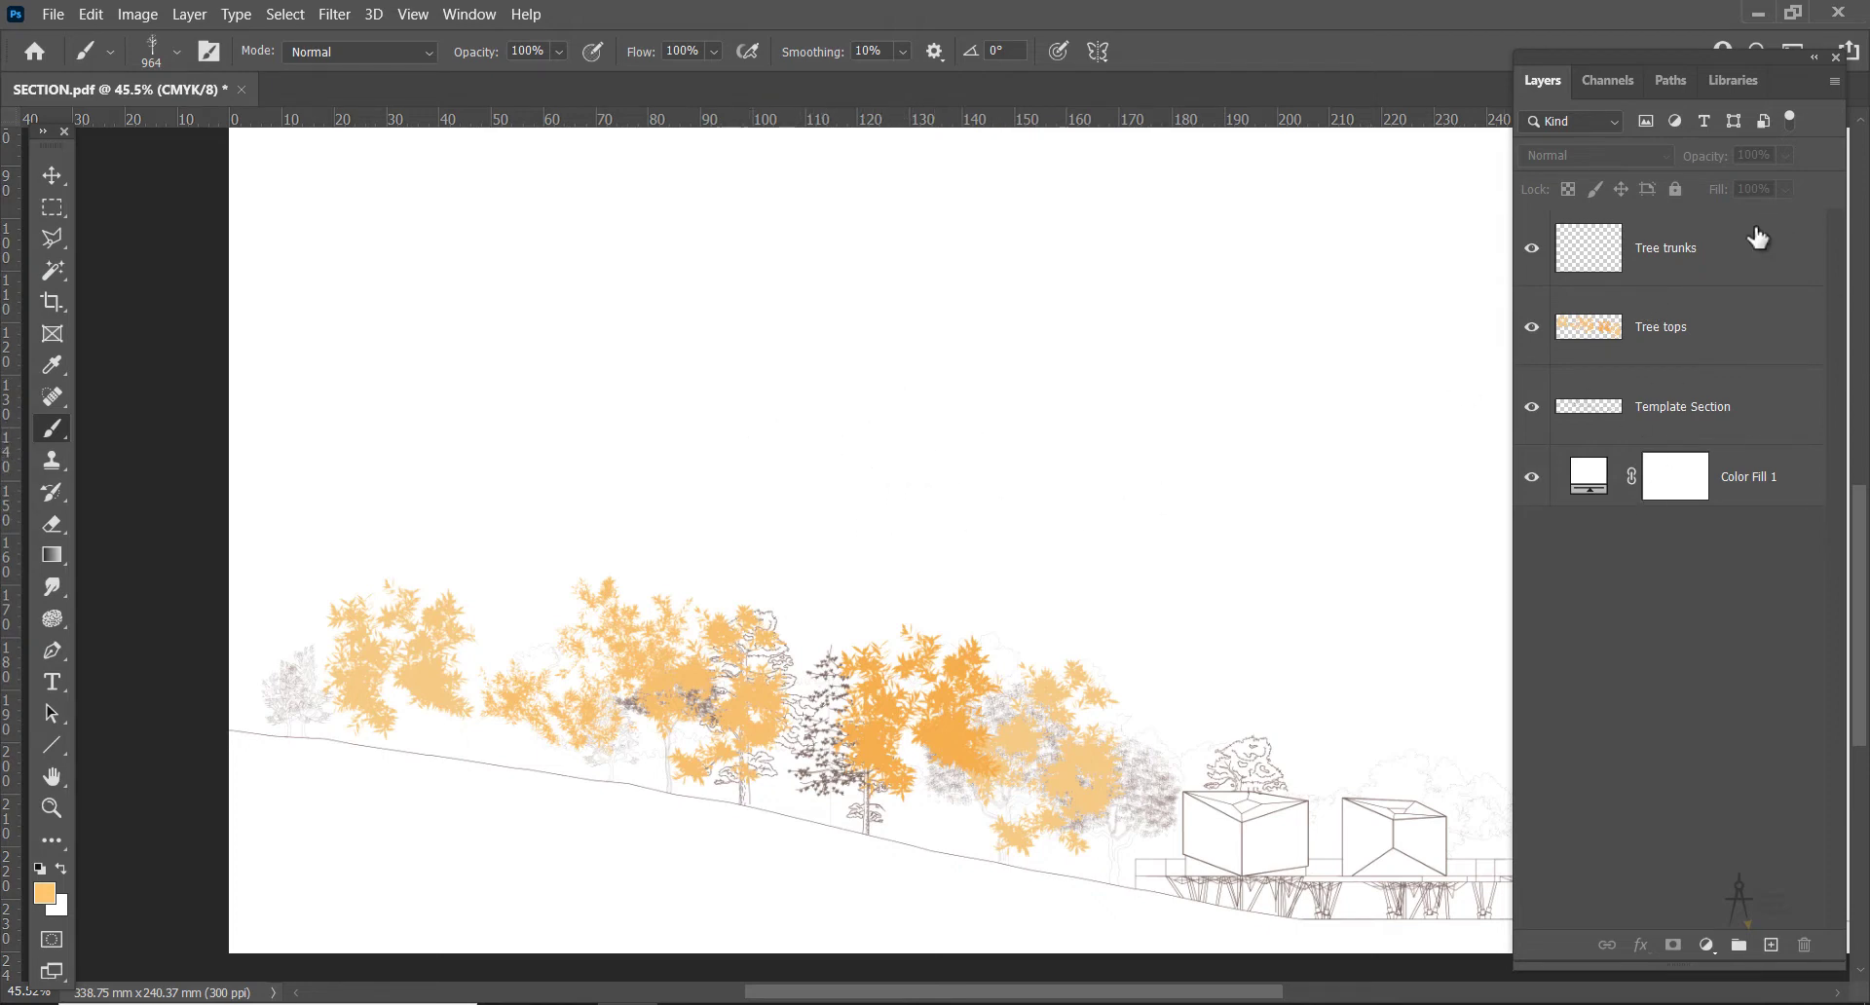
{"action": "left_click", "coordinate": [1737, 269]}
{"action": "mouse_move", "coordinate": [1461, 439]}
{"action": "left_mouse_down"}
{"action": "mouse_move", "coordinate": [833, 438]}
{"action": "mouse_move", "coordinate": [297, 565]}
{"action": "mouse_move", "coordinate": [44, 983]}
{"action": "left_mouse_up"}
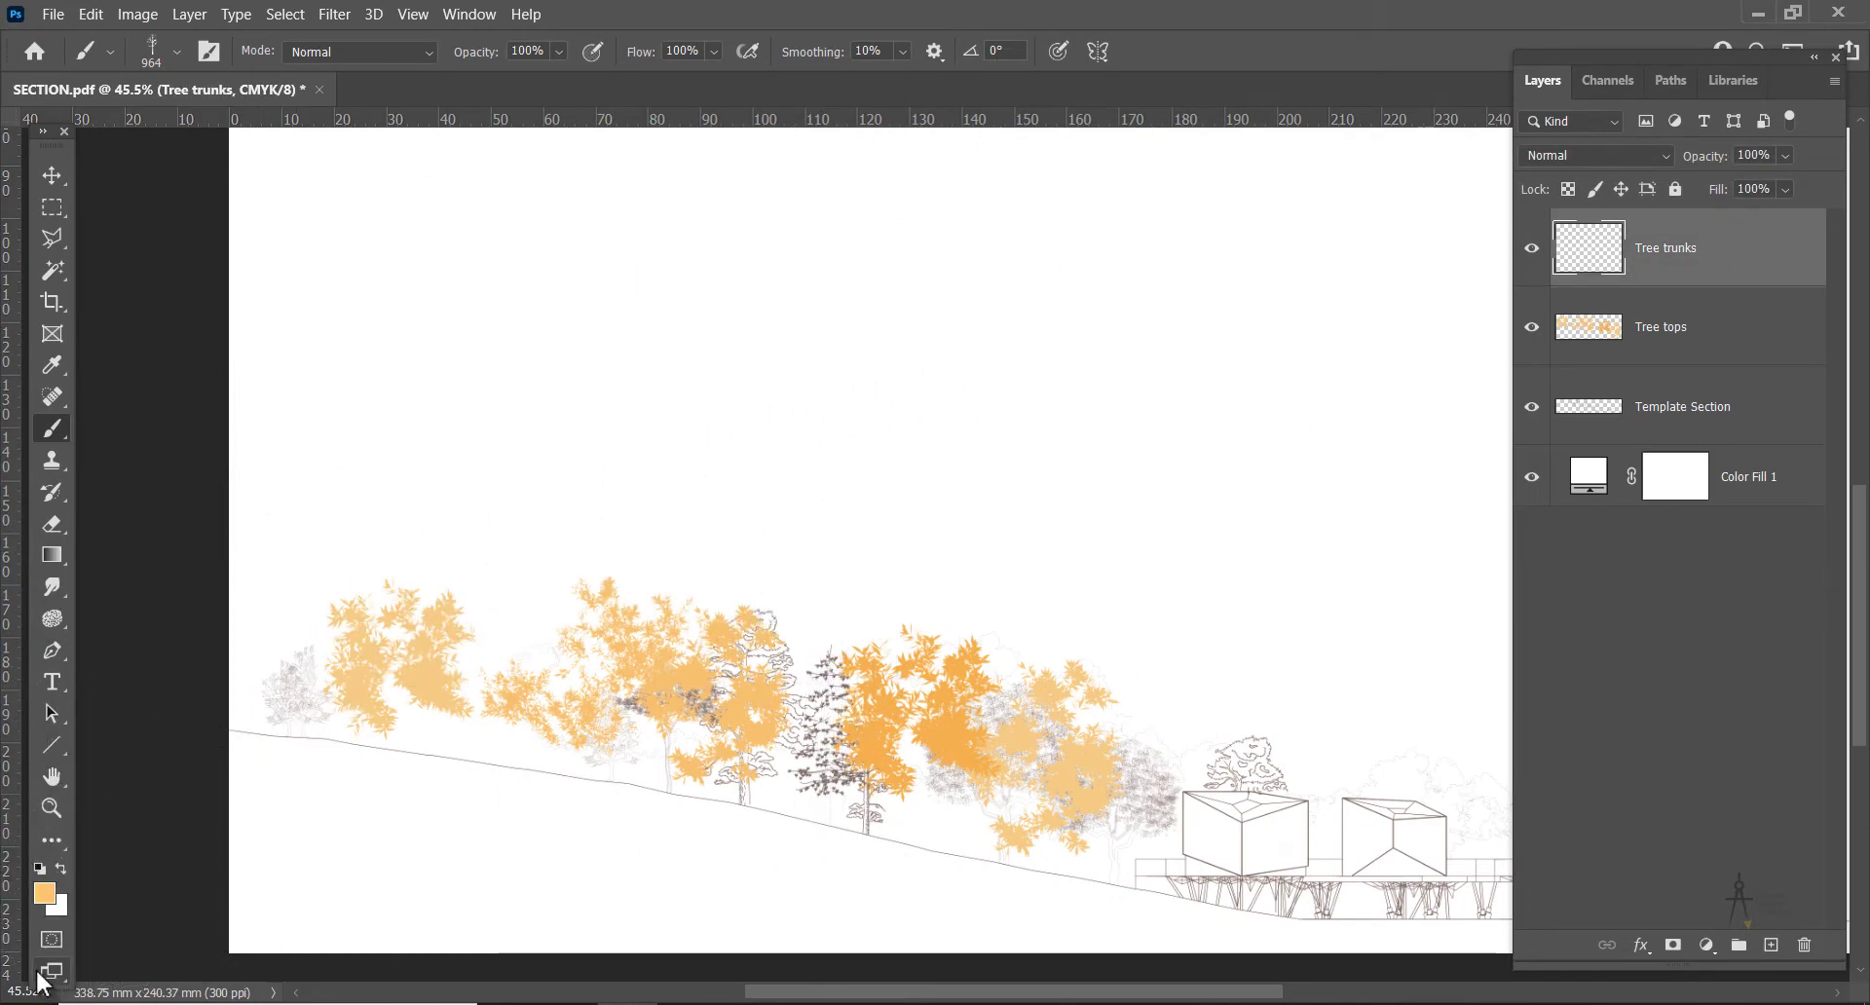
{"action": "left_click", "coordinate": [46, 893]}
{"action": "left_click", "coordinate": [1083, 531]}
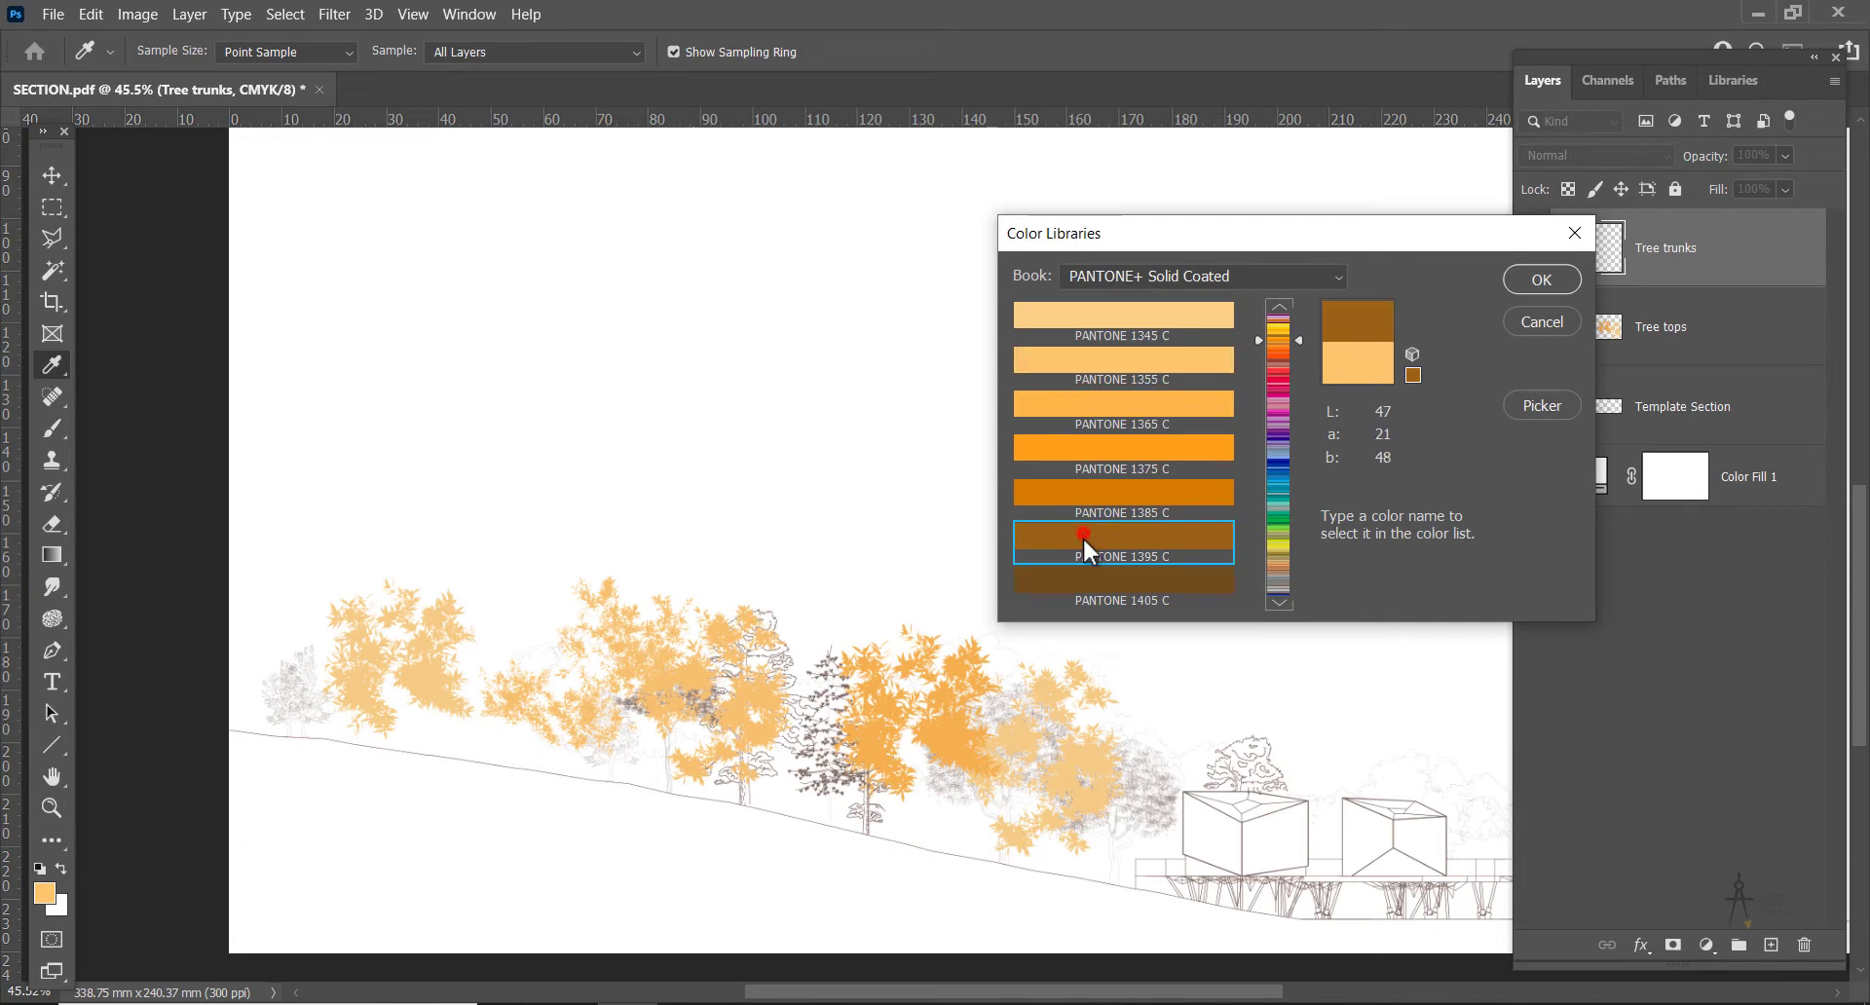
{"action": "left_click", "coordinate": [1542, 280]}
Reduce the tree3a brush to 393 px and stamp a brown trunk under the orange foliage nearest the buildings, standing on the ground line
{"action": "key", "text": "b"}
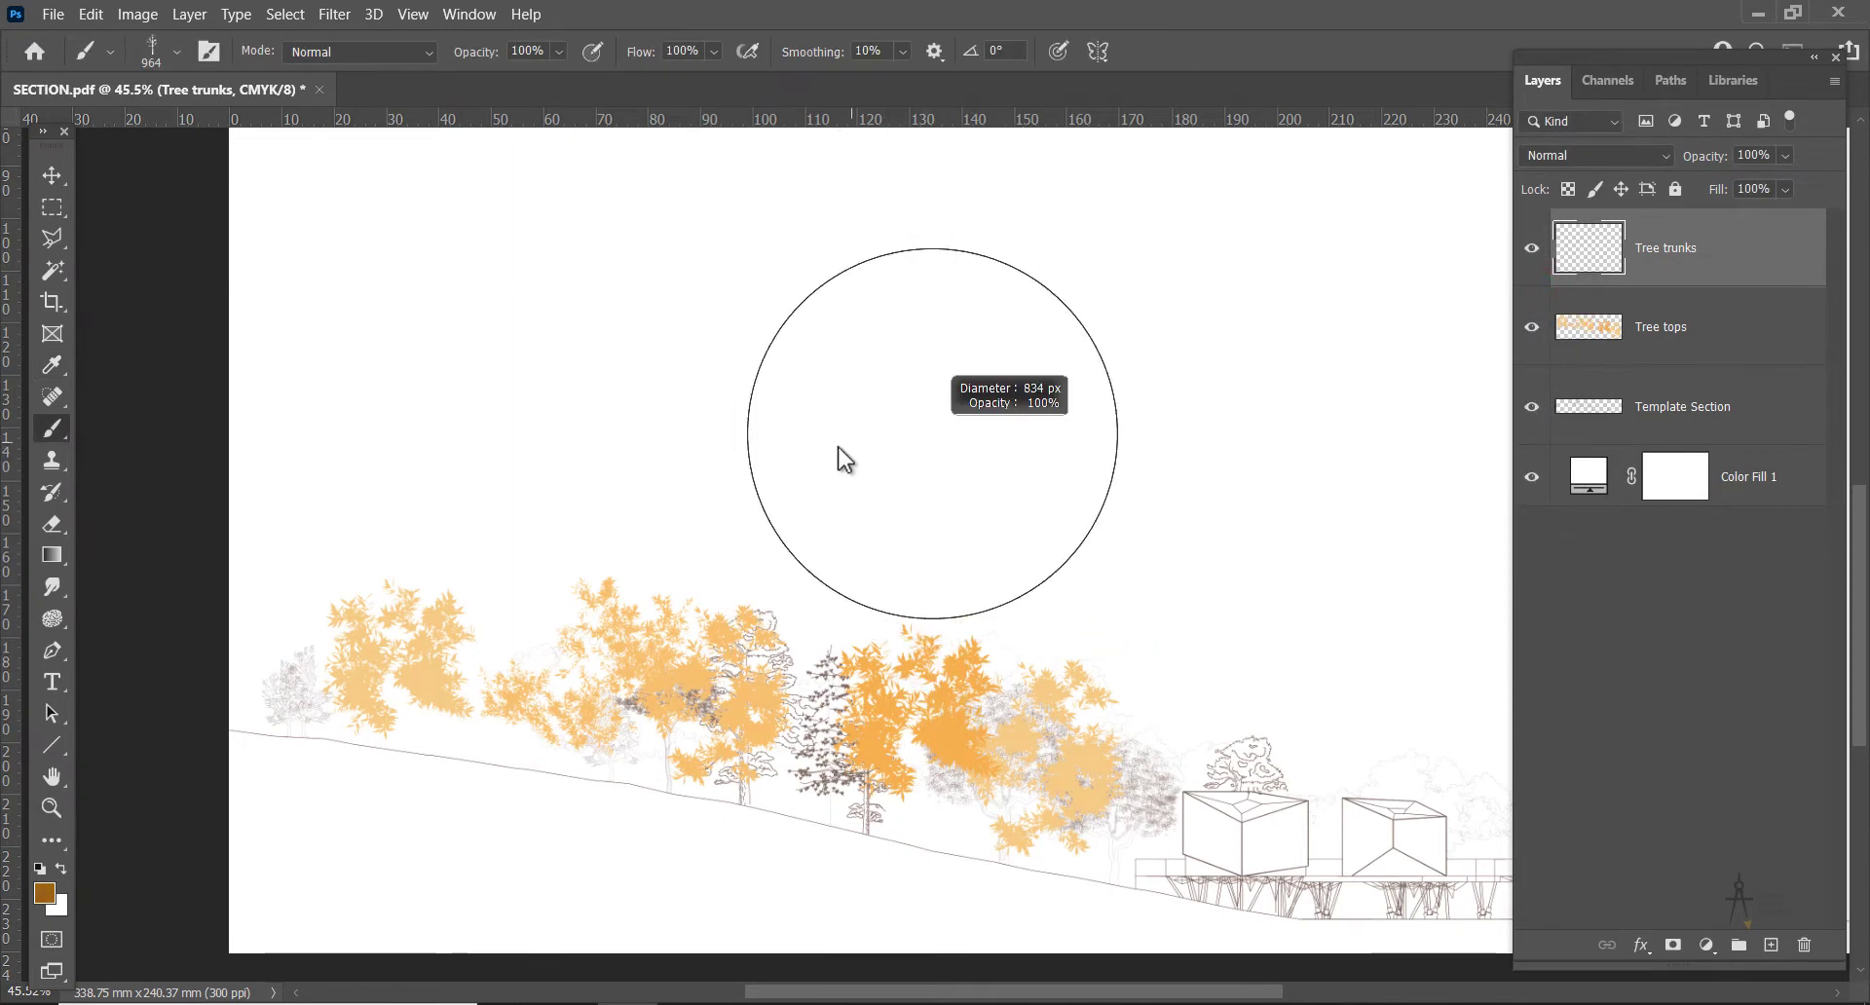
{"action": "scroll", "coordinate": [966, 588], "scroll_direction": "down", "scroll_amount": 2}
{"action": "scroll", "coordinate": [1020, 733], "scroll_direction": "up", "scroll_amount": 3}
{"action": "left_click_drag", "start_coordinate": [1019, 710], "coordinate": [947, 710]}
{"action": "left_click_drag", "start_coordinate": [1023, 760], "coordinate": [1030, 762]}
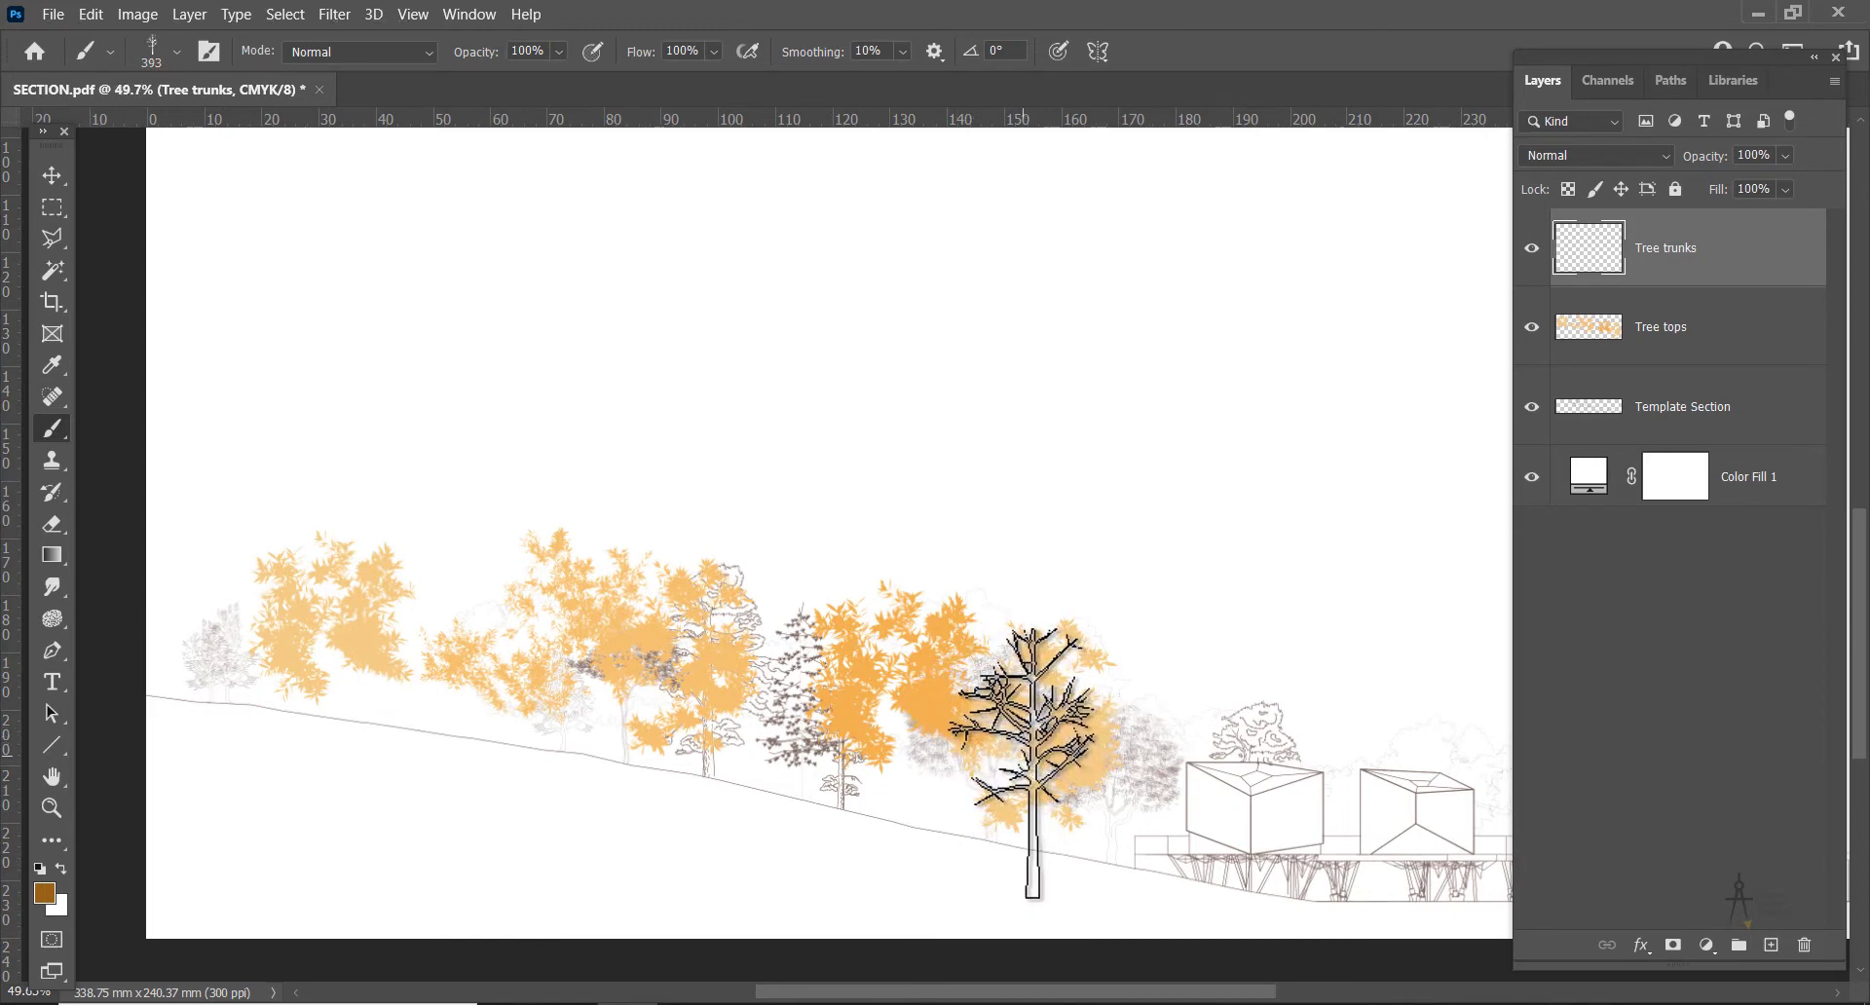
{"action": "left_click", "coordinate": [1031, 763]}
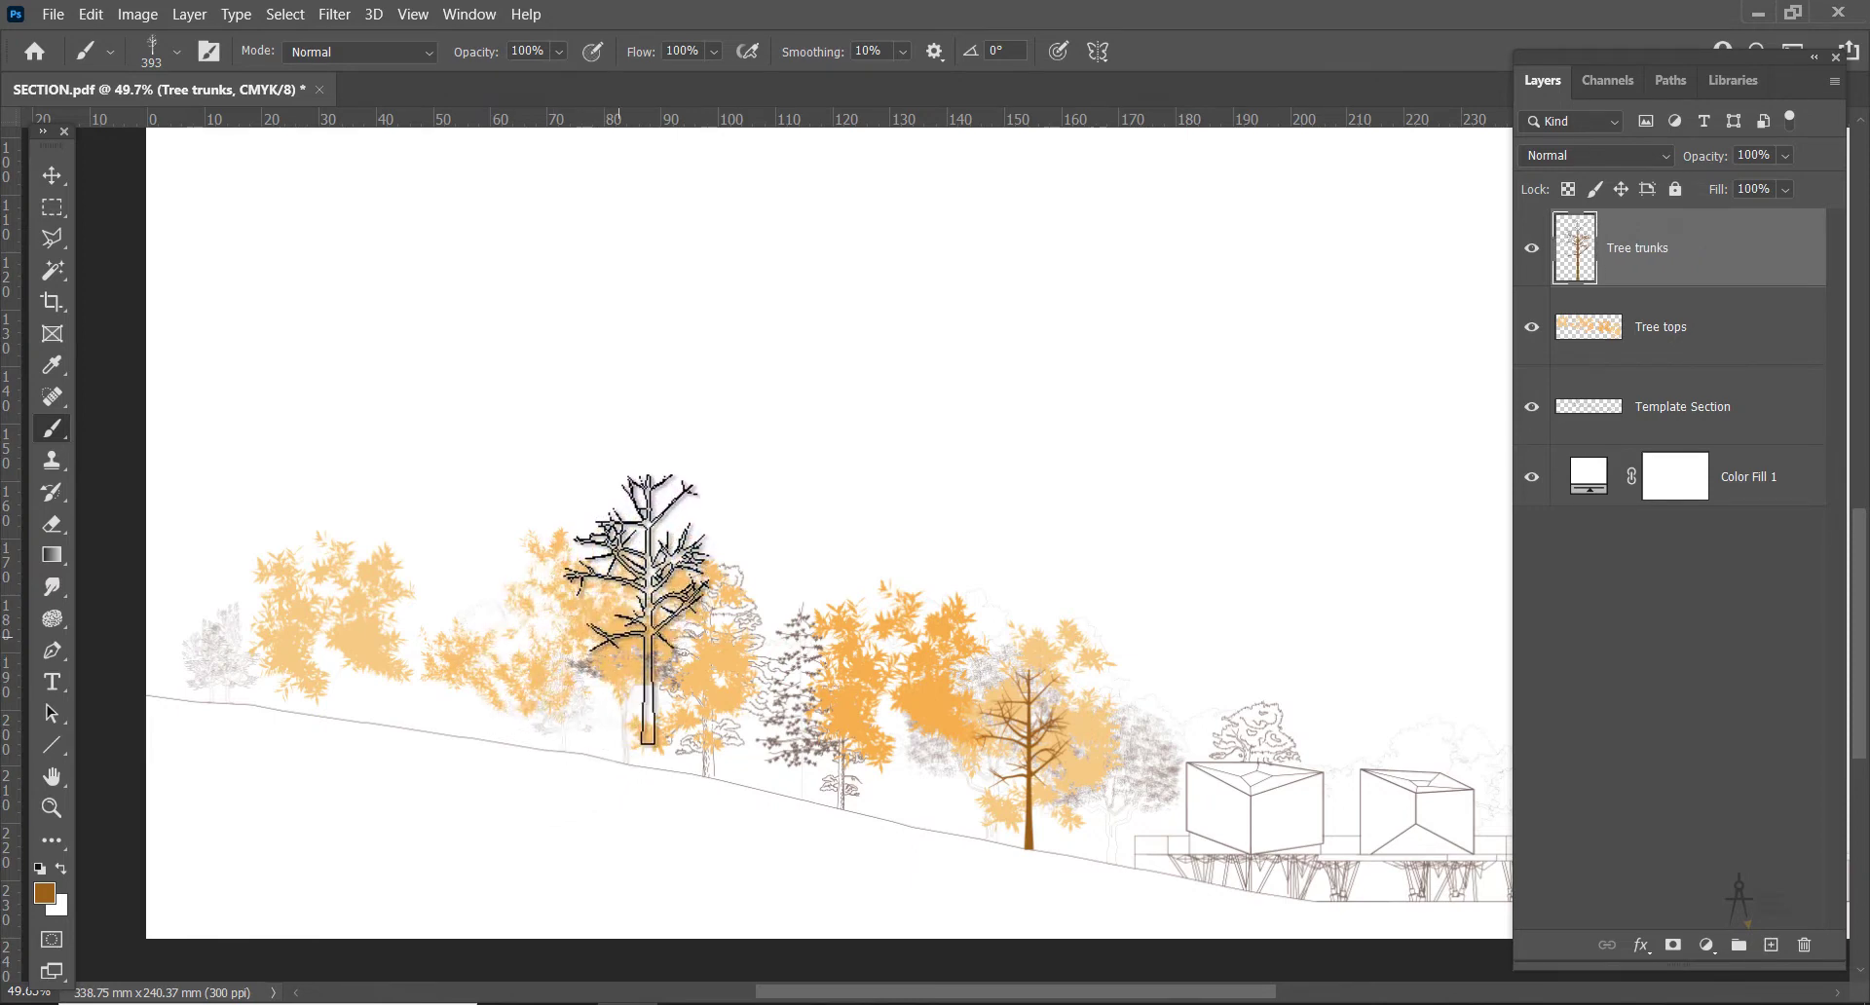
Switch the brush to the tree3b preset for the next trunk
{"action": "left_click", "coordinate": [177, 55]}
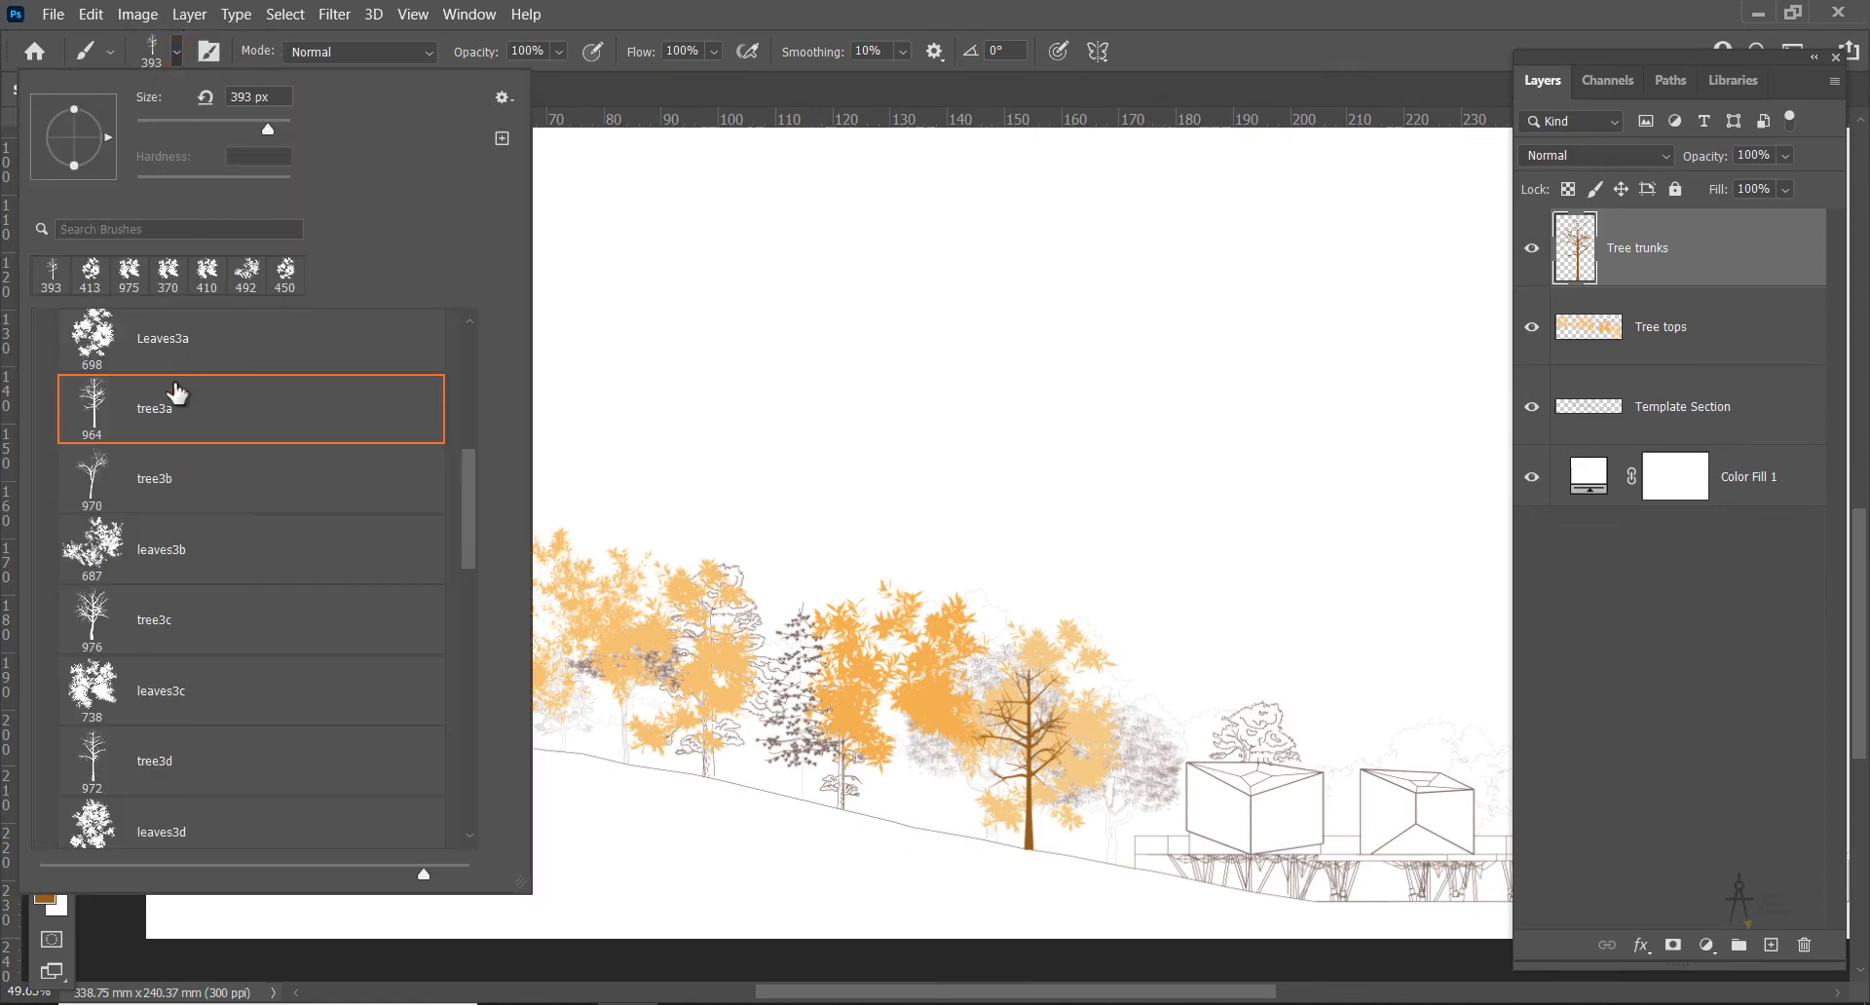
{"action": "left_click", "coordinate": [172, 472]}
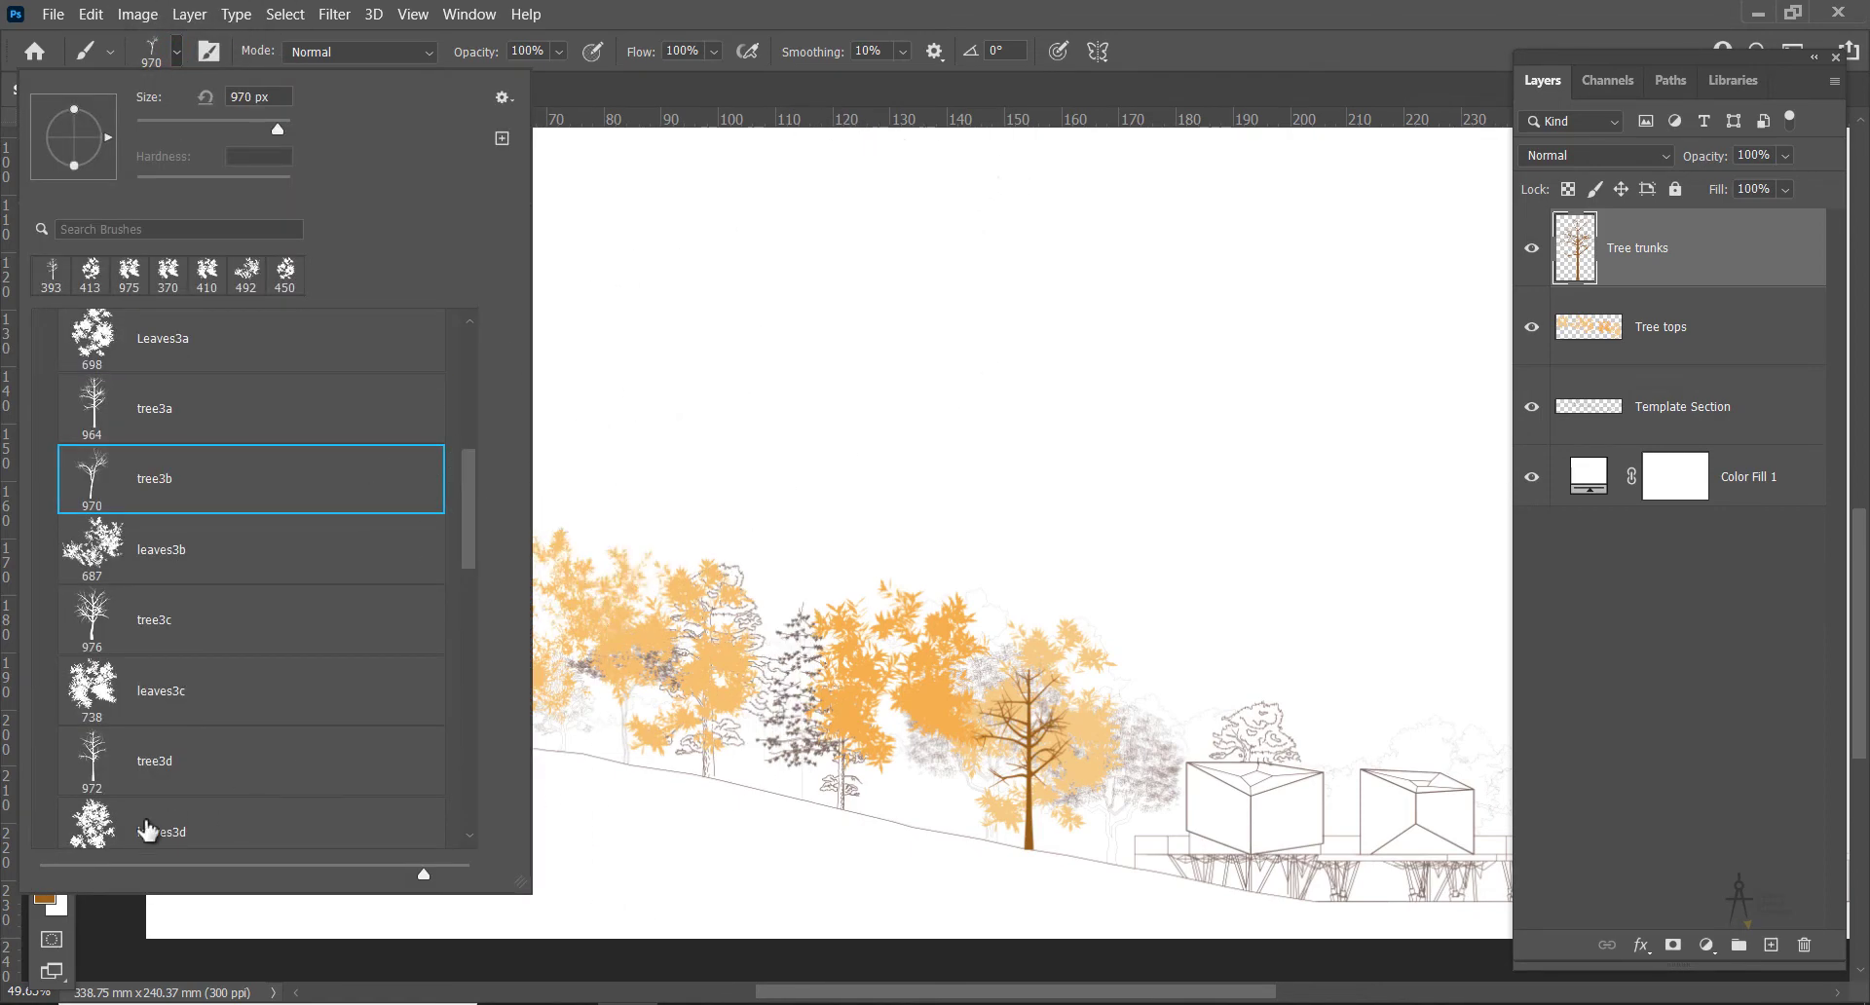
Paint a tree3b trunk in PANTONE 1385 C at 371 px under the foliage near the 70 mm ruler mark
{"action": "left_click", "coordinate": [45, 894]}
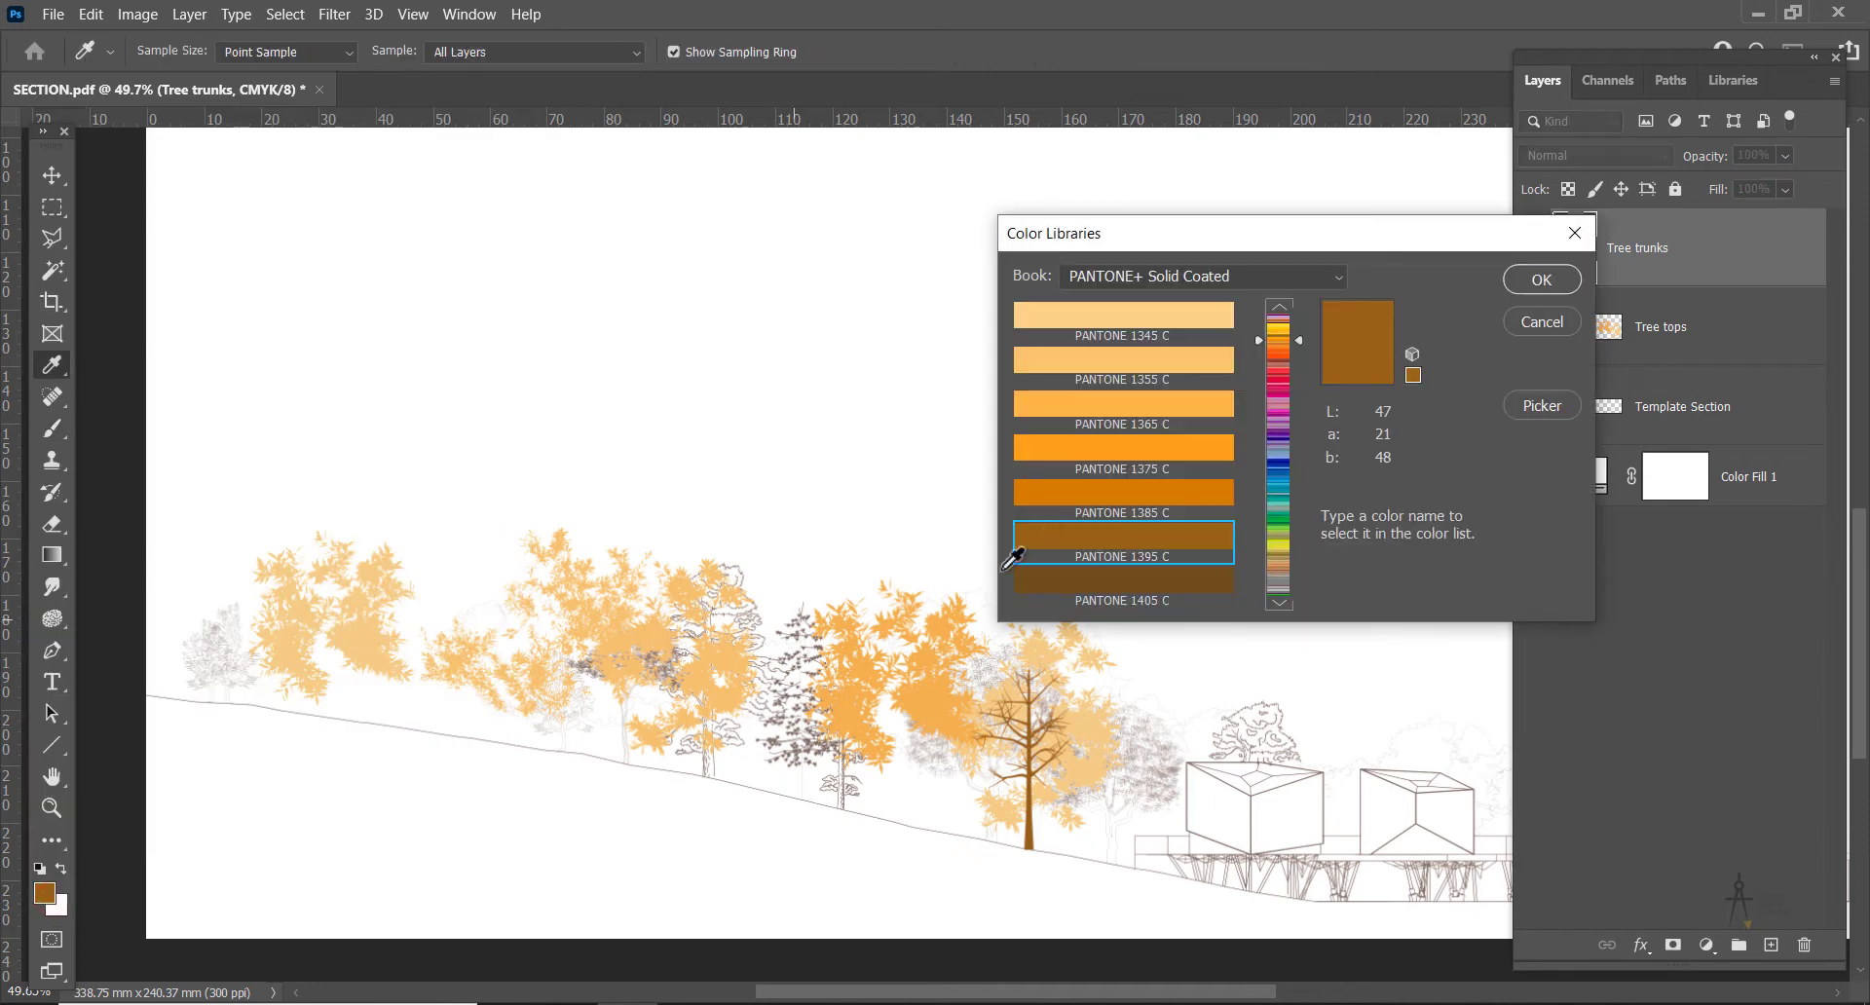
{"action": "left_click", "coordinate": [1065, 489]}
{"action": "left_click", "coordinate": [1541, 280]}
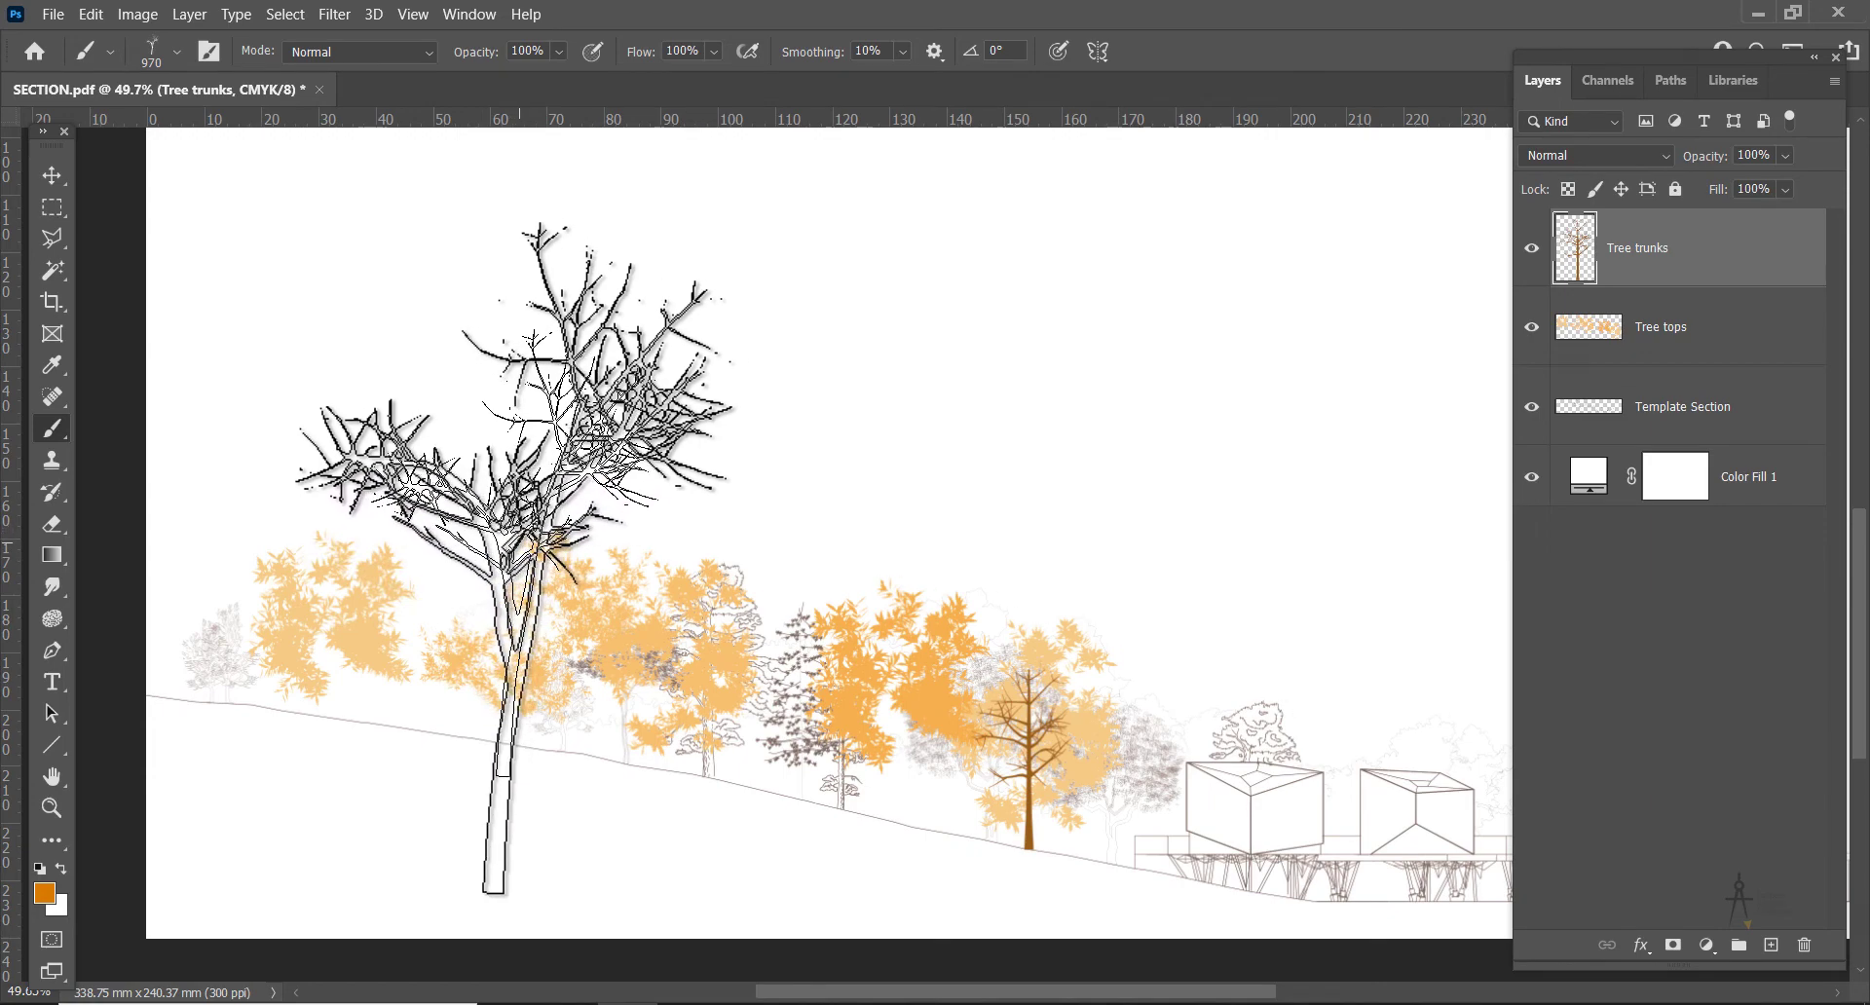
{"action": "mouse_move", "coordinate": [522, 515]}
{"action": "left_mouse_down"}
{"action": "mouse_move", "coordinate": [487, 546]}
{"action": "mouse_move", "coordinate": [521, 545]}
{"action": "mouse_move", "coordinate": [488, 538]}
{"action": "mouse_move", "coordinate": [395, 601]}
{"action": "left_mouse_up"}
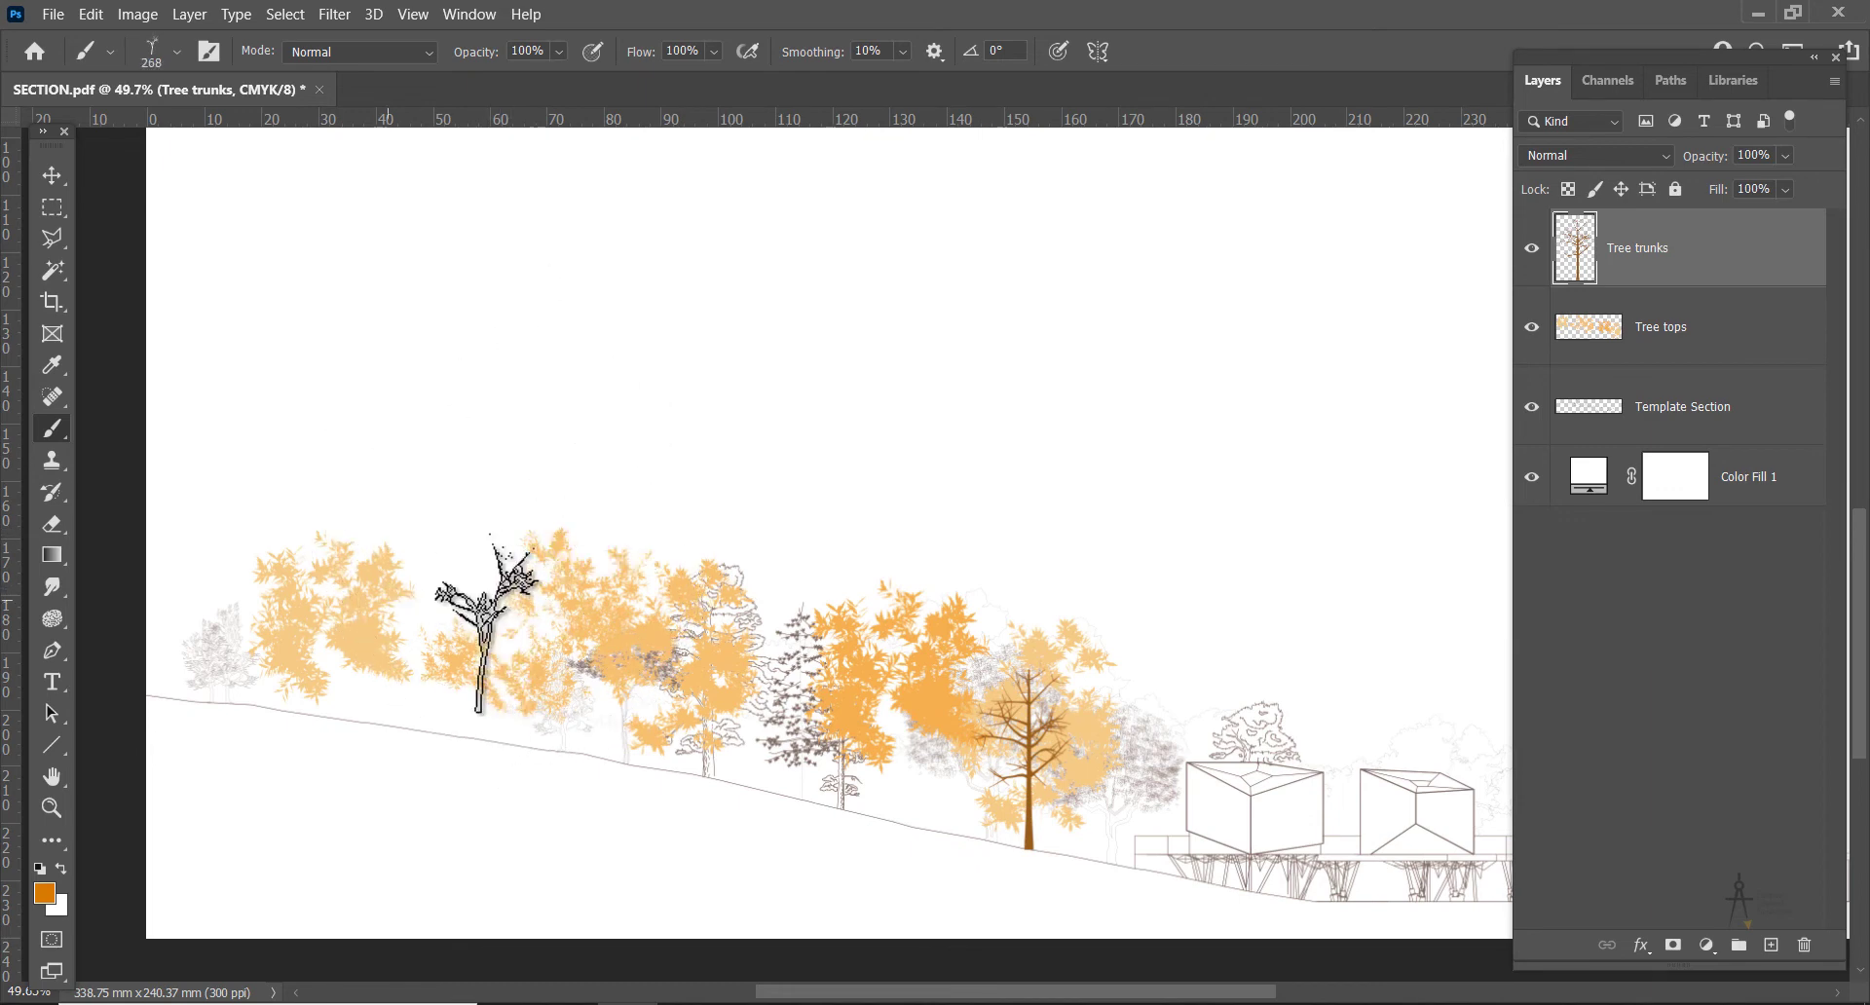
{"action": "left_click_drag", "start_coordinate": [535, 670], "coordinate": [566, 677]}
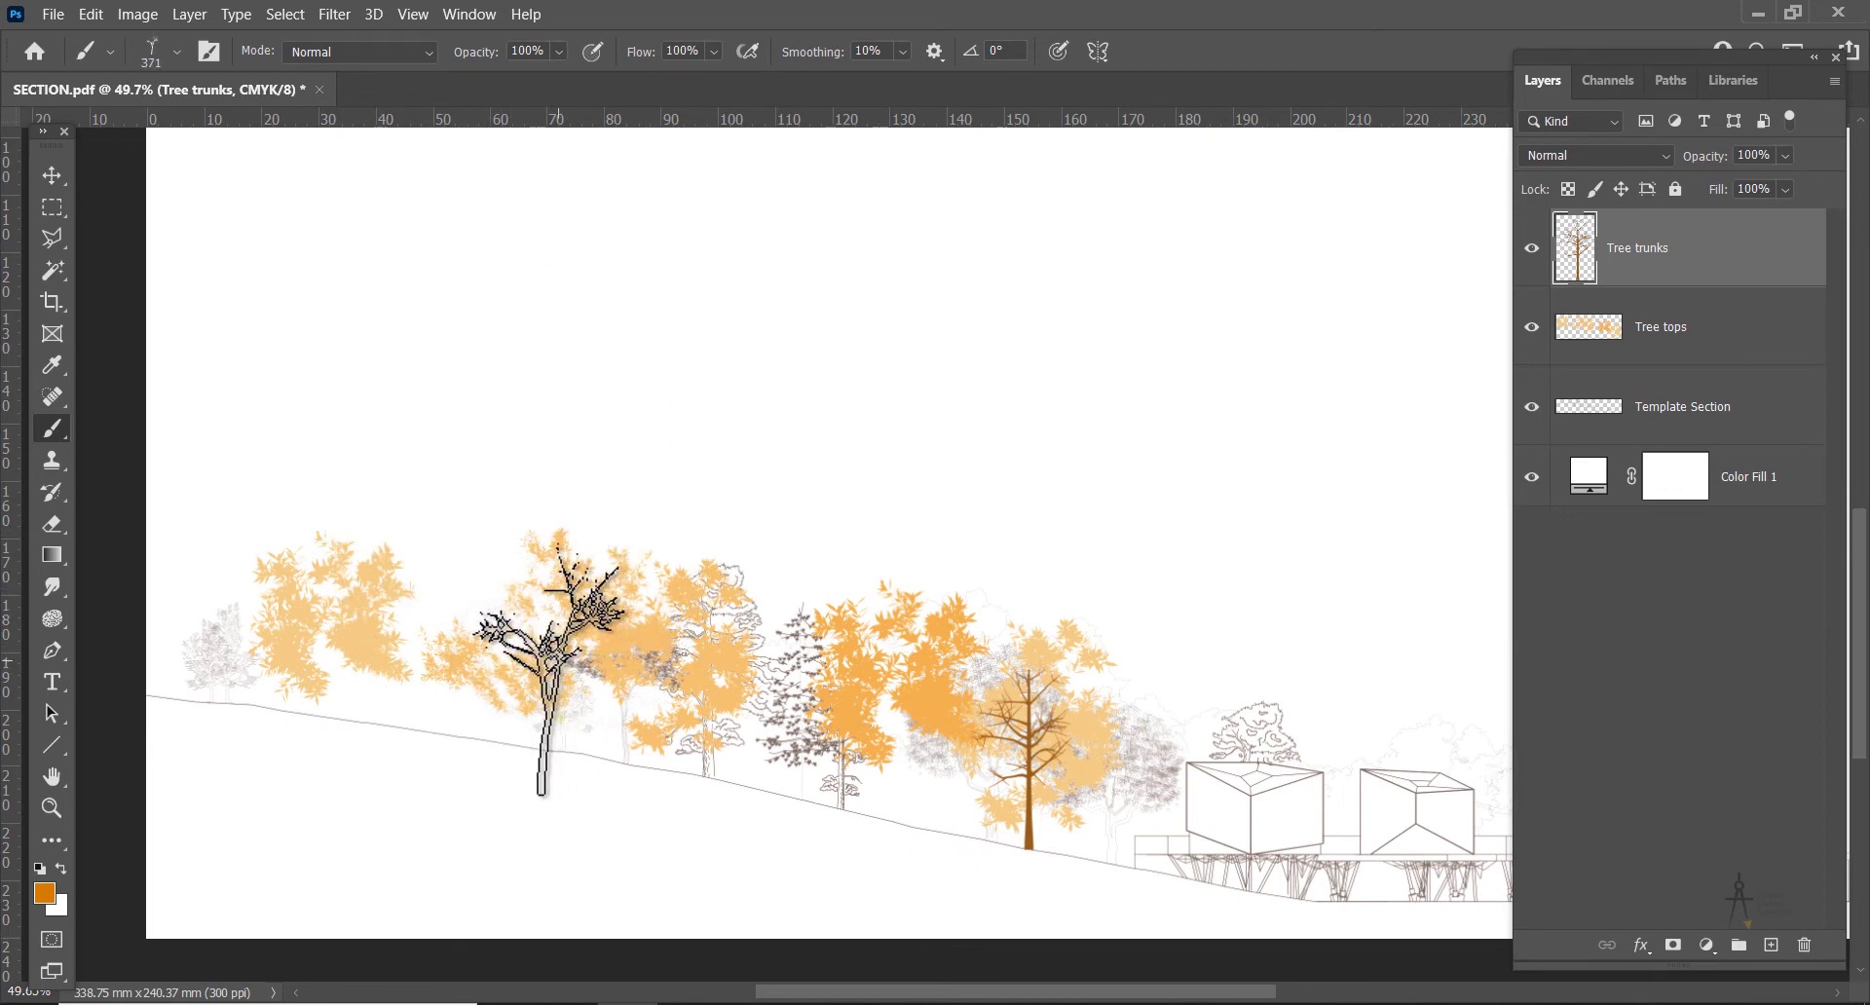
{"action": "left_click", "coordinate": [546, 663]}
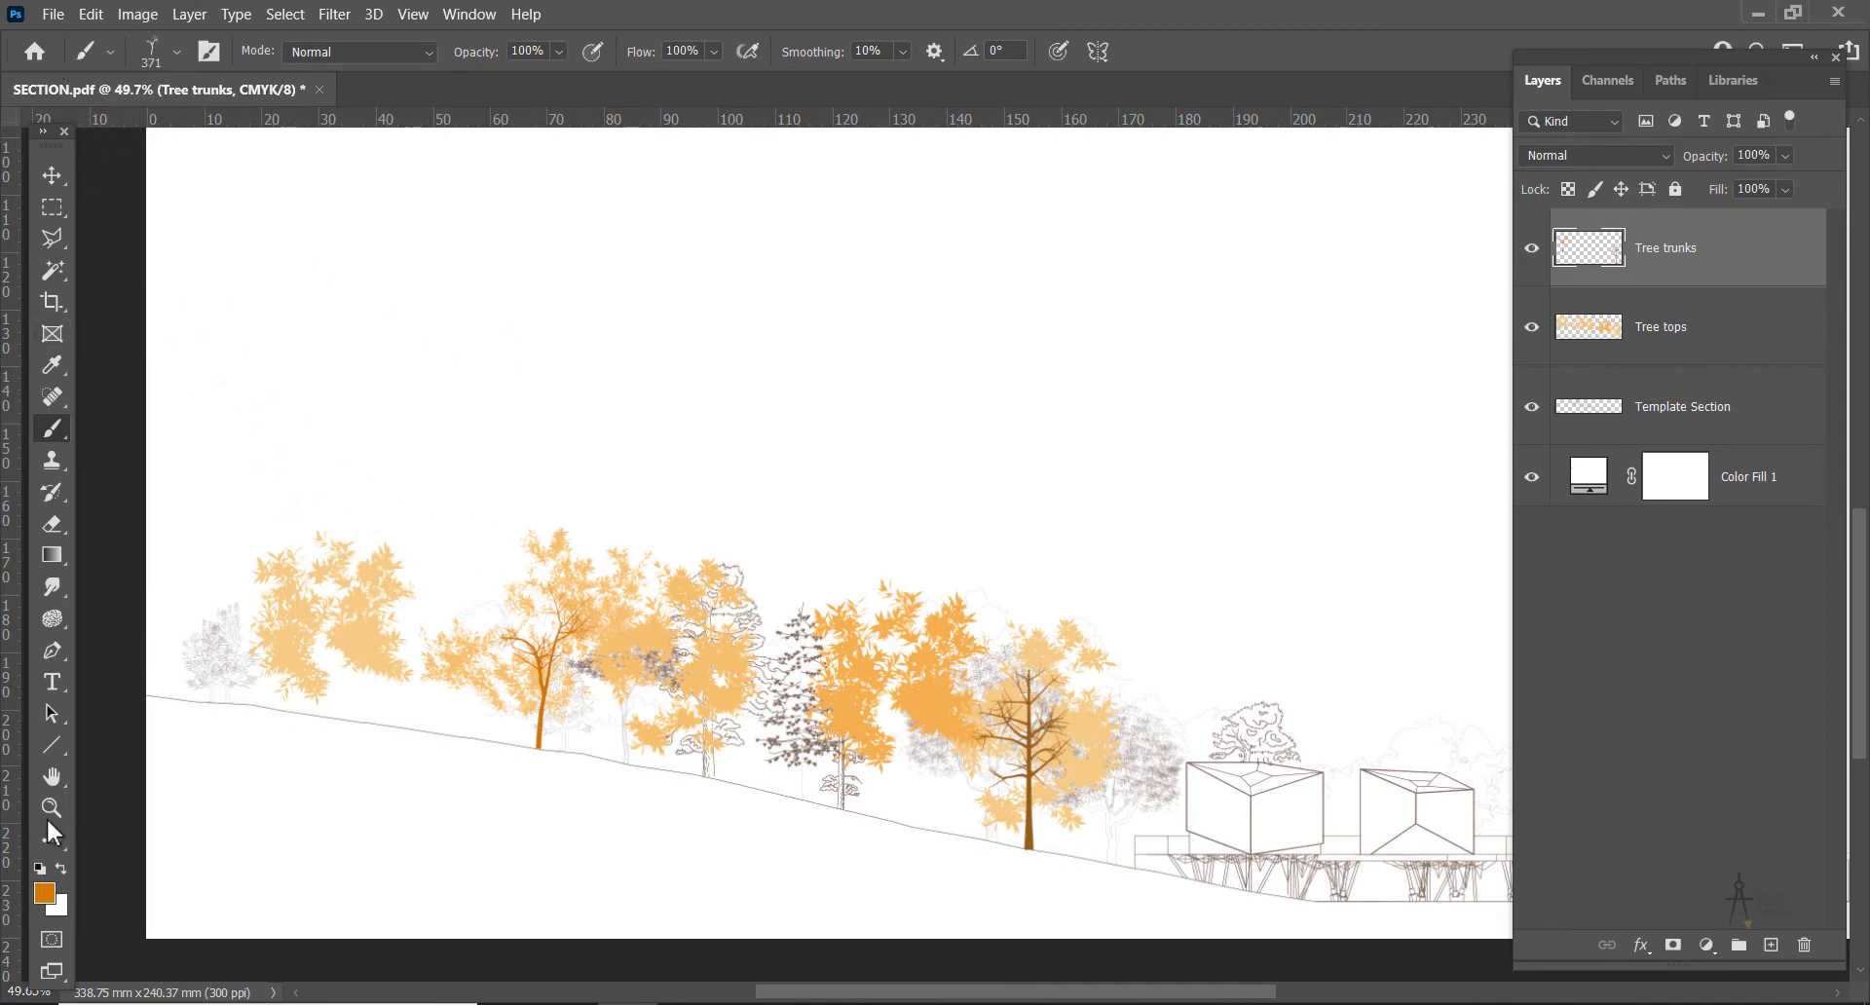
Paint a tree3c trunk in PANTONE 1395 C at 361 px under the darker orange foliage on the slope
{"action": "left_click", "coordinate": [177, 52]}
{"action": "left_click", "coordinate": [206, 629]}
{"action": "left_click", "coordinate": [599, 98]}
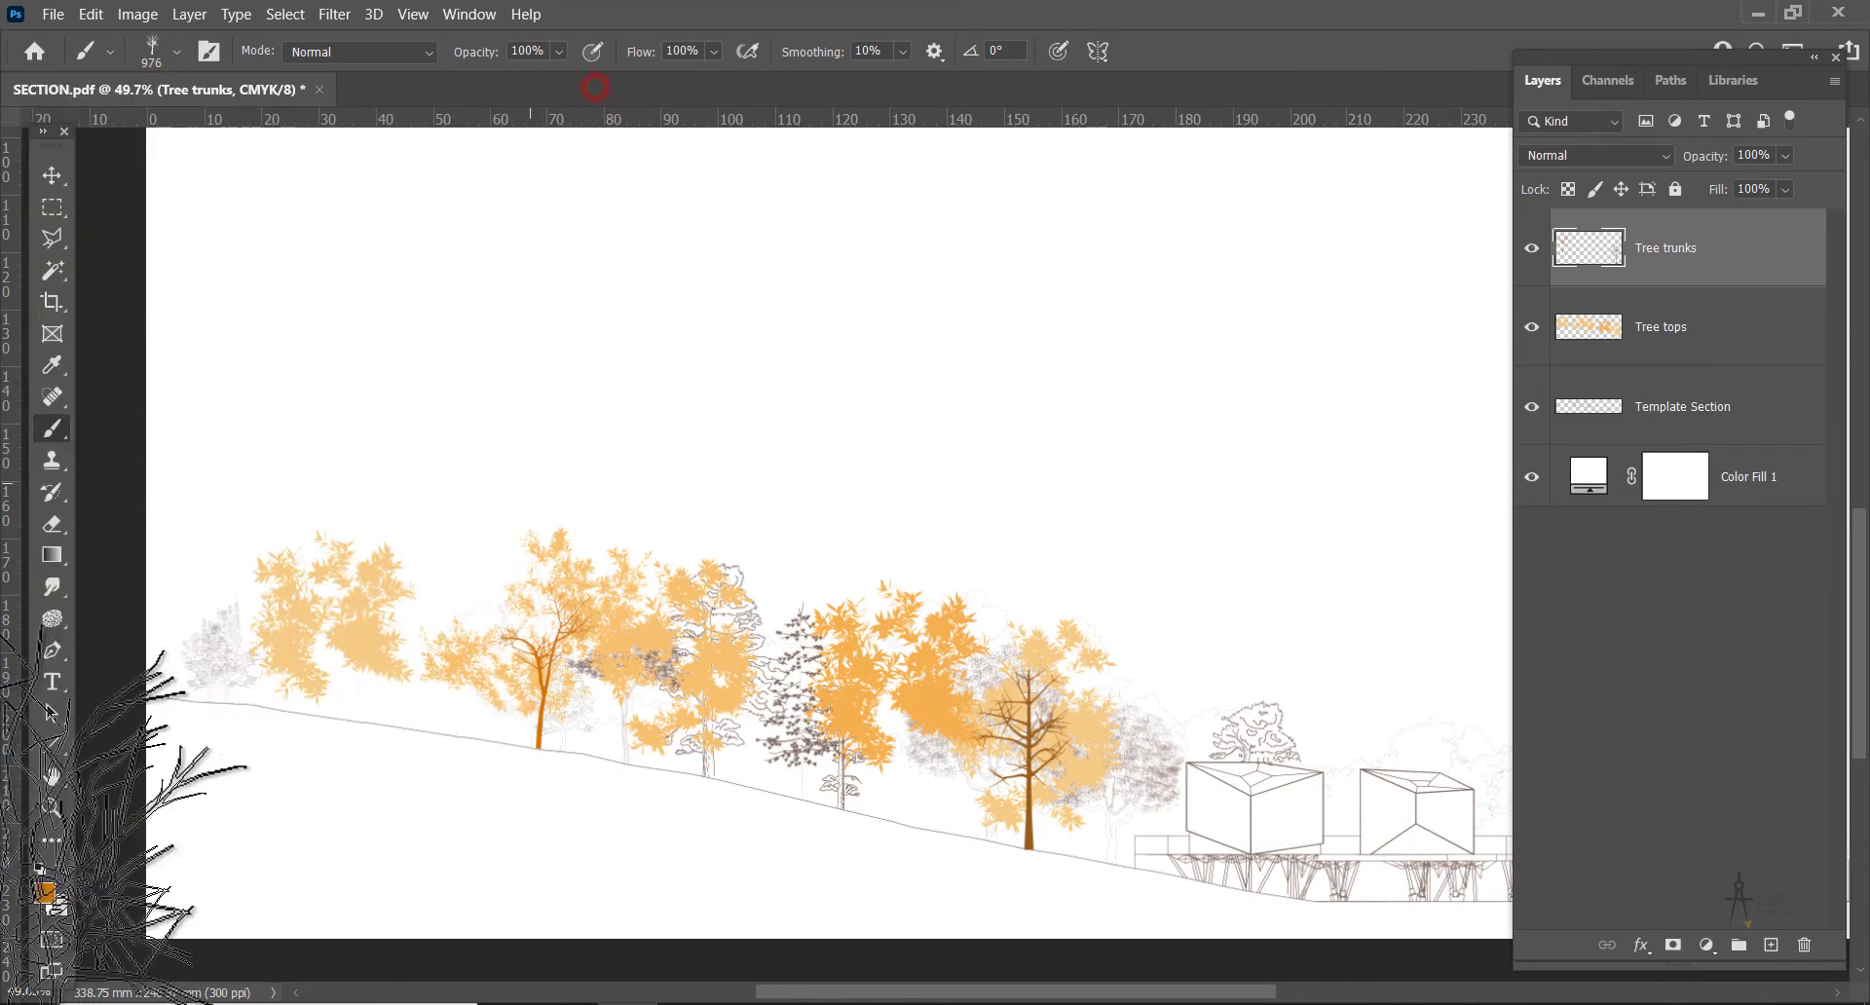
{"action": "left_click", "coordinate": [49, 894]}
{"action": "left_click", "coordinate": [1067, 538]}
{"action": "left_click", "coordinate": [1529, 282]}
{"action": "key", "text": "b"}
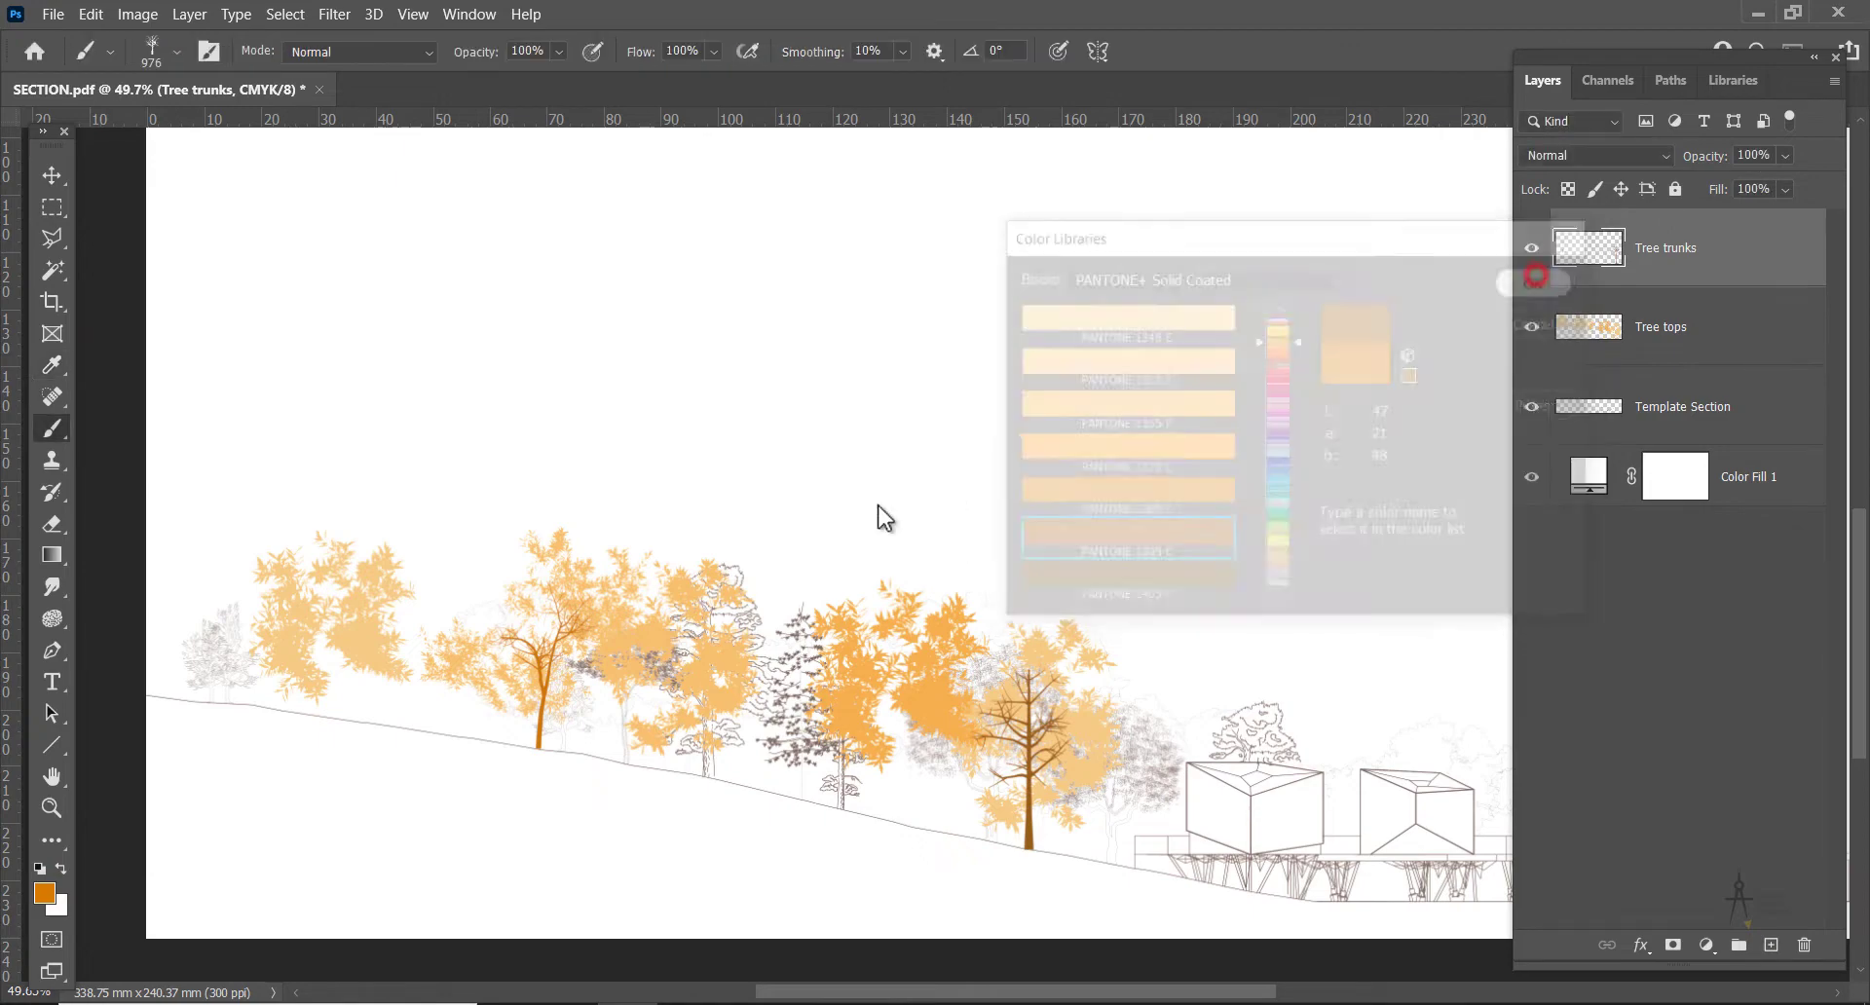
{"action": "left_click_drag", "start_coordinate": [377, 470], "coordinate": [372, 482]}
{"action": "mouse_move", "coordinate": [853, 682]}
{"action": "left_mouse_down"}
{"action": "mouse_move", "coordinate": [889, 743]}
{"action": "mouse_move", "coordinate": [926, 751]}
{"action": "mouse_move", "coordinate": [900, 738]}
{"action": "left_mouse_up"}
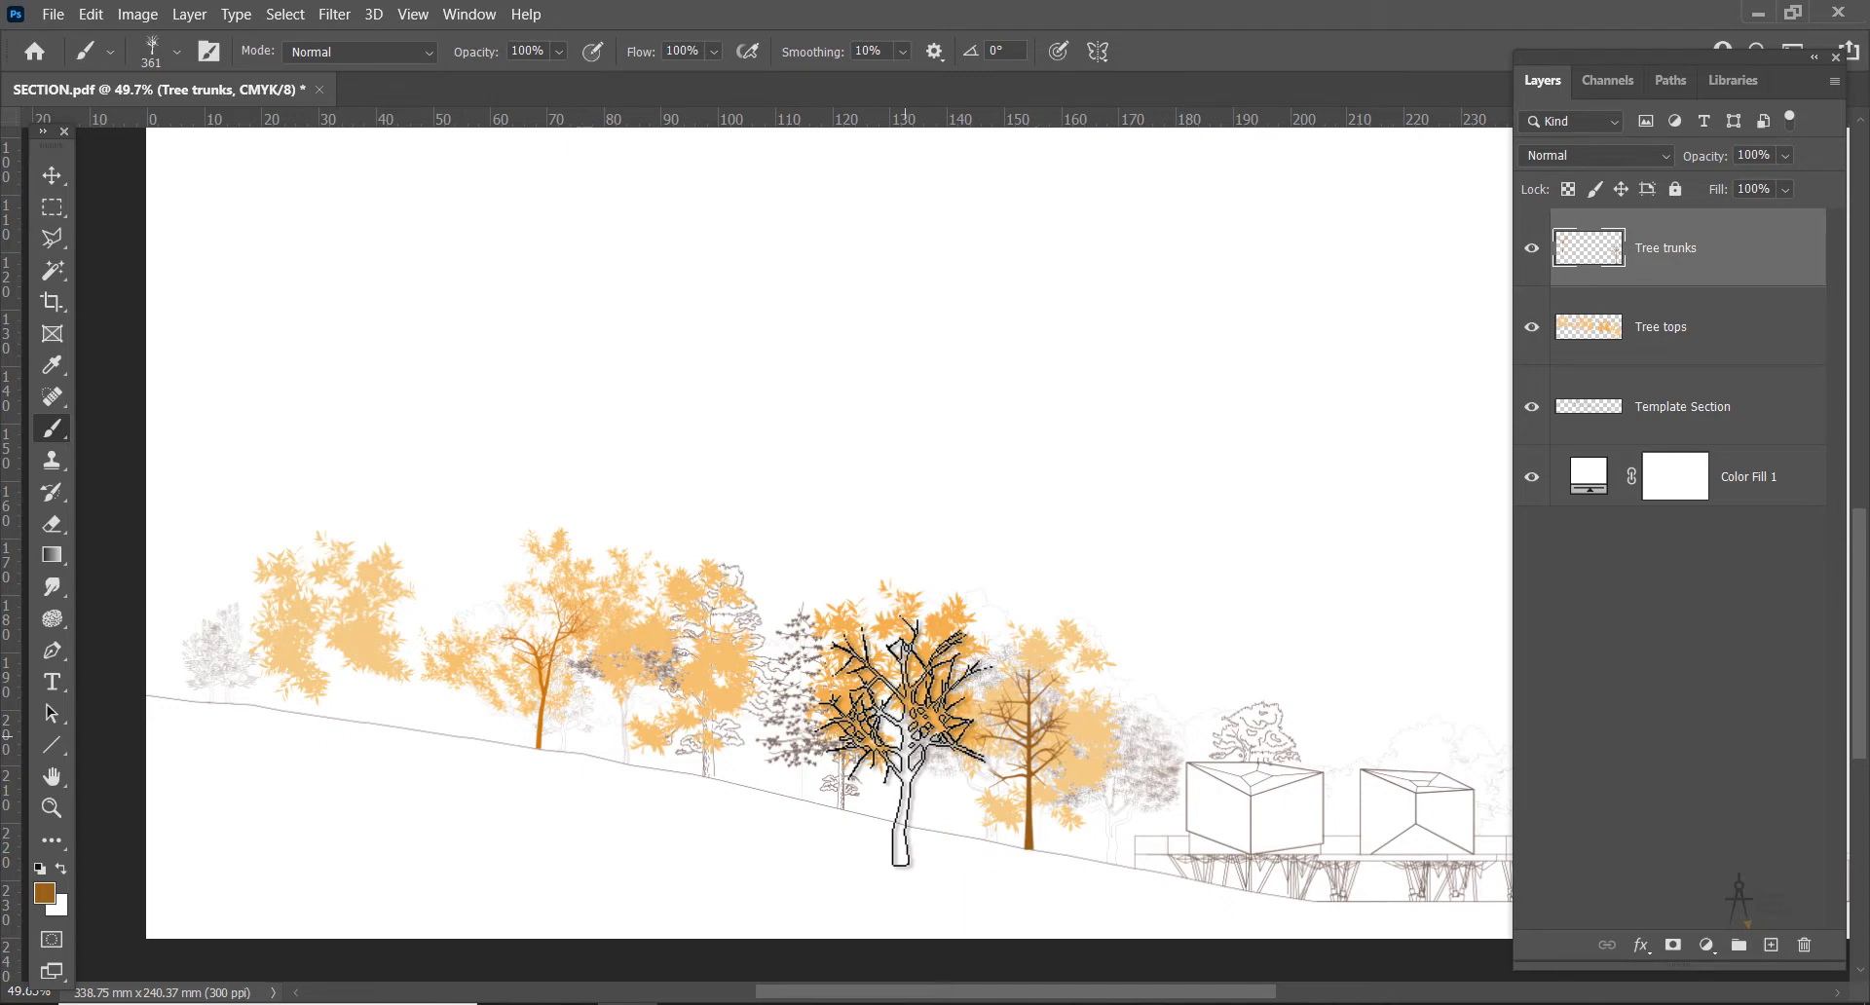
{"action": "left_click", "coordinate": [900, 737]}
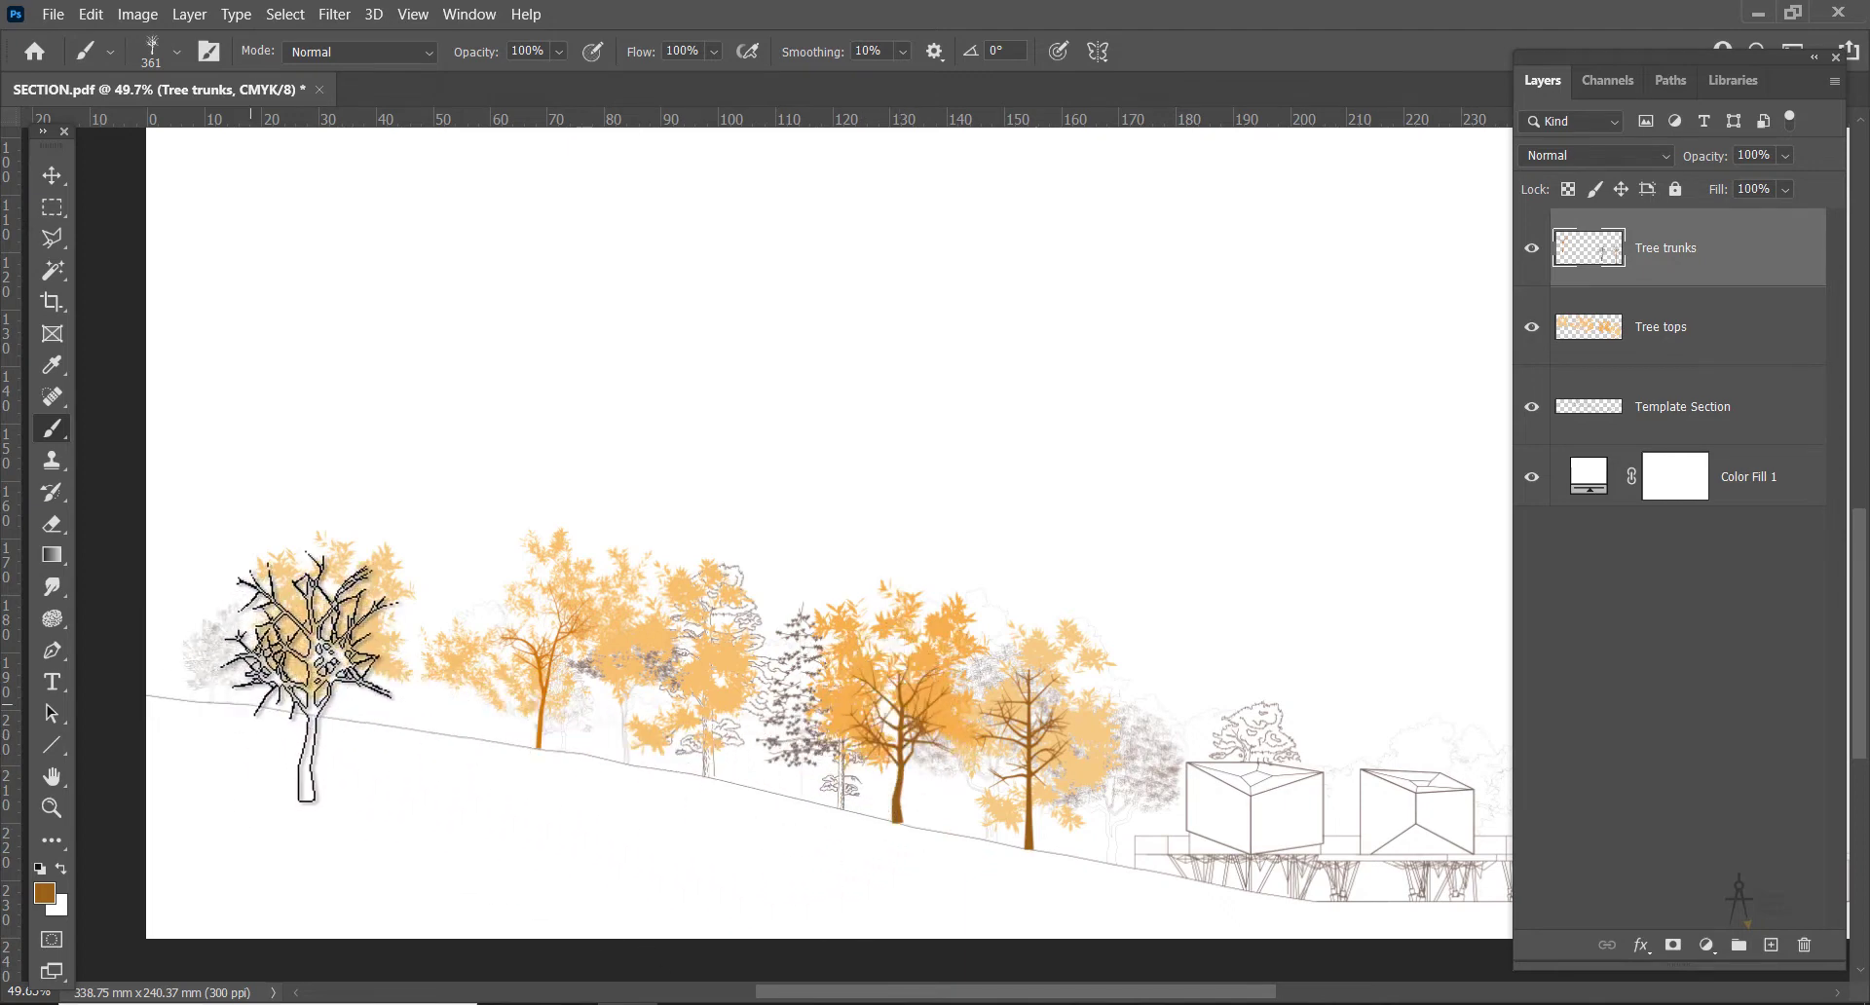
Paint another tree3c trunk at 293 px under the leftmost orange foliage
{"action": "left_click_drag", "start_coordinate": [338, 656], "coordinate": [329, 650]}
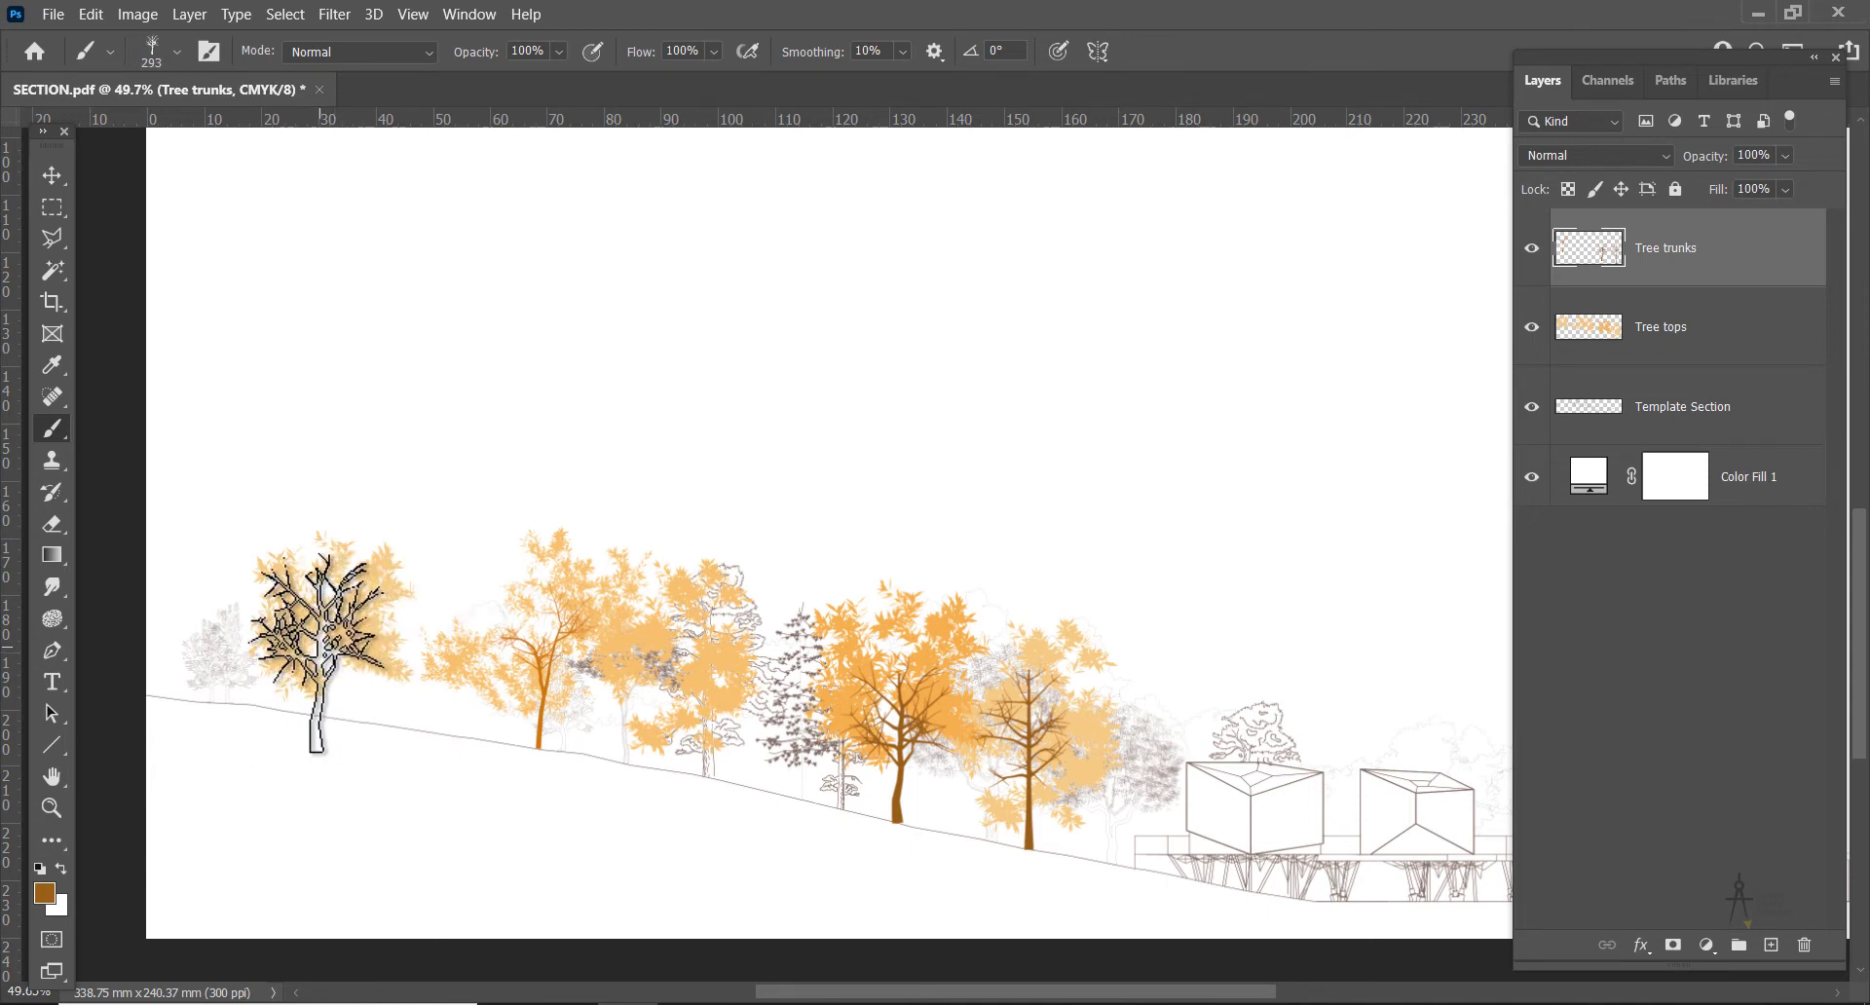
{"action": "scroll", "coordinate": [668, 543], "scroll_direction": "down", "scroll_amount": 4}
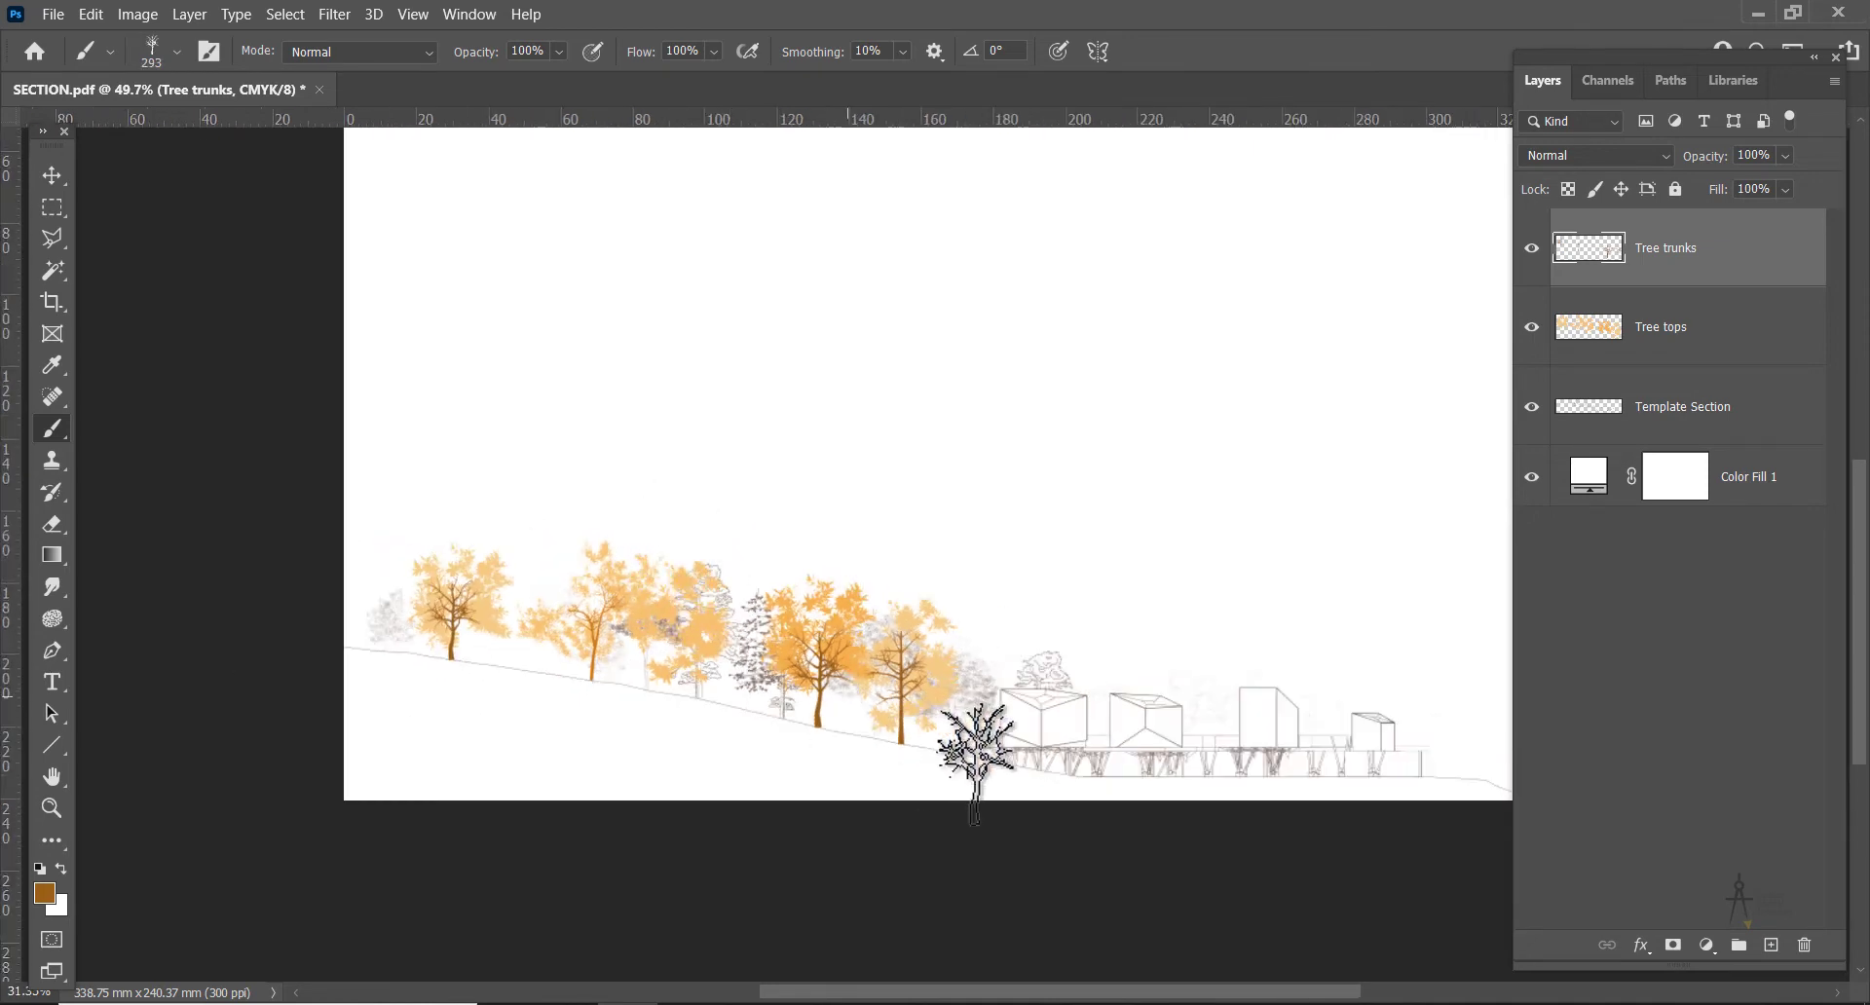
{"action": "scroll", "coordinate": [938, 672], "scroll_direction": "up", "scroll_amount": 3}
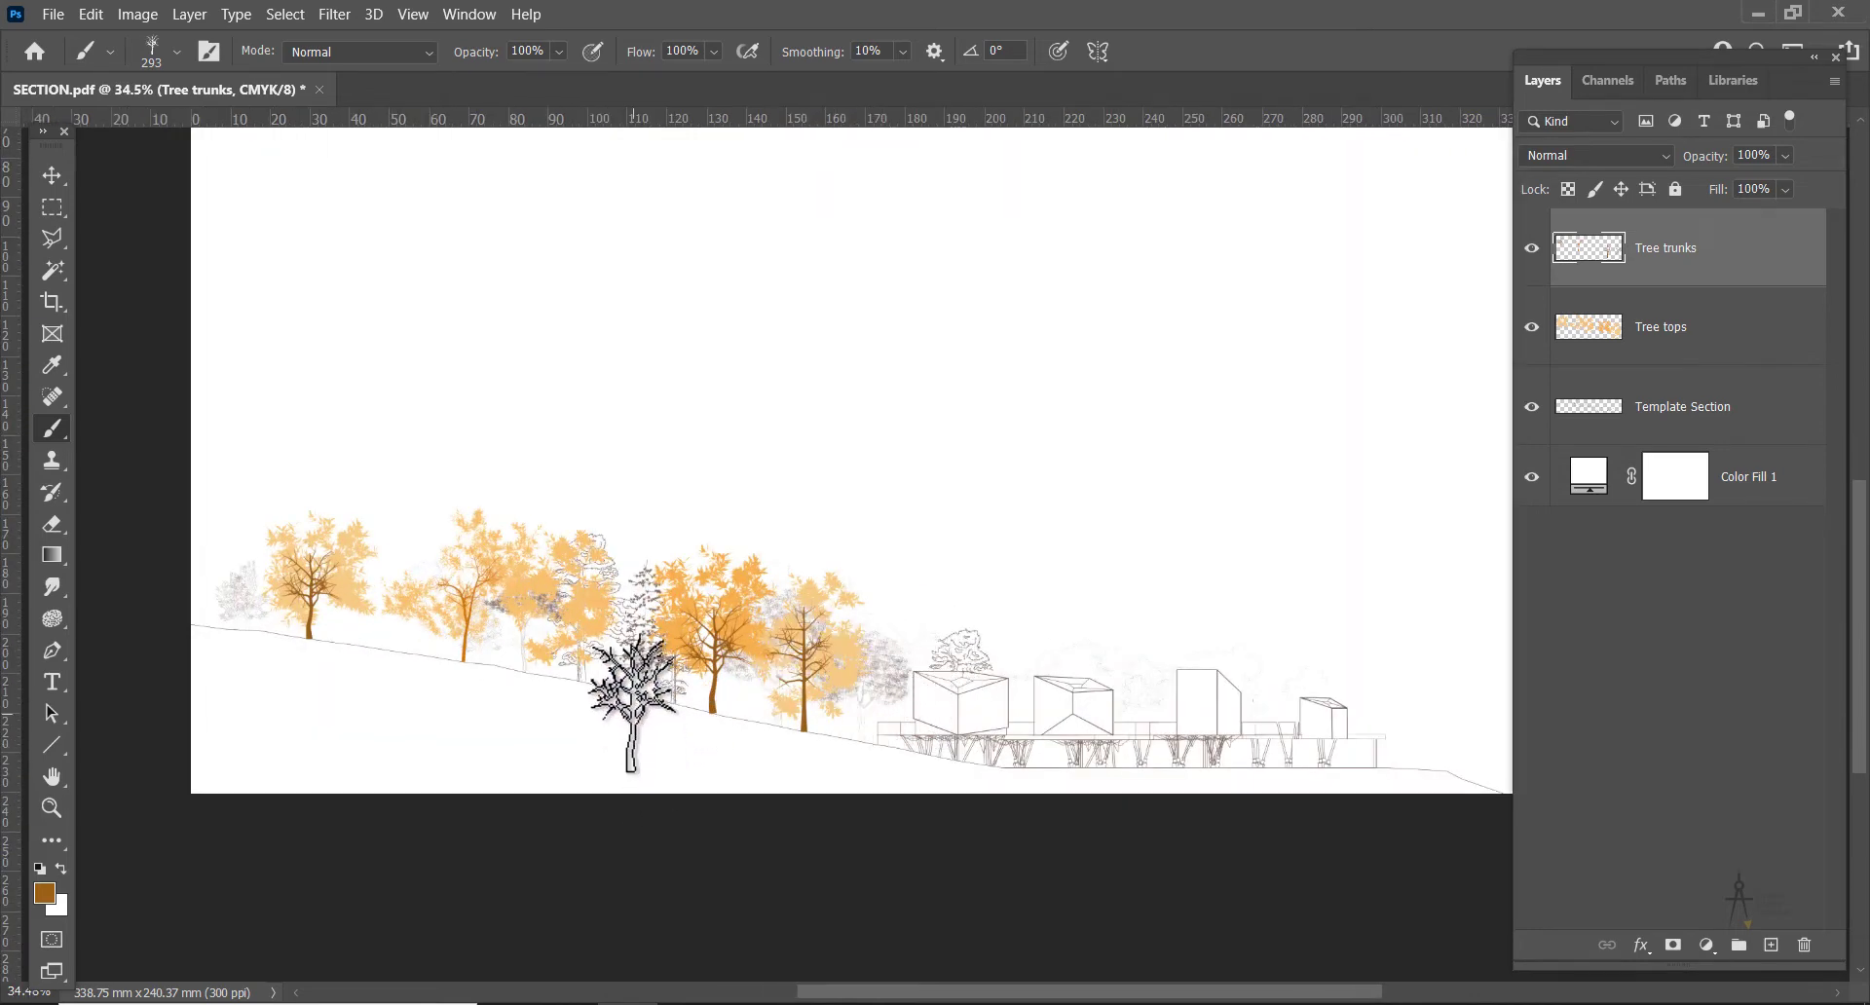
{"action": "scroll", "coordinate": [808, 682], "scroll_direction": "down", "scroll_amount": 2}
{"action": "scroll", "coordinate": [805, 647], "scroll_direction": "up", "scroll_amount": 1}
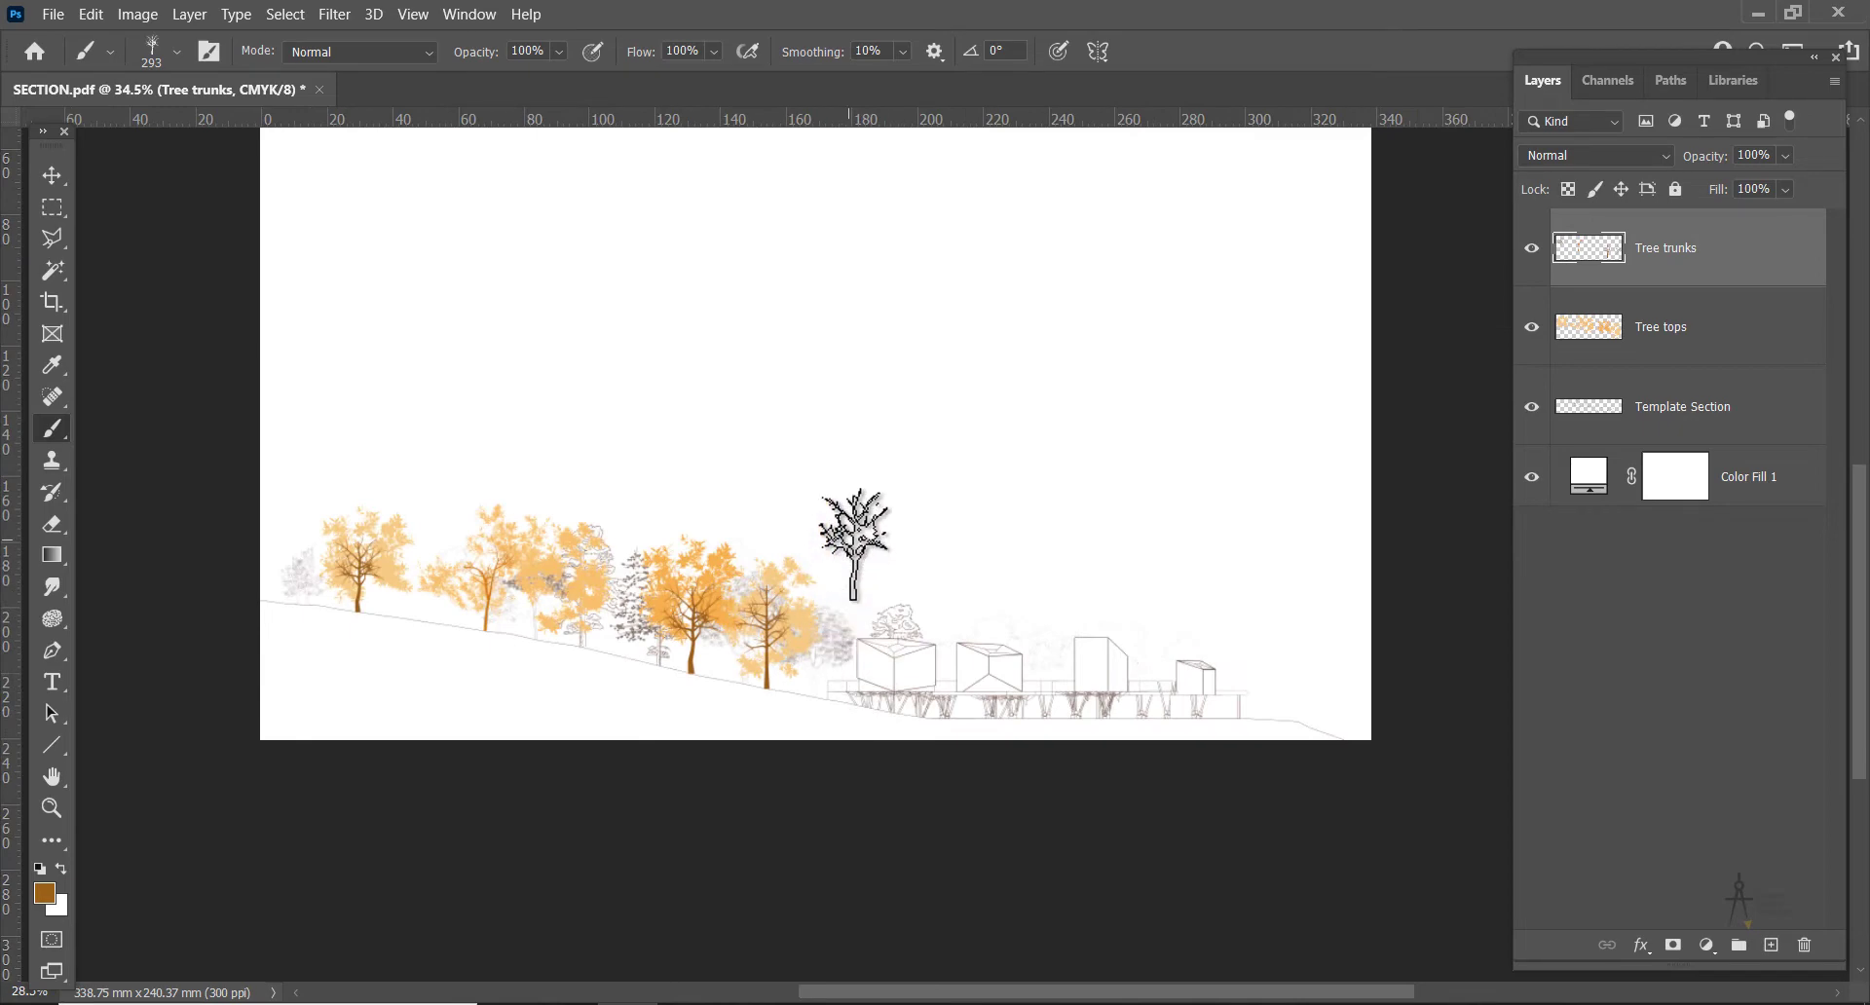
{"action": "scroll", "coordinate": [791, 551], "scroll_direction": "up", "scroll_amount": 1}
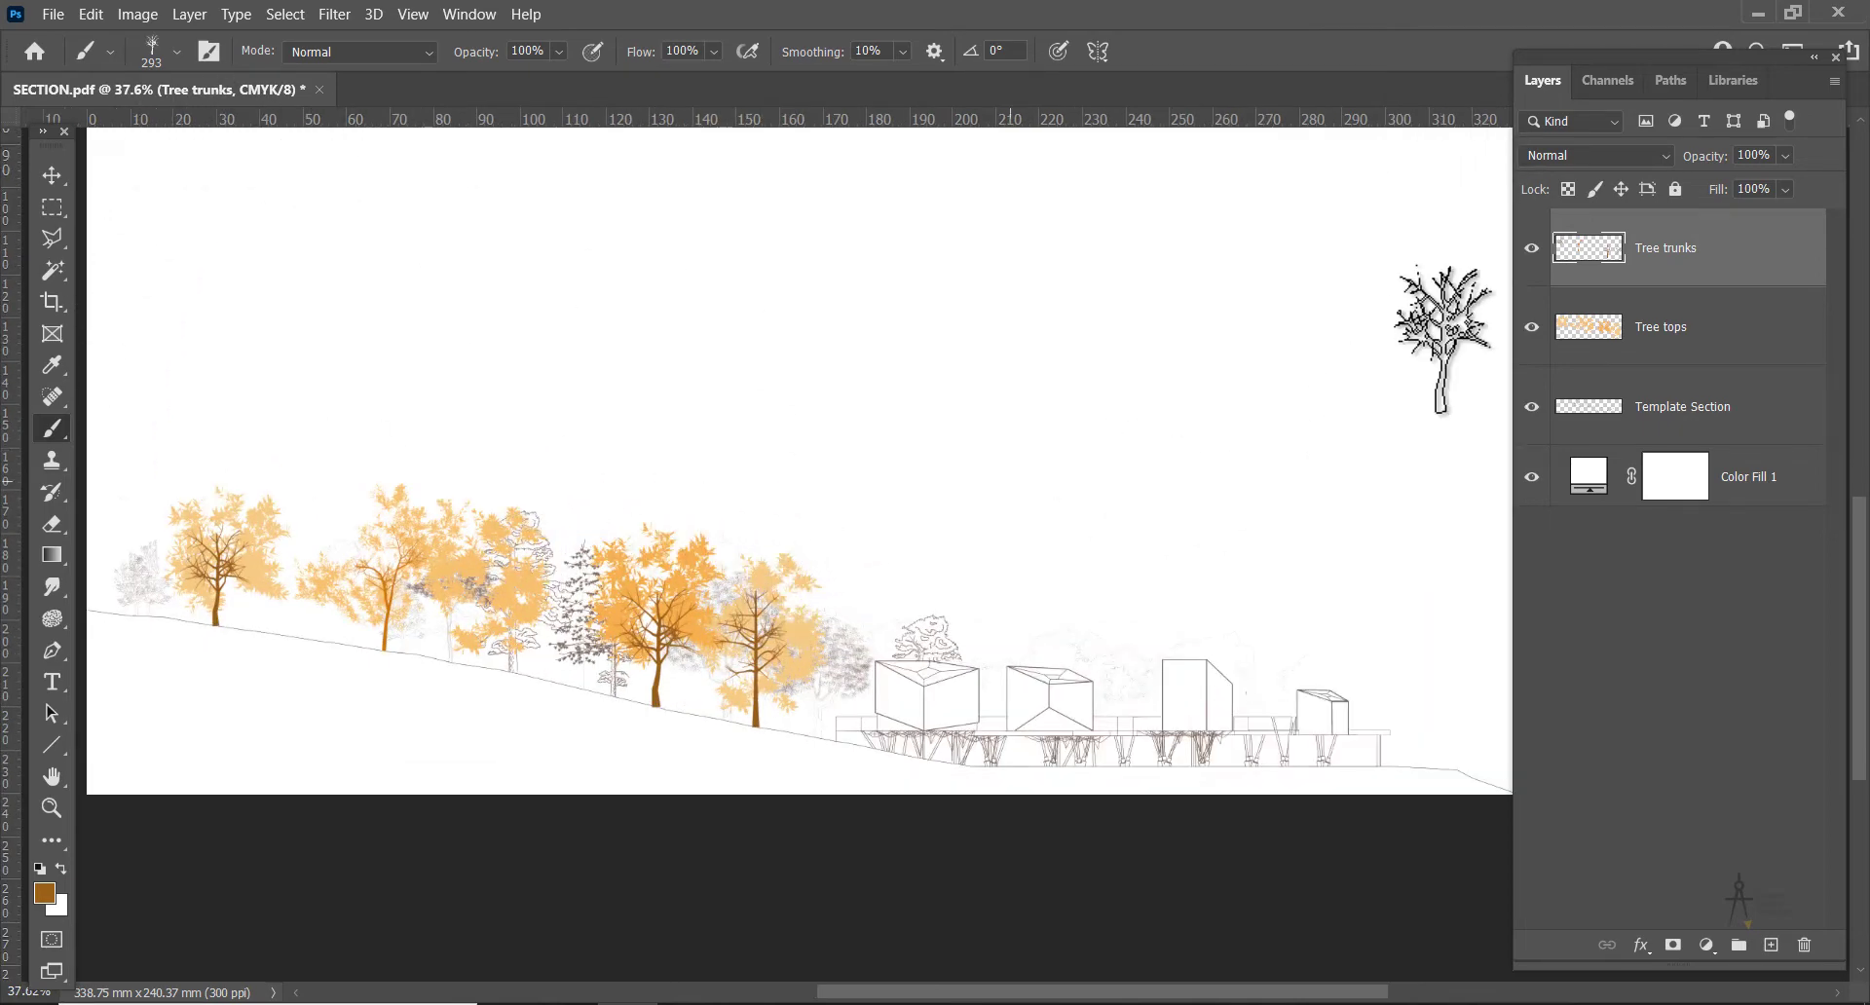
Deselect all layers and place the TREE 1 image from the EXERCISE 1 folder in File Explorer into the section document
{"action": "left_click", "coordinate": [1636, 649]}
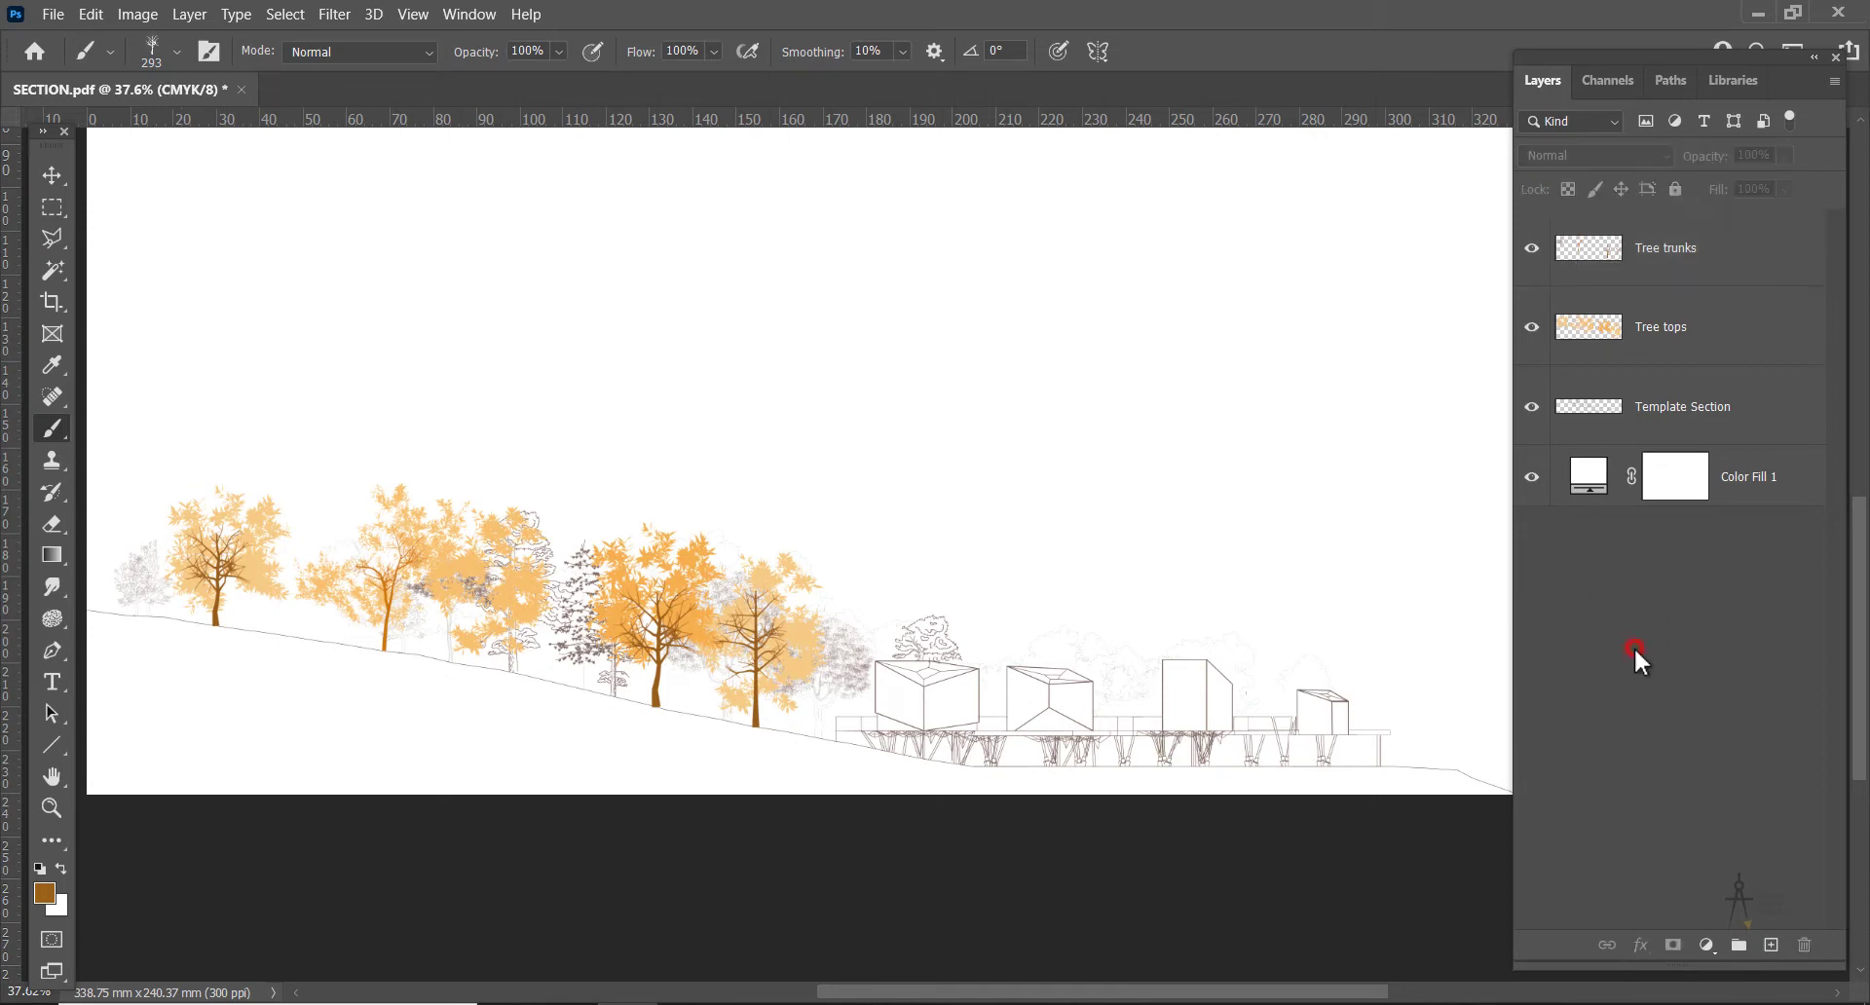
{"action": "scroll", "coordinate": [633, 487], "scroll_direction": "down", "scroll_amount": 2}
{"action": "scroll", "coordinate": [419, 214], "scroll_direction": "up", "scroll_amount": 1}
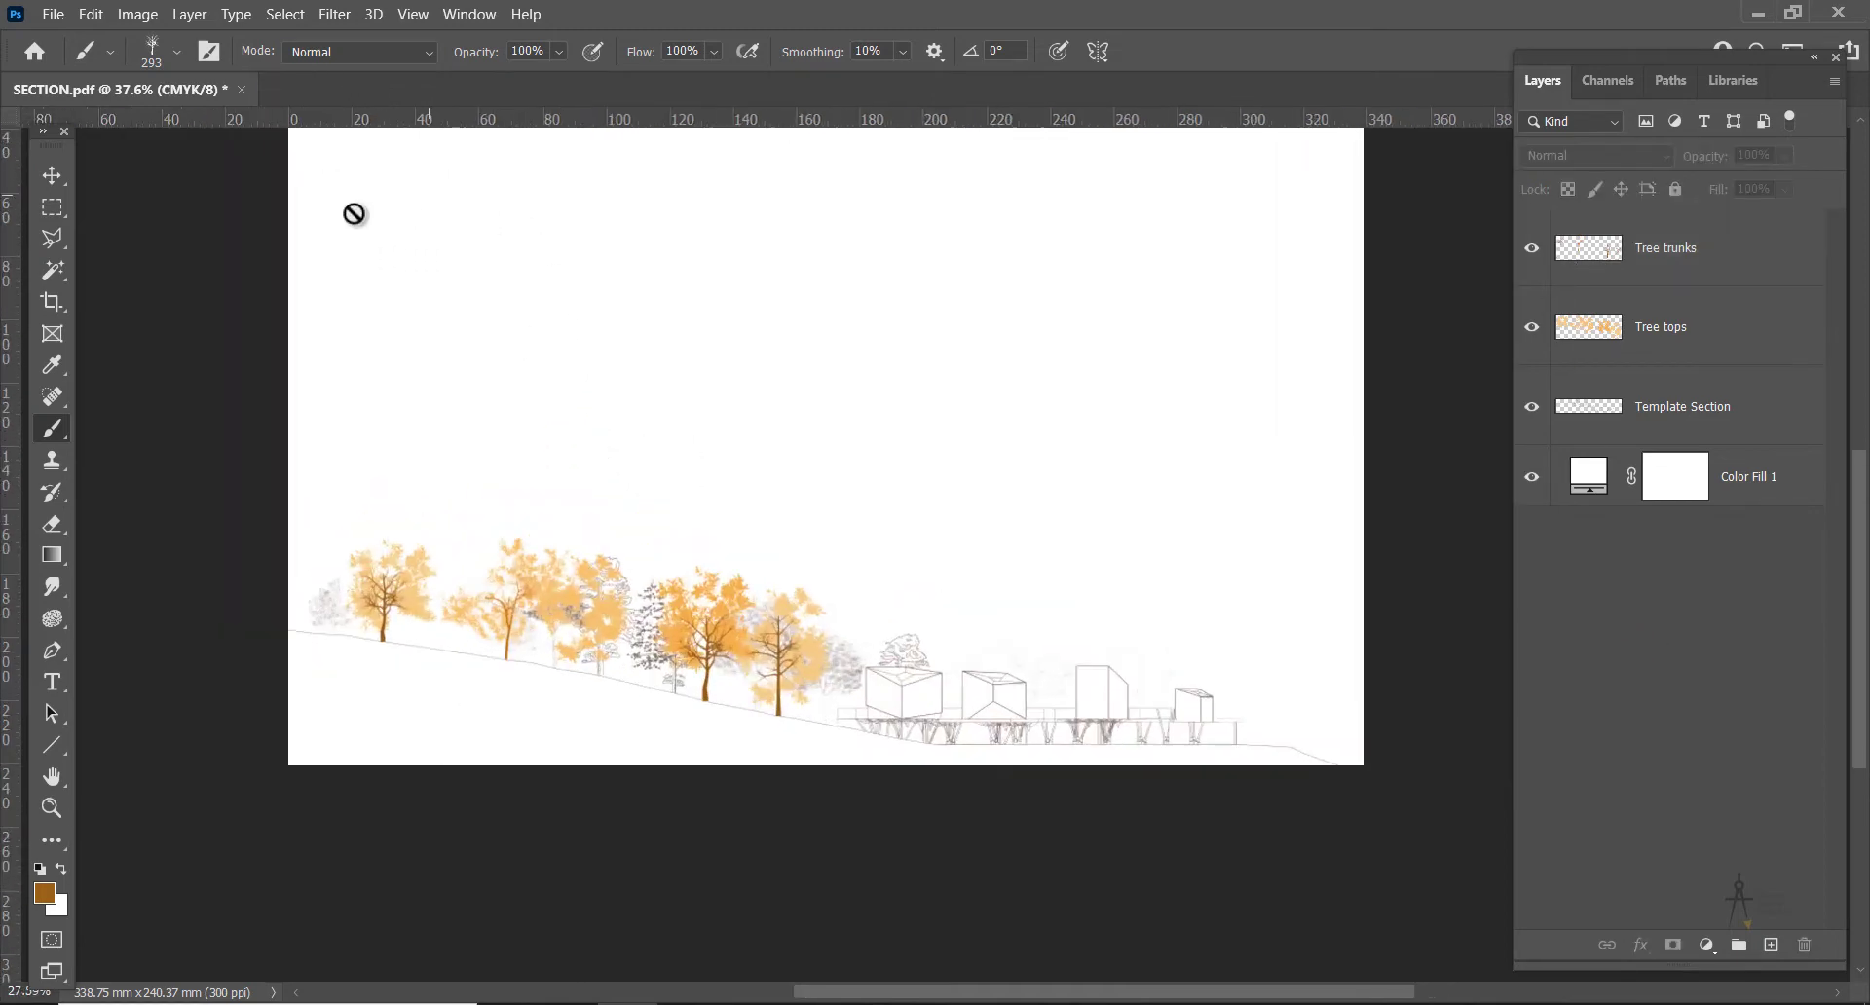
{"action": "scroll", "coordinate": [584, 204], "scroll_direction": "up", "scroll_amount": 1}
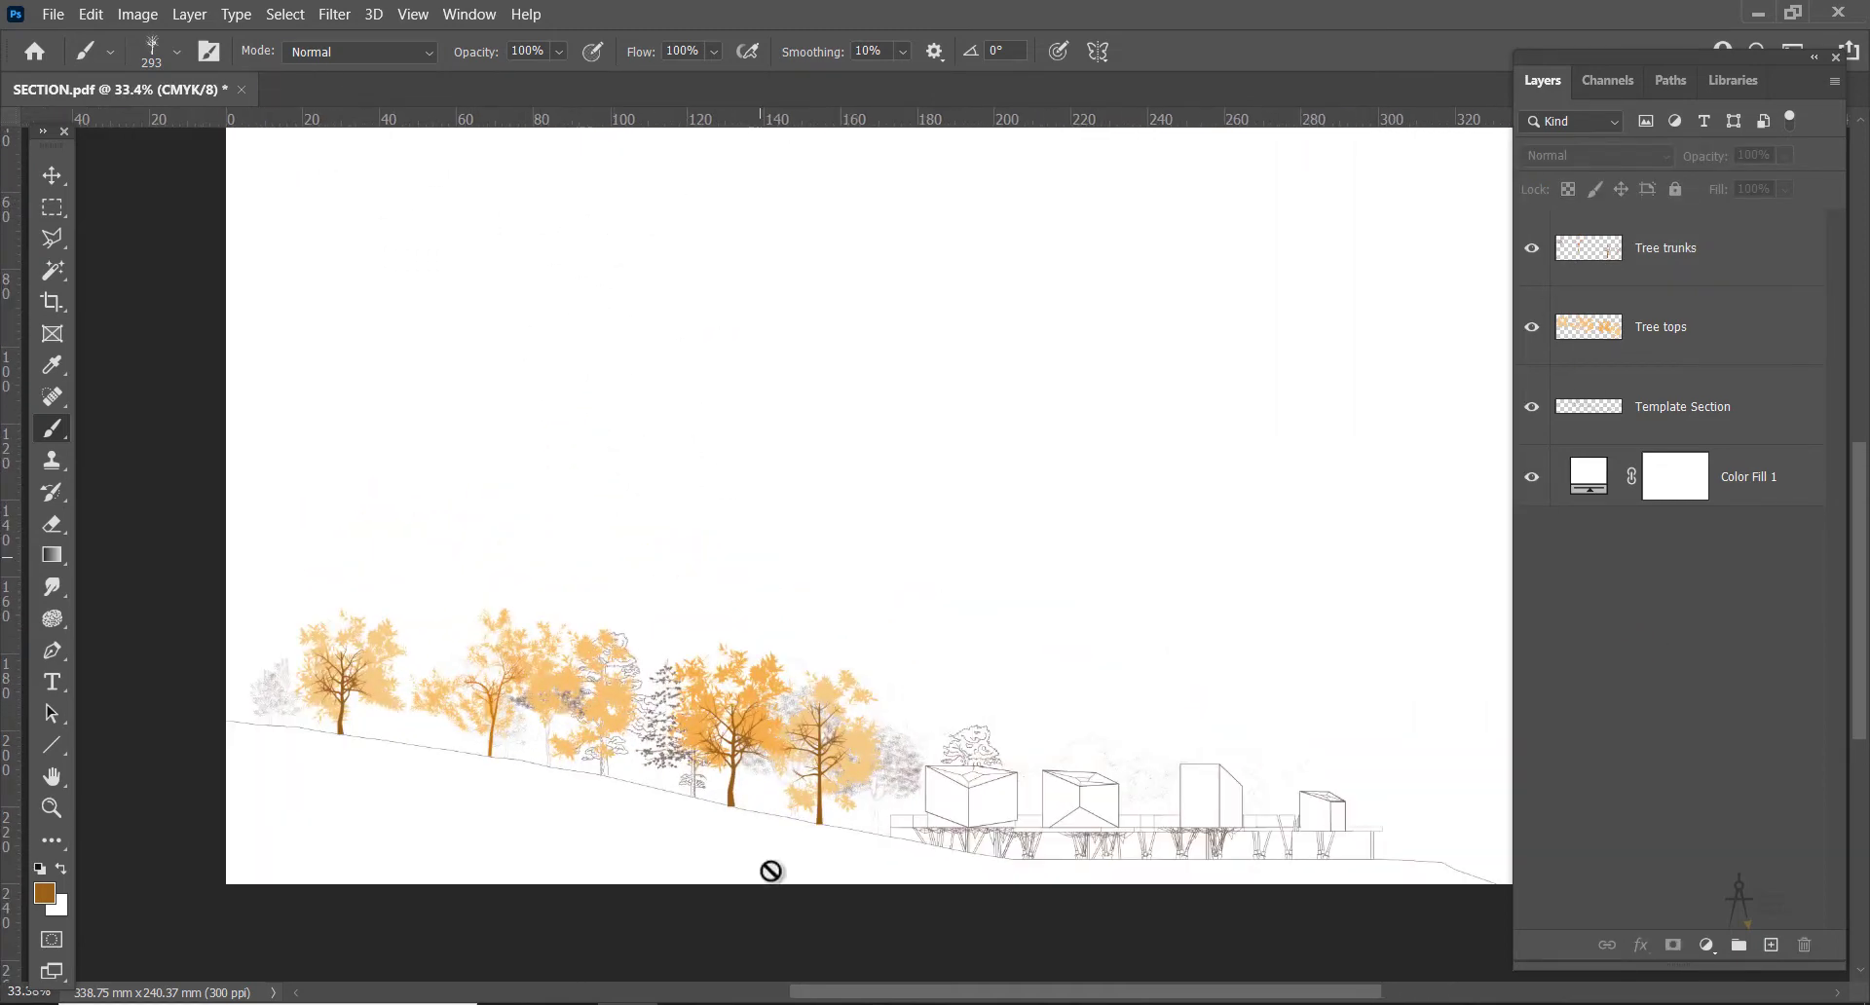
{"action": "left_click", "coordinate": [871, 1004]}
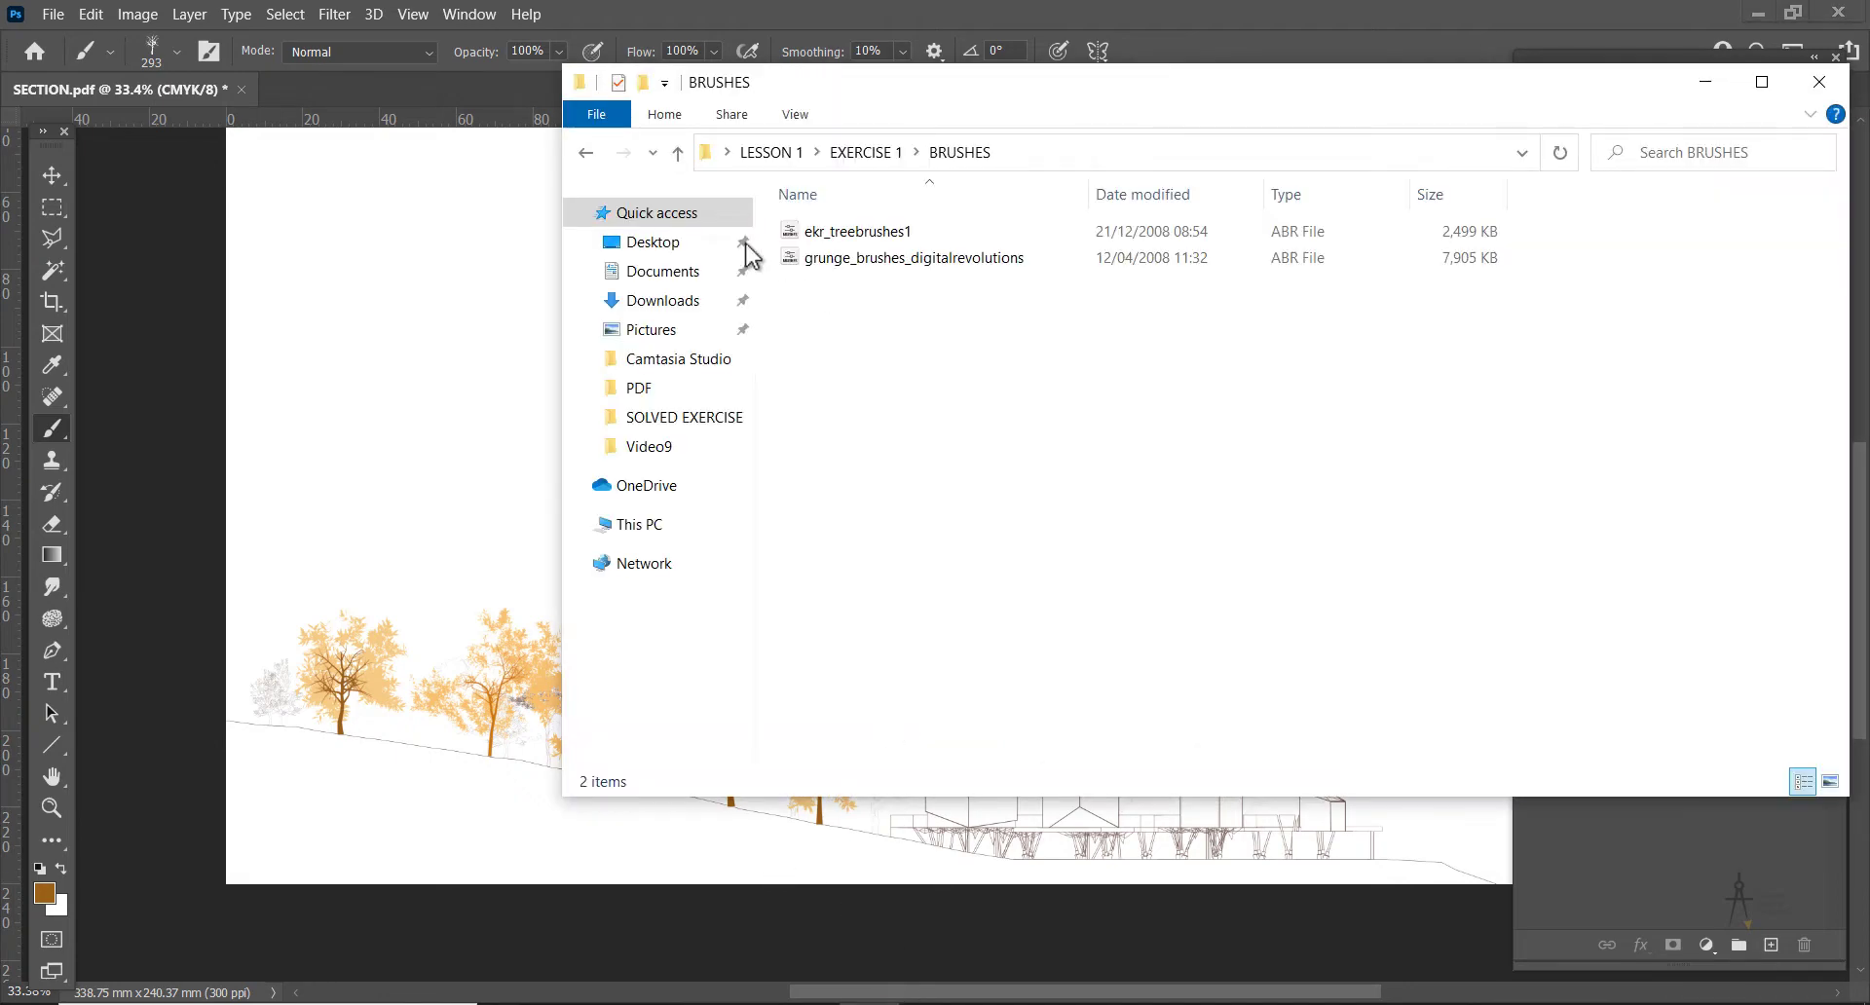
{"action": "left_click", "coordinate": [589, 152]}
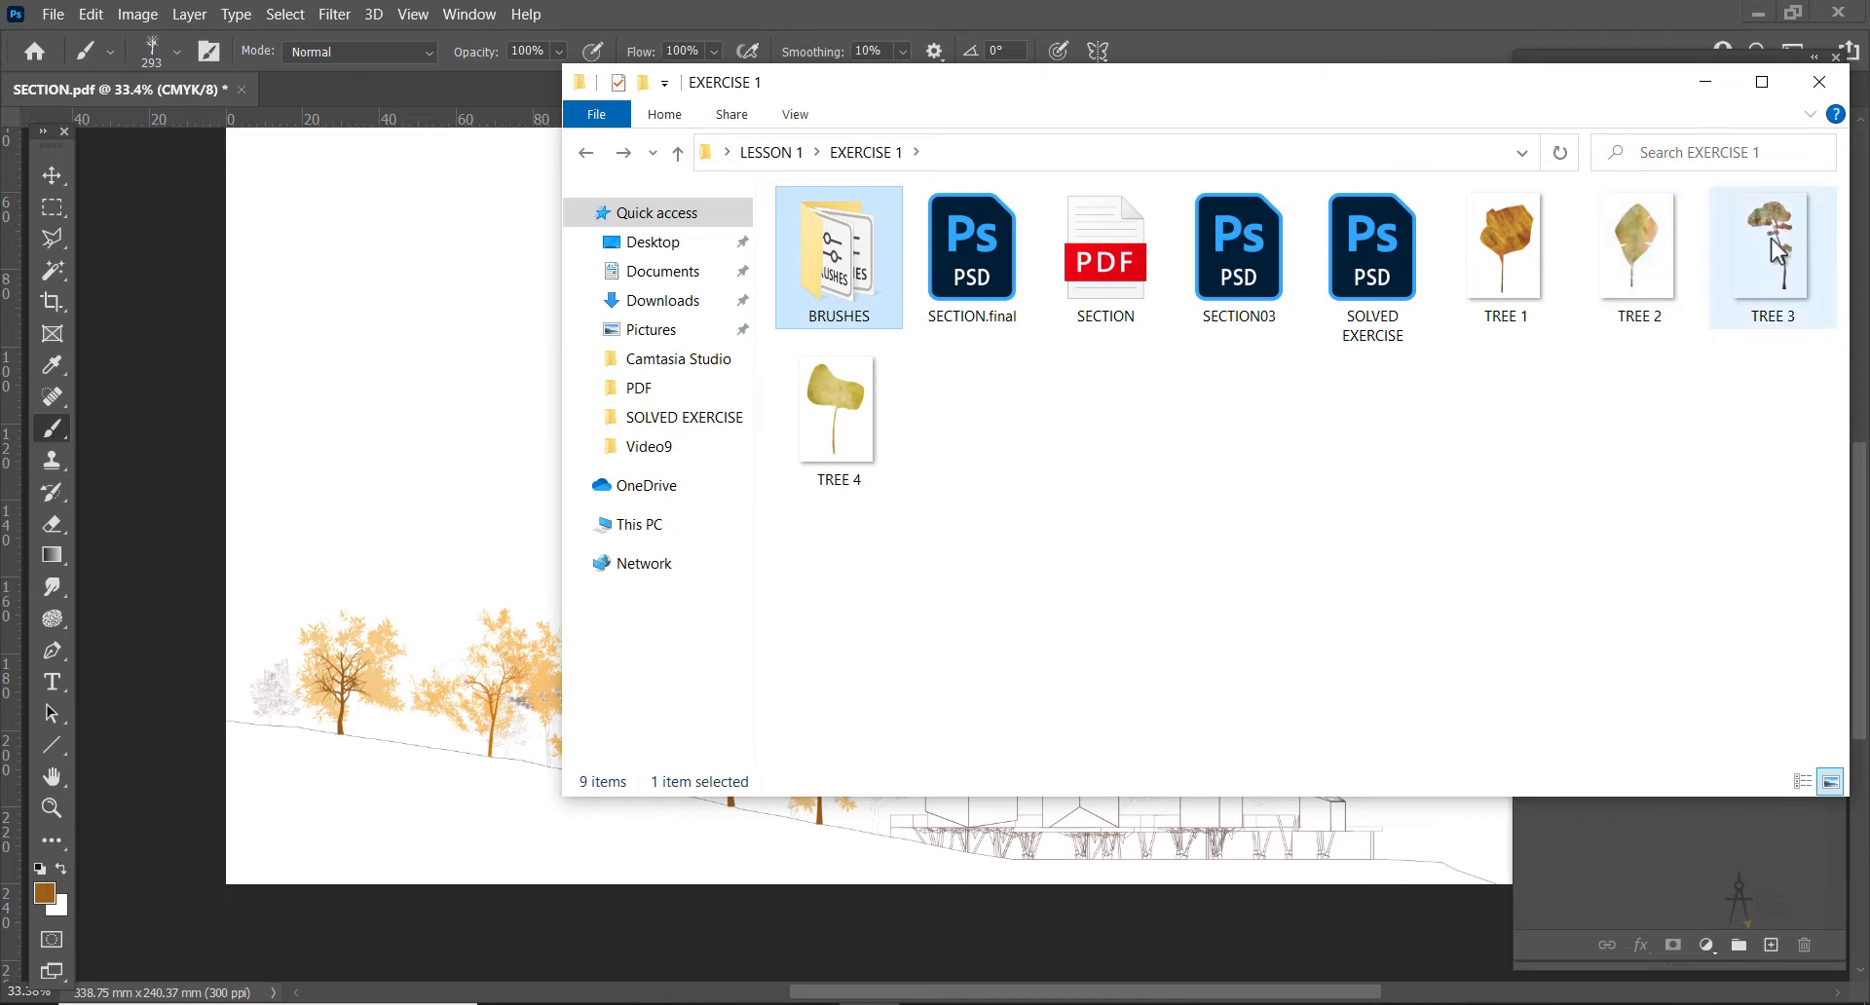
{"action": "left_click_drag", "start_coordinate": [1375, 86], "coordinate": [1521, 88]}
{"action": "left_click", "coordinate": [1661, 255]}
{"action": "left_click_drag", "start_coordinate": [1662, 256], "coordinate": [658, 432]}
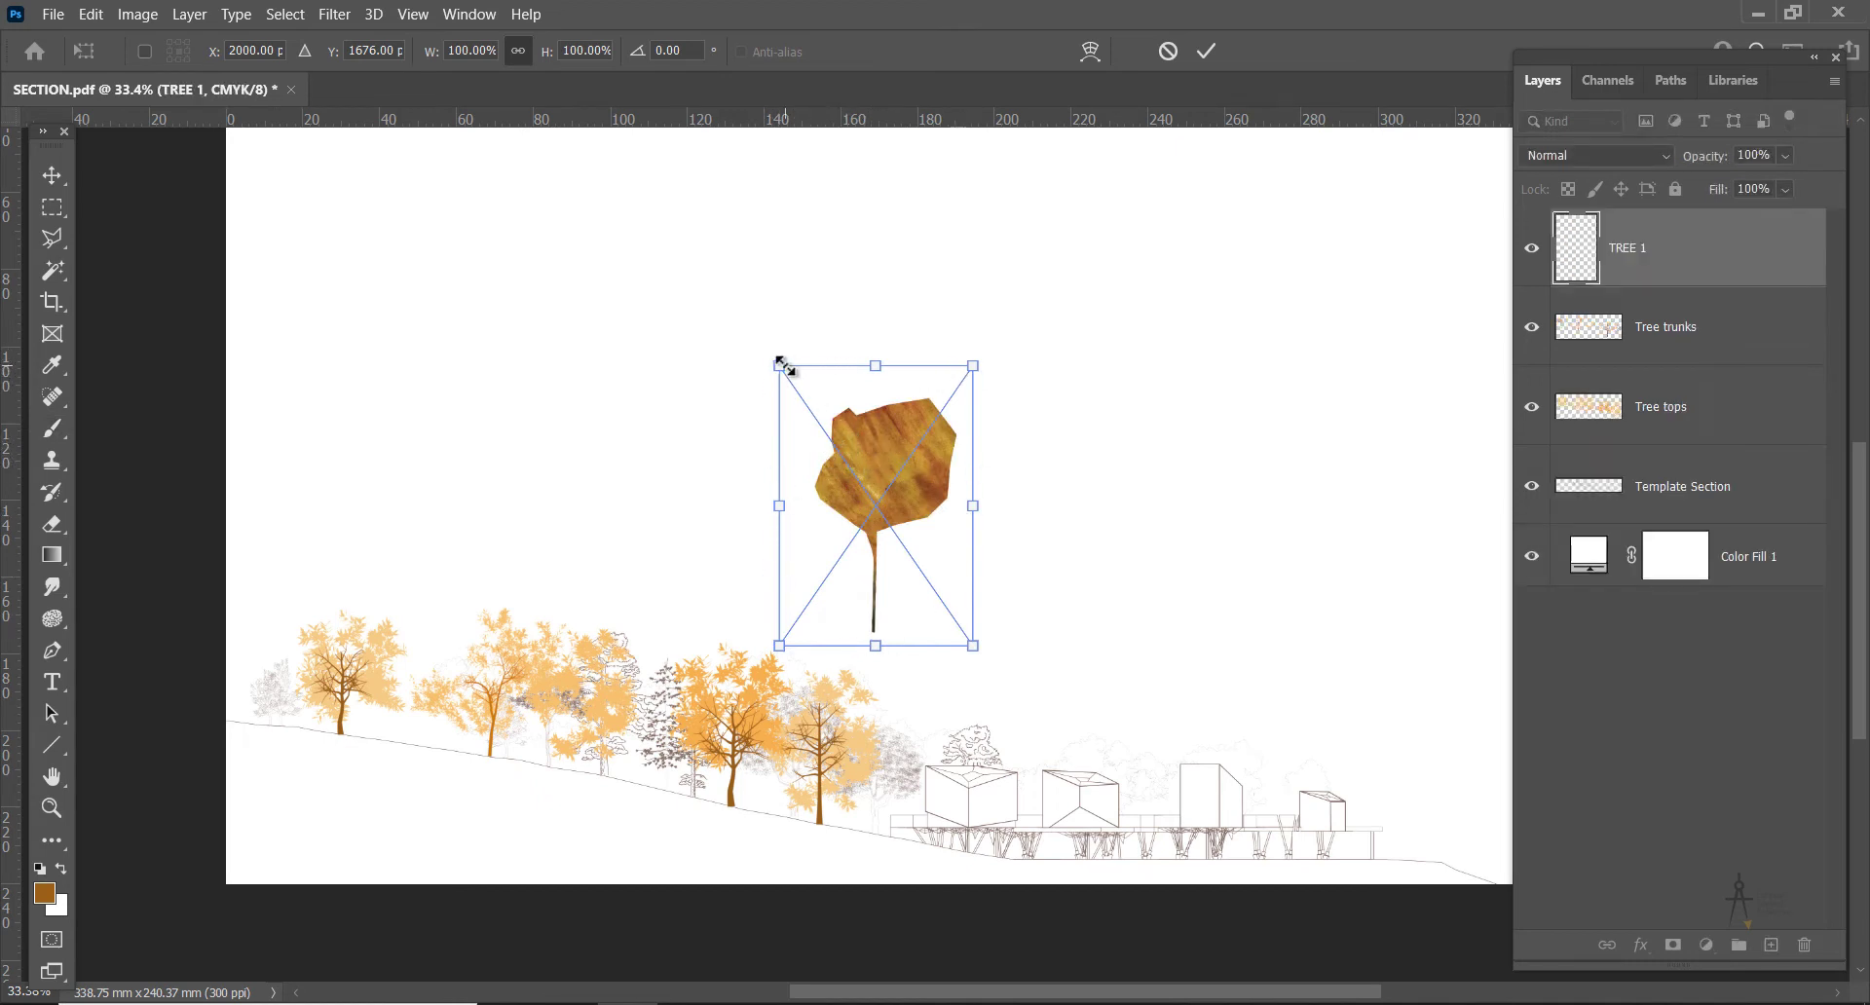
Scale TREE 1 to about 49.13% and stand it on the slope between the two leftmost painted trees
{"action": "left_click_drag", "start_coordinate": [780, 363], "coordinate": [446, 623]}
{"action": "scroll", "coordinate": [402, 730], "scroll_direction": "up", "scroll_amount": 3}
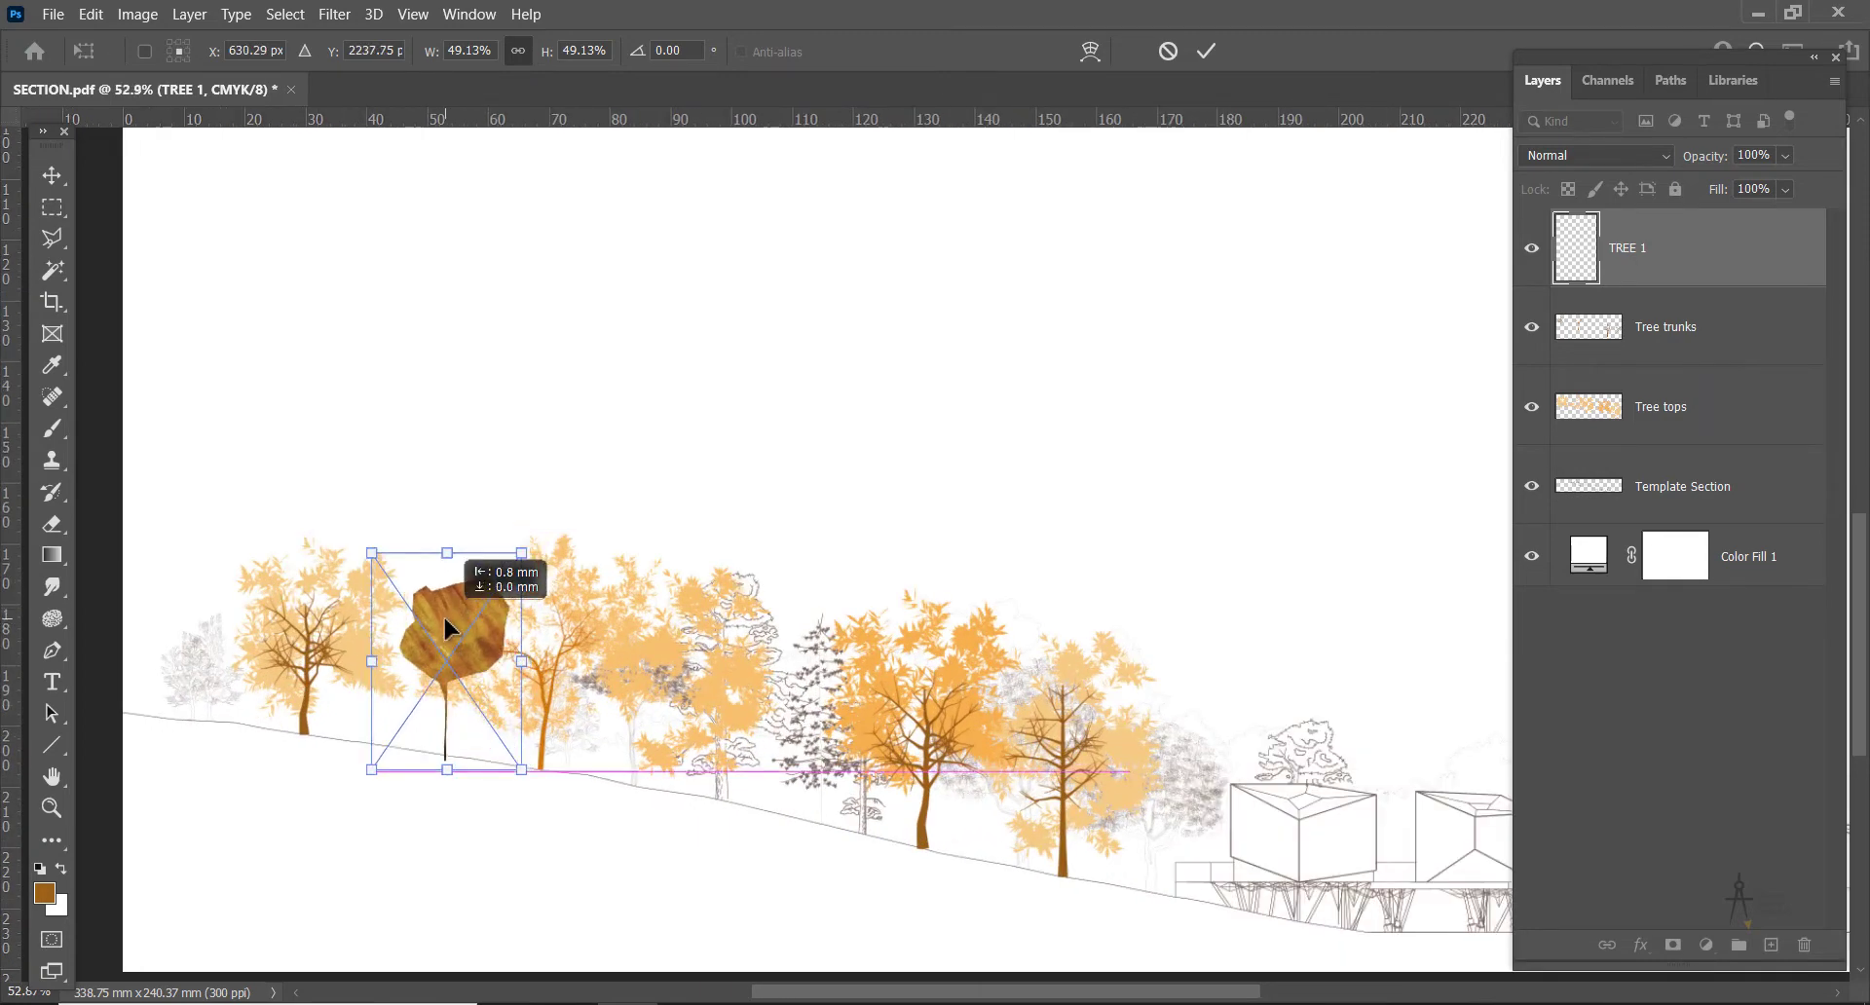
{"action": "scroll", "coordinate": [450, 709], "scroll_direction": "up", "scroll_amount": 2}
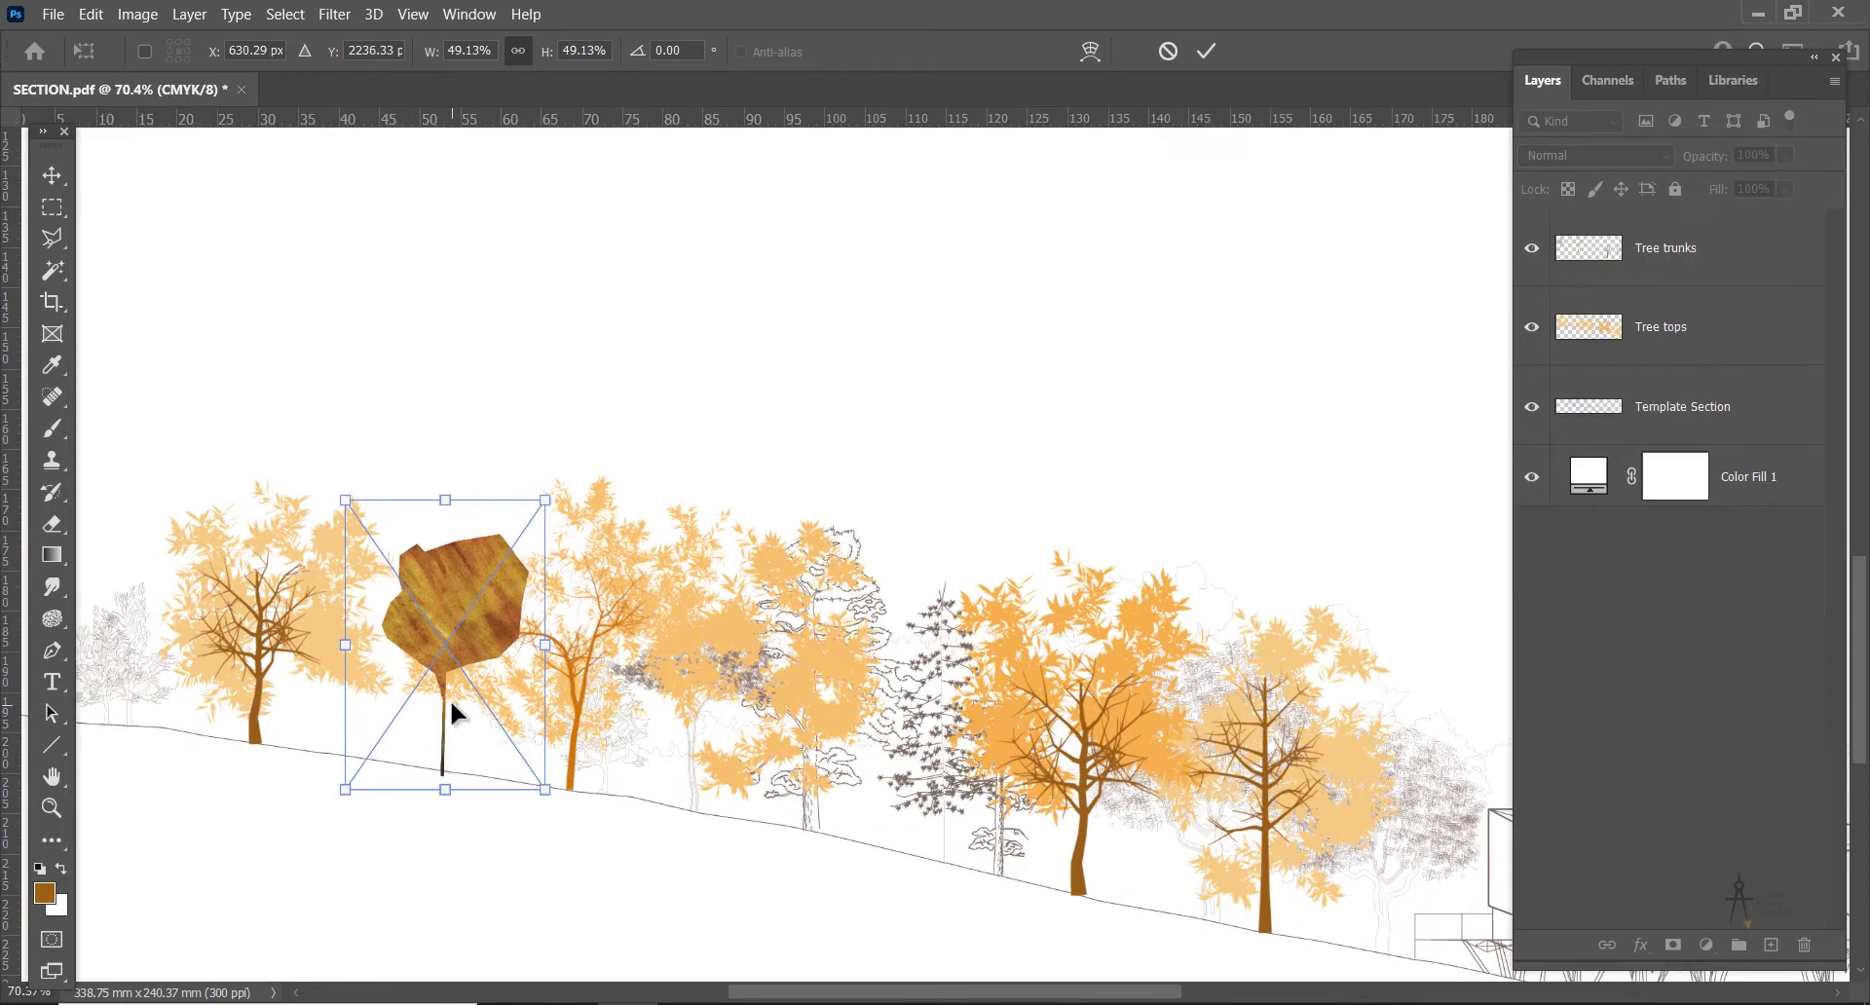
{"action": "key", "text": "Up"}
{"action": "key", "text": "Up"}
{"action": "key", "text": "Up"}
{"action": "key", "text": "Up"}
{"action": "key", "text": "Up"}
{"action": "key", "text": "Up"}
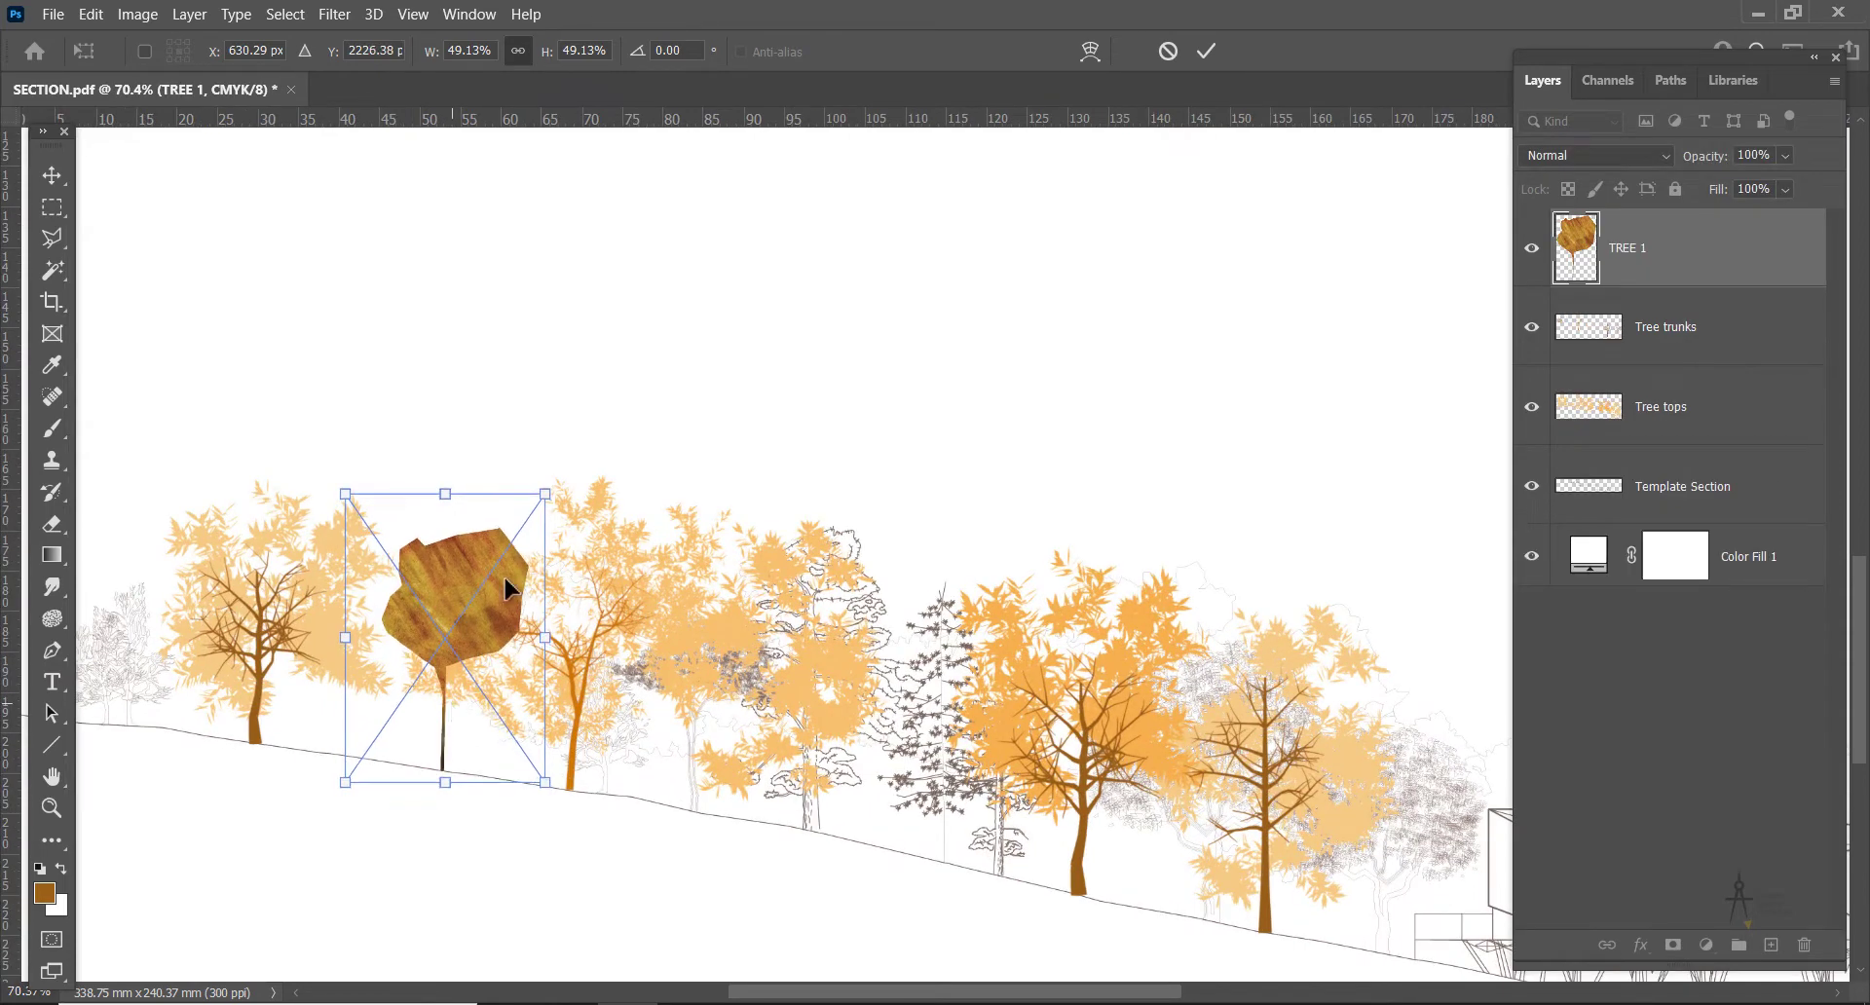
Reduce TREE 1 to about 37.48%, set its trunk base on the slope line near the leftmost tree, and commit the placement
{"action": "left_click_drag", "start_coordinate": [547, 493], "coordinate": [479, 552]}
{"action": "mouse_move", "coordinate": [435, 638]}
{"action": "left_mouse_down"}
{"action": "mouse_move", "coordinate": [453, 628]}
{"action": "mouse_move", "coordinate": [405, 627]}
{"action": "left_mouse_up"}
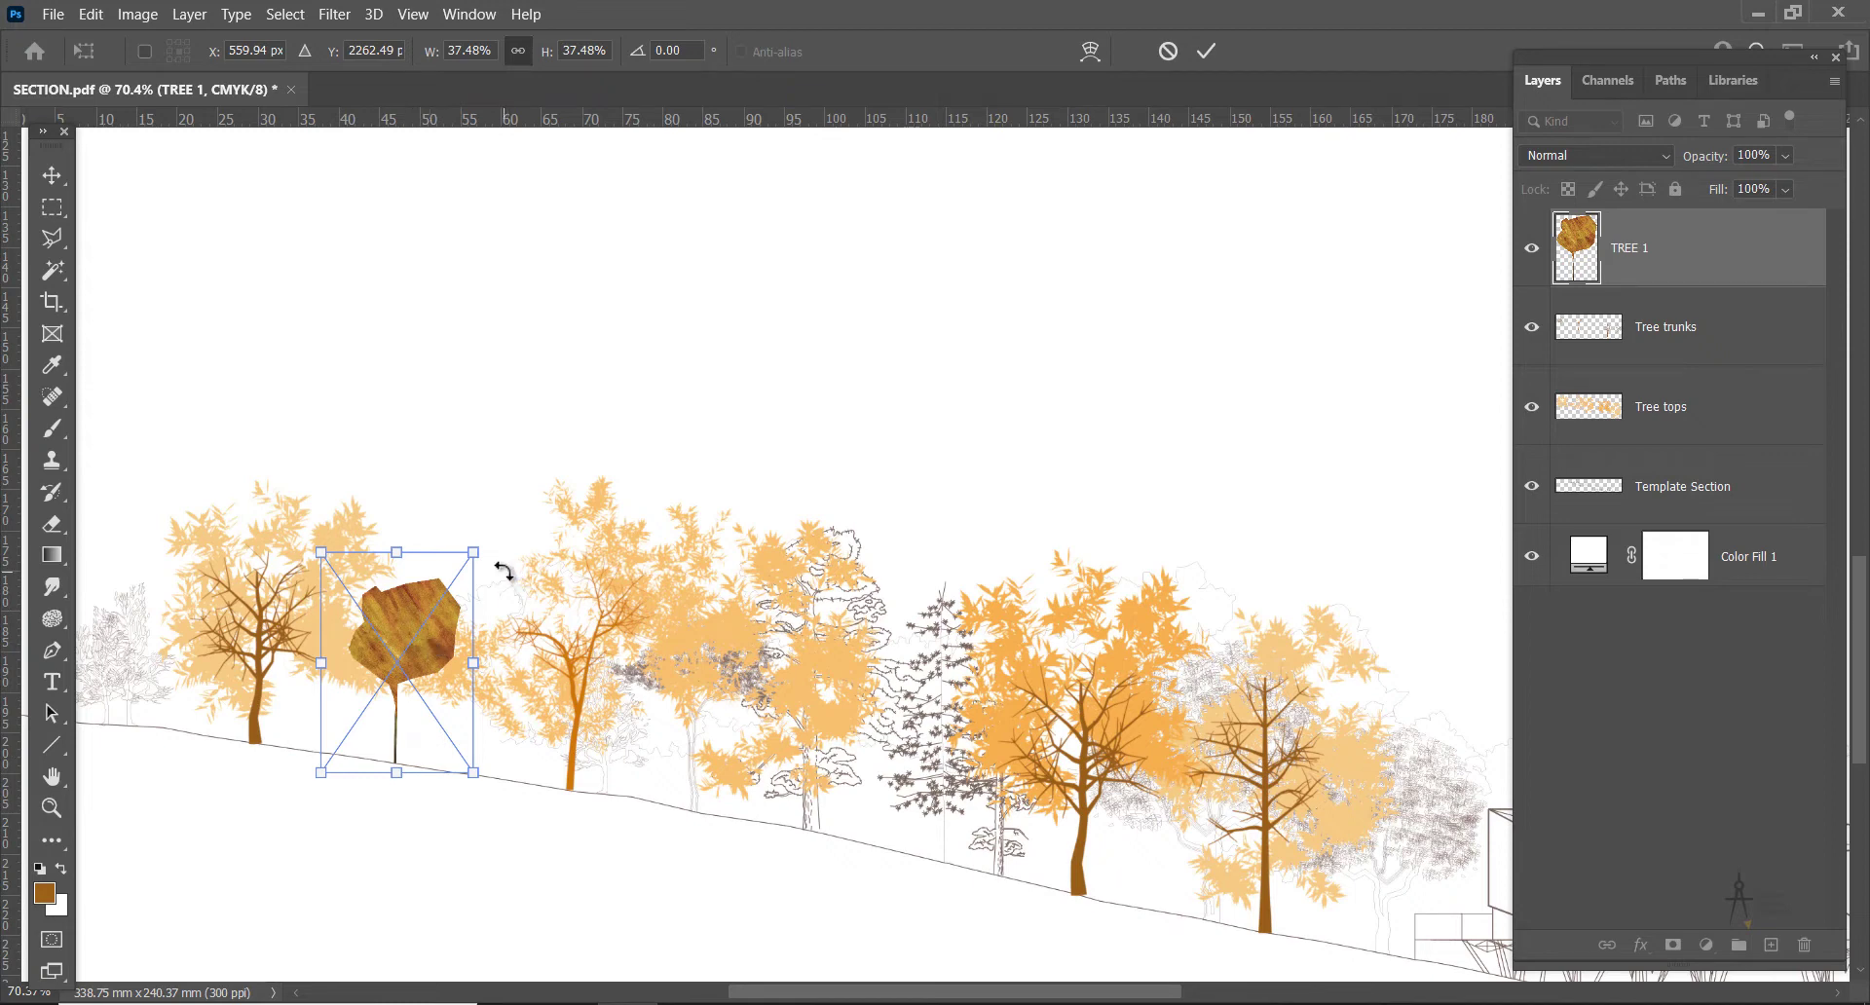
{"action": "key", "text": "b"}
{"action": "scroll", "coordinate": [585, 445], "scroll_direction": "down", "scroll_amount": 2}
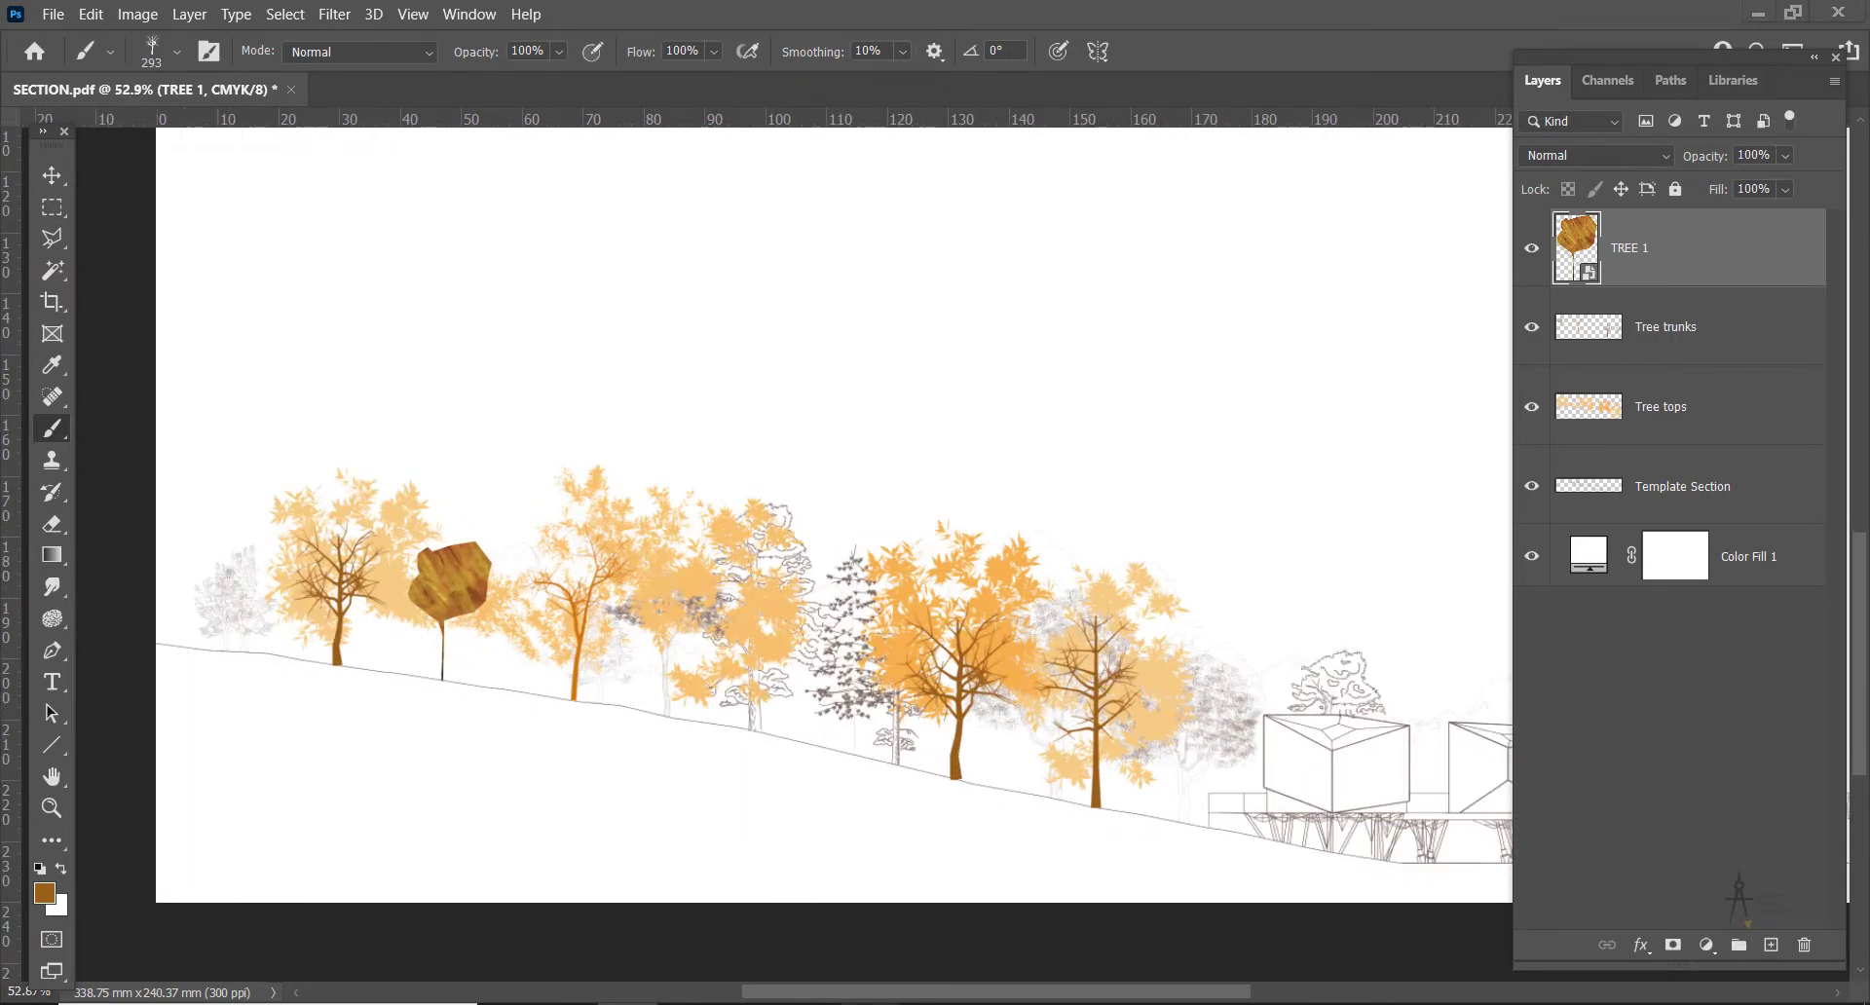
Place the TREE 2 image from the EXERCISE 1 folder into the section and move it toward the middle trees
{"action": "key", "text": "alt+Tab"}
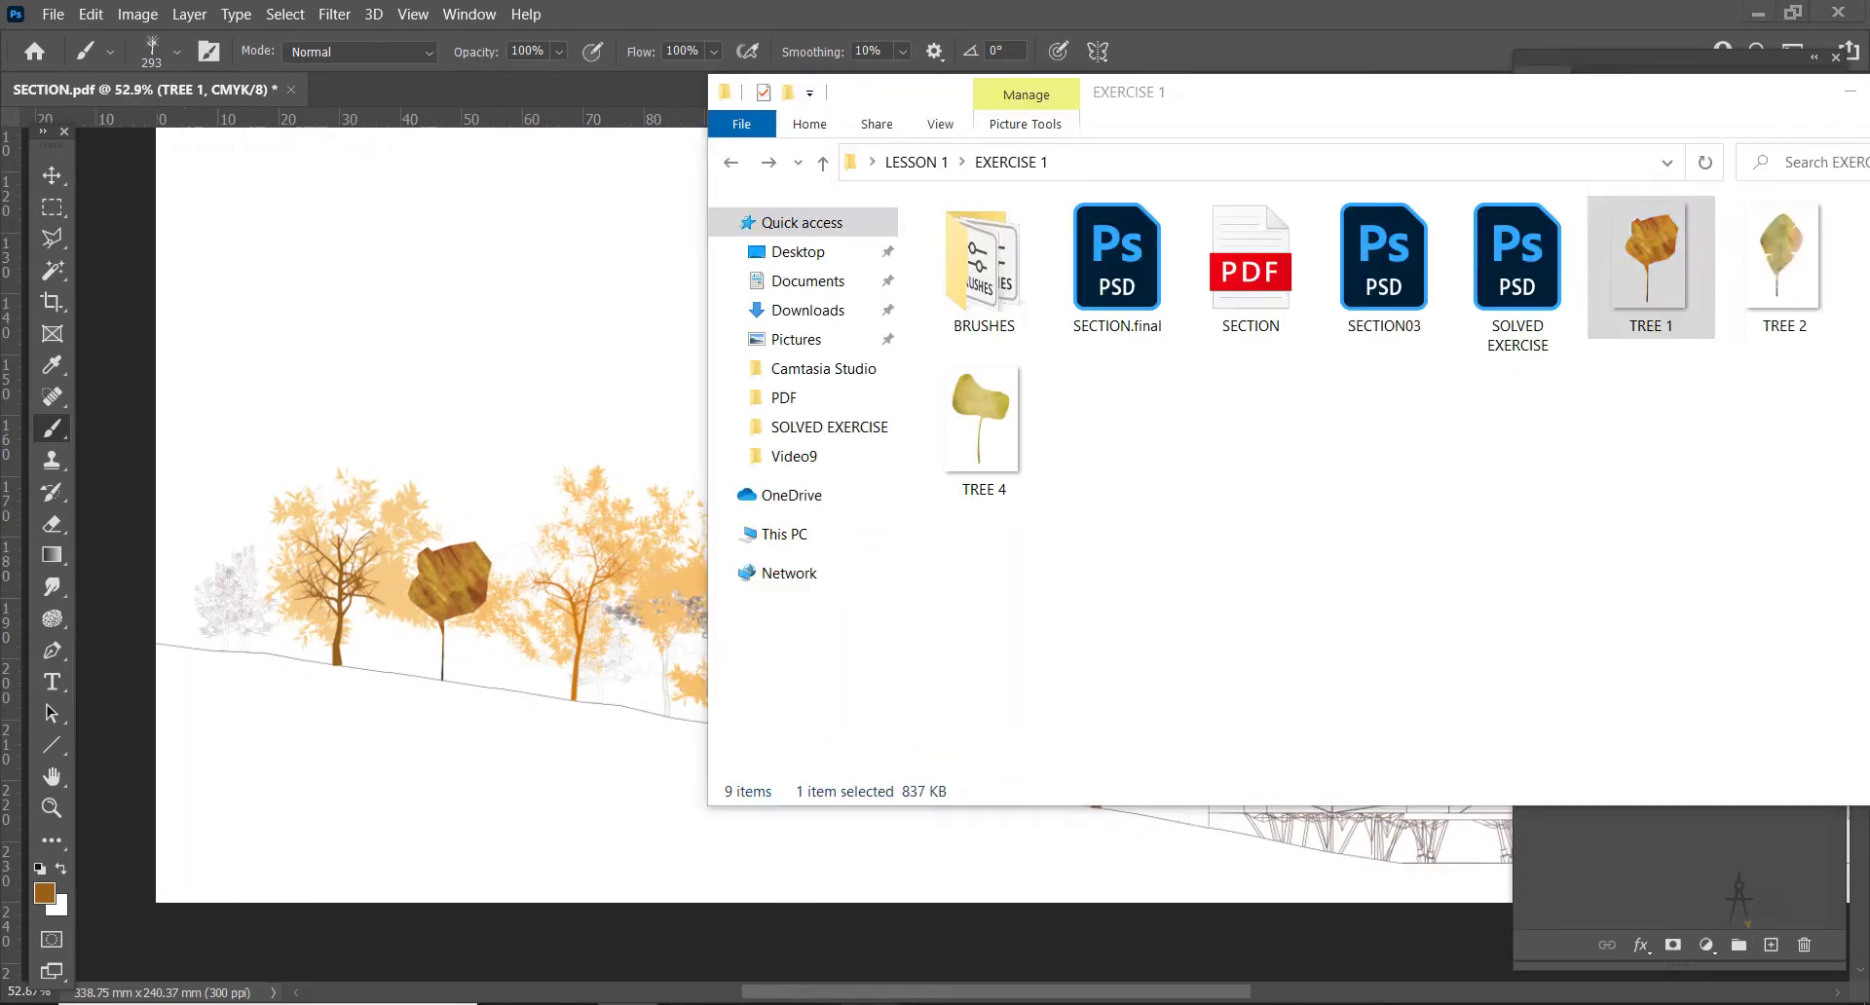
{"action": "left_click_drag", "start_coordinate": [1770, 292], "coordinate": [526, 542]}
{"action": "left_click_drag", "start_coordinate": [1154, 294], "coordinate": [974, 504]}
Scale TREE 2 to about 42.80%, stand it on the slope beside the dark orange tree, and commit the placement
{"action": "left_click_drag", "start_coordinate": [821, 548], "coordinate": [793, 557]}
{"action": "left_click_drag", "start_coordinate": [897, 471], "coordinate": [829, 558]}
{"action": "left_click_drag", "start_coordinate": [759, 617], "coordinate": [853, 626]}
{"action": "mouse_move", "coordinate": [930, 576]}
{"action": "left_mouse_down"}
{"action": "mouse_move", "coordinate": [849, 658]}
{"action": "mouse_move", "coordinate": [920, 602]}
{"action": "mouse_move", "coordinate": [831, 621]}
{"action": "mouse_move", "coordinate": [912, 588]}
{"action": "left_mouse_up"}
{"action": "left_click_drag", "start_coordinate": [779, 586], "coordinate": [770, 582]}
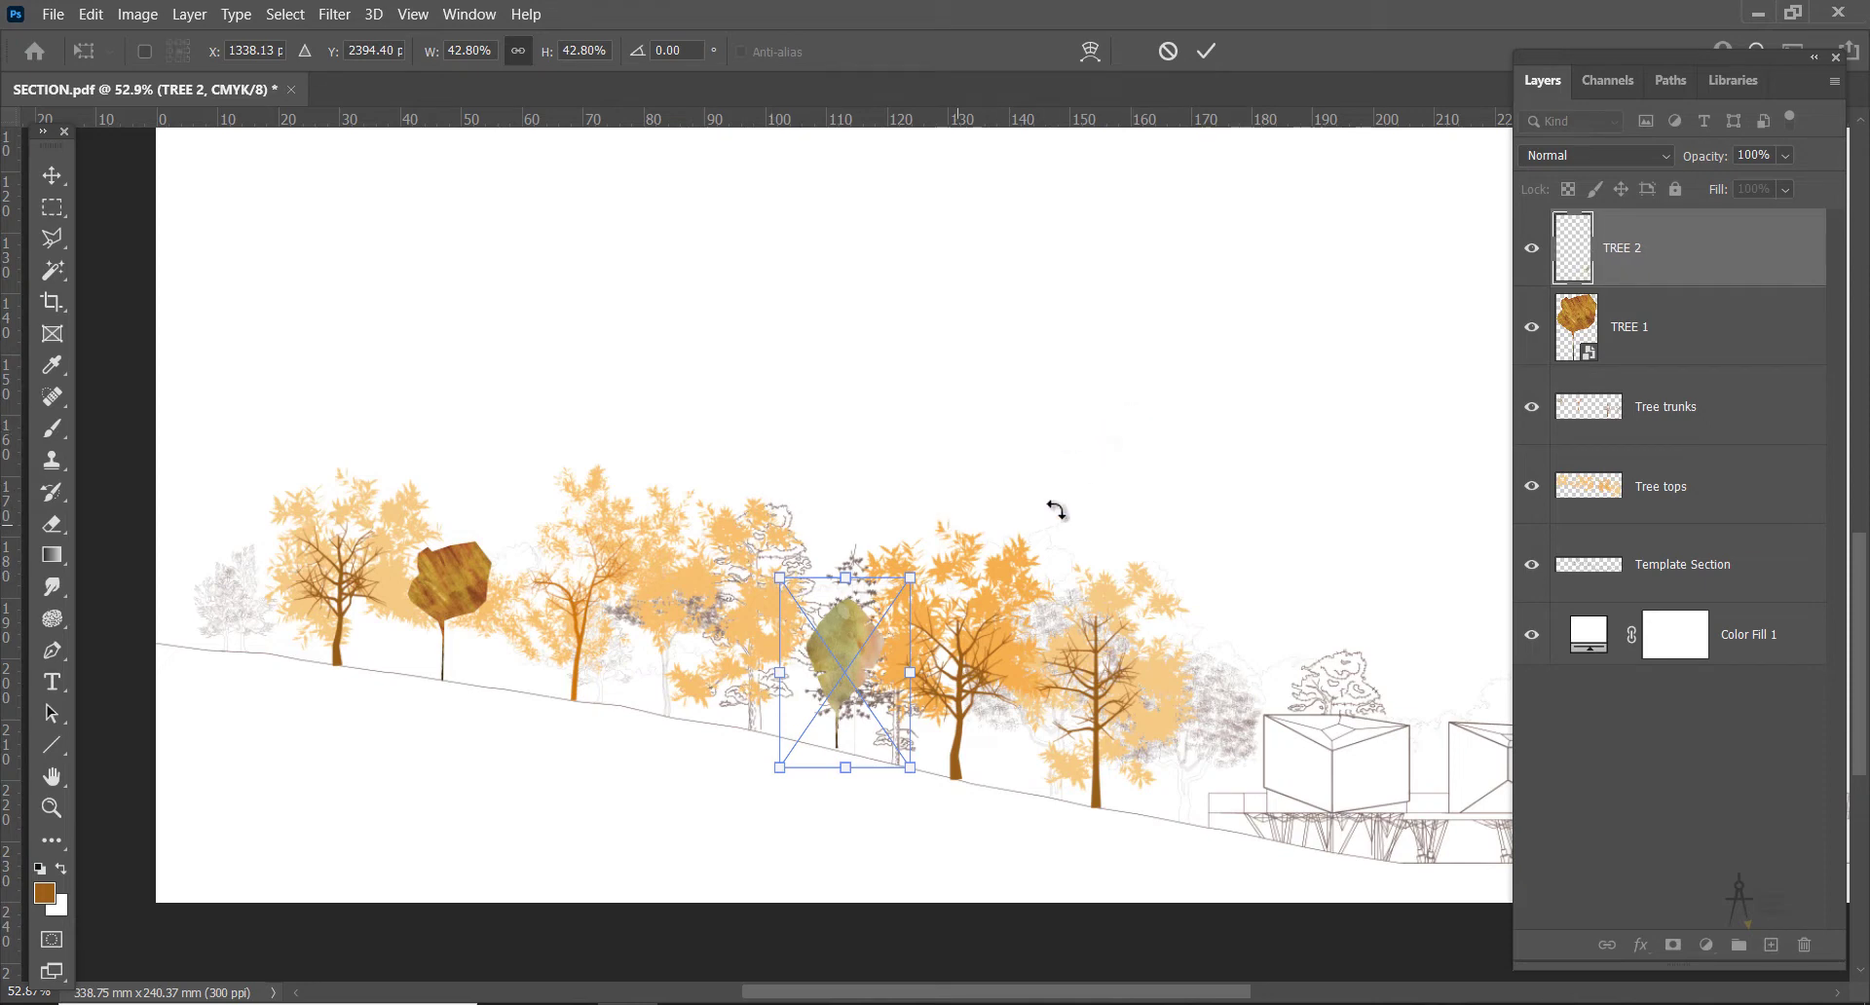
{"action": "key", "text": "Return"}
Place the TREE 3 image from the EXERCISE 1 folder into the section and move it above the buildings
{"action": "scroll", "coordinate": [1093, 468], "scroll_direction": "down", "scroll_amount": 3}
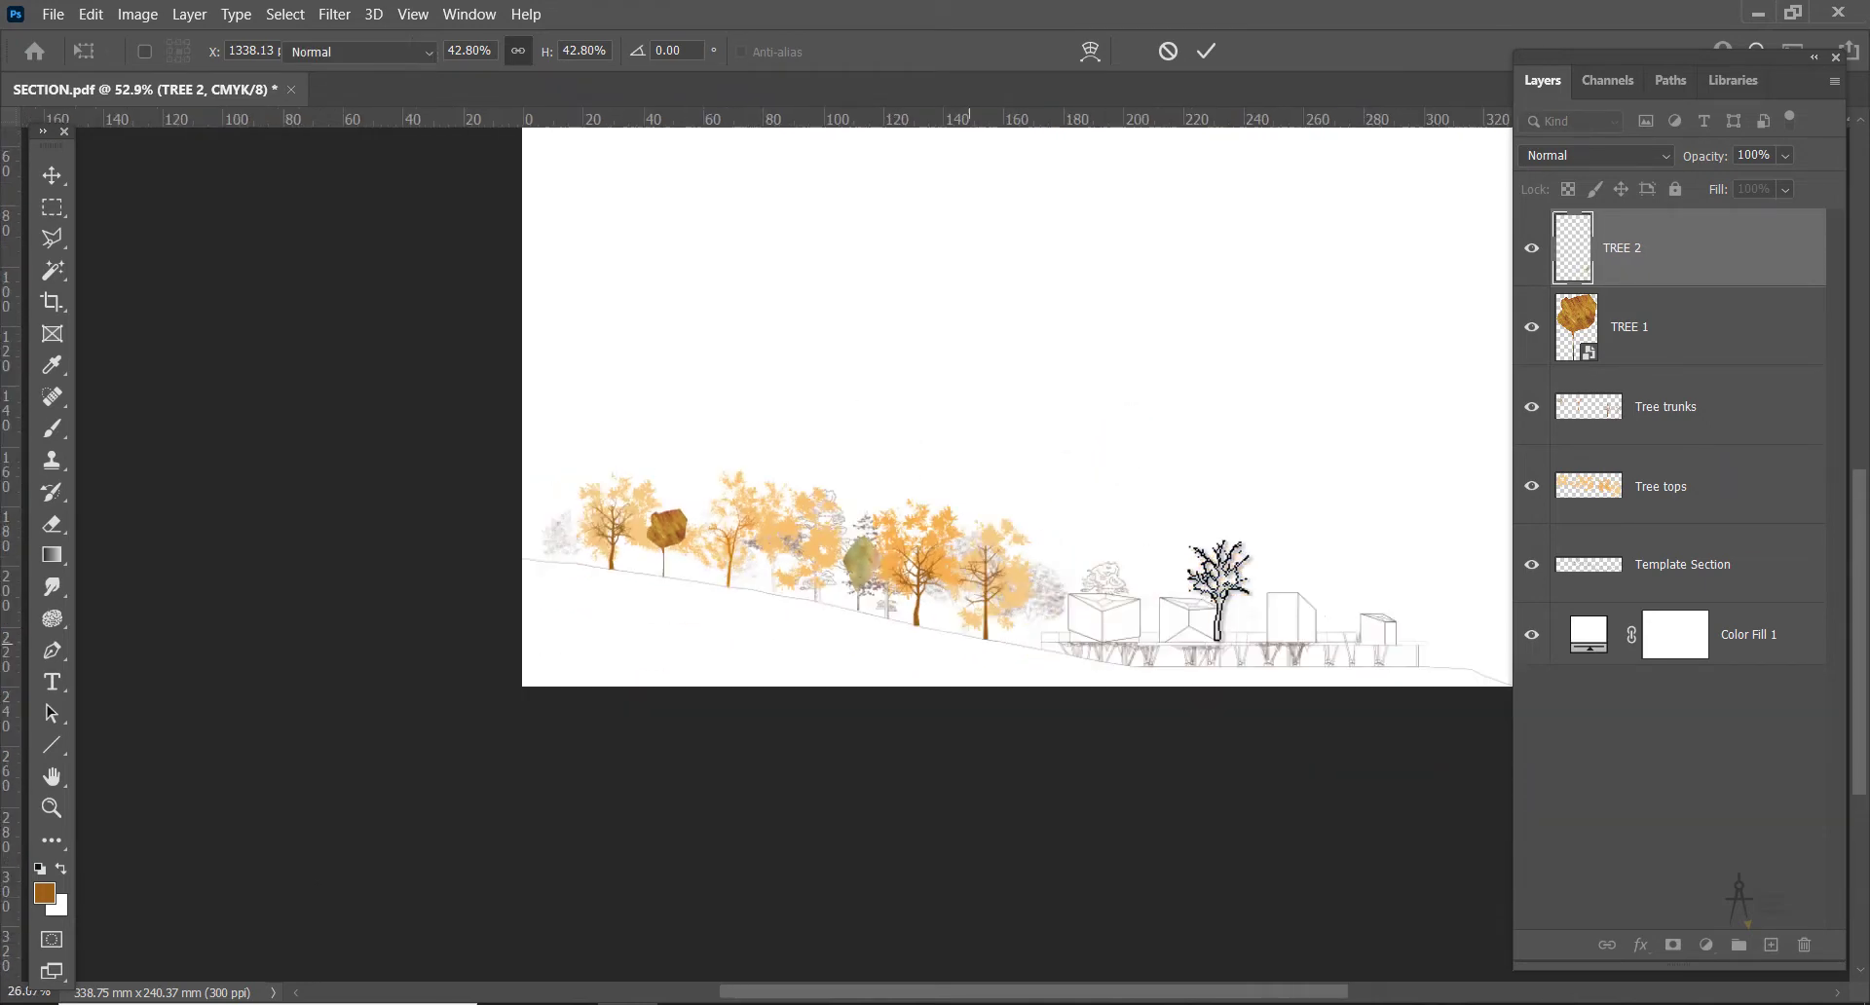
{"action": "scroll", "coordinate": [1321, 535], "scroll_direction": "up", "scroll_amount": 1}
{"action": "scroll", "coordinate": [797, 624], "scroll_direction": "up", "scroll_amount": 1}
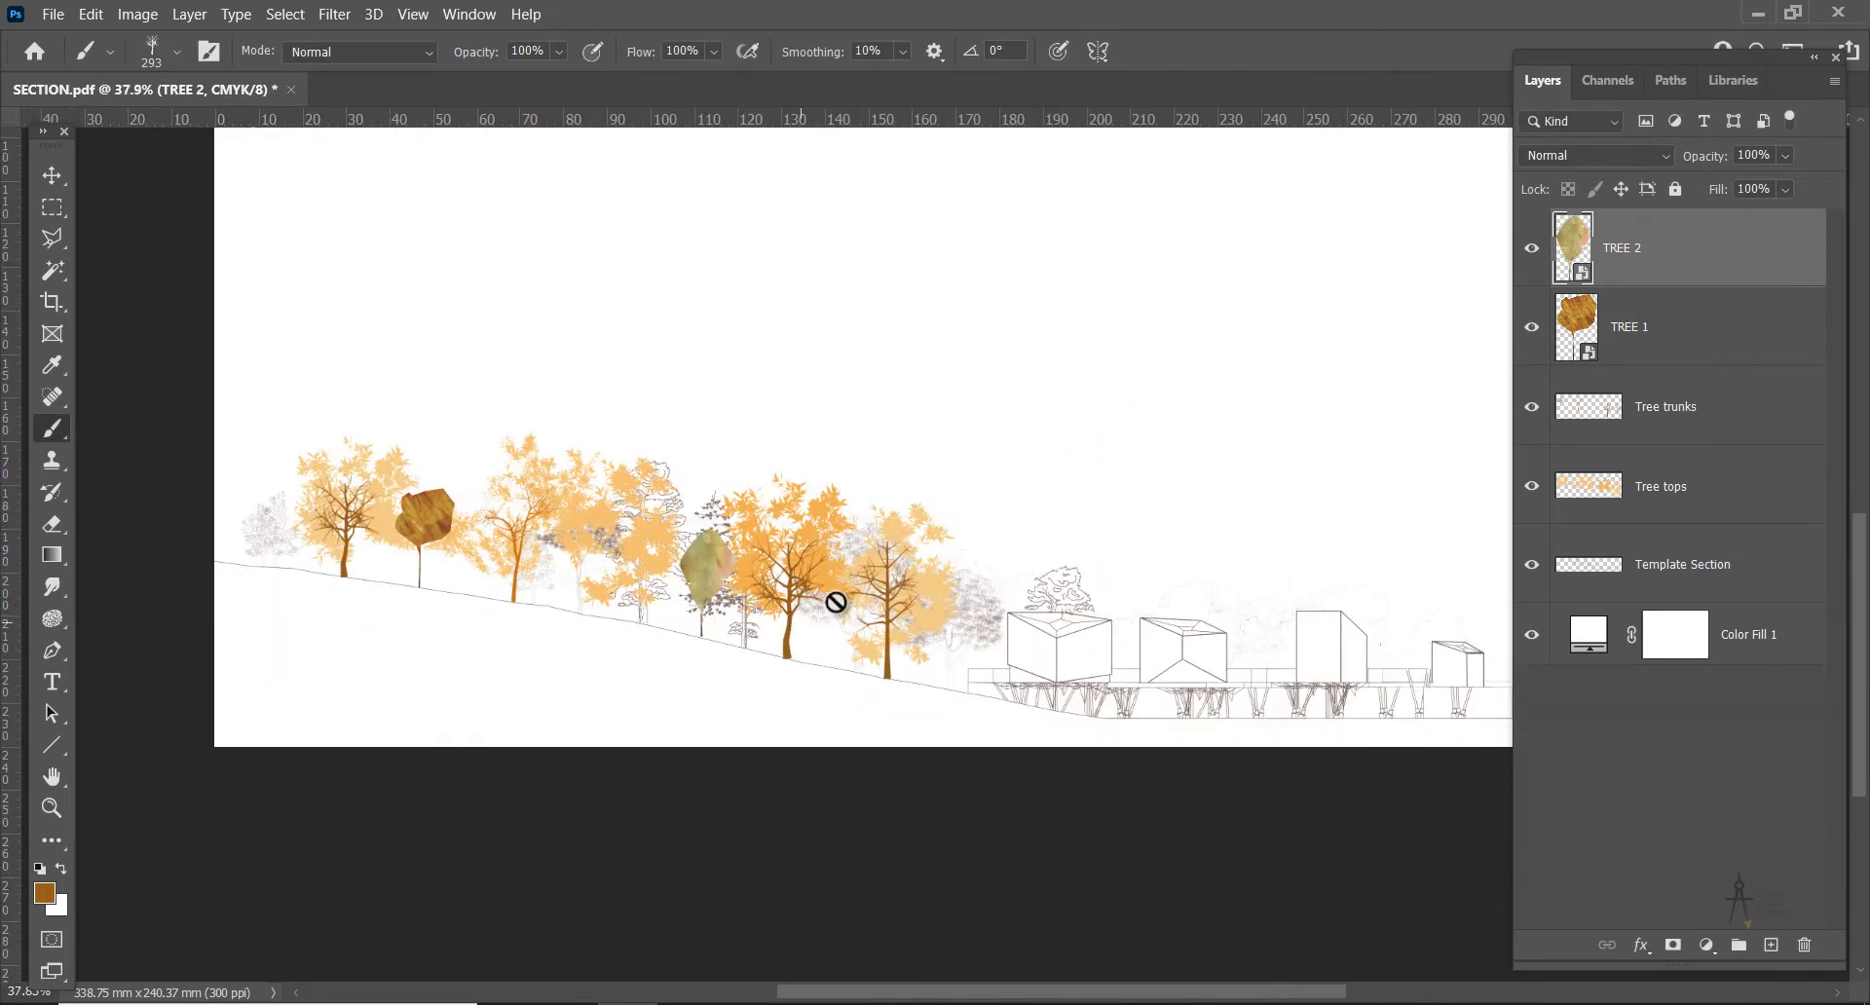
{"action": "key", "text": "alt+Tab"}
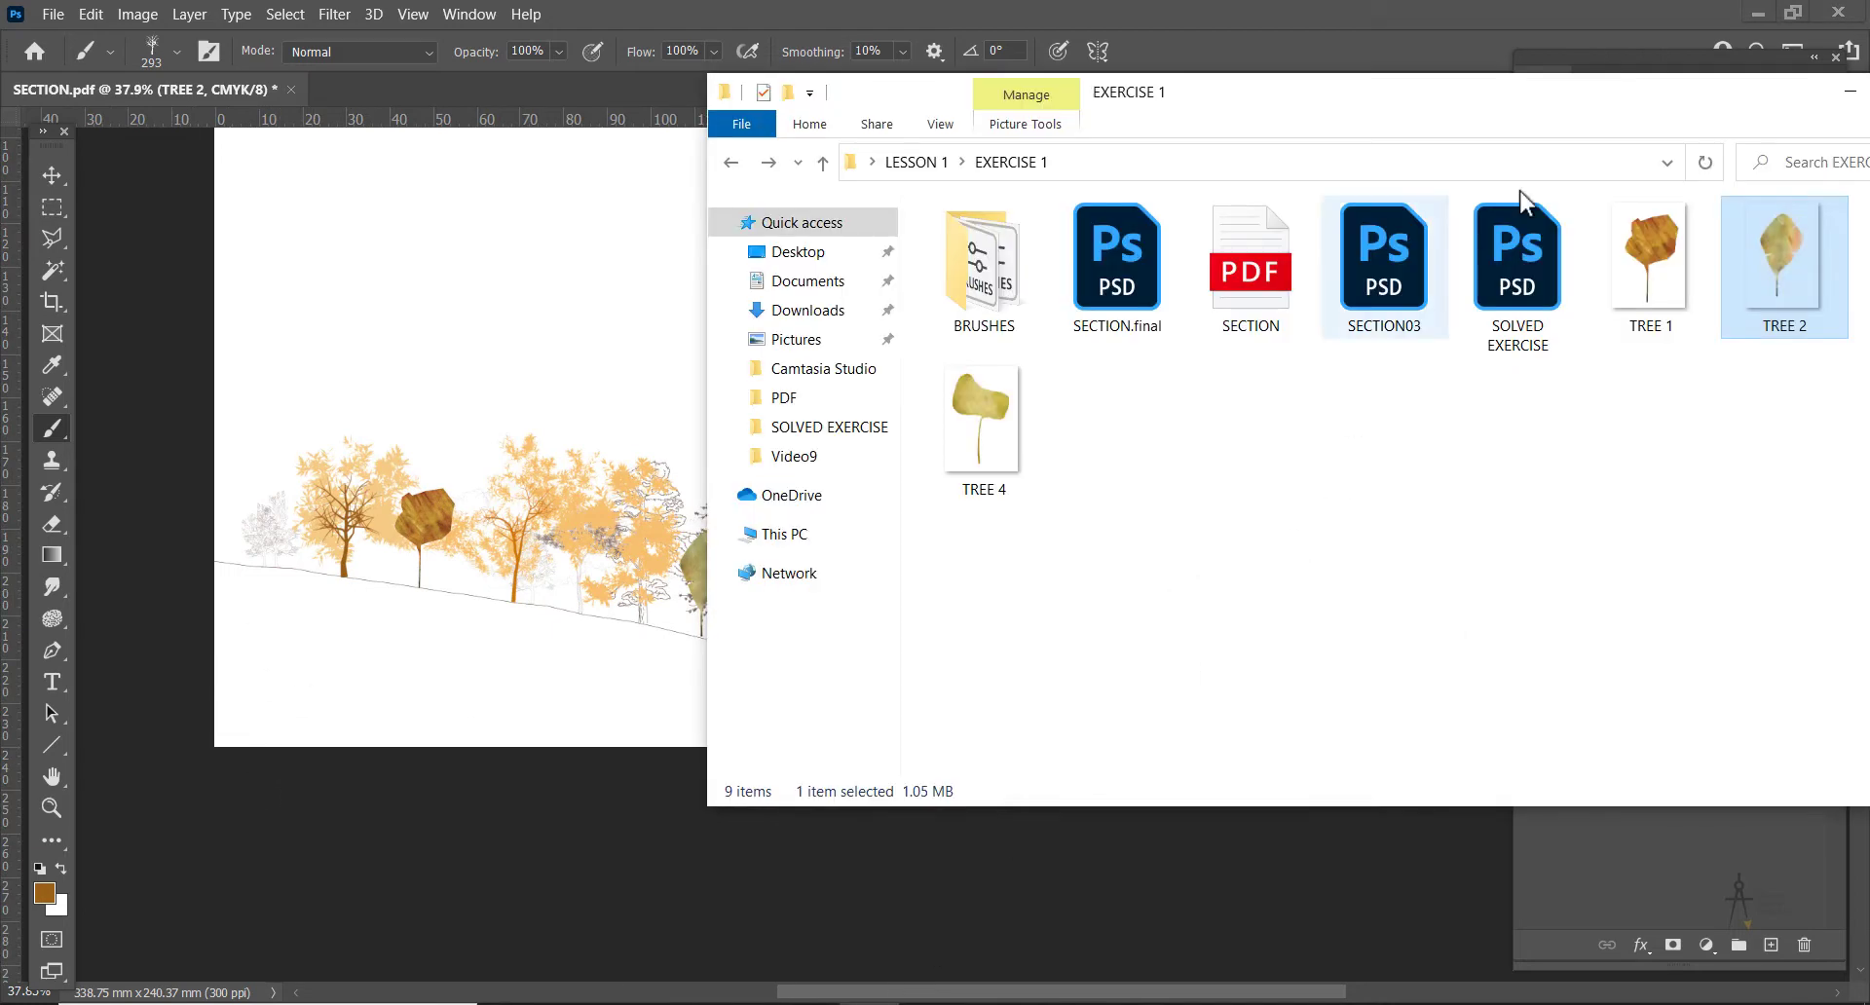
{"action": "left_click_drag", "start_coordinate": [1287, 121], "coordinate": [1130, 113]}
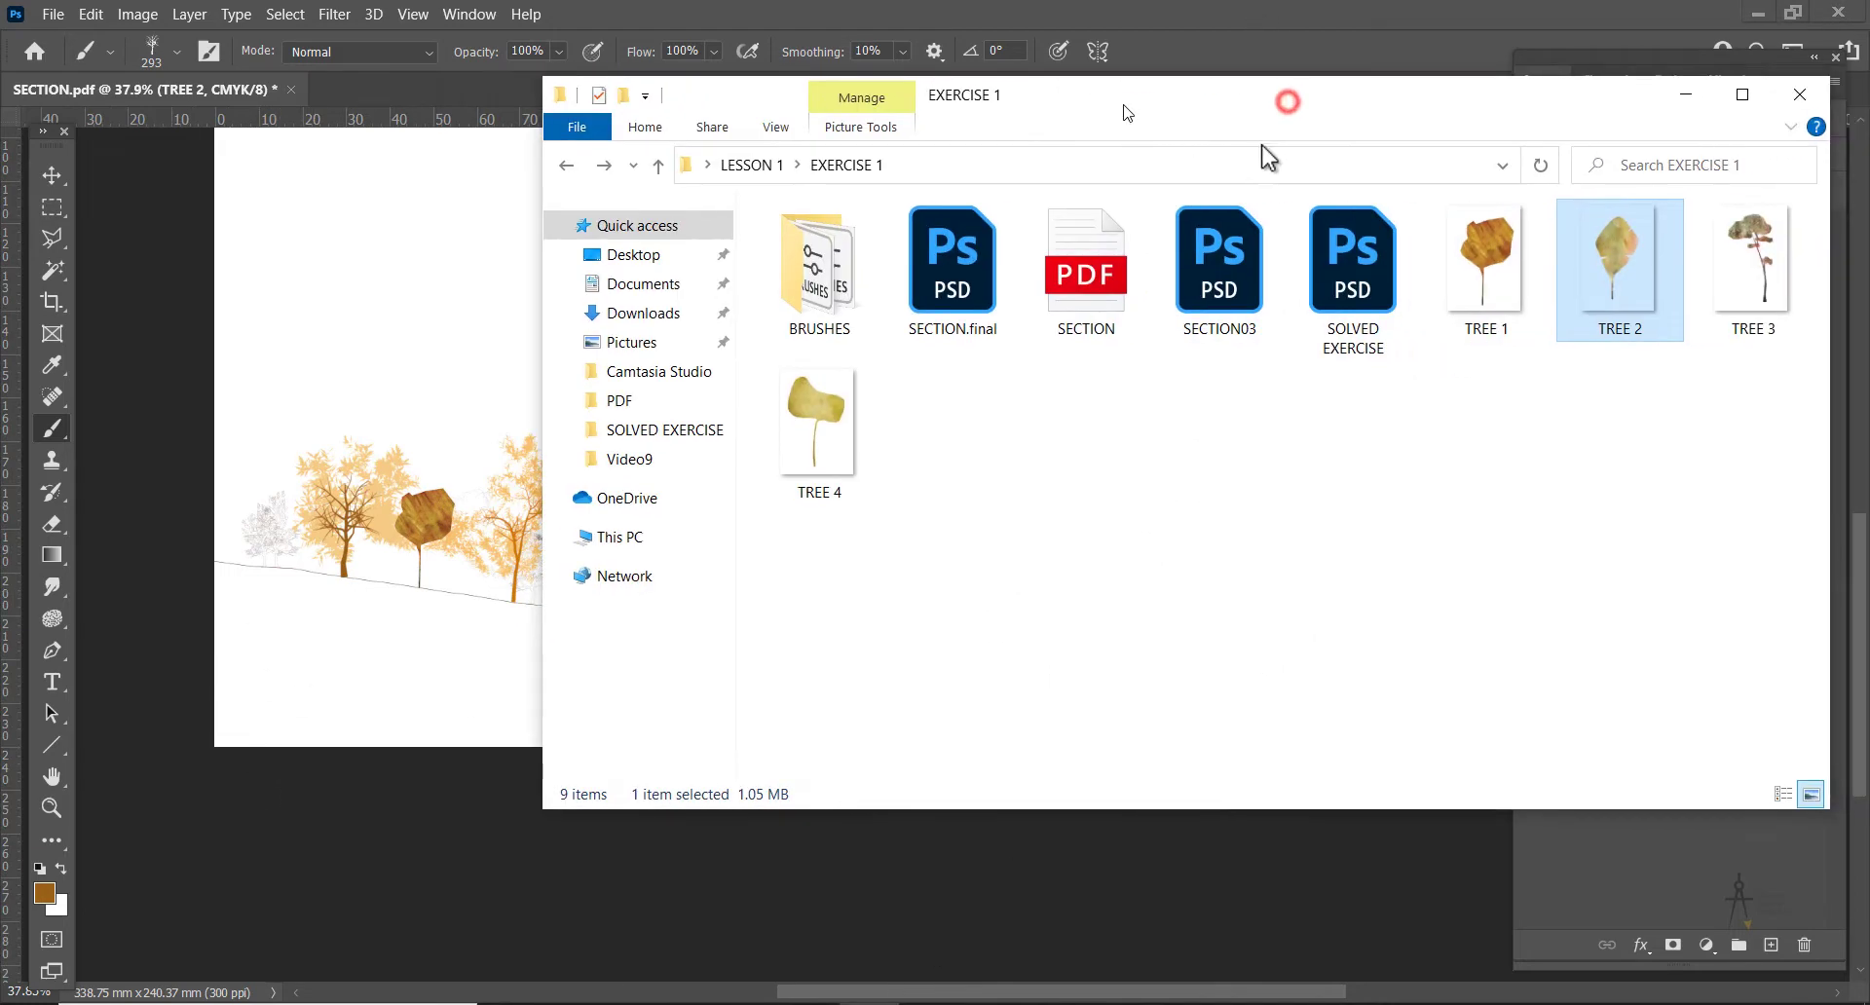
{"action": "left_click_drag", "start_coordinate": [1739, 263], "coordinate": [542, 386]}
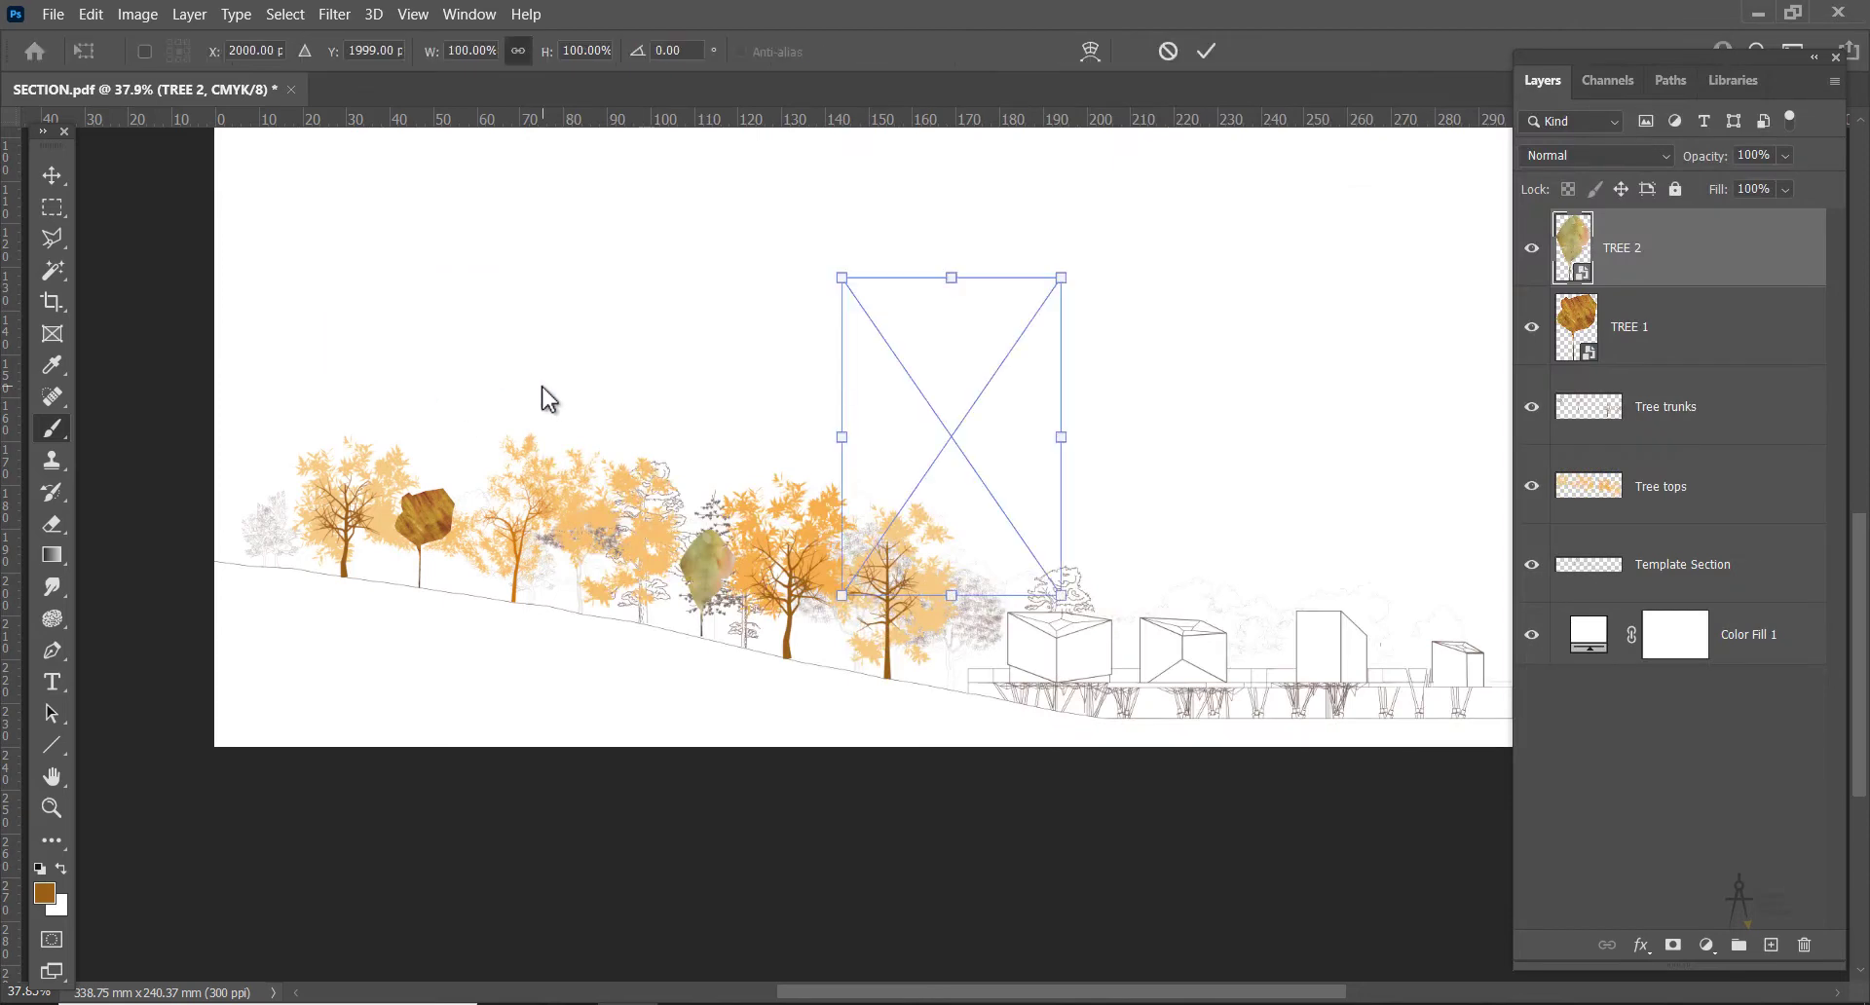
{"action": "left_click_drag", "start_coordinate": [953, 296], "coordinate": [1188, 369]}
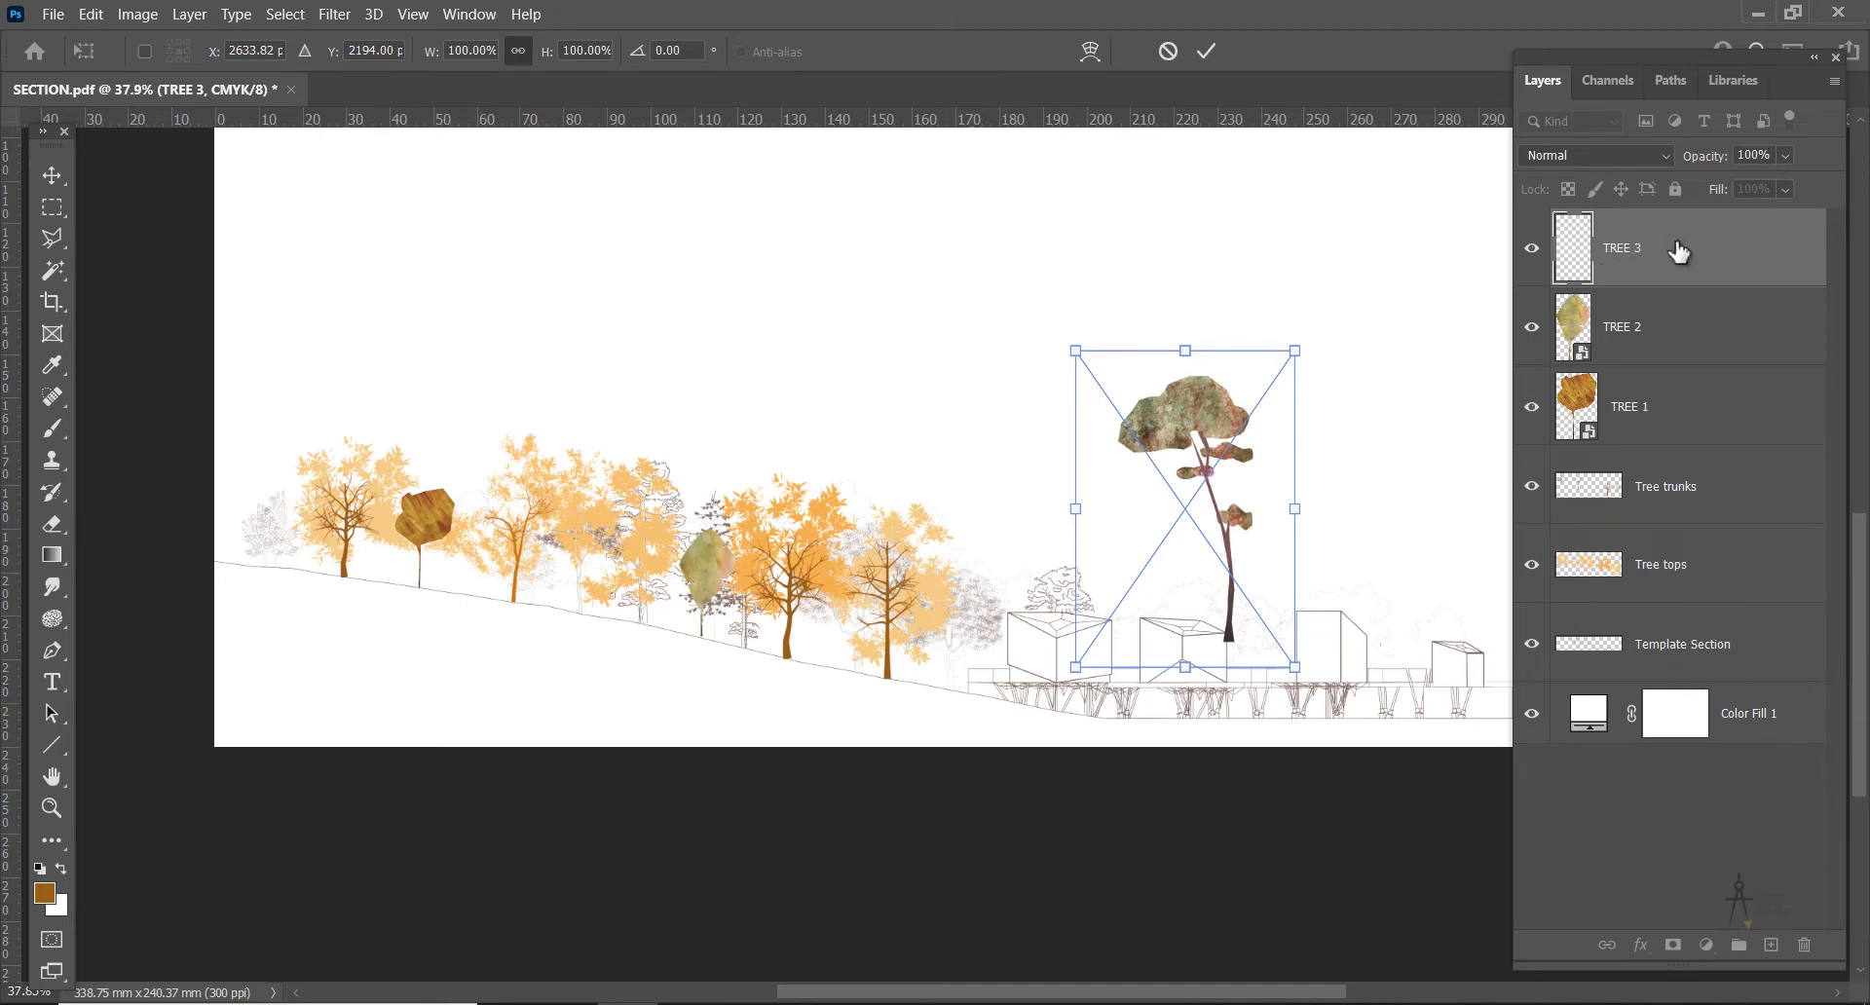
Scale TREE 3 to 39.58%, stand its trunk on the ground line between the second and third buildings, and commit the placement
{"action": "left_click_drag", "start_coordinate": [1231, 421], "coordinate": [1243, 641]}
{"action": "scroll", "coordinate": [1137, 463], "scroll_direction": "up", "scroll_amount": 1}
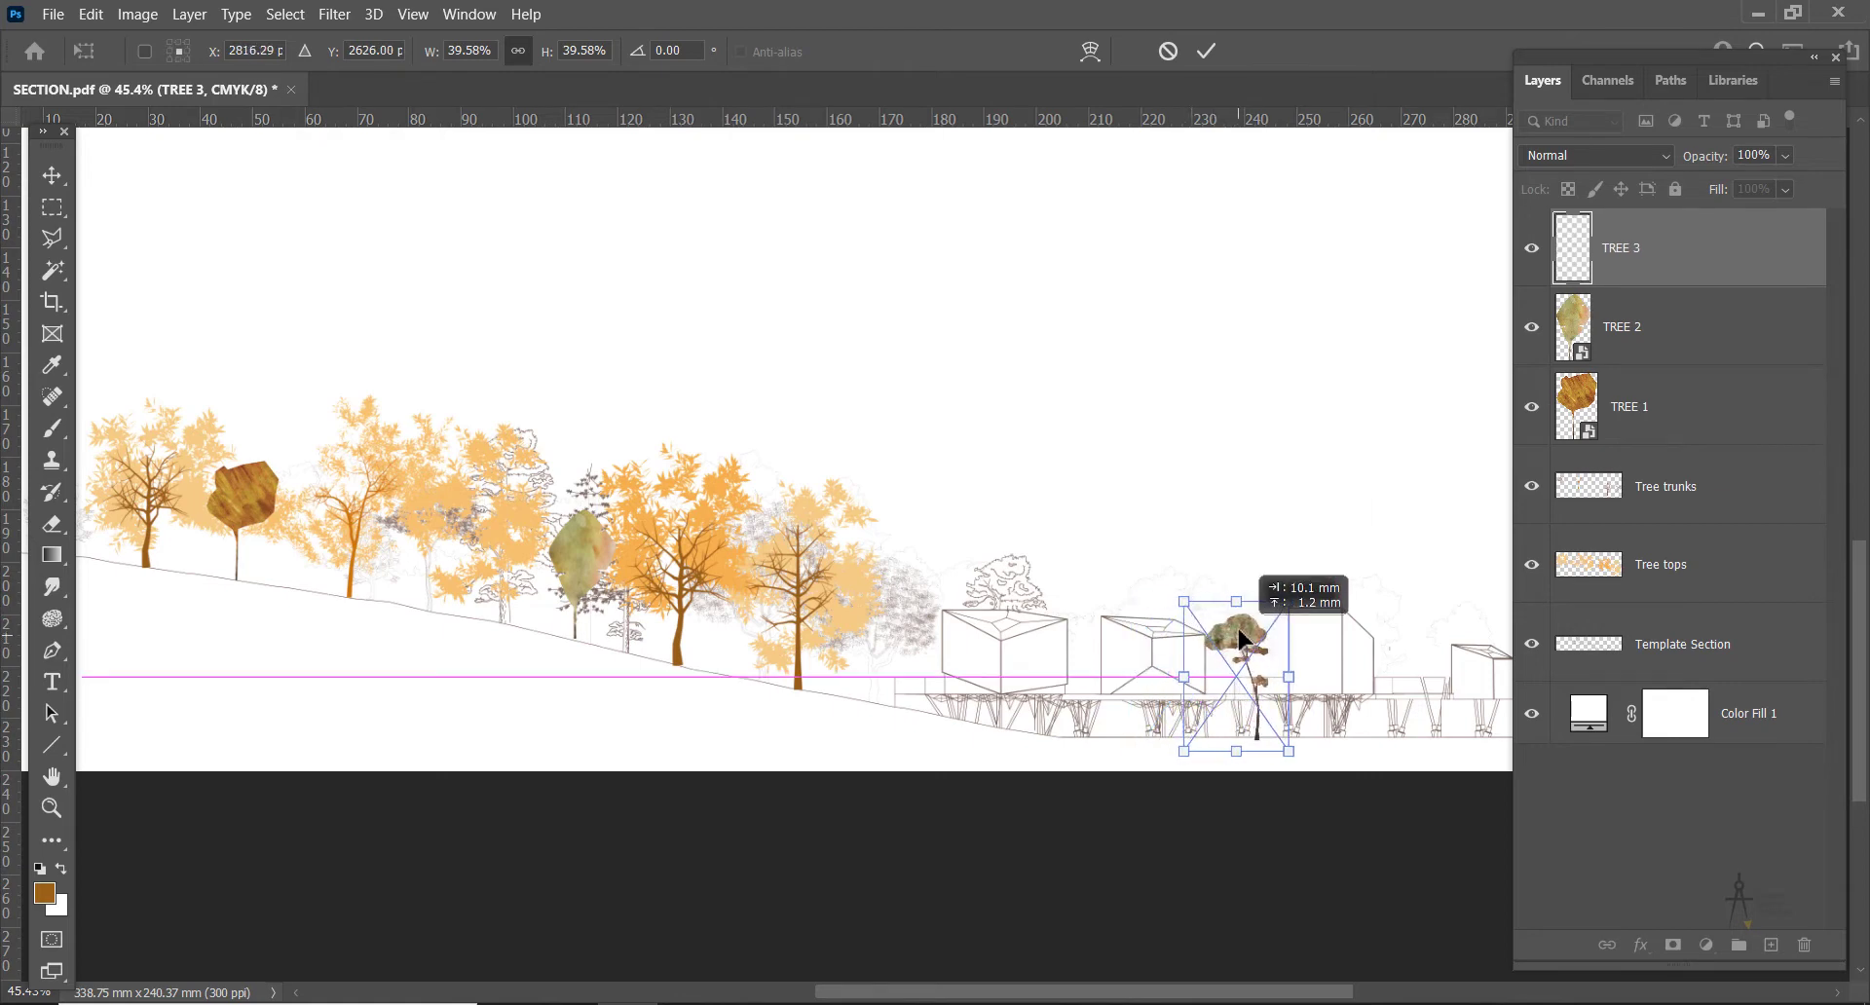
{"action": "scroll", "coordinate": [1283, 746], "scroll_direction": "up", "scroll_amount": 2}
{"action": "scroll", "coordinate": [1245, 624], "scroll_direction": "up", "scroll_amount": 2}
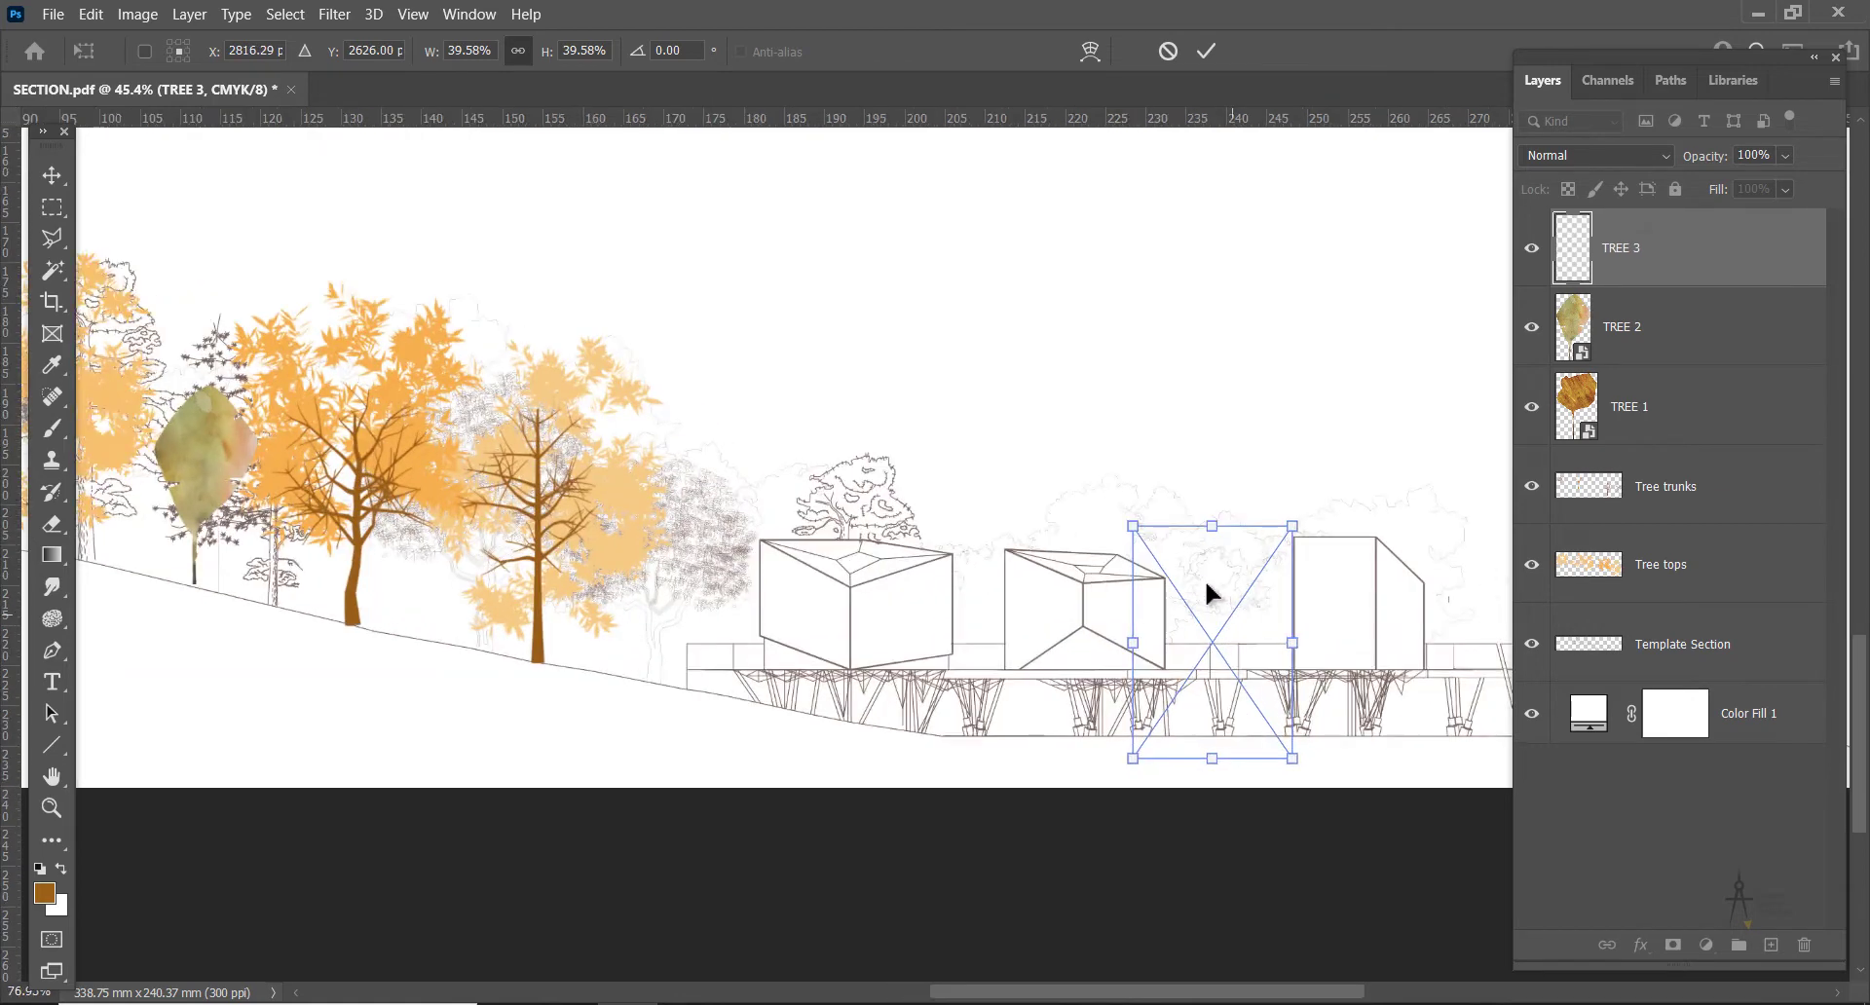
{"action": "left_click_drag", "start_coordinate": [1228, 575], "coordinate": [1235, 567]}
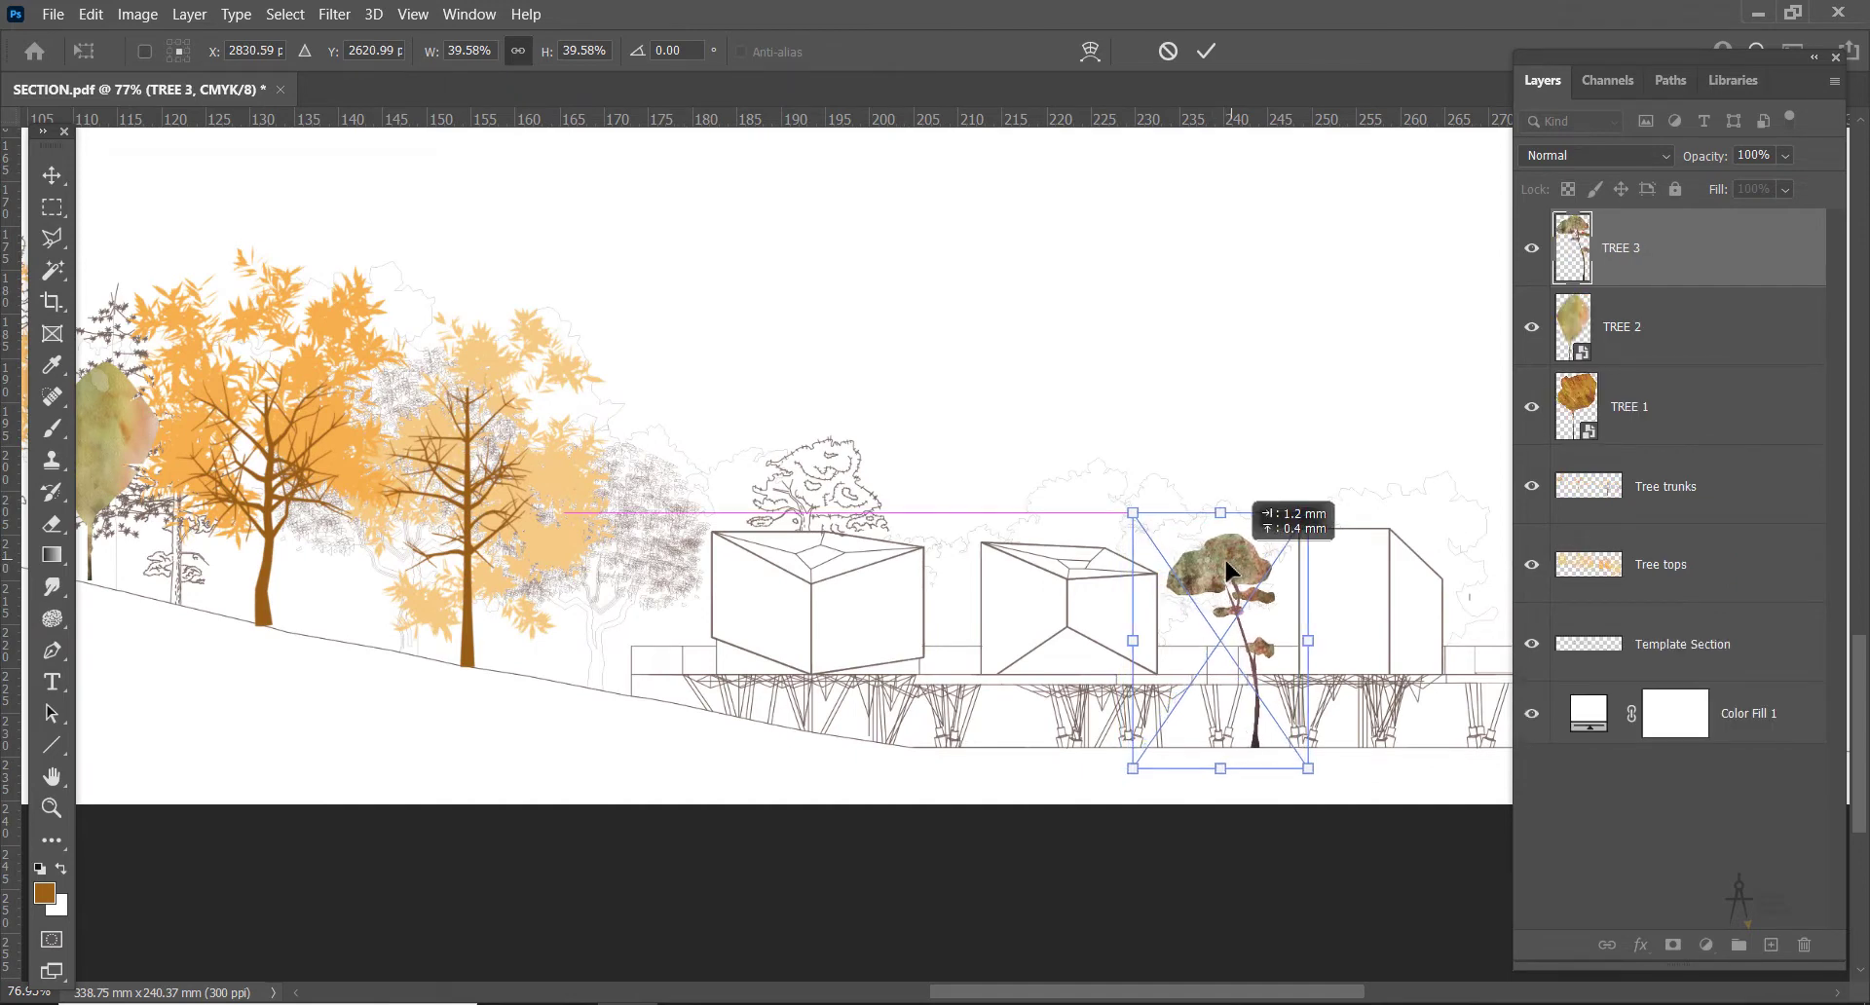
{"action": "key", "text": "b"}
{"action": "scroll", "coordinate": [997, 514], "scroll_direction": "down", "scroll_amount": 1}
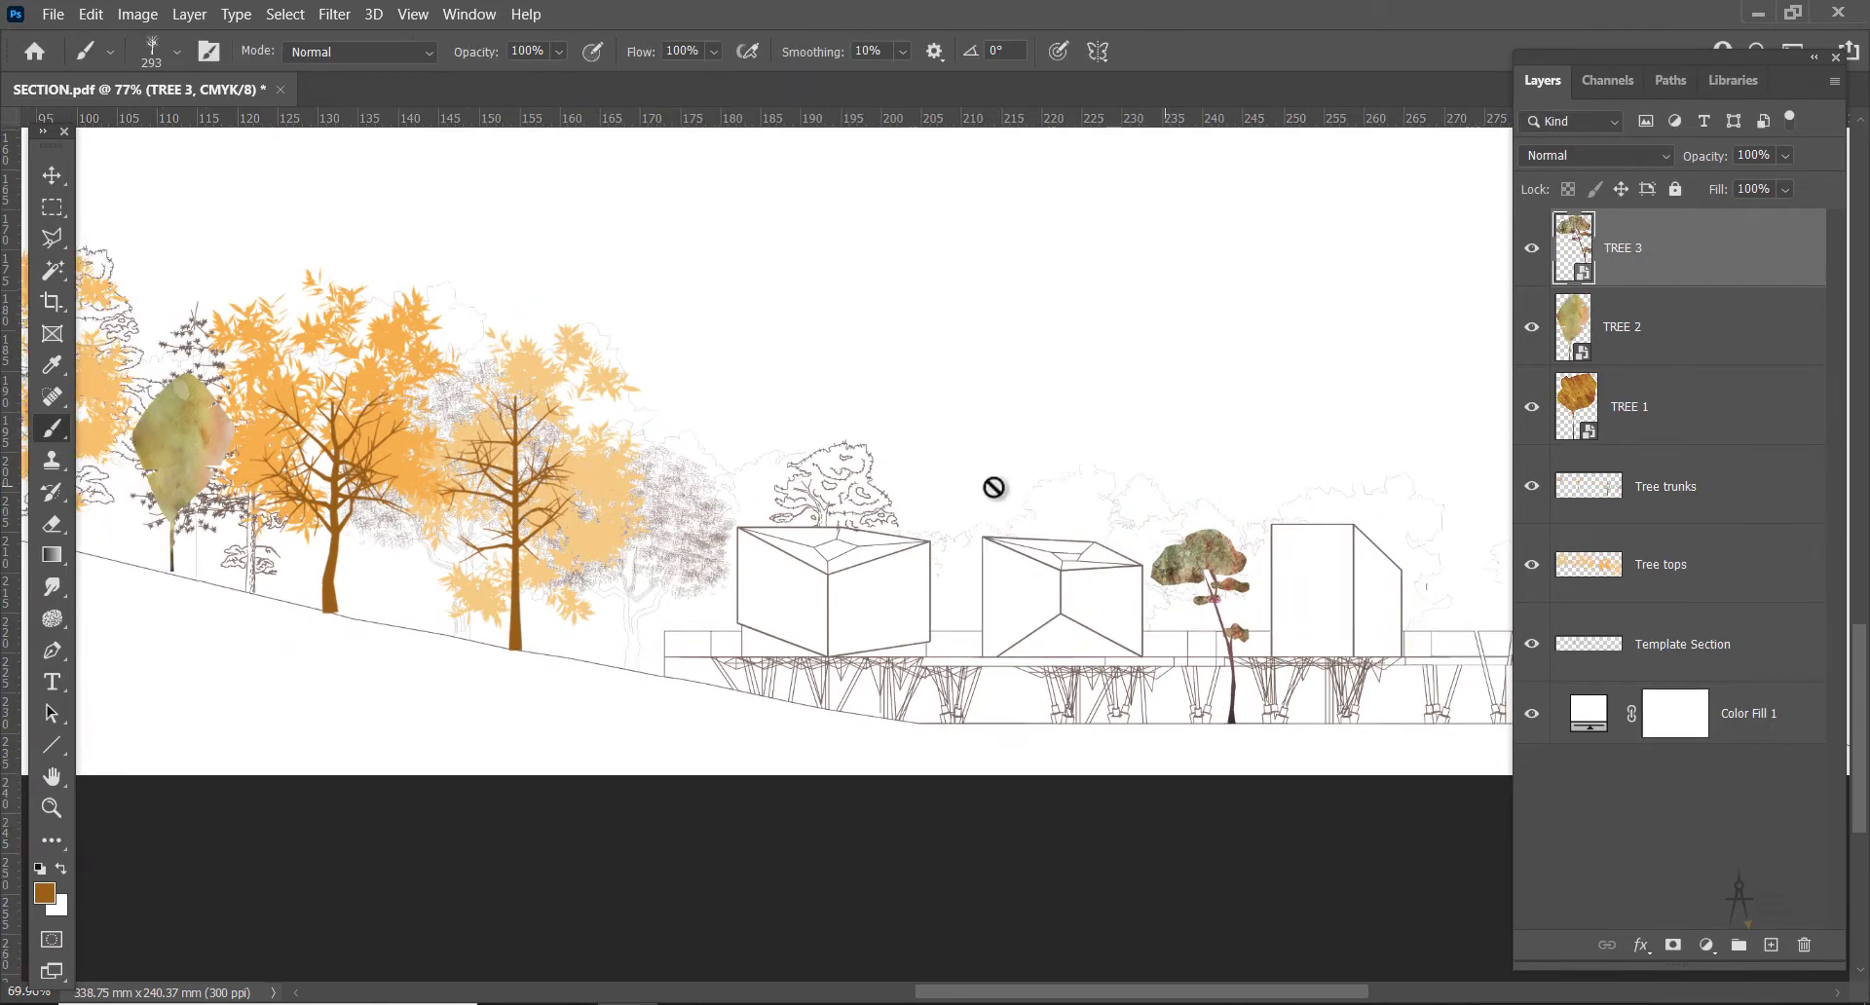
{"action": "scroll", "coordinate": [993, 443], "scroll_direction": "down", "scroll_amount": 4}
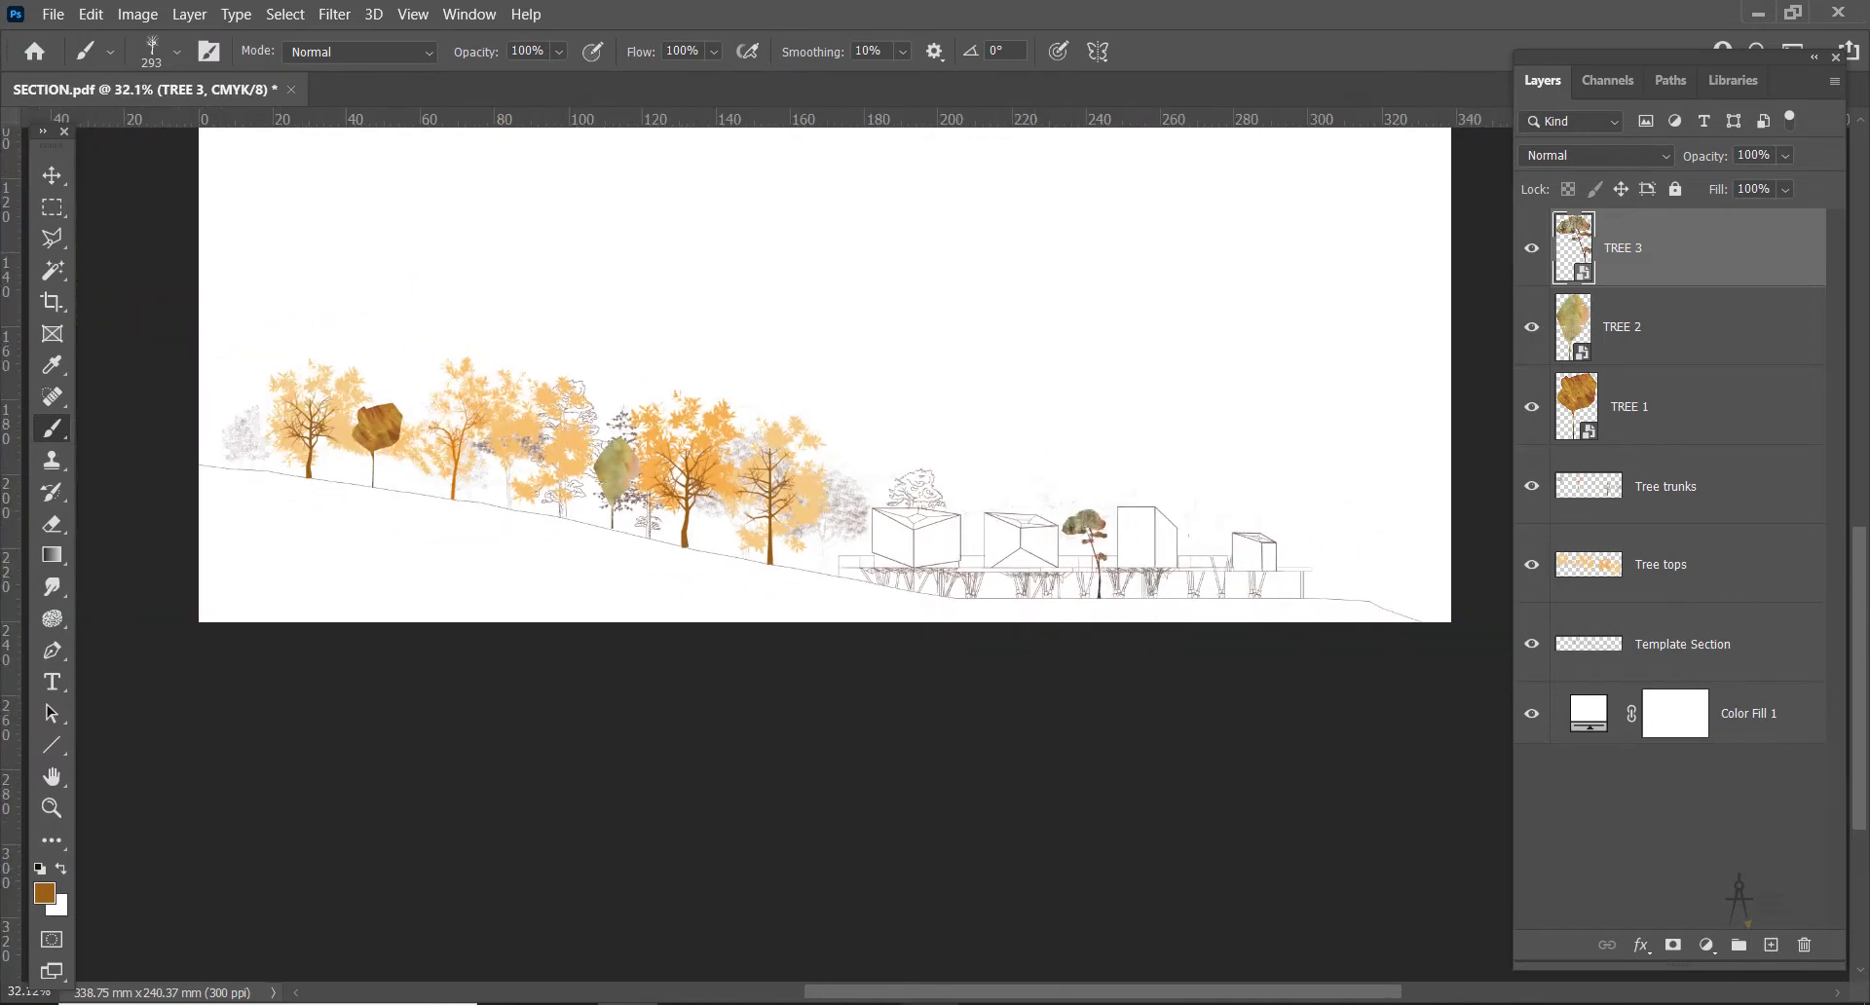
Place the TREE 4 image, scale it down, stand it on the ground beyond the last building, and commit the placement
{"action": "key", "text": "alt+Tab"}
{"action": "left_click_drag", "start_coordinate": [833, 421], "coordinate": [898, 365]}
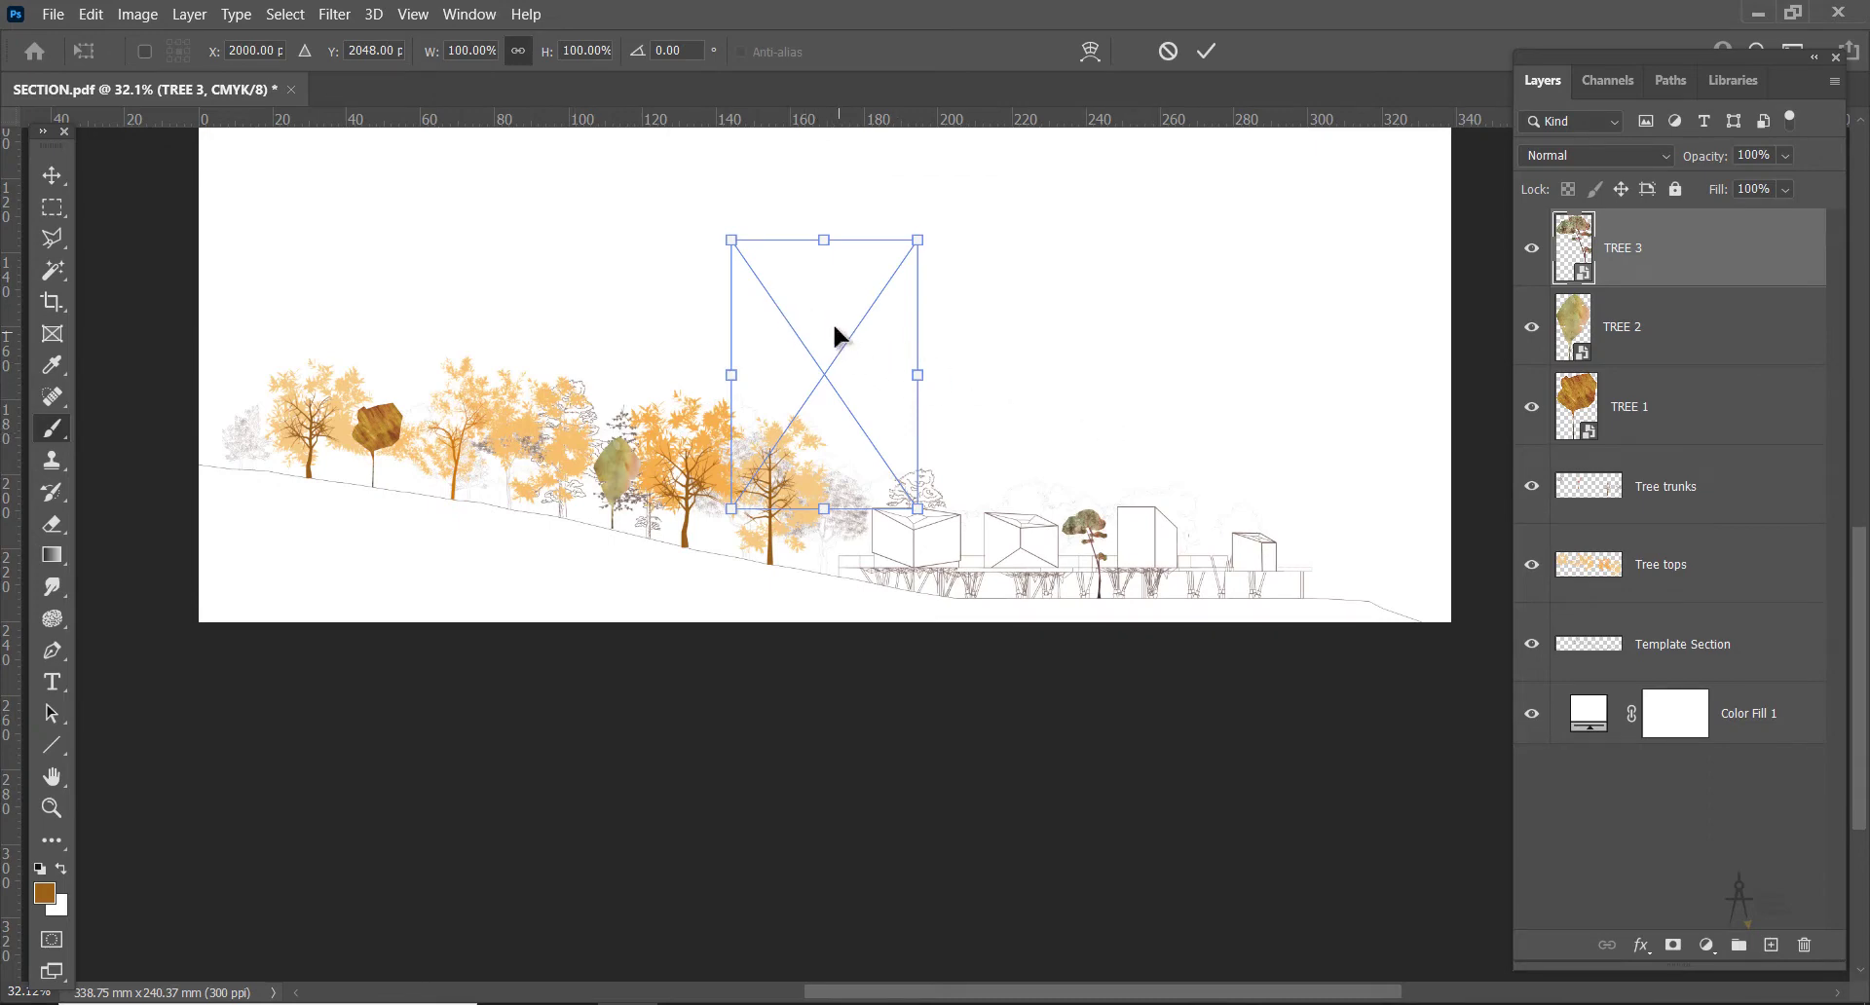
{"action": "scroll", "coordinate": [835, 332], "scroll_direction": "up", "scroll_amount": 1}
{"action": "left_click_drag", "start_coordinate": [834, 332], "coordinate": [1342, 427]}
{"action": "left_click_drag", "start_coordinate": [1233, 337], "coordinate": [1411, 552]}
{"action": "scroll", "coordinate": [1490, 653], "scroll_direction": "up", "scroll_amount": 2}
{"action": "key", "text": "Return"}
{"action": "key", "text": "b"}
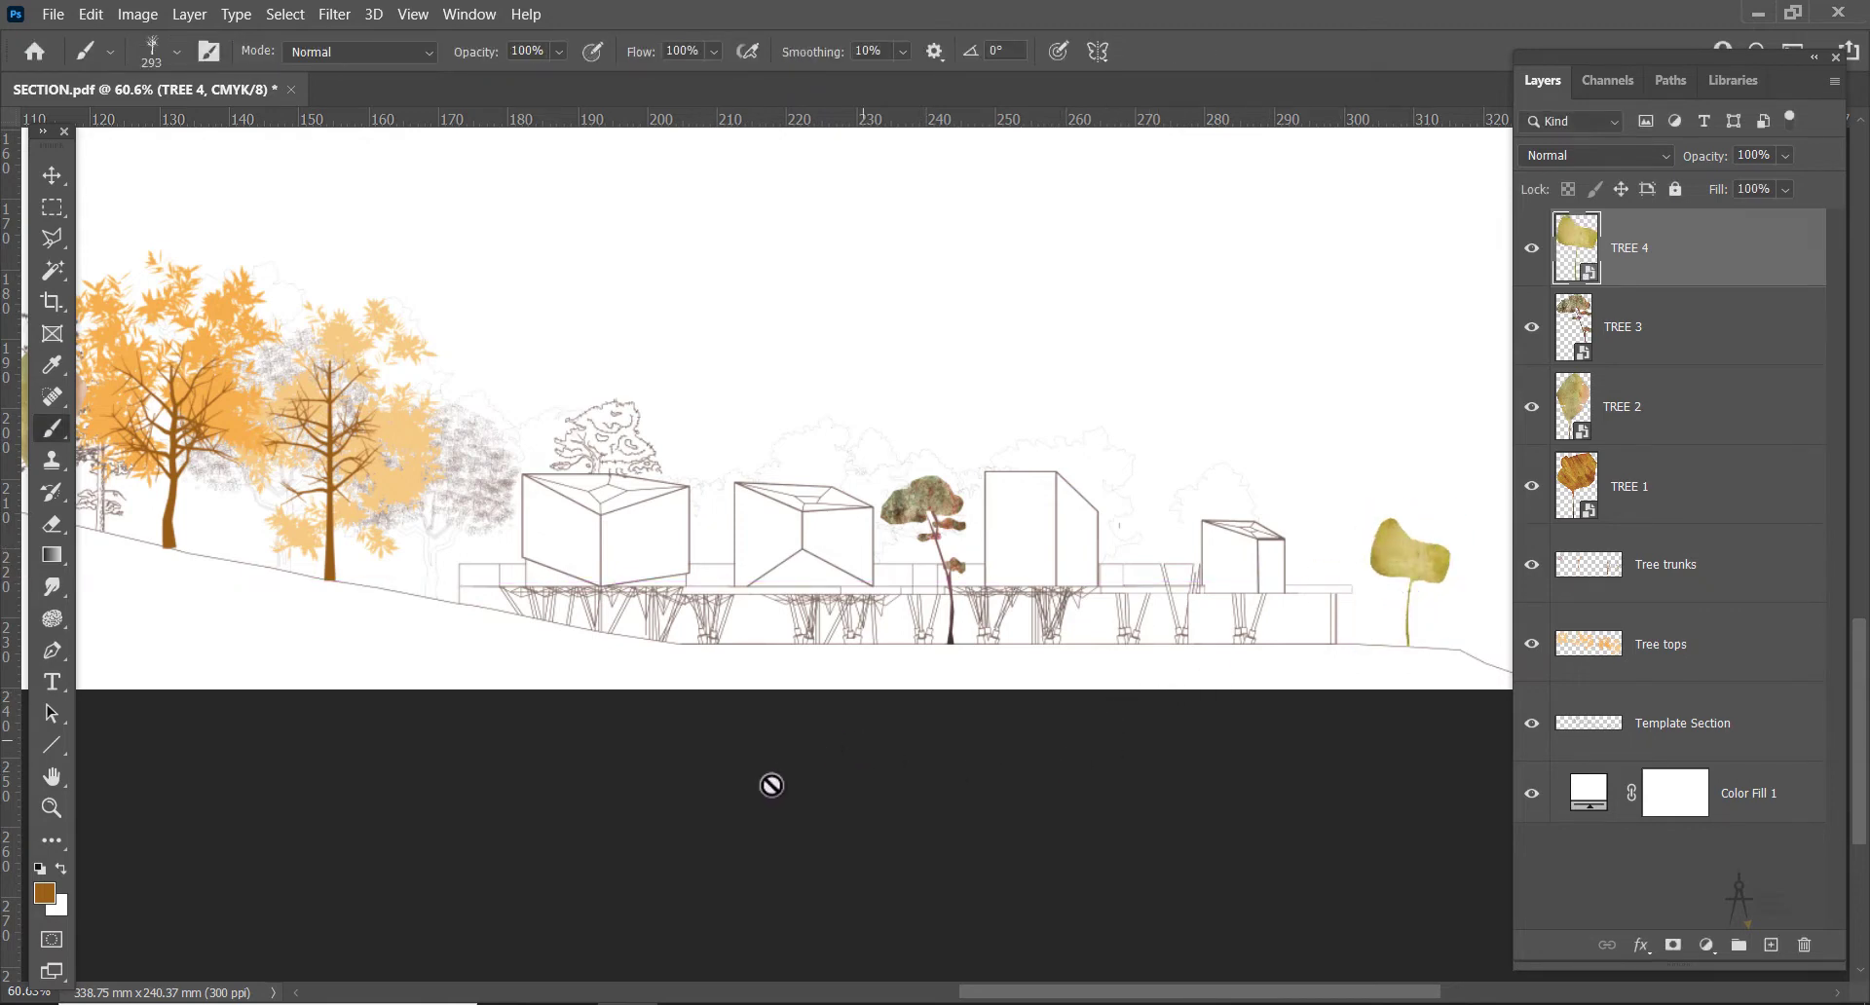
Collect the TREE 1 to TREE 4, Tree trunks and Tree tops layers into a new group
{"action": "scroll", "coordinate": [768, 770], "scroll_direction": "down", "scroll_amount": 3}
{"action": "scroll", "coordinate": [446, 731], "scroll_direction": "down", "scroll_amount": 2}
{"action": "scroll", "coordinate": [232, 616], "scroll_direction": "up", "scroll_amount": 2}
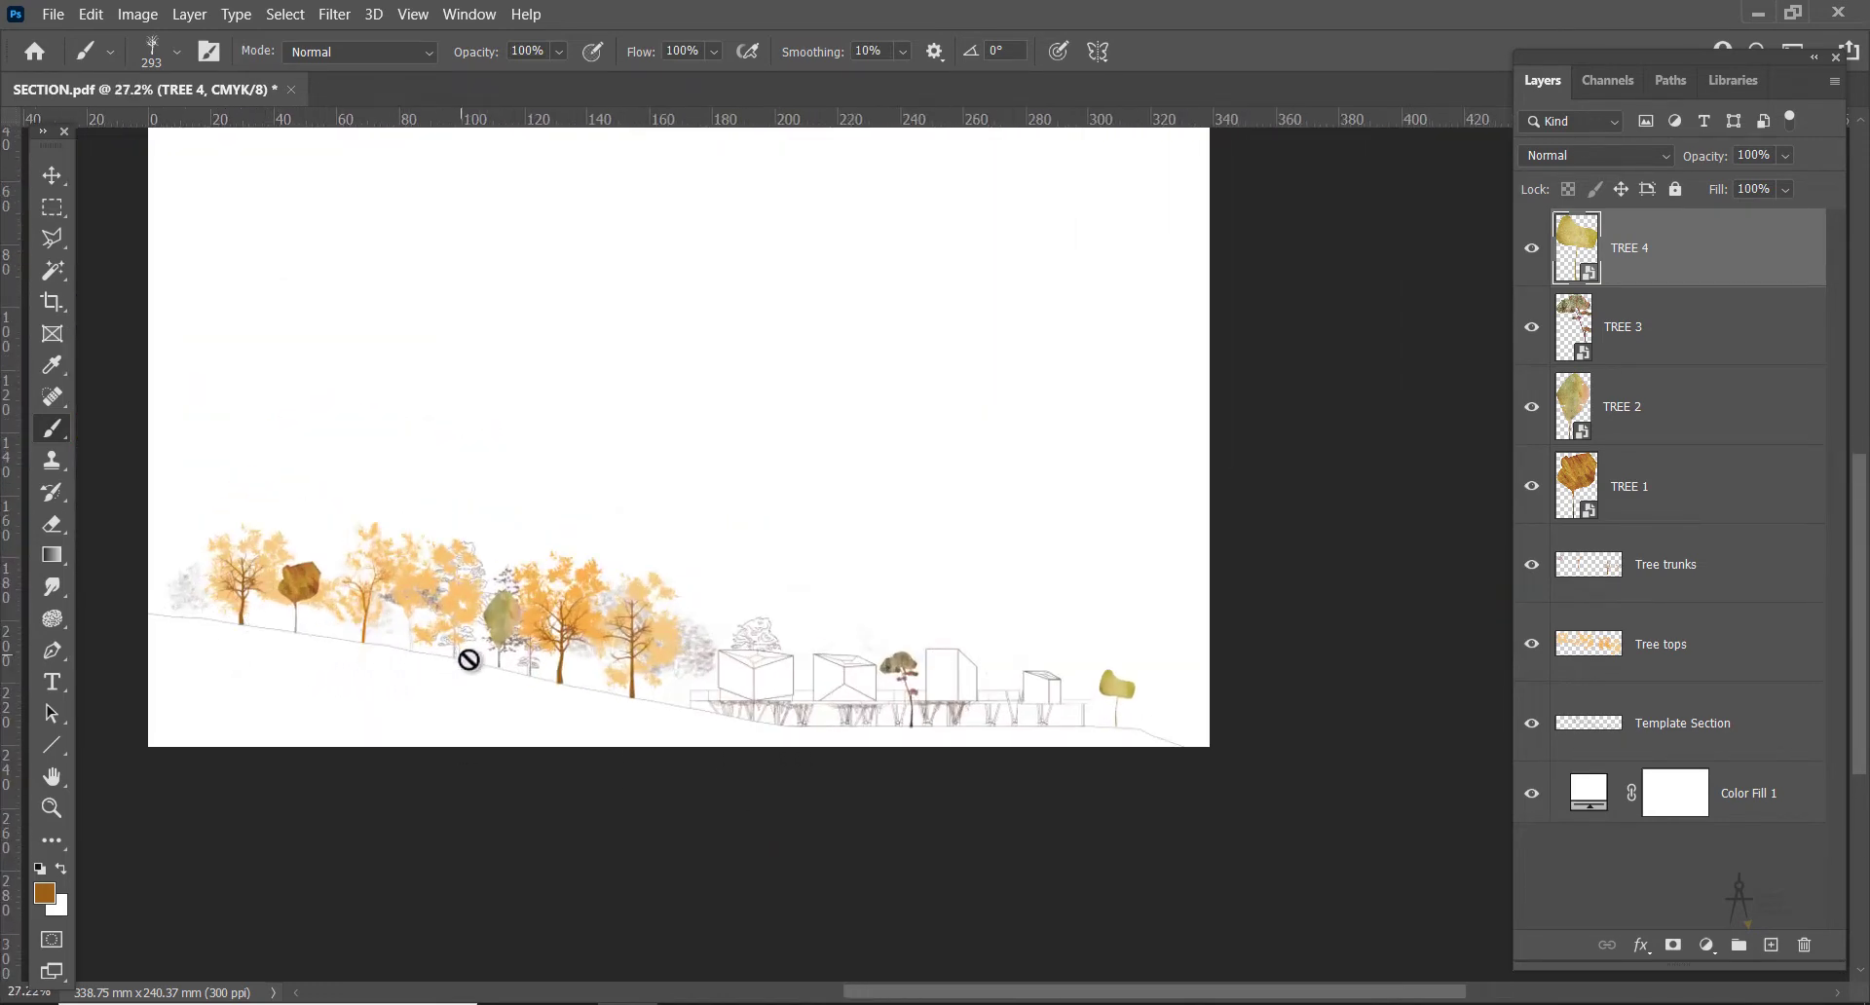
{"action": "scroll", "coordinate": [284, 558], "scroll_direction": "up", "scroll_amount": 1}
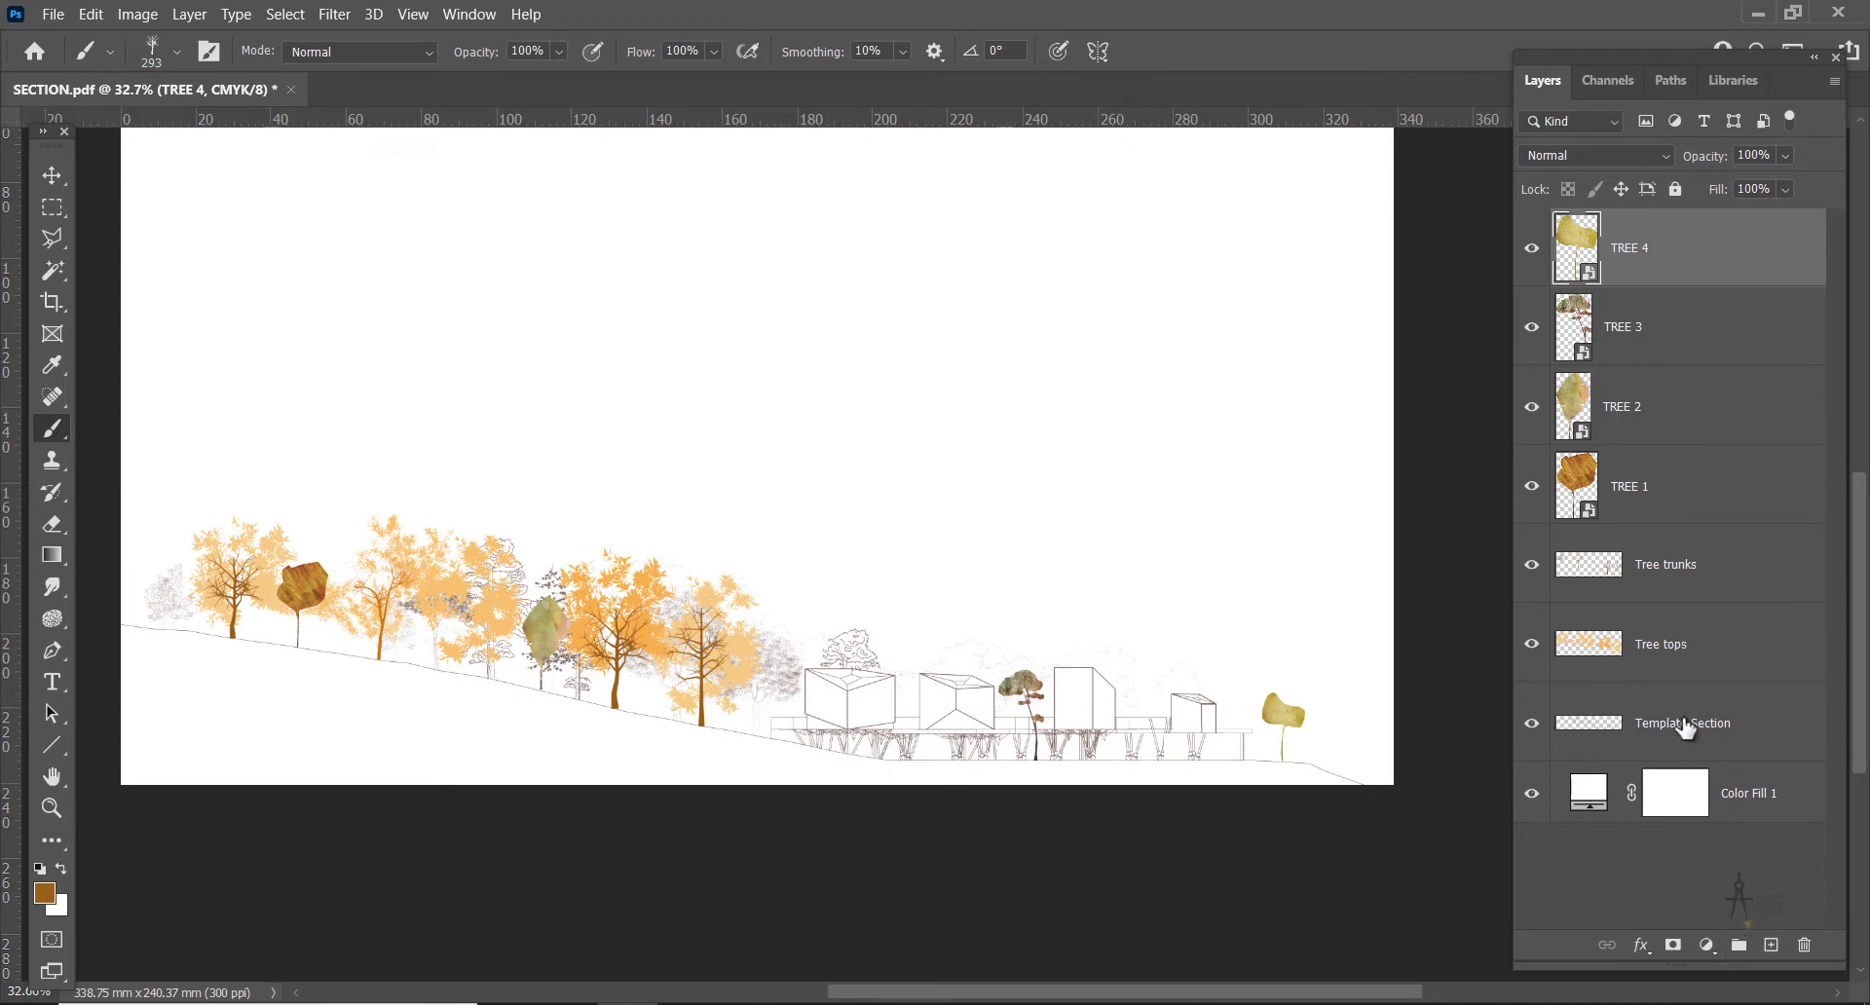
{"action": "left_click", "coordinate": [1772, 737], "text": "shift"}
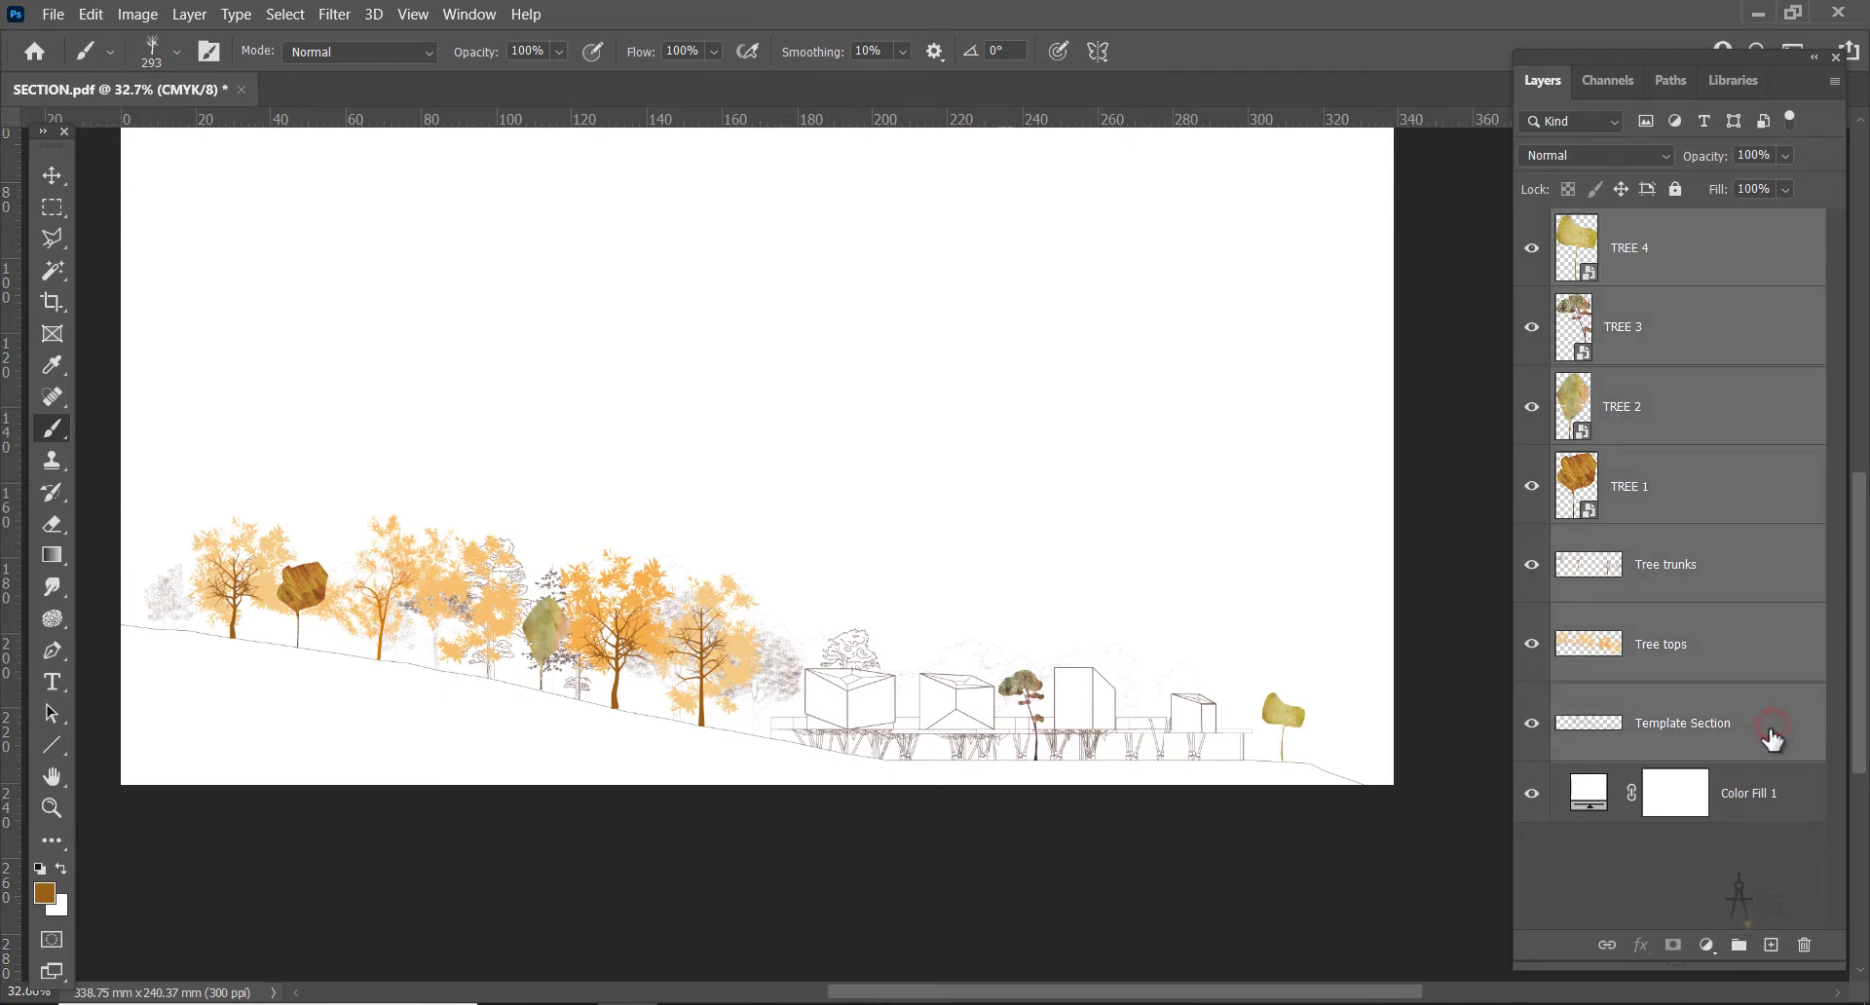
{"action": "left_click", "coordinate": [1706, 259]}
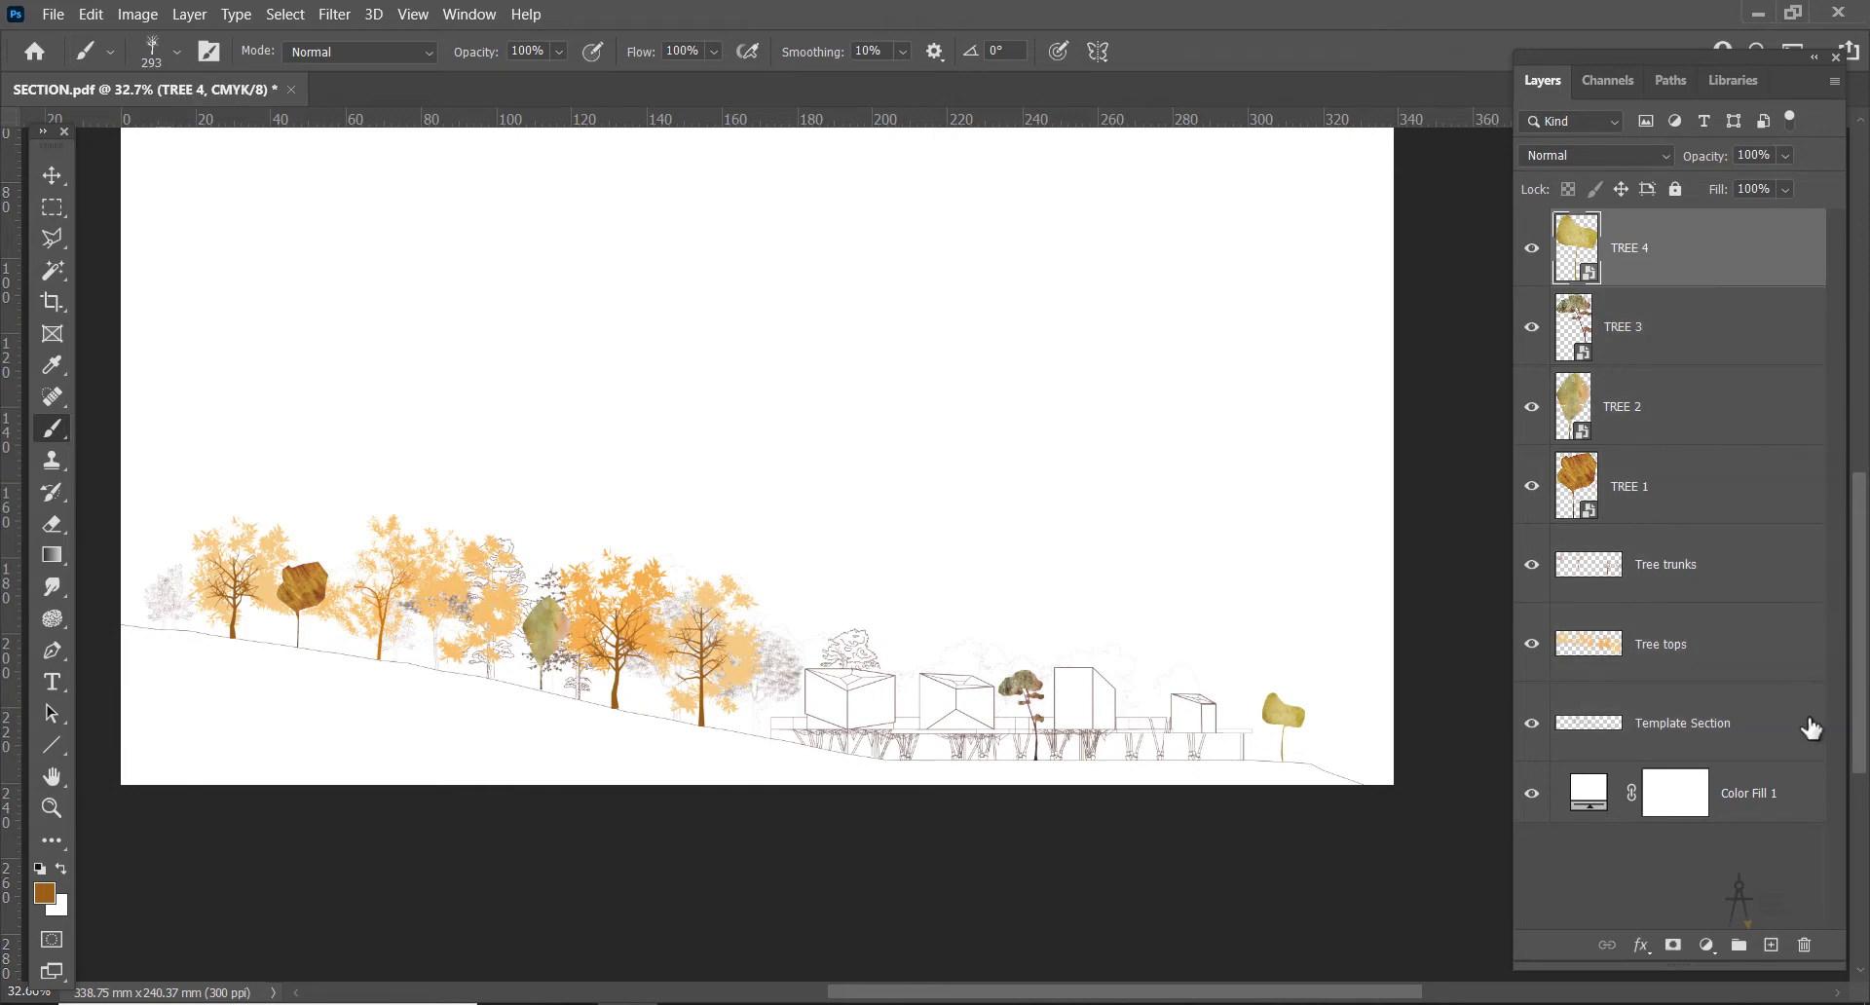
{"action": "left_click", "coordinate": [1773, 732], "text": "shift"}
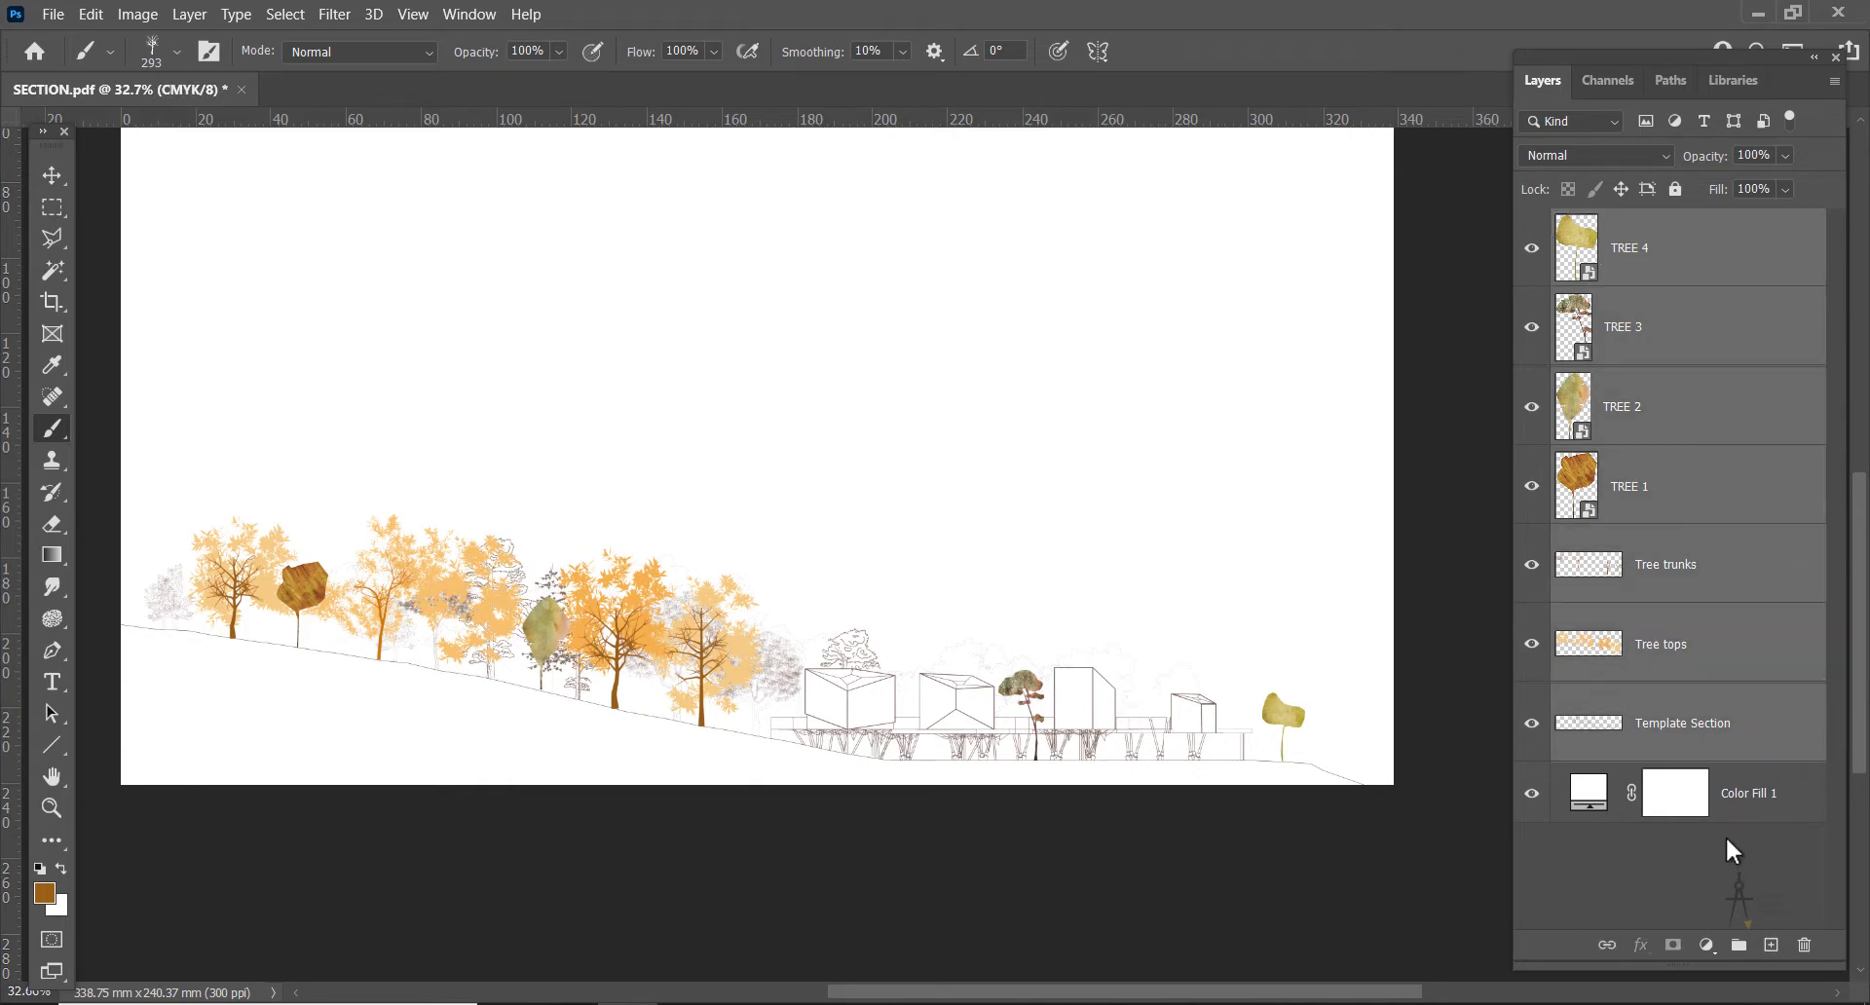
{"action": "left_click", "coordinate": [1724, 259]}
{"action": "left_click", "coordinate": [1761, 664], "text": "shift"}
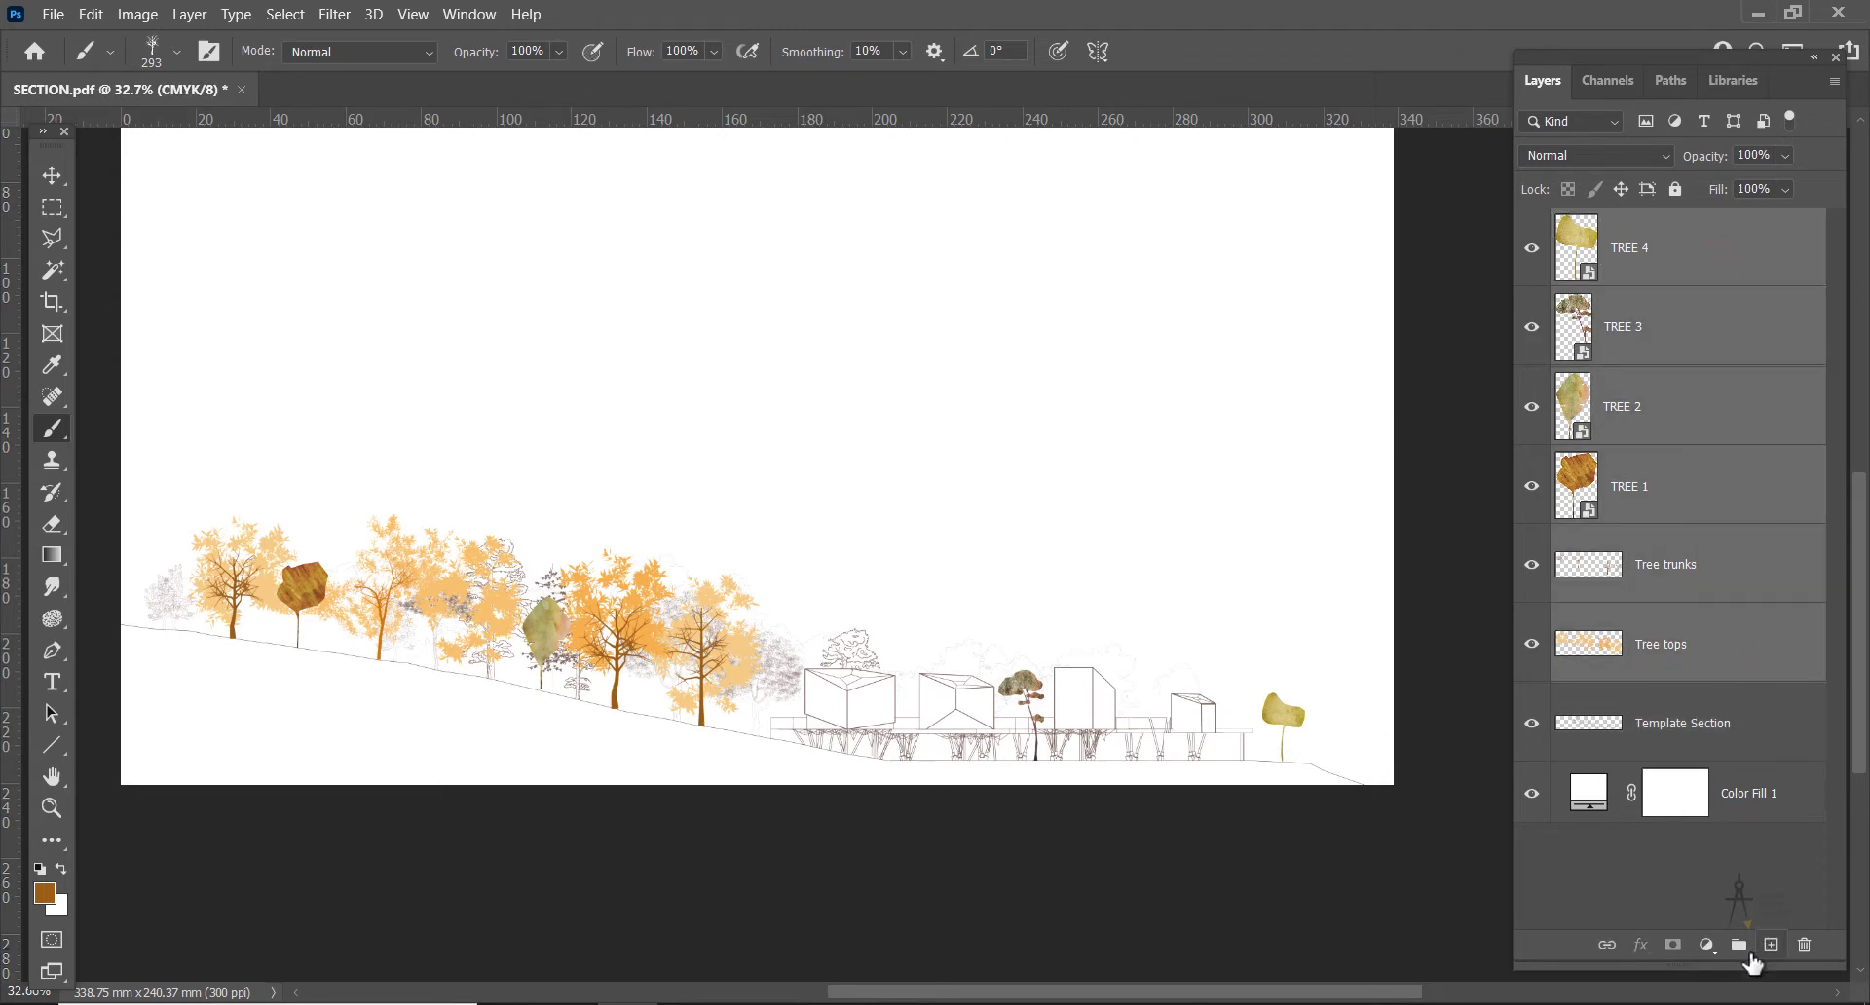
{"action": "left_click", "coordinate": [1737, 945]}
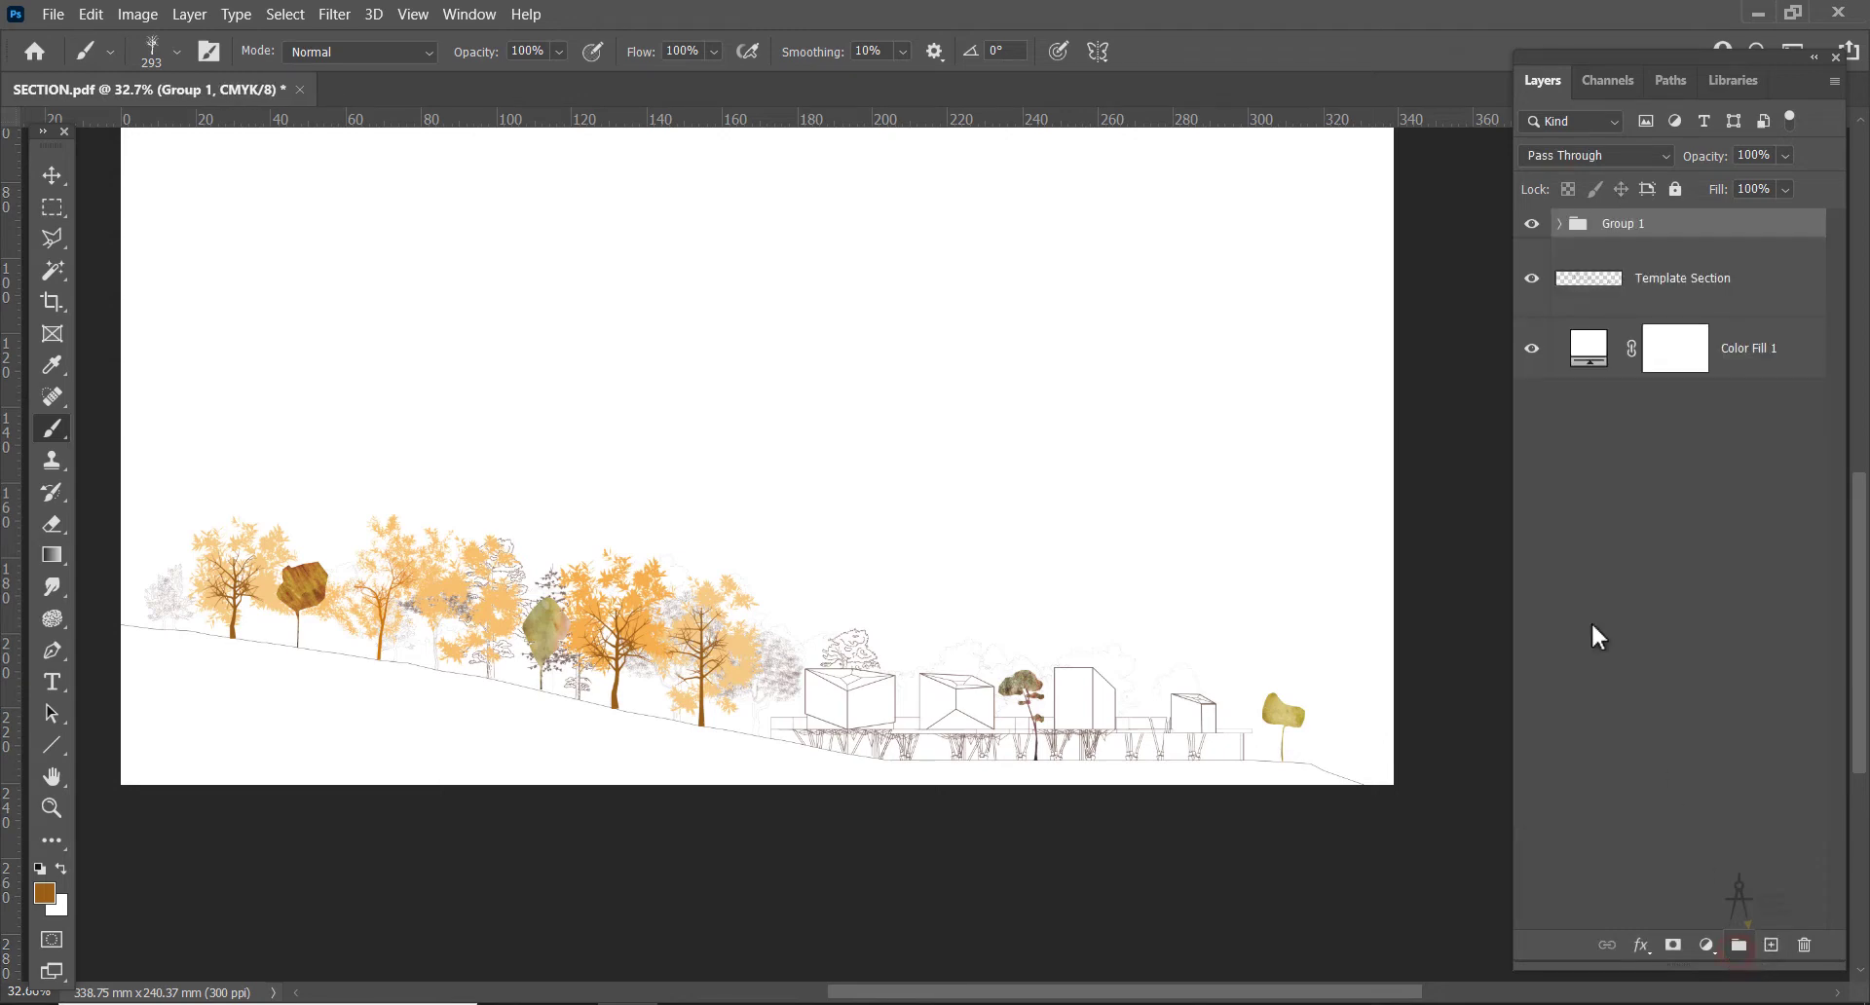
Rename the new tree group as Trees and give it a green colour label
{"action": "double_click", "coordinate": [1612, 223]}
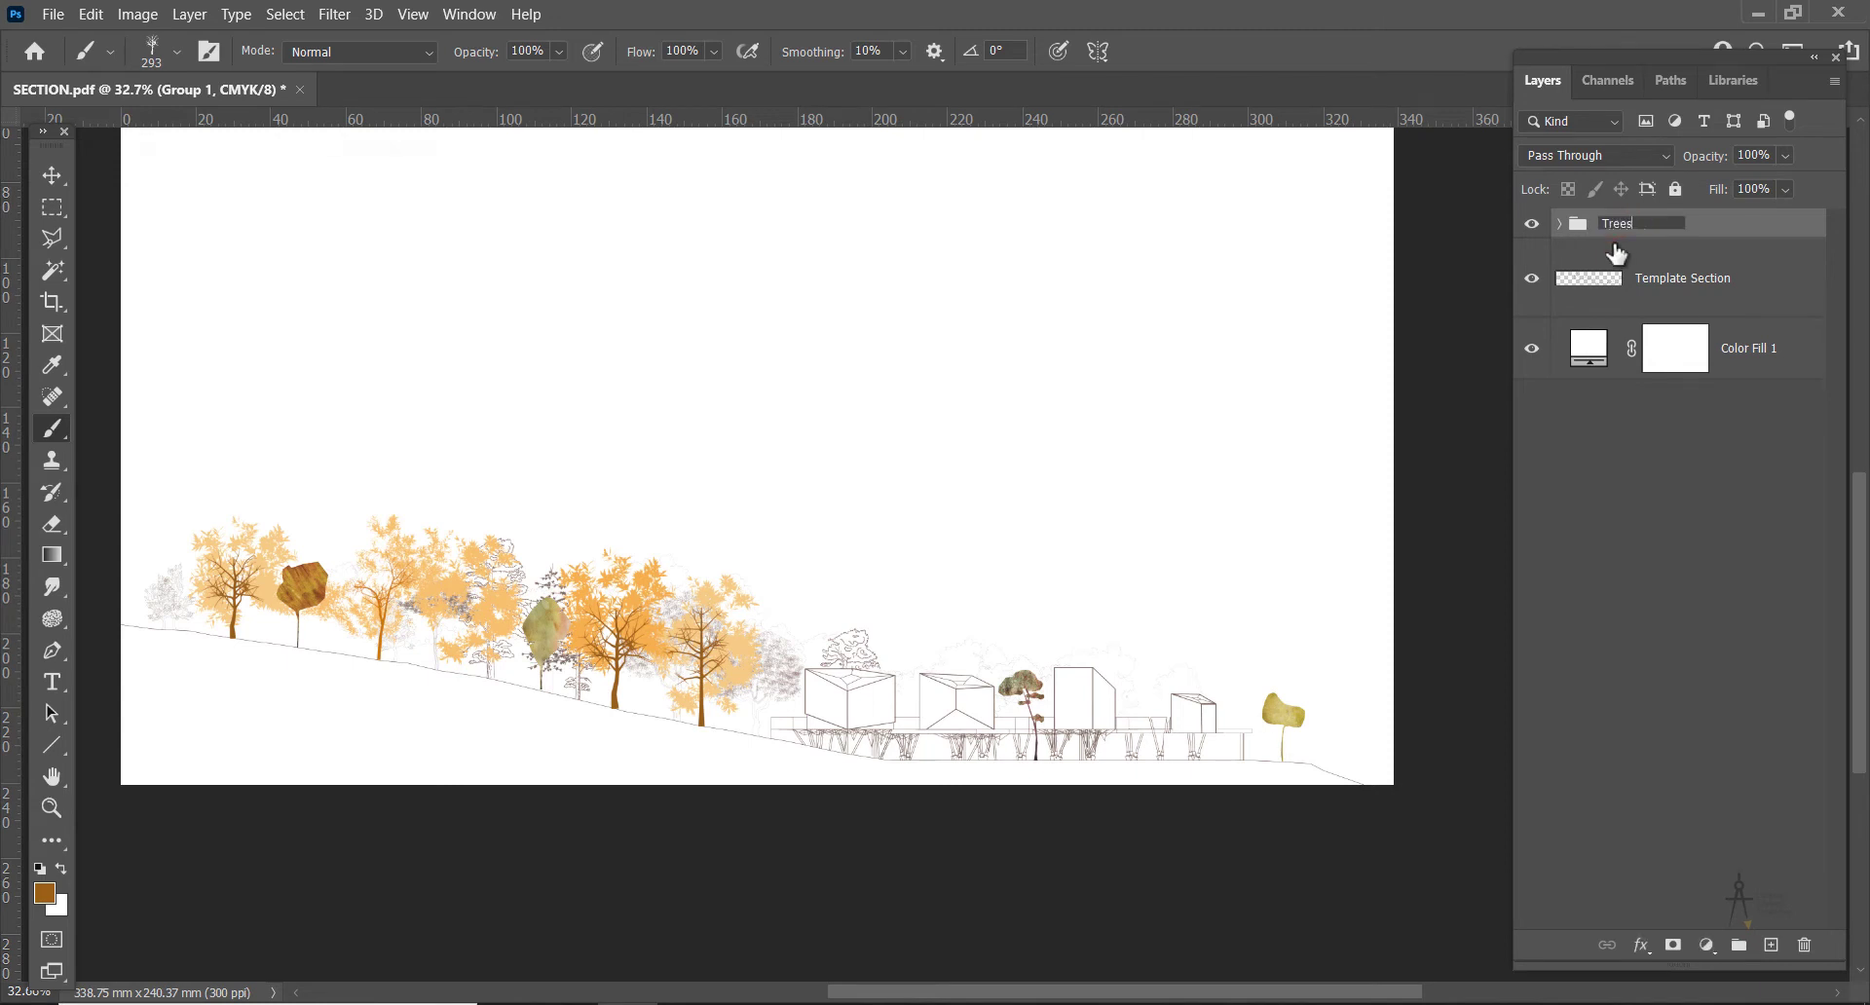
{"action": "left_click", "coordinate": [1599, 459]}
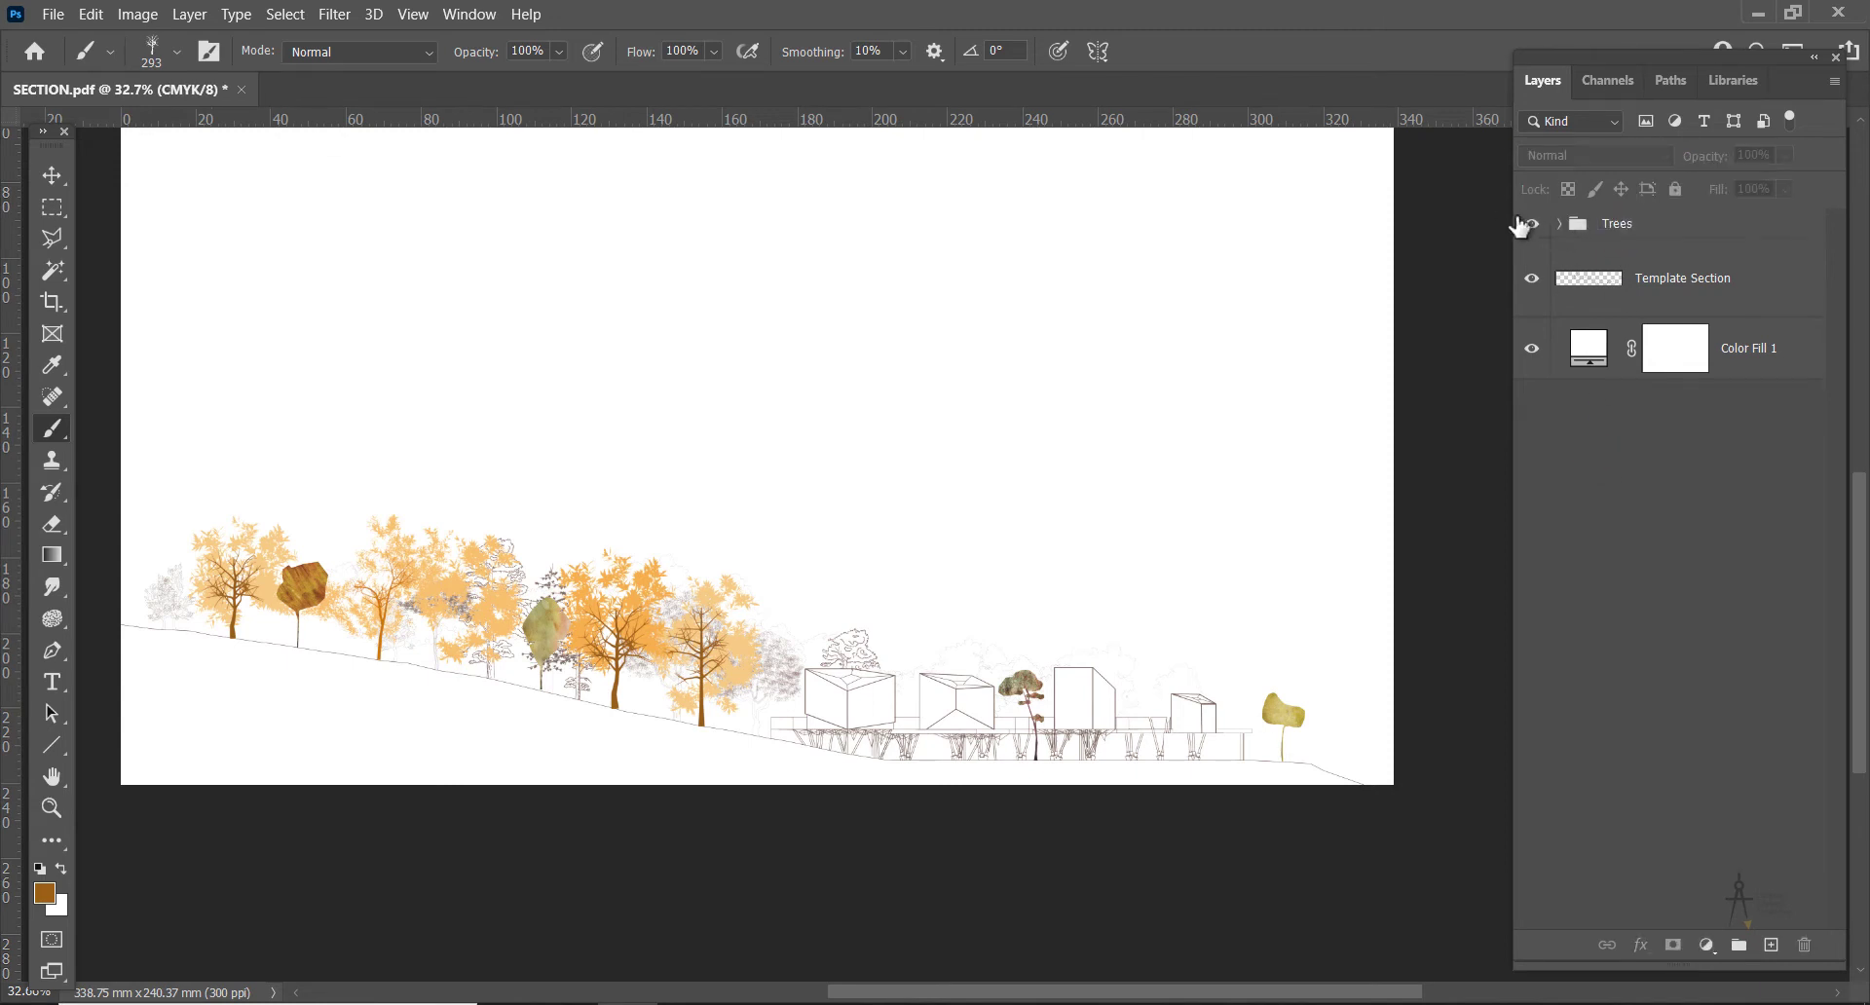
{"action": "right_click", "coordinate": [1538, 226]}
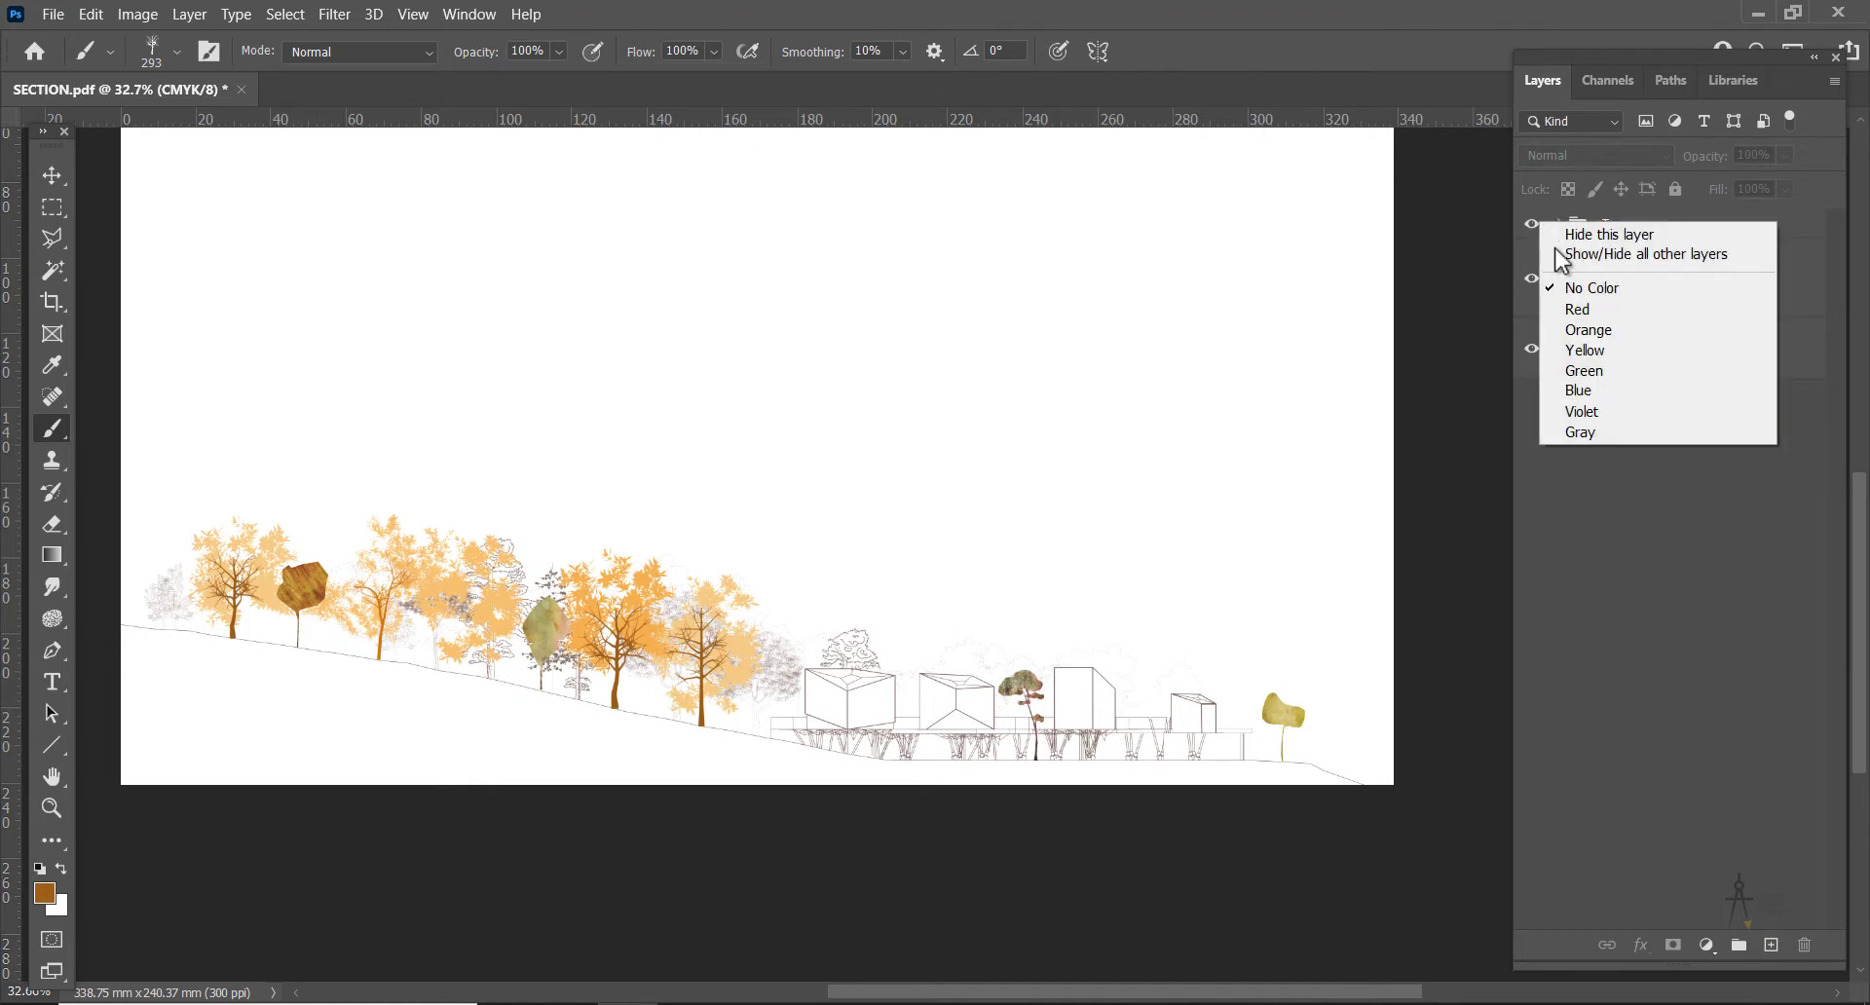
{"action": "left_click", "coordinate": [1587, 370]}
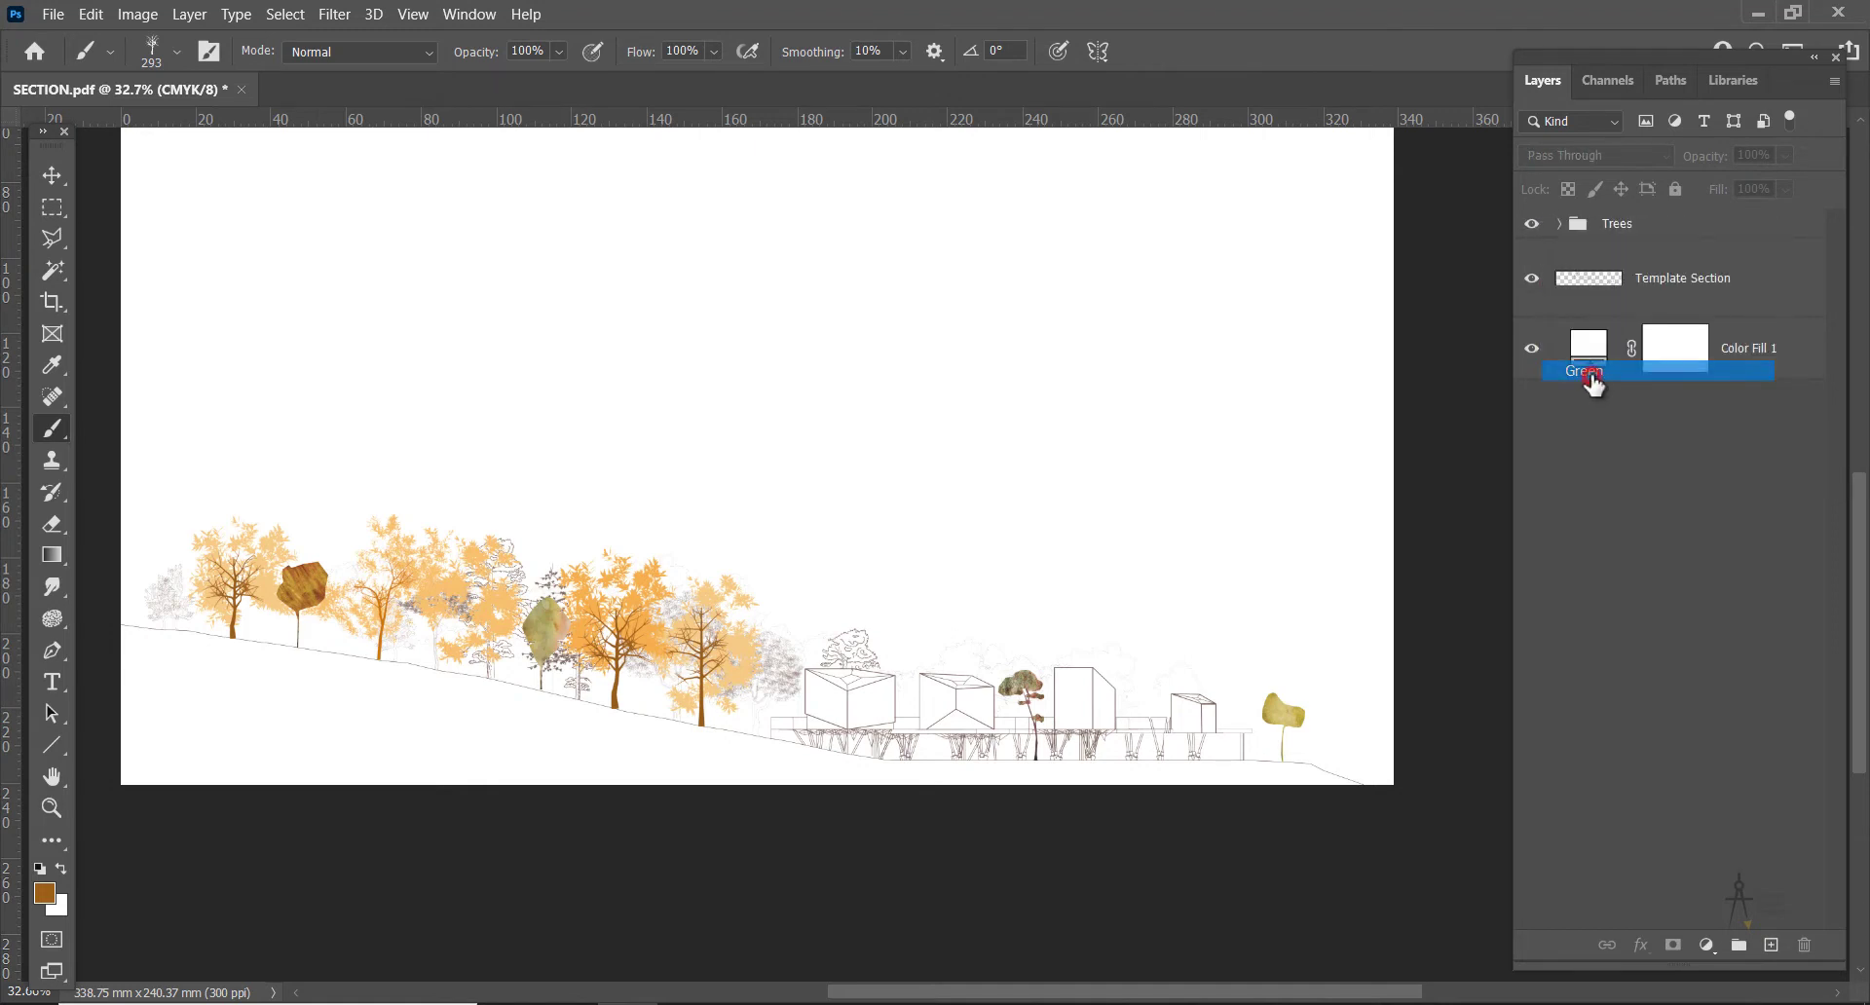
{"action": "left_click", "coordinate": [1678, 523]}
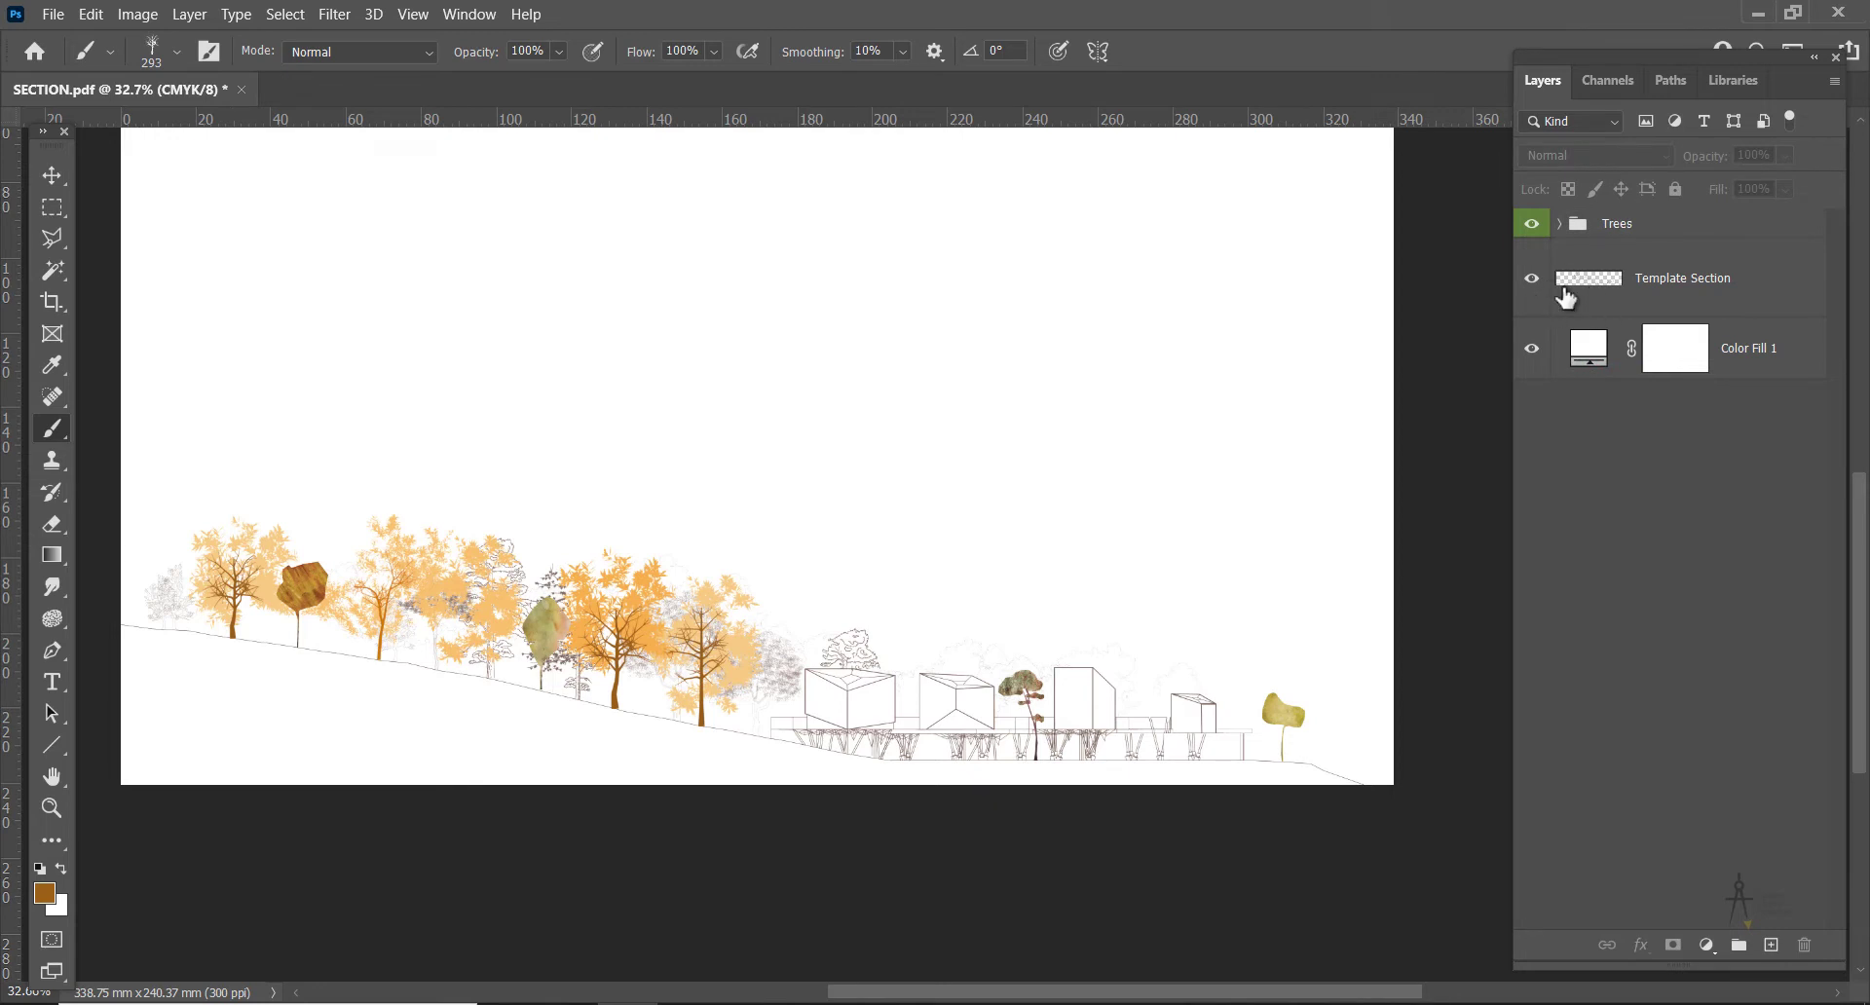
Create a new group directly below the Trees group and name it Template
{"action": "left_click_drag", "start_coordinate": [1613, 239], "coordinate": [1649, 919]}
{"action": "left_click", "coordinate": [1739, 946]}
{"action": "left_click_drag", "start_coordinate": [1627, 223], "coordinate": [1669, 280]}
{"action": "double_click", "coordinate": [1632, 255]}
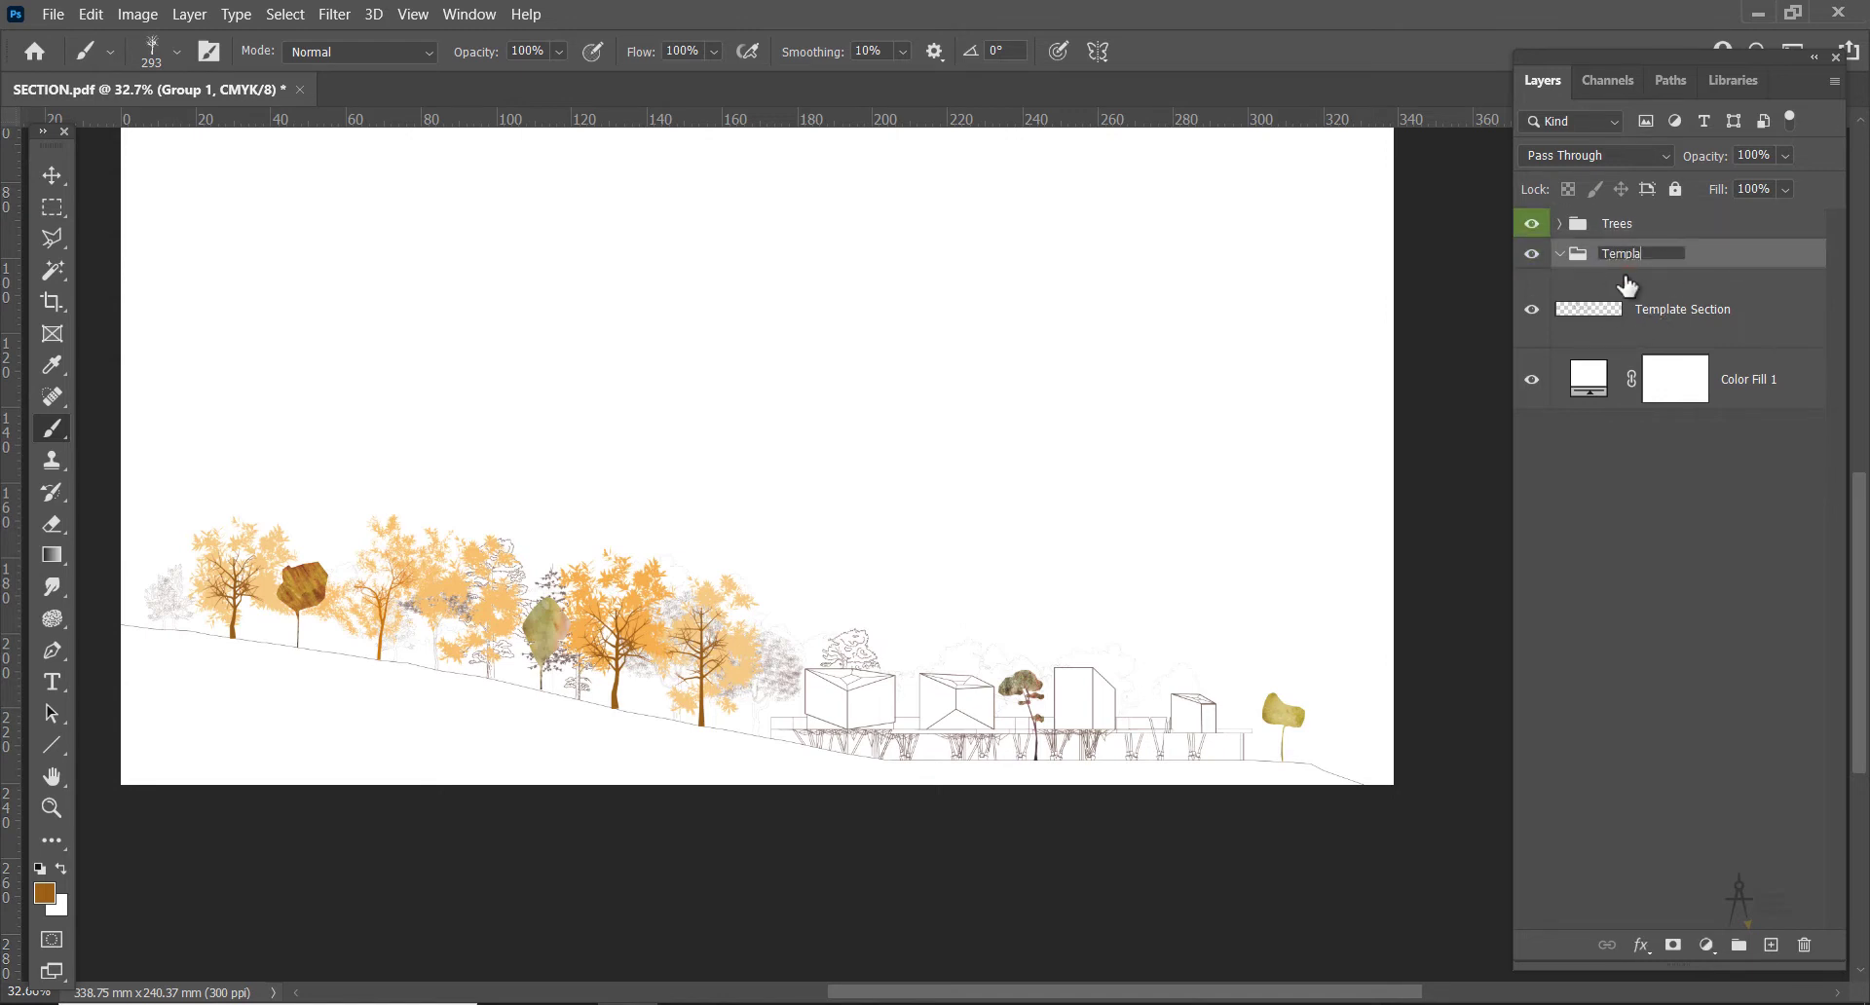
{"action": "left_click", "coordinate": [1634, 534]}
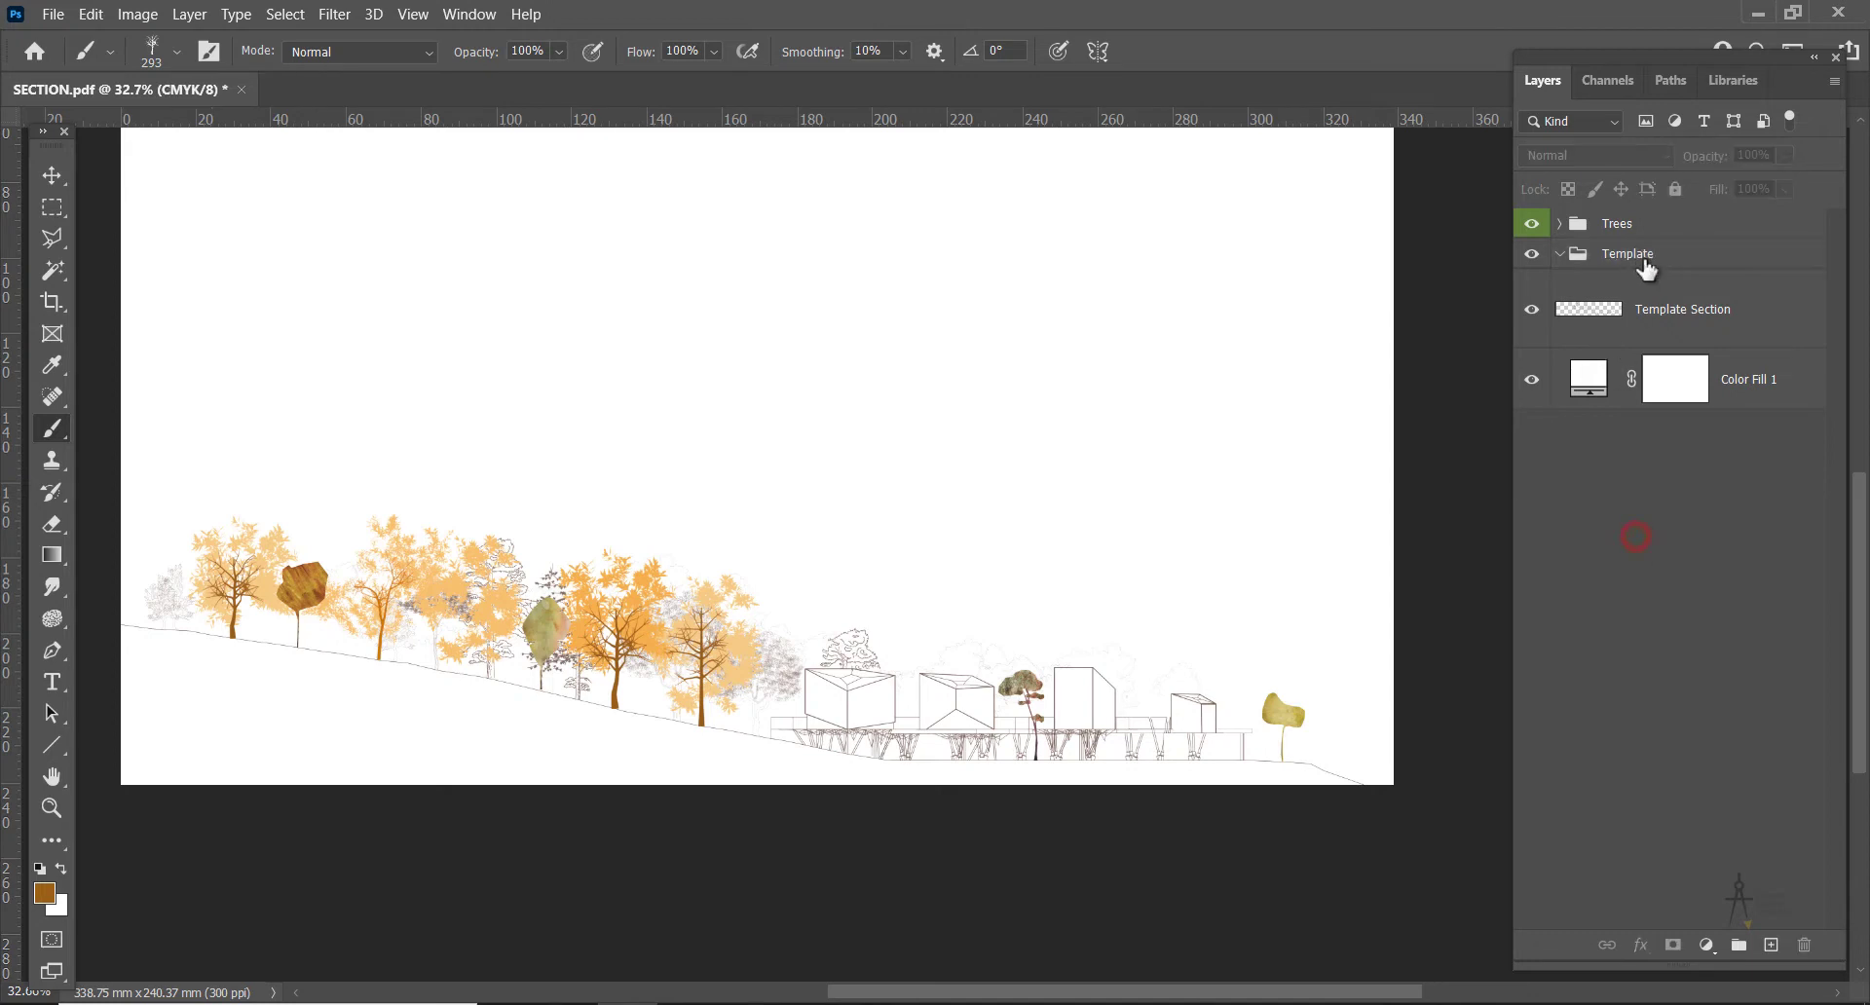
Move the Template Section and Color Fill 1 layers into the Template group, collapse it, and label it red
{"action": "left_click", "coordinate": [1775, 297]}
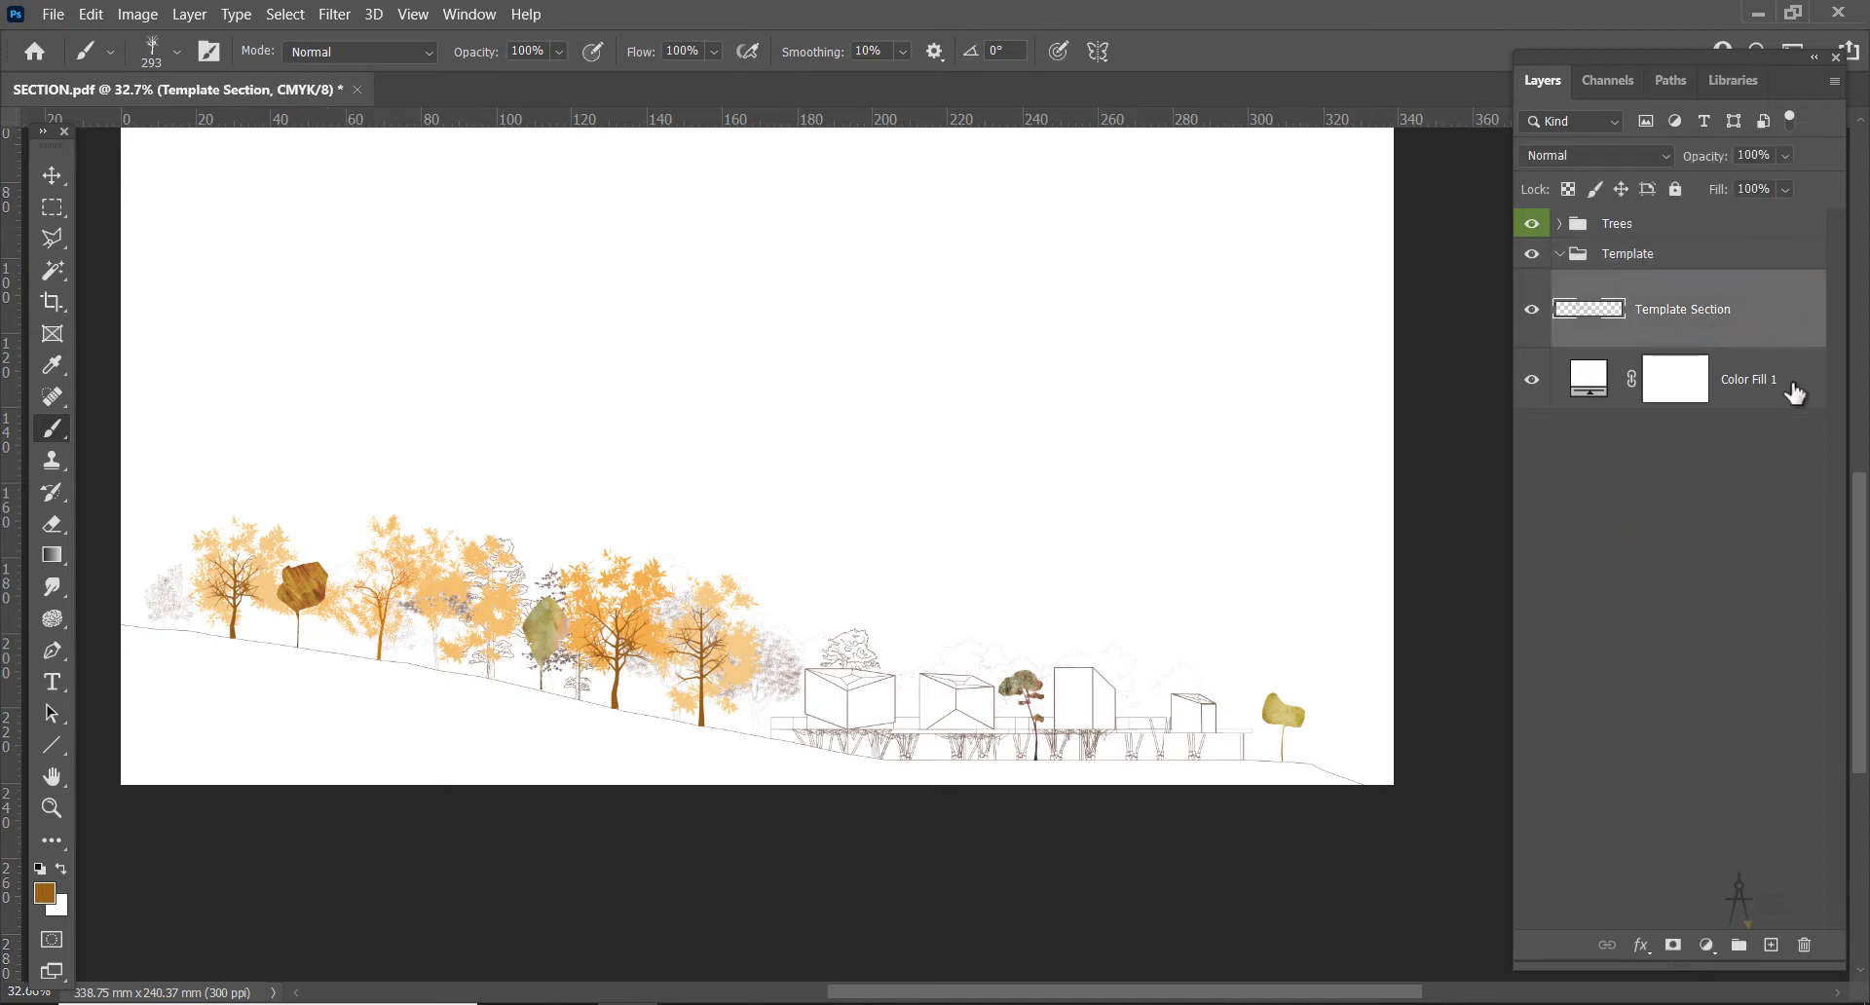
{"action": "left_click", "coordinate": [1803, 392], "text": "shift"}
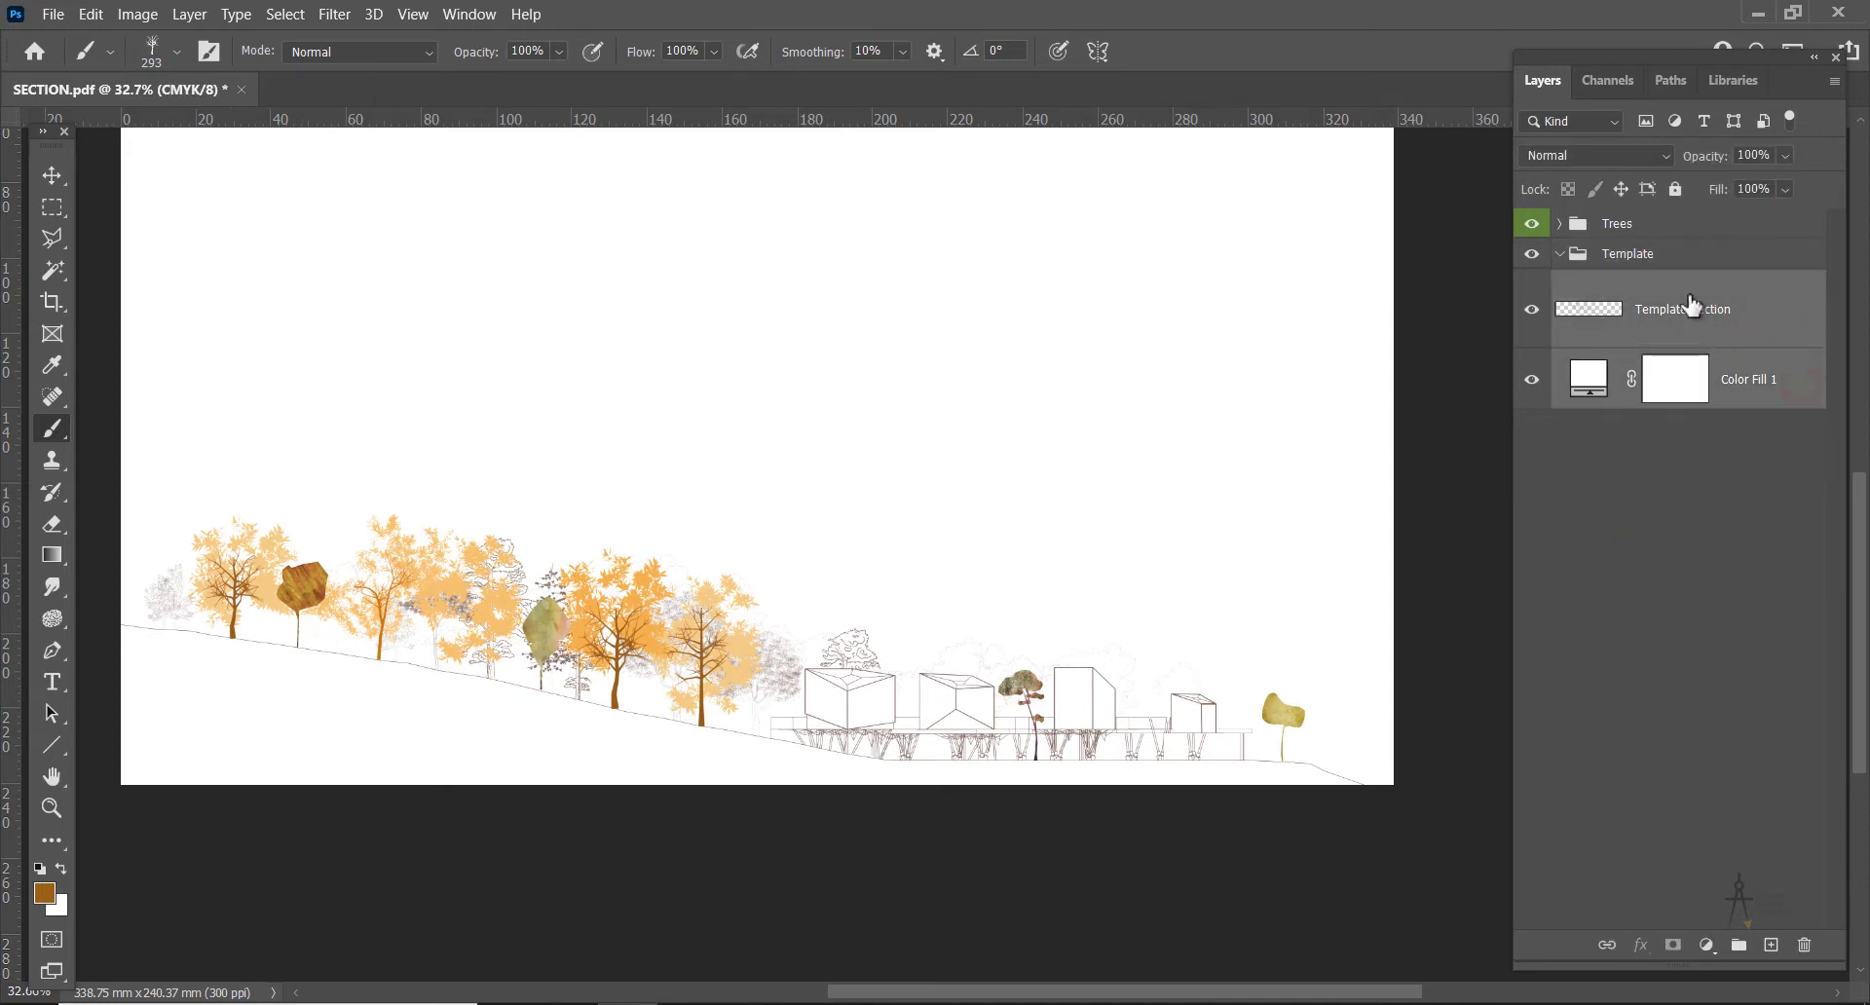
{"action": "left_click_drag", "start_coordinate": [1661, 312], "coordinate": [1618, 257]}
{"action": "left_click", "coordinate": [1559, 253]}
{"action": "right_click", "coordinate": [1529, 256]}
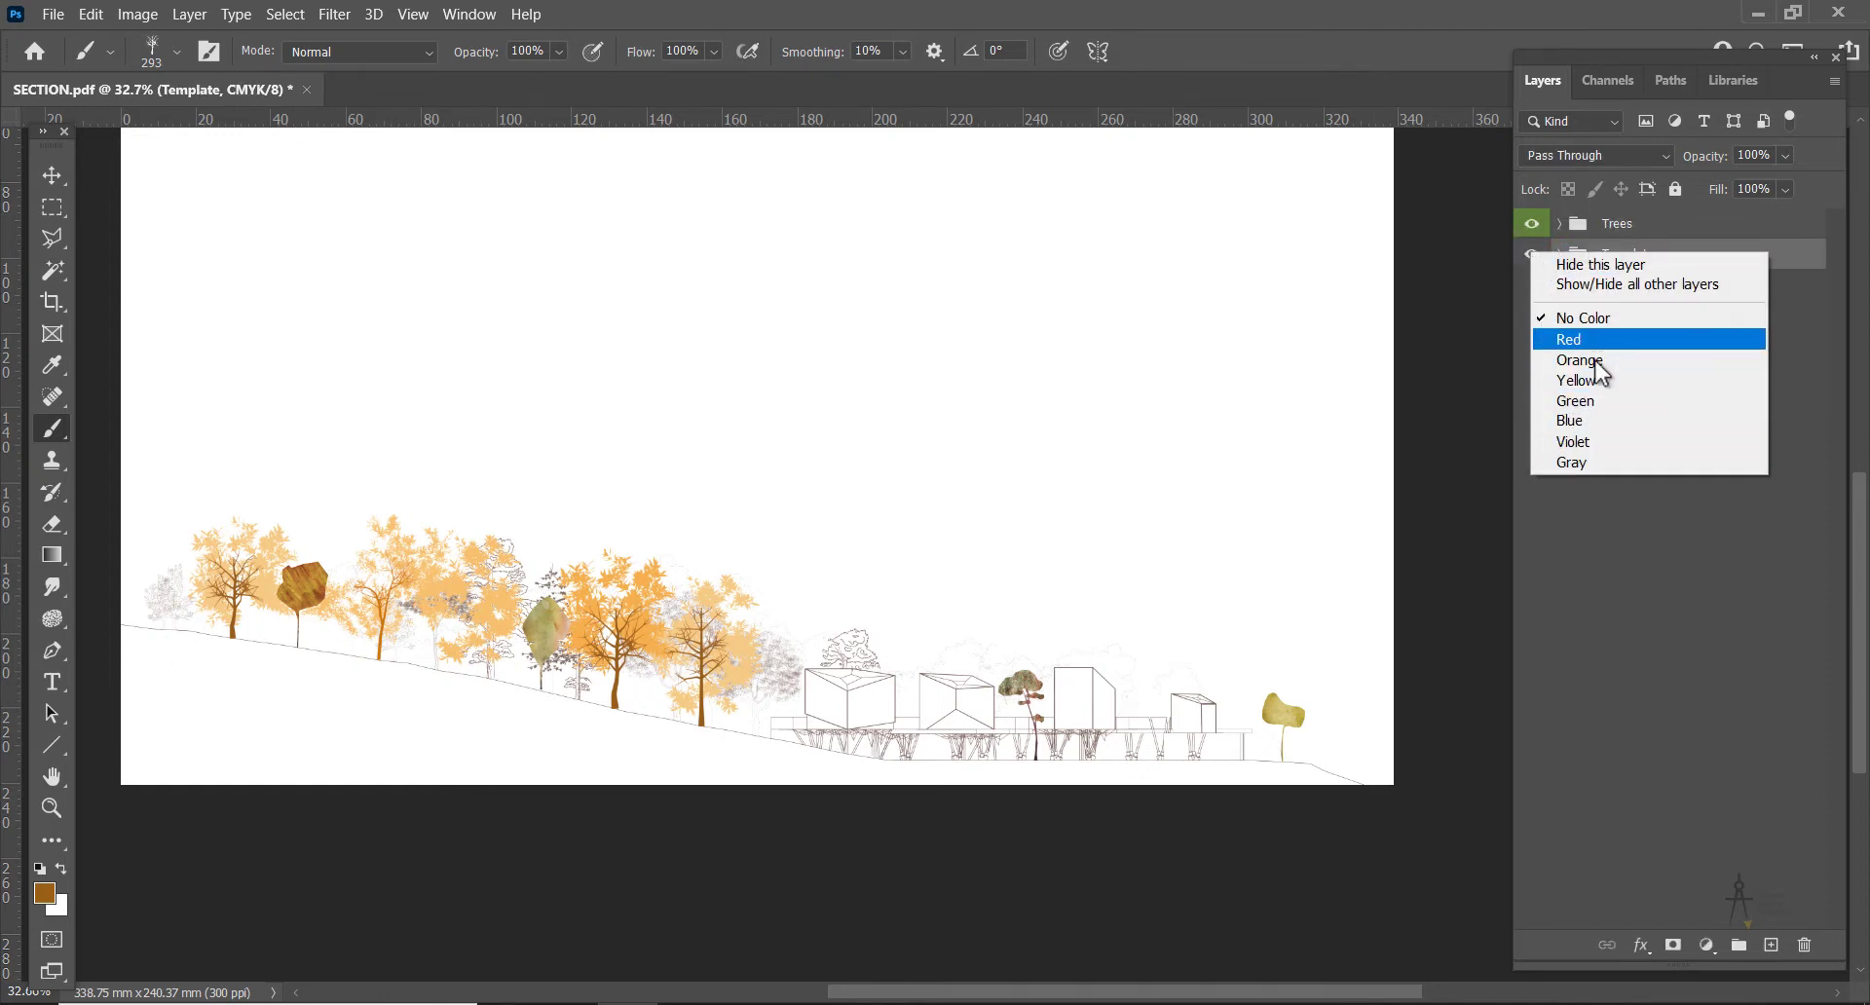
{"action": "left_click", "coordinate": [1576, 339]}
{"action": "left_click", "coordinate": [1623, 372]}
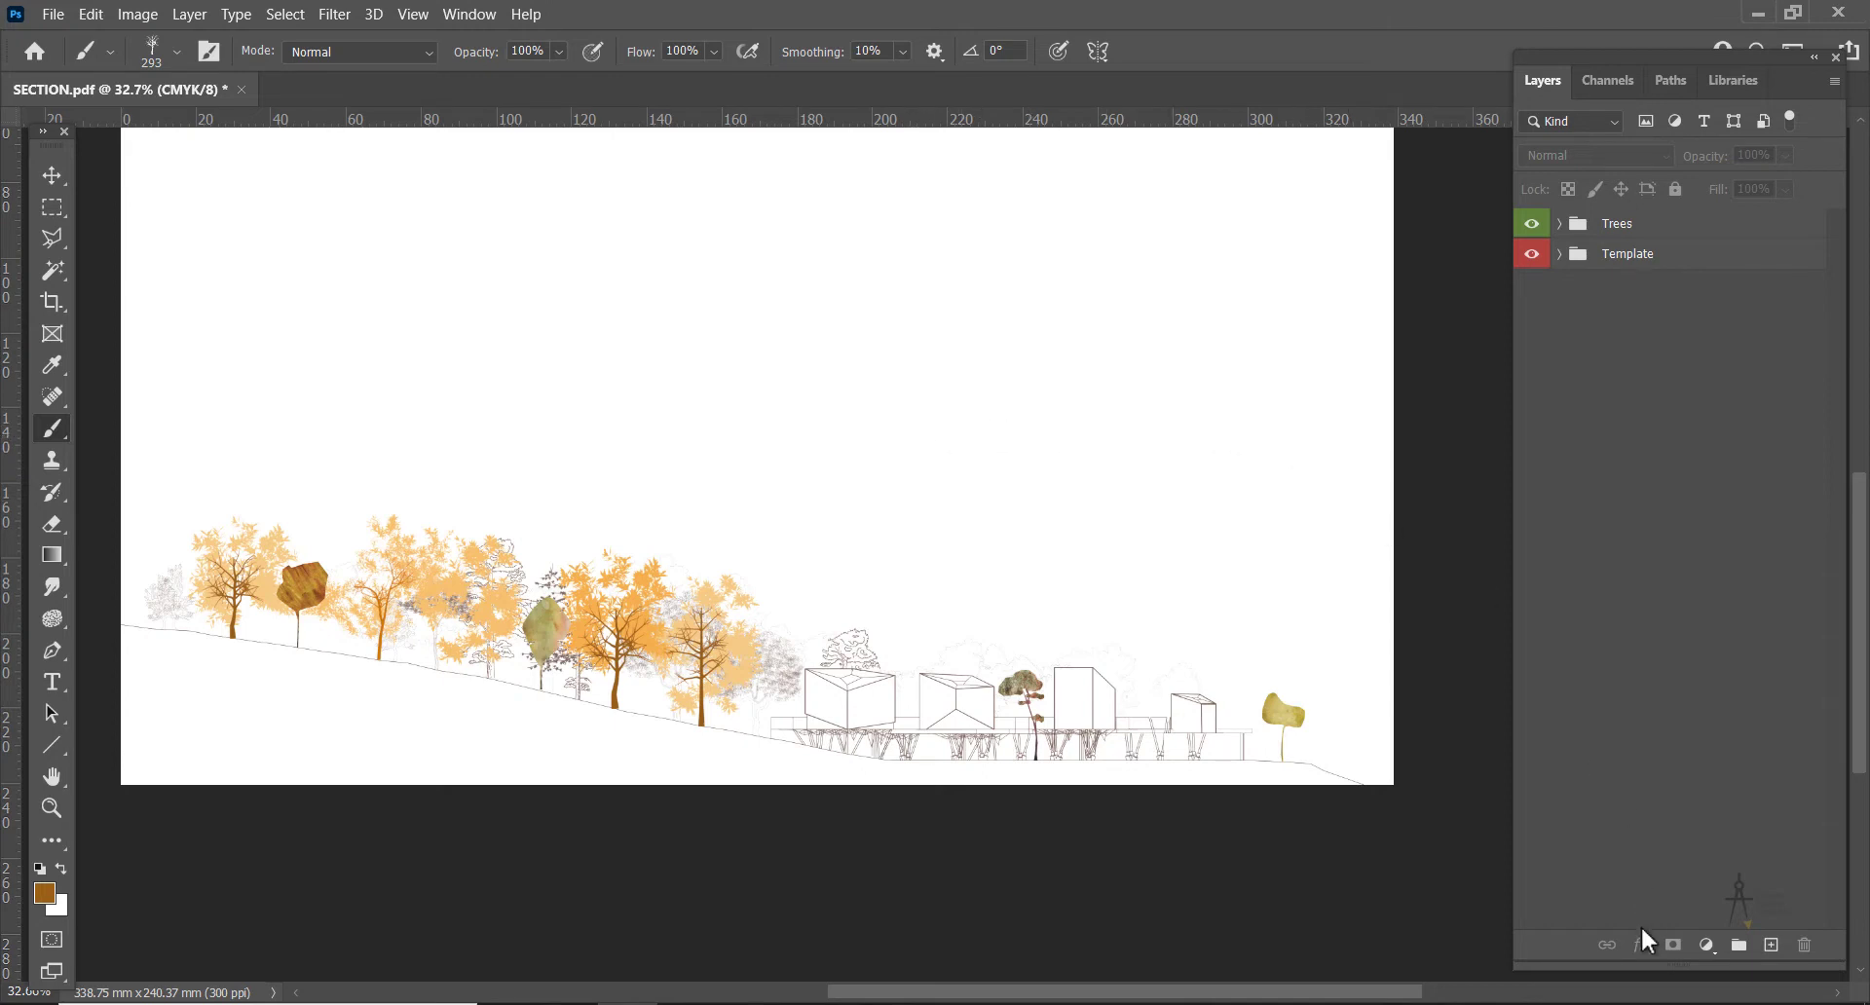
Add a new empty layer above the Trees group and name it Terrain
{"action": "left_click", "coordinate": [1771, 945]}
{"action": "double_click", "coordinate": [1655, 250]}
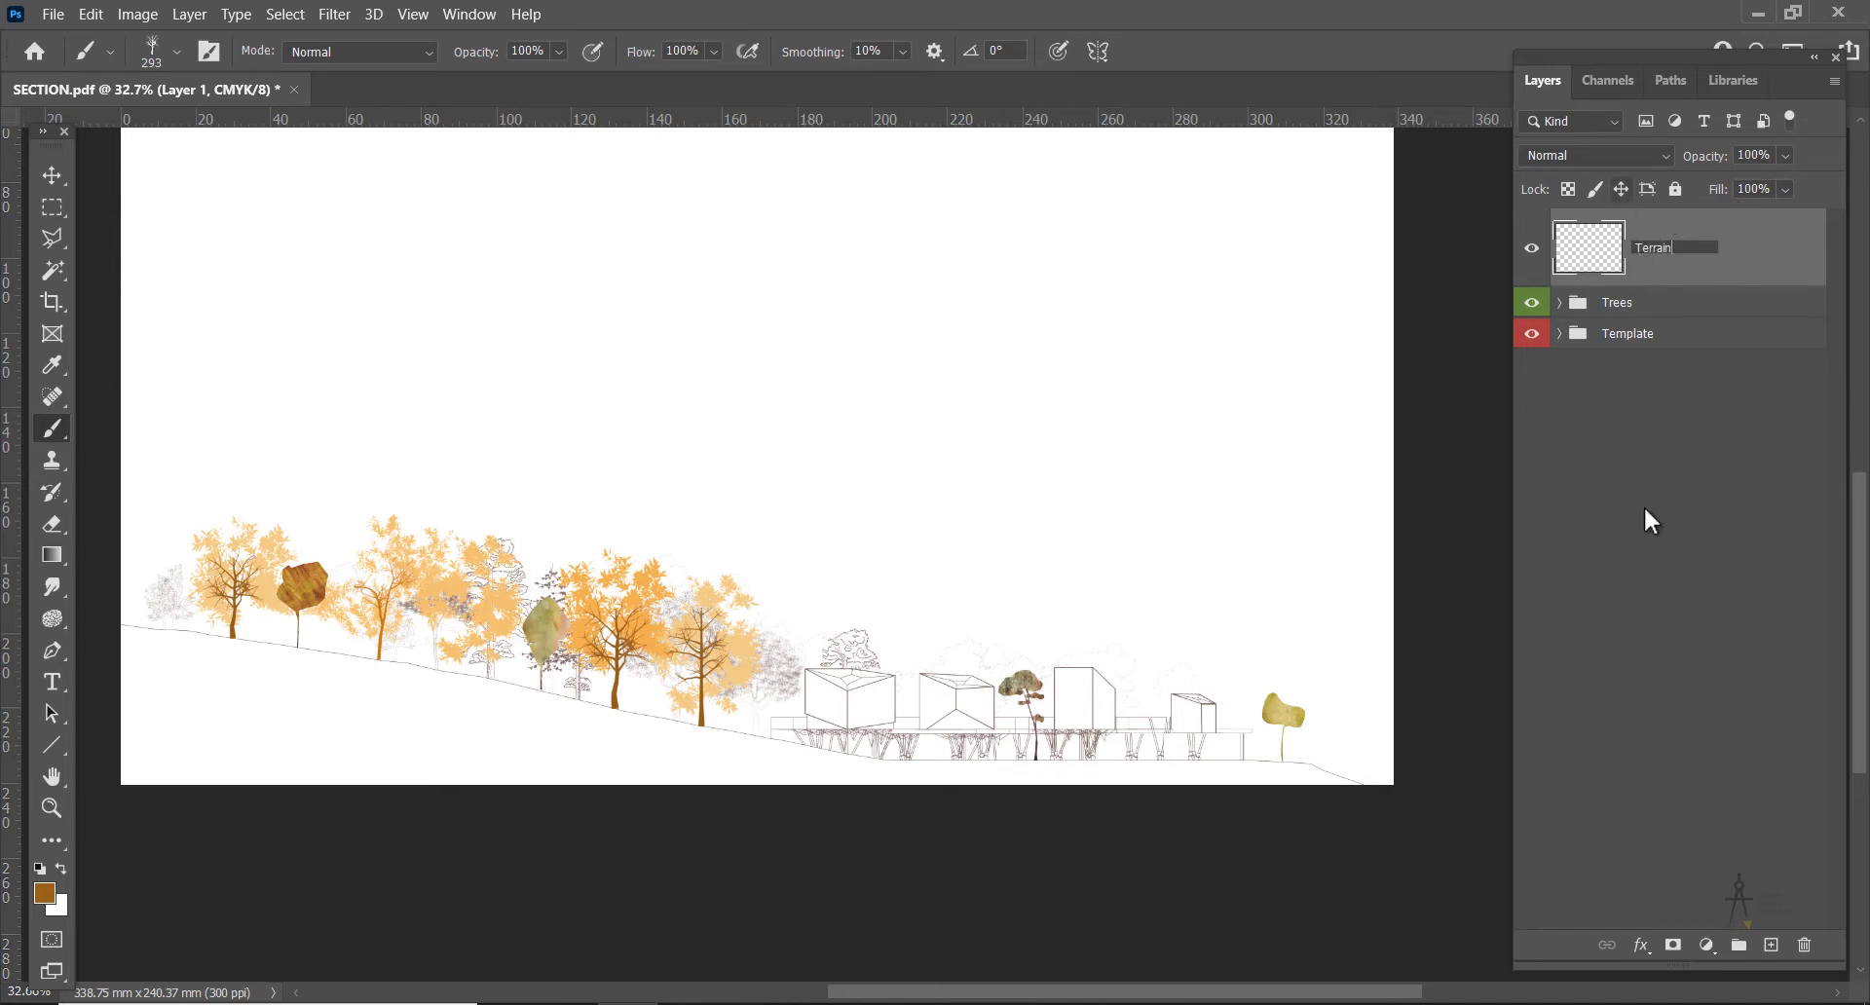
{"action": "left_click", "coordinate": [1673, 521]}
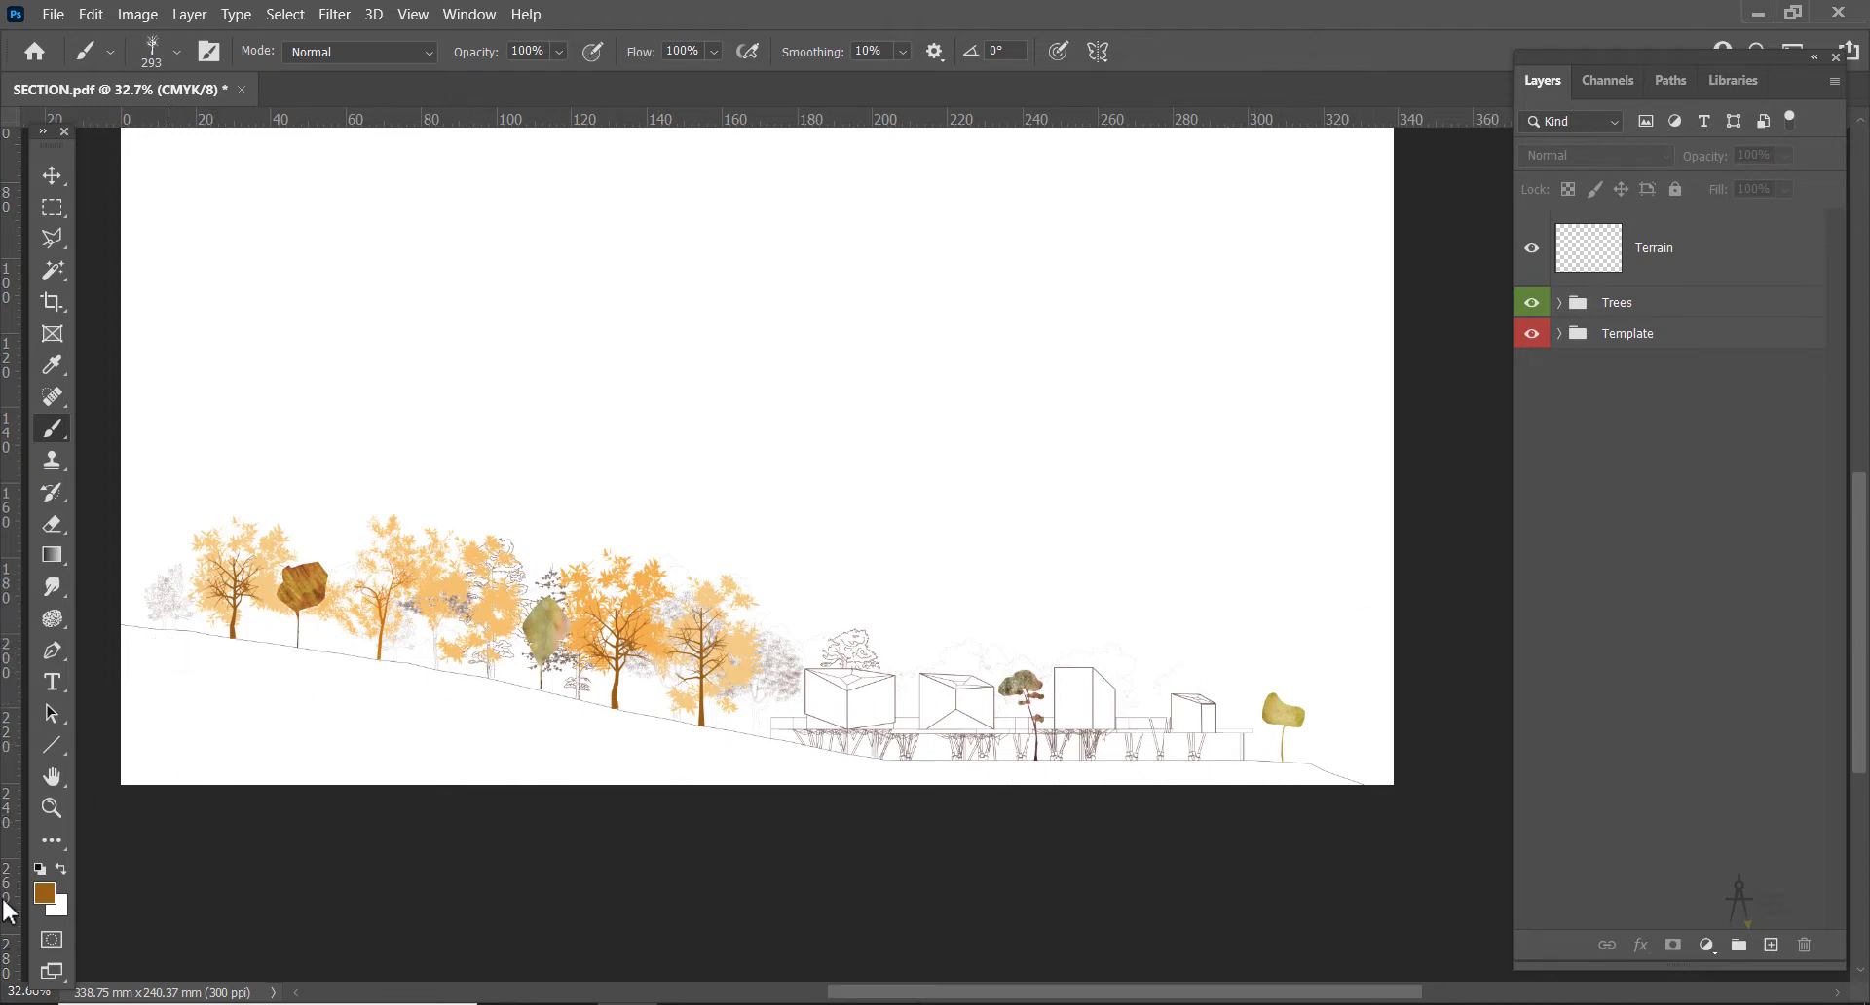
Set the foreground colour to PANTONE 1405 C from the PANTONE+ Solid Coated book
{"action": "left_click", "coordinate": [44, 894]}
{"action": "left_click", "coordinate": [1121, 579]}
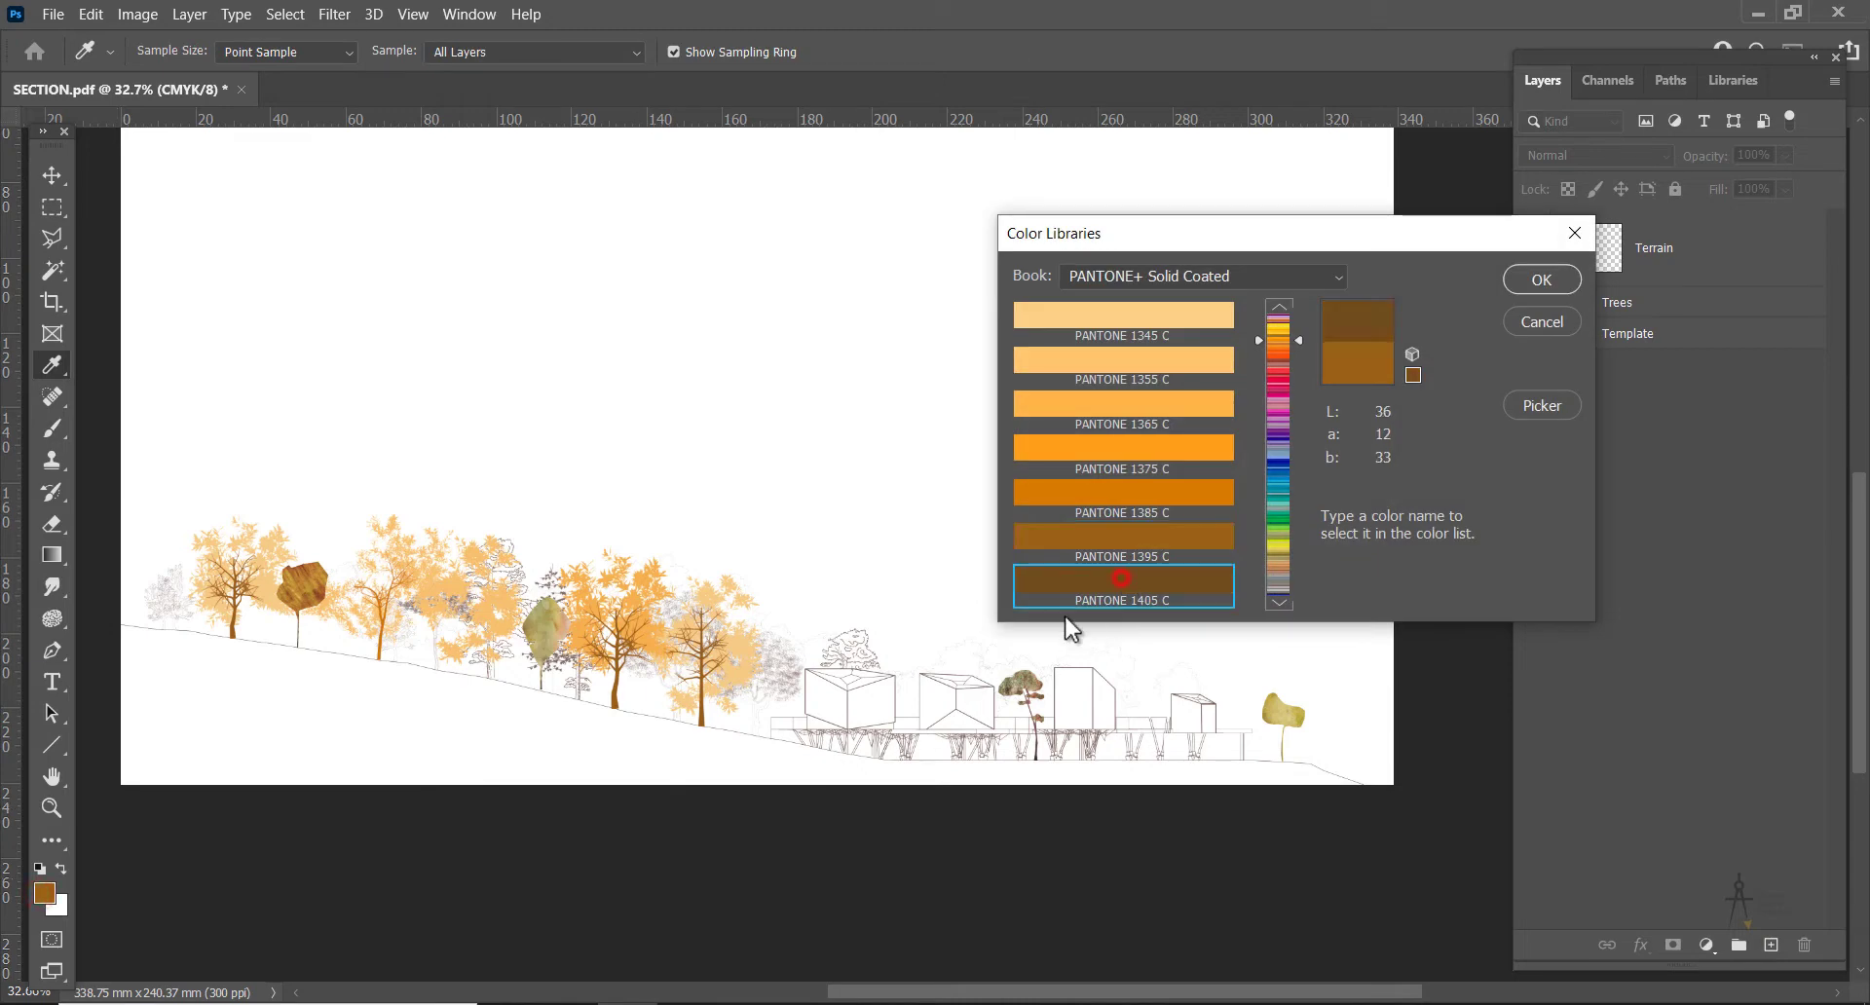
{"action": "left_click", "coordinate": [1540, 280]}
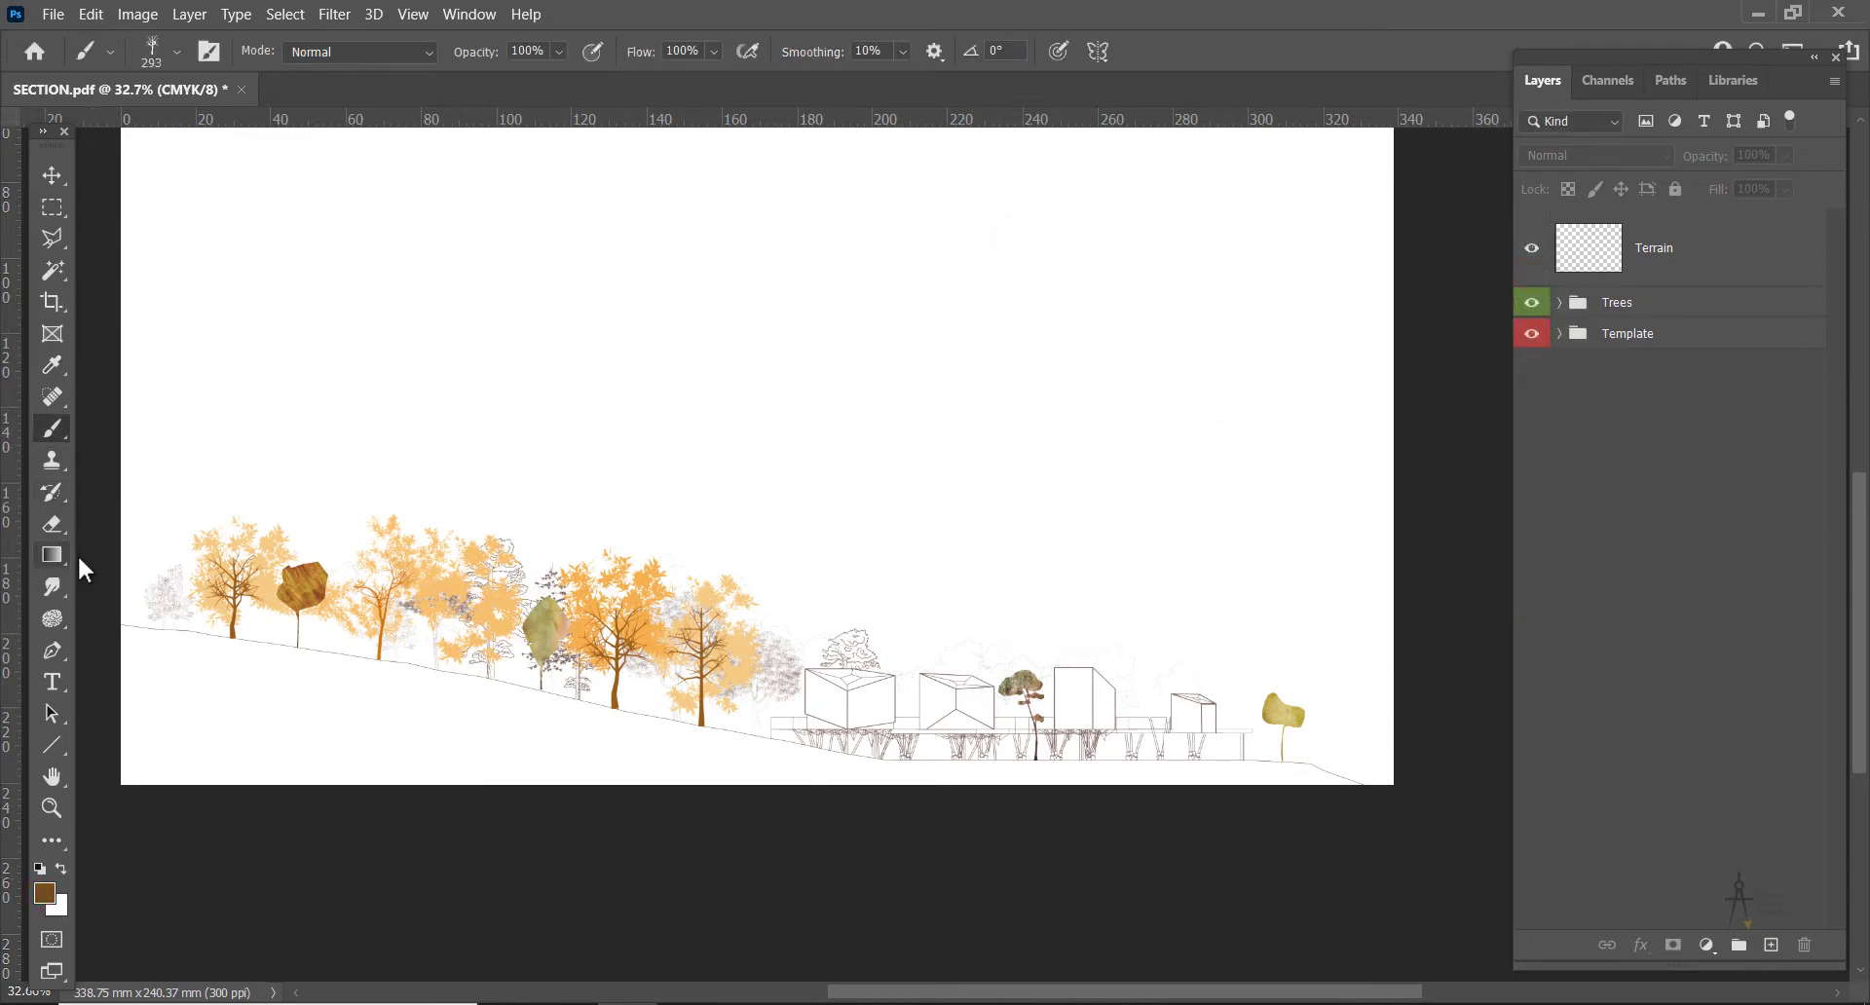
Fill the ground below the slope line on the Terrain layer using the Paint Bucket with a tolerance of 15
{"action": "left_click", "coordinate": [52, 555]}
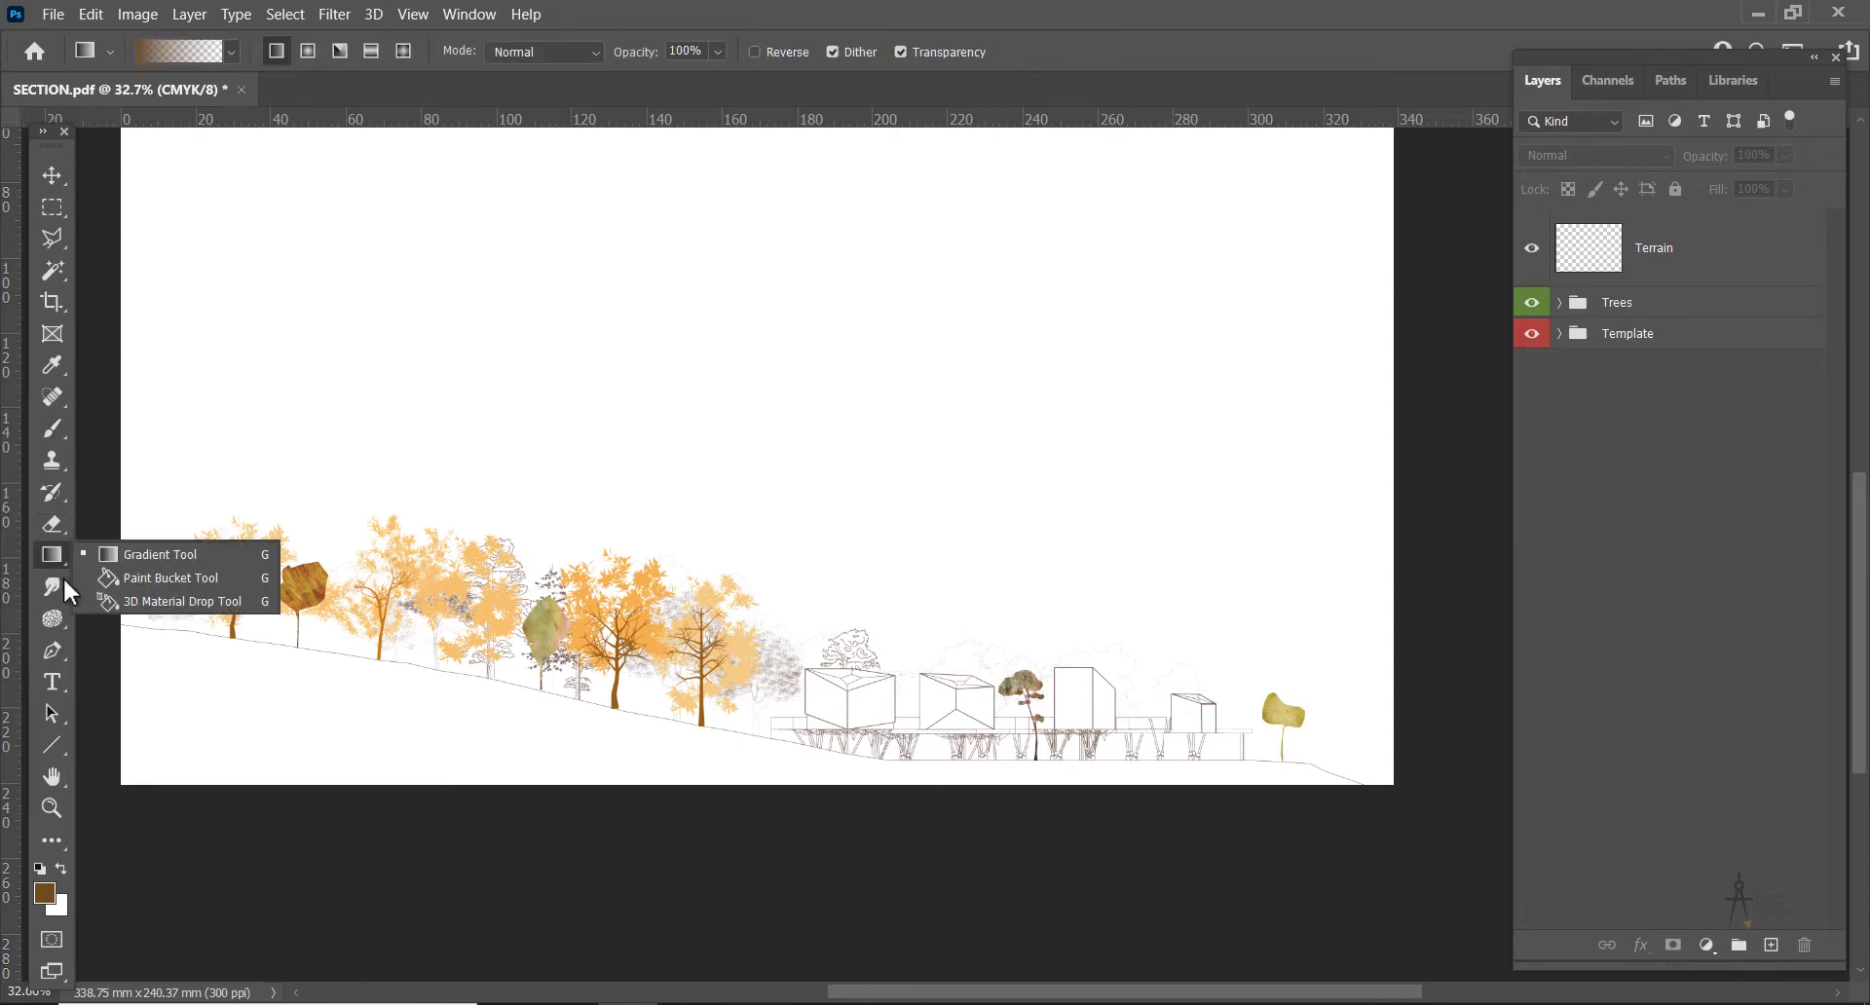
{"action": "left_click", "coordinate": [171, 579]}
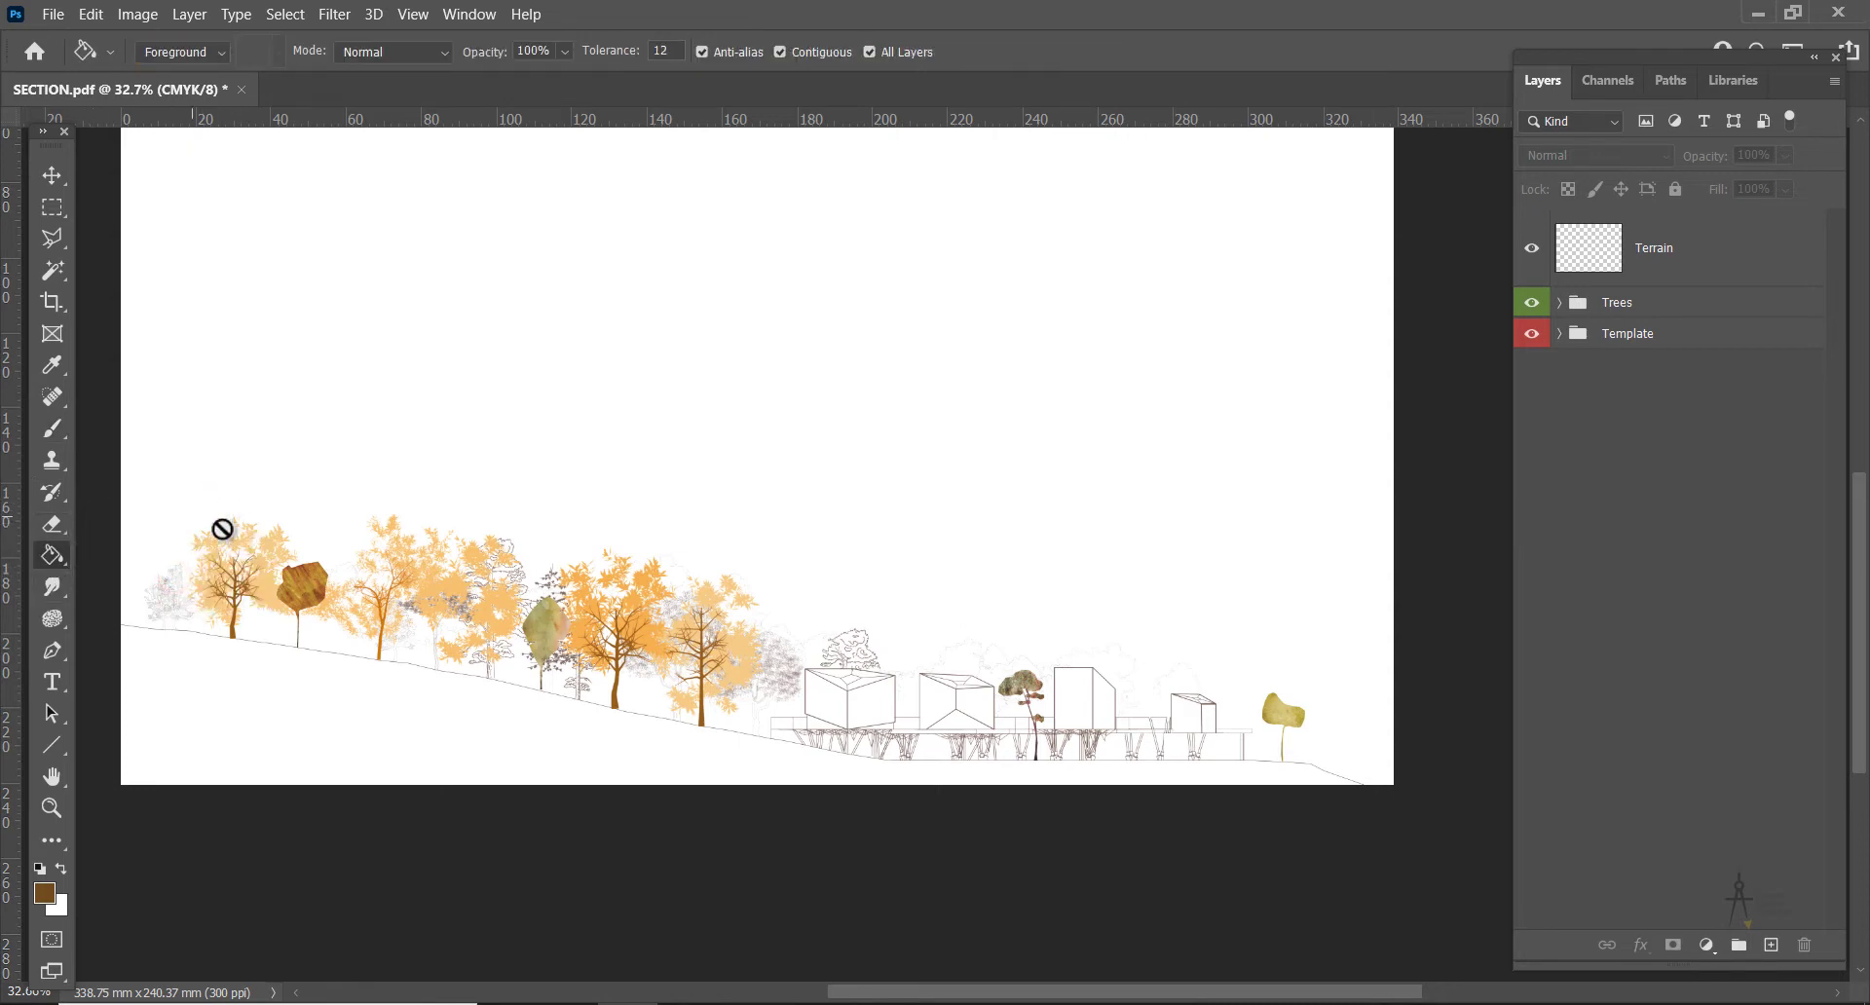
{"action": "left_click", "coordinate": [1711, 243]}
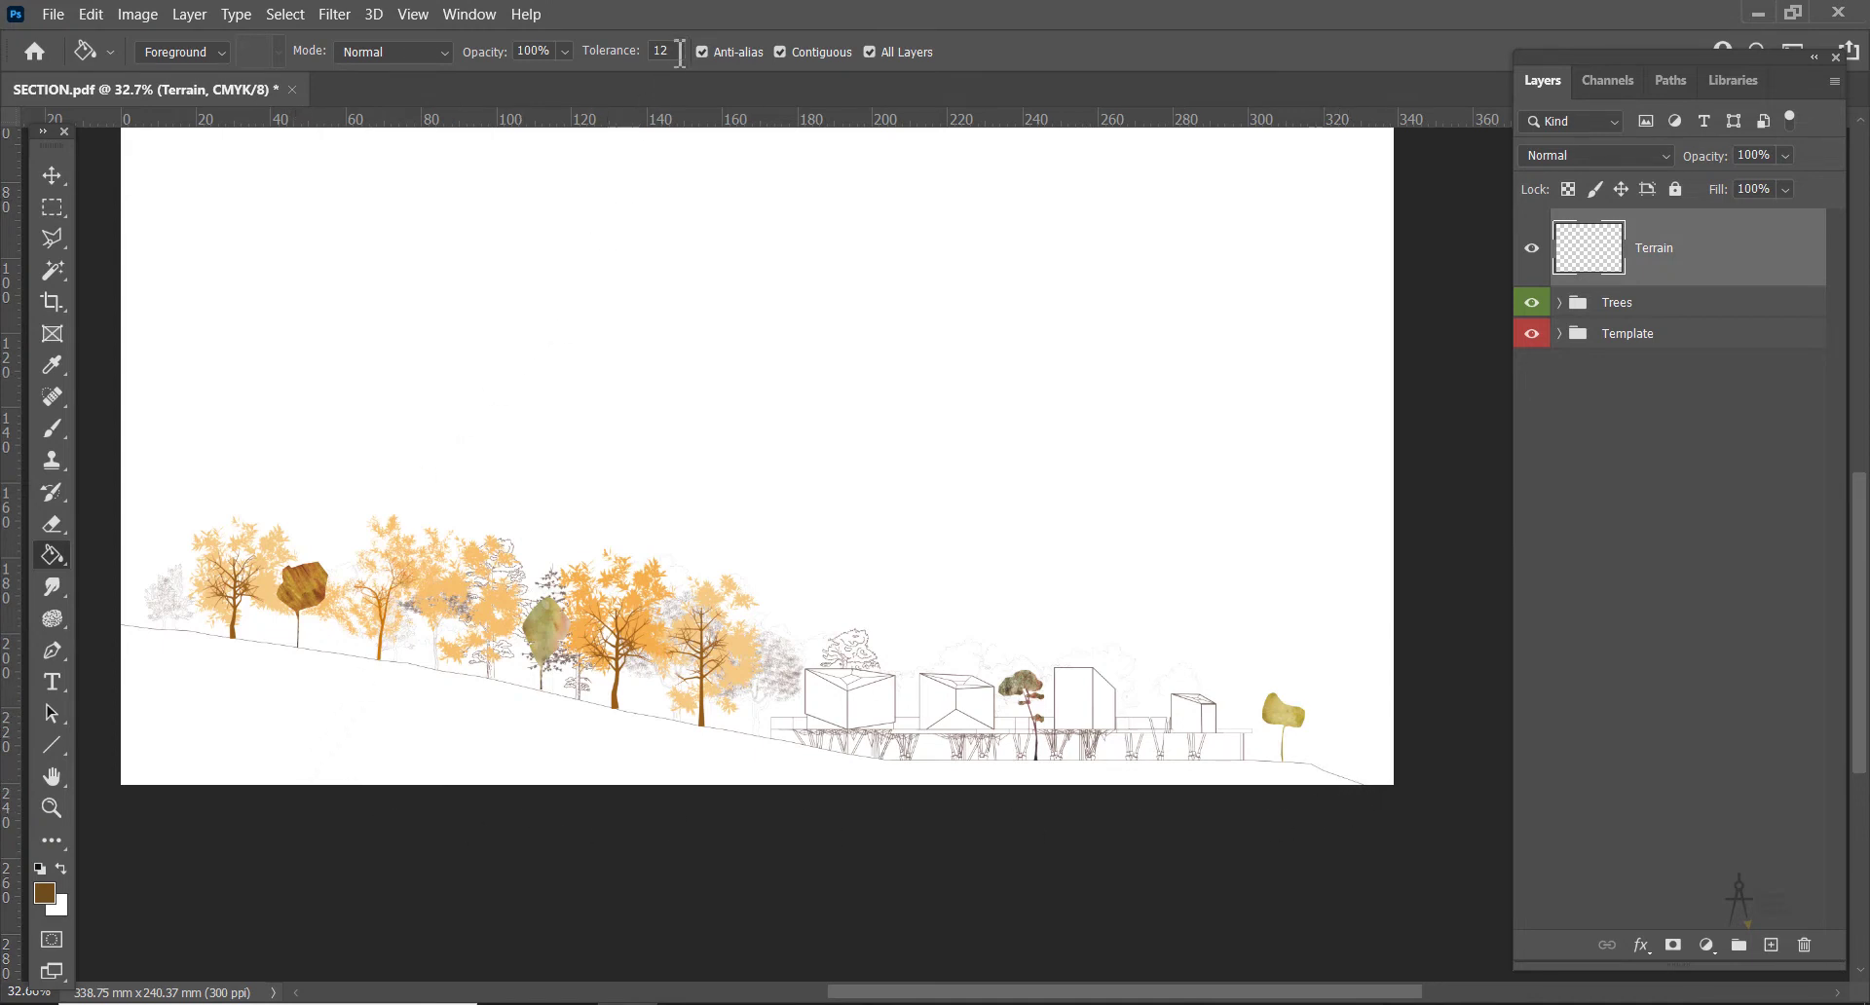
{"action": "type", "text": "15"}
{"action": "left_click", "coordinate": [287, 737]}
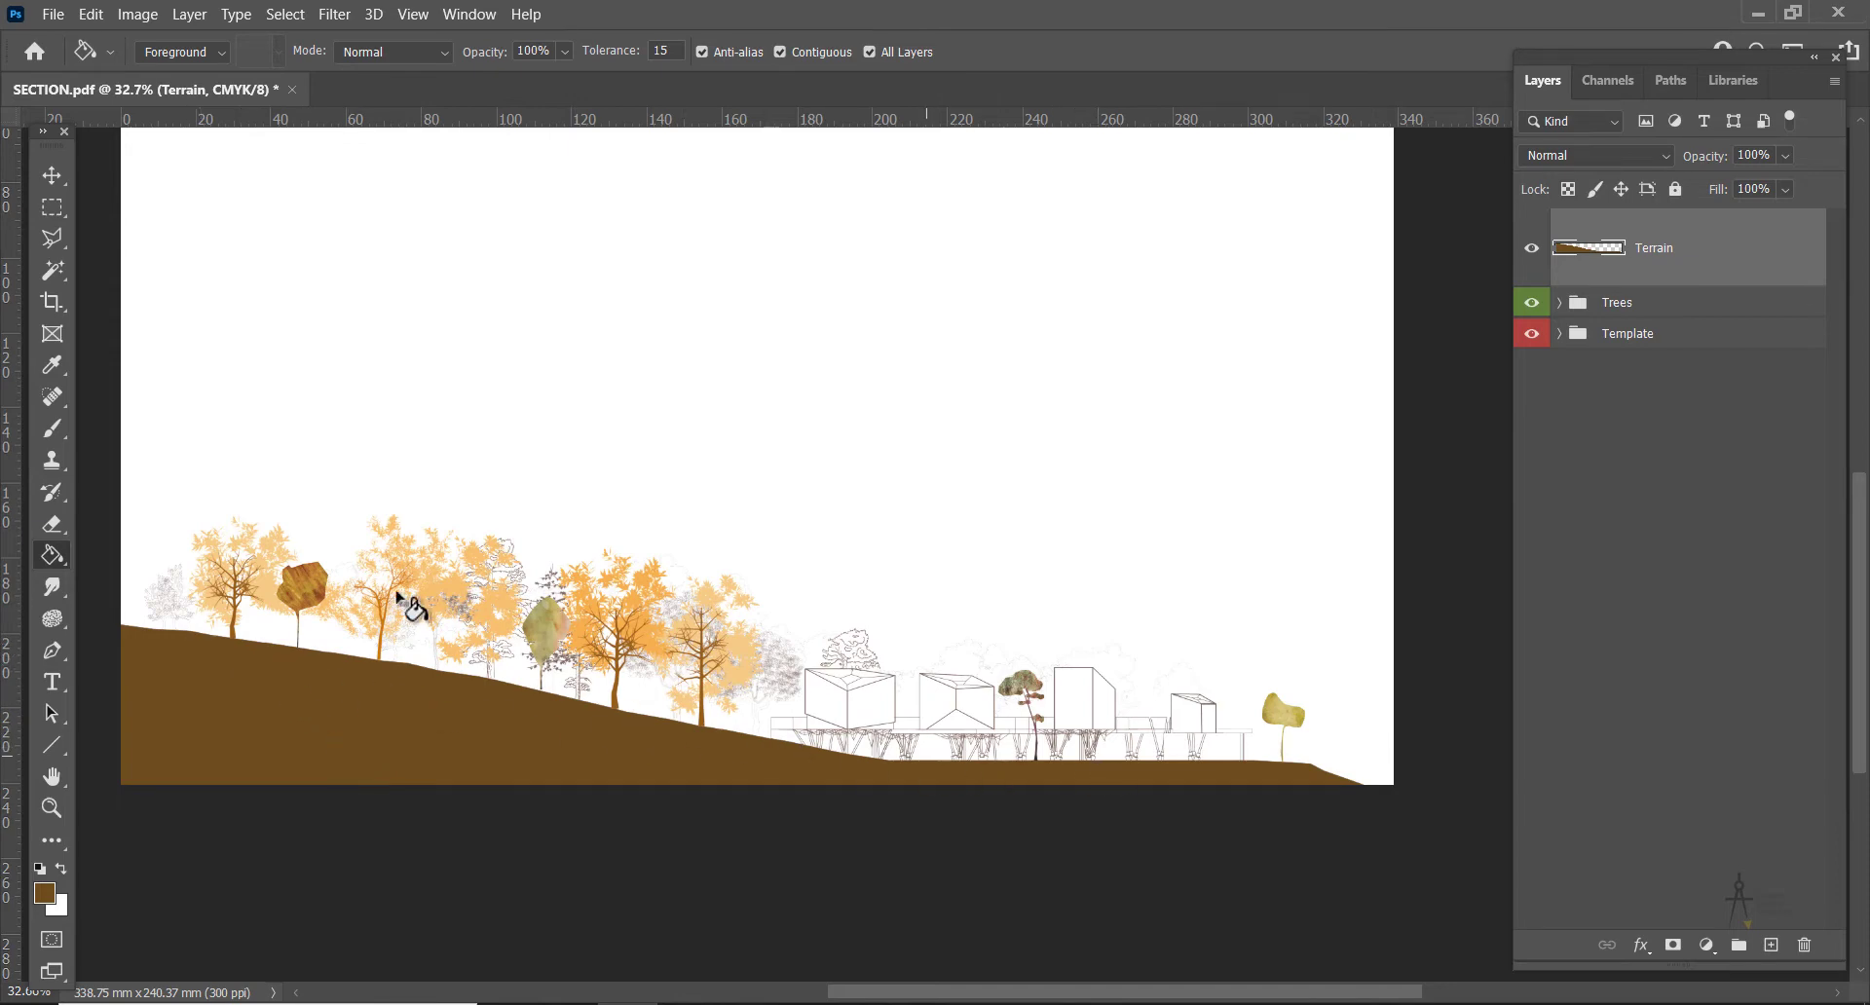
{"action": "scroll", "coordinate": [409, 589], "scroll_direction": "down", "scroll_amount": 2}
{"action": "scroll", "coordinate": [159, 326], "scroll_direction": "up", "scroll_amount": 1}
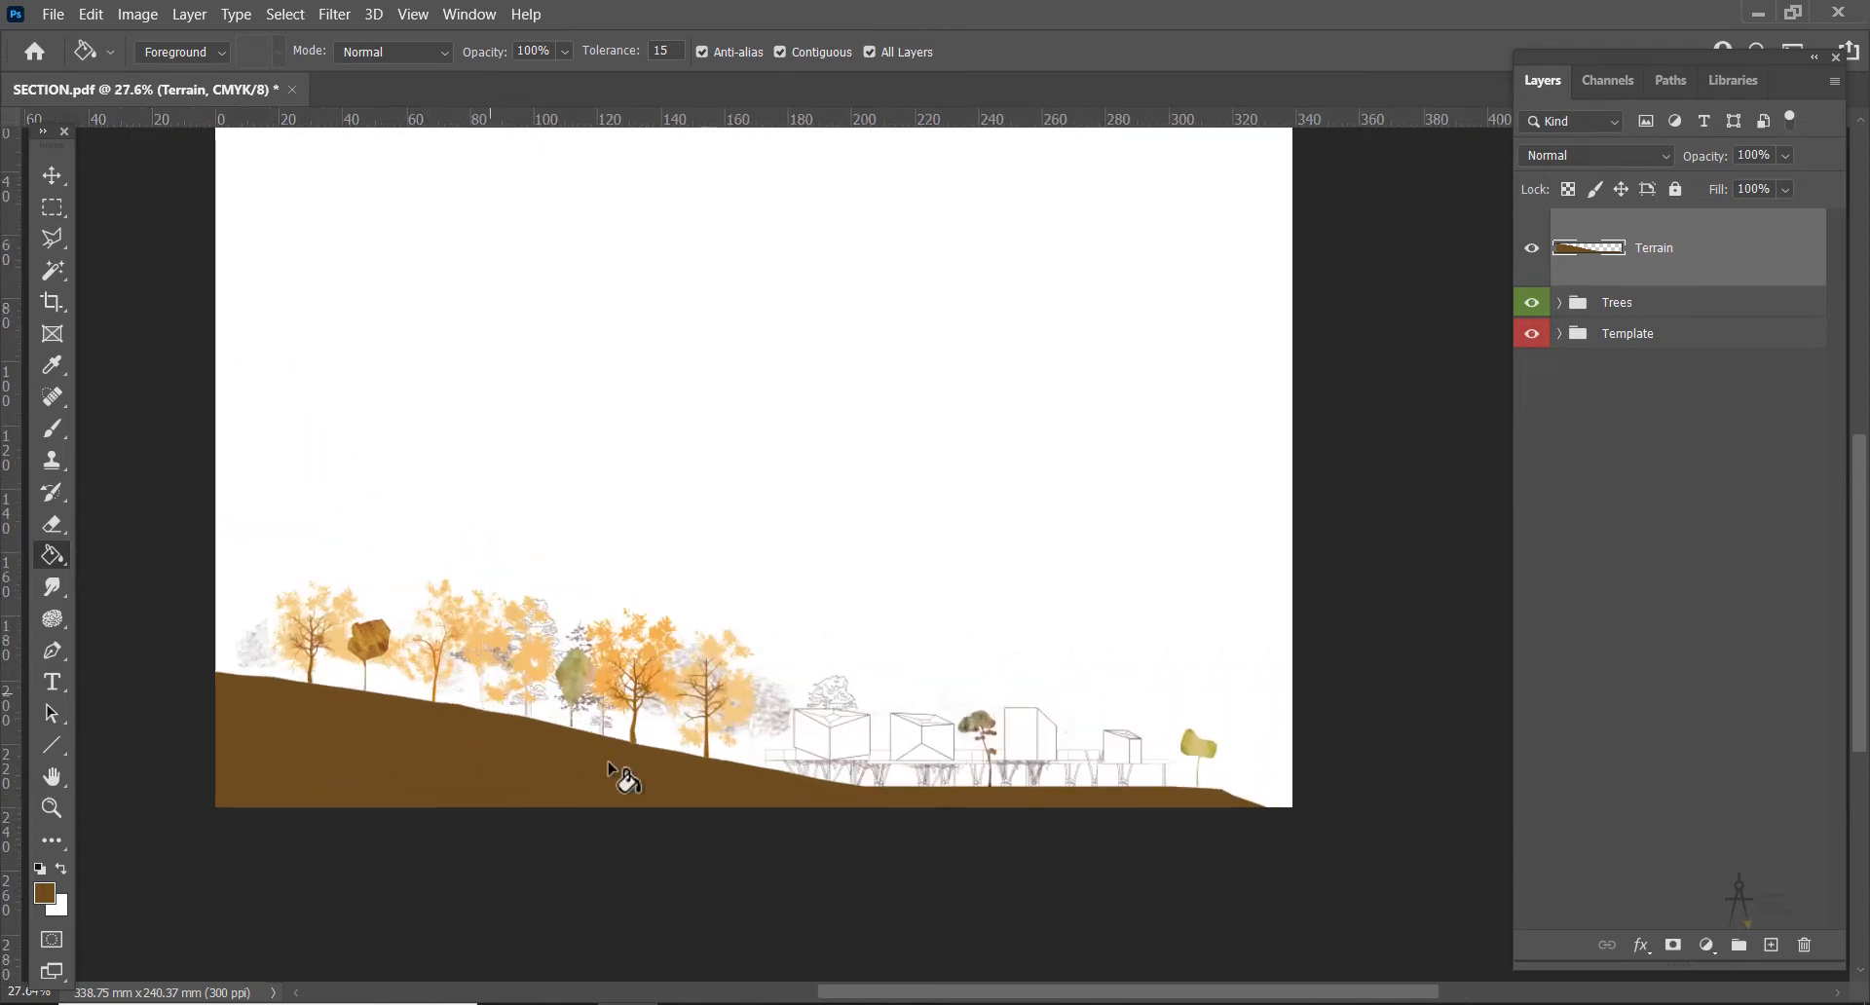
{"action": "scroll", "coordinate": [818, 821], "scroll_direction": "up", "scroll_amount": 1}
{"action": "scroll", "coordinate": [615, 721], "scroll_direction": "down", "scroll_amount": 2}
{"action": "scroll", "coordinate": [521, 535], "scroll_direction": "down", "scroll_amount": 1}
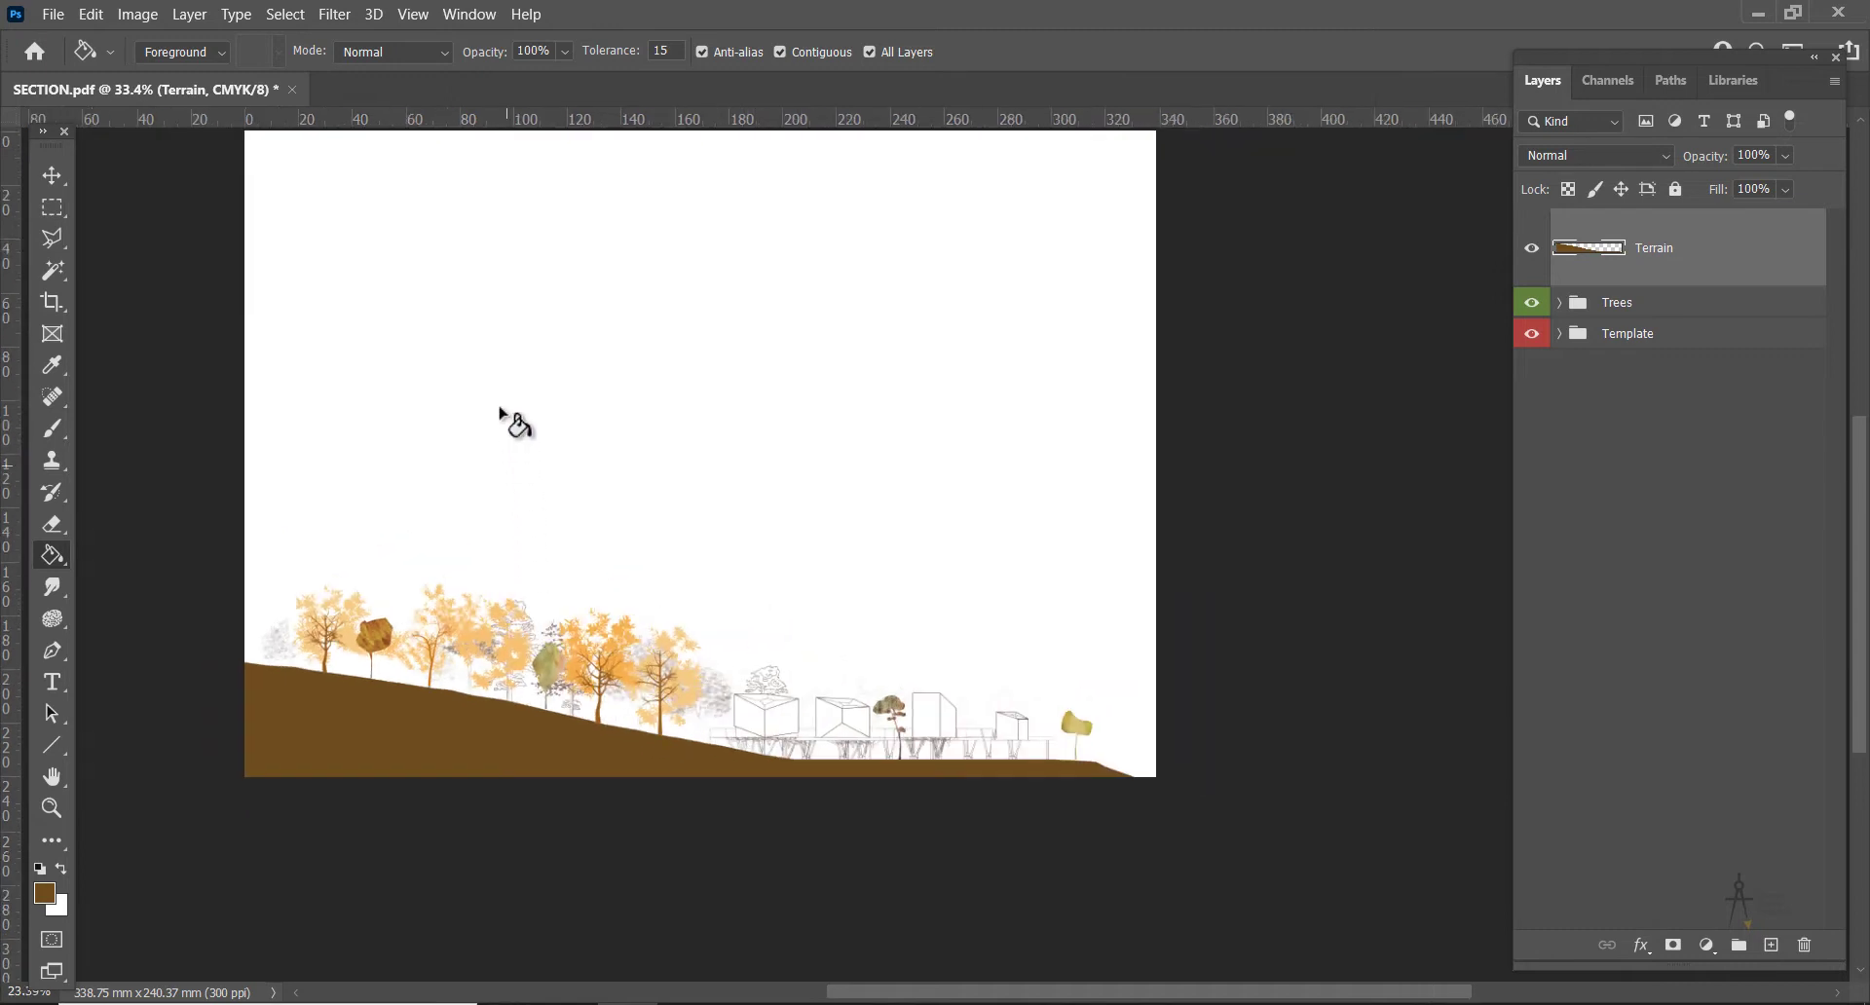
{"action": "scroll", "coordinate": [504, 422], "scroll_direction": "up", "scroll_amount": 1}
{"action": "scroll", "coordinate": [570, 471], "scroll_direction": "down", "scroll_amount": 1}
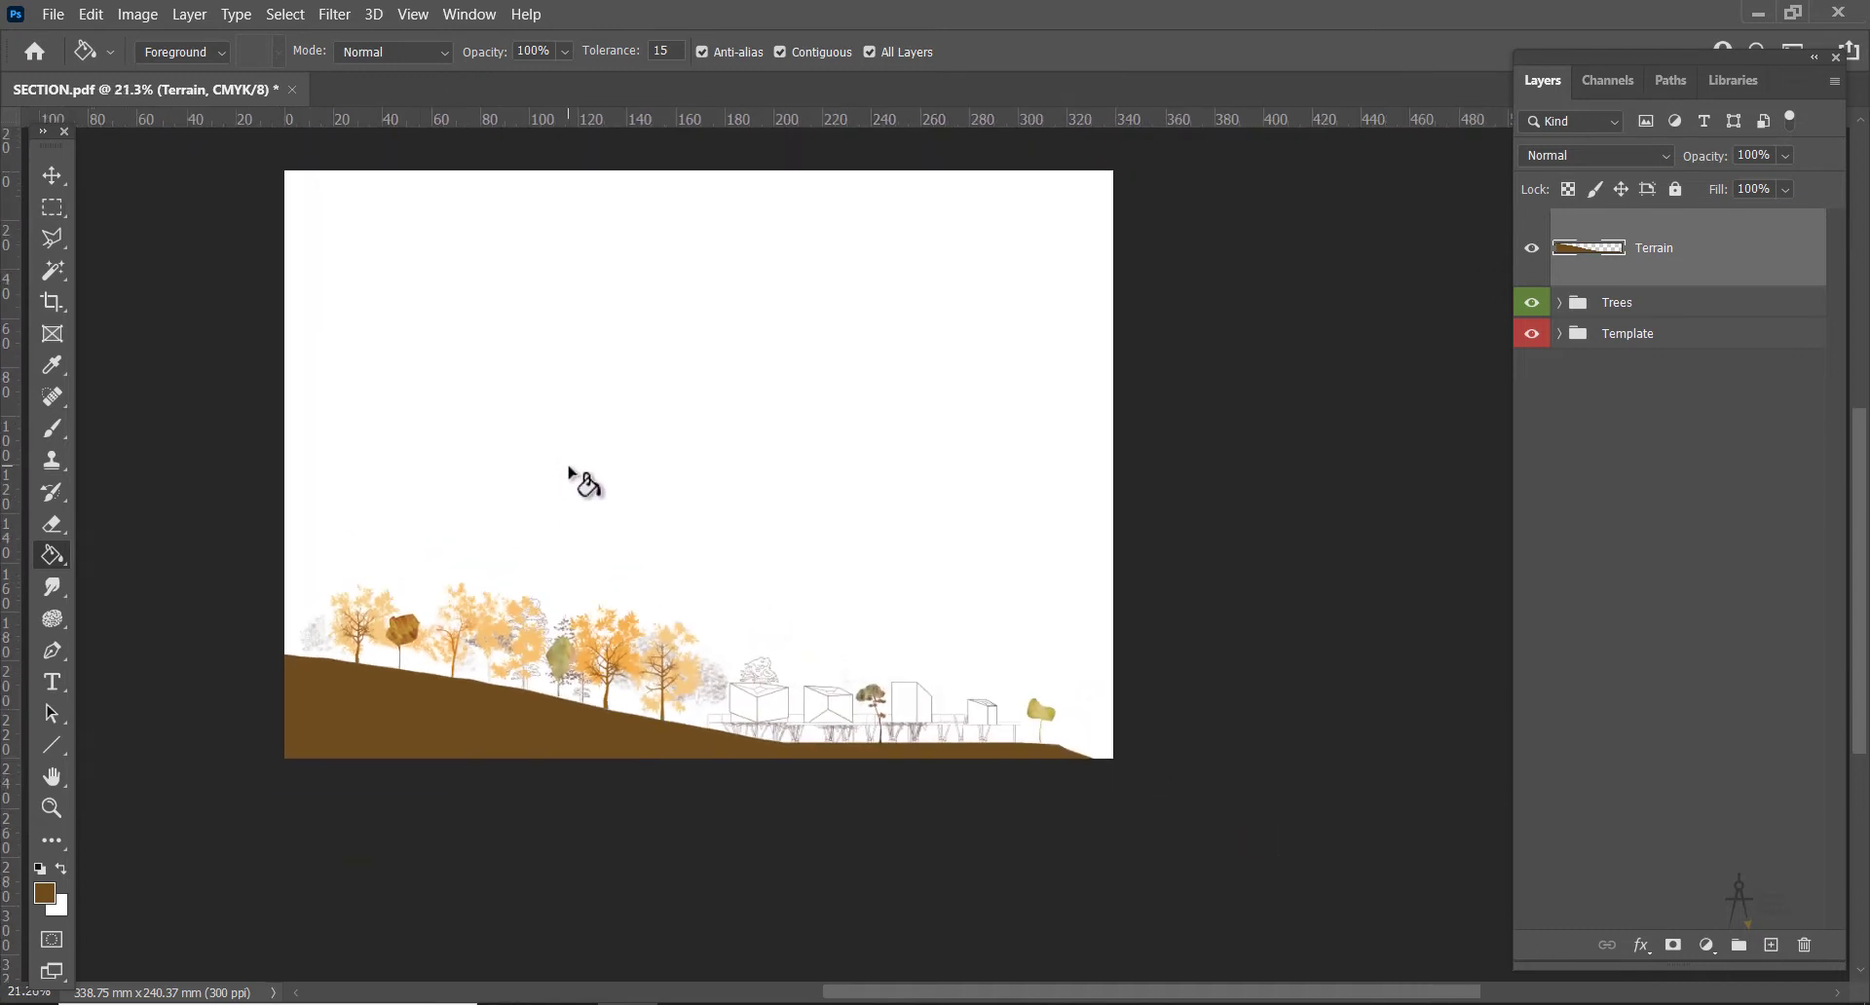
{"action": "scroll", "coordinate": [569, 487], "scroll_direction": "up", "scroll_amount": 1}
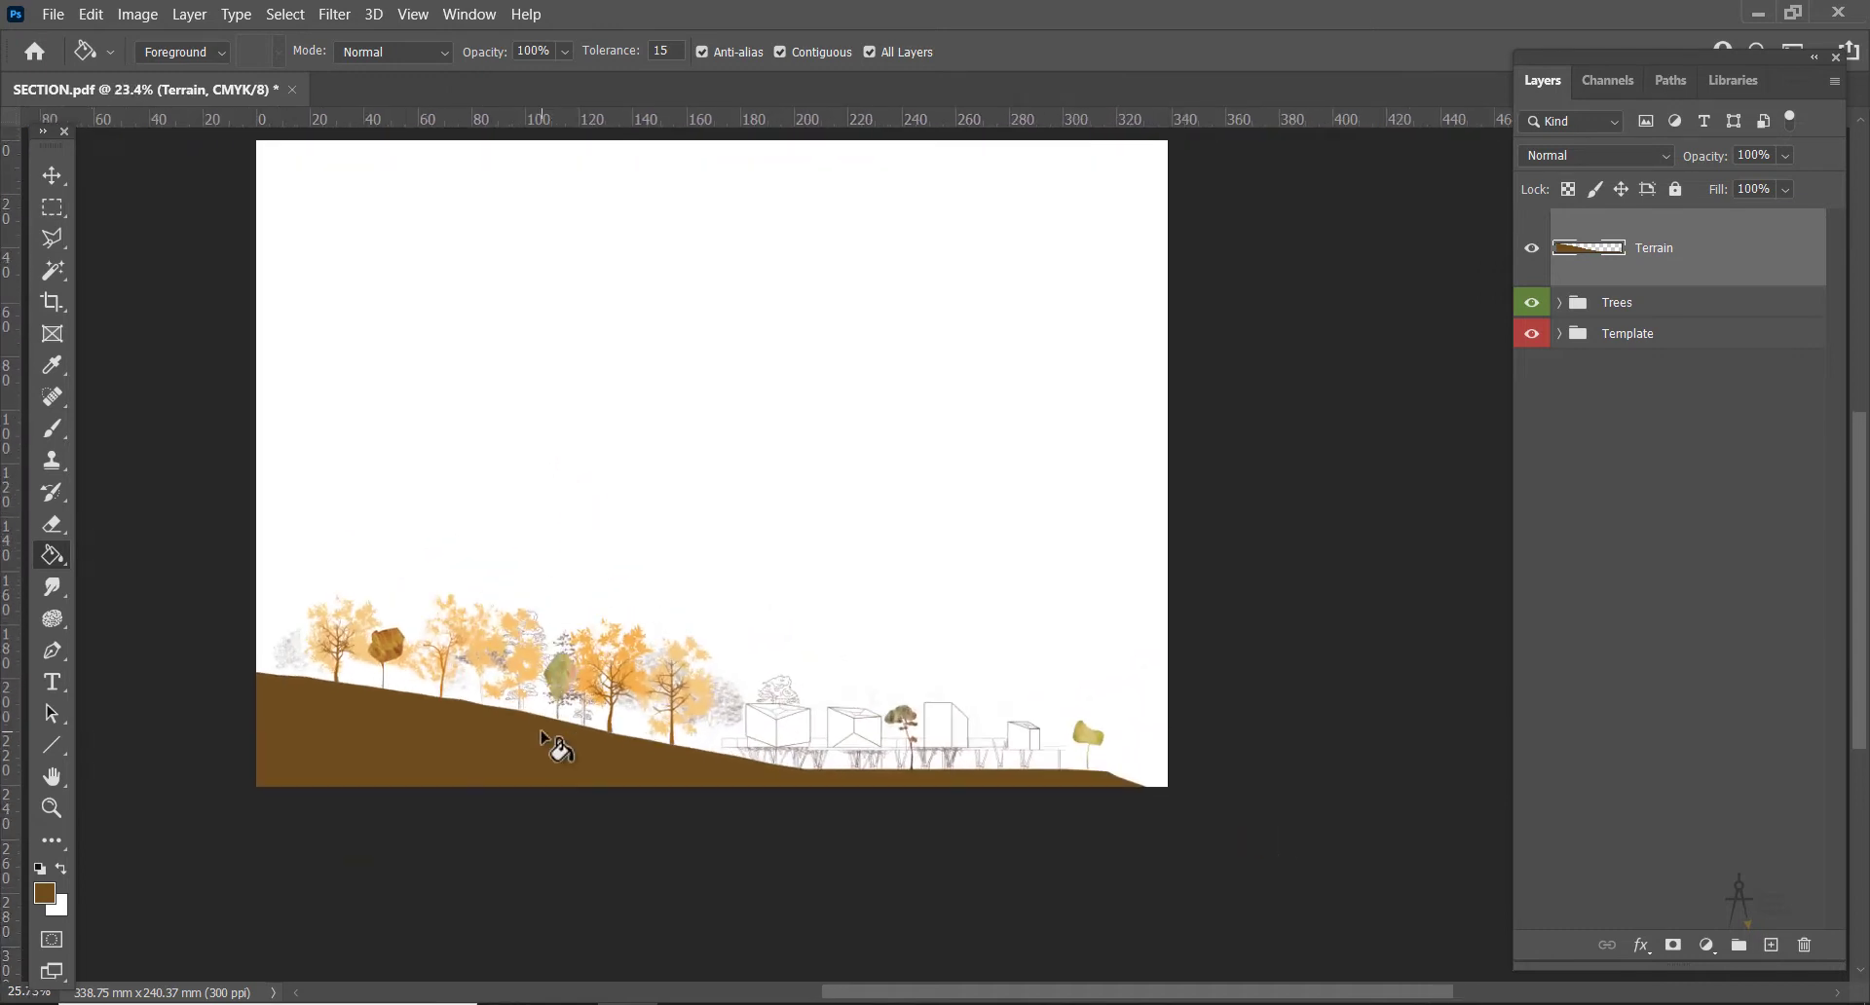
{"action": "scroll", "coordinate": [545, 745], "scroll_direction": "up", "scroll_amount": 1}
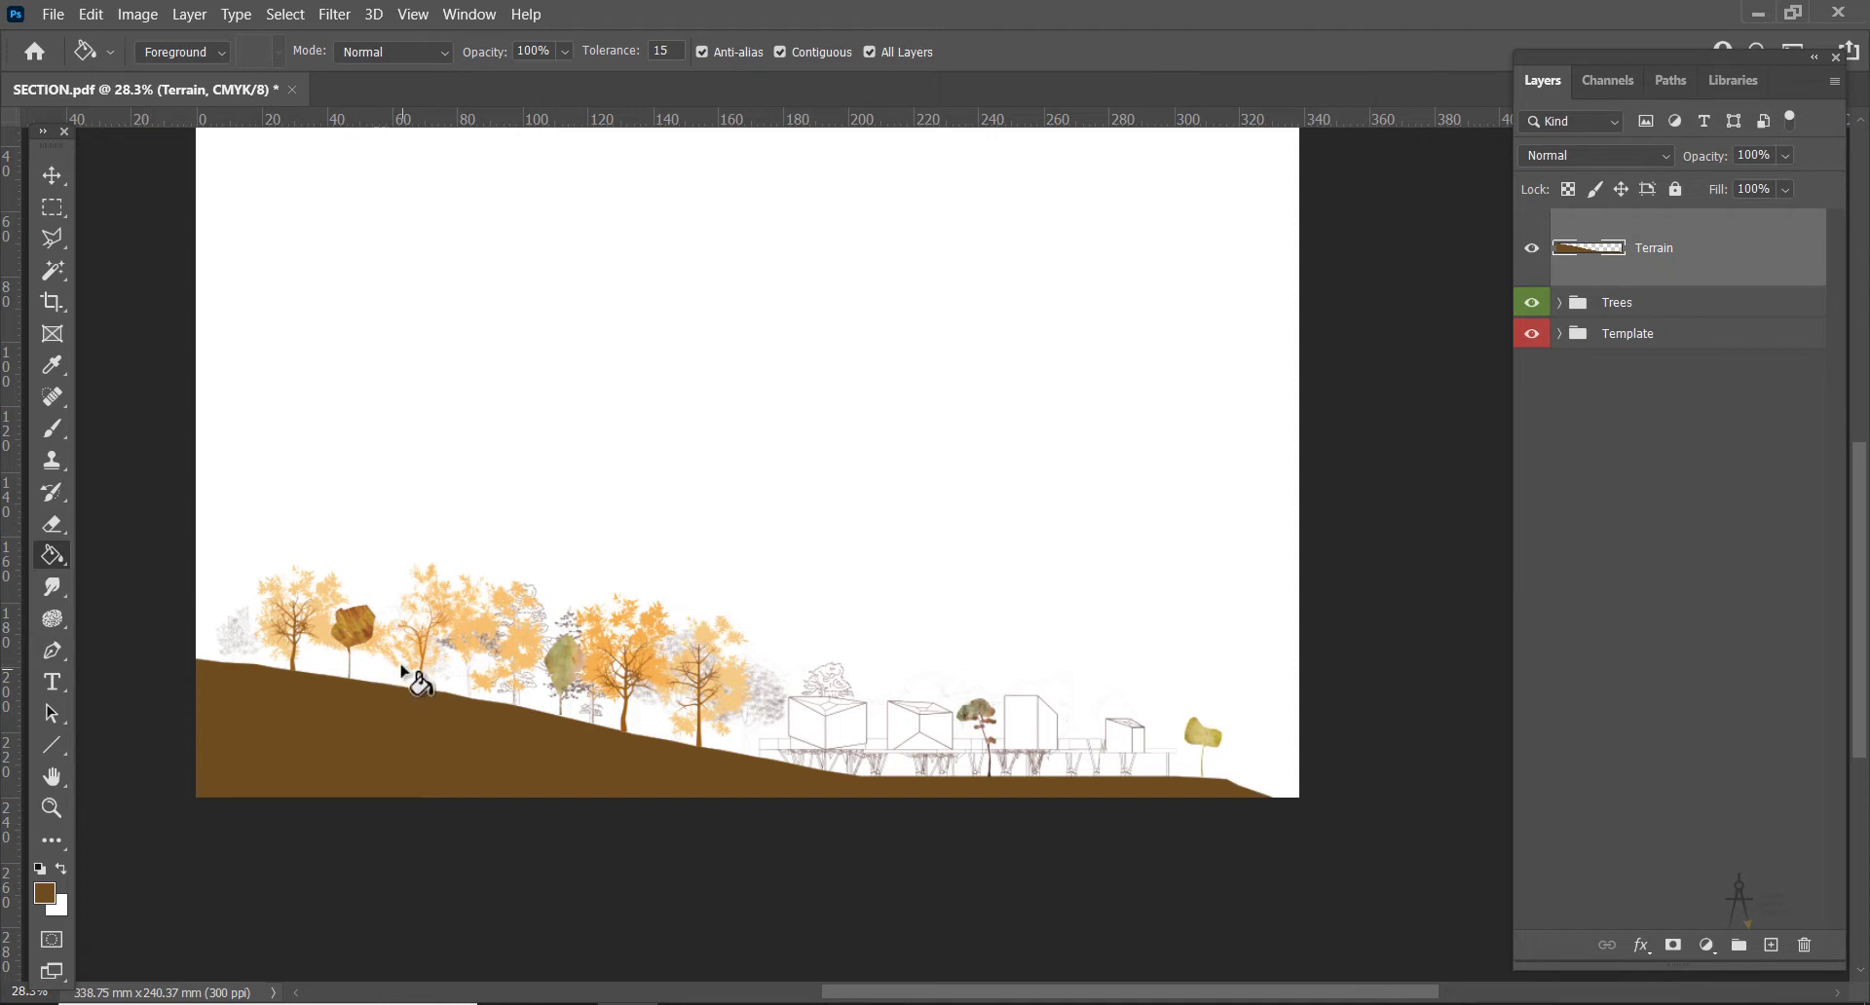
{"action": "scroll", "coordinate": [402, 671], "scroll_direction": "up", "scroll_amount": 1}
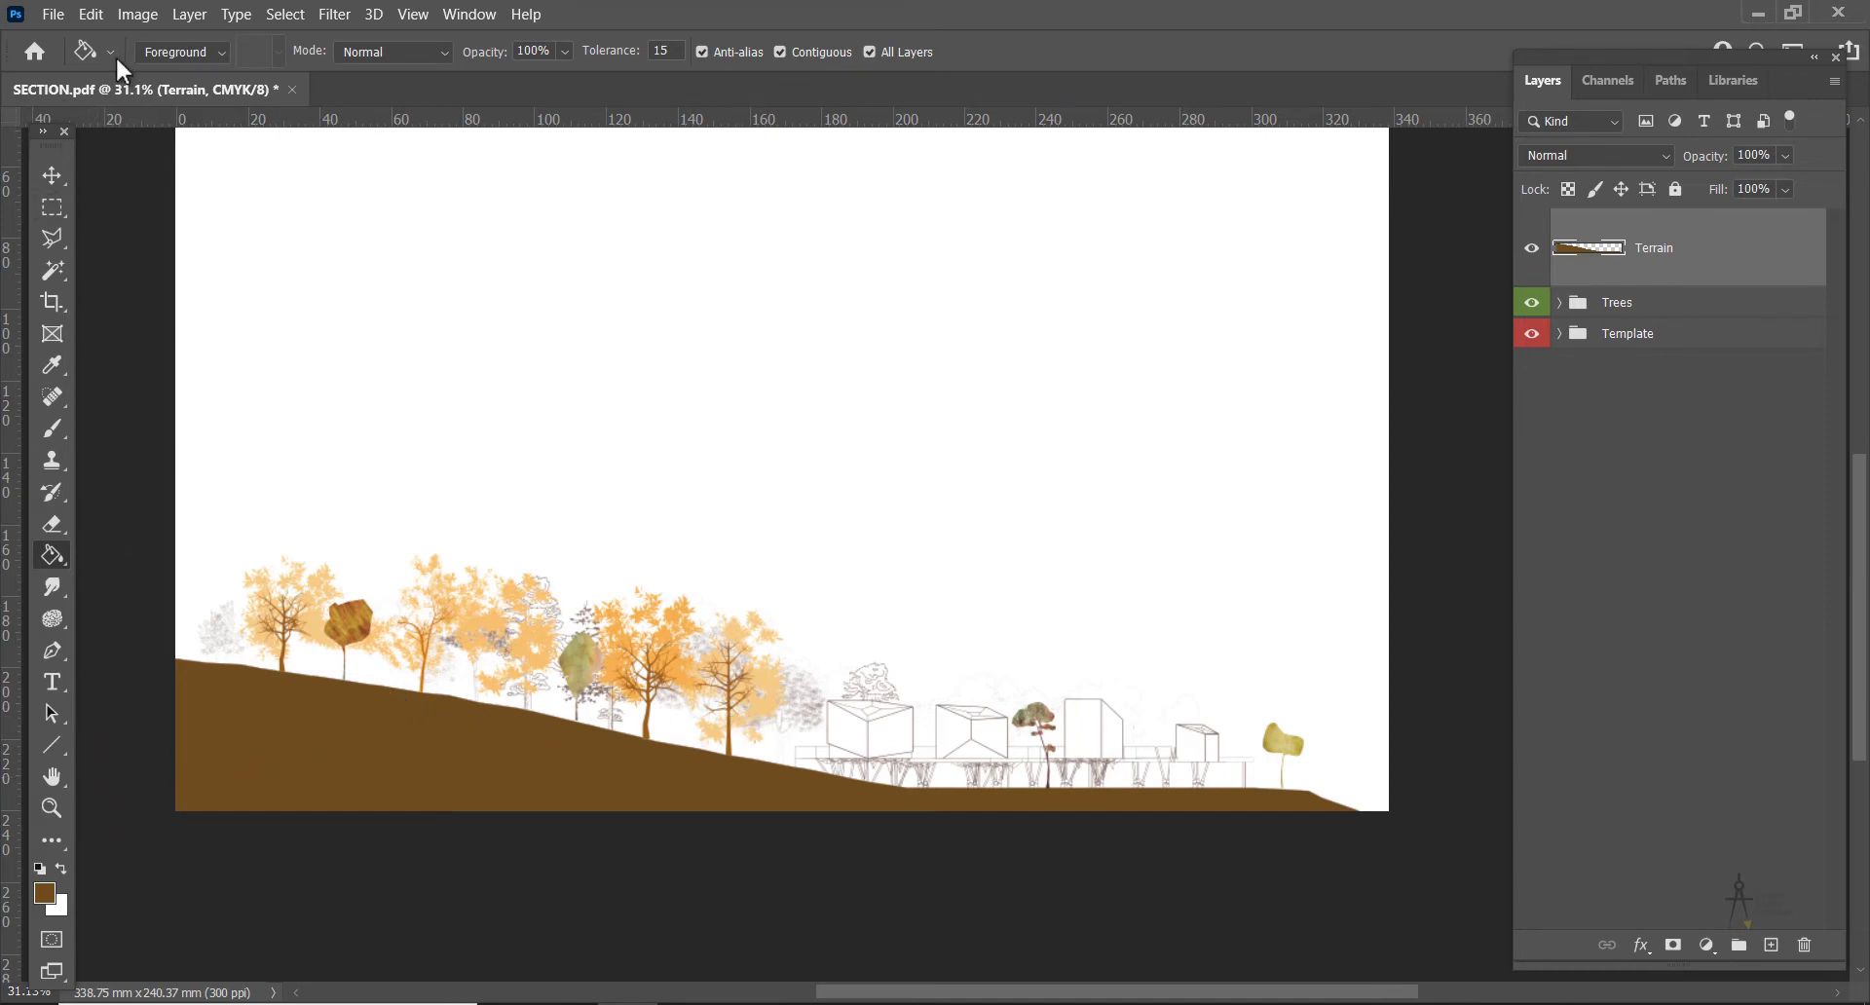
Choose Sampled Brush 206 from the grunge_brushes_digitalrevolutions set for the Brush tool
{"action": "left_click", "coordinate": [53, 425]}
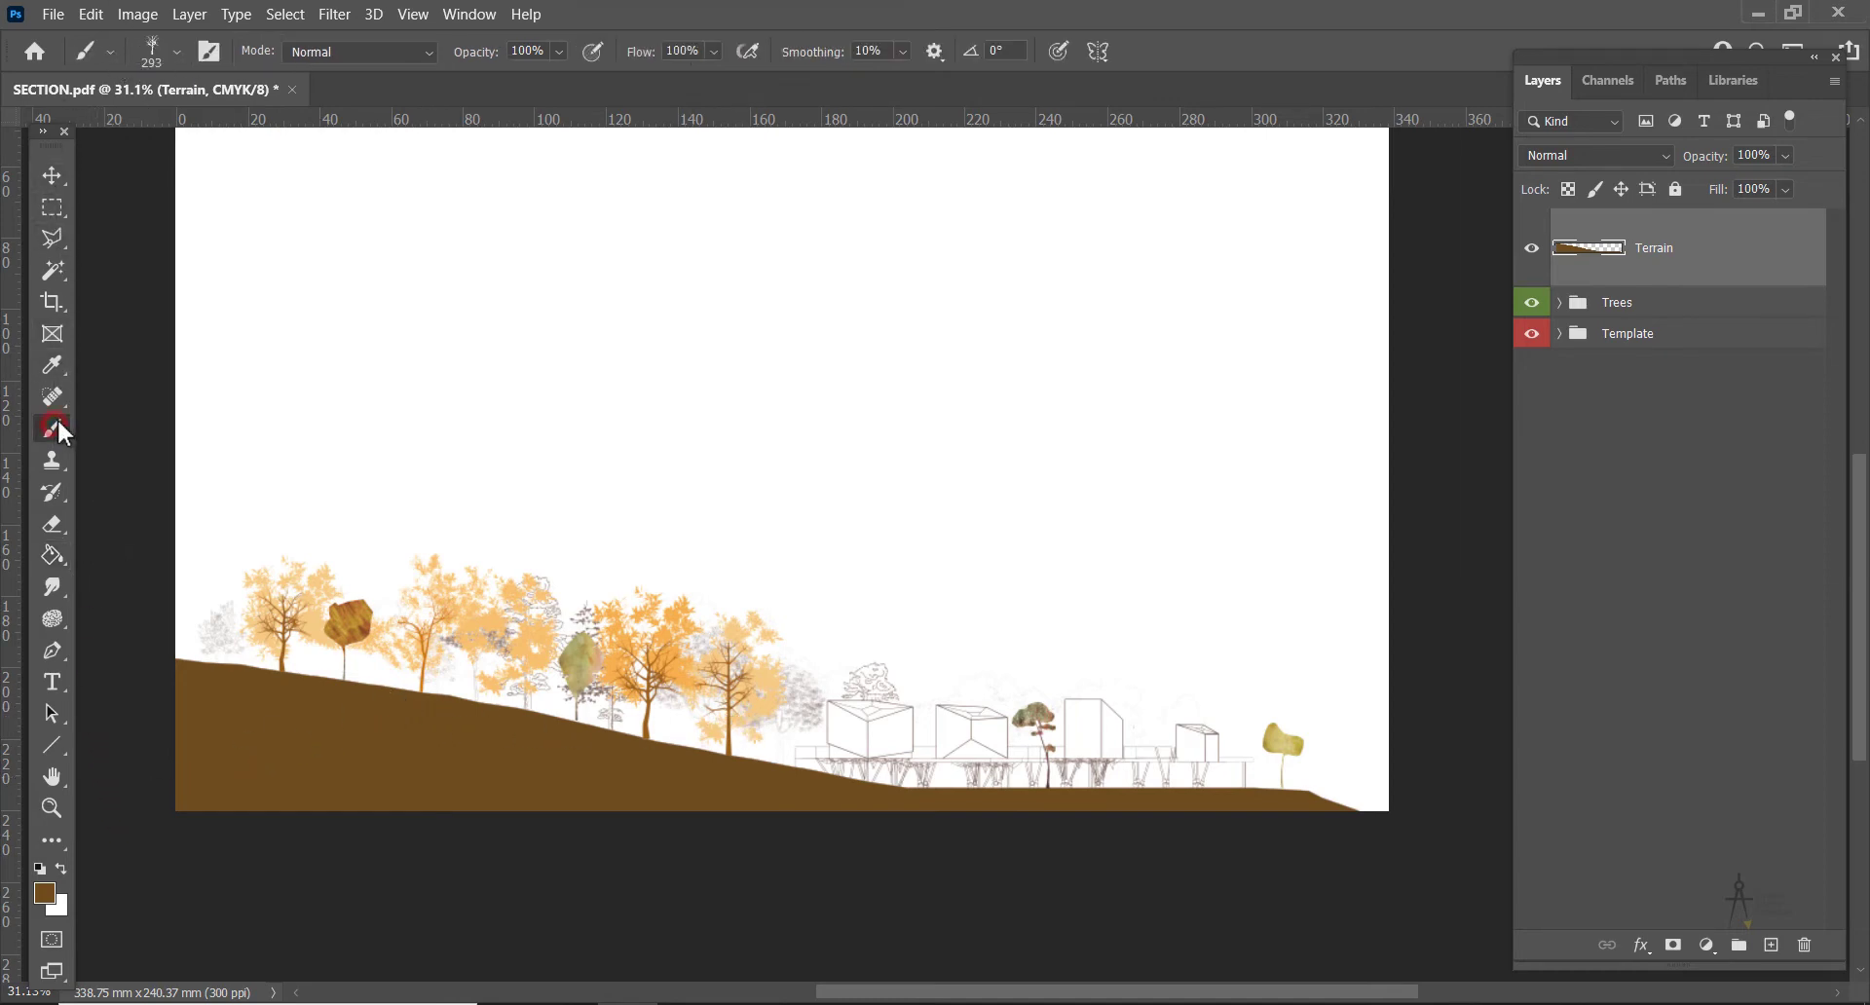
{"action": "left_click", "coordinate": [175, 51]}
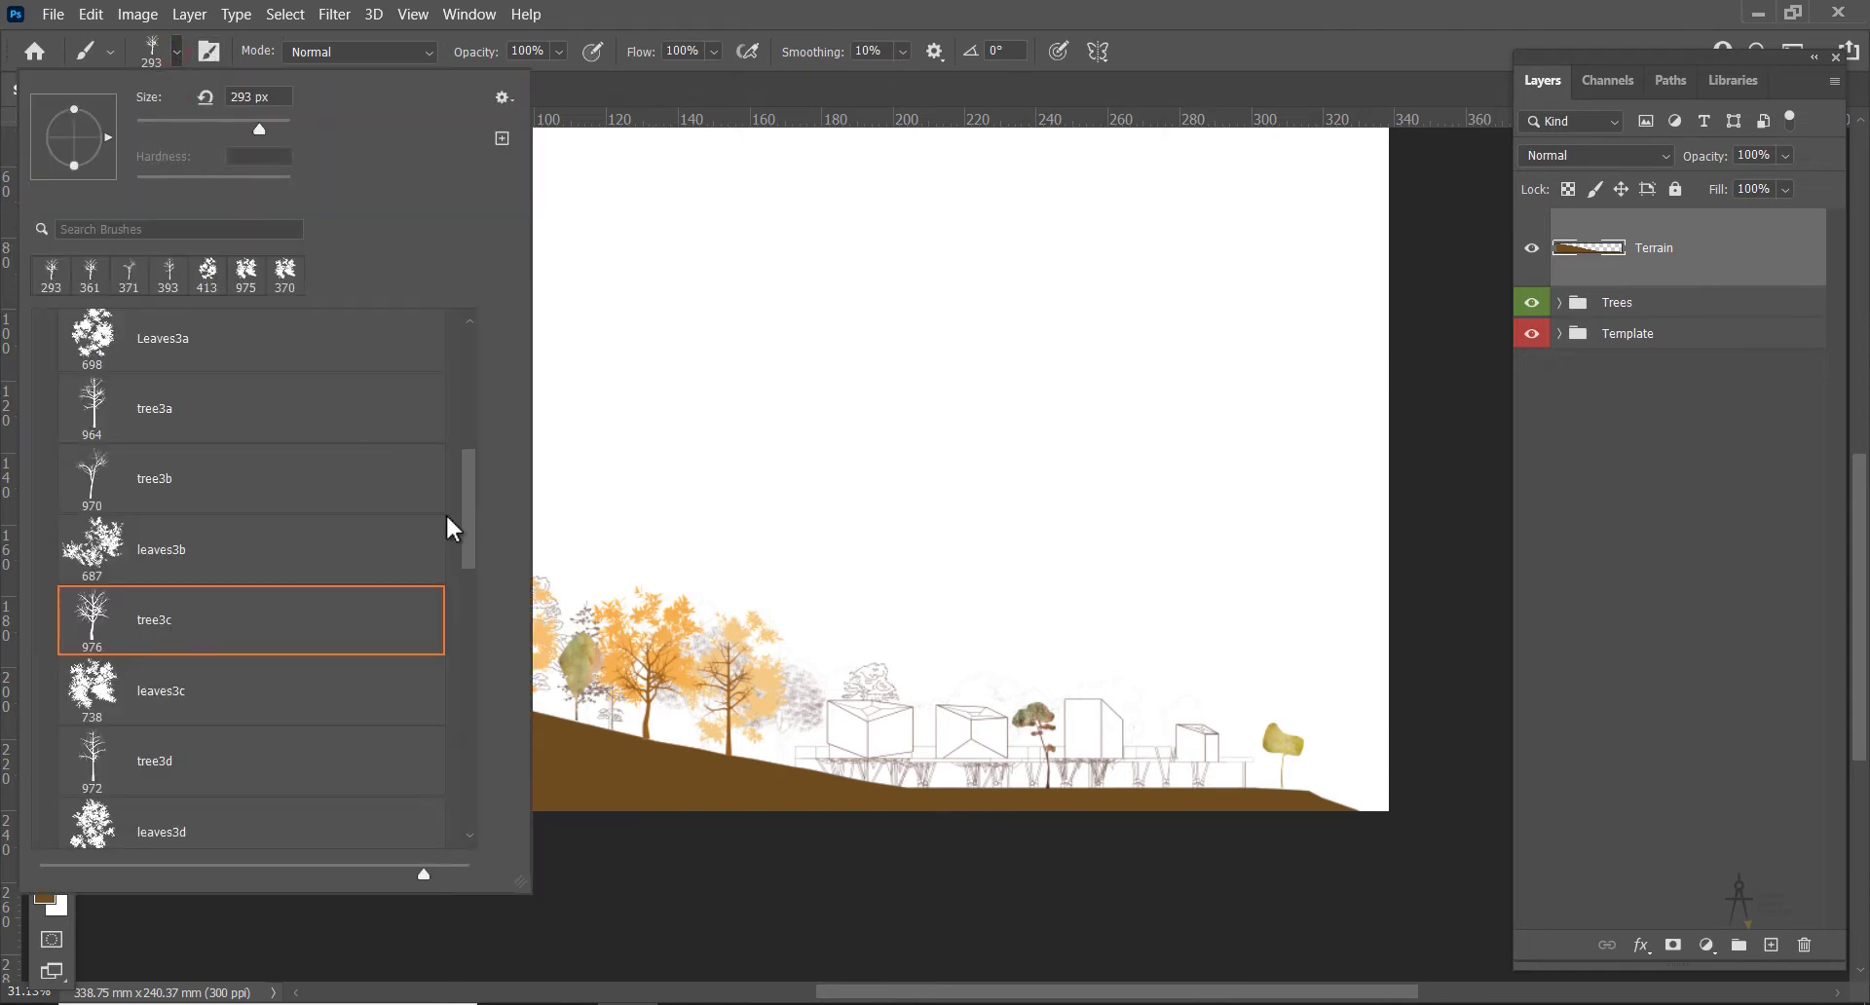
{"action": "left_click_drag", "start_coordinate": [468, 510], "coordinate": [477, 380]}
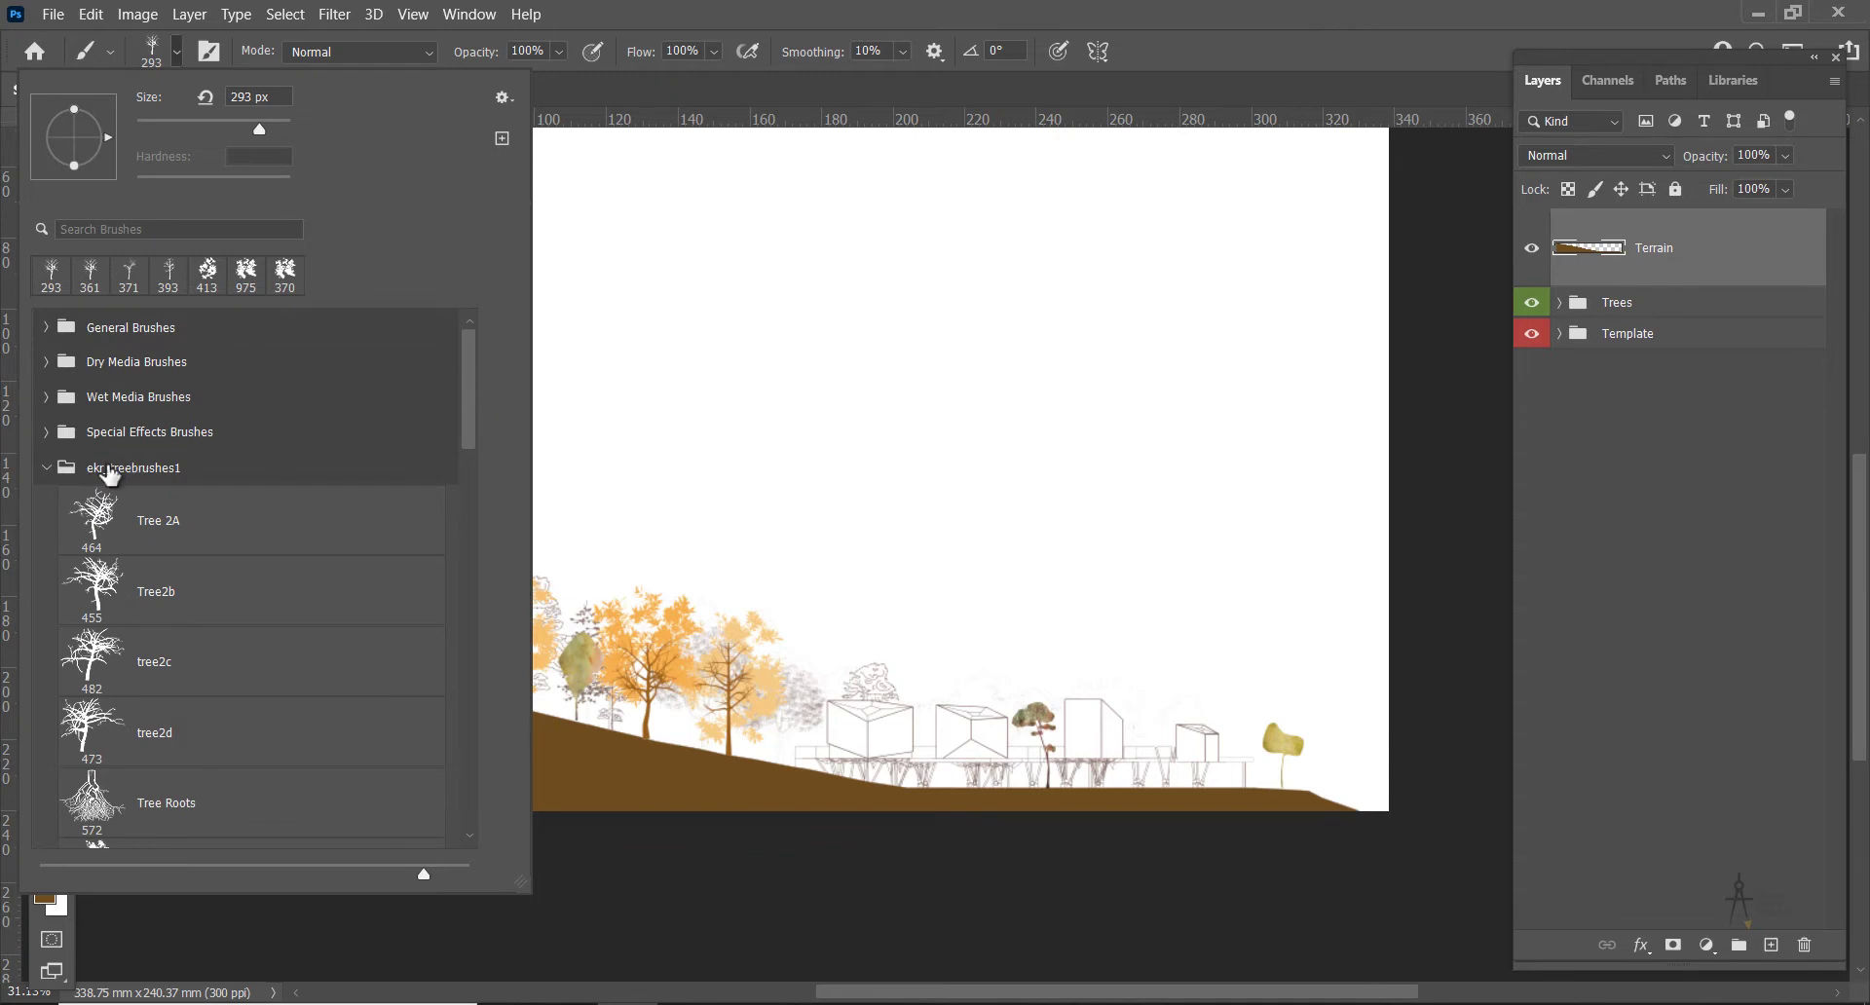
{"action": "left_click", "coordinate": [47, 469]}
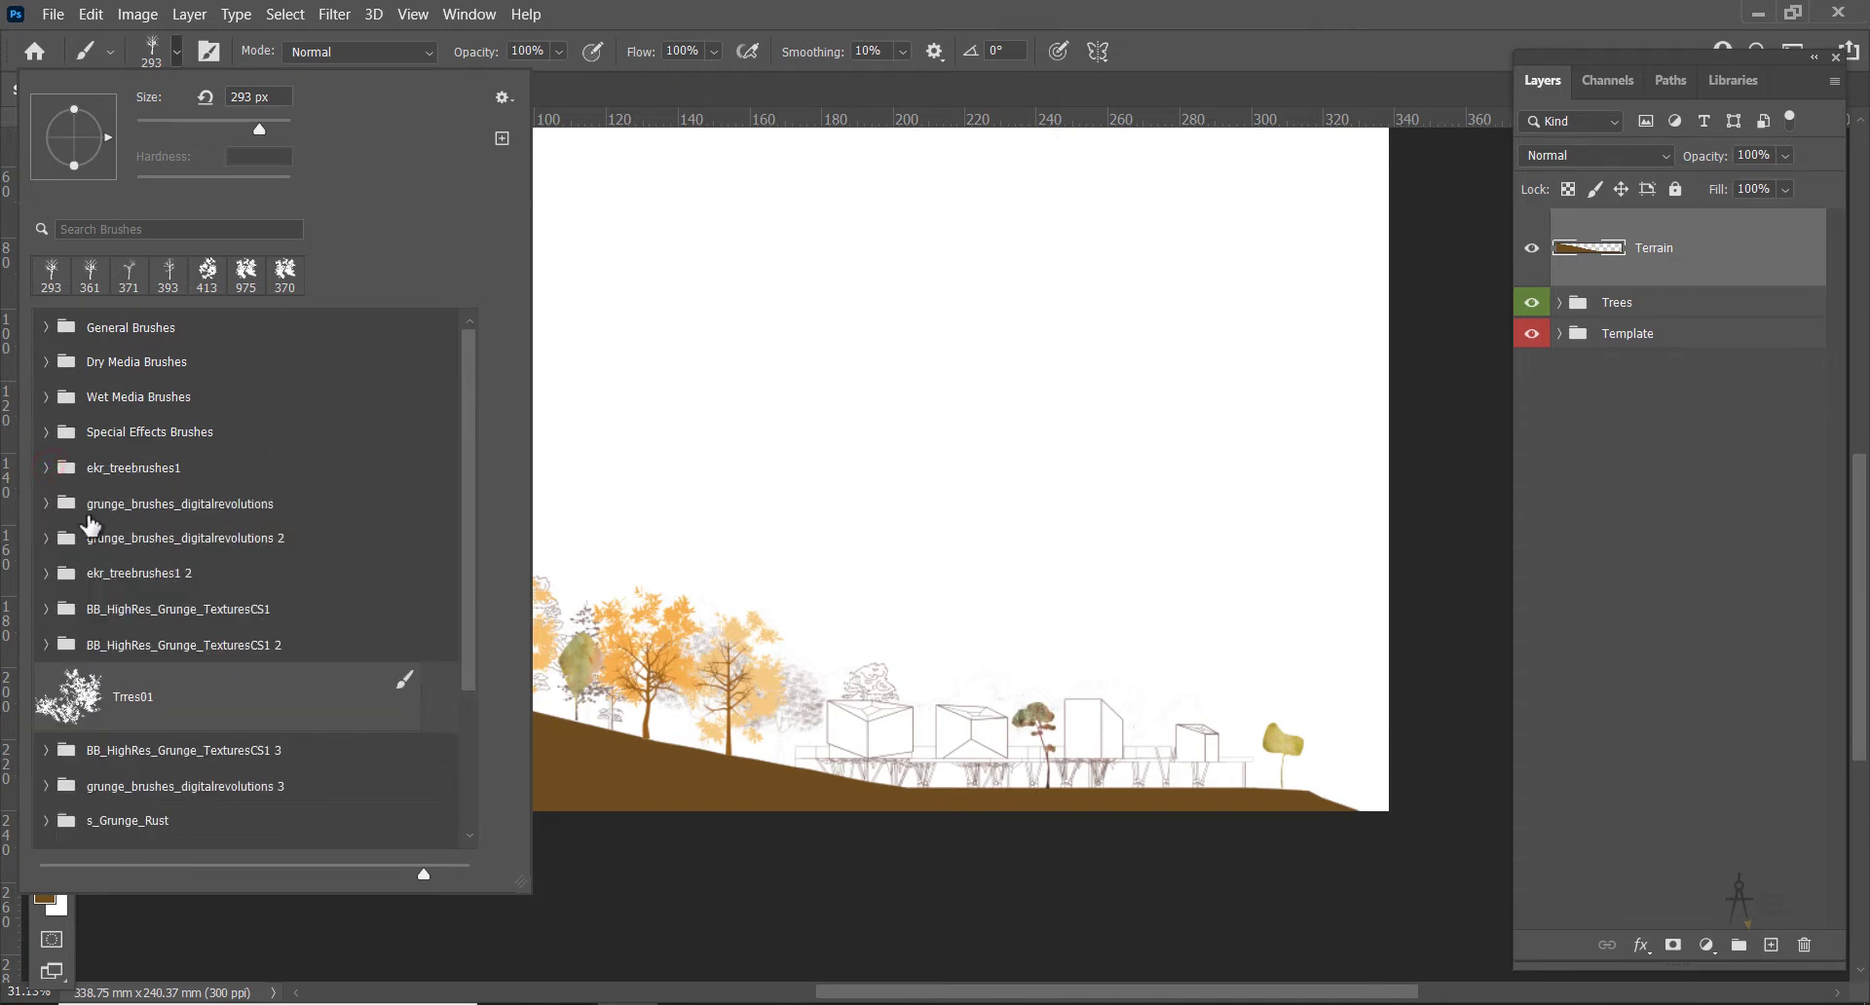
{"action": "left_click", "coordinate": [45, 505]}
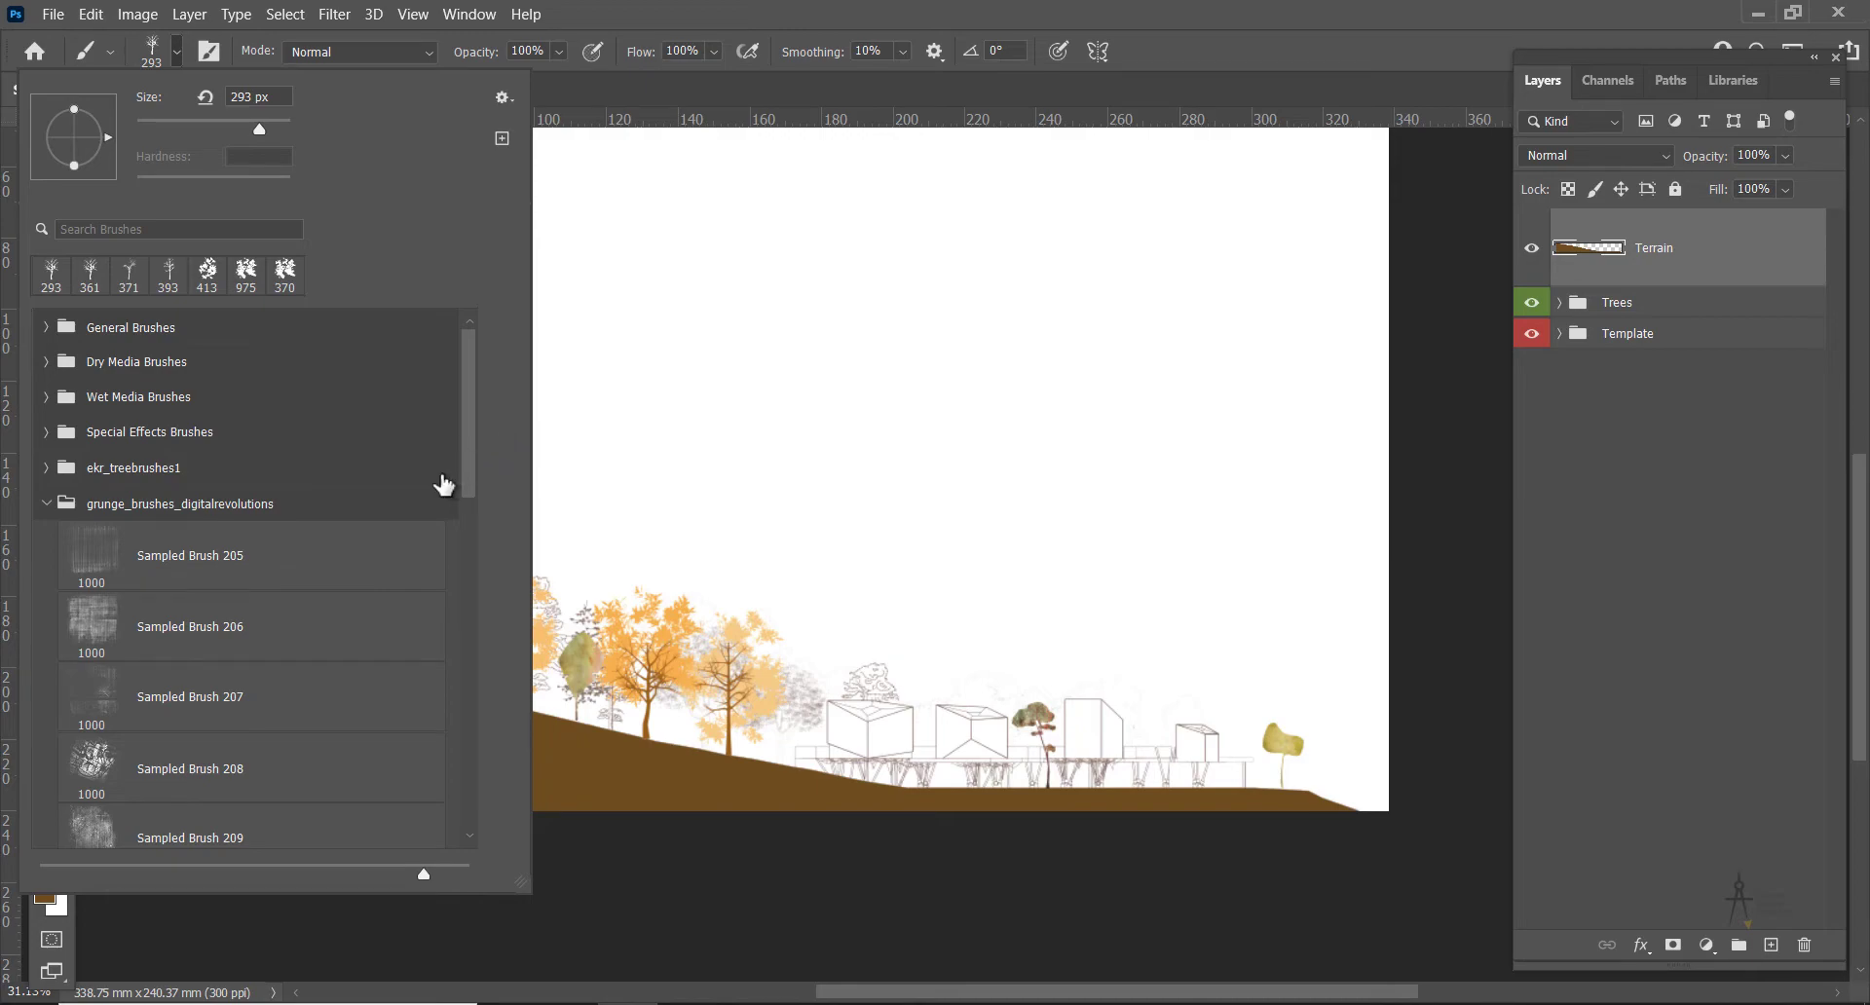
{"action": "left_click", "coordinate": [272, 624]}
{"action": "scroll", "coordinate": [688, 385], "scroll_direction": "down", "scroll_amount": 2}
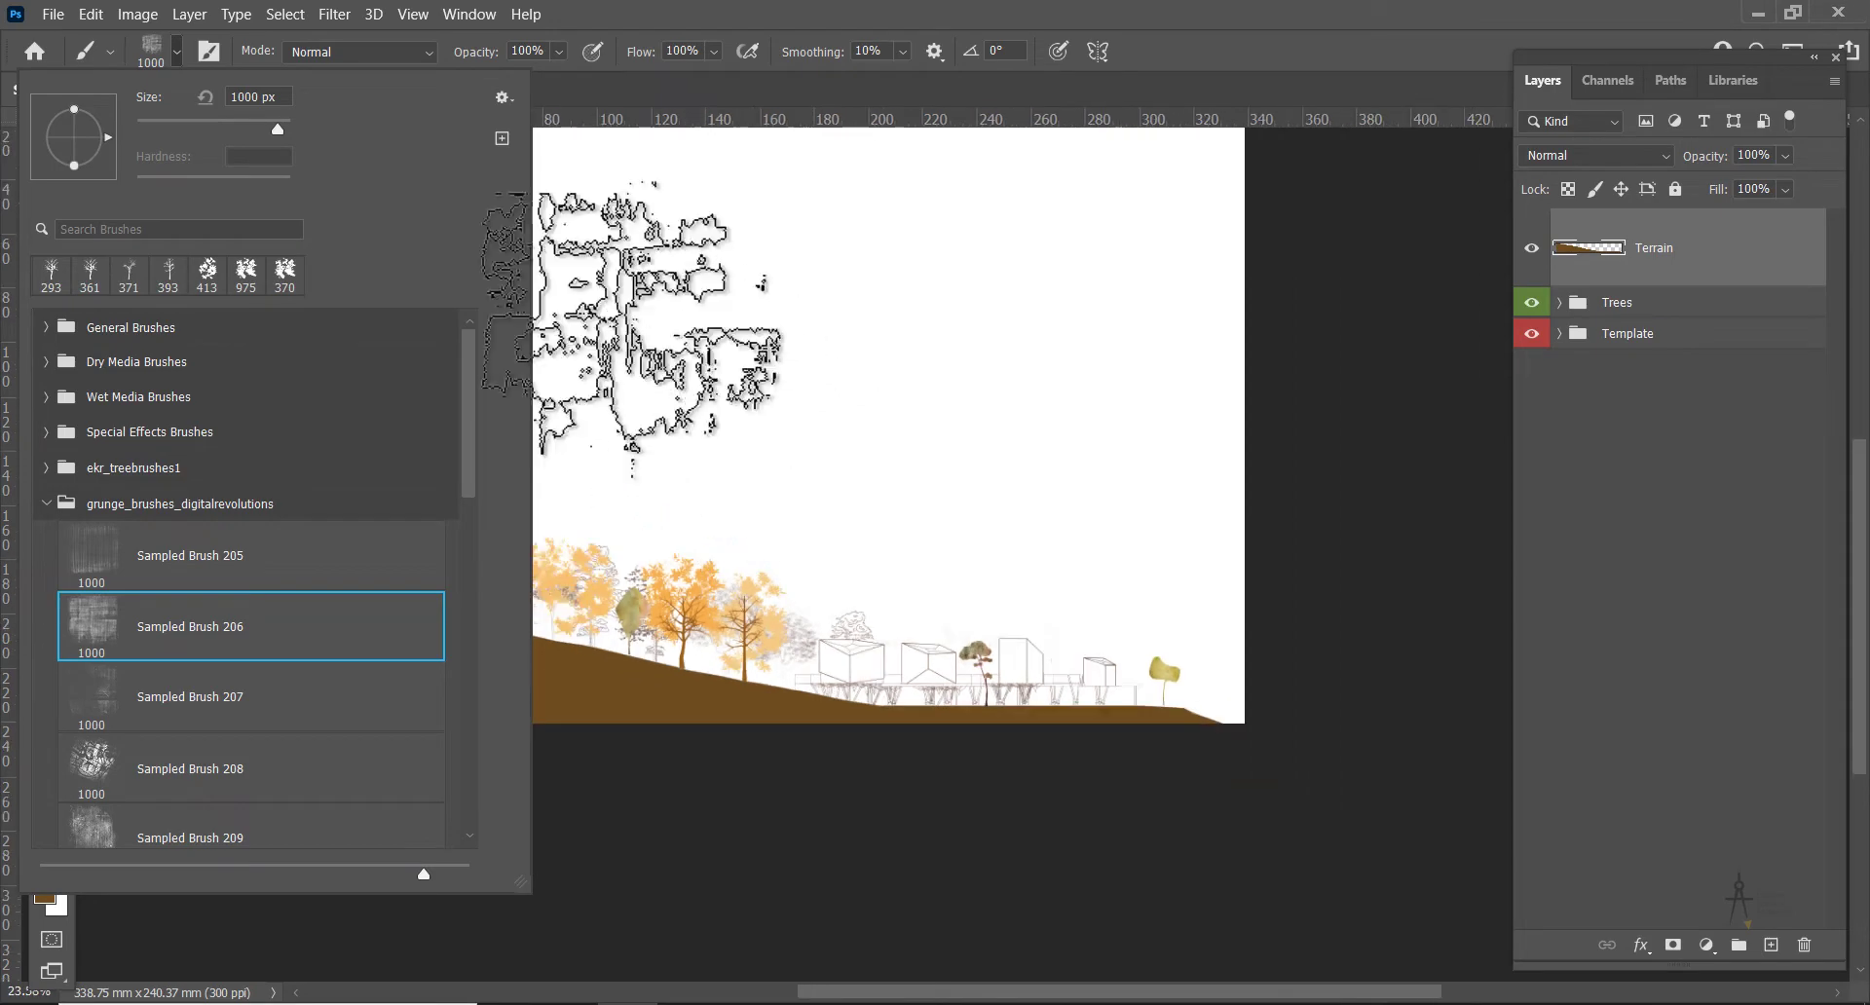
{"action": "left_click", "coordinate": [802, 102]}
Set the foreground colour to PANTONE 1345 C from the PANTONE+ Solid Coated book
{"action": "scroll", "coordinate": [542, 505], "scroll_direction": "up", "scroll_amount": 3}
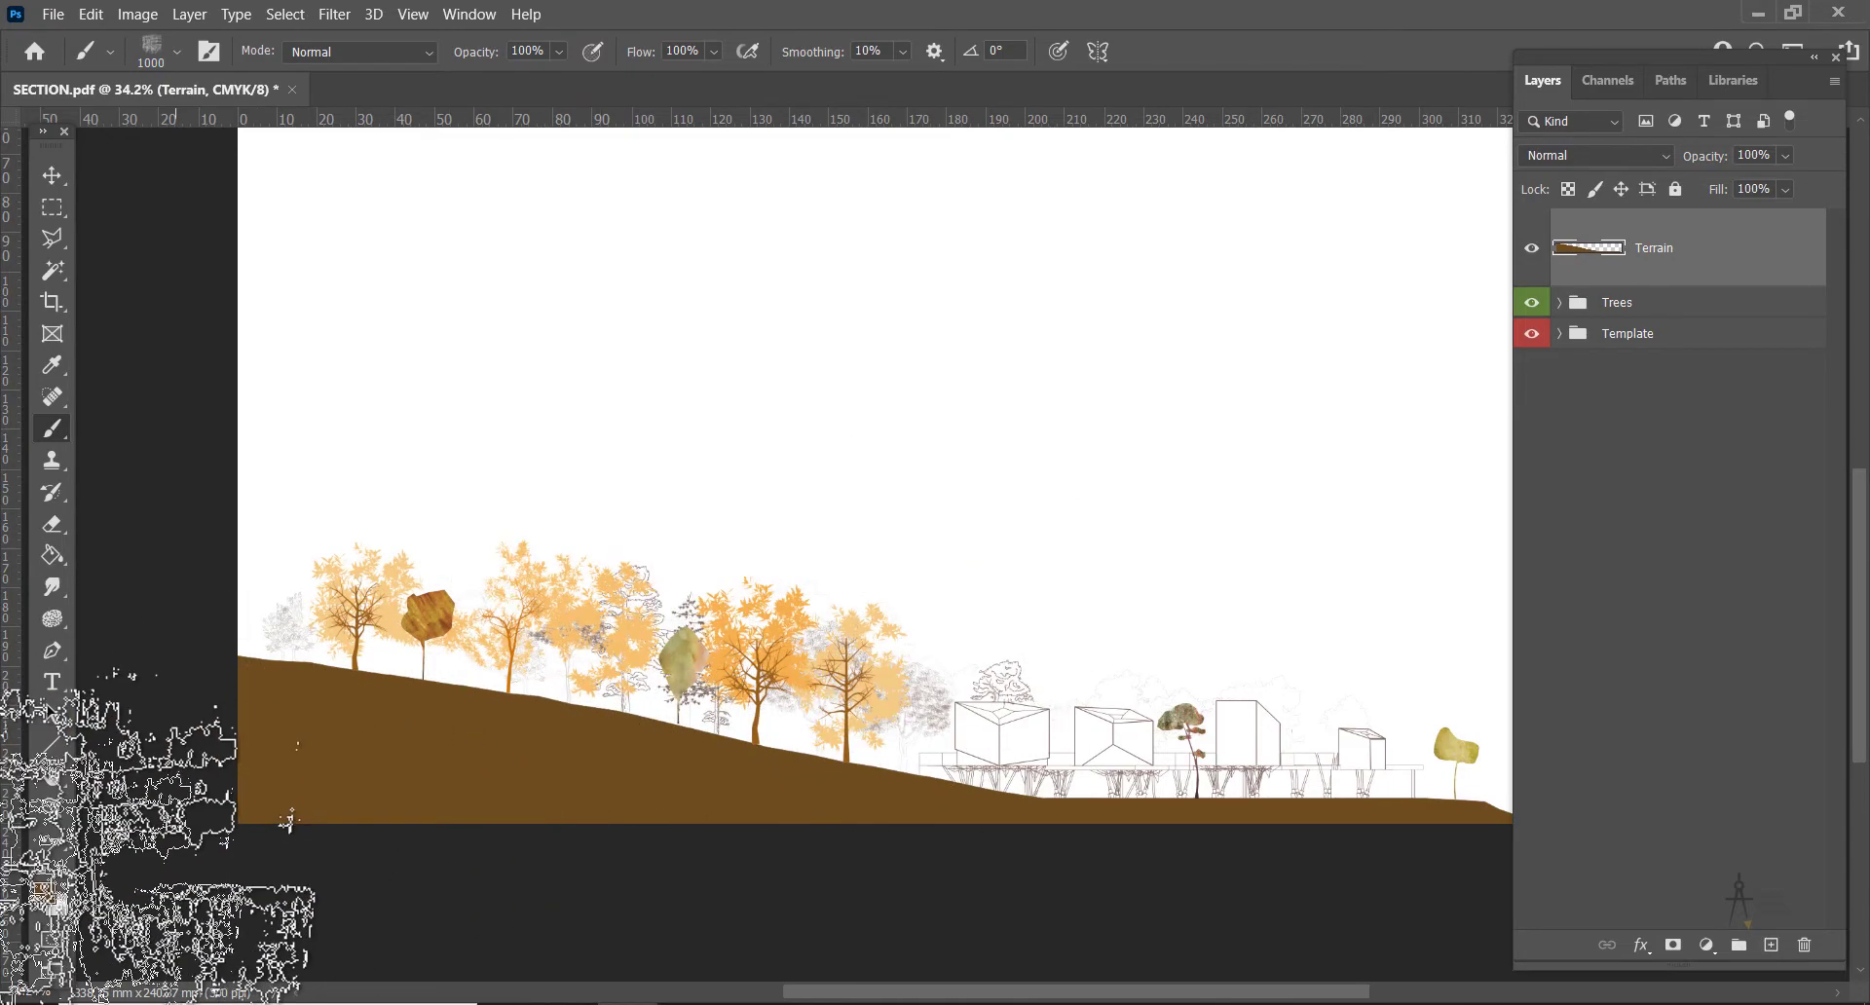
{"action": "left_click", "coordinate": [43, 894]}
{"action": "left_click", "coordinate": [301, 773]}
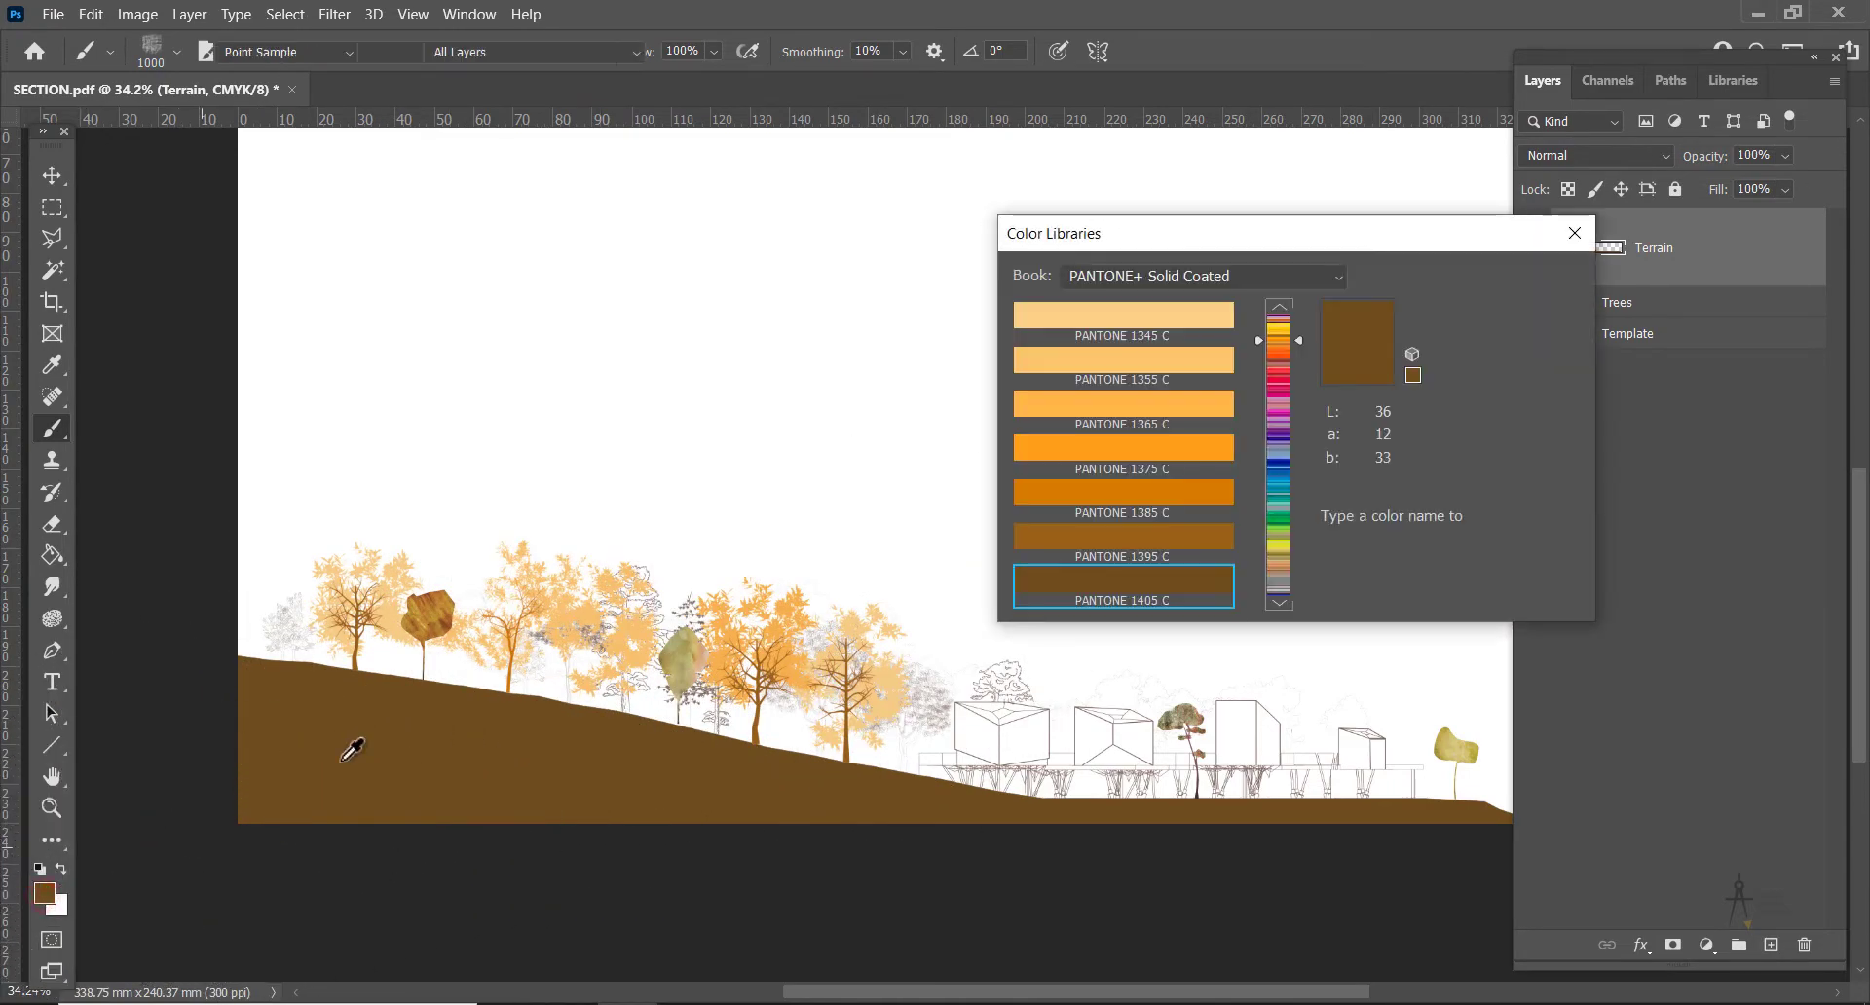
{"action": "left_click", "coordinate": [1081, 312]}
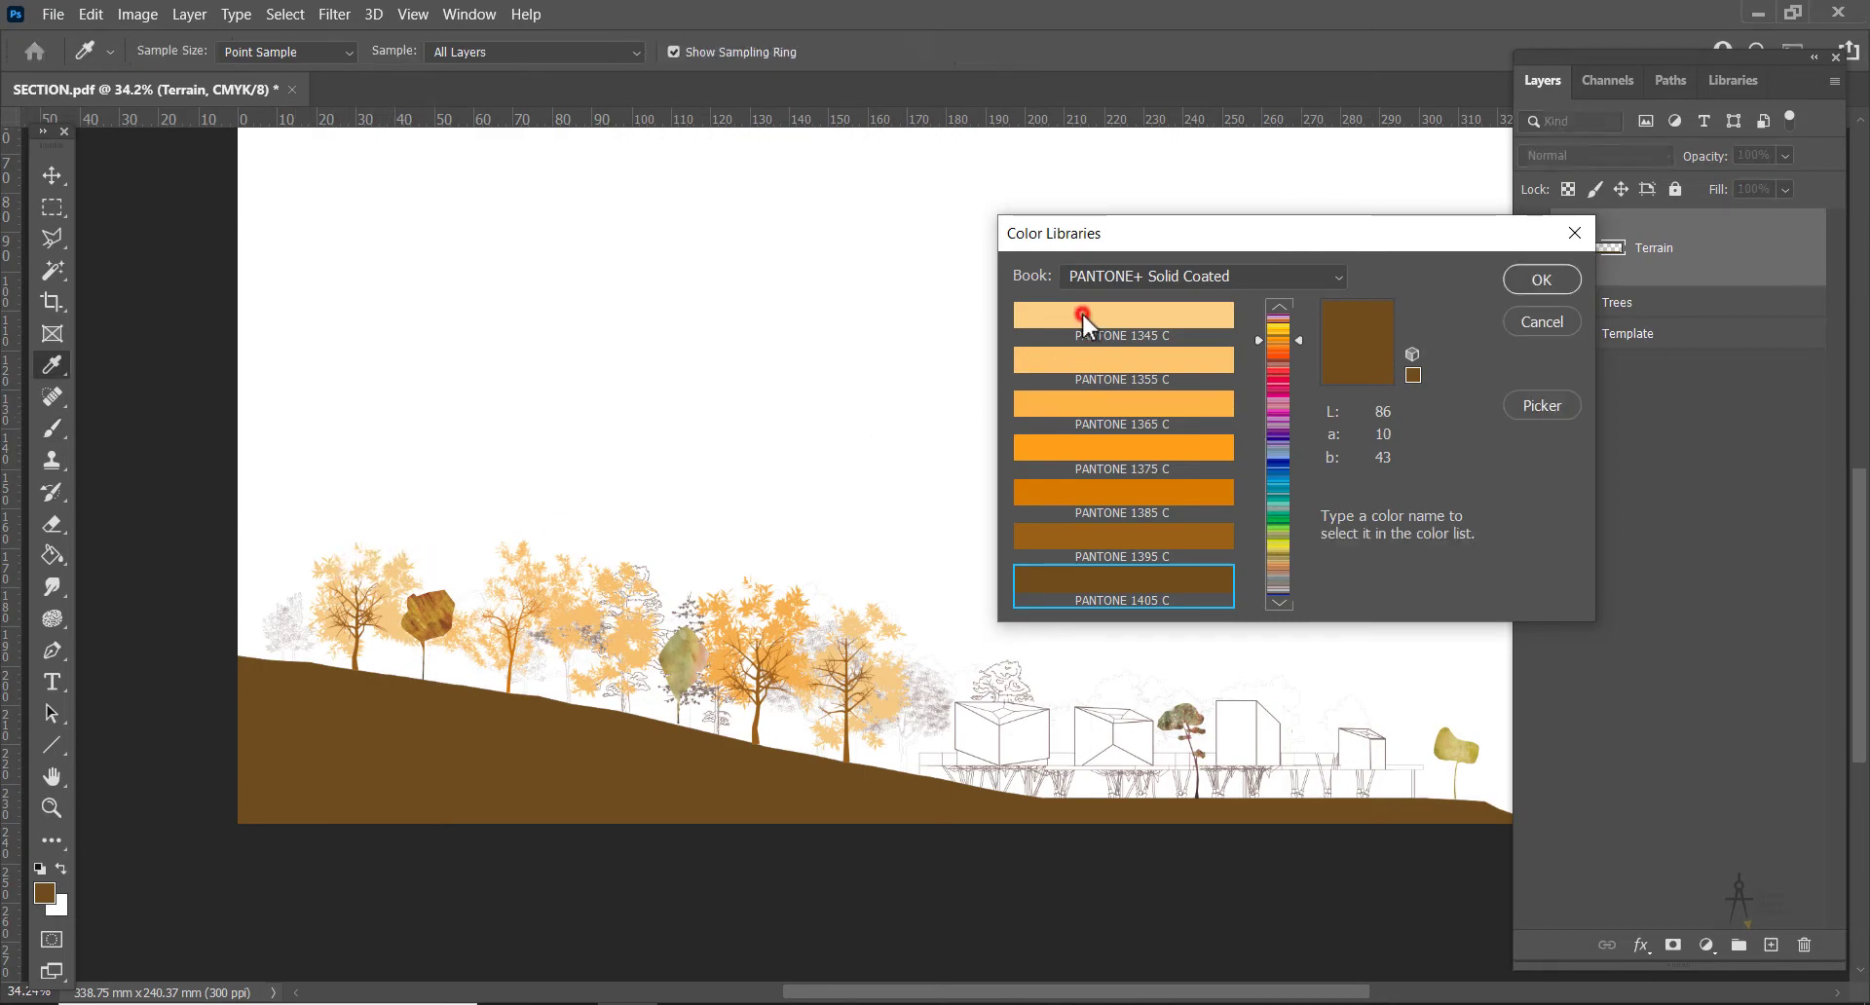
{"action": "left_click", "coordinate": [1539, 280]}
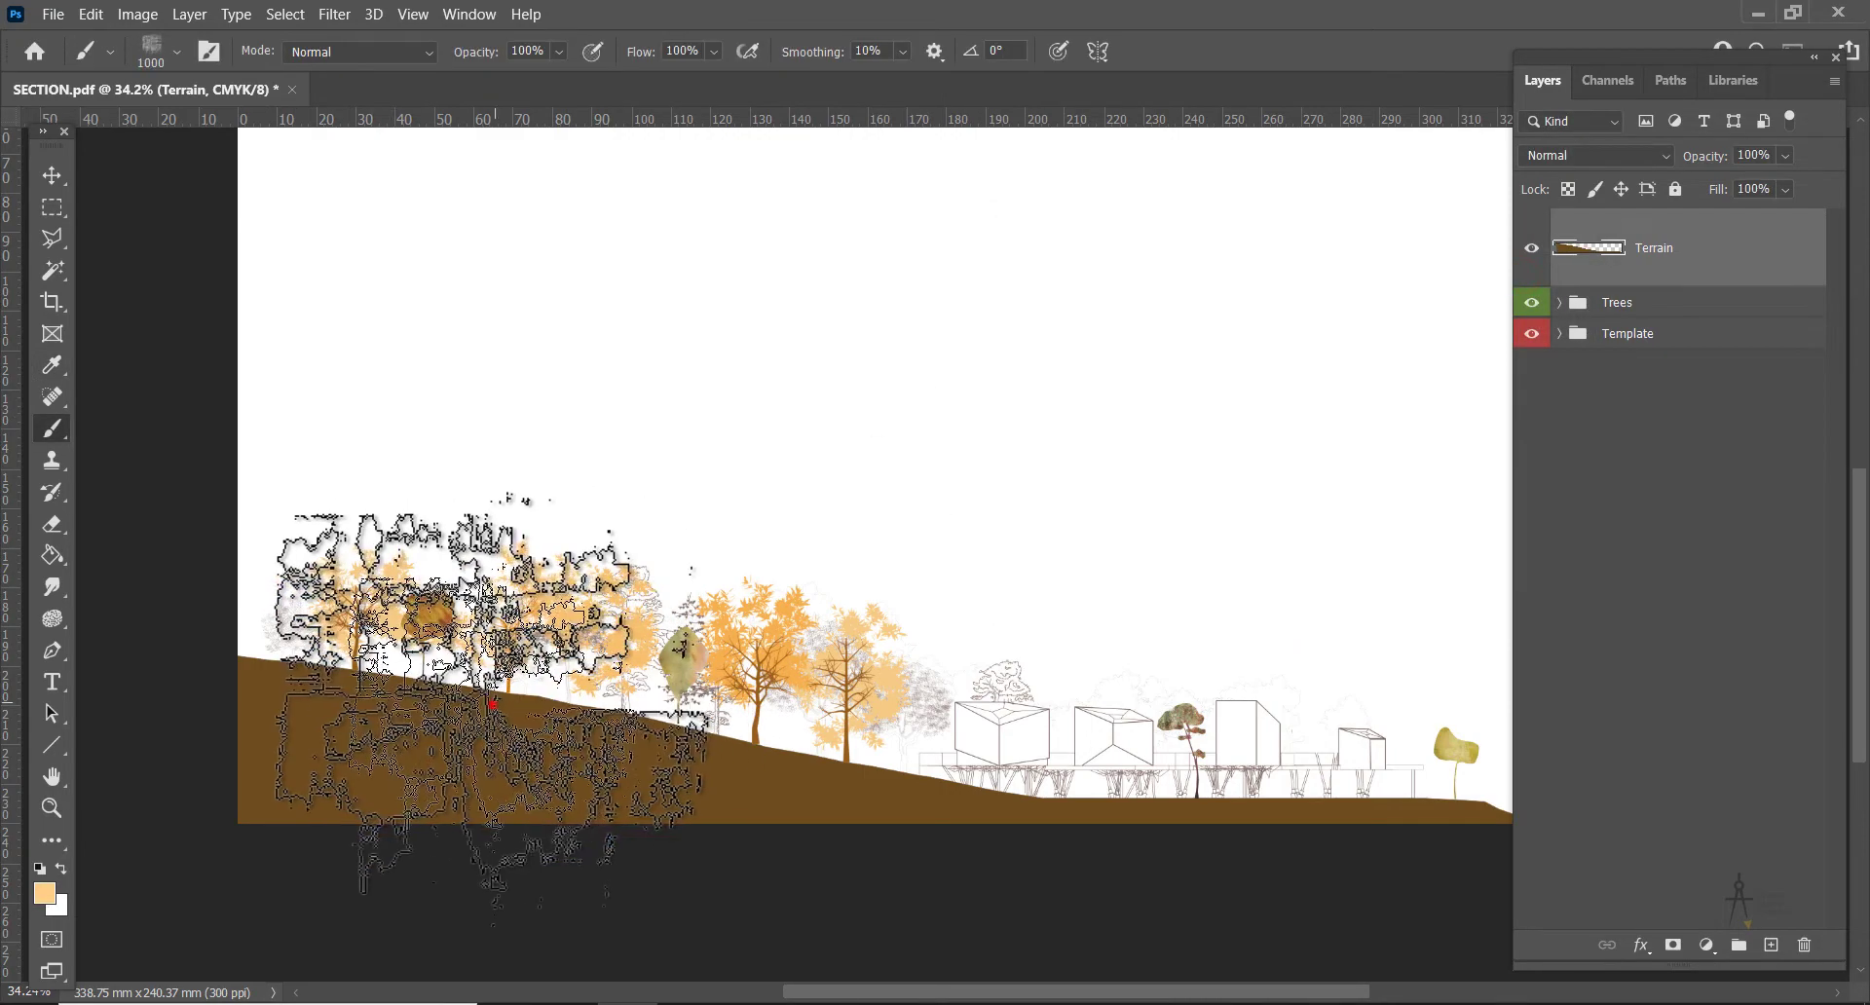
Load the pixels of the Terrain layer as a selection to confine painting to the ground
{"action": "left_click", "coordinate": [324, 755]}
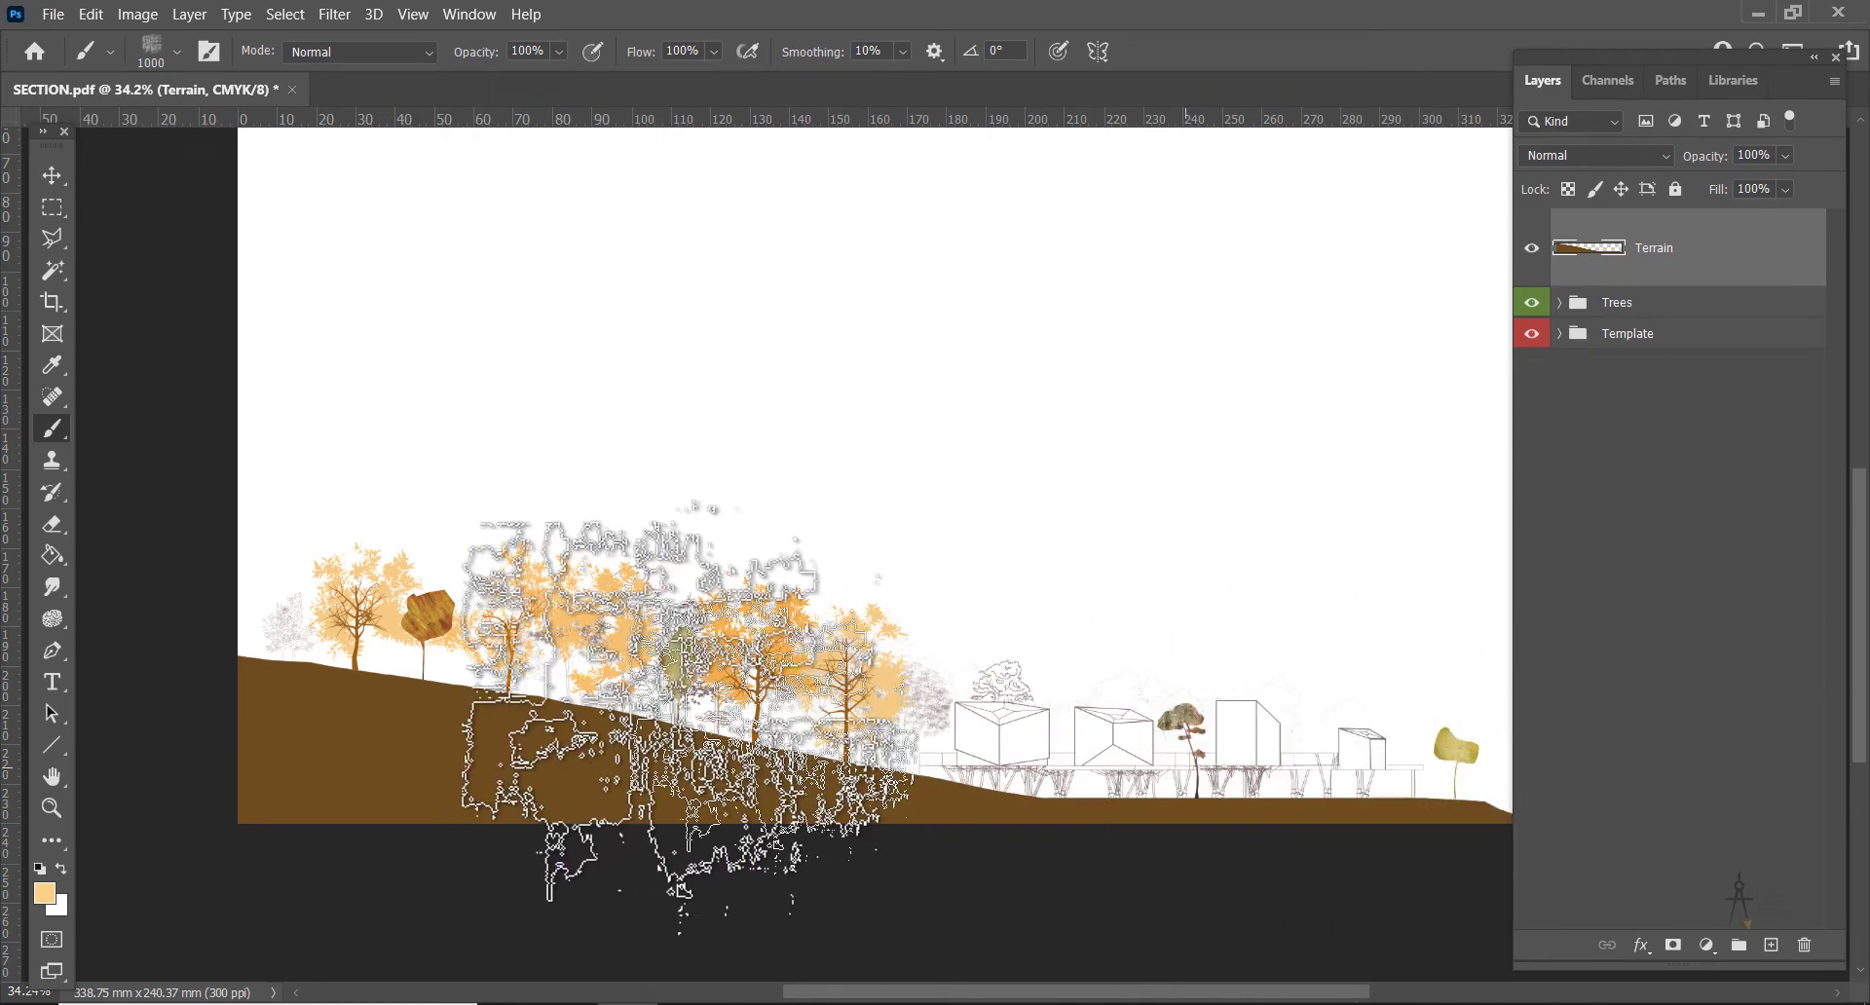
{"action": "right_click", "coordinate": [1596, 255]}
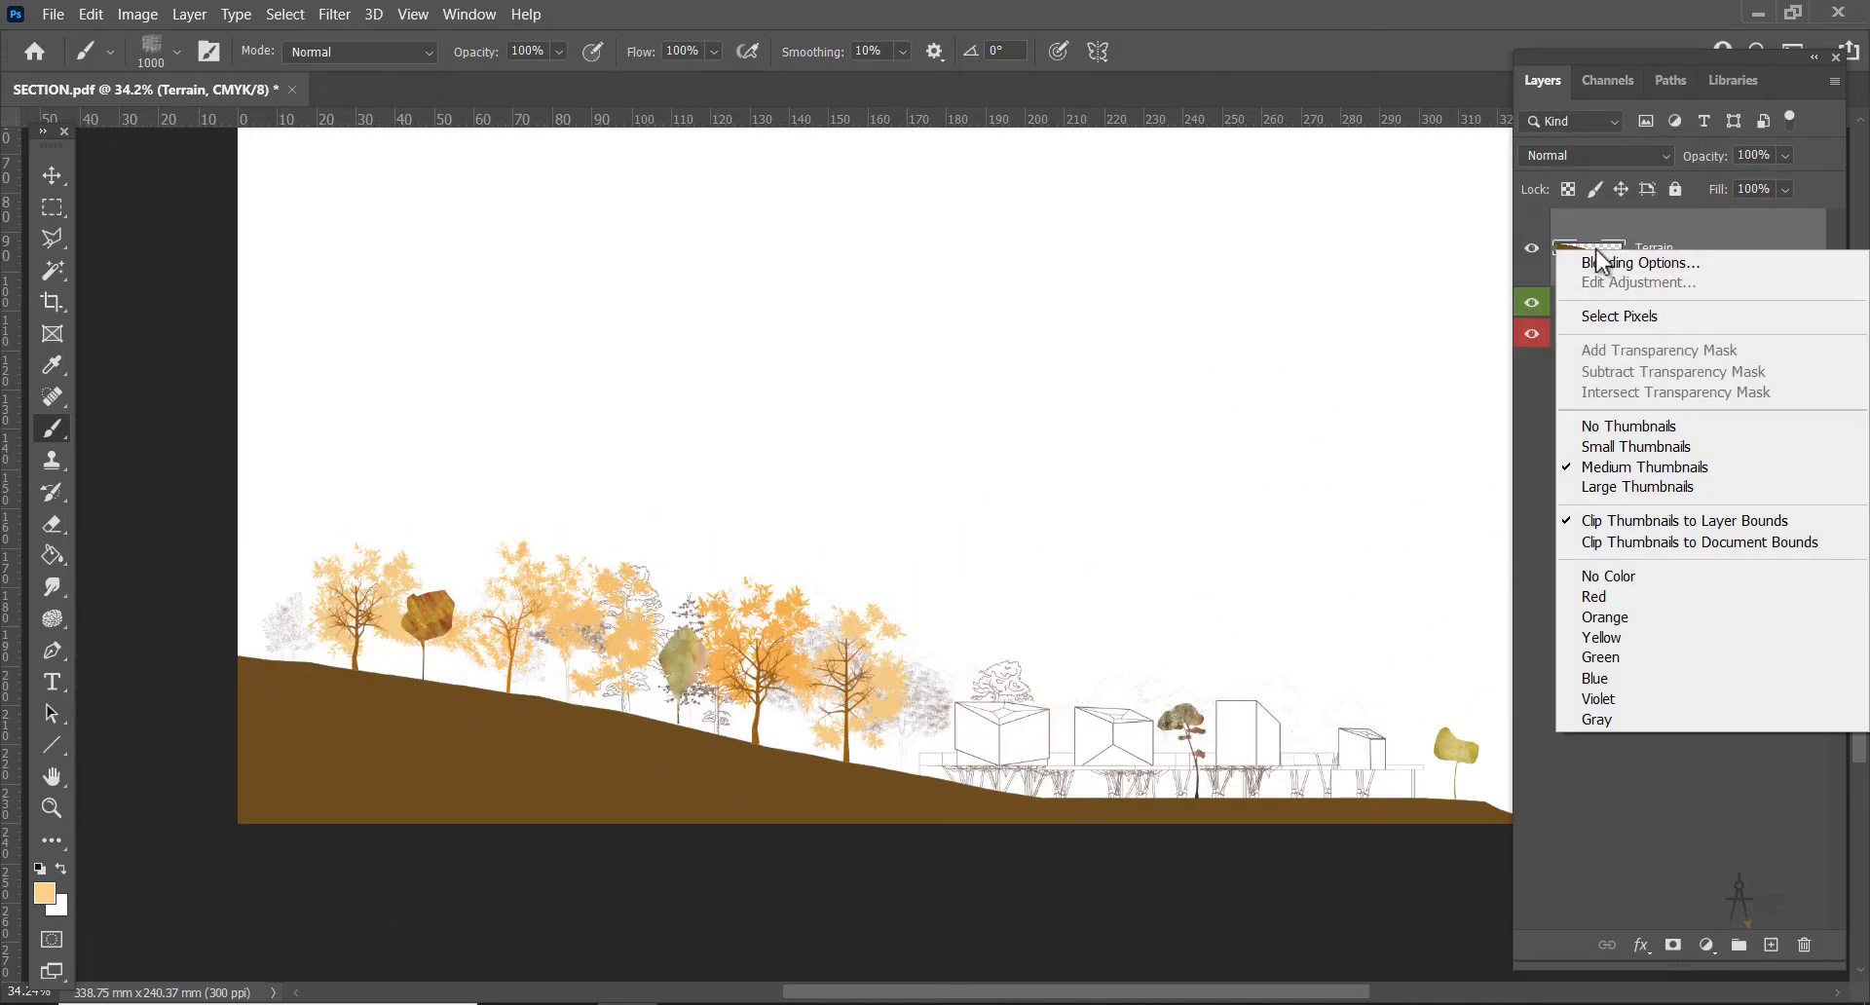
{"action": "left_click", "coordinate": [1606, 317]}
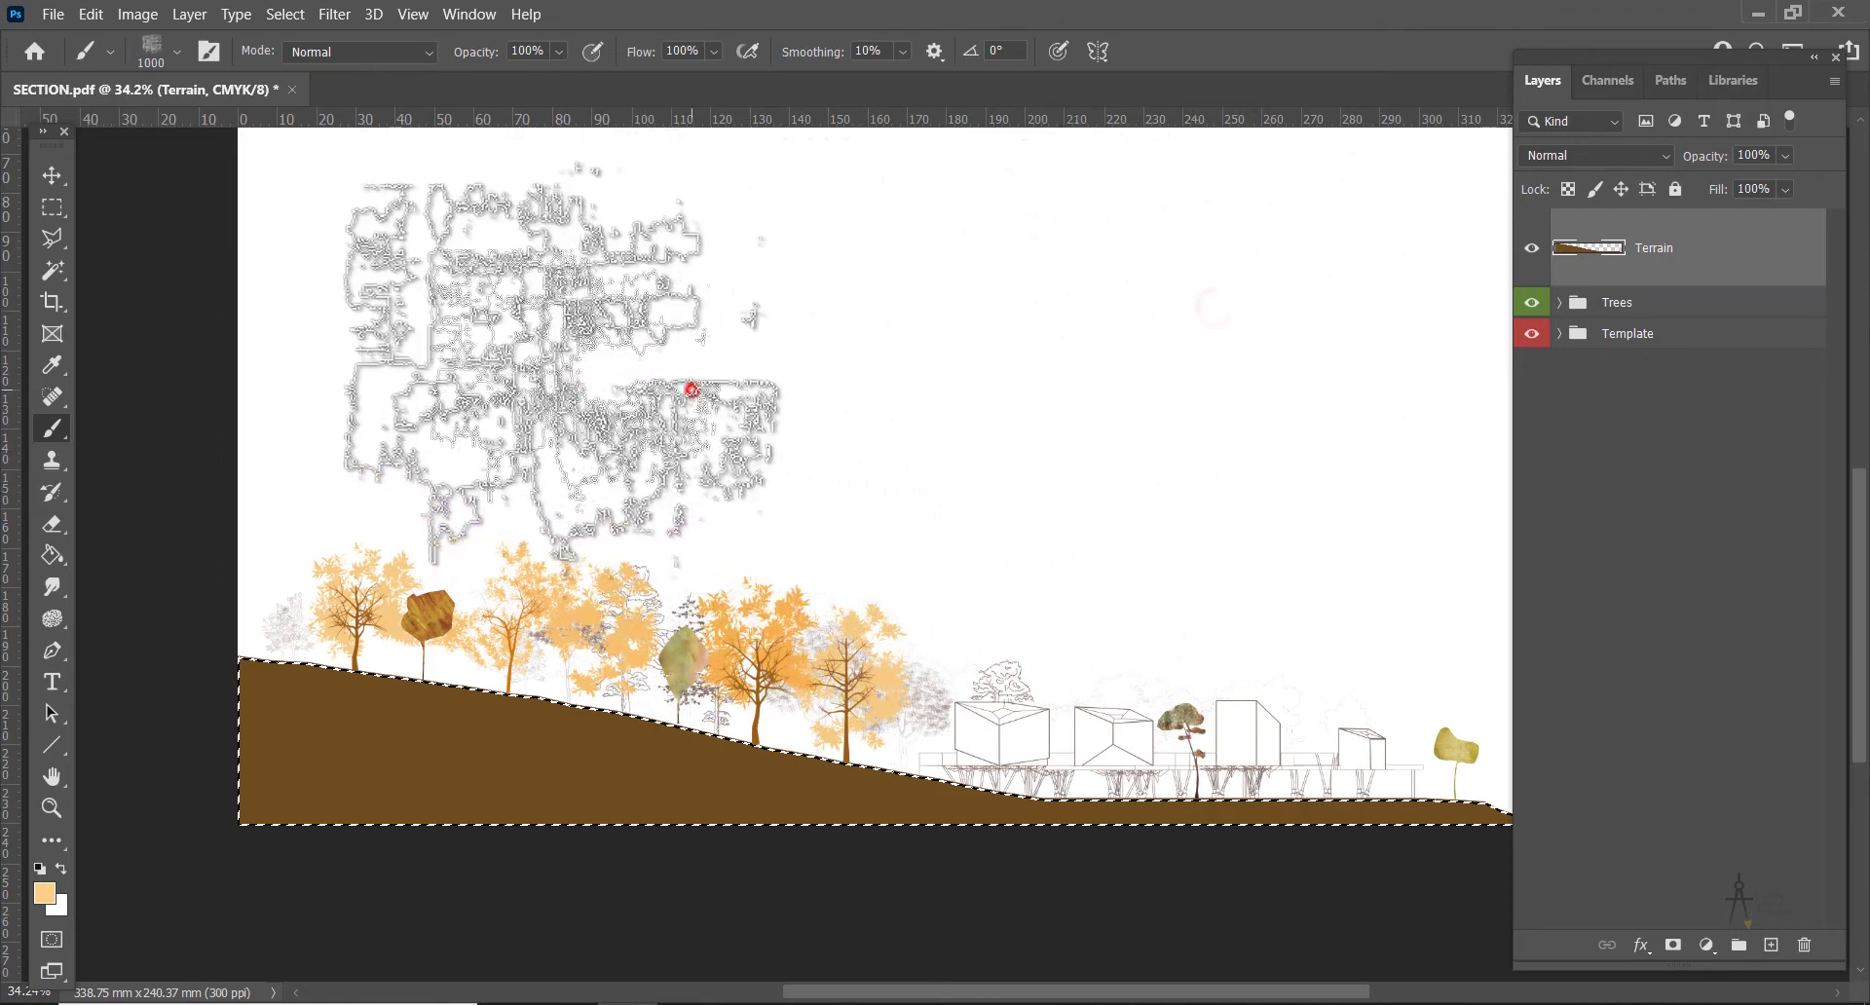
{"action": "left_click", "coordinate": [347, 655]}
{"action": "left_click", "coordinate": [559, 692]}
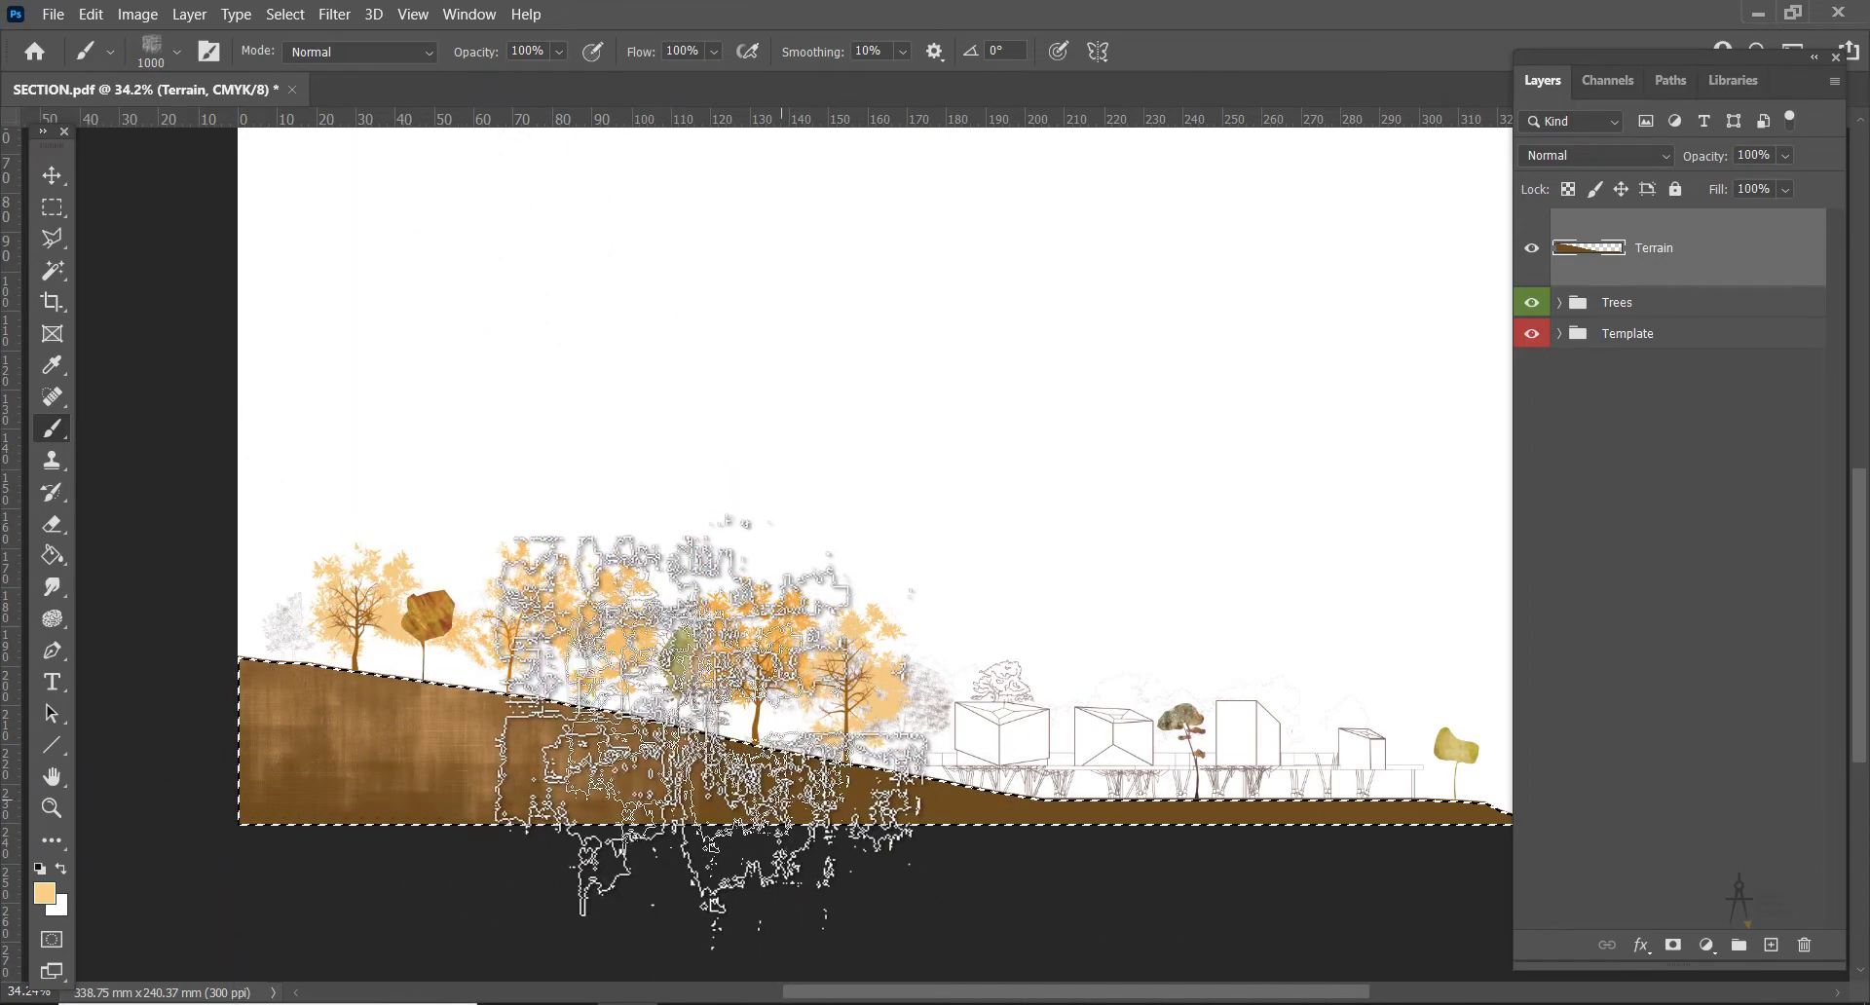
{"action": "key", "text": "ctrl+z"}
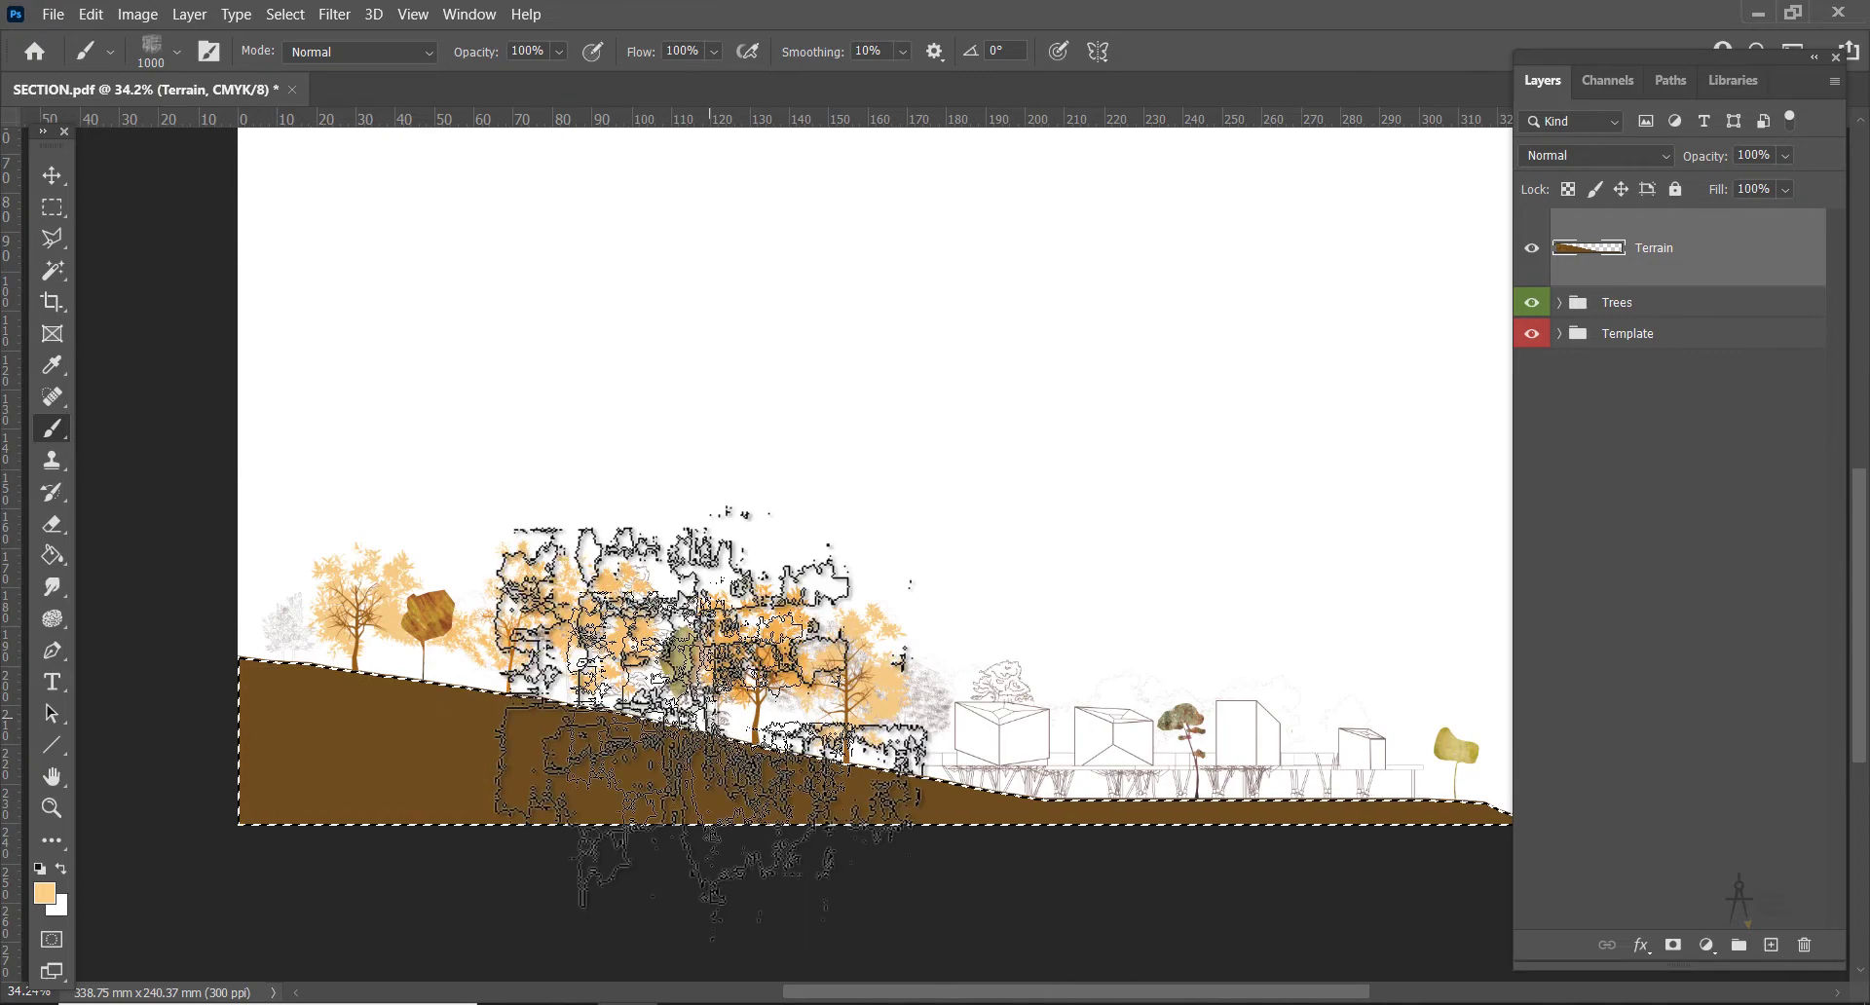
Reduce the grunge brush to 850 px and paint light texture across the whole selected terrain
{"action": "right_click", "coordinate": [729, 572], "text": "alt"}
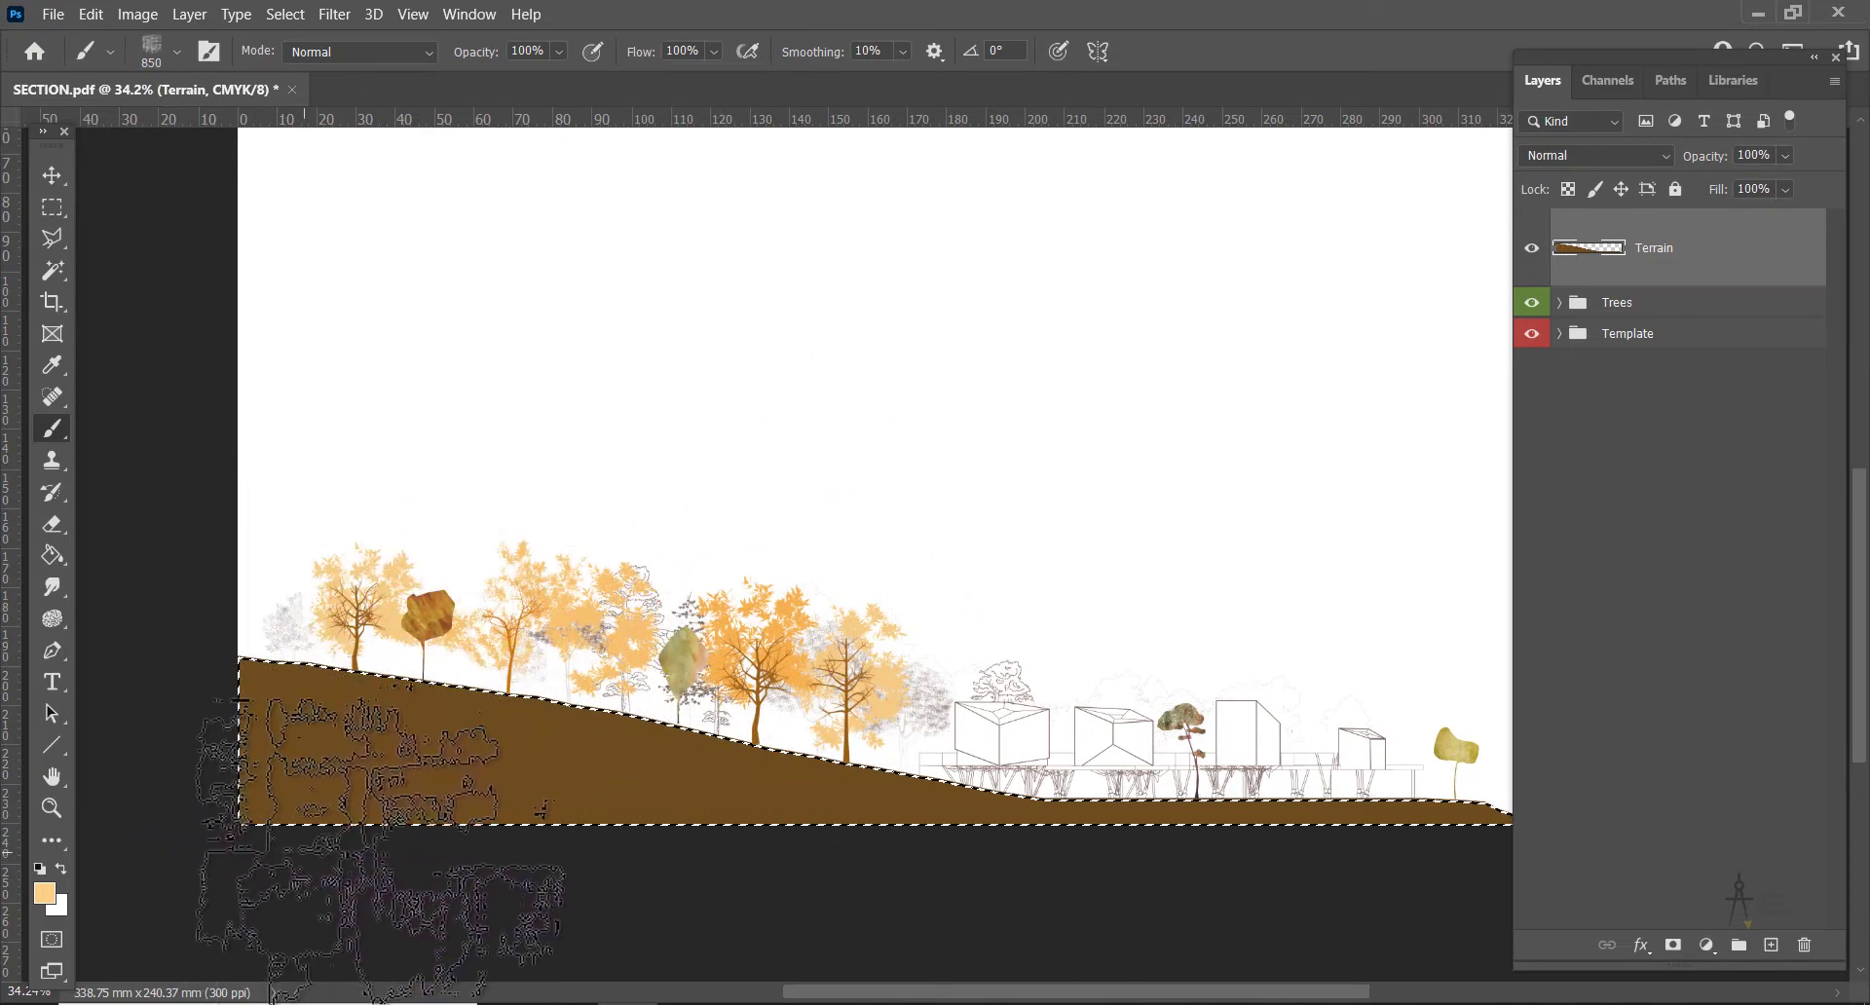
{"action": "mouse_move", "coordinate": [302, 694]}
{"action": "left_mouse_down"}
{"action": "mouse_move", "coordinate": [319, 643]}
{"action": "mouse_move", "coordinate": [312, 672]}
{"action": "mouse_move", "coordinate": [408, 732]}
{"action": "mouse_move", "coordinate": [408, 708]}
{"action": "mouse_move", "coordinate": [611, 737]}
{"action": "mouse_move", "coordinate": [644, 720]}
{"action": "mouse_move", "coordinate": [948, 734]}
{"action": "mouse_move", "coordinate": [696, 716]}
{"action": "mouse_move", "coordinate": [1352, 749]}
{"action": "mouse_move", "coordinate": [1020, 745]}
{"action": "left_mouse_up"}
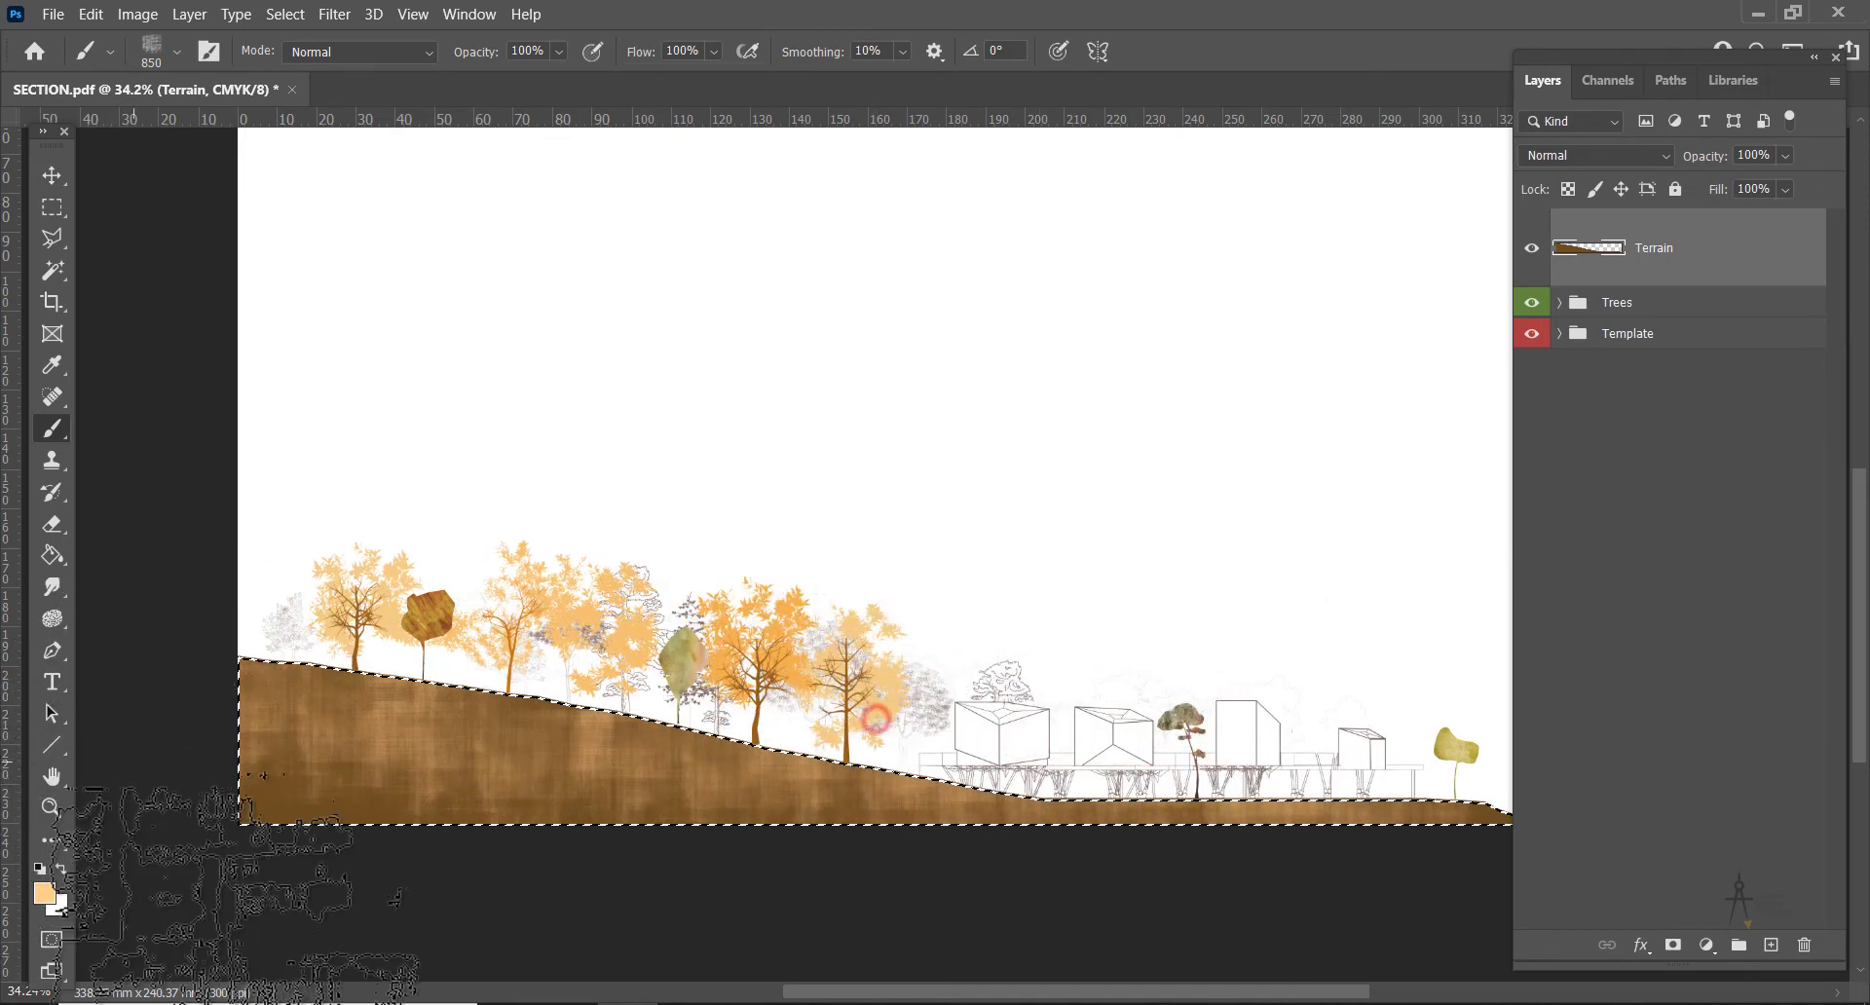
{"action": "mouse_move", "coordinate": [280, 621]}
{"action": "left_mouse_down"}
{"action": "mouse_move", "coordinate": [396, 455]}
{"action": "mouse_move", "coordinate": [510, 647]}
{"action": "mouse_move", "coordinate": [647, 517]}
{"action": "mouse_move", "coordinate": [757, 543]}
{"action": "left_mouse_up"}
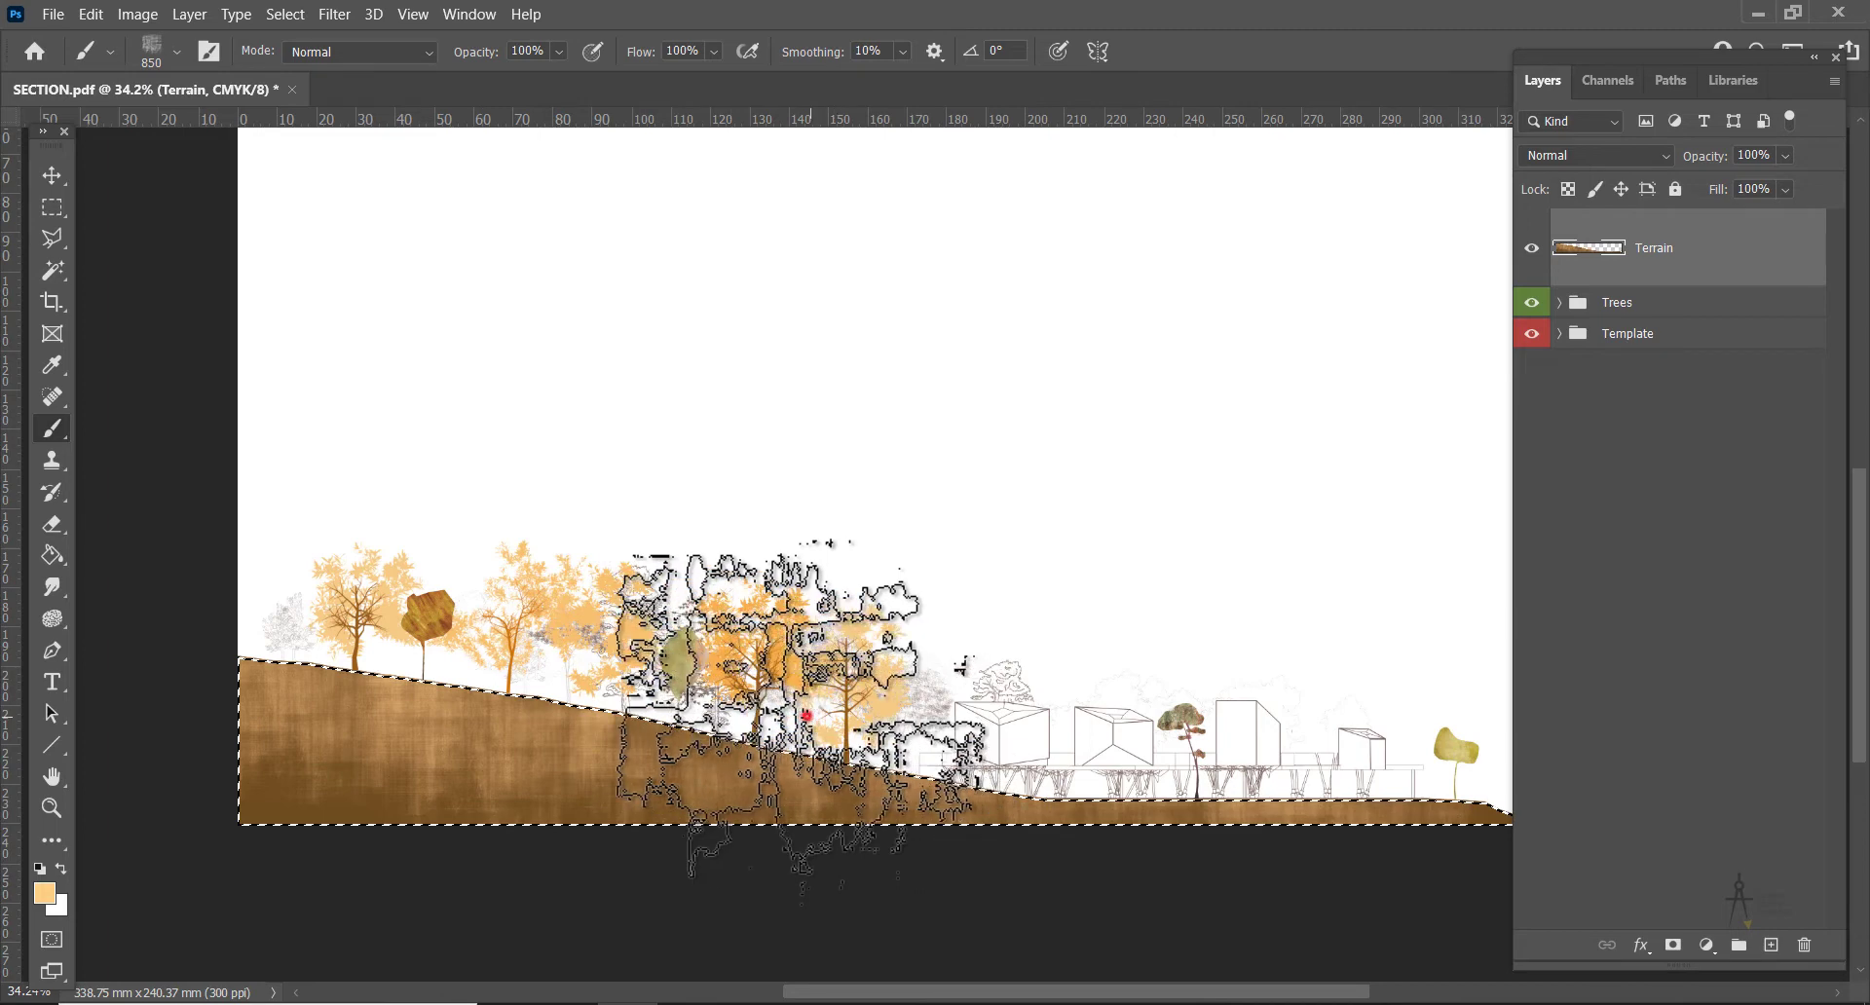
{"action": "scroll", "coordinate": [574, 760], "scroll_direction": "down", "scroll_amount": 3}
{"action": "scroll", "coordinate": [661, 649], "scroll_direction": "up", "scroll_amount": 2}
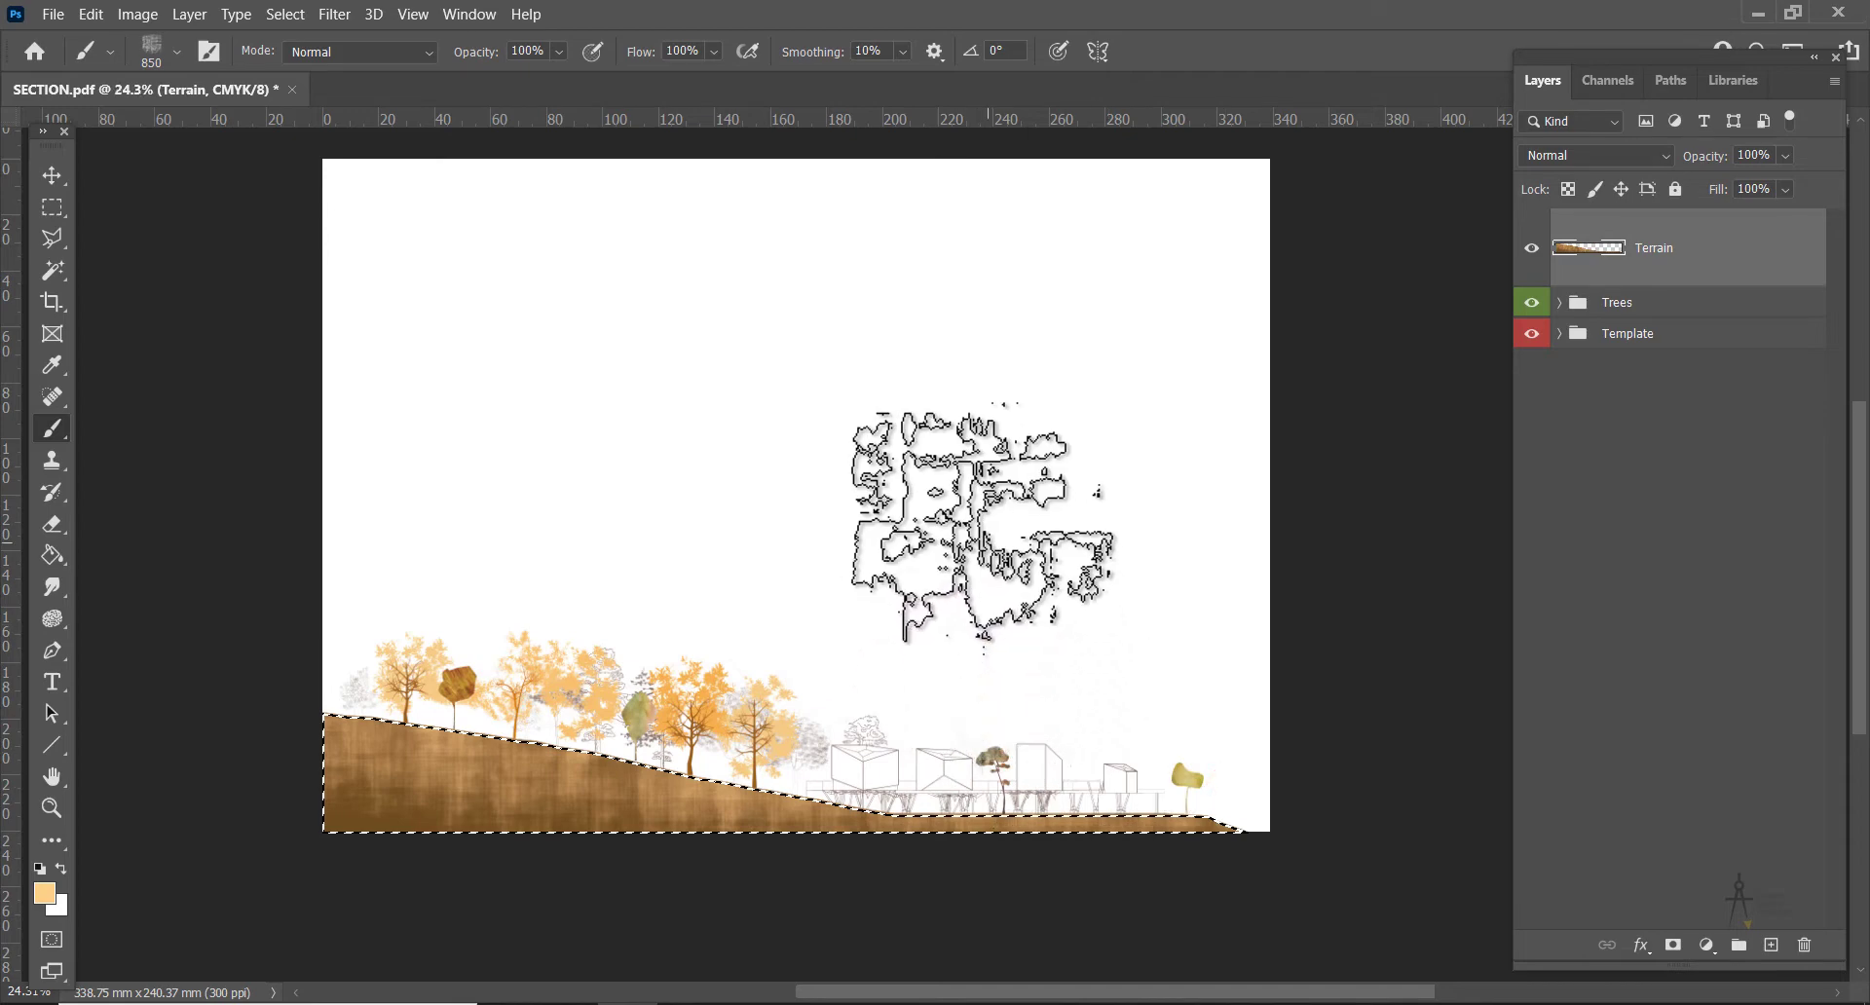
Deselect the Terrain layer and clear the selection around the ground
{"action": "left_click", "coordinate": [1646, 513]}
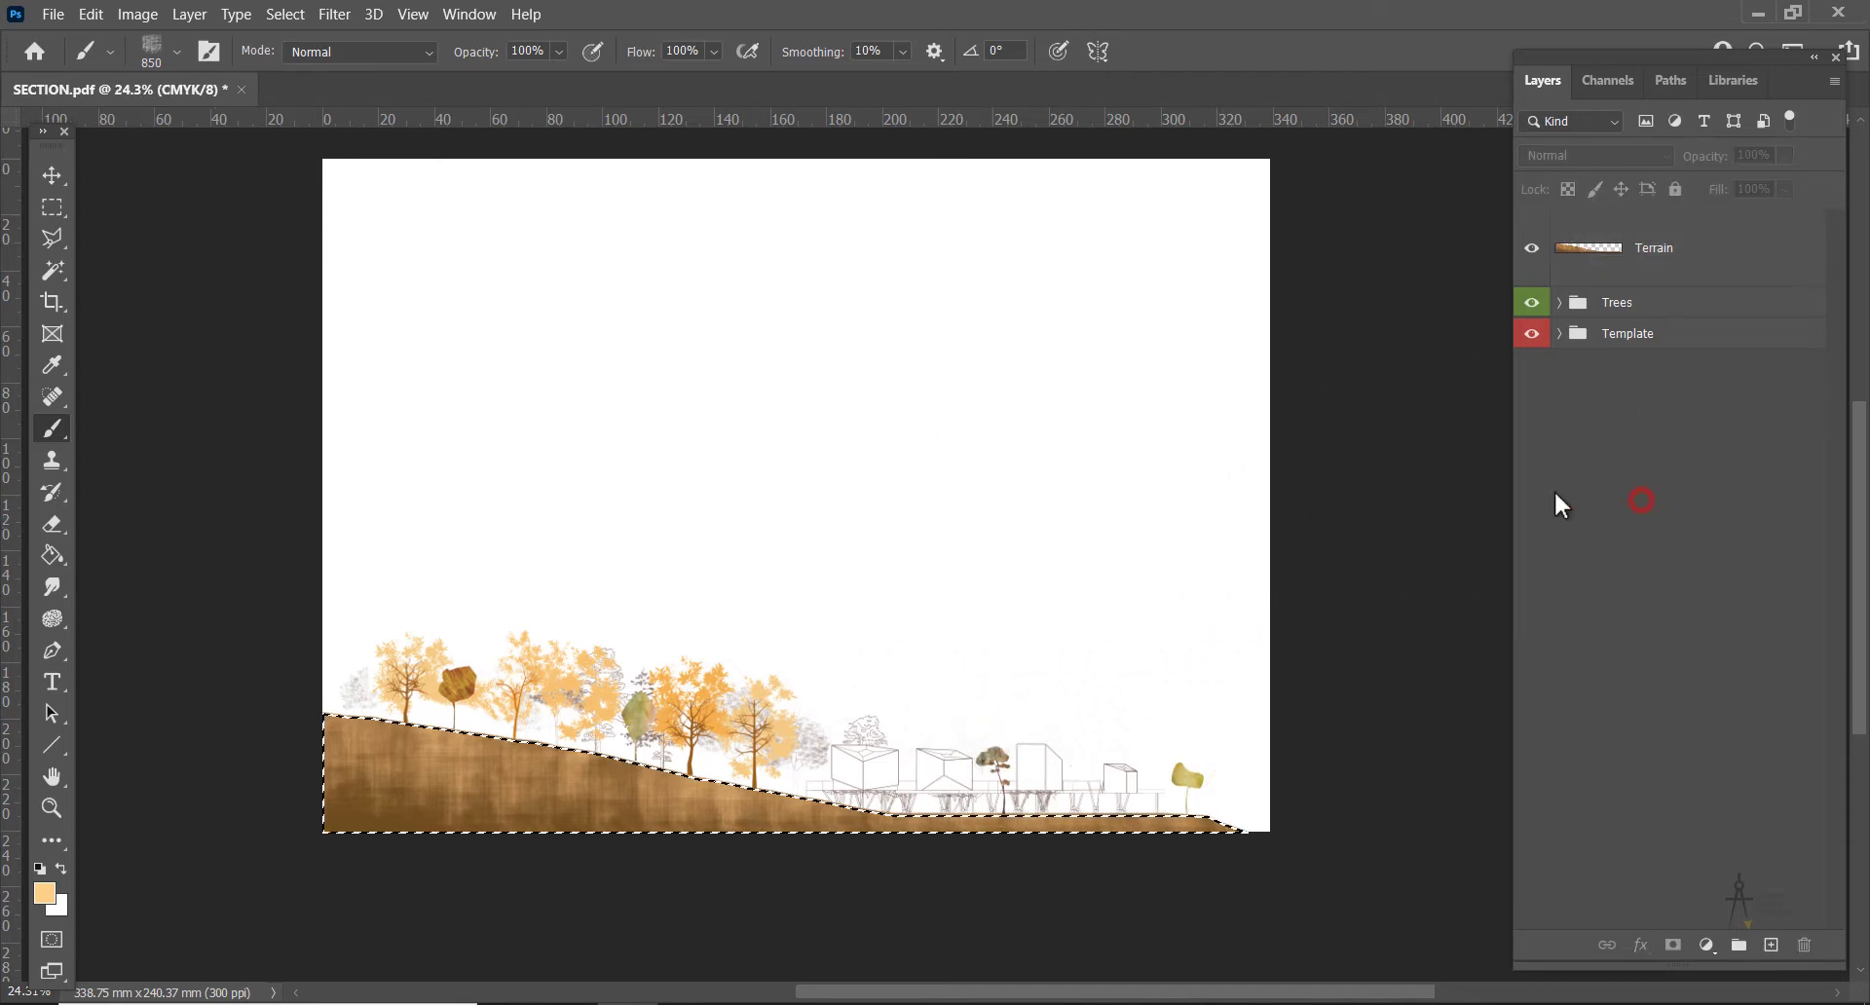
{"action": "scroll", "coordinate": [467, 826], "scroll_direction": "up", "scroll_amount": 1}
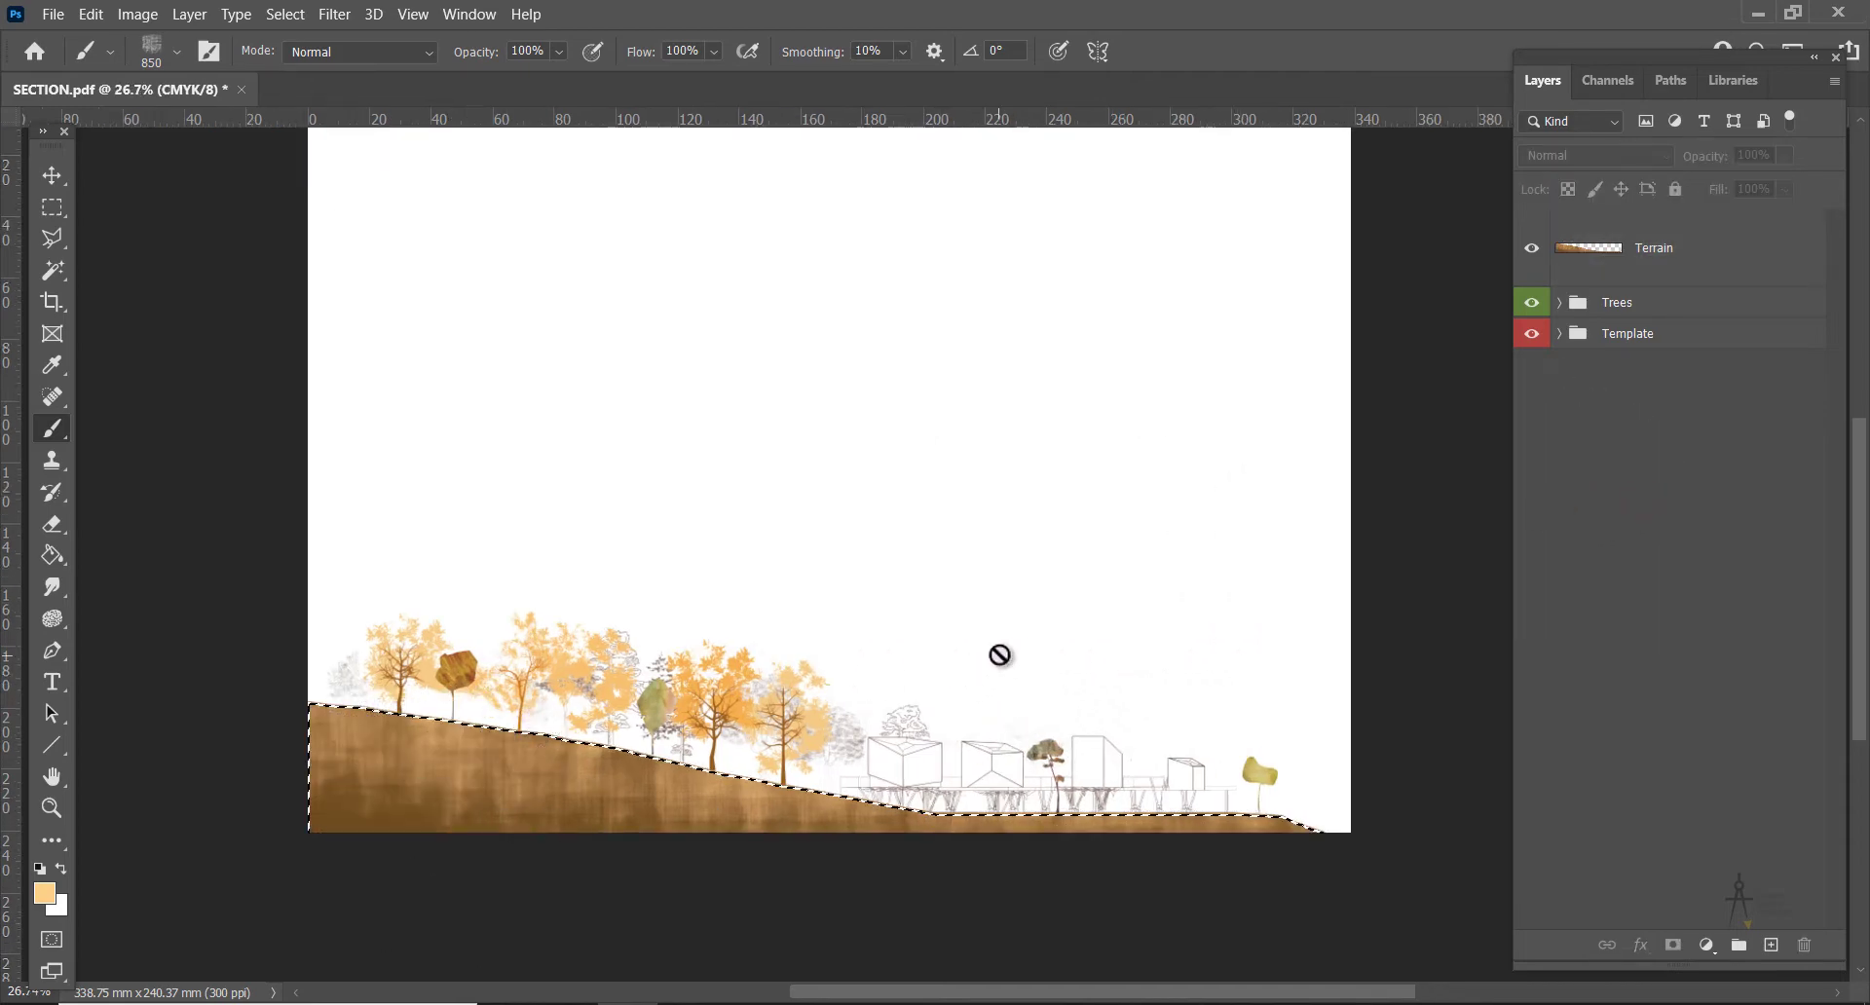
{"action": "key", "text": "ctrl+d"}
{"action": "scroll", "coordinate": [620, 543], "scroll_direction": "up", "scroll_amount": 1}
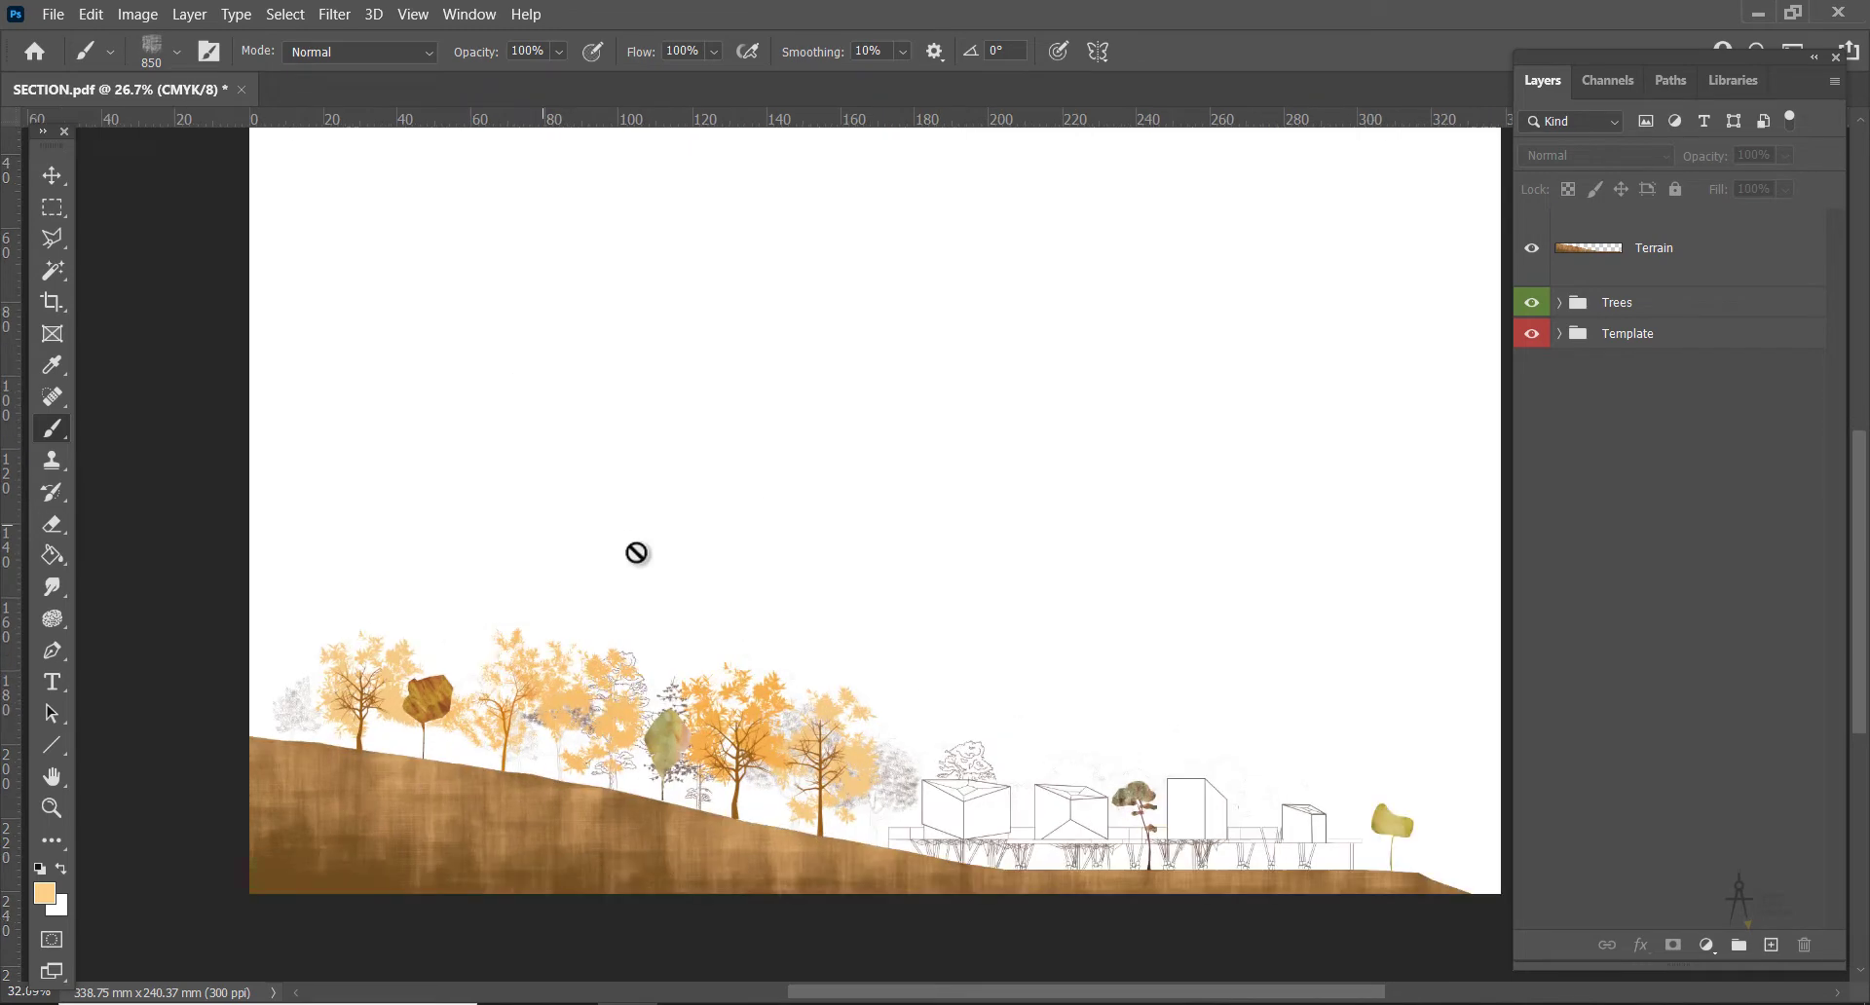
{"action": "scroll", "coordinate": [931, 542], "scroll_direction": "down", "scroll_amount": 1}
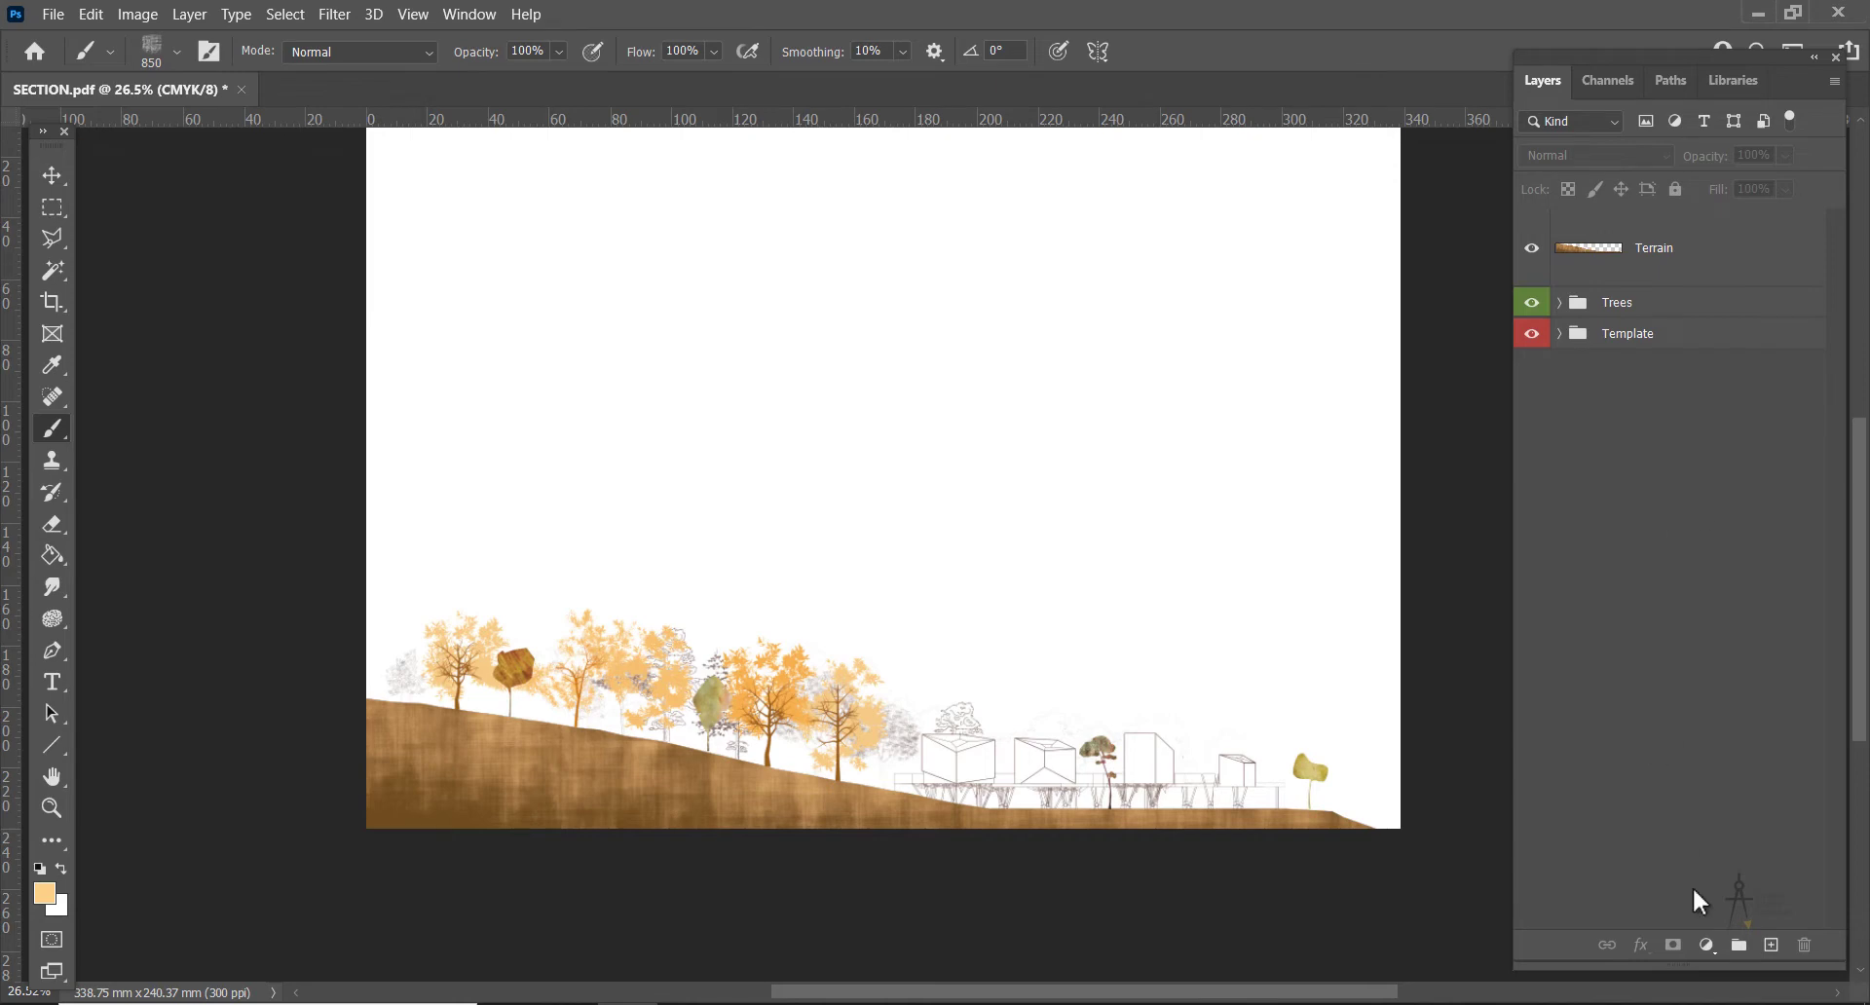
Create a layer group named Terrain and move the Terrain layer into it
{"action": "left_click", "coordinate": [1740, 946]}
{"action": "double_click", "coordinate": [1623, 224]}
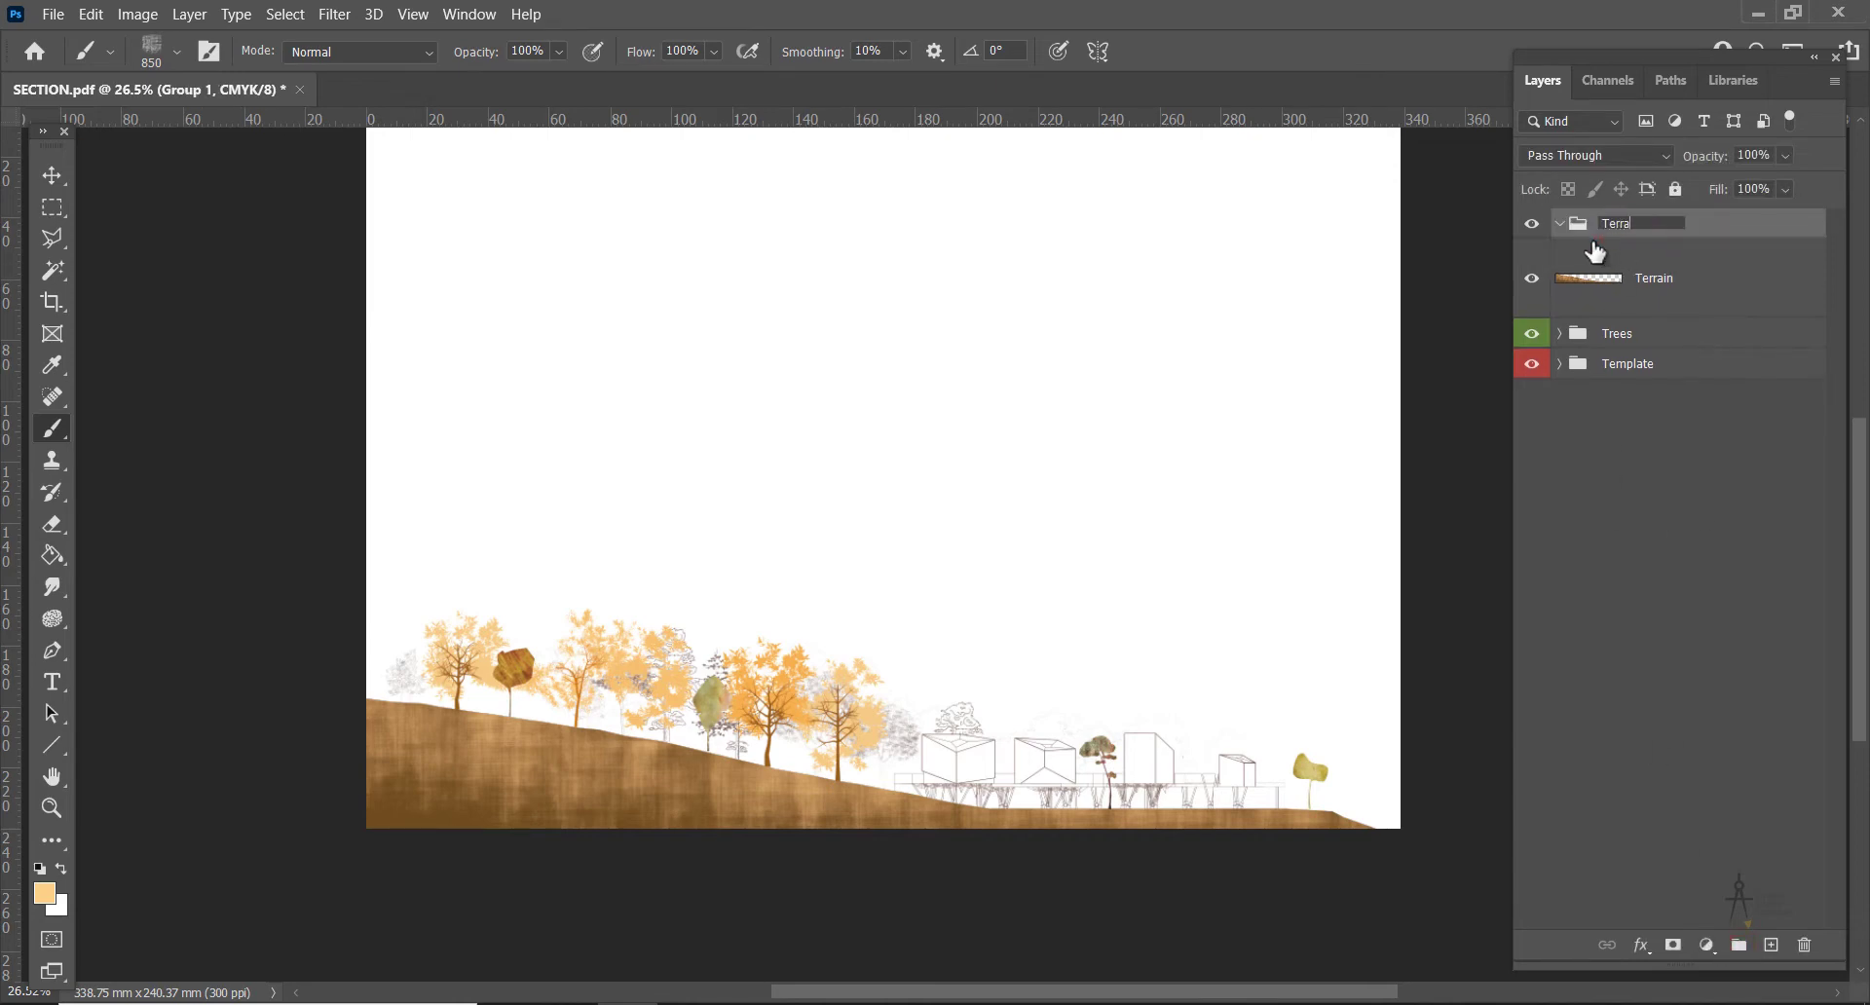
{"action": "left_click_drag", "start_coordinate": [1641, 273], "coordinate": [1617, 230]}
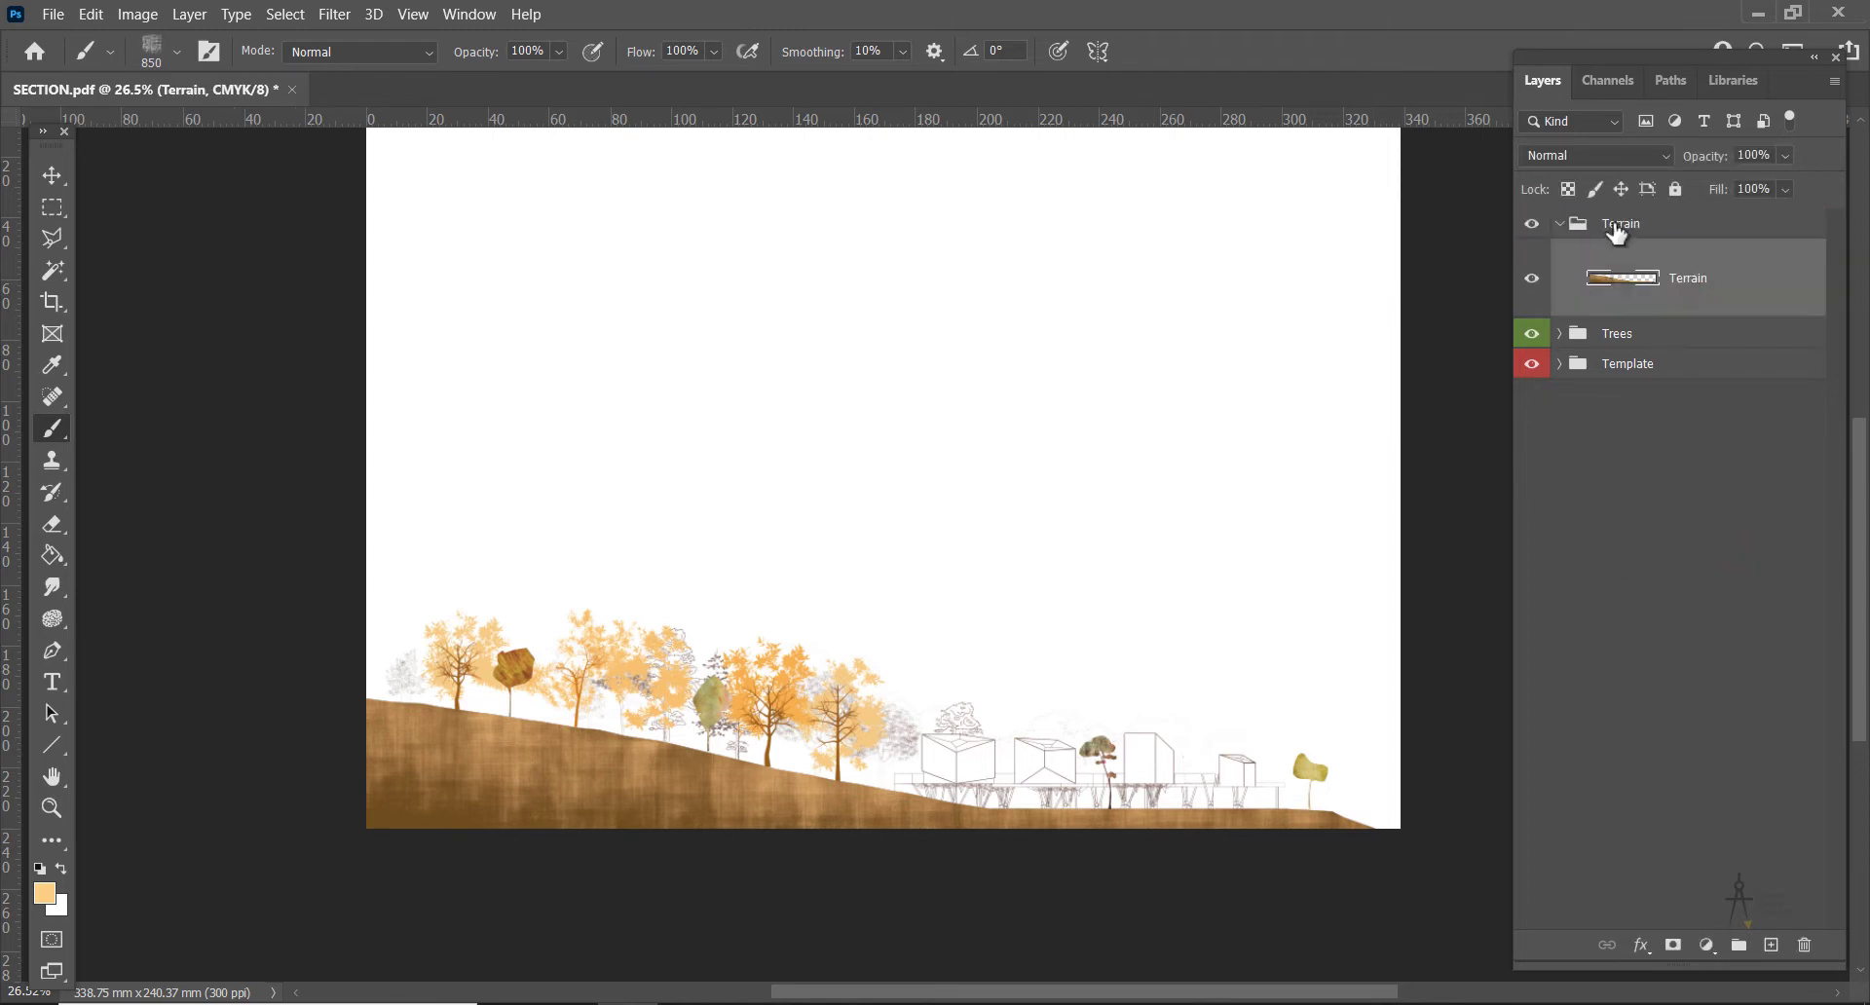
Collapse the Terrain group and label it orange
{"action": "left_click", "coordinate": [1559, 224]}
{"action": "right_click", "coordinate": [1536, 232]}
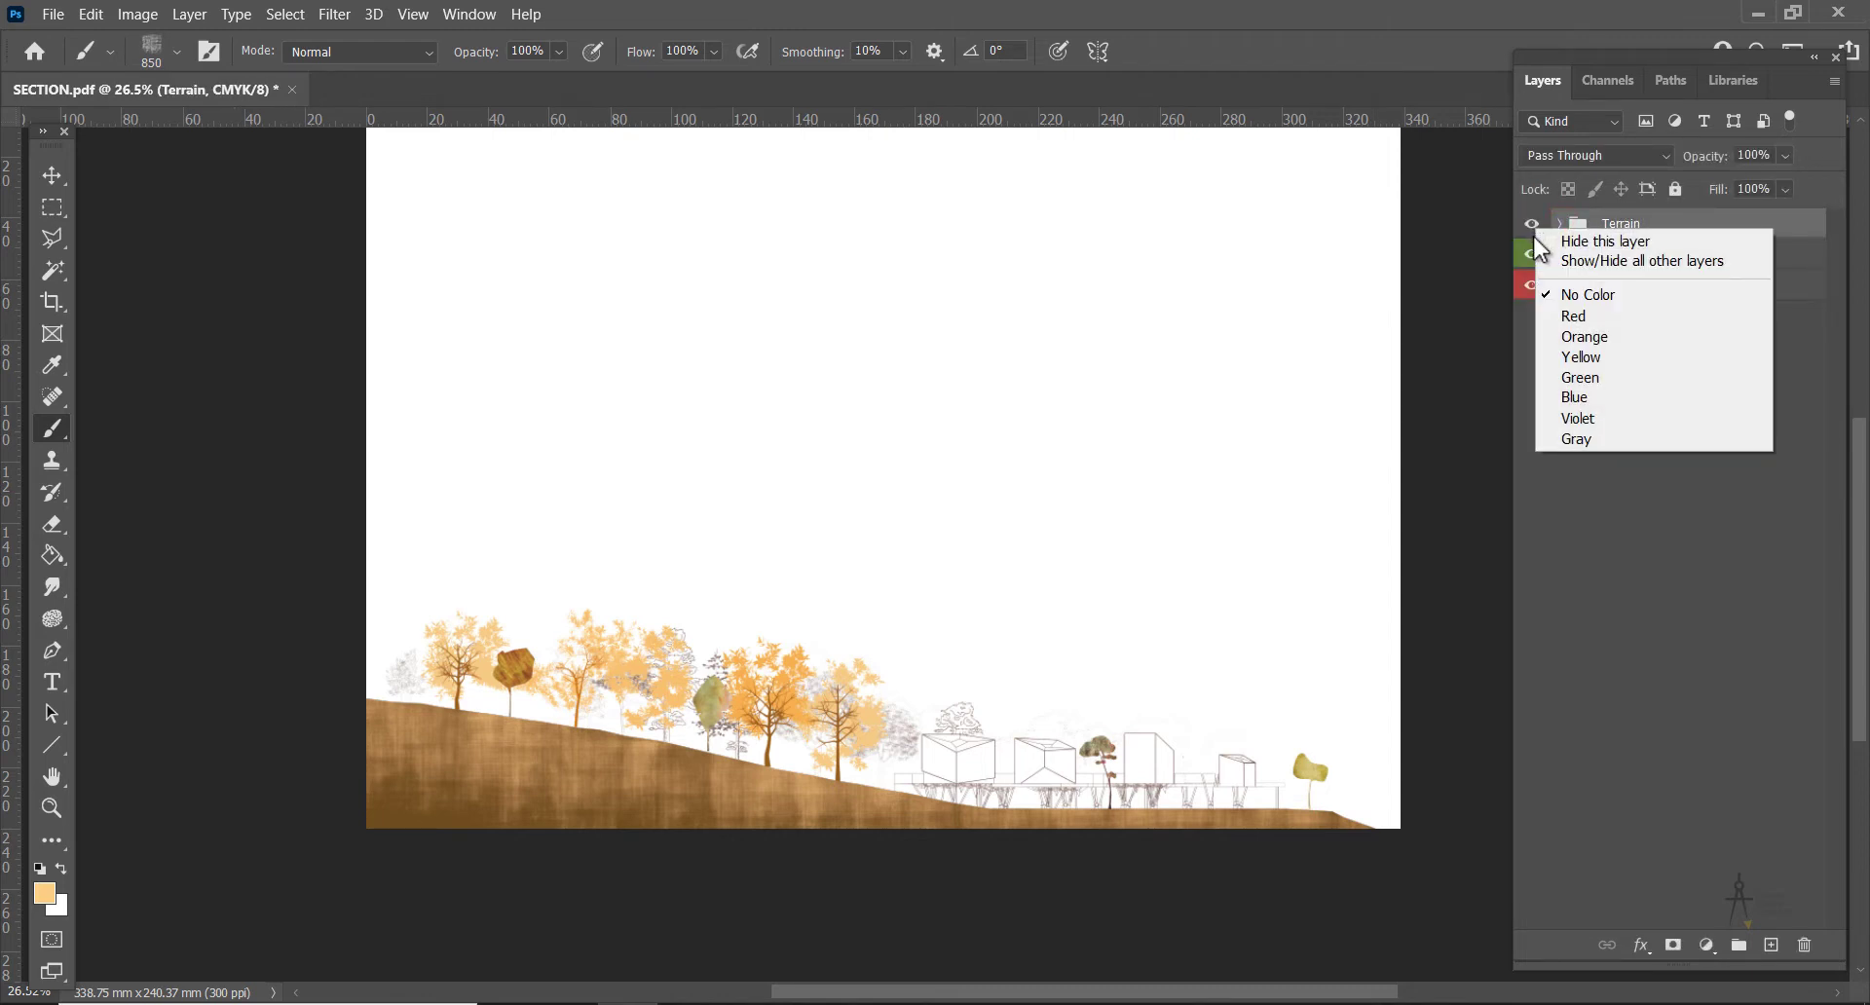
{"action": "left_click", "coordinate": [1570, 341]}
{"action": "left_click", "coordinate": [1641, 365]}
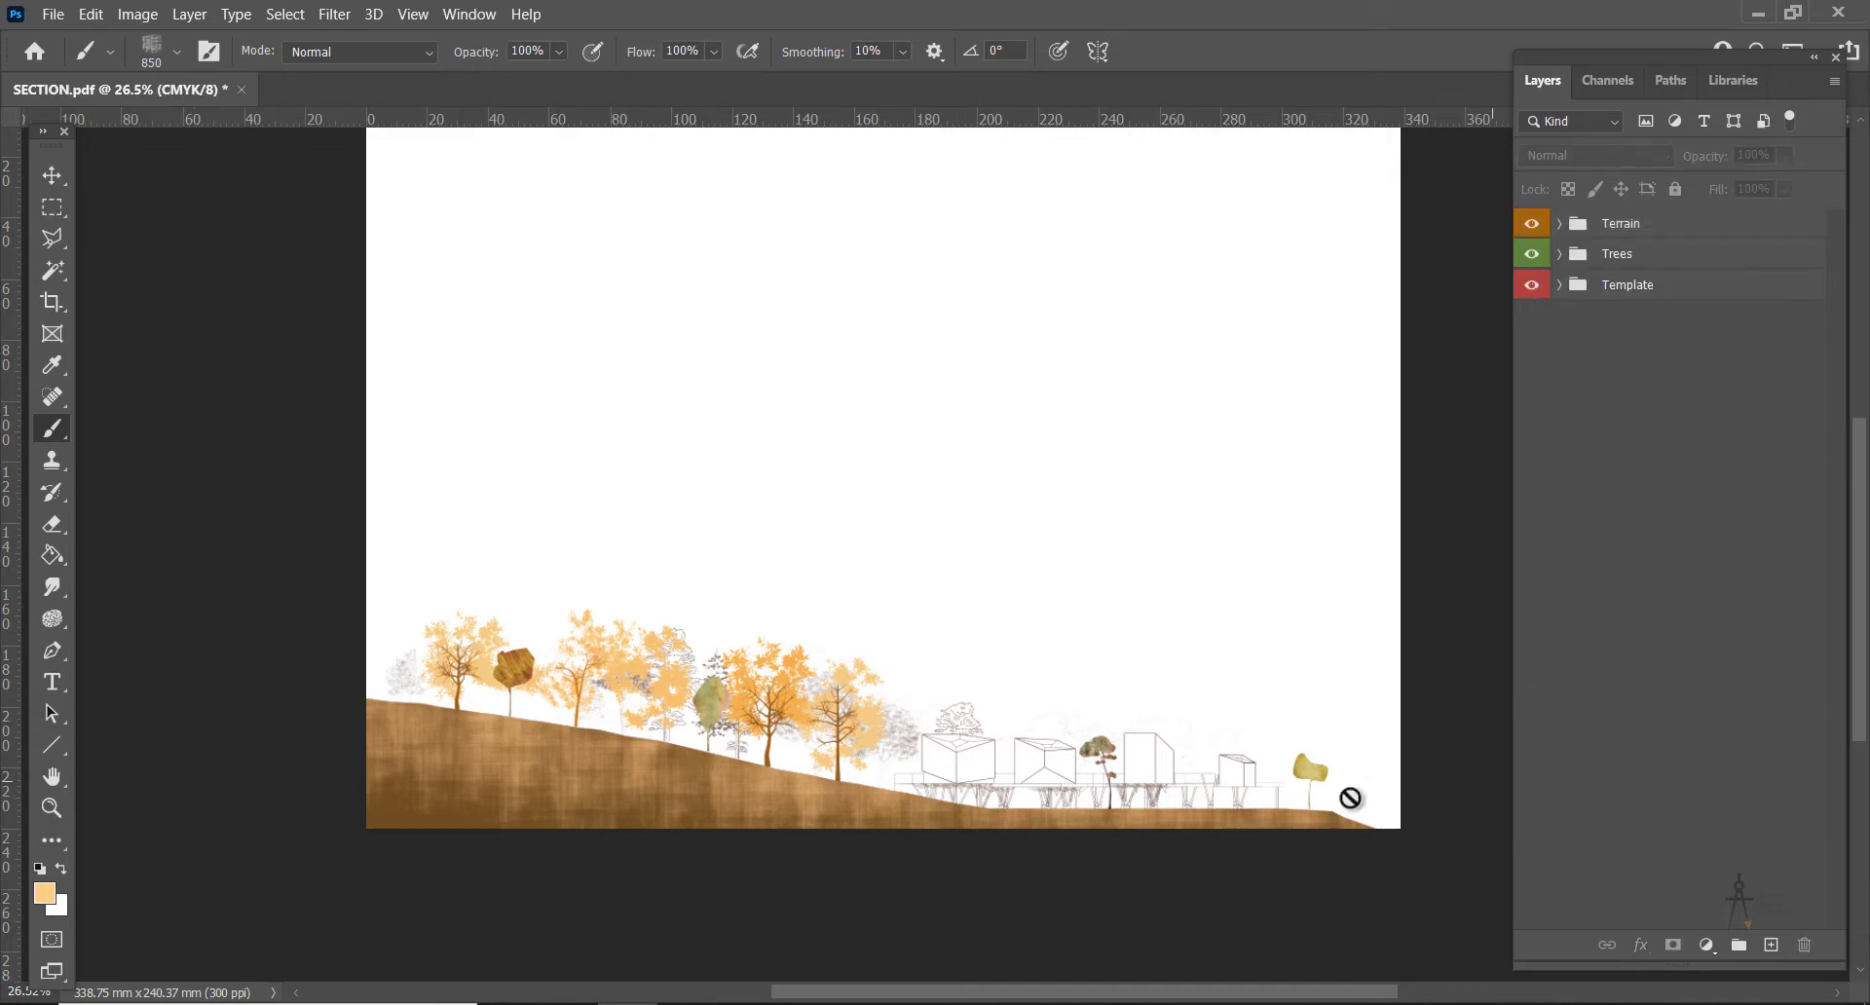
Hide the Trees group to expose the section linework around the buildings
{"action": "scroll", "coordinate": [1315, 779], "scroll_direction": "up", "scroll_amount": 3}
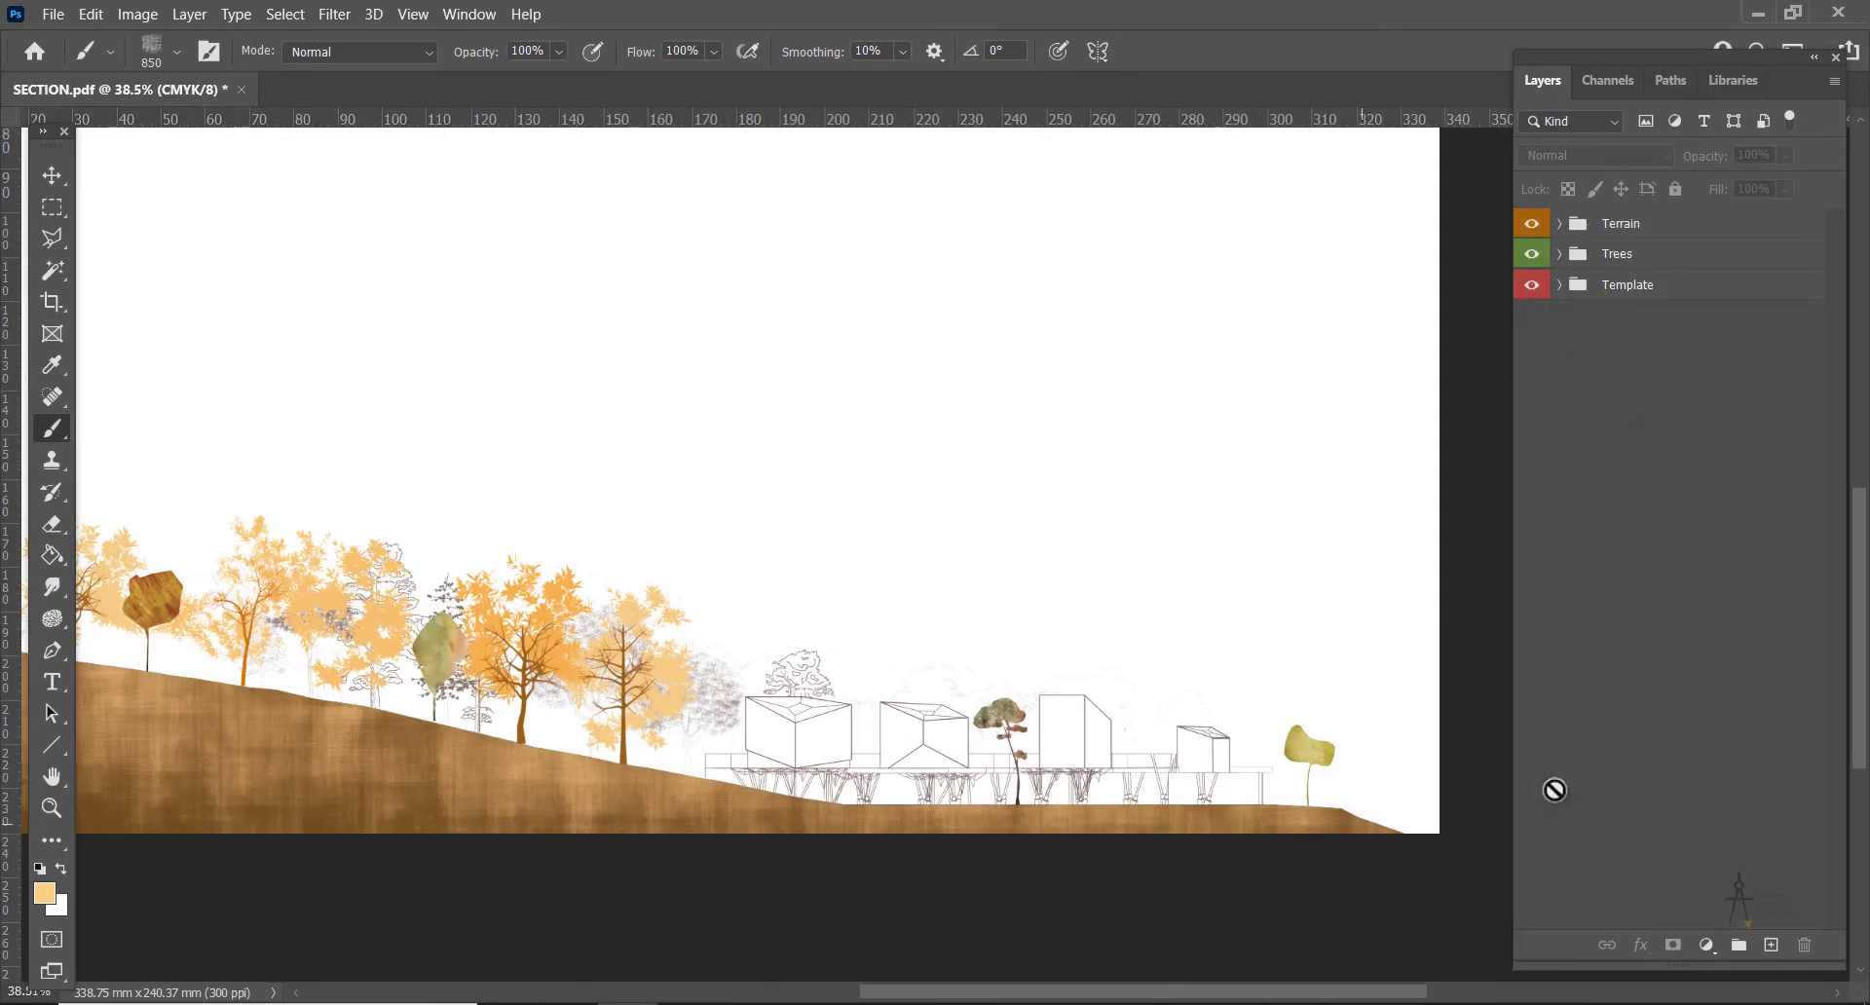
{"action": "scroll", "coordinate": [1271, 808], "scroll_direction": "up", "scroll_amount": 2}
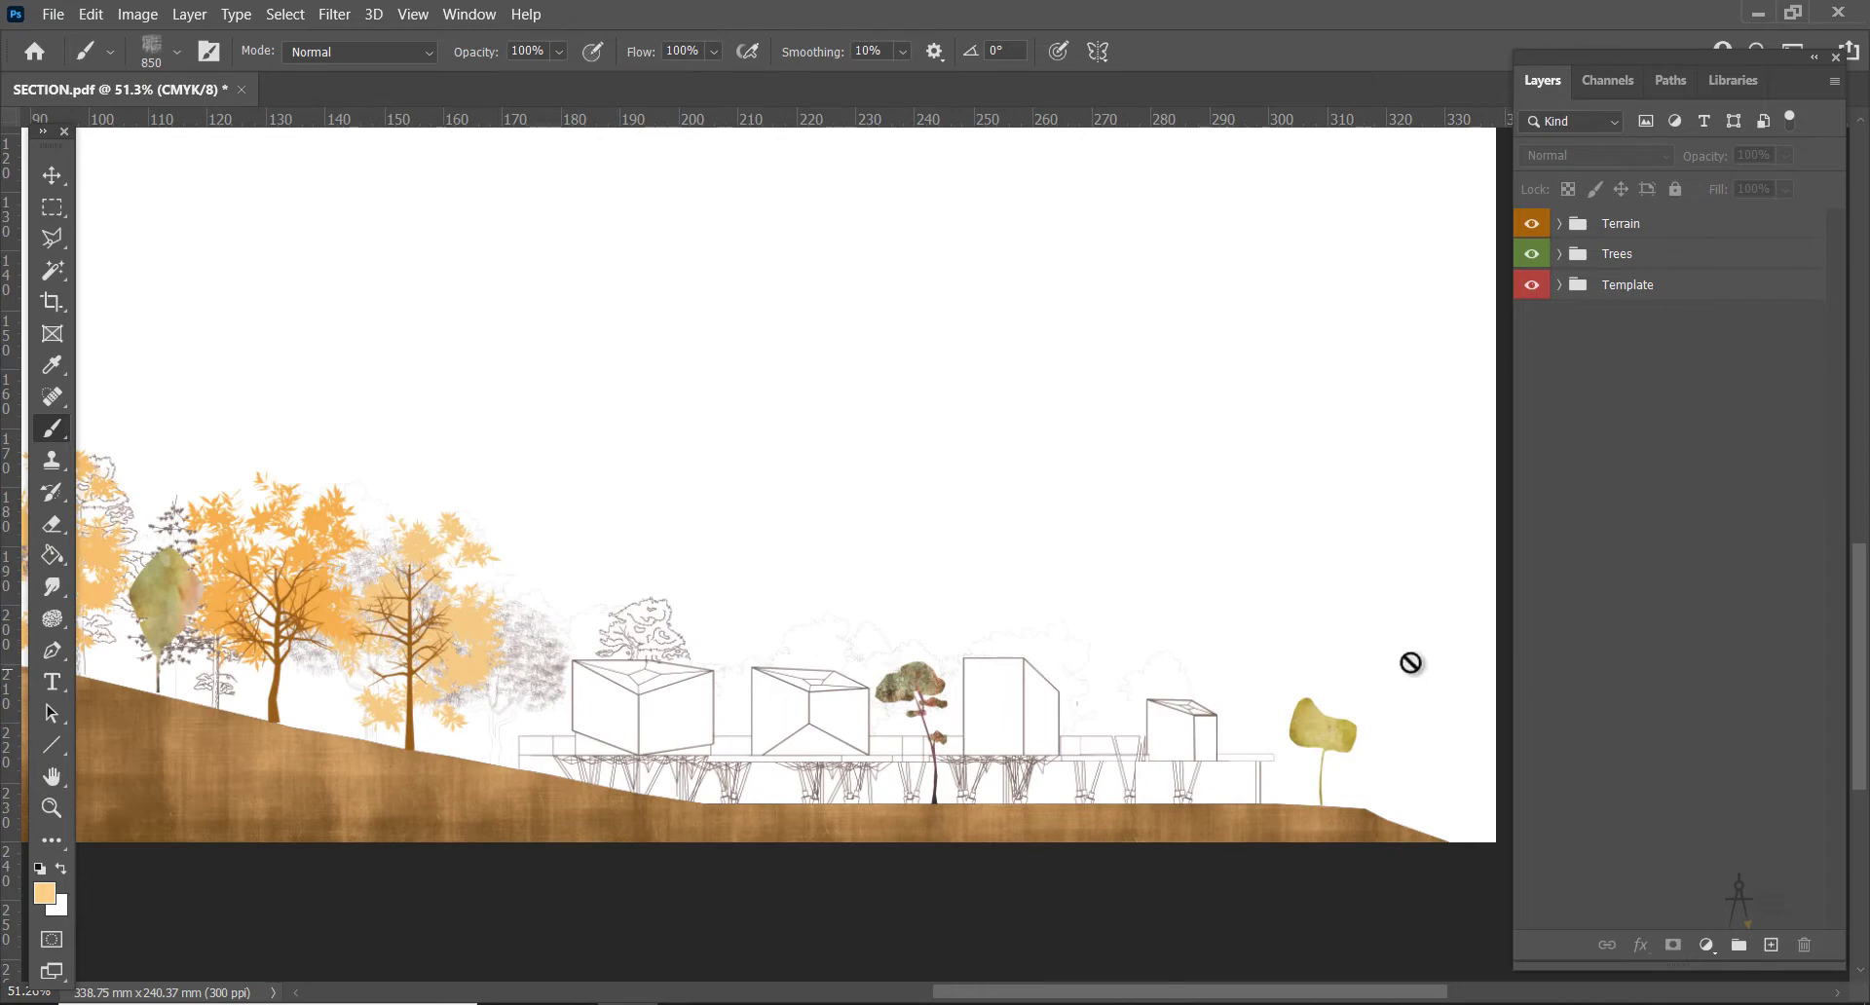
{"action": "scroll", "coordinate": [1176, 584], "scroll_direction": "up", "scroll_amount": 1}
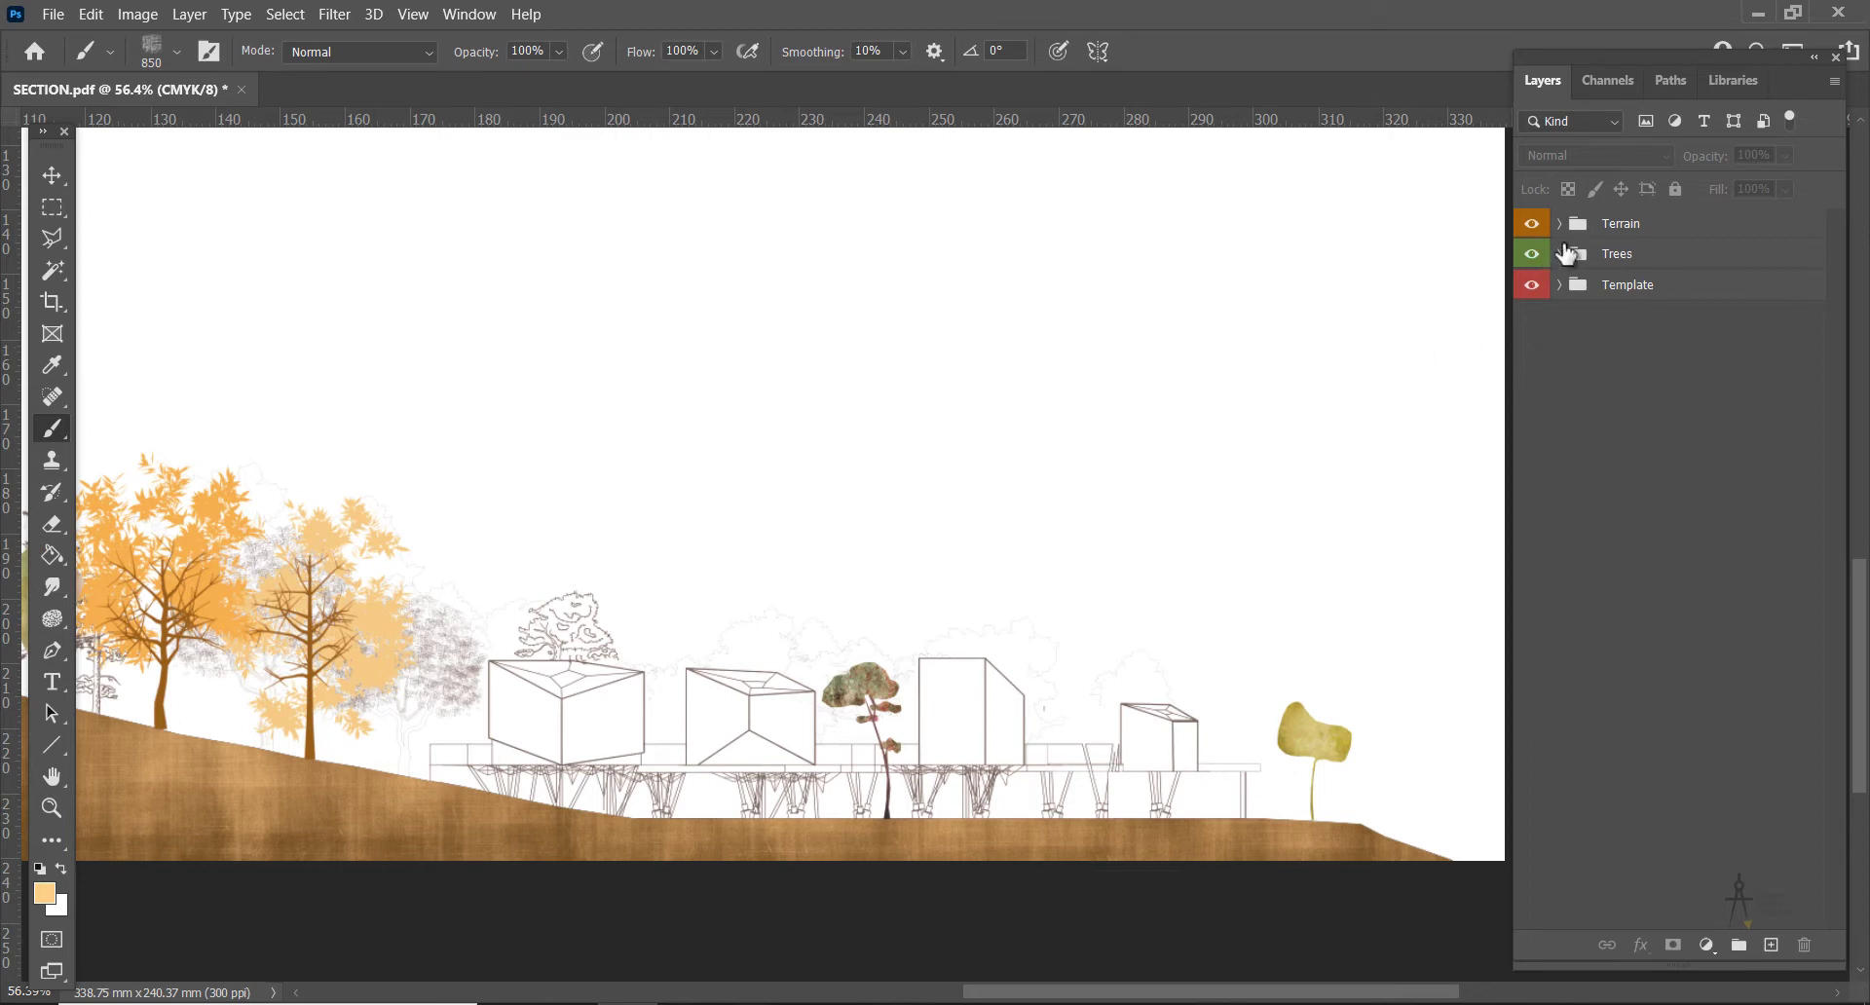
{"action": "left_click", "coordinate": [1532, 254]}
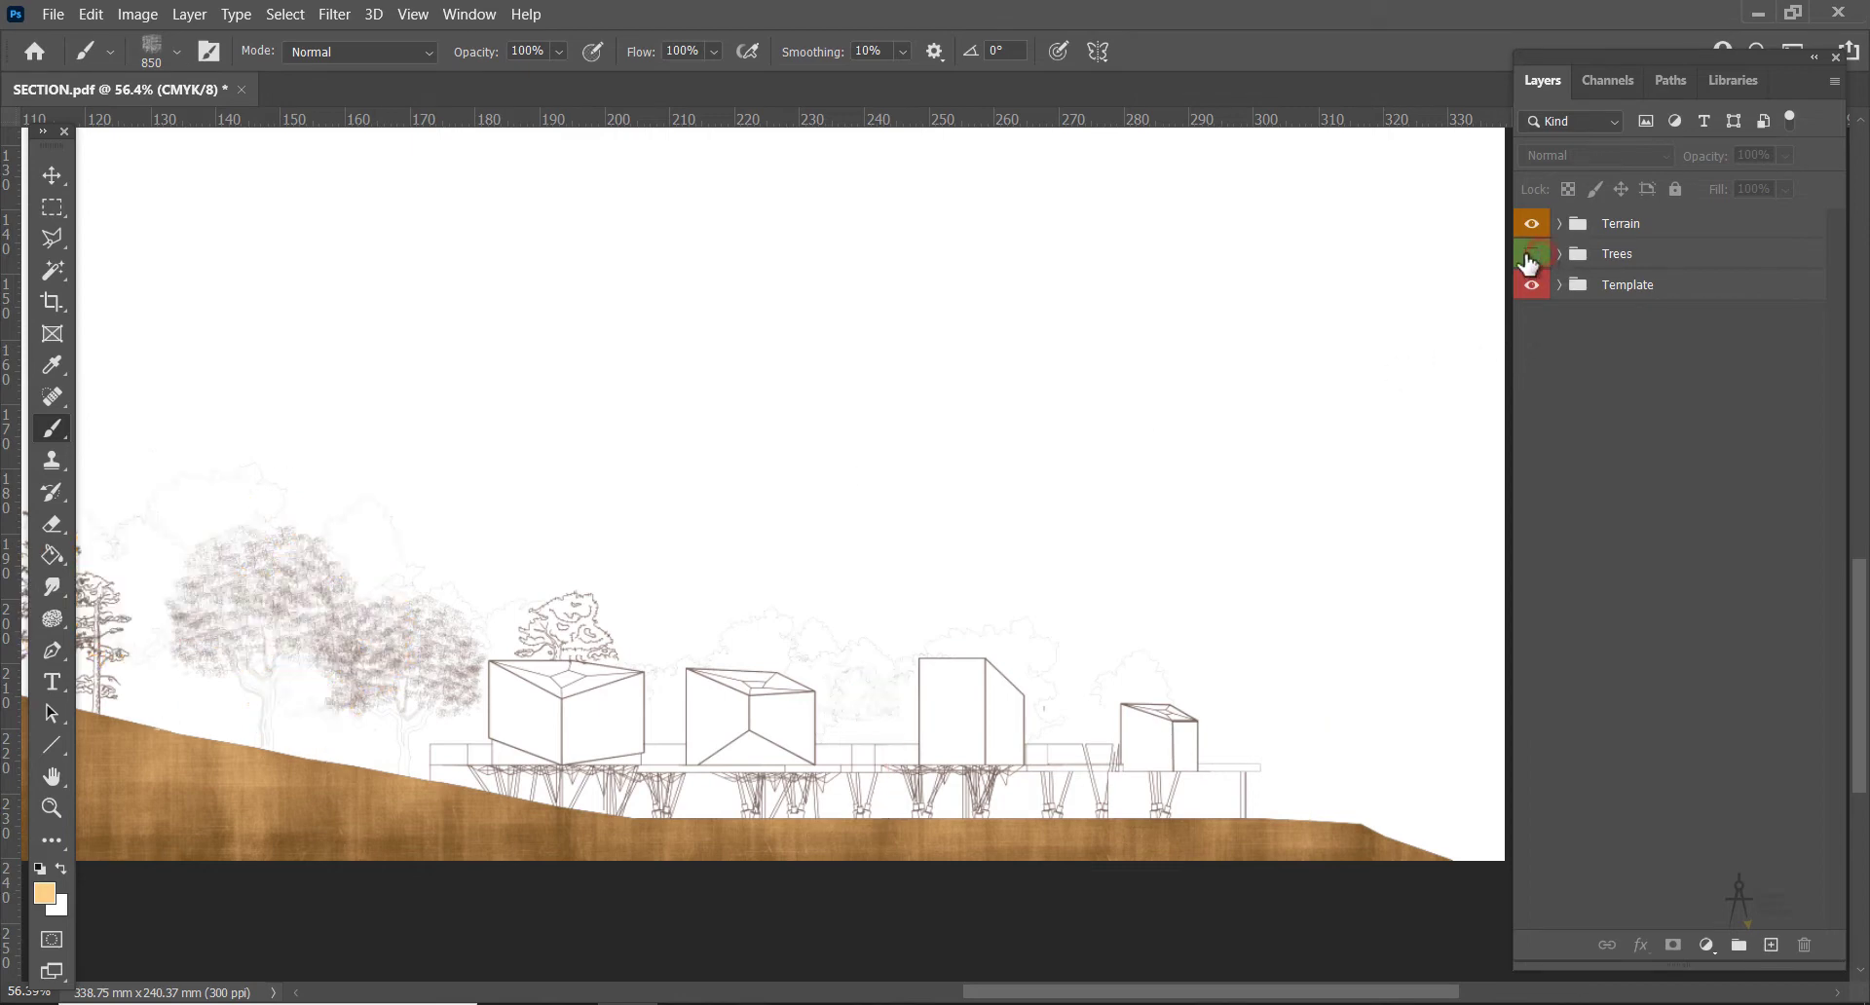
Create a new layer above the Terrain group and name it Facade01
{"action": "scroll", "coordinate": [822, 788], "scroll_direction": "up", "scroll_amount": 1}
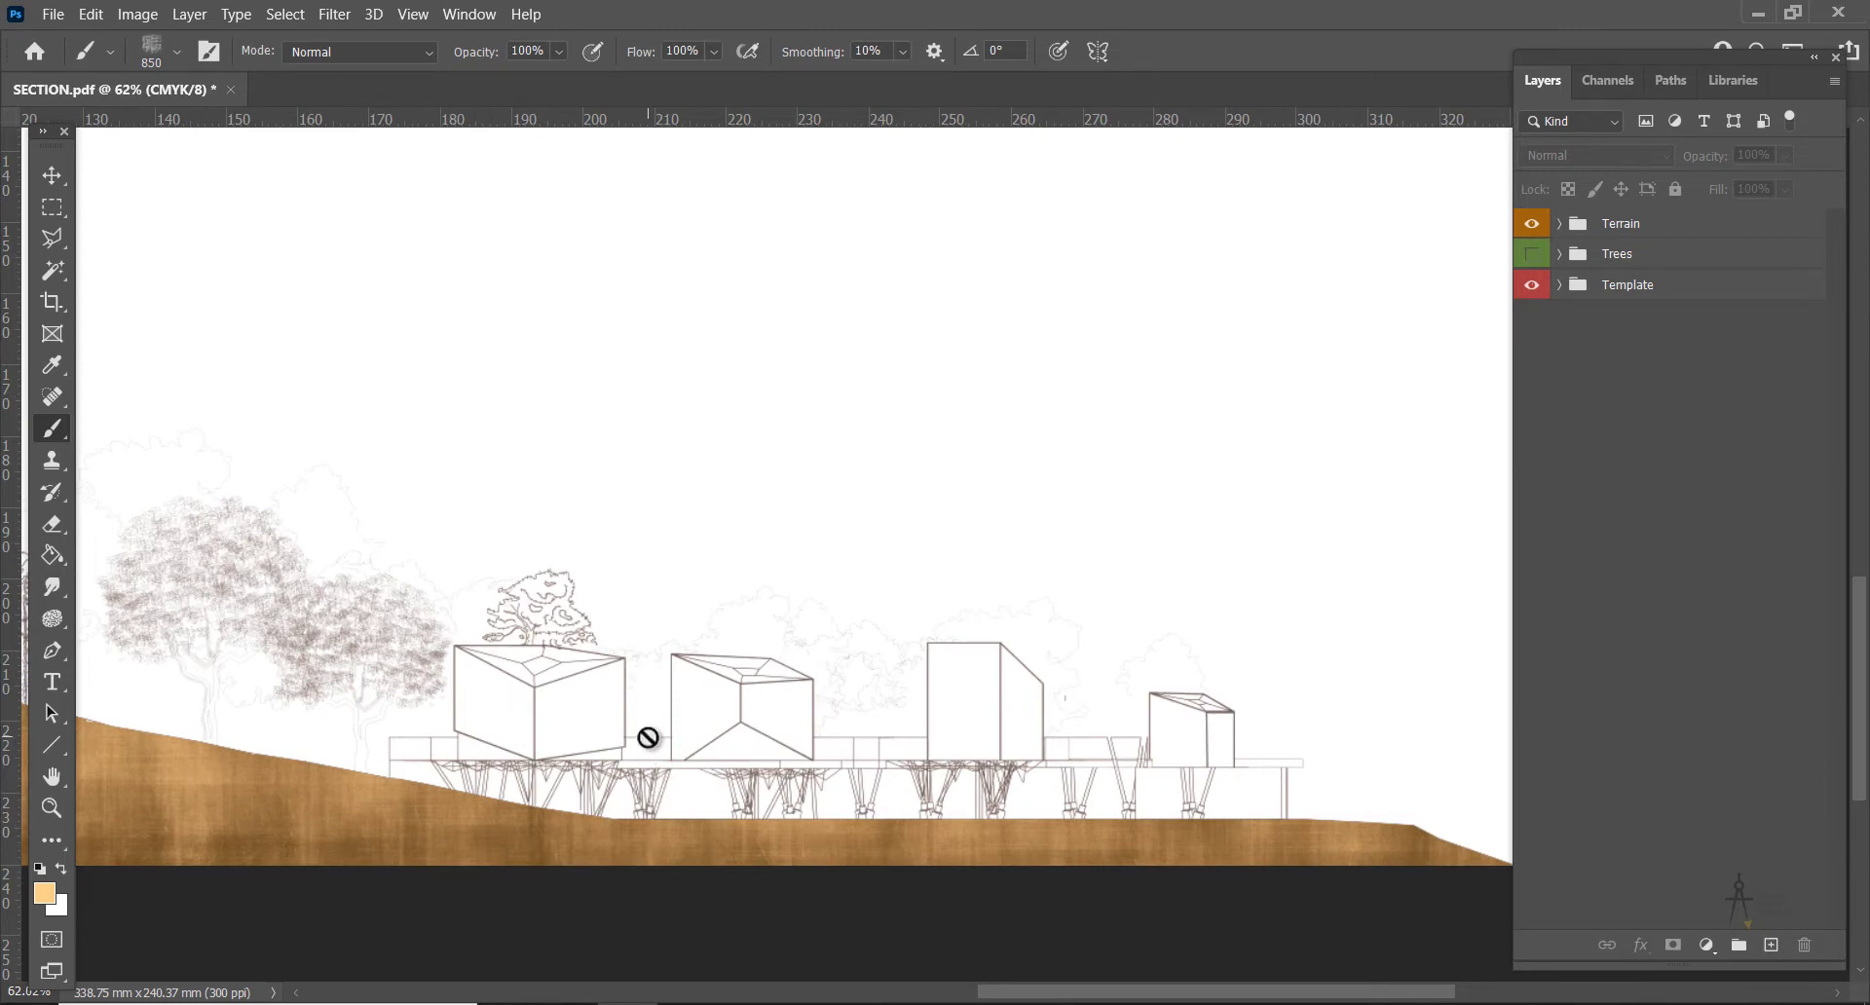
{"action": "scroll", "coordinate": [649, 732], "scroll_direction": "down", "scroll_amount": 5}
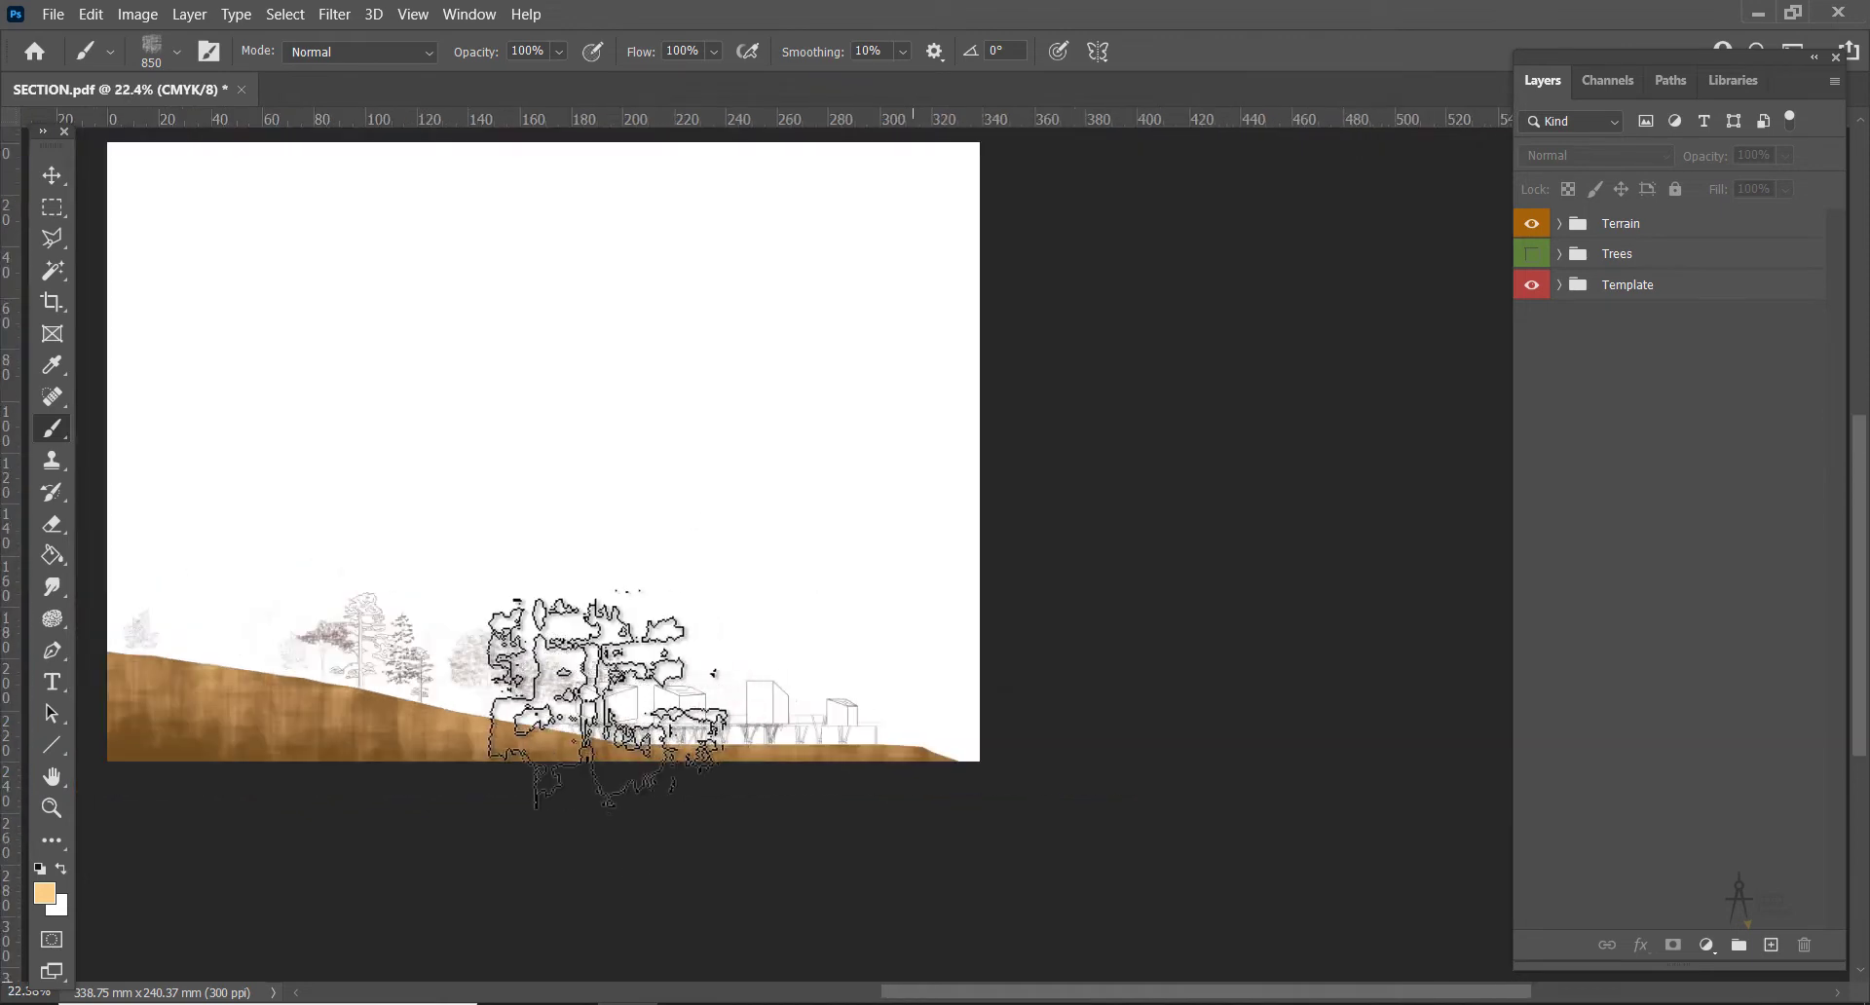
{"action": "scroll", "coordinate": [115, 521], "scroll_direction": "up", "scroll_amount": 3}
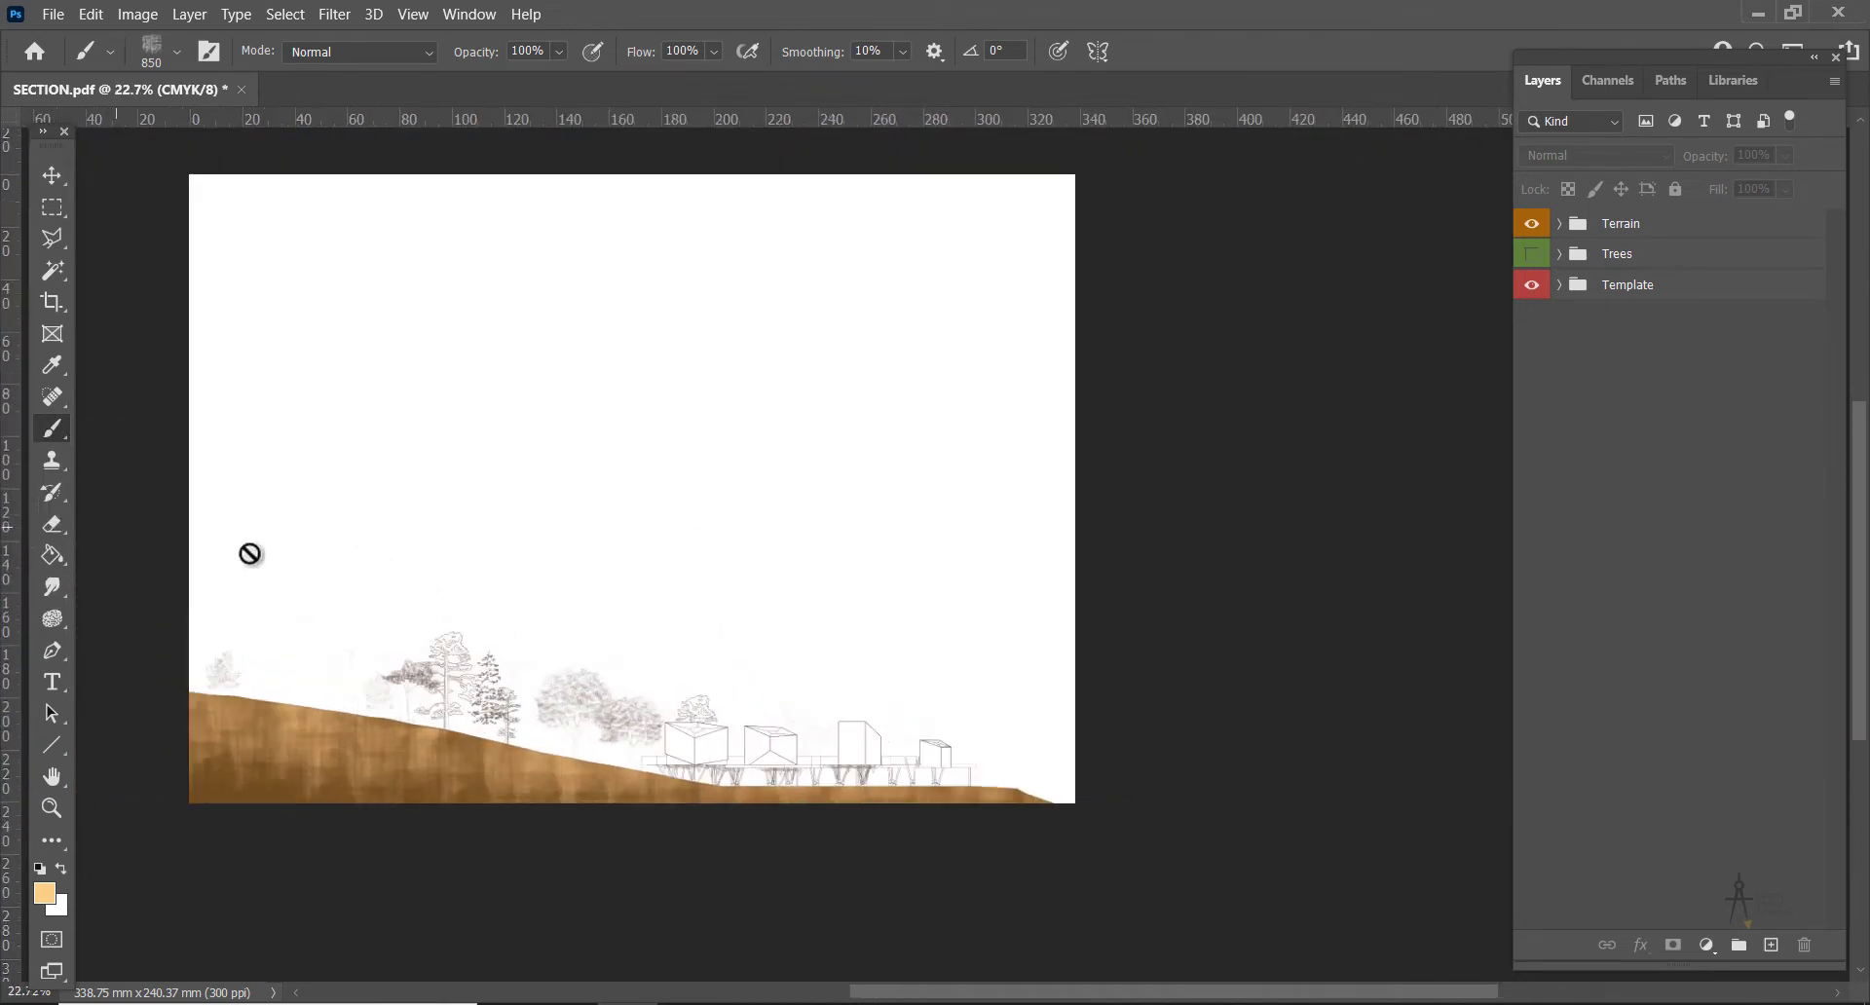
{"action": "scroll", "coordinate": [295, 721], "scroll_direction": "up", "scroll_amount": 2}
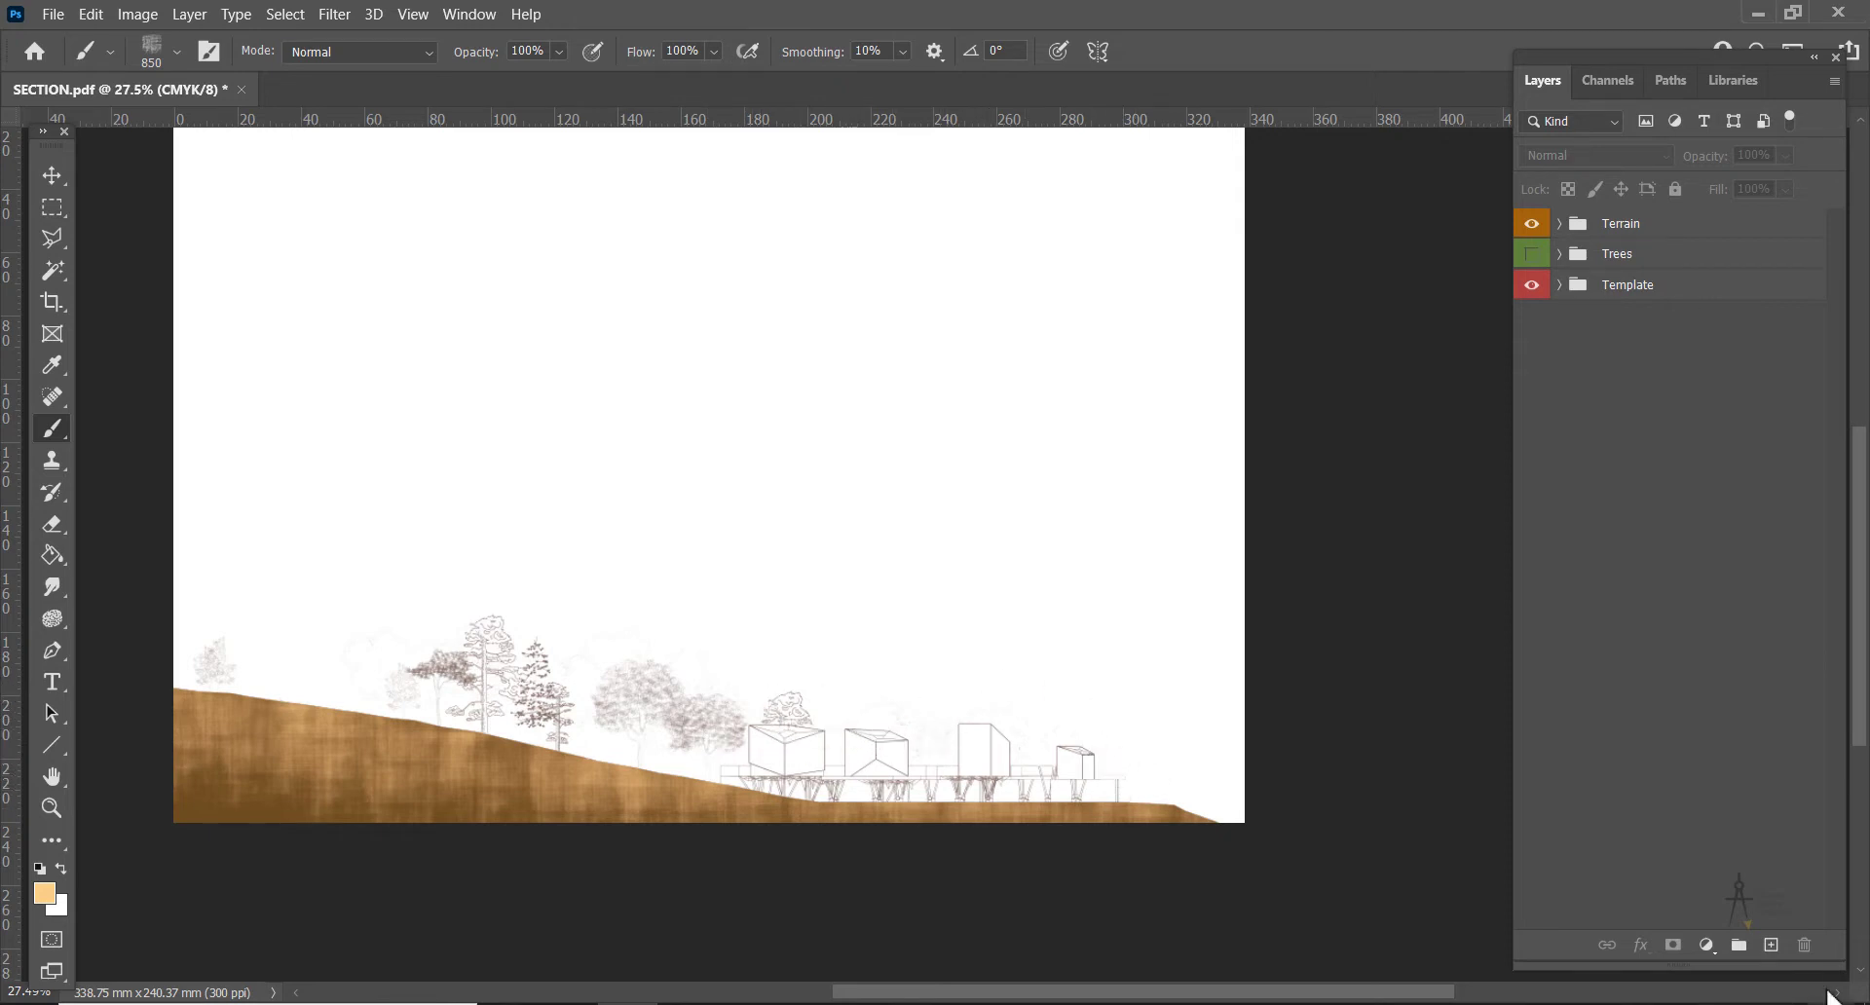
{"action": "left_click", "coordinate": [1774, 950]}
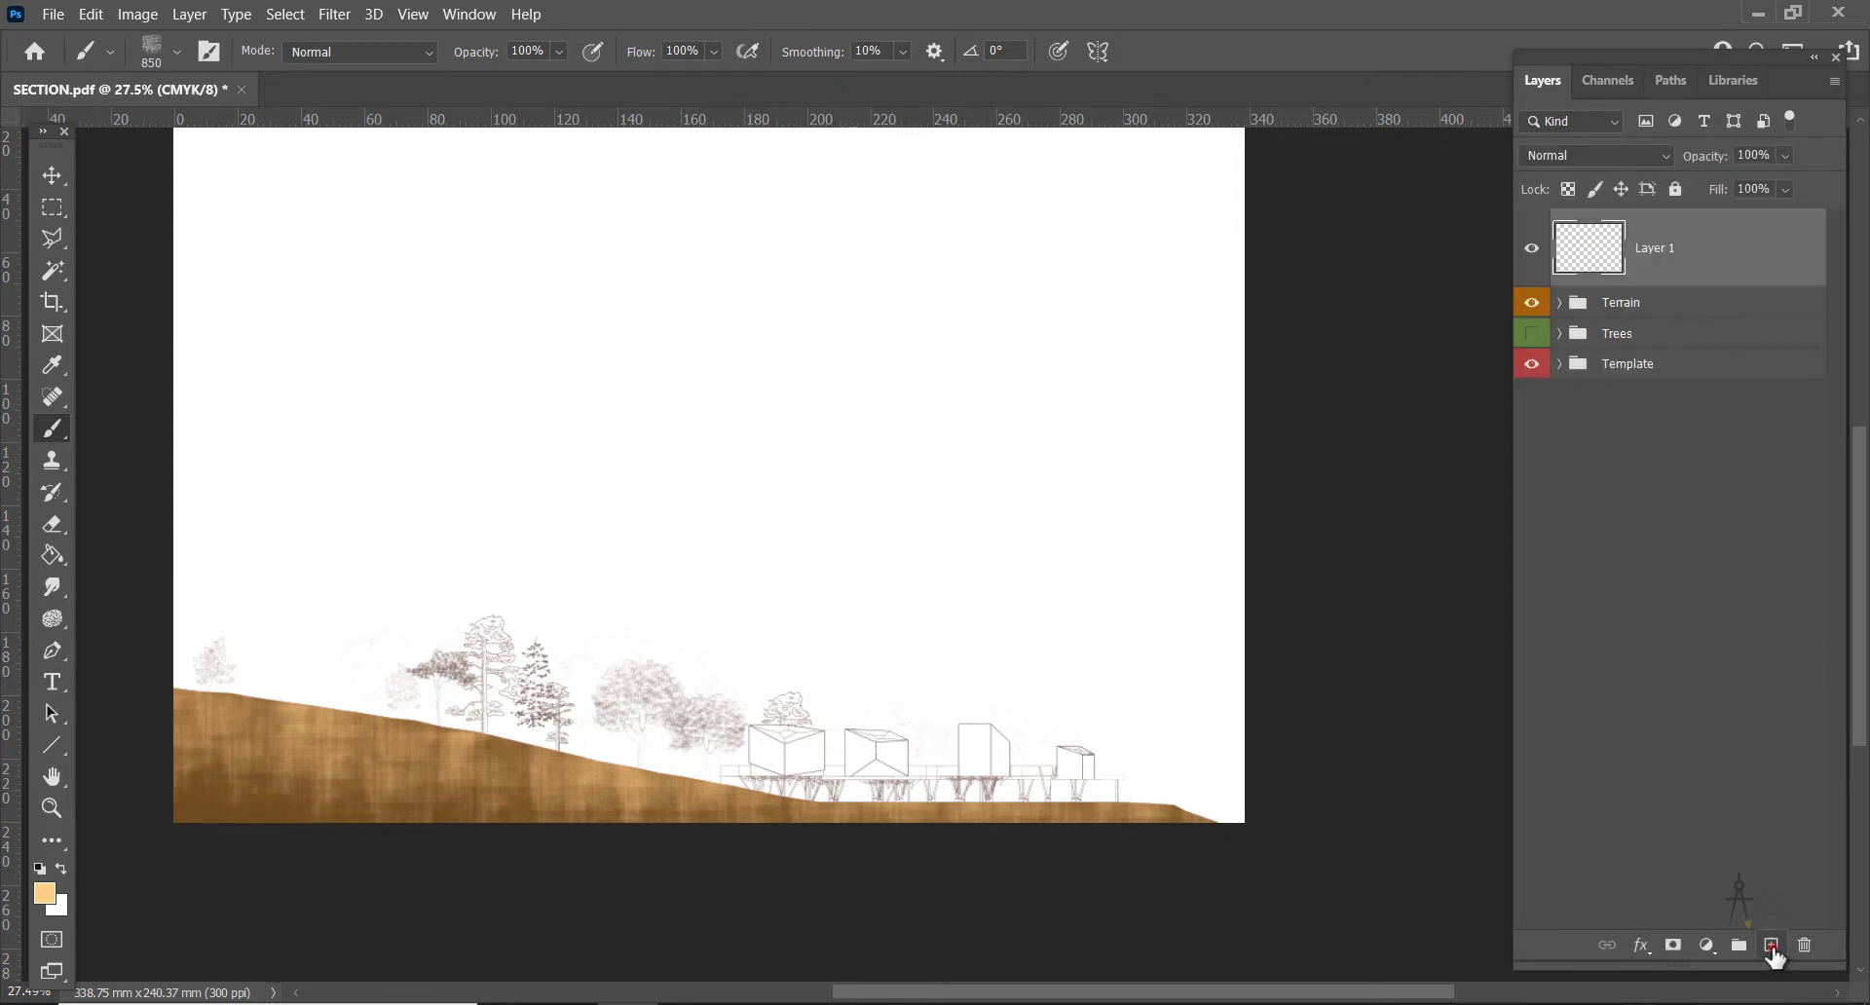
{"action": "double_click", "coordinate": [1667, 250]}
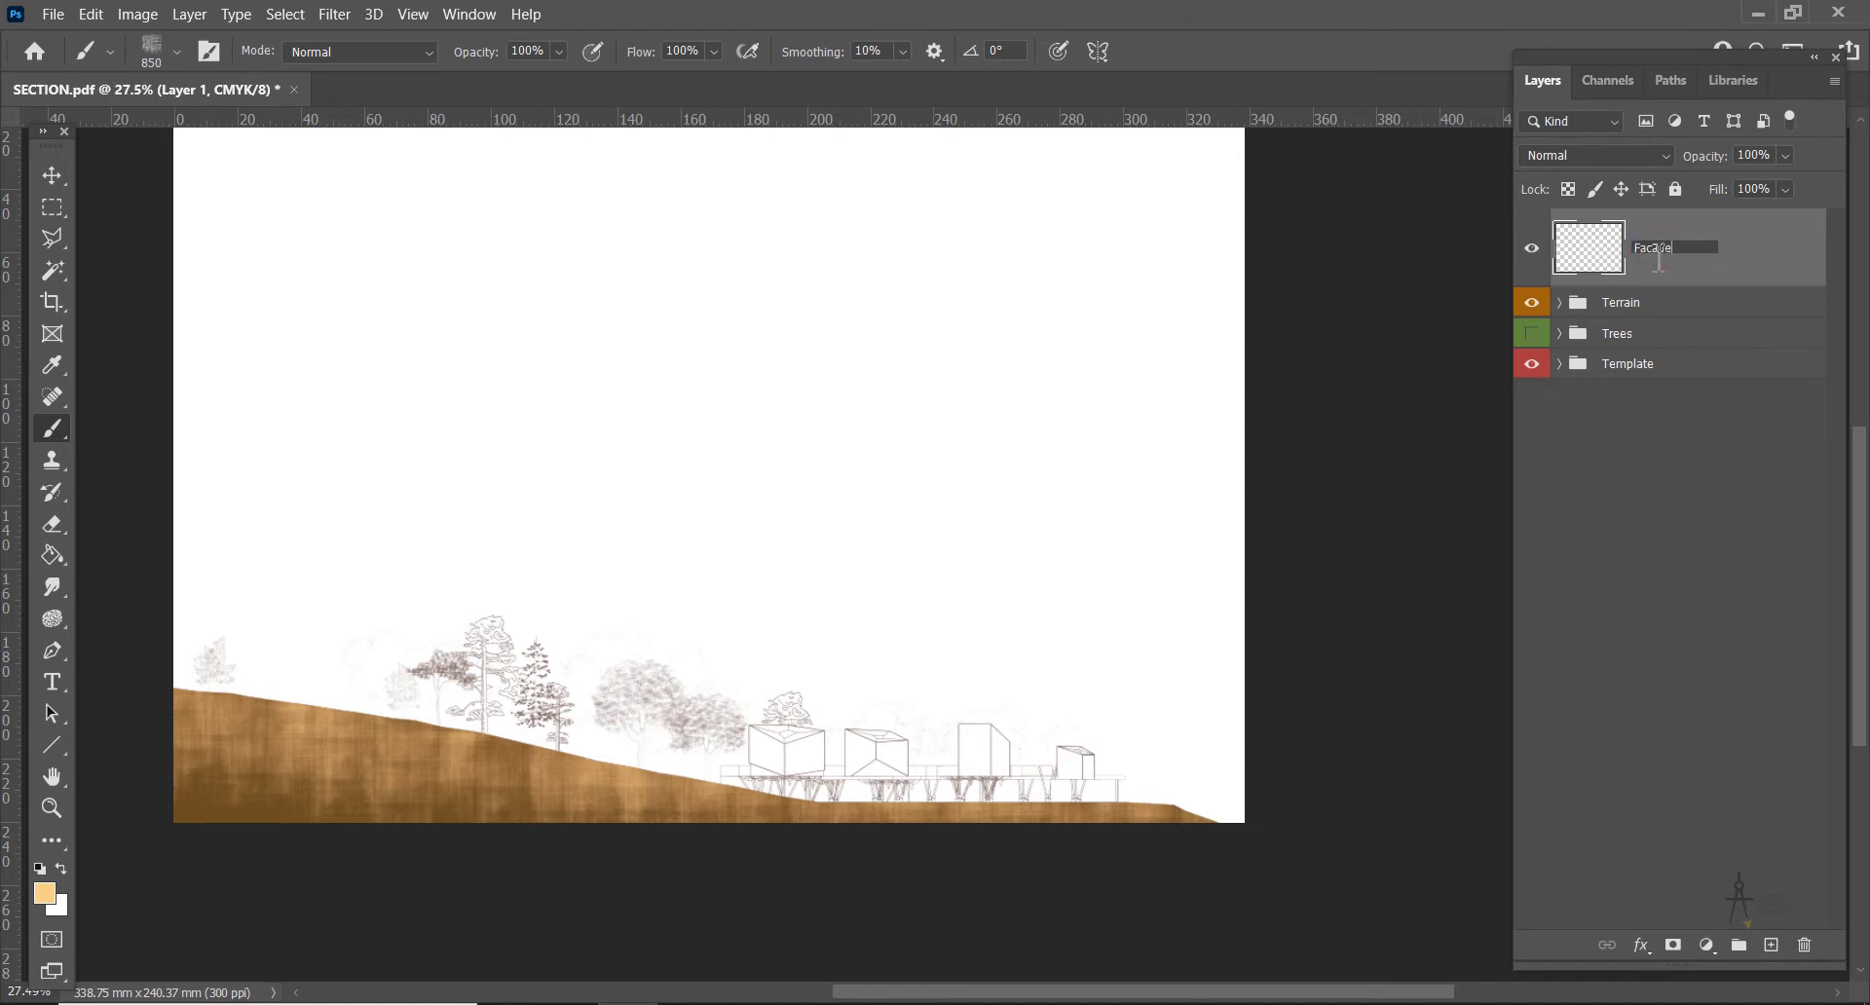
{"action": "left_click", "coordinate": [1668, 471]}
Prepare the Paint Bucket on the Facade01 layer with a more saturated orange as the foreground colour
{"action": "scroll", "coordinate": [991, 743], "scroll_direction": "up", "scroll_amount": 3}
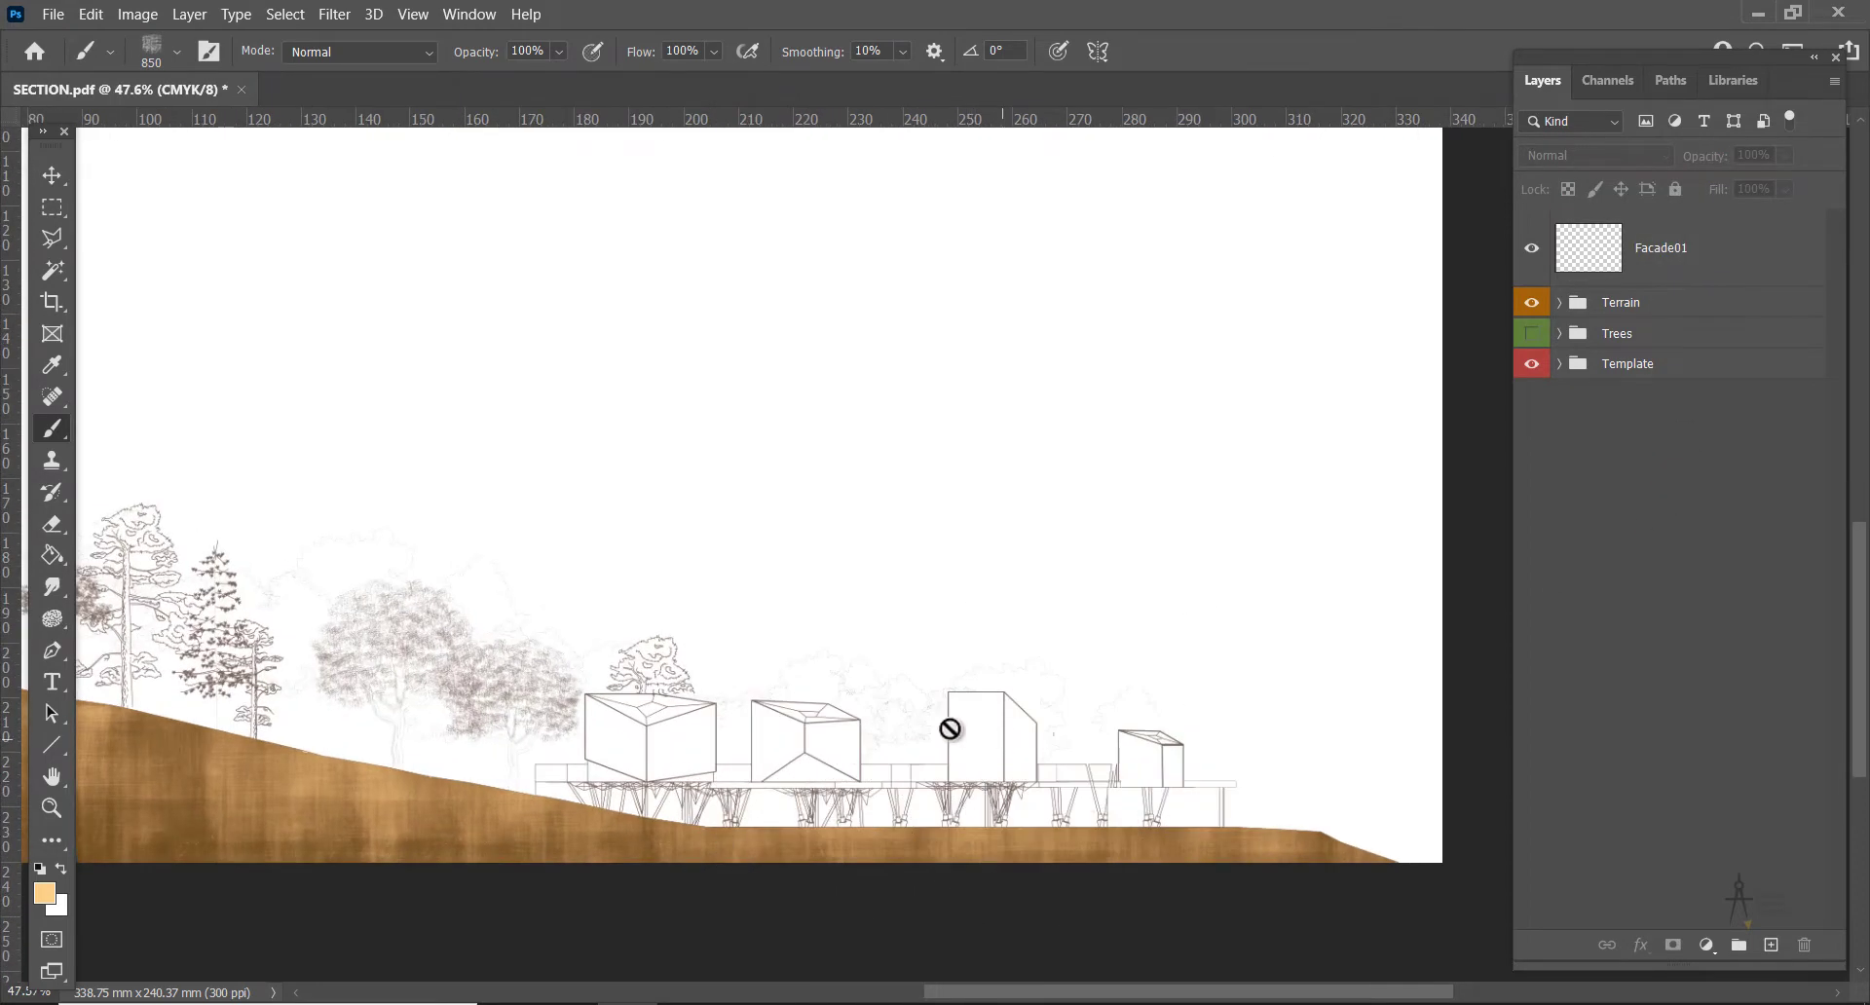
{"action": "left_click", "coordinate": [52, 557]}
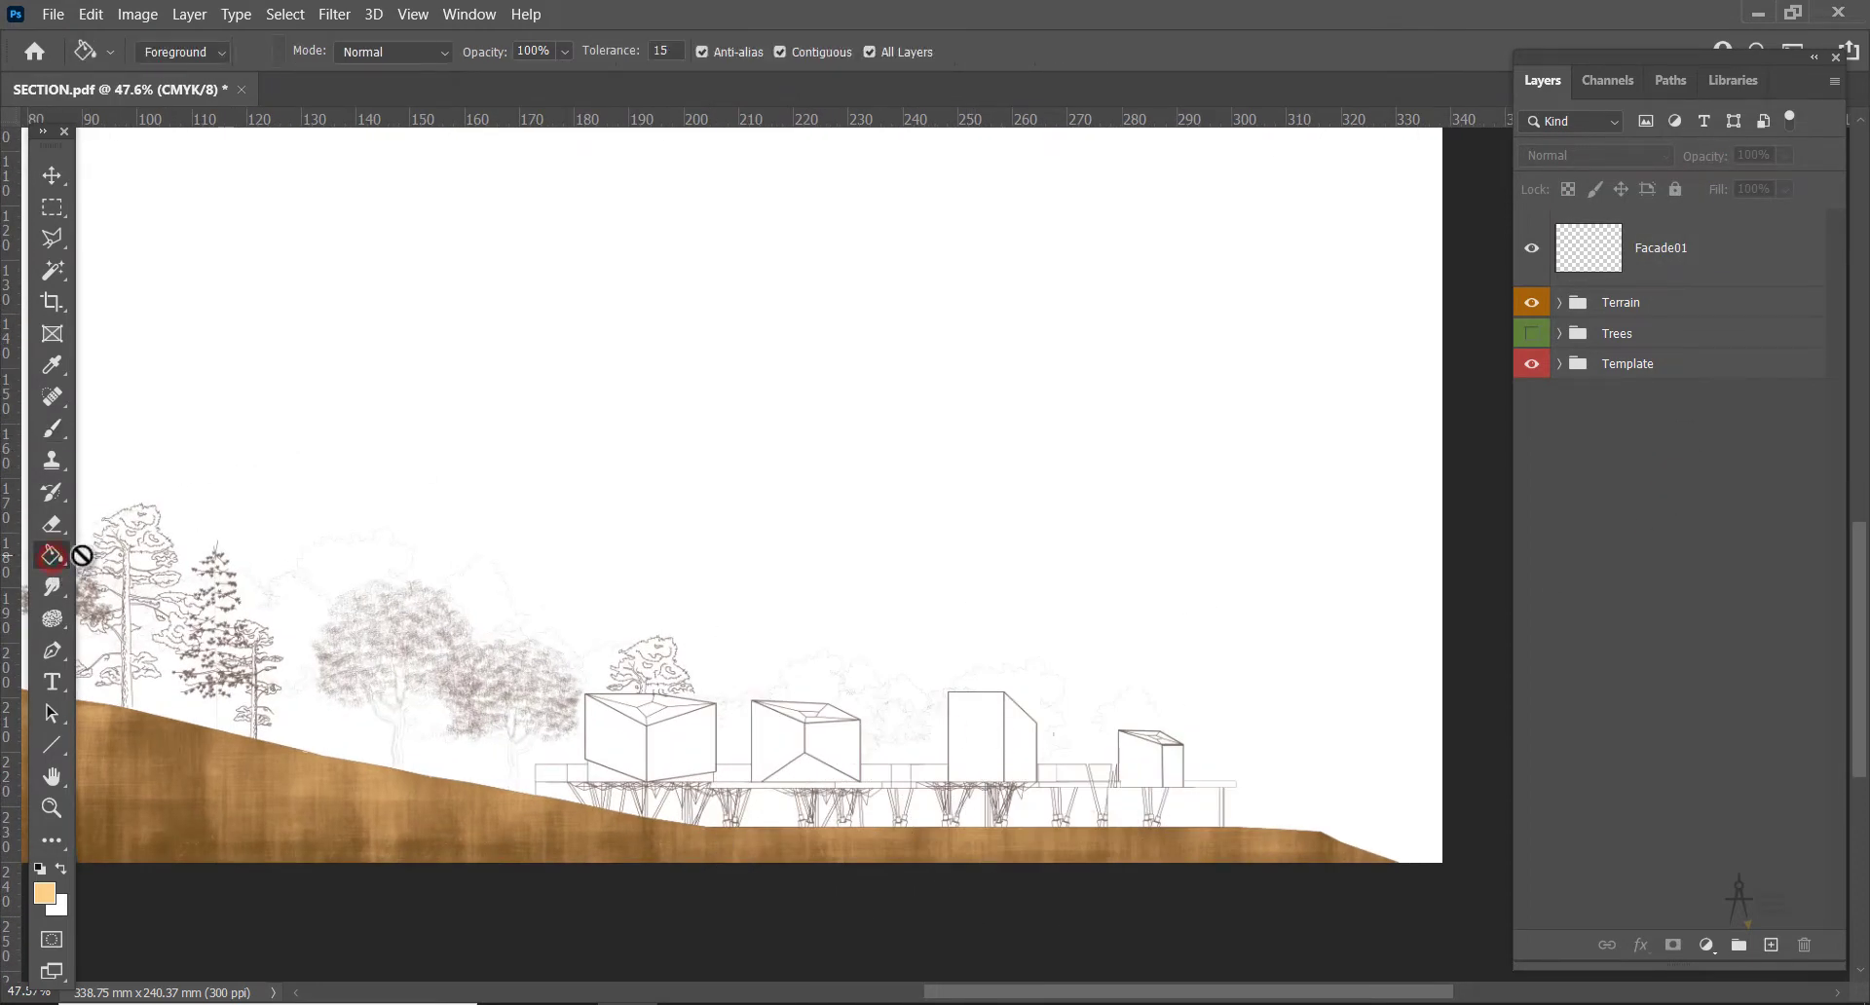
{"action": "left_click", "coordinate": [1664, 255]}
{"action": "scroll", "coordinate": [959, 804], "scroll_direction": "up", "scroll_amount": 1}
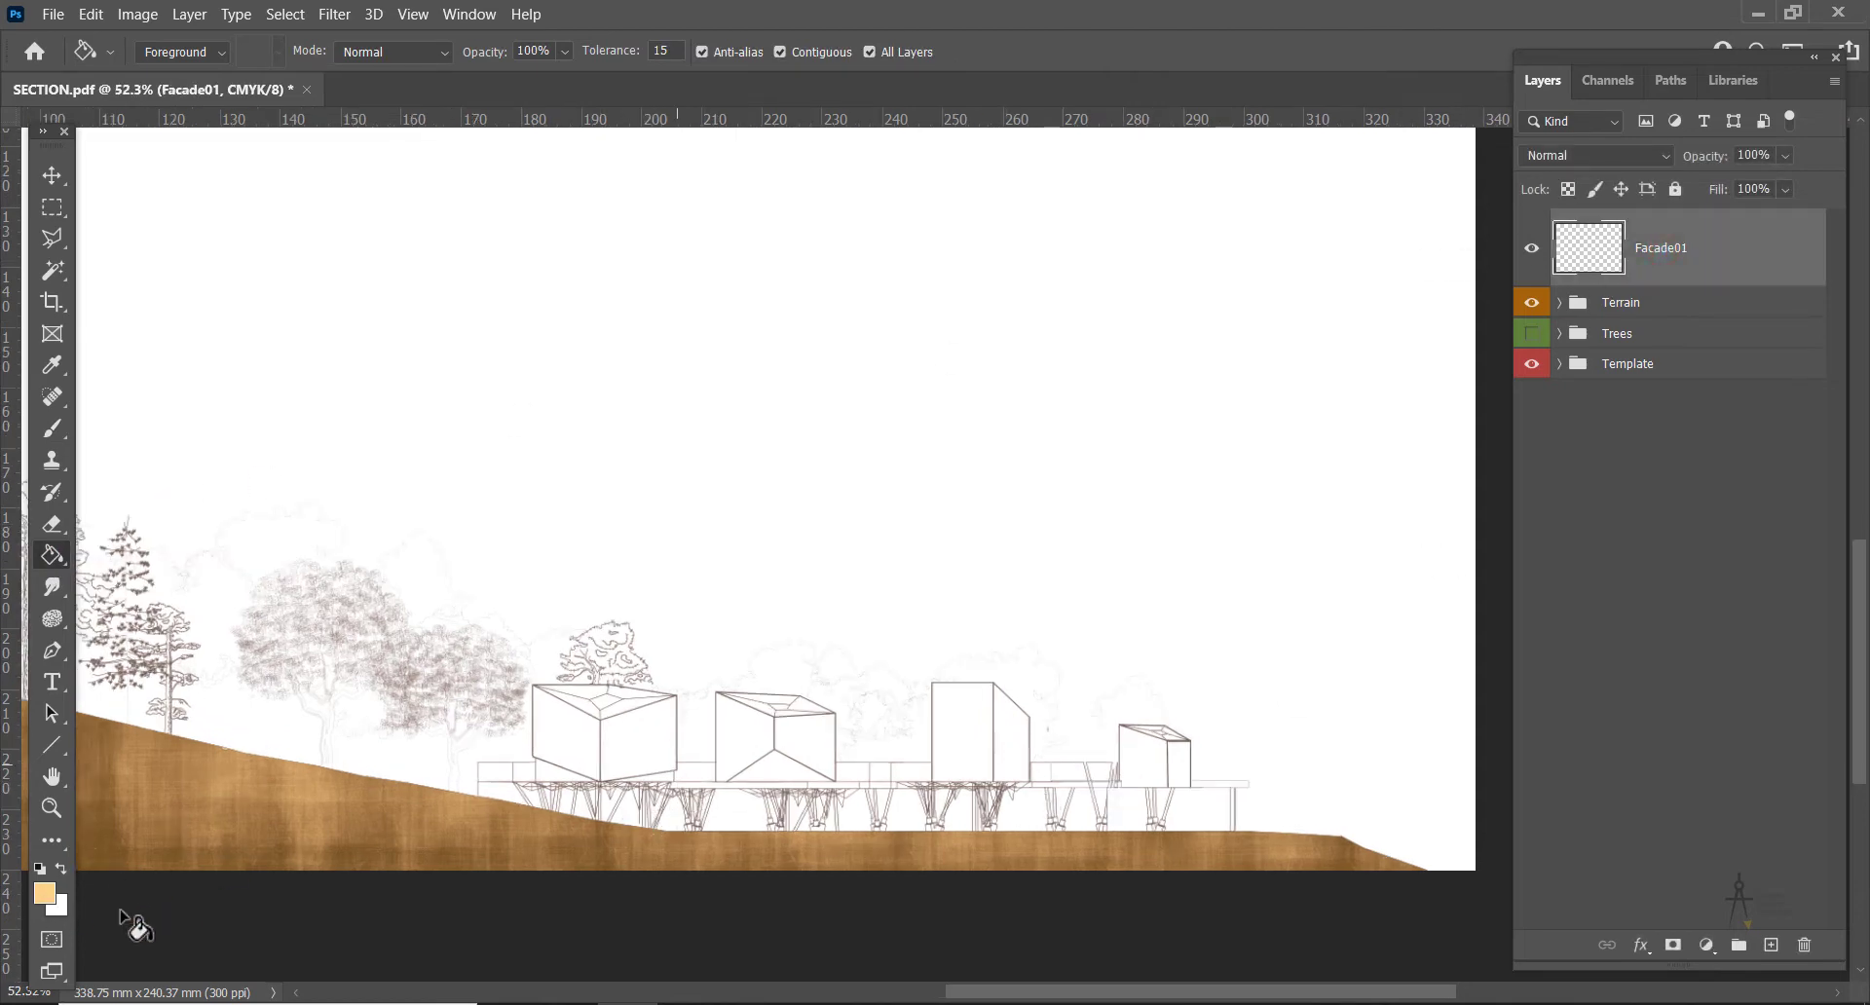
{"action": "left_click", "coordinate": [51, 894]}
{"action": "left_click", "coordinate": [1118, 449]}
{"action": "left_click", "coordinate": [1535, 278]}
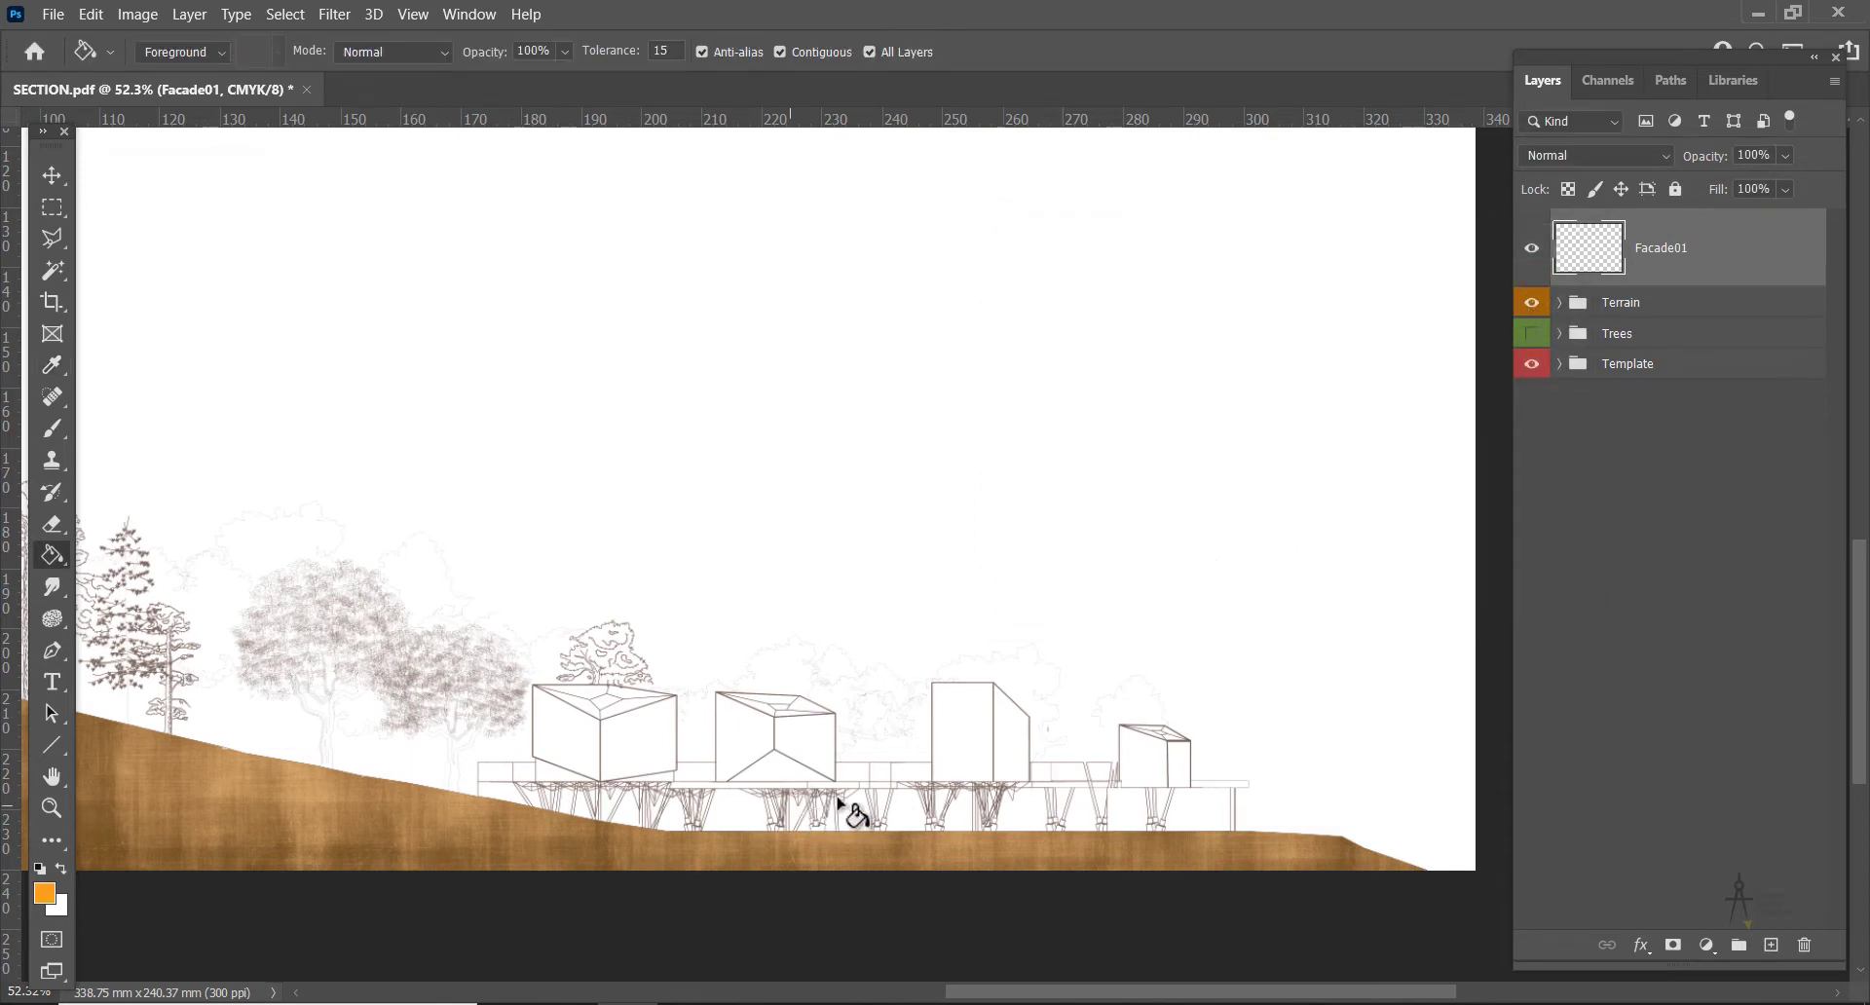
Fill the raised walkway's wall strips between and beneath the buildings with orange on the Facade01 layer
{"action": "scroll", "coordinate": [847, 814], "scroll_direction": "up", "scroll_amount": 1}
{"action": "scroll", "coordinate": [655, 793], "scroll_direction": "up", "scroll_amount": 1}
{"action": "scroll", "coordinate": [441, 781], "scroll_direction": "up", "scroll_amount": 1}
{"action": "left_click", "coordinate": [364, 752]}
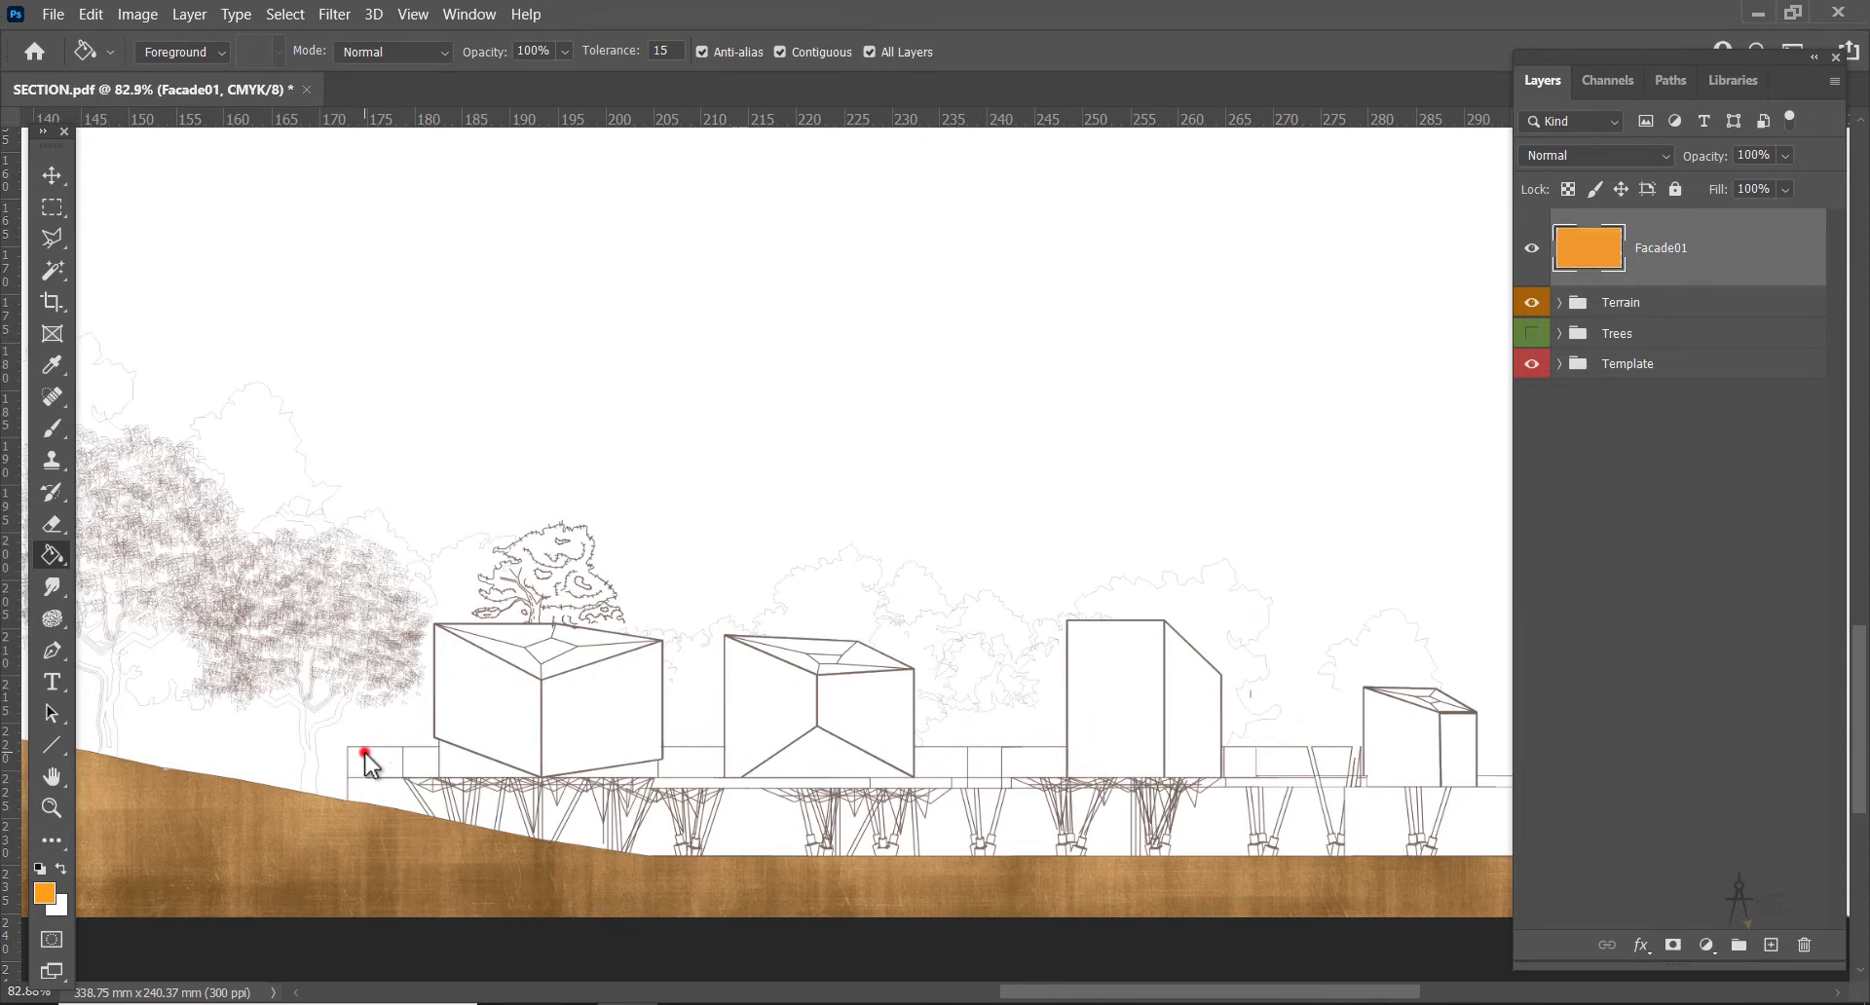
{"action": "left_click", "coordinate": [420, 768]}
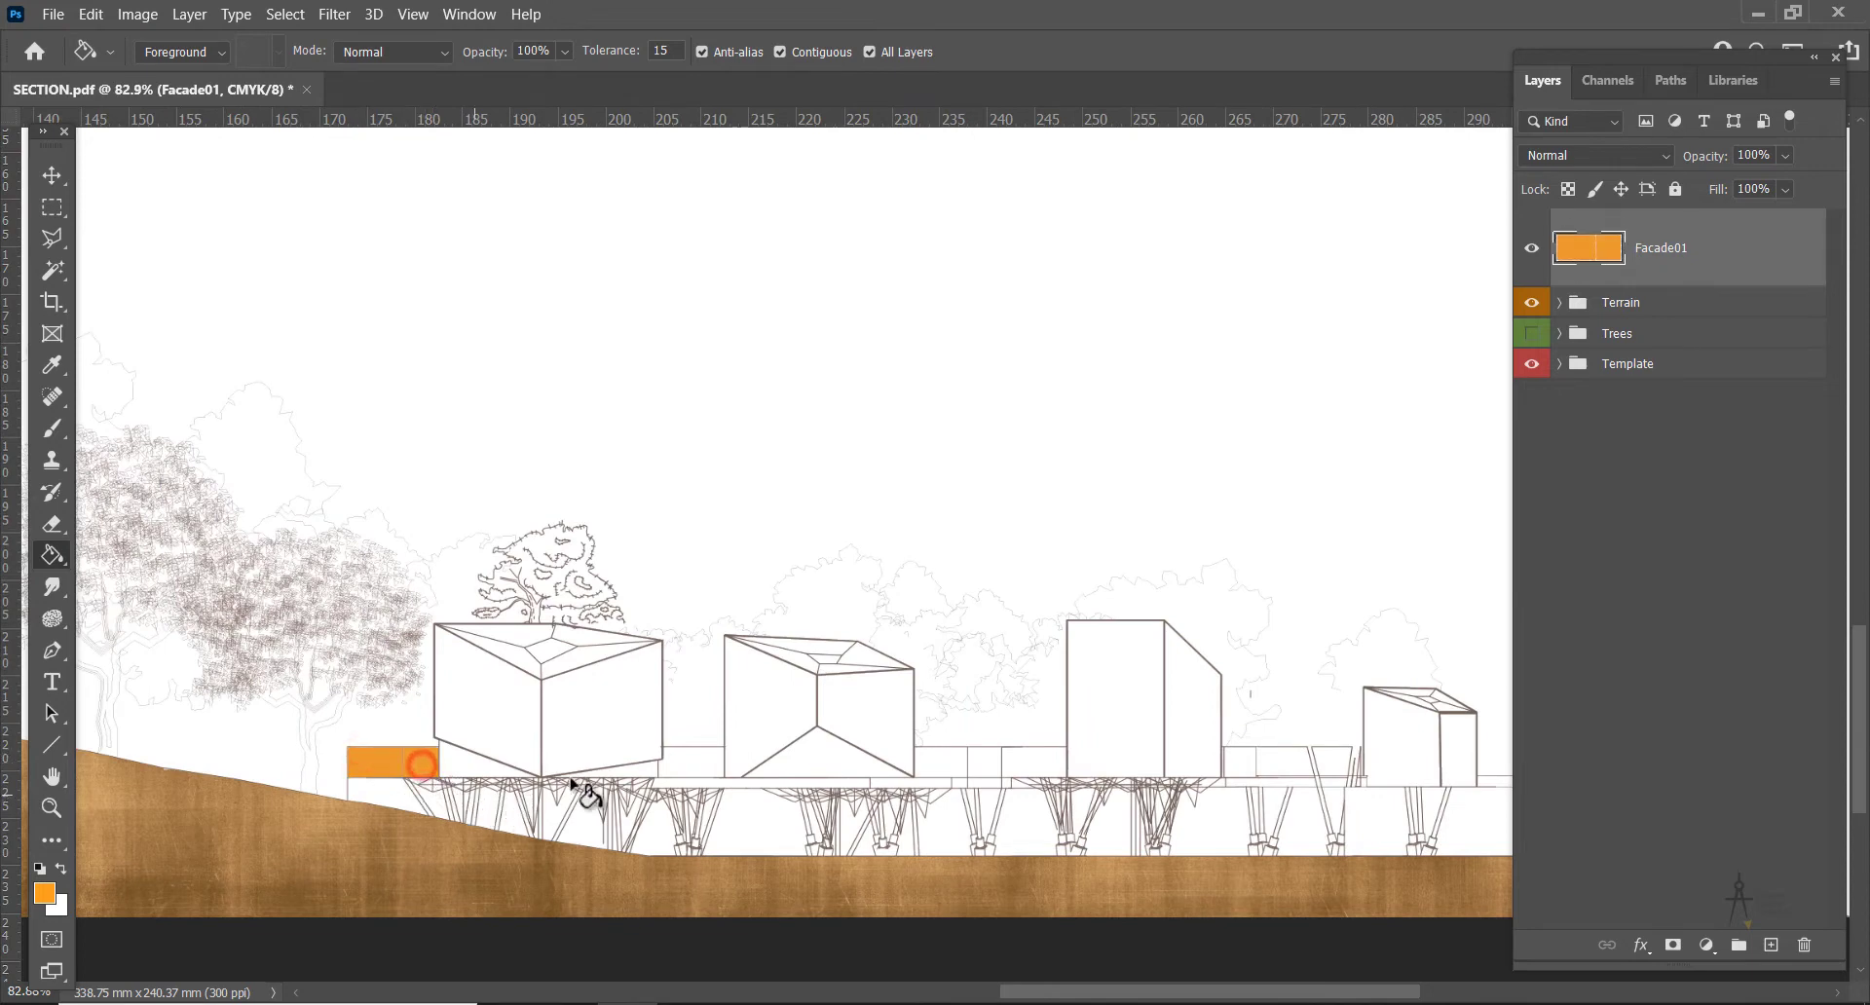
{"action": "left_click", "coordinate": [684, 763]}
{"action": "left_click", "coordinate": [487, 766]}
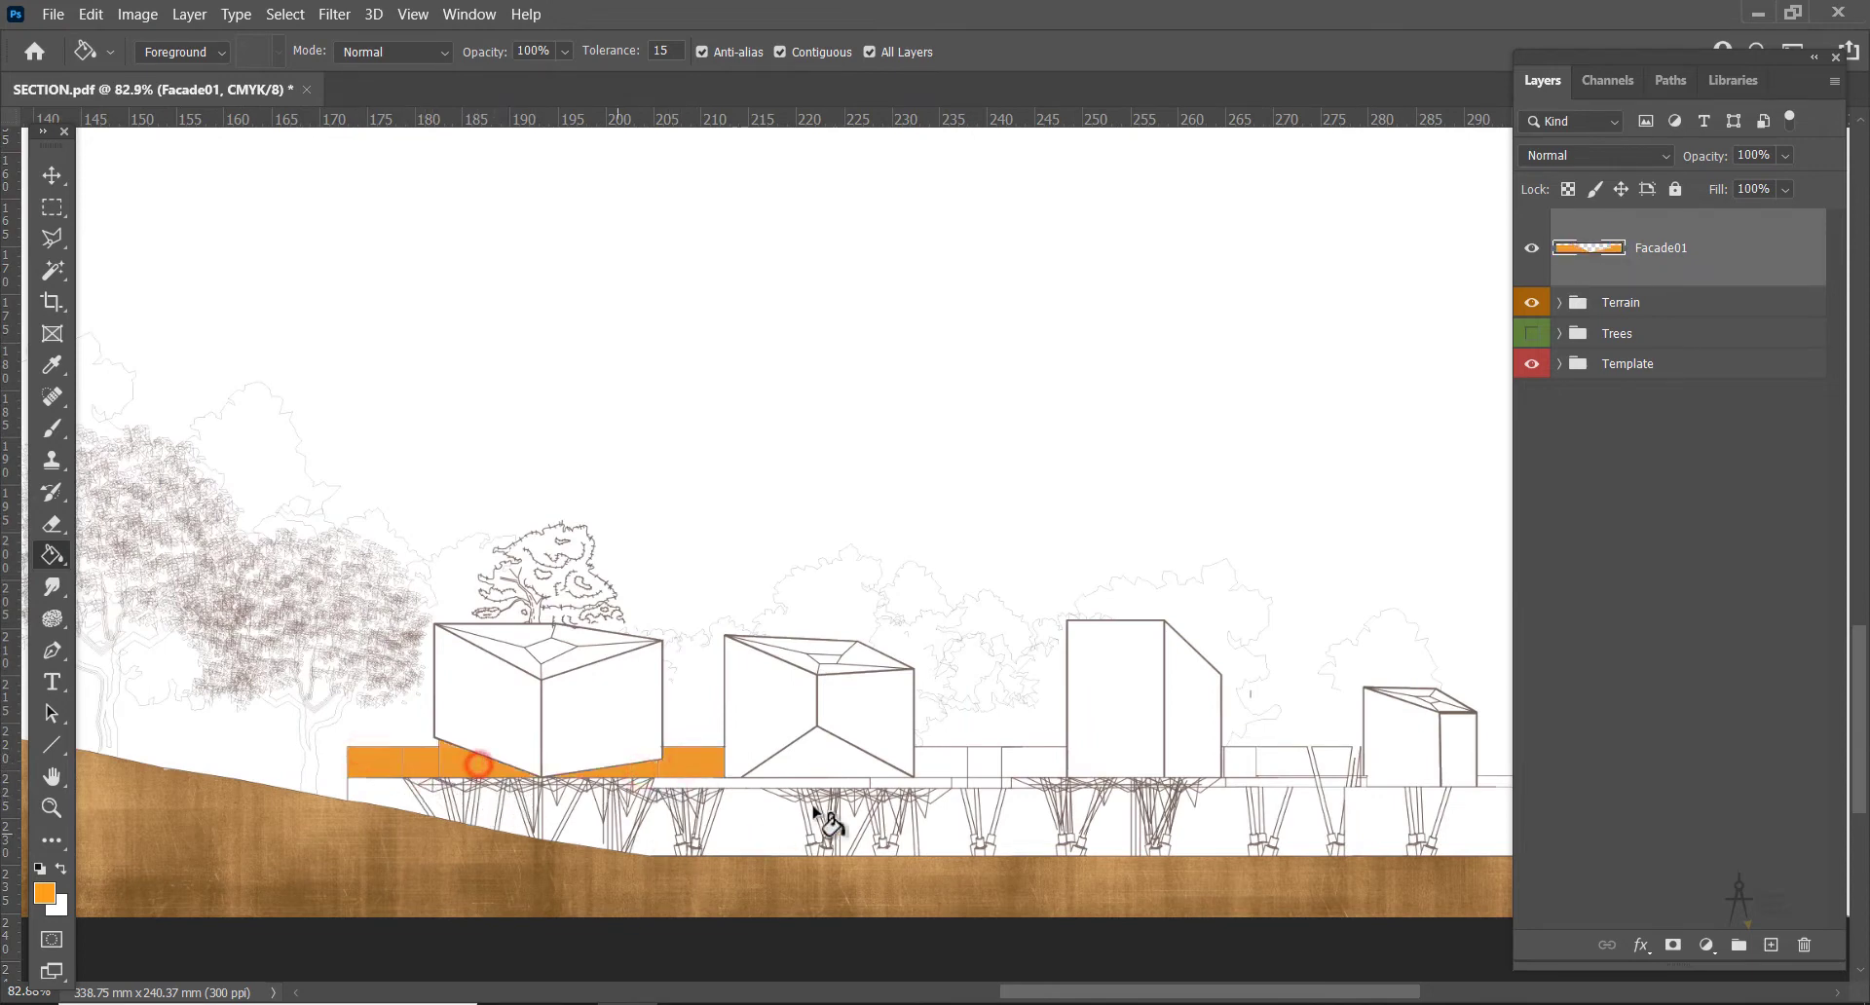
{"action": "left_click", "coordinate": [1027, 762]}
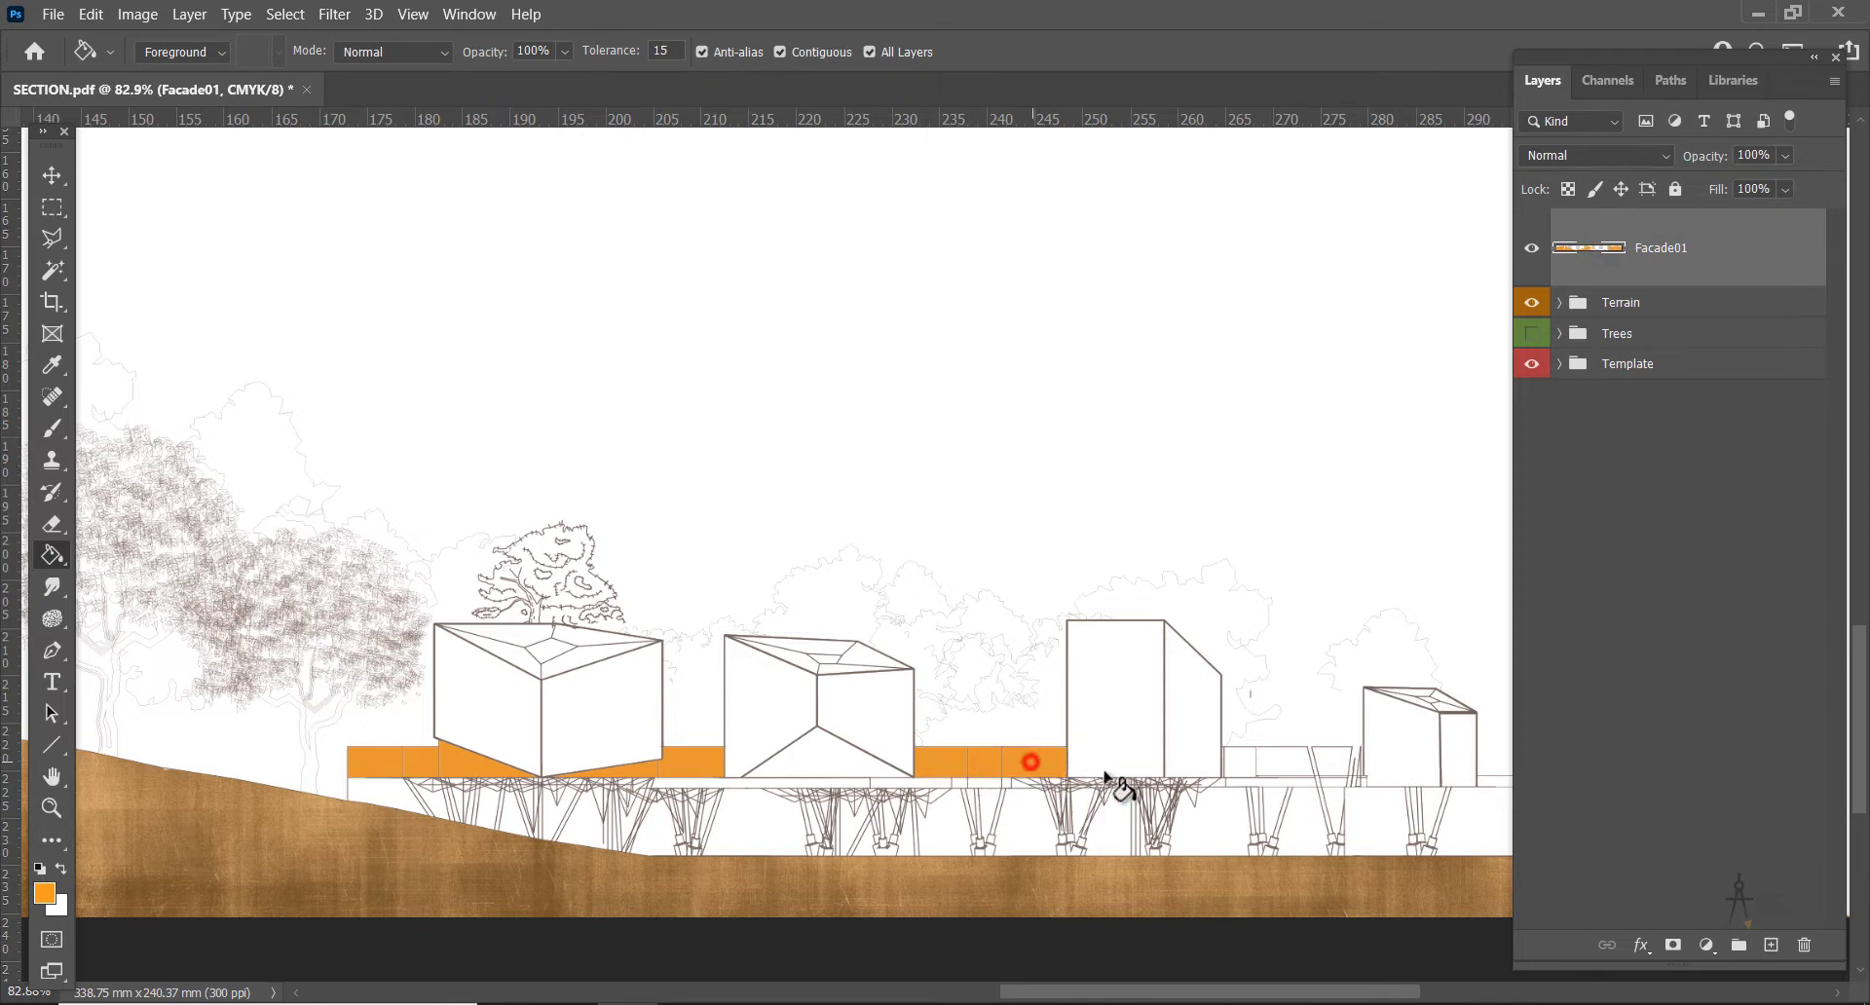
{"action": "left_click", "coordinate": [1244, 766]}
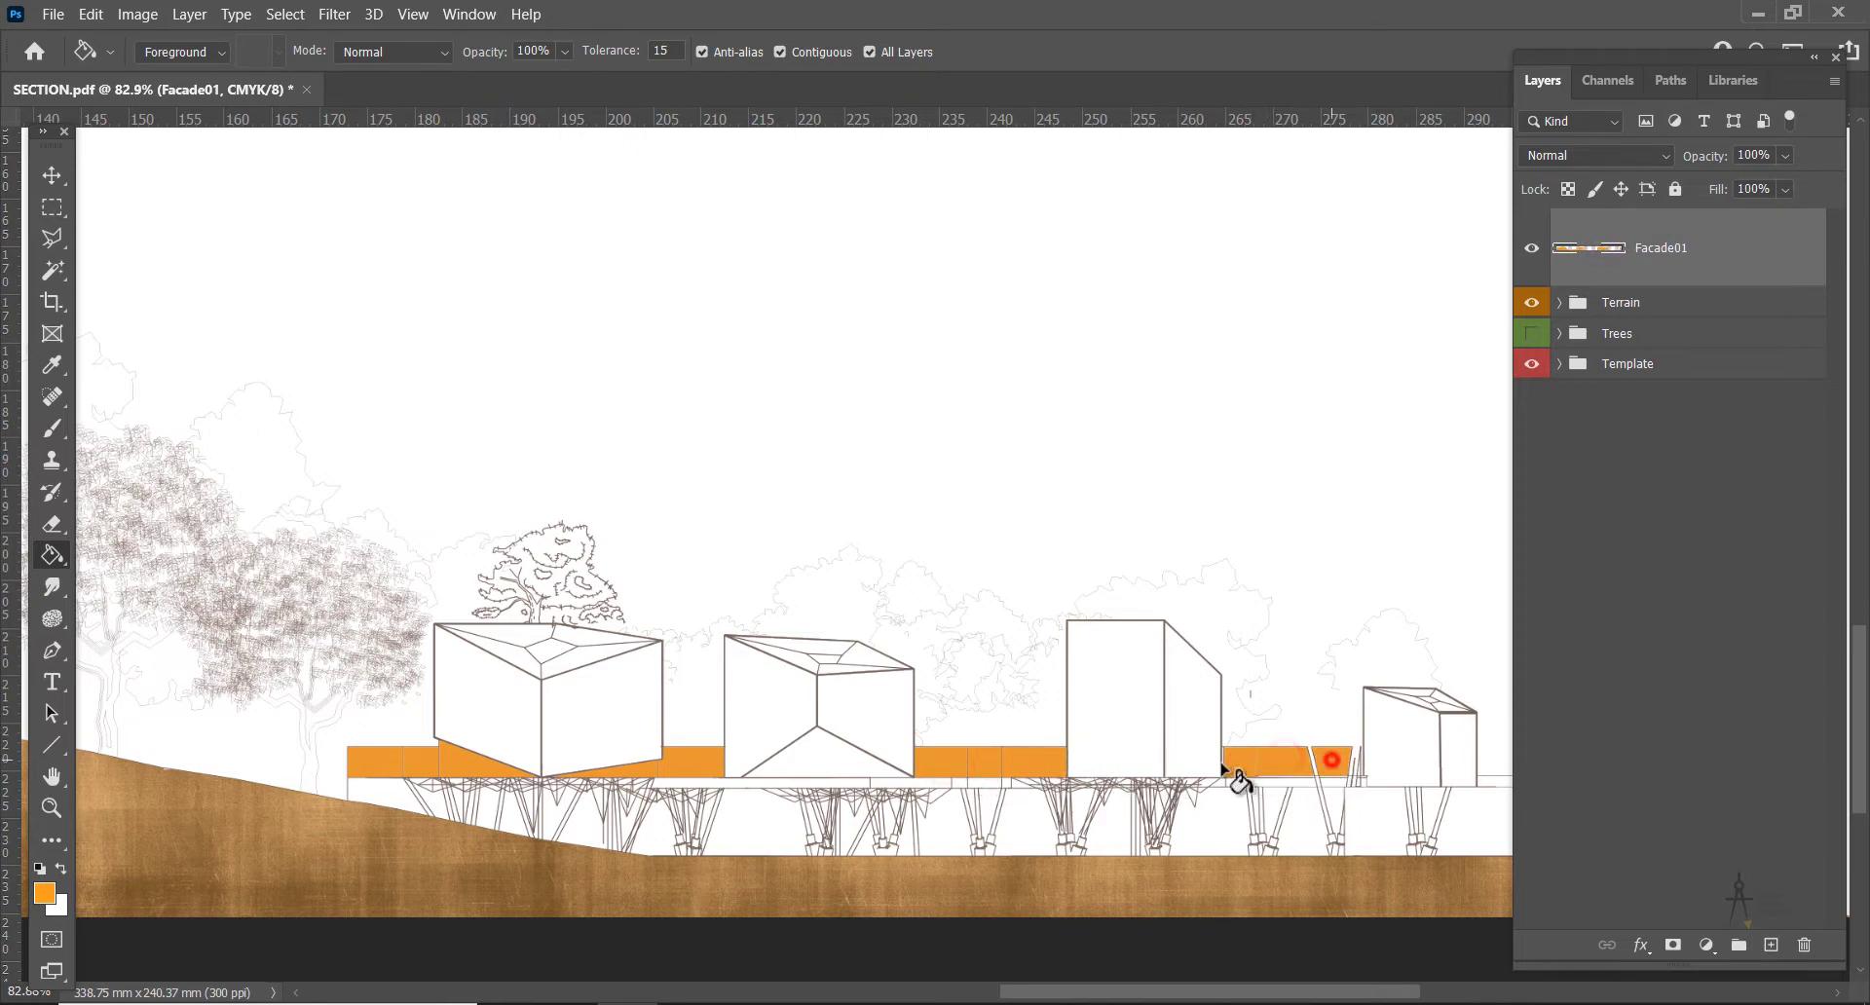
Fill the sloped roof faces of the first two buildings with orange, leaving their central openings unfilled
{"action": "scroll", "coordinate": [1286, 769], "scroll_direction": "down", "scroll_amount": 3}
{"action": "scroll", "coordinate": [1266, 777], "scroll_direction": "up", "scroll_amount": 2}
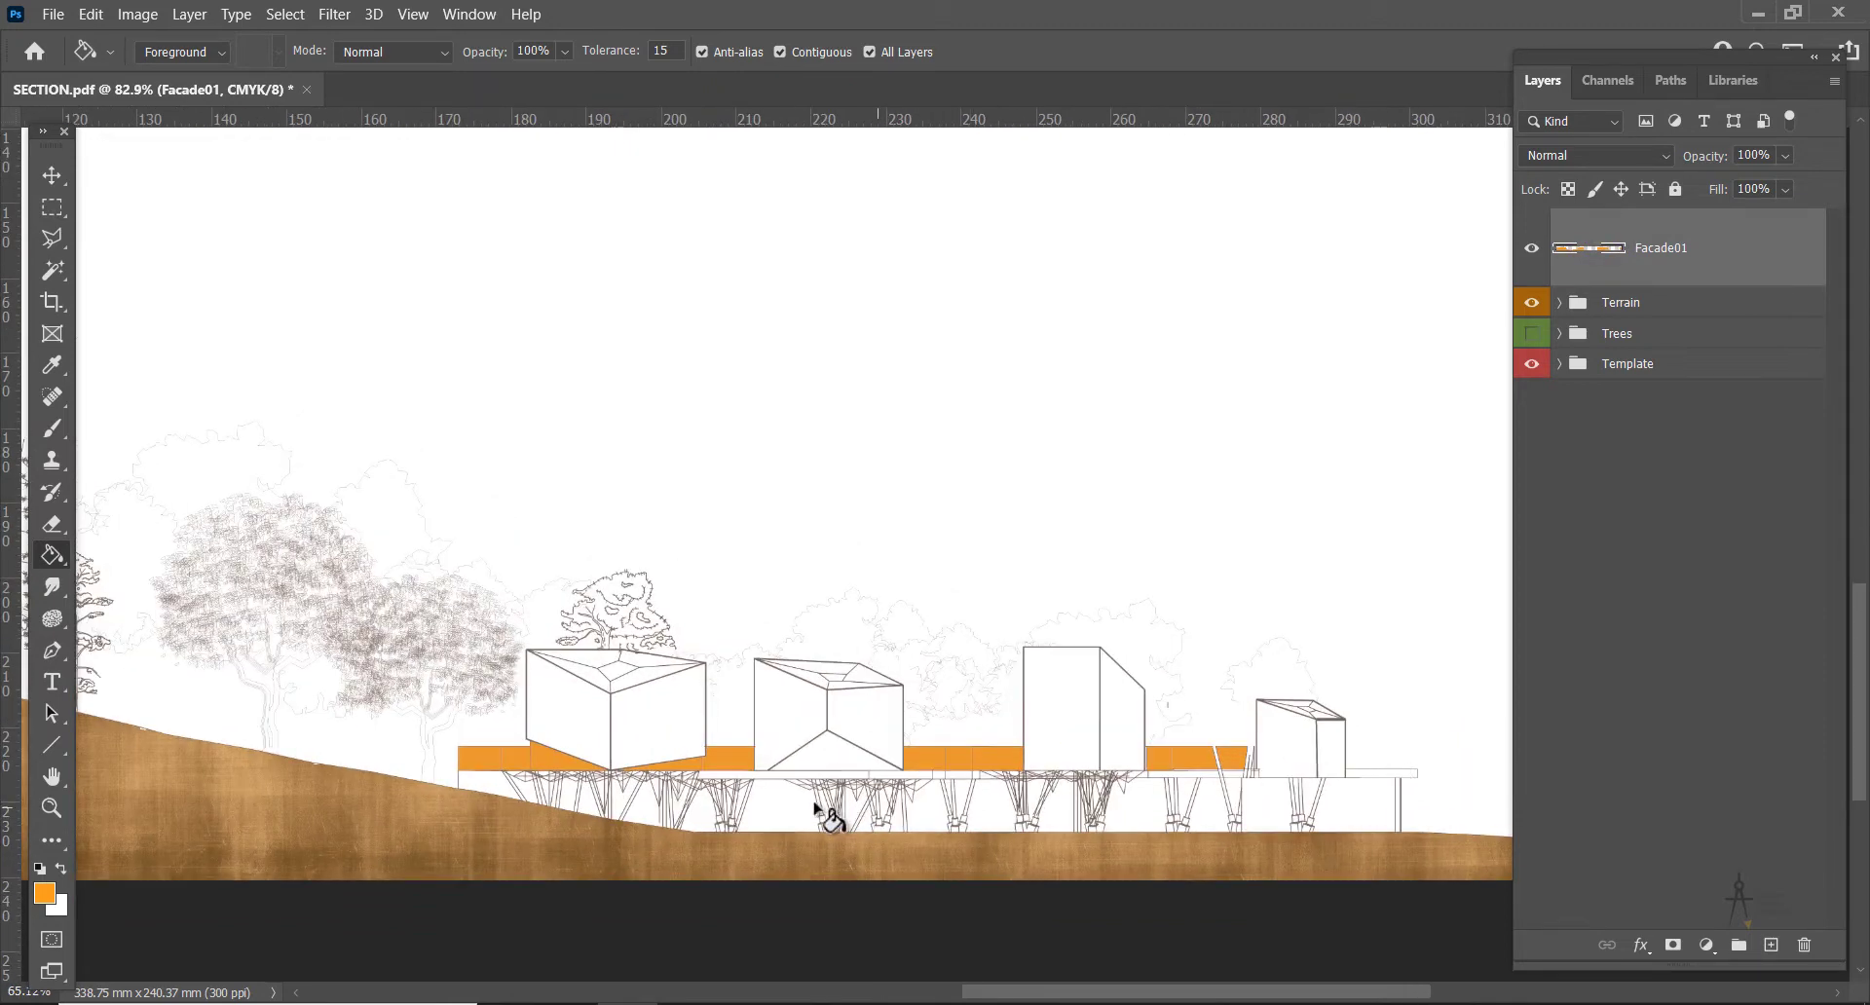
{"action": "scroll", "coordinate": [725, 803], "scroll_direction": "up", "scroll_amount": 1}
{"action": "left_click", "coordinate": [606, 631]}
{"action": "left_click", "coordinate": [542, 619]}
{"action": "left_click", "coordinate": [556, 644]}
{"action": "left_click", "coordinate": [634, 639]}
{"action": "left_click", "coordinate": [842, 628]}
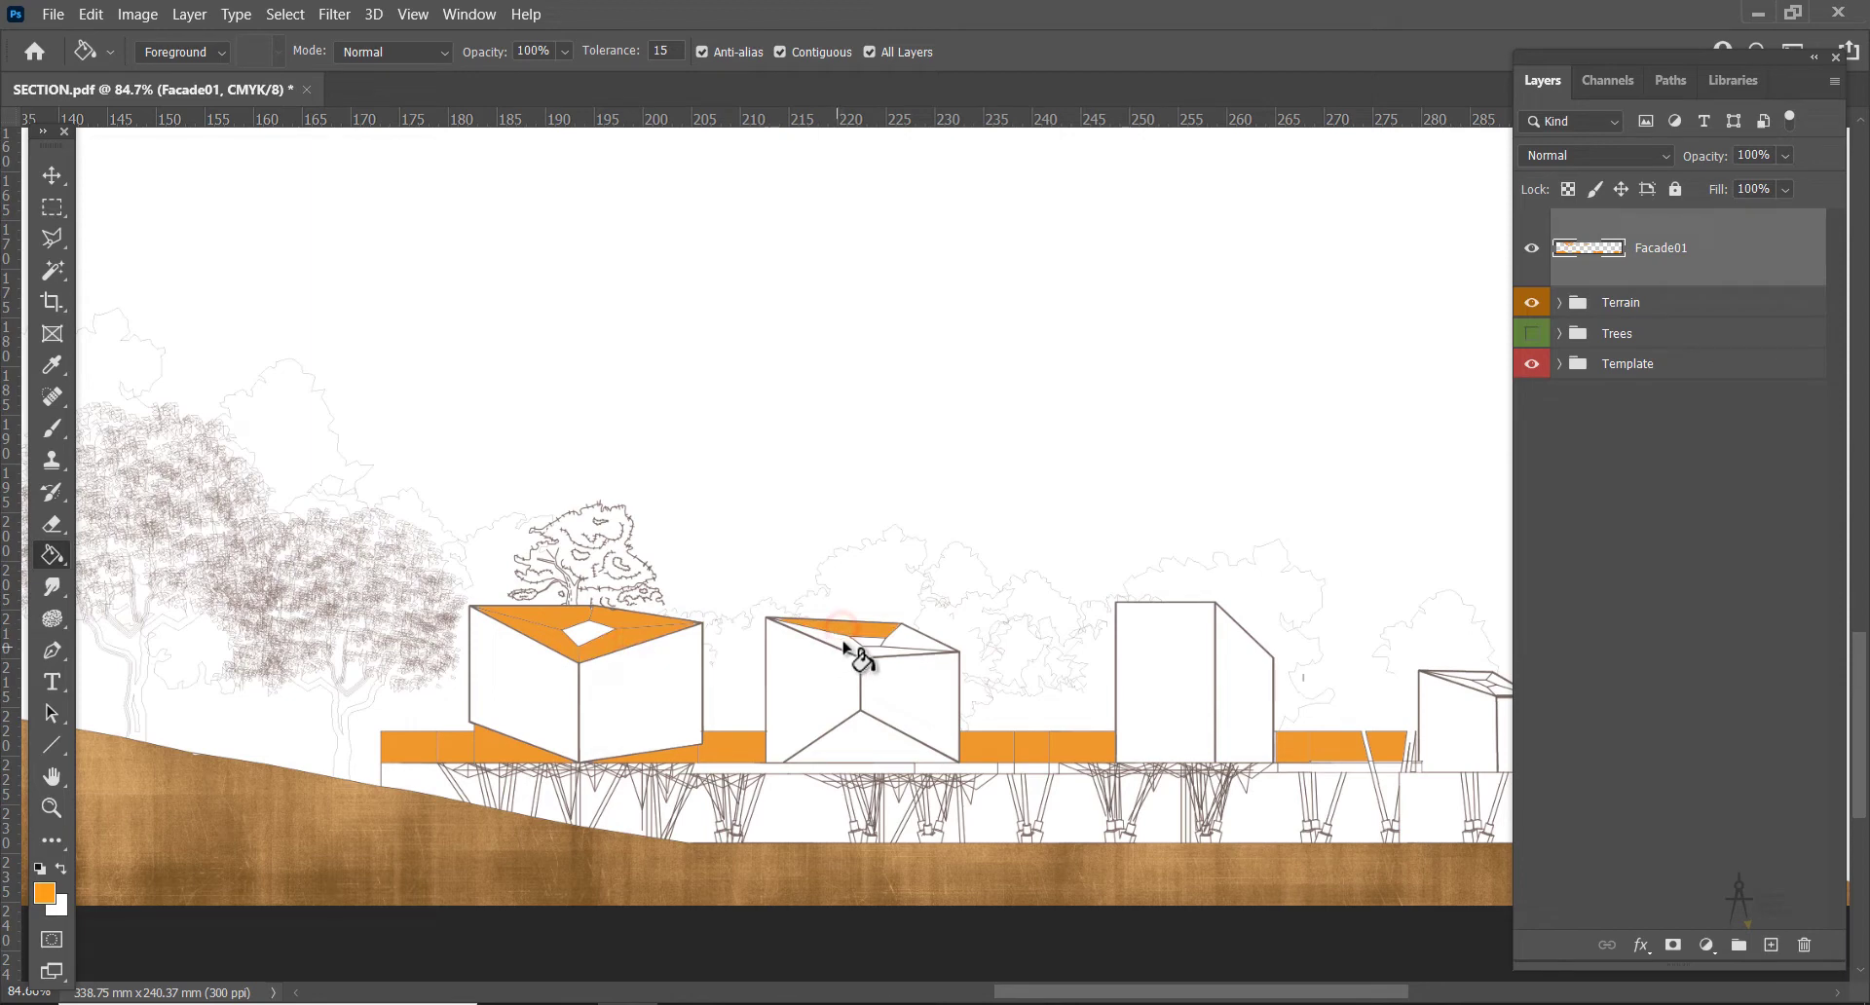
{"action": "left_click", "coordinate": [877, 650]}
{"action": "left_click", "coordinate": [911, 645]}
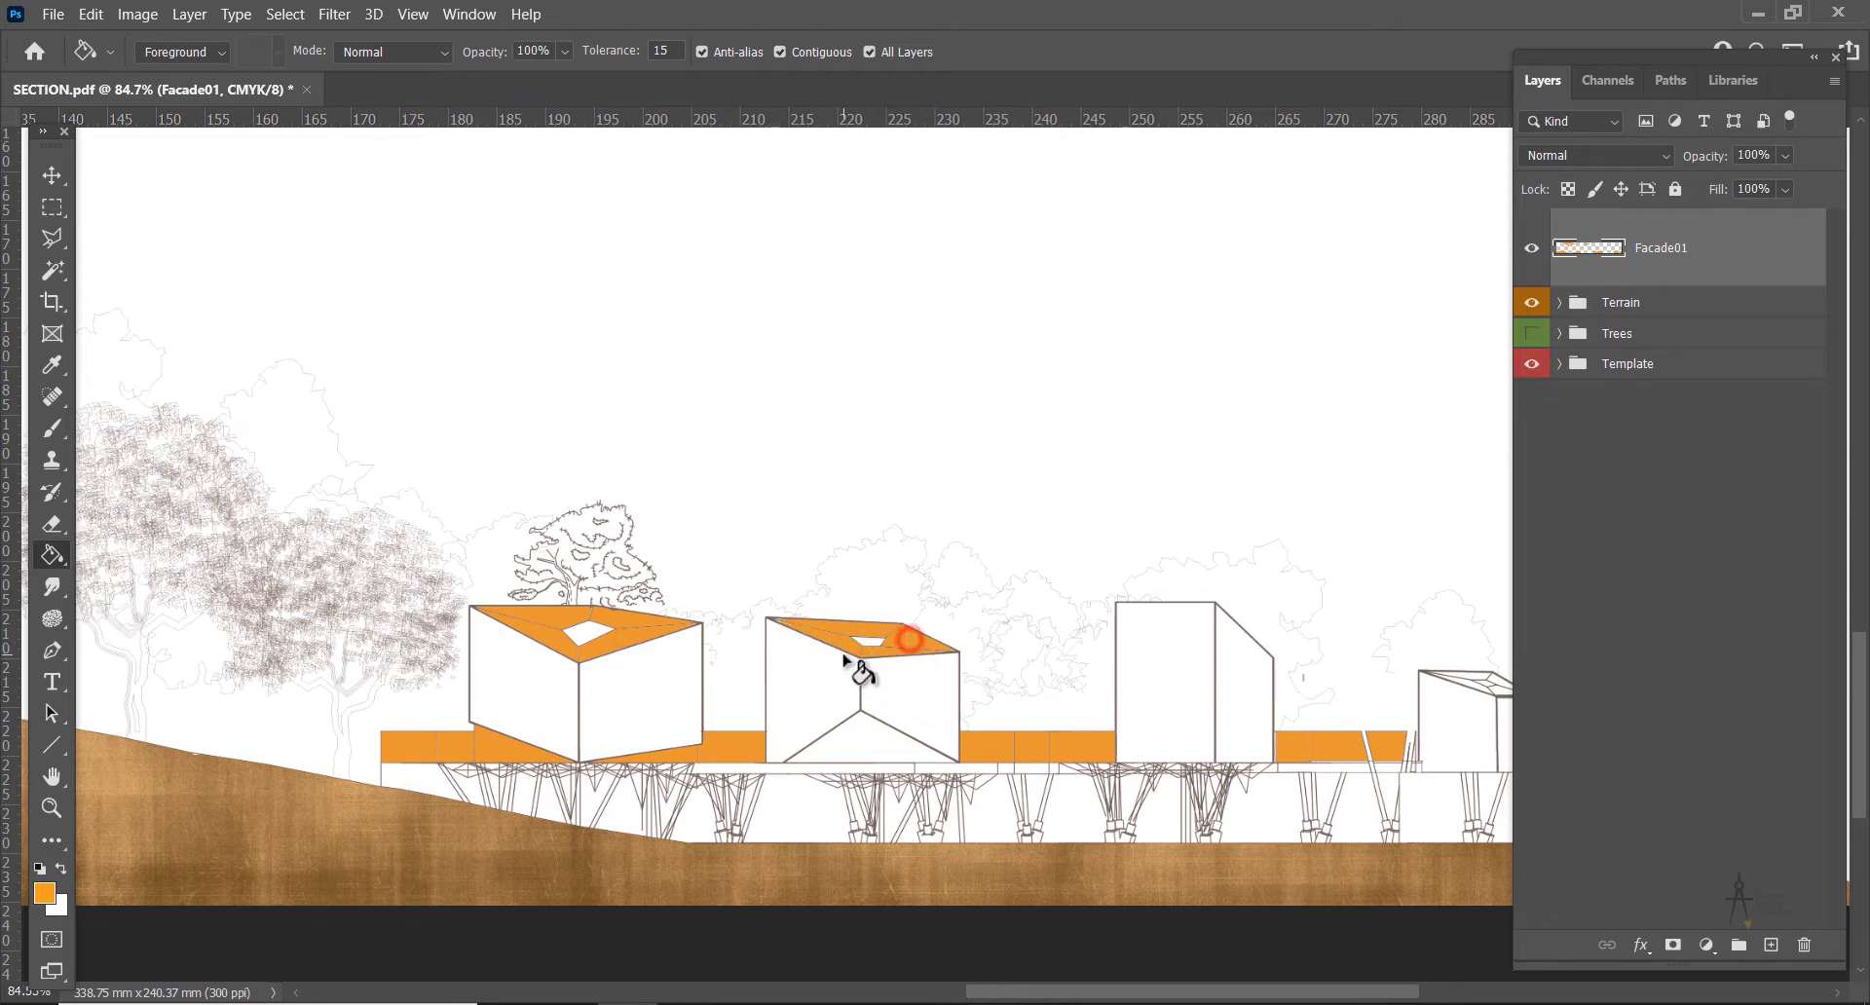
Fill the small end building's roof faces and the second building's triangular lower face with orange
{"action": "scroll", "coordinate": [1182, 655], "scroll_direction": "down", "scroll_amount": 2}
{"action": "scroll", "coordinate": [1228, 688], "scroll_direction": "up", "scroll_amount": 3}
{"action": "scroll", "coordinate": [1208, 700], "scroll_direction": "up", "scroll_amount": 2}
{"action": "left_click", "coordinate": [1186, 699]}
{"action": "left_click", "coordinate": [1169, 685]}
{"action": "left_click", "coordinate": [1120, 680]}
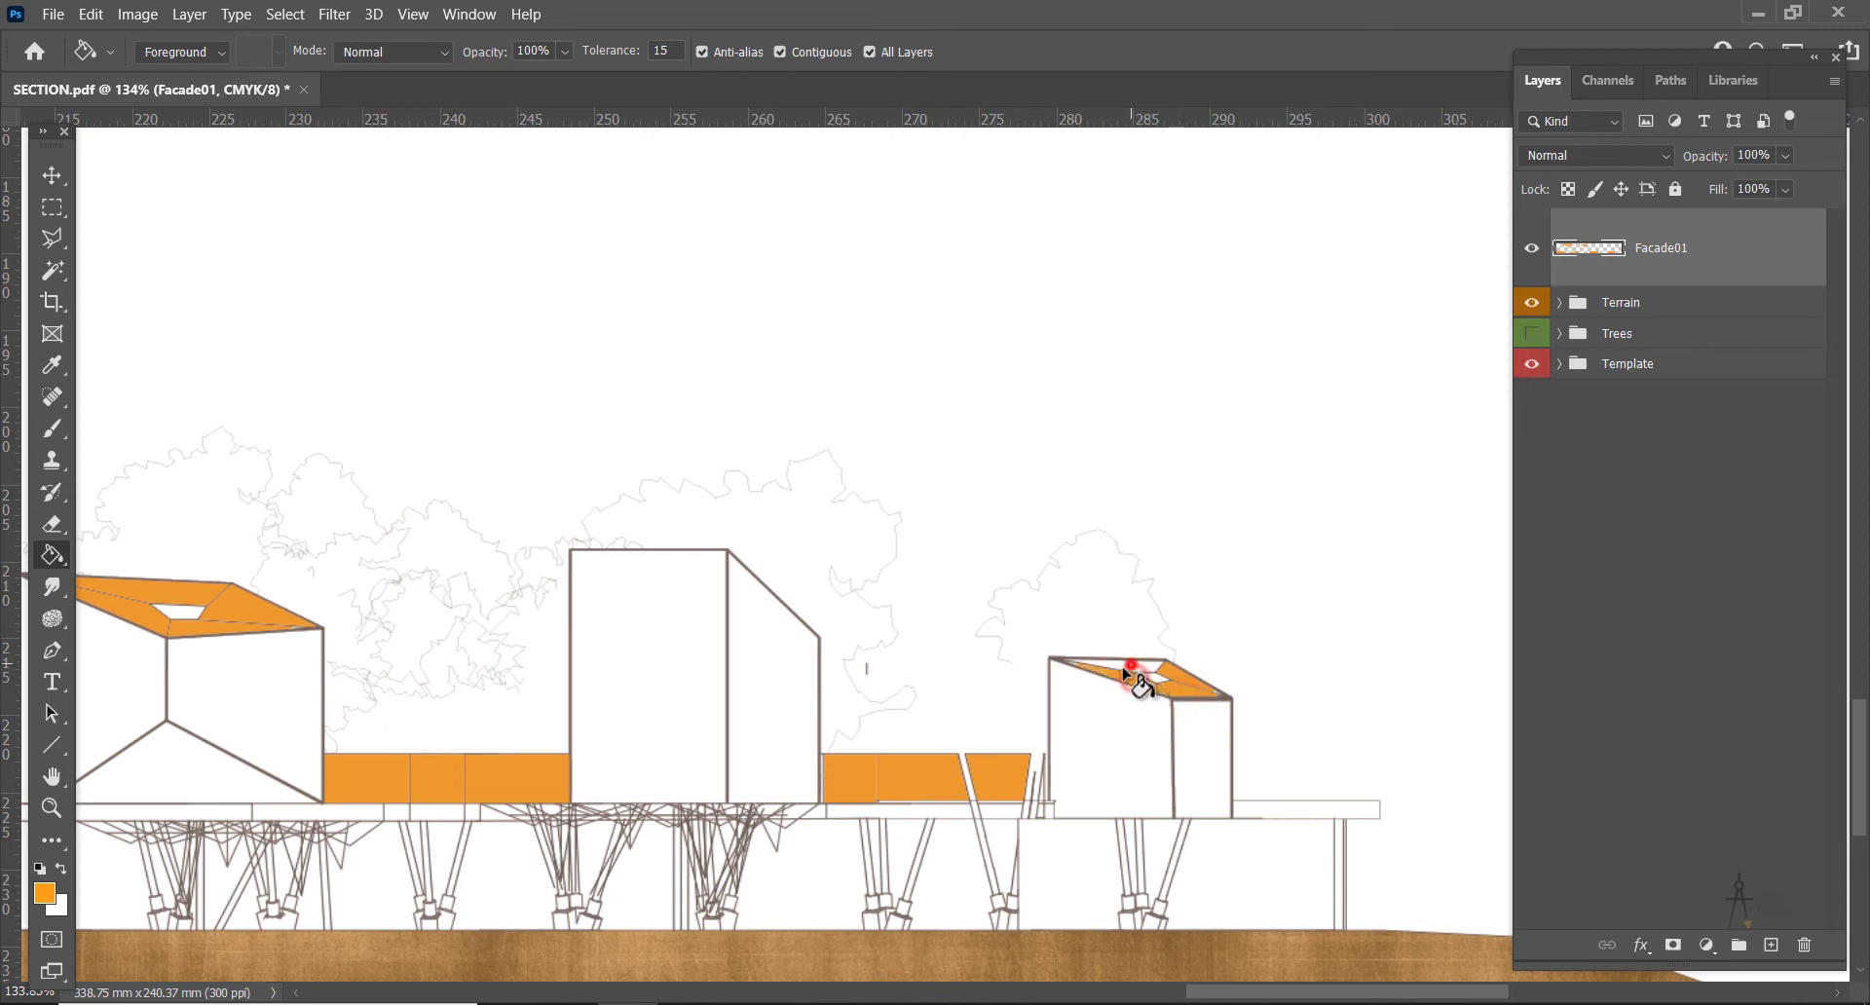
{"action": "scroll", "coordinate": [921, 682], "scroll_direction": "down", "scroll_amount": 5}
{"action": "scroll", "coordinate": [679, 643], "scroll_direction": "up", "scroll_amount": 2}
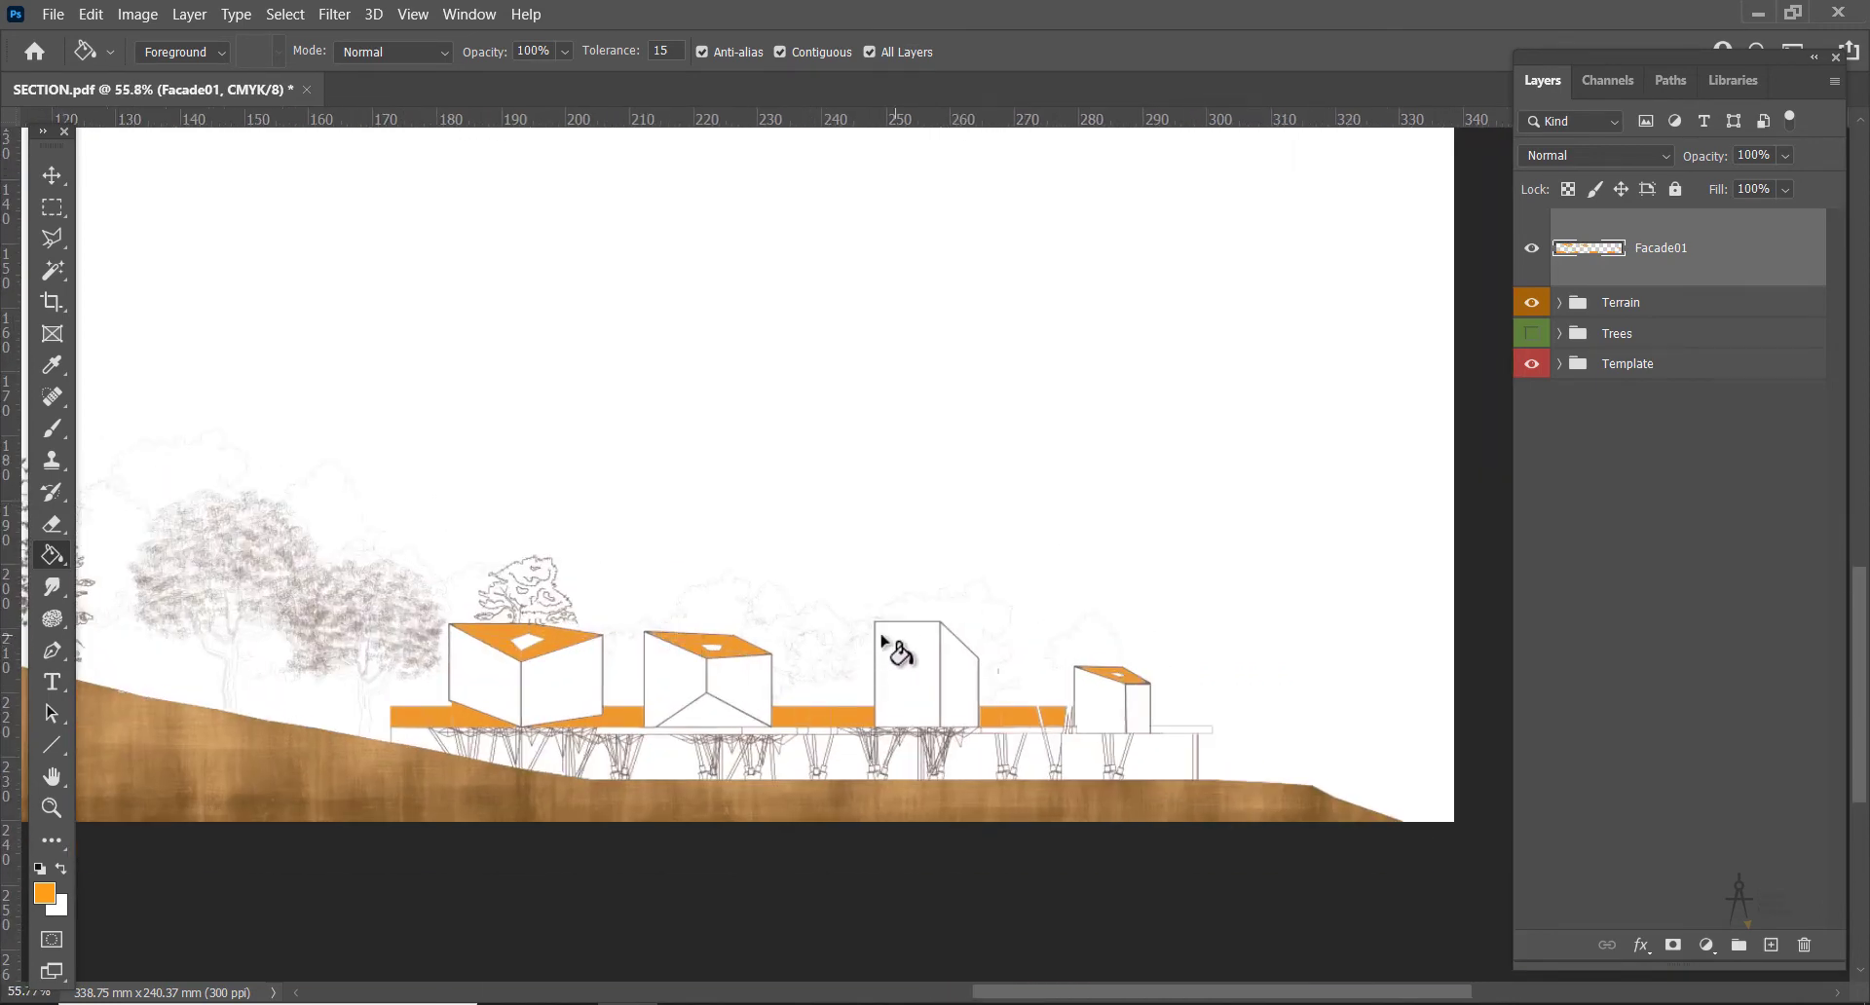
{"action": "left_click", "coordinate": [729, 720]}
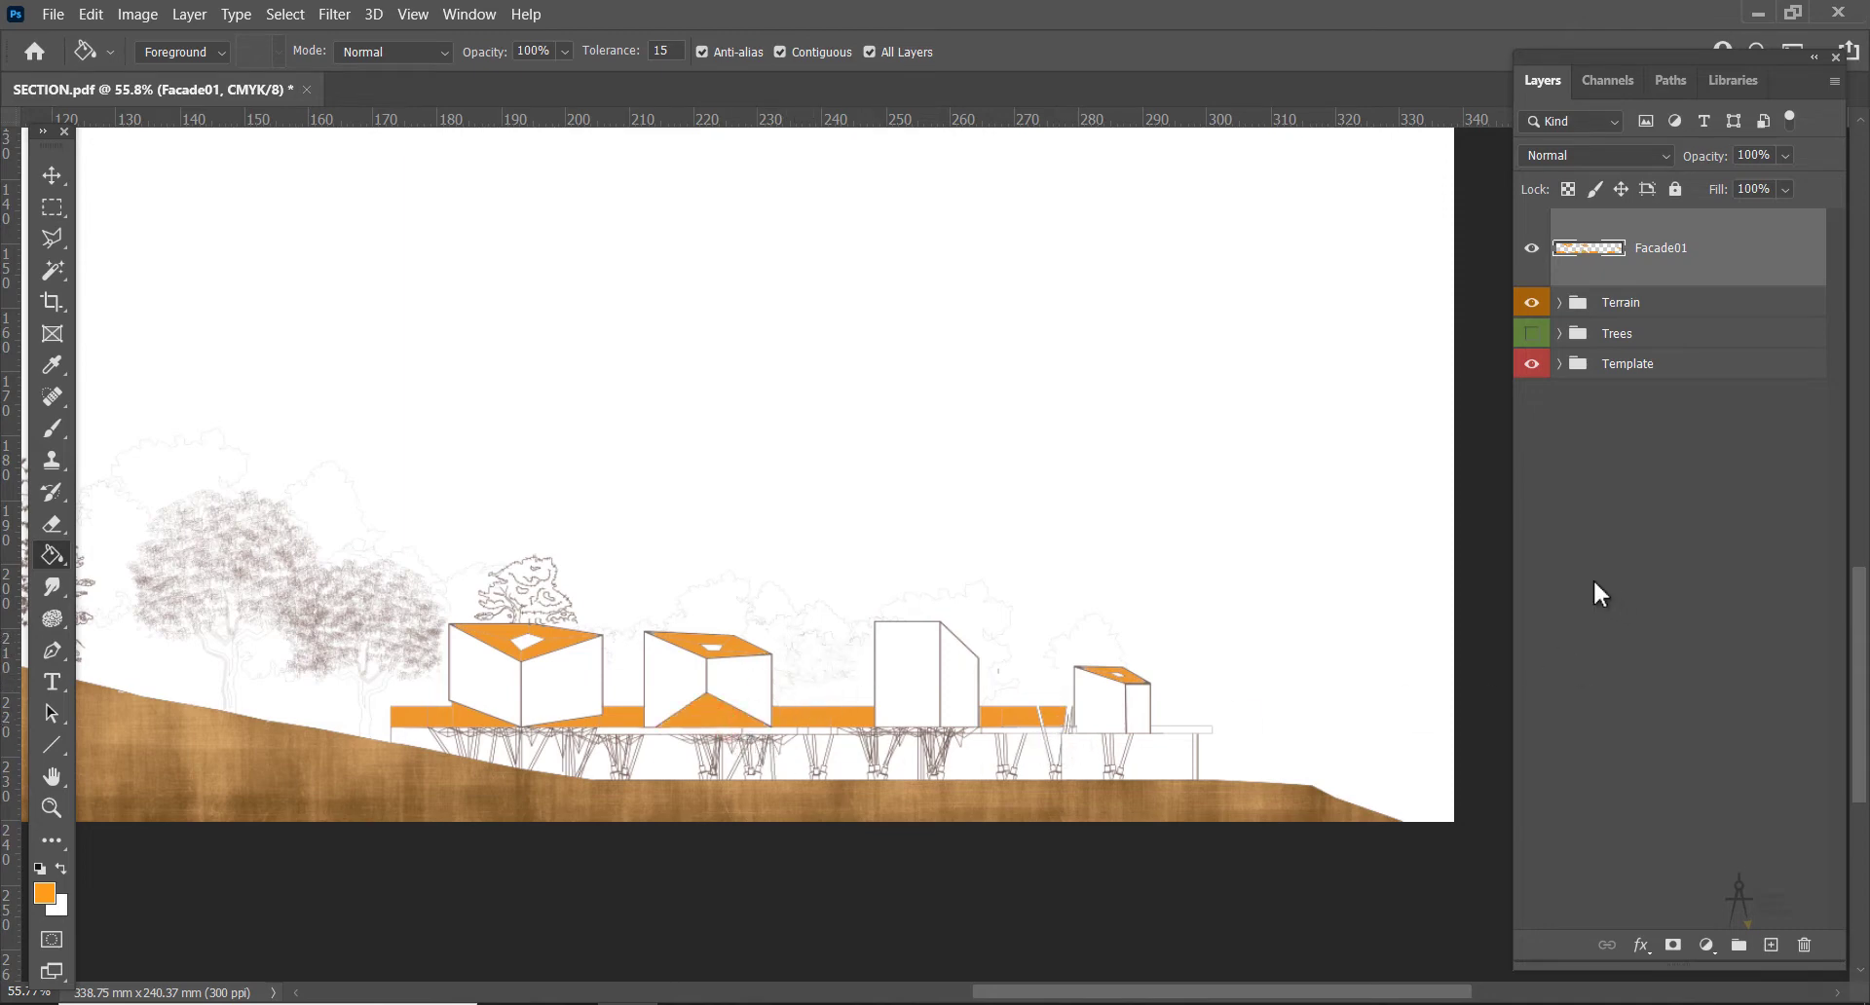
Show the Trees group again and expand it to list its tree layers
{"action": "left_click", "coordinate": [1533, 333]}
{"action": "scroll", "coordinate": [926, 604], "scroll_direction": "down", "scroll_amount": 4}
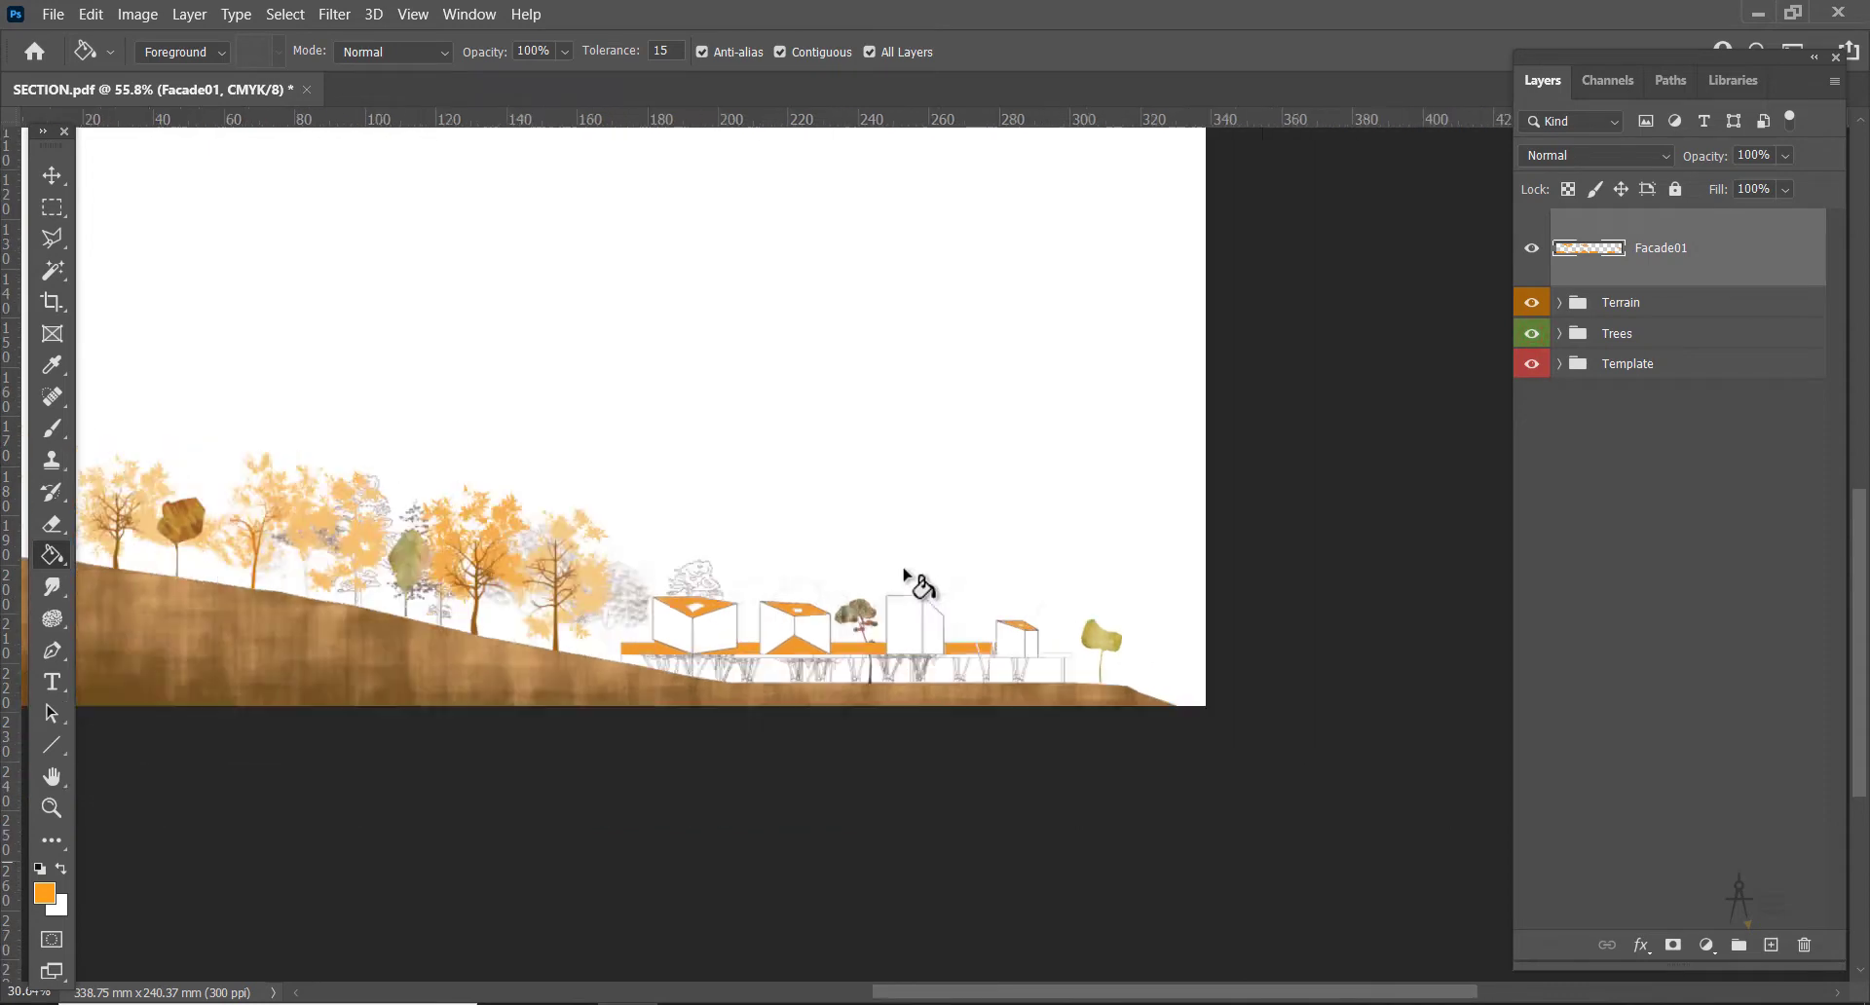
{"action": "scroll", "coordinate": [576, 439], "scroll_direction": "up", "scroll_amount": 3}
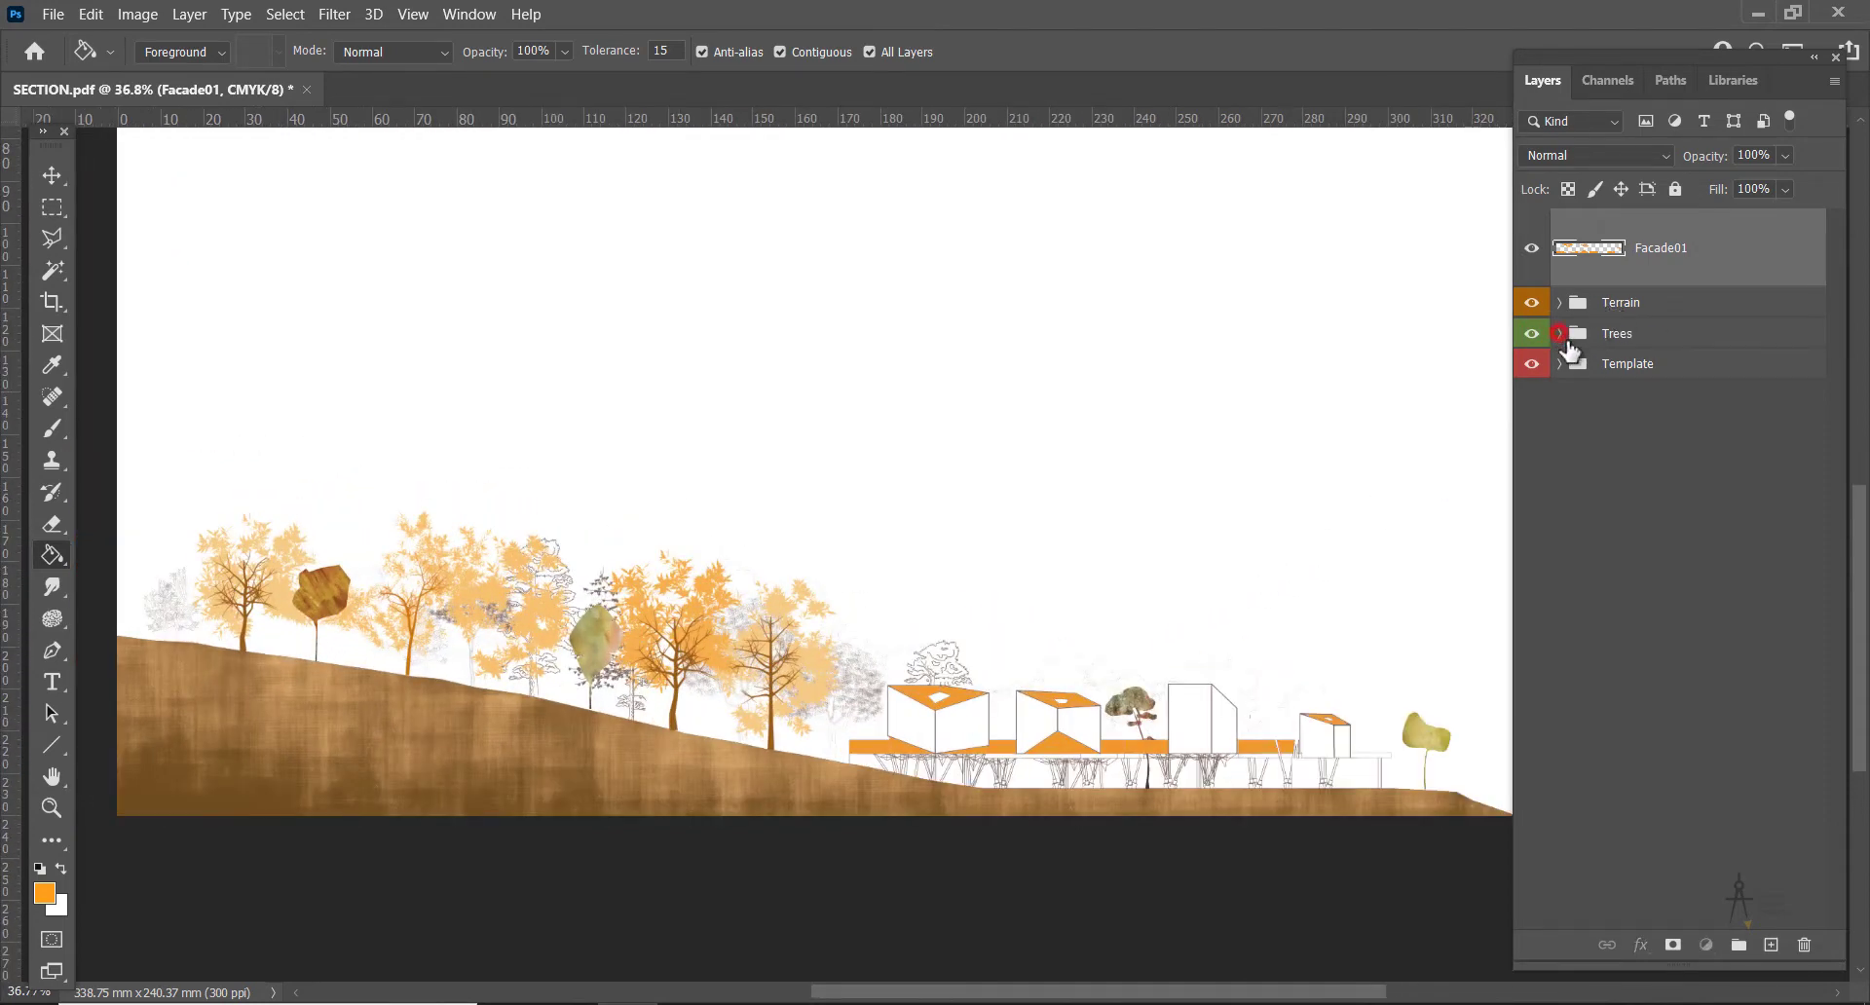
{"action": "left_click", "coordinate": [1560, 334]}
{"action": "scroll", "coordinate": [1005, 521], "scroll_direction": "down", "scroll_amount": 1}
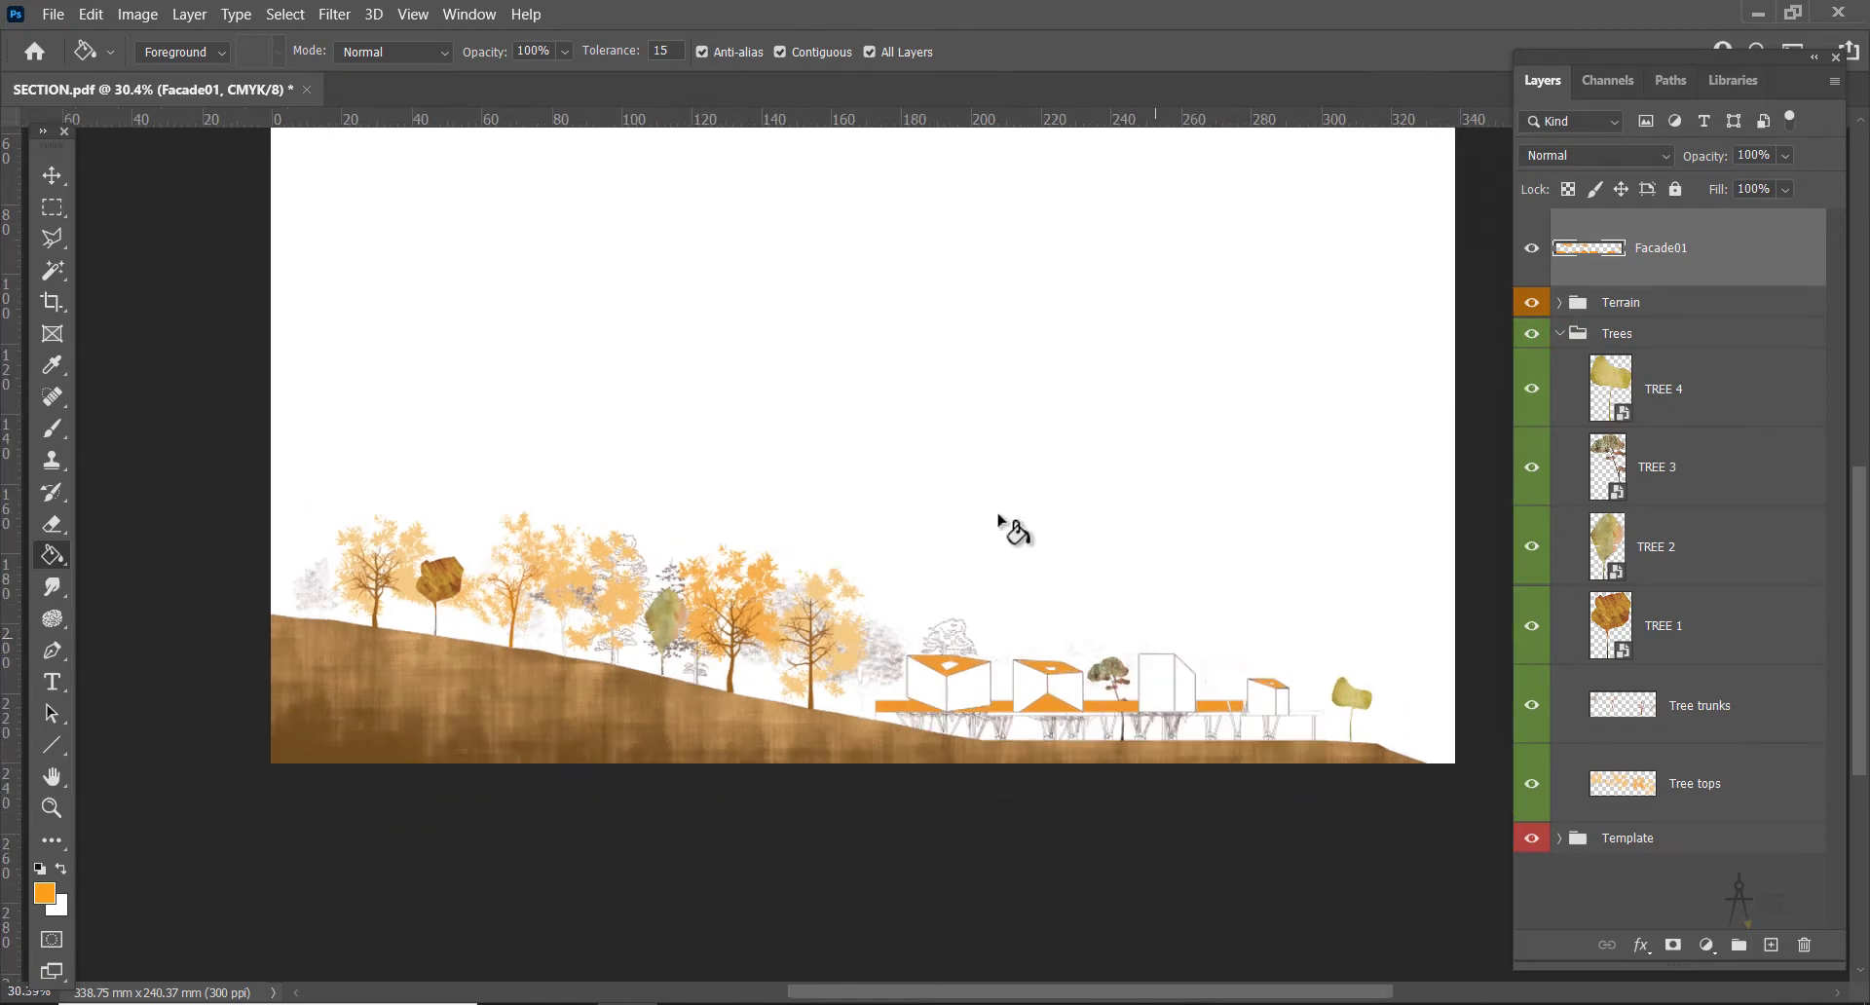
{"action": "scroll", "coordinate": [846, 495], "scroll_direction": "up", "scroll_amount": 1}
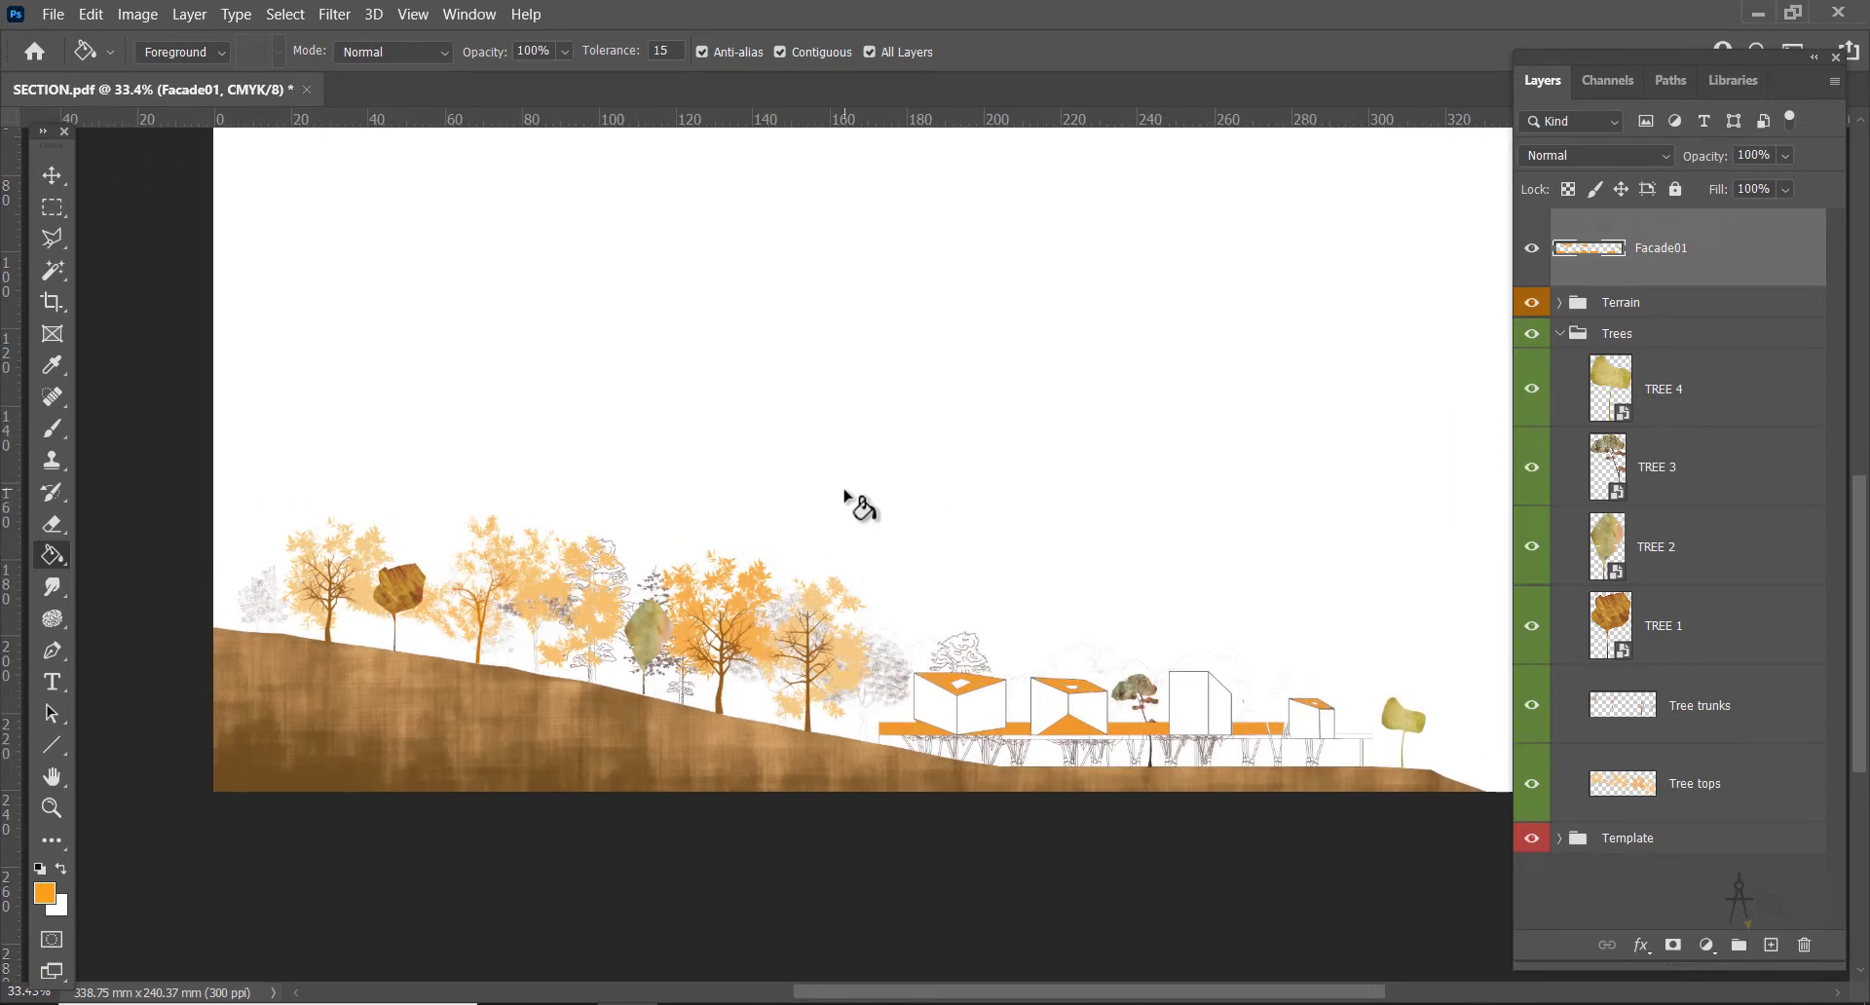
Set the opacity of the TREE 1 layer to 82%
{"action": "left_click", "coordinate": [1708, 398]}
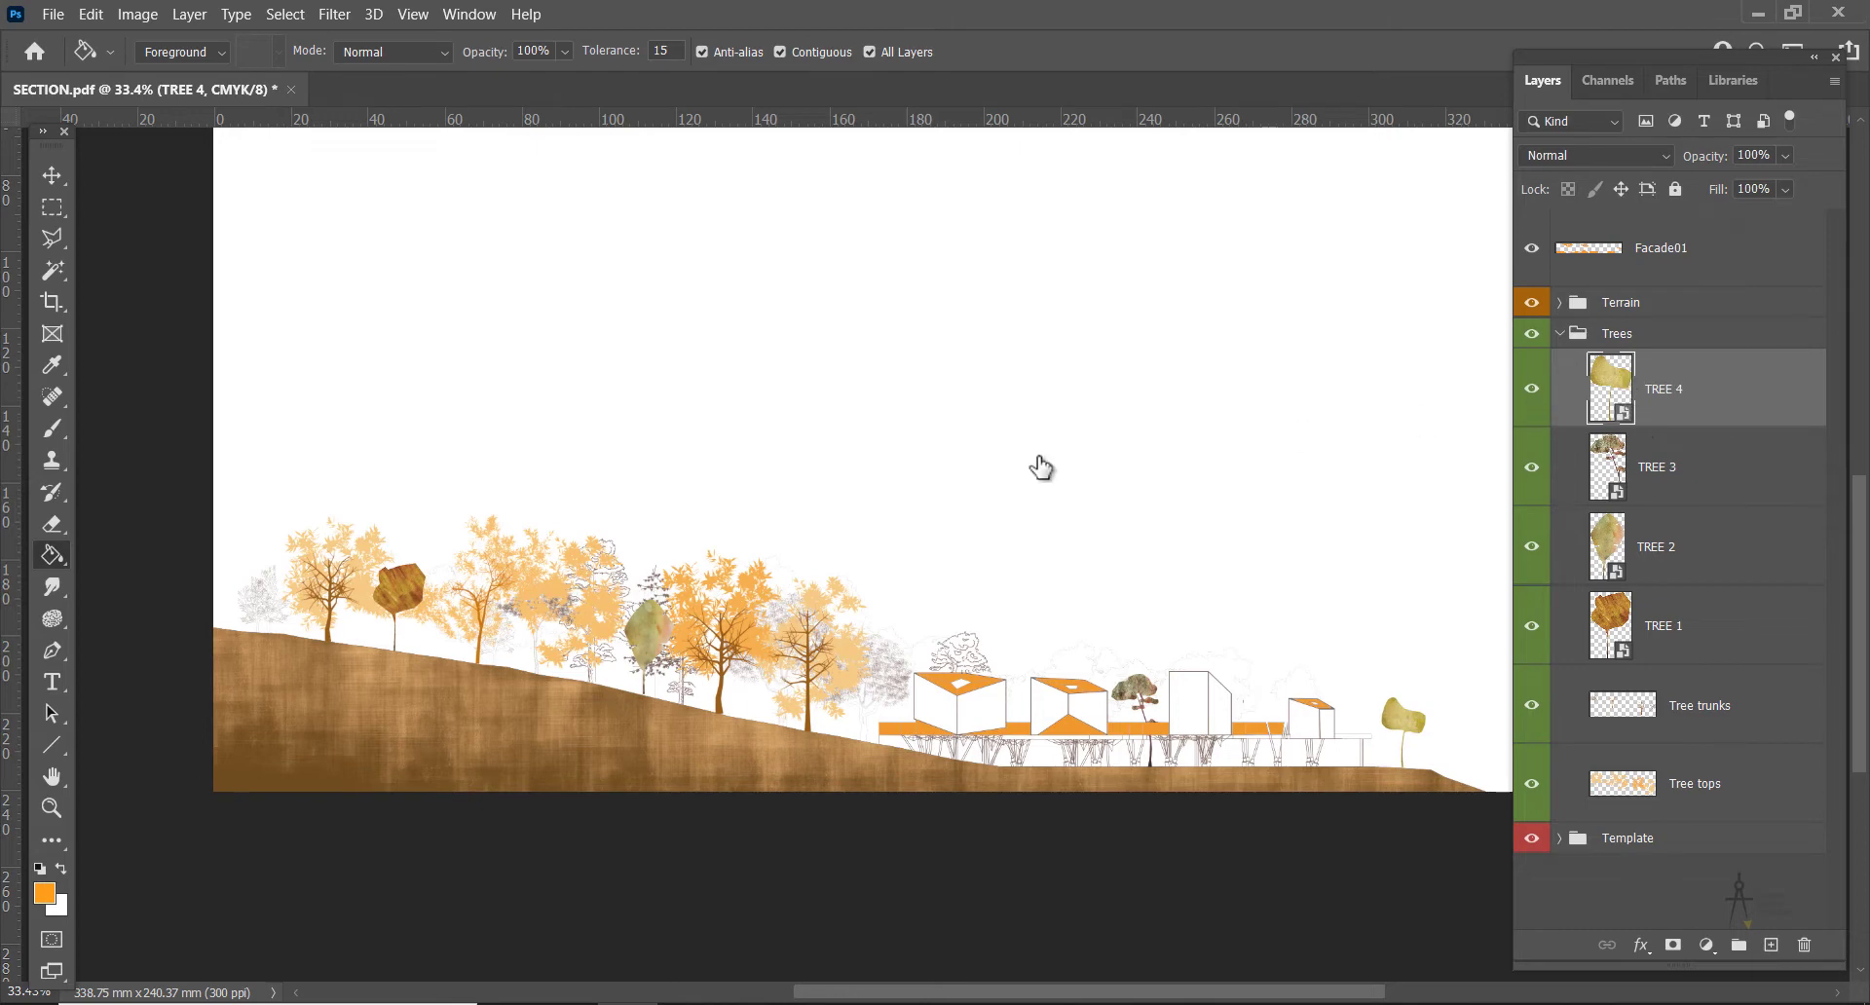
{"action": "left_click", "coordinate": [1677, 638]}
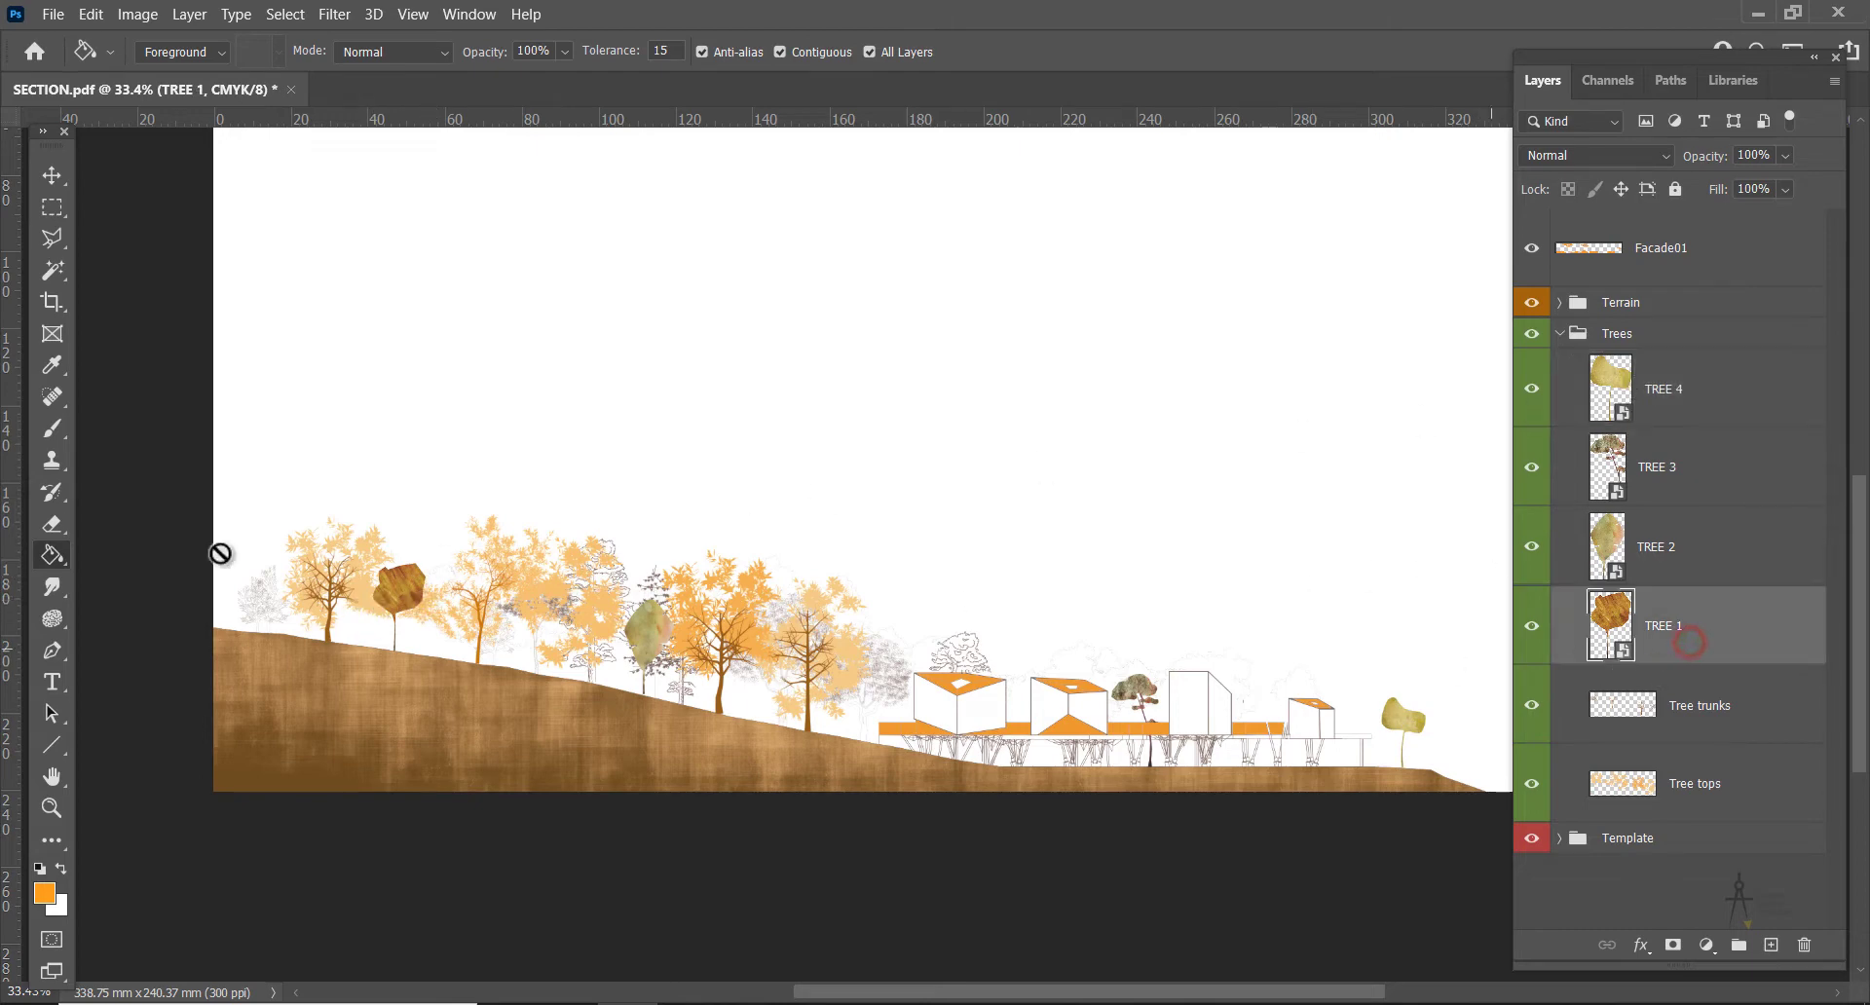
{"action": "left_click", "coordinate": [1786, 154]}
{"action": "left_click_drag", "start_coordinate": [1800, 189], "coordinate": [1791, 190]}
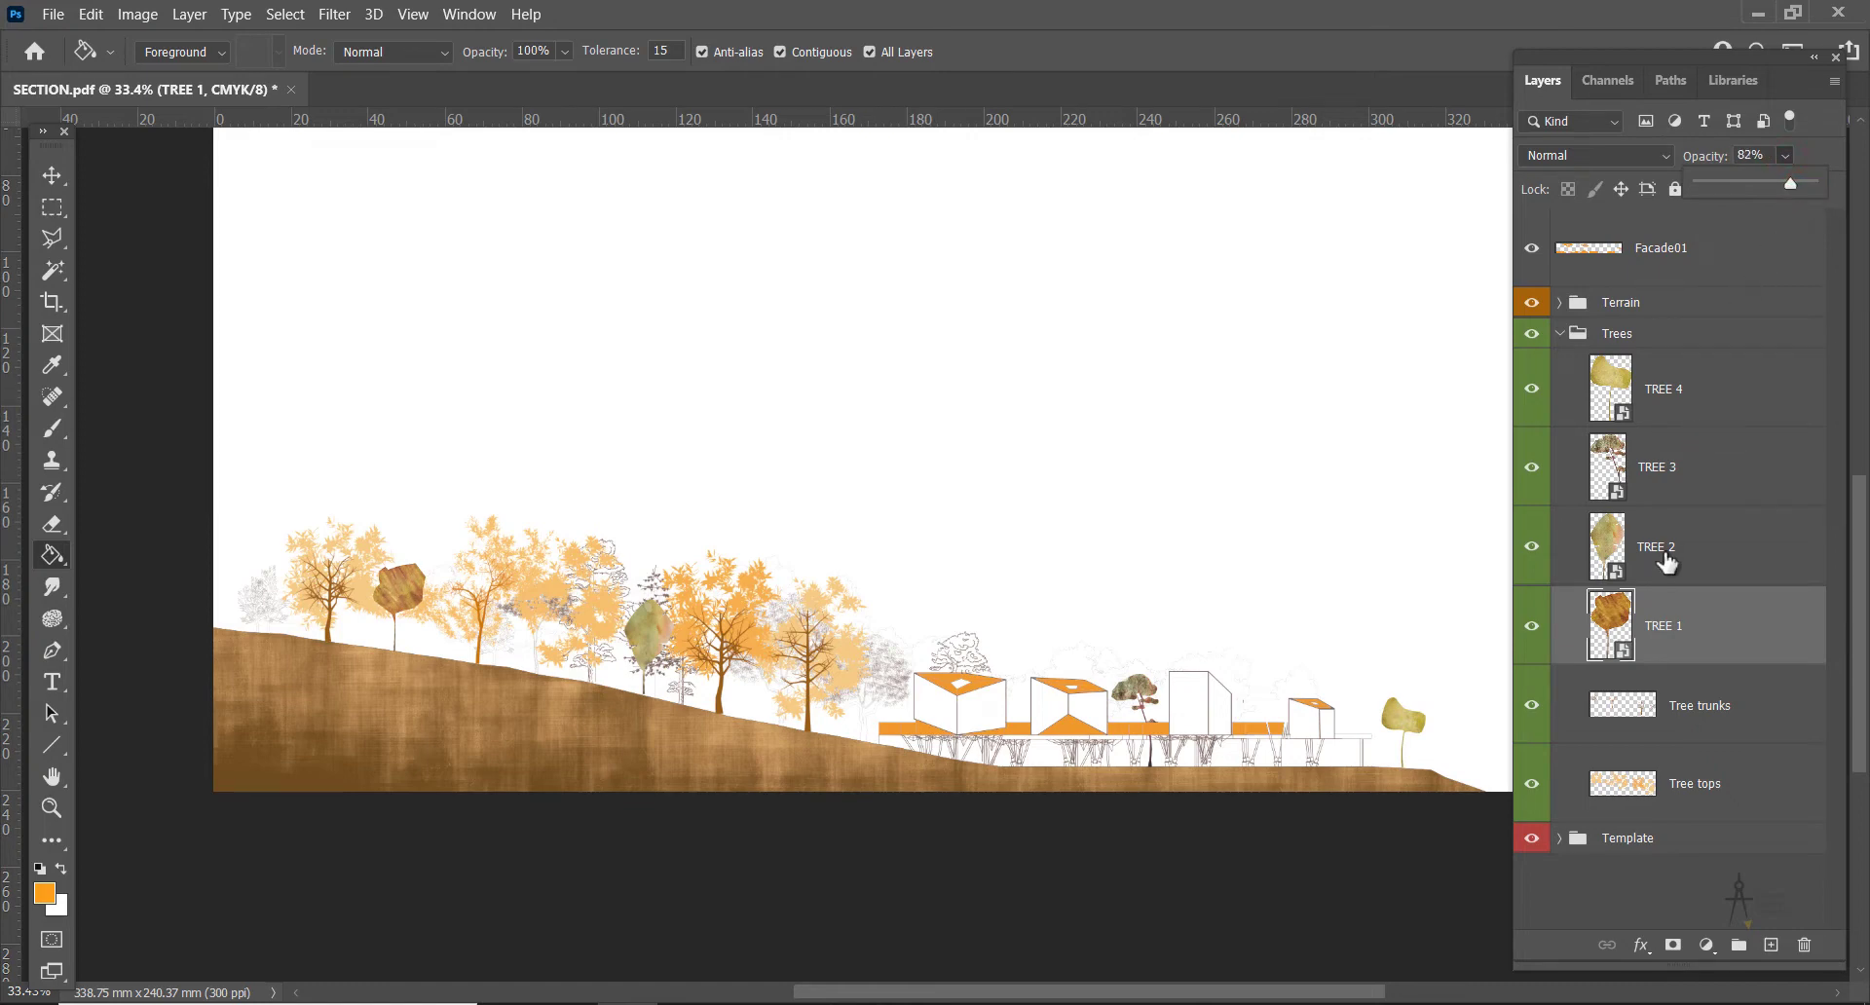
Set the opacity of the TREE 2 layer to 79%
{"action": "left_click", "coordinate": [1700, 551]}
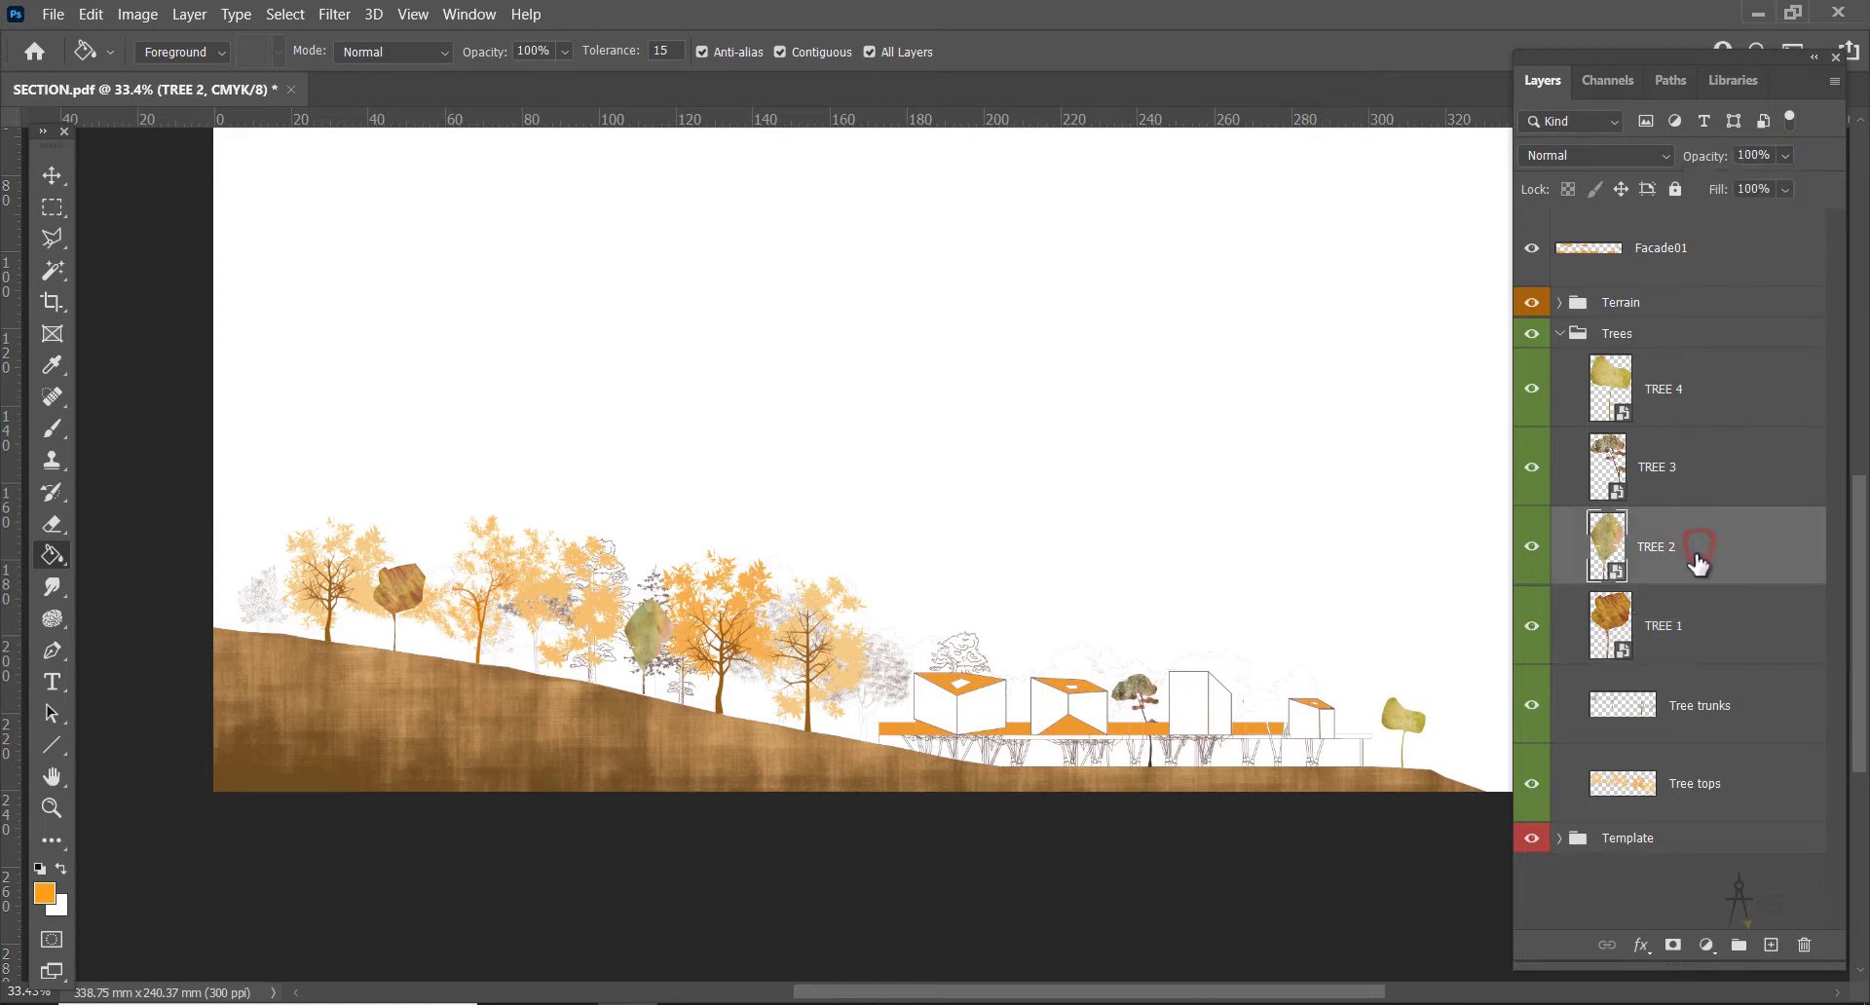
{"action": "left_click", "coordinate": [1786, 155]}
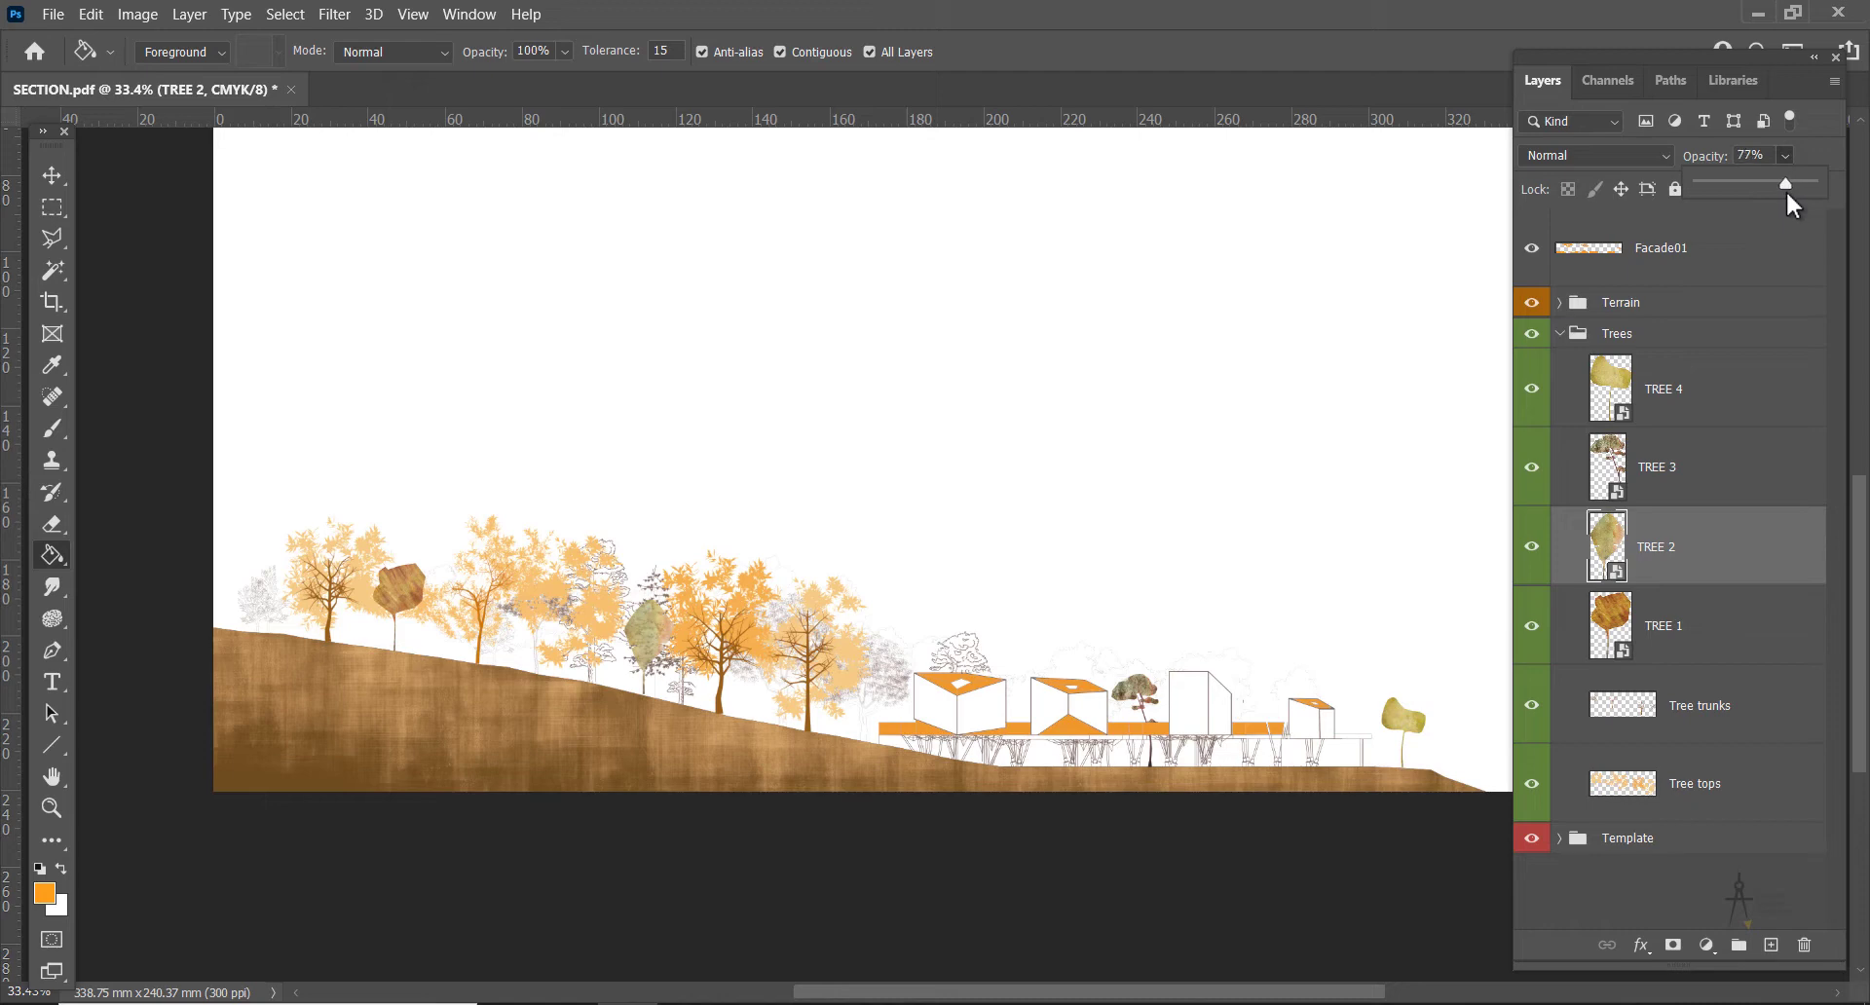
{"action": "left_click_drag", "start_coordinate": [1788, 189], "coordinate": [1792, 189]}
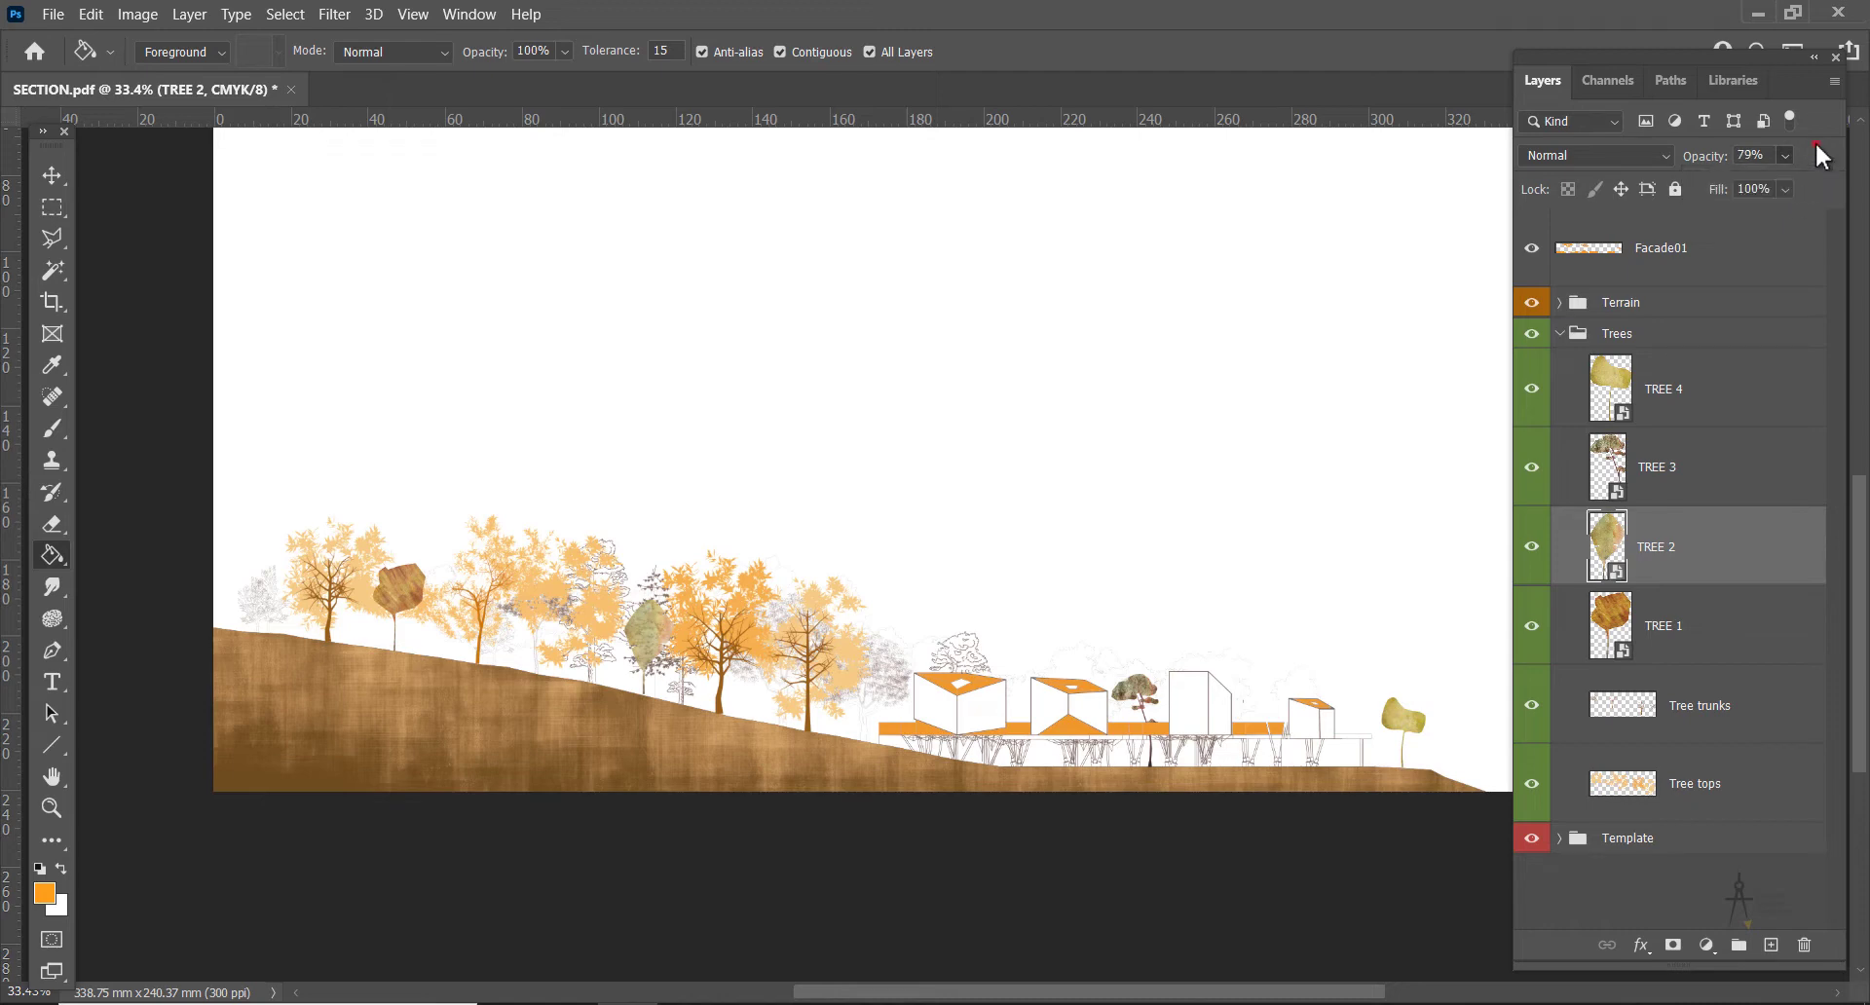
Set the opacity of the TREE 3 layer to 73%
{"action": "left_click", "coordinate": [1710, 471]}
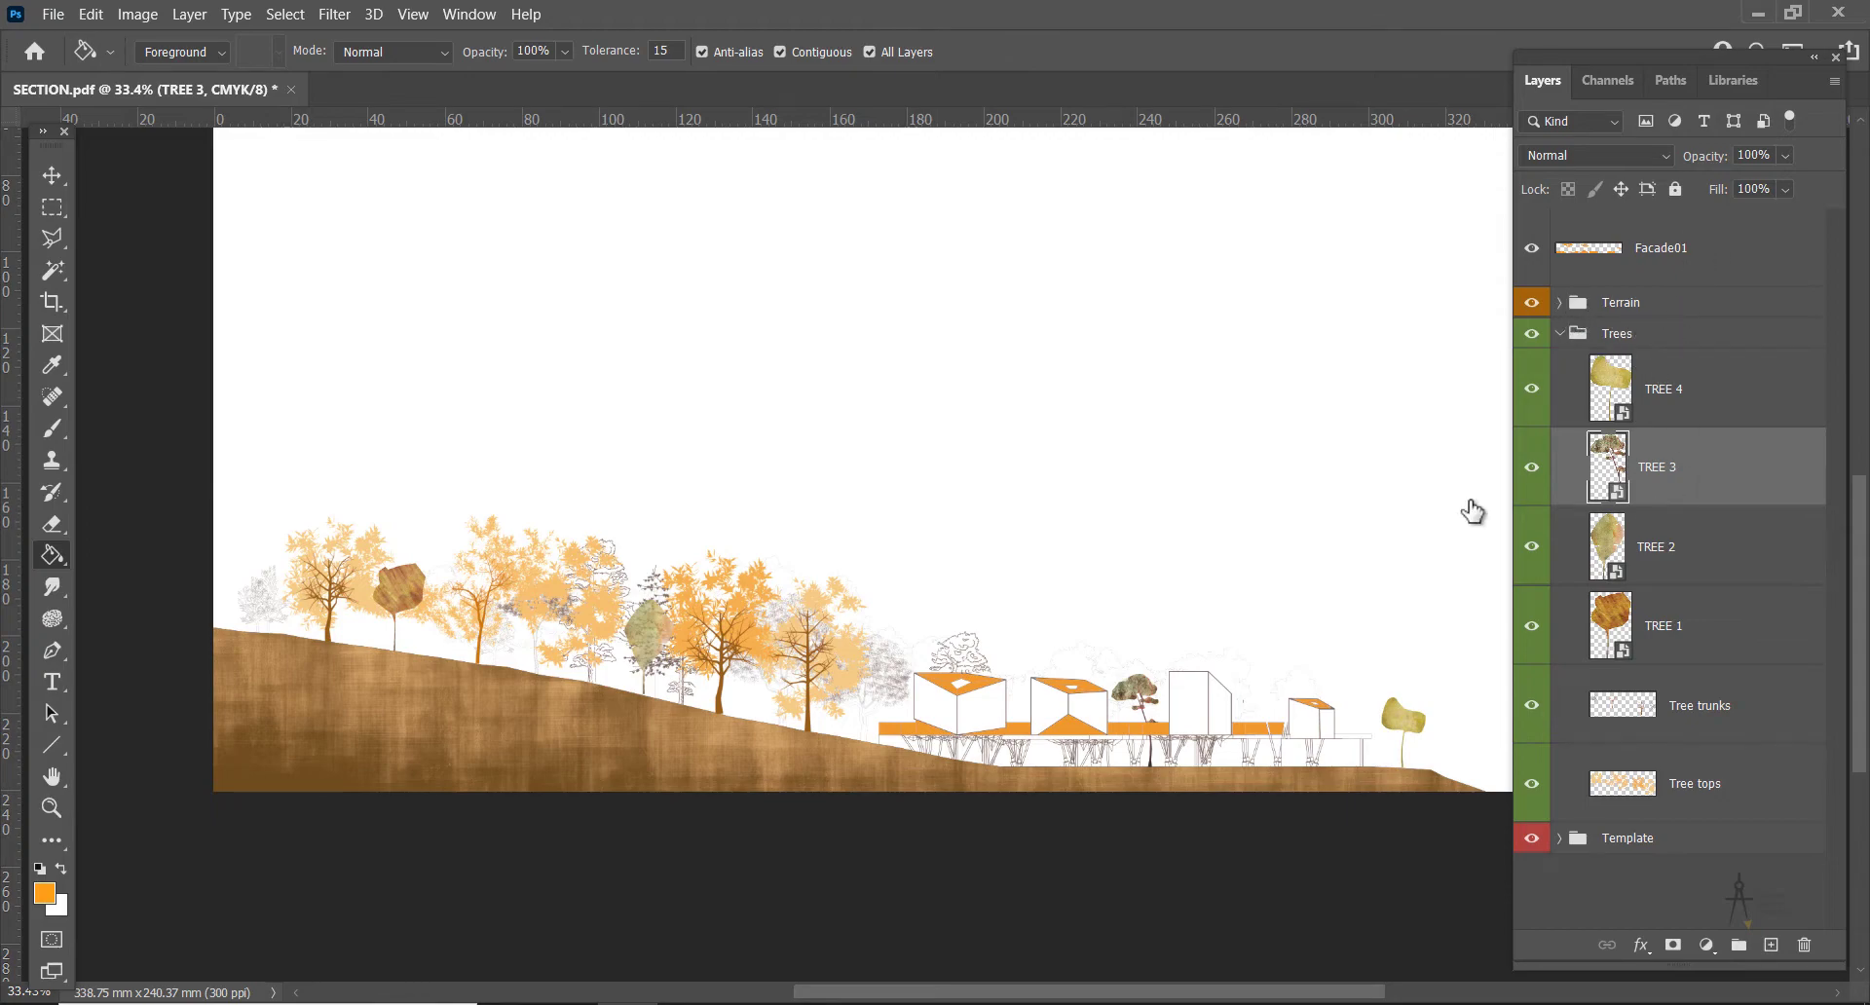
{"action": "scroll", "coordinate": [1147, 745], "scroll_direction": "up", "scroll_amount": 5}
{"action": "scroll", "coordinate": [1208, 718], "scroll_direction": "up", "scroll_amount": 1}
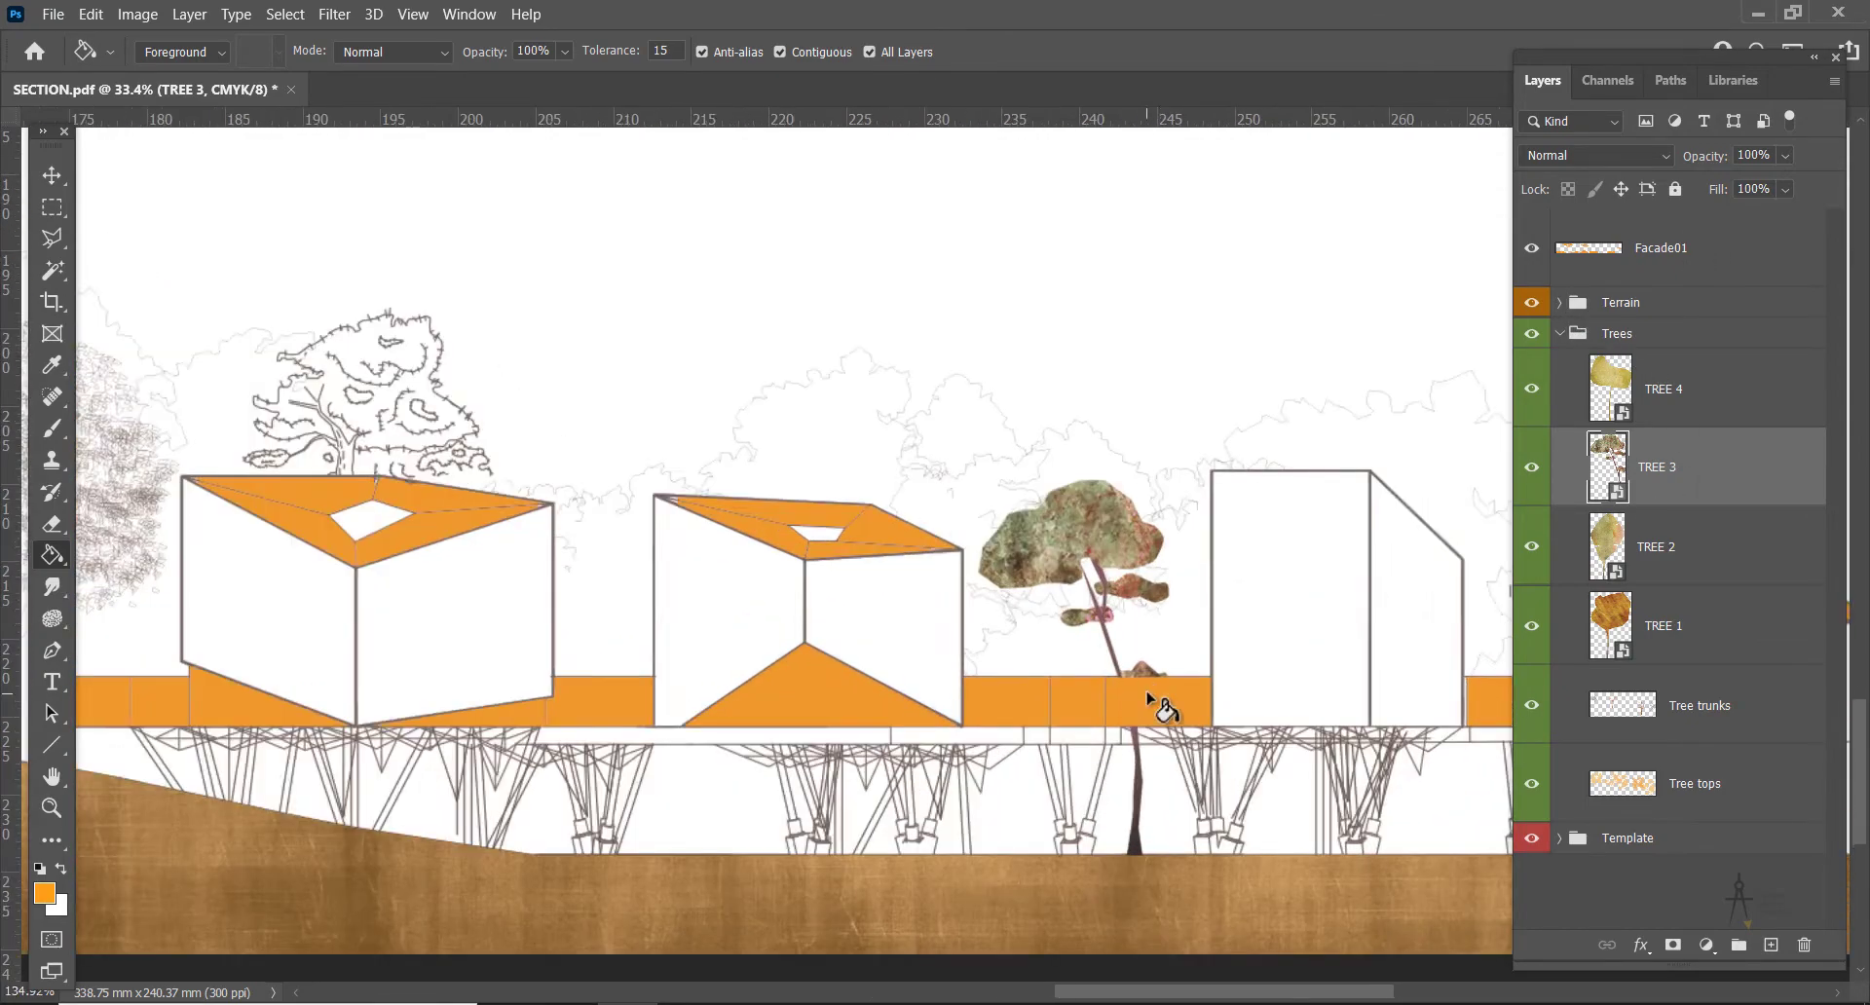
{"action": "scroll", "coordinate": [1160, 710], "scroll_direction": "down", "scroll_amount": 3}
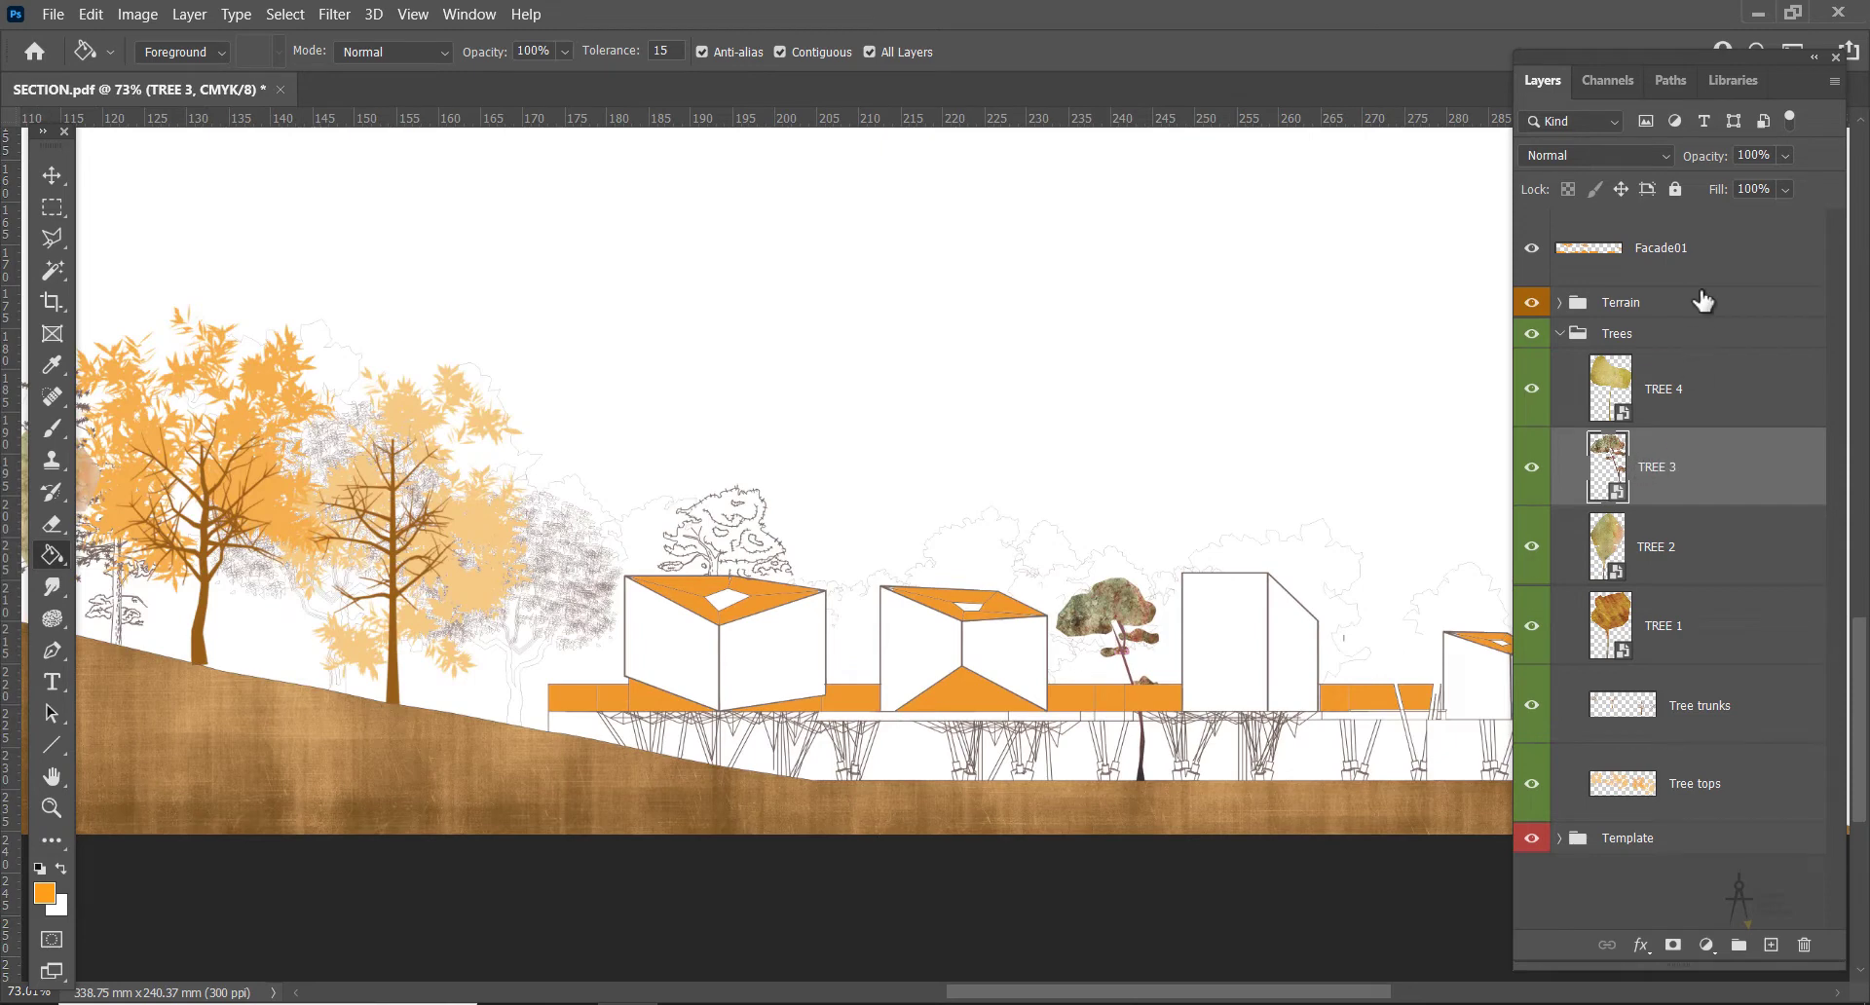
{"action": "left_click", "coordinate": [1784, 155]}
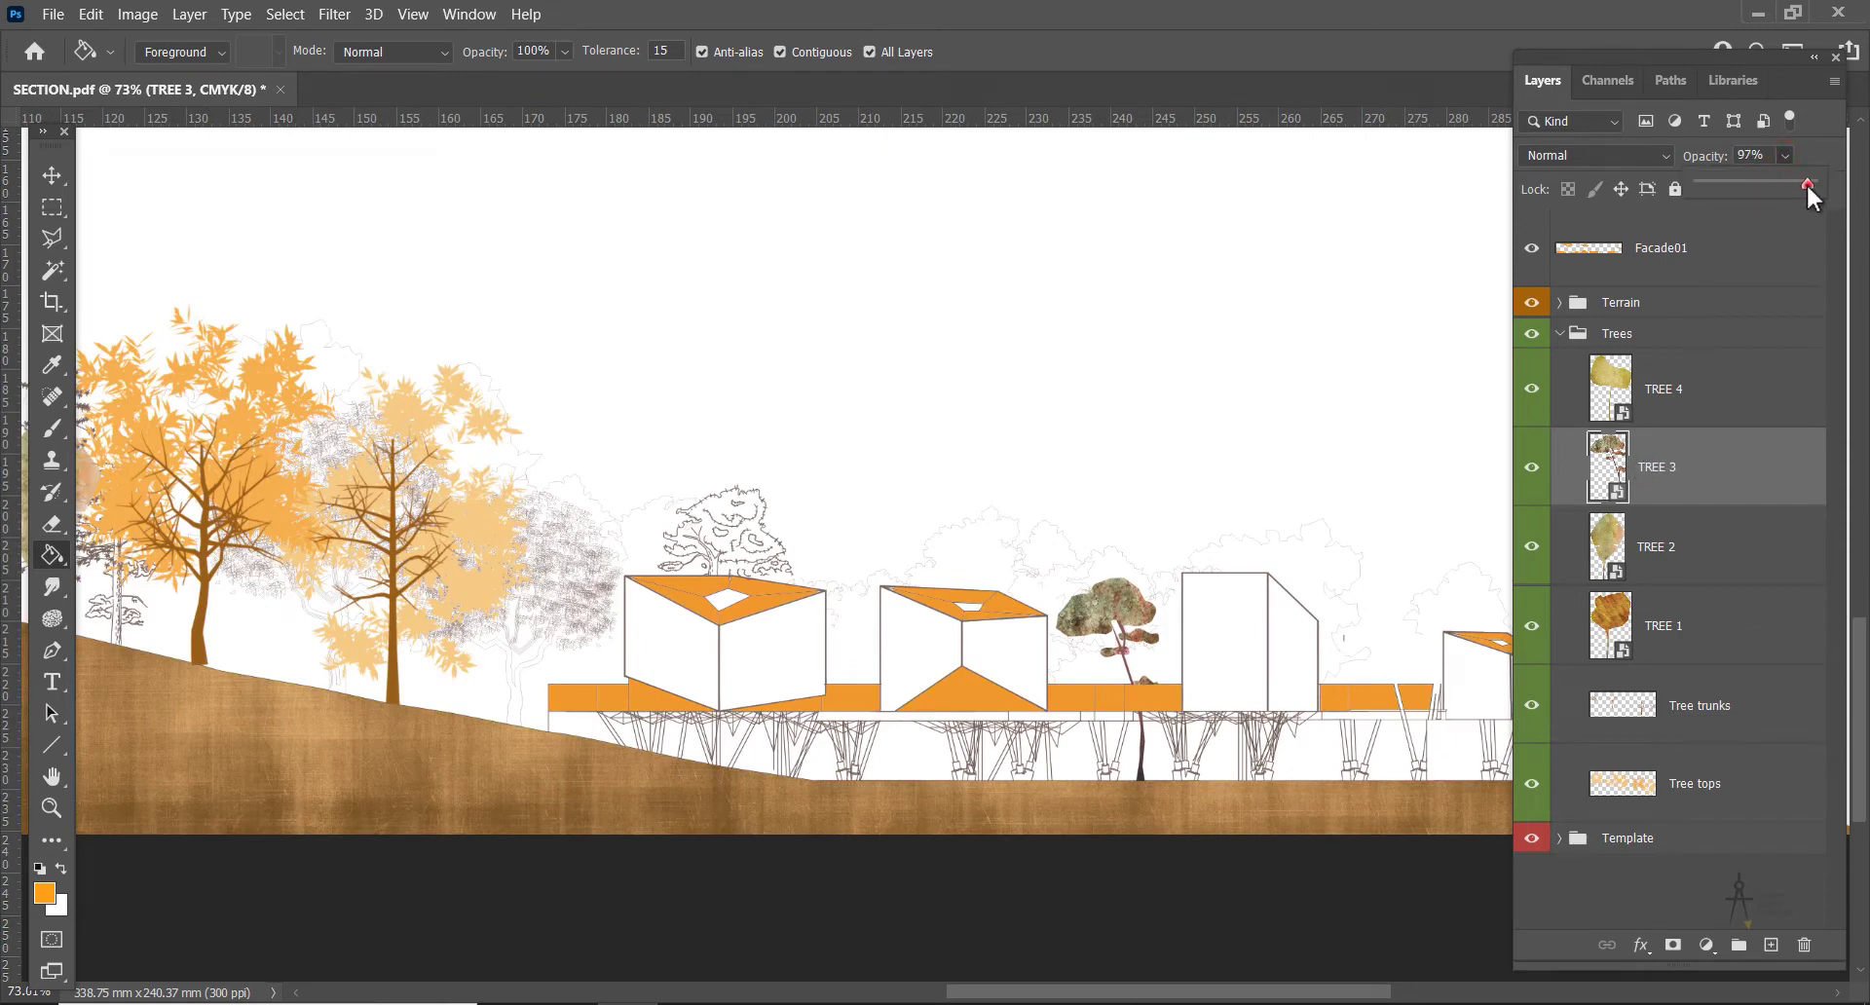
{"action": "left_click_drag", "start_coordinate": [1791, 186], "coordinate": [1781, 187]}
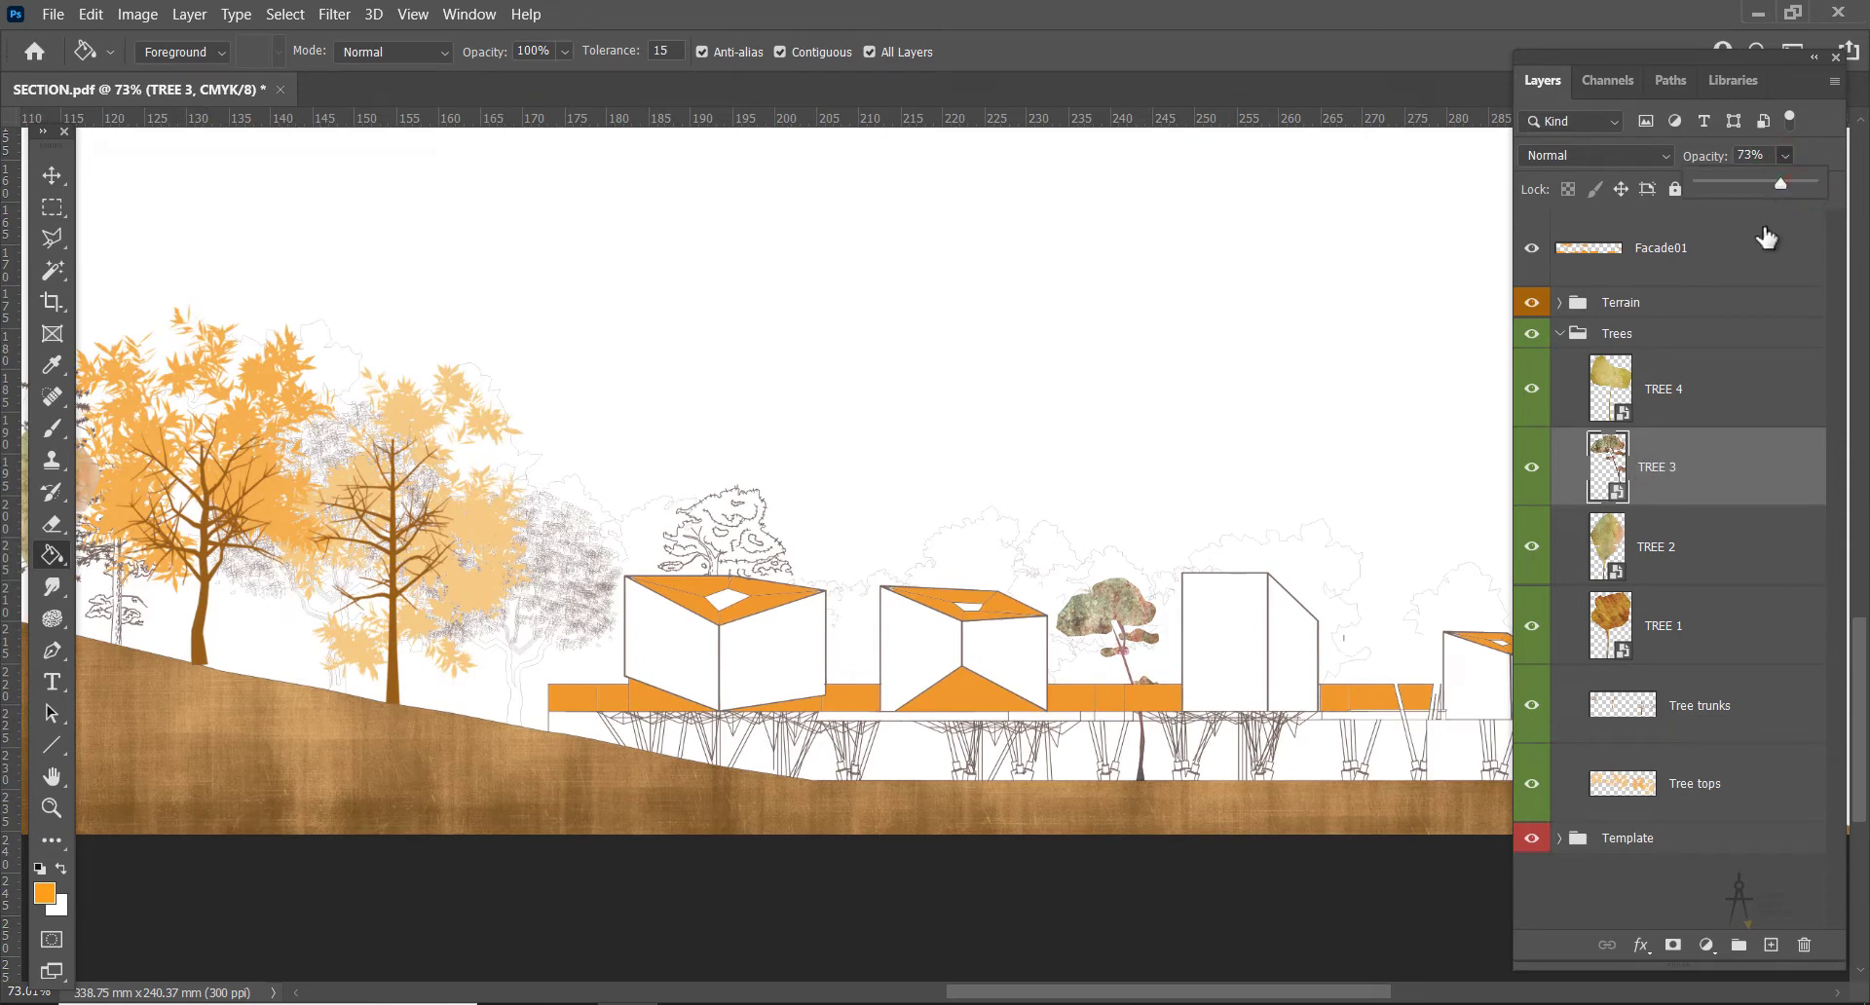
Set the opacity of the TREE 4 layer to 90%
{"action": "left_click", "coordinate": [1701, 405]}
{"action": "left_click", "coordinate": [1699, 407]}
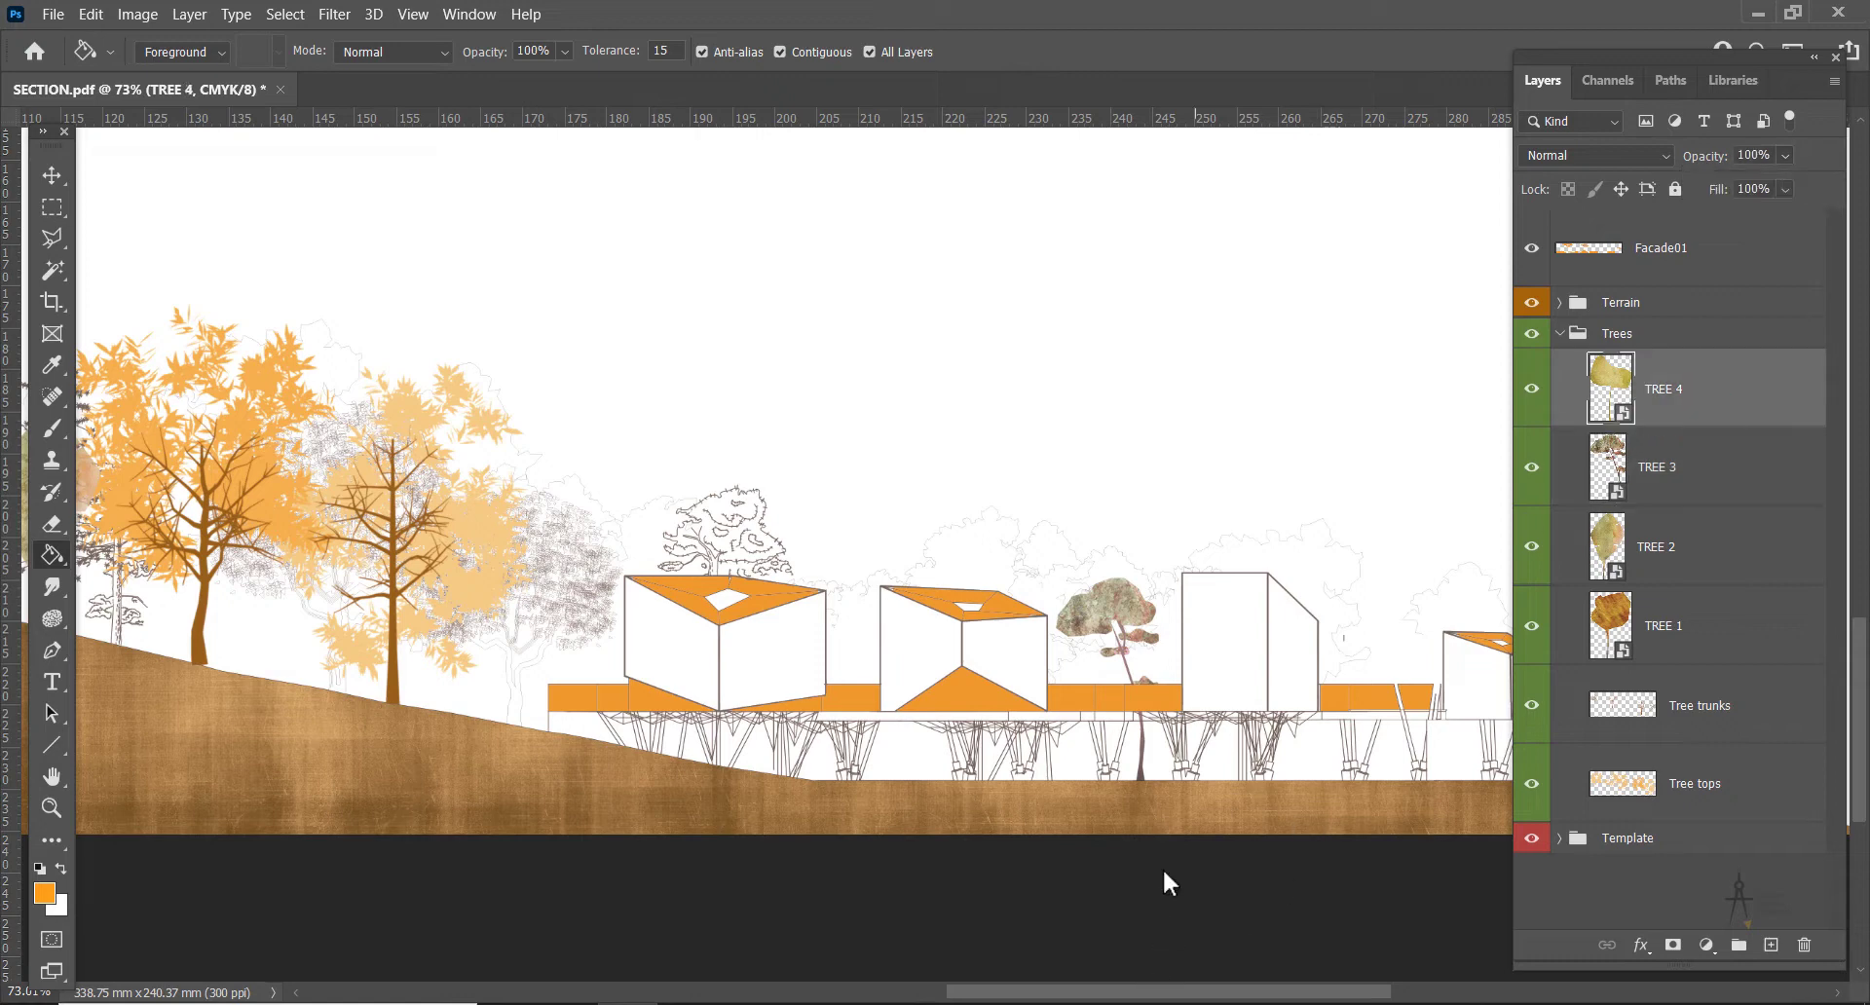
{"action": "scroll", "coordinate": [1165, 925], "scroll_direction": "down", "scroll_amount": 3}
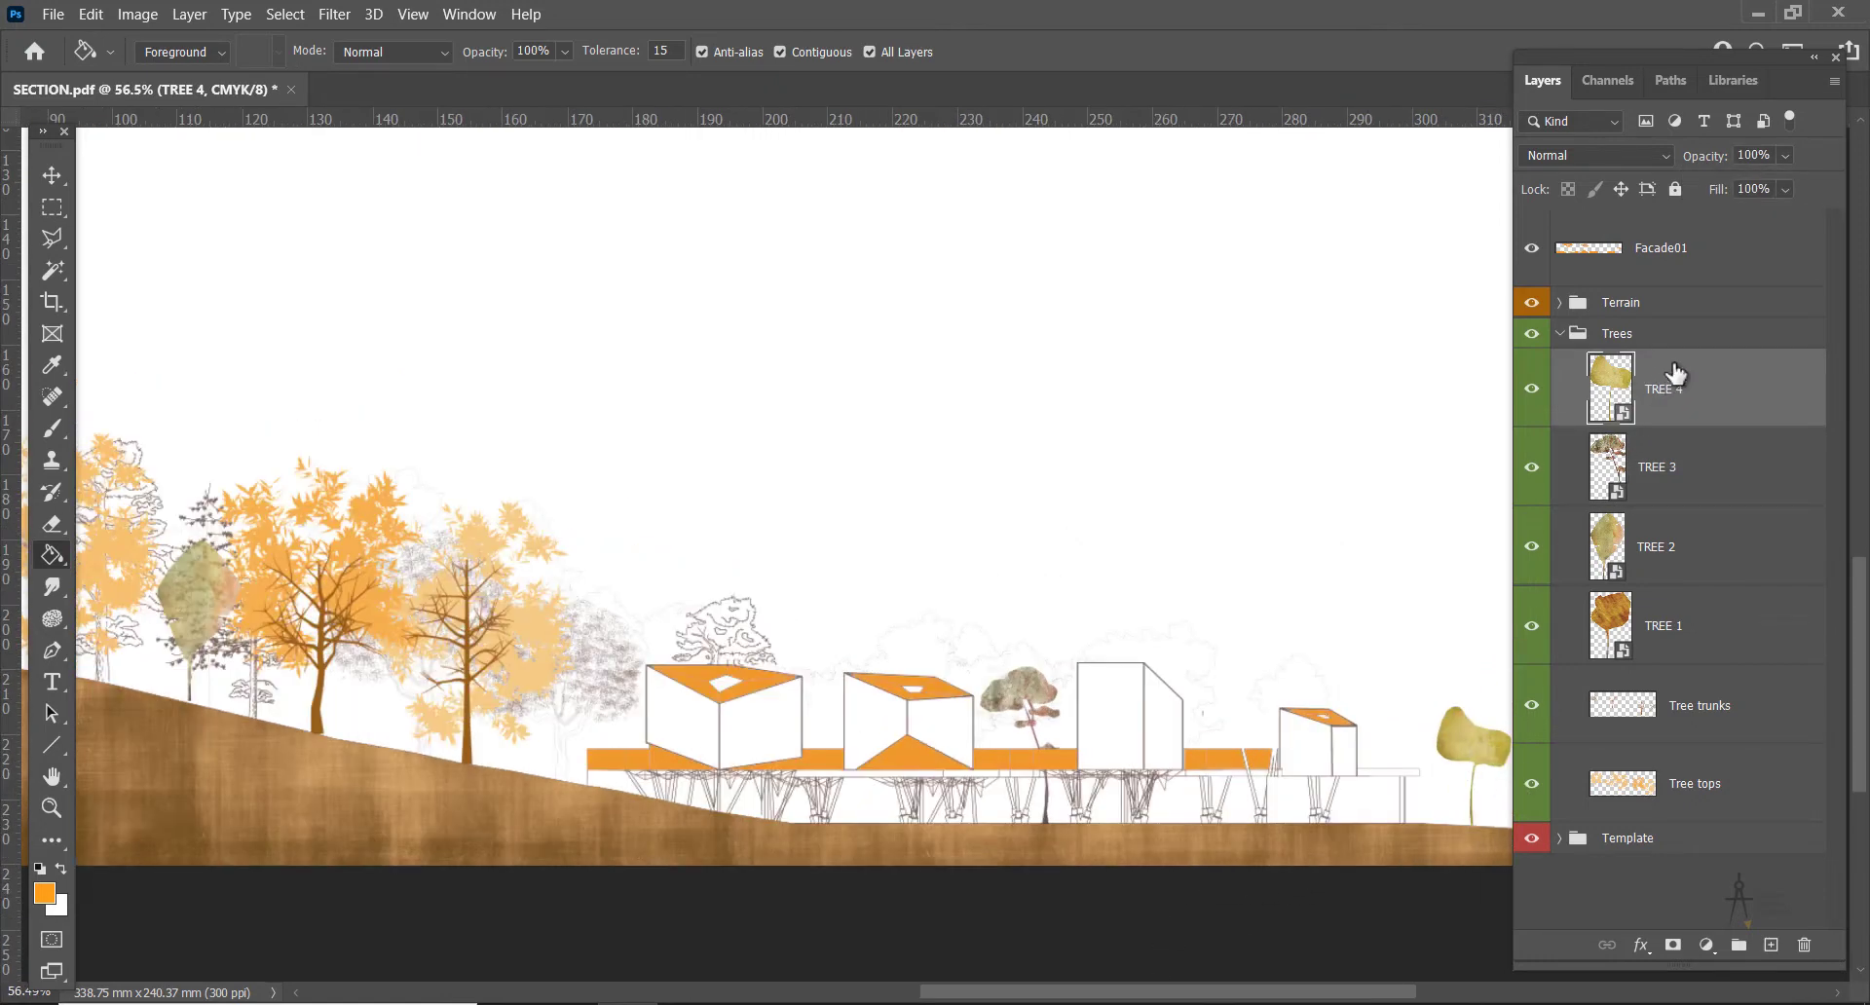
{"action": "left_click", "coordinate": [1785, 155]}
{"action": "left_click_drag", "start_coordinate": [1802, 183], "coordinate": [1800, 184]}
{"action": "left_click", "coordinate": [1814, 146]}
{"action": "scroll", "coordinate": [693, 584], "scroll_direction": "down", "scroll_amount": 2}
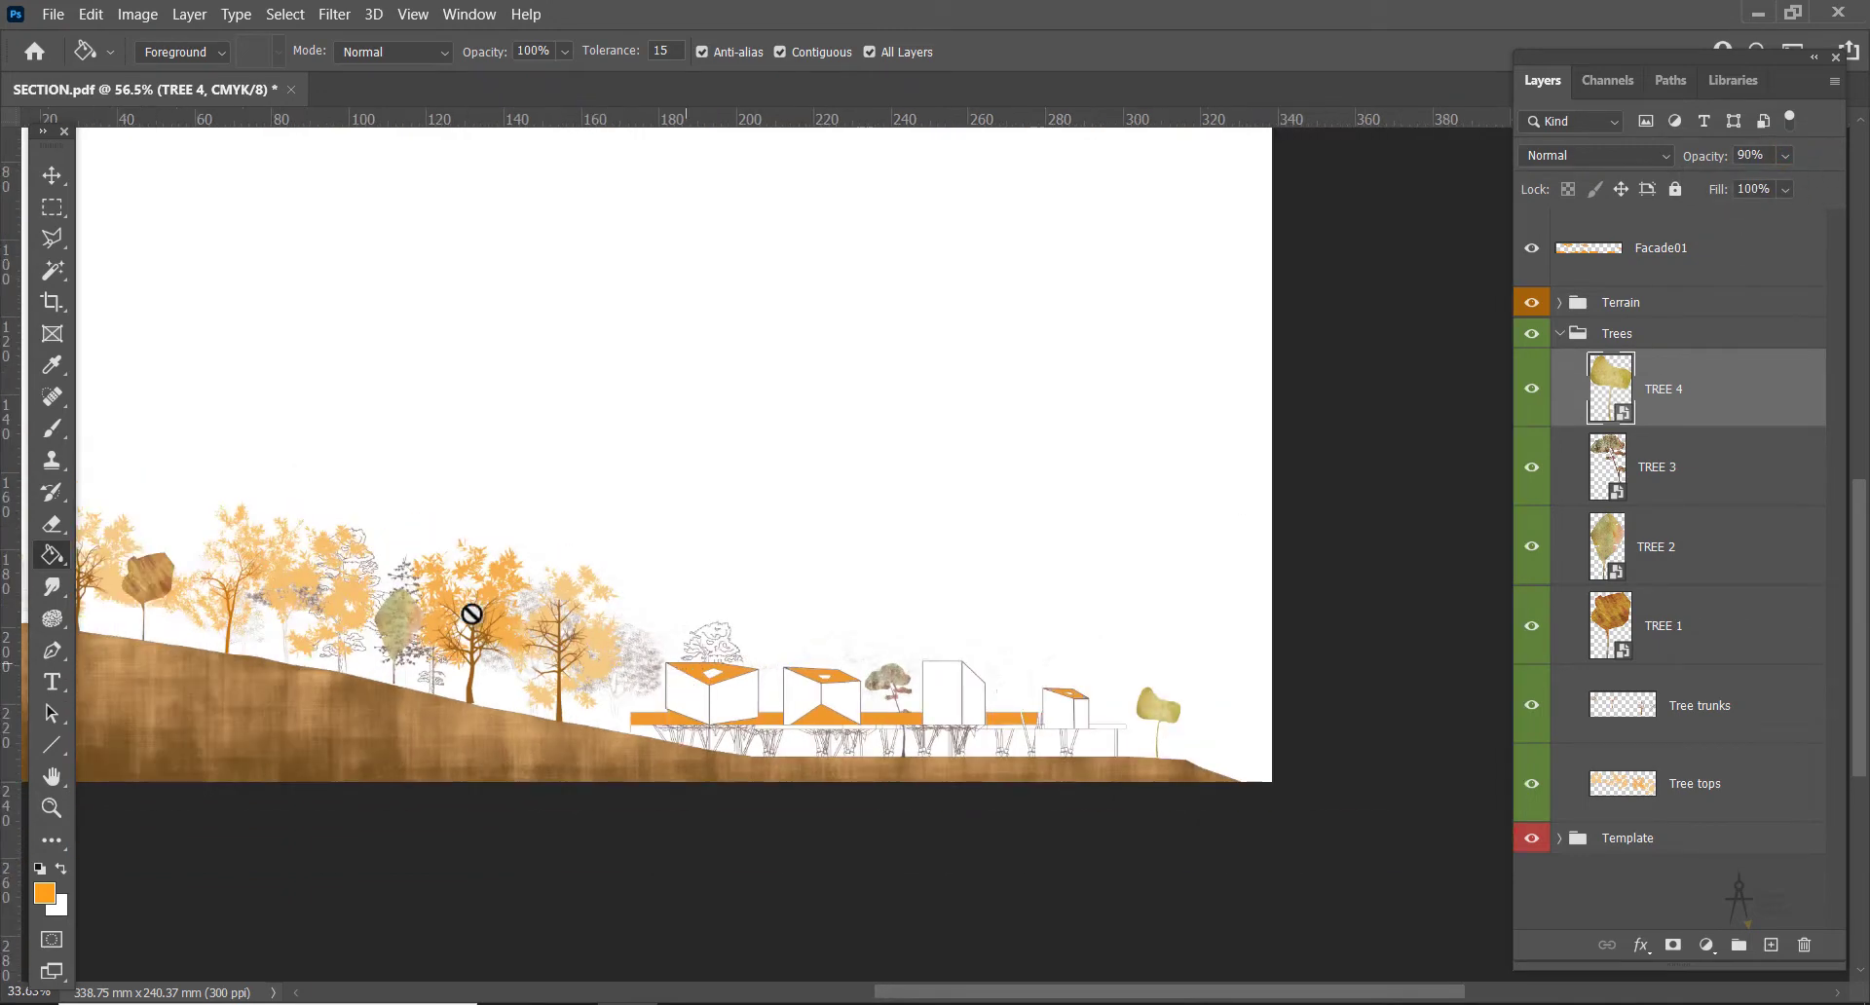
{"action": "scroll", "coordinate": [179, 546], "scroll_direction": "up", "scroll_amount": 1}
{"action": "scroll", "coordinate": [147, 562], "scroll_direction": "up", "scroll_amount": 1}
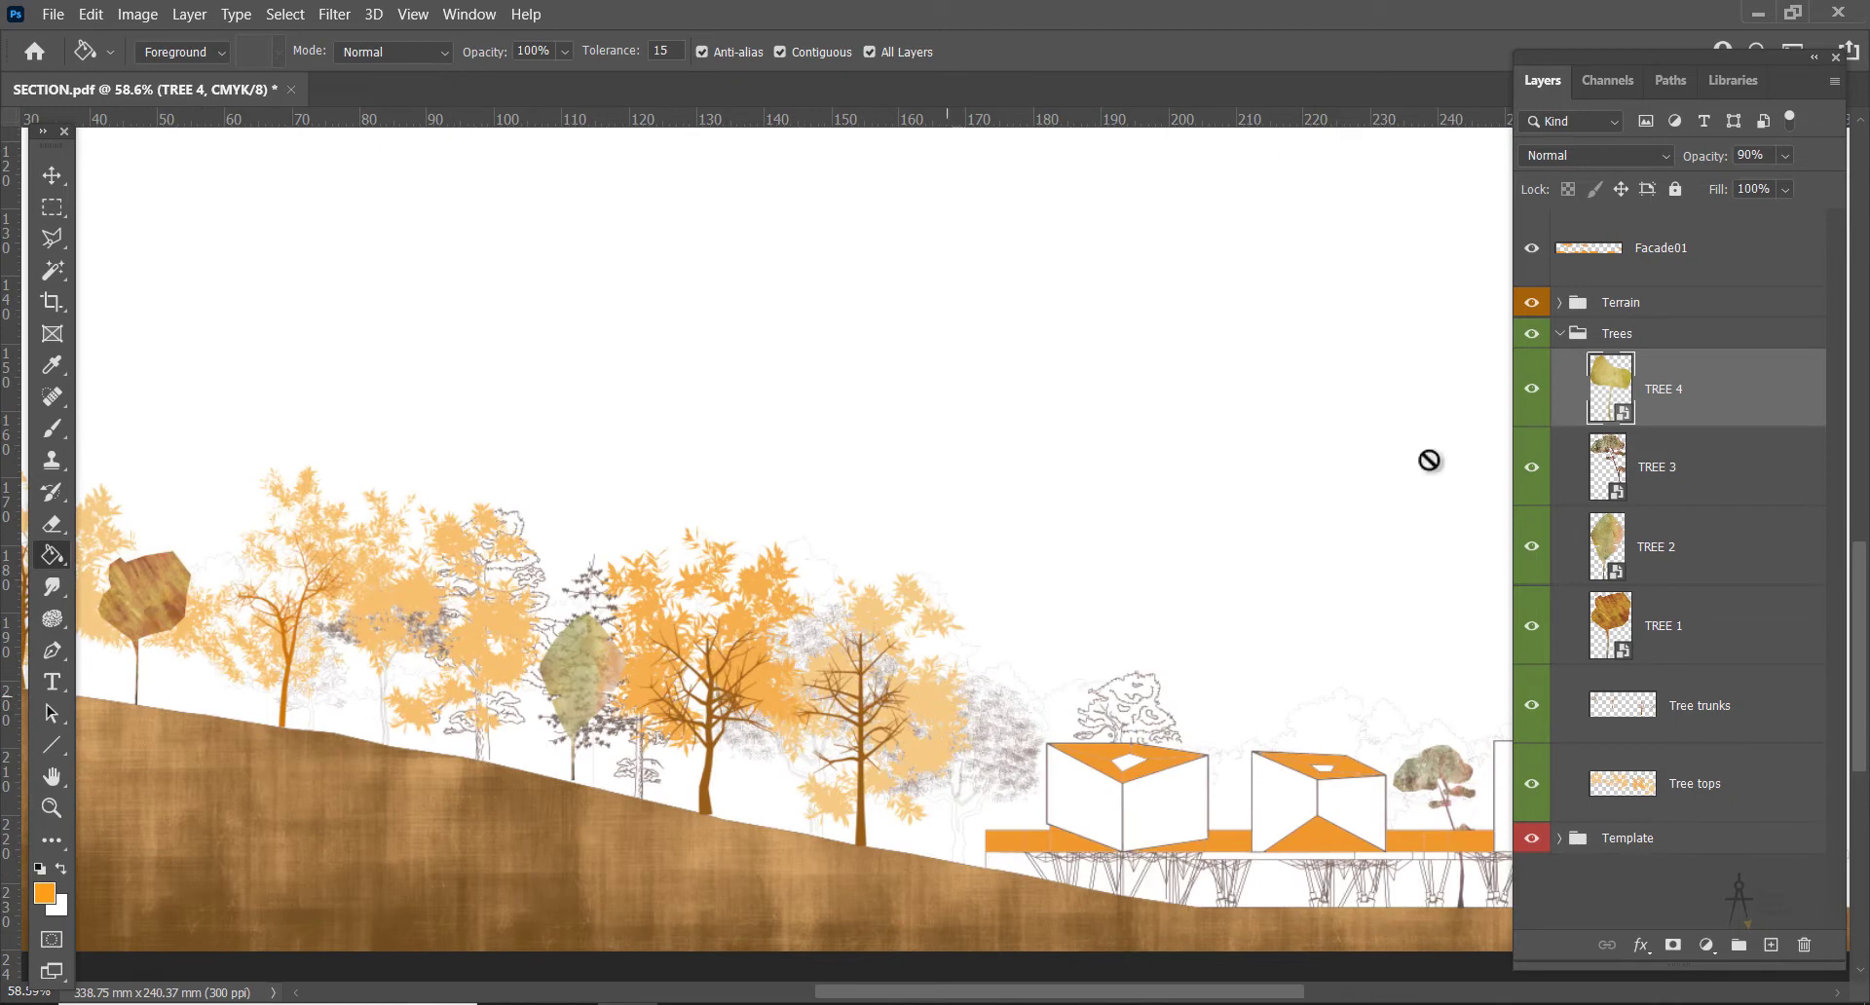
Collapse the Trees group and move the Facade01 layer below it, directly above the Template group
{"action": "left_click", "coordinate": [1711, 255]}
{"action": "left_click", "coordinate": [1568, 334]}
{"action": "left_click_drag", "start_coordinate": [1716, 271], "coordinate": [1712, 359]}
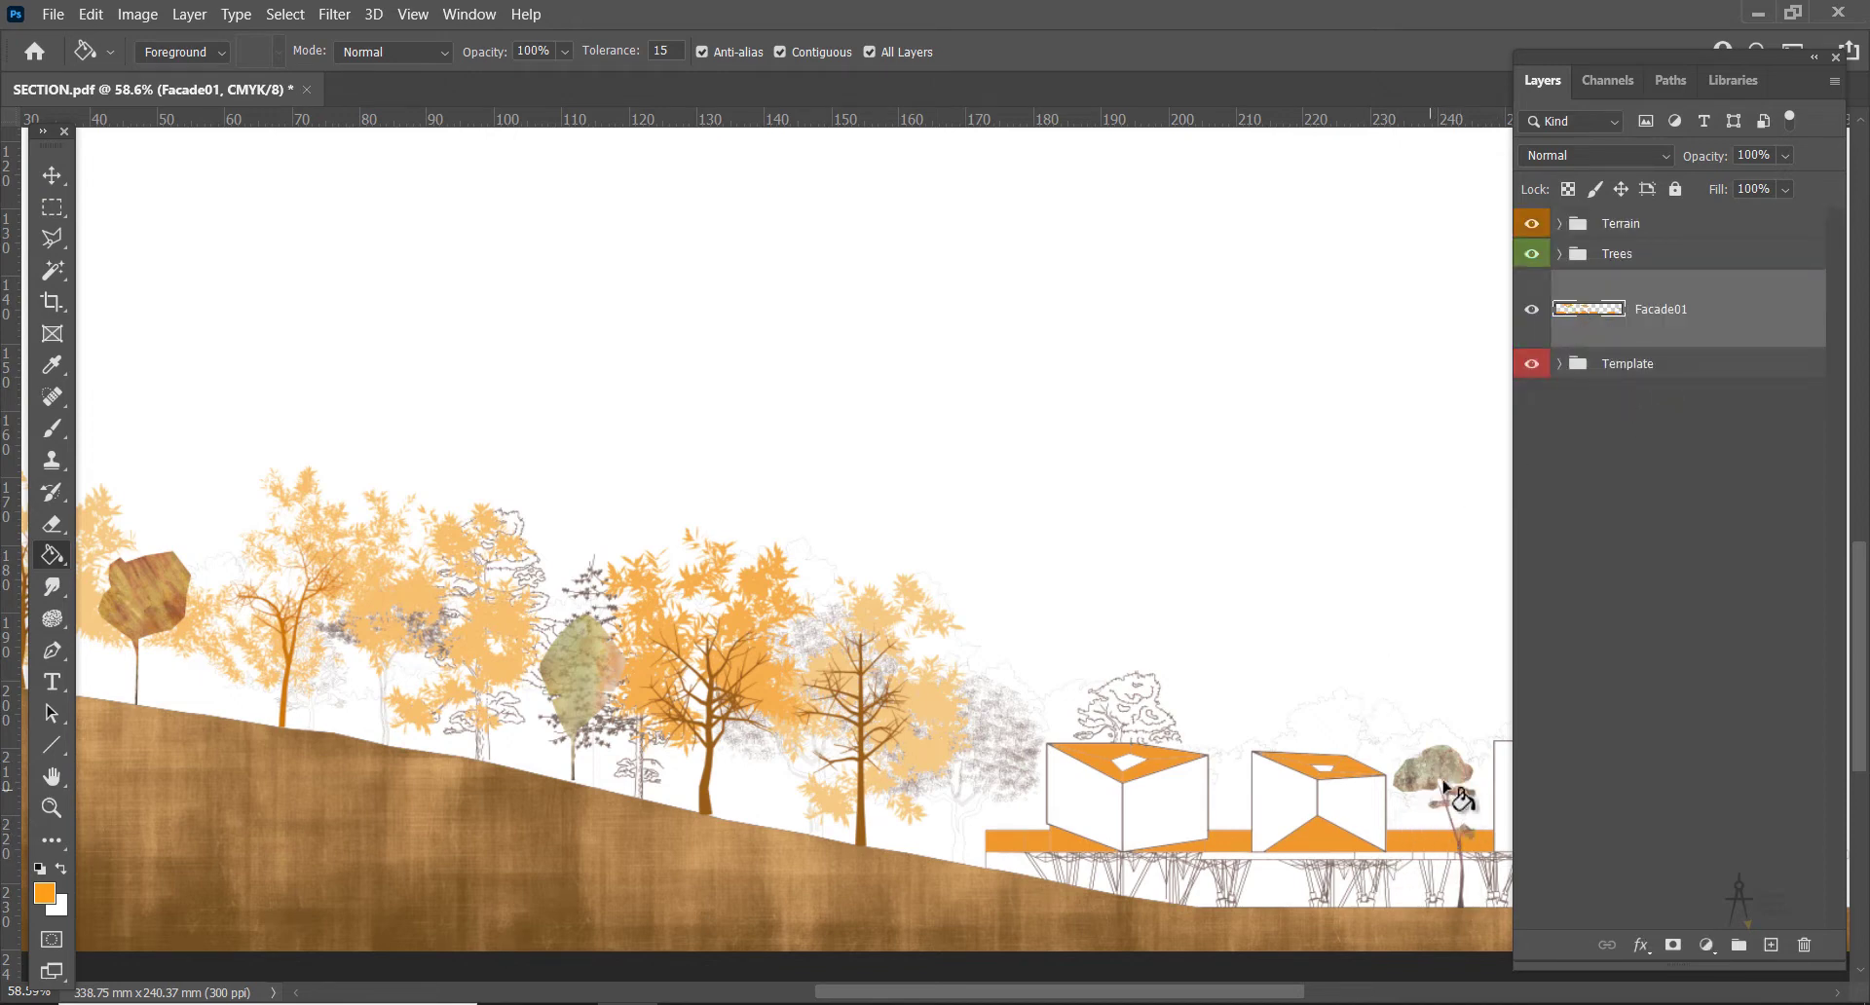
{"action": "scroll", "coordinate": [927, 613], "scroll_direction": "down", "scroll_amount": 2}
{"action": "scroll", "coordinate": [1115, 563], "scroll_direction": "up", "scroll_amount": 1}
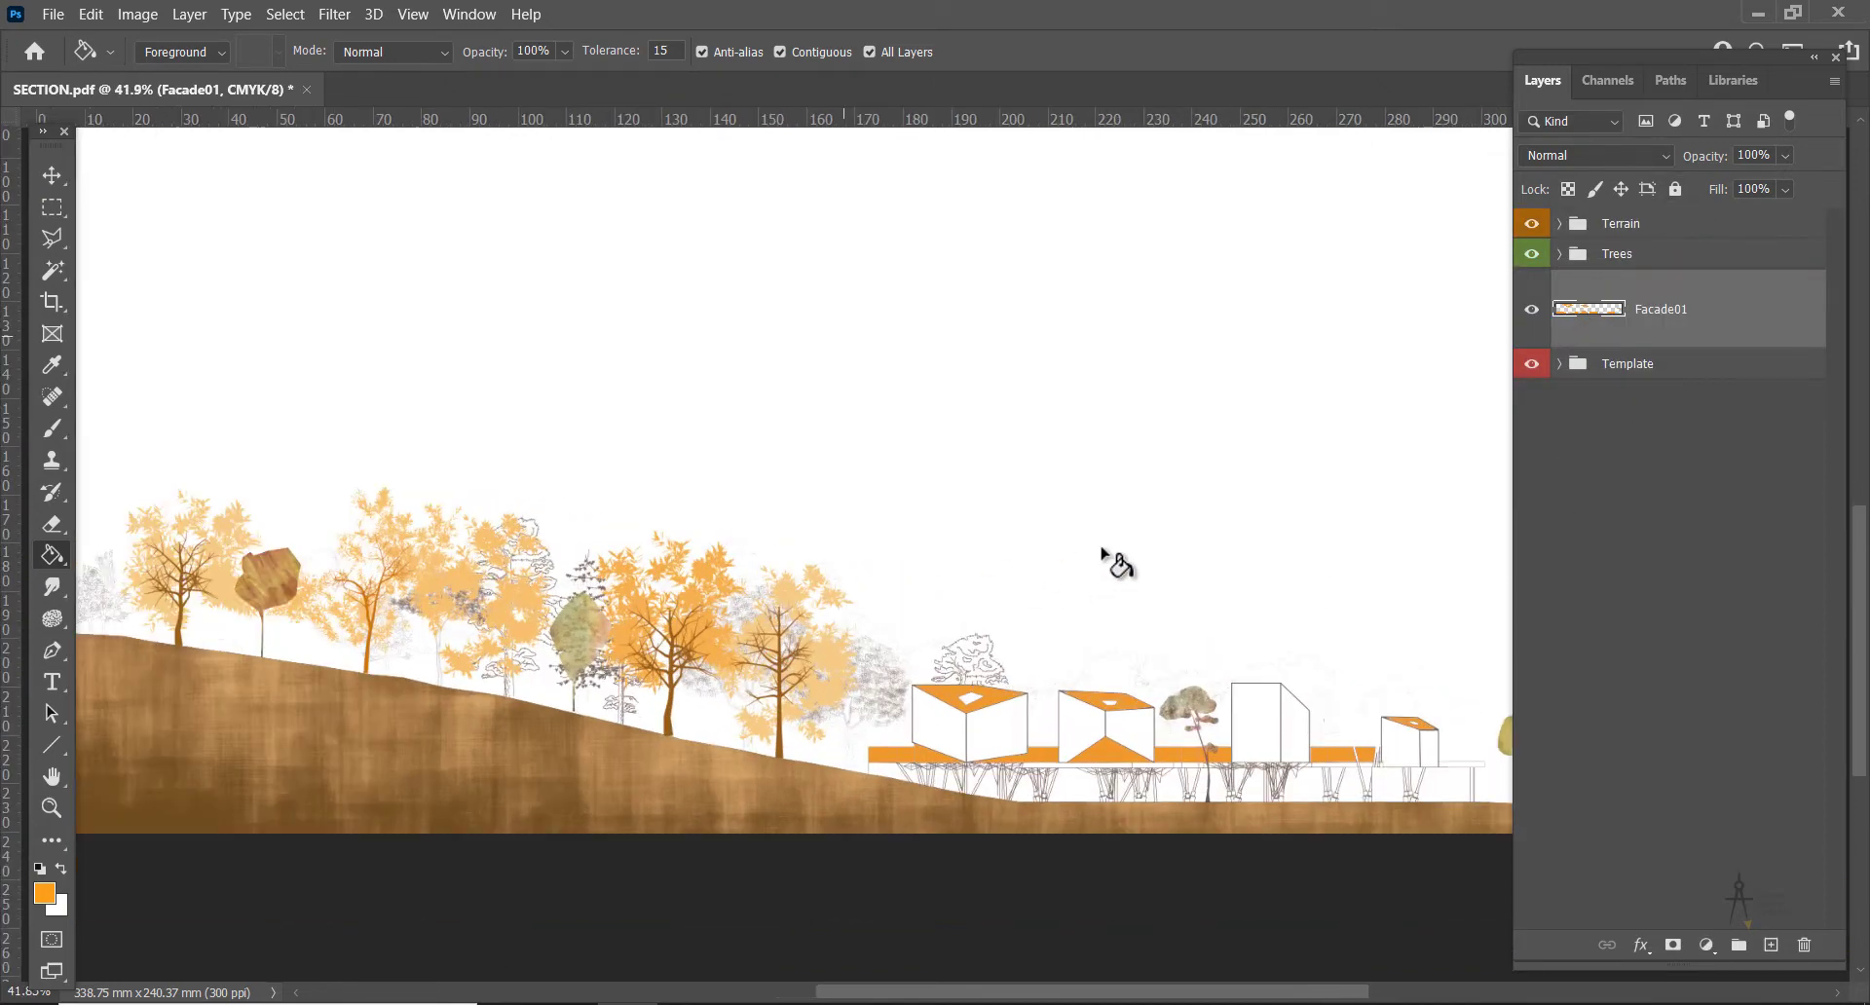
Expand the Trees group and set the opacity of the Tree tops layer to 80%
{"action": "left_click", "coordinate": [1560, 255]}
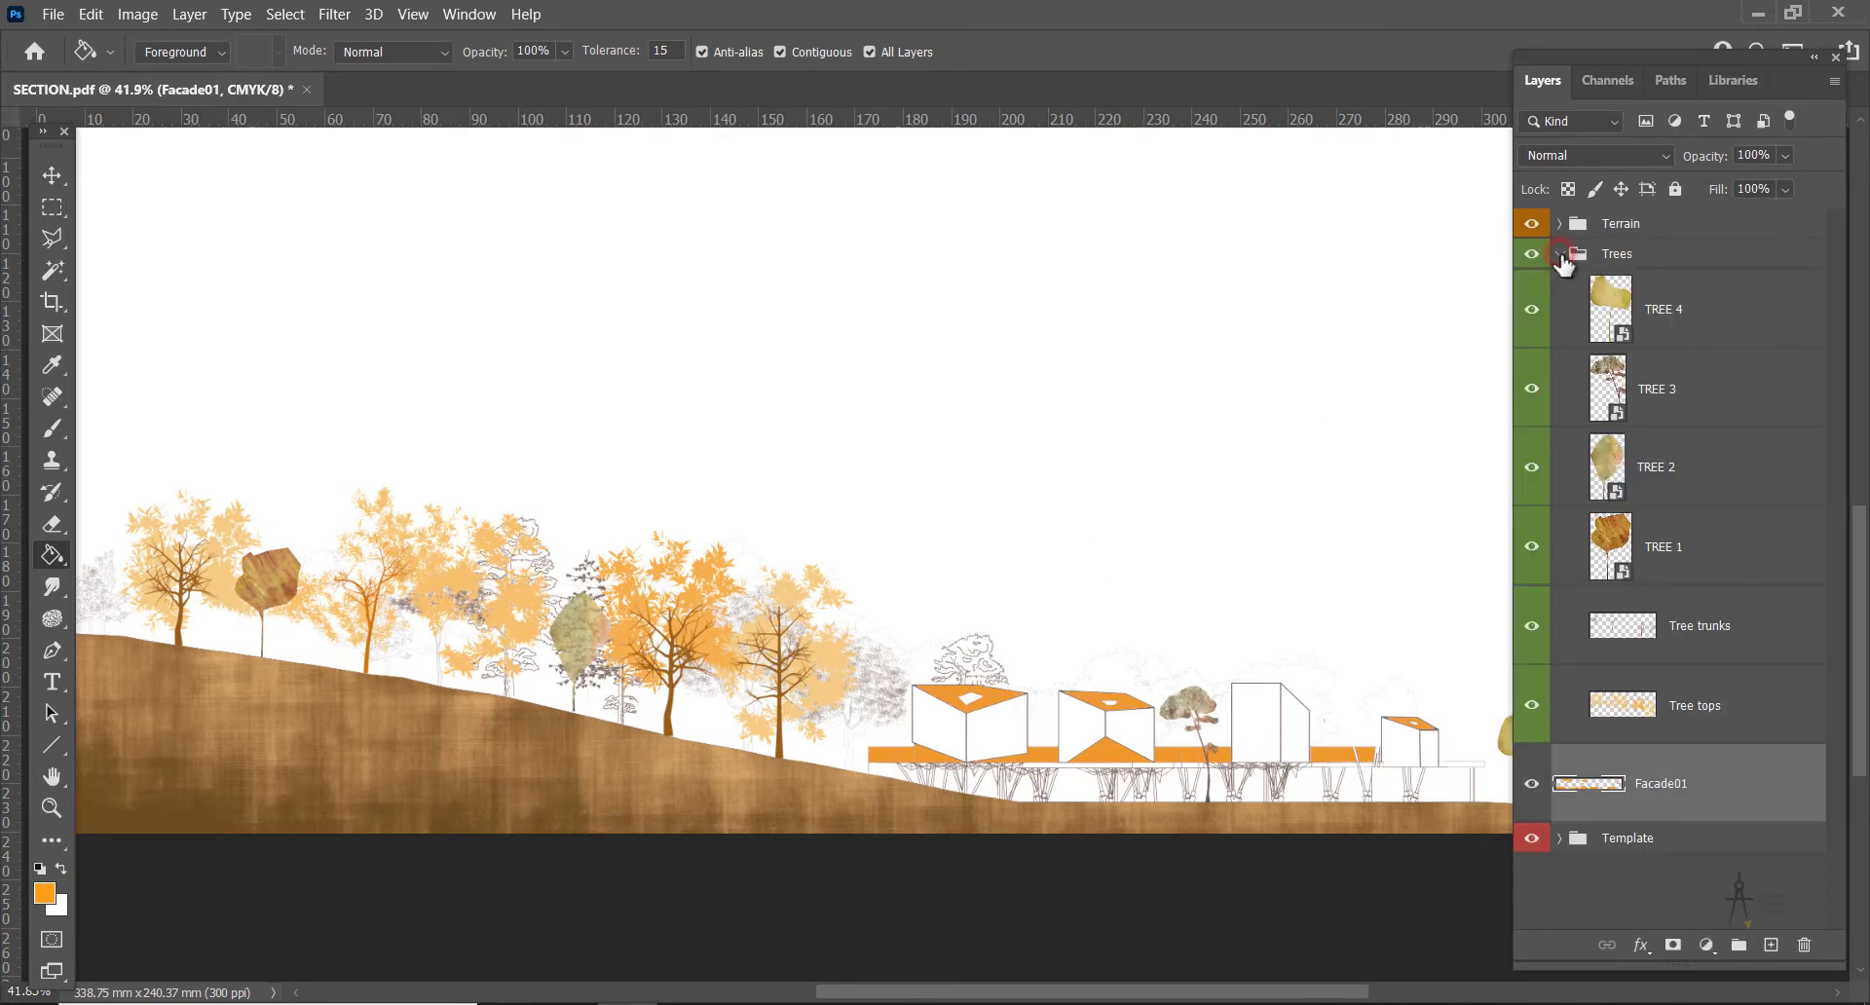
{"action": "left_click", "coordinate": [1697, 712]}
{"action": "left_click", "coordinate": [1787, 157]}
{"action": "left_click_drag", "start_coordinate": [1793, 185], "coordinate": [1790, 185]}
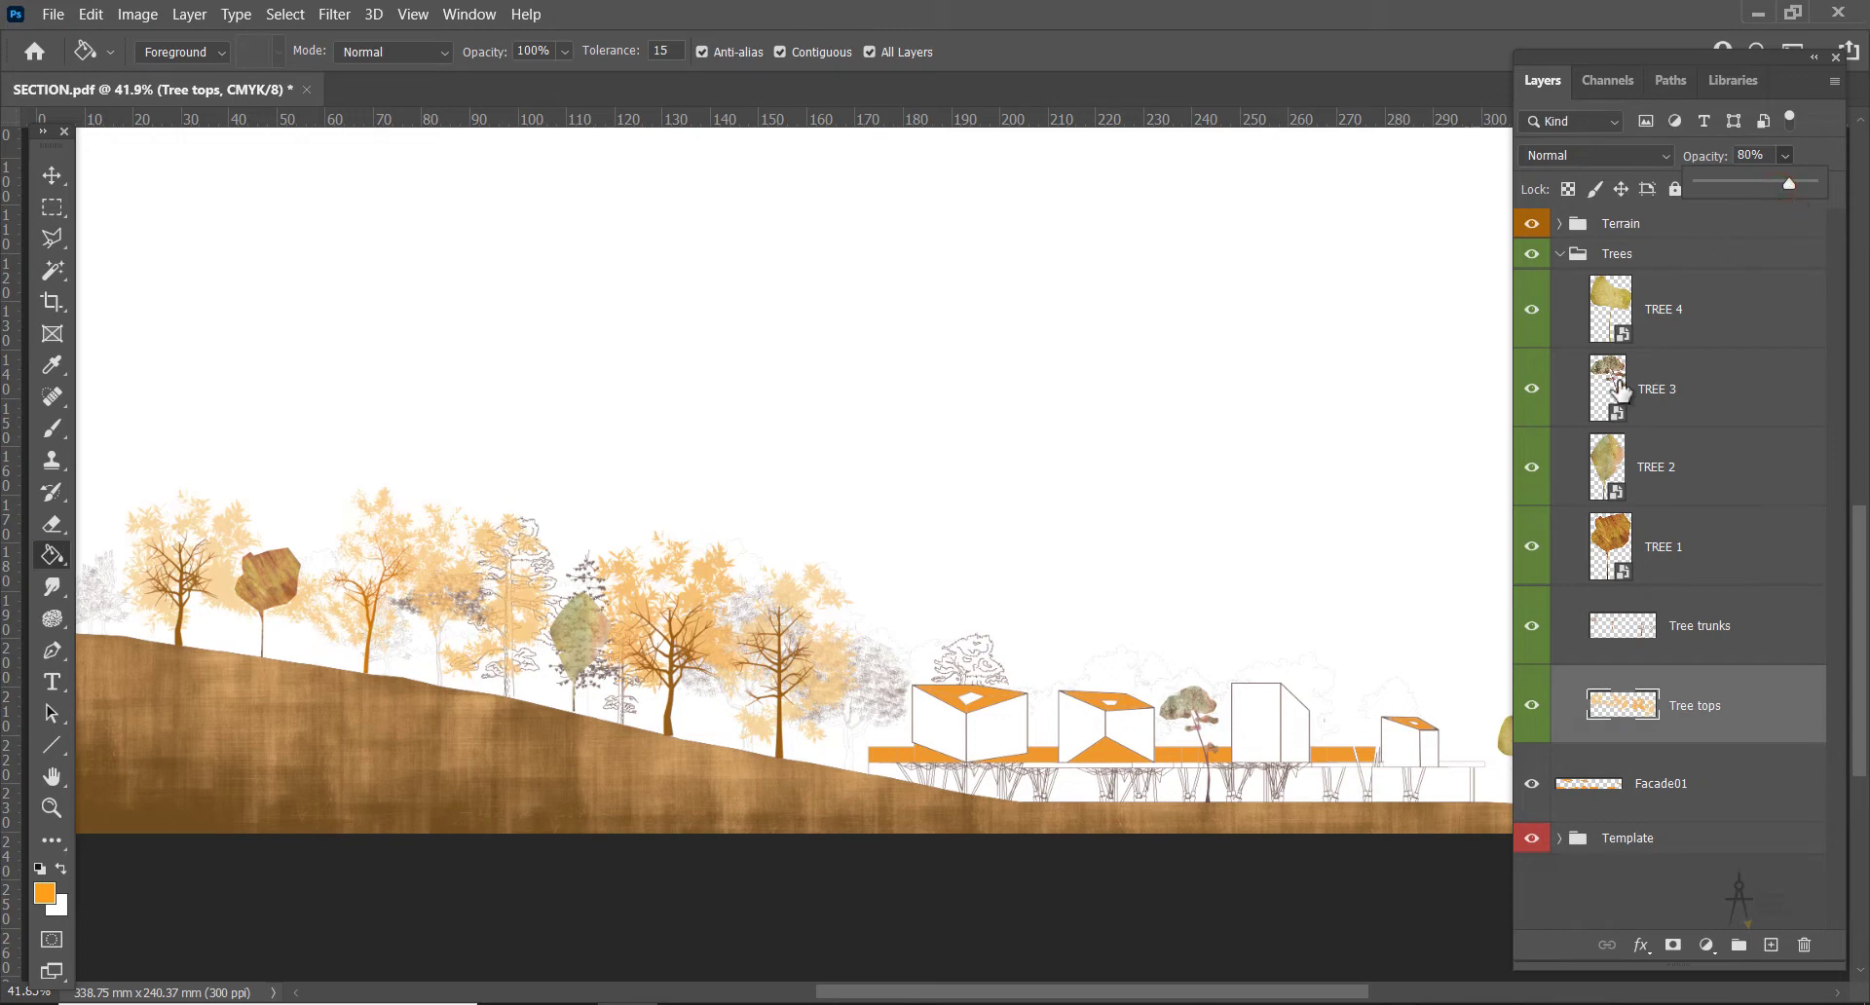
{"action": "scroll", "coordinate": [543, 463], "scroll_direction": "down", "scroll_amount": 3}
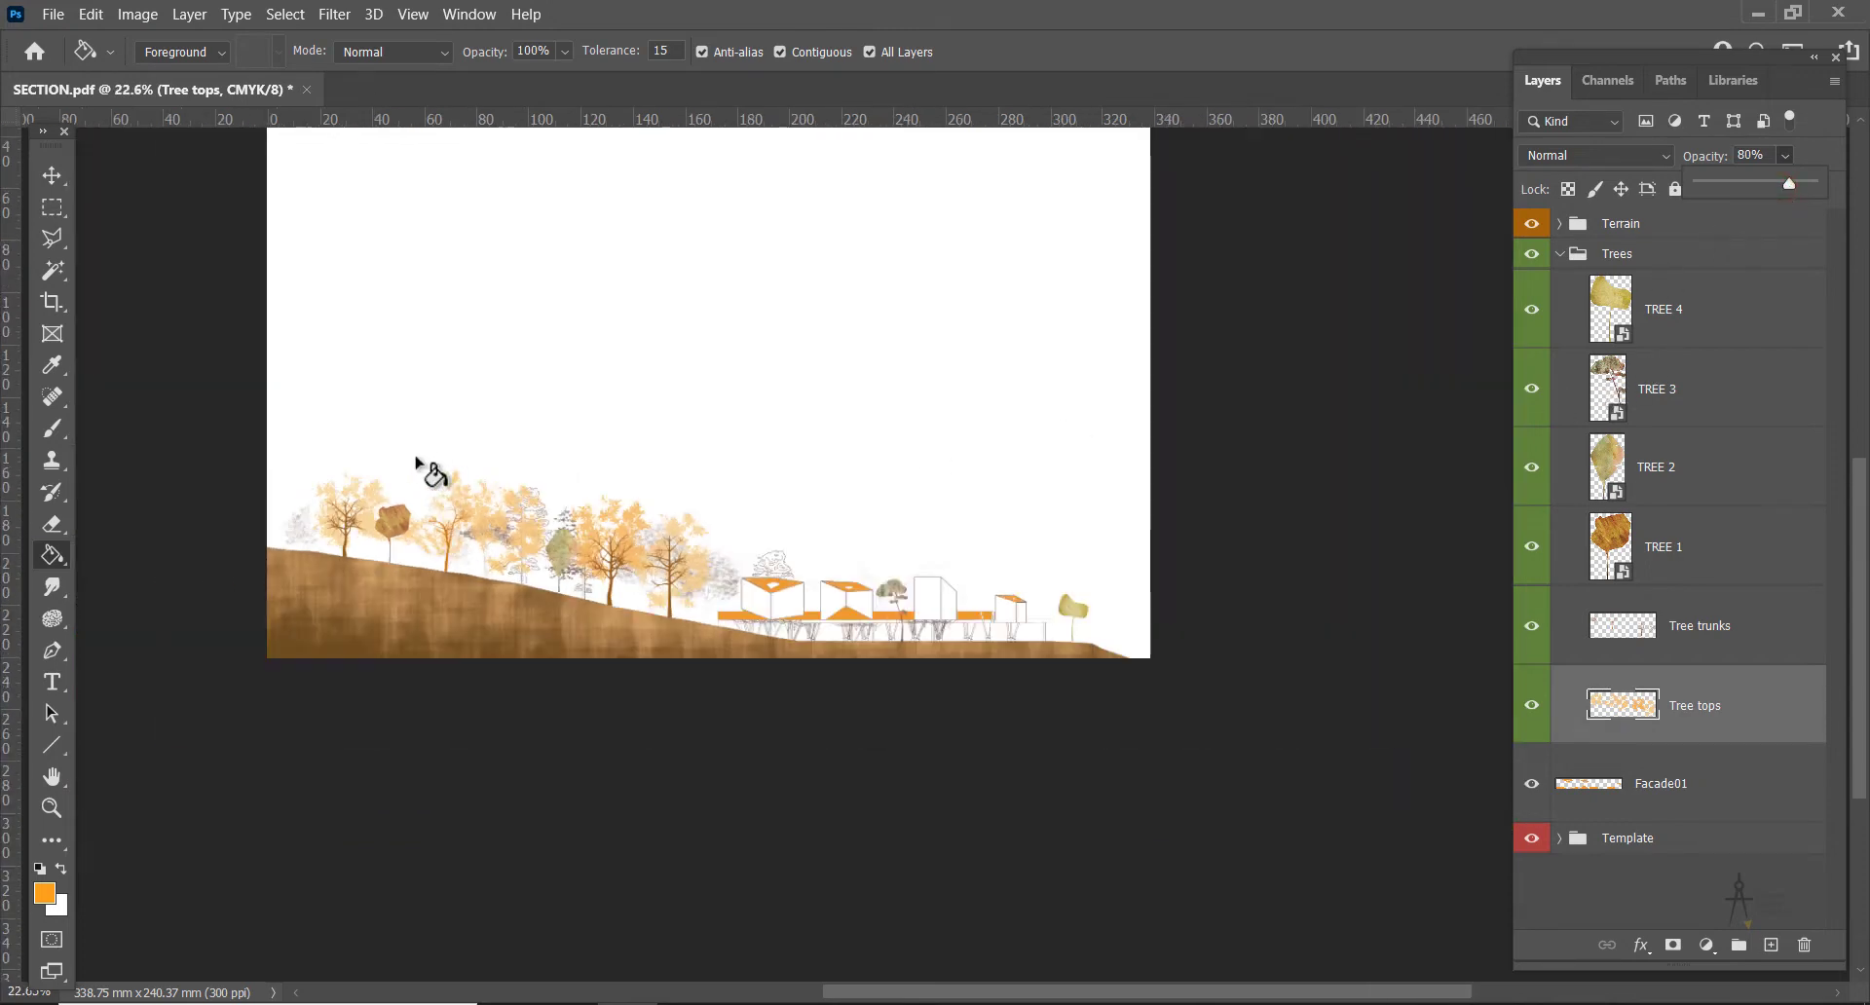
{"action": "scroll", "coordinate": [431, 472], "scroll_direction": "up", "scroll_amount": 1}
{"action": "scroll", "coordinate": [422, 434], "scroll_direction": "up", "scroll_amount": 1}
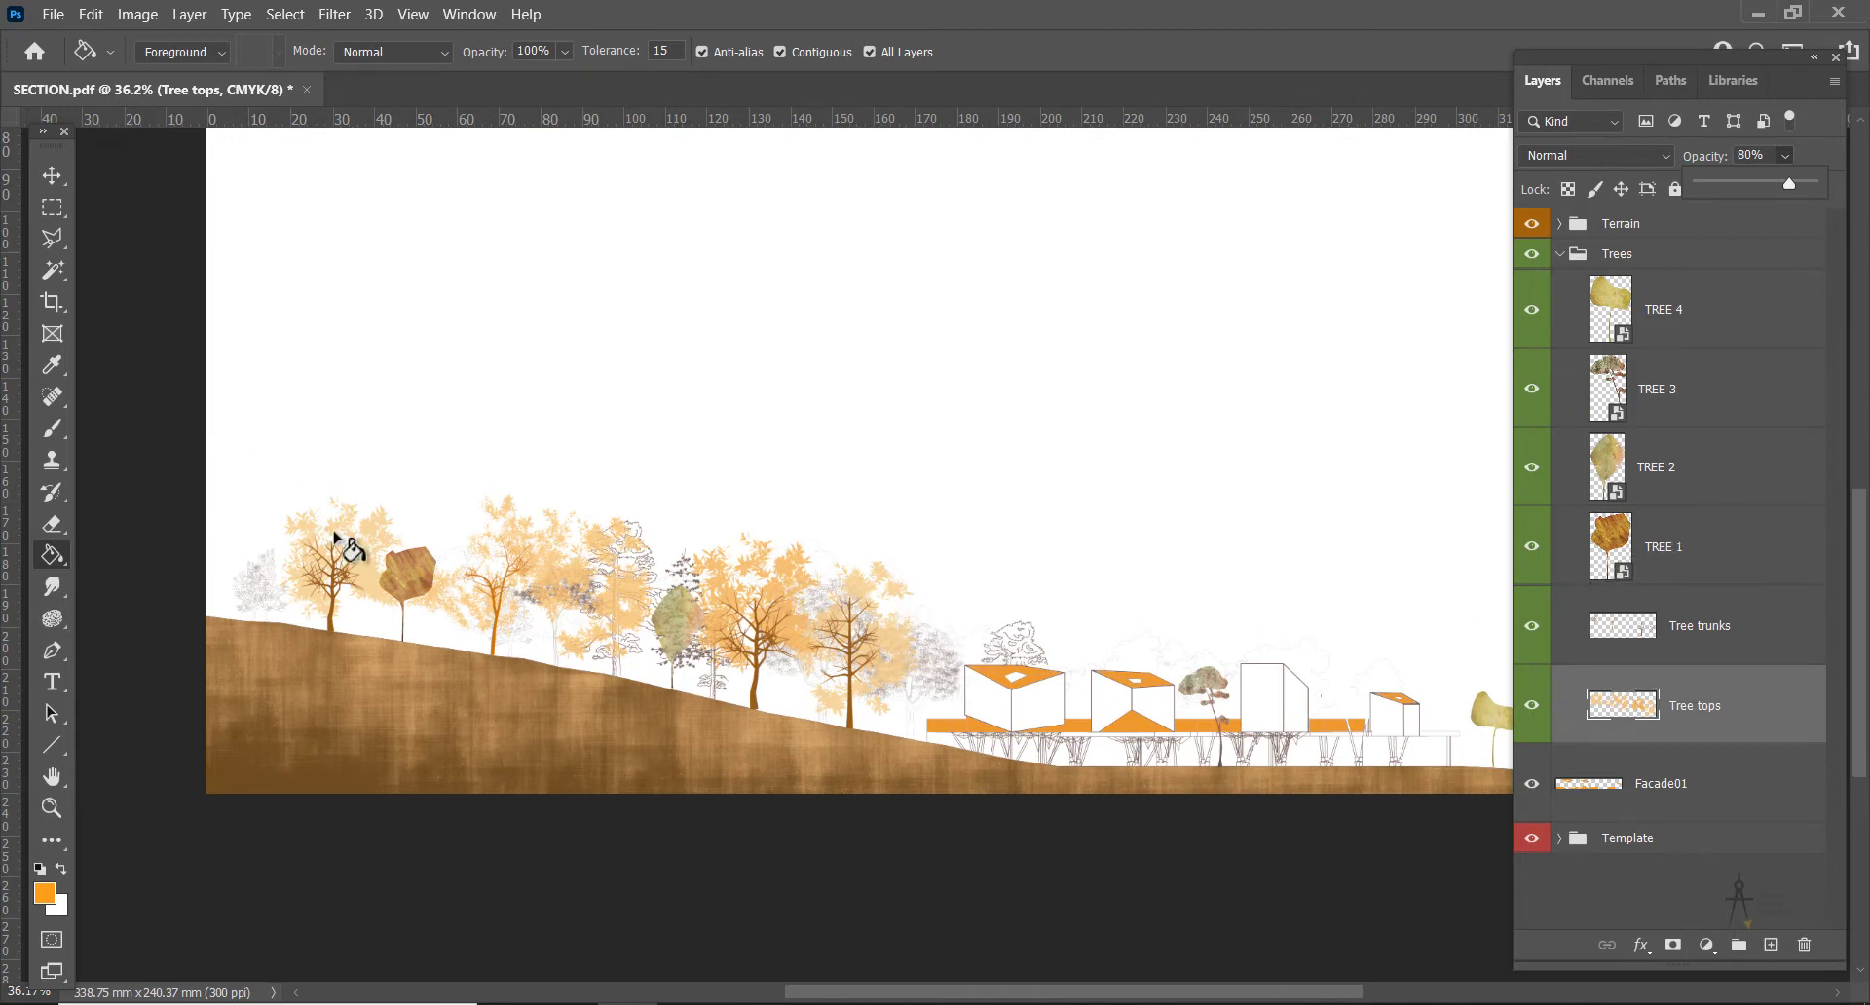
Set the opacity of the Tree trunks layer to 90%
{"action": "left_click", "coordinate": [1730, 623]}
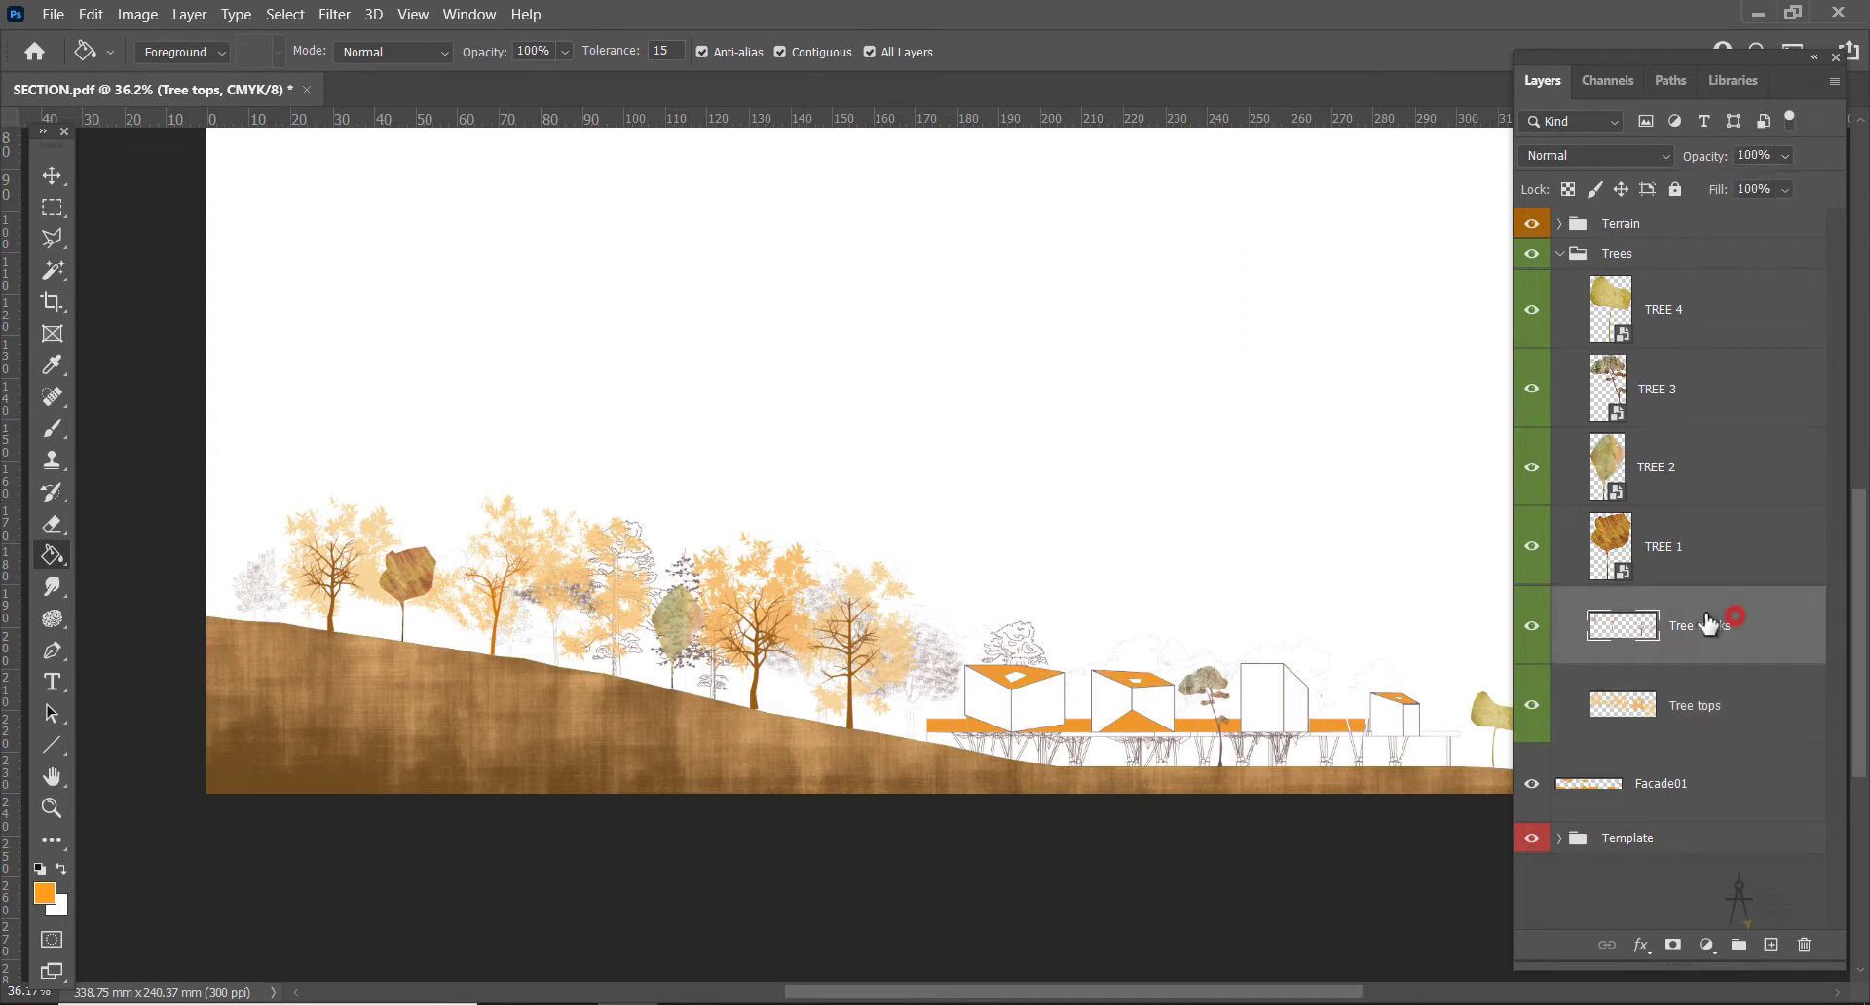
{"action": "left_click", "coordinate": [1785, 155]}
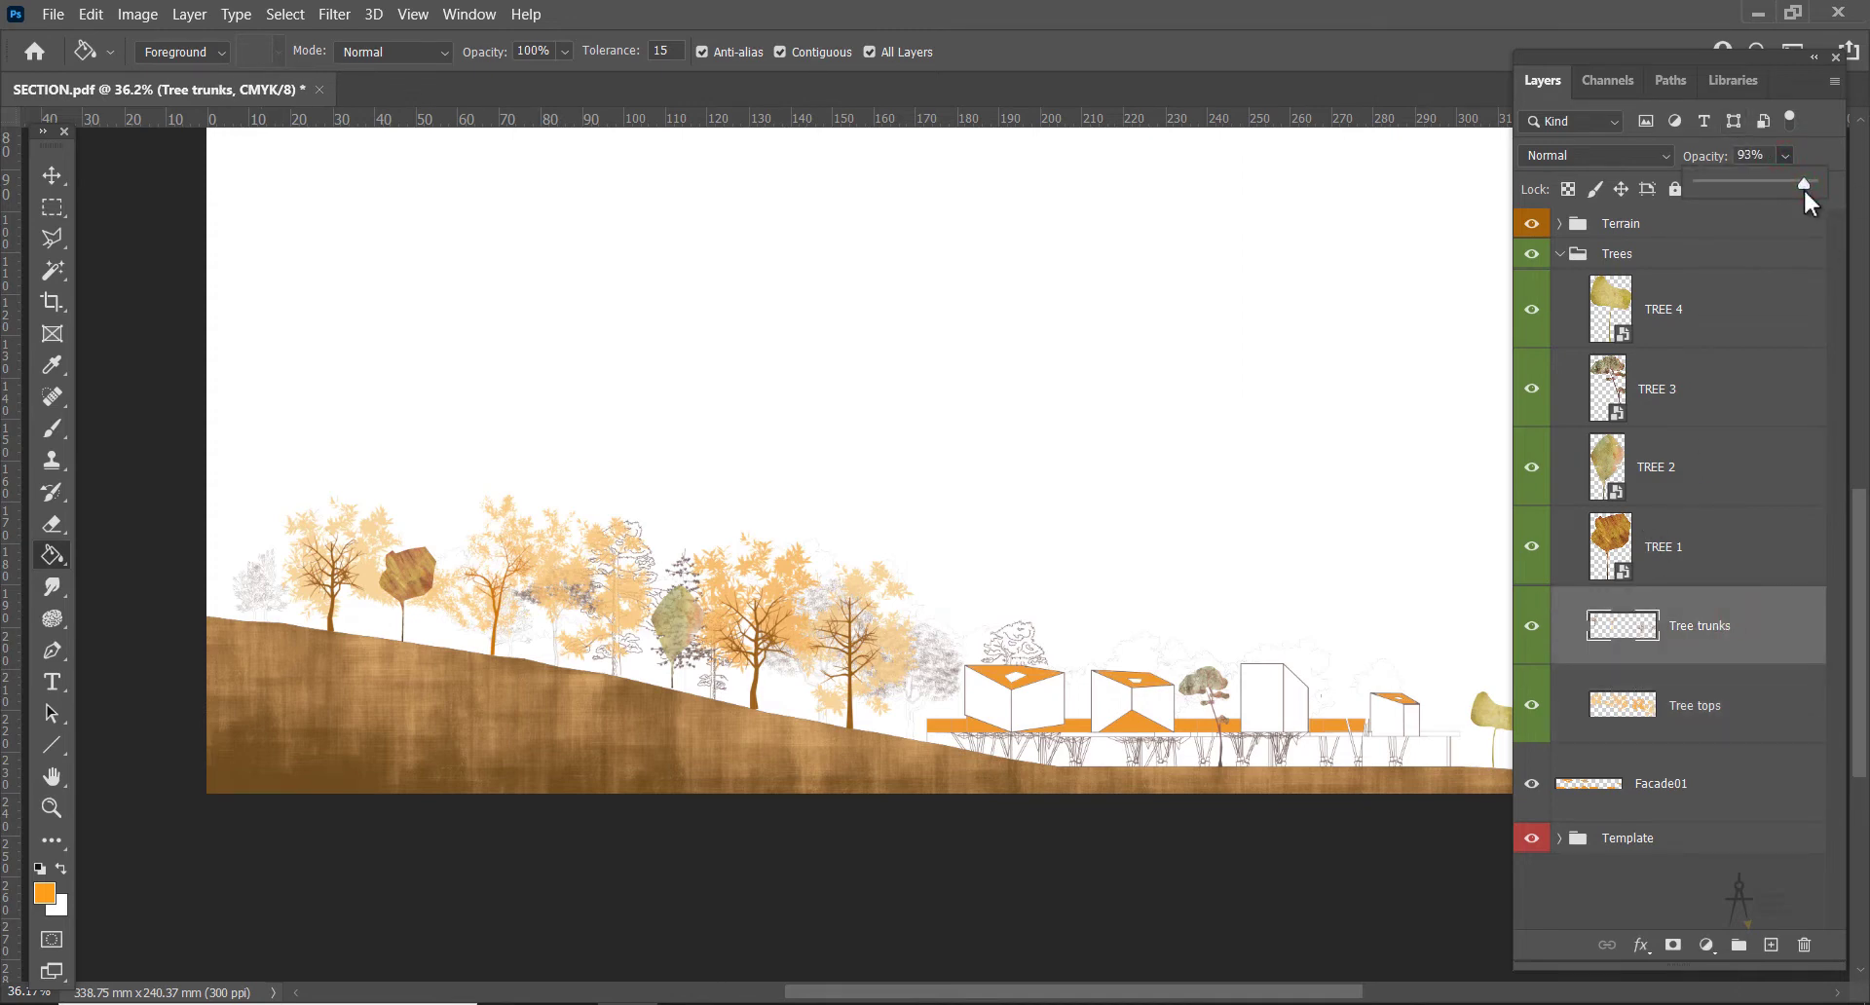
{"action": "left_click_drag", "start_coordinate": [1800, 183], "coordinate": [1800, 183]}
{"action": "left_click", "coordinate": [1820, 121]}
{"action": "scroll", "coordinate": [1441, 513], "scroll_direction": "down", "scroll_amount": 3}
{"action": "scroll", "coordinate": [1451, 473], "scroll_direction": "up", "scroll_amount": 3}
{"action": "scroll", "coordinate": [1334, 716], "scroll_direction": "up", "scroll_amount": 2}
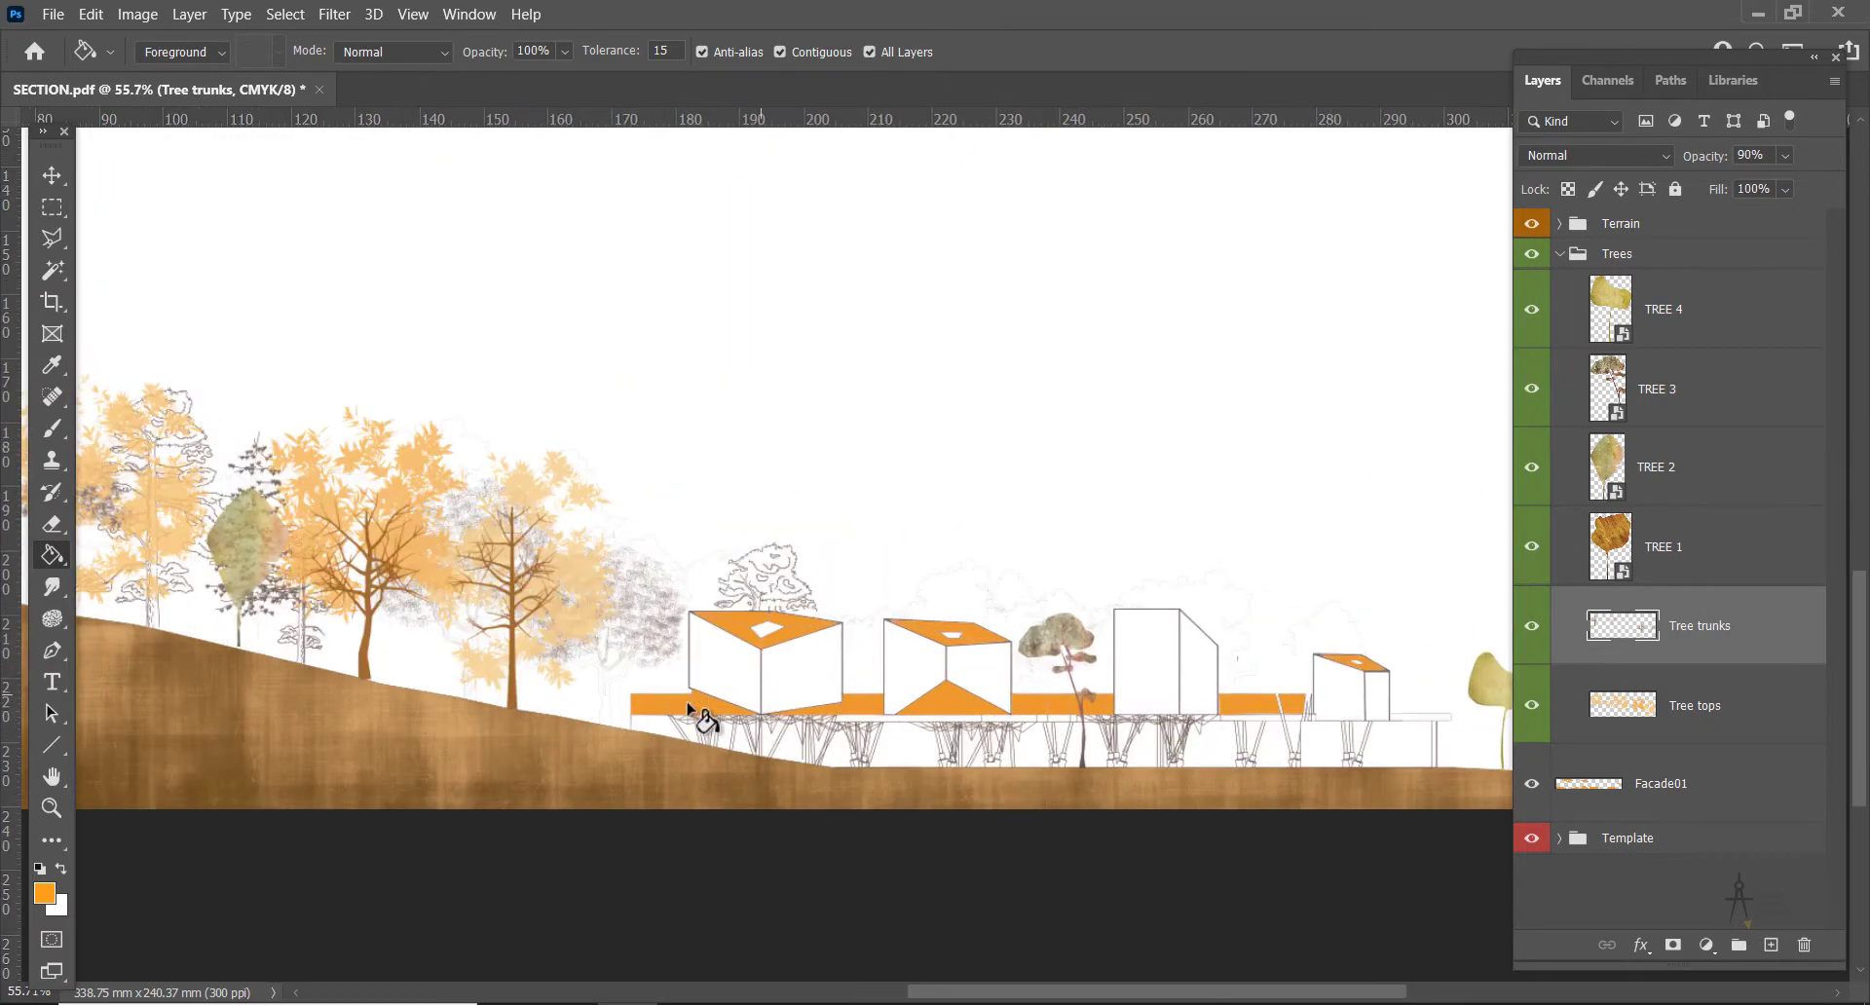
Collapse the Trees group and add a new layer named Facade01 above the existing Facade01 layer
{"action": "left_click", "coordinate": [1559, 254]}
{"action": "left_click", "coordinate": [1668, 313]}
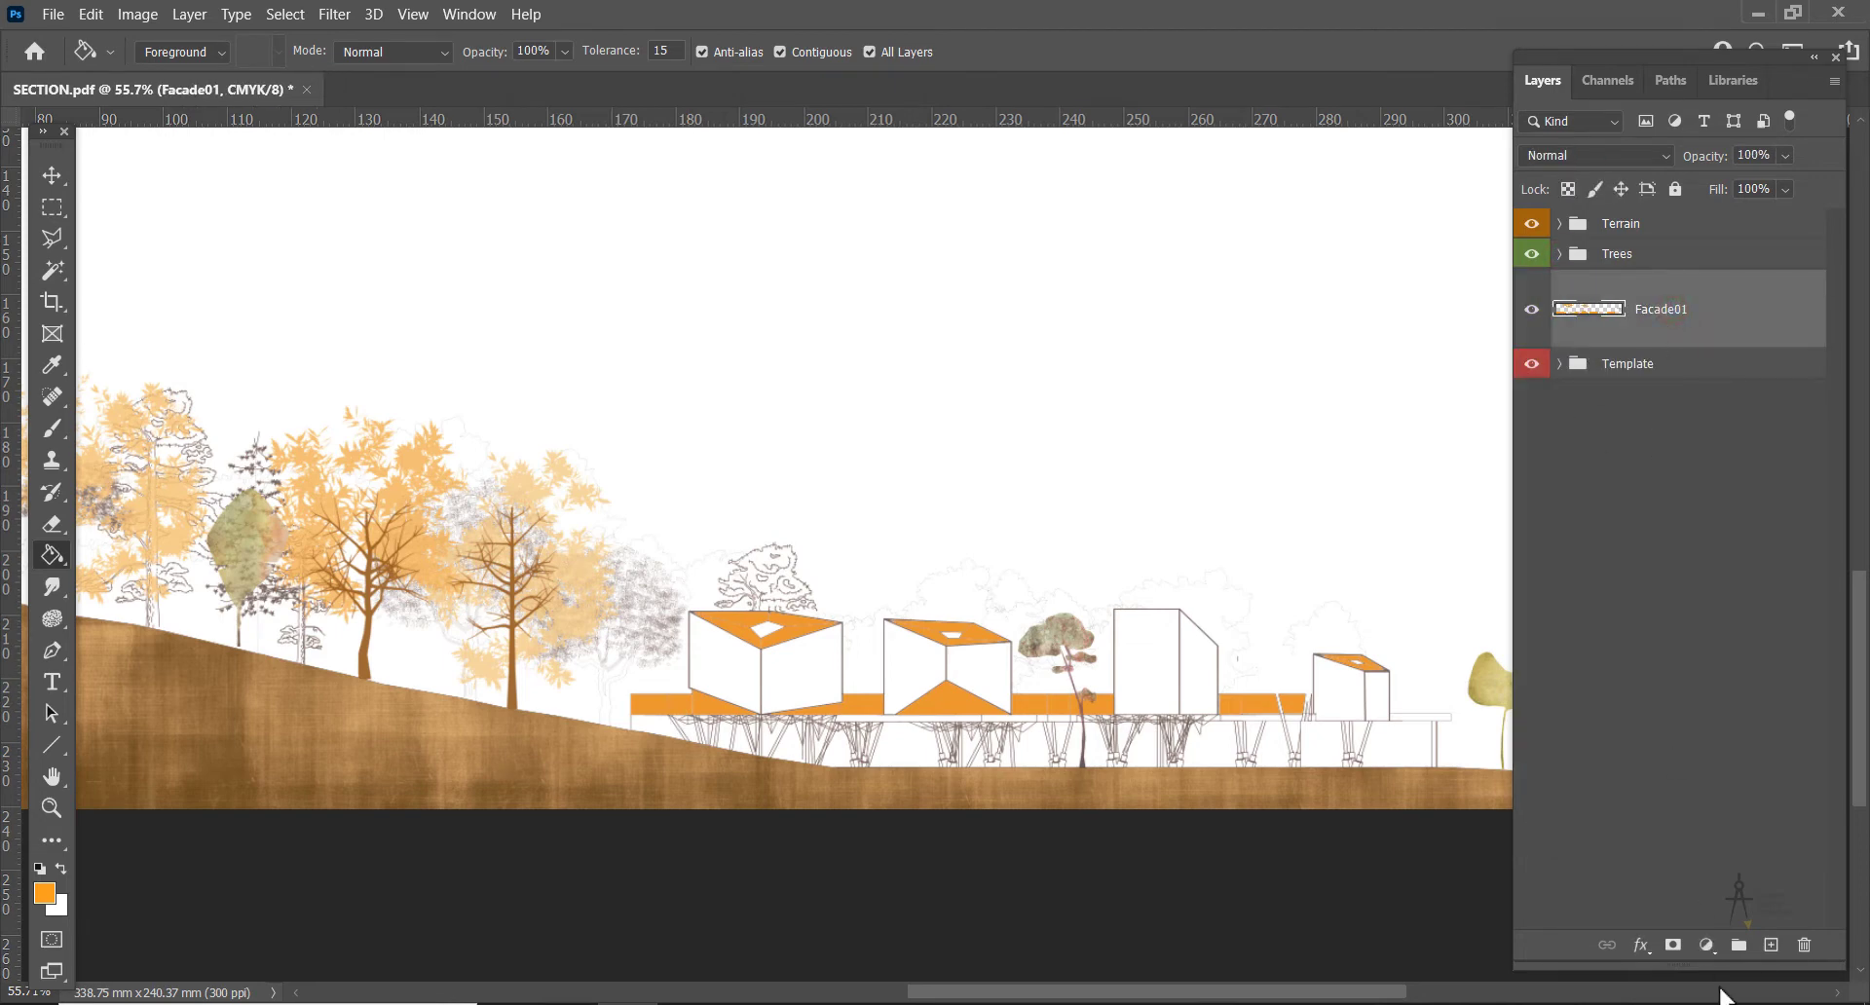
{"action": "left_click", "coordinate": [1770, 946]}
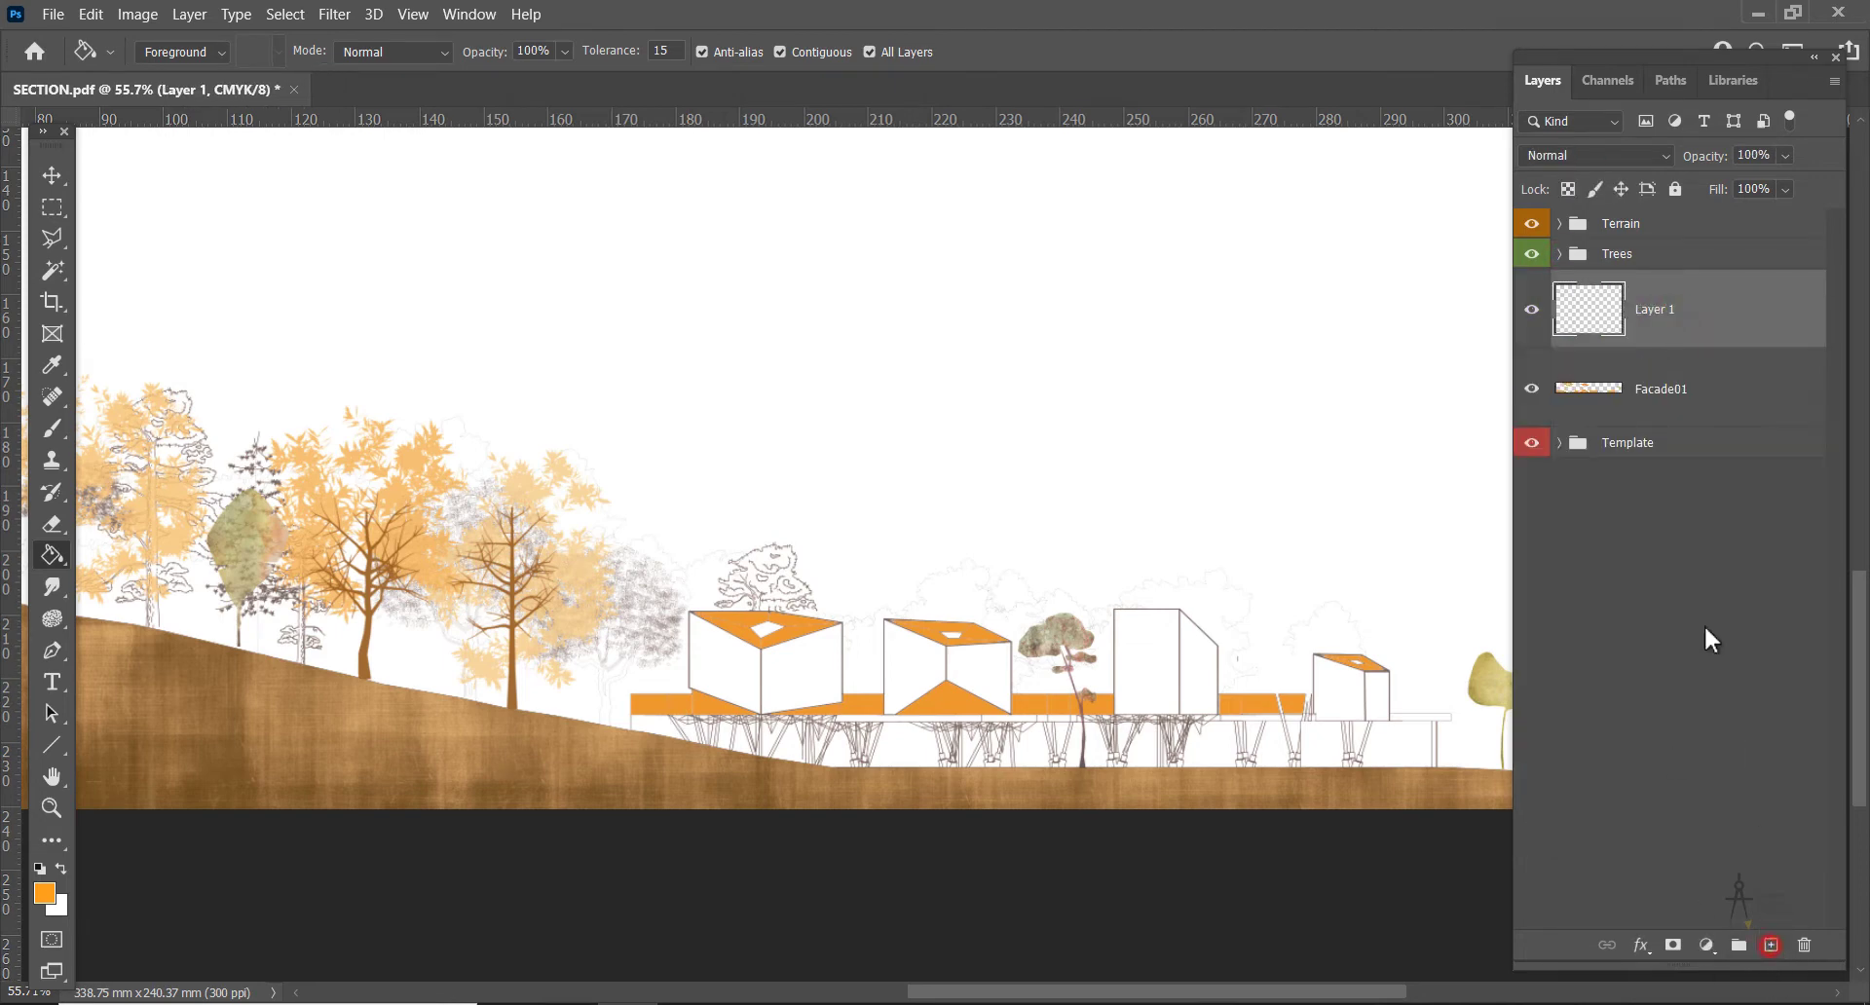
{"action": "double_click", "coordinate": [1653, 319]}
{"action": "type", "text": "Facade01"}
{"action": "left_click", "coordinate": [1728, 600]}
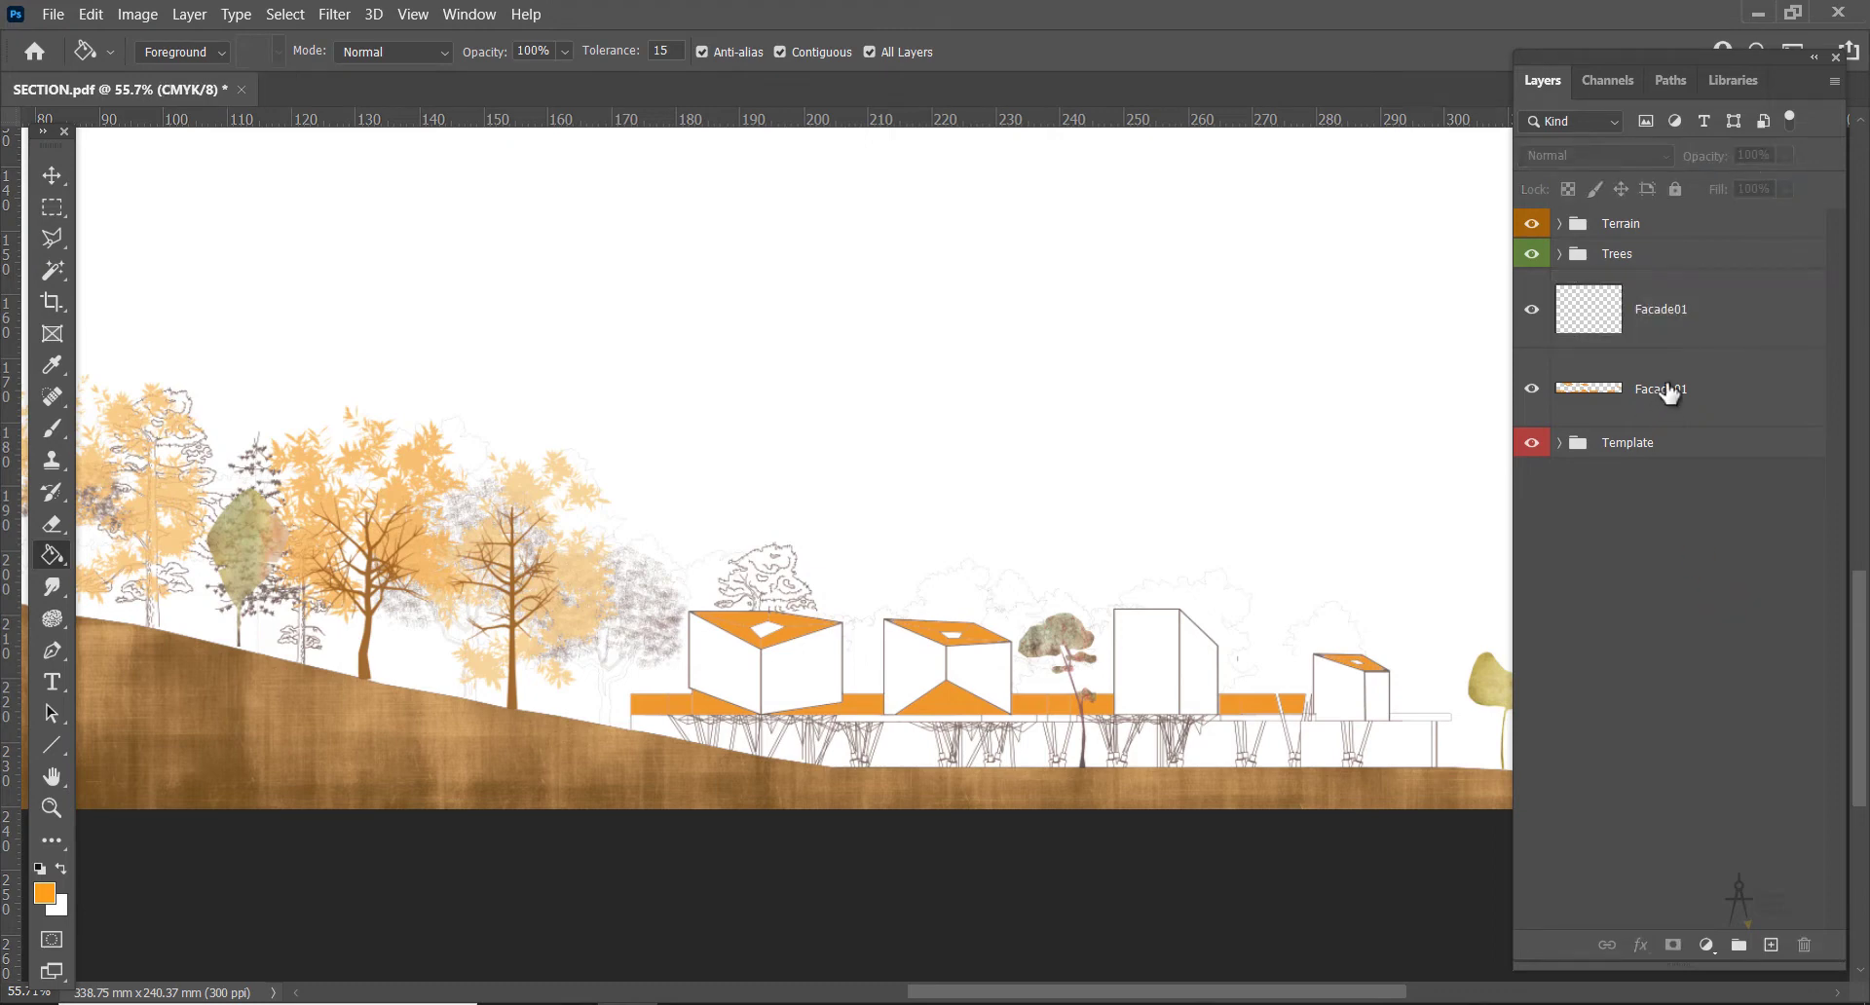
Rename the new empty facade layer as Facade02
{"action": "left_click", "coordinate": [1661, 316]}
{"action": "left_click", "coordinate": [1681, 310]}
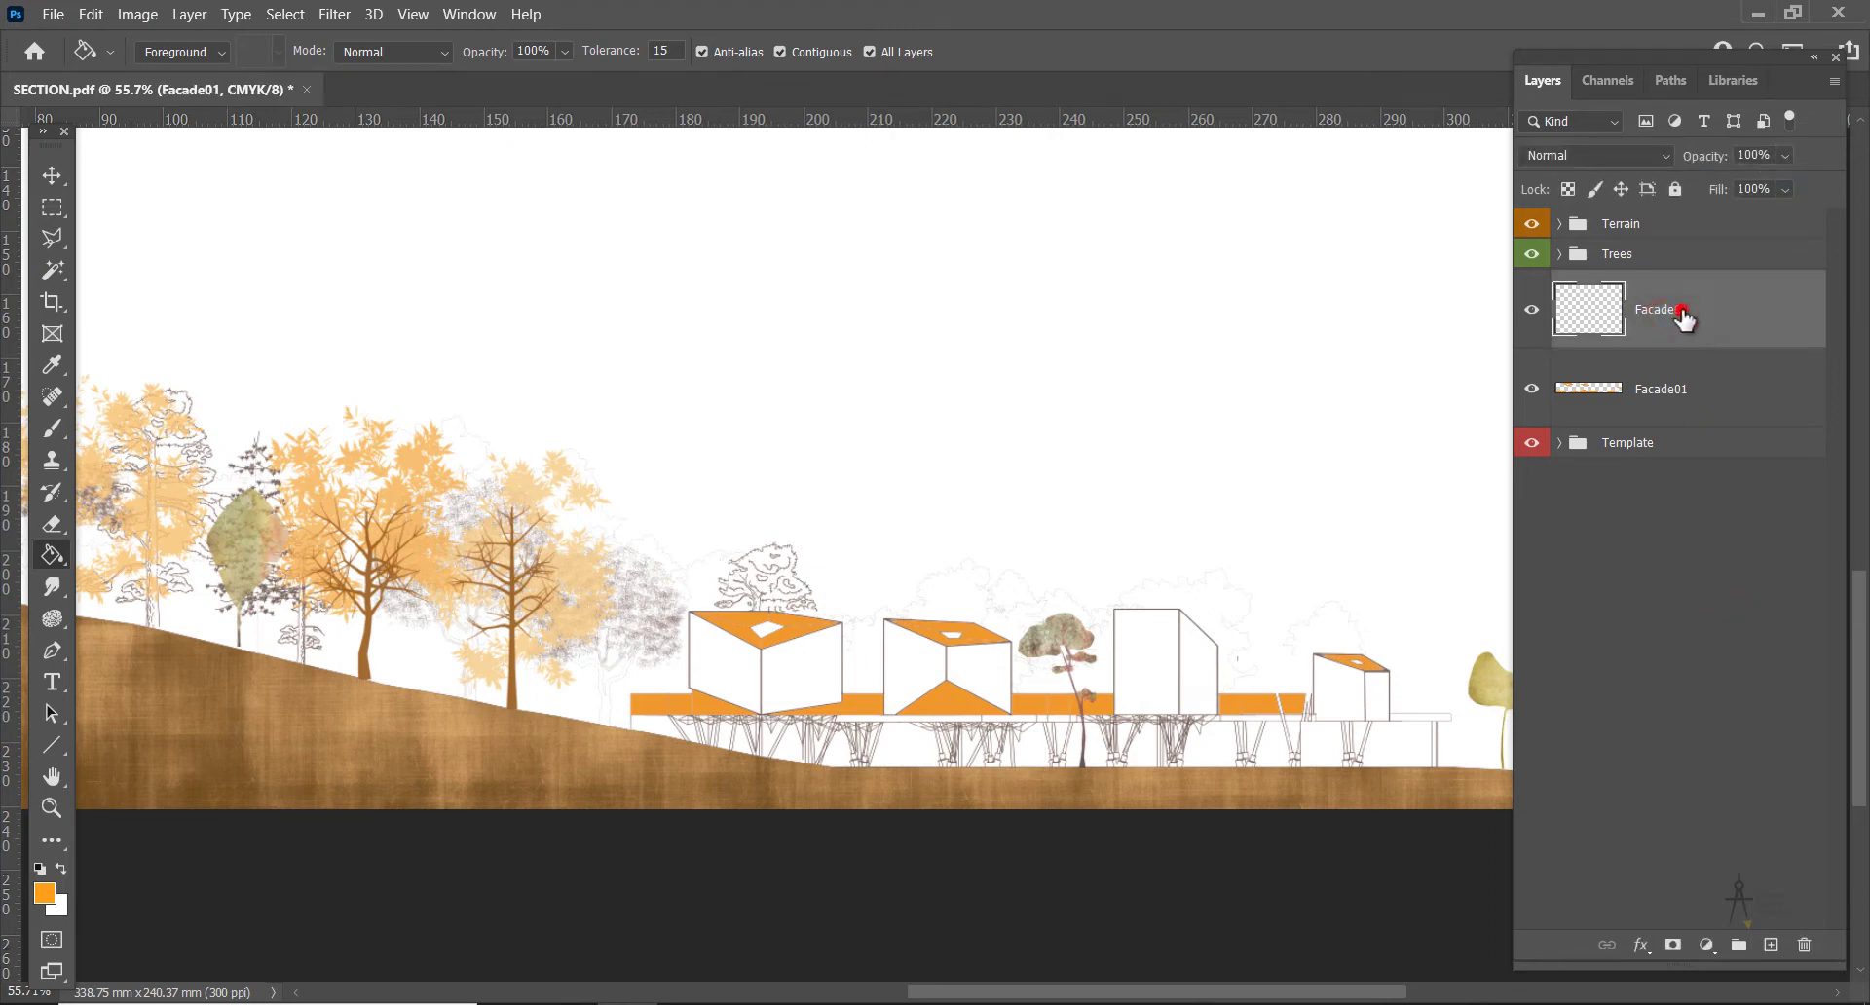
{"action": "double_click", "coordinate": [1685, 310]}
{"action": "key", "text": "Escape"}
{"action": "double_click", "coordinate": [1660, 308]}
{"action": "left_click", "coordinate": [1696, 306]}
{"action": "left_click", "coordinate": [1698, 596]}
Set the foreground colour to PANTONE 1405 C from the PANTONE+ Solid Coated book
{"action": "scroll", "coordinate": [1440, 605], "scroll_direction": "up", "scroll_amount": 2}
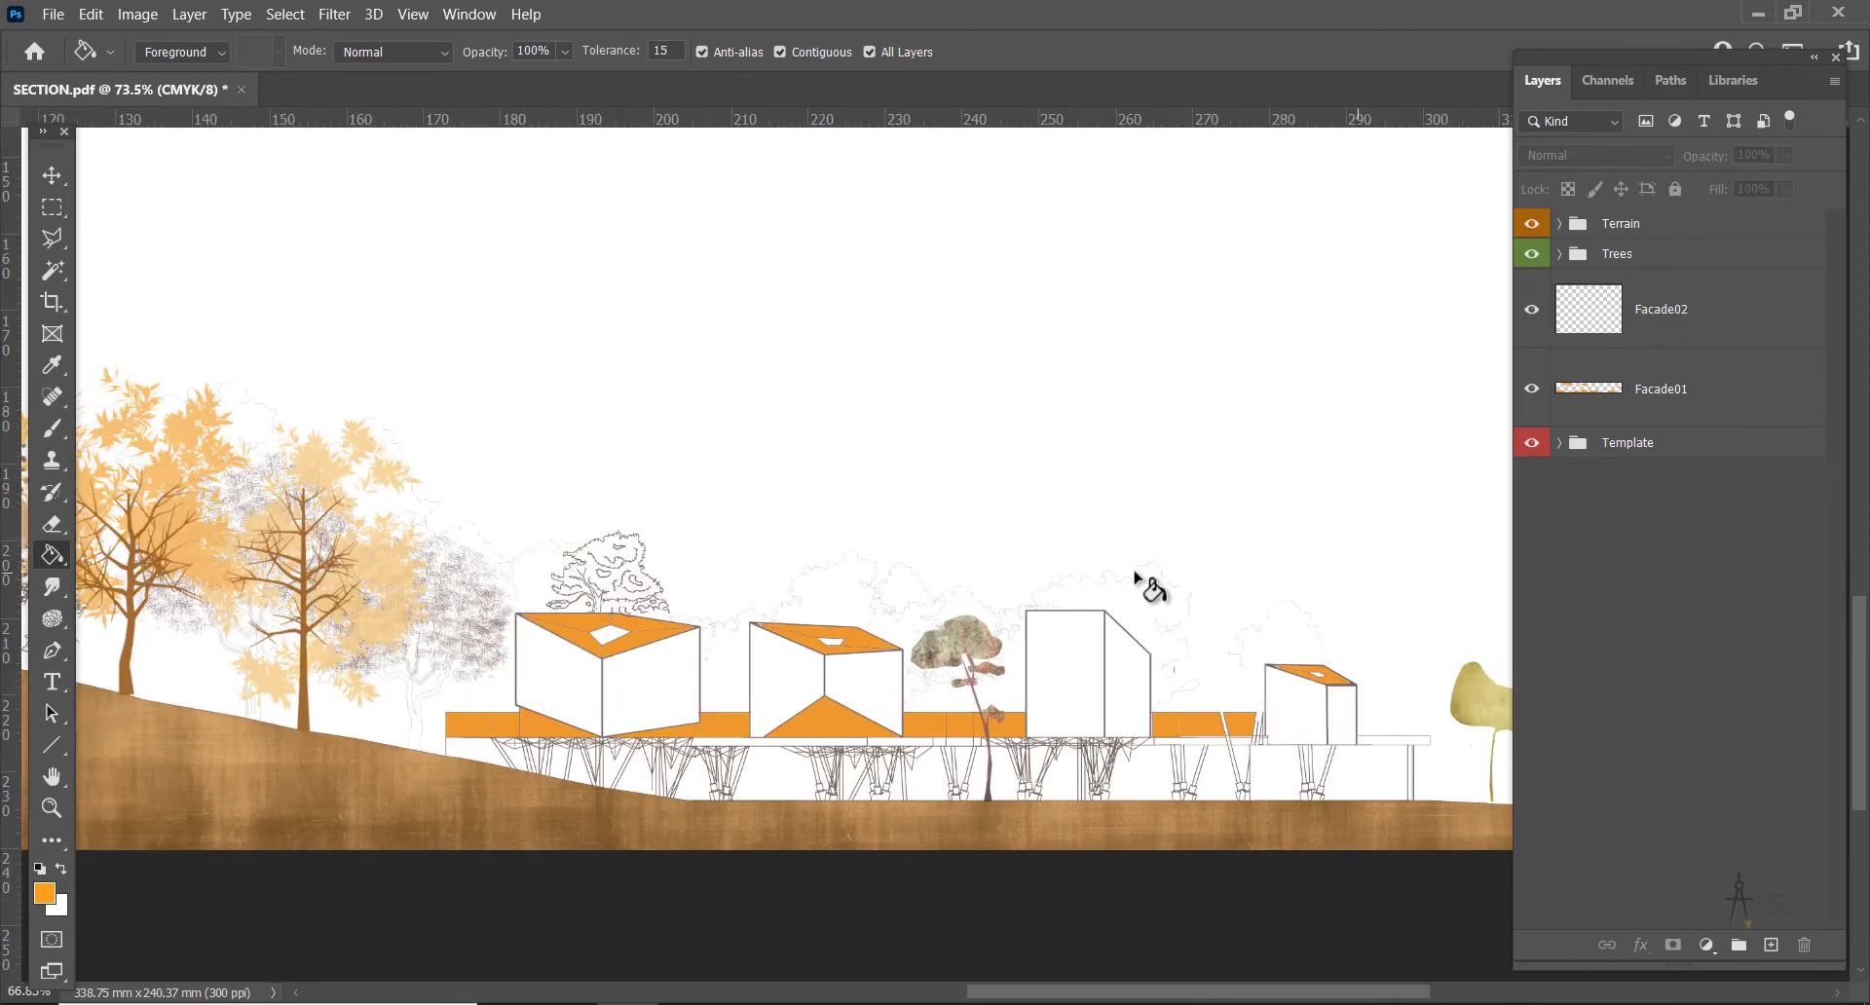
{"action": "scroll", "coordinate": [885, 597], "scroll_direction": "down", "scroll_amount": 2}
{"action": "scroll", "coordinate": [626, 660], "scroll_direction": "down", "scroll_amount": 2}
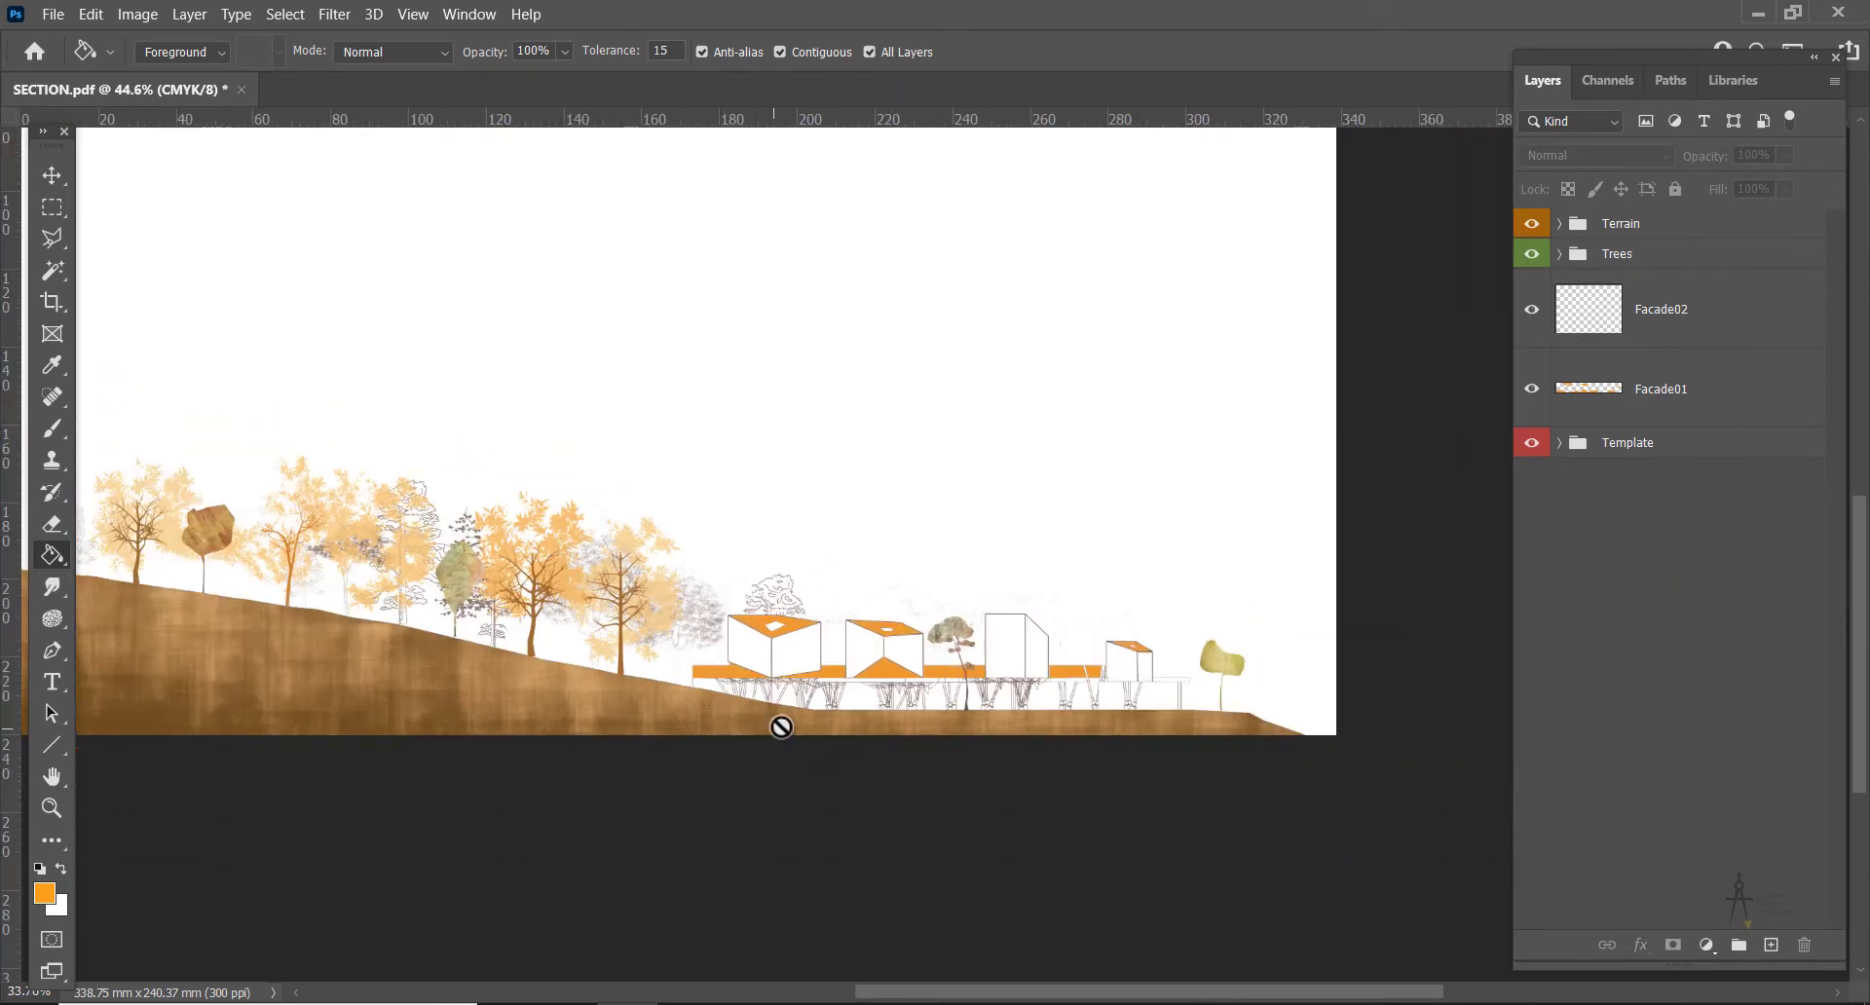
{"action": "scroll", "coordinate": [484, 641], "scroll_direction": "down", "scroll_amount": 2}
{"action": "scroll", "coordinate": [801, 638], "scroll_direction": "up", "scroll_amount": 1}
{"action": "scroll", "coordinate": [605, 634], "scroll_direction": "up", "scroll_amount": 1}
{"action": "scroll", "coordinate": [526, 634], "scroll_direction": "up", "scroll_amount": 1}
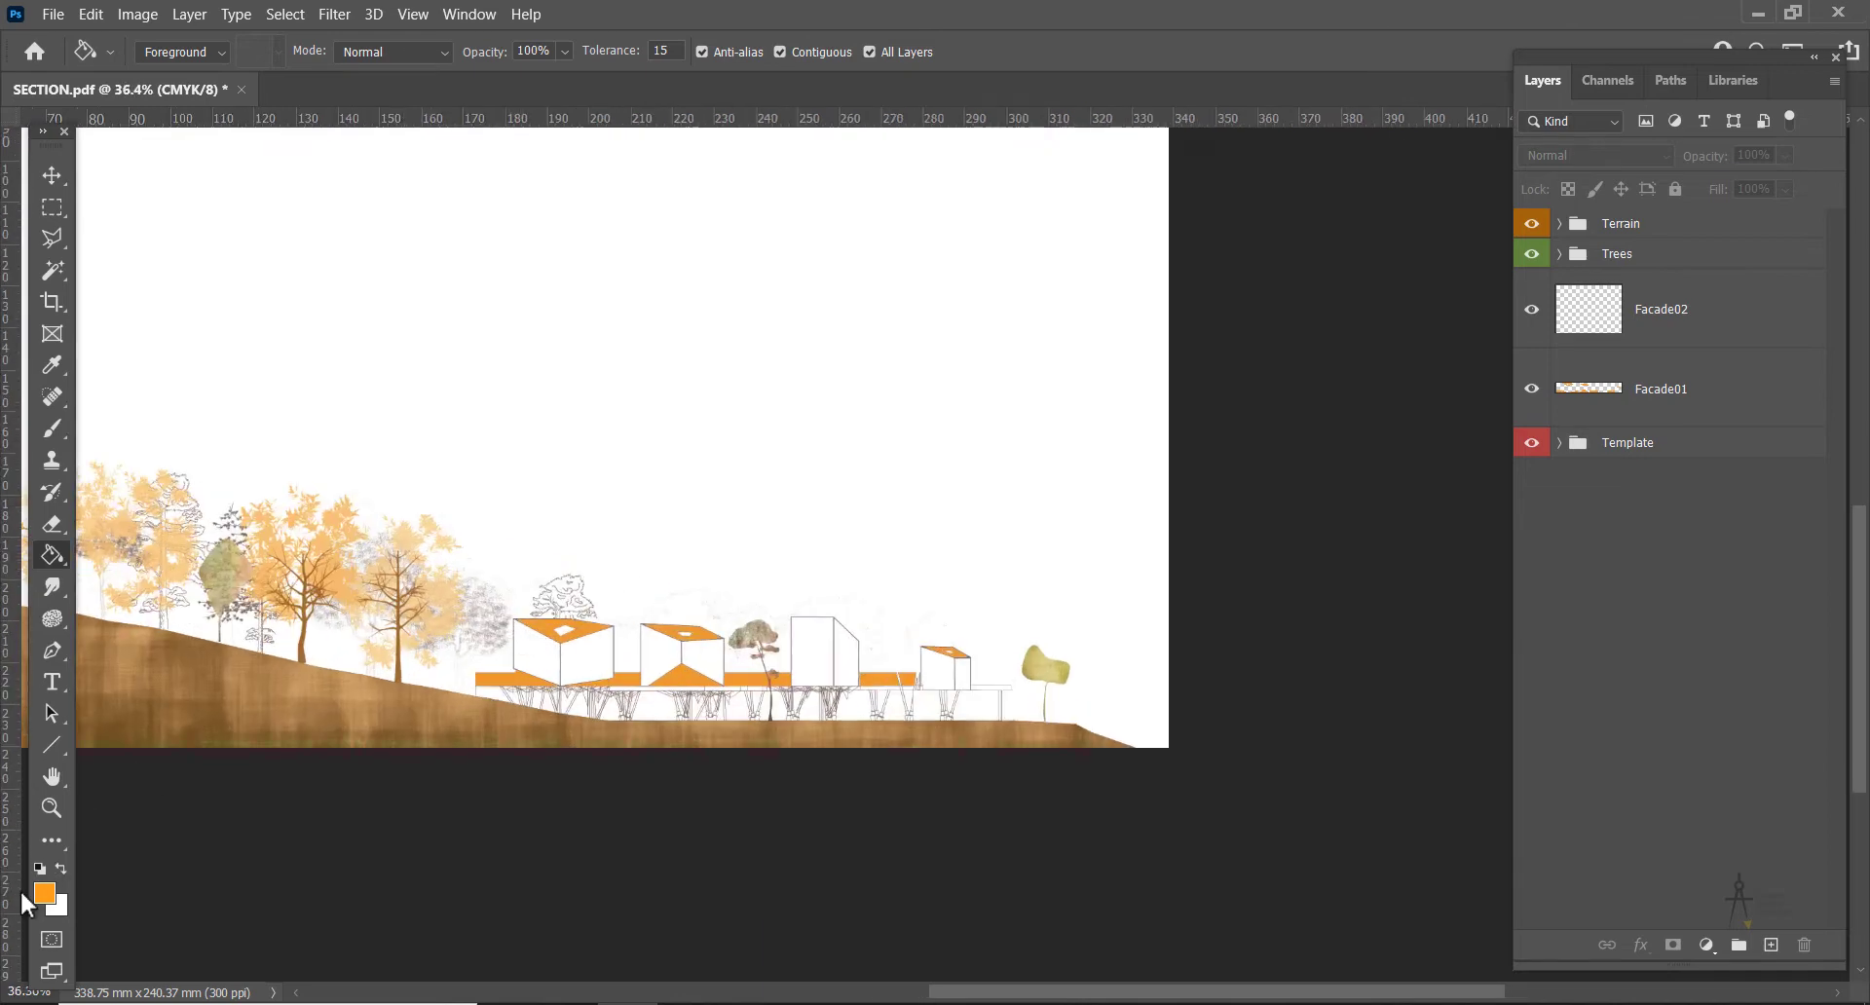
{"action": "left_click", "coordinate": [44, 894]}
{"action": "left_click", "coordinate": [1182, 576]}
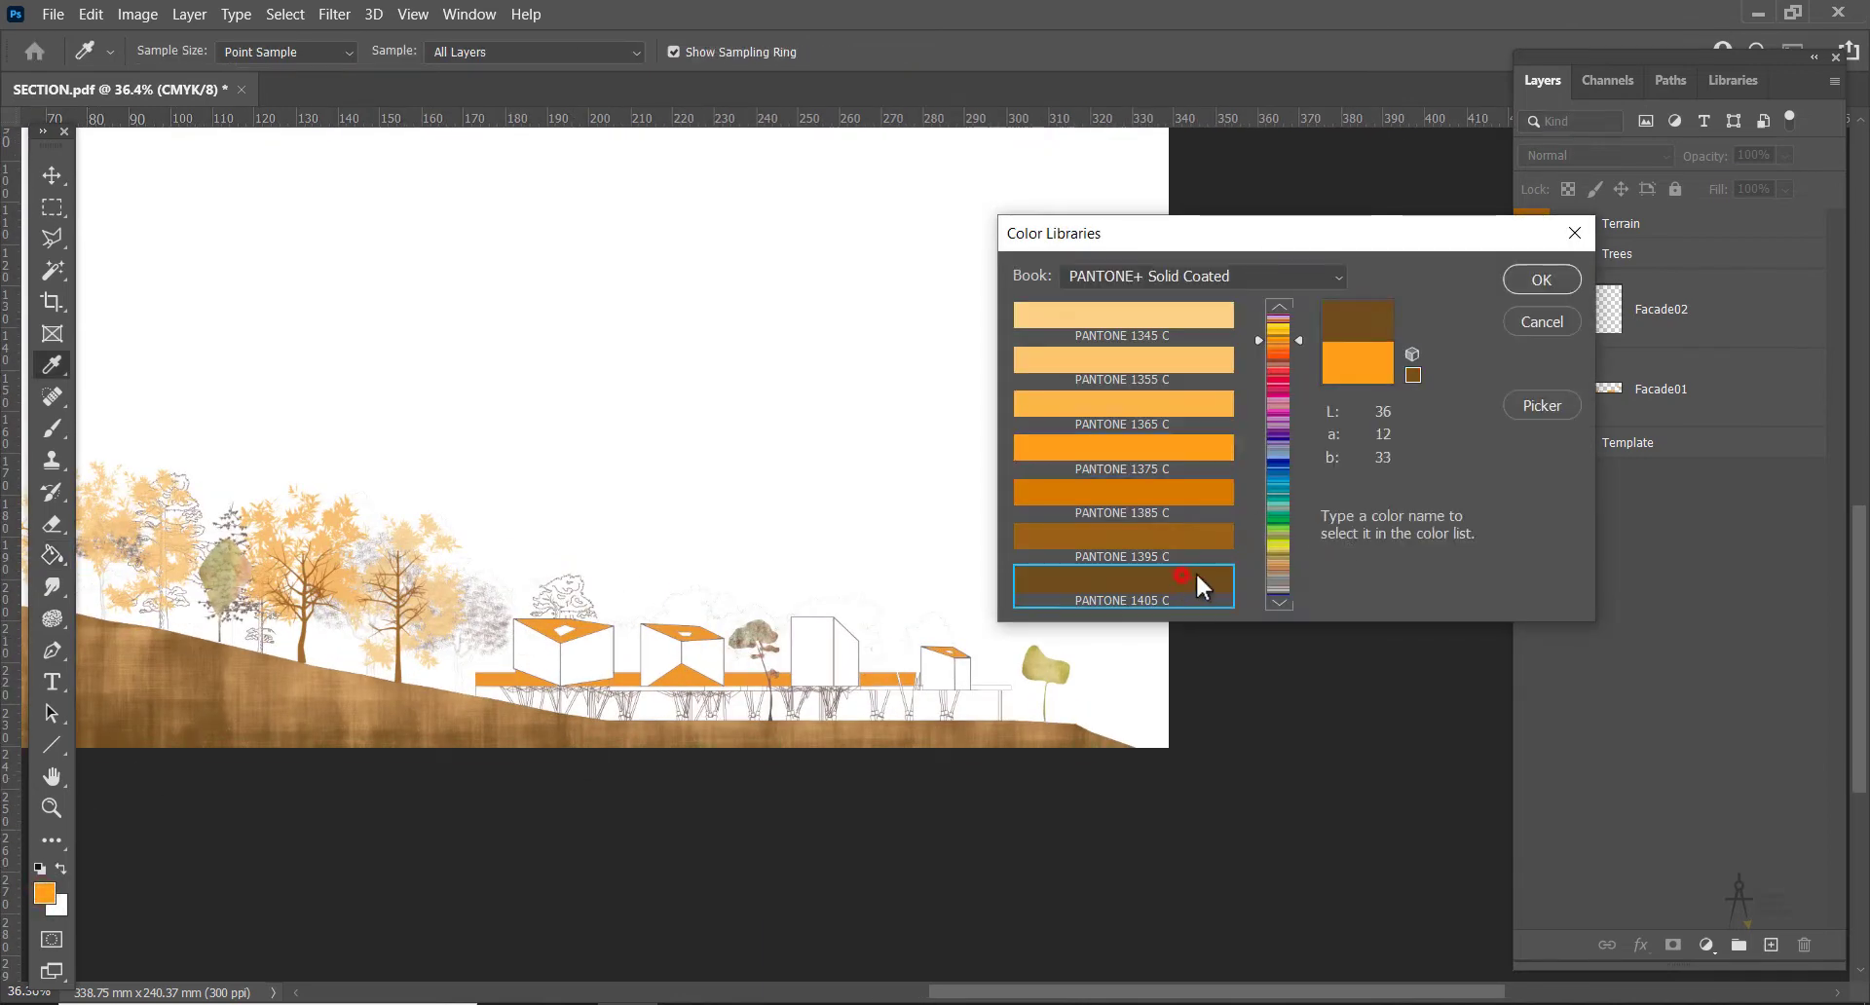
{"action": "left_click", "coordinate": [1521, 278]}
{"action": "key", "text": "g"}
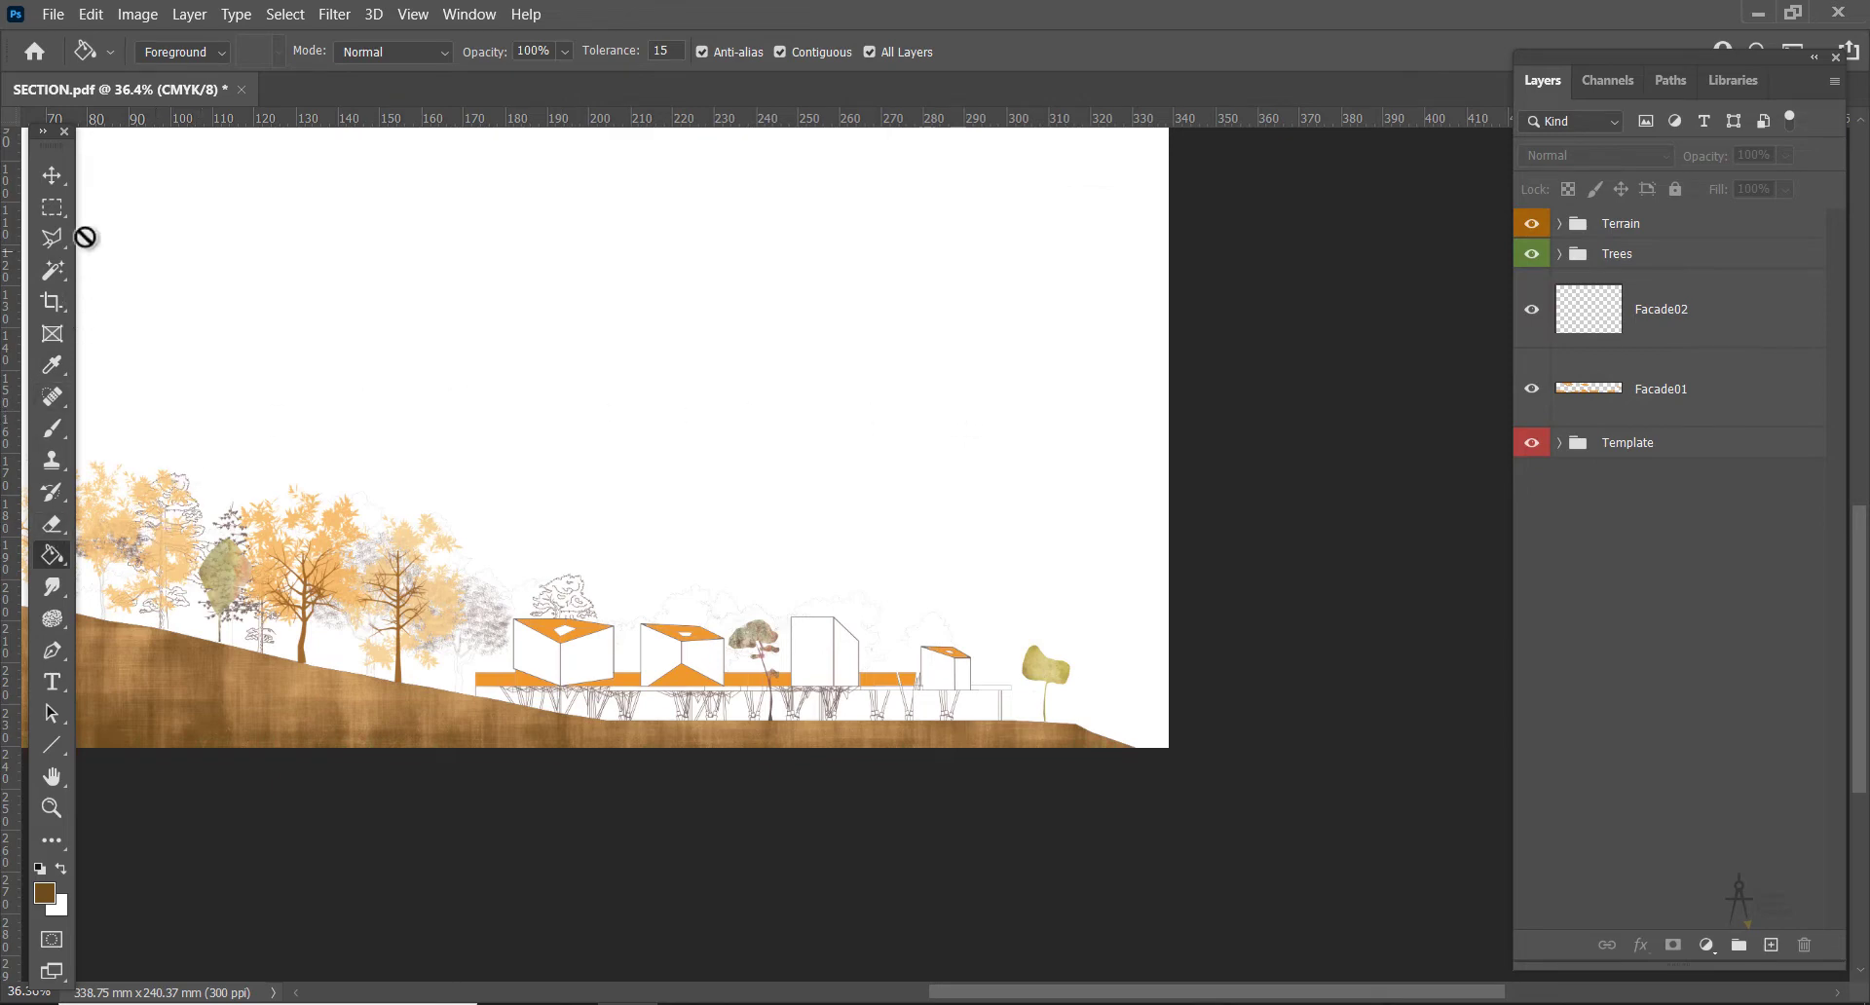
Choose the 823 px brush from the grunge_brushes_digitalrevolutions set for the Brush tool
{"action": "left_click", "coordinate": [52, 427]}
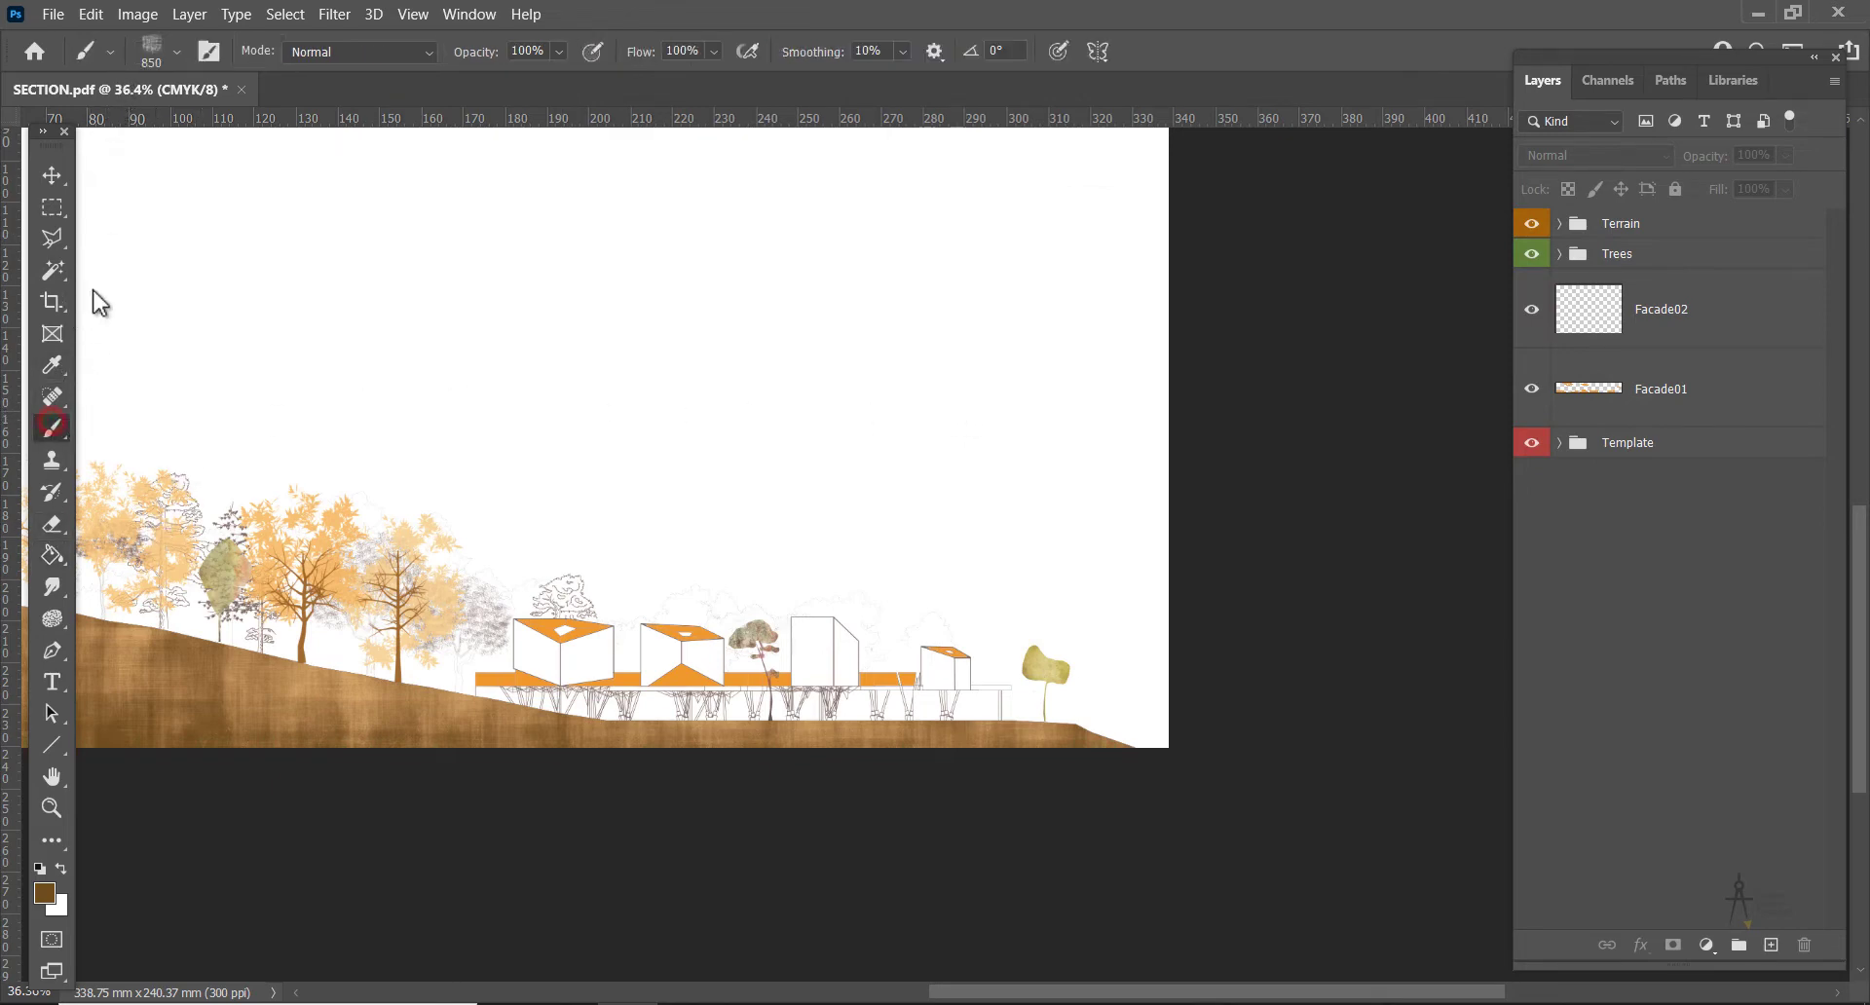
{"action": "left_click", "coordinate": [180, 51]}
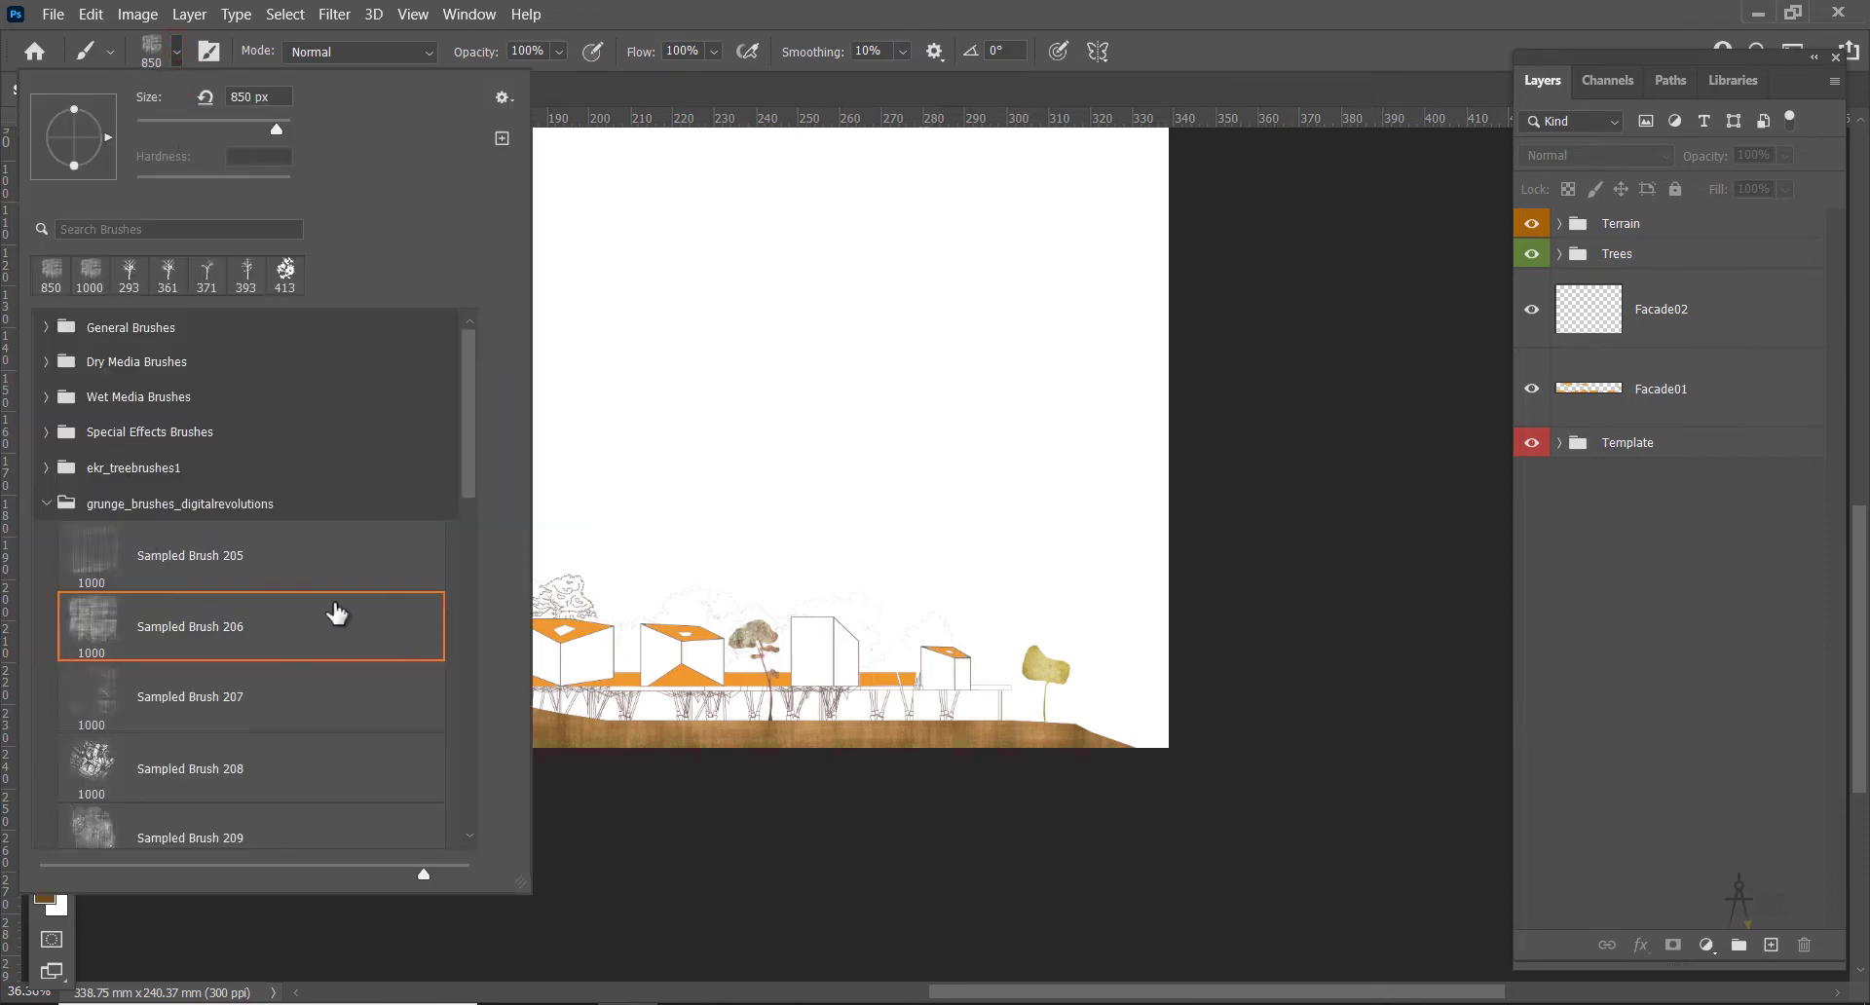
{"action": "scroll", "coordinate": [358, 666], "scroll_direction": "down", "scroll_amount": 5}
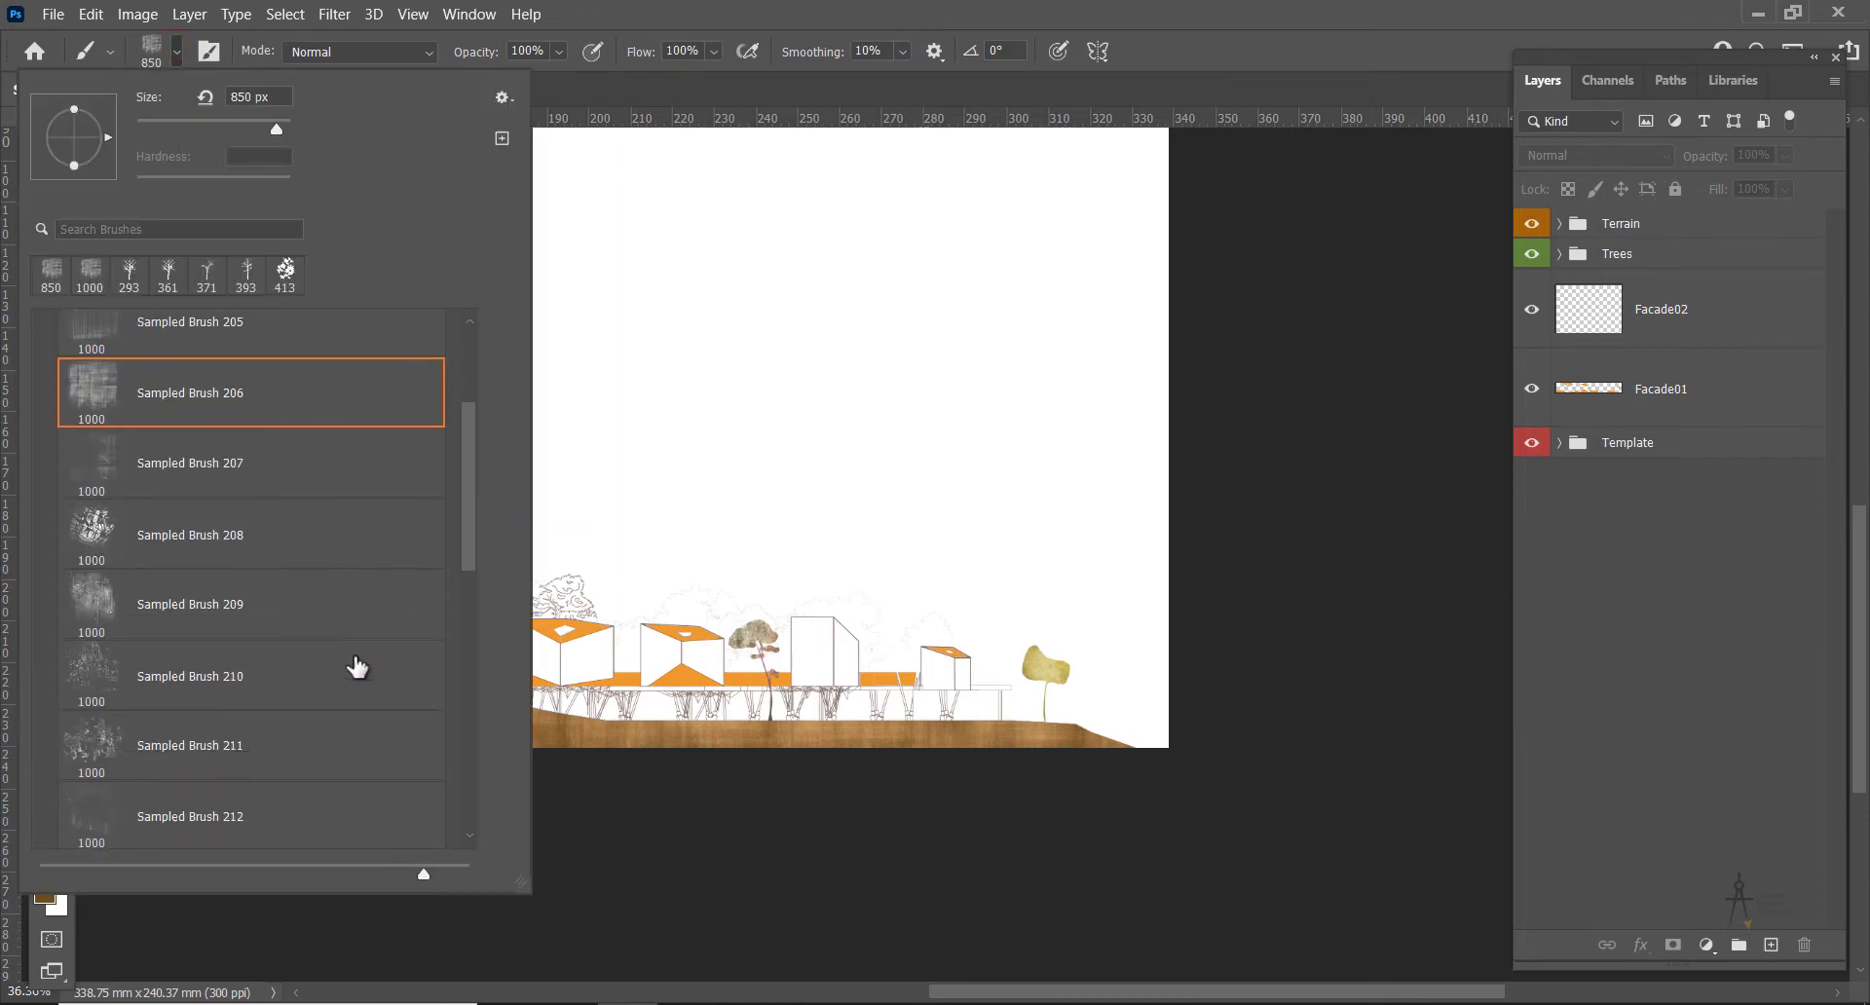
{"action": "scroll", "coordinate": [358, 666], "scroll_direction": "down", "scroll_amount": 2}
{"action": "left_click", "coordinate": [214, 728]}
{"action": "left_click", "coordinate": [847, 368]}
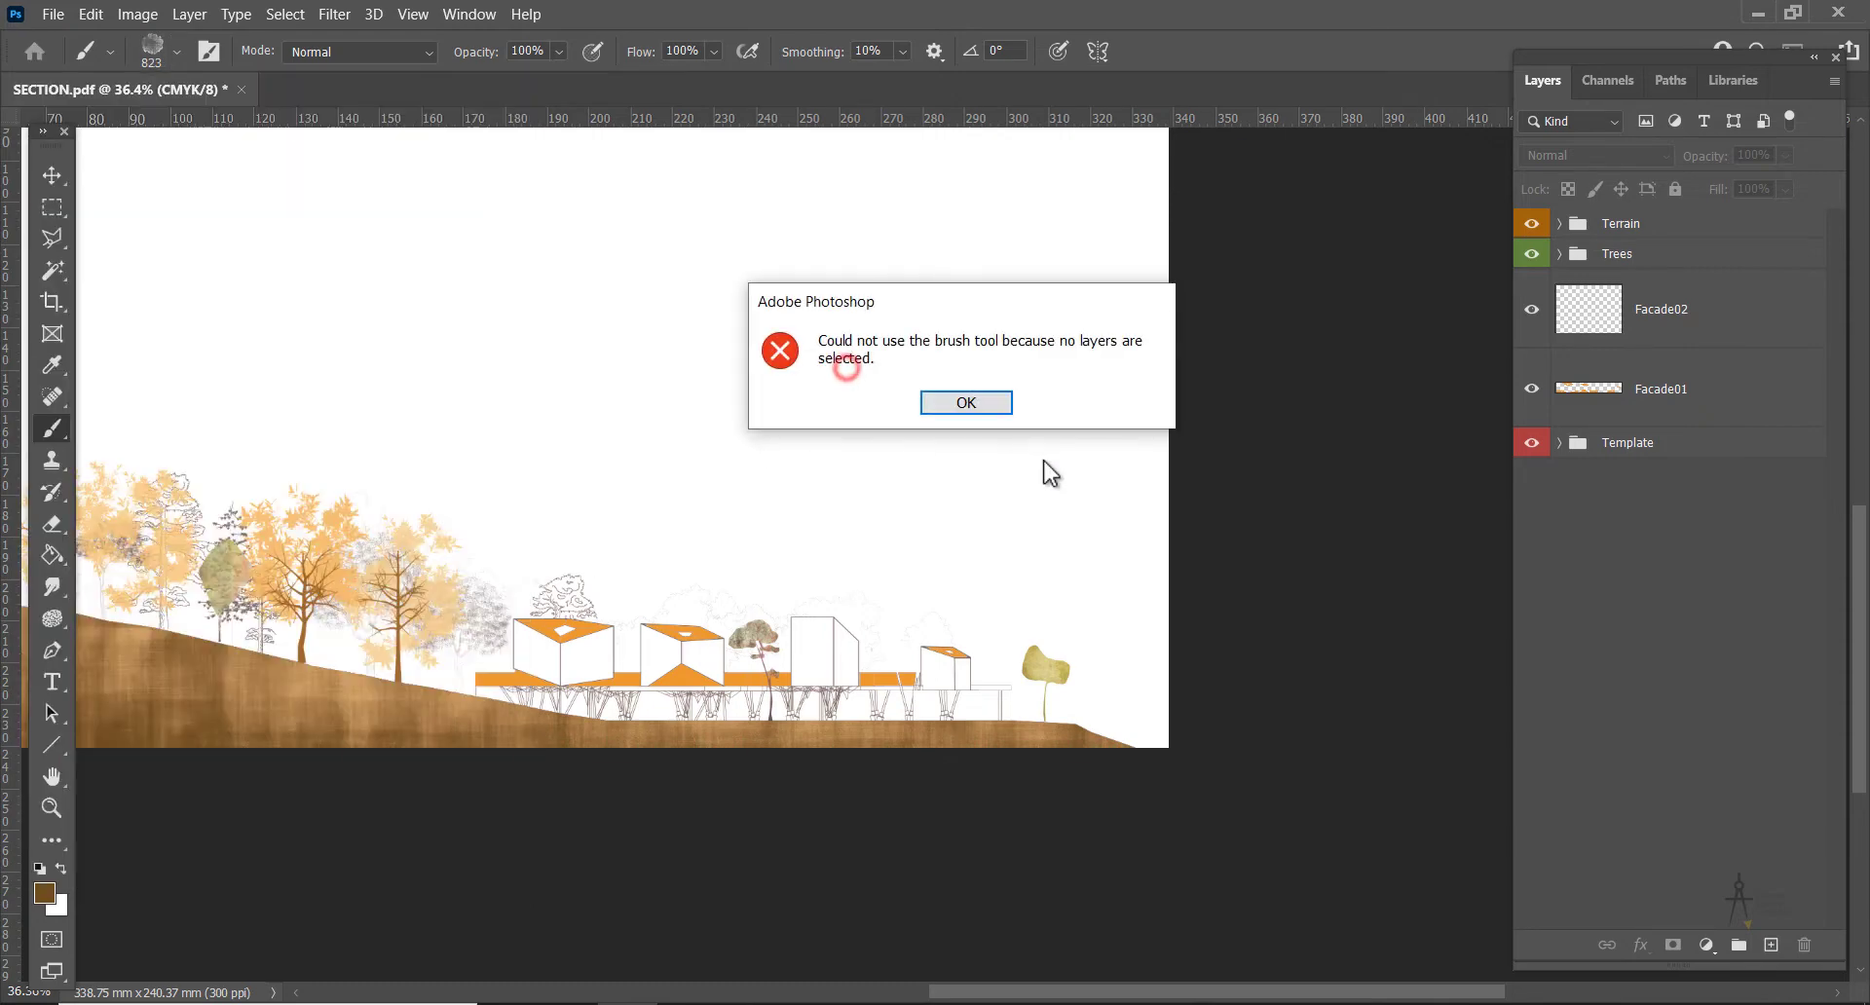
{"action": "left_click", "coordinate": [965, 403]}
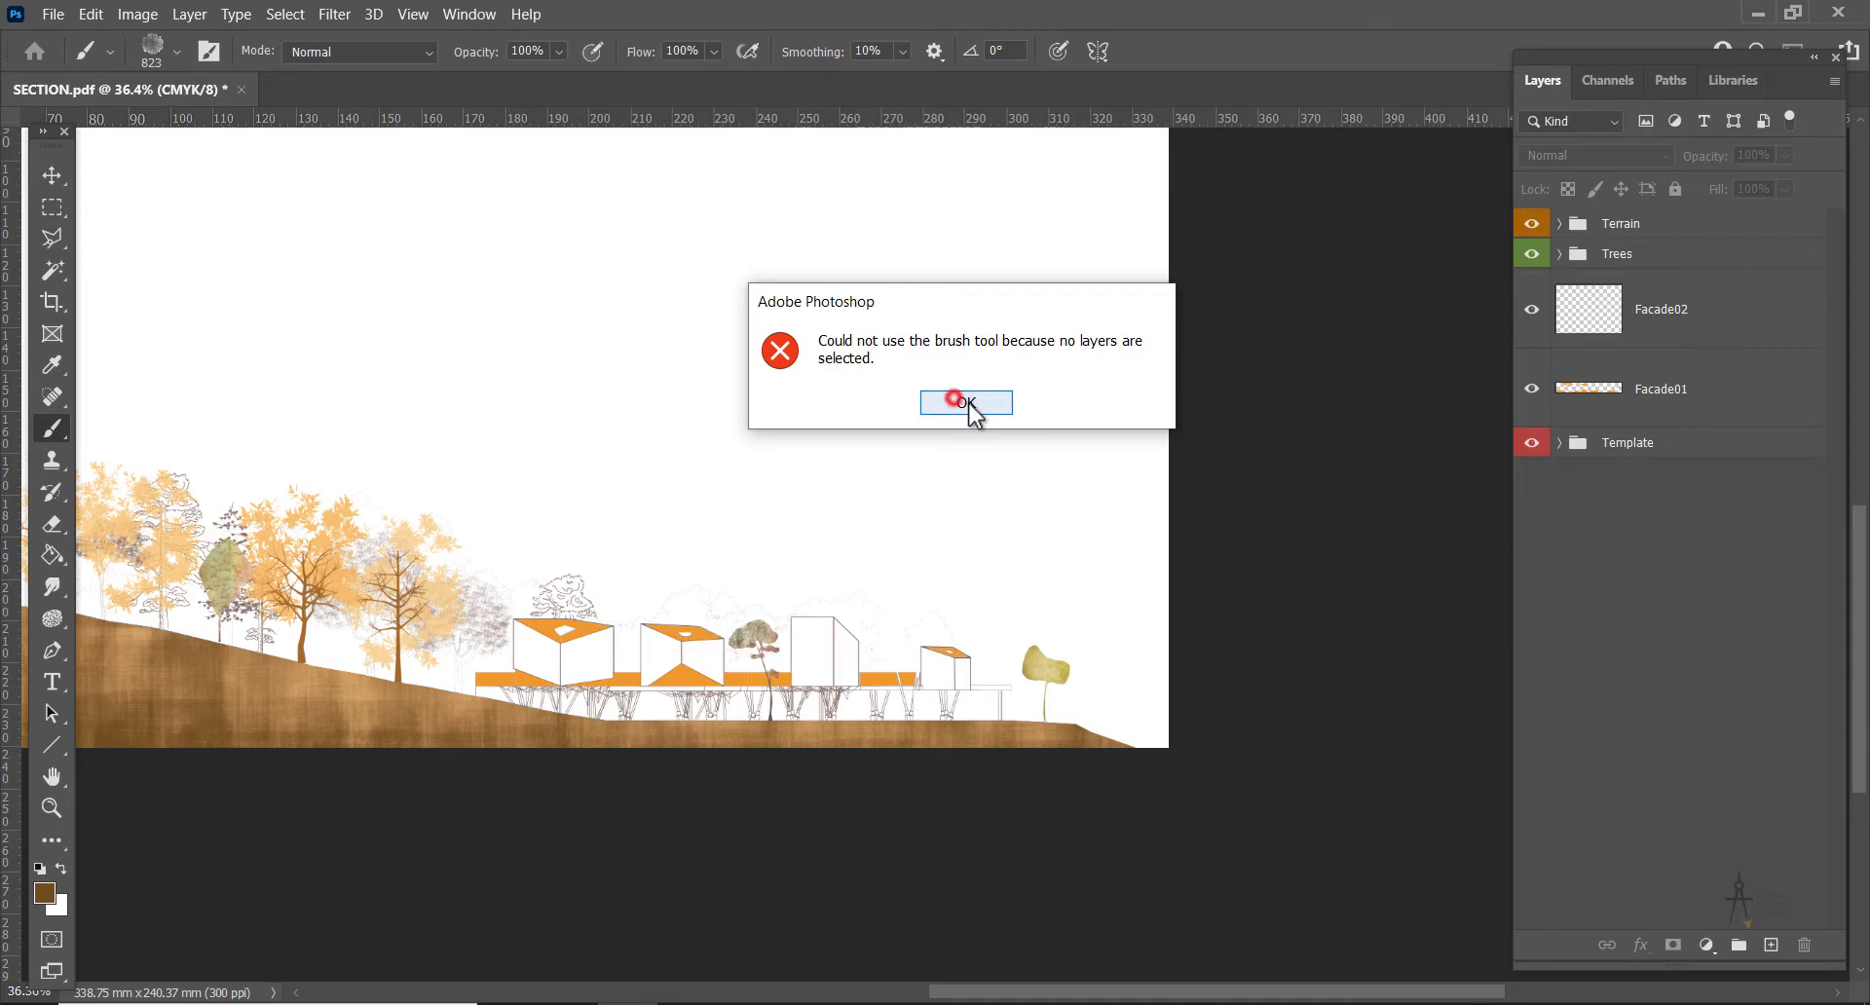
{"action": "left_click", "coordinate": [1707, 317]}
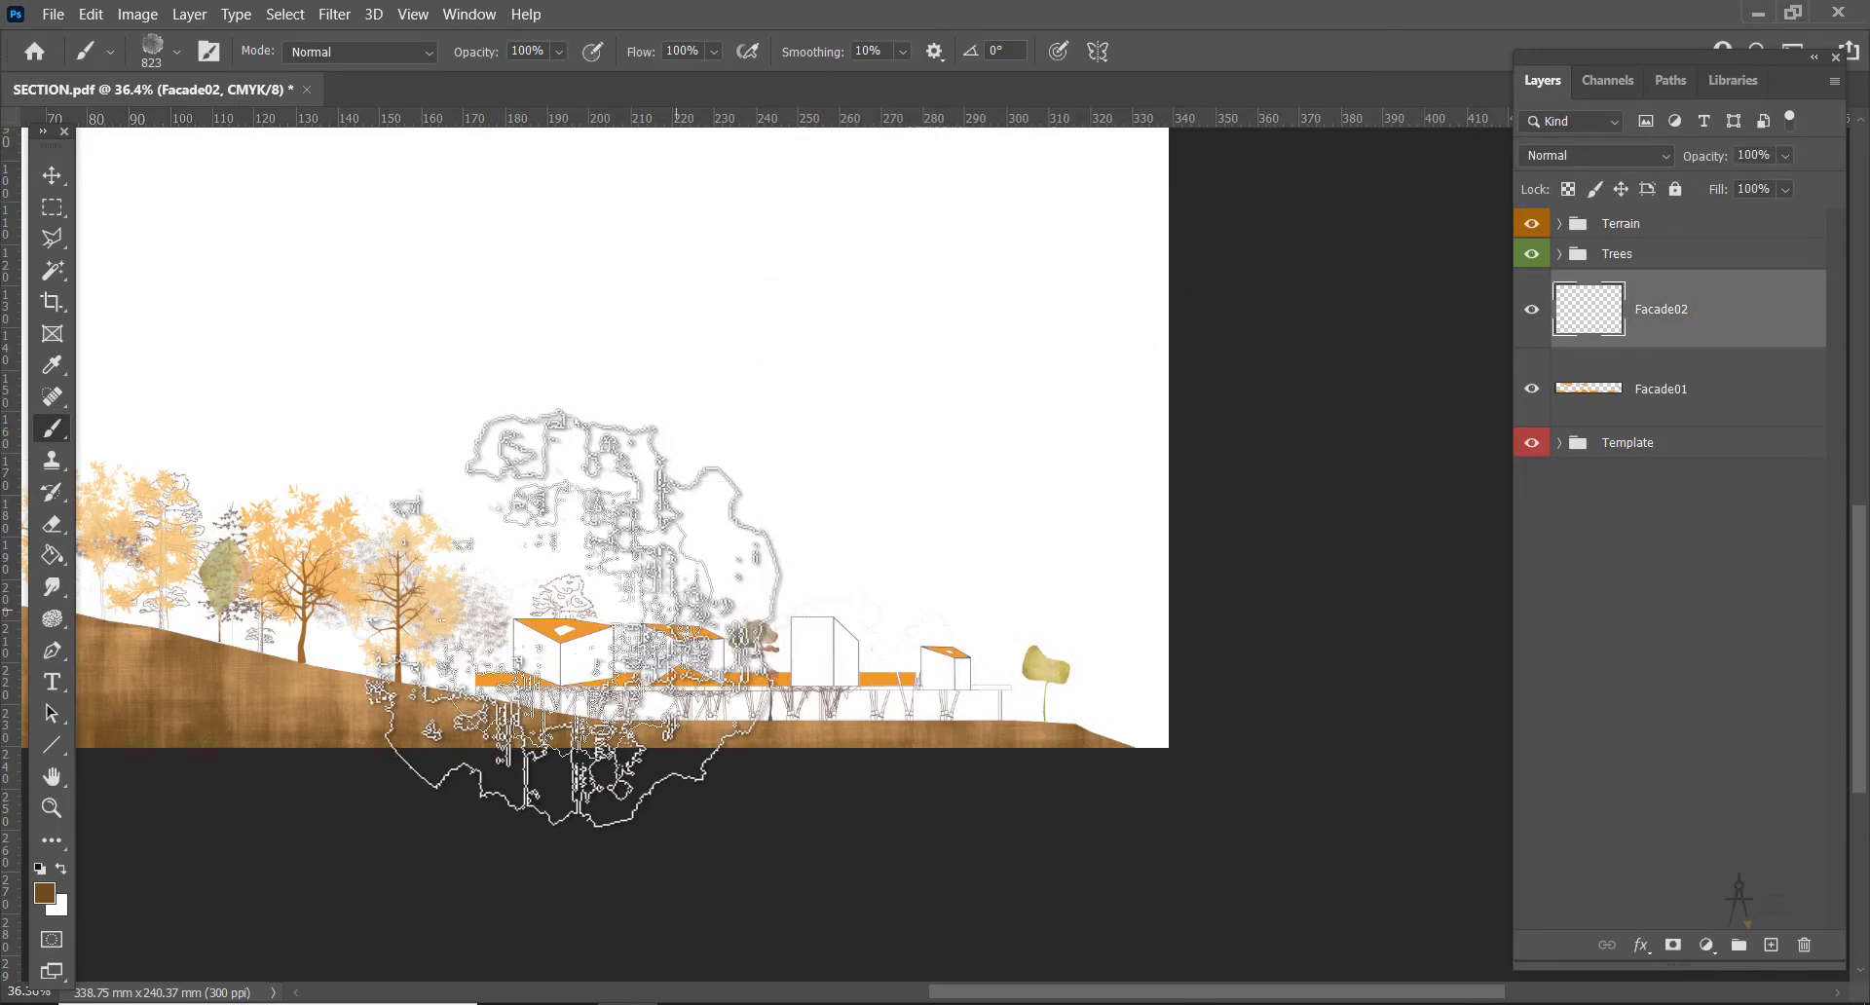
{"action": "scroll", "coordinate": [351, 555], "scroll_direction": "up", "scroll_amount": 3}
{"action": "scroll", "coordinate": [584, 541], "scroll_direction": "down", "scroll_amount": 2}
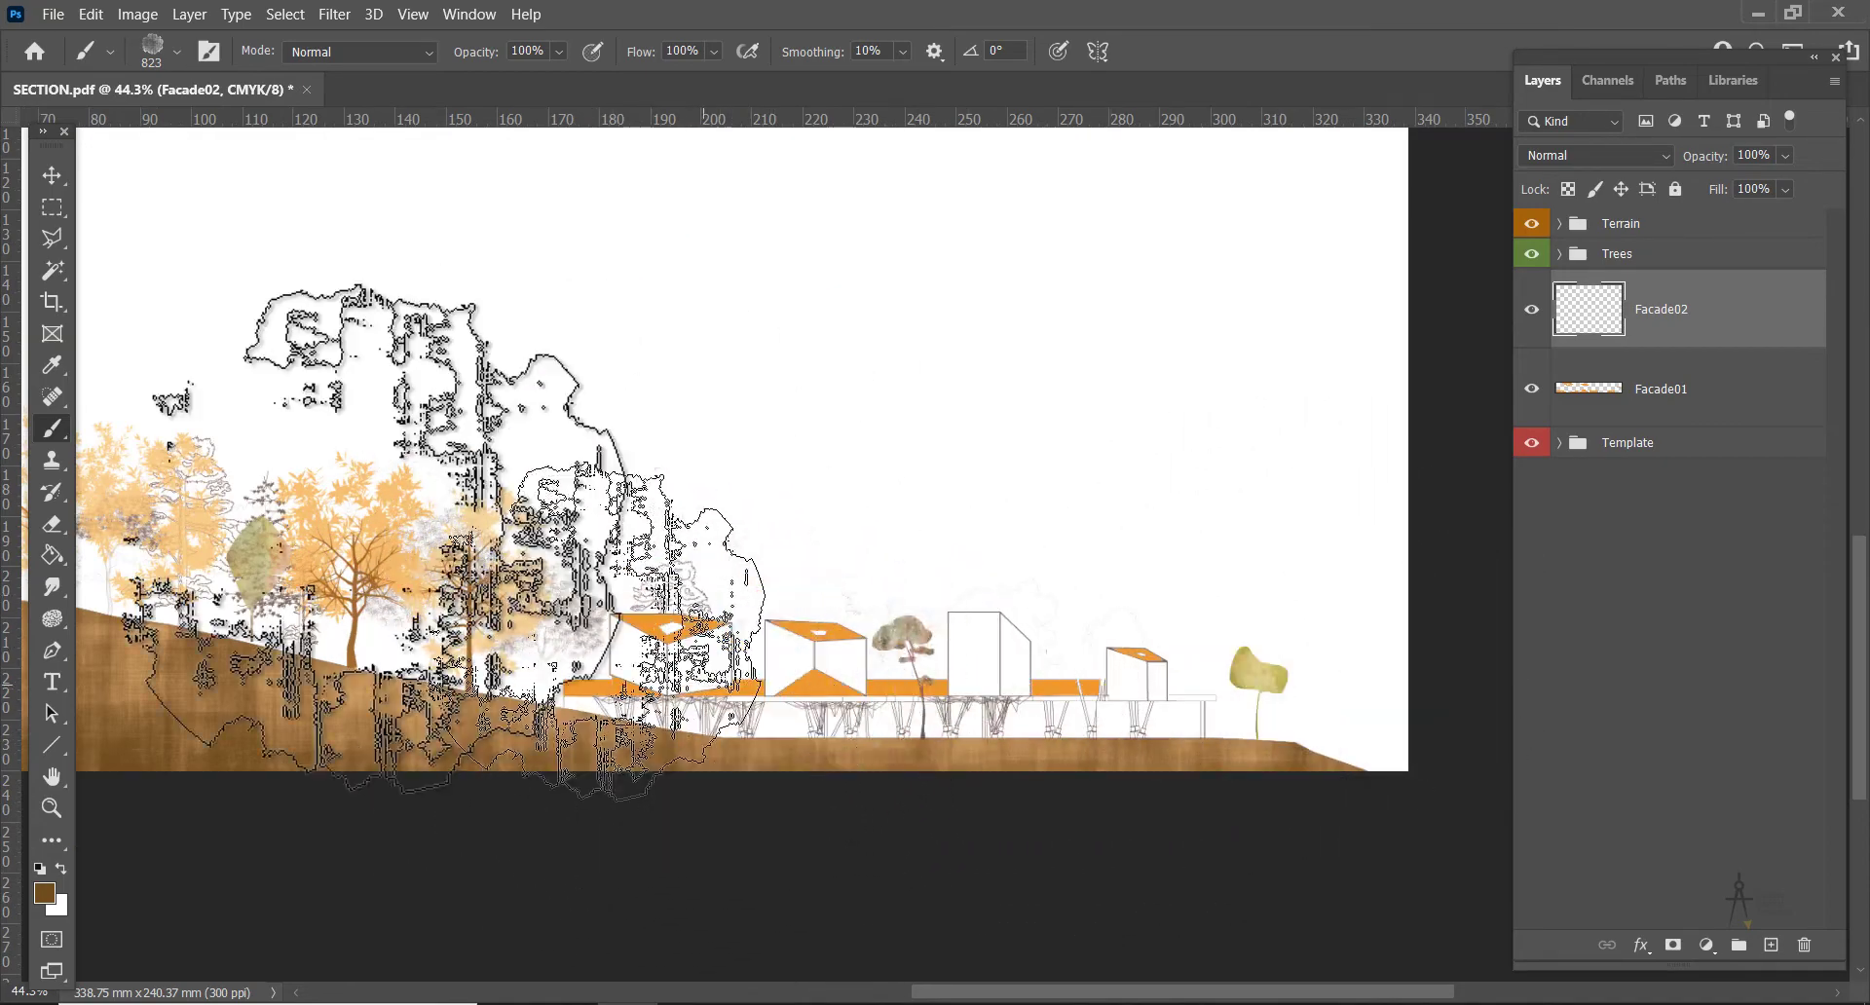
{"action": "left_click", "coordinate": [53, 270]}
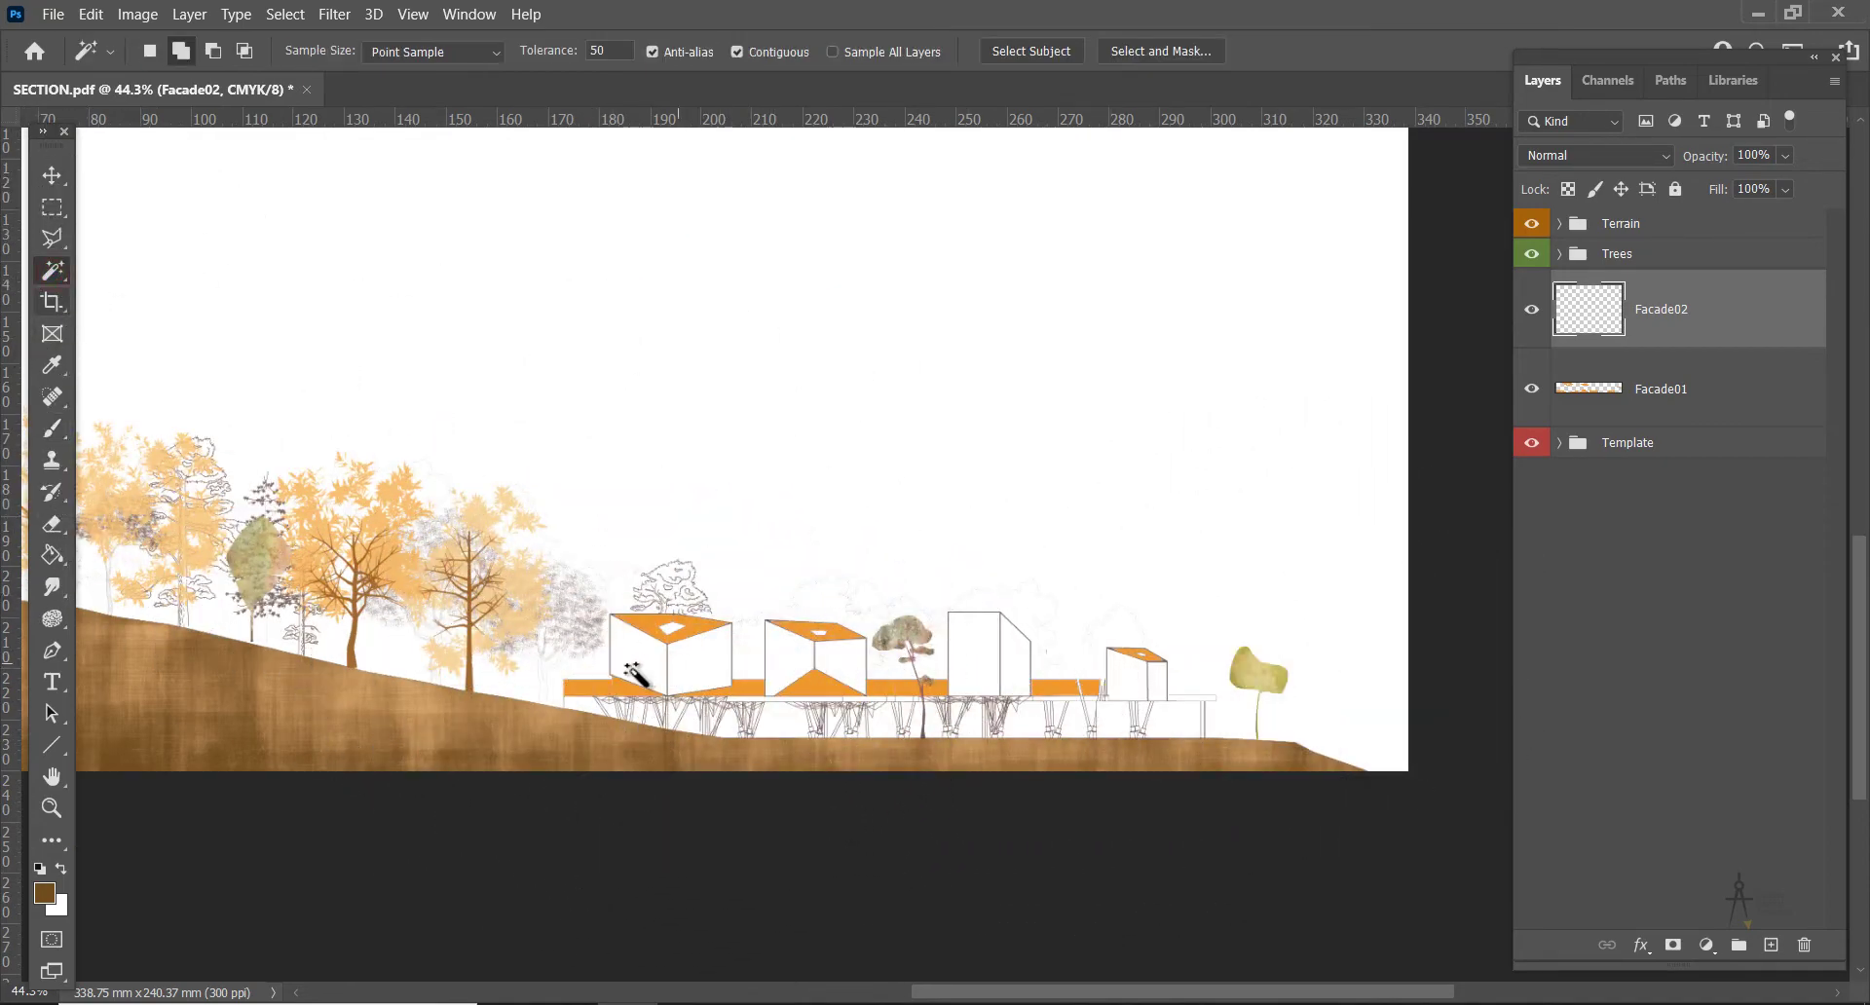
{"action": "left_click", "coordinate": [651, 709]}
{"action": "key", "text": "ctrl+d"}
Select the wall faces of all four buildings with the Magic Wand on the Template Section layer in the Template group
{"action": "left_click", "coordinate": [1673, 446]}
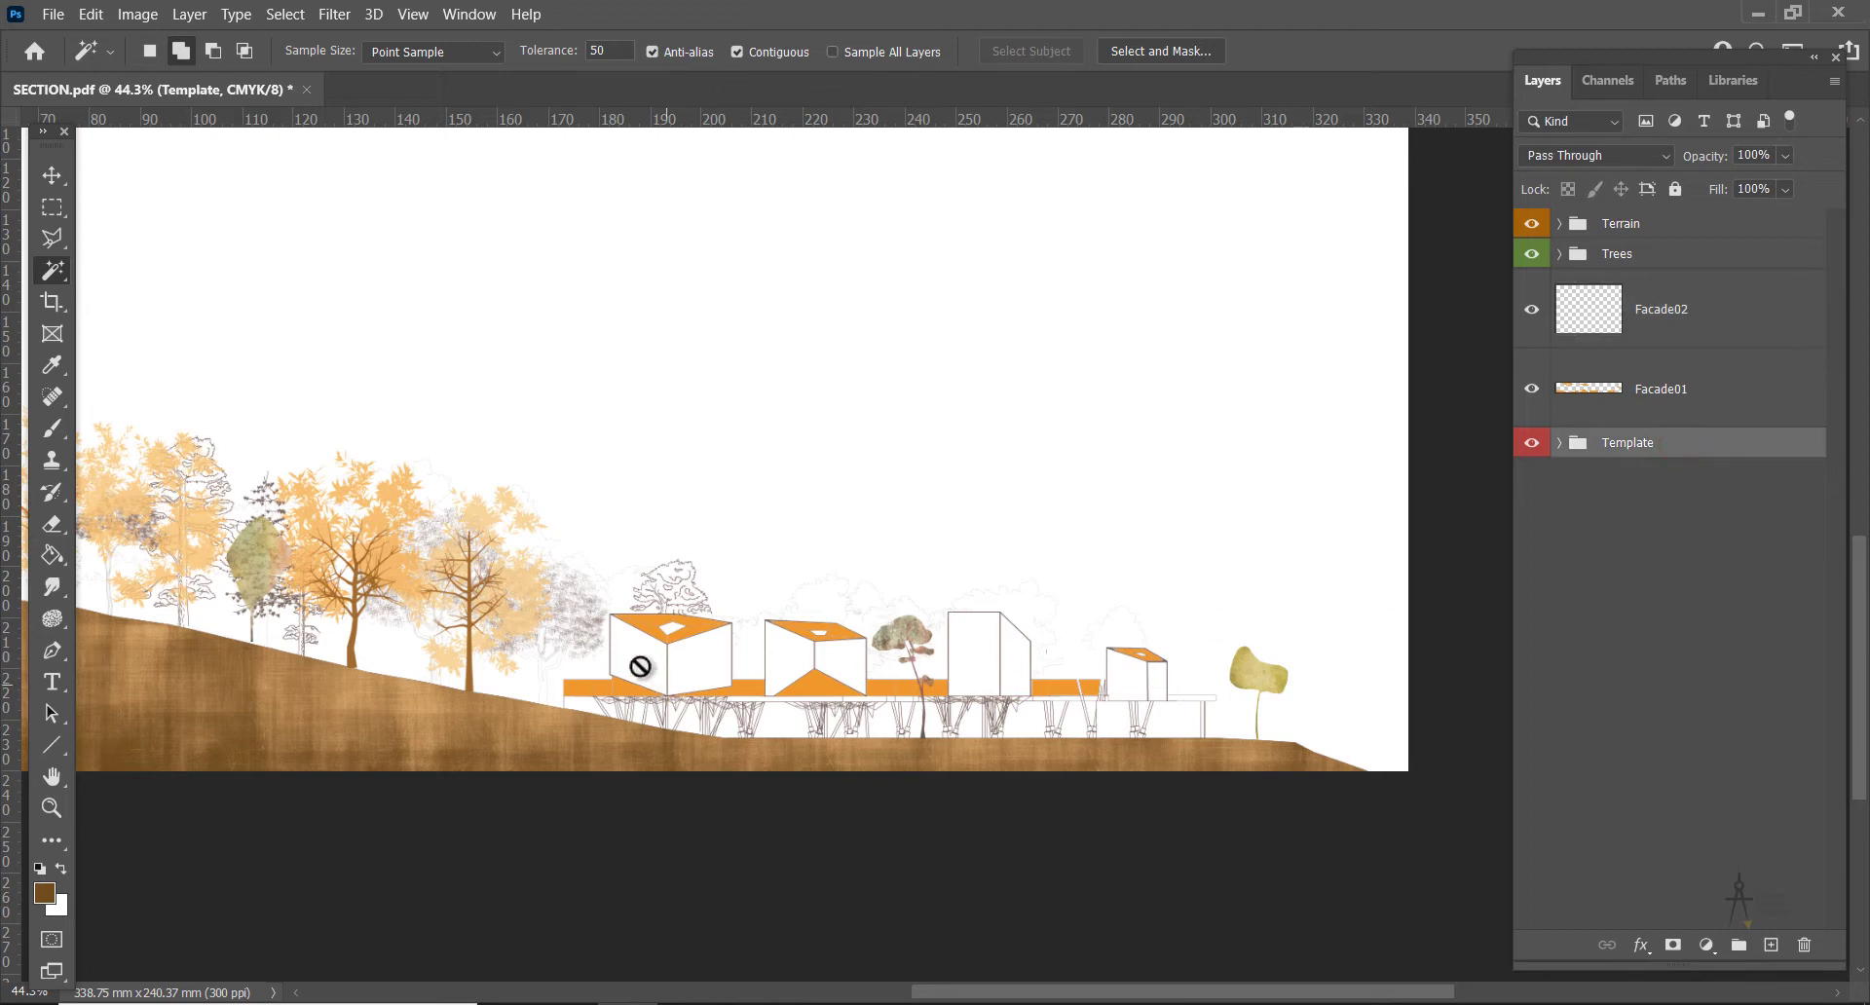
{"action": "left_click", "coordinate": [1558, 450]}
{"action": "left_click", "coordinate": [1739, 499]}
{"action": "left_click", "coordinate": [629, 663]}
{"action": "left_click", "coordinate": [703, 660]}
{"action": "scroll", "coordinate": [784, 662], "scroll_direction": "up", "scroll_amount": 1}
{"action": "left_click", "coordinate": [782, 665]}
{"action": "left_click", "coordinate": [828, 655]}
{"action": "left_click", "coordinate": [1013, 654]}
{"action": "left_click", "coordinate": [1083, 662]}
{"action": "left_click", "coordinate": [1257, 688]}
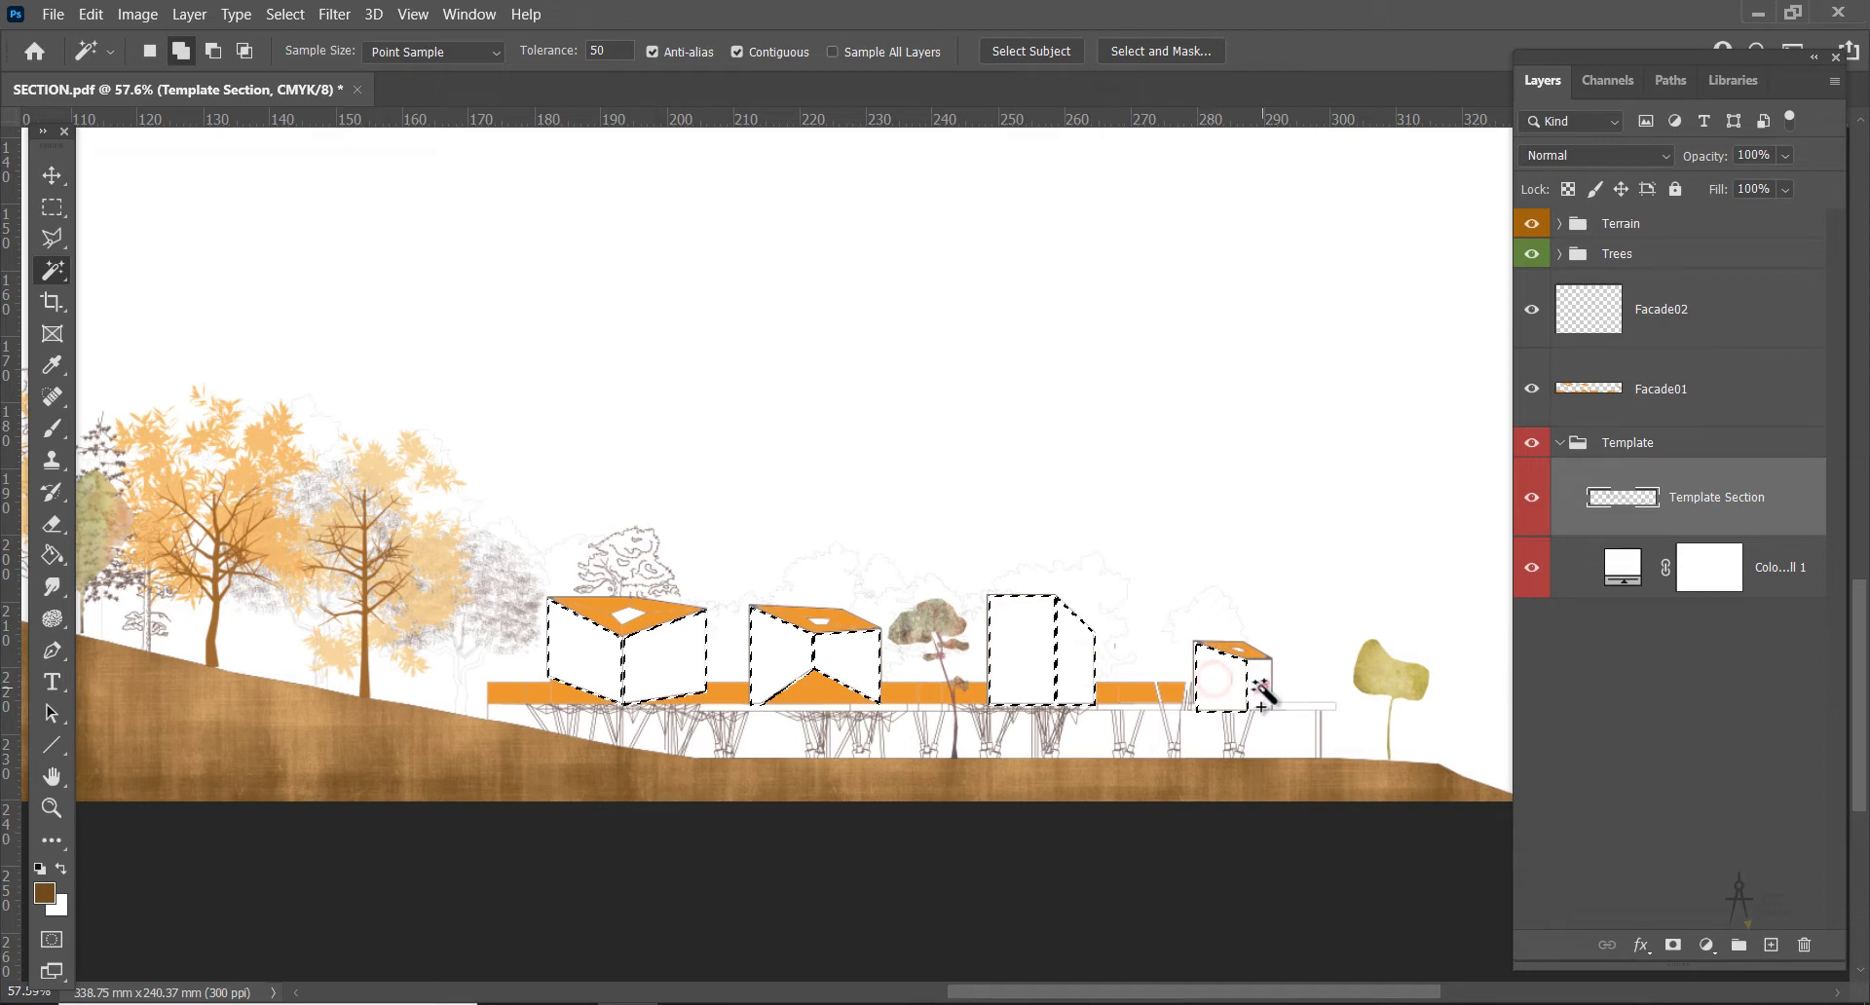
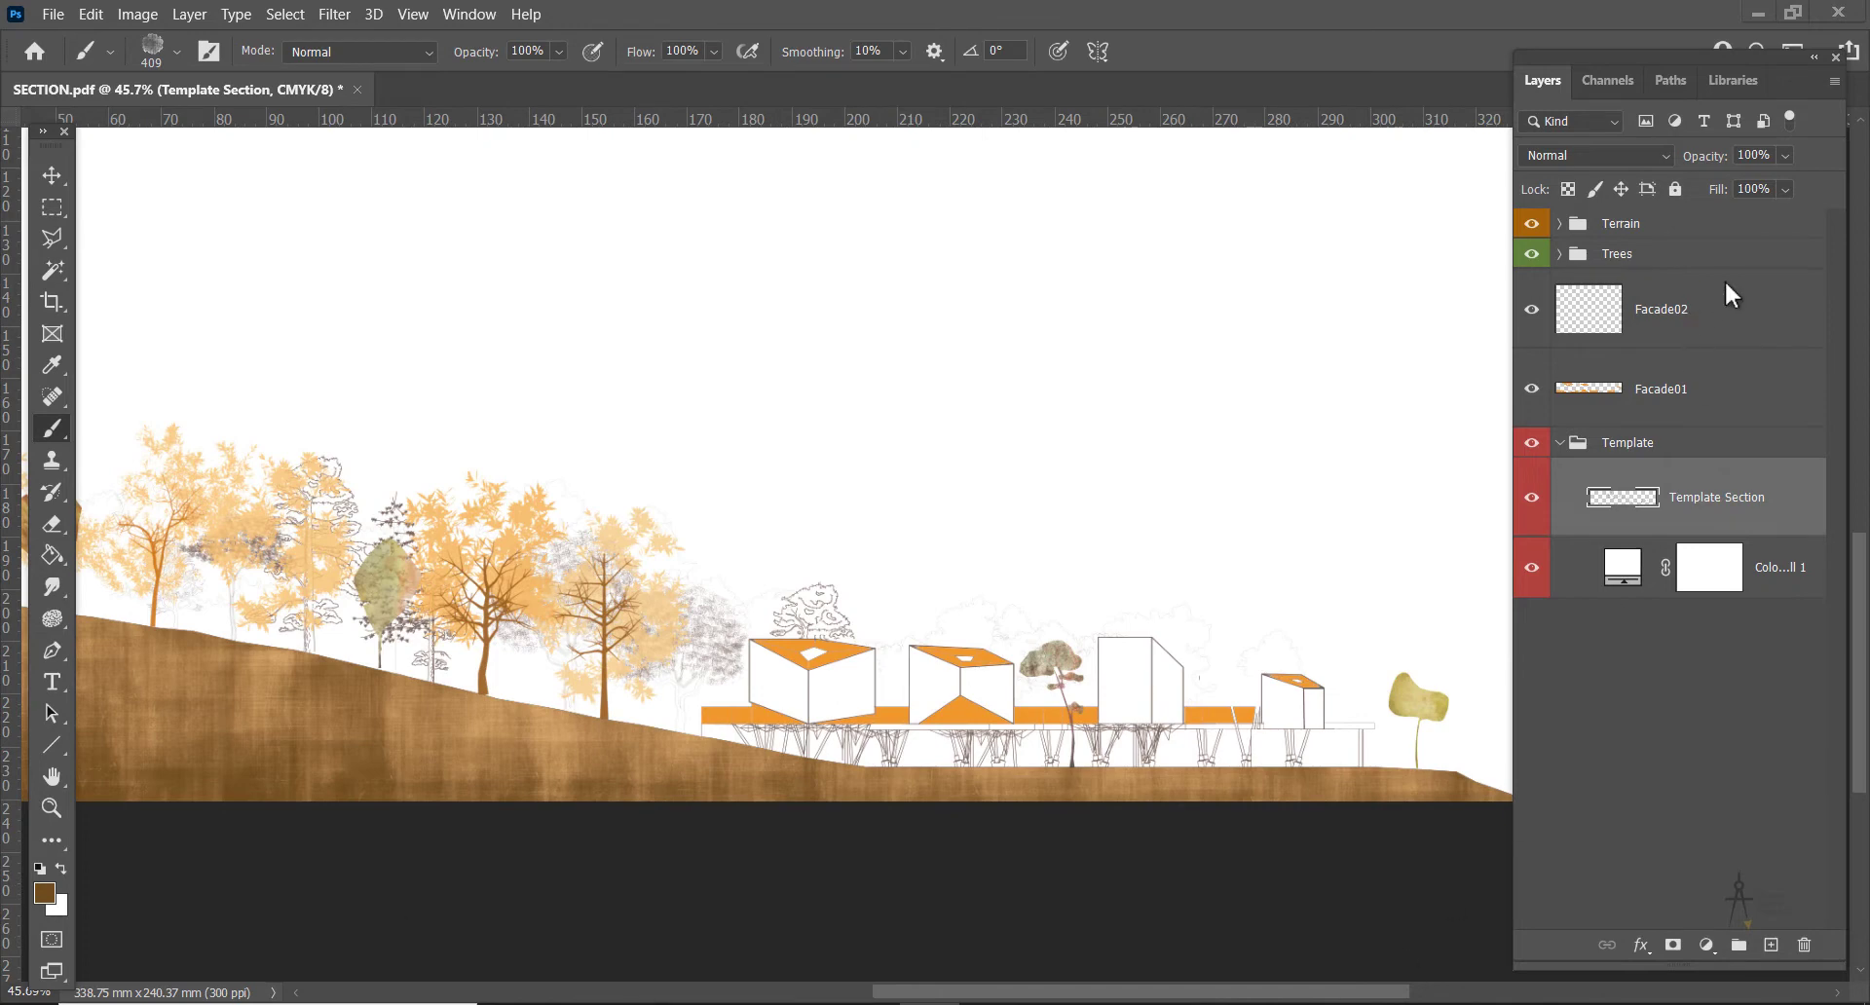
Make Facade02 the active layer and check the current grunge brush and foreground colour without changing them
{"action": "left_click", "coordinate": [1720, 312]}
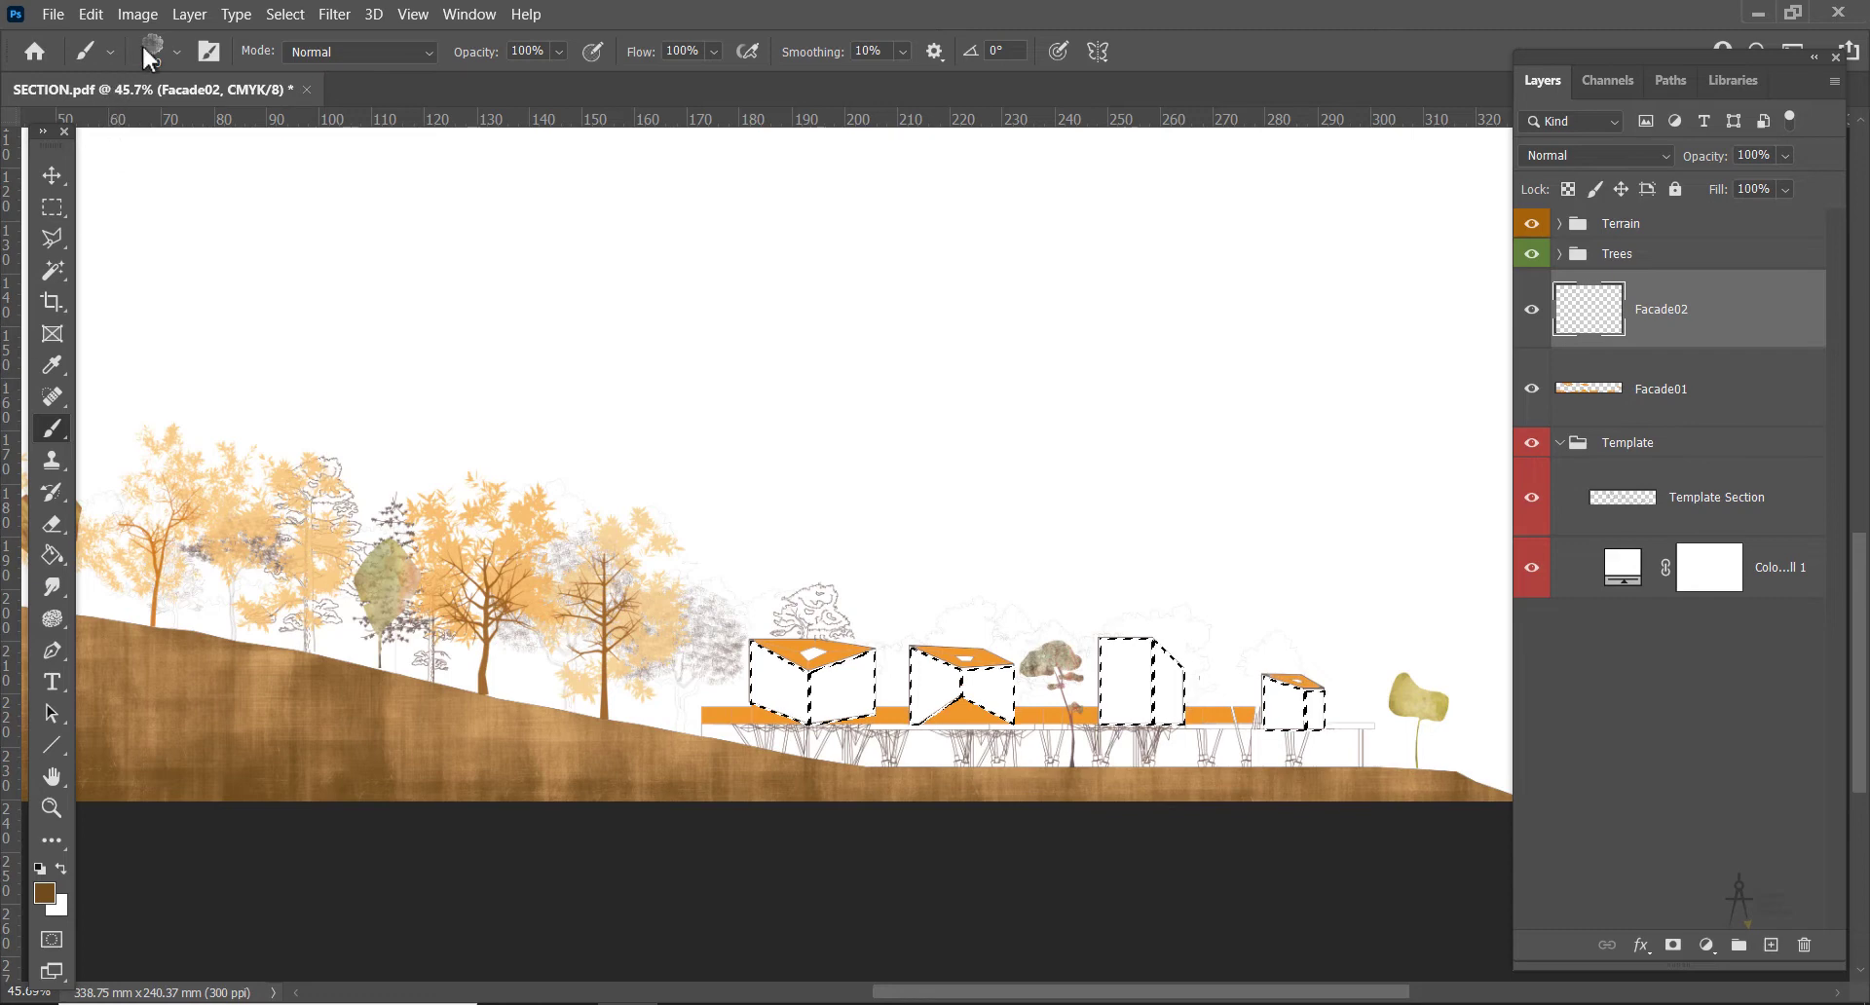
{"action": "left_click", "coordinate": [175, 46]}
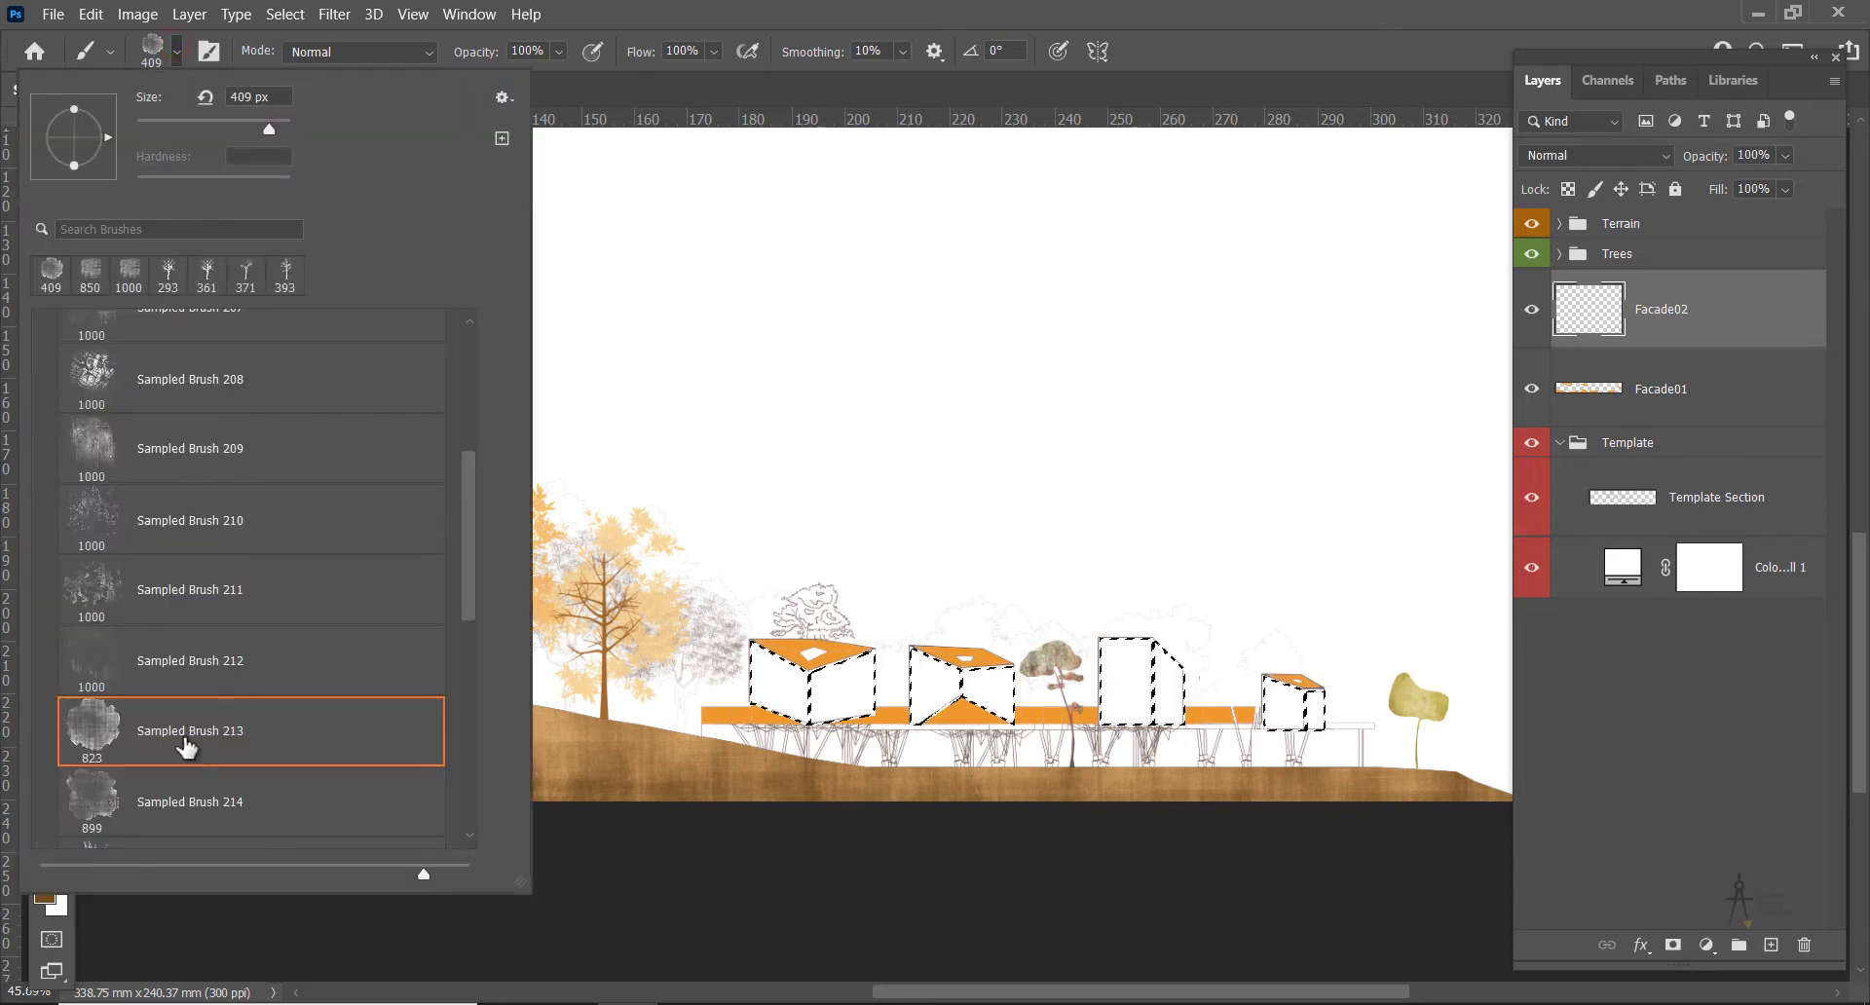
{"action": "left_click", "coordinate": [176, 51]}
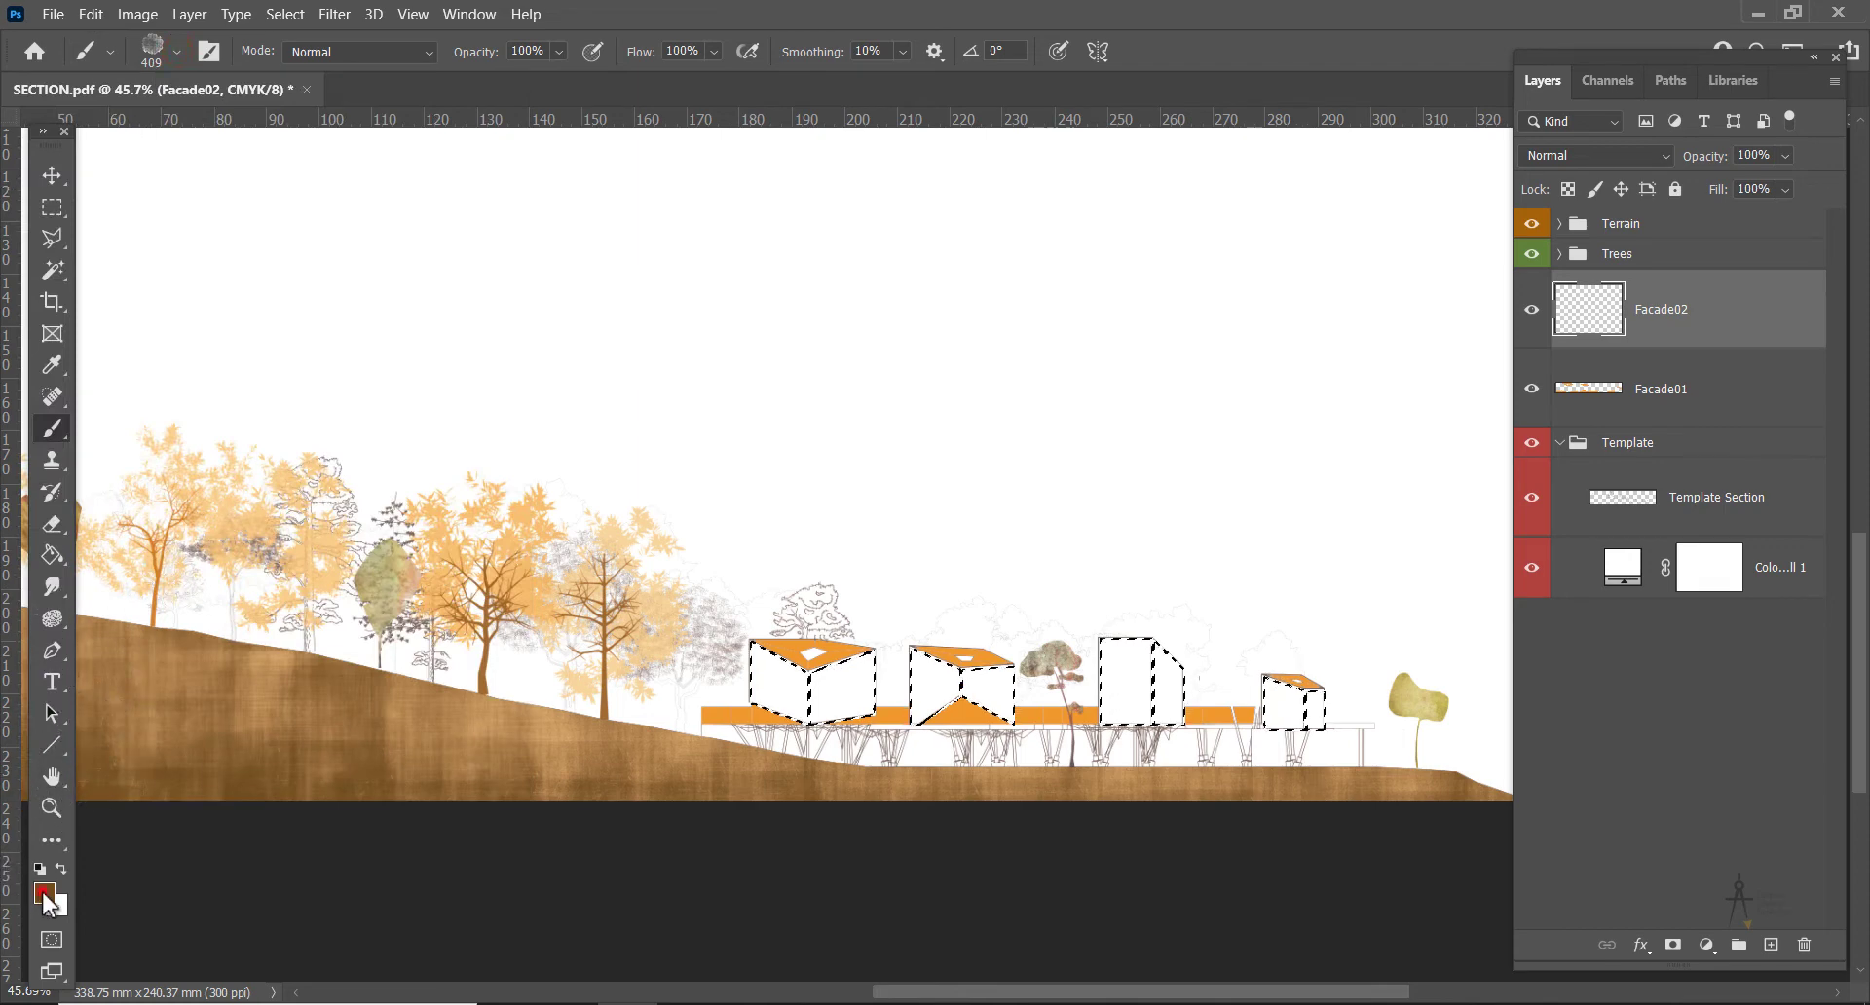
{"action": "left_click", "coordinate": [44, 894]}
{"action": "left_click", "coordinate": [1511, 280]}
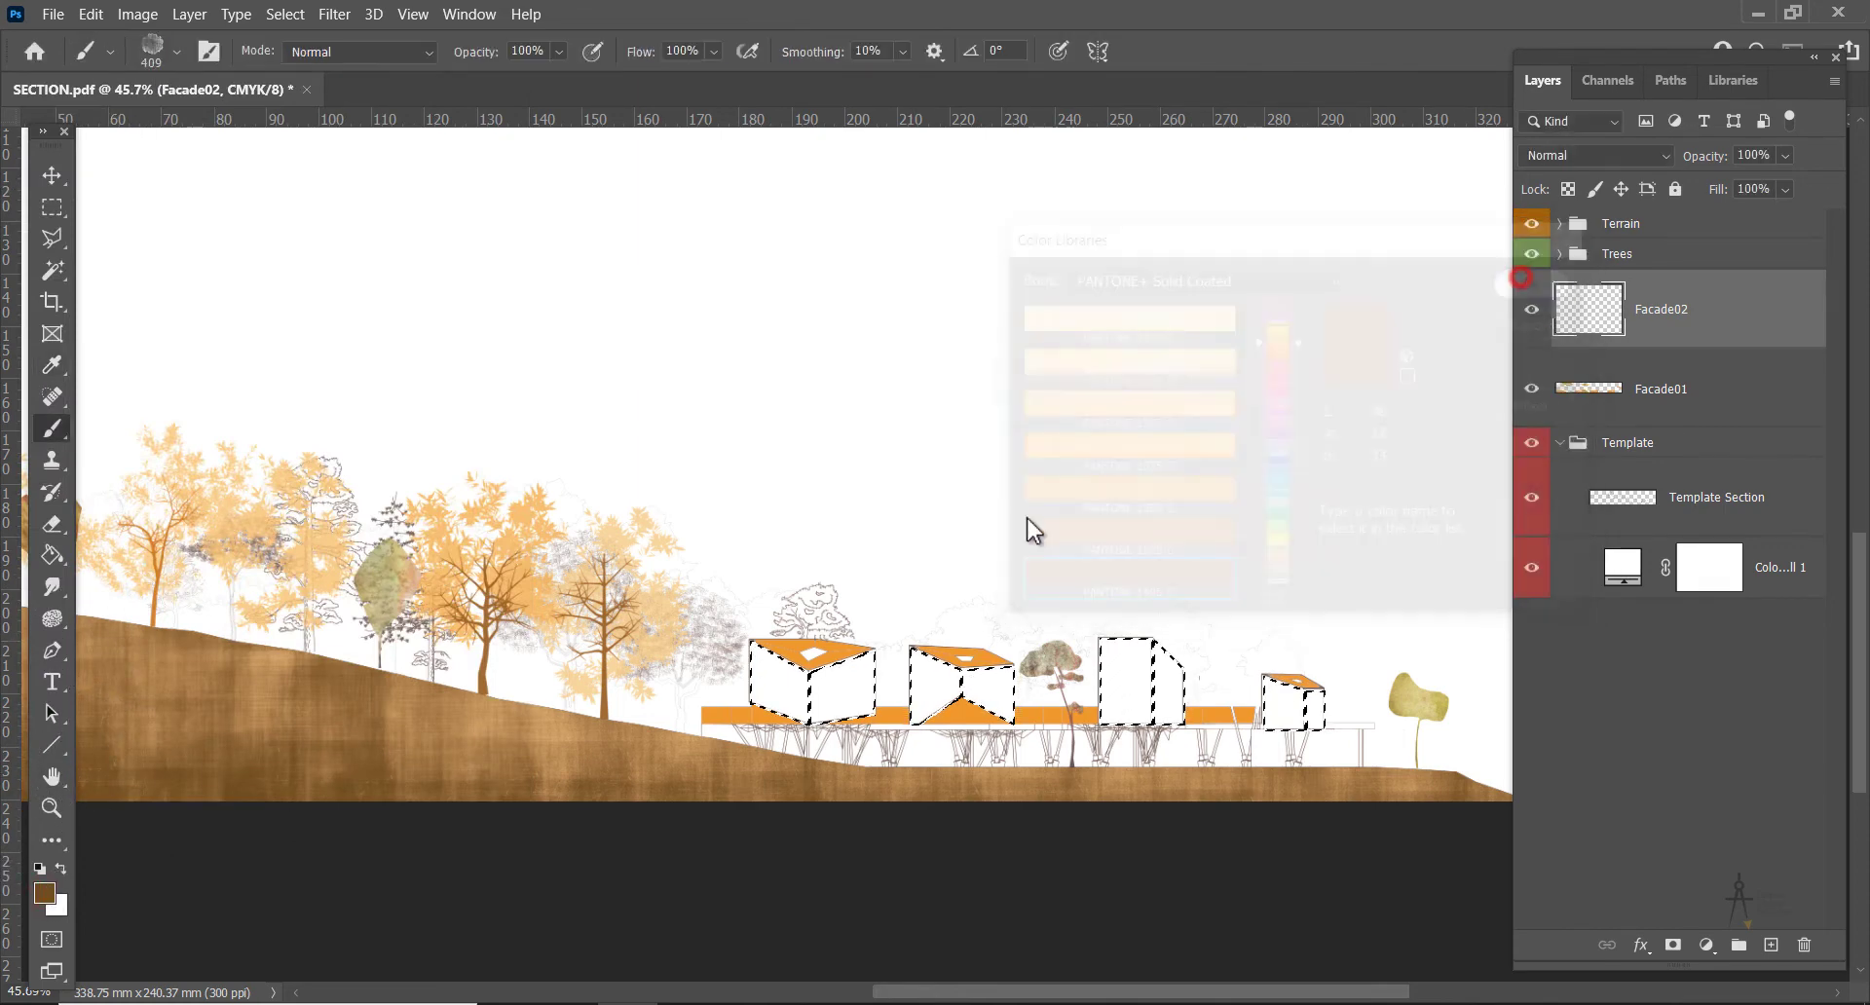
{"action": "scroll", "coordinate": [877, 643], "scroll_direction": "up", "scroll_amount": 1}
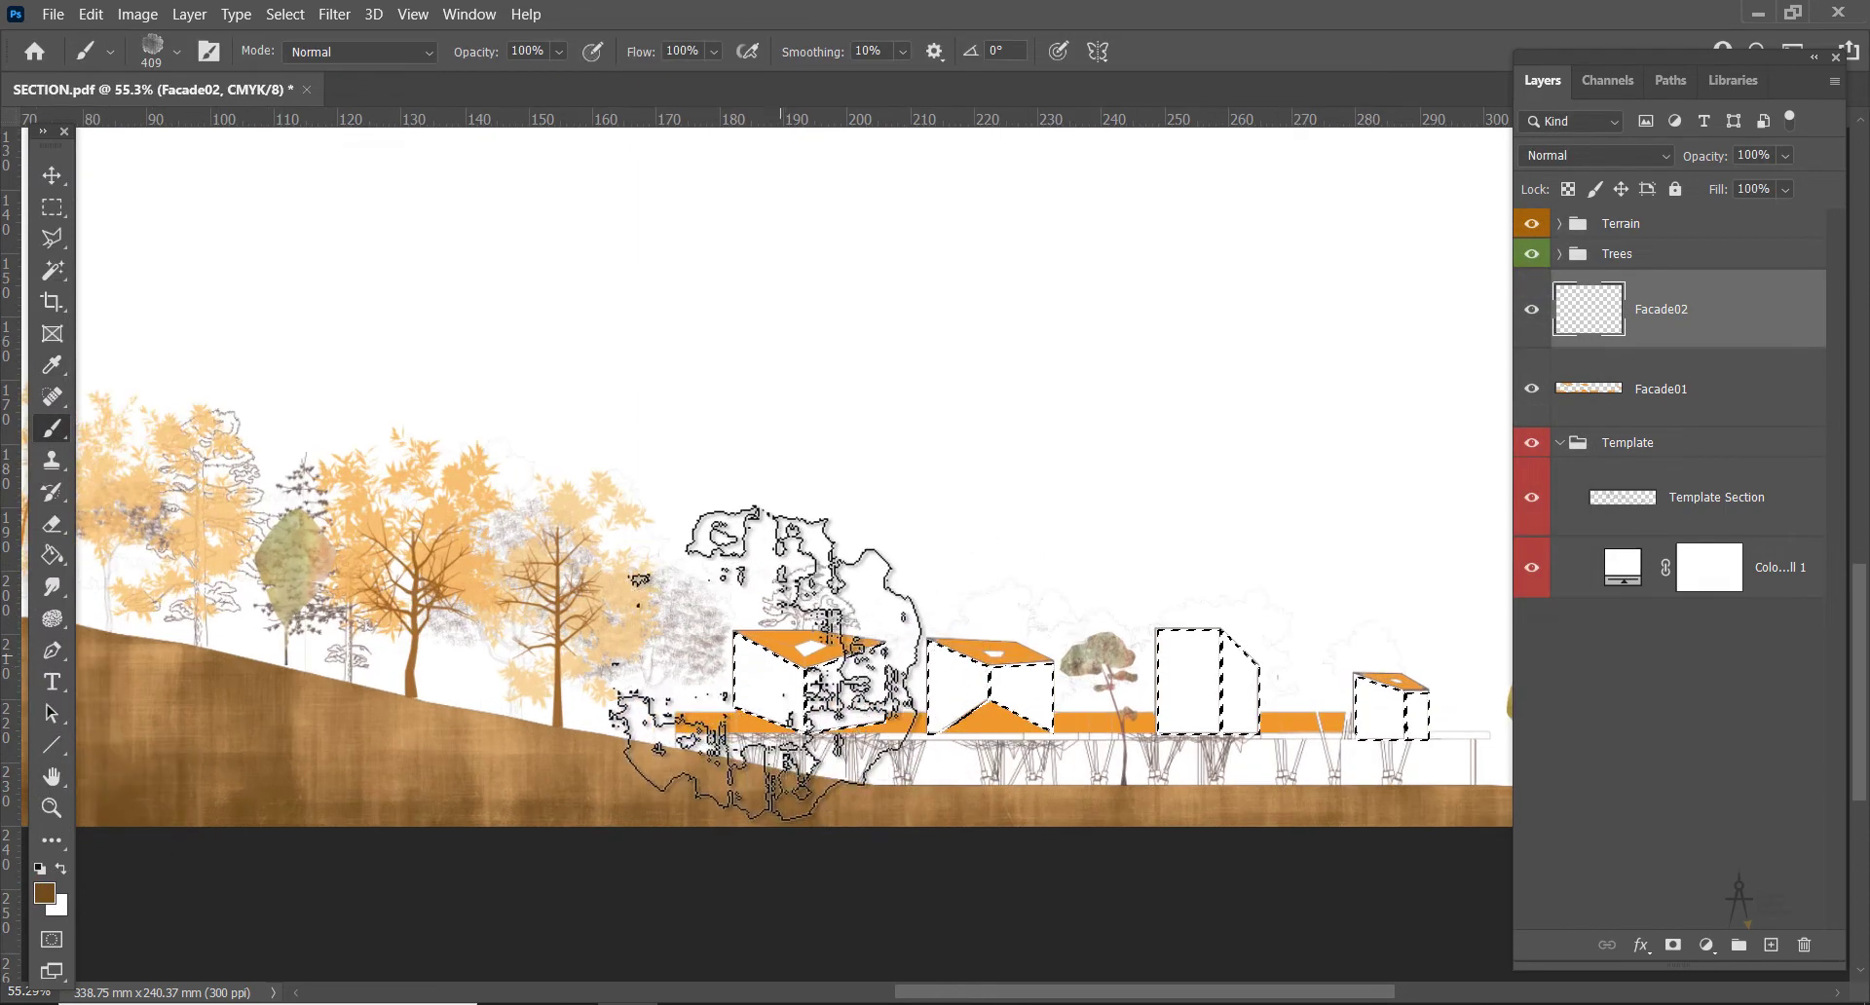
Paint brown grunge texture over the selected walls of all four buildings with the 409 px brush and clear the selection
{"action": "left_click", "coordinate": [787, 667]}
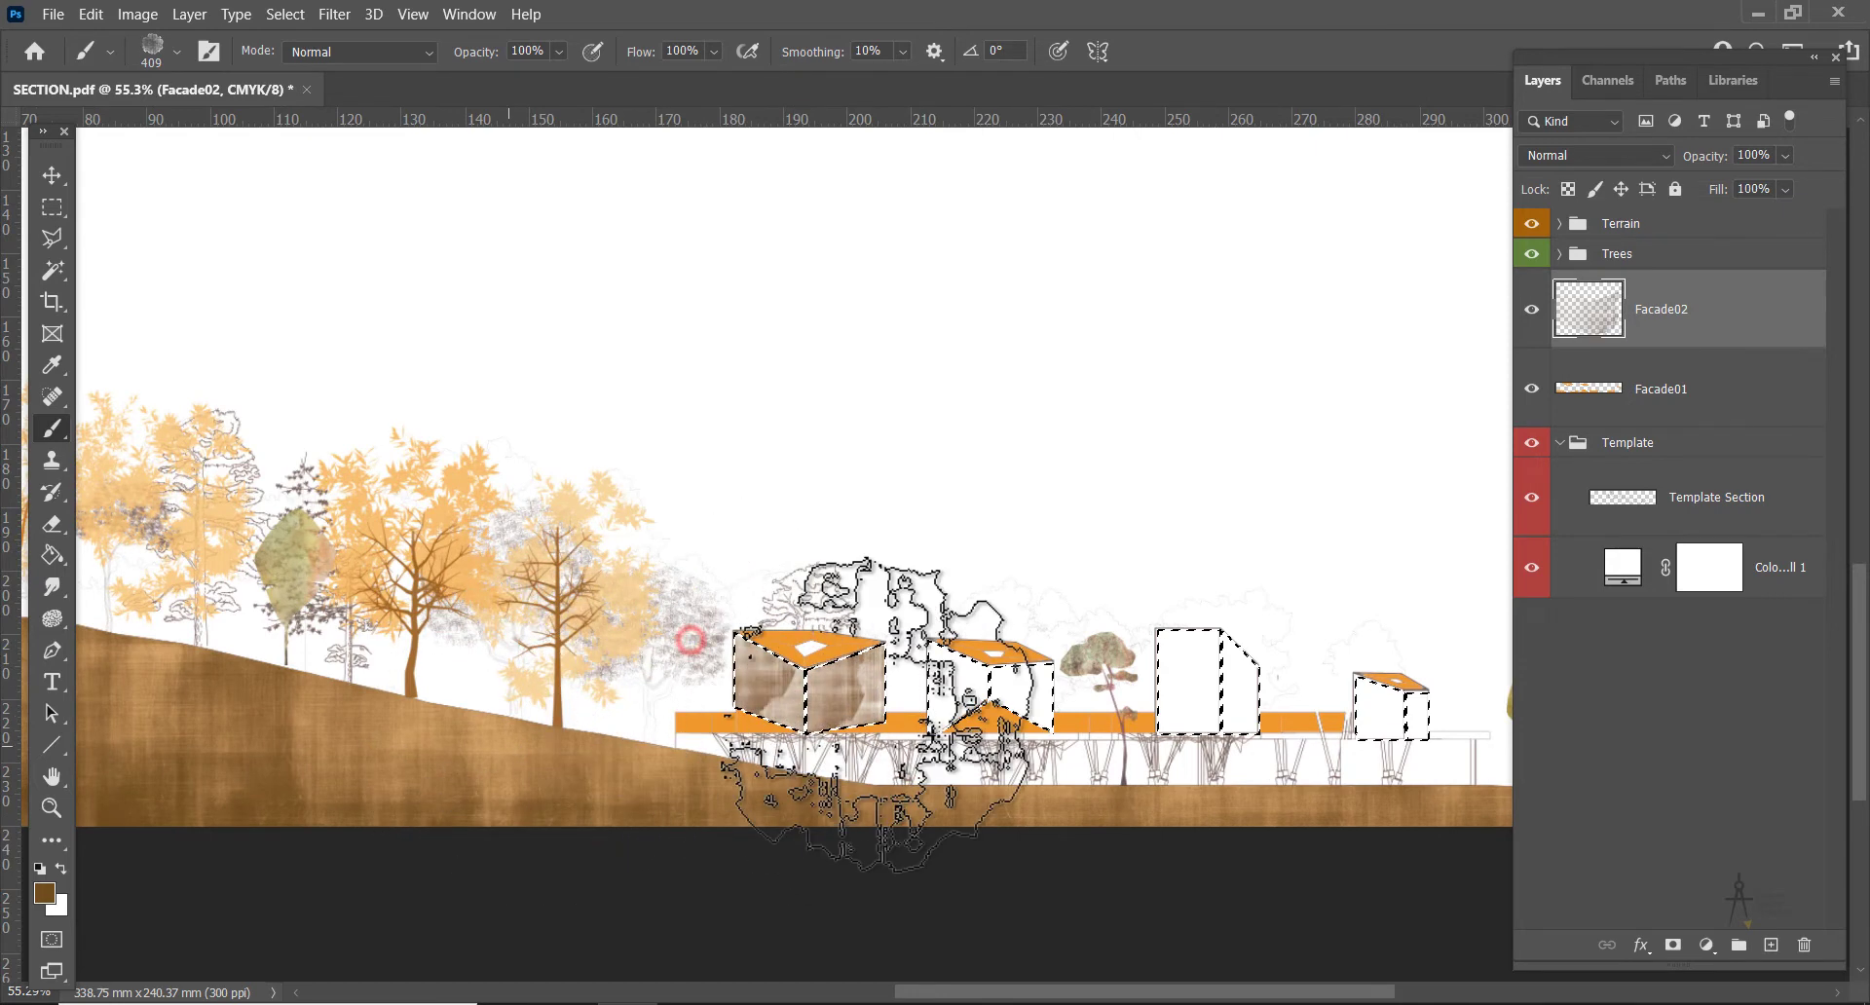
{"action": "left_click", "coordinate": [983, 769]}
{"action": "left_click", "coordinate": [965, 750]}
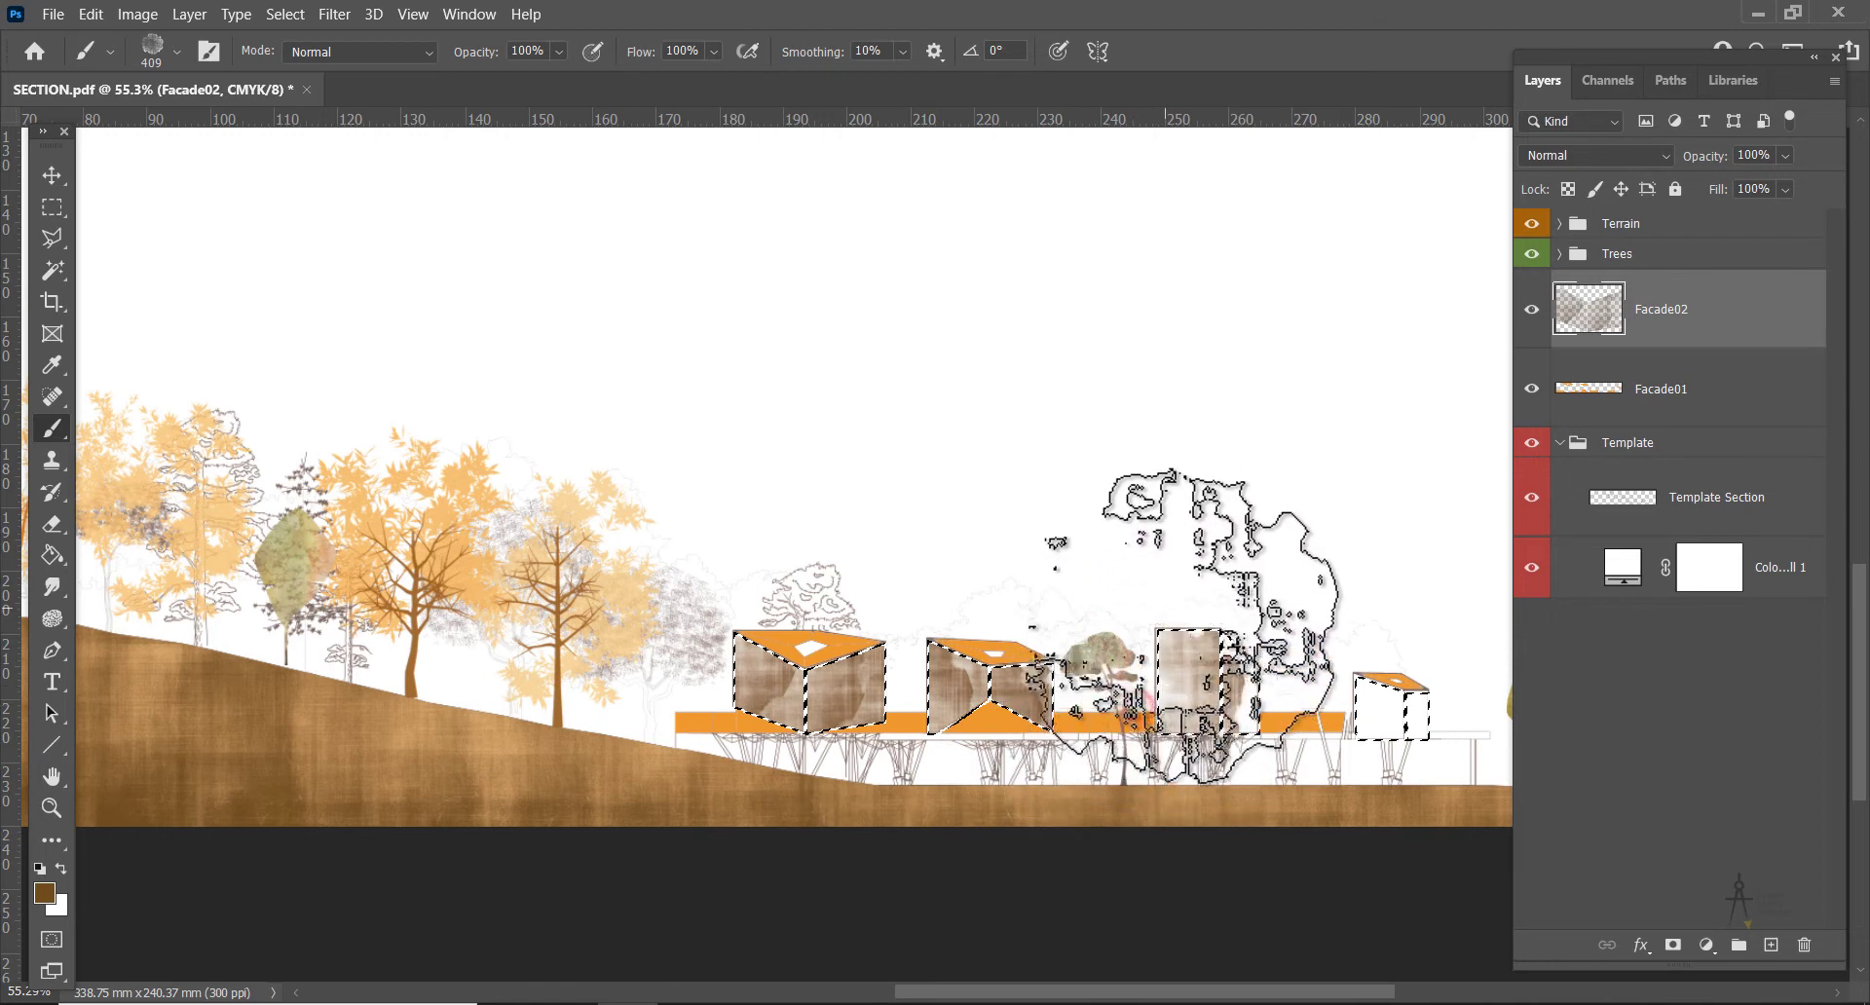
{"action": "left_click", "coordinate": [1154, 721]}
{"action": "left_click", "coordinate": [1325, 747]}
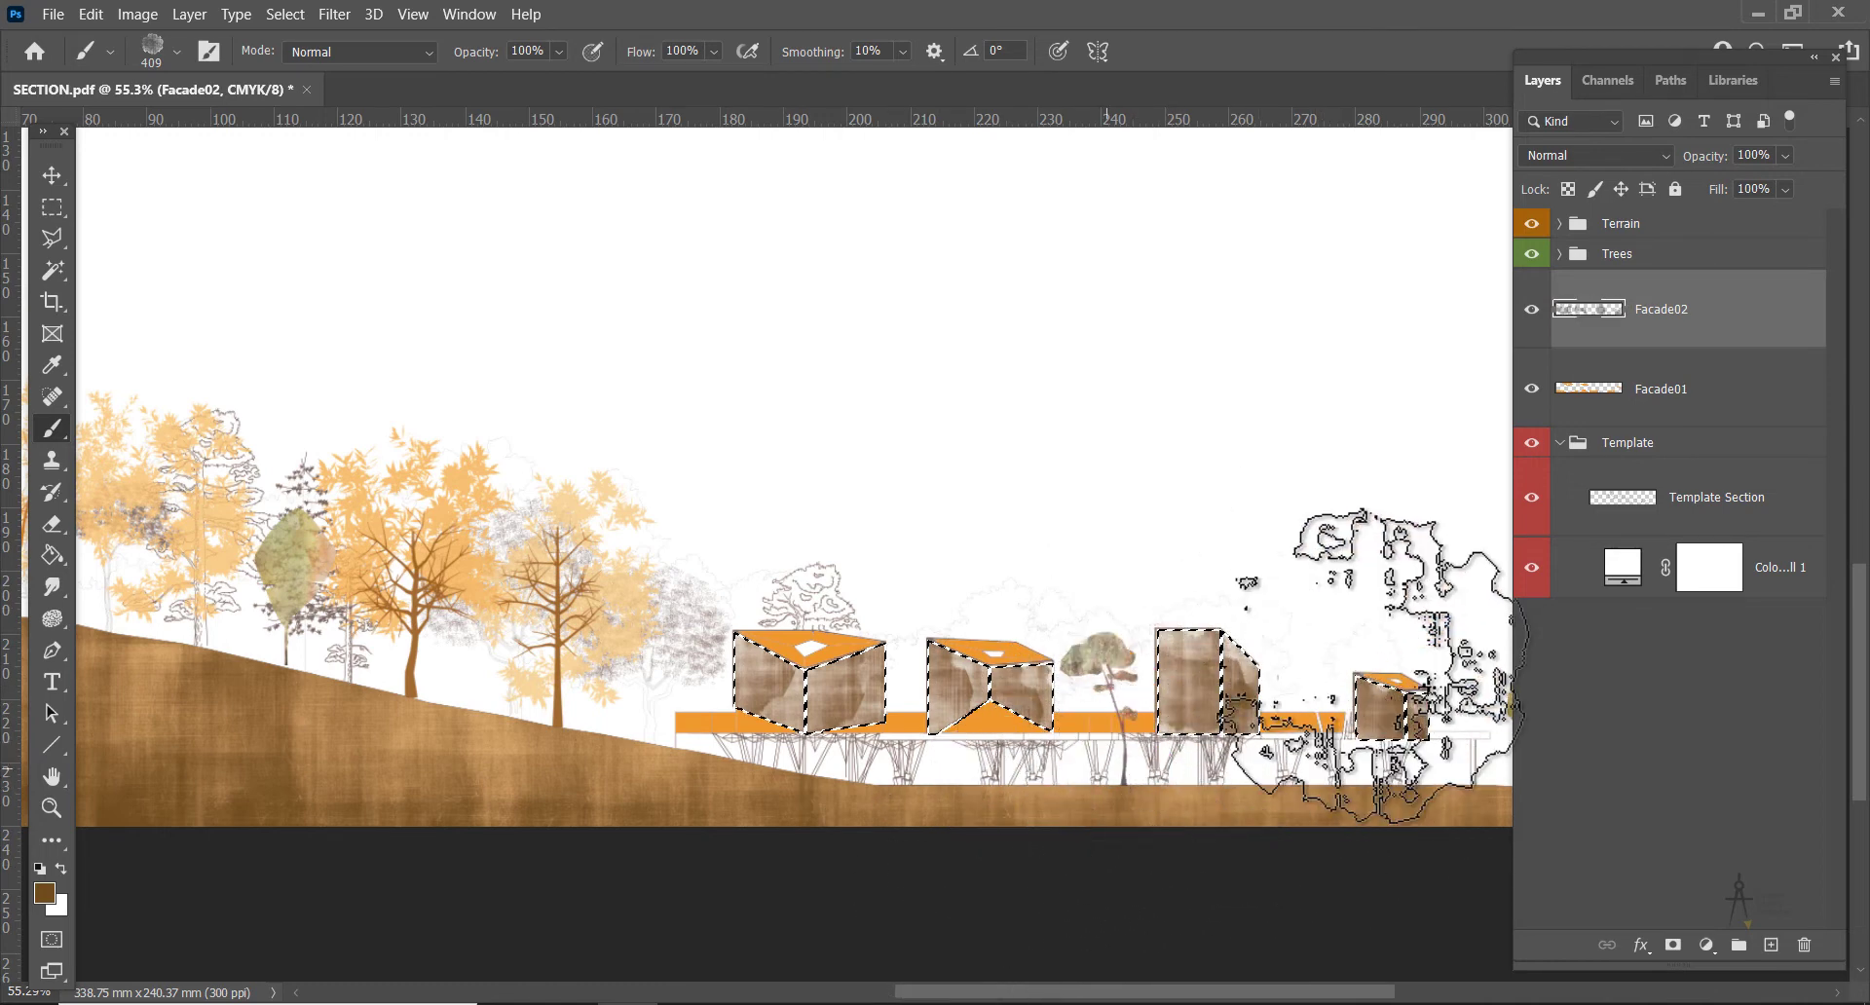
{"action": "left_click", "coordinate": [889, 617]}
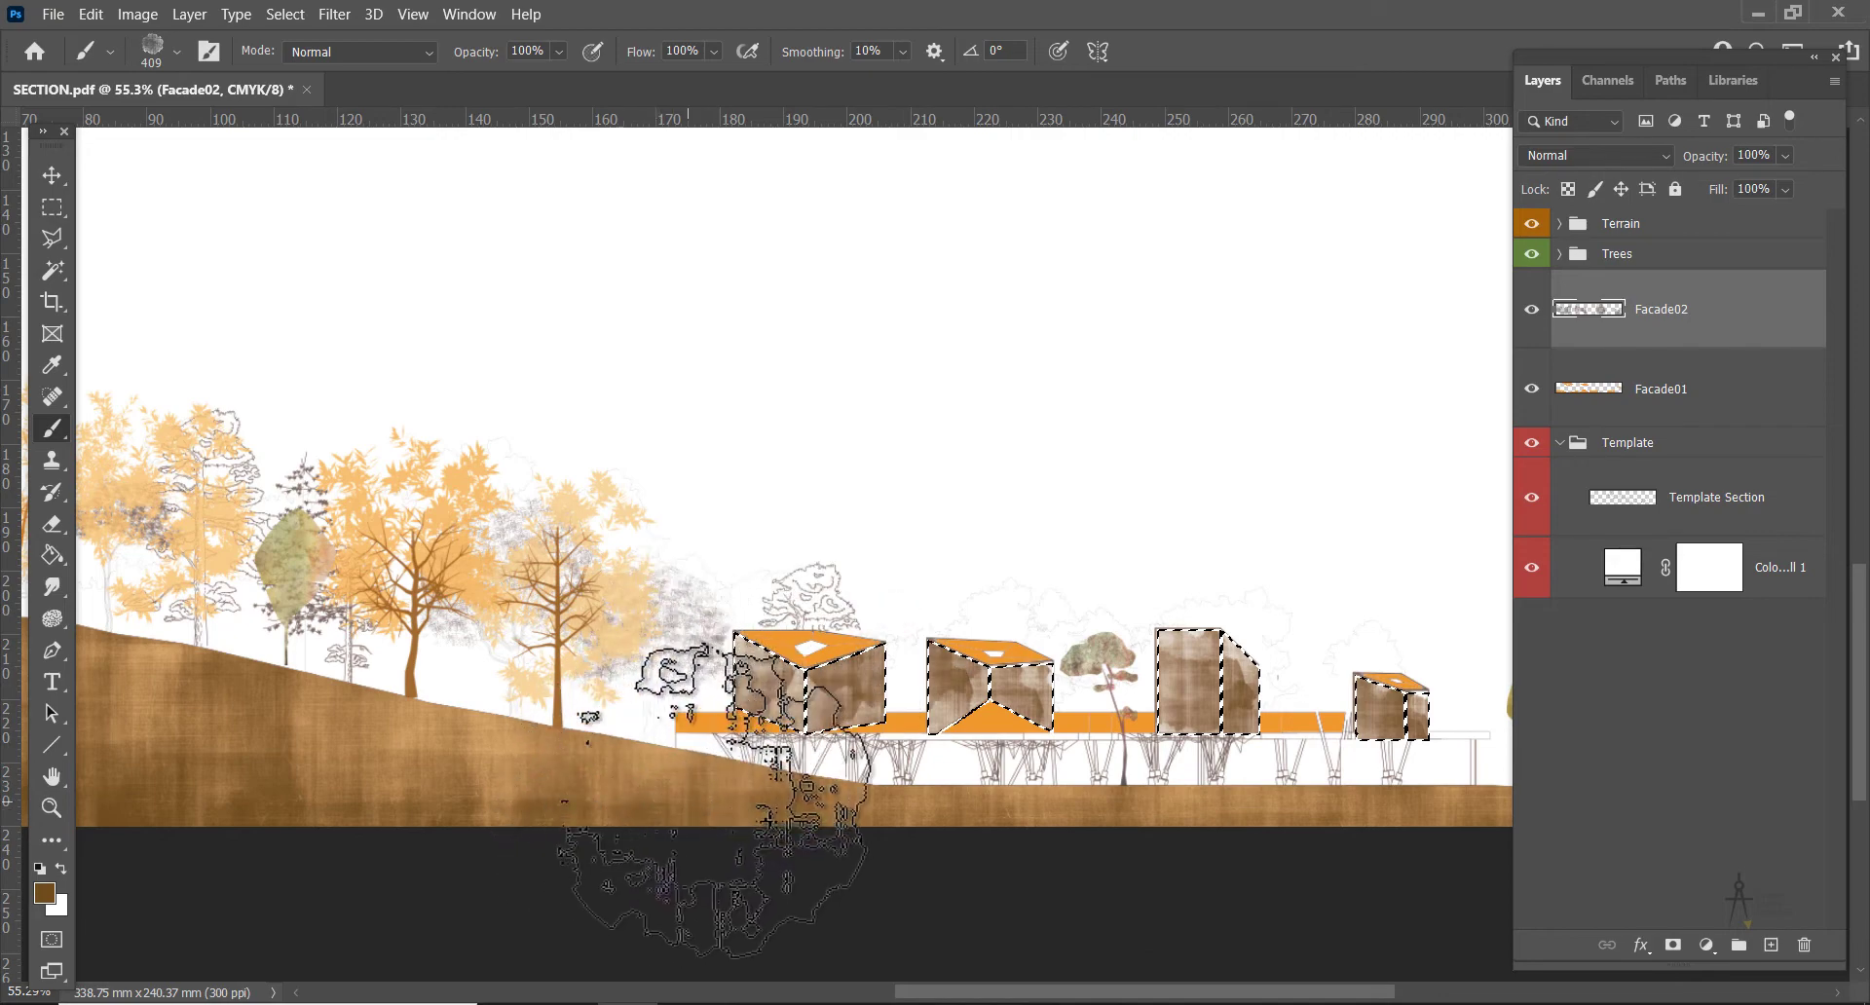
{"action": "left_click", "coordinate": [703, 736]}
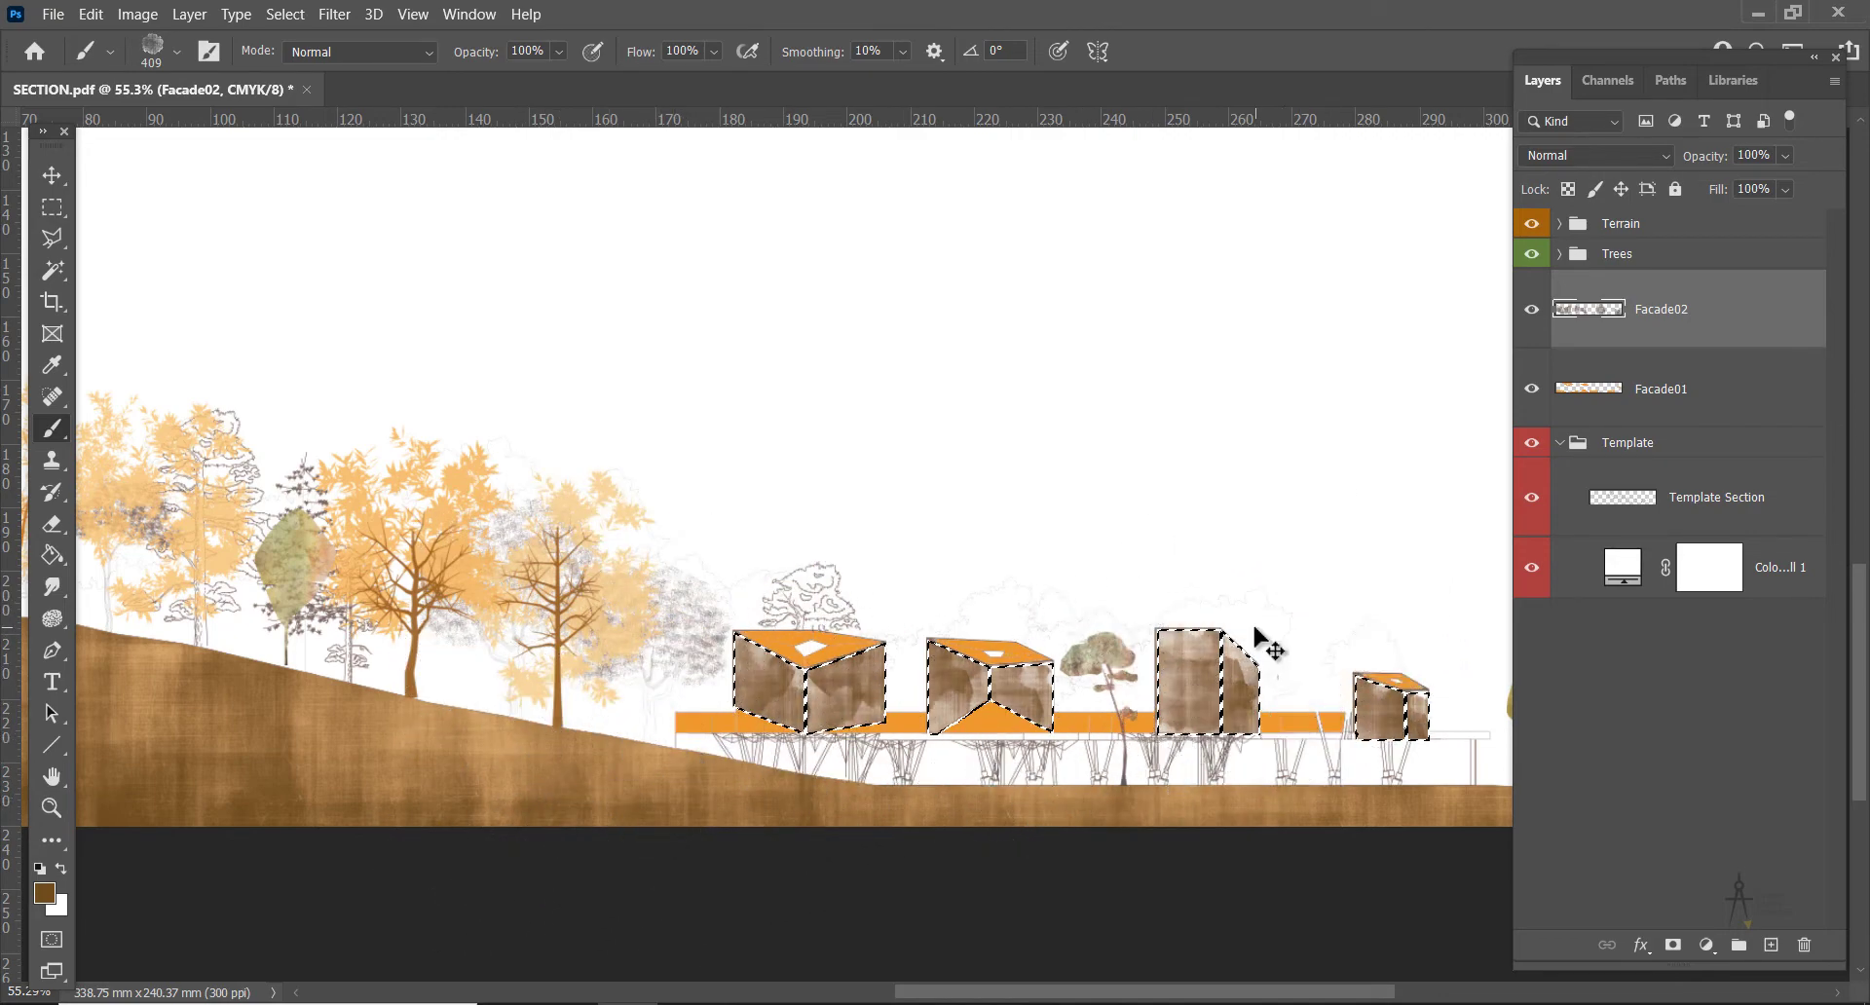
{"action": "scroll", "coordinate": [787, 698], "scroll_direction": "up", "scroll_amount": 1}
{"action": "scroll", "coordinate": [789, 698], "scroll_direction": "up", "scroll_amount": 1}
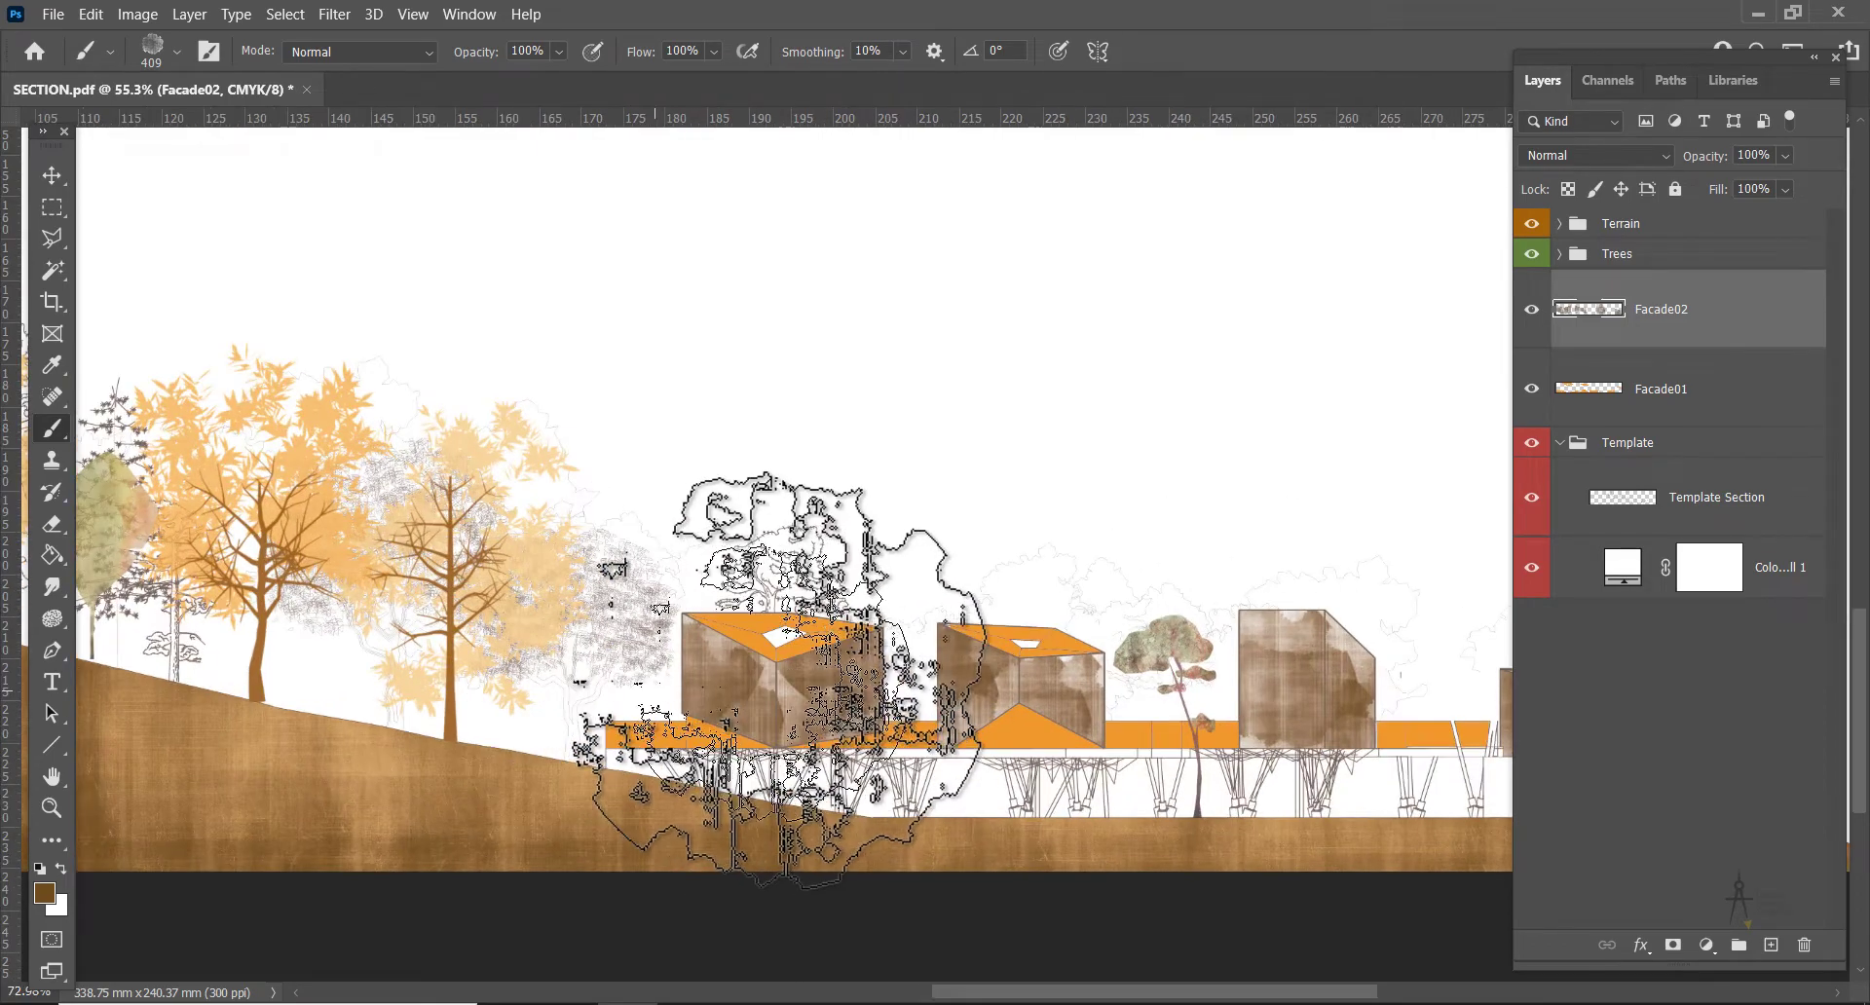
{"action": "scroll", "coordinate": [837, 780], "scroll_direction": "down", "scroll_amount": 3}
{"action": "scroll", "coordinate": [1027, 609], "scroll_direction": "up", "scroll_amount": 1}
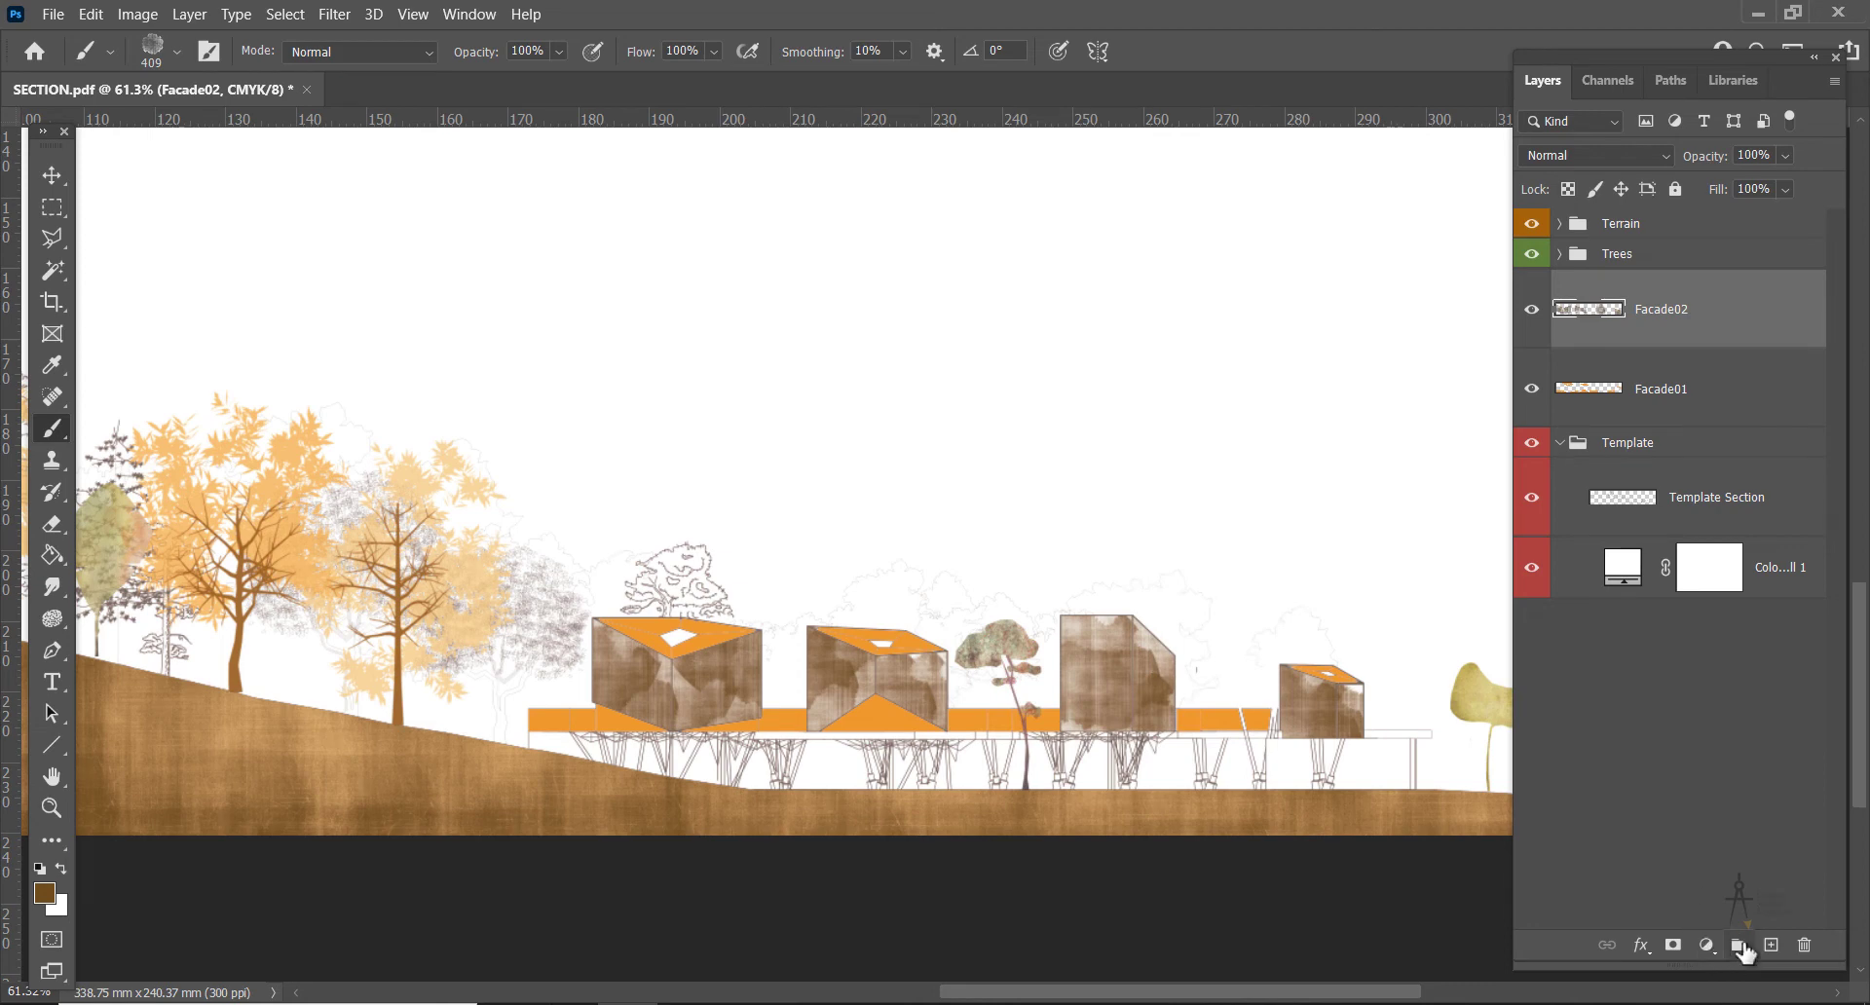
Add a new layer between Facade02 and Facade01 and name it Facade03
{"action": "left_click", "coordinate": [1771, 945]}
{"action": "left_click_drag", "start_coordinate": [1703, 346], "coordinate": [1642, 426]}
{"action": "double_click", "coordinate": [1658, 393]}
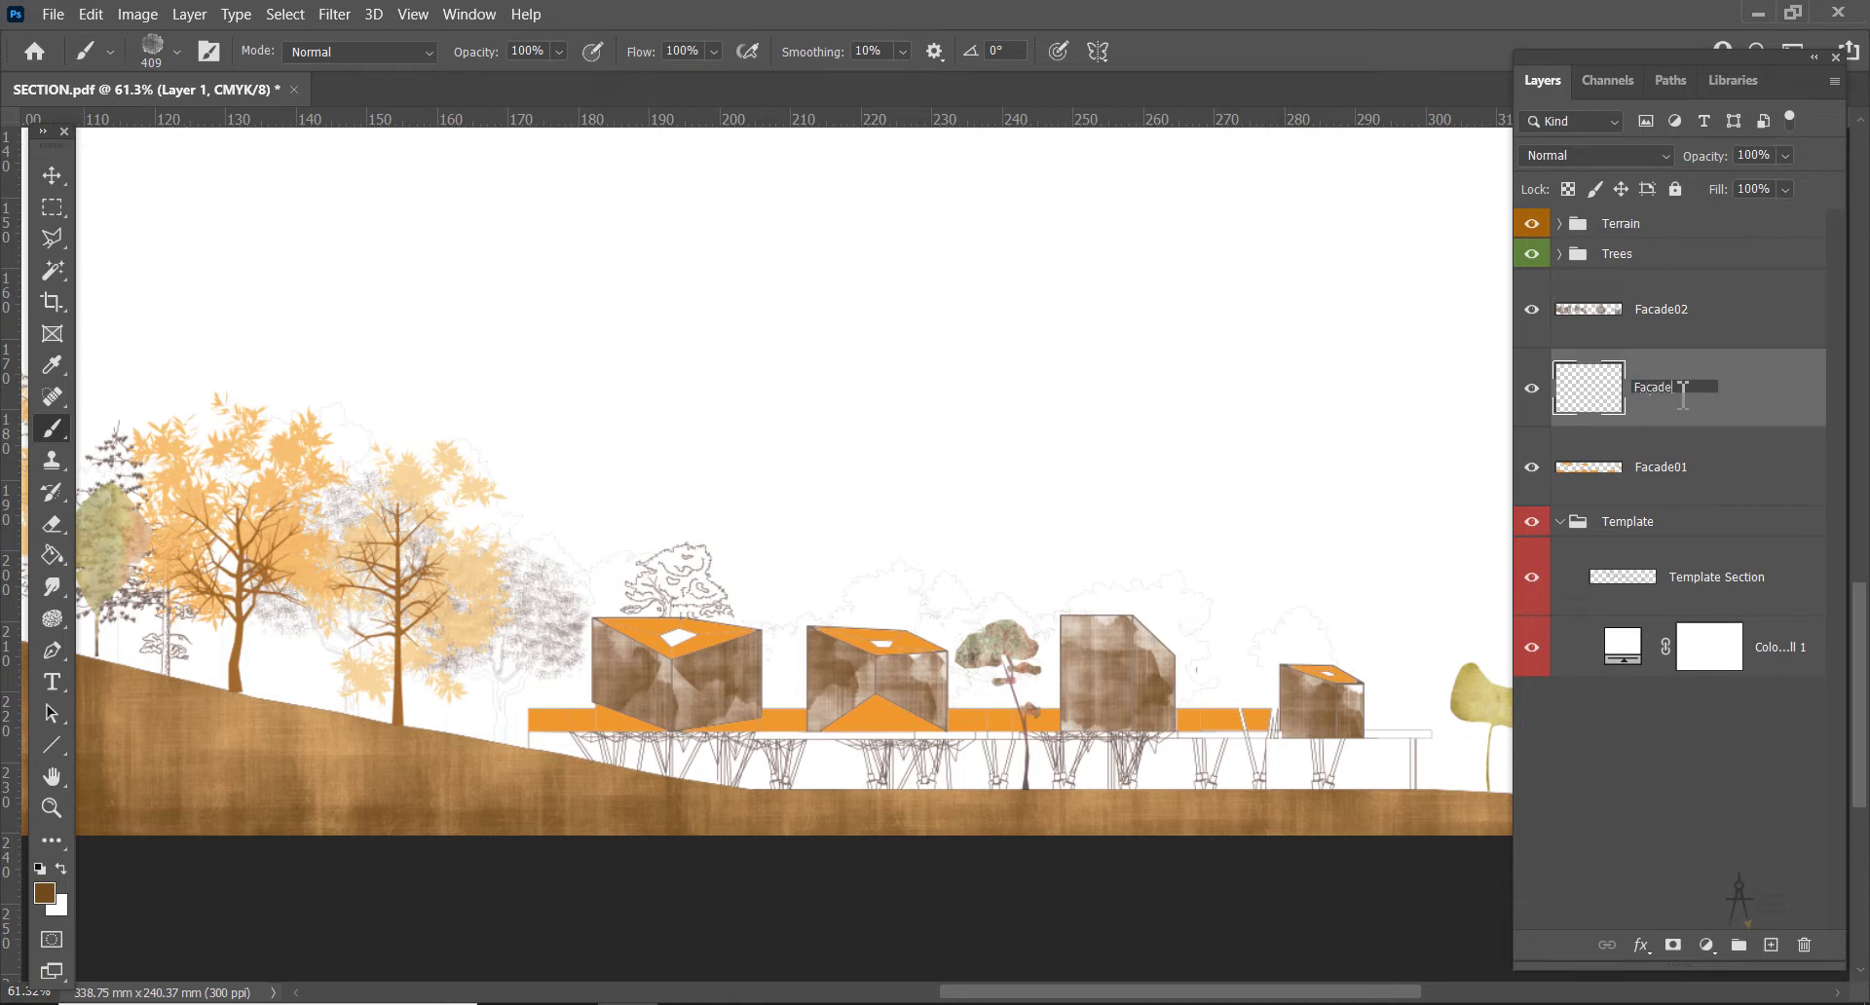
{"action": "left_click", "coordinate": [1628, 763]}
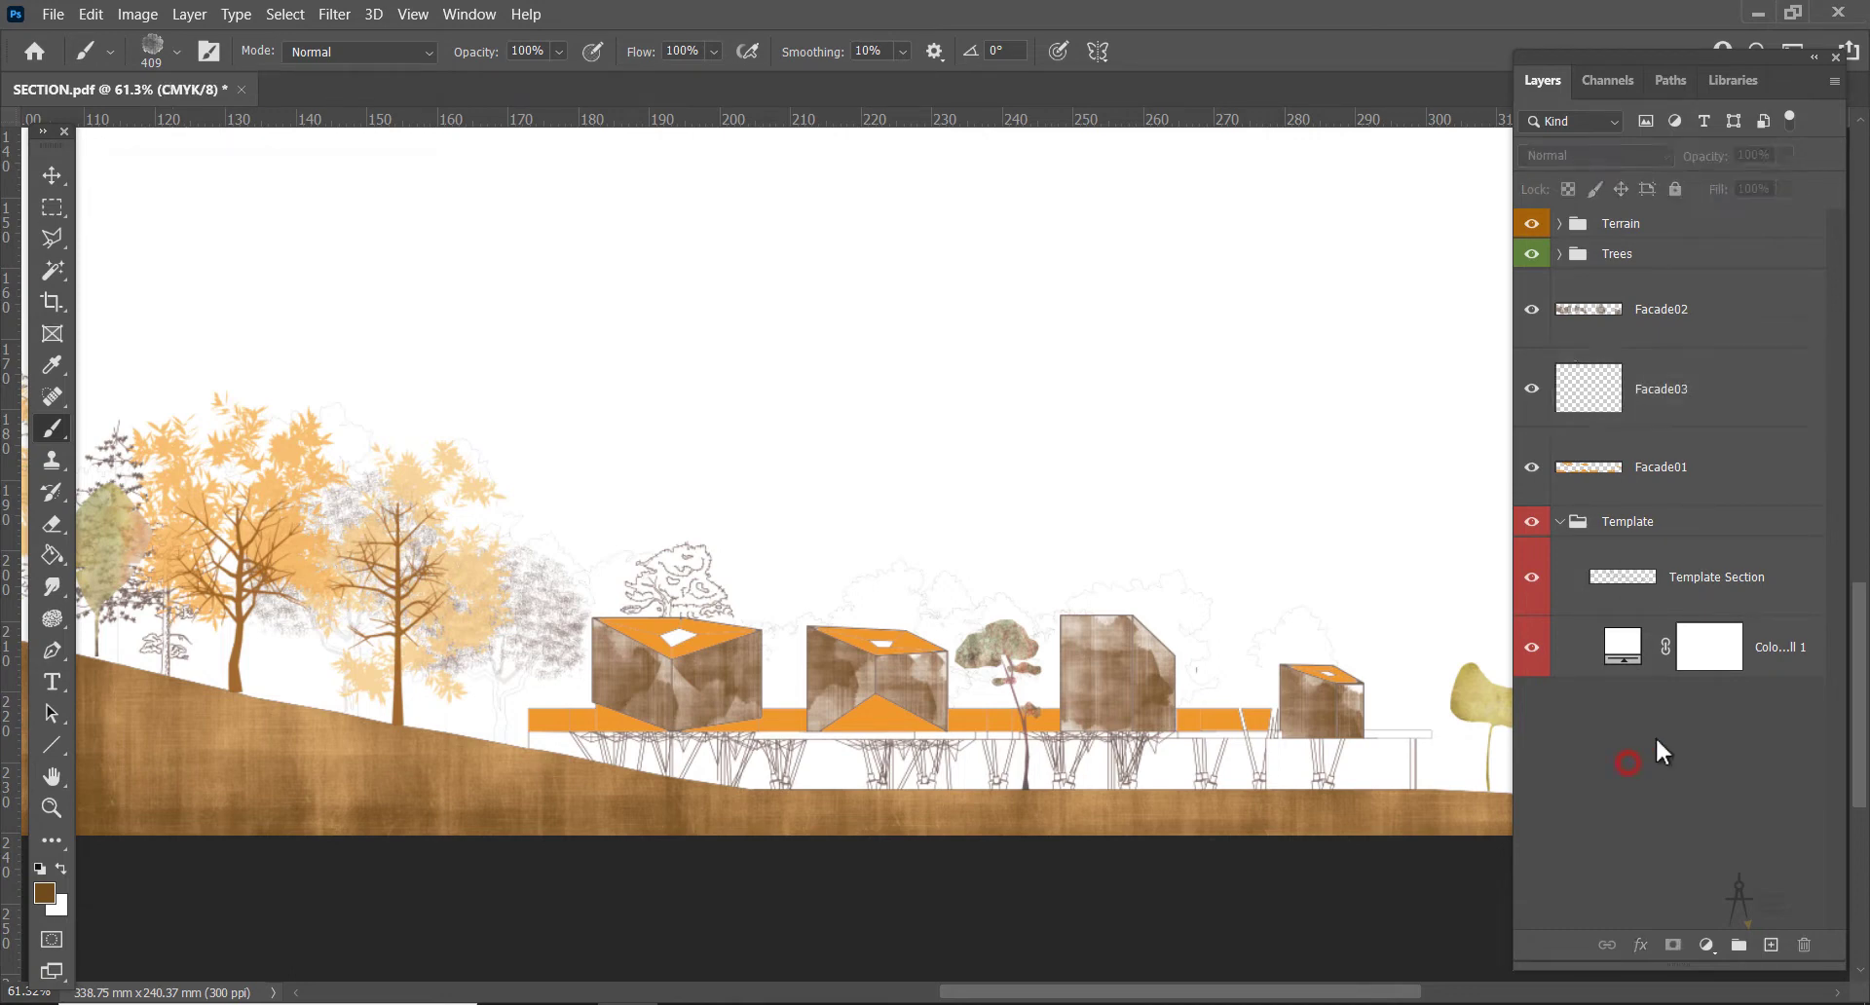
{"action": "left_click", "coordinate": [1668, 475]}
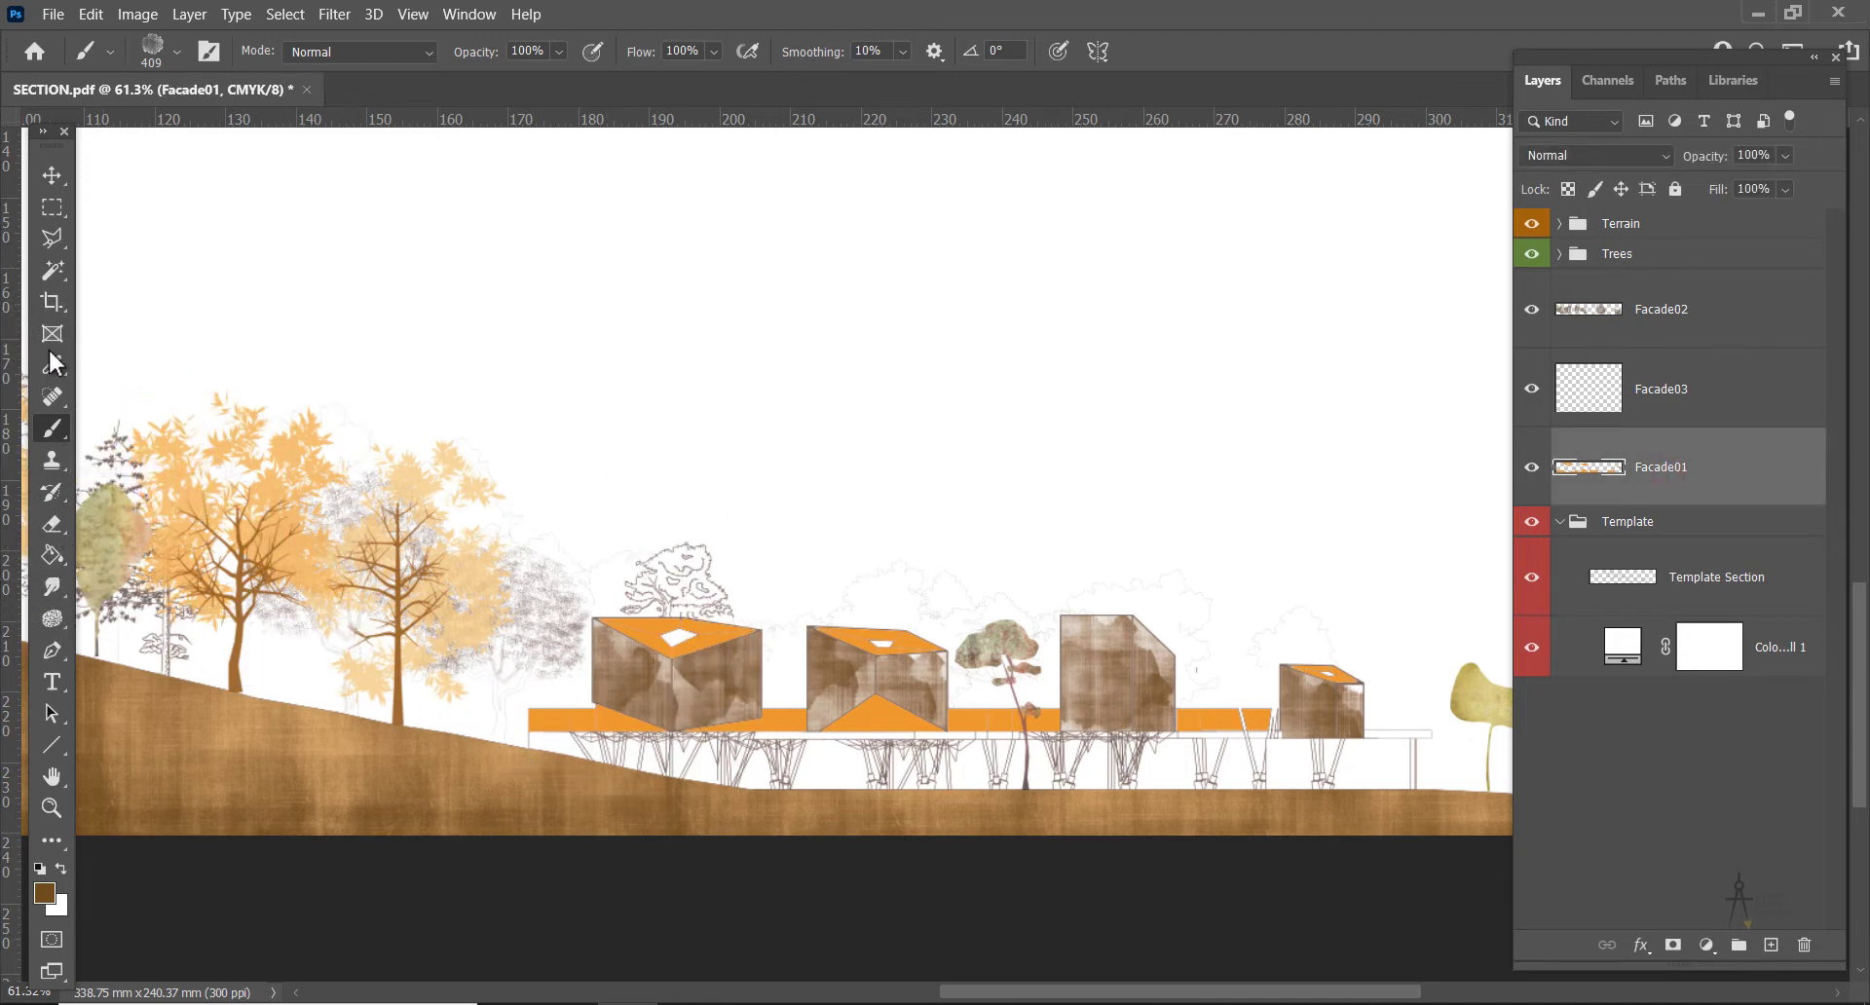
{"action": "left_click", "coordinate": [54, 270]}
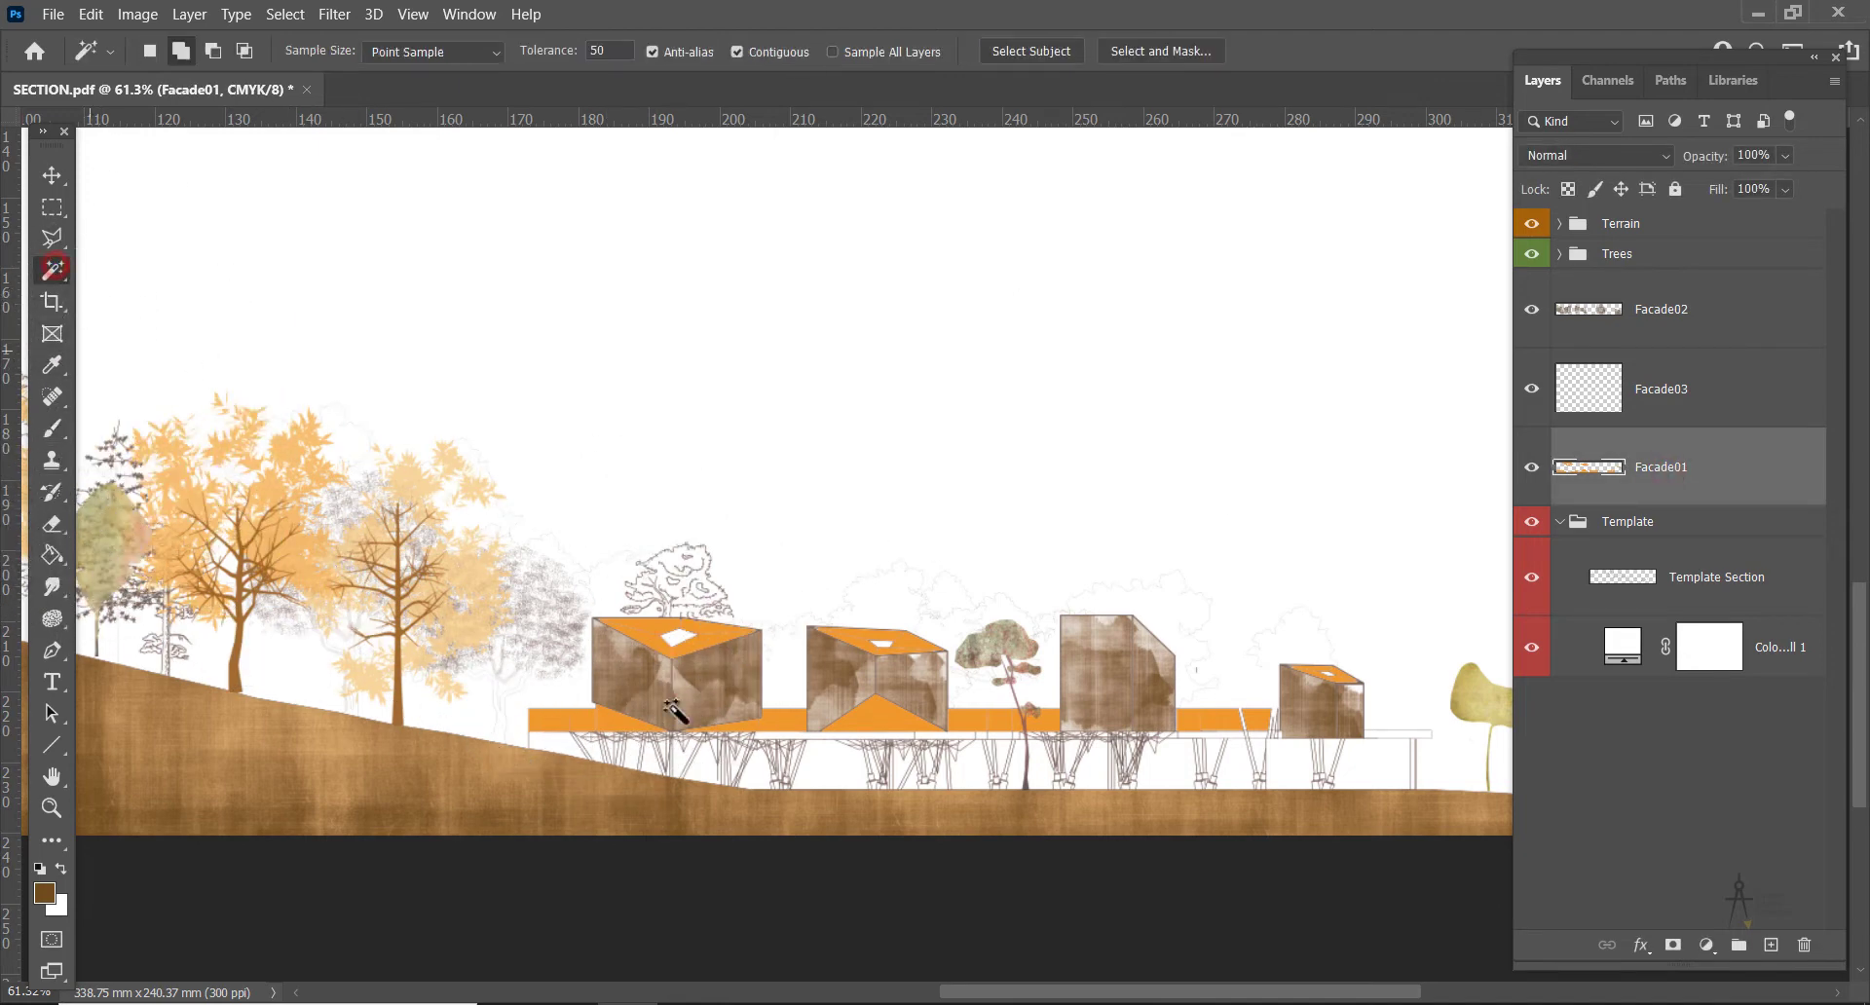
{"action": "left_click", "coordinate": [651, 646]}
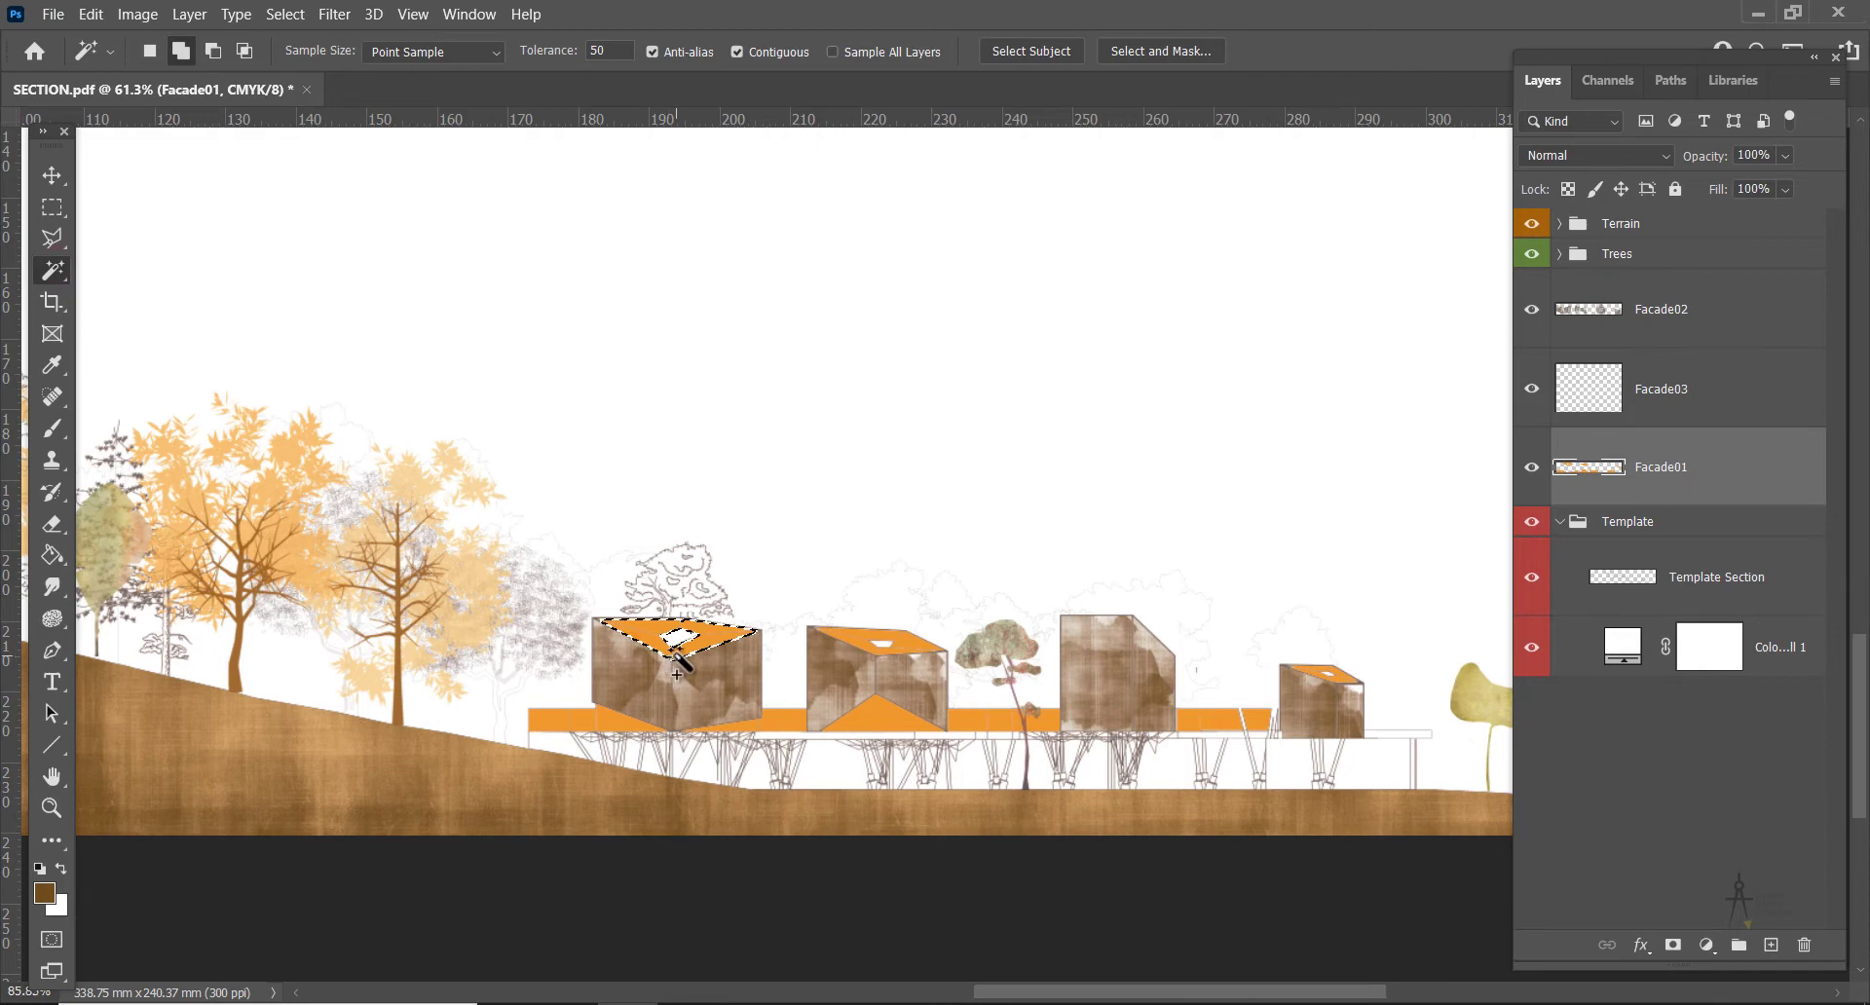
{"action": "scroll", "coordinate": [672, 652], "scroll_direction": "up", "scroll_amount": 5}
{"action": "left_click", "coordinate": [1102, 628]}
{"action": "scroll", "coordinate": [889, 689], "scroll_direction": "down", "scroll_amount": 4}
{"action": "left_click", "coordinate": [1018, 745]}
{"action": "left_click", "coordinate": [705, 756]}
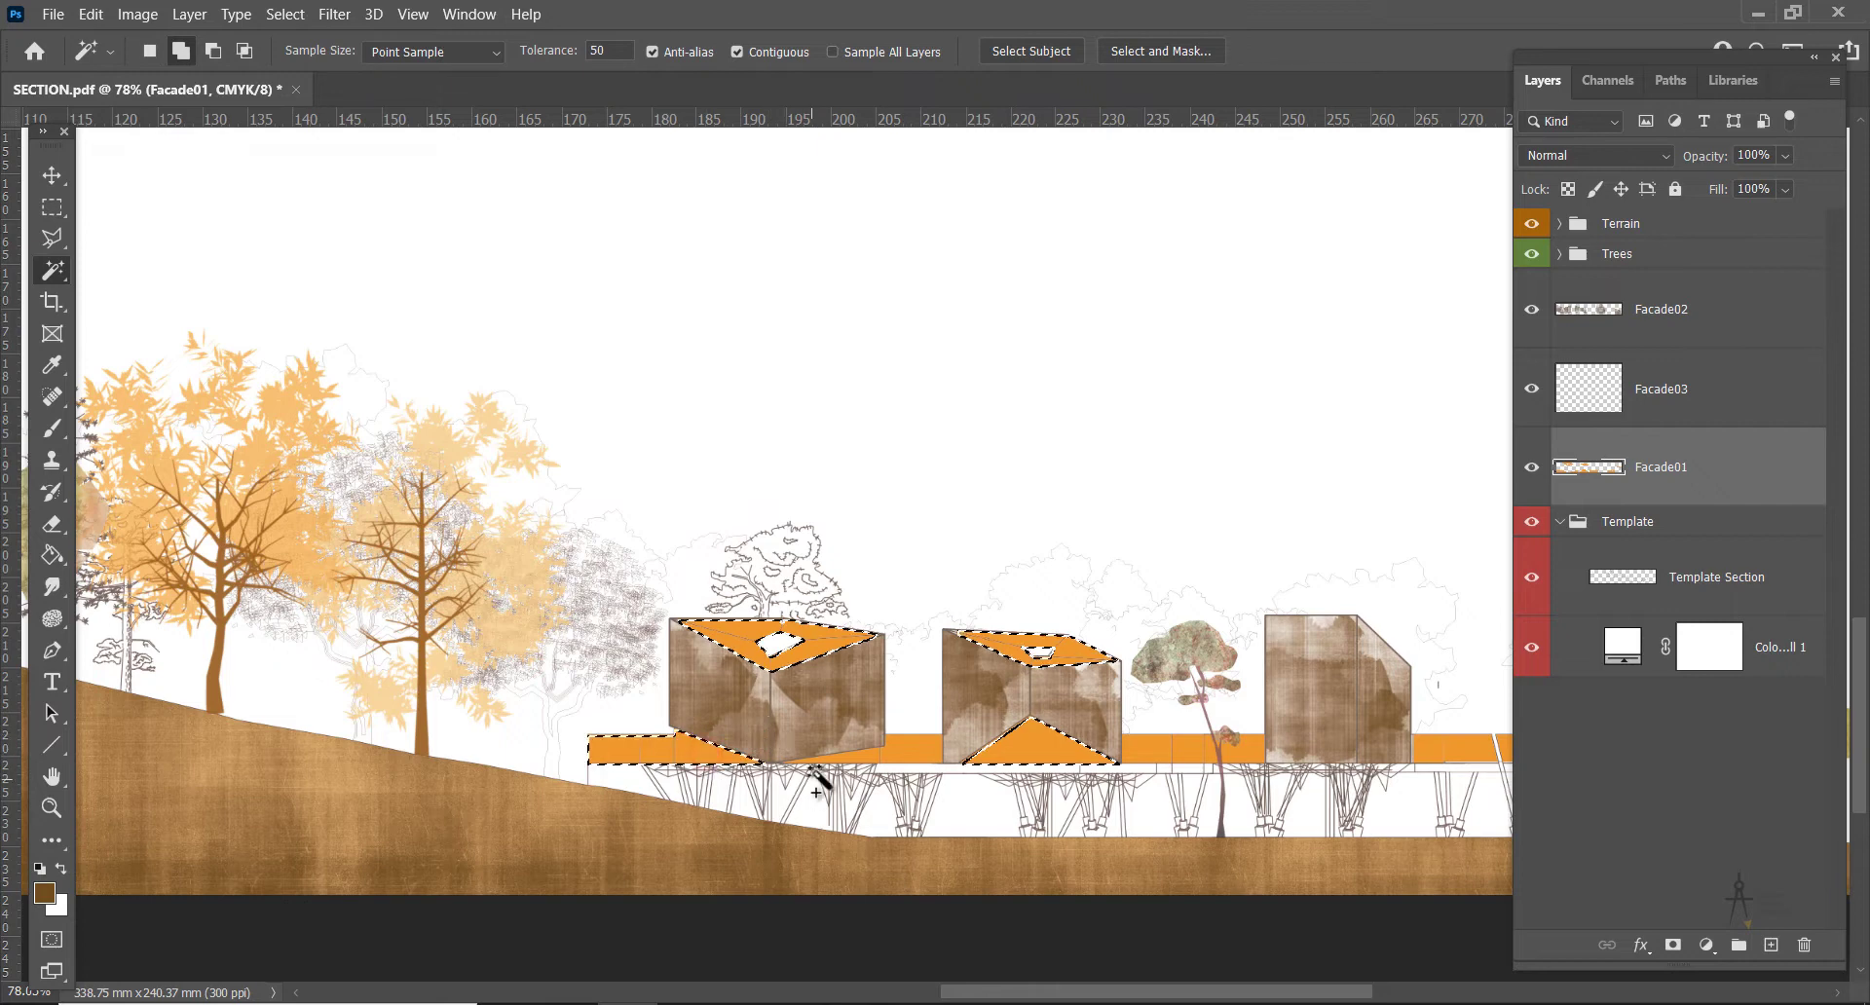
{"action": "scroll", "coordinate": [816, 774], "scroll_direction": "up", "scroll_amount": 2}
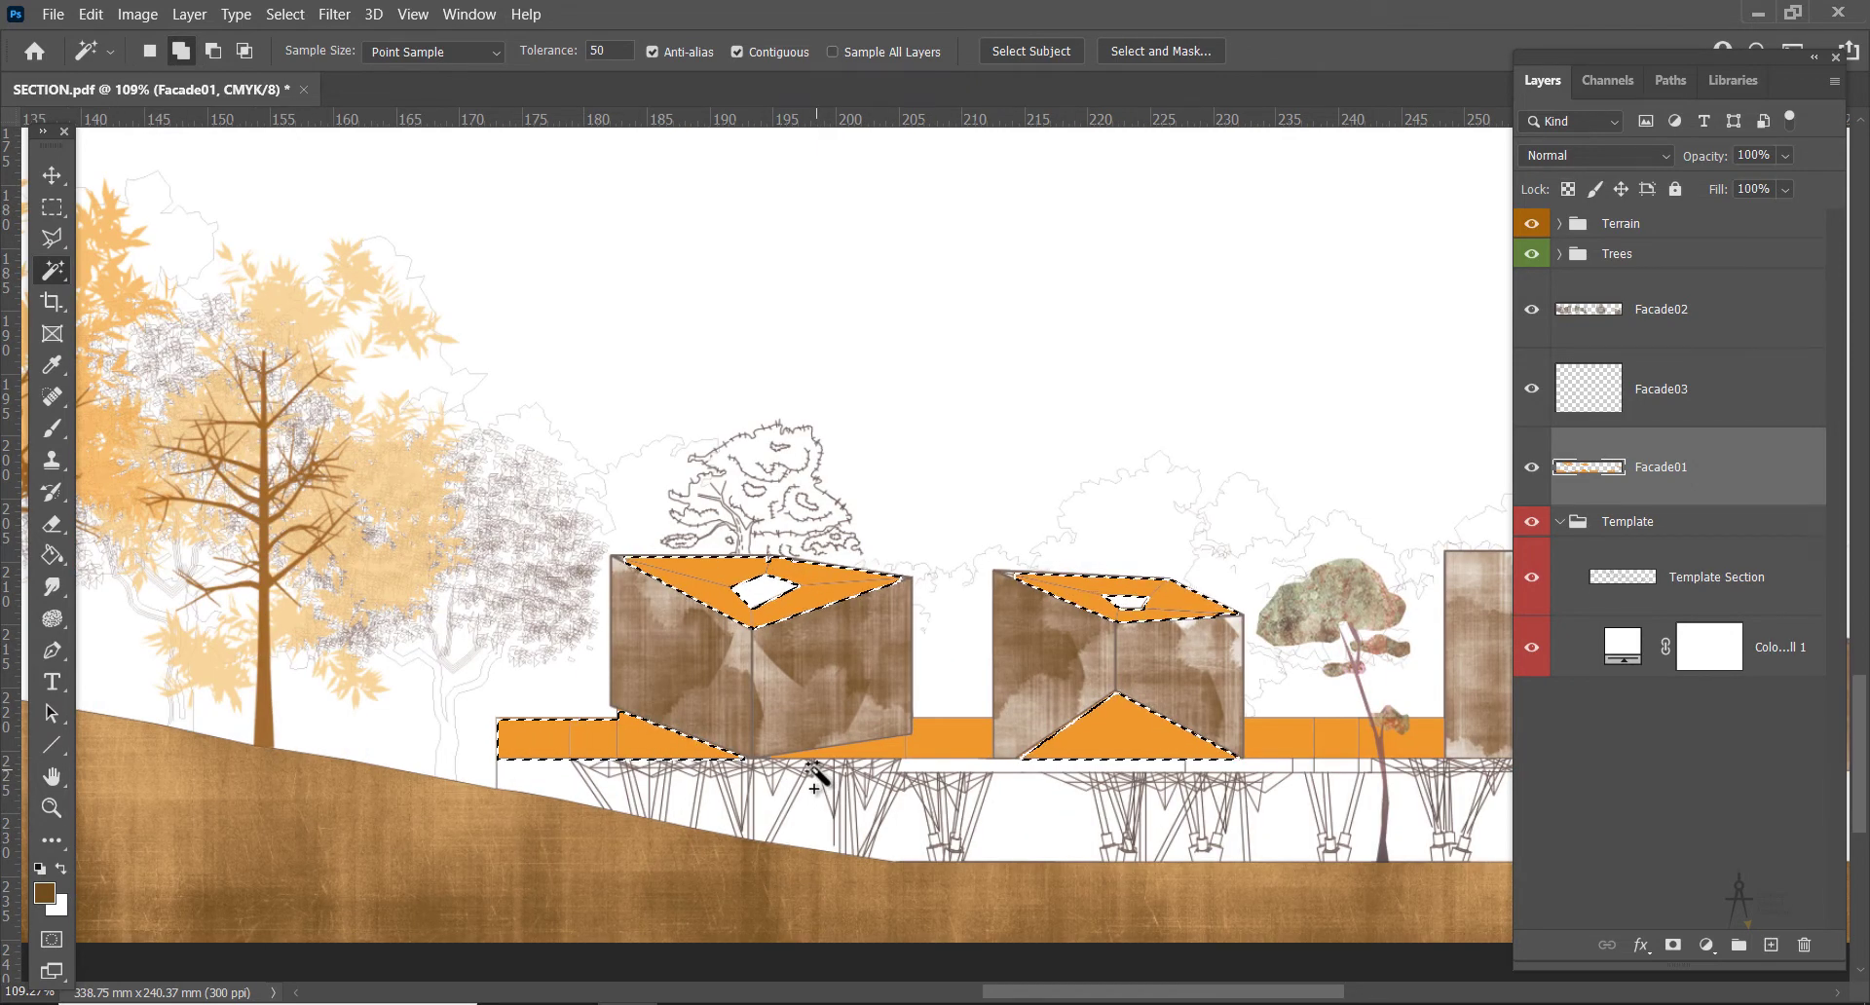
{"action": "key", "text": "ctrl+d"}
Hide Facade01 and select the roof facets and underside areas of the first building with the Magic Wand on Template Section
{"action": "left_click", "coordinate": [1708, 594]}
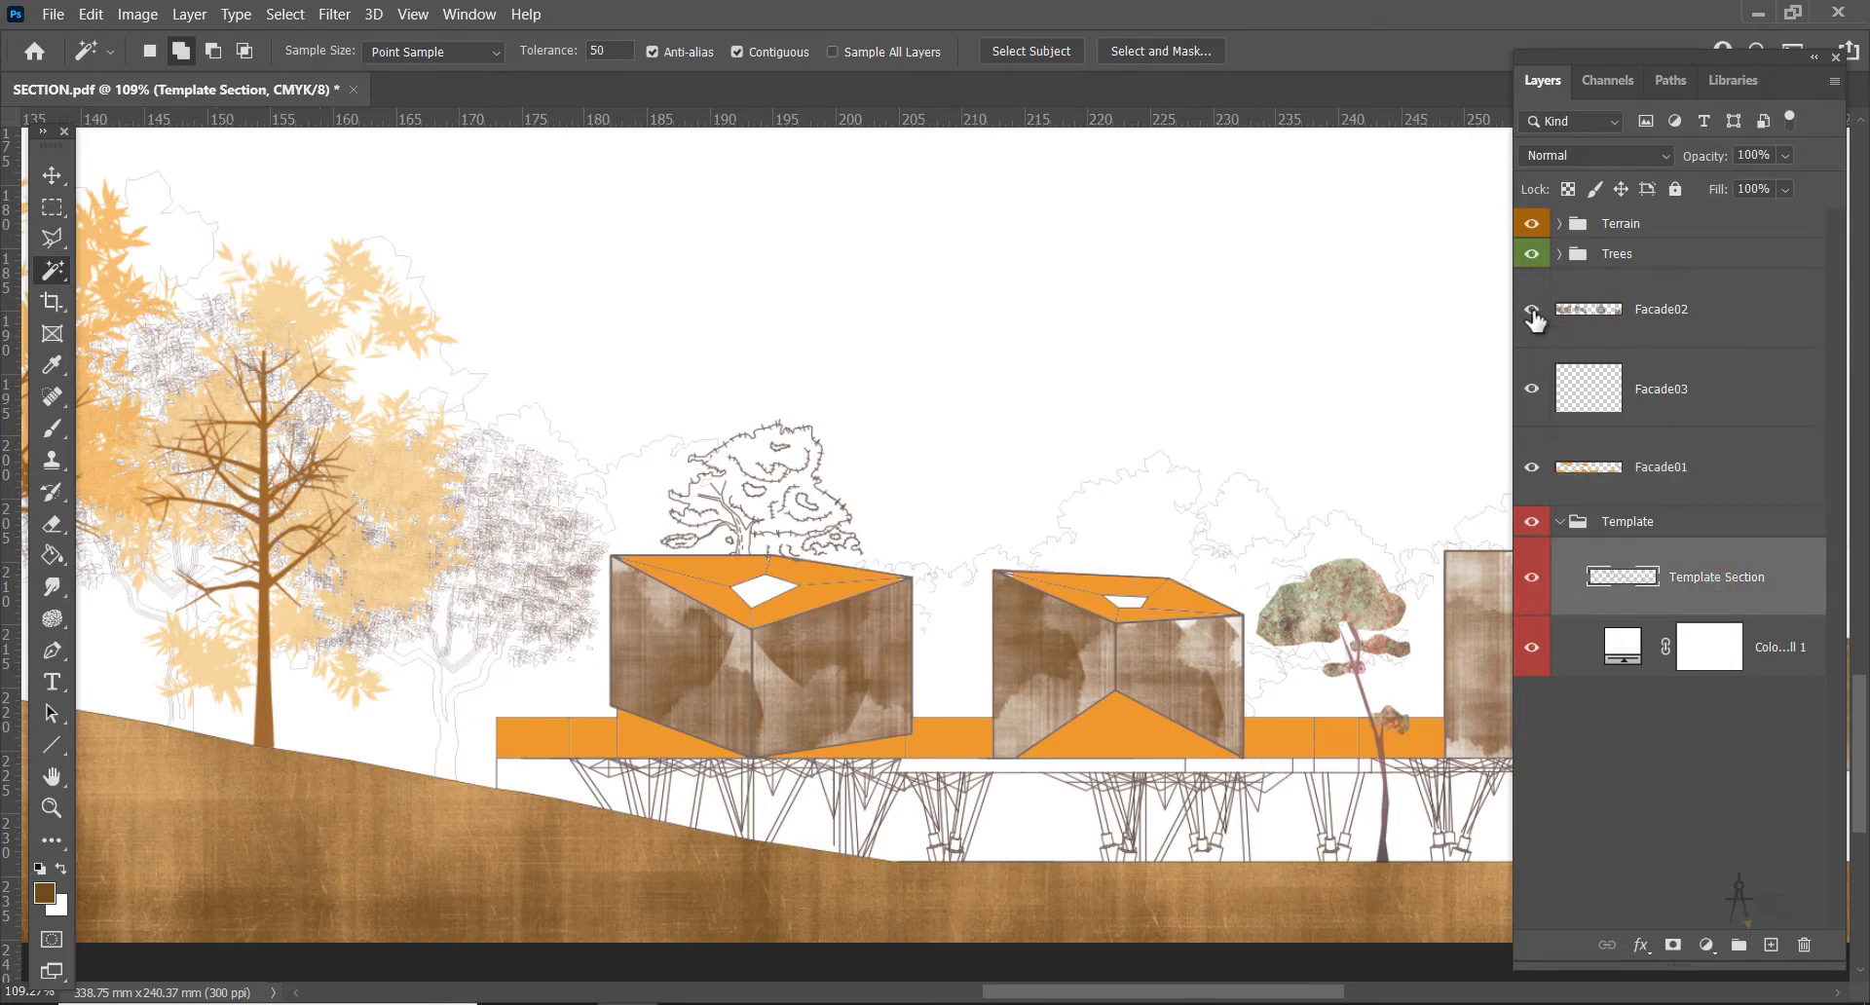
{"action": "left_click", "coordinate": [1532, 468]}
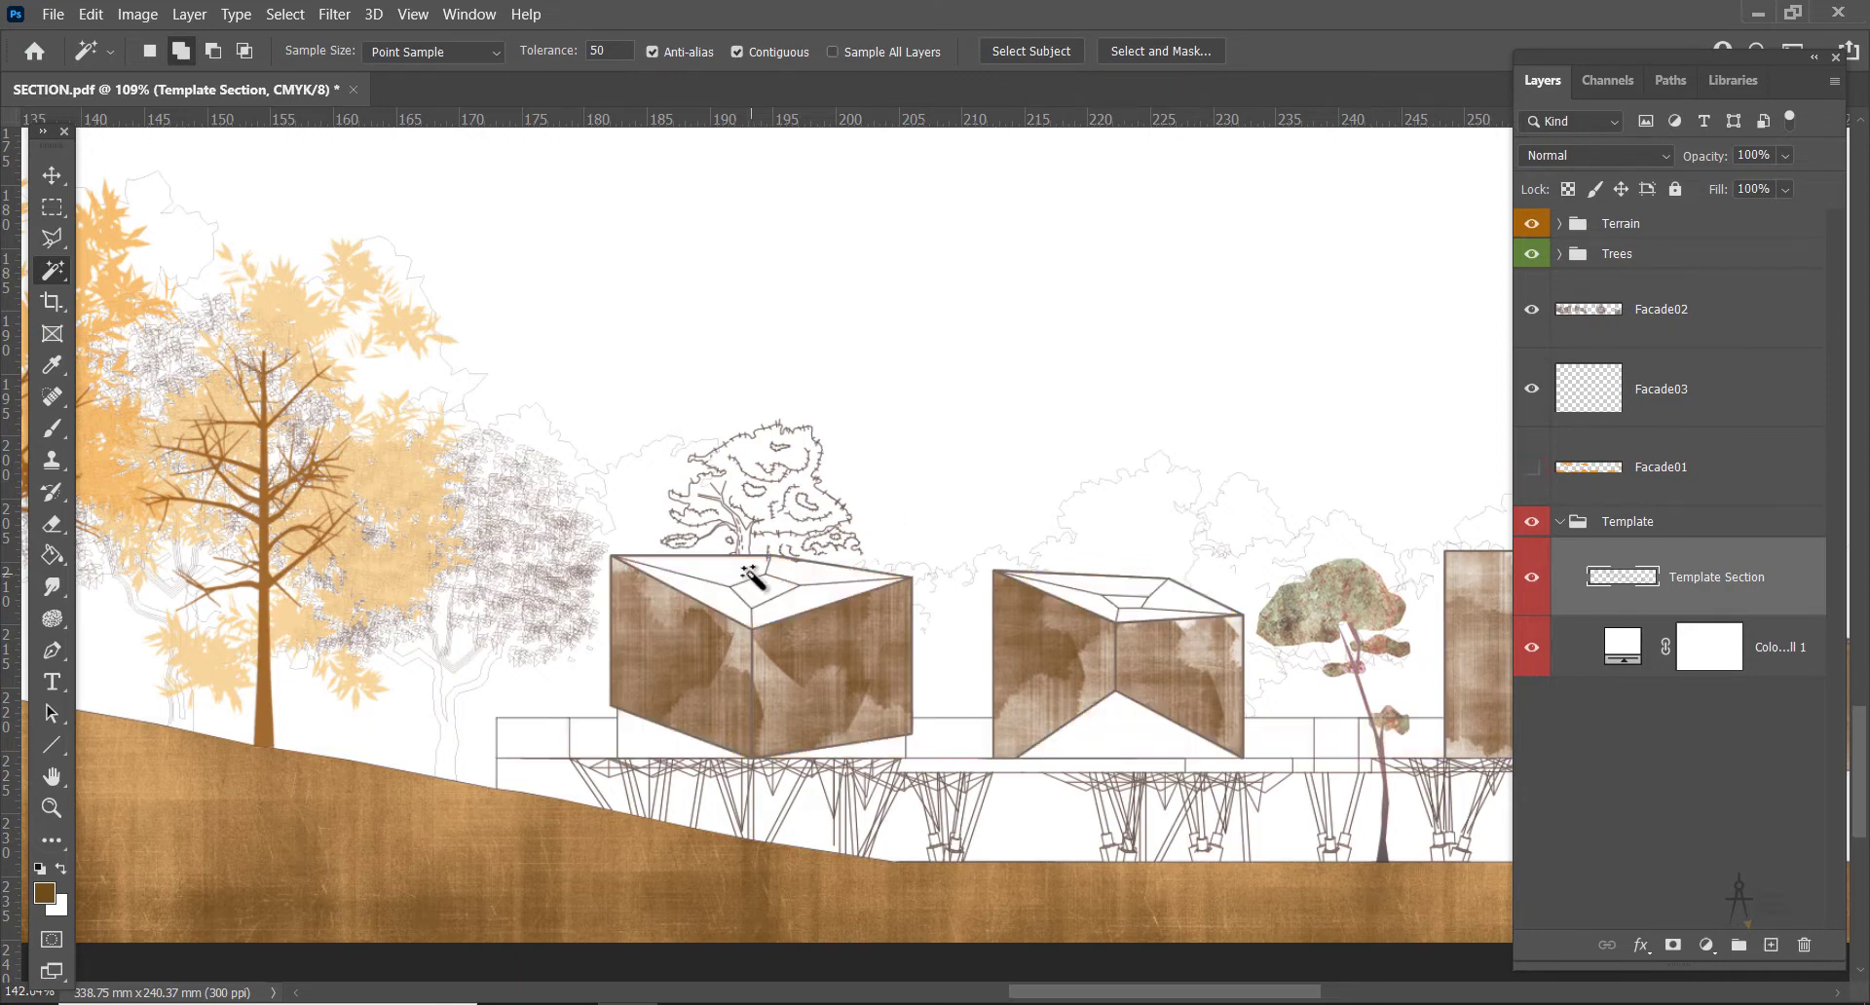
{"action": "scroll", "coordinate": [737, 580], "scroll_direction": "up", "scroll_amount": 3}
{"action": "left_click", "coordinate": [741, 573]}
{"action": "left_click", "coordinate": [862, 576]}
{"action": "left_click", "coordinate": [832, 620]}
{"action": "left_click", "coordinate": [714, 621]}
{"action": "left_click", "coordinate": [588, 841]}
{"action": "left_click", "coordinate": [960, 857]}
Add the second building's roof facets and the triangular area at its base to the selection
{"action": "left_click", "coordinate": [1266, 618]}
{"action": "left_click", "coordinate": [1323, 592]}
{"action": "left_click", "coordinate": [1427, 610]}
{"action": "left_click", "coordinate": [1368, 641]}
{"action": "left_click", "coordinate": [1292, 821]}
Add the roof facets of the small building at the far end of the platform to the selection
{"action": "scroll", "coordinate": [1016, 746], "scroll_direction": "down", "scroll_amount": 5}
{"action": "scroll", "coordinate": [1016, 746], "scroll_direction": "down", "scroll_amount": 4}
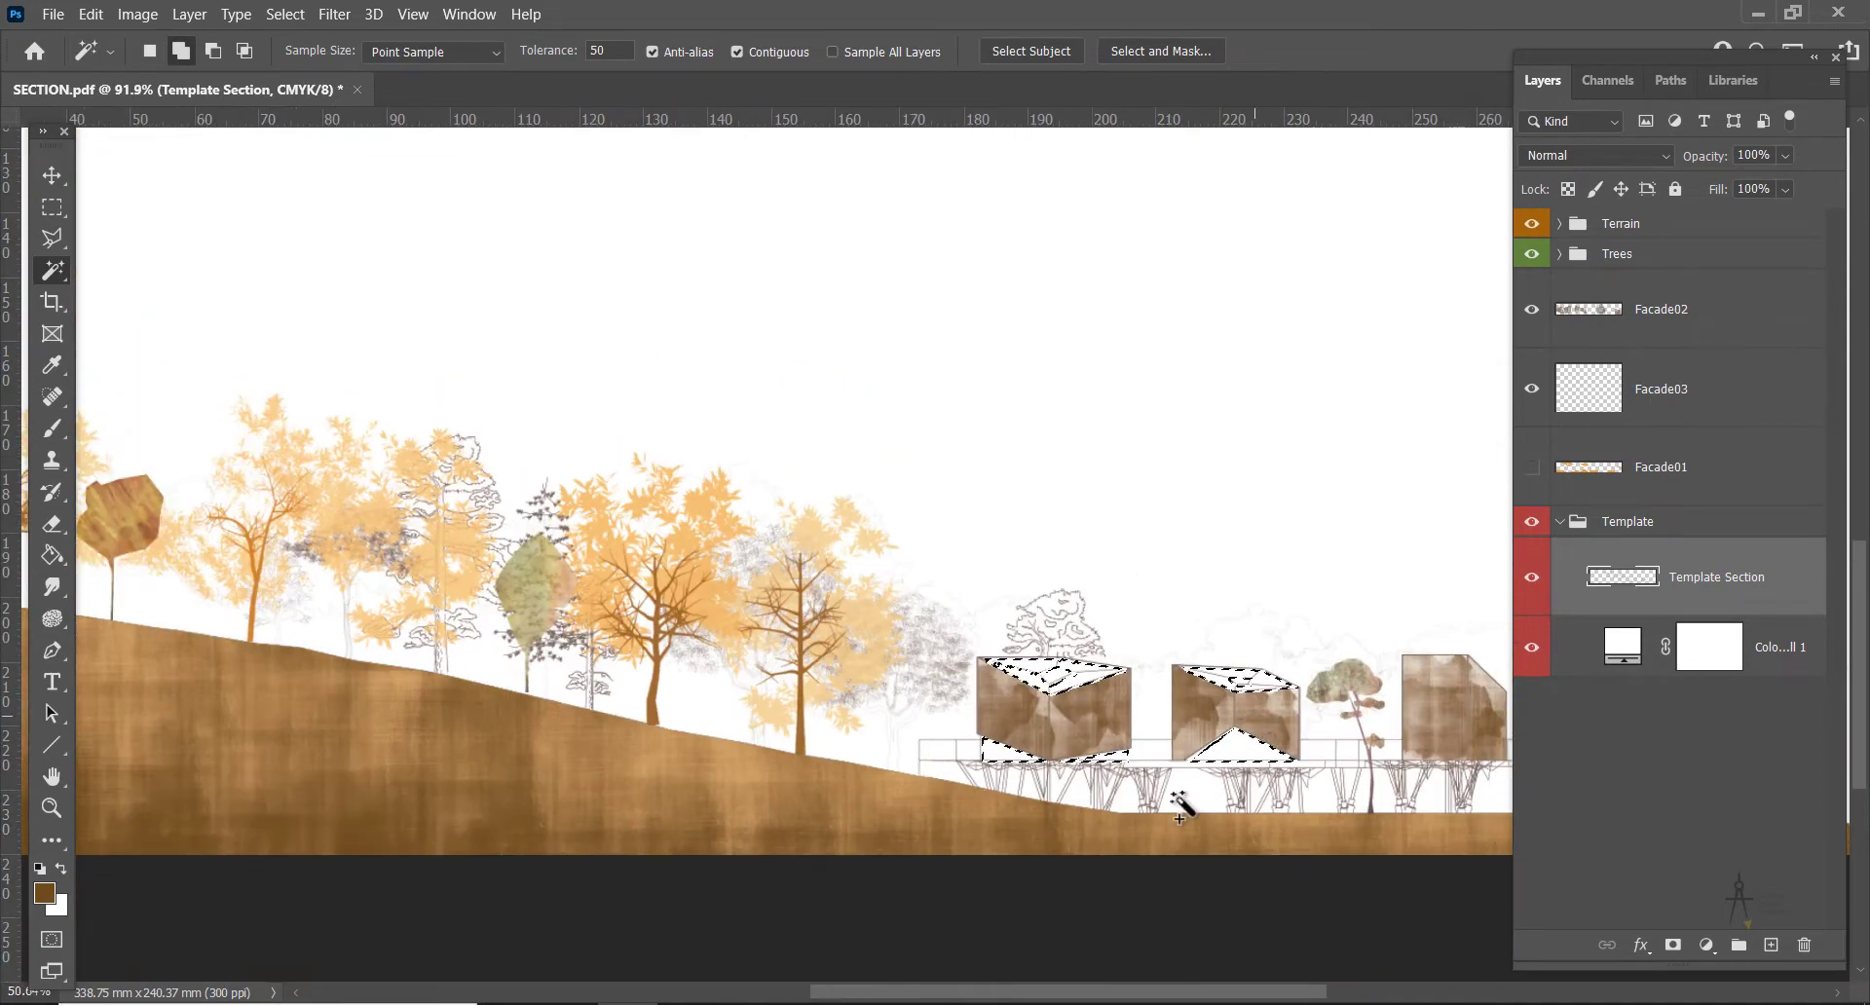
{"action": "left_click", "coordinate": [1011, 993]}
{"action": "left_click_drag", "start_coordinate": [1010, 993], "coordinate": [1134, 994]}
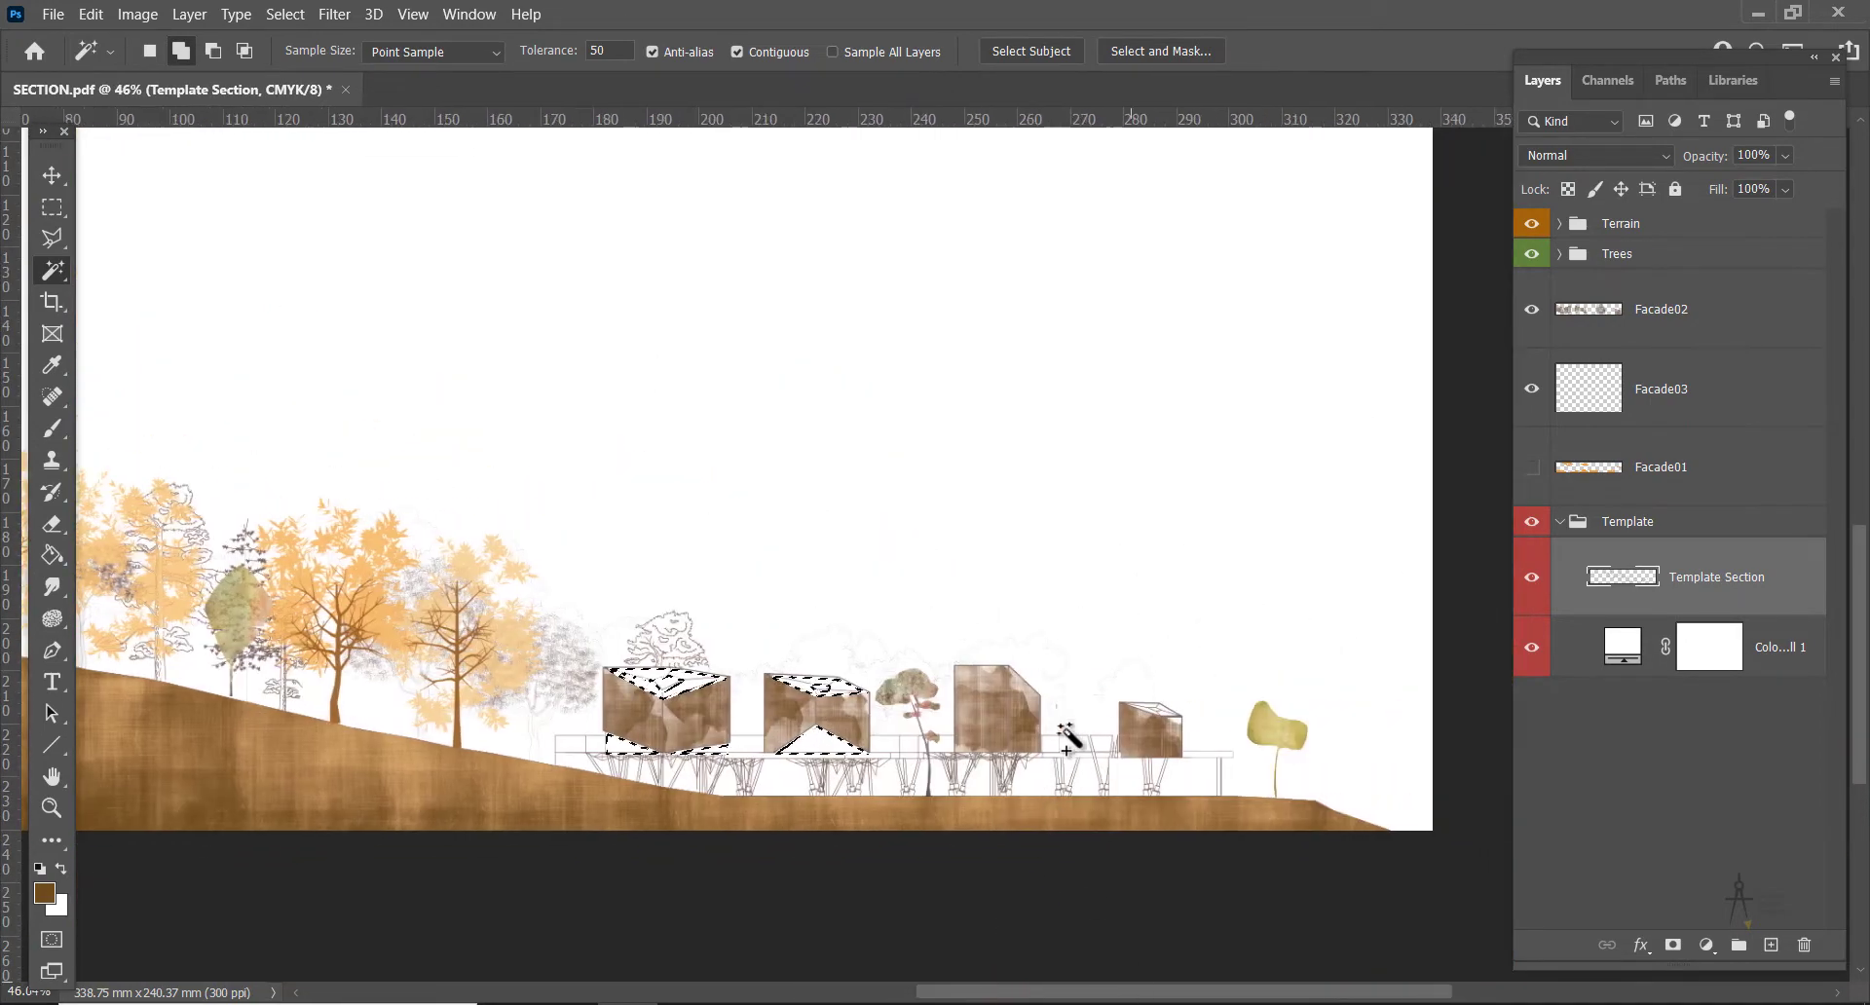
{"action": "scroll", "coordinate": [1123, 733], "scroll_direction": "up", "scroll_amount": 7}
{"action": "scroll", "coordinate": [1123, 732], "scroll_direction": "up", "scroll_amount": 3}
{"action": "left_click", "coordinate": [1057, 682]}
{"action": "left_click", "coordinate": [998, 666]}
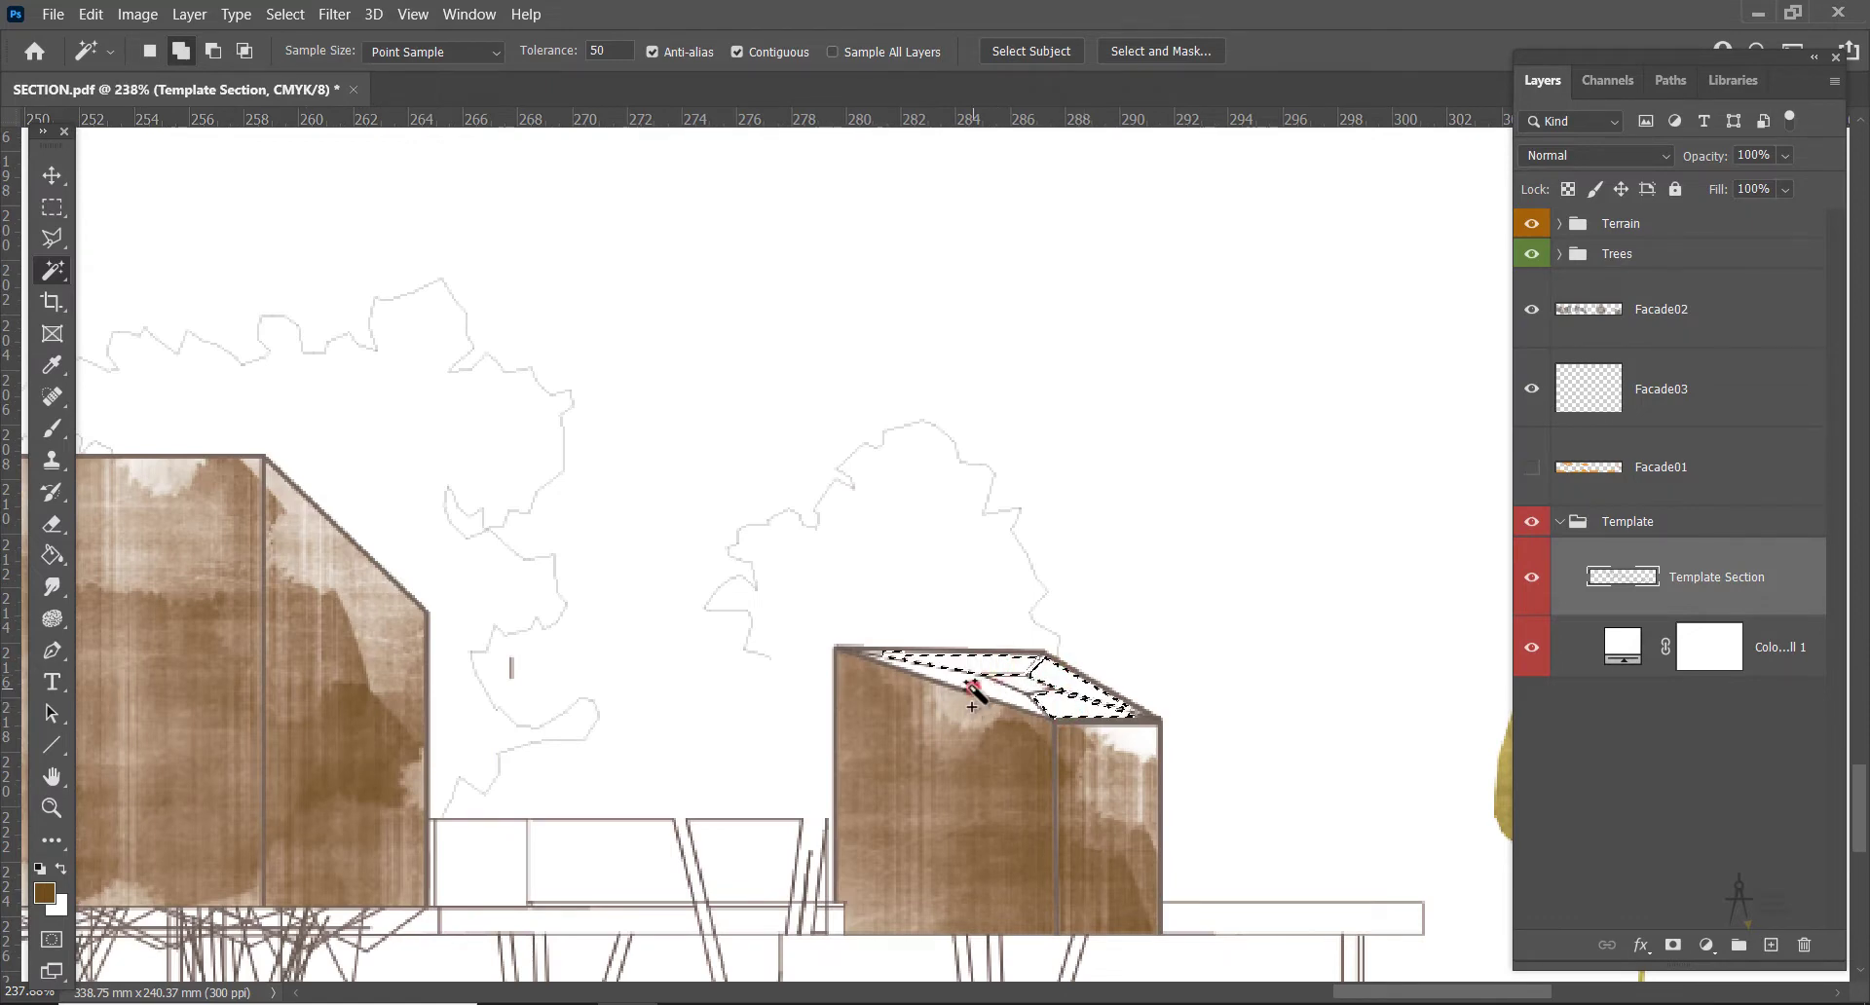
Show the Facade01 layer again and make Facade02 the active layer, keeping the roof selection
{"action": "scroll", "coordinate": [773, 665], "scroll_direction": "down", "scroll_amount": 4}
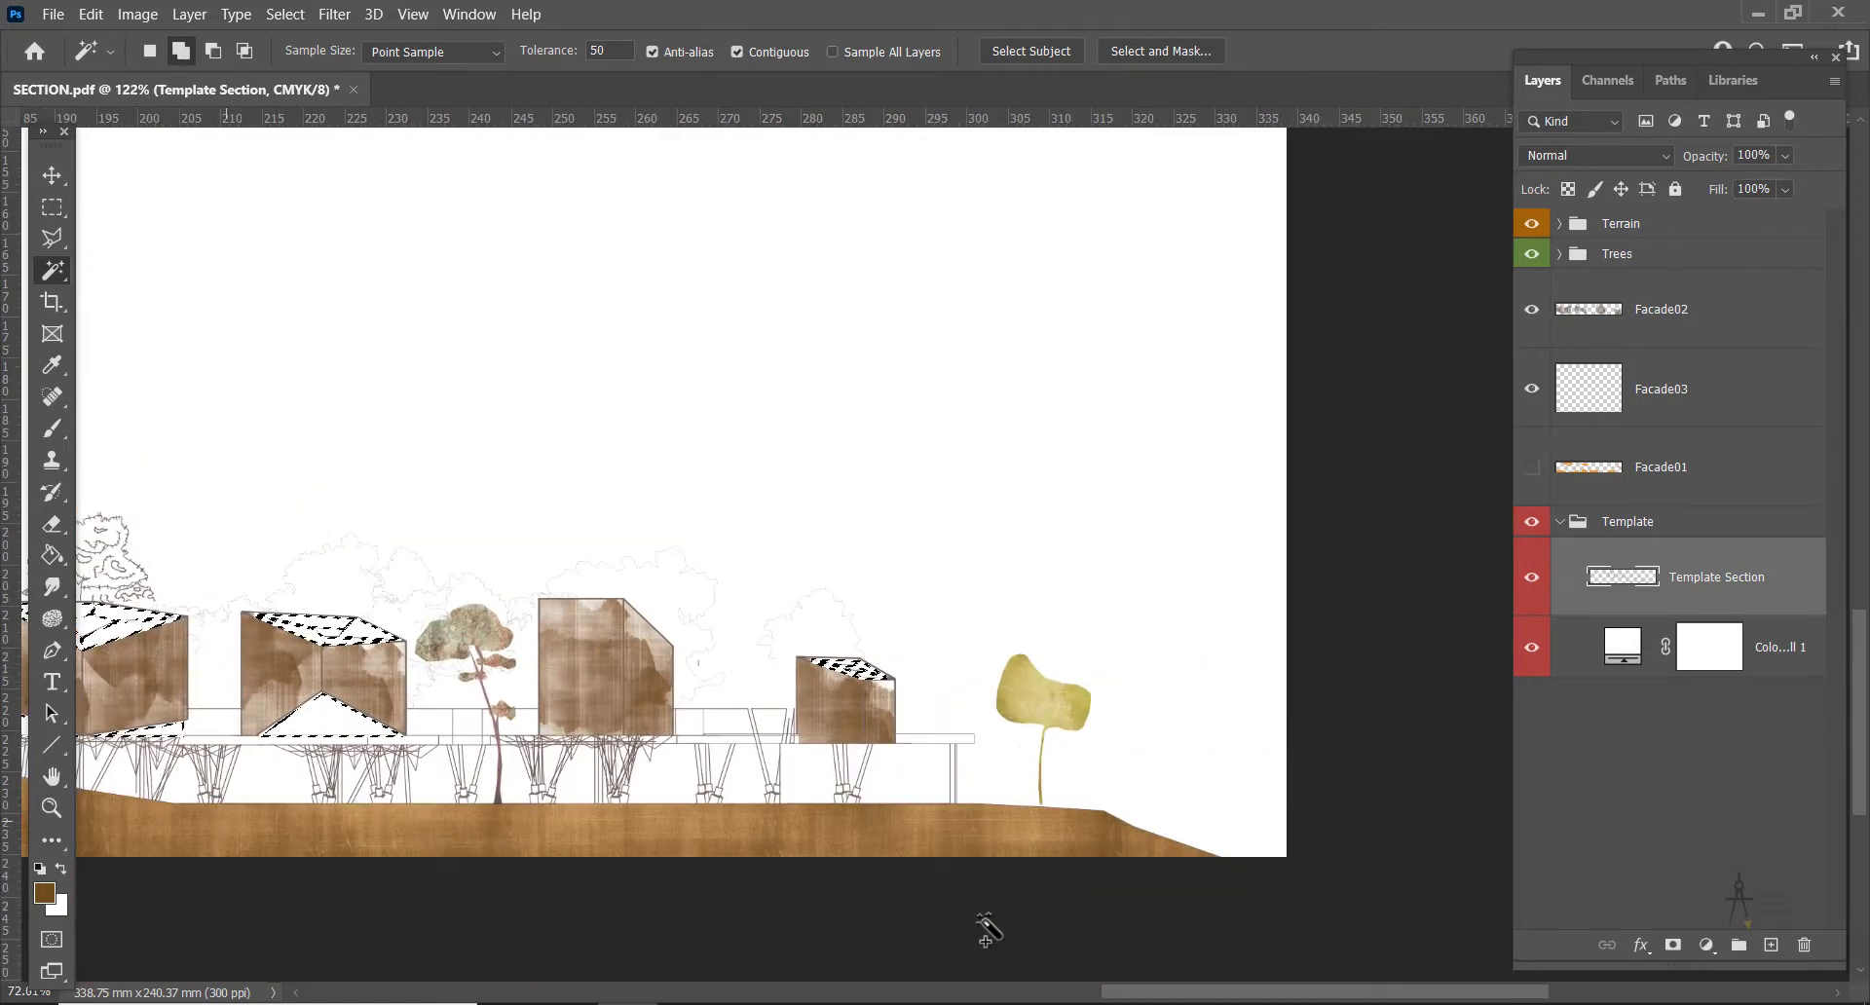
{"action": "scroll", "coordinate": [1047, 989], "scroll_direction": "down", "scroll_amount": 3}
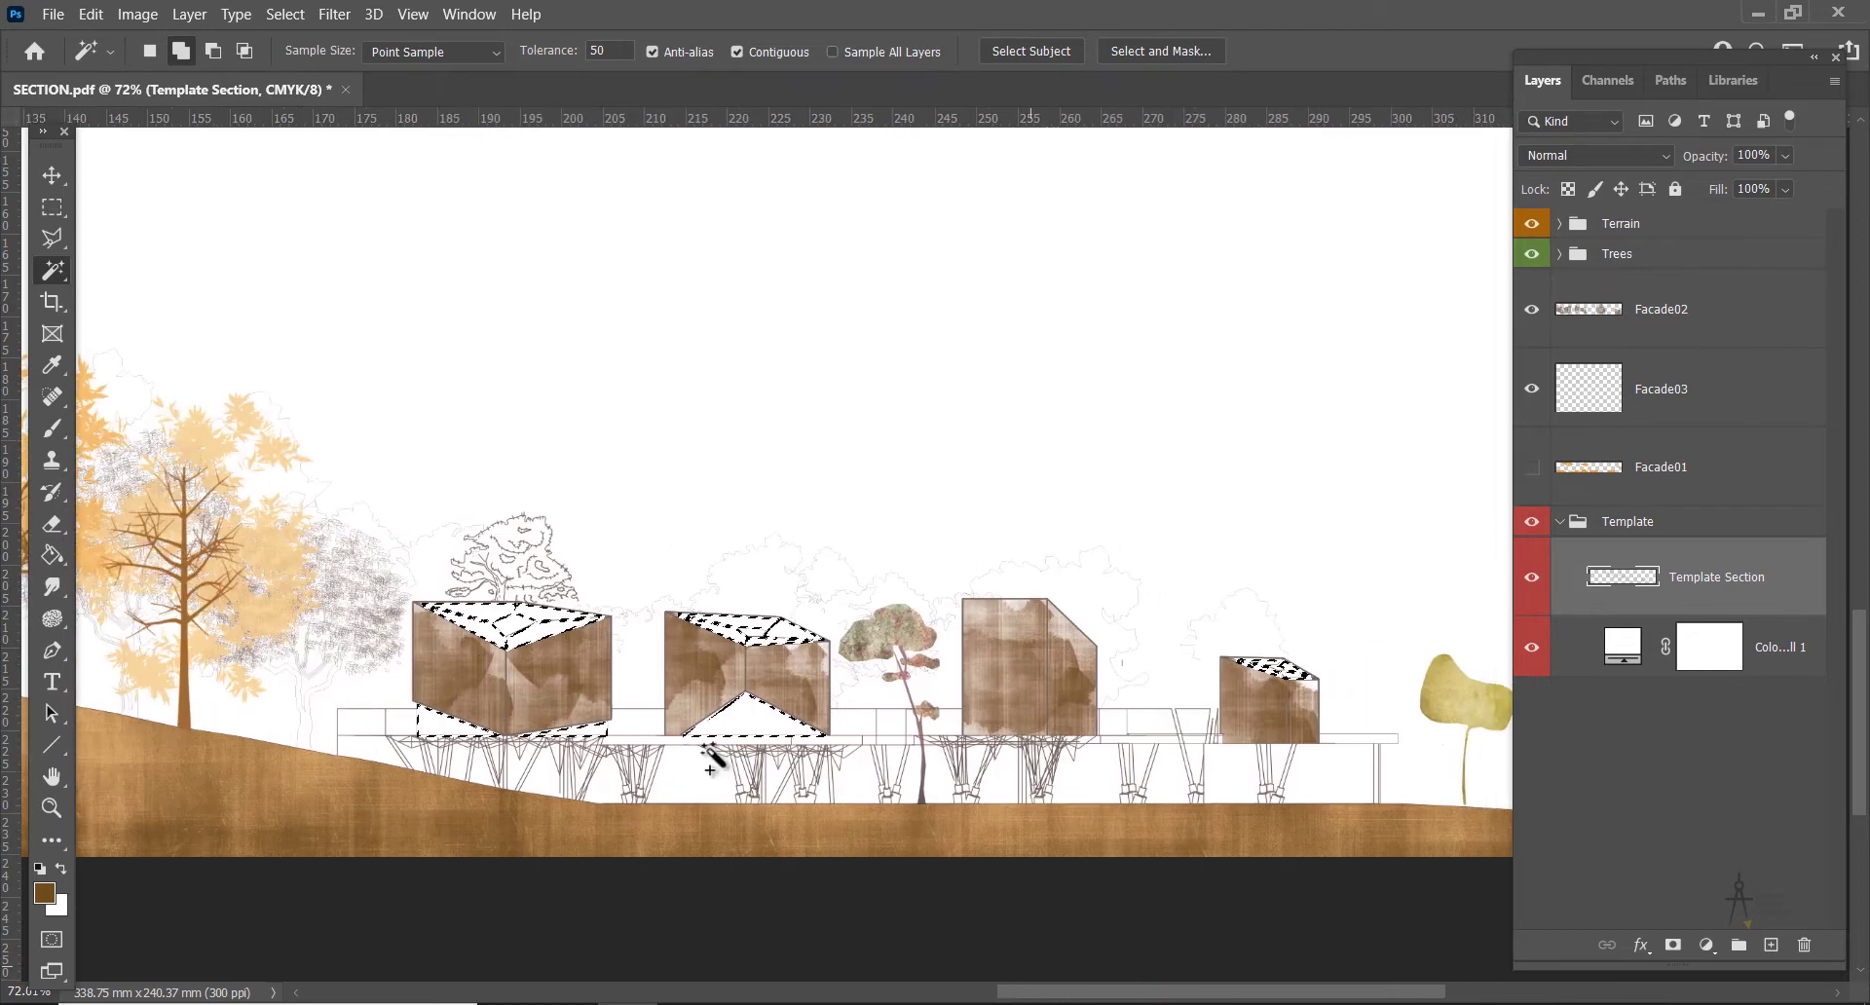
{"action": "scroll", "coordinate": [763, 791], "scroll_direction": "up", "scroll_amount": 2}
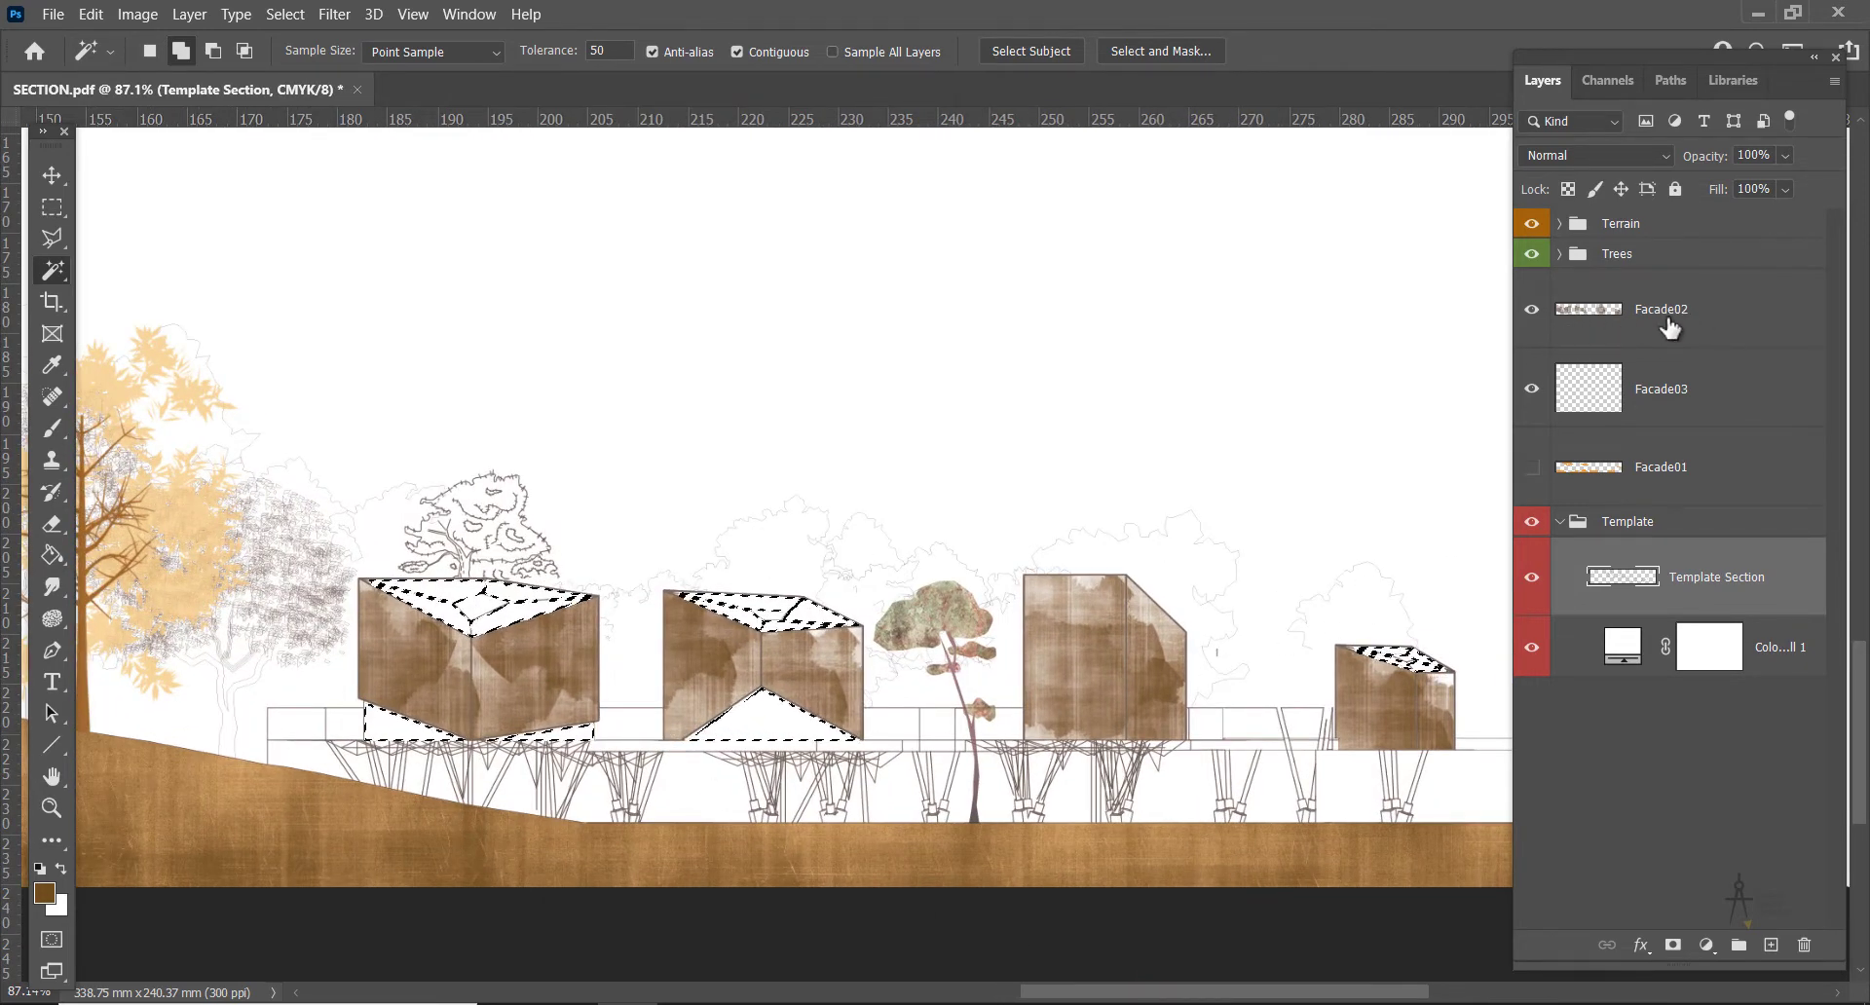
{"action": "left_click", "coordinate": [1532, 468]}
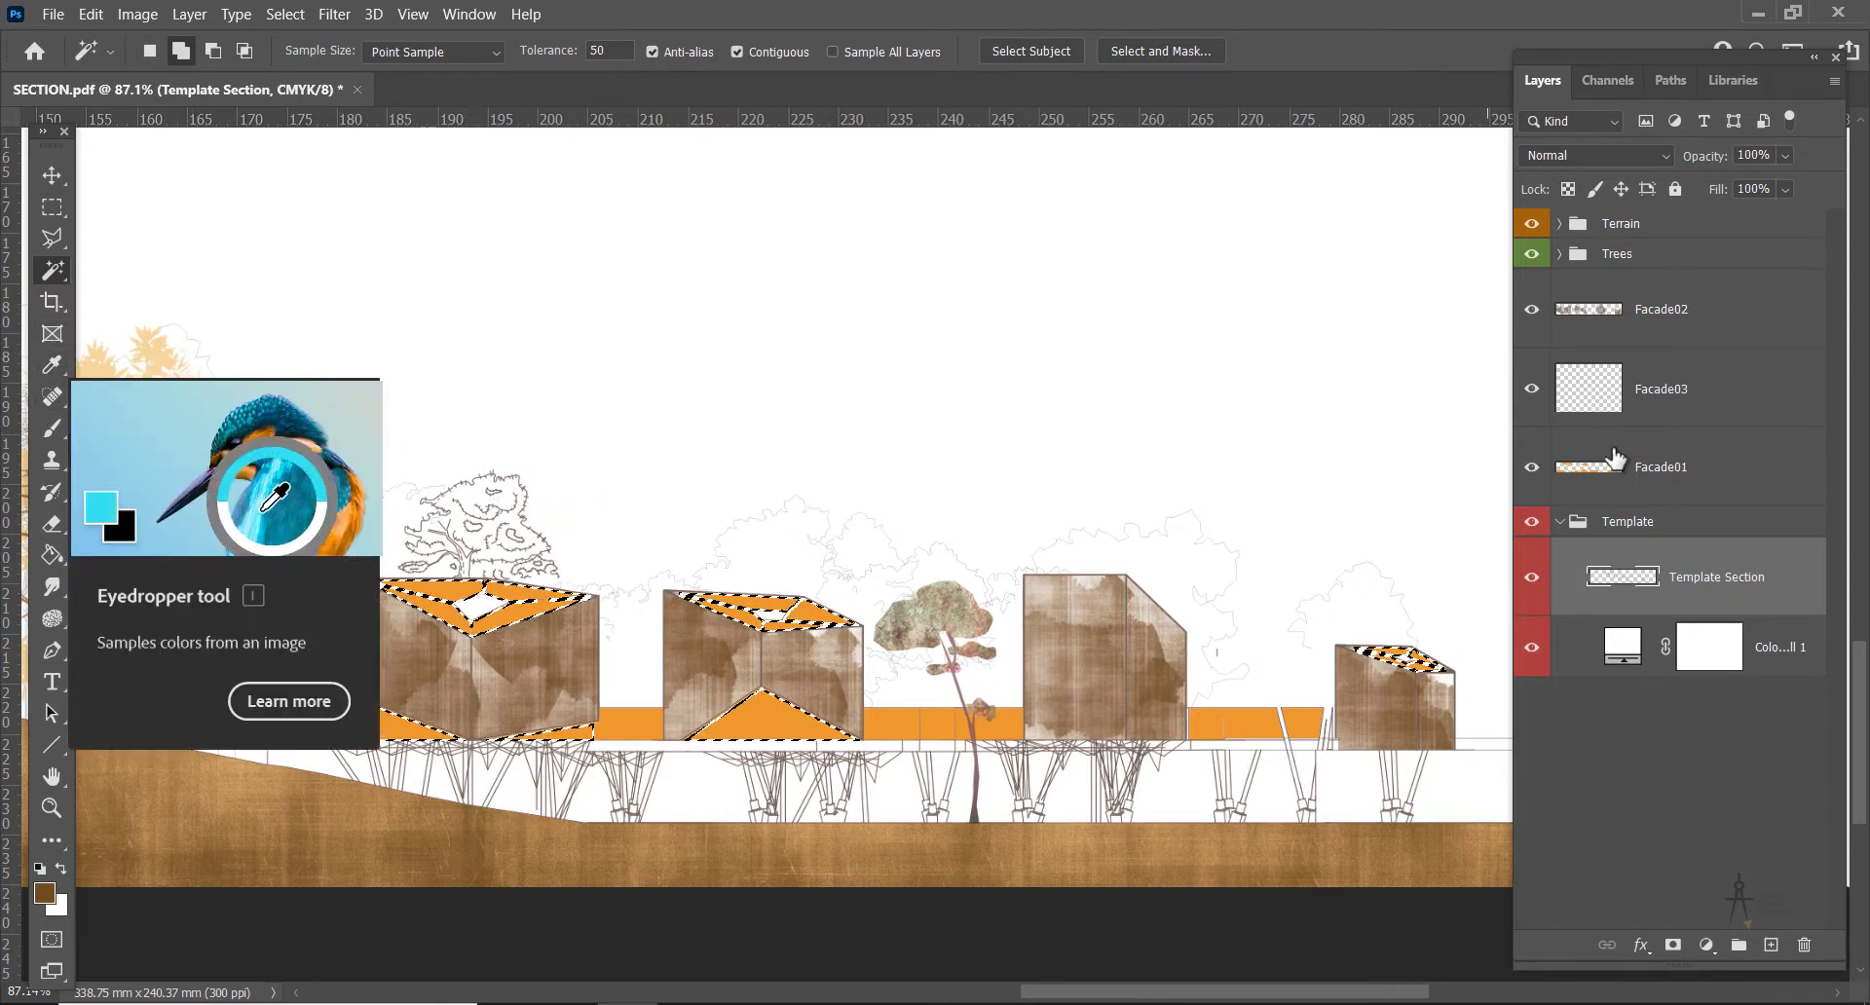
{"action": "left_click", "coordinate": [1715, 323]}
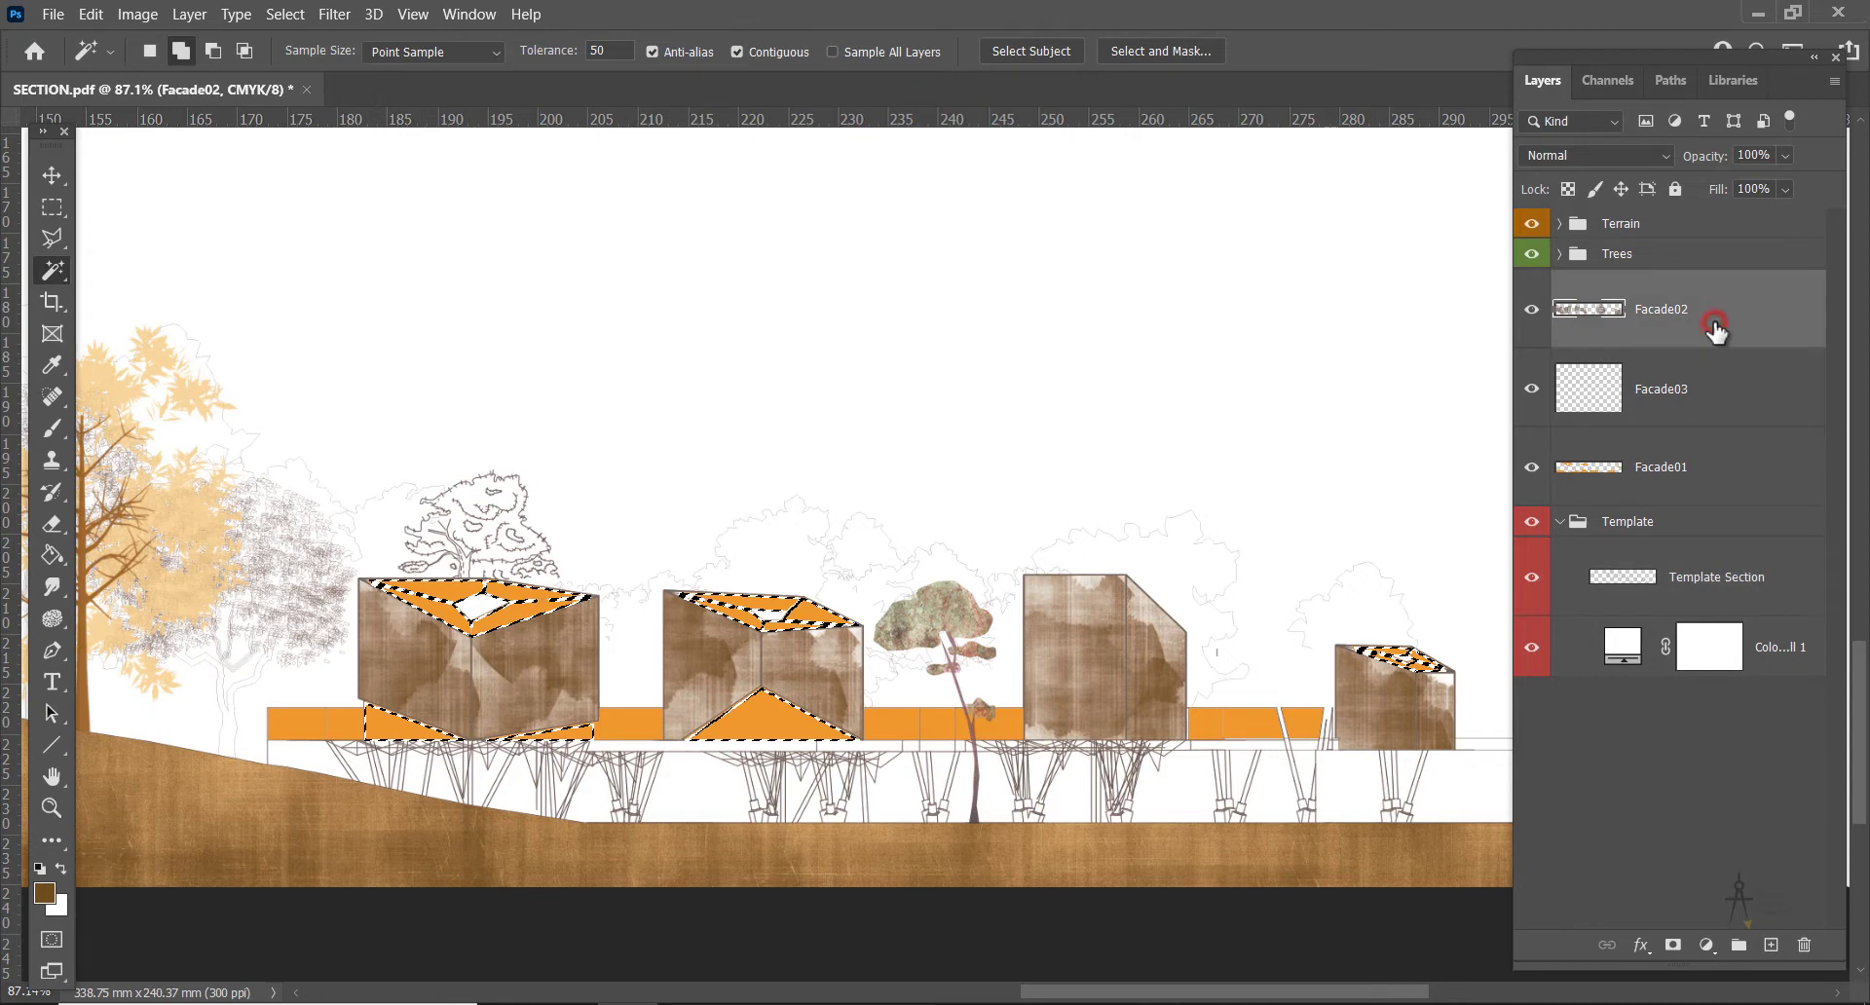
Delete the orange fill inside the selected roof and underside areas on the Facade01 layer, and deselect
{"action": "left_click", "coordinate": [1718, 473]}
{"action": "key", "text": "Delete"}
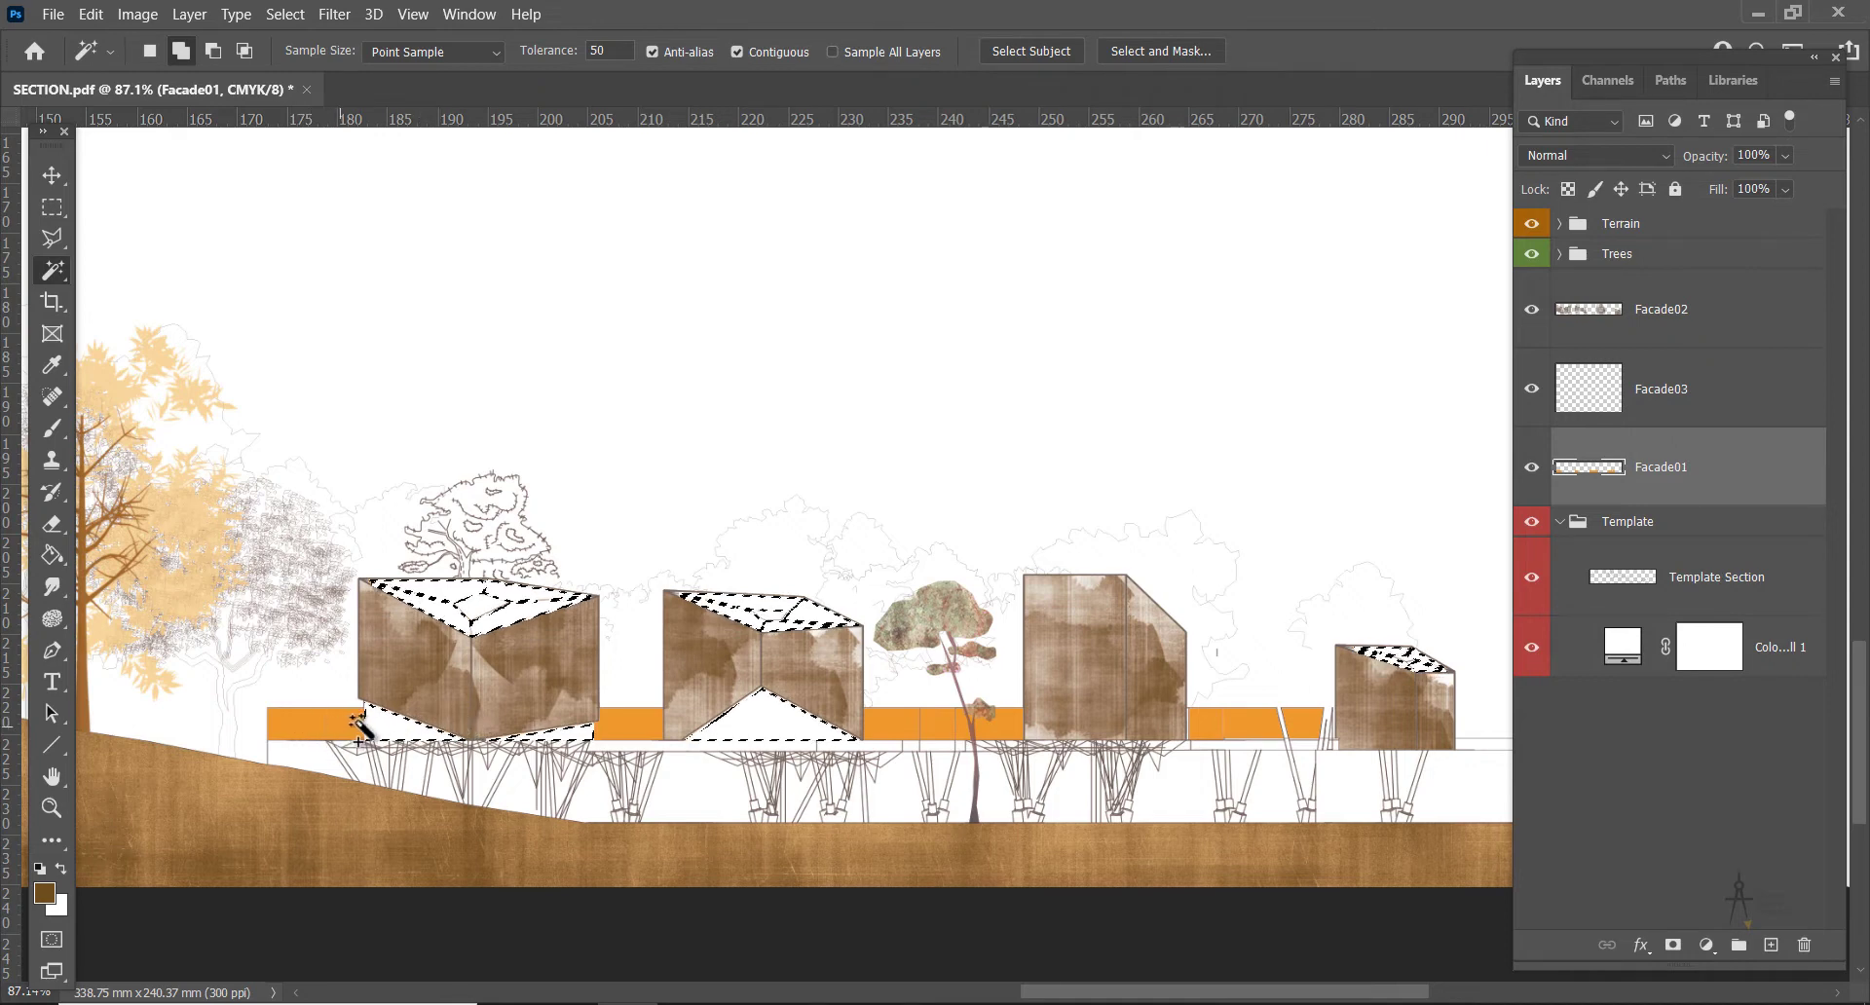
{"action": "key", "text": "ctrl+d"}
Select the orange platform band segments beside the first two buildings with the Magic Wand on Template Section
{"action": "scroll", "coordinate": [477, 665], "scroll_direction": "down", "scroll_amount": 2}
{"action": "scroll", "coordinate": [477, 666], "scroll_direction": "down", "scroll_amount": 1}
{"action": "scroll", "coordinate": [445, 630], "scroll_direction": "up", "scroll_amount": 2}
{"action": "scroll", "coordinate": [1310, 687], "scroll_direction": "up", "scroll_amount": 1}
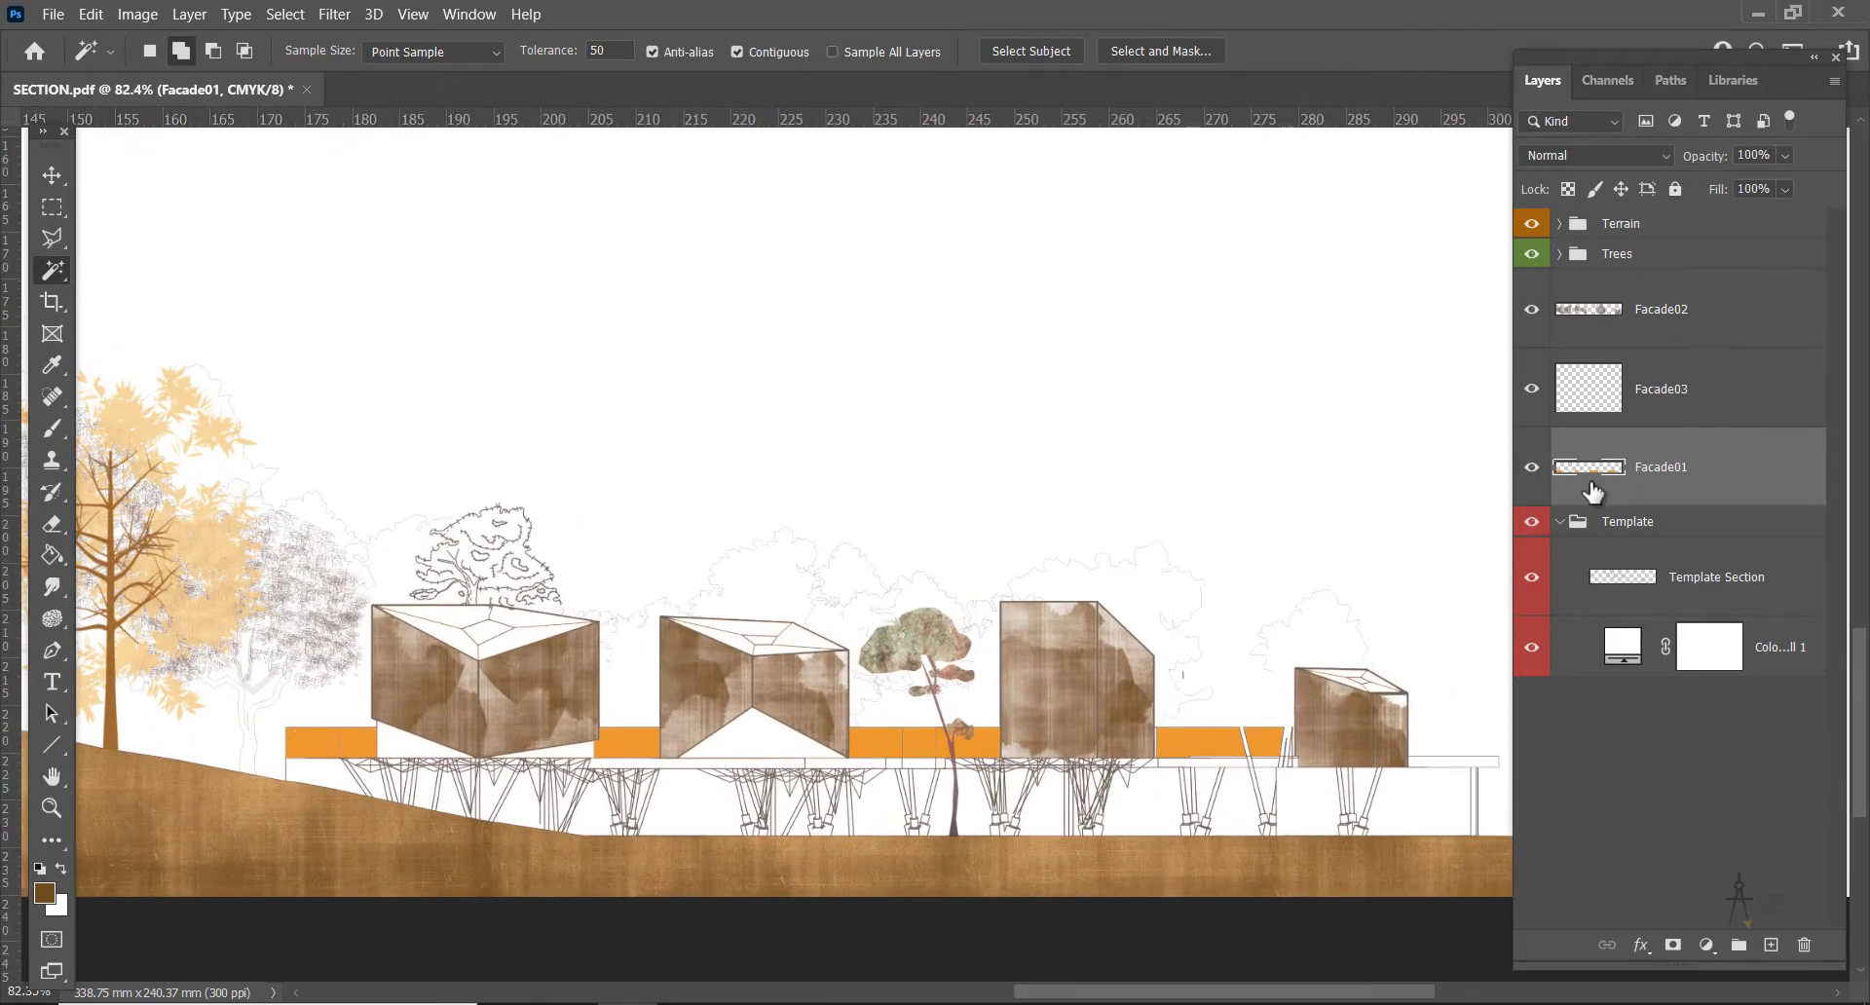
{"action": "left_click", "coordinate": [1720, 573]}
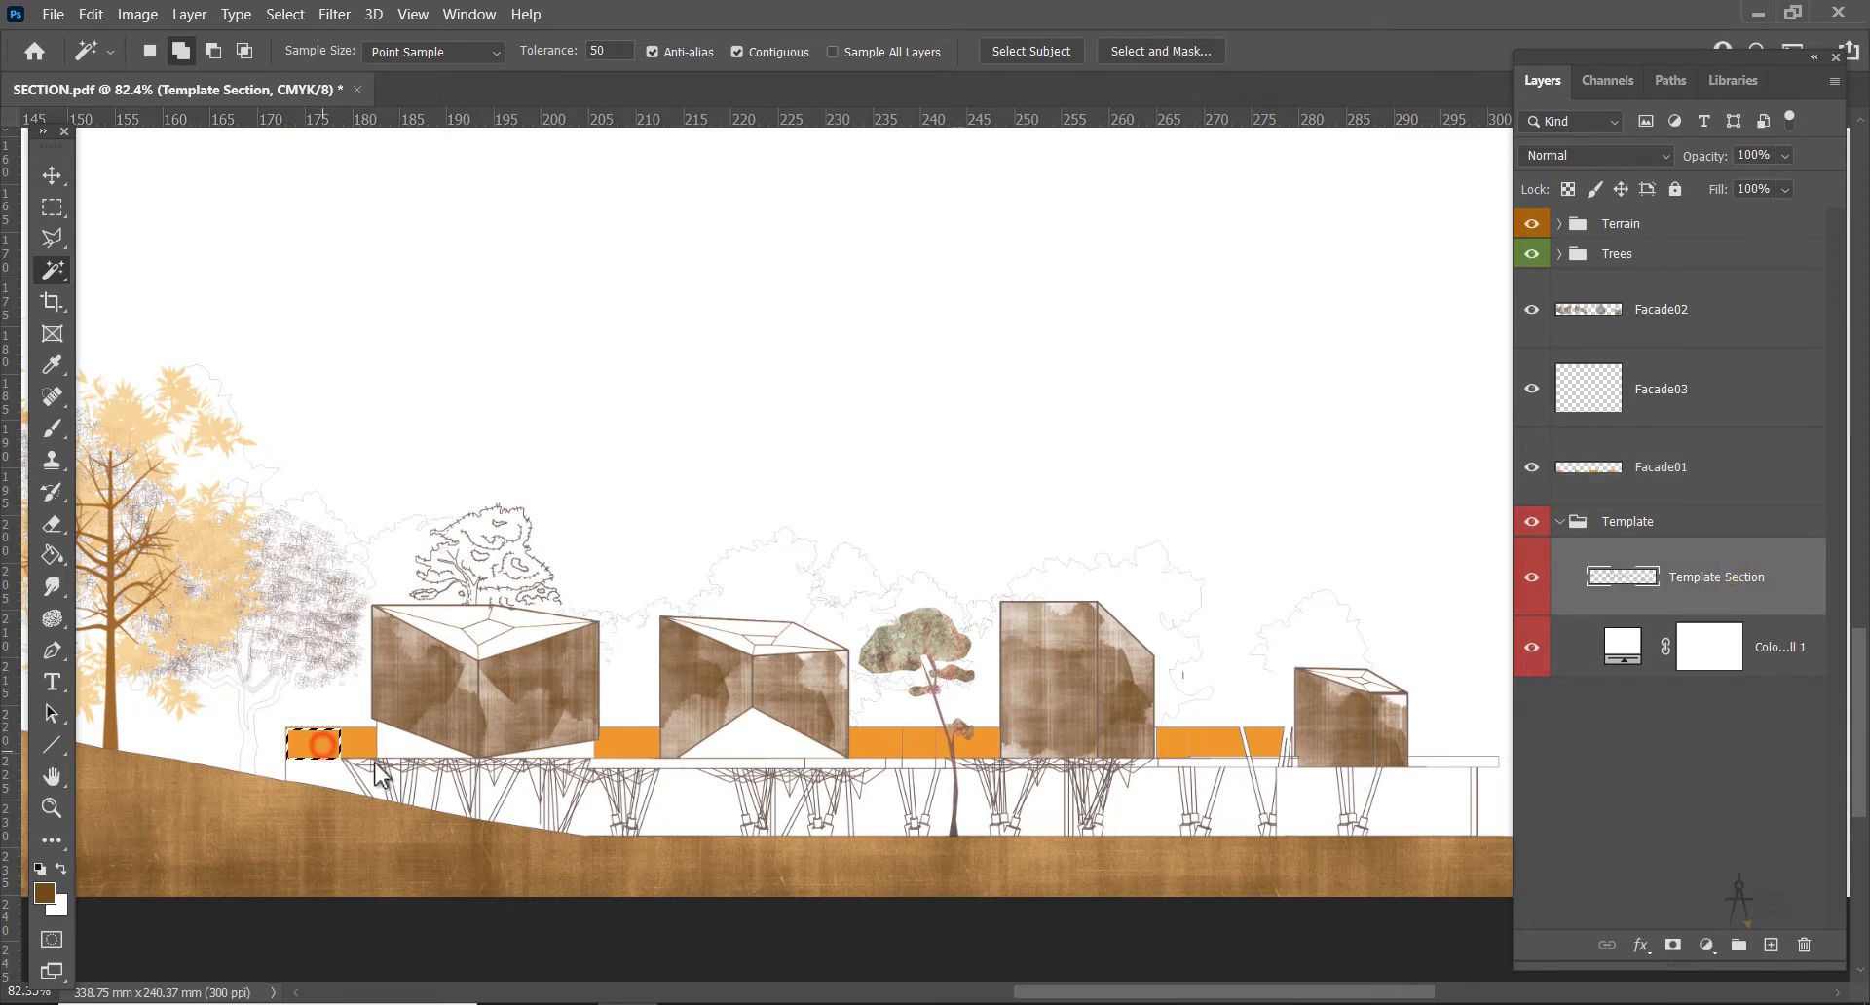
{"action": "left_click", "coordinate": [624, 744]}
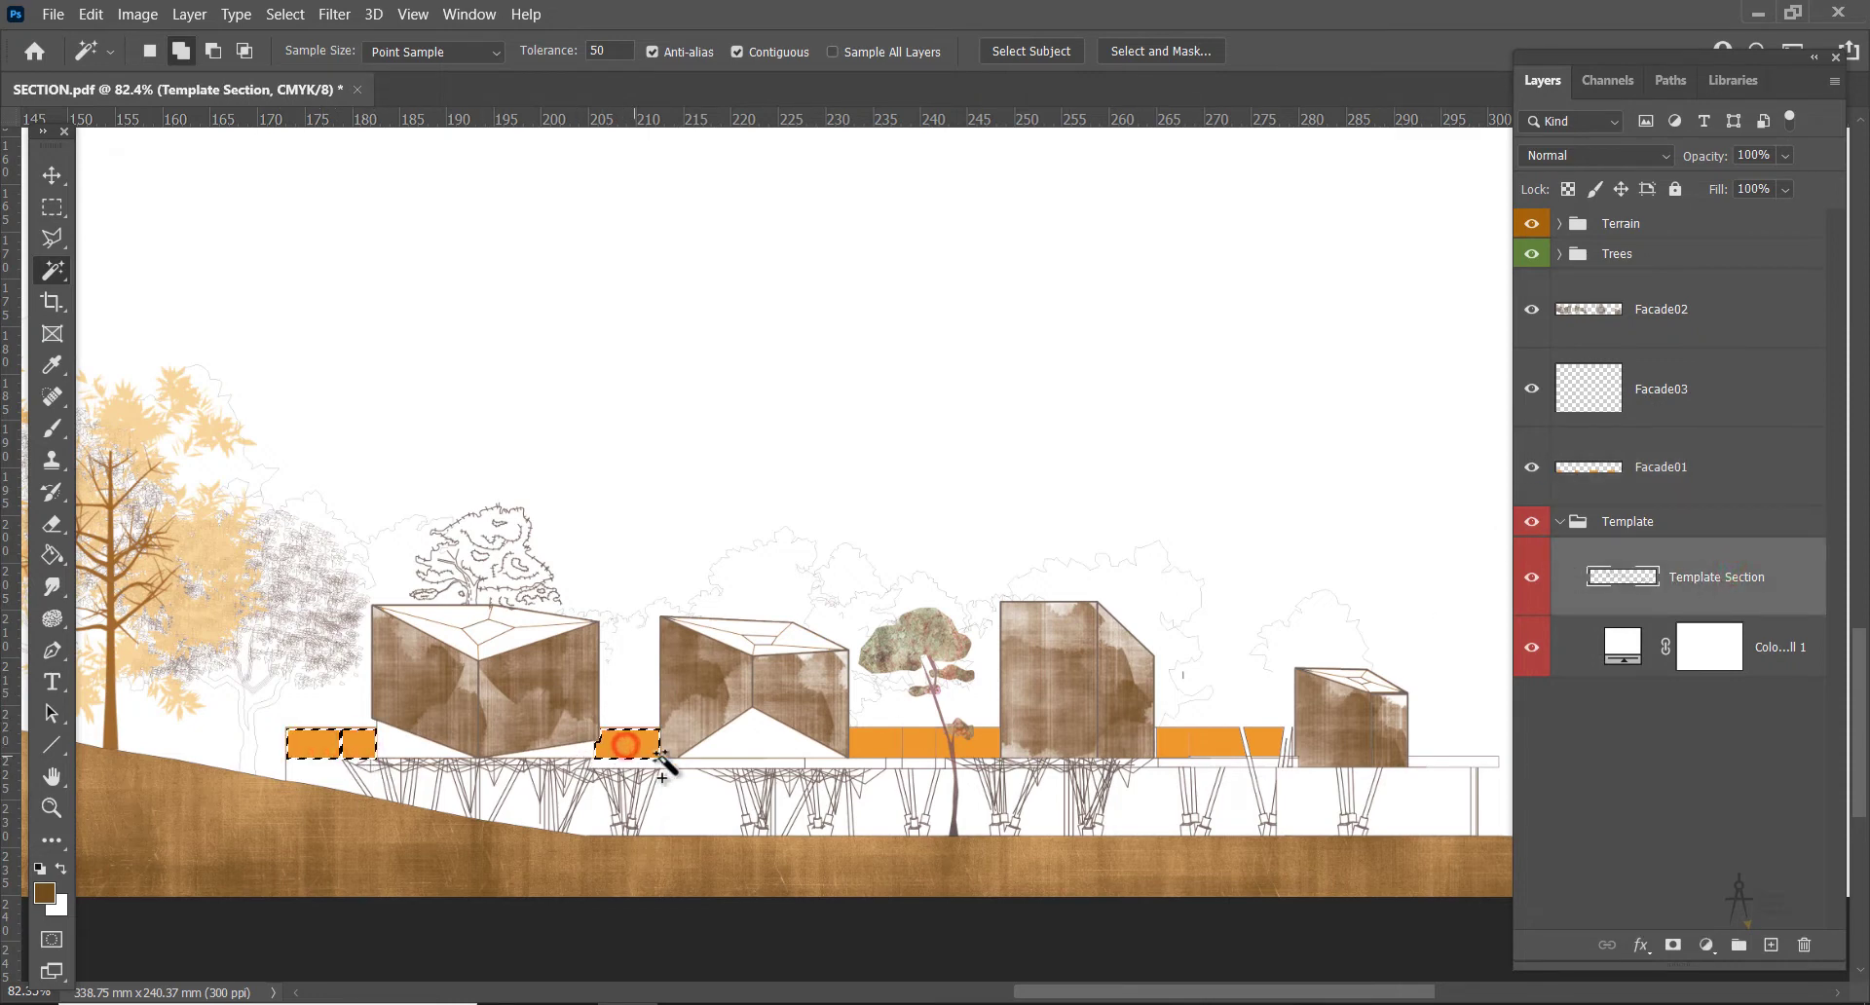
{"action": "left_click", "coordinate": [884, 751]}
{"action": "left_click", "coordinate": [921, 750]}
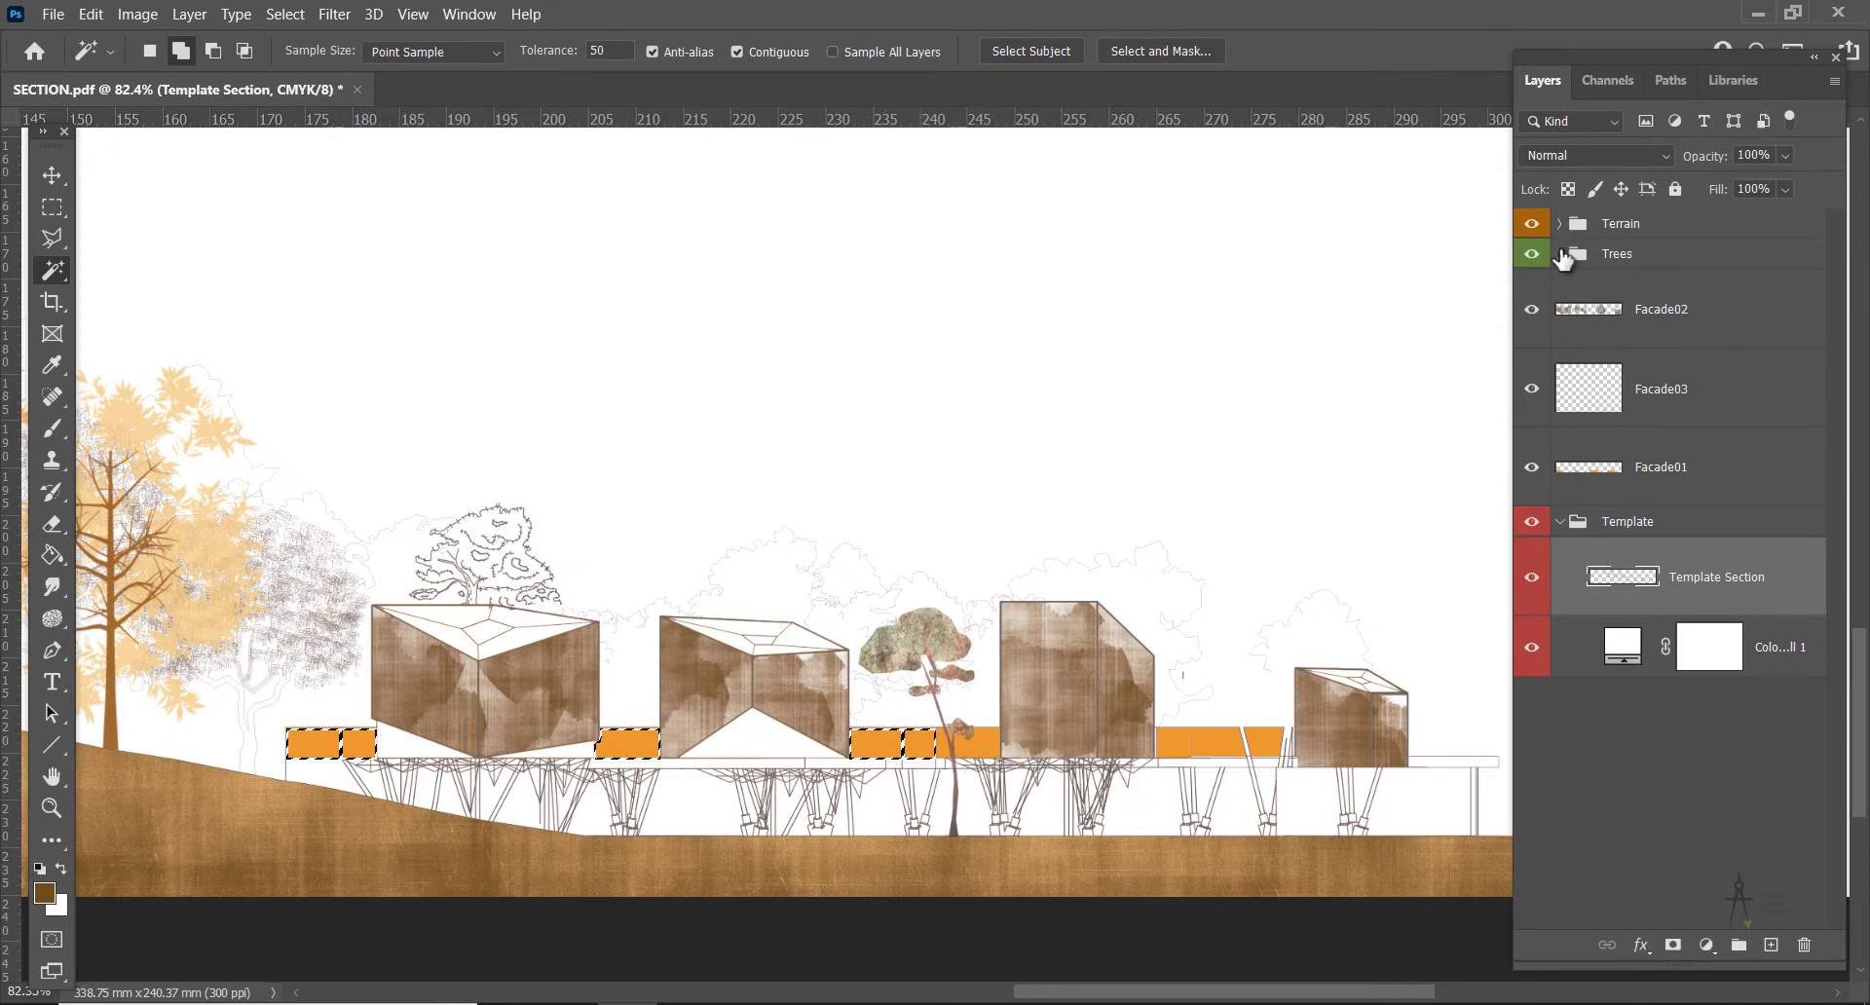
Hide the Trees group and add the remaining orange band segments around the third building to the selection
{"action": "left_click", "coordinate": [1531, 253]}
{"action": "left_click", "coordinate": [974, 746]}
{"action": "left_click", "coordinate": [1176, 745]}
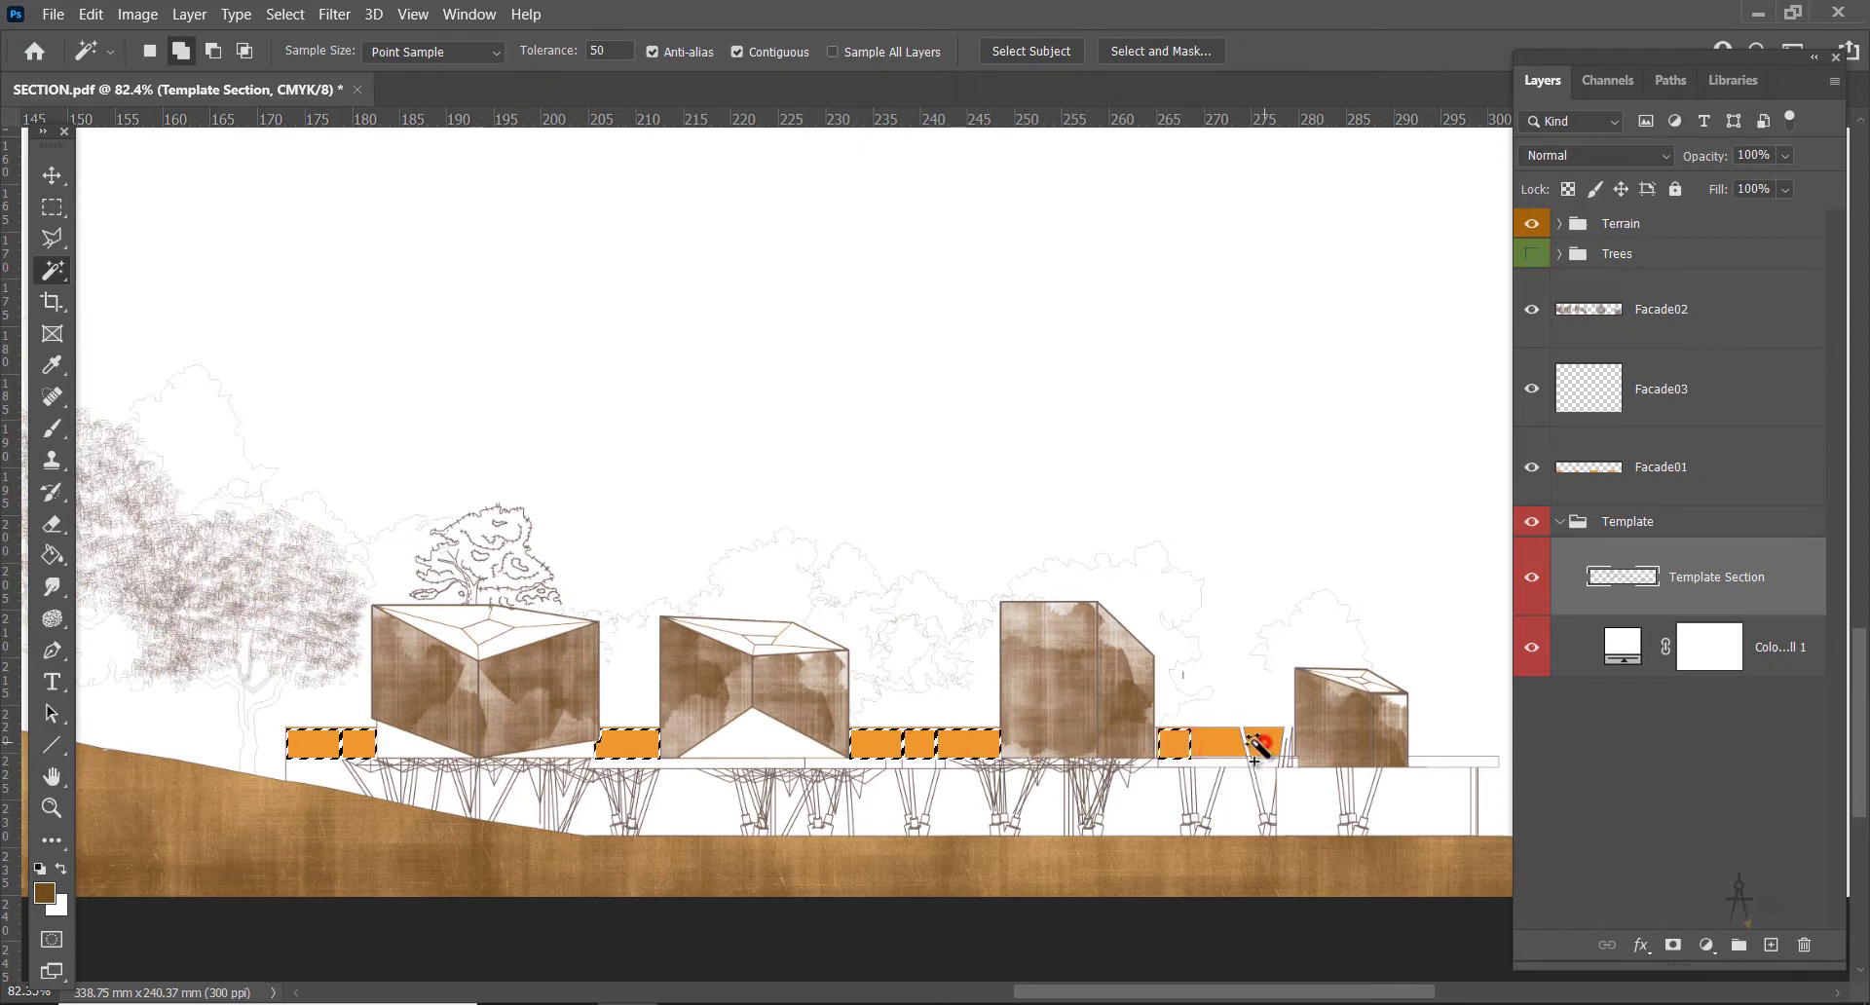
{"action": "left_click", "coordinate": [1222, 746]}
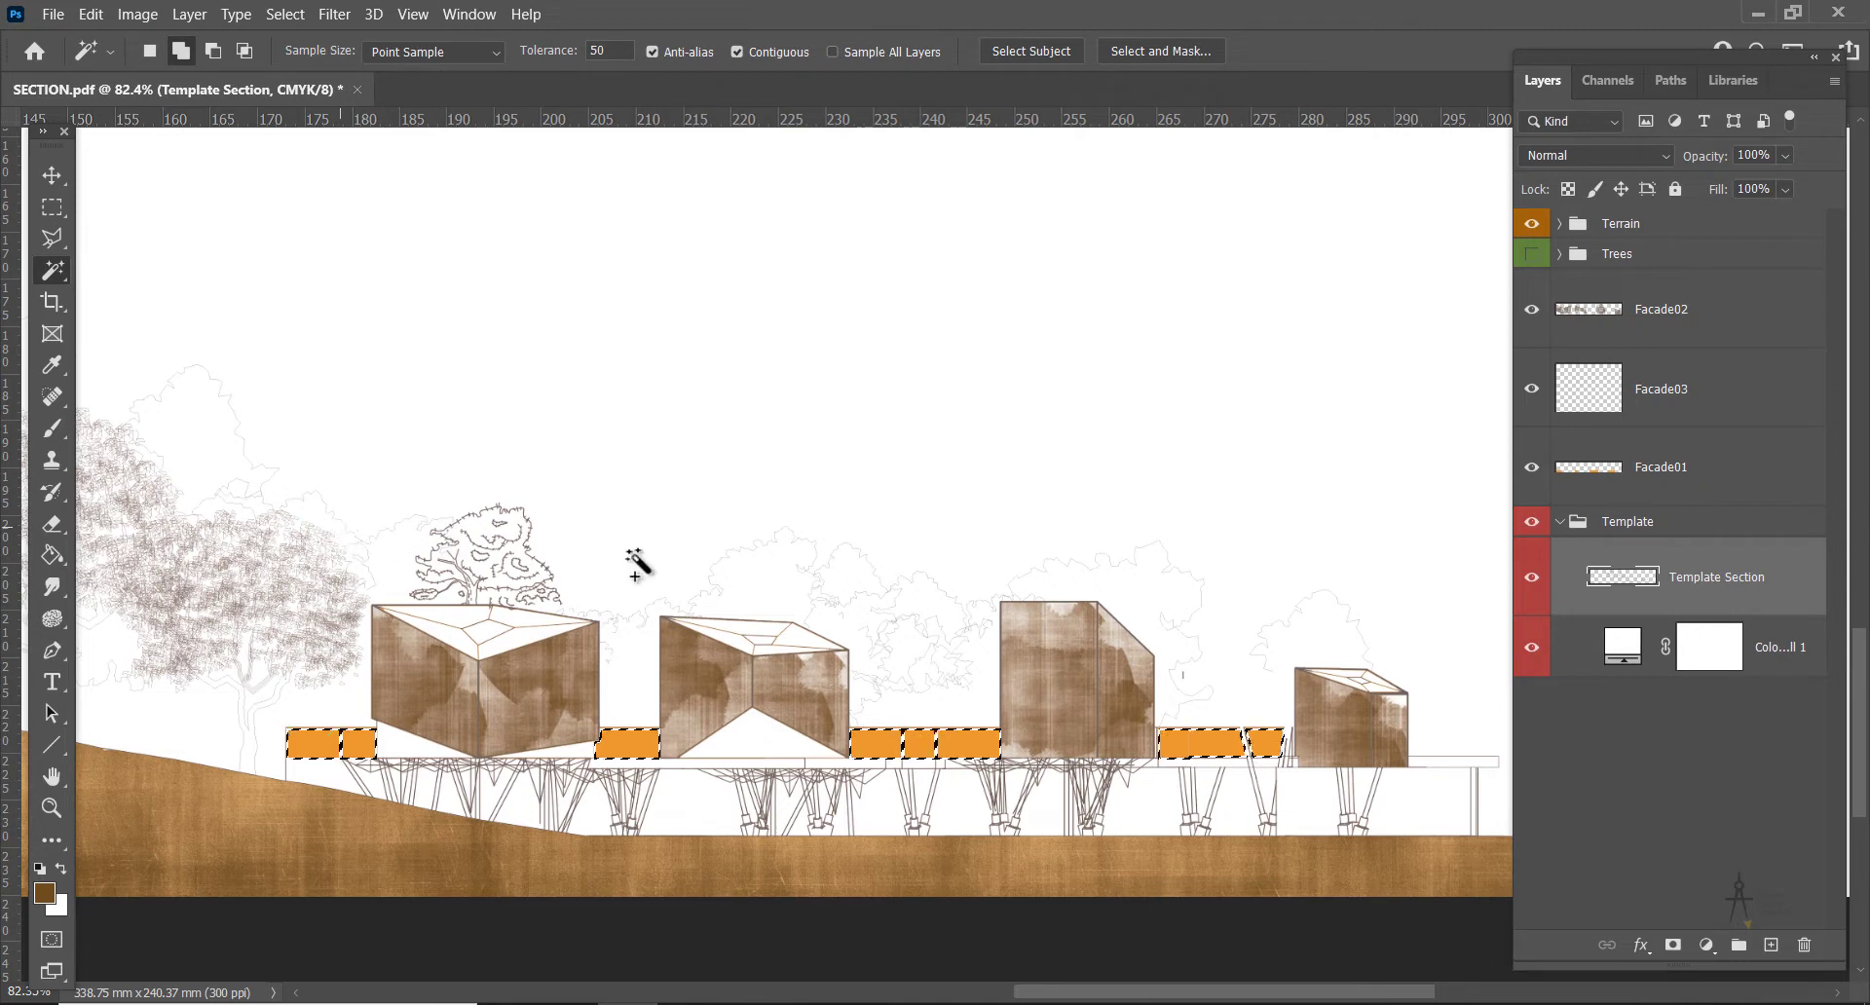
Delete the orange fill of the selected band on Facade01 and set the foreground colour to PANTONE 1355 C
{"action": "left_click", "coordinate": [1697, 469]}
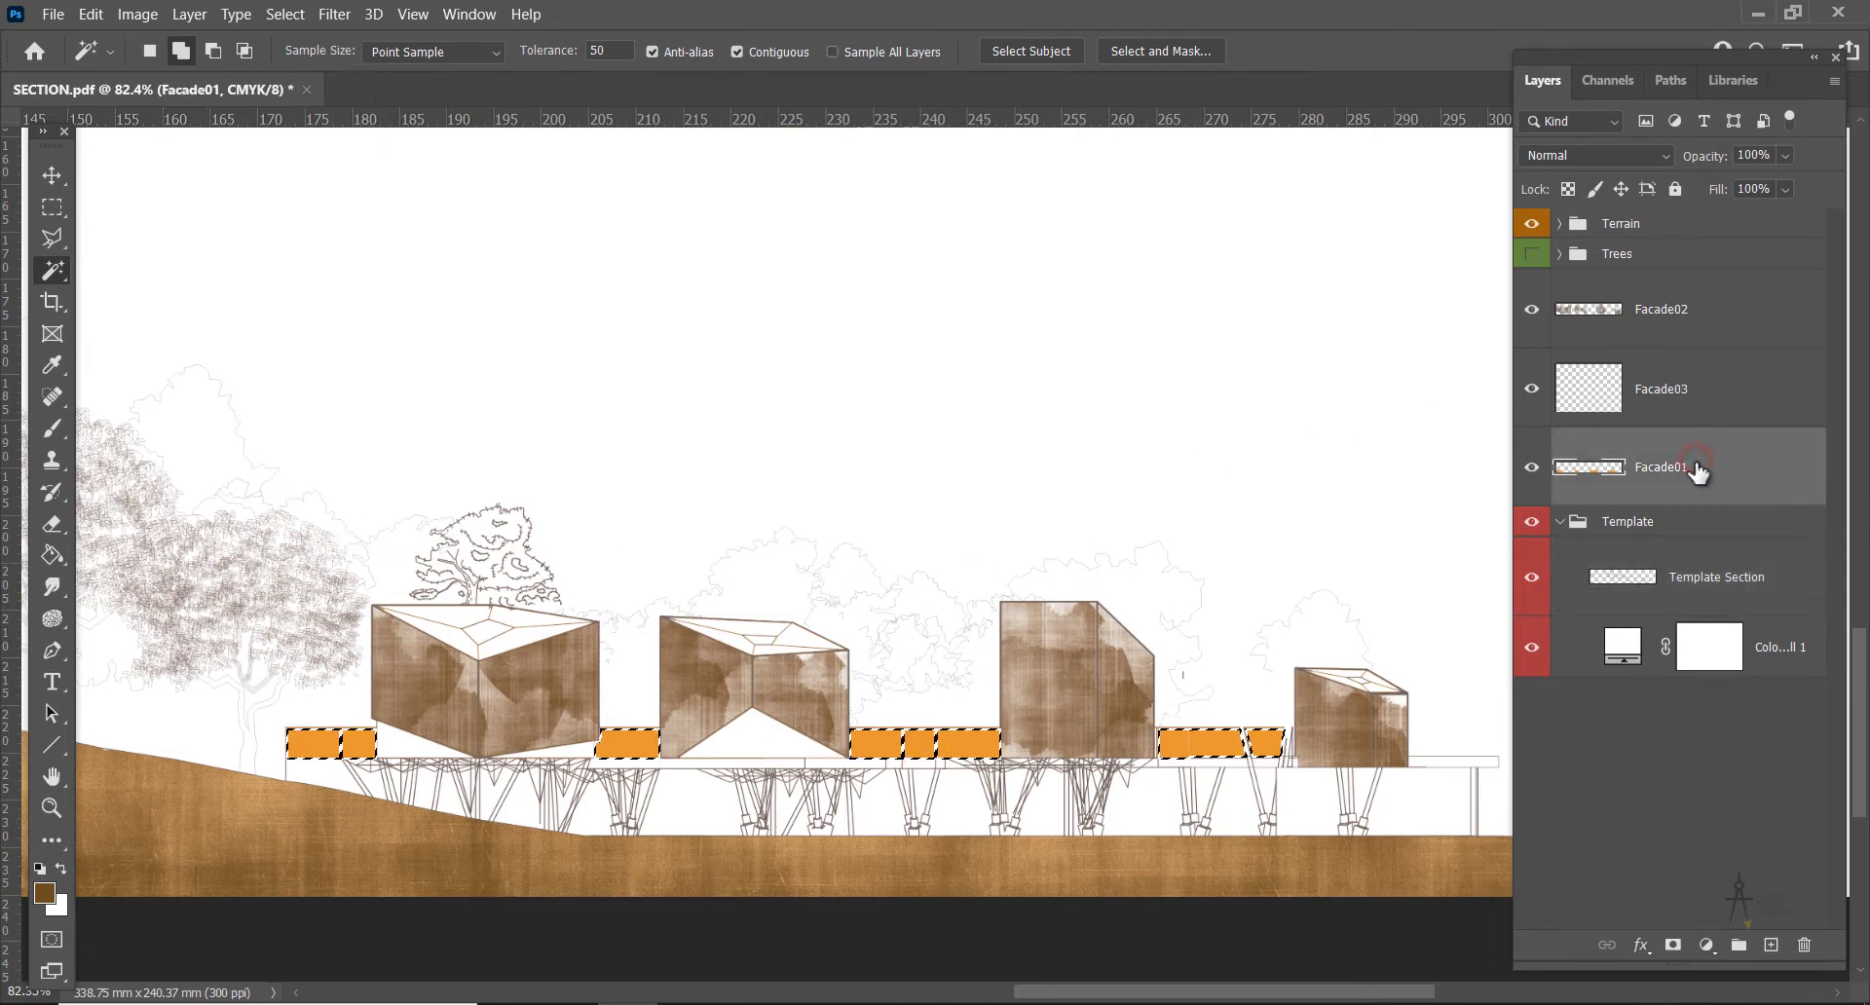
{"action": "key", "text": "Delete"}
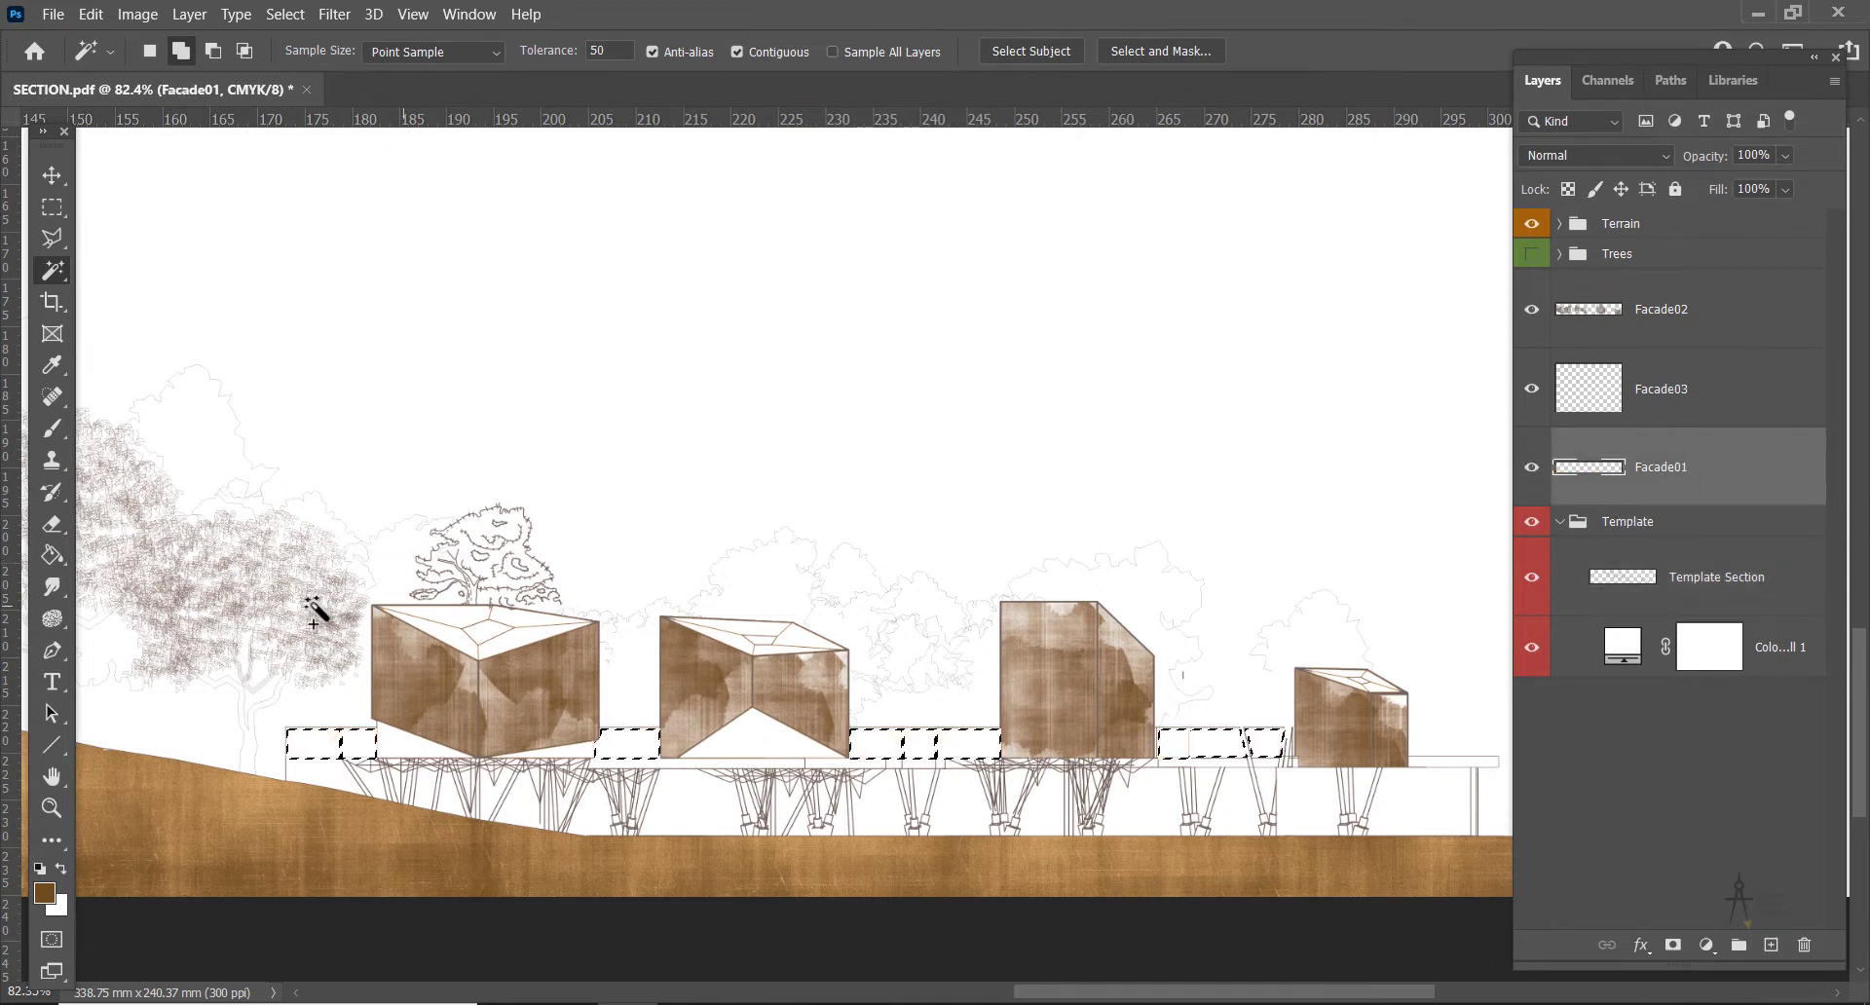
{"action": "left_click", "coordinate": [45, 898]}
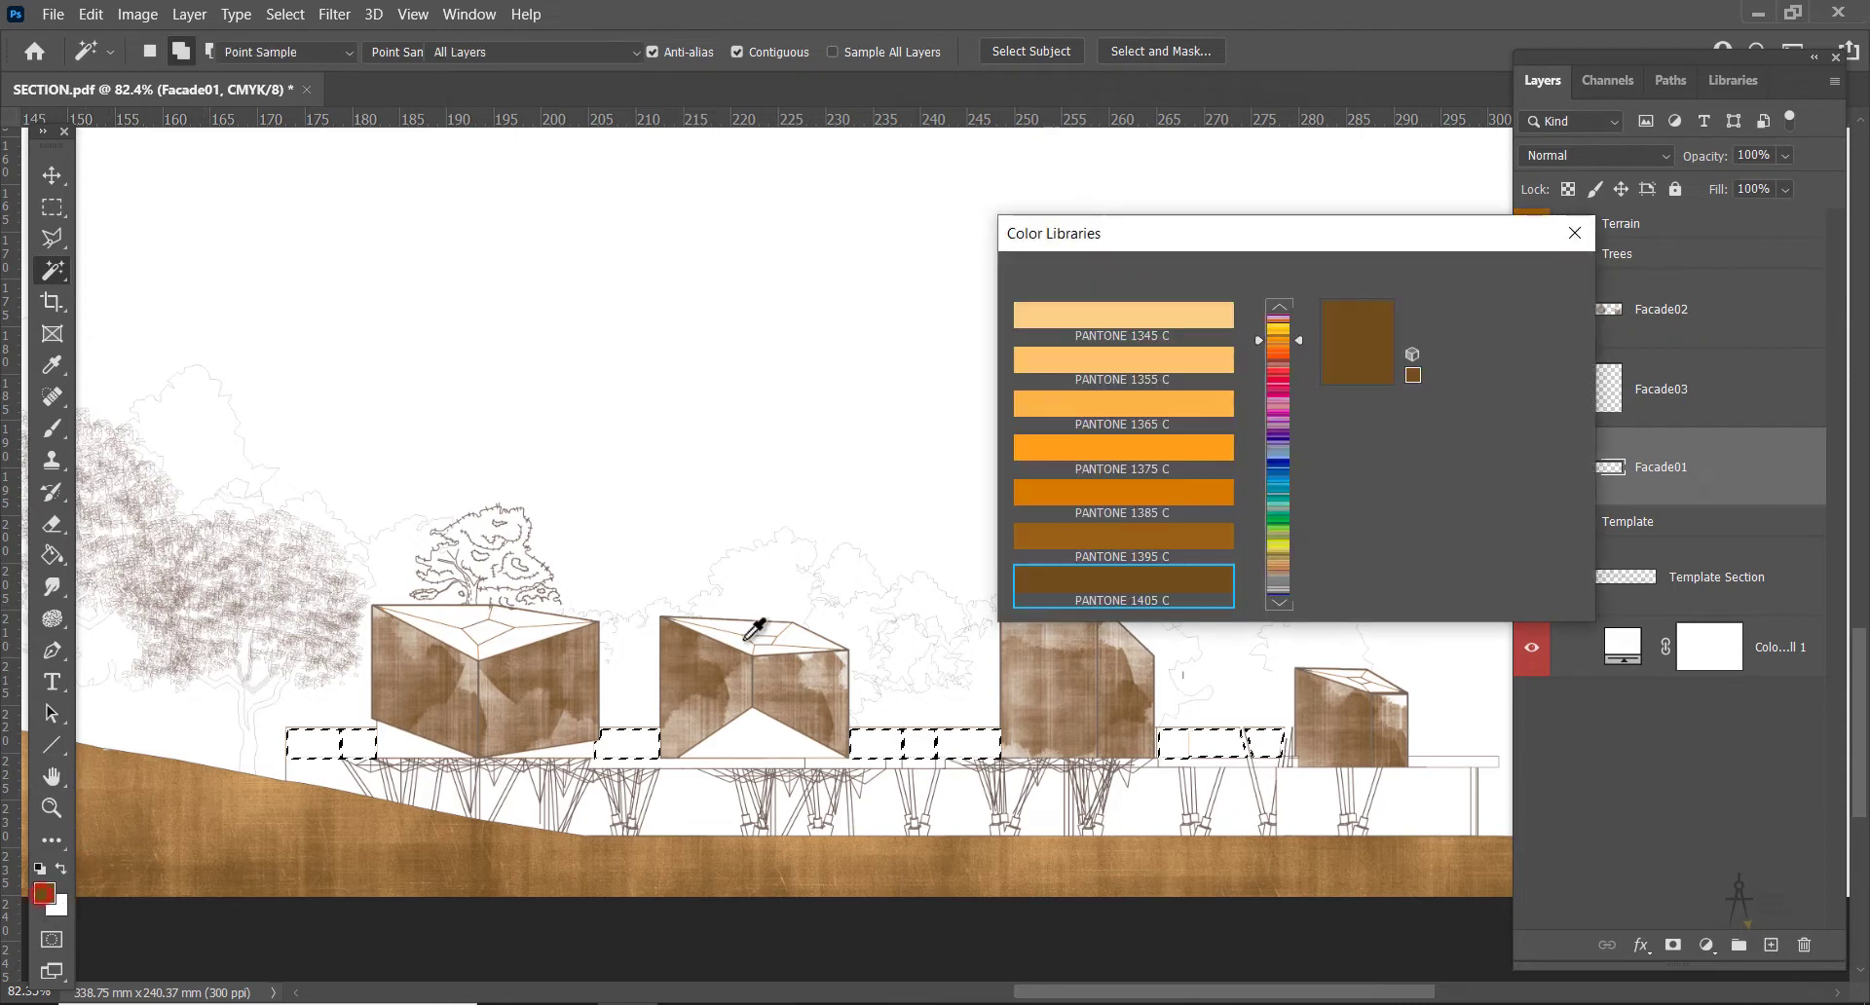
{"action": "left_click", "coordinate": [1117, 357]}
{"action": "left_click", "coordinate": [1541, 279]}
{"action": "key", "text": "w"}
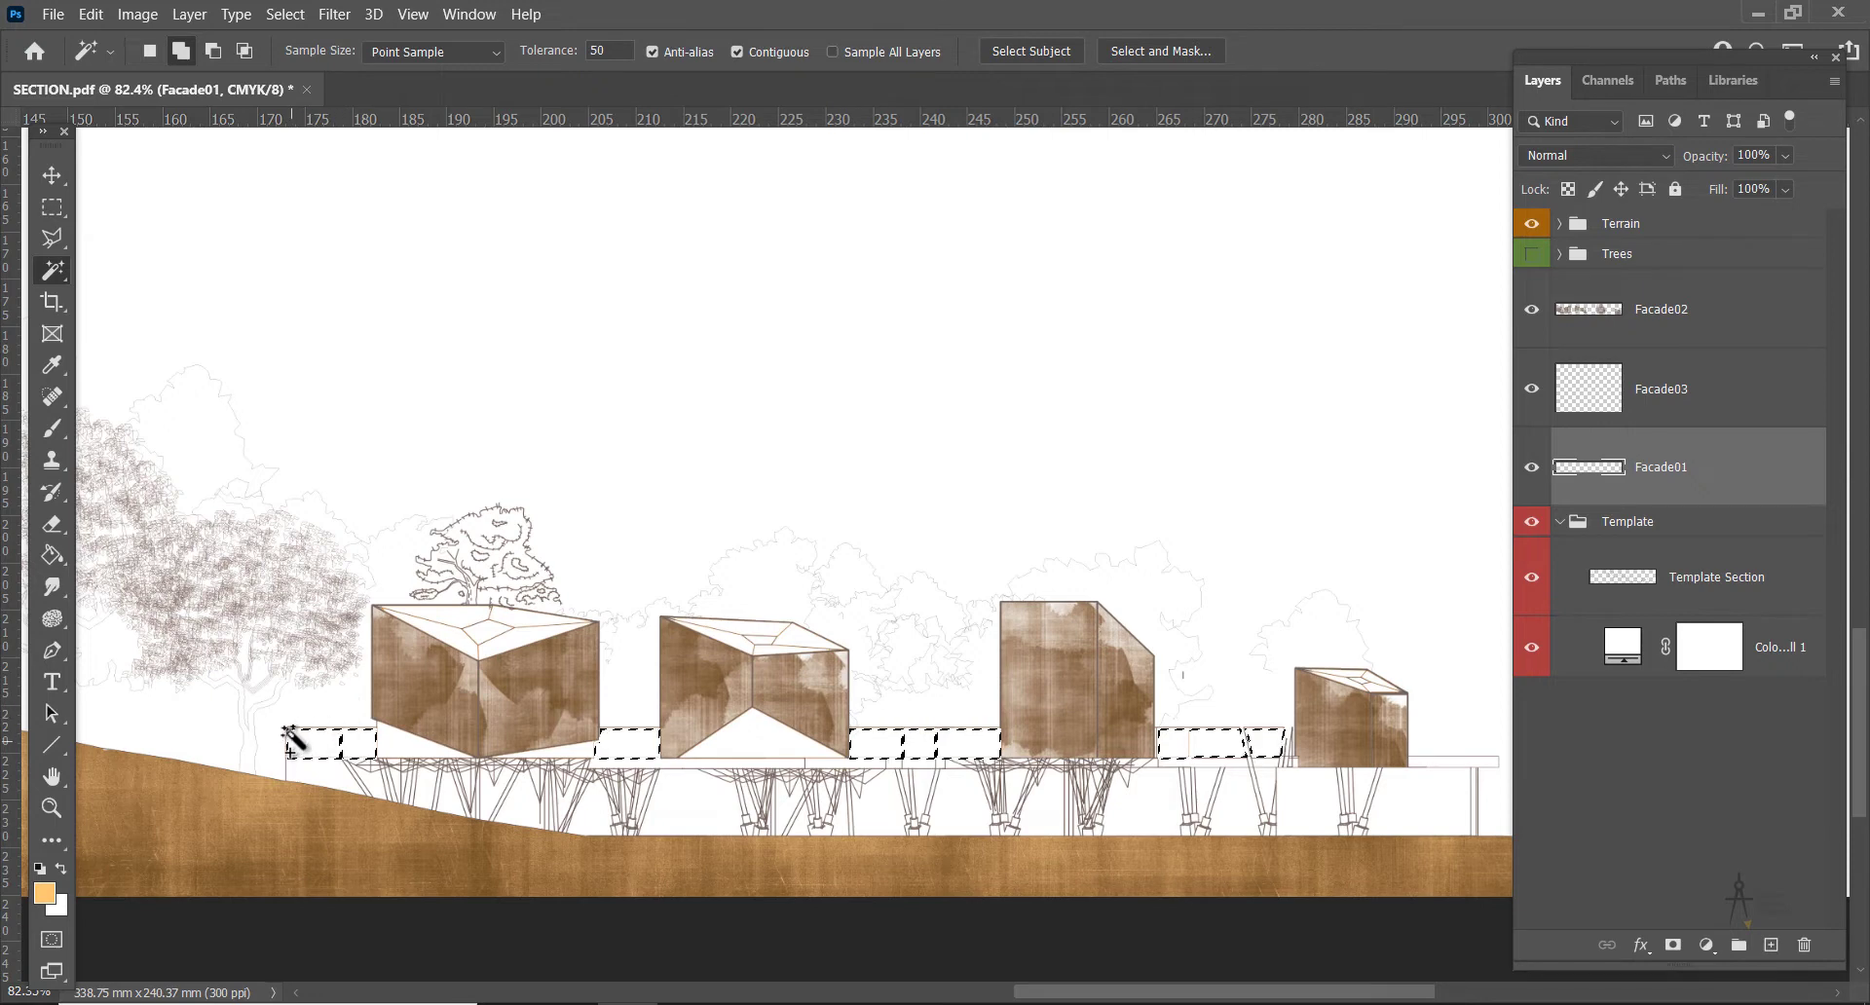
Fill all selected platform band segments on Facade01 with the light orange using the Paint Bucket, and deselect
{"action": "left_click", "coordinate": [52, 555]}
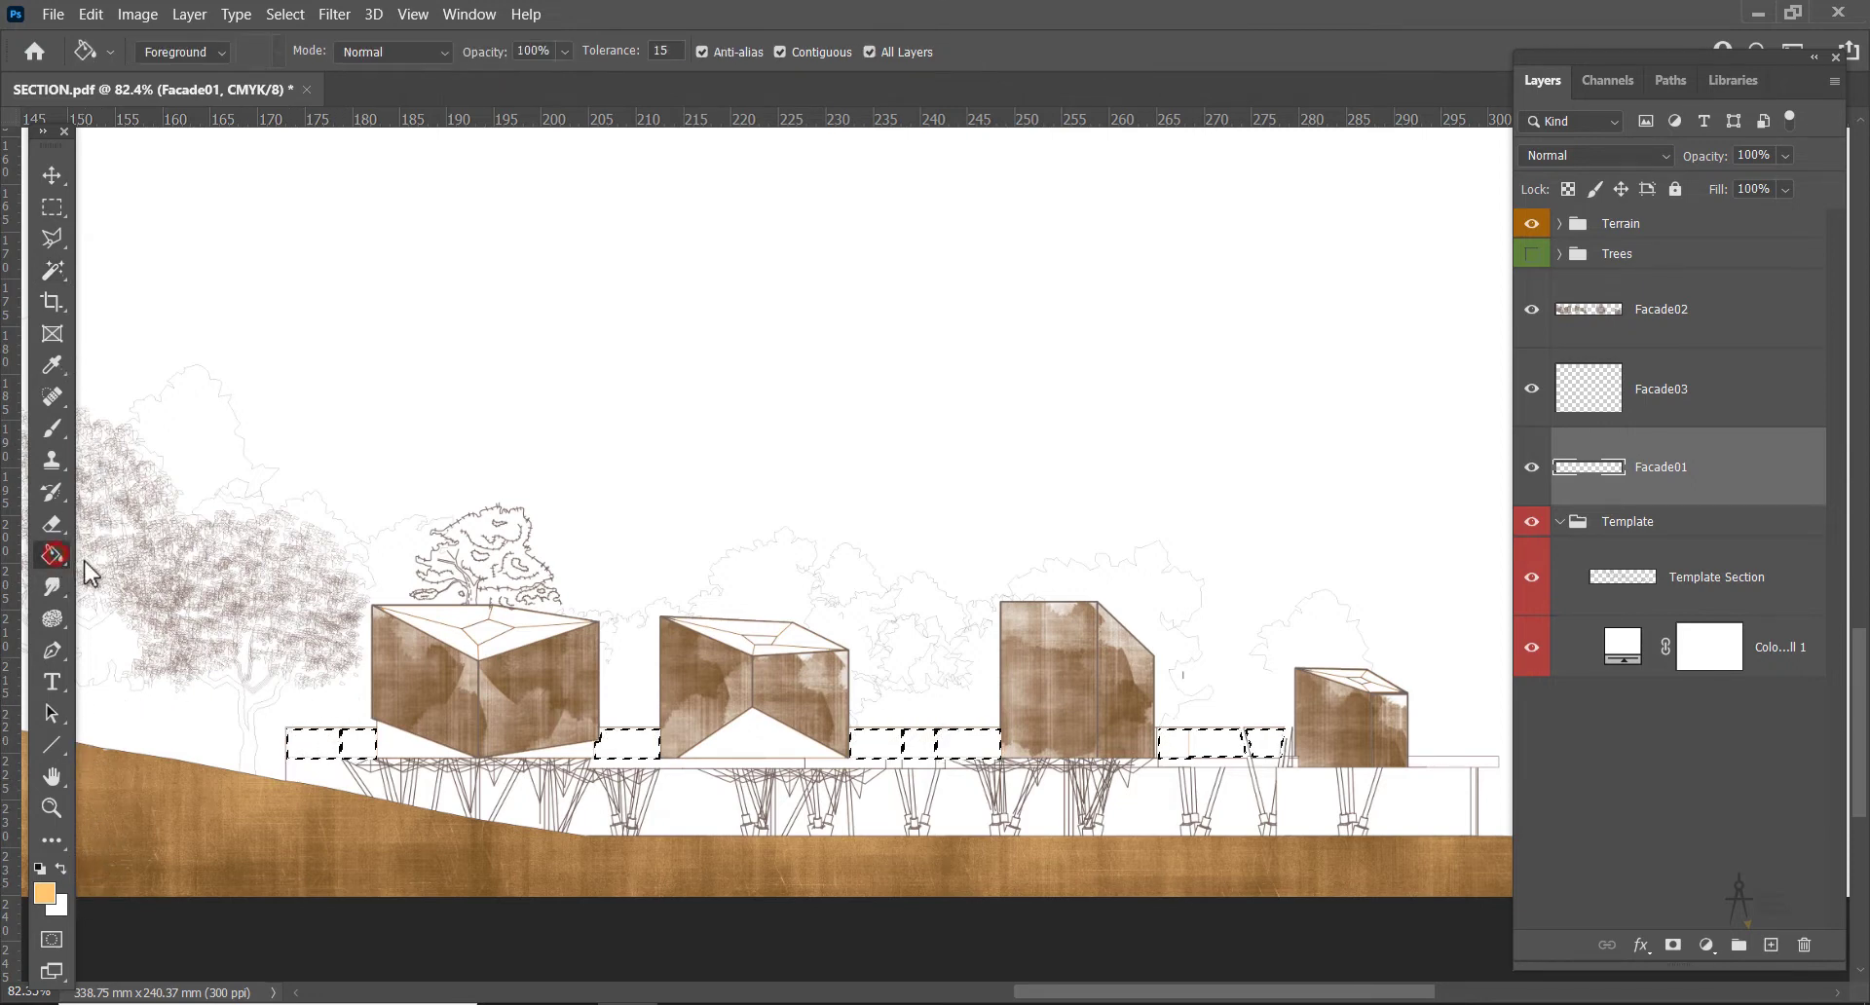
{"action": "left_click", "coordinate": [310, 747]}
{"action": "left_click", "coordinate": [360, 745]}
{"action": "left_click", "coordinate": [628, 745]}
{"action": "left_click", "coordinate": [871, 745]}
{"action": "left_click", "coordinate": [923, 748]}
{"action": "left_click", "coordinate": [968, 745]}
{"action": "left_click", "coordinate": [1187, 748]}
{"action": "left_click", "coordinate": [1212, 745]}
{"action": "left_click", "coordinate": [1266, 746]}
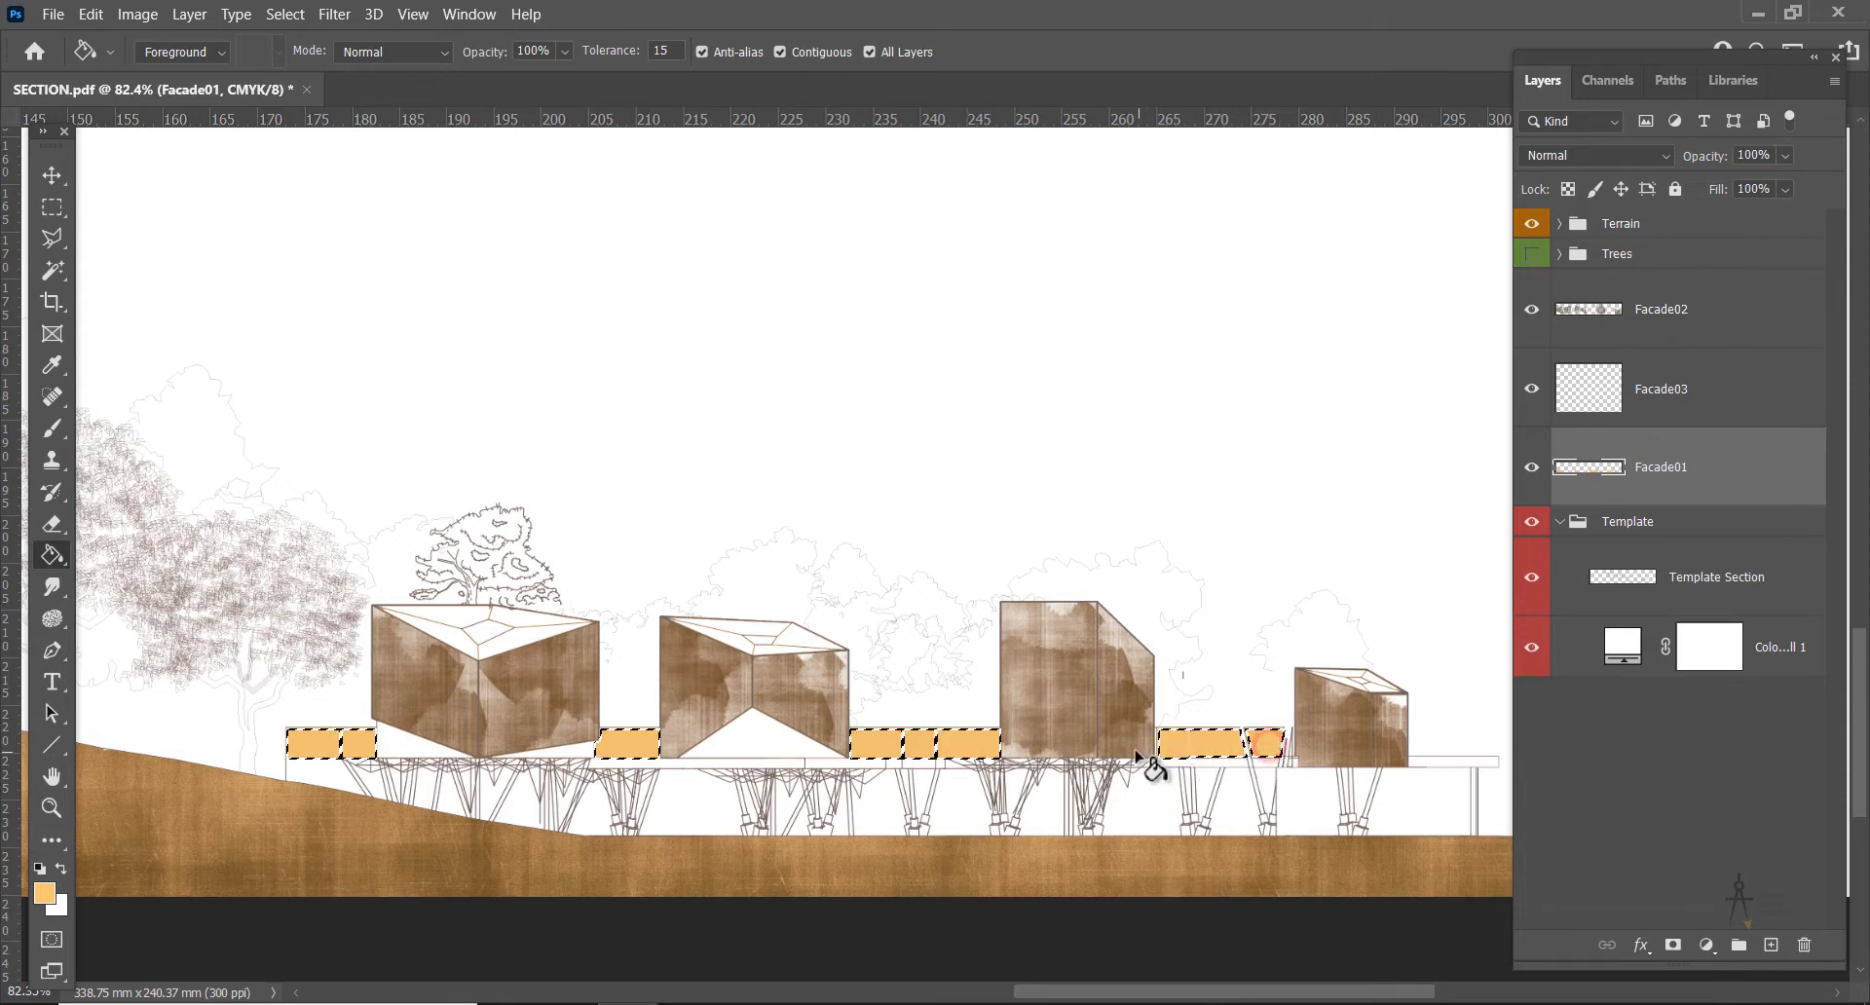
{"action": "key", "text": "ctrl+d"}
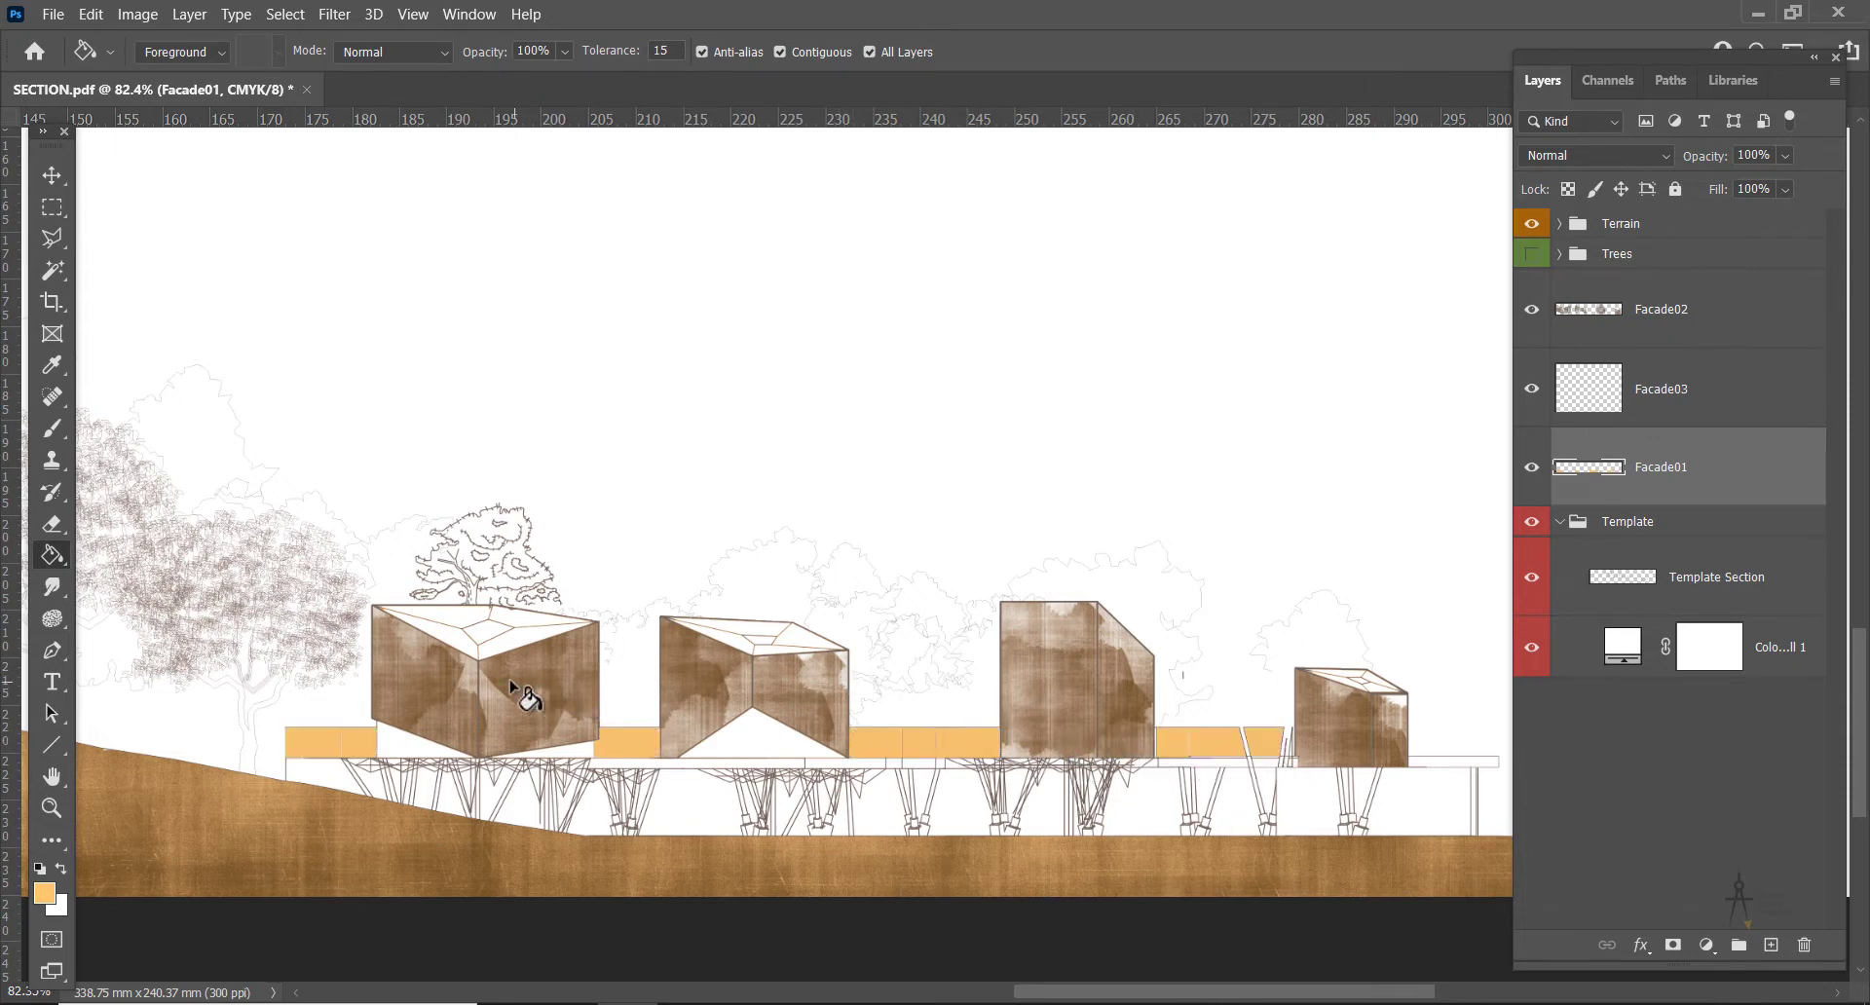
Make Facade03 the active layer
{"action": "scroll", "coordinate": [526, 692], "scroll_direction": "up", "scroll_amount": 1}
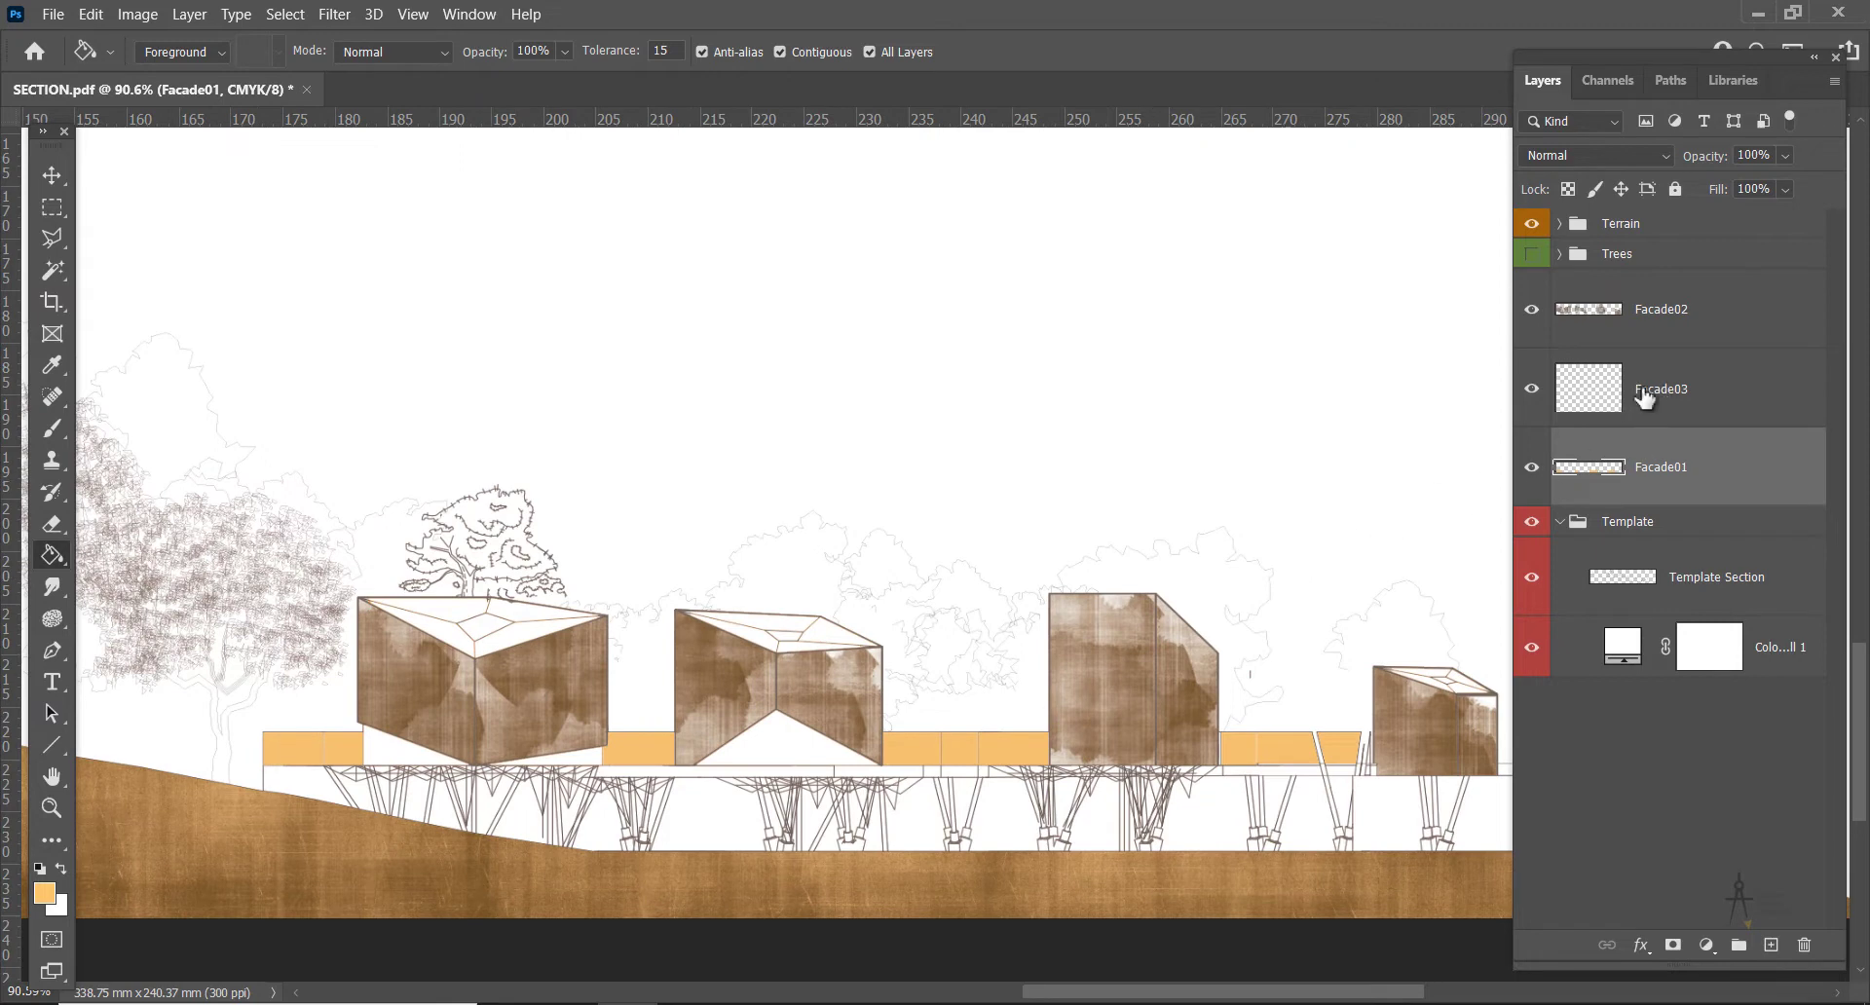
{"action": "left_click", "coordinate": [1605, 397]}
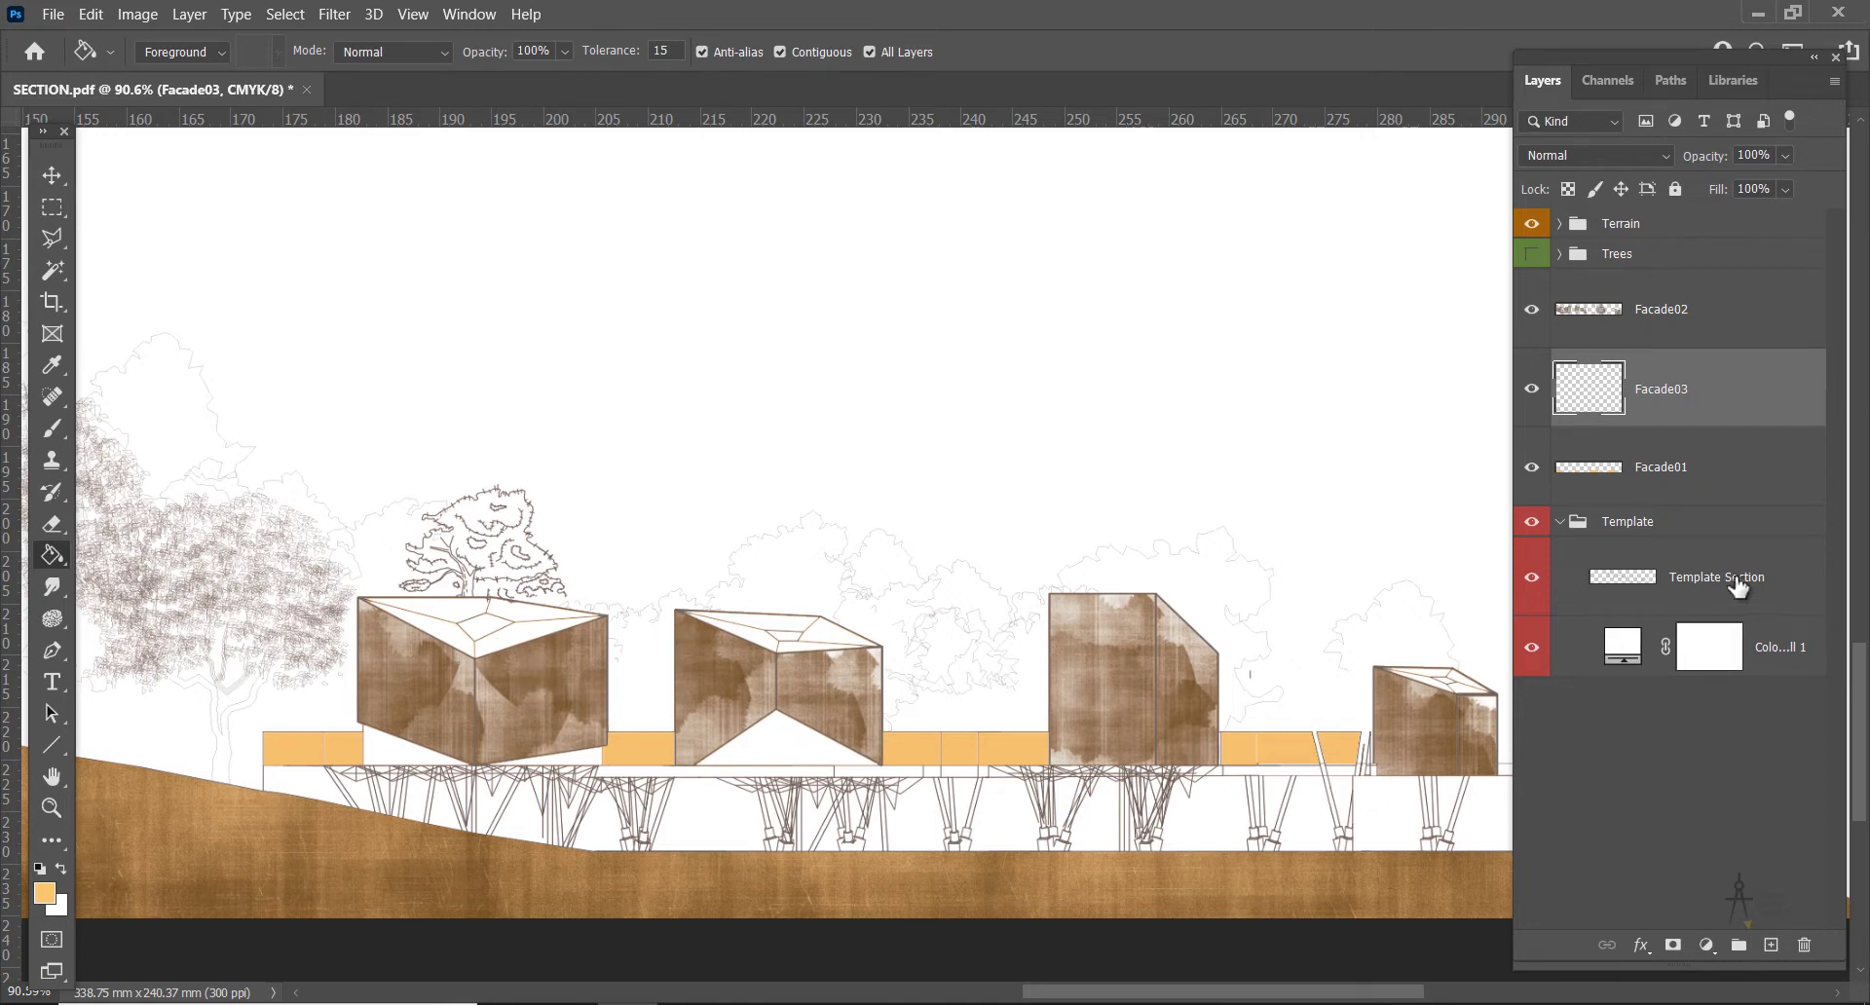
{"action": "left_click", "coordinate": [1707, 579]}
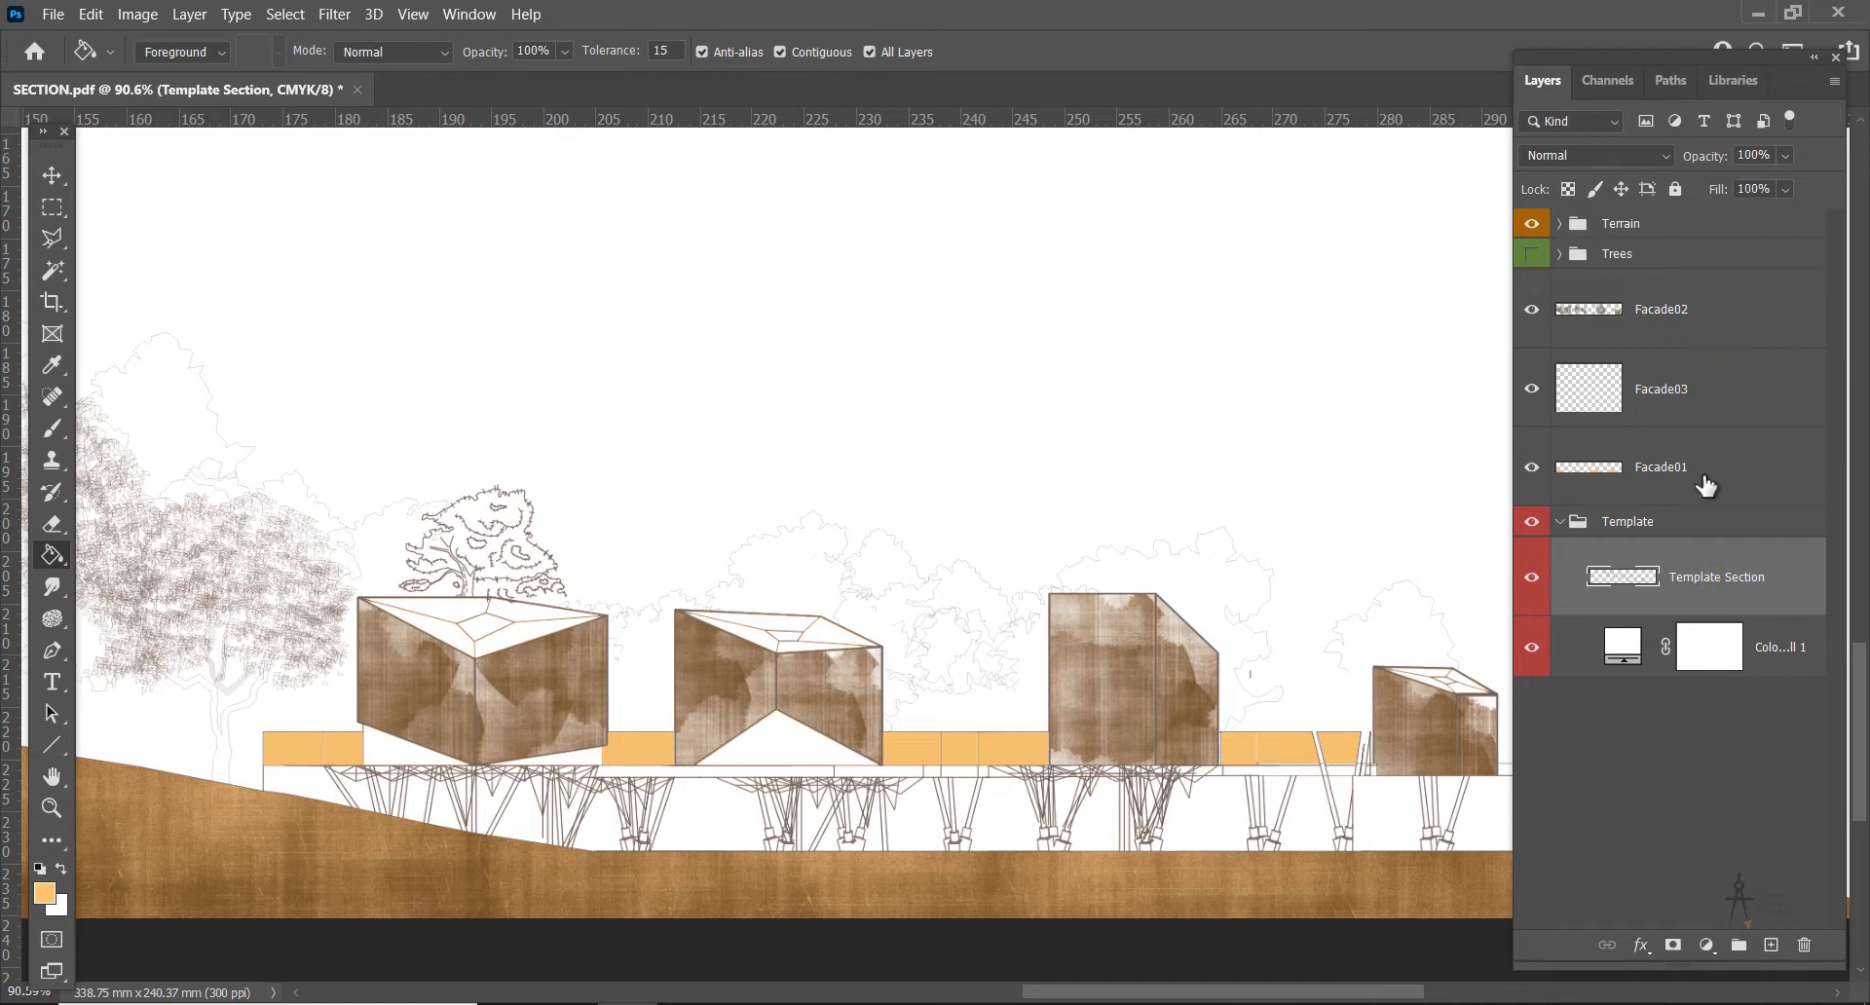
{"action": "left_click", "coordinate": [1698, 393]}
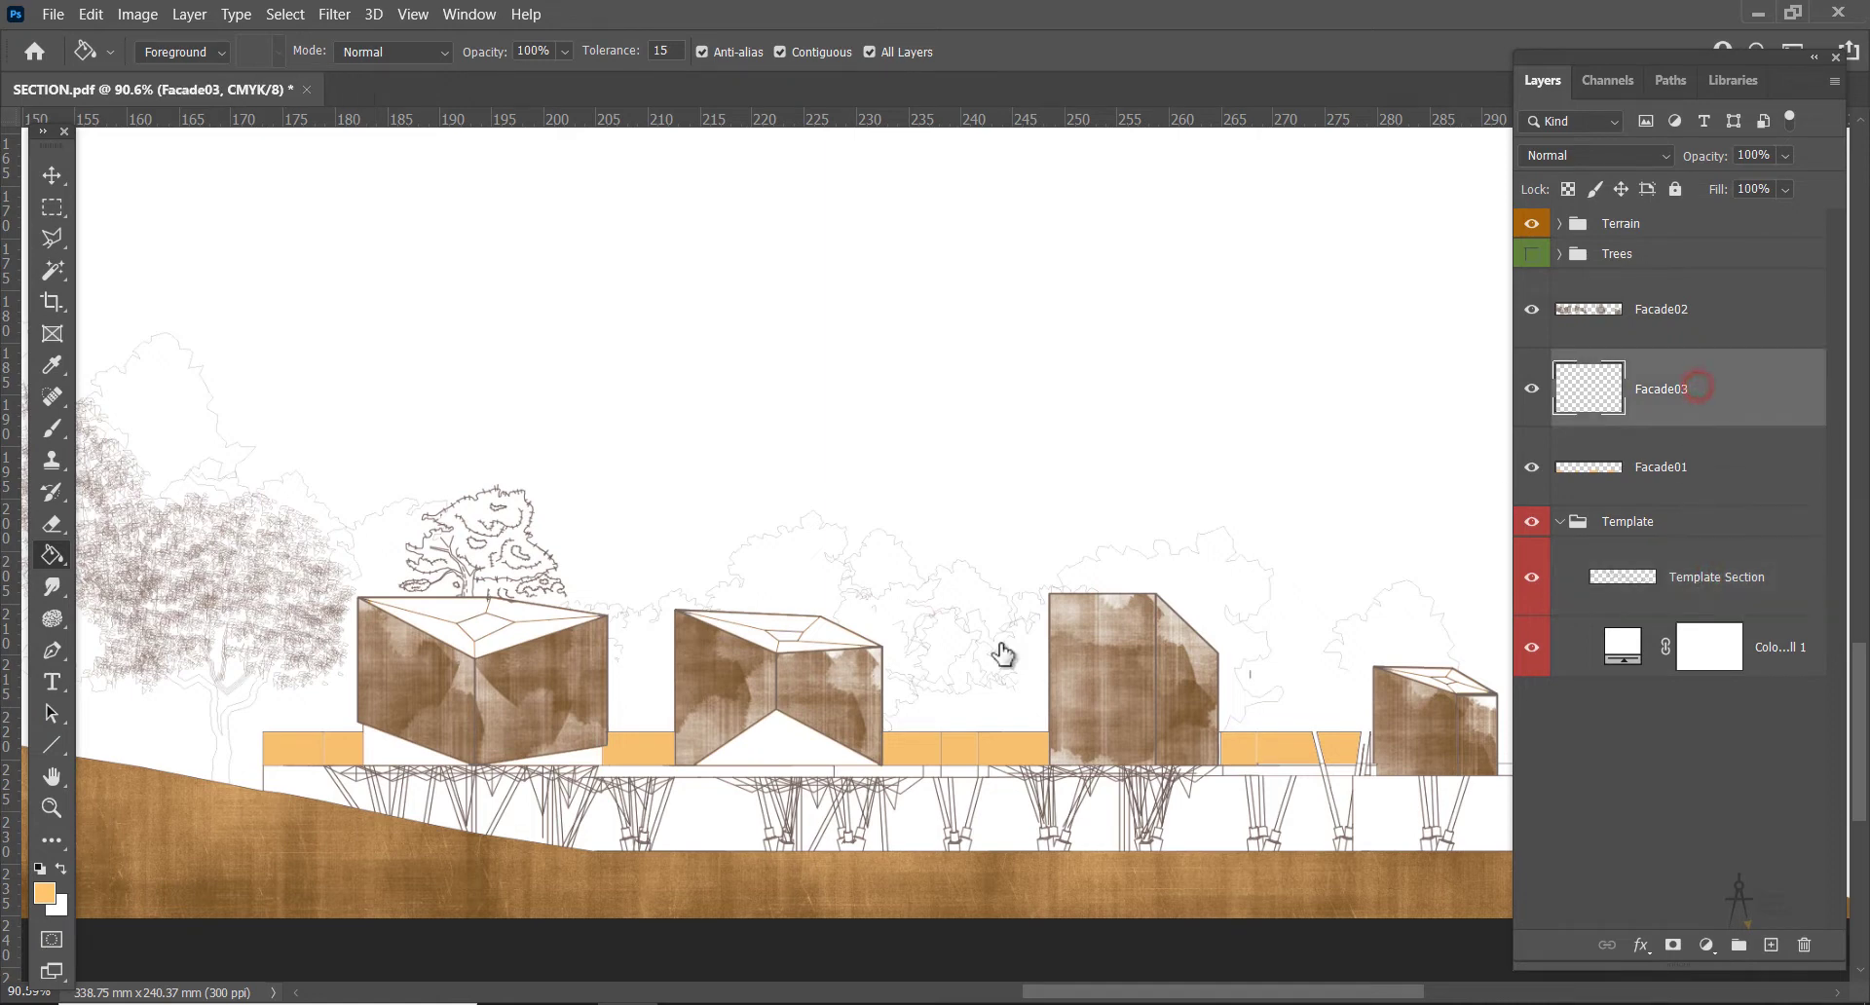
Try filling the first building's roof facets with the light orange on Facade03, and undo the fills
{"action": "left_click", "coordinate": [524, 612]}
{"action": "left_click", "coordinate": [444, 620]}
{"action": "key", "text": "ctrl+z"}
{"action": "key", "text": "ctrl+z"}
Set the foreground colour to PANTONE 1385 C from the PANTONE+ Solid Coated book
{"action": "left_click", "coordinate": [45, 893]}
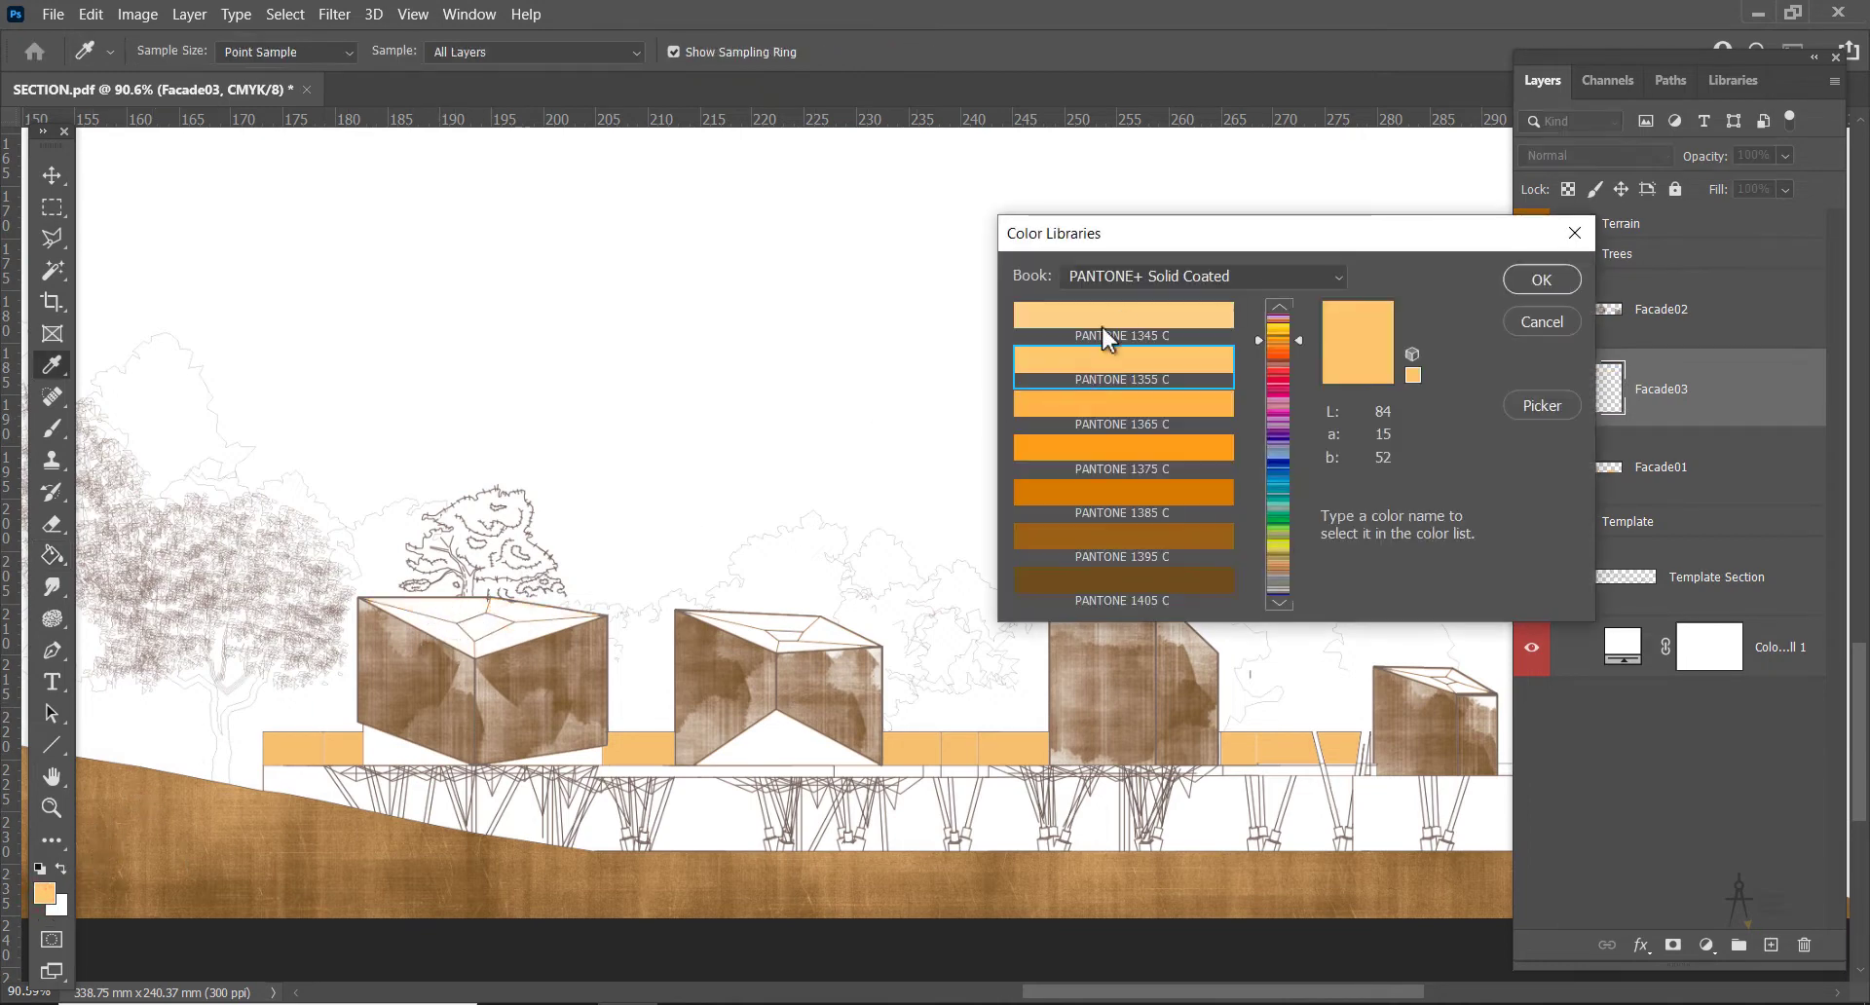
{"action": "left_click", "coordinate": [1091, 409]}
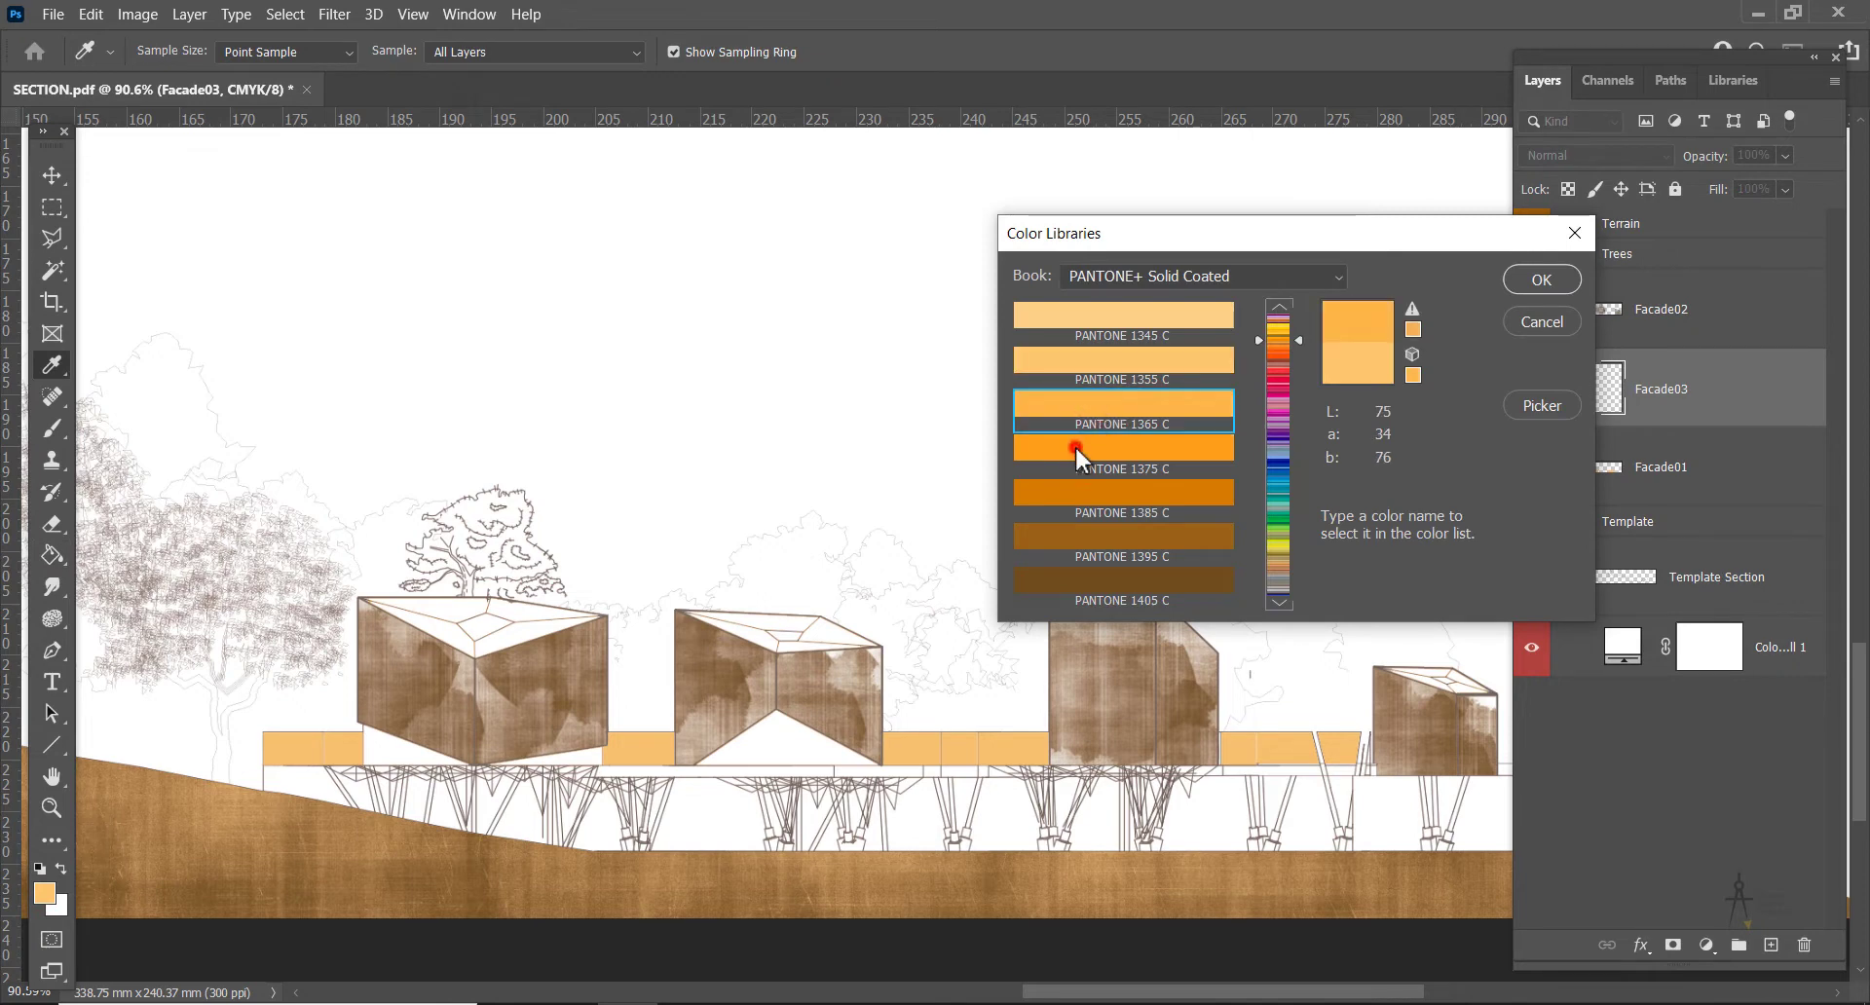
{"action": "left_click", "coordinate": [1075, 446]}
{"action": "left_click", "coordinate": [1143, 499]}
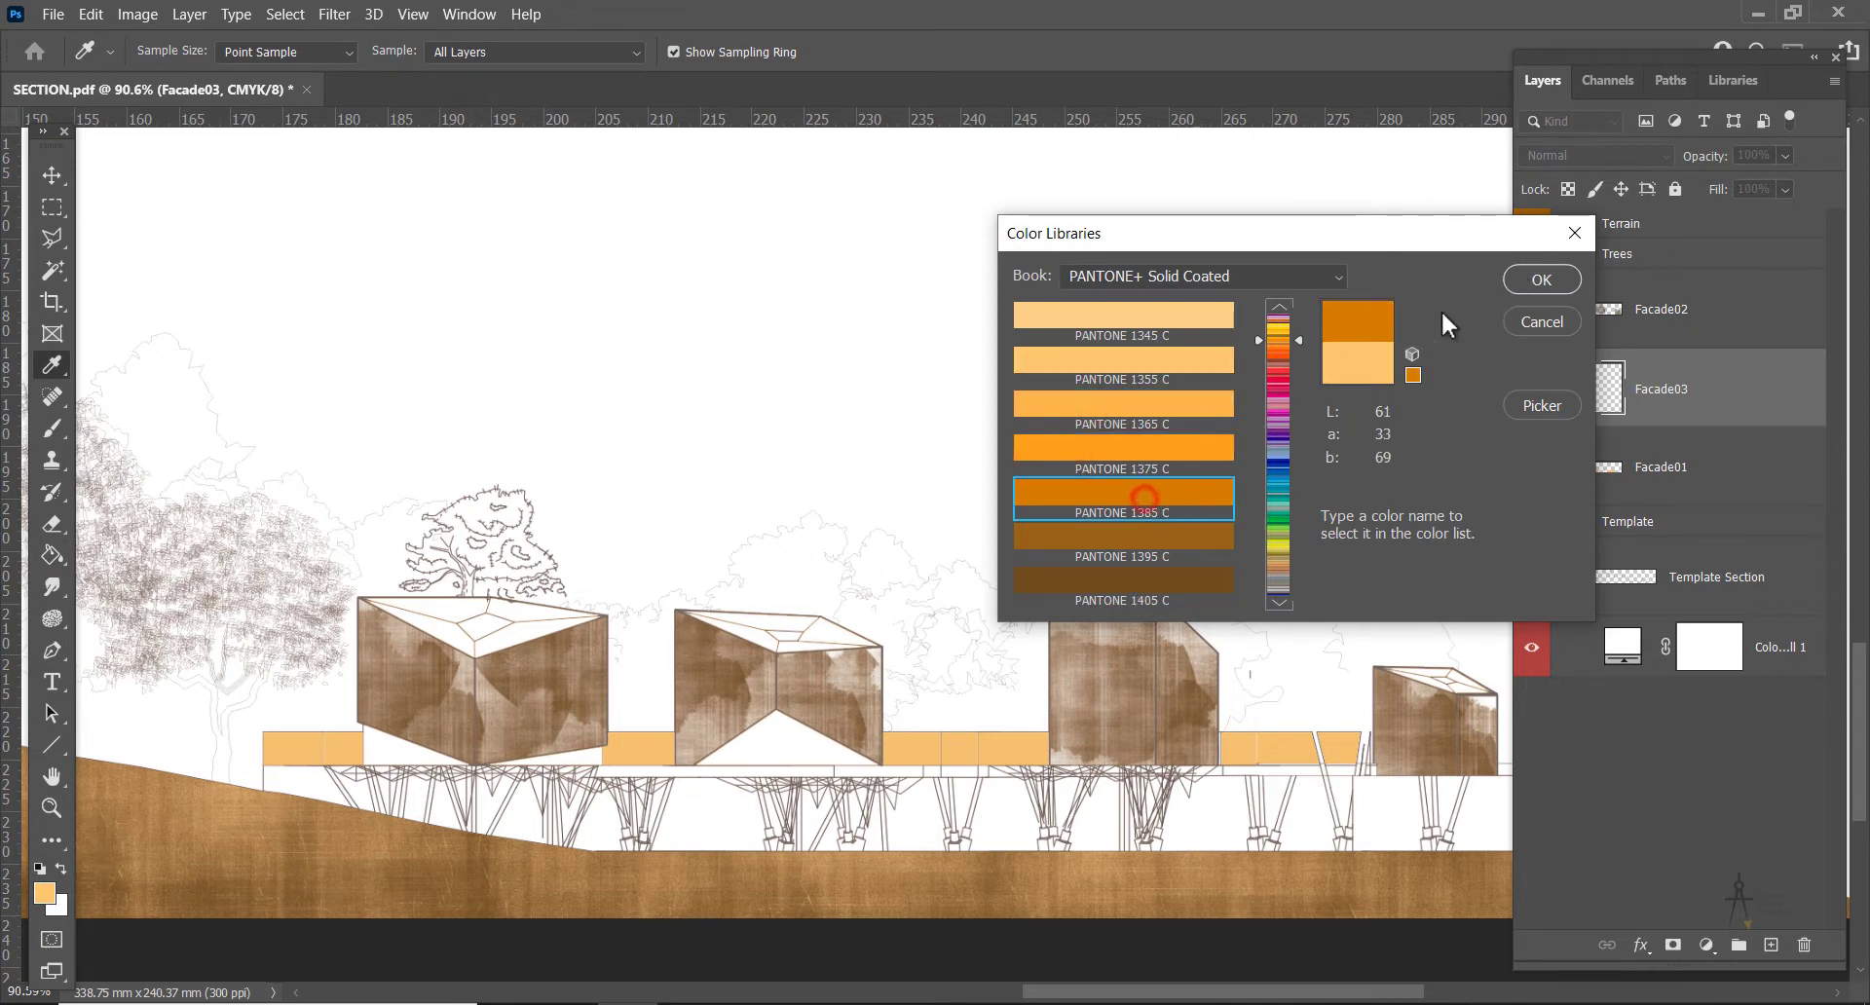
{"action": "left_click", "coordinate": [1542, 280]}
Fill the first building's roof facets and its two underside areas with the dark orange on Facade03
{"action": "key", "text": "g"}
{"action": "left_click", "coordinate": [433, 611]}
{"action": "left_click", "coordinate": [545, 631]}
{"action": "left_click", "coordinate": [449, 636]}
{"action": "left_click", "coordinate": [407, 755]}
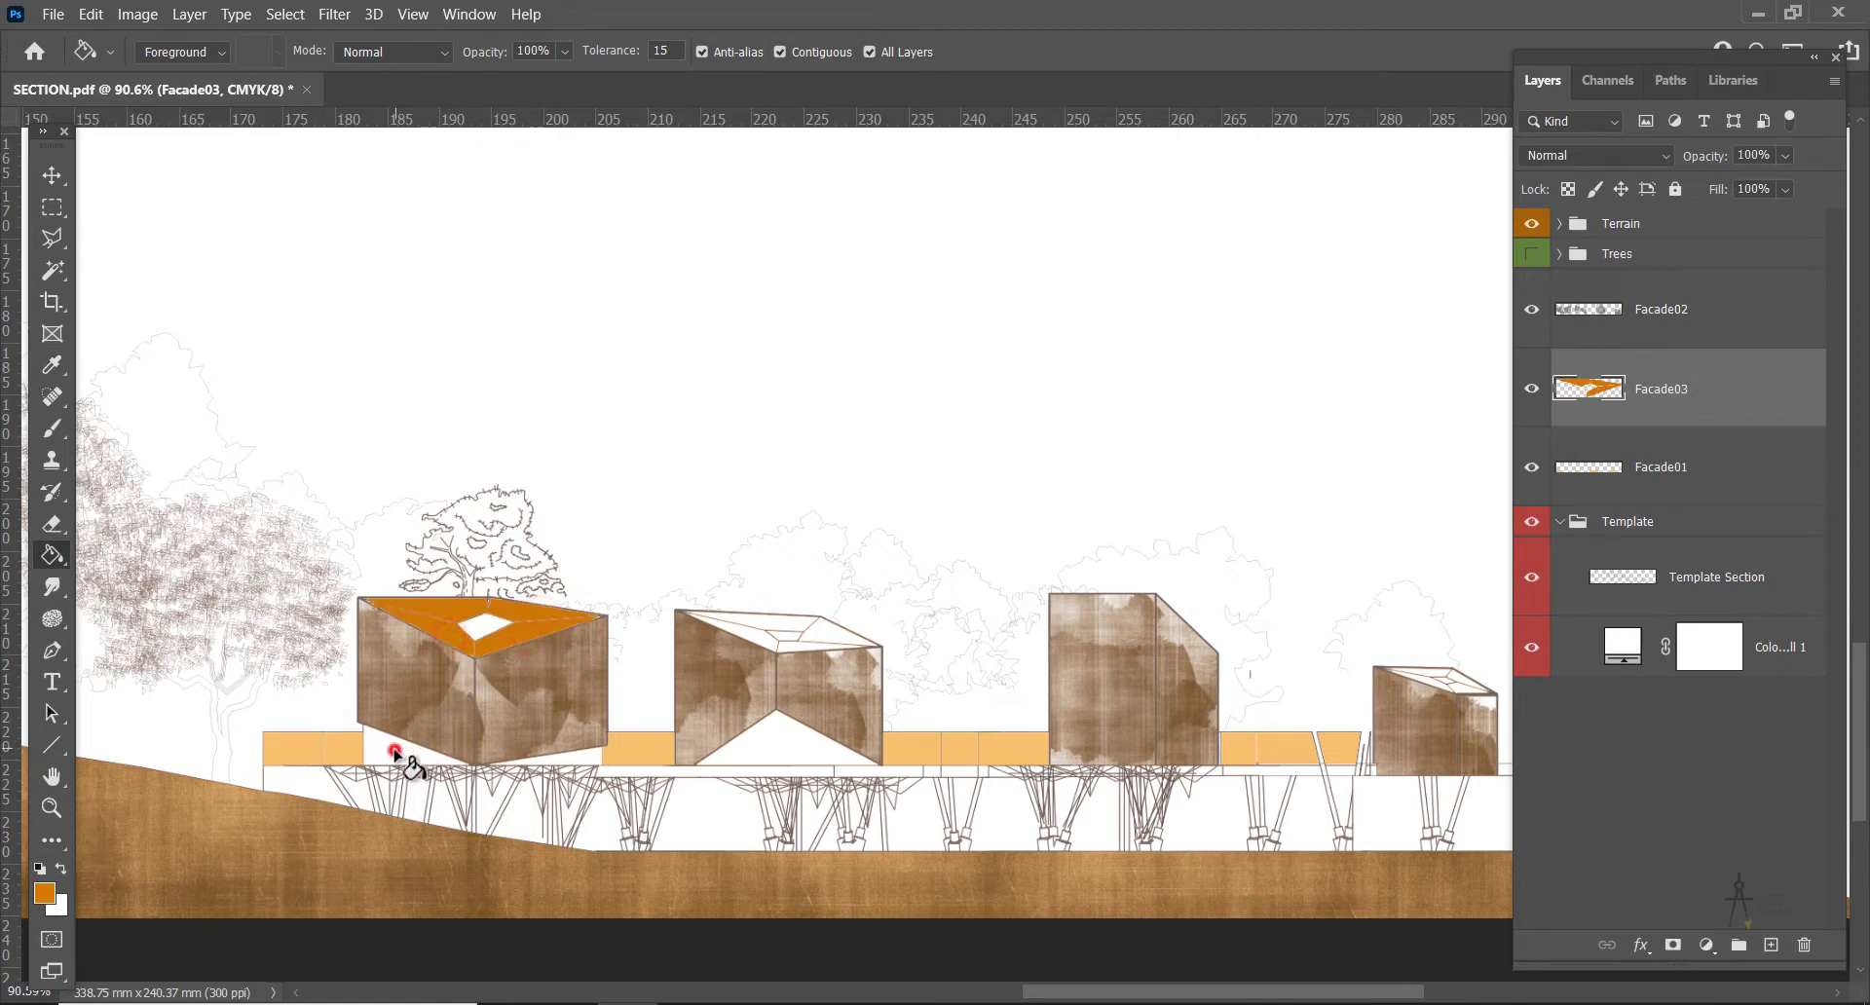
{"action": "left_click", "coordinate": [565, 762]}
Fill the second building's base triangle and roof facets with the same dark orange
{"action": "left_click", "coordinate": [746, 756]}
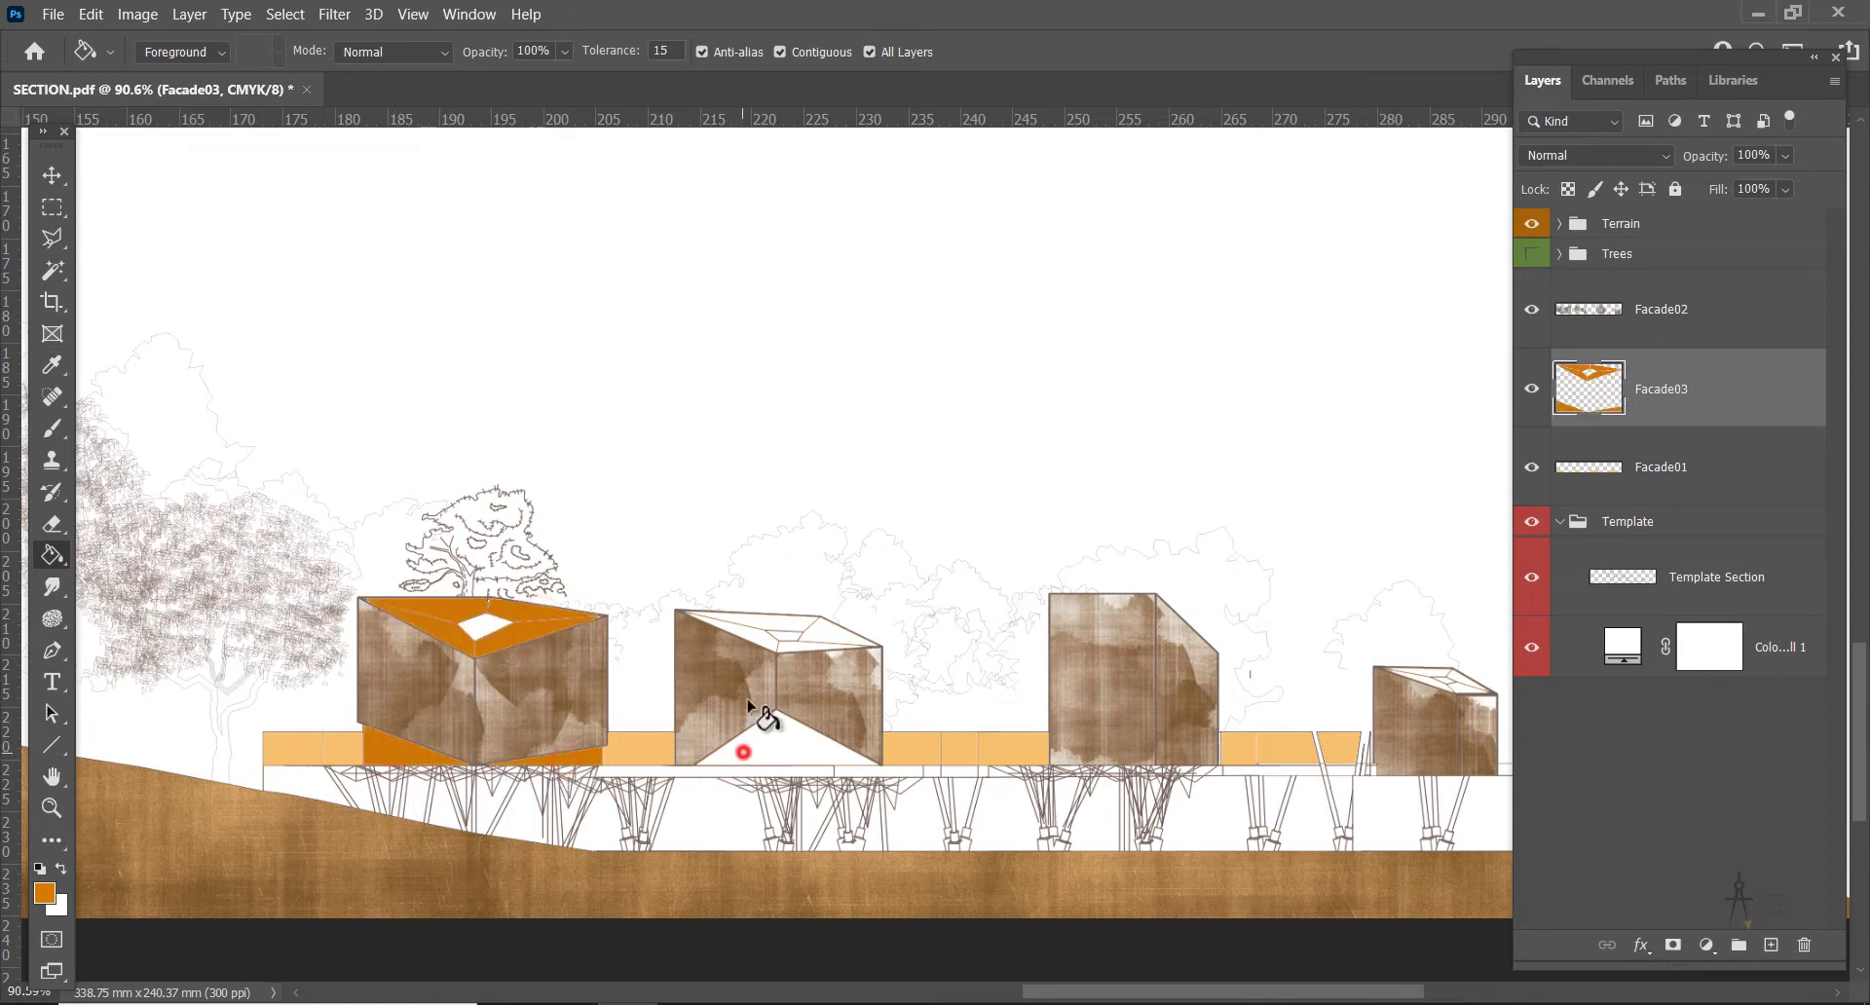
{"action": "left_click", "coordinate": [762, 622]}
{"action": "left_click", "coordinate": [837, 641]}
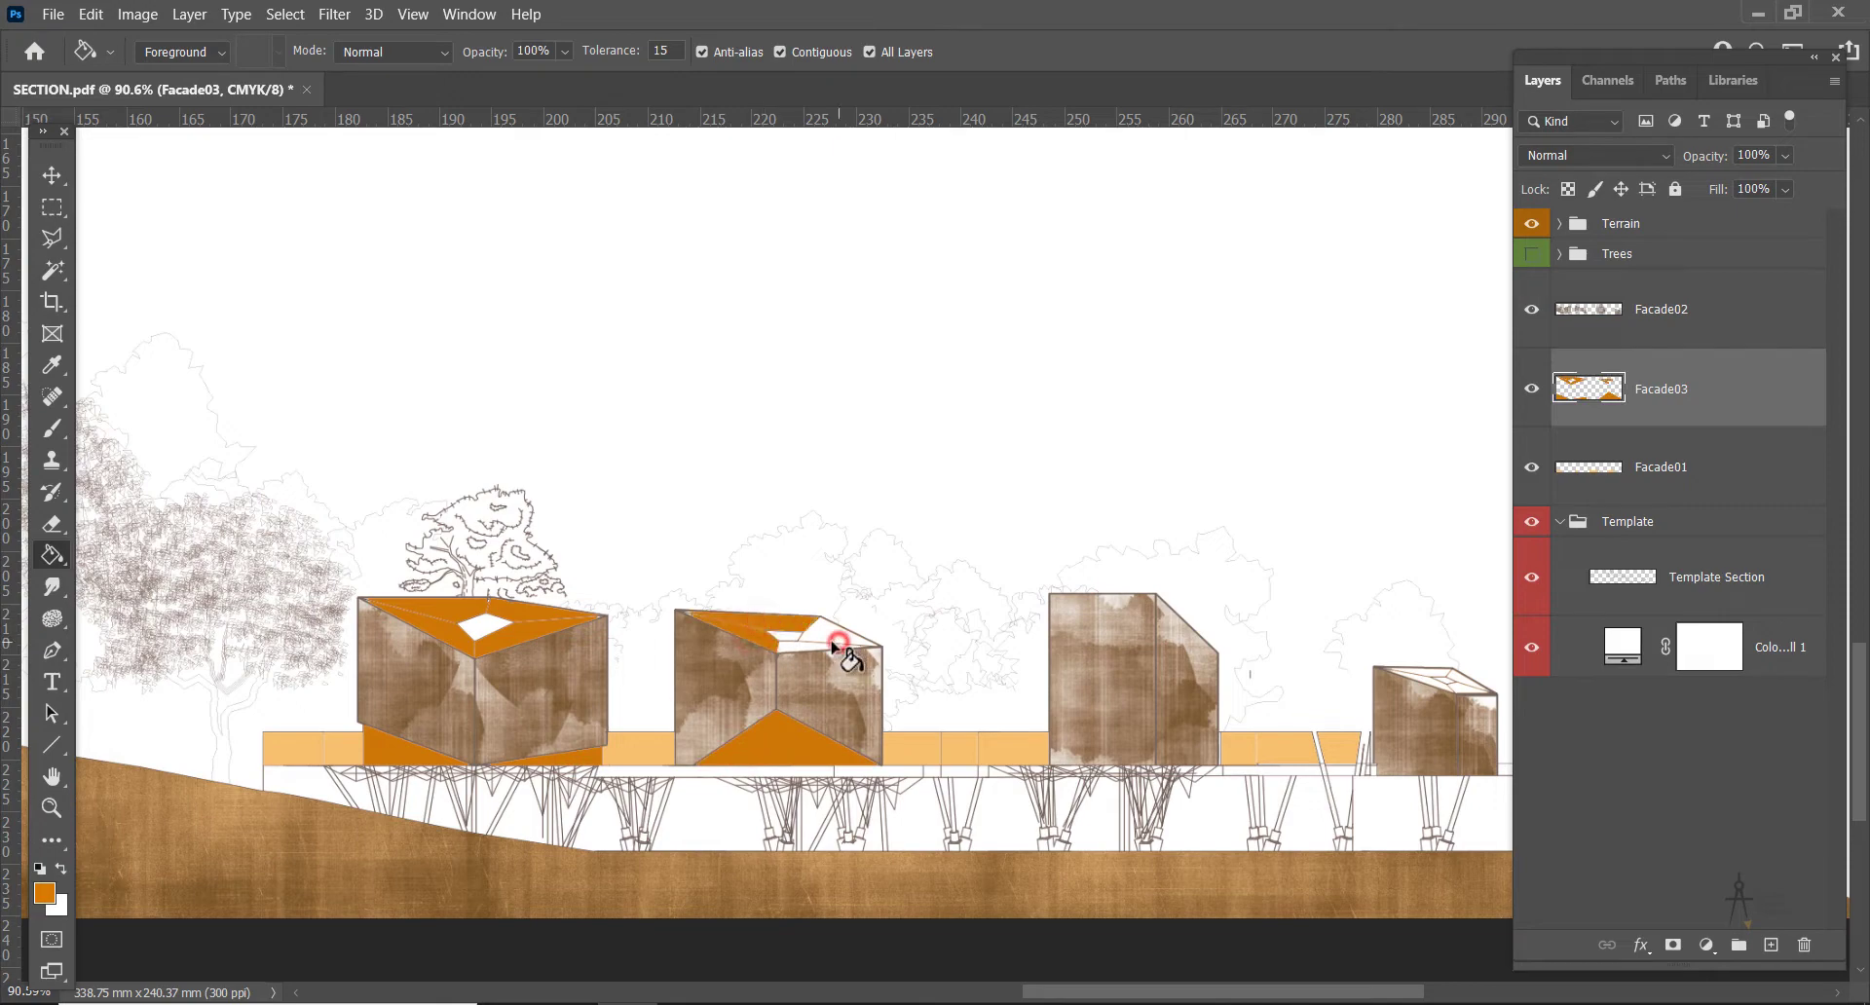
{"action": "left_click", "coordinate": [794, 639]}
Fill the roof facets of the small end building with the dark orange, including the narrow corner sliver
{"action": "scroll", "coordinate": [1149, 755], "scroll_direction": "down", "scroll_amount": 2}
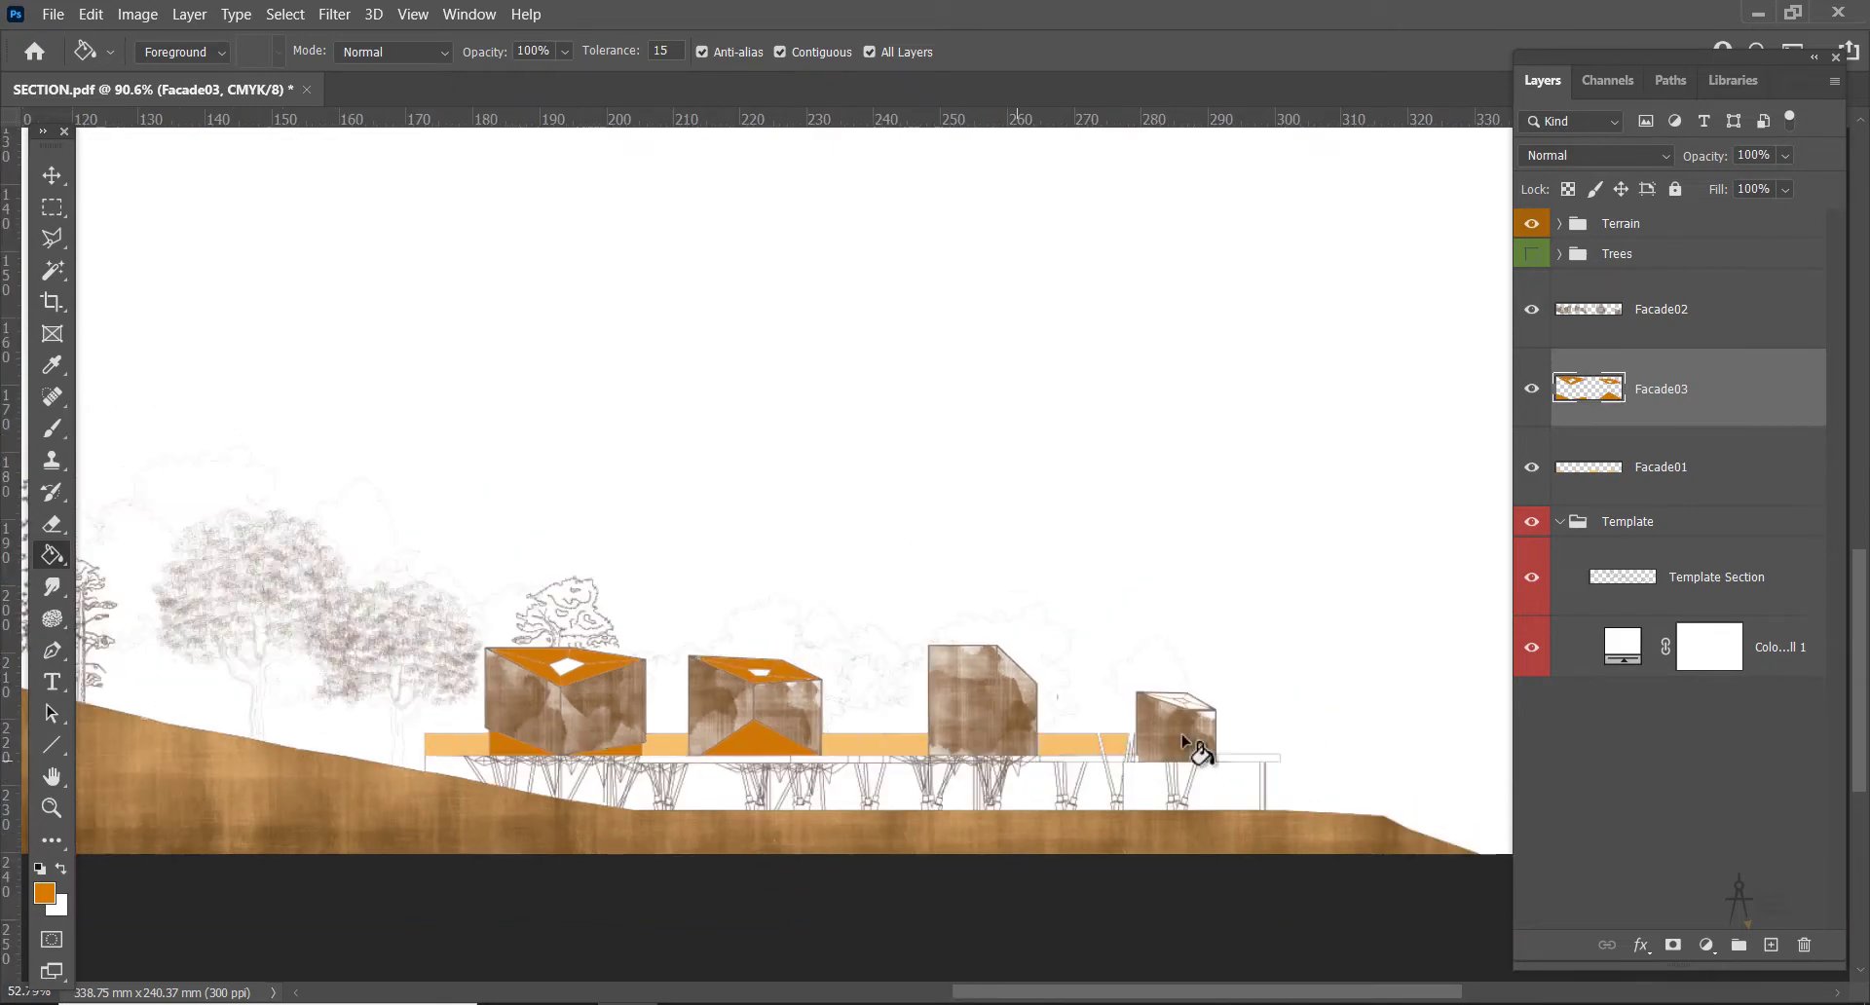
{"action": "scroll", "coordinate": [1169, 740], "scroll_direction": "up", "scroll_amount": 6}
{"action": "left_click", "coordinate": [1091, 700]}
{"action": "left_click", "coordinate": [1086, 684]}
{"action": "left_click", "coordinate": [1048, 670]}
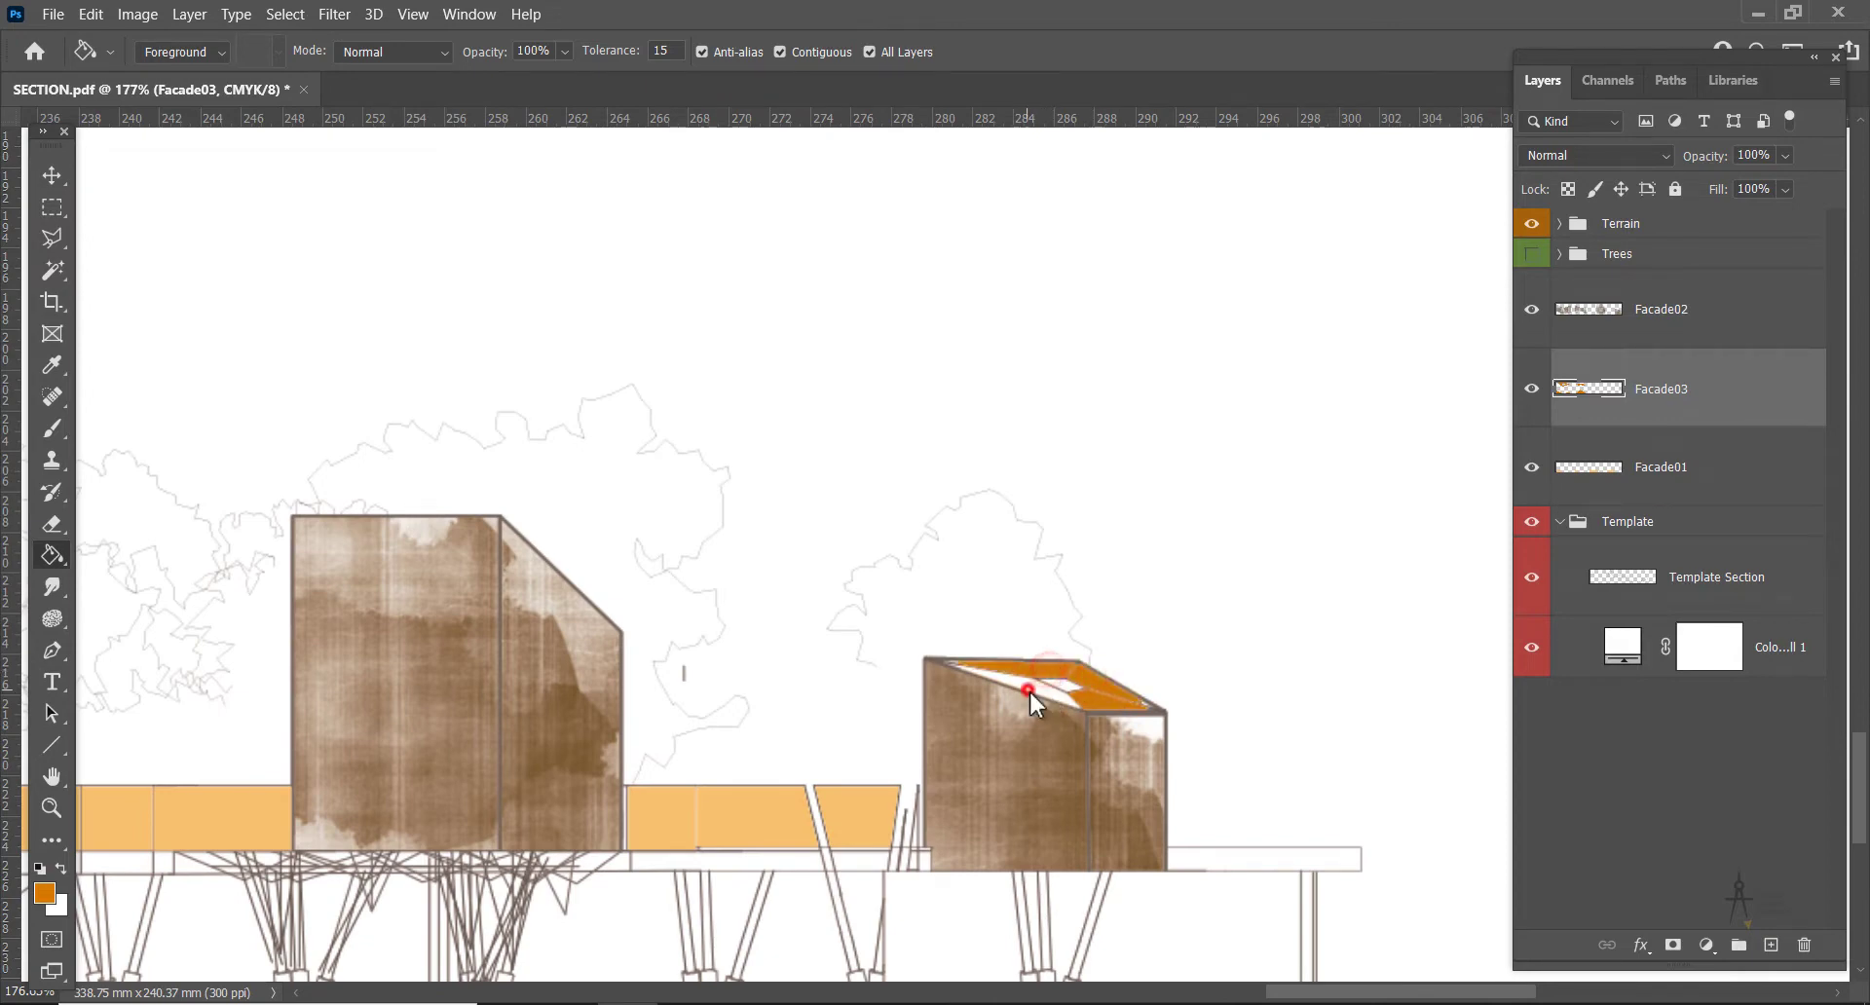
{"action": "left_click", "coordinate": [1028, 689]}
{"action": "scroll", "coordinate": [956, 675], "scroll_direction": "up", "scroll_amount": 12}
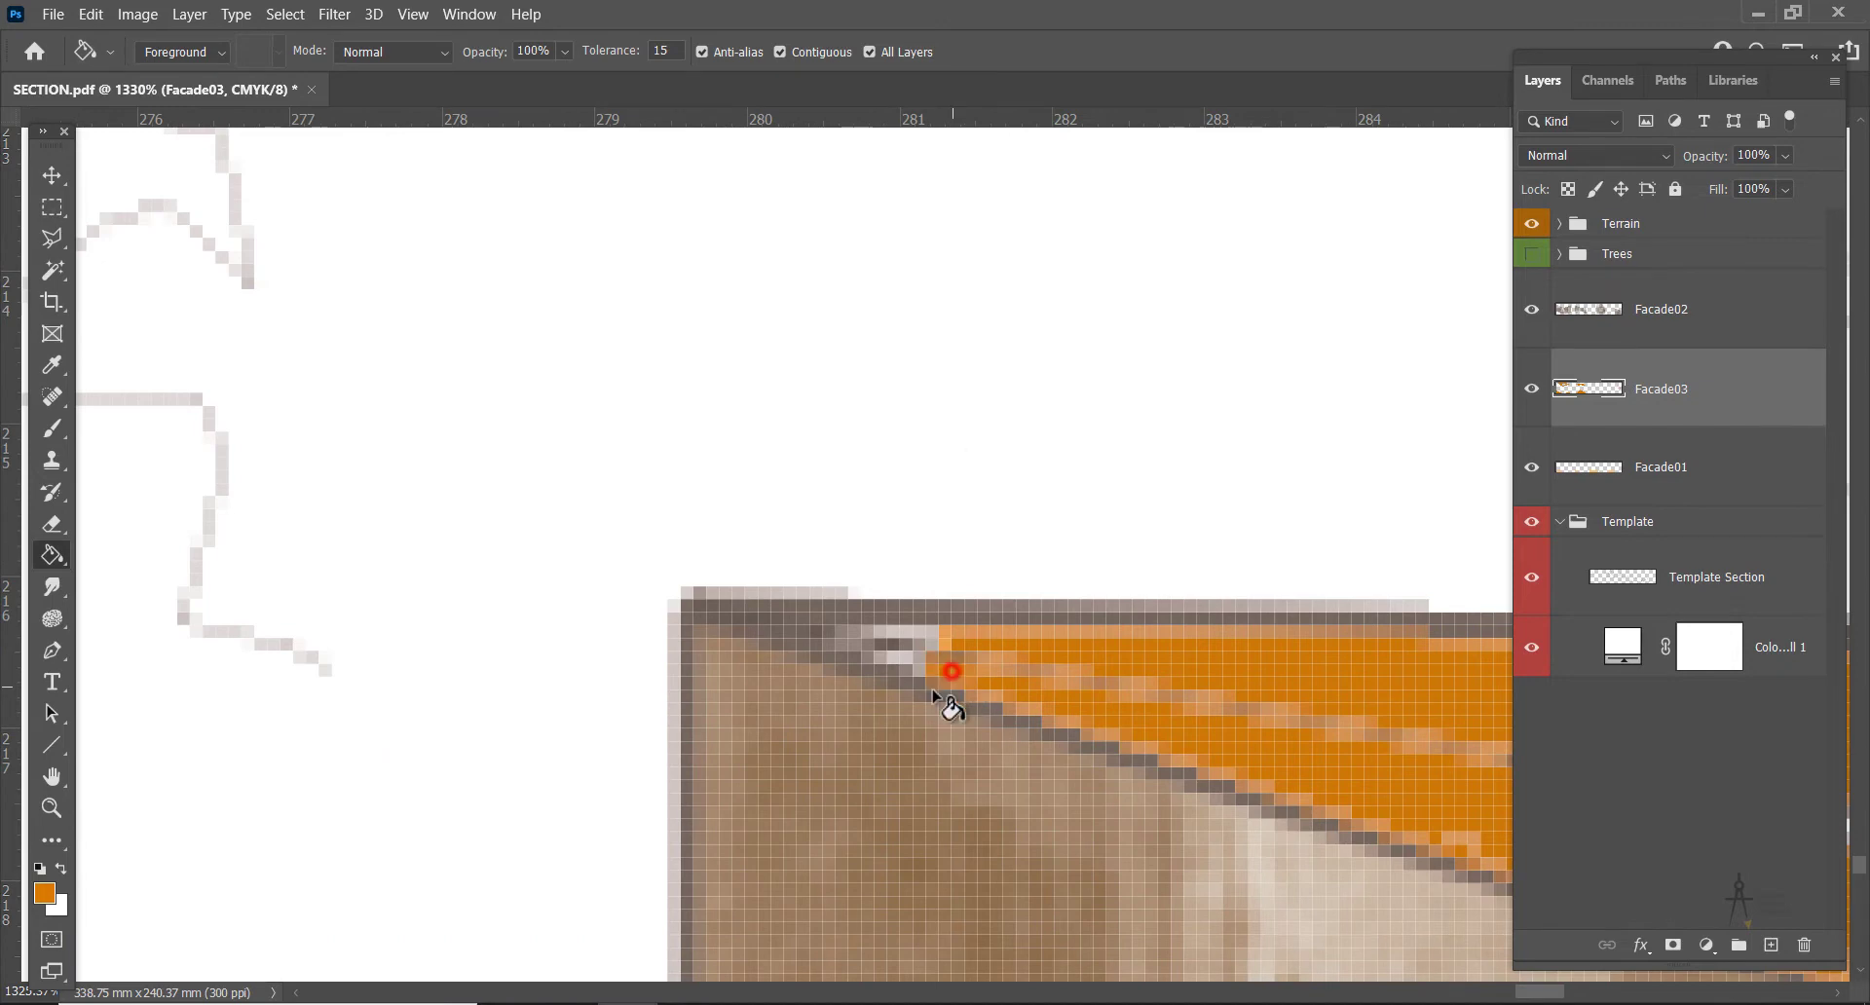
Group the Facade02, Facade03 and Facade01 layers and name the group Facade
{"action": "scroll", "coordinate": [943, 700], "scroll_direction": "down", "scroll_amount": 8}
{"action": "scroll", "coordinate": [1393, 770], "scroll_direction": "down", "scroll_amount": 10}
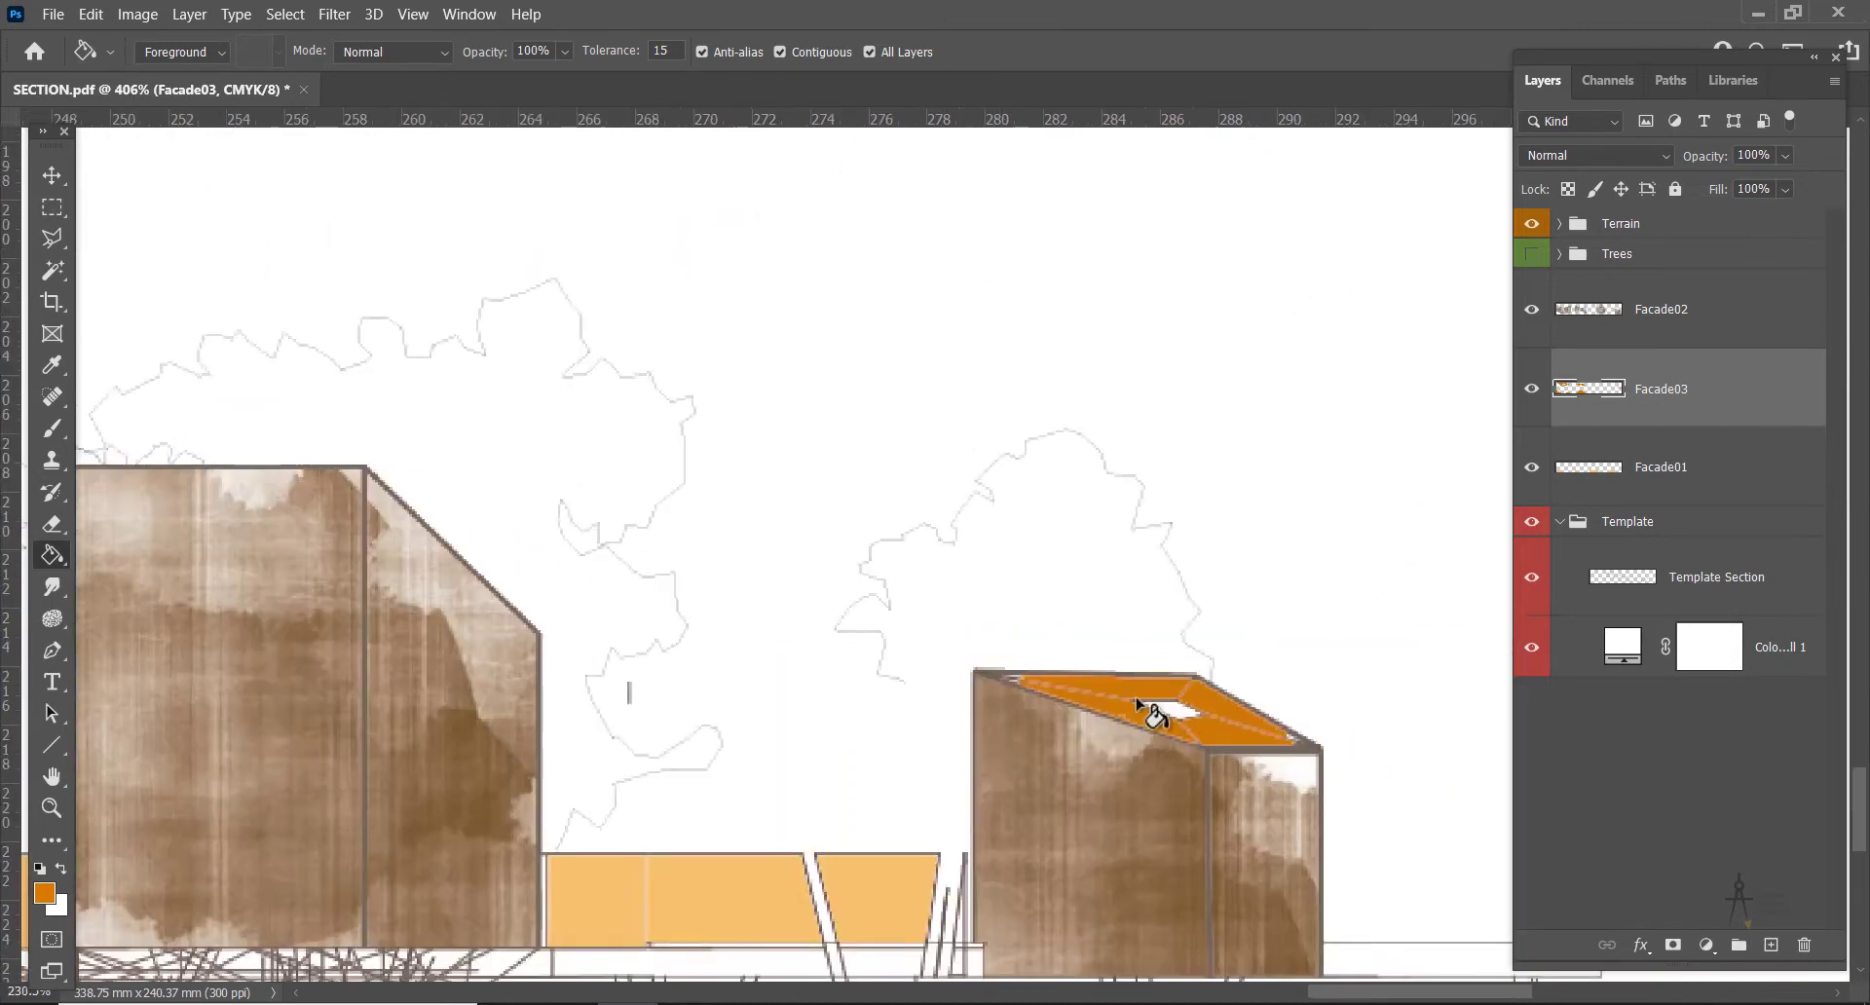
{"action": "scroll", "coordinate": [214, 628], "scroll_direction": "down", "scroll_amount": 2}
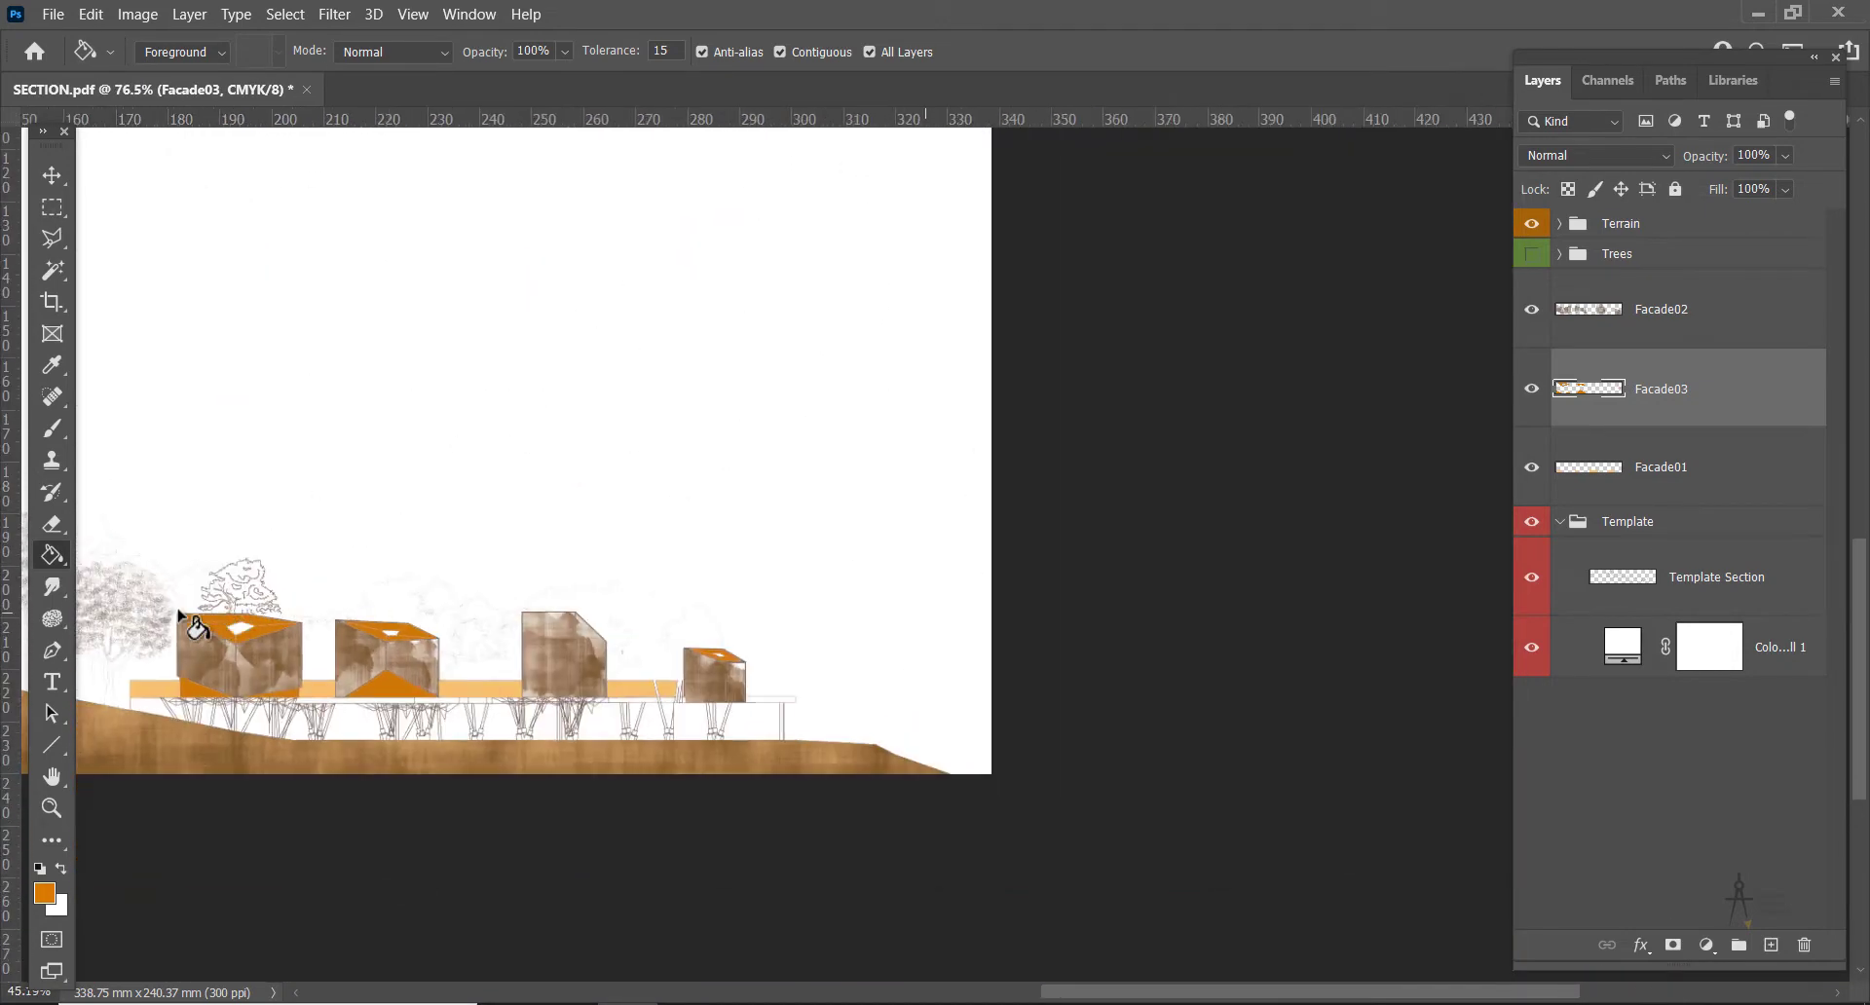
{"action": "scroll", "coordinate": [105, 625], "scroll_direction": "up", "scroll_amount": 2}
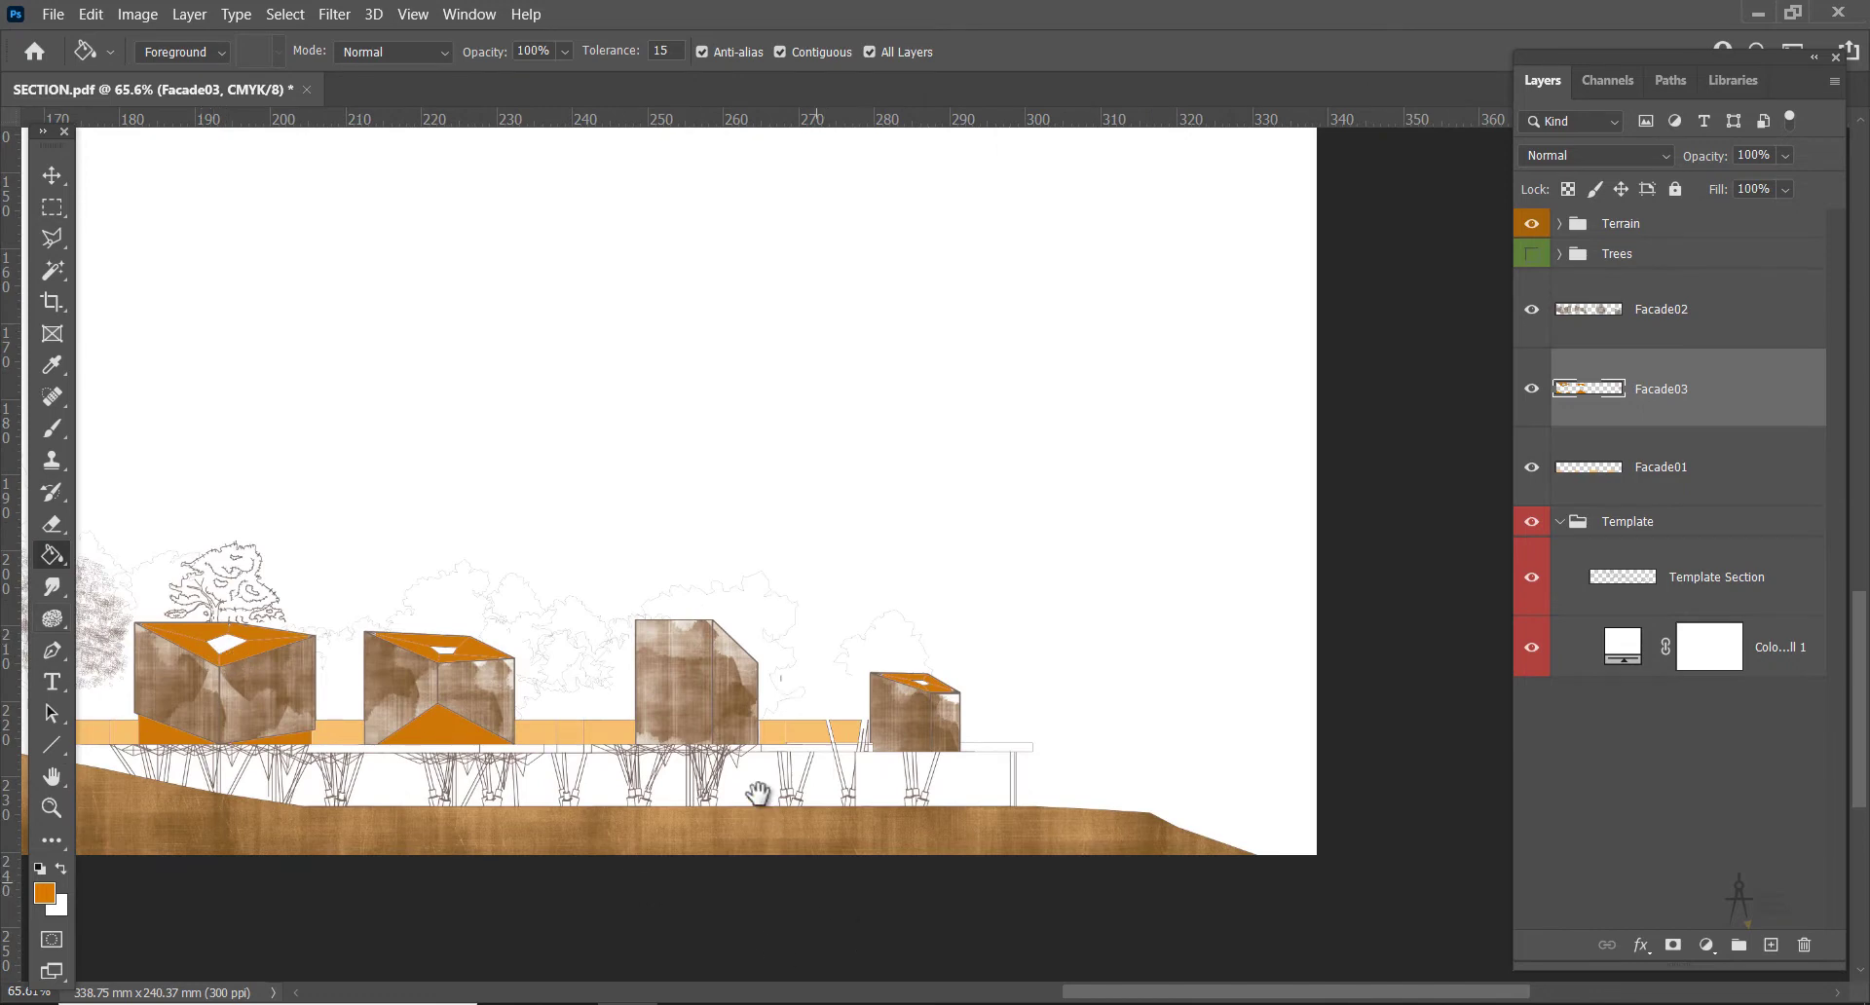
{"action": "left_click_drag", "start_coordinate": [827, 751], "coordinate": [964, 718]}
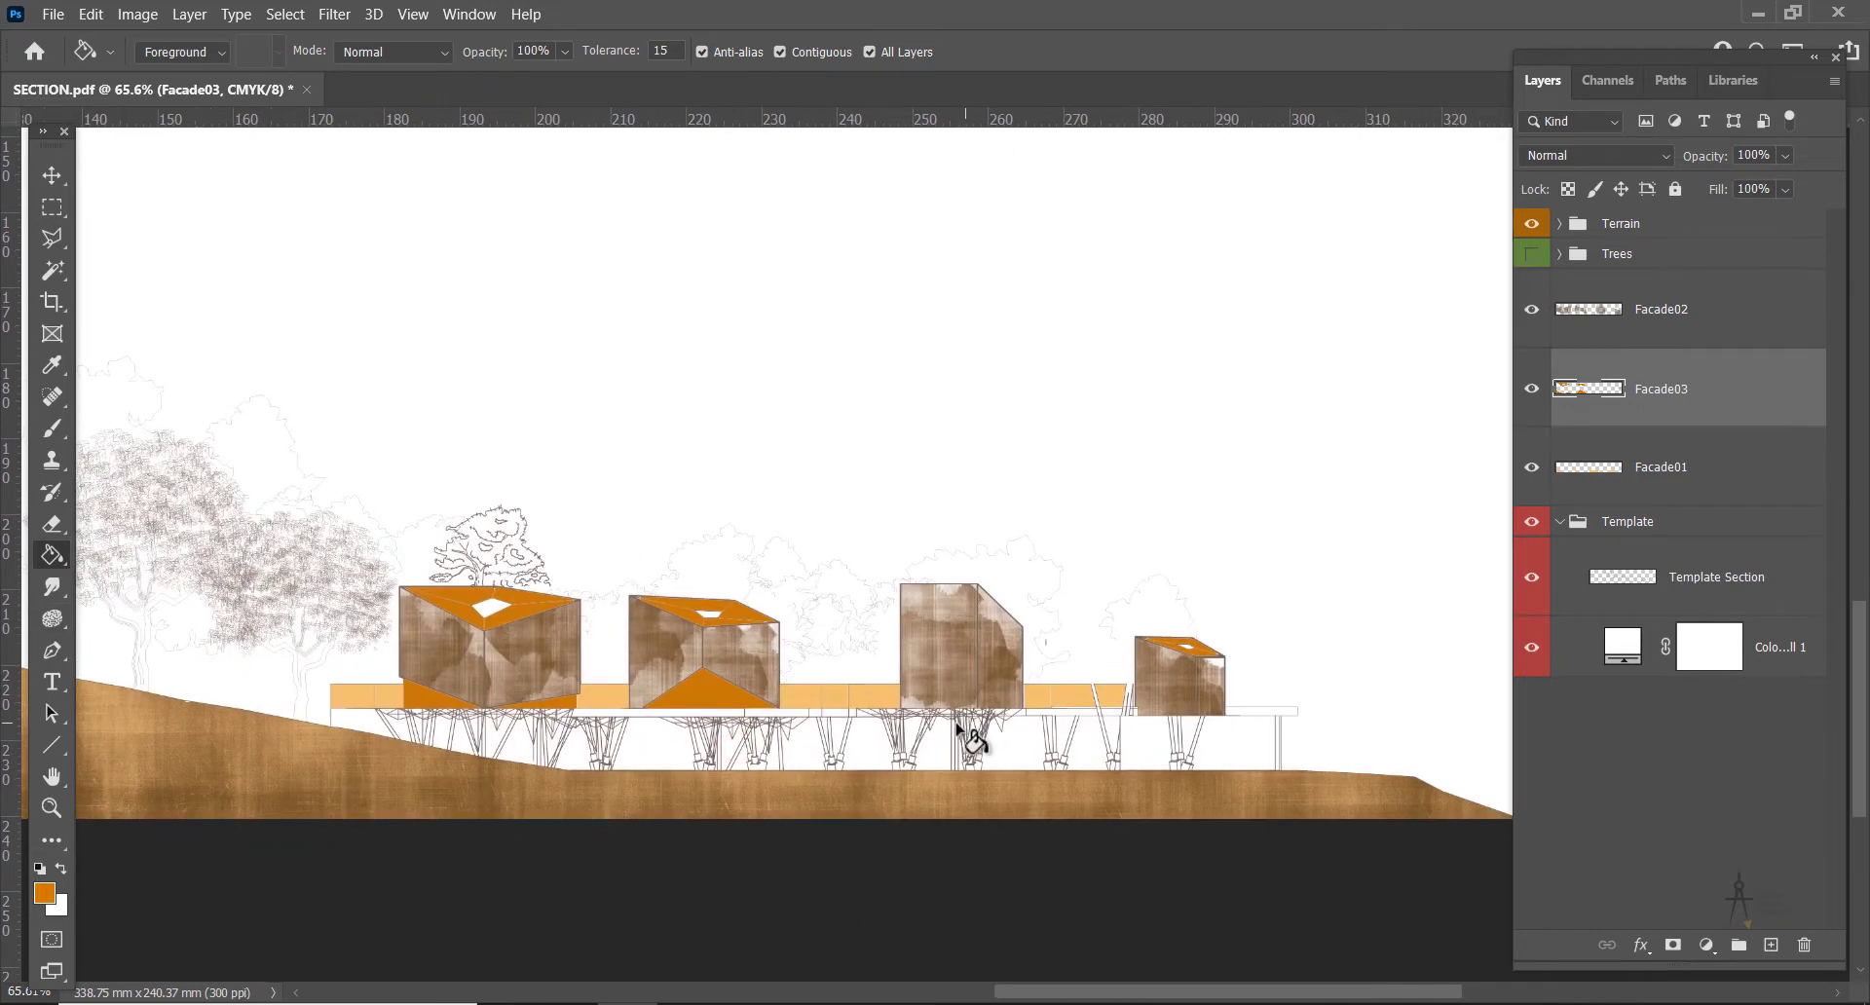
{"action": "left_click", "coordinate": [1712, 320]}
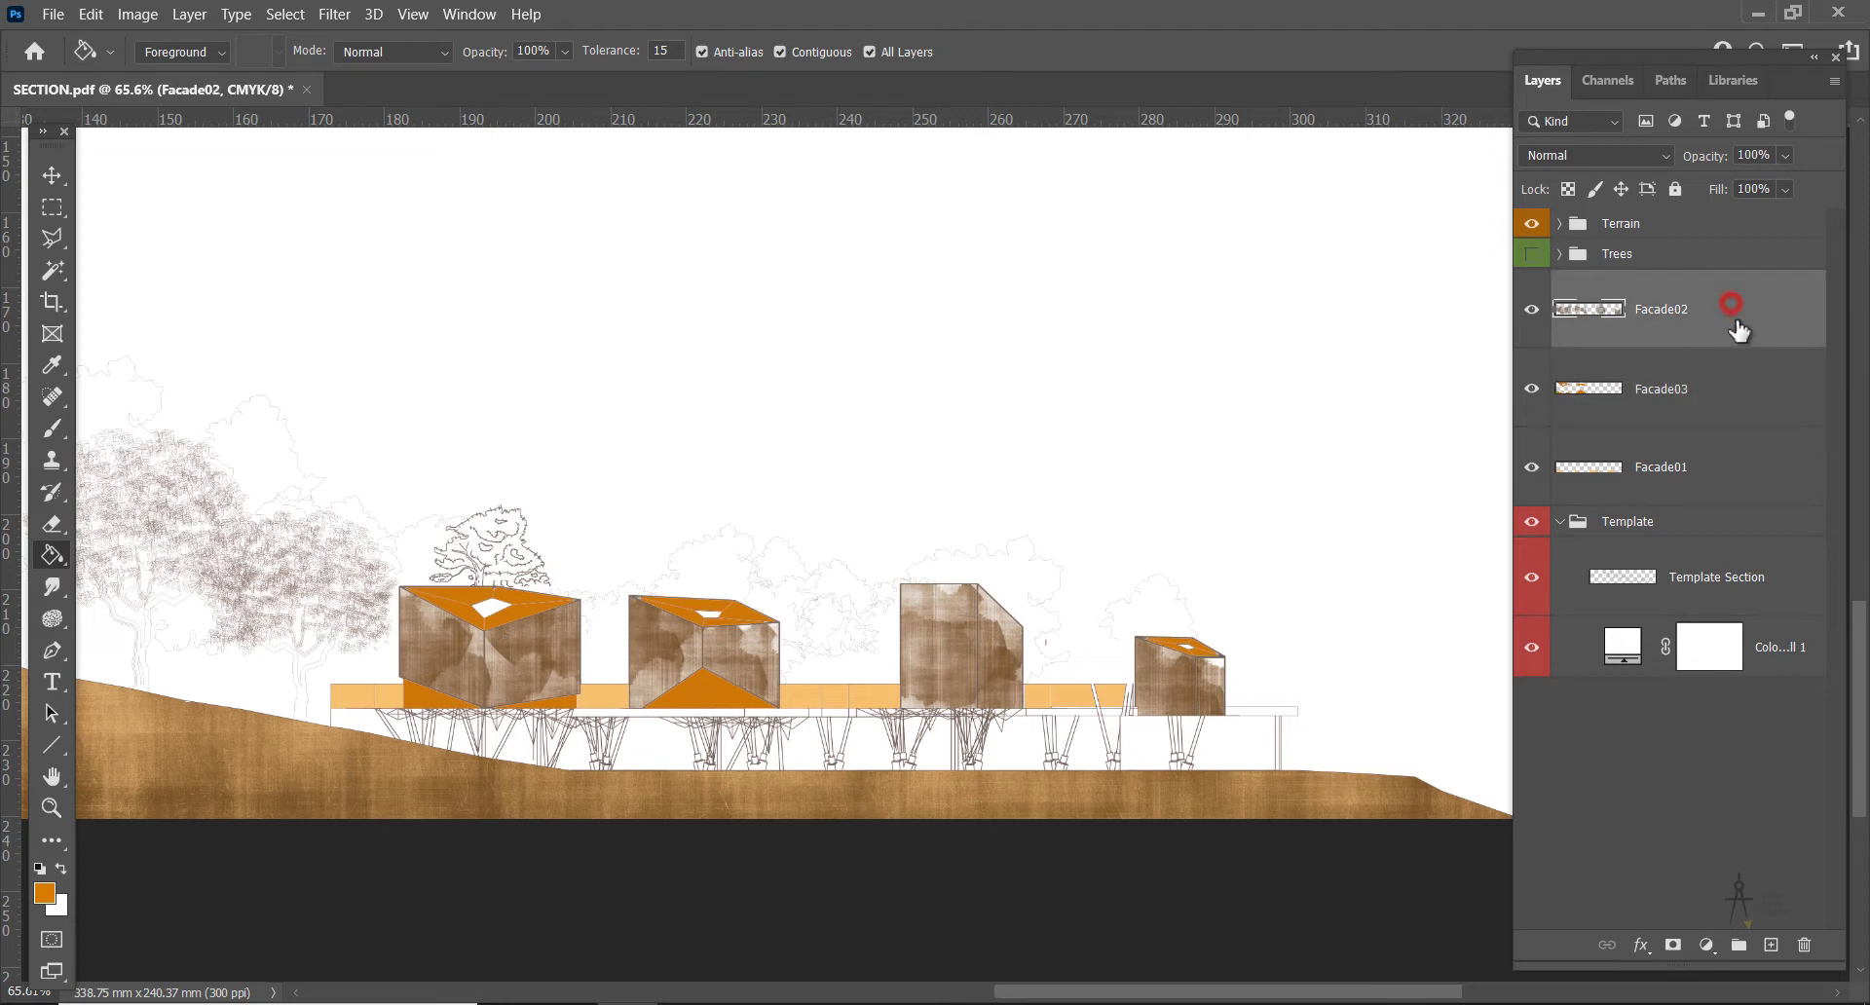
{"action": "left_click", "coordinate": [1745, 477], "text": "shift"}
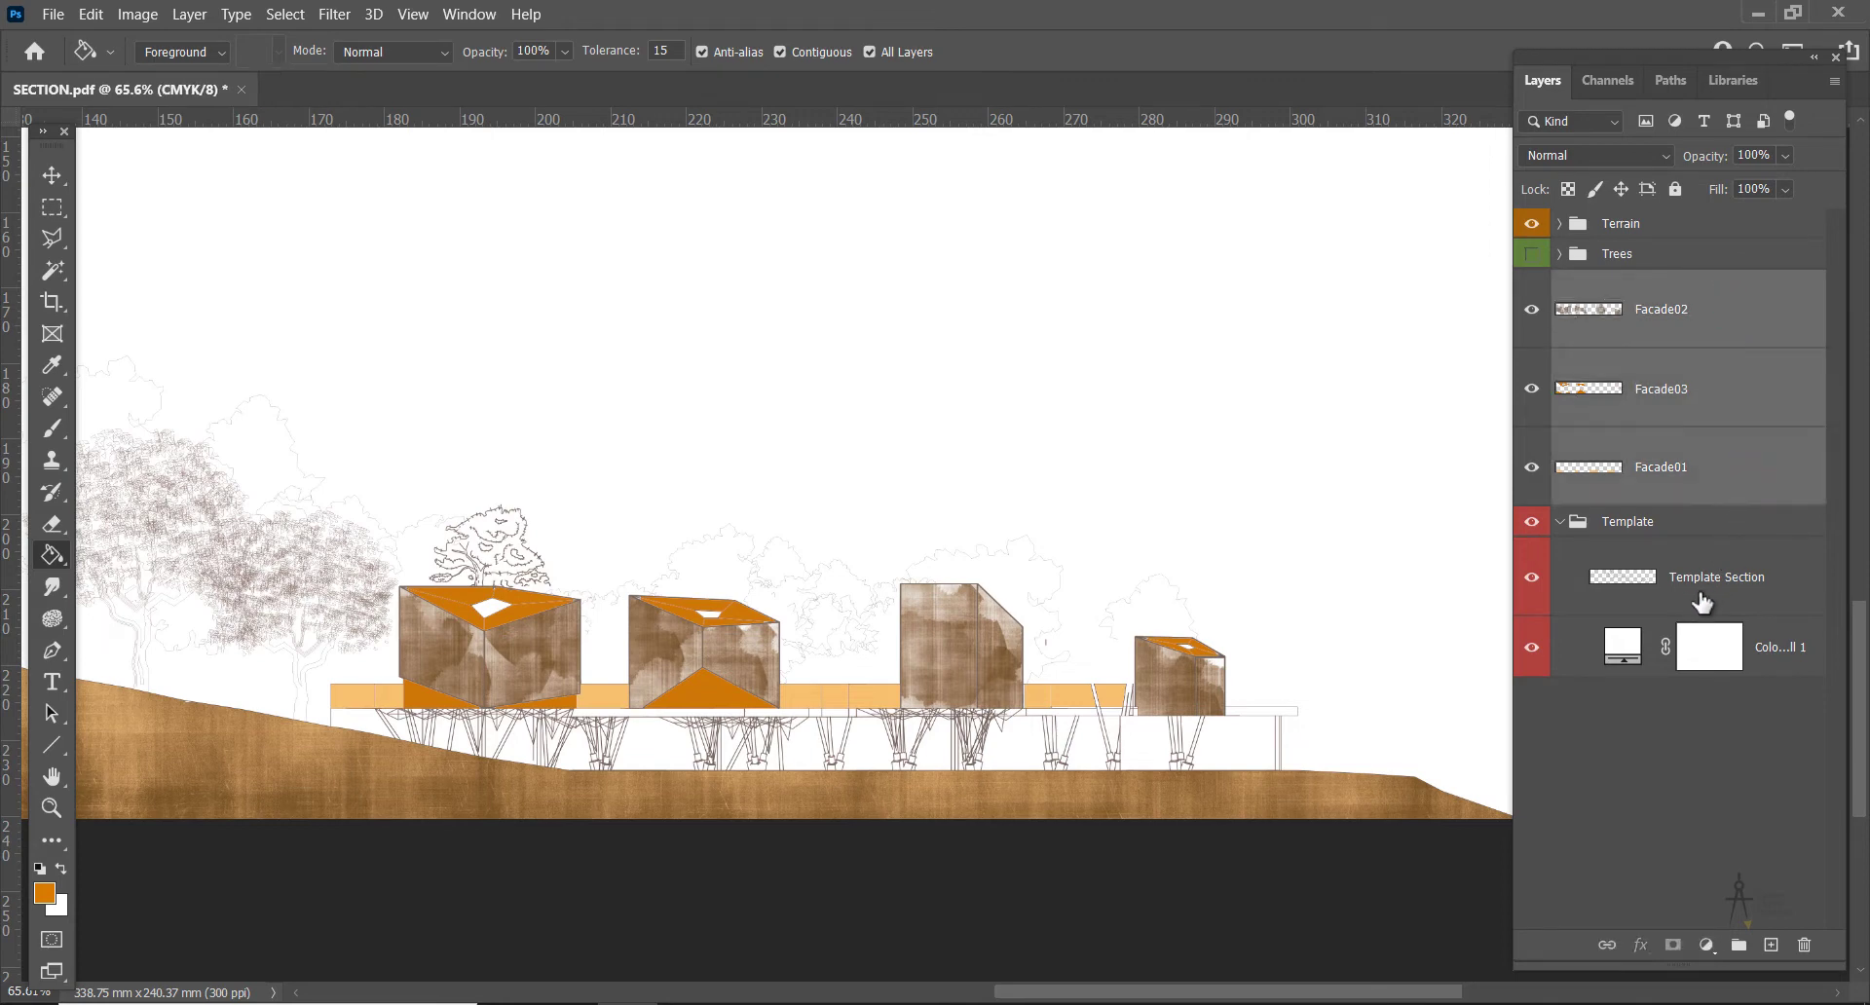
{"action": "left_click", "coordinate": [1740, 945]}
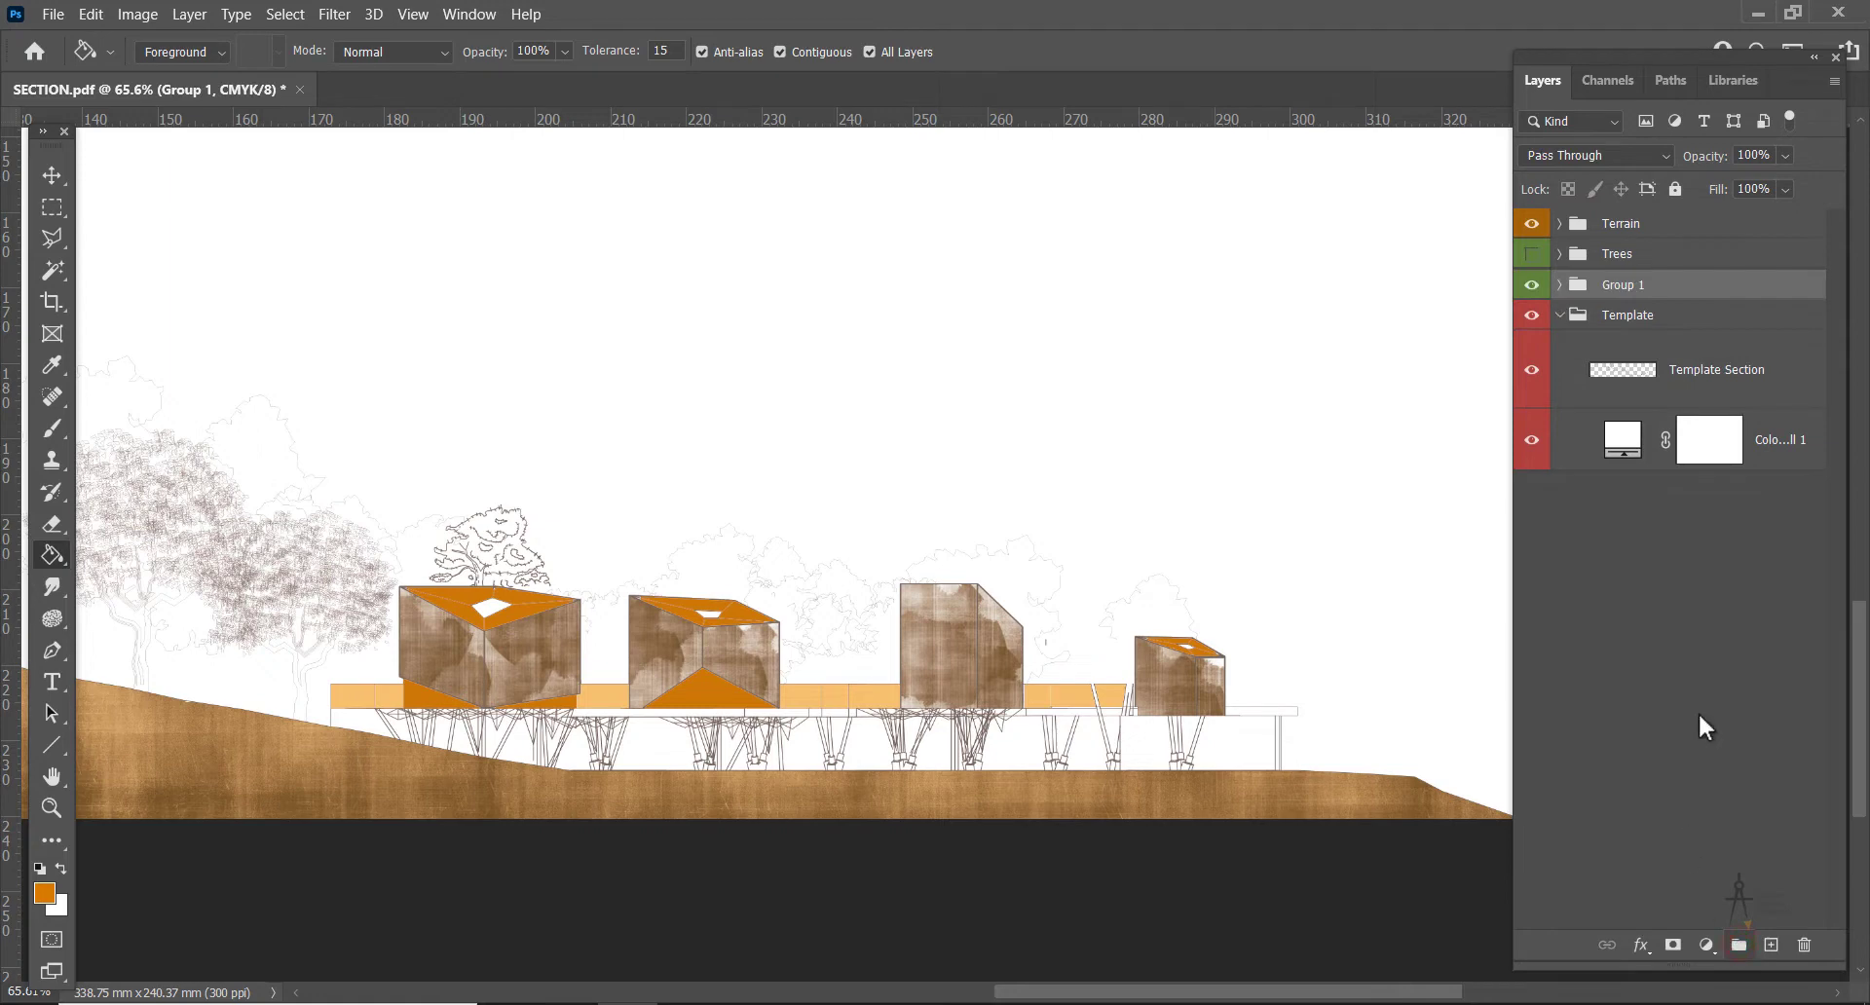
{"action": "double_click", "coordinate": [1628, 284]}
{"action": "left_click", "coordinate": [1669, 614]}
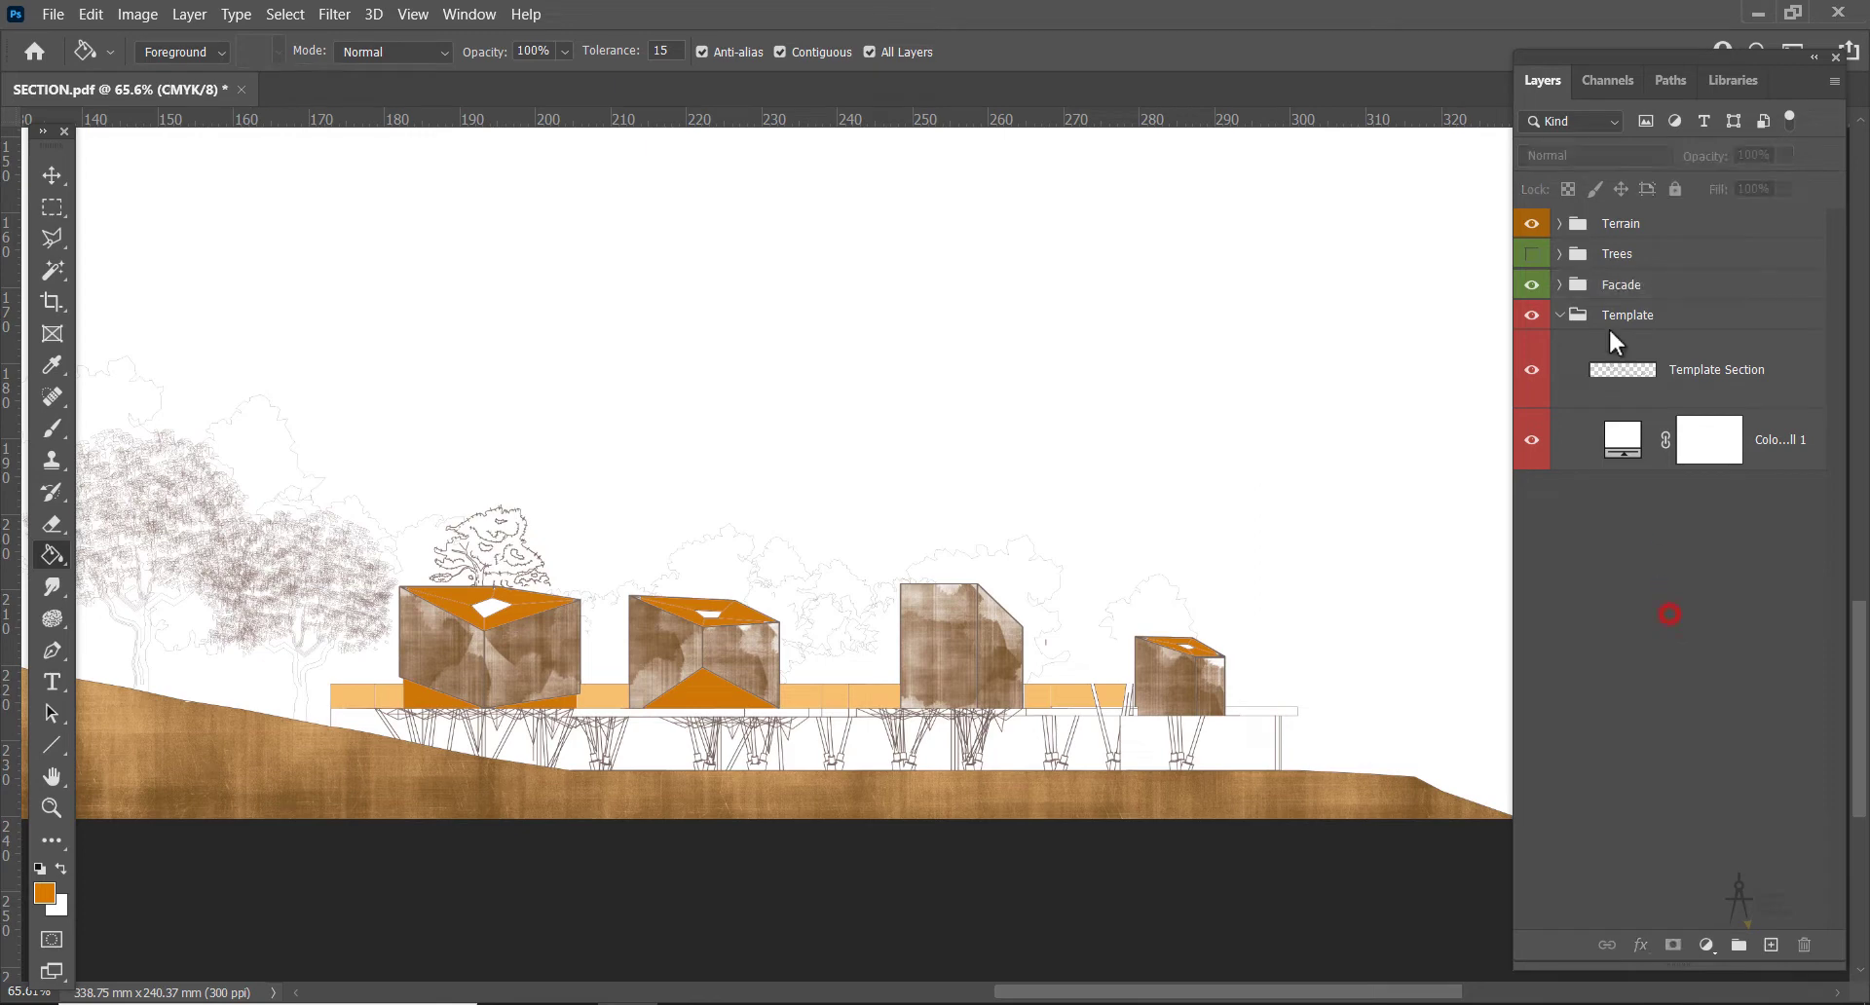
Show the Trees group again and give the Facade group a blue colour label
{"action": "left_click", "coordinate": [1531, 254]}
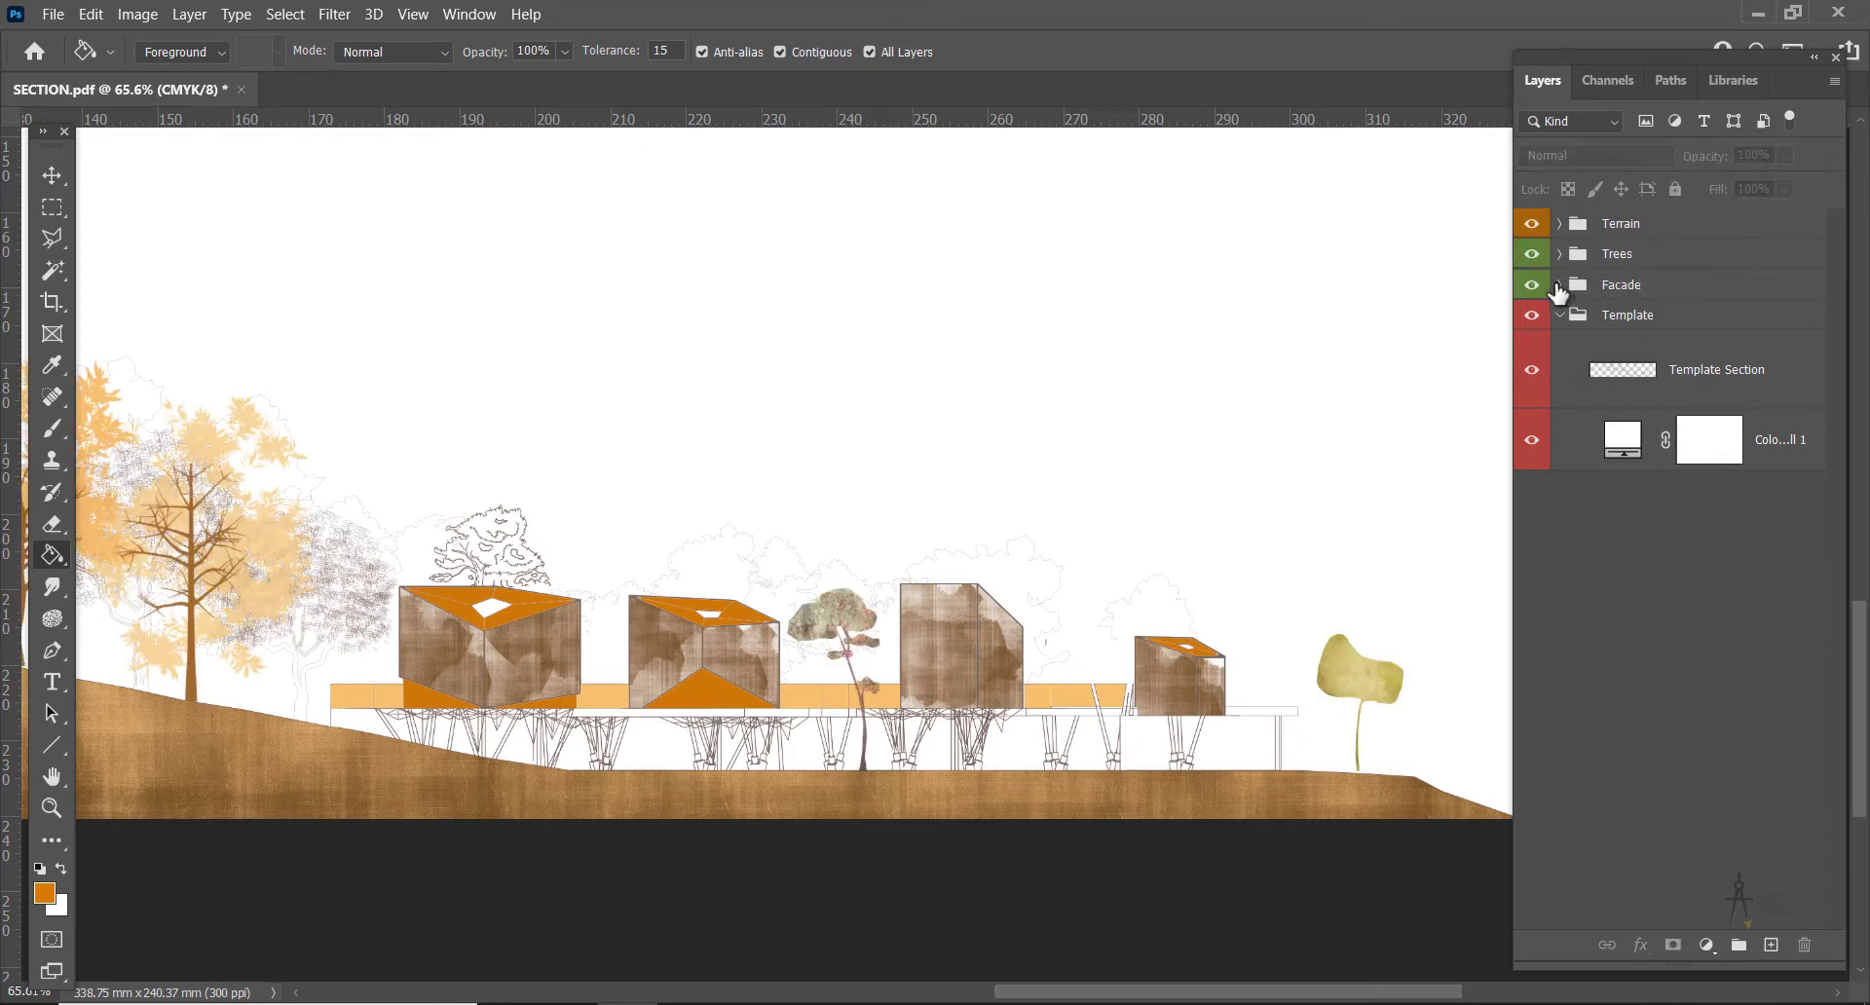
{"action": "right_click", "coordinate": [1535, 282]}
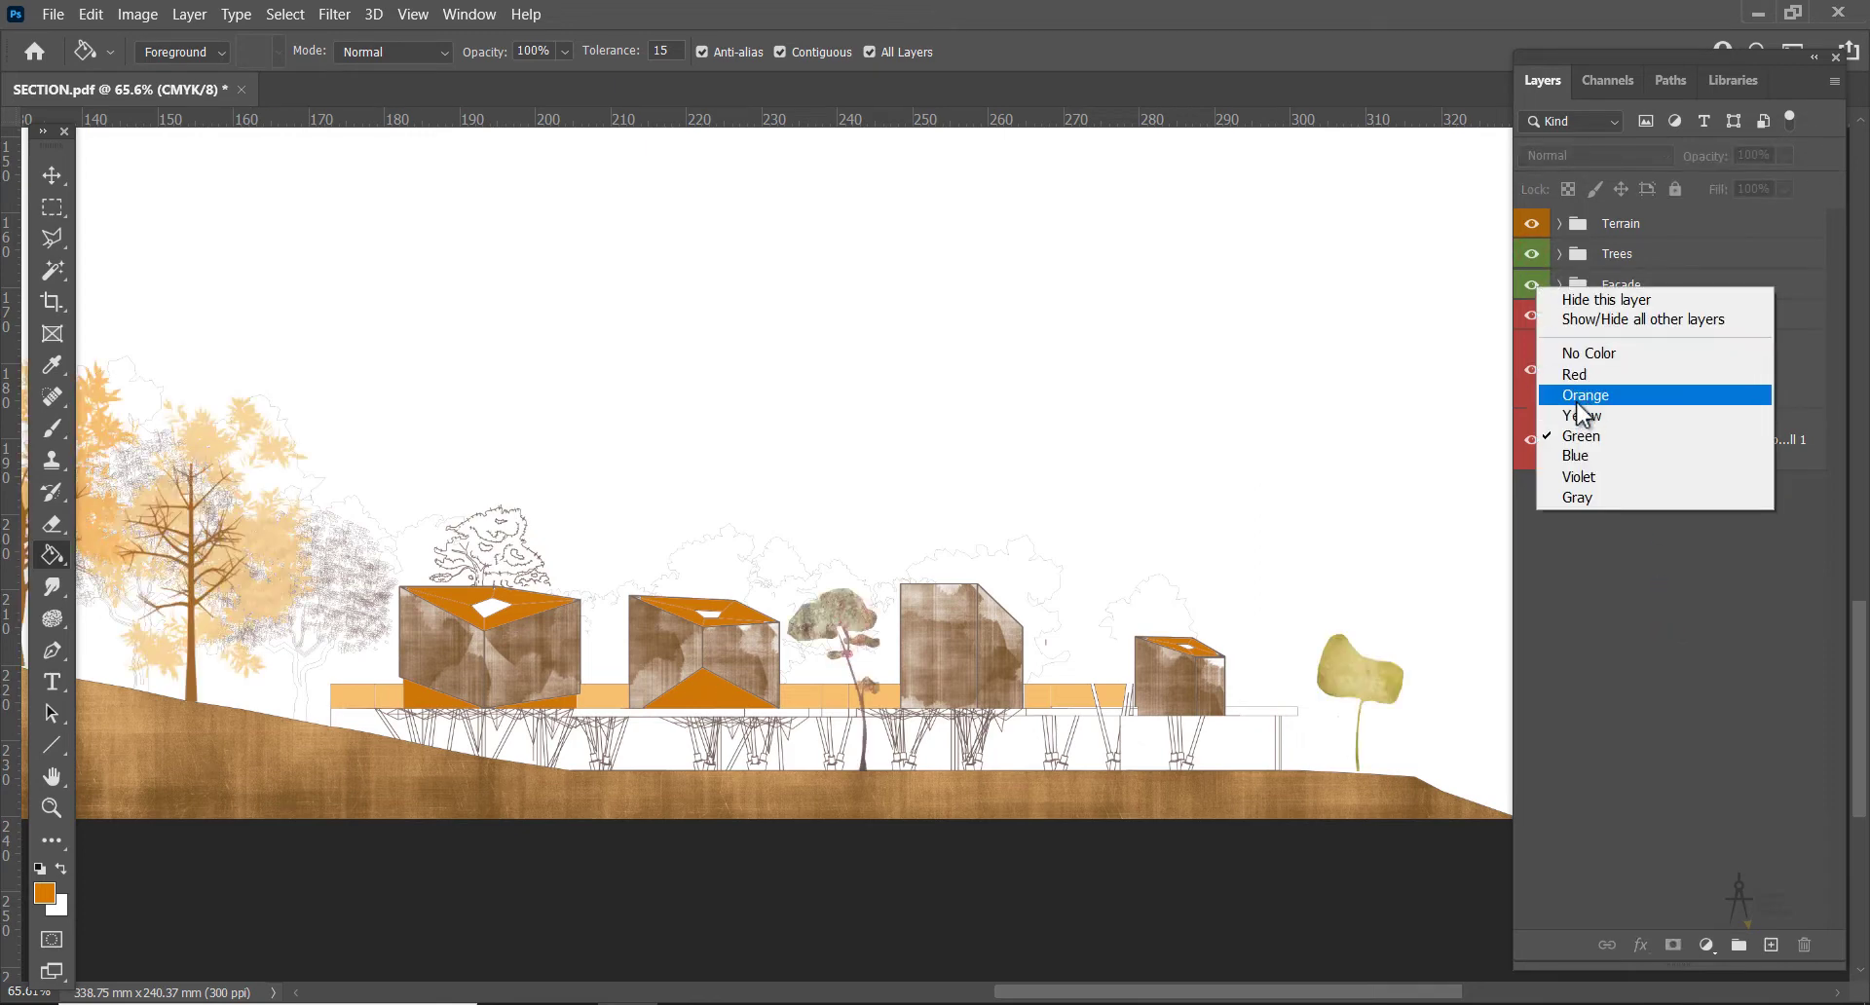
{"action": "left_click", "coordinate": [1578, 456]}
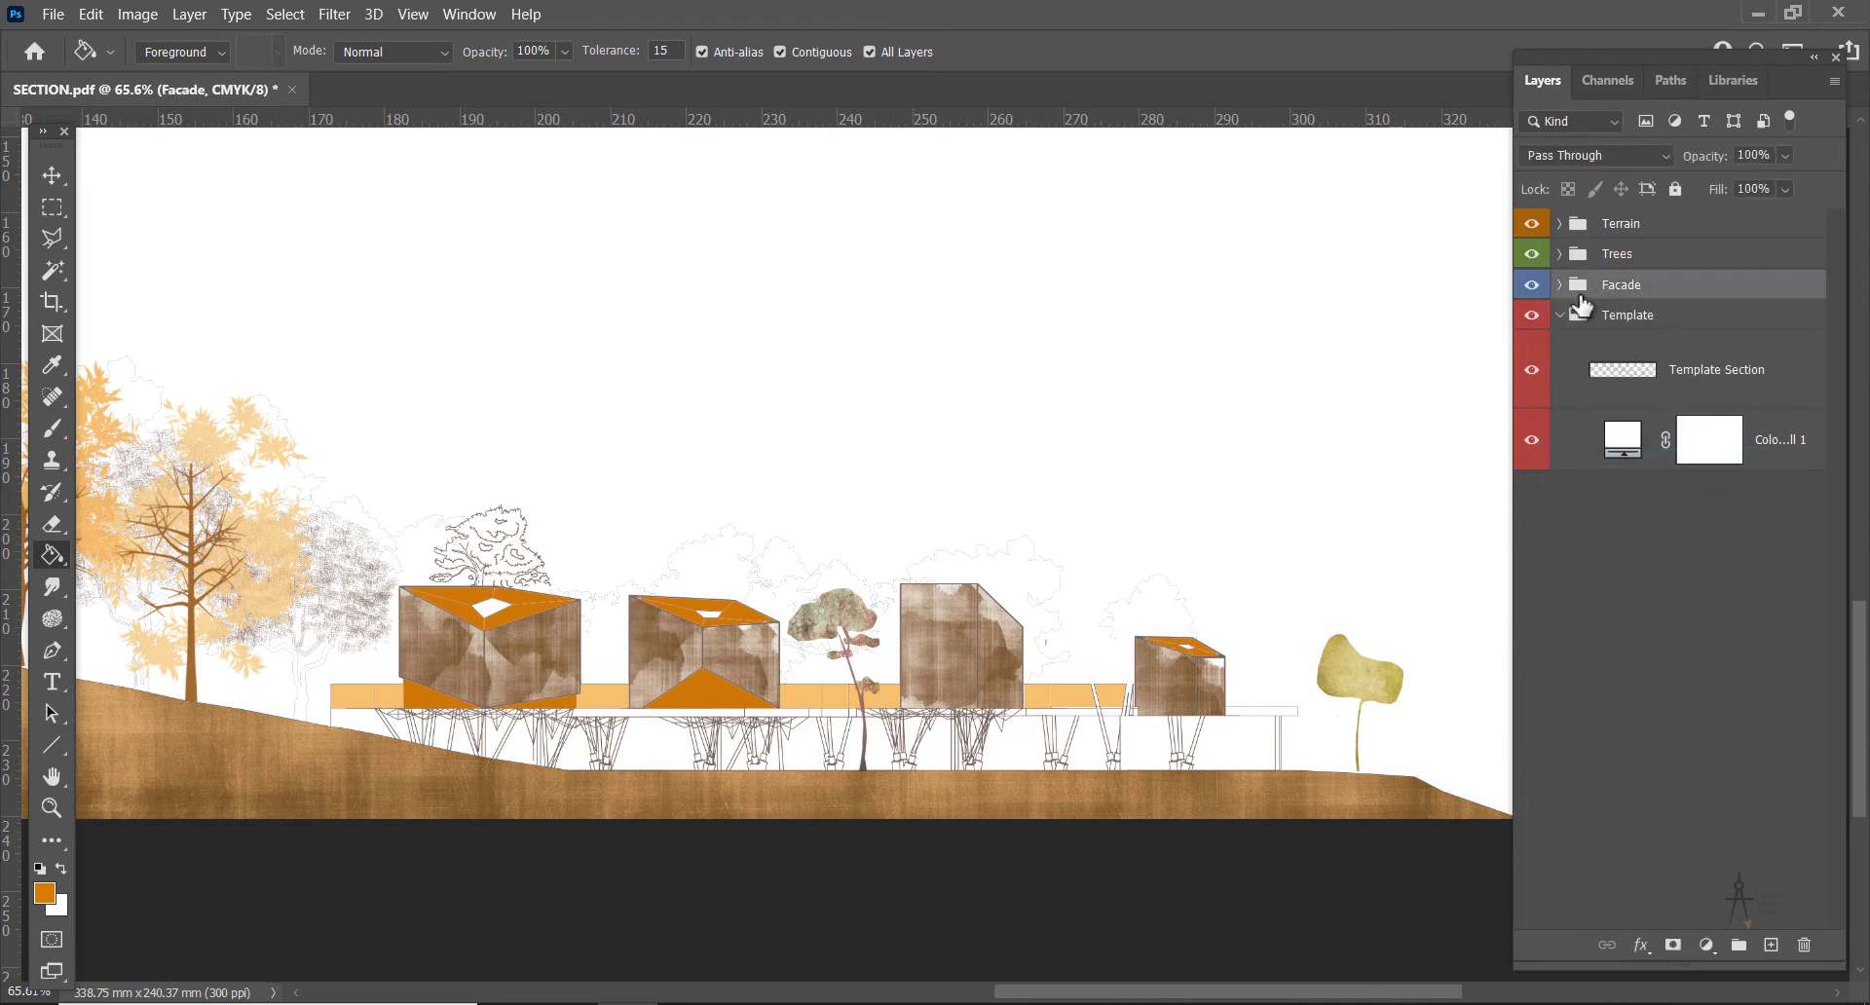
Lower the opacity inside the Facade group: Facade03 to 67%, Facade01 to 66% and Facade02 to 95%
{"action": "left_click", "coordinate": [1560, 284]}
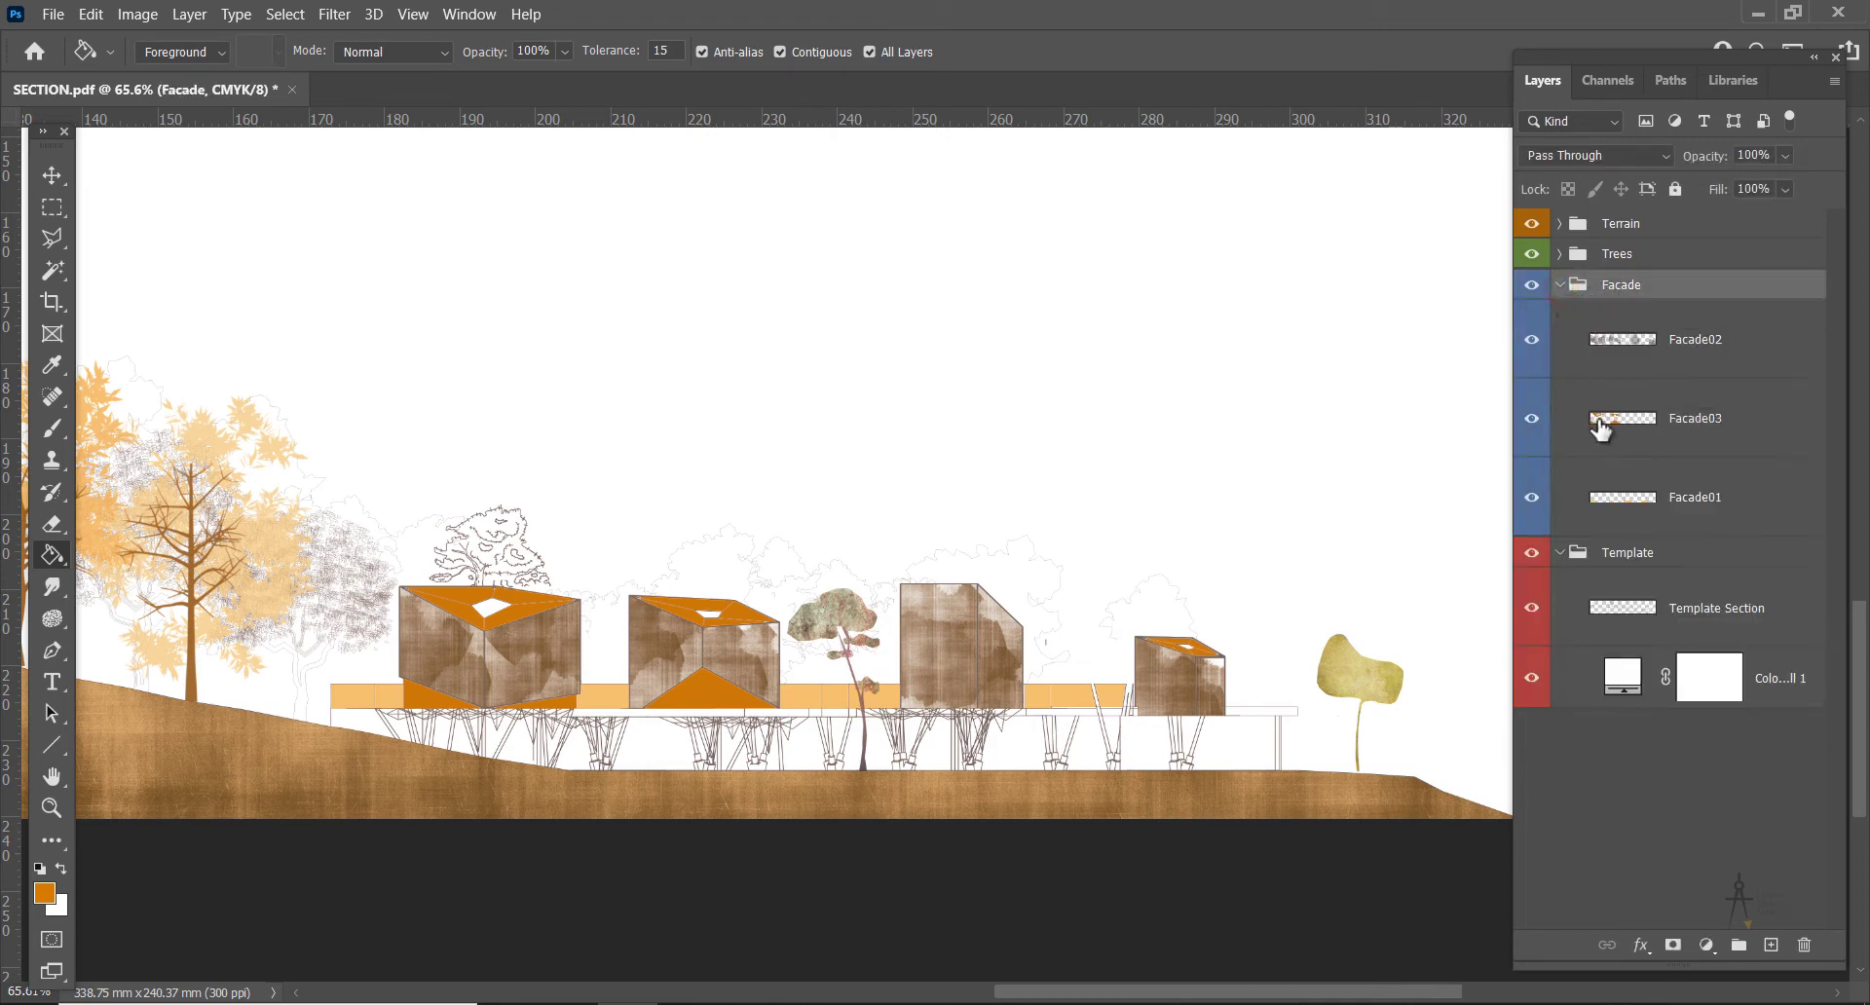
{"action": "left_click", "coordinate": [1712, 421]}
{"action": "left_click", "coordinate": [1784, 156]}
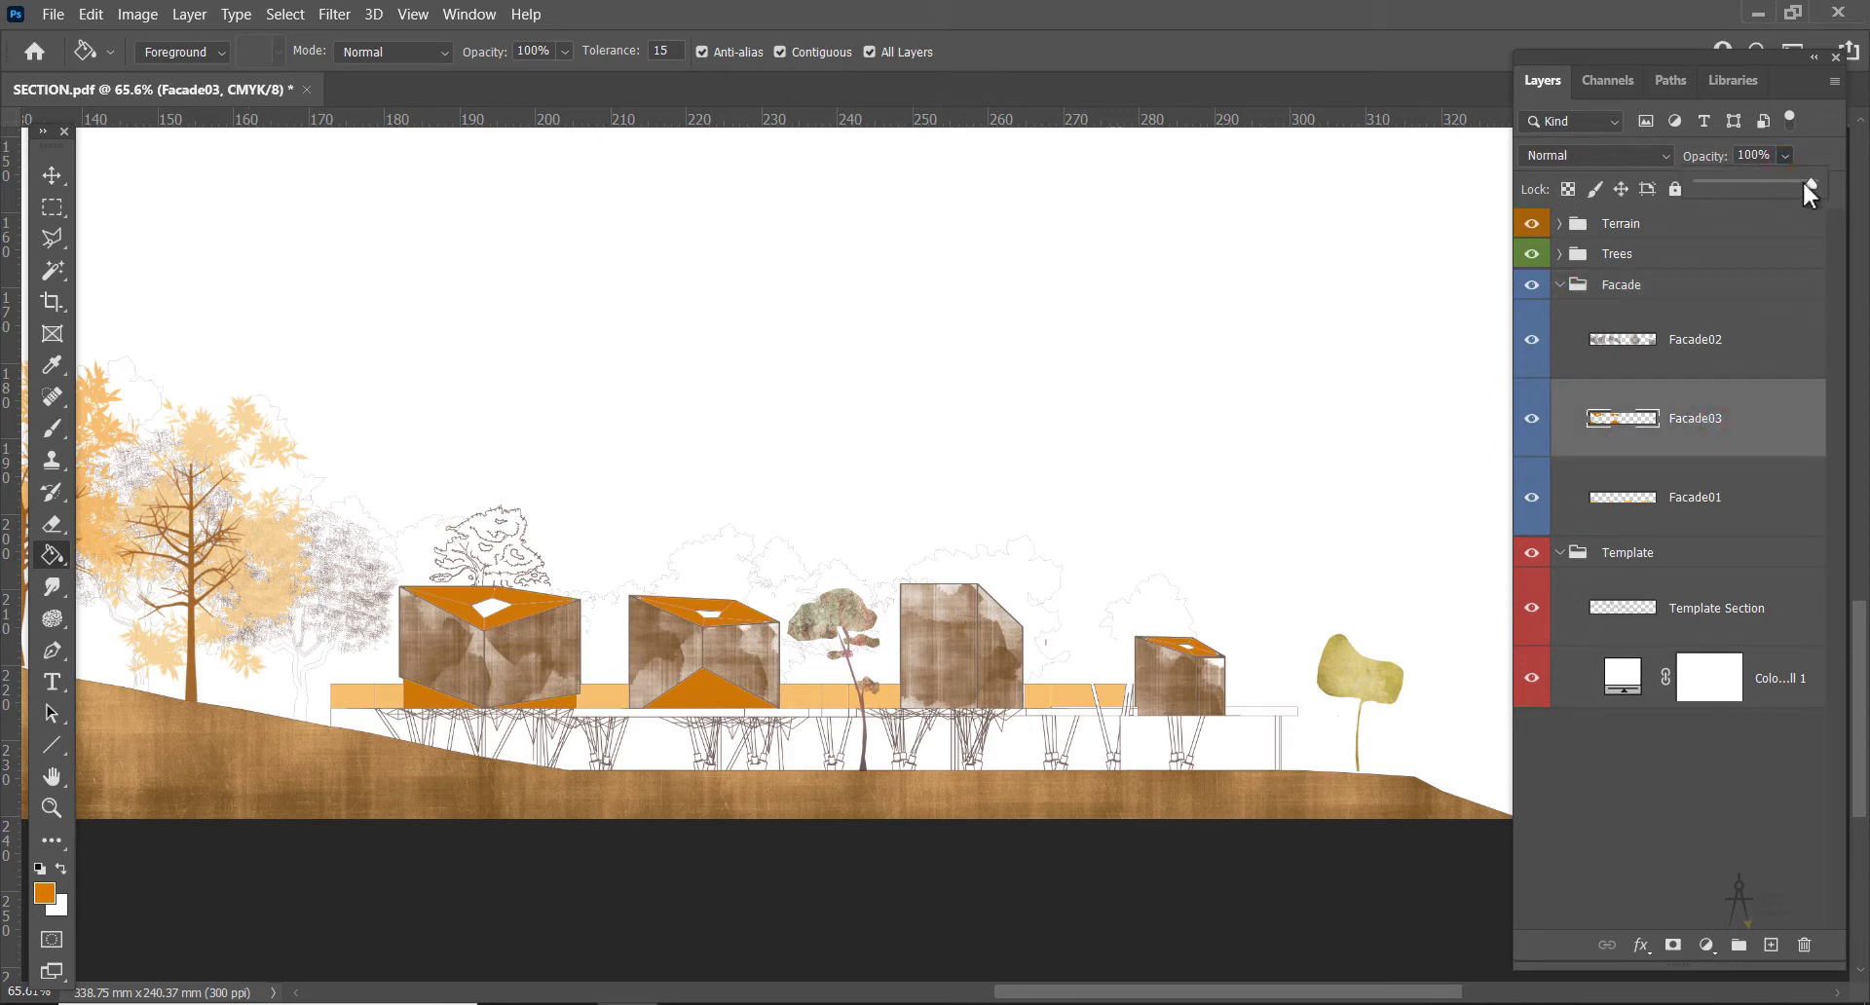
{"action": "left_click_drag", "start_coordinate": [1800, 185], "coordinate": [1780, 186]}
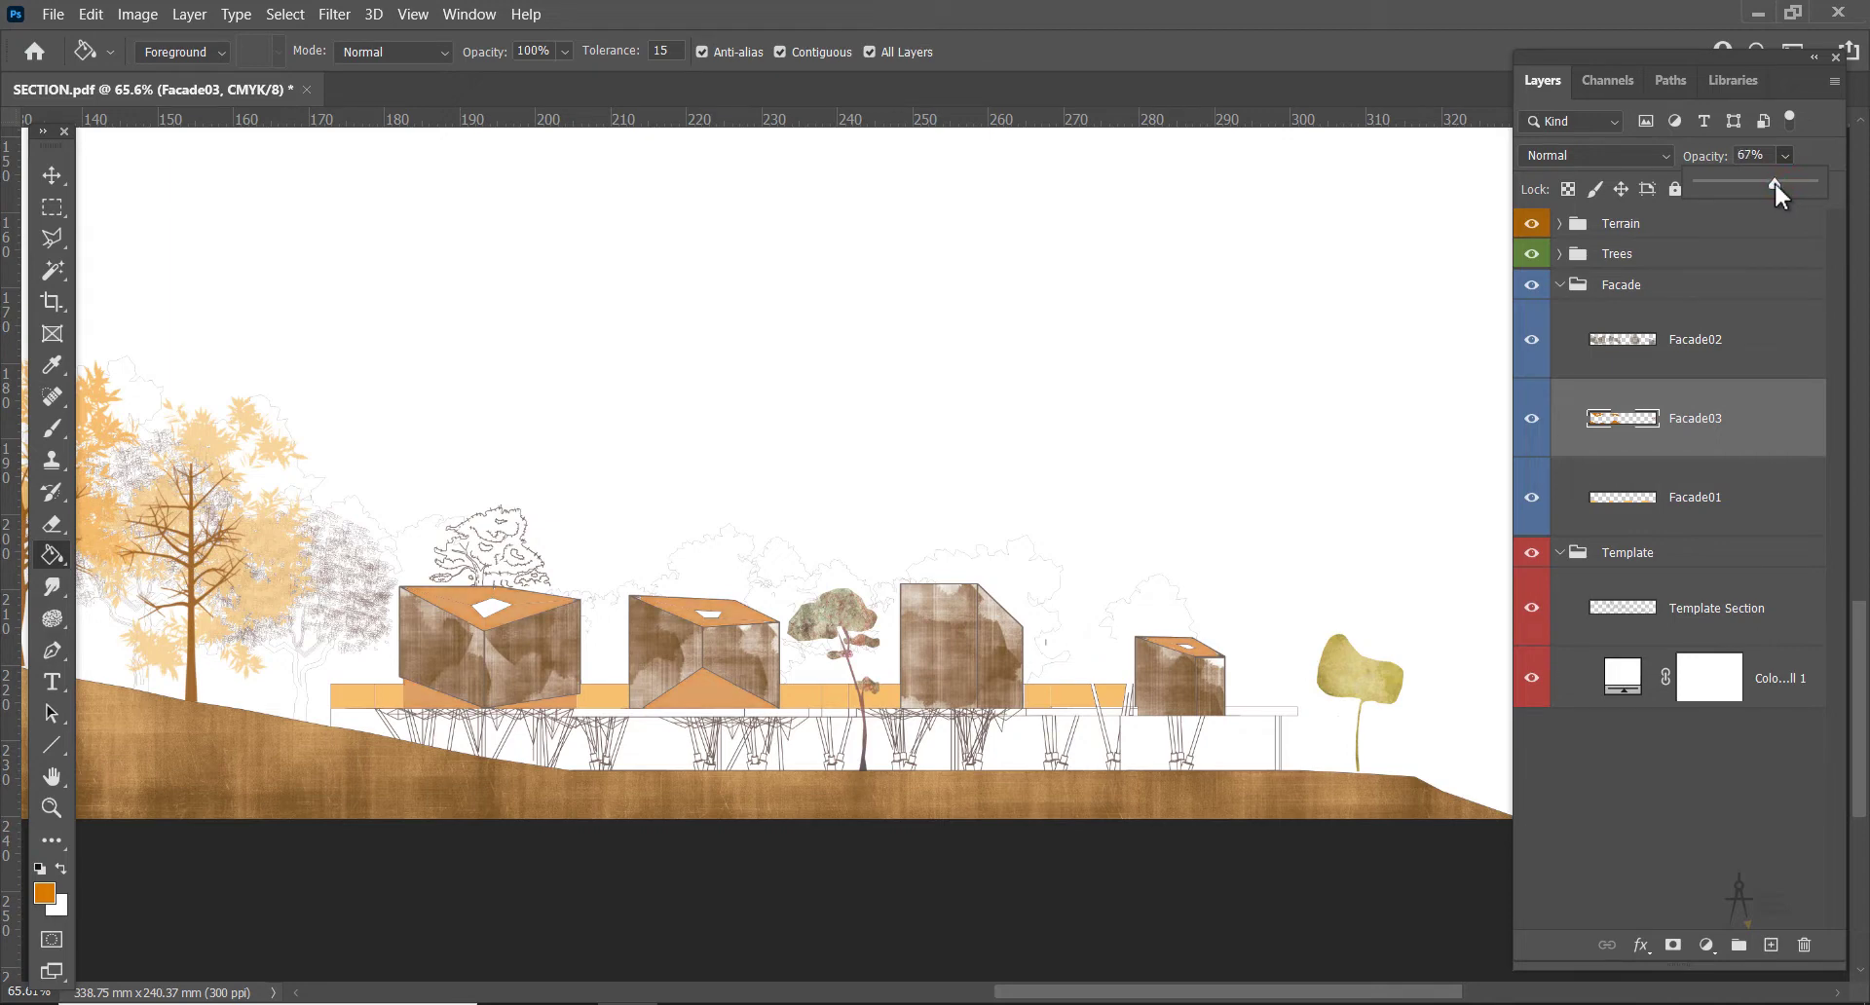
{"action": "left_click", "coordinate": [1713, 496]}
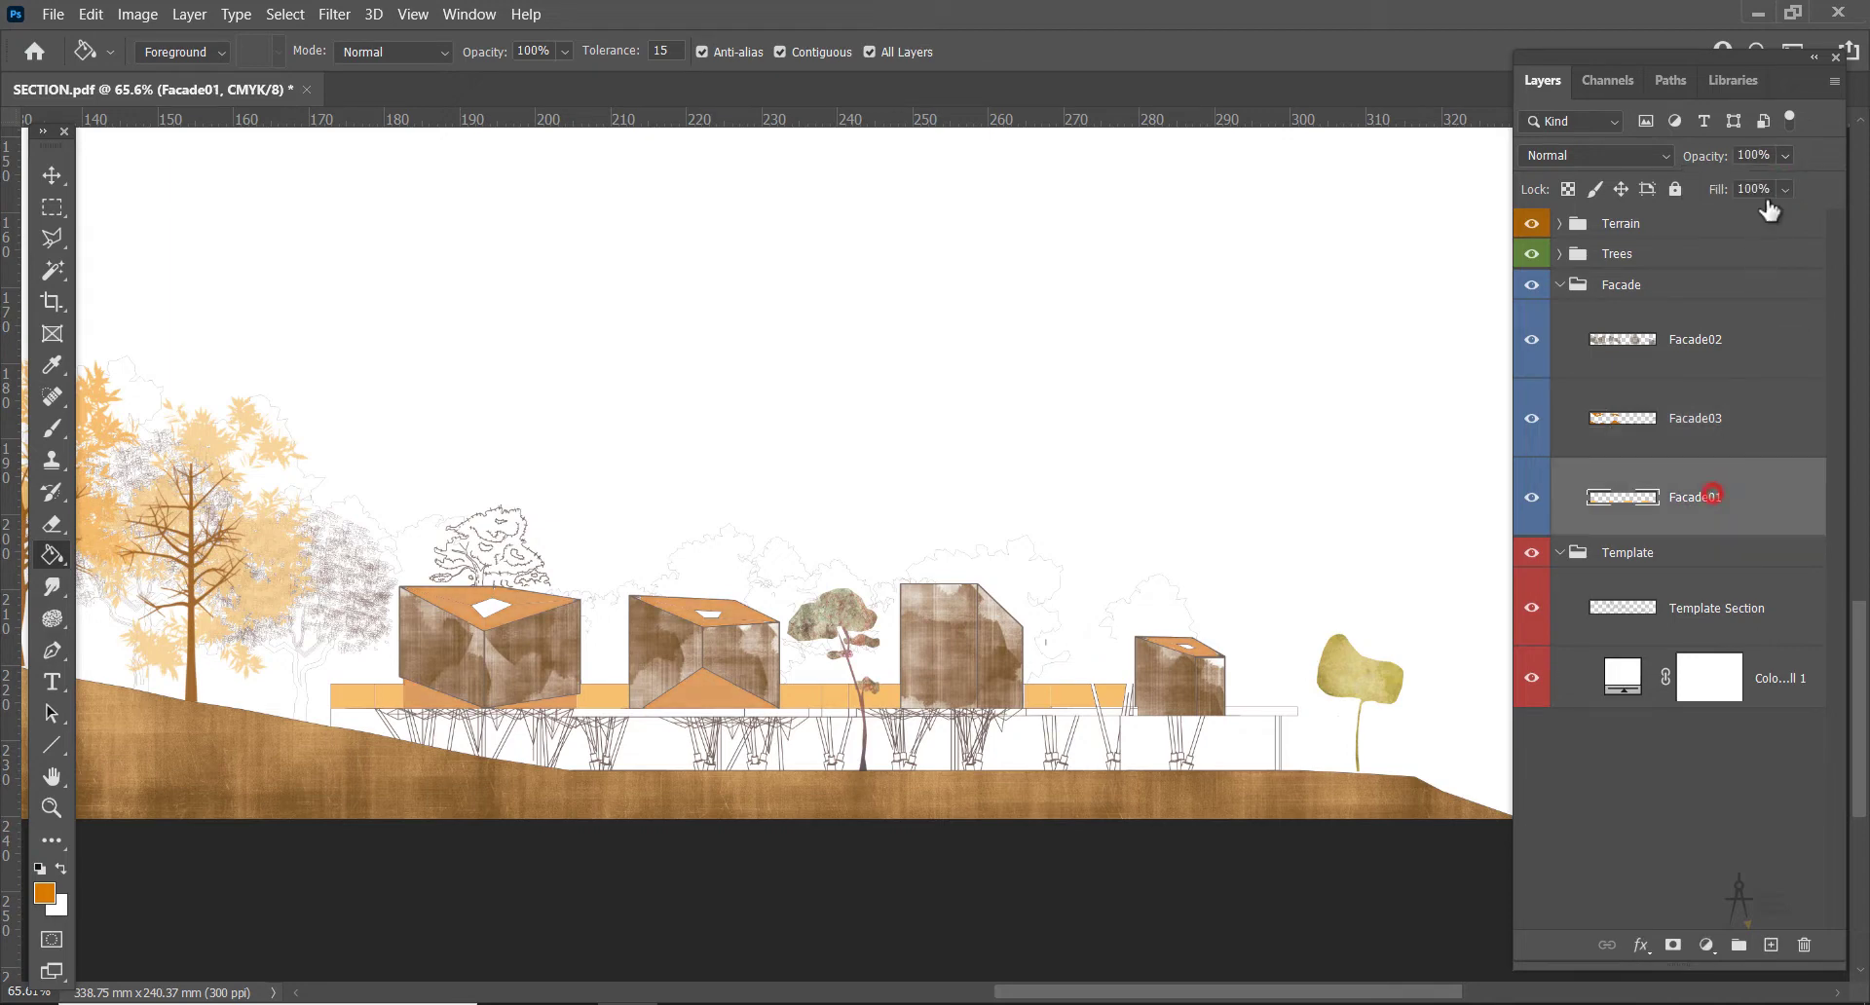
{"action": "left_click_drag", "start_coordinate": [1796, 187], "coordinate": [1783, 186]}
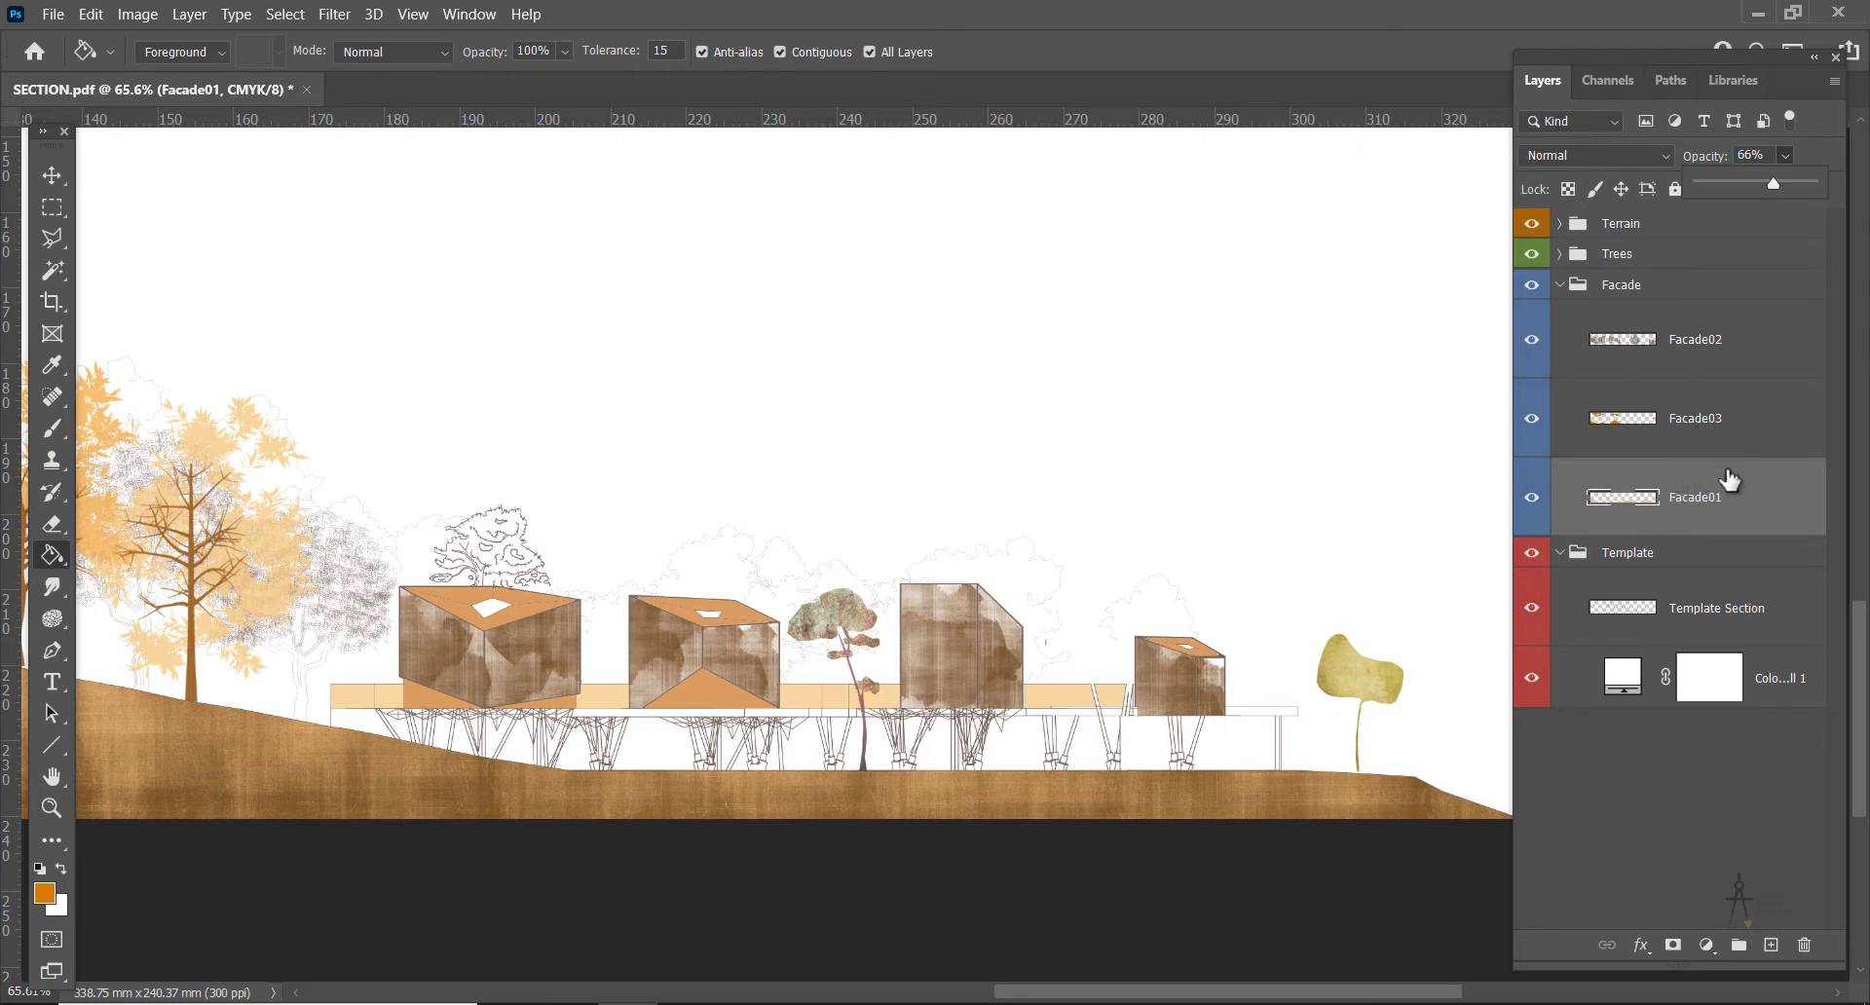
{"action": "left_click", "coordinate": [1742, 347]}
{"action": "left_click", "coordinate": [1786, 155]}
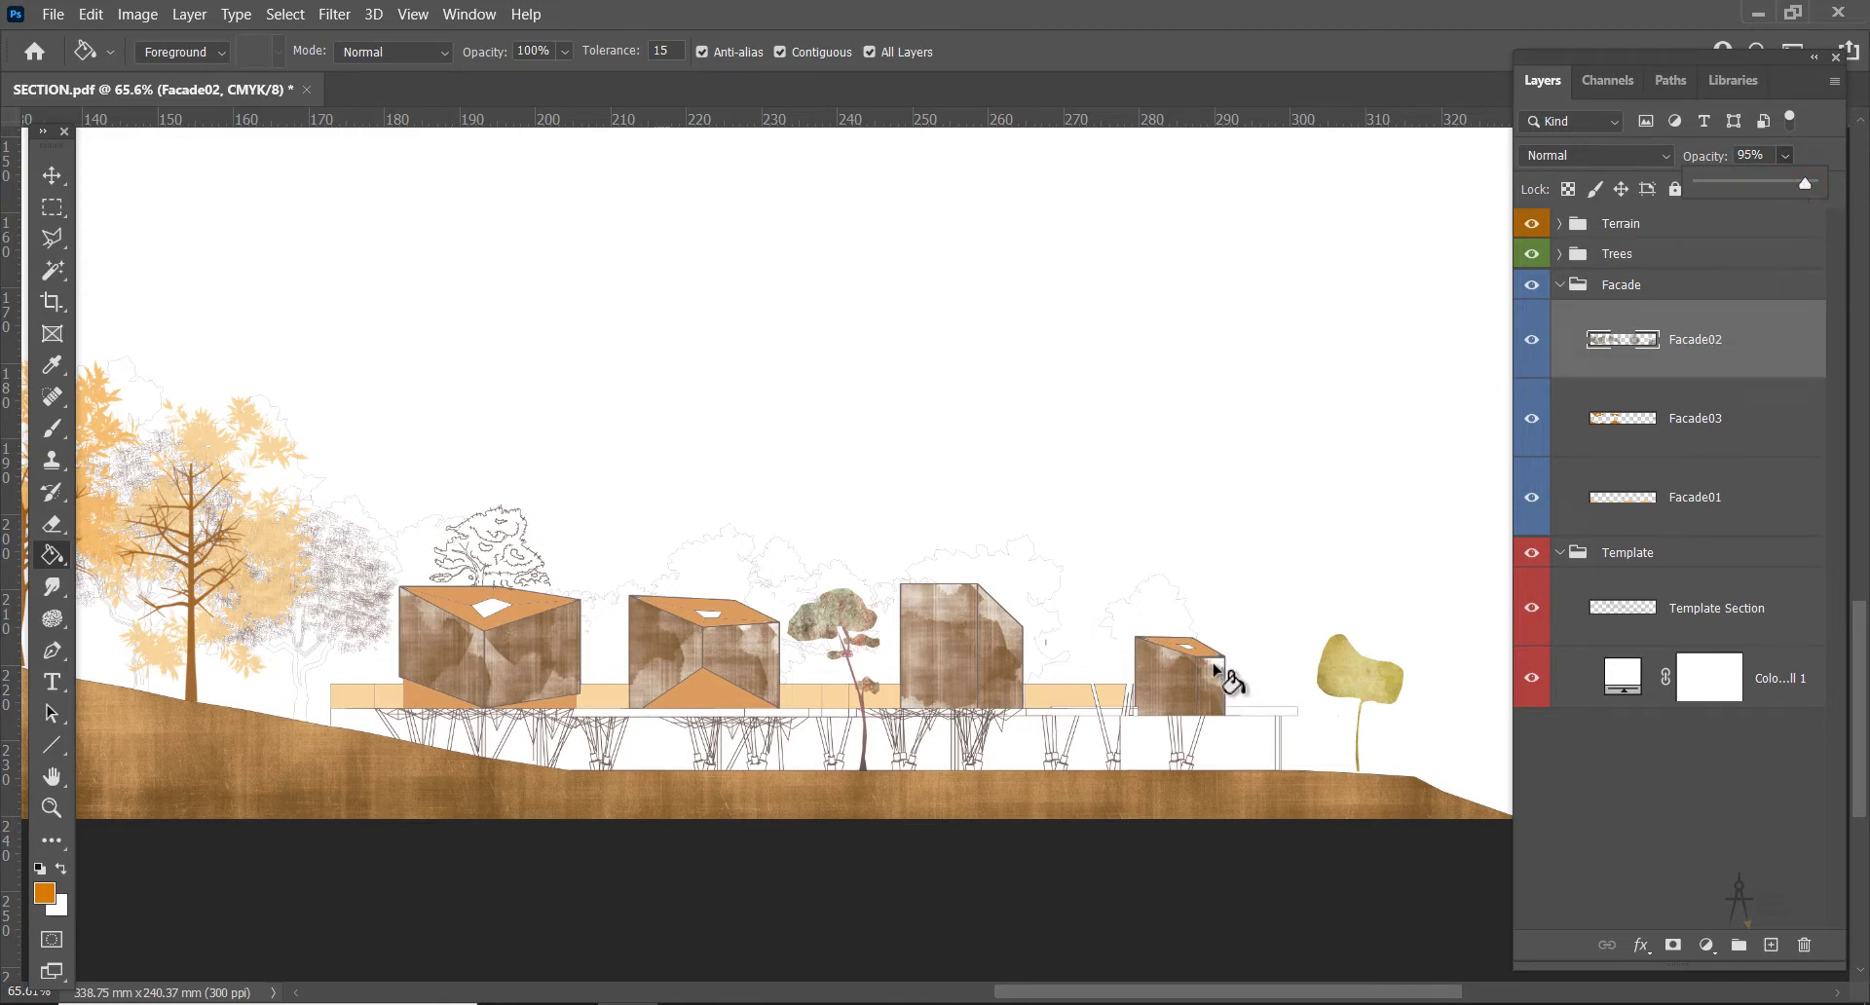
Set the foreground to PANTONE 1405 C and Facade02 to 100% opacity, and try a grunge brush stamp over the small end building
{"action": "left_click", "coordinate": [44, 893]}
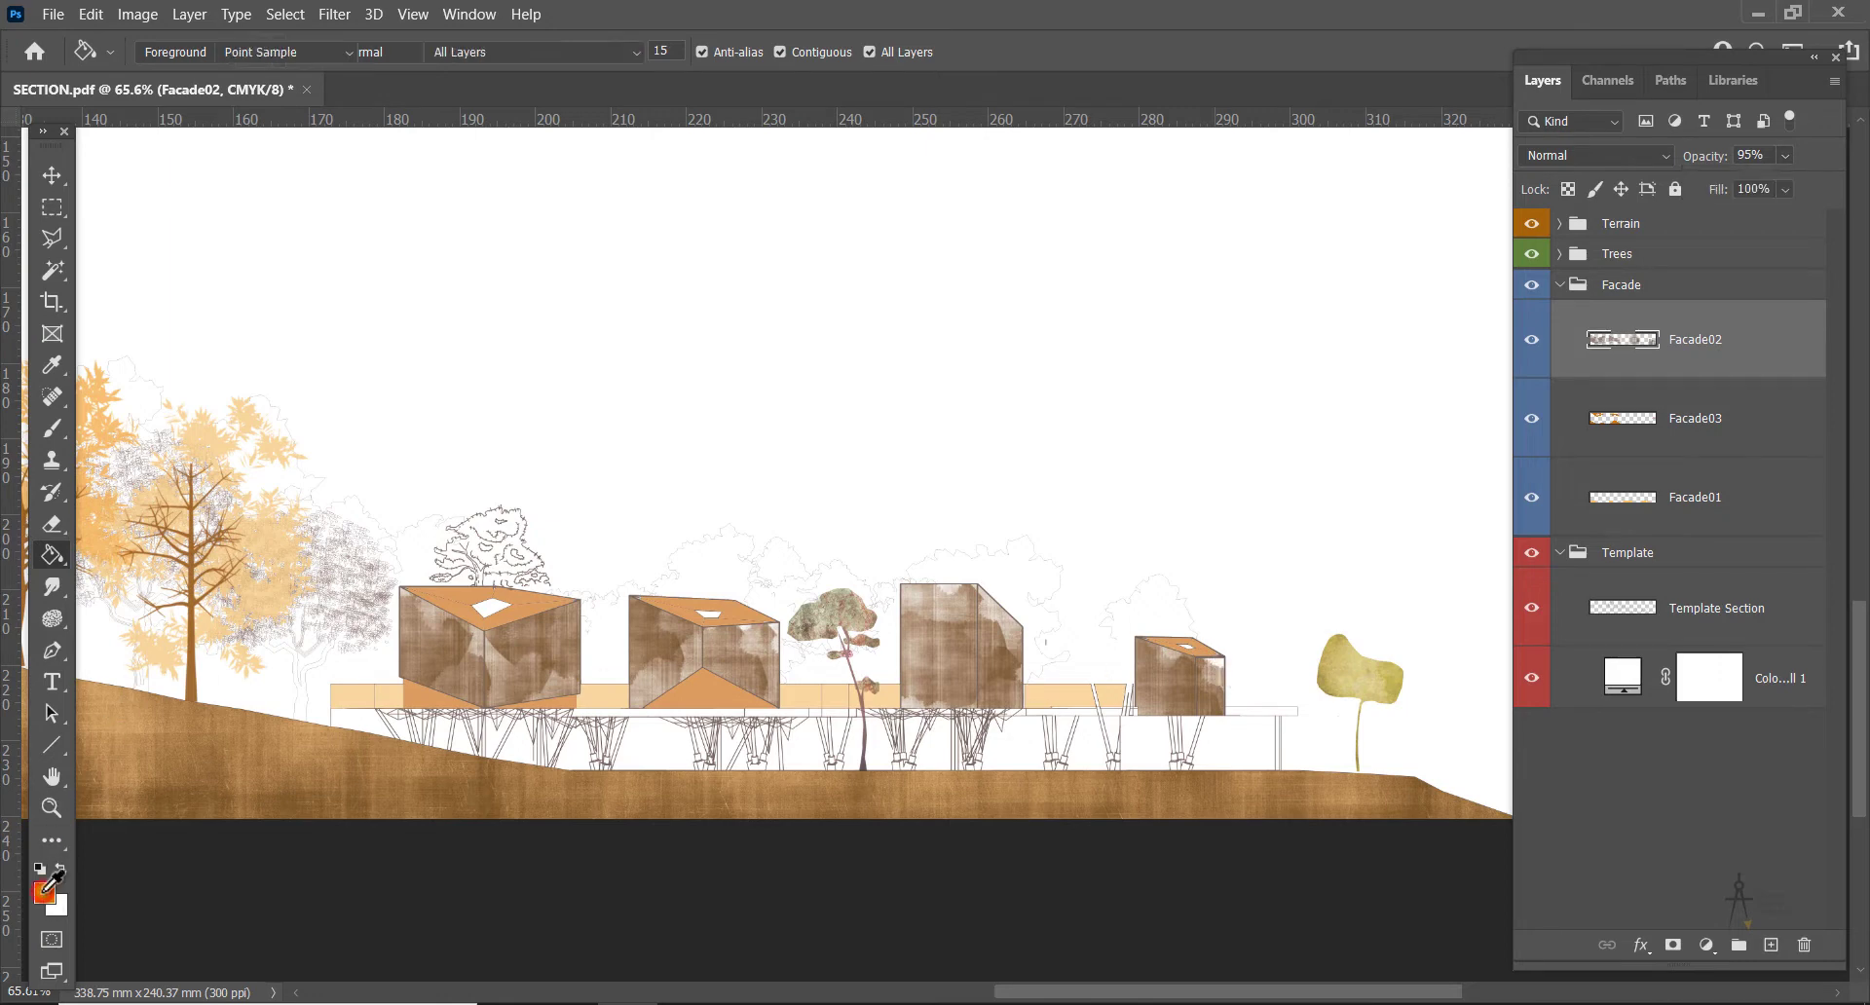
{"action": "left_click", "coordinate": [1179, 579]}
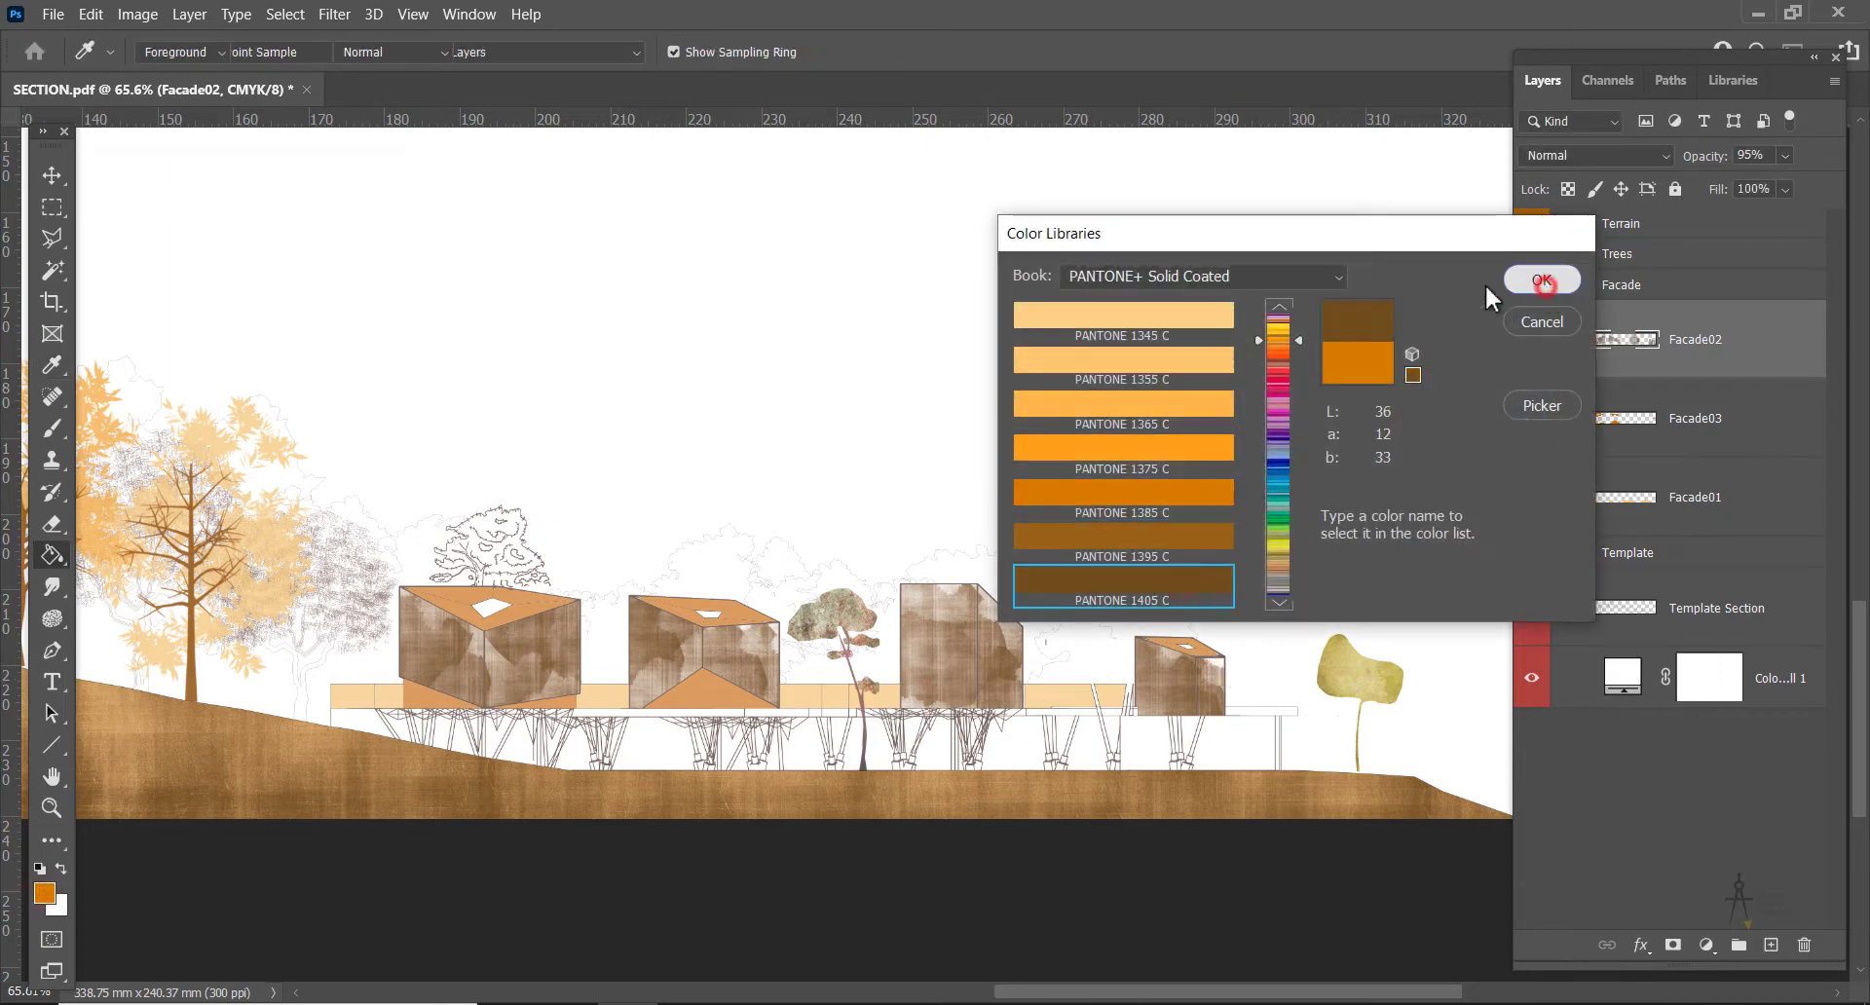
{"action": "left_click", "coordinate": [1536, 282]}
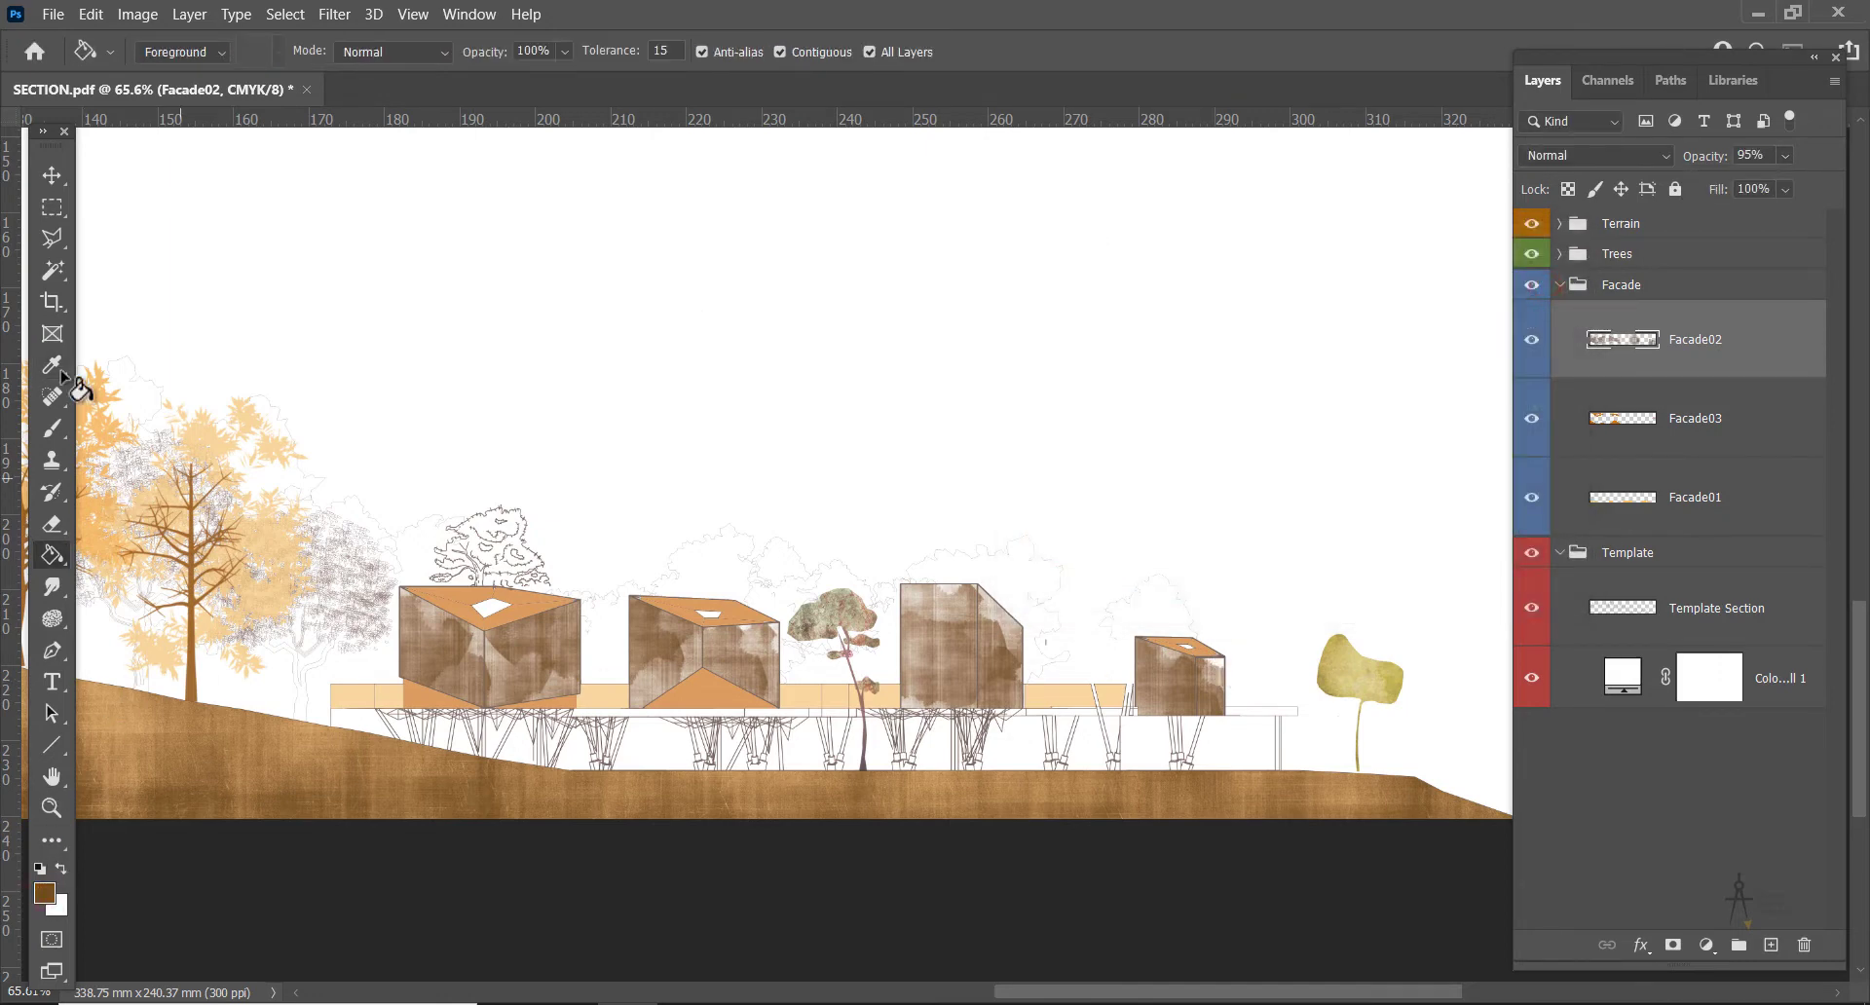
{"action": "left_click", "coordinate": [53, 431]}
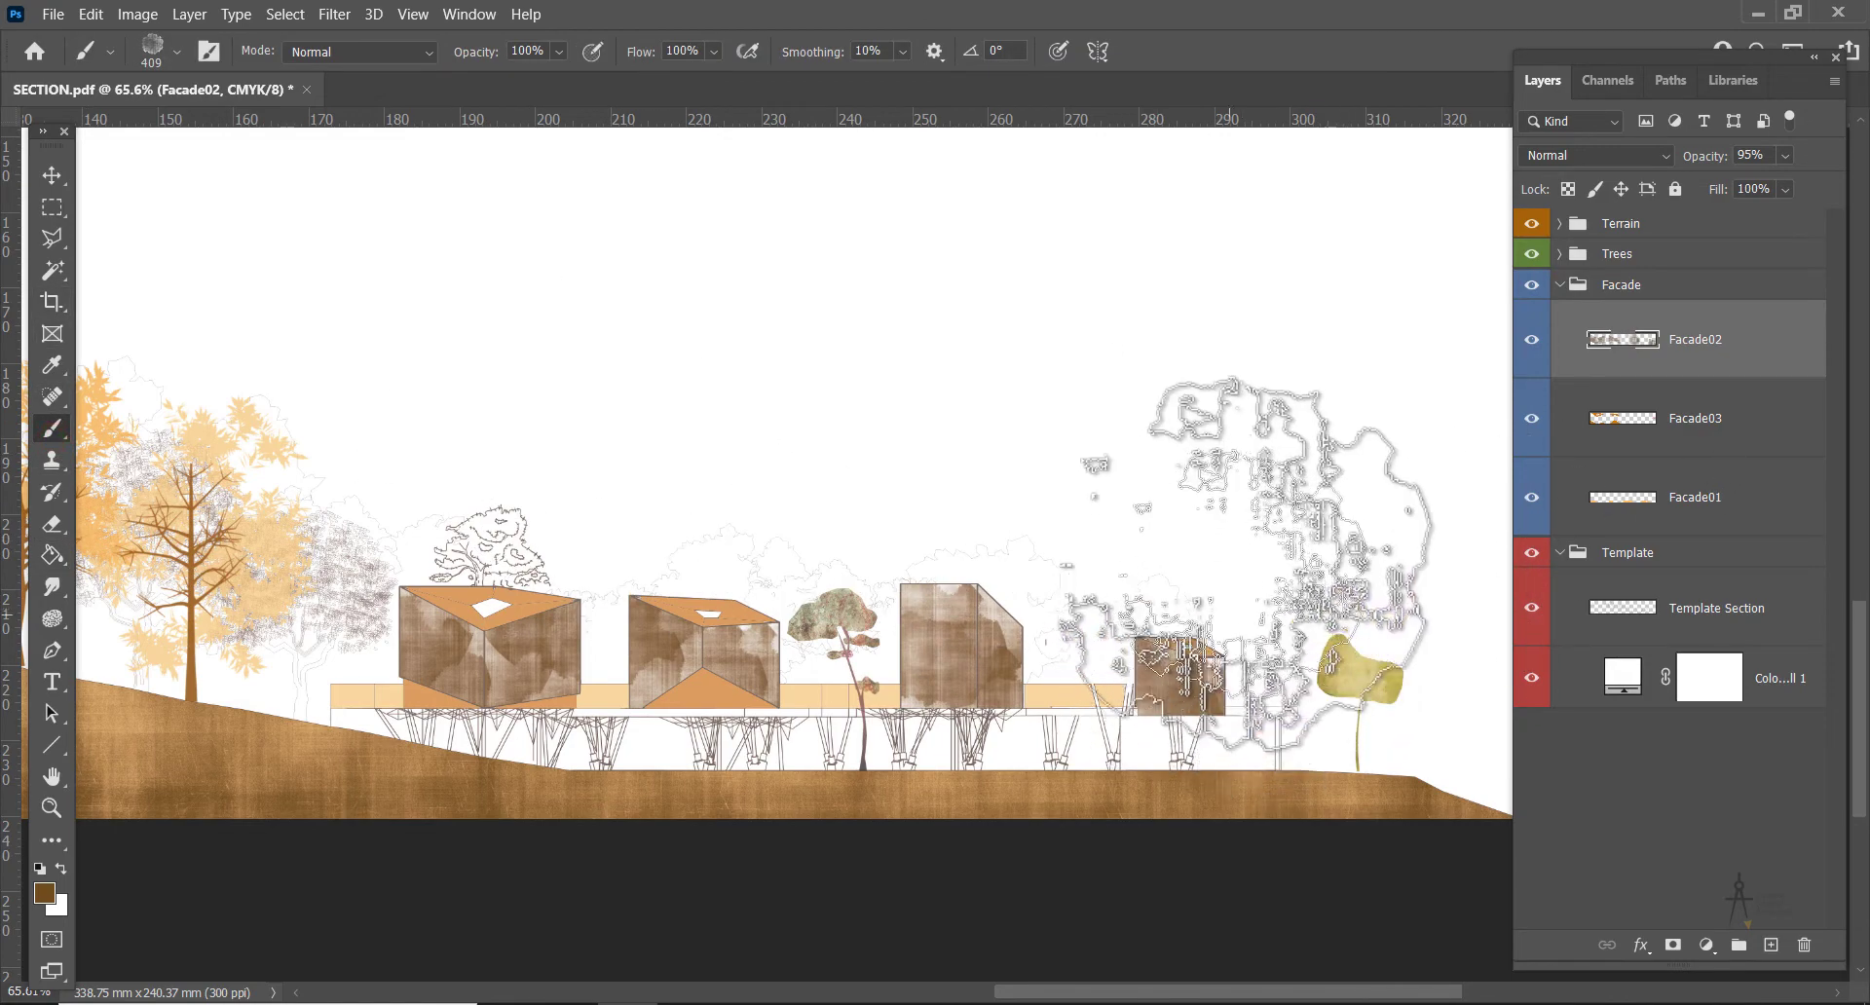
{"action": "left_click", "coordinate": [1786, 156]}
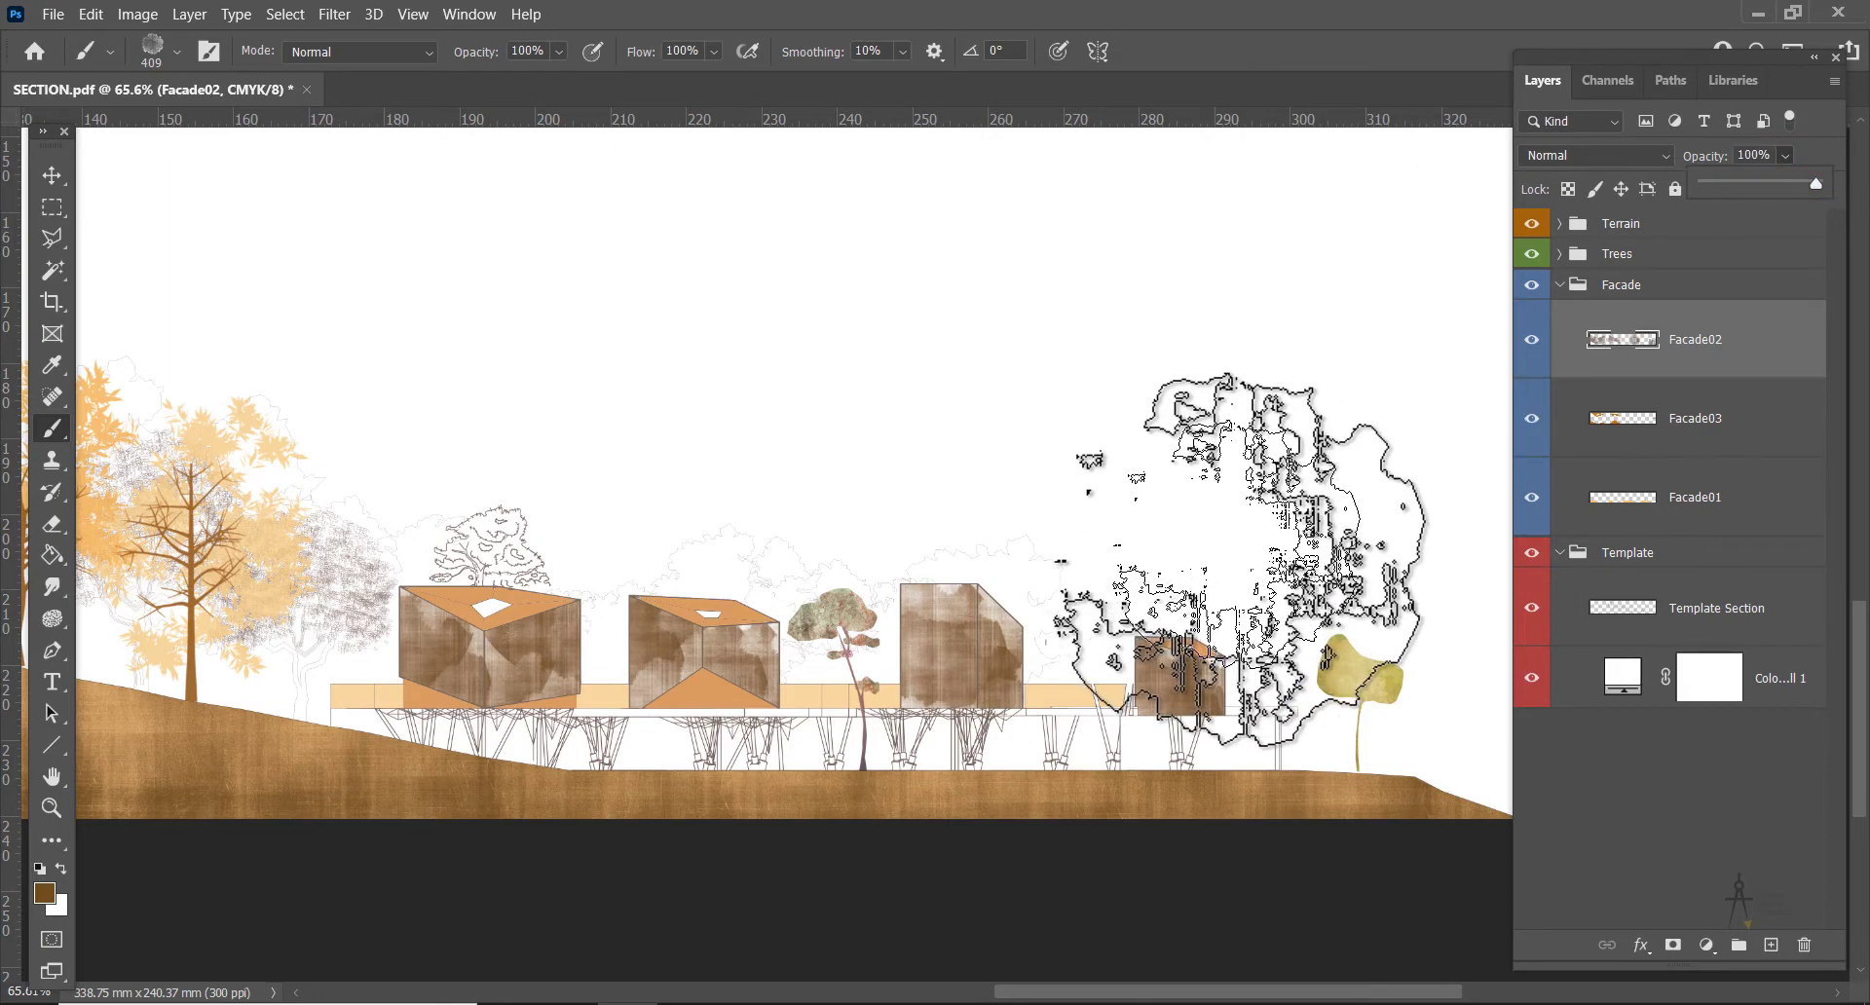
{"action": "left_click", "coordinate": [1237, 550]}
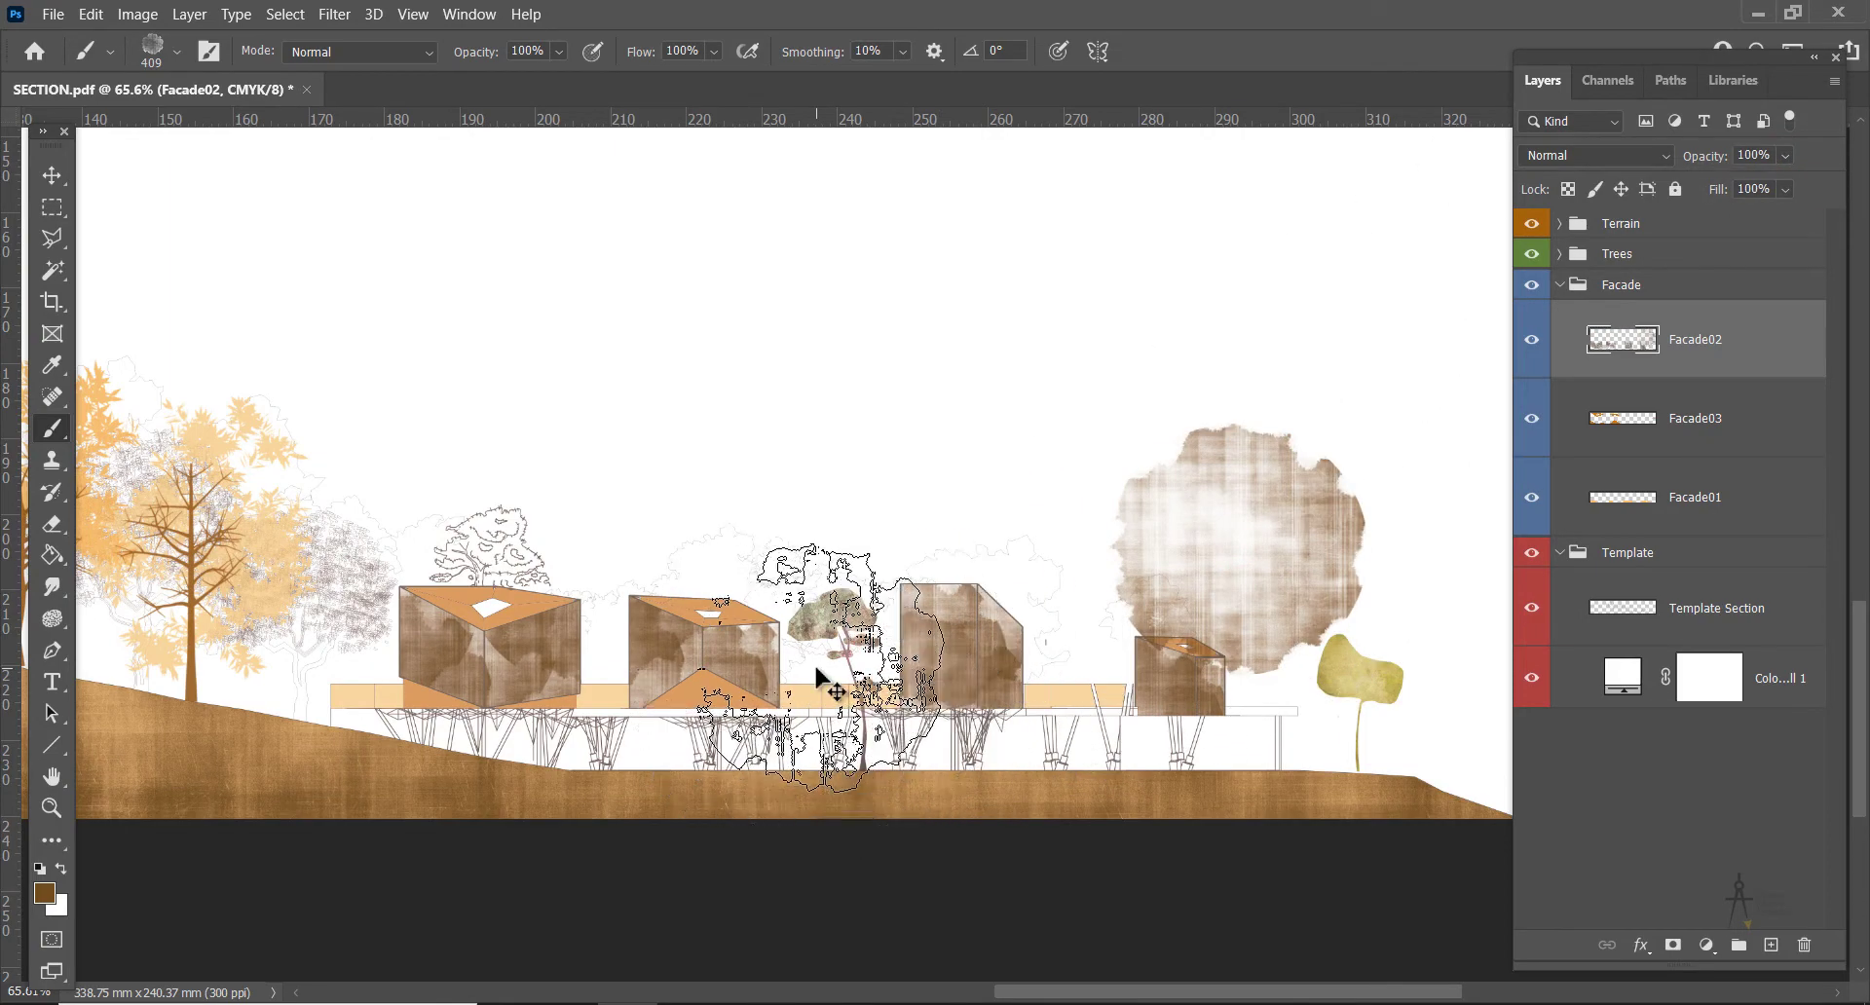
{"action": "key", "text": "ctrl+z"}
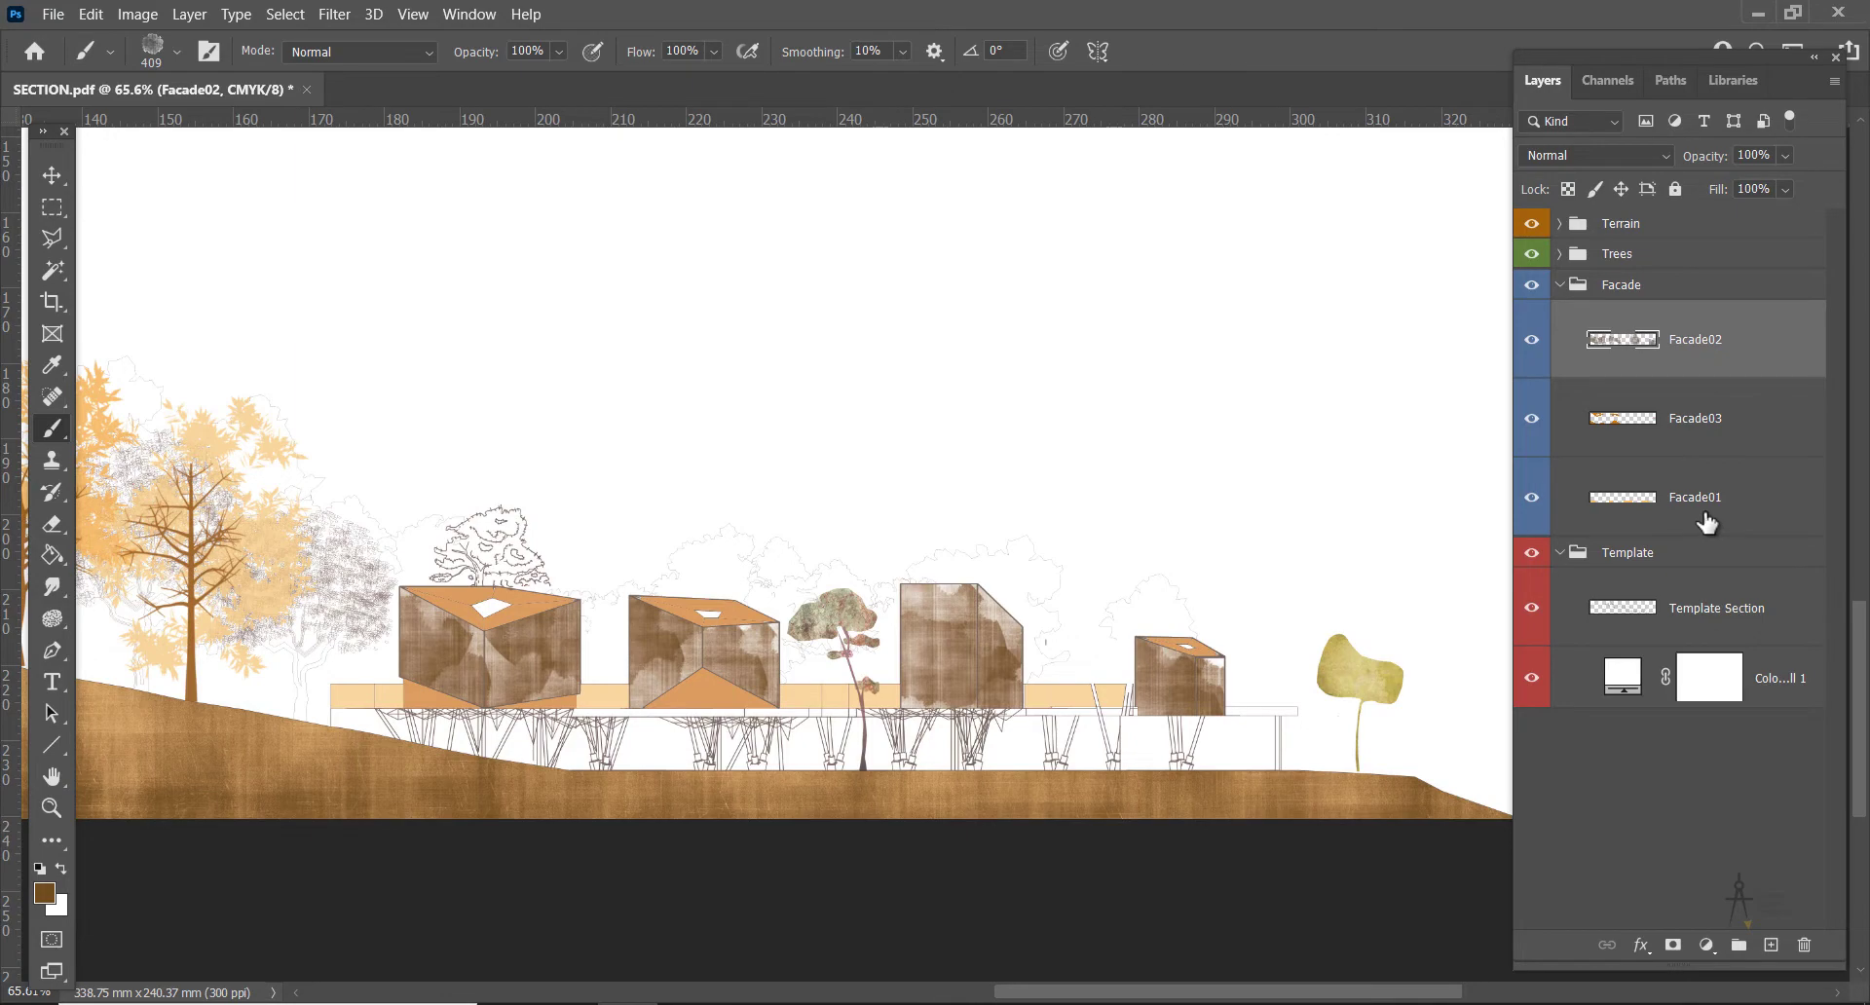
Select the small end building's narrow side face from the Template Section layer and texture it in brown on Facade02
{"action": "left_click", "coordinate": [1730, 612]}
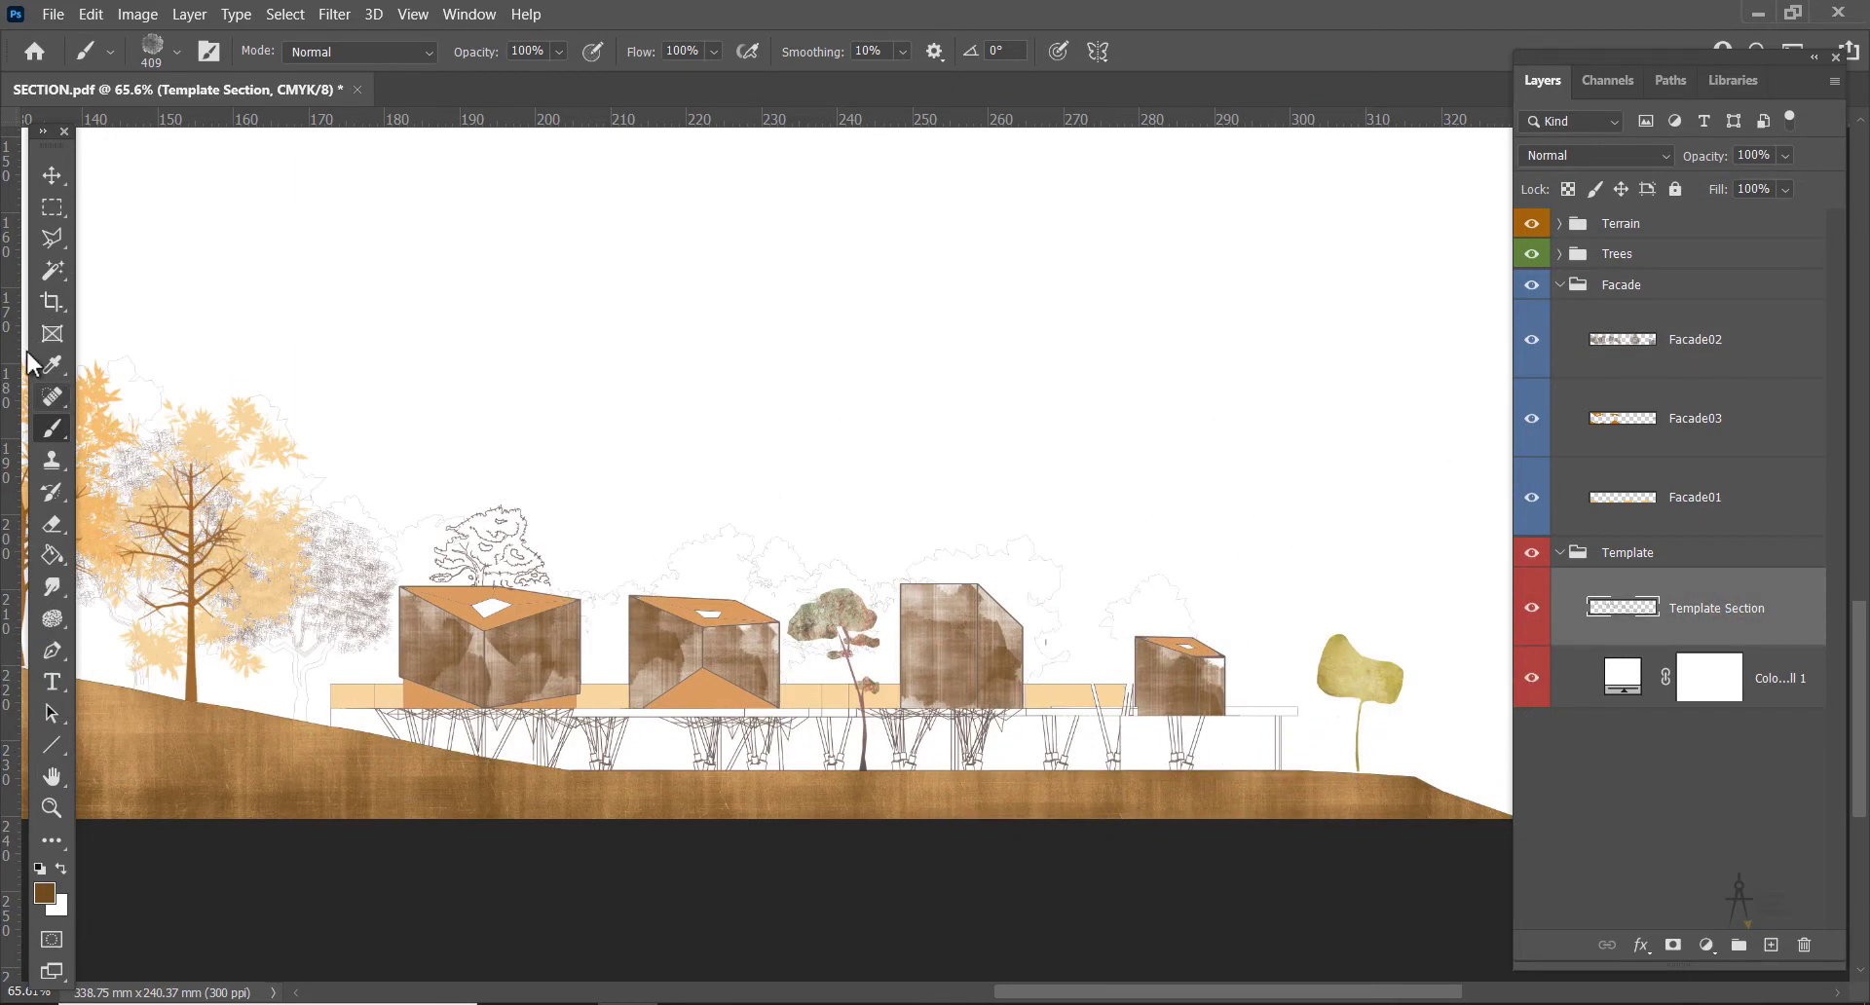
{"action": "key", "text": "w"}
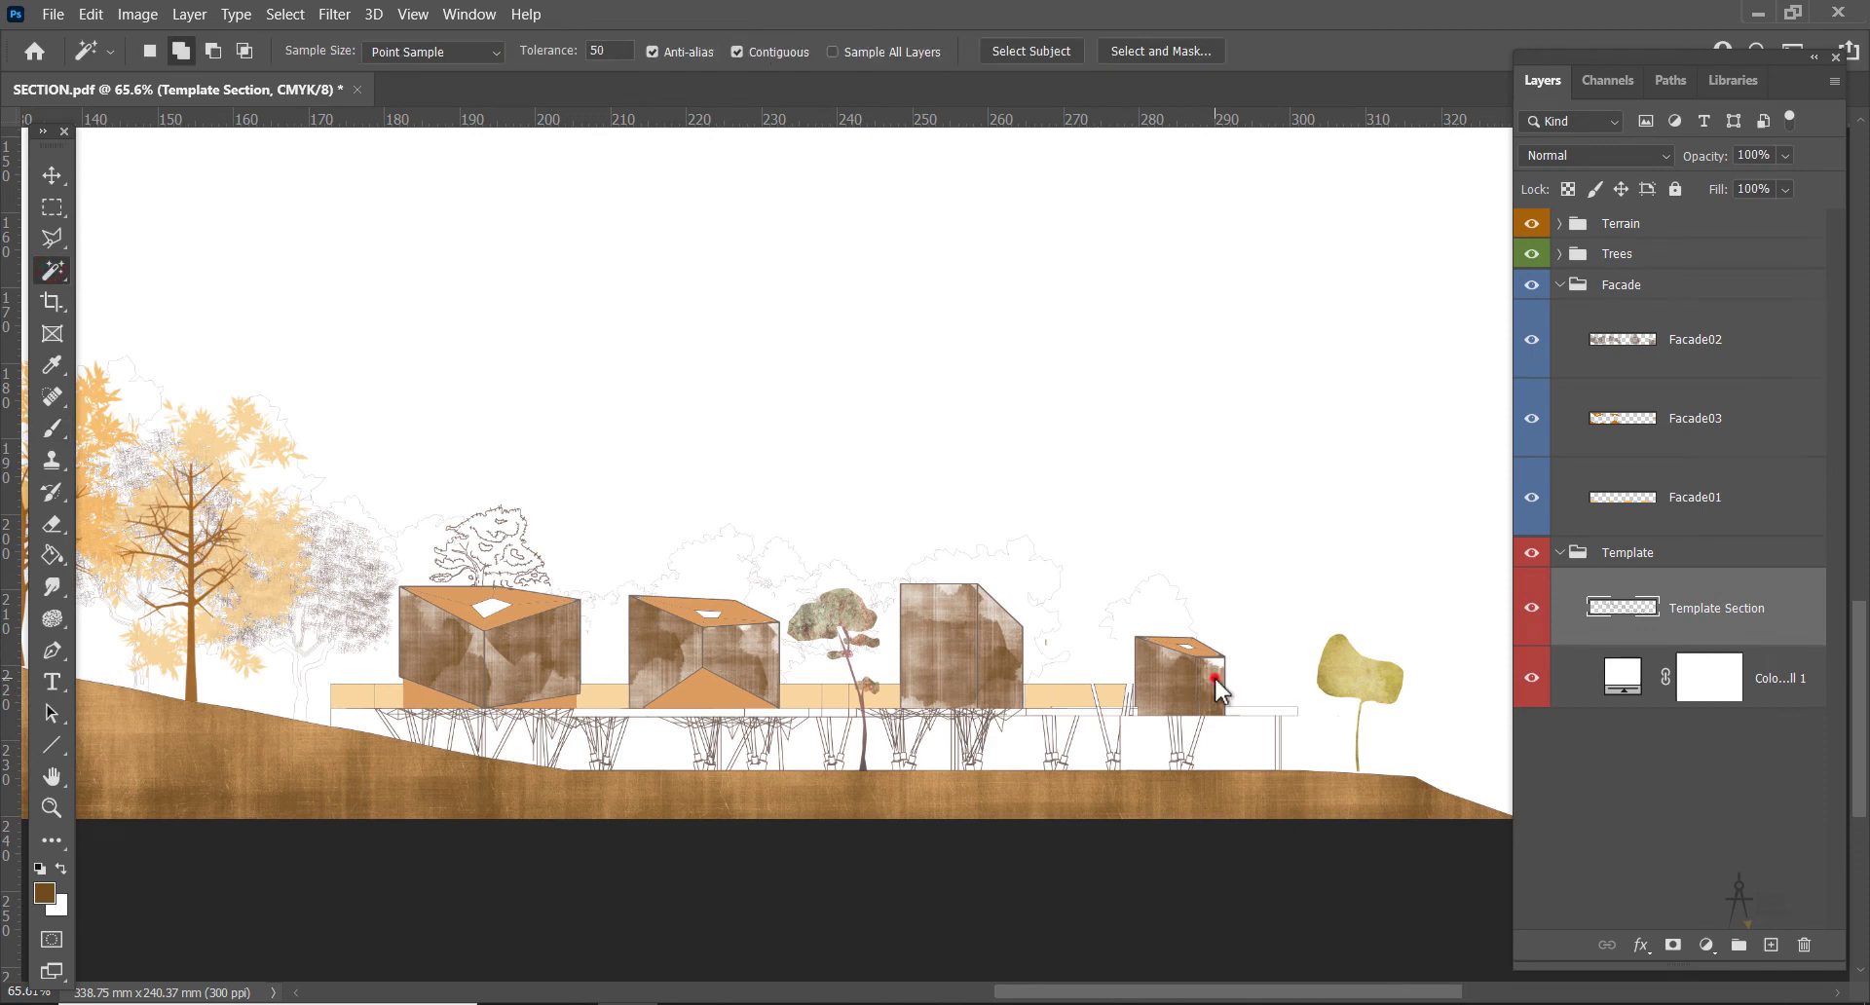
{"action": "left_click", "coordinate": [1746, 352]}
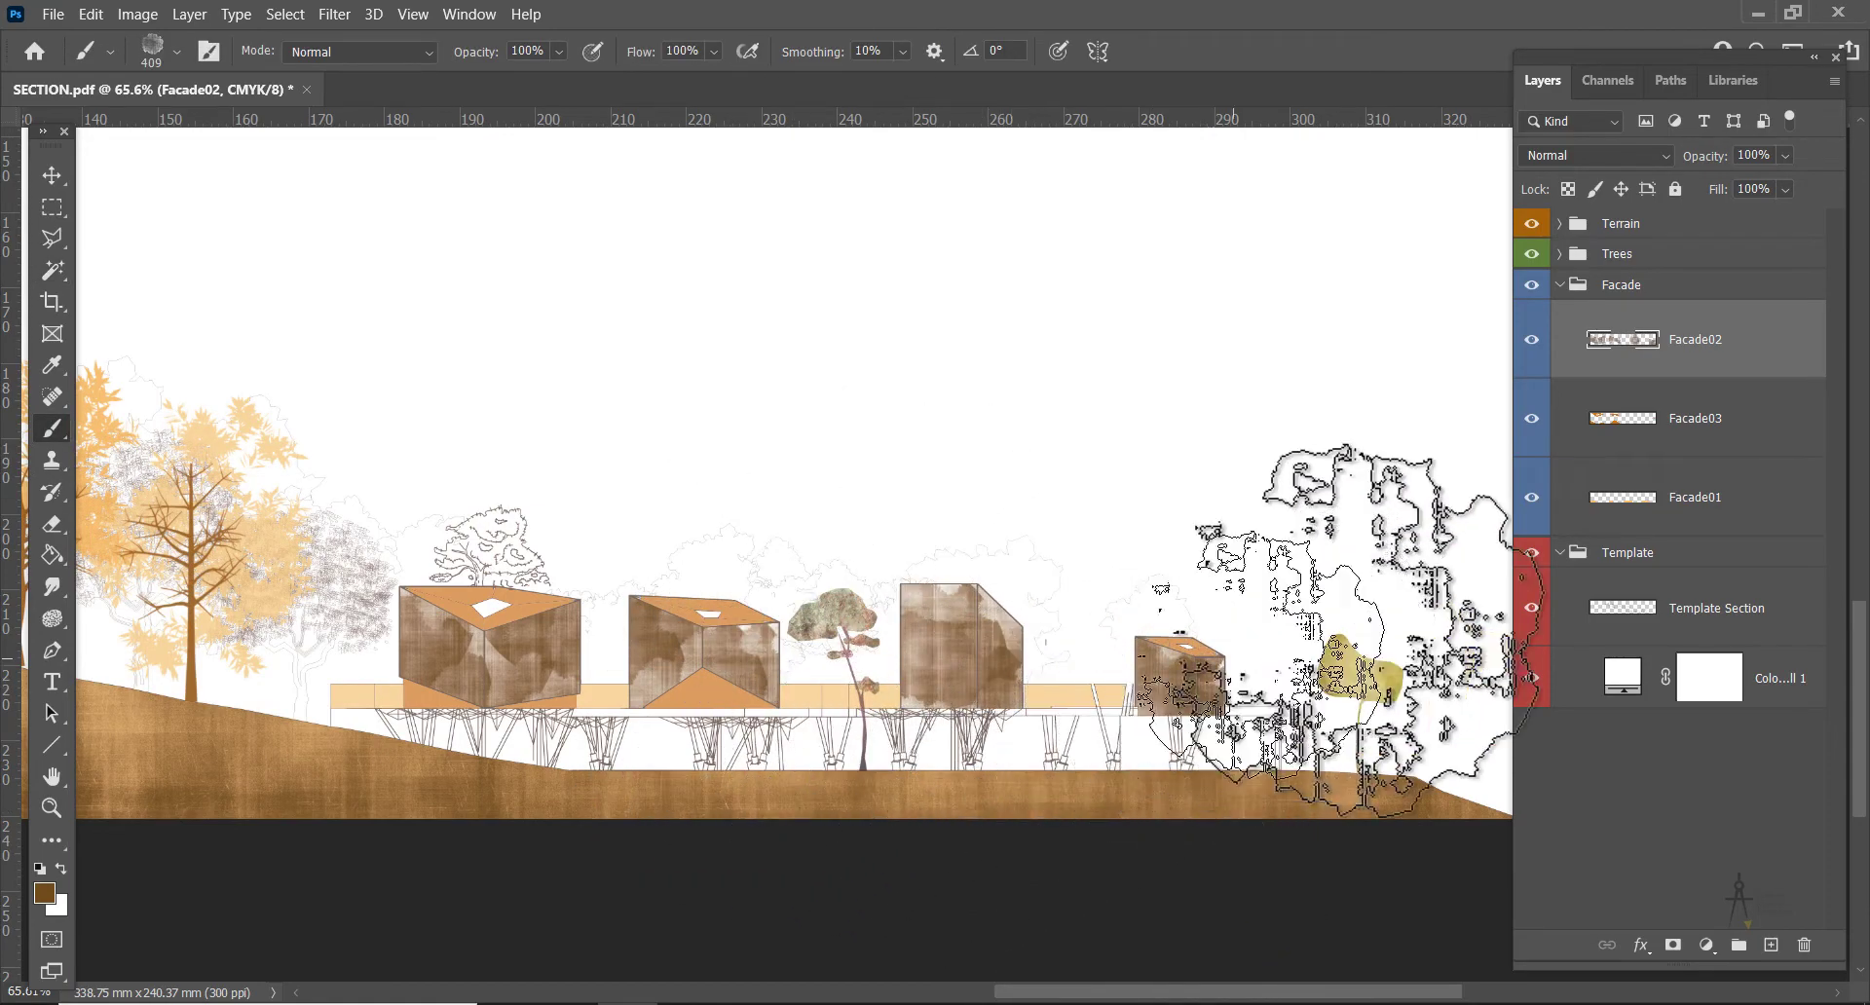
Set the Facade02 layer's opacity to 90% and check the whole section drawing
{"action": "left_click", "coordinate": [1787, 155]}
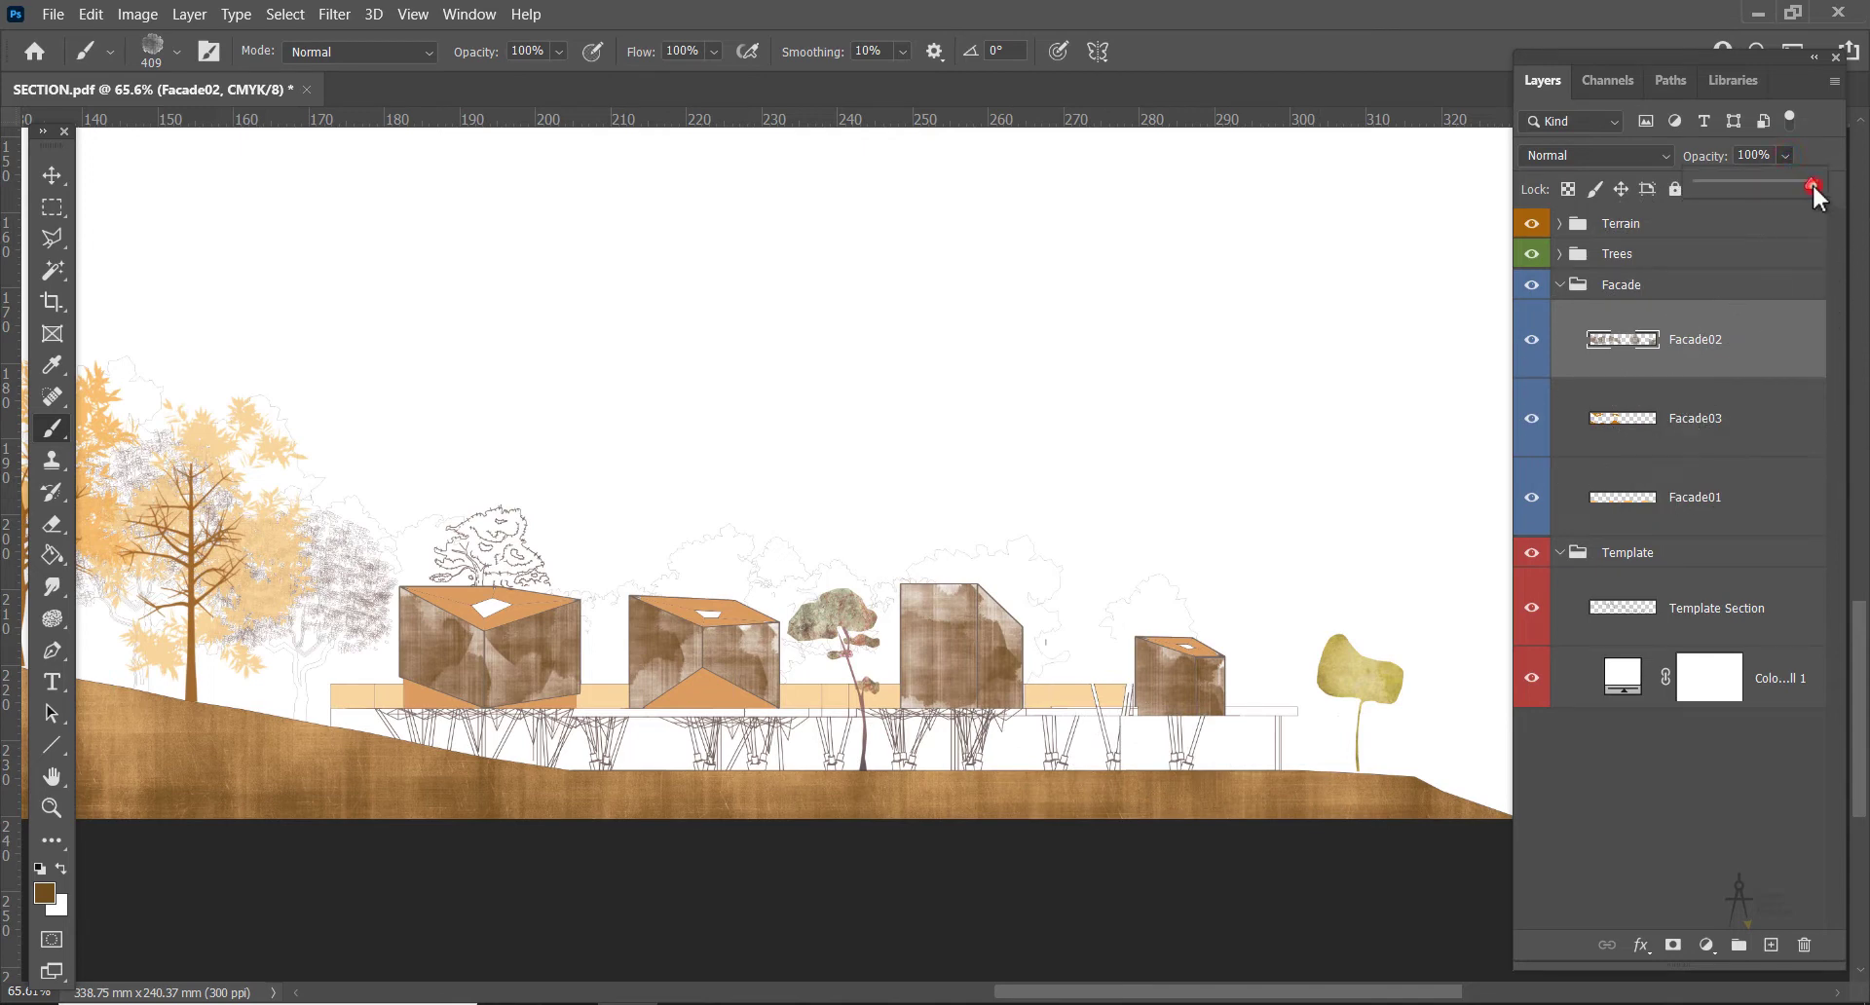
{"action": "left_click_drag", "start_coordinate": [1802, 185], "coordinate": [1798, 187]}
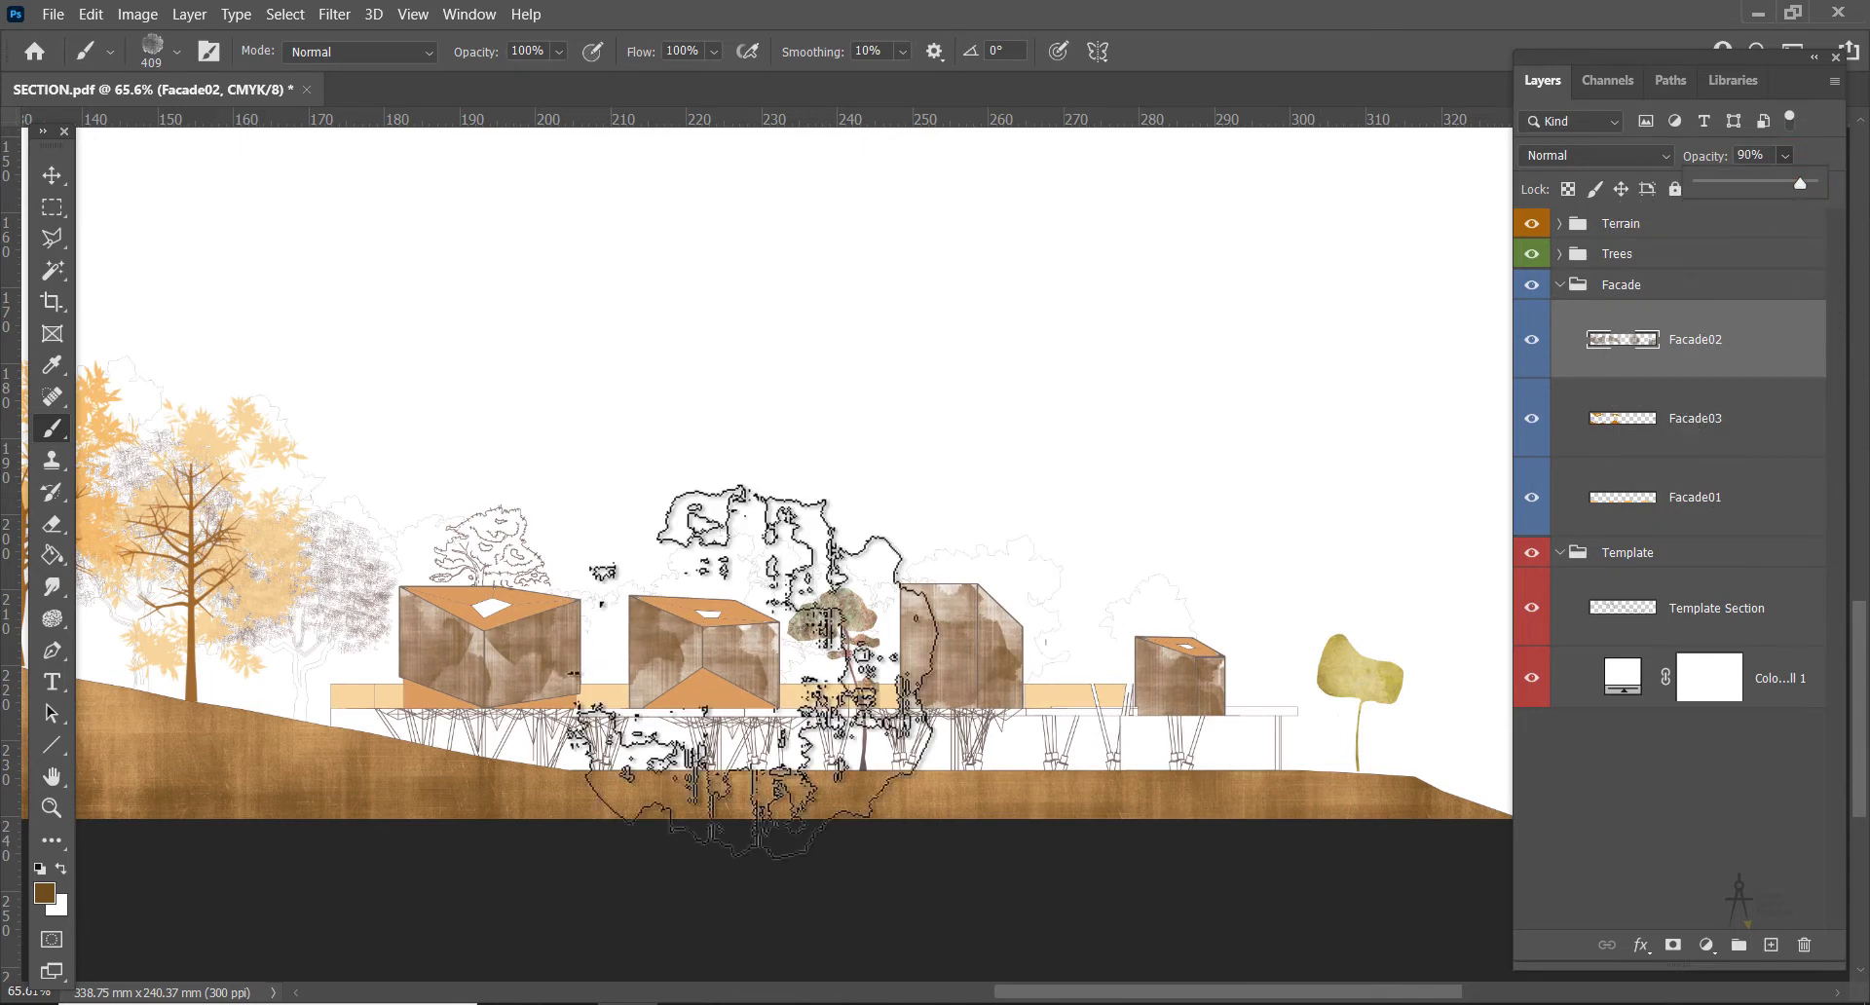
{"action": "scroll", "coordinate": [511, 551], "scroll_direction": "down", "scroll_amount": 5}
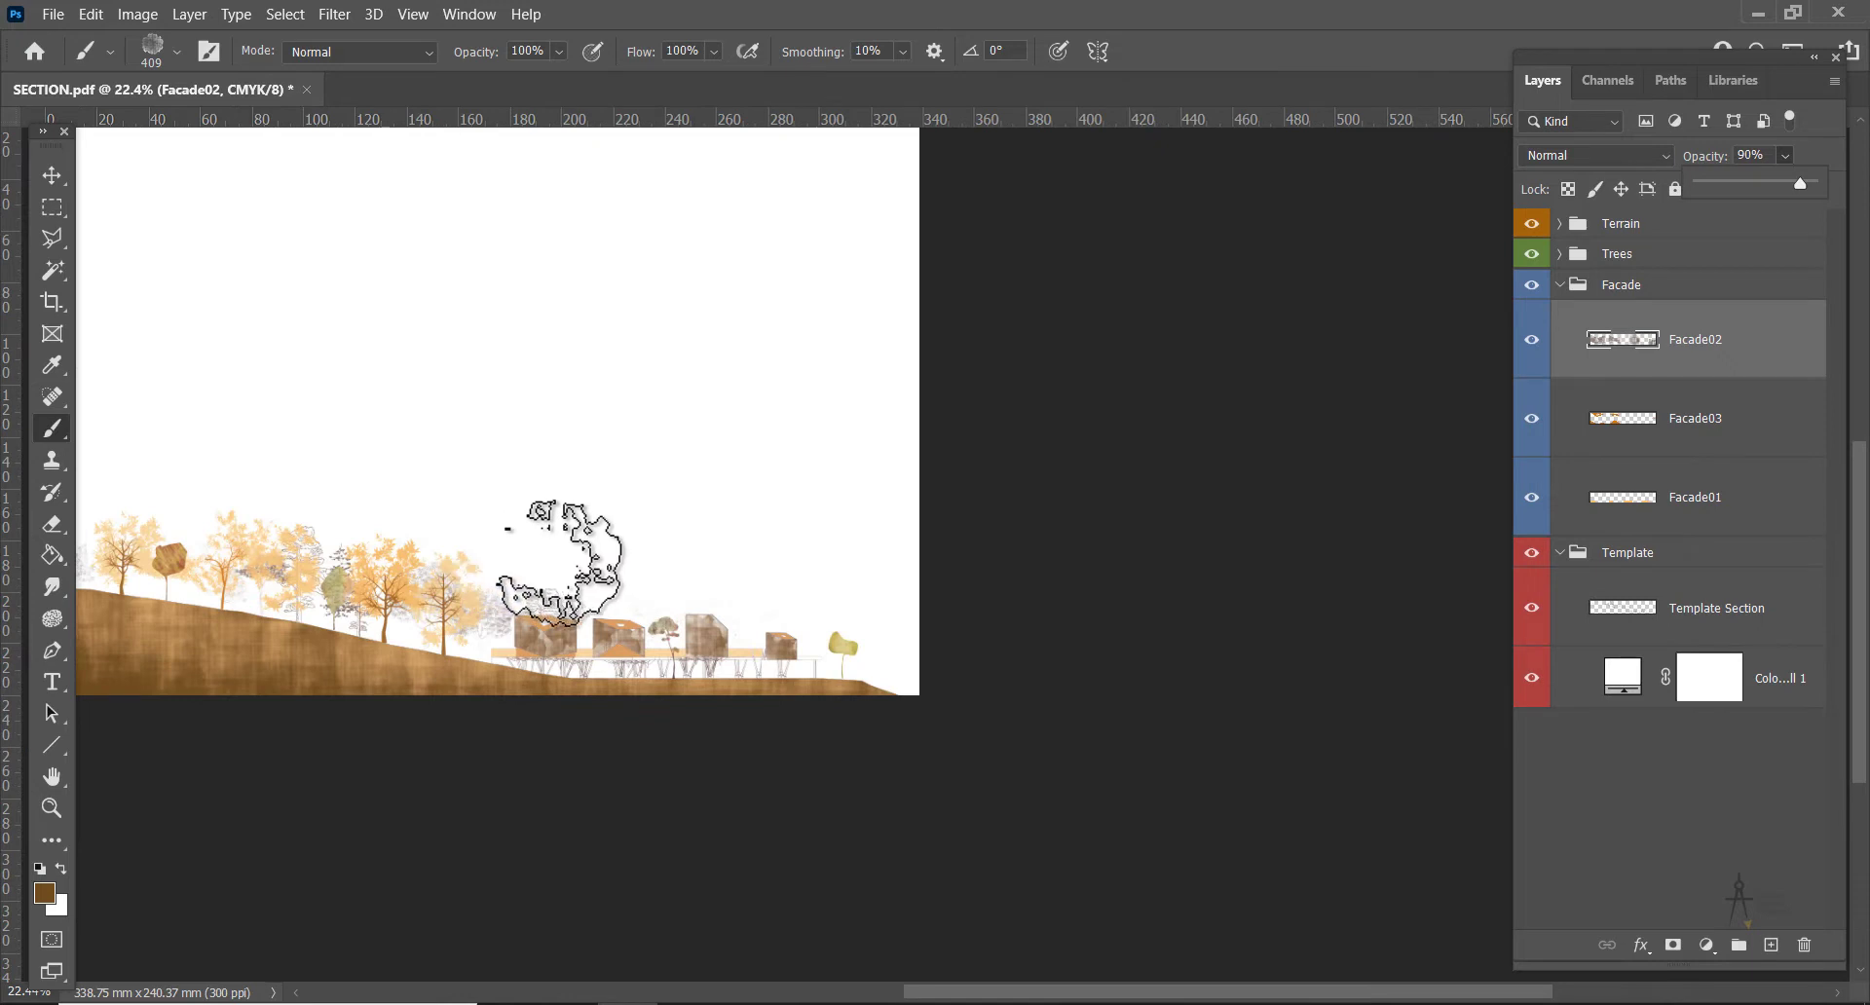
{"action": "left_click", "coordinate": [549, 522]}
{"action": "left_click_drag", "start_coordinate": [661, 554], "coordinate": [785, 630]}
{"action": "scroll", "coordinate": [740, 638], "scroll_direction": "up", "scroll_amount": 2}
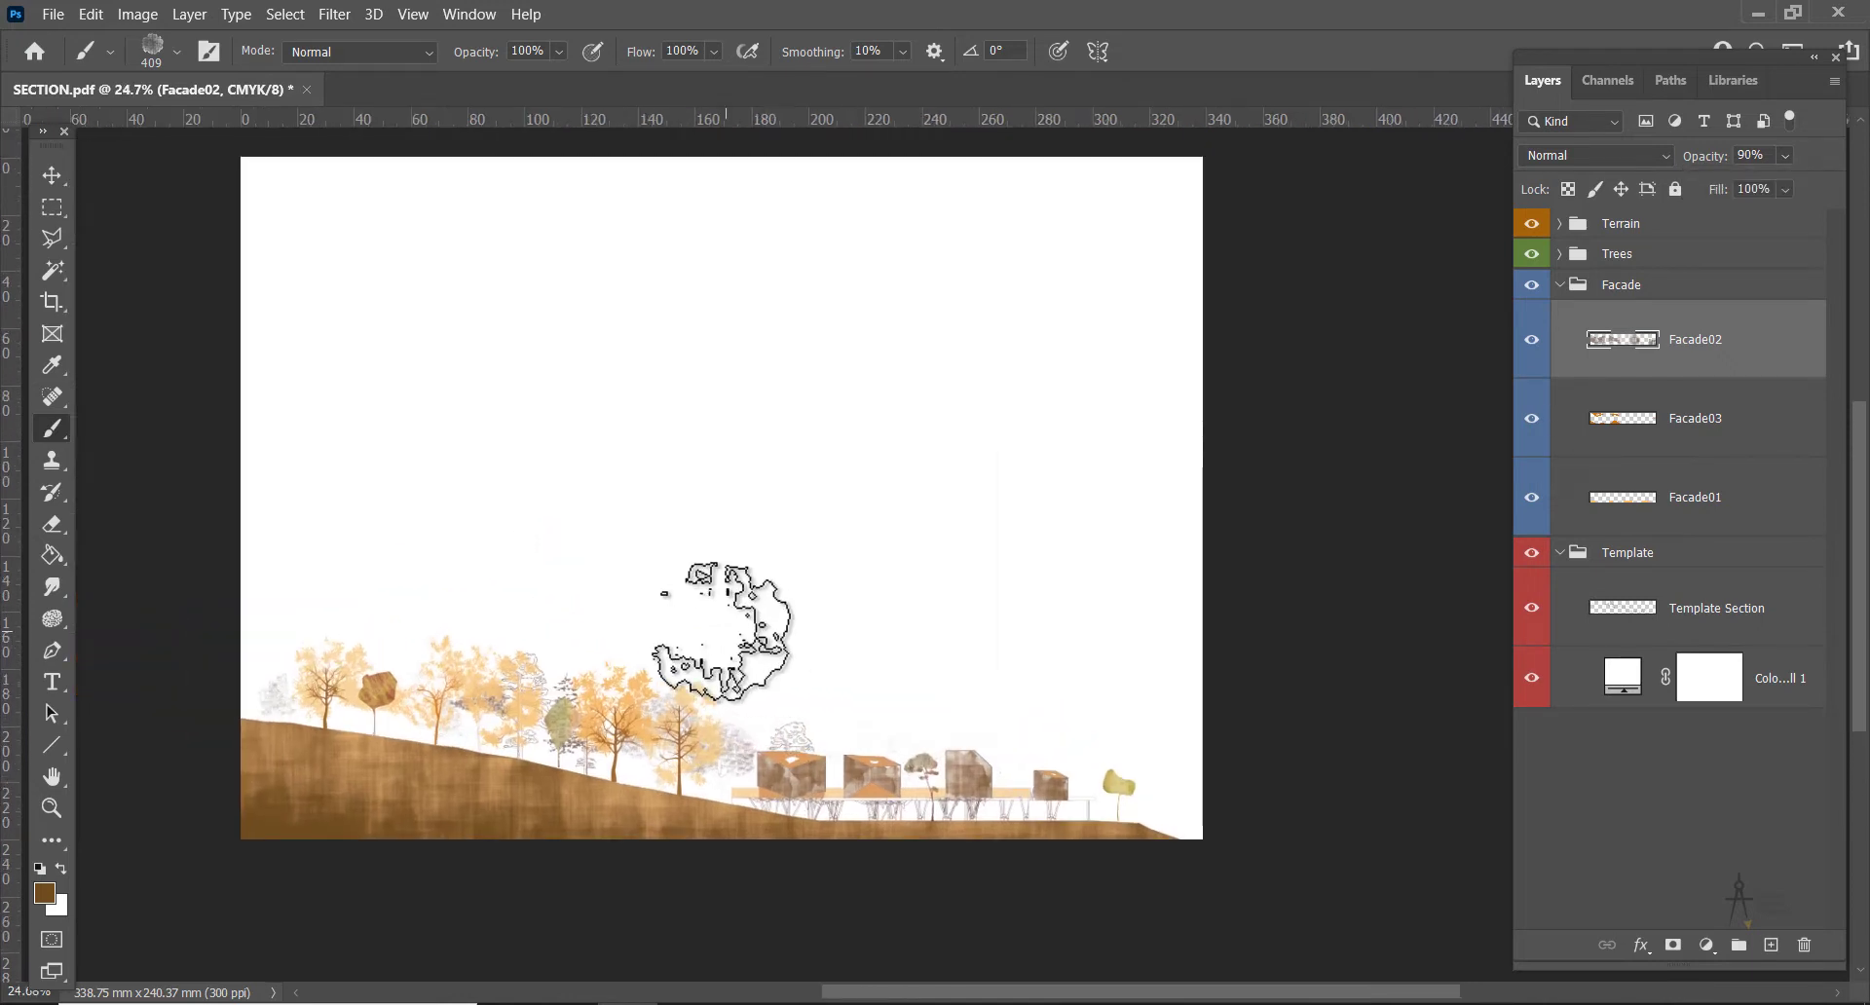
{"action": "scroll", "coordinate": [686, 605], "scroll_direction": "down", "scroll_amount": 1}
{"action": "scroll", "coordinate": [686, 606], "scroll_direction": "up", "scroll_amount": 2}
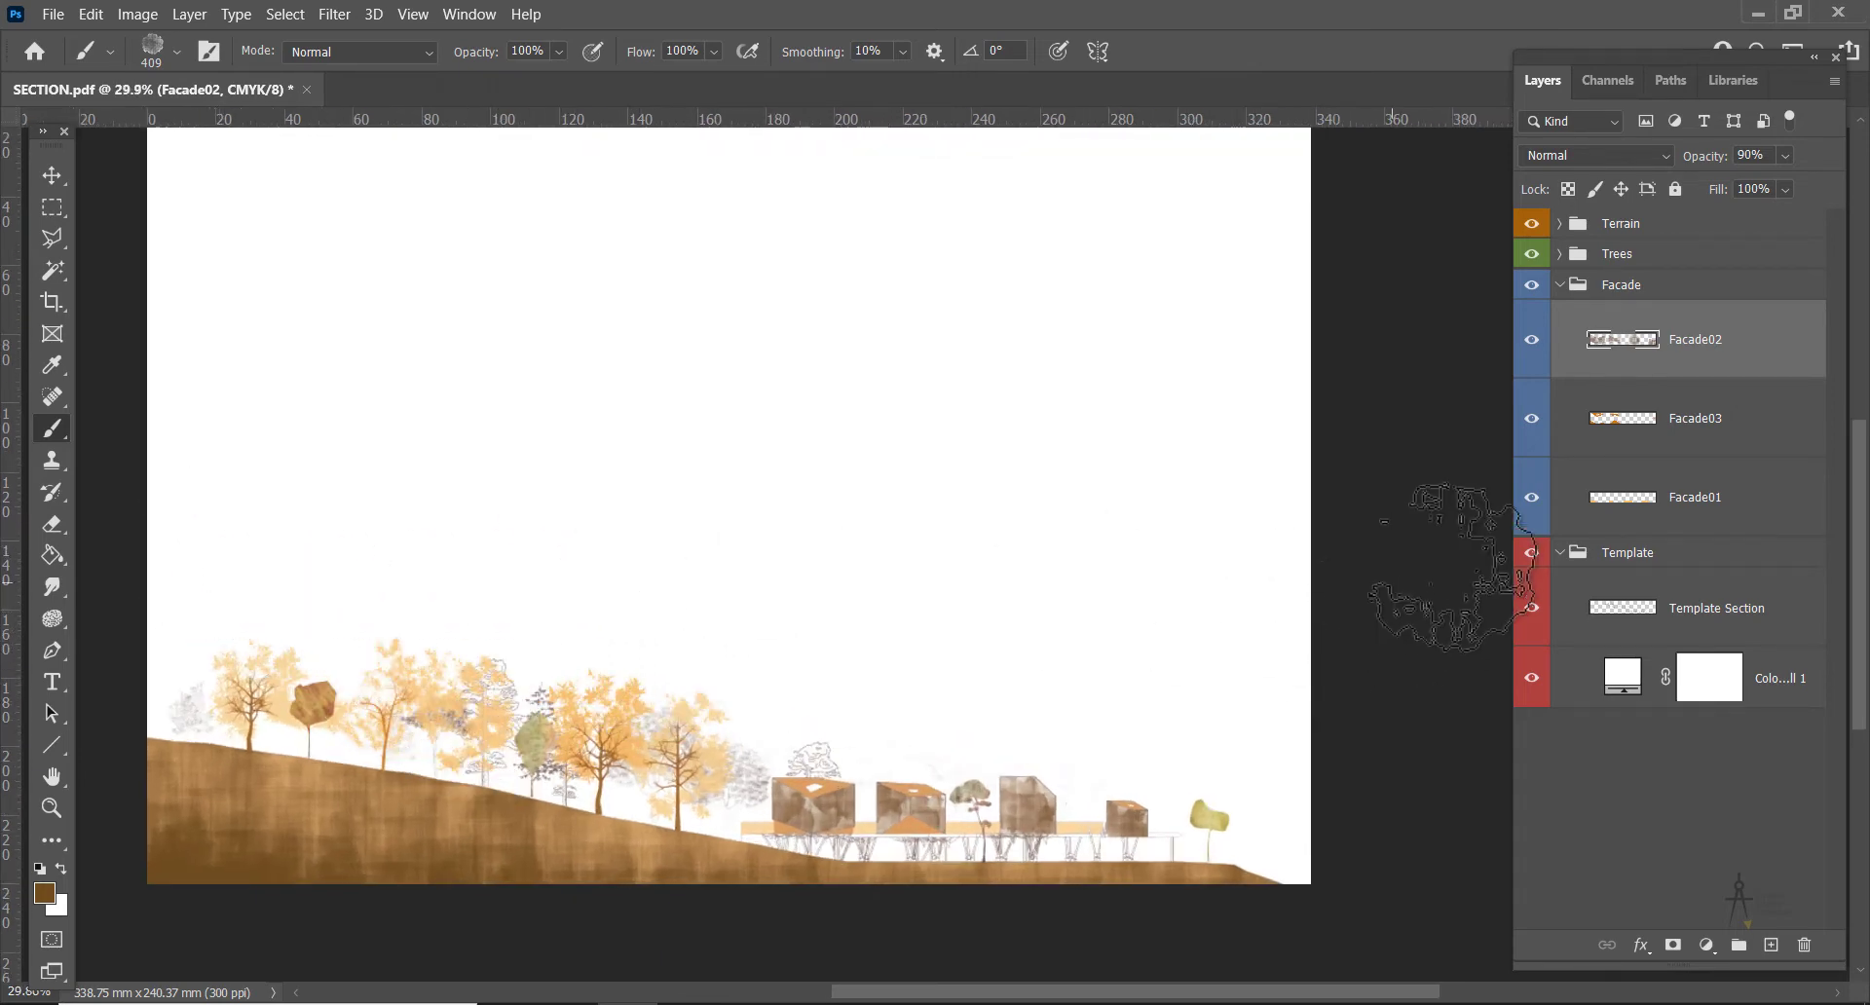
Target the Tree trunks layer in the Trees group and choose the tree3a brush from the ekr_treebrushes1 set
{"action": "left_click", "coordinate": [1559, 285]}
{"action": "left_click", "coordinate": [1559, 255]}
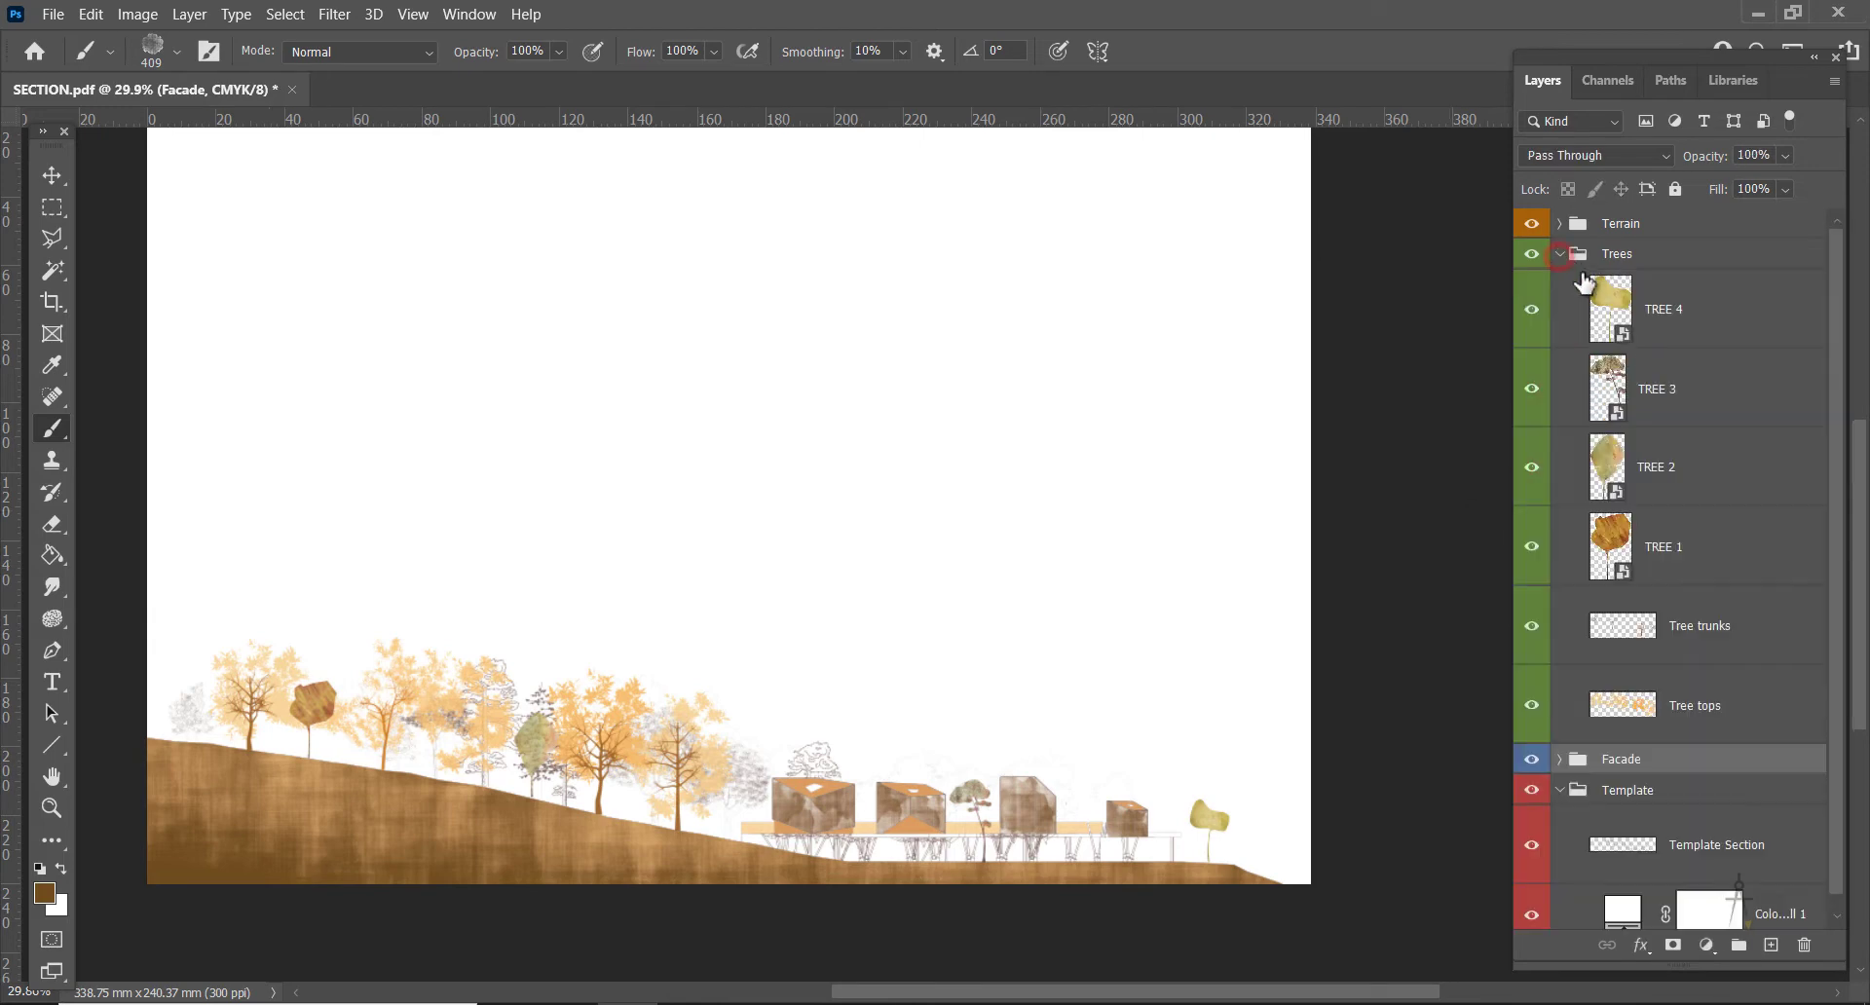
{"action": "left_click", "coordinate": [1705, 631]}
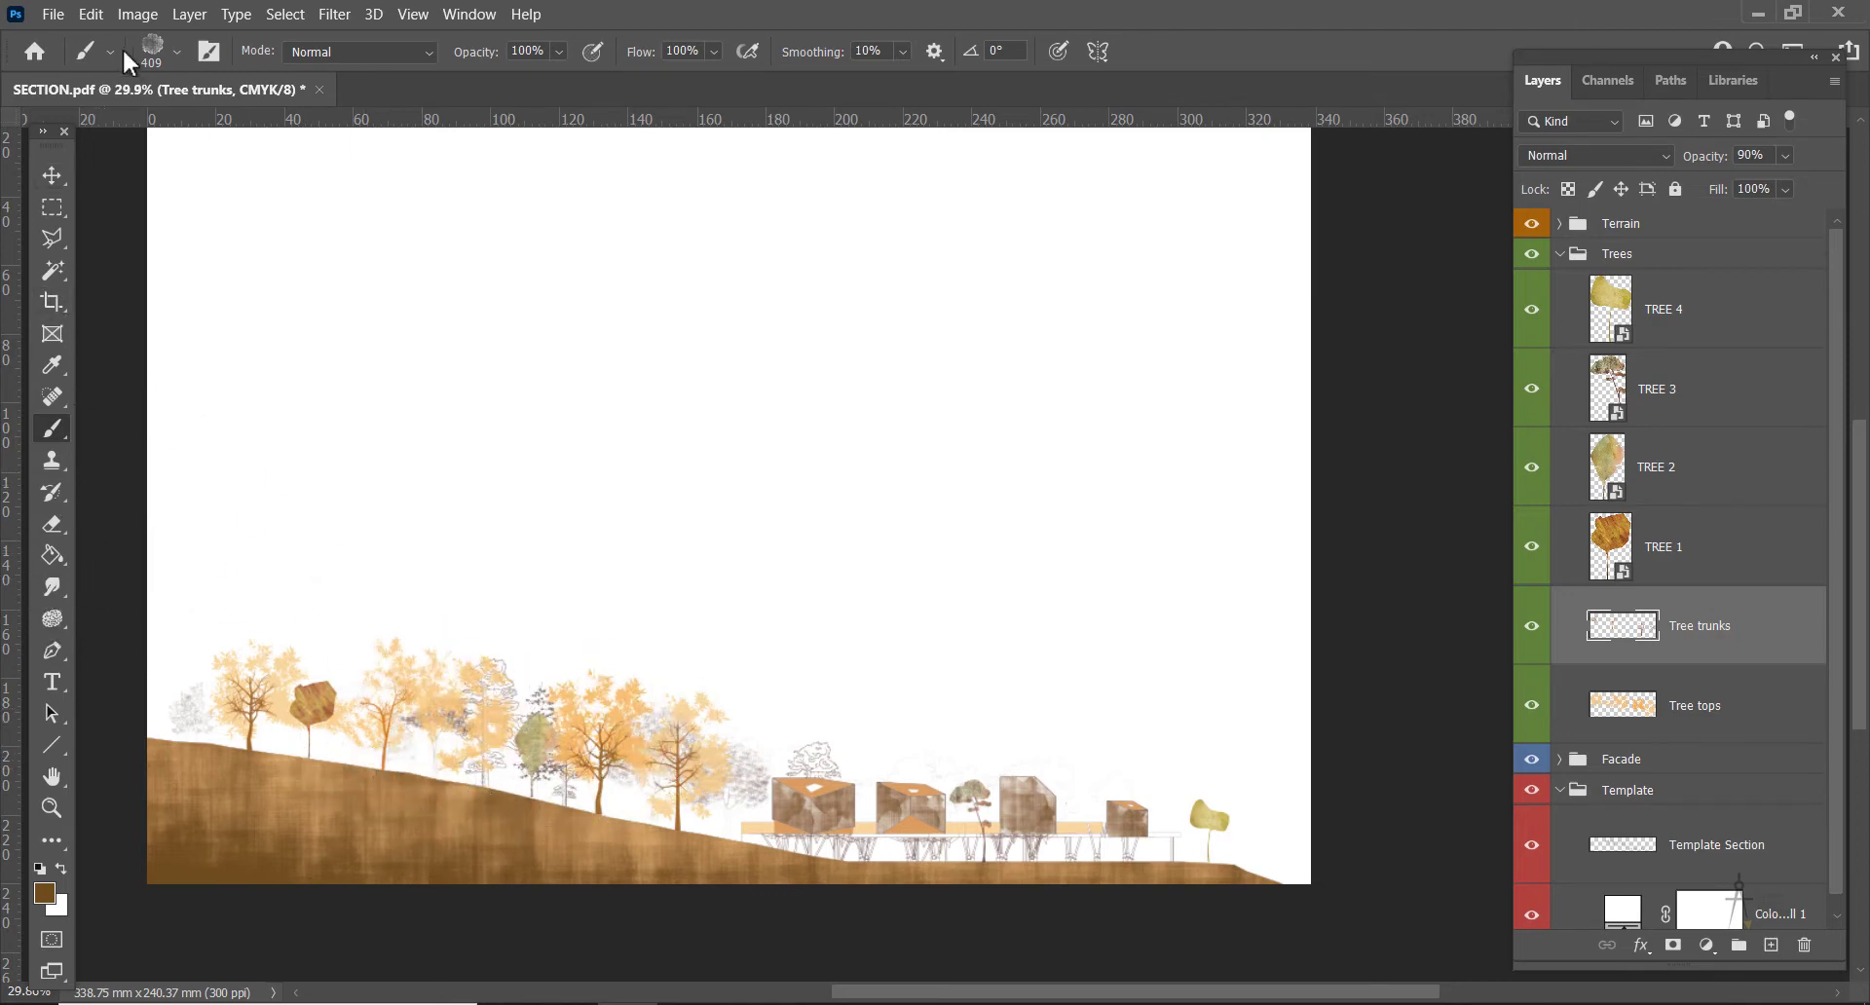
{"action": "left_click", "coordinate": [171, 54]}
{"action": "left_click_drag", "start_coordinate": [464, 526], "coordinate": [492, 371]}
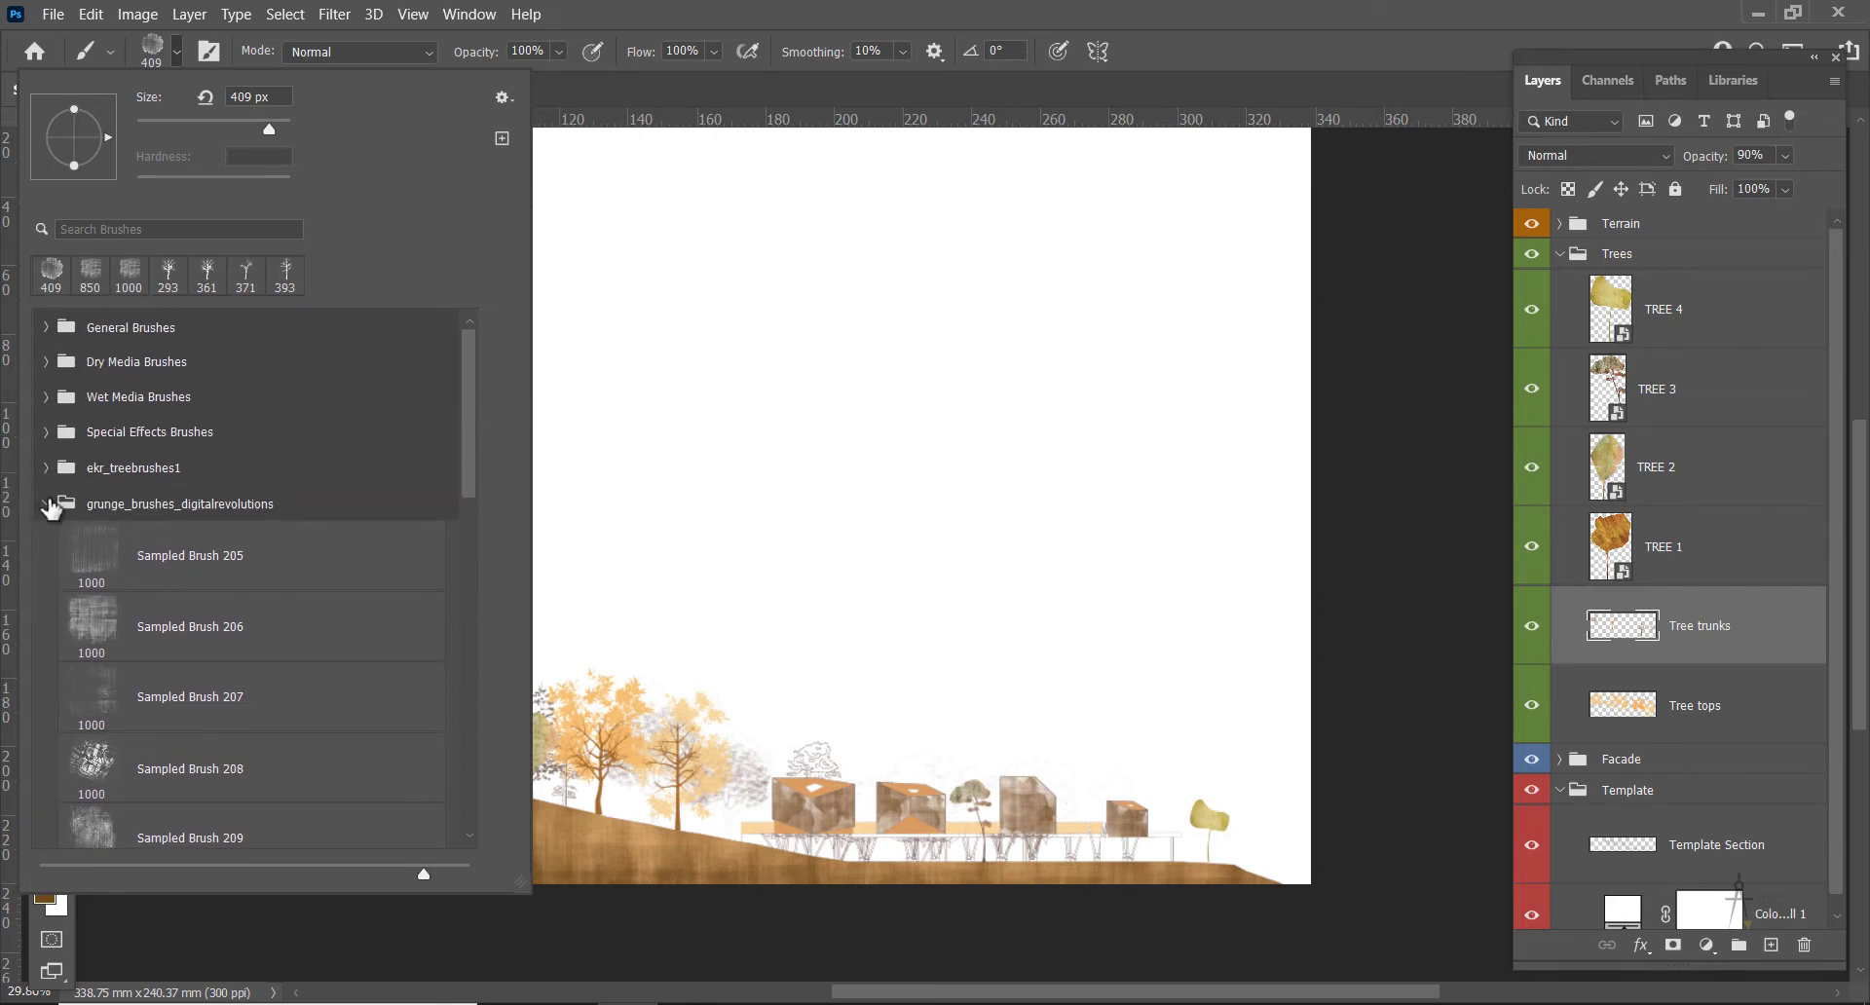
{"action": "left_click", "coordinate": [46, 504]}
{"action": "left_click", "coordinate": [45, 468]}
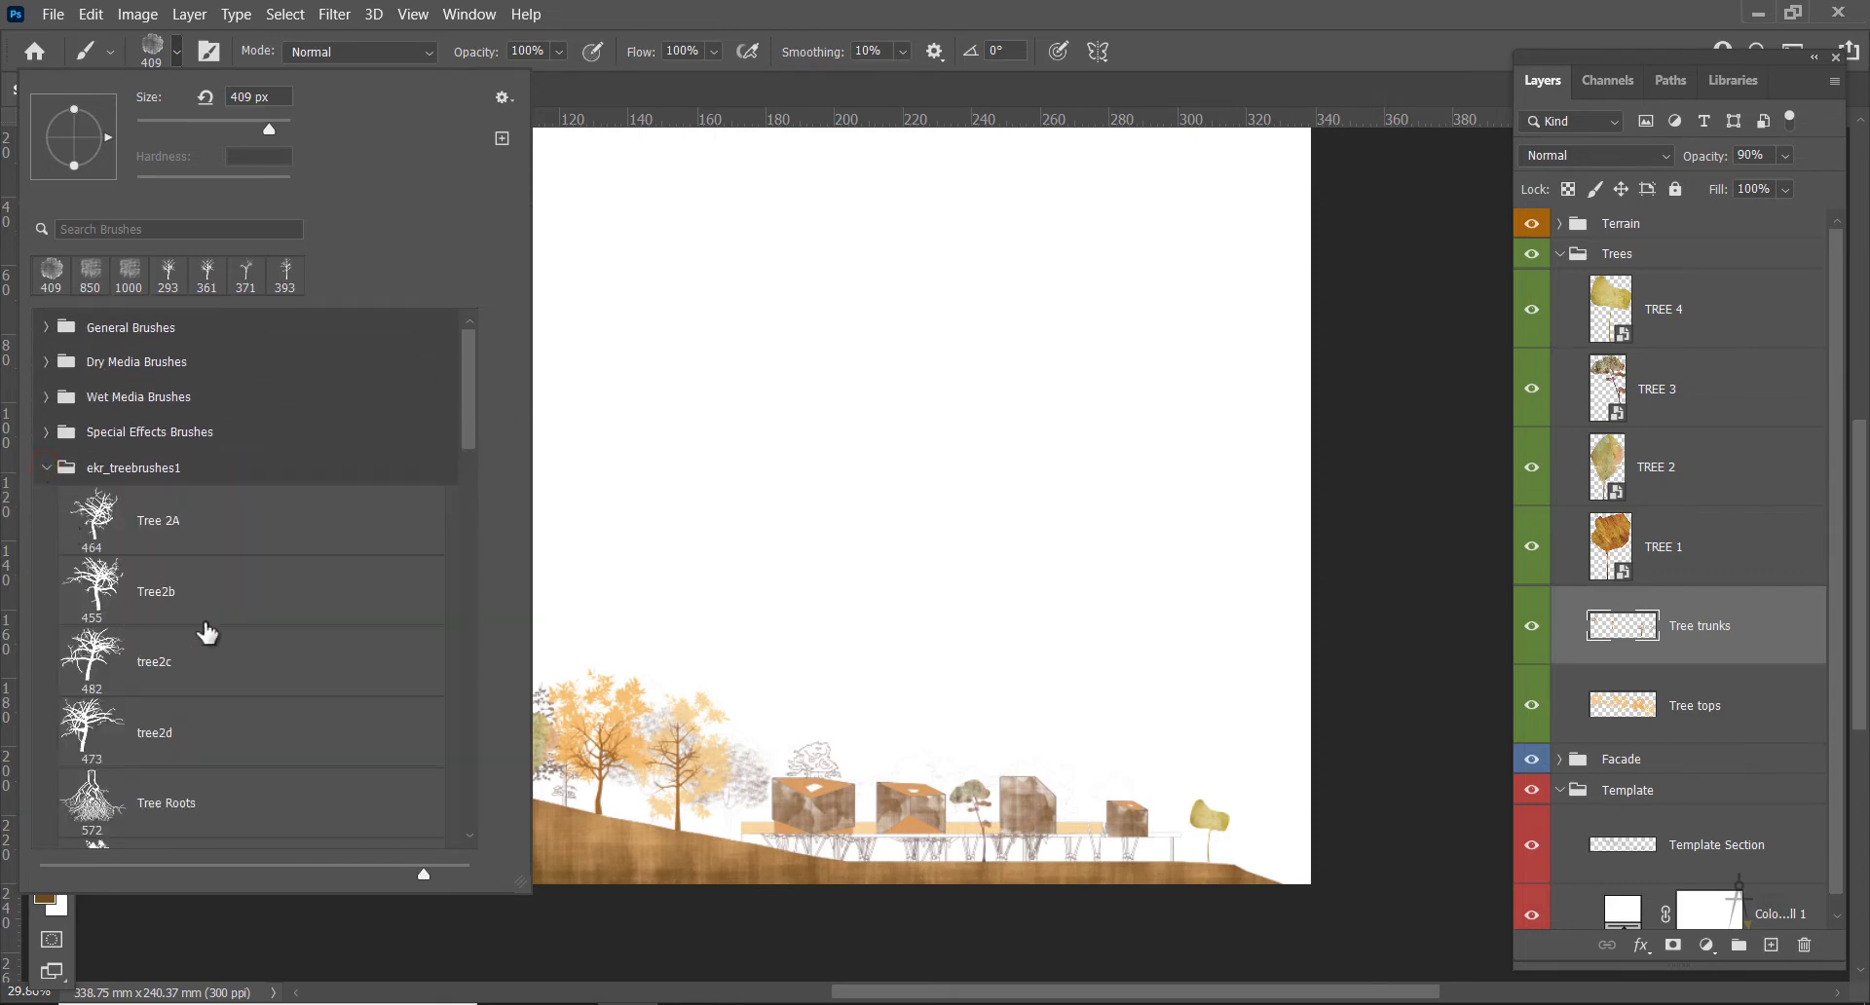
{"action": "left_click_drag", "start_coordinate": [470, 453], "coordinate": [471, 510]}
{"action": "left_click", "coordinate": [140, 587]}
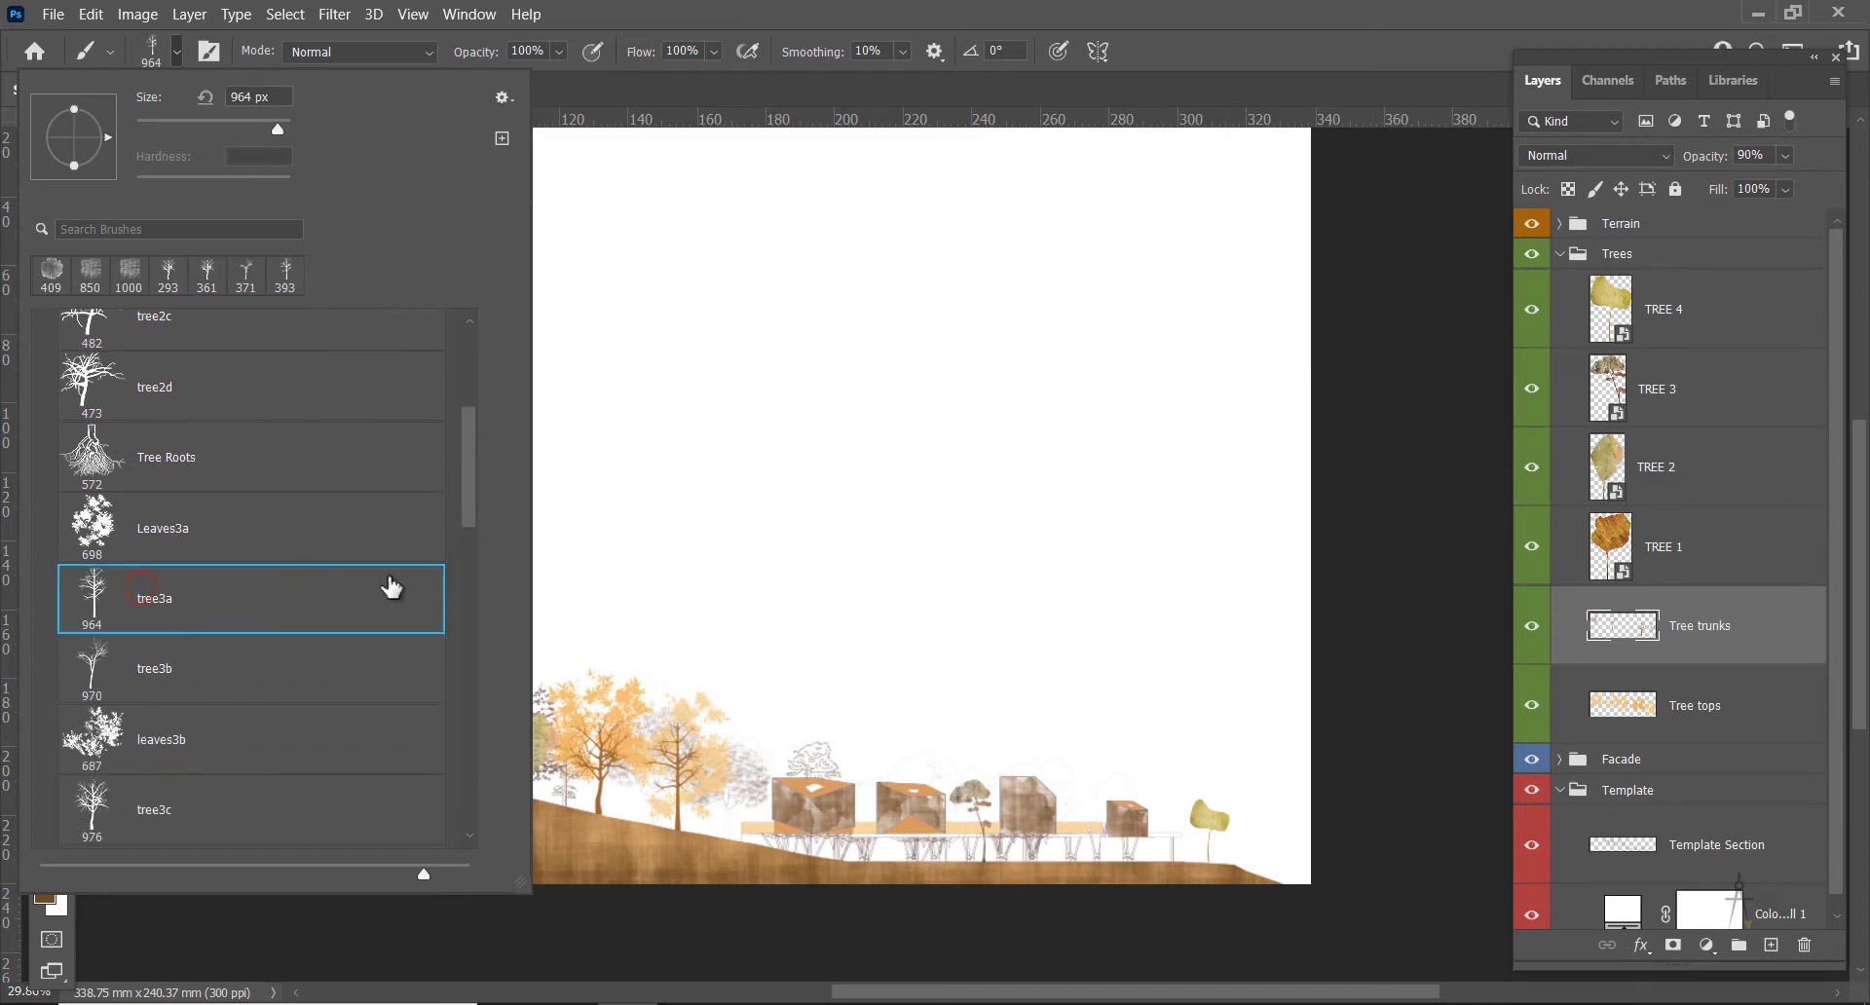
{"action": "left_click", "coordinate": [575, 95]}
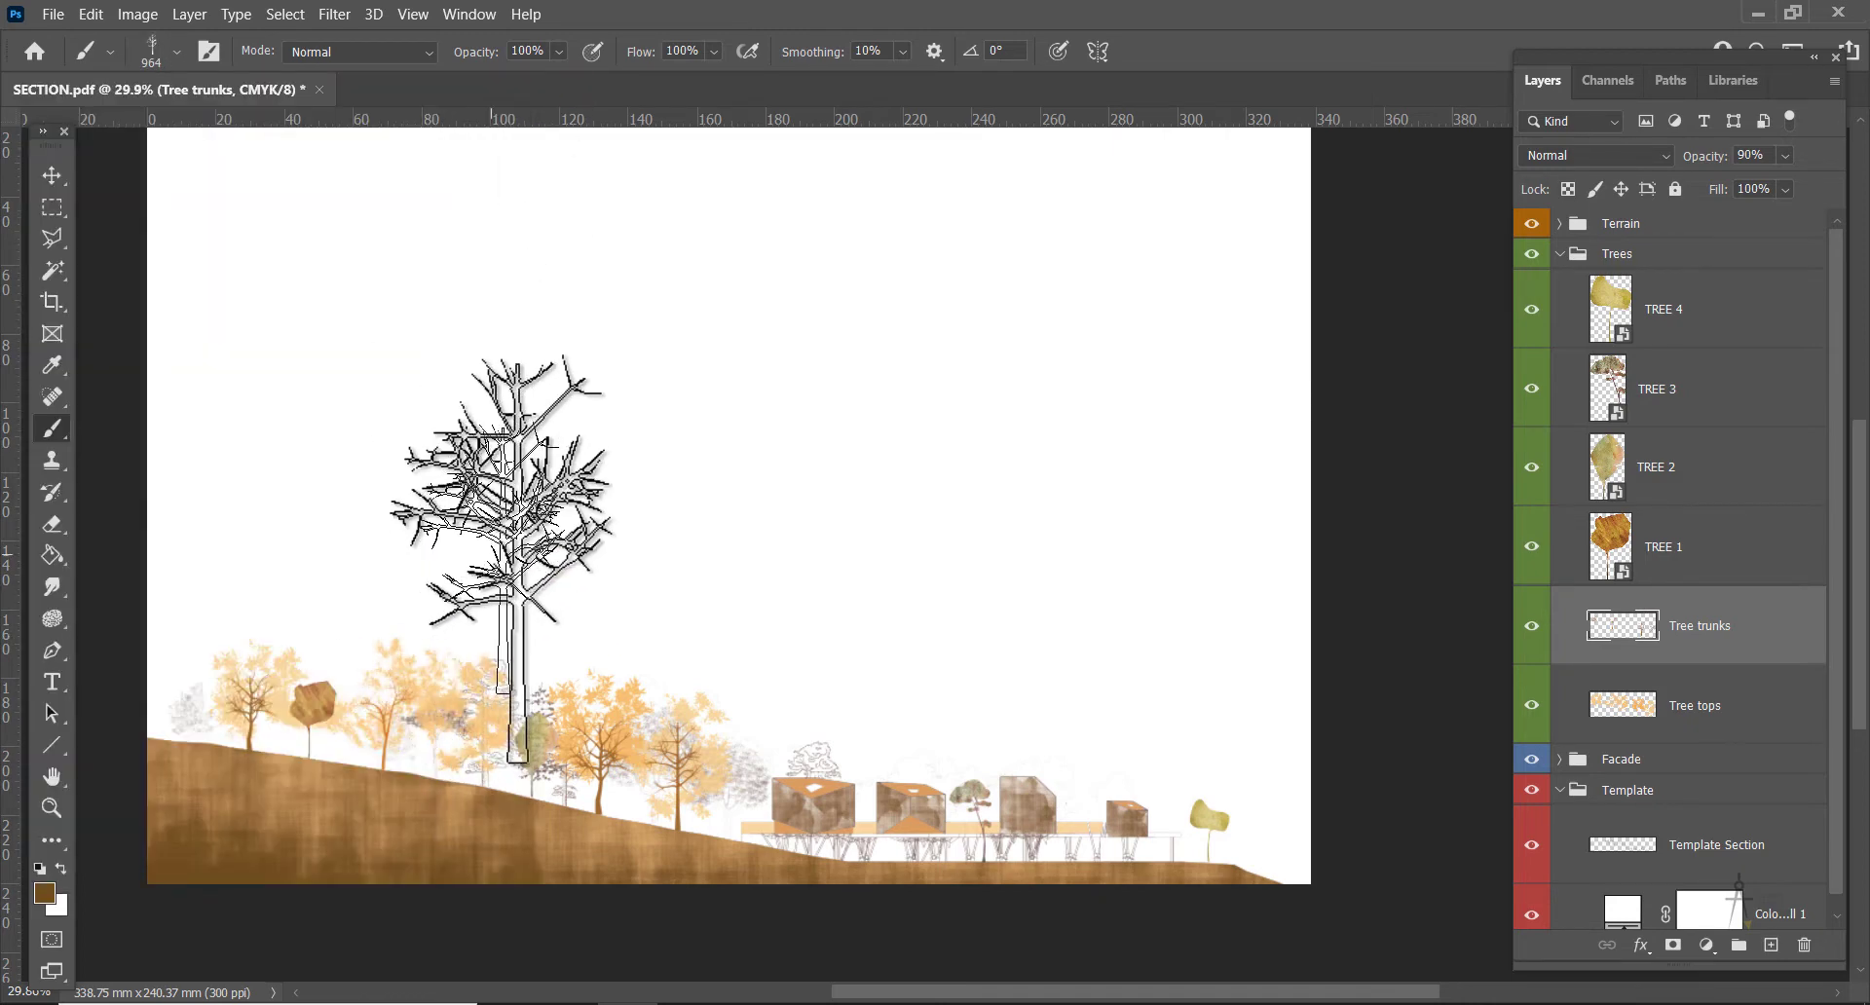
Stamp a 300 px tree3a trunk in PANTONE 1395 C under the trunkless orange foliage beside the third tree on the slope
{"action": "right_click", "coordinate": [522, 535], "text": "alt"}
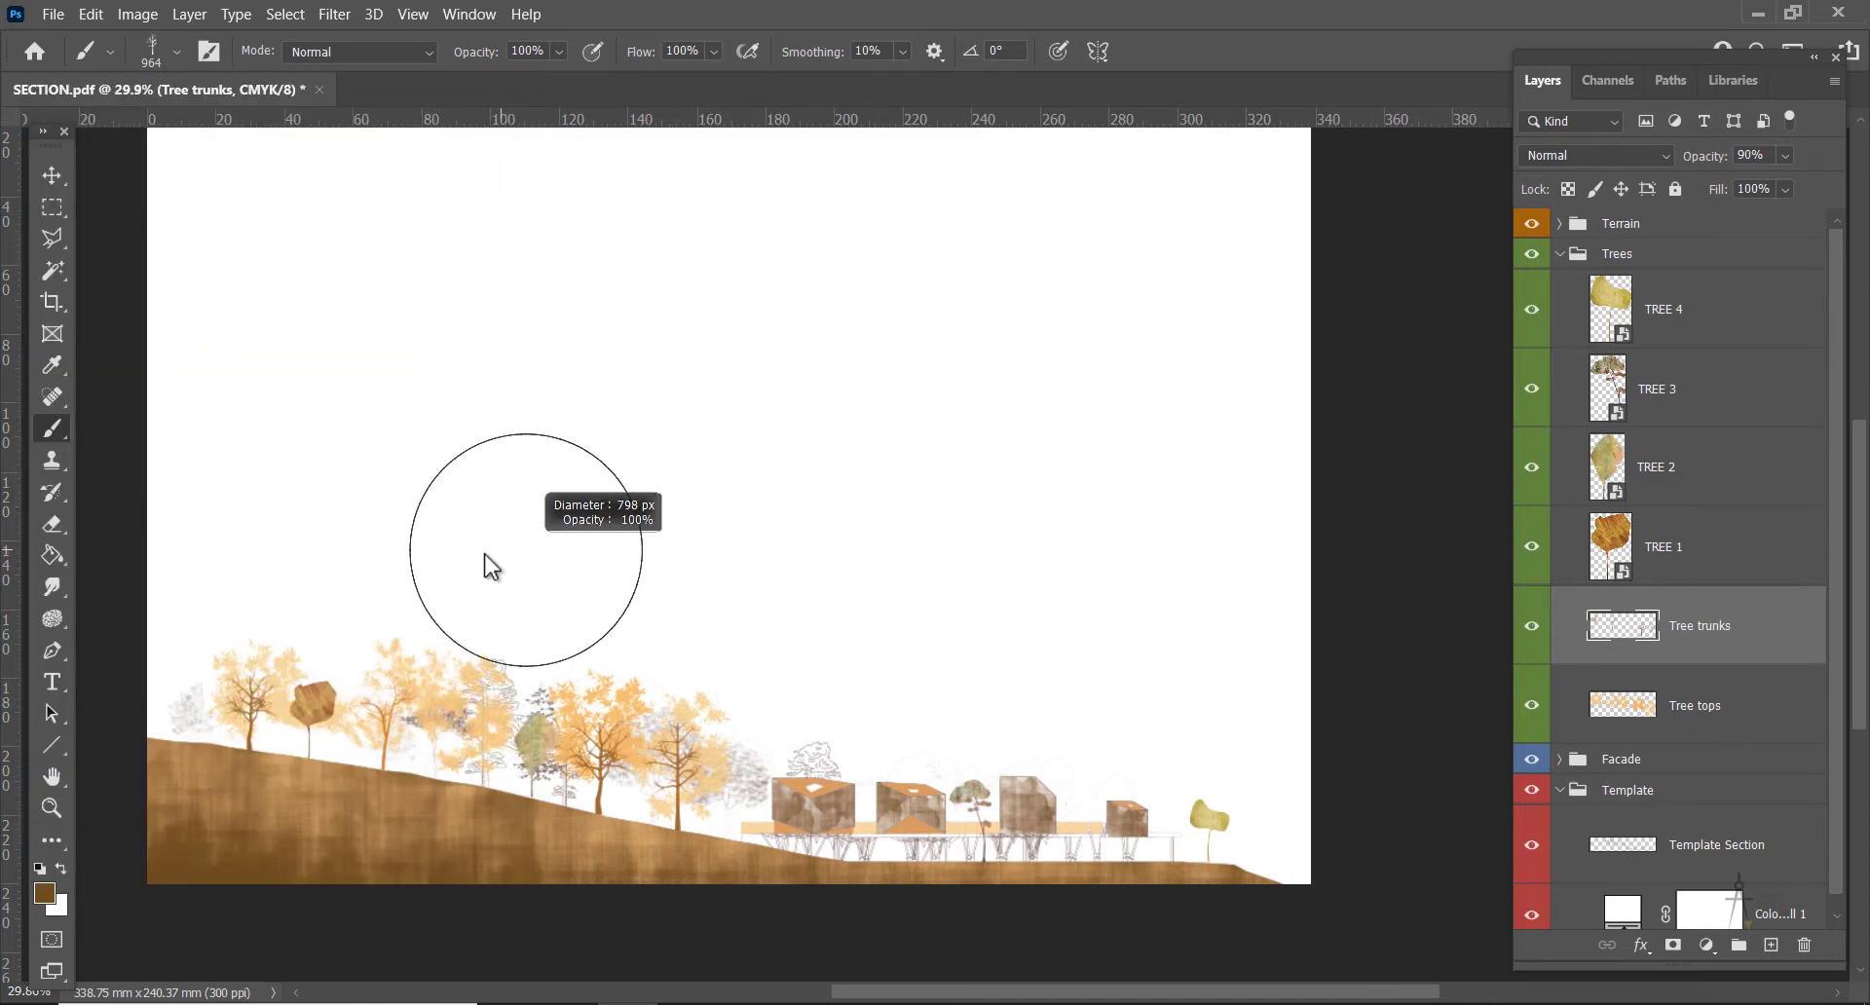
{"action": "left_click", "coordinate": [47, 894]}
{"action": "left_click", "coordinate": [1144, 537]}
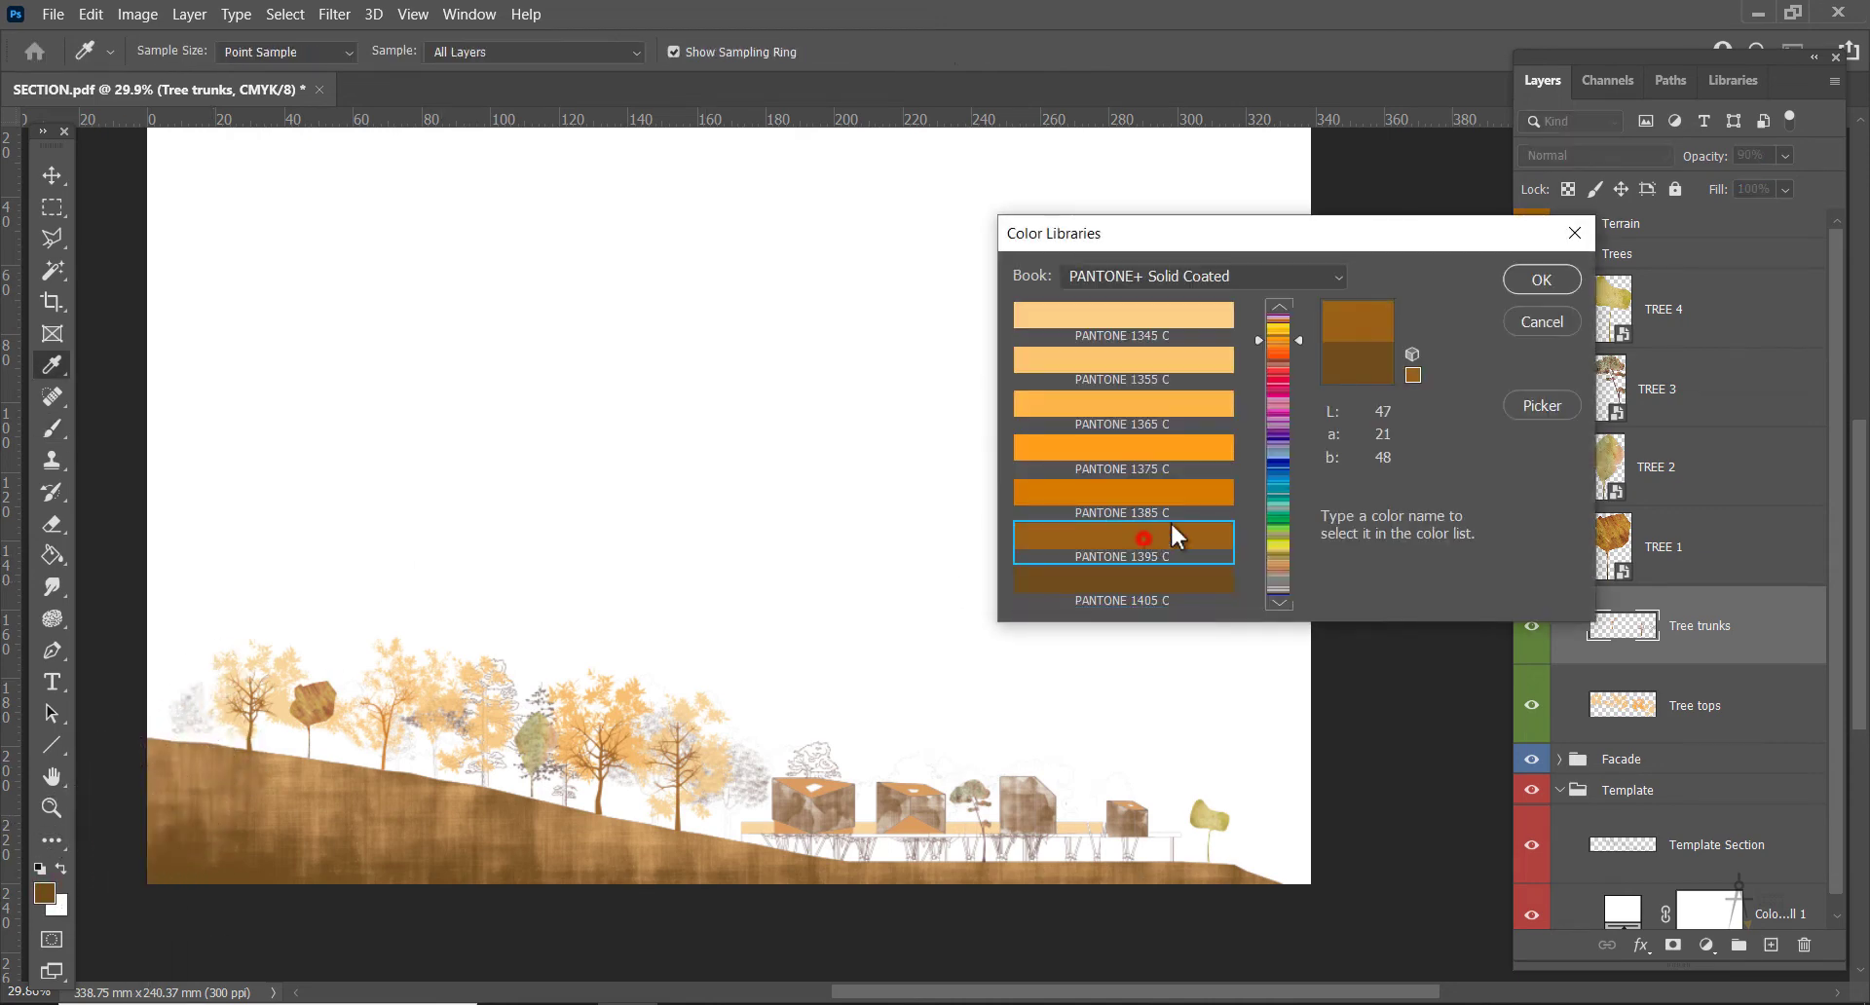
{"action": "left_click", "coordinate": [1539, 282]}
{"action": "left_click_drag", "start_coordinate": [646, 537], "coordinate": [614, 550]}
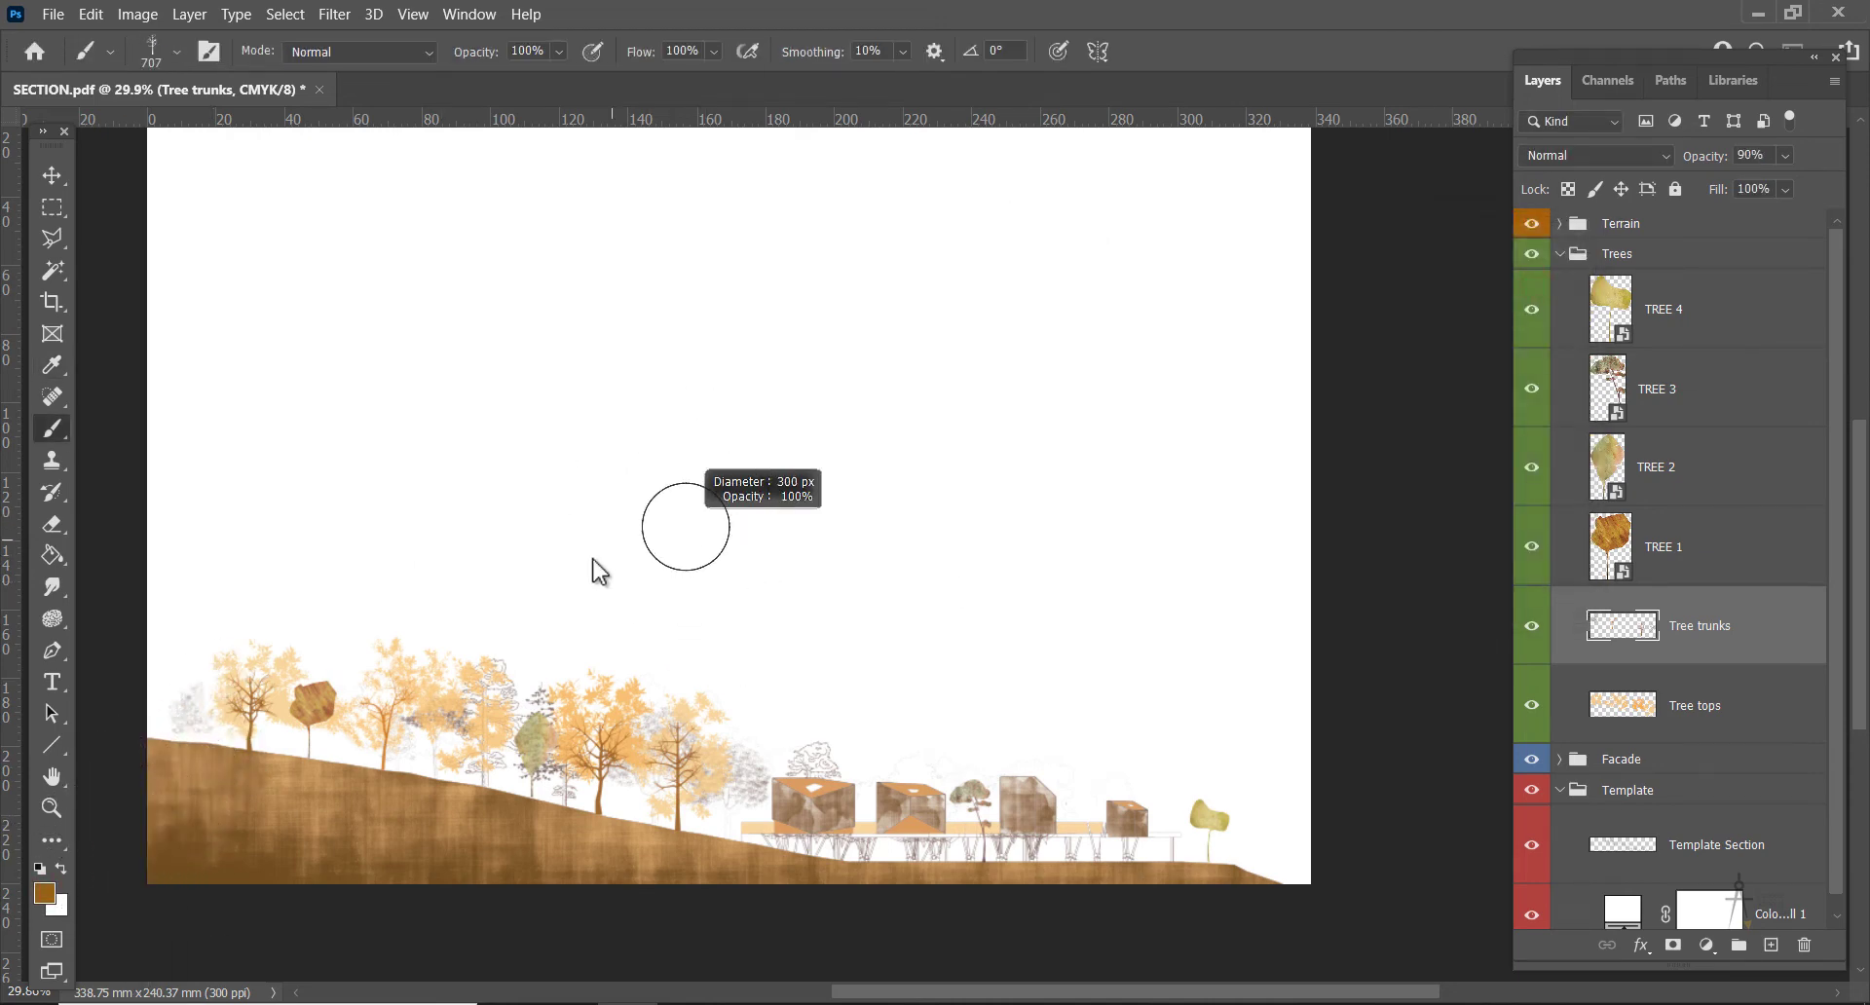
{"action": "scroll", "coordinate": [457, 726], "scroll_direction": "up", "scroll_amount": 2}
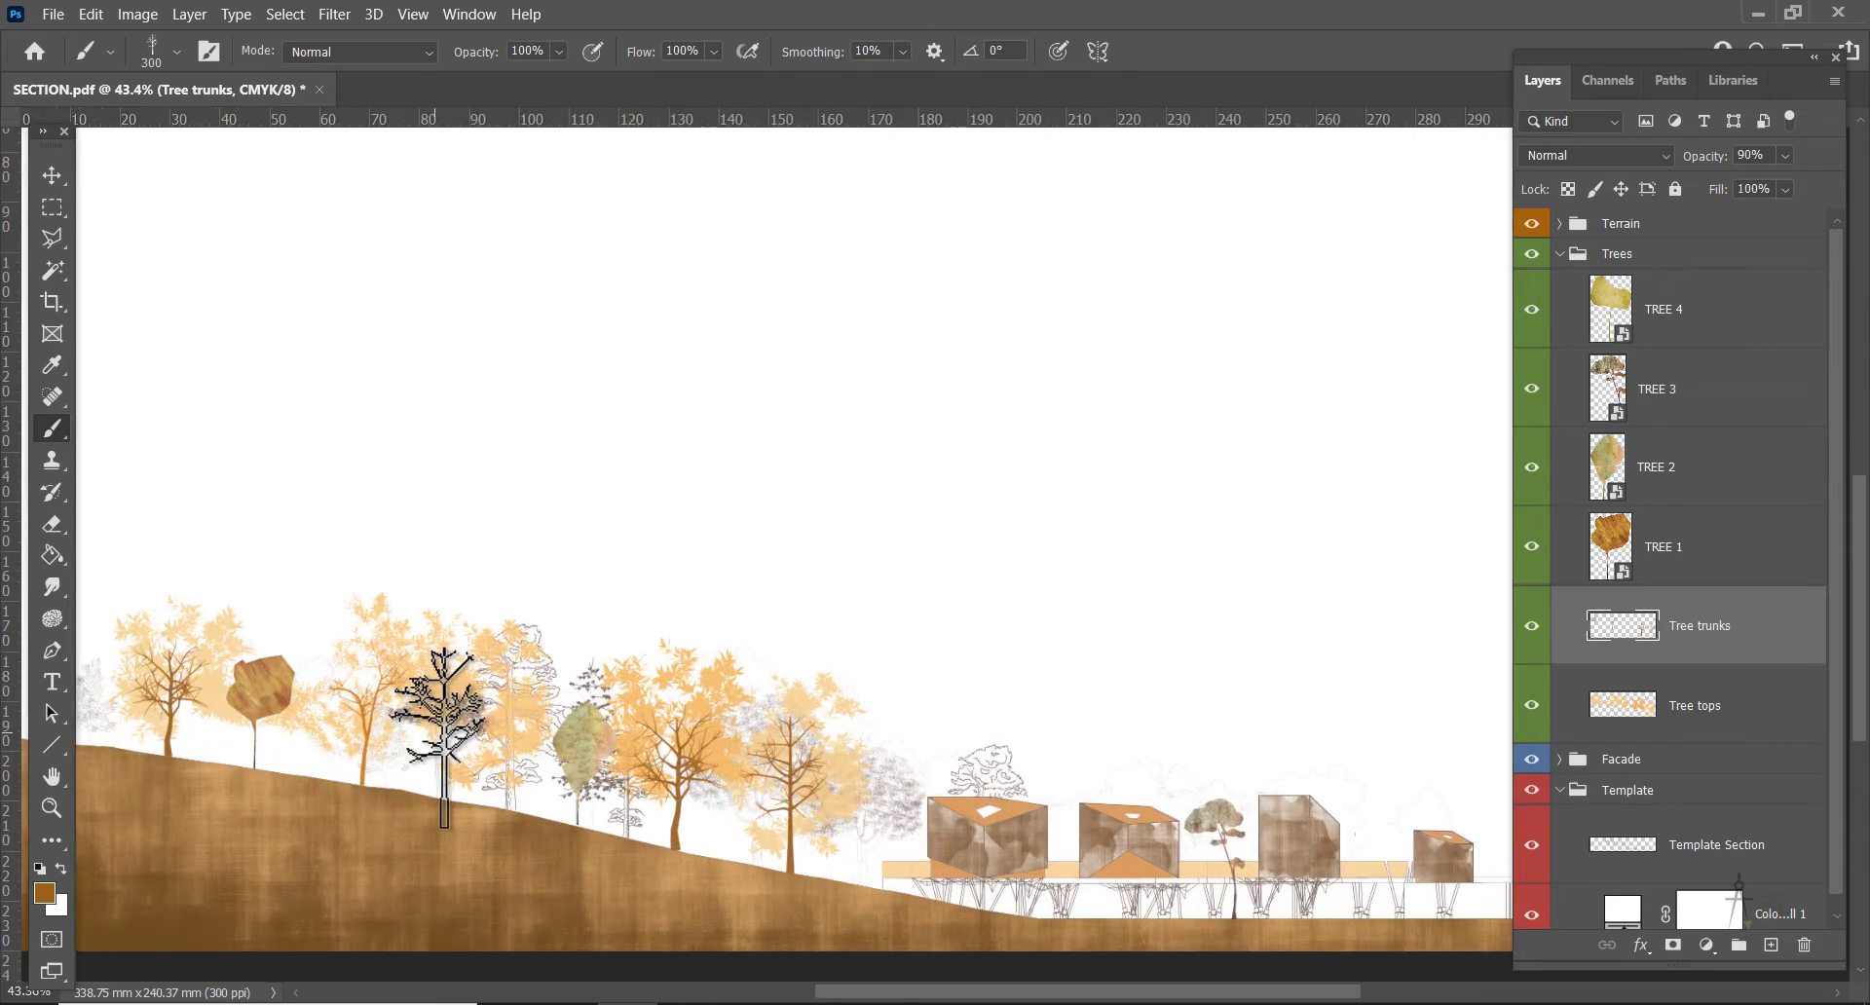
{"action": "left_click", "coordinate": [442, 742]}
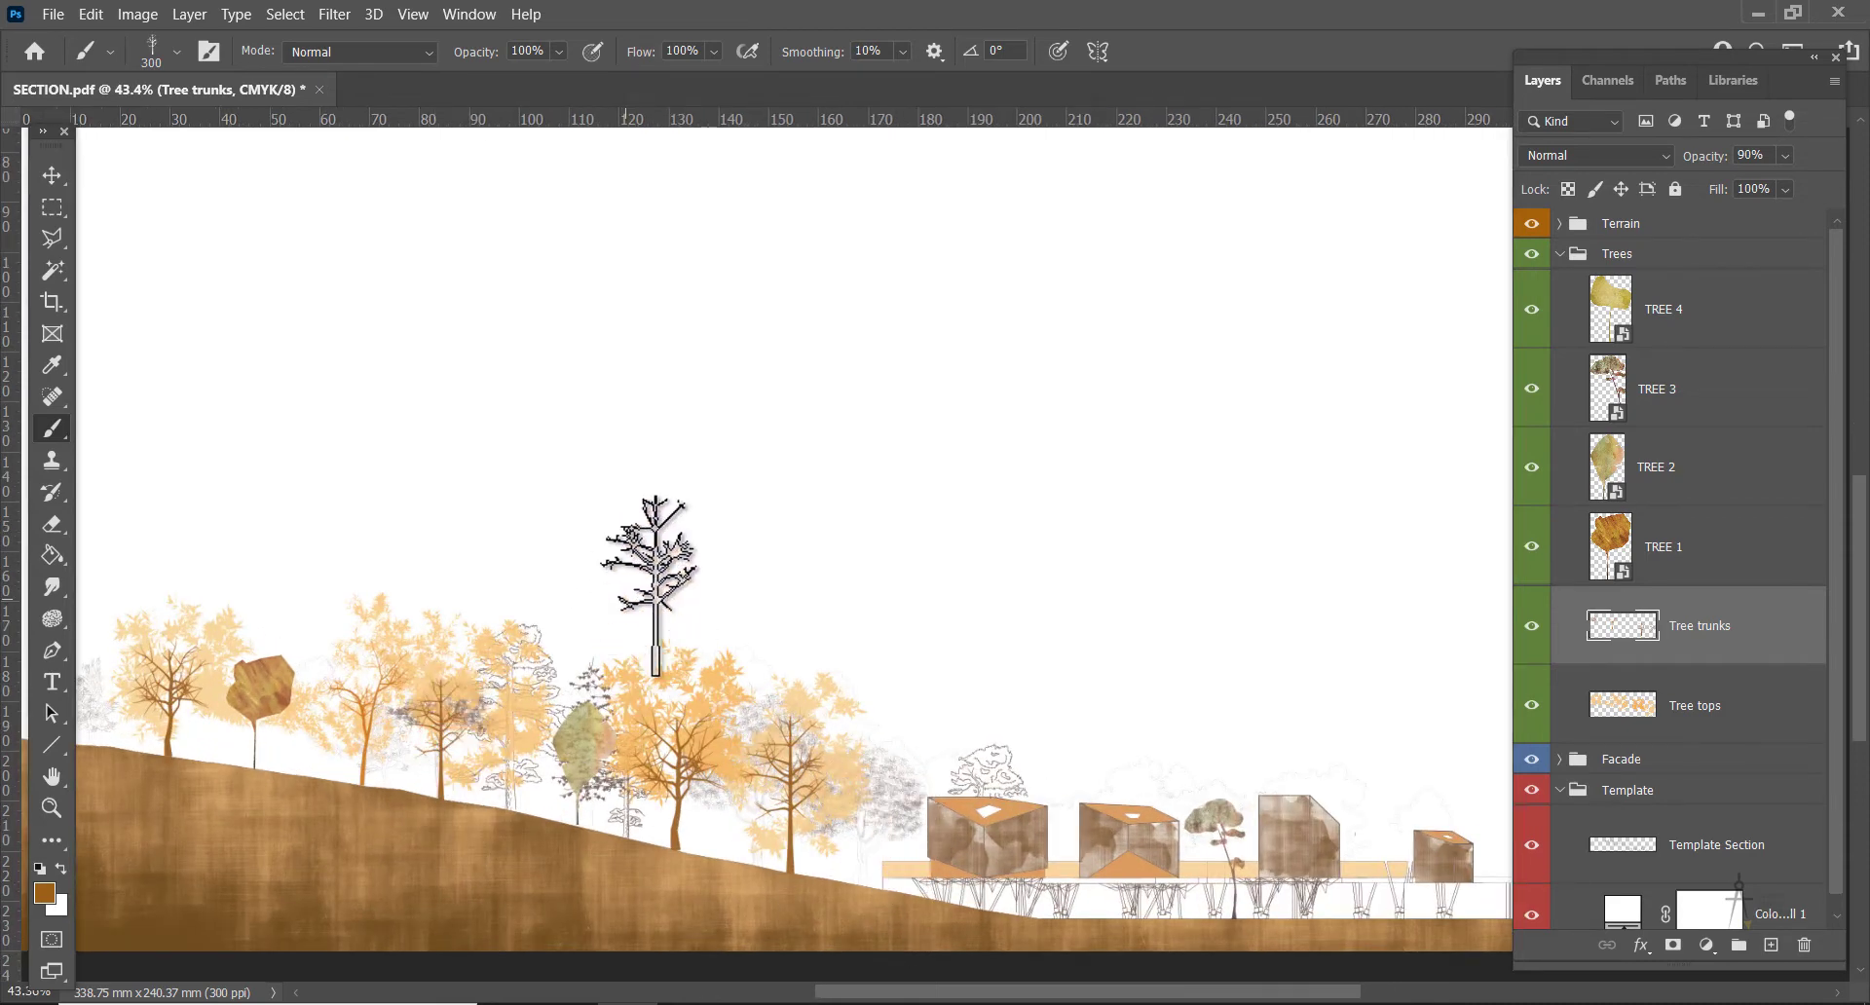
Check the whole section drawing and collapse the Trees layer group
{"action": "scroll", "coordinate": [641, 594], "scroll_direction": "down", "scroll_amount": 2}
{"action": "scroll", "coordinate": [668, 542], "scroll_direction": "down", "scroll_amount": 2}
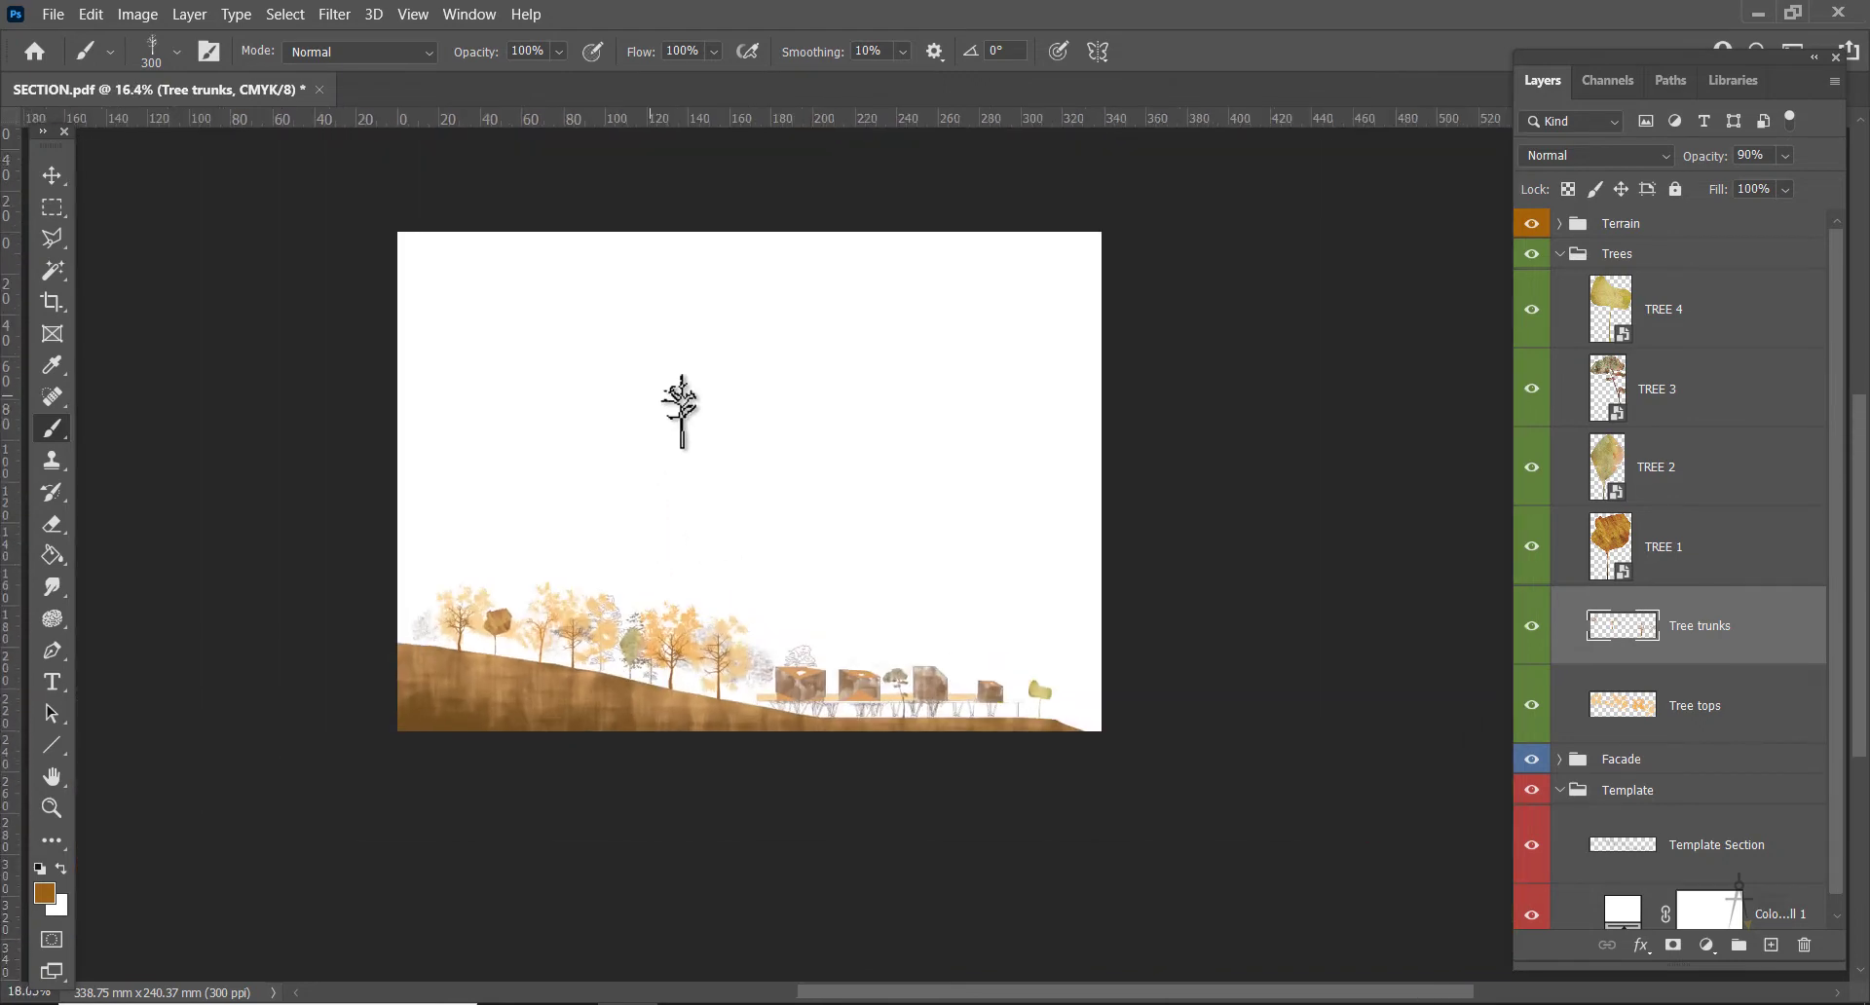
{"action": "scroll", "coordinate": [686, 399], "scroll_direction": "up", "scroll_amount": 2}
{"action": "scroll", "coordinate": [589, 399], "scroll_direction": "down", "scroll_amount": 1}
{"action": "scroll", "coordinate": [599, 414], "scroll_direction": "up", "scroll_amount": 1}
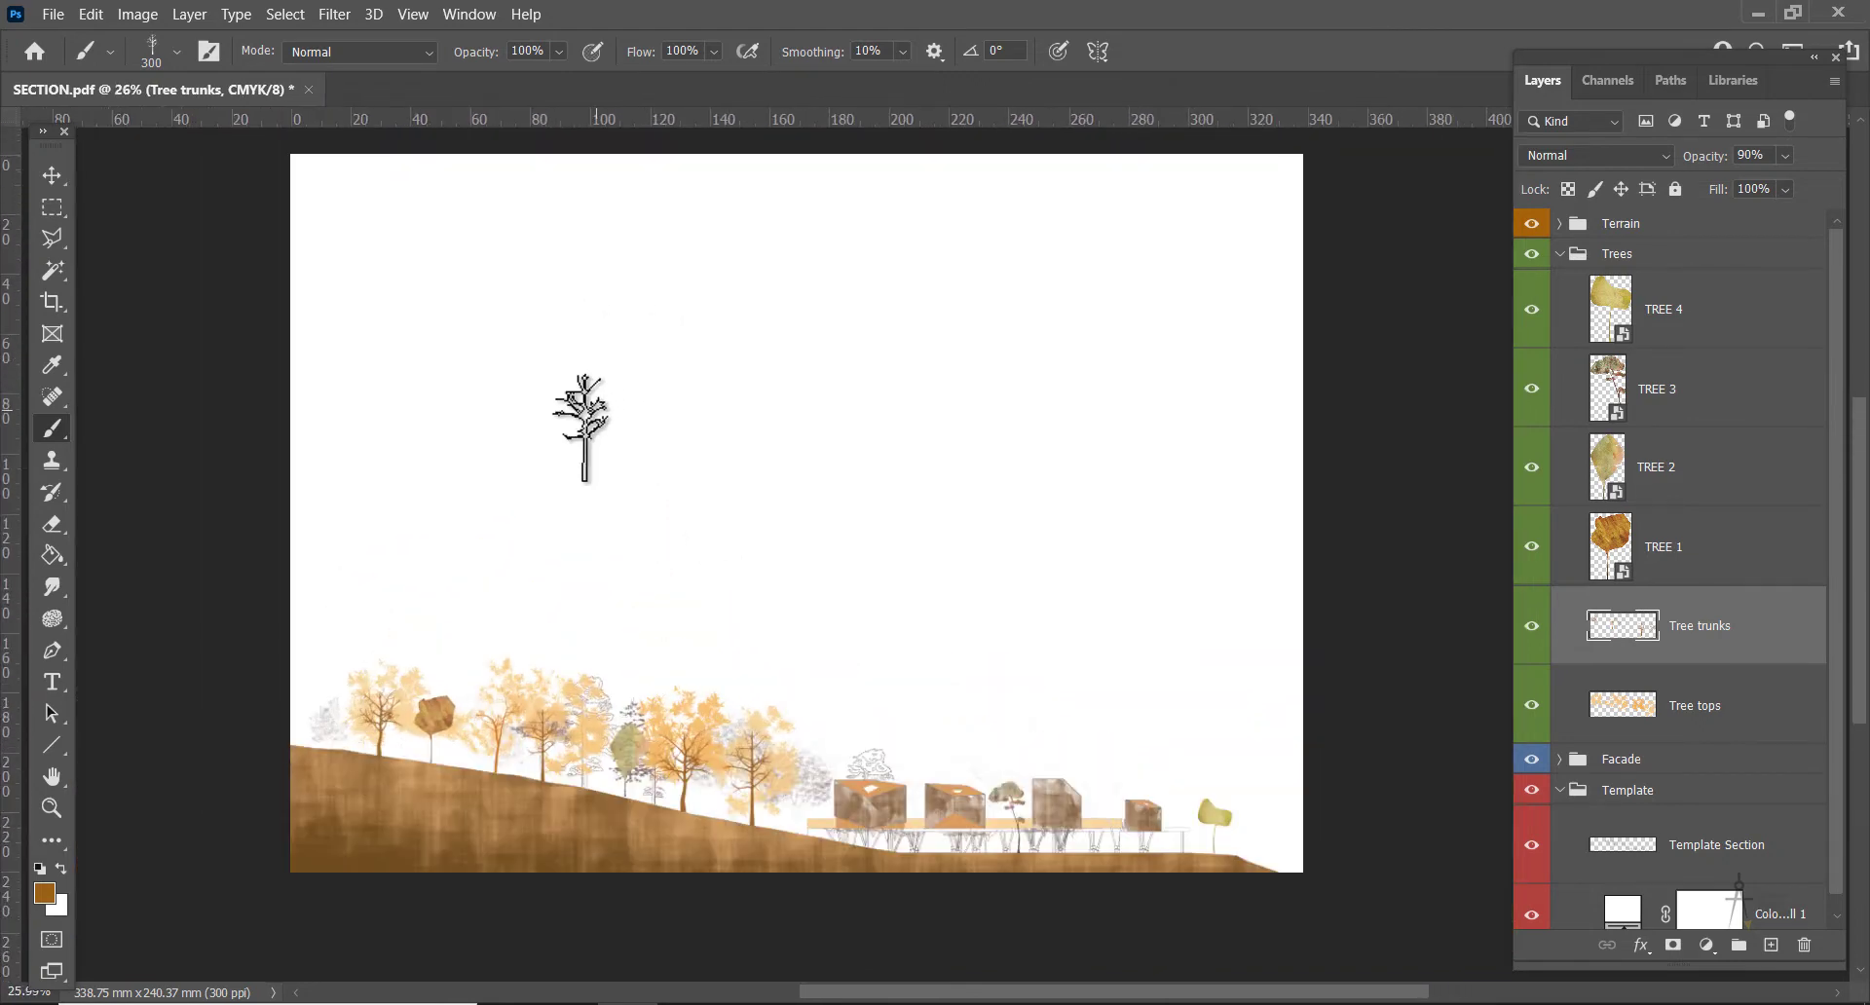
{"action": "left_click", "coordinate": [1559, 253]}
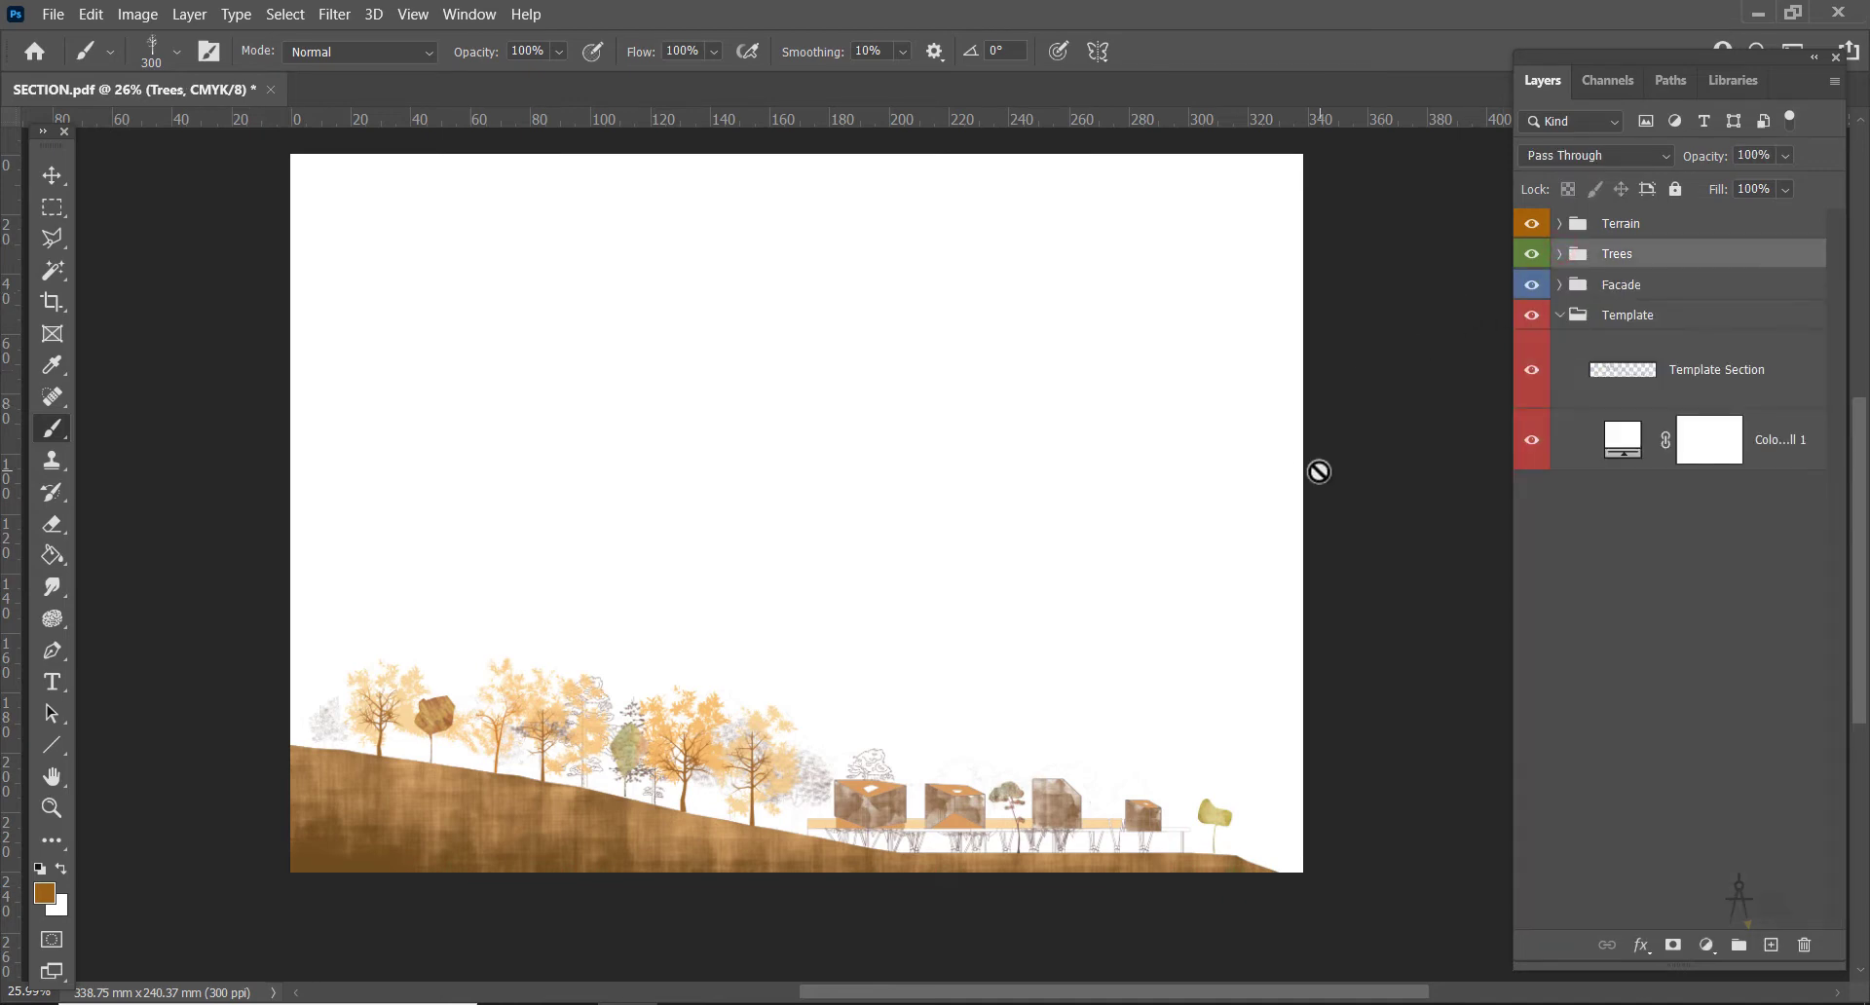
Target the Facade01 layer in the Facade group and set its opacity to 100%
{"action": "scroll", "coordinate": [1200, 867], "scroll_direction": "up", "scroll_amount": 3}
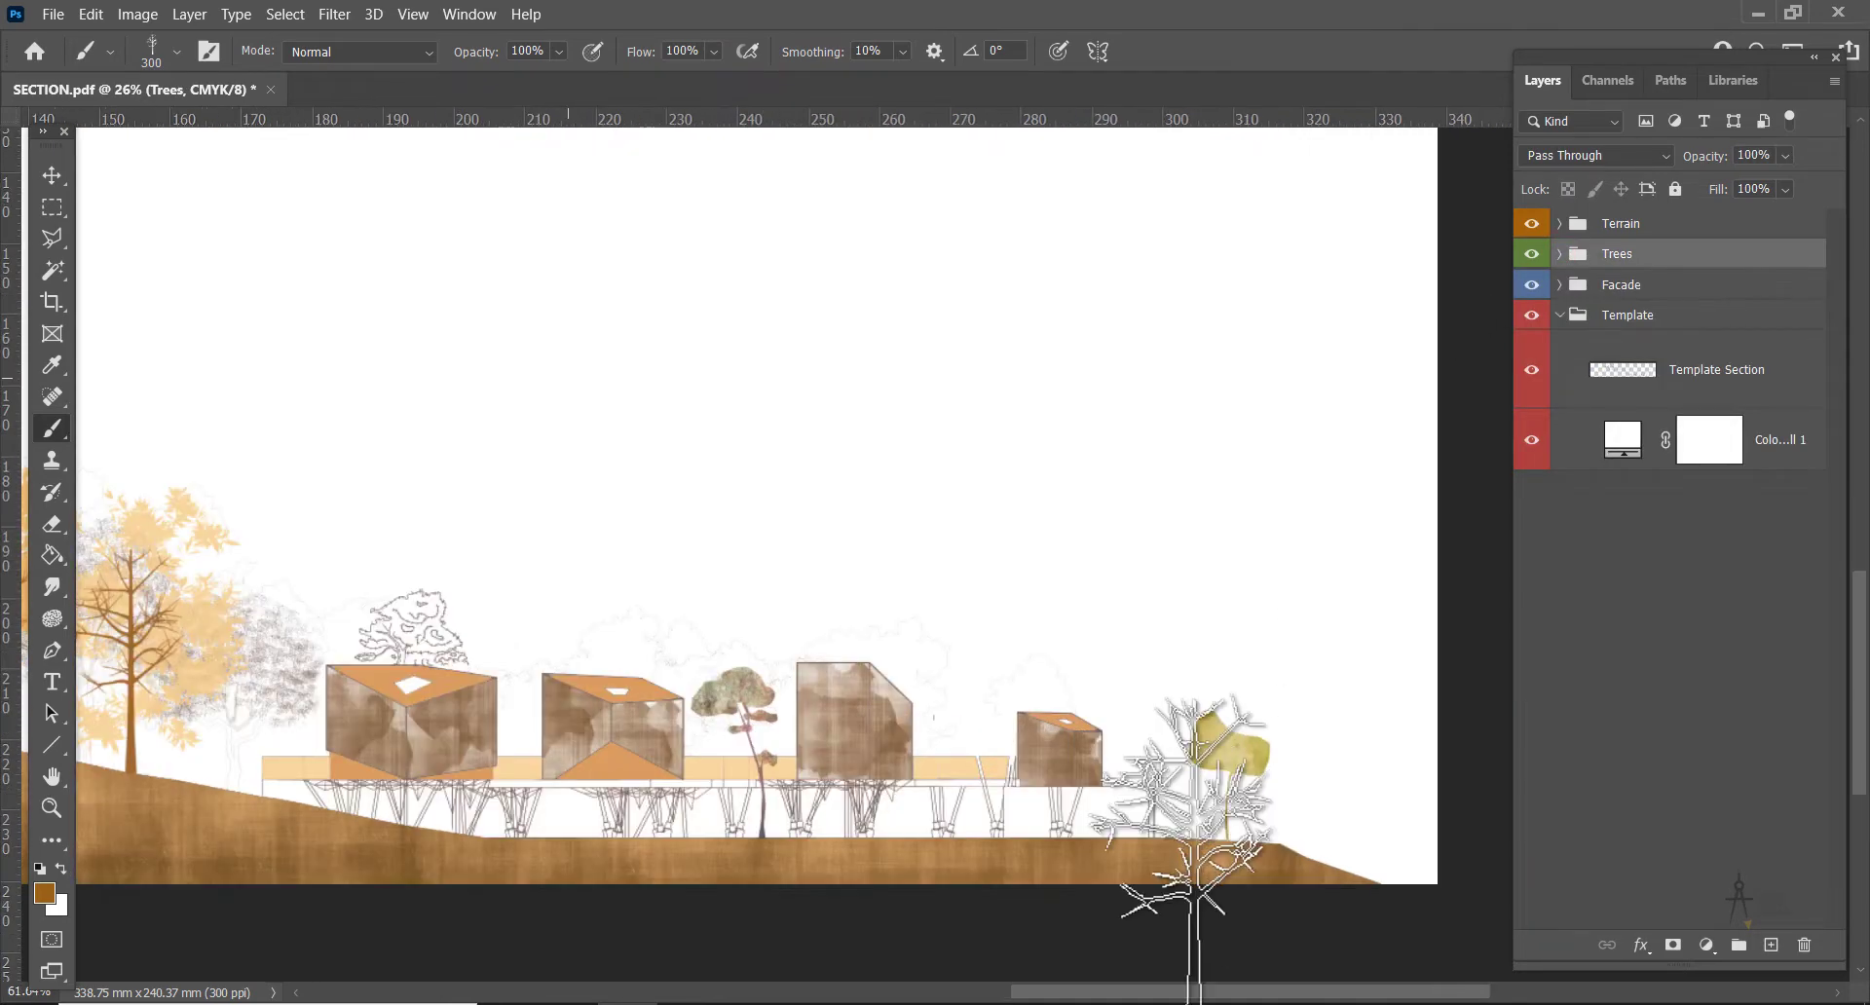
{"action": "scroll", "coordinate": [1191, 857], "scroll_direction": "up", "scroll_amount": 2}
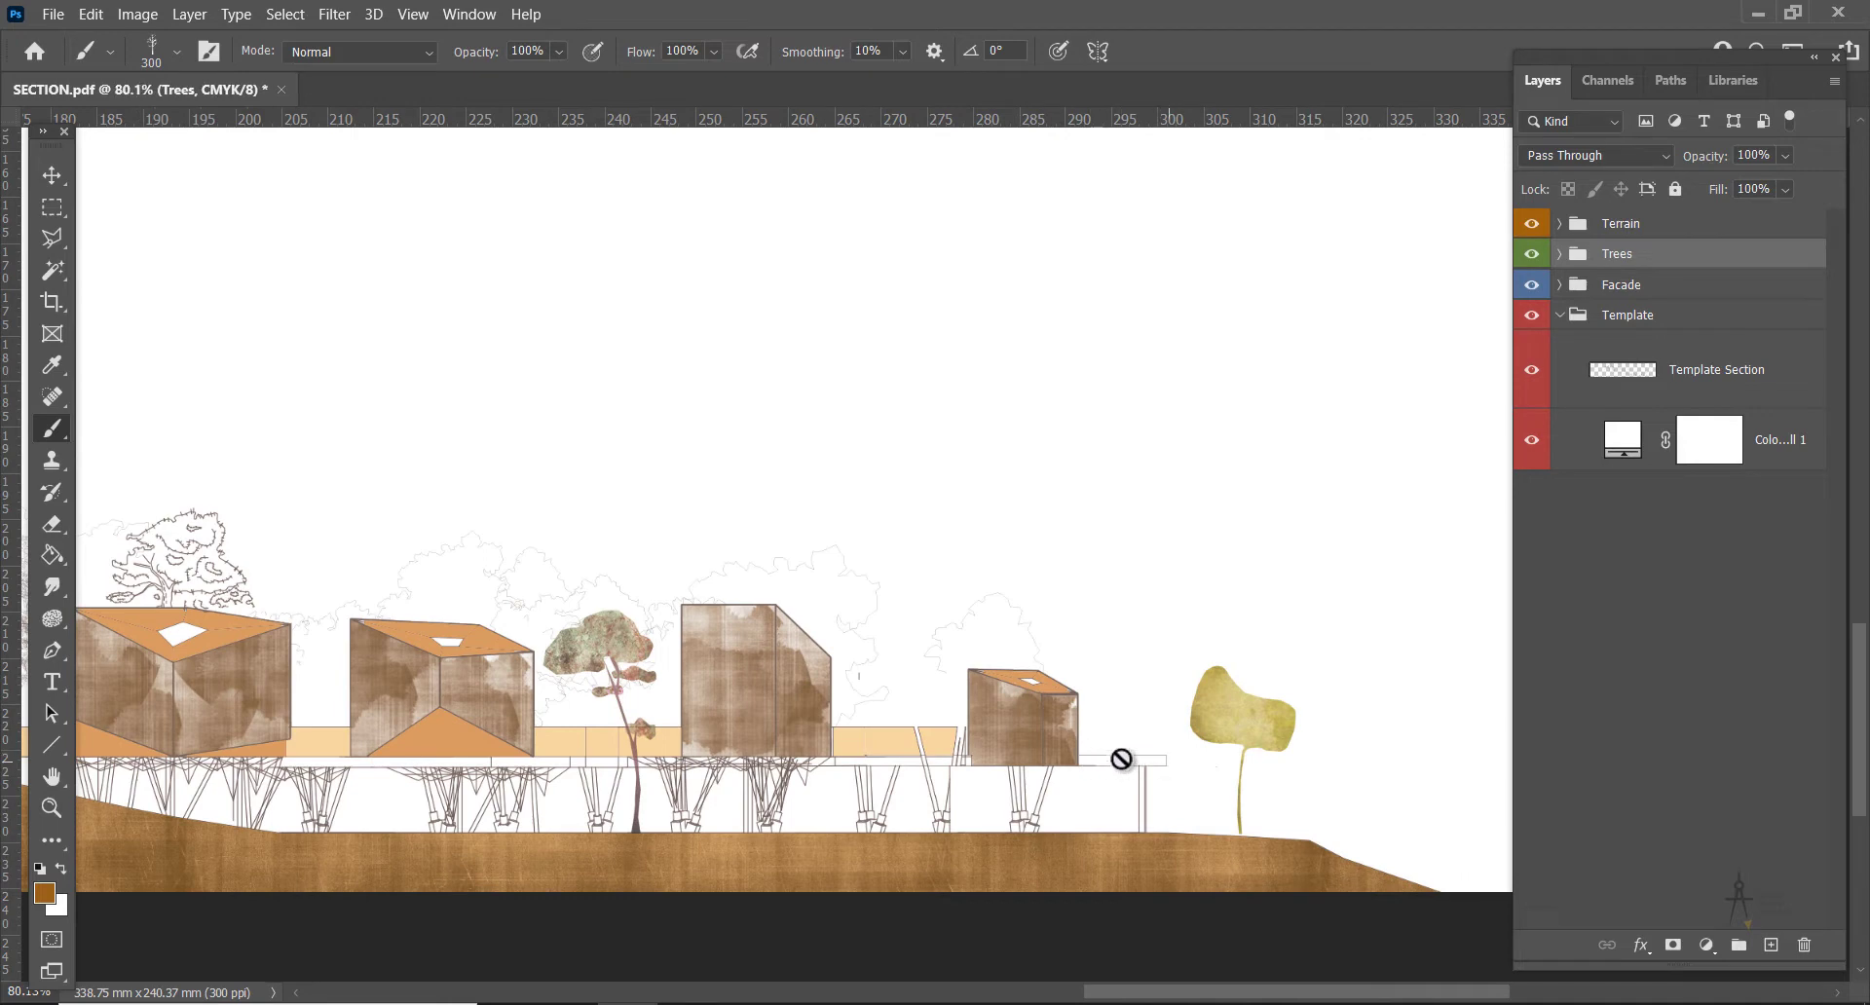
{"action": "left_click", "coordinate": [1559, 284]}
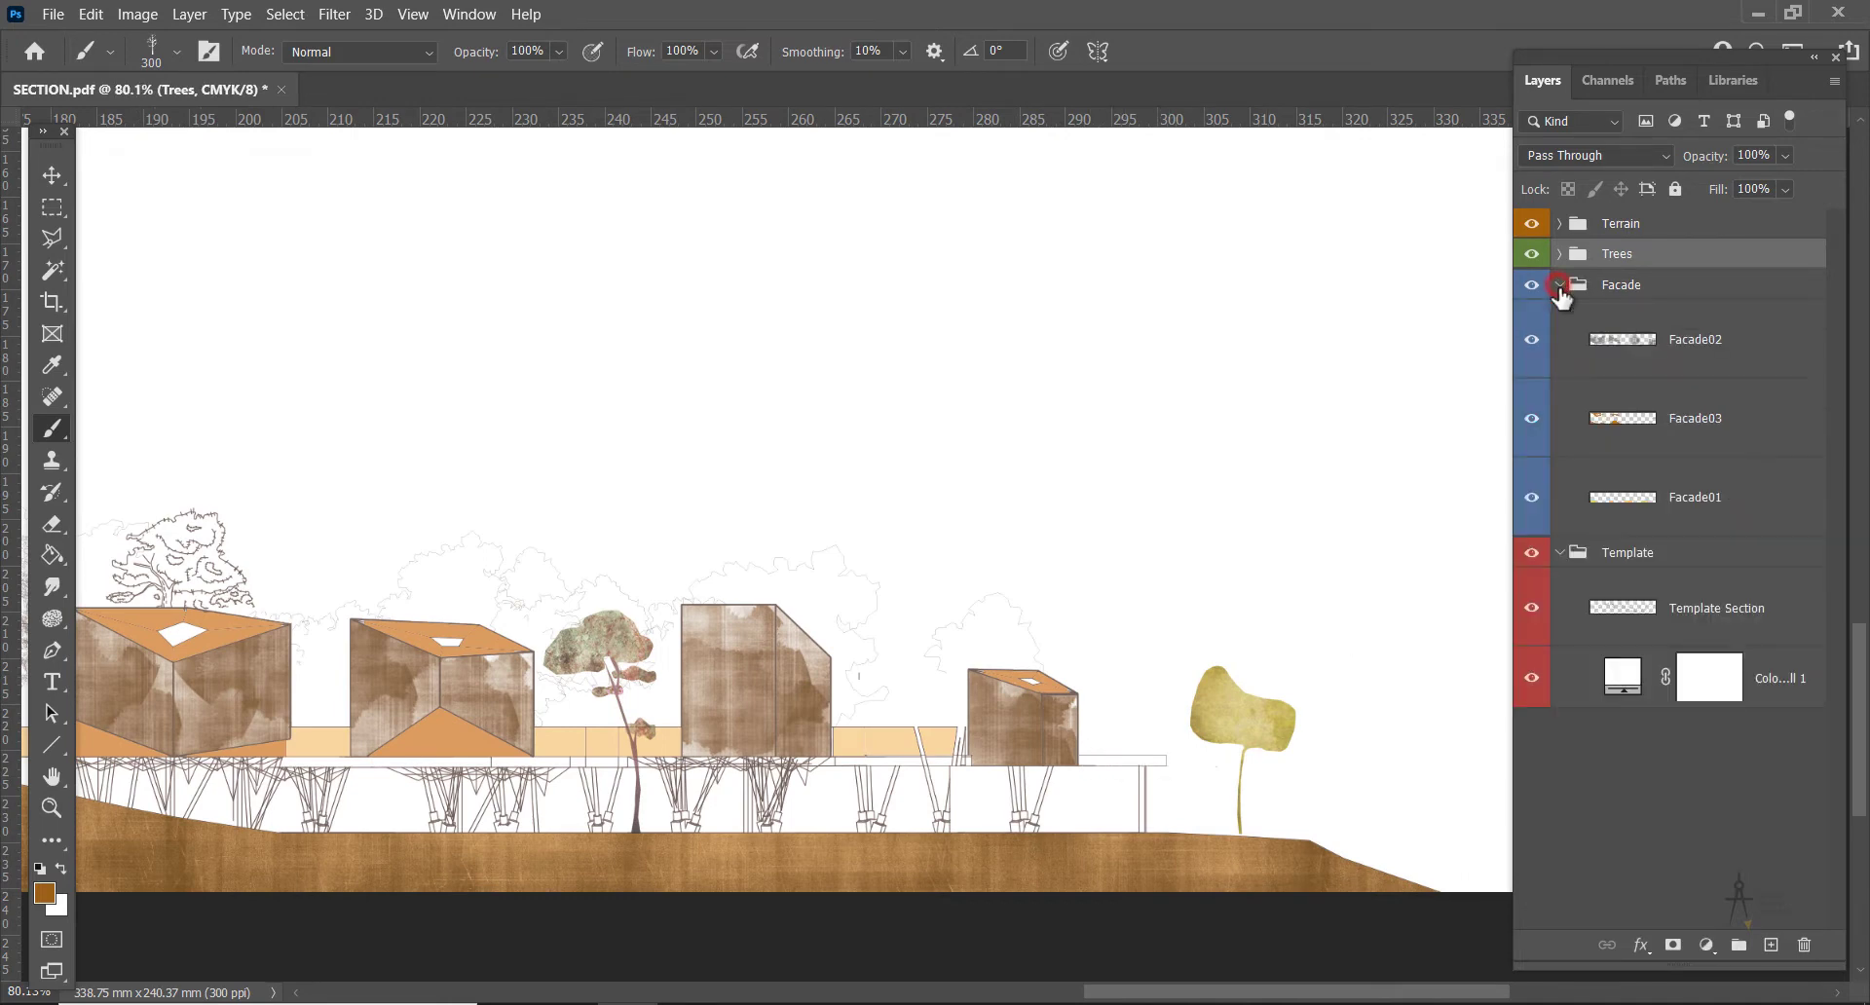
{"action": "left_click", "coordinate": [1705, 502]}
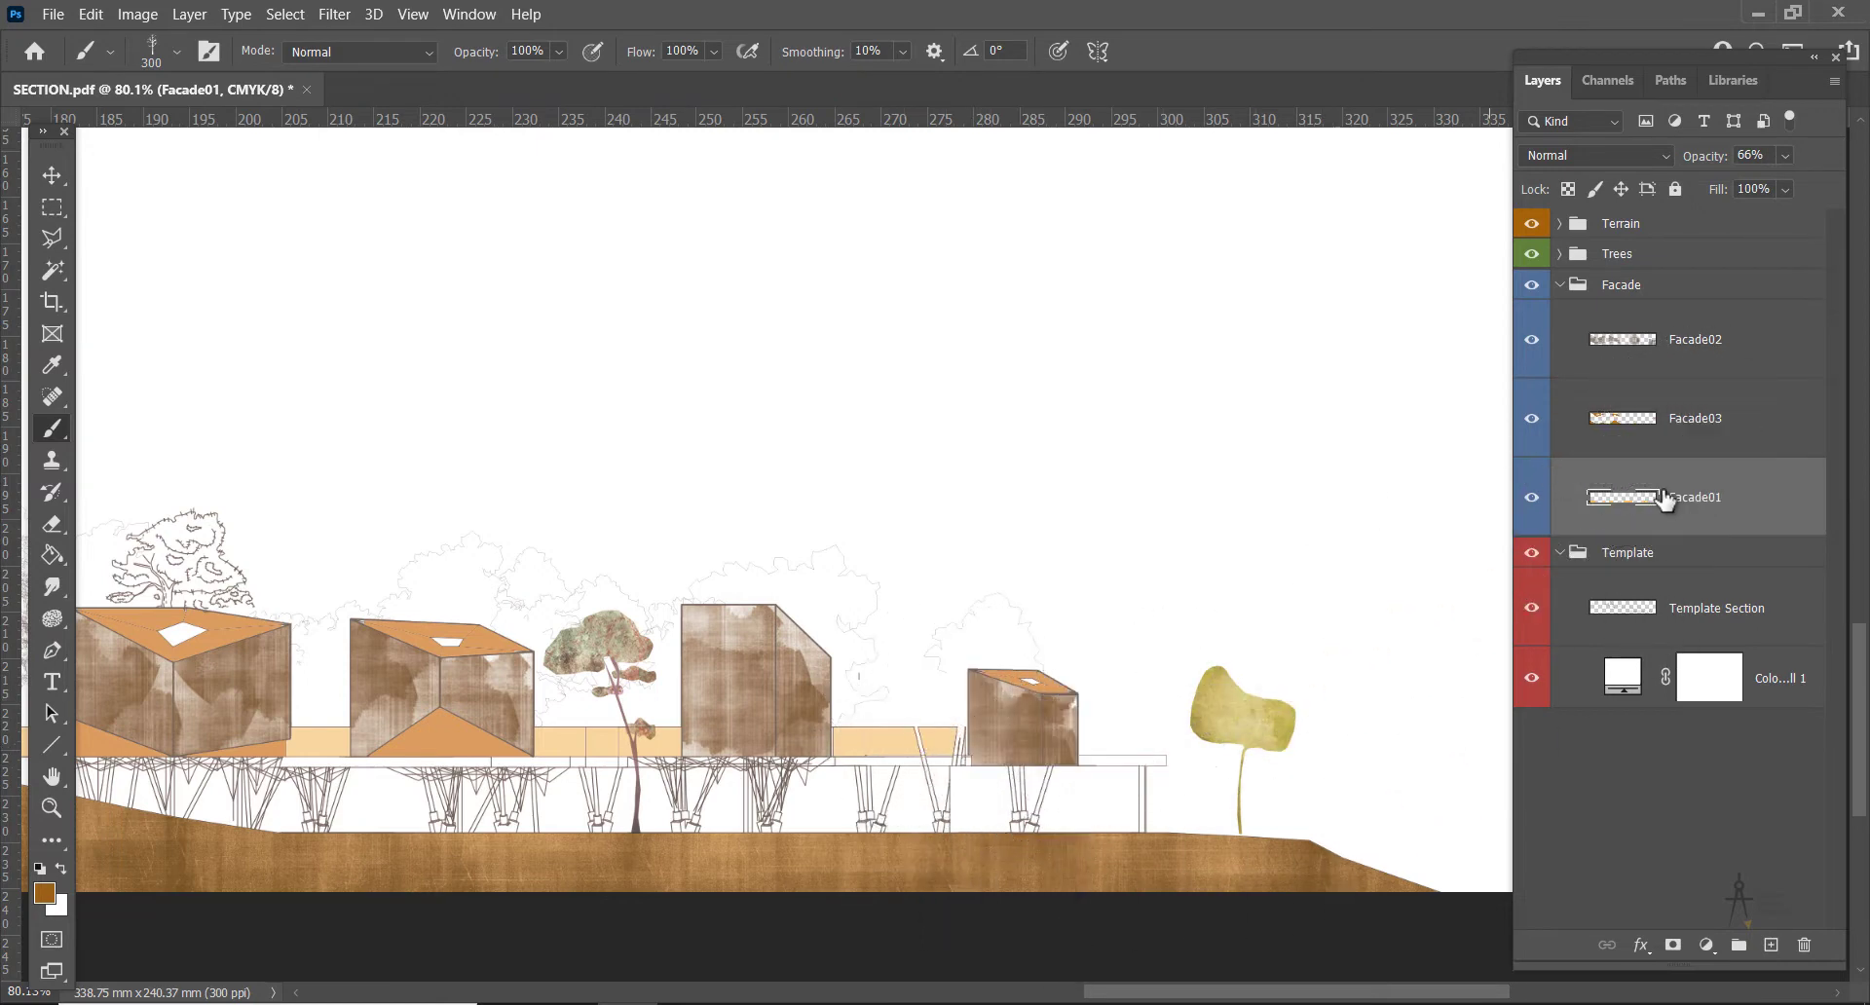
{"action": "left_click", "coordinate": [1745, 158]}
{"action": "type", "text": "100"}
{"action": "left_click_drag", "start_coordinate": [1790, 185], "coordinate": [1827, 183]}
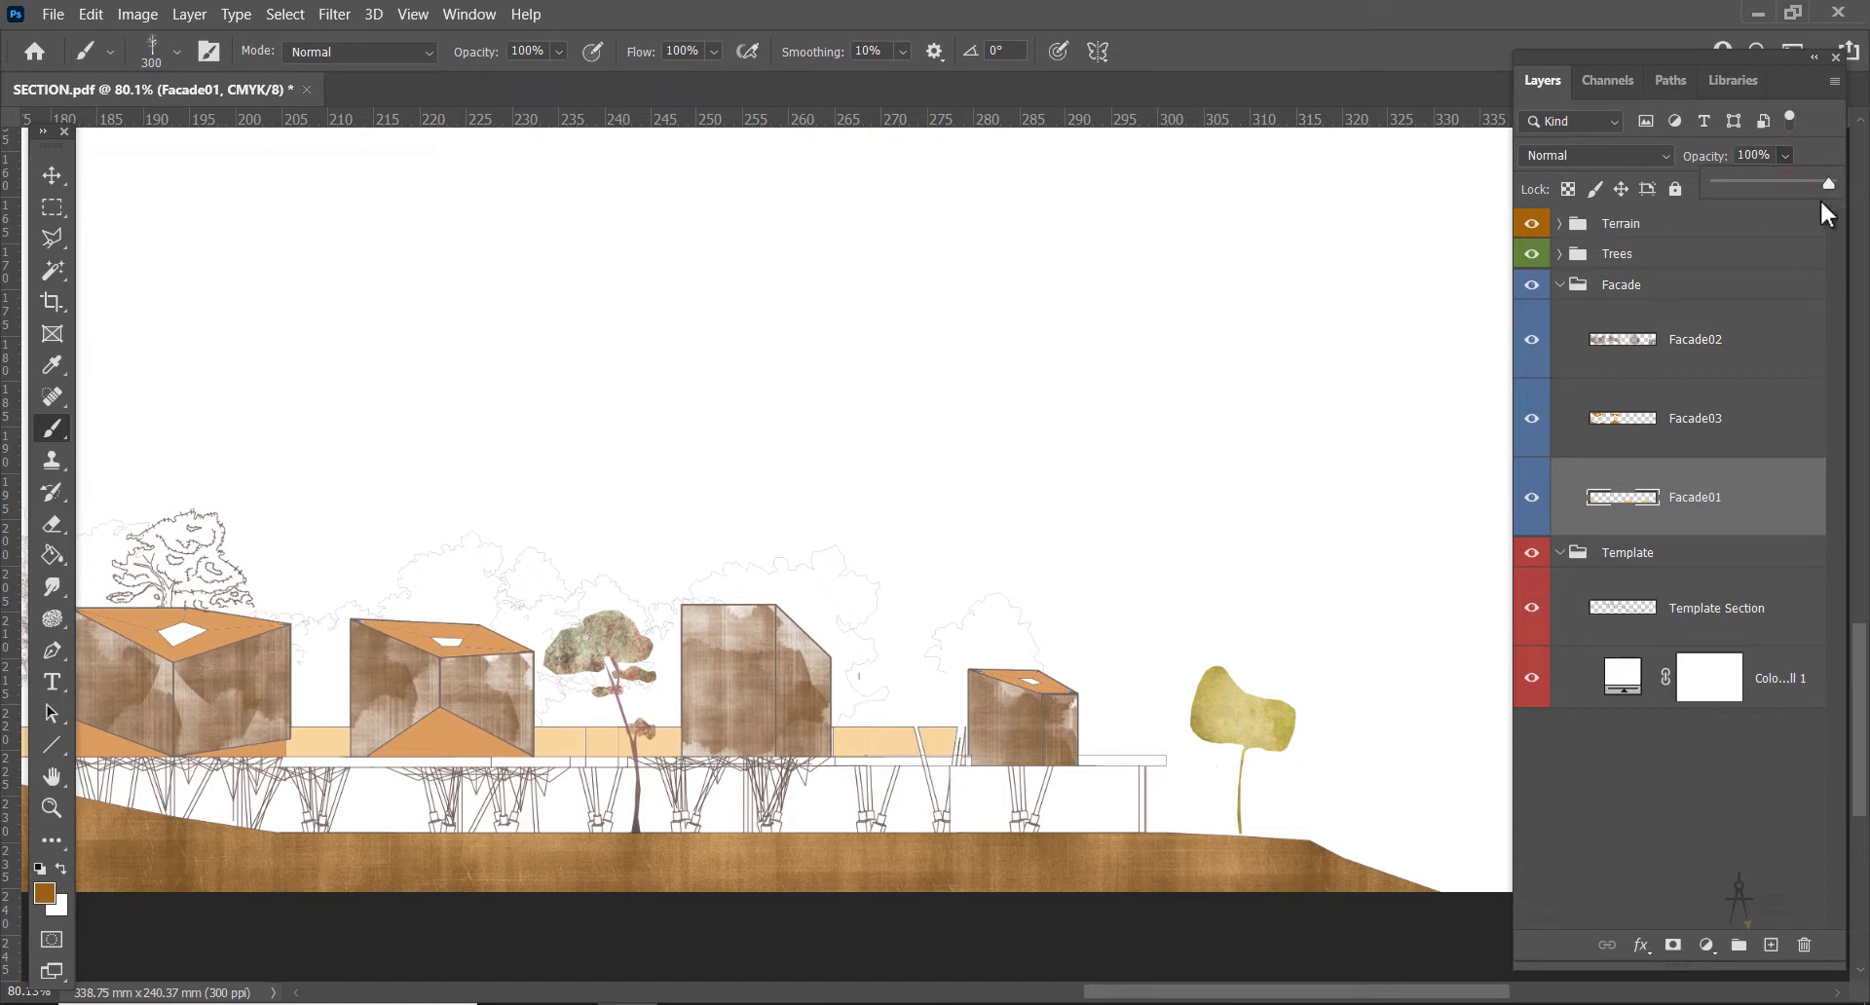
Fill the blank deck strip beside the small end building with PANTONE 1355 C on Facade01
{"action": "left_click", "coordinate": [44, 893]}
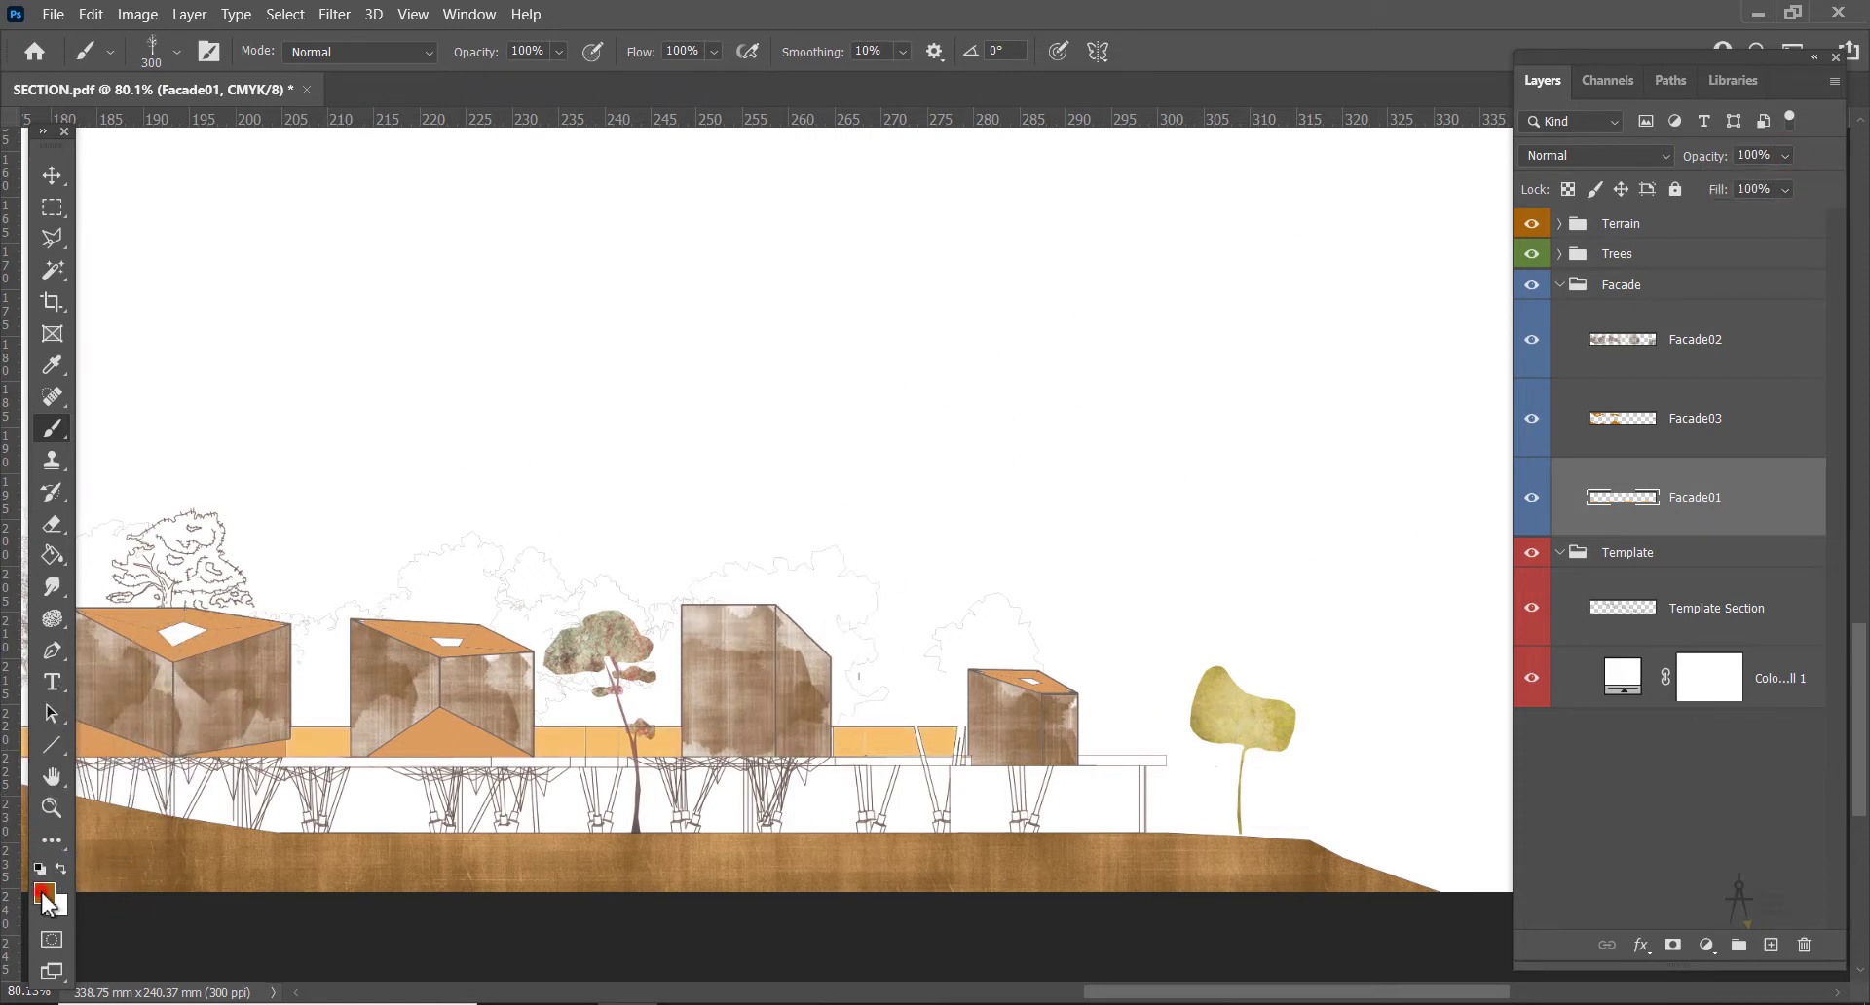
{"action": "left_click", "coordinate": [1118, 359]}
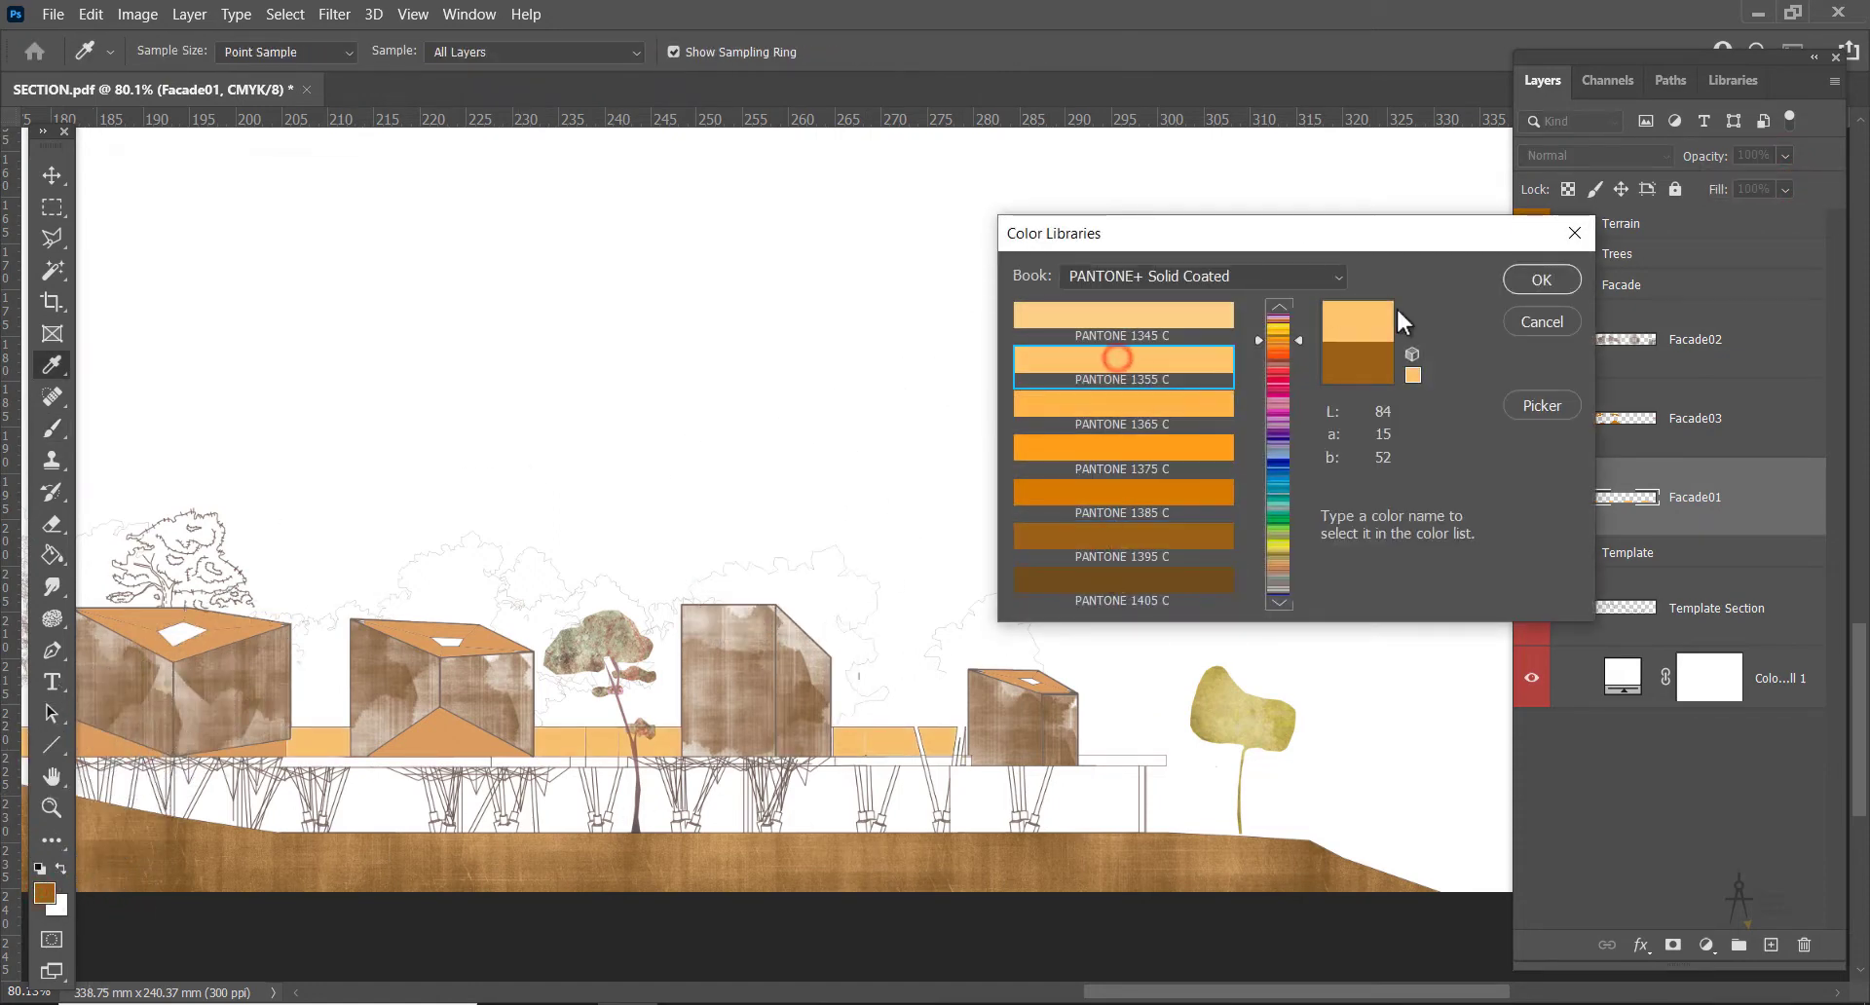
{"action": "left_click", "coordinate": [1540, 281]}
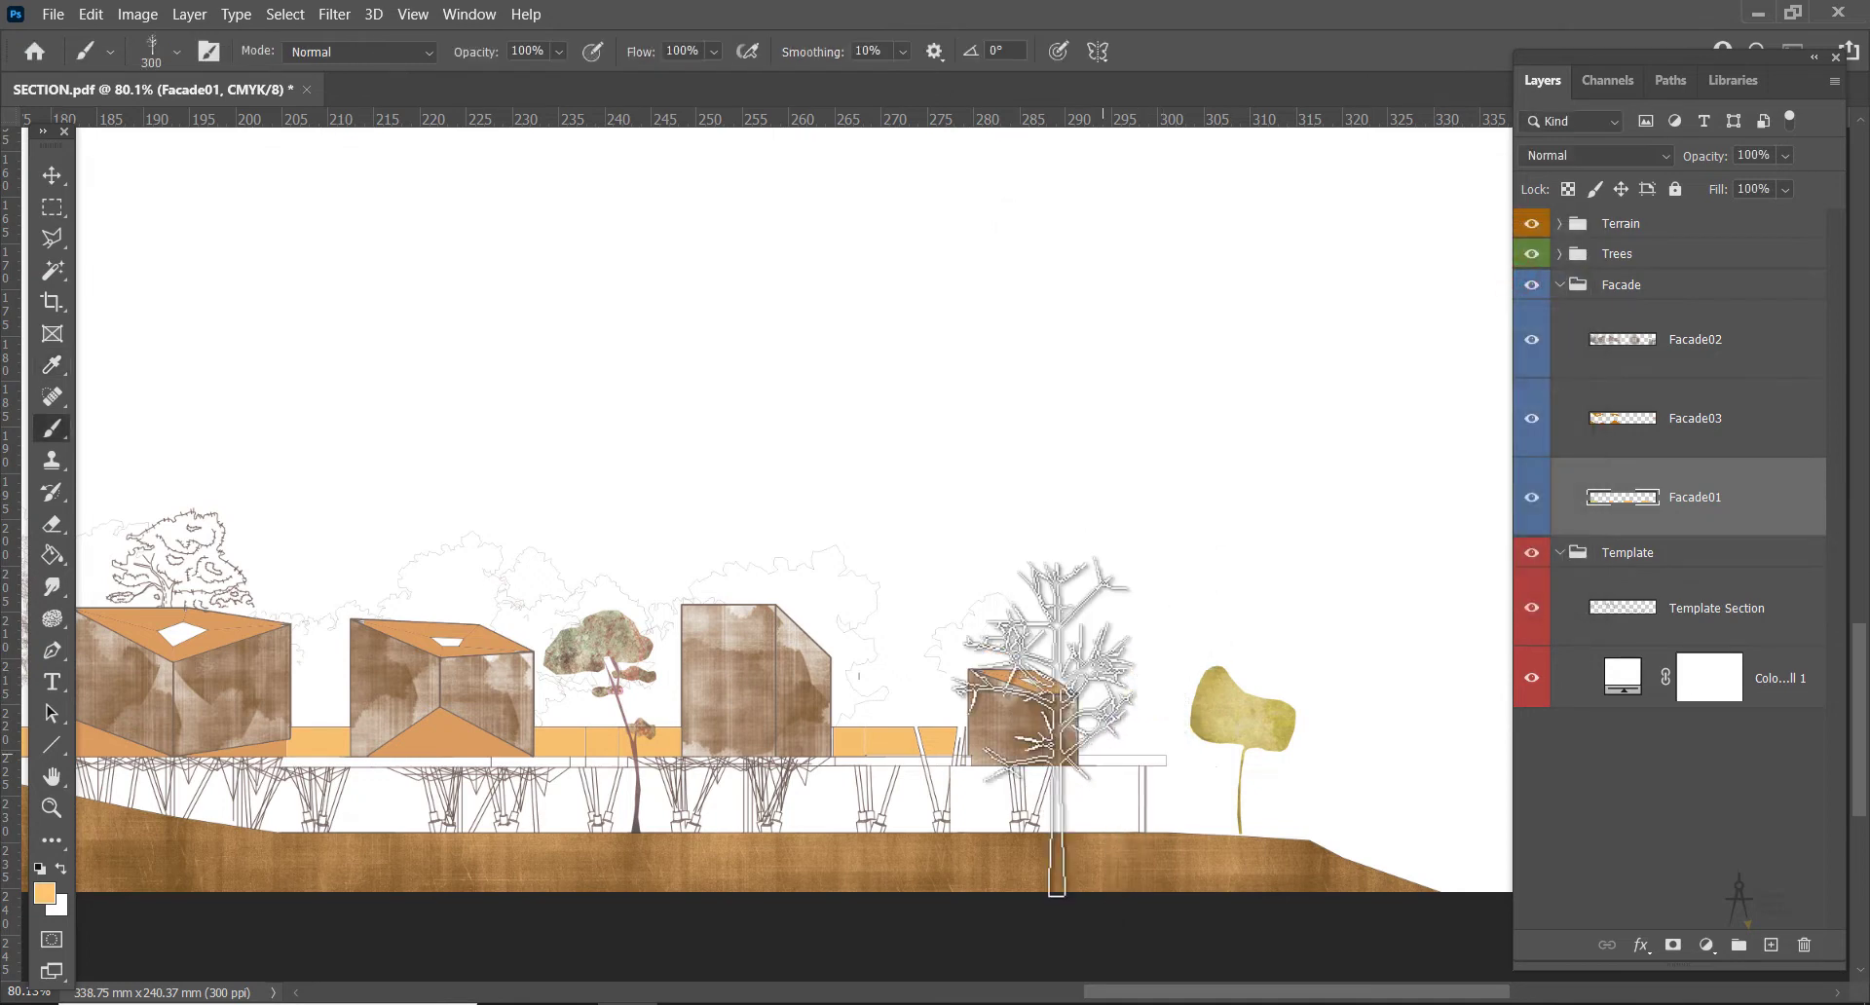
{"action": "left_click", "coordinate": [53, 554]}
{"action": "left_click", "coordinate": [1110, 759]}
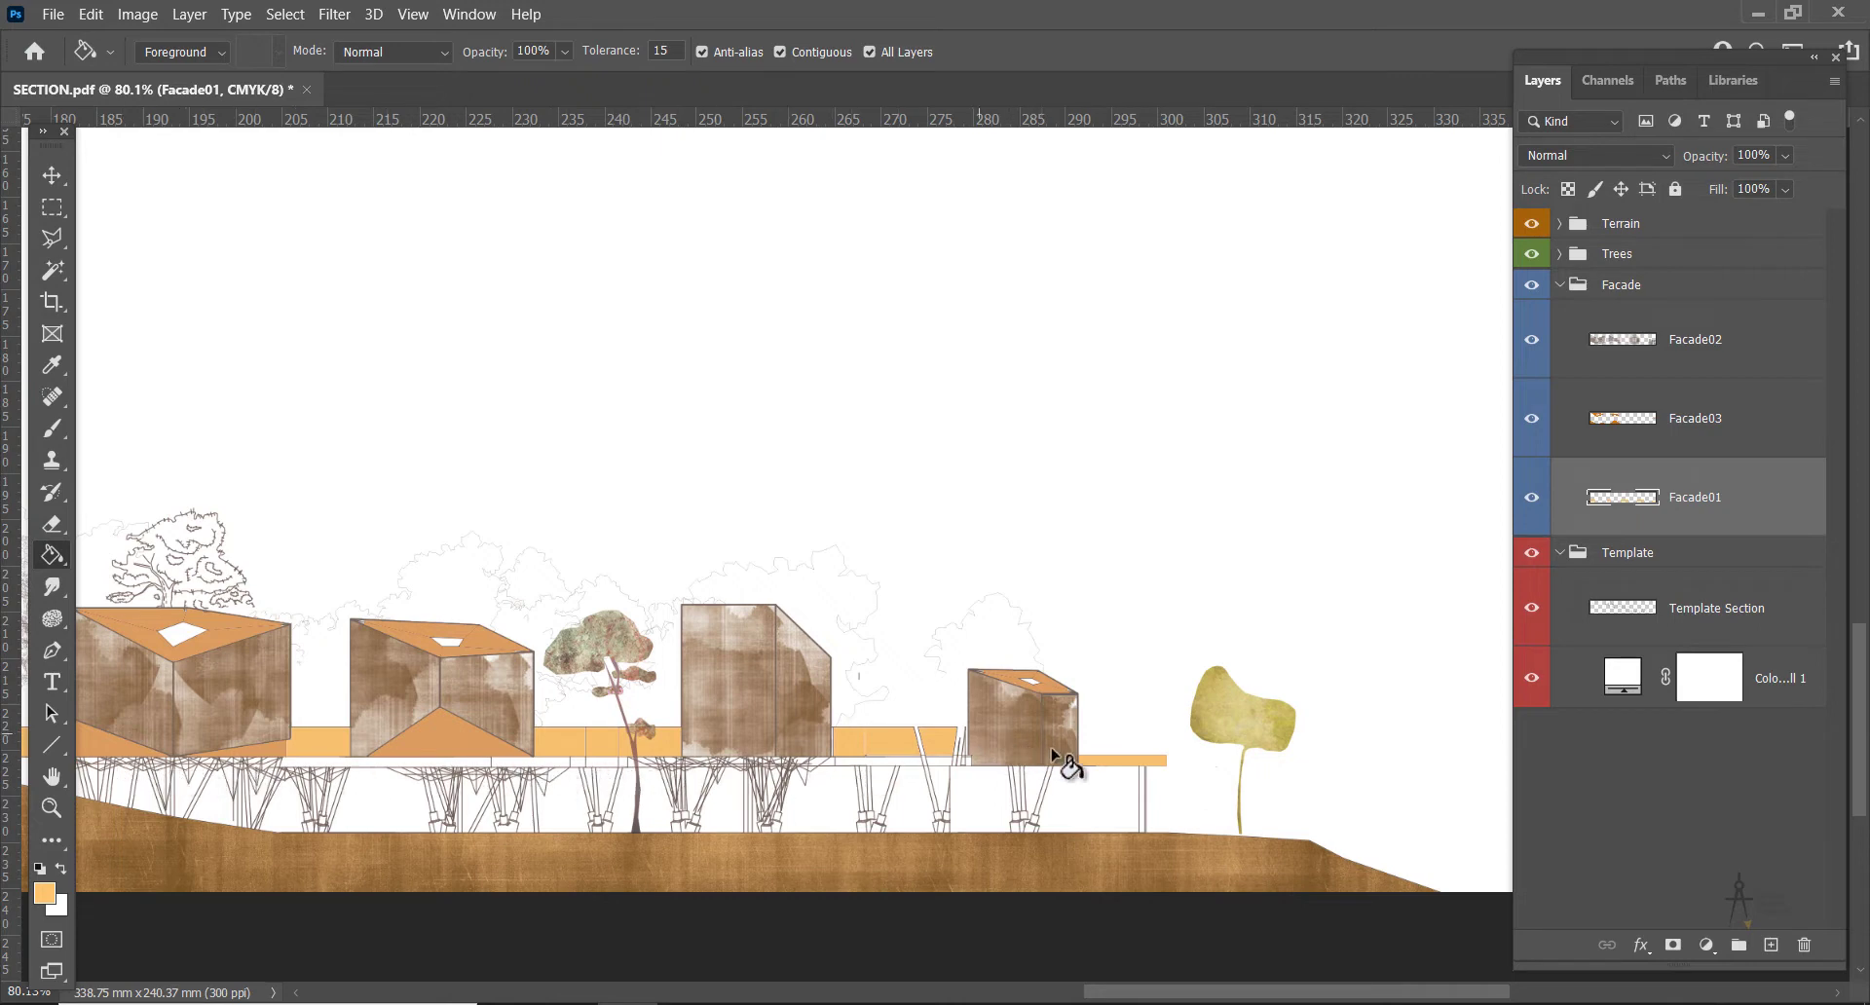
Set the Facade01 layer's fill to 68% and deselect the layer
{"action": "scroll", "coordinate": [974, 721], "scroll_direction": "down", "scroll_amount": 3}
{"action": "scroll", "coordinate": [729, 681], "scroll_direction": "up", "scroll_amount": 2}
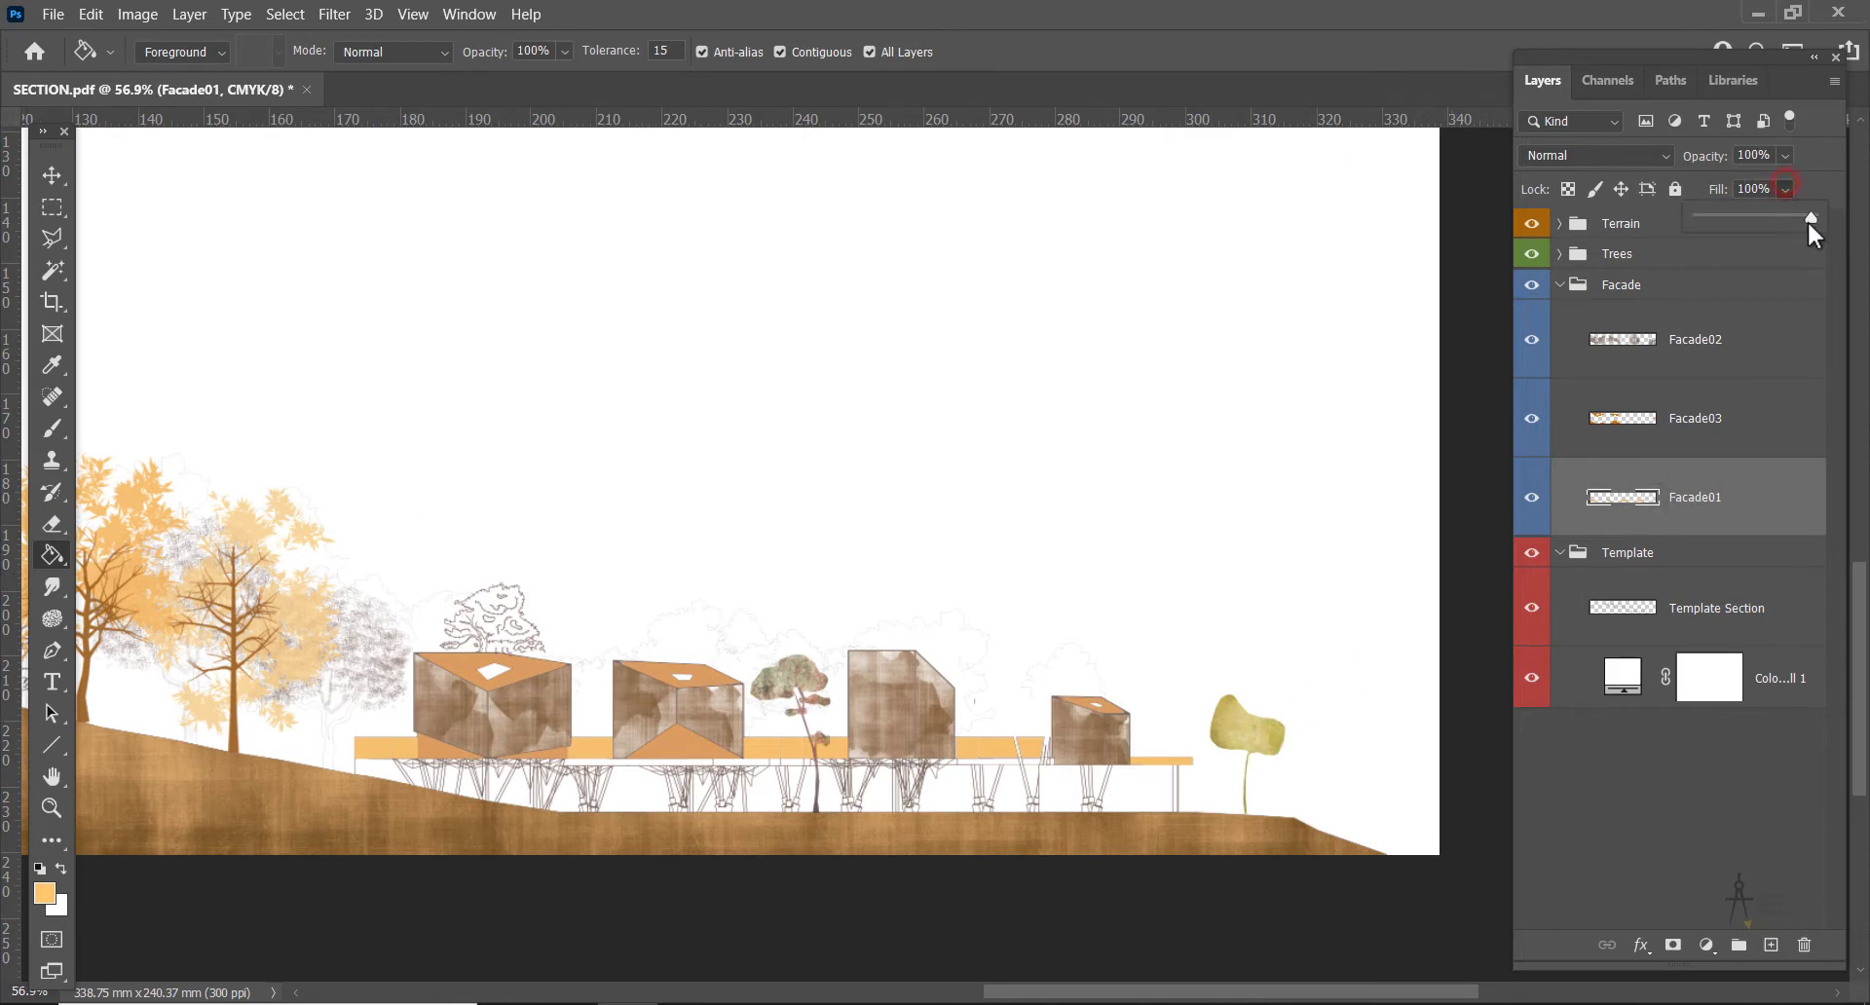
{"action": "left_click_drag", "start_coordinate": [1787, 229], "coordinate": [1784, 232]}
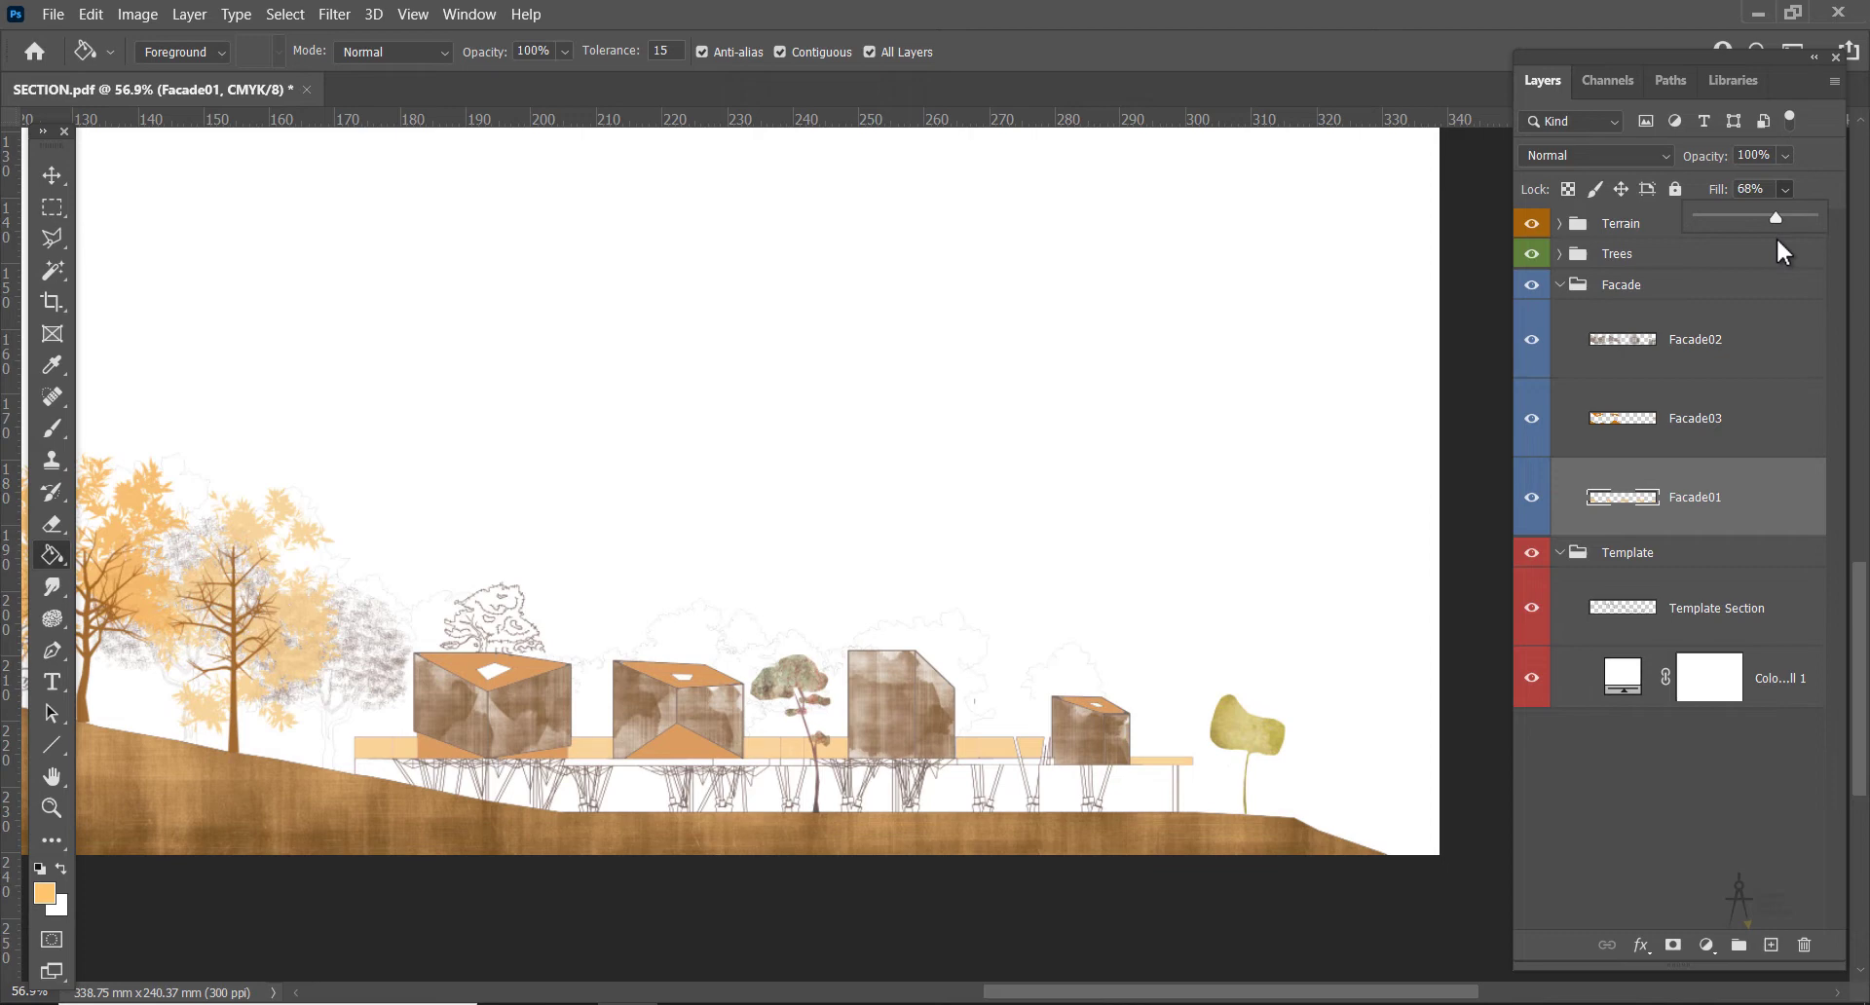
{"action": "left_click", "coordinate": [1675, 766]}
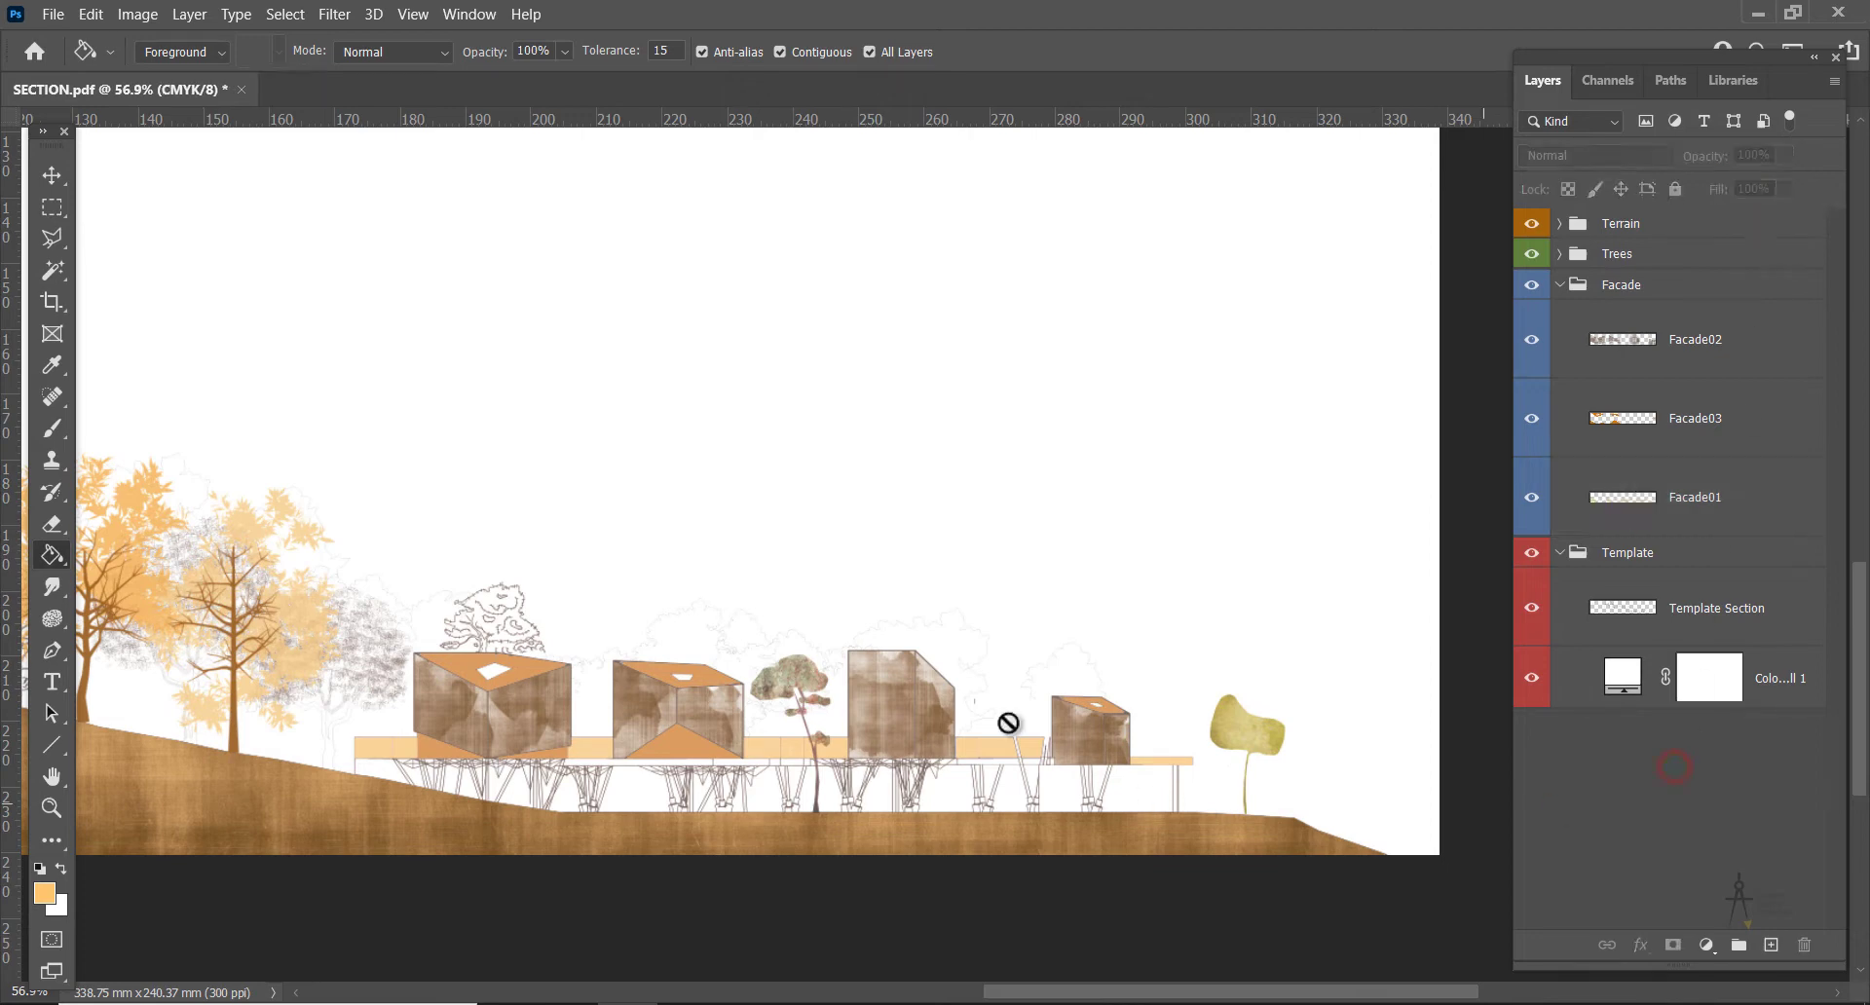
Check the Facade03 layer's opacity and examine the whole section drawing
{"action": "scroll", "coordinate": [718, 659], "scroll_direction": "down", "scroll_amount": 5}
{"action": "scroll", "coordinate": [459, 467], "scroll_direction": "up", "scroll_amount": 2}
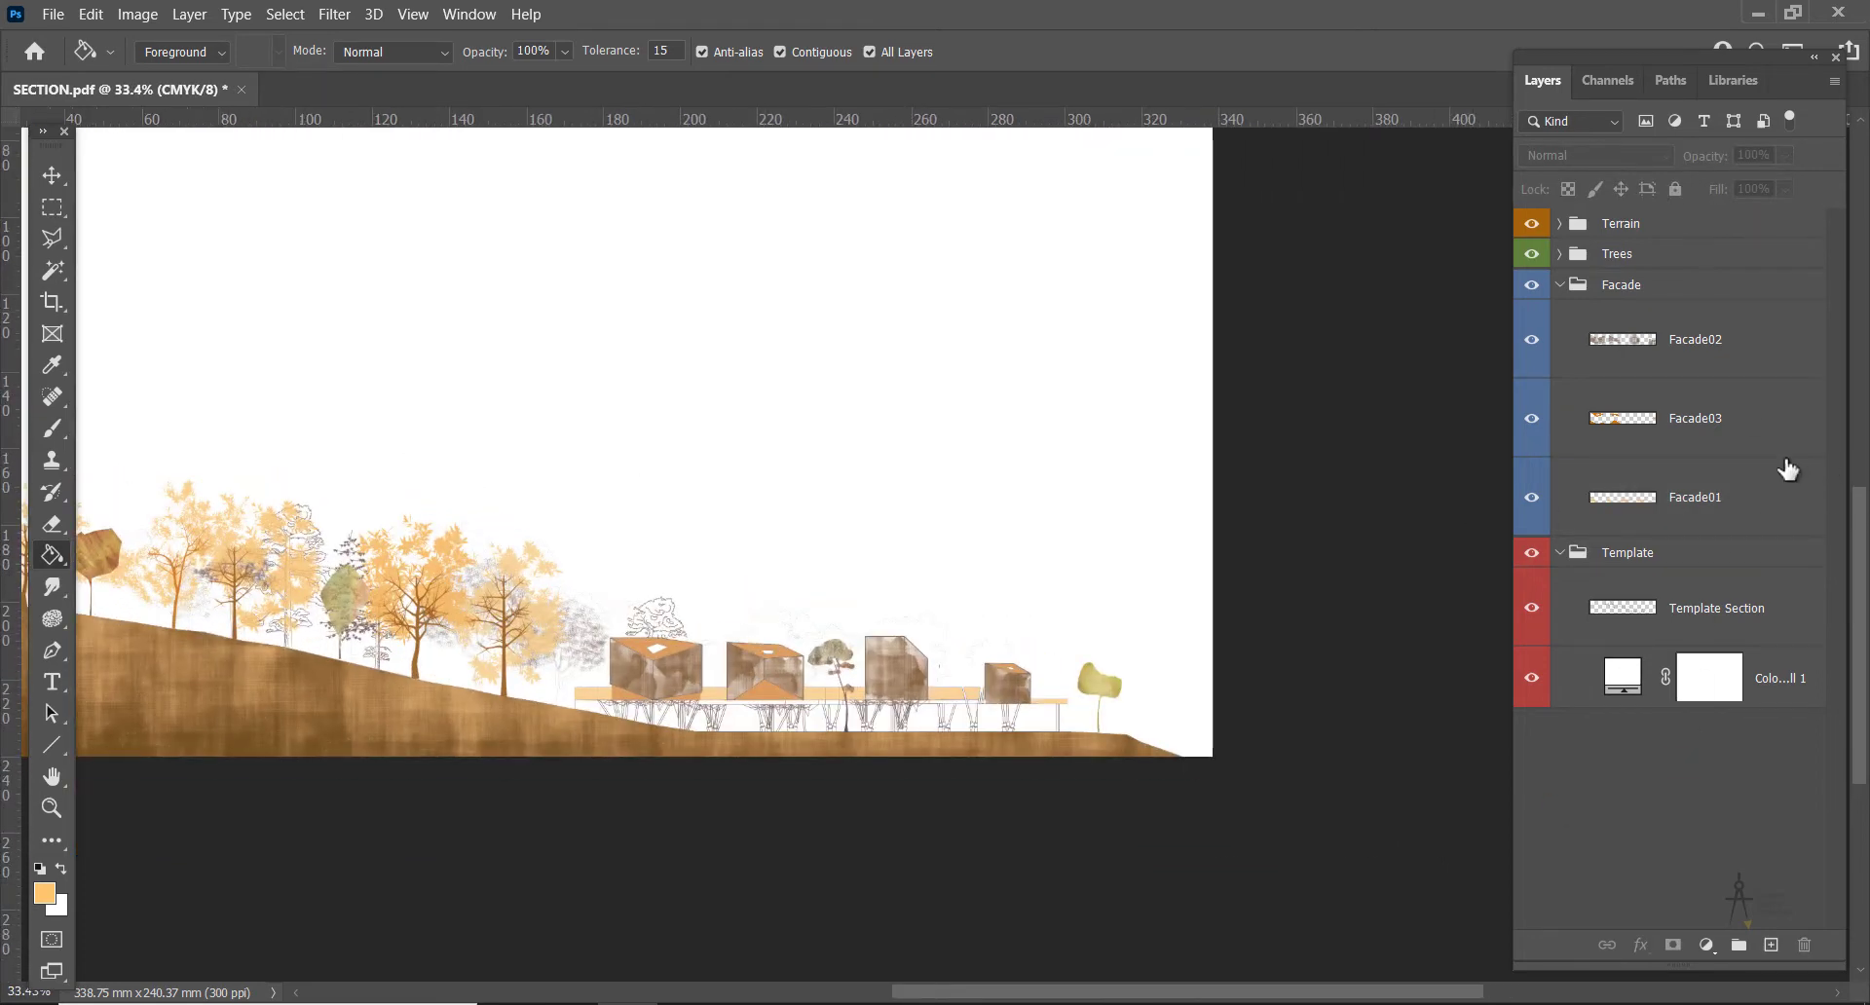
{"action": "left_click", "coordinate": [1743, 429]}
{"action": "left_click", "coordinate": [1785, 155]}
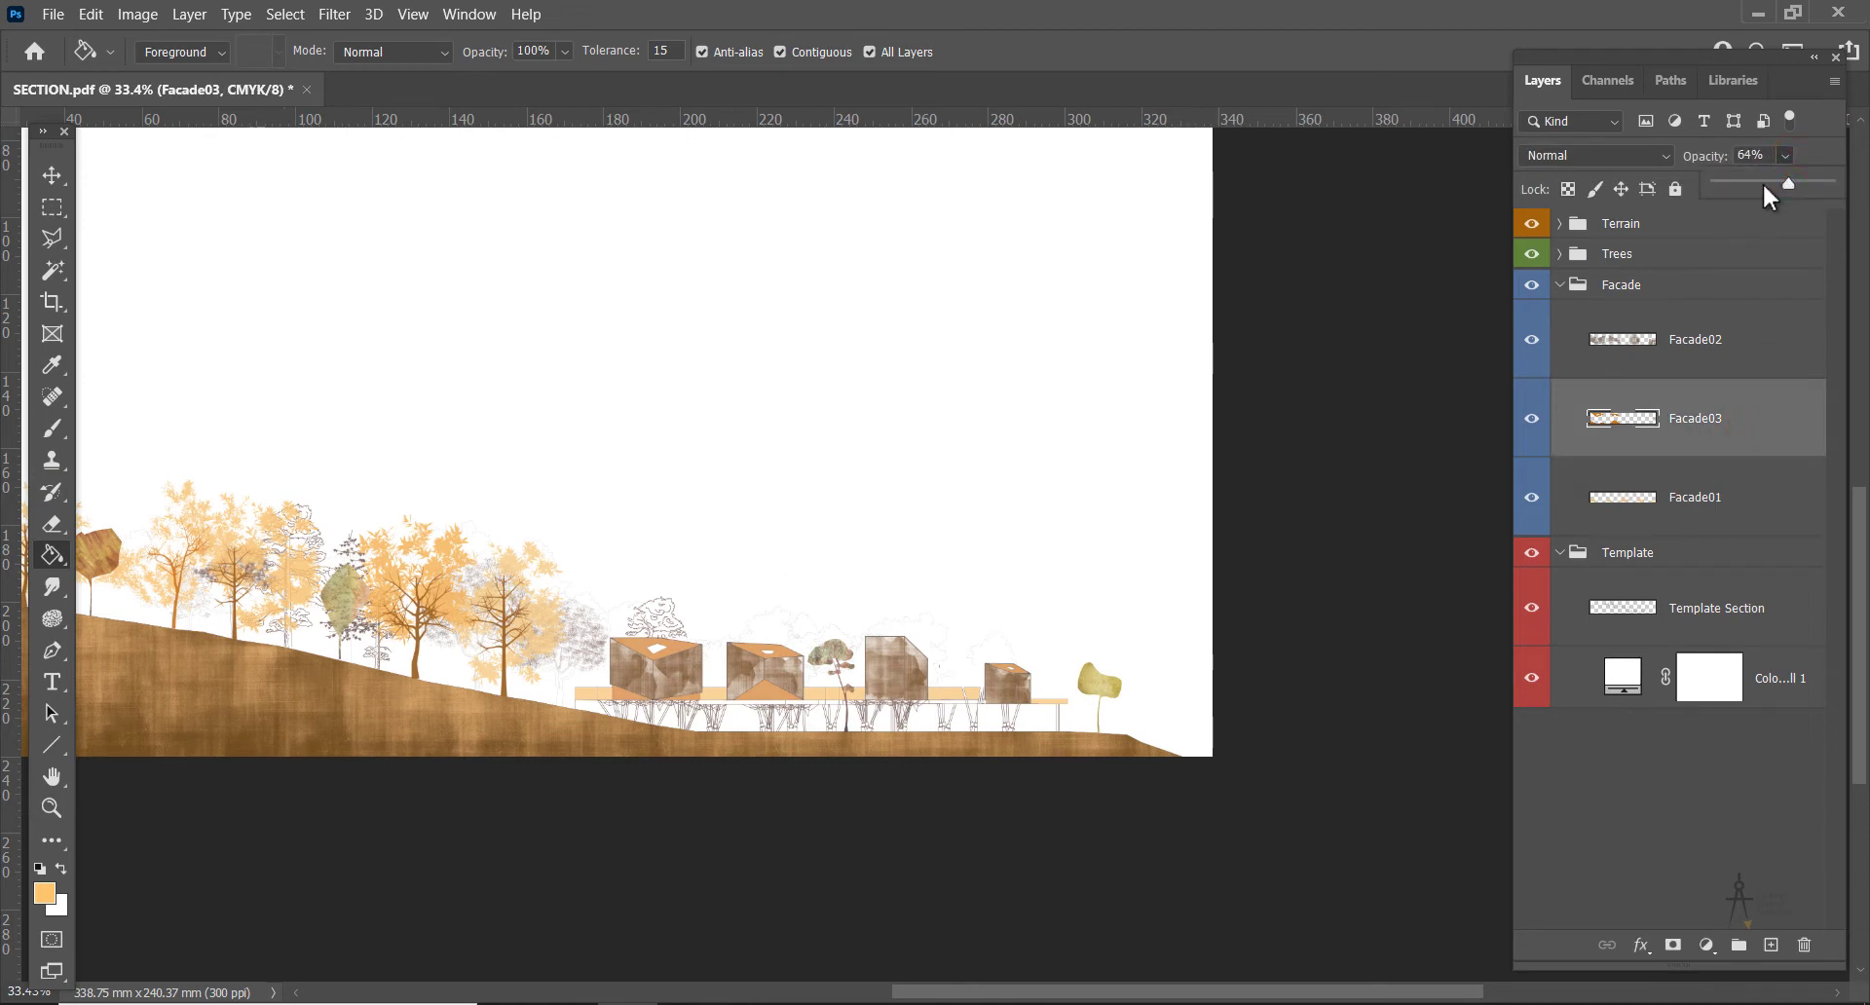
{"action": "scroll", "coordinate": [201, 509], "scroll_direction": "down", "scroll_amount": 3}
{"action": "scroll", "coordinate": [175, 451], "scroll_direction": "up", "scroll_amount": 2}
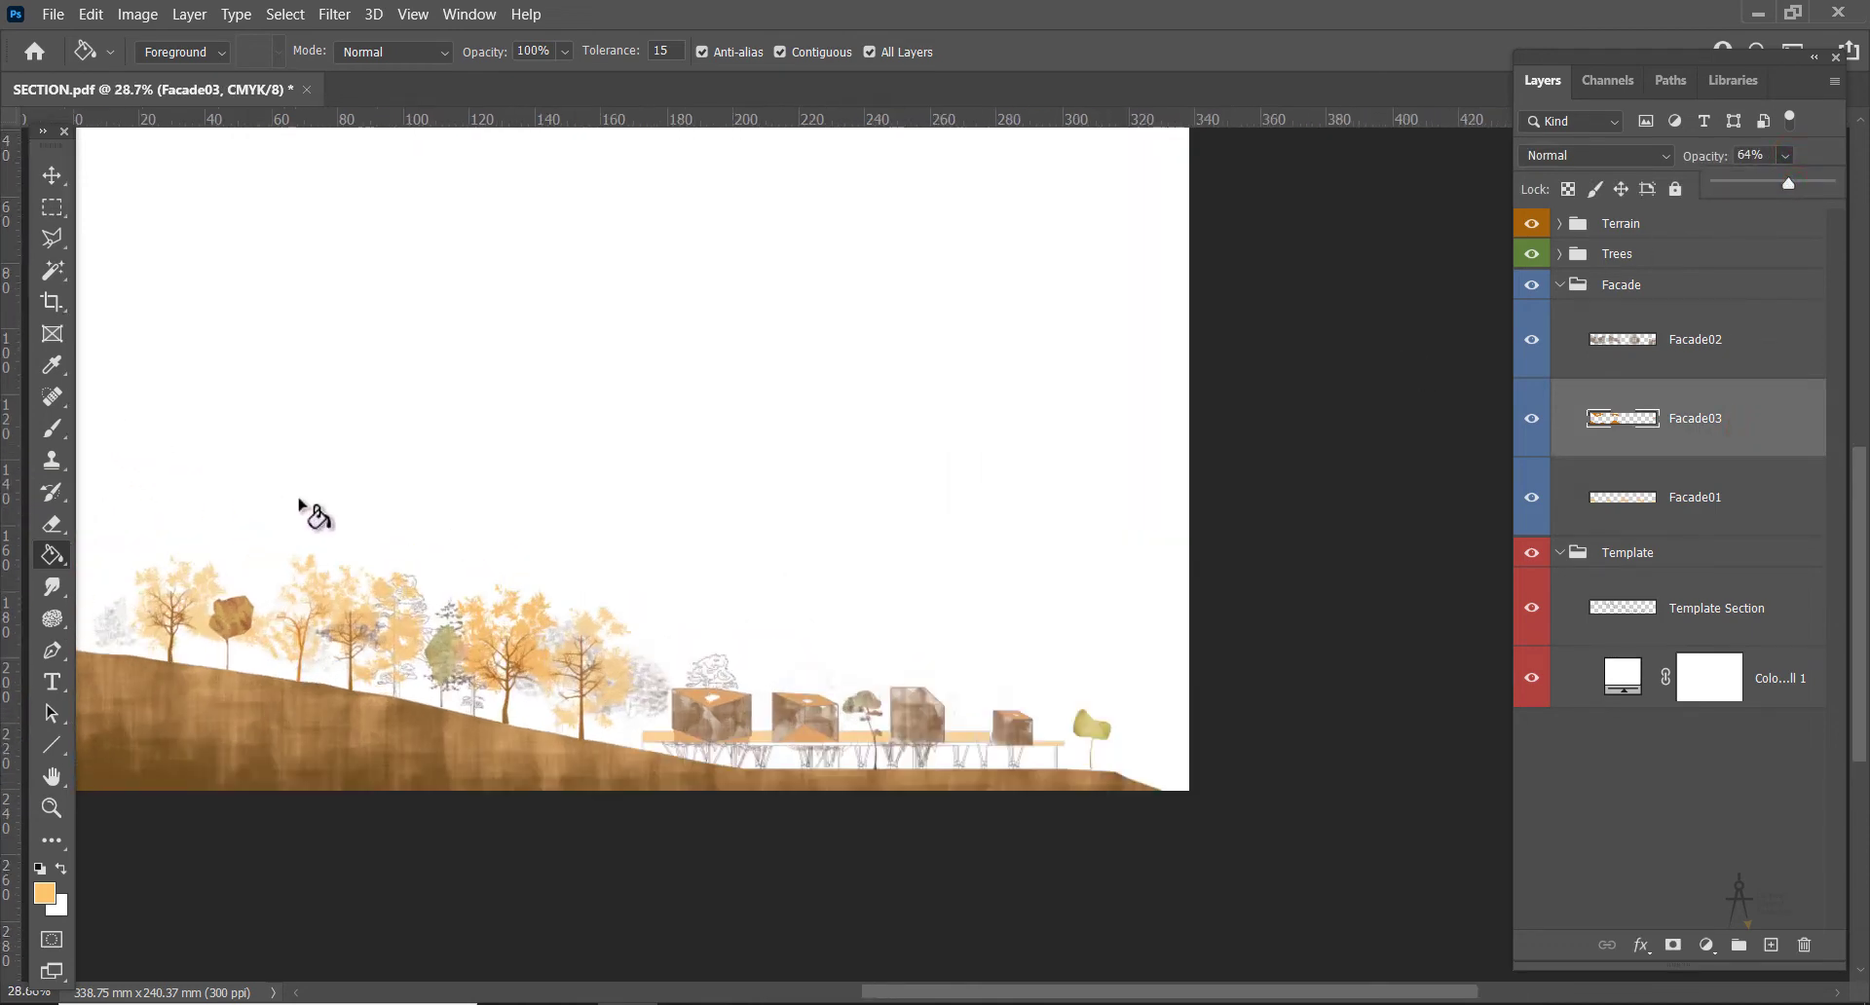
{"action": "left_click_drag", "start_coordinate": [375, 472], "coordinate": [552, 546]}
{"action": "scroll", "coordinate": [634, 447], "scroll_direction": "down", "scroll_amount": 2}
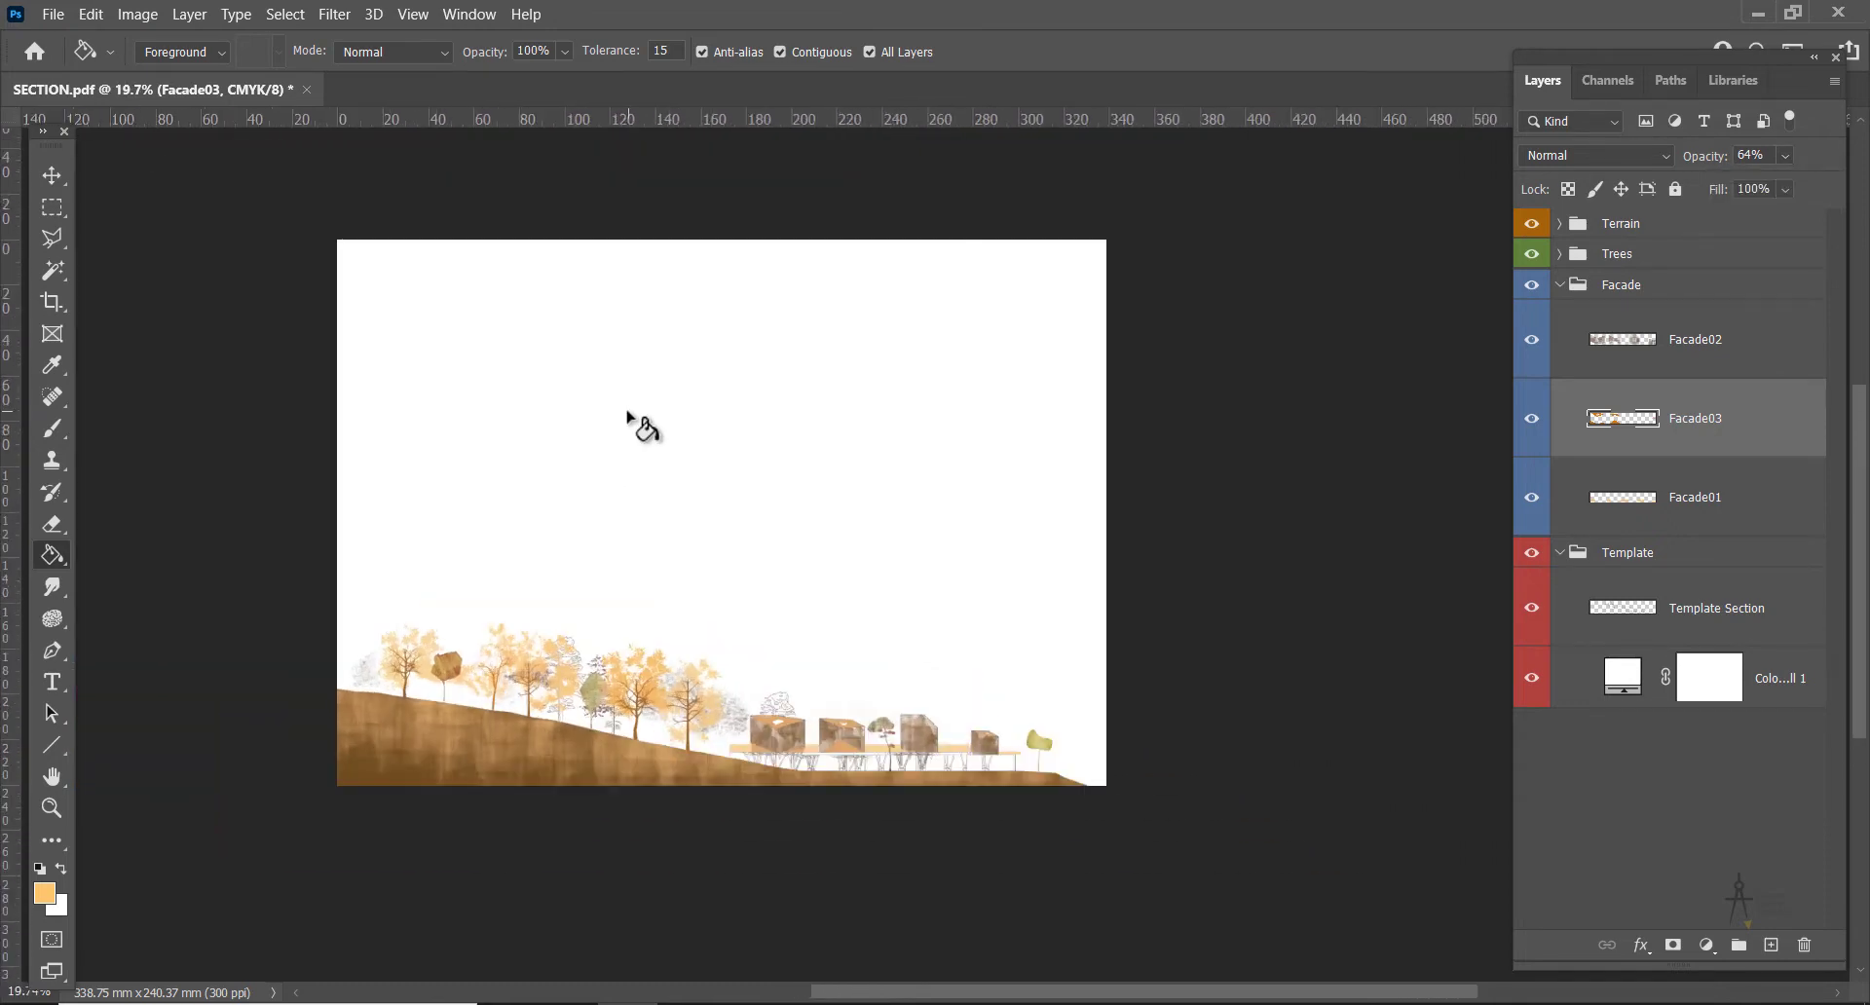
{"action": "scroll", "coordinate": [604, 433], "scroll_direction": "up", "scroll_amount": 1}
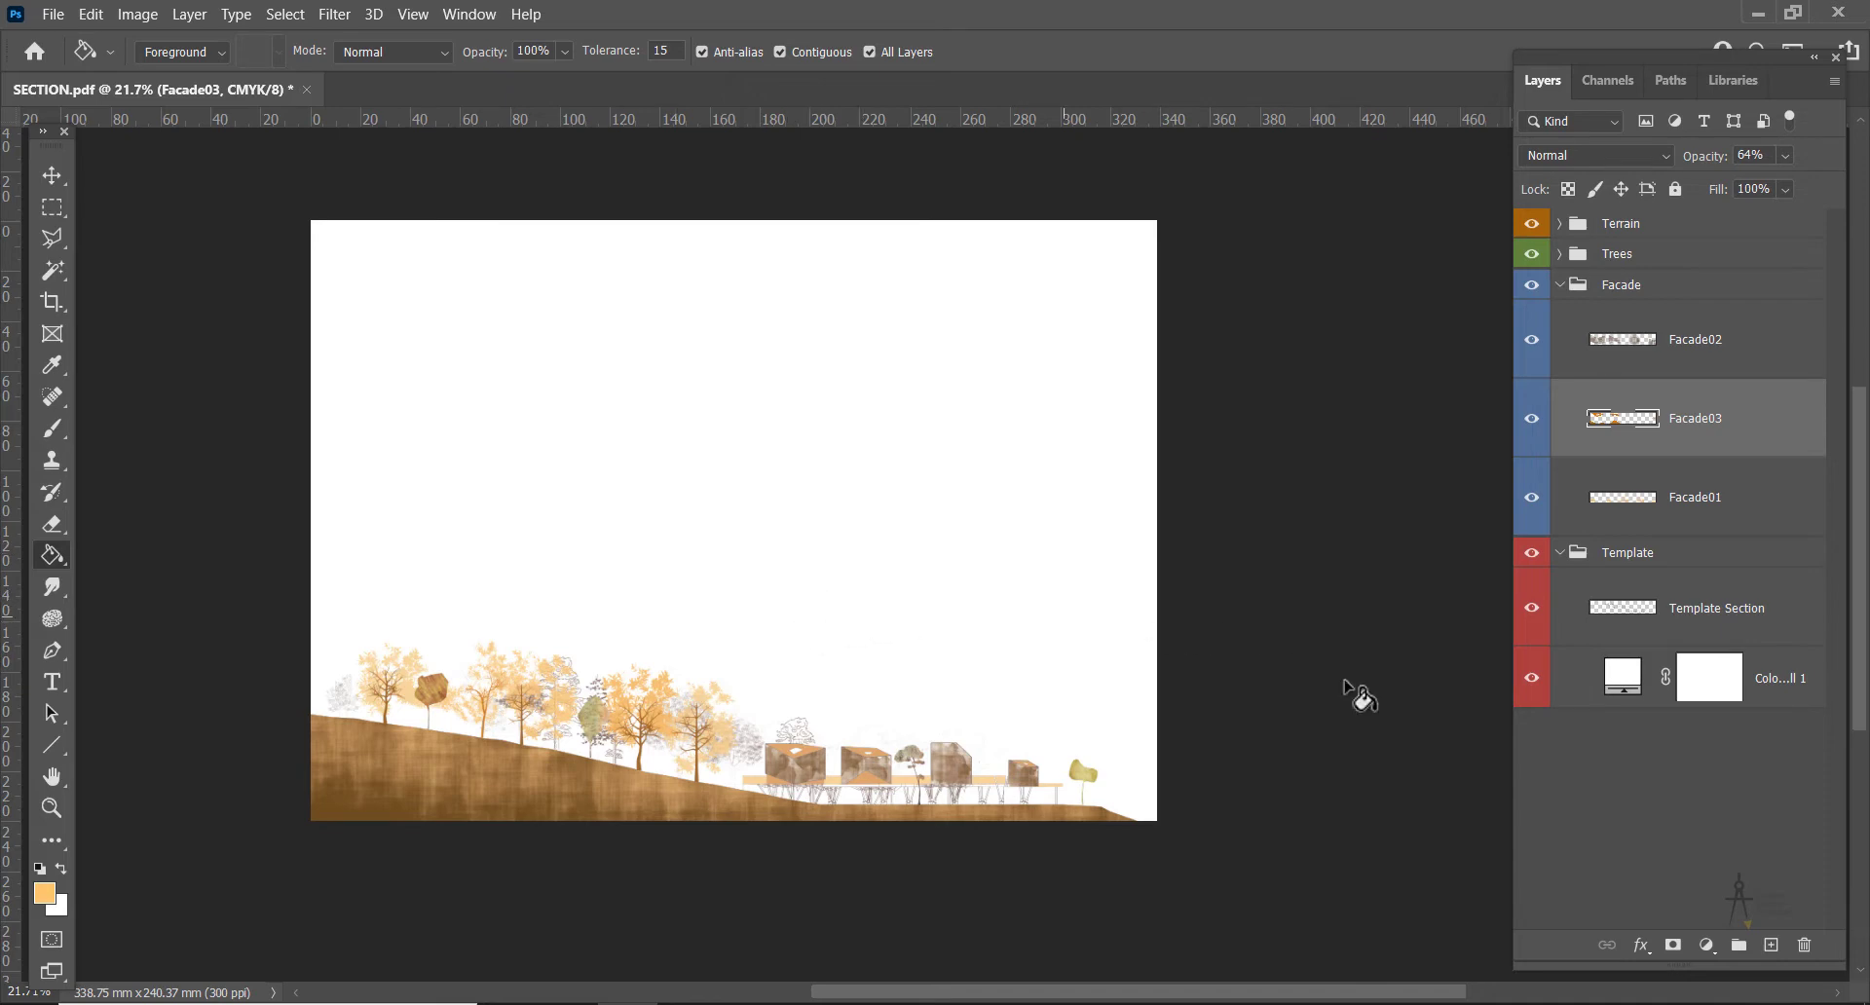
Create a new layer named Sky above all the layer groups
{"action": "left_click", "coordinate": [1637, 820]}
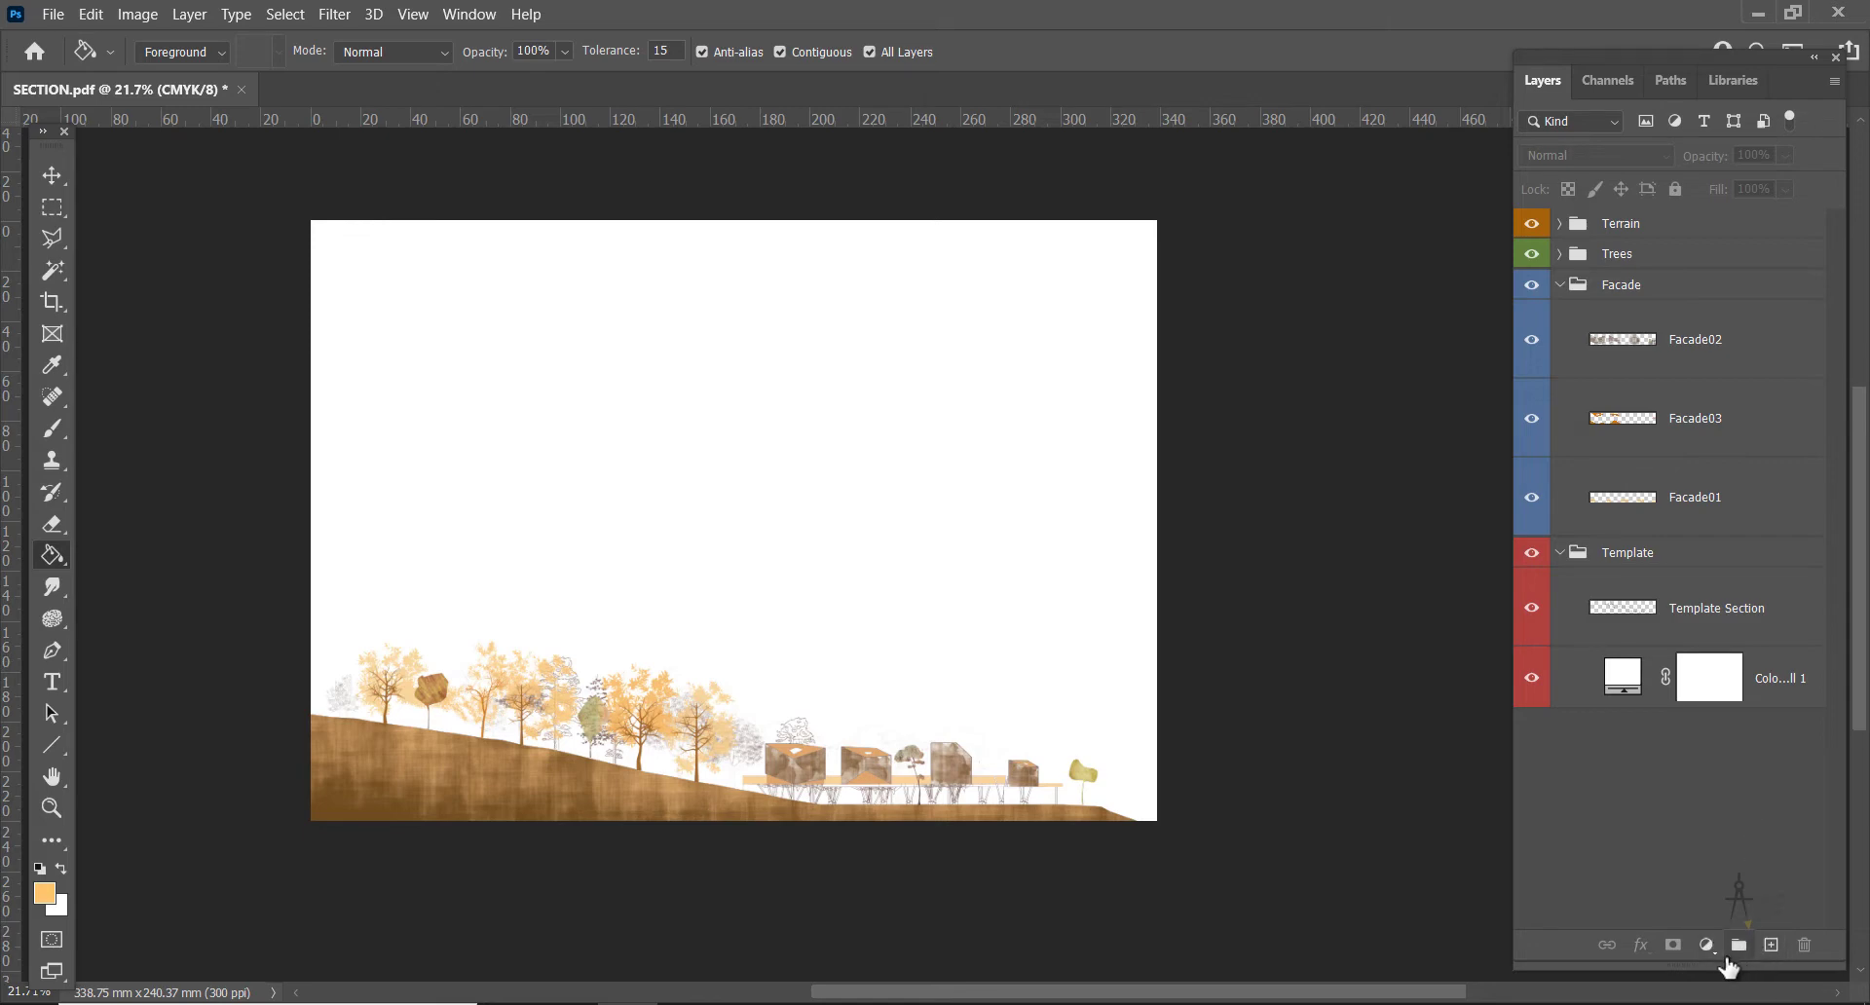
{"action": "left_click", "coordinate": [1771, 945]}
{"action": "double_click", "coordinate": [1648, 246]}
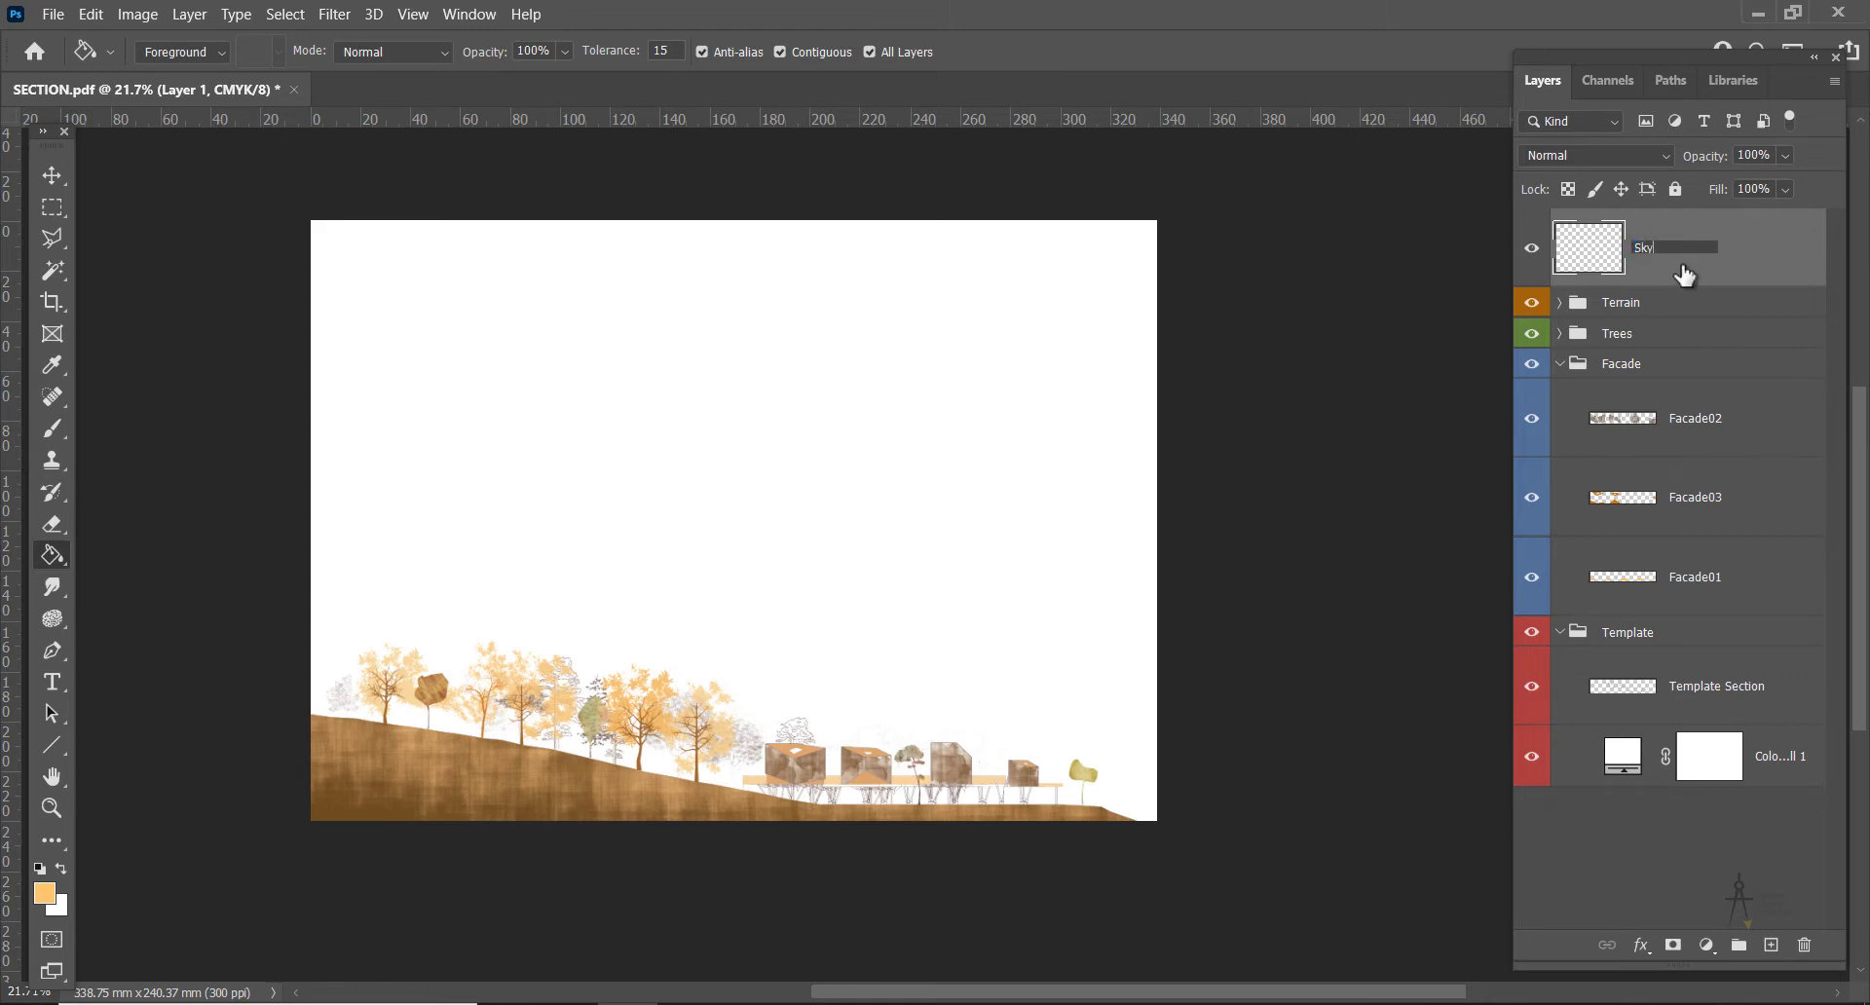
{"action": "left_click", "coordinate": [1718, 859]}
Collapse the Facade group and change its colour label to yellow
{"action": "left_click", "coordinate": [1562, 365]}
{"action": "right_click", "coordinate": [1535, 366]}
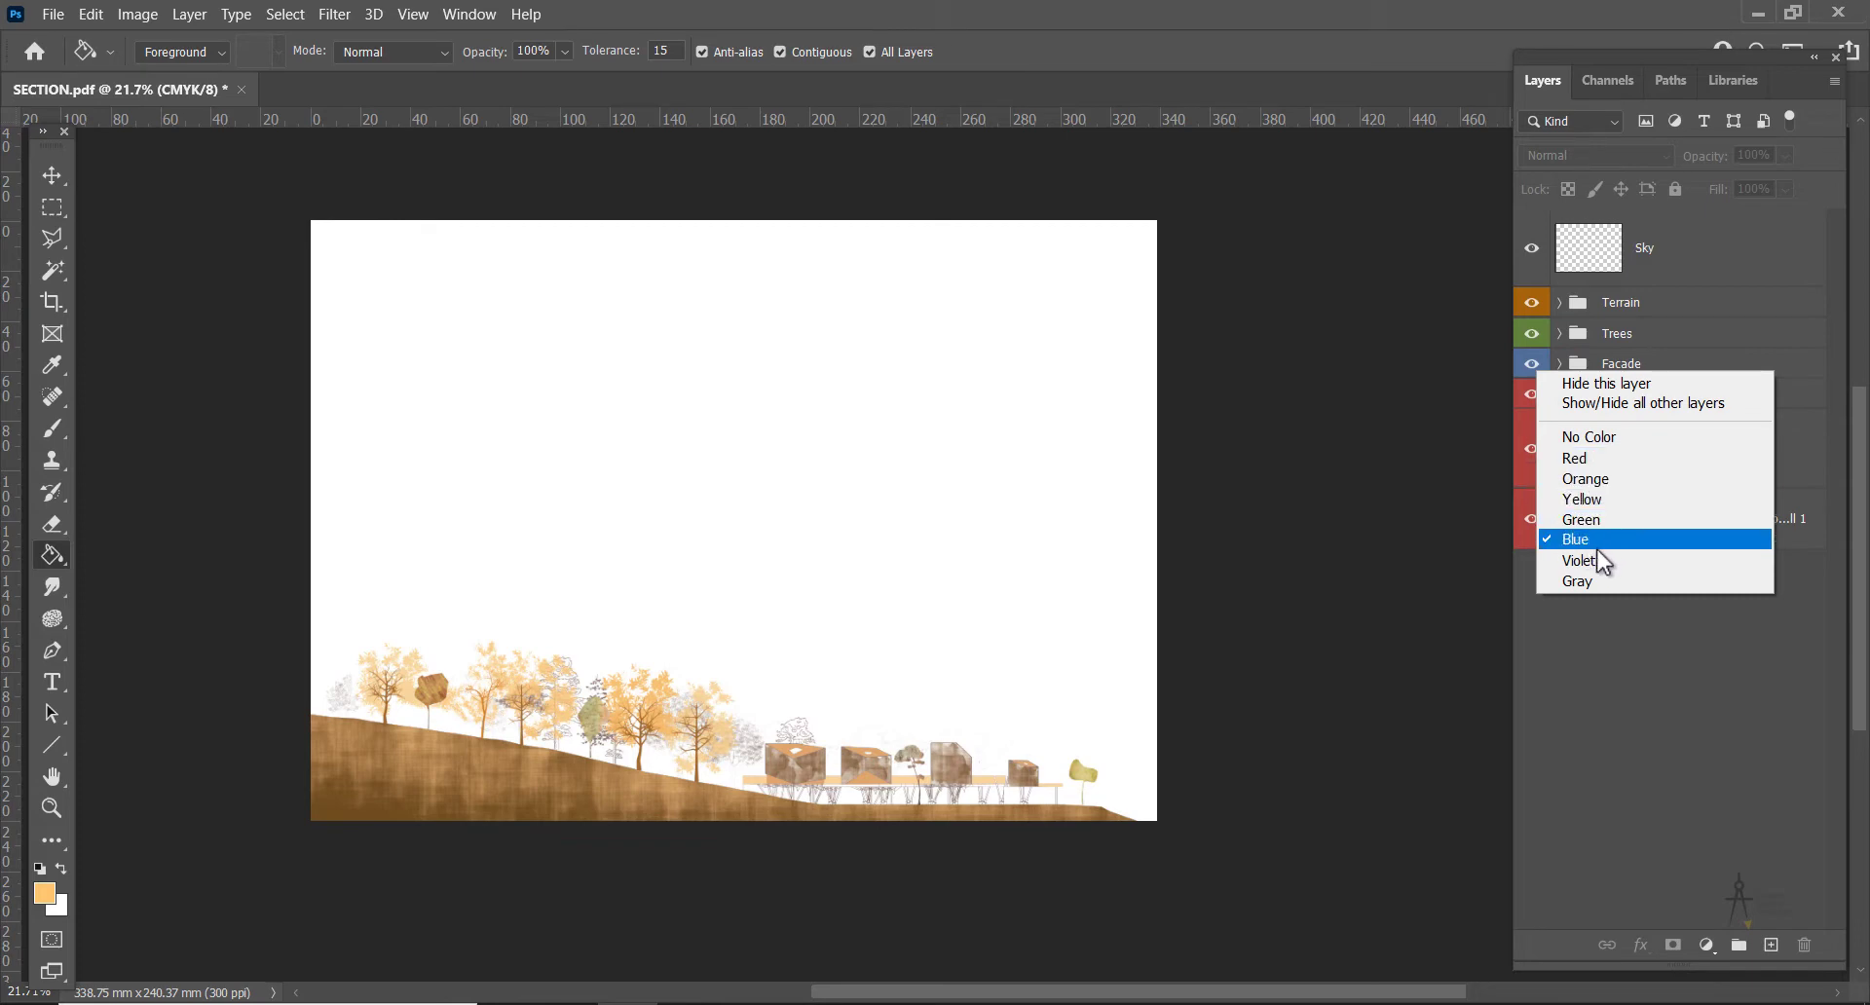
{"action": "left_click", "coordinate": [1609, 498]}
{"action": "left_click", "coordinate": [1633, 631]}
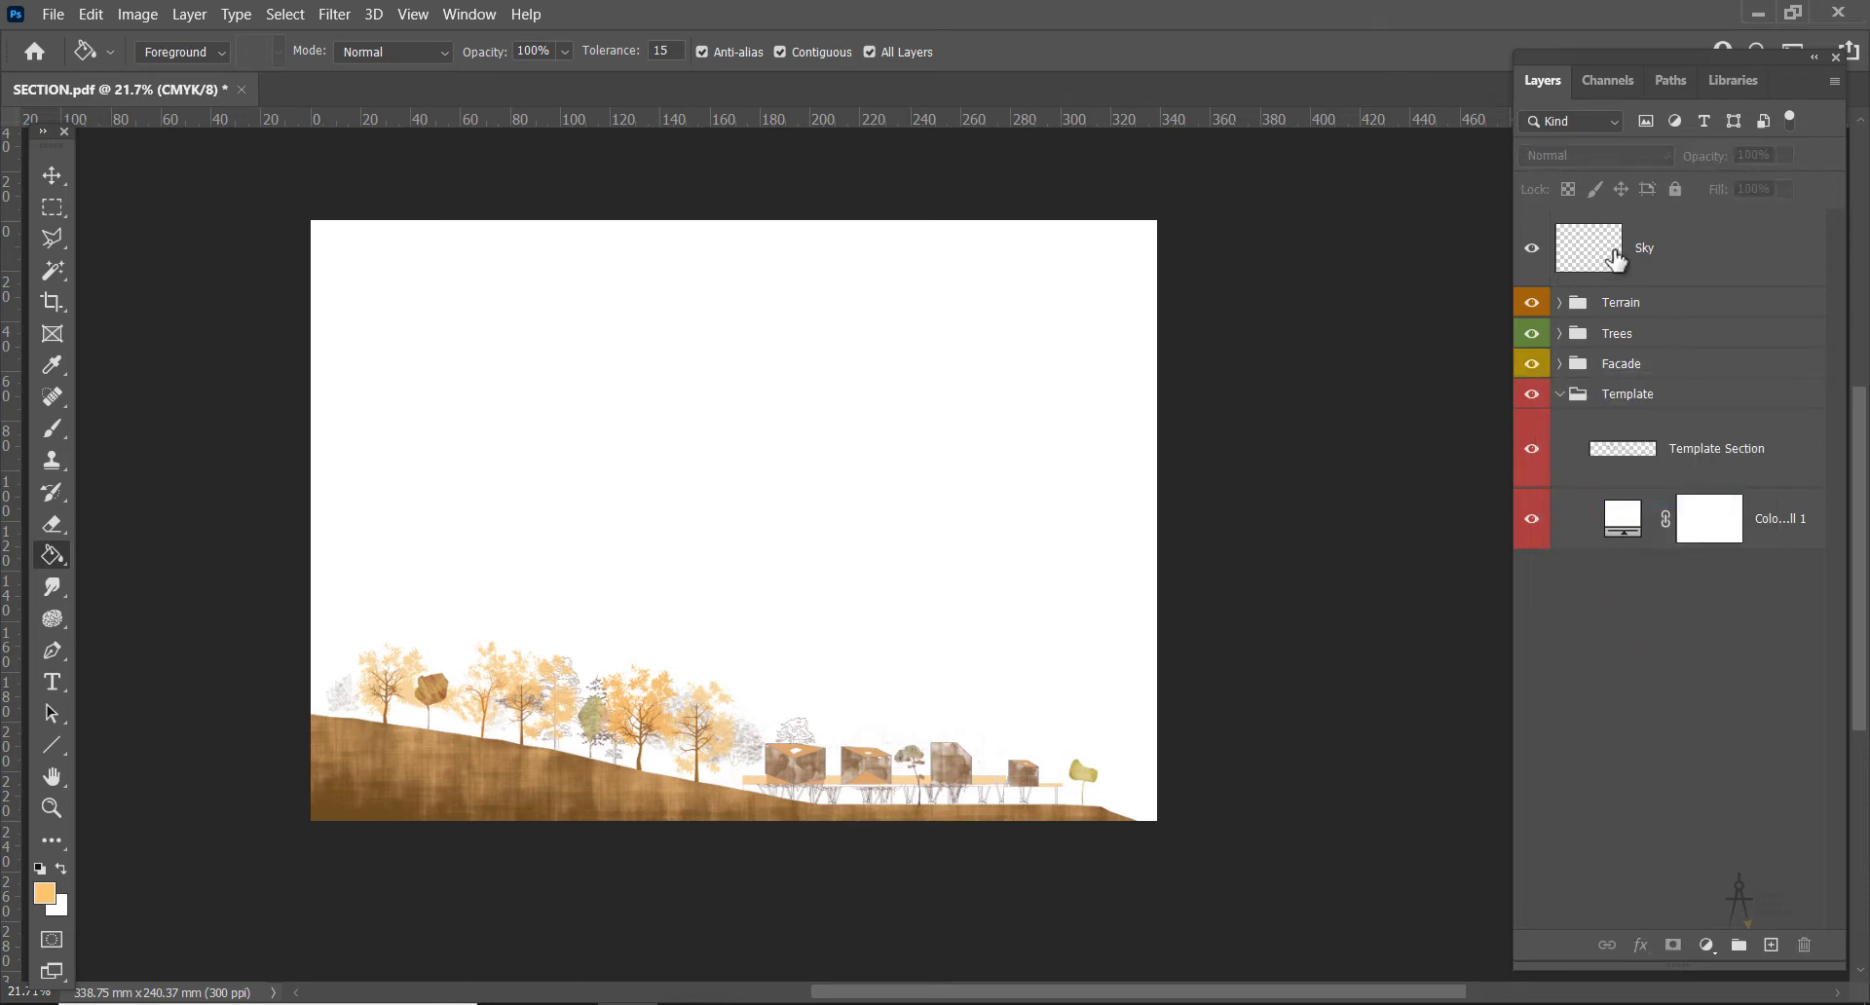
Target the Sky layer and switch to the Gradient tool
{"action": "left_click", "coordinate": [1686, 265]}
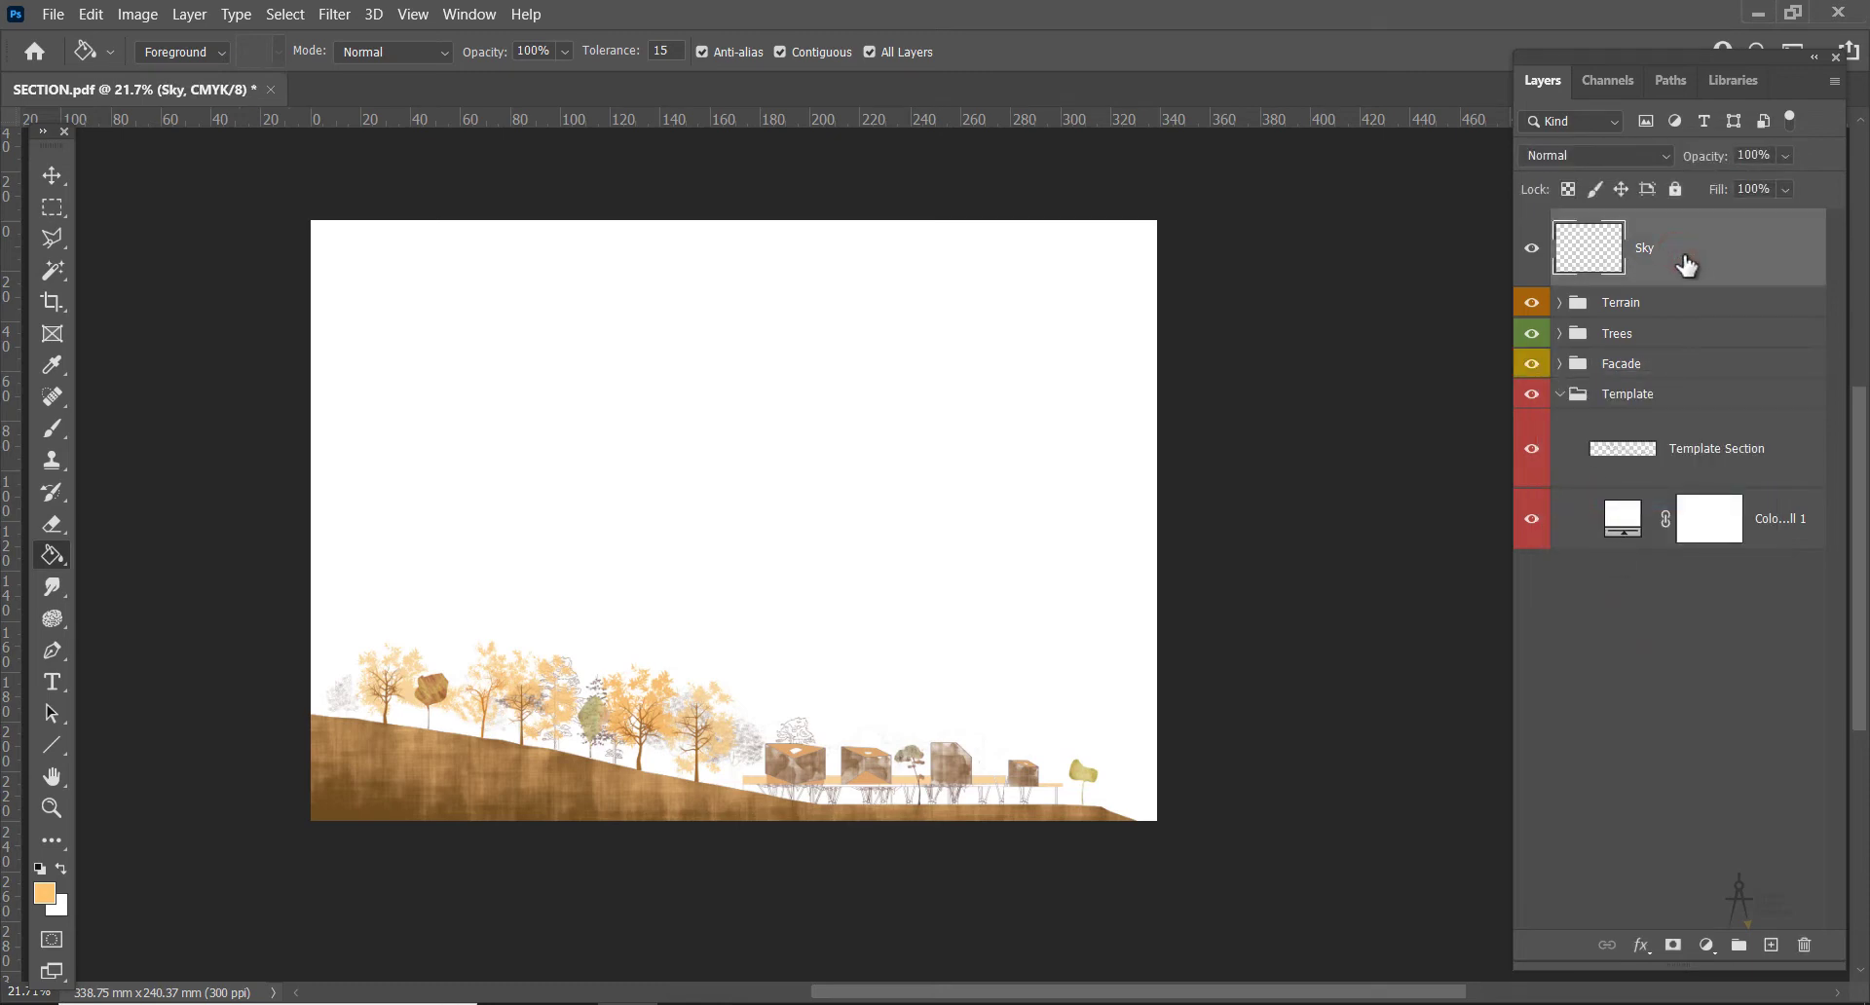
{"action": "right_click", "coordinate": [53, 560]}
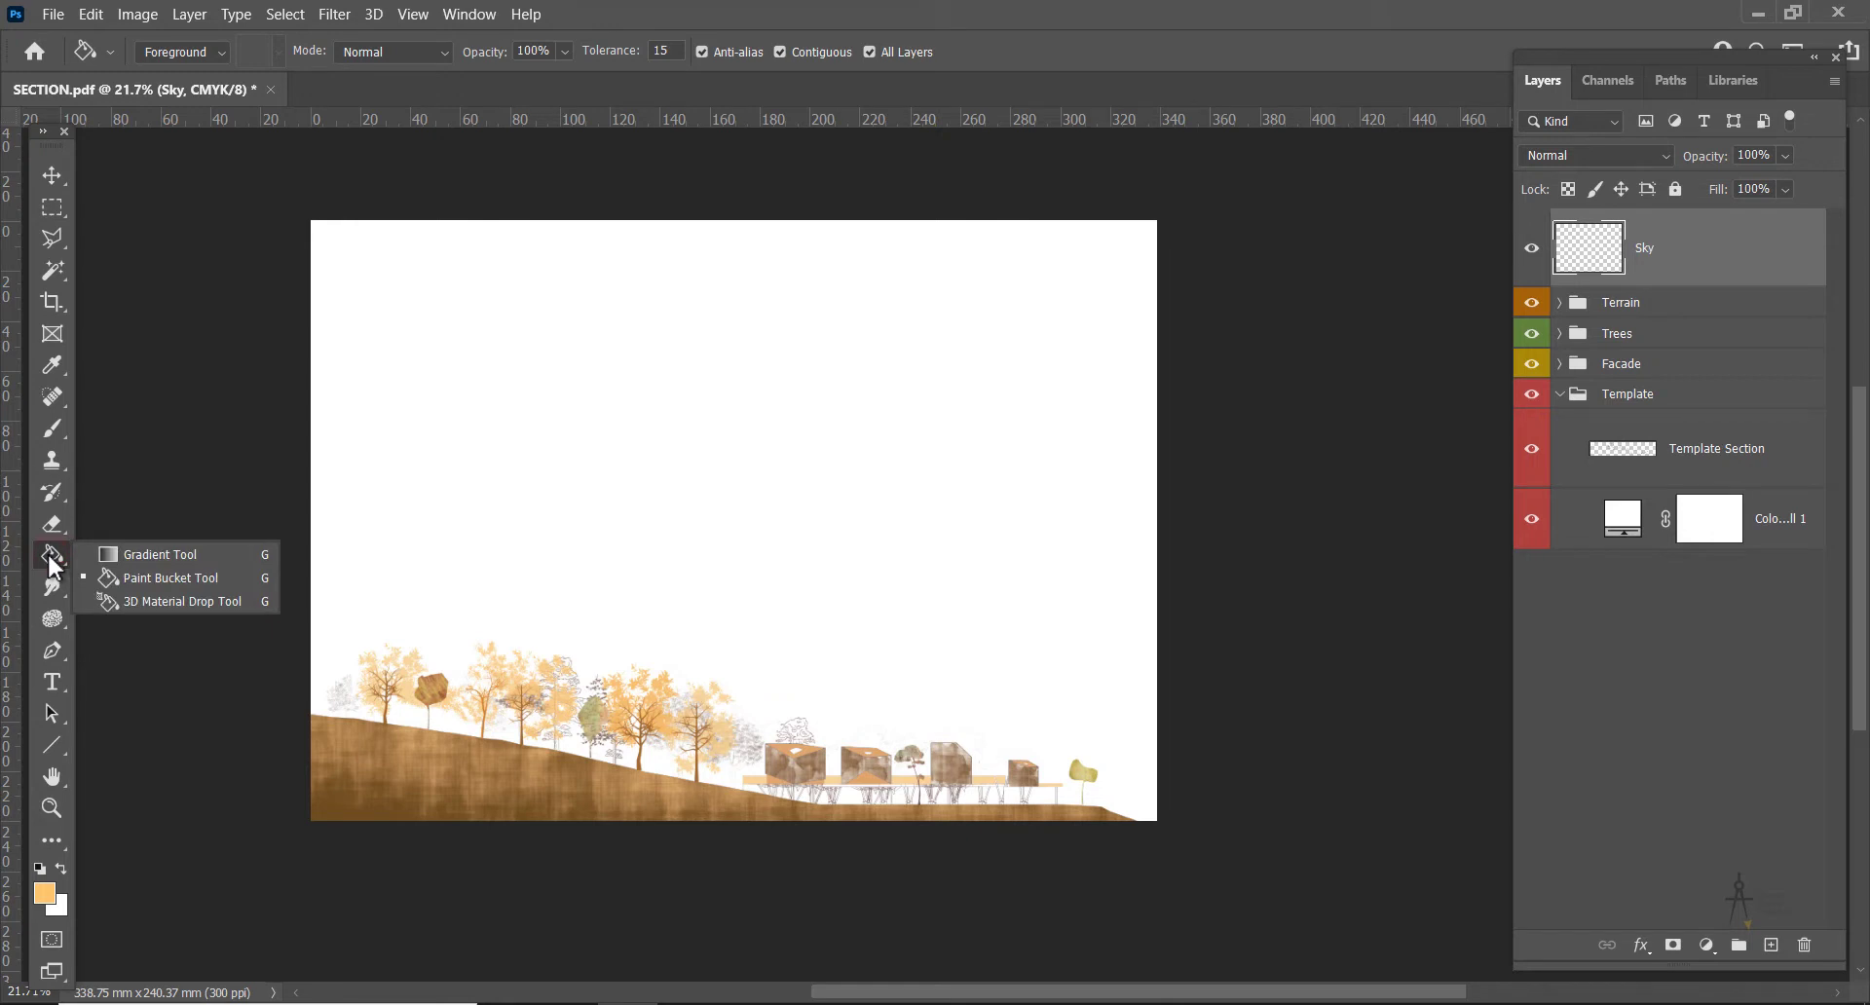
{"action": "left_click", "coordinate": [153, 554]}
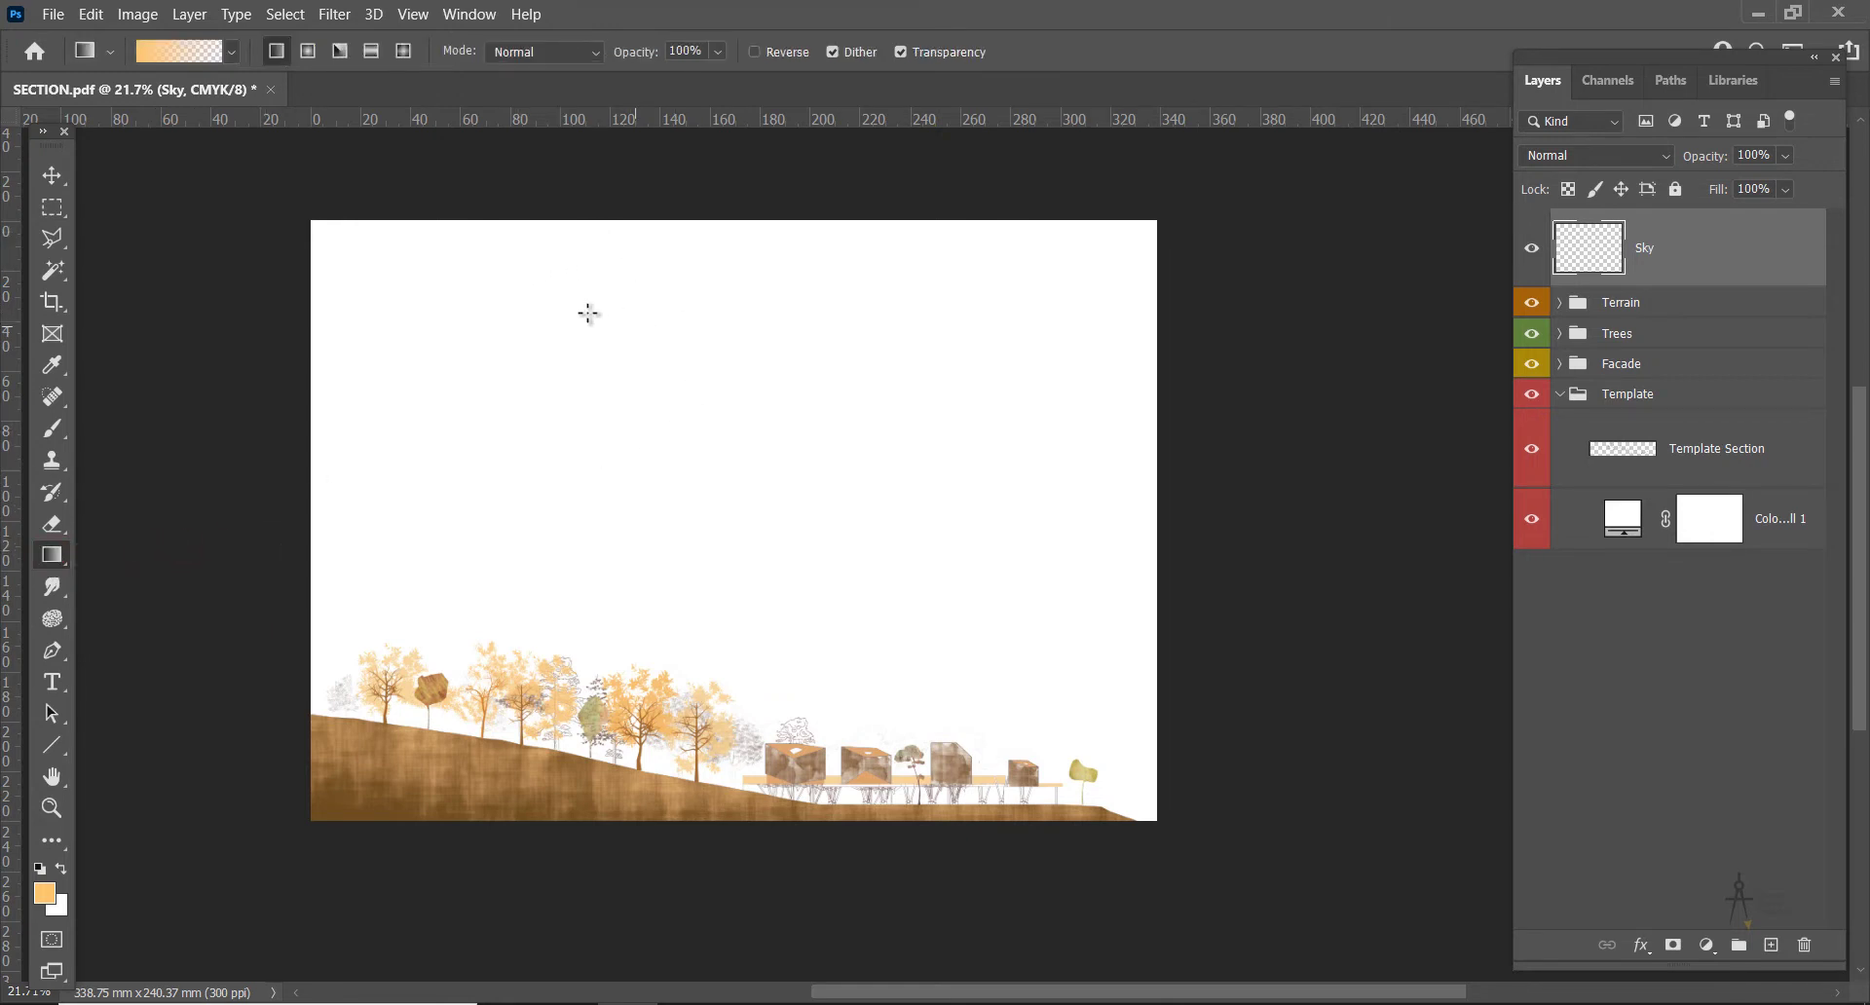
Try two linear light-orange-to-transparent gradients across the page on the Sky layer and undo both
{"action": "left_click_drag", "start_coordinate": [449, 330], "coordinate": [807, 372]}
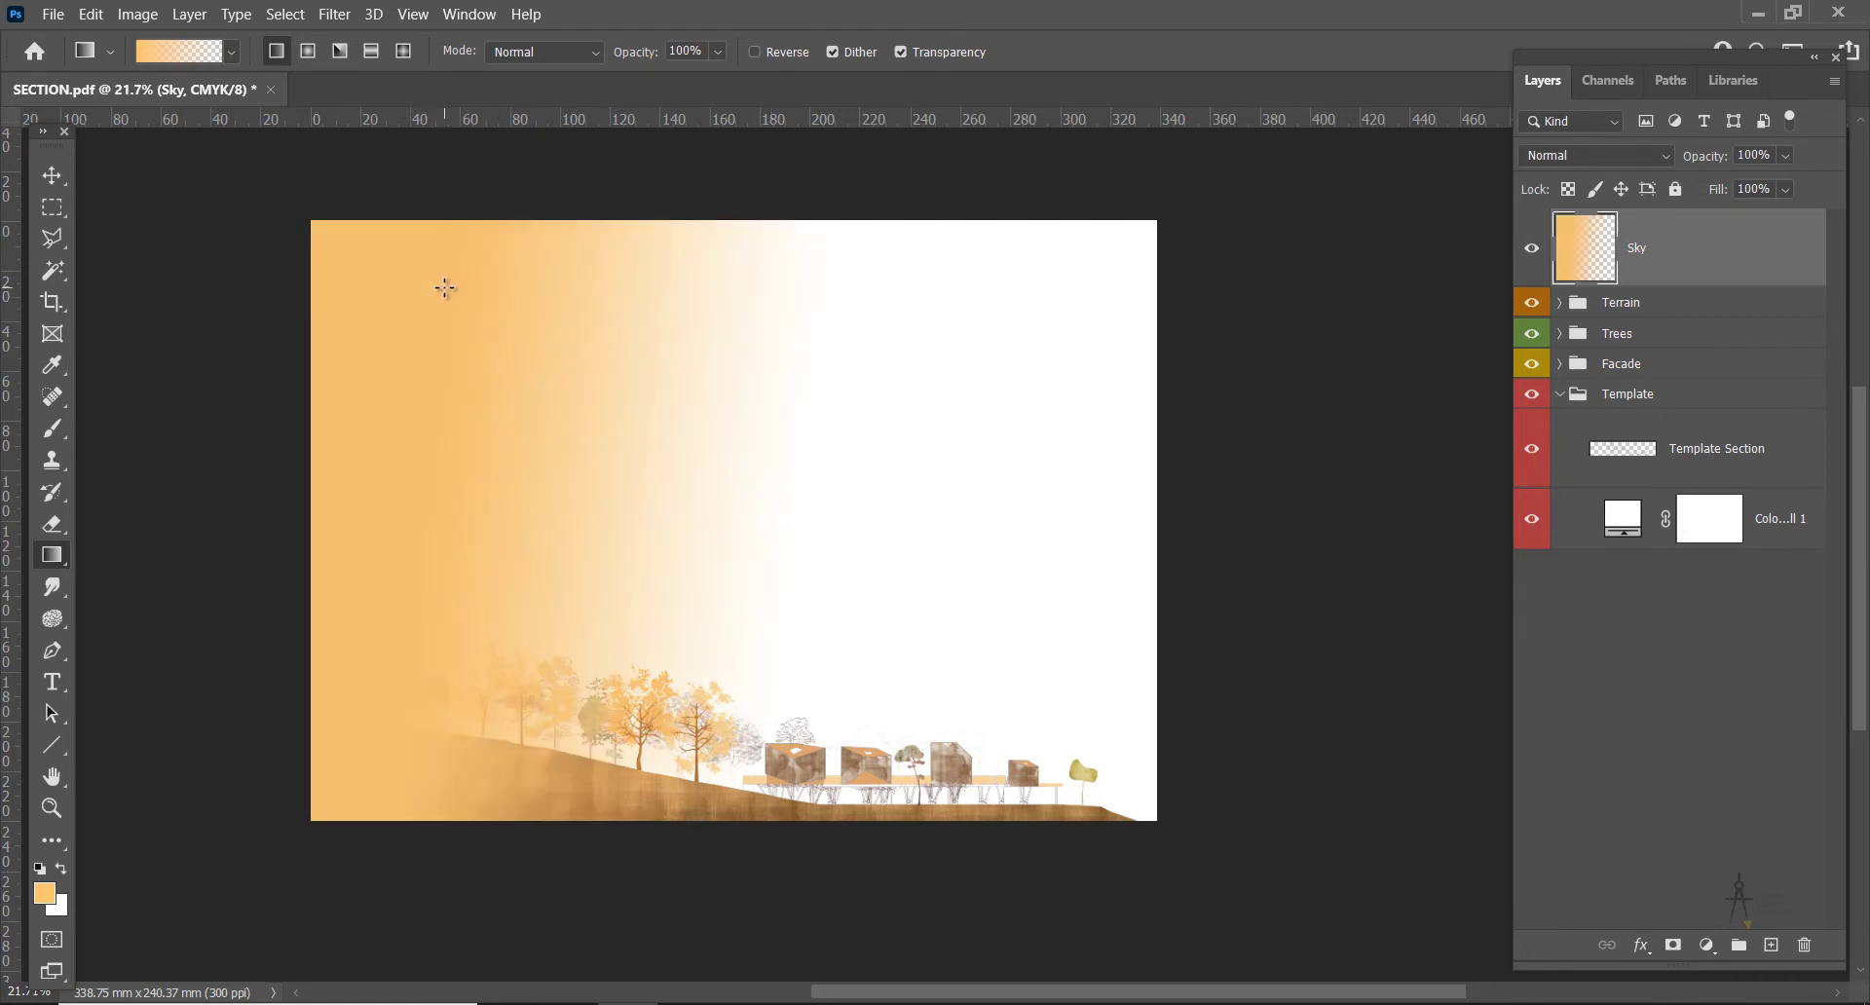
{"action": "left_click_drag", "start_coordinate": [450, 281], "coordinate": [962, 429]}
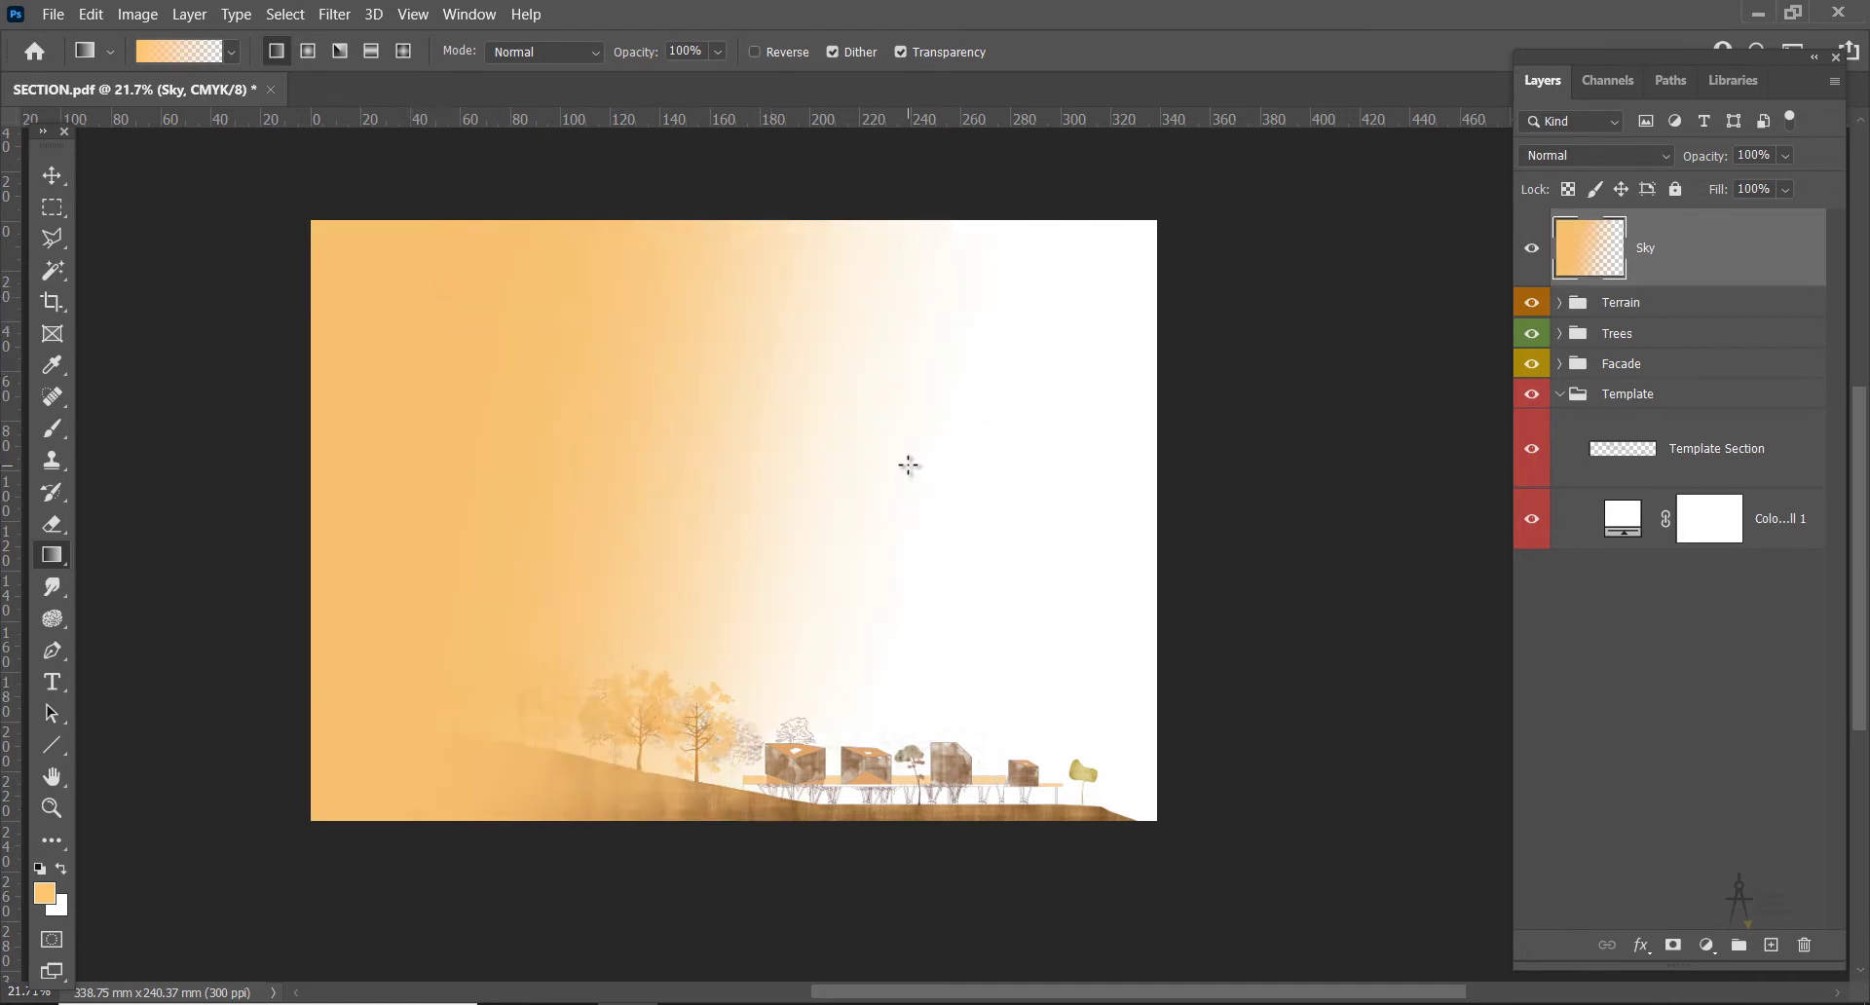
{"action": "key", "text": "ctrl+z"}
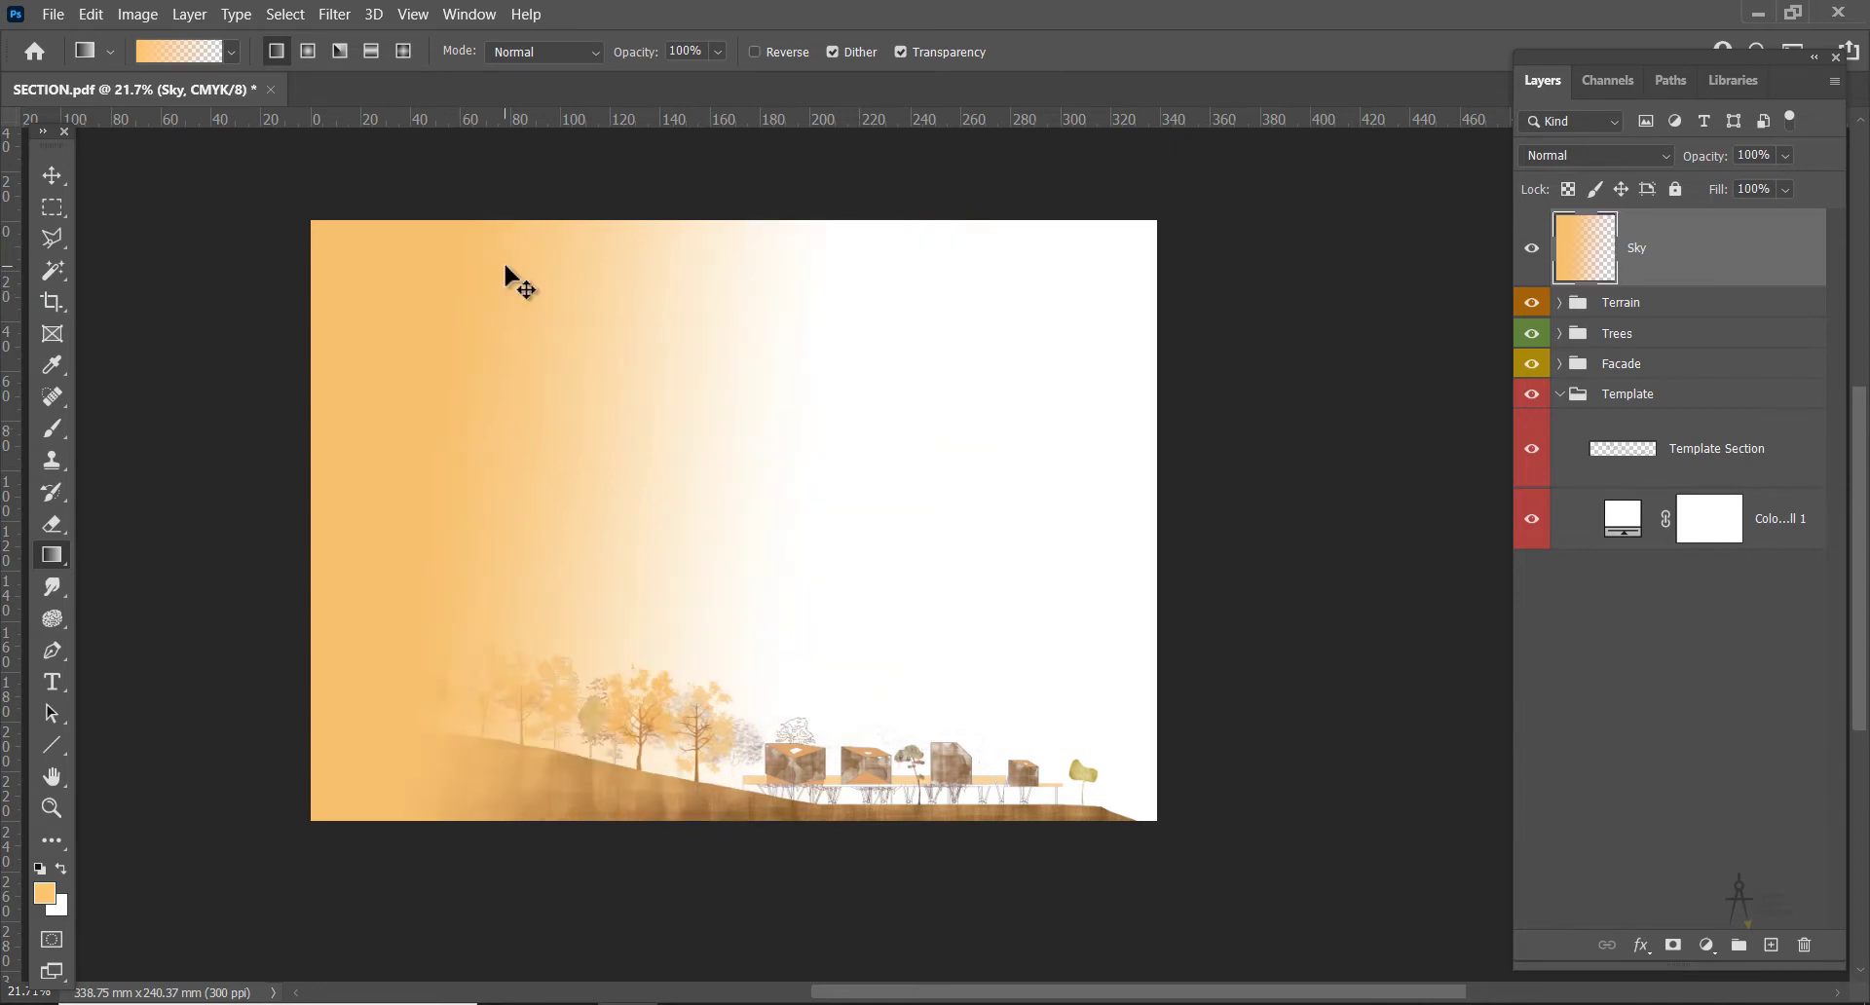
{"action": "key", "text": "ctrl+z"}
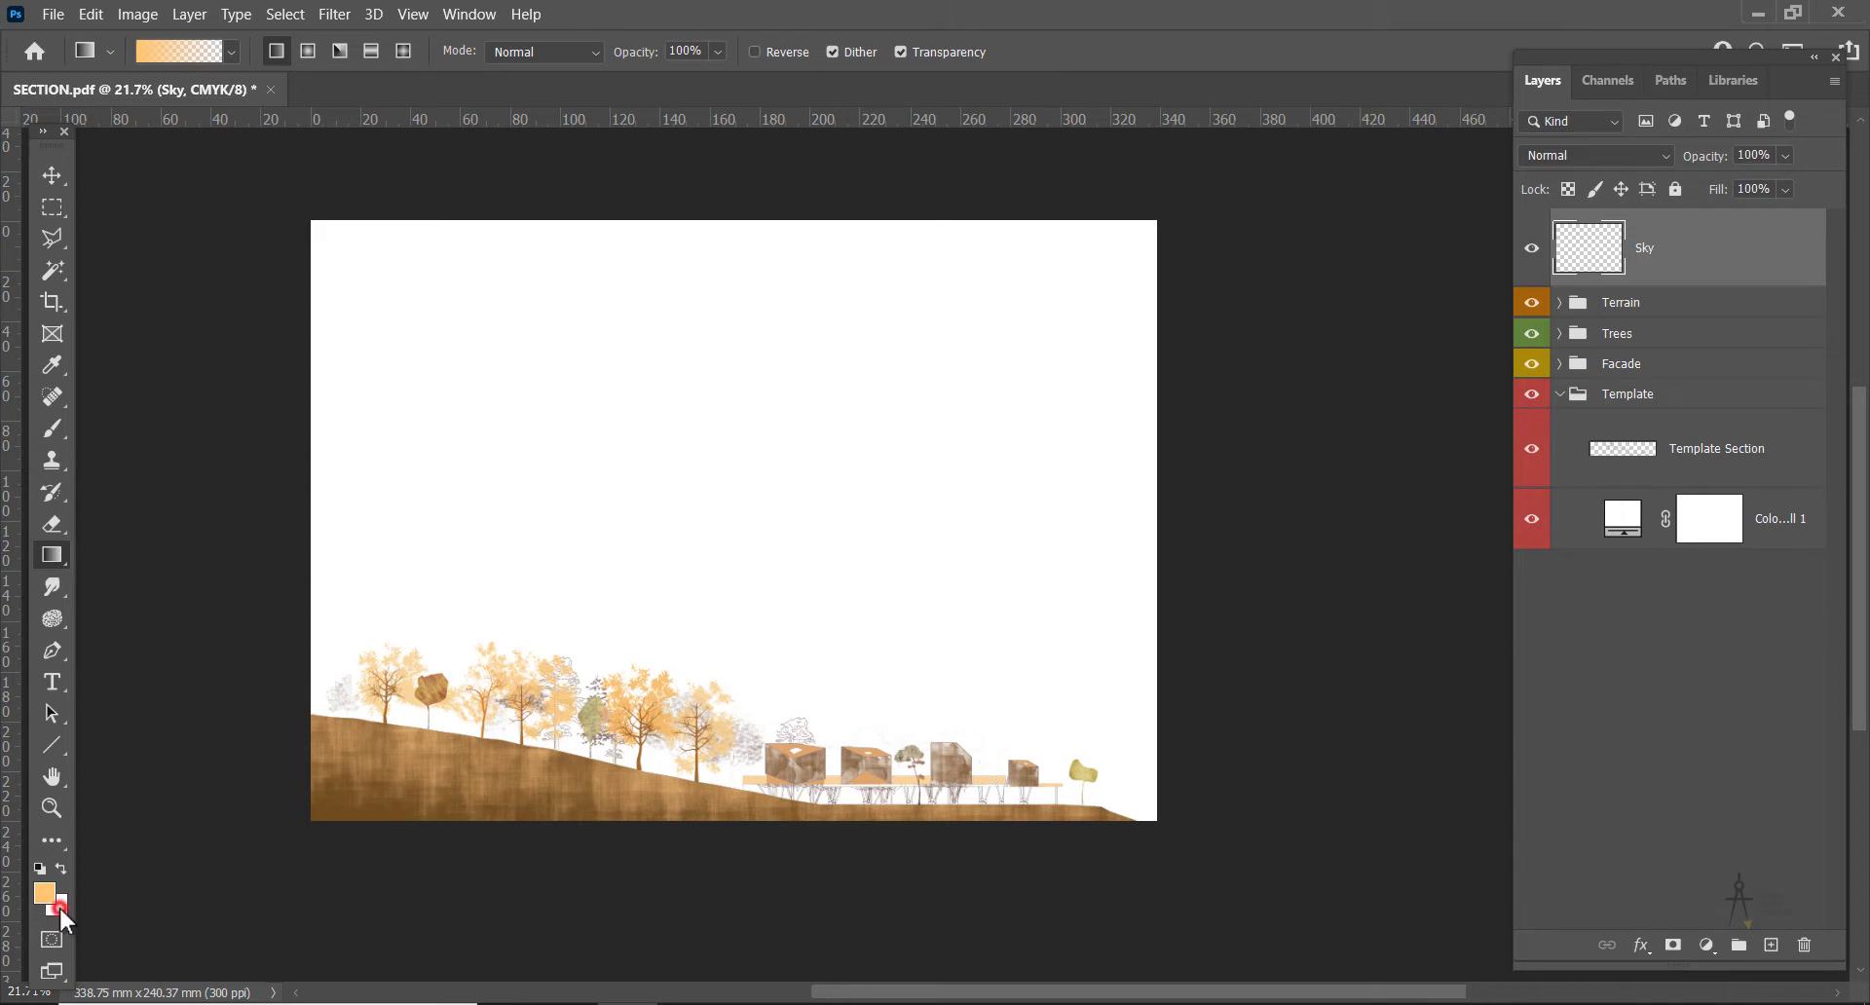
Set the background colour to PANTONE 1395 C from the PANTONE+ Solid Coated colour book
{"action": "left_click", "coordinate": [59, 906]}
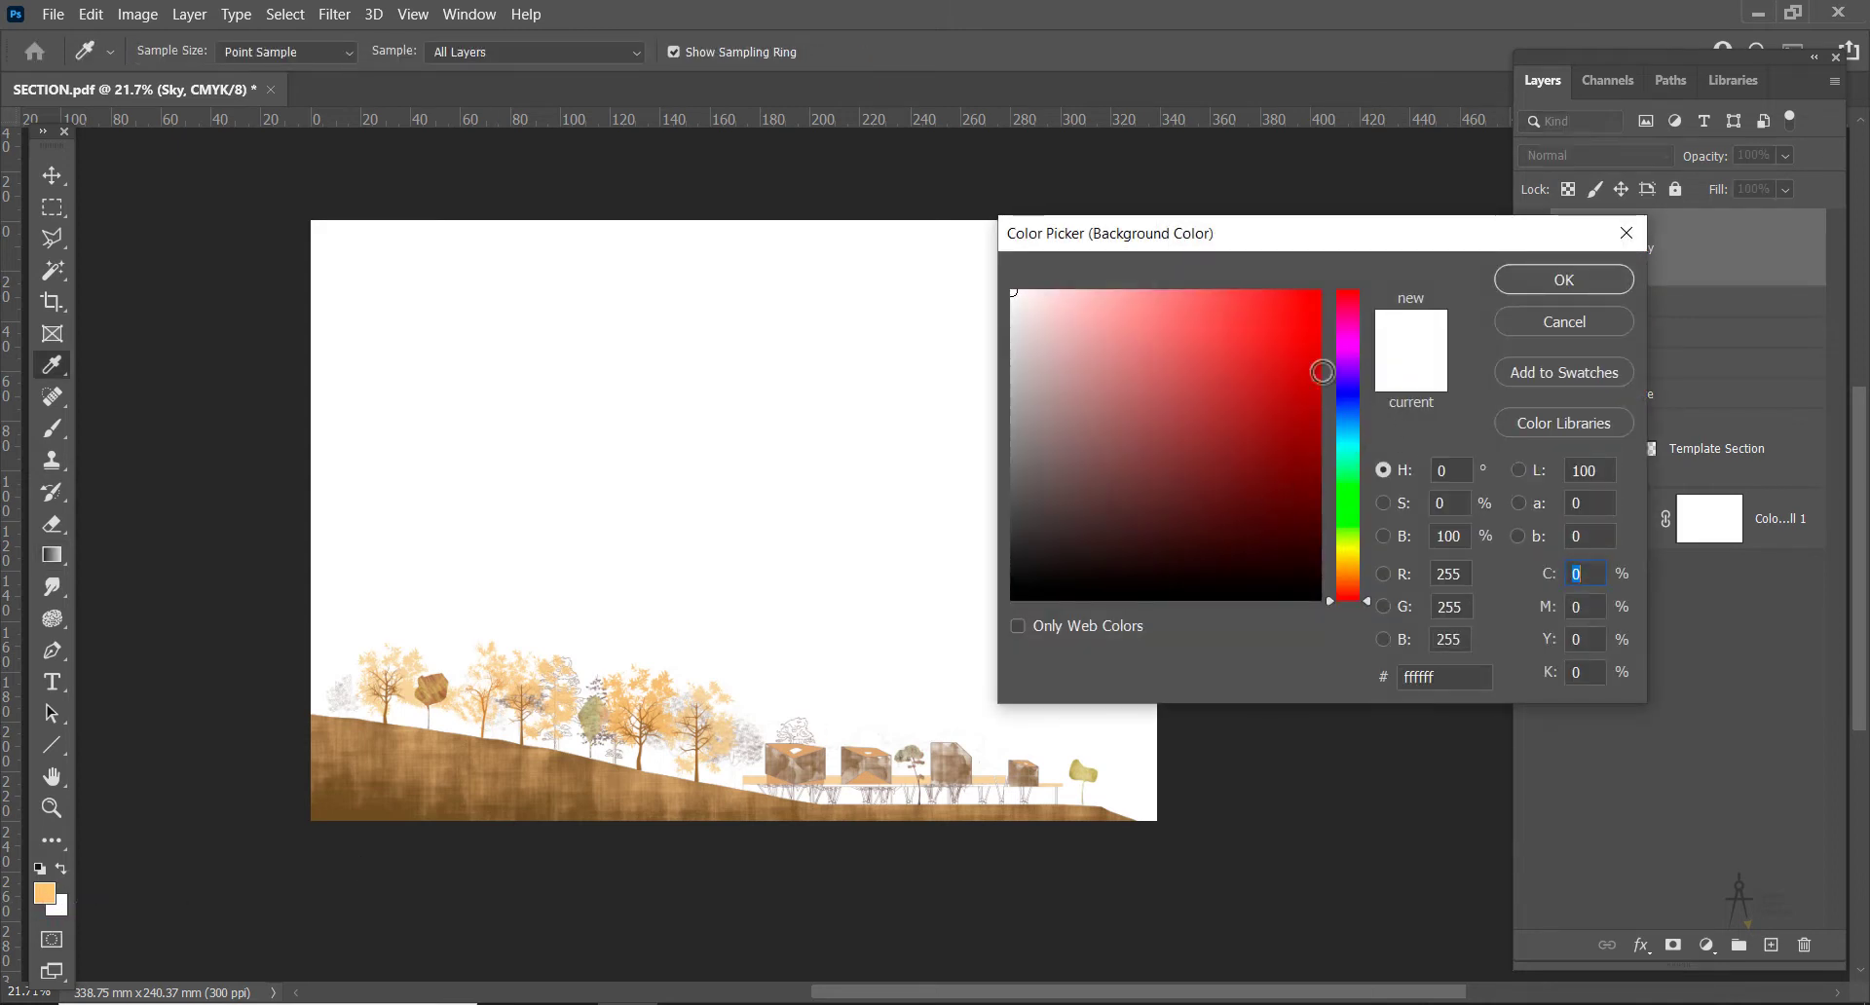
{"action": "left_click", "coordinate": [1545, 419]}
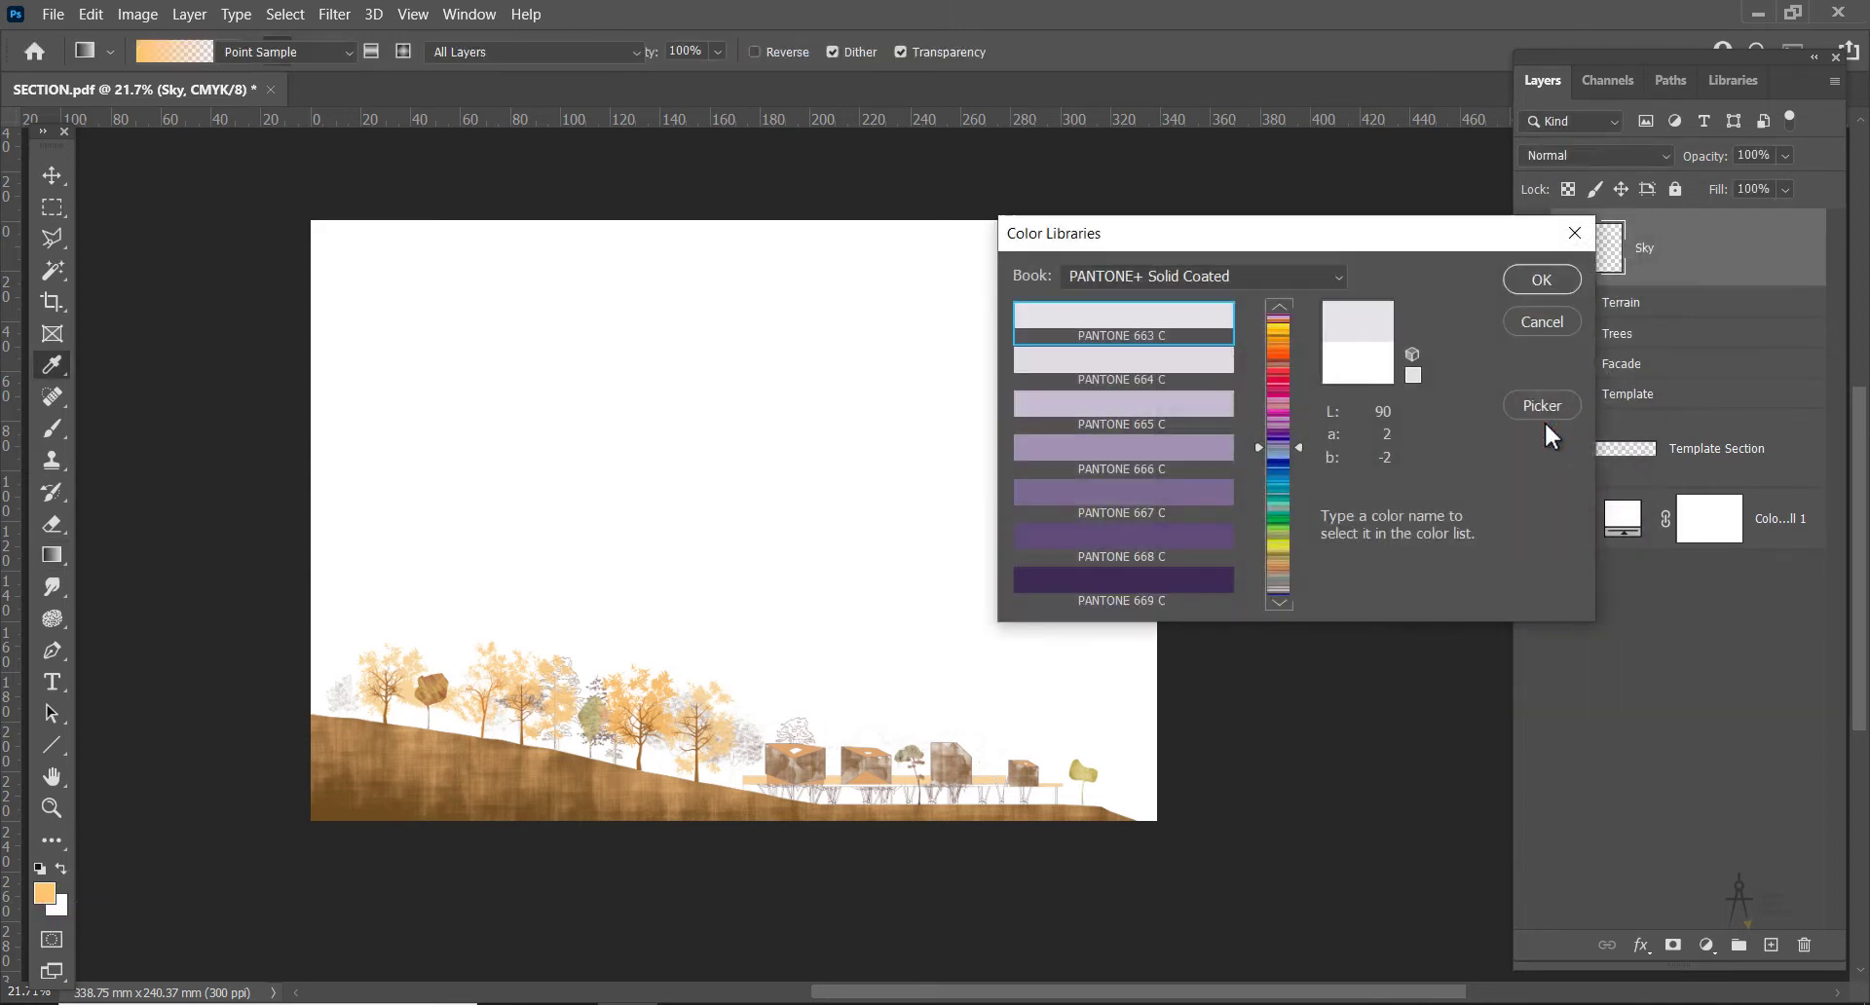
{"action": "left_click", "coordinate": [1280, 338]}
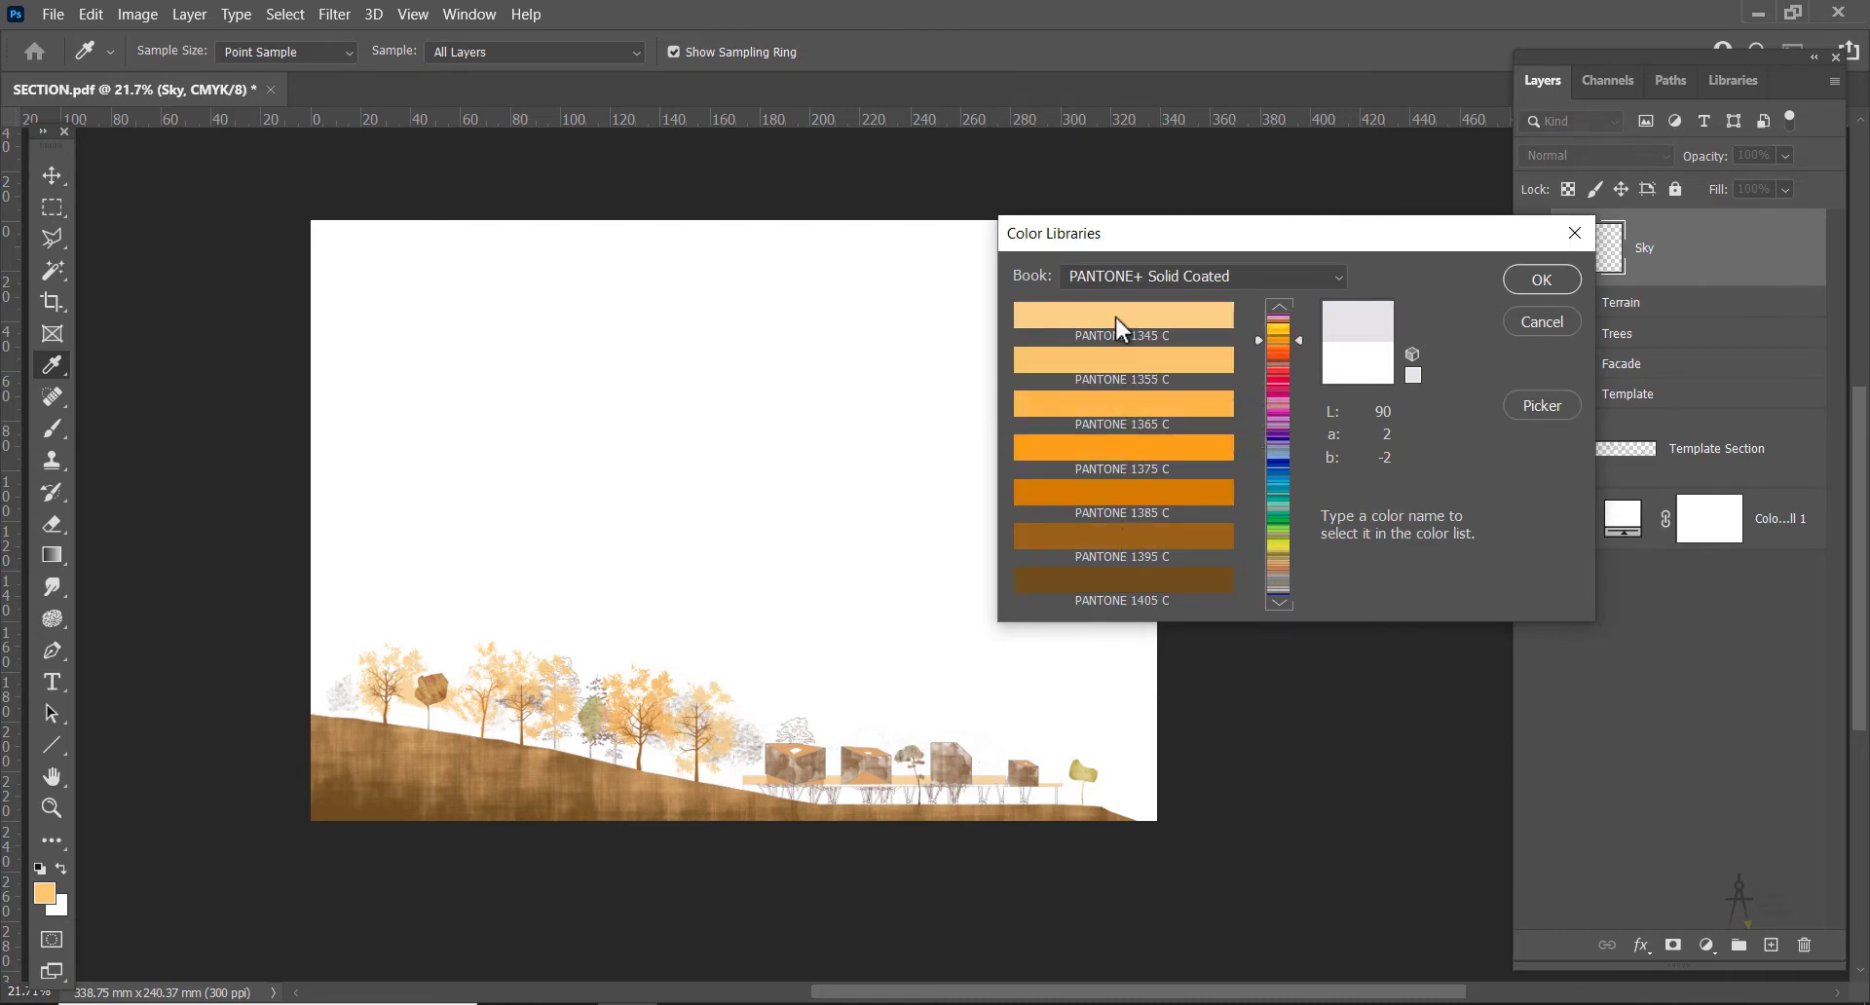
{"action": "left_click", "coordinate": [1084, 541]}
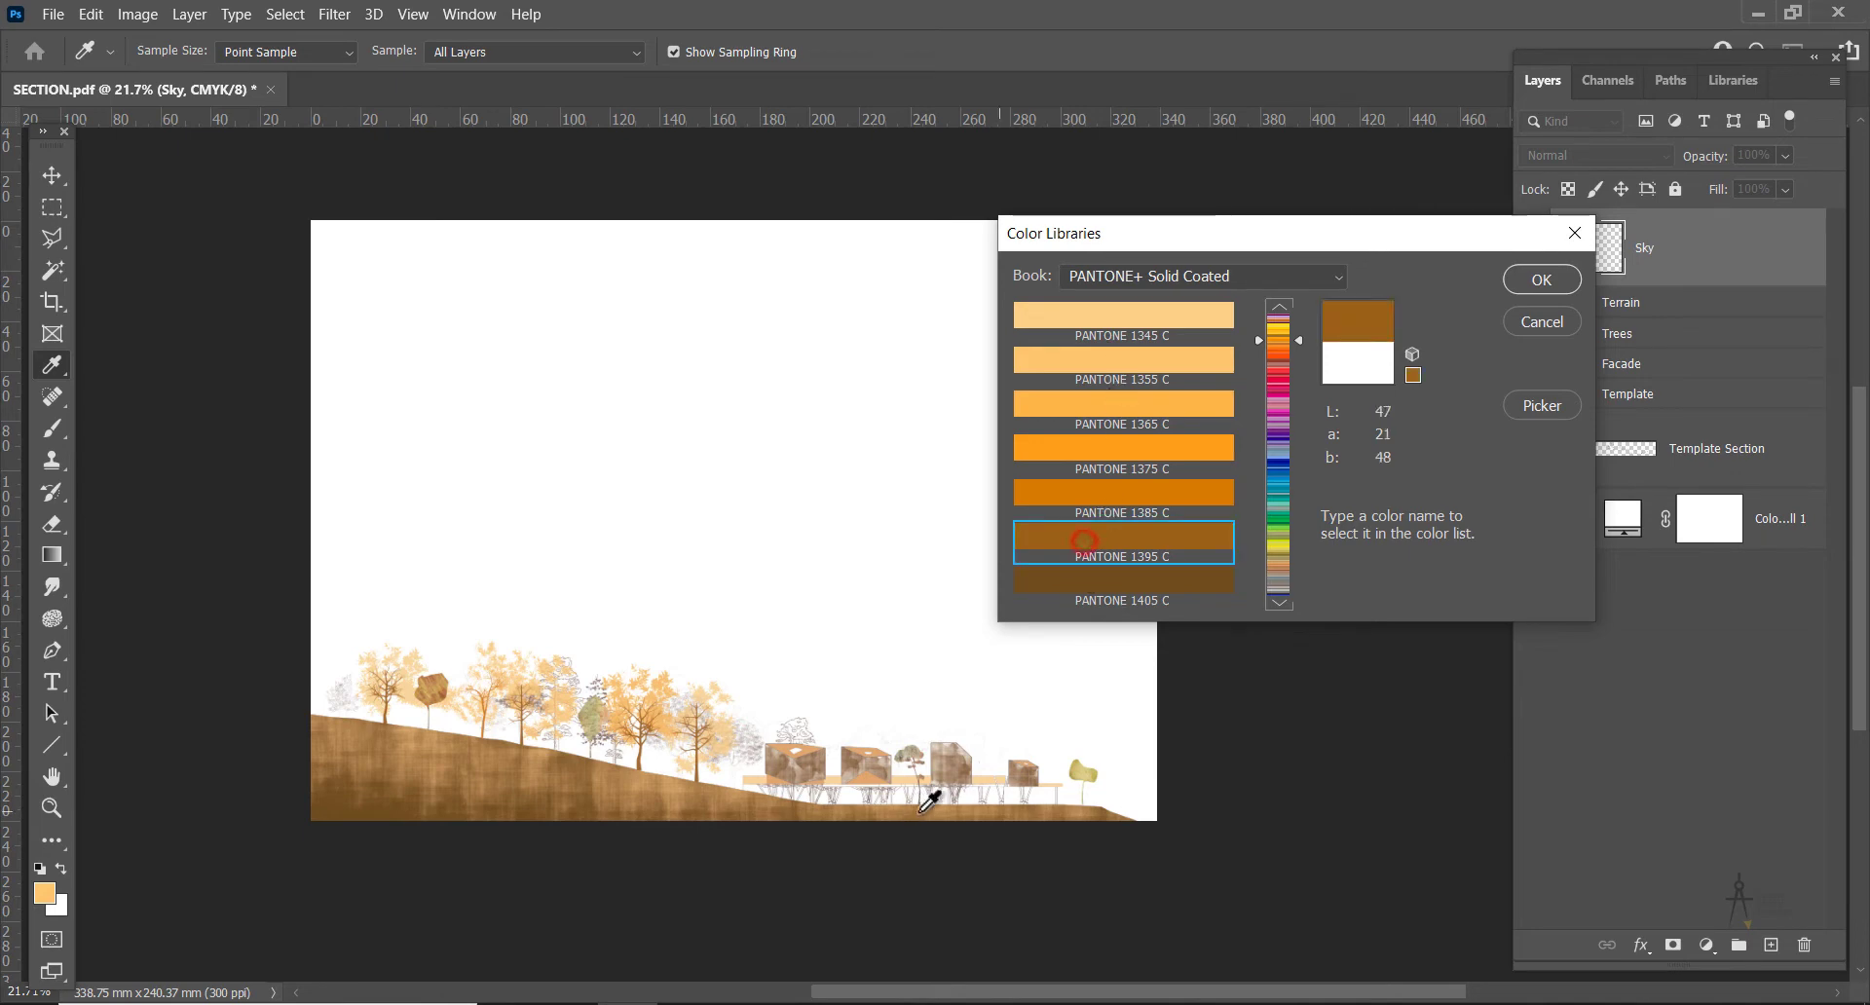
{"action": "left_click", "coordinate": [1541, 280]}
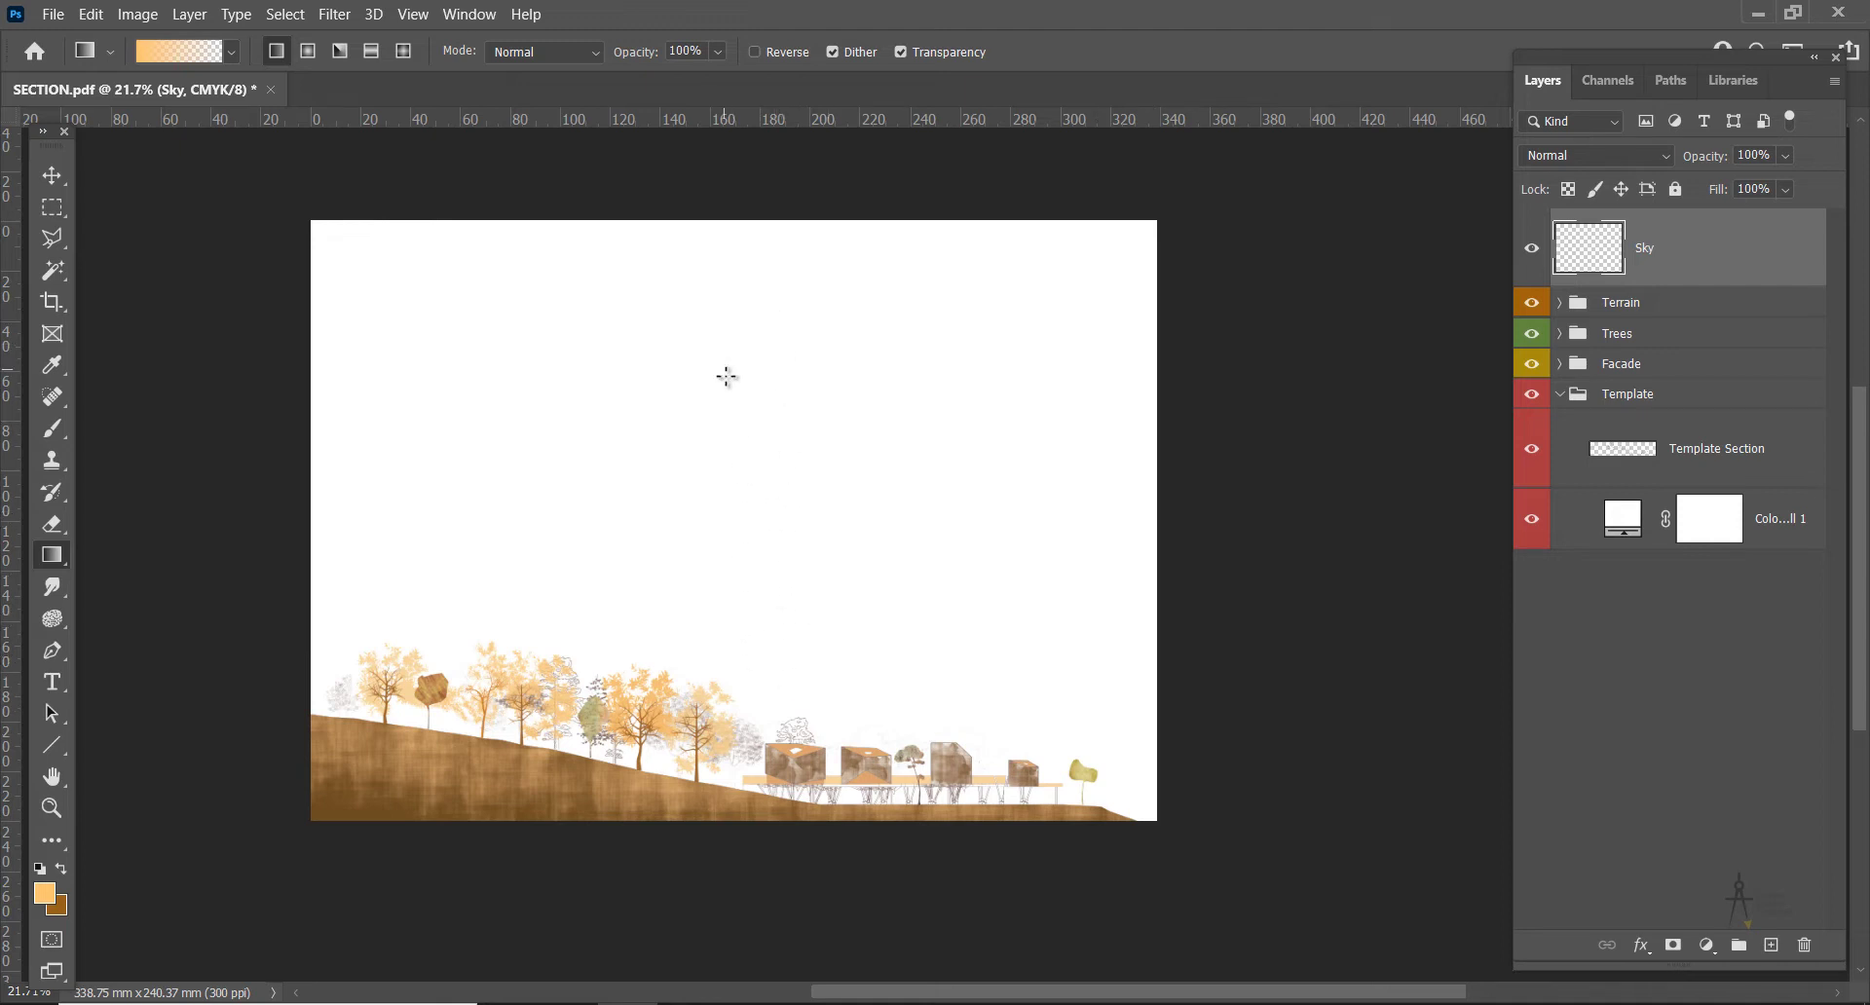
Choose the light-orange-to-brown gradient preset from the Basics group for the Gradient tool
{"action": "left_click", "coordinate": [231, 50]}
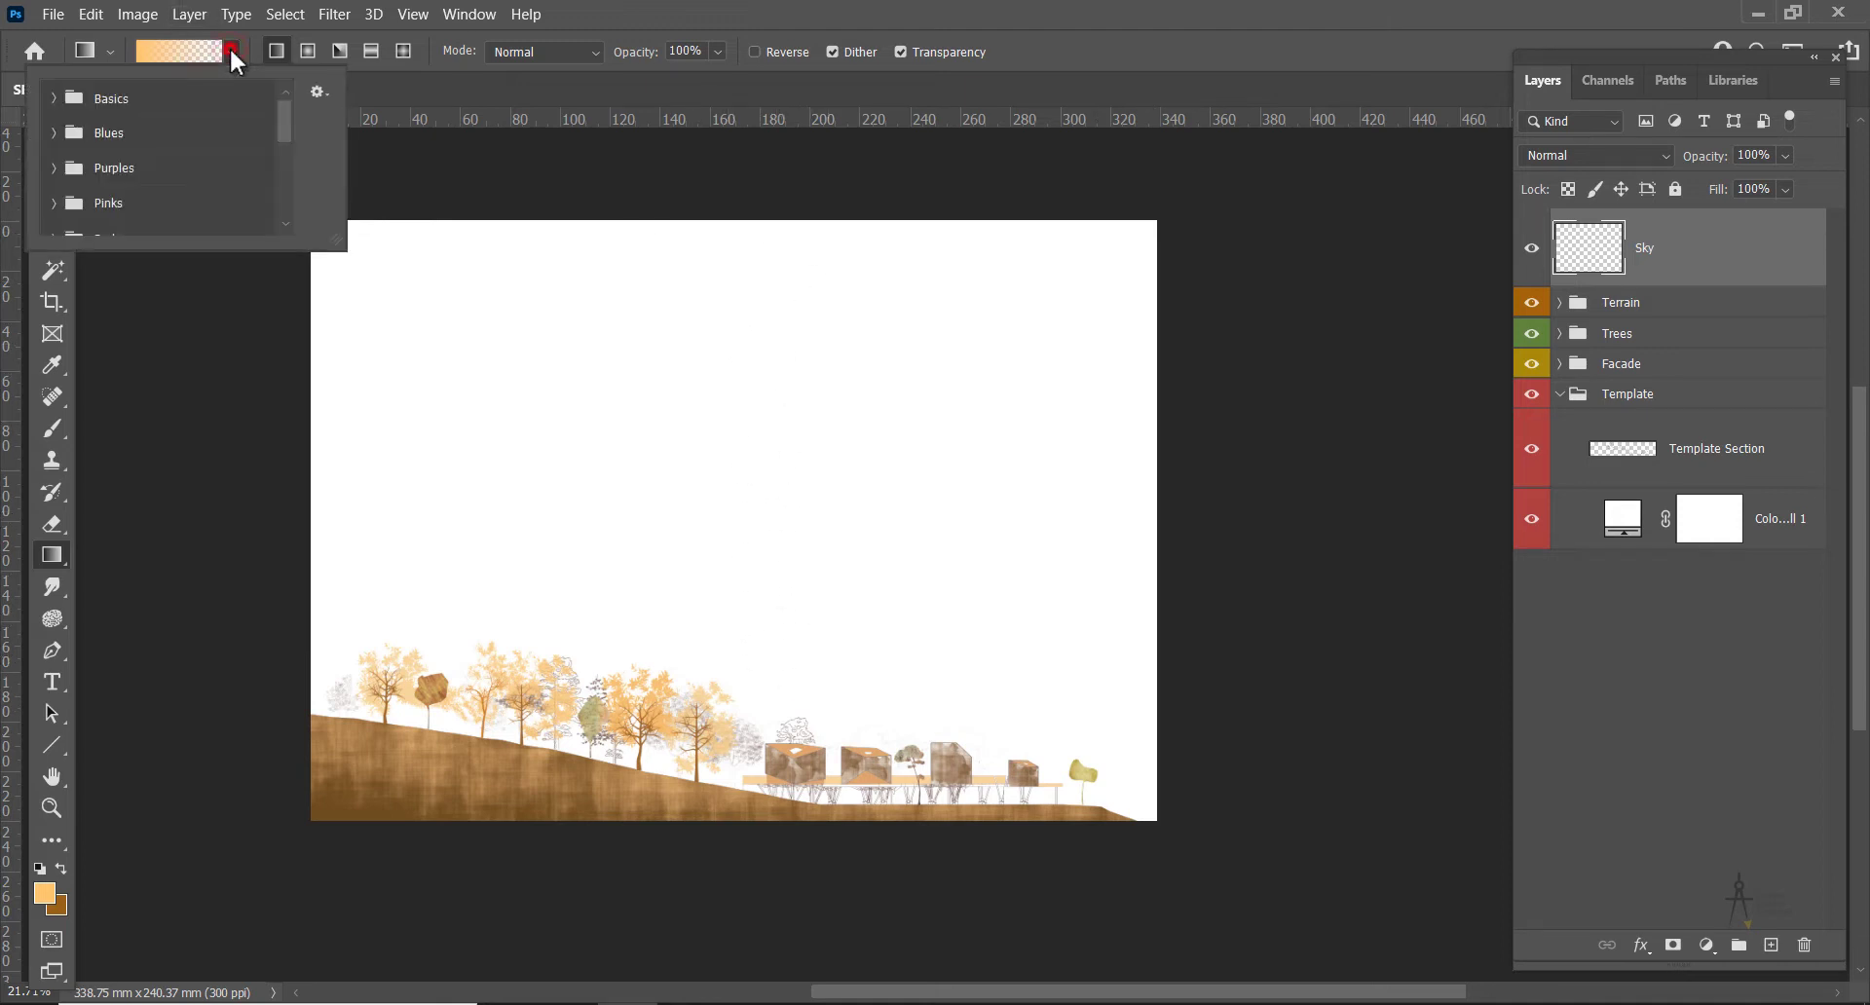
{"action": "left_click", "coordinate": [233, 51]}
{"action": "left_click", "coordinate": [108, 49]}
{"action": "left_click", "coordinate": [109, 47]}
{"action": "left_click", "coordinate": [234, 51]}
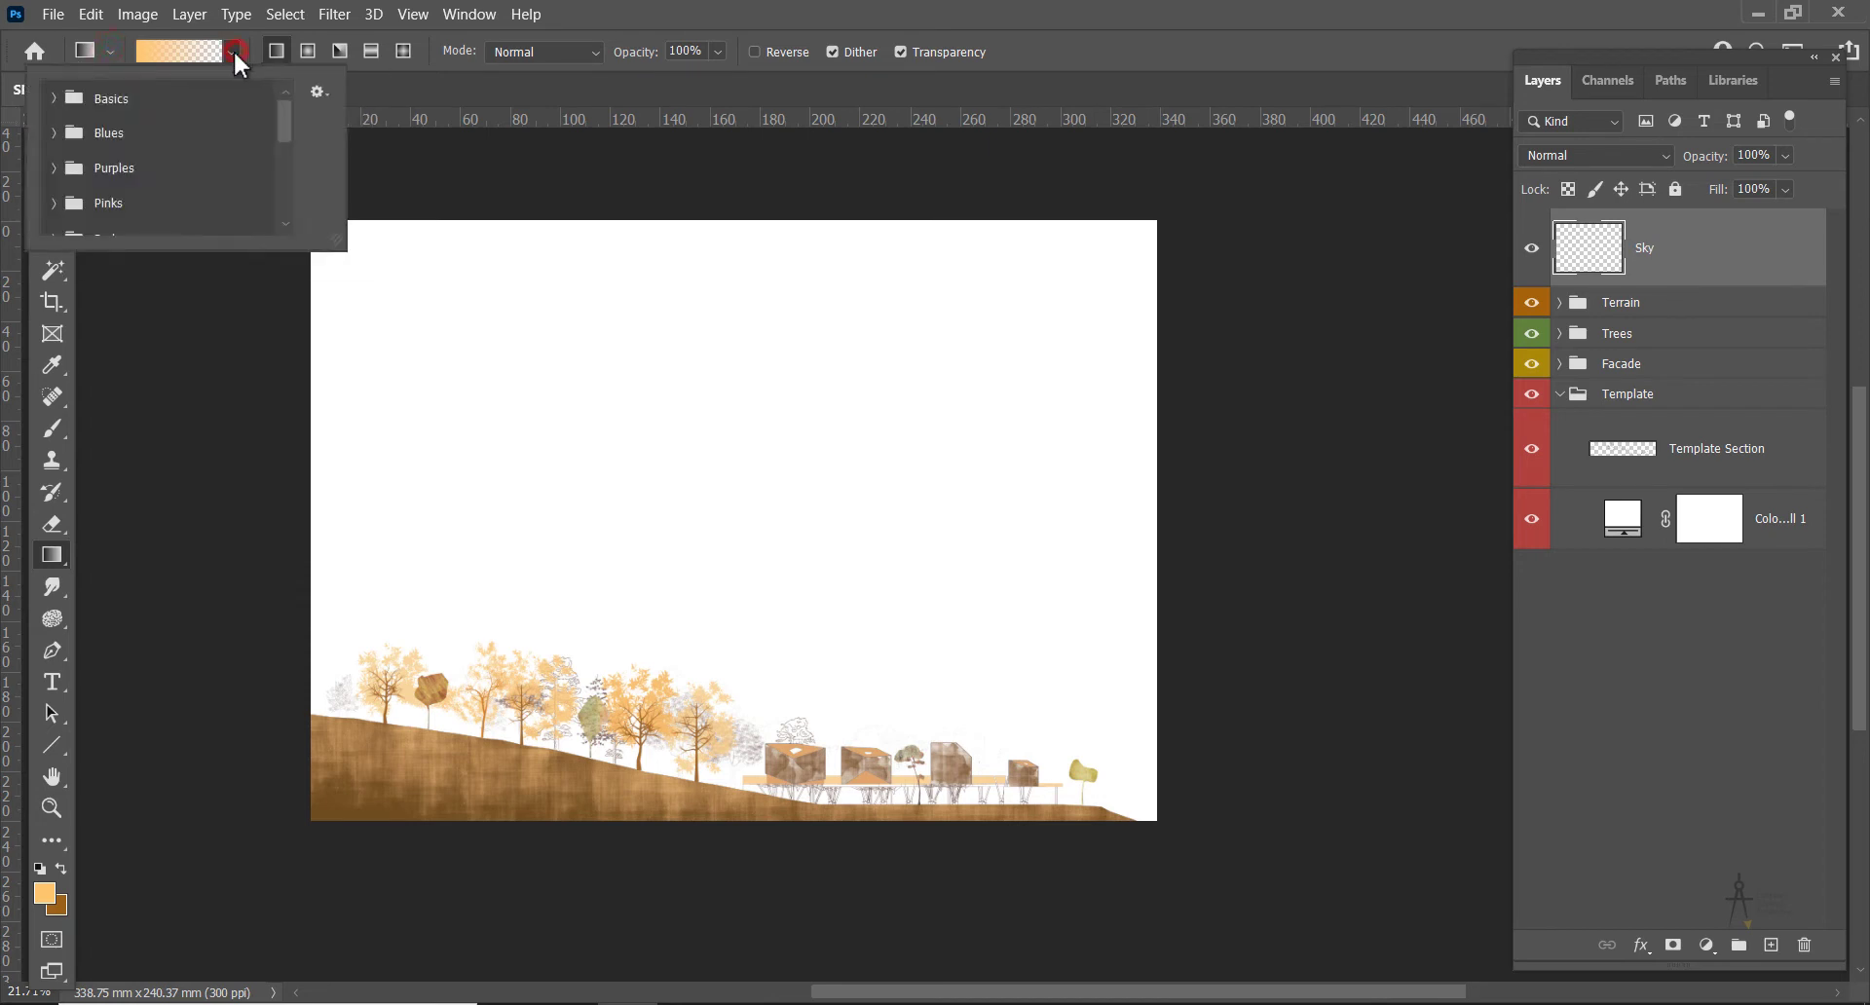
{"action": "left_click", "coordinate": [52, 99]}
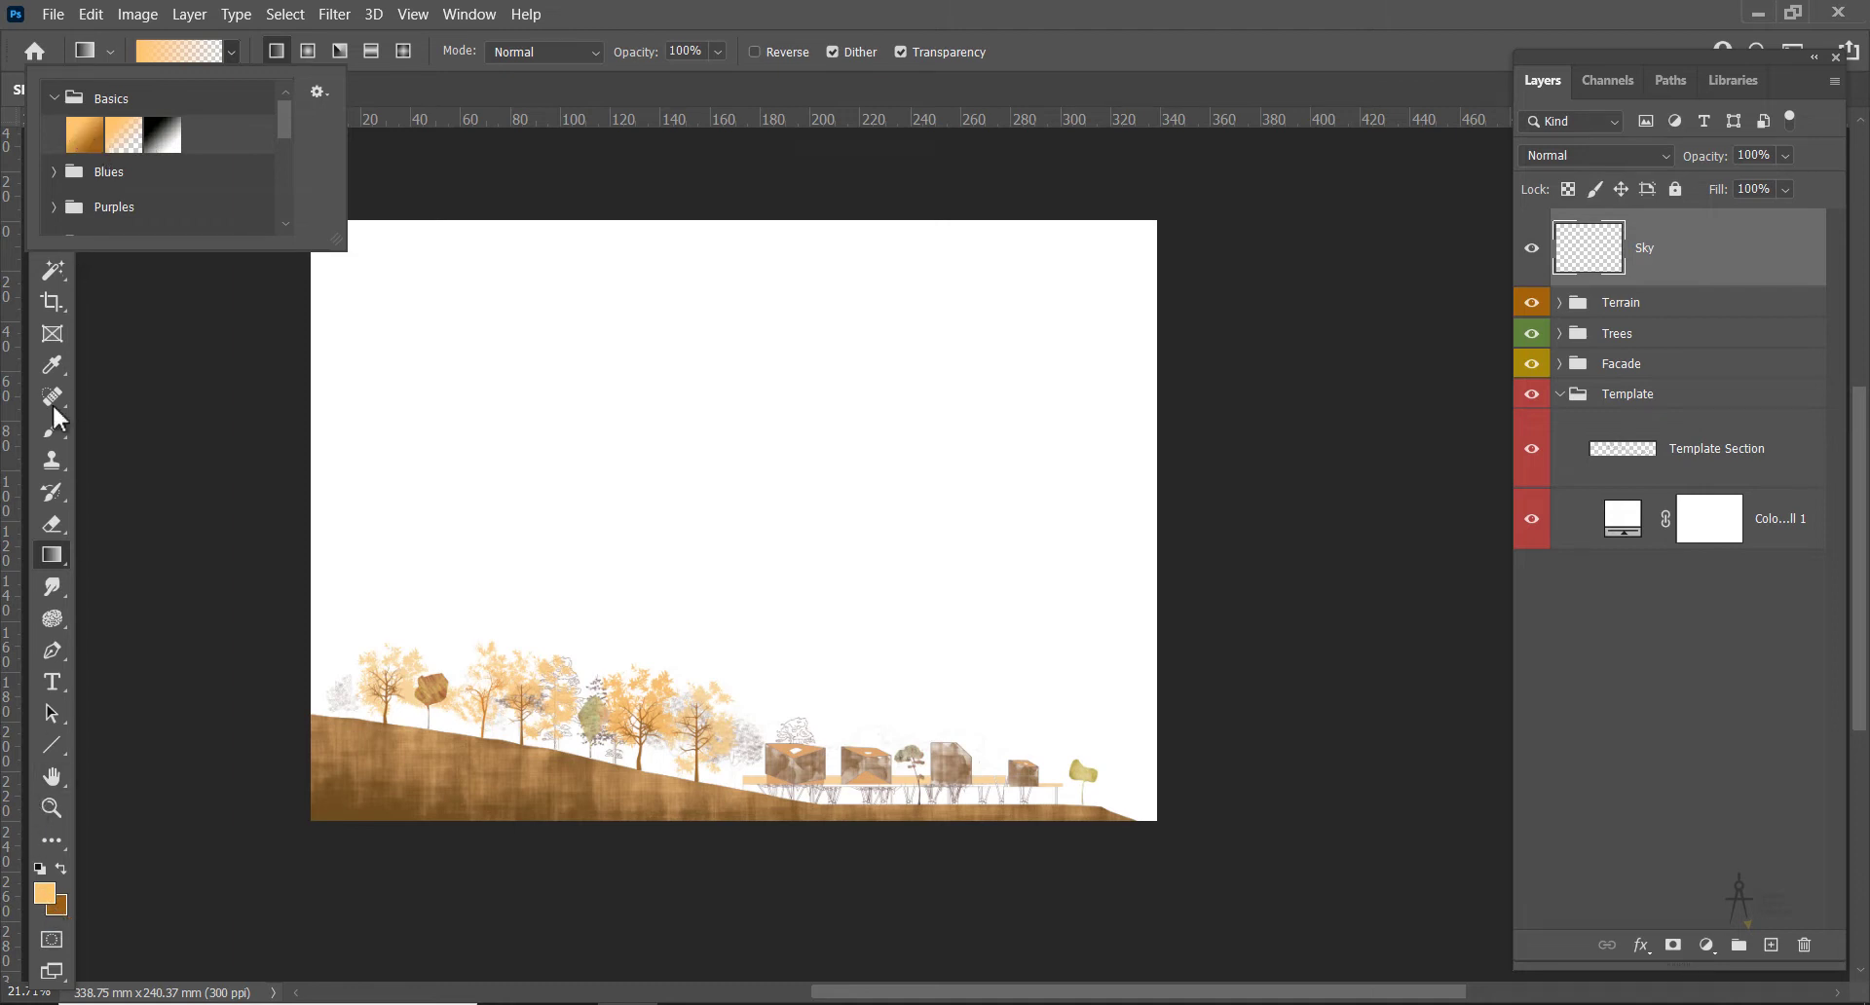
{"action": "left_click", "coordinate": [85, 134]}
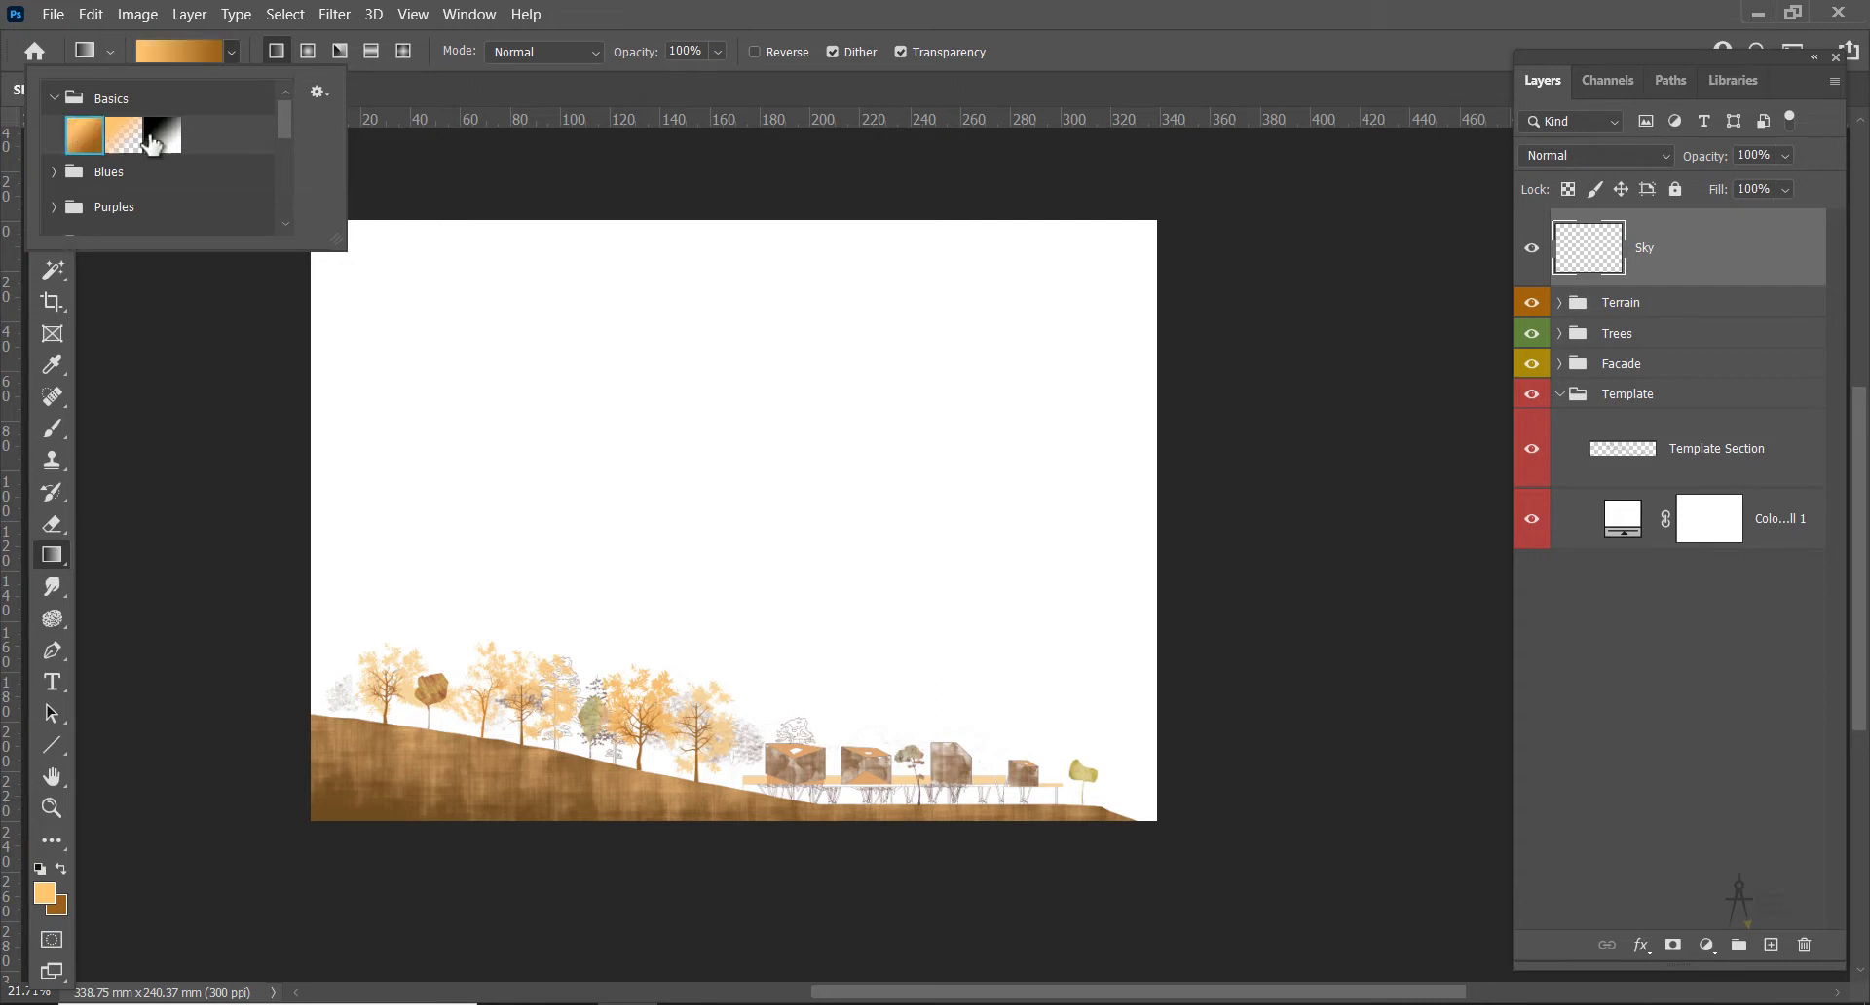
{"action": "left_click", "coordinate": [415, 90]}
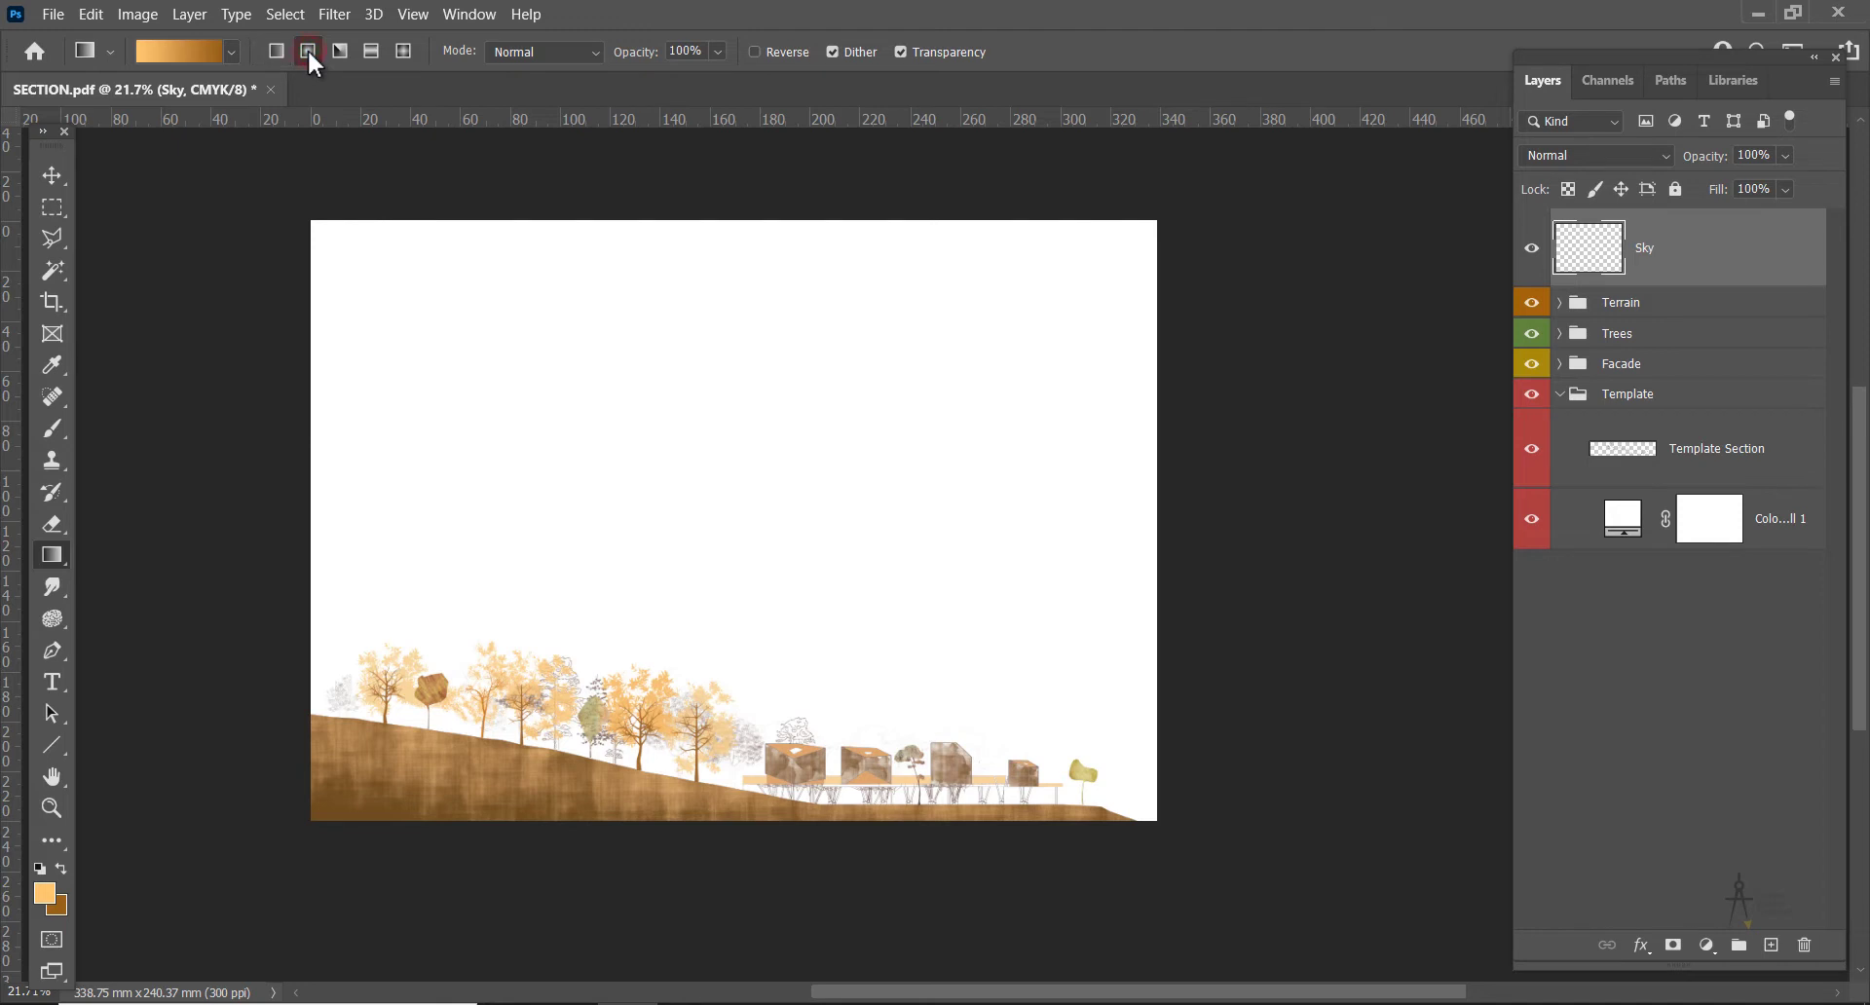
Try a radial and an angle light-orange-to-brown gradient on the Sky layer, undoing each
{"action": "left_click_drag", "start_coordinate": [596, 421], "coordinate": [806, 437]}
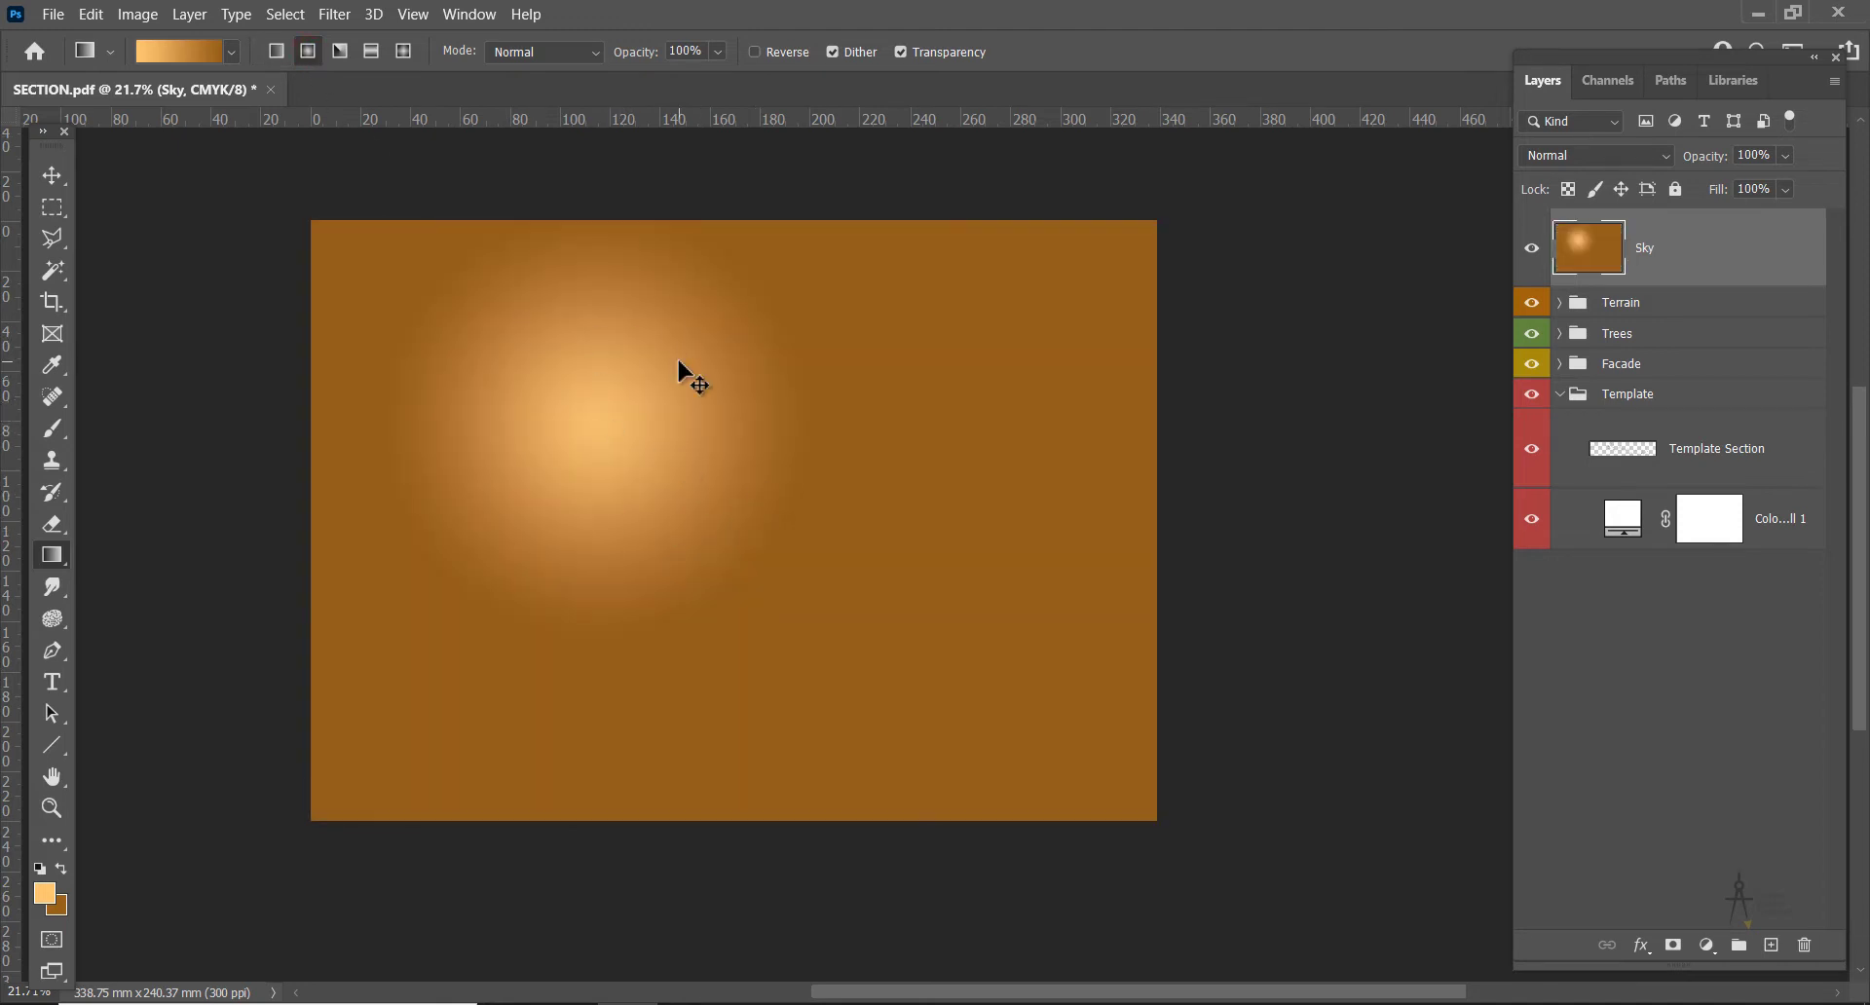
{"action": "key", "text": "ctrl+z"}
{"action": "left_click", "coordinate": [340, 51]}
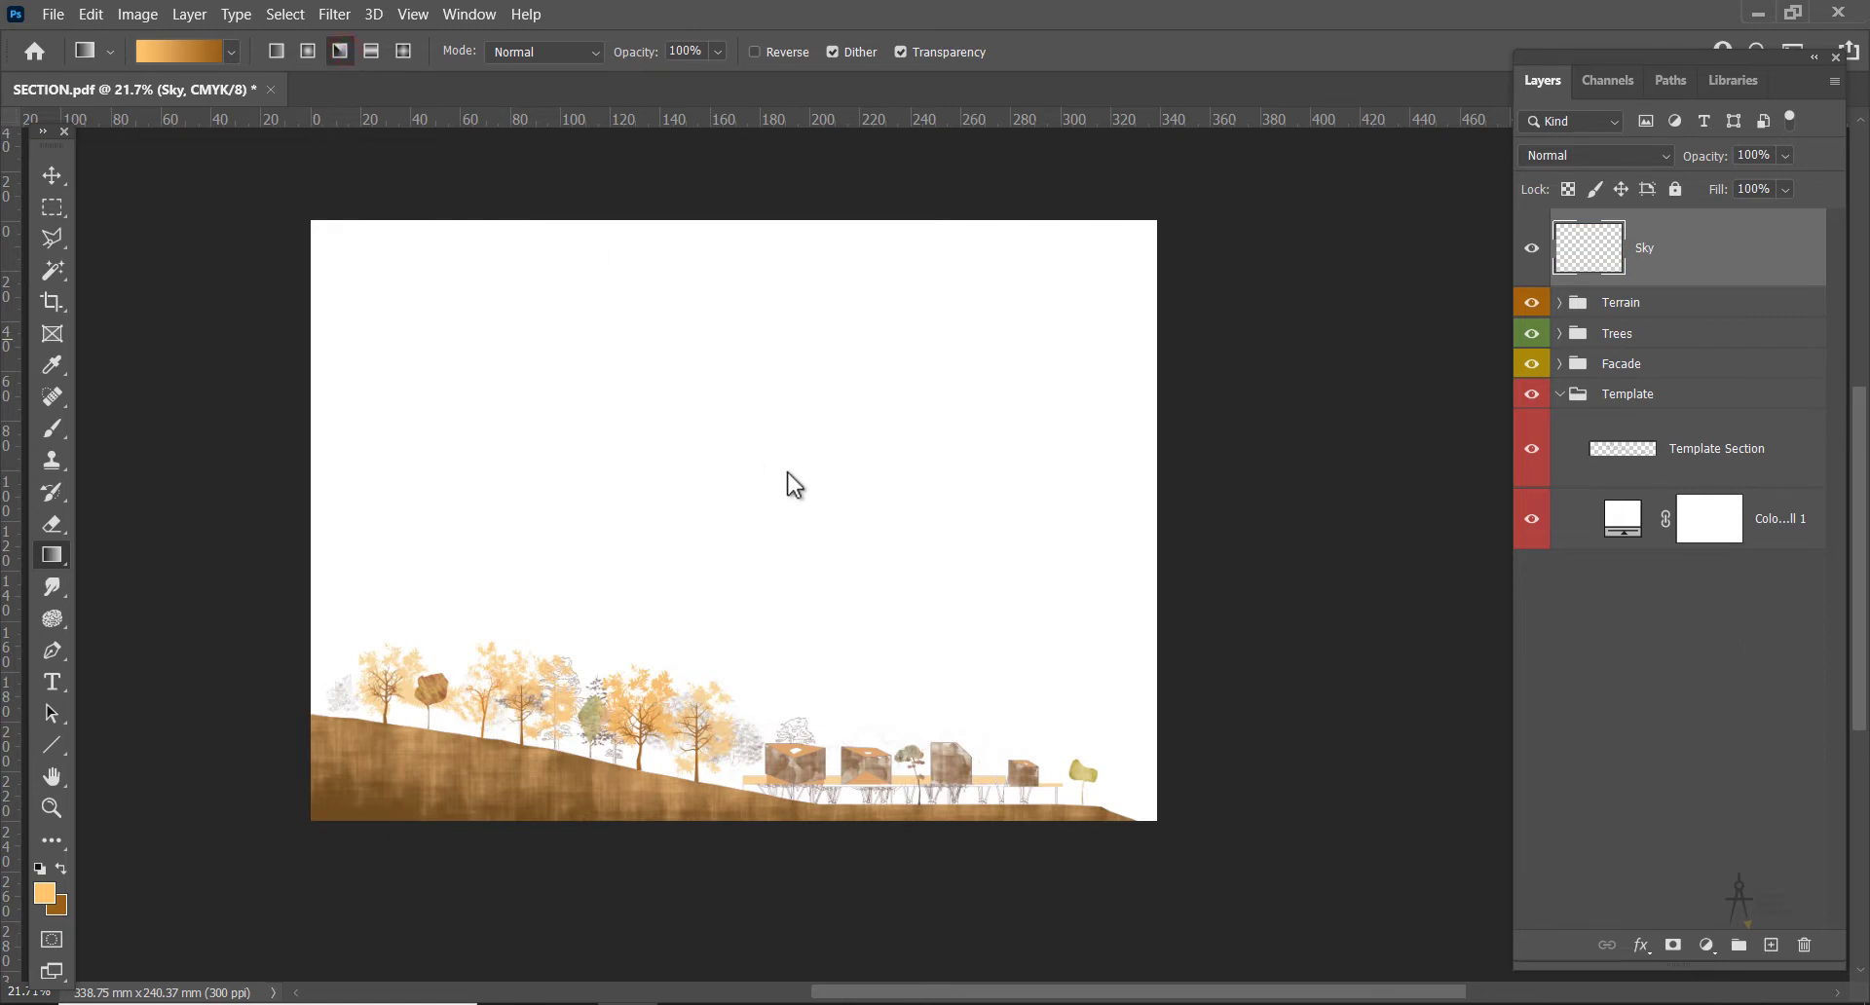
{"action": "left_click_drag", "start_coordinate": [904, 417], "coordinate": [902, 417]}
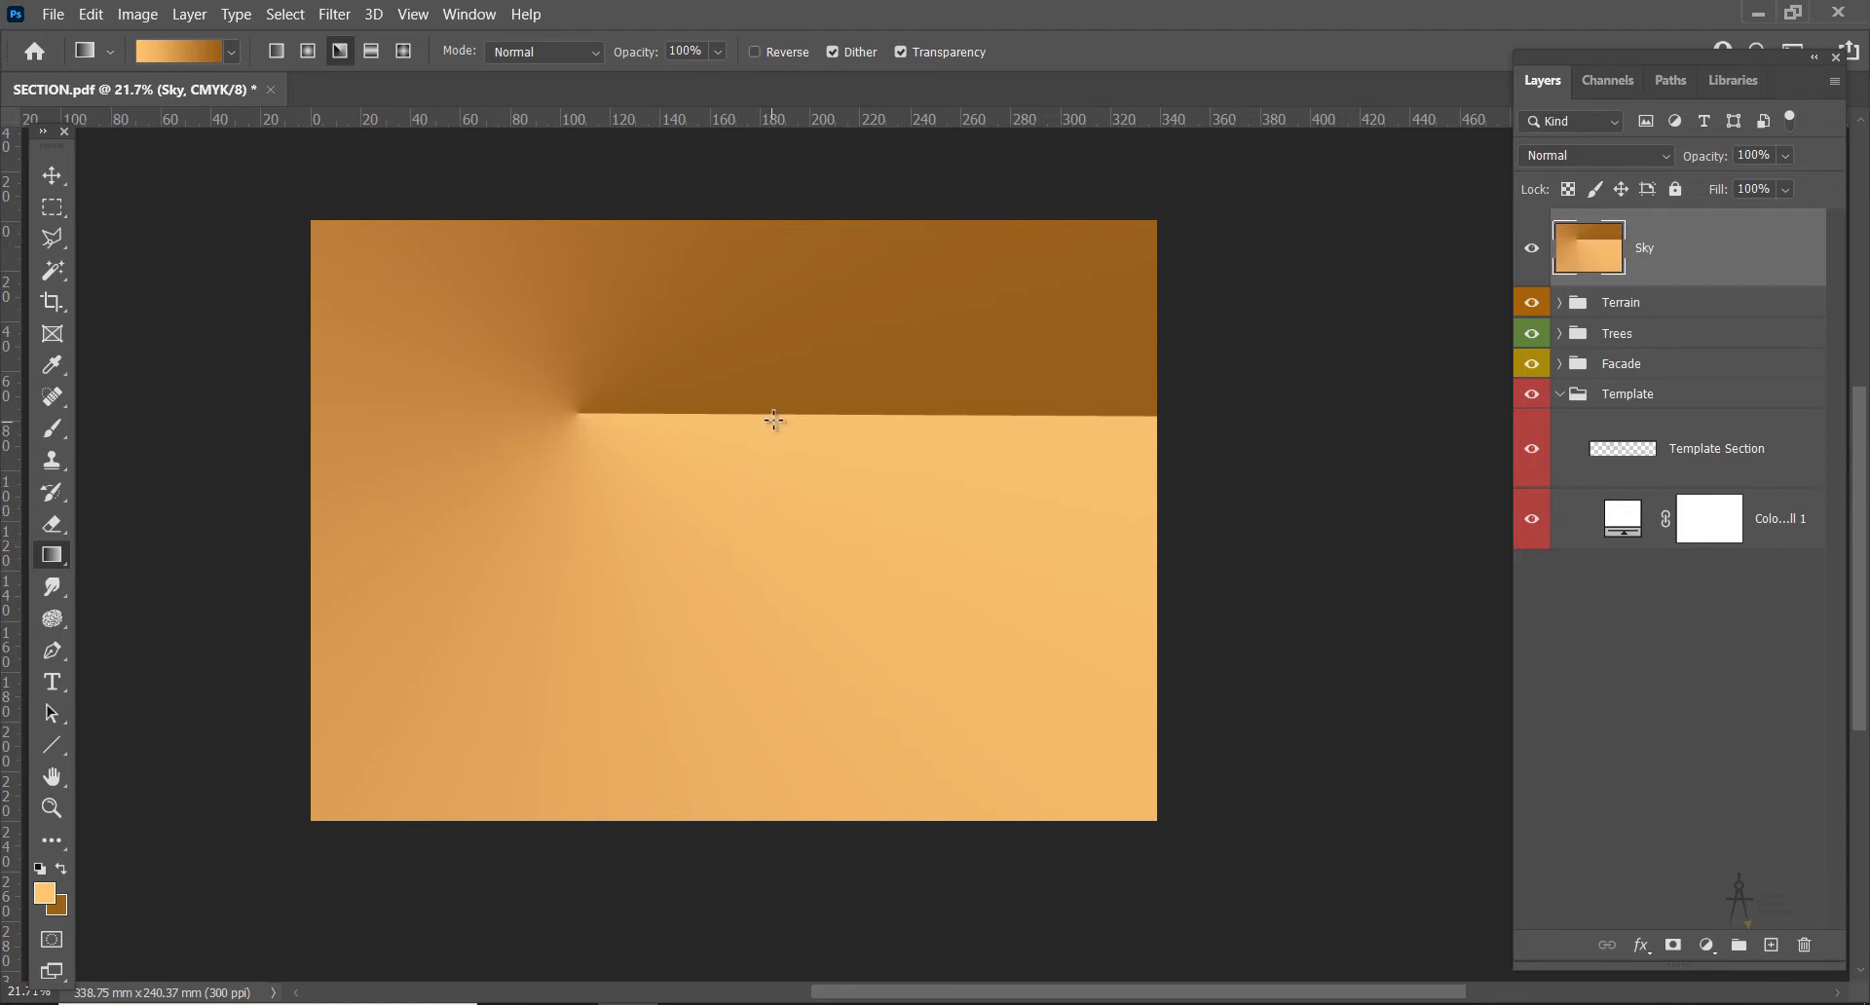
{"action": "key", "text": "ctrl+z"}
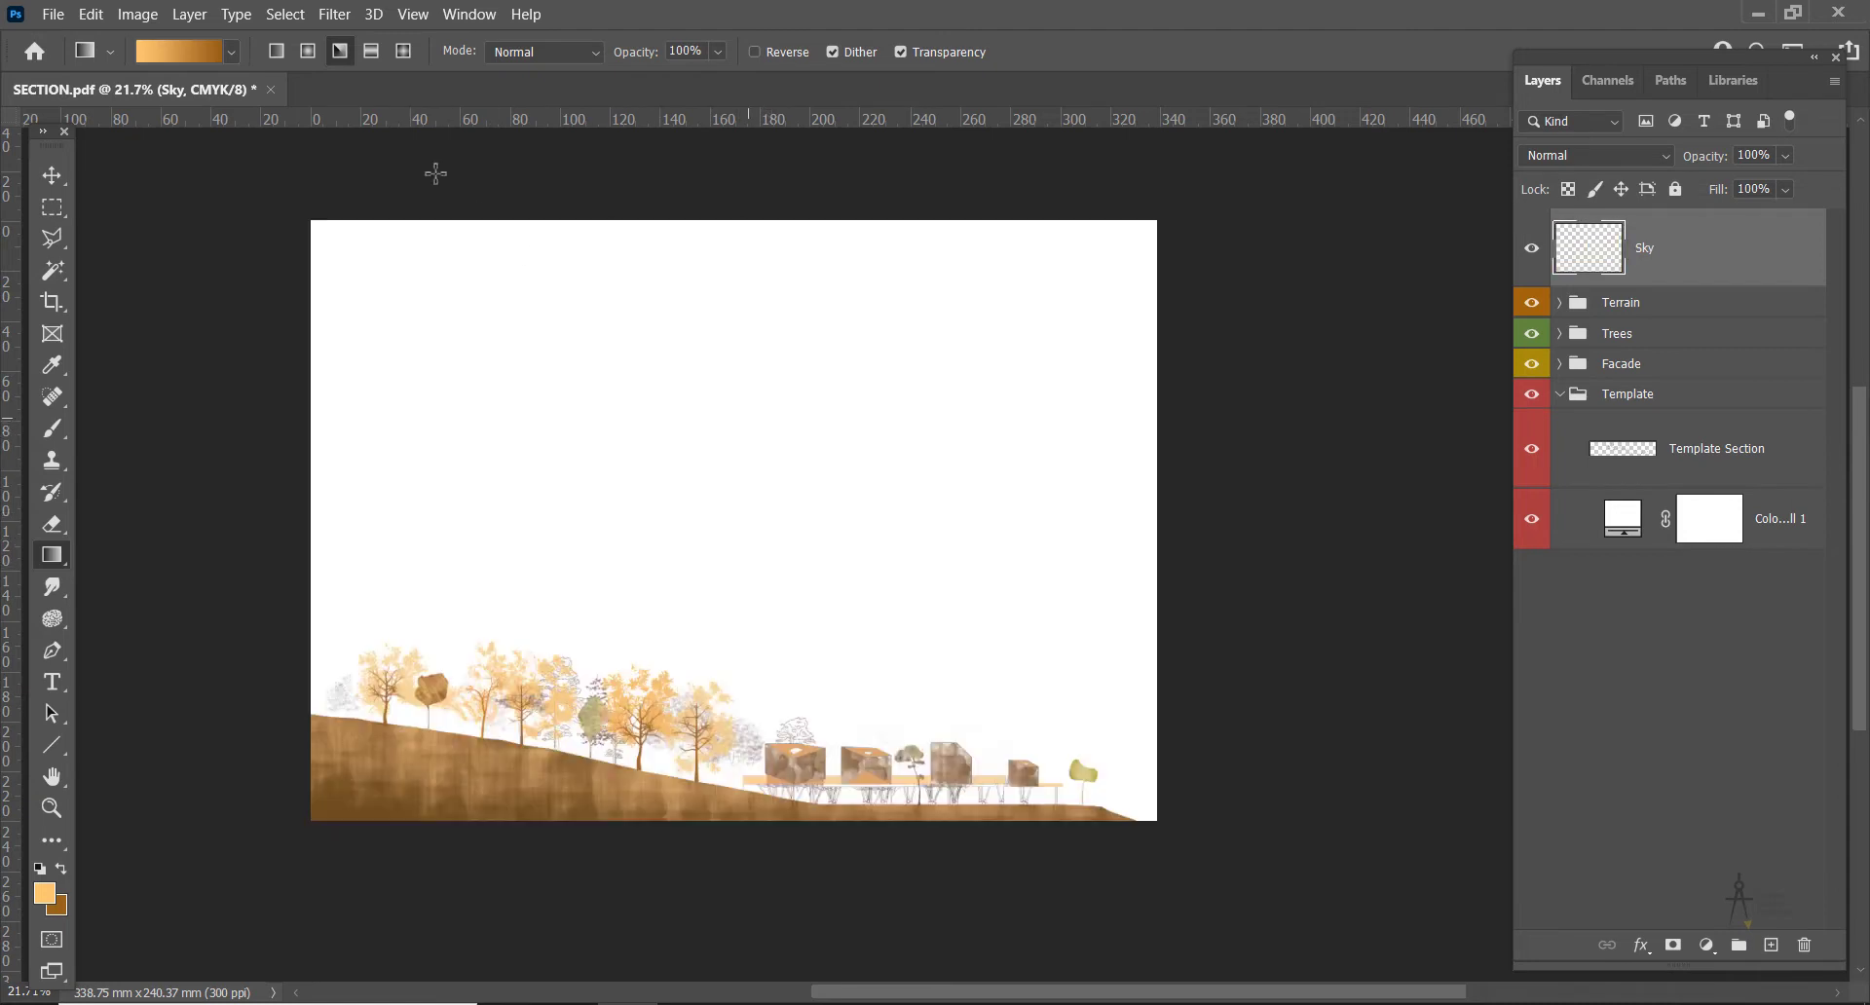
Try two reflected gradients and a diamond gradient in light orange to brown on the Sky layer, and undo them all
{"action": "left_click", "coordinate": [370, 51]}
{"action": "left_click_drag", "start_coordinate": [497, 445], "coordinate": [1003, 445]}
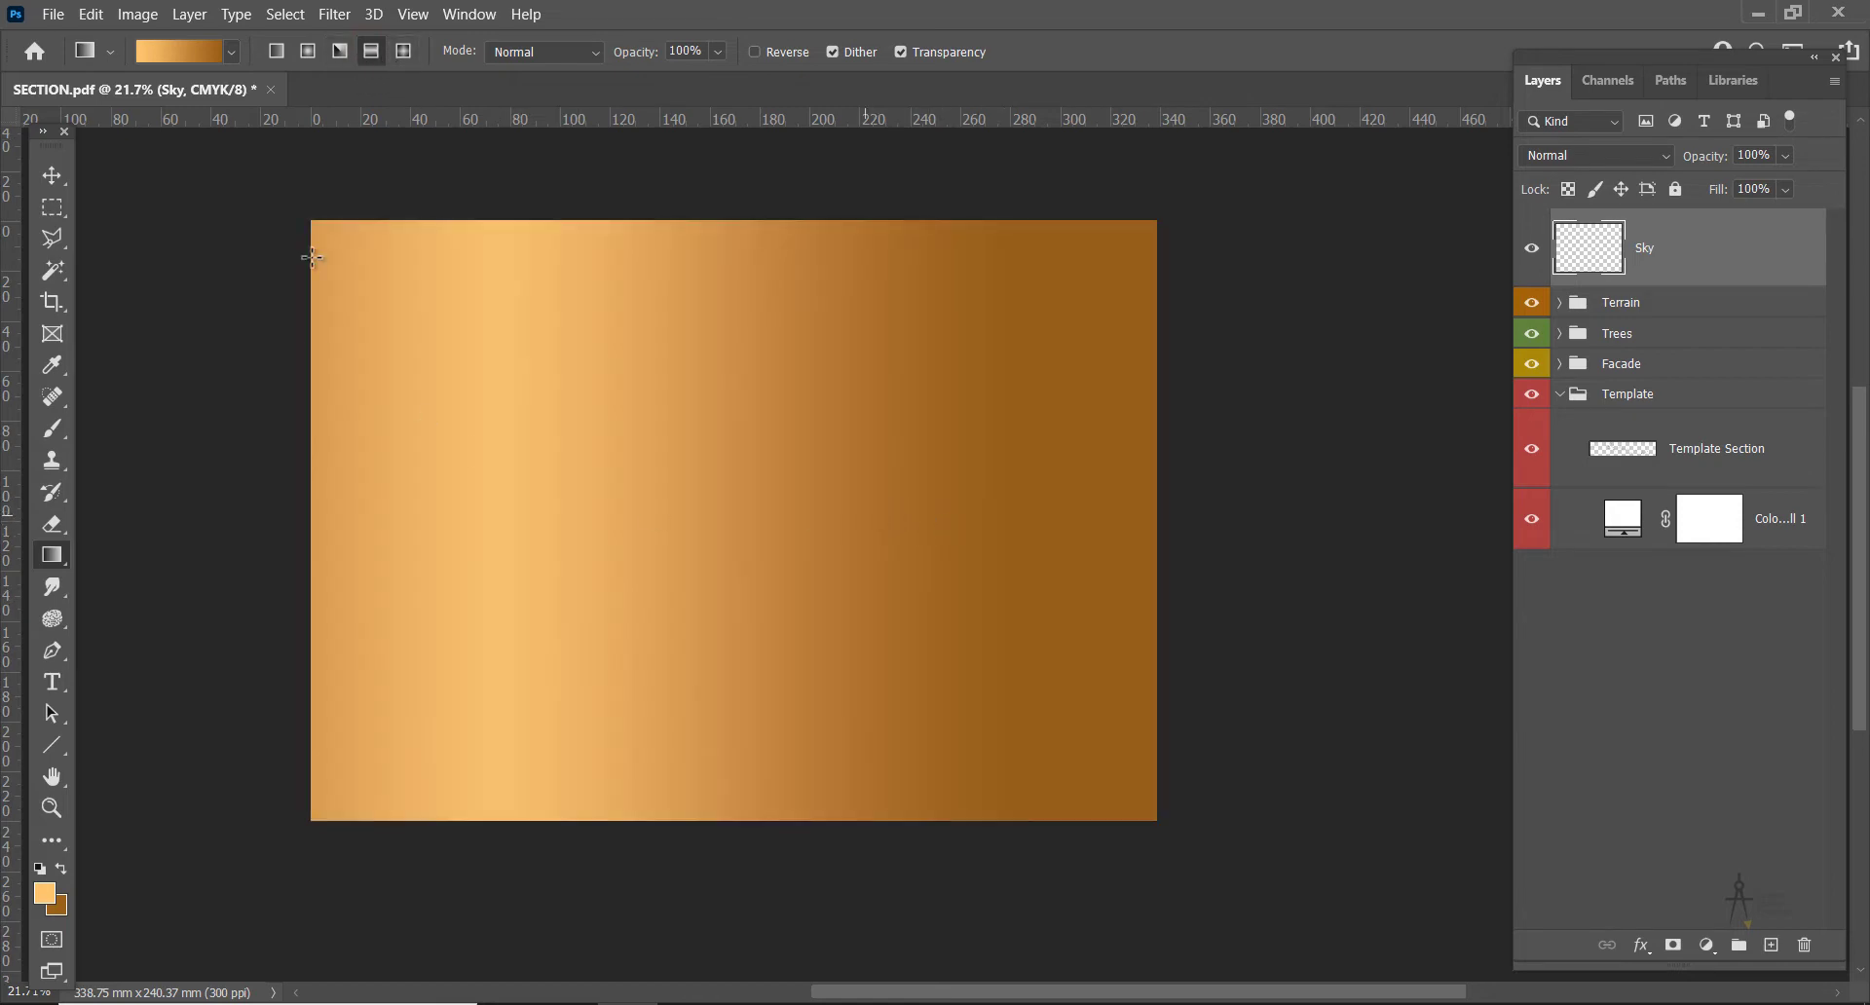
{"action": "key", "text": "ctrl+z"}
{"action": "left_click_drag", "start_coordinate": [697, 452], "coordinate": [970, 453]}
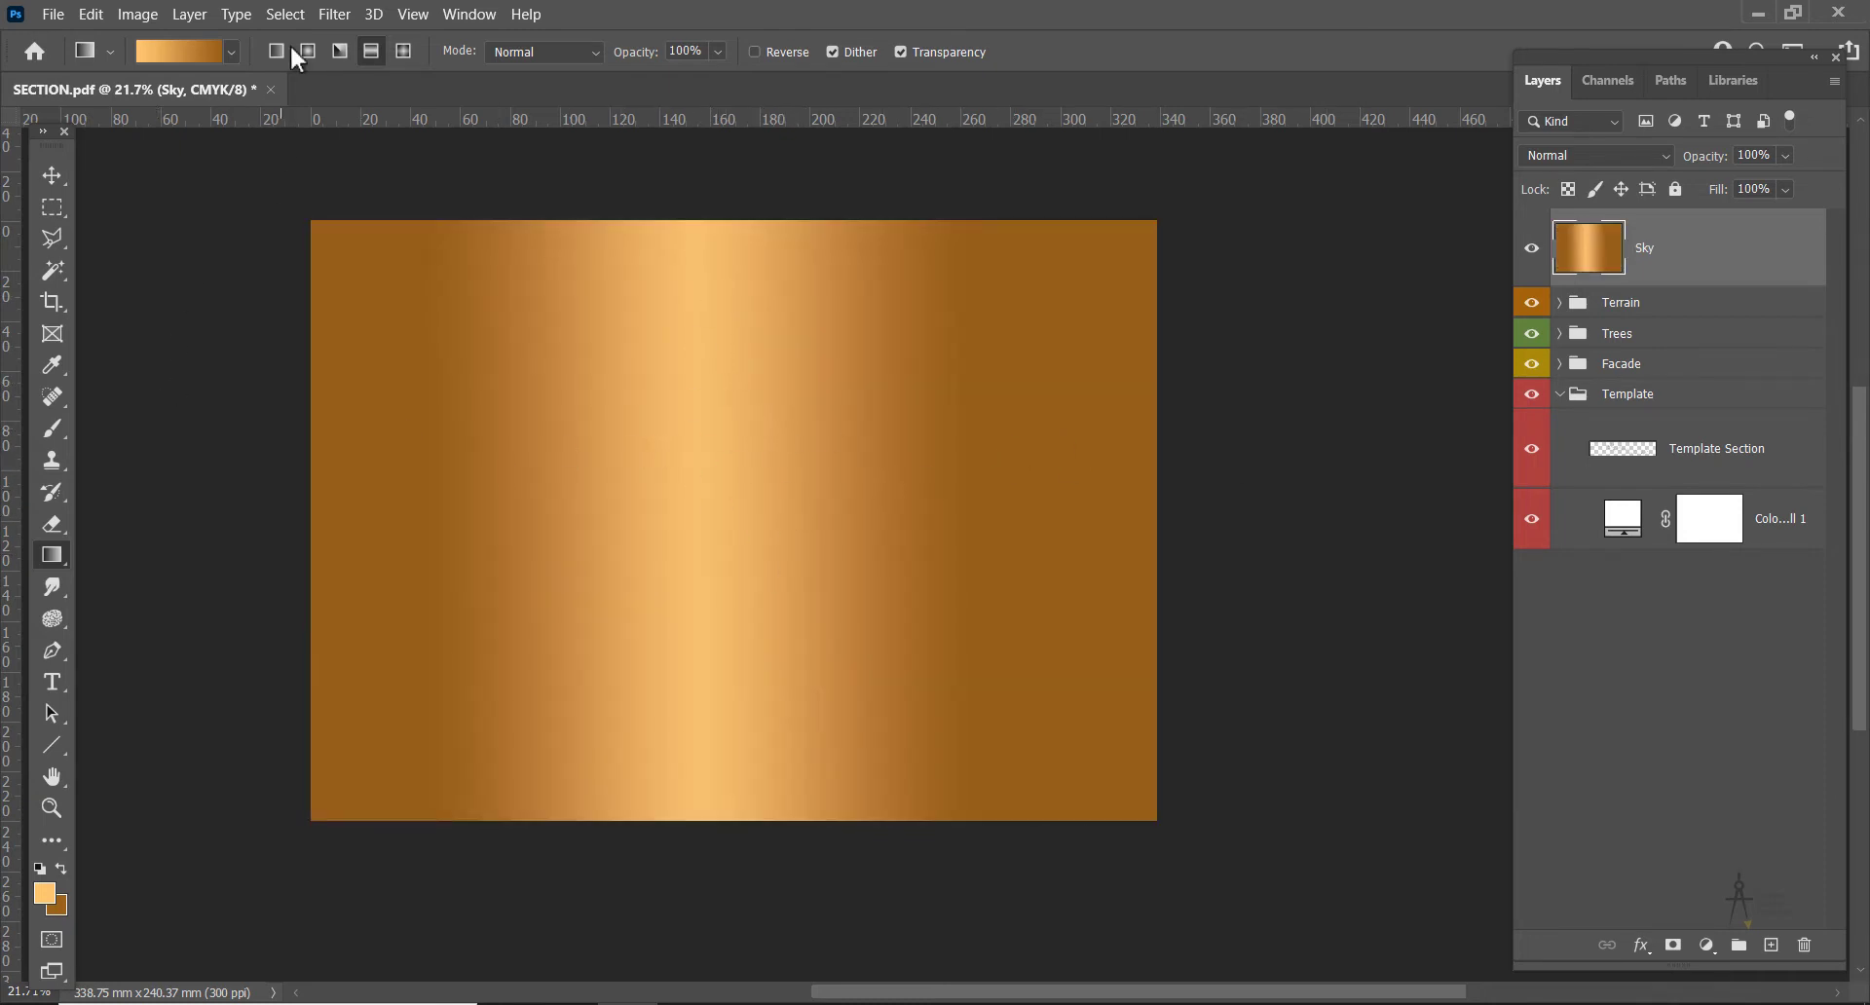
{"action": "left_click_drag", "start_coordinate": [605, 450], "coordinate": [681, 322]}
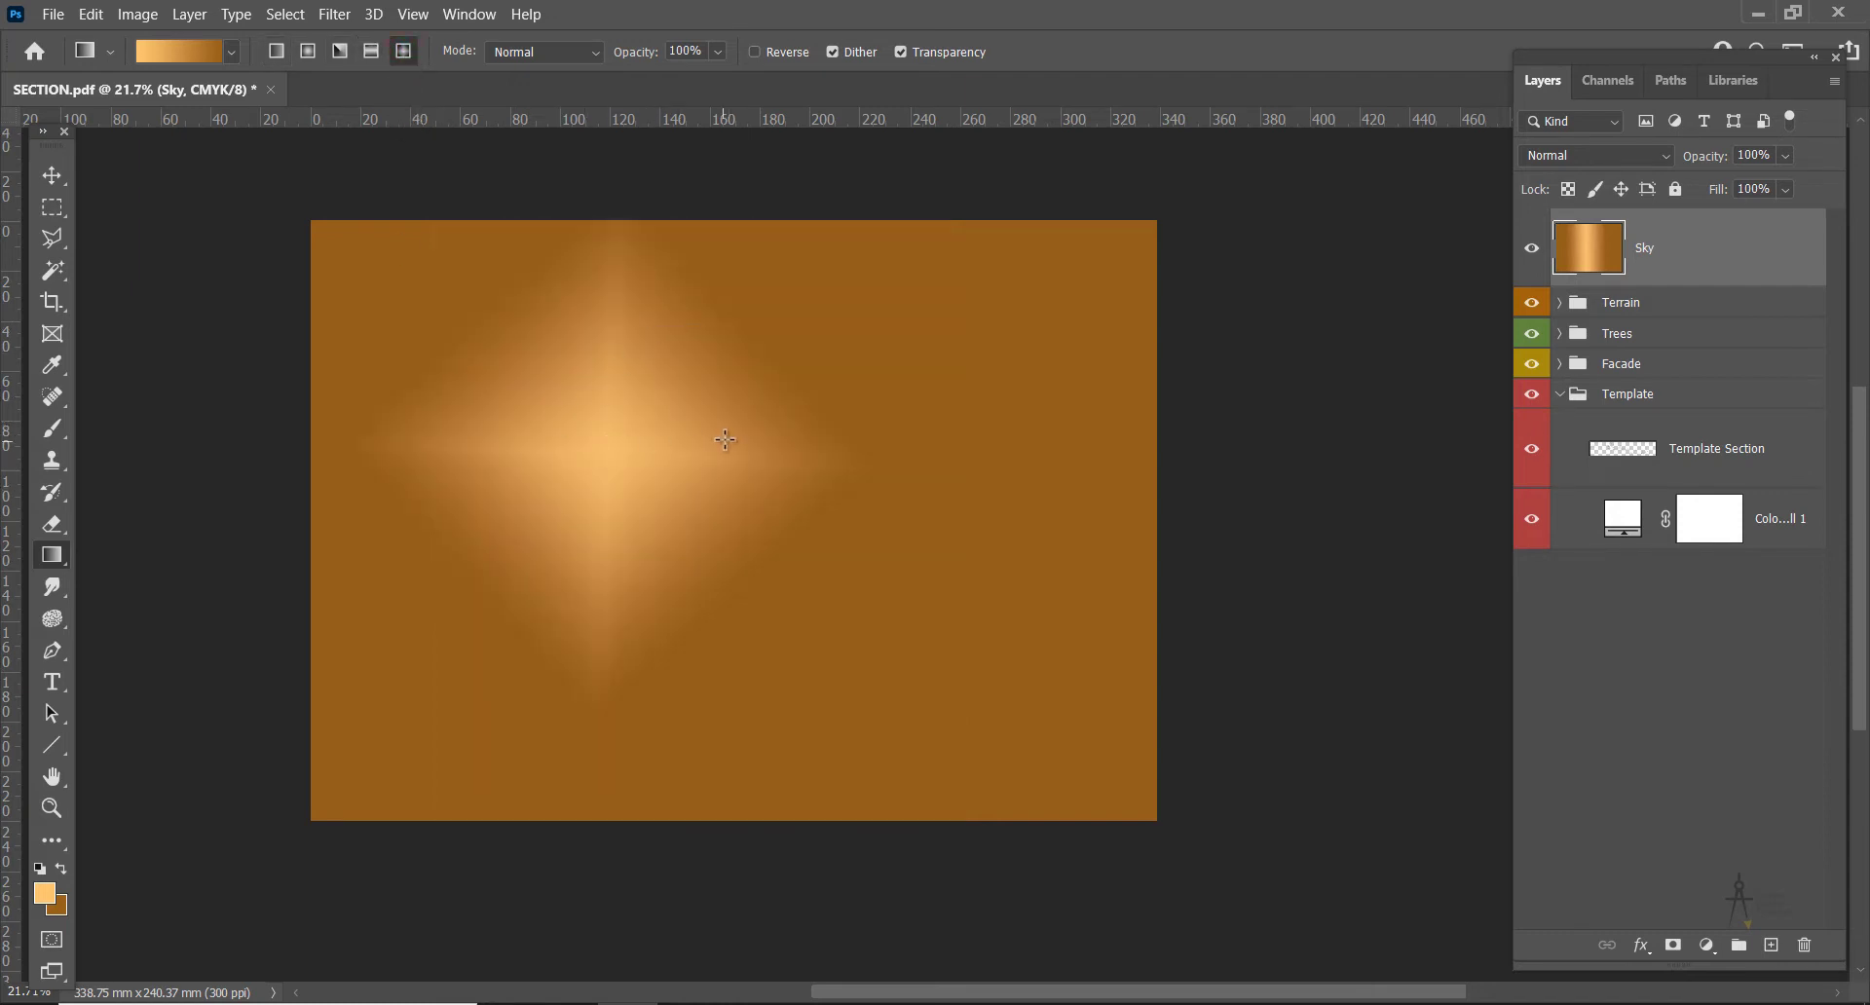
{"action": "key", "text": "ctrl+z"}
{"action": "key", "text": "ctrl+z"}
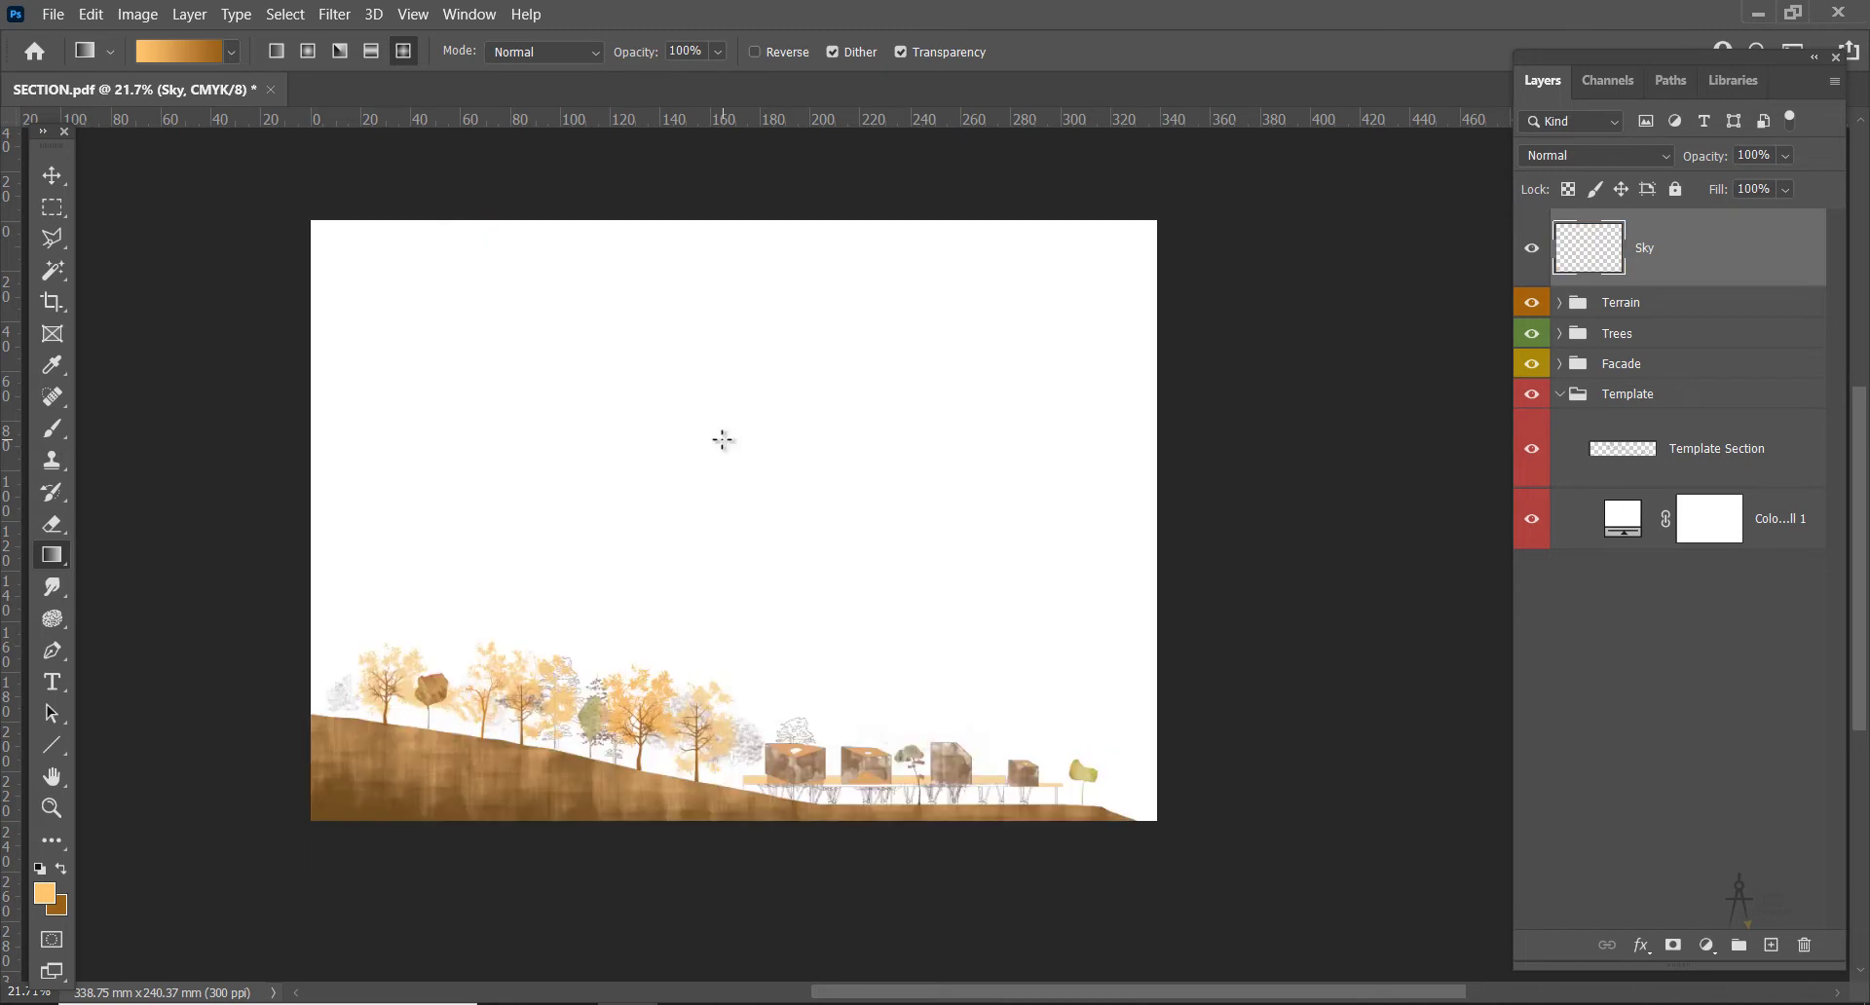
Set the Gradient tool to the linear gradient style
{"action": "left_click", "coordinate": [276, 53]}
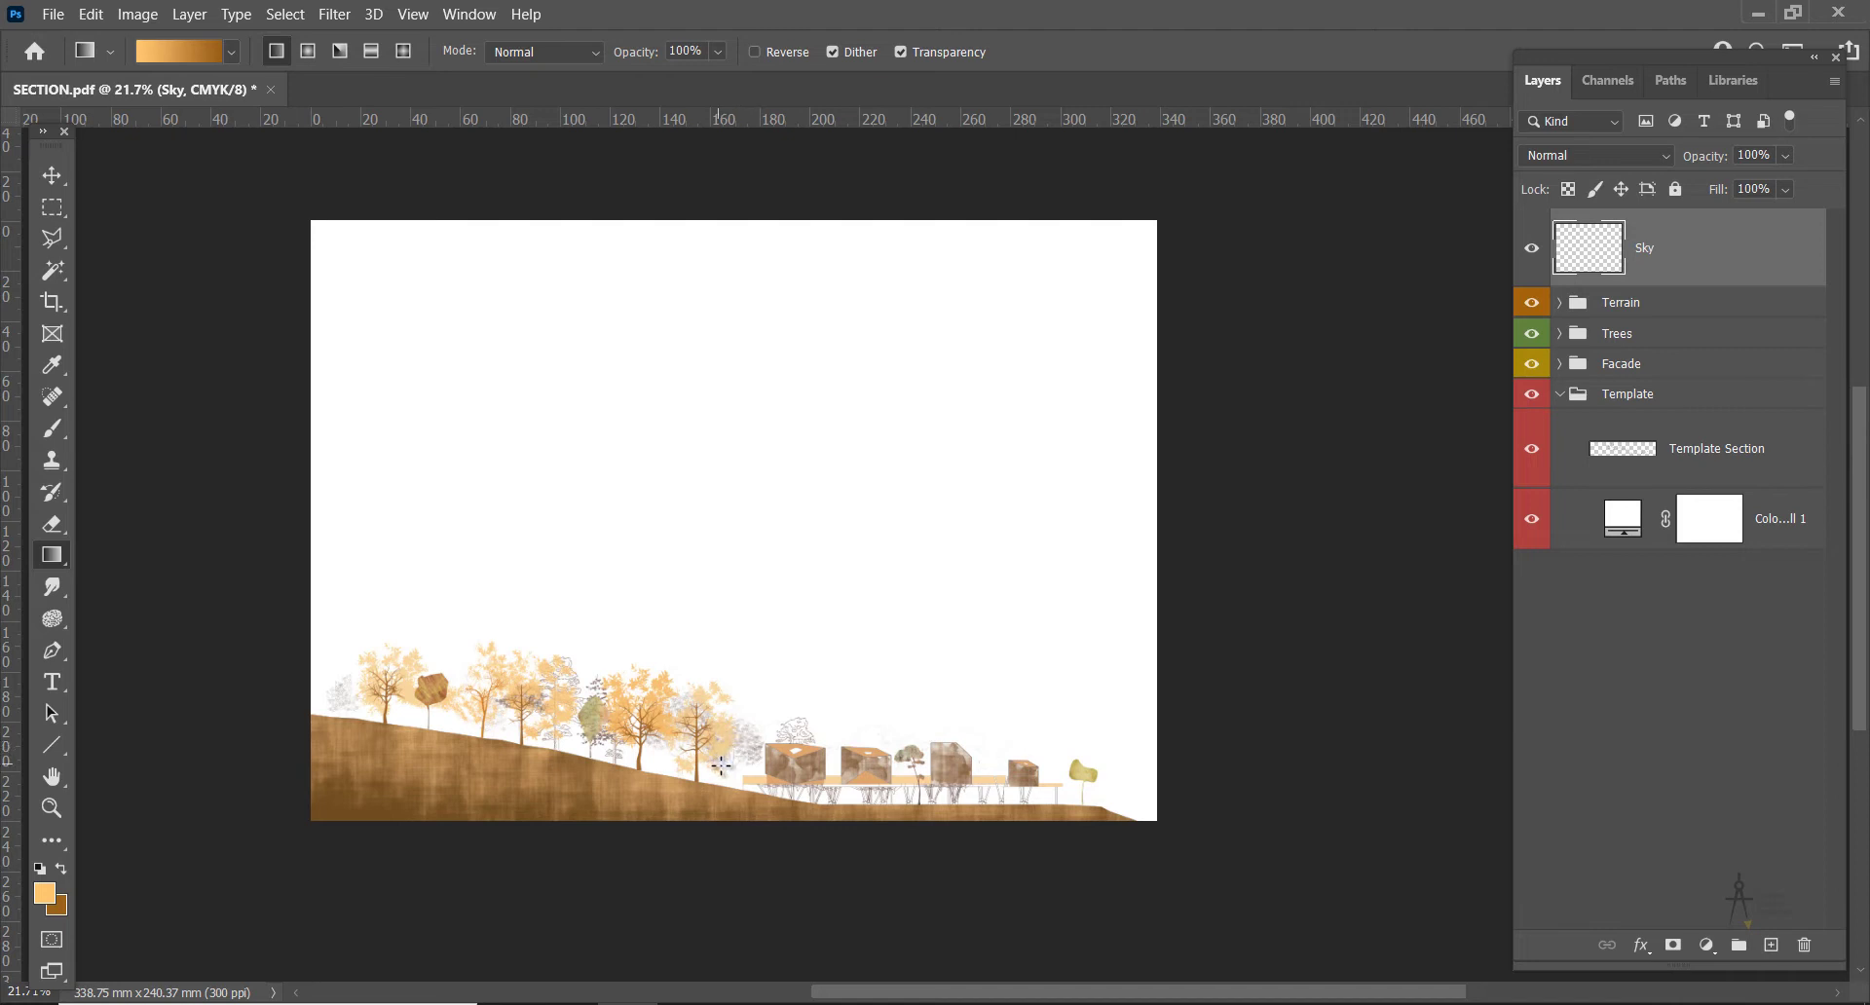
Try a long and a very short upward light-to-dark gradient on the Sky layer, undoing each one
{"action": "left_click_drag", "start_coordinate": [722, 765], "coordinate": [773, 359]}
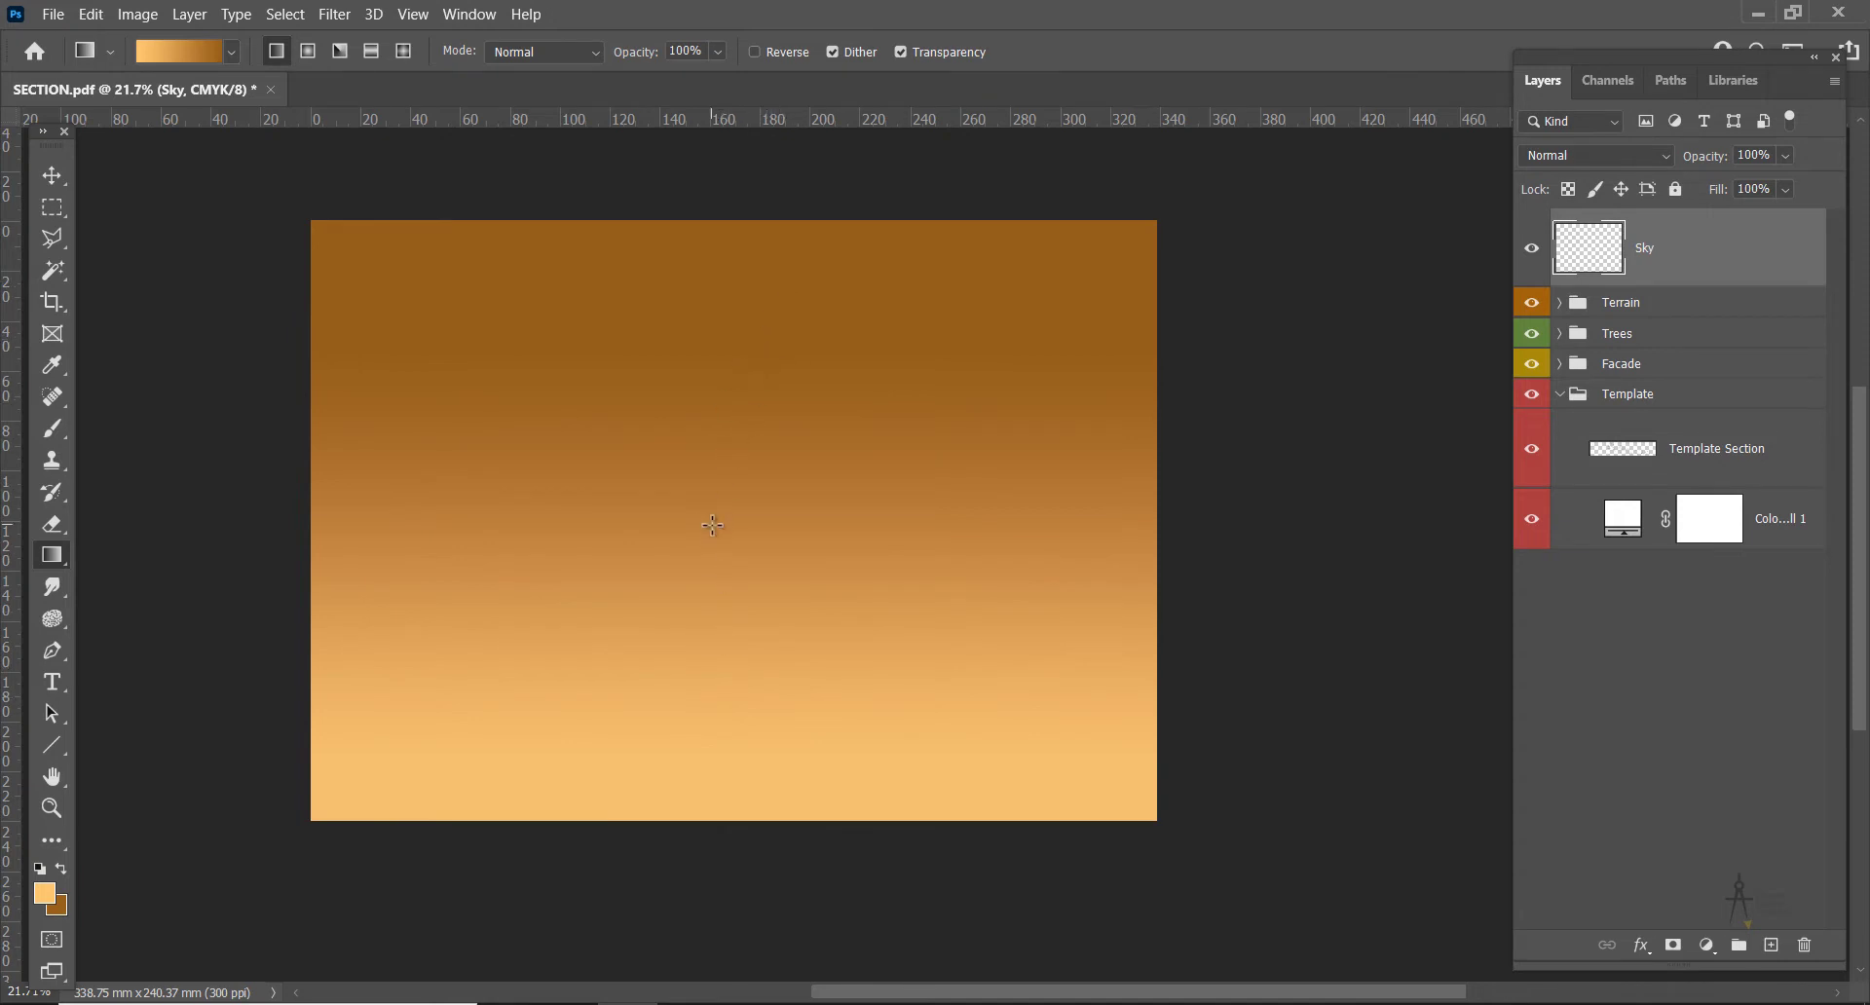
{"action": "key", "text": "ctrl+z"}
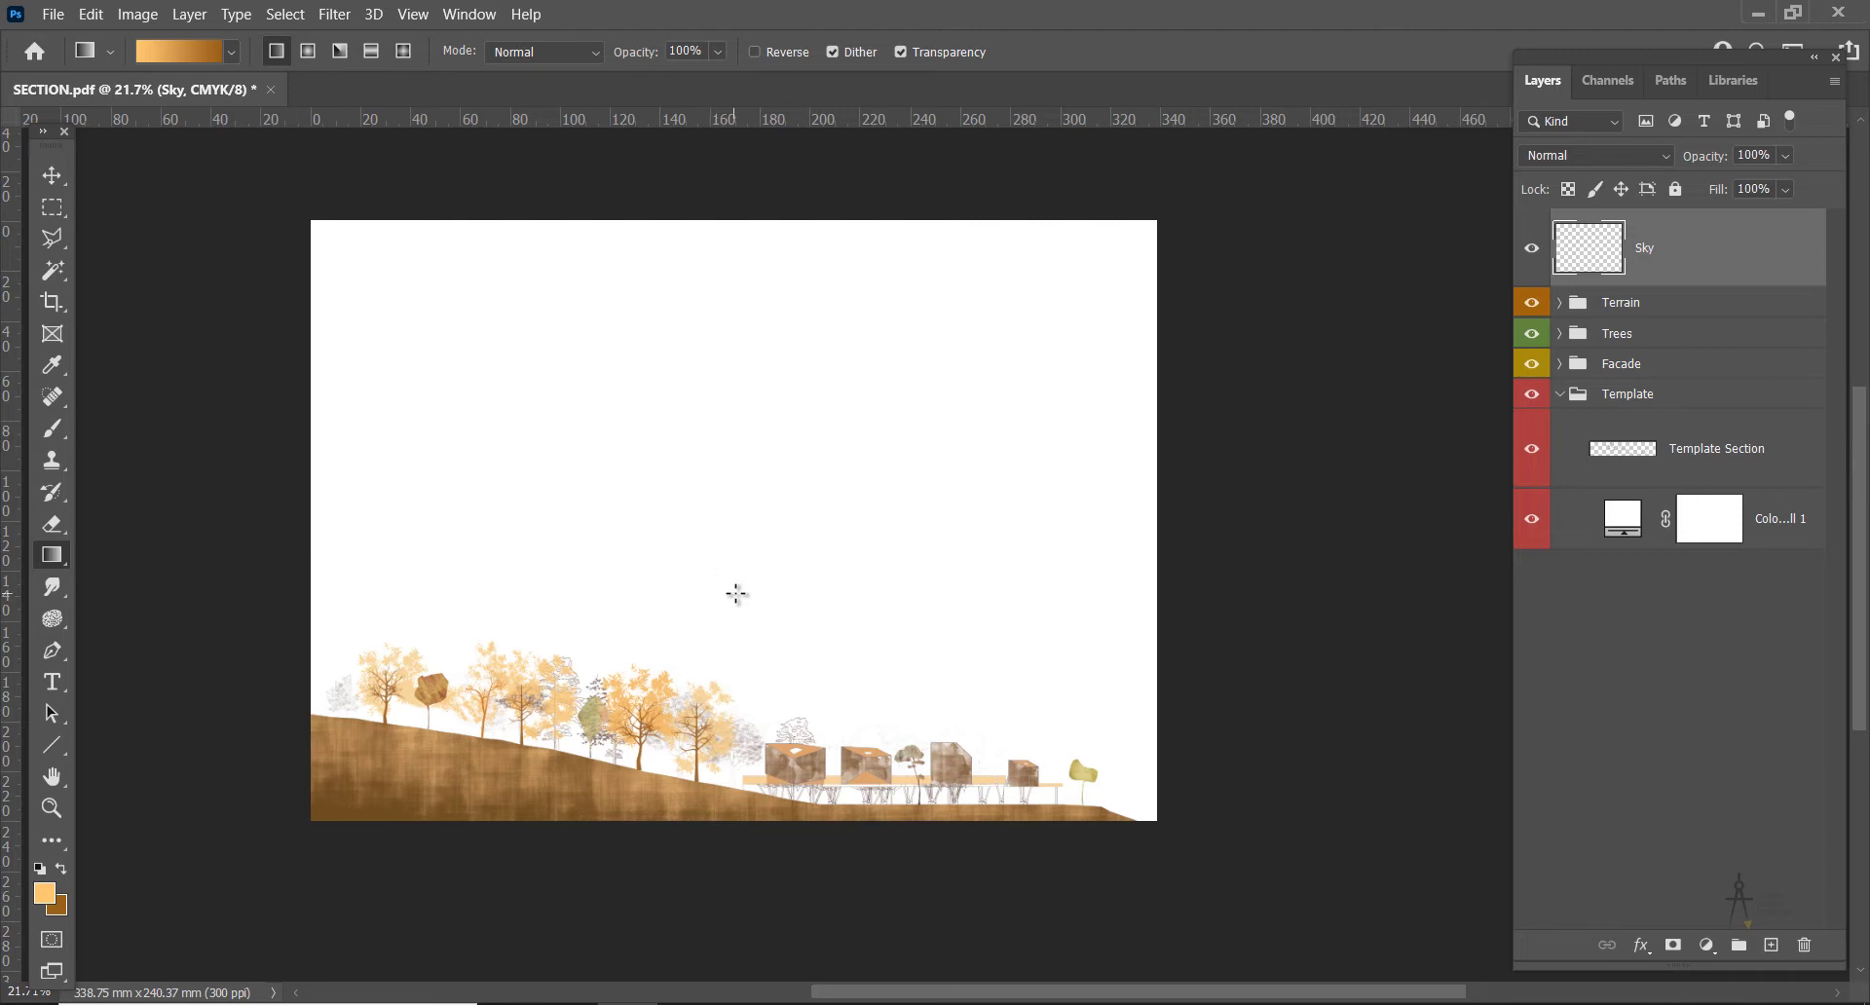
{"action": "mouse_move", "coordinate": [736, 594]}
{"action": "left_mouse_down"}
{"action": "mouse_move", "coordinate": [751, 551]}
{"action": "mouse_move", "coordinate": [743, 565]}
{"action": "left_mouse_up"}
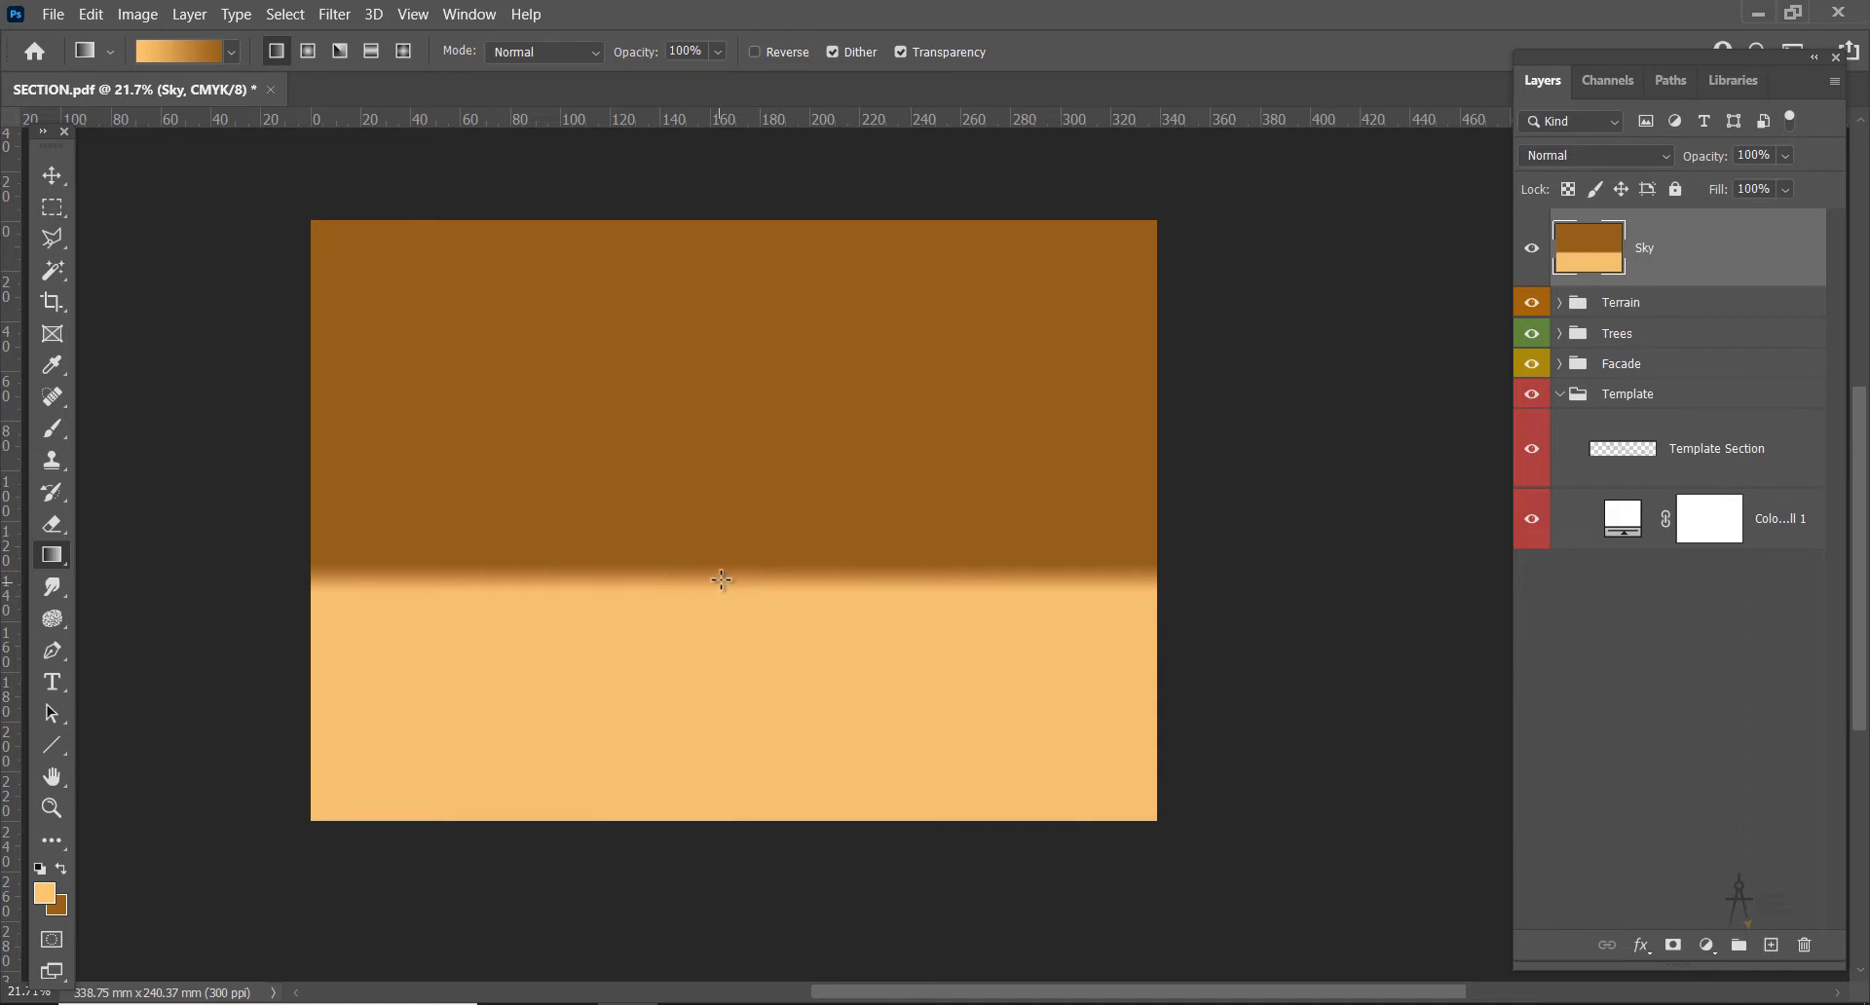
{"action": "key", "text": "ctrl+z"}
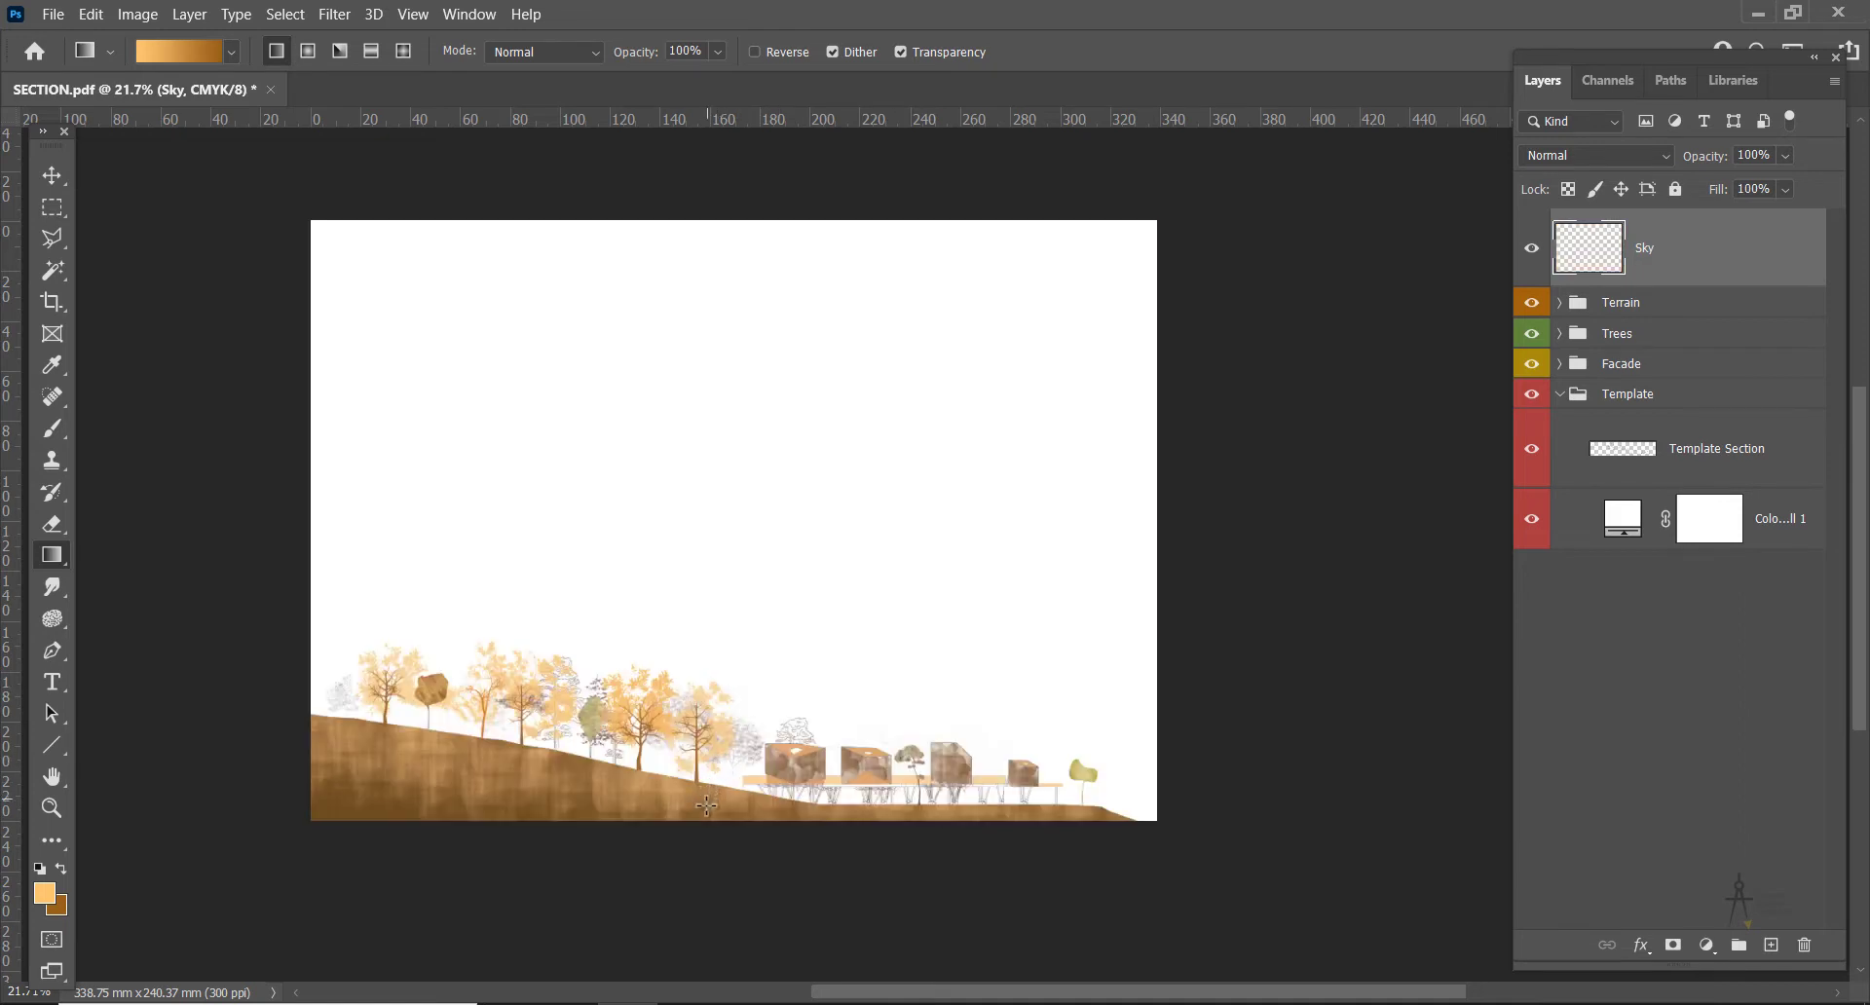
Fill the Sky layer with a light-at-bottom, brown-at-top gradient and place it just below Template Section in the Template group
{"action": "left_click_drag", "start_coordinate": [716, 801], "coordinate": [760, 322]}
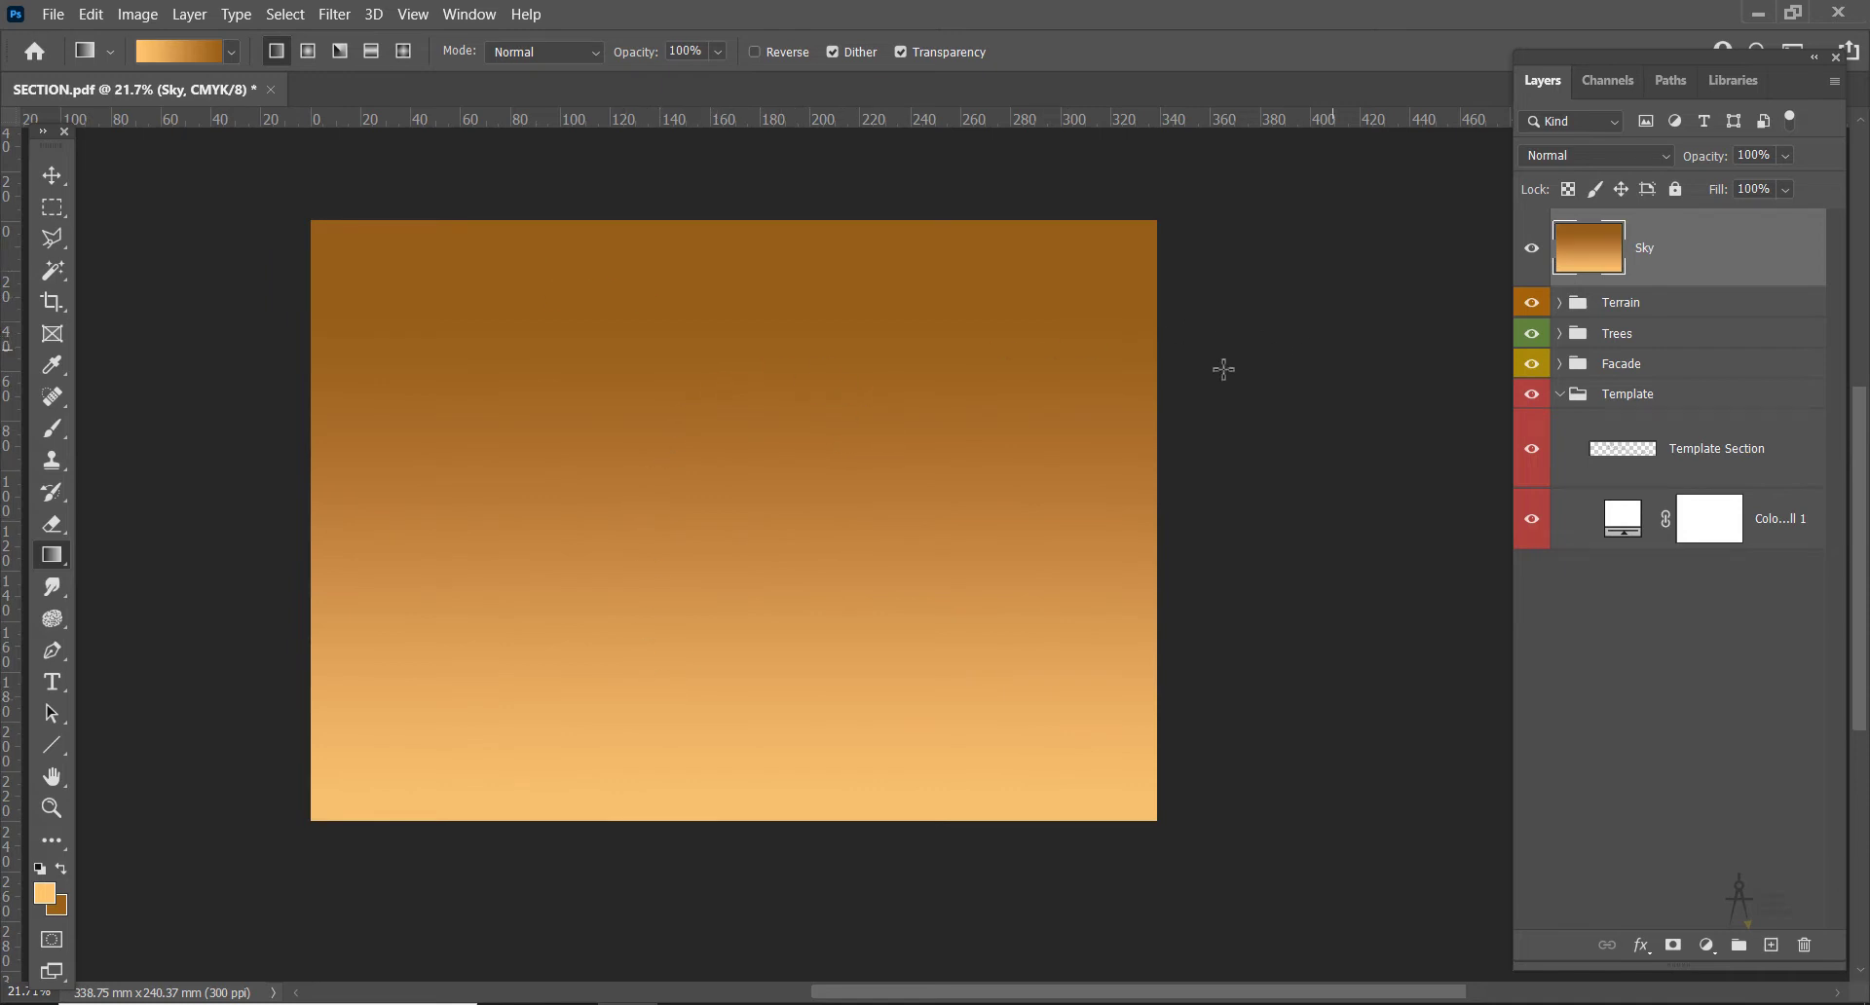
{"action": "left_click_drag", "start_coordinate": [1691, 246], "coordinate": [1656, 590]}
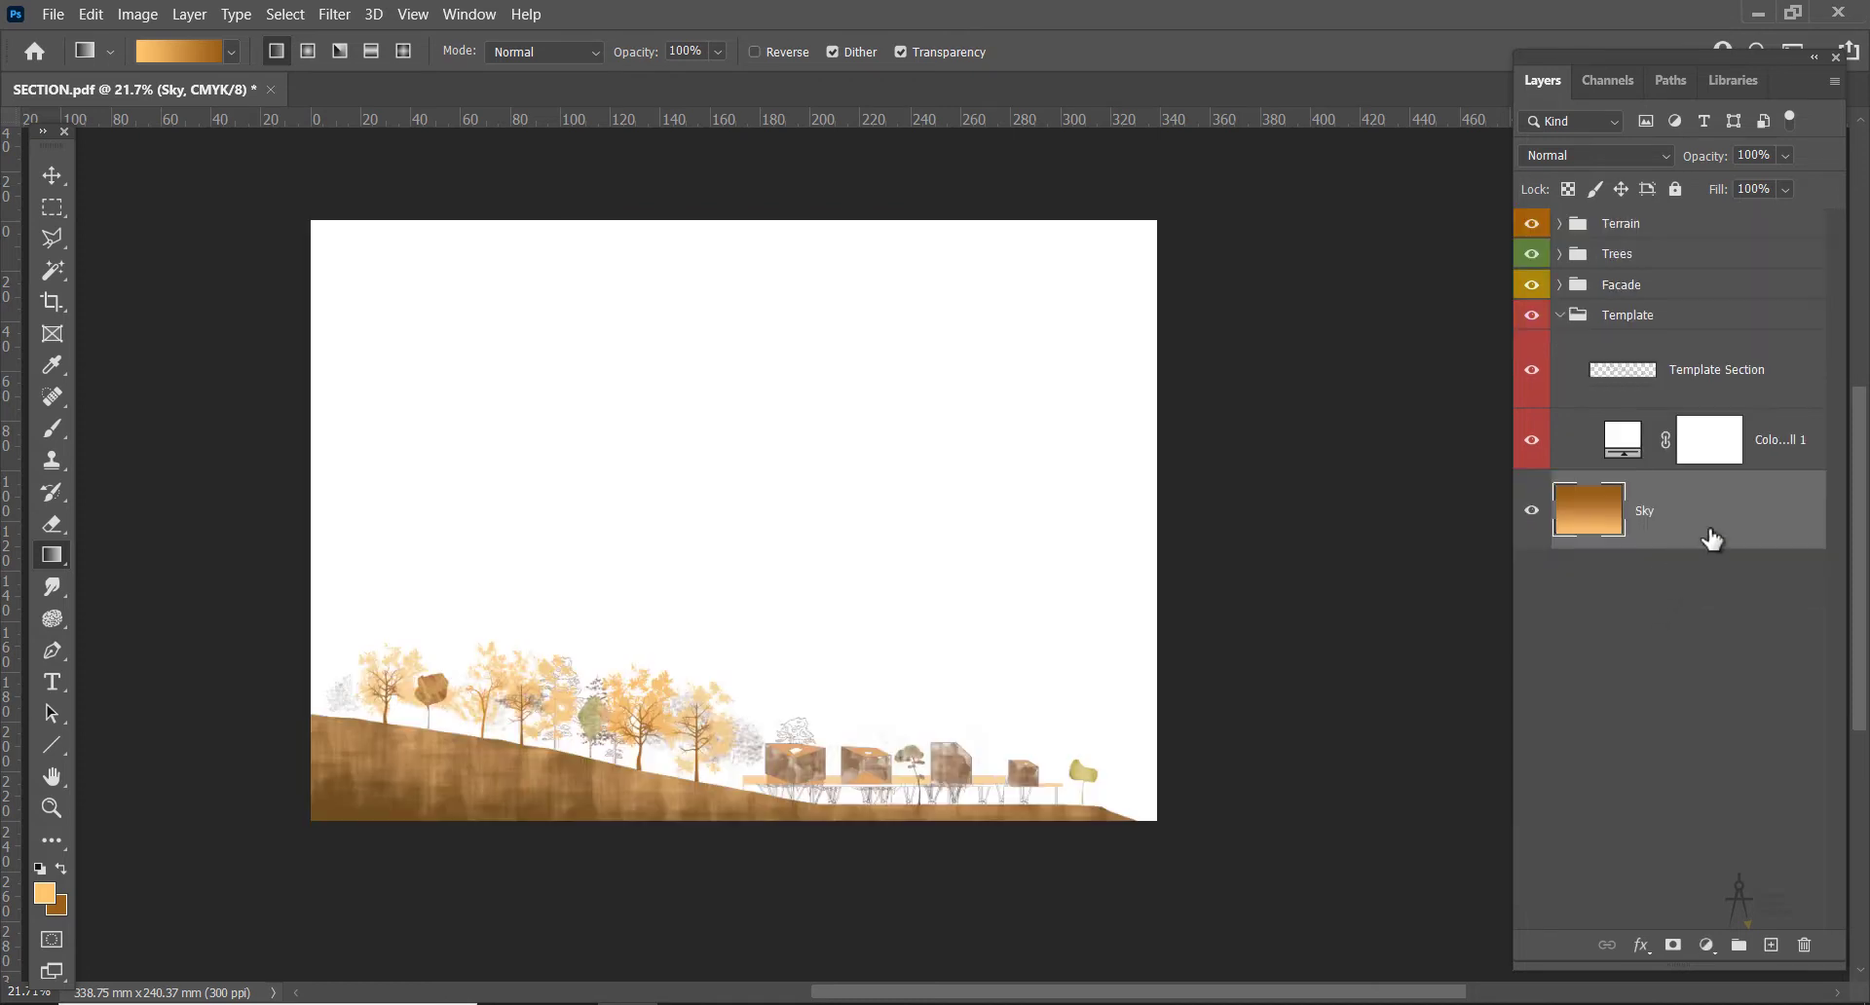
{"action": "mouse_move", "coordinate": [1713, 486]}
{"action": "left_mouse_down"}
{"action": "mouse_move", "coordinate": [1691, 367]}
{"action": "mouse_move", "coordinate": [1739, 370]}
{"action": "mouse_move", "coordinate": [1729, 477]}
{"action": "left_mouse_up"}
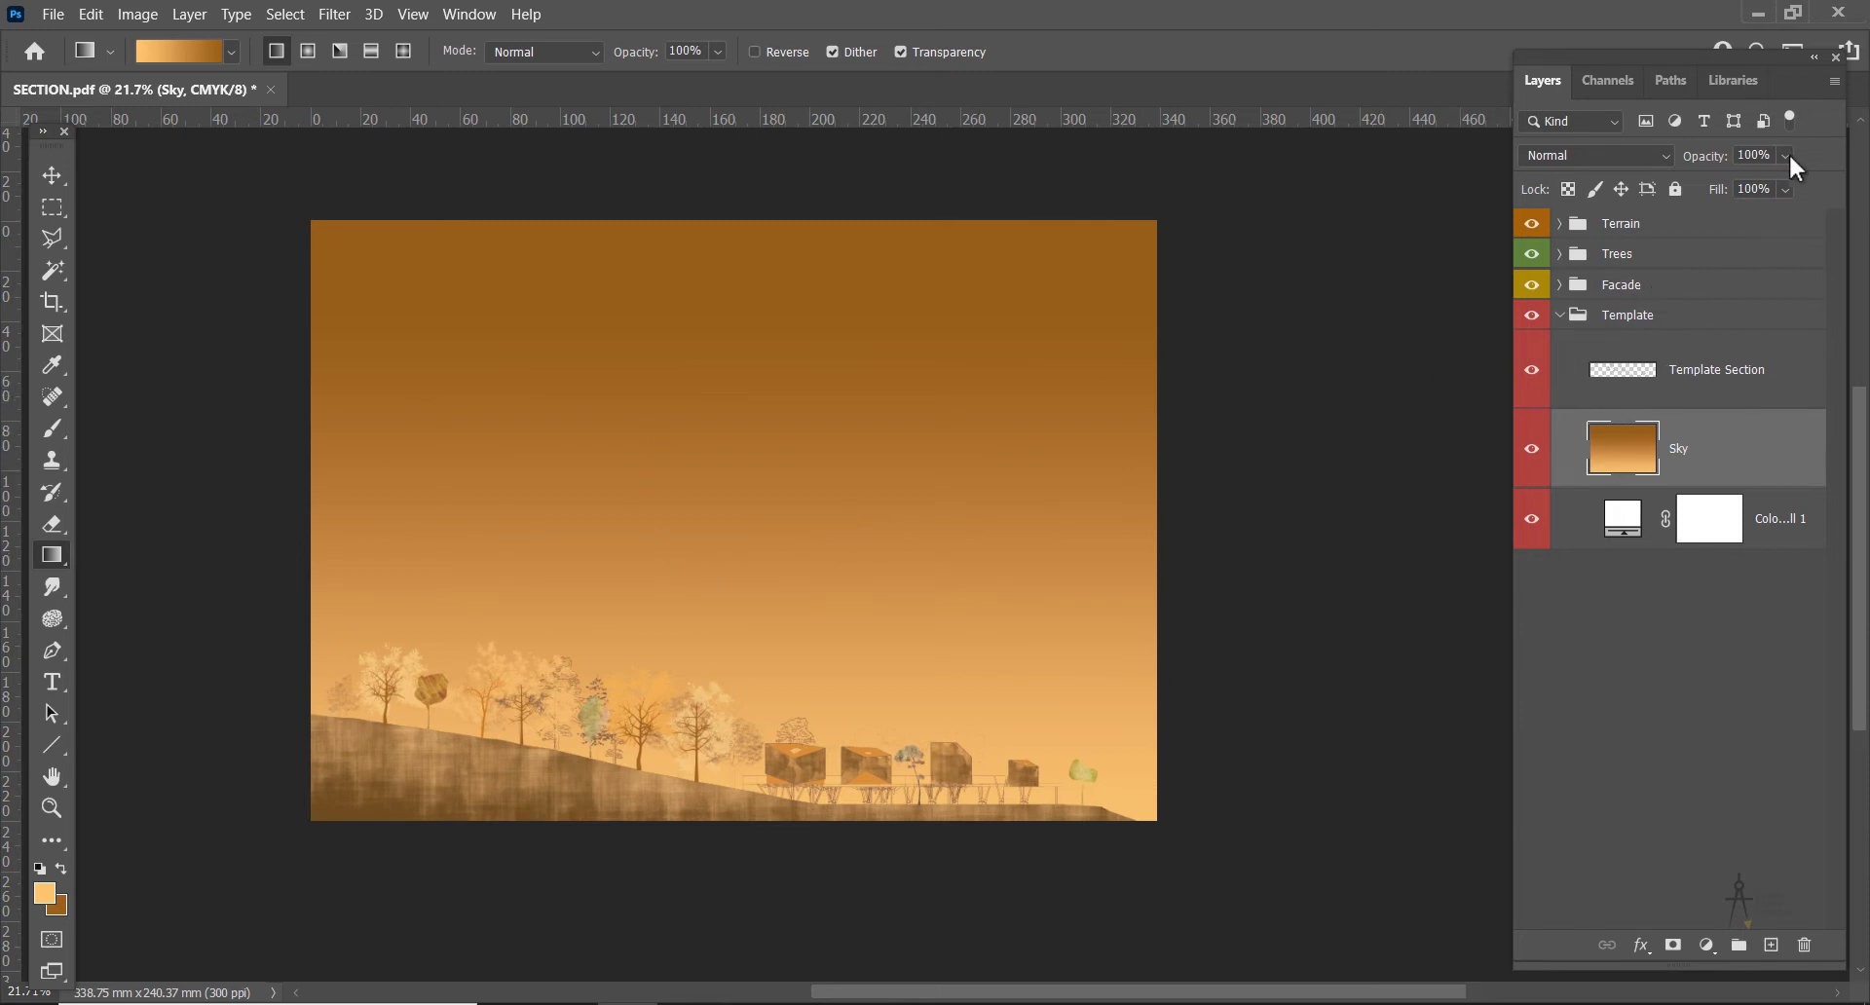
Lower the Sky layer's opacity to 60% and view the whole section against it
{"action": "scroll", "coordinate": [724, 812], "scroll_direction": "up", "scroll_amount": 2}
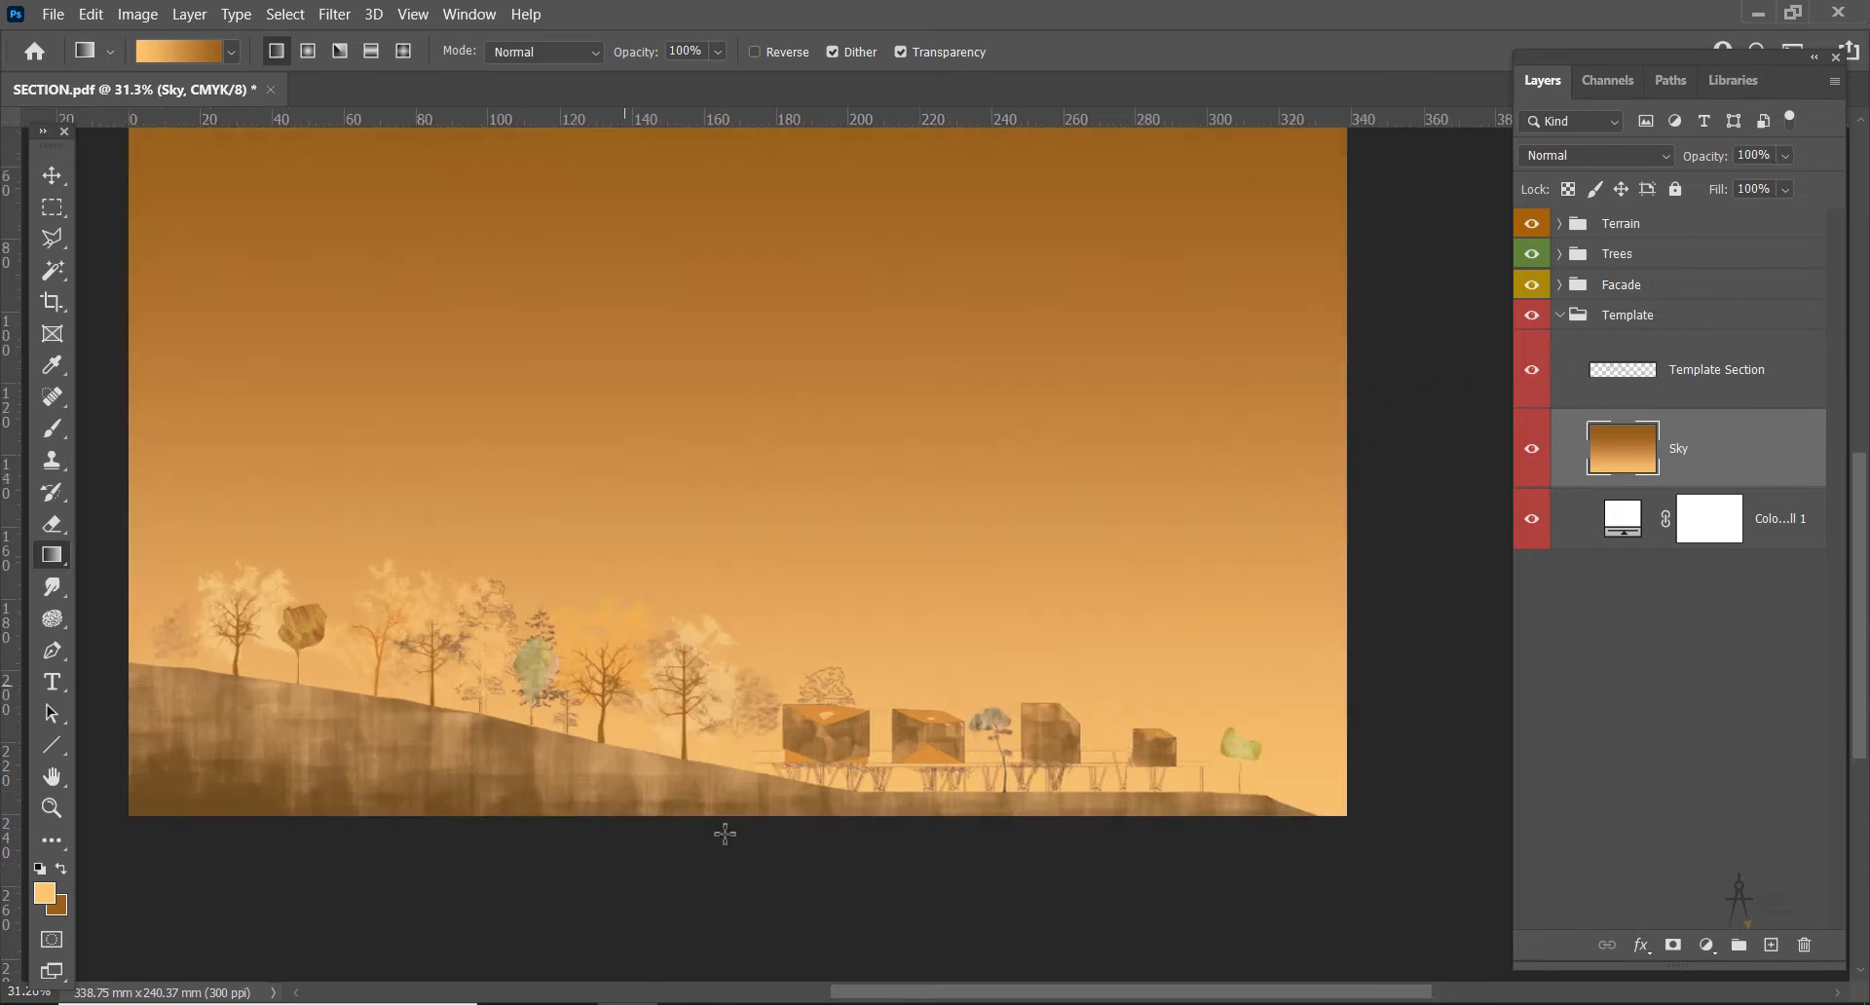
{"action": "scroll", "coordinate": [725, 813], "scroll_direction": "down", "scroll_amount": 2}
{"action": "scroll", "coordinate": [472, 746], "scroll_direction": "up", "scroll_amount": 1}
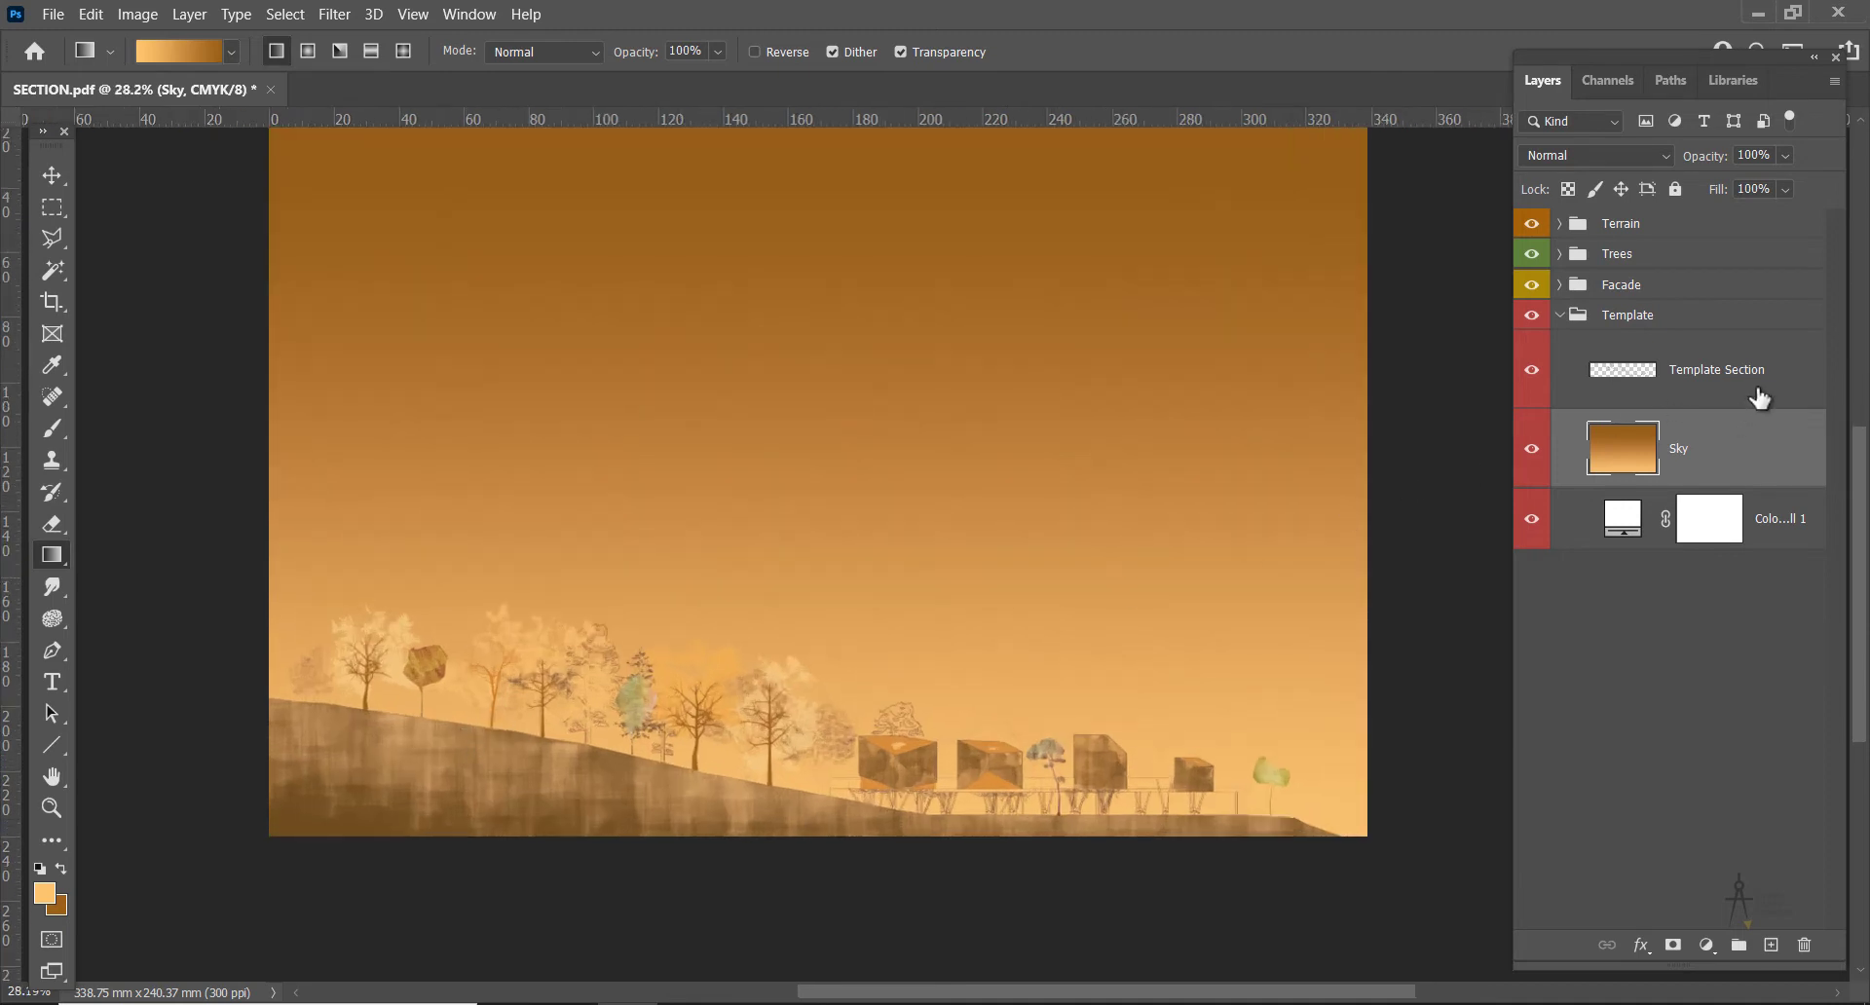
{"action": "left_click", "coordinate": [1786, 156]}
{"action": "left_click_drag", "start_coordinate": [1813, 185], "coordinate": [1767, 195]}
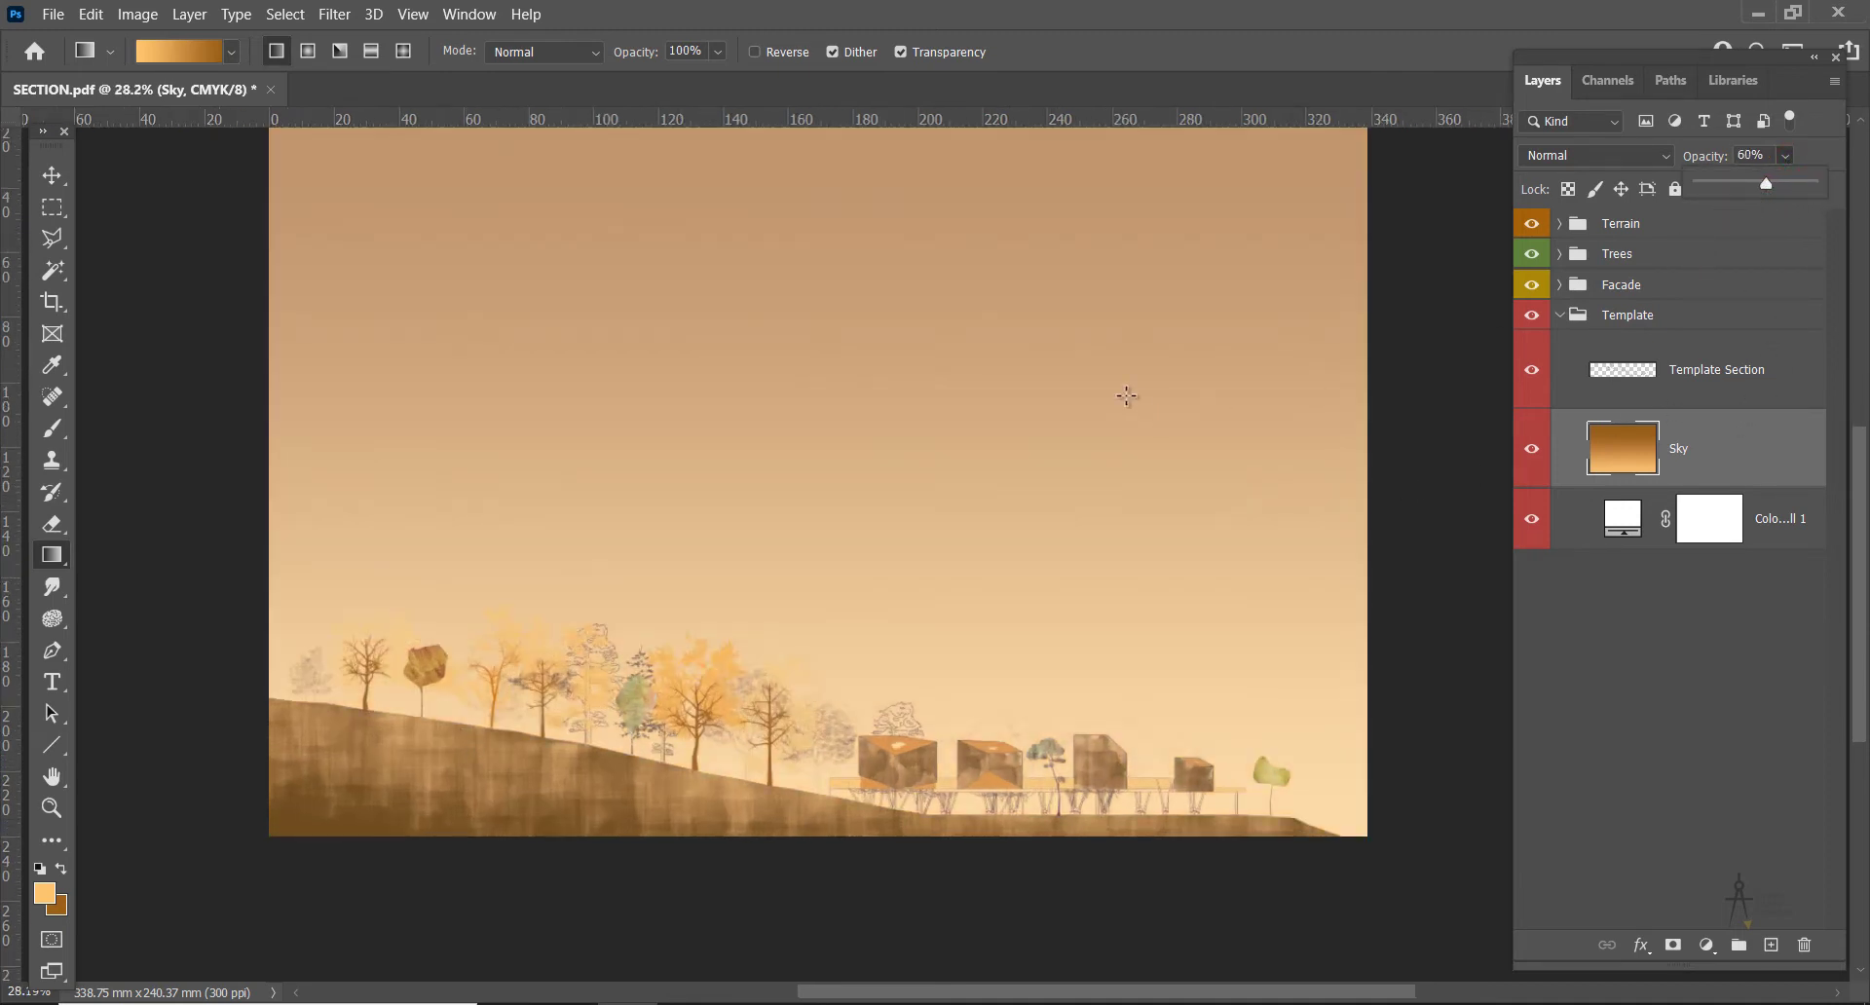
{"action": "scroll", "coordinate": [1018, 370], "scroll_direction": "down", "scroll_amount": 3}
{"action": "scroll", "coordinate": [989, 223], "scroll_direction": "up", "scroll_amount": 1}
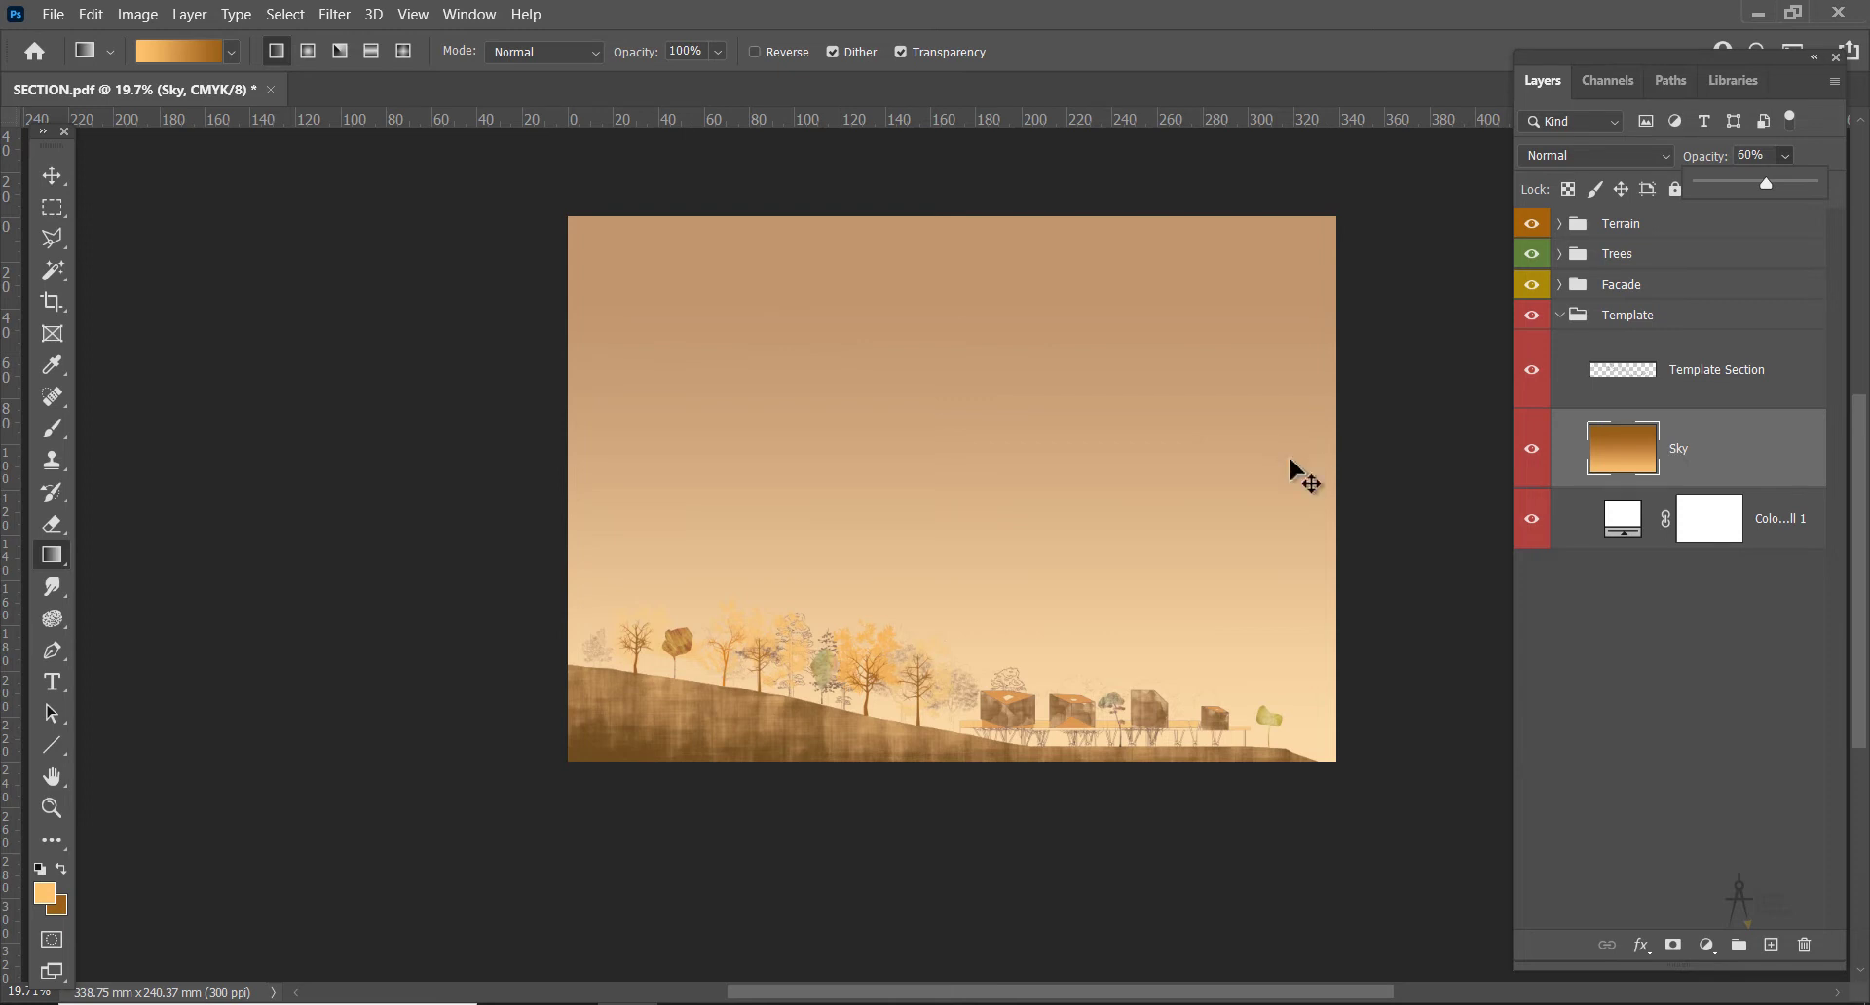
Undo the opacity change, the layer reordering and the gradient so the Sky layer is empty again
{"action": "key", "text": "ctrl+z"}
{"action": "key", "text": "ctrl+bracketright"}
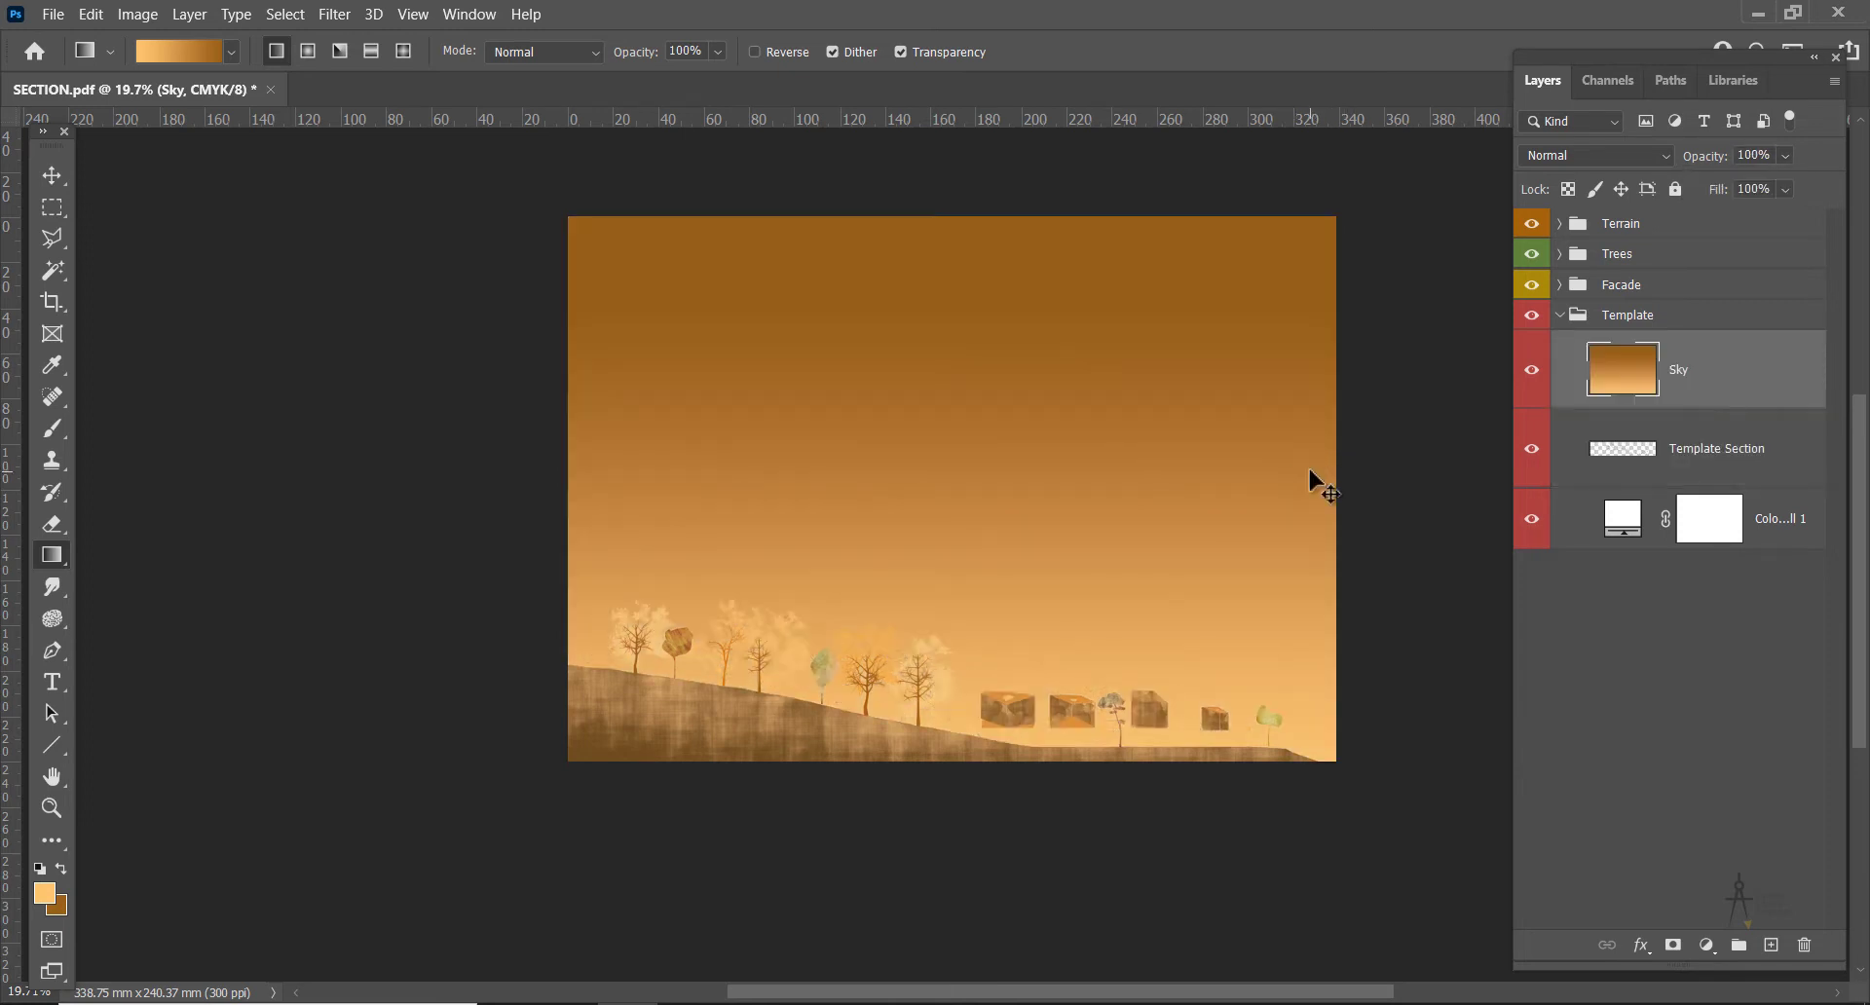
{"action": "key", "text": "ctrl+z"}
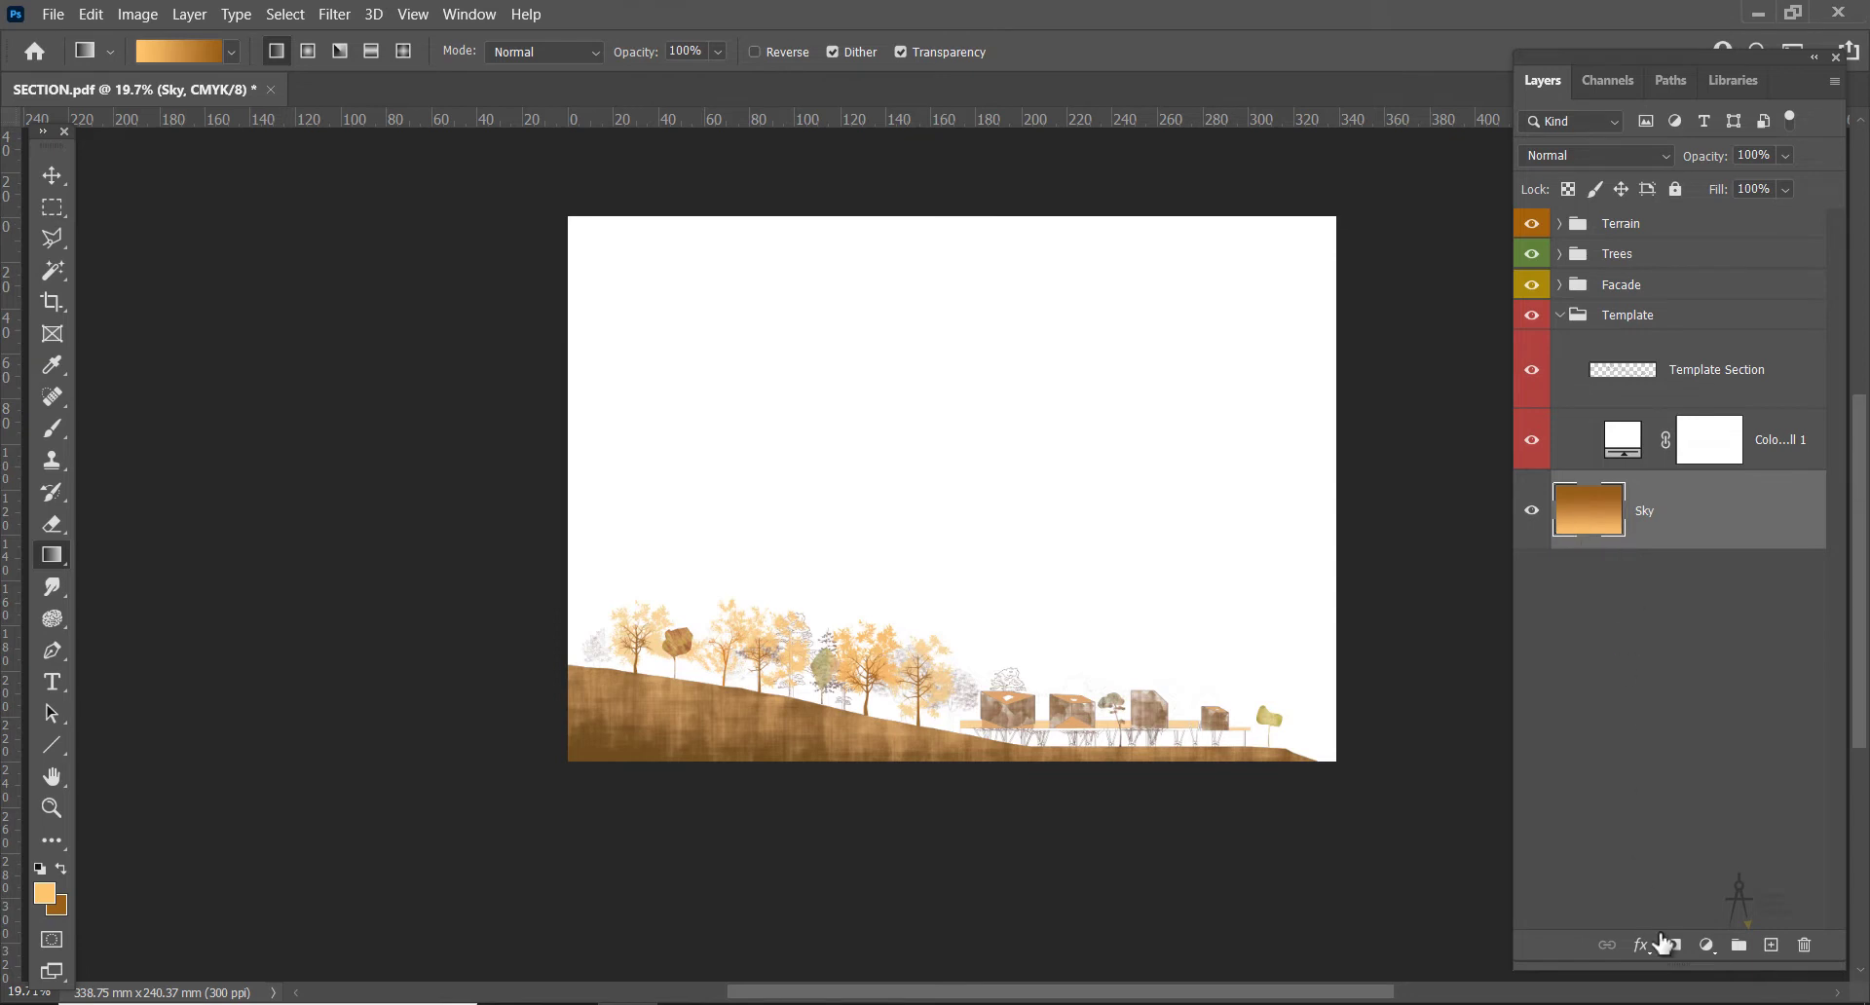
{"action": "key", "text": "ctrl+shift+bracketright"}
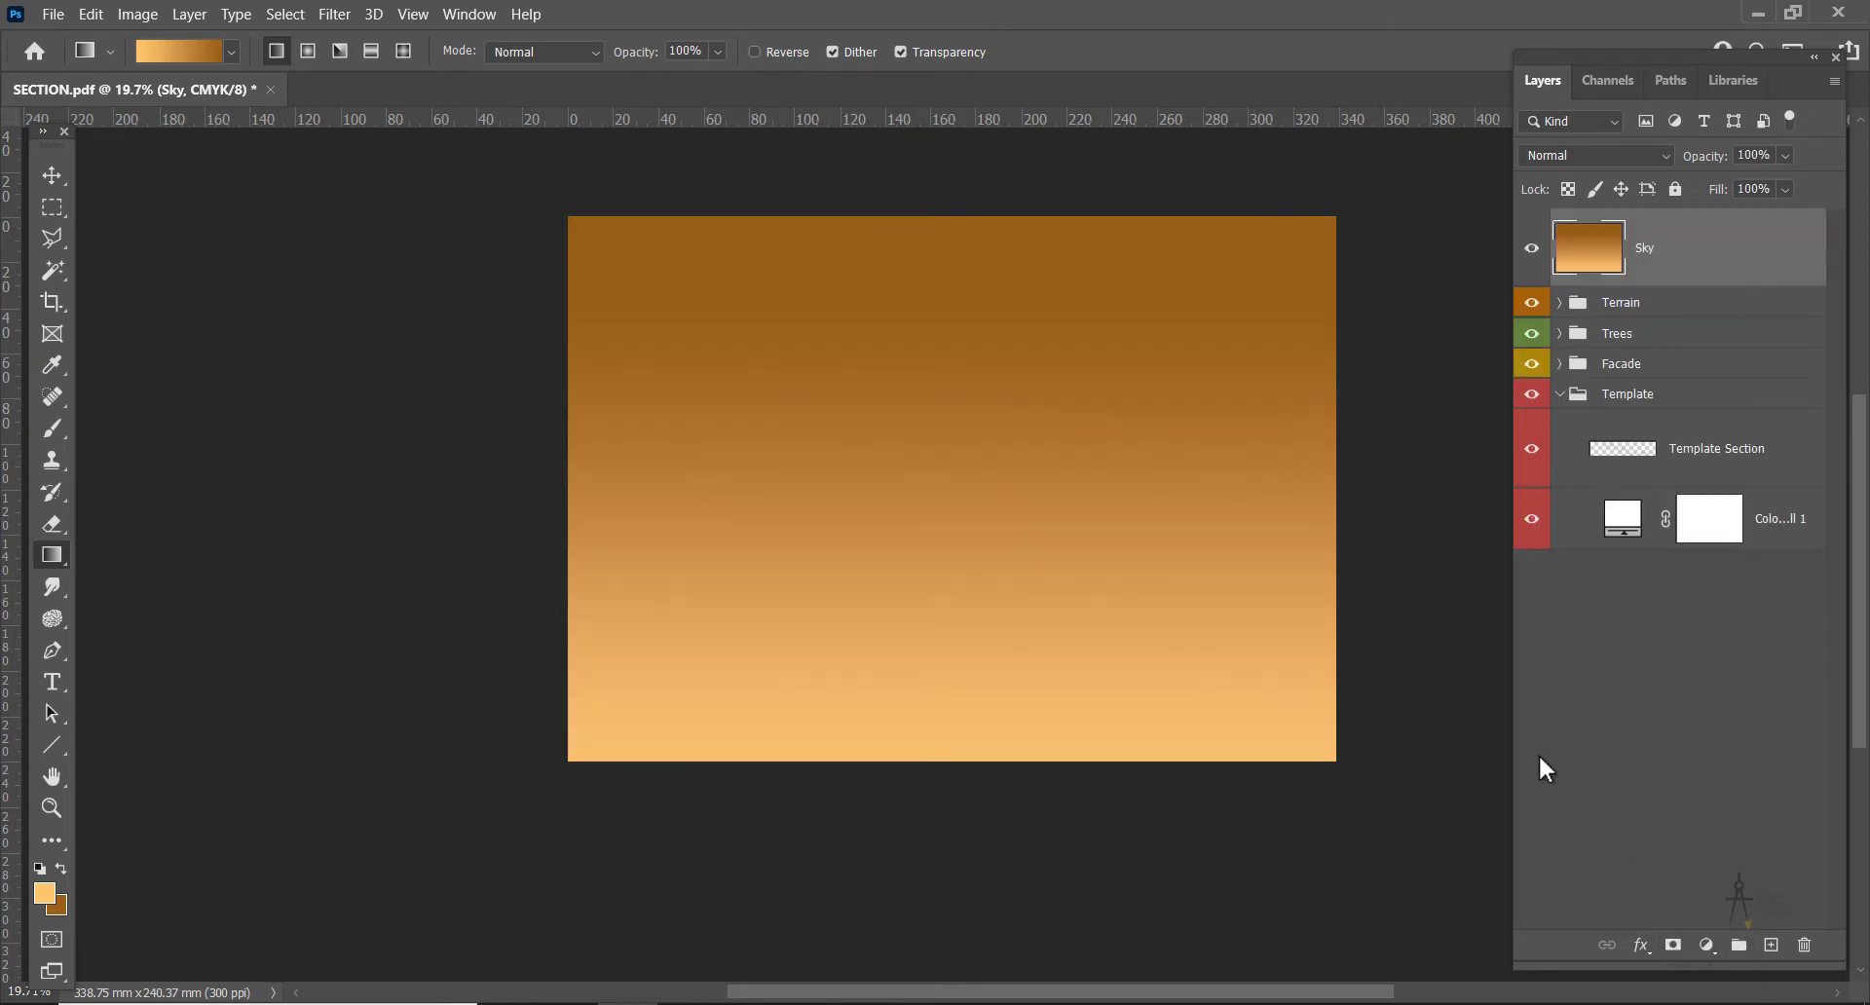
{"action": "key", "text": "ctrl+z"}
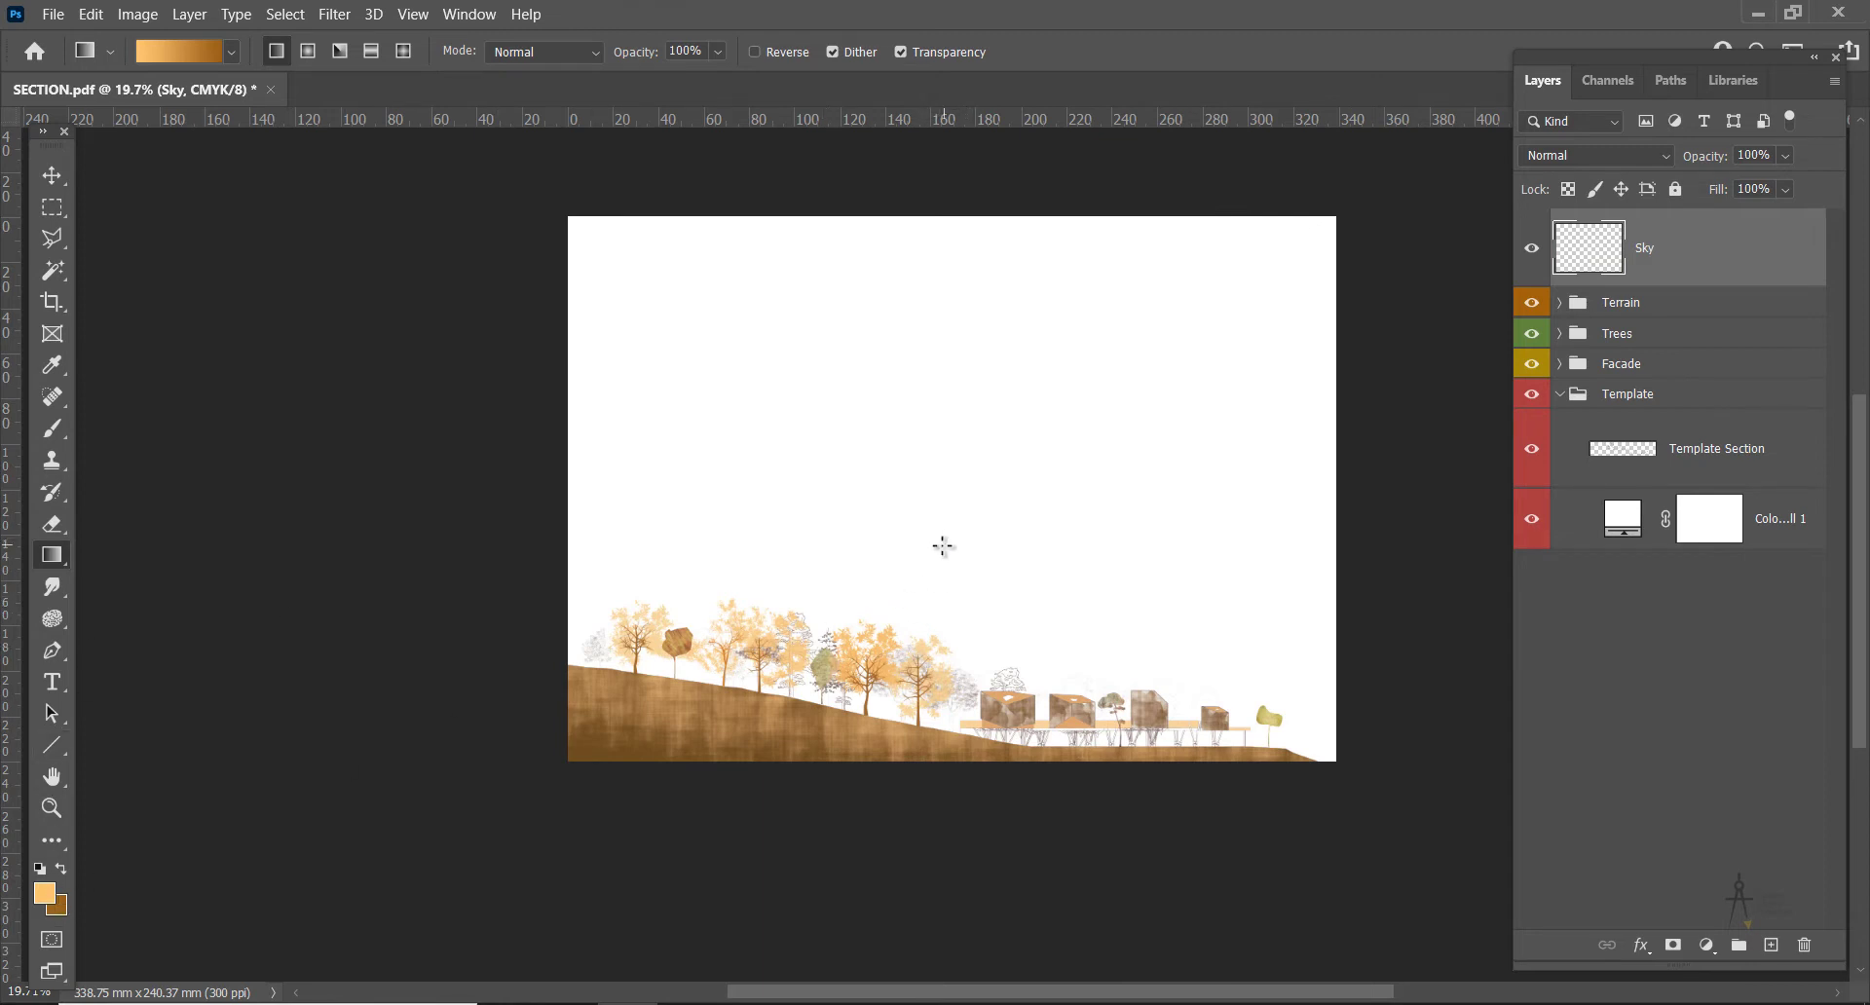
Fill the Sky layer with a light-at-top, brown-at-bottom linear gradient and place it between Template Section and the colour fill layer
{"action": "mouse_move", "coordinate": [953, 246]}
{"action": "left_mouse_down"}
{"action": "mouse_move", "coordinate": [972, 444]}
{"action": "mouse_move", "coordinate": [952, 697]}
{"action": "left_mouse_up"}
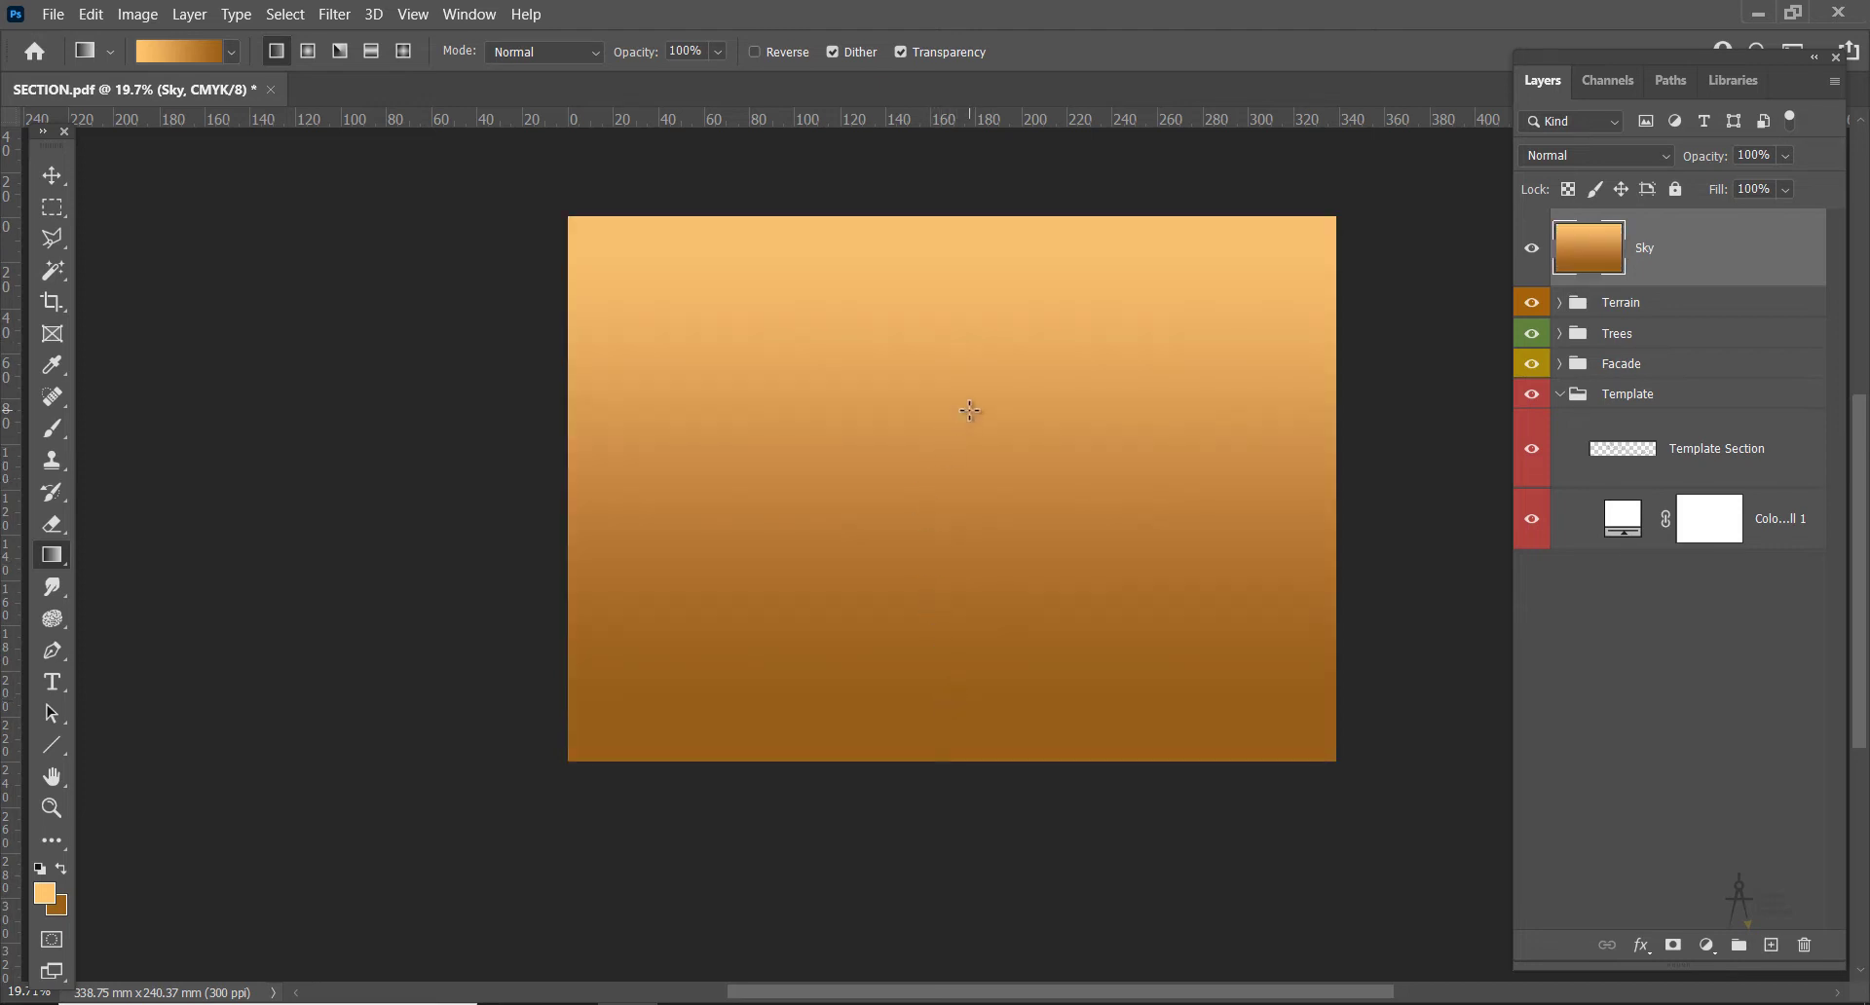
{"action": "left_click_drag", "start_coordinate": [1648, 255], "coordinate": [1679, 497]}
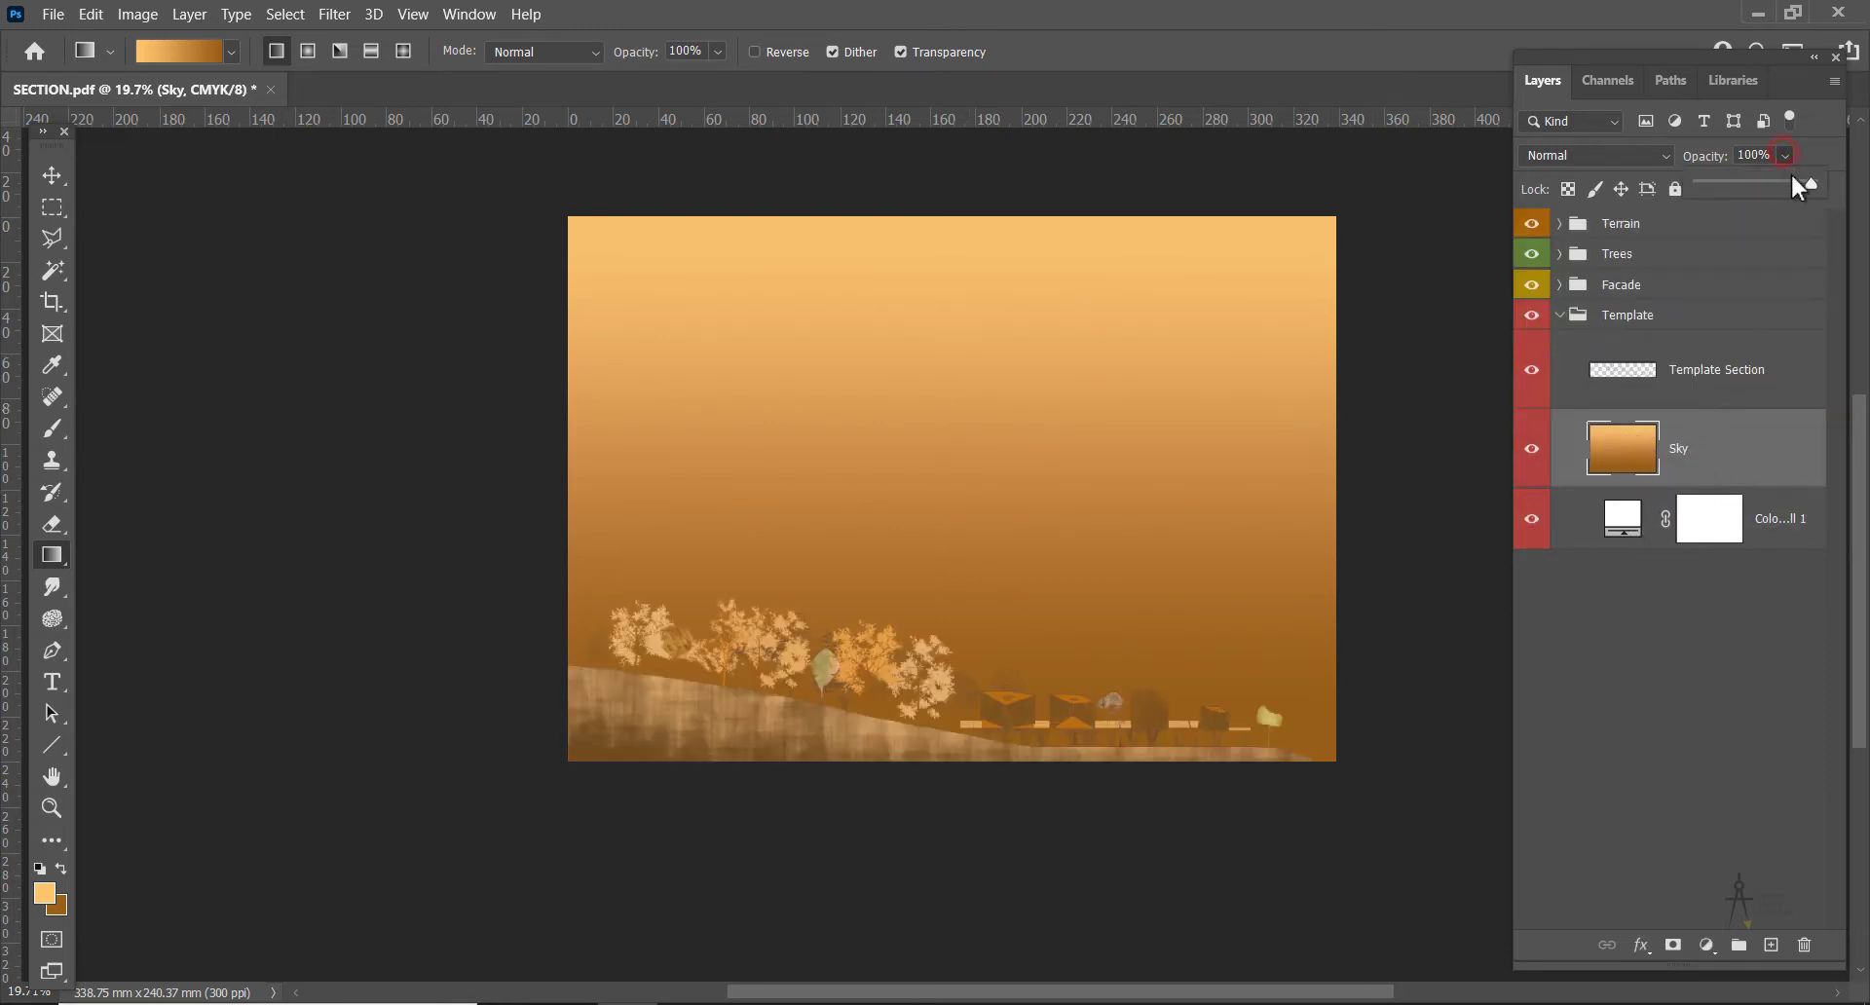
Reduce the Sky layer's opacity to 55%, check the drawing up close, and refine it to 39%
{"action": "left_click_drag", "start_coordinate": [1756, 193], "coordinate": [1755, 193]}
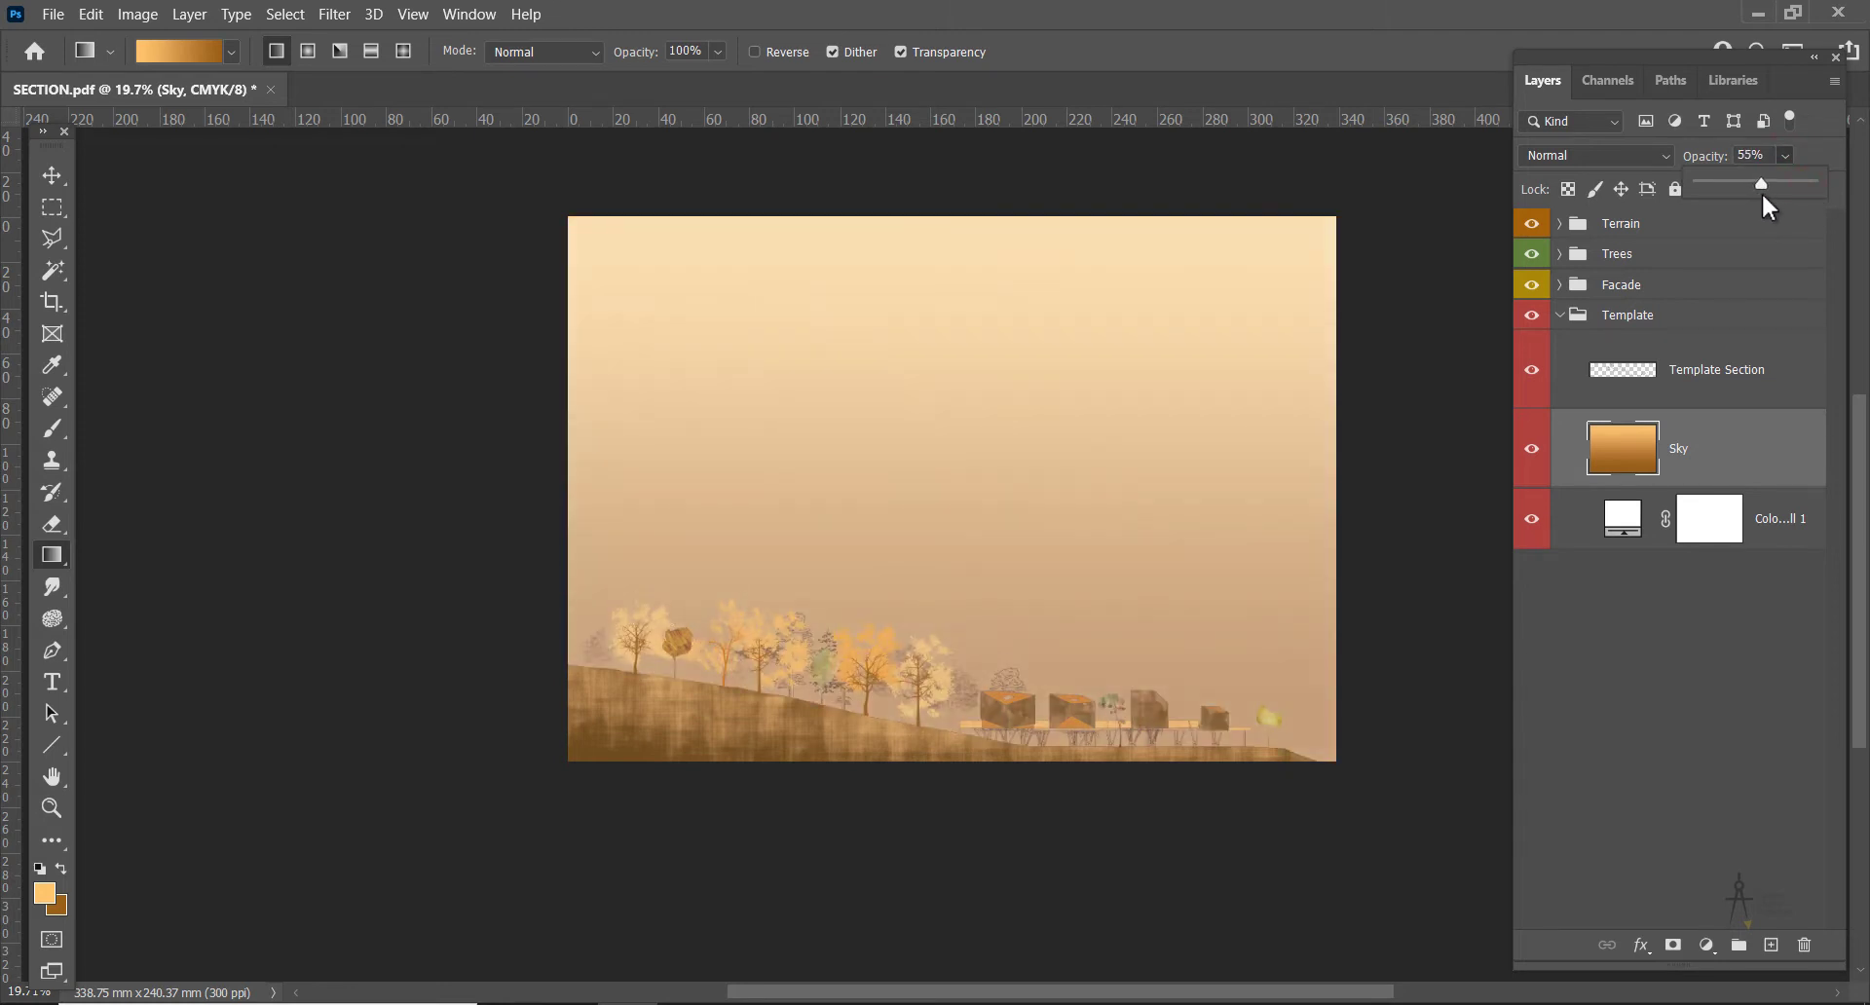
{"action": "left_click", "coordinate": [1671, 674]}
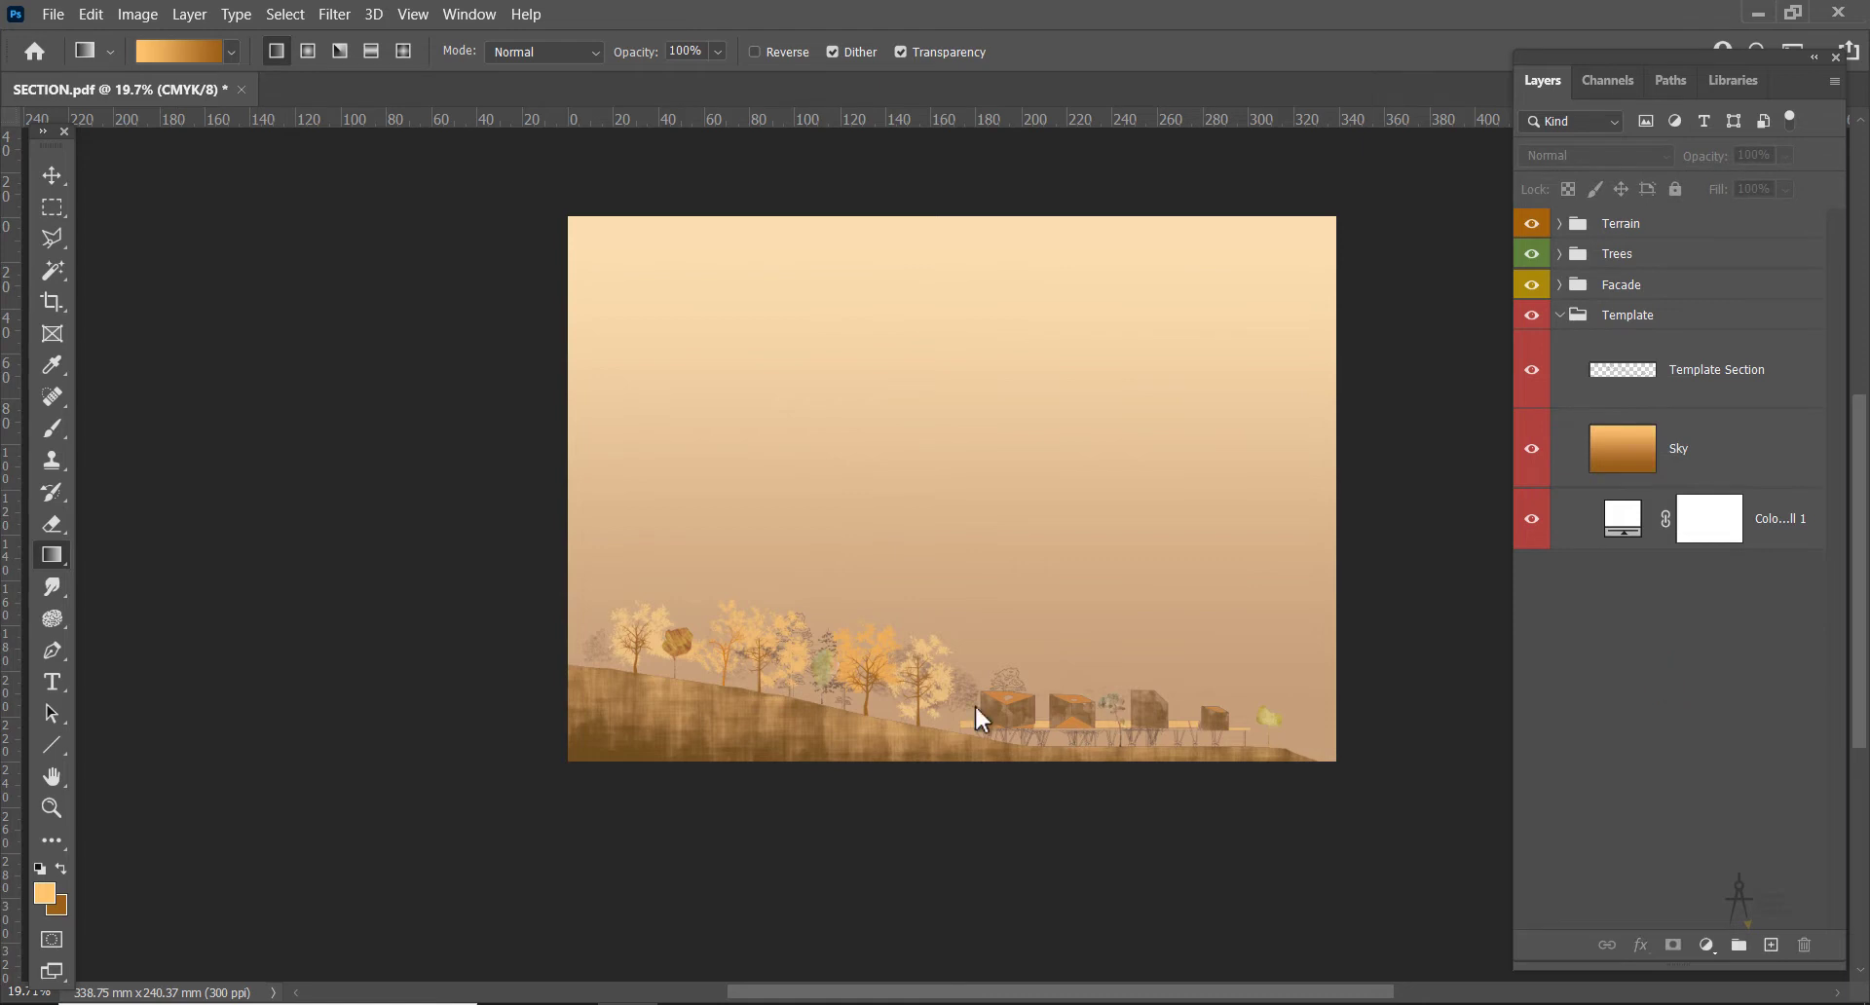
{"action": "scroll", "coordinate": [1115, 719], "scroll_direction": "up", "scroll_amount": 5}
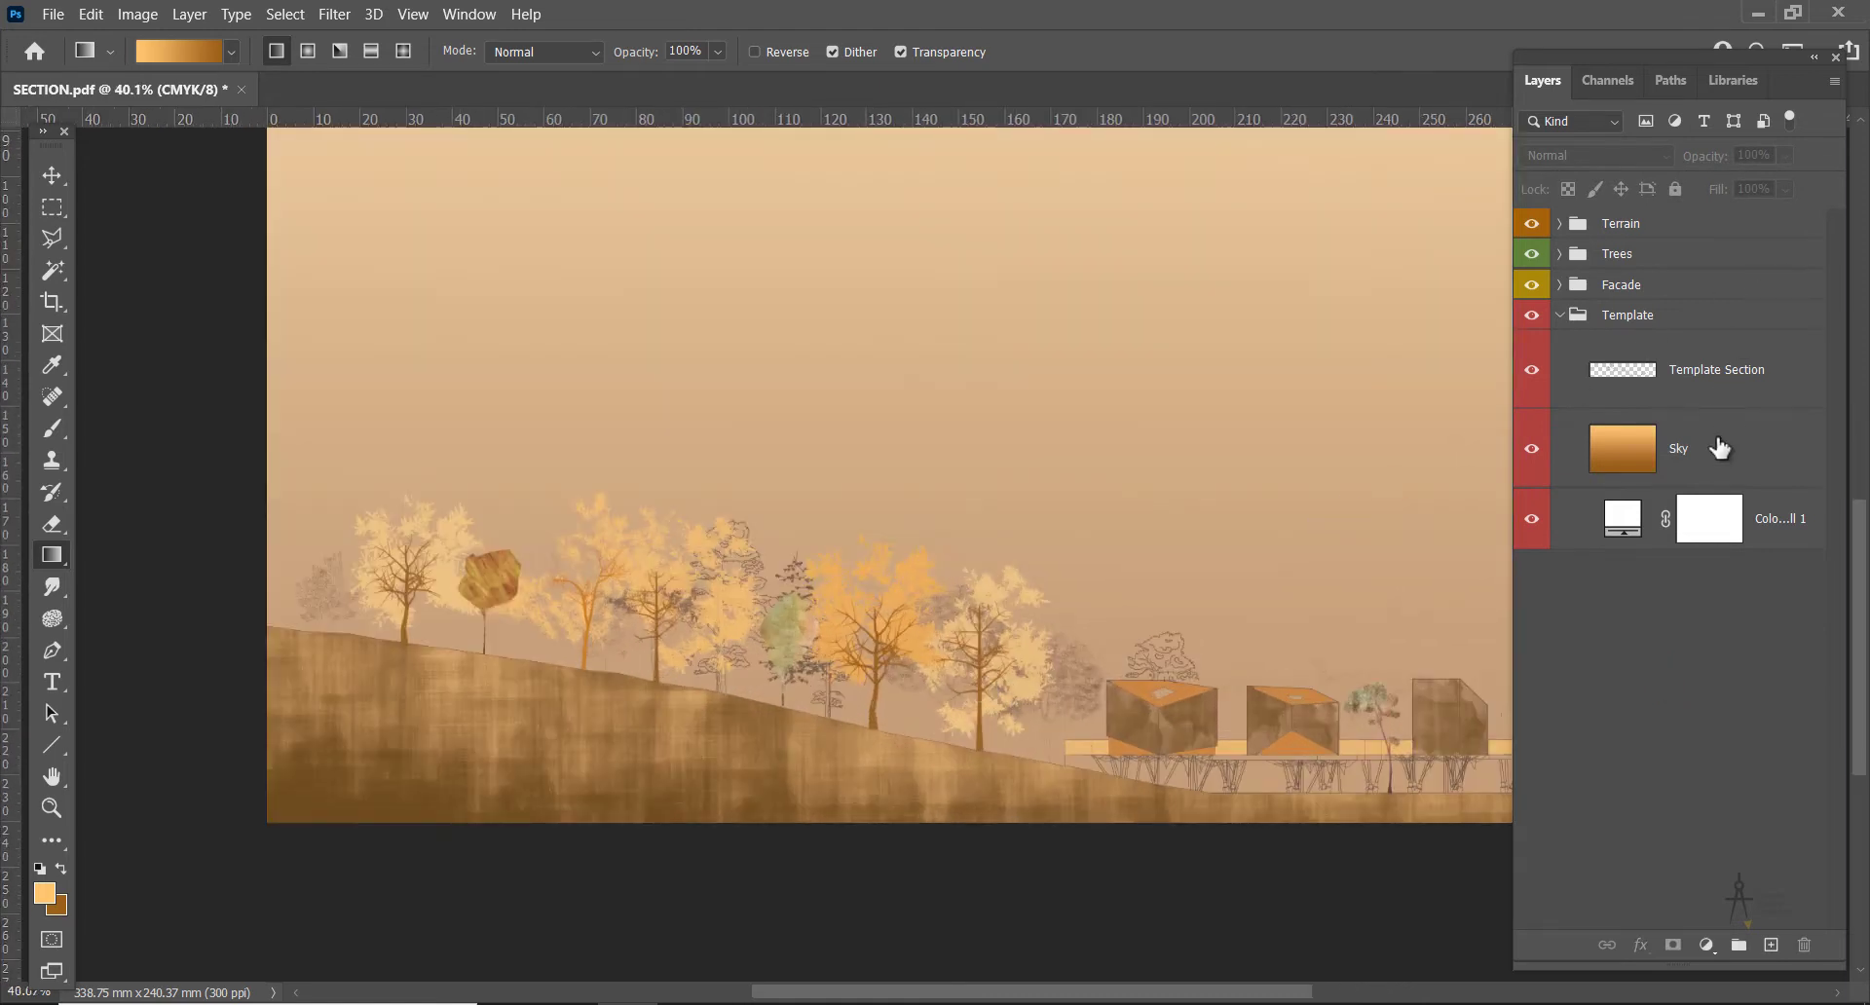
{"action": "left_click", "coordinate": [1720, 448]}
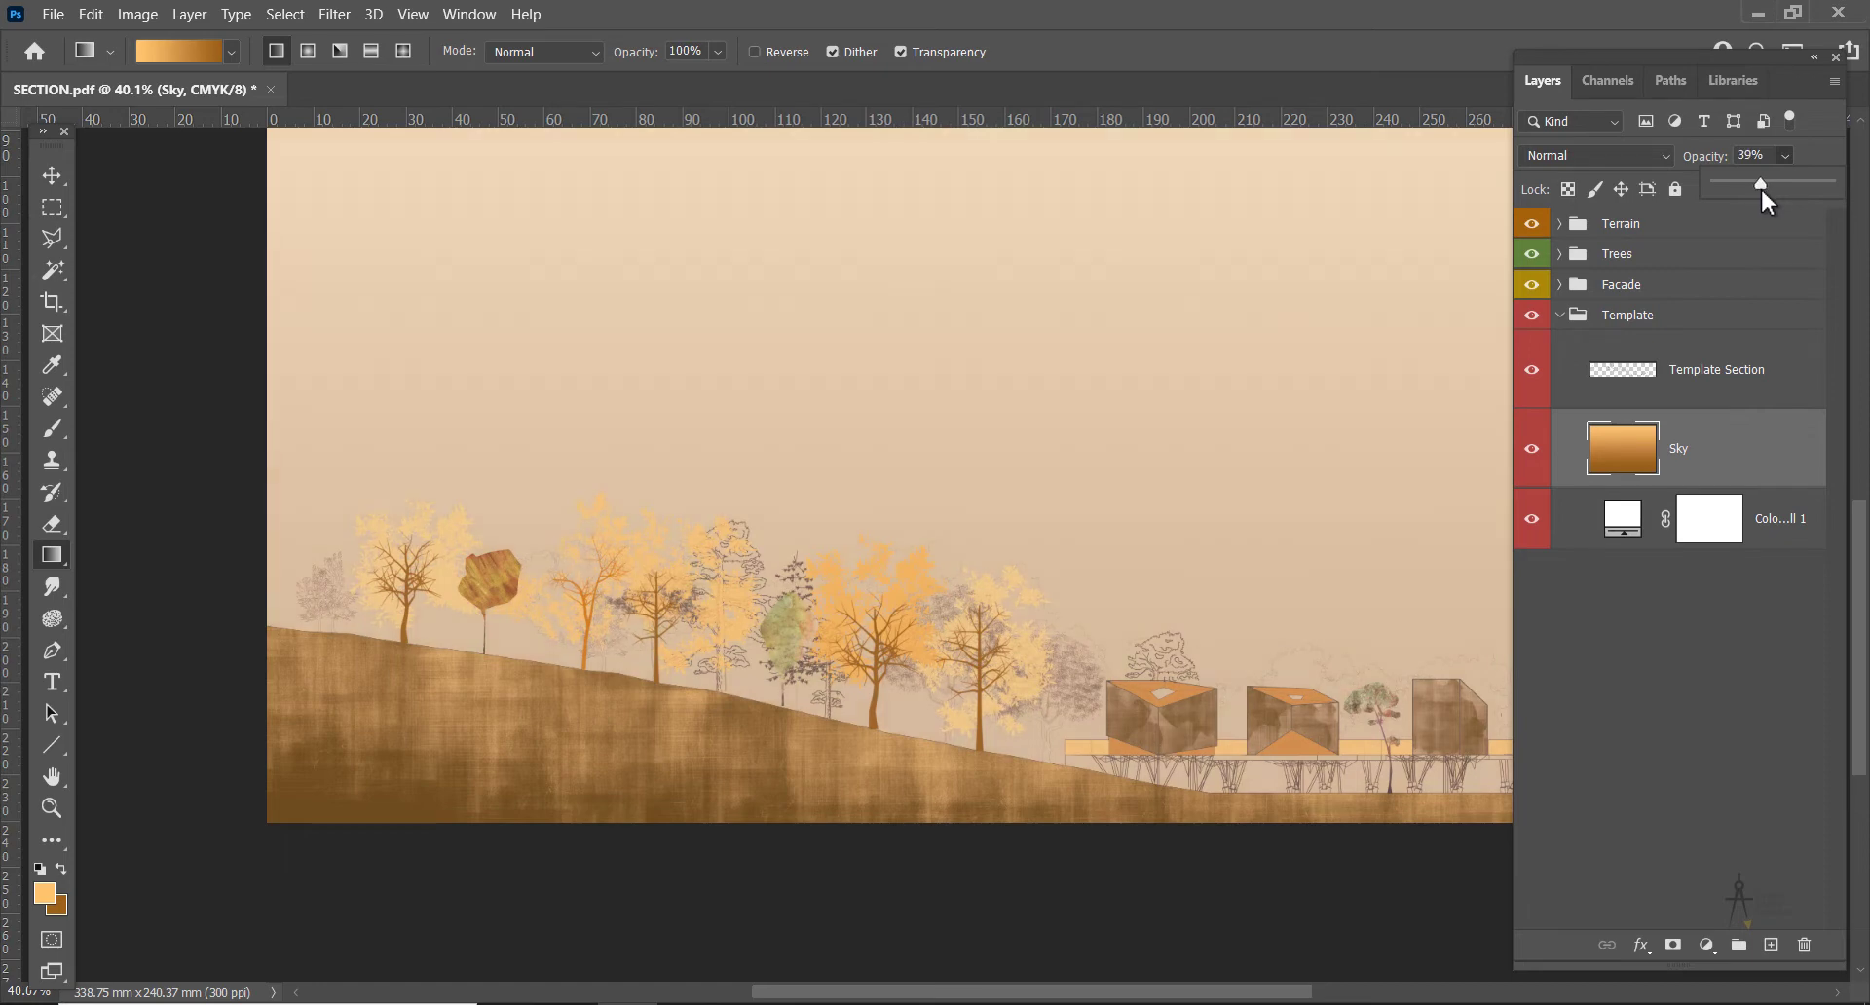
{"action": "scroll", "coordinate": [1098, 547], "scroll_direction": "down", "scroll_amount": 5}
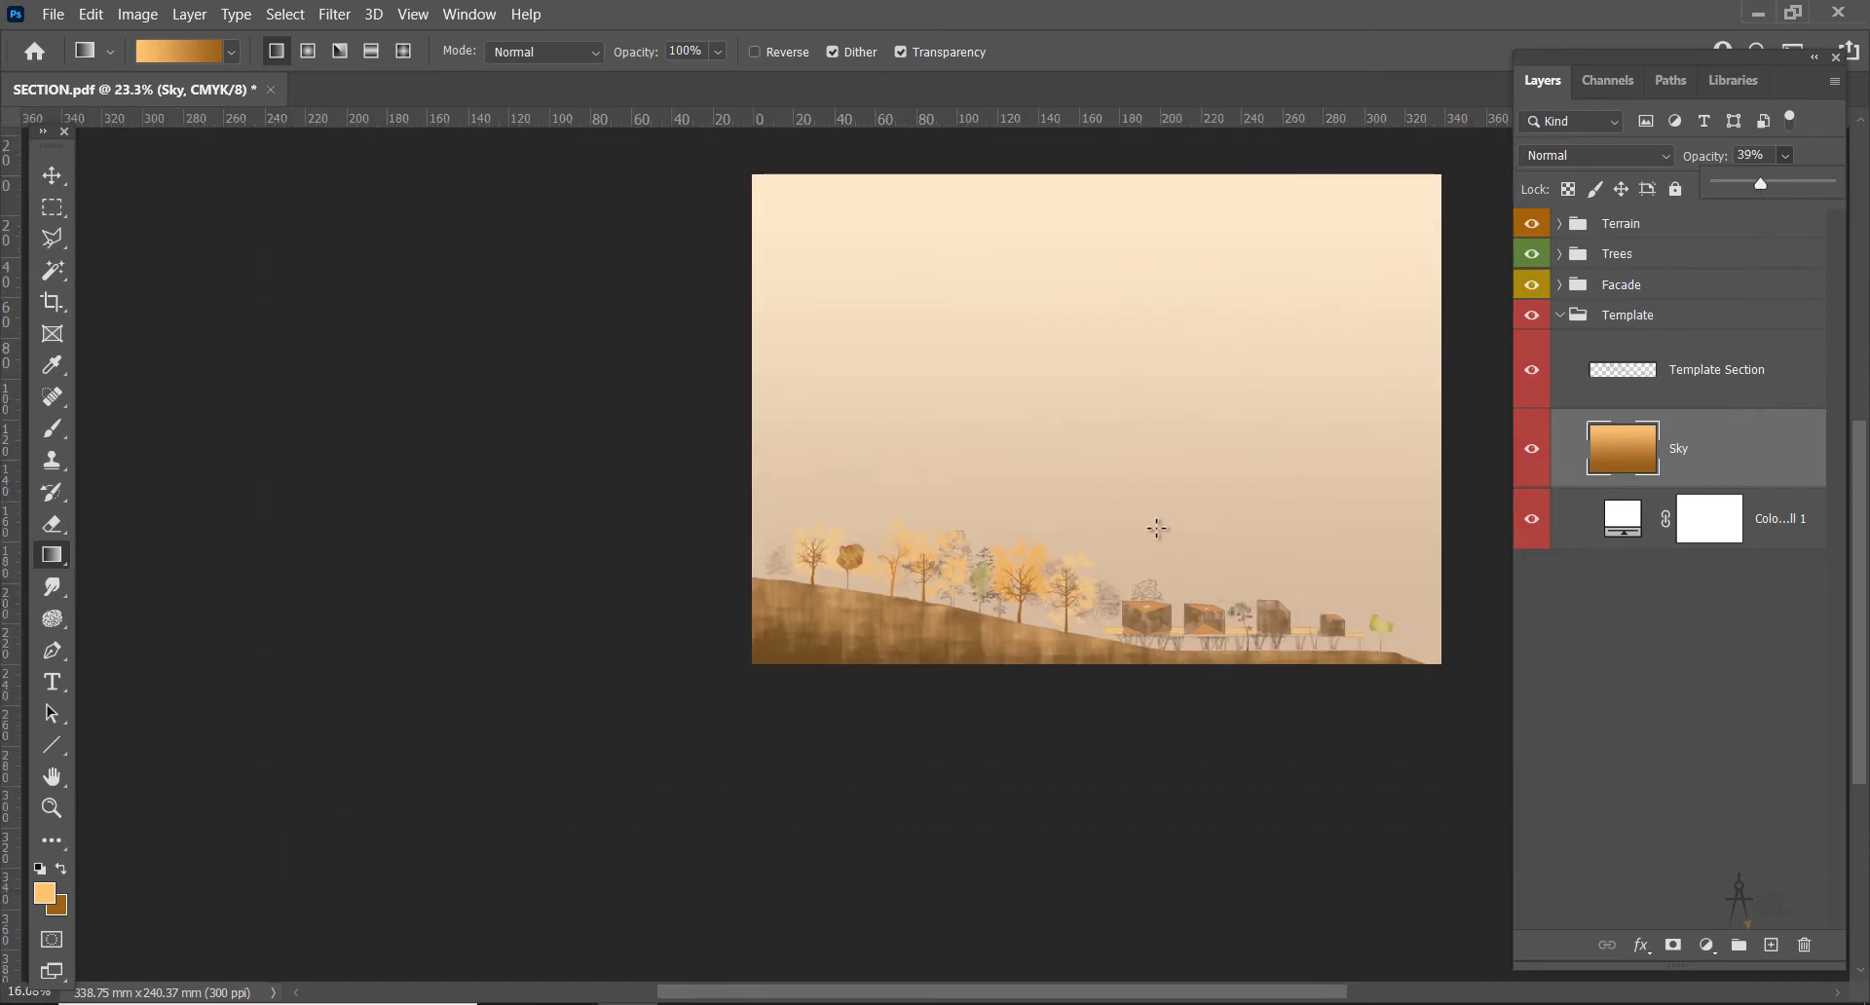
{"action": "scroll", "coordinate": [1232, 231], "scroll_direction": "up", "scroll_amount": 2}
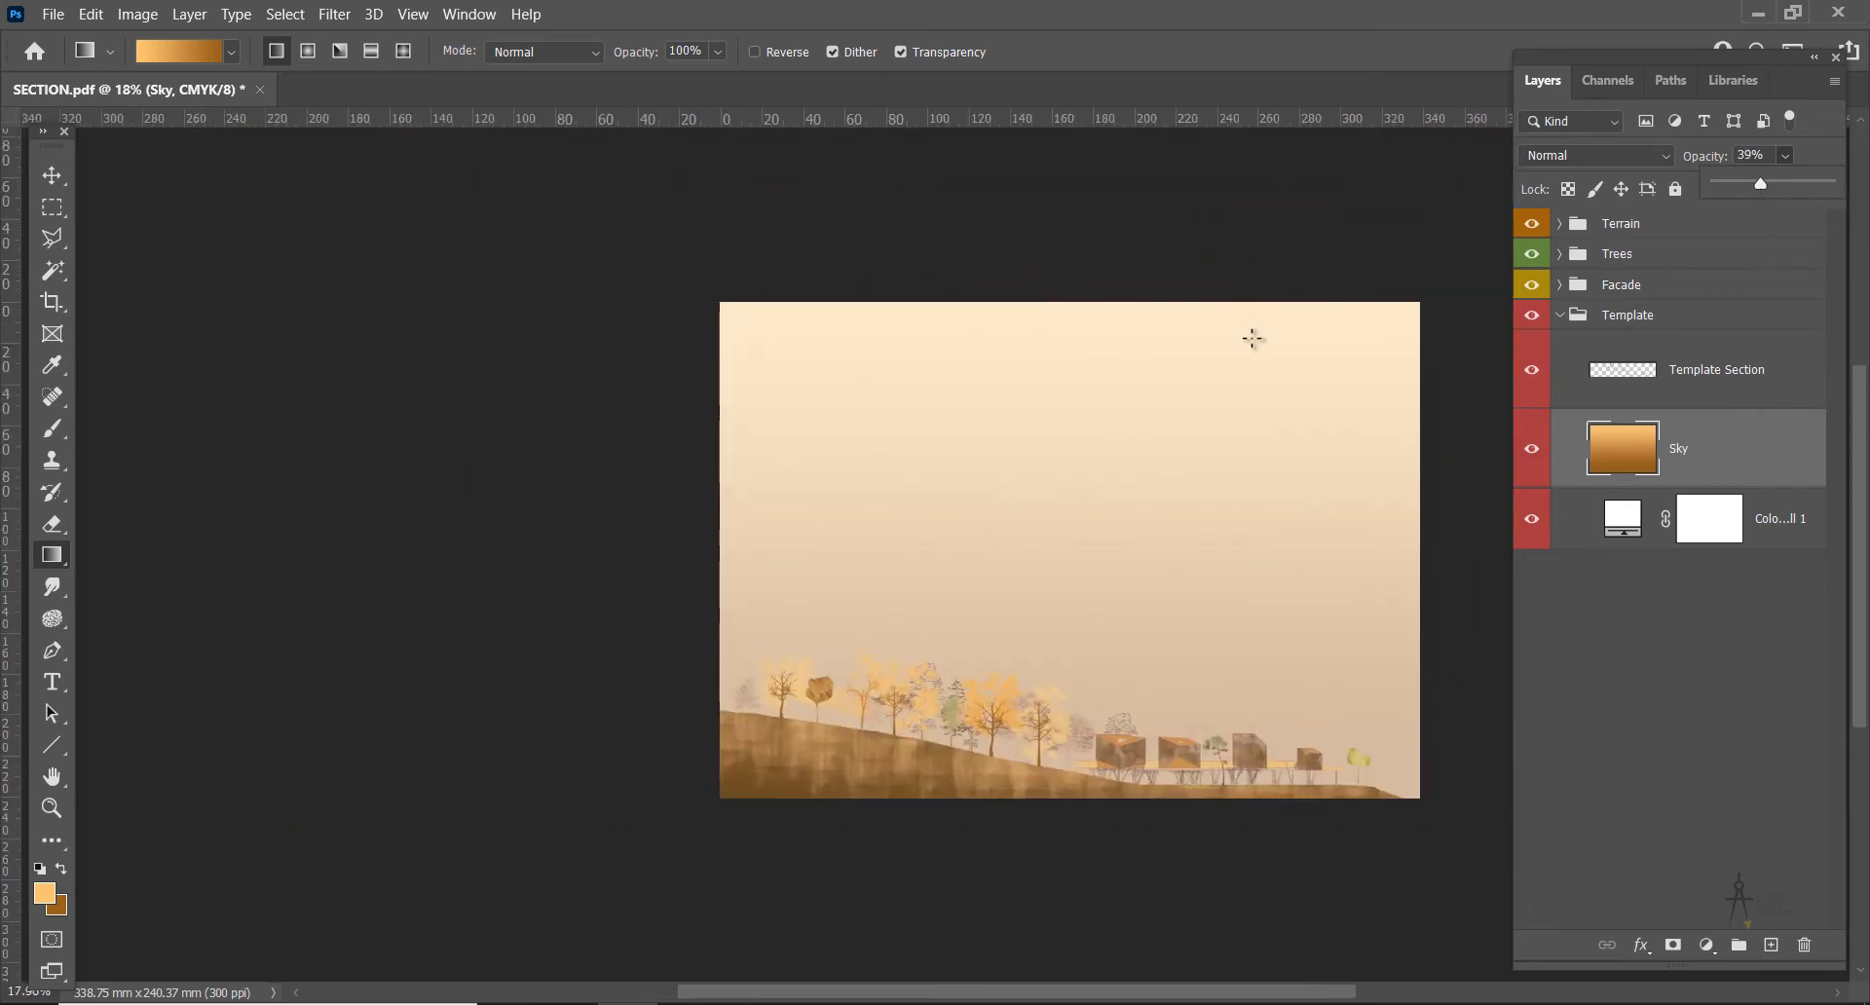
{"action": "left_click", "coordinate": [1660, 704]}
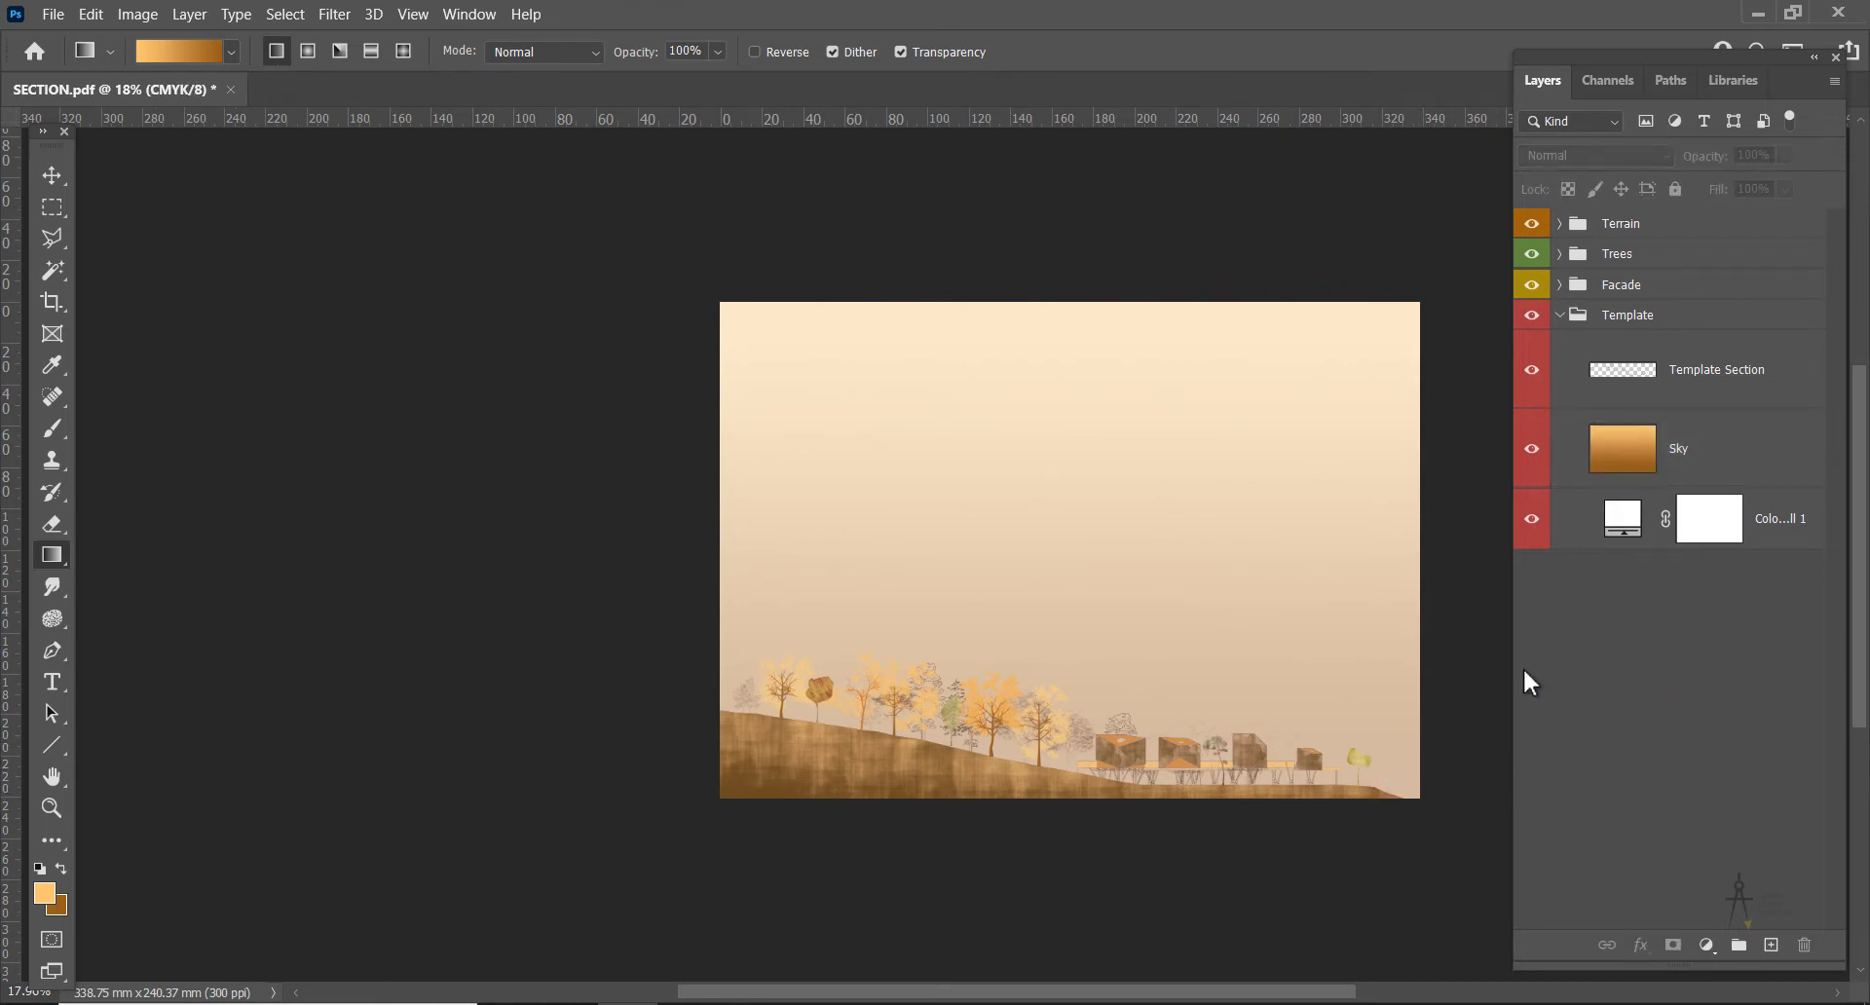
Add a new empty layer directly above Sky and hide the Sky layer
{"action": "scroll", "coordinate": [1459, 691], "scroll_direction": "up", "scroll_amount": 1}
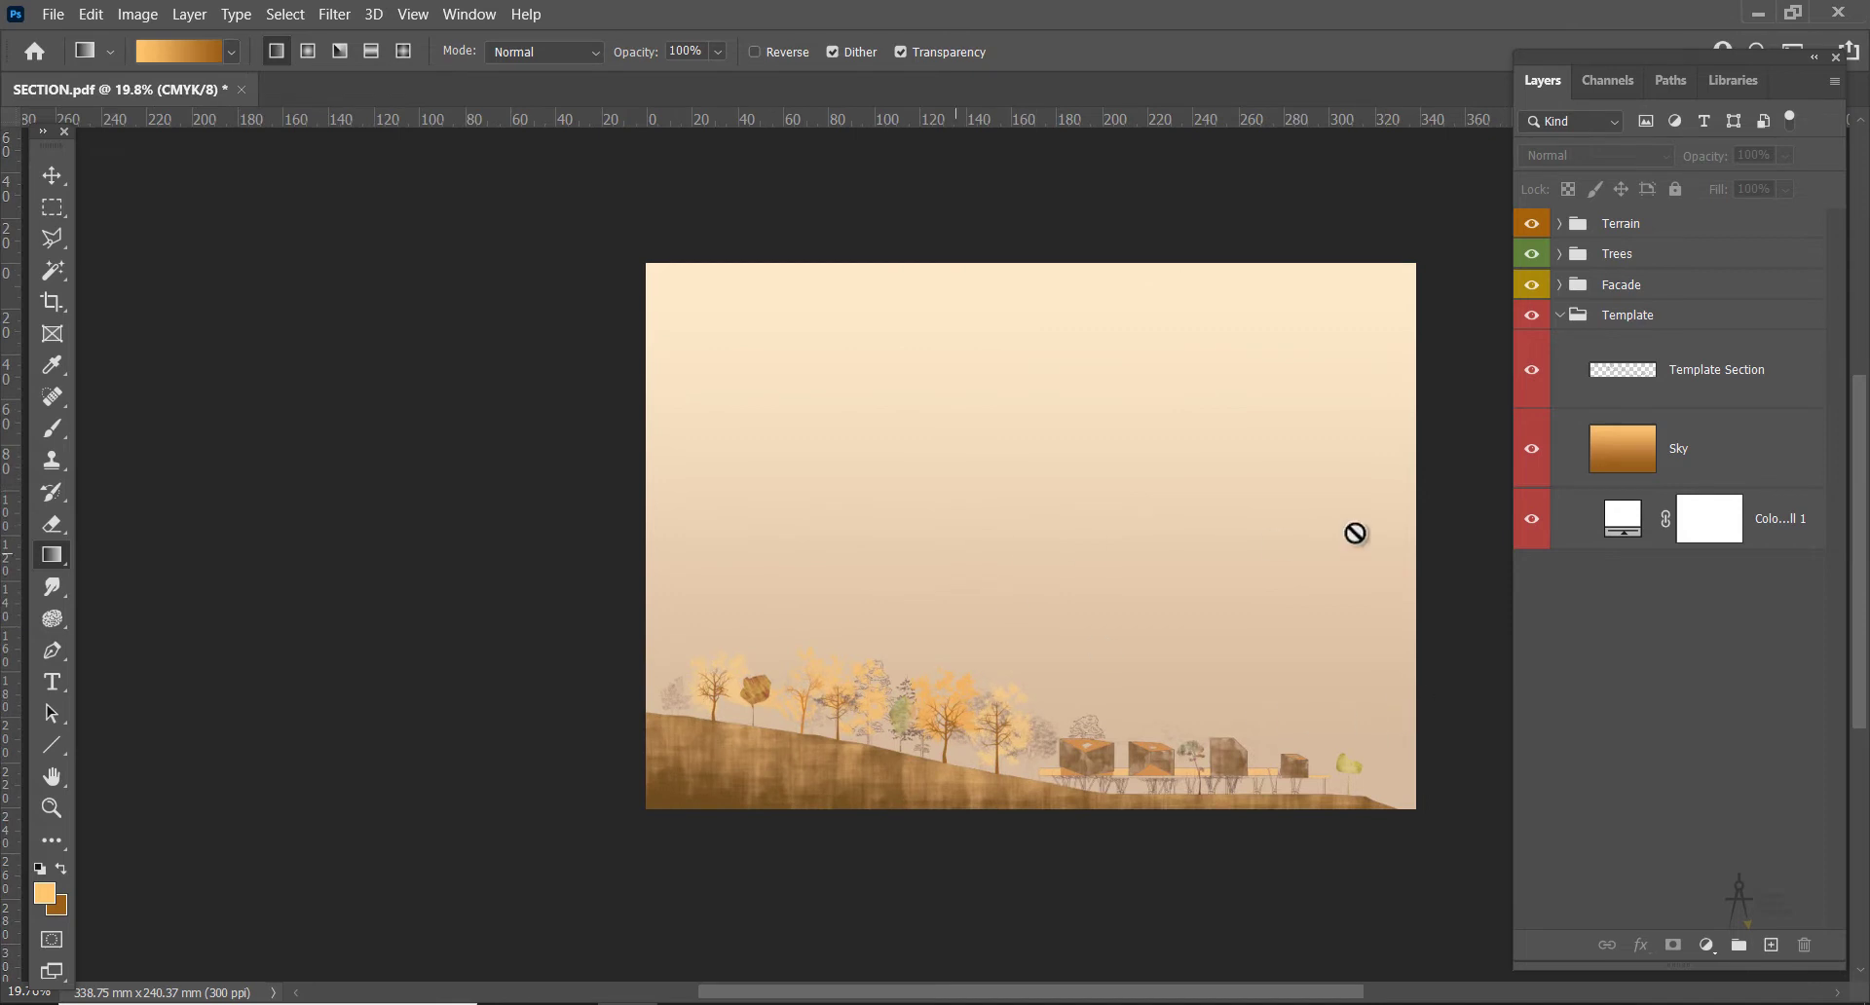
{"action": "left_click", "coordinate": [1623, 448]}
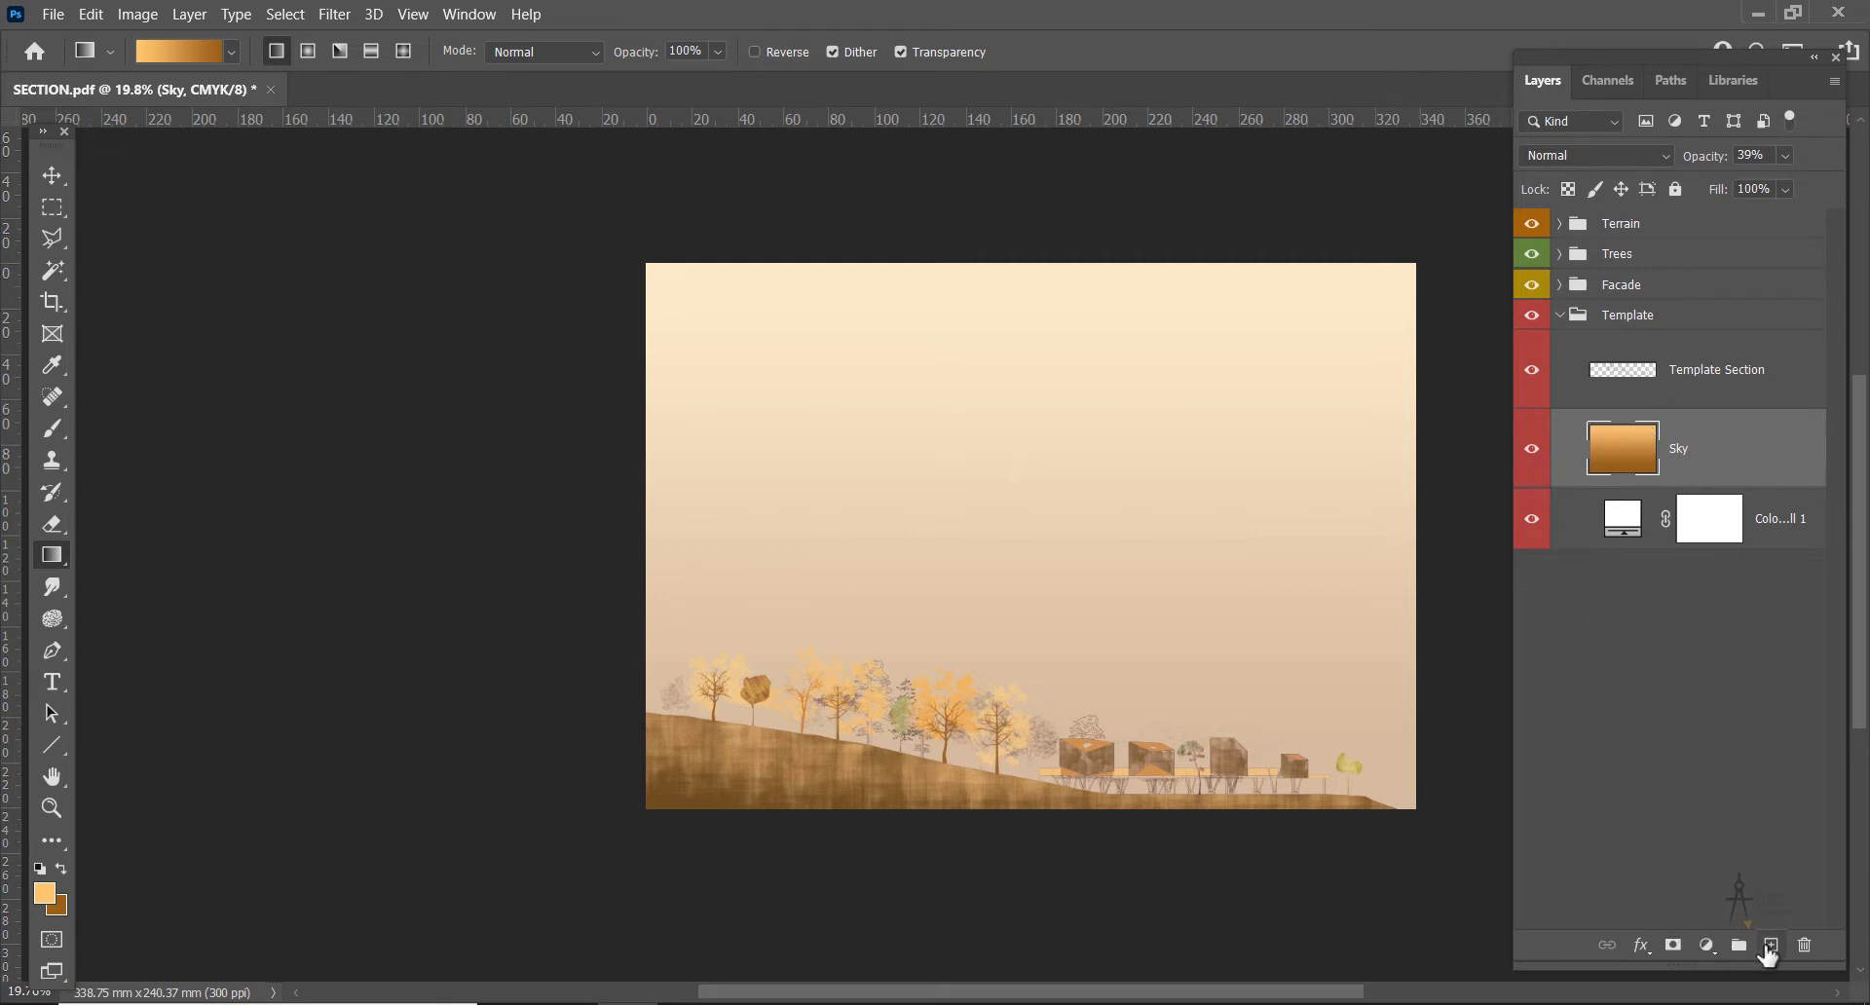
{"action": "left_click", "coordinate": [1769, 945]}
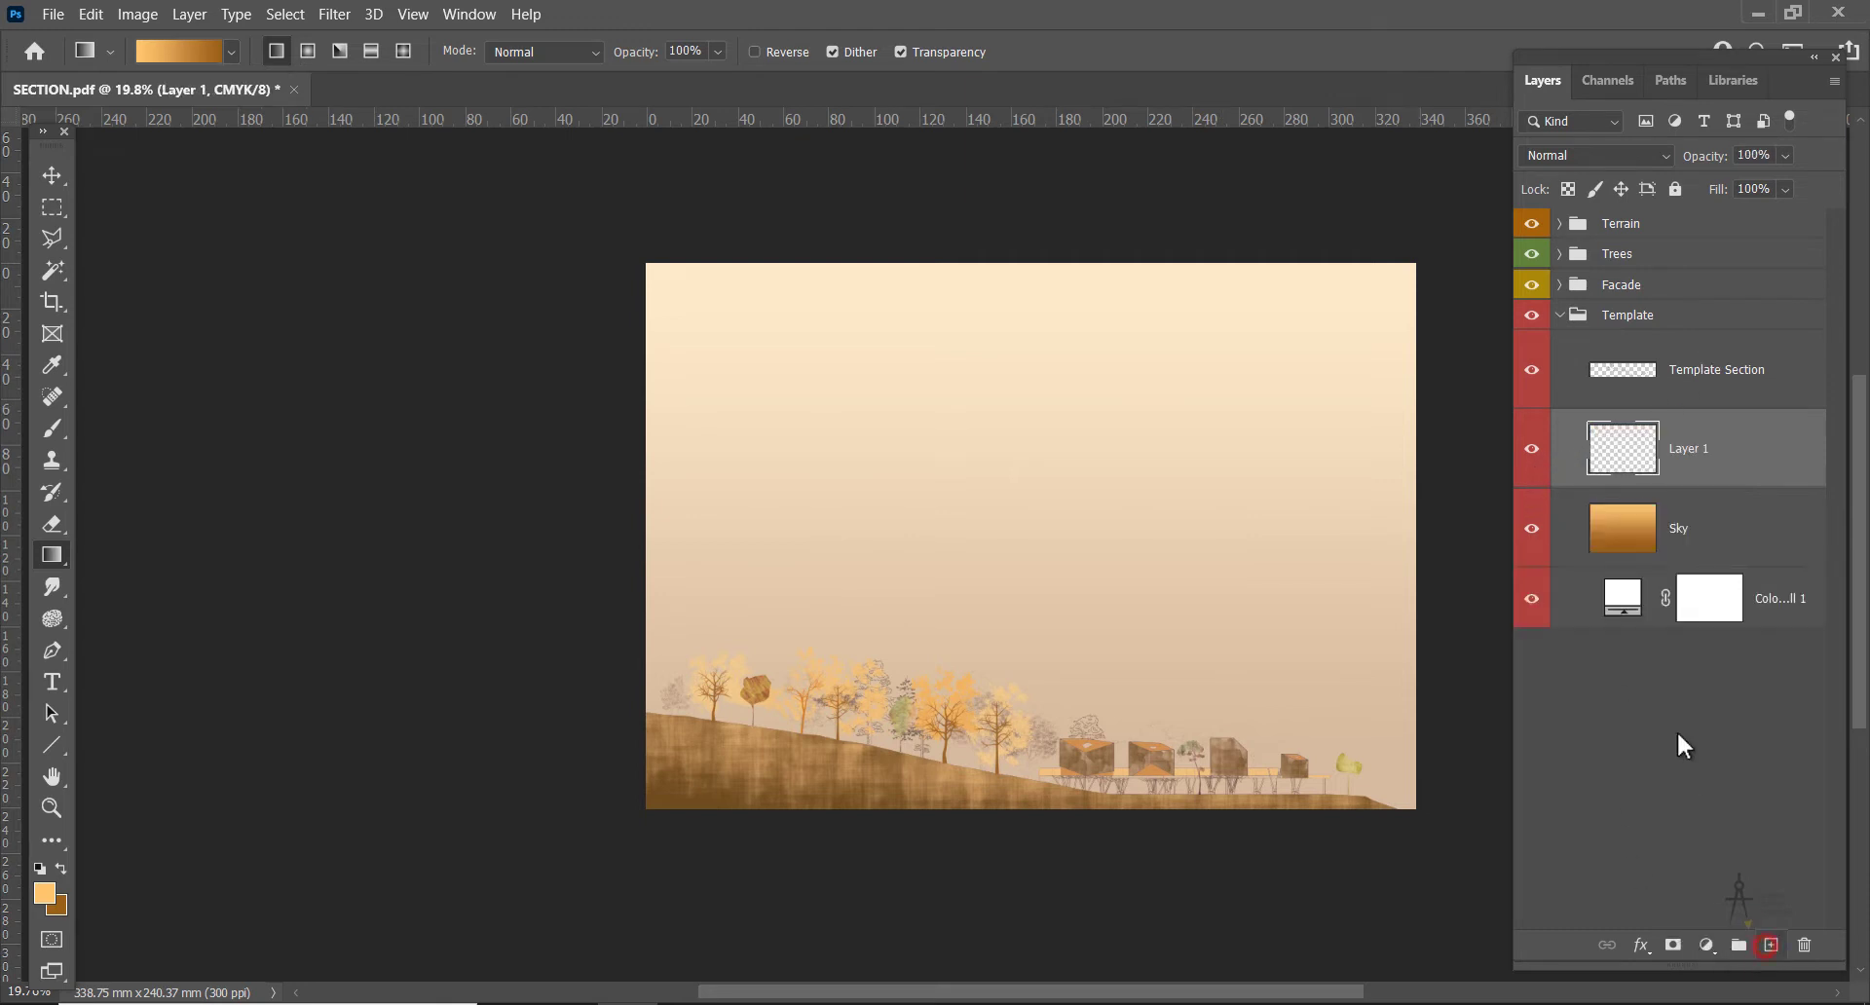
{"action": "left_click", "coordinate": [1532, 529]}
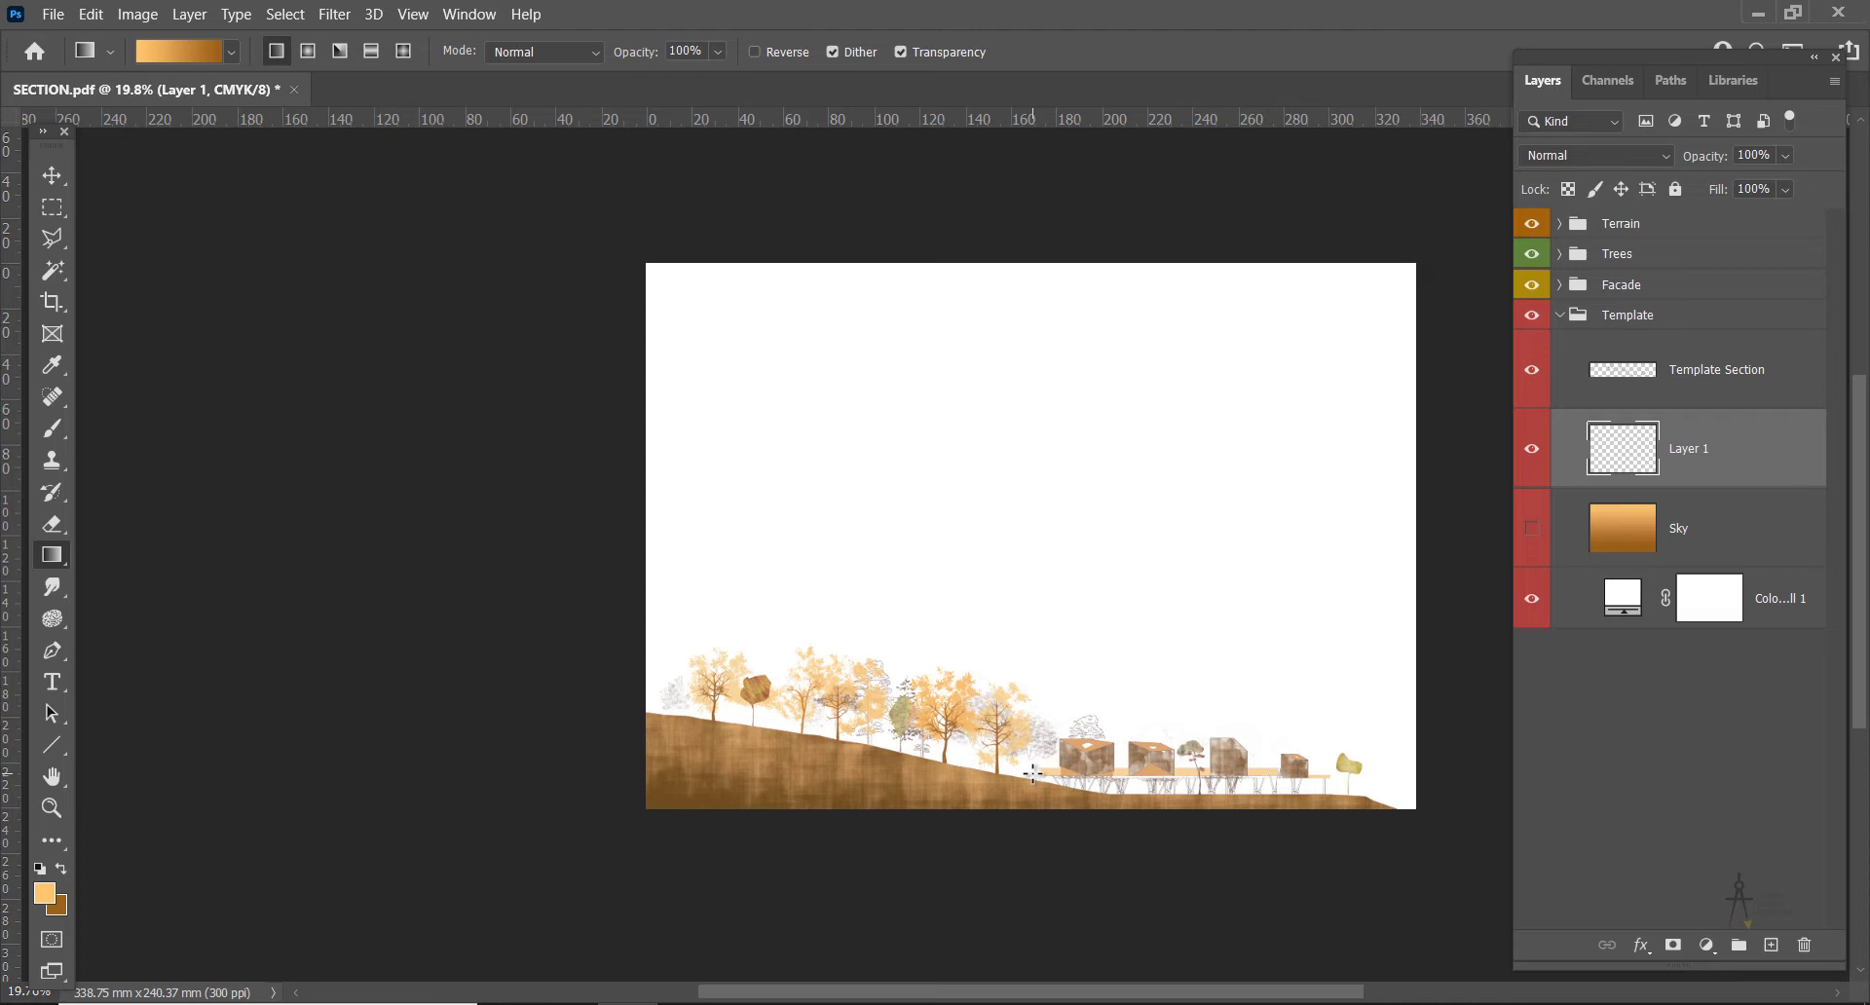
Try one short upward gradient and two downward gradients of different lengths on the new layer, undoing each one
{"action": "left_click_drag", "start_coordinate": [1038, 769], "coordinate": [1071, 645]}
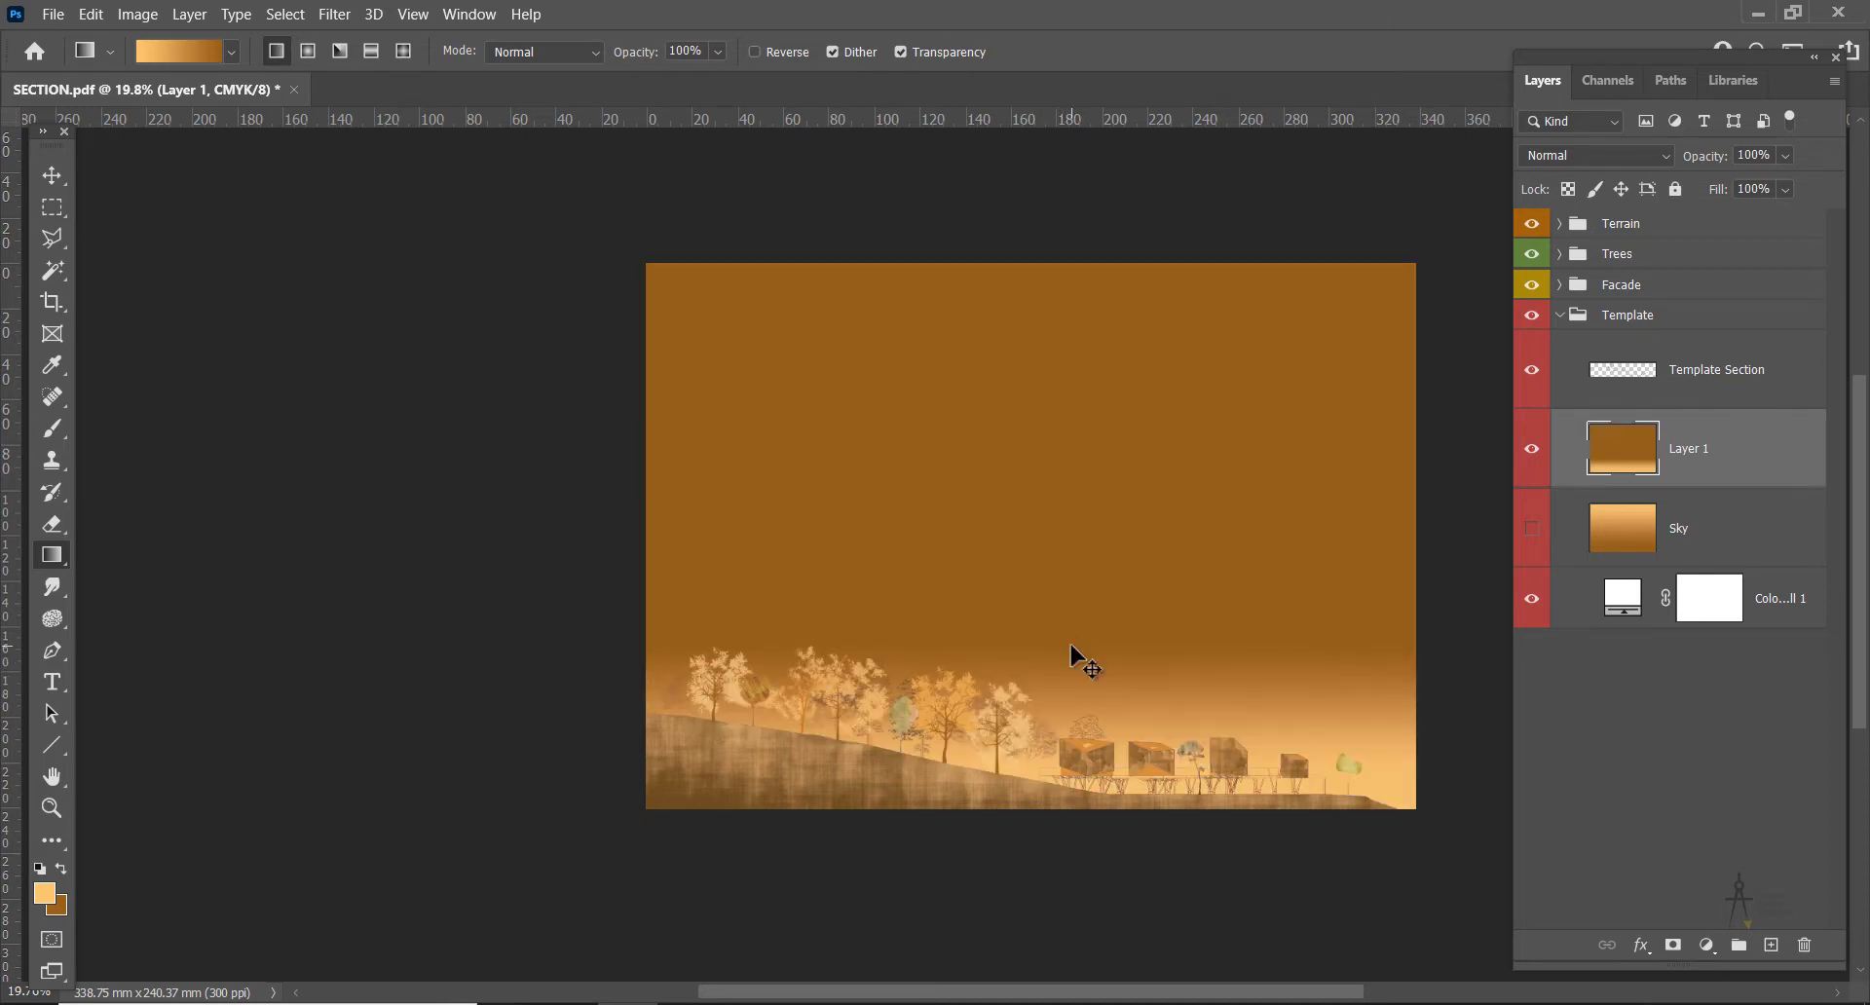
{"action": "key", "text": "ctrl+z"}
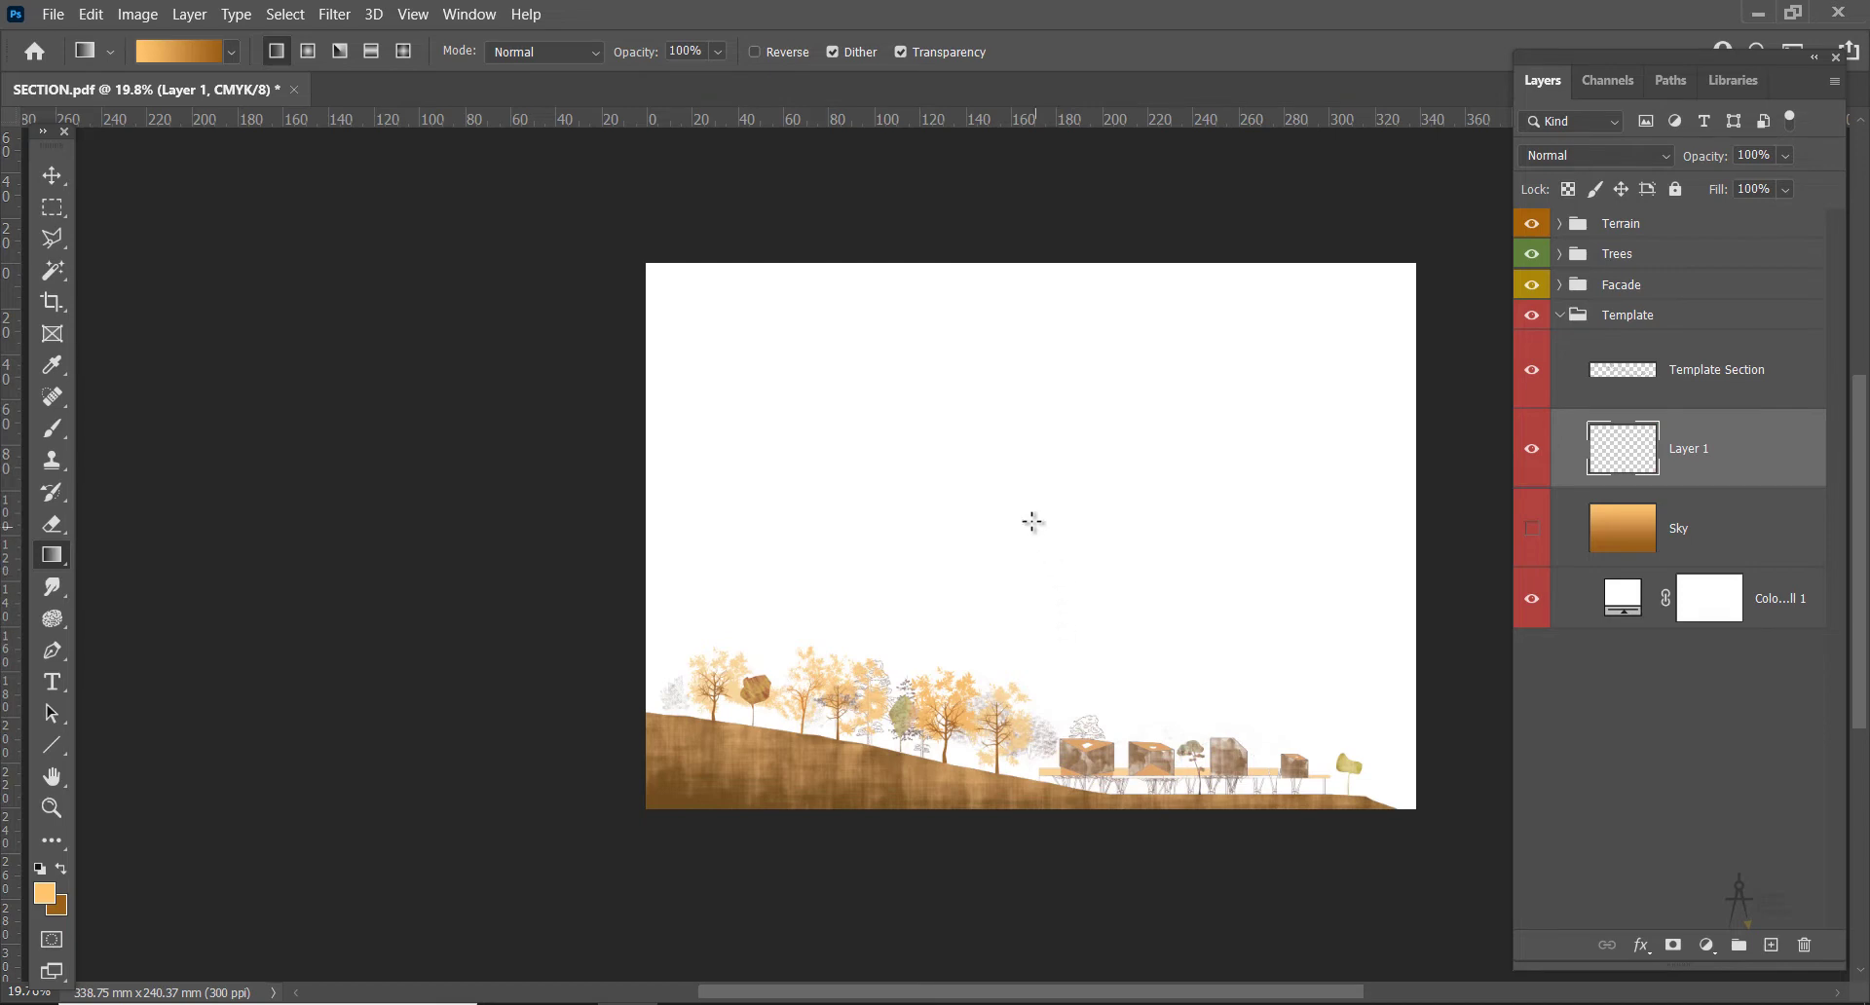
{"action": "left_click_drag", "start_coordinate": [1035, 449], "coordinate": [1038, 564]}
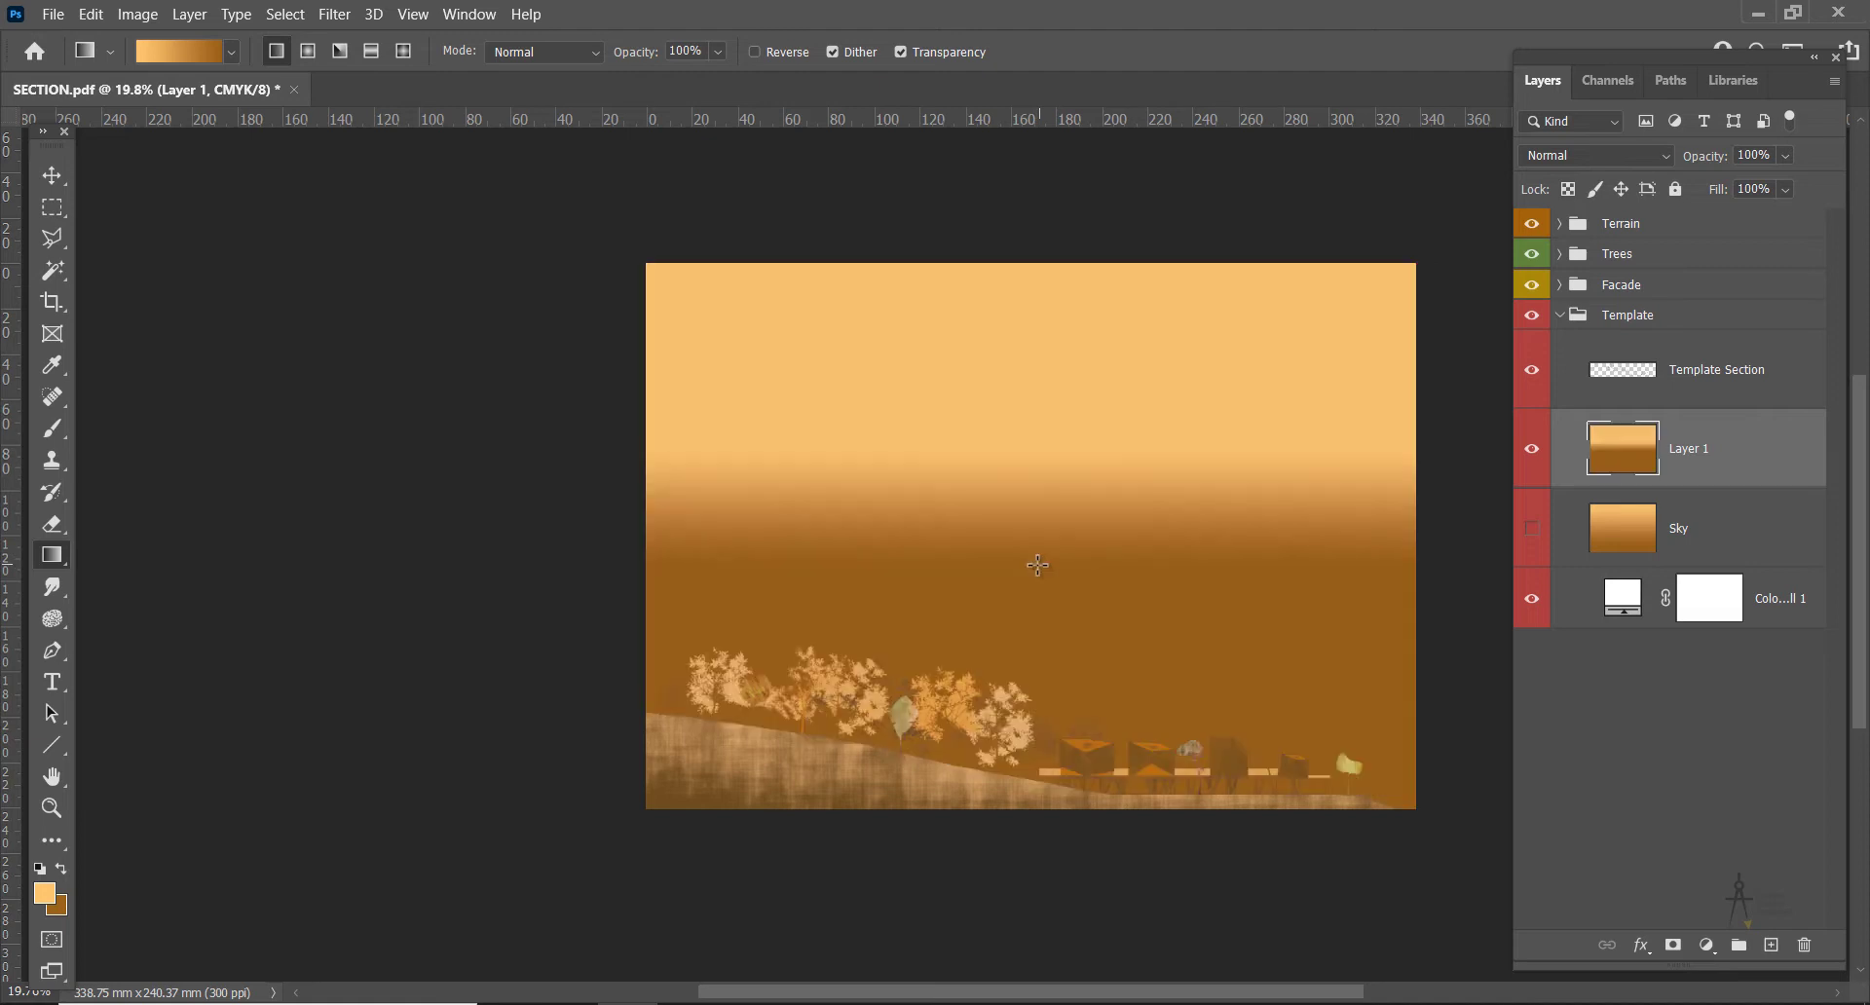
{"action": "key", "text": "ctrl+z"}
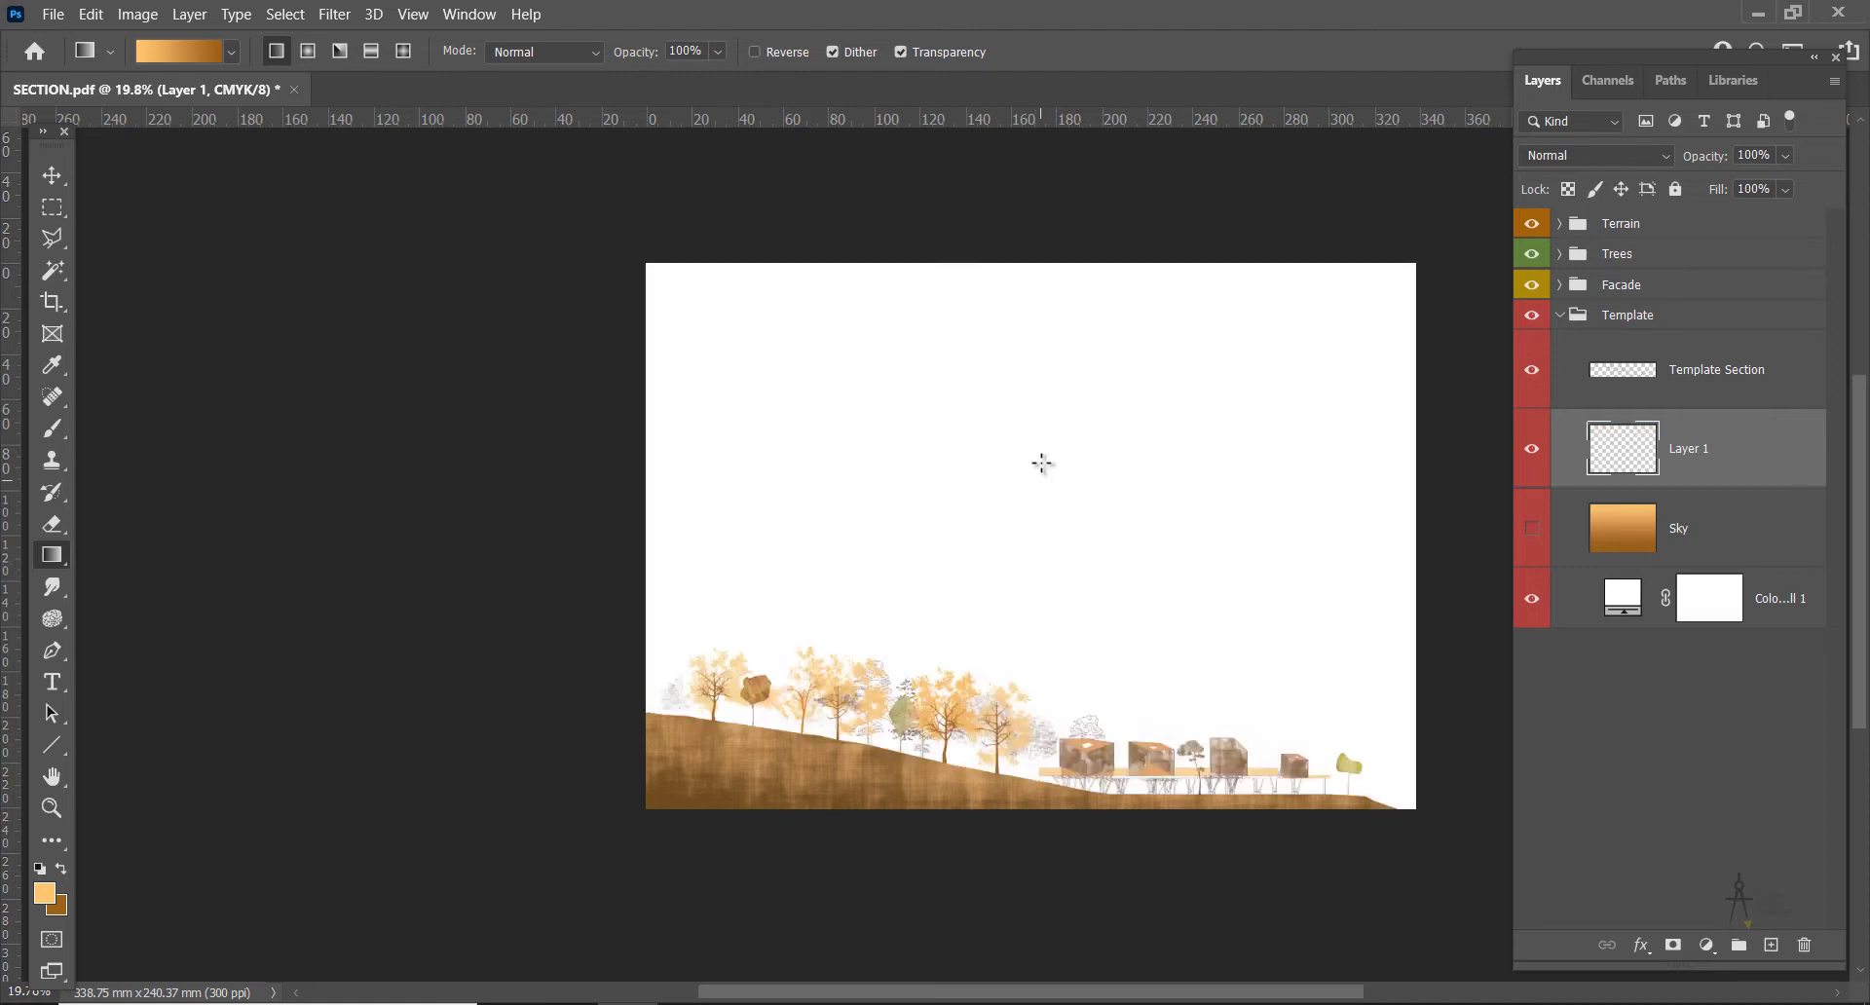
{"action": "left_click_drag", "start_coordinate": [1027, 416], "coordinate": [1040, 640]}
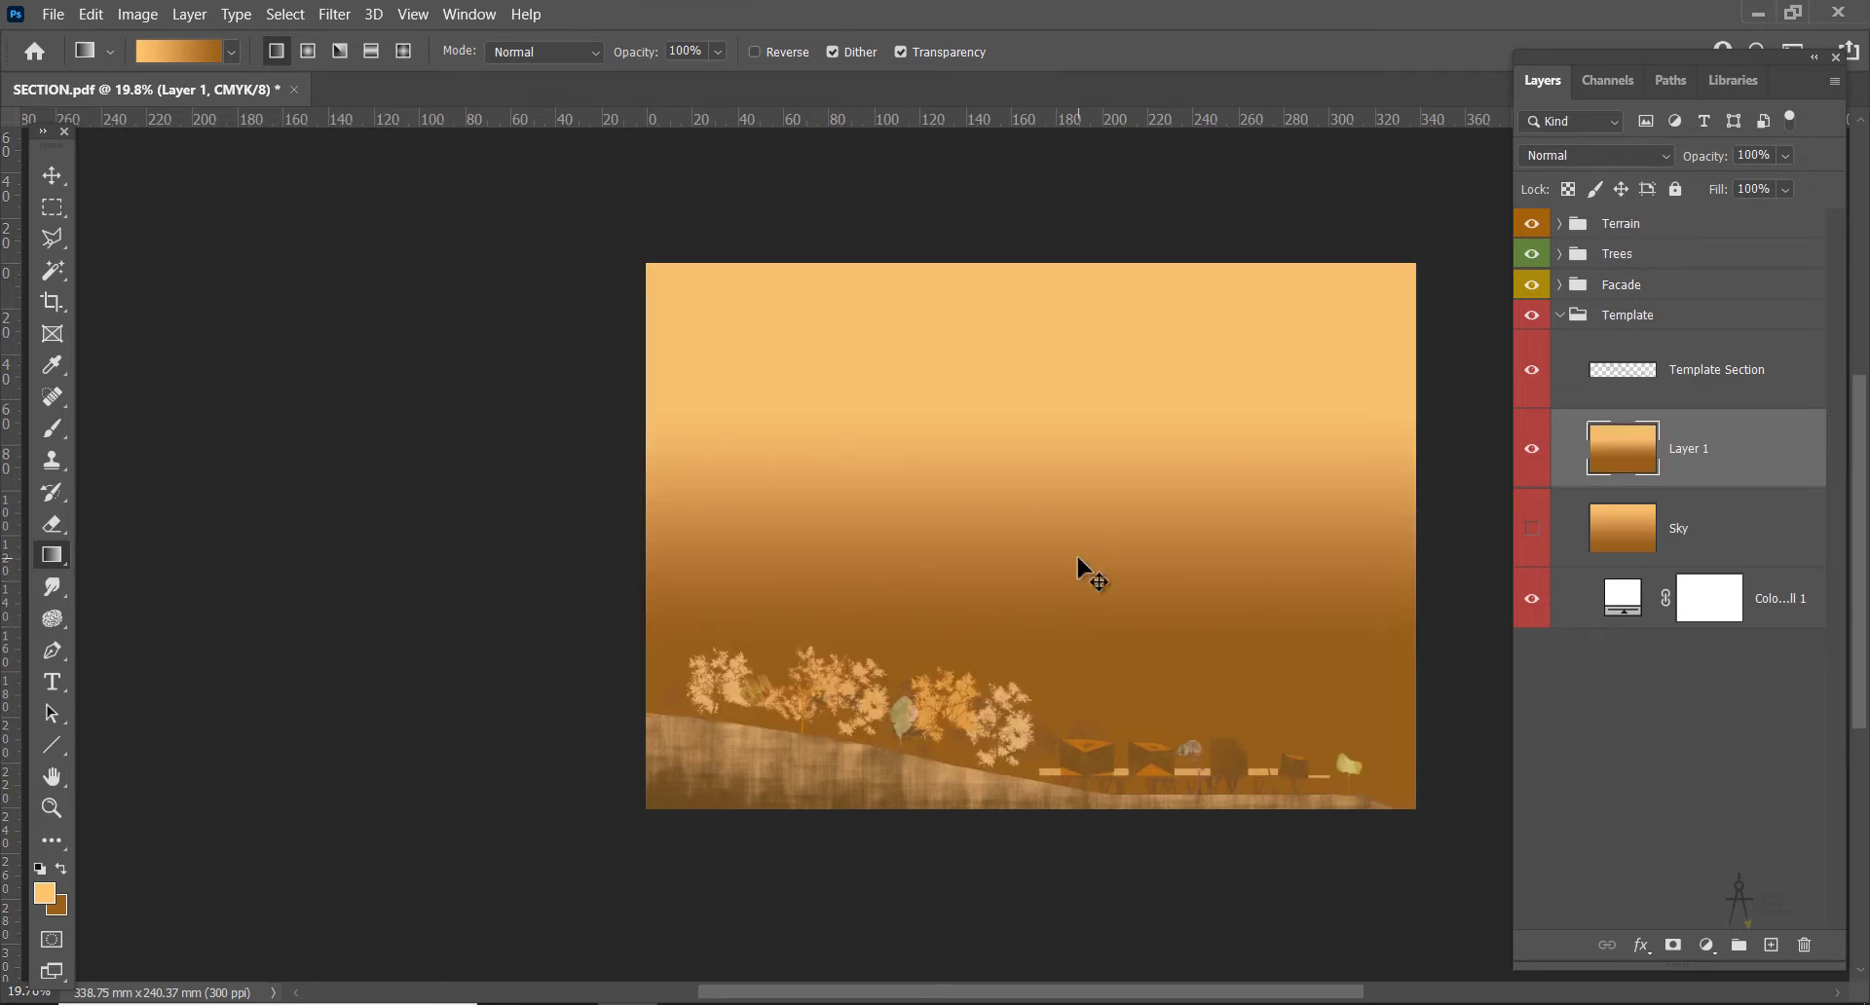
{"action": "key", "text": "ctrl+z"}
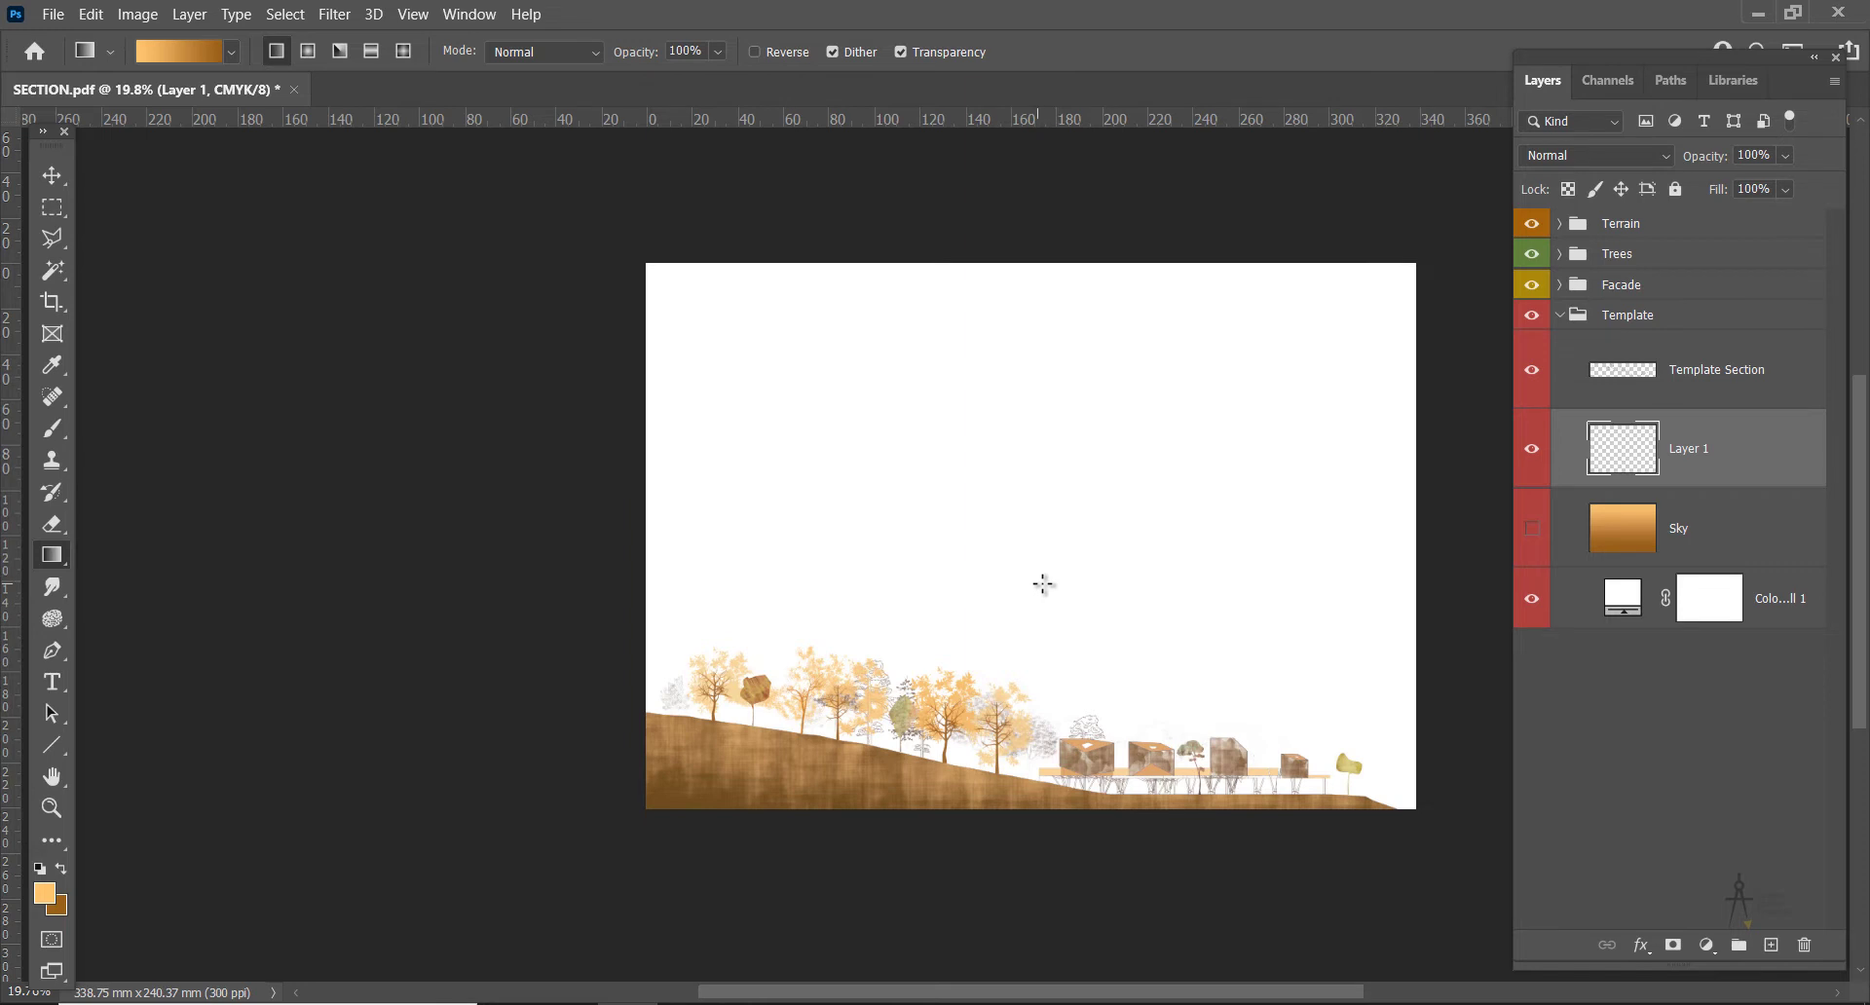
Fill Layer 1 with a short downward linear gradient ending just above the terrain, and reduce the layer's opacity to 49%
{"action": "left_click_drag", "start_coordinate": [1047, 570], "coordinate": [1050, 735]}
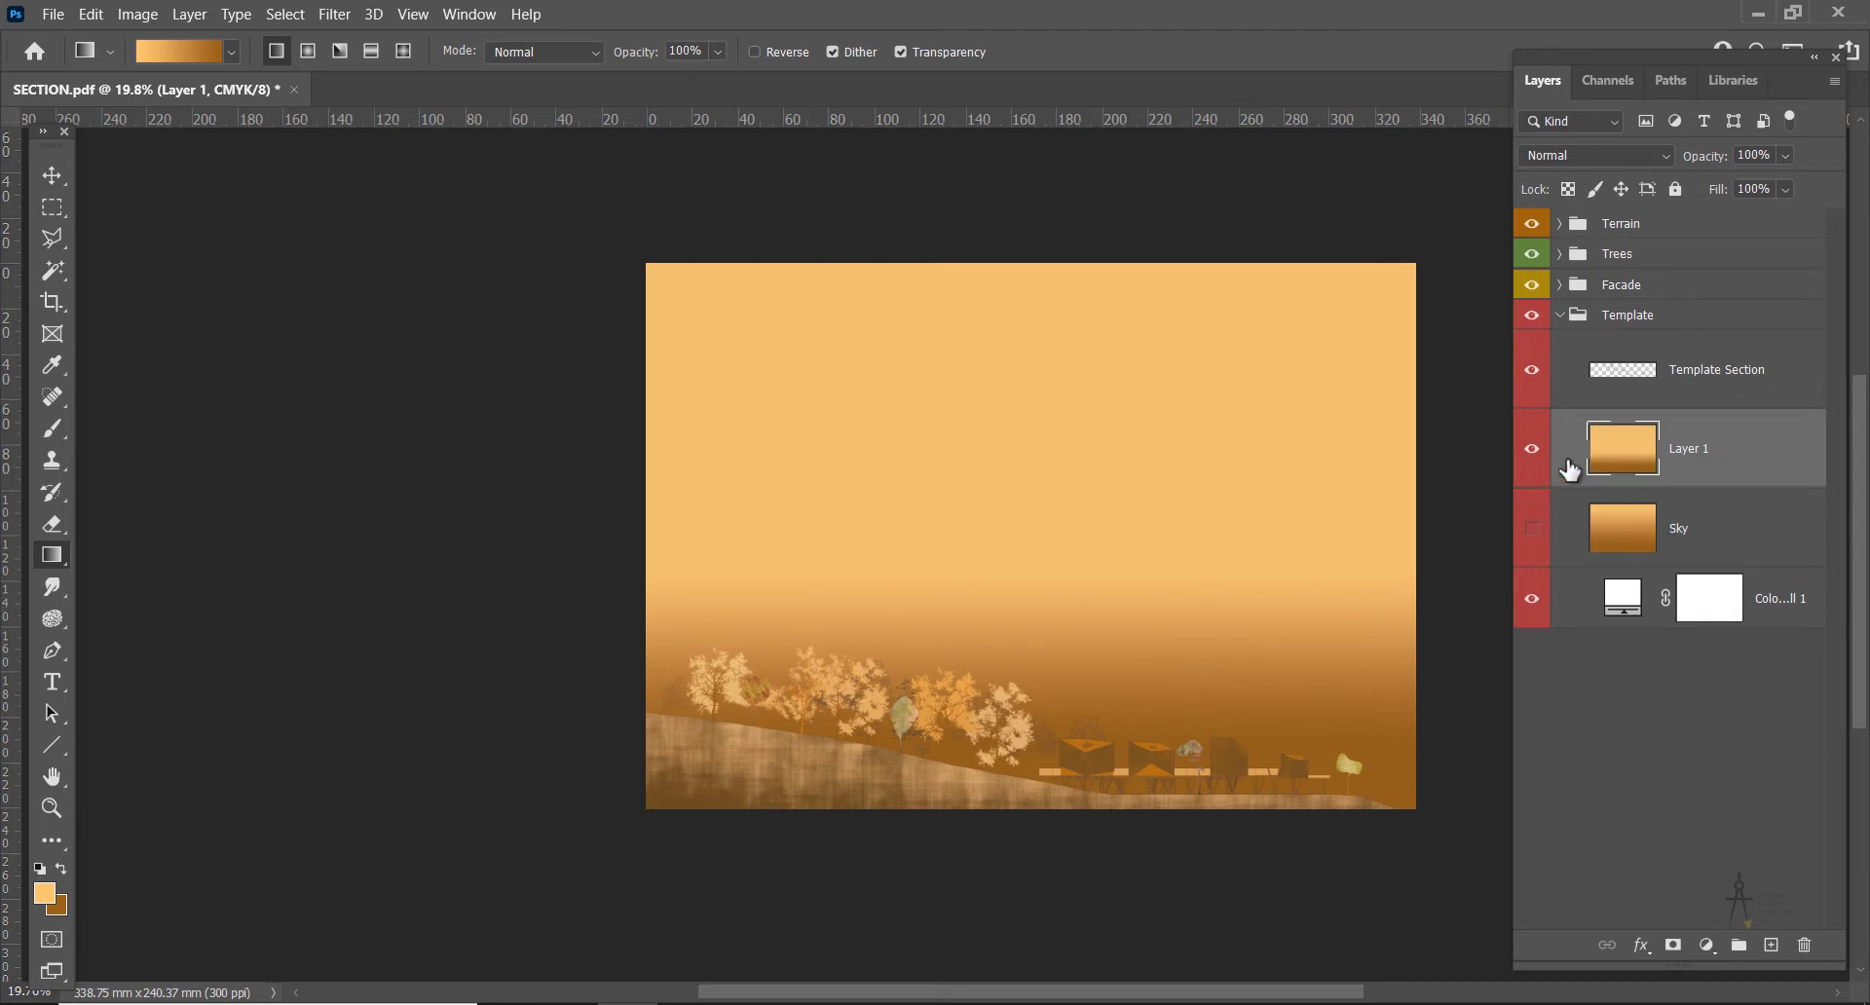
{"action": "left_click", "coordinate": [1785, 155]}
{"action": "left_click_drag", "start_coordinate": [1763, 195], "coordinate": [1757, 197]}
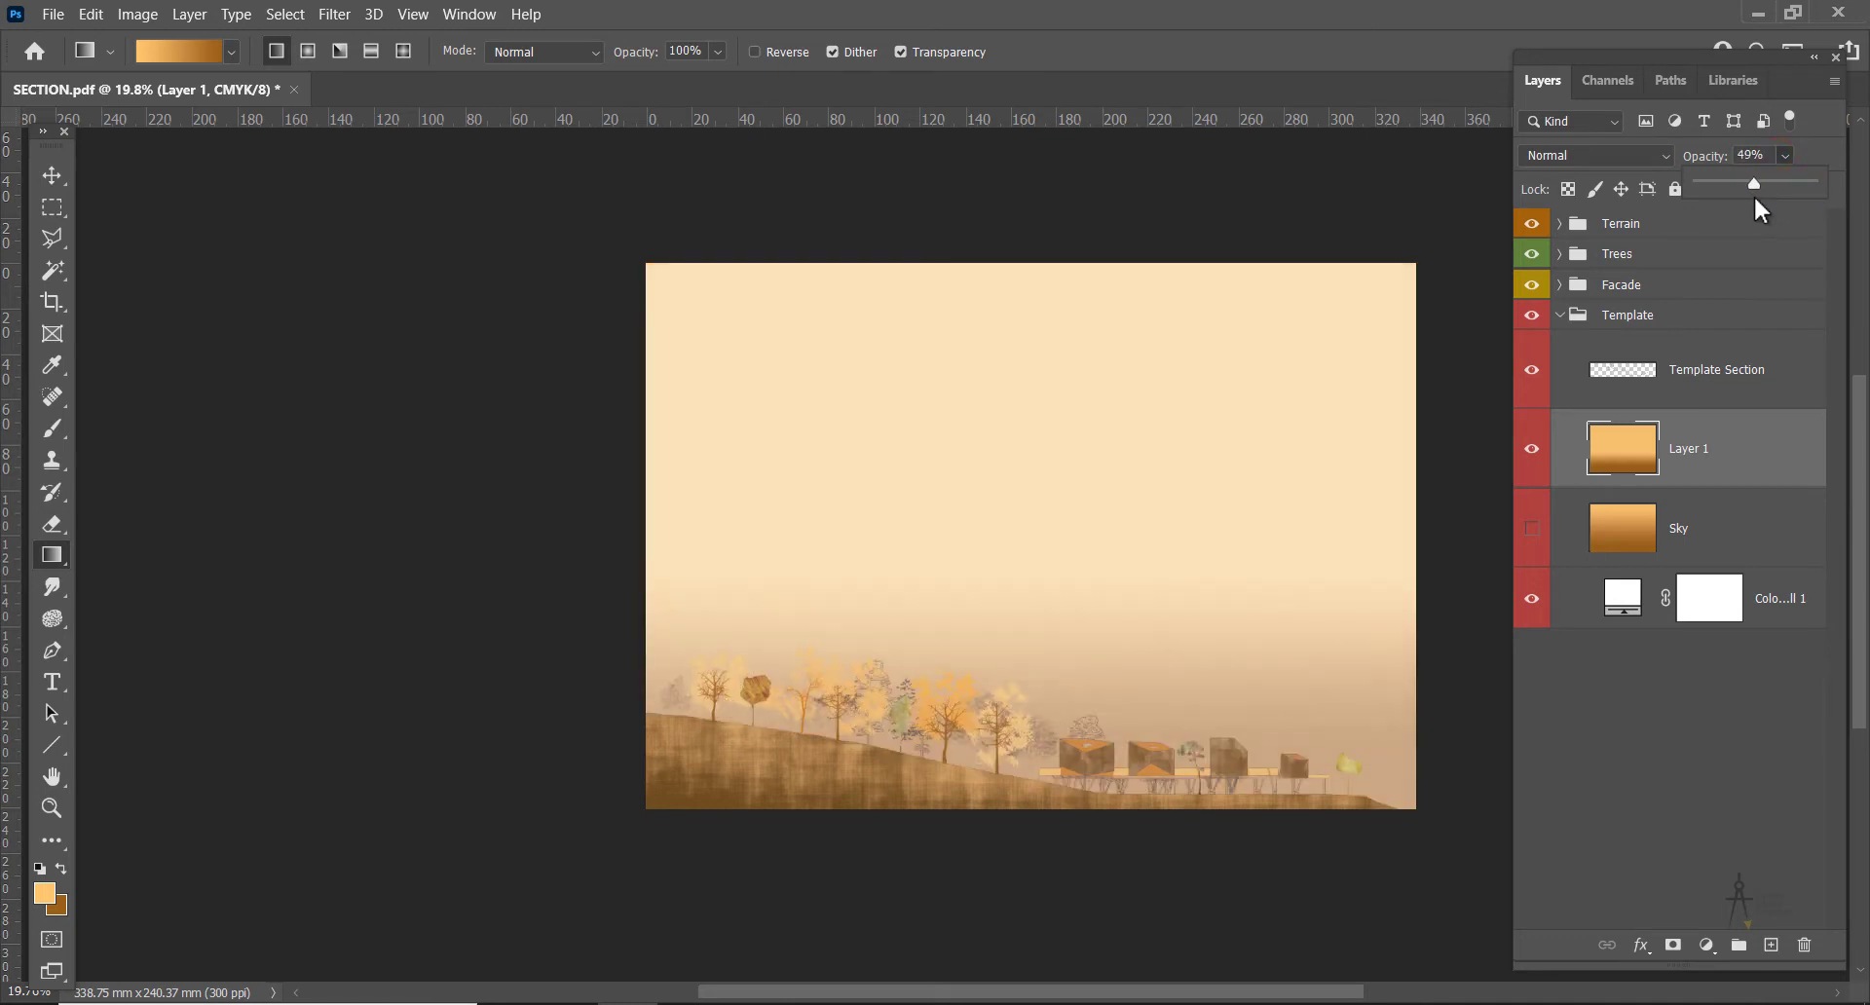
{"action": "left_click", "coordinate": [1708, 734]}
{"action": "left_click", "coordinate": [1708, 733]}
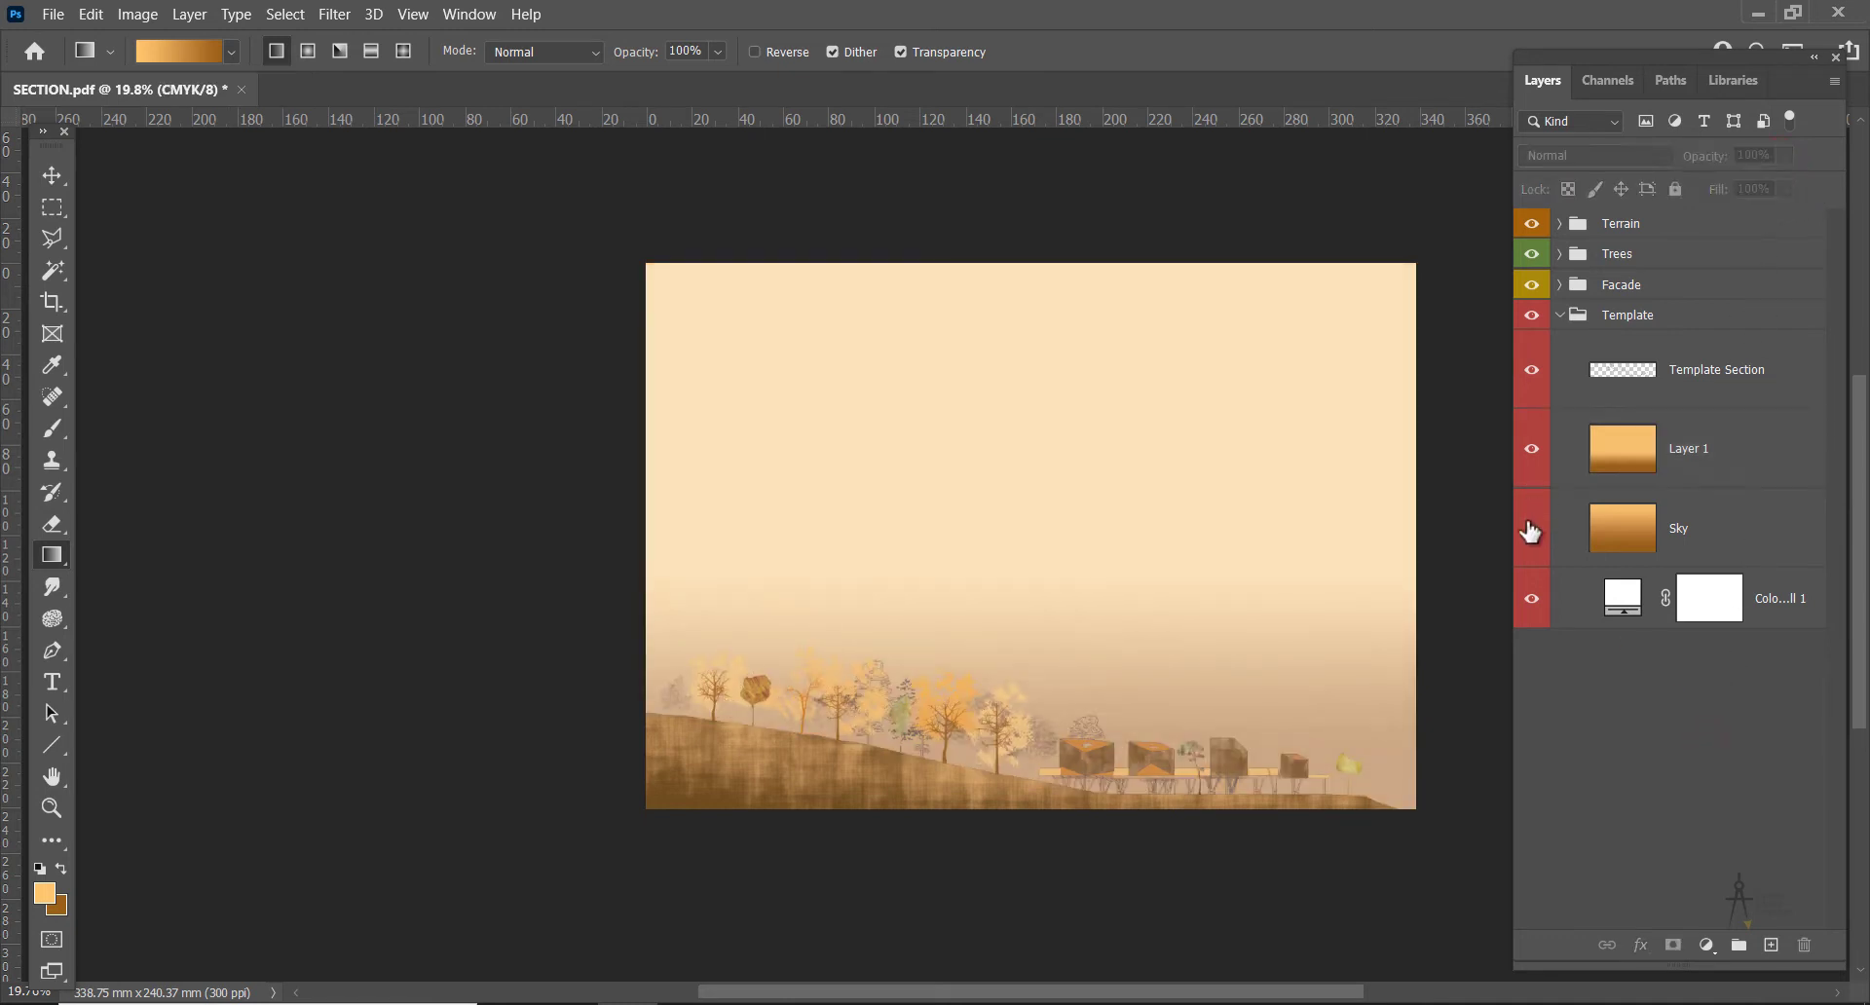
Compare the Sky and Layer 1 gradients by alternating their visibility, leaving only Layer 1 shown
{"action": "left_click", "coordinate": [1530, 526]}
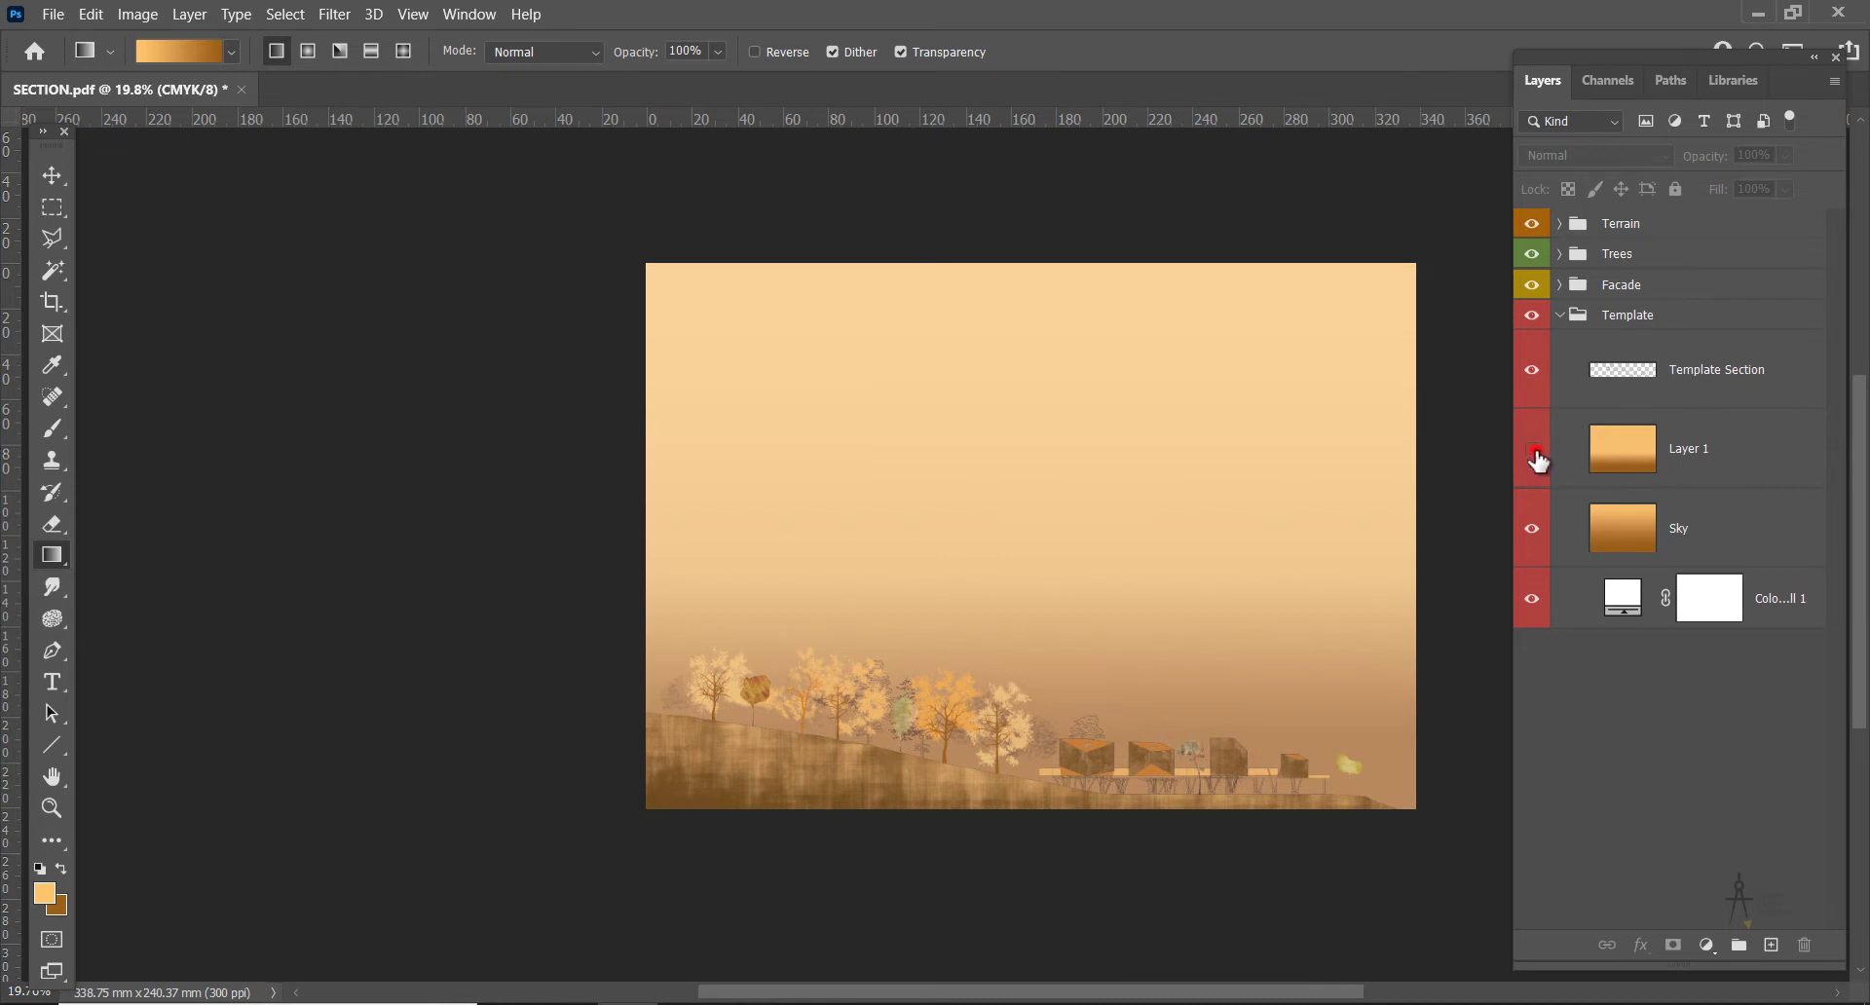
{"action": "left_click", "coordinate": [1535, 451]}
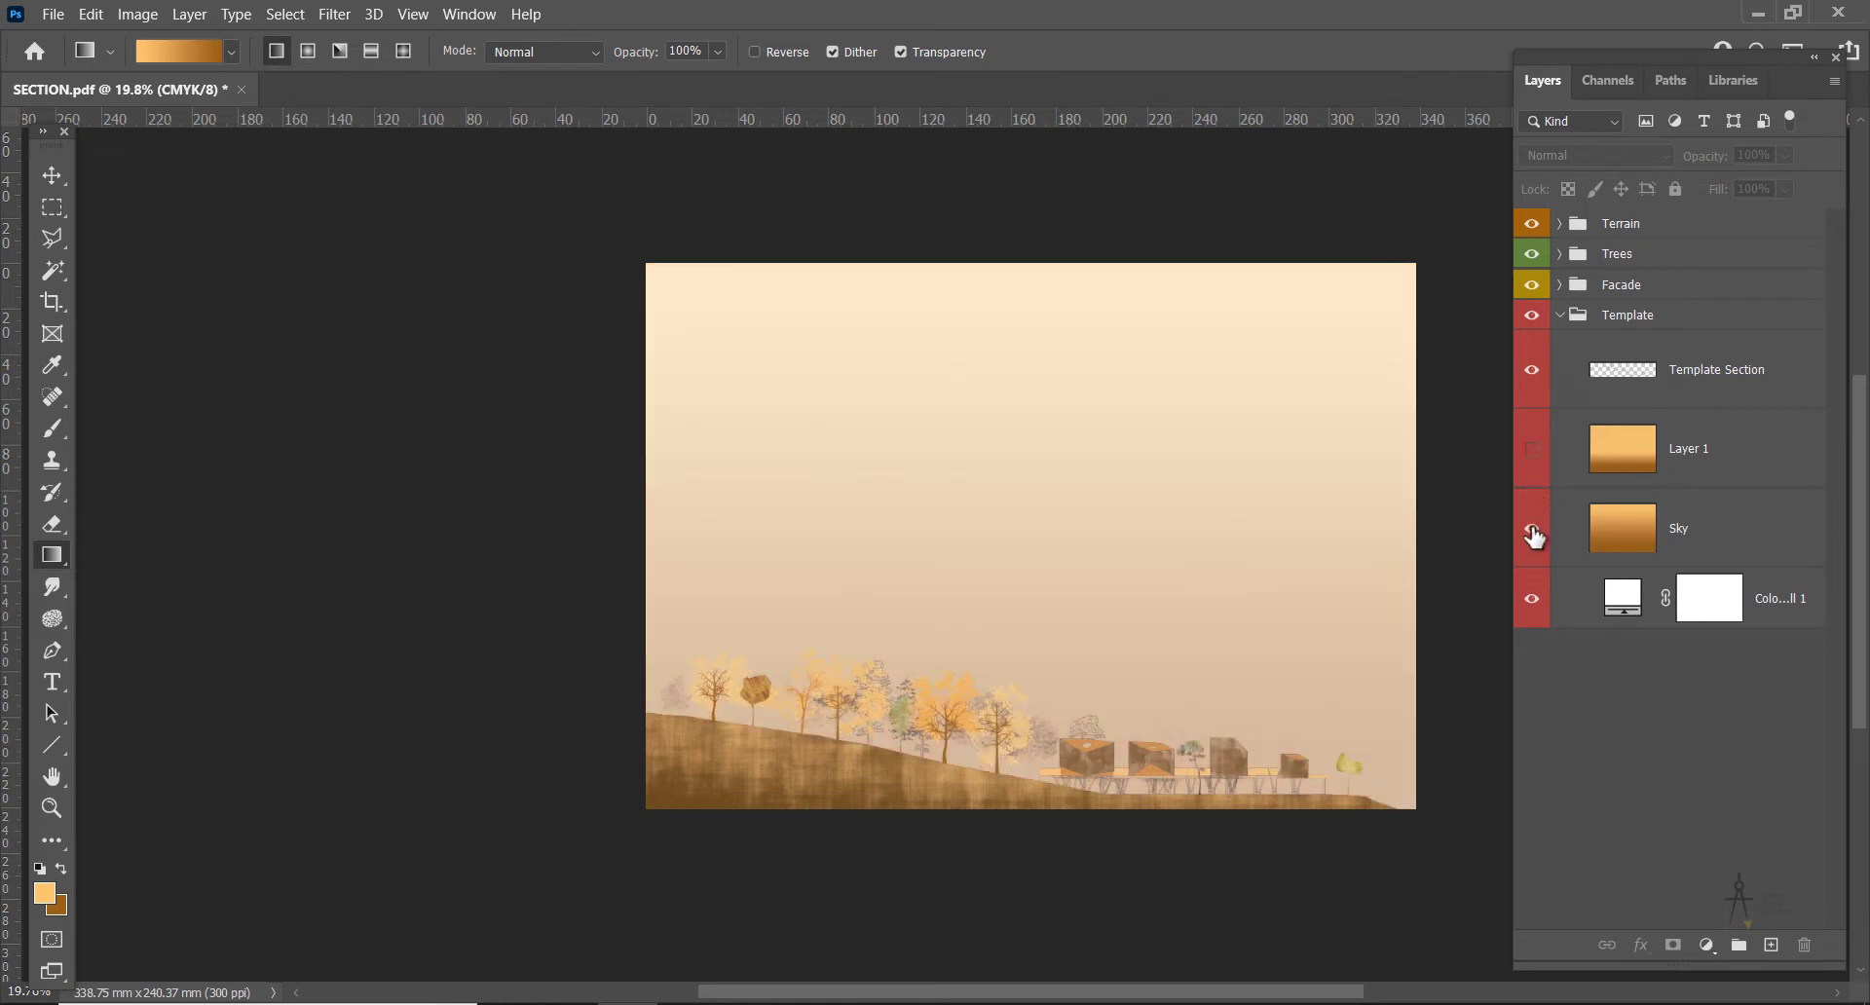
{"action": "left_click", "coordinate": [1534, 516]}
{"action": "left_click", "coordinate": [1533, 453]}
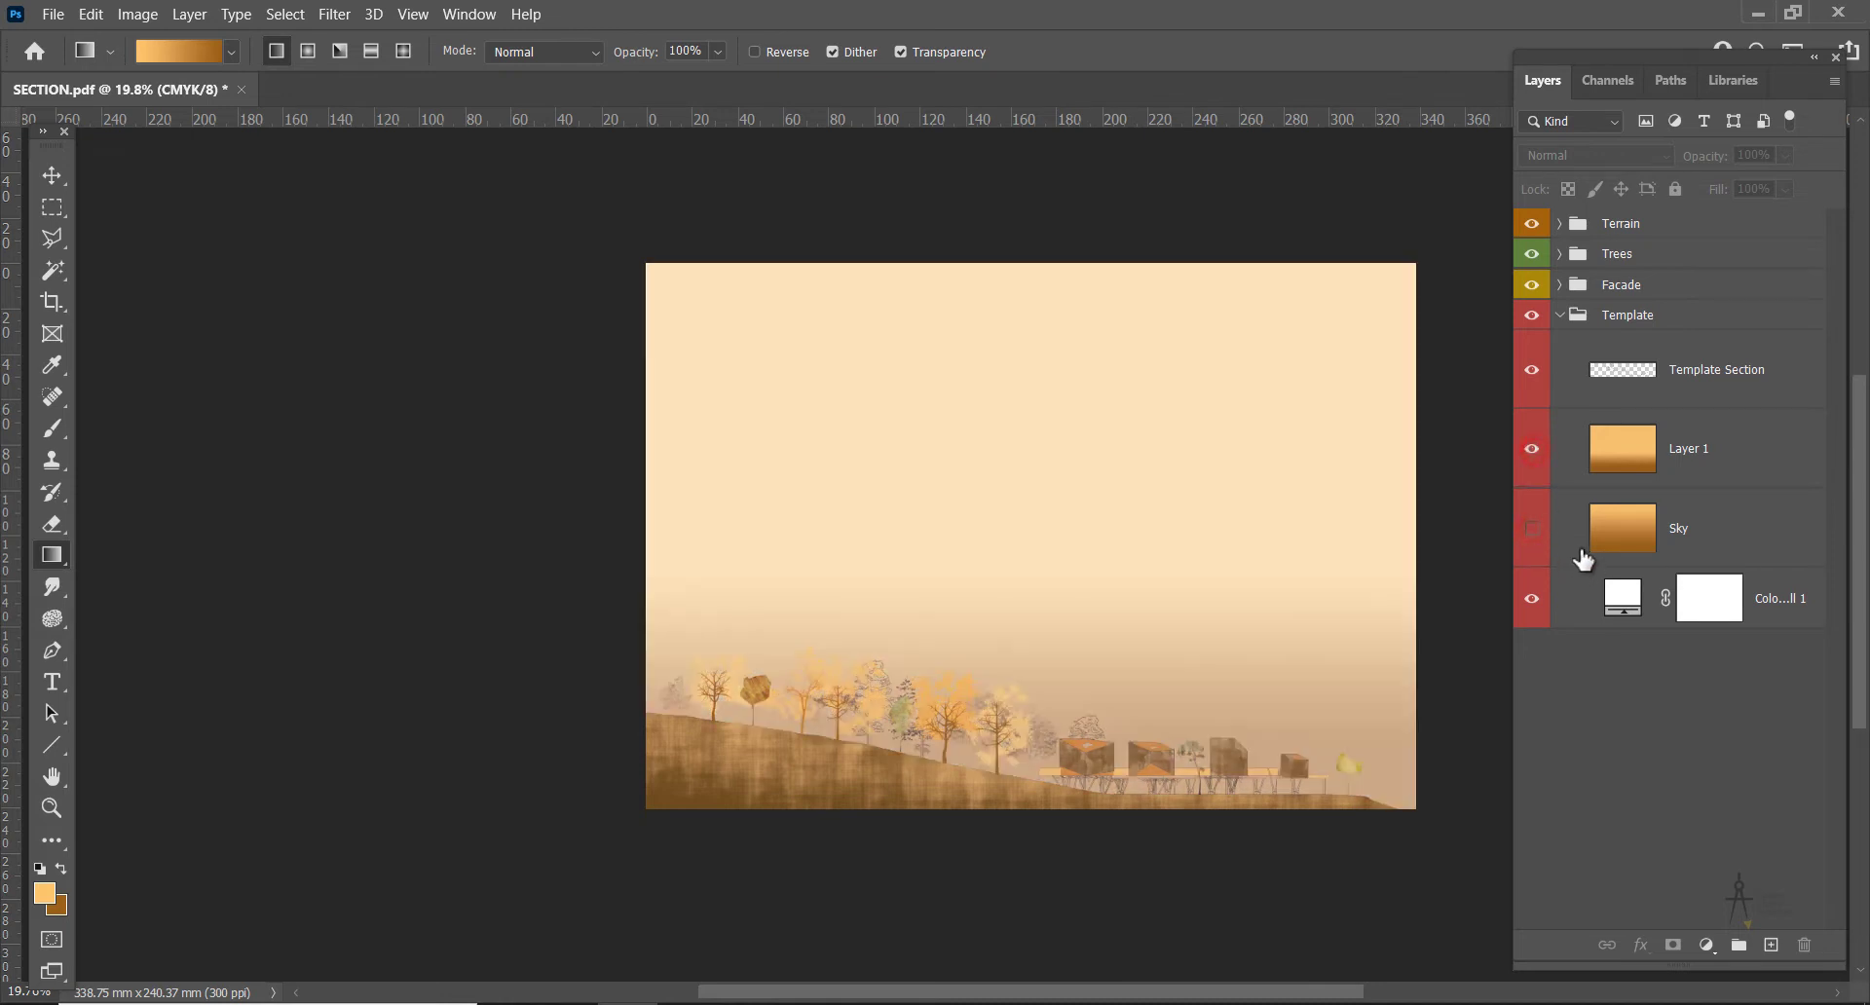
Delete the hidden Sky layer from the Template group
{"action": "right_click", "coordinate": [1710, 530]}
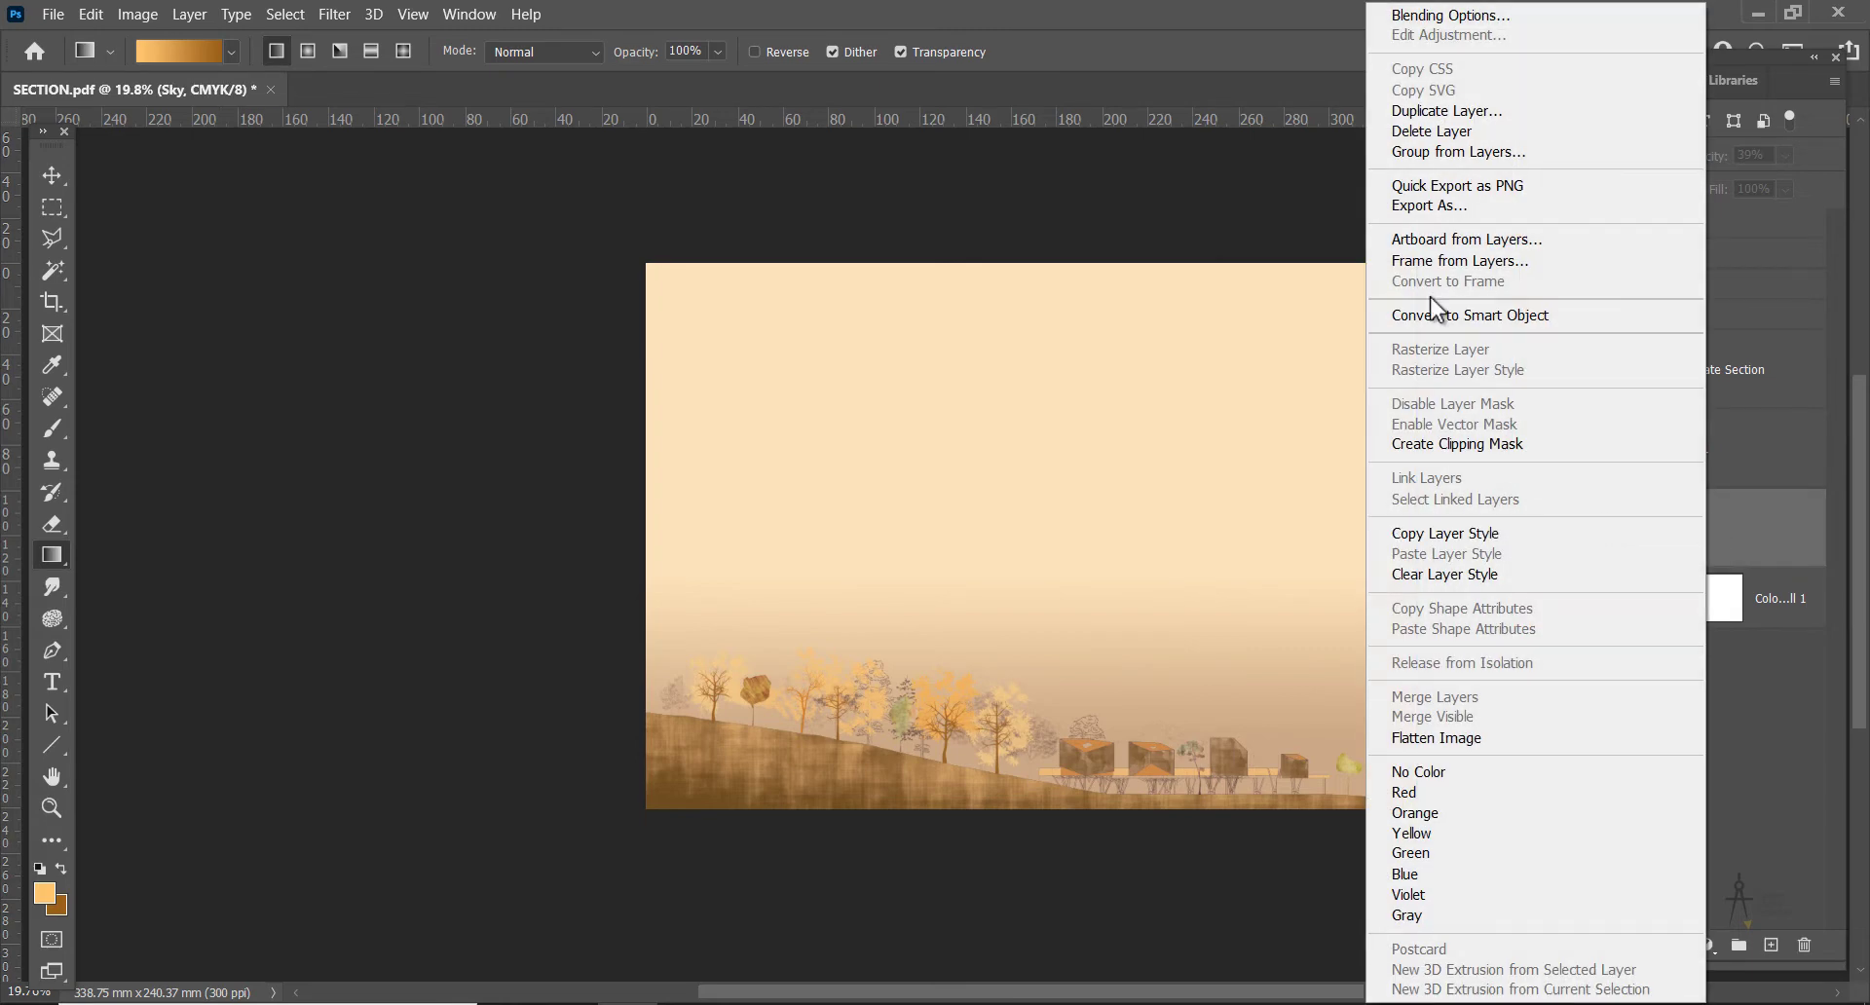
{"action": "left_click", "coordinate": [1471, 131]}
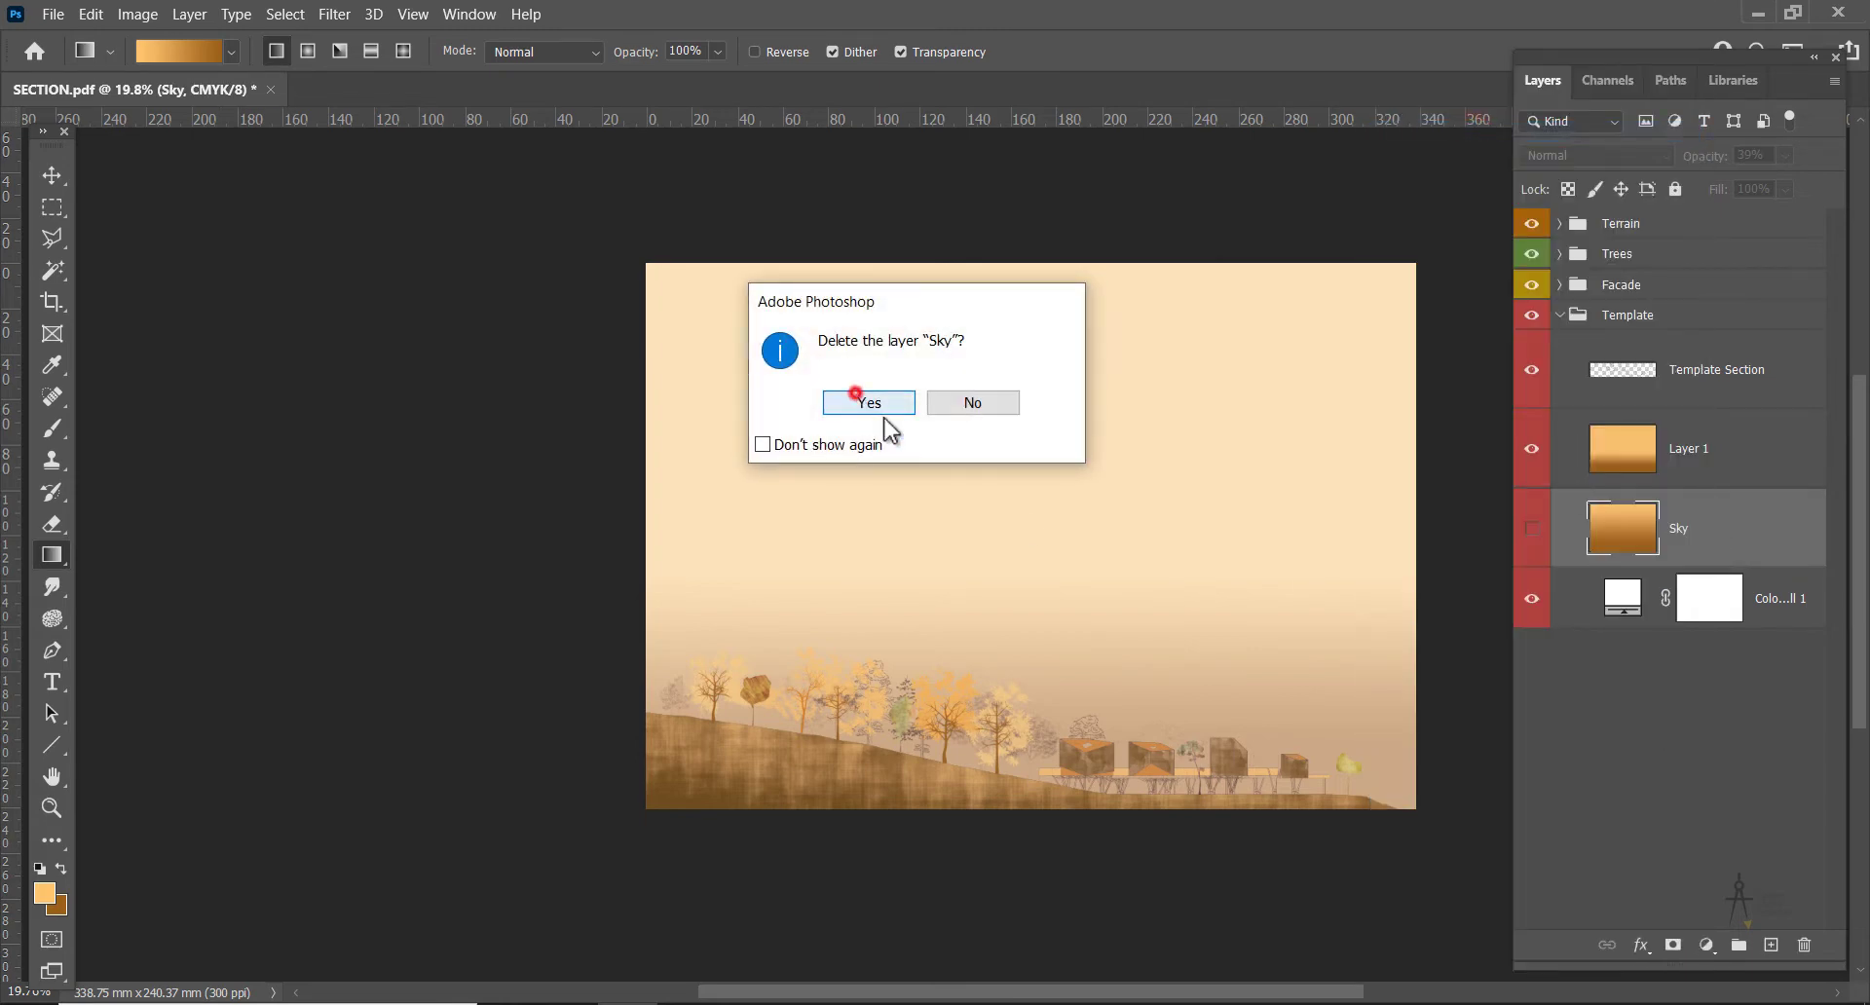
{"action": "left_click", "coordinate": [858, 403]}
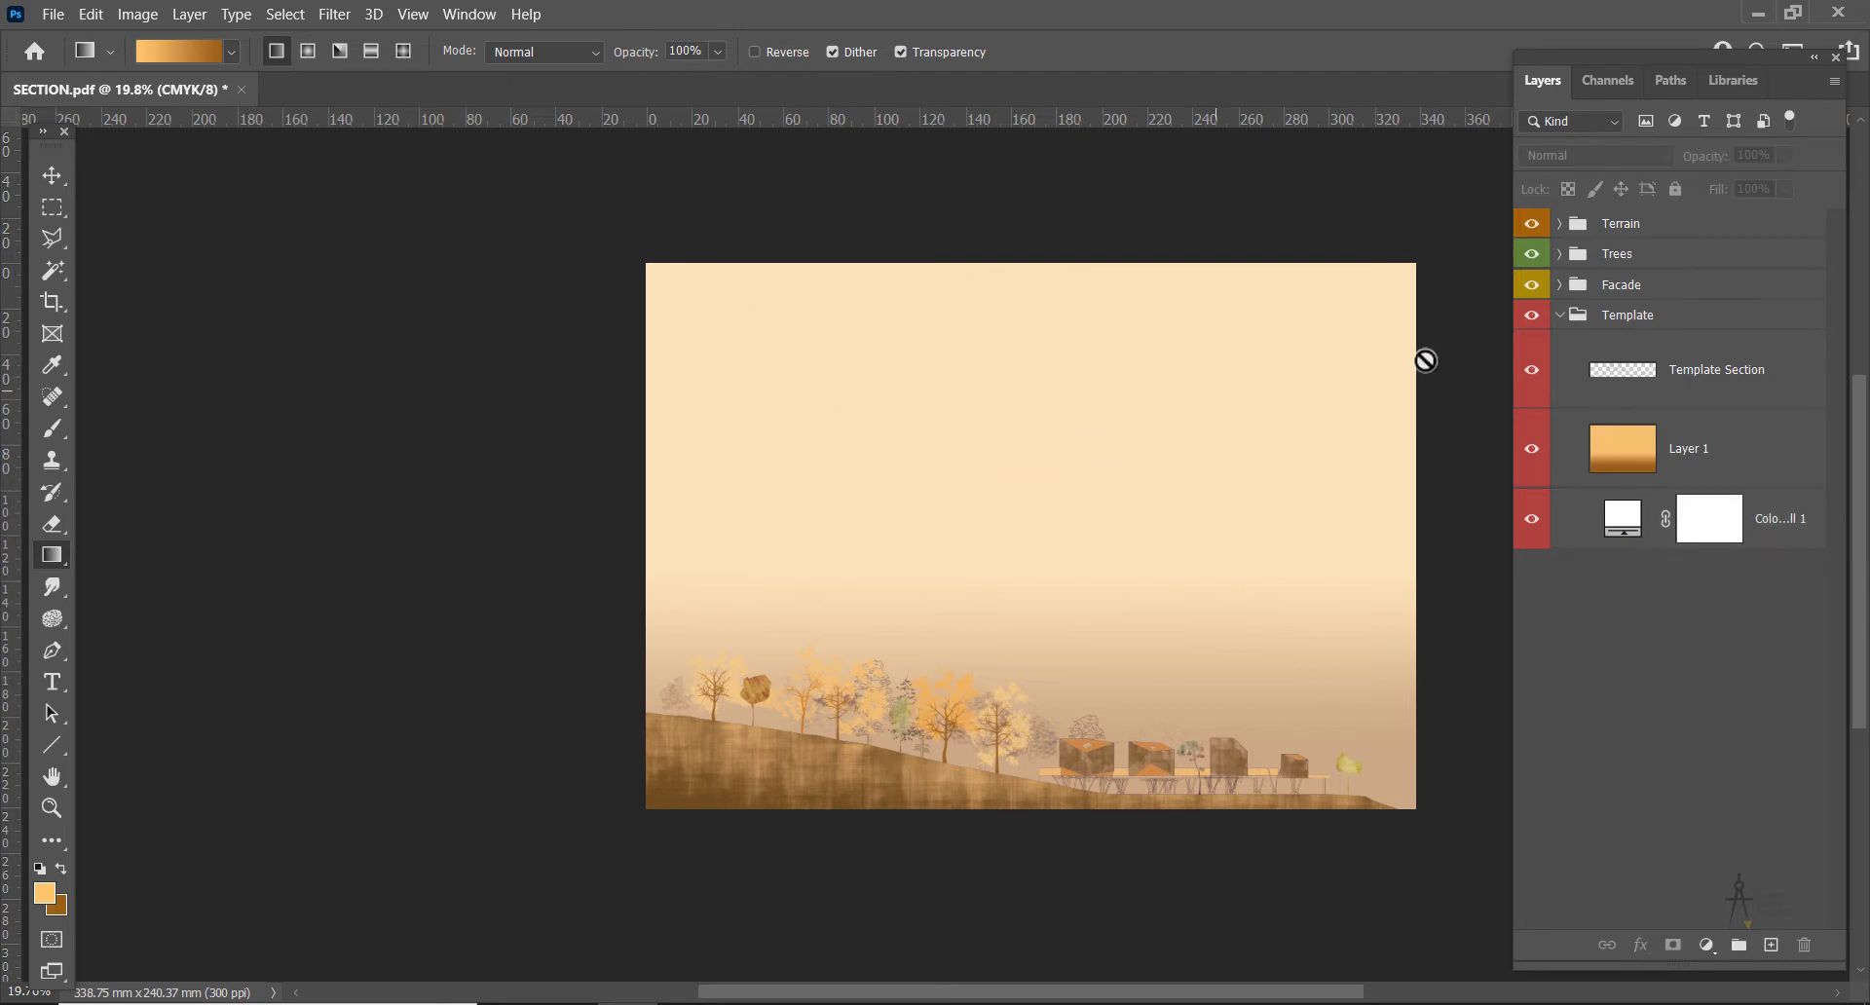
Check the whole drawing and reduce Layer 1's opacity further for a paler gradient sky
{"action": "scroll", "coordinate": [1421, 332], "scroll_direction": "down", "scroll_amount": 2}
{"action": "scroll", "coordinate": [1412, 429], "scroll_direction": "up", "scroll_amount": 3}
{"action": "scroll", "coordinate": [1410, 432], "scroll_direction": "up", "scroll_amount": 1}
{"action": "scroll", "coordinate": [1331, 488], "scroll_direction": "down", "scroll_amount": 2}
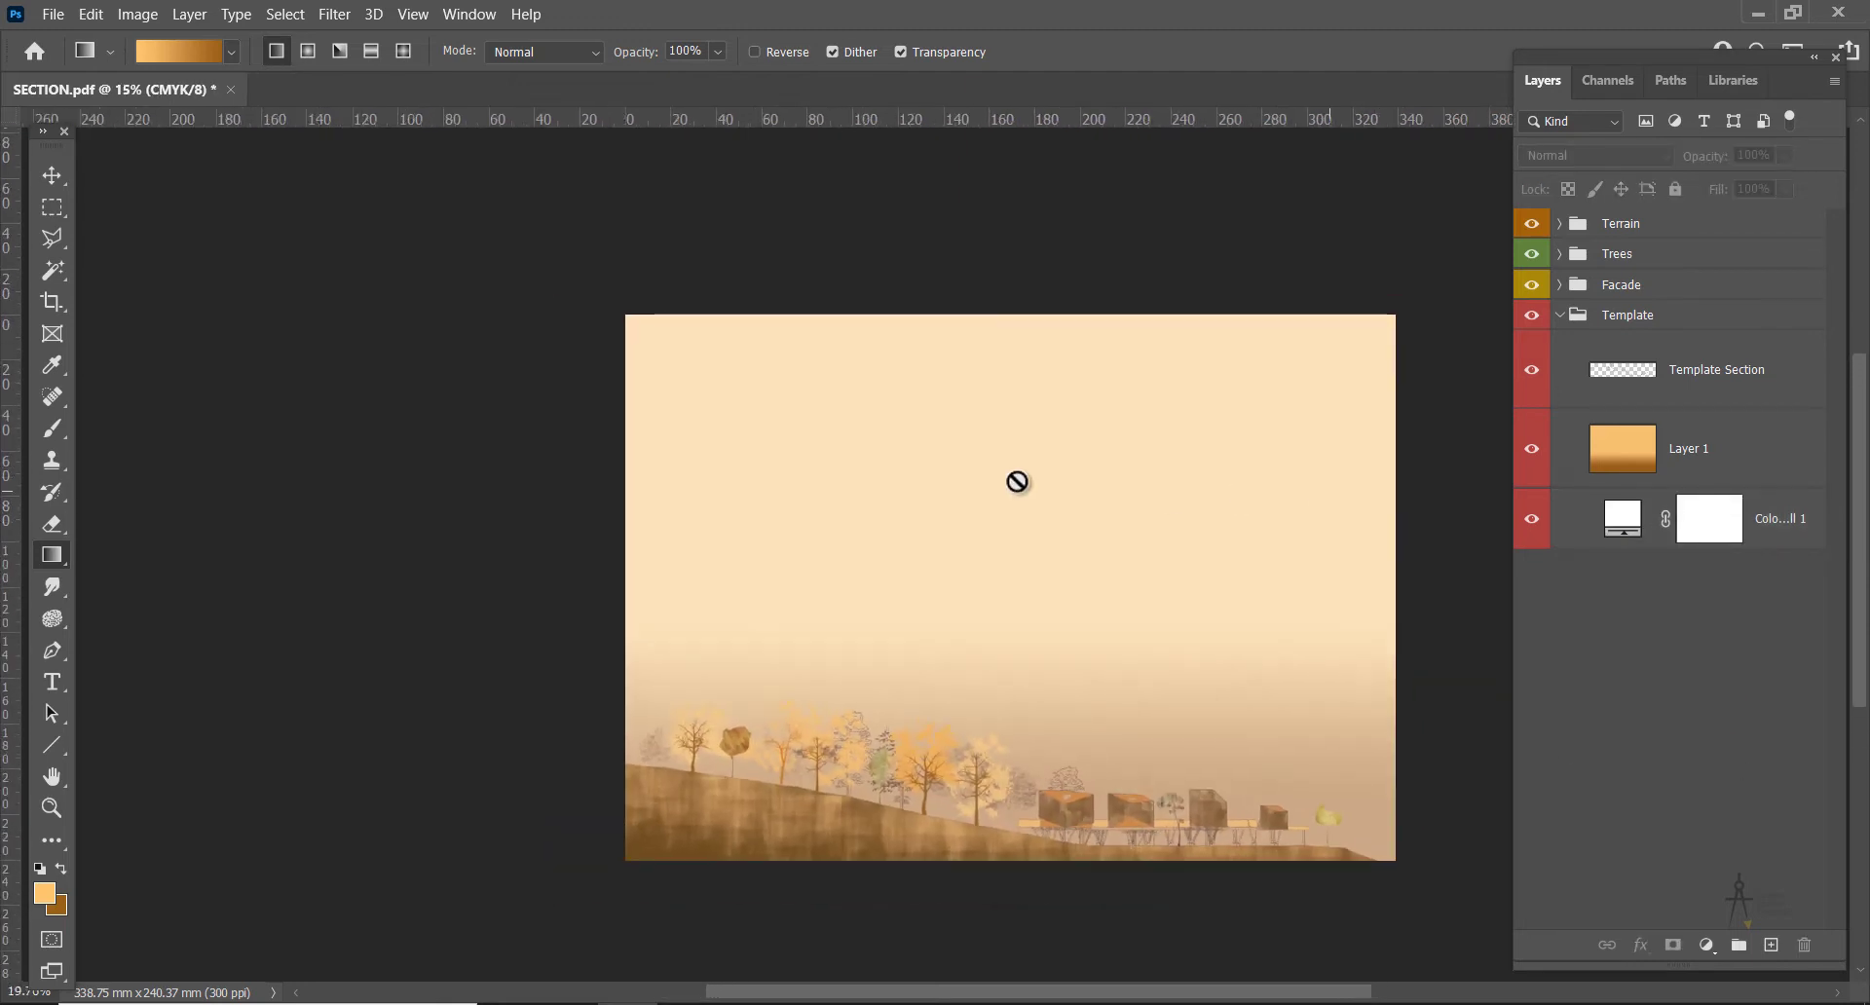
{"action": "left_click", "coordinate": [1770, 443]}
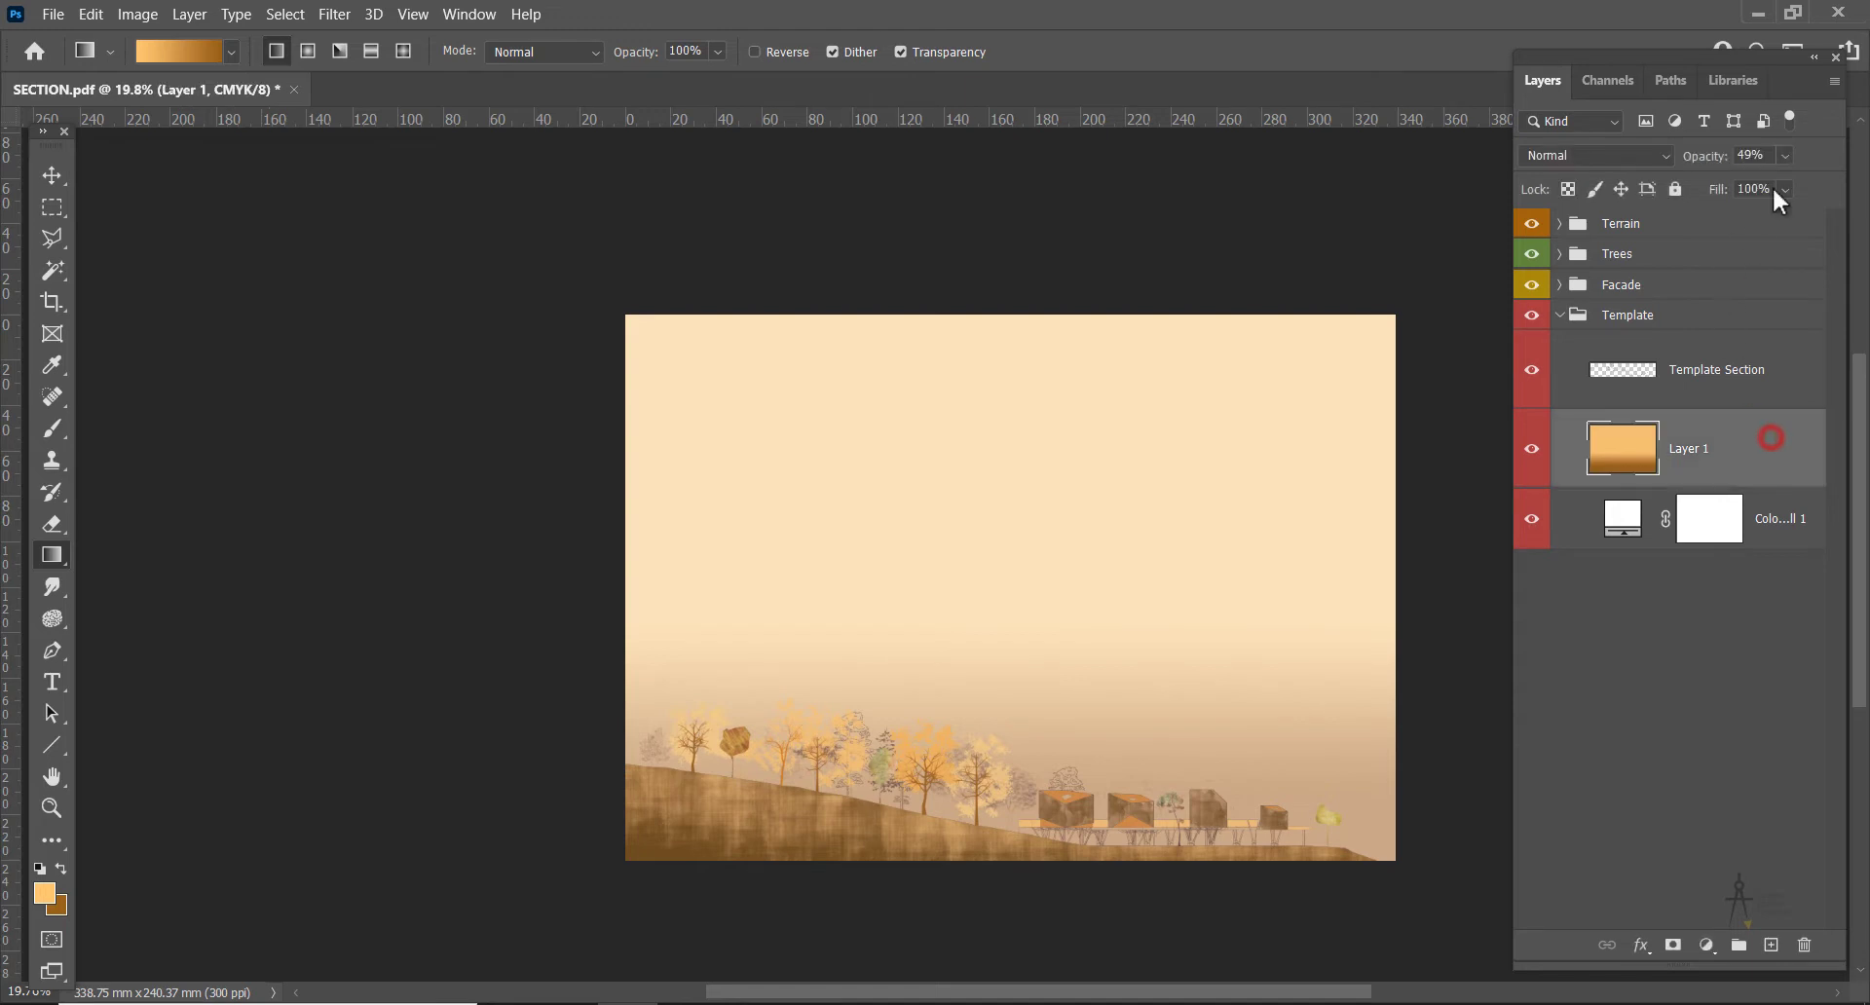
{"action": "left_click_drag", "start_coordinate": [1762, 183], "coordinate": [1733, 342]}
{"action": "left_click", "coordinate": [1695, 641]}
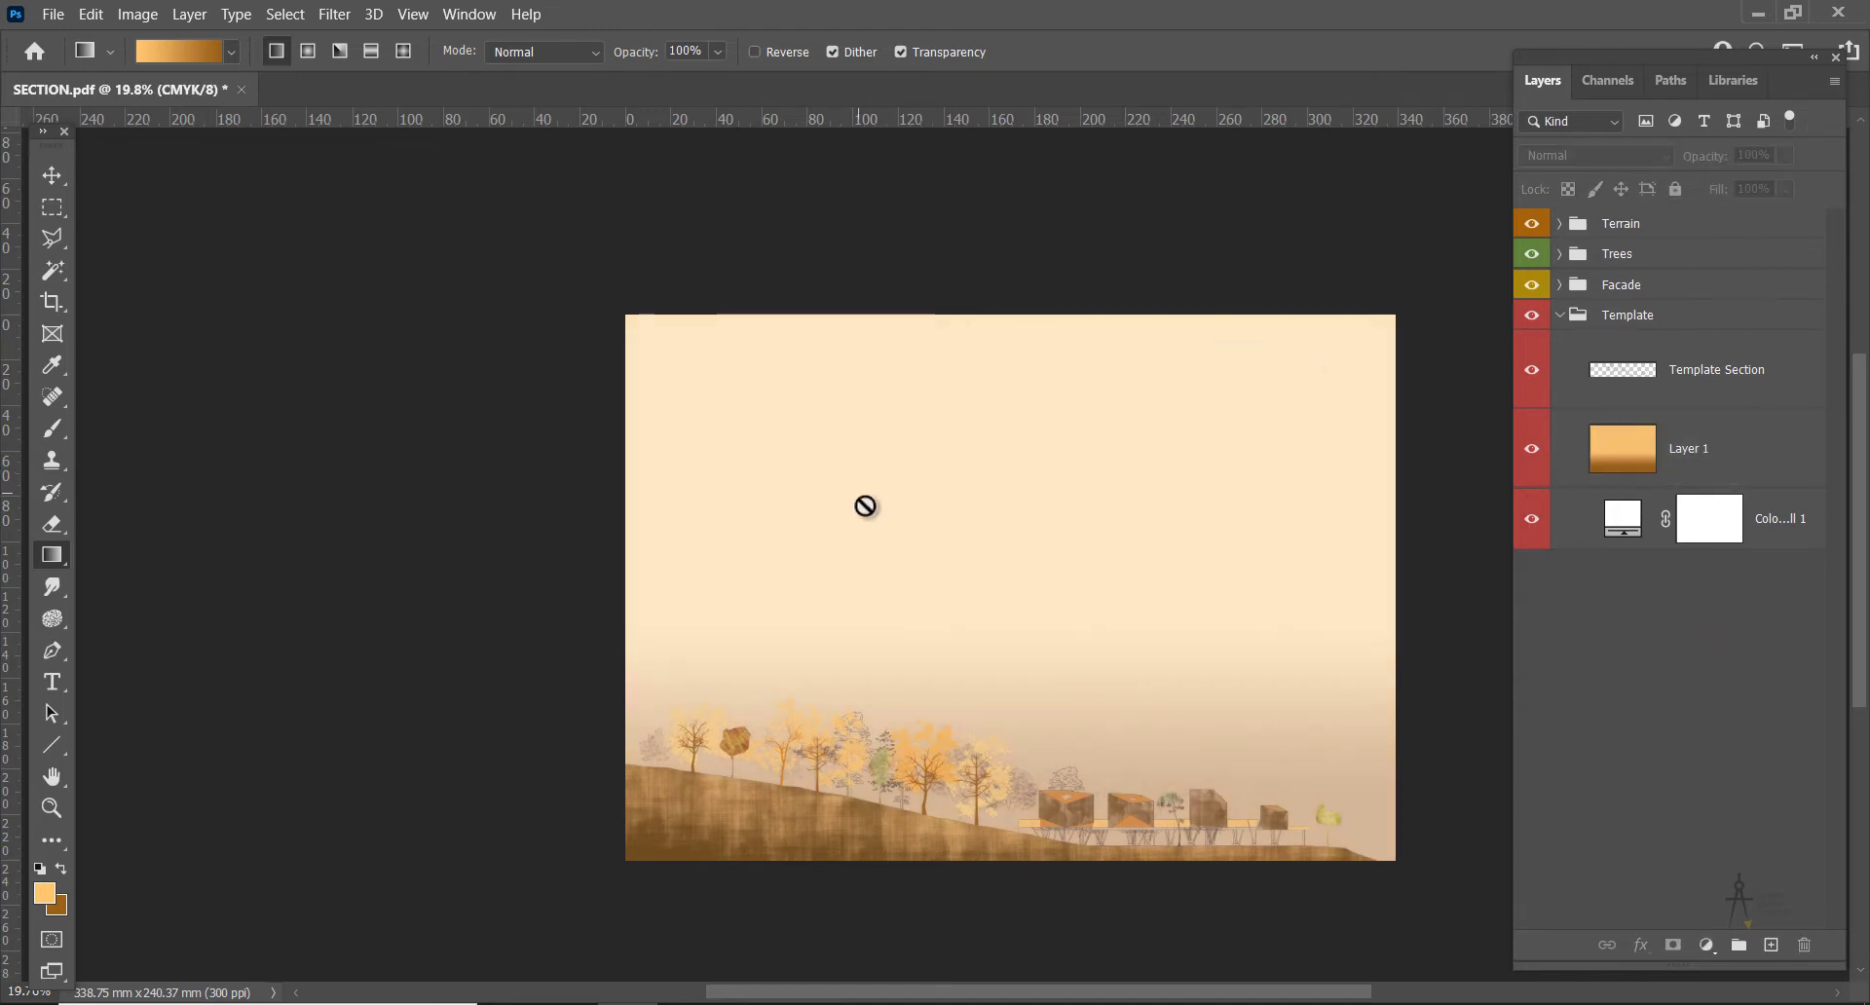
Save the section drawing as a Photoshop PSD file named Ex.01 in the EXERCISE 1 folder, with Maximize Compatibility on
{"action": "left_click", "coordinate": [54, 14]}
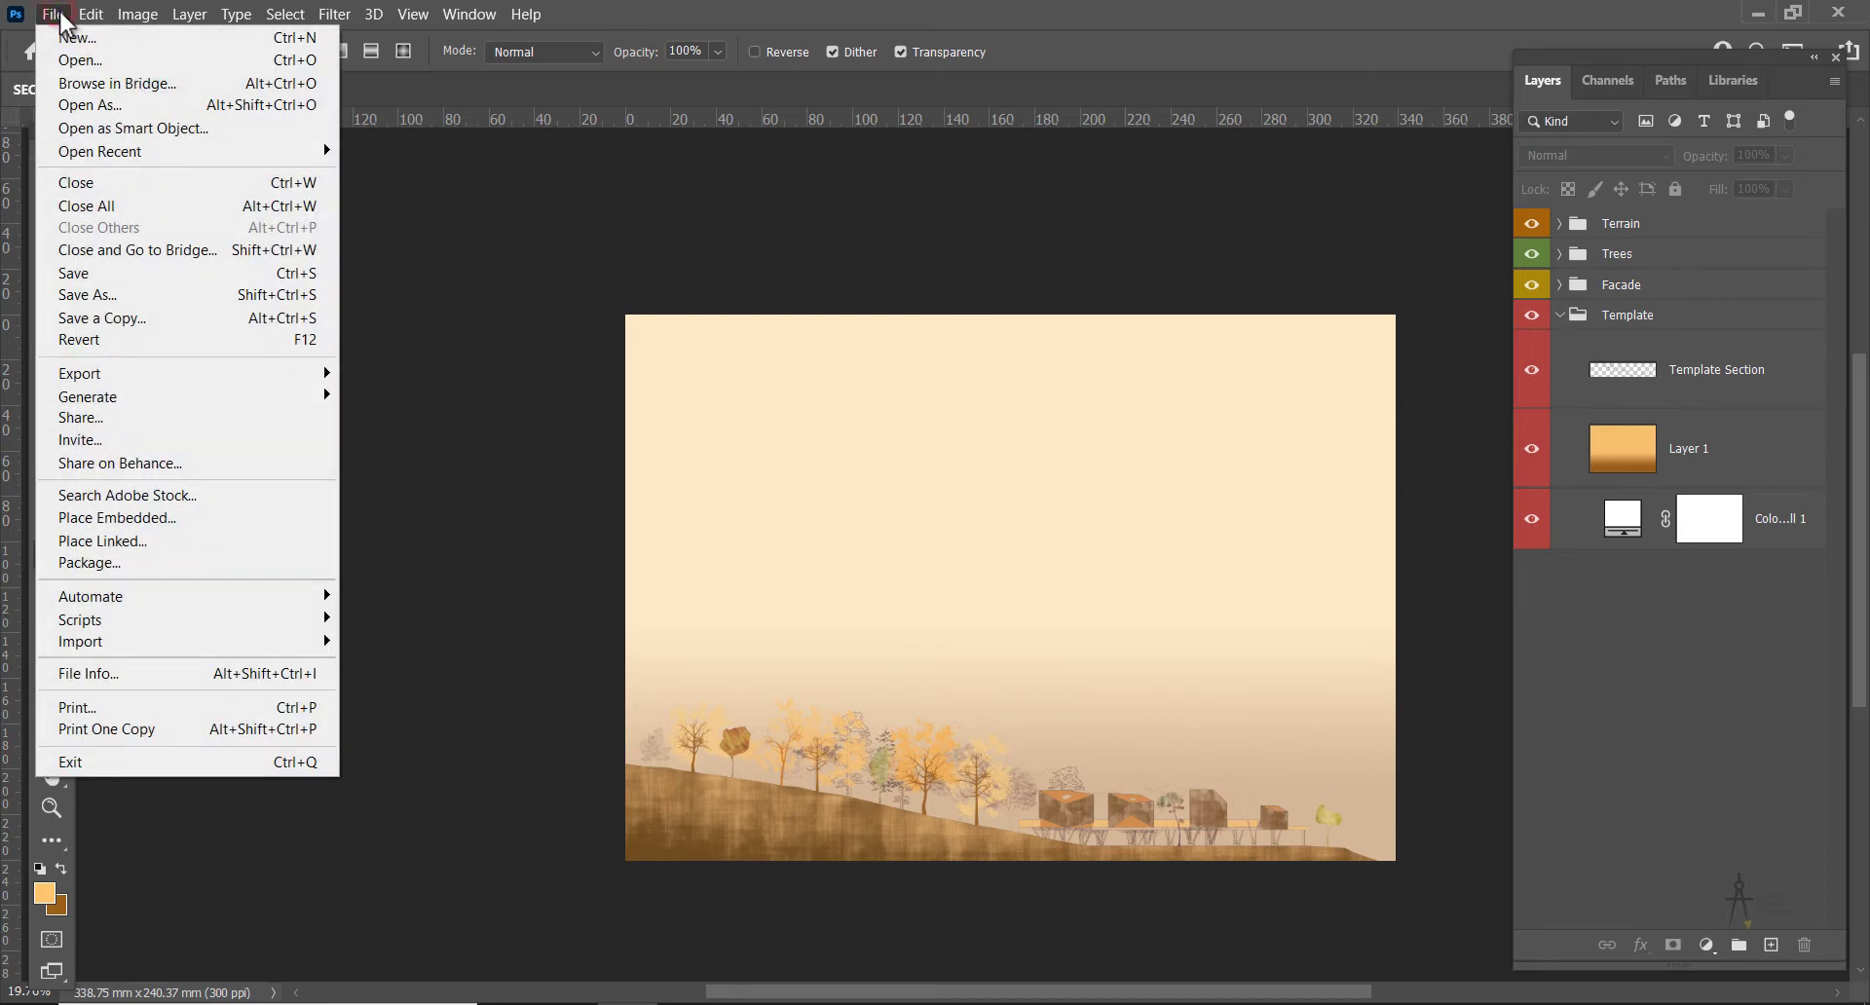
{"action": "left_click", "coordinate": [102, 294]}
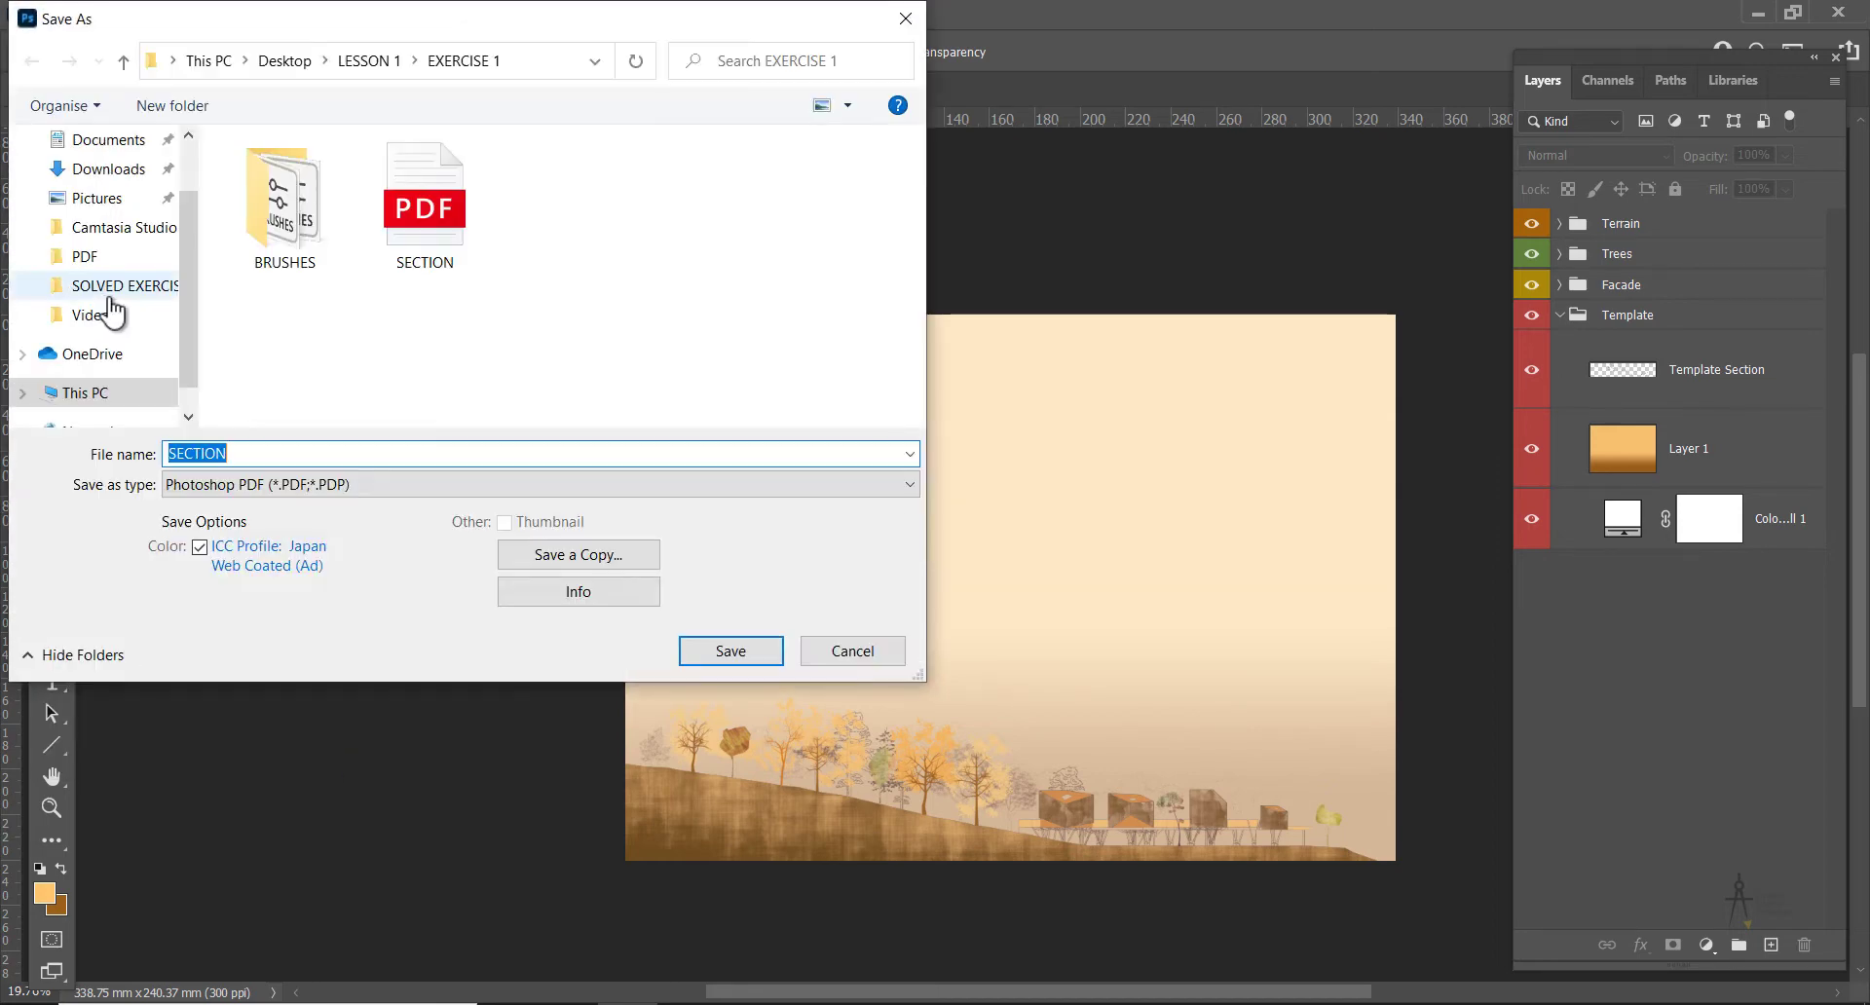
{"action": "left_click", "coordinate": [464, 486]}
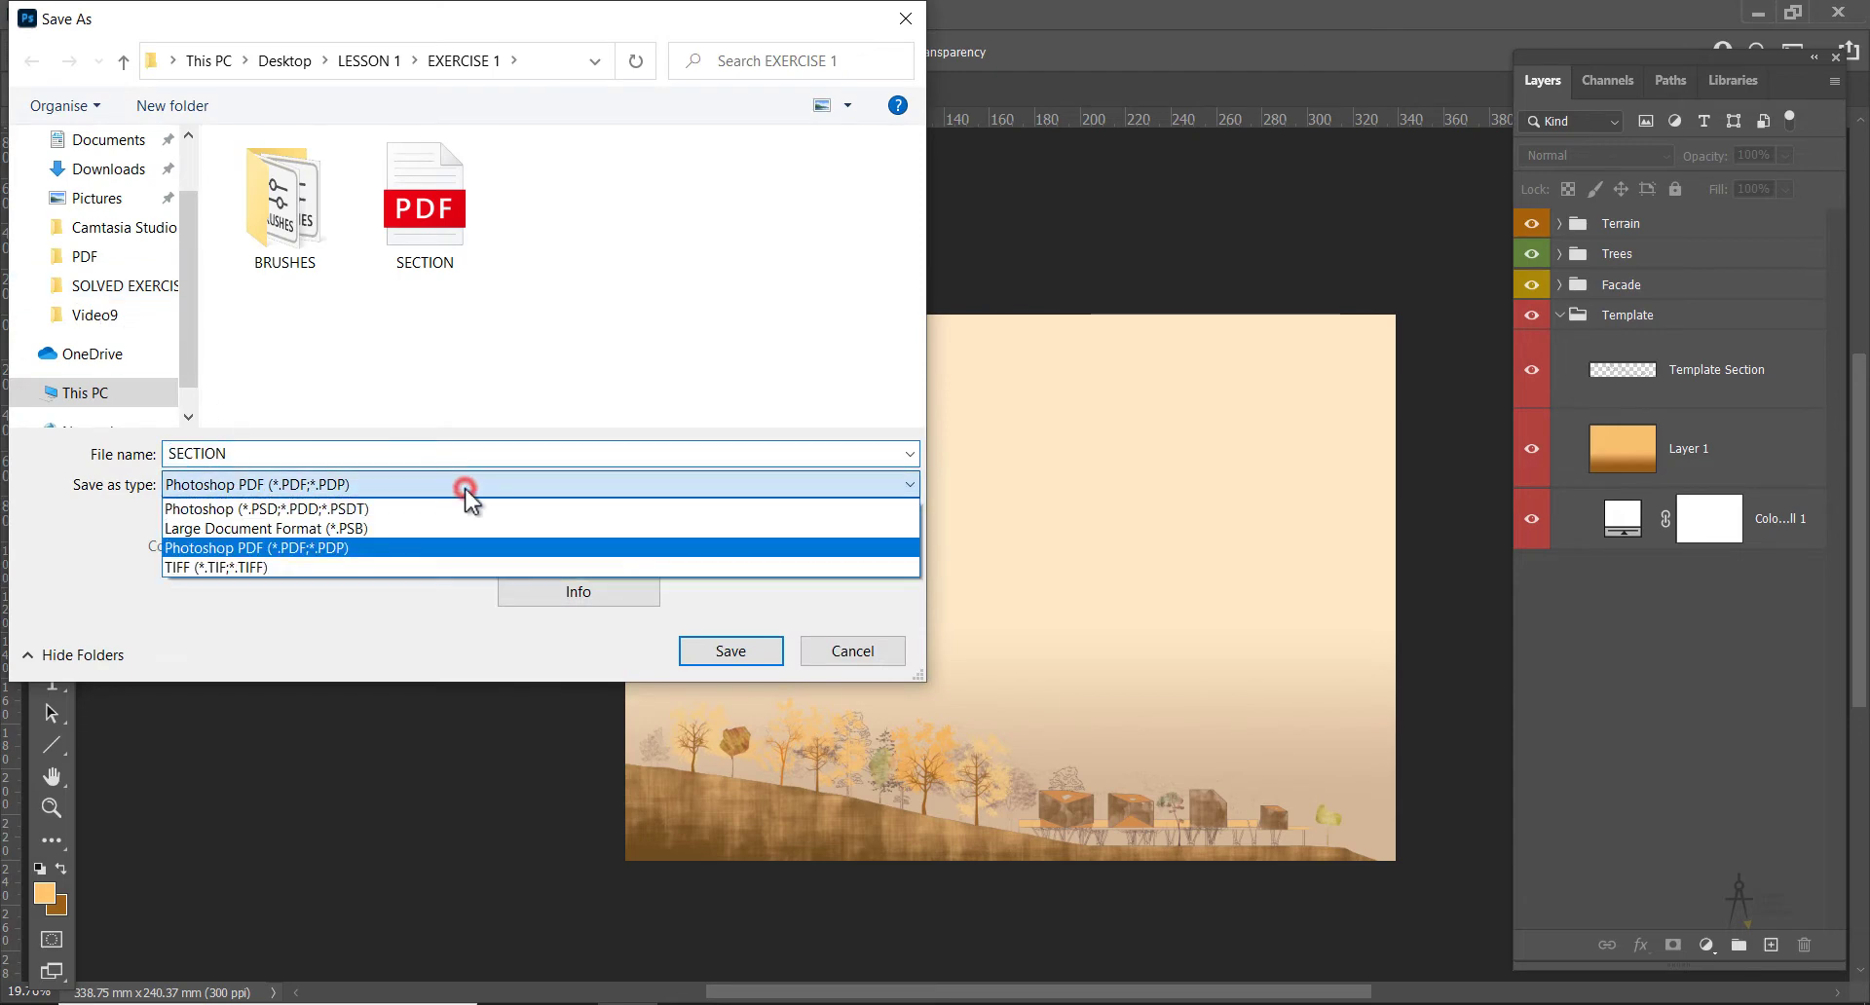
{"action": "left_click", "coordinate": [226, 518]}
{"action": "double_click", "coordinate": [248, 455]}
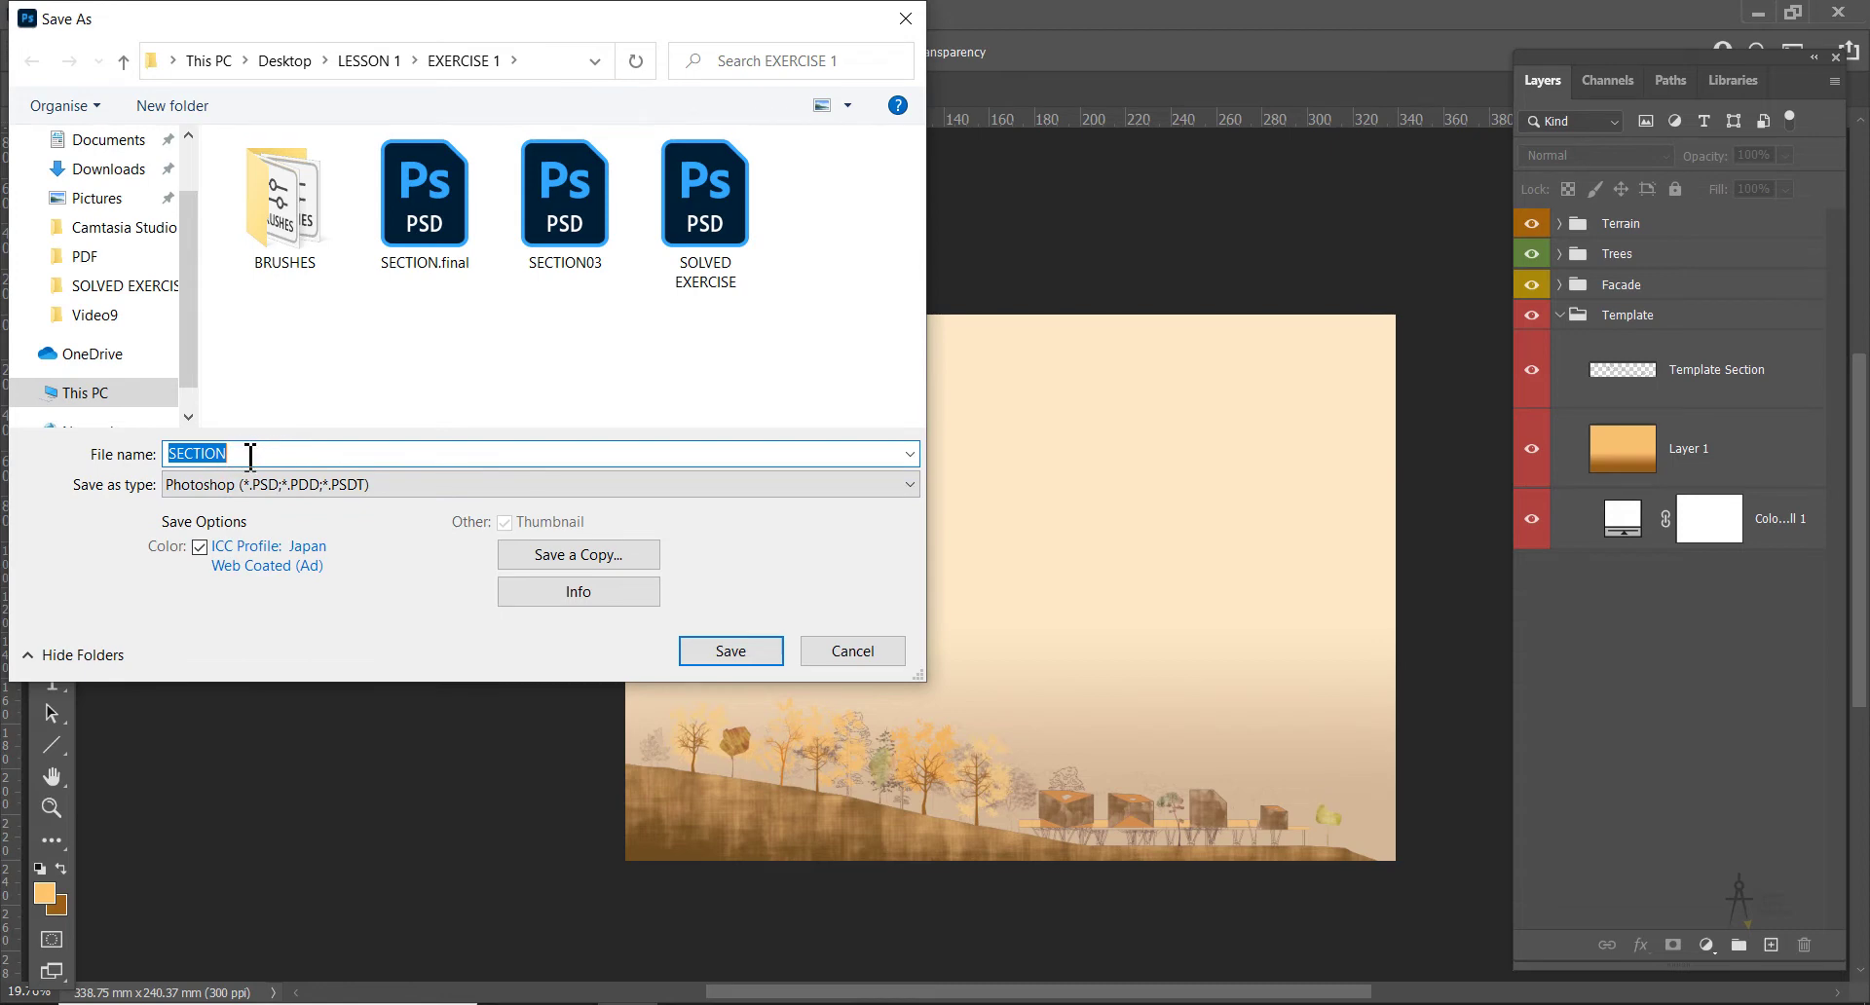
{"action": "type", "text": "Ex.01"}
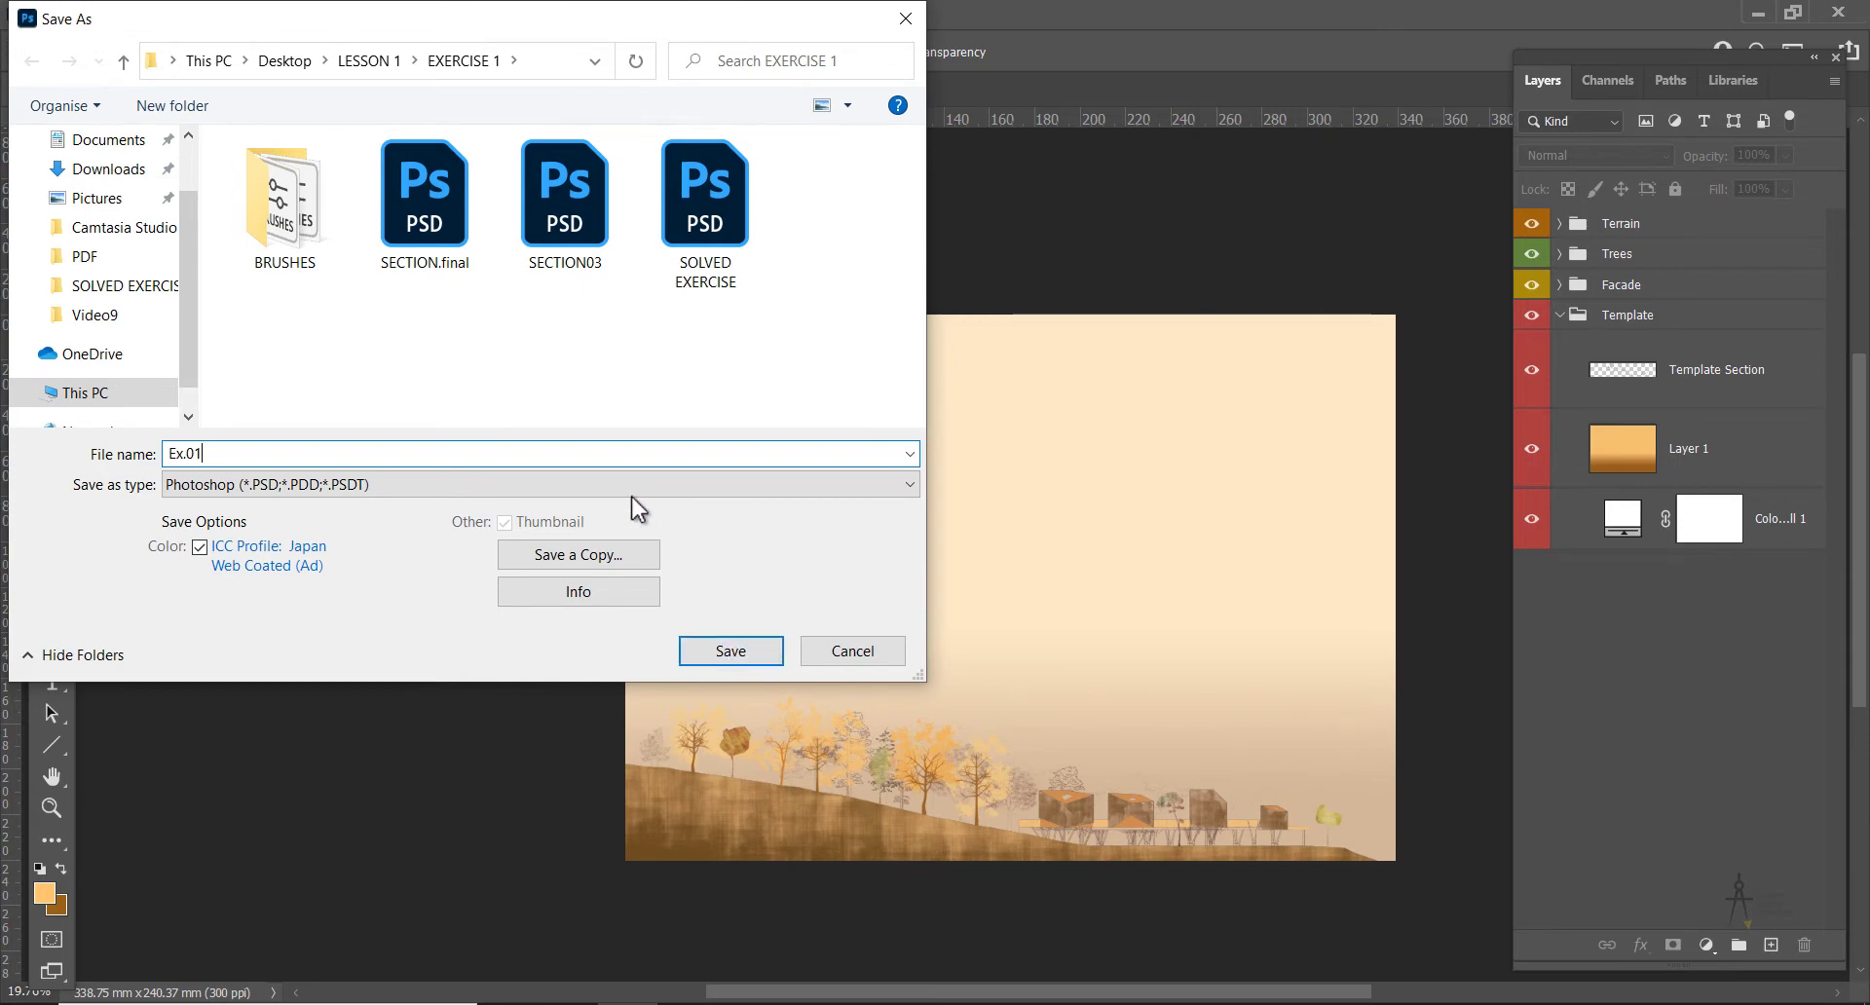
{"action": "left_click", "coordinate": [745, 652]}
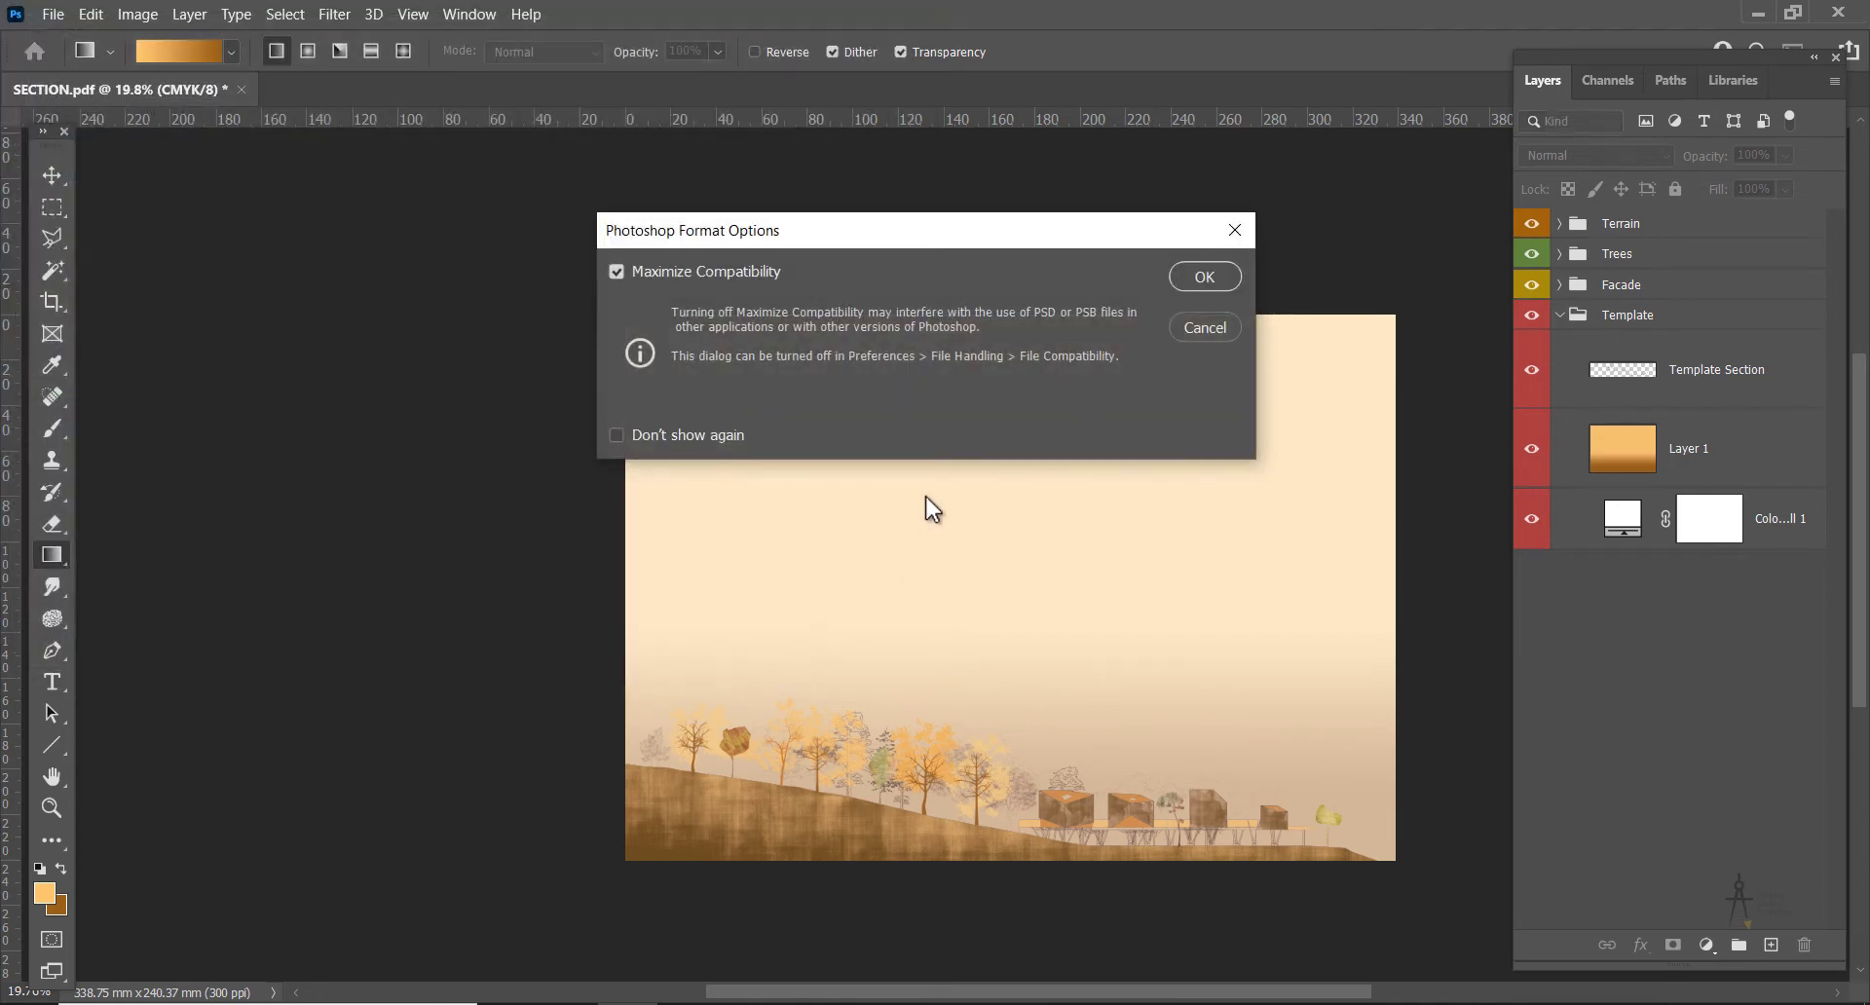
{"action": "left_click", "coordinate": [1180, 277]}
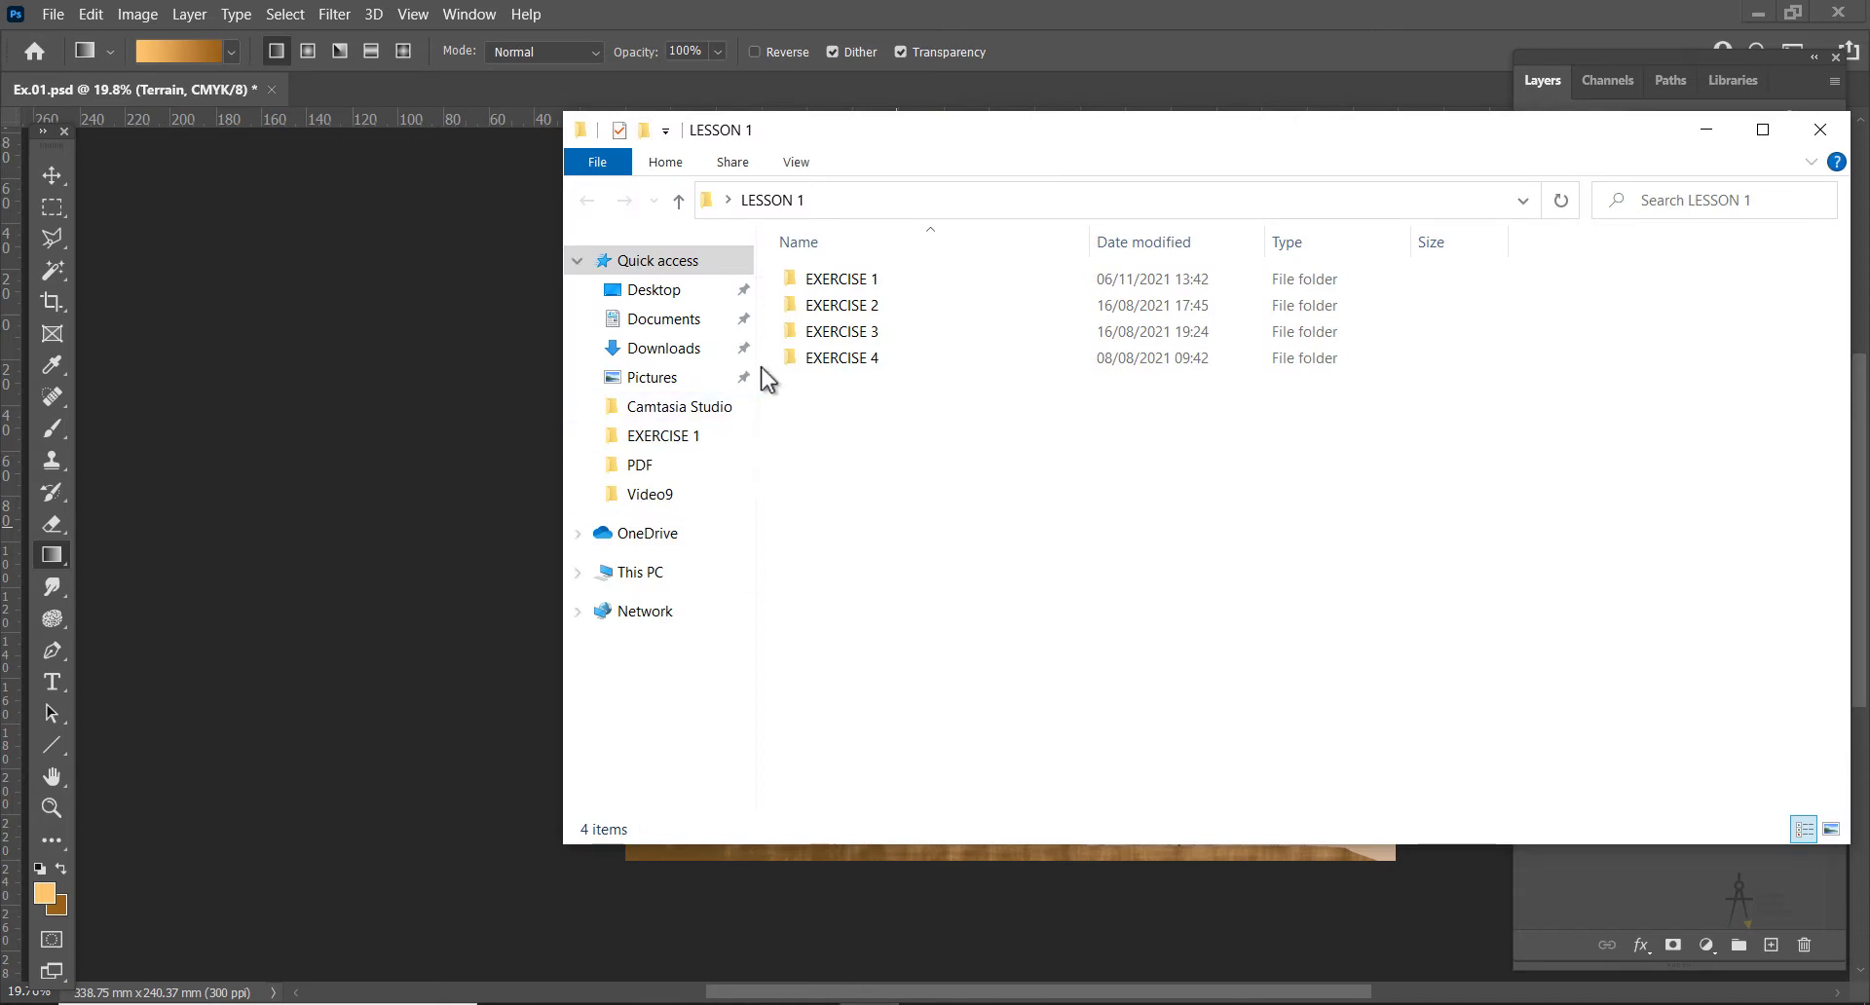
Open COMPETITION BOARD from the EXERCISE 2 folder as a separate document, keeping its embedded colour profile
{"action": "left_click", "coordinate": [858, 307]}
{"action": "double_click", "coordinate": [859, 308]}
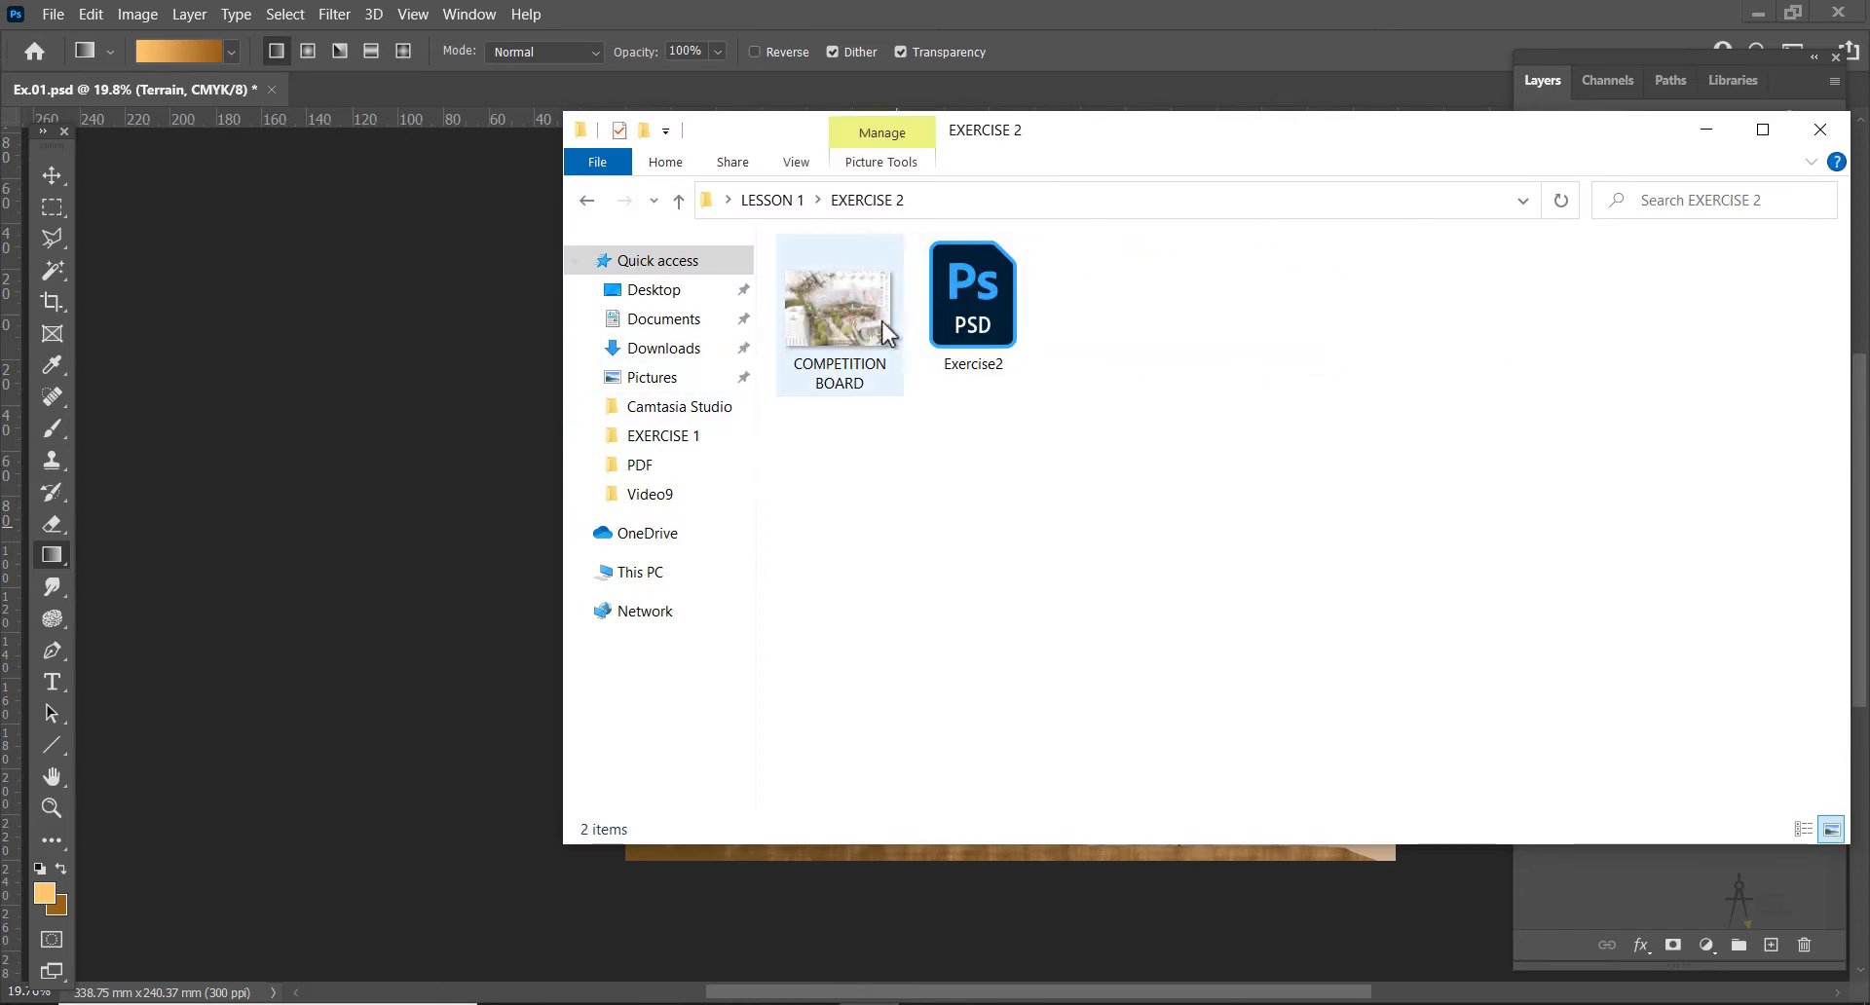
{"action": "left_click_drag", "start_coordinate": [779, 122], "coordinate": [887, 142]}
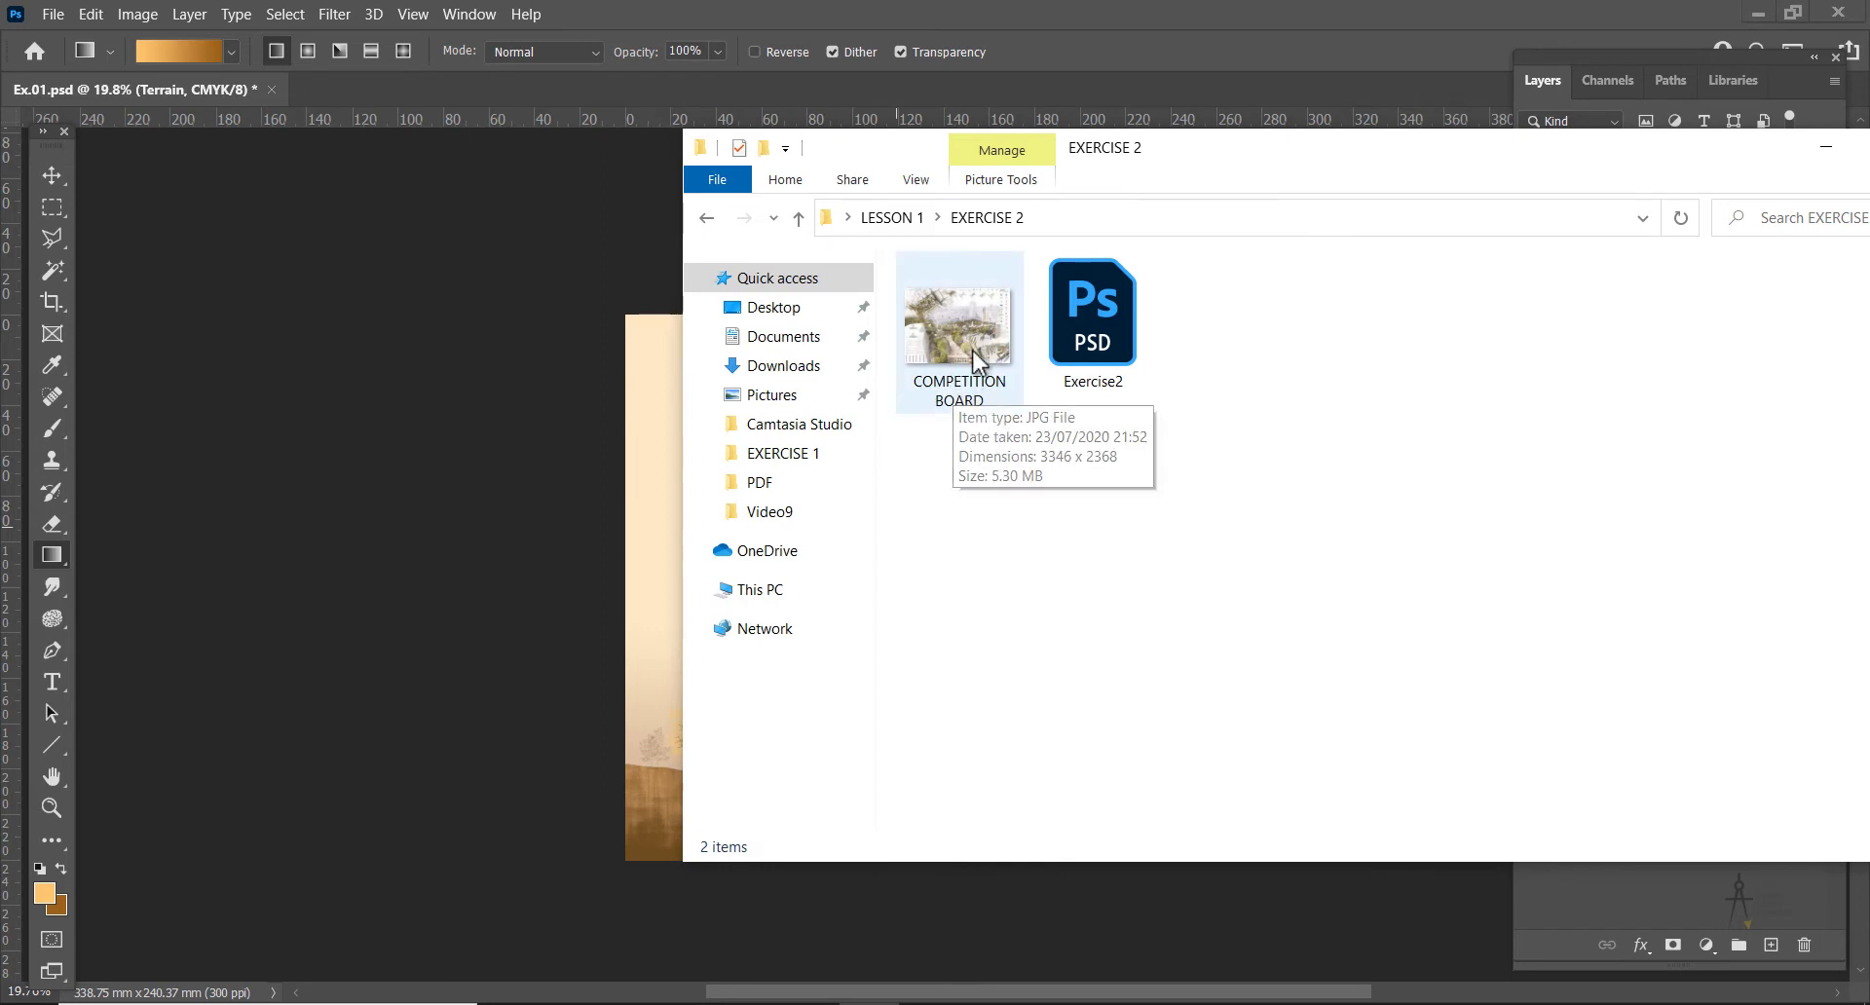
{"action": "left_click_drag", "start_coordinate": [967, 334], "coordinate": [380, 421]}
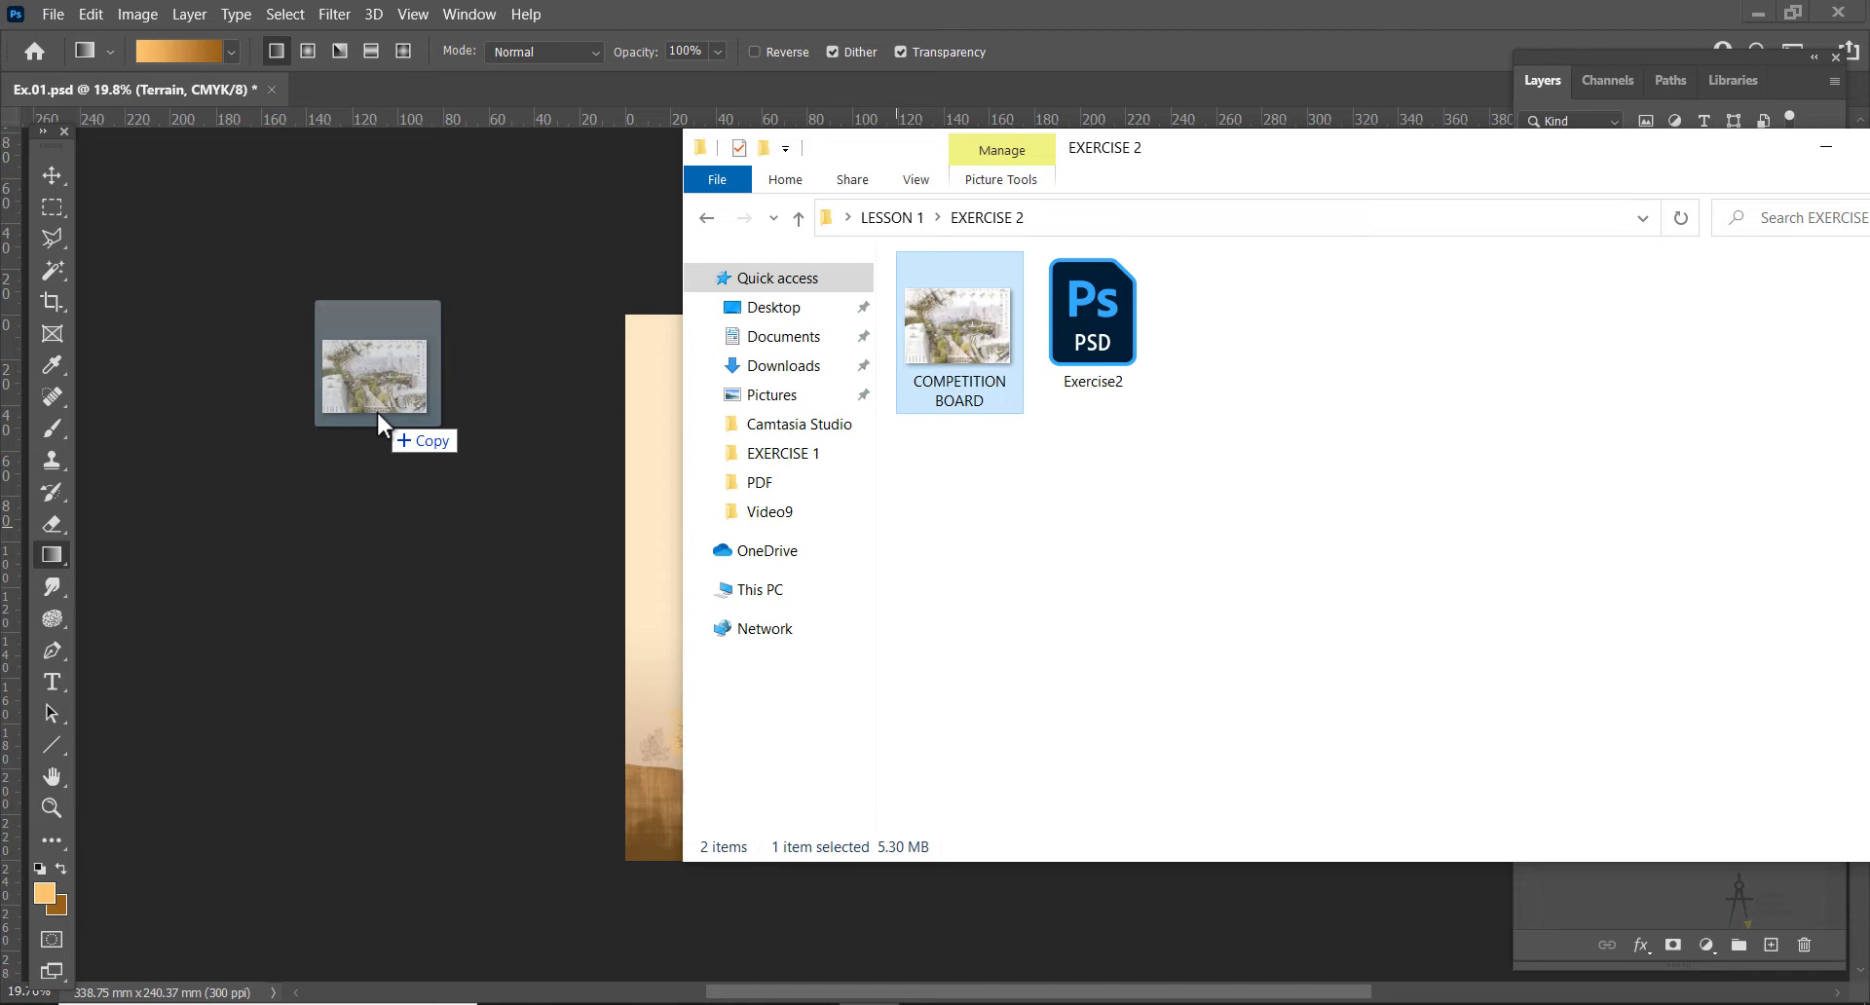
{"action": "left_click_drag", "start_coordinate": [380, 421], "coordinate": [391, 86]}
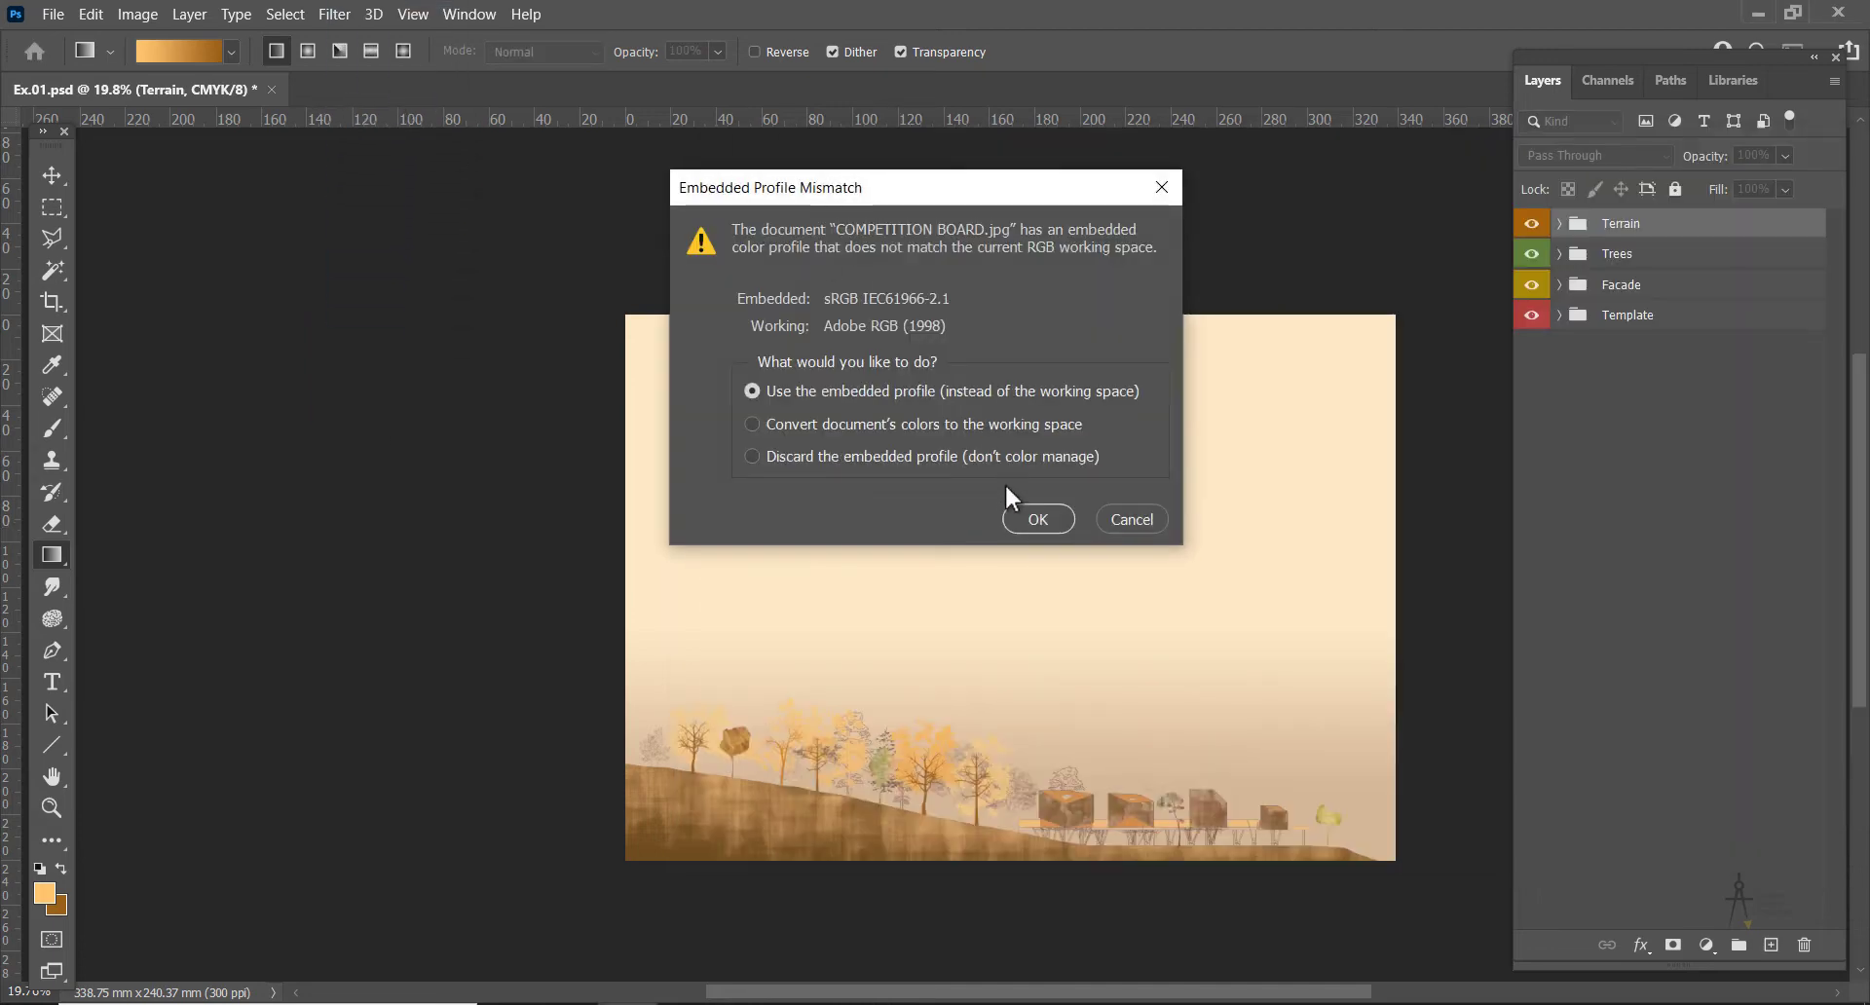
{"action": "left_click", "coordinate": [1035, 519]}
{"action": "left_click", "coordinate": [950, 405]}
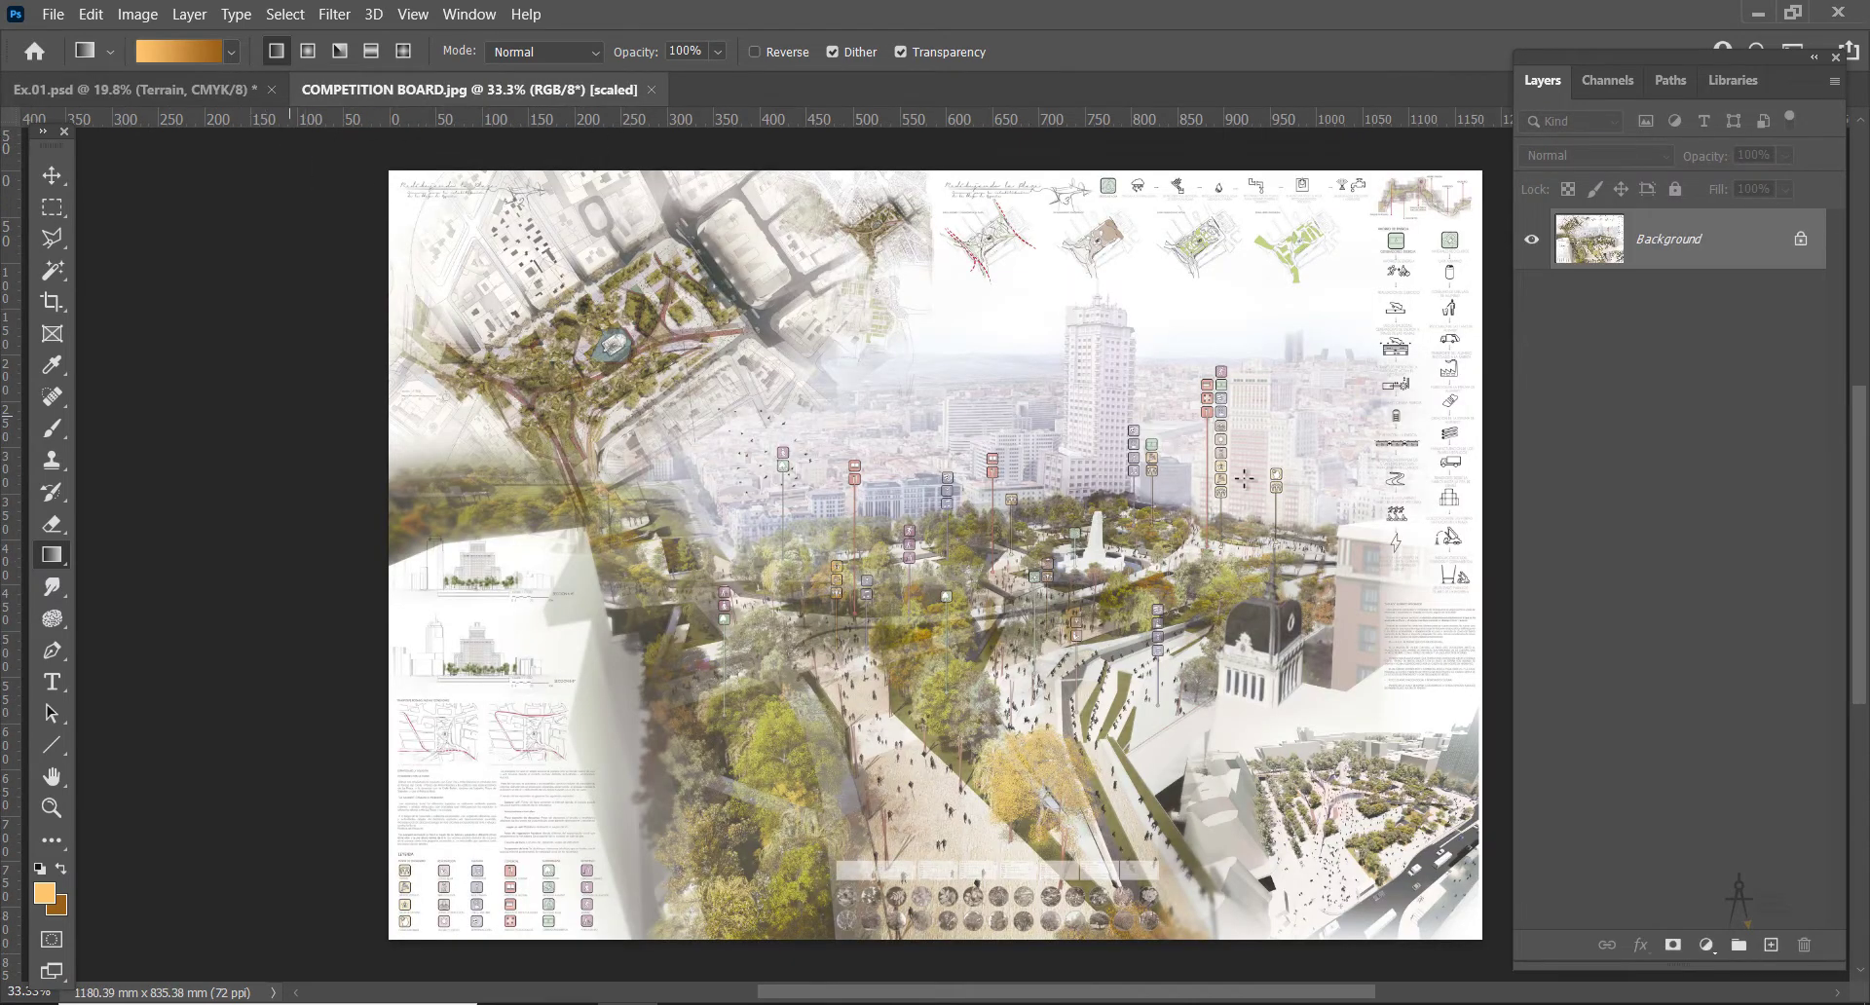
Add a PANTONE 1355 C solid colour fill layer over the competition board and lower its opacity to a light tint
{"action": "left_click_drag", "start_coordinate": [1644, 60], "coordinate": [1646, 49]}
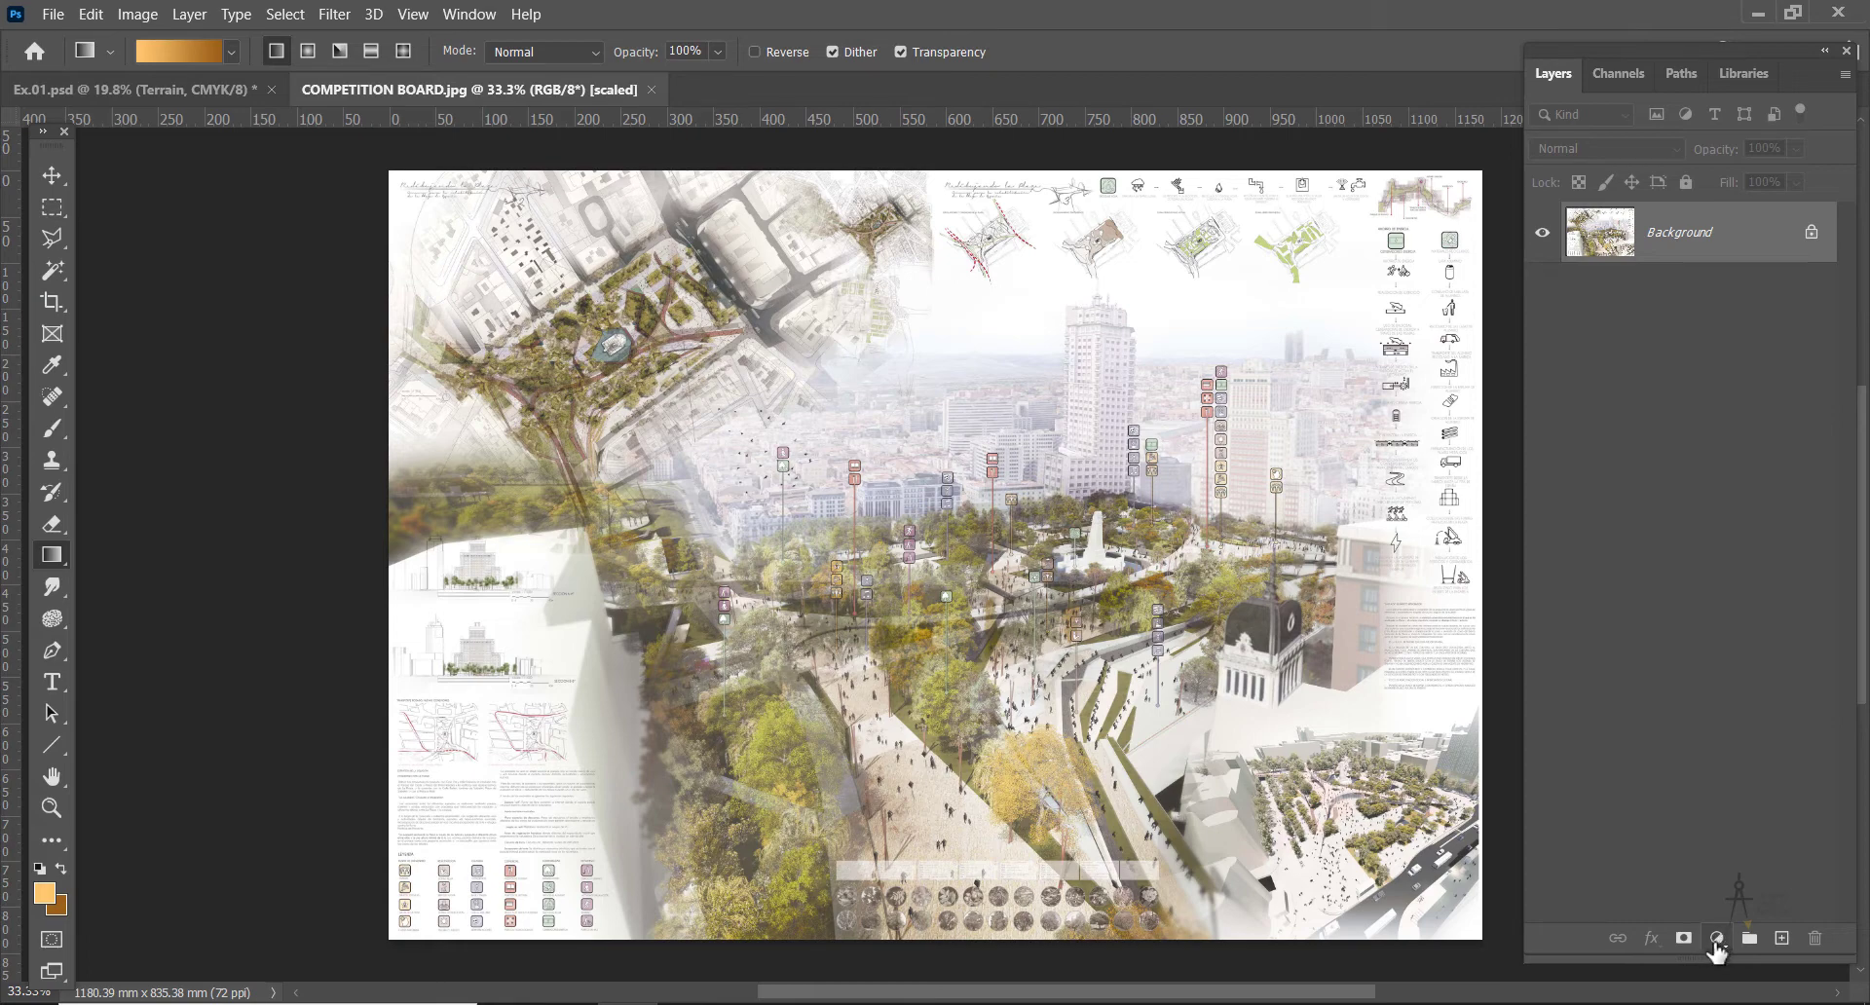
{"action": "left_click", "coordinate": [1719, 938]}
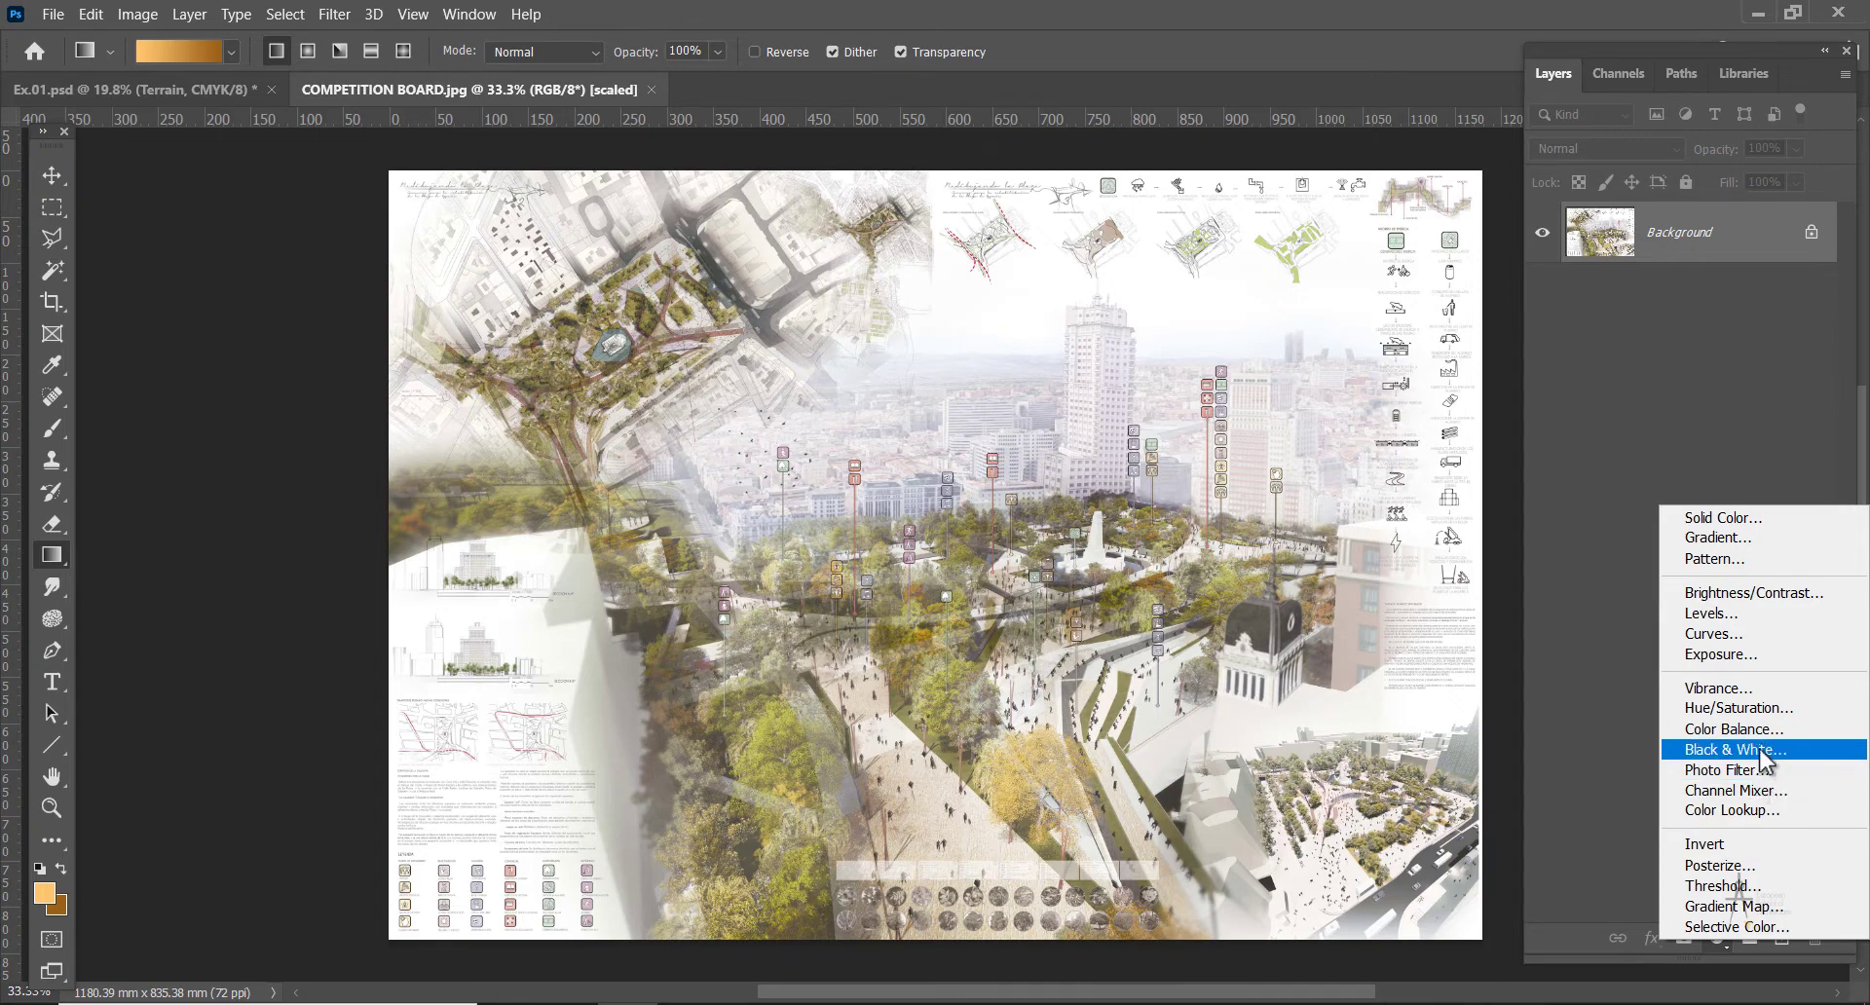
{"action": "left_click", "coordinate": [1710, 517]}
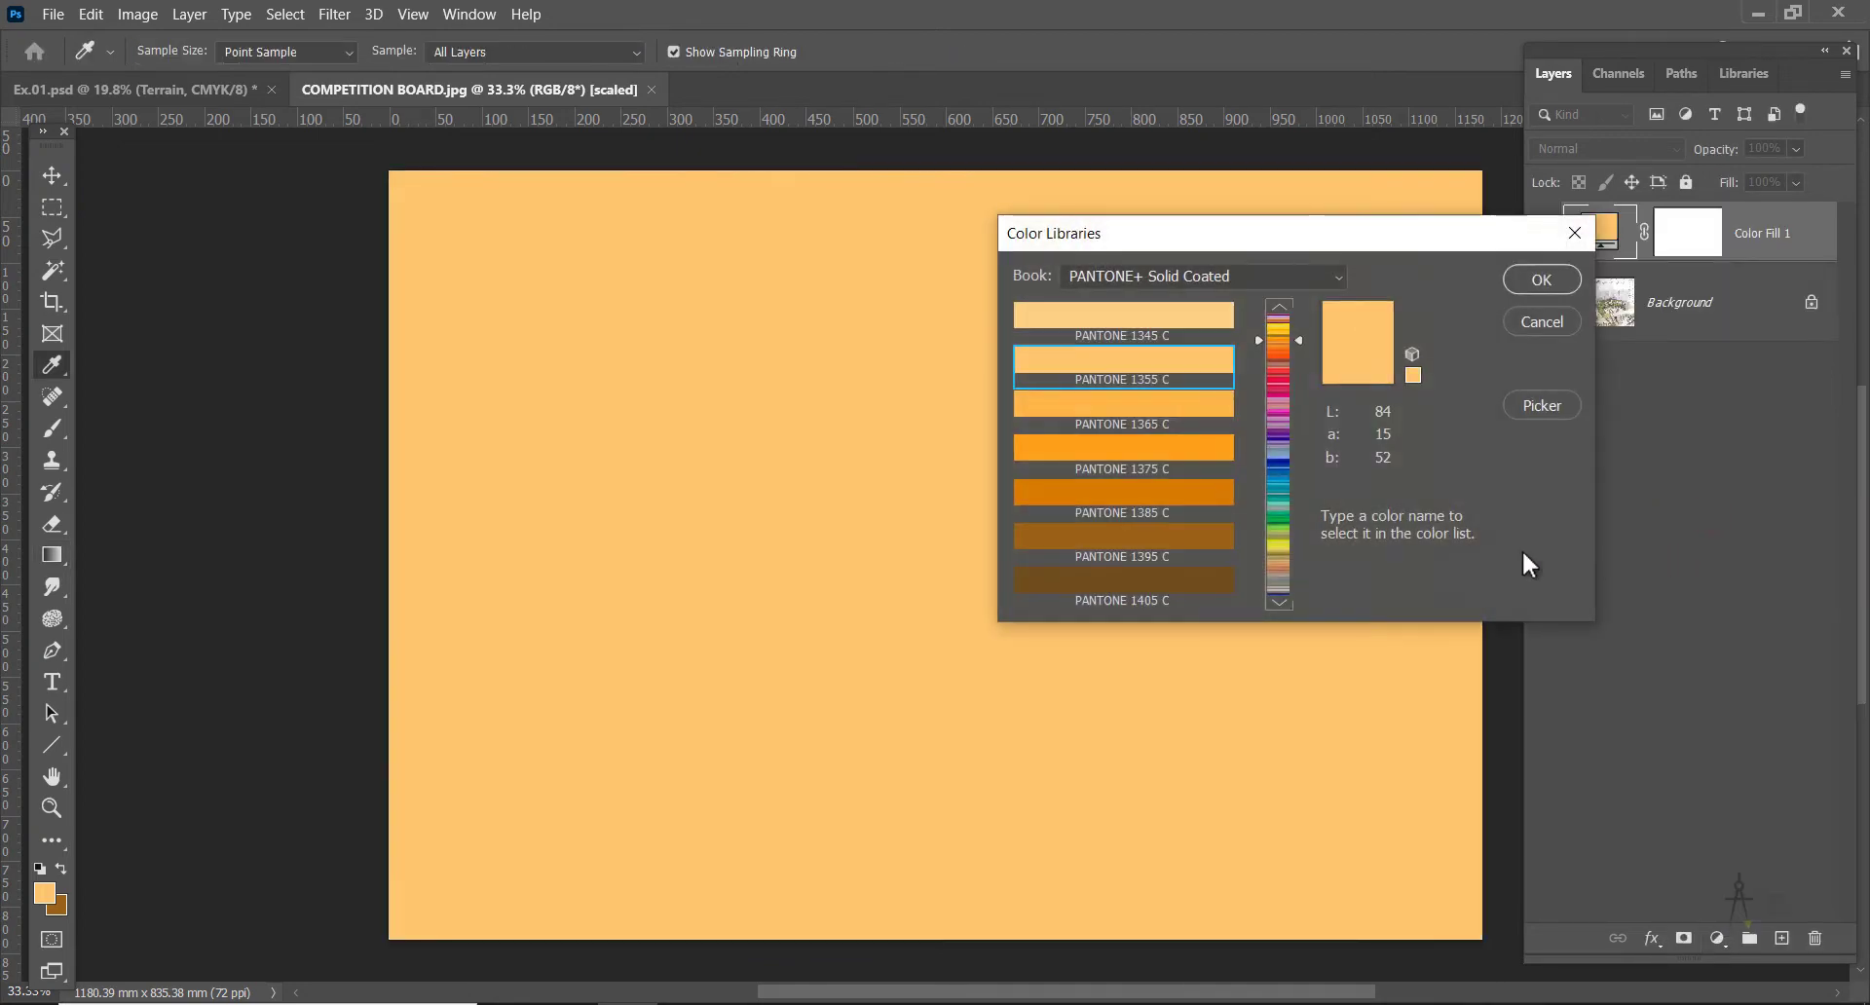
{"action": "left_click", "coordinate": [1535, 281]}
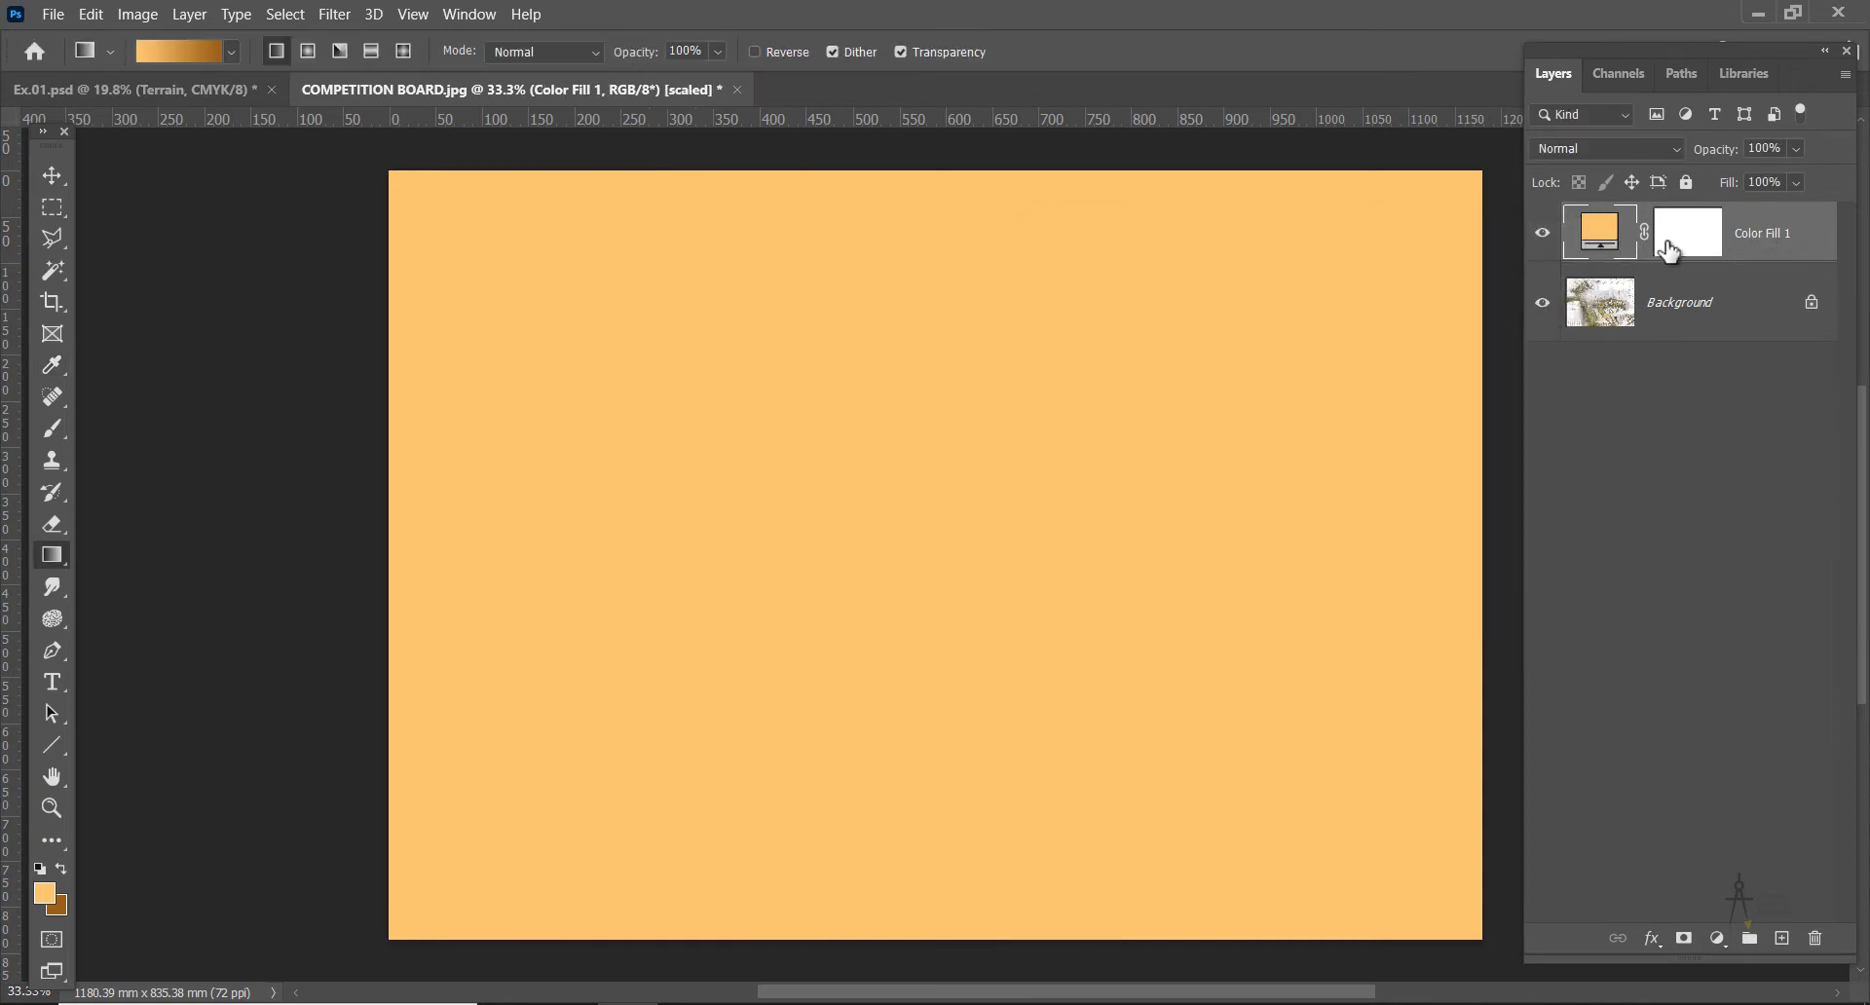
{"action": "mouse_move", "coordinate": [1740, 179]}
{"action": "left_mouse_down"}
{"action": "mouse_move", "coordinate": [1716, 175]}
{"action": "mouse_move", "coordinate": [1734, 177]}
{"action": "left_mouse_up"}
{"action": "left_click", "coordinate": [1688, 455]}
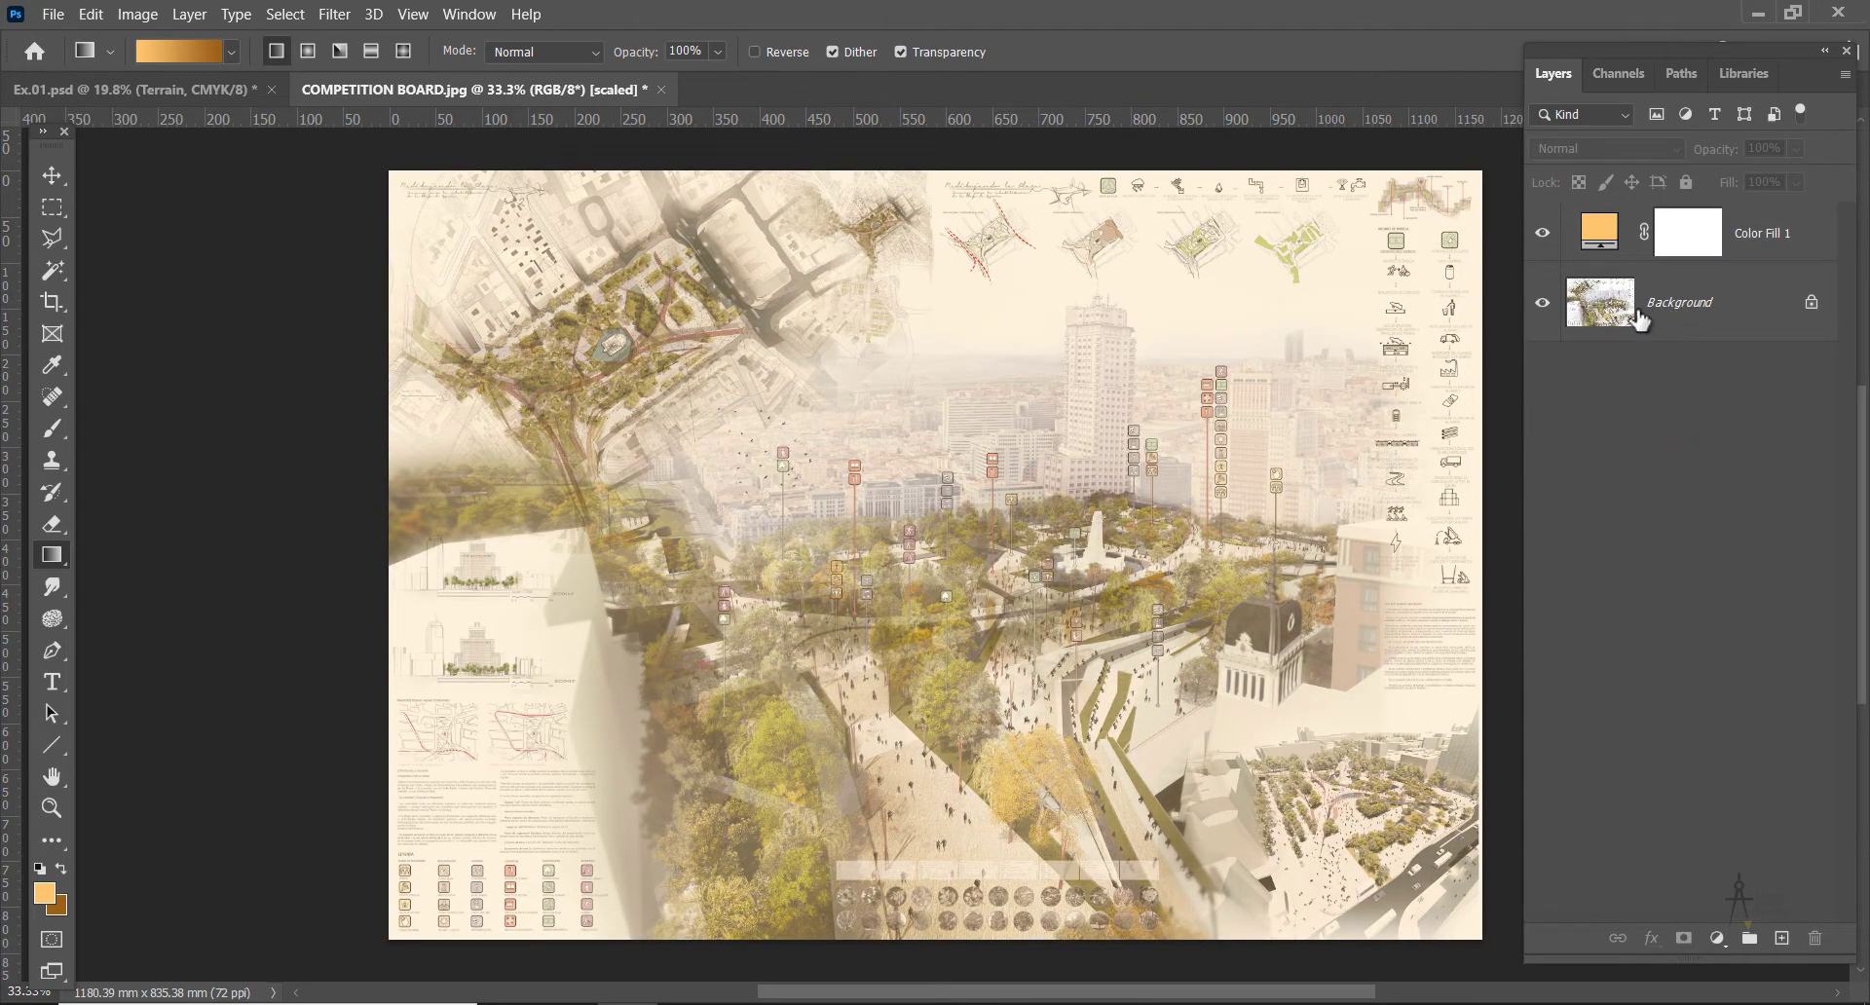
Compare the board with and without the orange tint, and delete the colour fill layer
{"action": "left_click", "coordinate": [1543, 234]}
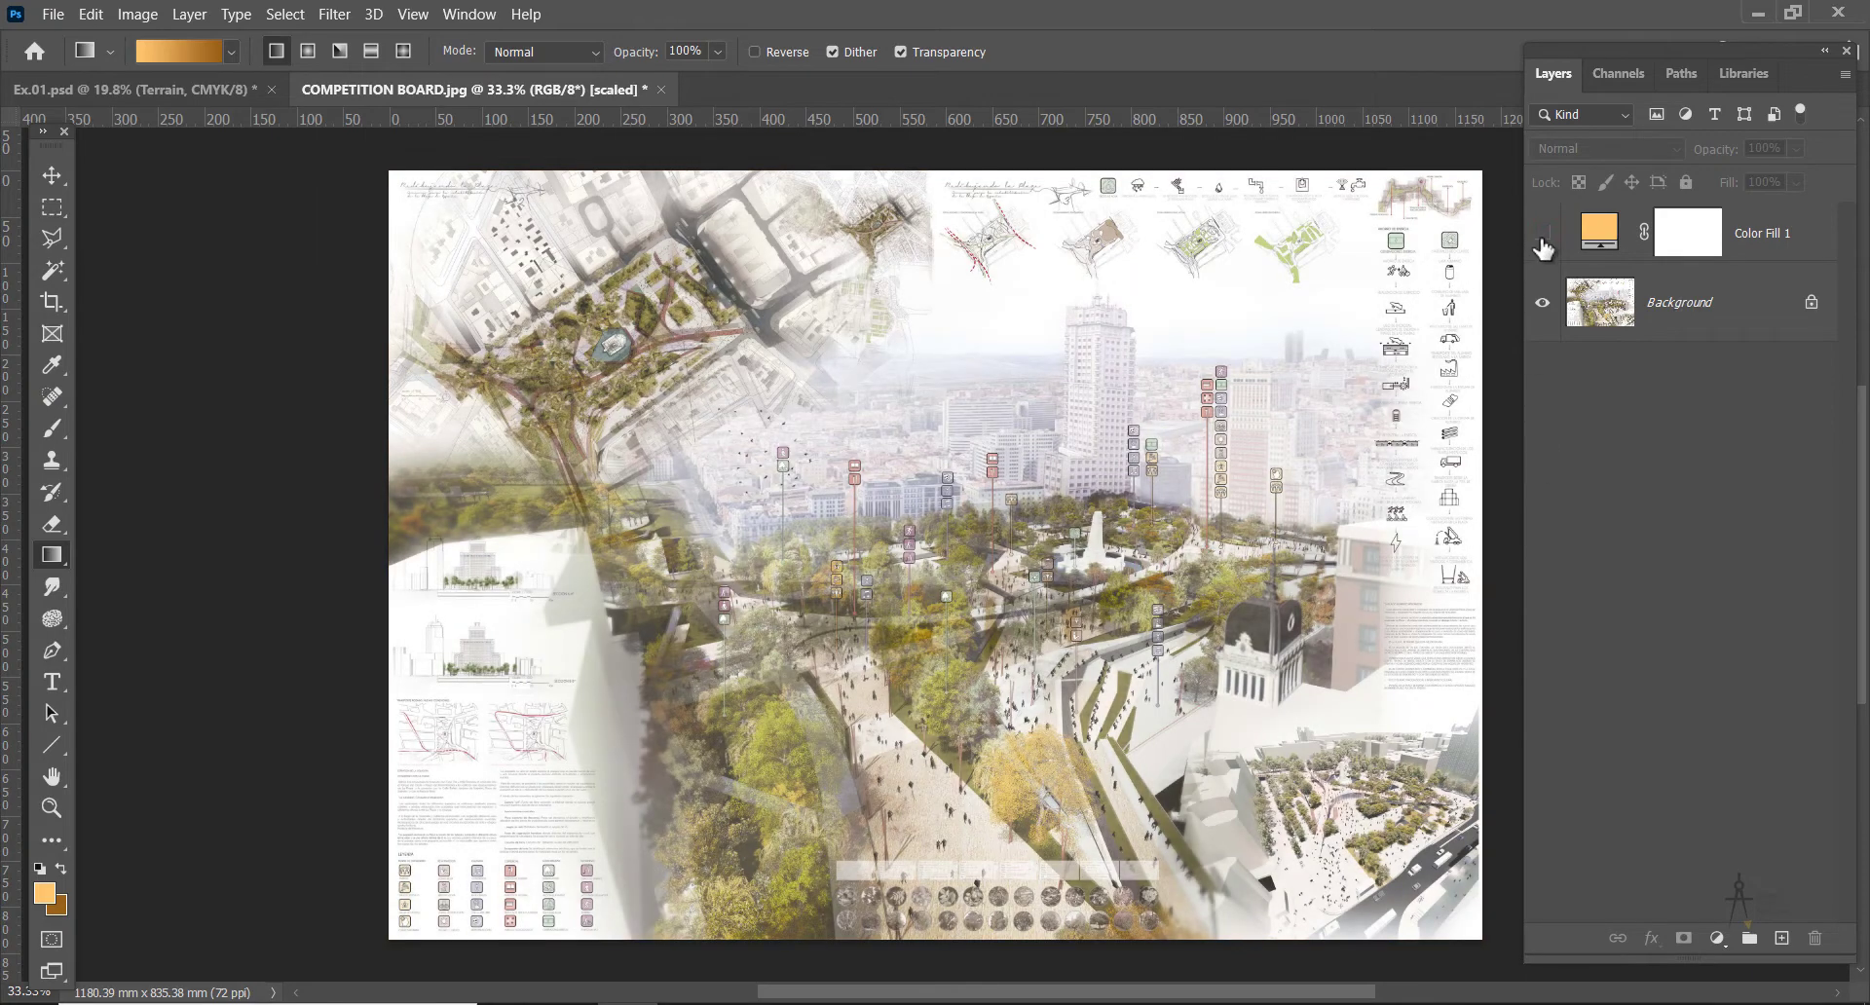
{"action": "left_click", "coordinate": [1543, 234]}
{"action": "left_click", "coordinate": [1543, 234]}
{"action": "right_click", "coordinate": [1758, 232]}
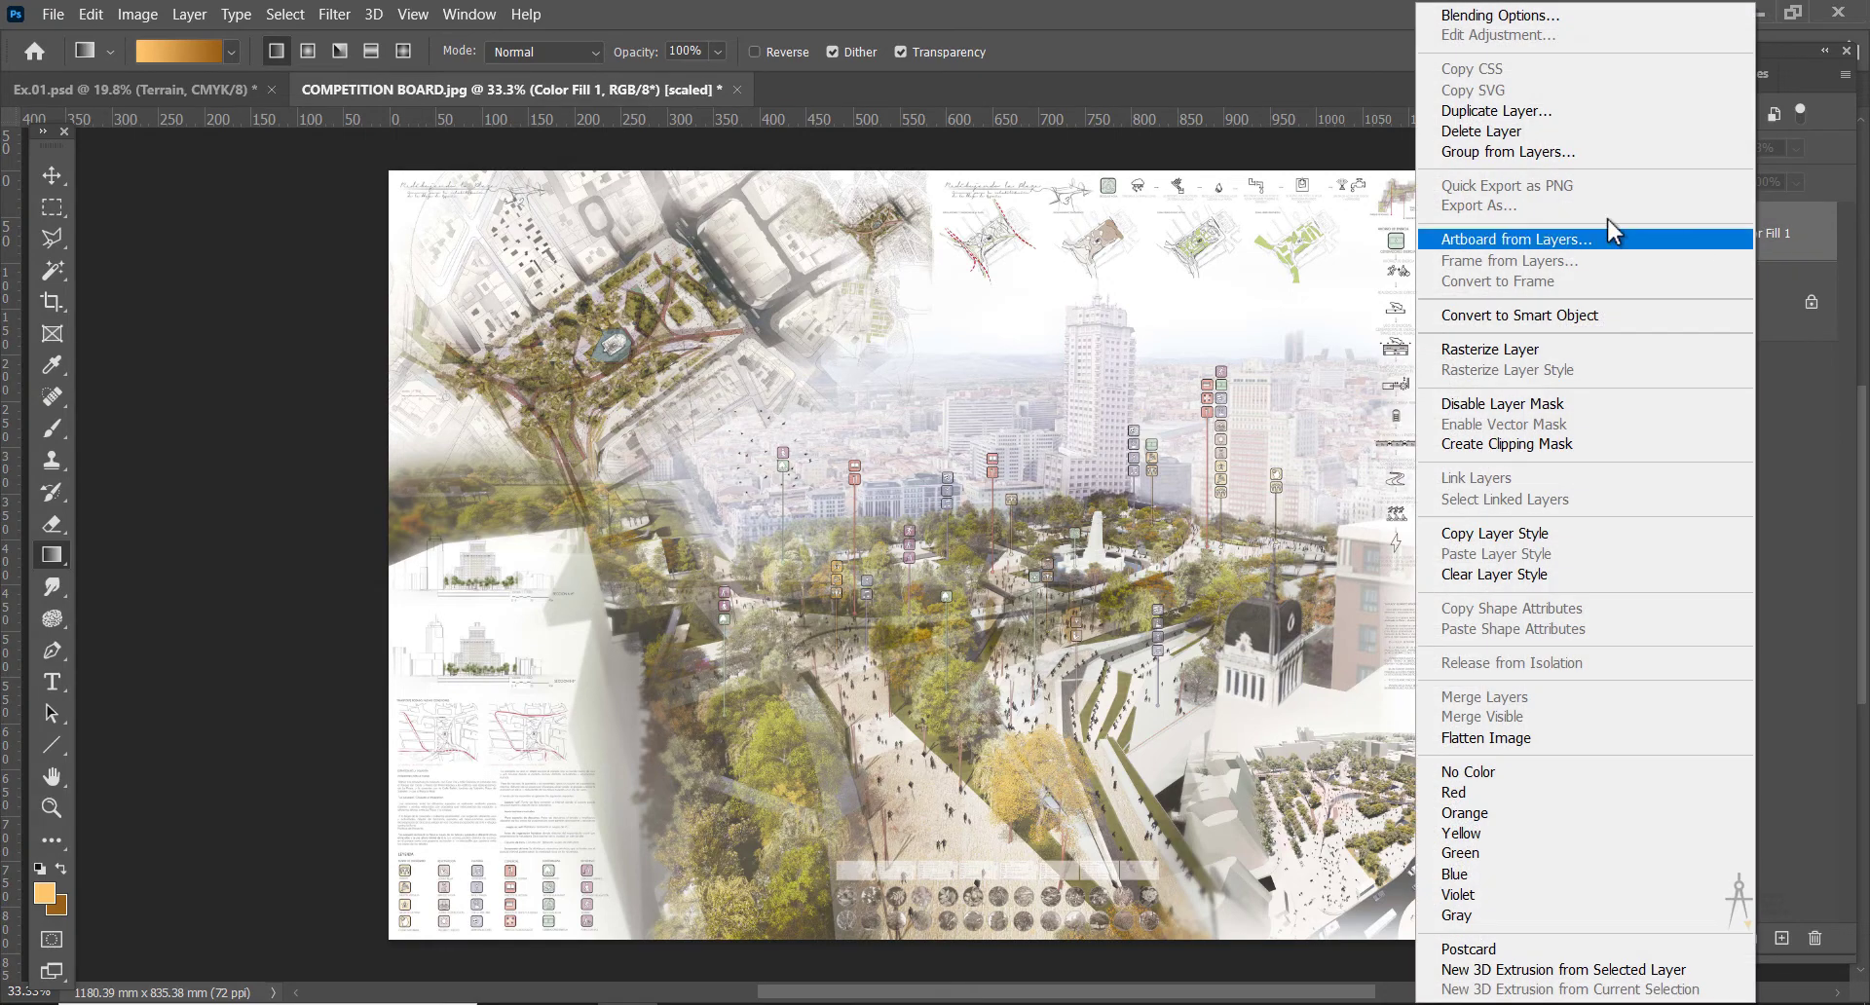
{"action": "left_click", "coordinate": [1489, 132]}
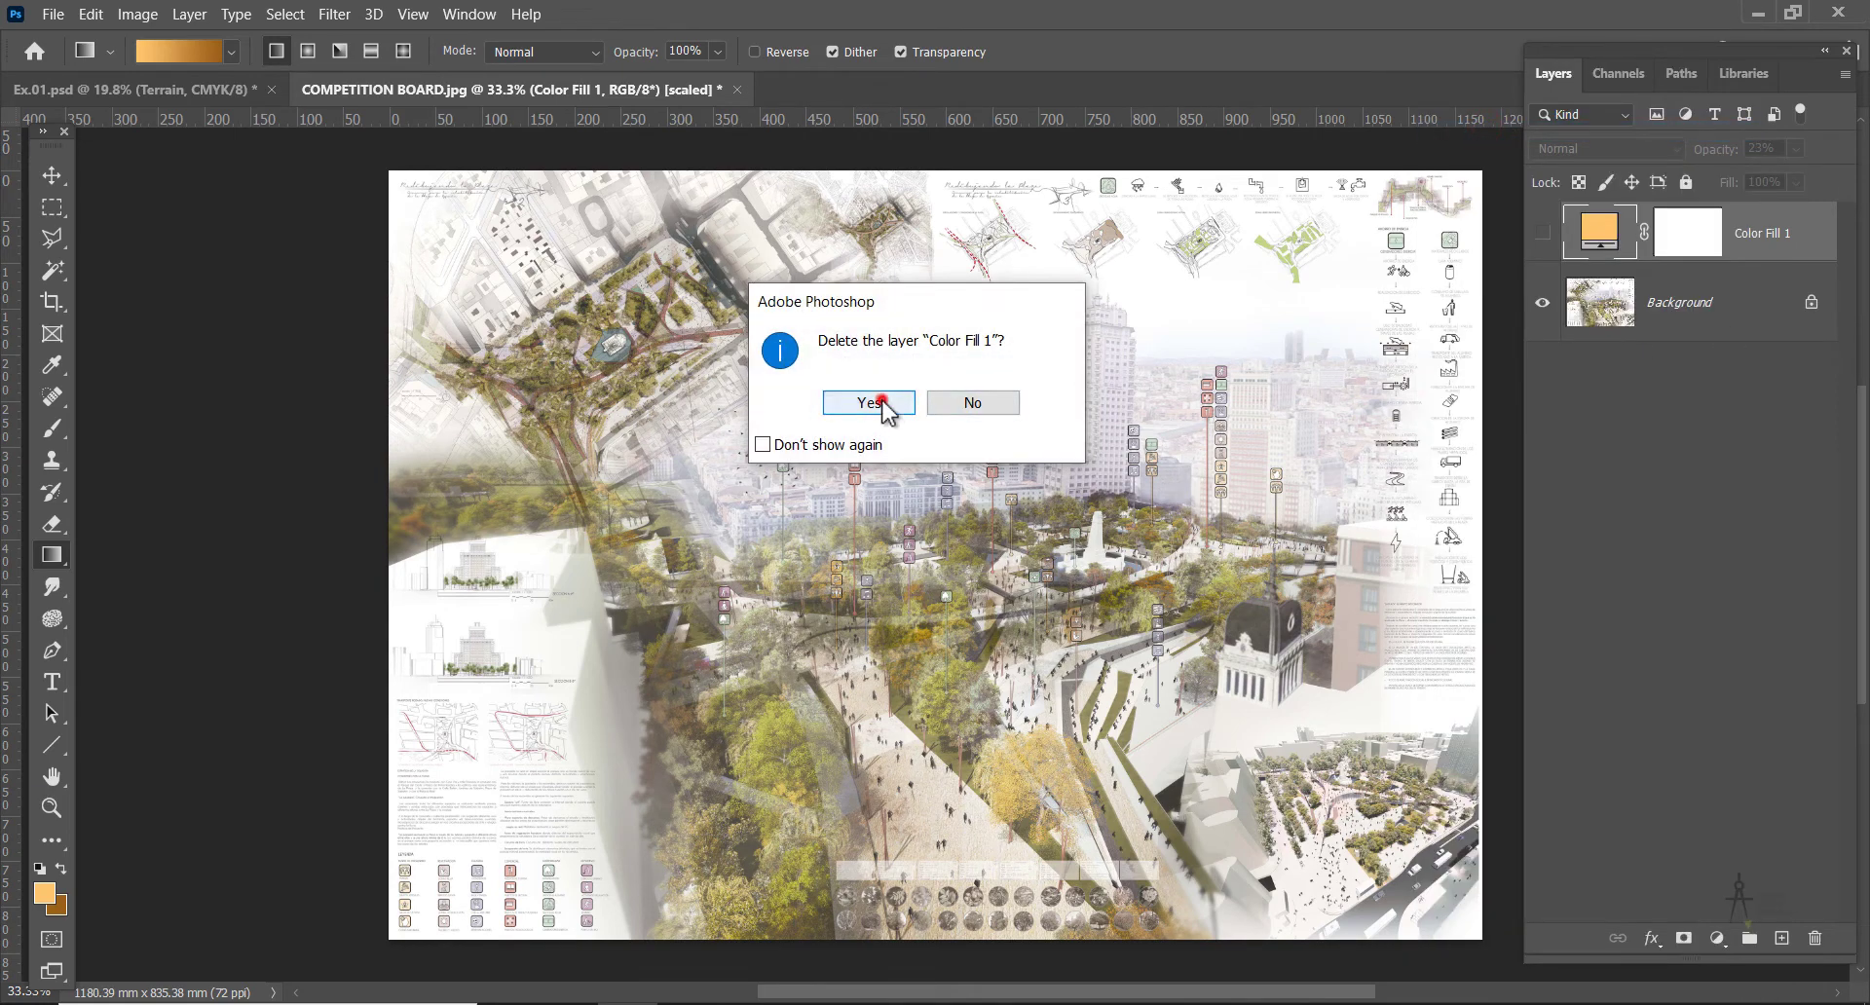
{"action": "left_click", "coordinate": [877, 403]}
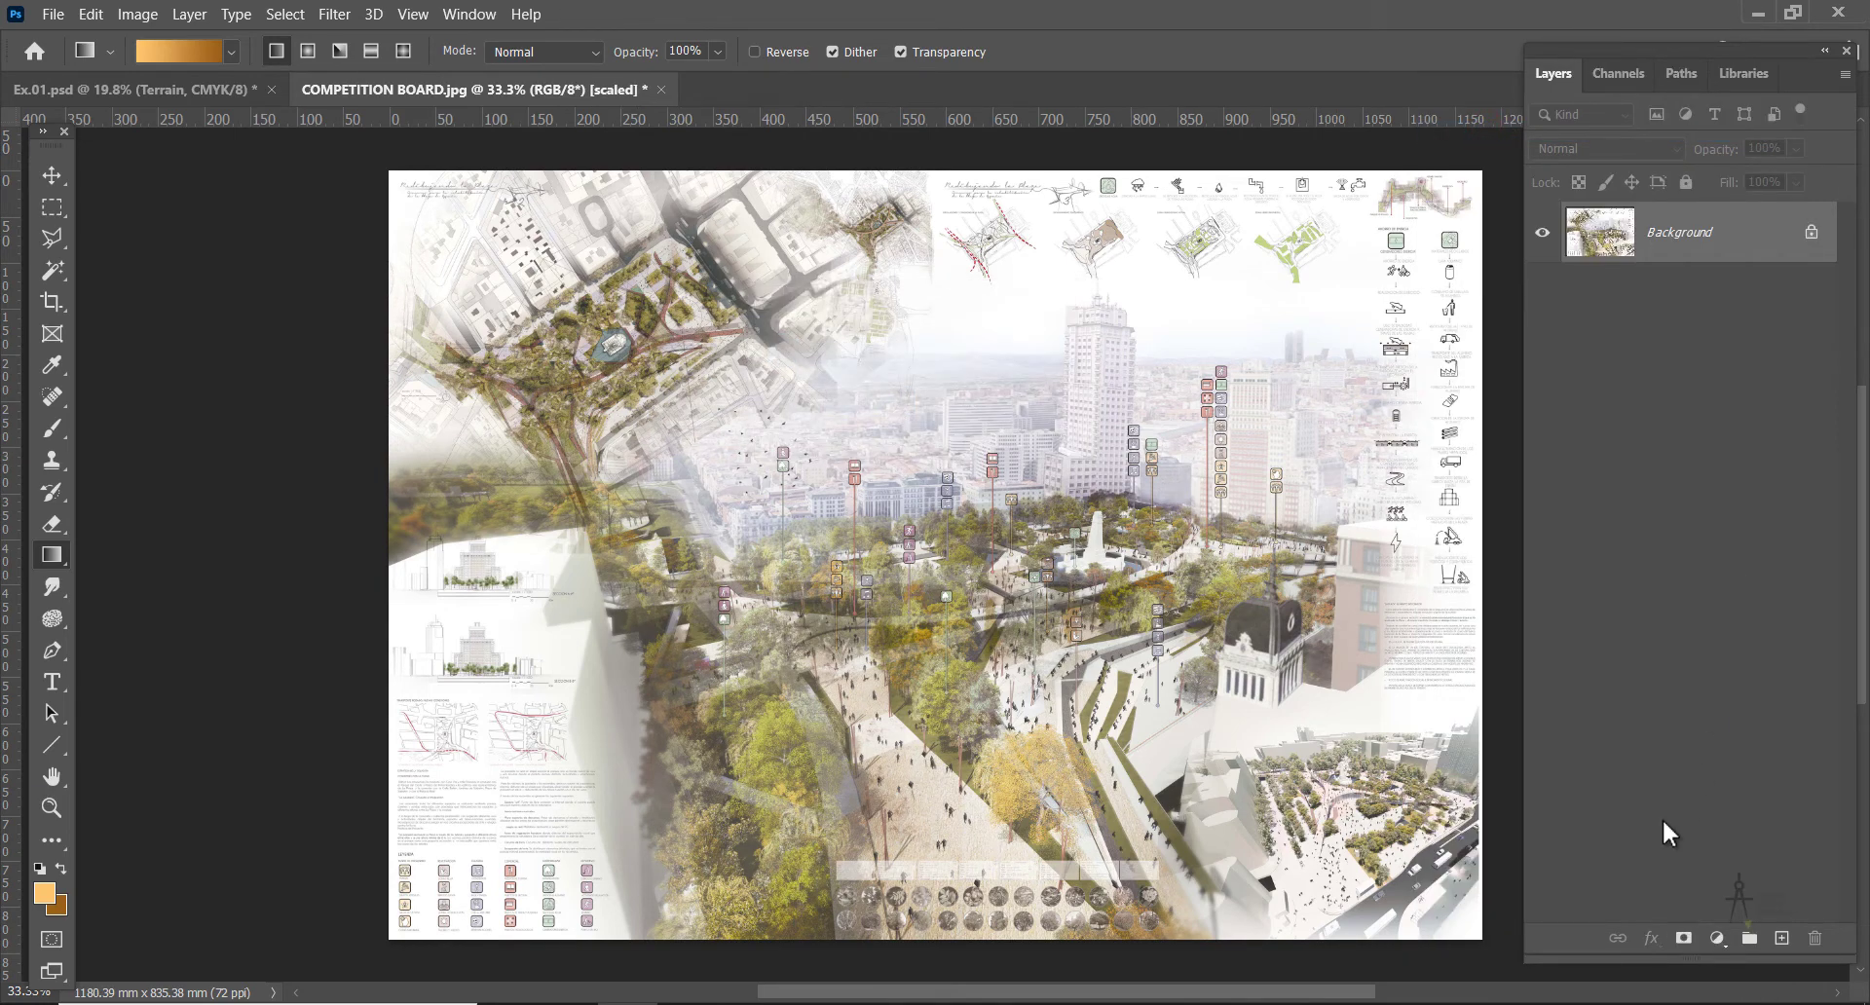
Add a Brightness/Contrast adjustment layer over the competition board, keeping brightness at 0 and setting contrast to about 25
{"action": "left_click", "coordinate": [1719, 936]}
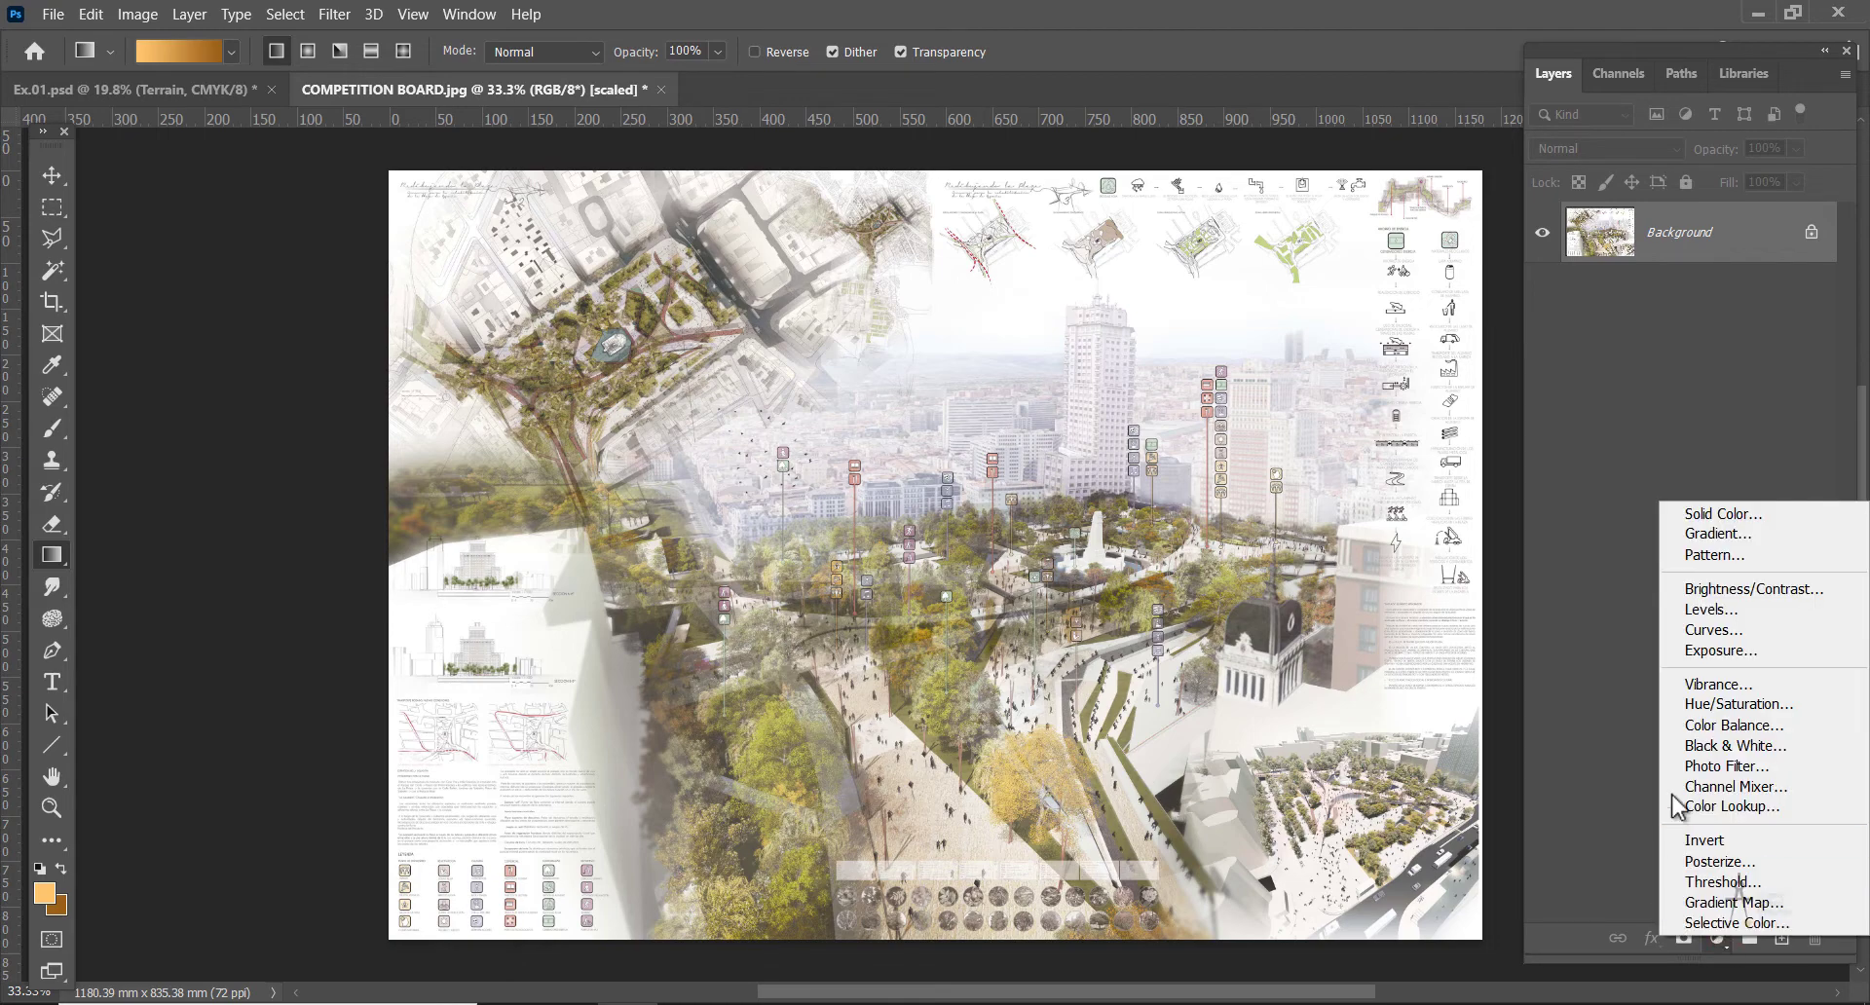
{"action": "left_click", "coordinate": [1715, 590]}
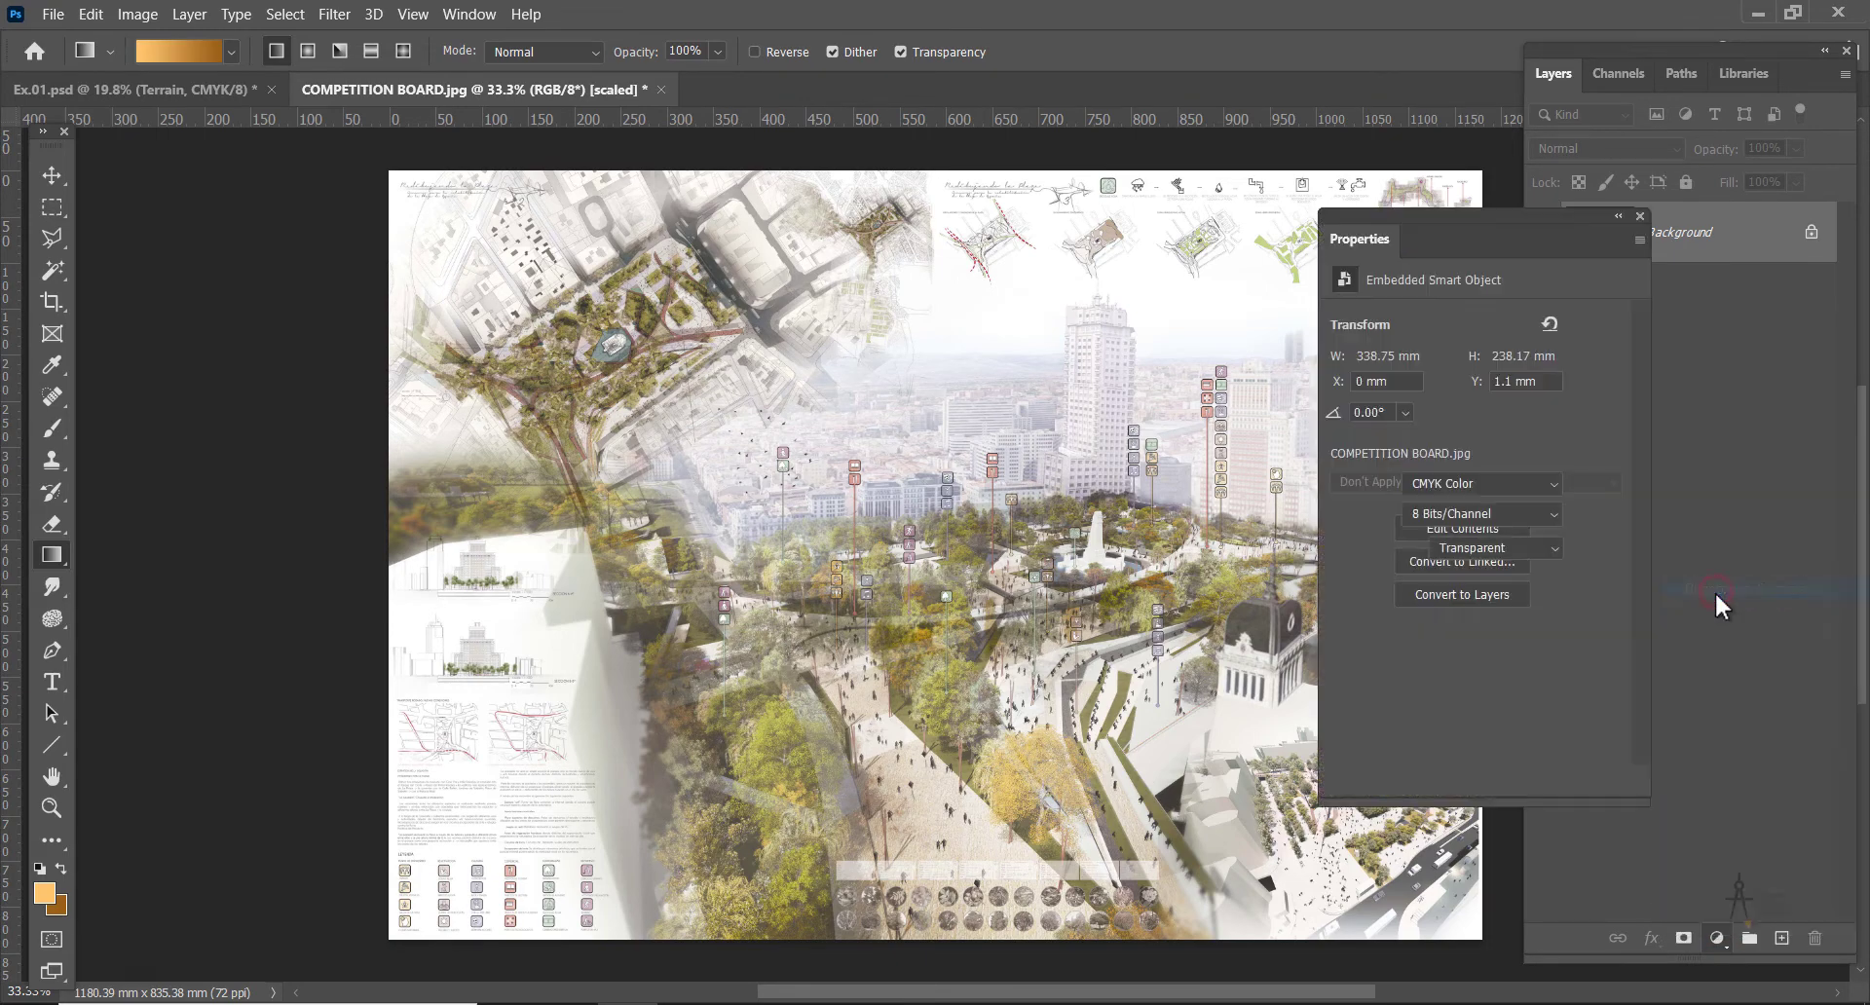
{"action": "left_click_drag", "start_coordinate": [1457, 218], "coordinate": [1607, 390]}
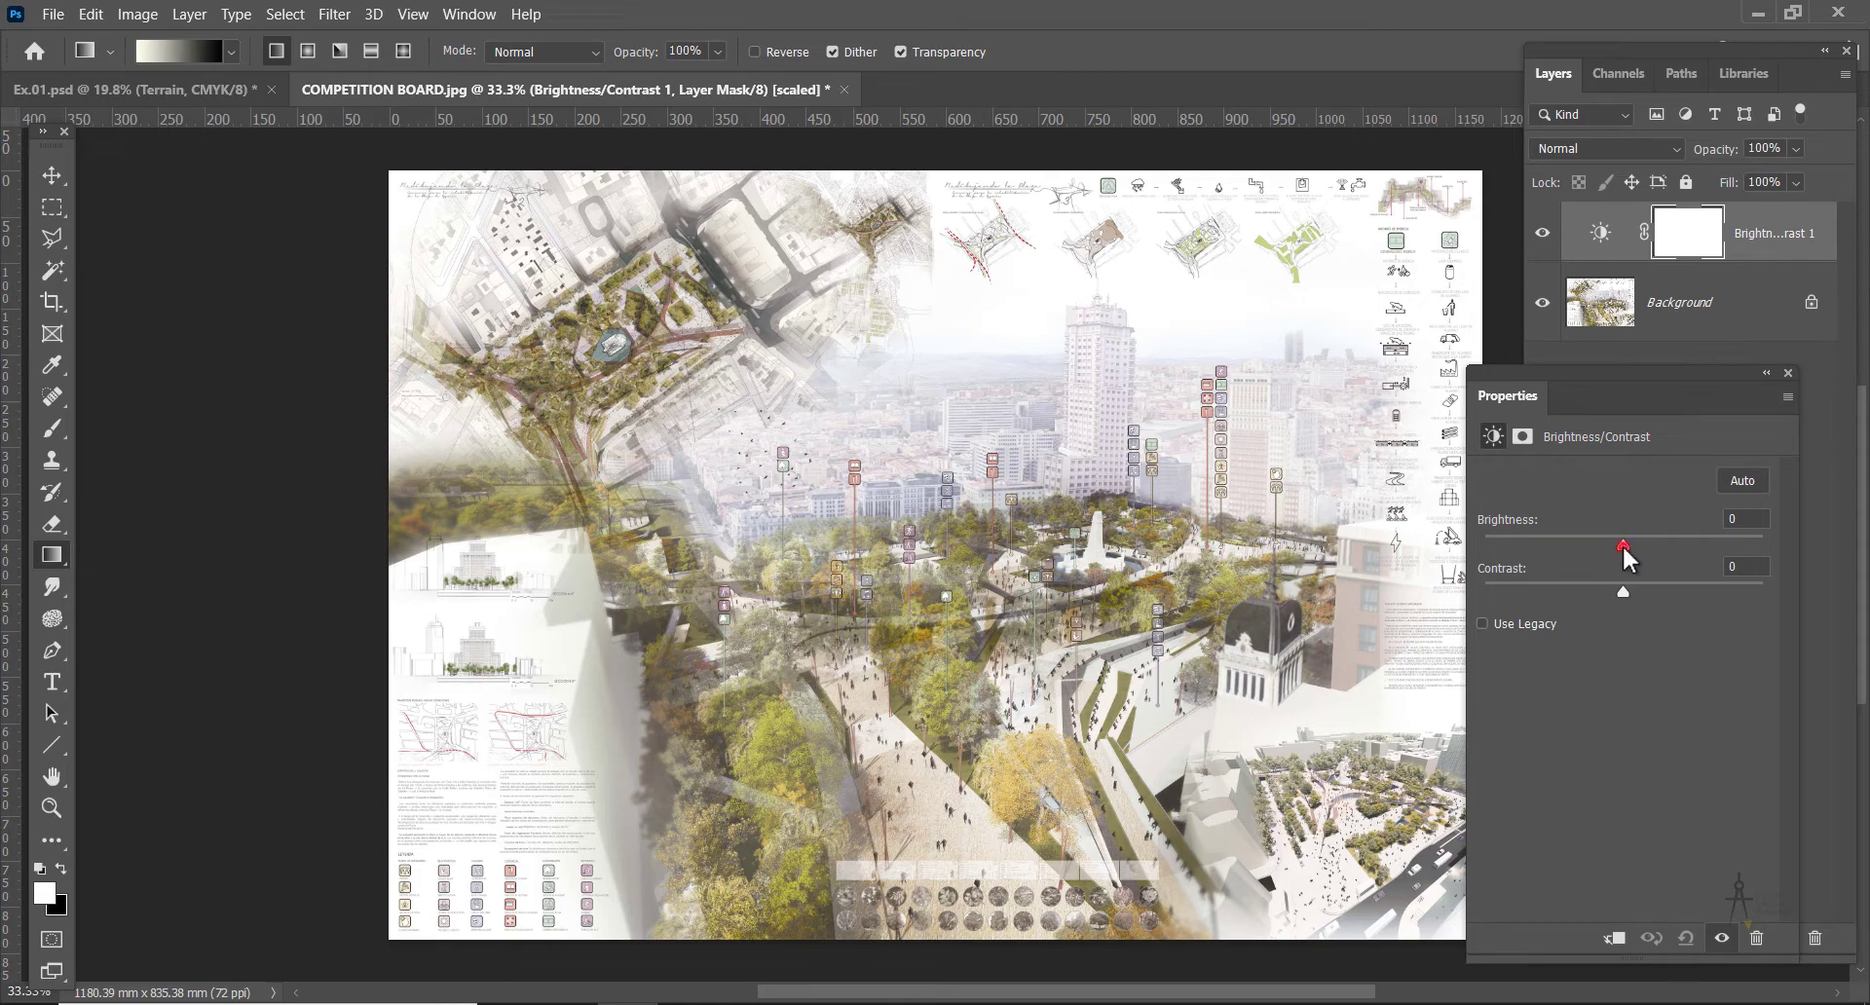
{"action": "mouse_move", "coordinate": [1625, 545]}
{"action": "left_mouse_down"}
{"action": "mouse_move", "coordinate": [1767, 549]}
{"action": "mouse_move", "coordinate": [1508, 553]}
{"action": "mouse_move", "coordinate": [1627, 559]}
{"action": "mouse_move", "coordinate": [1532, 569]}
{"action": "mouse_move", "coordinate": [1719, 548]}
{"action": "mouse_move", "coordinate": [1566, 540]}
{"action": "mouse_move", "coordinate": [1671, 538]}
{"action": "mouse_move", "coordinate": [1646, 545]}
{"action": "left_mouse_up"}
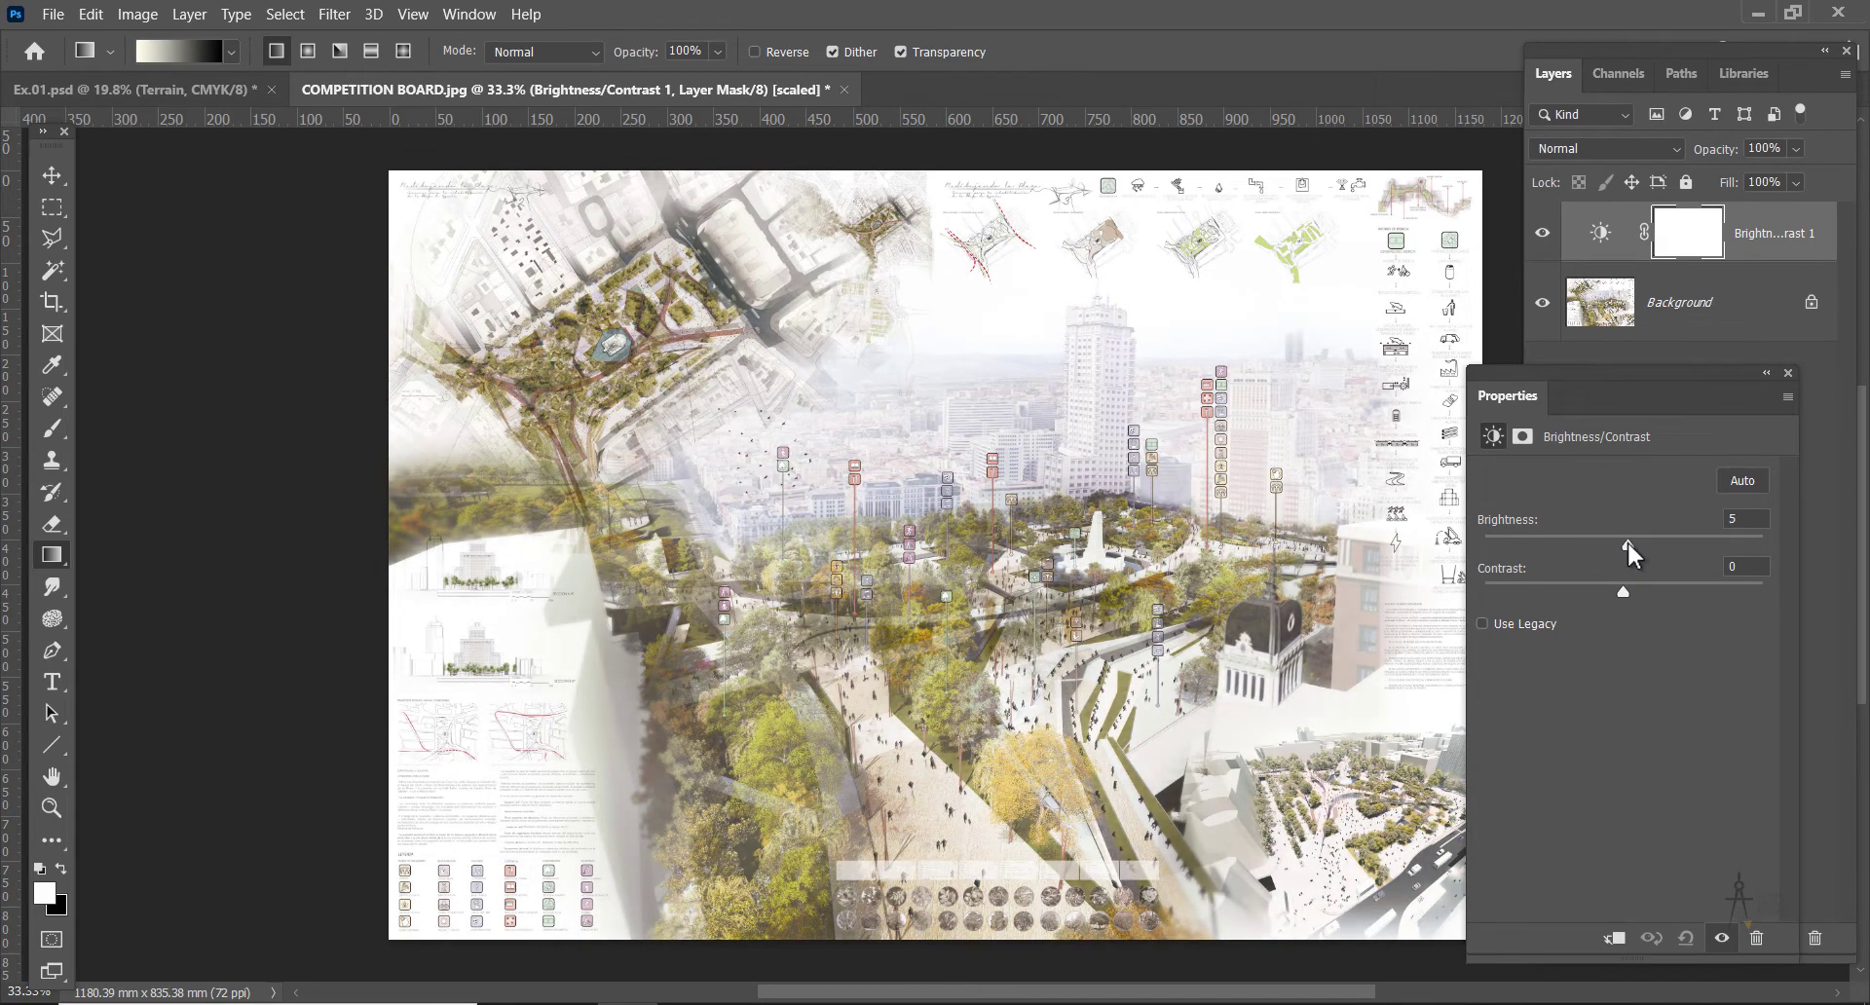
{"action": "left_click_drag", "start_coordinate": [1621, 590], "coordinate": [1669, 583]}
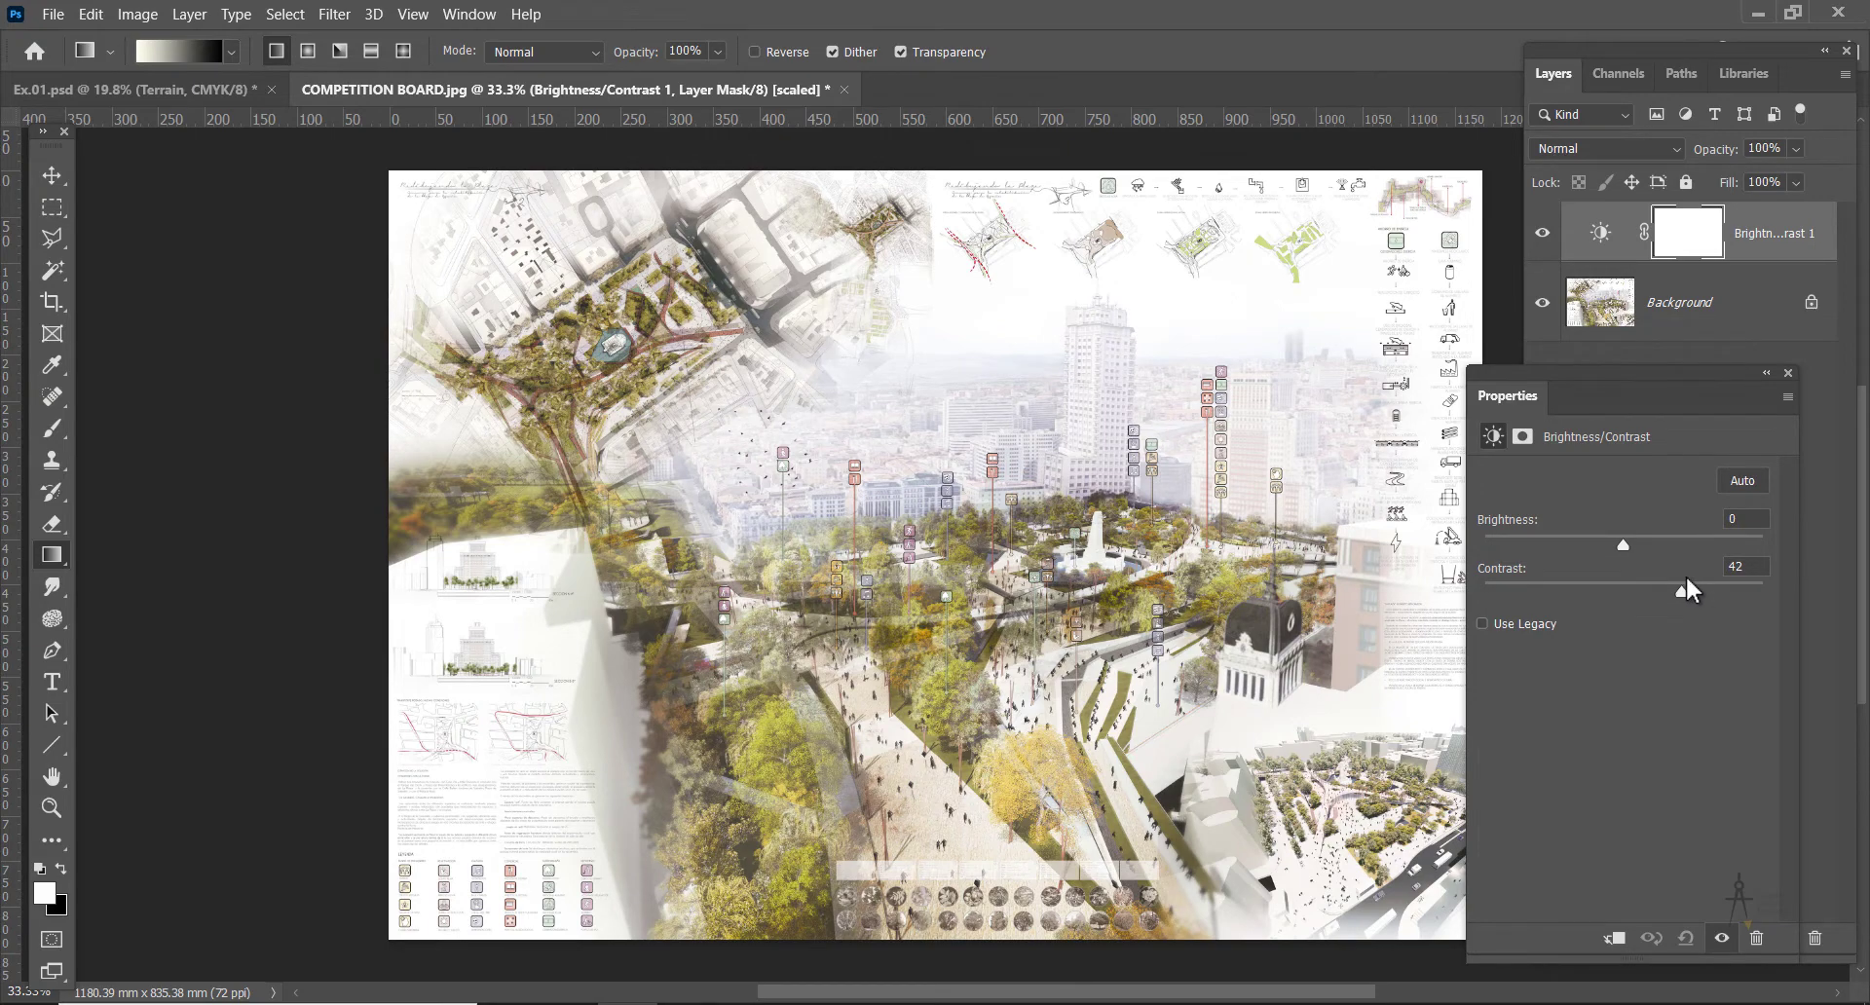
{"action": "left_click", "coordinate": [1712, 583]}
{"action": "left_click_drag", "start_coordinate": [1710, 592], "coordinate": [1663, 587]}
{"action": "mouse_move", "coordinate": [1660, 589]}
{"action": "left_mouse_down"}
{"action": "mouse_move", "coordinate": [1555, 592]}
{"action": "mouse_move", "coordinate": [1654, 592]}
{"action": "left_mouse_up"}
{"action": "left_click", "coordinate": [1820, 447]}
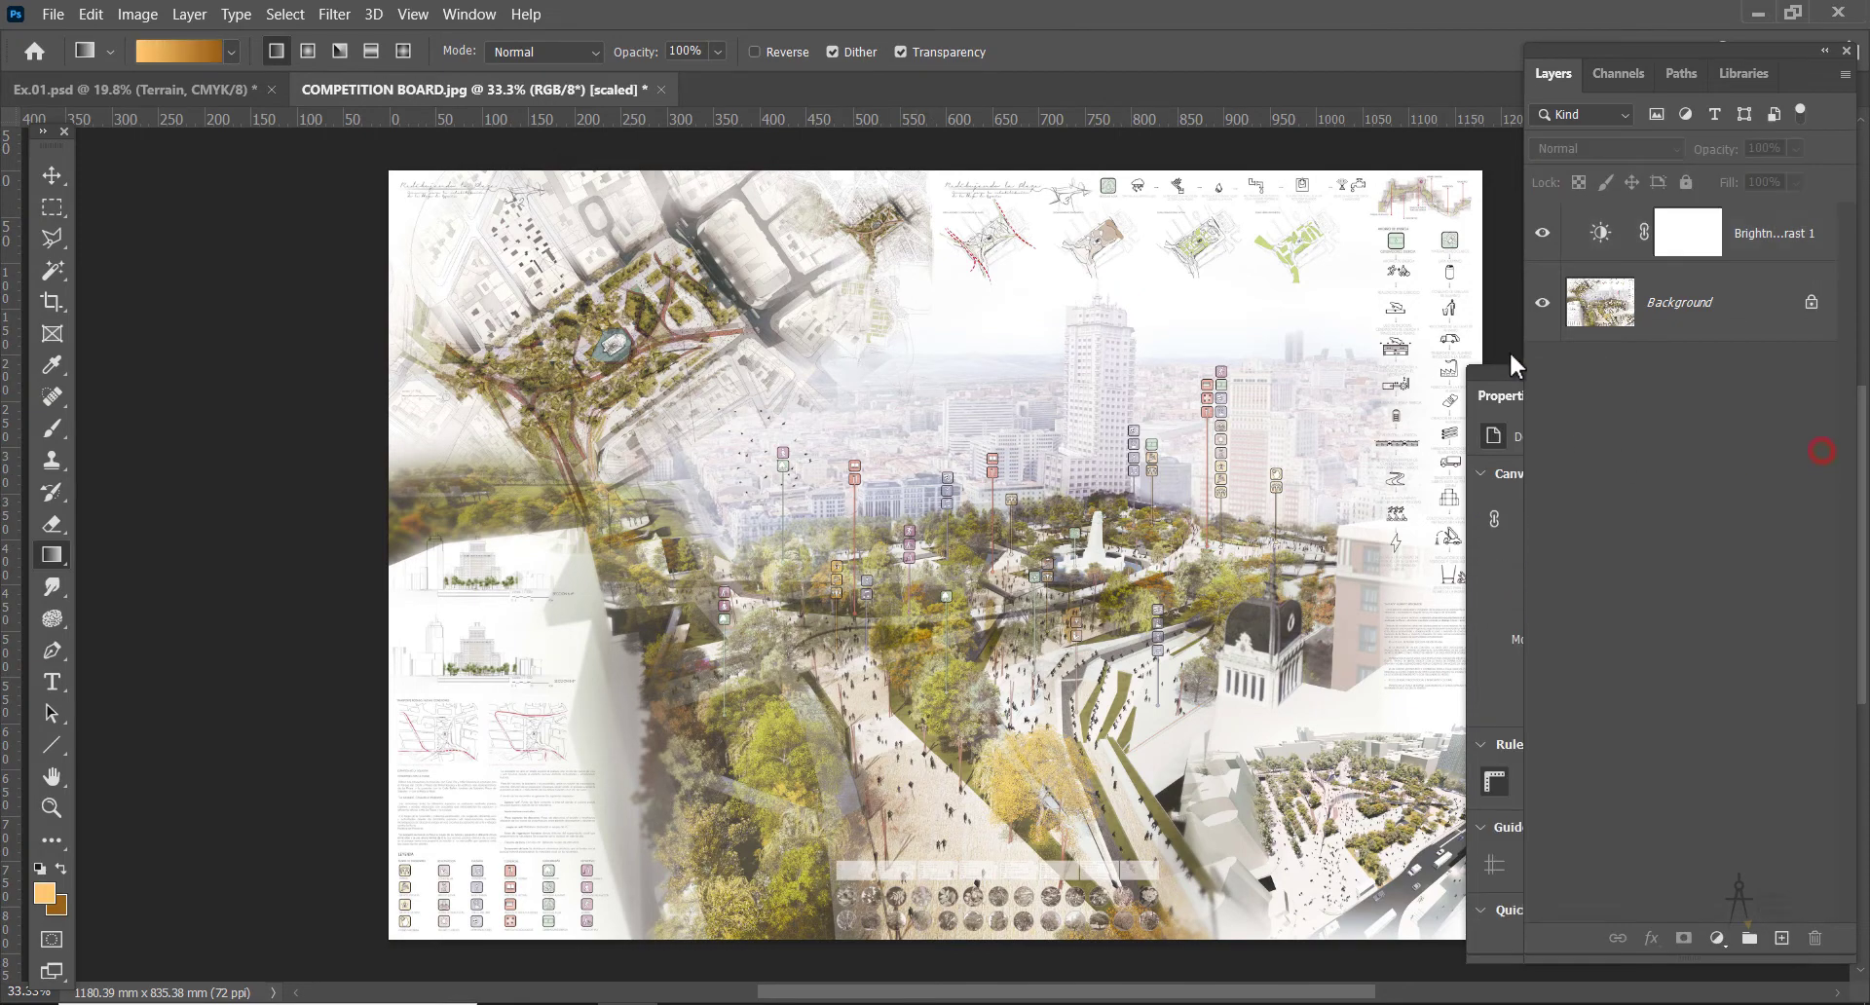
Compare the board with and without the Brightness/Contrast adjustment
{"action": "left_click", "coordinate": [1543, 235]}
{"action": "left_click", "coordinate": [1543, 235]}
{"action": "left_click", "coordinate": [1542, 234]}
{"action": "left_click", "coordinate": [1543, 235]}
{"action": "left_click", "coordinate": [1543, 235]}
{"action": "left_click", "coordinate": [1543, 235]}
Reopen the Brightness/Contrast layer's settings and fine-tune its contrast slightly
{"action": "left_click", "coordinate": [1602, 239]}
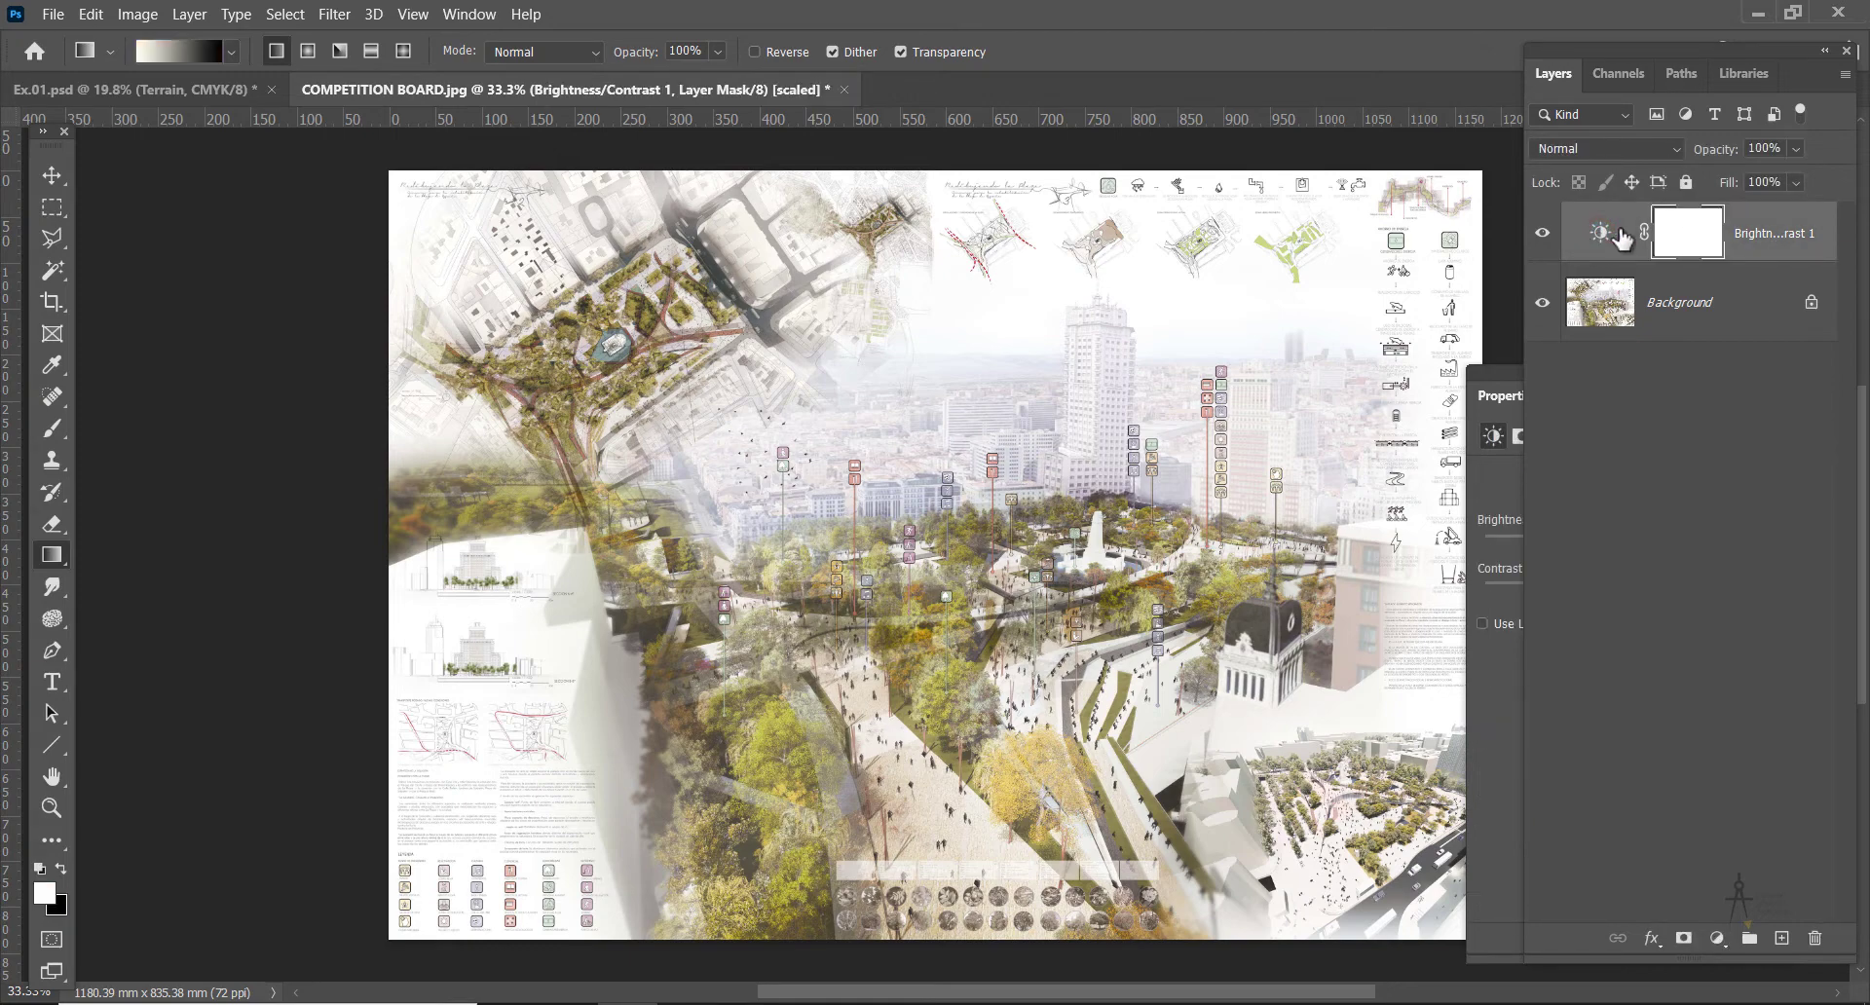
{"action": "left_click", "coordinate": [1493, 371]}
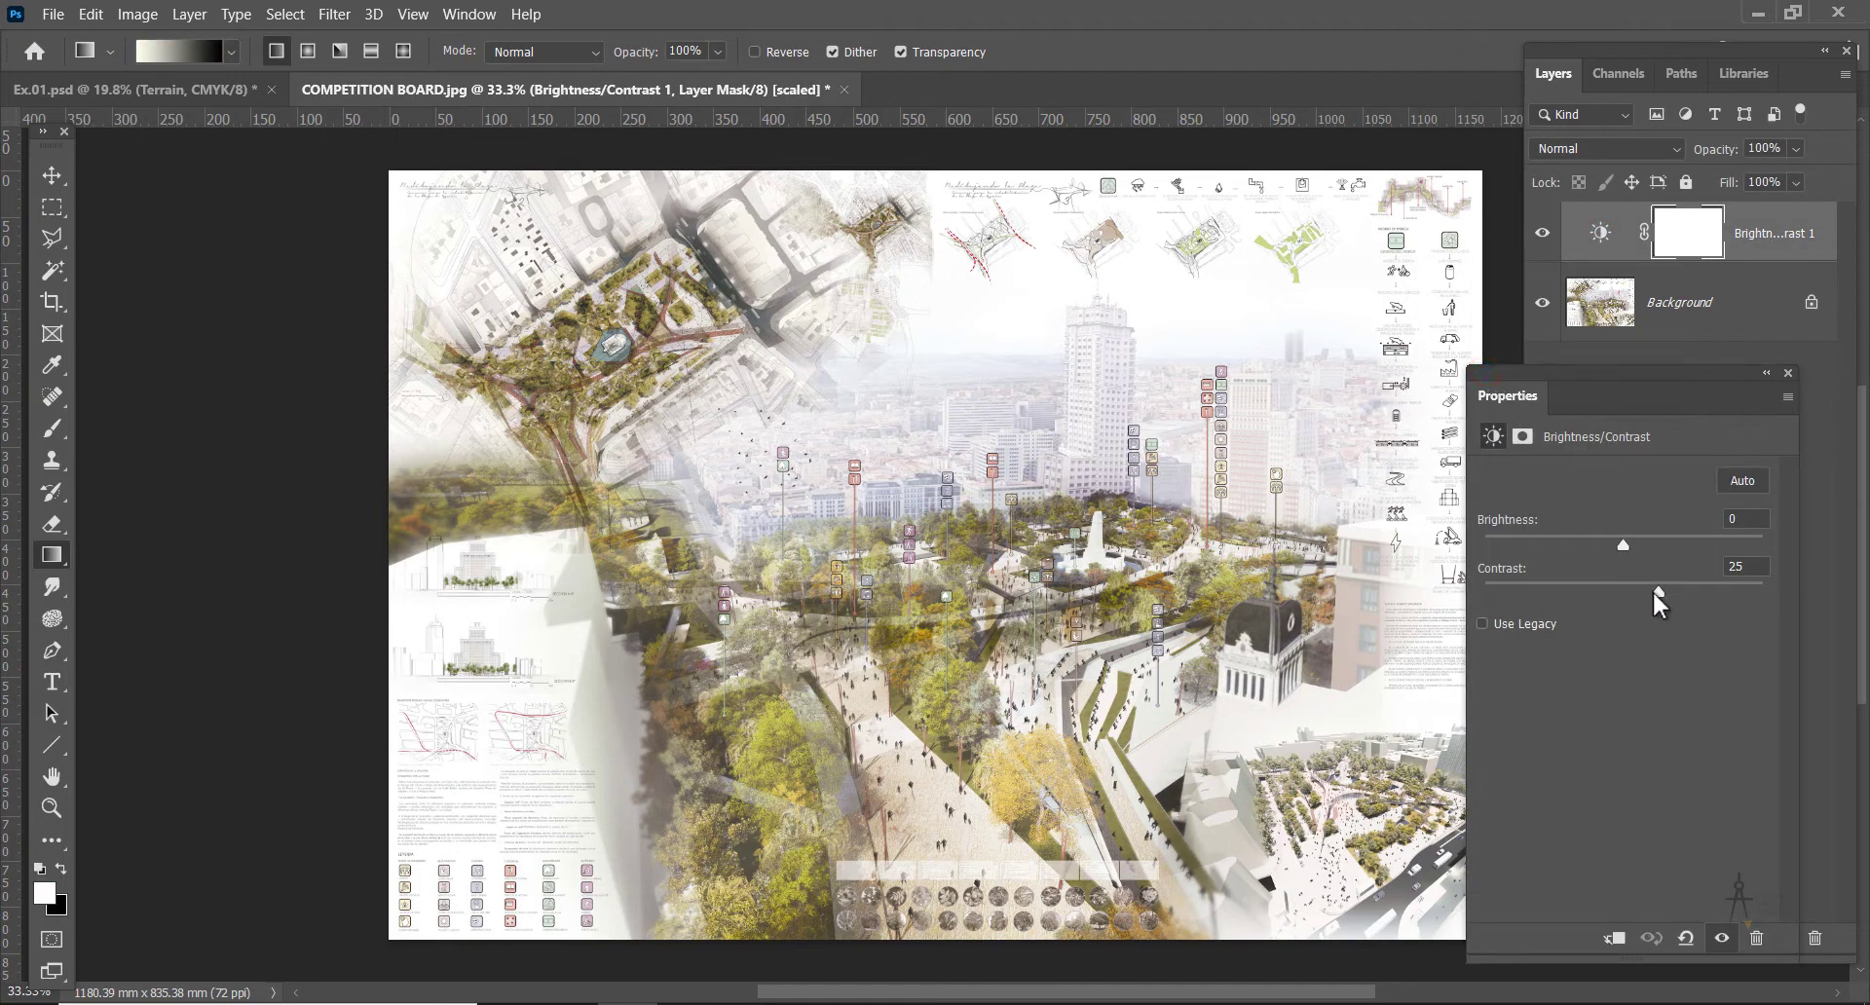
{"action": "mouse_move", "coordinate": [1671, 591]}
{"action": "left_mouse_down"}
{"action": "mouse_move", "coordinate": [1642, 592]}
{"action": "mouse_move", "coordinate": [1668, 591]}
{"action": "left_mouse_up"}
{"action": "left_click", "coordinate": [1732, 350]}
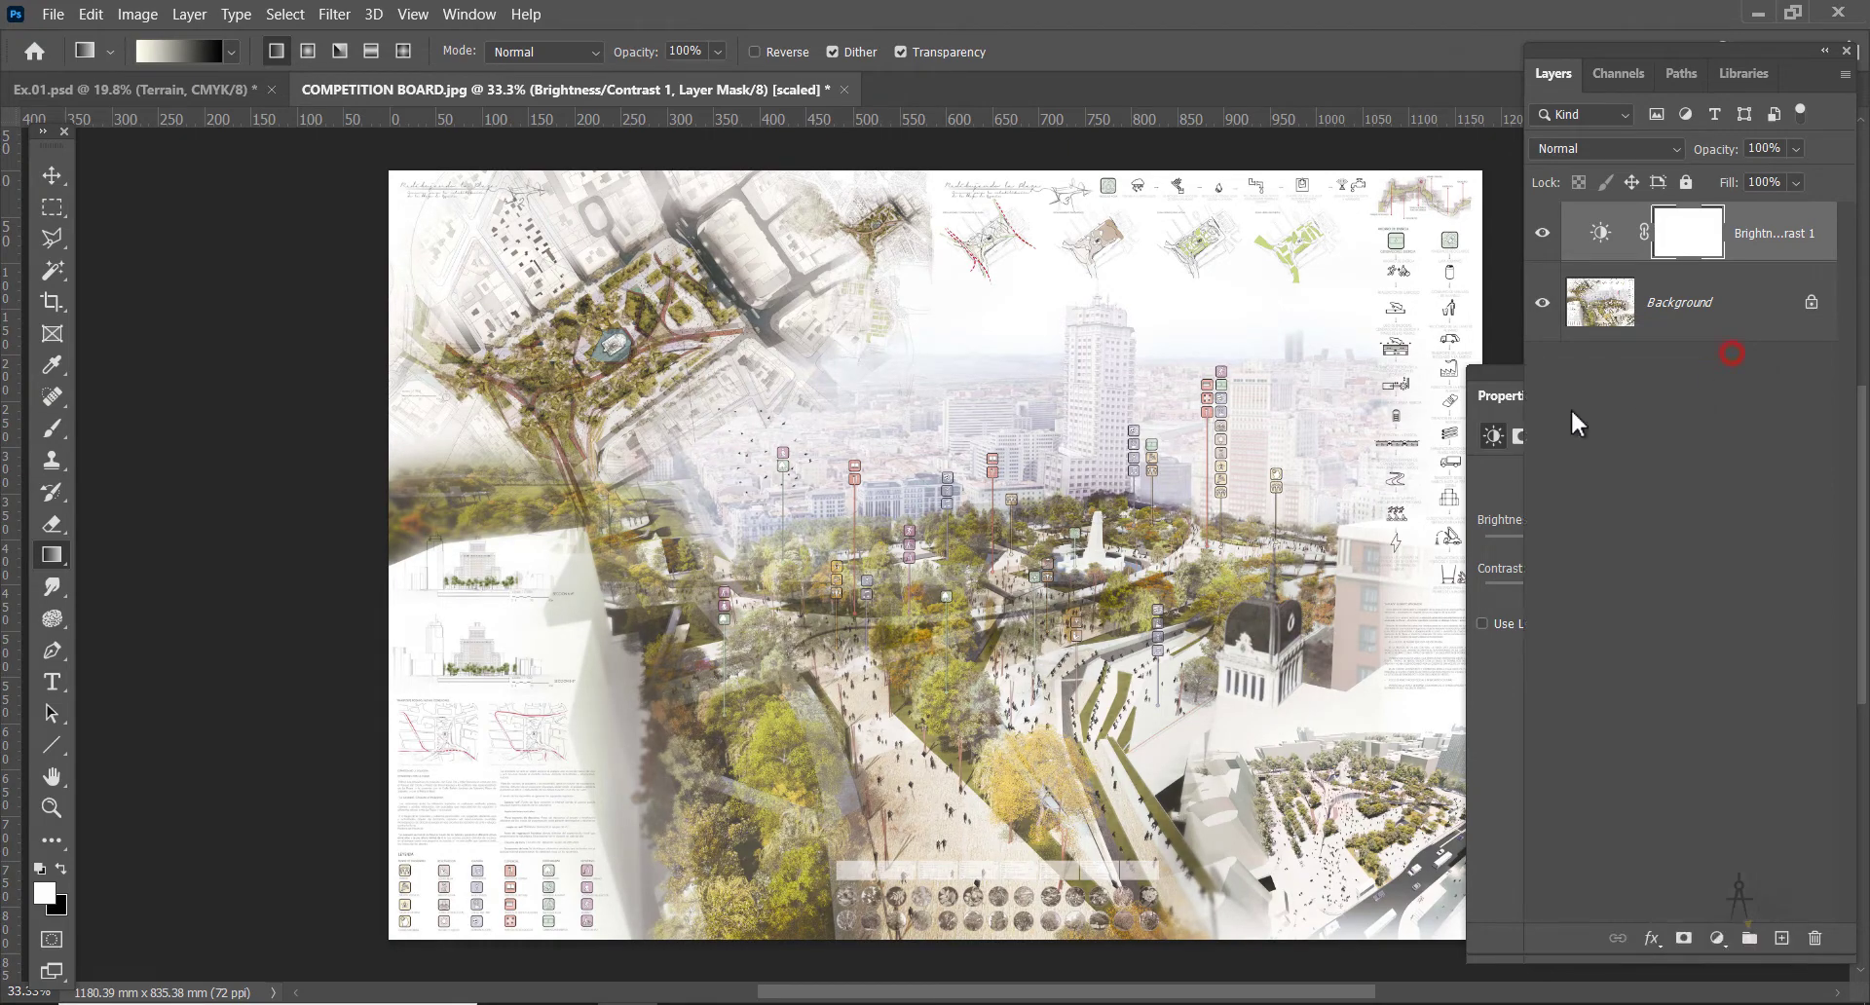
{"action": "left_click", "coordinate": [1578, 699]}
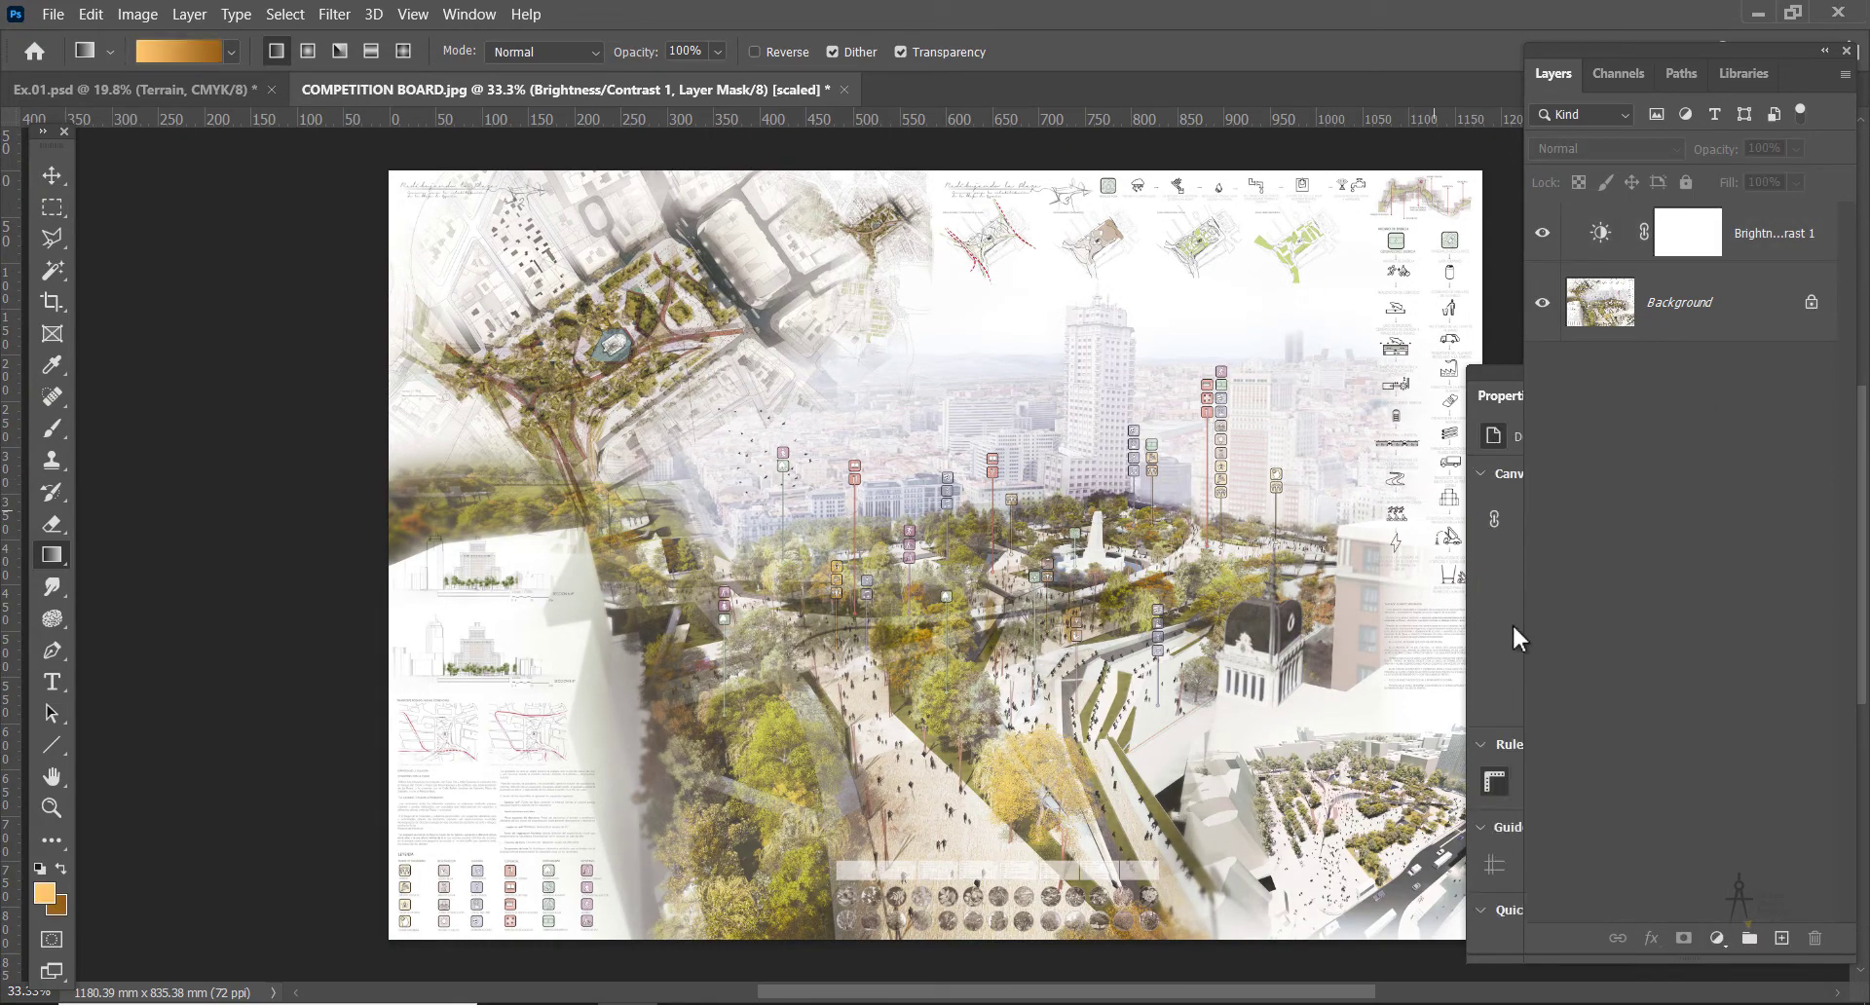
Add a Levels adjustment layer with RGB input levels of 5 for shadows, 0.84 for midtones and 251 for highlights
{"action": "left_click", "coordinate": [1717, 938]}
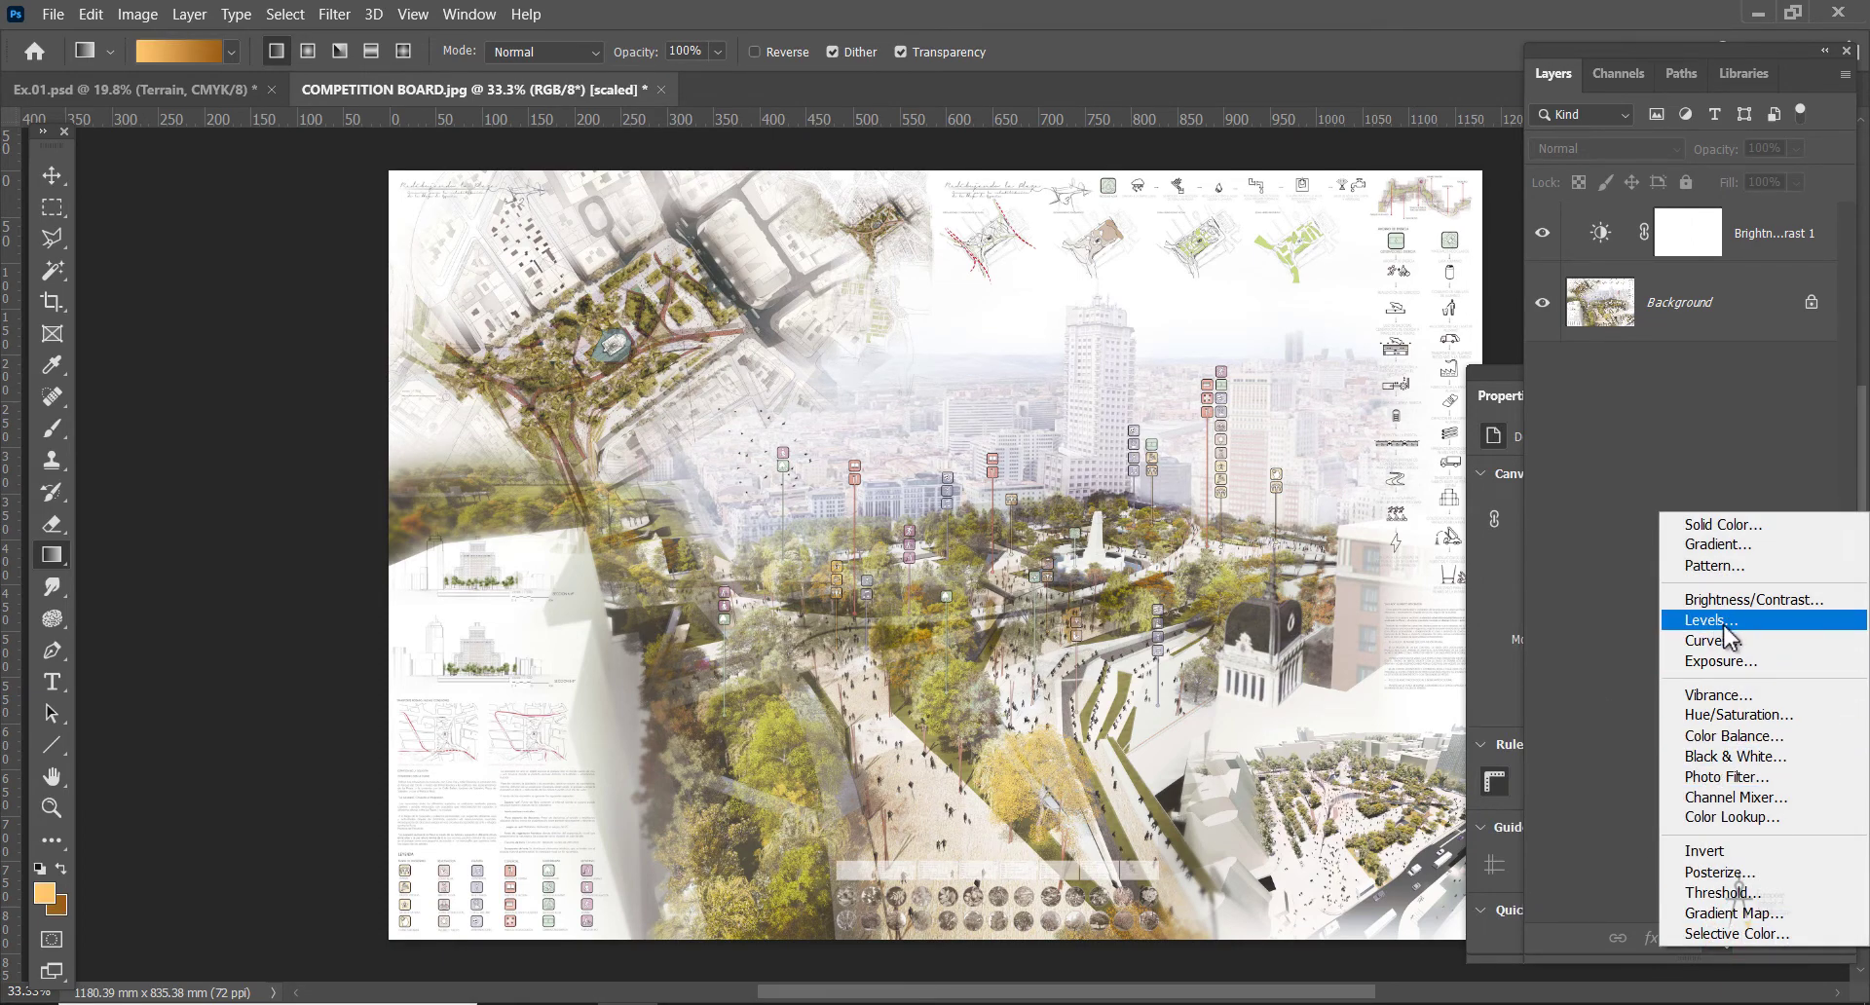
{"action": "left_click", "coordinate": [1711, 621]}
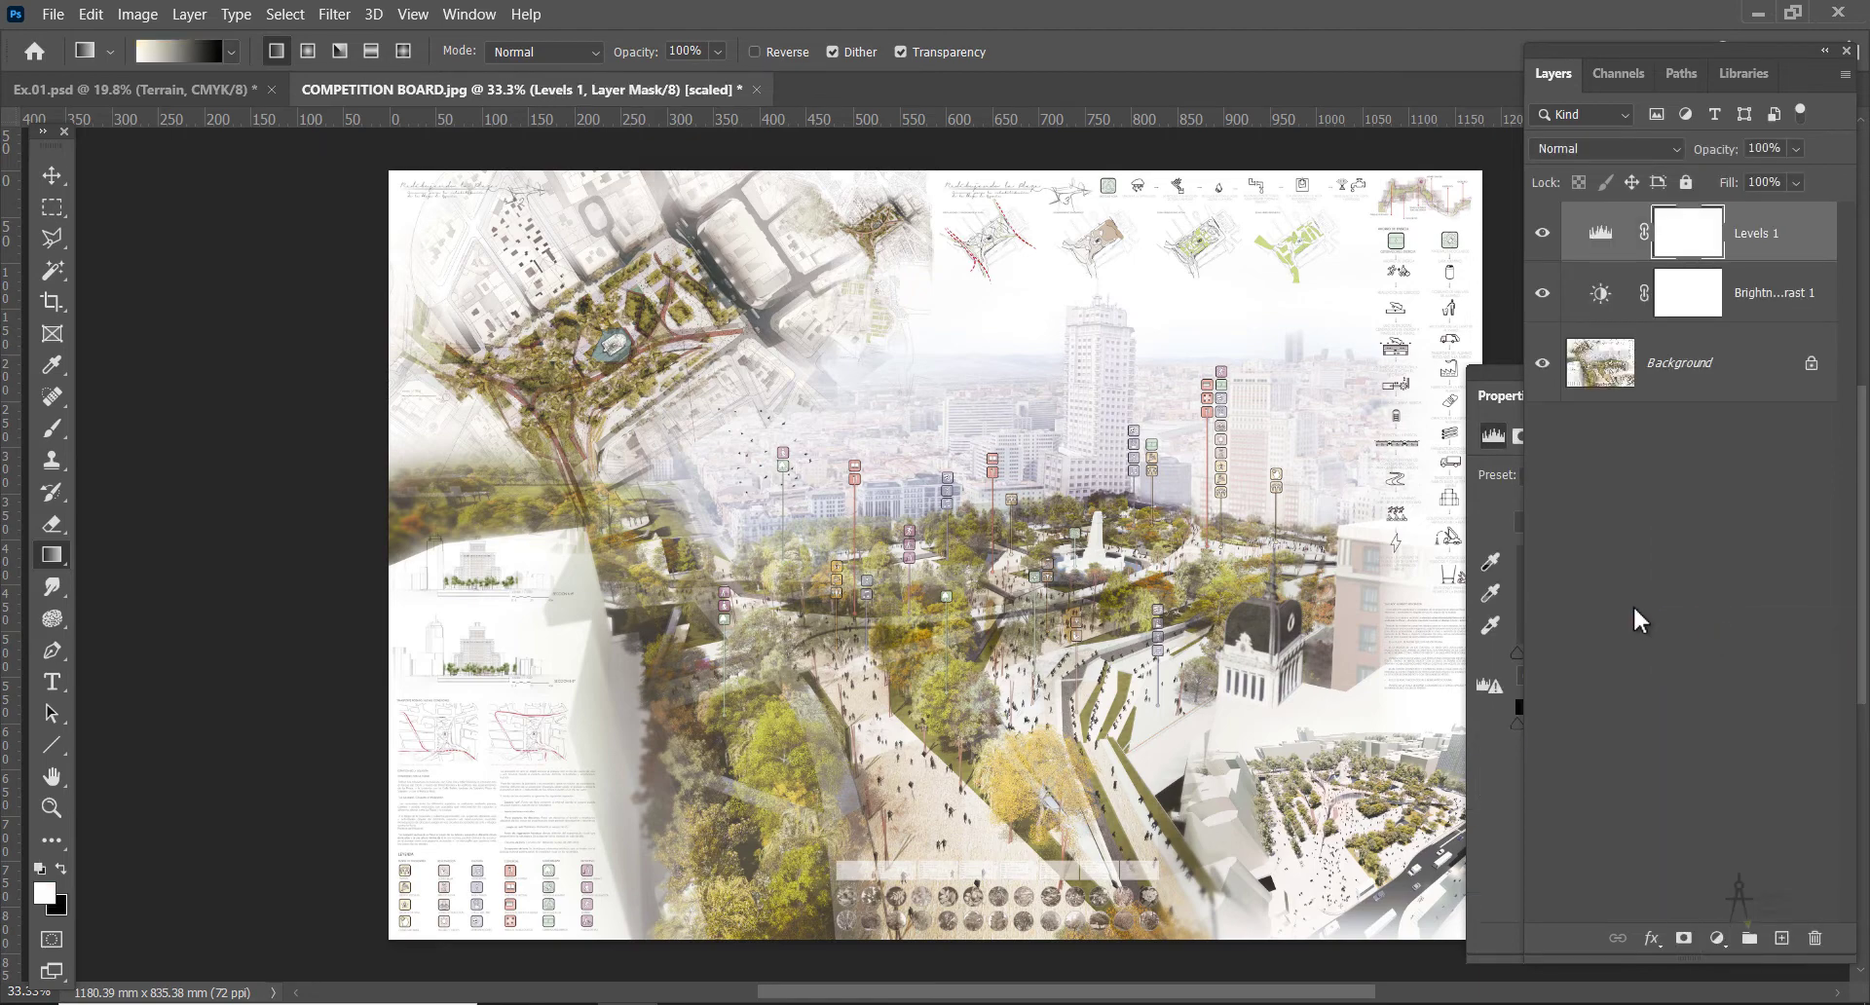
{"action": "left_click", "coordinate": [1484, 379]}
{"action": "left_click_drag", "start_coordinate": [1490, 378], "coordinate": [172, 172]}
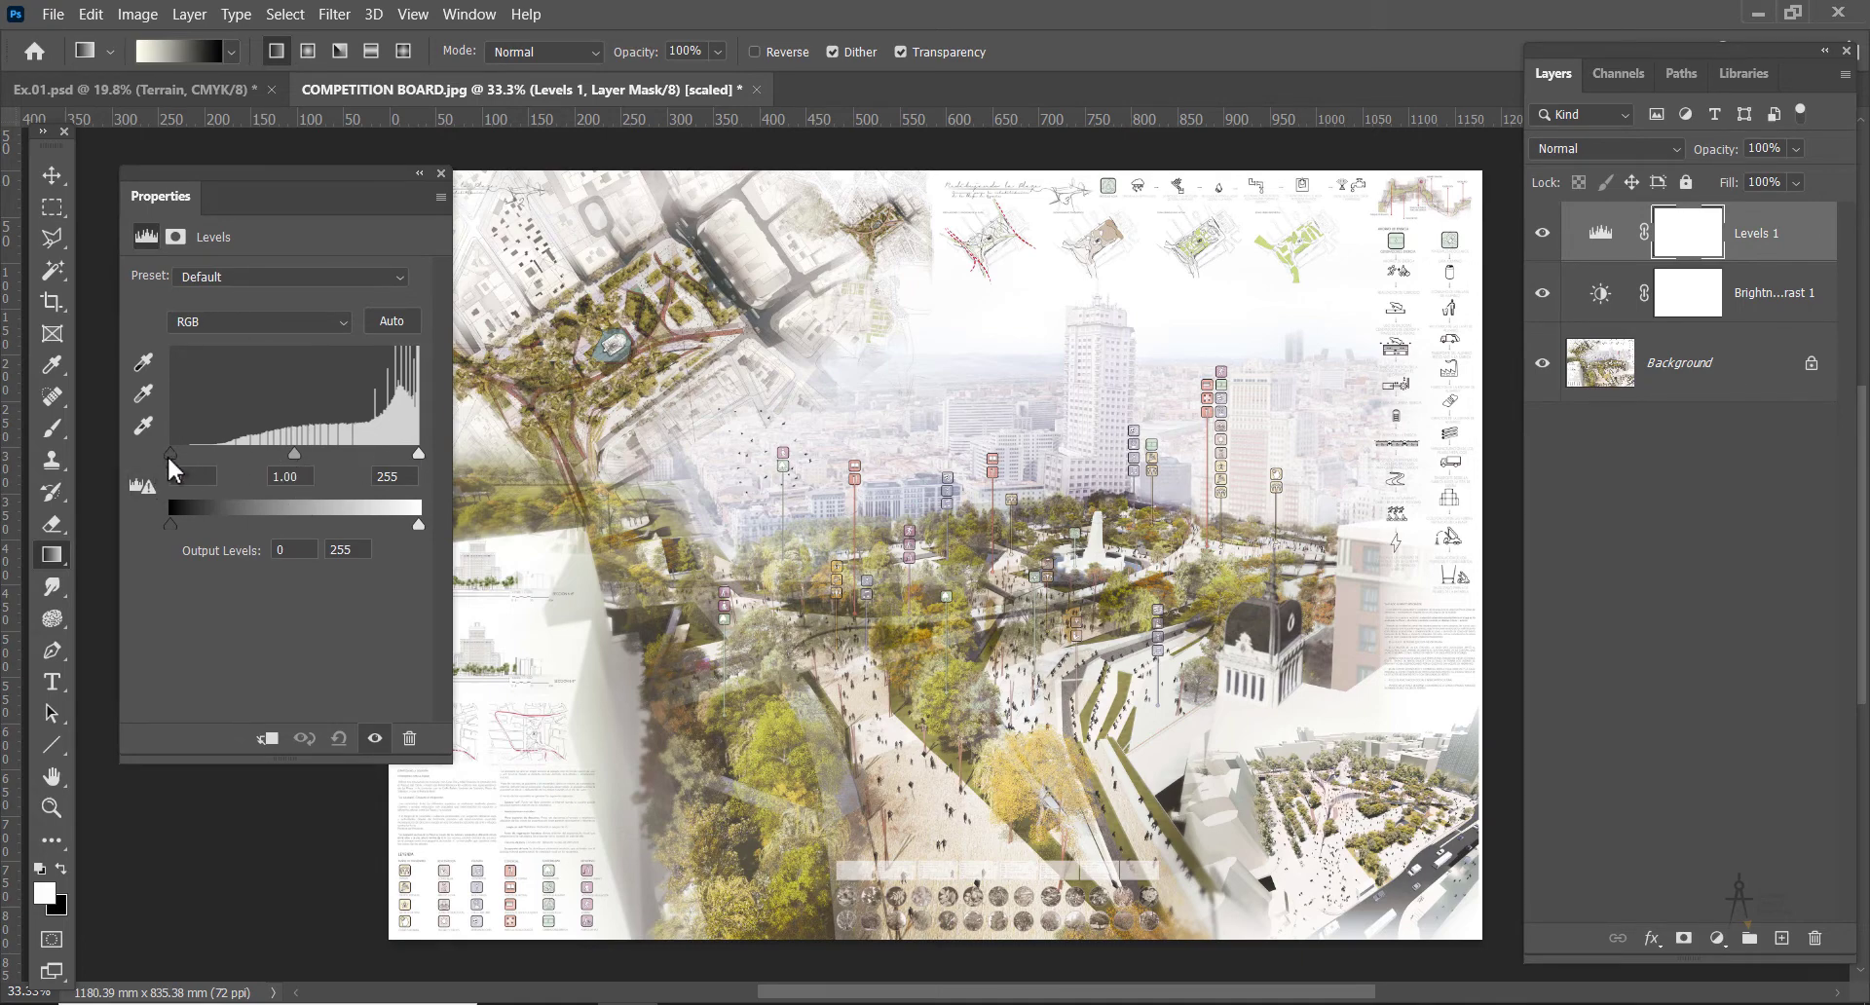
{"action": "mouse_move", "coordinate": [169, 455]}
{"action": "left_mouse_down"}
{"action": "mouse_move", "coordinate": [297, 459]}
{"action": "mouse_move", "coordinate": [170, 463]}
{"action": "left_mouse_up"}
{"action": "left_click", "coordinate": [417, 454]}
{"action": "mouse_move", "coordinate": [419, 454]}
{"action": "left_mouse_down"}
{"action": "mouse_move", "coordinate": [314, 450]}
{"action": "mouse_move", "coordinate": [413, 450]}
{"action": "left_mouse_up"}
{"action": "mouse_move", "coordinate": [295, 454]}
{"action": "left_mouse_down"}
{"action": "mouse_move", "coordinate": [220, 451]}
{"action": "mouse_move", "coordinate": [340, 451]}
{"action": "mouse_move", "coordinate": [278, 459]}
{"action": "mouse_move", "coordinate": [327, 460]}
{"action": "mouse_move", "coordinate": [295, 458]}
{"action": "left_mouse_up"}
{"action": "mouse_move", "coordinate": [297, 455]}
{"action": "left_mouse_down"}
{"action": "mouse_move", "coordinate": [336, 453]}
{"action": "mouse_move", "coordinate": [290, 450]}
{"action": "mouse_move", "coordinate": [306, 454]}
{"action": "left_mouse_up"}
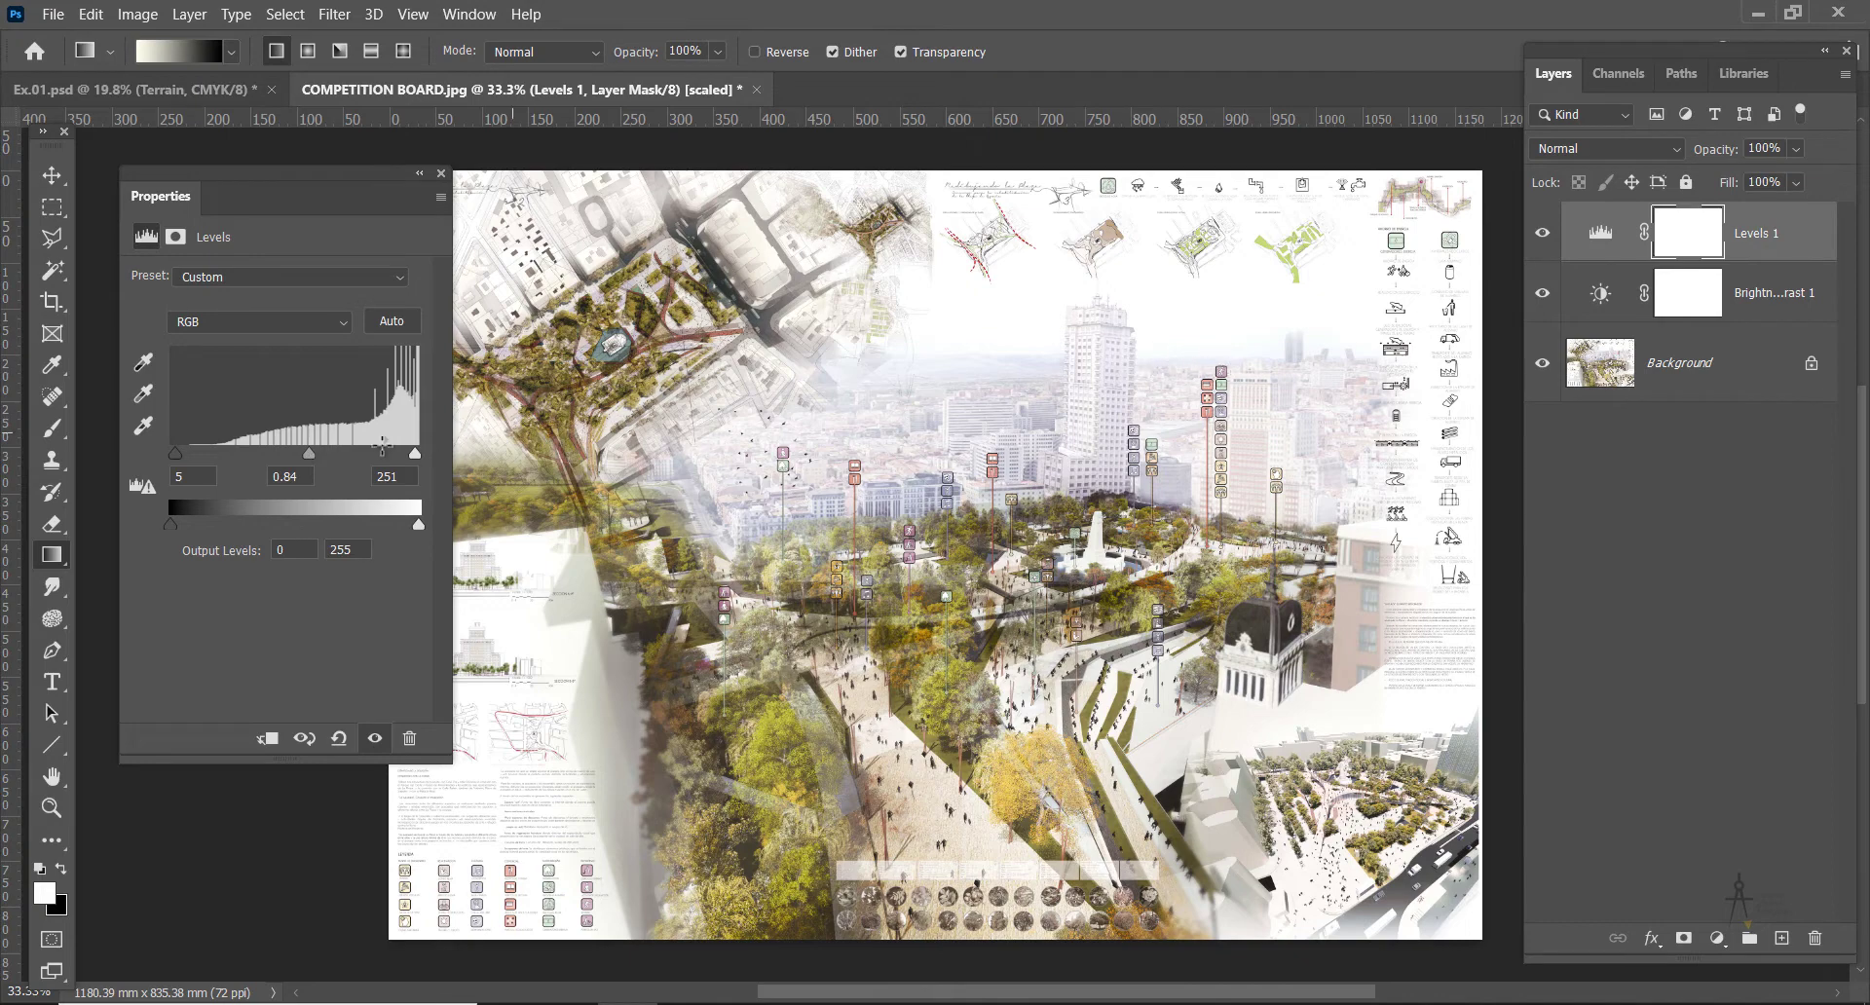
{"action": "left_click_drag", "start_coordinate": [396, 172], "coordinate": [336, 163]}
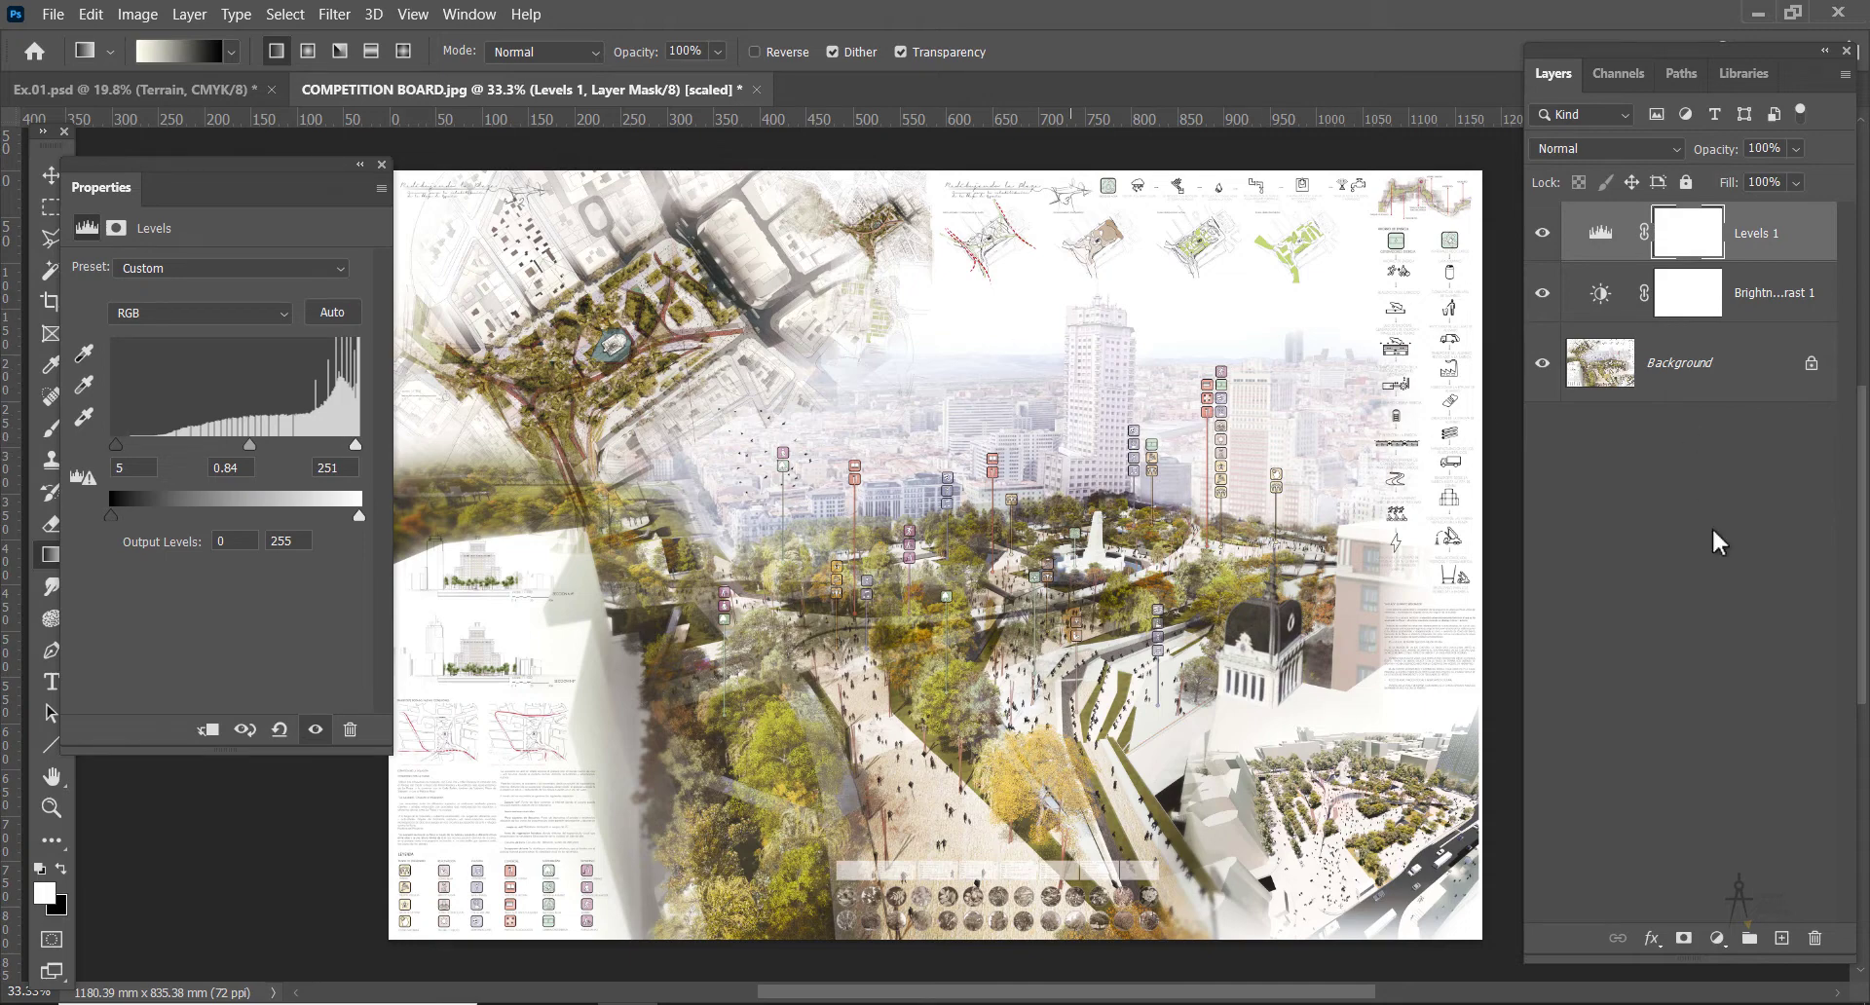
Compare the board with and without the Levels adjustment
{"action": "left_click", "coordinate": [1542, 234]}
{"action": "left_click", "coordinate": [1541, 234]}
{"action": "left_click", "coordinate": [1542, 234]}
{"action": "left_click", "coordinate": [1542, 234]}
{"action": "left_click", "coordinate": [1542, 234]}
{"action": "left_click", "coordinate": [1542, 234]}
Add a Vibrance adjustment layer above the Levels layer and move its settings clear of the controls
{"action": "left_click", "coordinate": [1718, 938]}
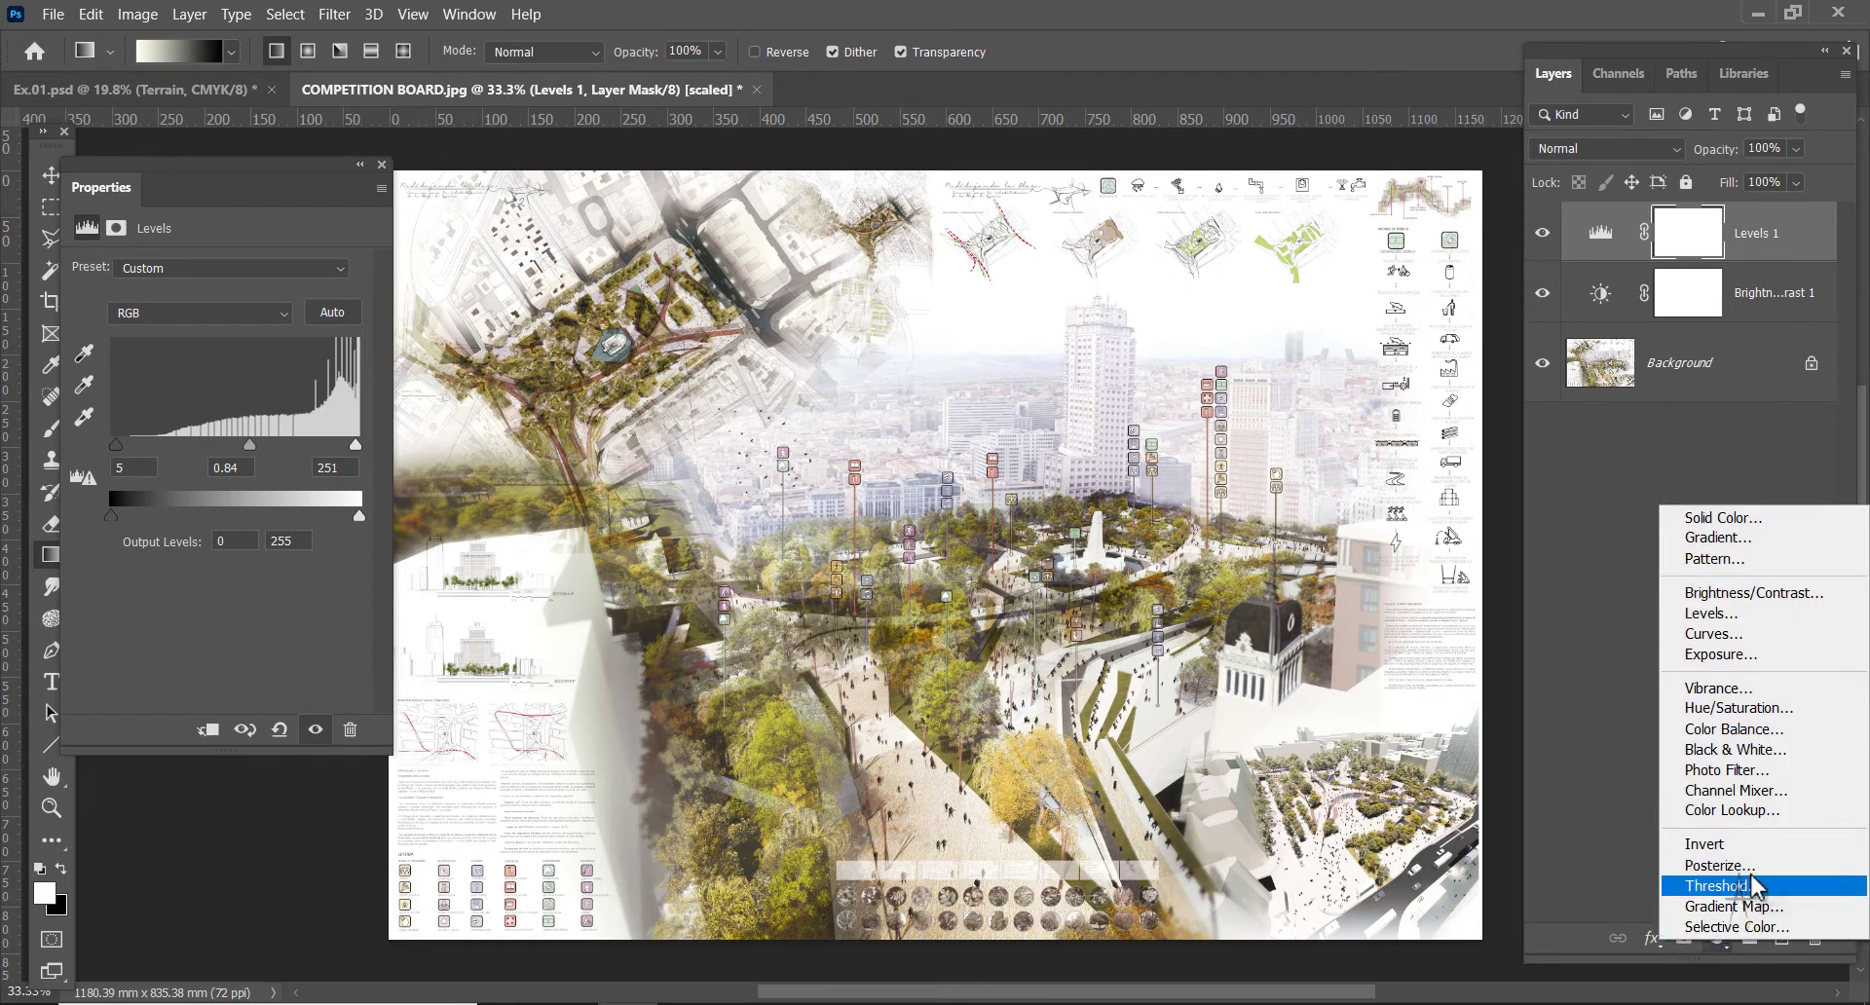
{"action": "left_click", "coordinate": [1719, 688]}
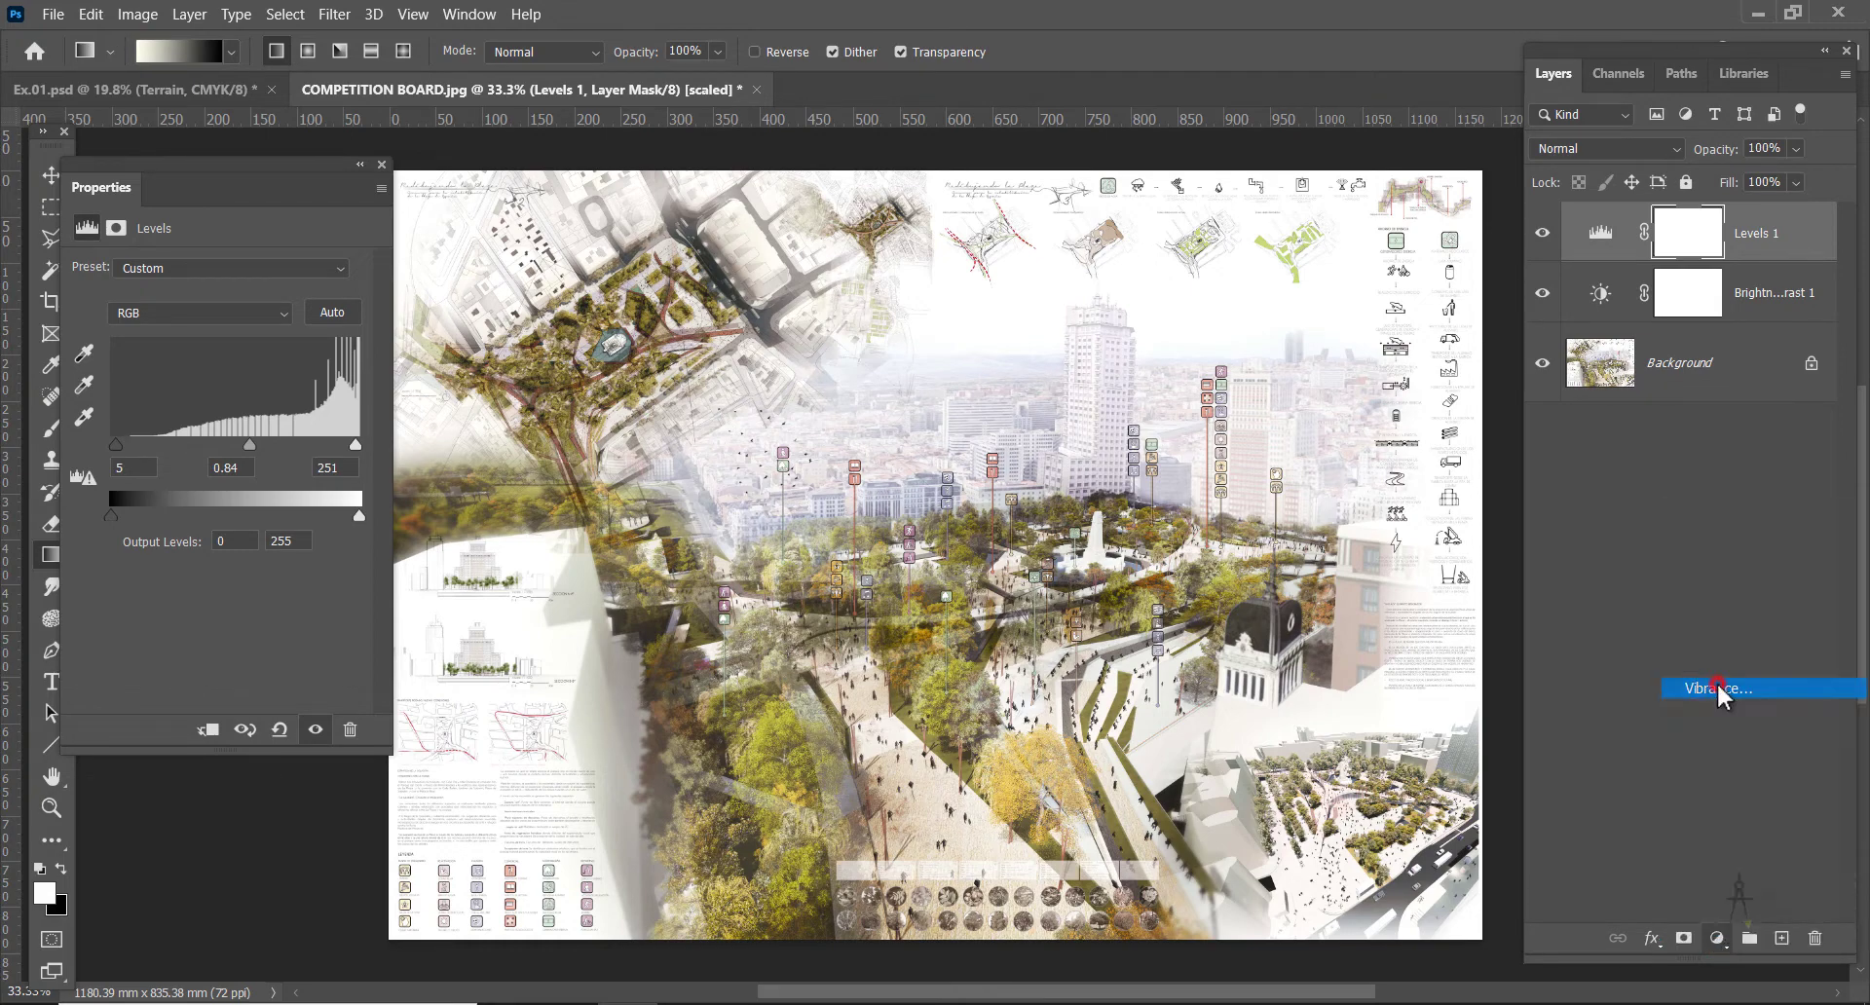
{"action": "left_click_drag", "start_coordinate": [253, 161], "coordinate": [244, 220]}
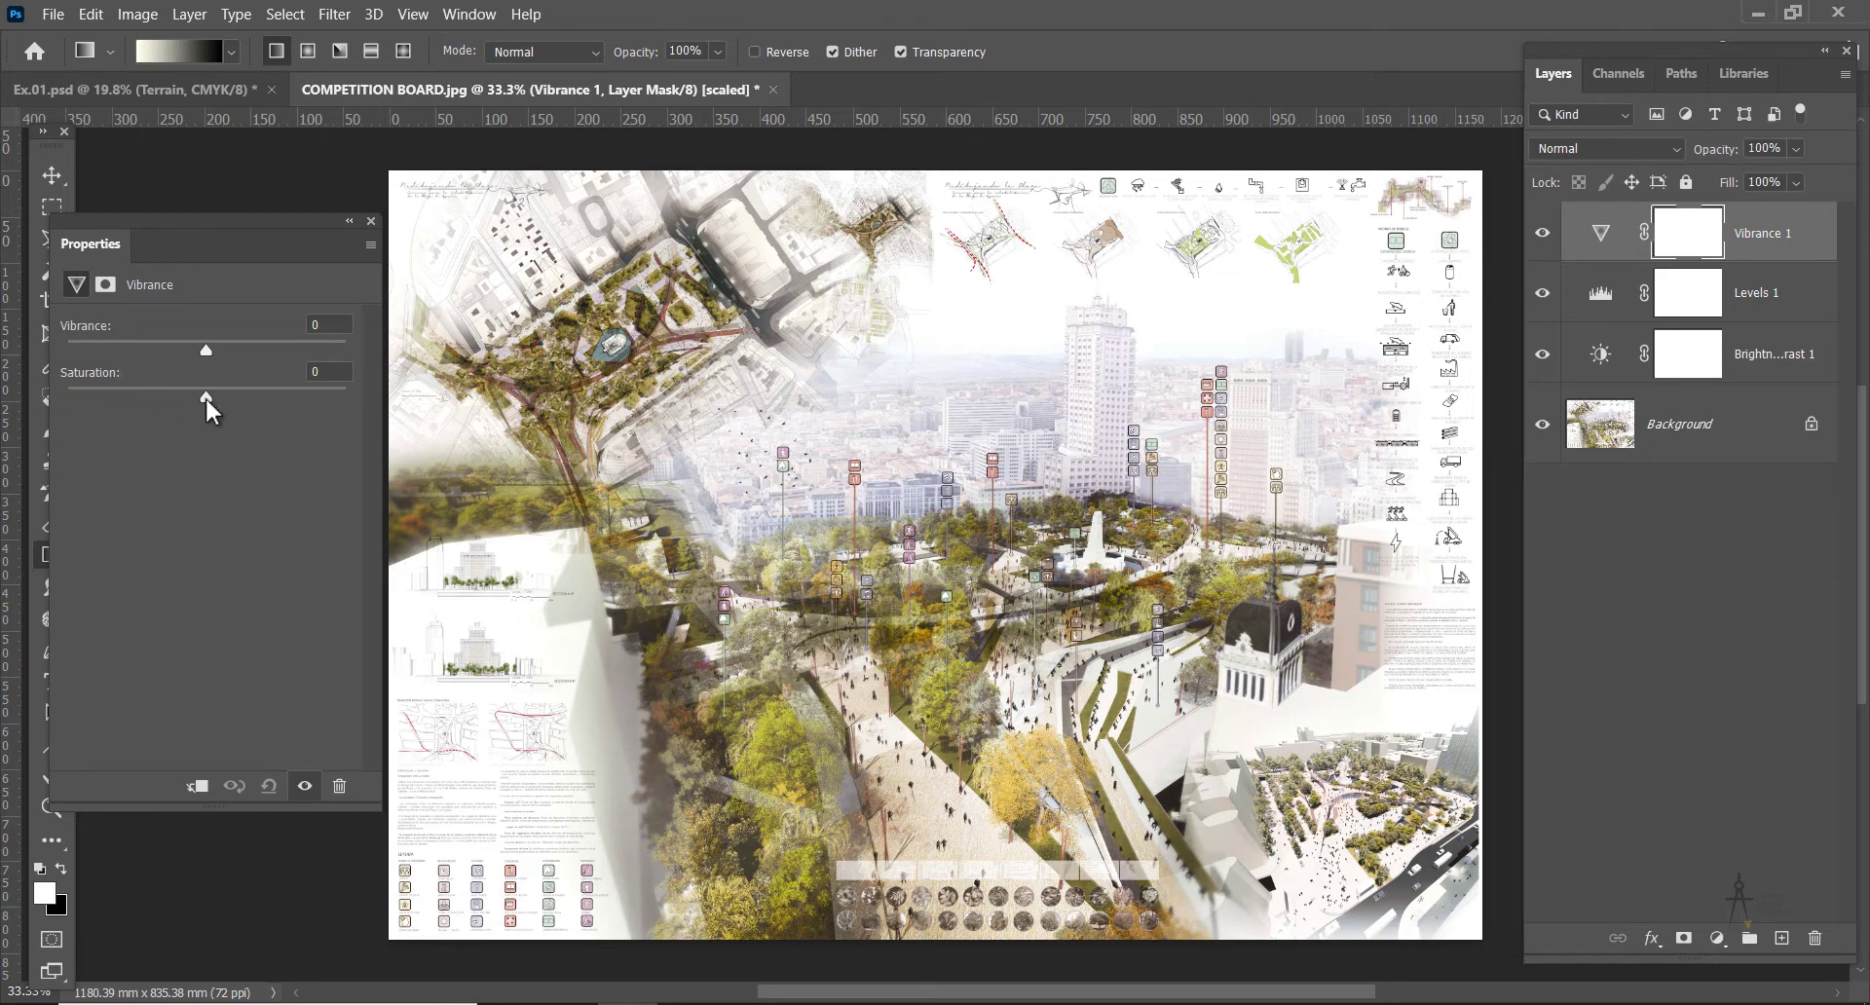
Try strongly reduced and increased saturation on the Vibrance layer, including +50 and -50, and return saturation to 0
{"action": "left_click_drag", "start_coordinate": [206, 398], "coordinate": [60, 407]}
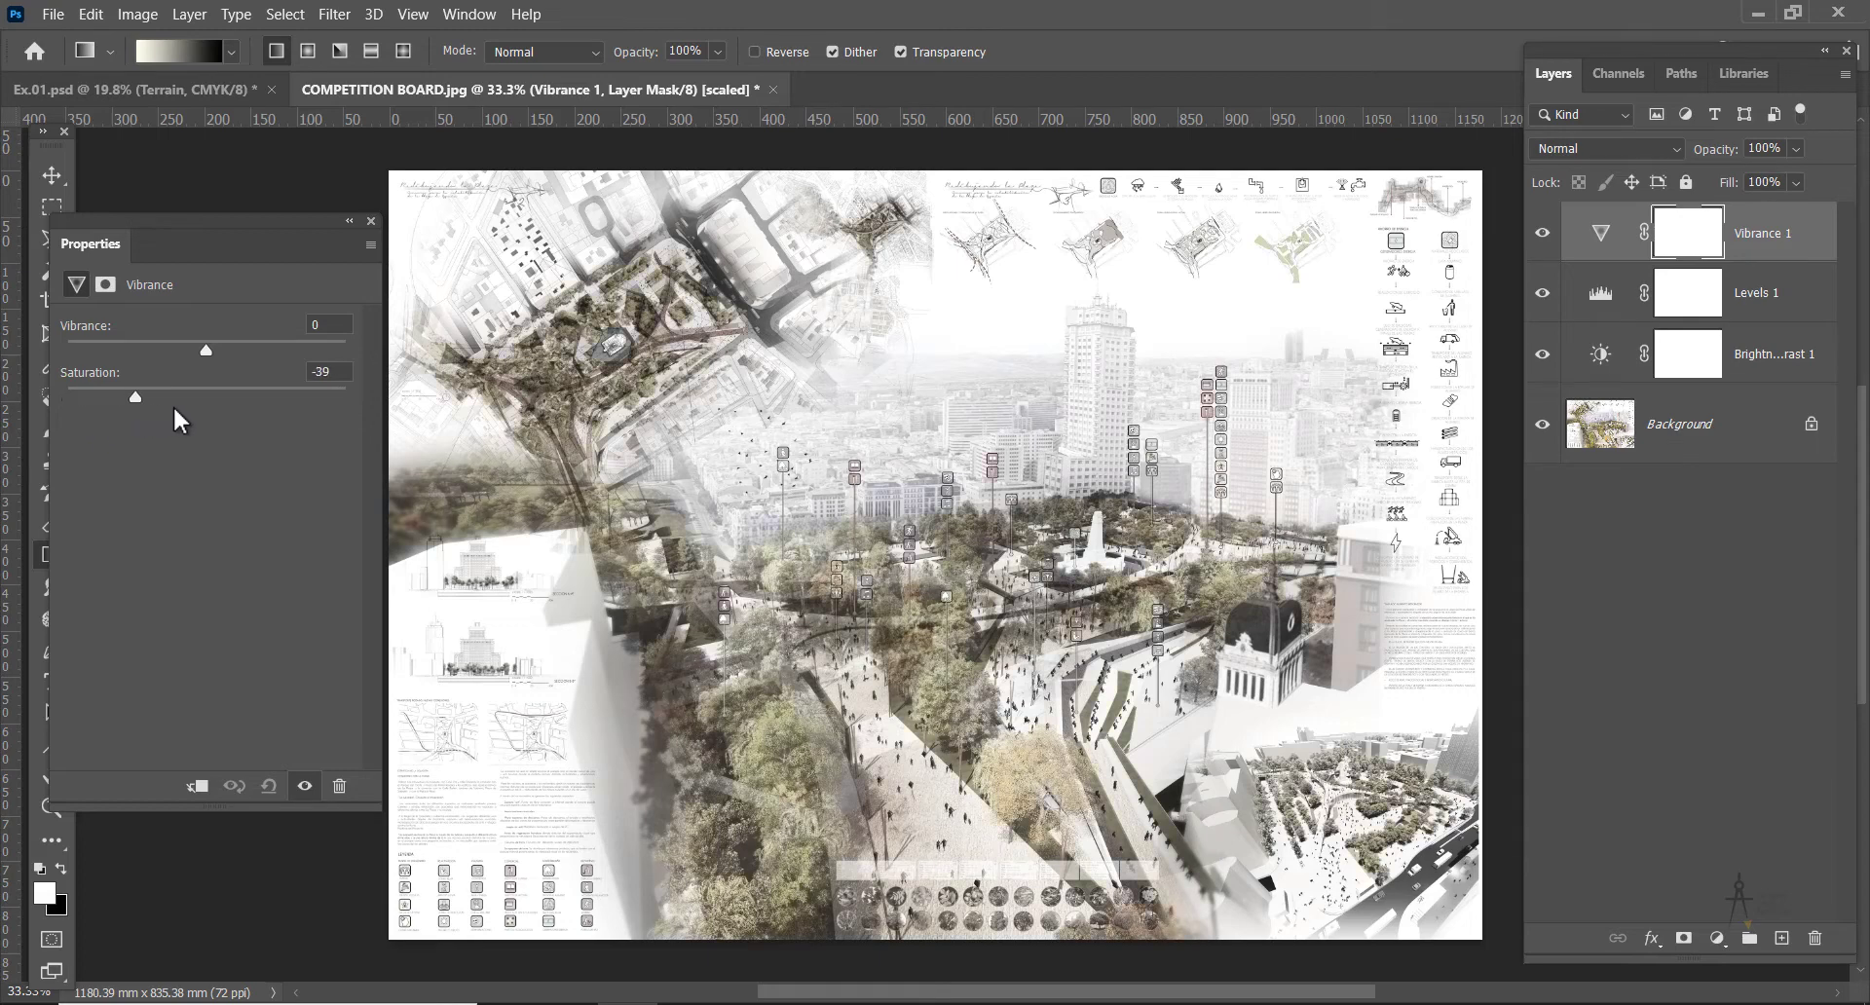
{"action": "left_click_drag", "start_coordinate": [203, 406], "coordinate": [278, 401]}
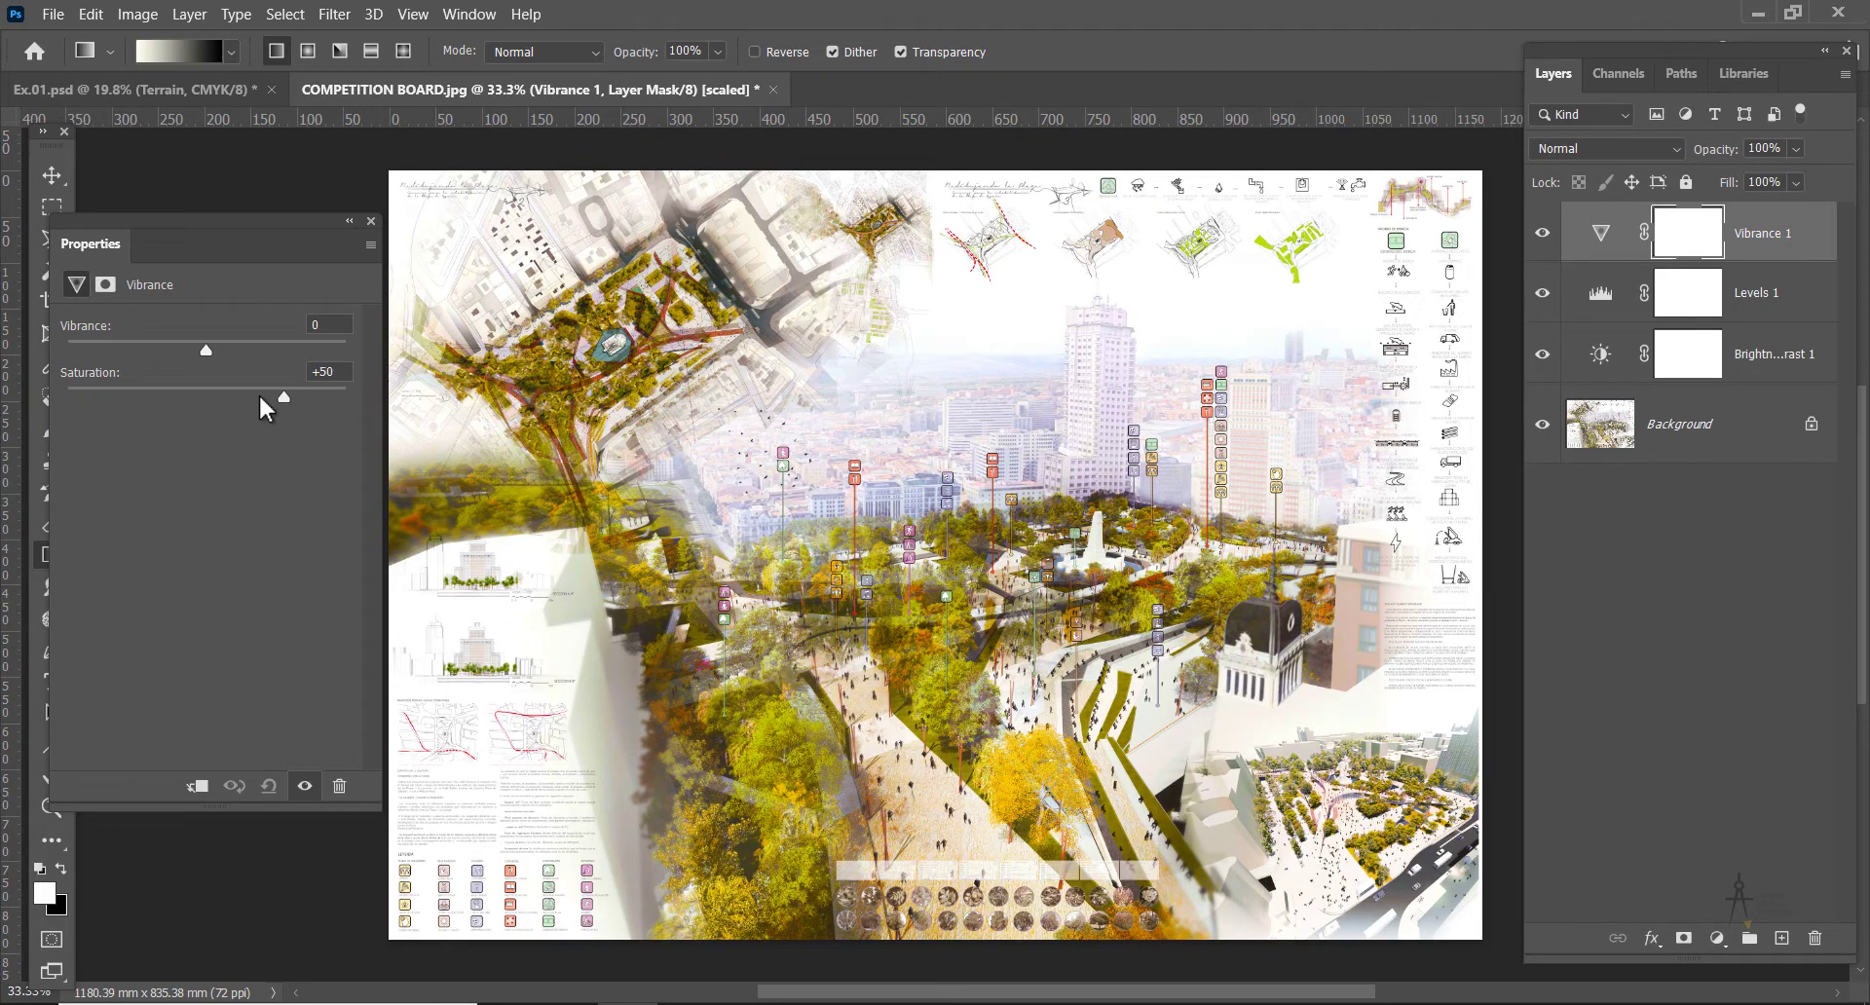
{"action": "left_click_drag", "start_coordinate": [337, 389], "coordinate": [206, 407]}
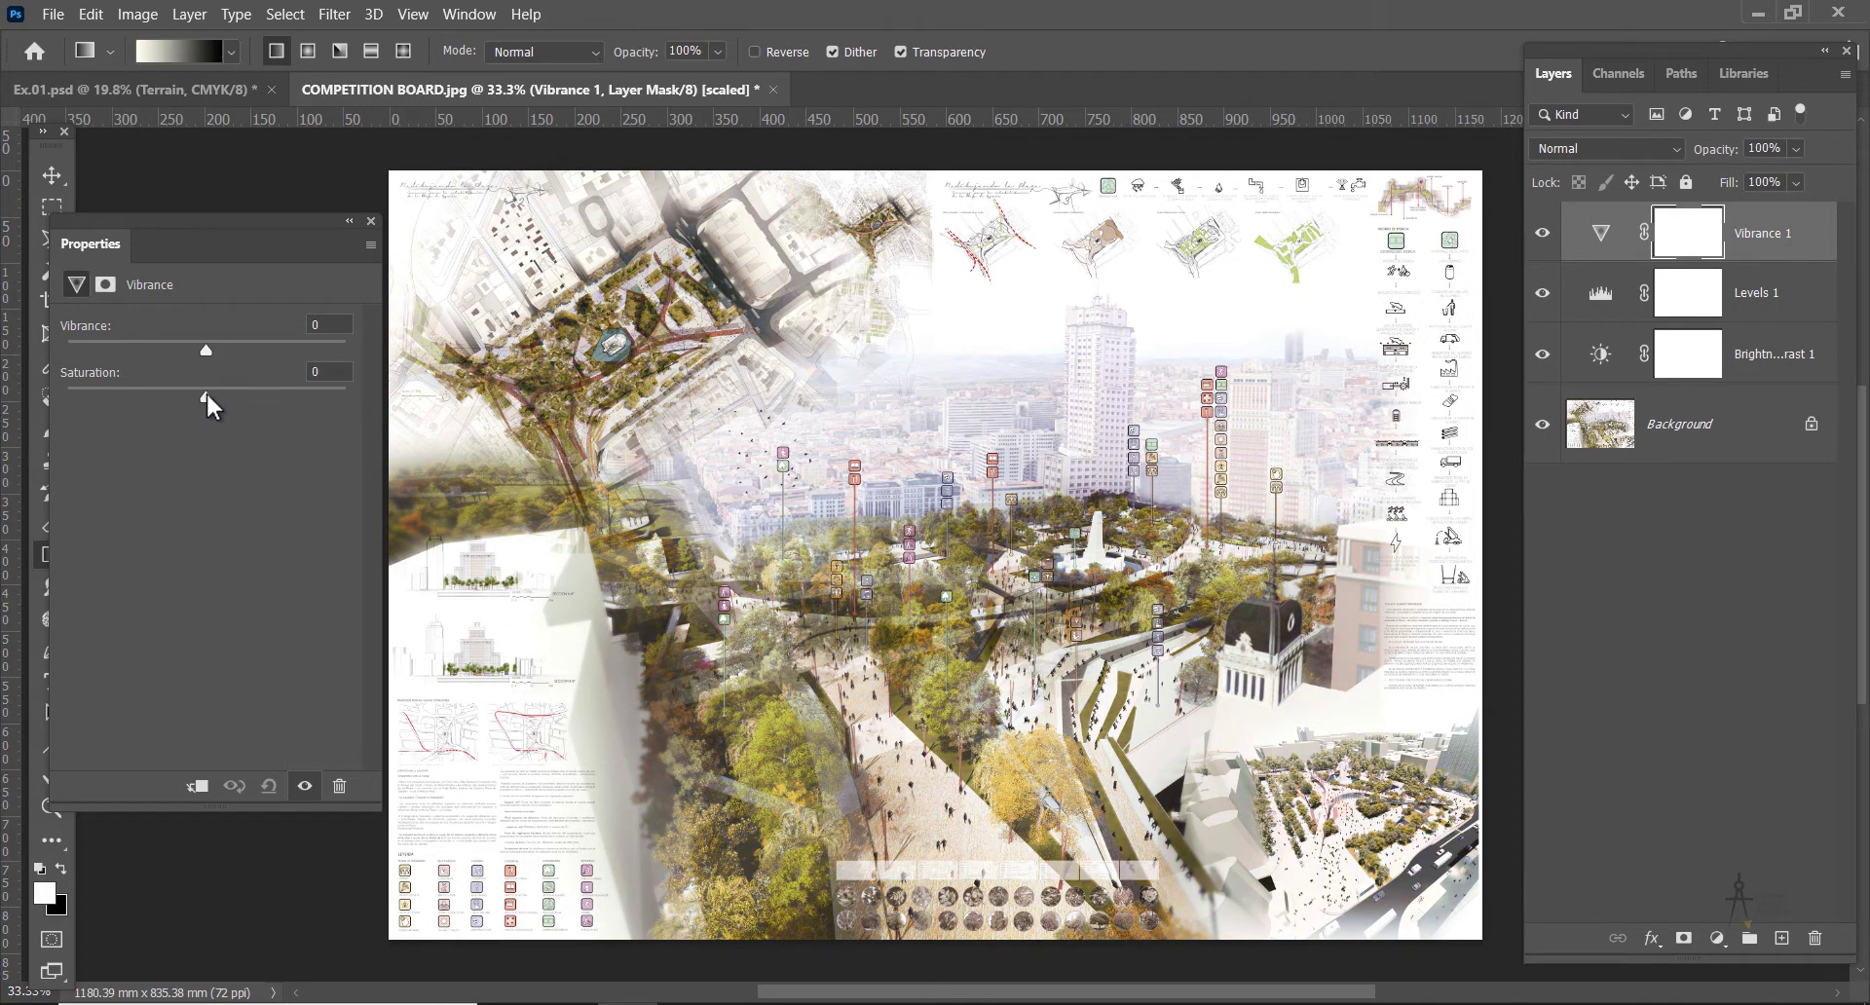
{"action": "left_click_drag", "start_coordinate": [206, 400], "coordinate": [137, 395]}
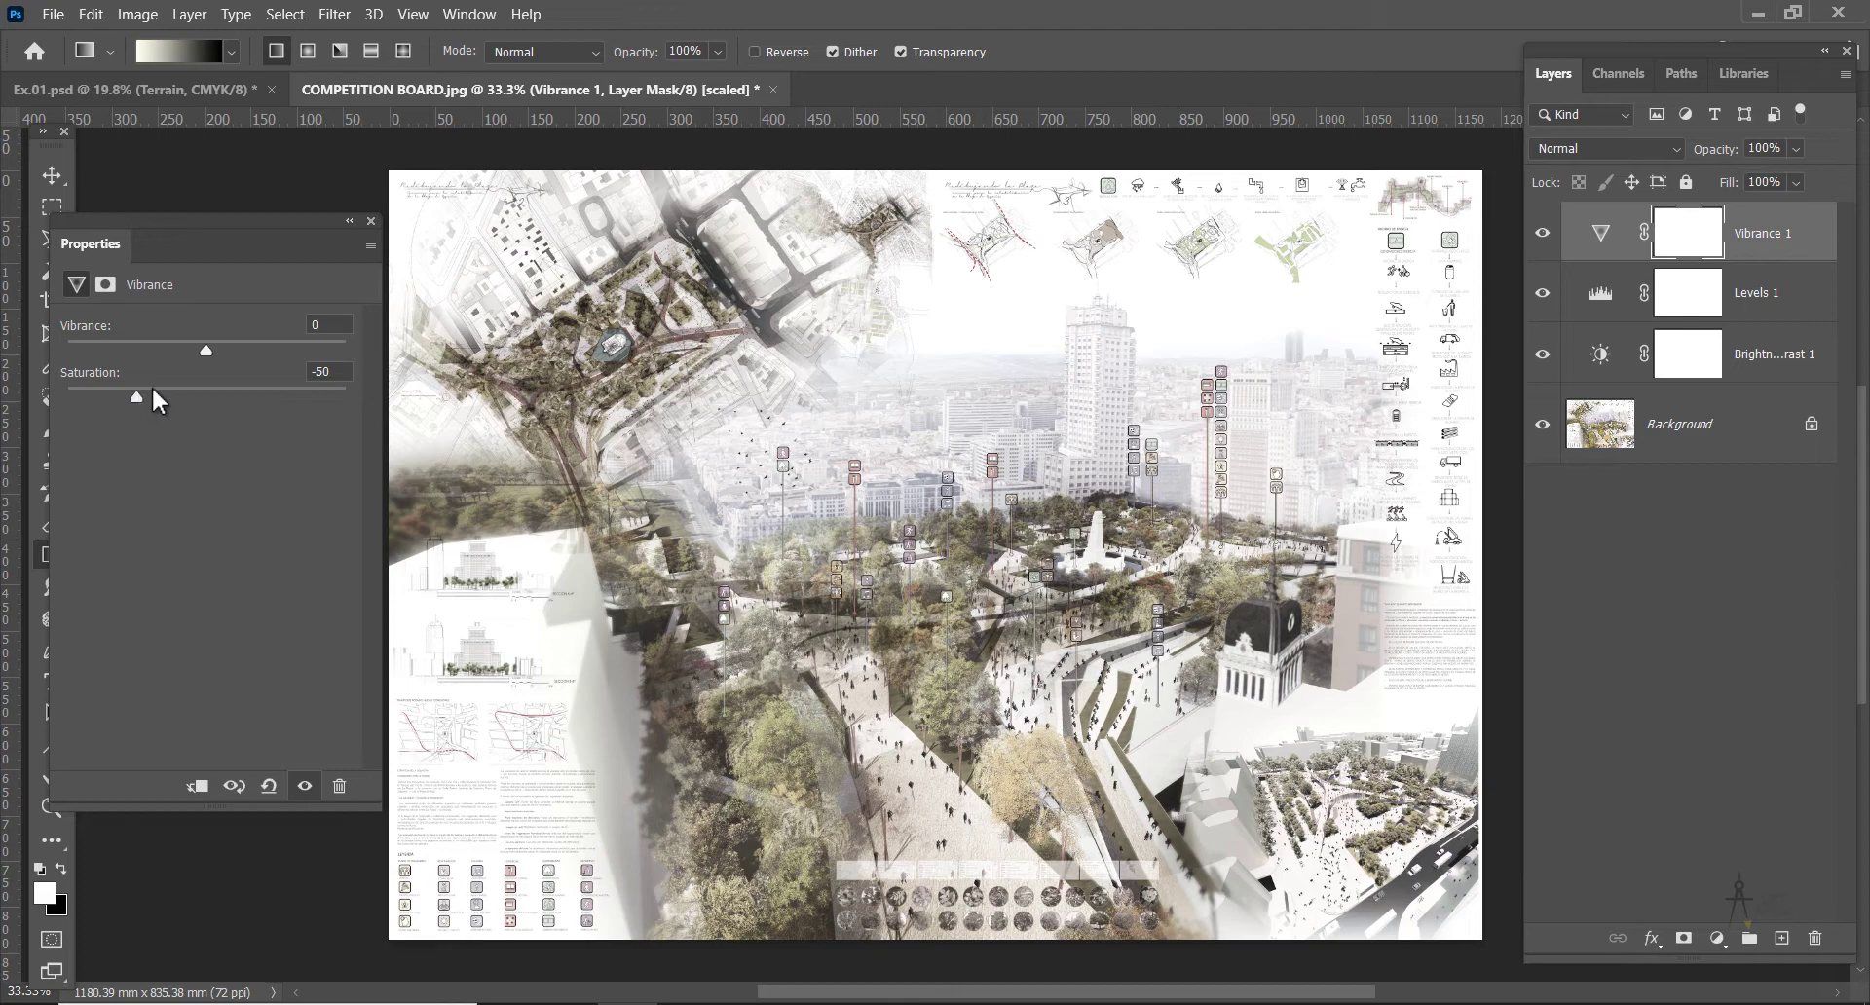
{"action": "left_click_drag", "start_coordinate": [137, 395], "coordinate": [197, 393]}
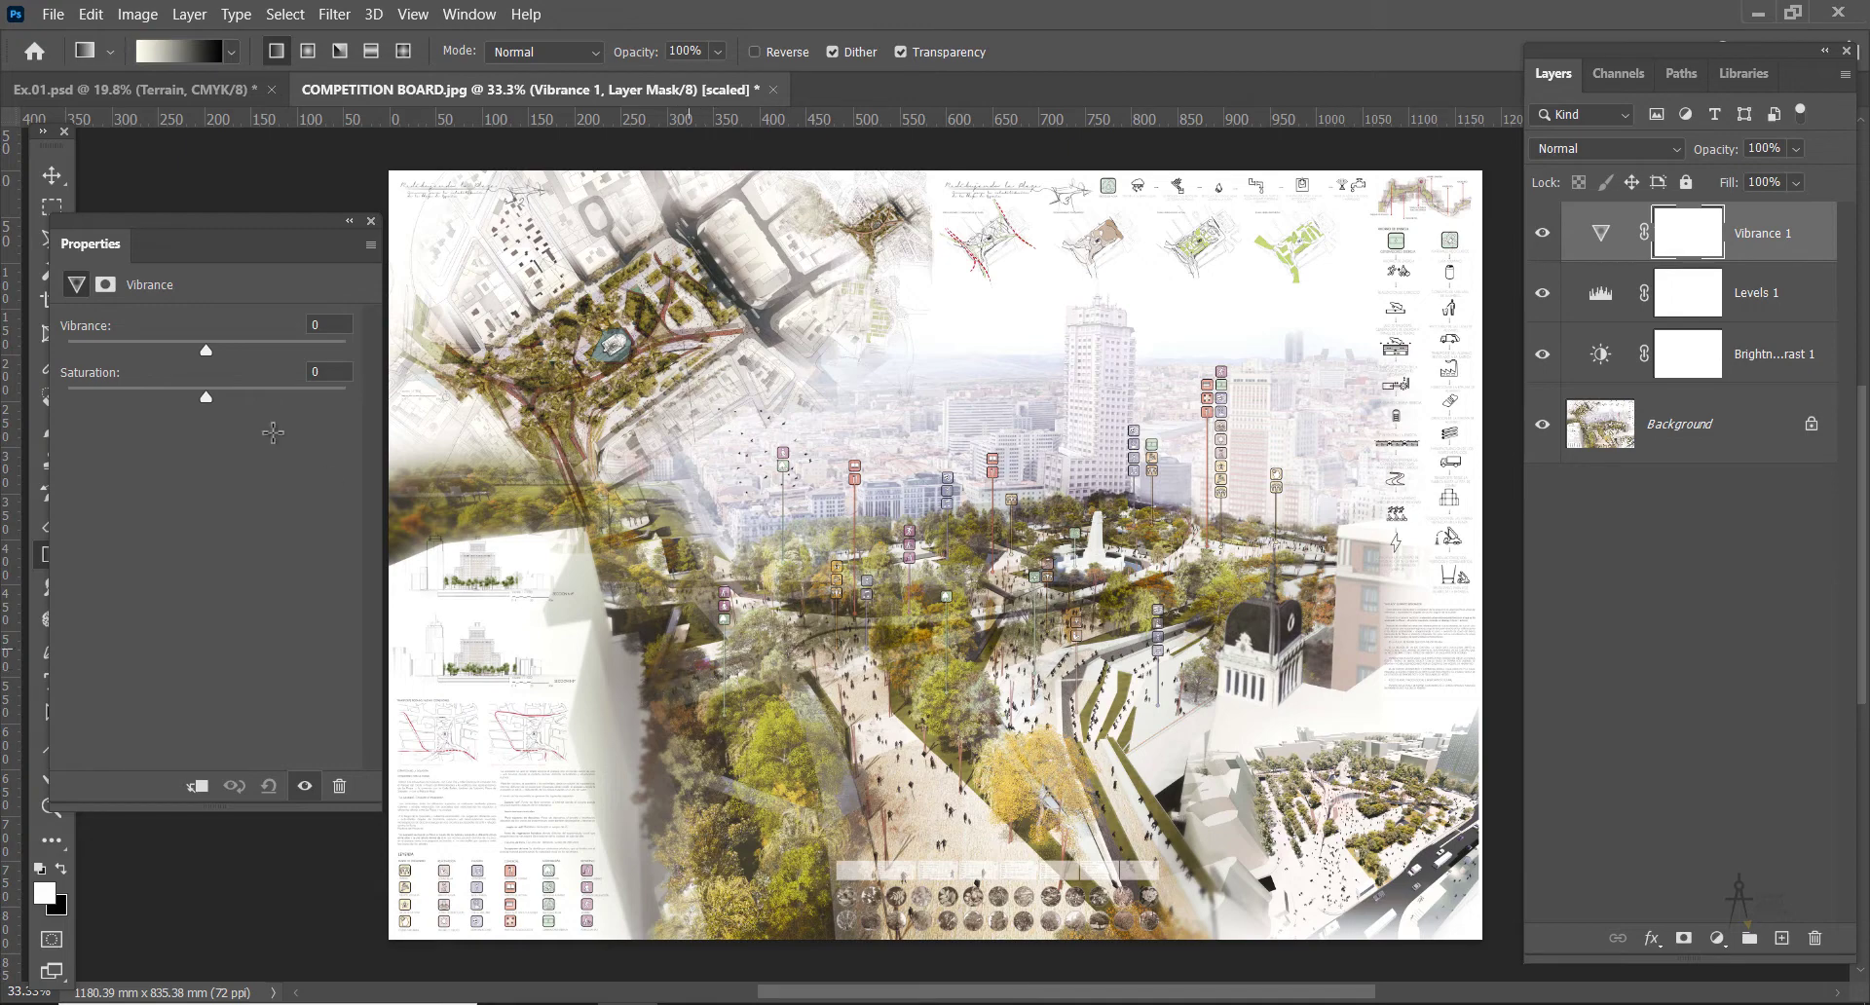
Lower the Vibrance layer's vibrance to about -69 to mute the board's colours, and close its settings
{"action": "left_click_drag", "start_coordinate": [203, 350], "coordinate": [129, 358]}
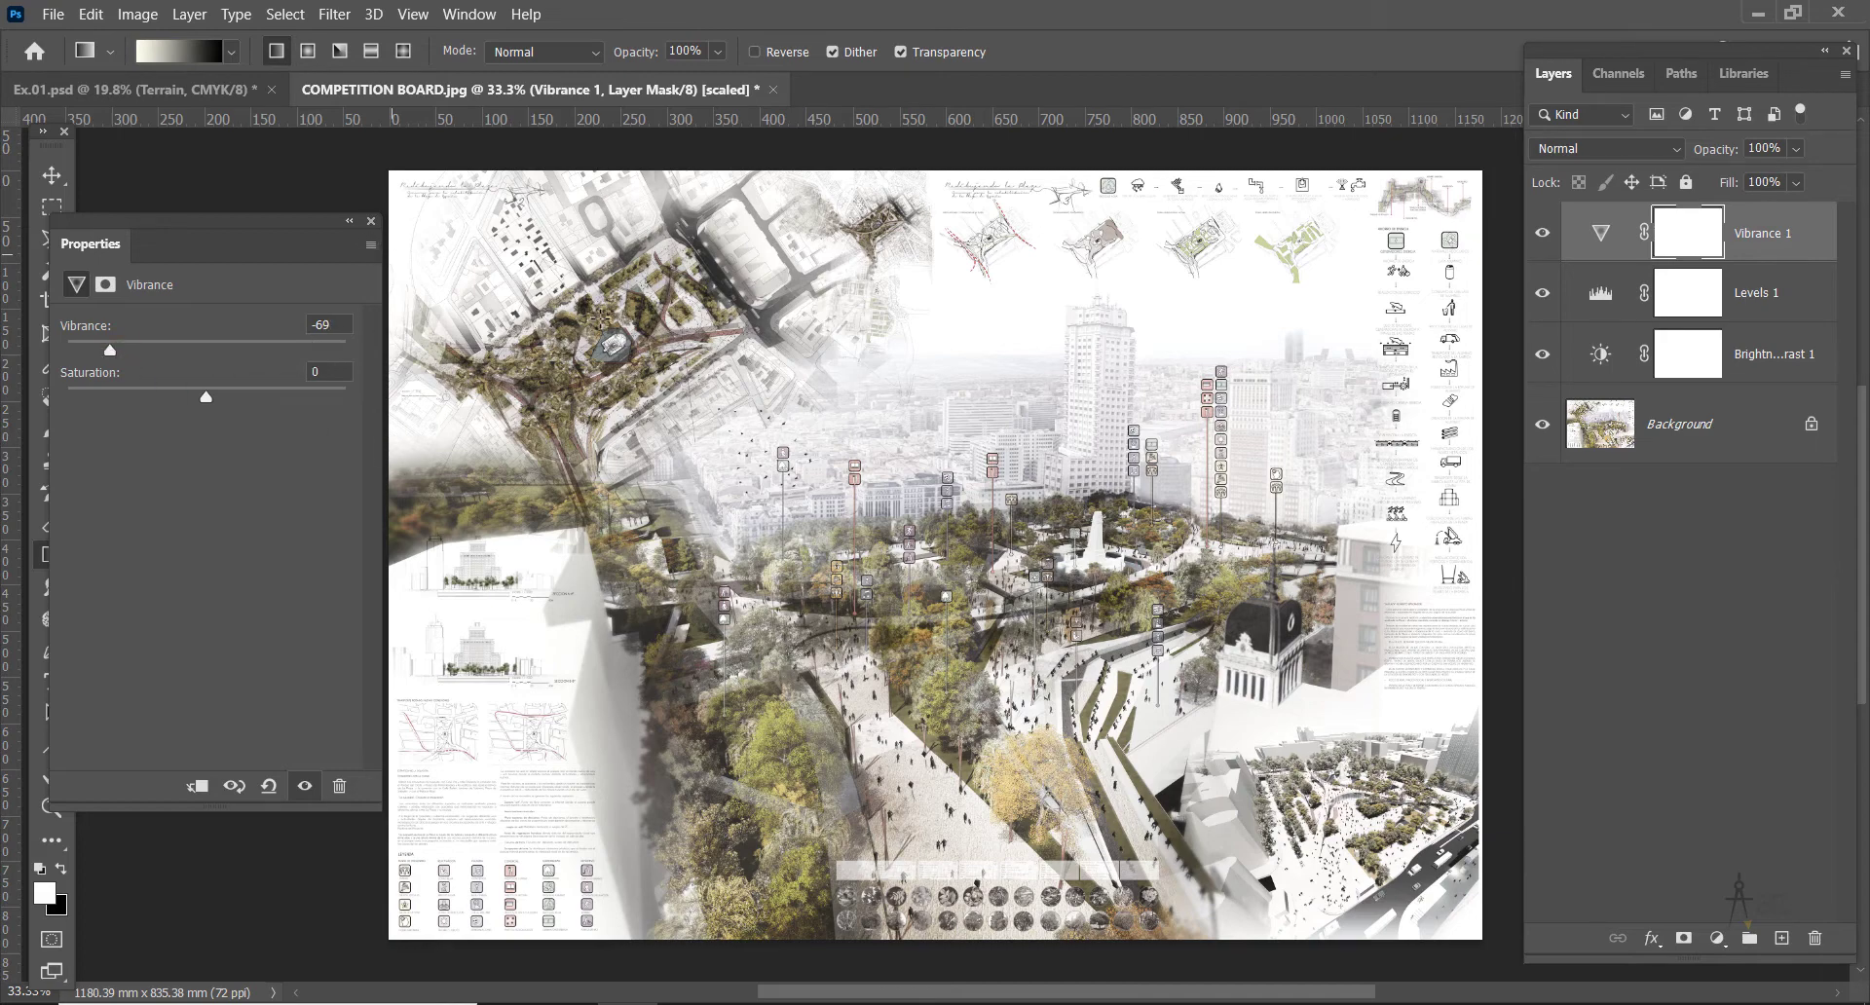
{"action": "left_click", "coordinate": [1659, 571]}
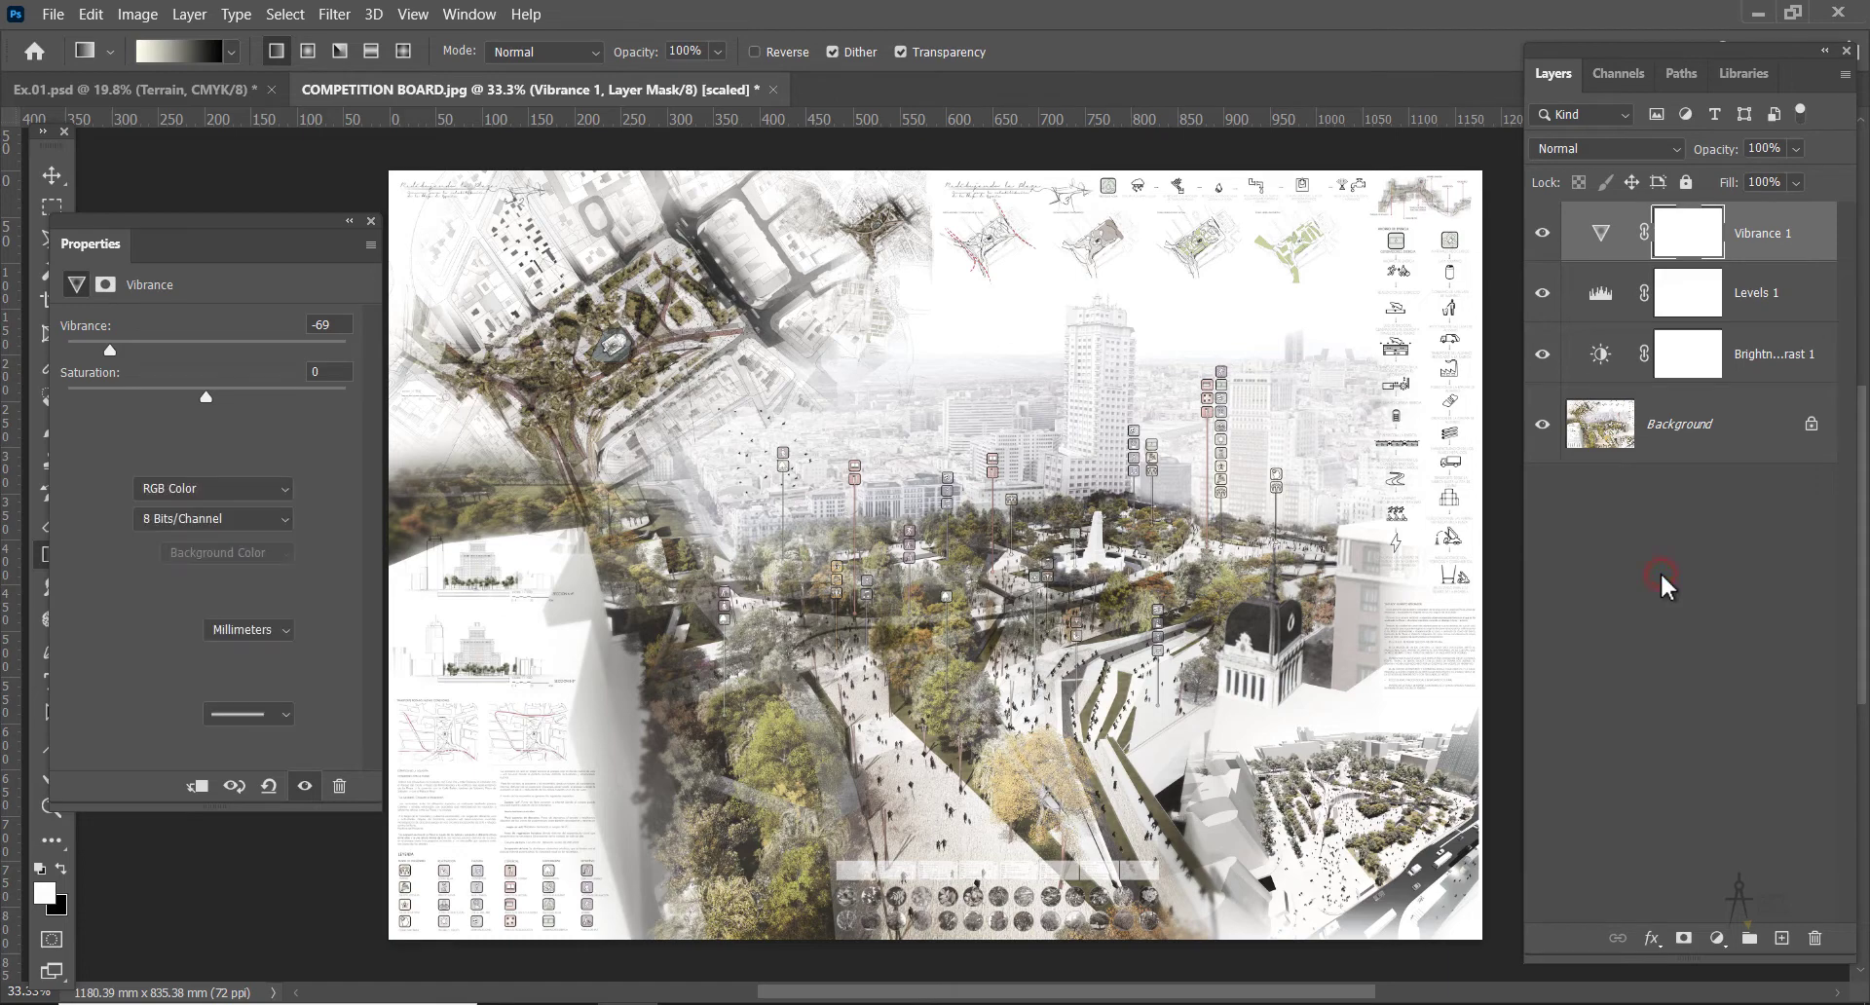
{"action": "left_click", "coordinate": [373, 222]}
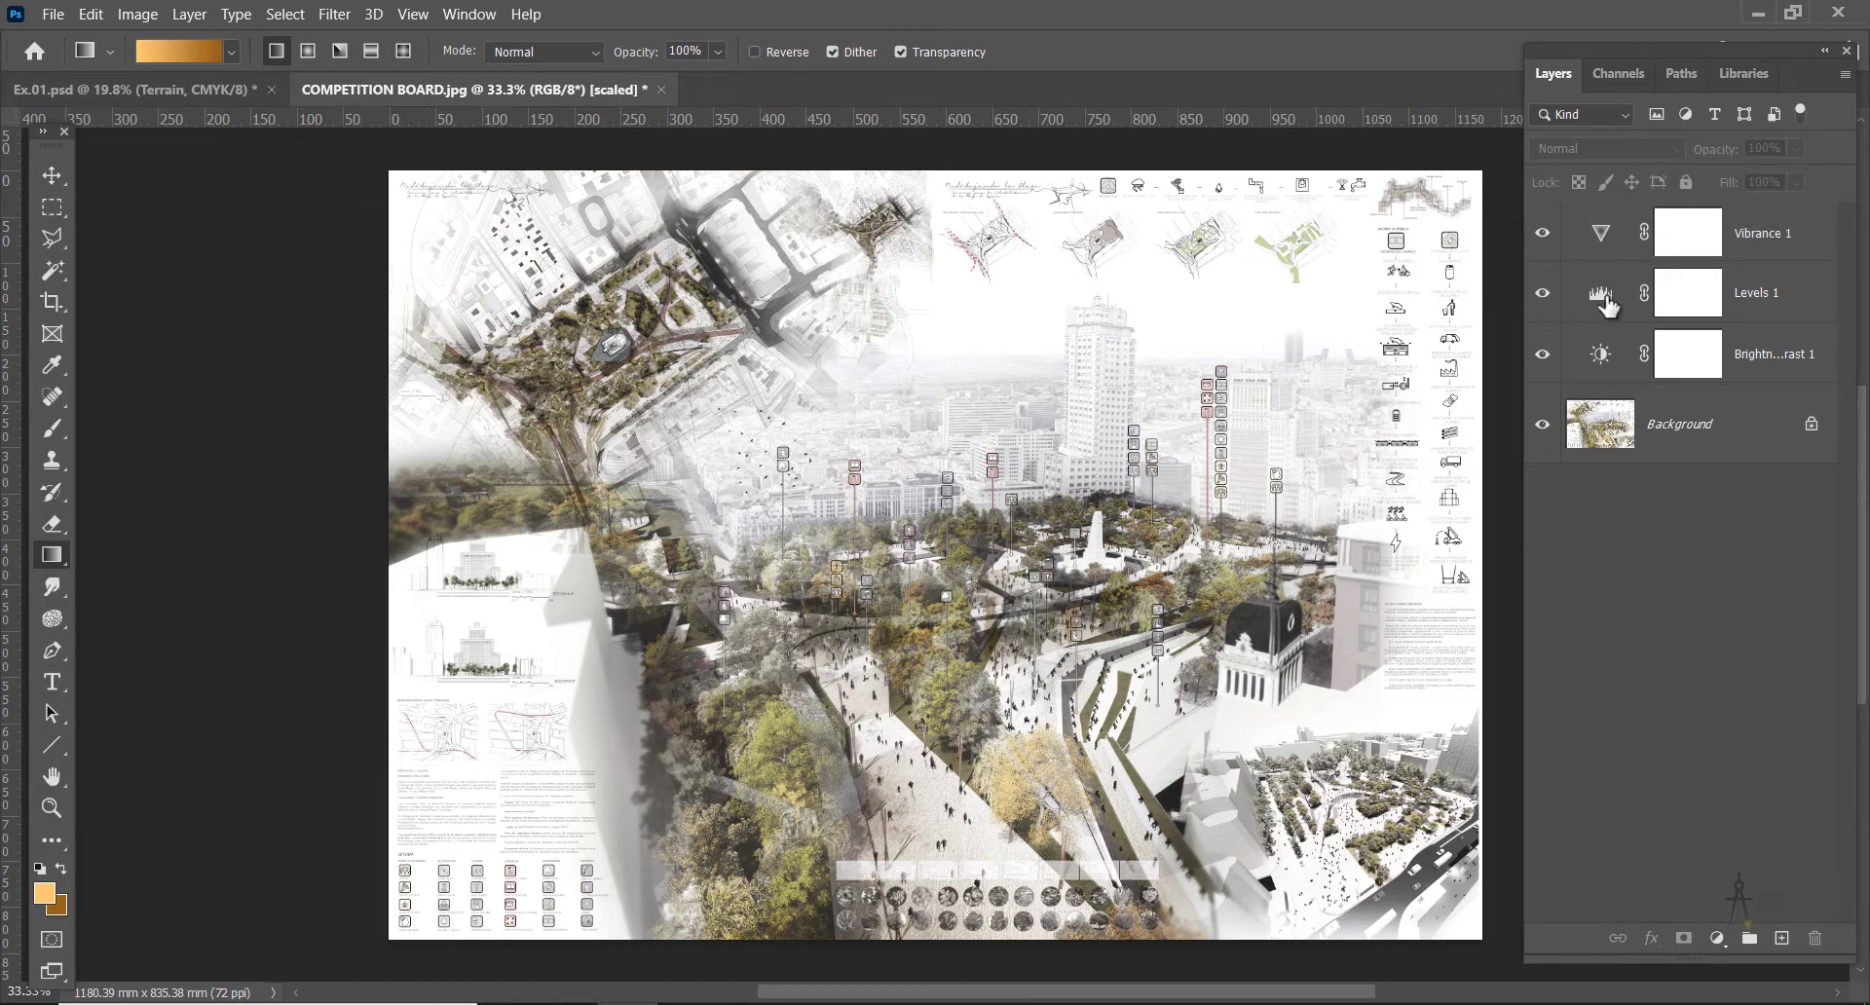
Compare the board with the Vibrance, Levels and Brightness/Contrast layers each hidden and shown in turn
{"action": "left_click", "coordinate": [1543, 233]}
{"action": "left_click", "coordinate": [1543, 234]}
{"action": "left_click", "coordinate": [1545, 234]}
{"action": "left_click", "coordinate": [1545, 234]}
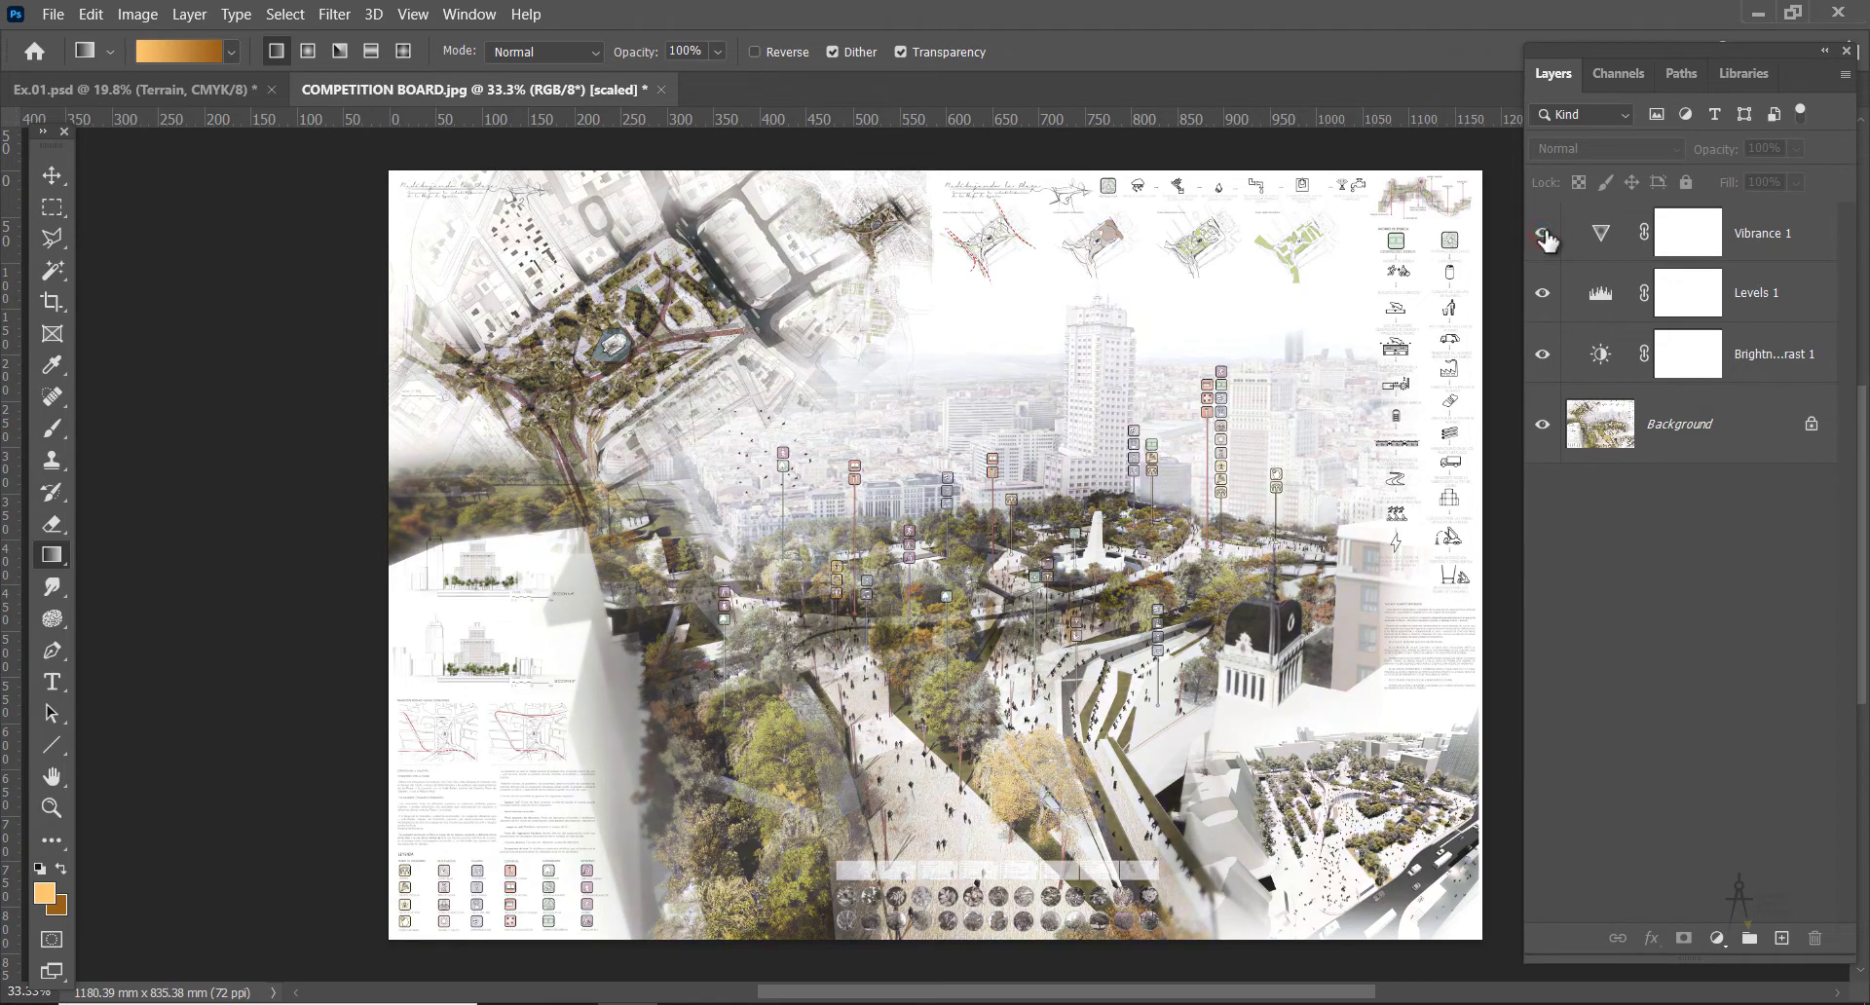
{"action": "left_click", "coordinate": [1542, 295]}
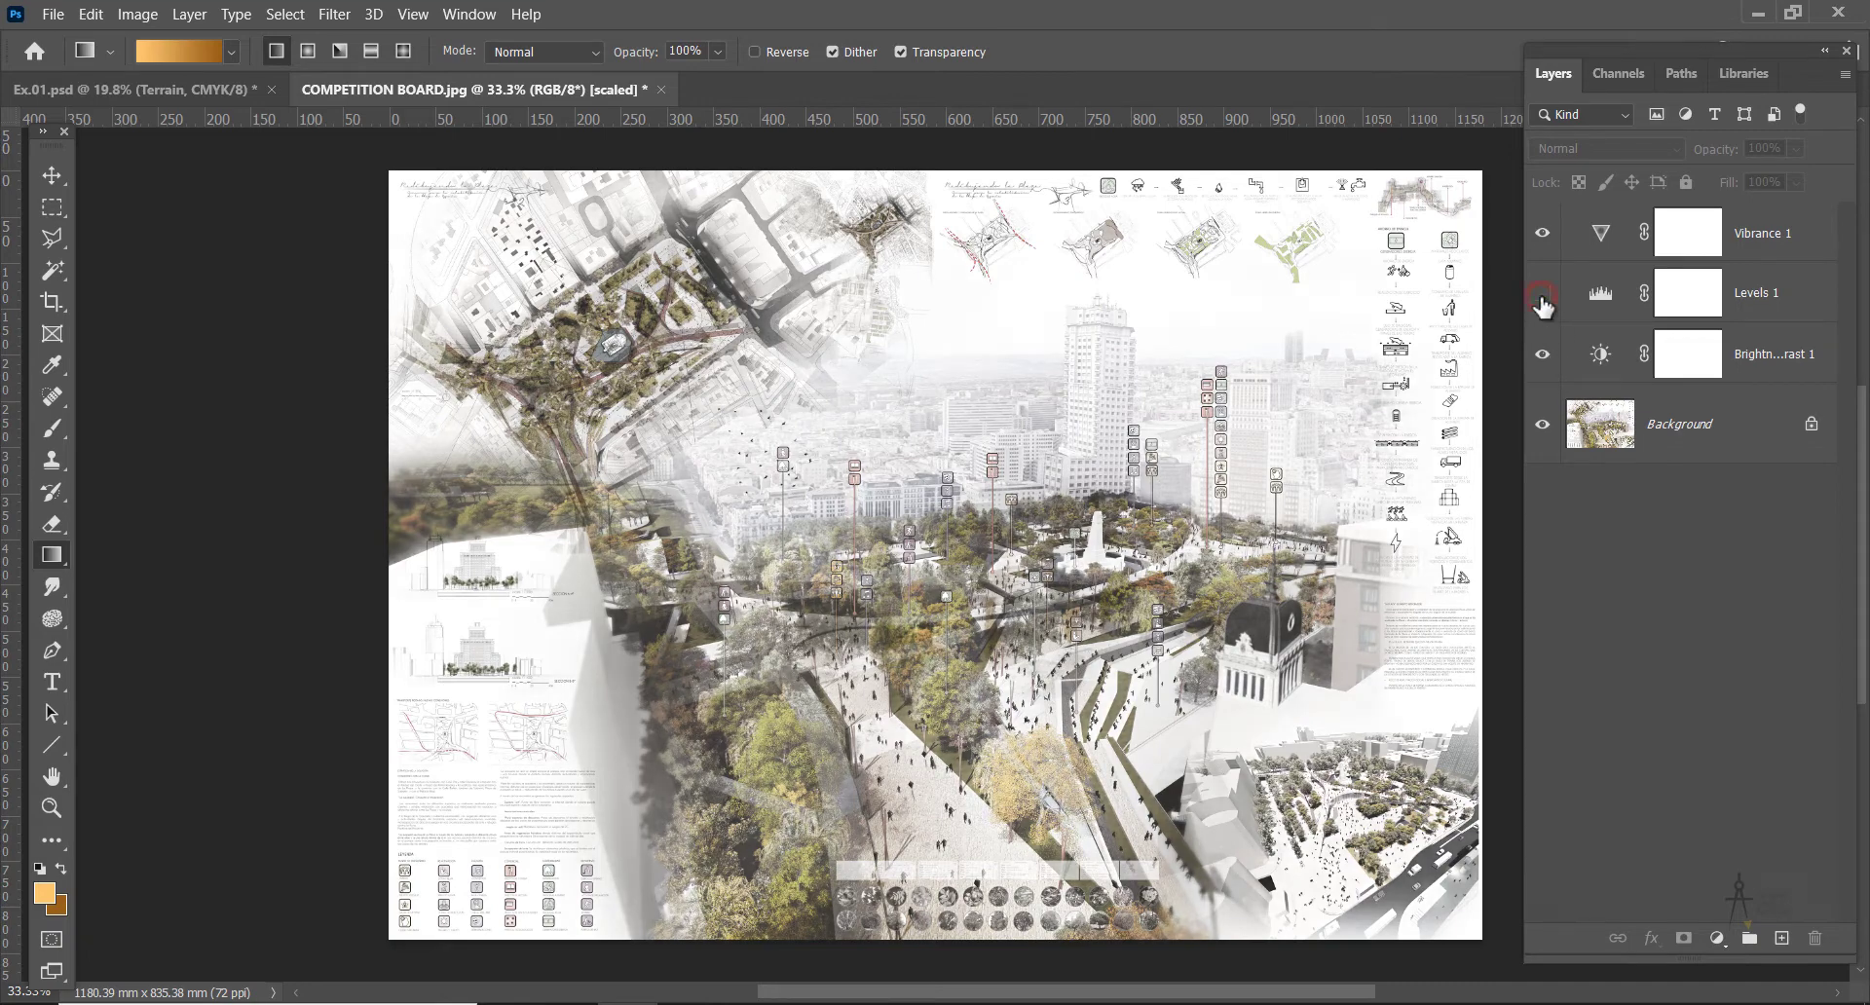
{"action": "left_click", "coordinate": [1541, 294]}
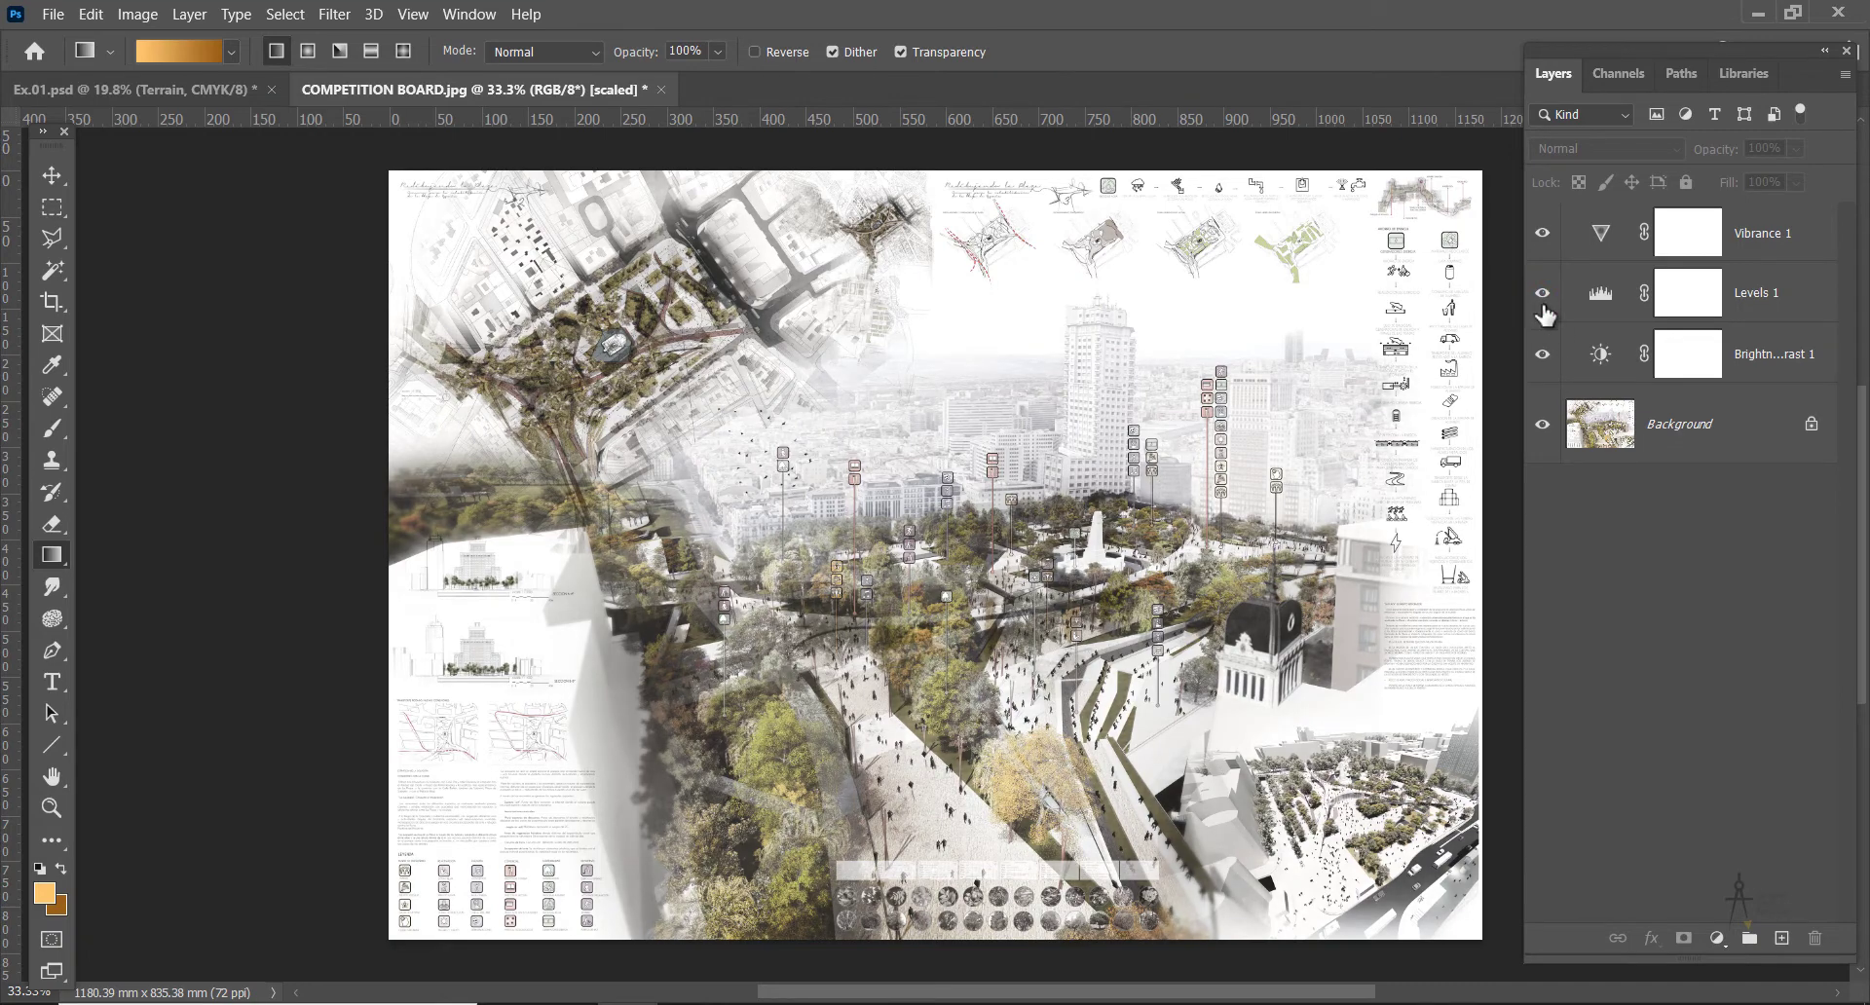
{"action": "left_click", "coordinate": [1542, 356]}
{"action": "left_click", "coordinate": [1542, 356]}
Add a Hue/Saturation adjustment layer with hue at about -18, keeping saturation and lightness at 0, for autumn-coloured trees
{"action": "left_click", "coordinate": [1724, 936]}
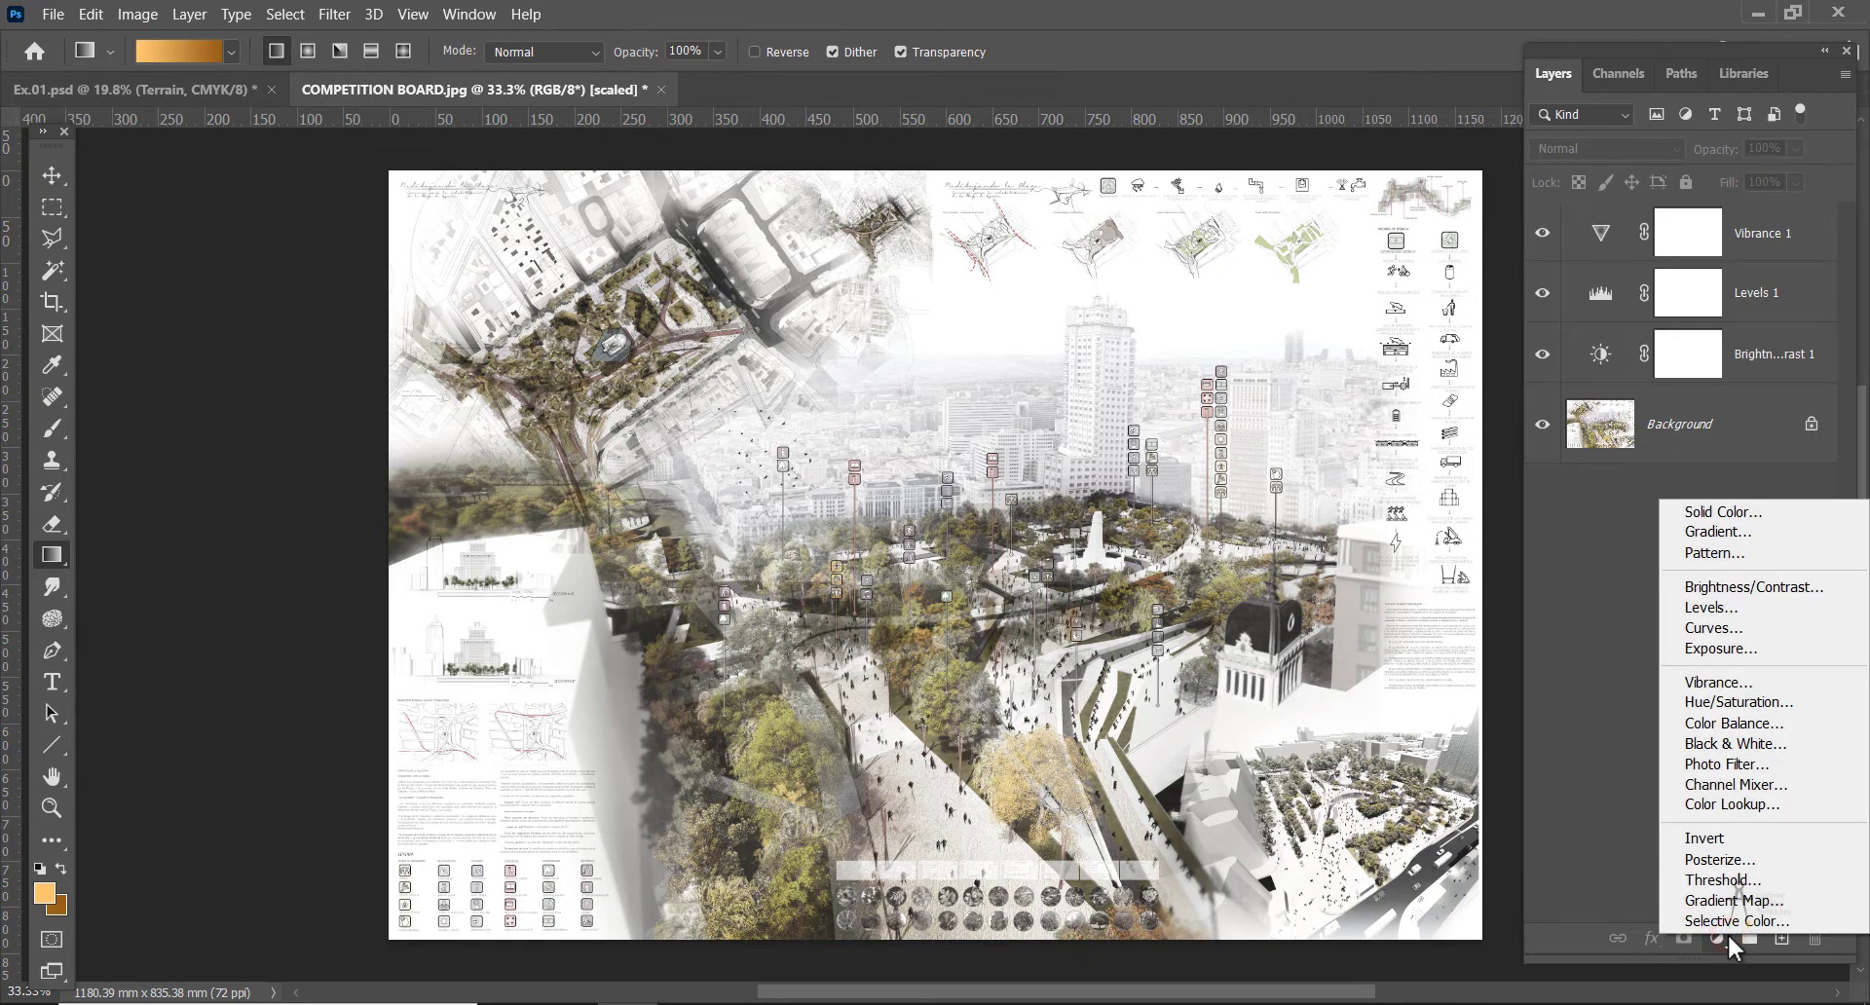
{"action": "left_click", "coordinate": [1748, 703]}
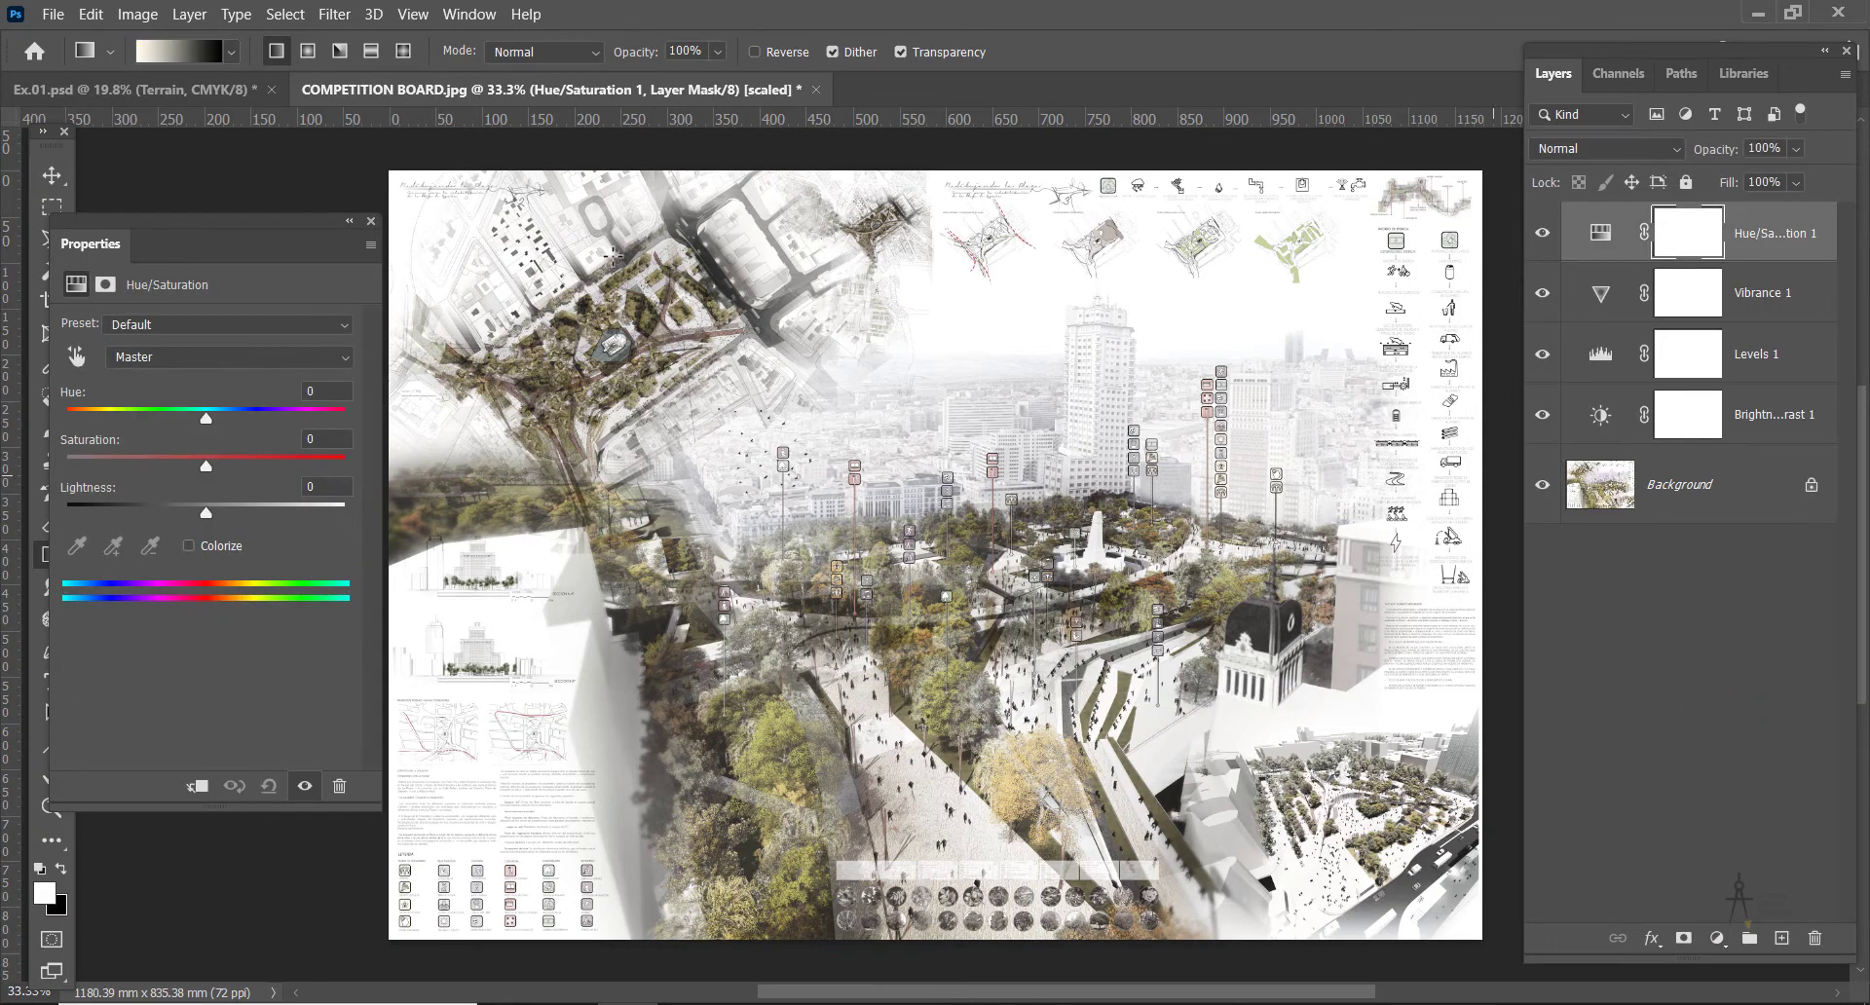
{"action": "left_click_drag", "start_coordinate": [197, 230], "coordinate": [329, 158]}
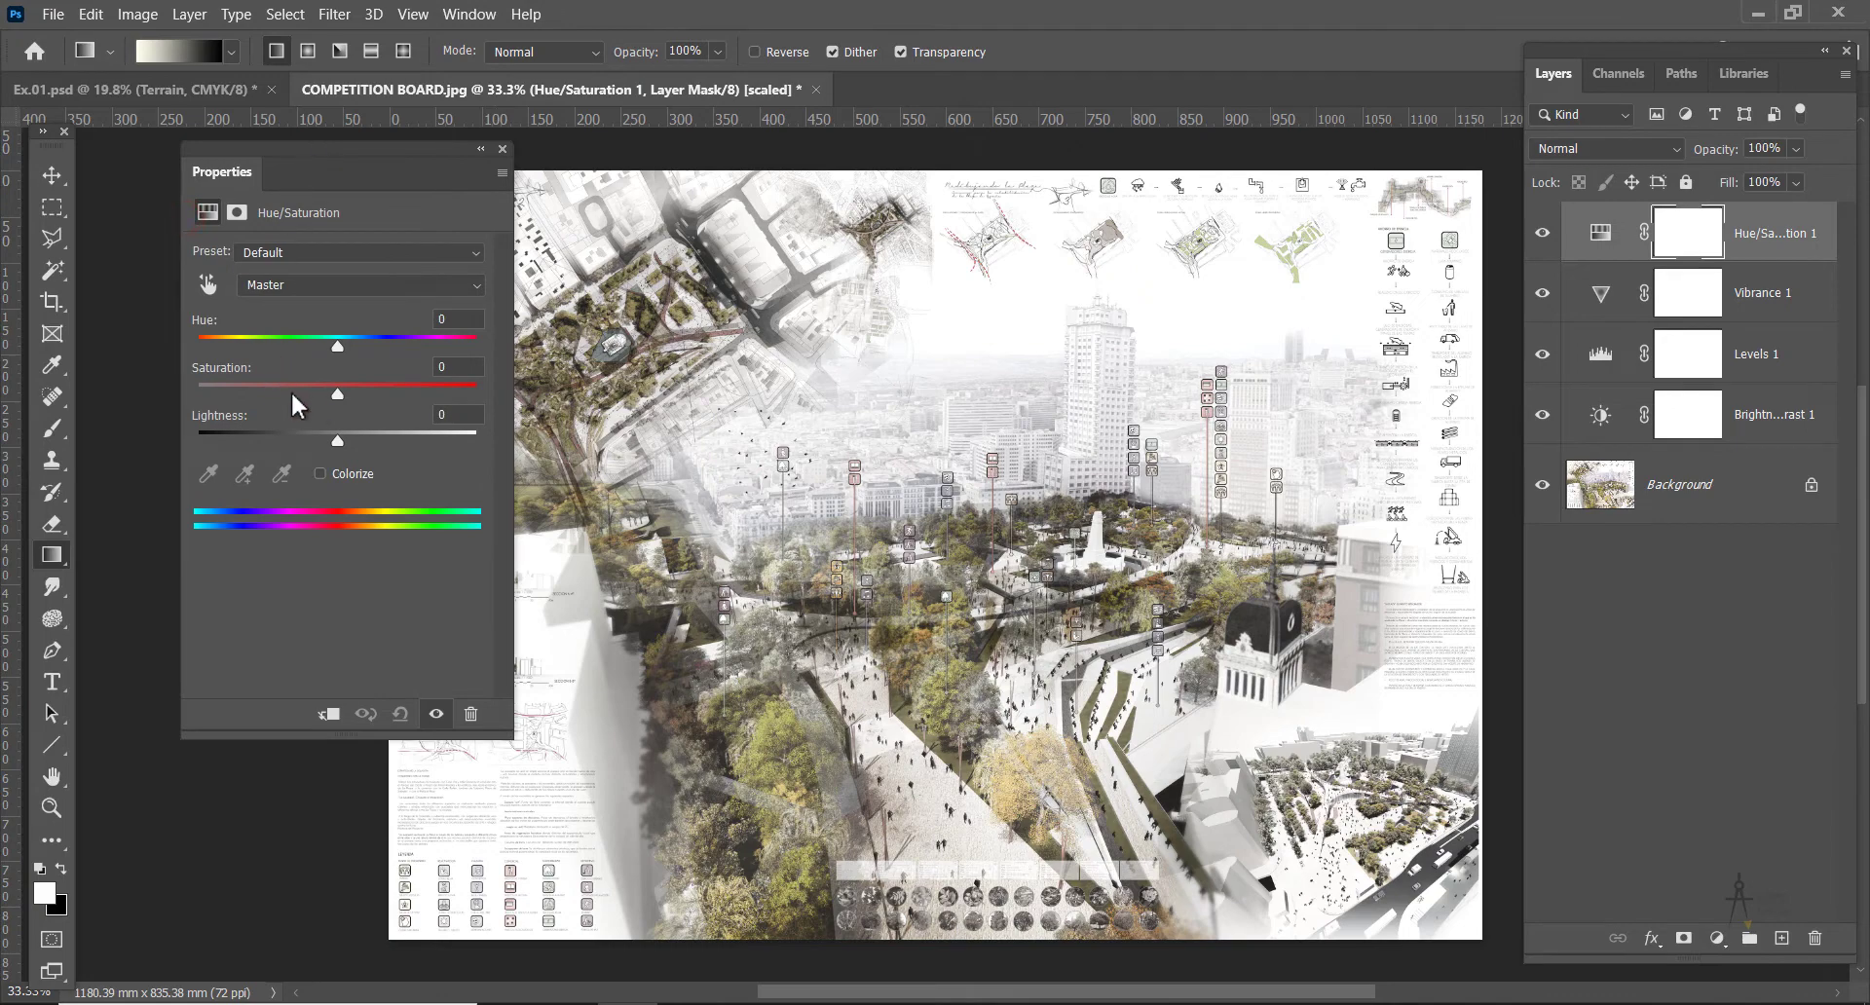
{"action": "mouse_move", "coordinate": [335, 388]}
{"action": "left_mouse_down"}
{"action": "mouse_move", "coordinate": [415, 390]}
{"action": "mouse_move", "coordinate": [291, 393]}
{"action": "mouse_move", "coordinate": [509, 414]}
{"action": "mouse_move", "coordinate": [340, 399]}
{"action": "left_mouse_up"}
{"action": "left_click", "coordinate": [335, 440]}
{"action": "mouse_move", "coordinate": [333, 442]}
{"action": "left_mouse_down"}
{"action": "mouse_move", "coordinate": [219, 440]}
{"action": "mouse_move", "coordinate": [411, 452]}
{"action": "mouse_move", "coordinate": [338, 458]}
{"action": "left_mouse_up"}
{"action": "mouse_move", "coordinate": [339, 344]}
{"action": "left_mouse_down"}
{"action": "mouse_move", "coordinate": [465, 349]}
{"action": "mouse_move", "coordinate": [267, 345]}
{"action": "mouse_move", "coordinate": [340, 343]}
{"action": "left_mouse_up"}
{"action": "left_click_drag", "start_coordinate": [347, 343], "coordinate": [315, 368]}
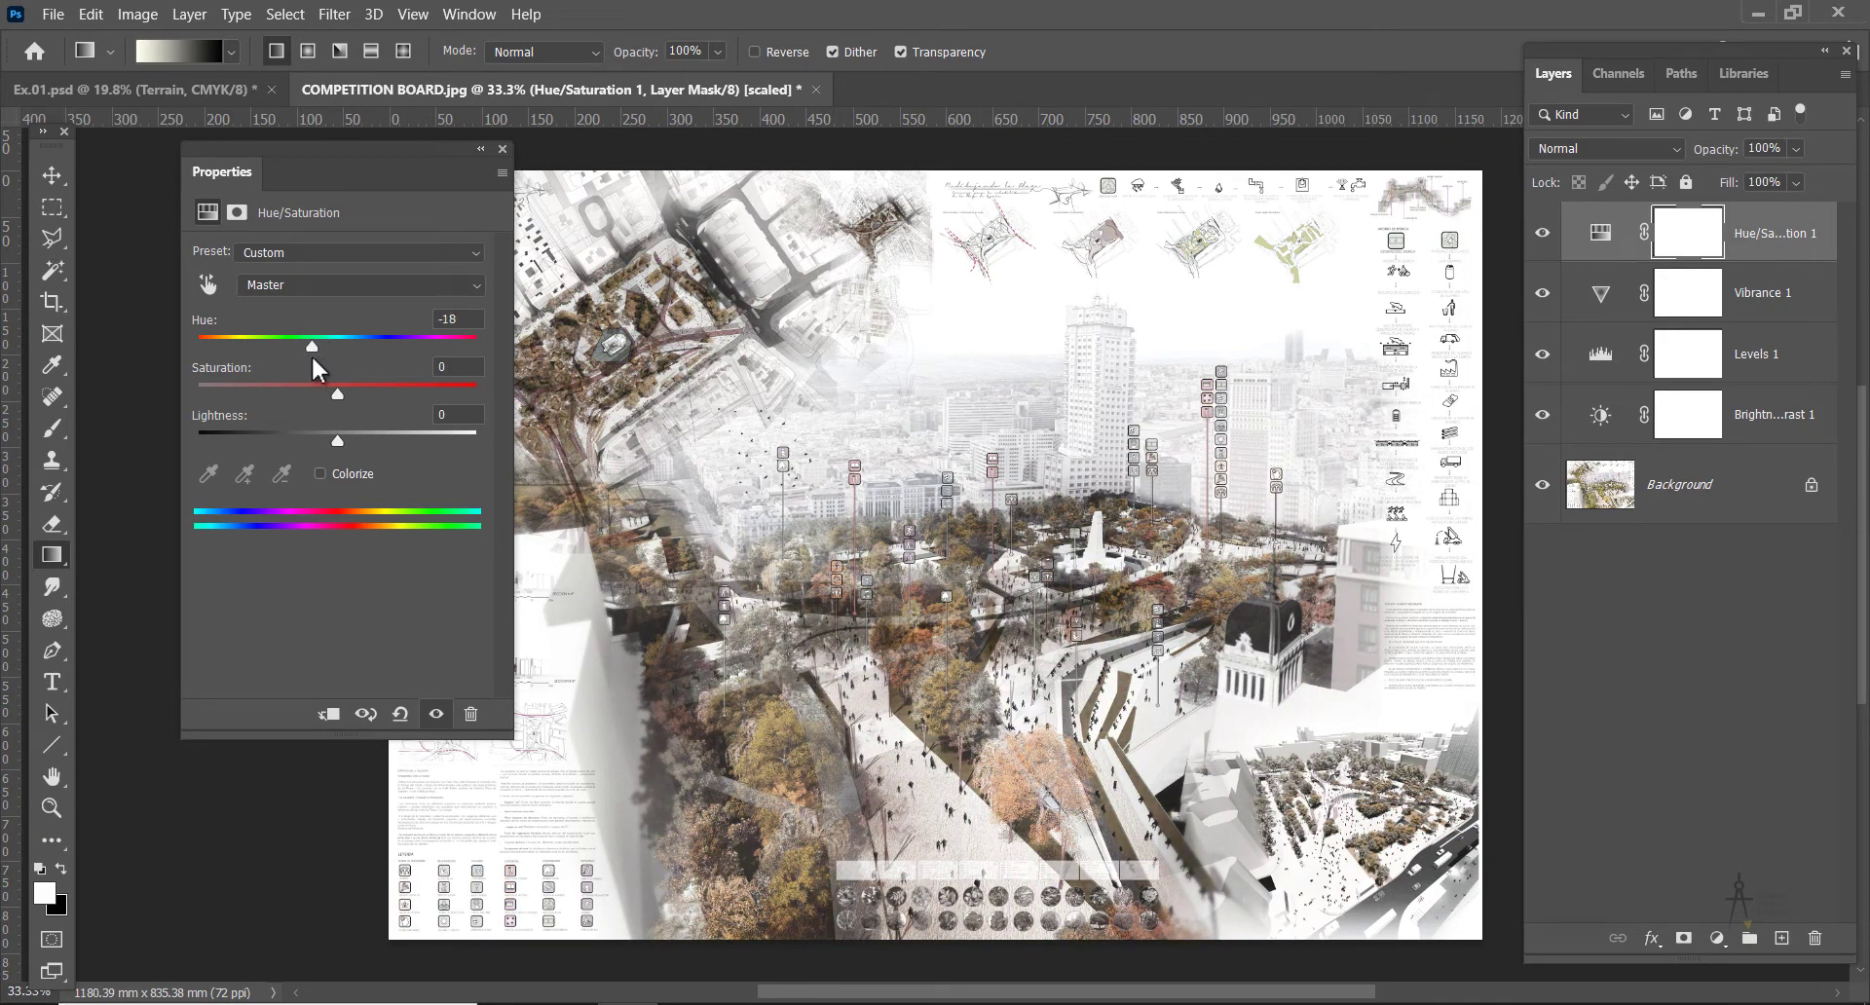
Compare the board with and without the hue shift, and close the Hue/Saturation settings
{"action": "left_click", "coordinate": [1542, 234]}
{"action": "left_click", "coordinate": [1543, 235]}
{"action": "left_click_drag", "start_coordinate": [452, 148], "coordinate": [350, 153]}
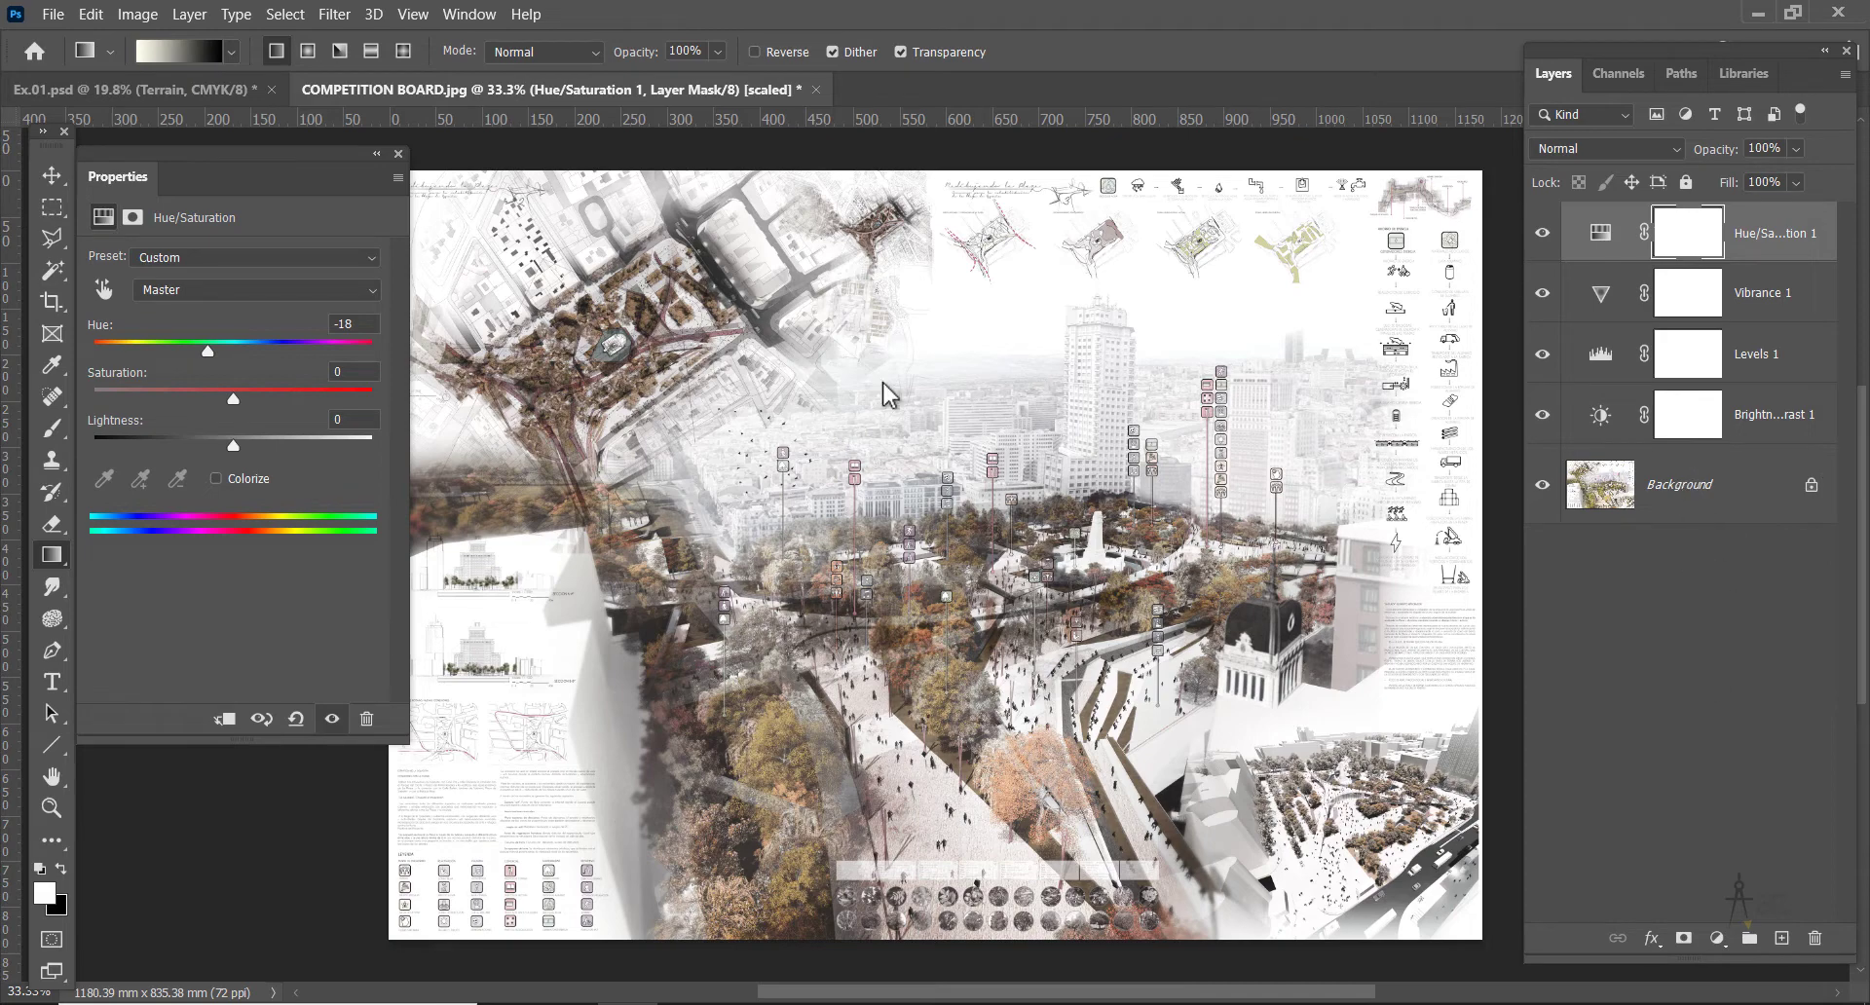
{"action": "left_click", "coordinate": [398, 154]}
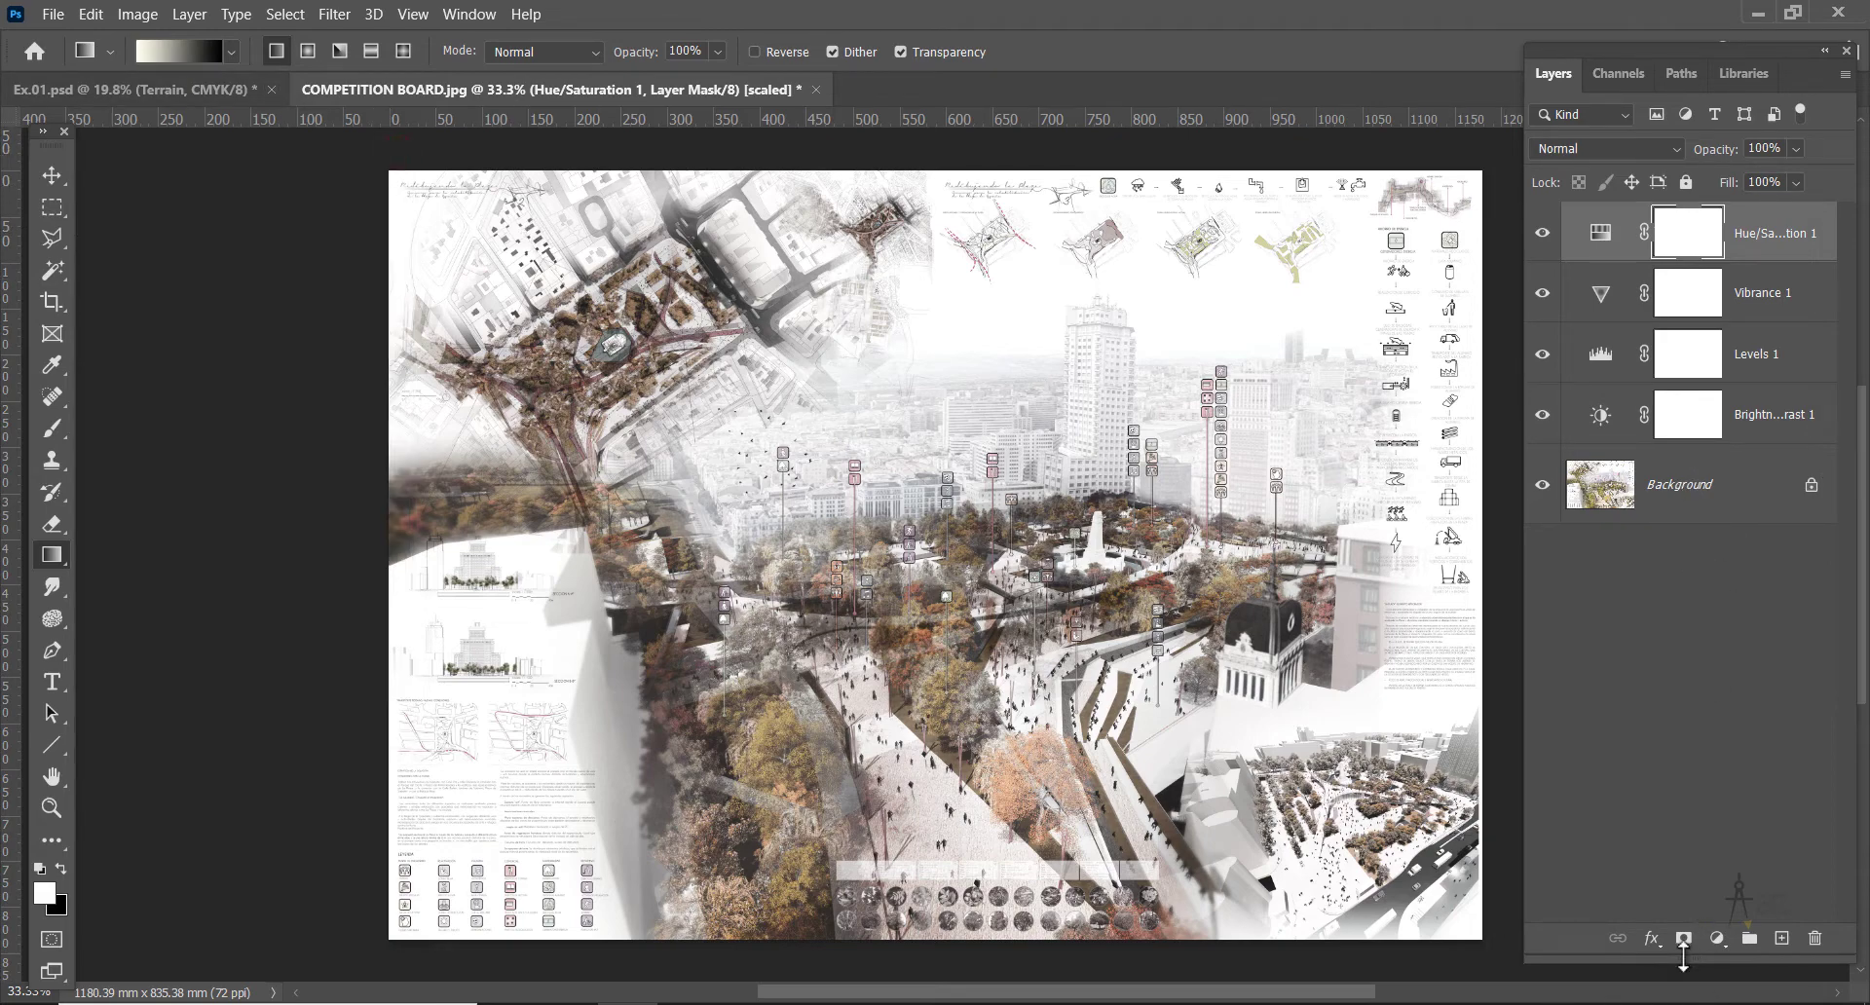
Add a Photo Filter adjustment layer with Warming Filter (85), try strong densities, and lower the density to about 14%
{"action": "left_click", "coordinate": [1717, 938]}
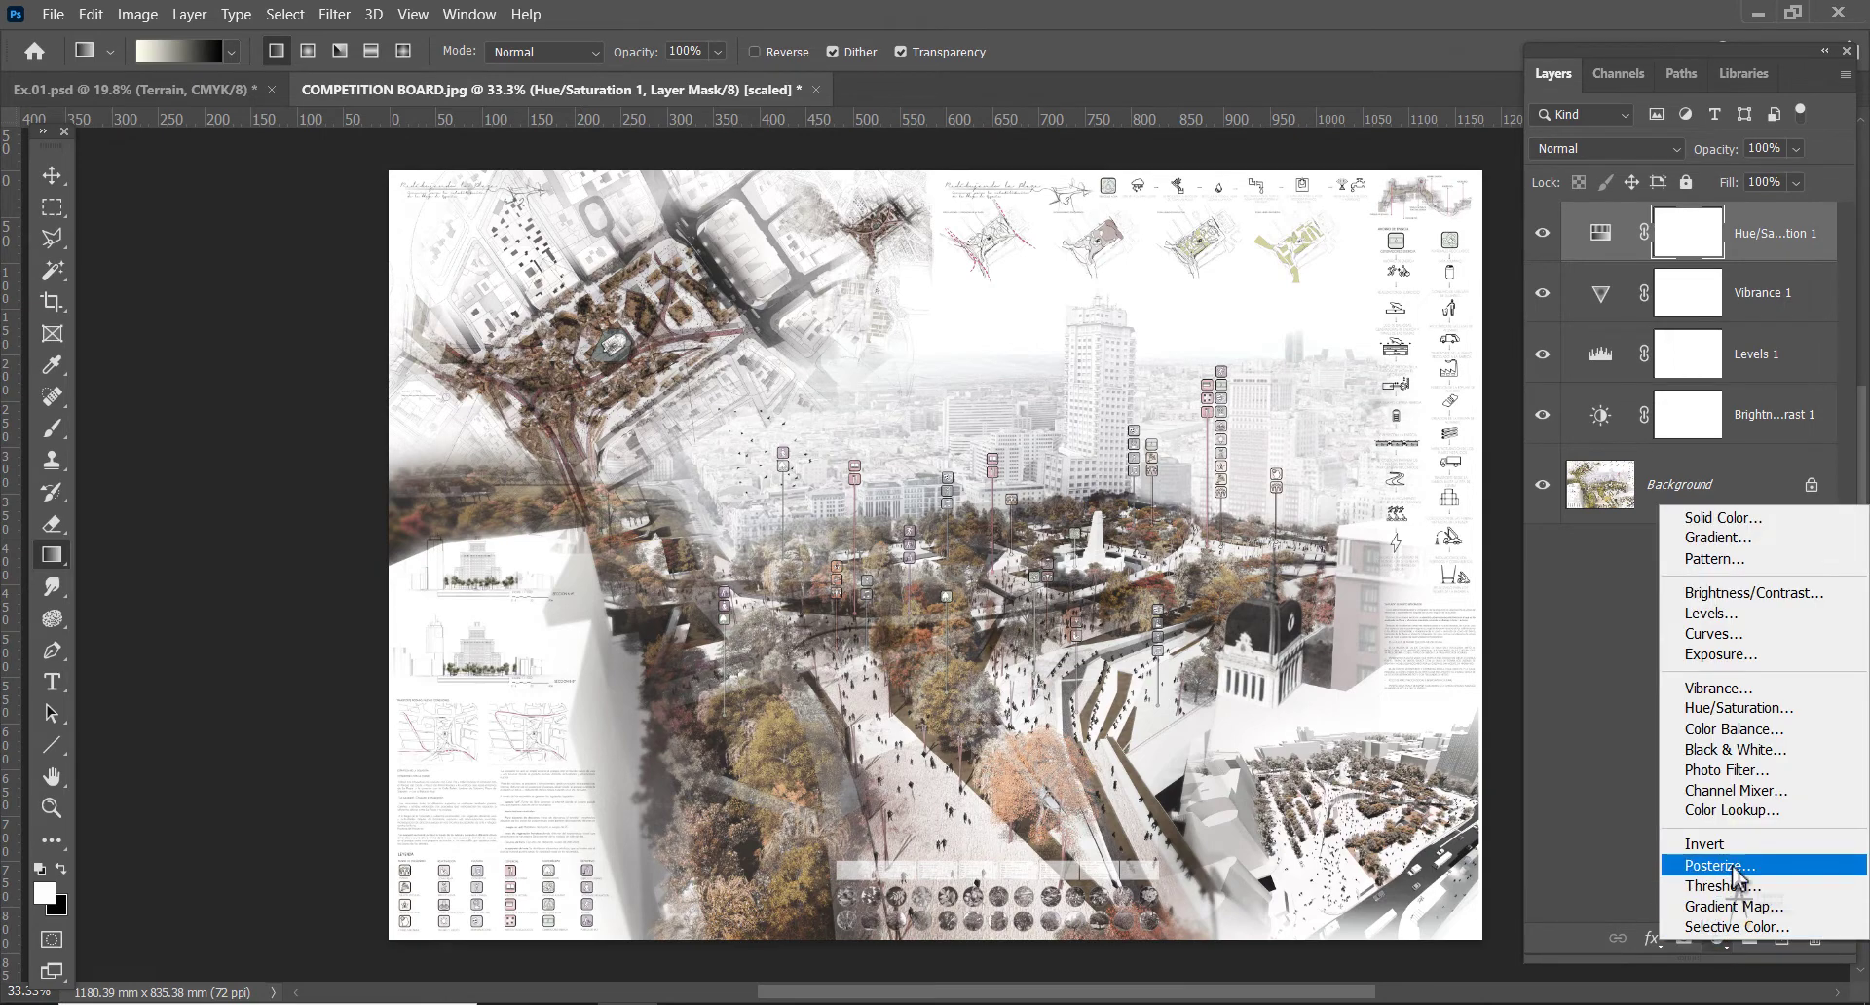
{"action": "left_click", "coordinate": [1733, 769]}
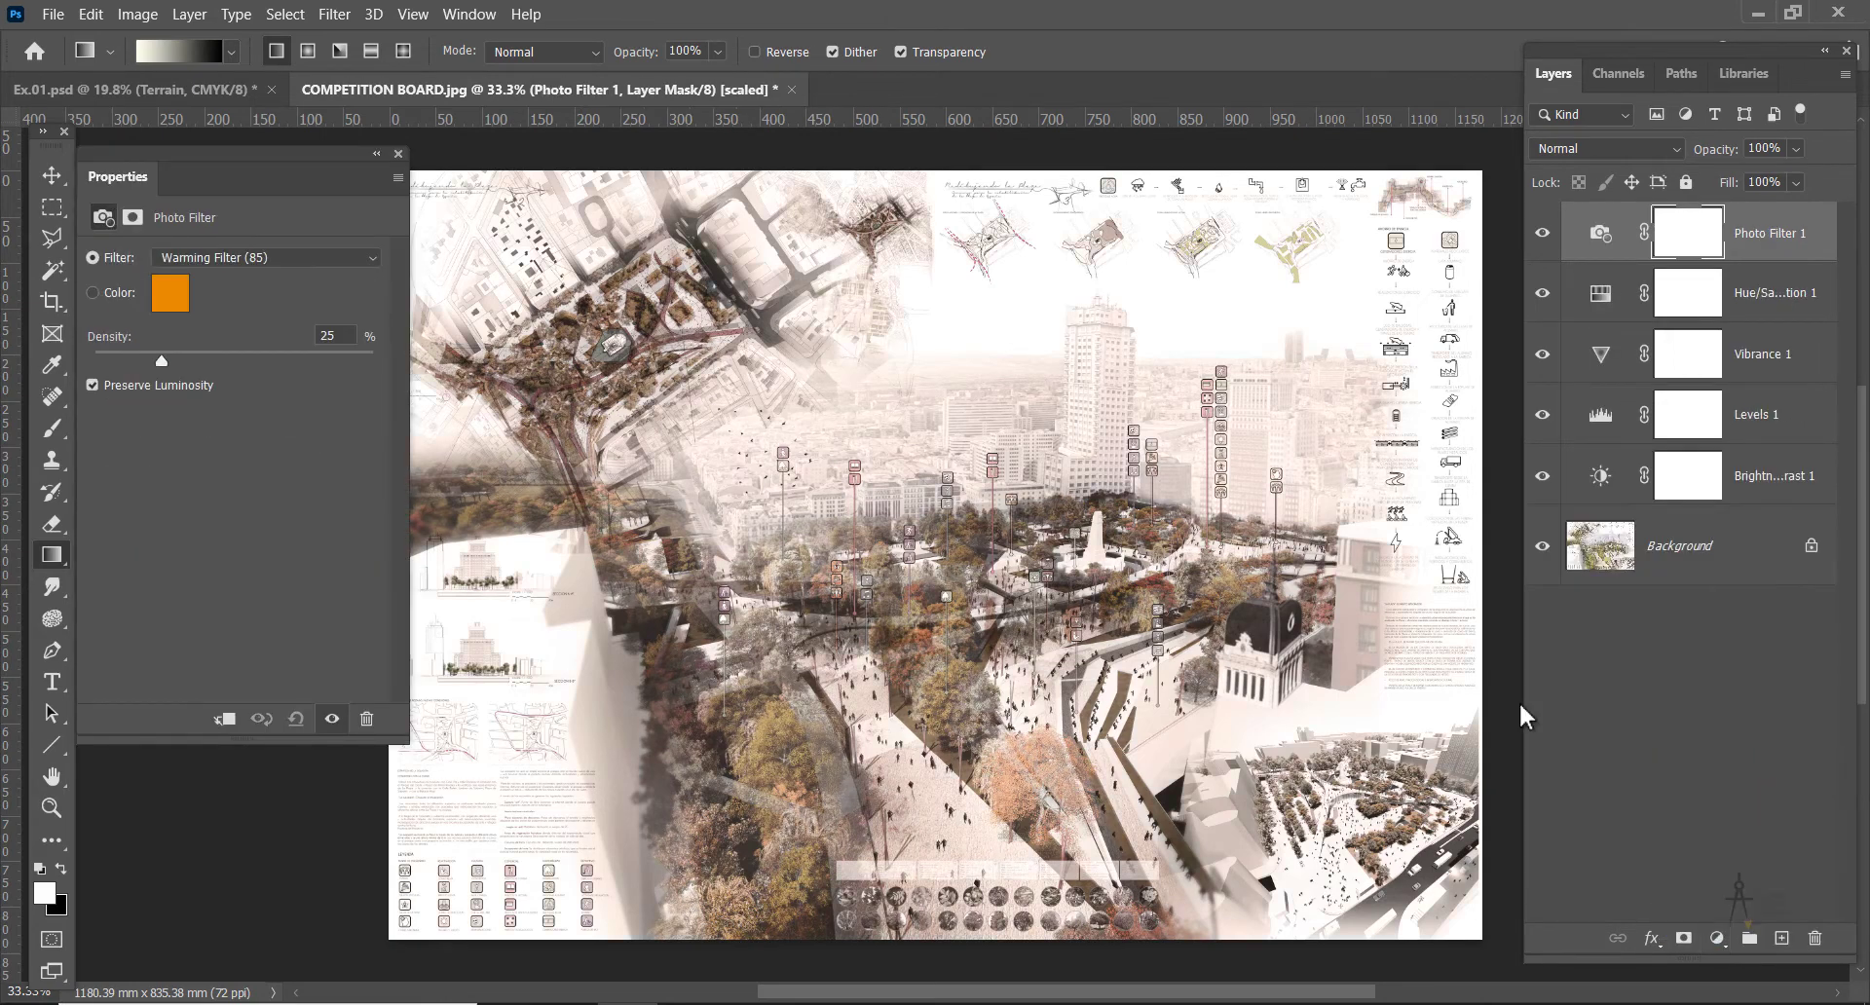
{"action": "left_click_drag", "start_coordinate": [298, 160], "coordinate": [347, 168]}
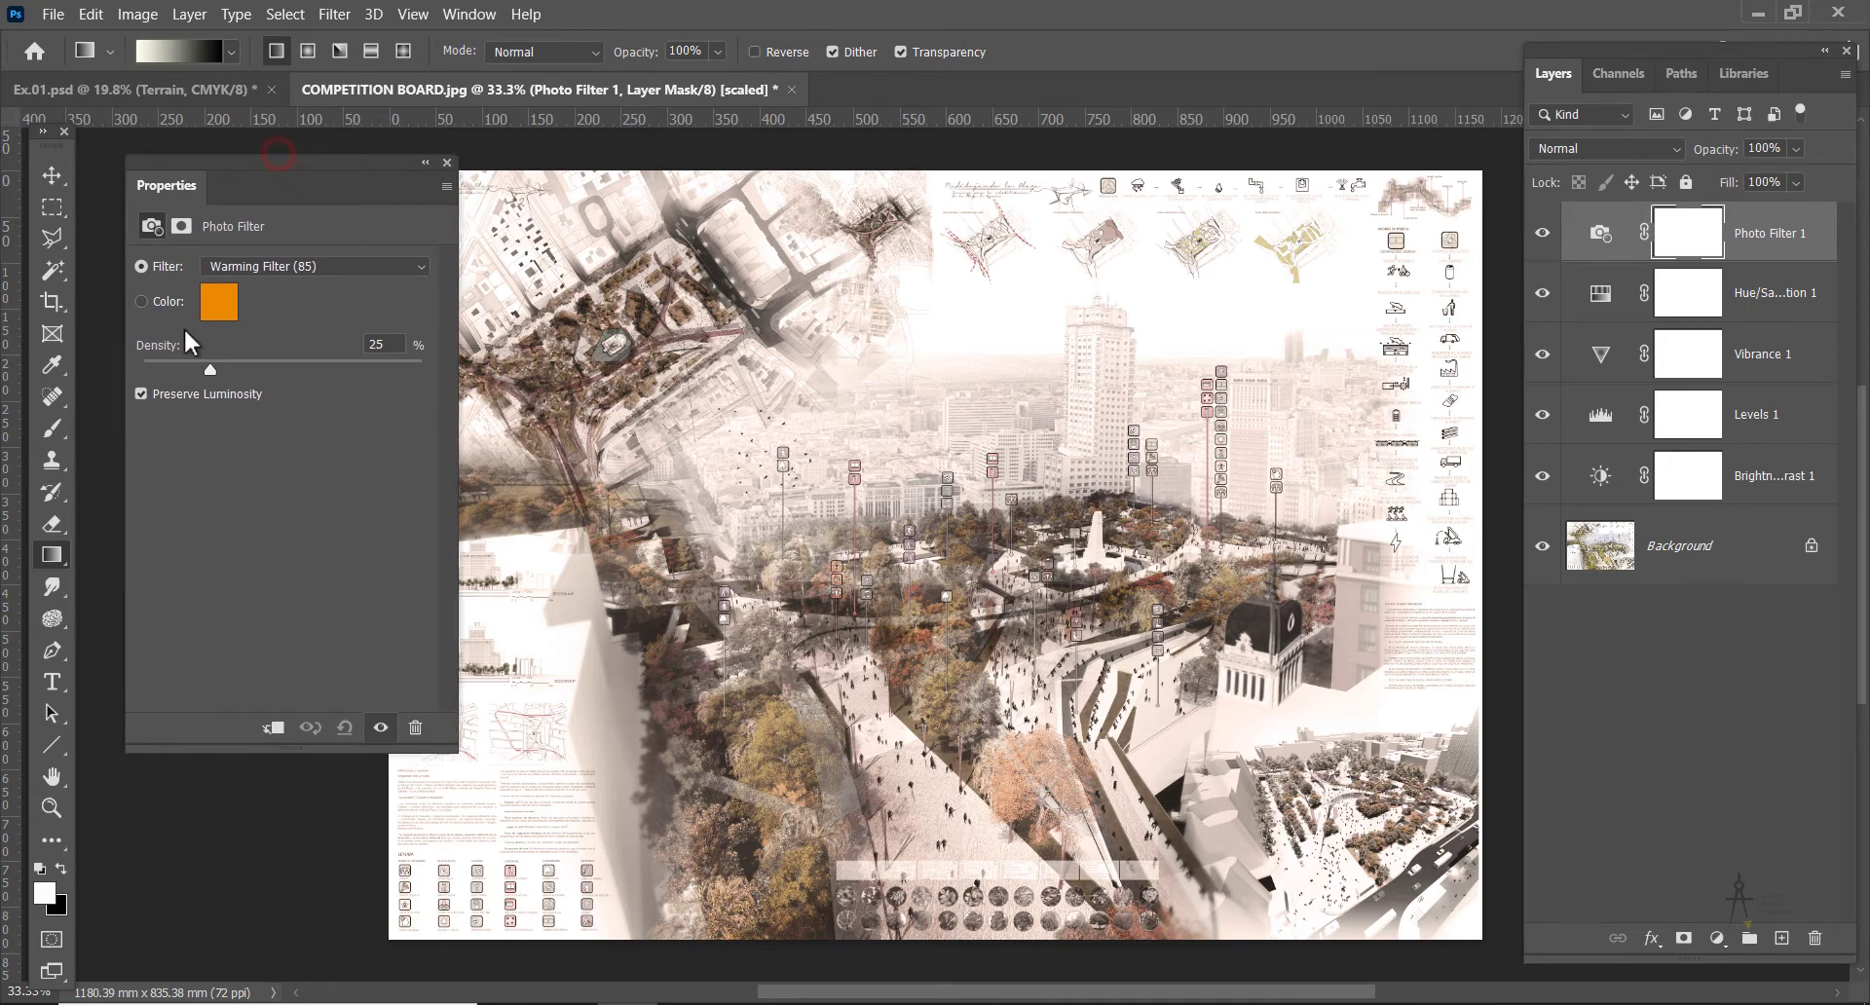
{"action": "left_click_drag", "start_coordinate": [211, 368], "coordinate": [382, 377]}
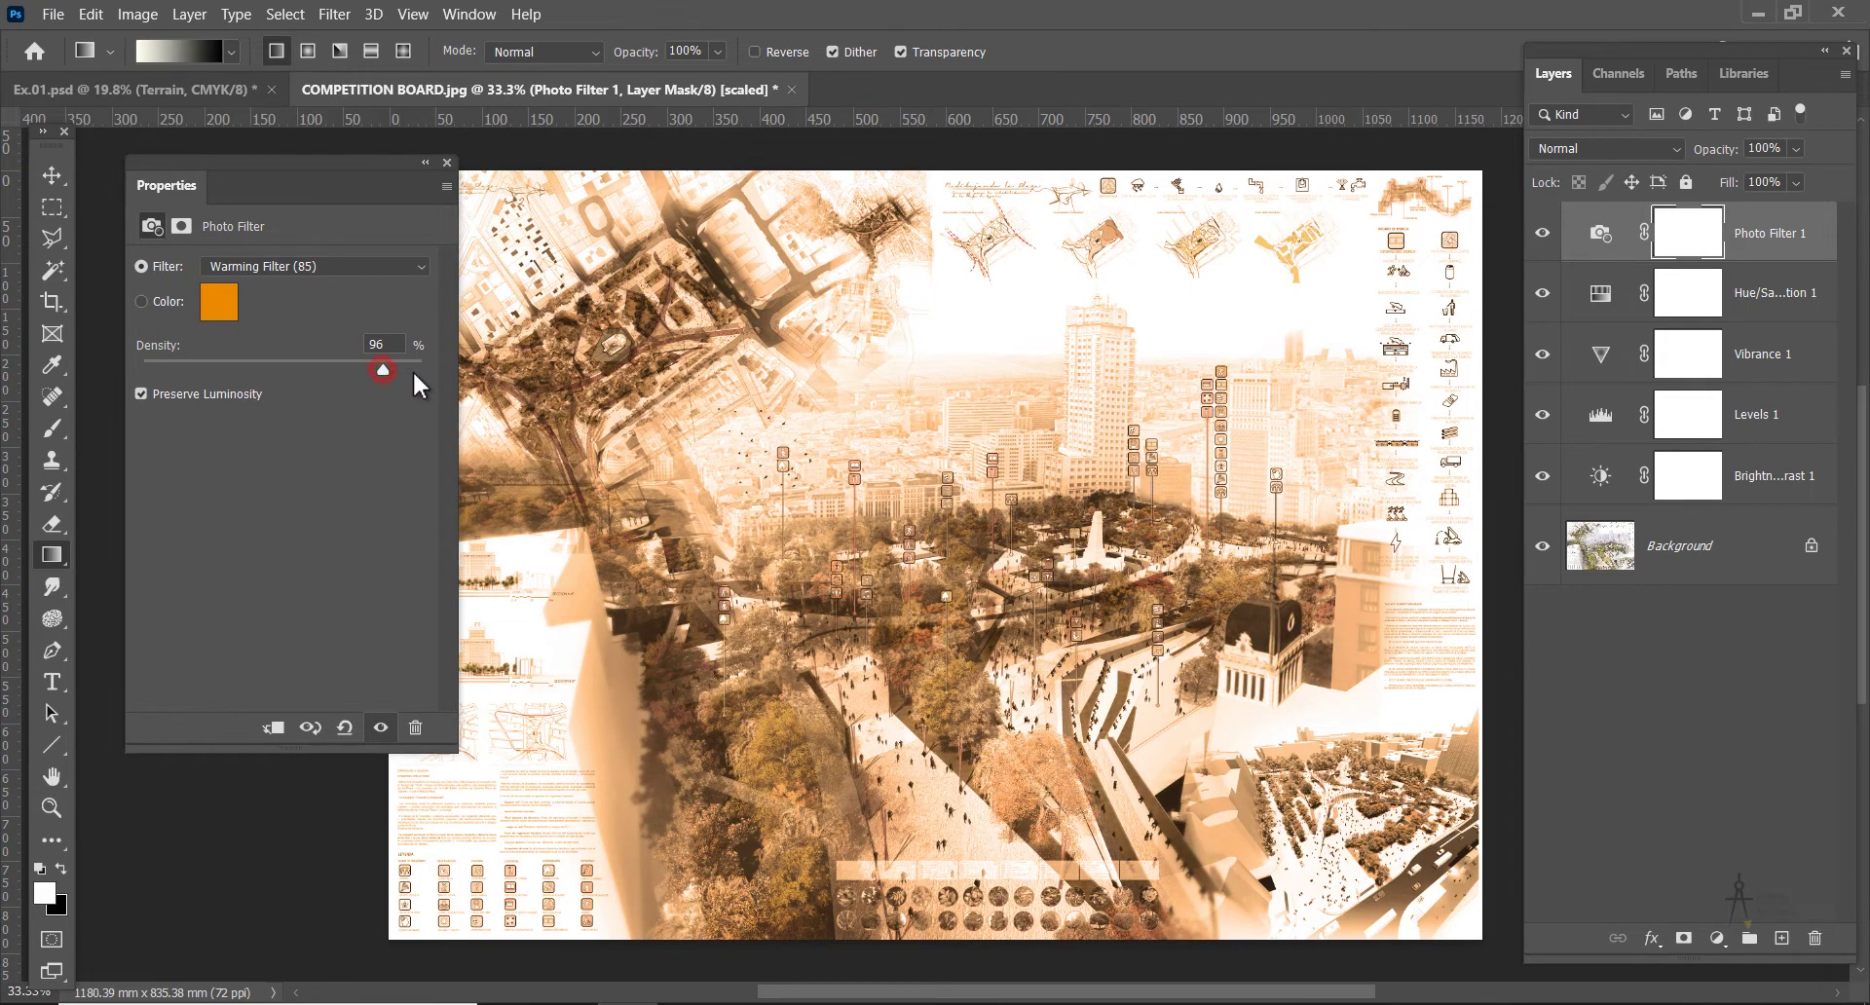
{"action": "left_click_drag", "start_coordinate": [415, 368], "coordinate": [319, 370]}
{"action": "left_click_drag", "start_coordinate": [183, 372], "coordinate": [172, 372]}
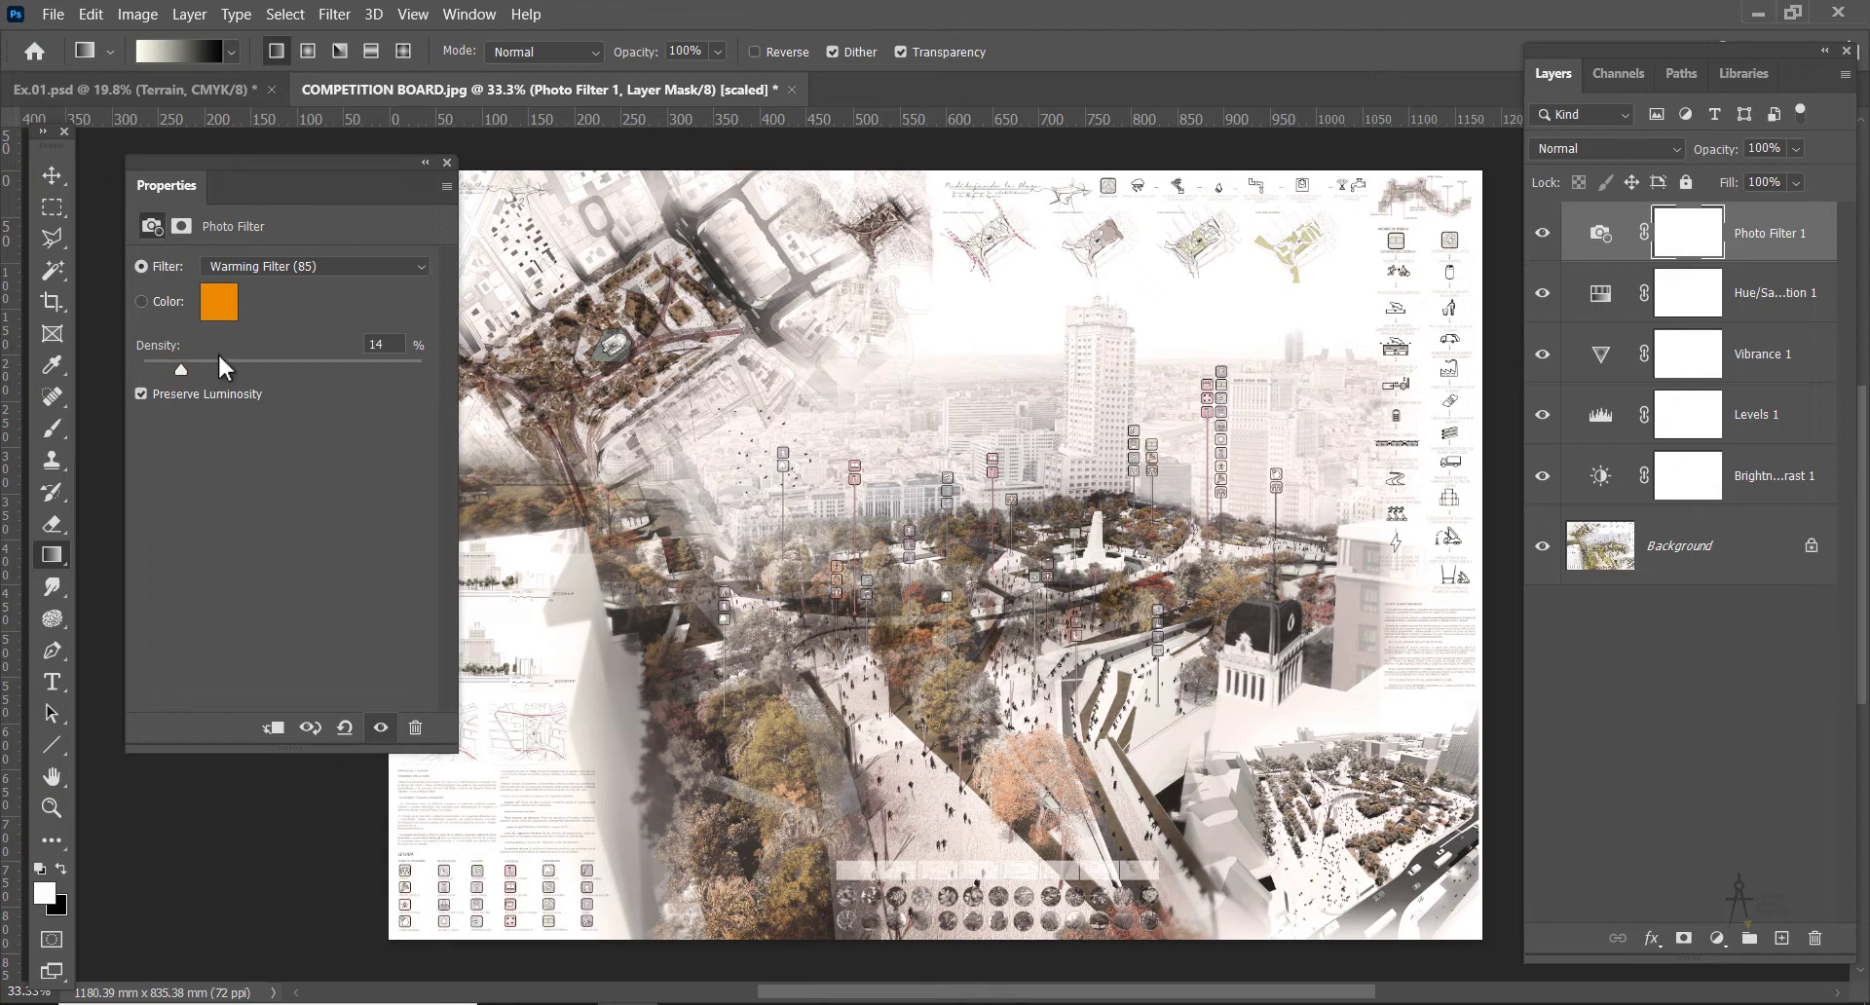
Try a custom grey-brown filter colour (847c70) on the Photo Filter layer, varying the density down to about 12%
{"action": "left_click", "coordinate": [220, 303]}
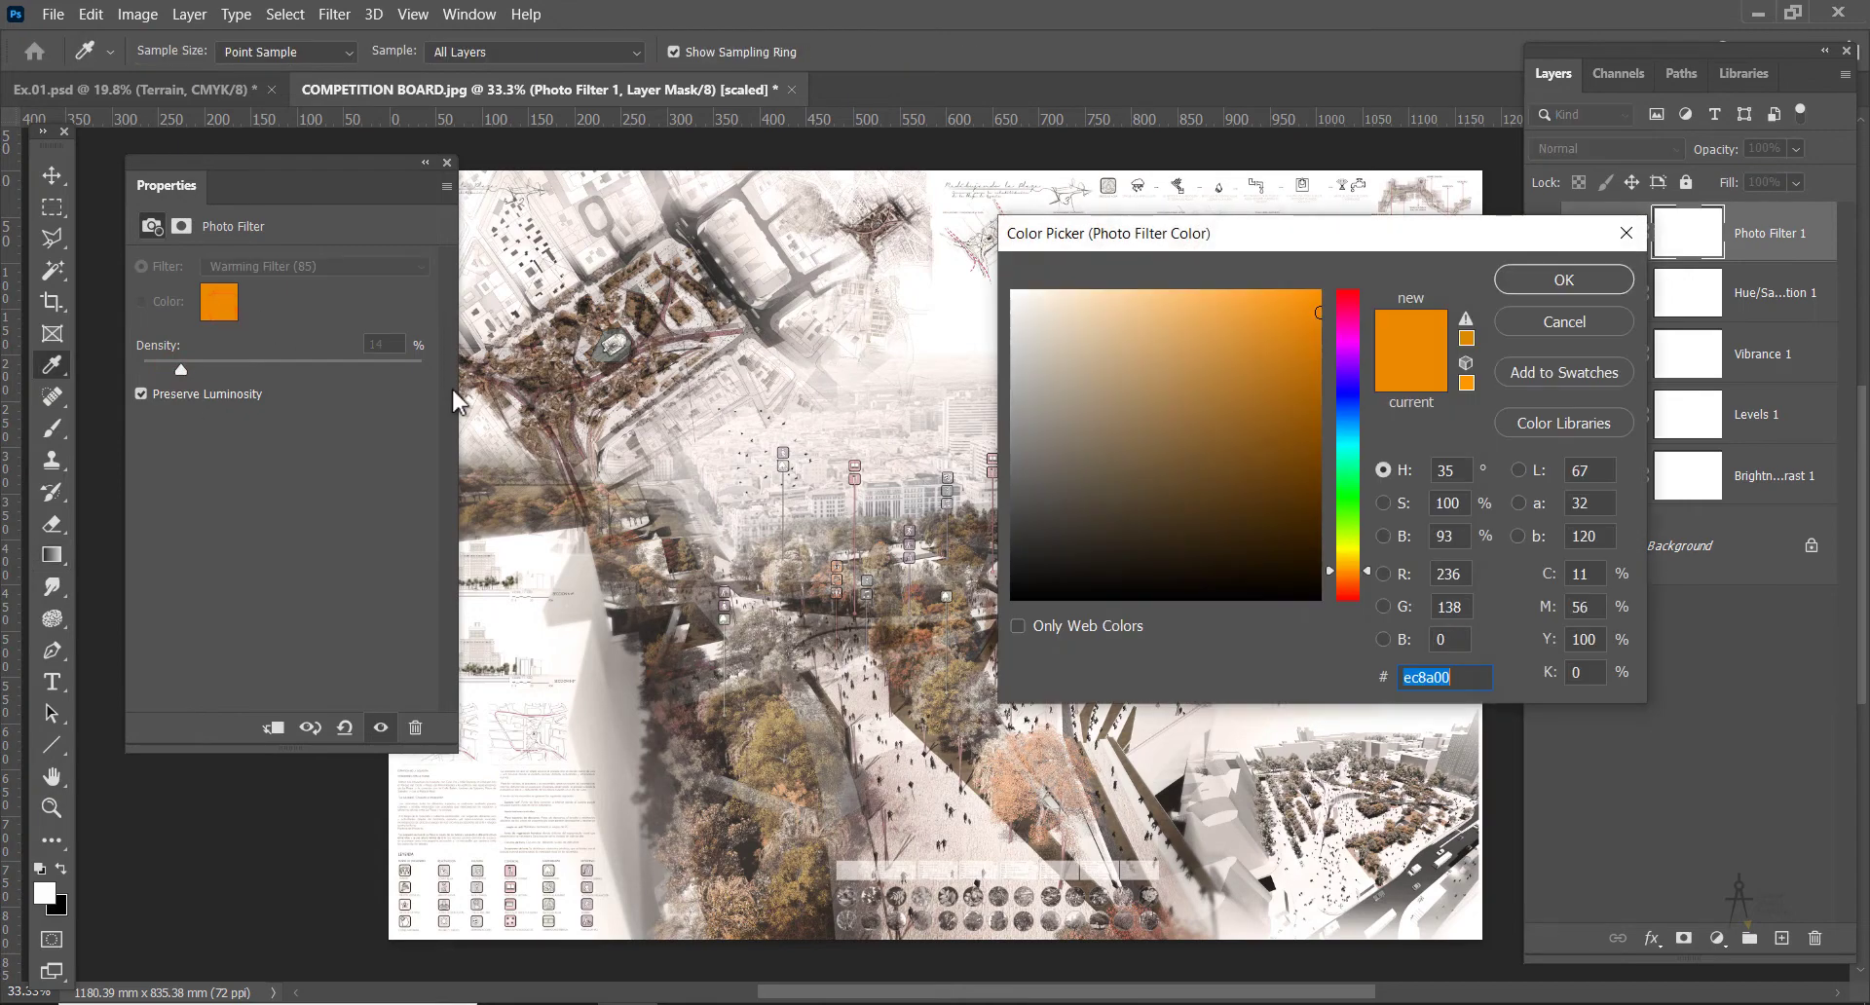
{"action": "left_click", "coordinate": [1059, 439]}
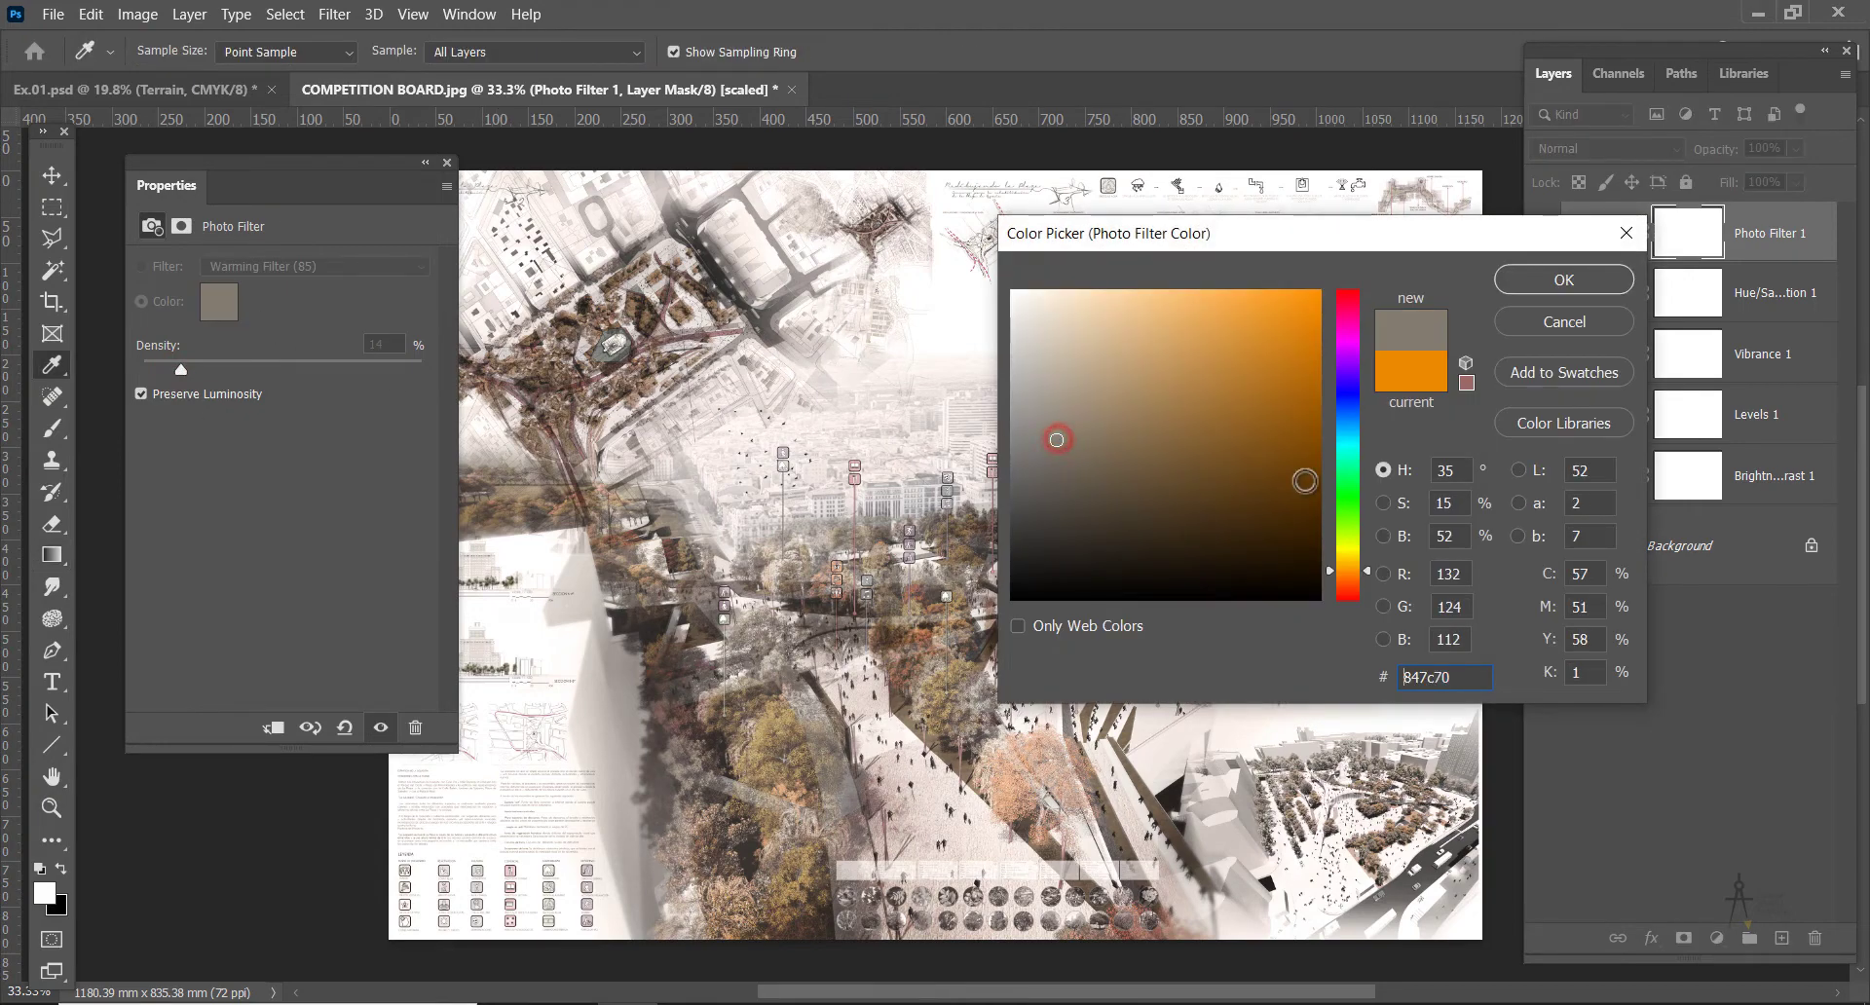
{"action": "left_click", "coordinate": [1565, 282]}
{"action": "left_click_drag", "start_coordinate": [179, 366], "coordinate": [201, 367]}
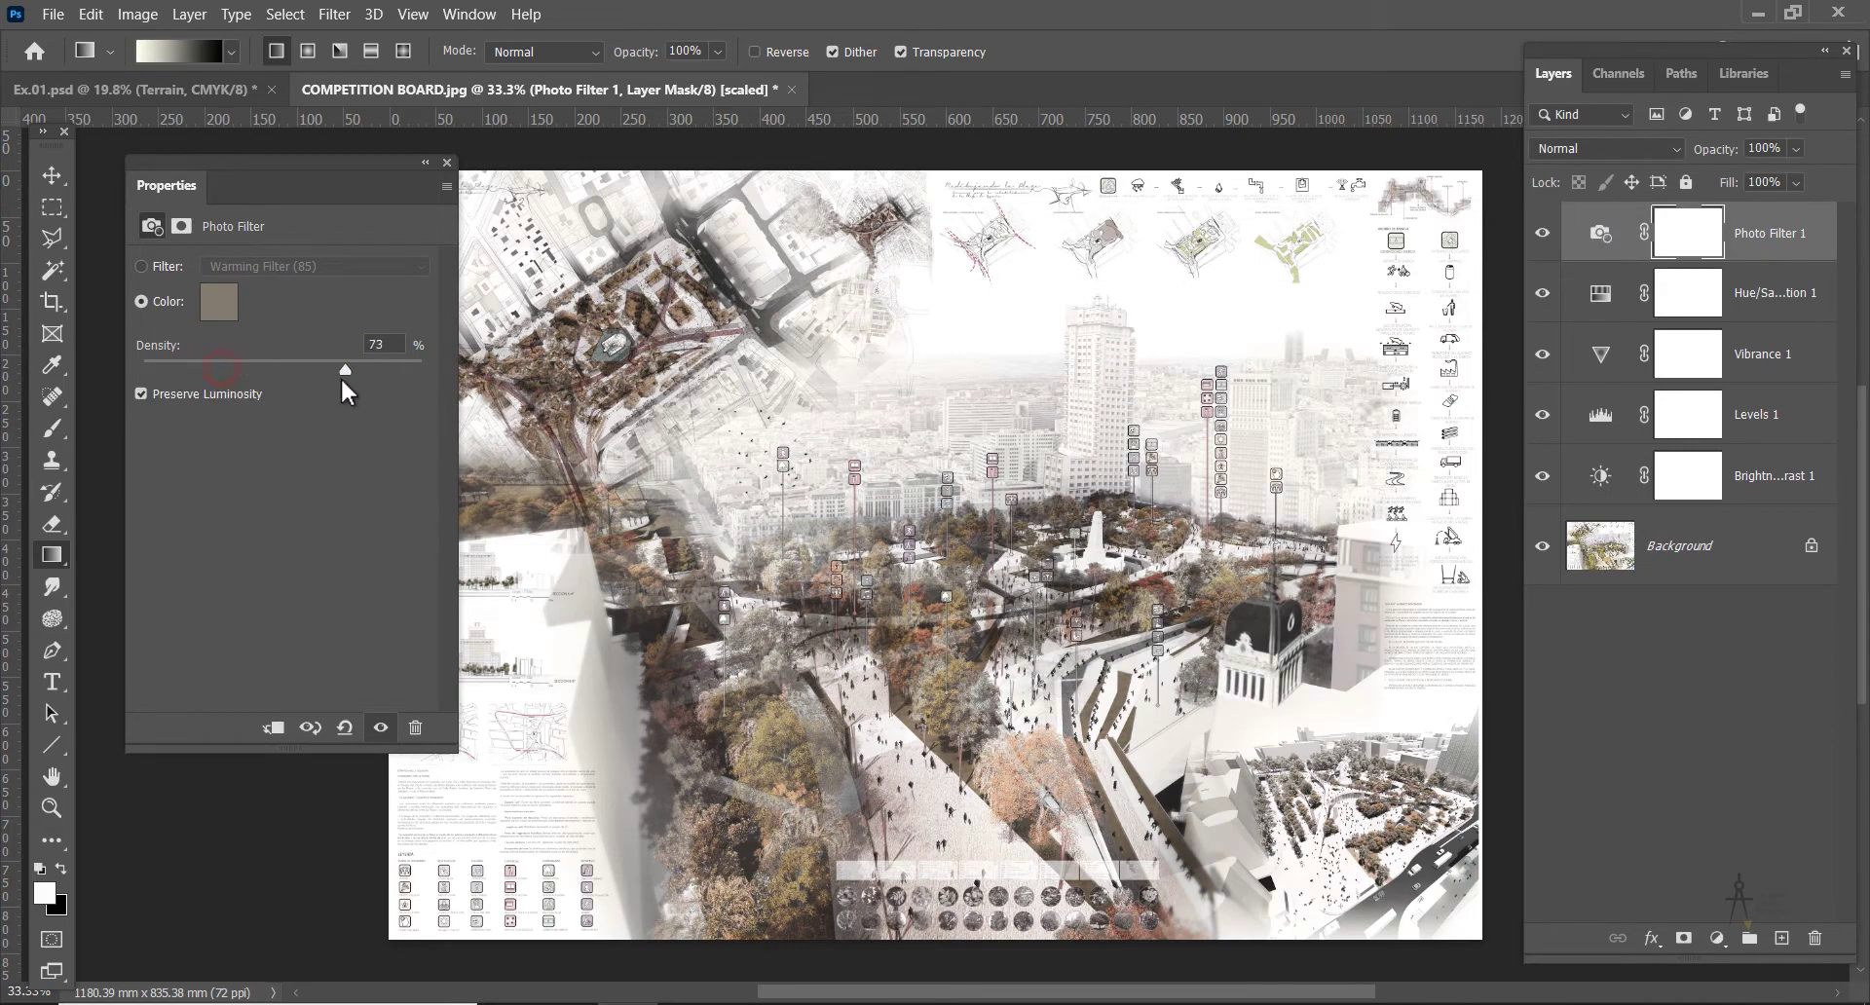
{"action": "left_click_drag", "start_coordinate": [200, 371], "coordinate": [173, 371]}
Try a magenta filter colour (cc1bce) on the Photo Filter layer with the density at about 21%
{"action": "left_click", "coordinate": [199, 304]}
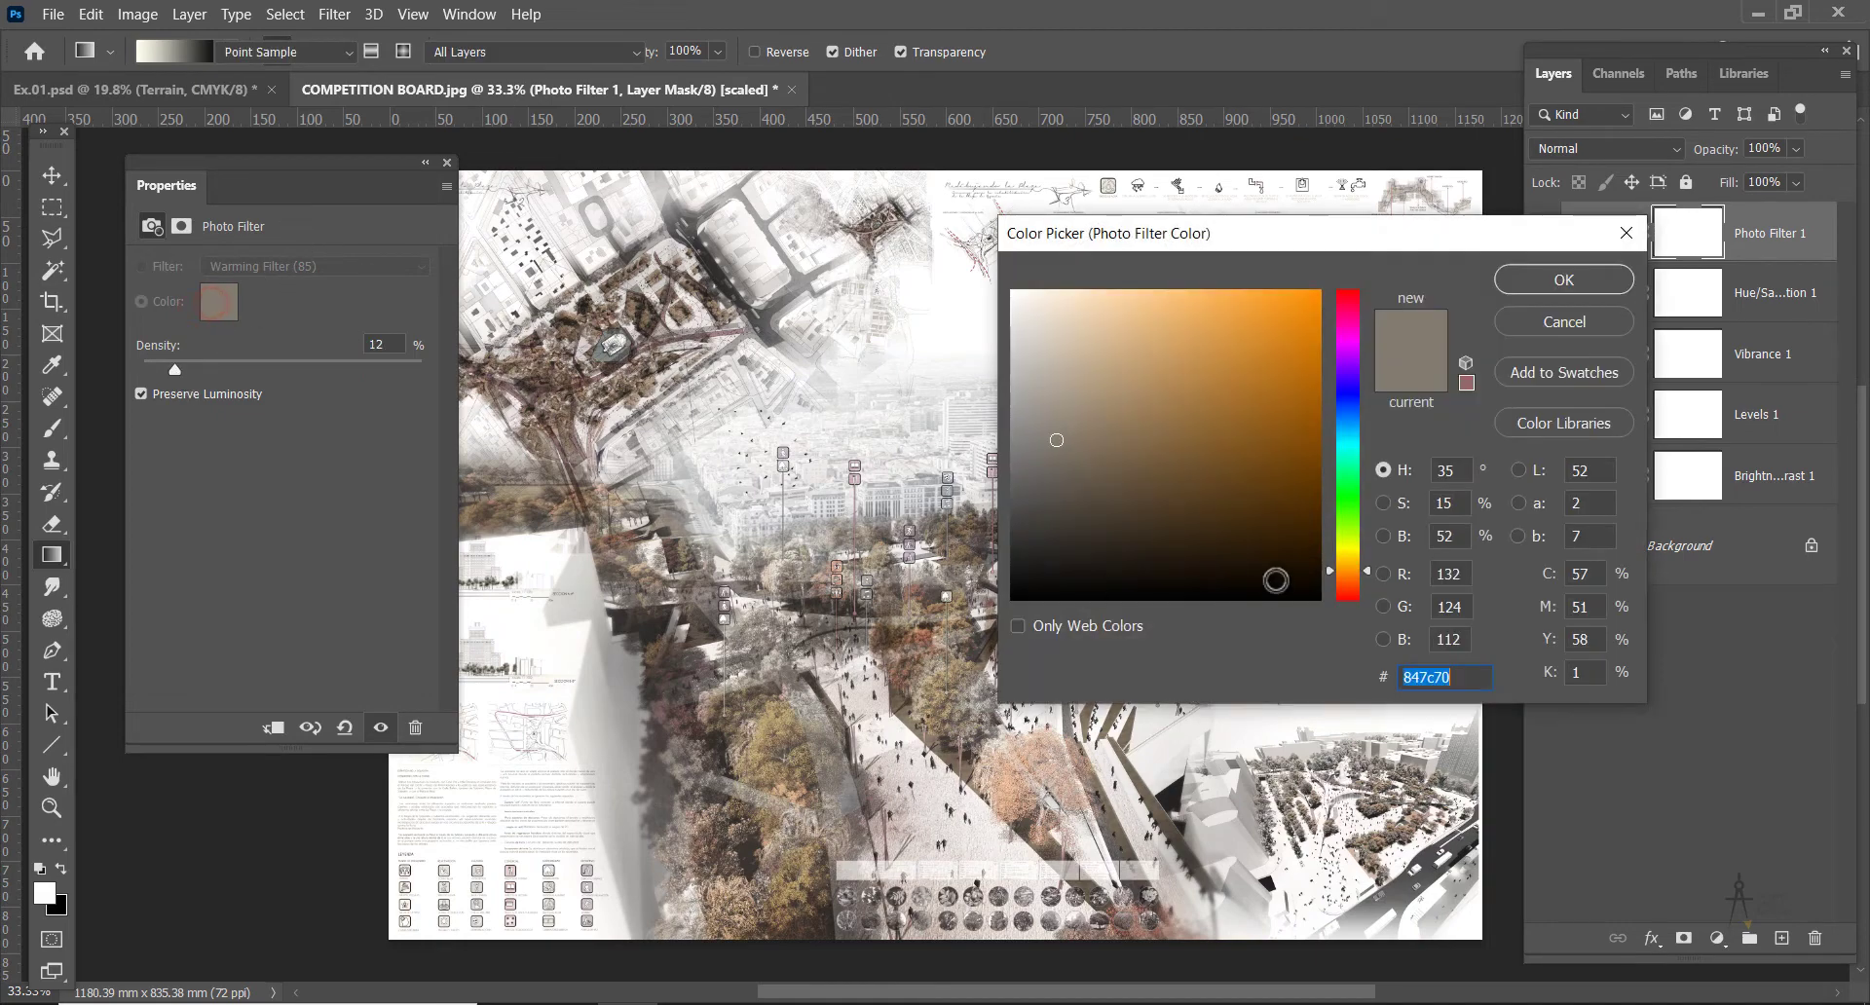
{"action": "left_click_drag", "start_coordinate": [1347, 492], "coordinate": [1344, 351]}
{"action": "left_click", "coordinate": [1280, 350]}
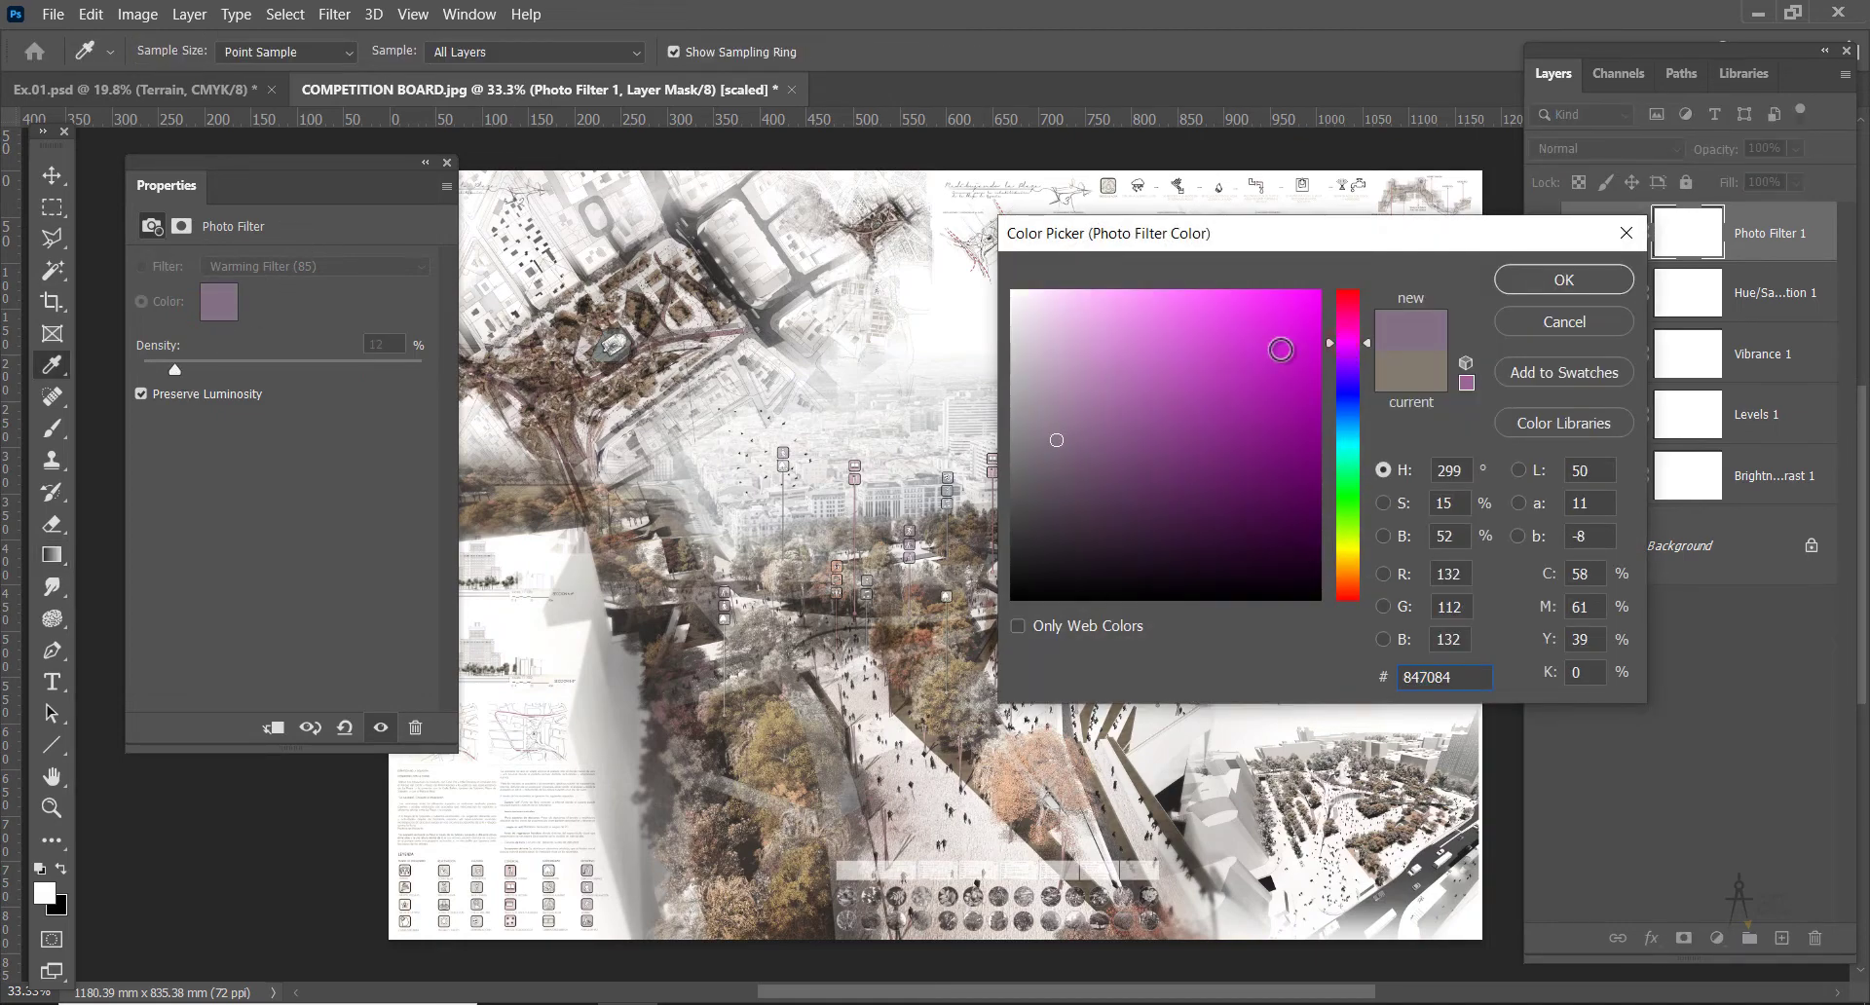
{"action": "left_click", "coordinate": [1565, 281]}
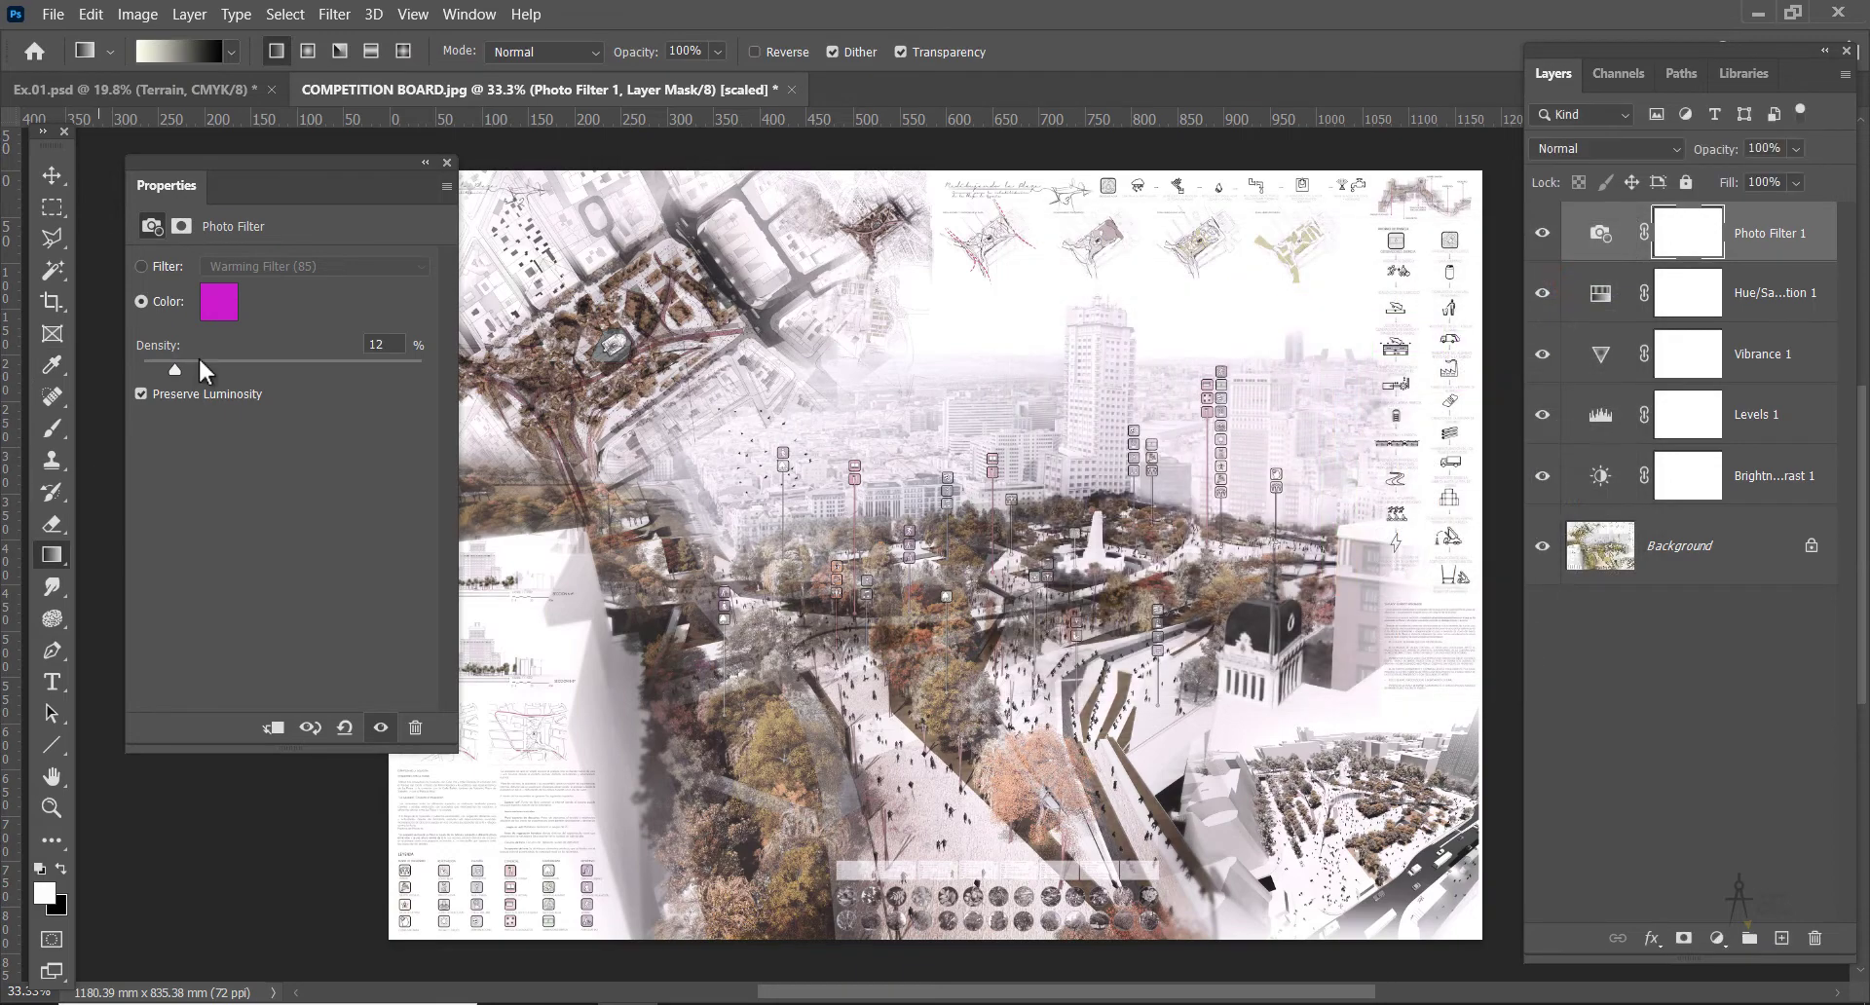
{"action": "left_click_drag", "start_coordinate": [176, 370], "coordinate": [278, 368]}
{"action": "left_click", "coordinate": [200, 369]}
Change the photo filter colour to a muted golden yellow with hue 48, set the density to about 27%, and close the settings
{"action": "left_click", "coordinate": [218, 304]}
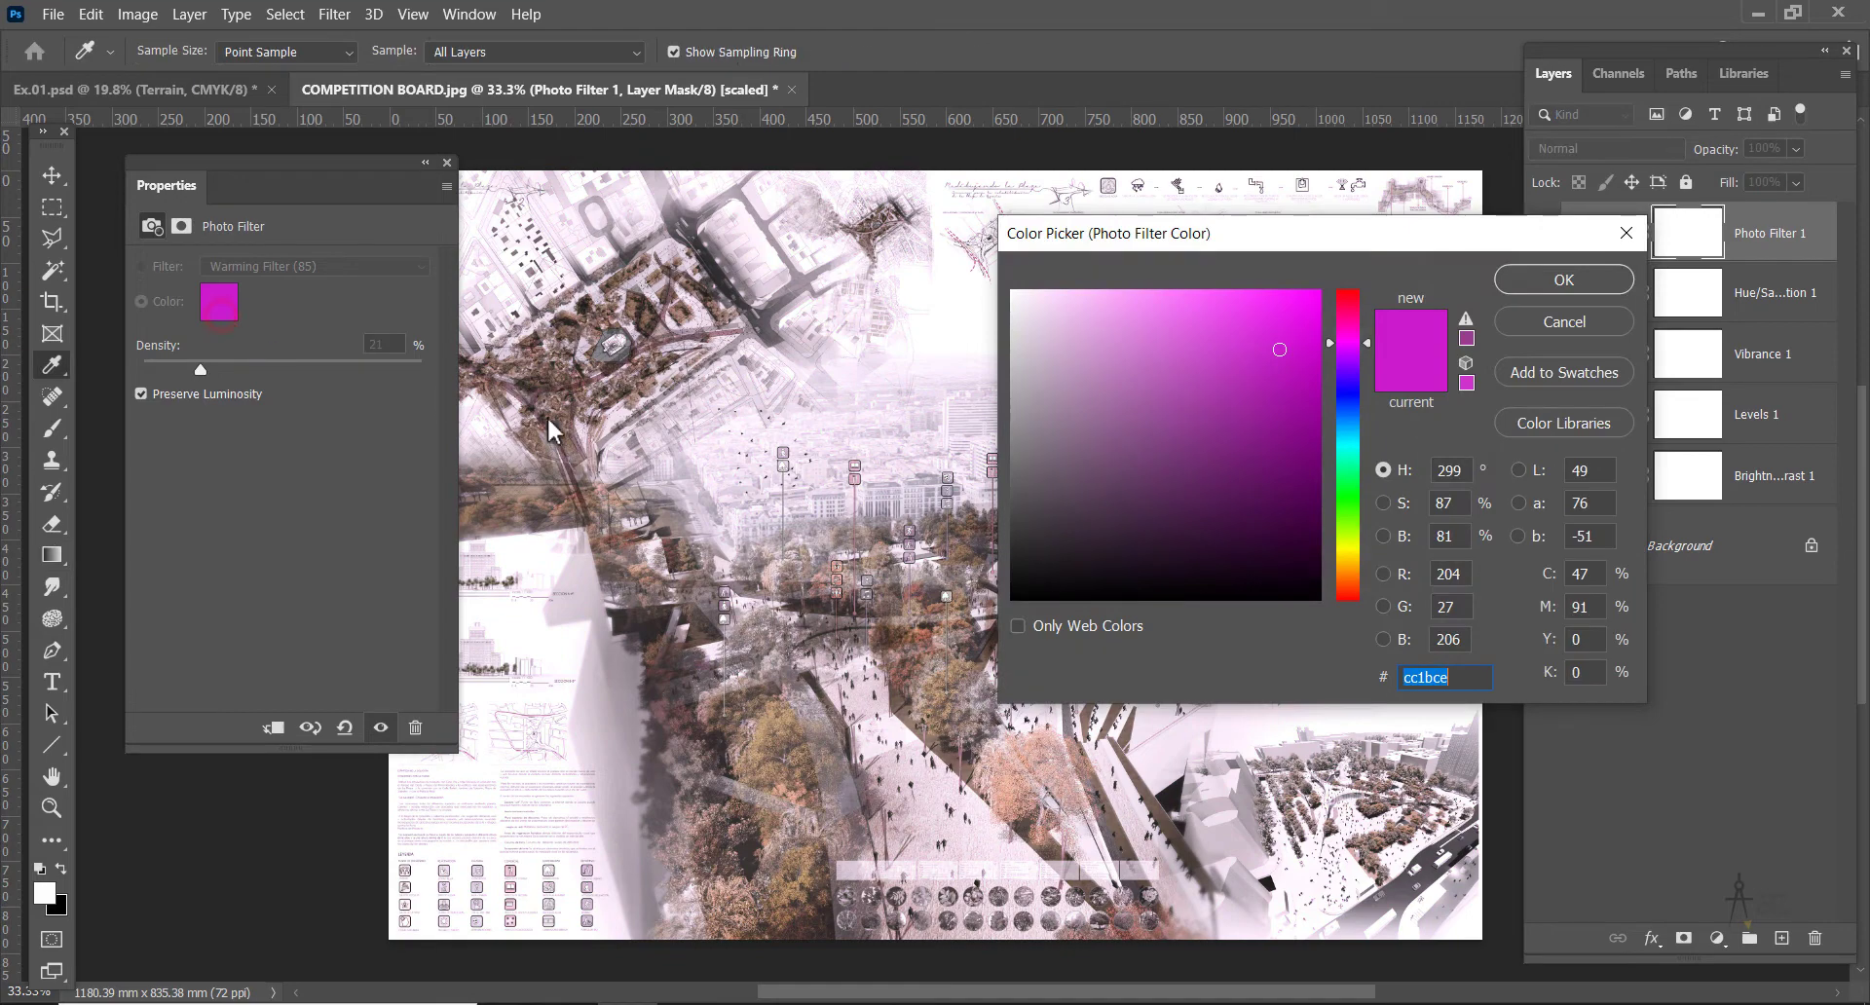
{"action": "left_click", "coordinate": [1348, 557]}
{"action": "left_click", "coordinate": [1346, 550]}
{"action": "left_click", "coordinate": [1231, 403]}
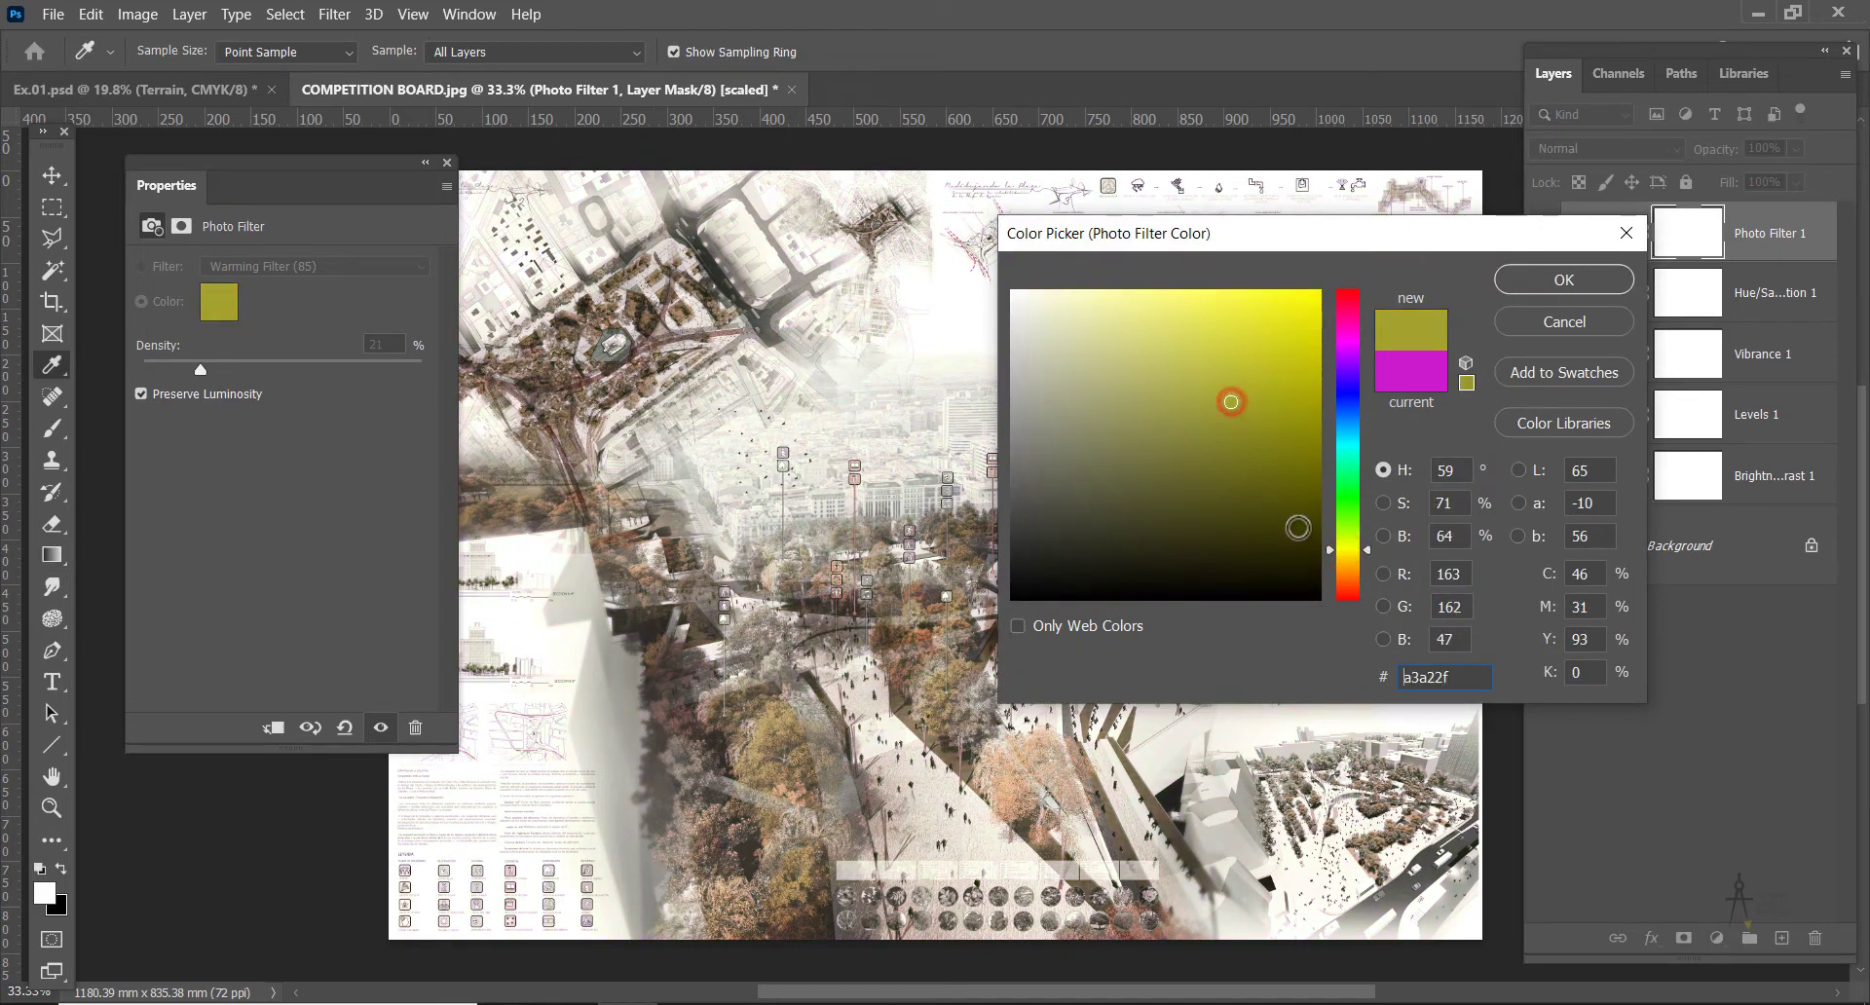
{"action": "left_click", "coordinate": [1344, 559]}
{"action": "left_click", "coordinate": [1246, 368]}
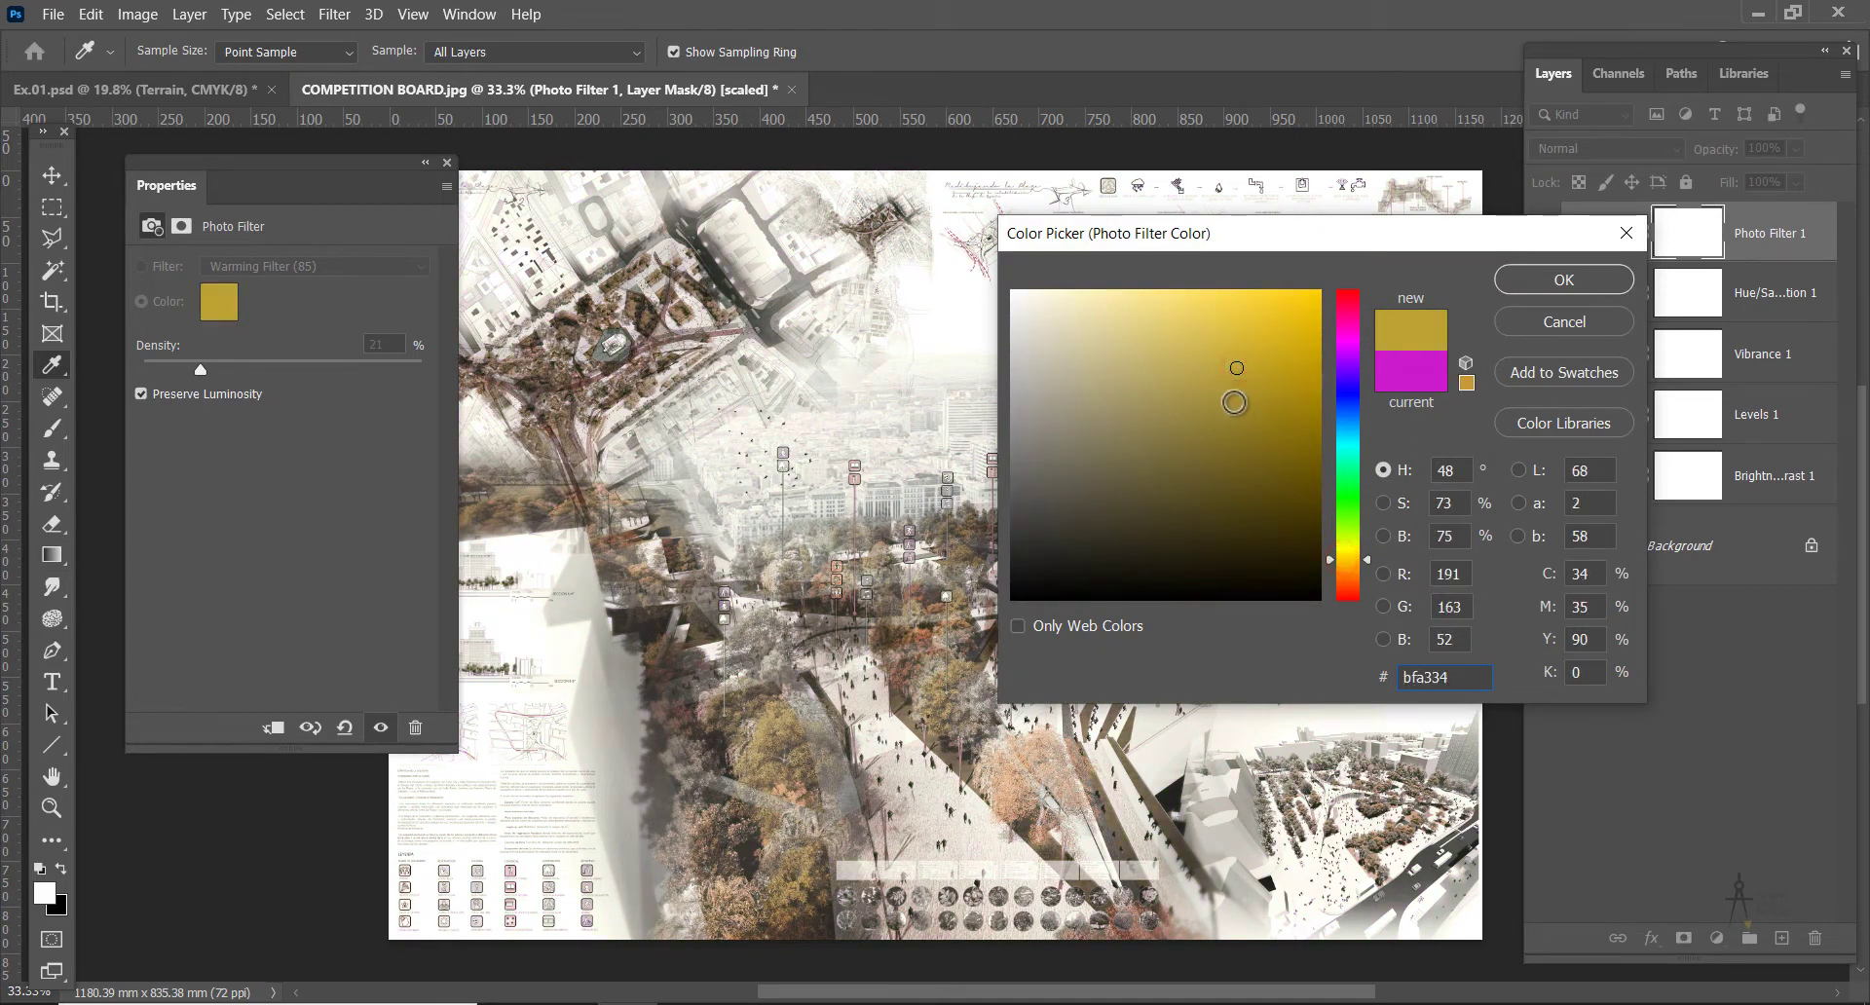
{"action": "left_click", "coordinate": [1233, 402]}
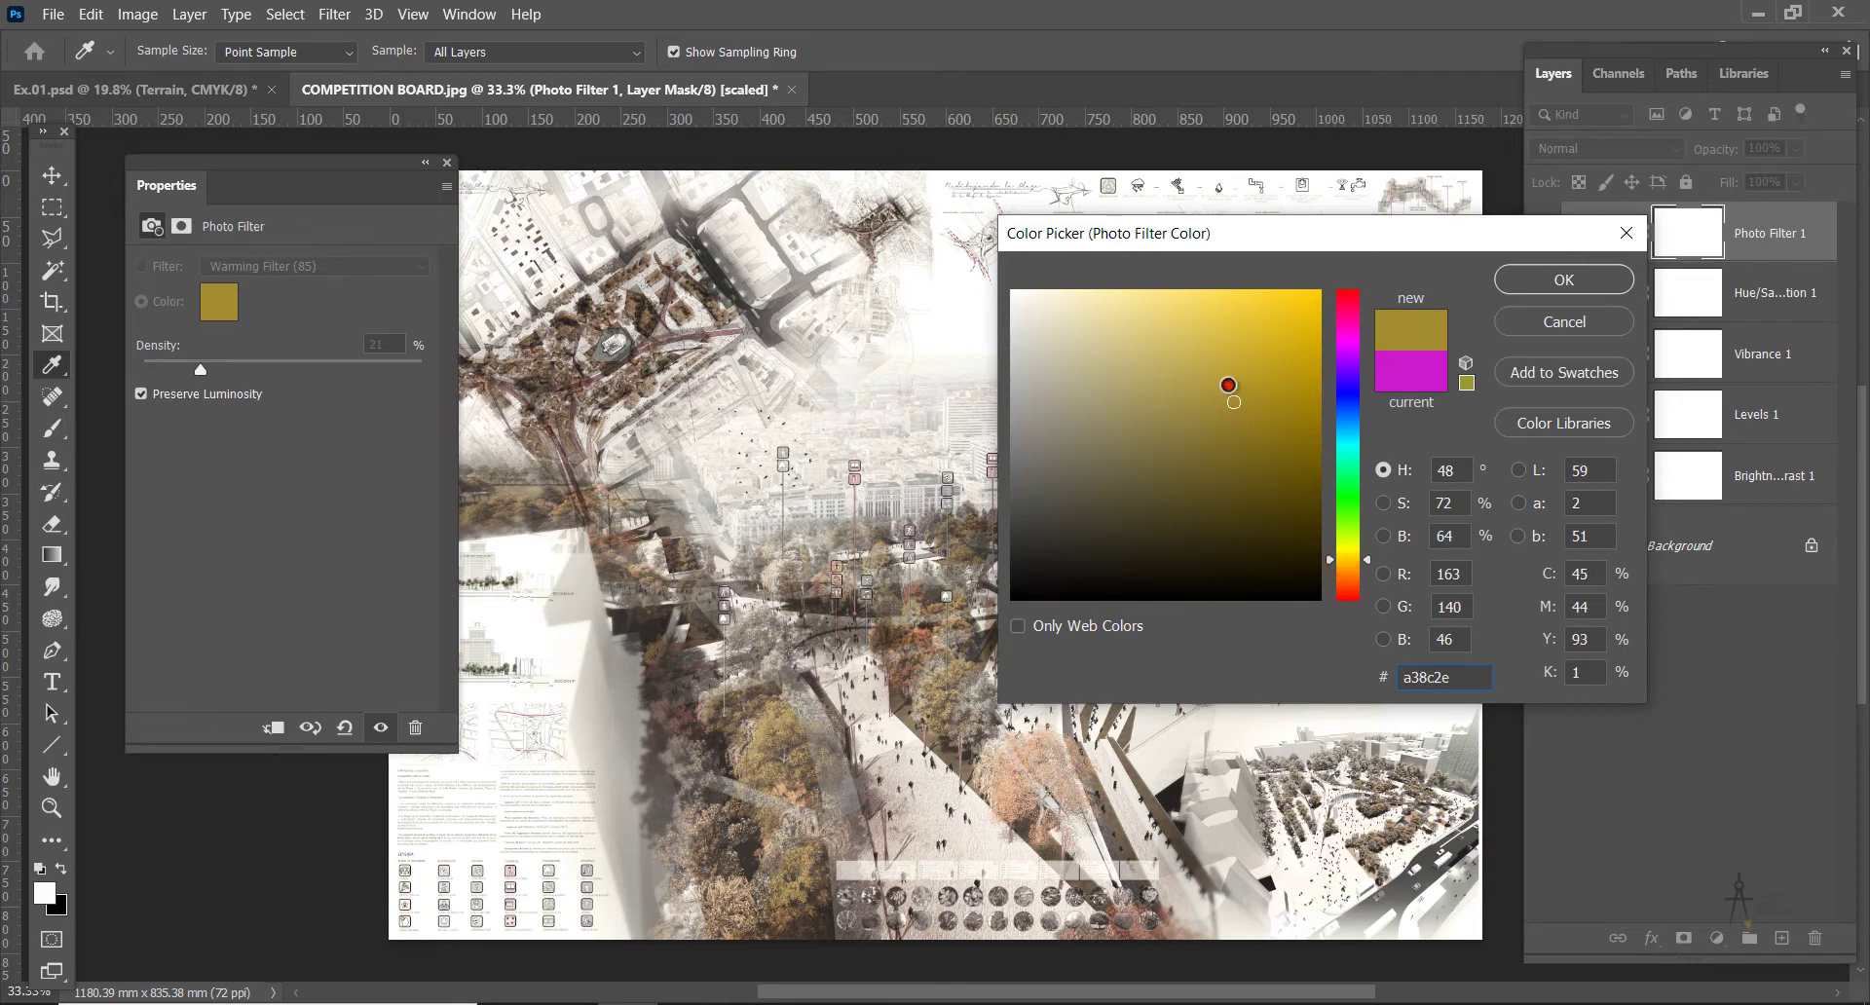
{"action": "left_click", "coordinate": [1226, 386]}
{"action": "left_click", "coordinate": [1521, 280]}
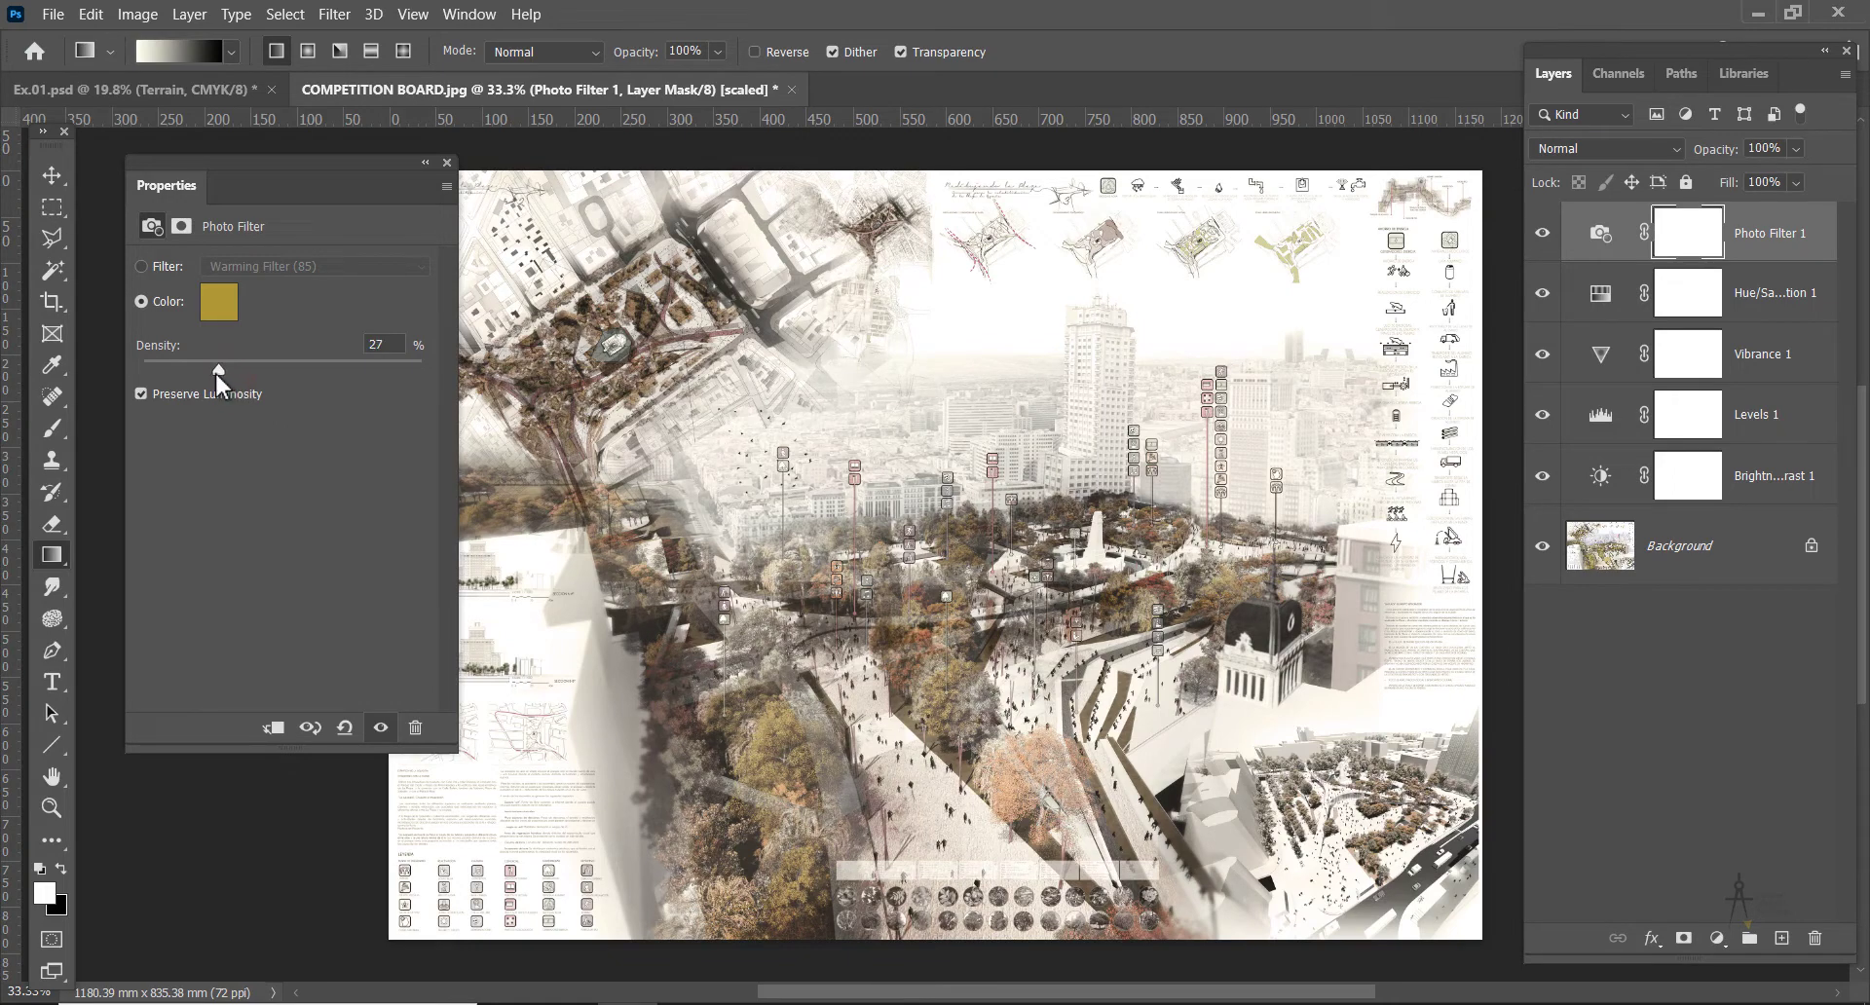
{"action": "left_click", "coordinate": [444, 163]}
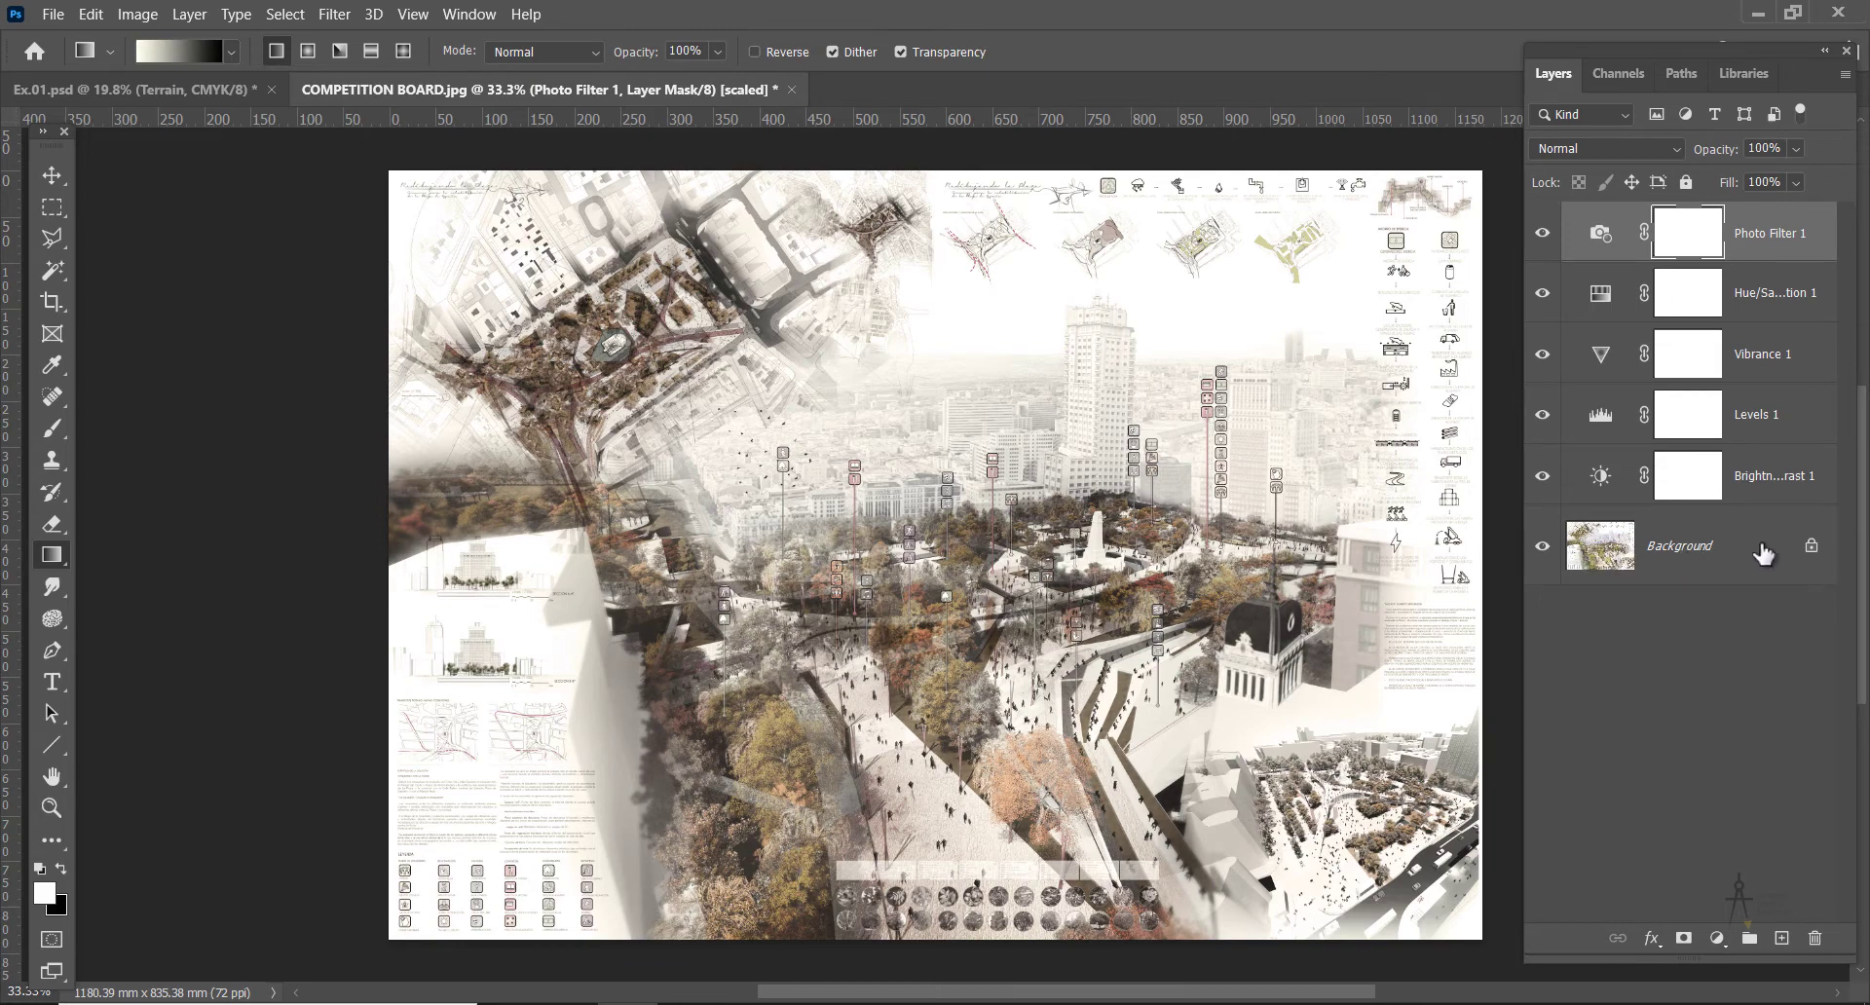
Hide the Photo Filter, Hue/Saturation, Vibrance, Levels and Brightness/Contrast layers to view the original board
{"action": "left_click", "coordinate": [1542, 233]}
{"action": "left_click", "coordinate": [1541, 293]}
{"action": "left_click", "coordinate": [1543, 354]}
{"action": "left_click", "coordinate": [1542, 414]}
{"action": "left_click", "coordinate": [1542, 475]}
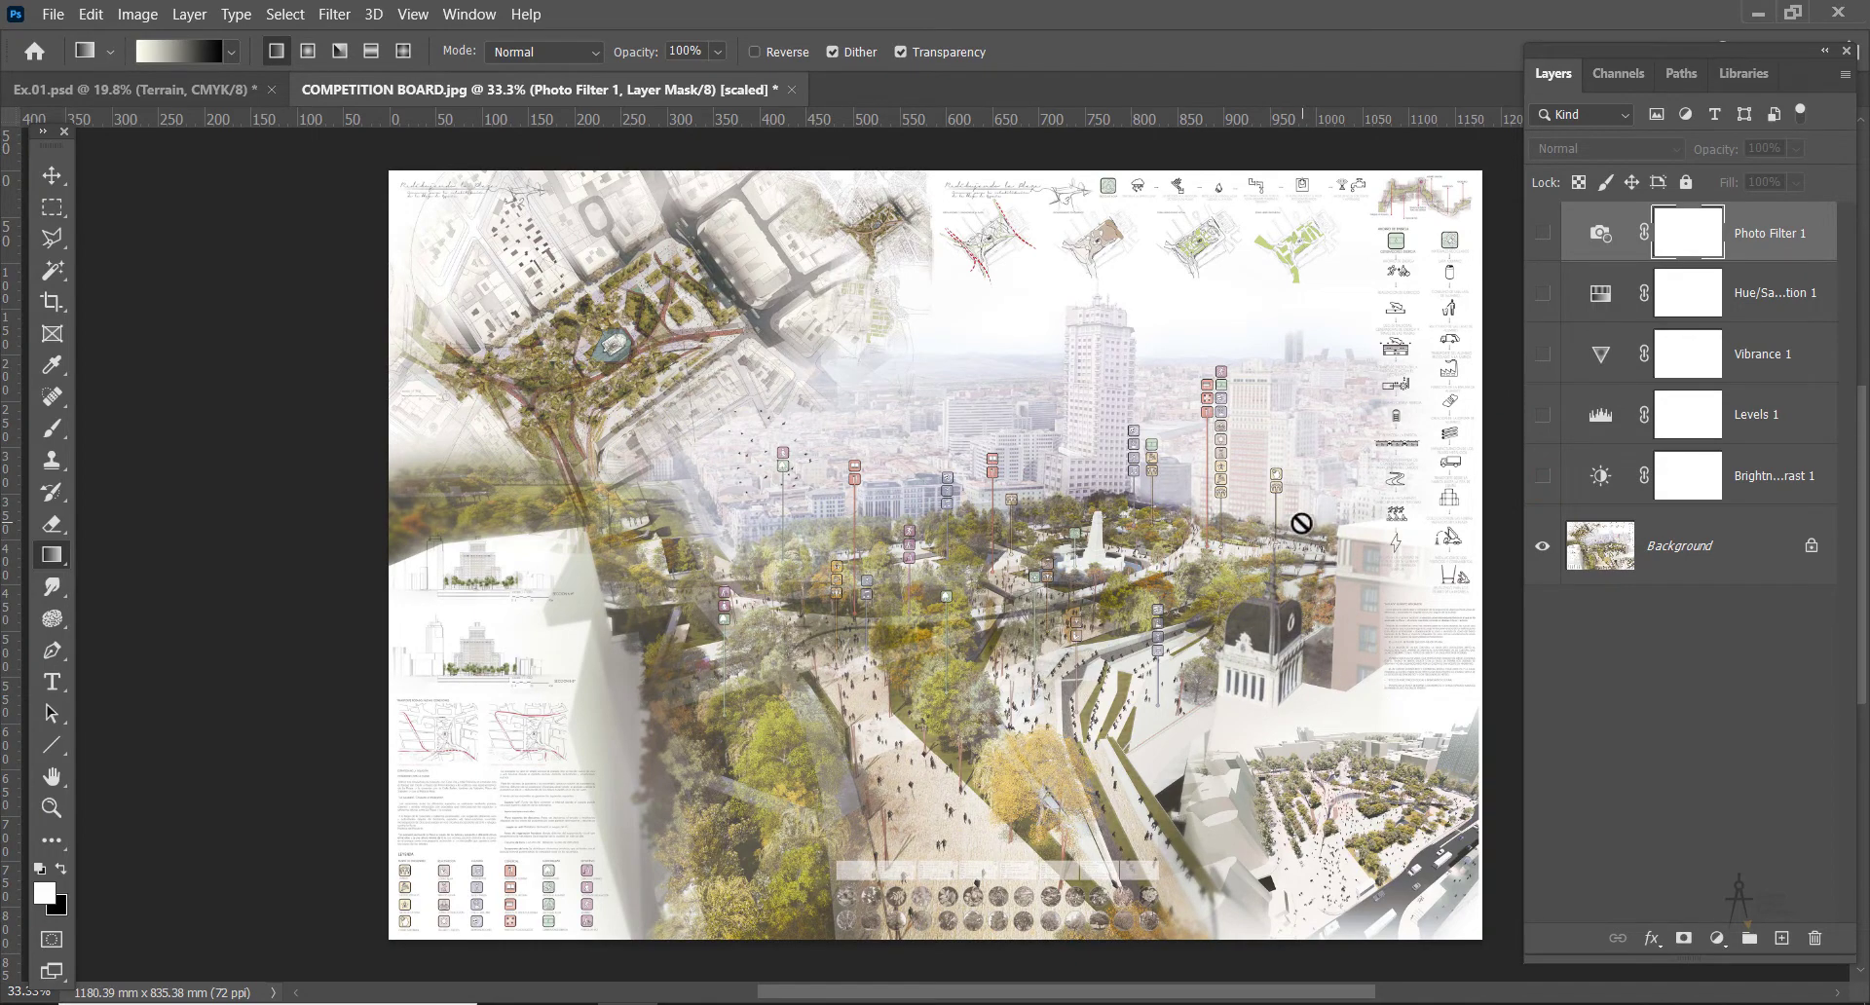
Show all five adjustment layers again one by one, rechecking the effect of Brightness/Contrast and Levels on the board
{"action": "left_click", "coordinate": [1542, 475]}
{"action": "left_click", "coordinate": [1542, 414]}
{"action": "left_click", "coordinate": [1547, 473]}
{"action": "left_click", "coordinate": [1542, 355]}
{"action": "left_click", "coordinate": [1542, 292]}
{"action": "left_click", "coordinate": [1544, 235]}
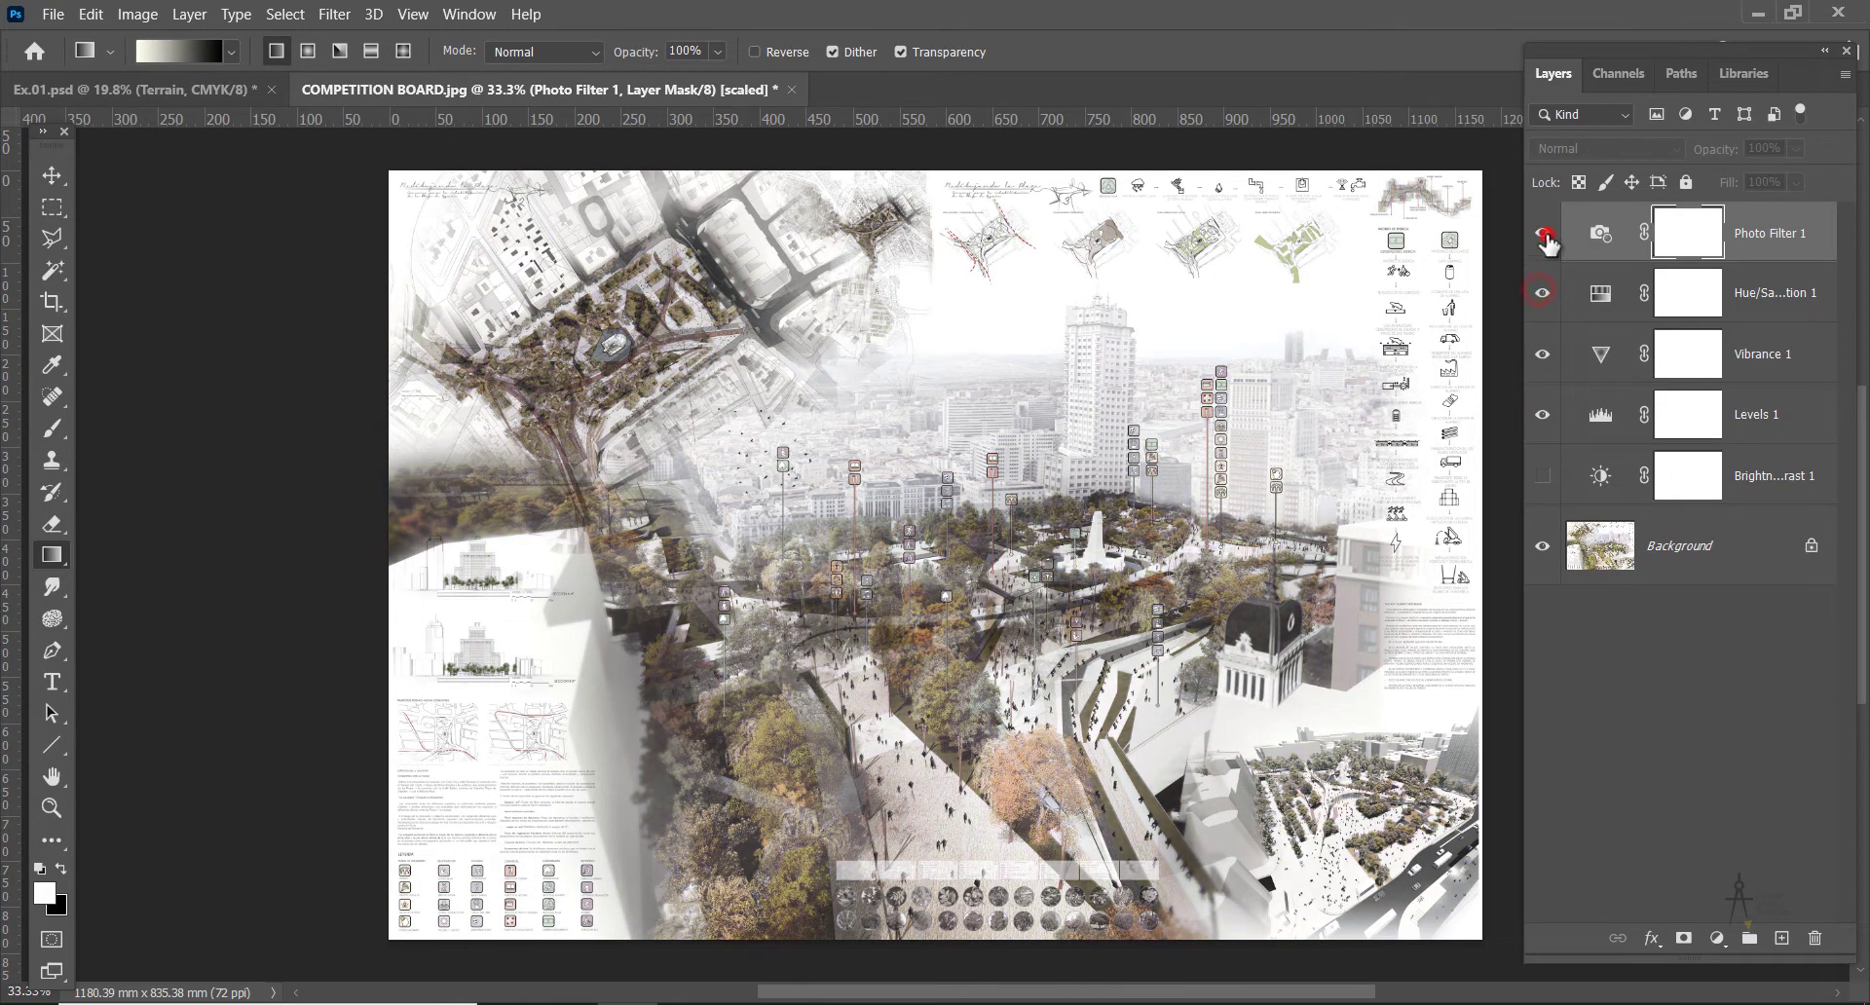
{"action": "left_click", "coordinate": [1542, 414]}
{"action": "left_click", "coordinate": [1542, 475]}
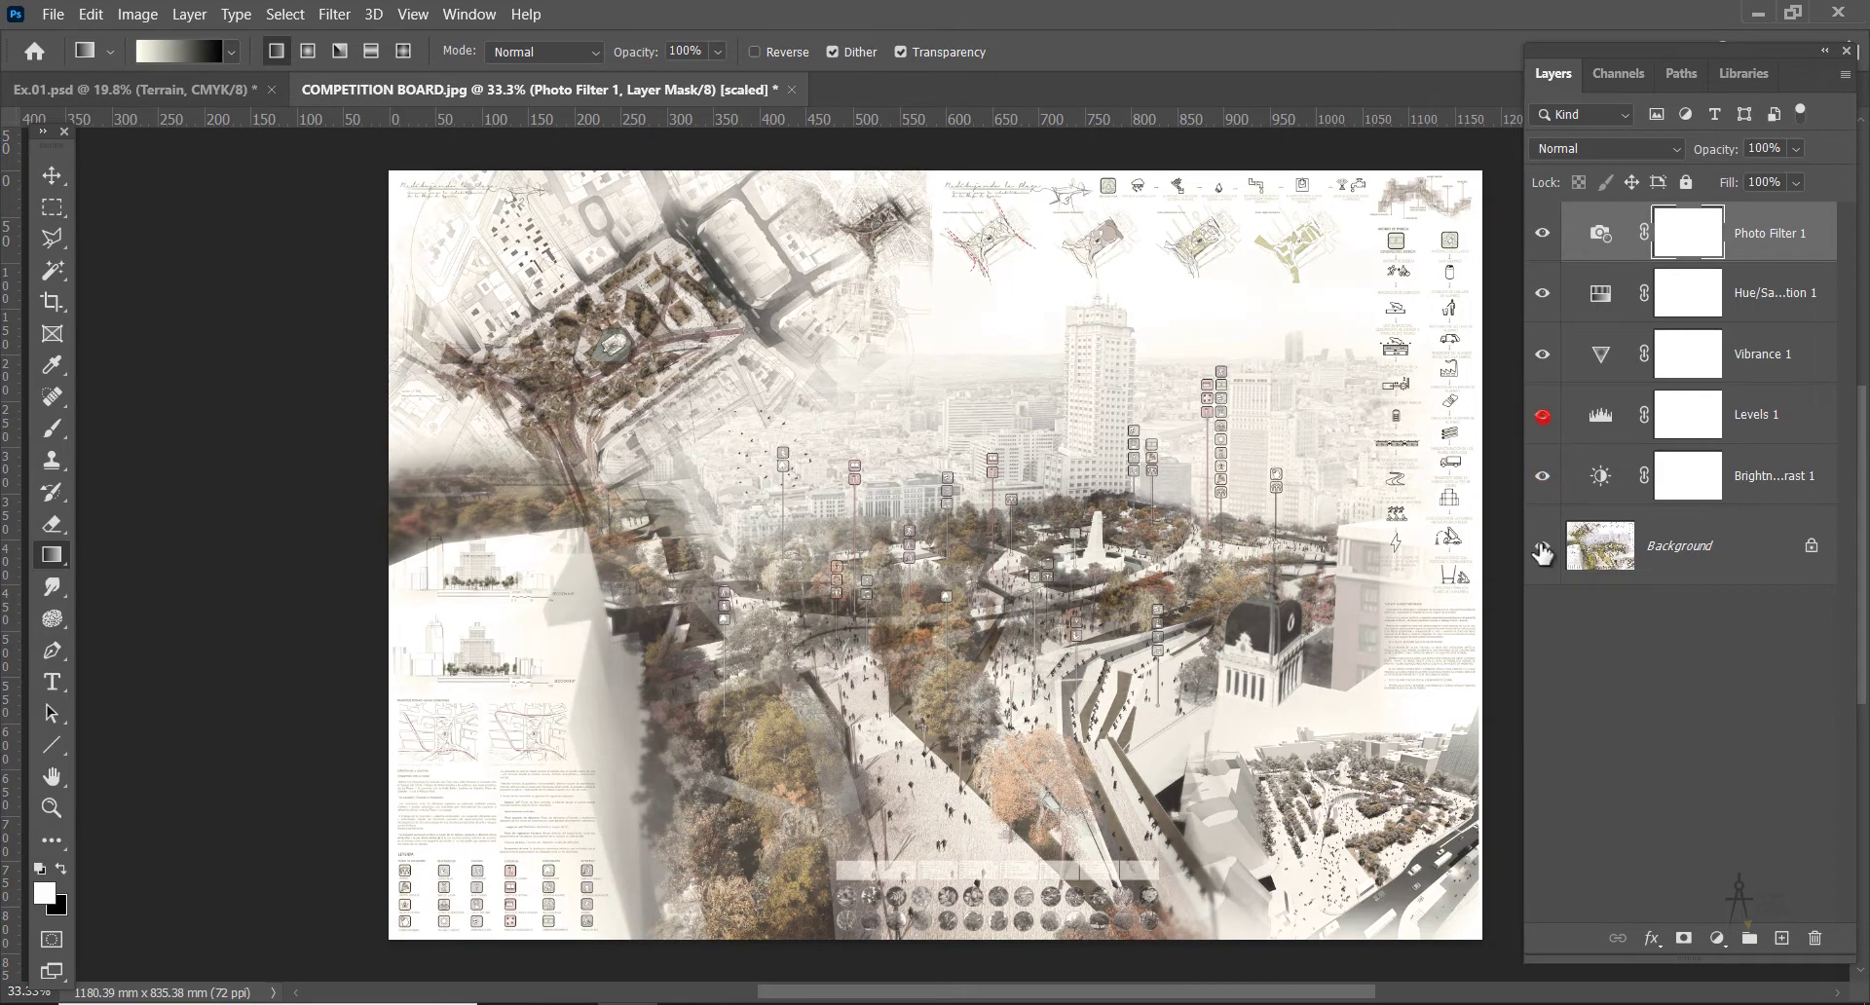
{"action": "left_click", "coordinate": [1542, 414]}
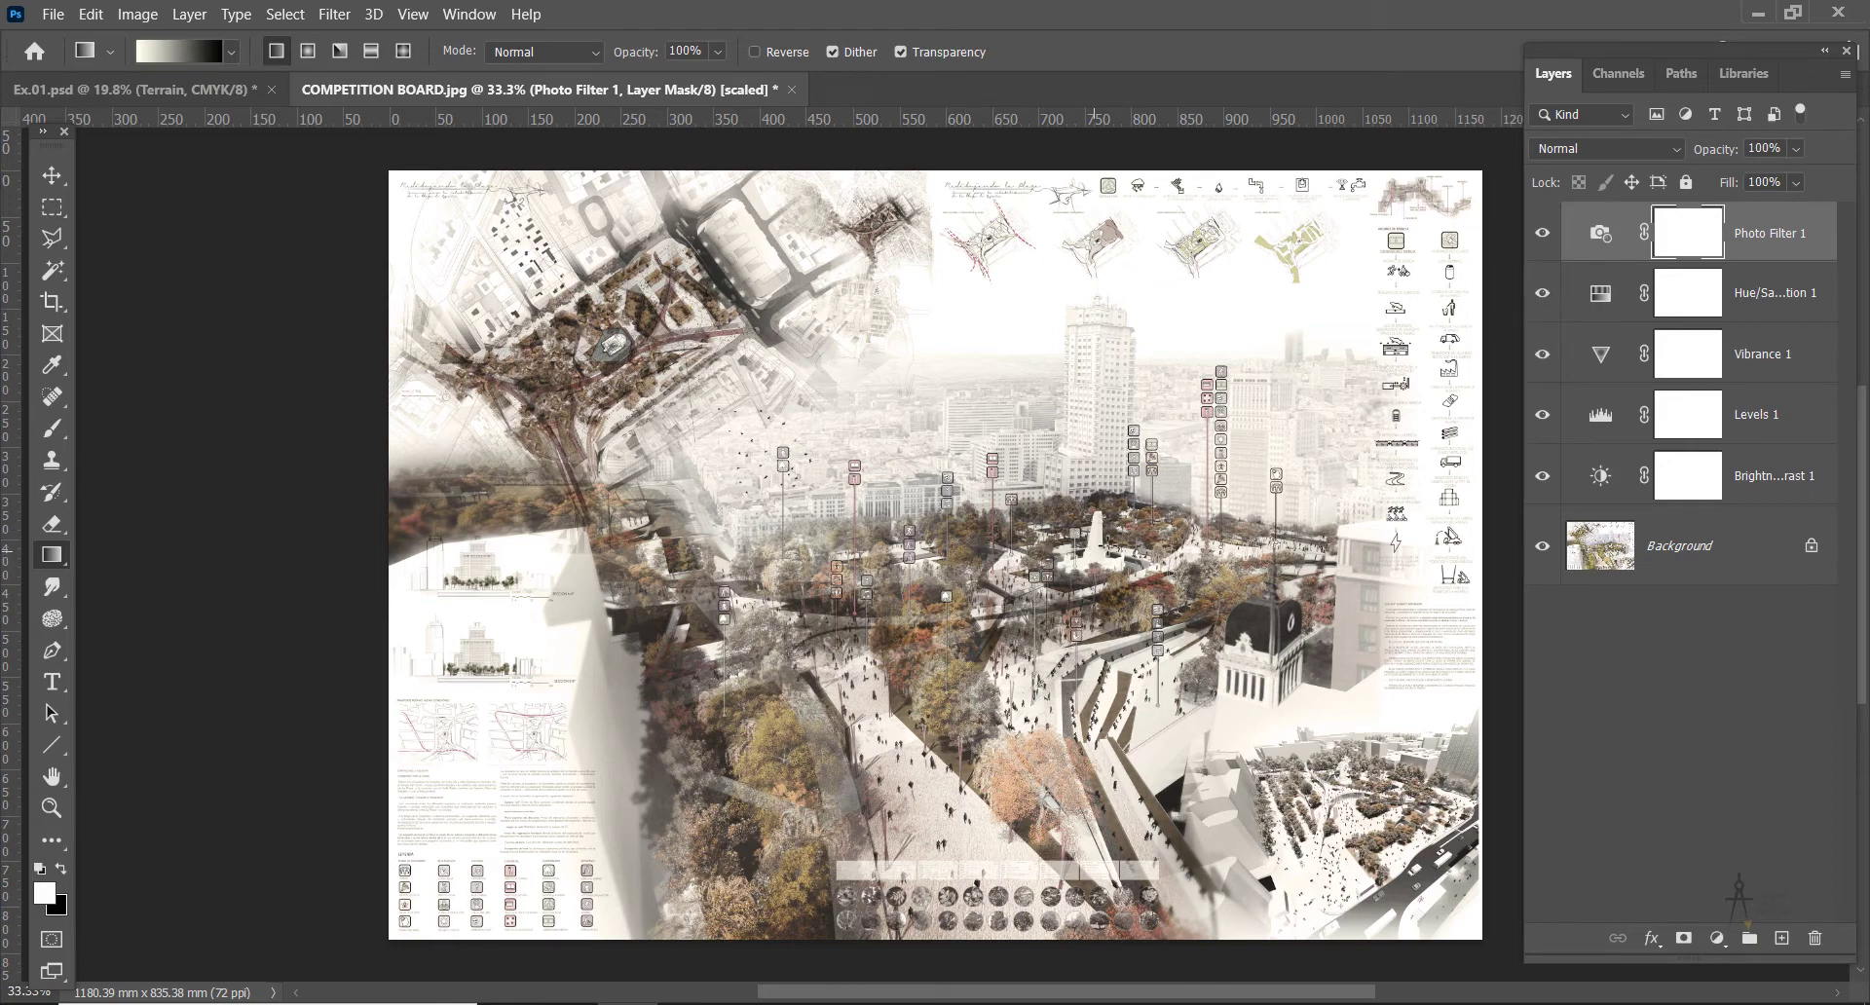
Reopen the Vibrance layer's settings, raise its vibrance to about -47, and close them
{"action": "left_click", "coordinate": [1602, 356]}
{"action": "double_click", "coordinate": [1605, 359]}
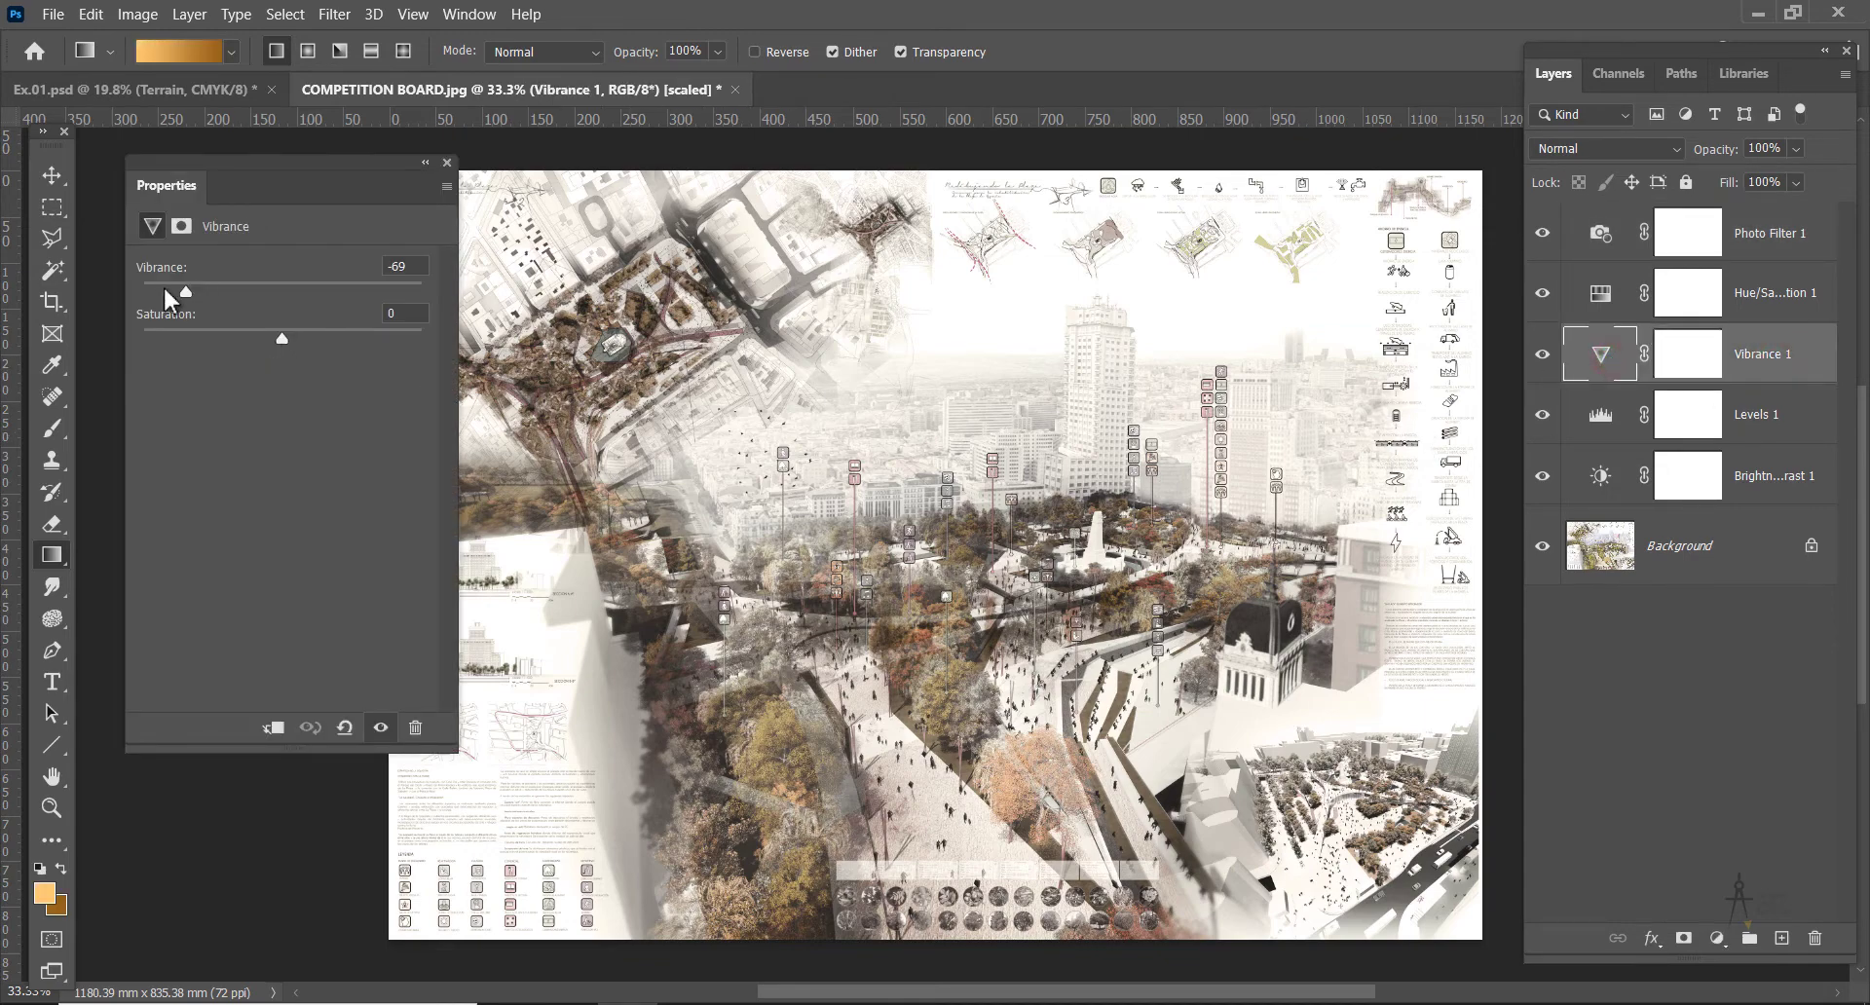
{"action": "left_click_drag", "start_coordinate": [186, 289], "coordinate": [216, 289]}
{"action": "left_click", "coordinate": [295, 840]}
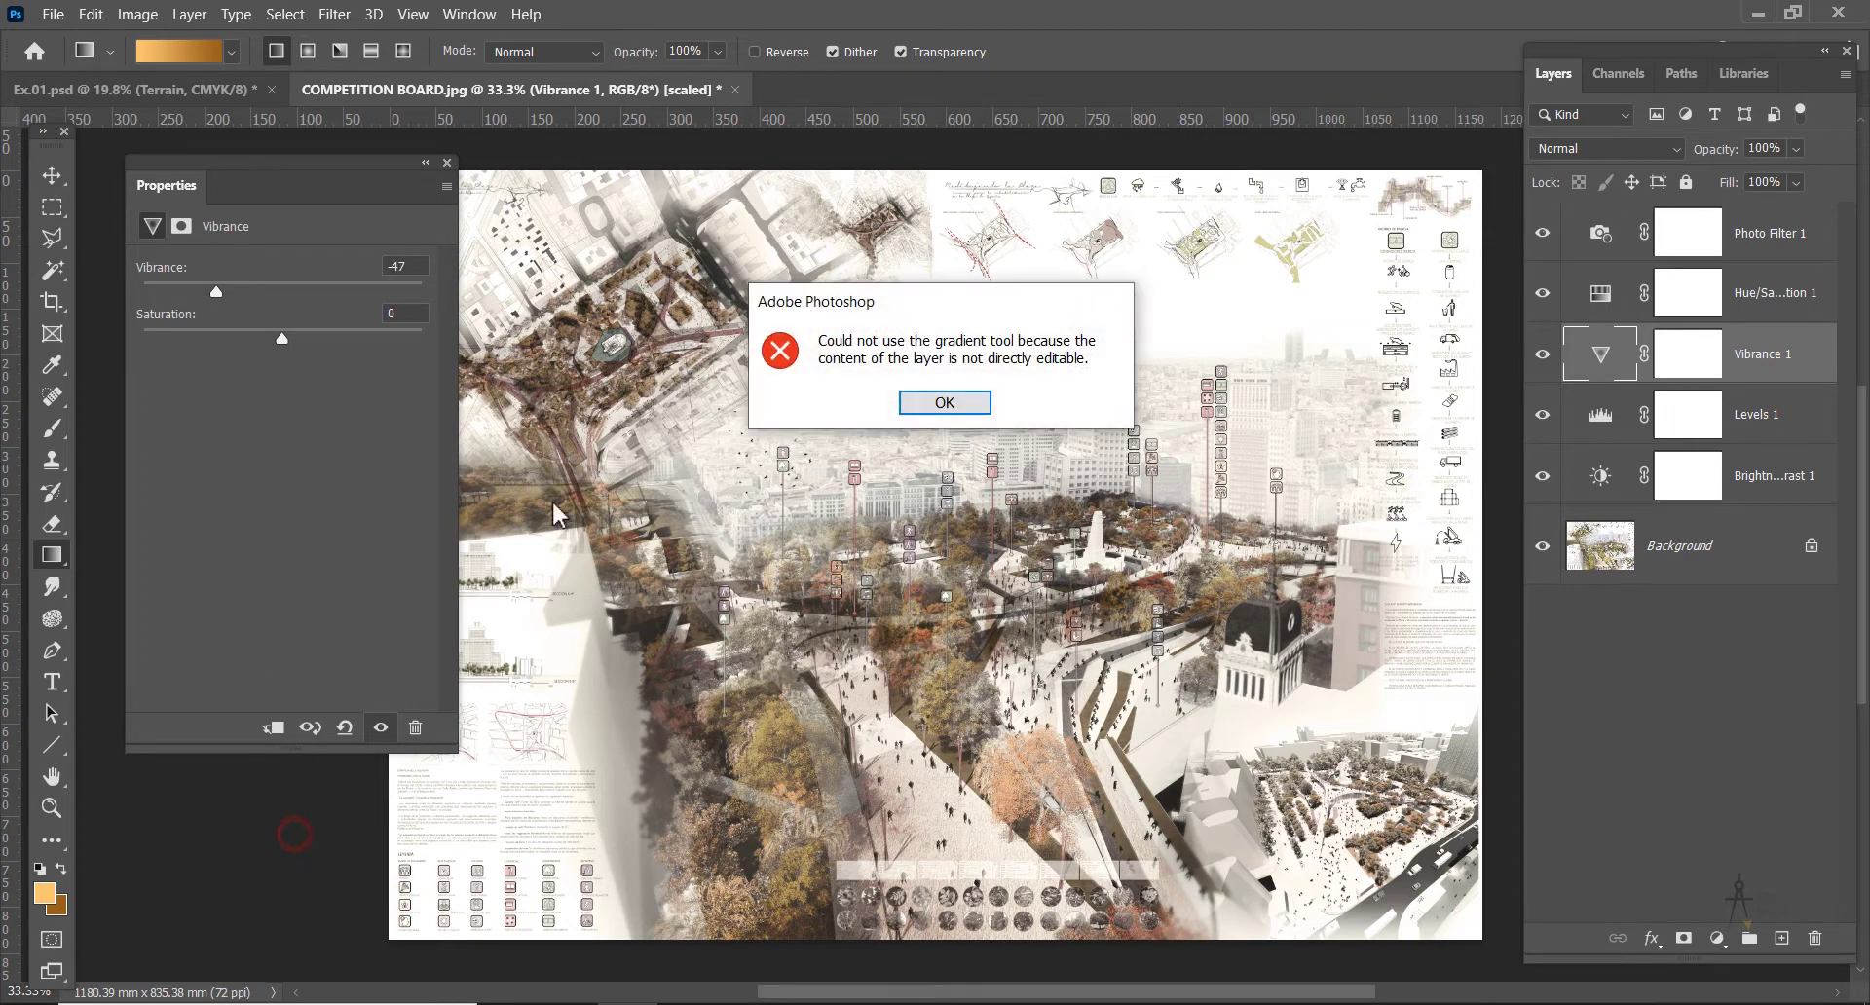
{"action": "left_click", "coordinate": [942, 404]}
{"action": "left_click", "coordinate": [447, 162]}
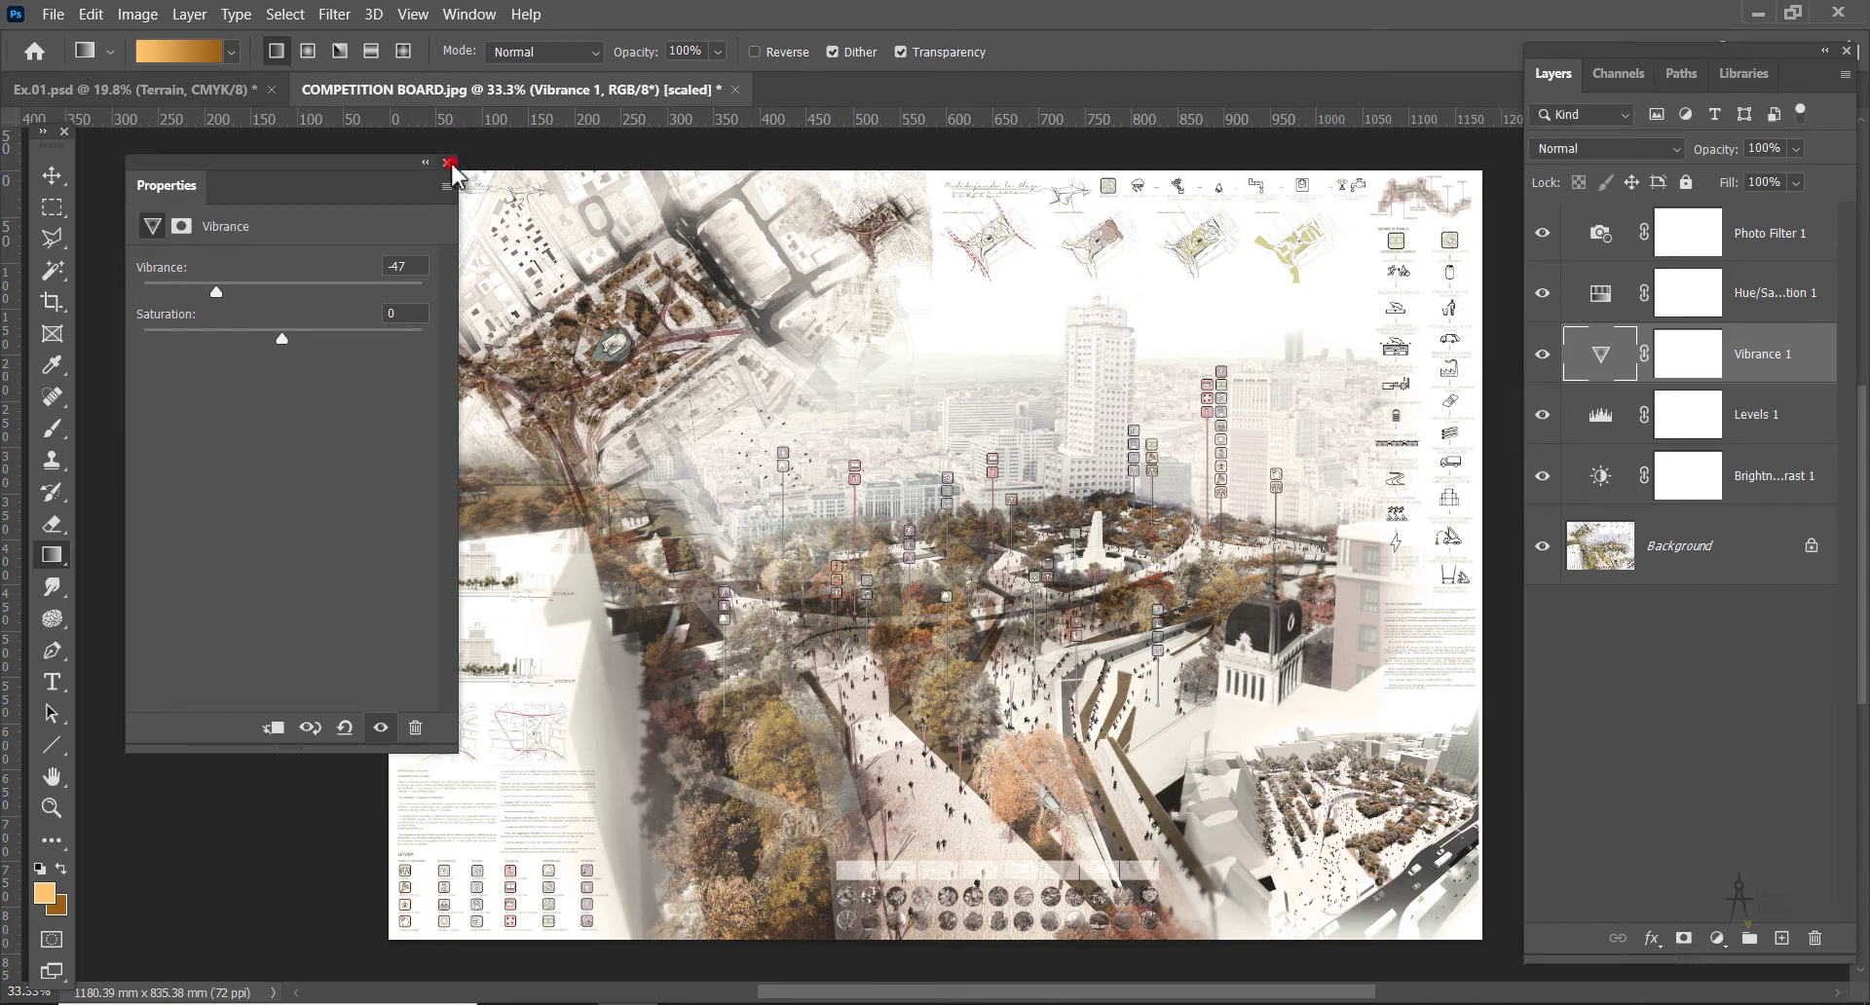
{"action": "left_click", "coordinate": [447, 161]}
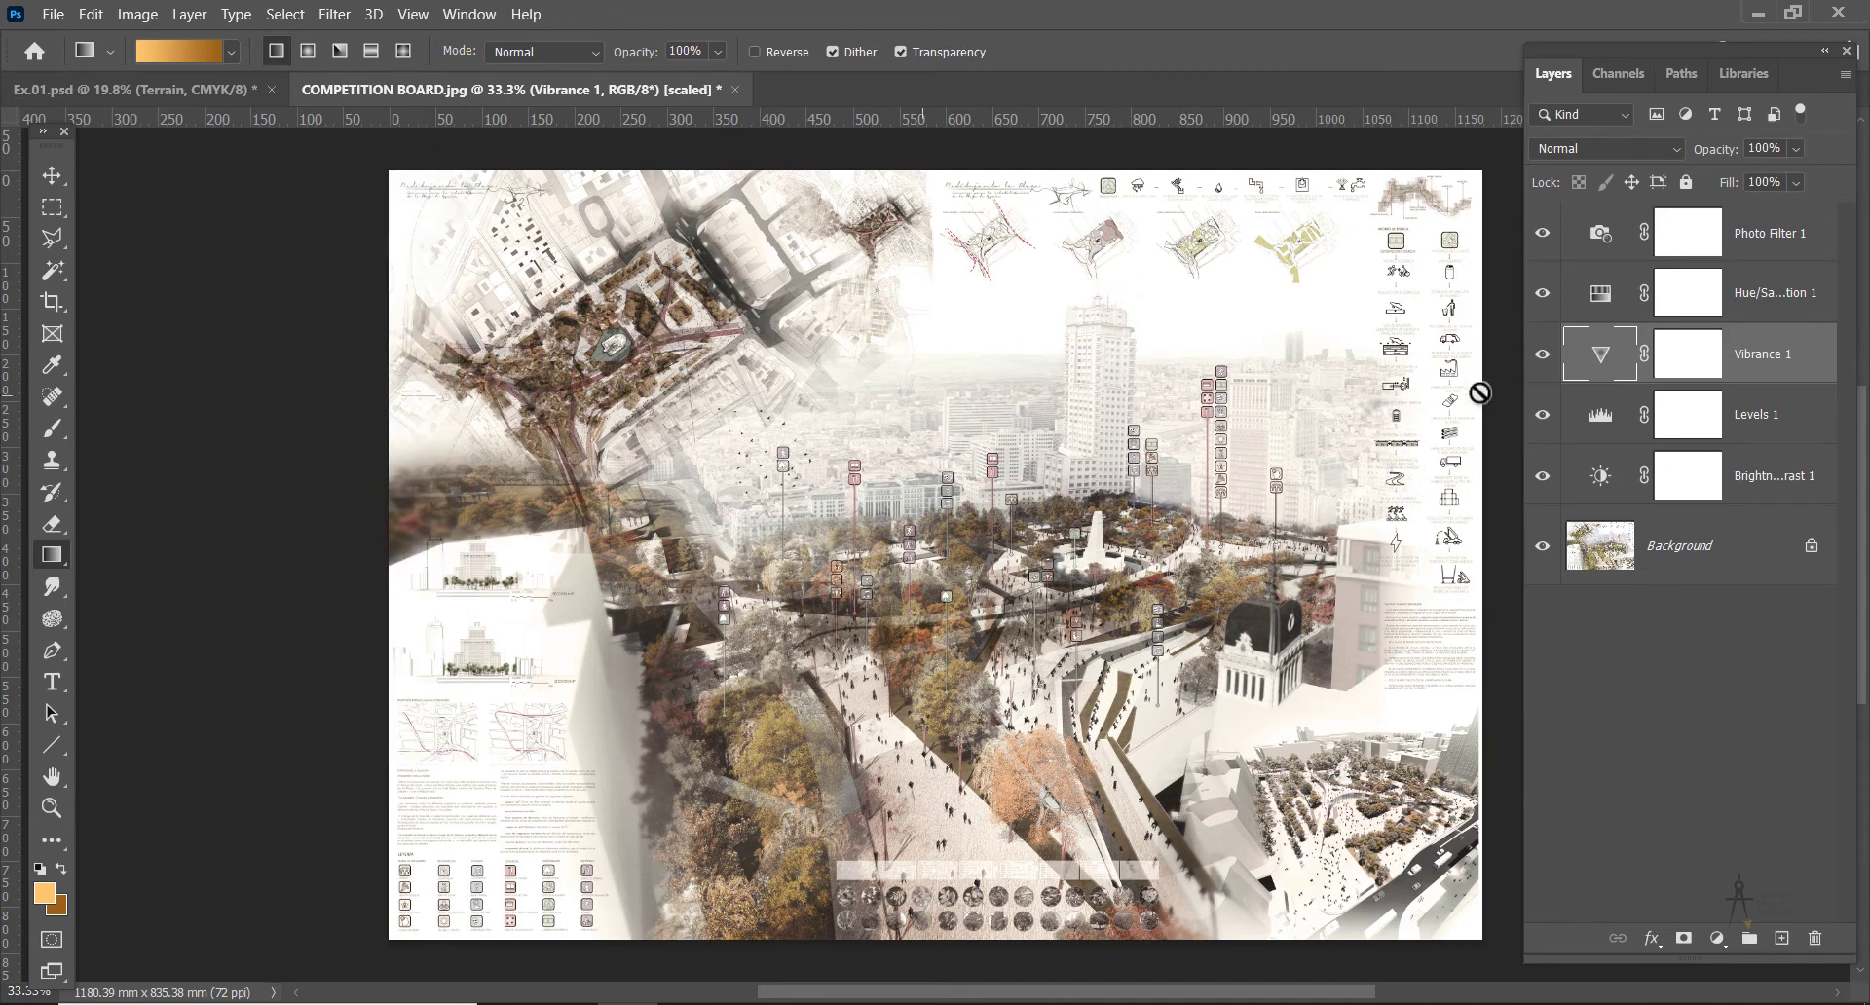
Compare the board with the Vibrance layer hidden and shown, and deselect all layers
{"action": "left_click", "coordinate": [1544, 356]}
{"action": "left_click", "coordinate": [1544, 355]}
{"action": "left_click", "coordinate": [1720, 709]}
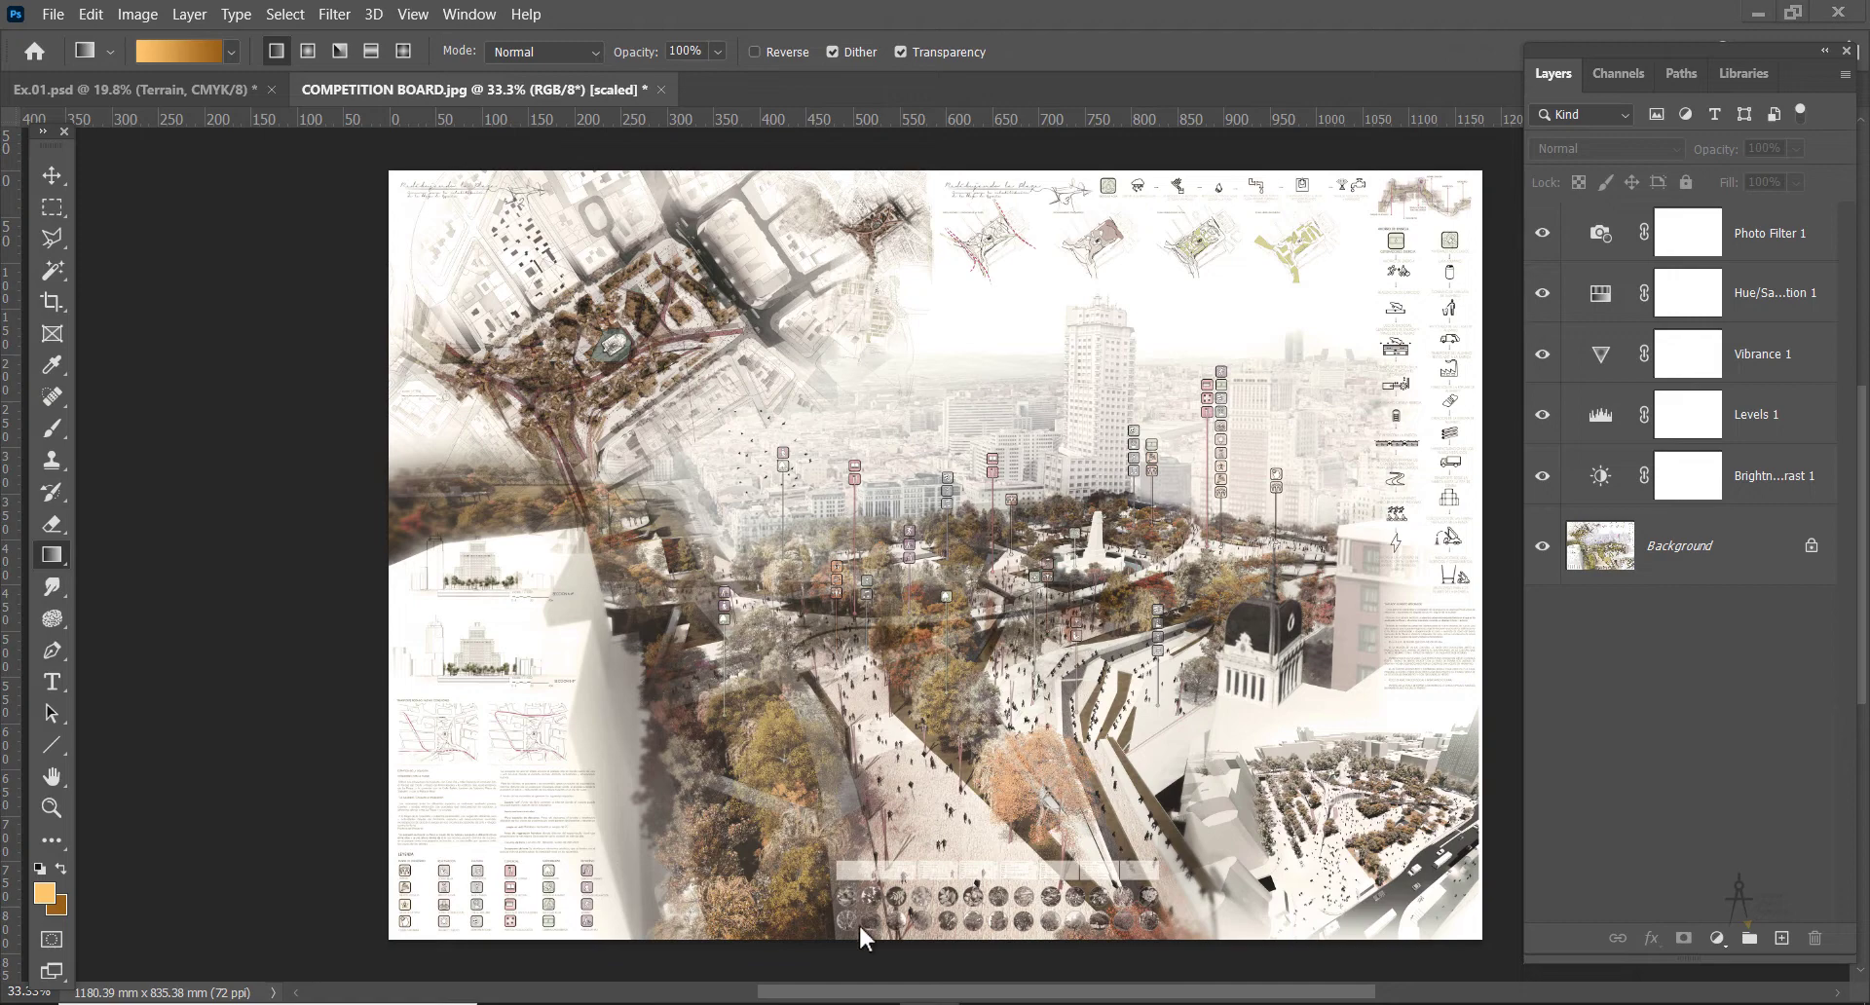
Switch to File Explorer and open the EXERCISE 3 folder inside LESSON 1
{"action": "key", "text": "alt+Tab"}
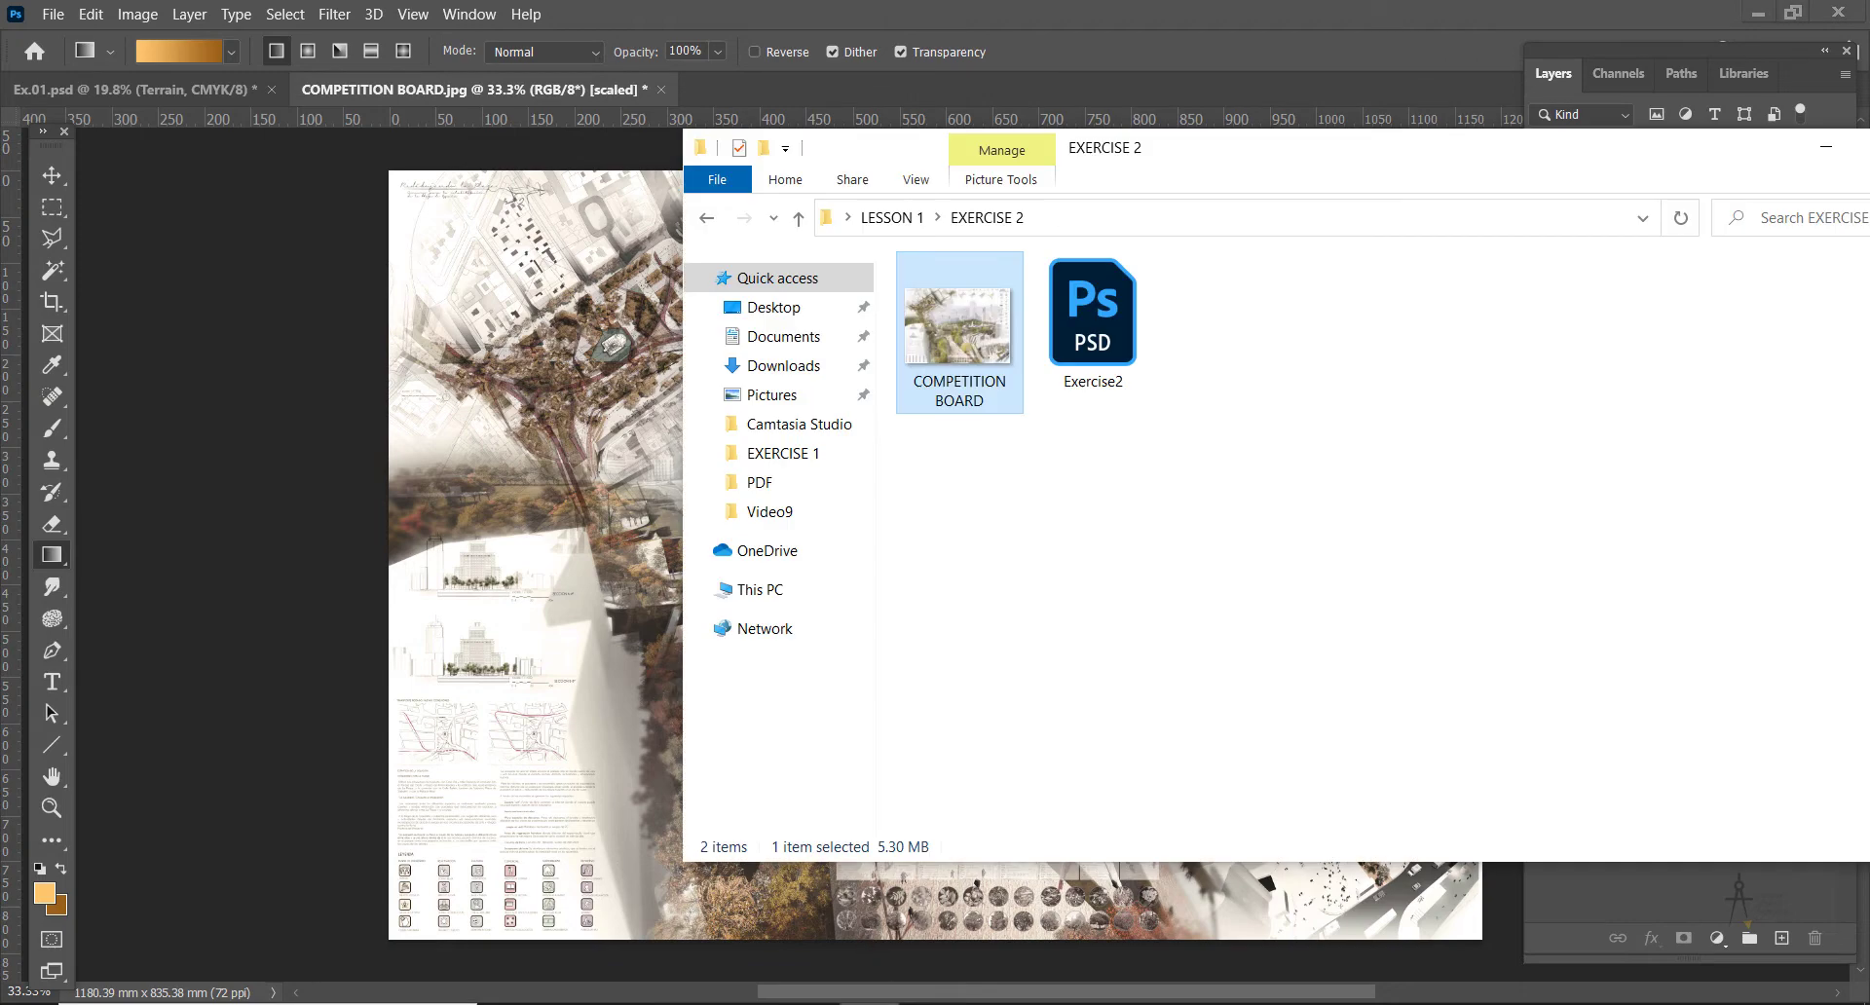
{"action": "left_click", "coordinate": [894, 218]}
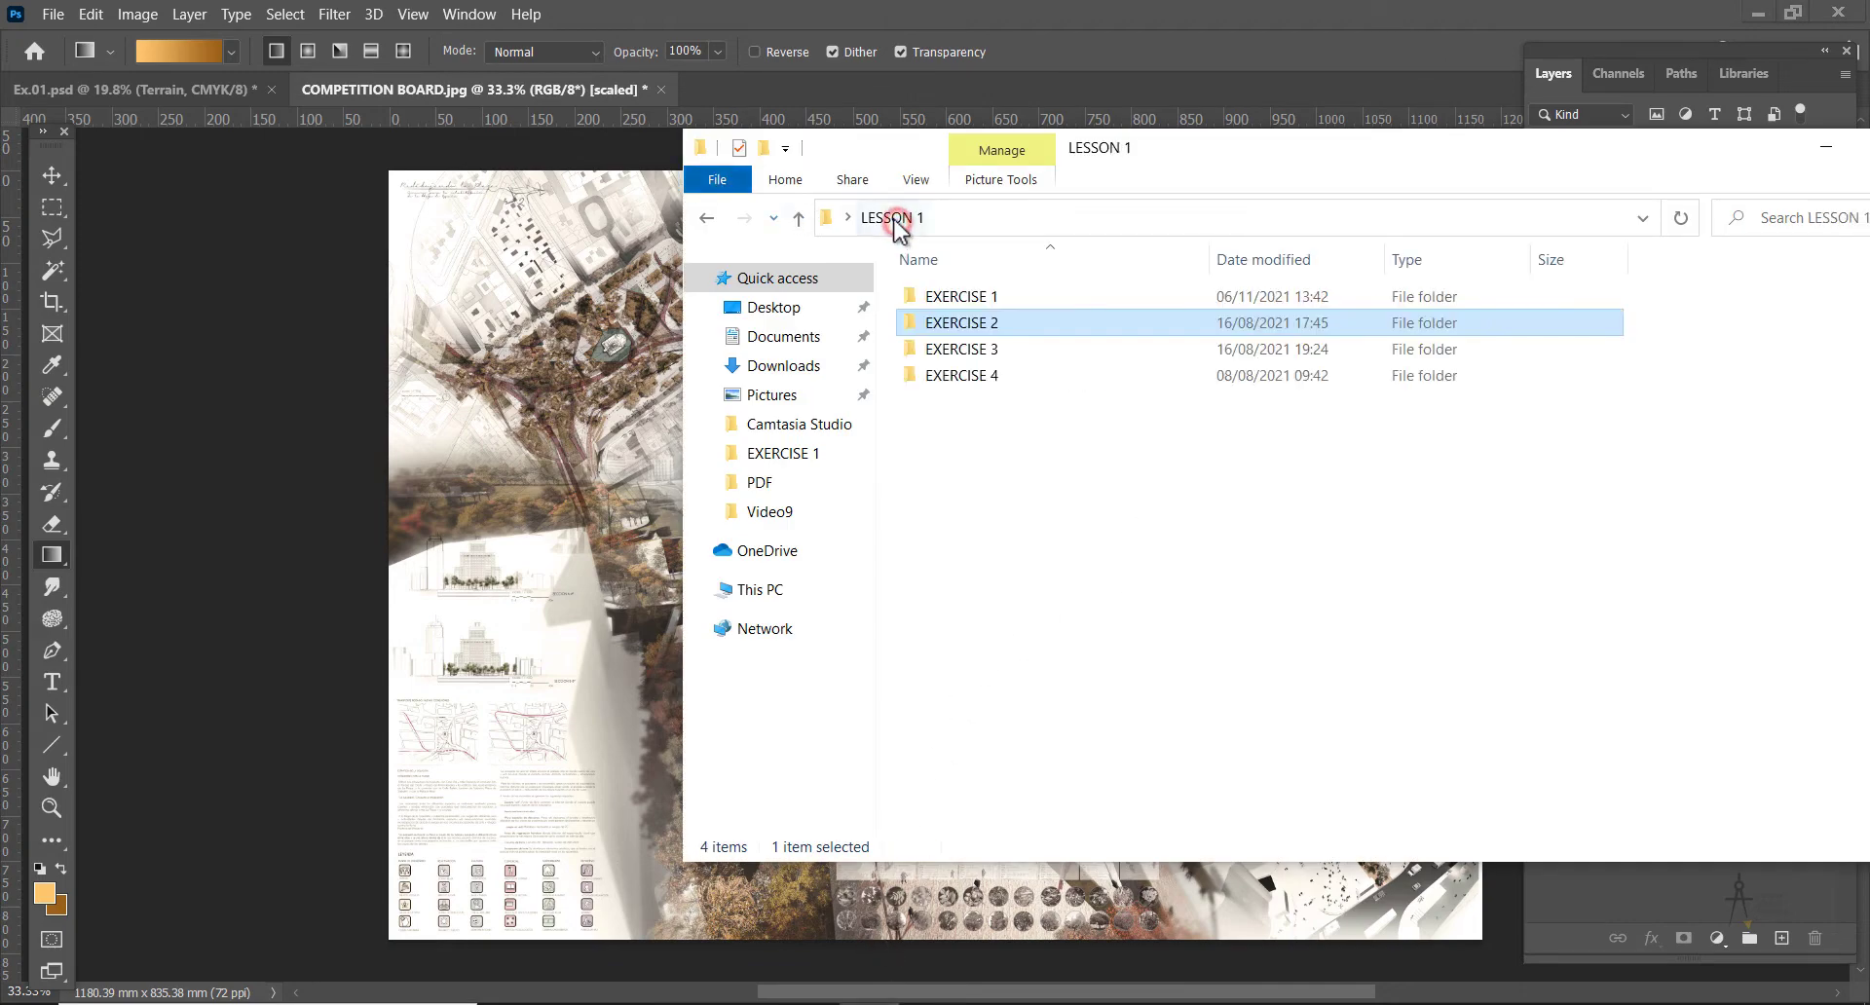
{"action": "left_click_drag", "start_coordinate": [913, 148], "coordinate": [872, 84]}
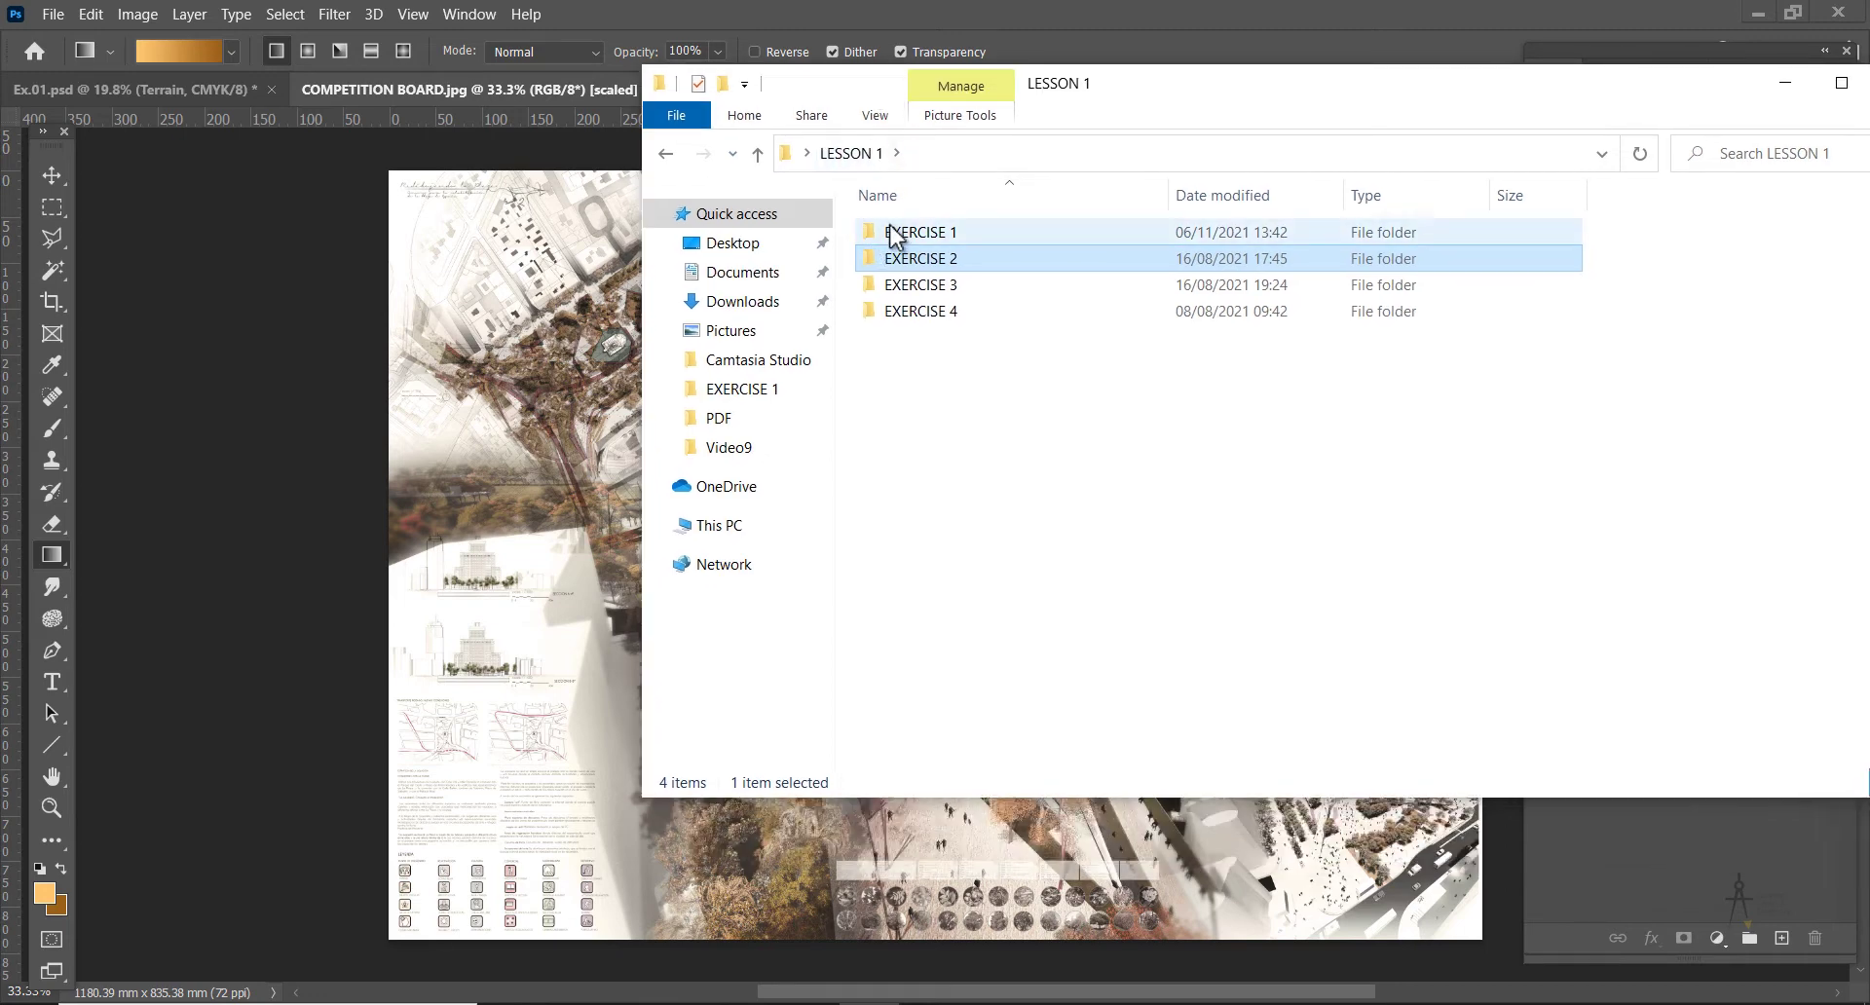
{"action": "double_click", "coordinate": [908, 288]}
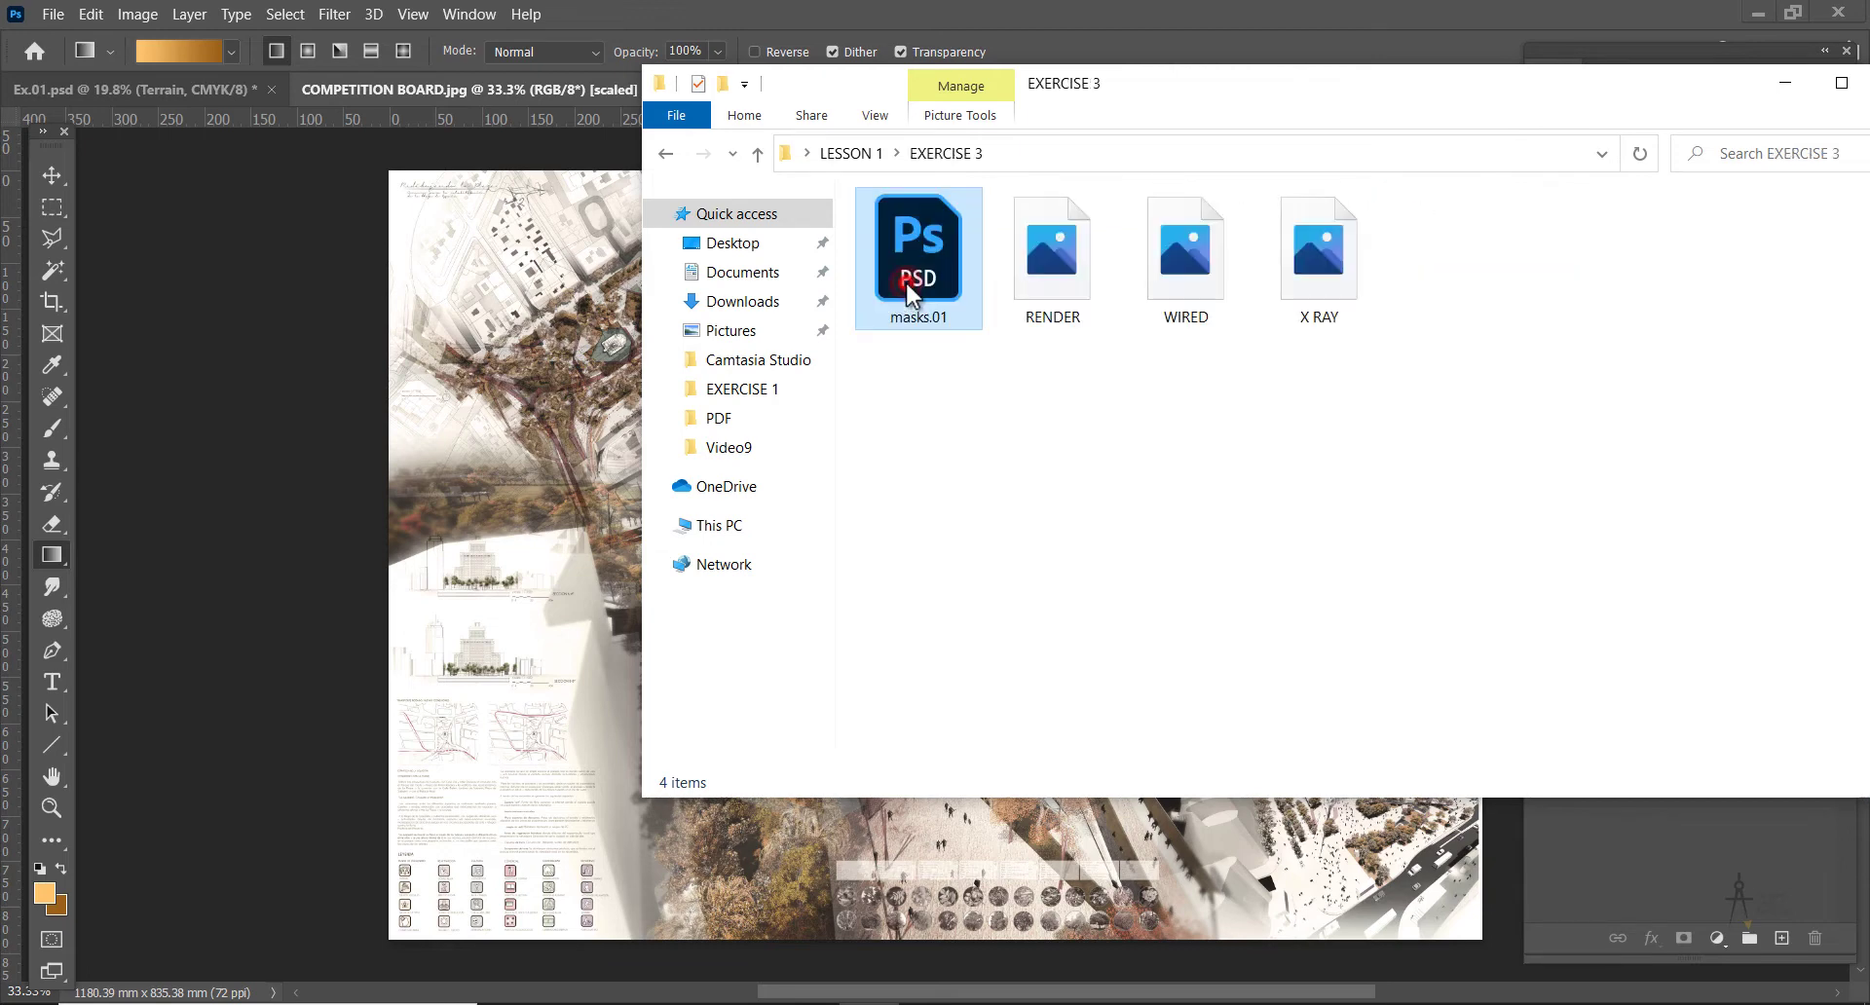
Open RENDER.png from the EXERCISE 3 folder as its own Photoshop document, assigning the working RGB profile Adobe RGB (1998)
{"action": "left_click_drag", "start_coordinate": [756, 68], "coordinate": [1045, 208]}
{"action": "left_click_drag", "start_coordinate": [1434, 223], "coordinate": [1466, 314]}
{"action": "left_click", "coordinate": [1374, 491]}
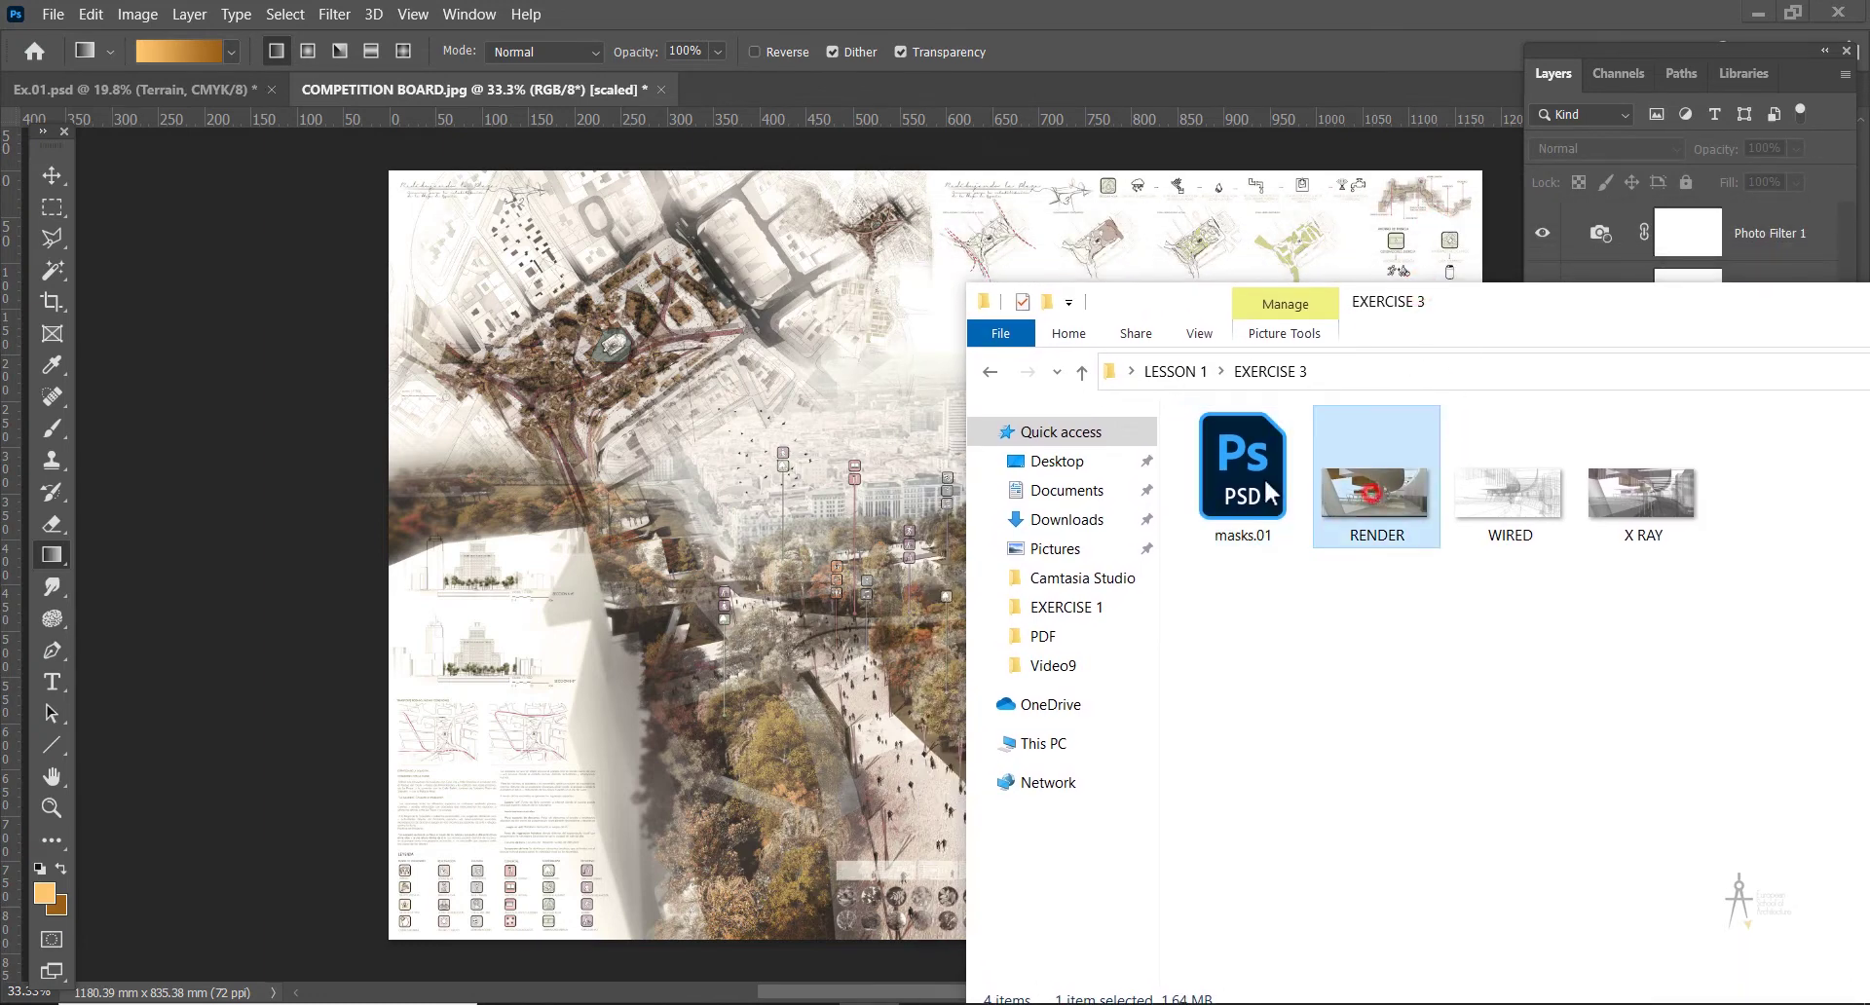
{"action": "left_click_drag", "start_coordinate": [1374, 492], "coordinate": [760, 93]}
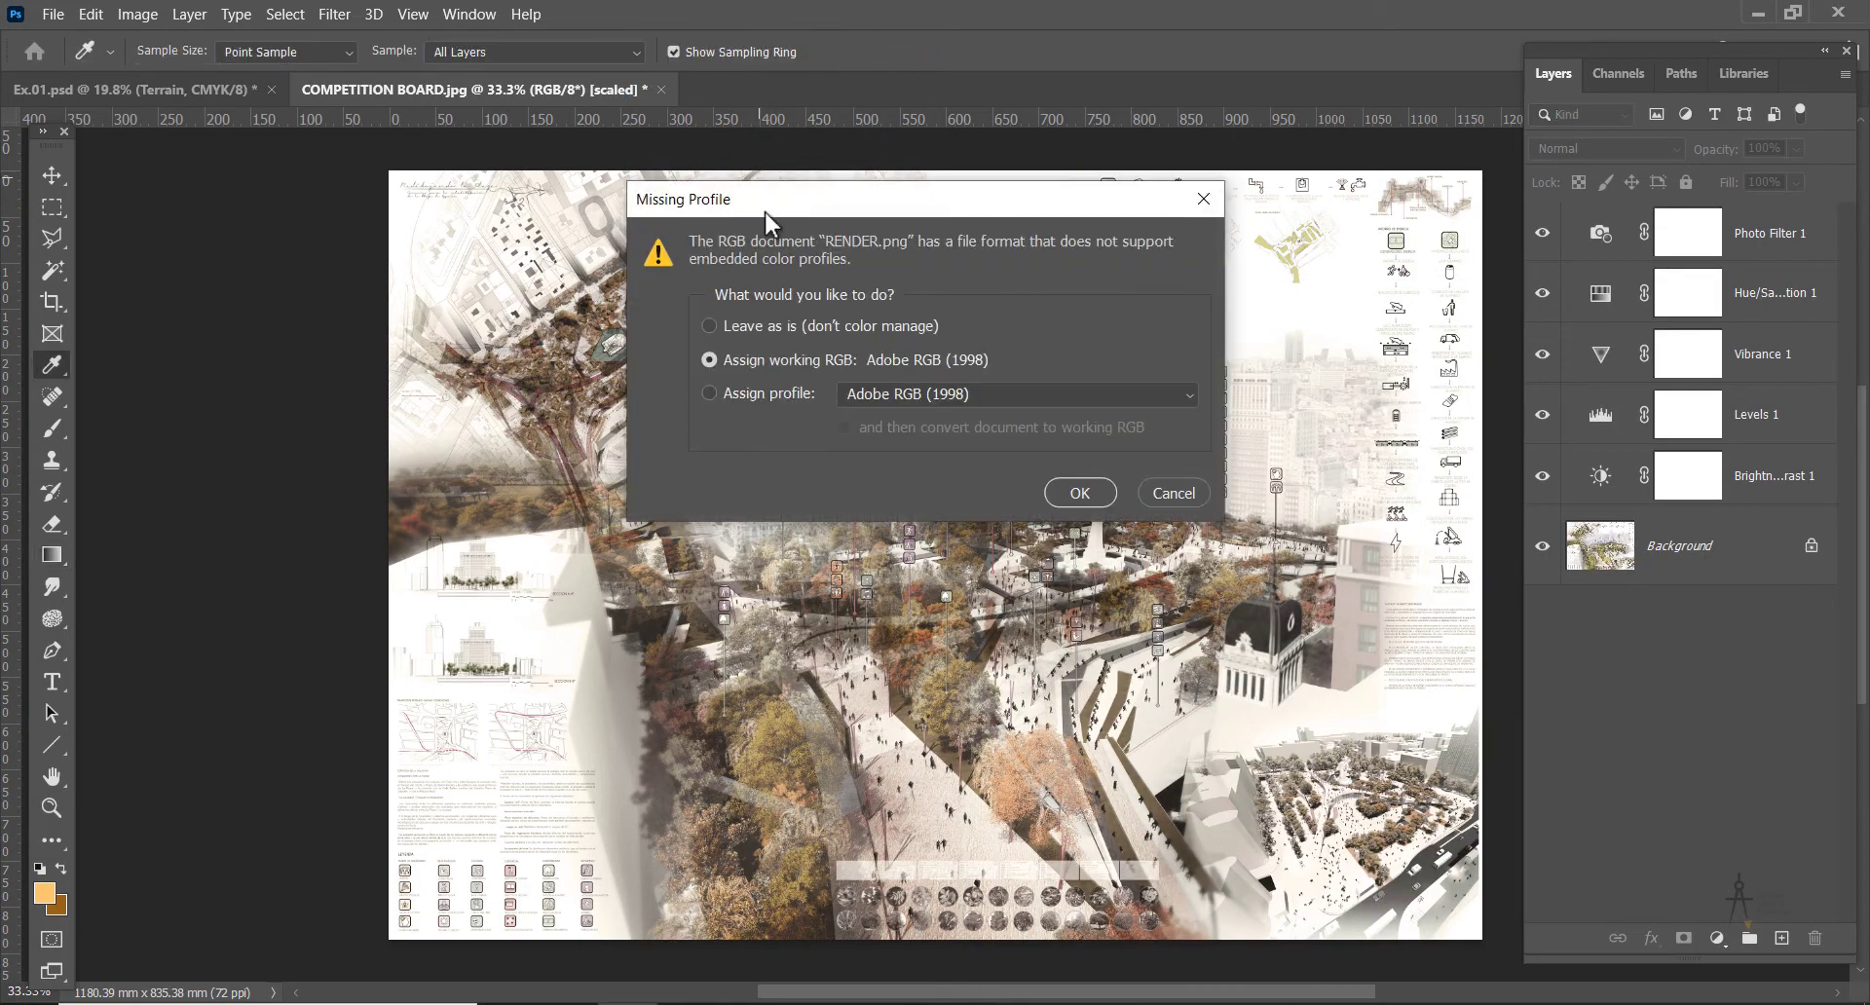
{"action": "left_click", "coordinate": [1089, 487]}
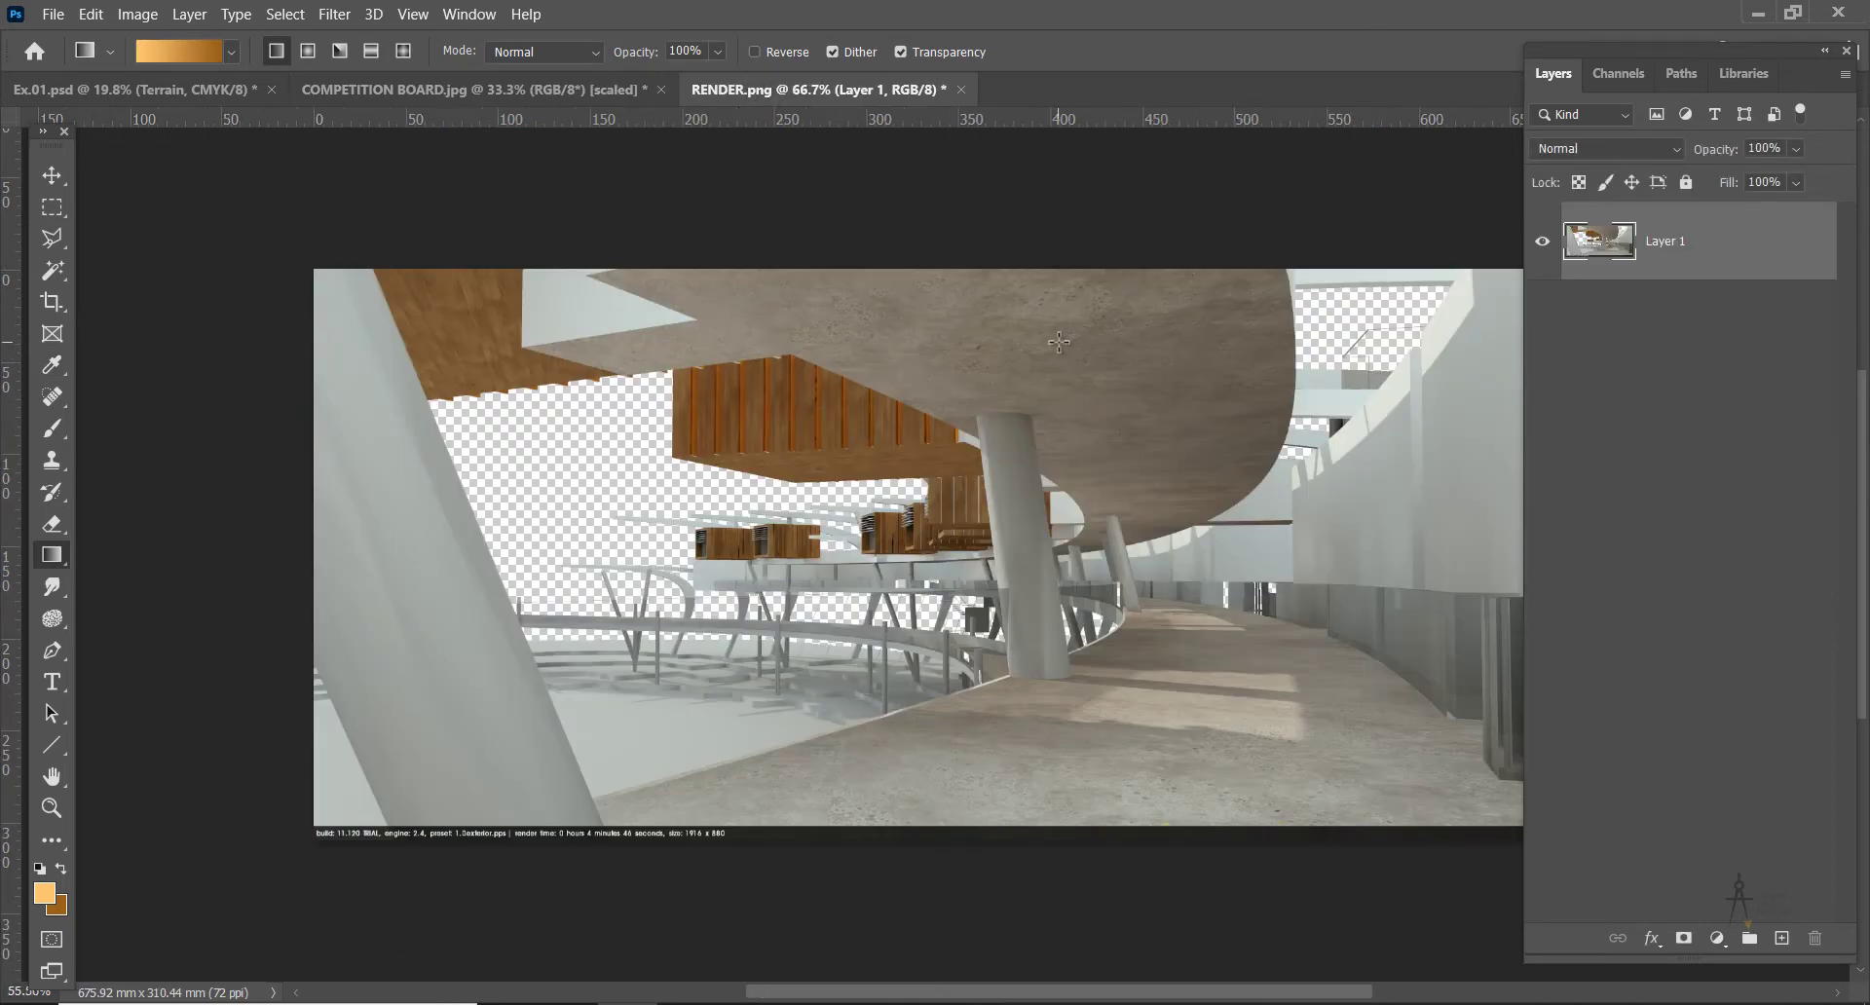
{"action": "scroll", "coordinate": [1112, 394], "scroll_direction": "down", "scroll_amount": 5}
{"action": "scroll", "coordinate": [1112, 395], "scroll_direction": "up", "scroll_amount": 2}
{"action": "scroll", "coordinate": [1443, 449], "scroll_direction": "up", "scroll_amount": 1}
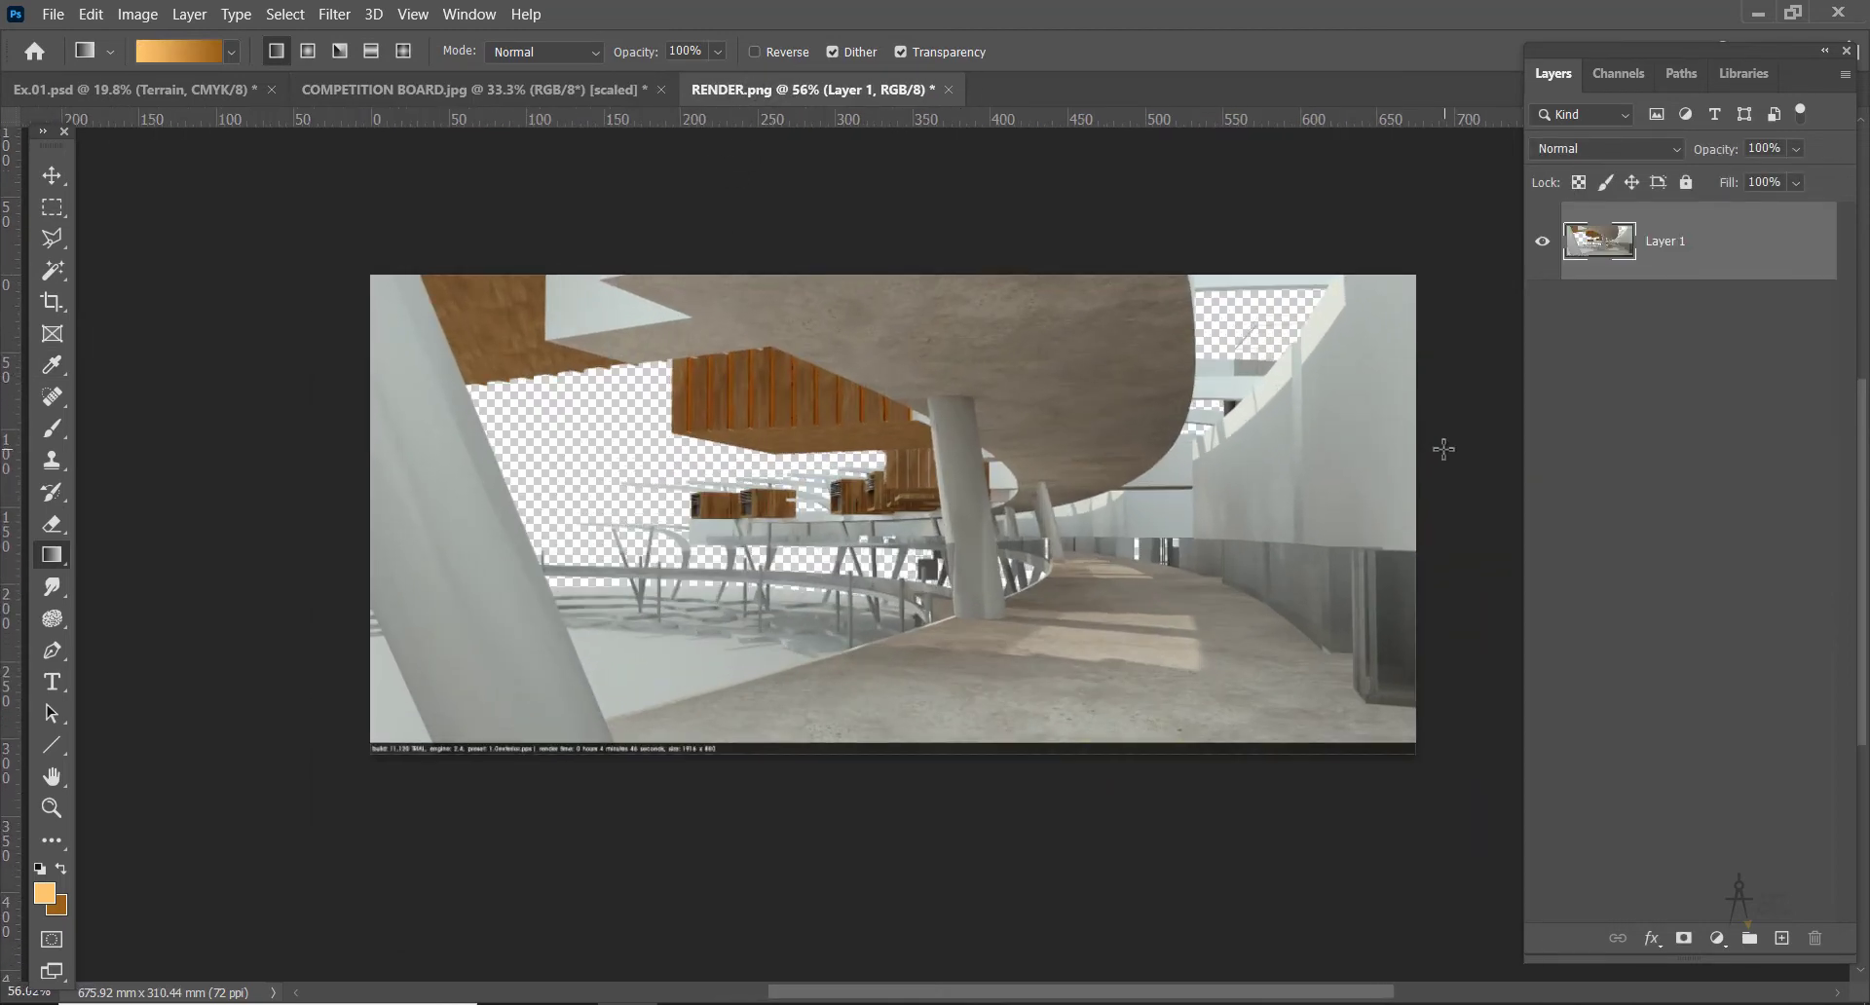
{"action": "scroll", "coordinate": [1022, 441], "scroll_direction": "up", "scroll_amount": 1}
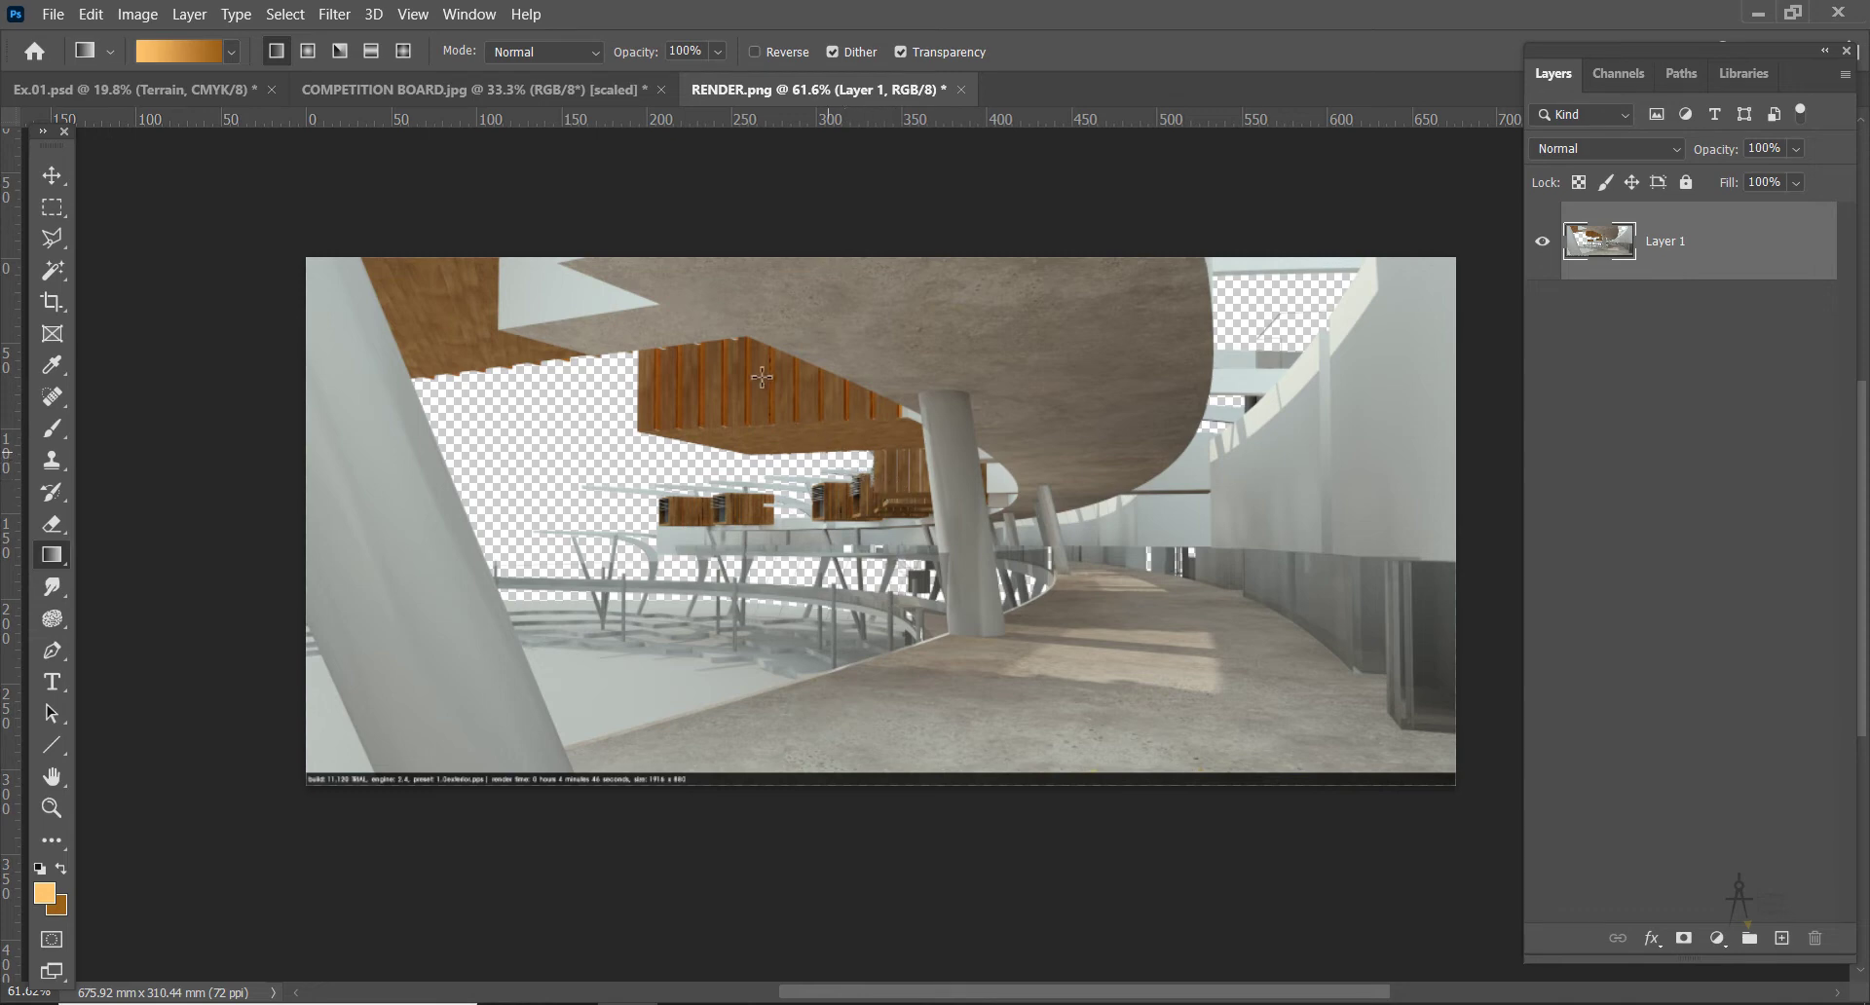
Add a Solid Color fill layer in white (ffffff) and place it beneath Layer 1
{"action": "left_click", "coordinate": [1714, 937]}
{"action": "left_click", "coordinate": [1703, 511]}
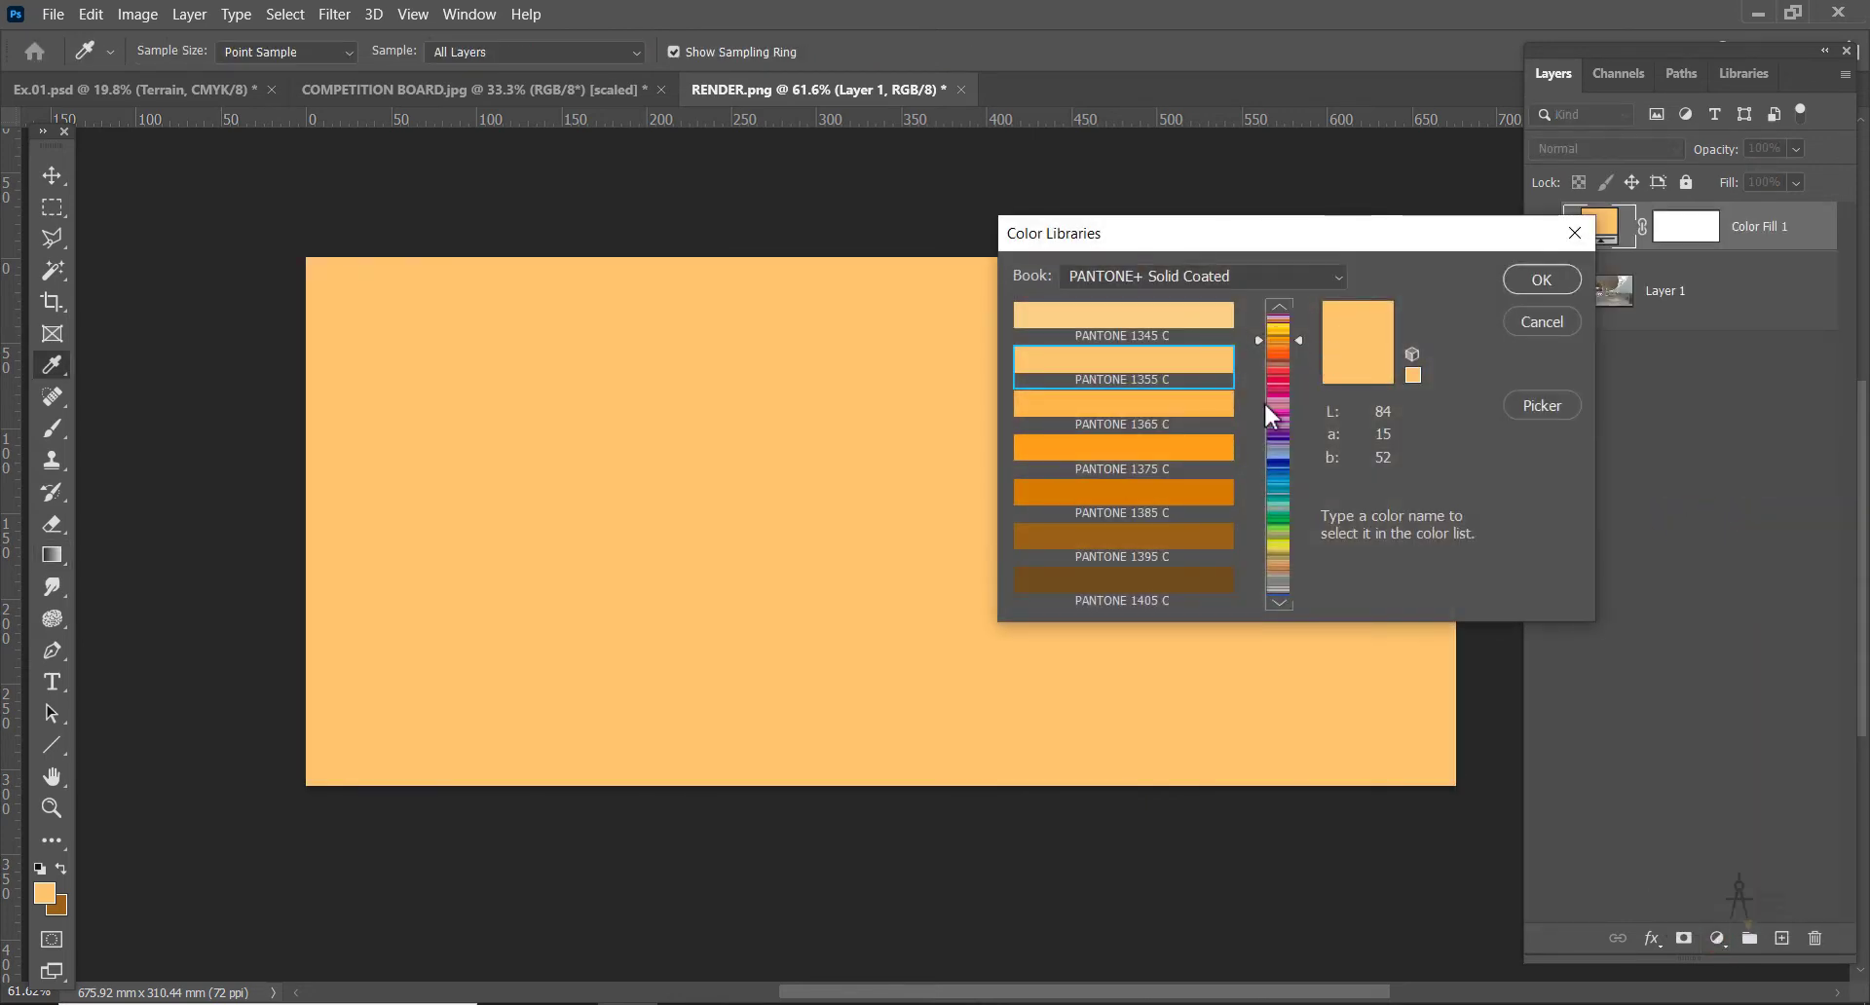
{"action": "left_click", "coordinate": [1538, 405]}
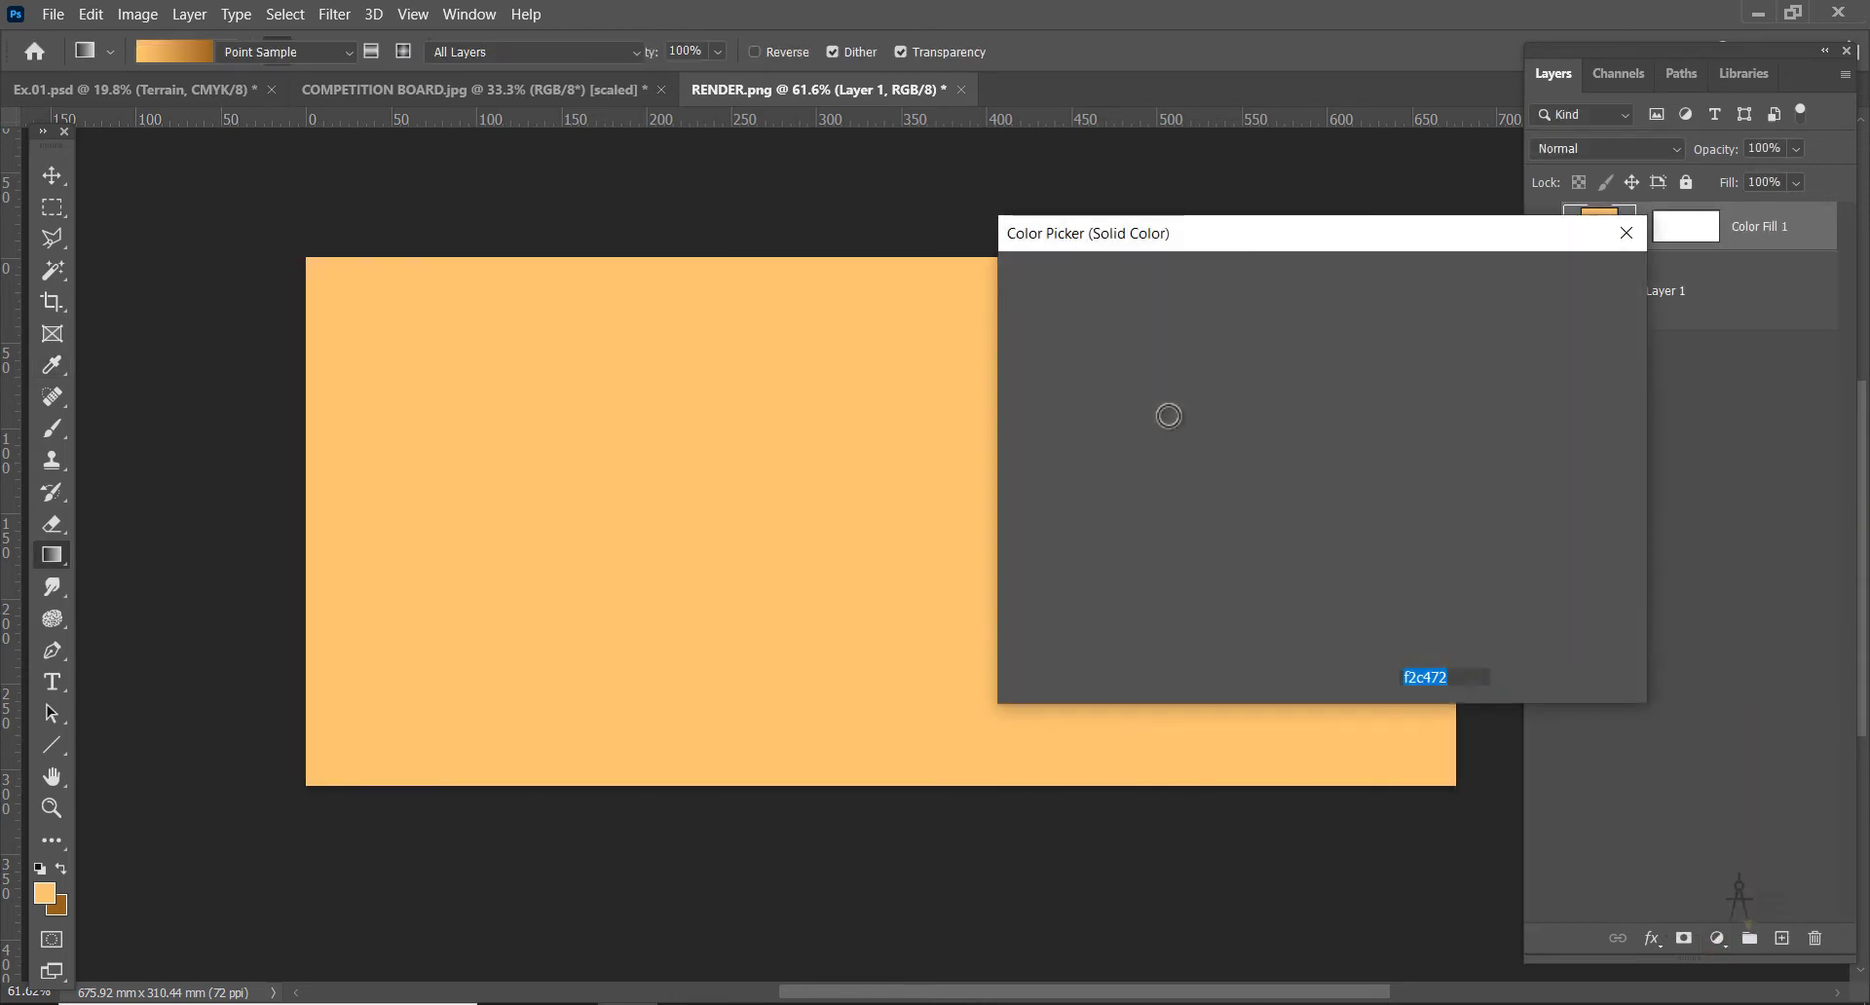
{"action": "left_click_drag", "start_coordinate": [1022, 300], "coordinate": [1013, 292]}
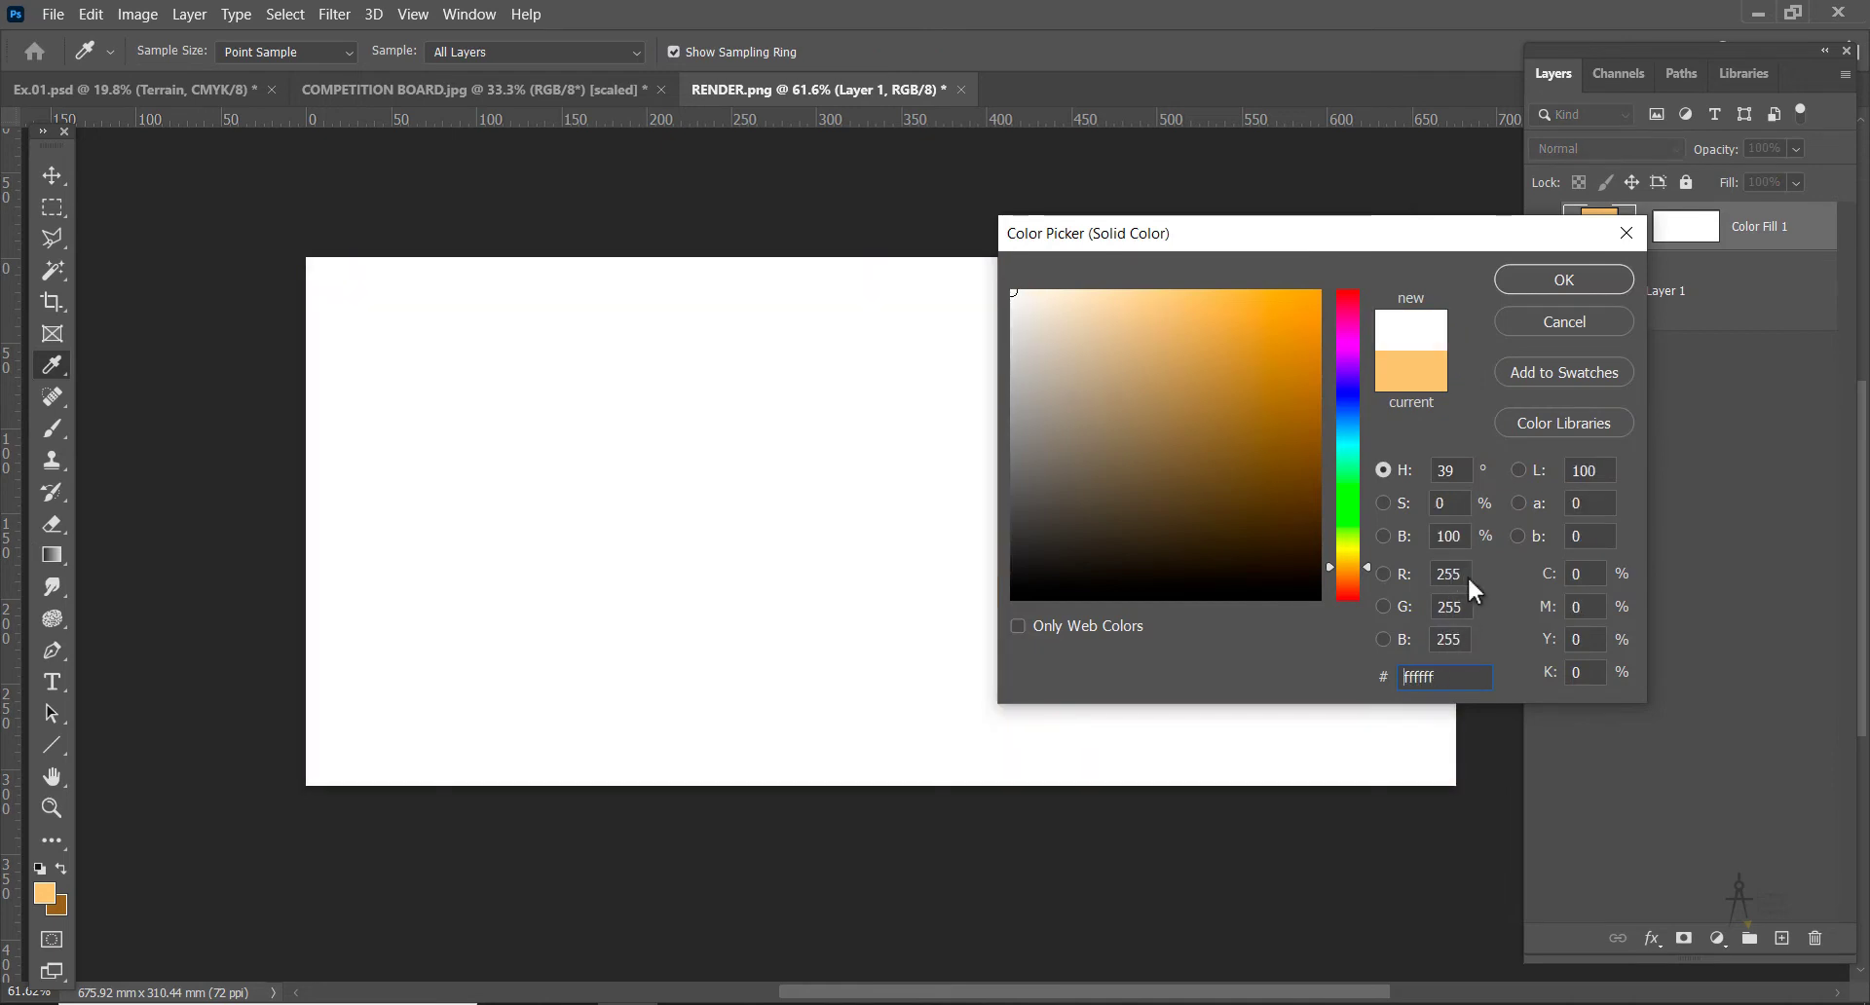
{"action": "left_click", "coordinate": [1511, 281]}
{"action": "left_click_drag", "start_coordinate": [1757, 228], "coordinate": [1685, 341]}
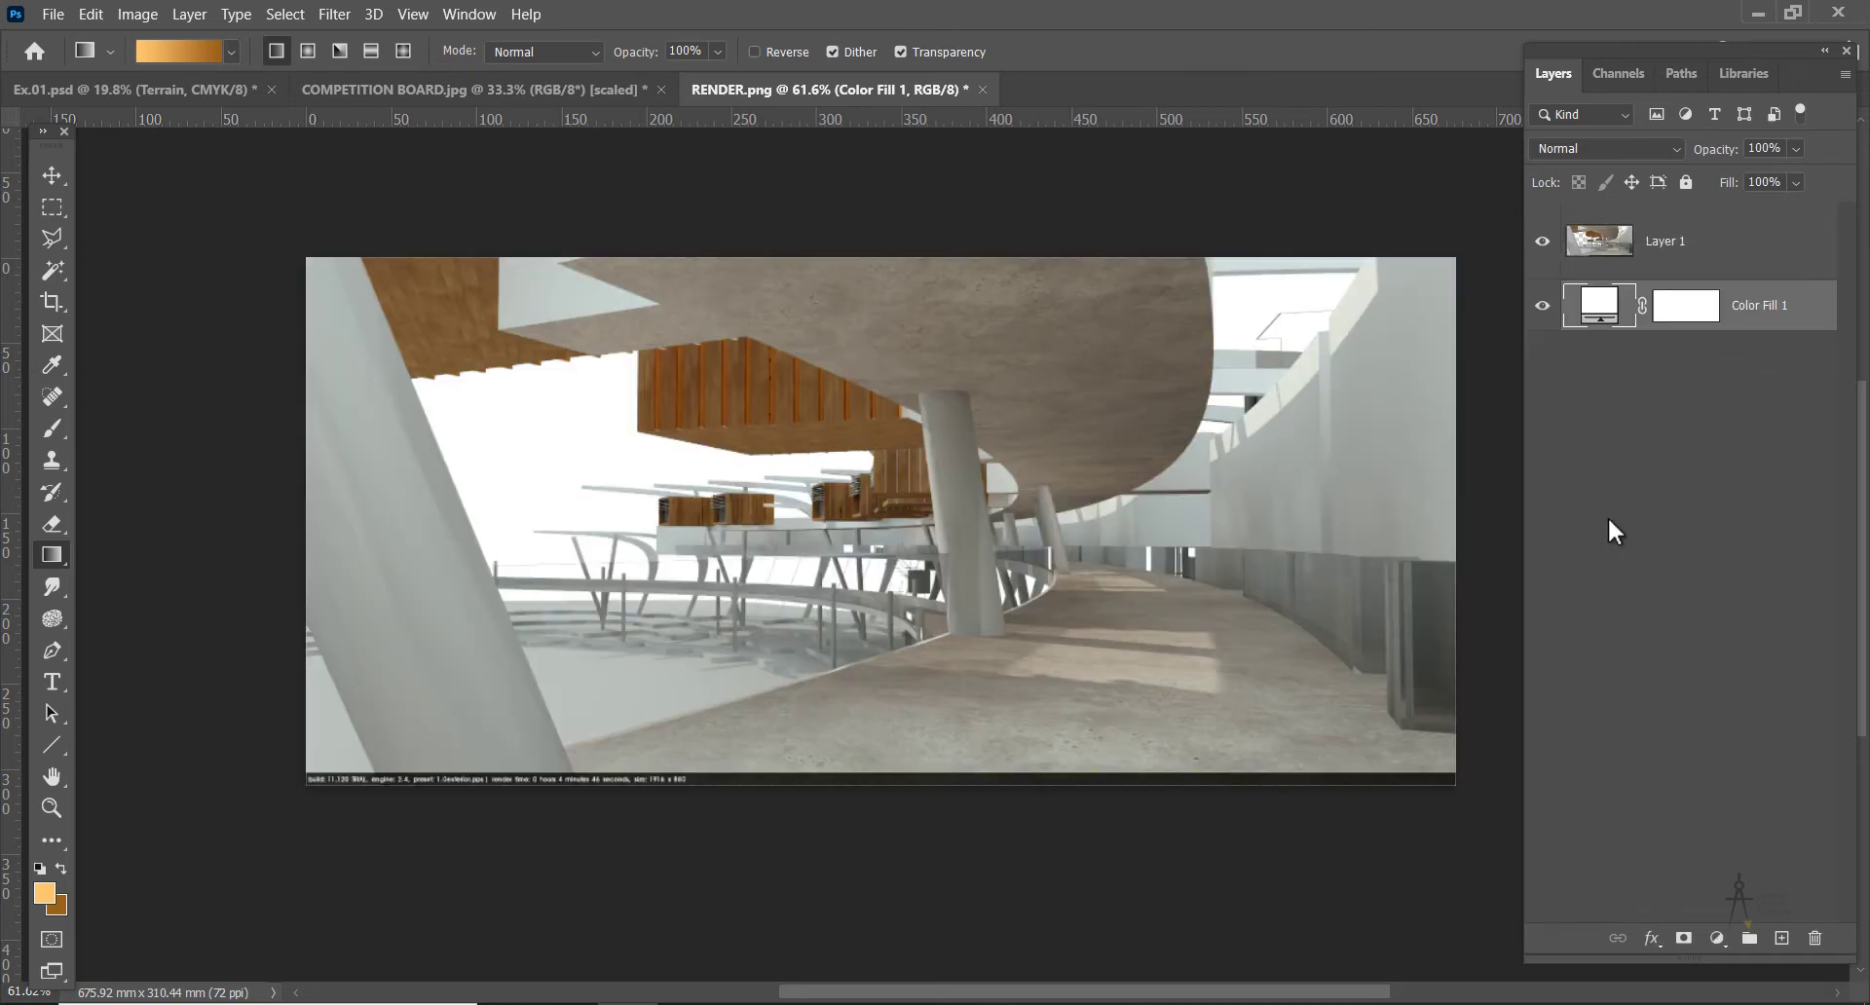
Rename Layer 1 as Render Template and the color fill layer as White Background, then deselect the layers
{"action": "double_click", "coordinate": [1667, 241]}
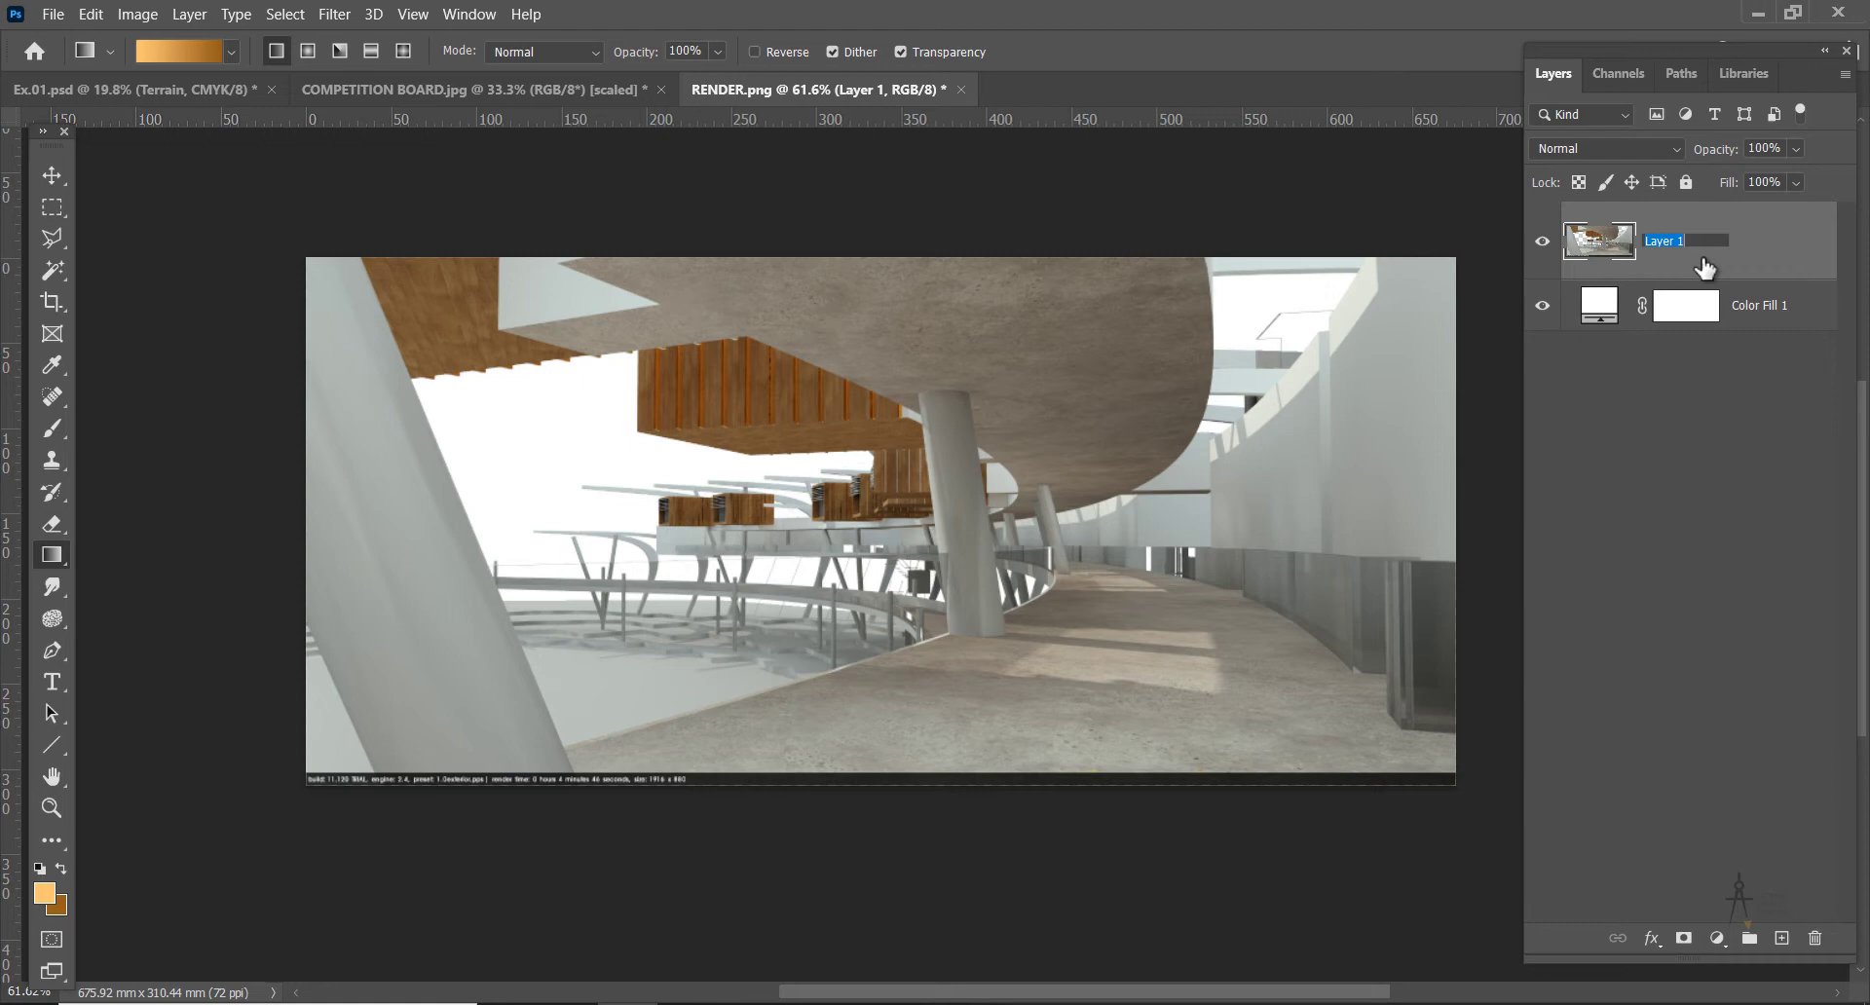
{"action": "type", "text": "Render Template"}
{"action": "double_click", "coordinate": [1771, 306]}
{"action": "type", "text": "White"}
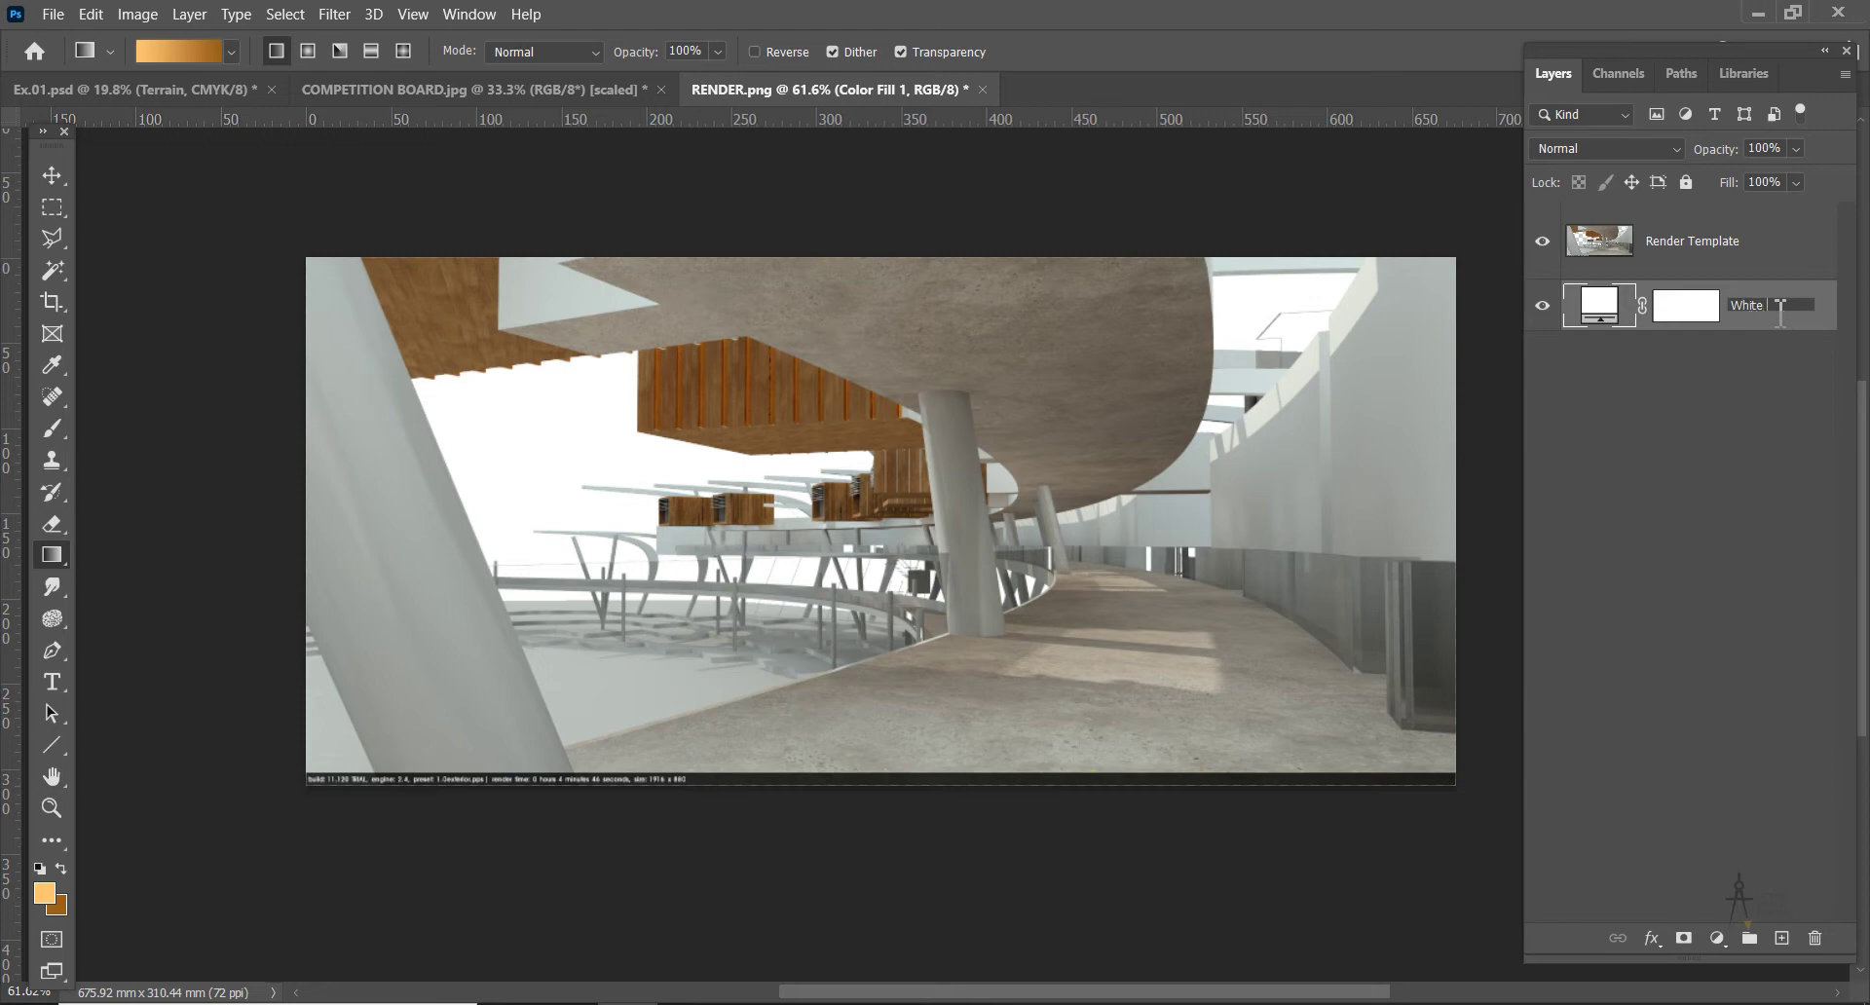
{"action": "type", "text": " Background"}
{"action": "left_click", "coordinate": [1719, 419]}
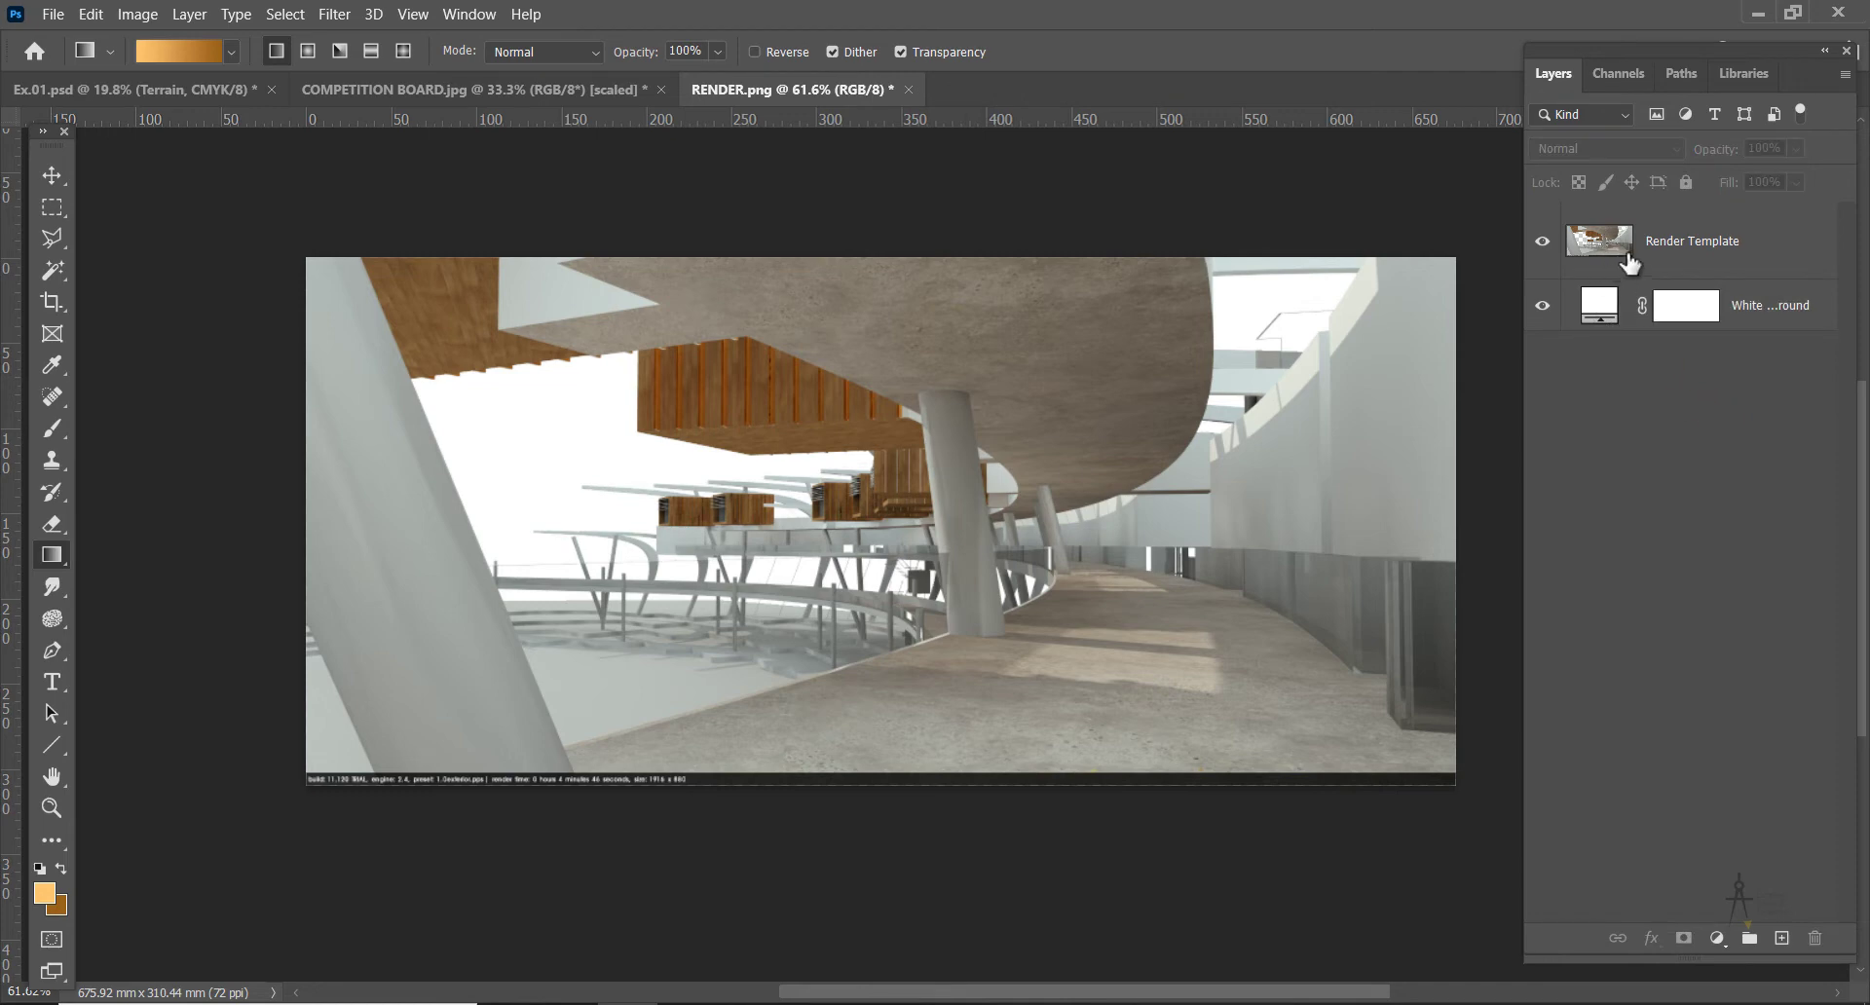
Duplicate the Render Template layer and rename the copy Render Template 02
{"action": "left_click", "coordinate": [1757, 252]}
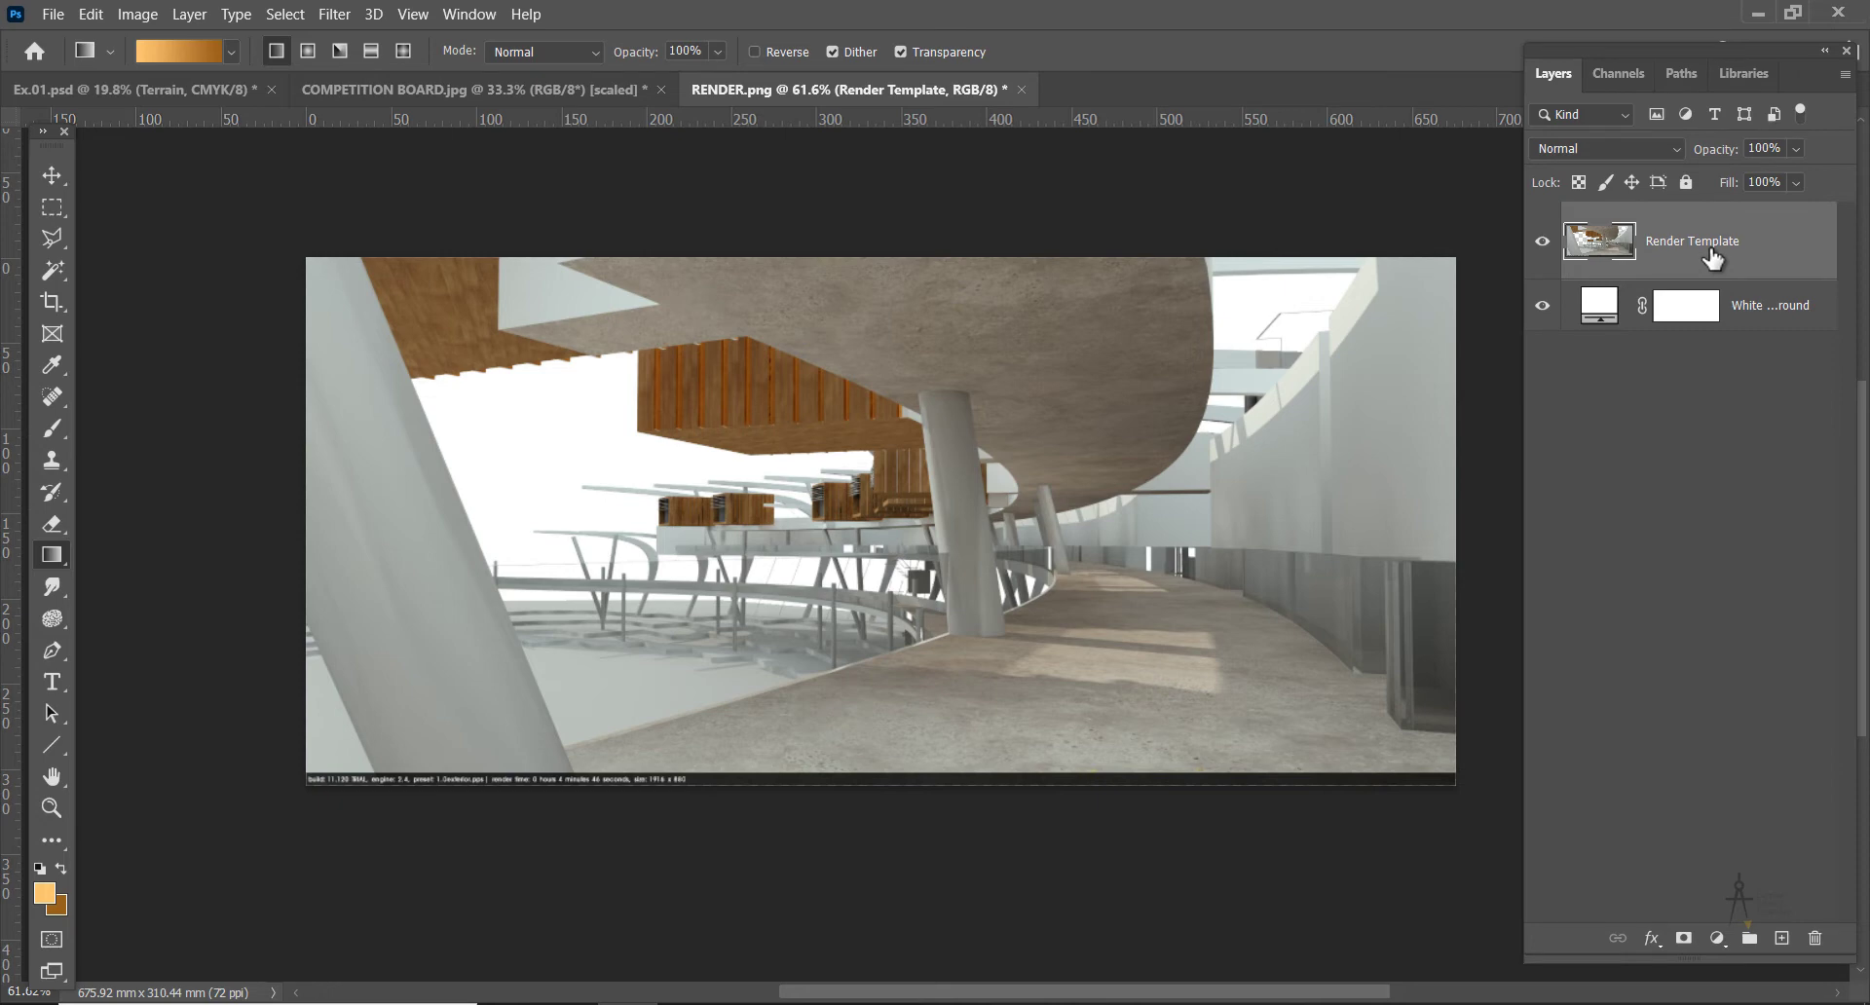
{"action": "key", "text": "ctrl+j"}
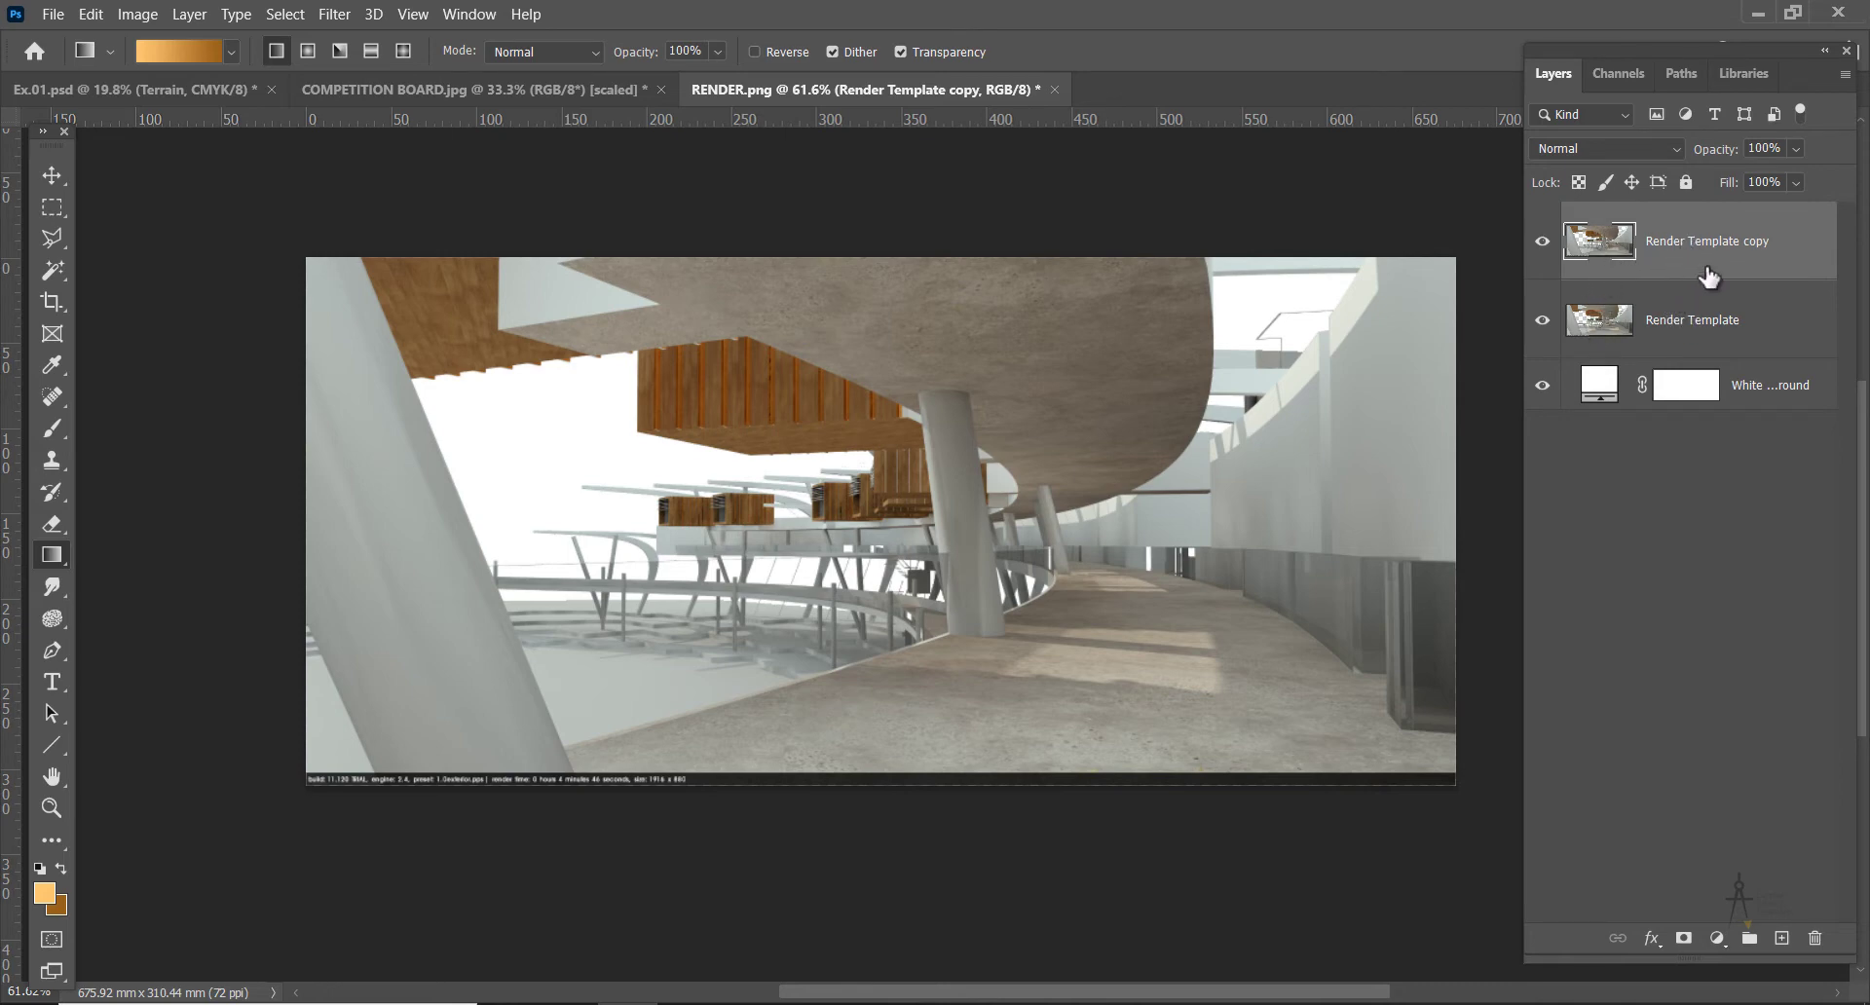
{"action": "double_click", "coordinate": [1706, 241]}
{"action": "left_click", "coordinate": [1744, 241]}
{"action": "left_click_drag", "start_coordinate": [1774, 244], "coordinate": [1746, 244]}
{"action": "type", "text": "&"}
{"action": "left_click", "coordinate": [1705, 476]}
{"action": "left_click", "coordinate": [1683, 259]}
Preview the available blend modes on the Render Template 02 layer, cycling forward and back through the list
{"action": "left_click", "coordinate": [1676, 147]}
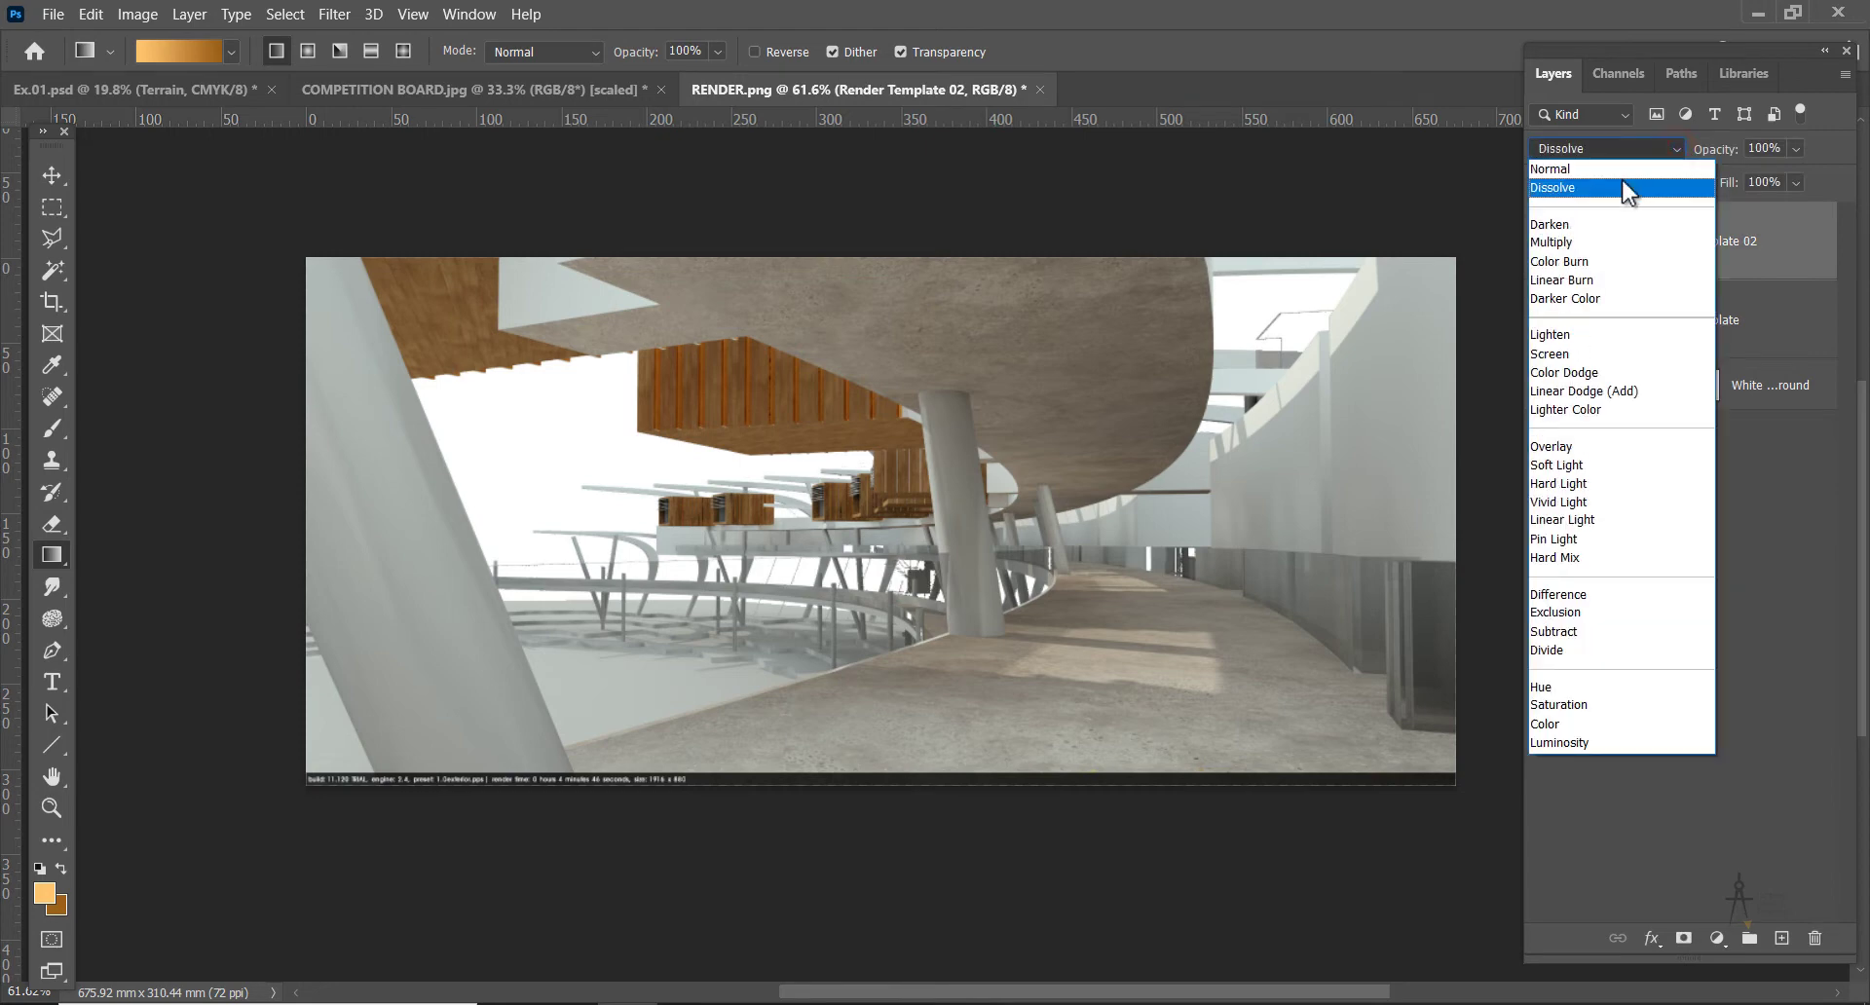
{"action": "left_click", "coordinate": [1621, 170]}
{"action": "key", "text": "Down"}
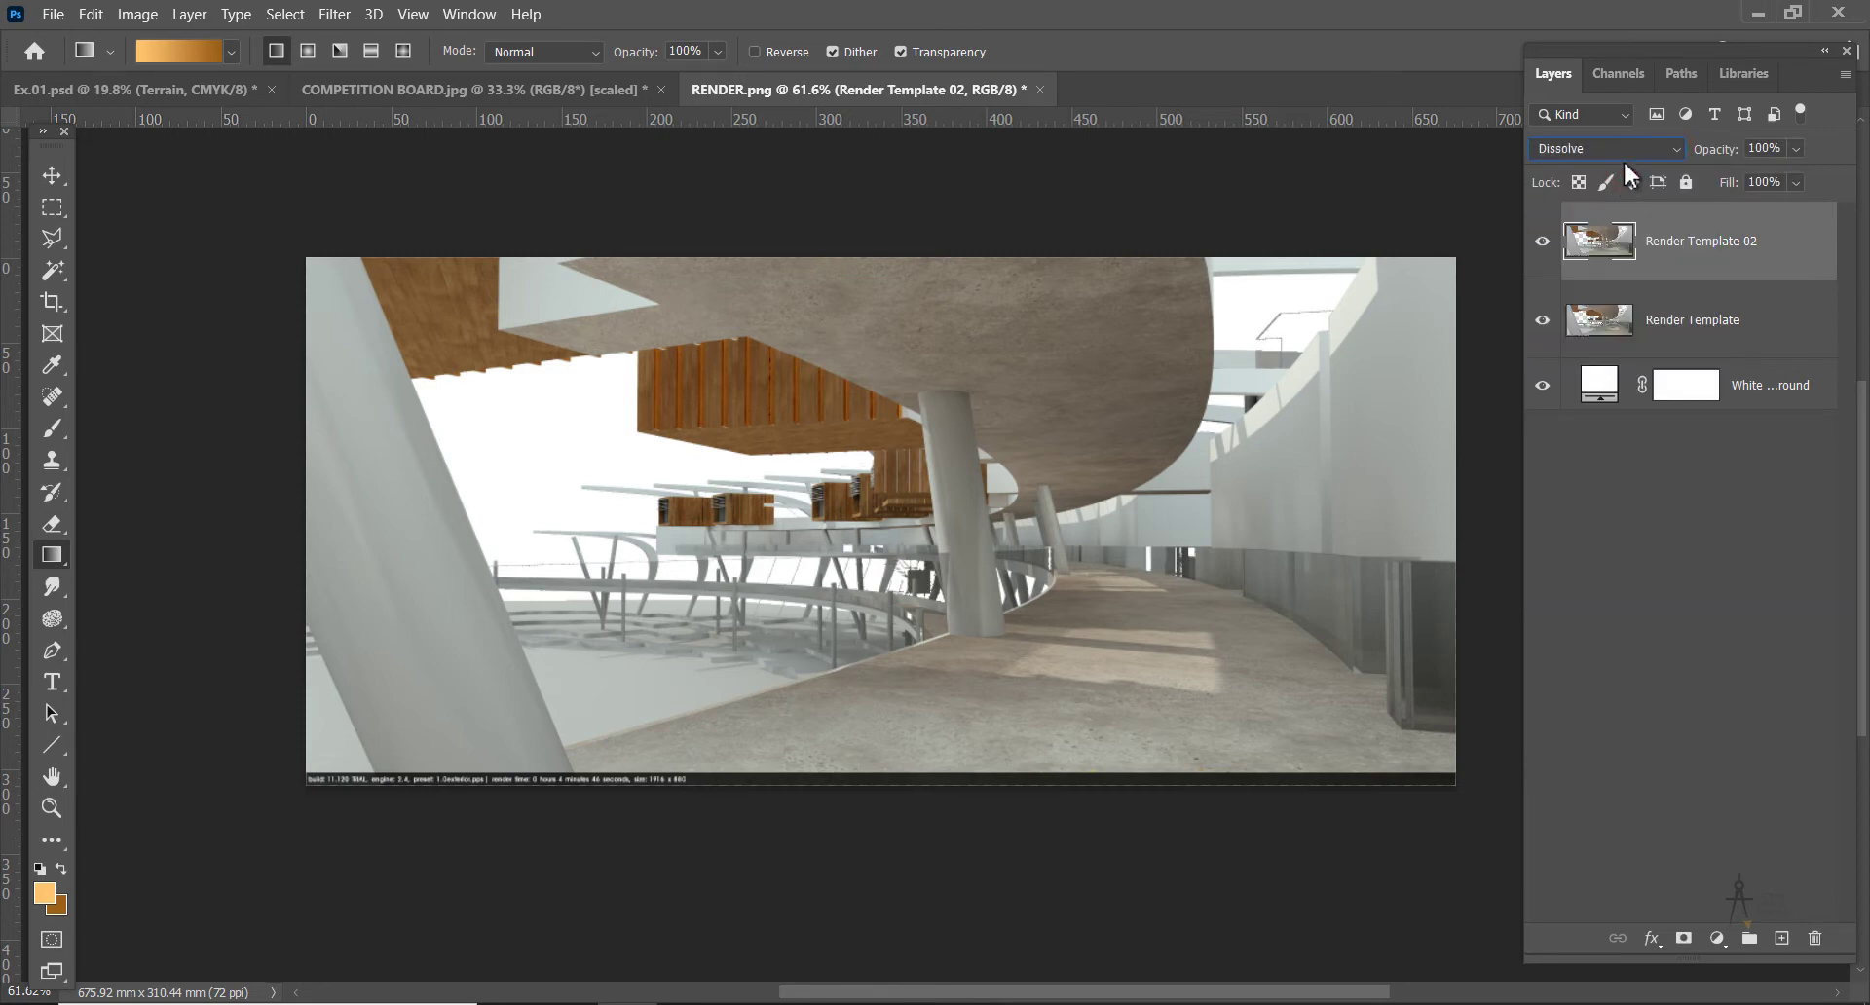
{"action": "key", "text": "Down"}
{"action": "key", "text": "Down"}
{"action": "key", "text": "Down"}
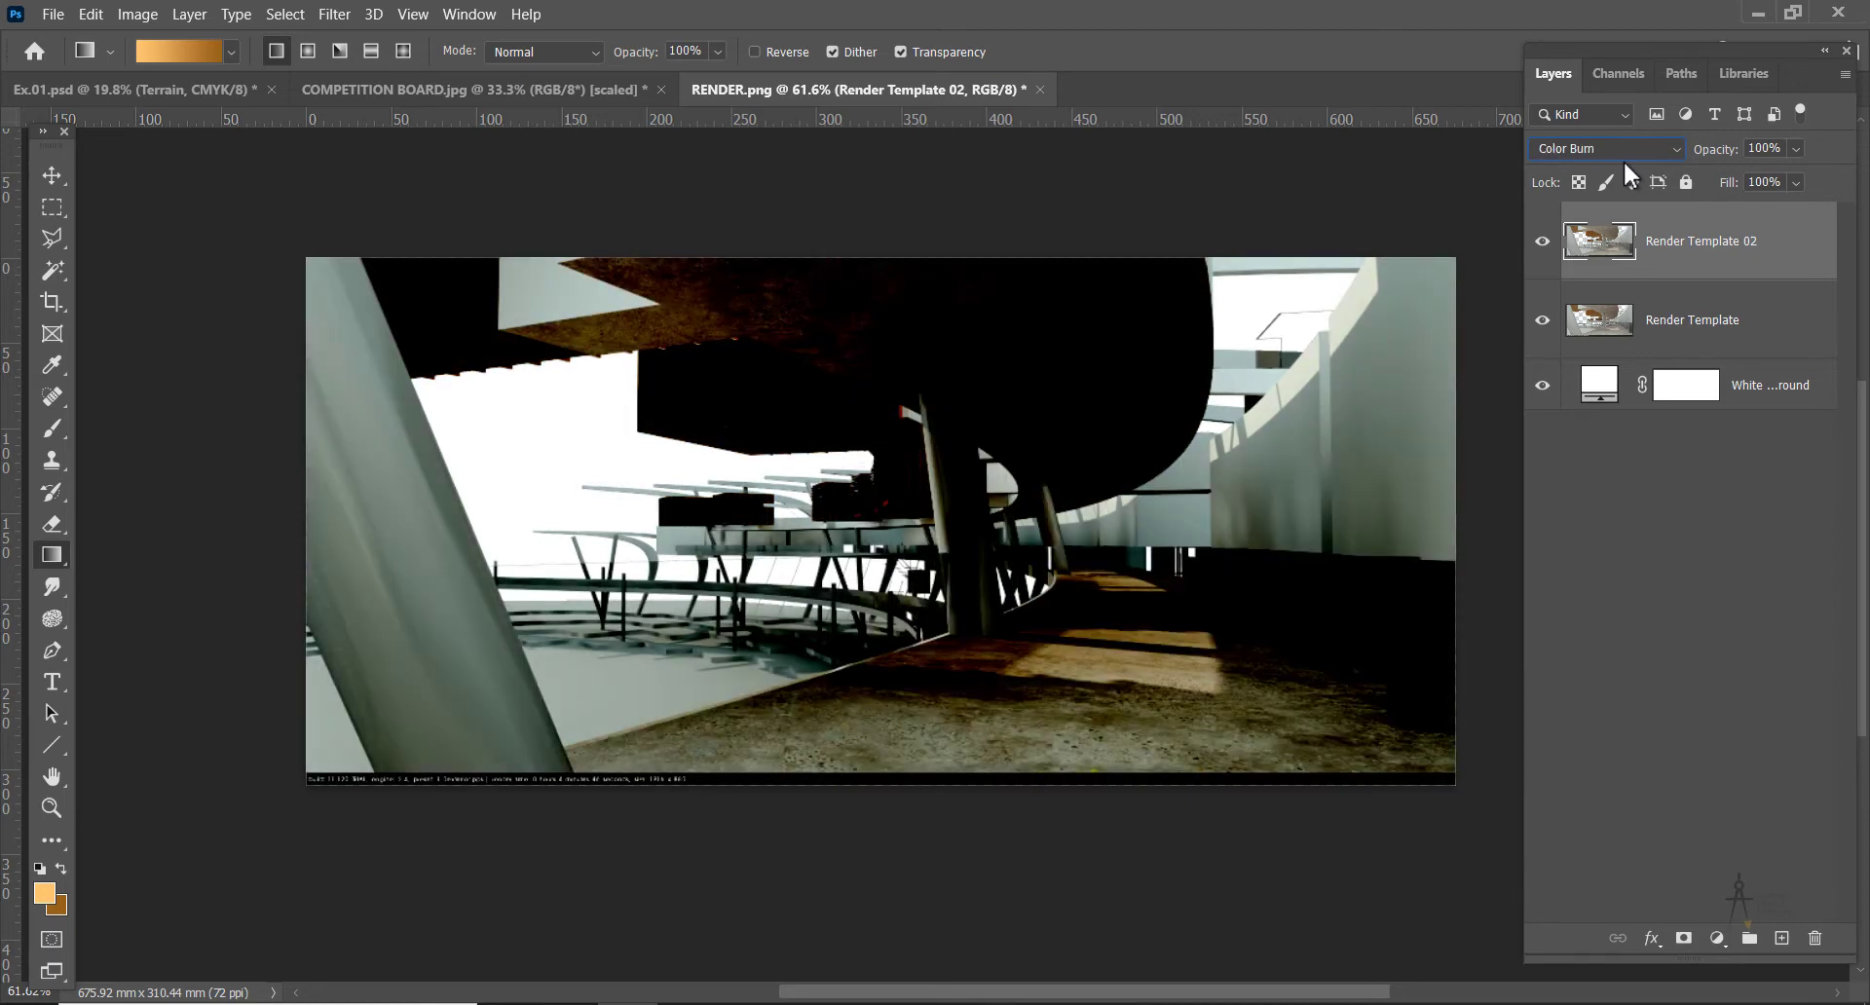
{"action": "key", "text": "Down"}
{"action": "key", "text": "Down"}
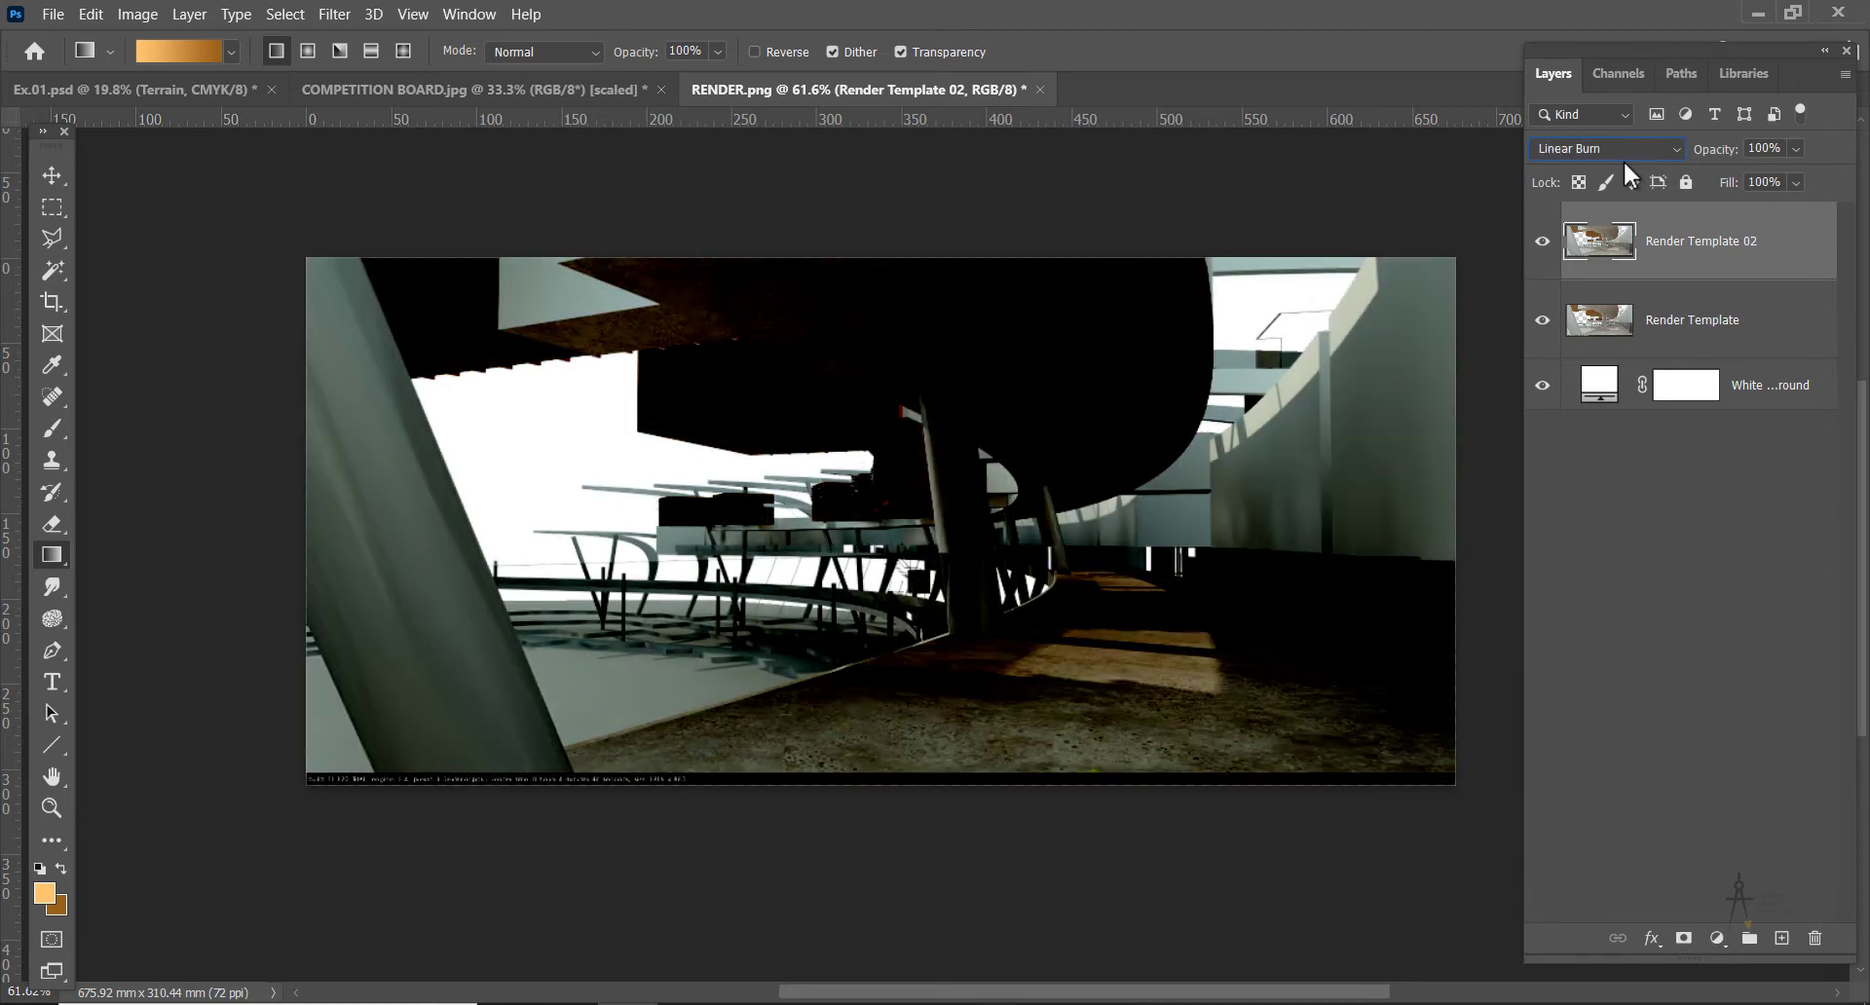
{"action": "key", "text": "Down"}
{"action": "key", "text": "Down"}
{"action": "key", "text": "Down"}
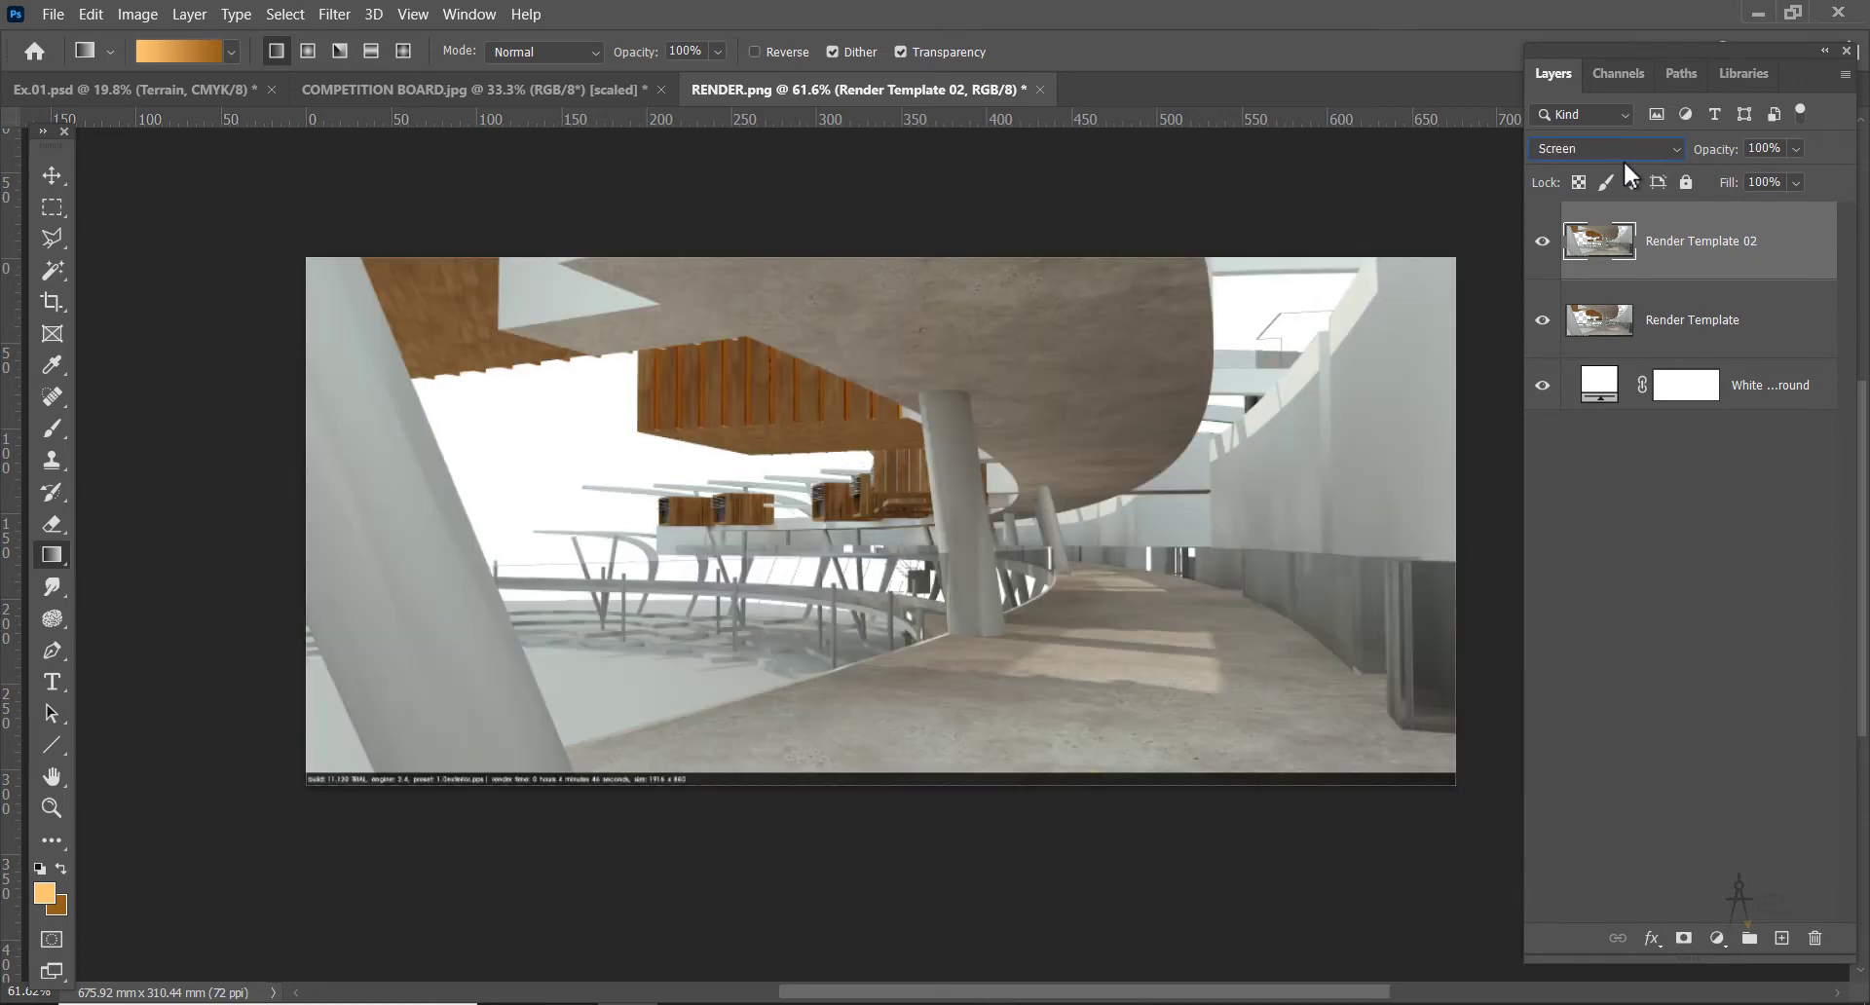
{"action": "key", "text": "Down"}
{"action": "key", "text": "Down"}
{"action": "key", "text": "Down"}
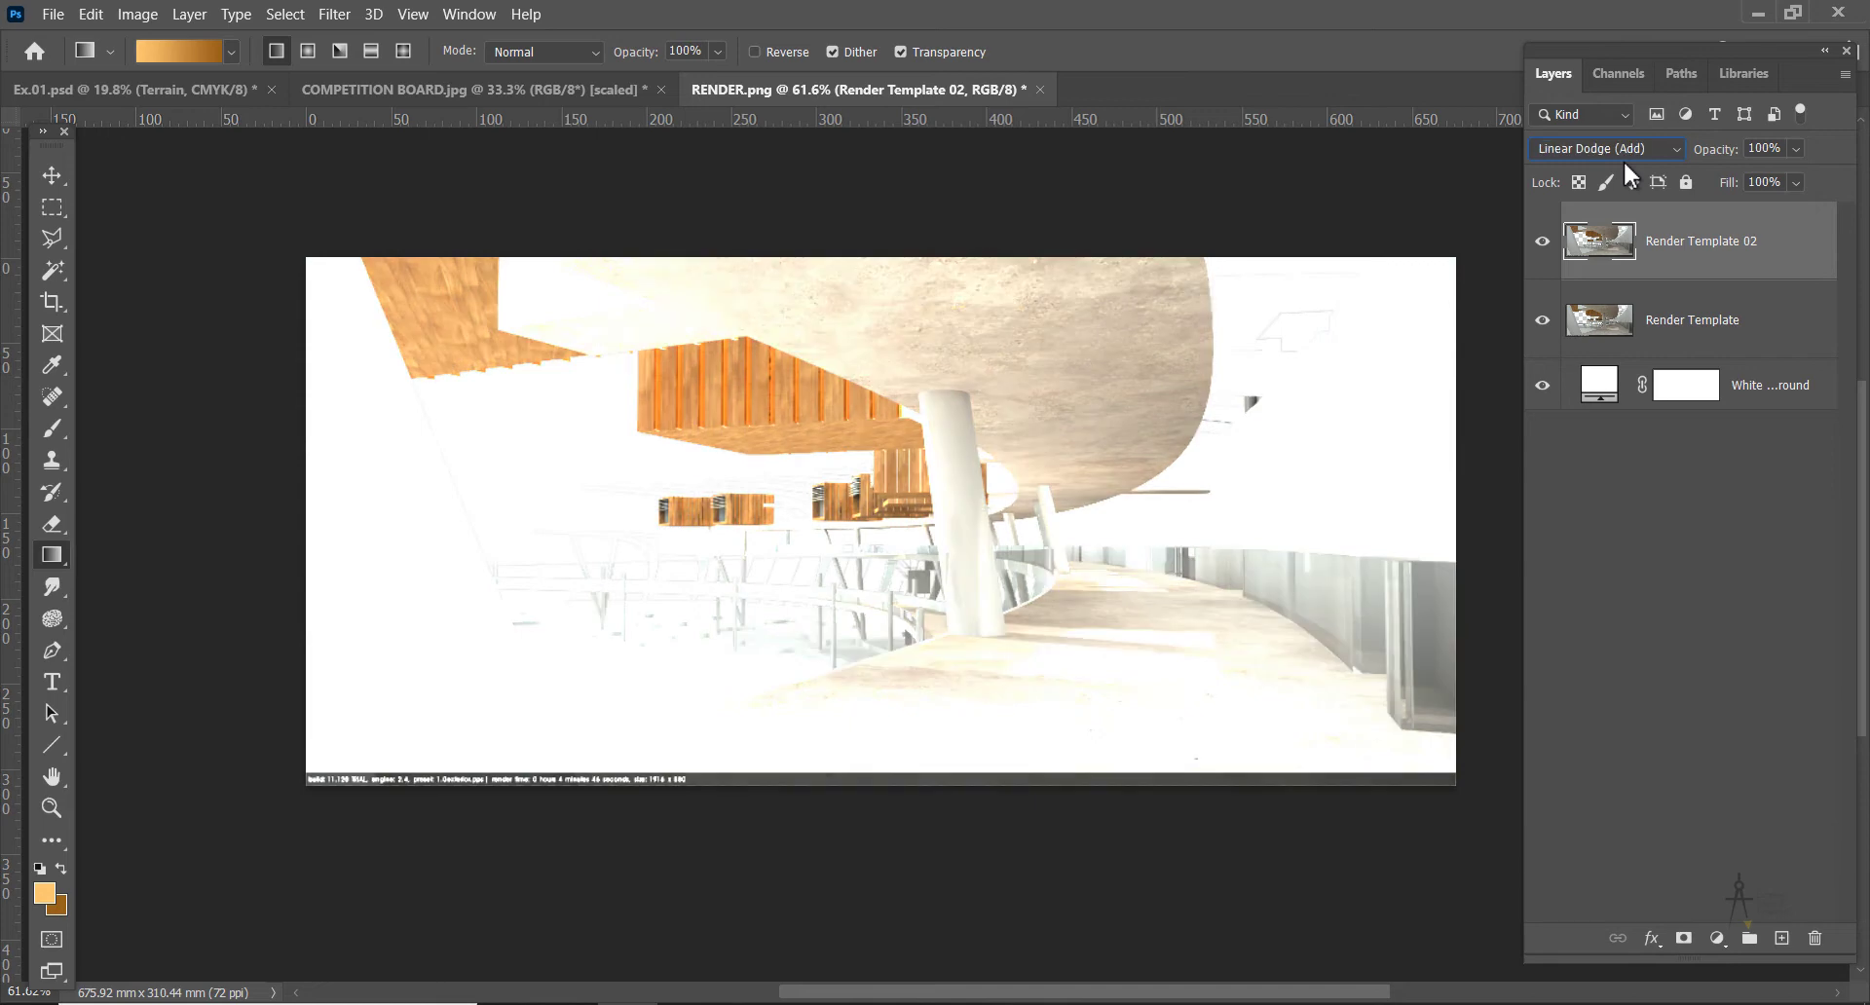
{"action": "key", "text": "Down"}
{"action": "key", "text": "Down"}
{"action": "key", "text": "Down"}
{"action": "key", "text": "Down"}
{"action": "key", "text": "Down"}
{"action": "key", "text": "Down"}
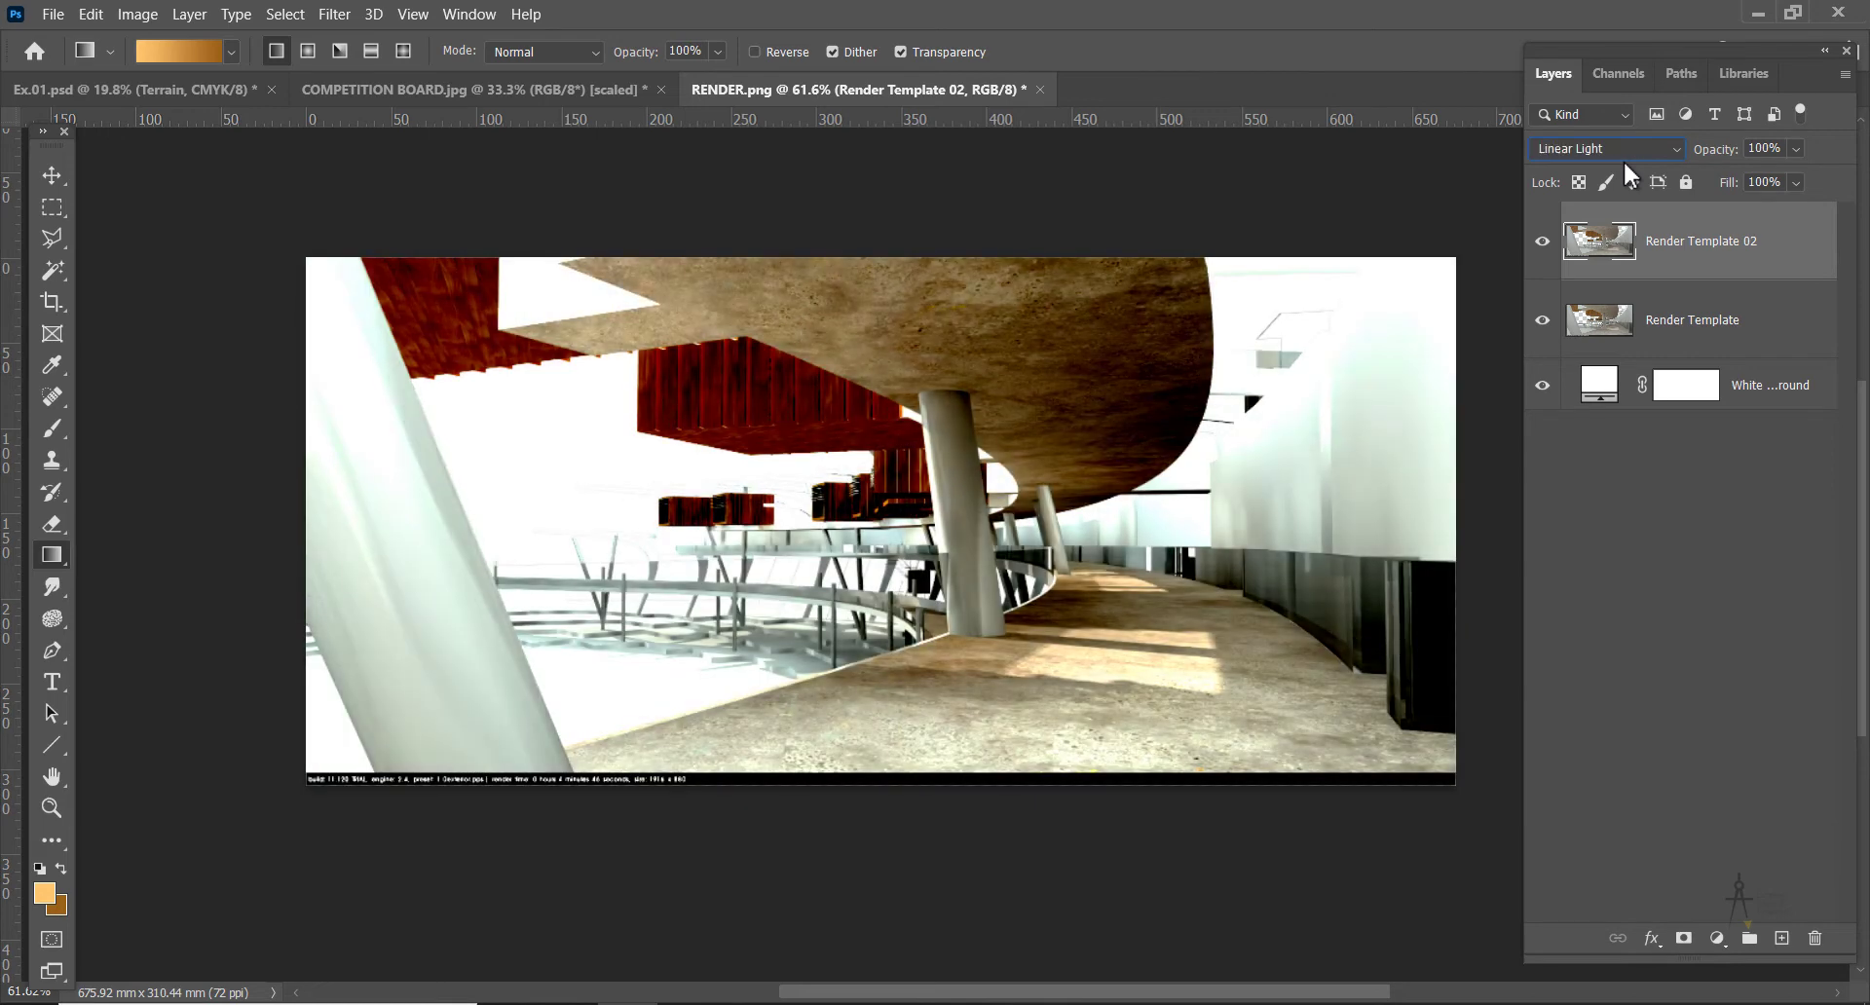
{"action": "key", "text": "Down"}
{"action": "key", "text": "Down"}
{"action": "key", "text": "Down"}
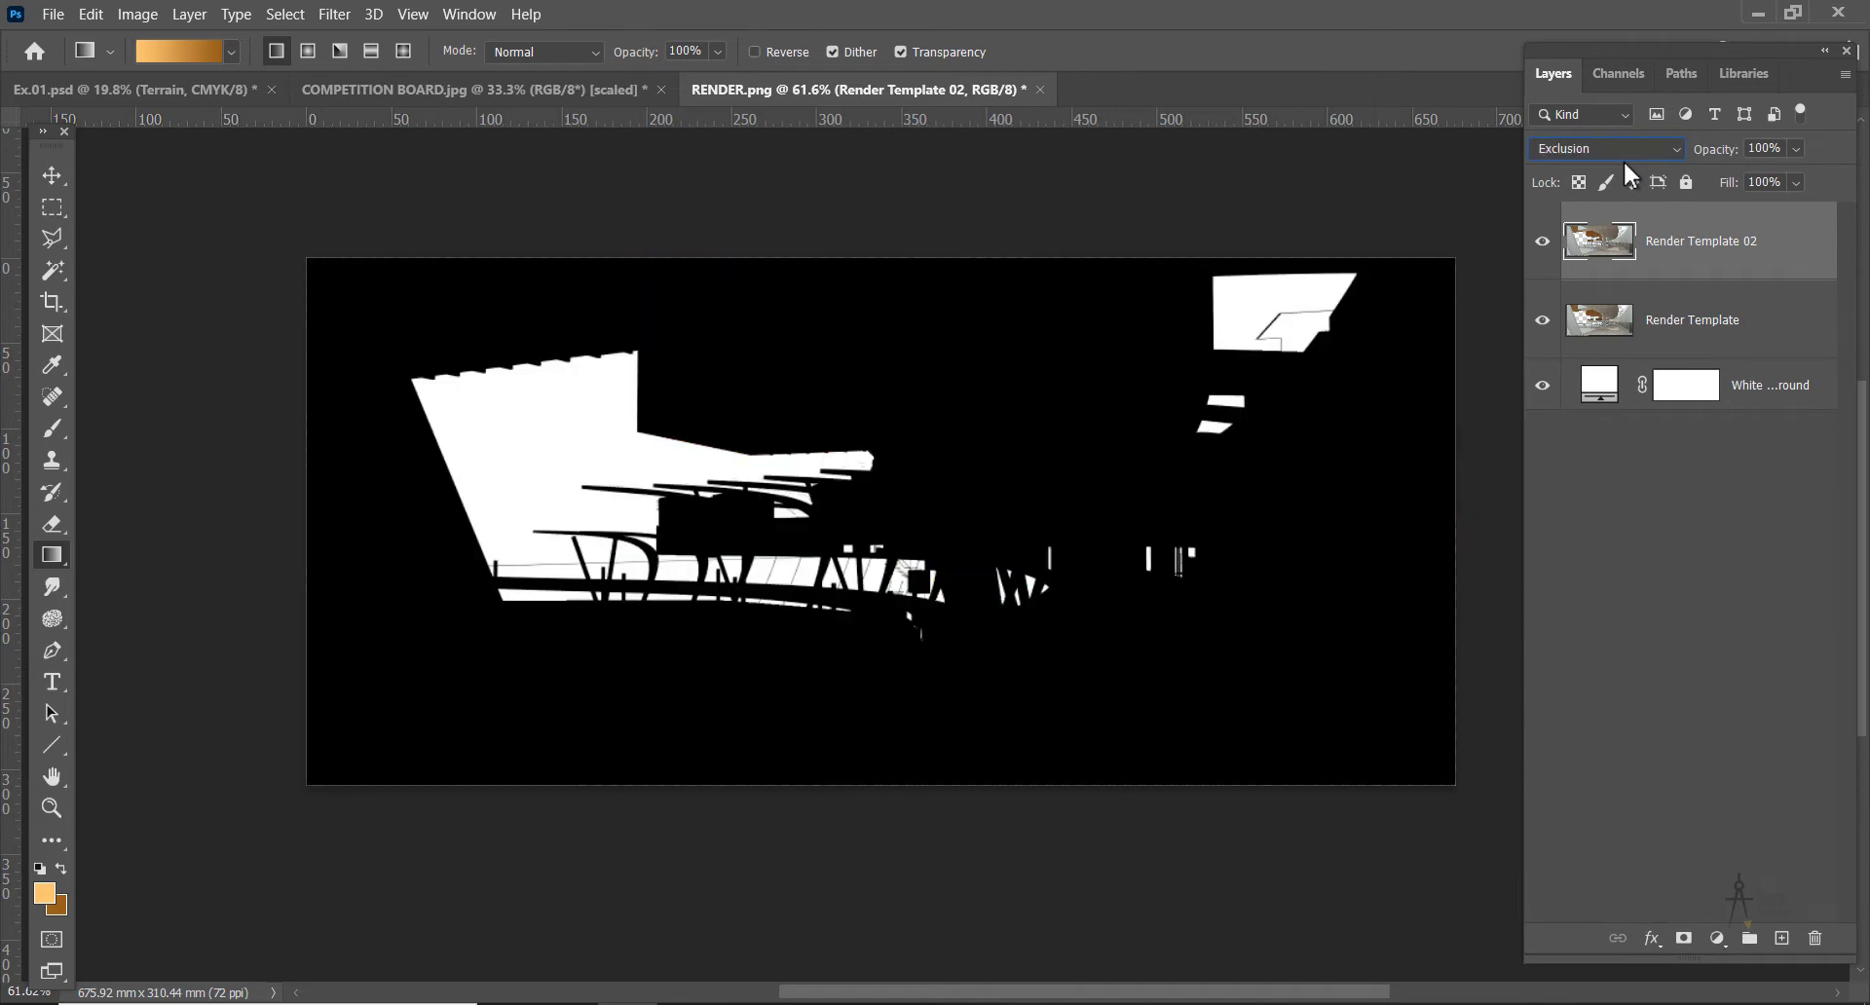
{"action": "key", "text": "Down"}
{"action": "key", "text": "Down"}
{"action": "key", "text": "Down"}
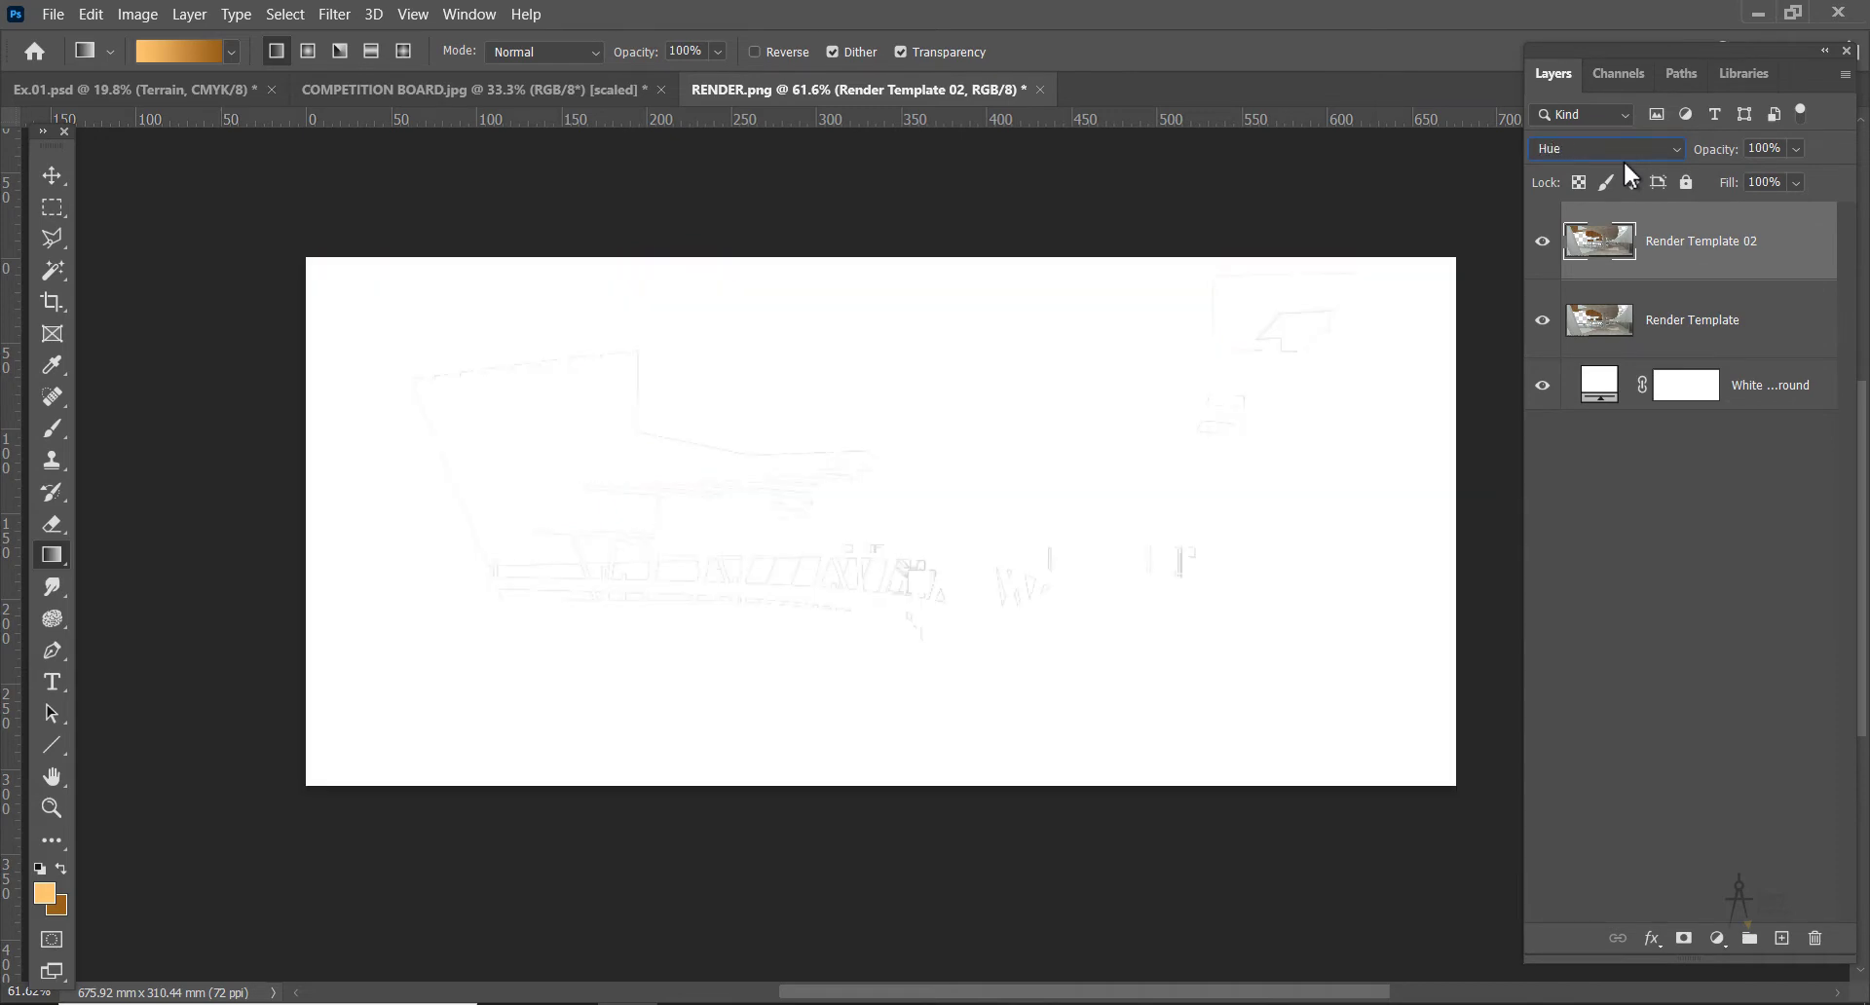
{"action": "key", "text": "Up"}
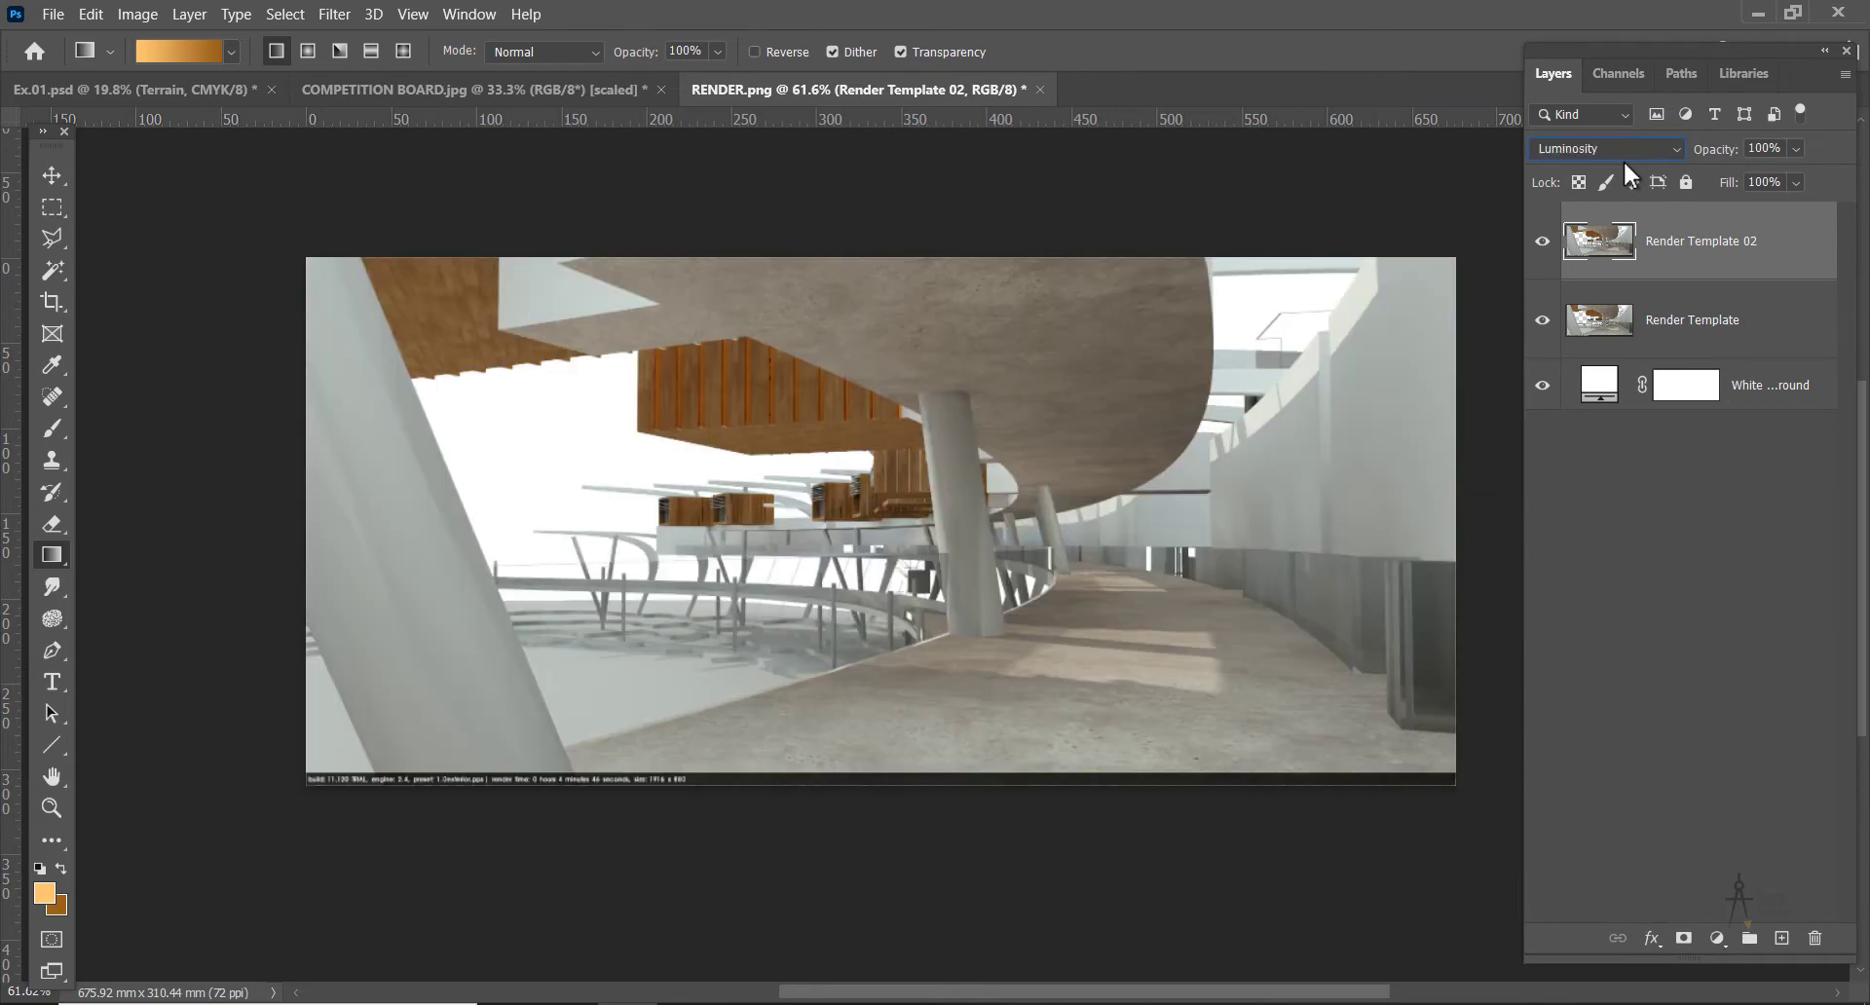
{"action": "key", "text": "Up"}
{"action": "key", "text": "Up"}
{"action": "key", "text": "Up"}
{"action": "key", "text": "Up"}
{"action": "key", "text": "Up"}
{"action": "key", "text": "Up"}
{"action": "key", "text": "Up"}
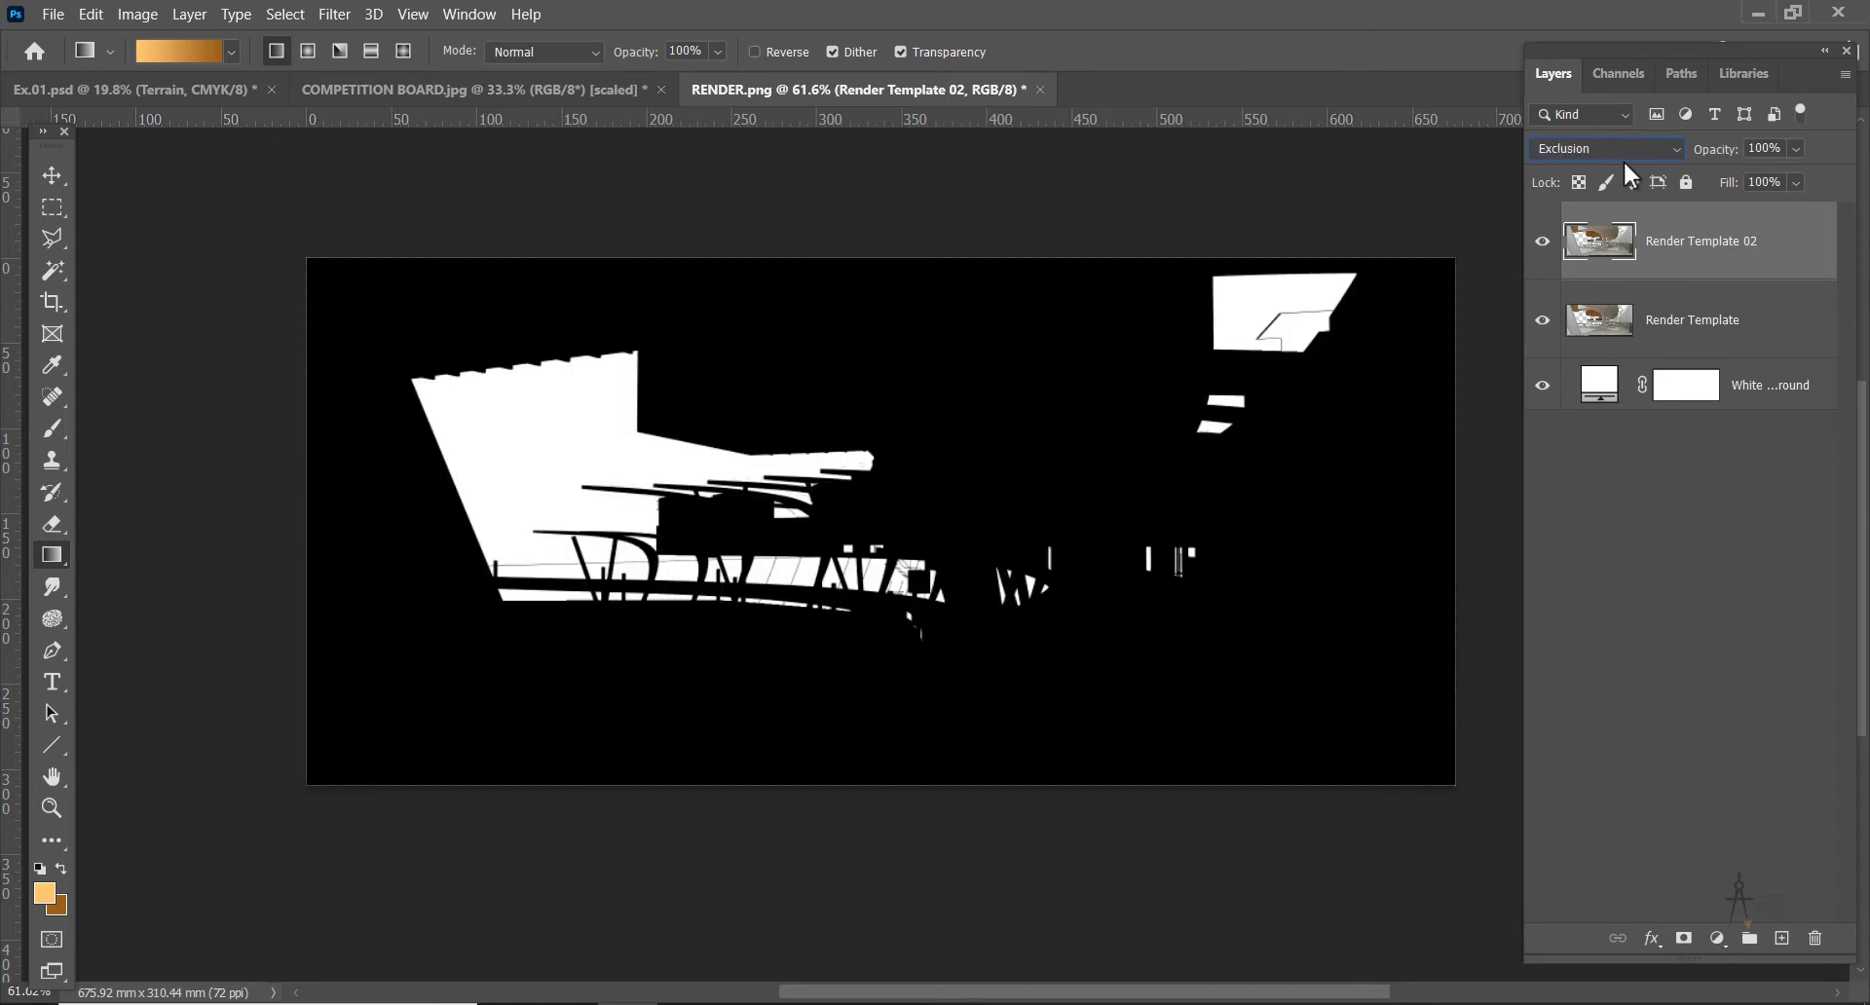
{"action": "key", "text": "Up"}
{"action": "key", "text": "Up"}
{"action": "key", "text": "Up"}
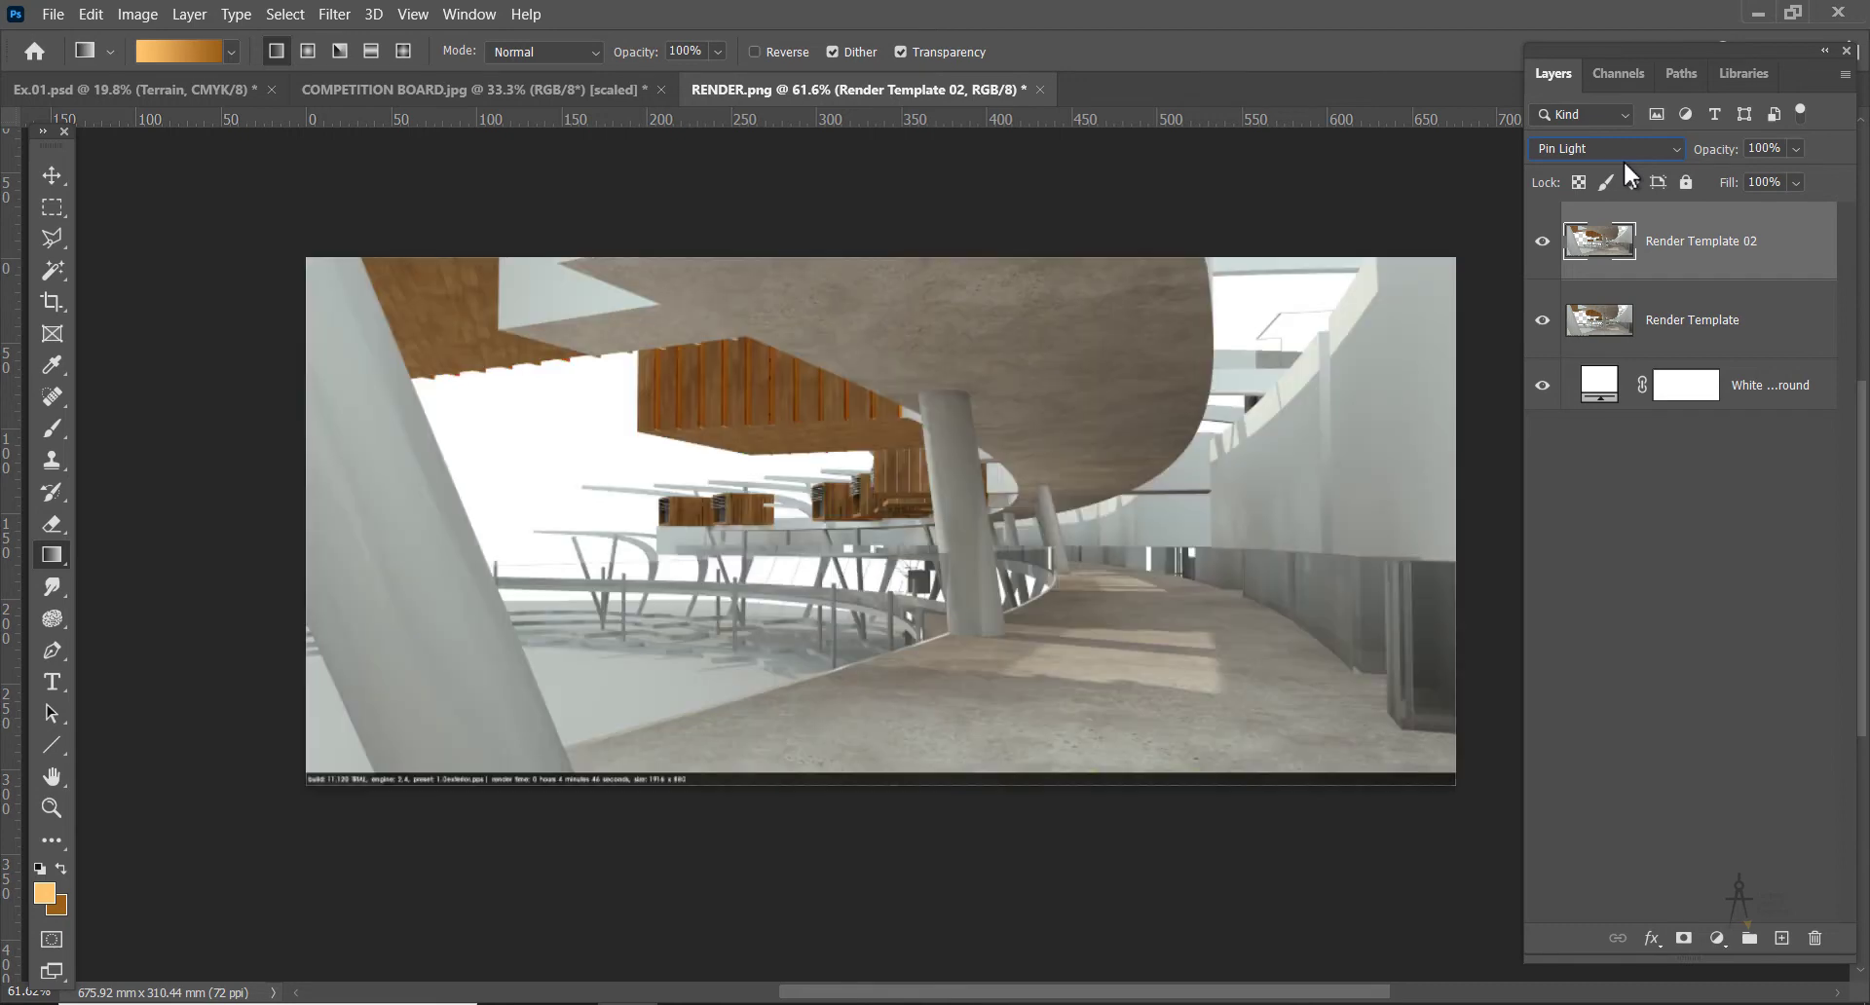
{"action": "key", "text": "Up"}
{"action": "key", "text": "Up"}
{"action": "key", "text": "Up"}
{"action": "key", "text": "Down"}
{"action": "key", "text": "Up"}
{"action": "key", "text": "Up"}
{"action": "key", "text": "Up"}
{"action": "key", "text": "Up"}
{"action": "key", "text": "Up"}
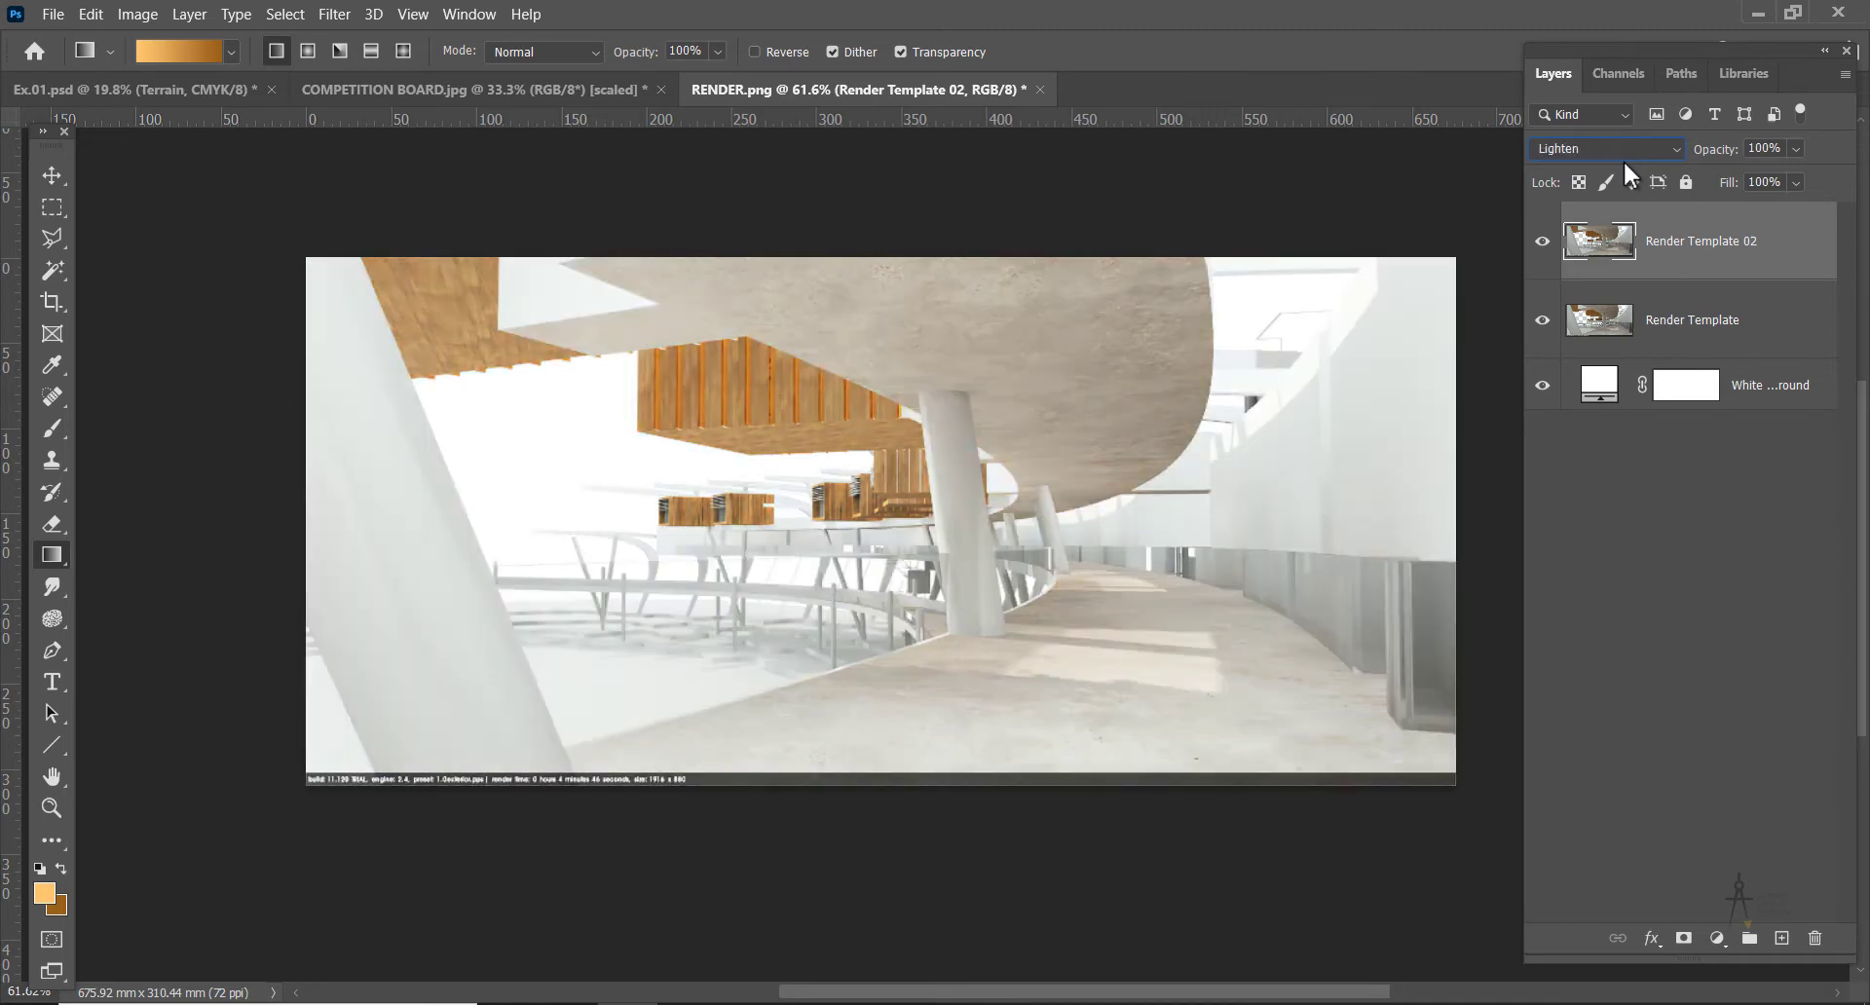
Set the Render Template 02 layer's blend mode to Overlay and deselect all layers
{"action": "key", "text": "Down"}
{"action": "key", "text": "Down"}
{"action": "key", "text": "Down"}
{"action": "key", "text": "Down"}
{"action": "key", "text": "Down"}
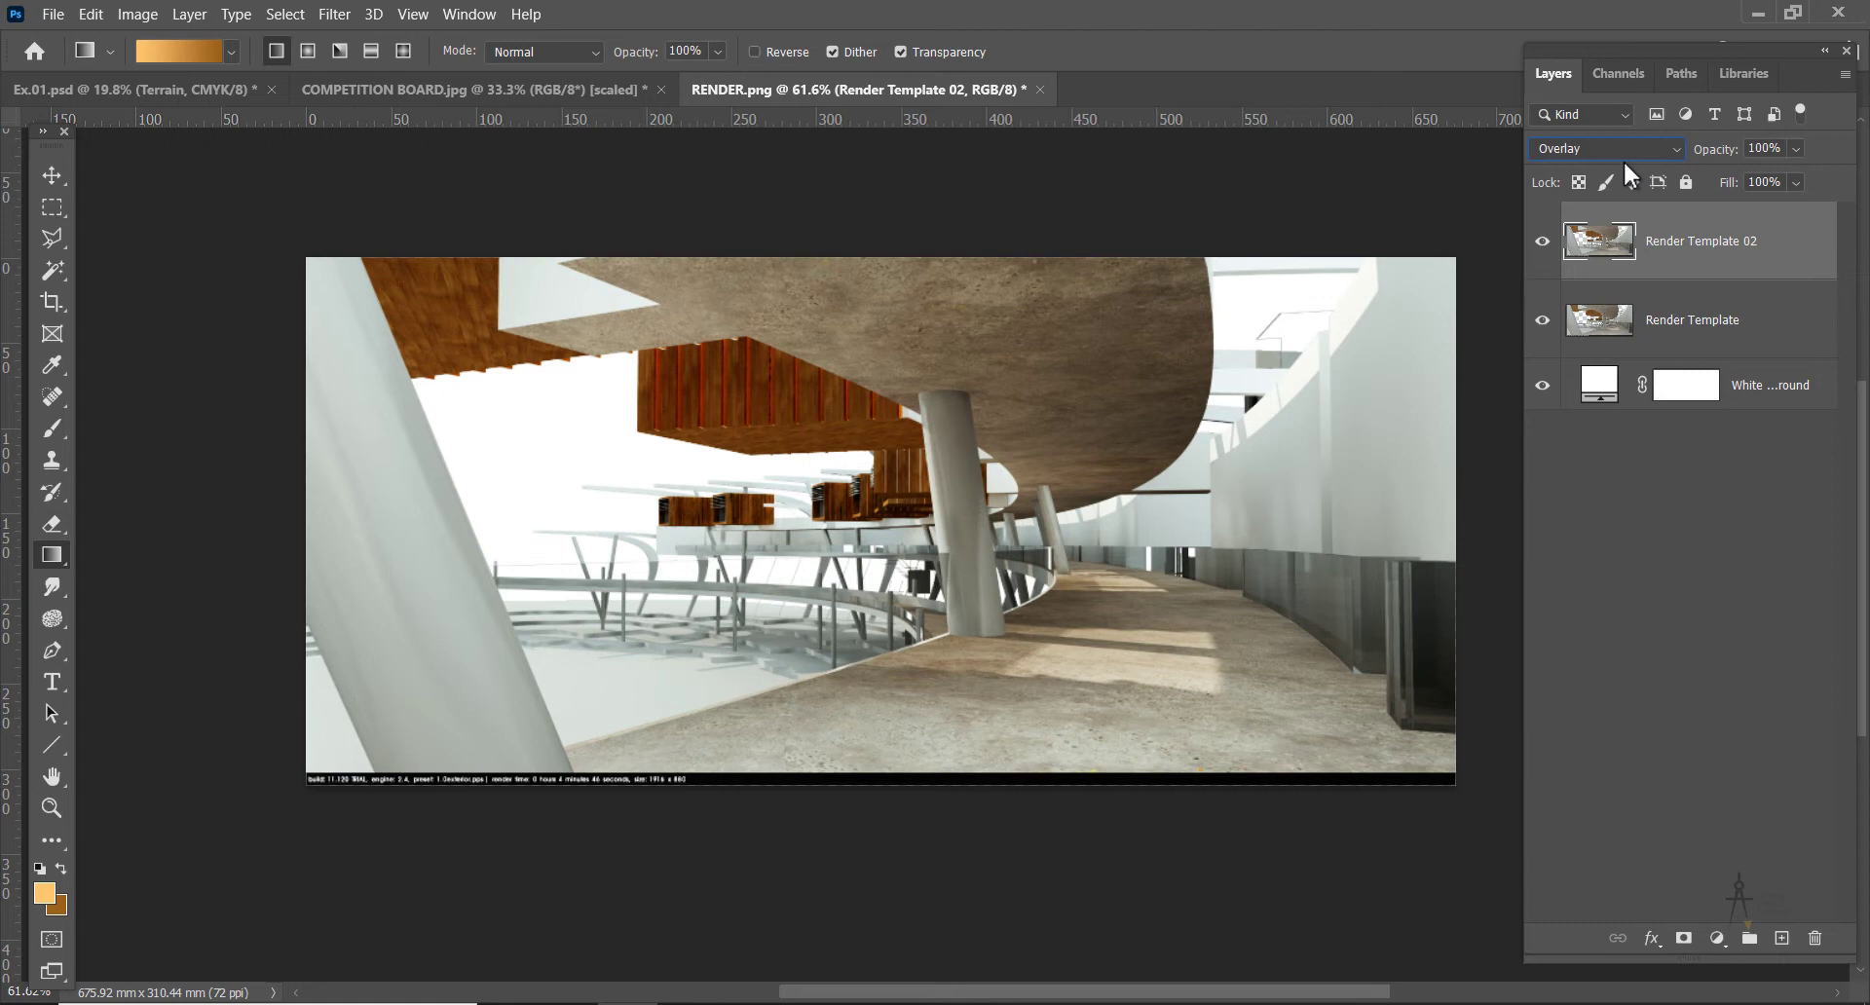
{"action": "left_click", "coordinate": [1702, 645]}
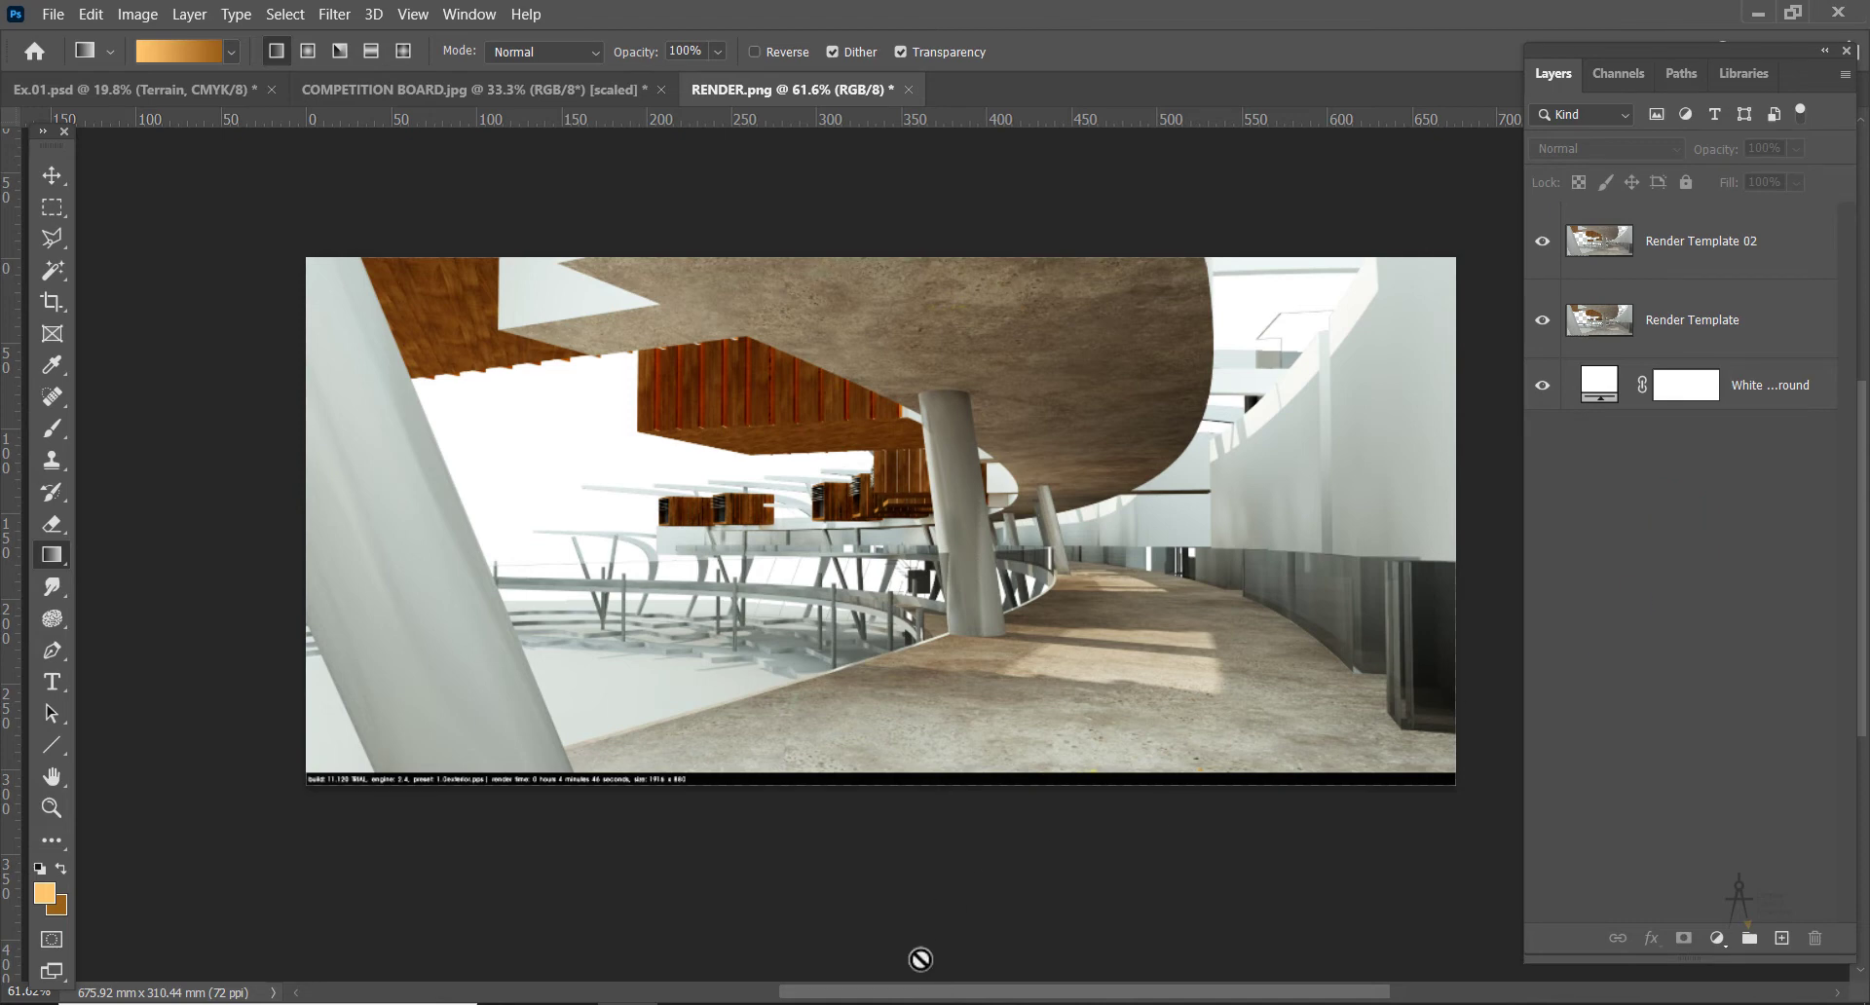
Place the WIRED image from the EXERCISE 3 folder in File Explorer into the RENDER document as the topmost layer, at full size
{"action": "left_click", "coordinate": [869, 1003]}
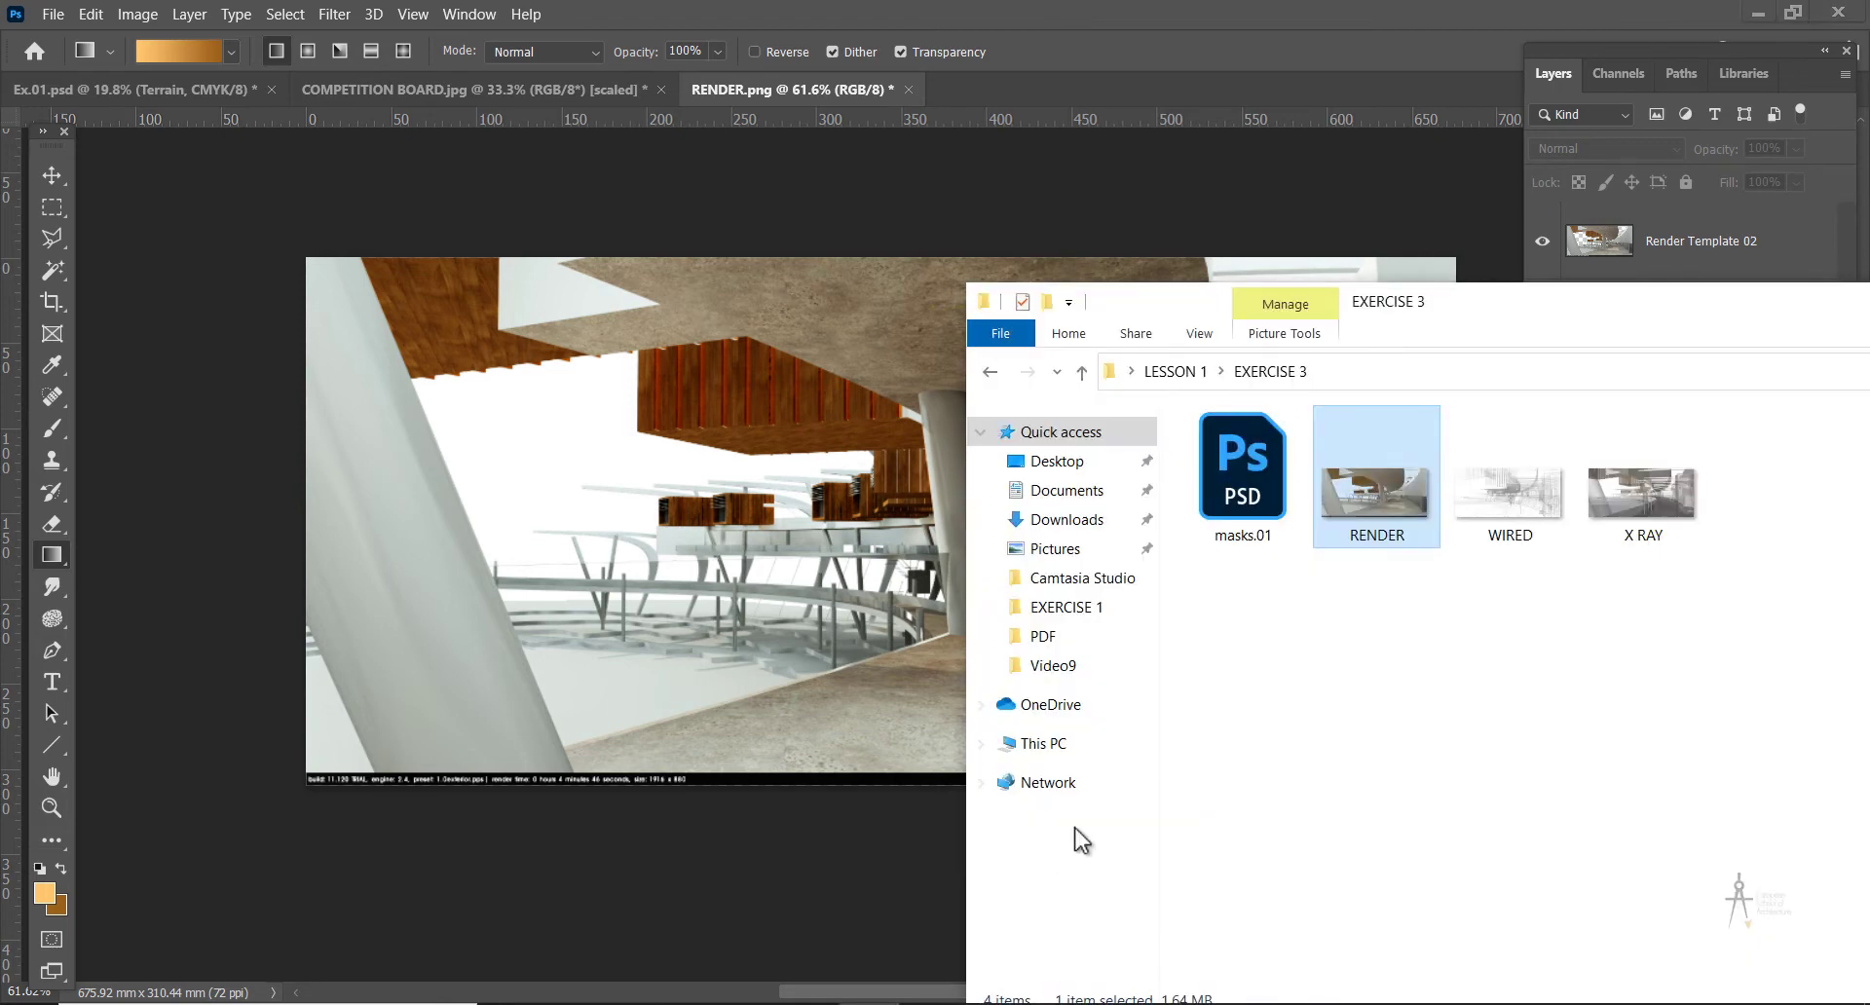
{"action": "left_click", "coordinate": [1513, 506]}
{"action": "left_click_drag", "start_coordinate": [1506, 509], "coordinate": [824, 902]}
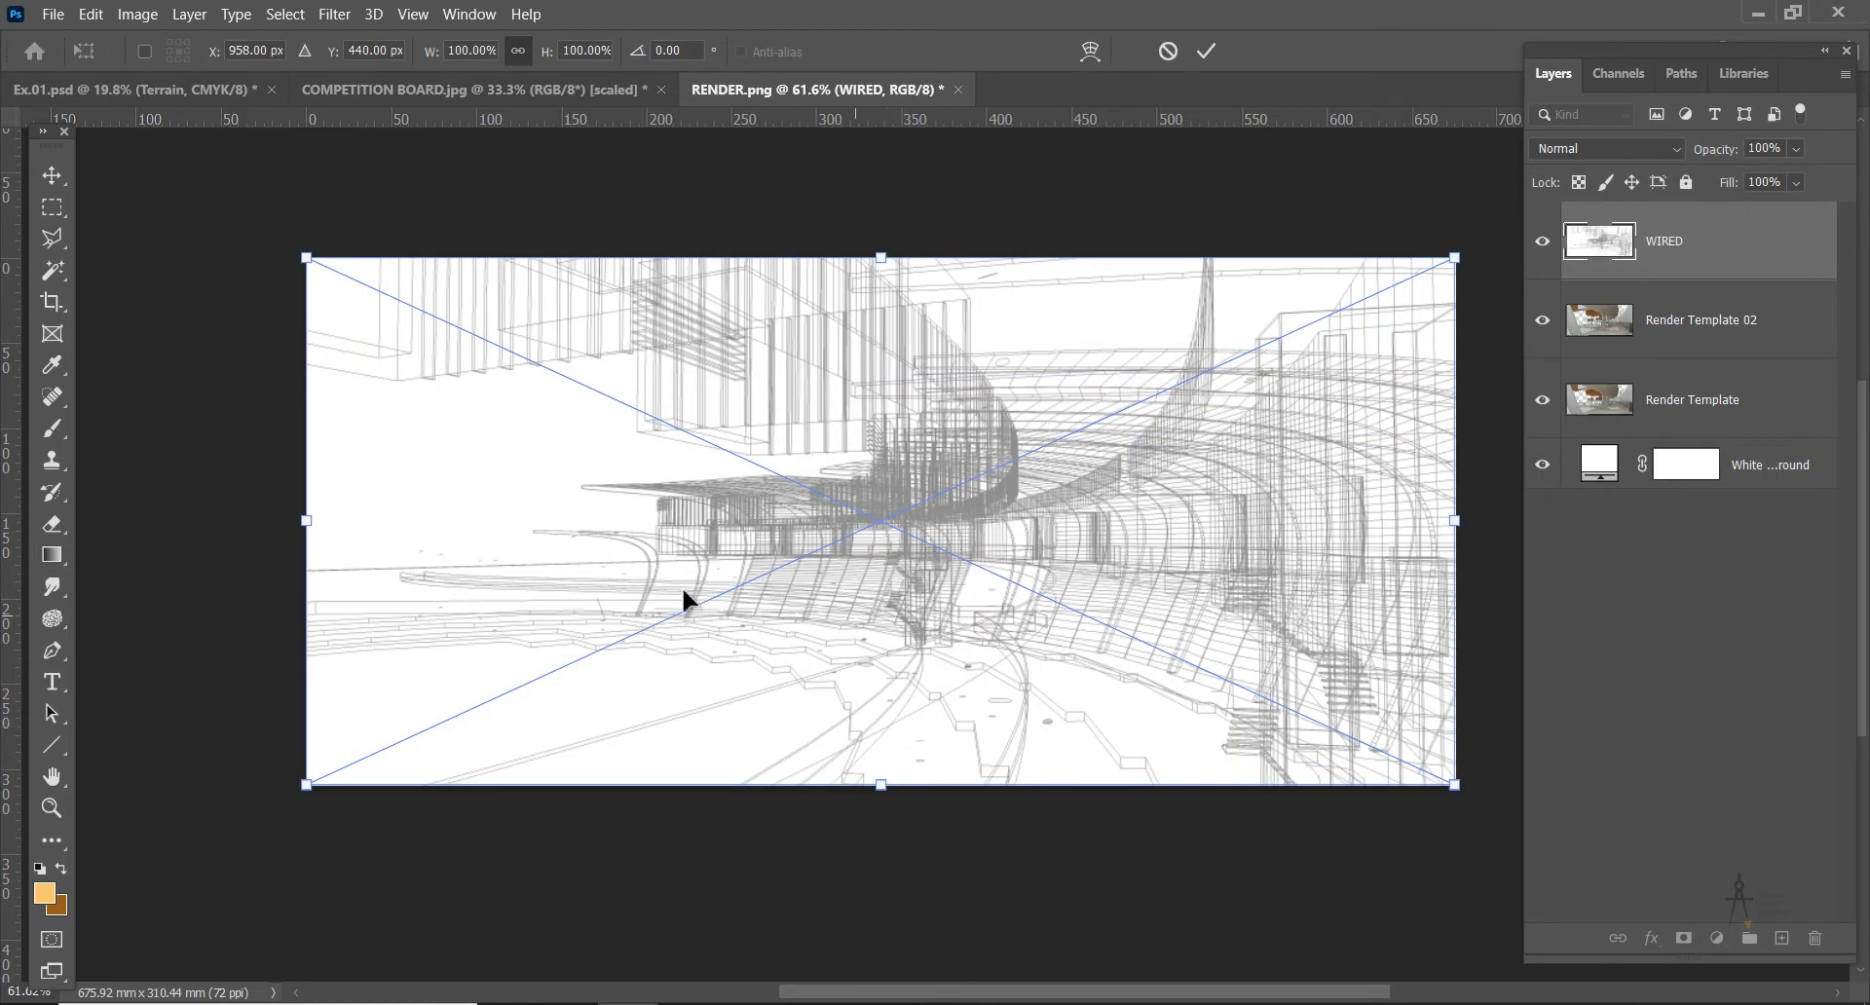
{"action": "key", "text": "g"}
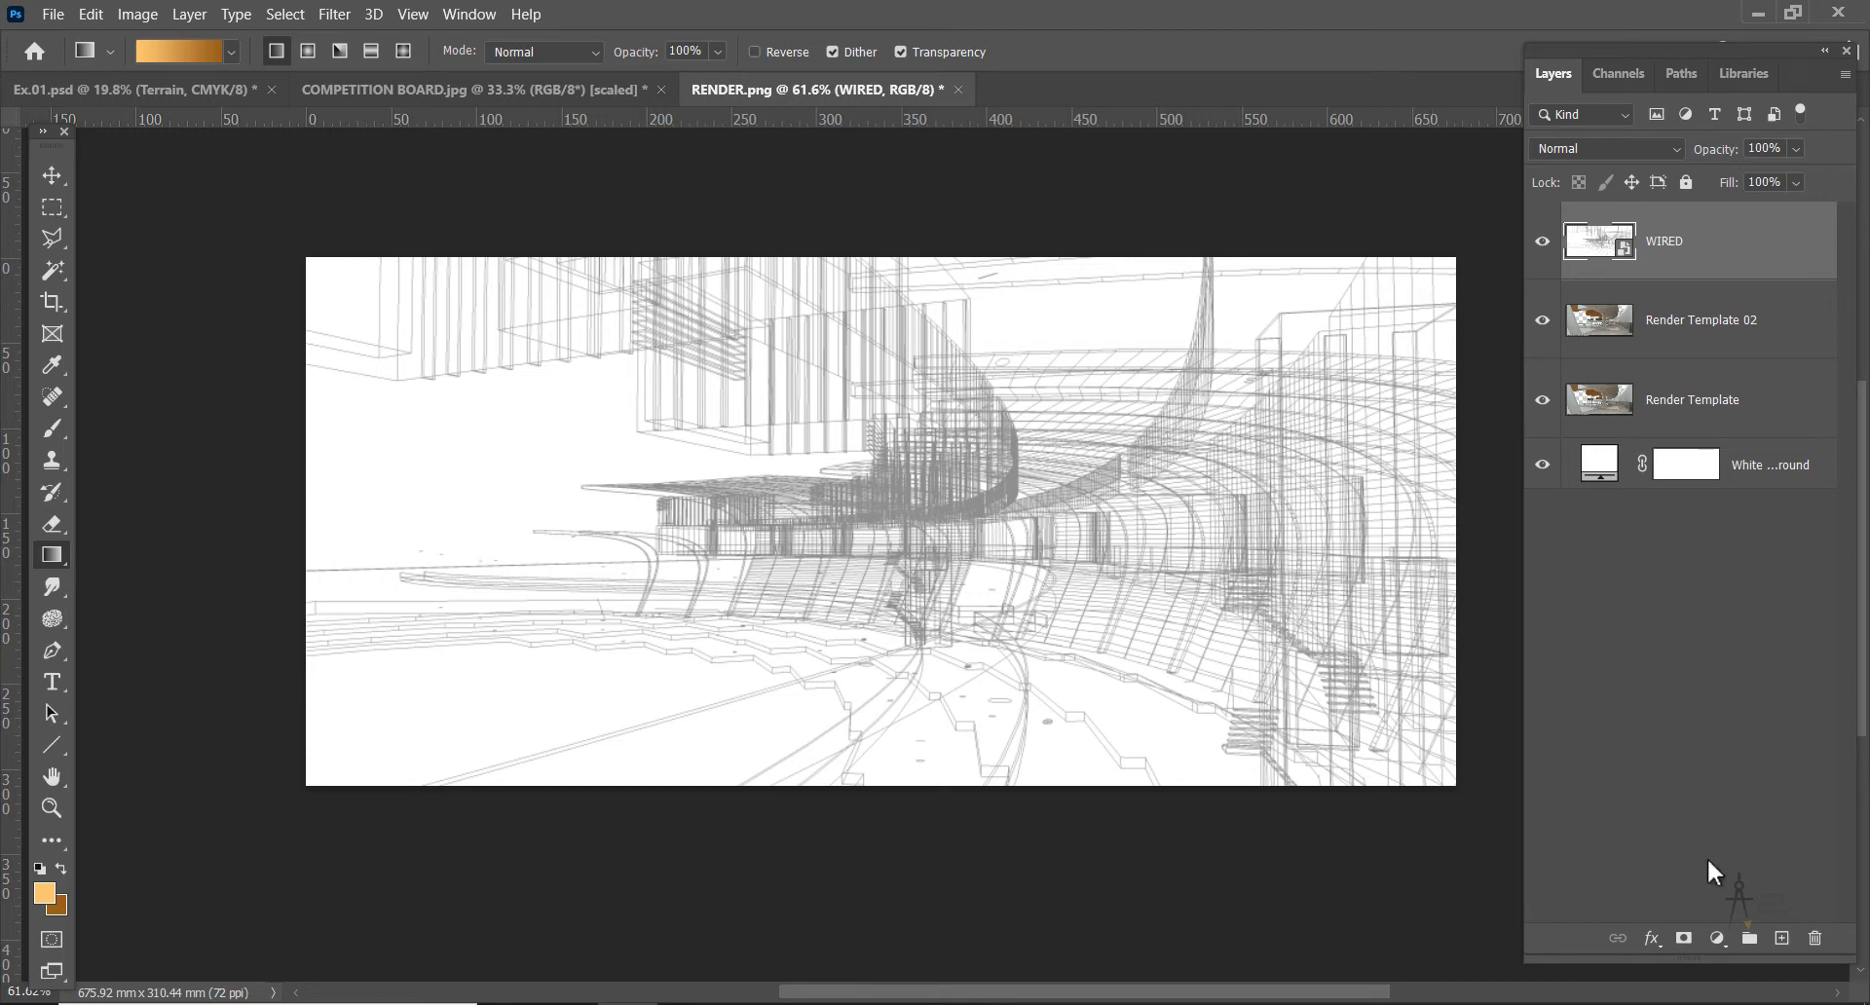
Add a layer mask to the WIRED layer and set the foreground color to black (000000)
{"action": "left_click", "coordinate": [1684, 940]}
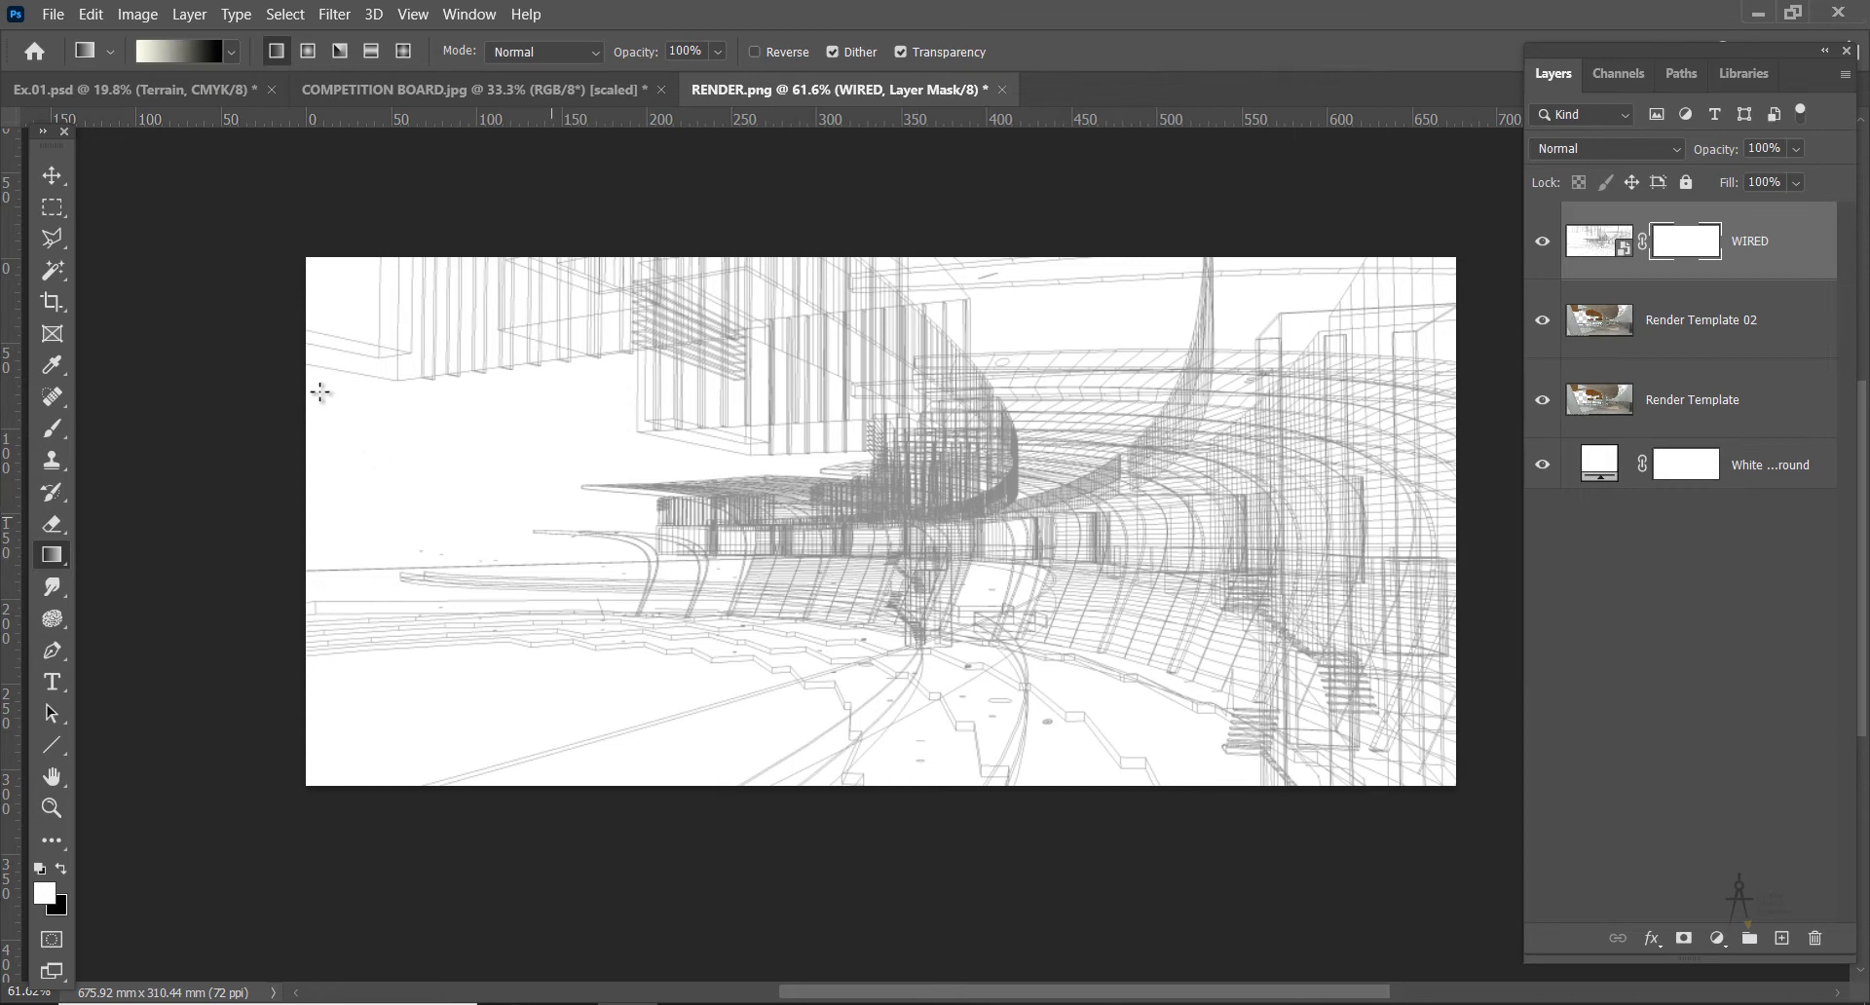
{"action": "left_click", "coordinate": [49, 898]}
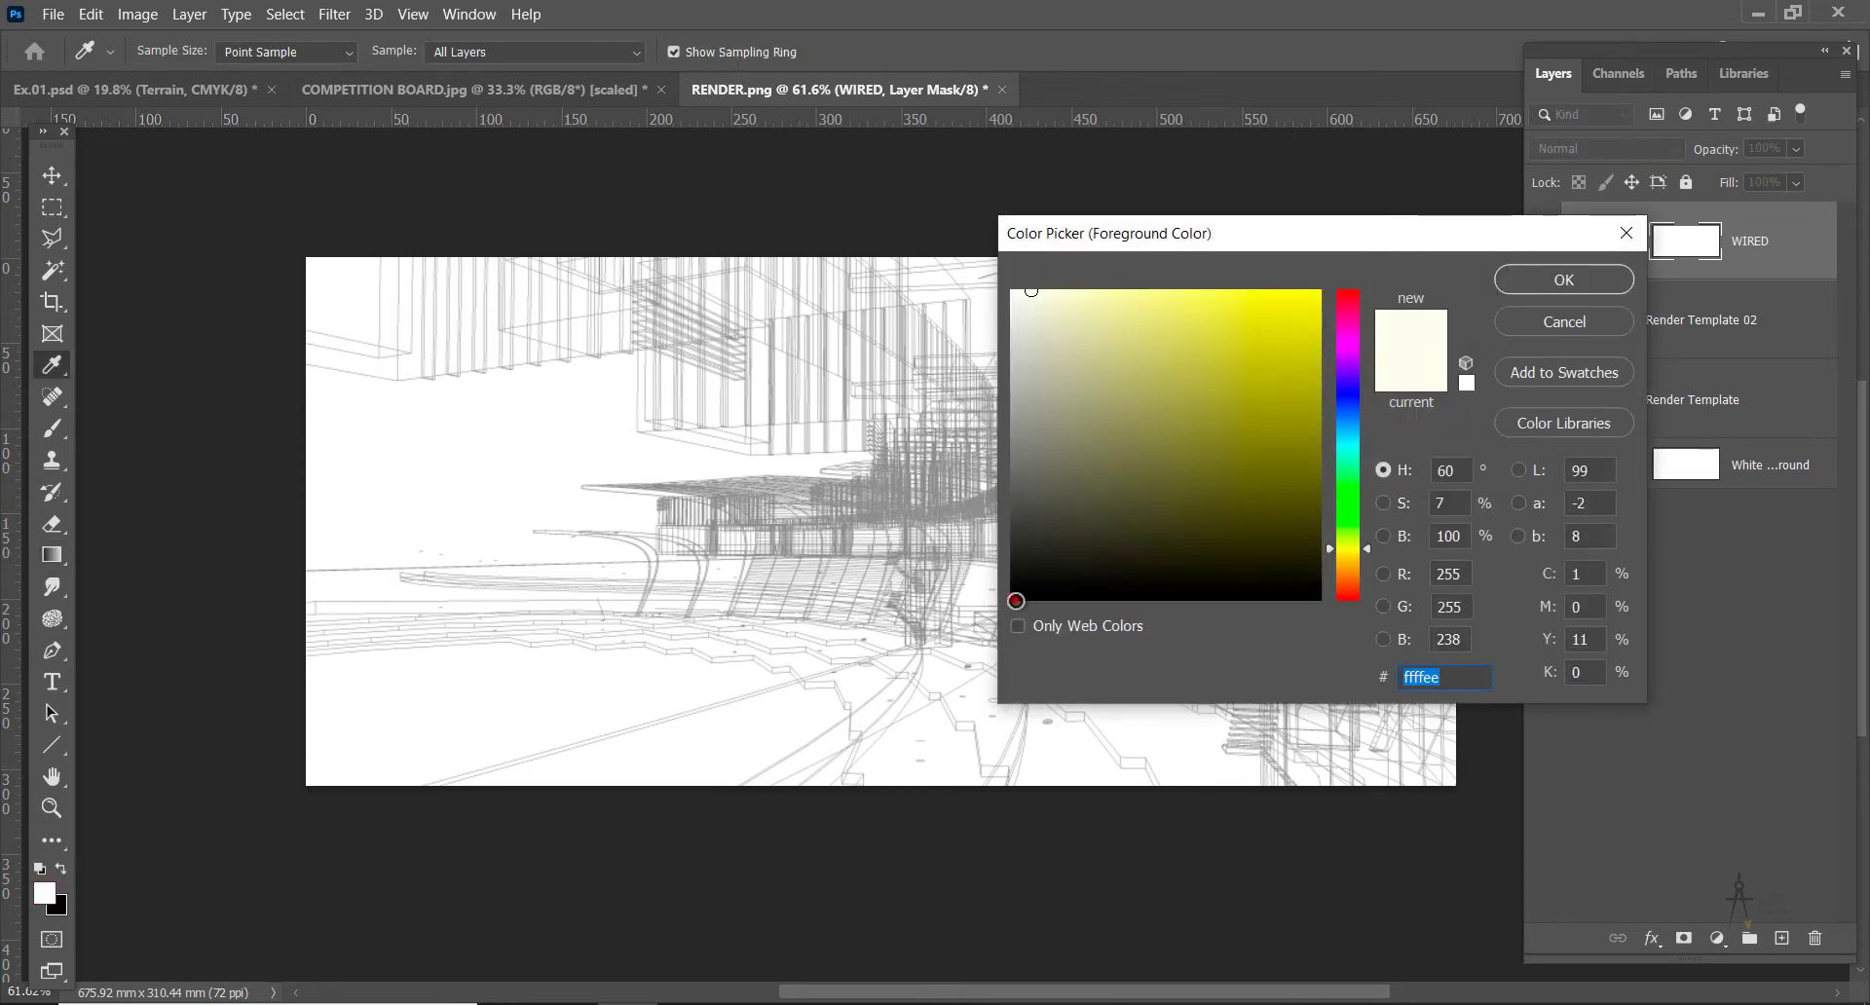
{"action": "left_click", "coordinate": [1014, 599]}
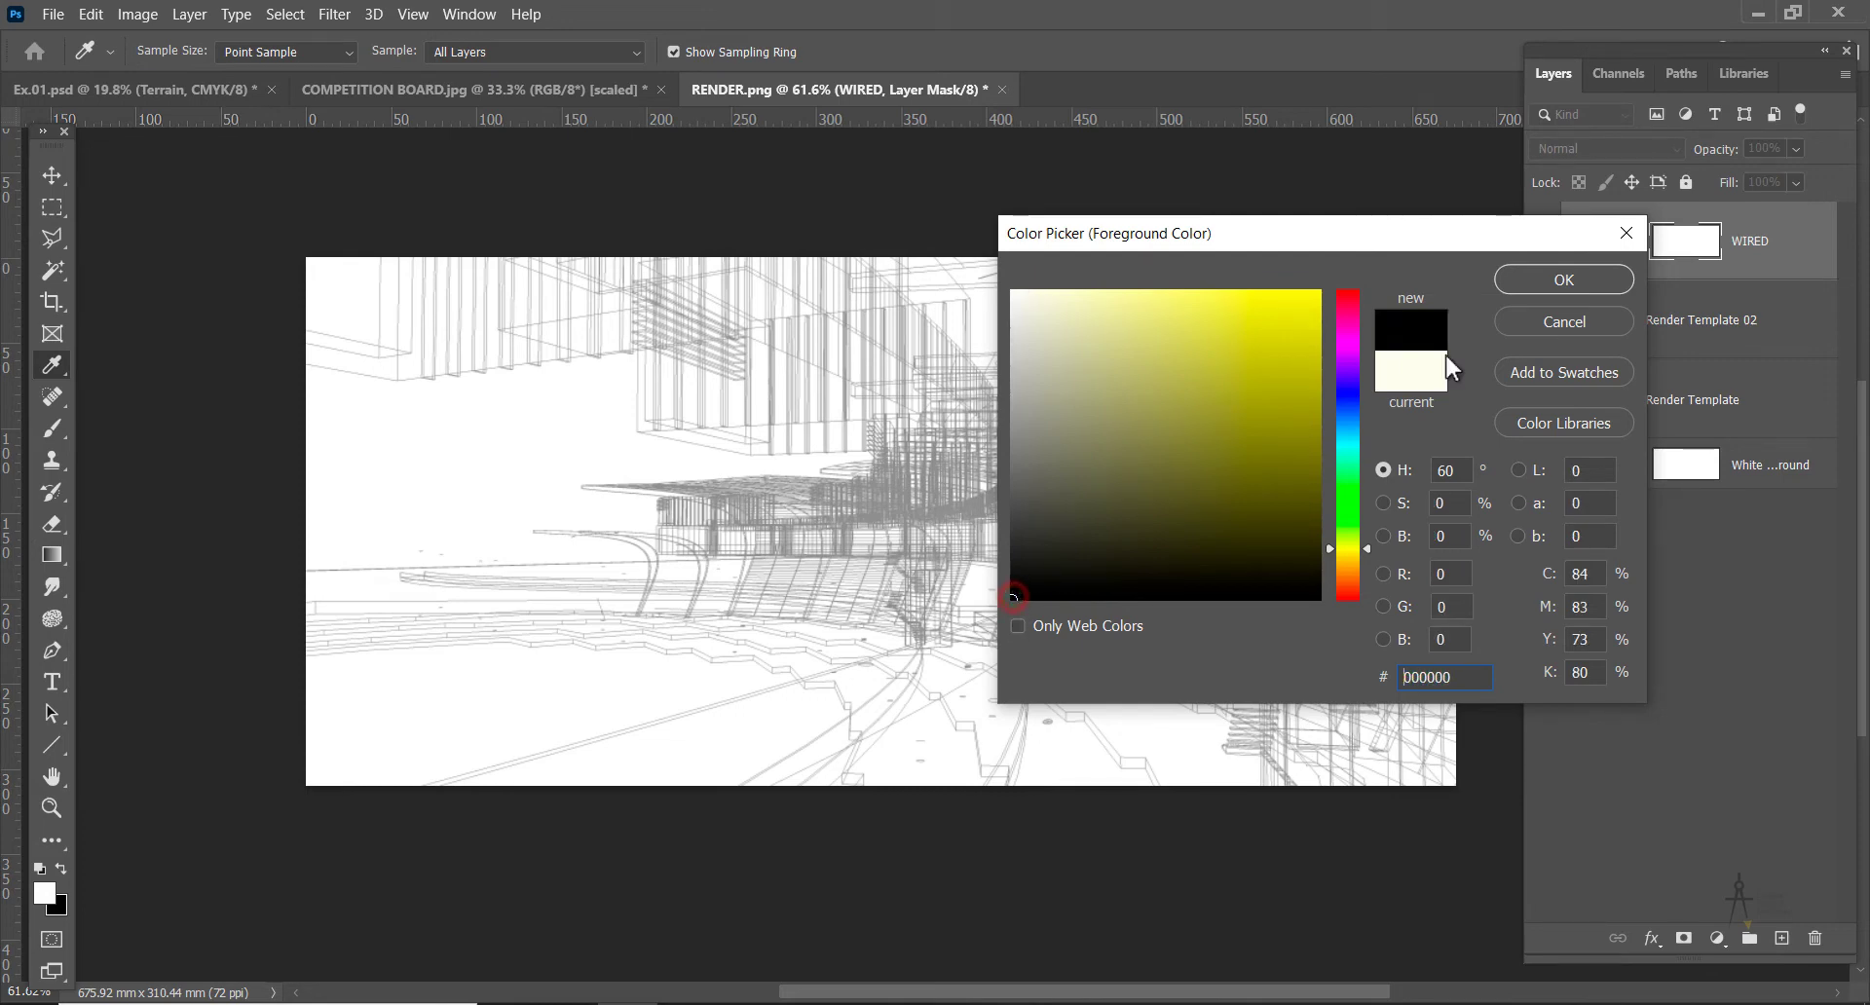
{"action": "left_click", "coordinate": [1559, 281]}
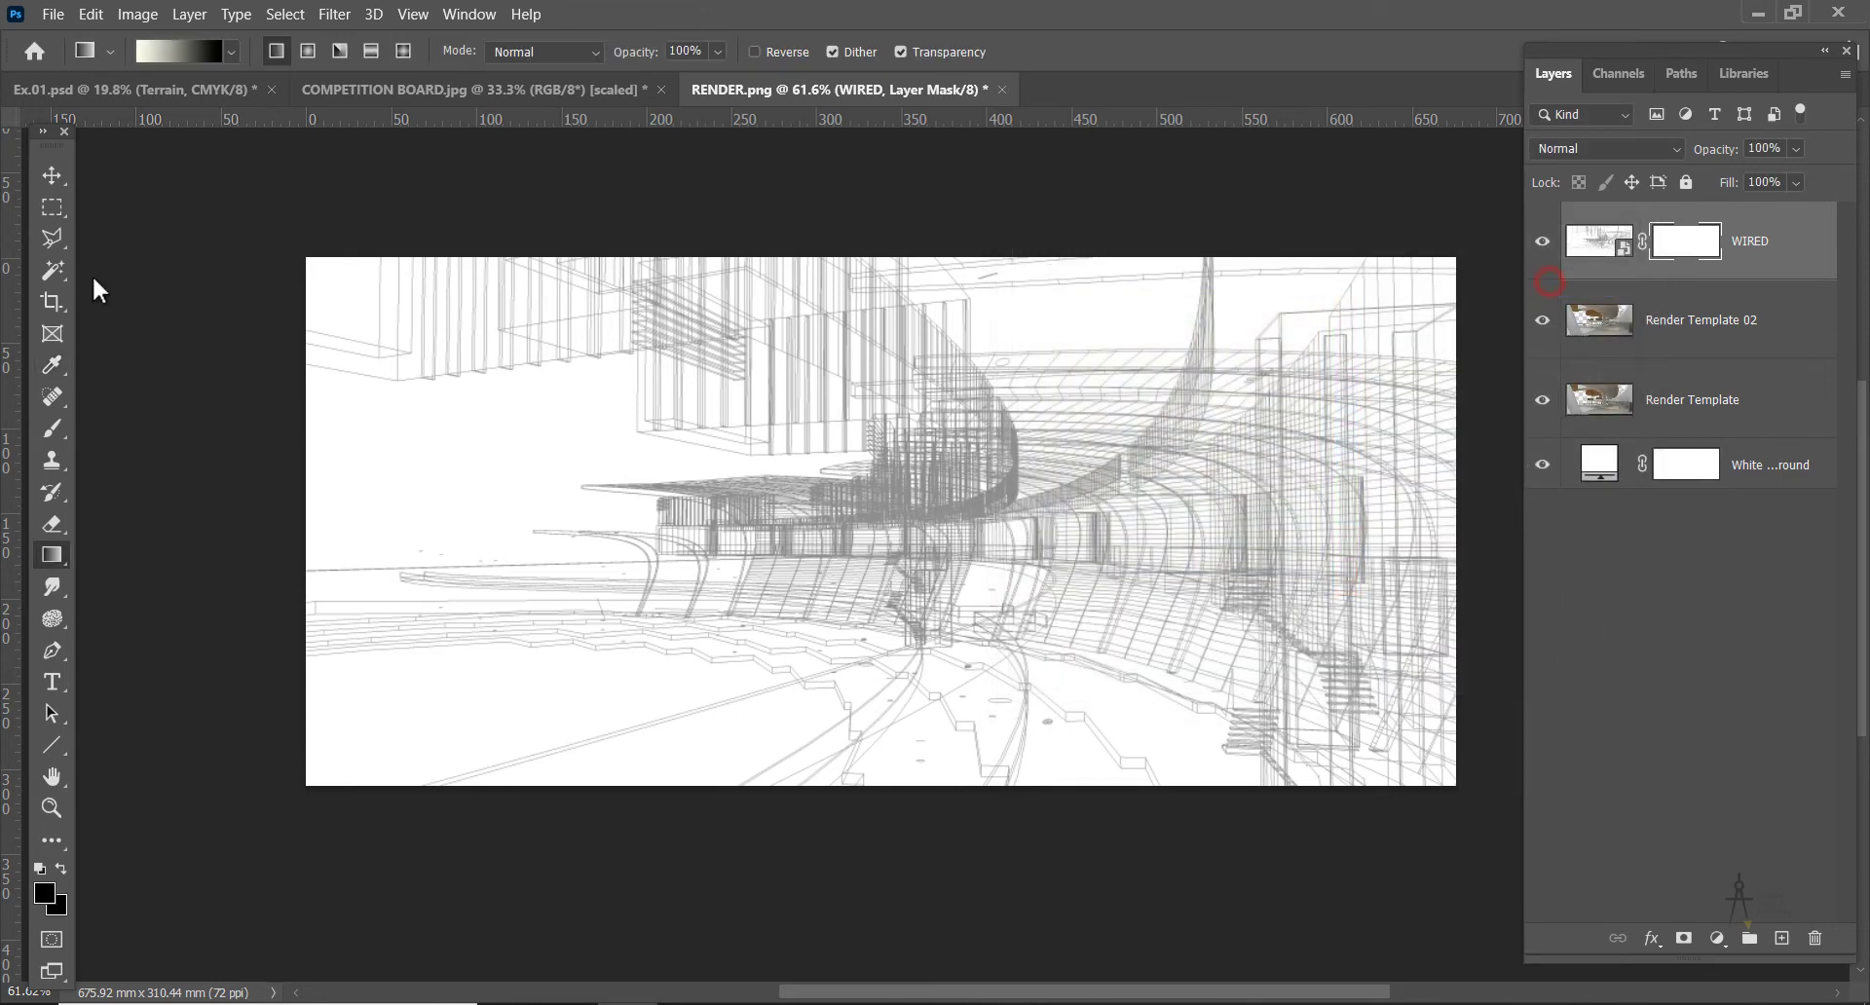
Activate the Brush tool with the Soft Round tip from General Brushes for painting on the WIRED mask
{"action": "left_click", "coordinate": [51, 435]}
{"action": "left_click", "coordinate": [178, 50]}
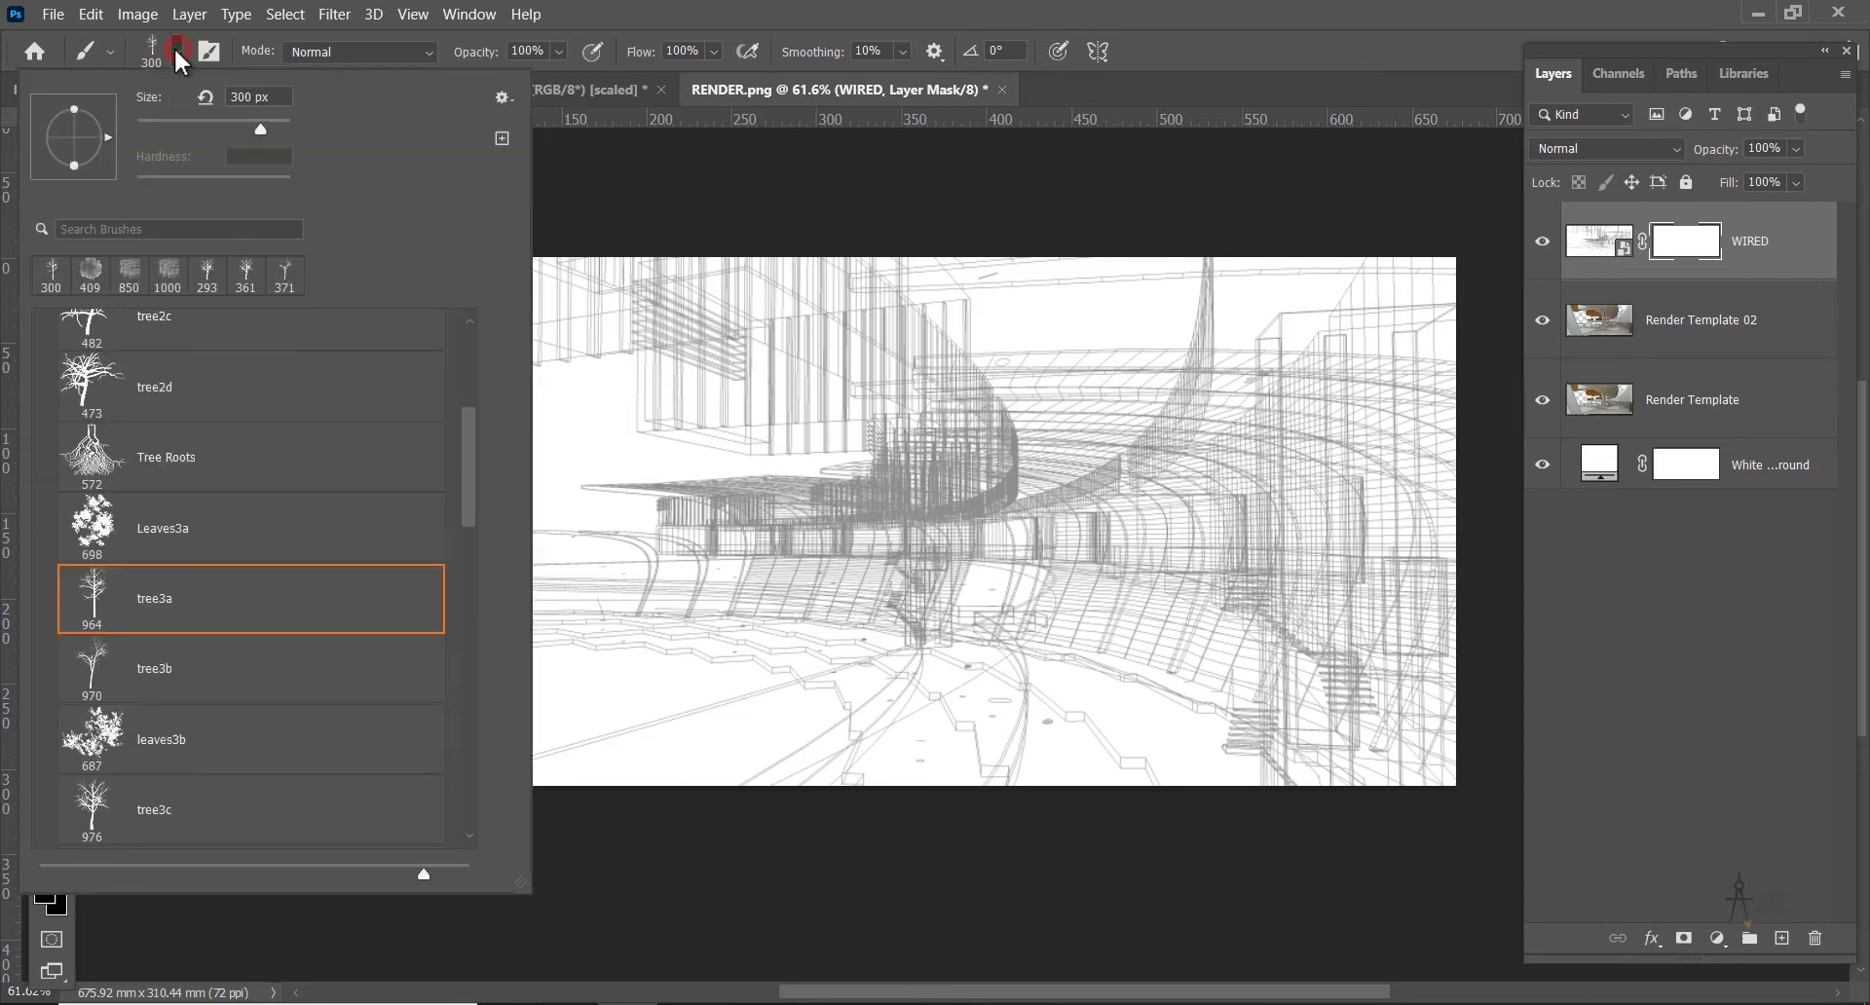
{"action": "left_click_drag", "start_coordinate": [467, 446], "coordinate": [470, 316]}
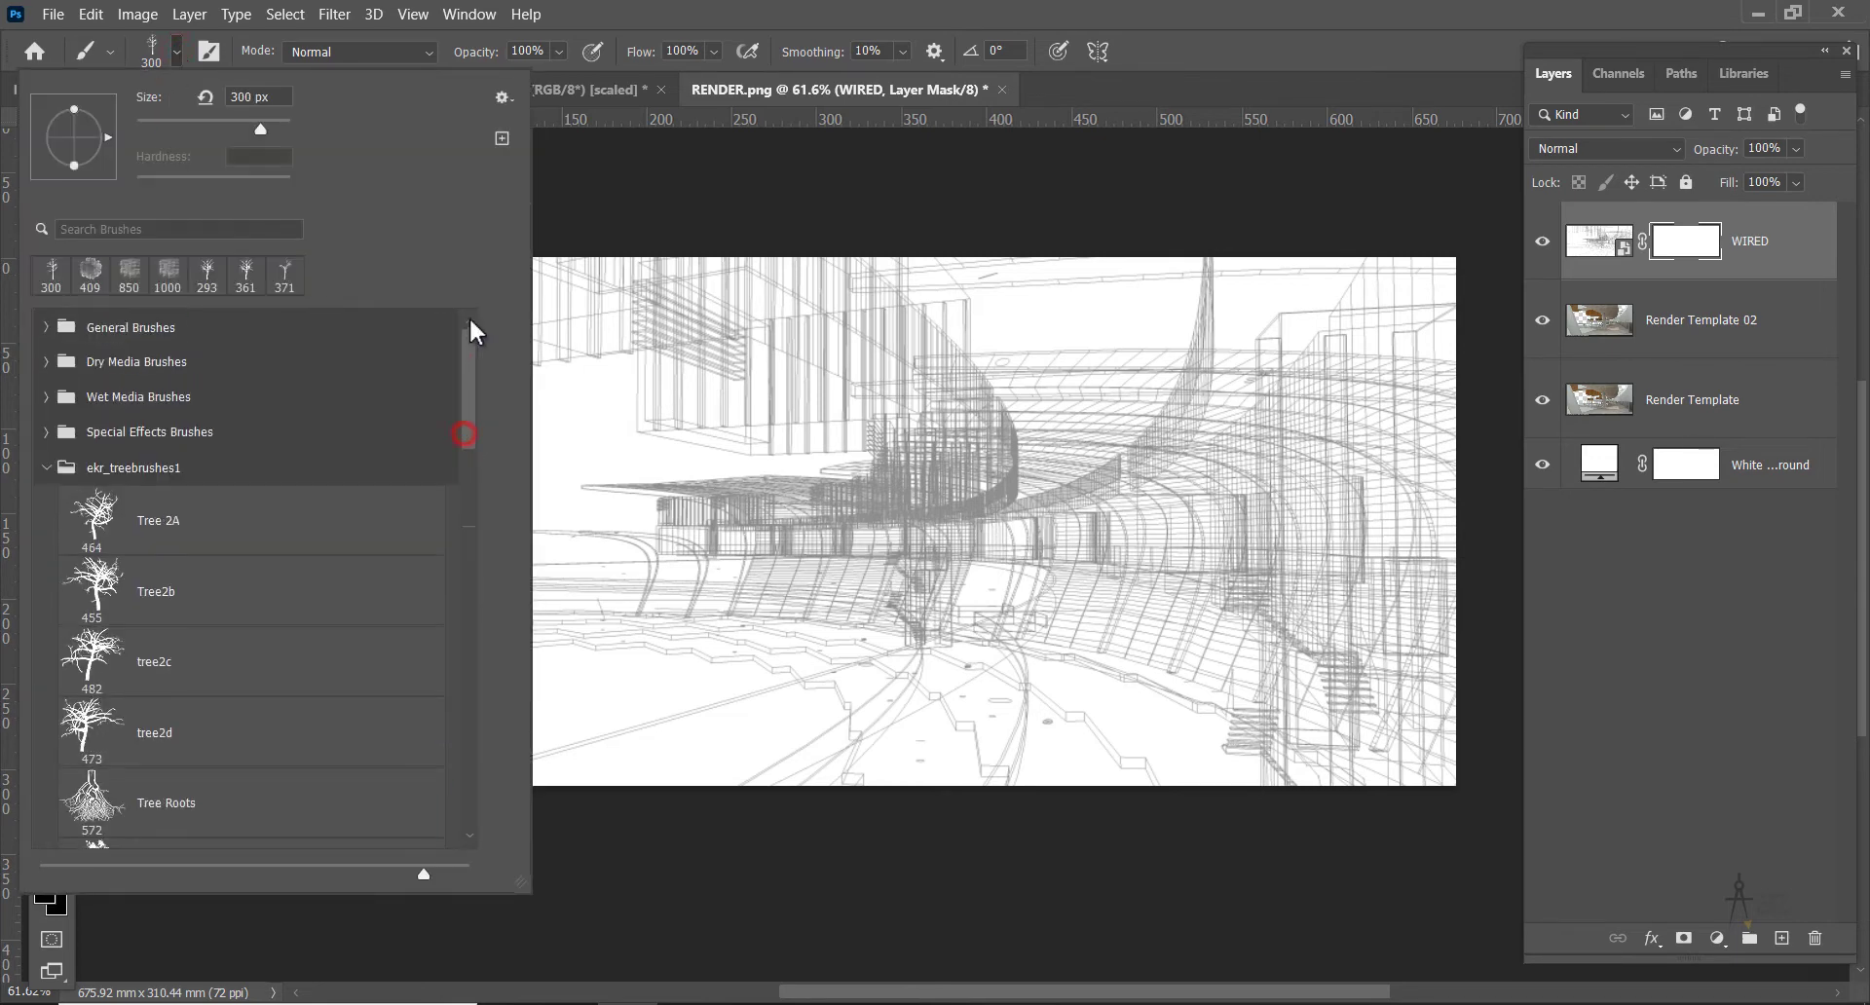
{"action": "left_click", "coordinate": [46, 328]}
{"action": "left_click", "coordinate": [179, 395]}
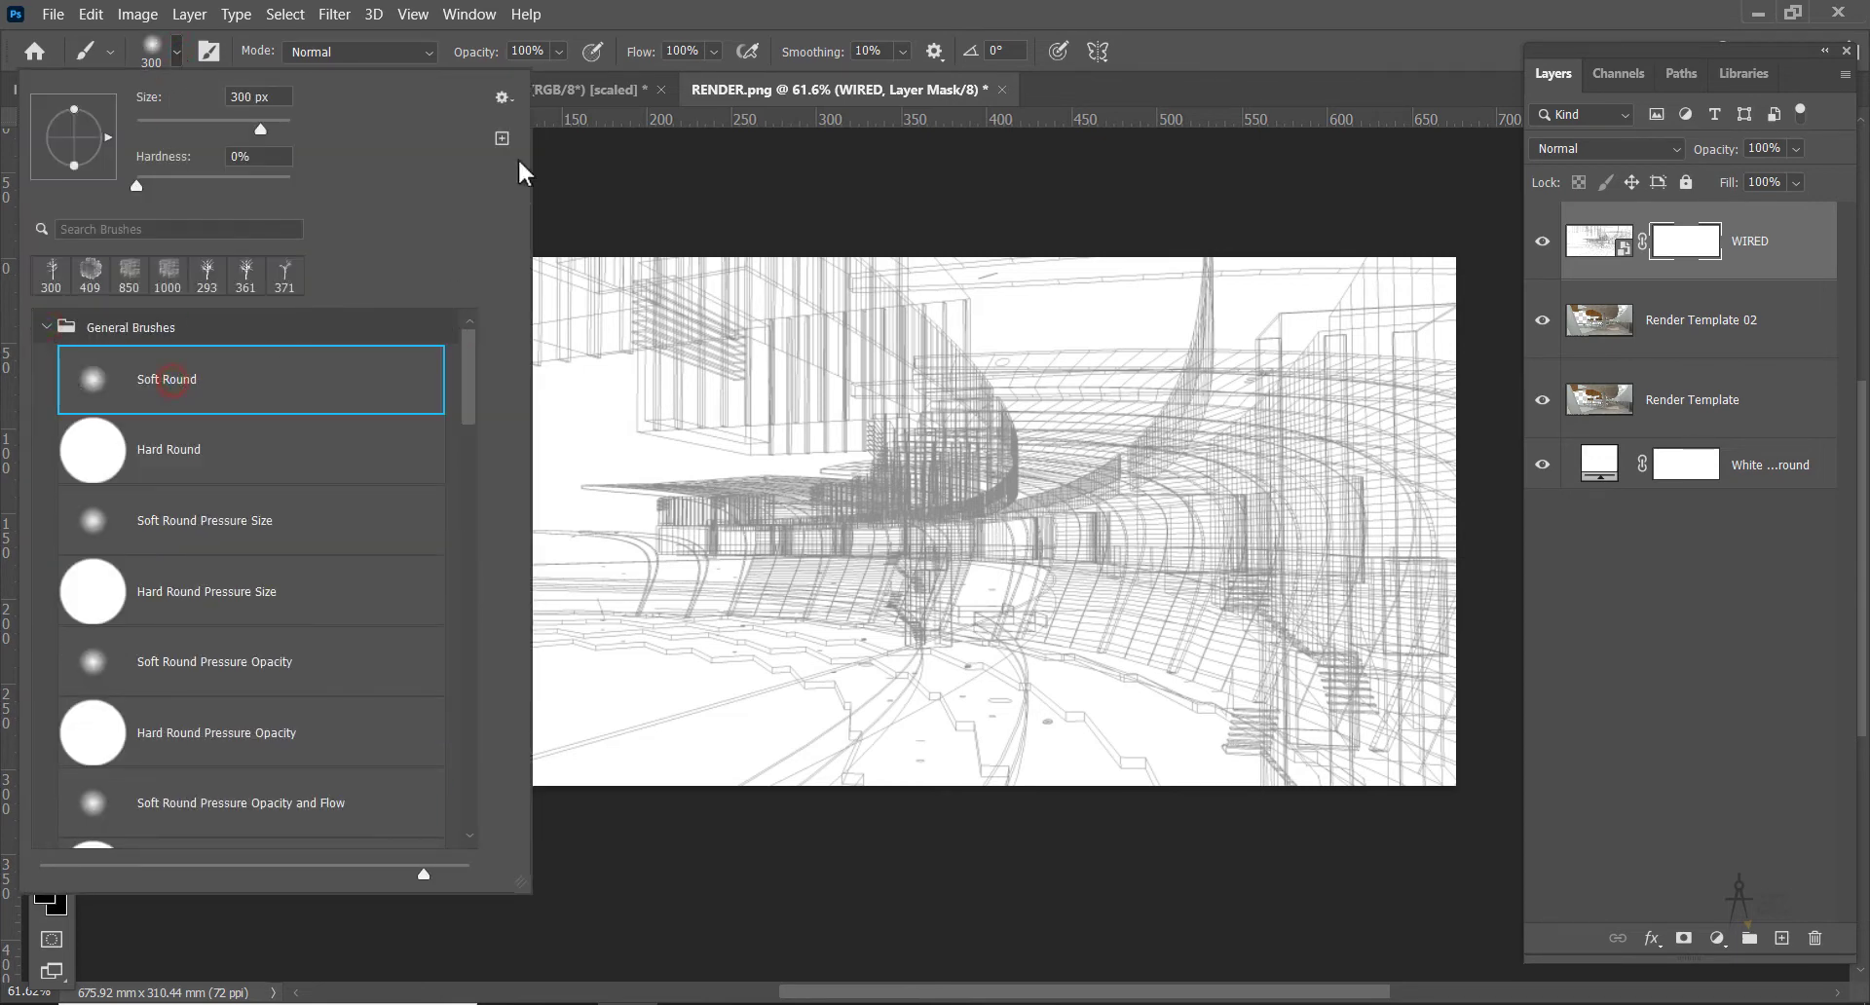
{"action": "left_click", "coordinate": [1050, 86]}
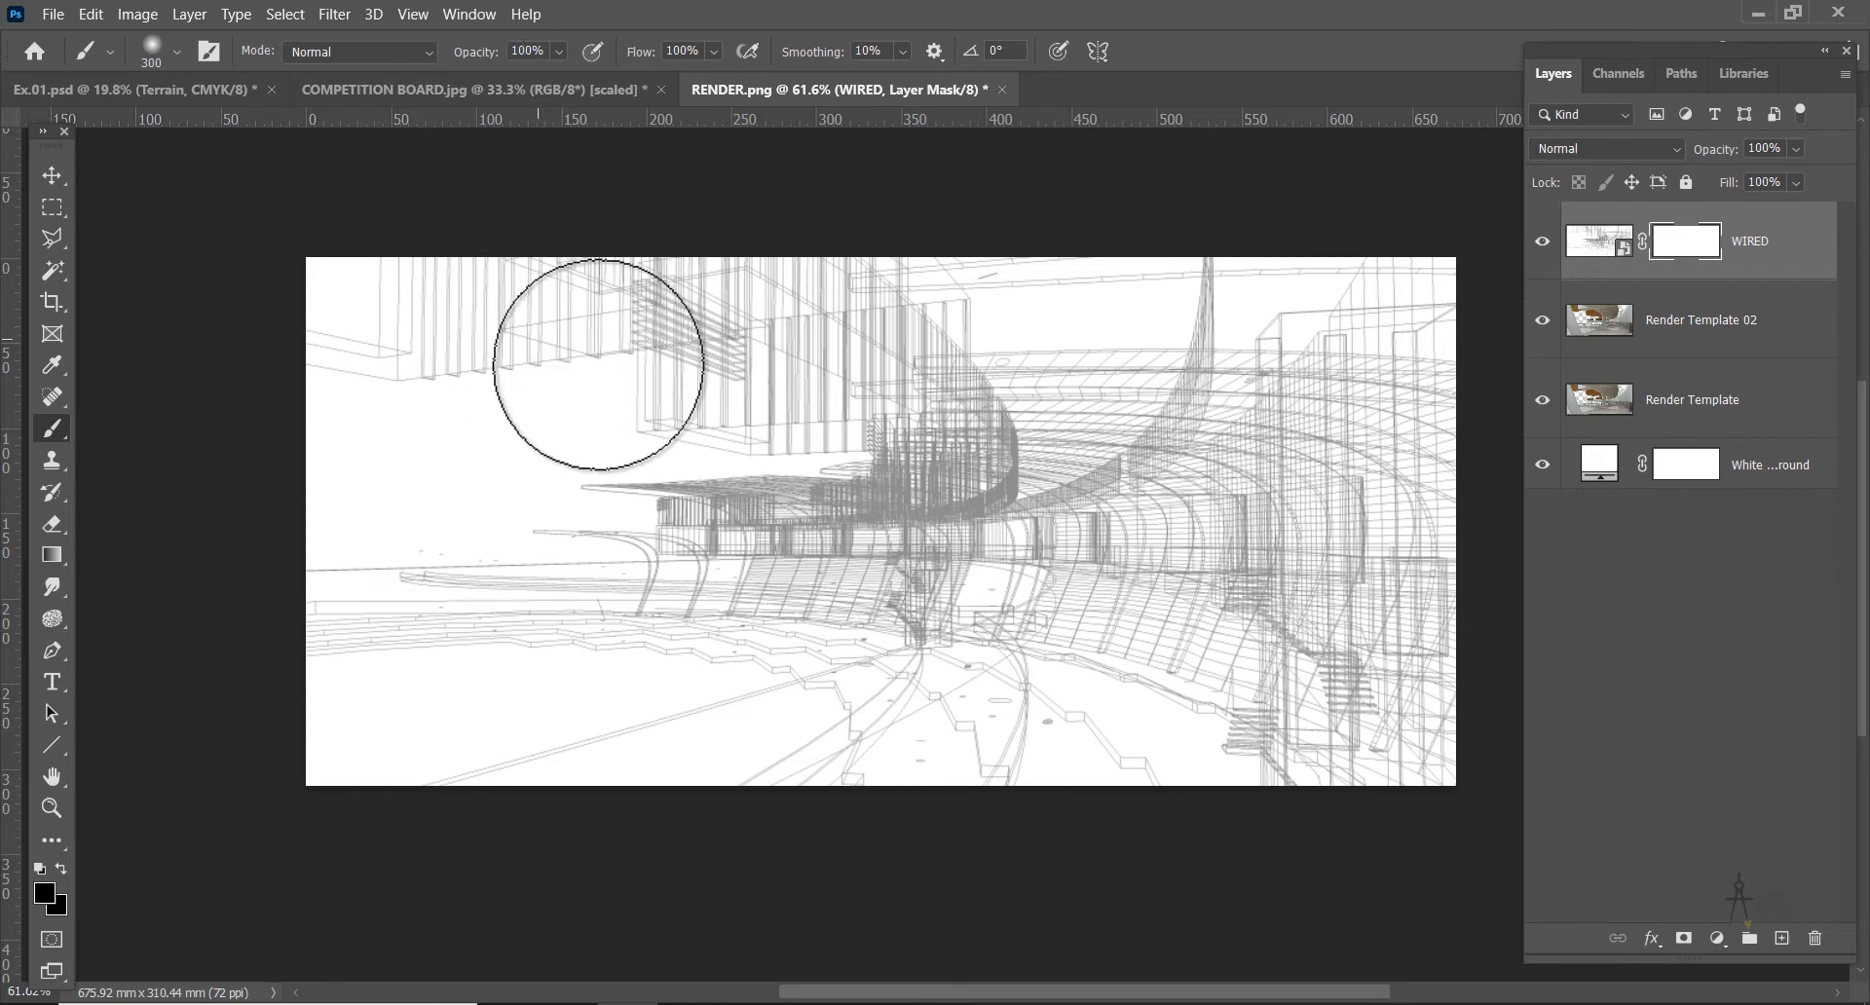
{"action": "left_click_drag", "start_coordinate": [718, 572], "coordinate": [793, 579]}
{"action": "mouse_move", "coordinate": [743, 463]}
{"action": "left_mouse_down"}
{"action": "mouse_move", "coordinate": [613, 670]}
{"action": "mouse_move", "coordinate": [653, 572]}
{"action": "mouse_move", "coordinate": [735, 467]}
{"action": "mouse_move", "coordinate": [710, 535]}
{"action": "left_mouse_up"}
{"action": "key", "text": "ctrl+z"}
{"action": "key", "text": "ctrl+z"}
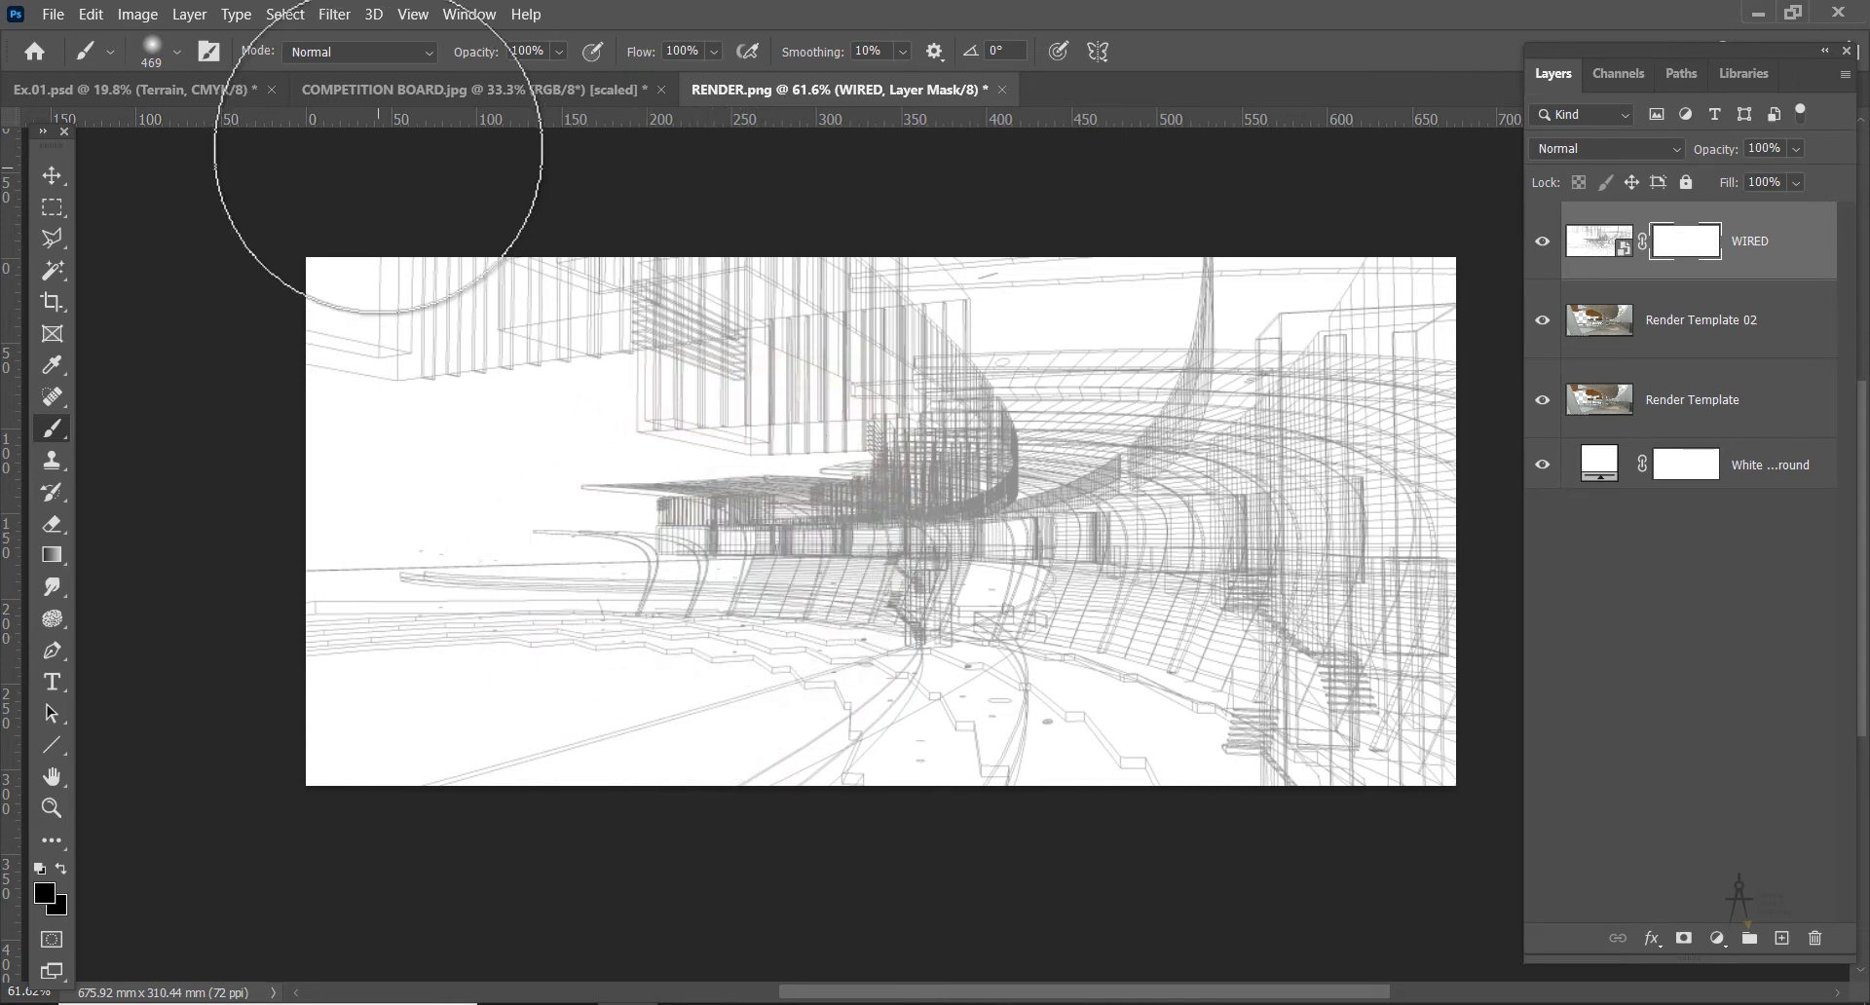
Set the brush opacity to 30% and enlarge the soft brush to about 609 px for the WIRED mask
{"action": "left_click", "coordinate": [556, 51]}
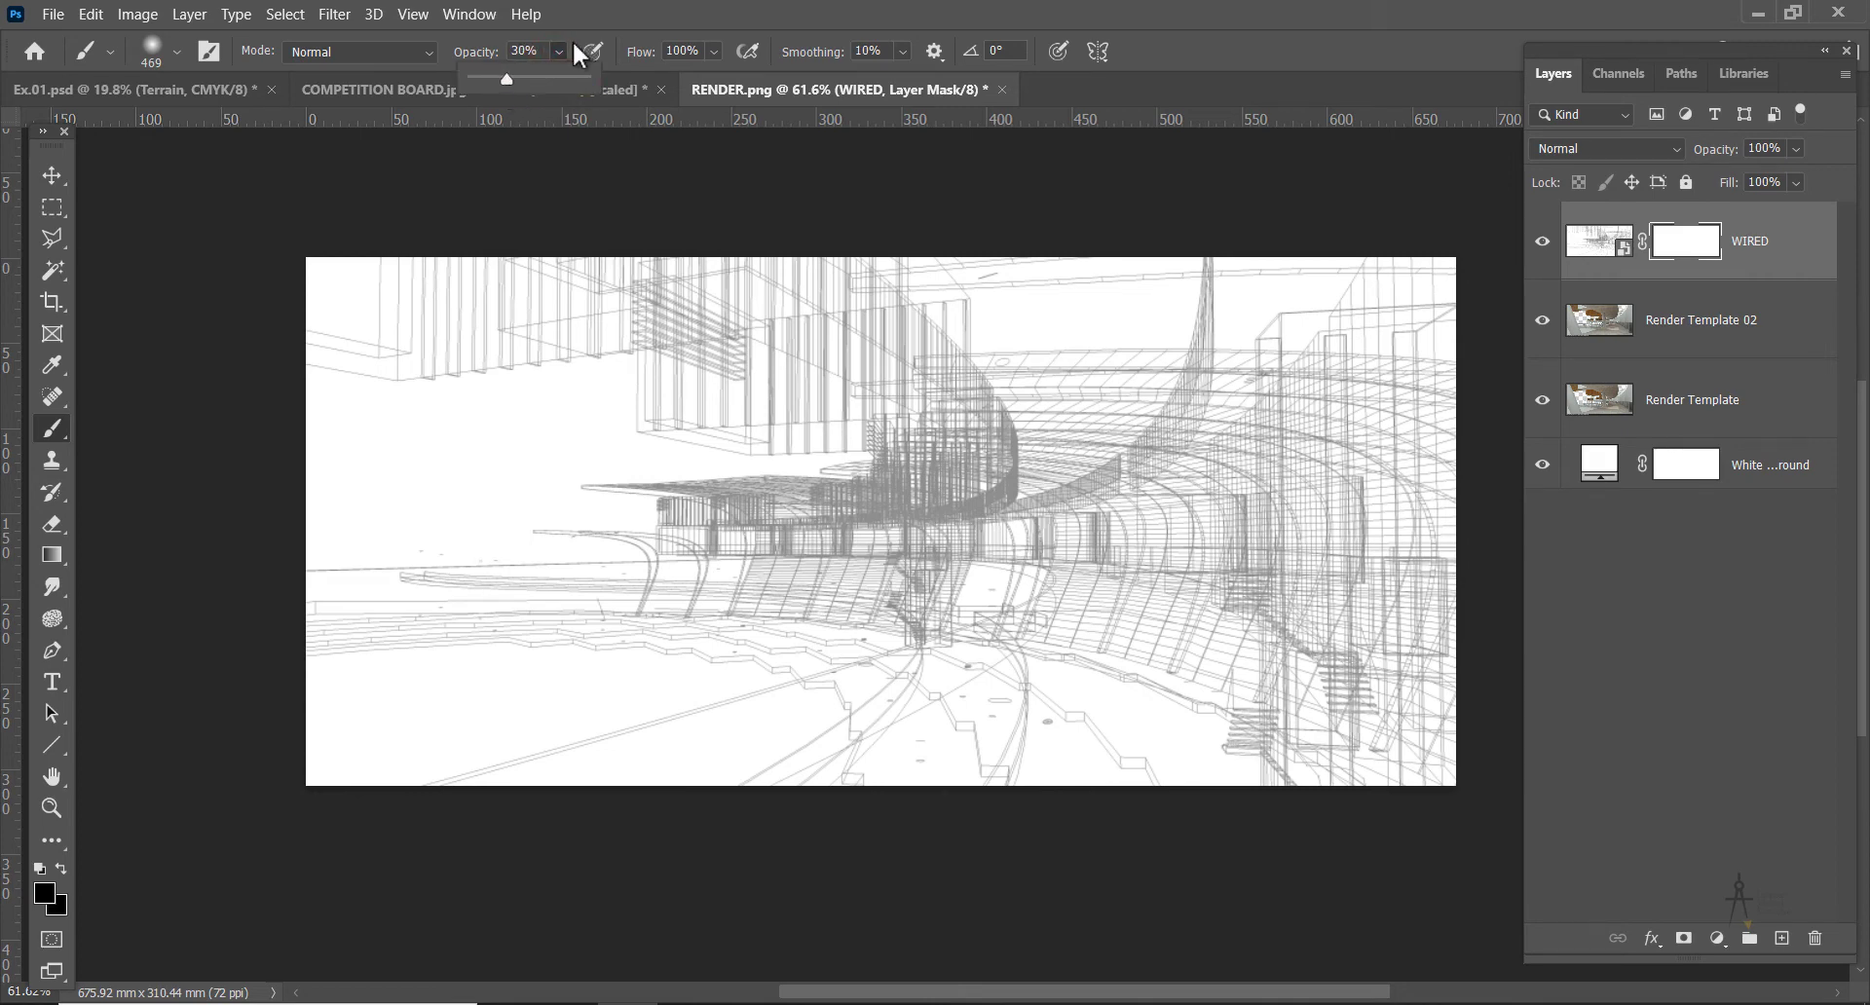
{"action": "left_click", "coordinate": [530, 165]}
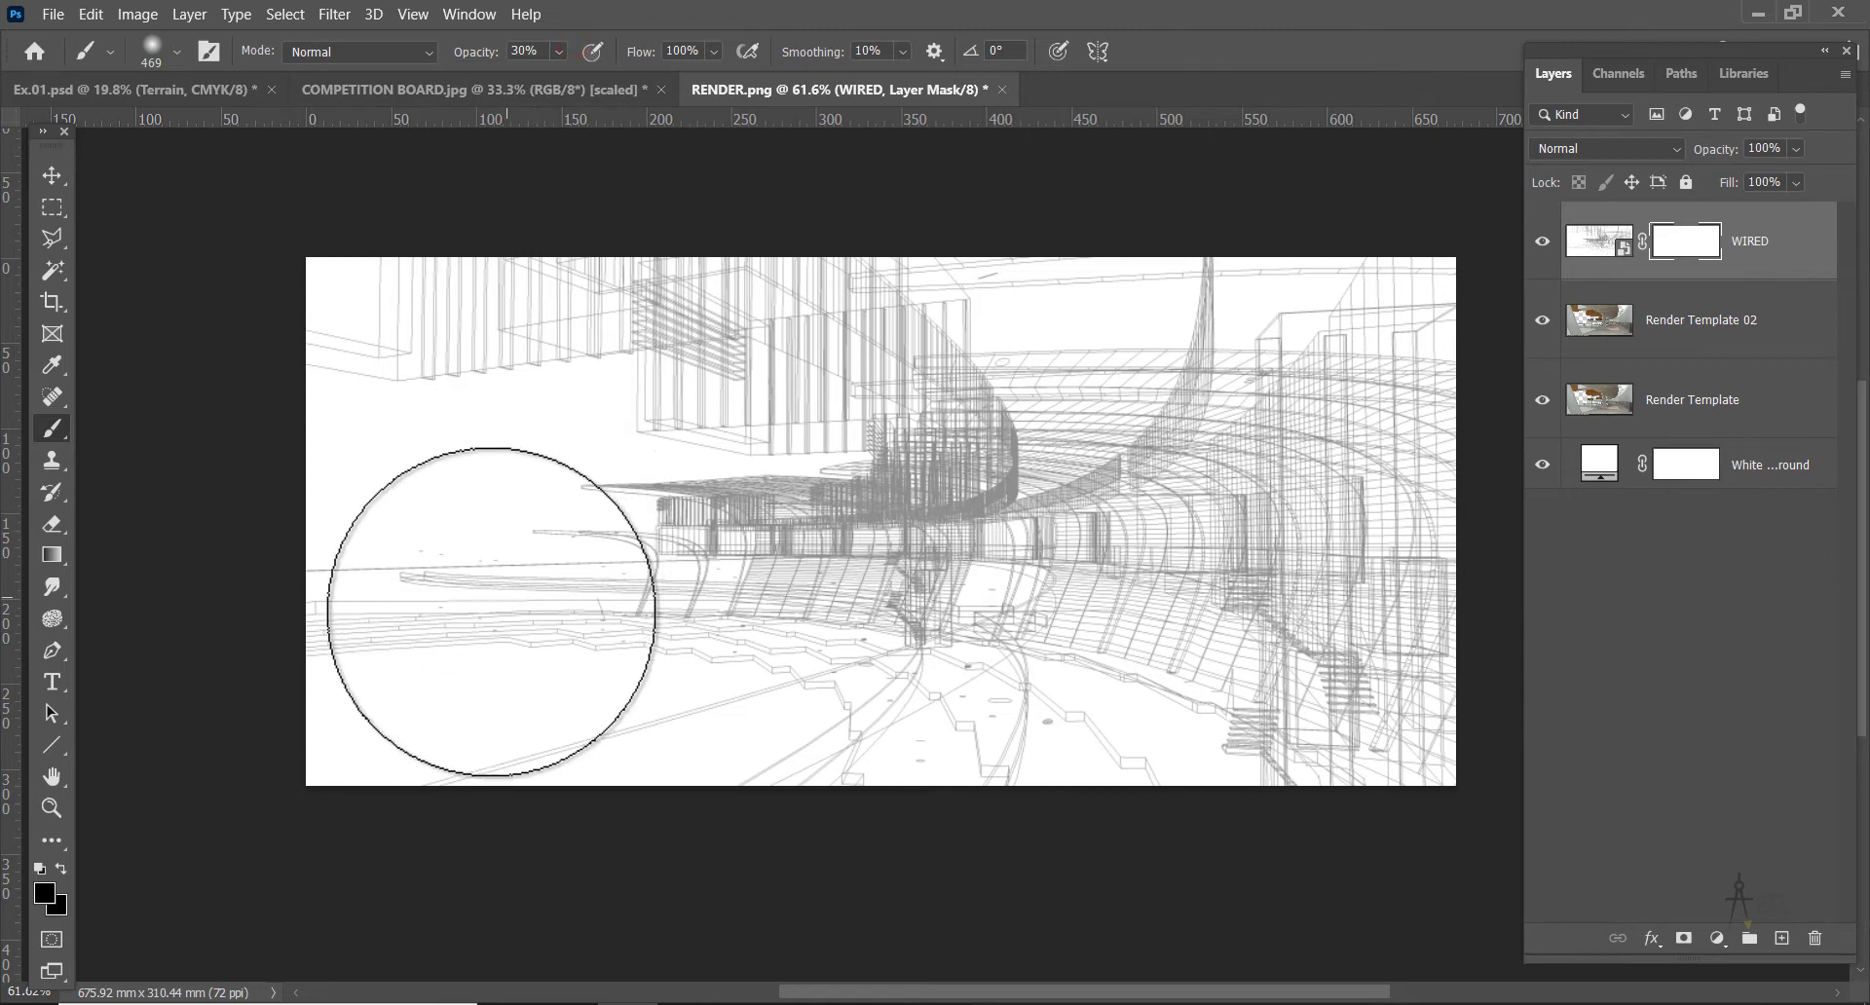
{"action": "right_click", "coordinate": [451, 590], "text": "alt"}
{"action": "left_click_drag", "start_coordinate": [473, 594], "coordinate": [512, 601]}
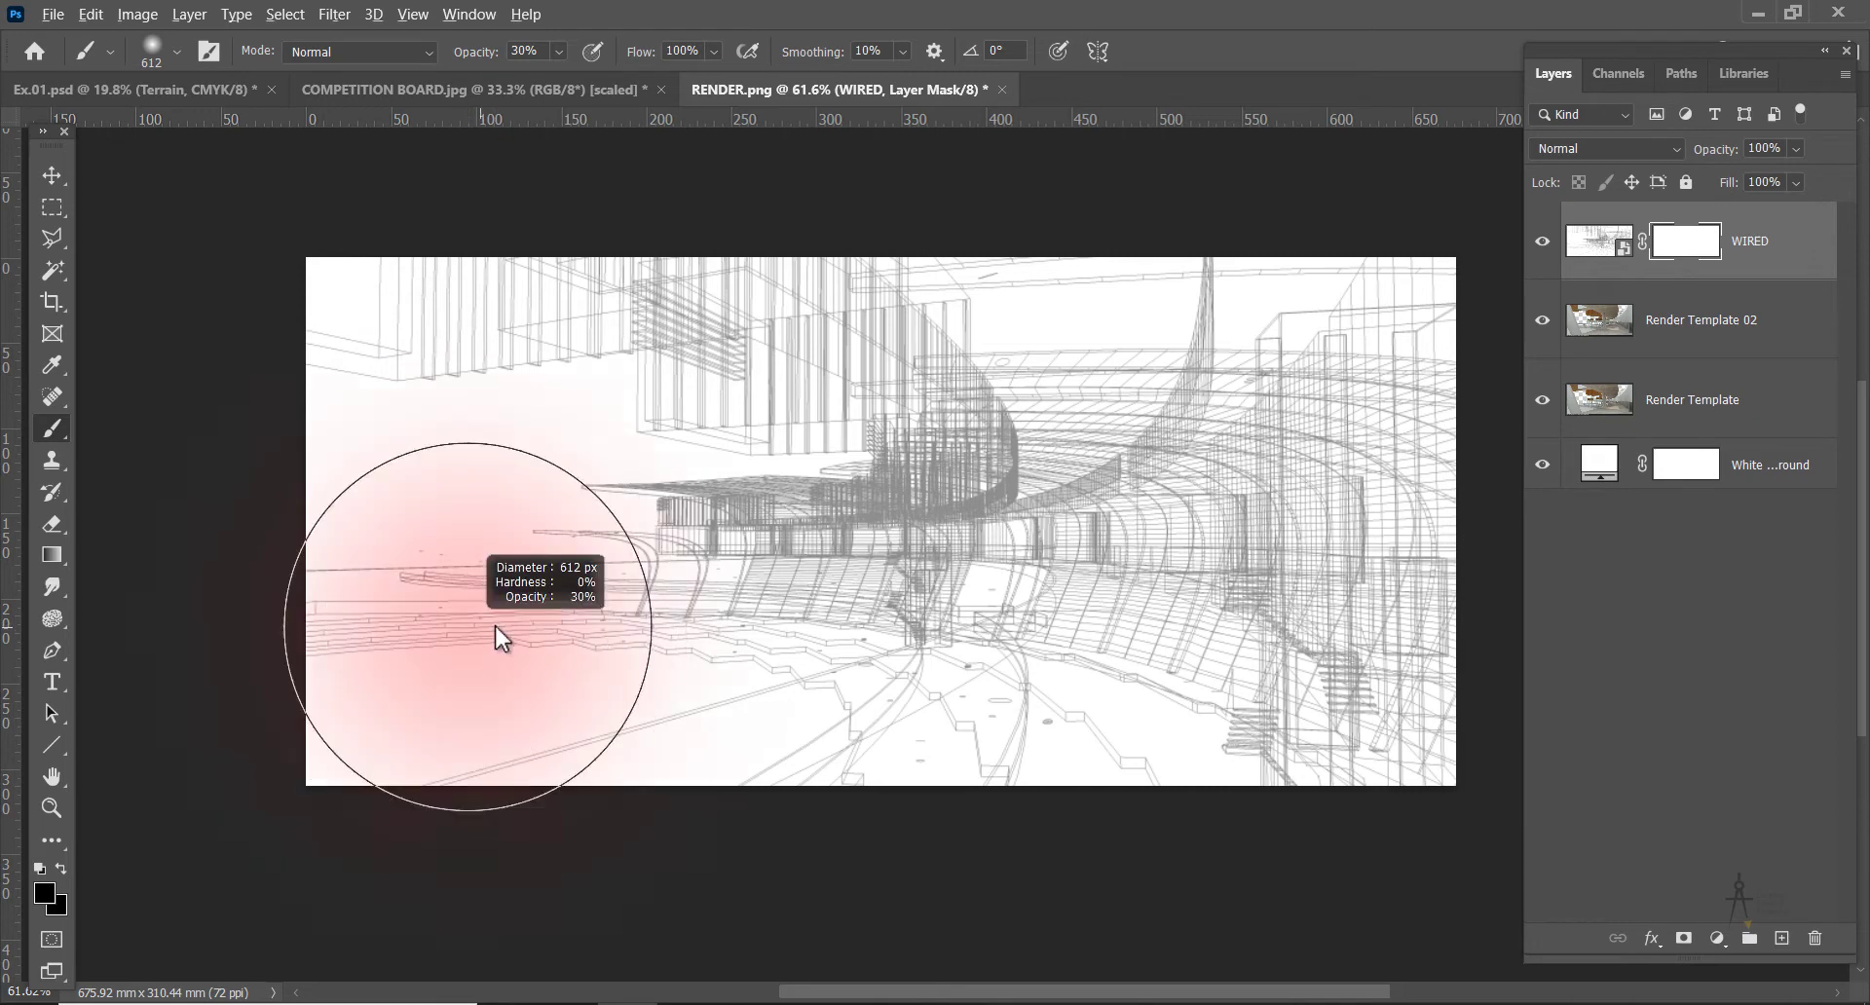
{"action": "key", "text": "bracketright"}
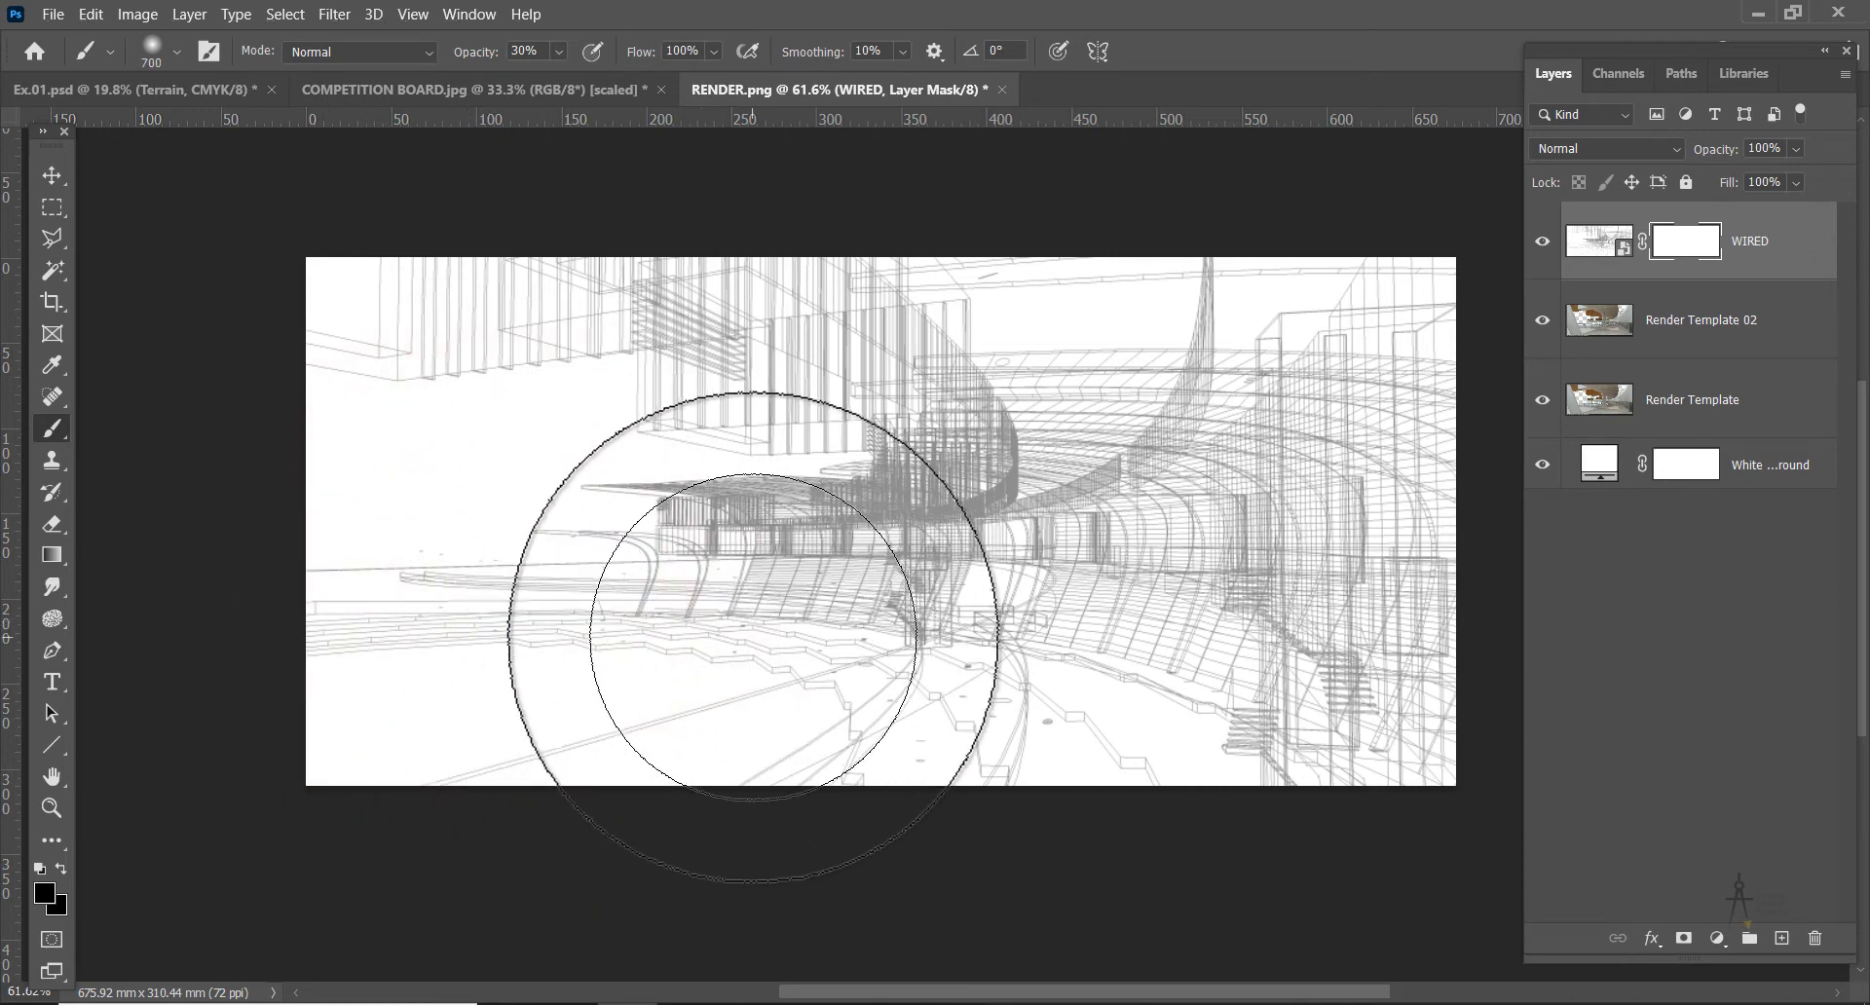
{"action": "right_click", "coordinate": [1025, 629], "text": "alt"}
{"action": "left_click_drag", "start_coordinate": [1025, 630], "coordinate": [999, 629]}
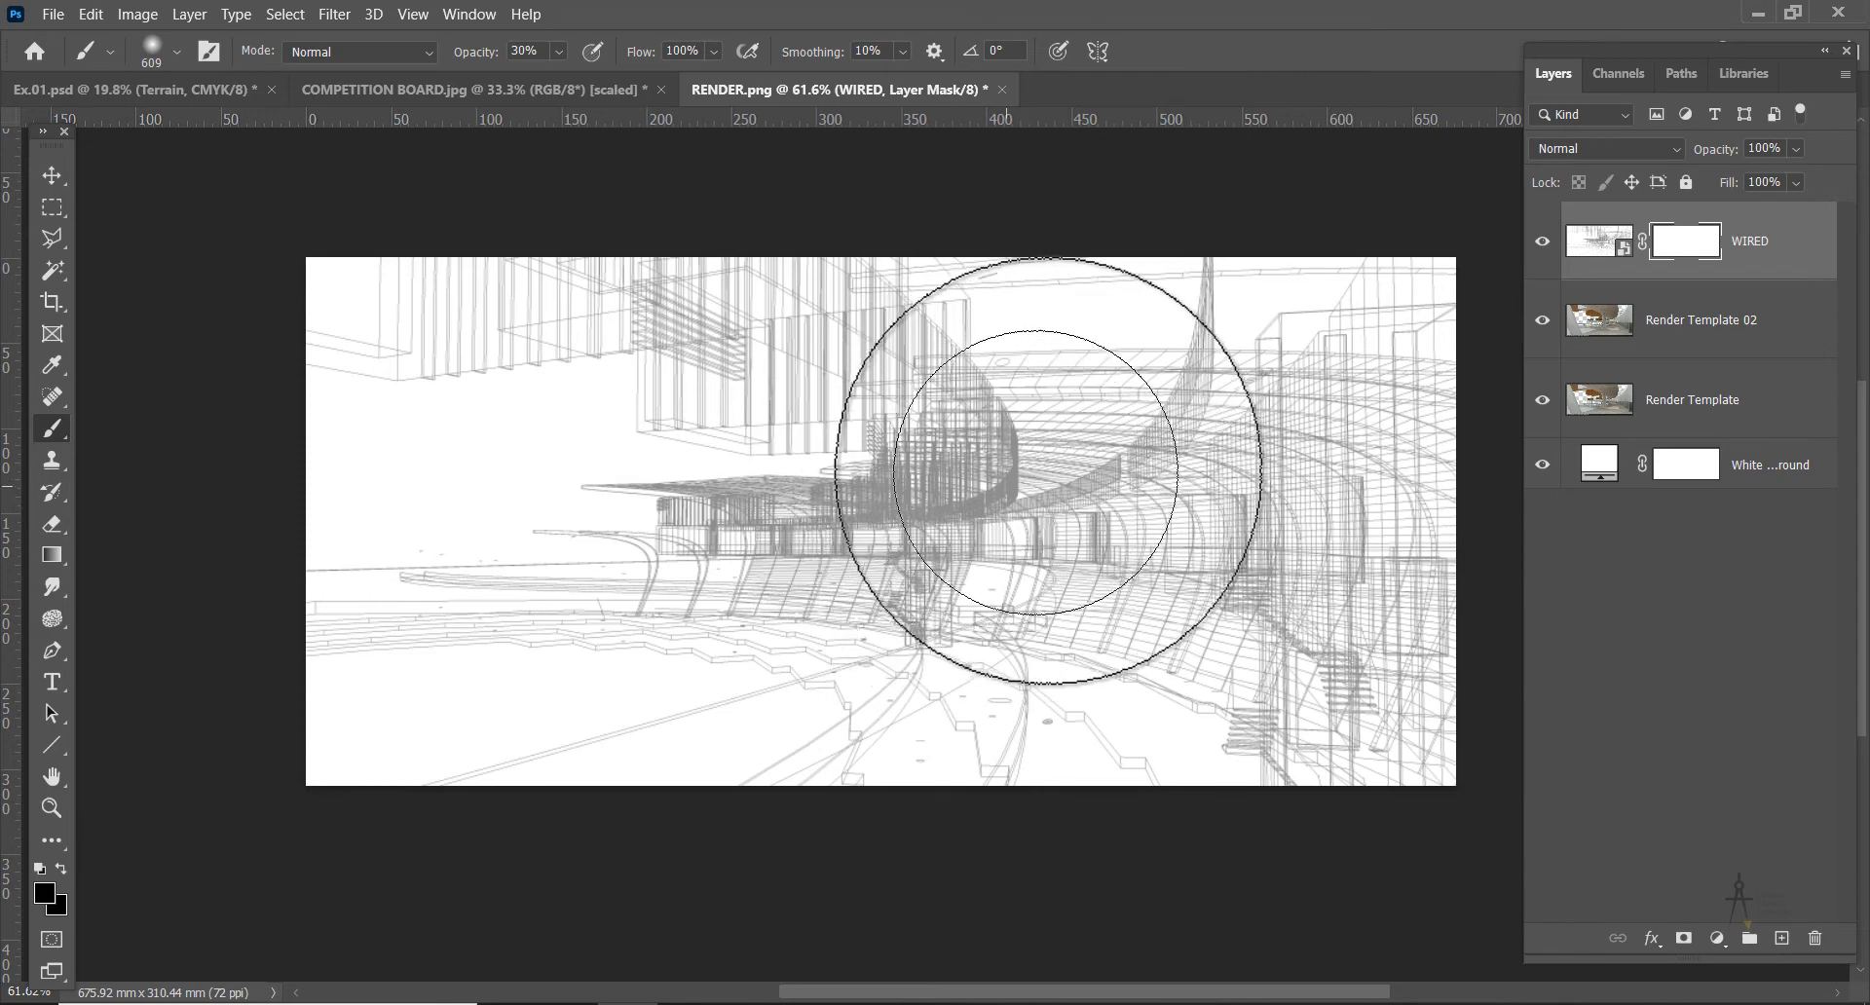
Paint black over the central building, the floor and the curved canopy on the WIRED mask to reveal the render beneath
{"action": "mouse_move", "coordinate": [1035, 426]}
{"action": "left_mouse_down"}
{"action": "mouse_move", "coordinate": [1023, 501]}
{"action": "mouse_move", "coordinate": [969, 546]}
{"action": "mouse_move", "coordinate": [889, 564]}
{"action": "mouse_move", "coordinate": [805, 542]}
{"action": "mouse_move", "coordinate": [743, 564]}
{"action": "left_mouse_up"}
{"action": "left_click_drag", "start_coordinate": [654, 608], "coordinate": [548, 505]}
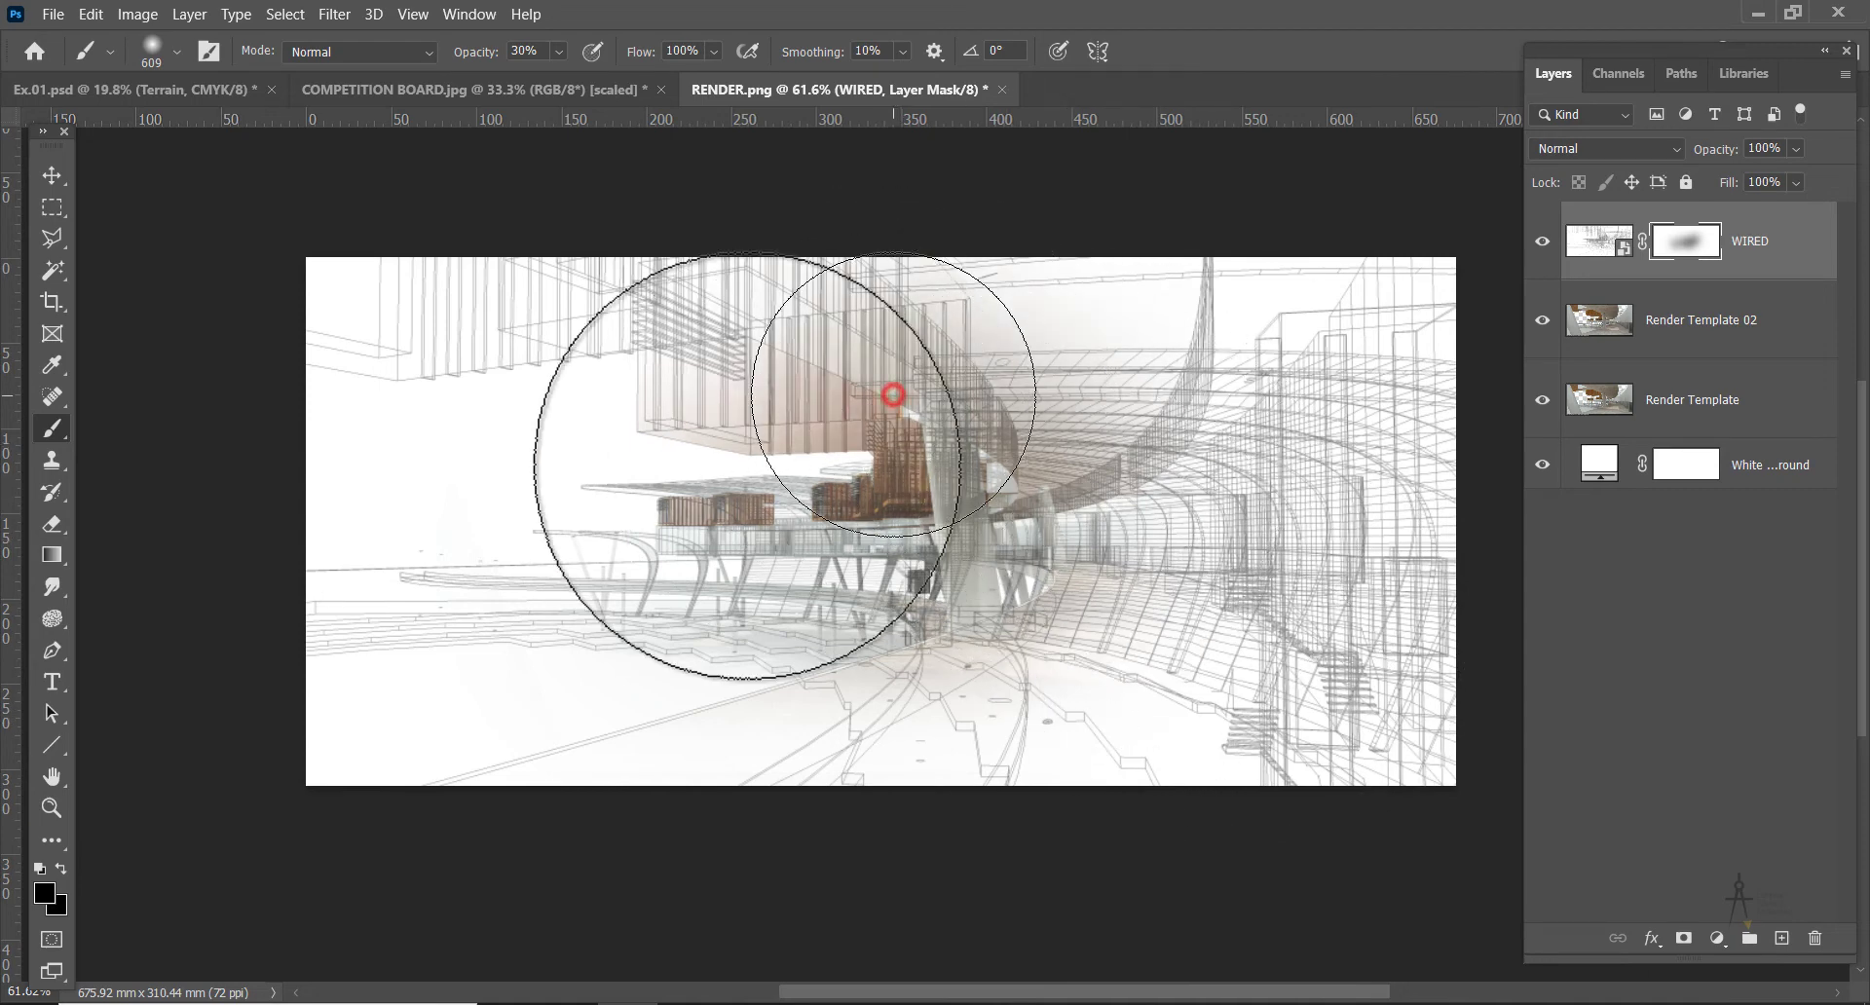
{"action": "mouse_move", "coordinate": [651, 573]}
{"action": "left_mouse_down"}
{"action": "mouse_move", "coordinate": [550, 548]}
{"action": "mouse_move", "coordinate": [835, 822]}
{"action": "mouse_move", "coordinate": [886, 773]}
{"action": "mouse_move", "coordinate": [896, 727]}
{"action": "mouse_move", "coordinate": [856, 743]}
{"action": "mouse_move", "coordinate": [912, 689]}
{"action": "left_mouse_up"}
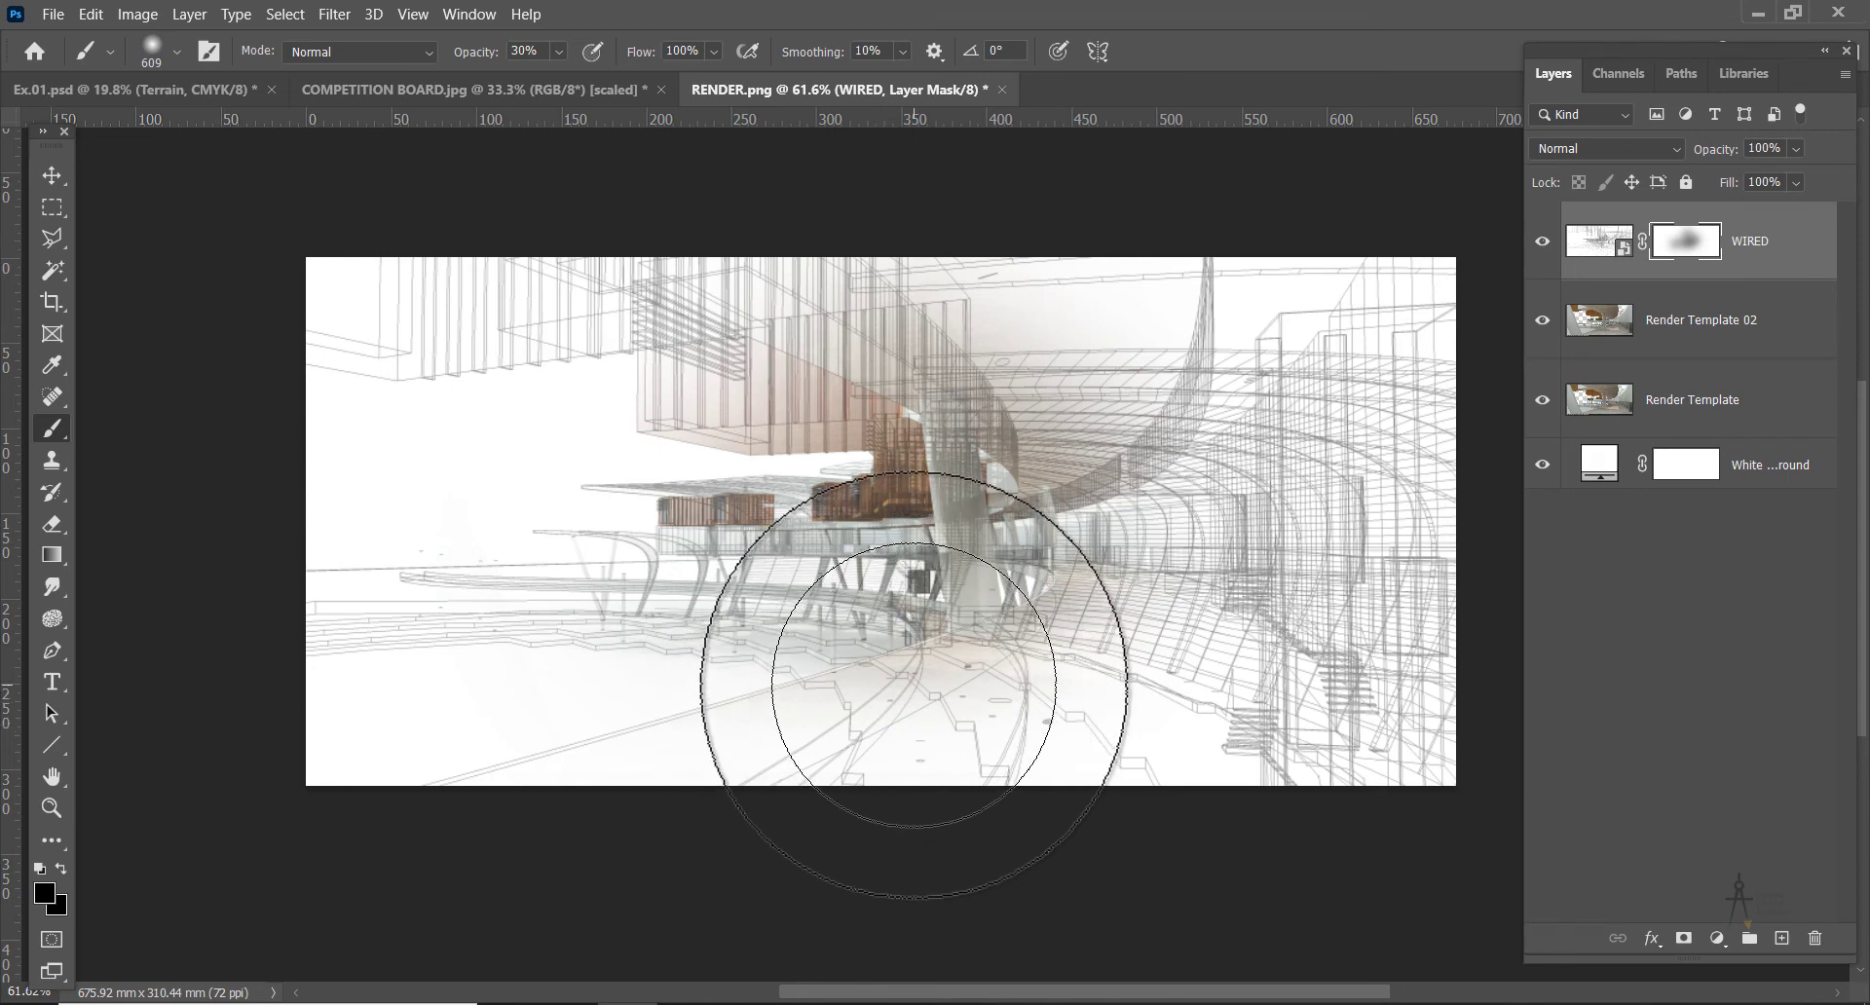
{"action": "mouse_move", "coordinate": [915, 681]}
{"action": "left_mouse_down"}
{"action": "mouse_move", "coordinate": [926, 622]}
{"action": "mouse_move", "coordinate": [881, 610]}
{"action": "mouse_move", "coordinate": [904, 635]}
{"action": "mouse_move", "coordinate": [977, 593]}
{"action": "mouse_move", "coordinate": [1019, 617]}
{"action": "mouse_move", "coordinate": [1248, 585]}
{"action": "mouse_move", "coordinate": [1242, 564]}
{"action": "mouse_move", "coordinate": [1266, 580]}
{"action": "mouse_move", "coordinate": [1211, 769]}
{"action": "mouse_move", "coordinate": [981, 697]}
{"action": "mouse_move", "coordinate": [1042, 673]}
{"action": "mouse_move", "coordinate": [889, 772]}
{"action": "left_mouse_up"}
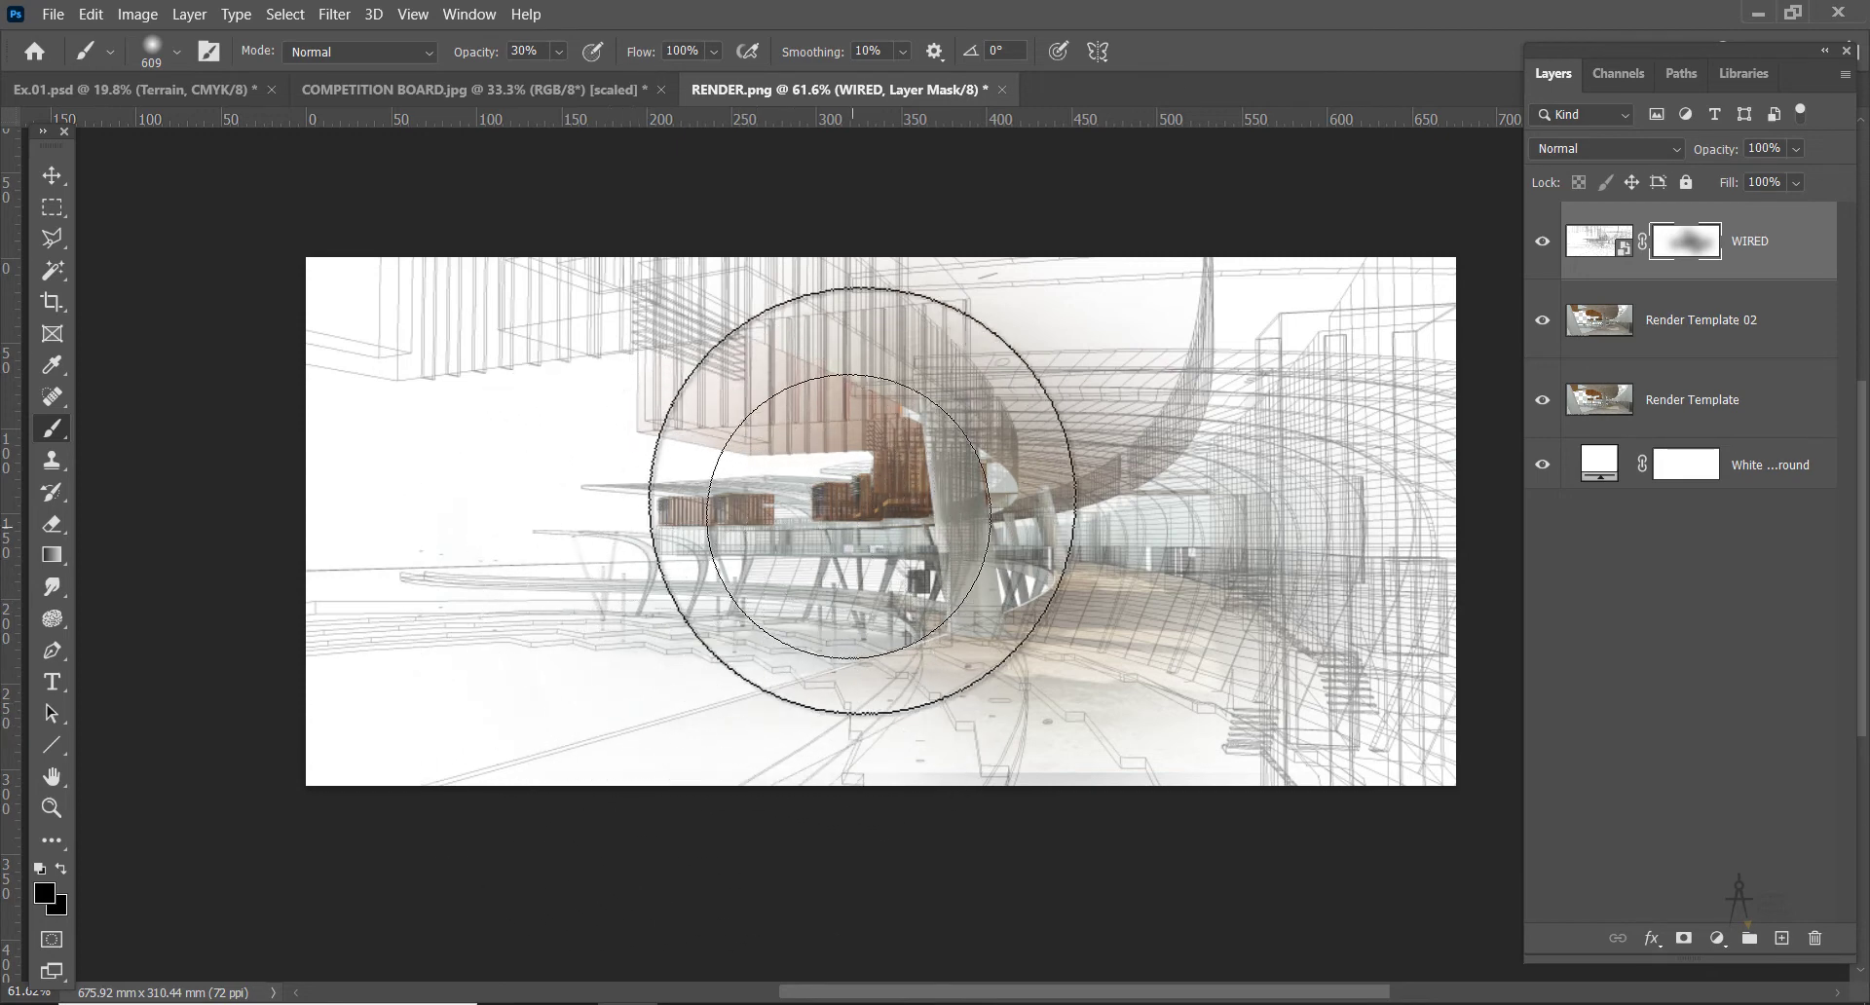
{"action": "left_click", "coordinate": [768, 400]}
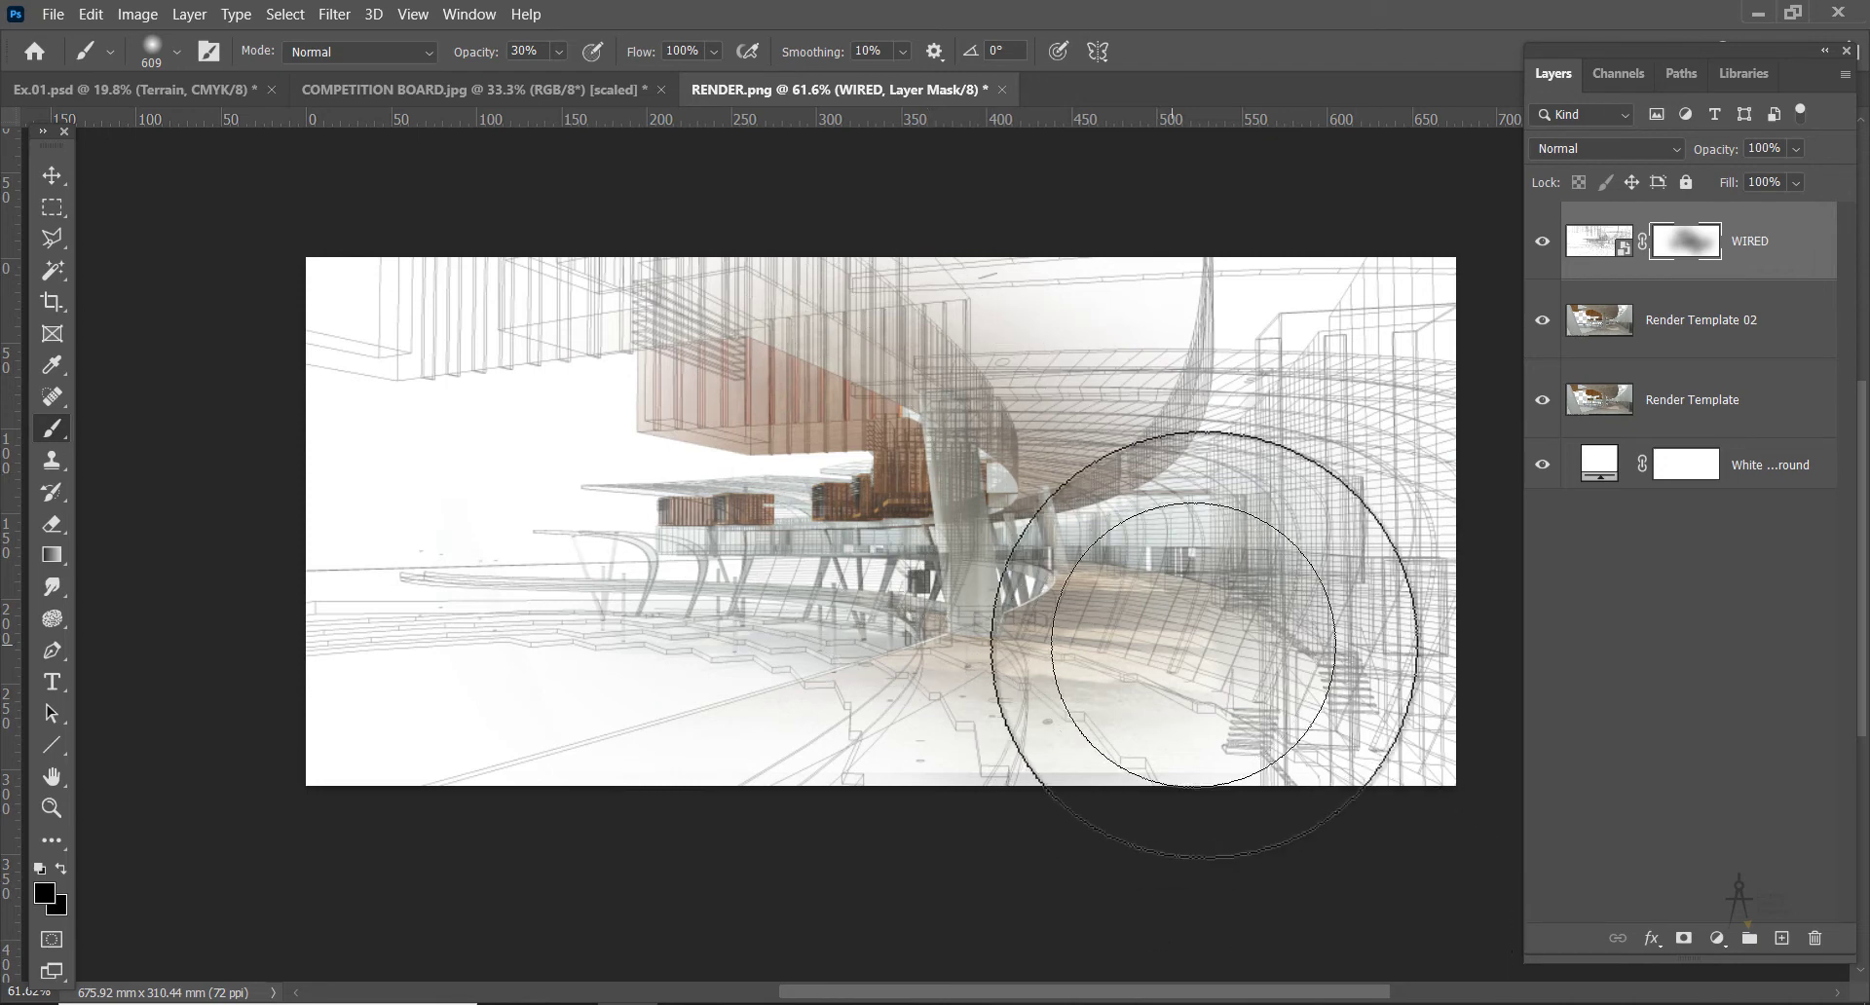
{"action": "left_click", "coordinate": [1049, 448]}
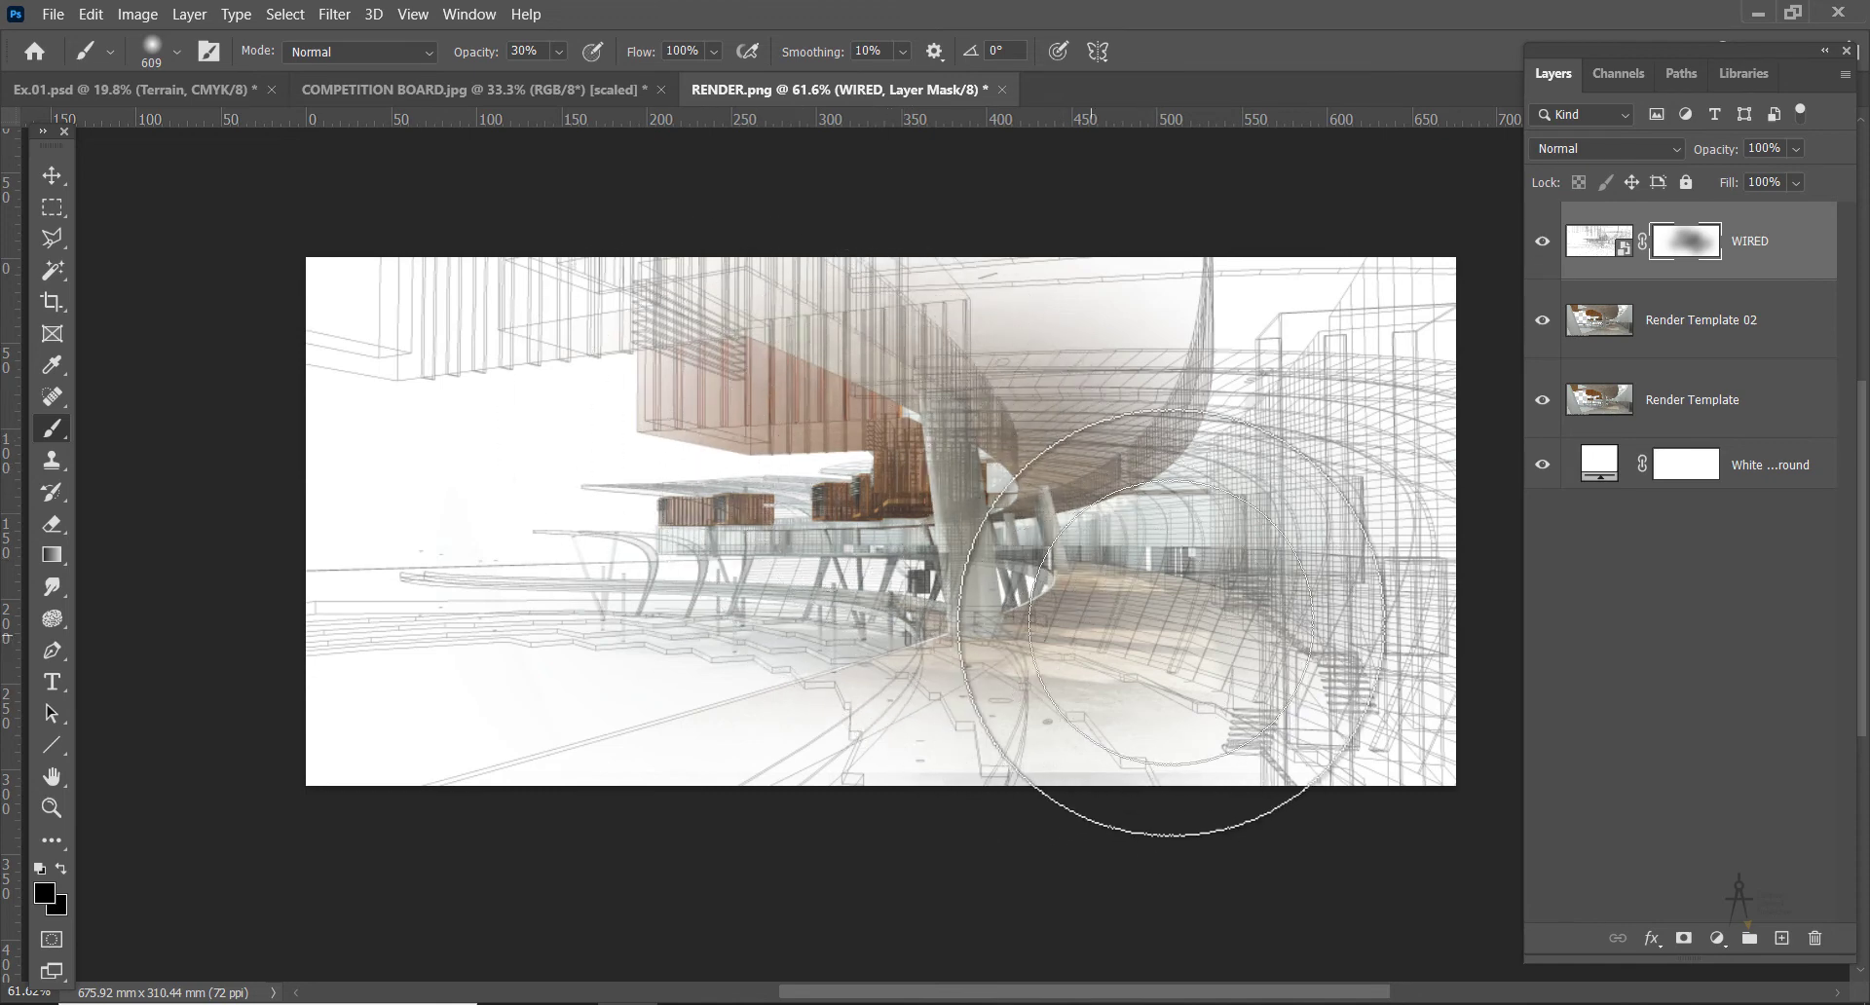
{"action": "mouse_move", "coordinate": [1198, 633]}
{"action": "left_mouse_down"}
{"action": "mouse_move", "coordinate": [911, 707]}
{"action": "mouse_move", "coordinate": [982, 748]}
{"action": "mouse_move", "coordinate": [933, 747]}
{"action": "mouse_move", "coordinate": [922, 701]}
{"action": "mouse_move", "coordinate": [977, 708]}
{"action": "mouse_move", "coordinate": [975, 681]}
{"action": "mouse_move", "coordinate": [1138, 616]}
{"action": "left_mouse_up"}
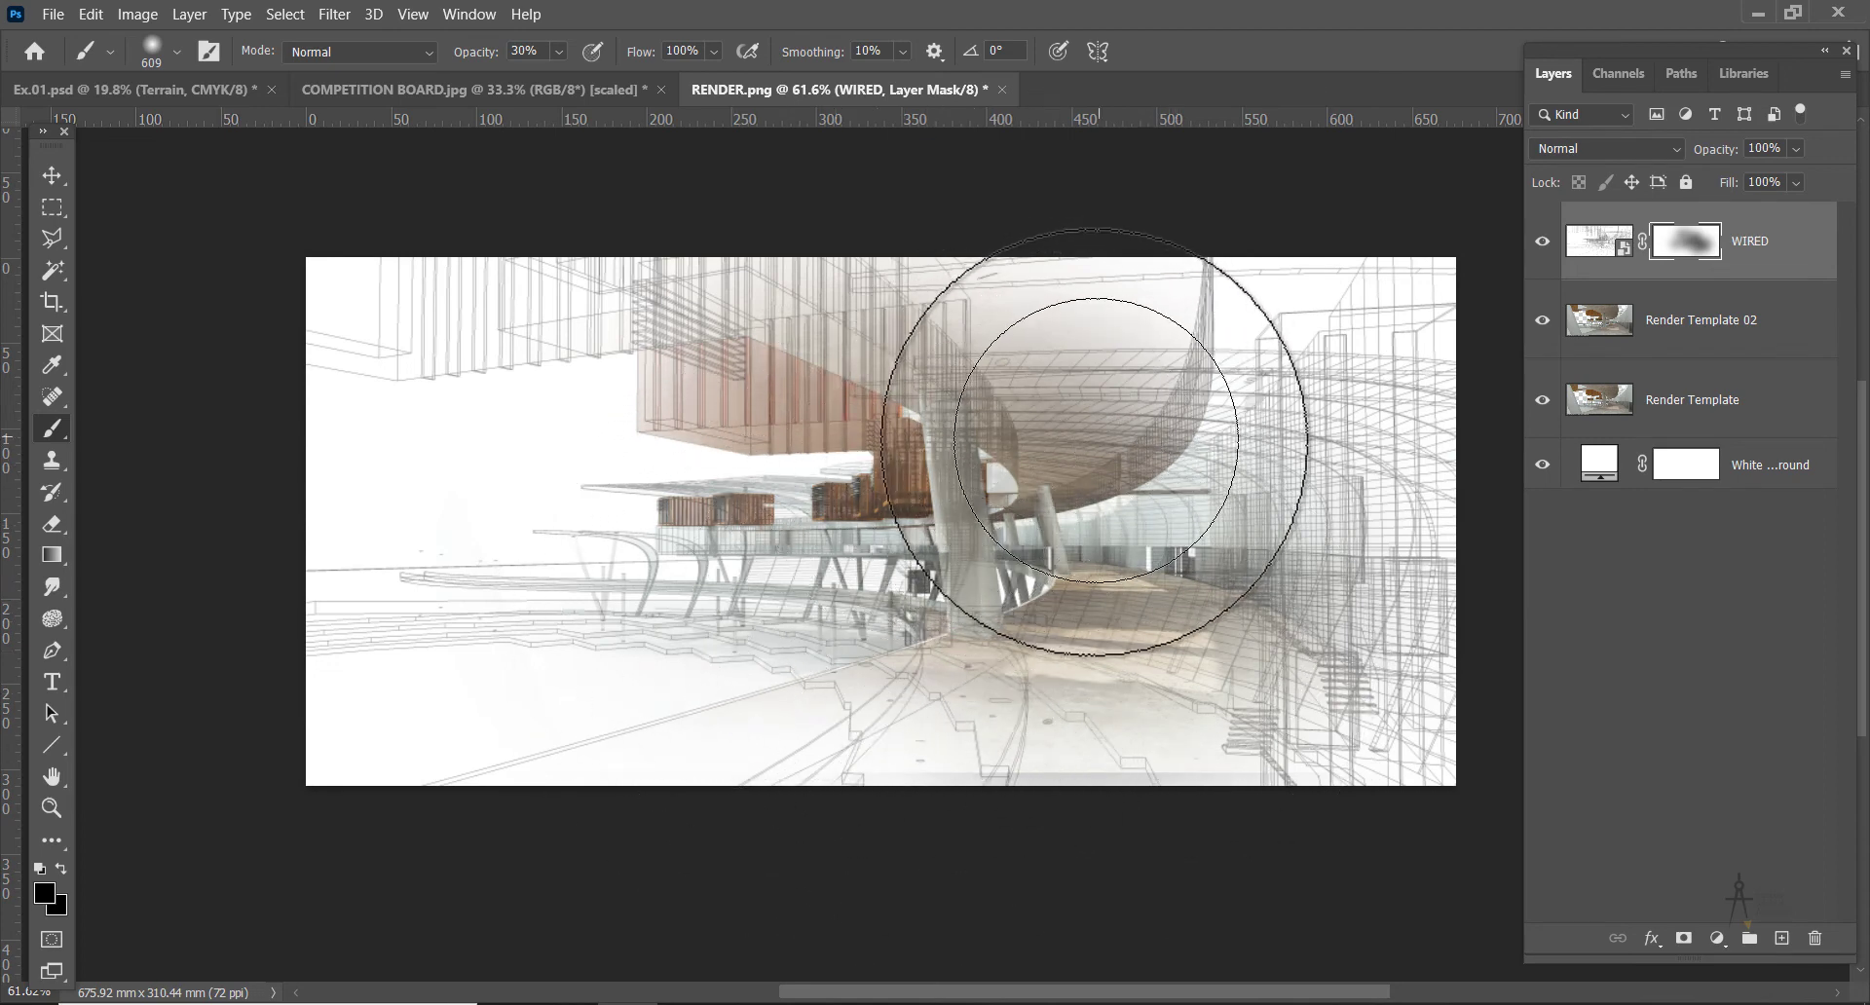
{"action": "left_click_drag", "start_coordinate": [1106, 459], "coordinate": [1116, 468]}
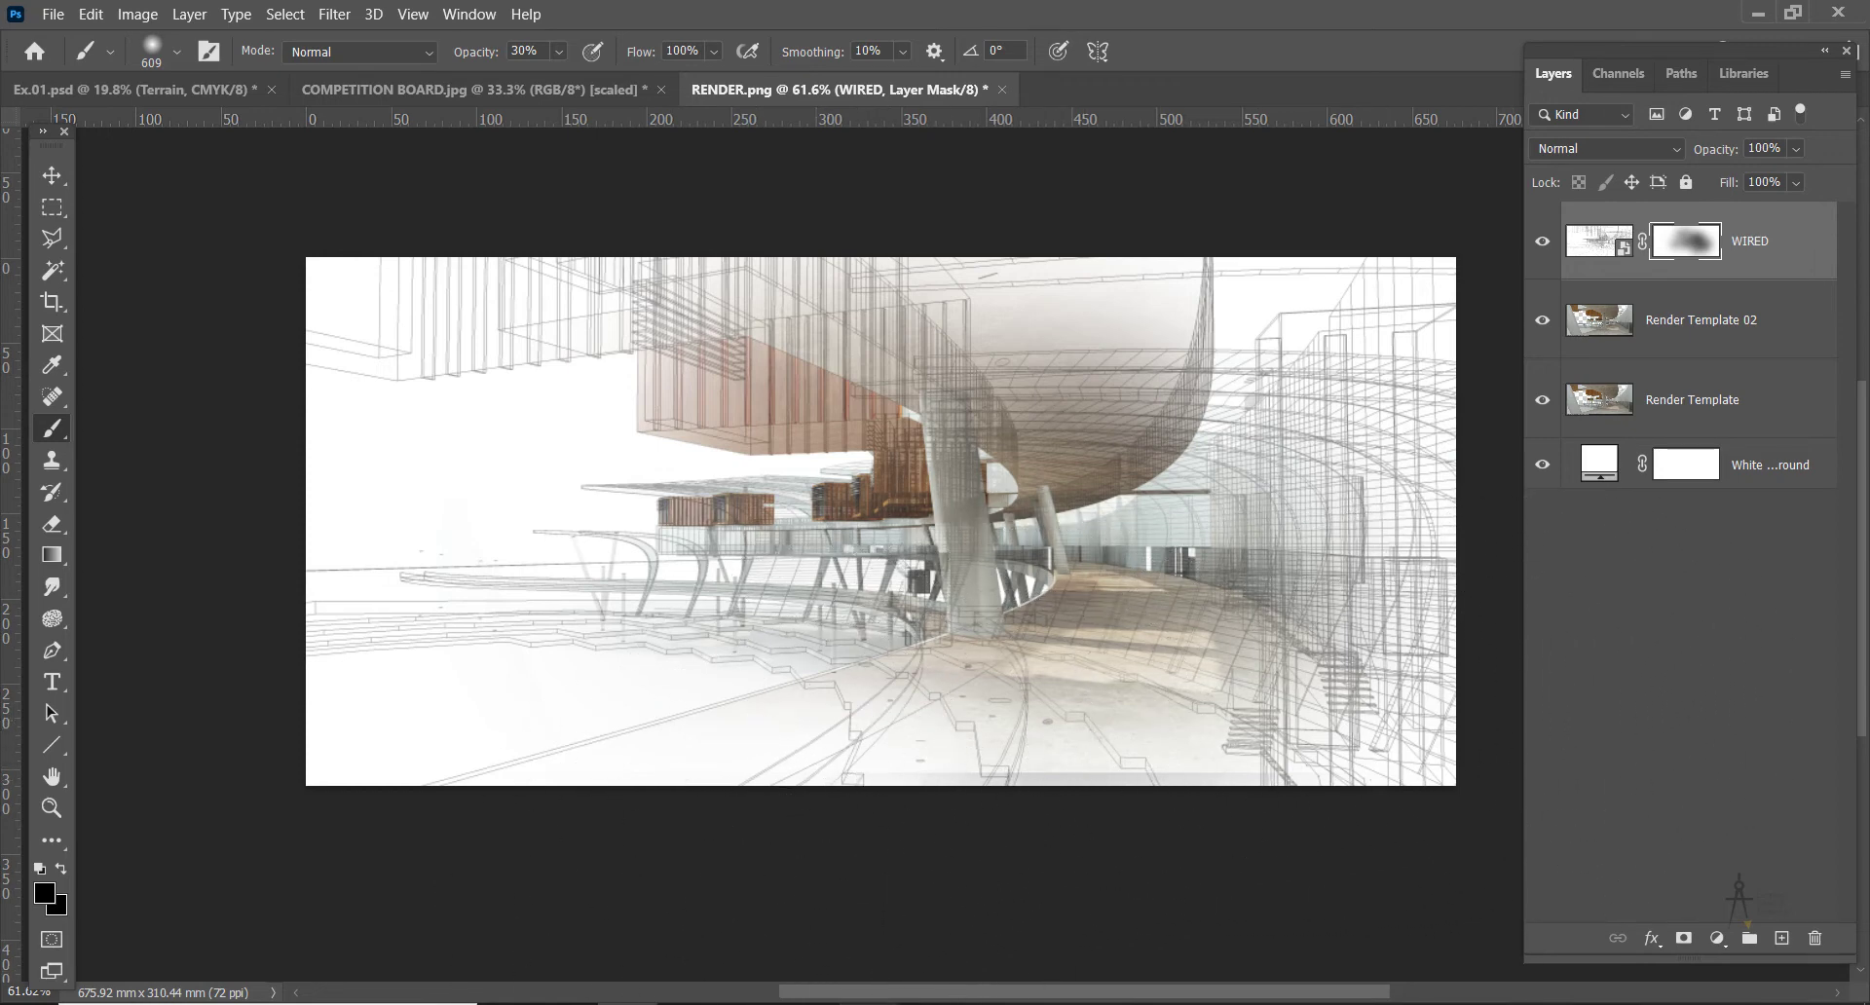
Place the X RAY image from File Explorer into the RENDER document as the topmost layer, at full size
{"action": "key", "text": "alt+Tab"}
{"action": "left_click_drag", "start_coordinate": [1636, 533], "coordinate": [820, 752]}
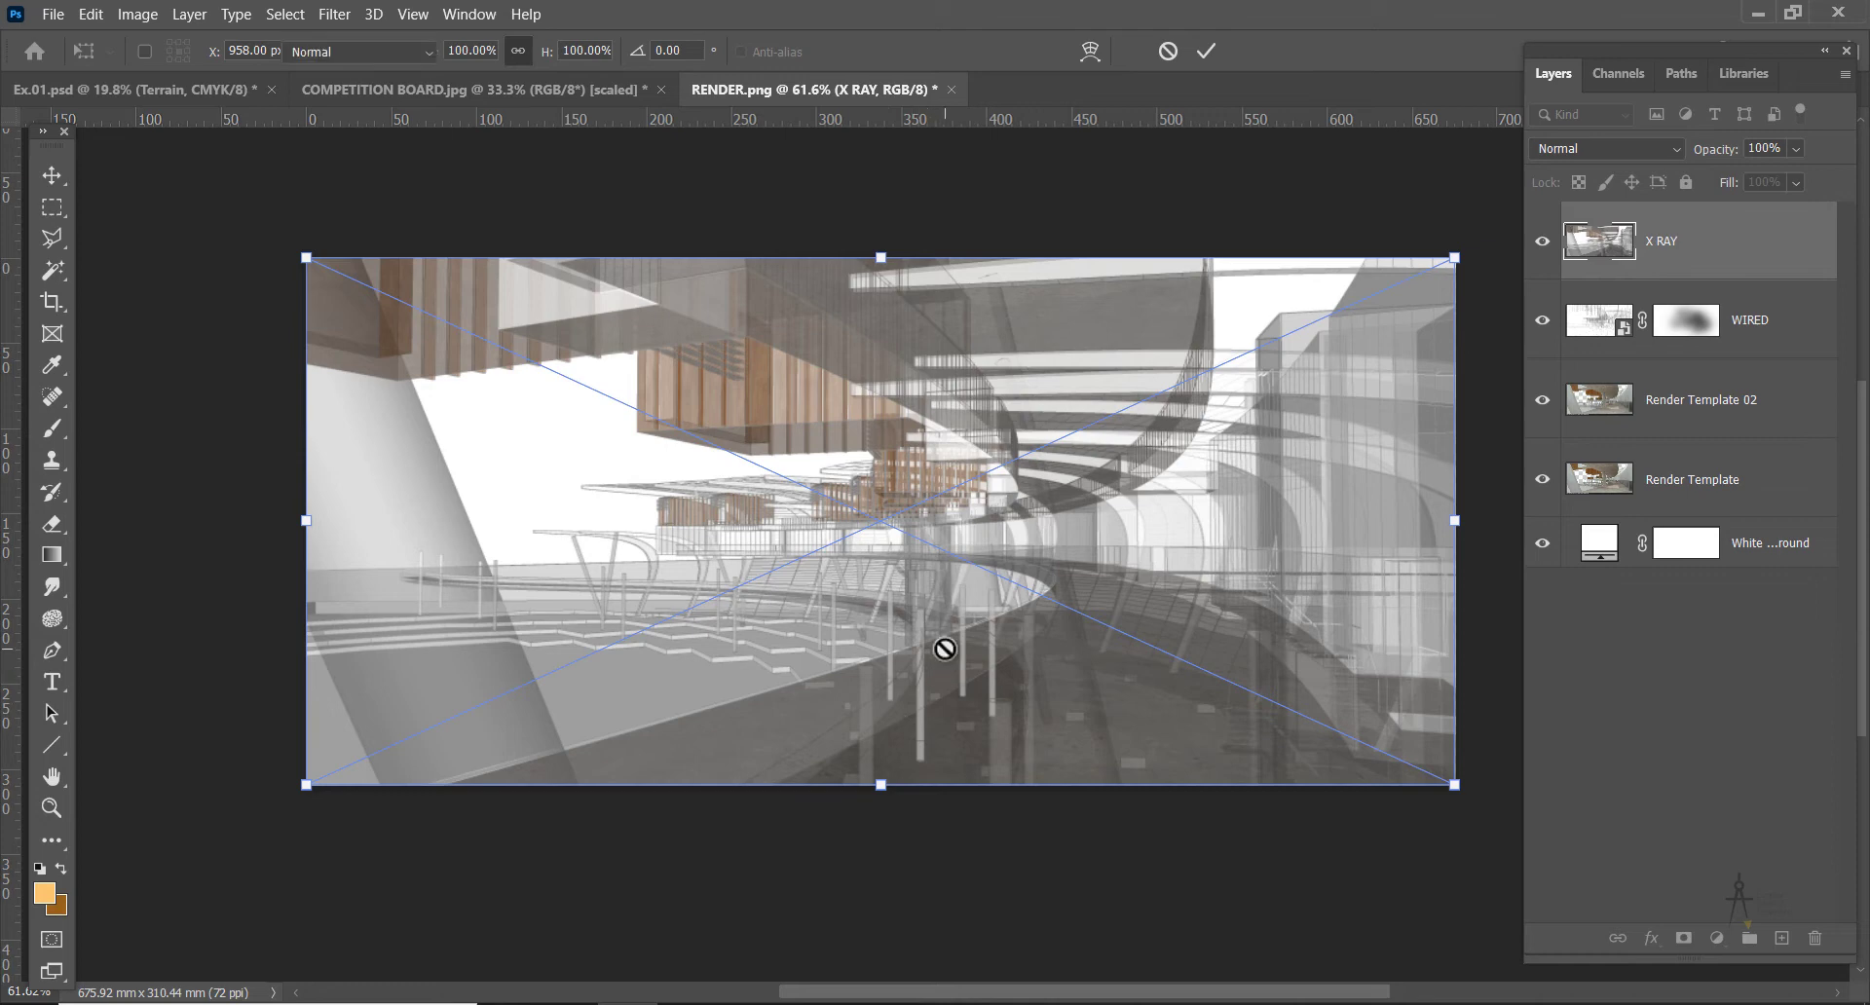
{"action": "key", "text": "Return"}
{"action": "key", "text": "b"}
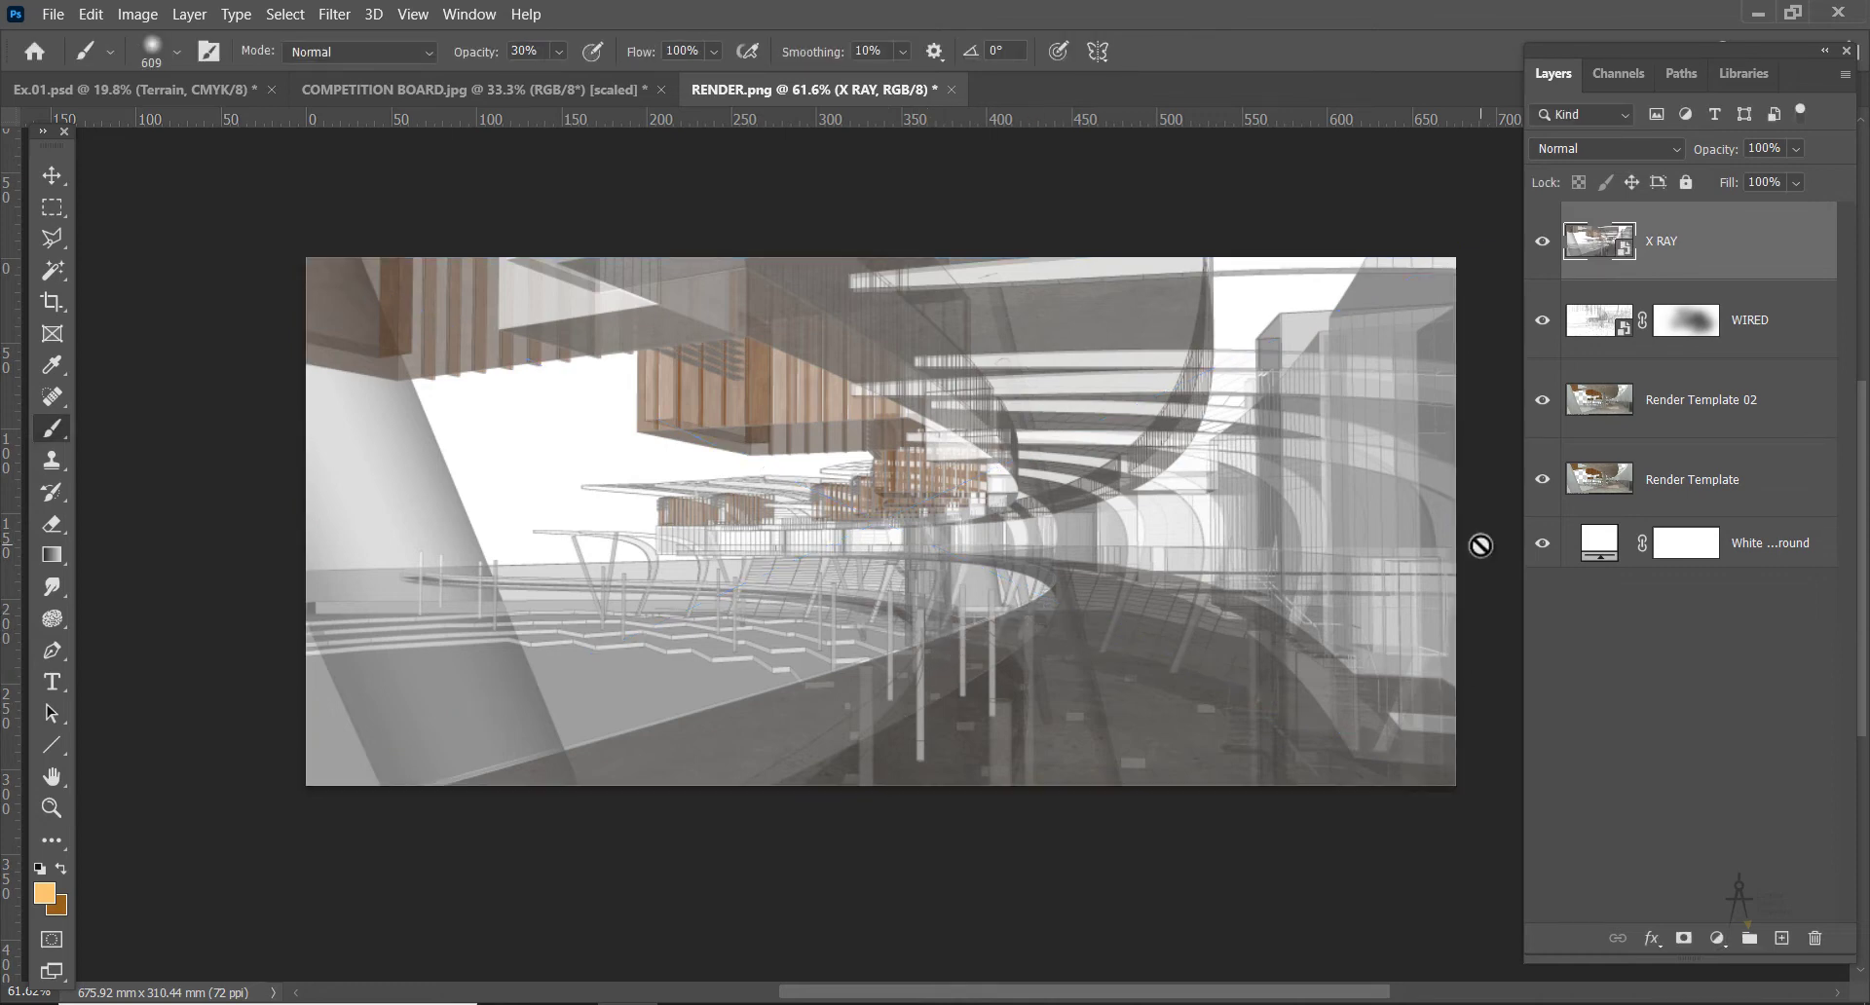
Preview the different blend modes on the X RAY layer and set it to Soft Light
{"action": "left_click", "coordinate": [1675, 146]}
{"action": "left_click", "coordinate": [1629, 165]}
{"action": "key", "text": "Down"}
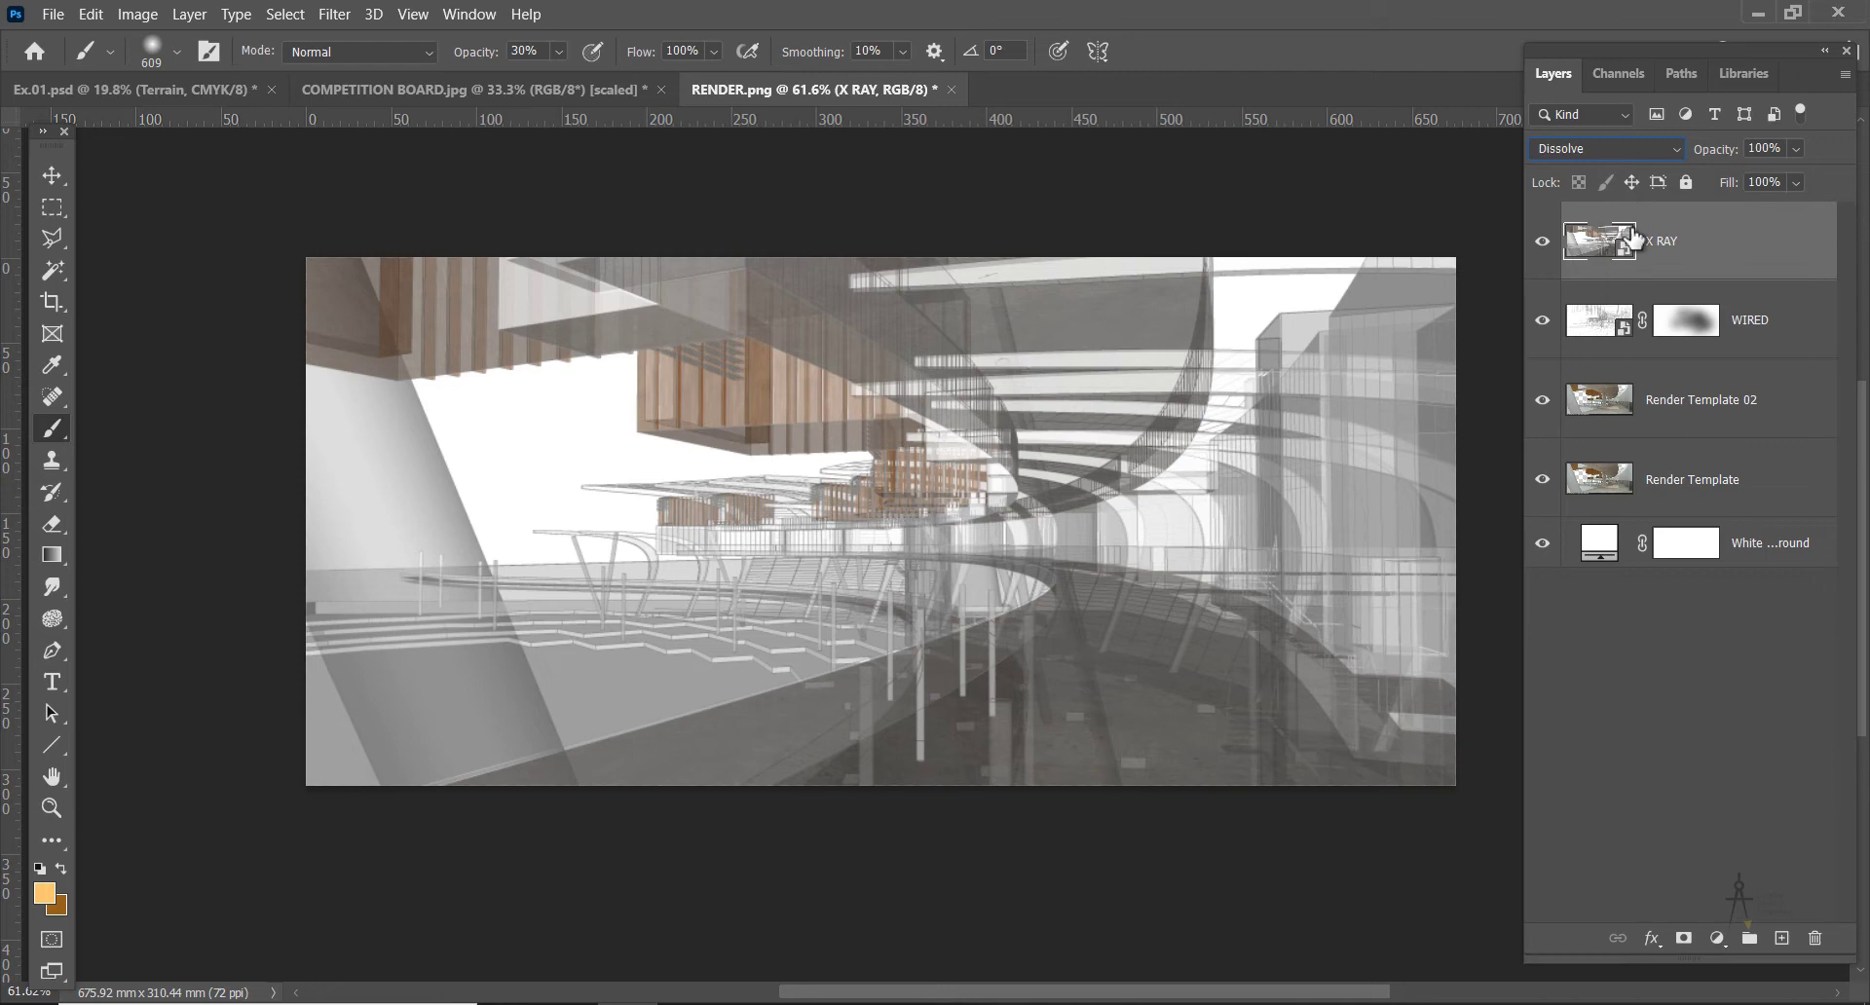
{"action": "key", "text": "Down"}
{"action": "key", "text": "Down"}
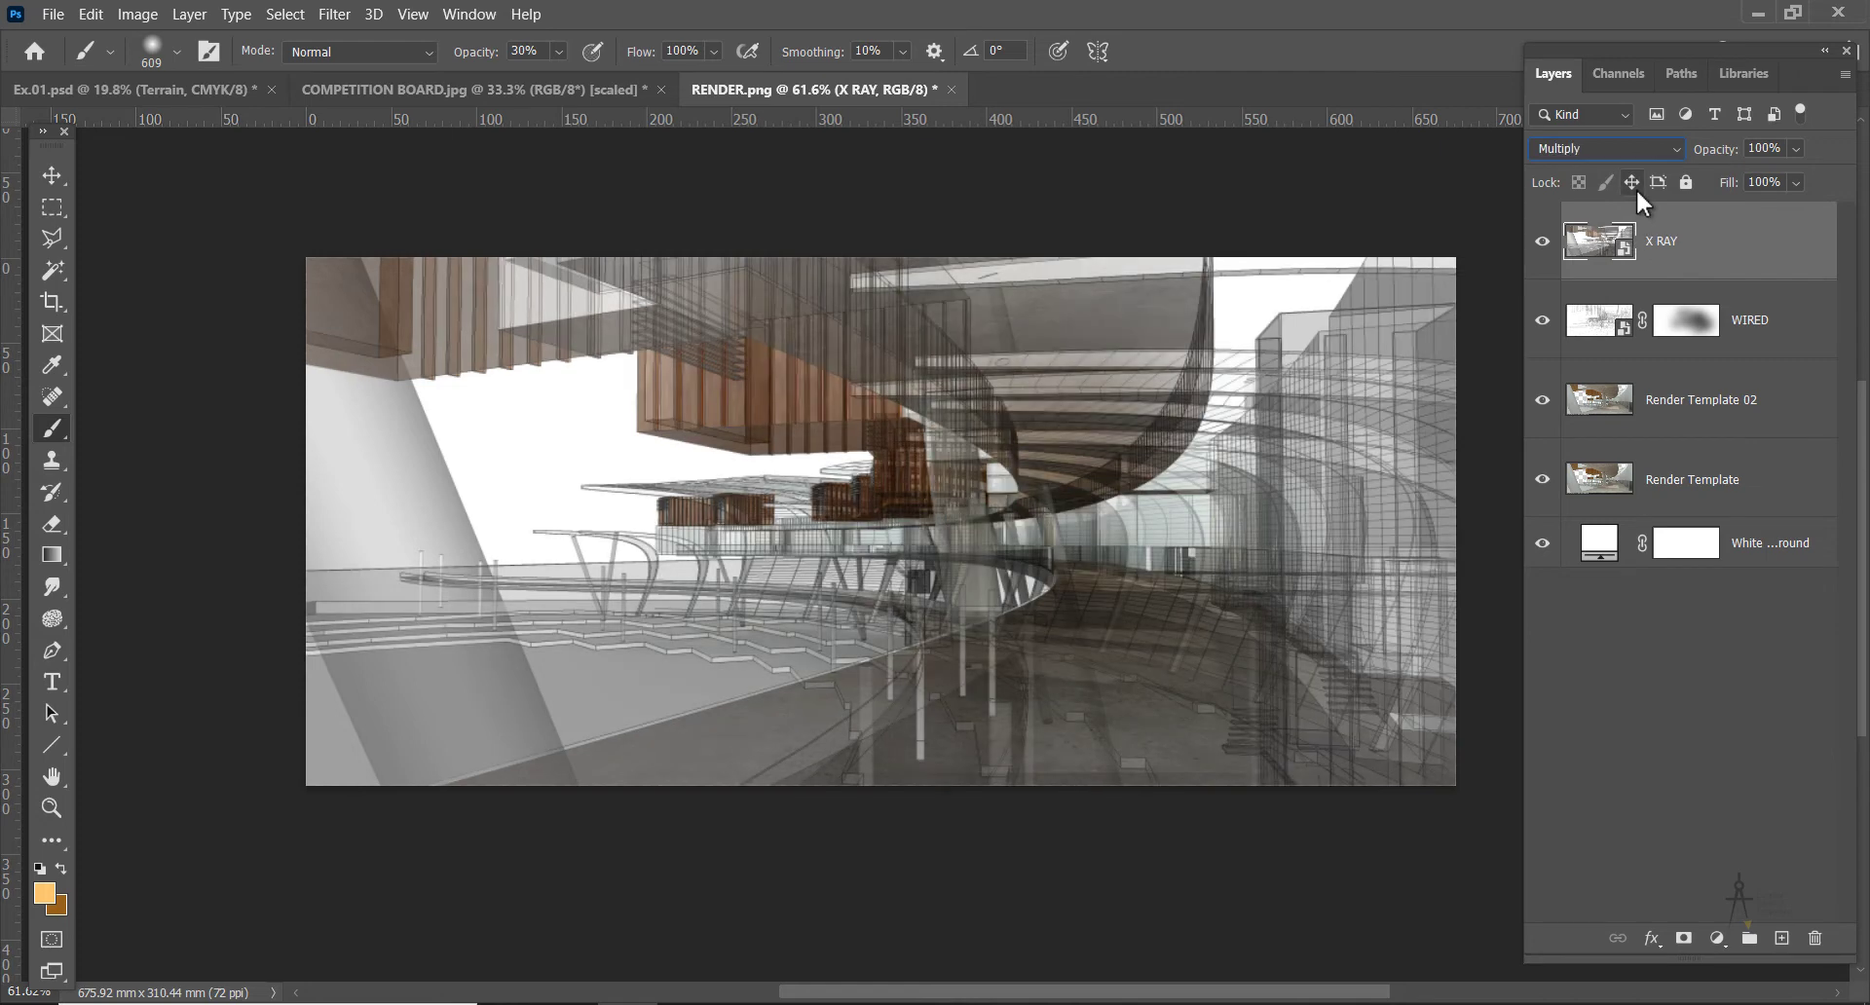
{"action": "key", "text": "Down"}
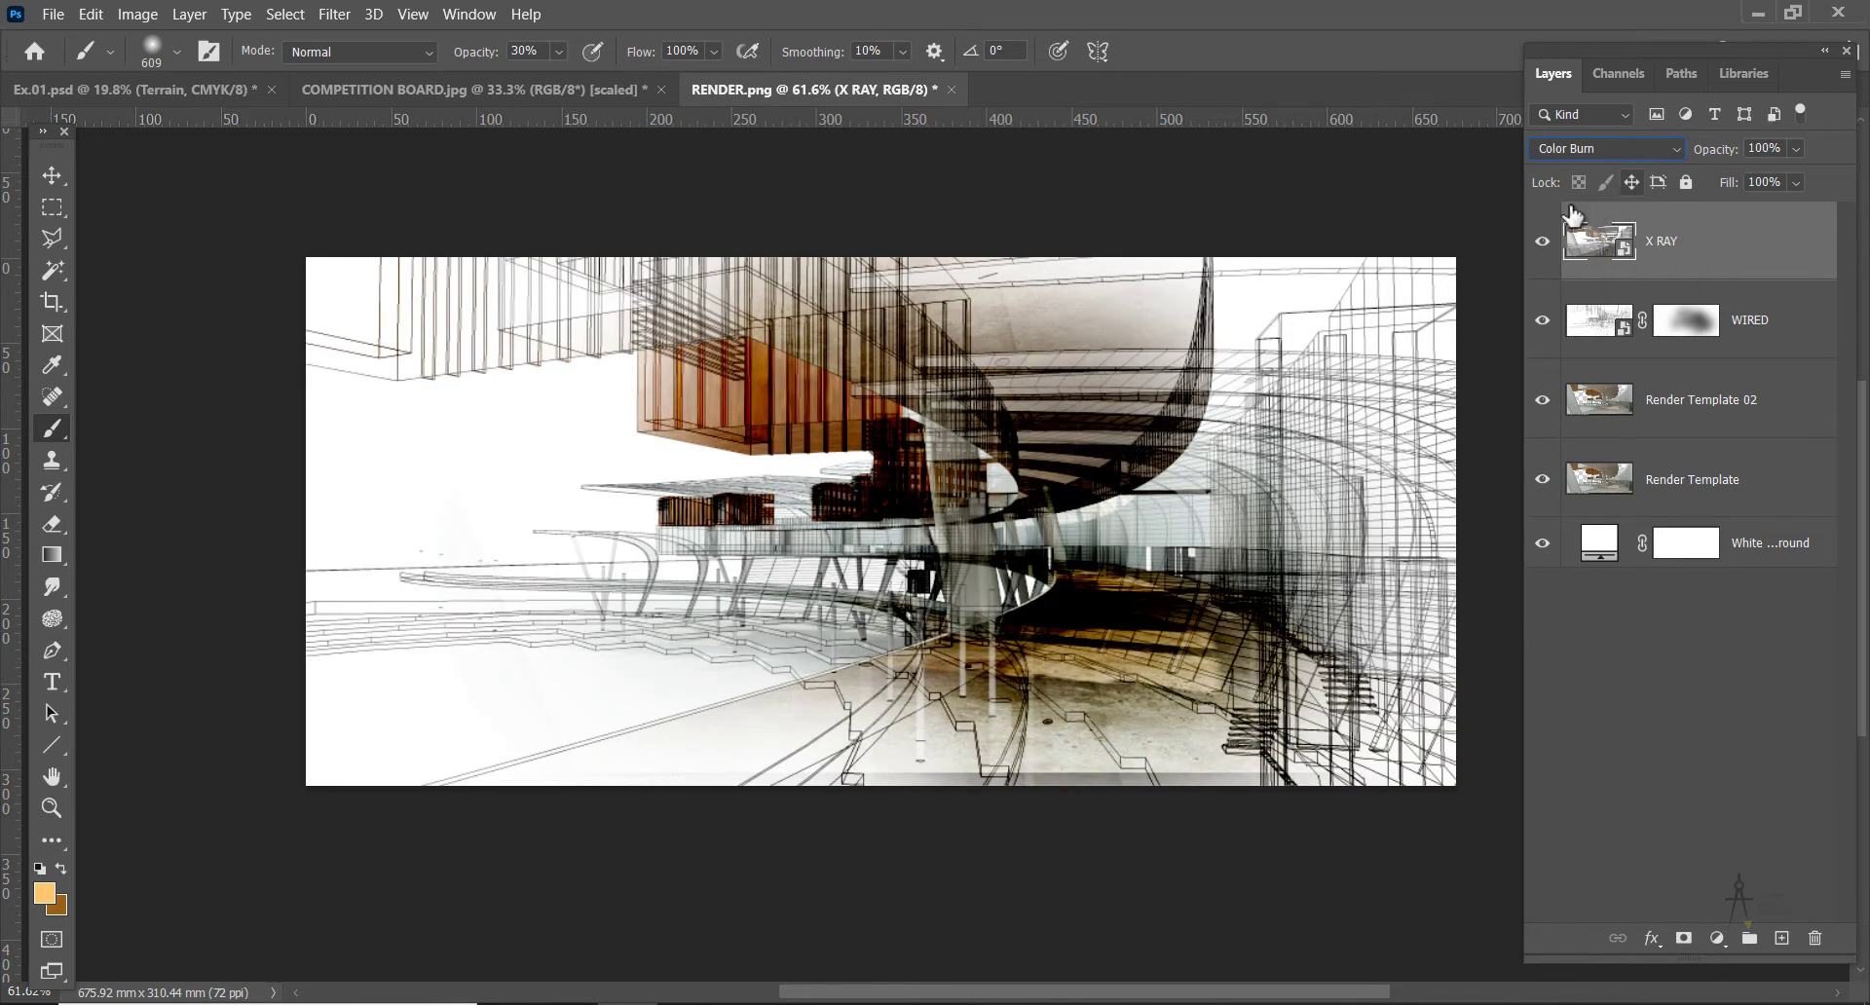
{"action": "key", "text": "Up"}
{"action": "key", "text": "Down"}
{"action": "key", "text": "Down"}
{"action": "key", "text": "Down"}
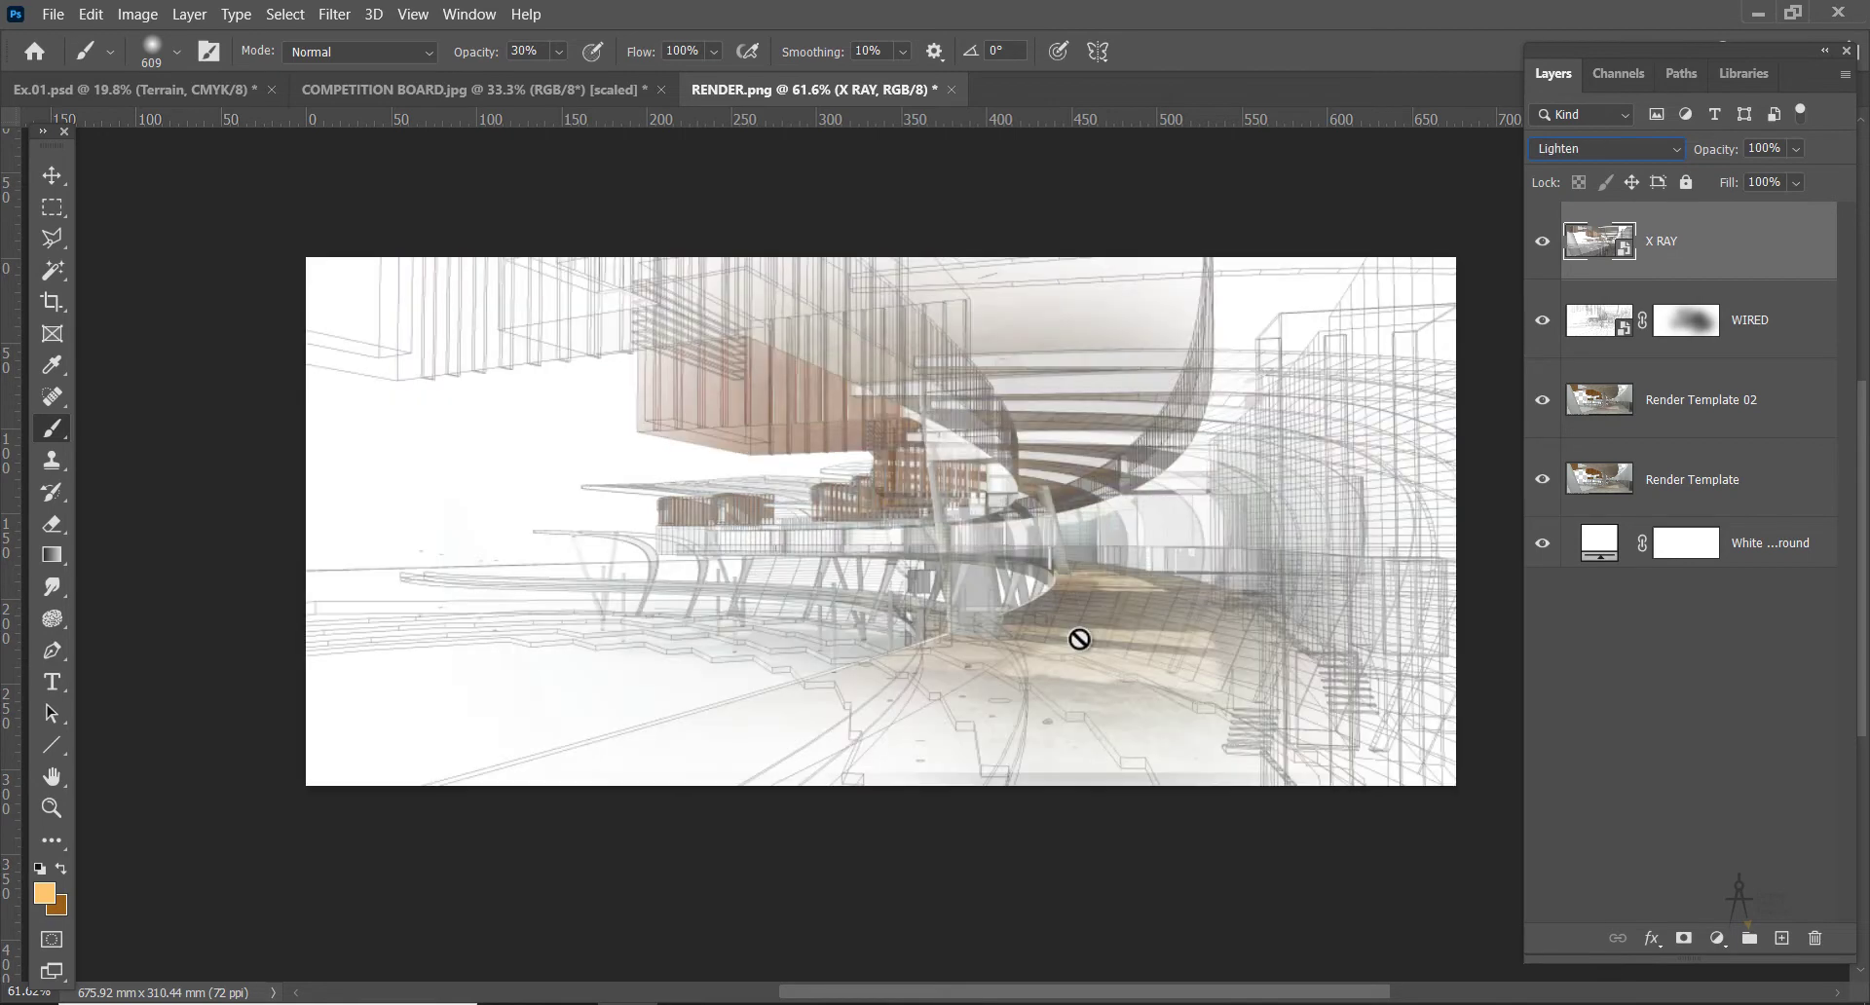
{"action": "key", "text": "Down"}
{"action": "key", "text": "Down"}
{"action": "key", "text": "Down"}
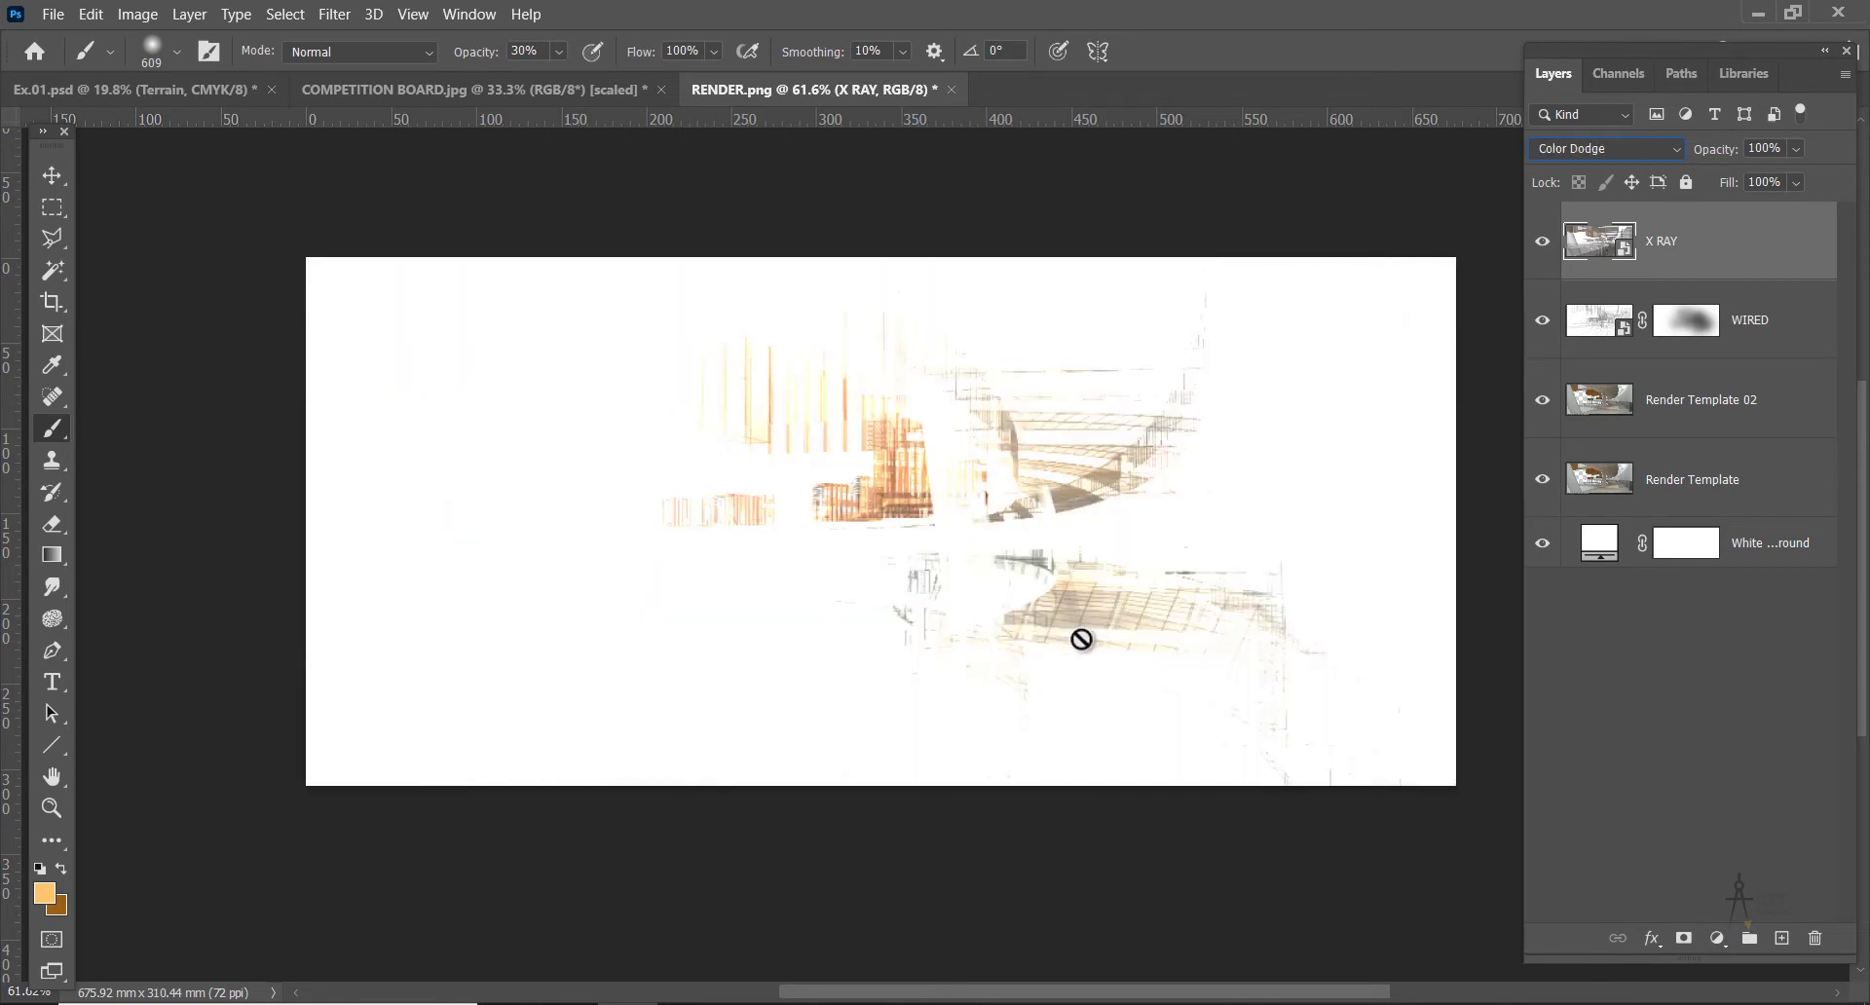
{"action": "key", "text": "Down"}
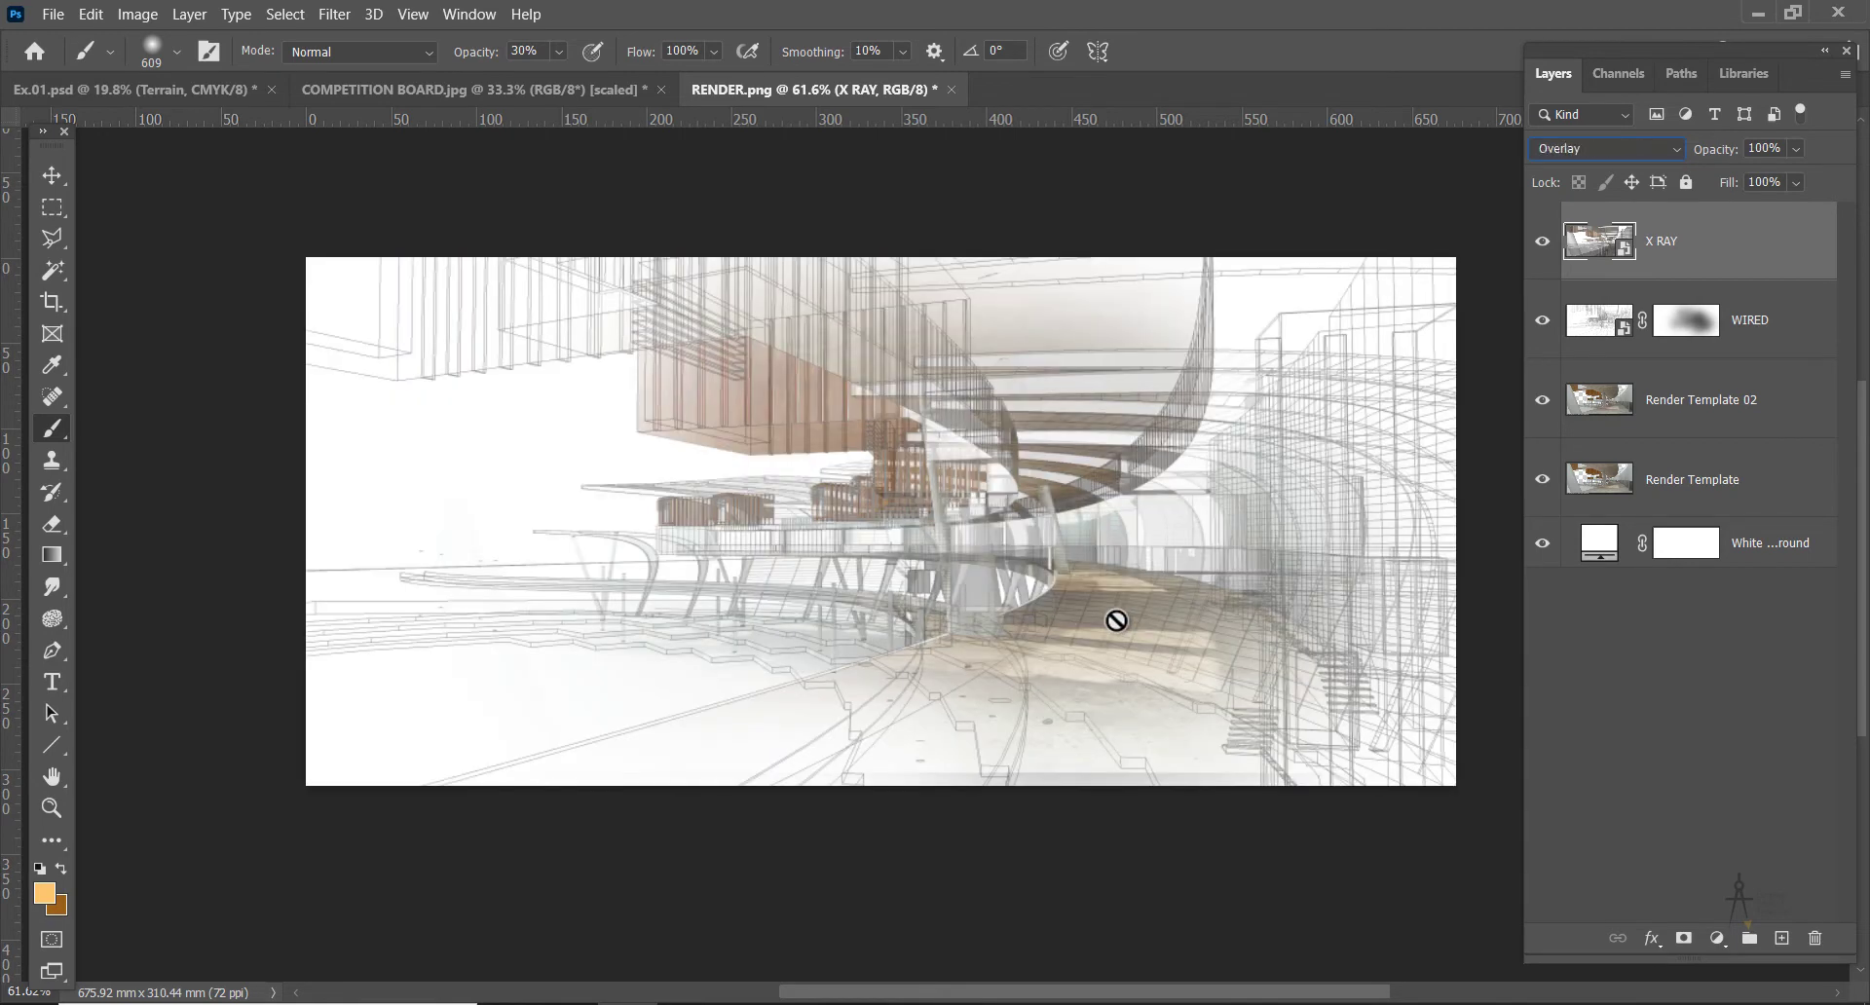
{"action": "key", "text": "Down"}
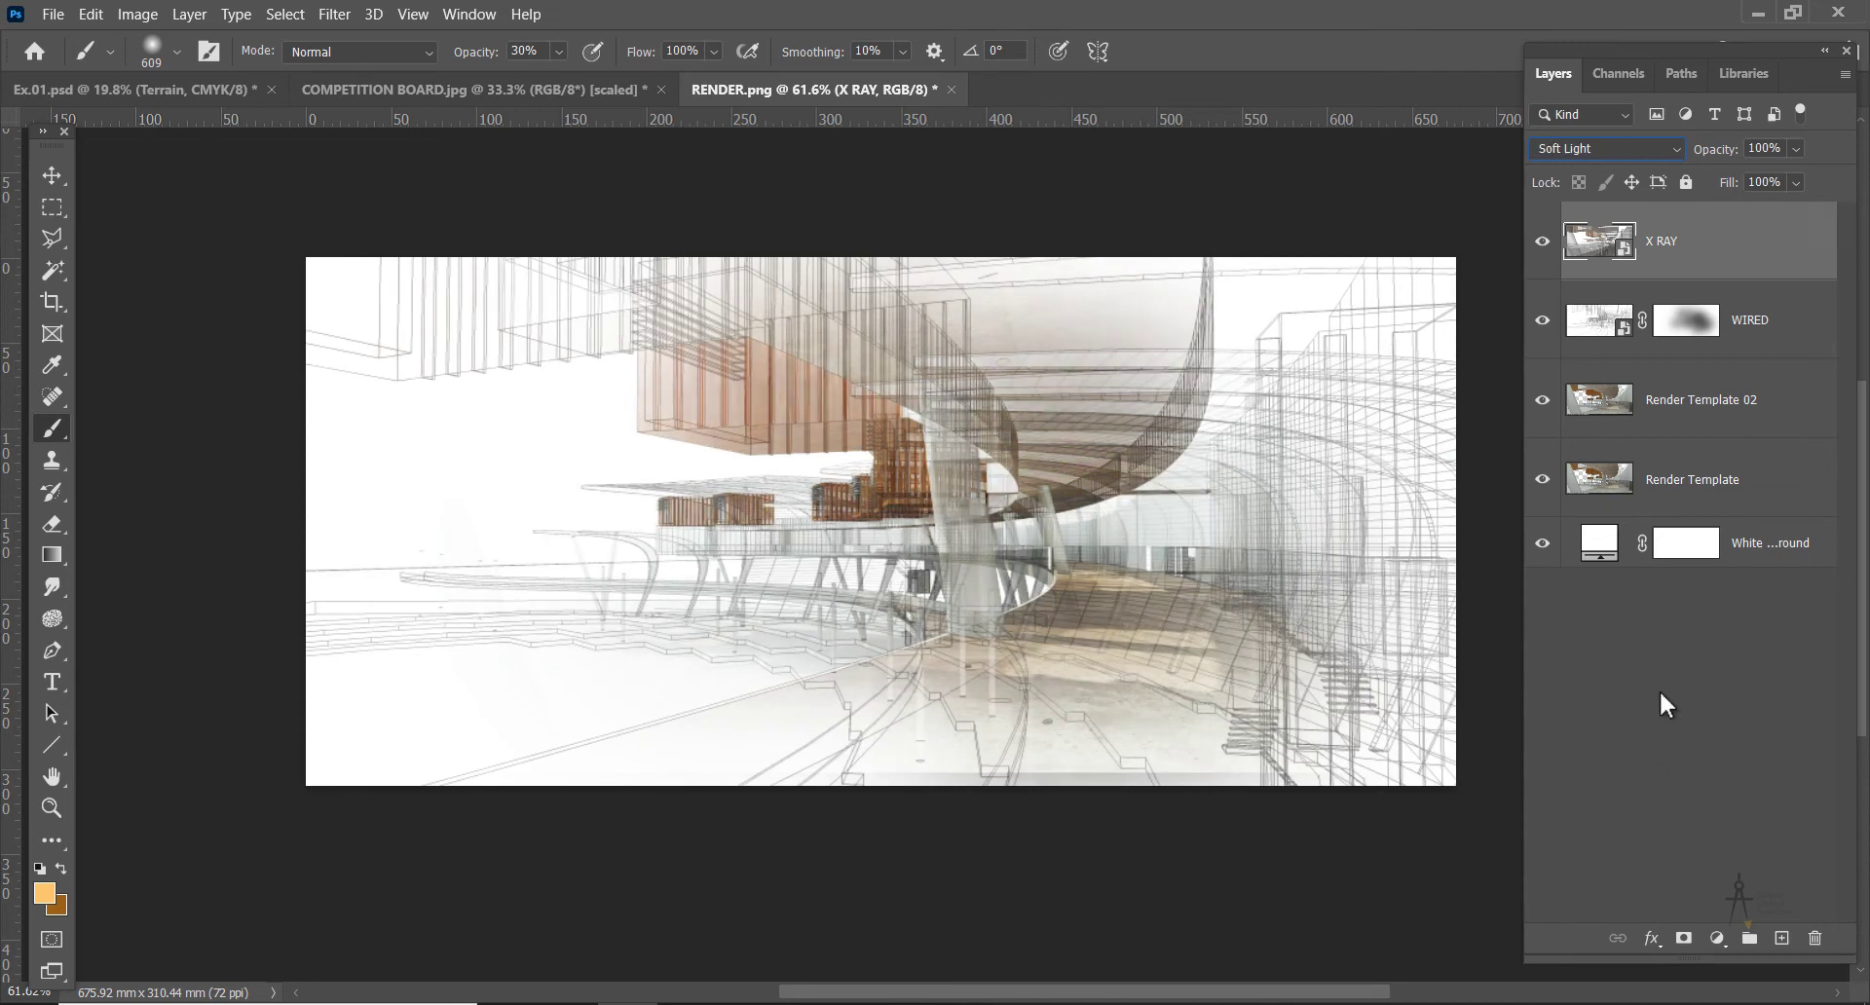
{"action": "key", "text": "Down"}
{"action": "key", "text": "Down"}
{"action": "key", "text": "Down"}
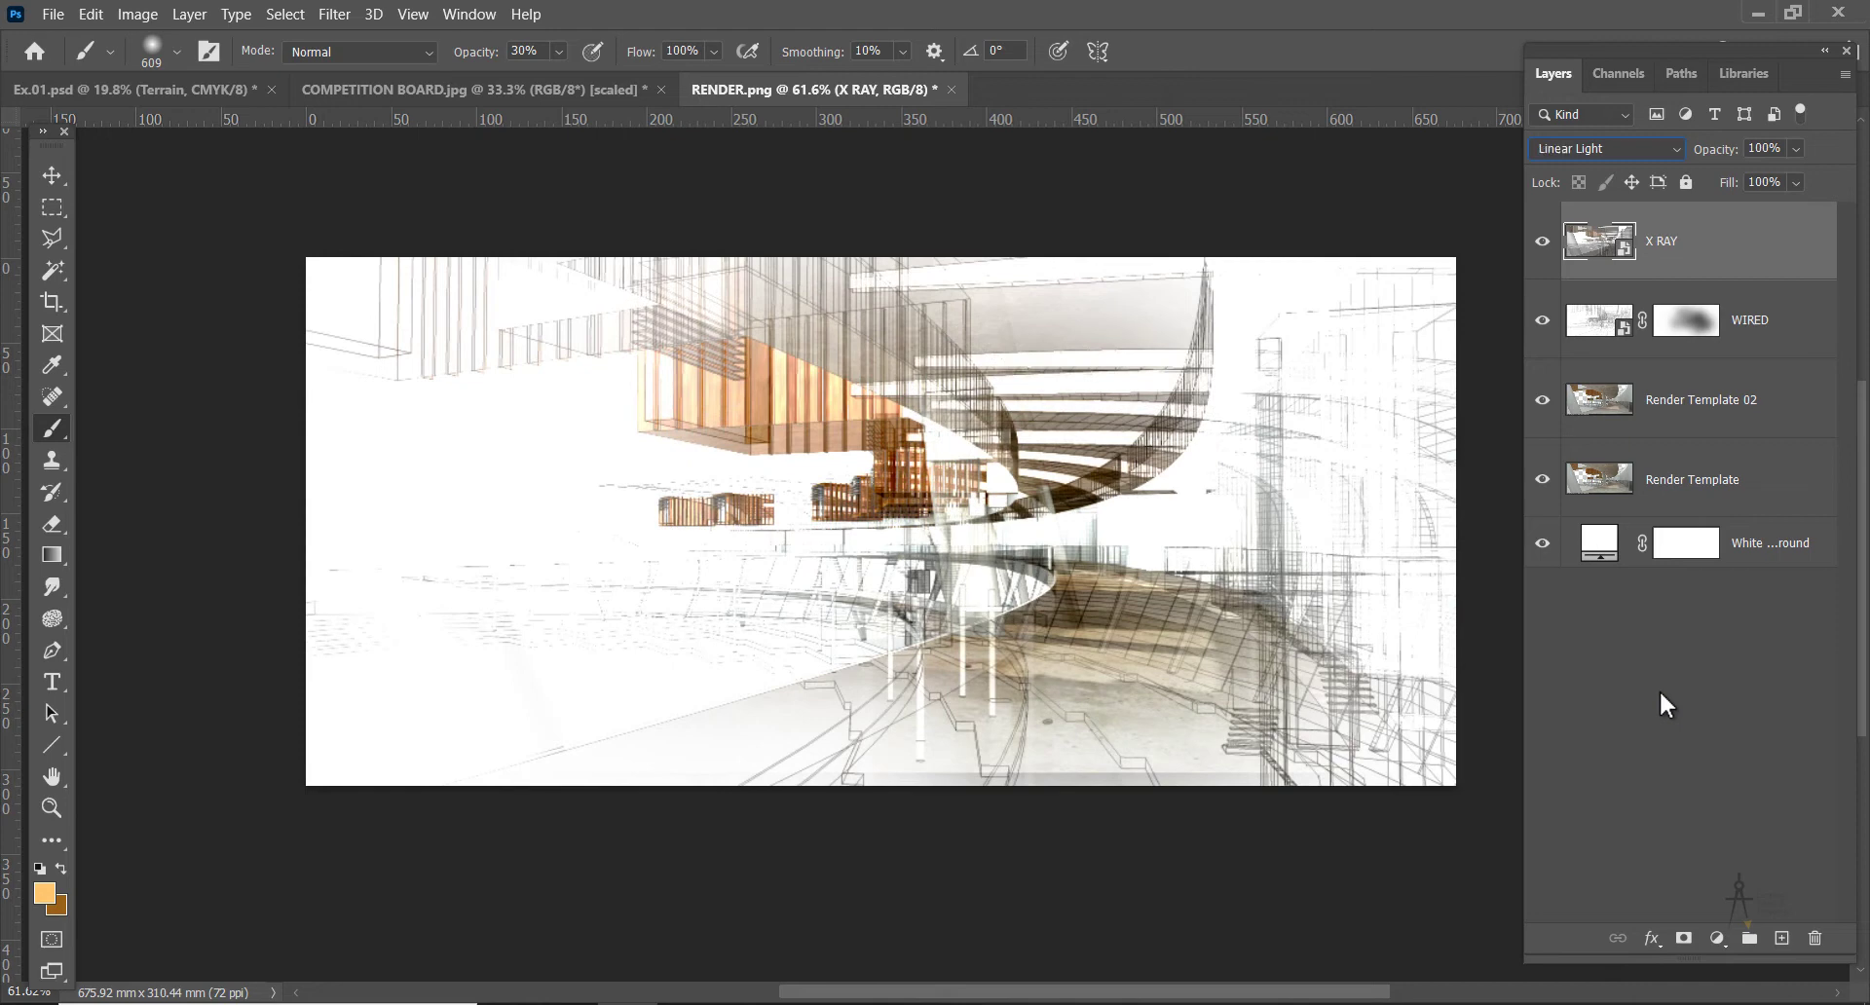
{"action": "key", "text": "Down"}
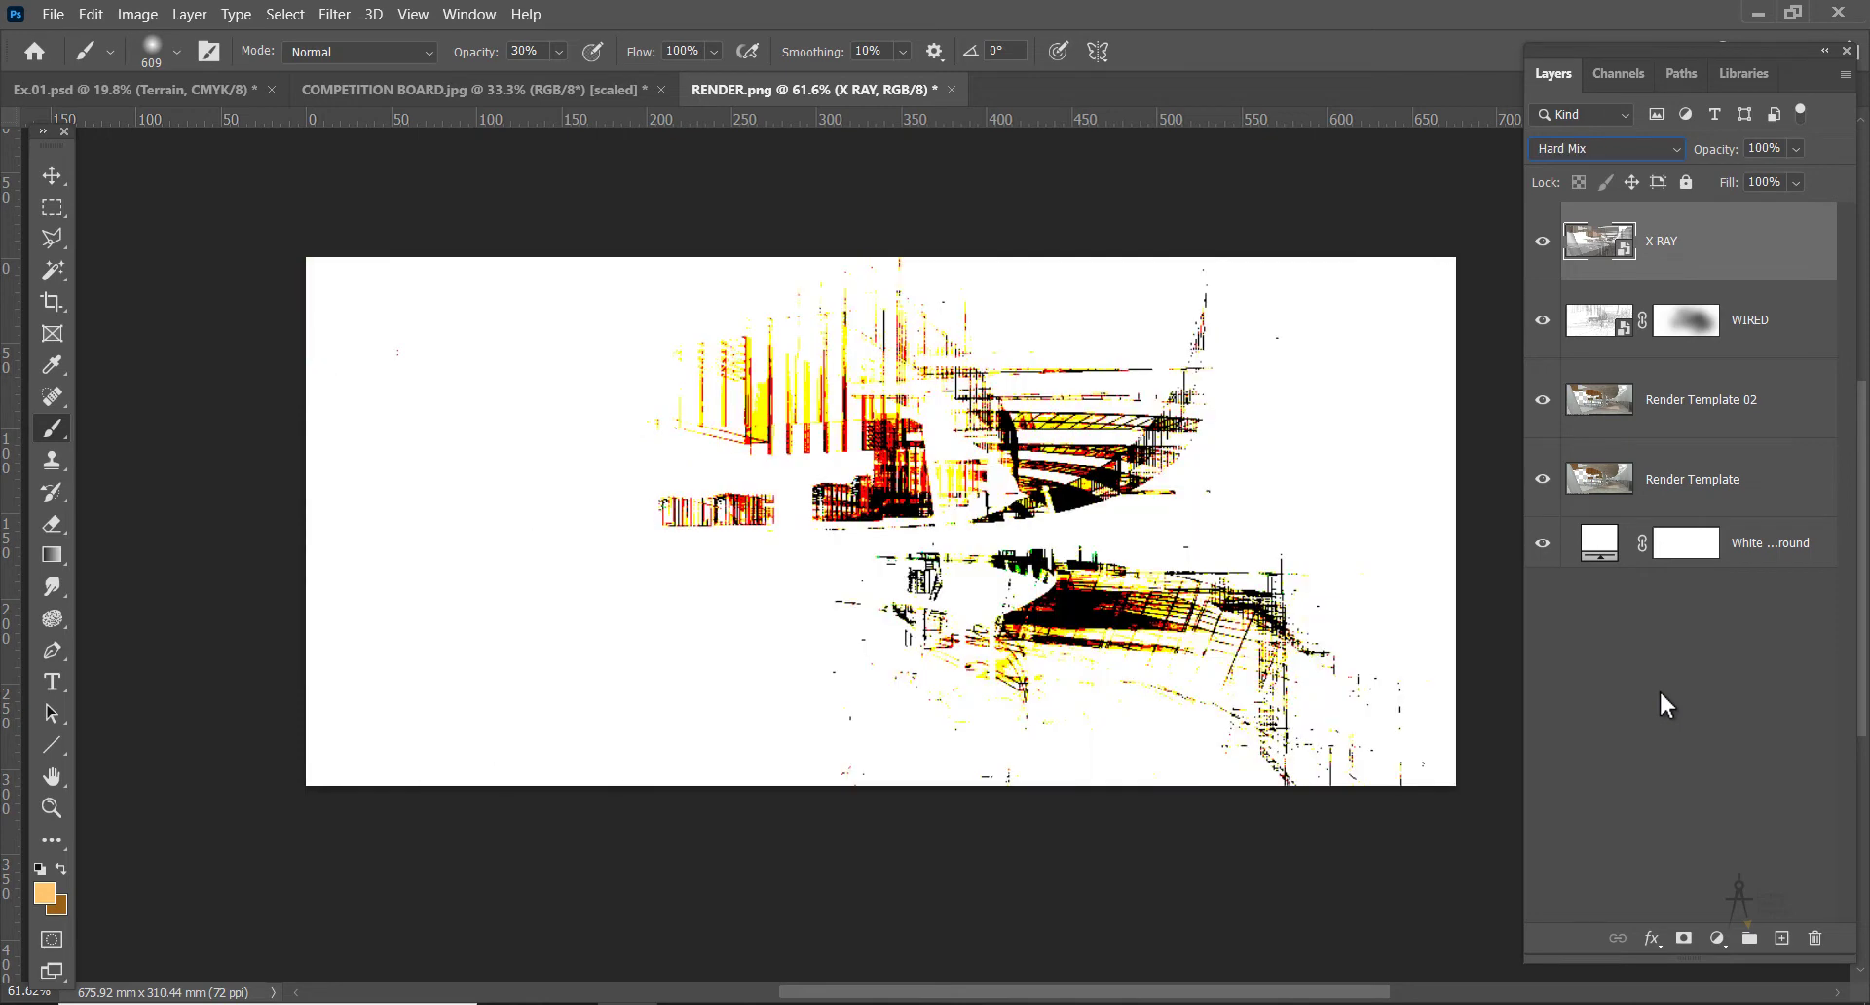
{"action": "key", "text": "Down"}
{"action": "key", "text": "Down"}
{"action": "key", "text": "Up"}
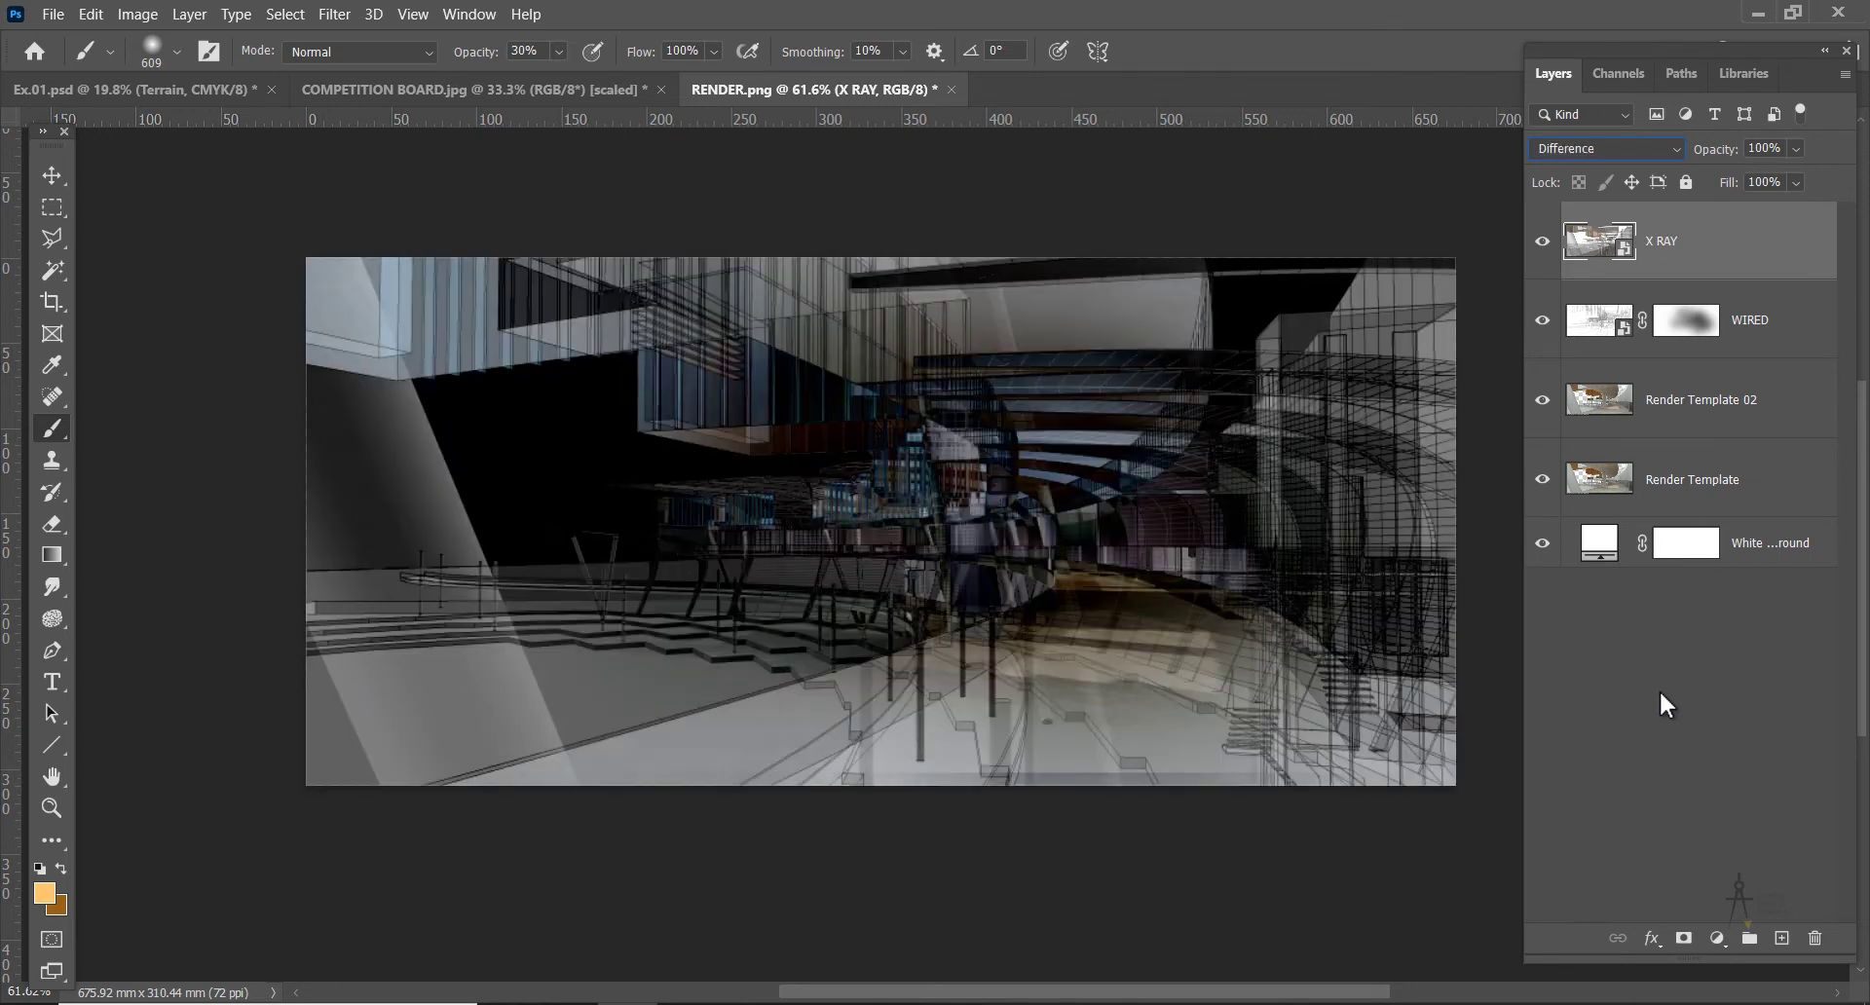
{"action": "key", "text": "Down"}
{"action": "key", "text": "Down"}
{"action": "key", "text": "Down"}
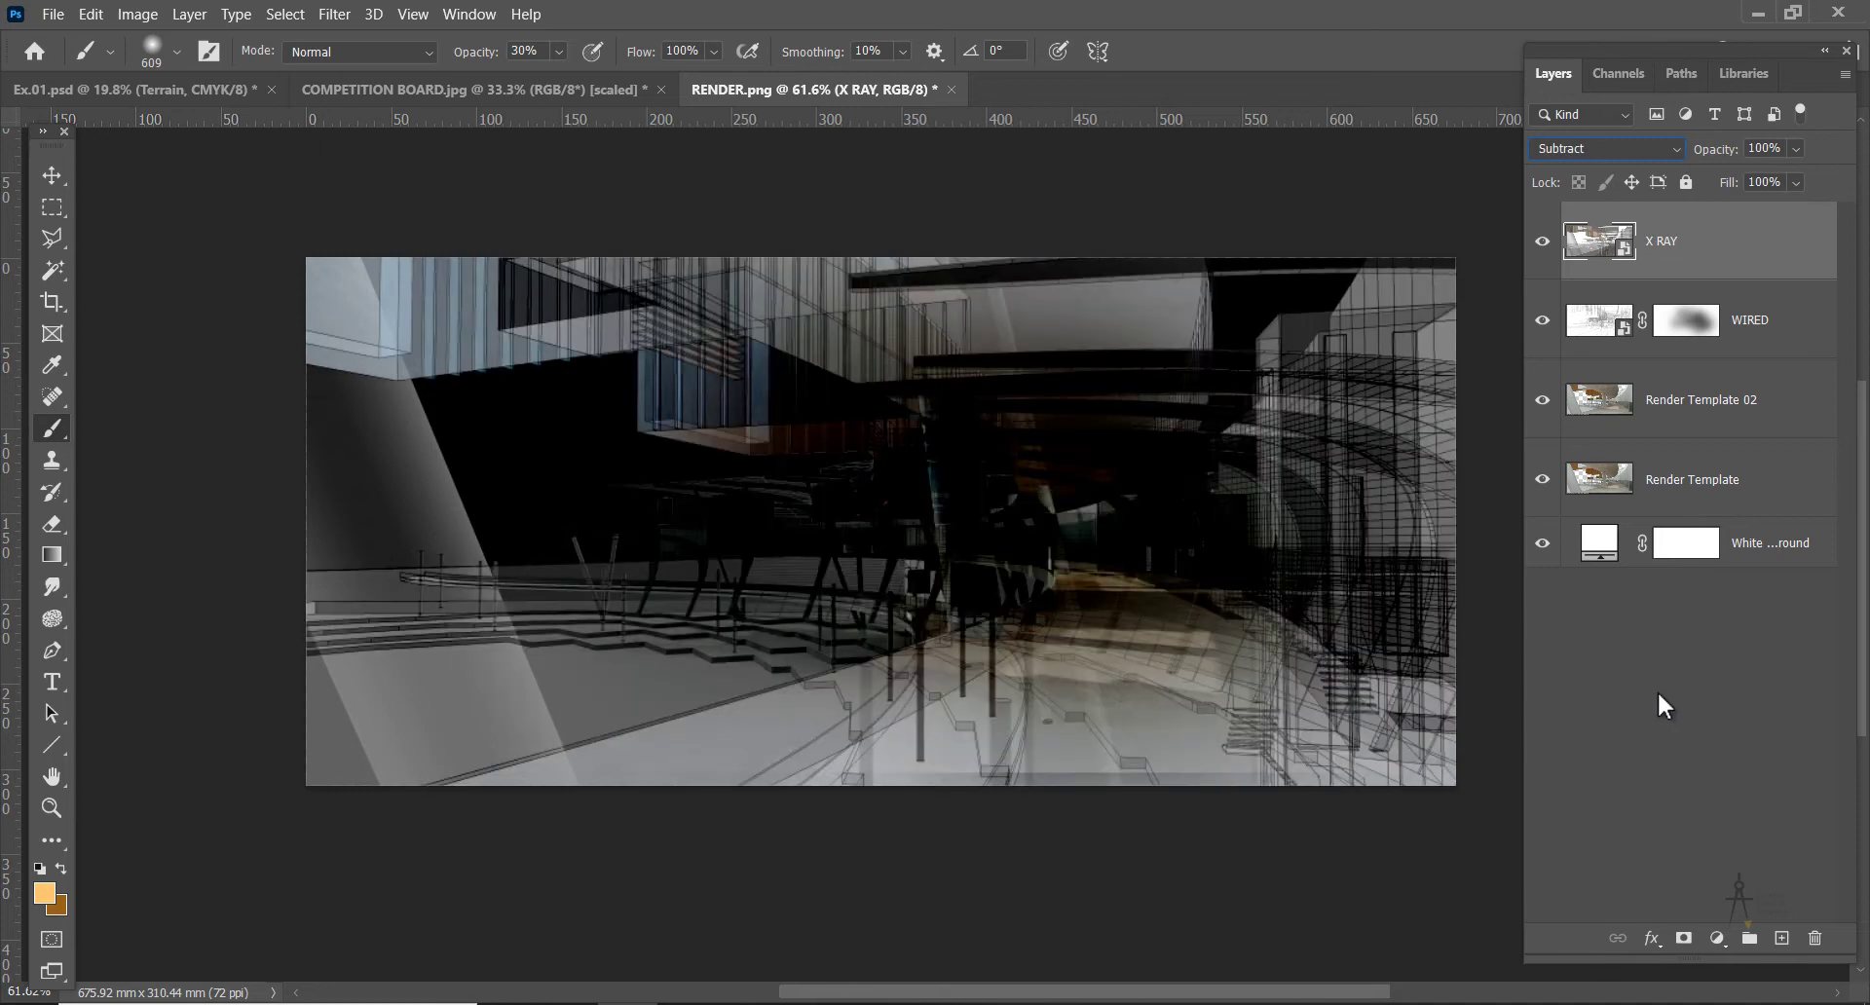
{"action": "key", "text": "Down"}
{"action": "key", "text": "Up"}
{"action": "key", "text": "Up"}
{"action": "key", "text": "Up"}
{"action": "key", "text": "Up"}
{"action": "key", "text": "Up"}
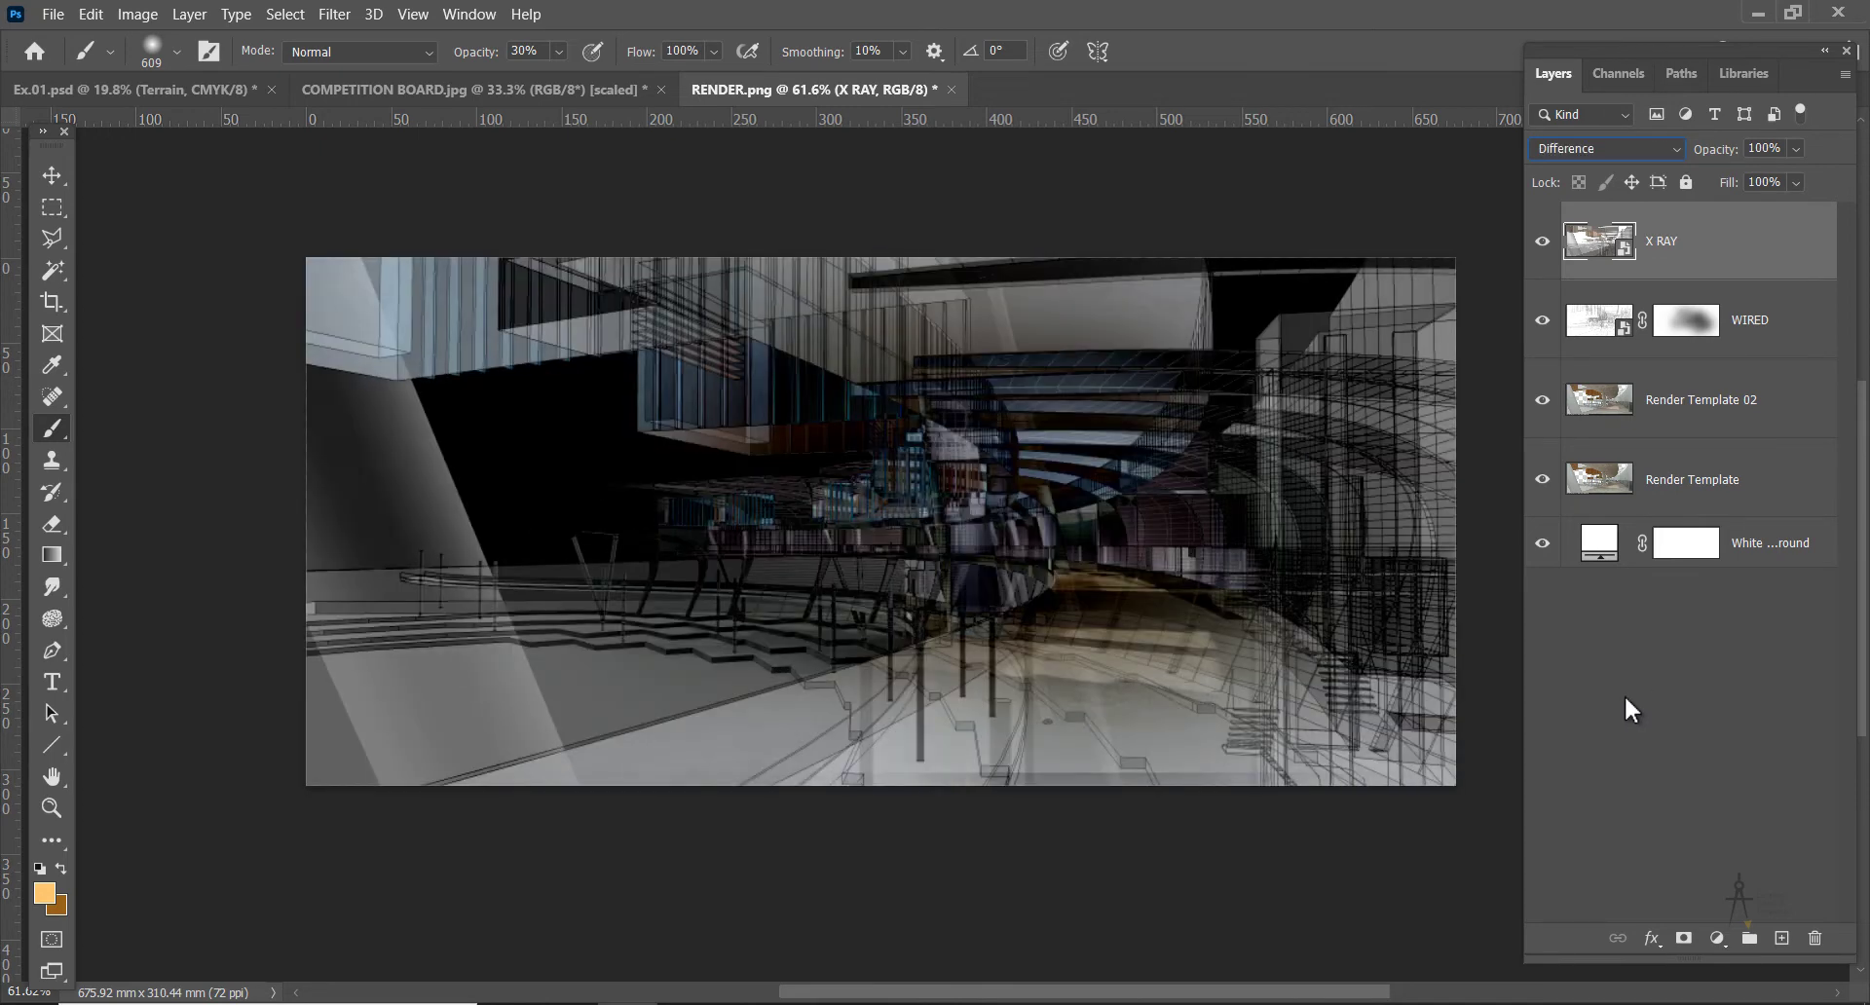
{"action": "key", "text": "Up"}
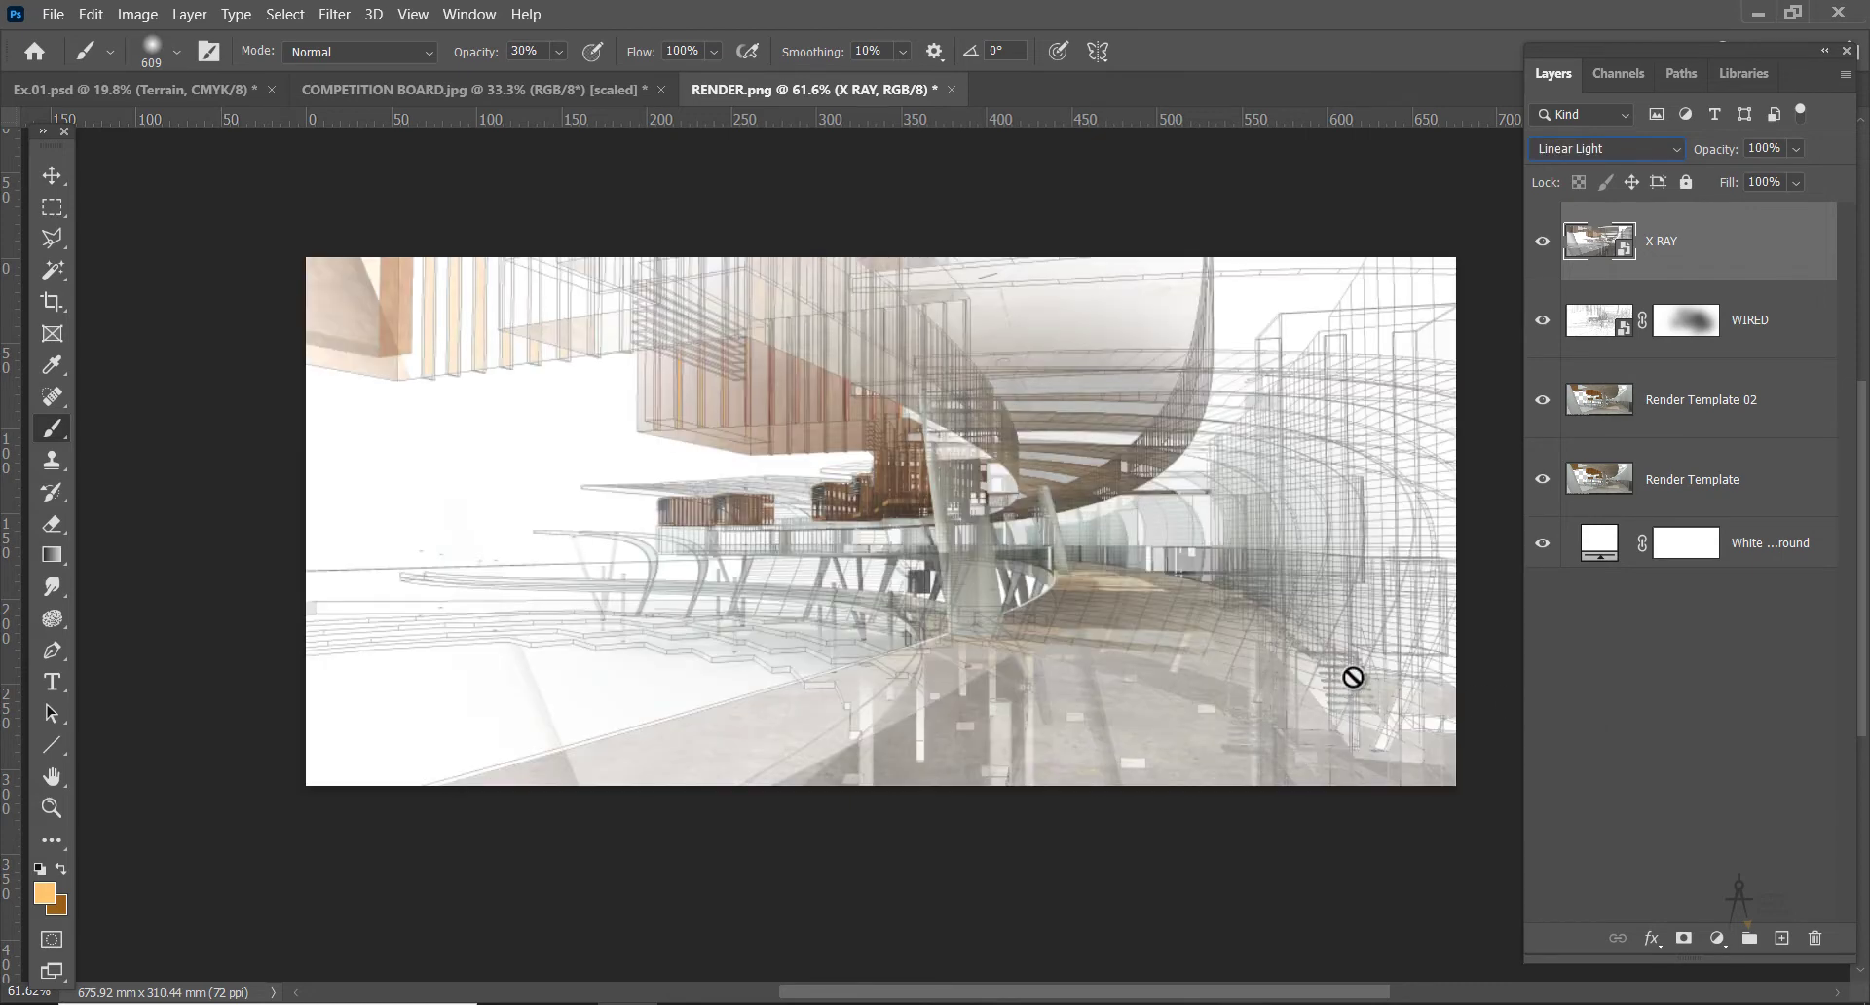
{"action": "key", "text": "Up"}
{"action": "key", "text": "Up"}
{"action": "key", "text": "Up"}
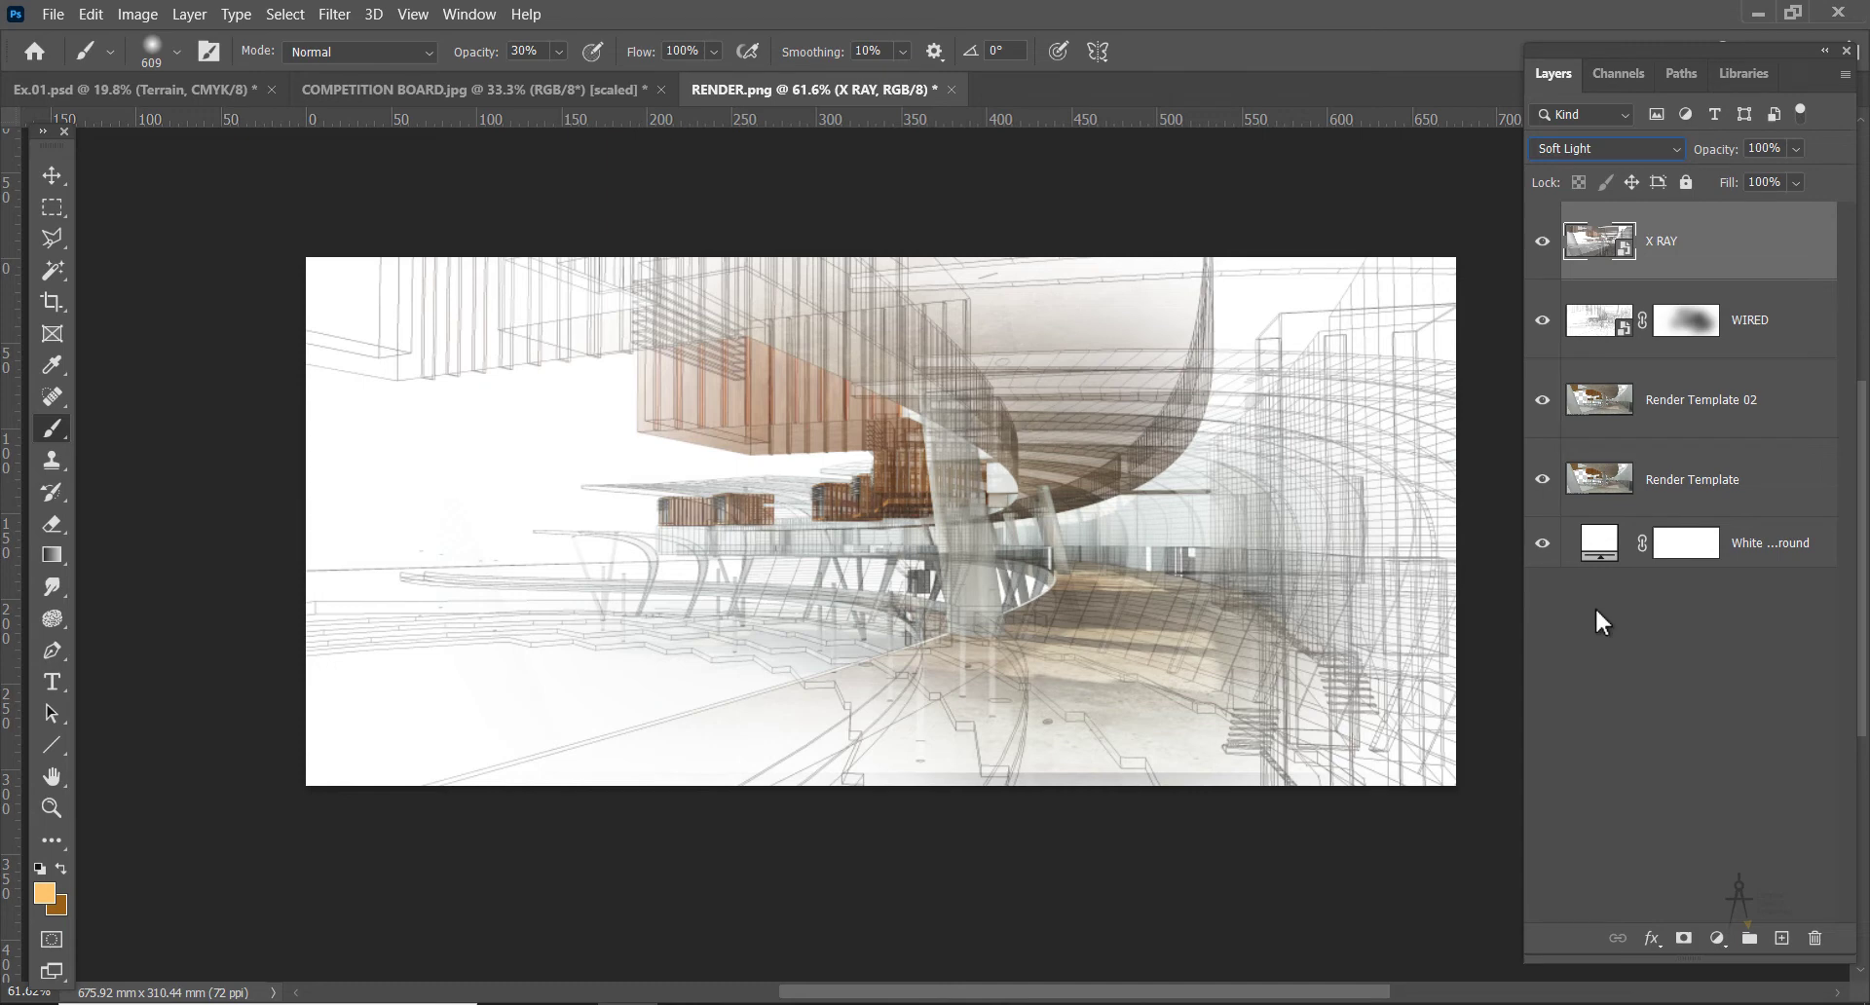
Toggle the X RAY layer's visibility to compare the composite with and without it
{"action": "left_click", "coordinate": [1543, 244]}
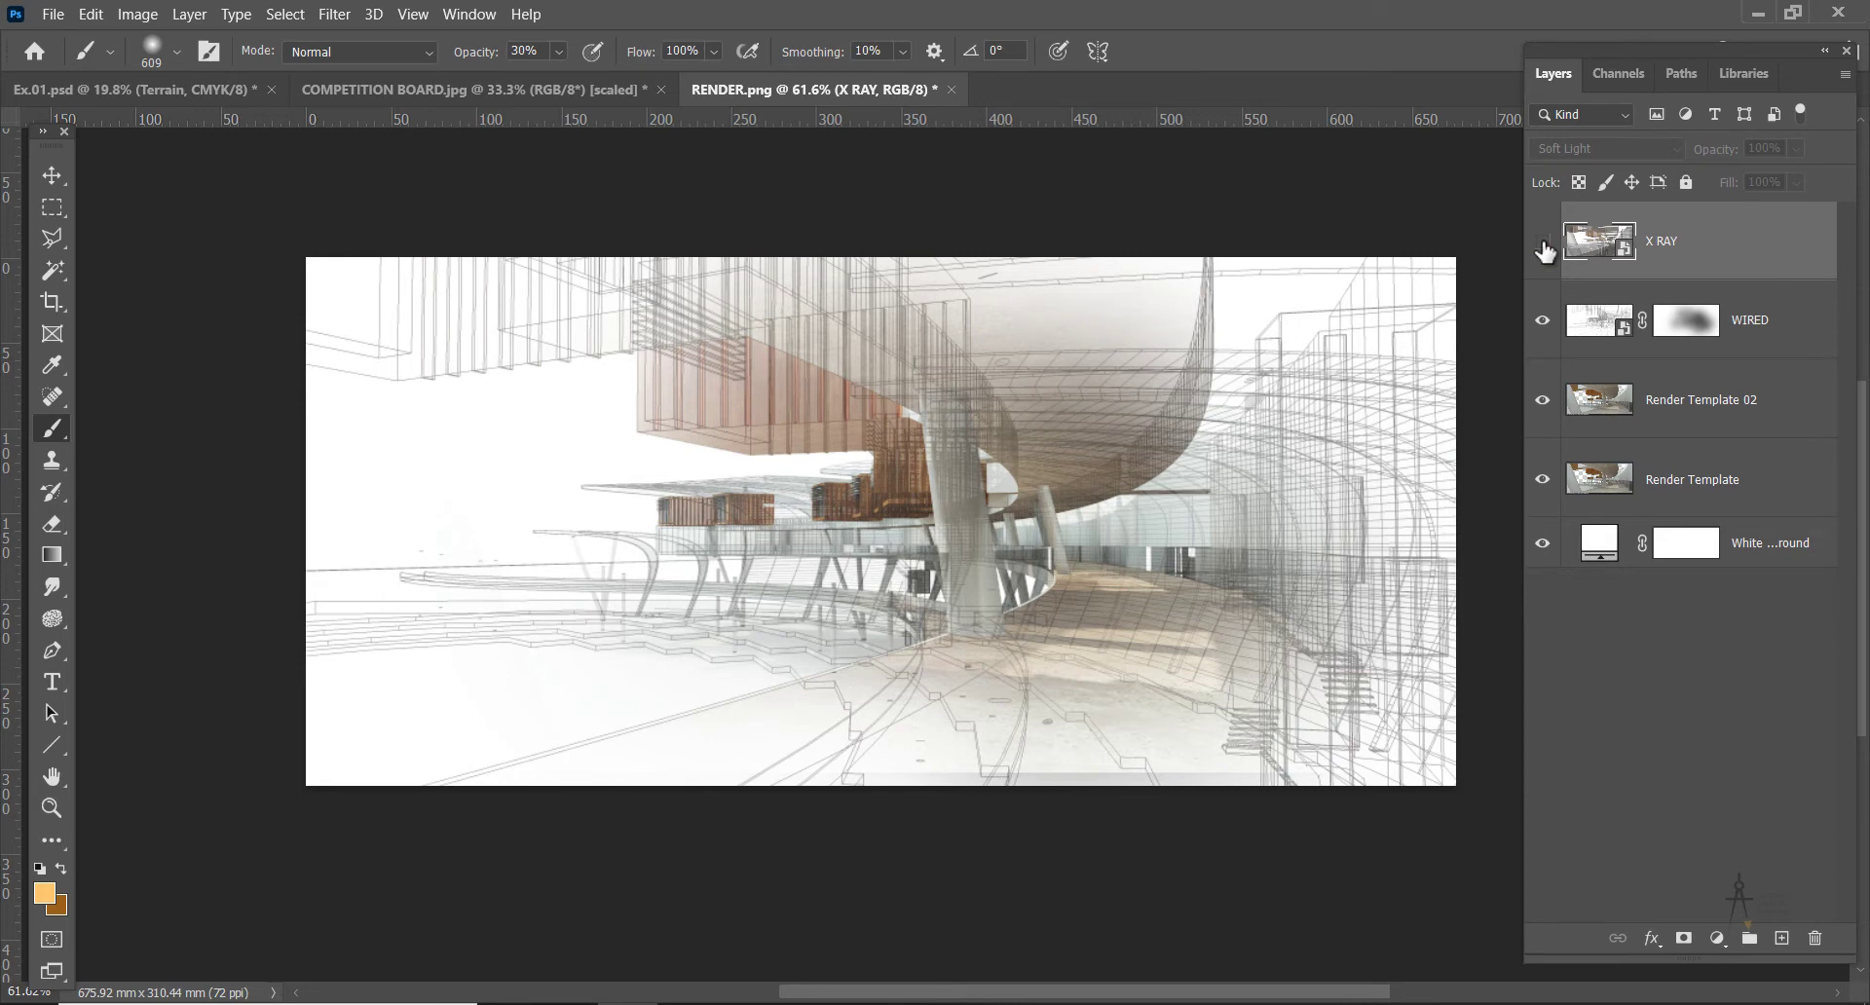
{"action": "left_click", "coordinate": [1542, 243]}
{"action": "left_click", "coordinate": [1543, 243]}
{"action": "left_click", "coordinate": [1543, 246]}
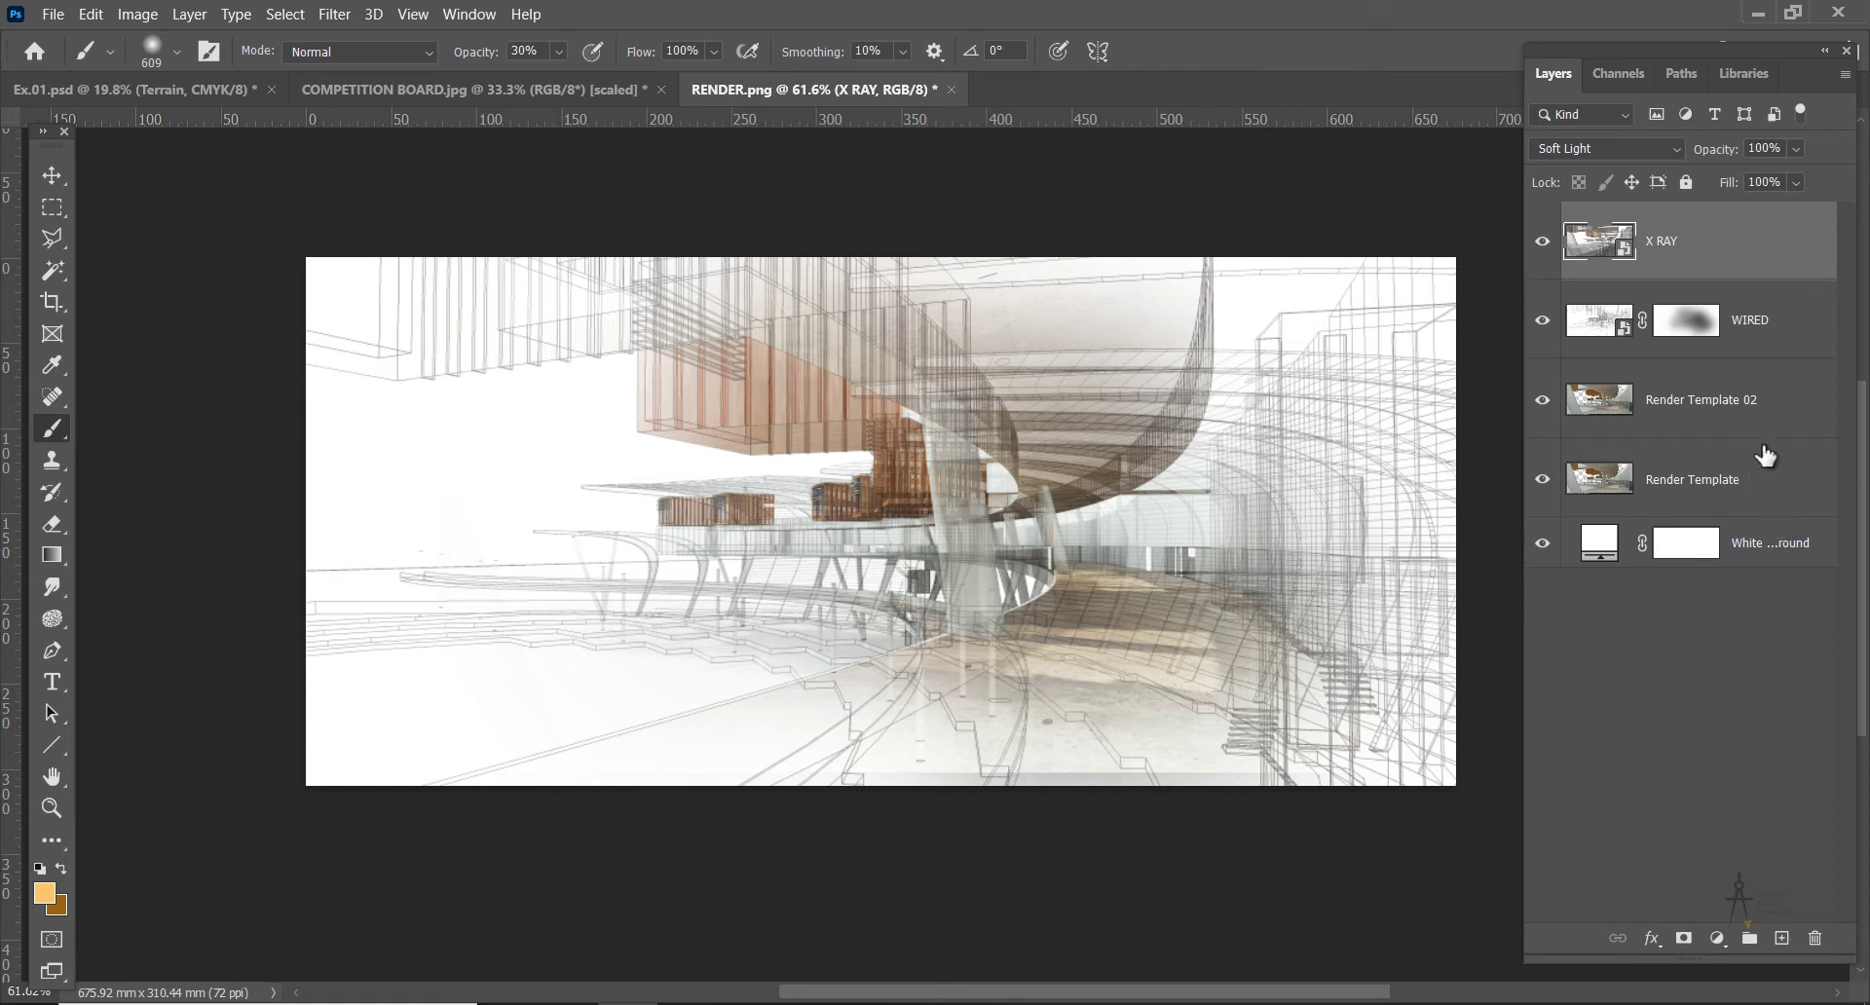
Group all the layers from X RAY down to the white background, name the group Render Template, and deselect it
{"action": "left_click", "coordinate": [1824, 539], "text": "shift"}
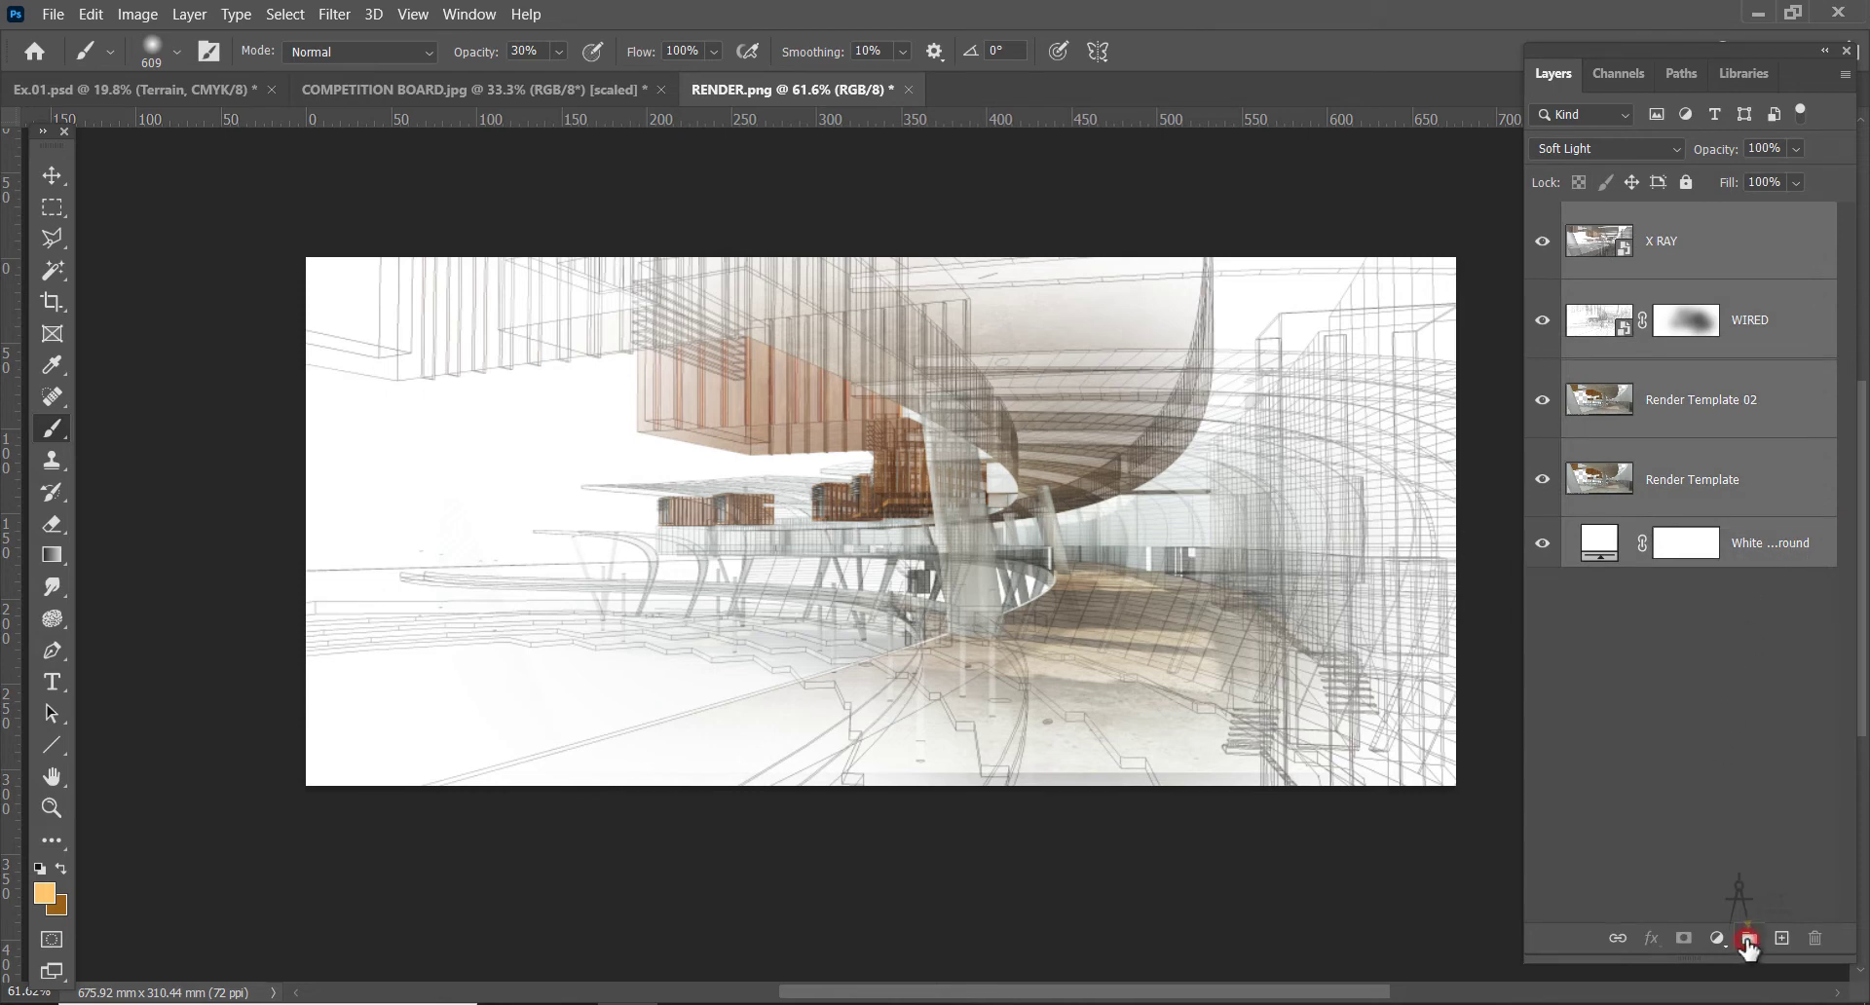
{"action": "left_click_drag", "start_coordinate": [1748, 947], "coordinate": [1748, 940]}
{"action": "double_click", "coordinate": [1628, 218]}
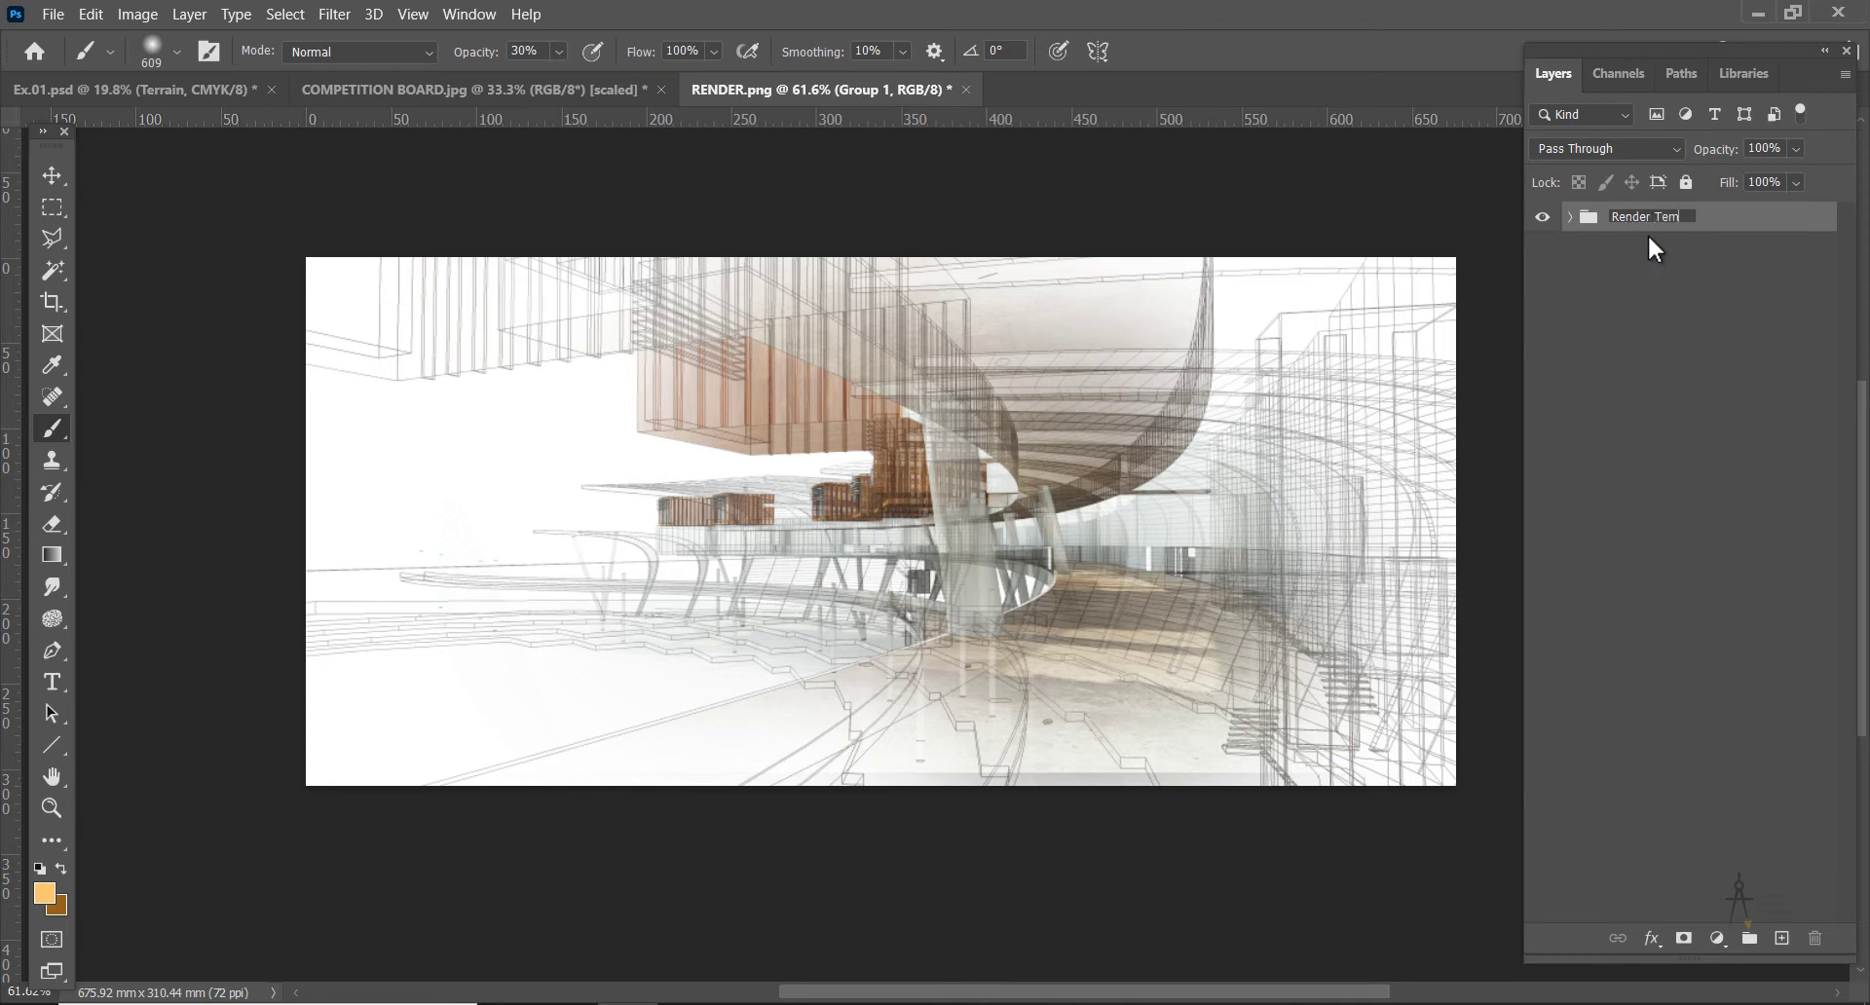
{"action": "type", "text": "te"}
{"action": "left_click", "coordinate": [1636, 306]}
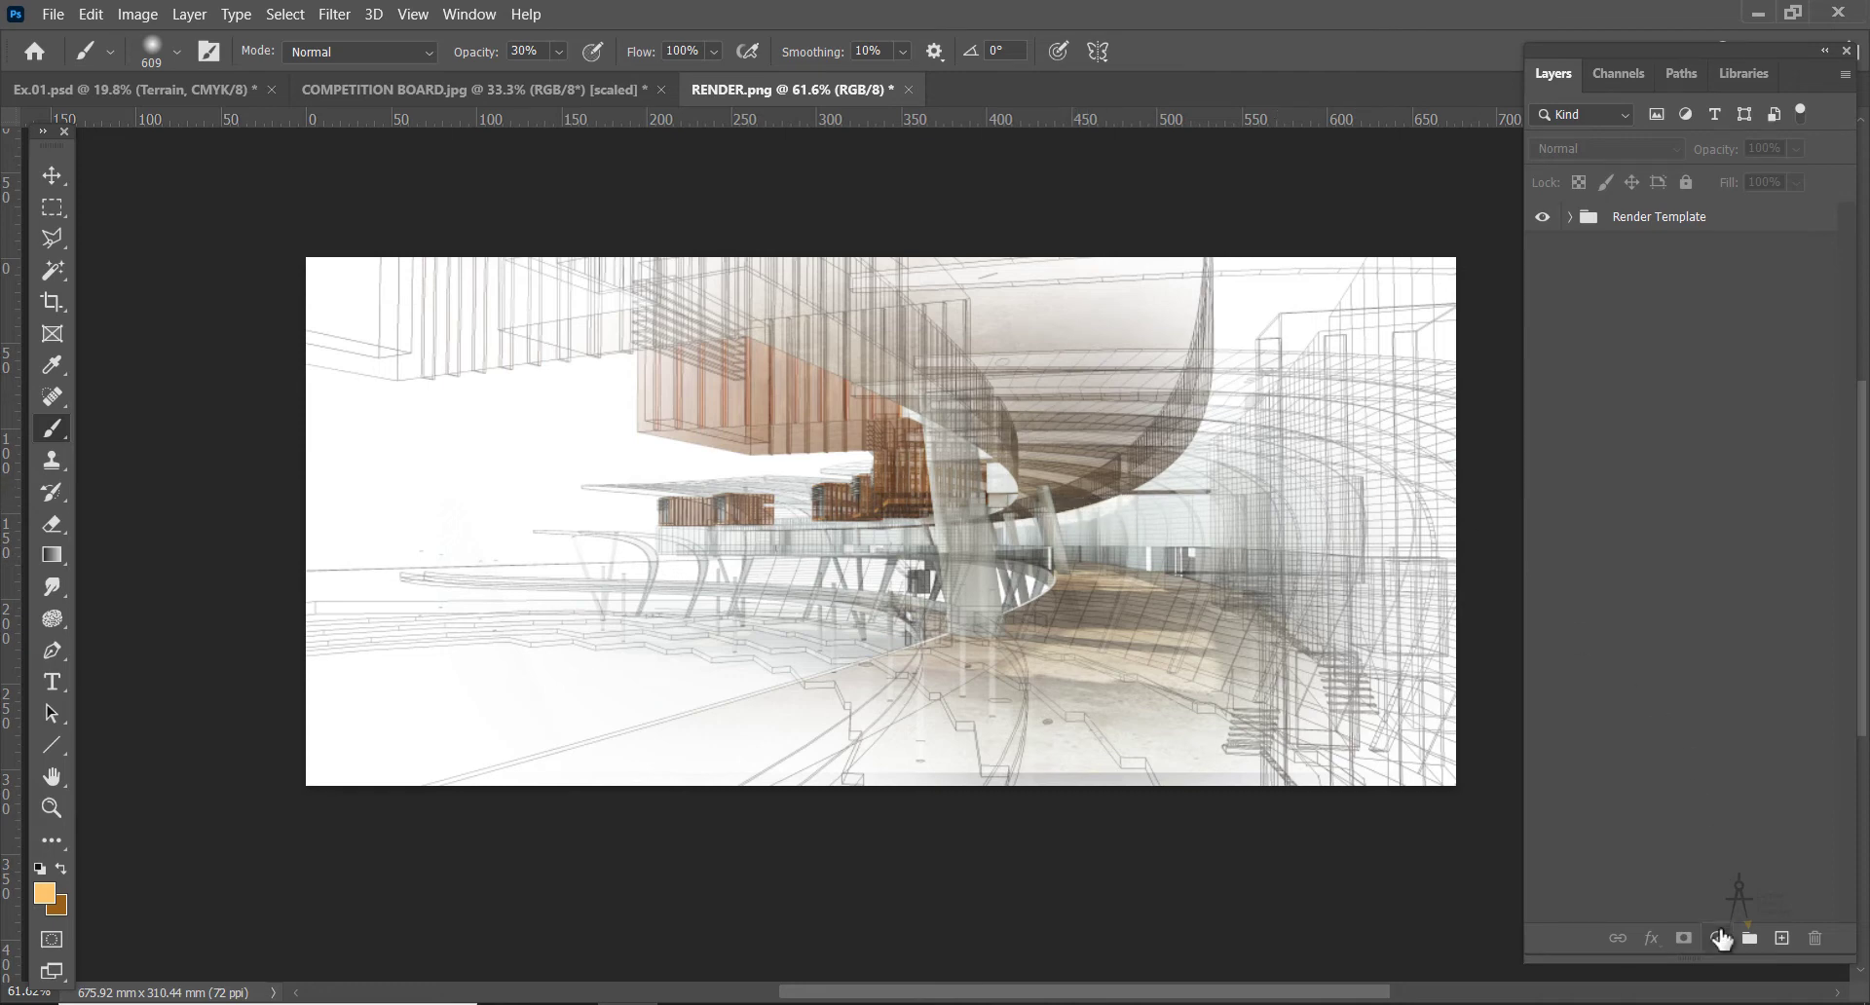
Add a Brightness/Contrast adjustment layer above the Render Template group, raise its contrast, compare with it hidden, and deselect it
{"action": "left_click", "coordinate": [1718, 938]}
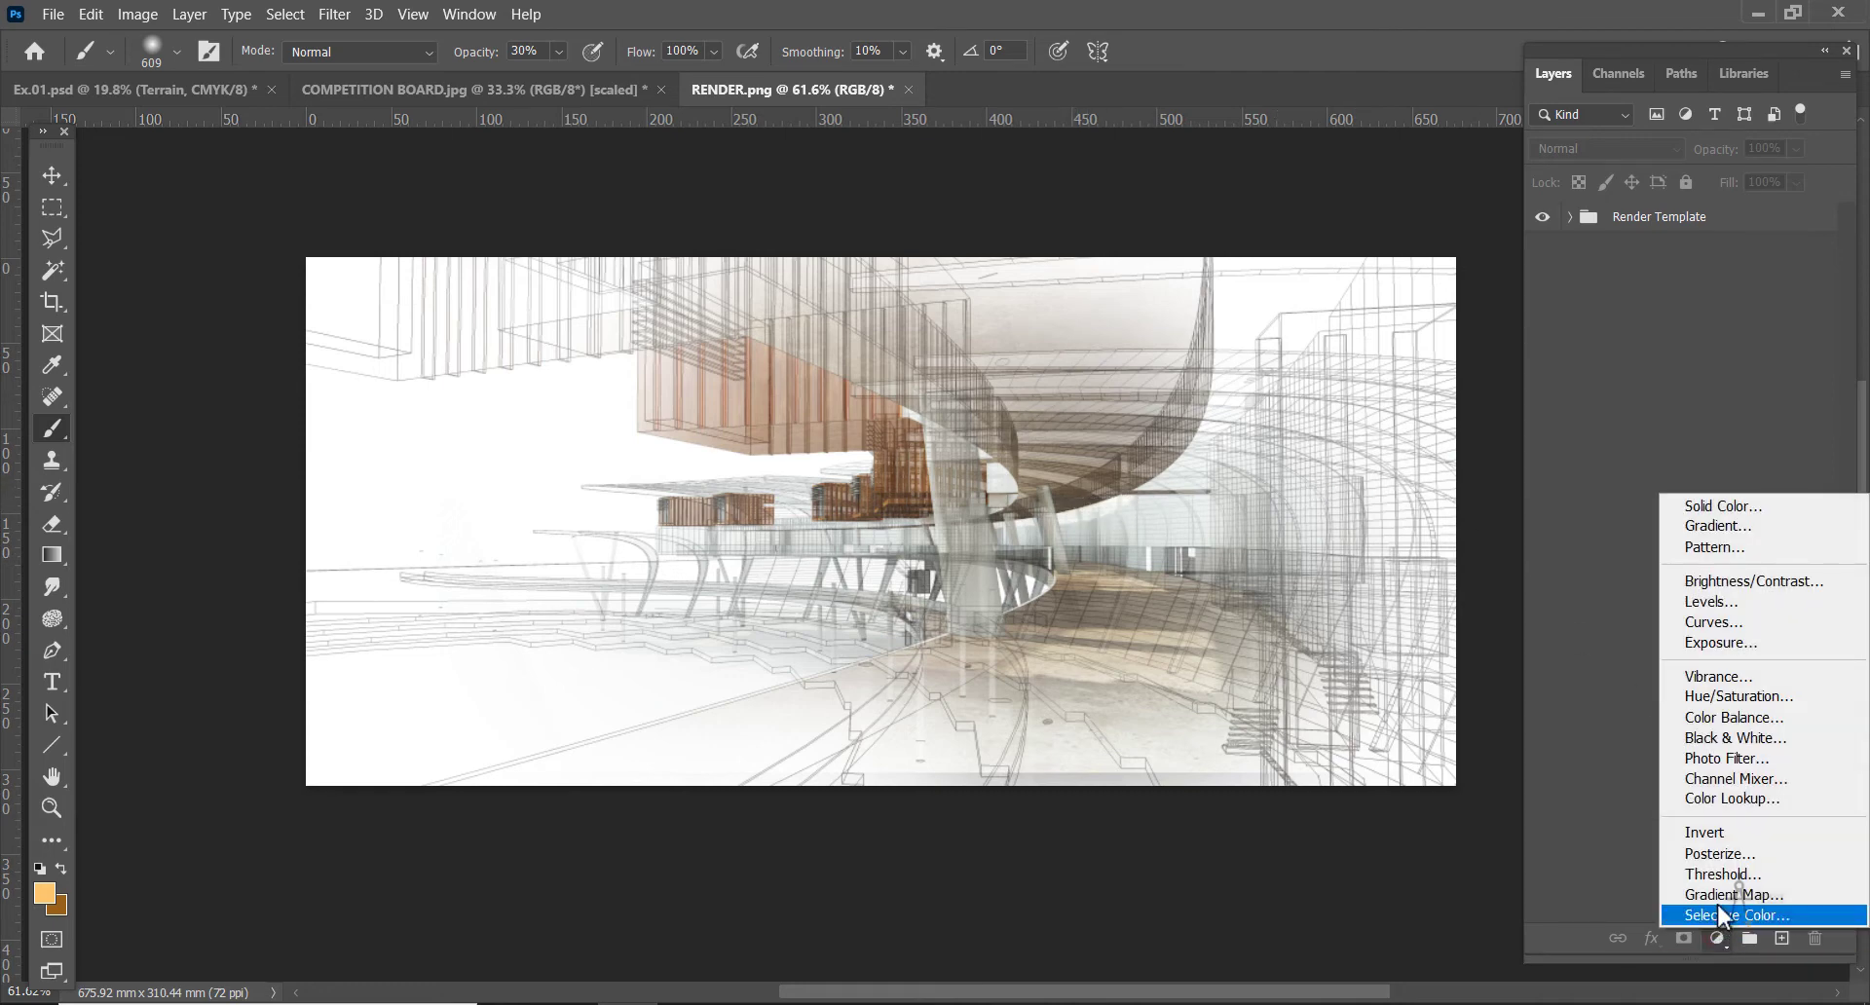
{"action": "left_click", "coordinate": [1728, 582]}
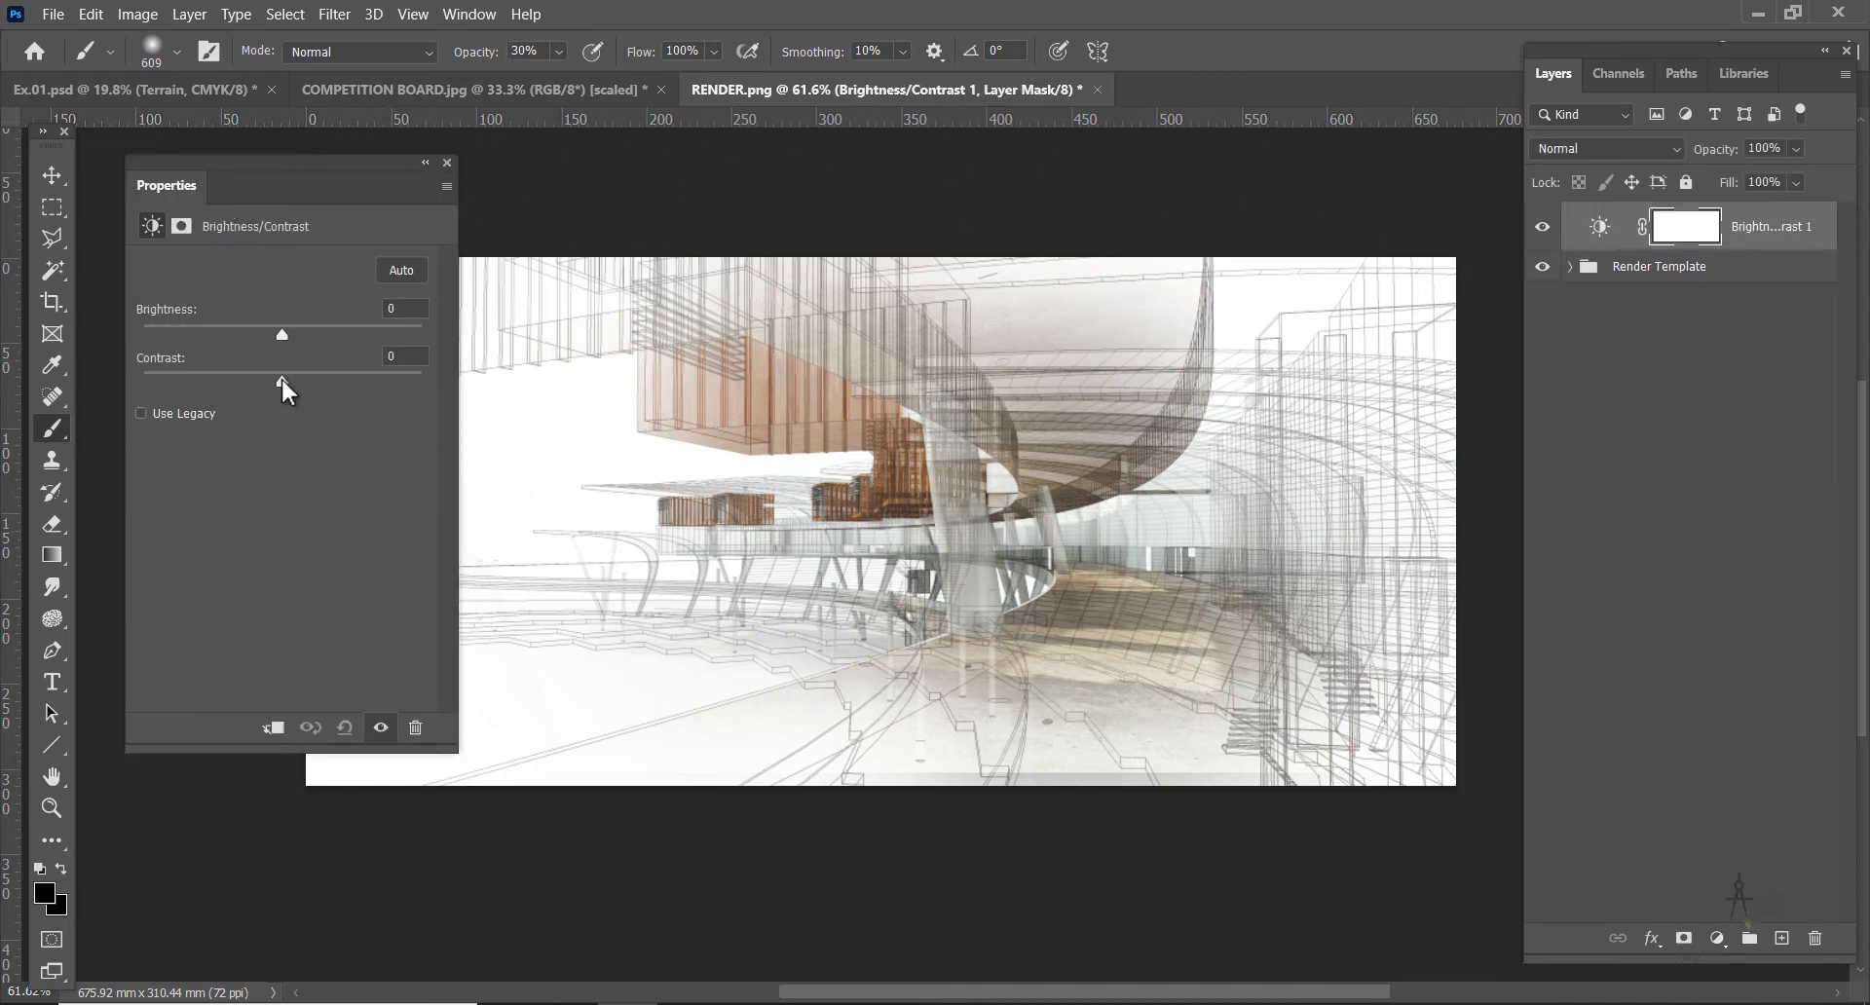
{"action": "left_click_drag", "start_coordinate": [318, 384], "coordinate": [318, 390]}
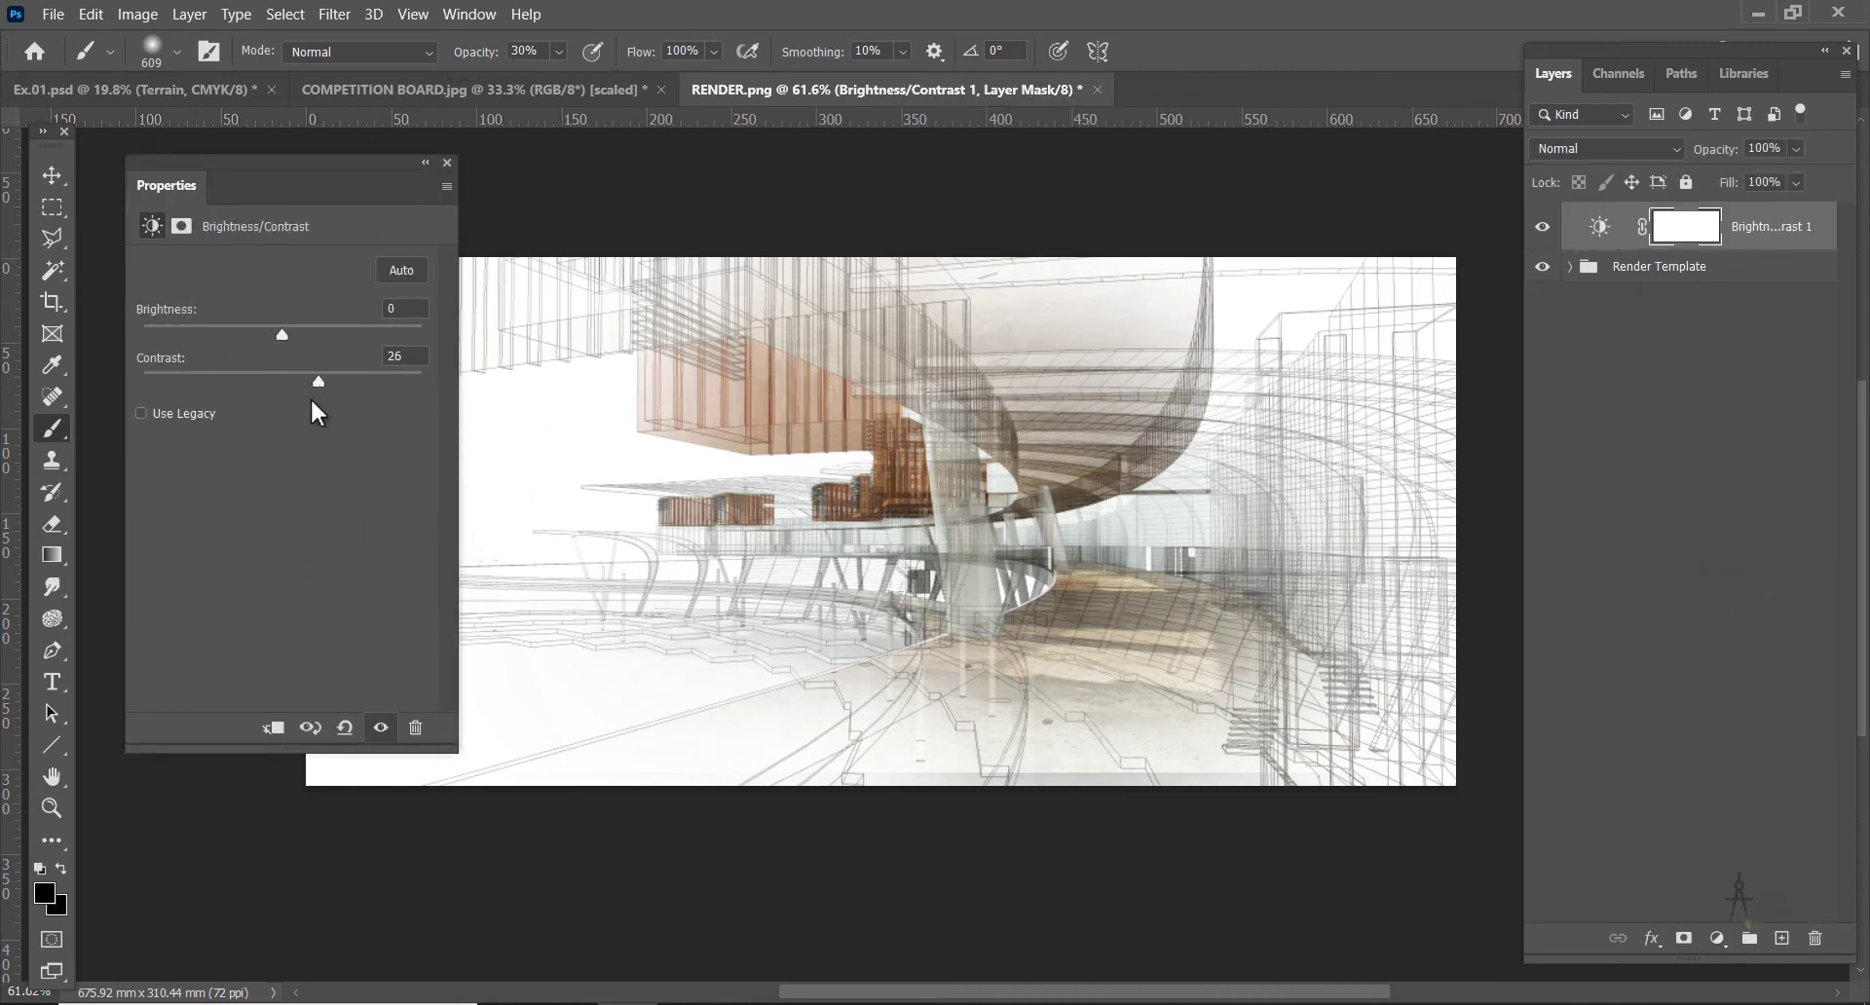
{"action": "left_click", "coordinate": [1542, 227]}
{"action": "left_click", "coordinate": [1543, 226]}
{"action": "left_click_drag", "start_coordinate": [324, 380], "coordinate": [327, 380]}
{"action": "left_click", "coordinate": [1740, 572]}
Add a Vibrance adjustment layer on top, try stronger and weaker vibrance, and set it to -28
{"action": "left_click", "coordinate": [1714, 937]}
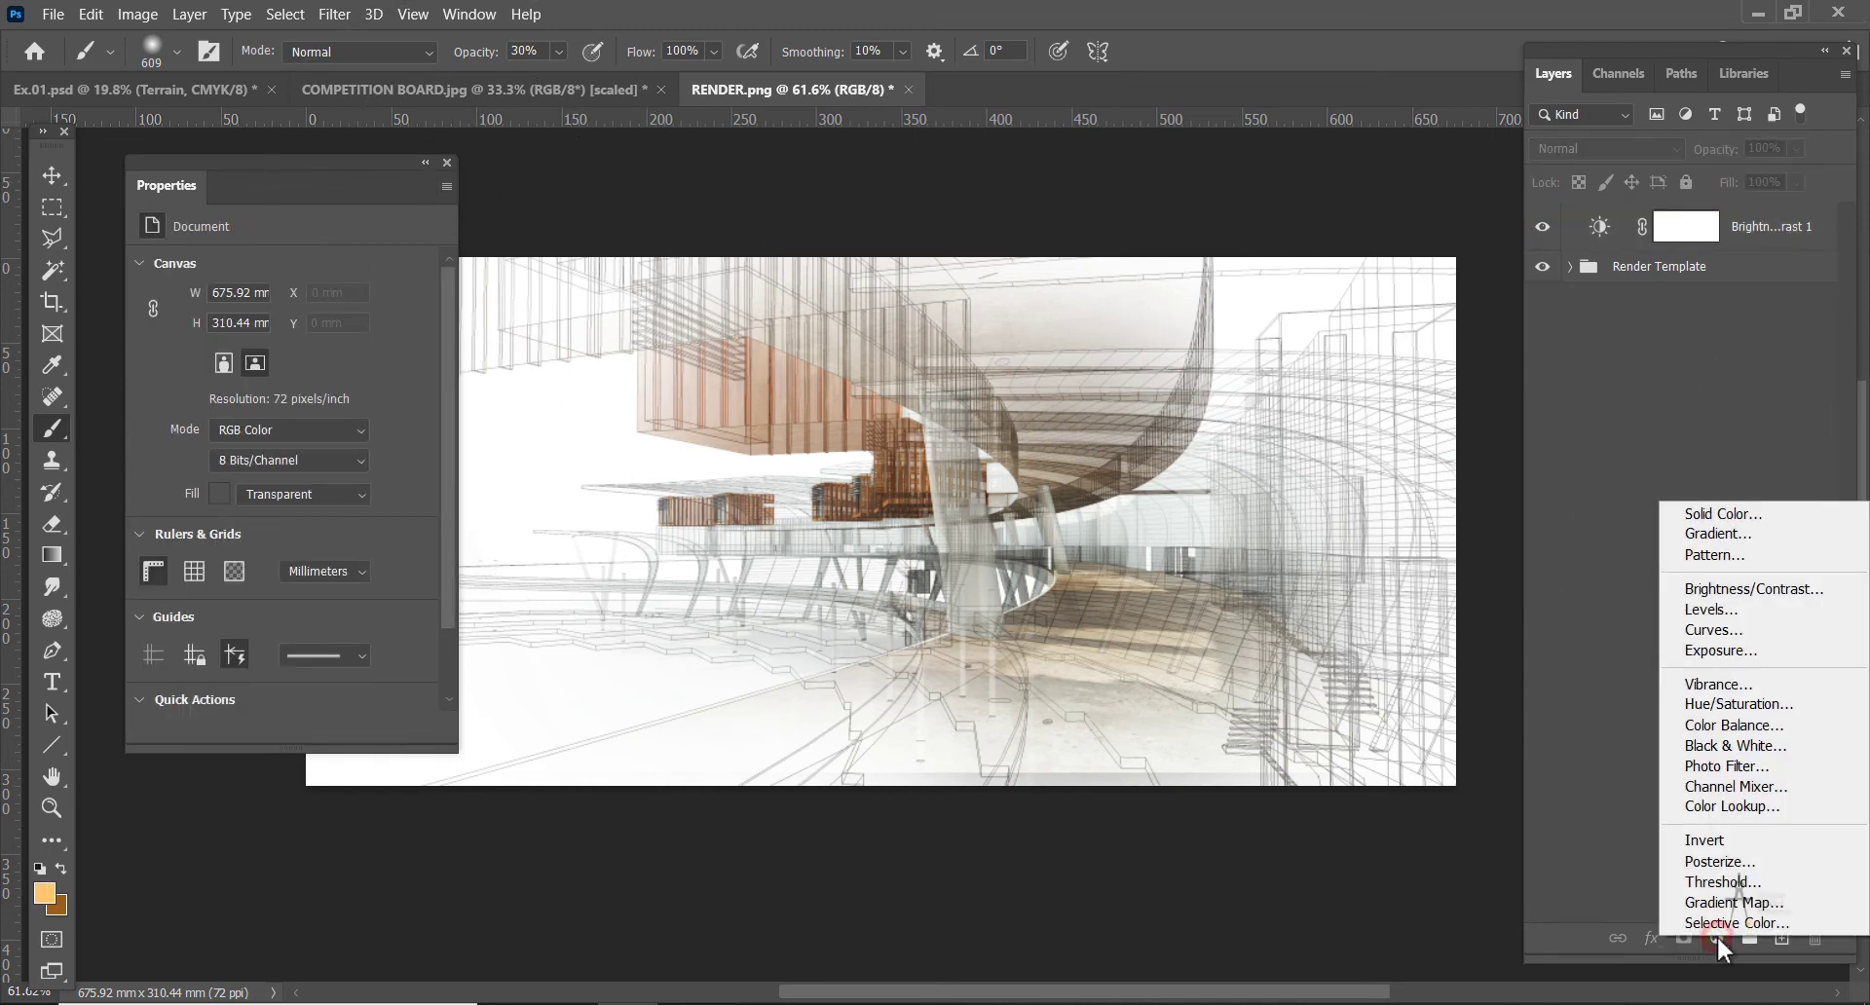
{"action": "left_click", "coordinate": [1719, 684]}
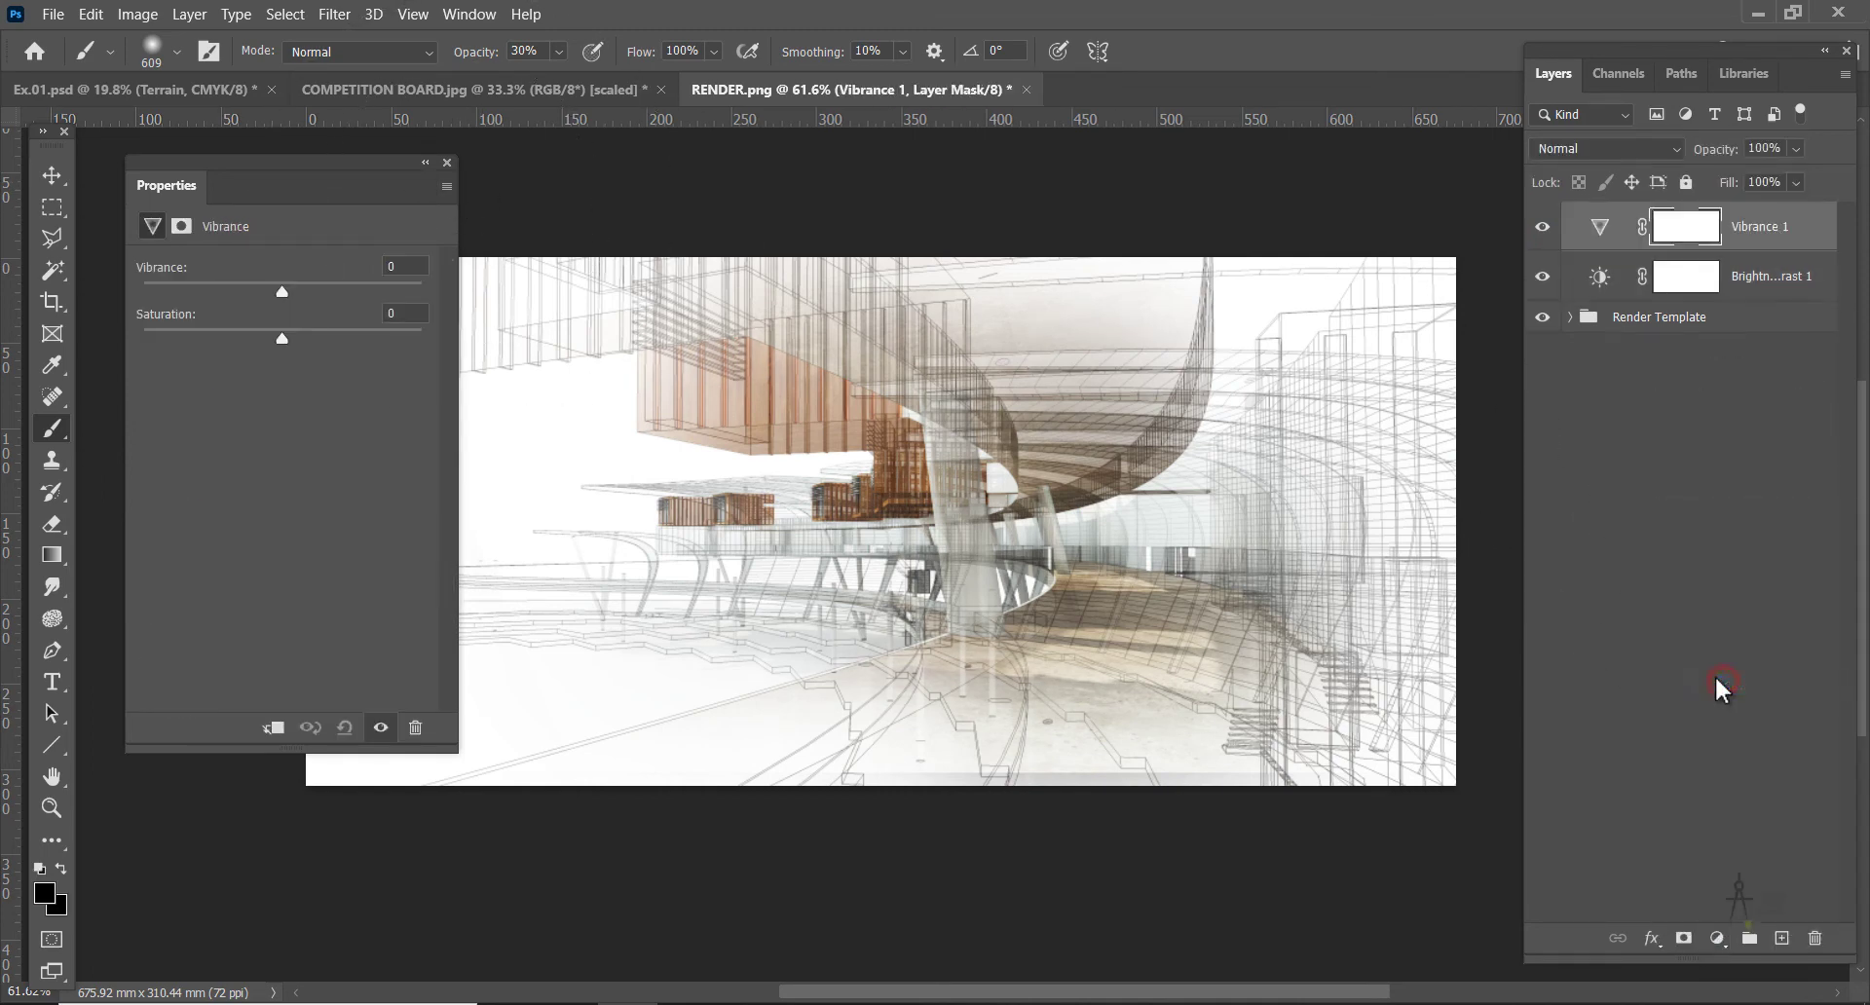
{"action": "left_click_drag", "start_coordinate": [347, 162], "coordinate": [340, 271]}
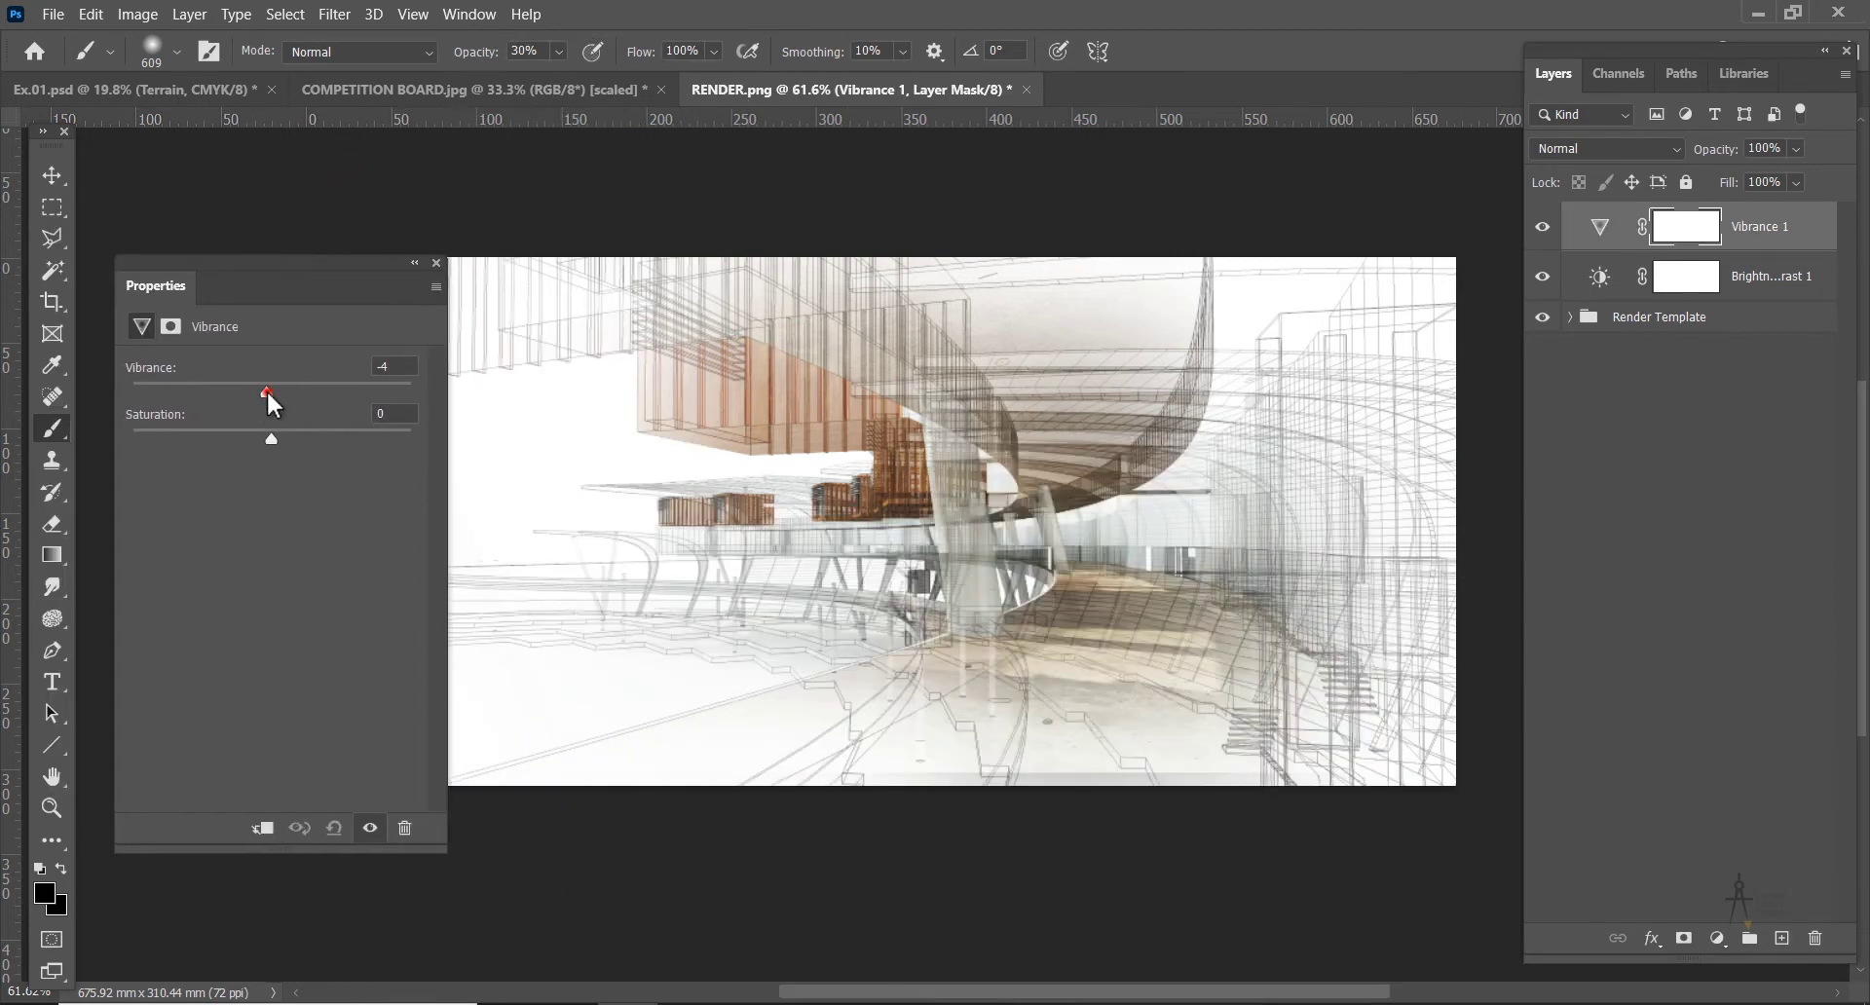
{"action": "left_click_drag", "start_coordinate": [251, 393], "coordinate": [376, 397]}
{"action": "left_click_drag", "start_coordinate": [173, 397], "coordinate": [435, 391]}
{"action": "mouse_move", "coordinate": [248, 389]}
{"action": "left_mouse_down"}
{"action": "mouse_move", "coordinate": [111, 386]}
{"action": "mouse_move", "coordinate": [428, 386]}
{"action": "mouse_move", "coordinate": [239, 400]}
{"action": "left_mouse_up"}
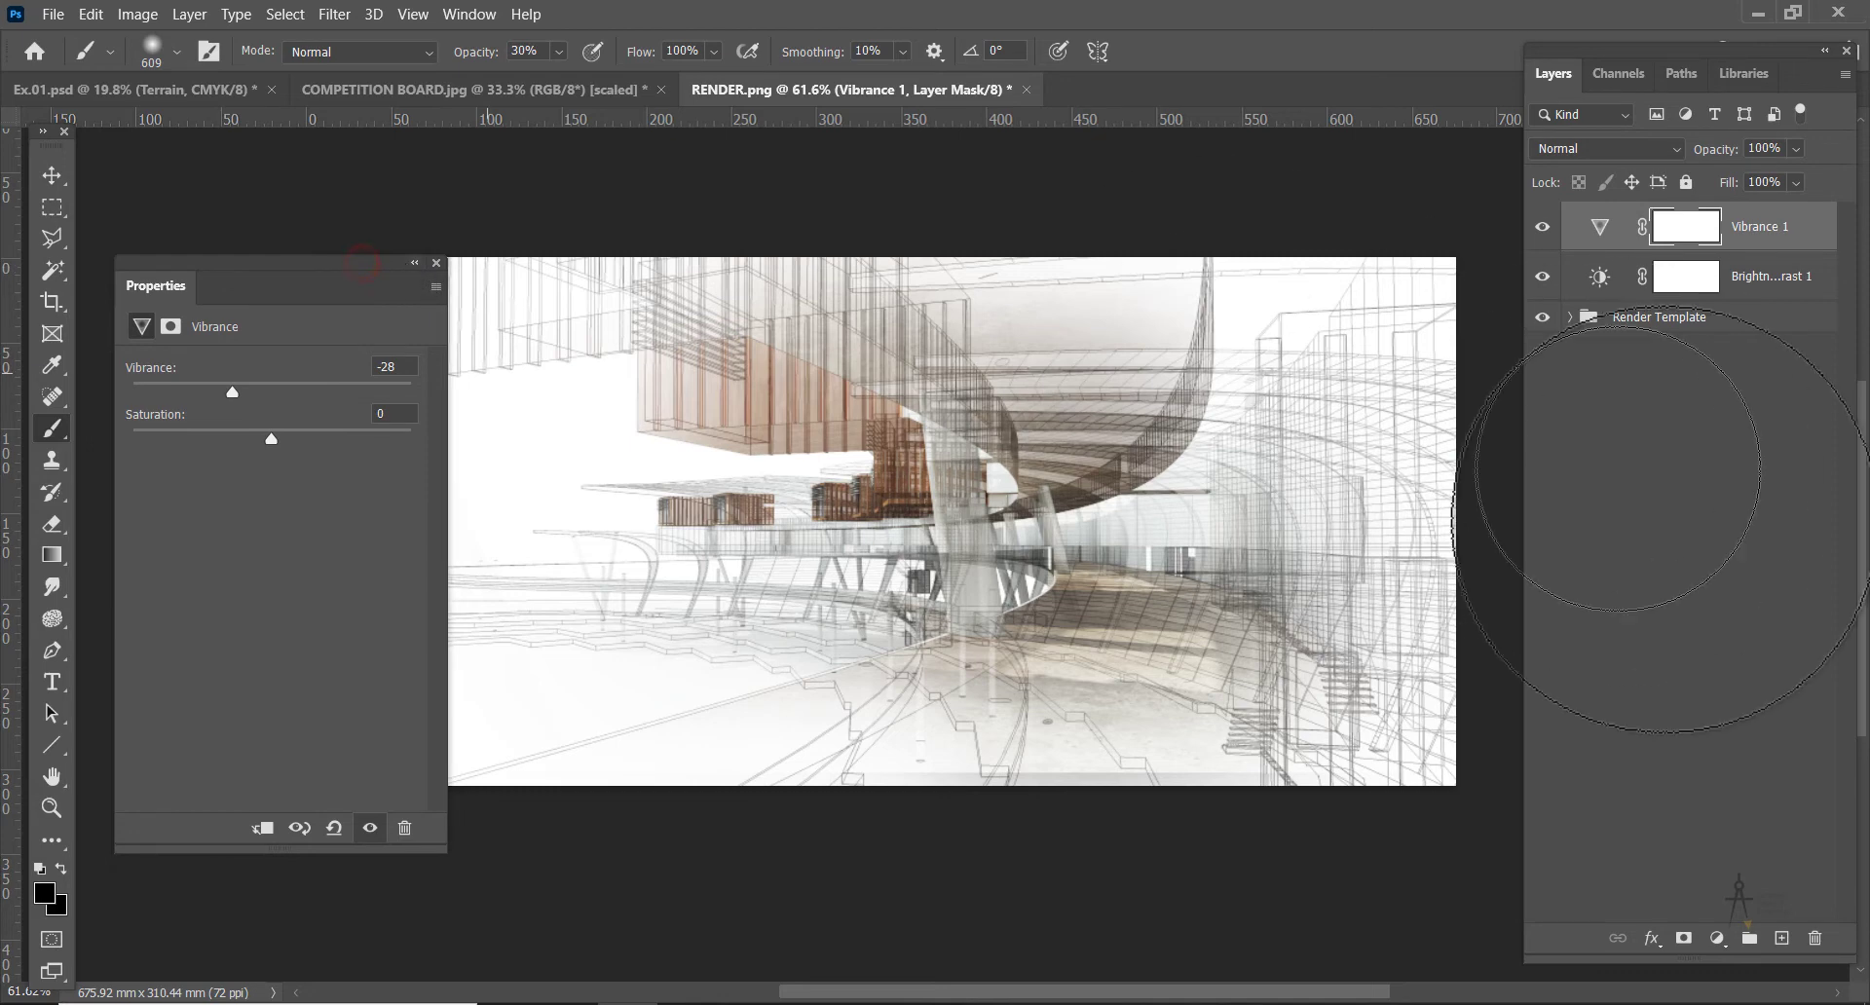
Add a Levels adjustment layer on top with input levels of 19, 1.00 and 234, and close its properties
{"action": "left_click", "coordinate": [1718, 938]}
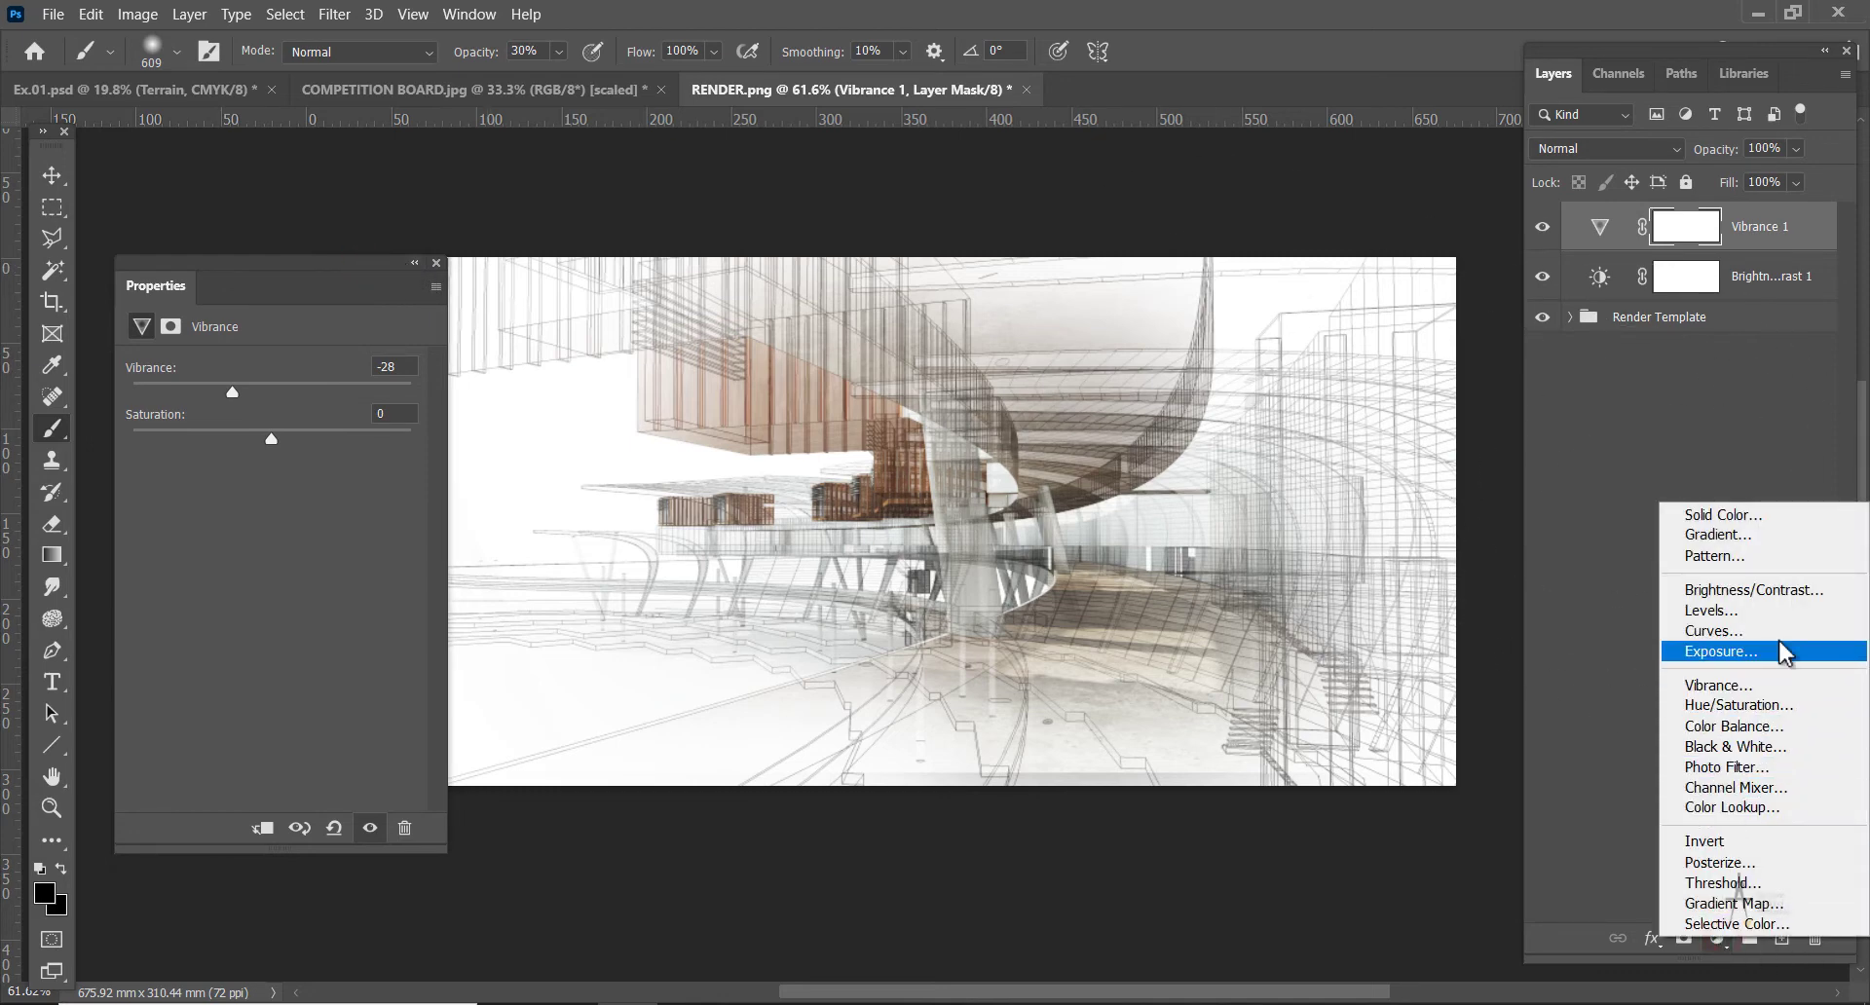
{"action": "left_click", "coordinate": [1713, 610]}
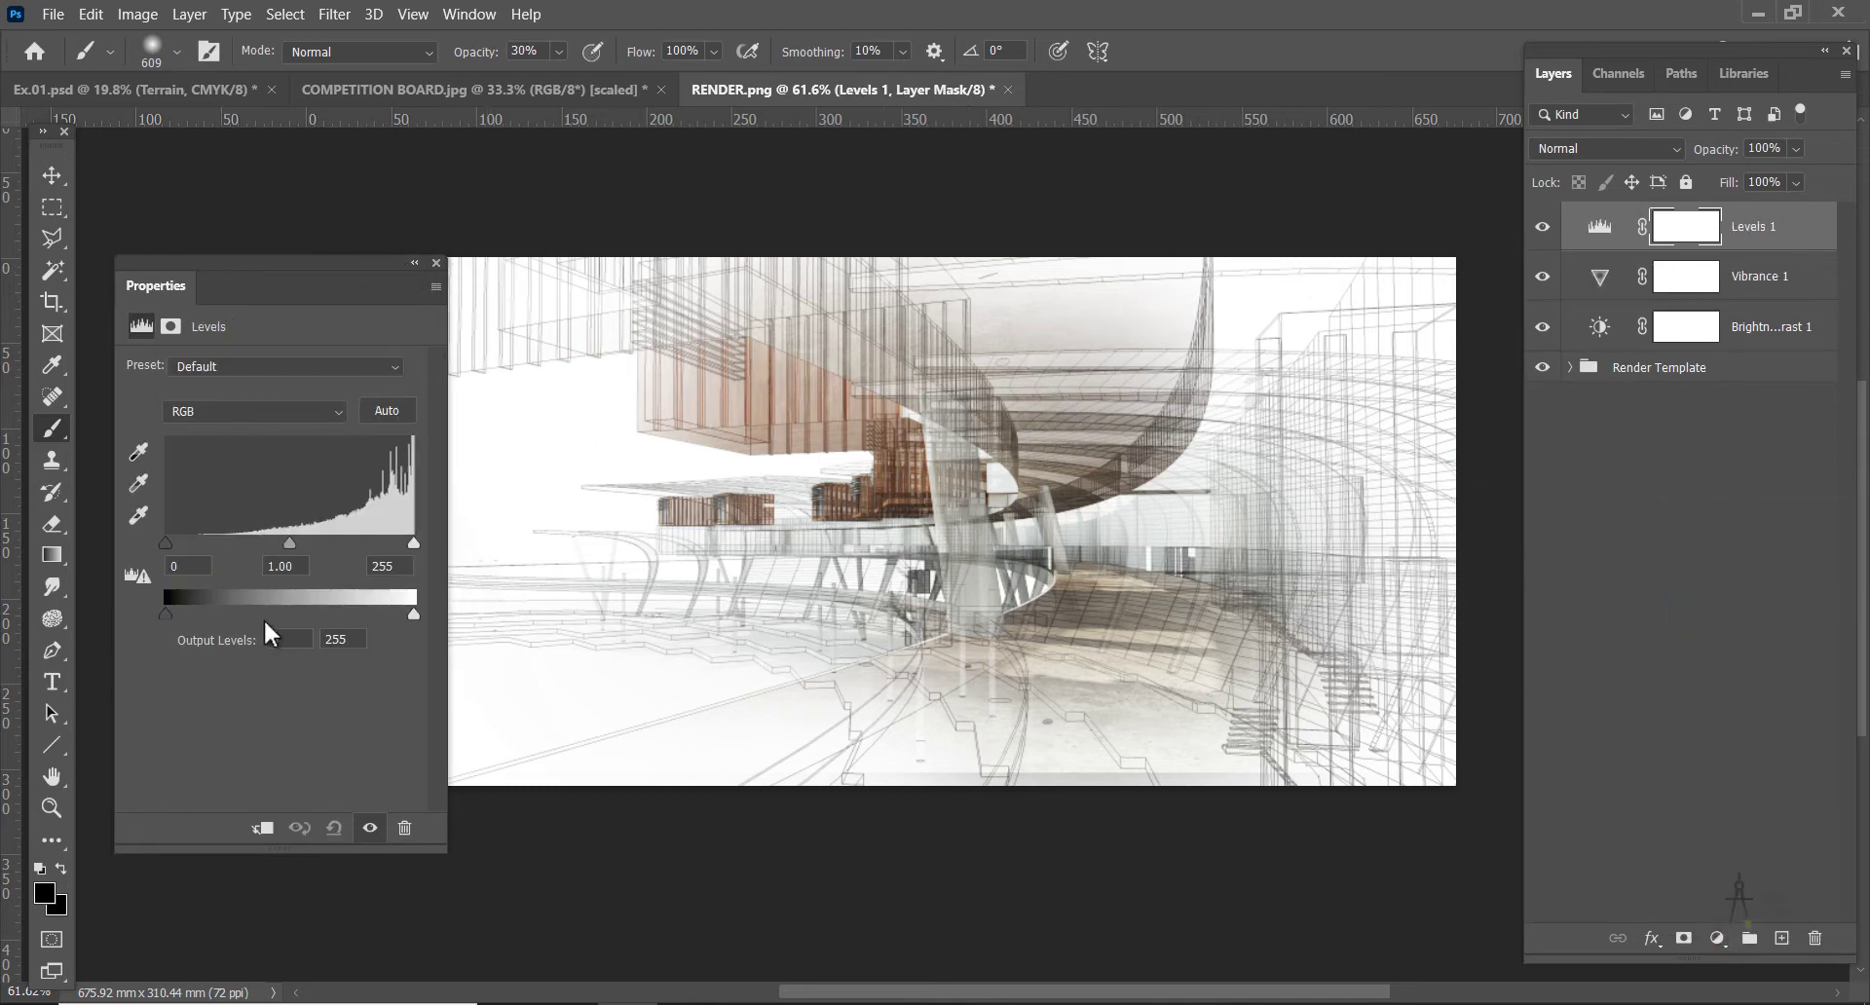
{"action": "mouse_move", "coordinate": [165, 614]}
{"action": "left_mouse_down"}
{"action": "mouse_move", "coordinate": [314, 611]}
{"action": "mouse_move", "coordinate": [103, 616]}
{"action": "mouse_move", "coordinate": [166, 612]}
{"action": "left_mouse_up"}
{"action": "left_click_drag", "start_coordinate": [166, 544], "coordinate": [300, 565]}
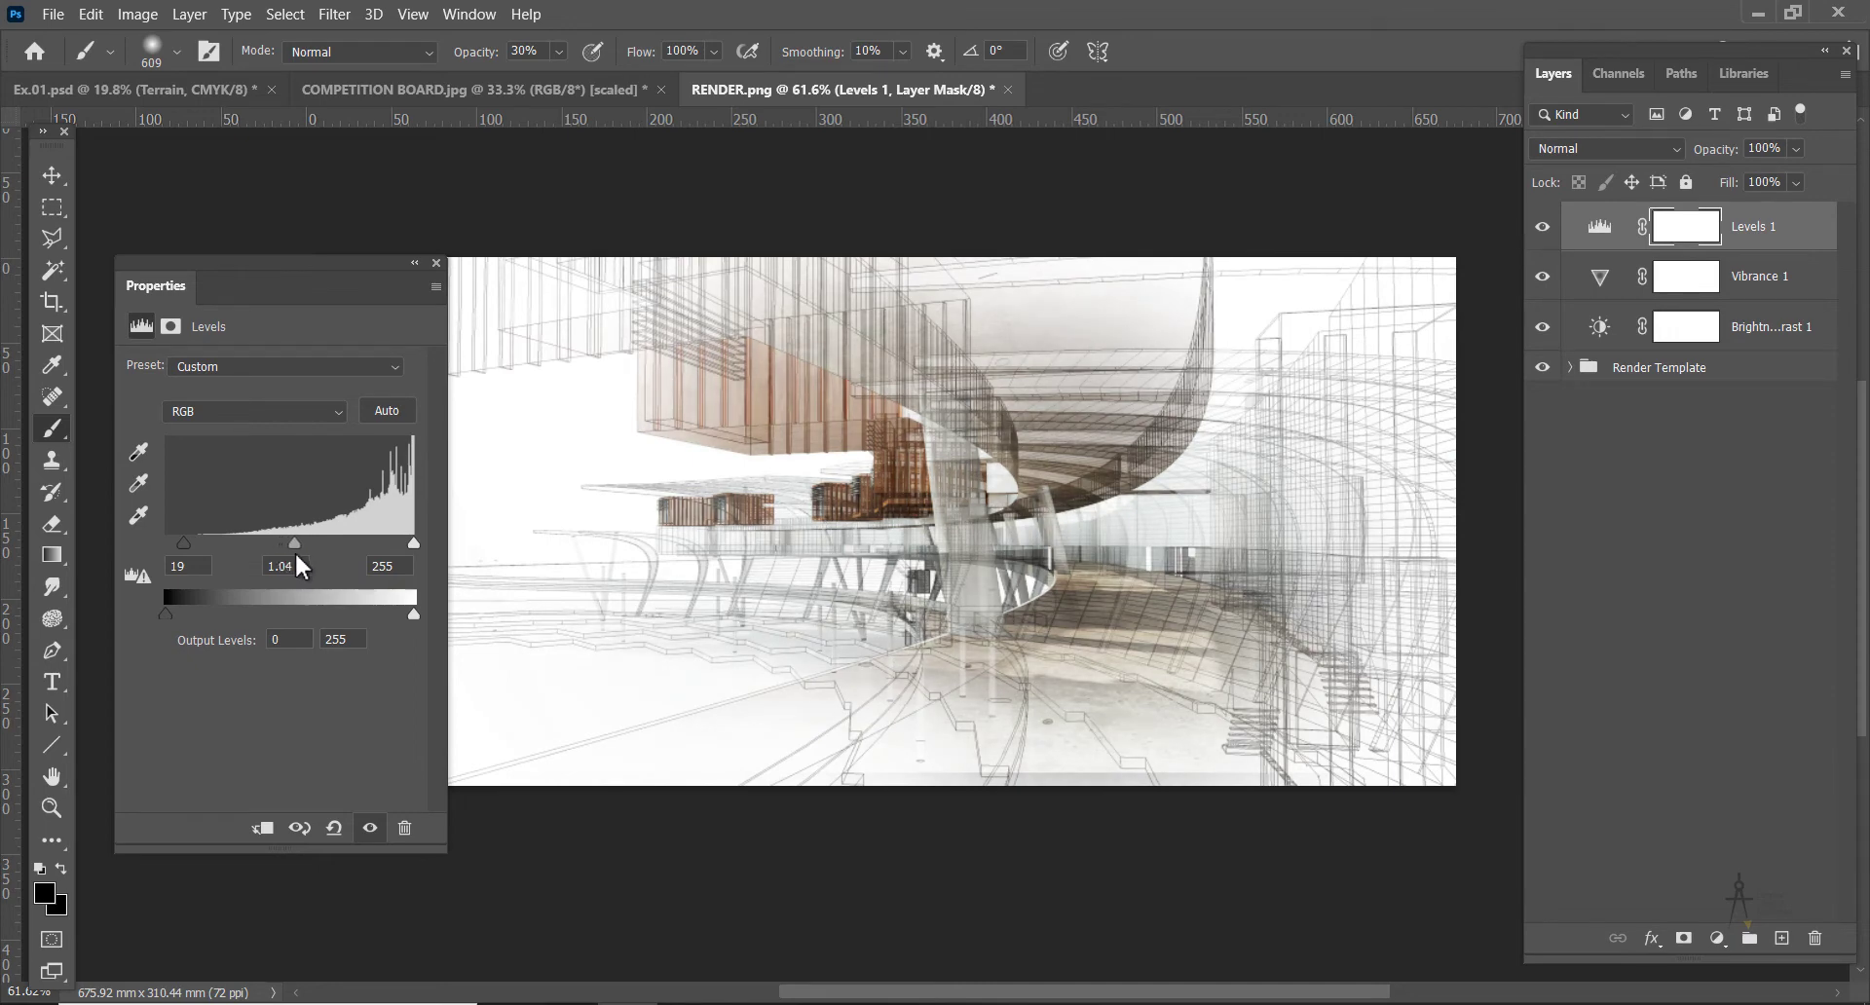
{"action": "mouse_move", "coordinate": [412, 544]}
{"action": "left_mouse_down"}
{"action": "mouse_move", "coordinate": [324, 547]}
{"action": "mouse_move", "coordinate": [458, 563]}
{"action": "mouse_move", "coordinate": [396, 554]}
{"action": "left_mouse_up"}
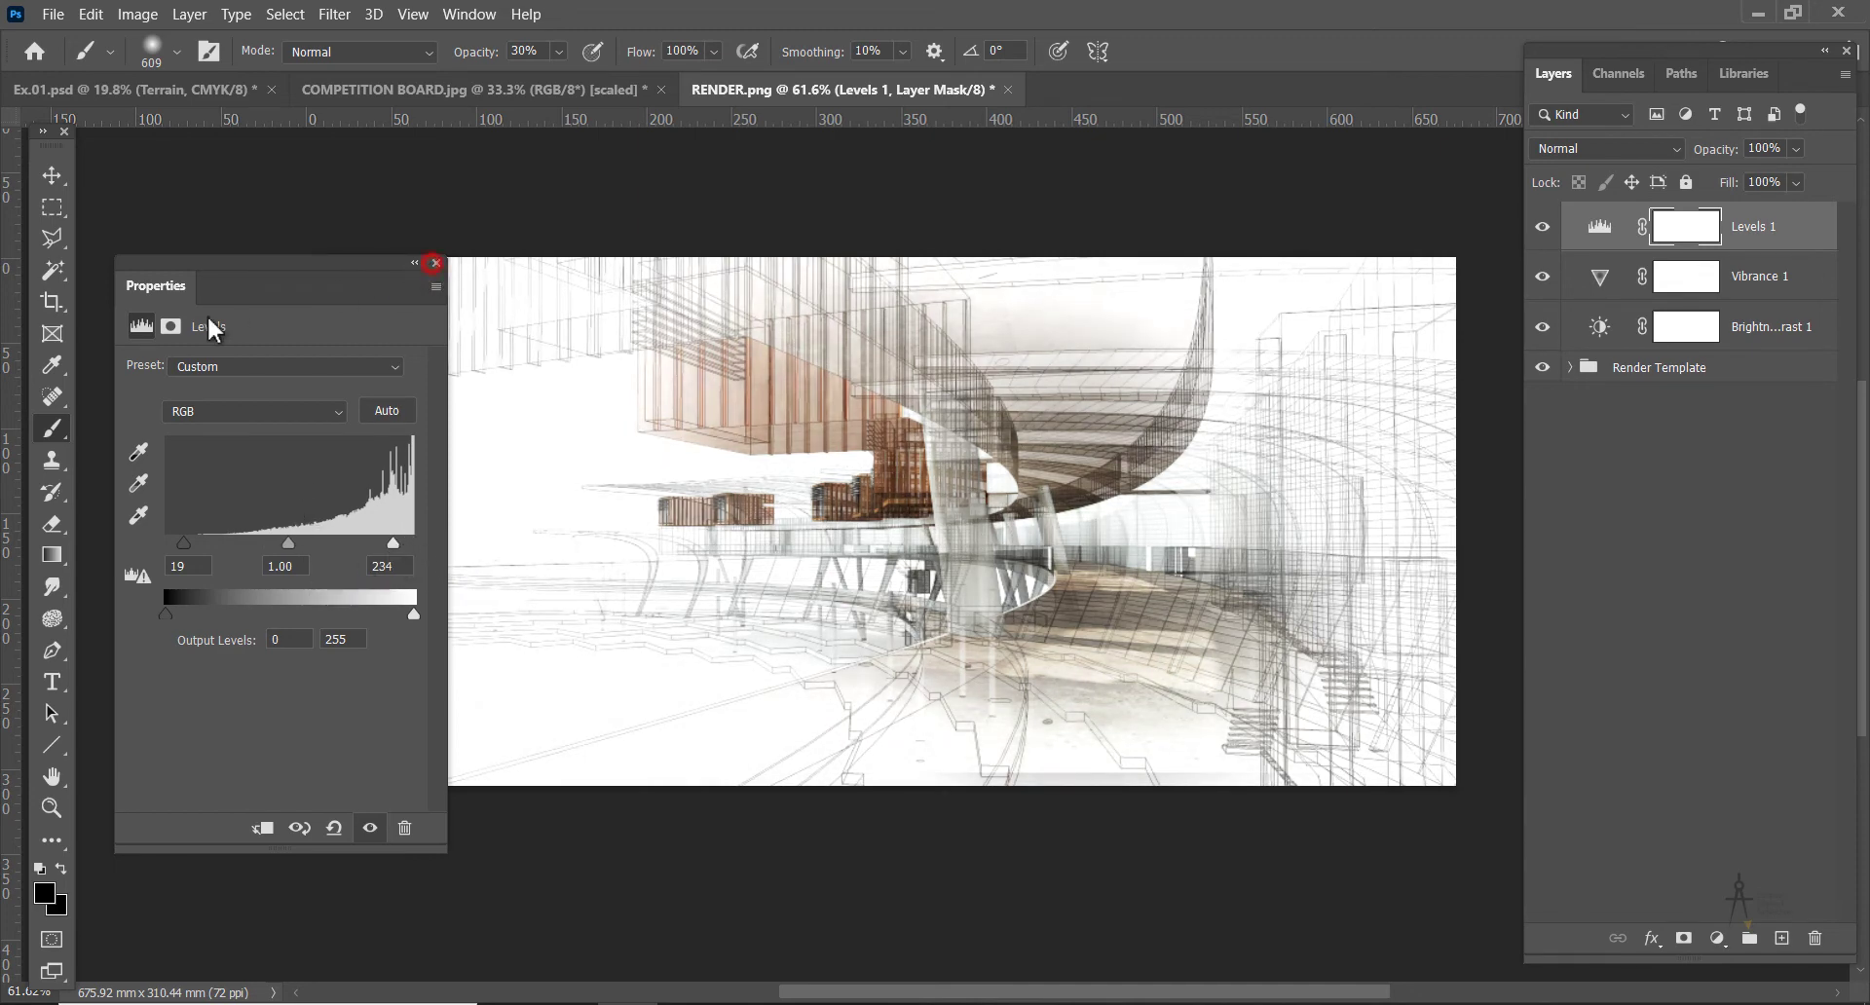
{"action": "left_click", "coordinate": [437, 263]}
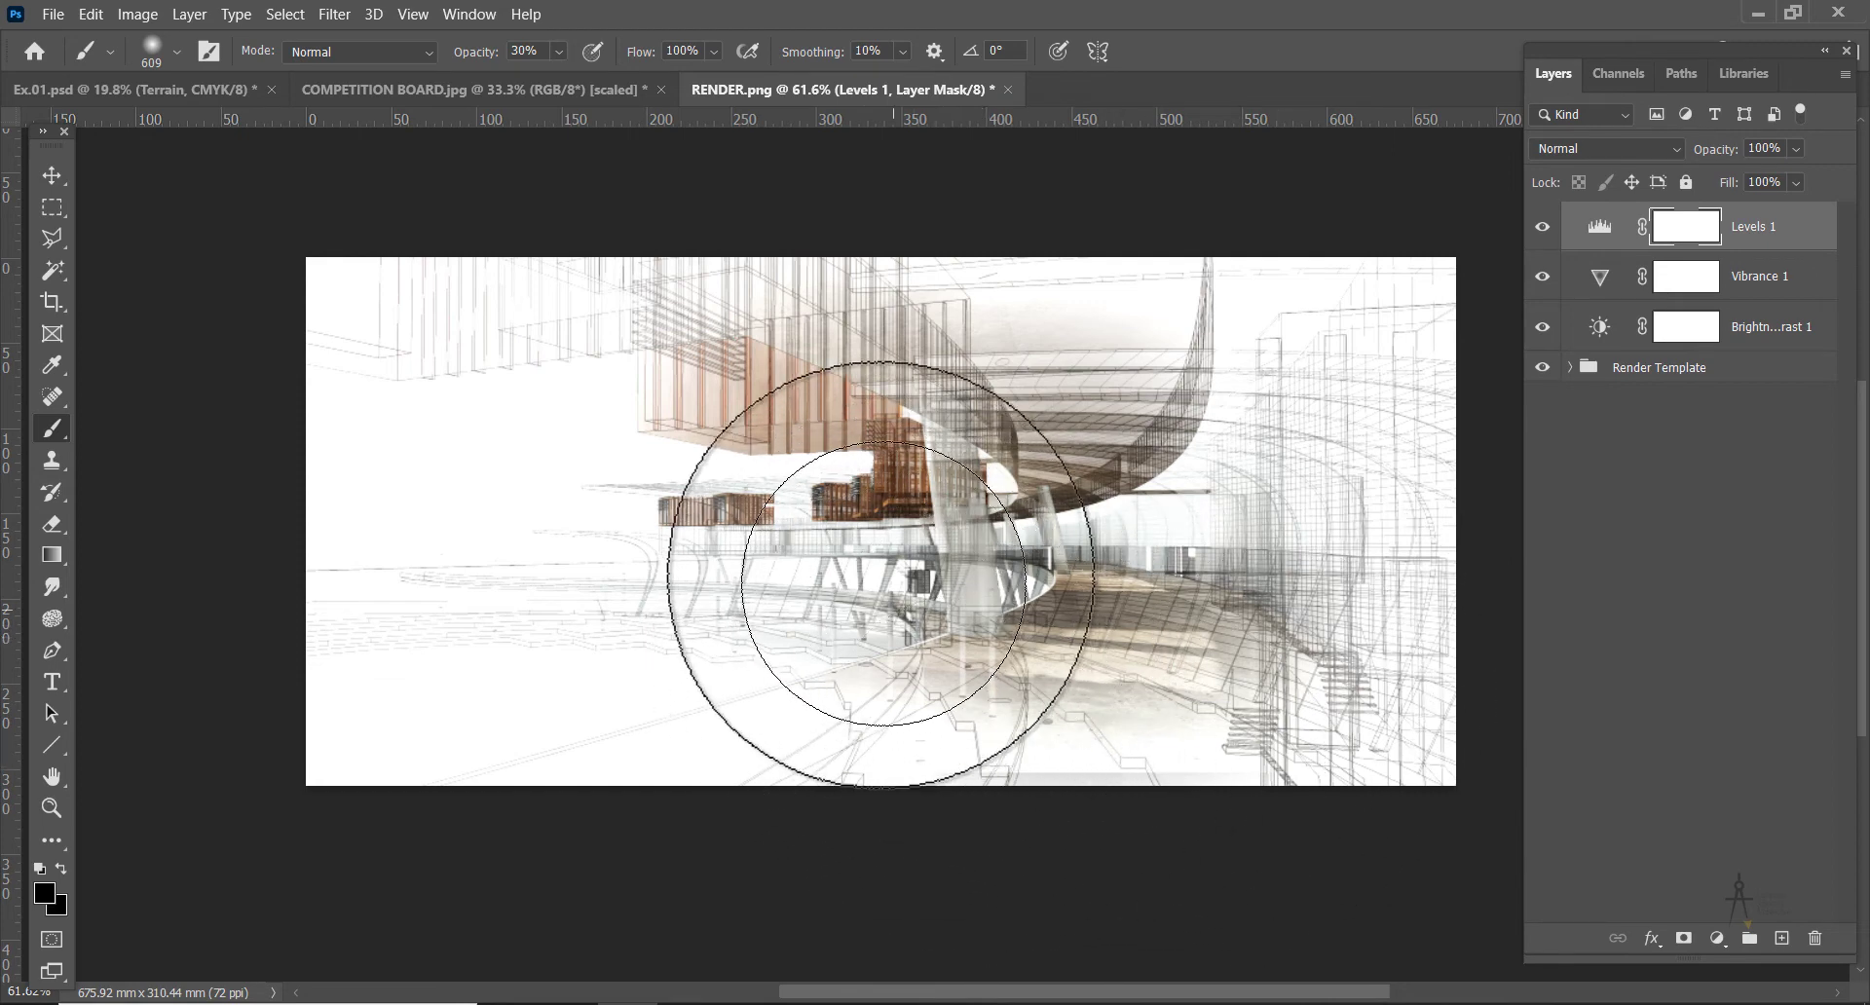
Expand the Render Template group, select the WIRED layer and set the foreground color to black (#000000)
{"action": "left_click", "coordinate": [1570, 368]}
{"action": "left_click", "coordinate": [1800, 511]}
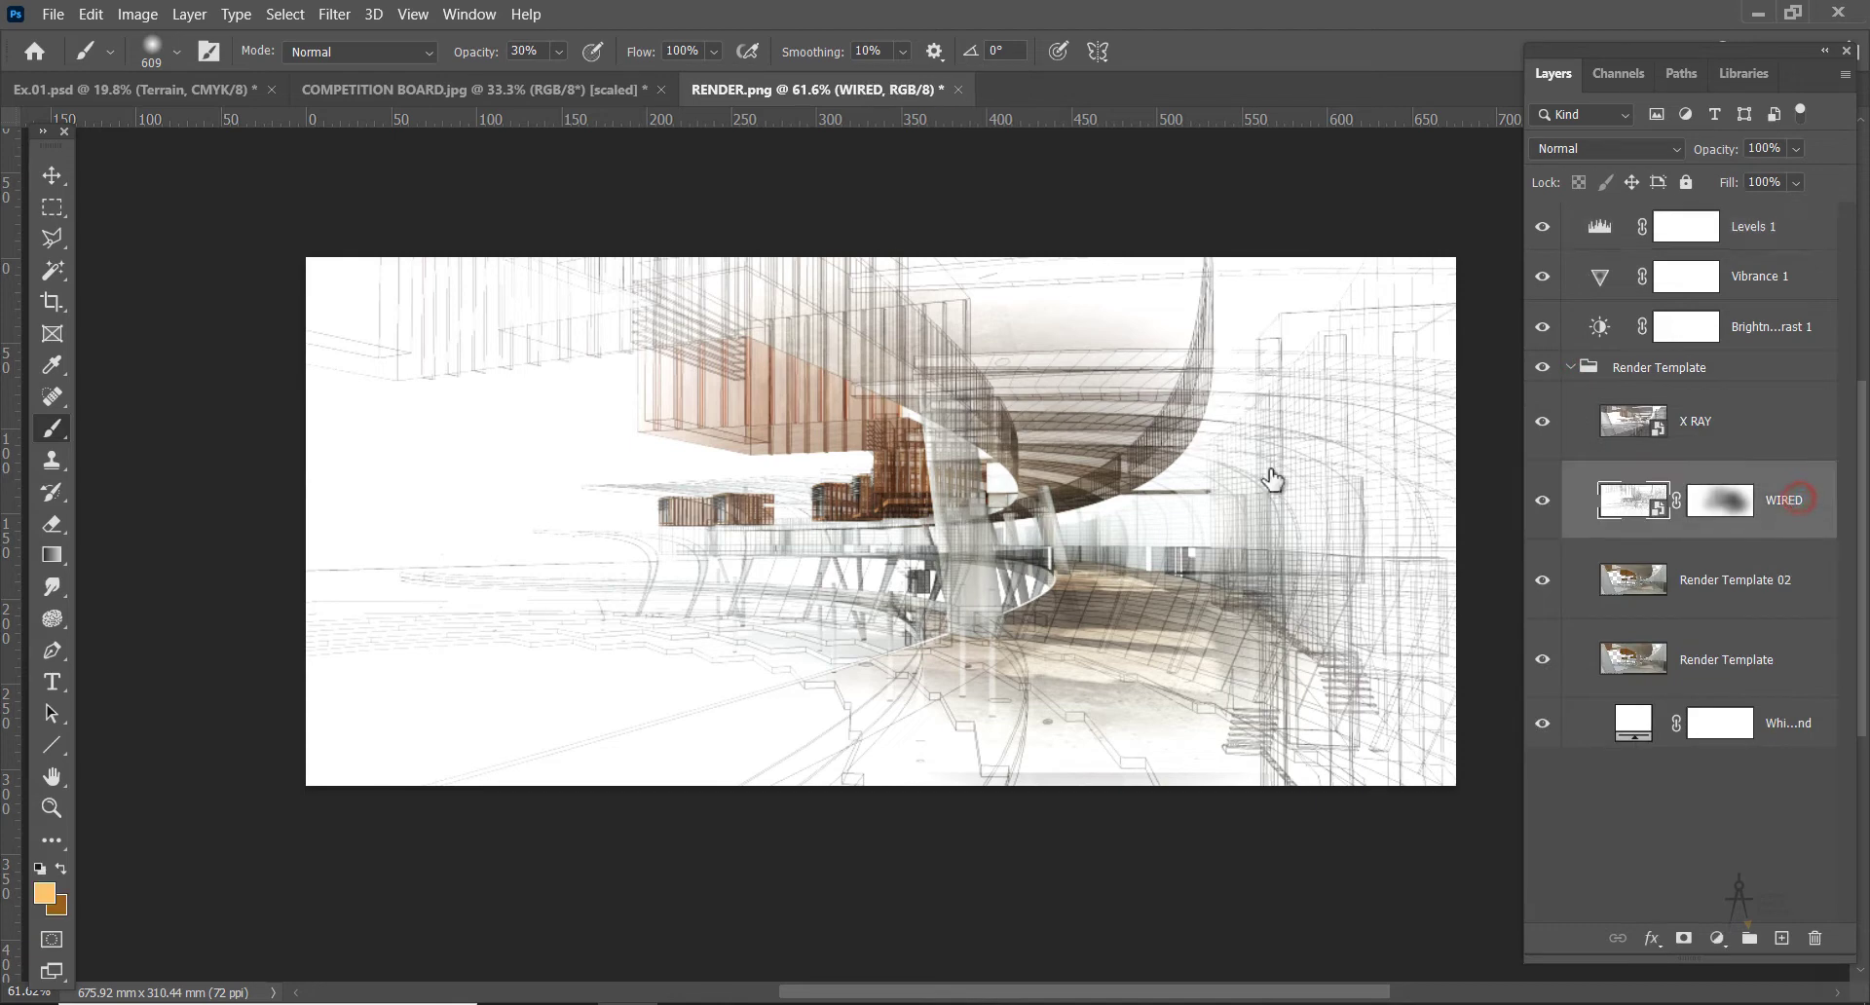
{"action": "left_click", "coordinate": [44, 892]}
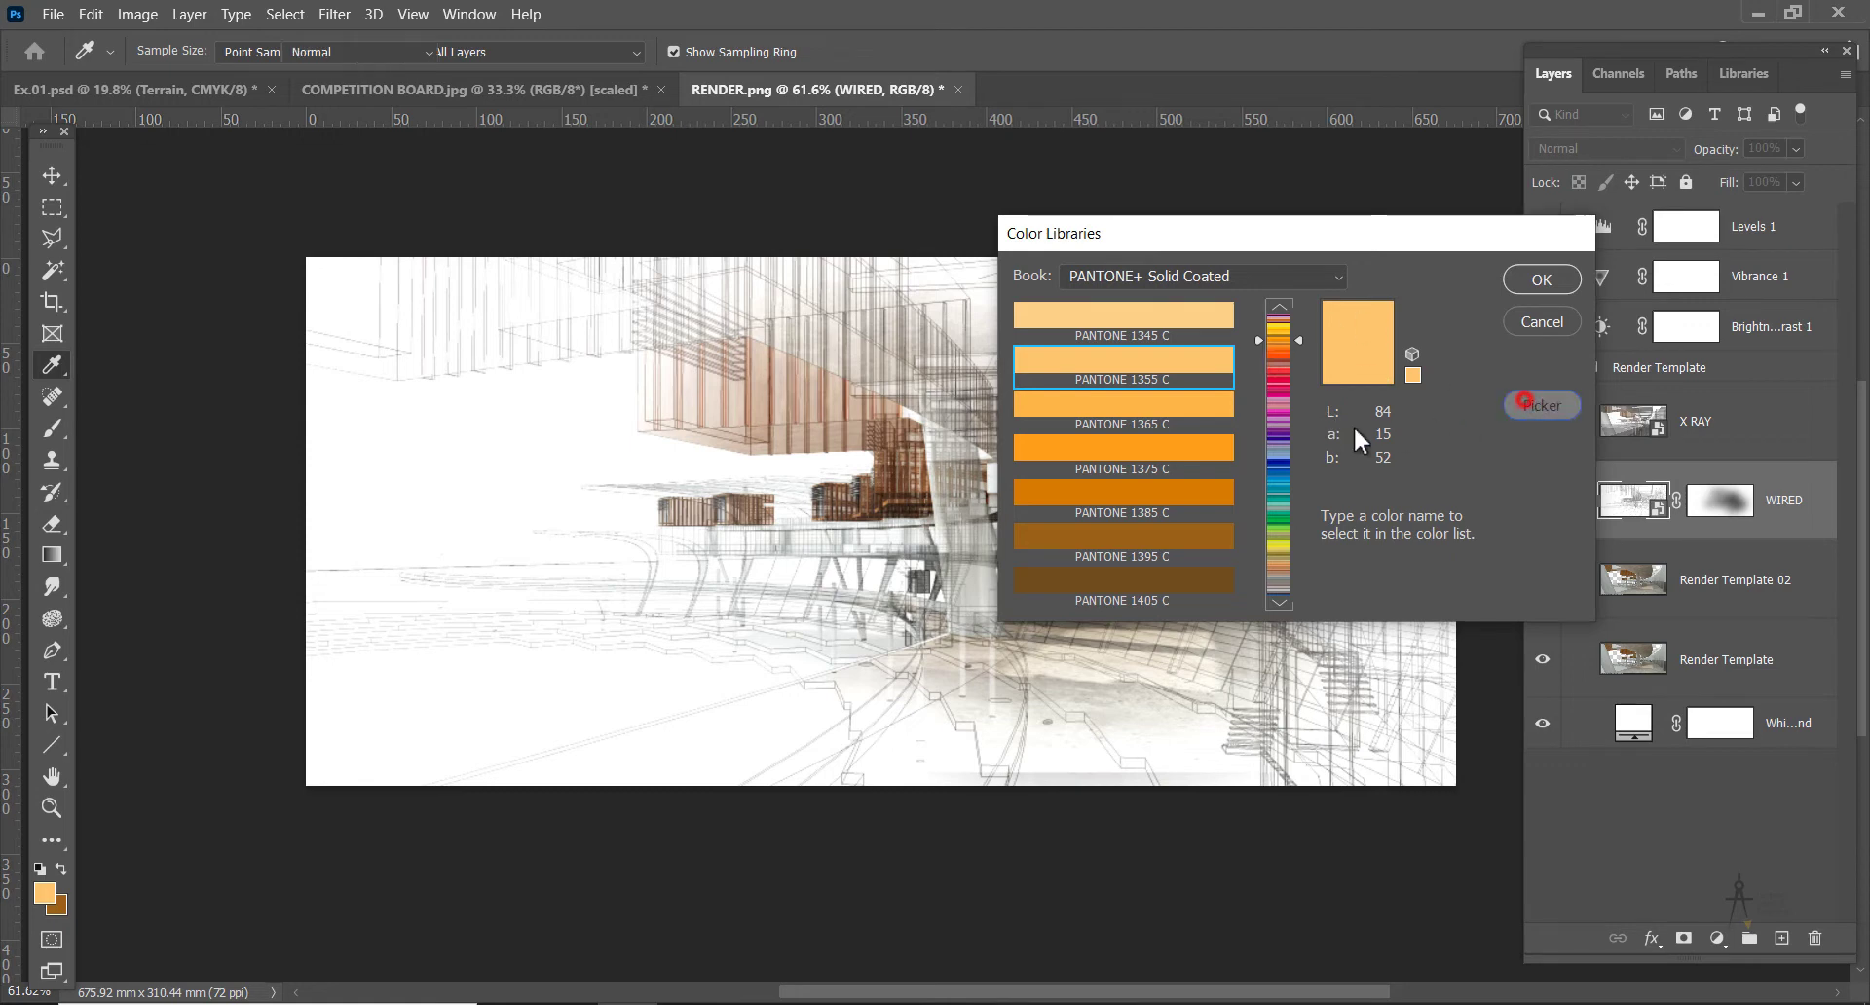
{"action": "left_click", "coordinate": [1541, 405]}
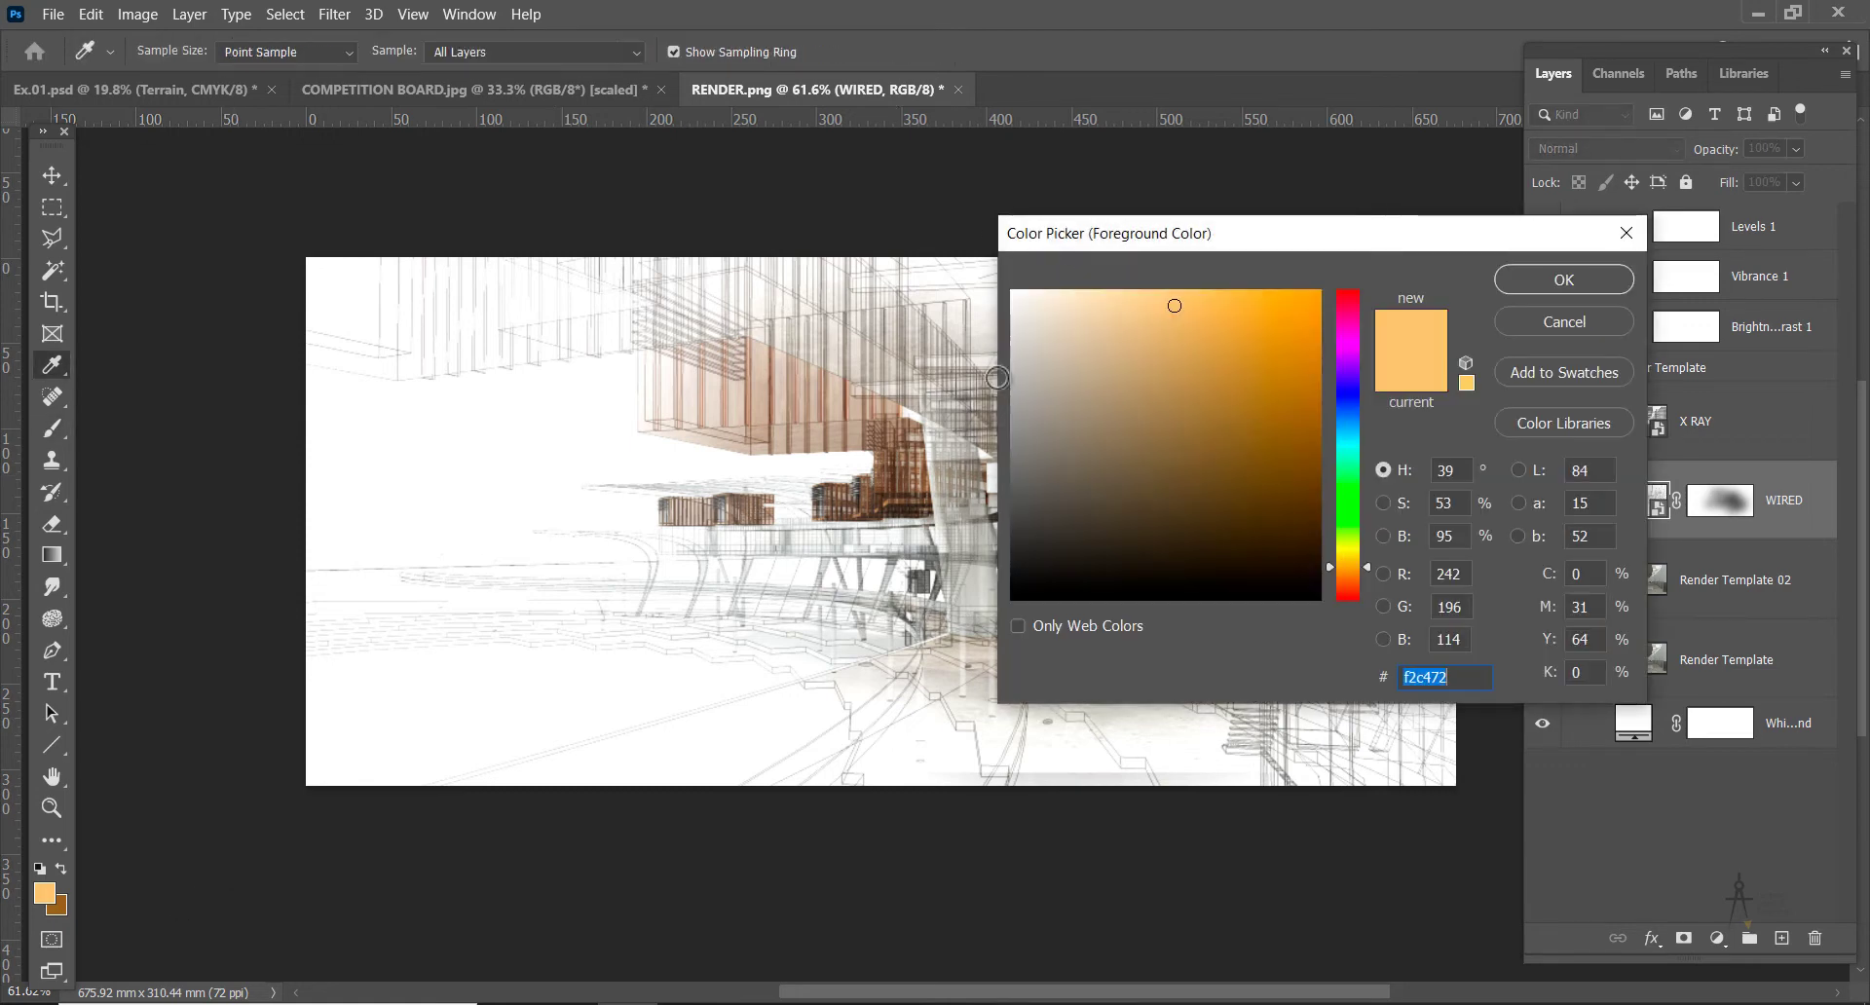
{"action": "left_click", "coordinate": [1320, 599]}
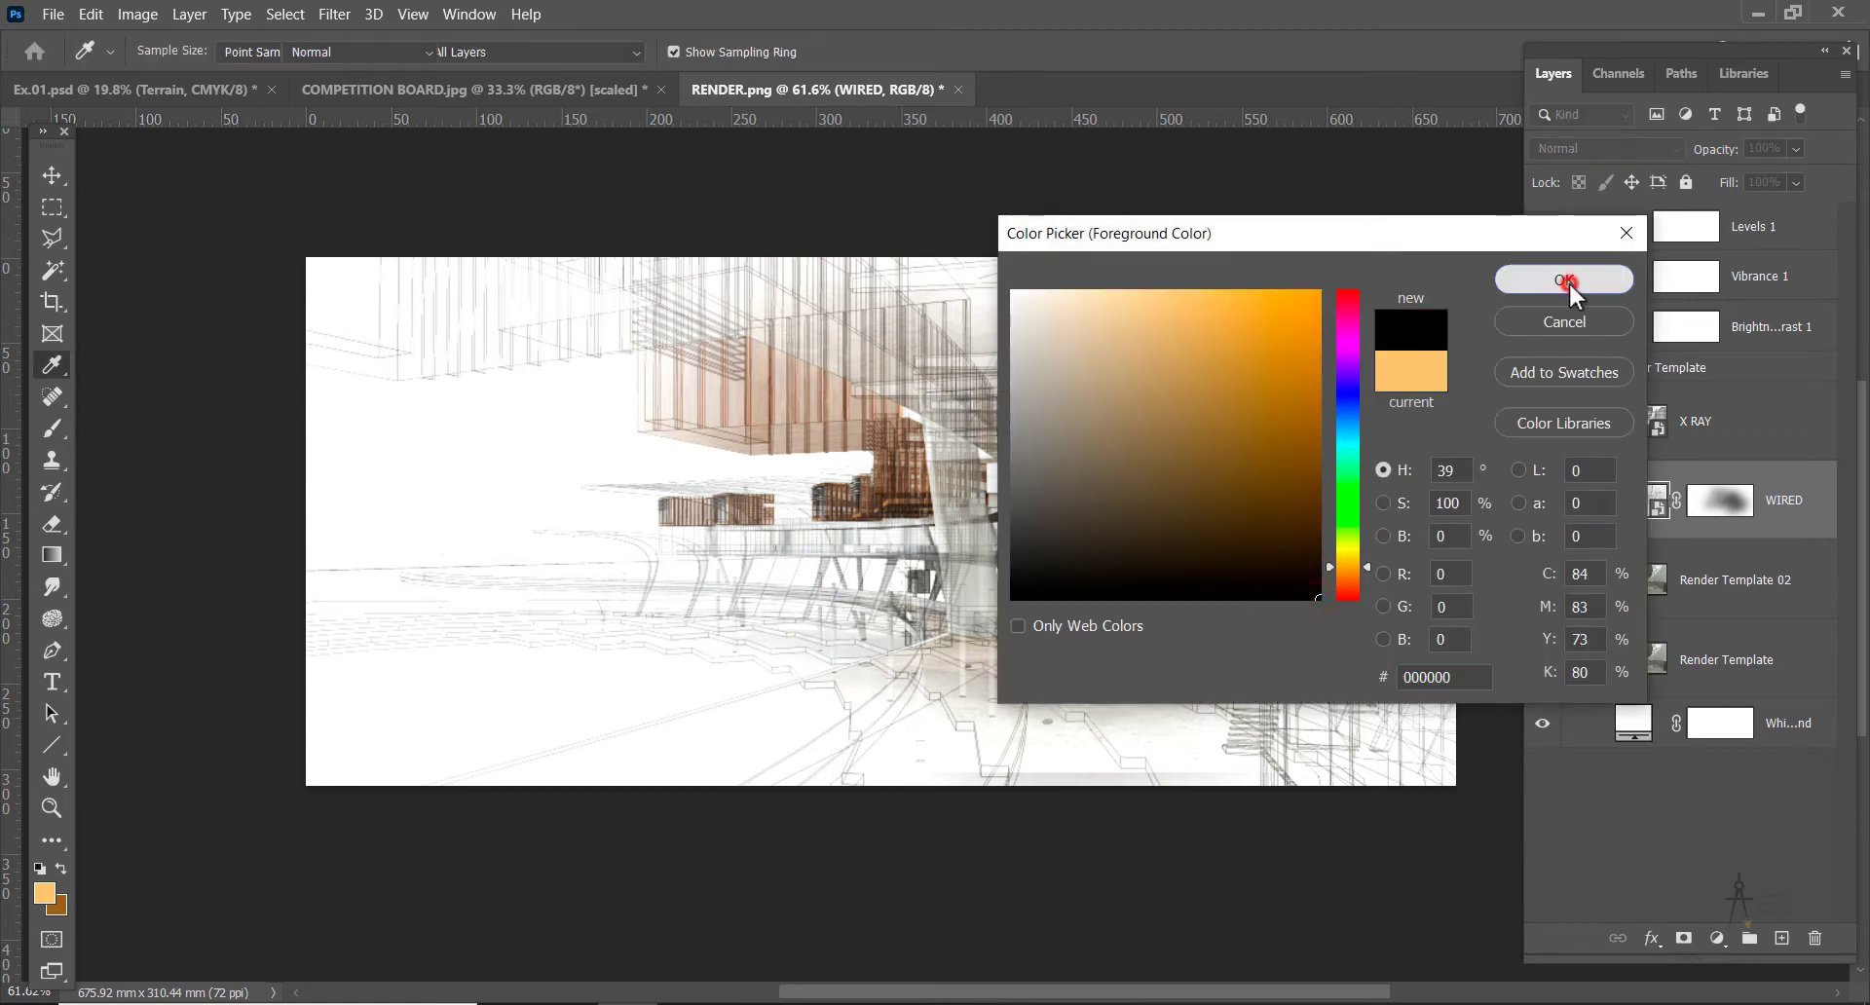
{"action": "left_click", "coordinate": [1568, 280]}
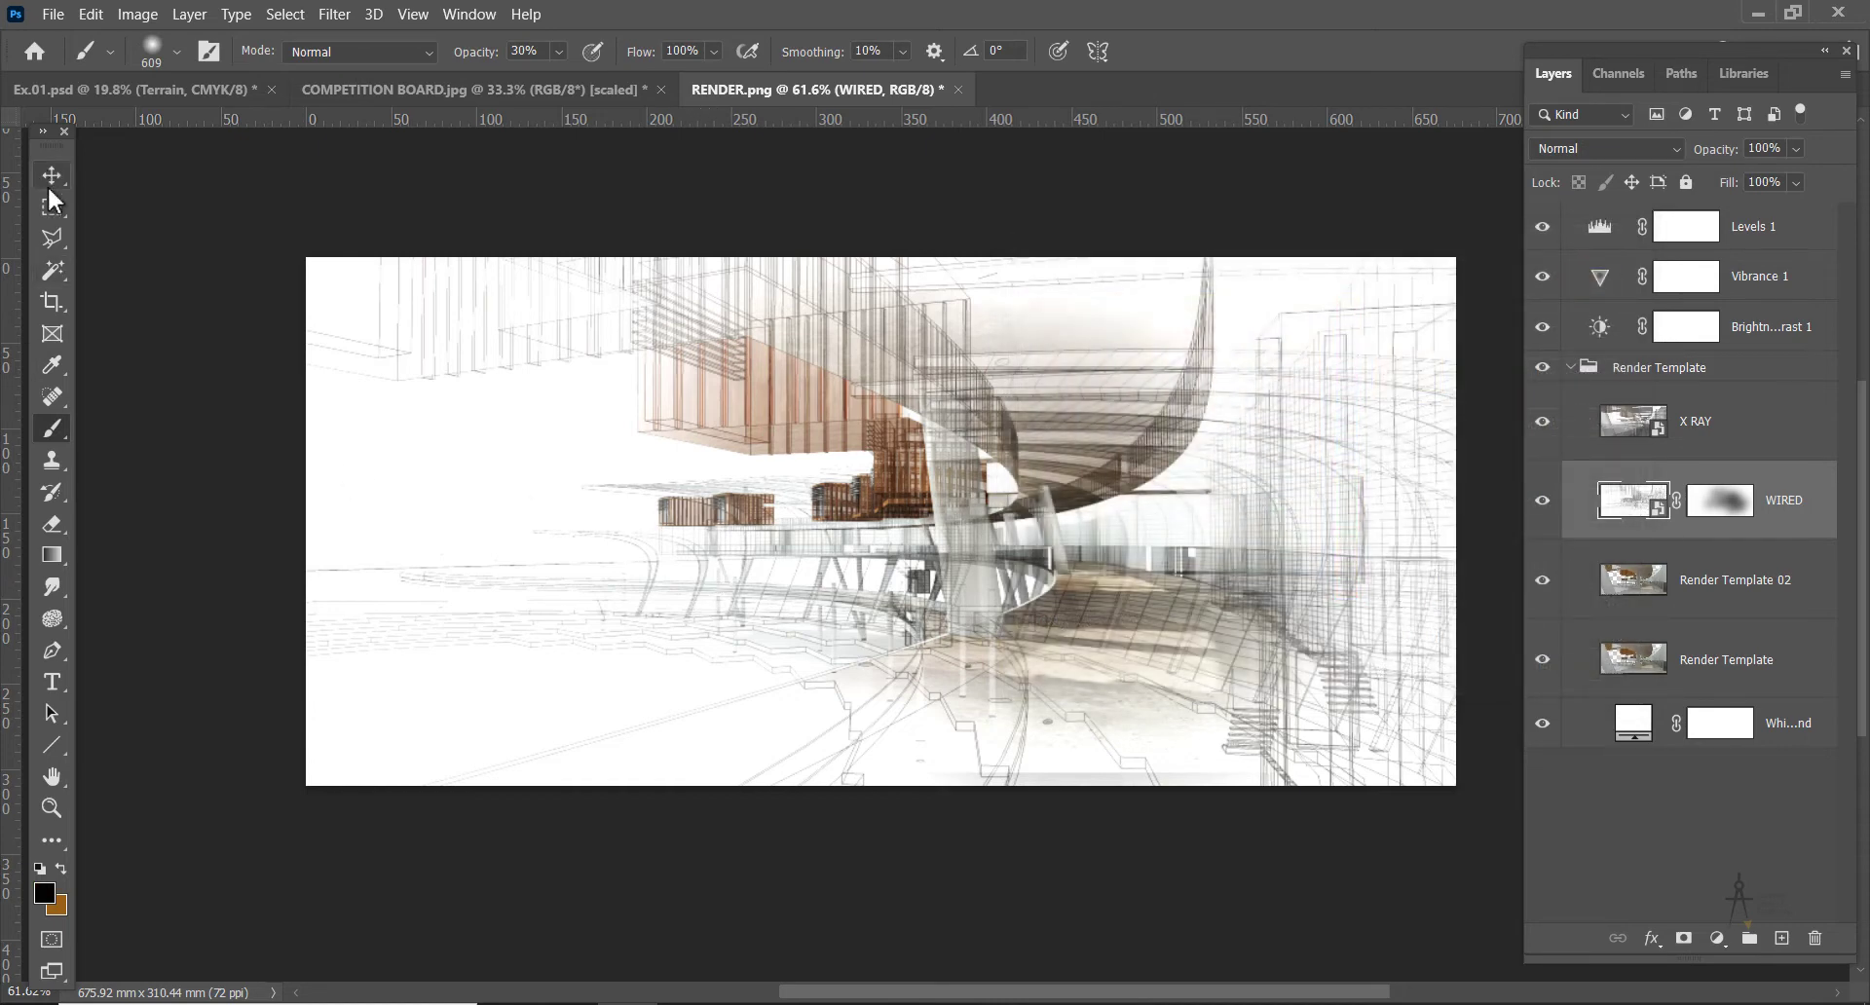
Brush the WIRED mask with black at 30% opacity over the central structure, upper wooden volume and foreground floor, then deselect and collapse the group
{"action": "left_click", "coordinate": [50, 430]}
{"action": "left_click", "coordinate": [1722, 506]}
{"action": "mouse_move", "coordinate": [1123, 553]}
{"action": "left_mouse_down"}
{"action": "mouse_move", "coordinate": [897, 605]}
{"action": "mouse_move", "coordinate": [669, 522]}
{"action": "mouse_move", "coordinate": [861, 593]}
{"action": "left_mouse_up"}
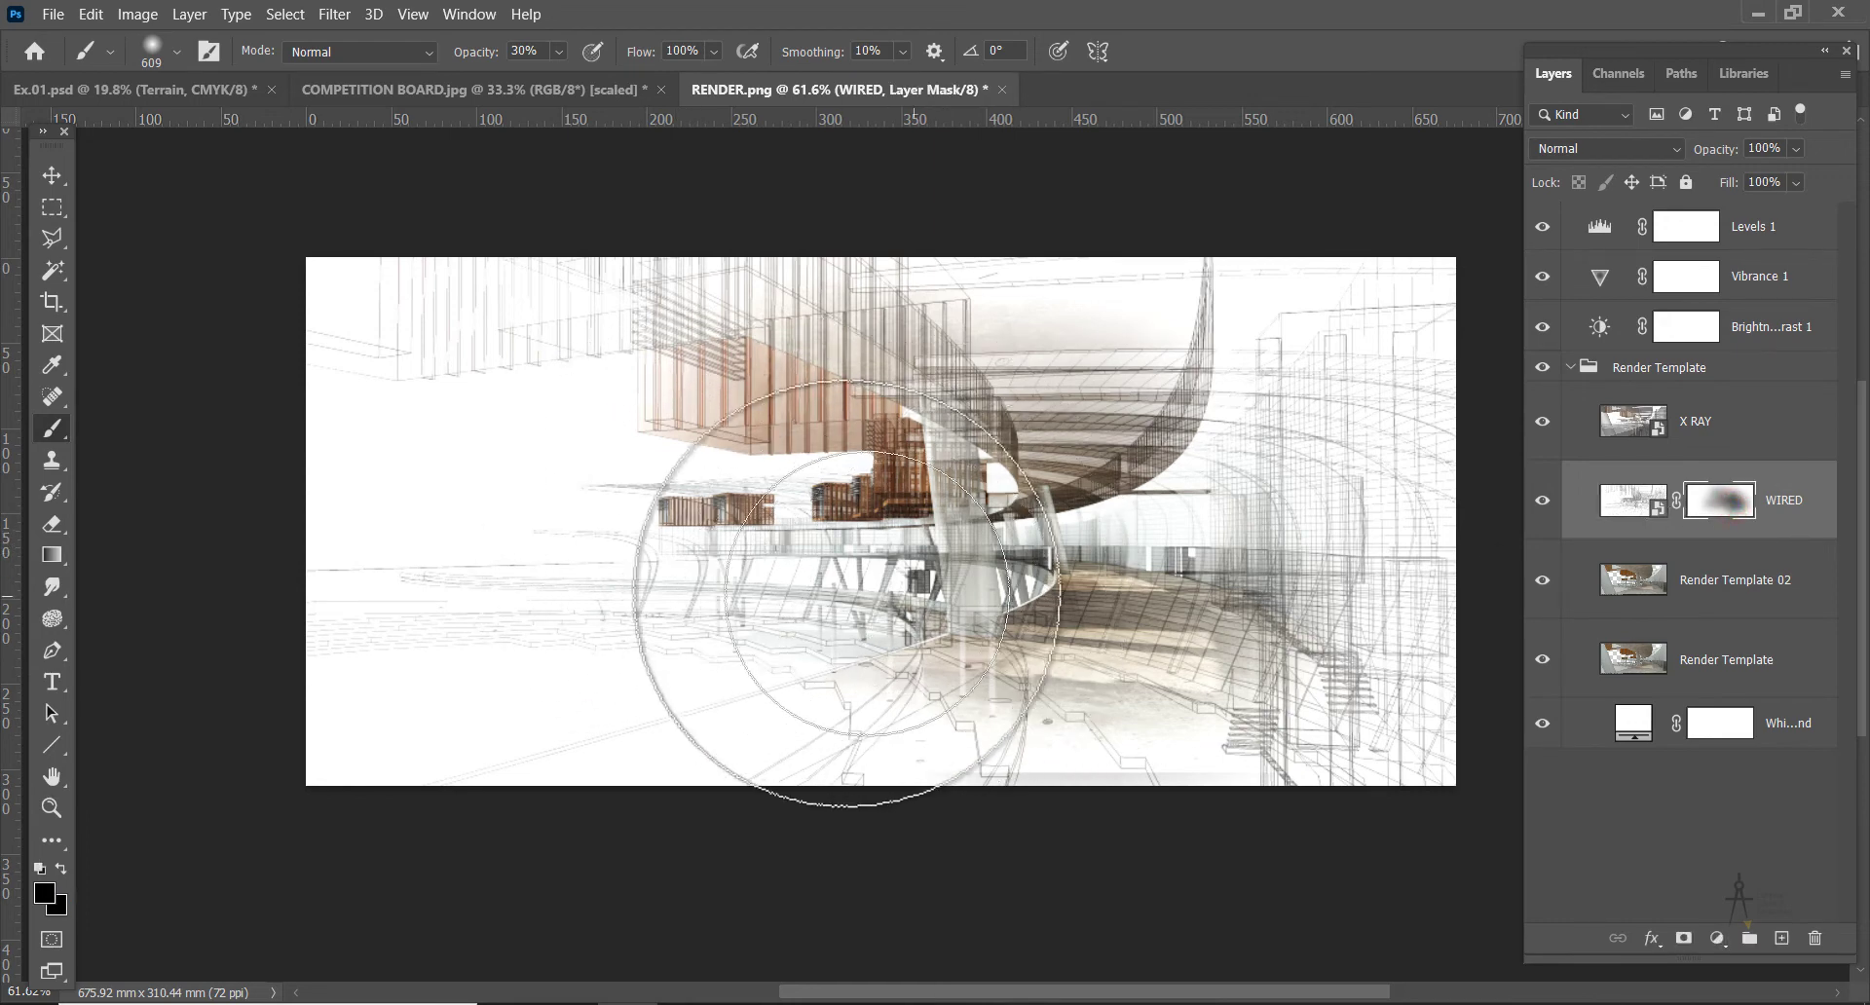
{"action": "mouse_move", "coordinate": [737, 393]}
{"action": "left_mouse_down"}
{"action": "mouse_move", "coordinate": [703, 416]}
{"action": "mouse_move", "coordinate": [647, 312]}
{"action": "mouse_move", "coordinate": [662, 310]}
{"action": "left_mouse_up"}
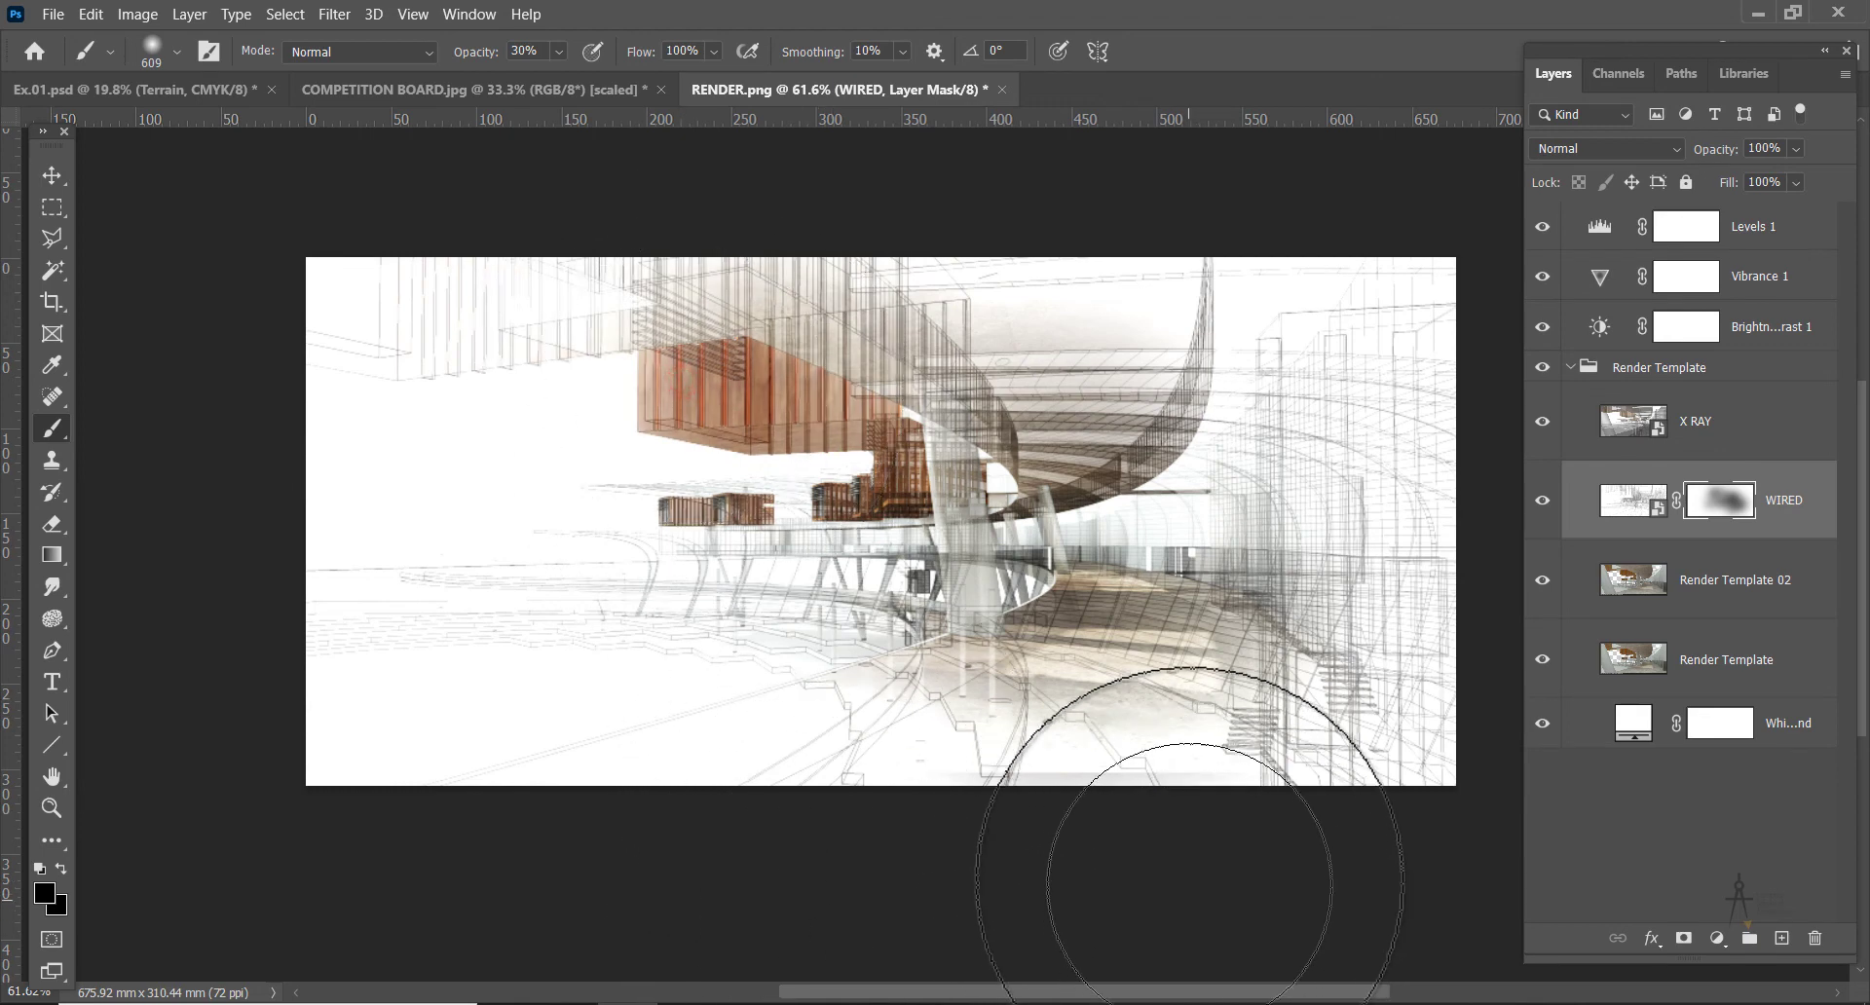
{"action": "left_click_drag", "start_coordinate": [1173, 697], "coordinate": [964, 830]}
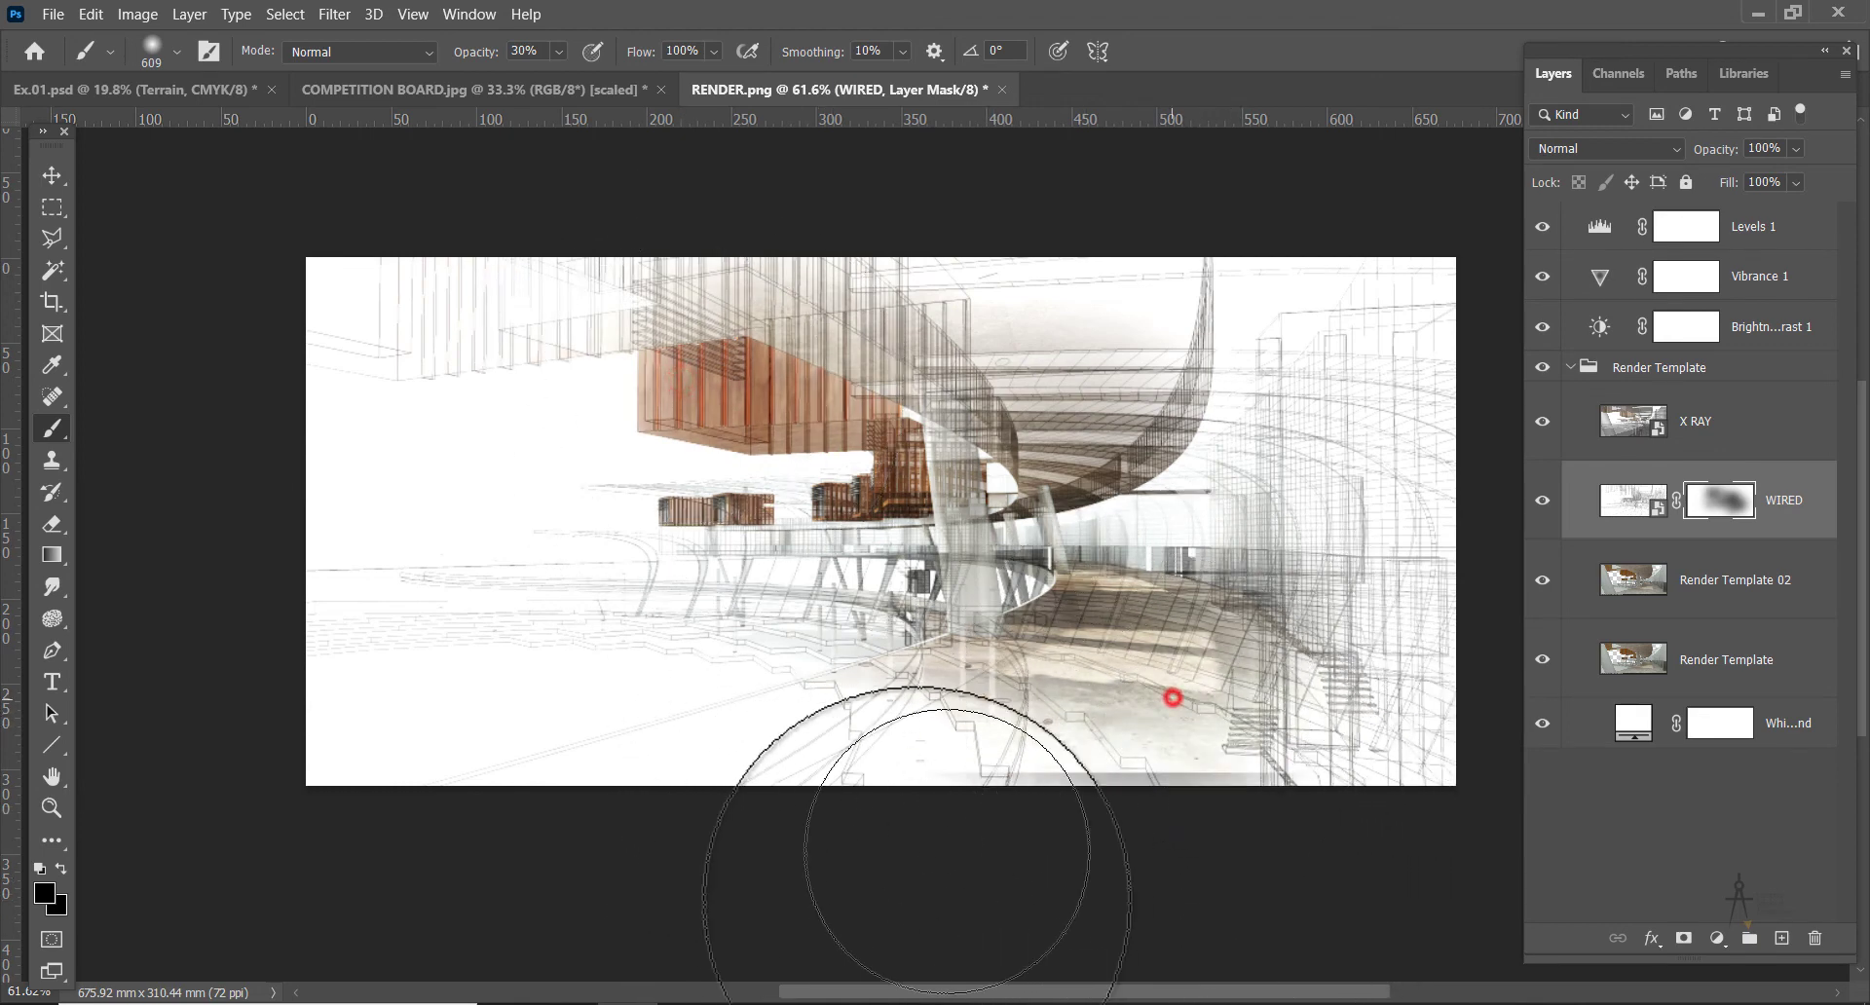
{"action": "left_click_drag", "start_coordinate": [926, 741], "coordinate": [933, 734]}
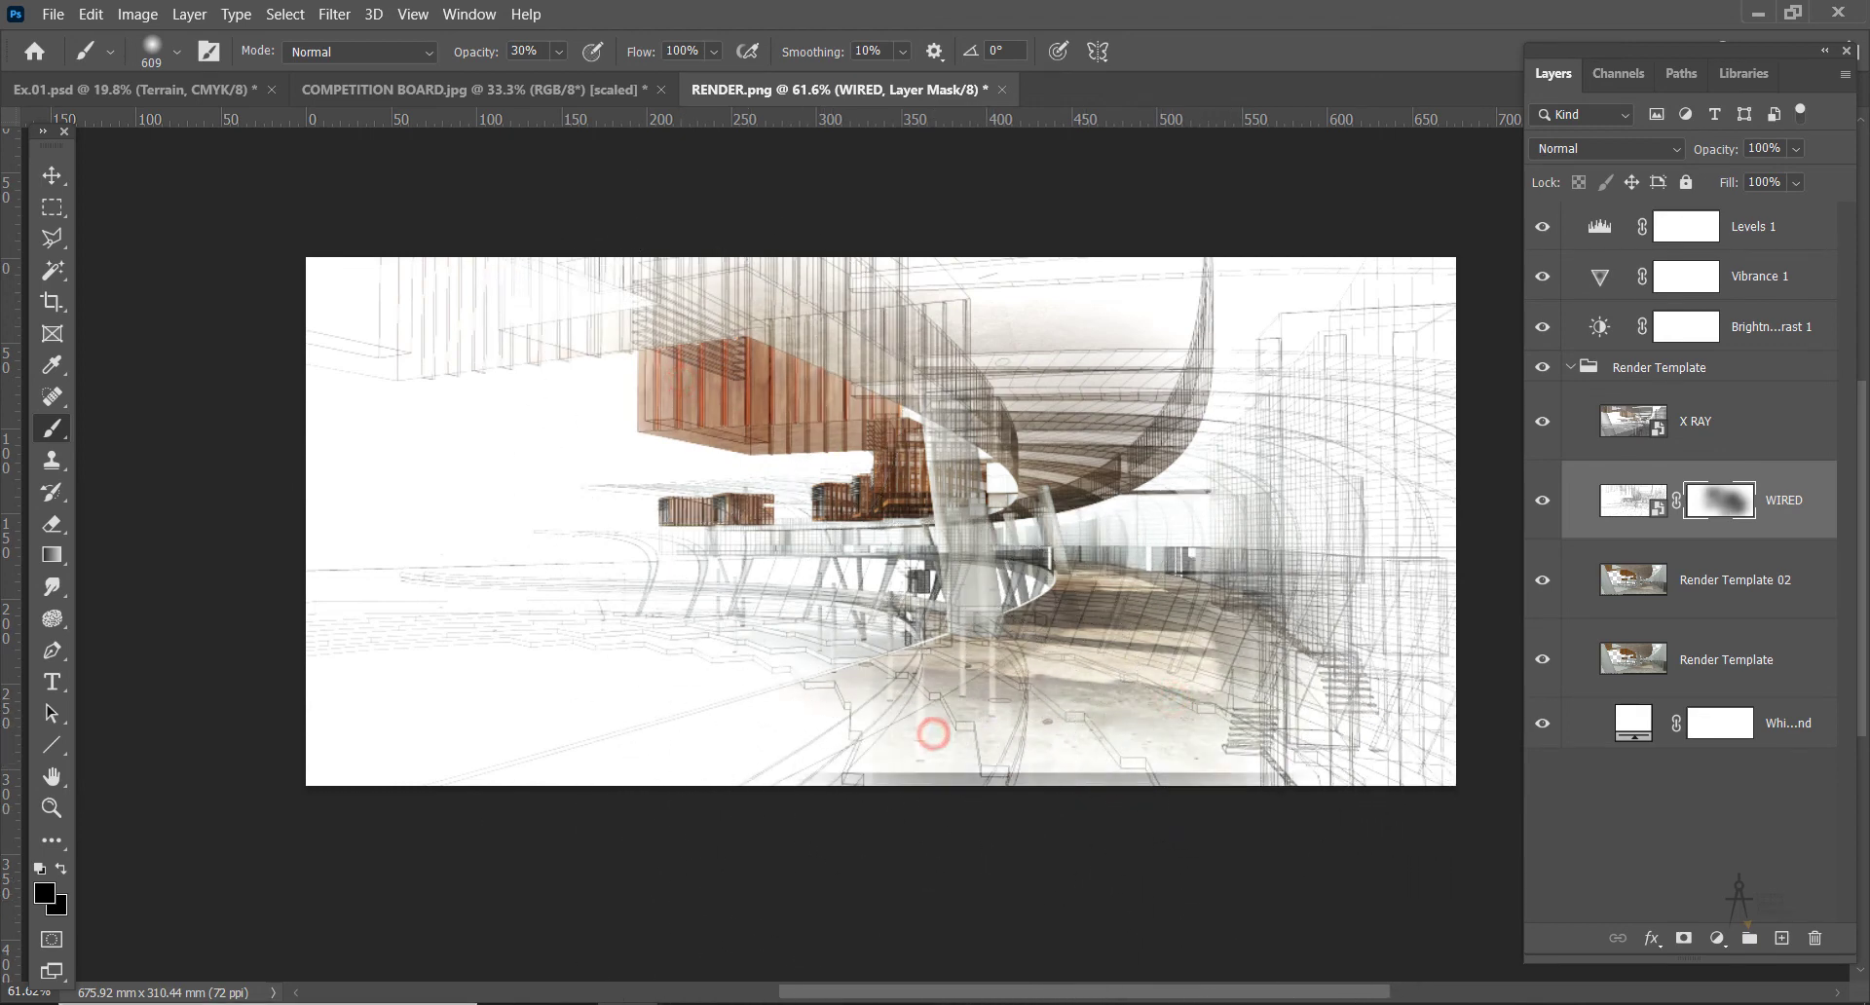
{"action": "left_click", "coordinate": [1608, 784]}
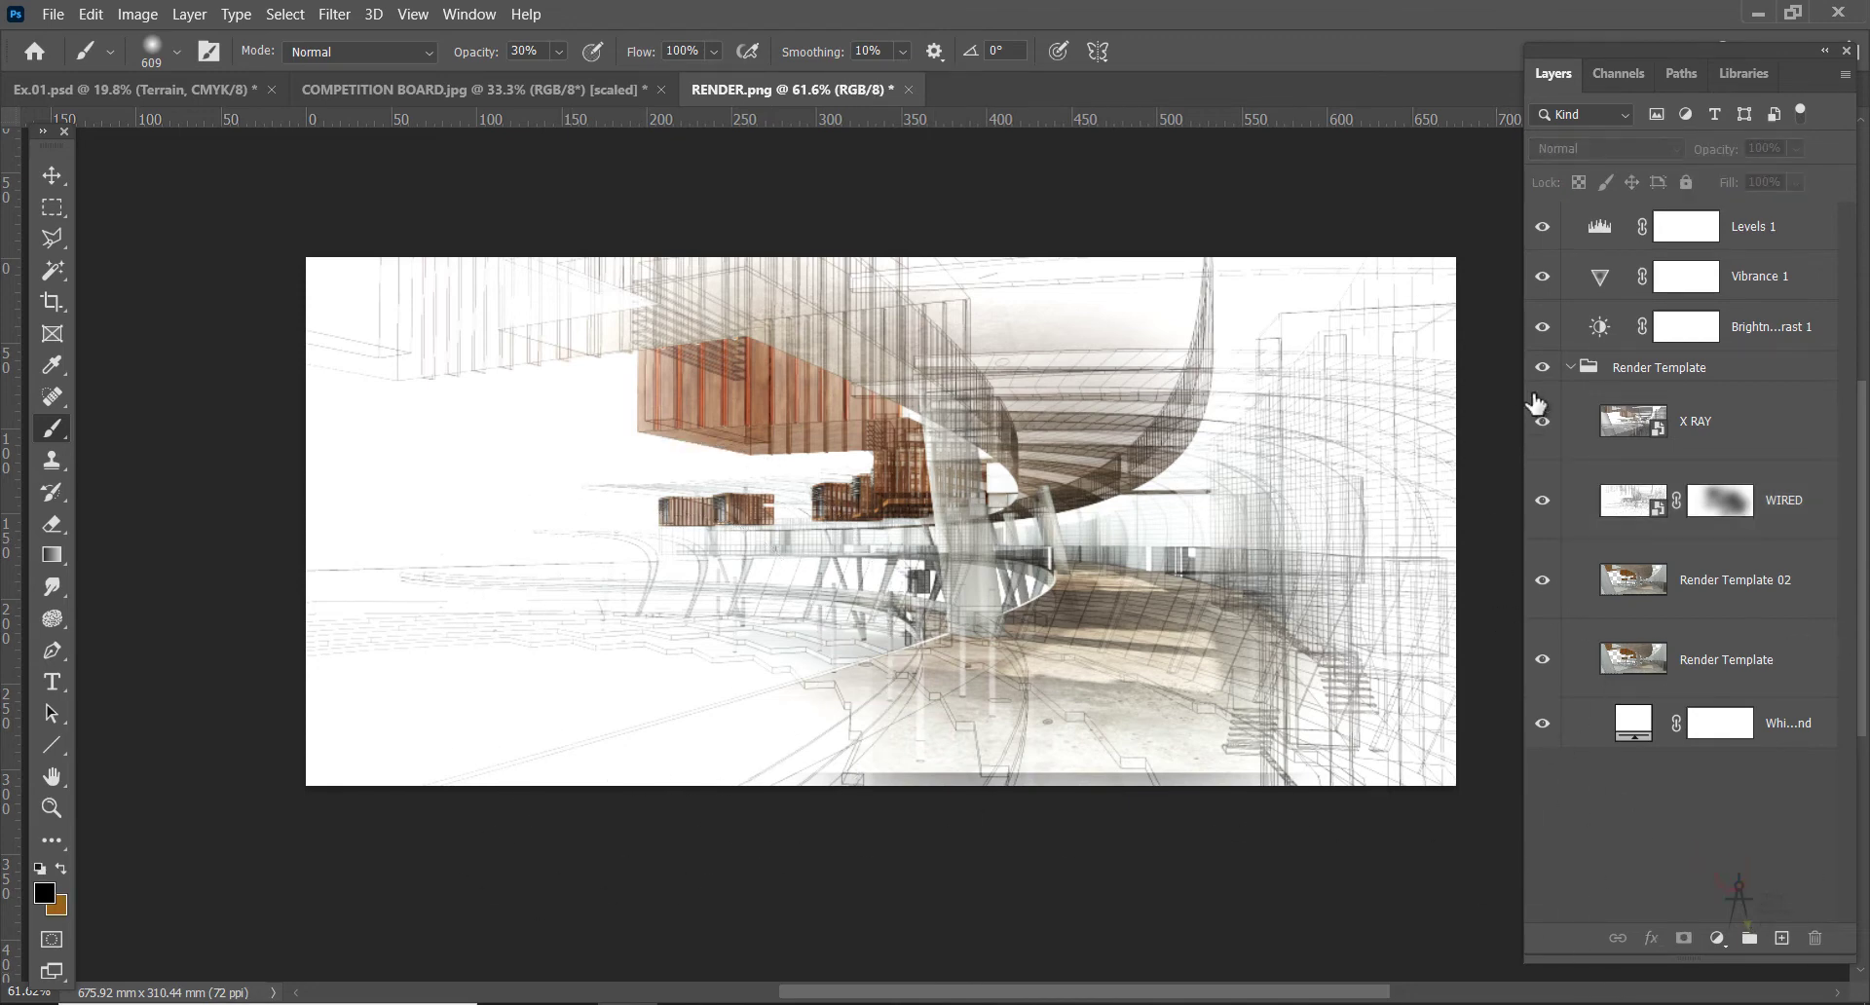
{"action": "left_click", "coordinate": [1568, 368]}
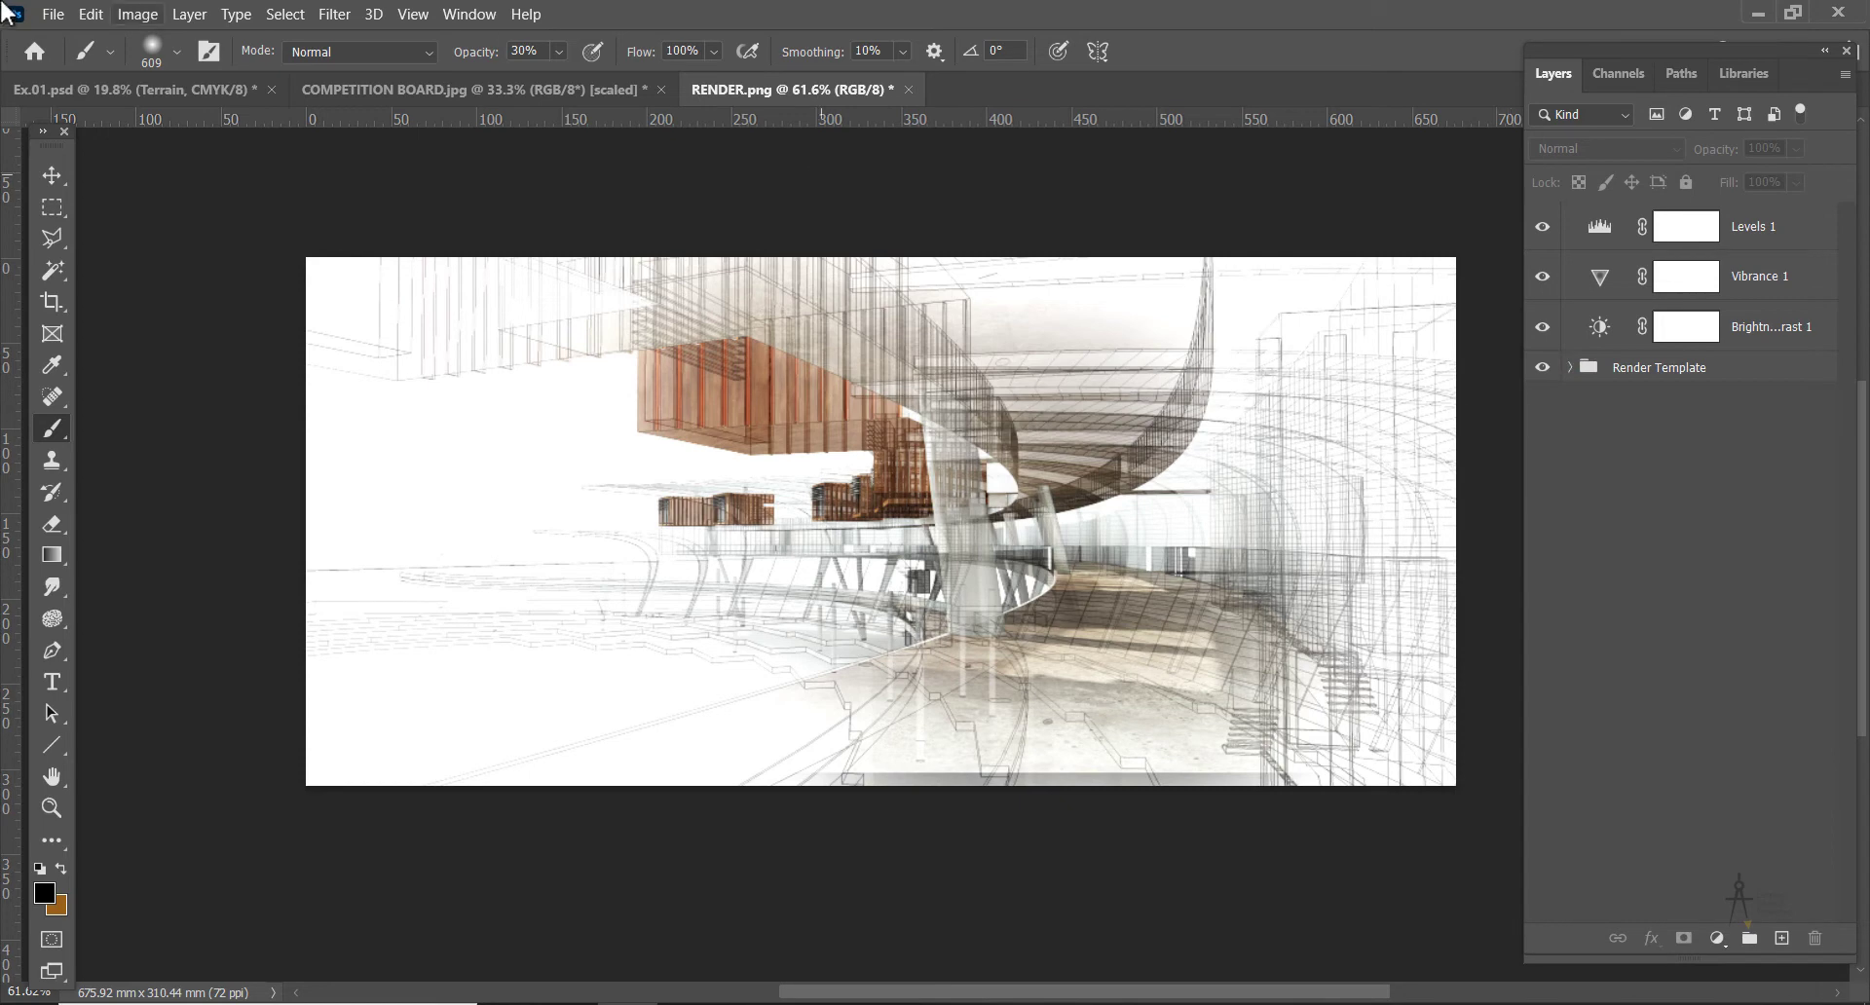
Save the document in the EXERCISE 3 folder as a Photoshop file named Ex.02, accepting the format options
{"action": "left_click", "coordinate": [53, 13]}
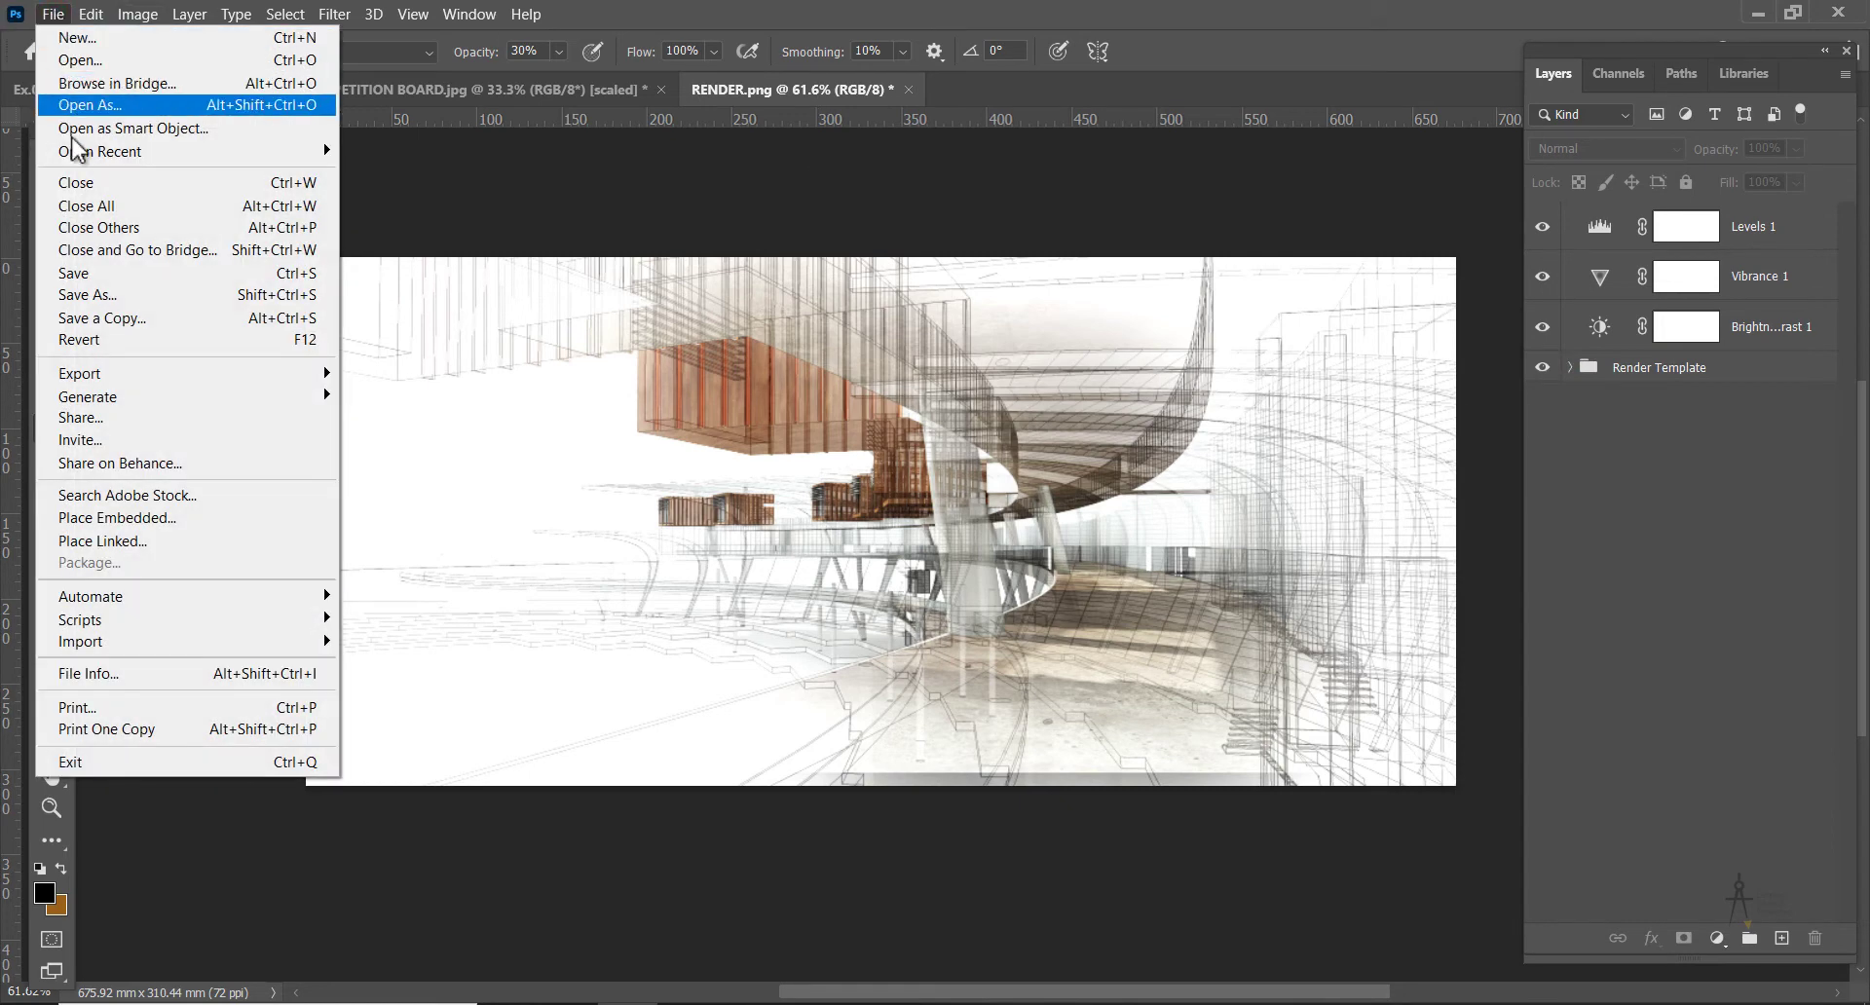
{"action": "left_click", "coordinate": [82, 295]}
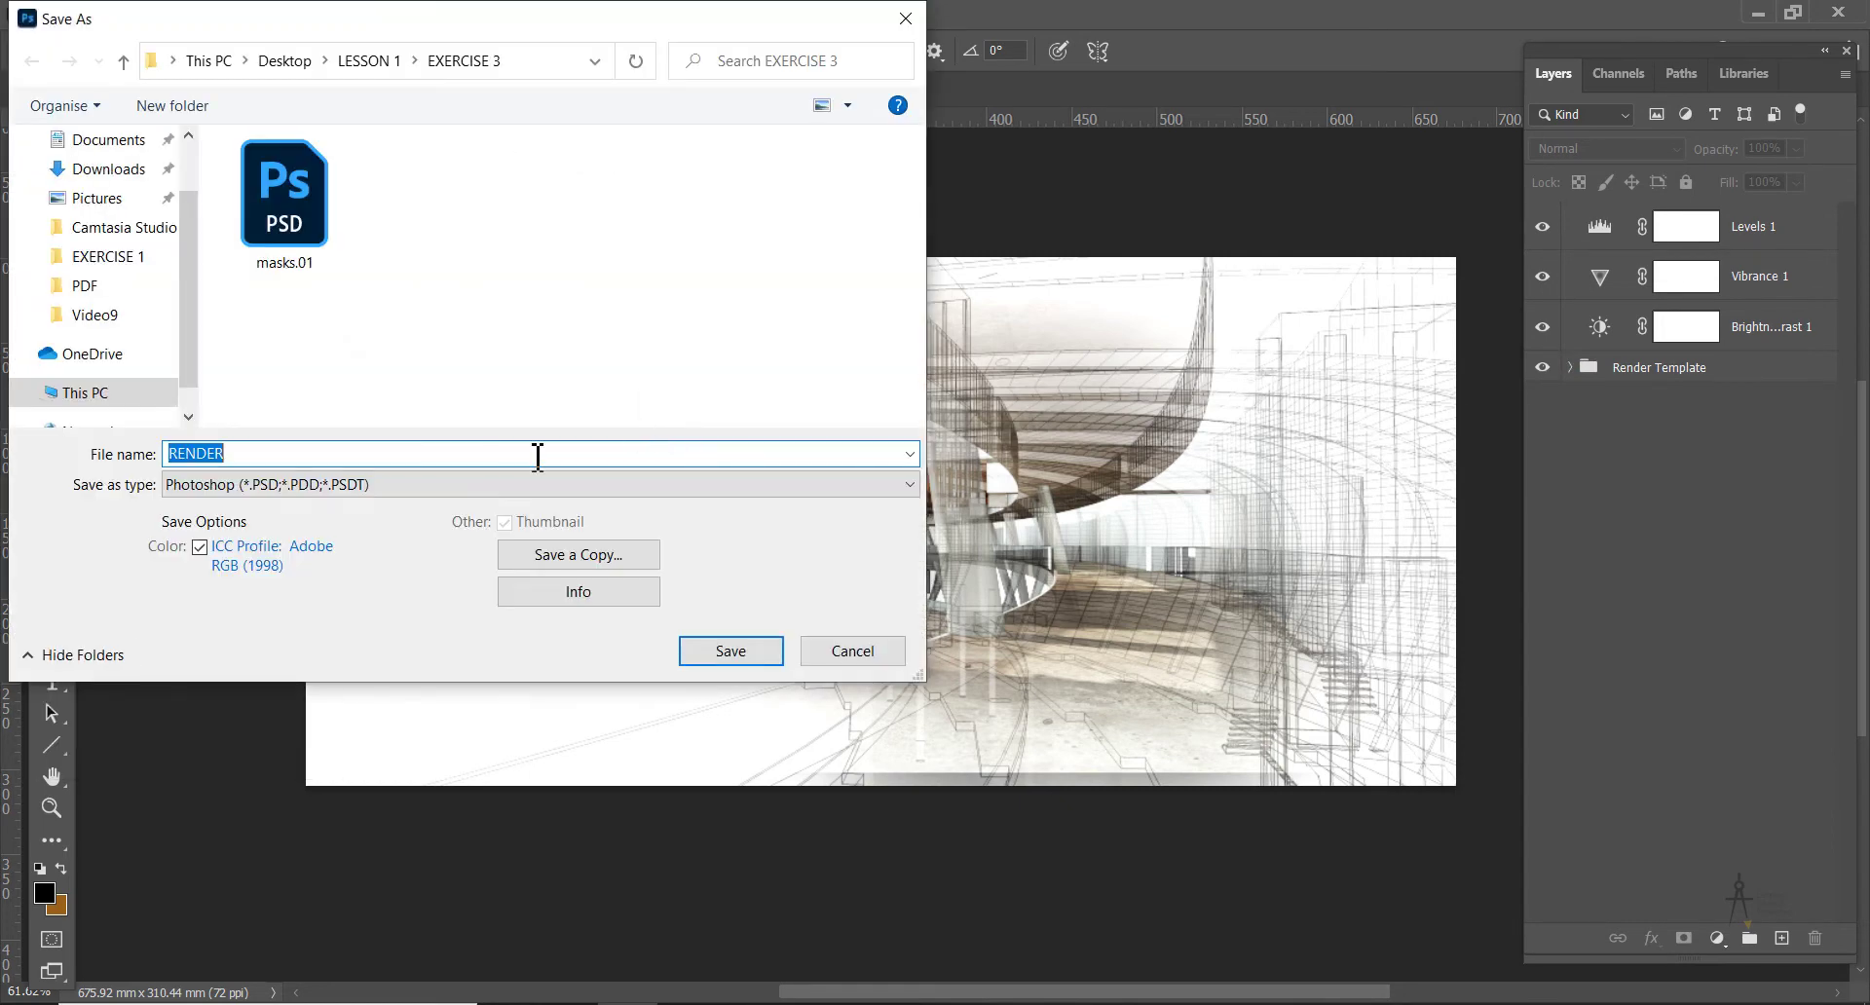
{"action": "left_click", "coordinate": [274, 486]}
{"action": "left_click", "coordinate": [247, 510]}
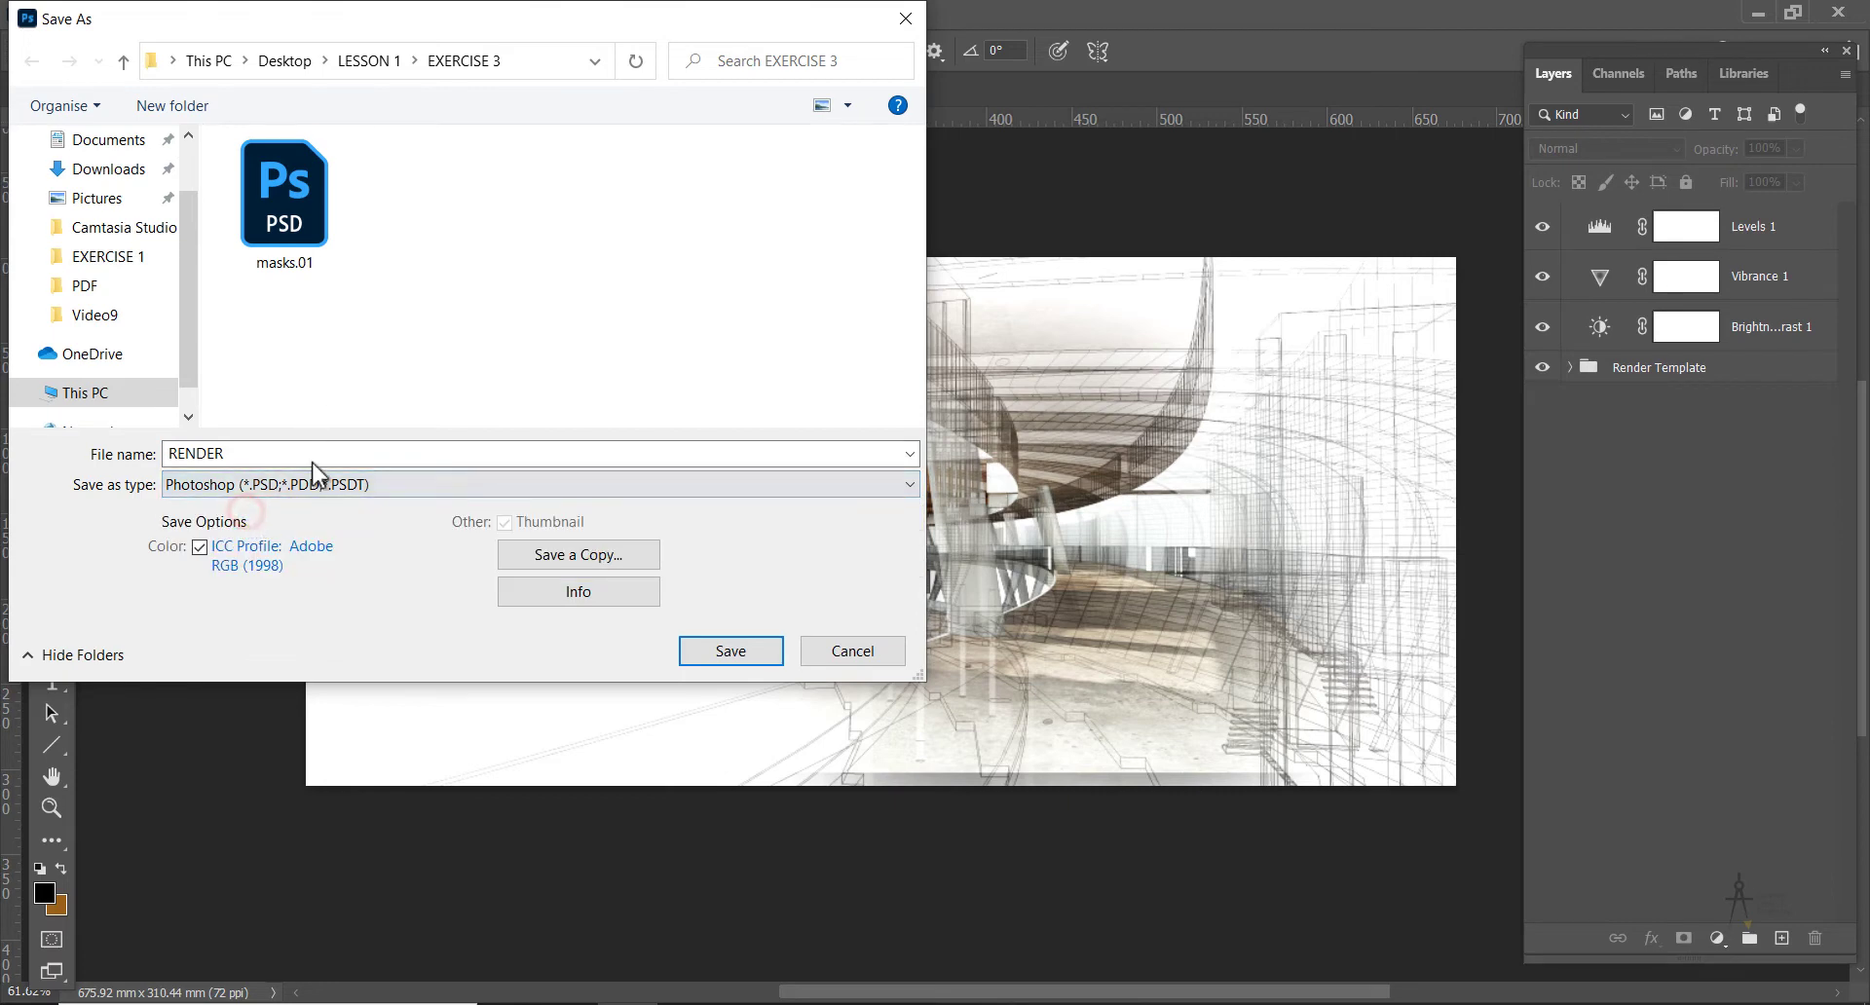
{"action": "double_click", "coordinate": [239, 453]}
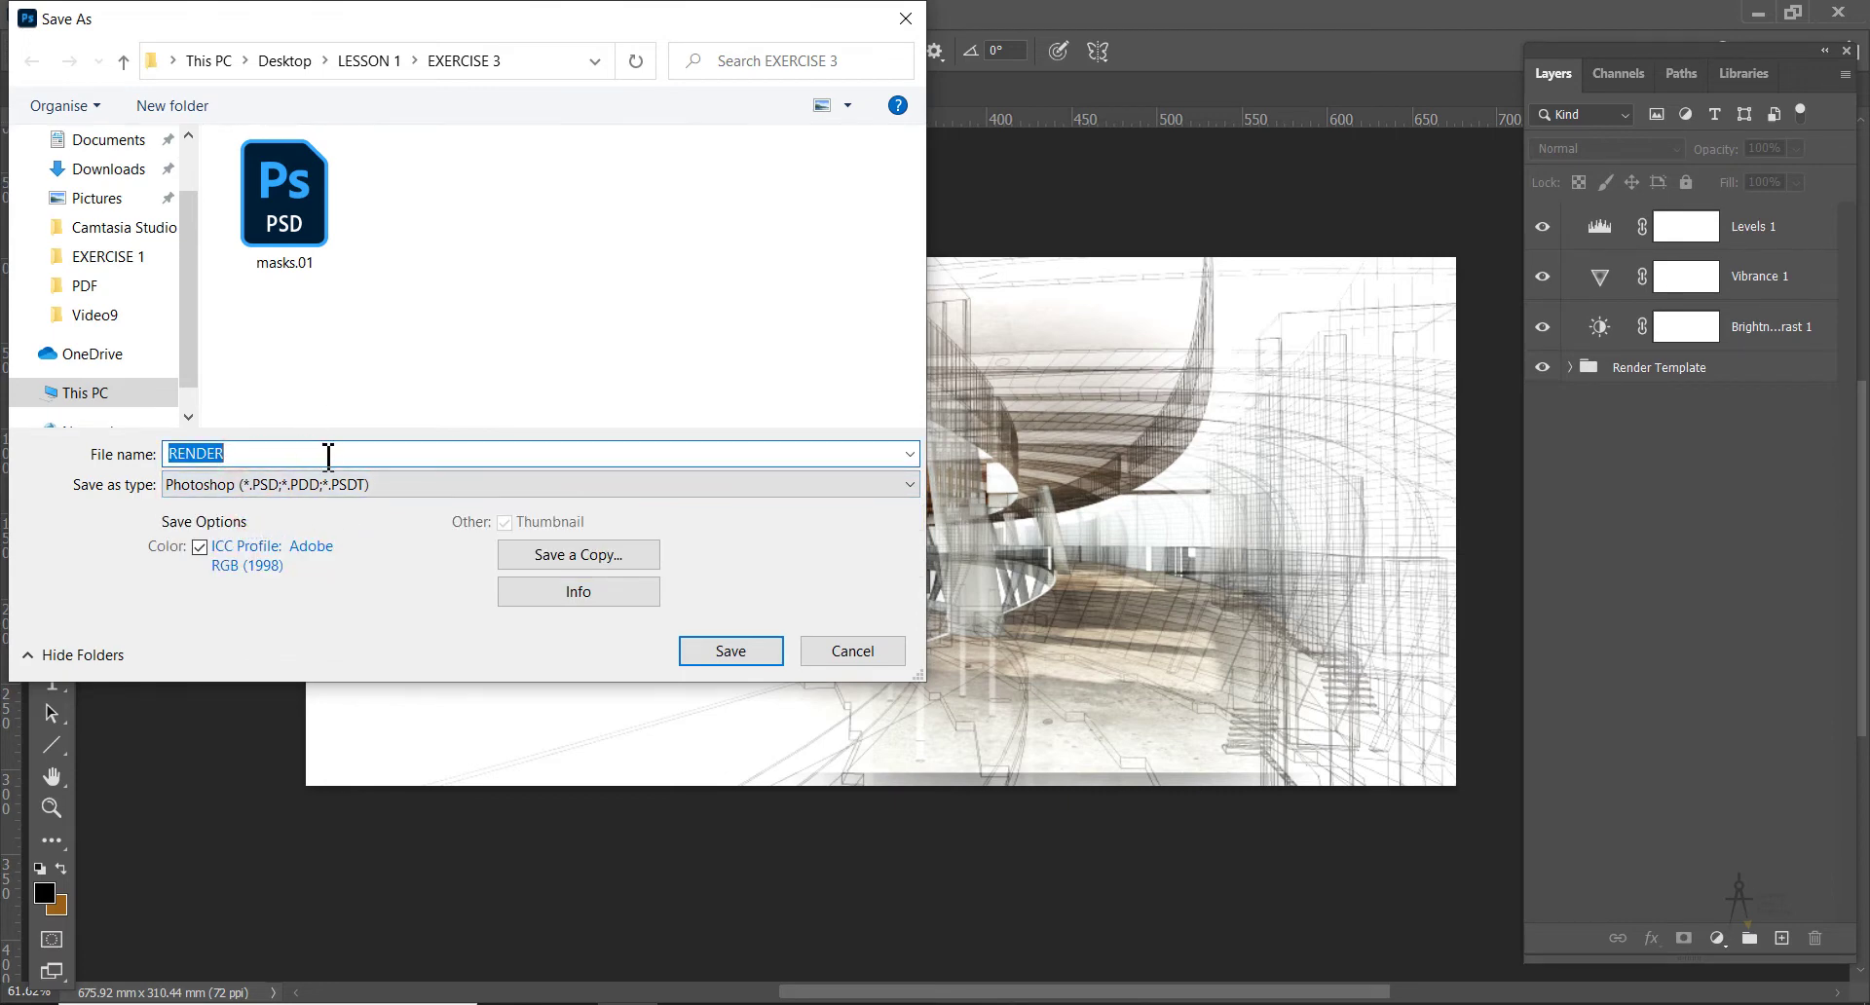
{"action": "type", "text": "Ex.02"}
{"action": "left_click", "coordinate": [704, 645]}
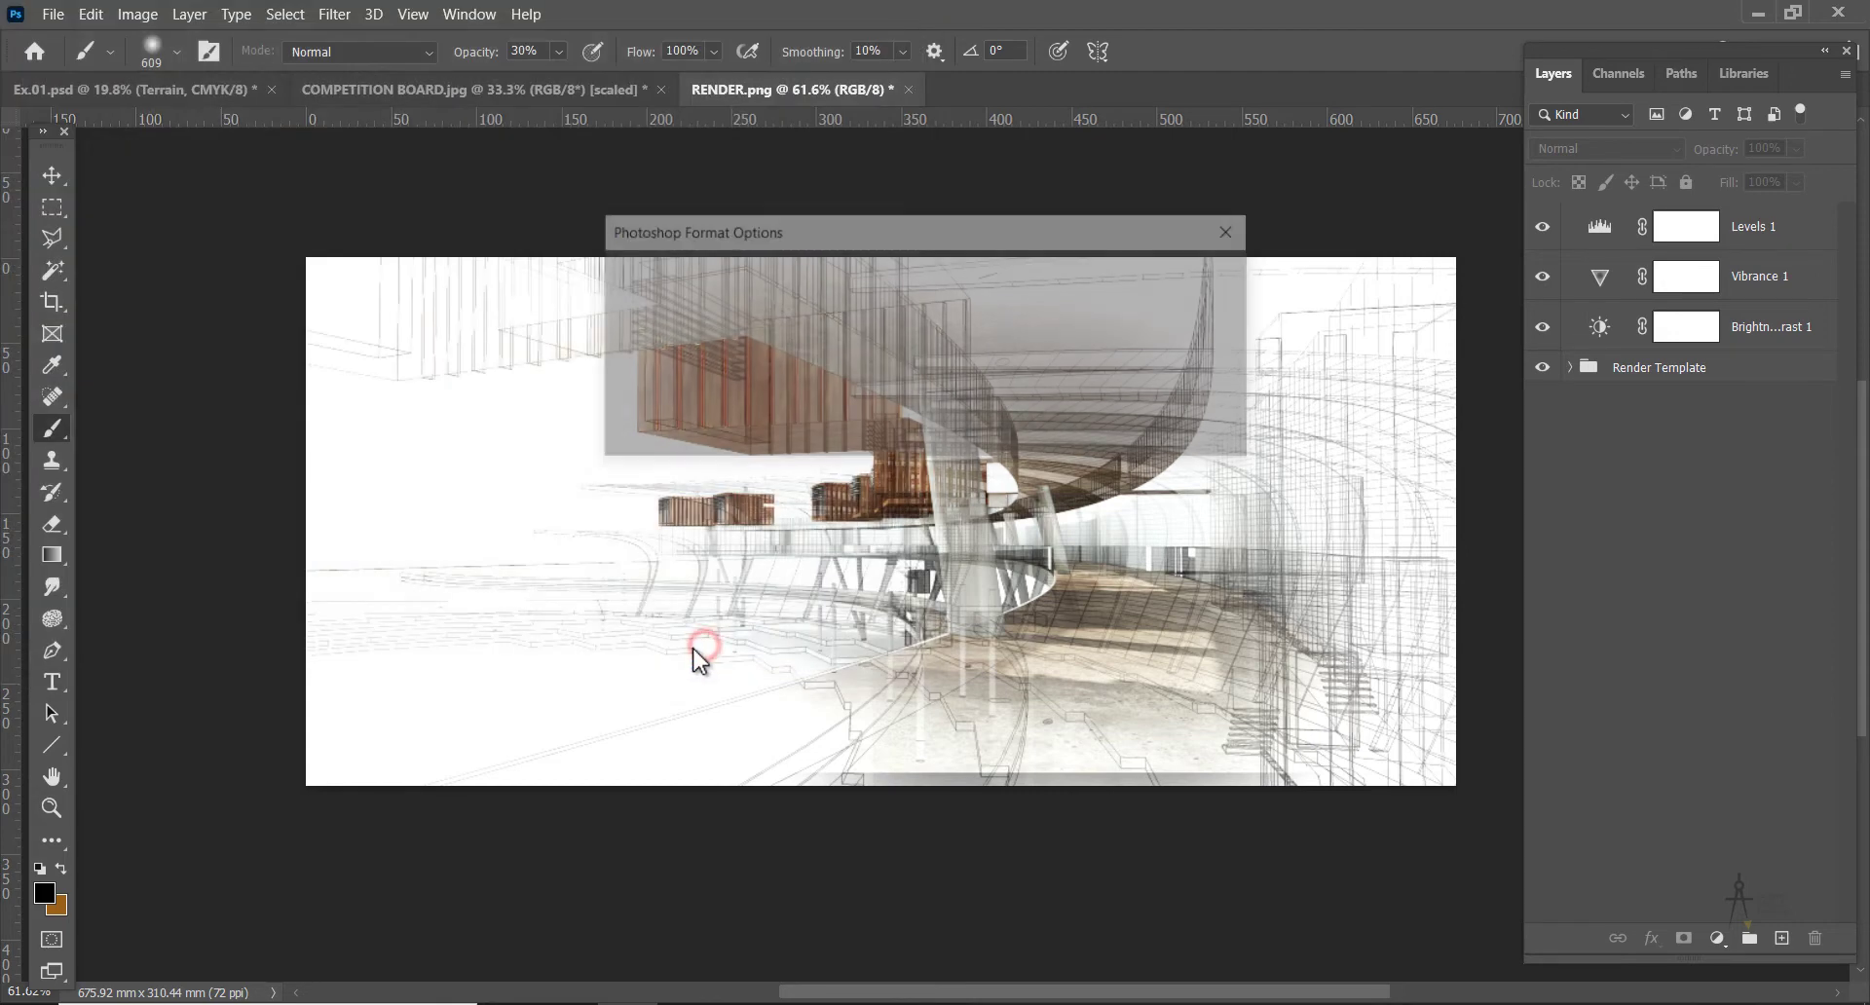
{"action": "left_click", "coordinate": [1205, 277]}
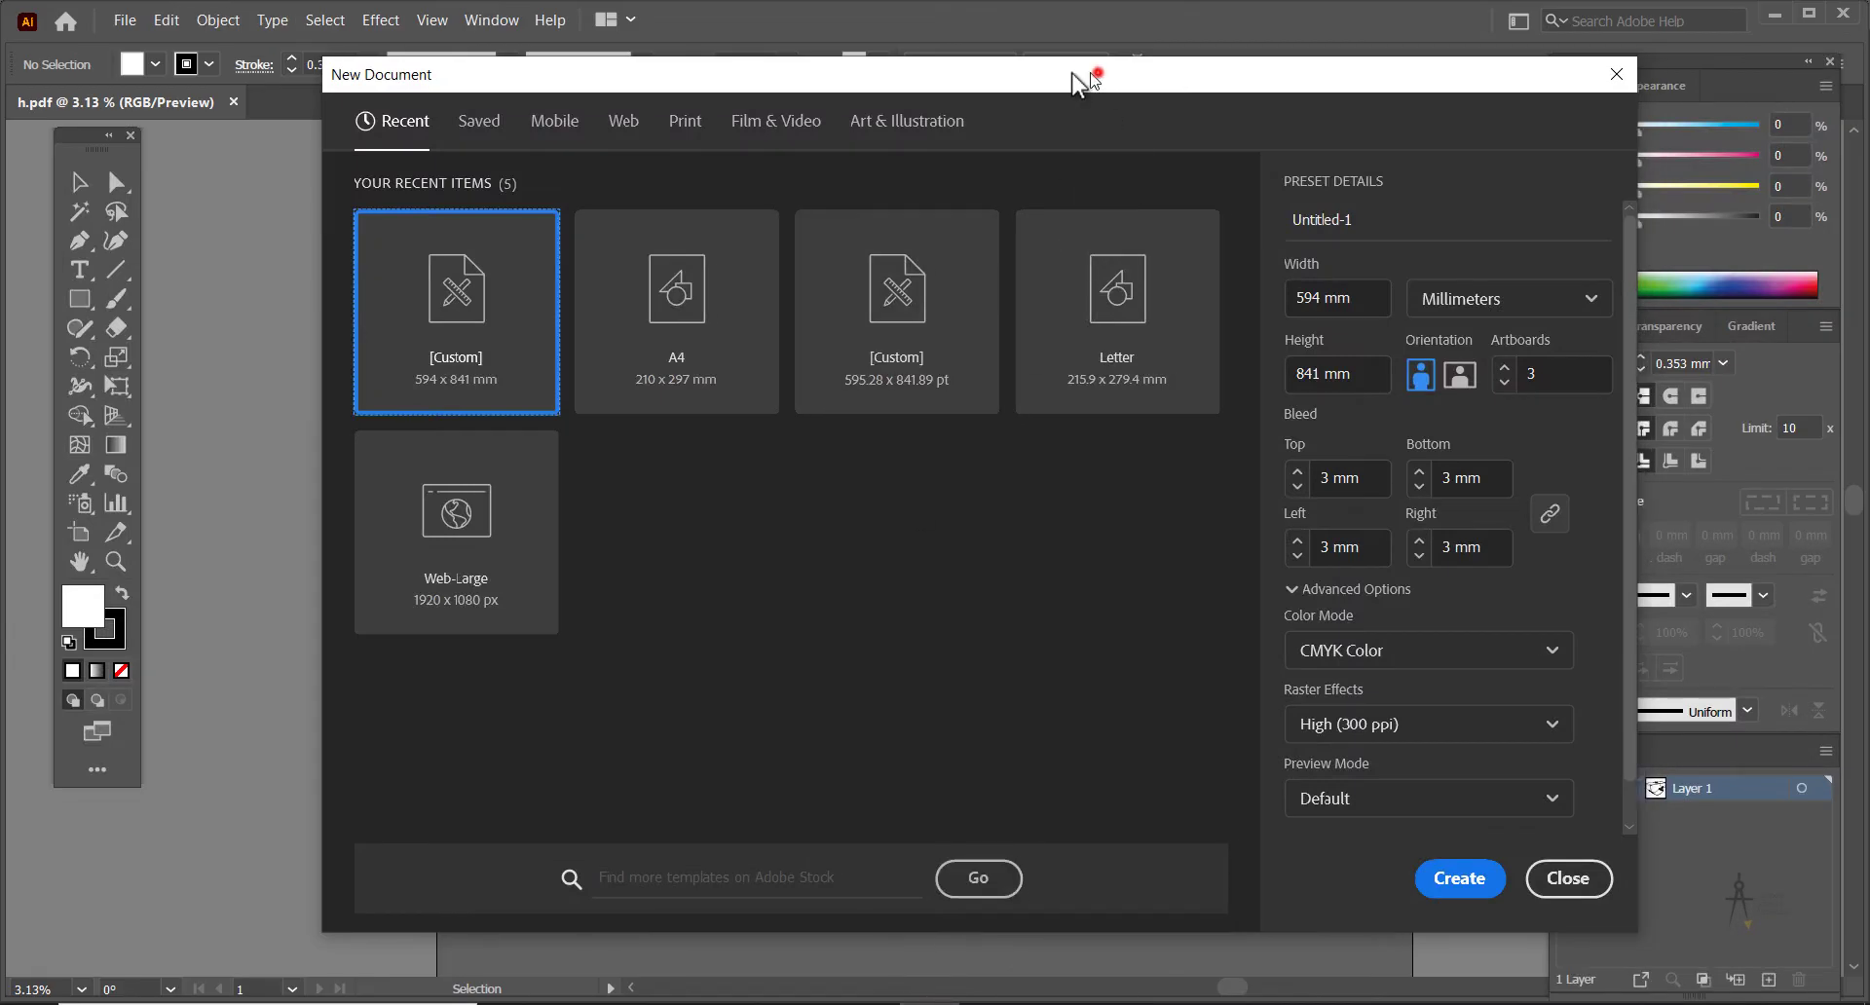
In Illustrator's new document settings, try 6 artboards and 1 artboard for the 594 x 841 mm custom preset
{"action": "left_click_drag", "start_coordinate": [1094, 85], "coordinate": [1008, 73]}
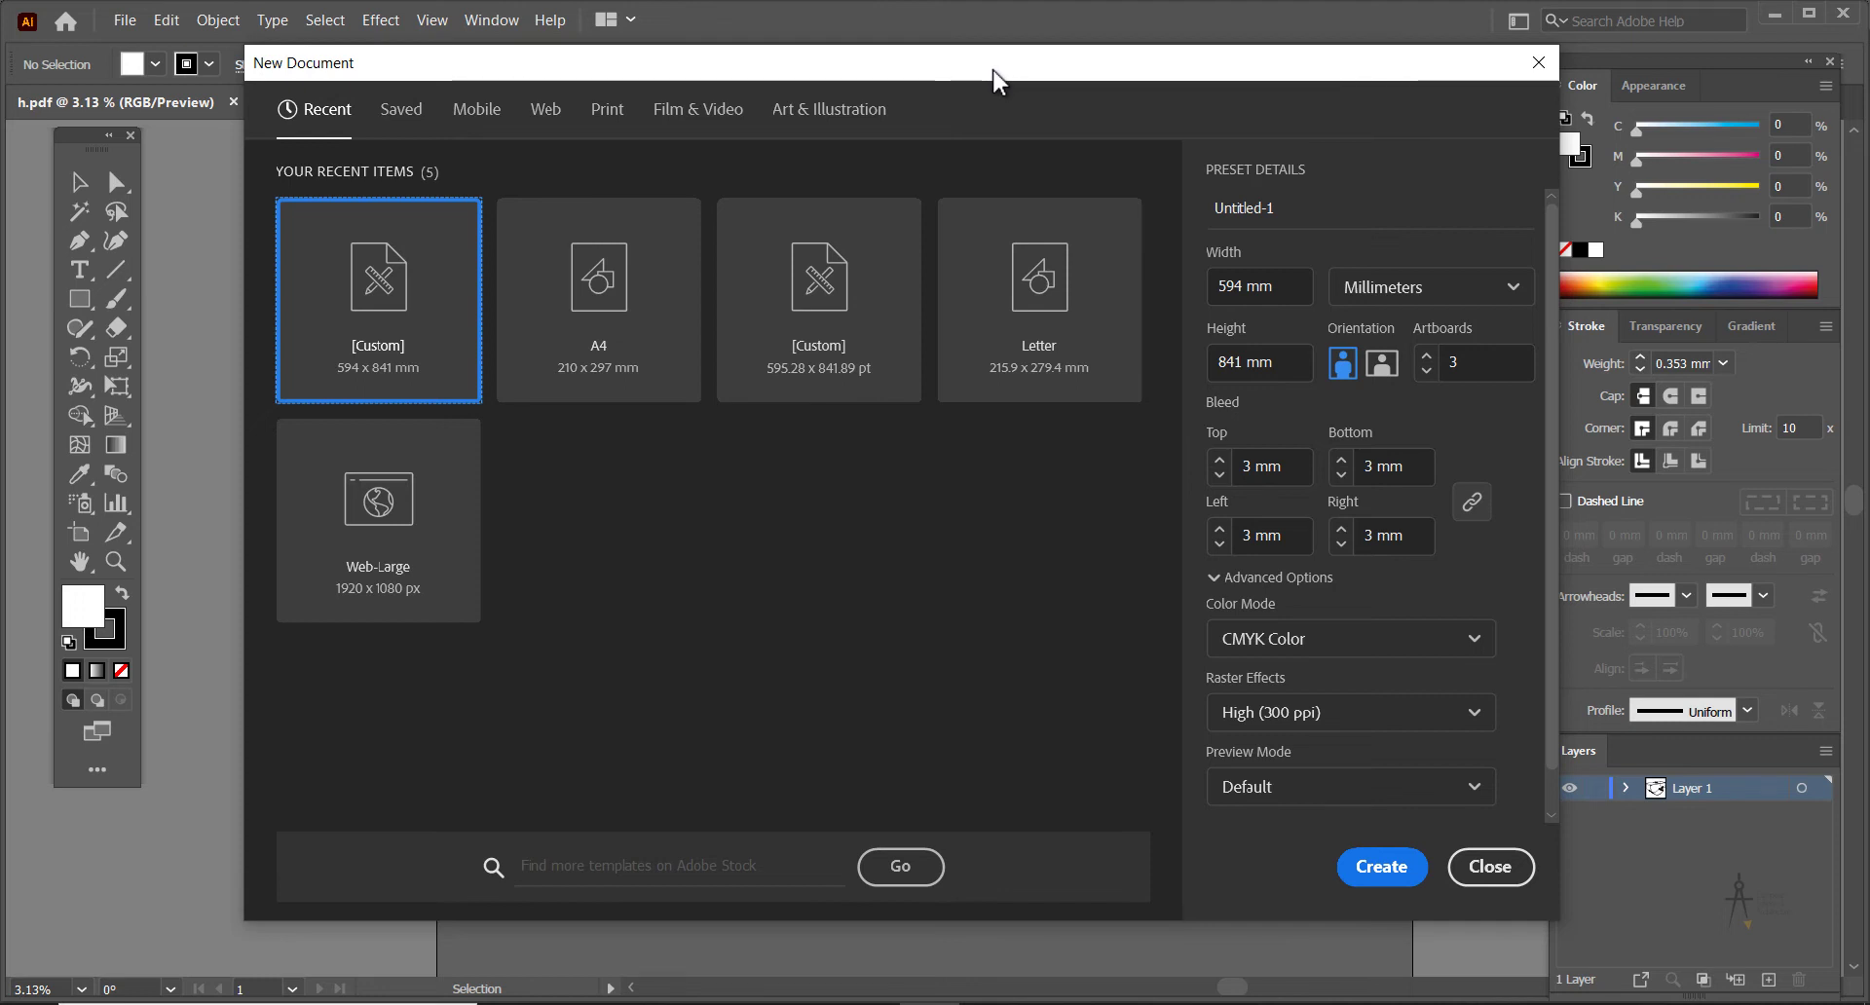
{"action": "left_click", "coordinate": [1425, 365]}
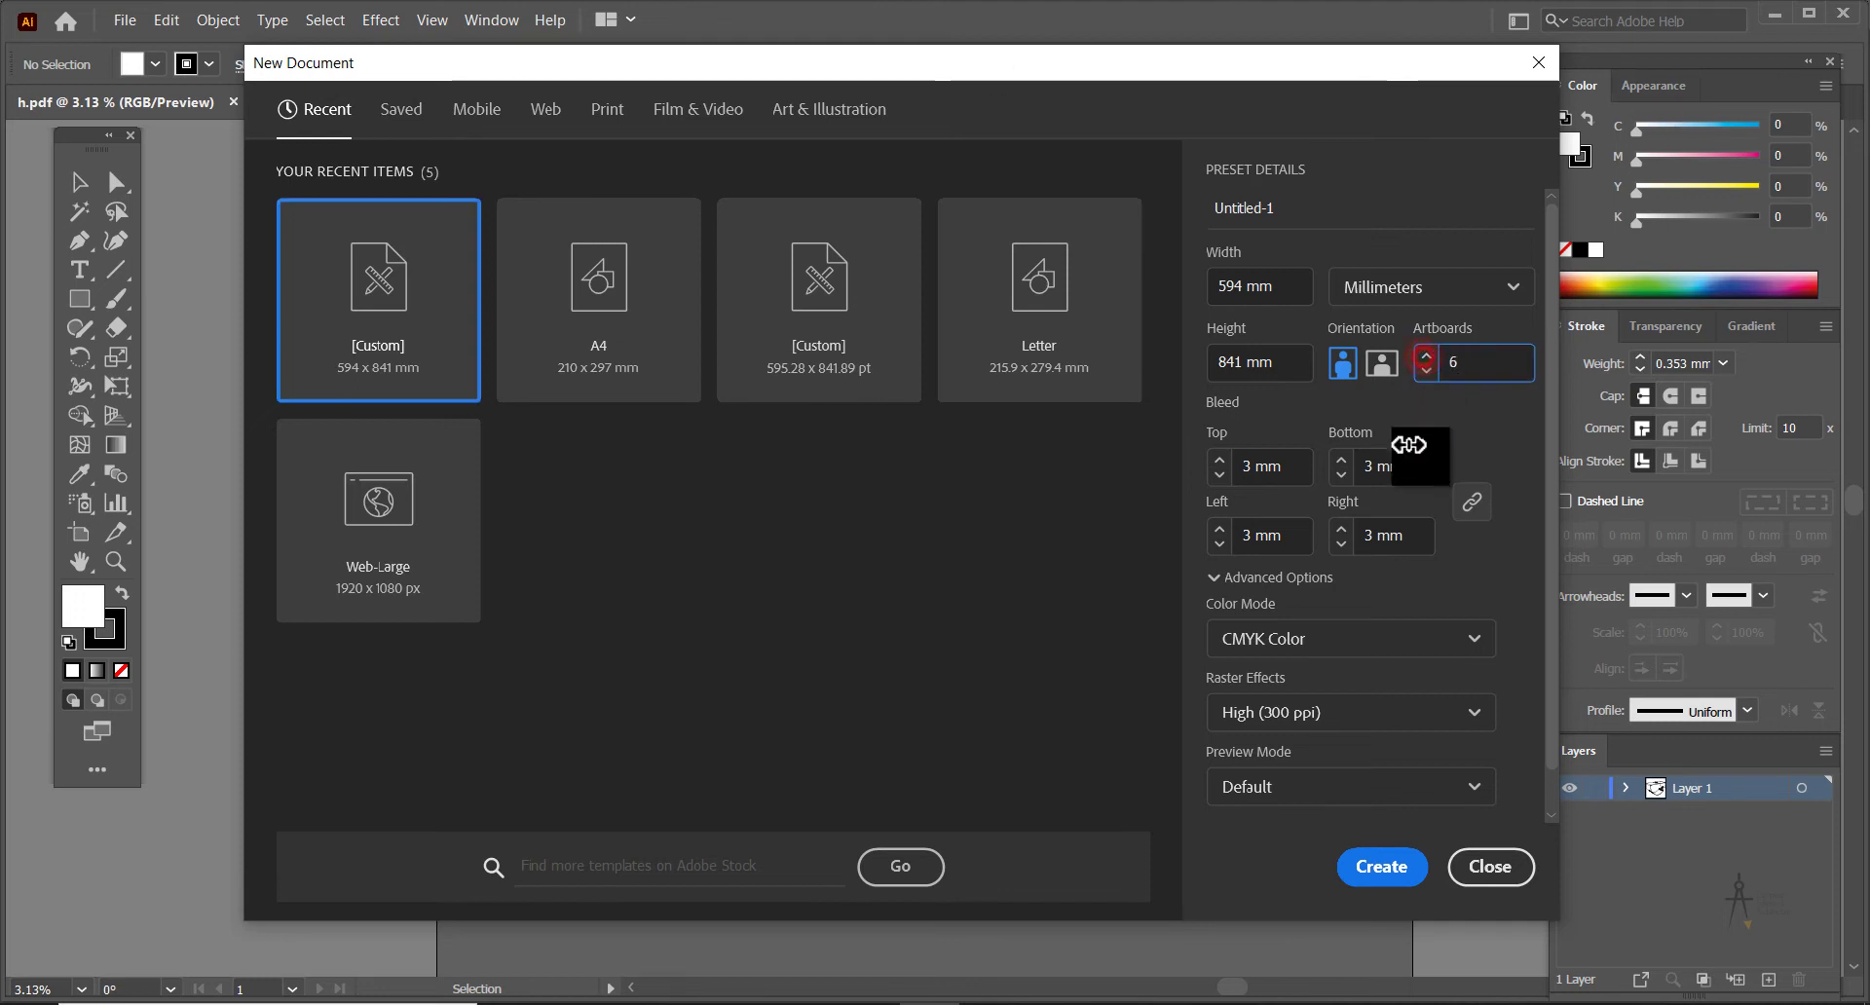
{"action": "left_click", "coordinate": [1425, 371]}
{"action": "left_click", "coordinate": [1425, 373]}
{"action": "left_click", "coordinate": [1425, 373]}
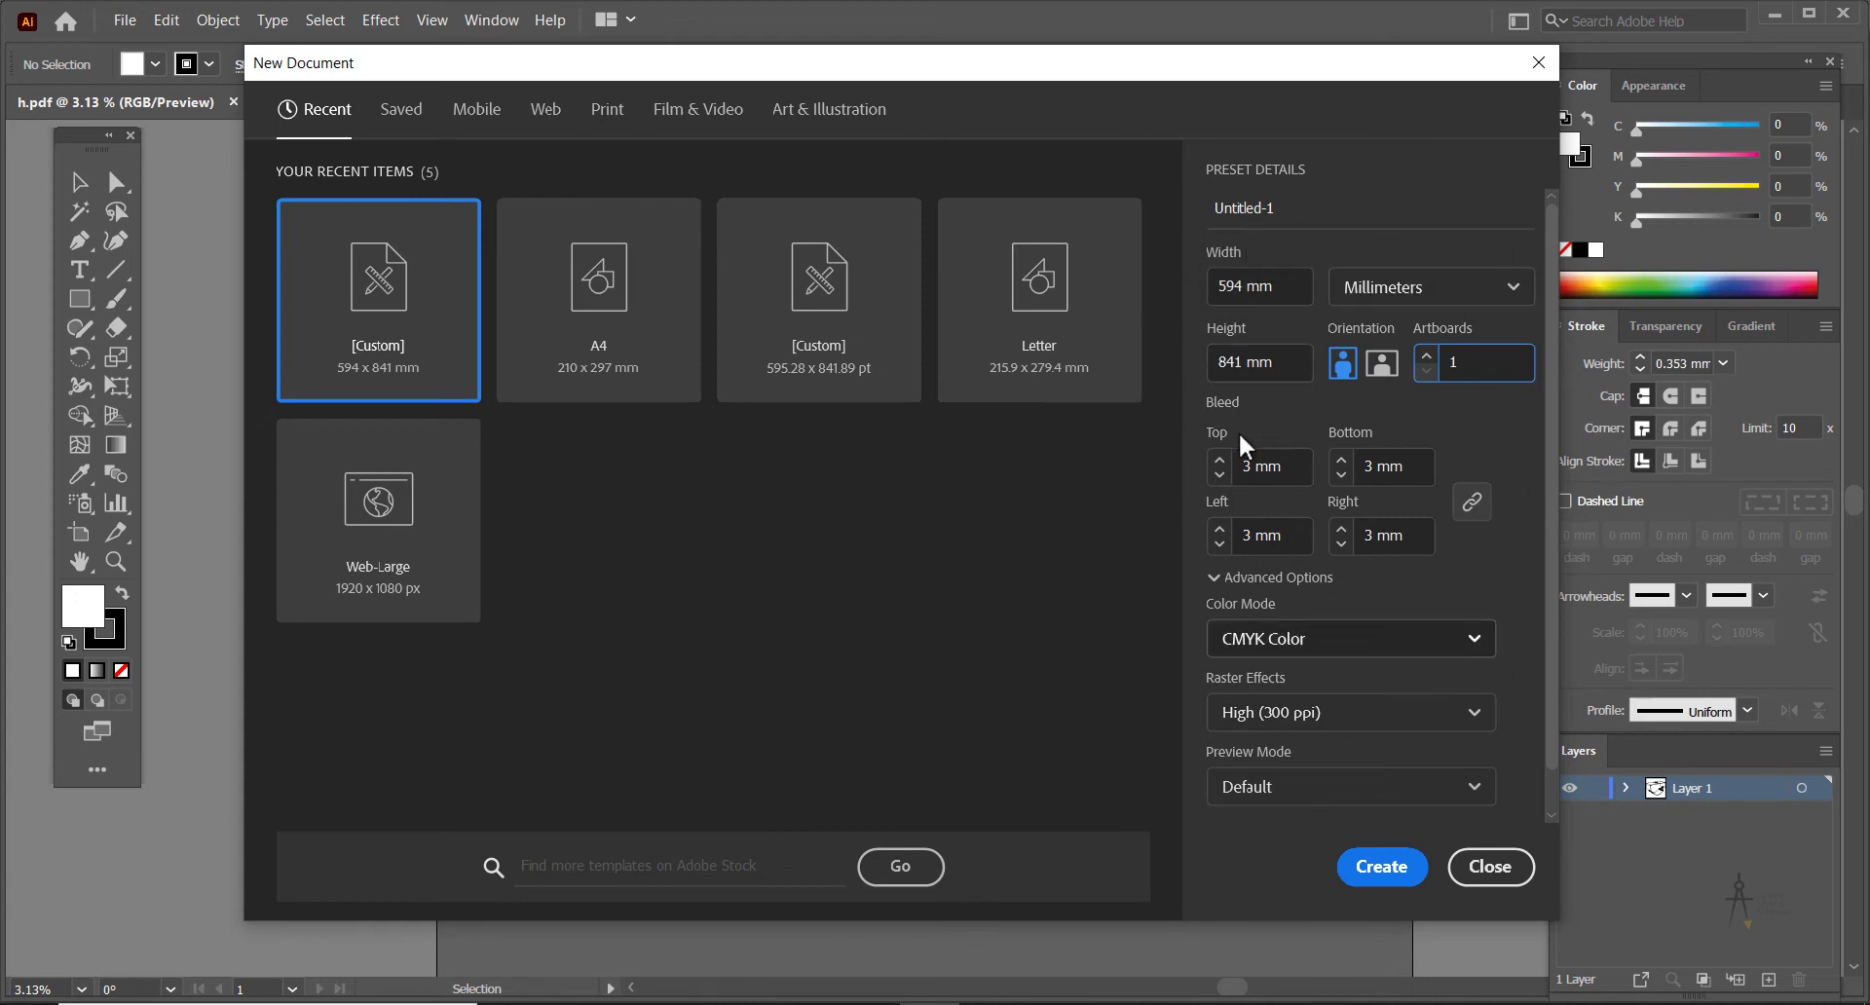
Create a new A4 document of 210 x 297 mm with one artboard in CMYK color, and reposition the floating toolbar
{"action": "left_click", "coordinate": [633, 398]}
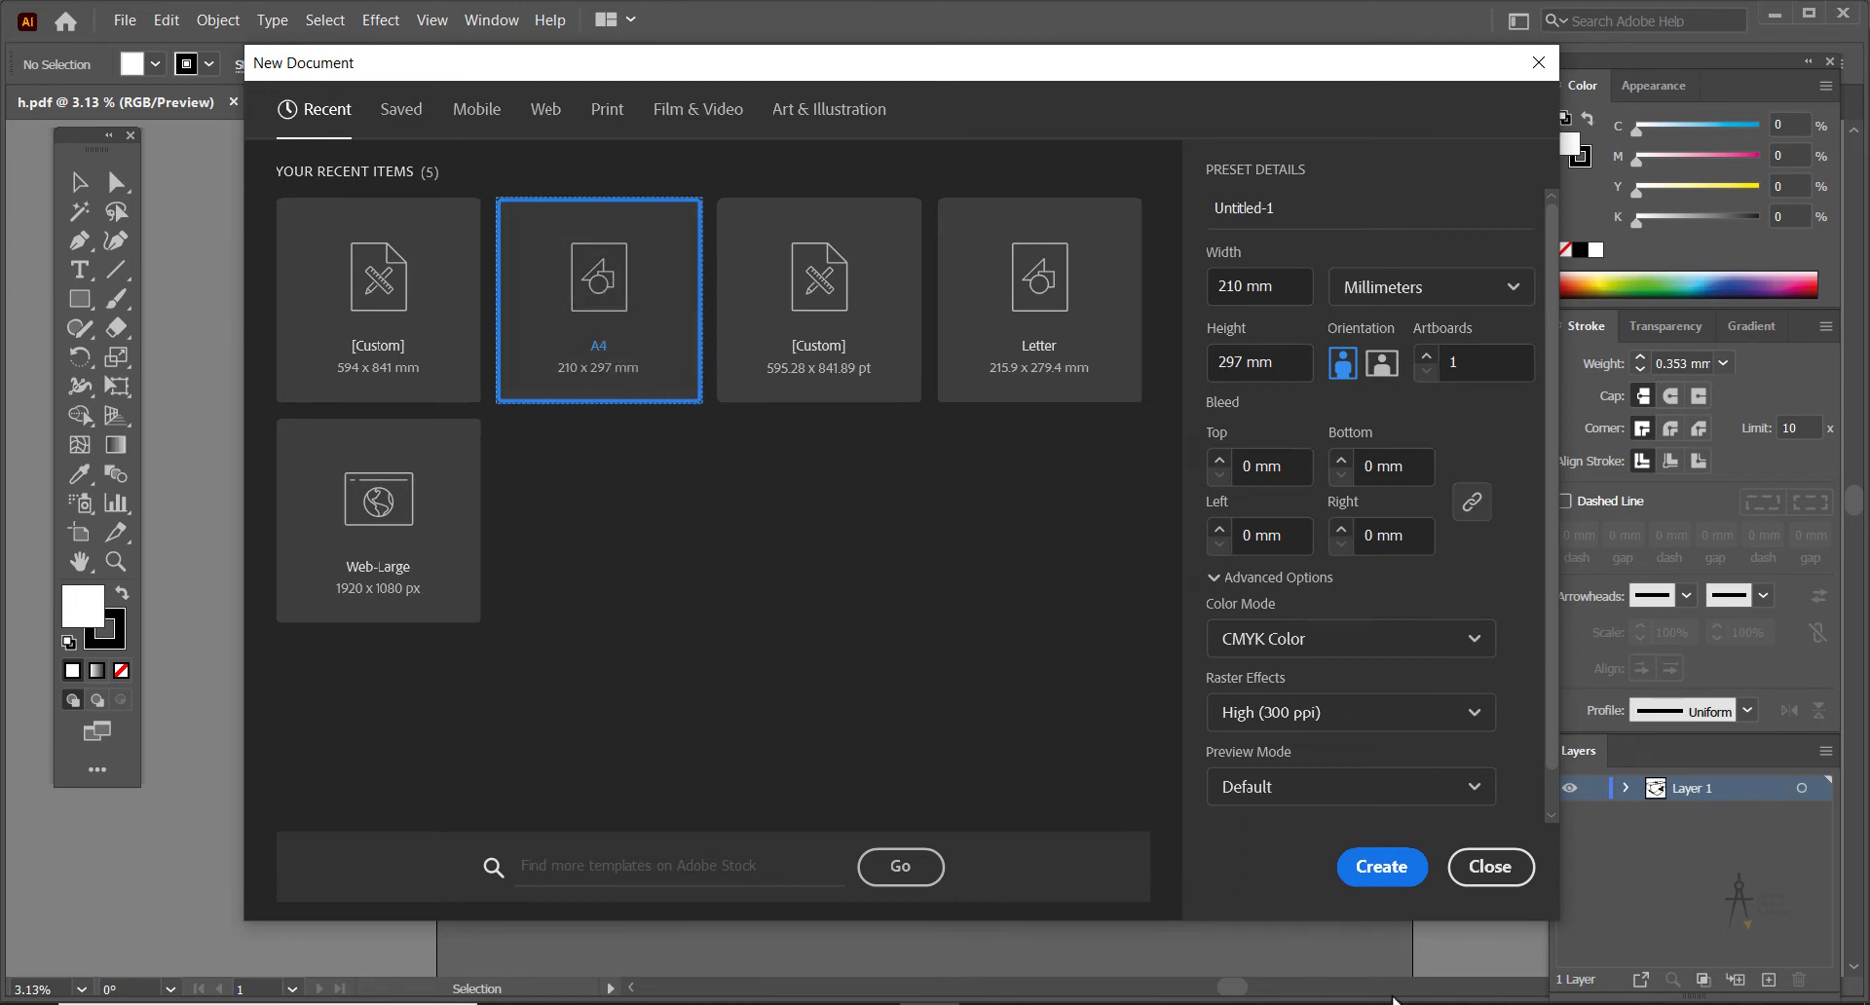
{"action": "left_click", "coordinate": [1379, 870]}
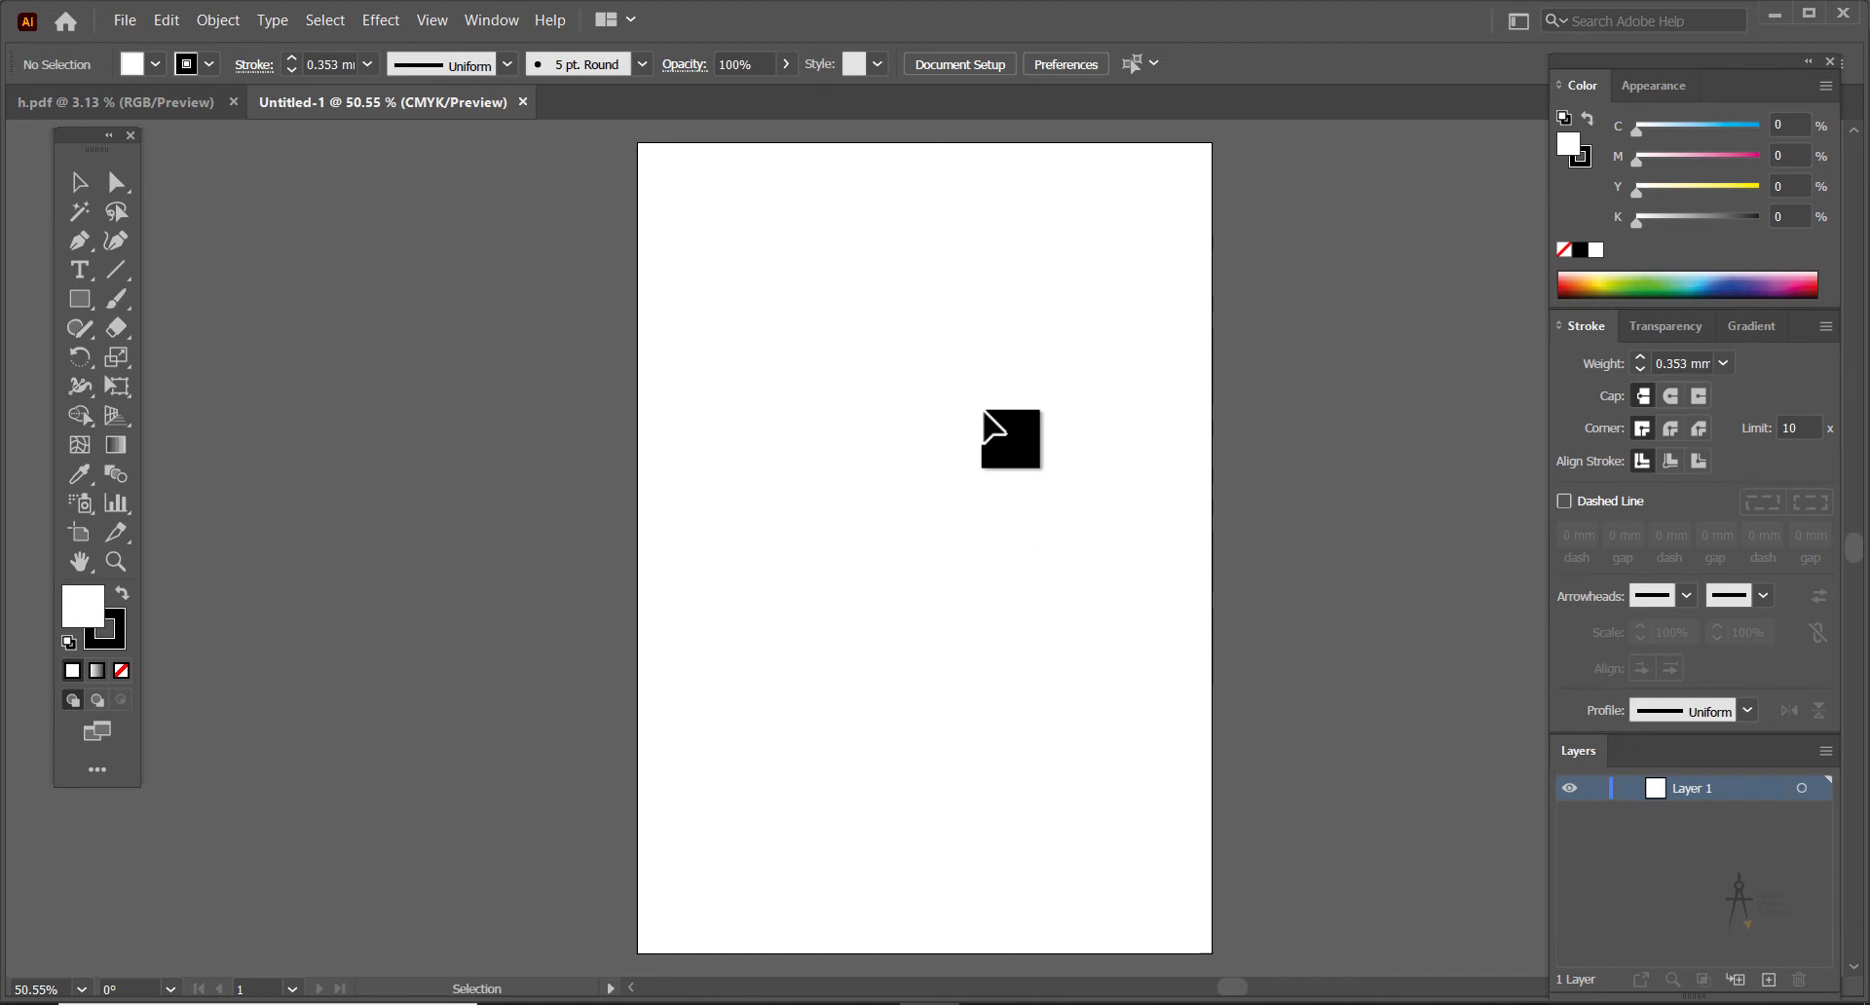
{"action": "left_click_drag", "start_coordinate": [79, 137], "coordinate": [51, 134]}
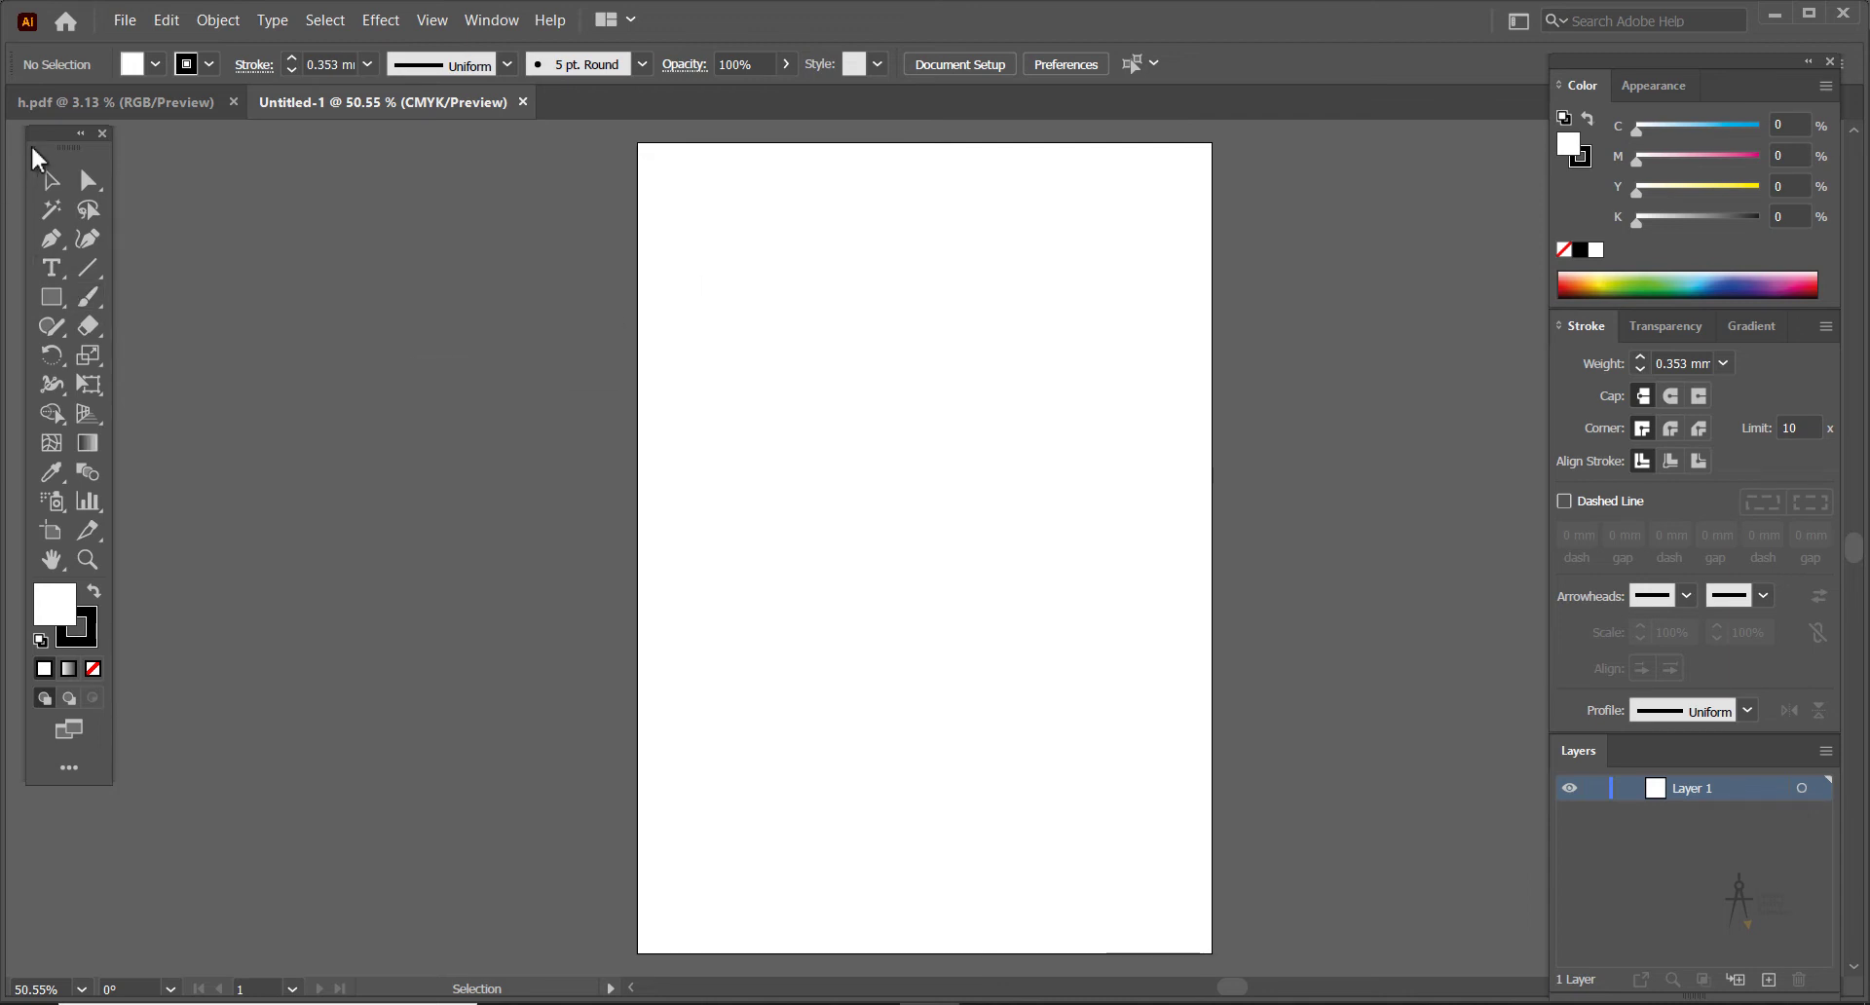
Reposition the floating toolbar and the Color, Stroke and Layers panel group beside the artboard, and look through the list of available panels
{"action": "mouse_move", "coordinate": [103, 137]}
{"action": "left_mouse_down"}
{"action": "mouse_move", "coordinate": [112, 185]}
{"action": "mouse_move", "coordinate": [161, 178]}
{"action": "mouse_move", "coordinate": [44, 154]}
{"action": "left_mouse_up"}
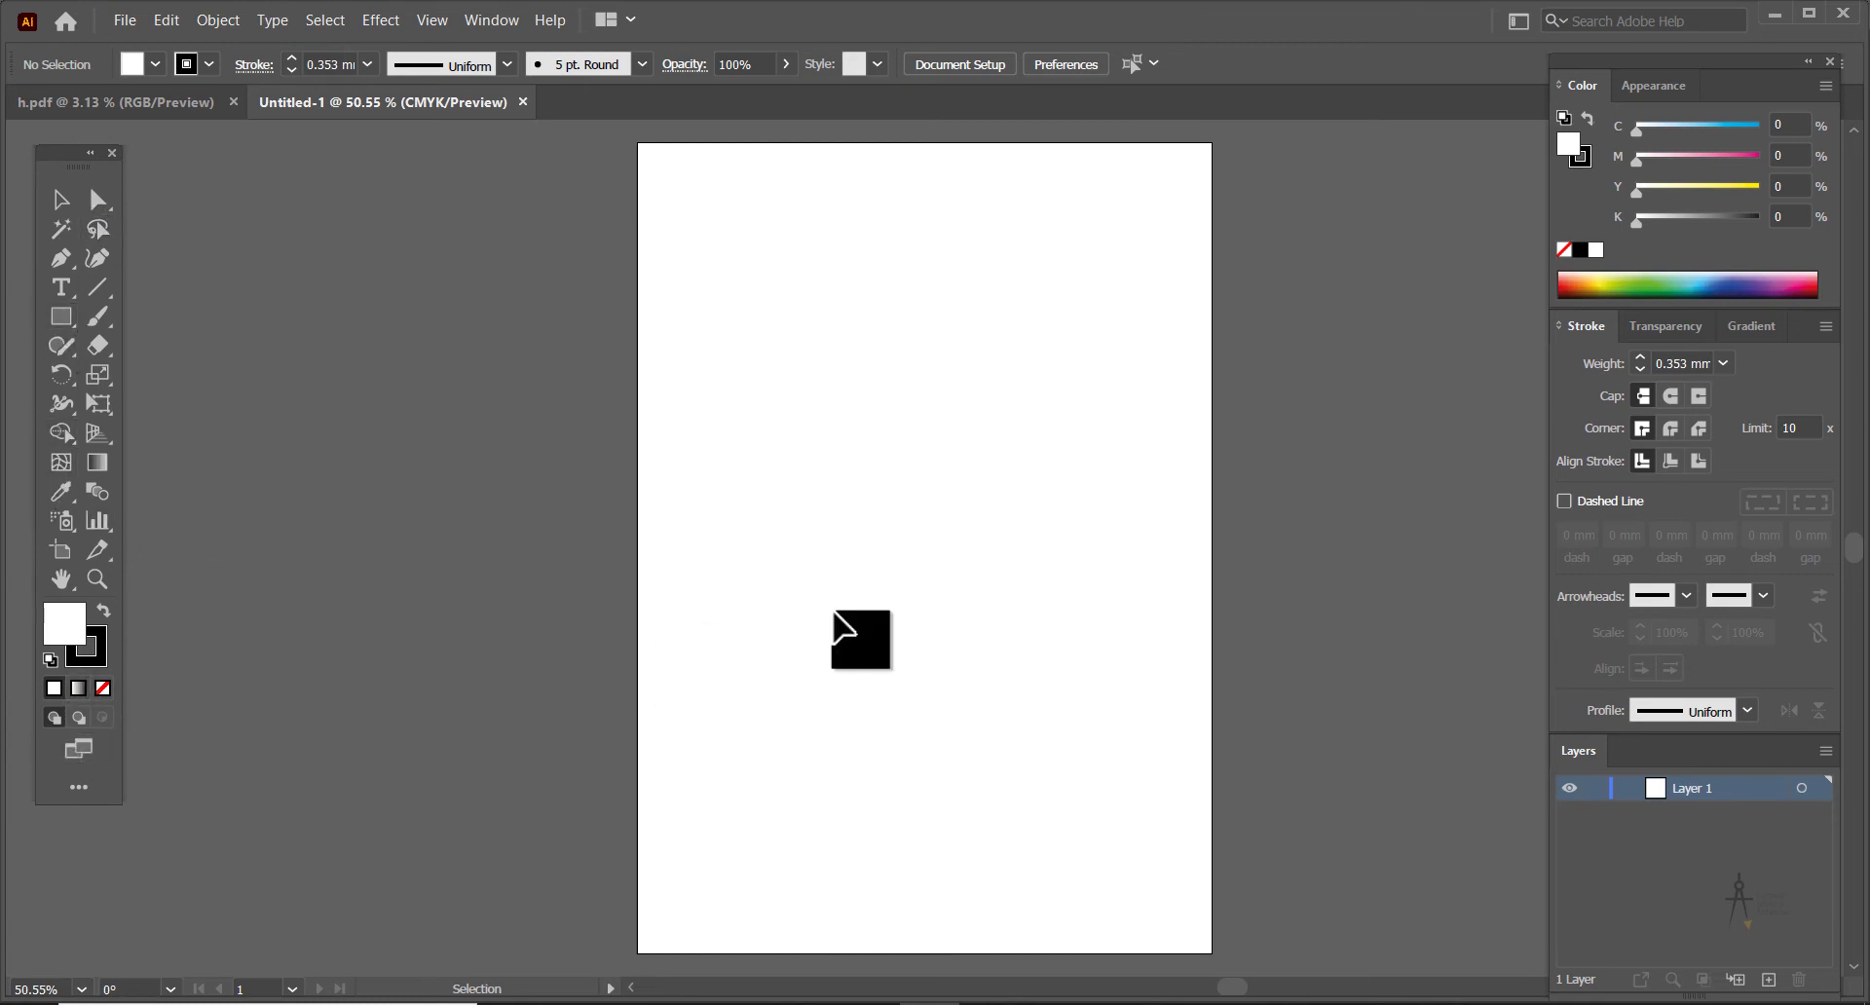
{"action": "mouse_move", "coordinate": [1735, 62]}
{"action": "left_mouse_down"}
{"action": "mouse_move", "coordinate": [1628, 84]}
{"action": "mouse_move", "coordinate": [1595, 63]}
{"action": "mouse_move", "coordinate": [1640, 67]}
{"action": "mouse_move", "coordinate": [1624, 54]}
{"action": "left_mouse_up"}
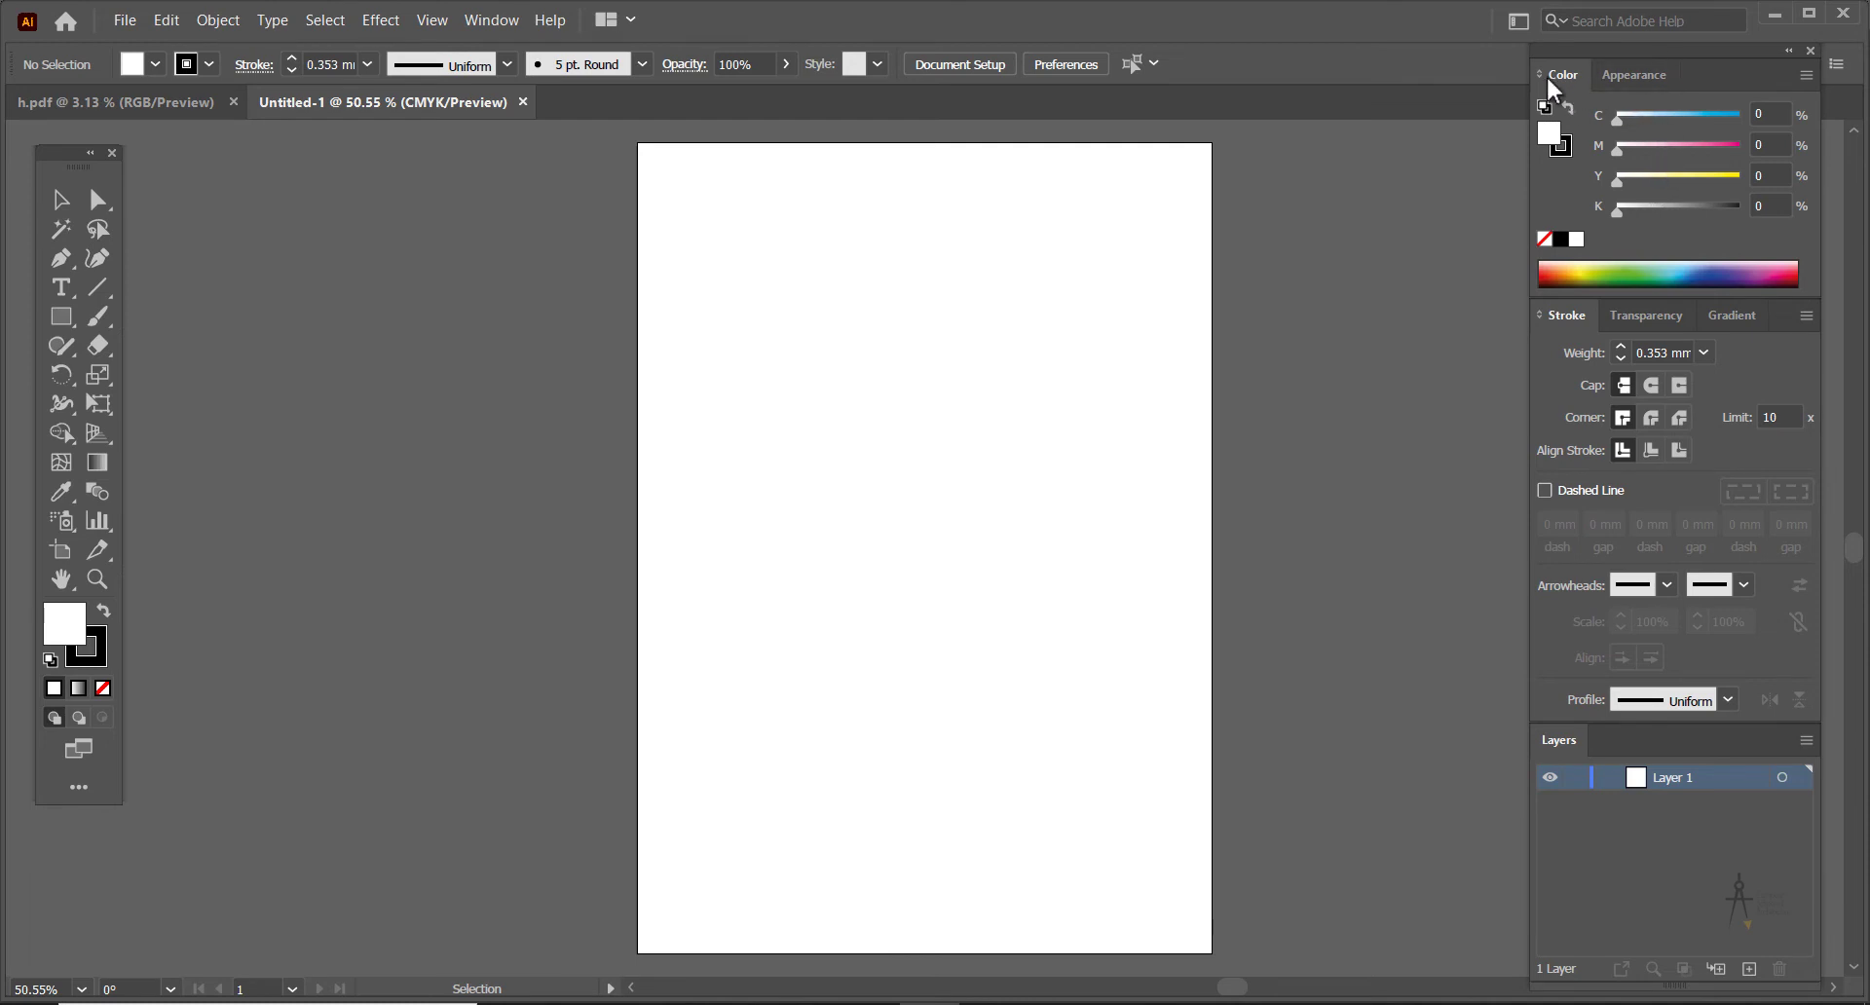
{"action": "left_click_drag", "start_coordinate": [1603, 74], "coordinate": [1573, 78]}
{"action": "left_click", "coordinate": [1576, 80]}
{"action": "left_click_drag", "start_coordinate": [1621, 78], "coordinate": [1612, 56]}
{"action": "left_click_drag", "start_coordinate": [1550, 215], "coordinate": [799, 66]}
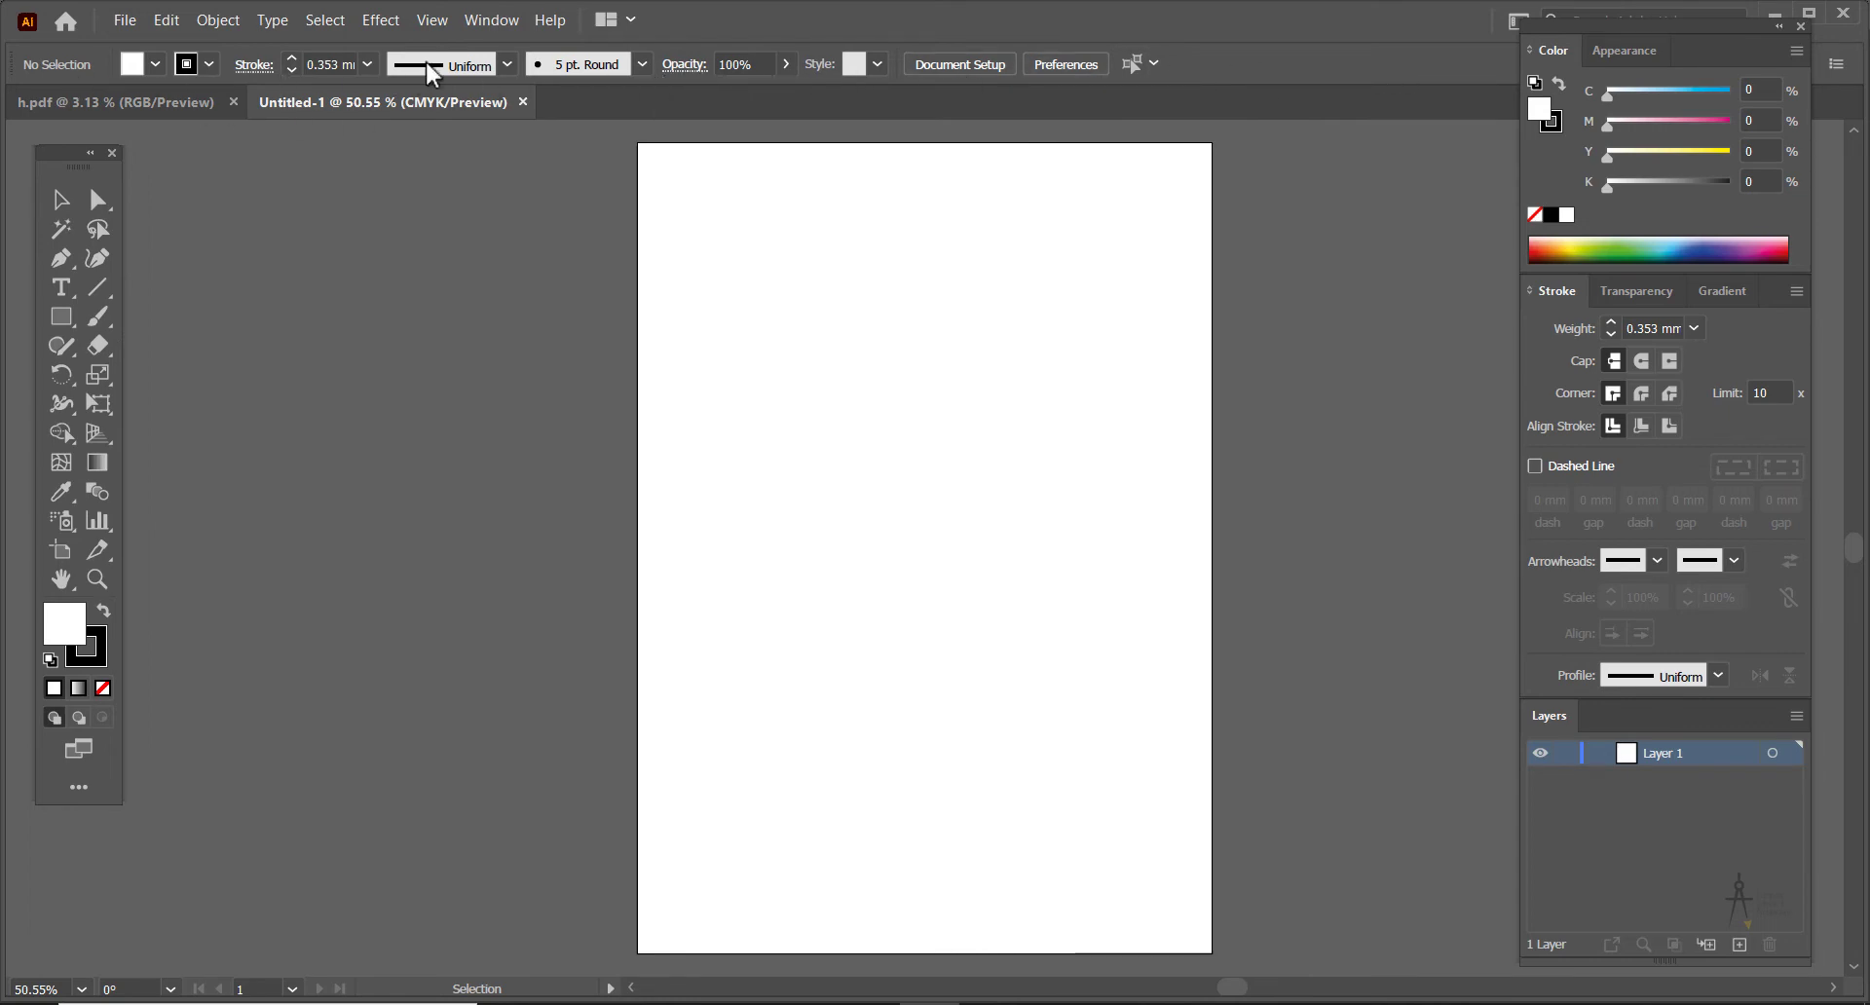
{"action": "left_click", "coordinate": [497, 26]}
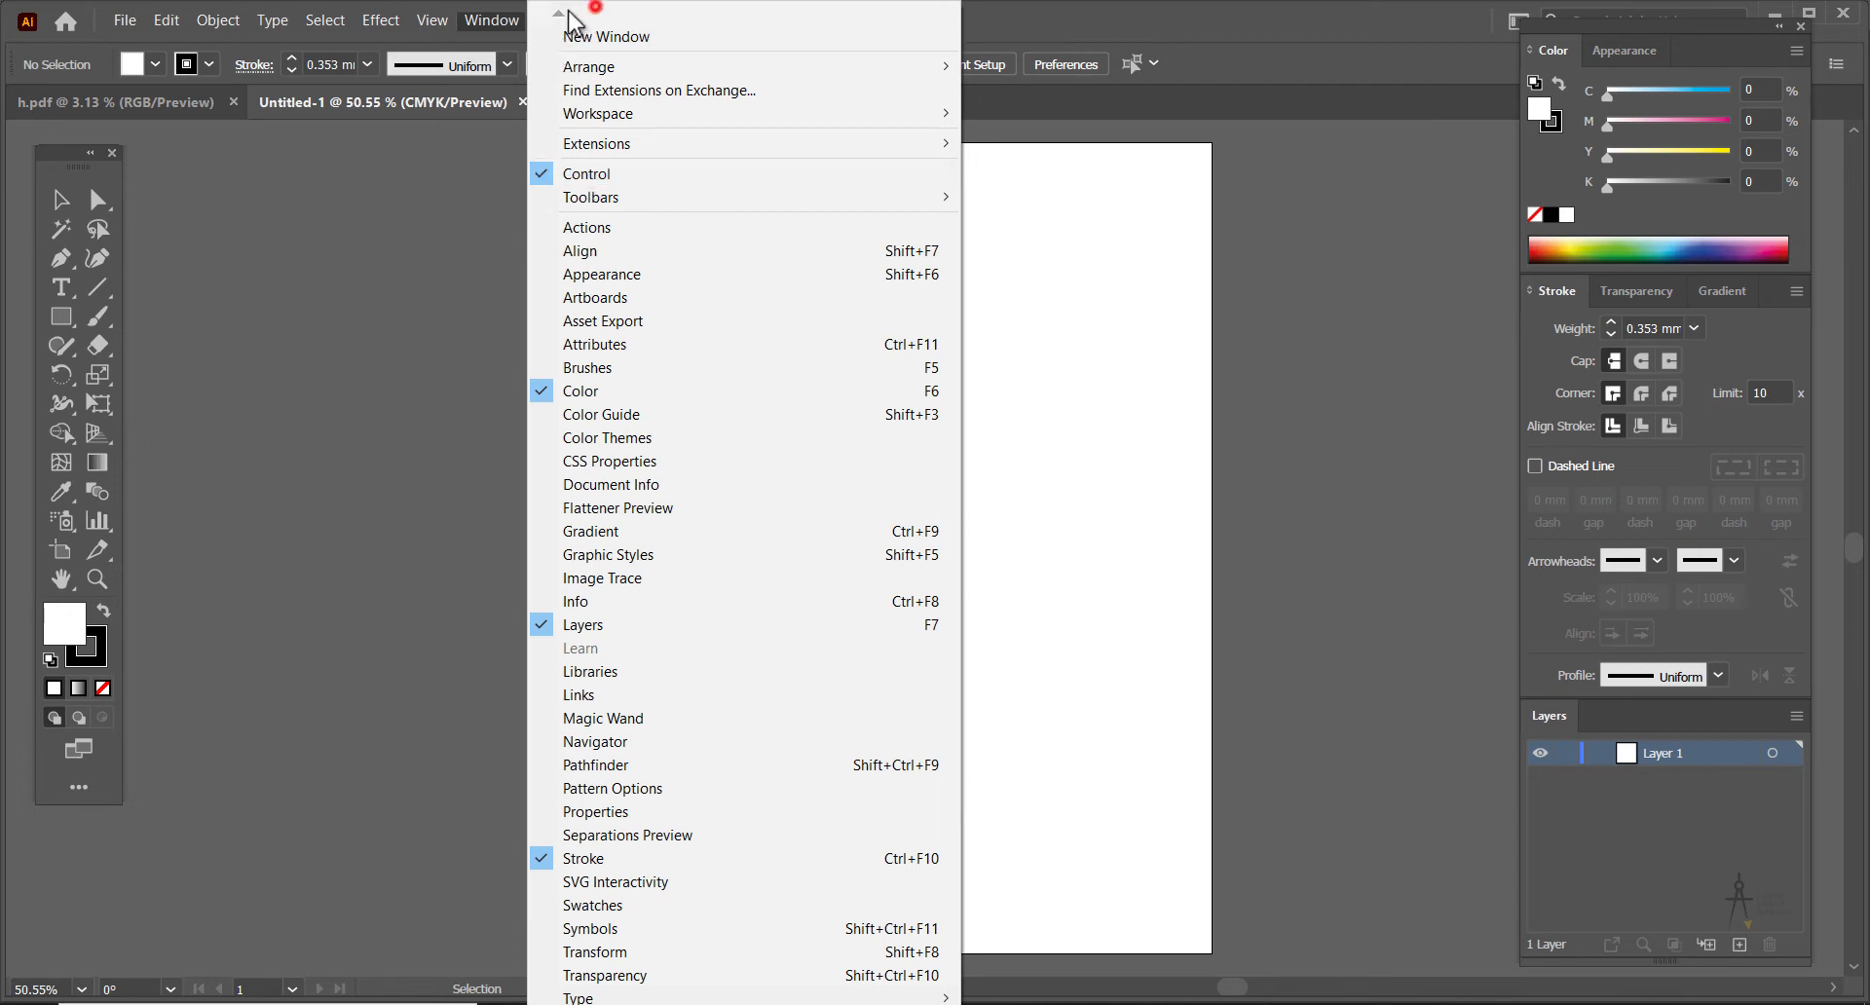
{"action": "left_click", "coordinate": [395, 259]}
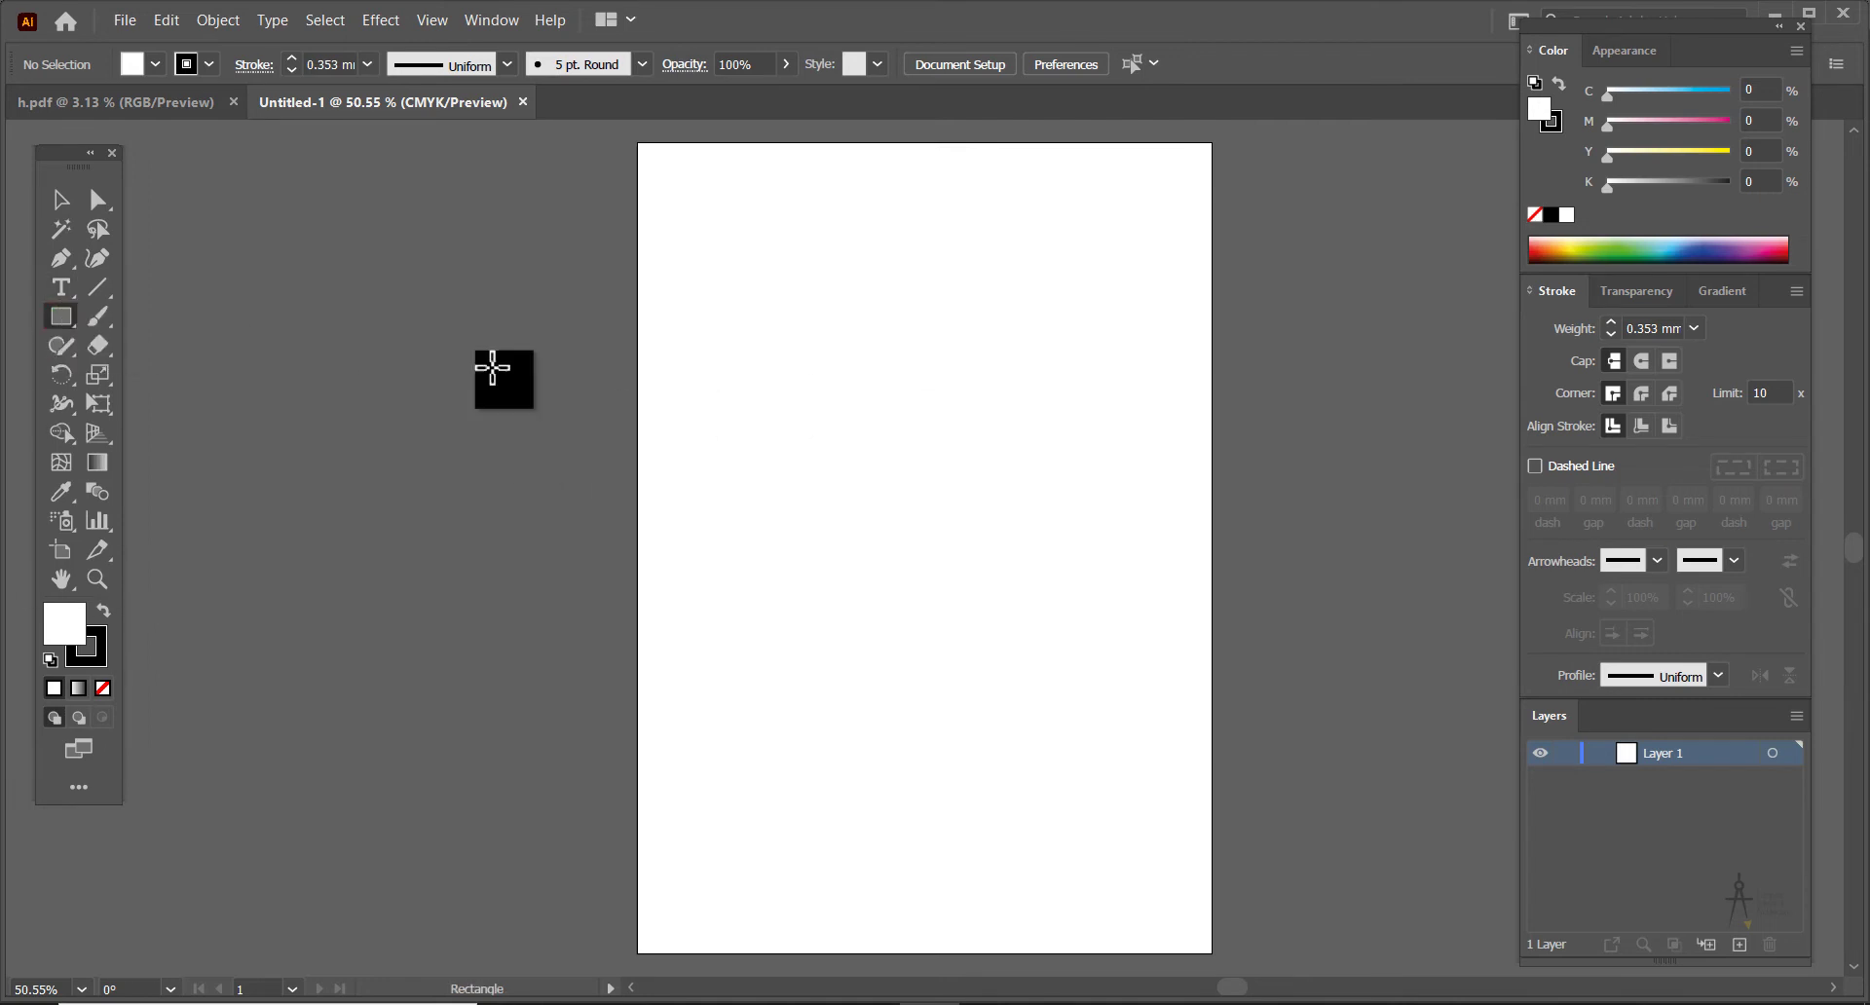
Draw four rectangles in two rows of two on the upper half of the artboard
{"action": "left_click_drag", "start_coordinate": [688, 224], "coordinate": [891, 331]}
{"action": "left_click_drag", "start_coordinate": [694, 371], "coordinate": [886, 454]}
{"action": "left_click_drag", "start_coordinate": [948, 232], "coordinate": [1178, 318]}
{"action": "left_click_drag", "start_coordinate": [949, 374], "coordinate": [1171, 459]}
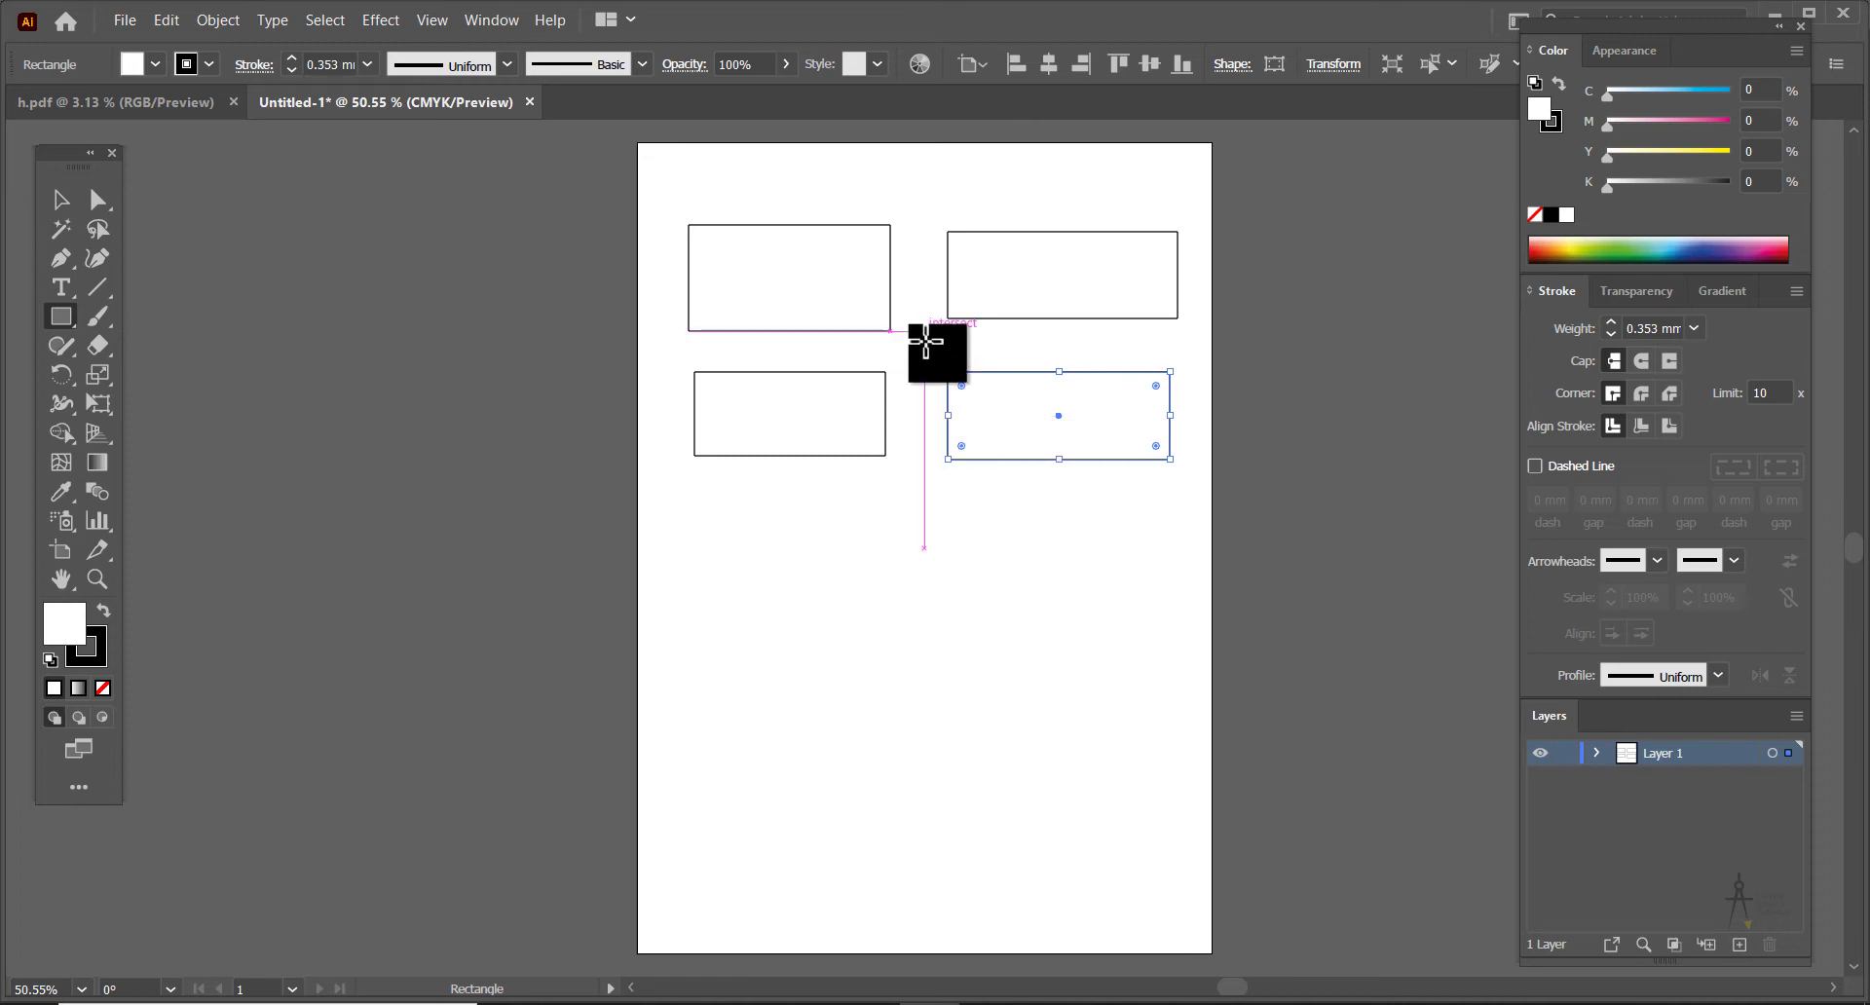
Examine the rectangles' vector edges and corners at high magnification, comparing them with the full-page view
{"action": "scroll", "coordinate": [926, 343], "scroll_direction": "up", "scroll_amount": 6}
{"action": "scroll", "coordinate": [572, 221], "scroll_direction": "up", "scroll_amount": 4}
{"action": "scroll", "coordinate": [886, 376], "scroll_direction": "down", "scroll_amount": 8}
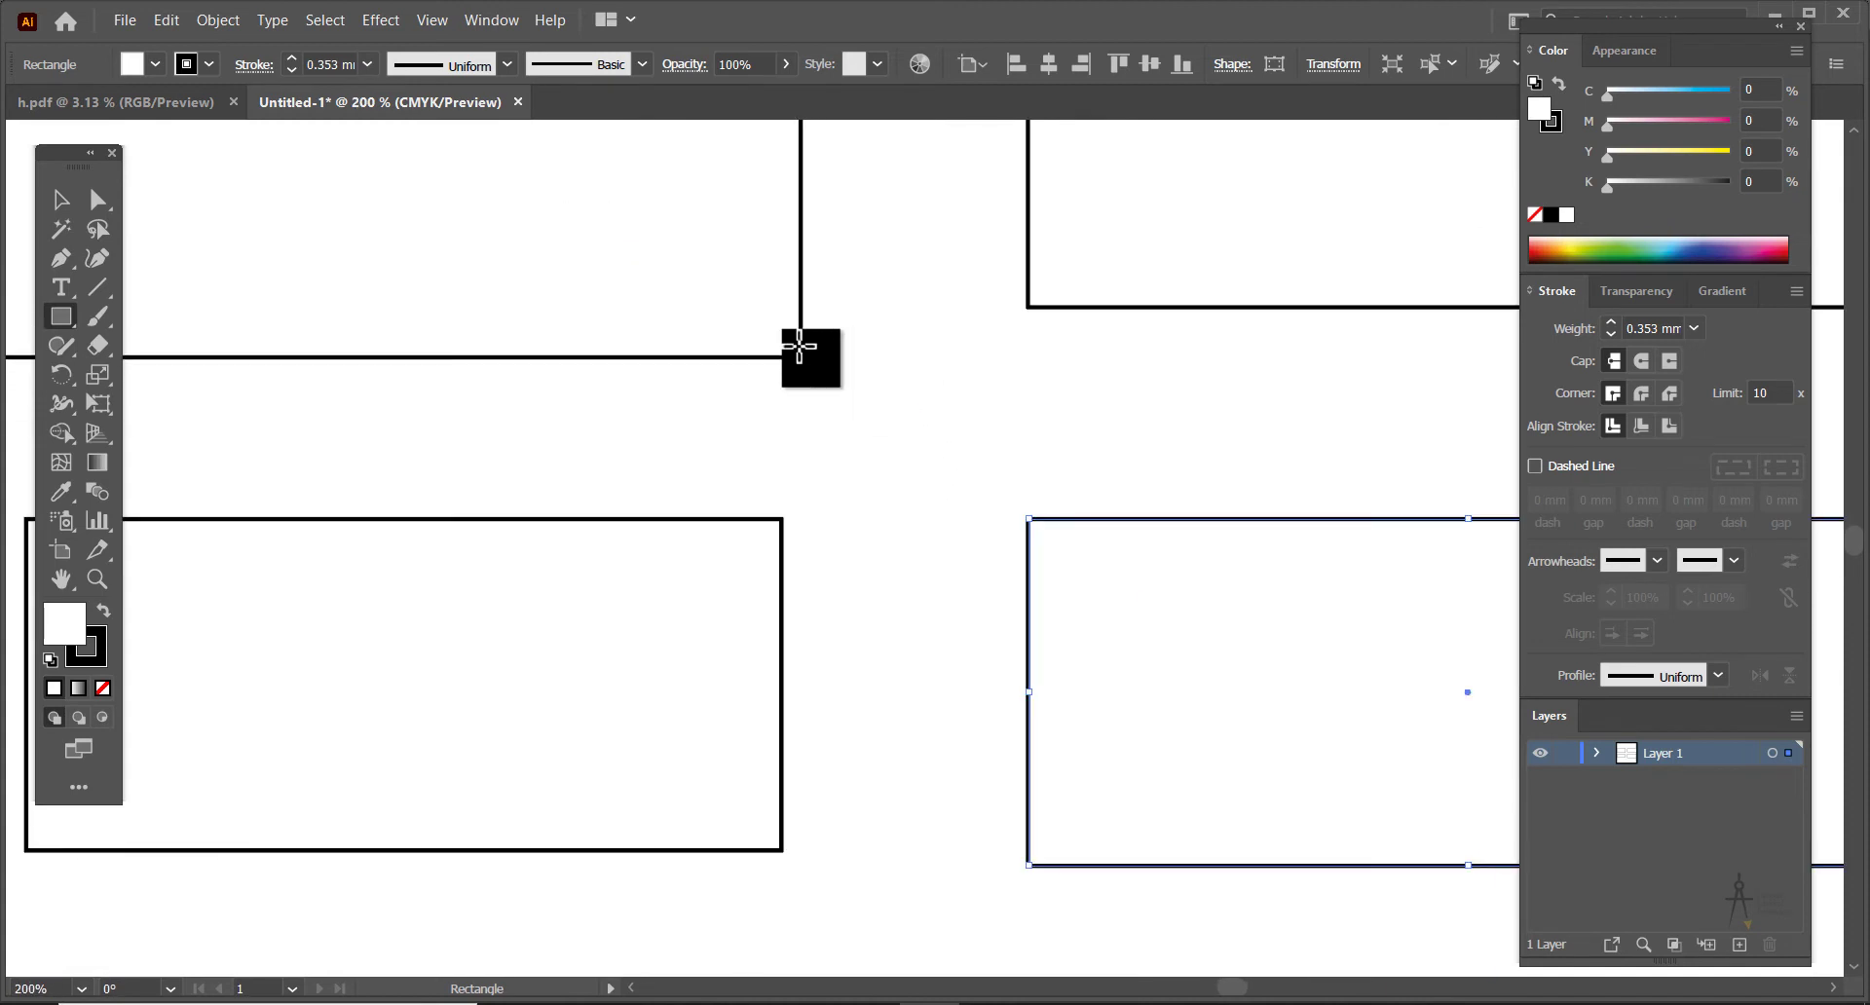
{"action": "scroll", "coordinate": [781, 359], "scroll_direction": "up", "scroll_amount": 10}
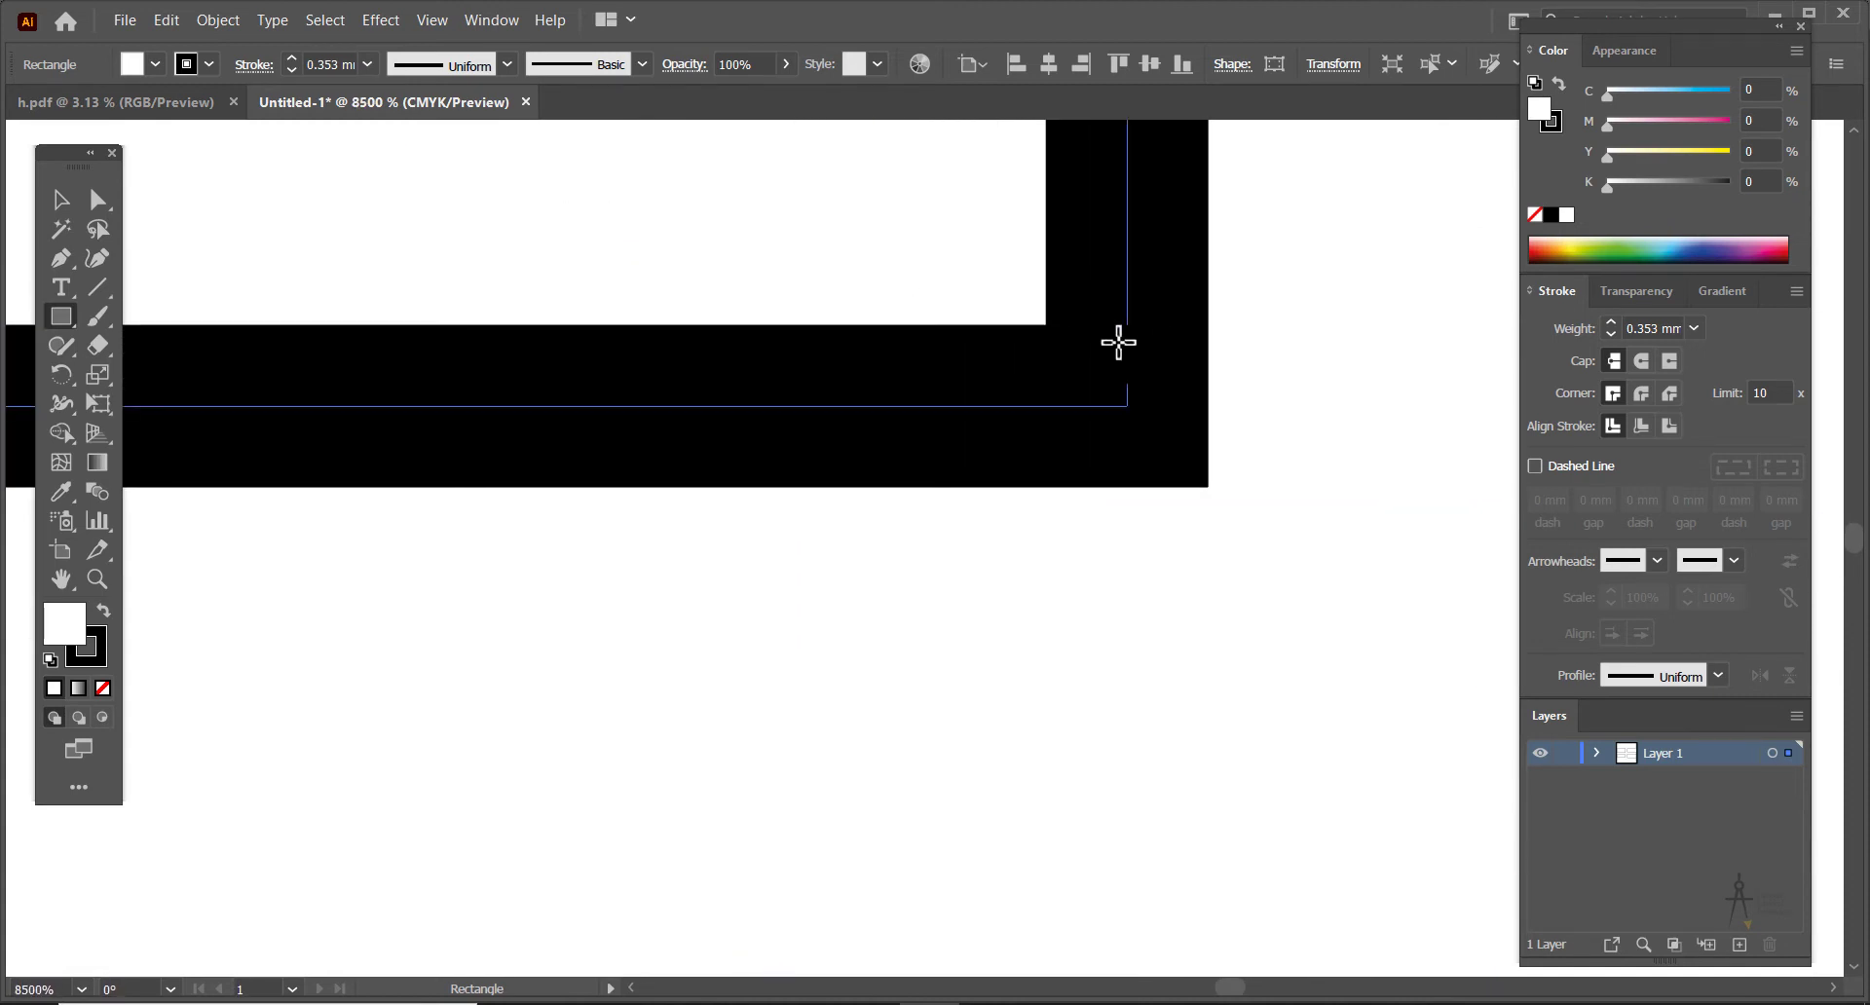
{"action": "scroll", "coordinate": [1097, 347], "scroll_direction": "down", "scroll_amount": 15}
{"action": "scroll", "coordinate": [1077, 347], "scroll_direction": "up", "scroll_amount": 4}
{"action": "scroll", "coordinate": [1490, 366], "scroll_direction": "up", "scroll_amount": 4}
{"action": "scroll", "coordinate": [1127, 380], "scroll_direction": "down", "scroll_amount": 6}
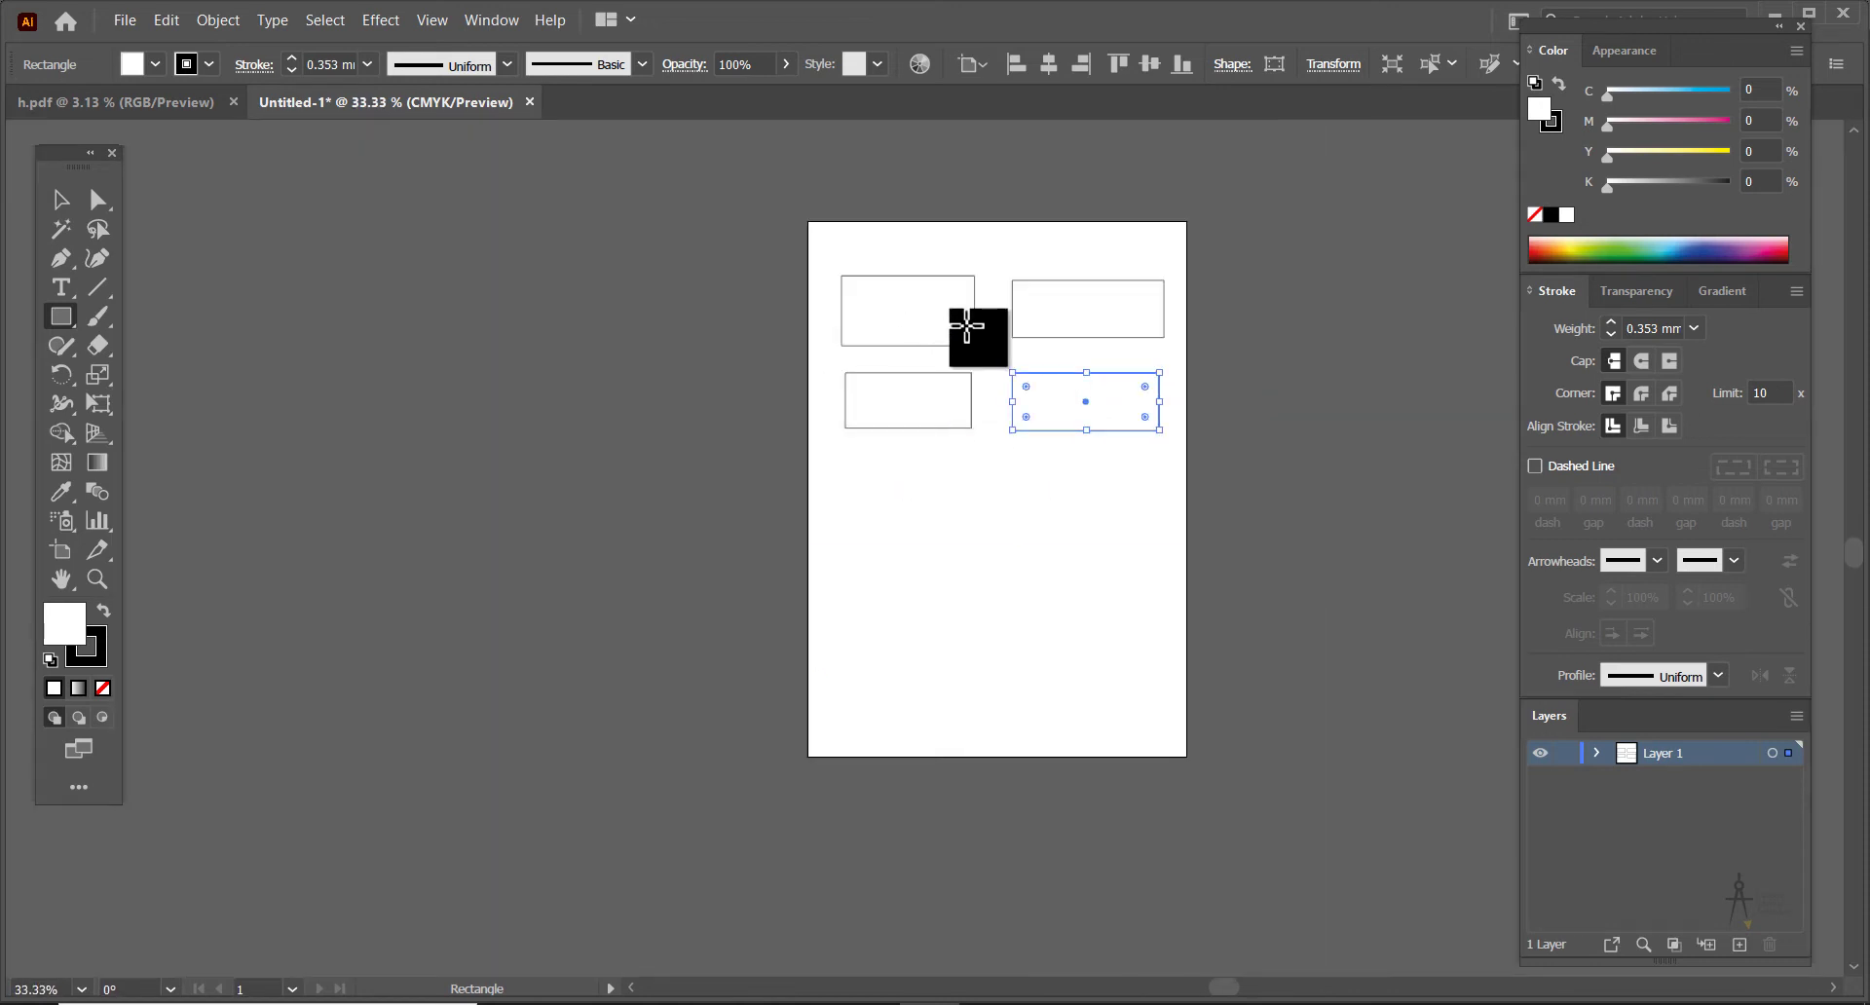
{"action": "scroll", "coordinate": [1058, 350], "scroll_direction": "up", "scroll_amount": 4}
{"action": "scroll", "coordinate": [1062, 346], "scroll_direction": "down", "scroll_amount": 2}
{"action": "scroll", "coordinate": [1014, 363], "scroll_direction": "up", "scroll_amount": 5}
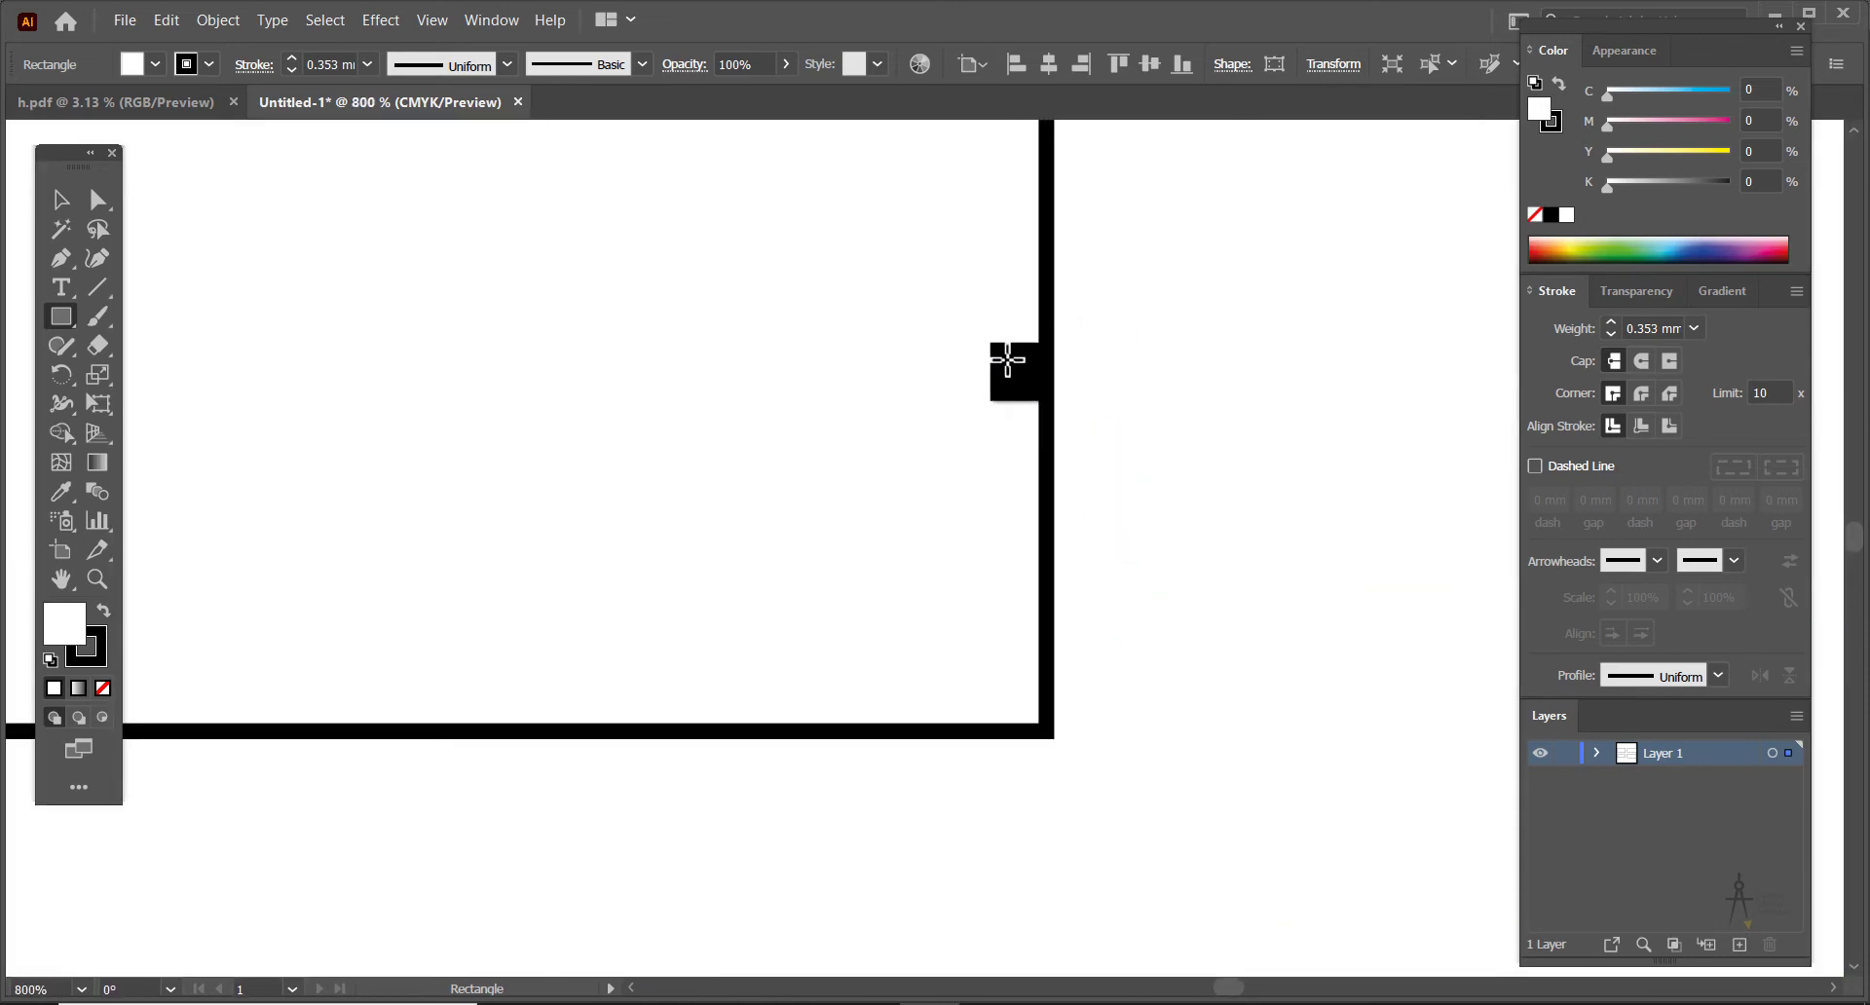
{"action": "scroll", "coordinate": [1013, 364], "scroll_direction": "down", "scroll_amount": 5}
{"action": "scroll", "coordinate": [1017, 364], "scroll_direction": "up", "scroll_amount": 6}
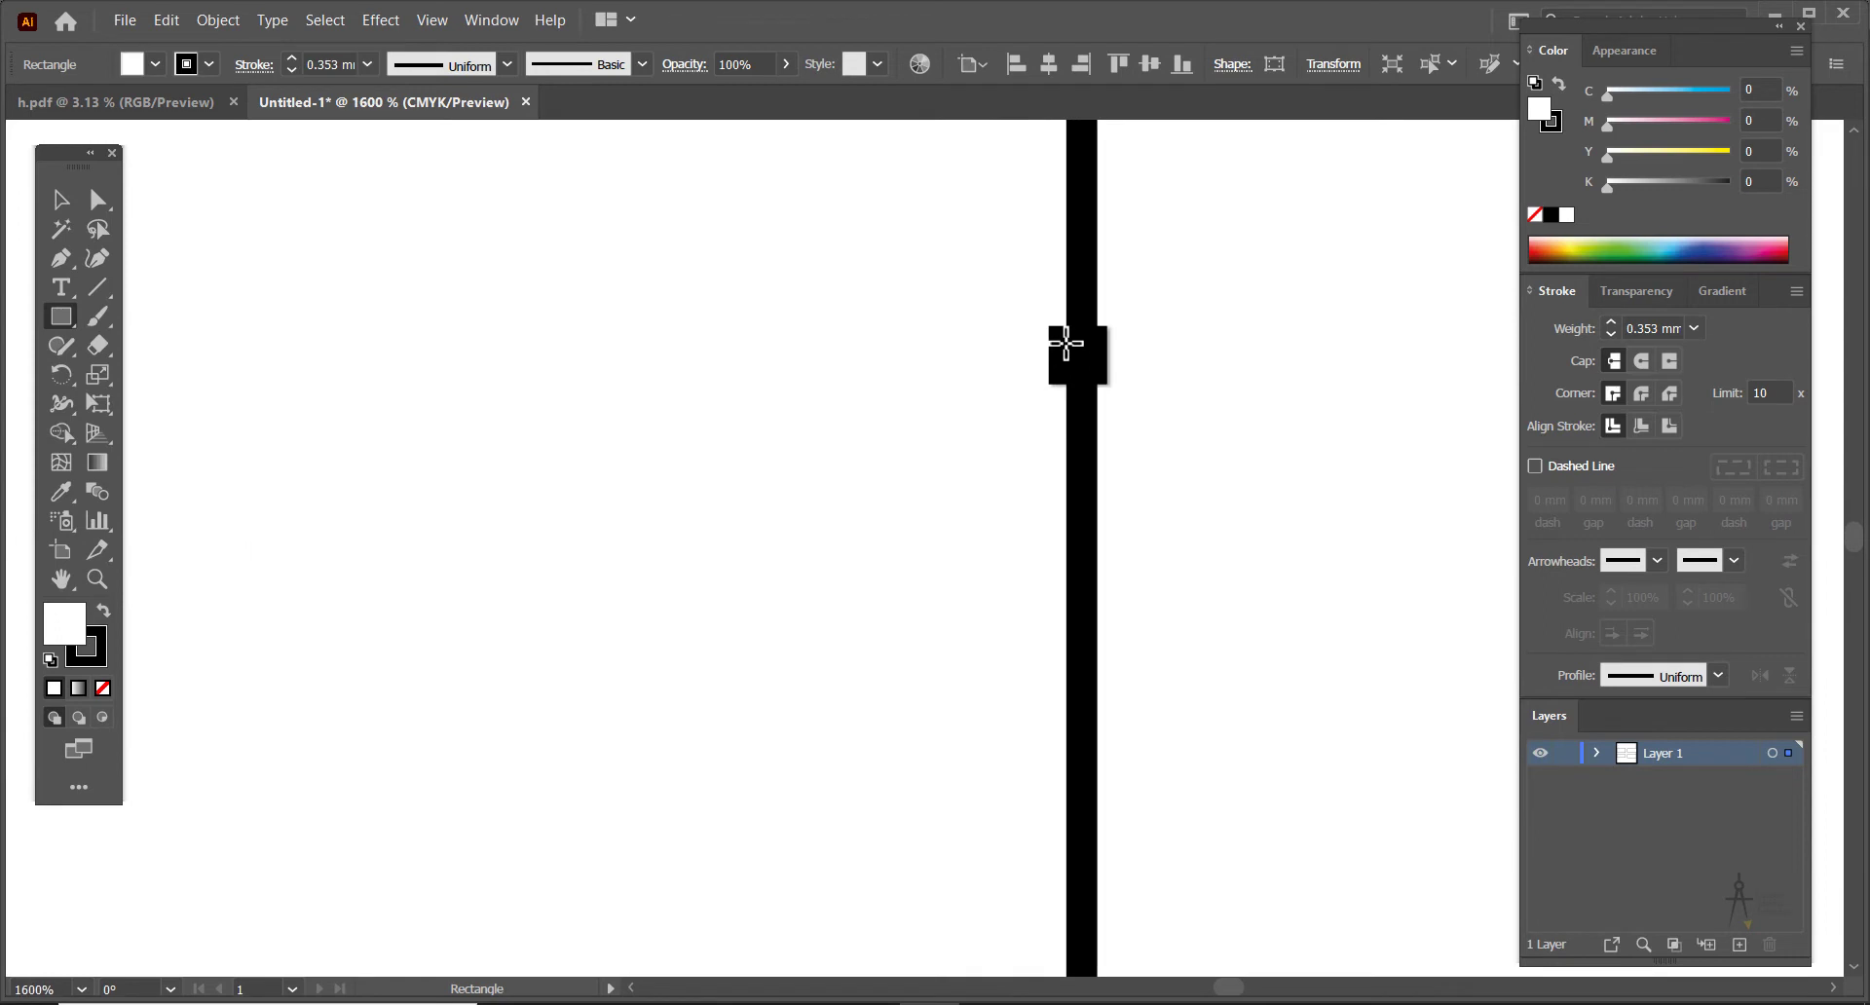
{"action": "scroll", "coordinate": [1072, 351], "scroll_direction": "down", "scroll_amount": 3}
{"action": "scroll", "coordinate": [1063, 342], "scroll_direction": "down", "scroll_amount": 6}
{"action": "scroll", "coordinate": [906, 363], "scroll_direction": "up", "scroll_amount": 6}
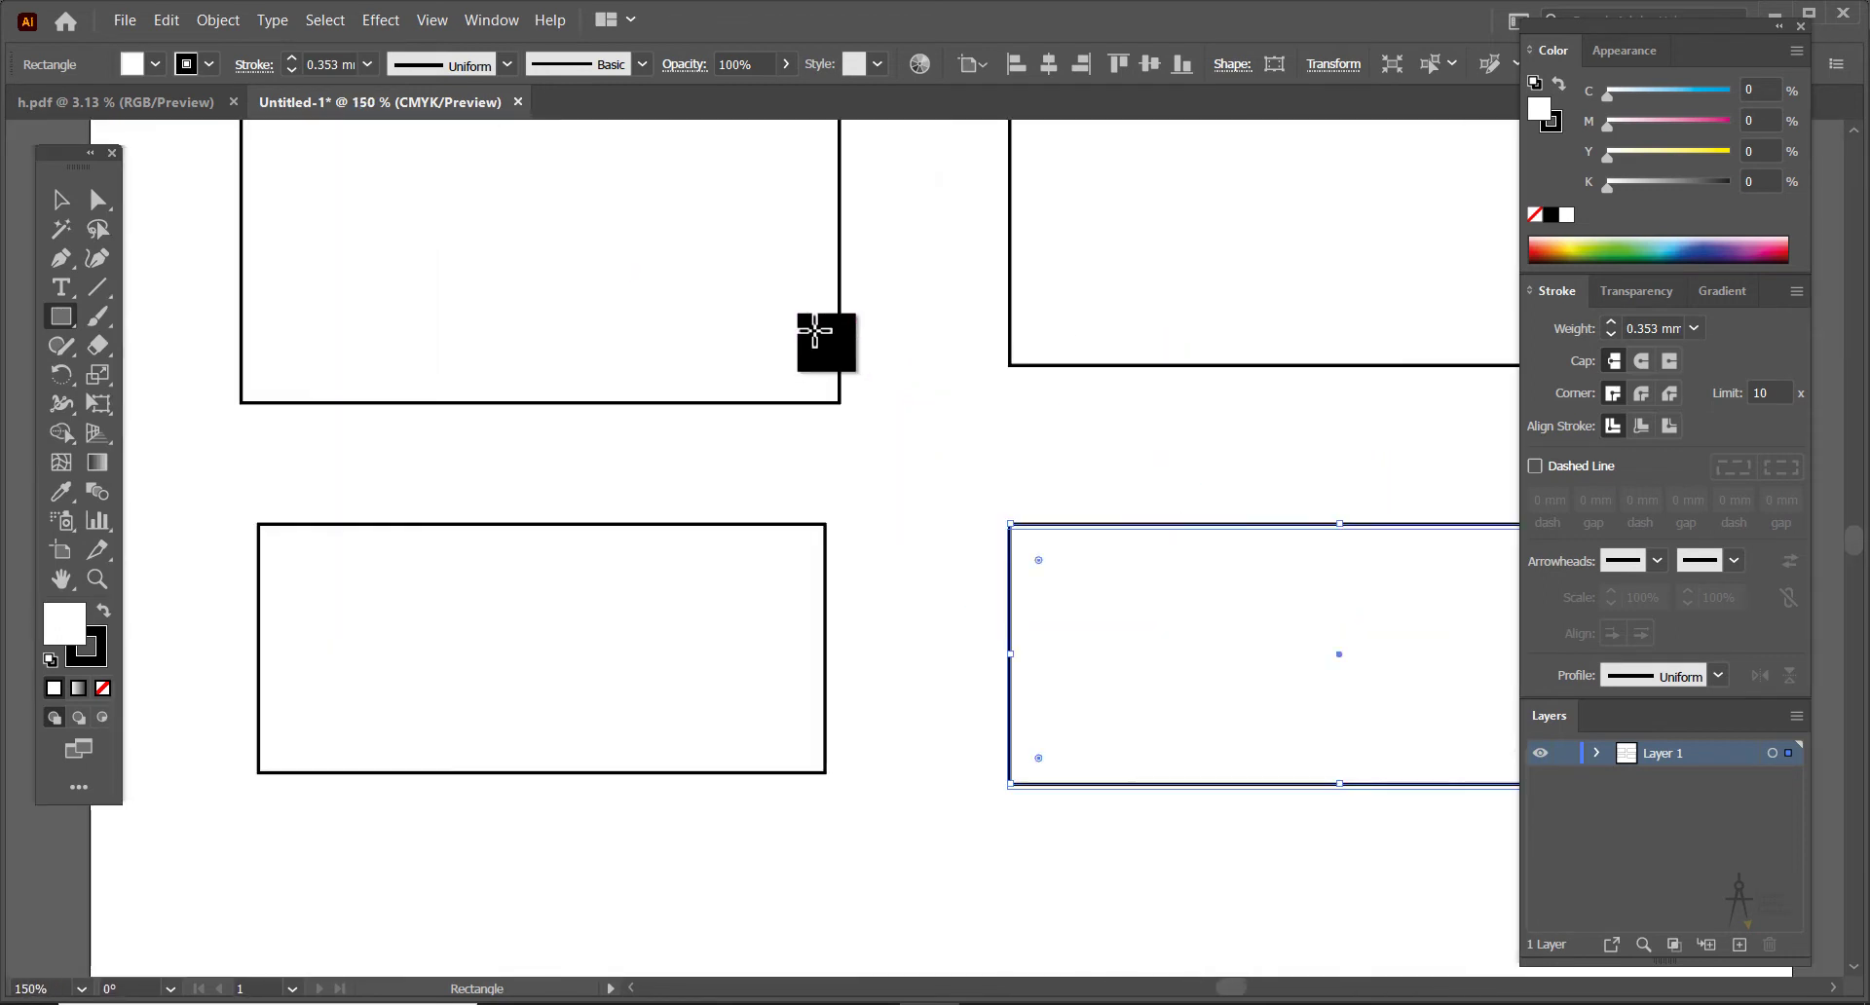
{"action": "scroll", "coordinate": [896, 424], "scroll_direction": "down", "scroll_amount": 3}
Draw a fifth rectangle about 50 x 16 mm beneath the others, rename Layer 1 as Rectangles, and review its sublayers
{"action": "left_click_drag", "start_coordinate": [663, 639], "coordinate": [844, 696]}
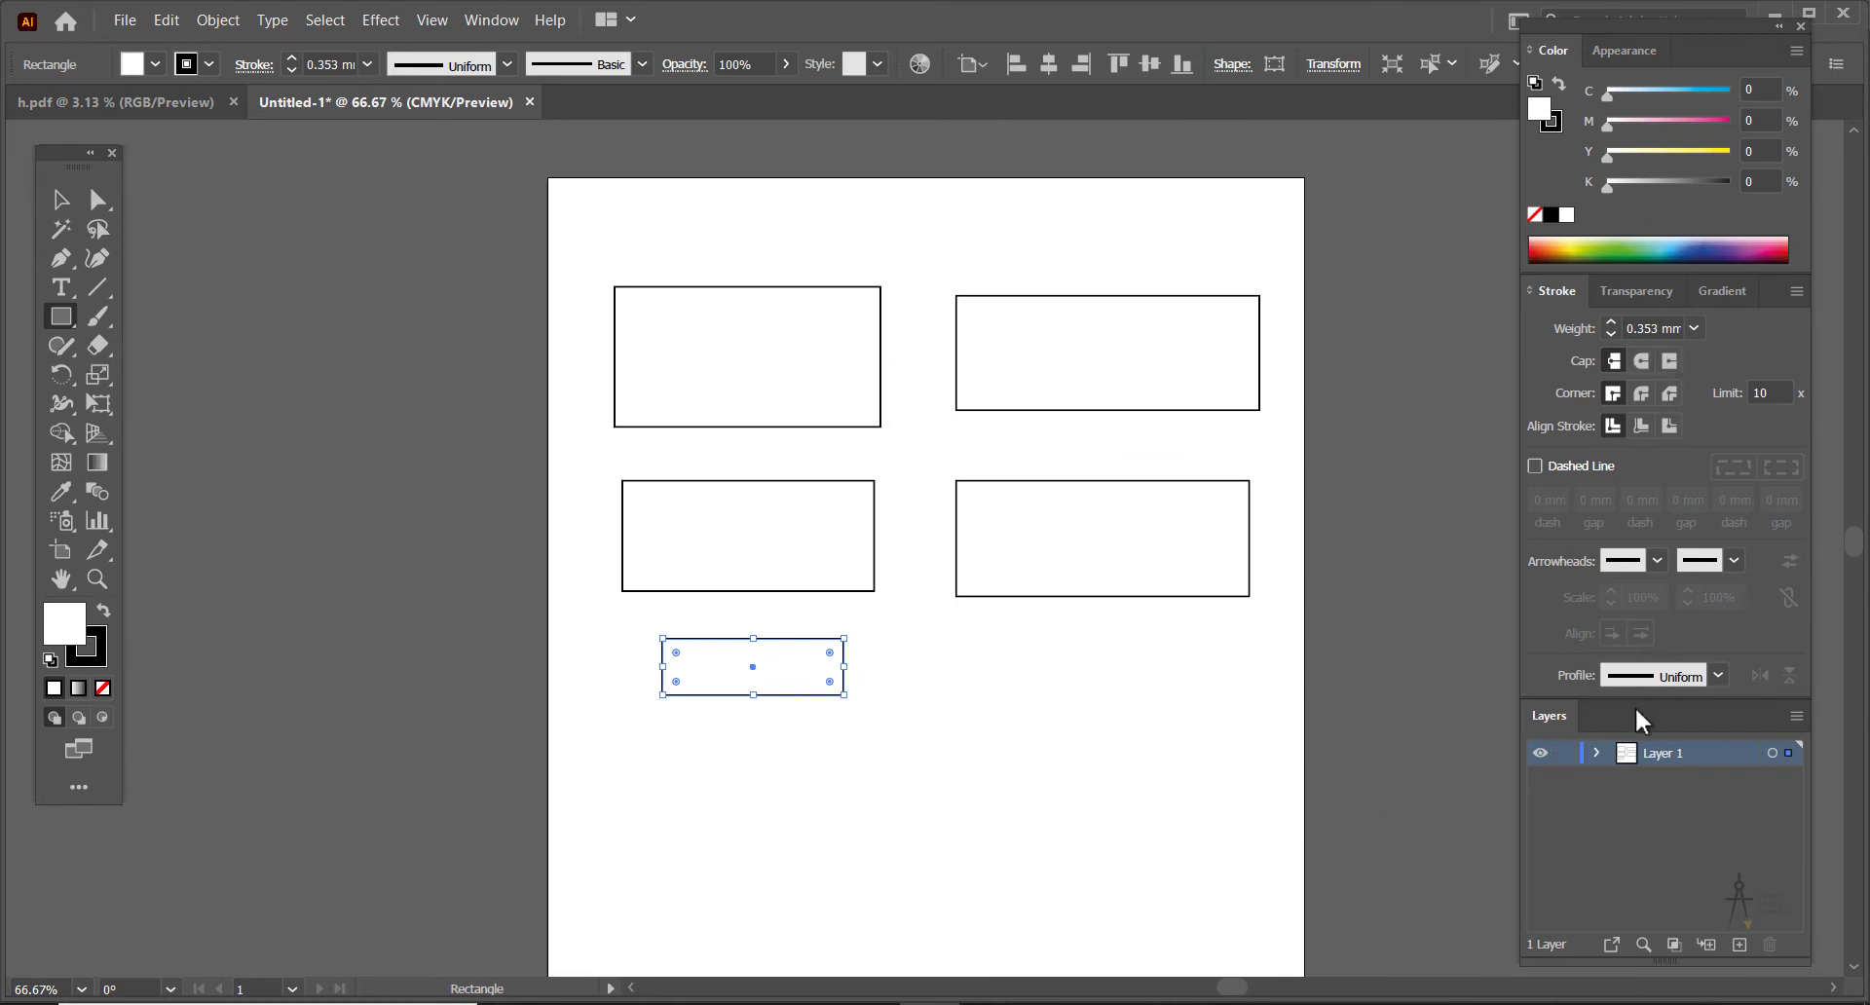
{"action": "double_click", "coordinate": [1656, 752]}
{"action": "left_click", "coordinate": [1595, 751]}
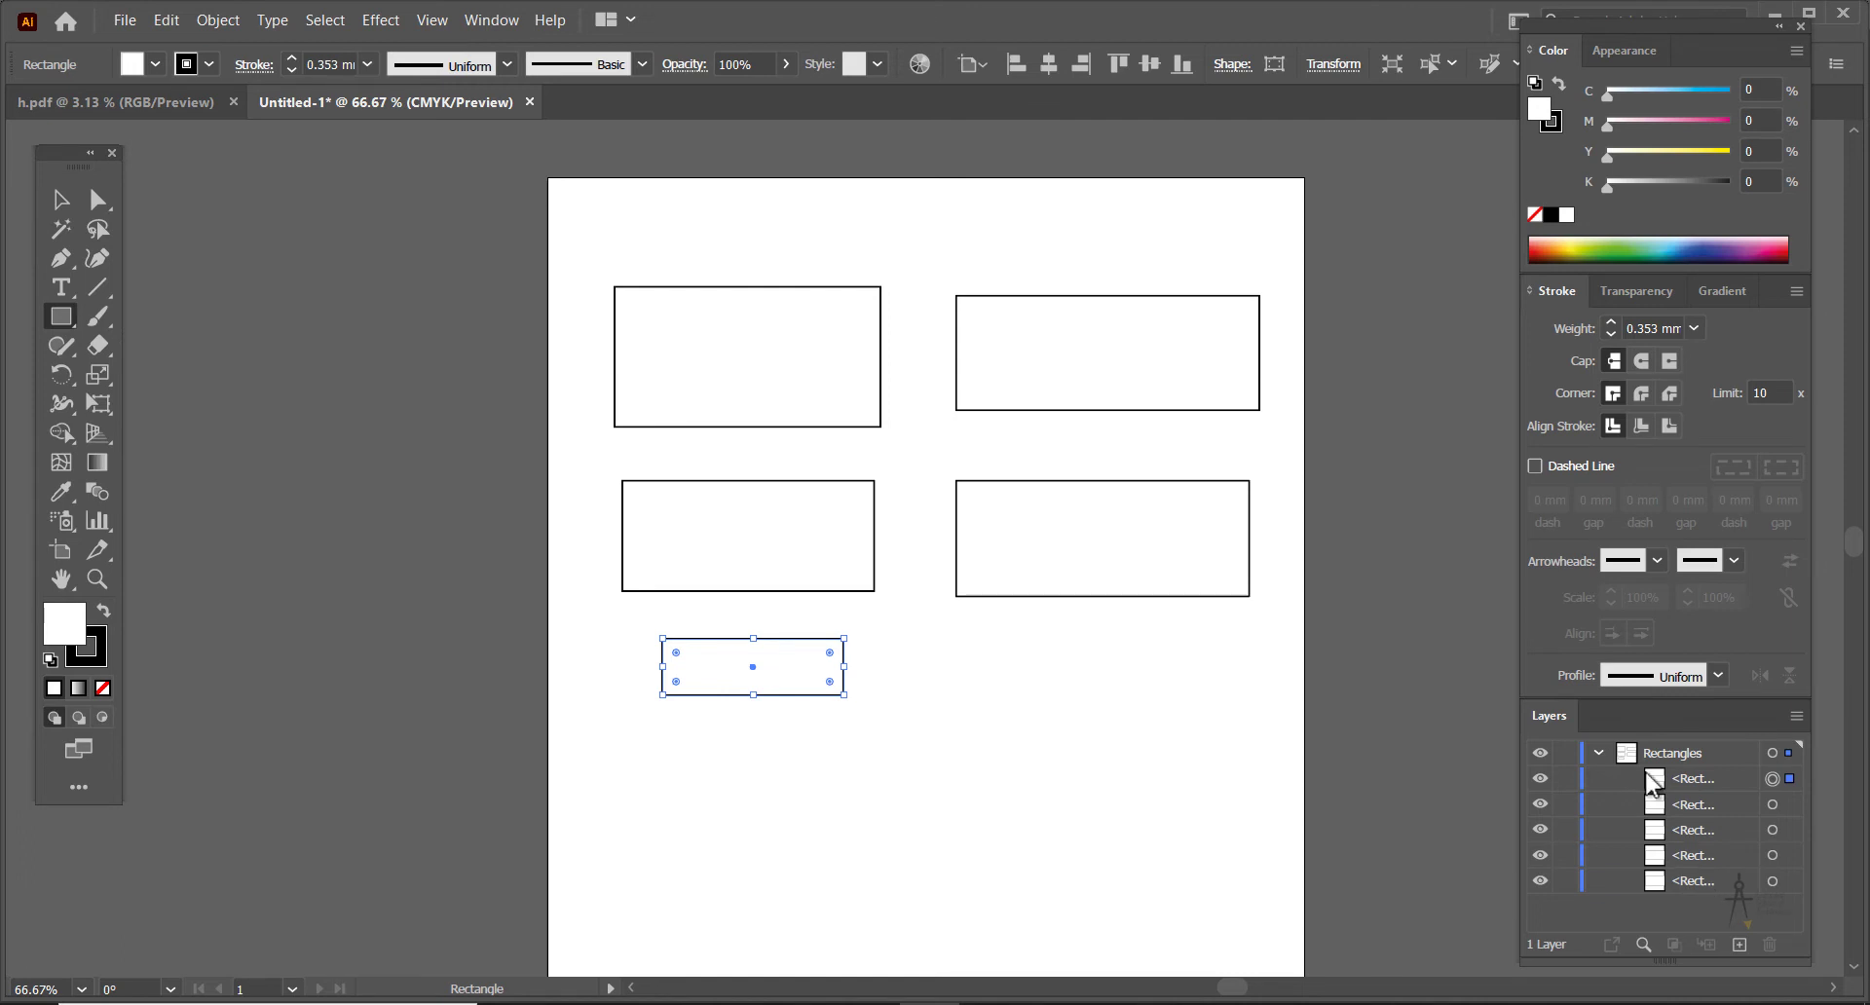
{"action": "left_click", "coordinate": [1602, 751]}
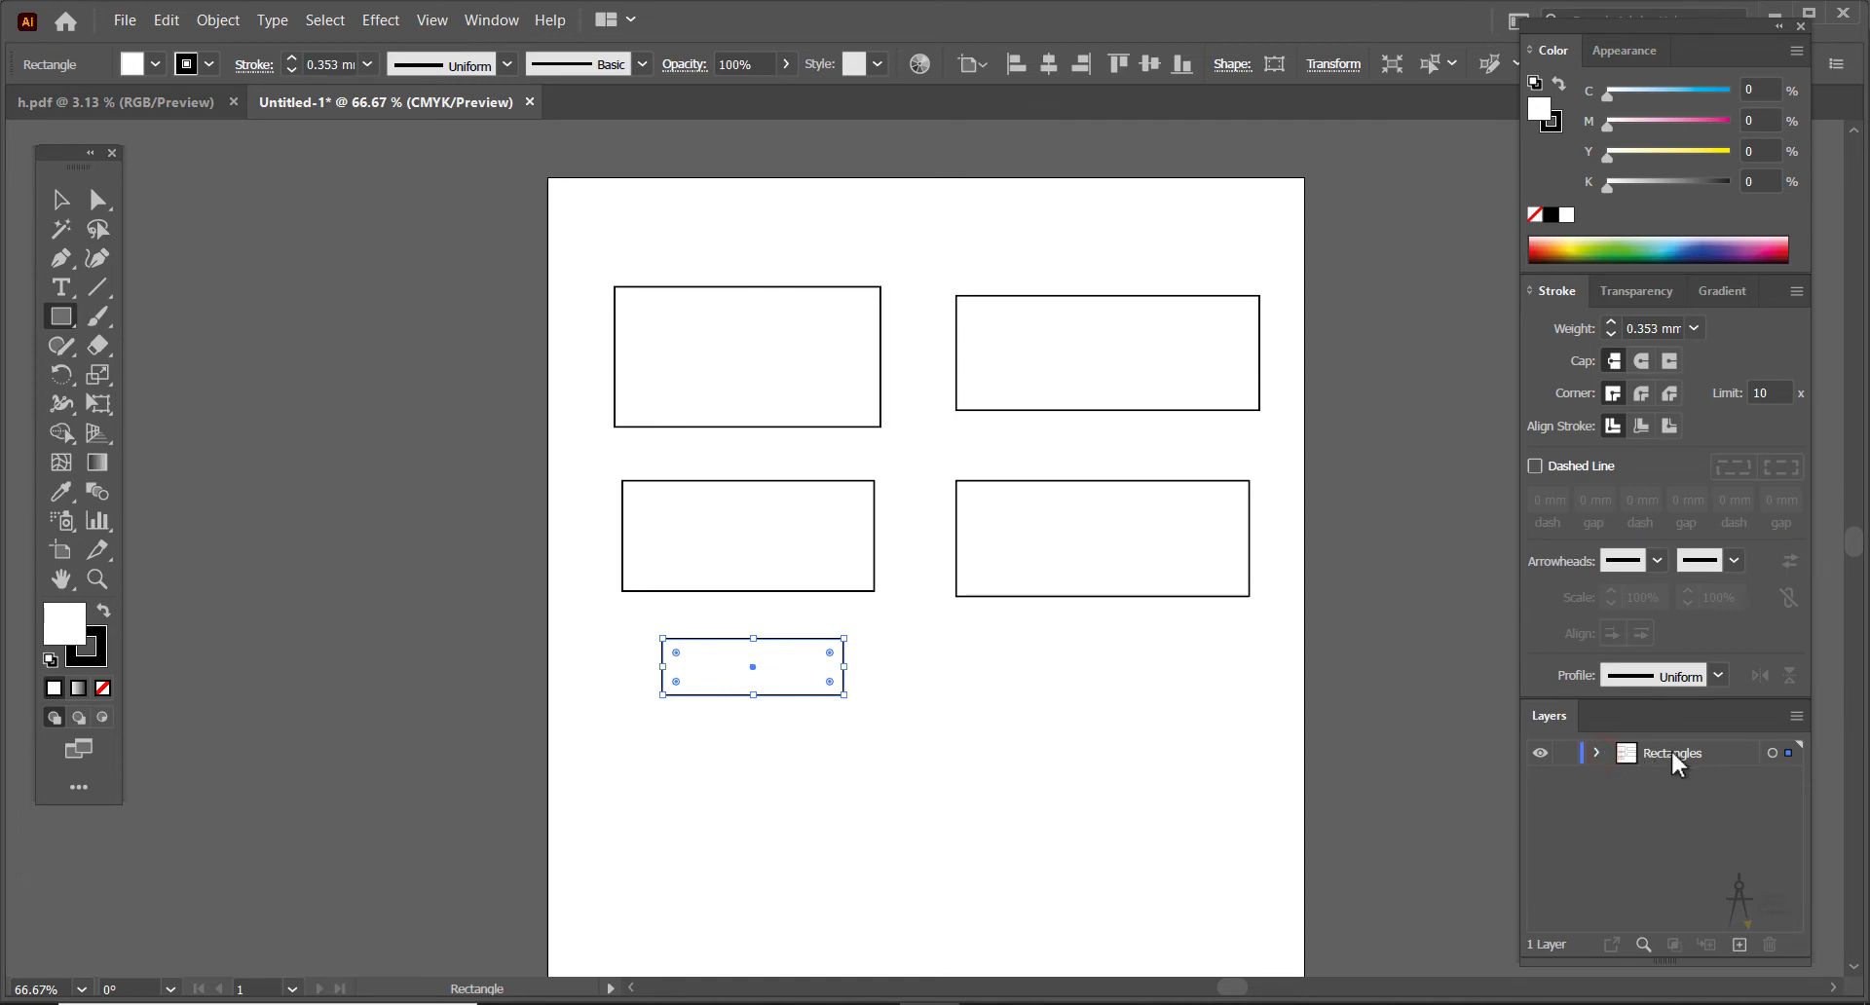
{"action": "left_click", "coordinate": [1596, 751]}
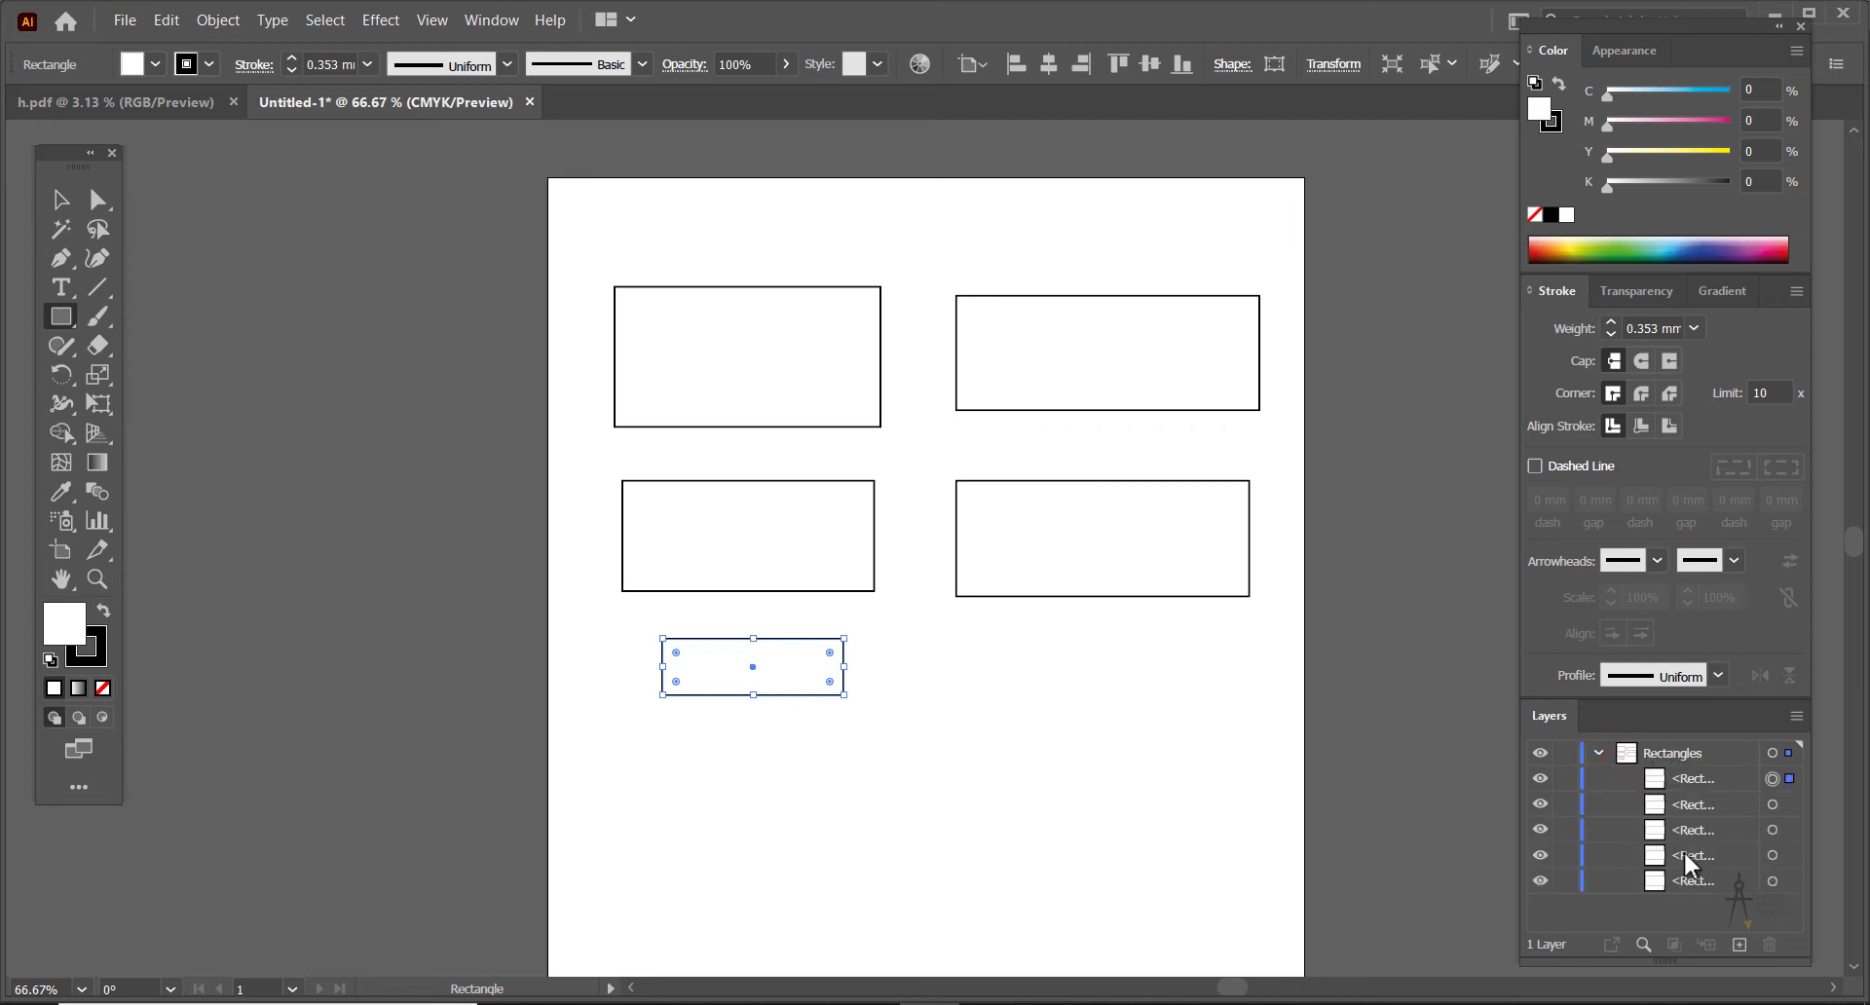
{"action": "left_click", "coordinate": [1595, 751]}
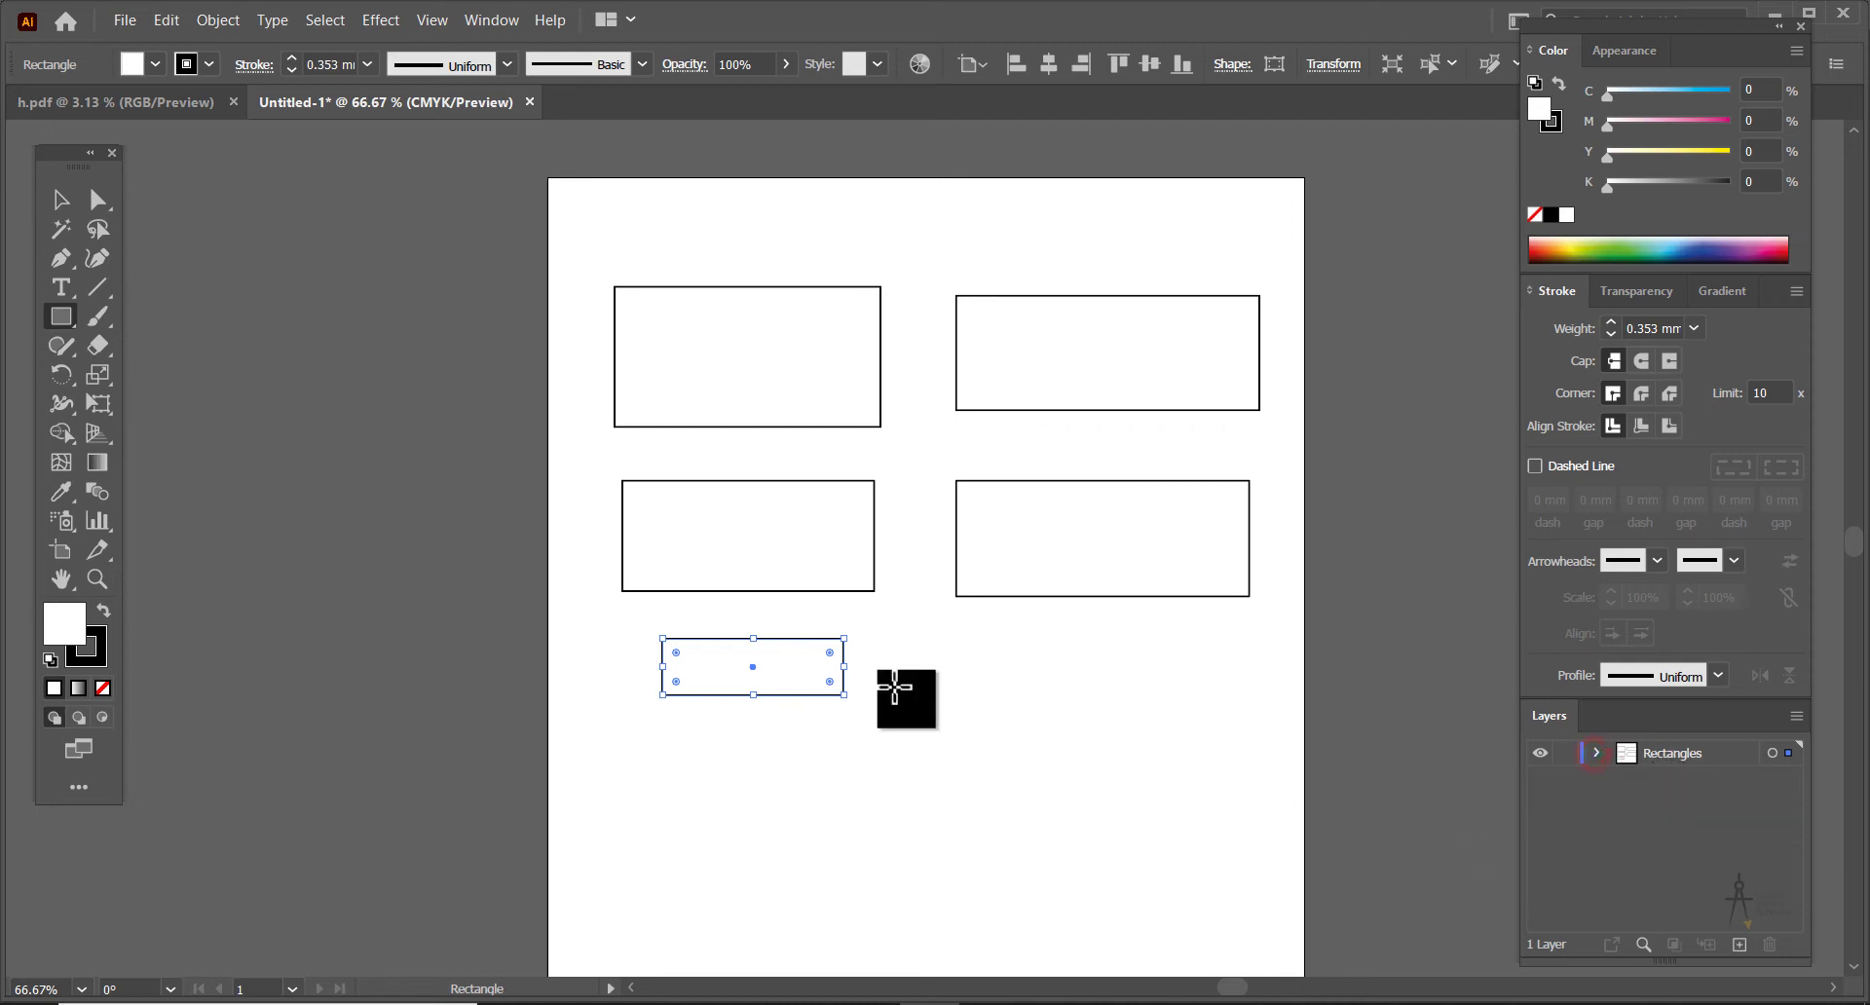
Delete the fifth rectangle and both rectangles of the second row
{"action": "key", "text": "Delete"}
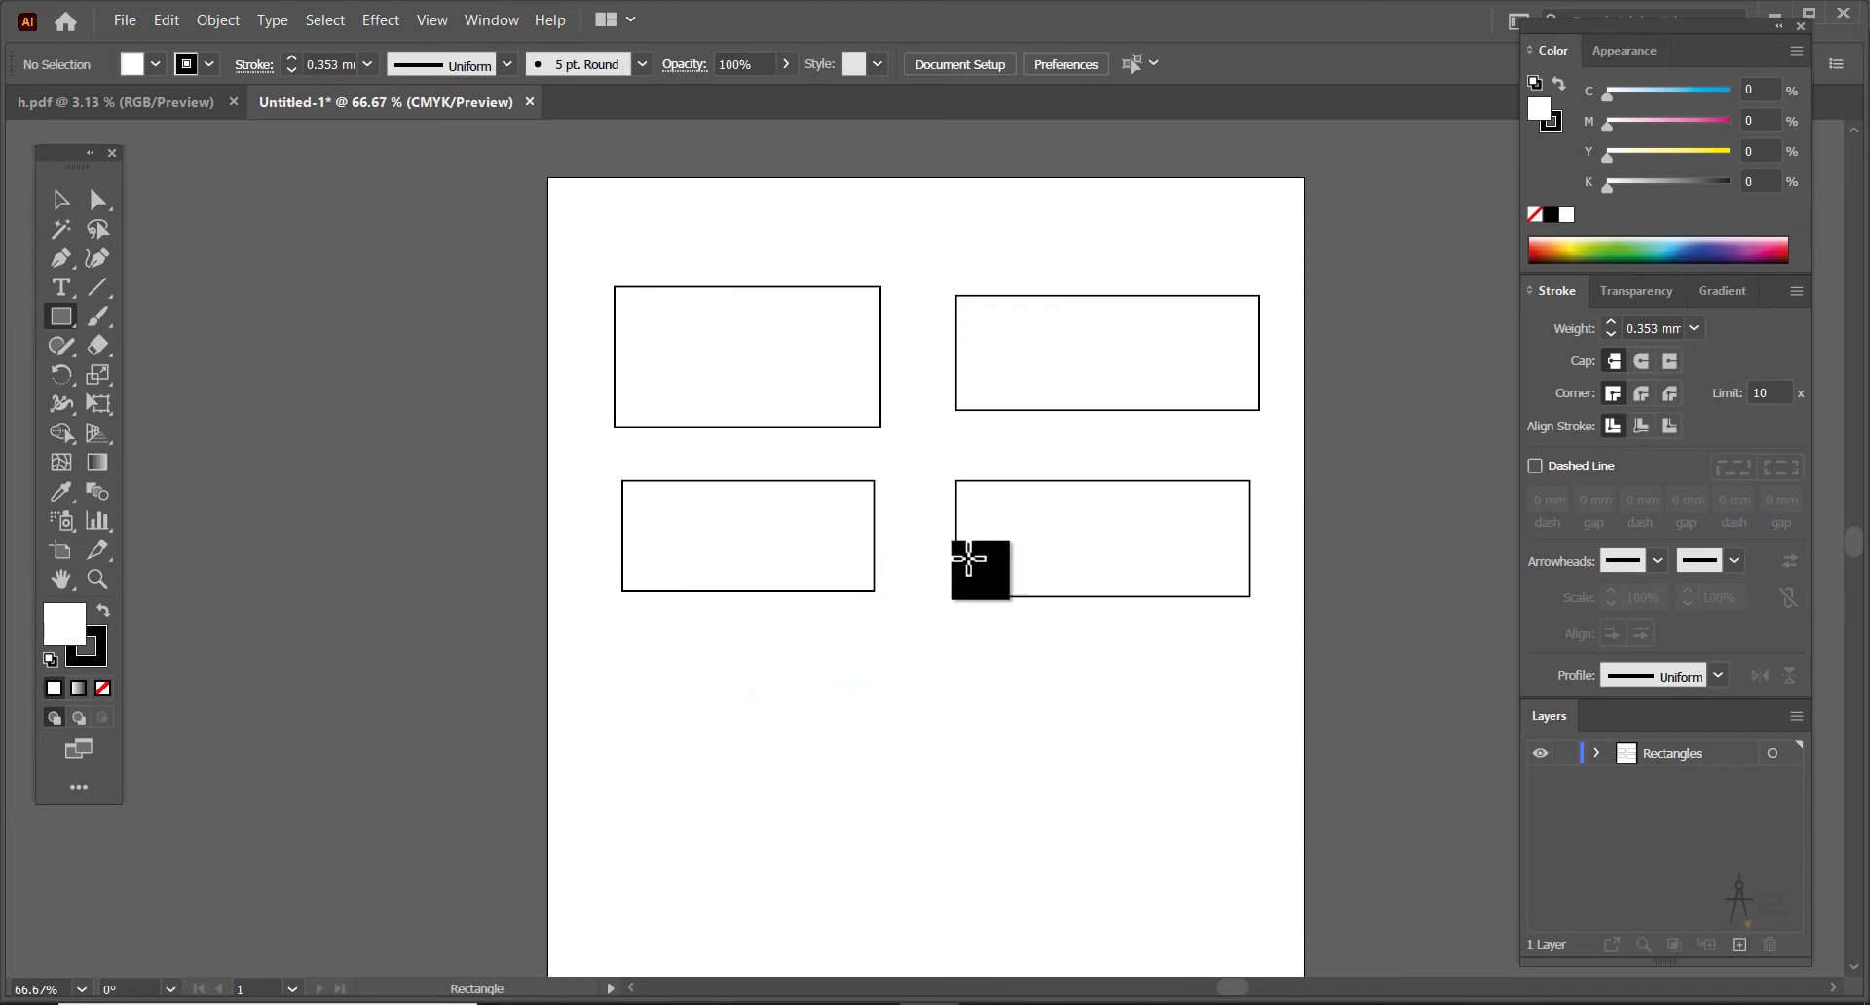
{"action": "left_click", "coordinate": [953, 558]}
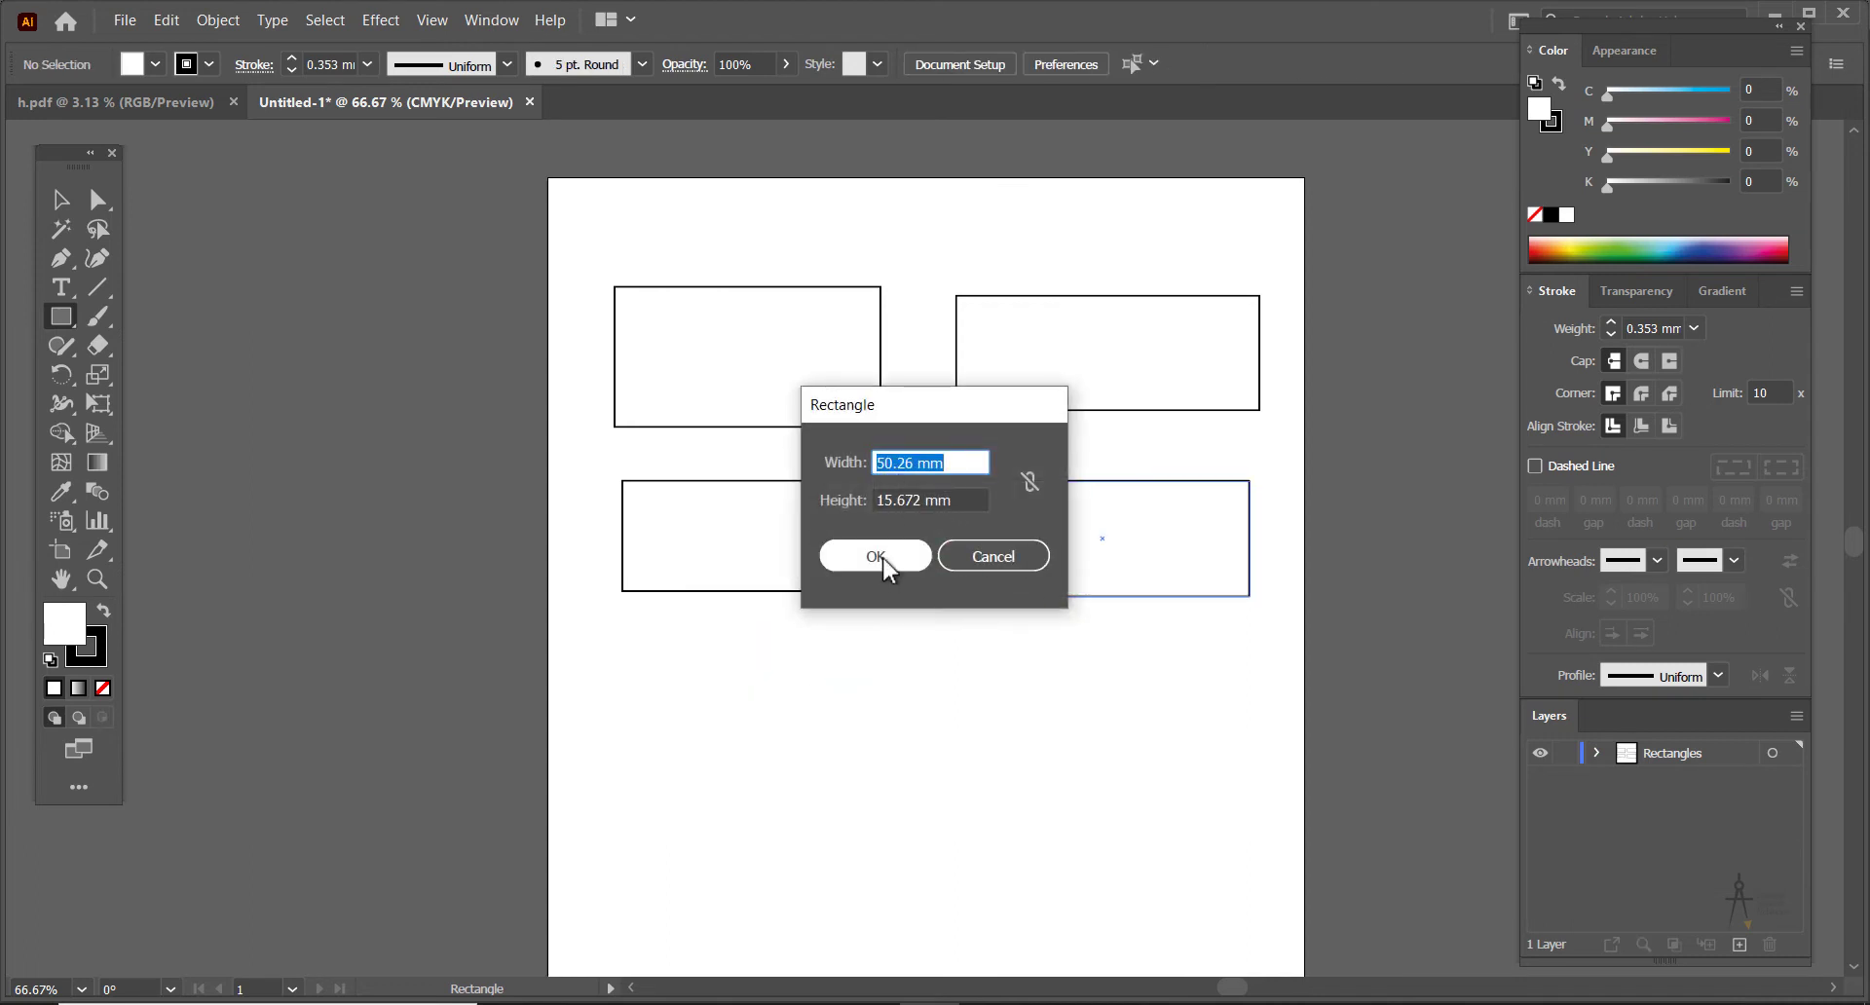
{"action": "left_click", "coordinate": [979, 557]}
{"action": "left_click", "coordinate": [61, 198]}
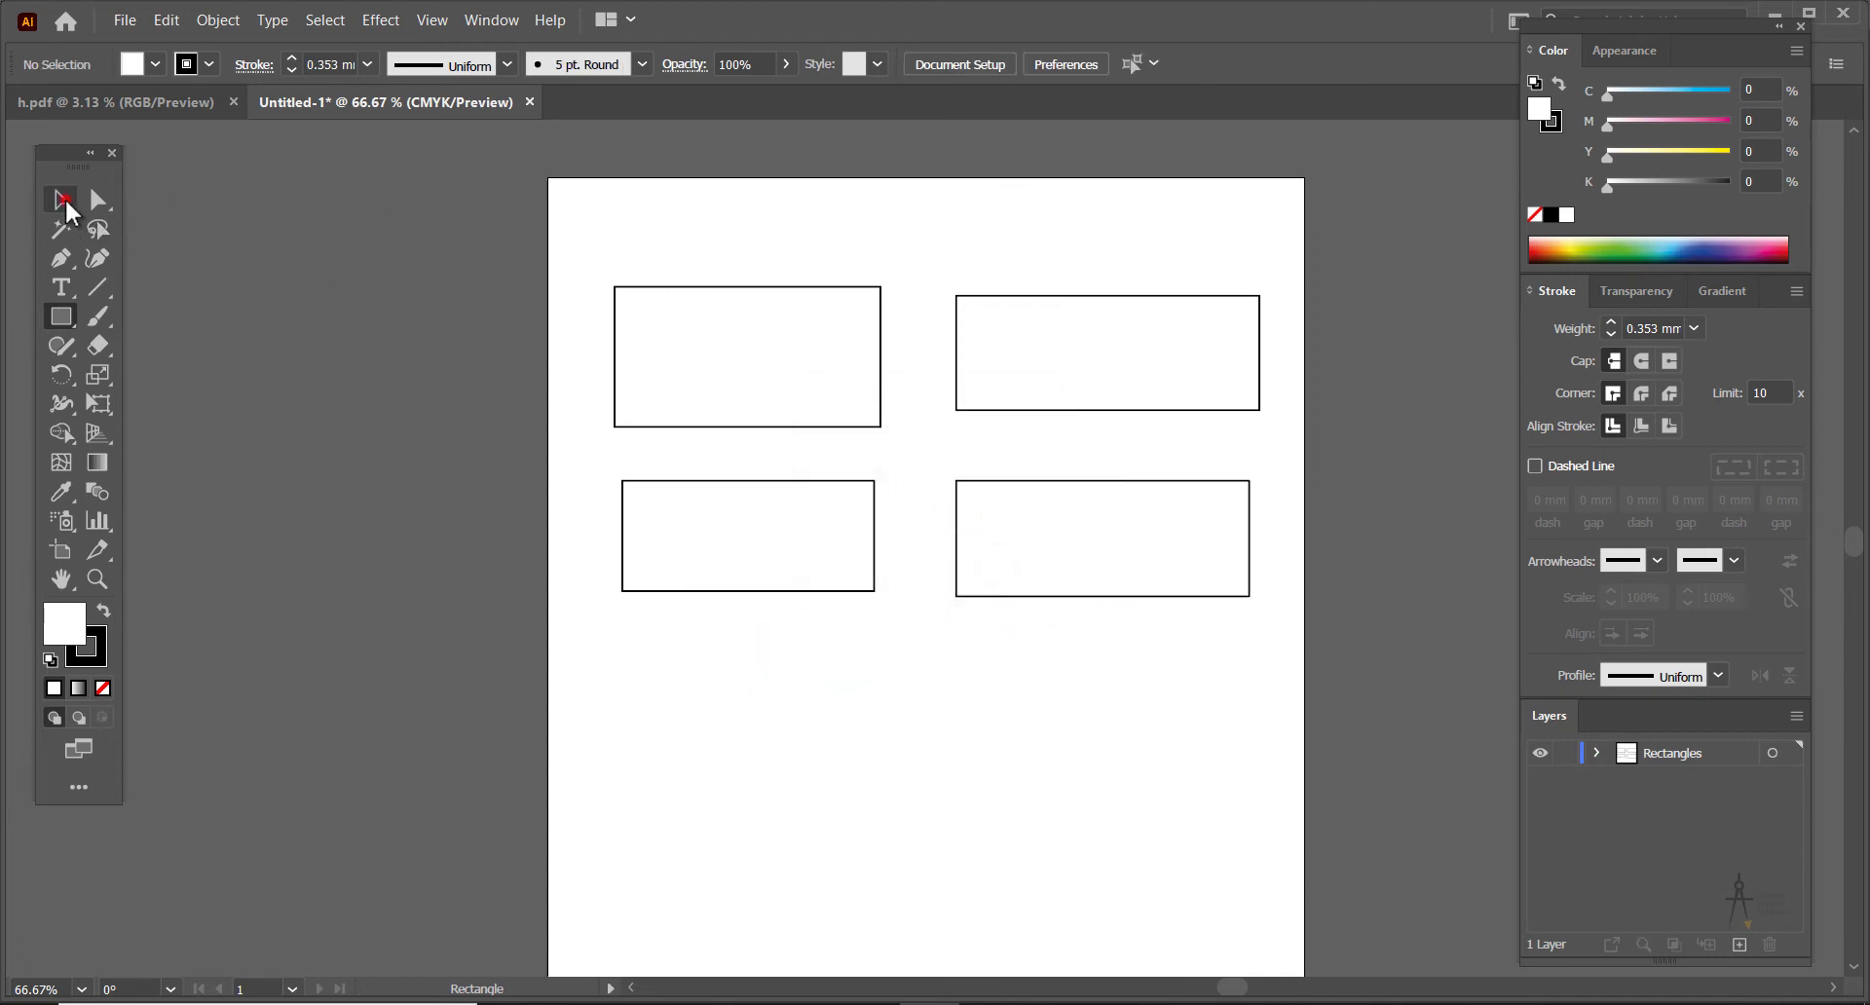
{"action": "left_click", "coordinate": [953, 509]}
{"action": "key", "text": "Delete"}
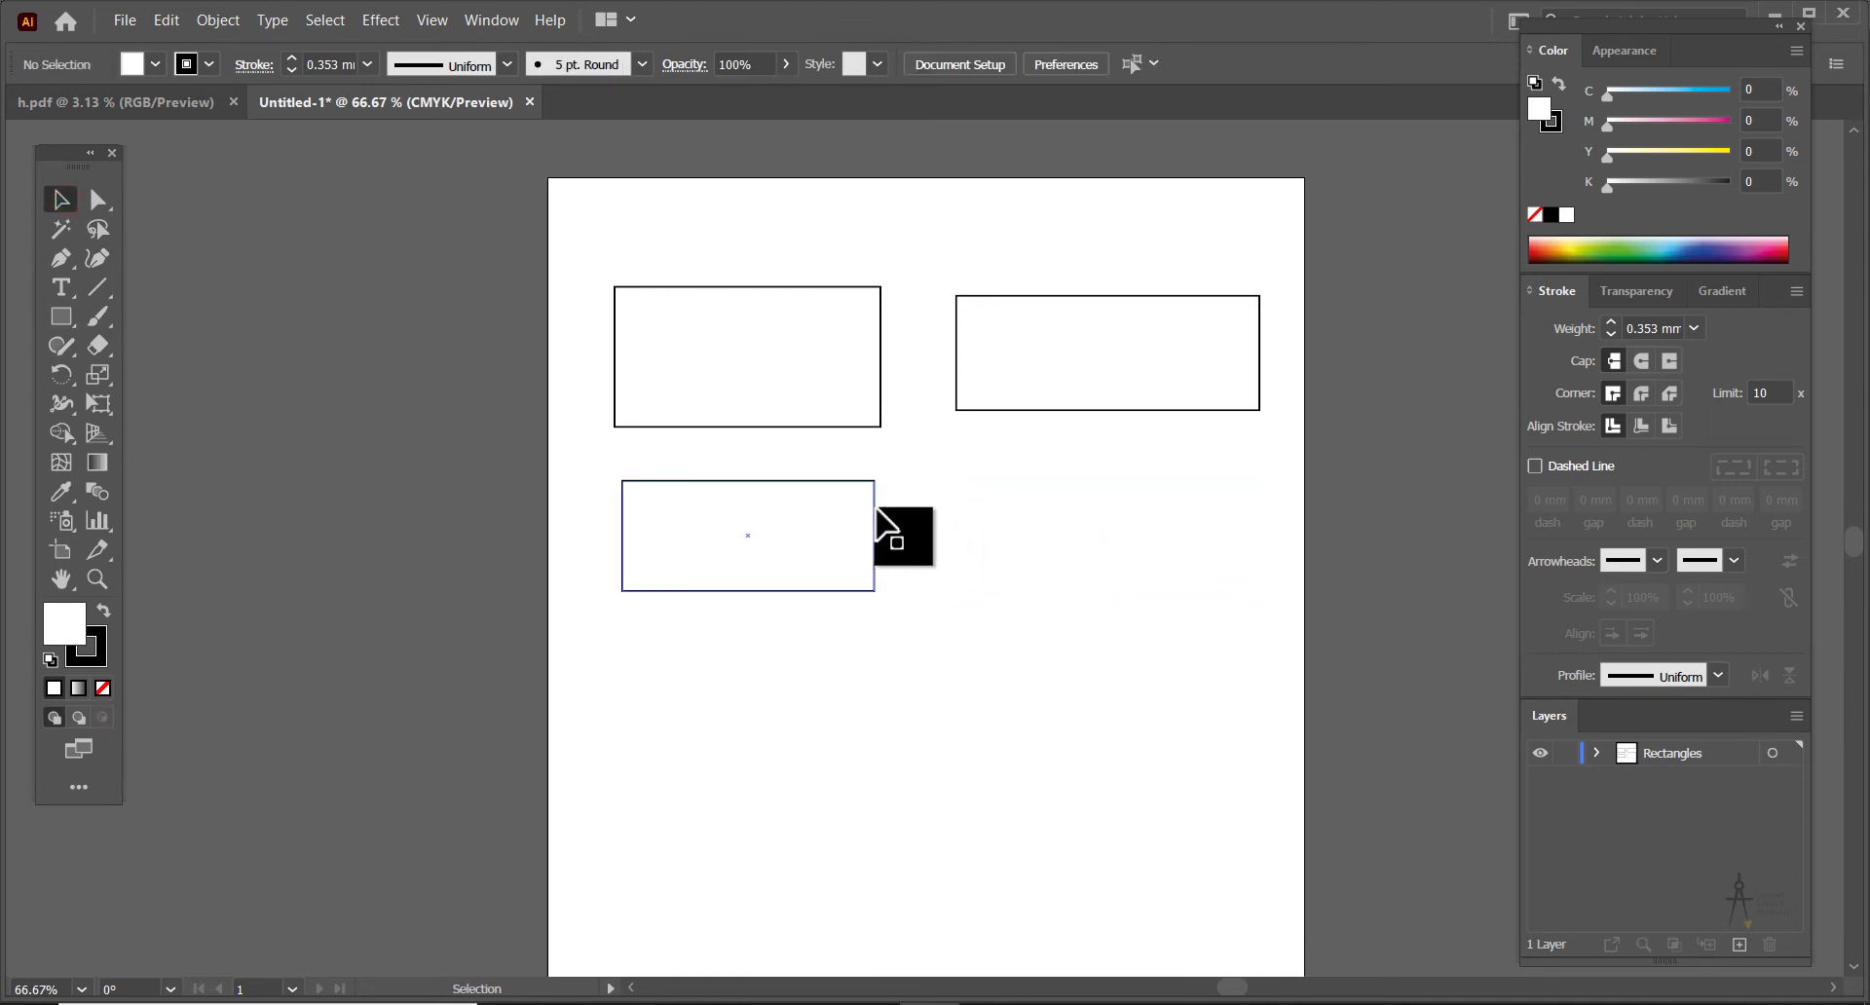
{"action": "left_click", "coordinate": [873, 514]}
{"action": "key", "text": "Delete"}
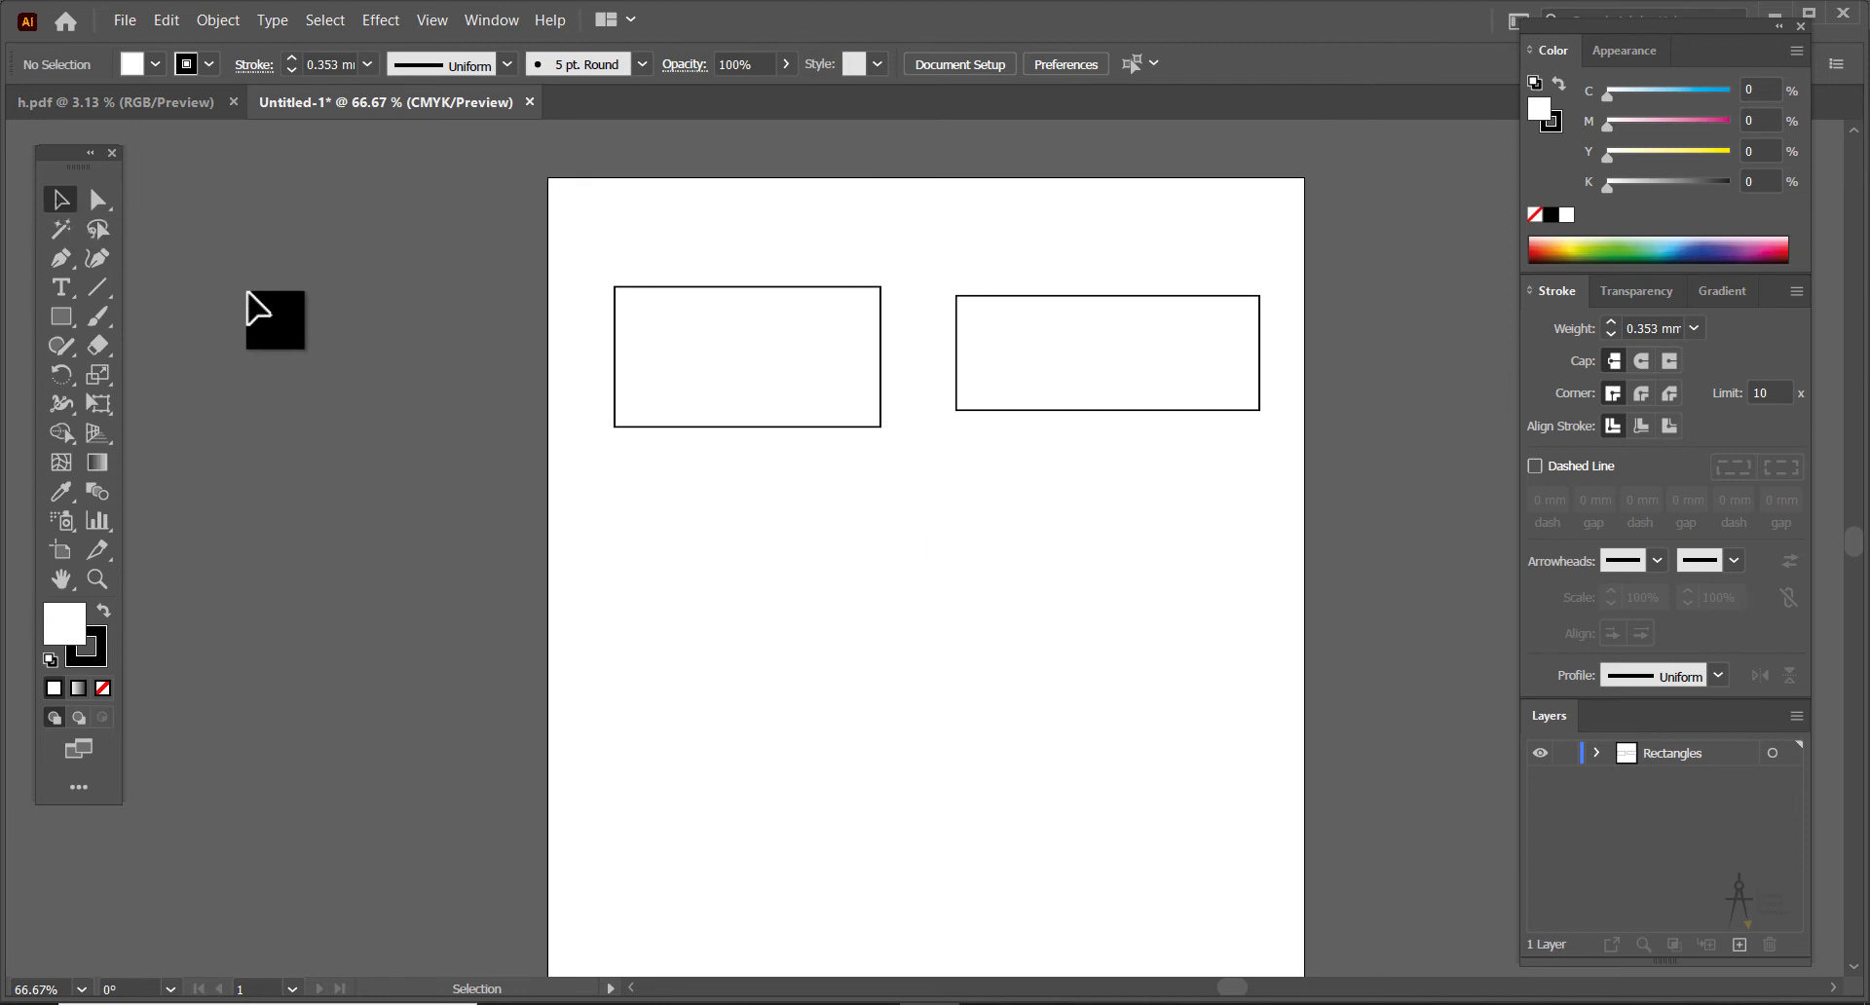
Create a new layer named Strokes above the Rectangles layer
{"action": "left_click", "coordinate": [61, 286]}
{"action": "key", "text": "v"}
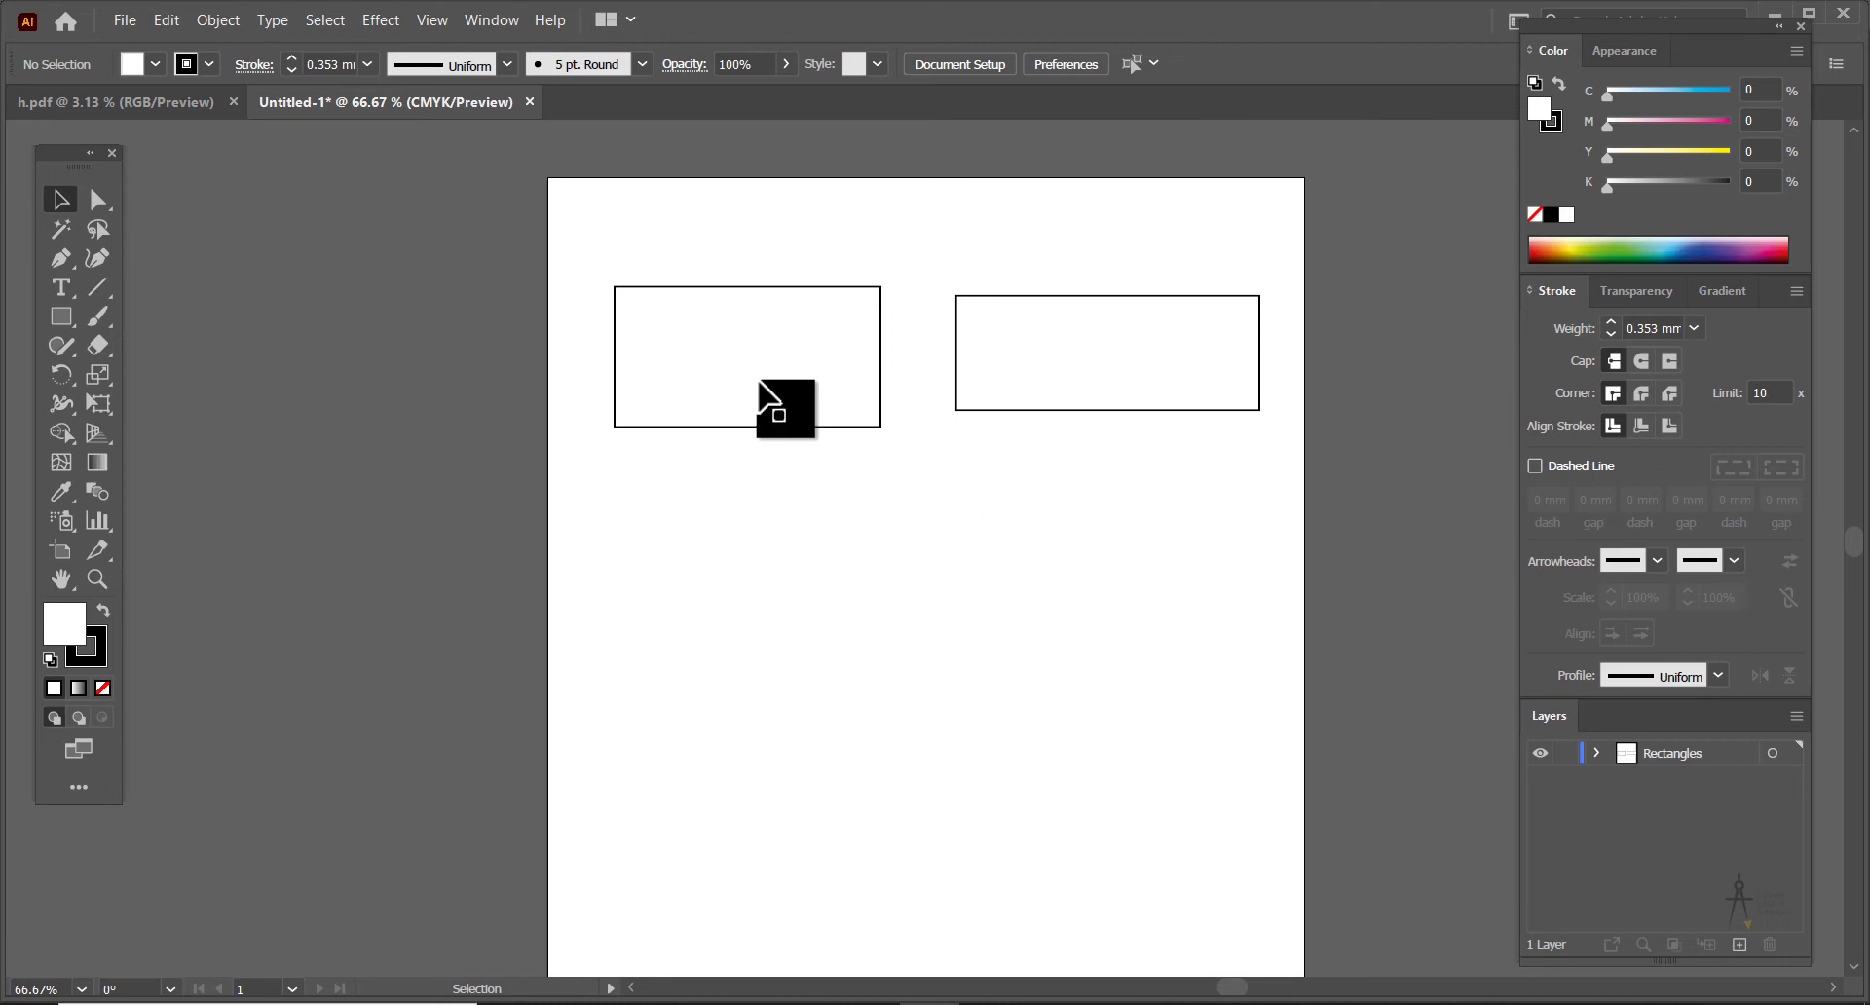
{"action": "left_click", "coordinate": [1595, 752]}
{"action": "left_click", "coordinate": [1596, 752]}
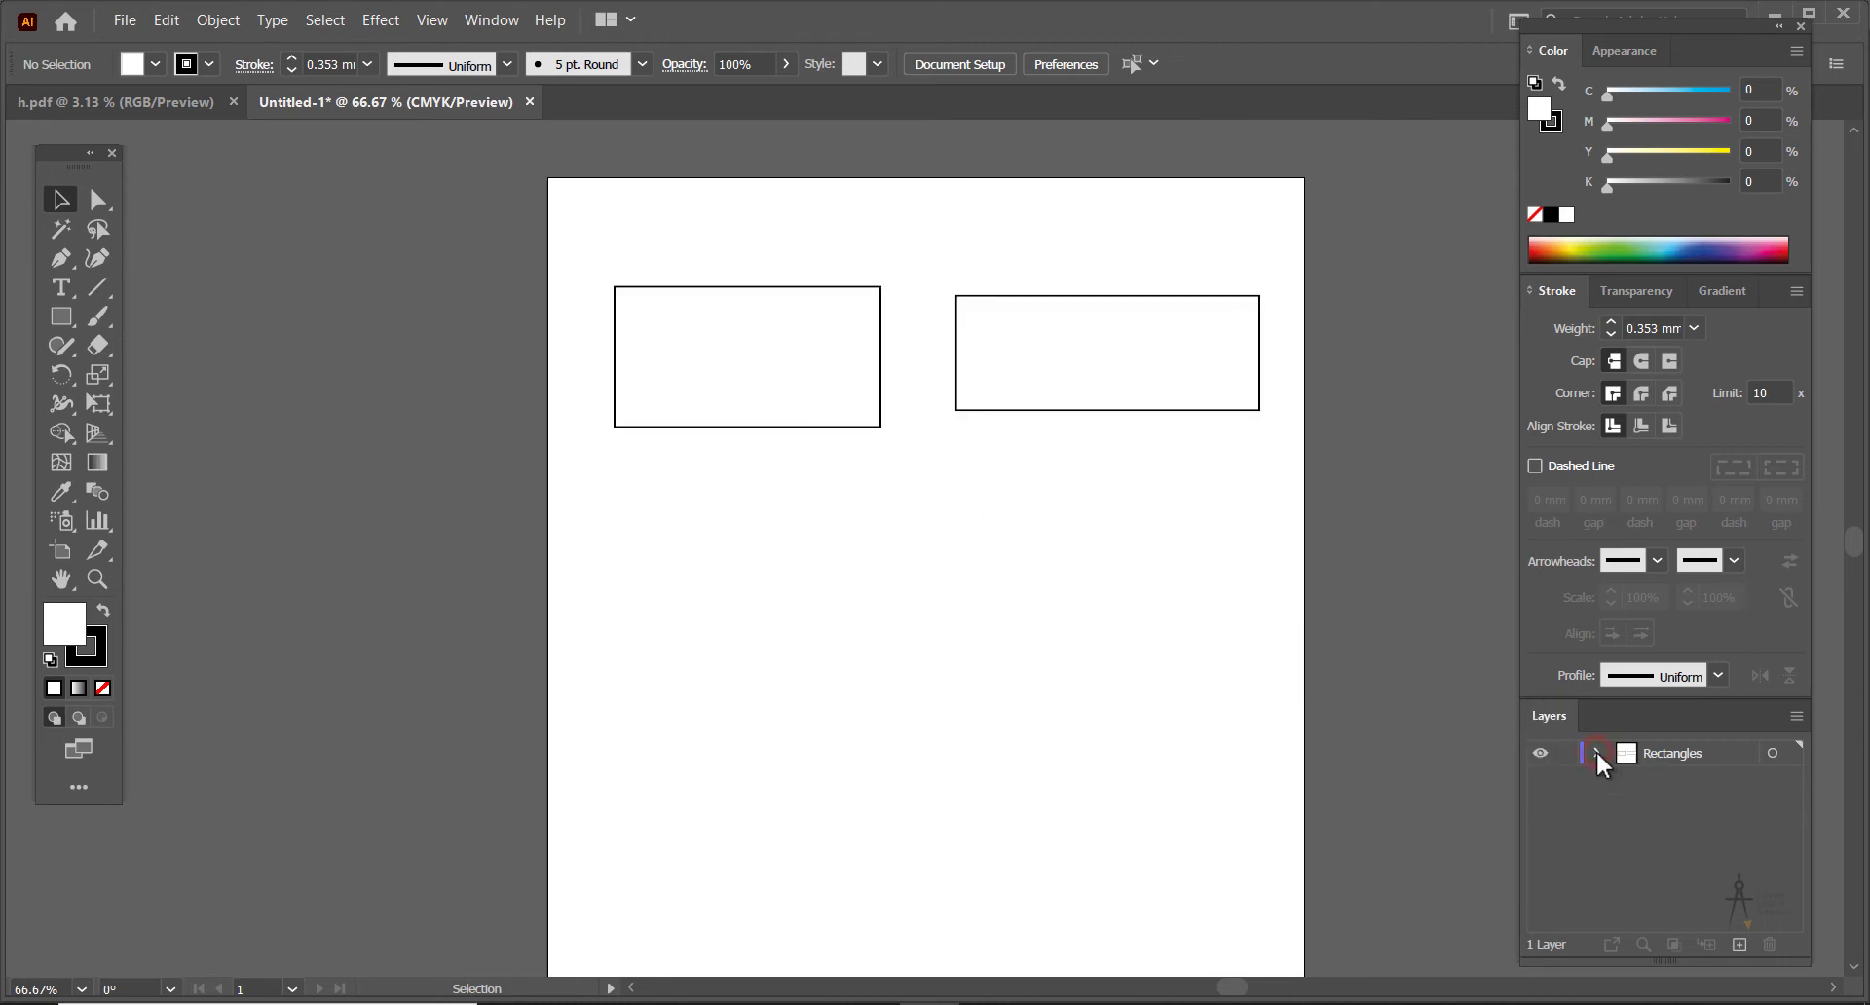
{"action": "left_click", "coordinate": [1739, 945]}
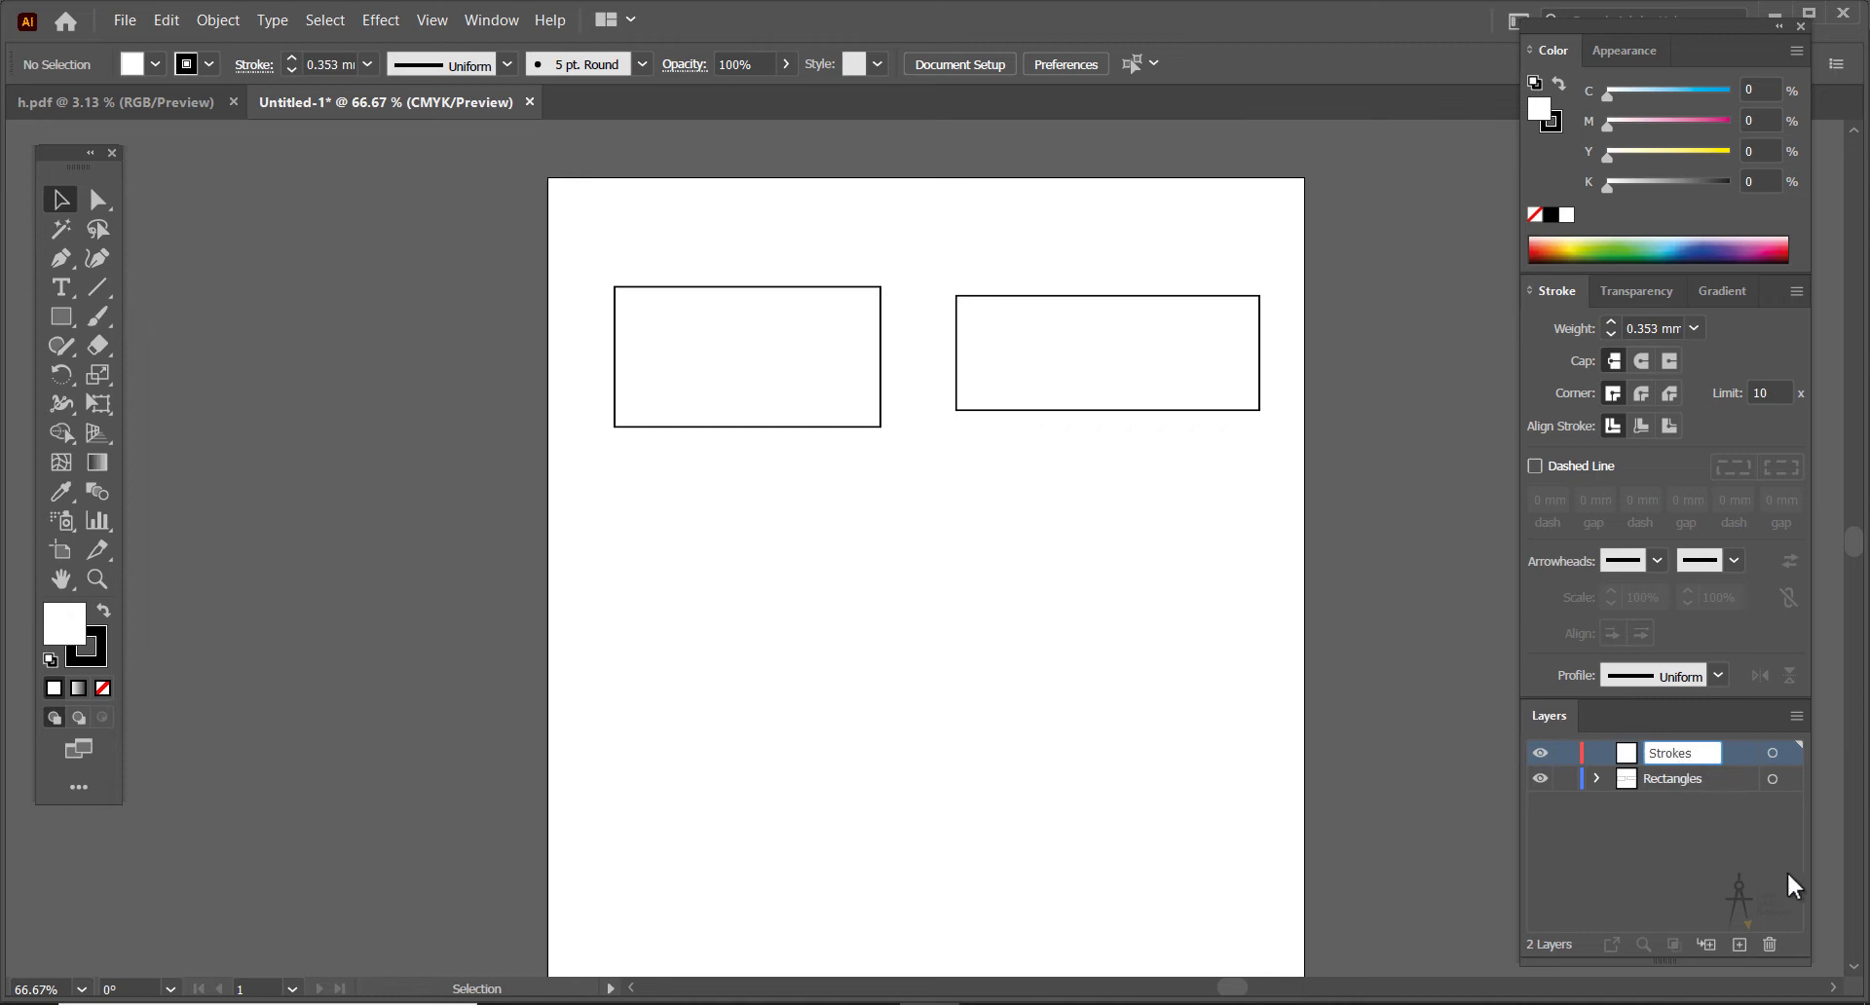
Draw a closed six-sided shape with the Pen tool on the Strokes layer, overlapping the lower edge of the first rectangle
{"action": "left_click", "coordinate": [59, 259]}
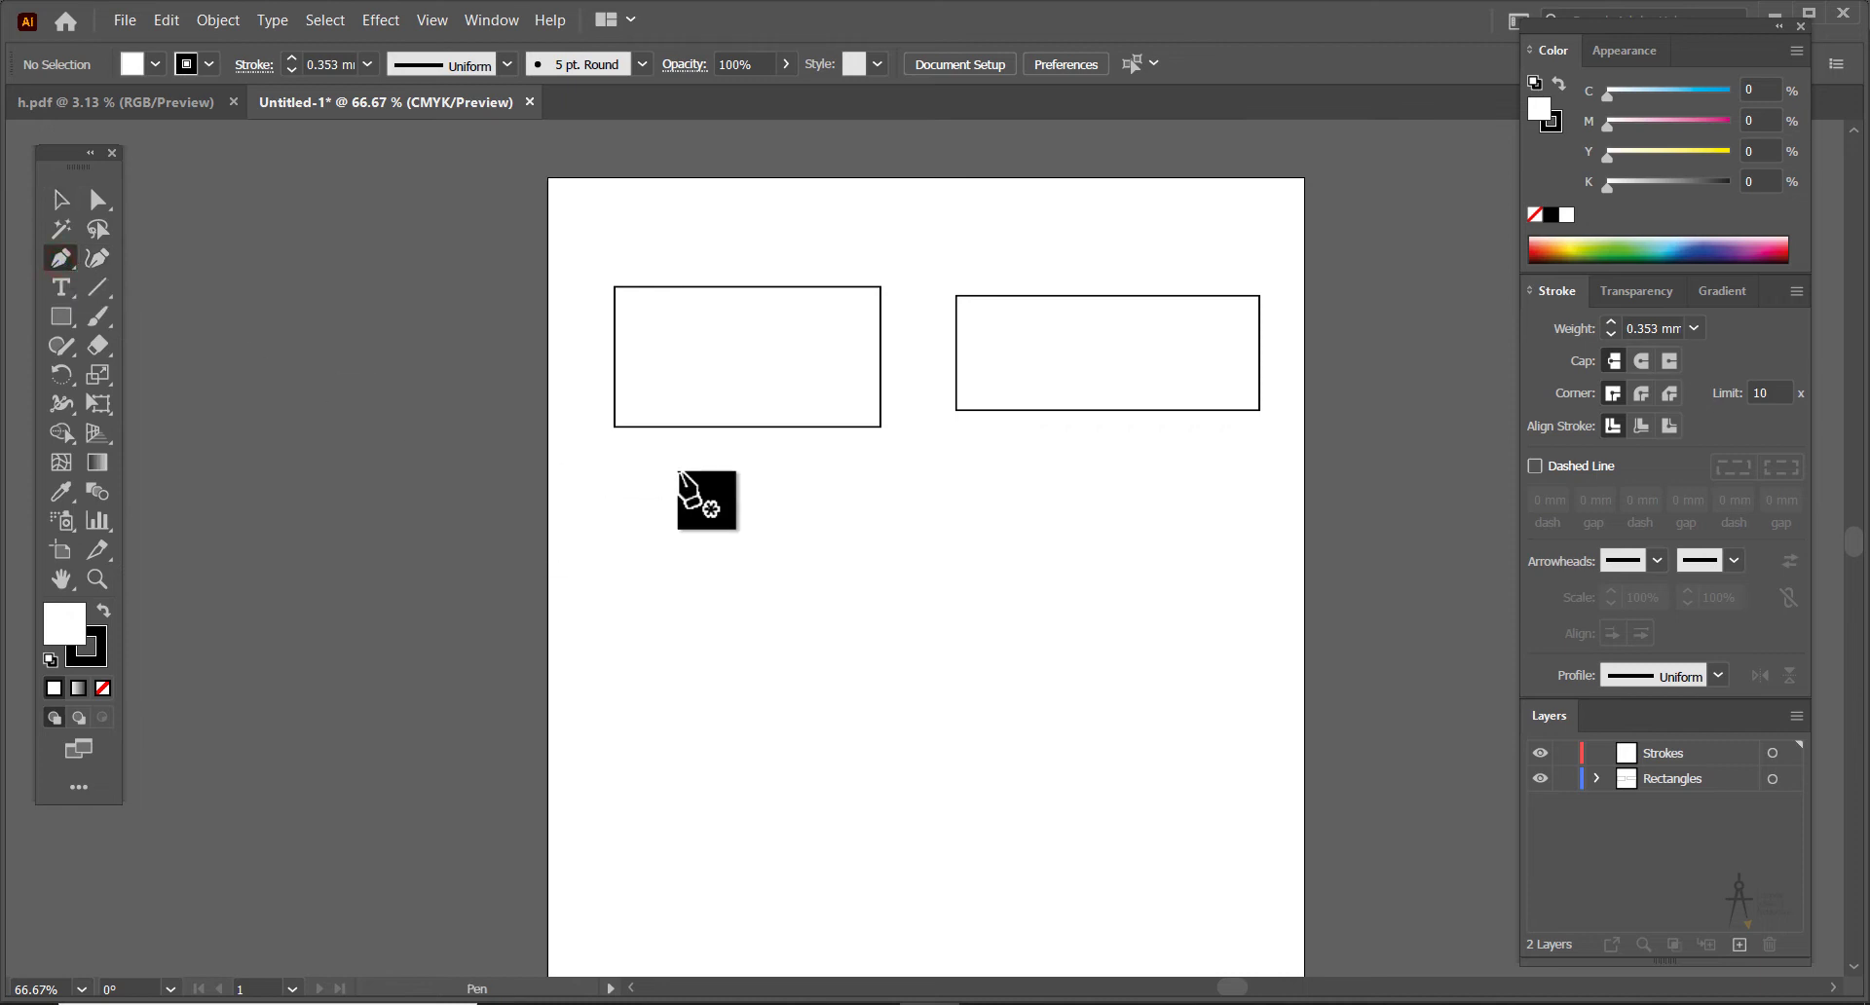
{"action": "left_click", "coordinate": [632, 482]}
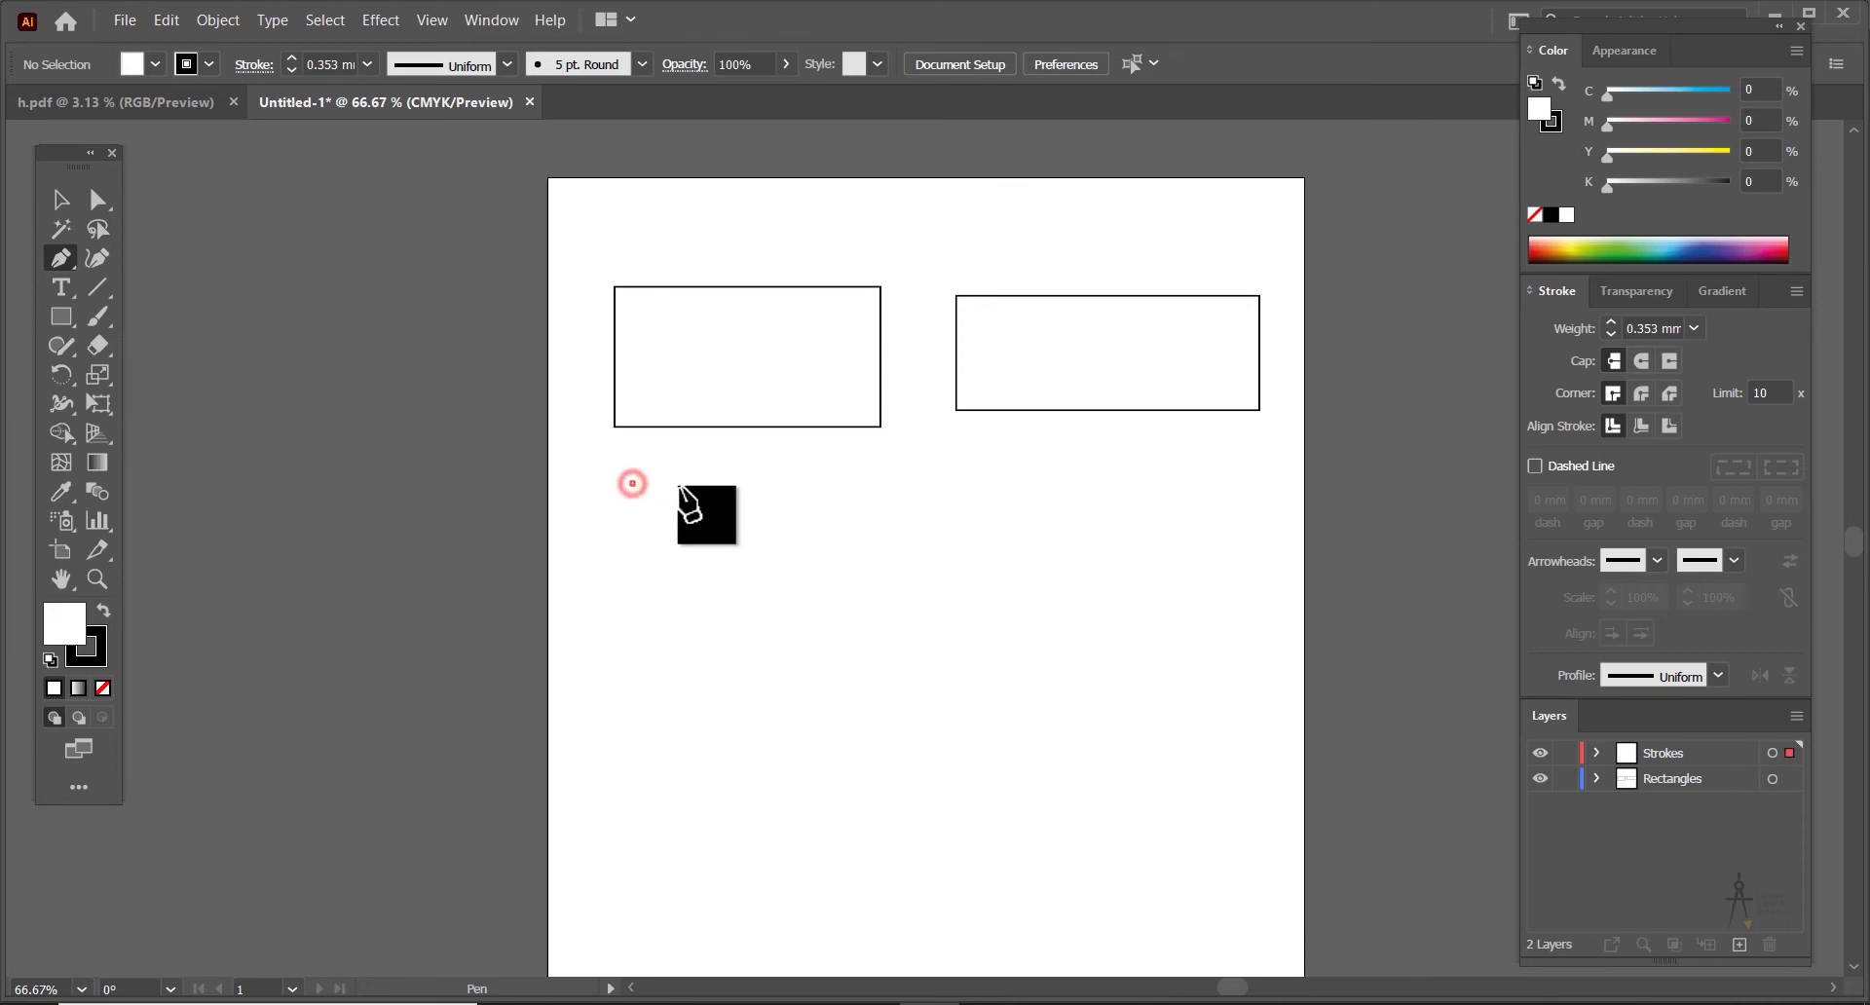
{"action": "left_click", "coordinate": [764, 382]}
{"action": "left_click", "coordinate": [897, 462]}
{"action": "left_click", "coordinate": [887, 606]}
{"action": "left_click", "coordinate": [731, 662]}
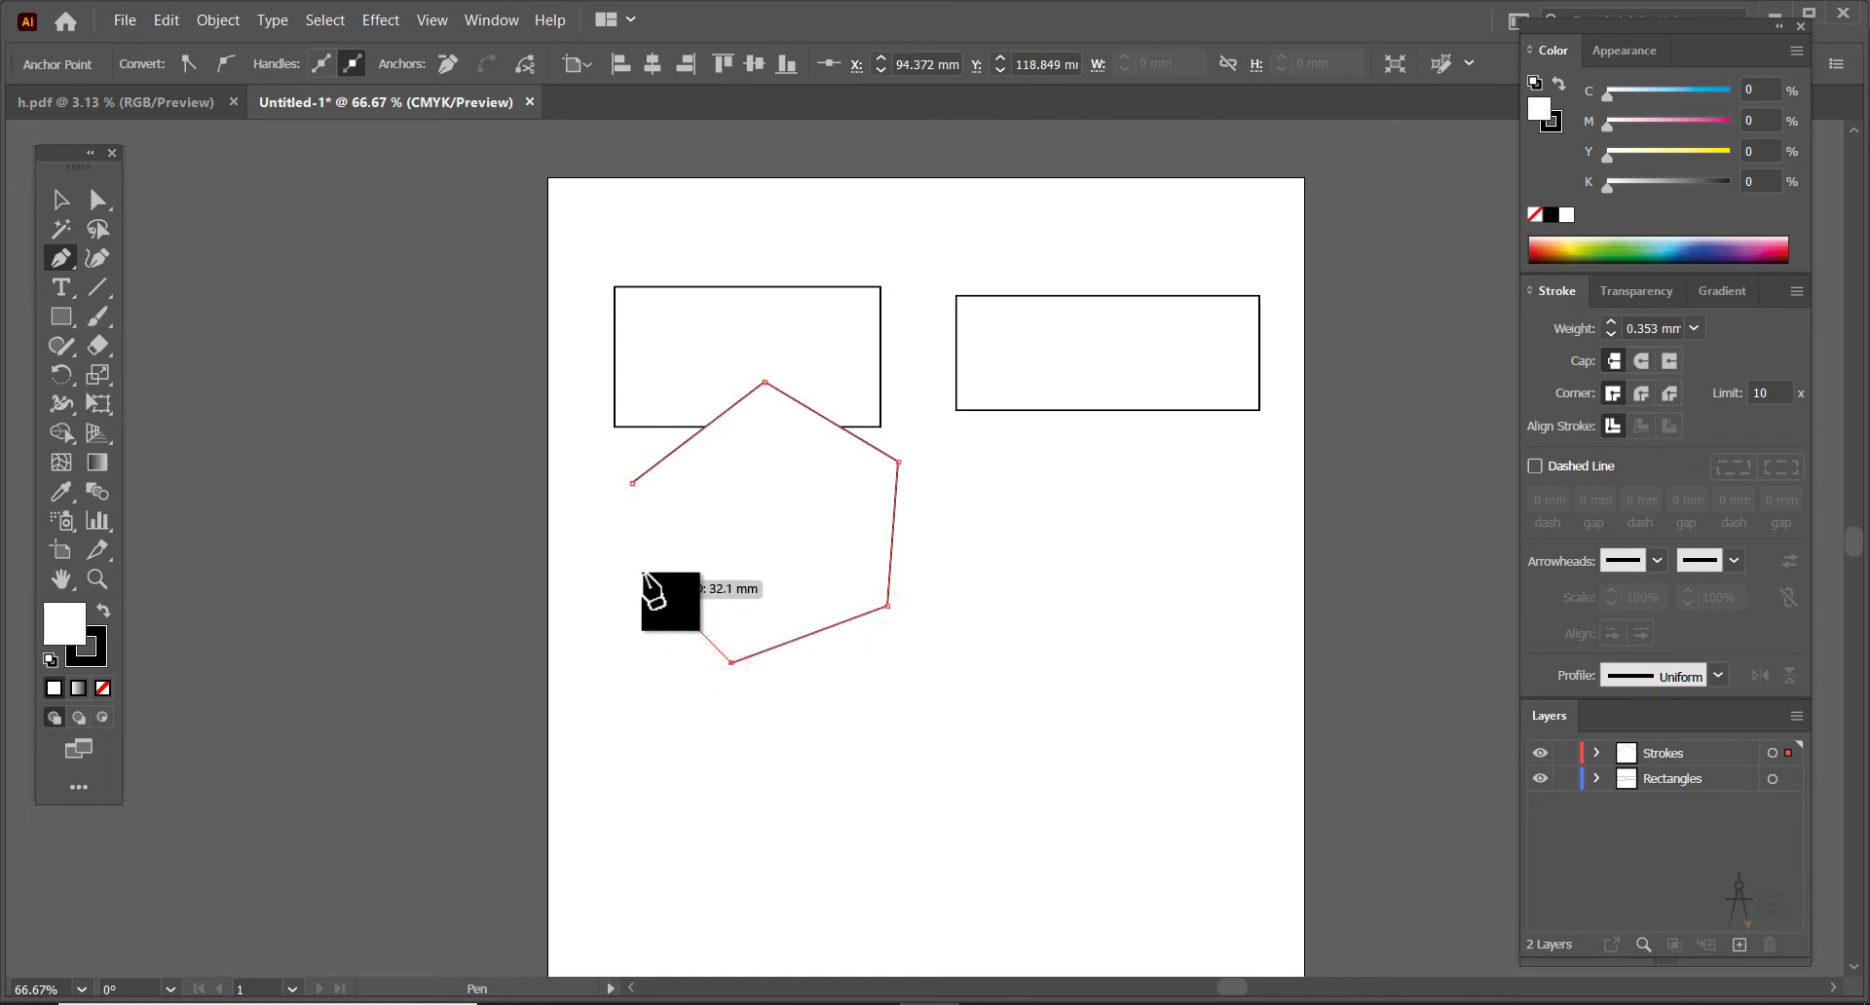
{"action": "left_click", "coordinate": [643, 575]}
{"action": "left_click", "coordinate": [632, 481]}
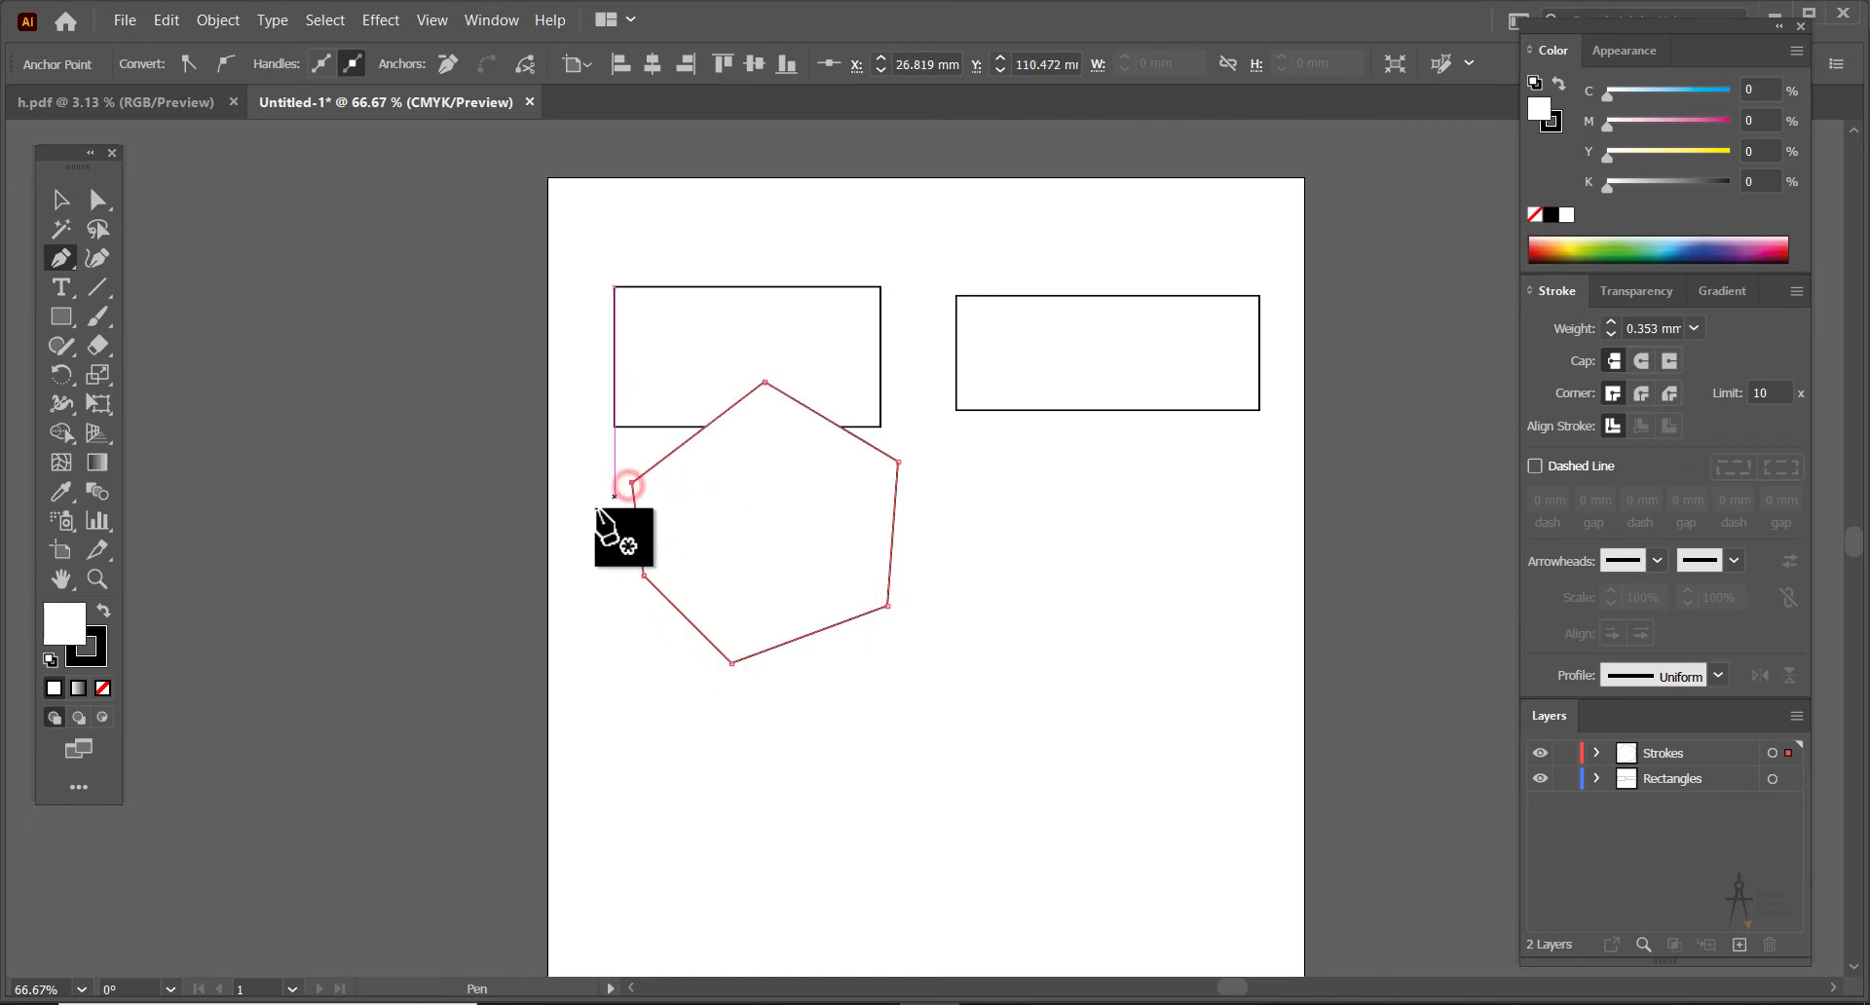
Fill the six-sided shape with red, C 22.17, M 87.63, Y 73.99, K 14.35
{"action": "left_click", "coordinate": [55, 621]}
{"action": "left_click", "coordinate": [67, 624]}
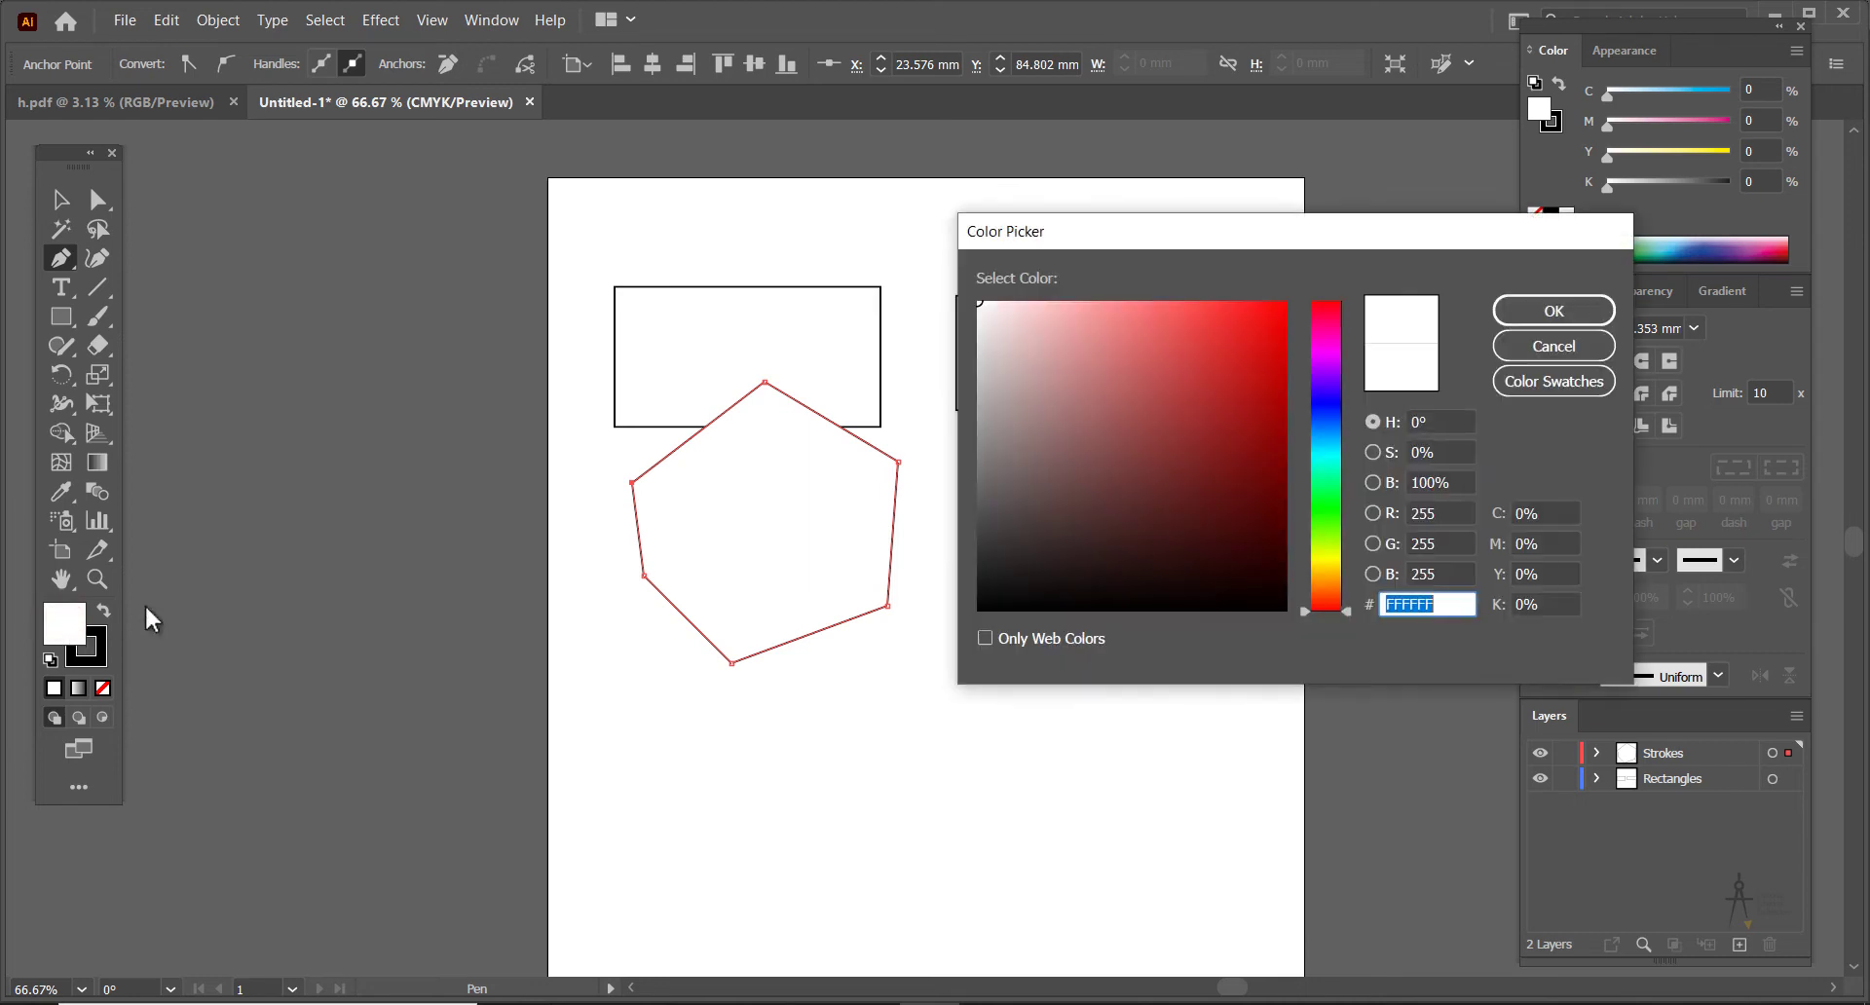
{"action": "left_click", "coordinate": [1189, 398]}
{"action": "left_click", "coordinate": [1510, 314]}
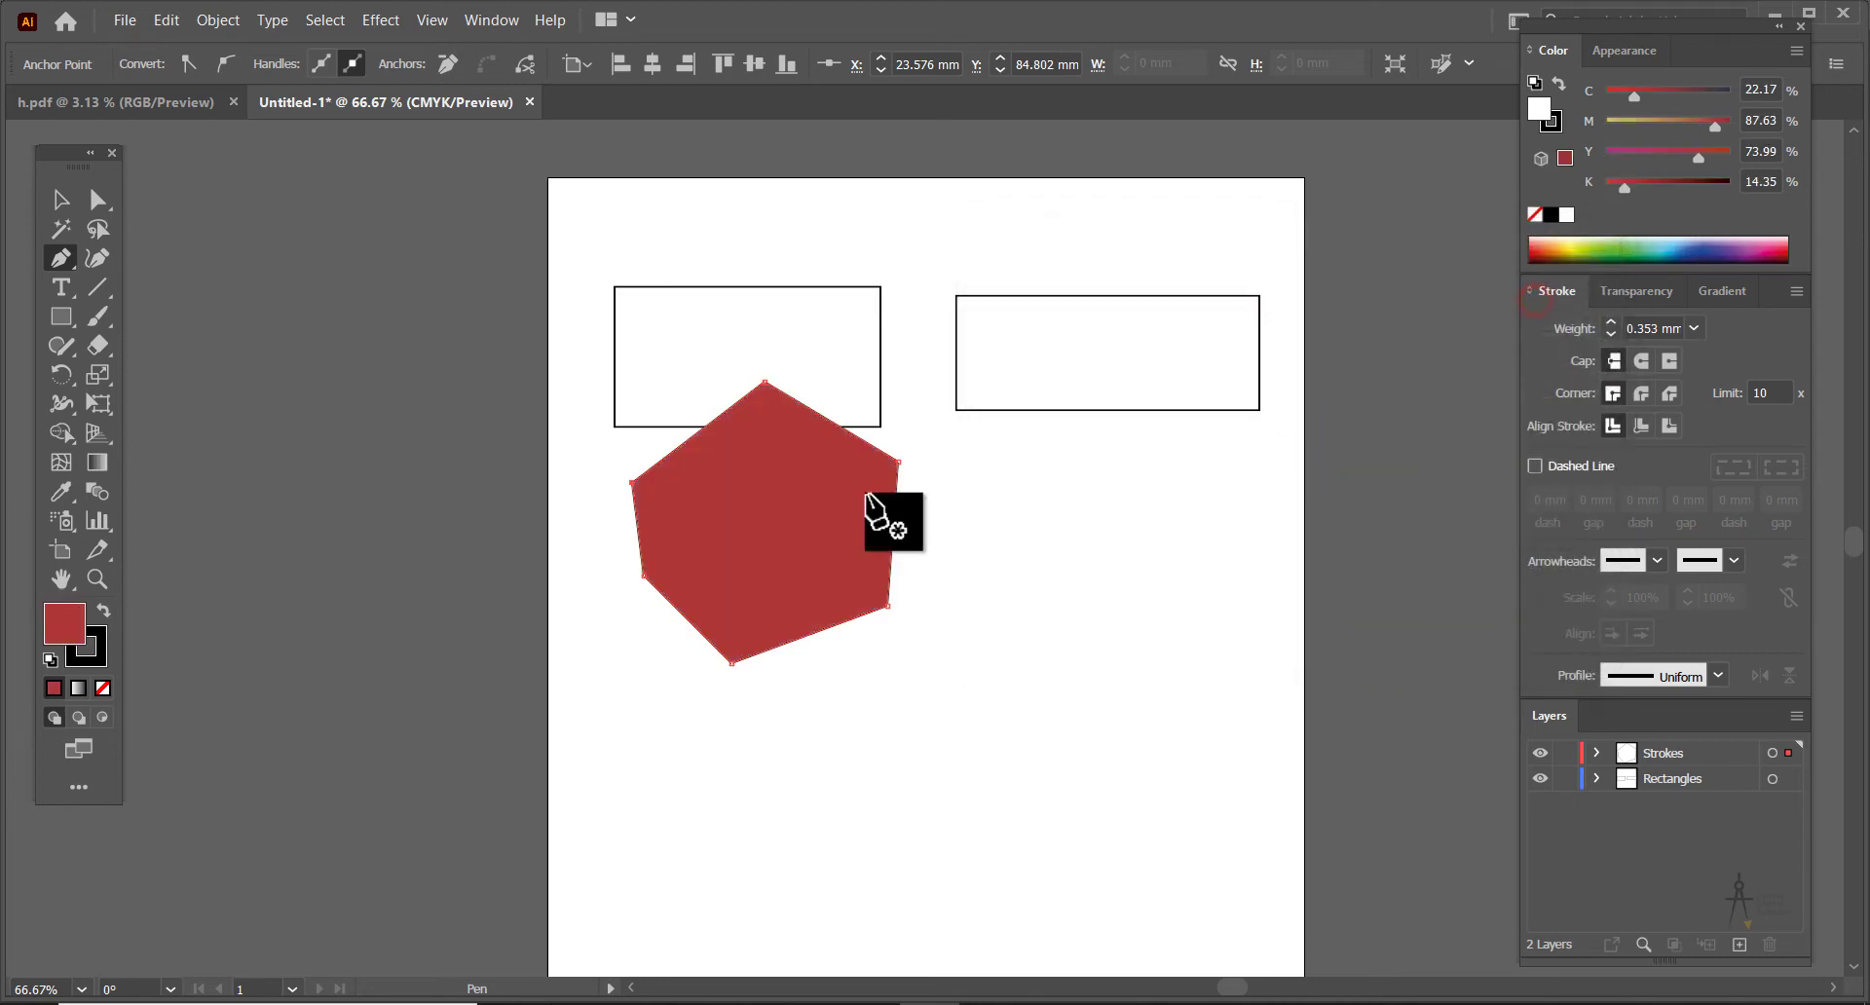
Set the six-sided shape's fill to white, FFFFFF
{"action": "scroll", "coordinate": [764, 390], "scroll_direction": "up", "scroll_amount": 6}
{"action": "scroll", "coordinate": [902, 302], "scroll_direction": "up", "scroll_amount": 10}
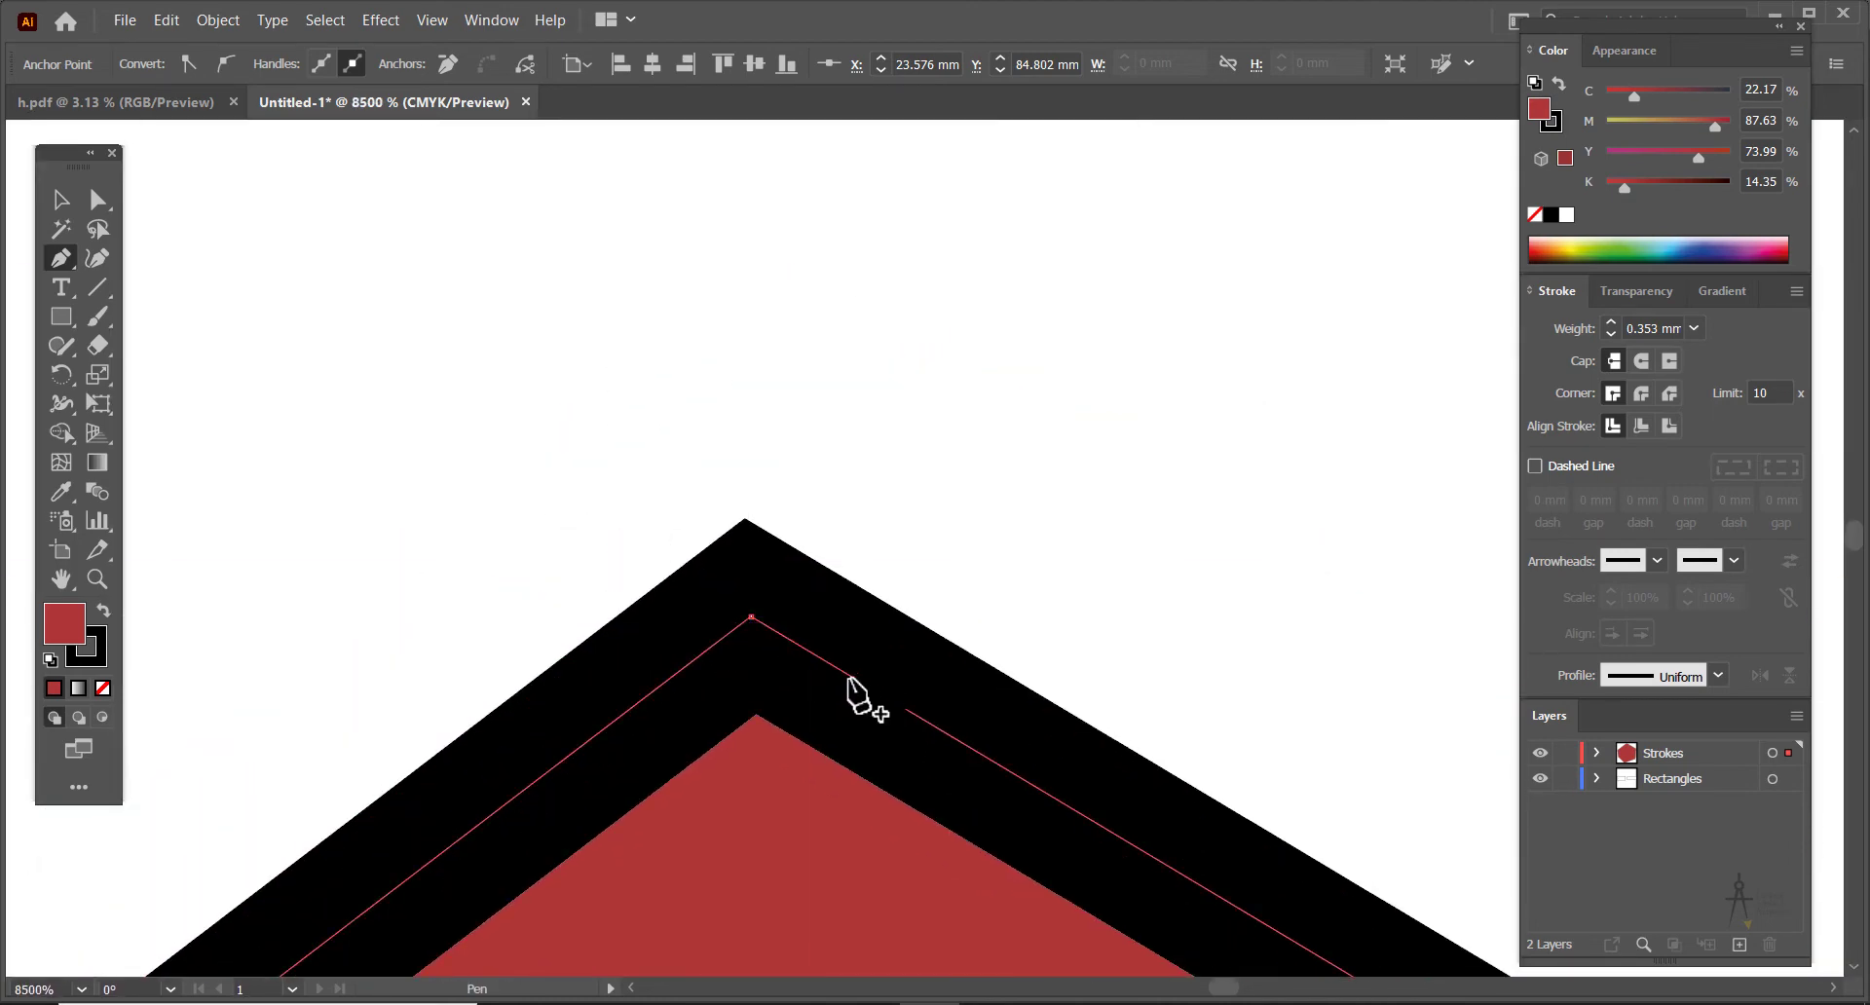
{"action": "scroll", "coordinate": [852, 624], "scroll_direction": "down", "scroll_amount": 15}
{"action": "scroll", "coordinate": [838, 682], "scroll_direction": "up", "scroll_amount": 5}
{"action": "scroll", "coordinate": [826, 643], "scroll_direction": "down", "scroll_amount": 3}
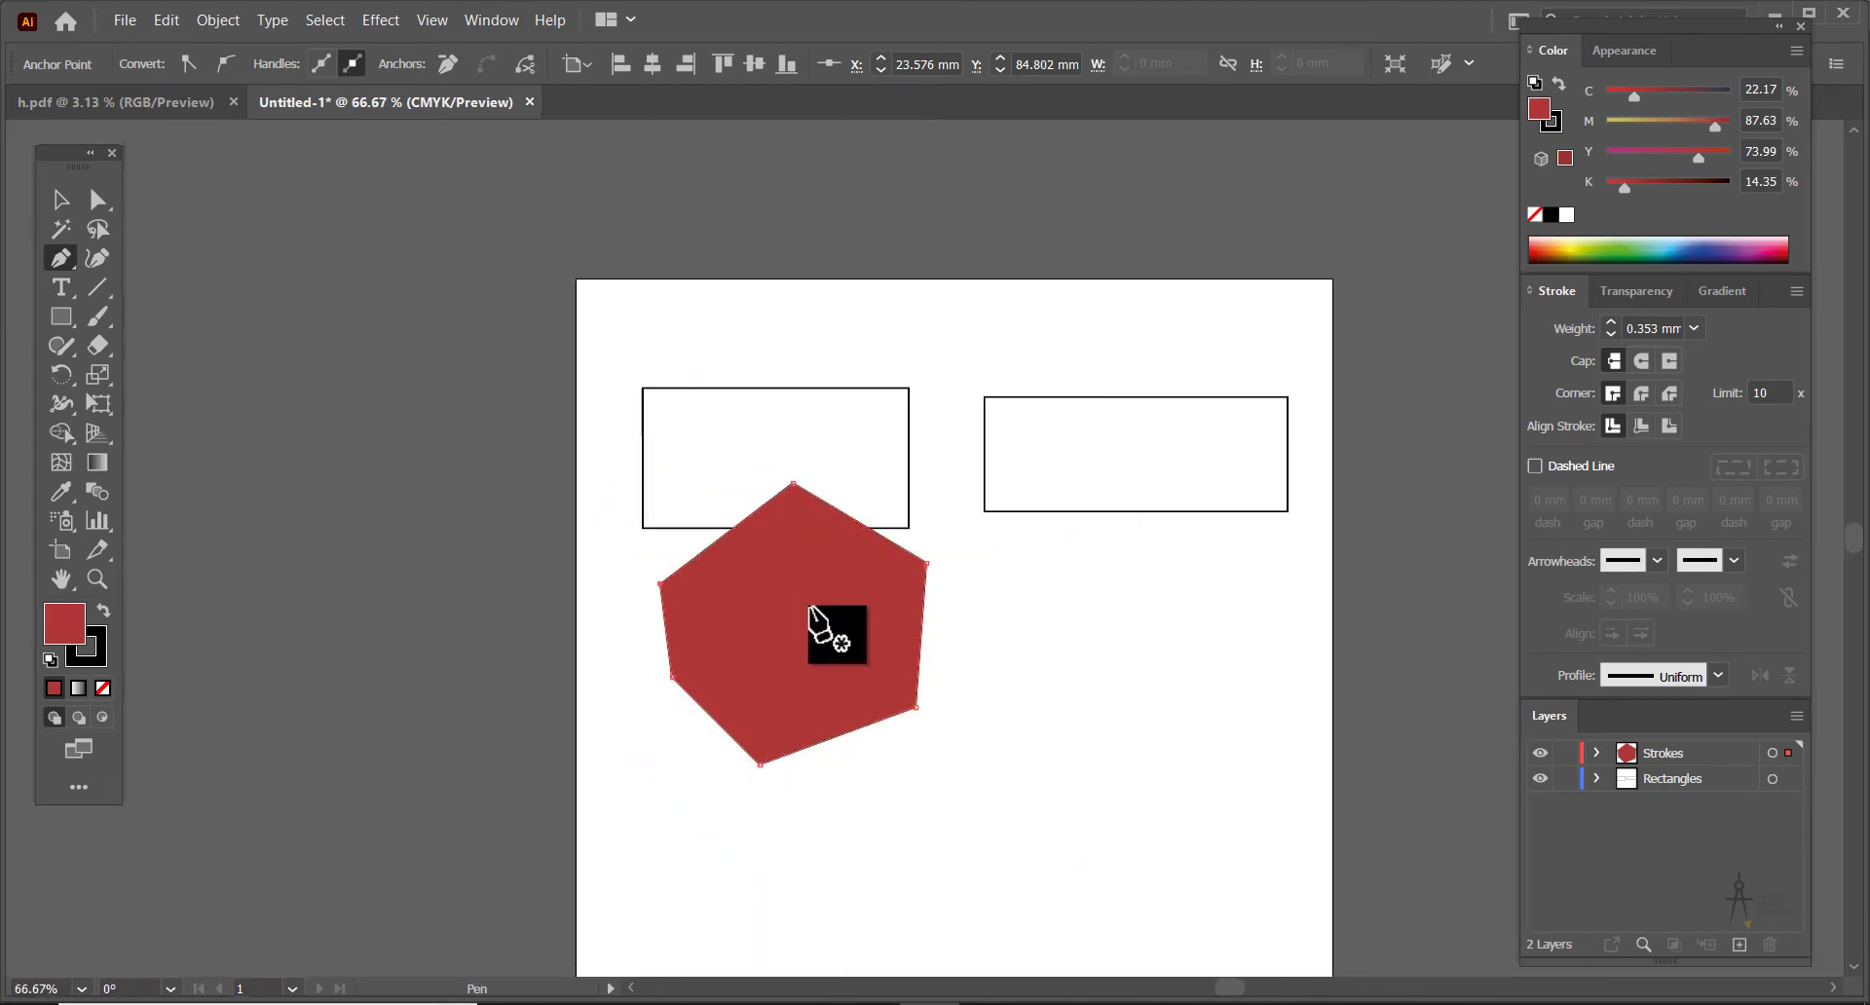
{"action": "scroll", "coordinate": [793, 585], "scroll_direction": "up", "scroll_amount": 3}
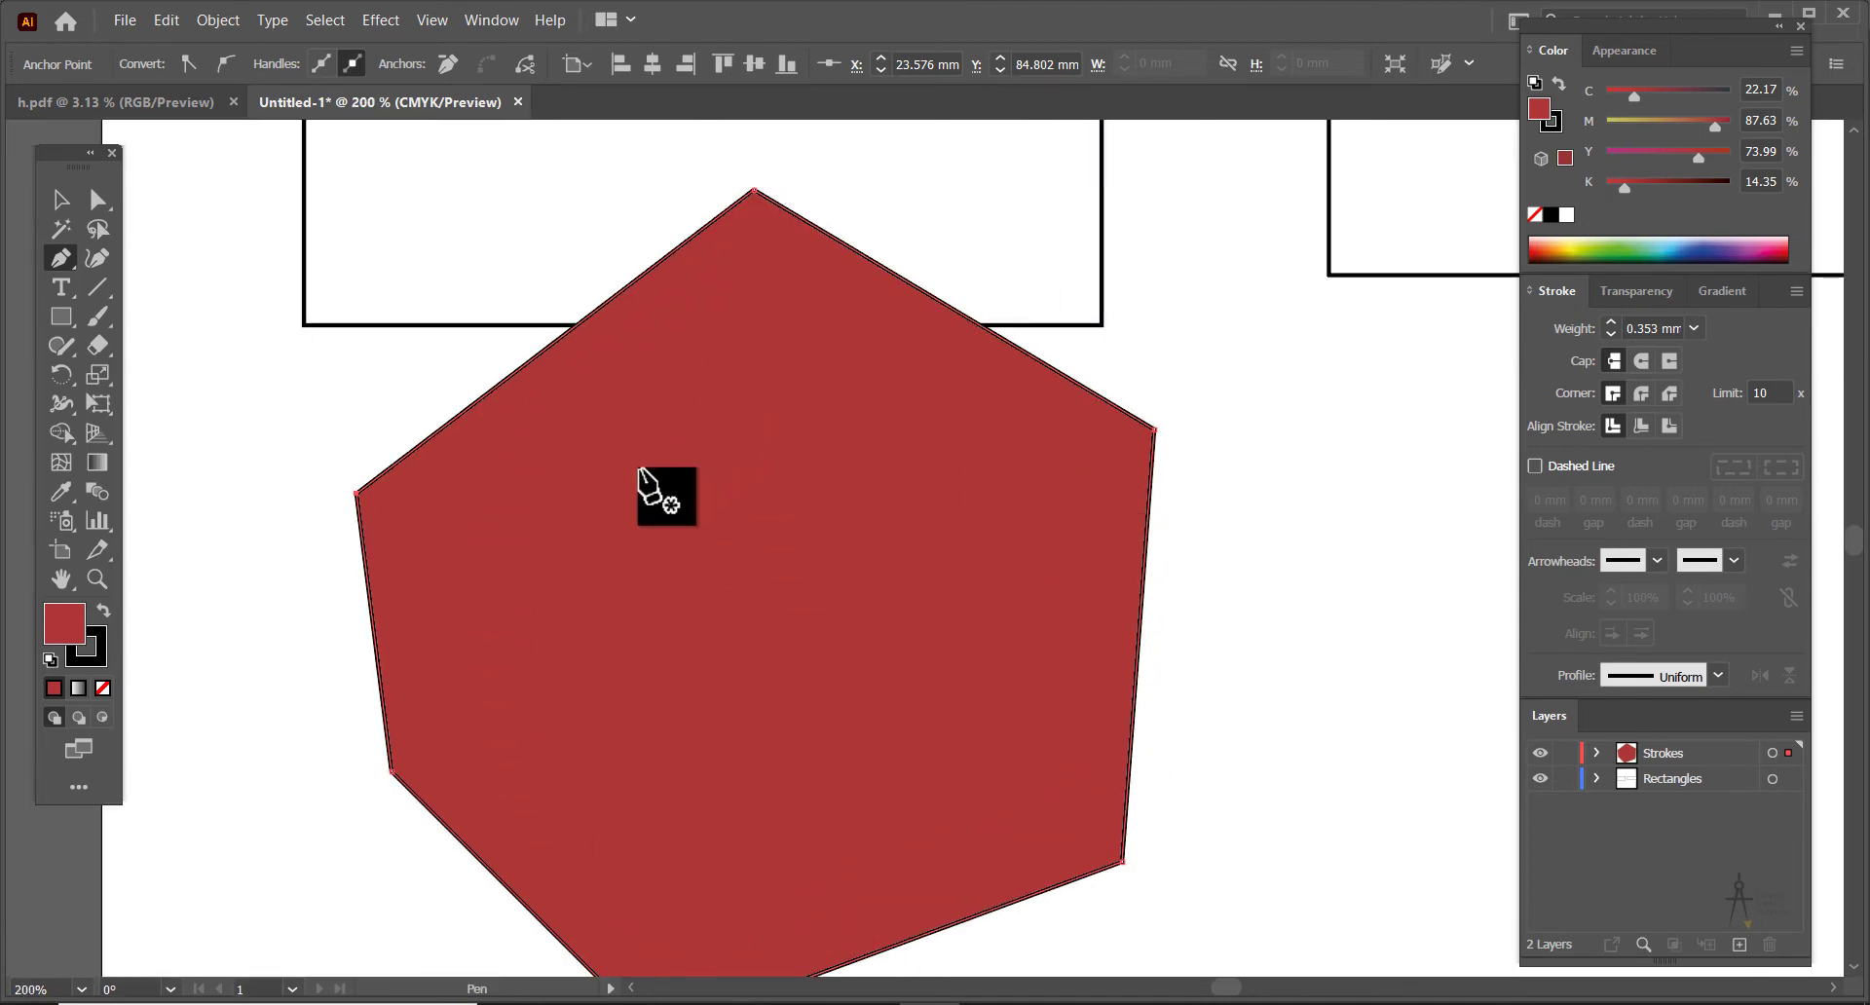
{"action": "double_click", "coordinate": [76, 624]}
{"action": "left_click_drag", "start_coordinate": [1011, 326], "coordinate": [977, 302]}
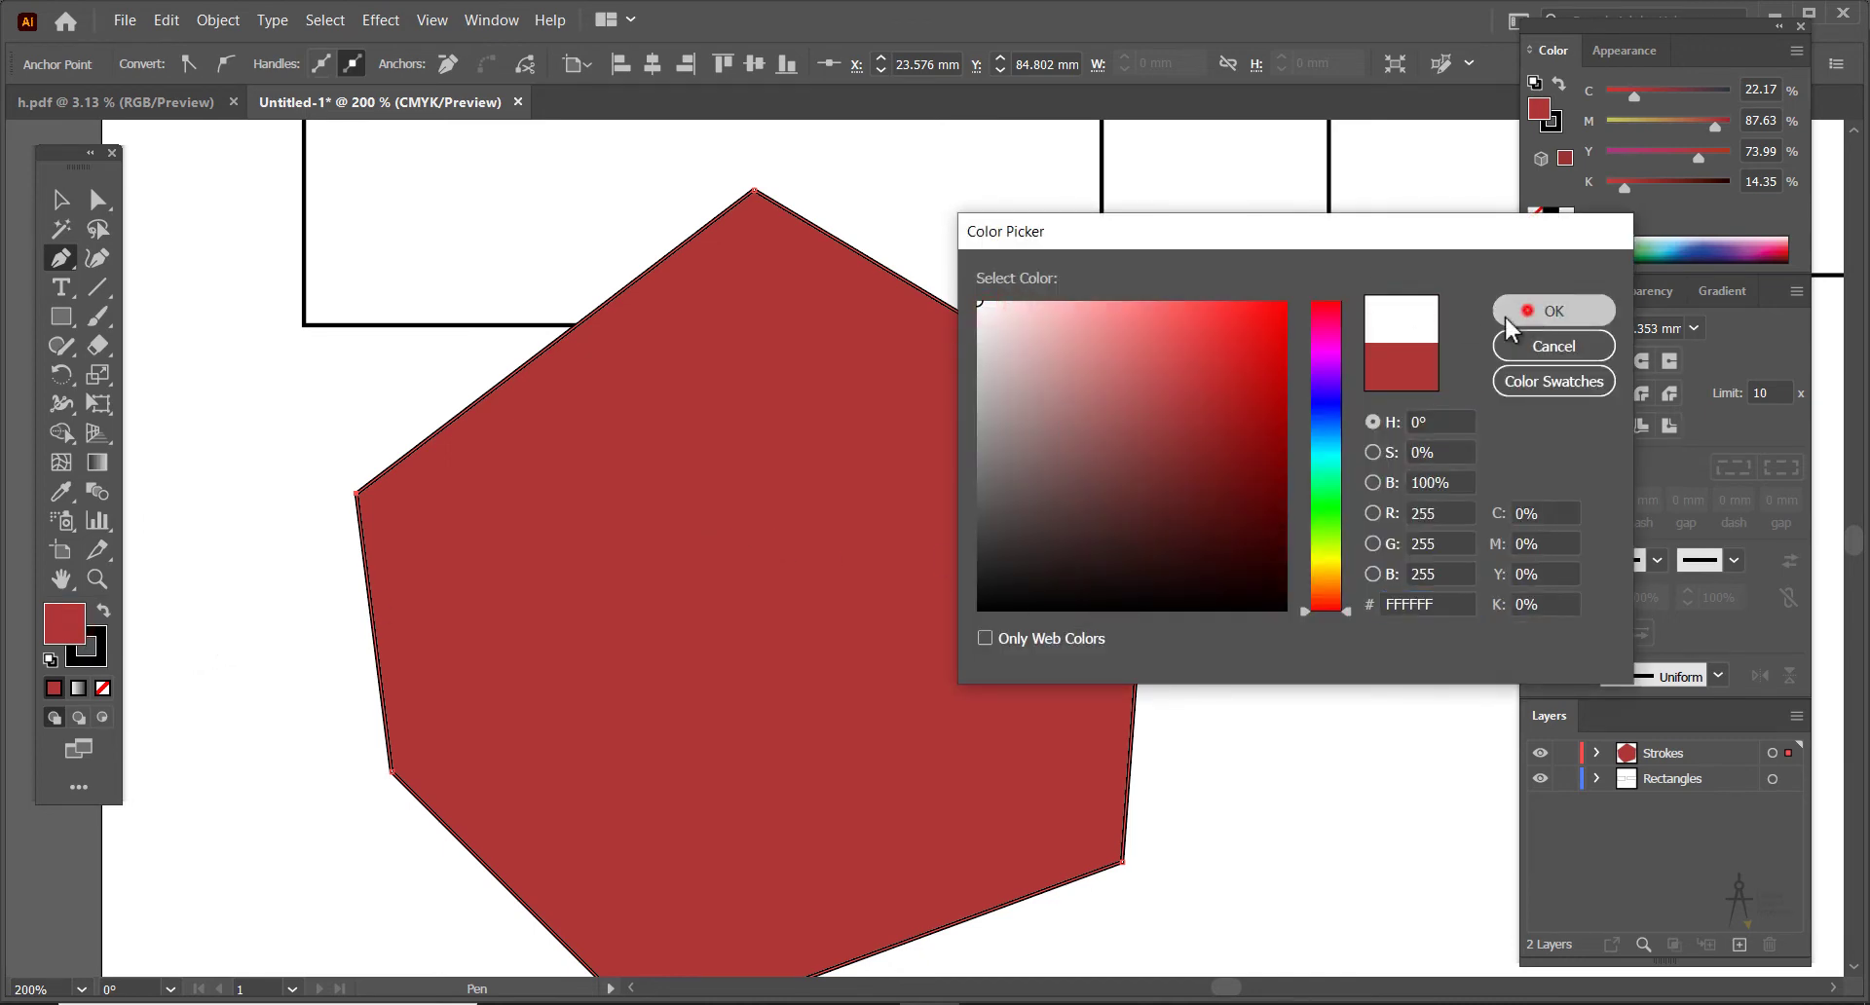
{"action": "left_click", "coordinate": [1527, 310]}
Draw a closed stepped shape with the Pen tool beside the six-sided shape, using mostly horizontal and vertical segments
{"action": "key", "text": "ctrl+0"}
{"action": "key", "text": "ctrl+1"}
{"action": "key", "text": "ctrl+plus"}
{"action": "key", "text": "ctrl+minus"}
{"action": "key", "text": "ctrl+minus"}
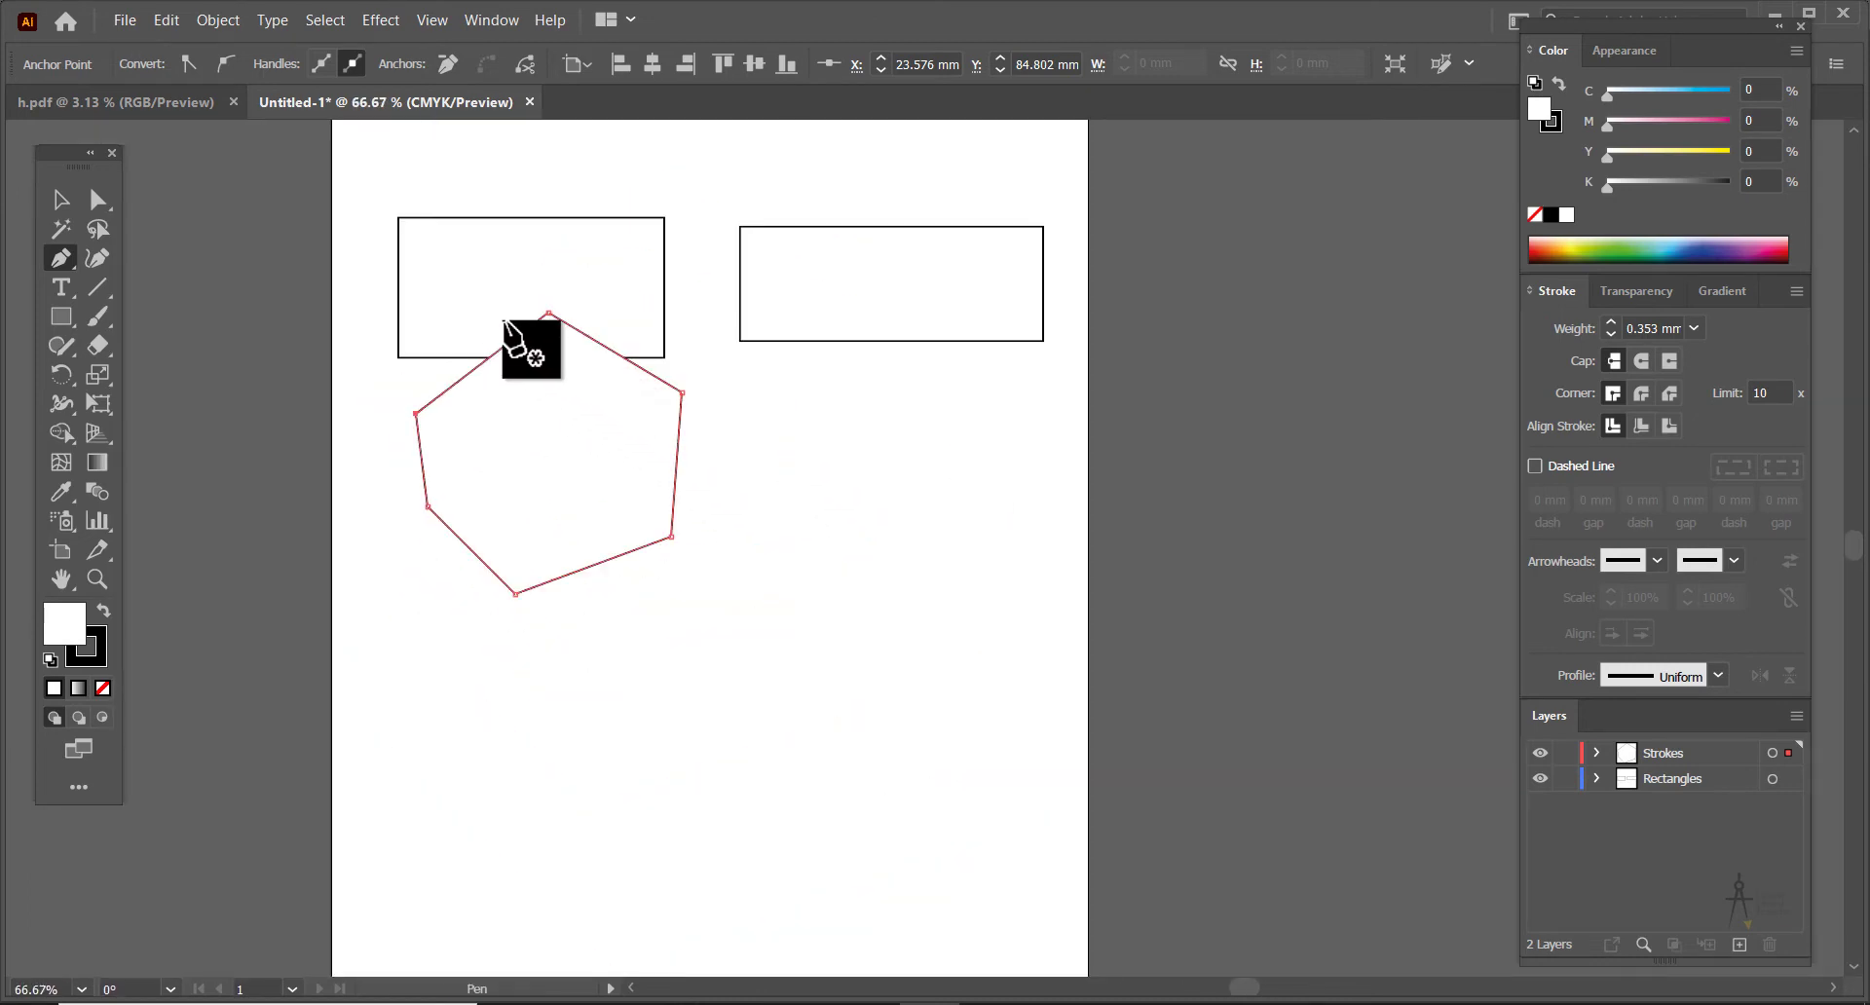
{"action": "key", "text": "ctrl+plus"}
{"action": "key", "text": "ctrl+plus"}
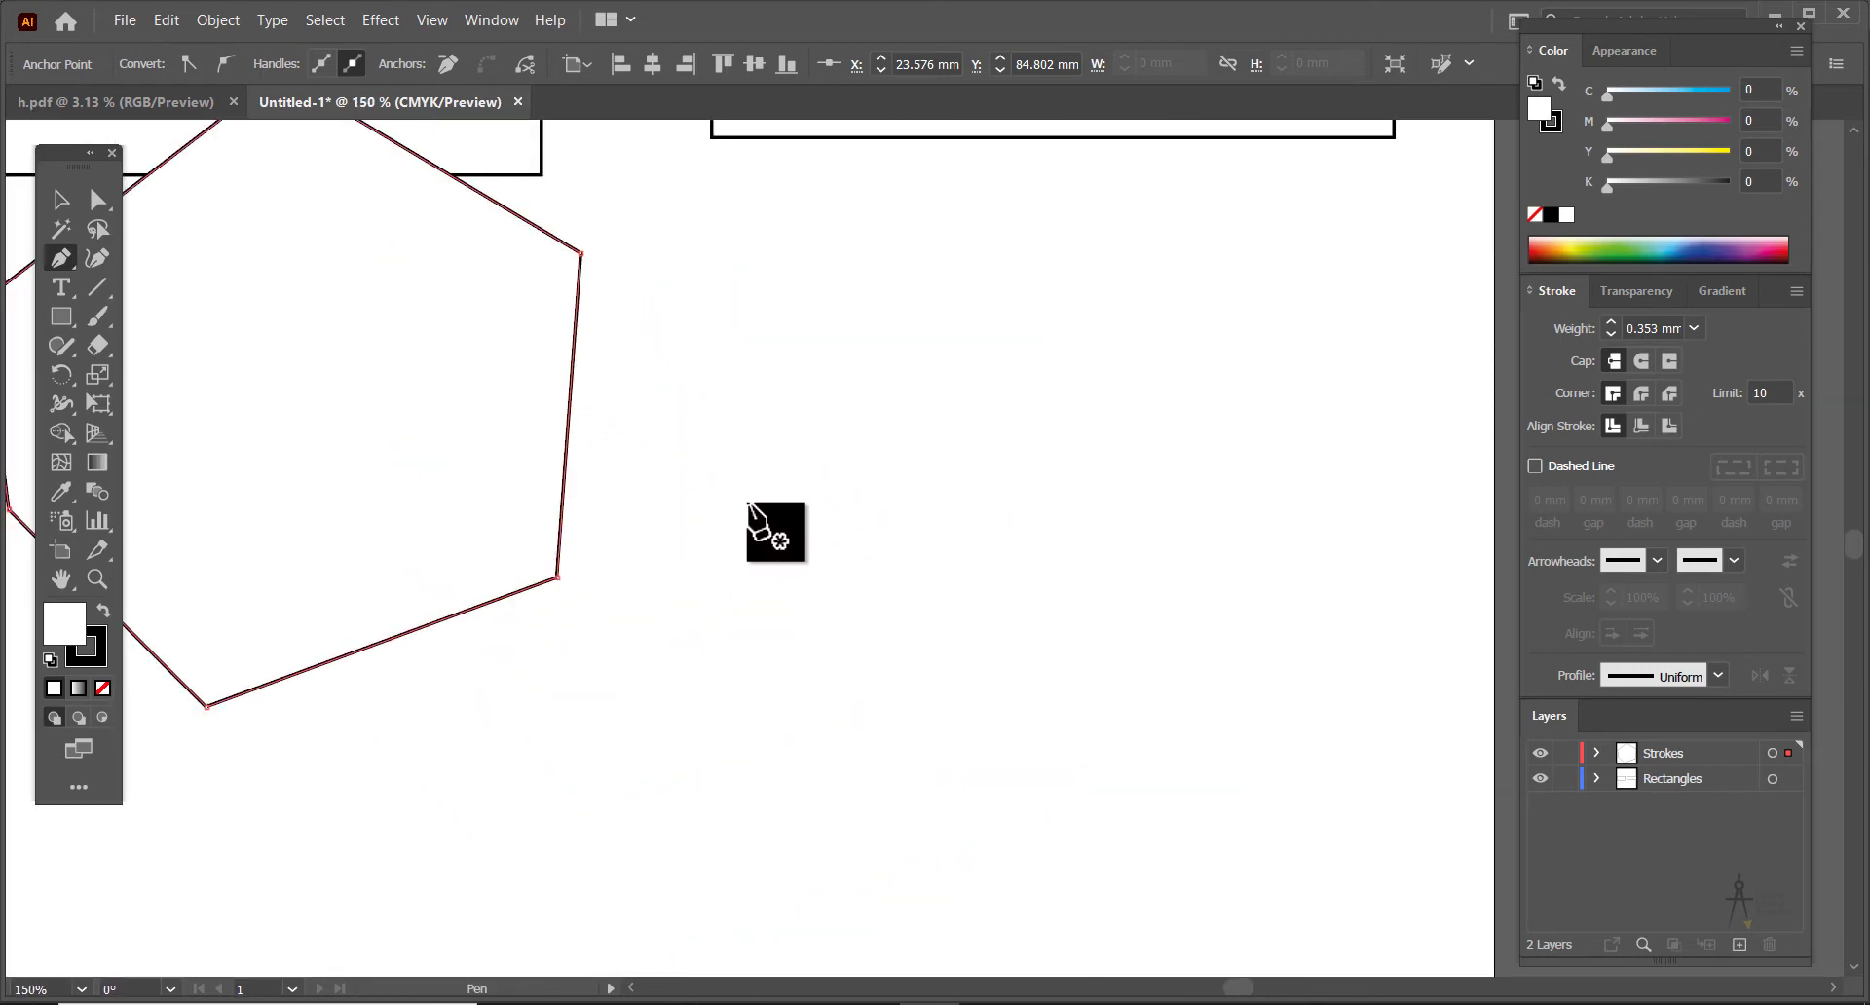
{"action": "left_click", "coordinate": [778, 565]}
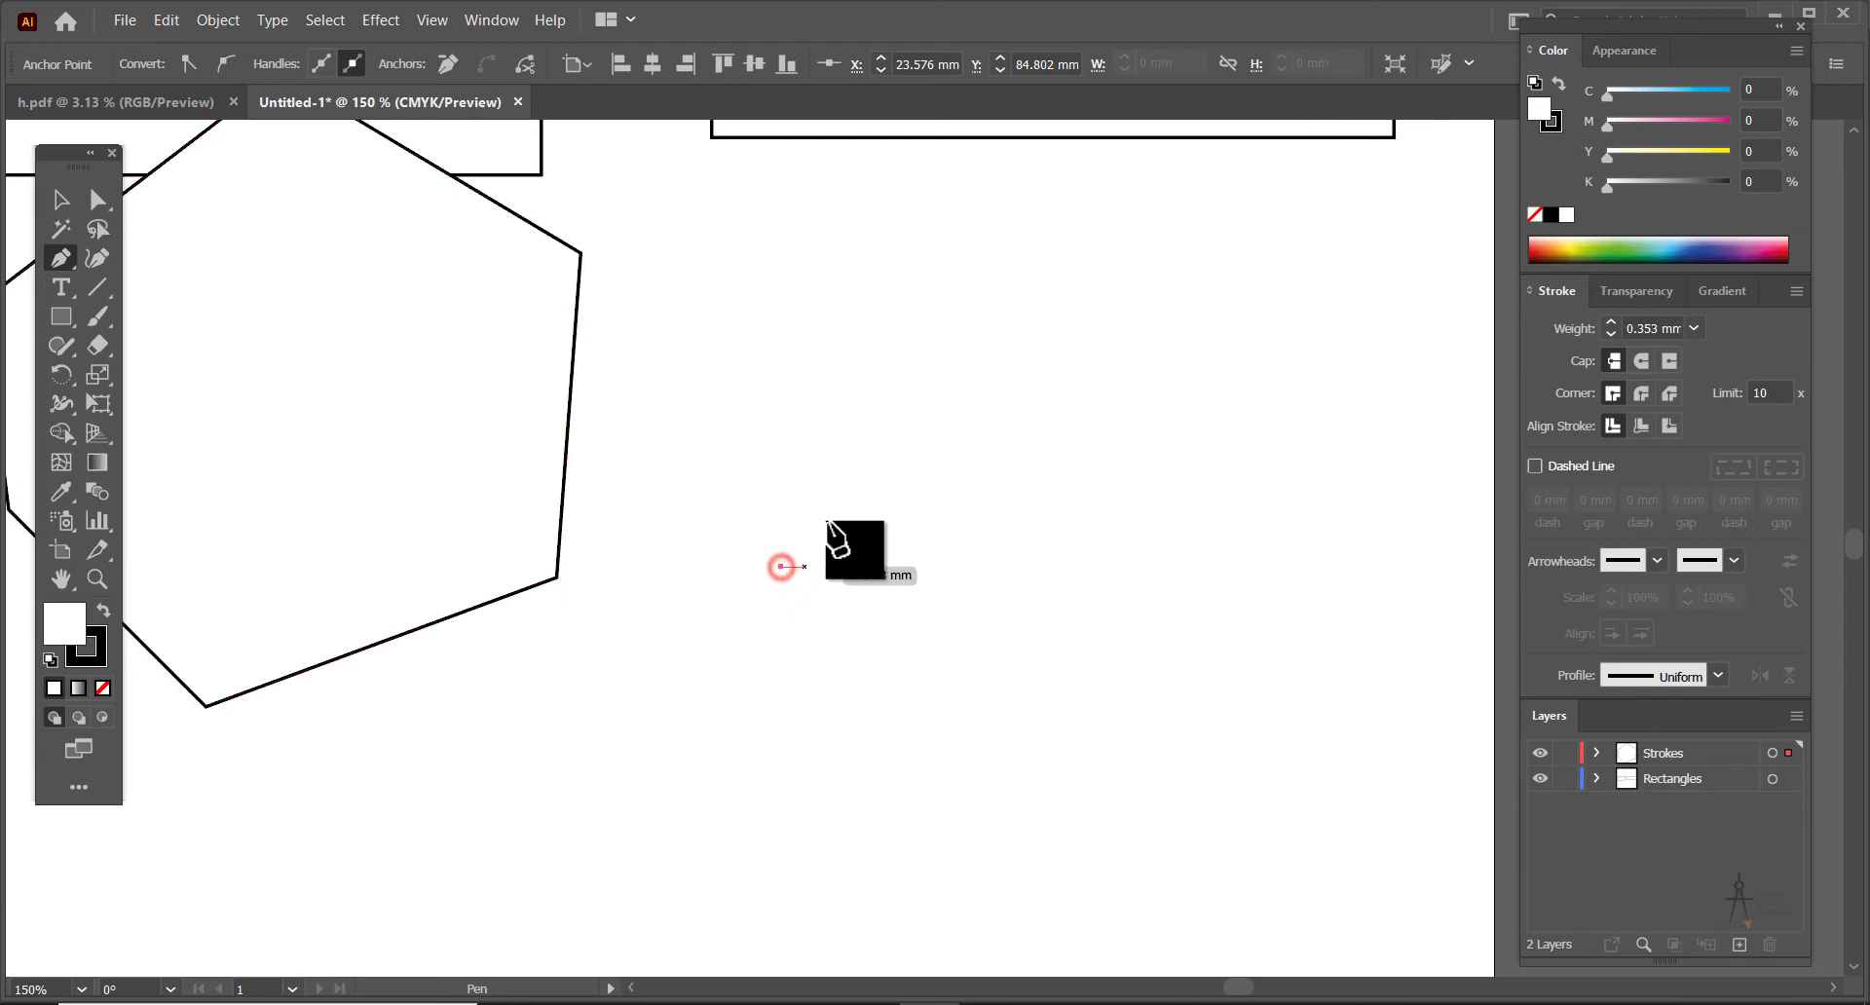
{"action": "left_click", "coordinate": [806, 314], "text": "ctrl"}
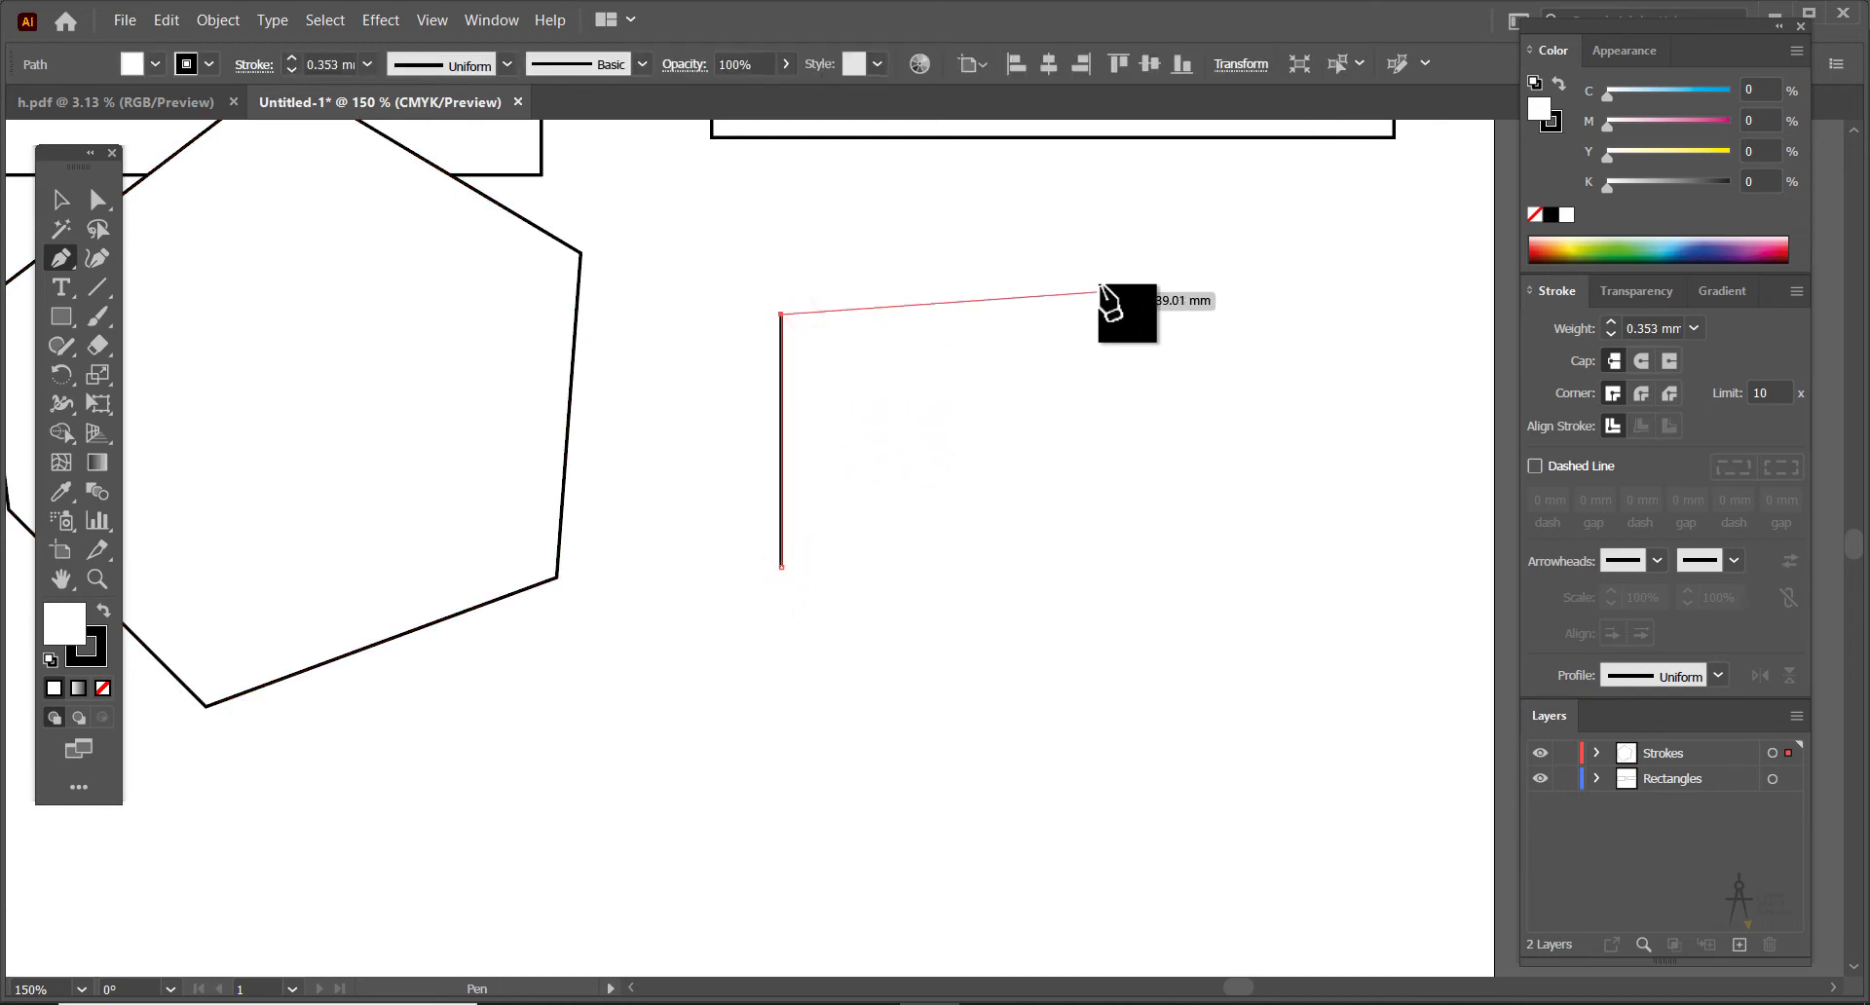
{"action": "left_click", "coordinate": [1245, 314]}
{"action": "left_click", "coordinate": [1245, 691], "text": "shift"}
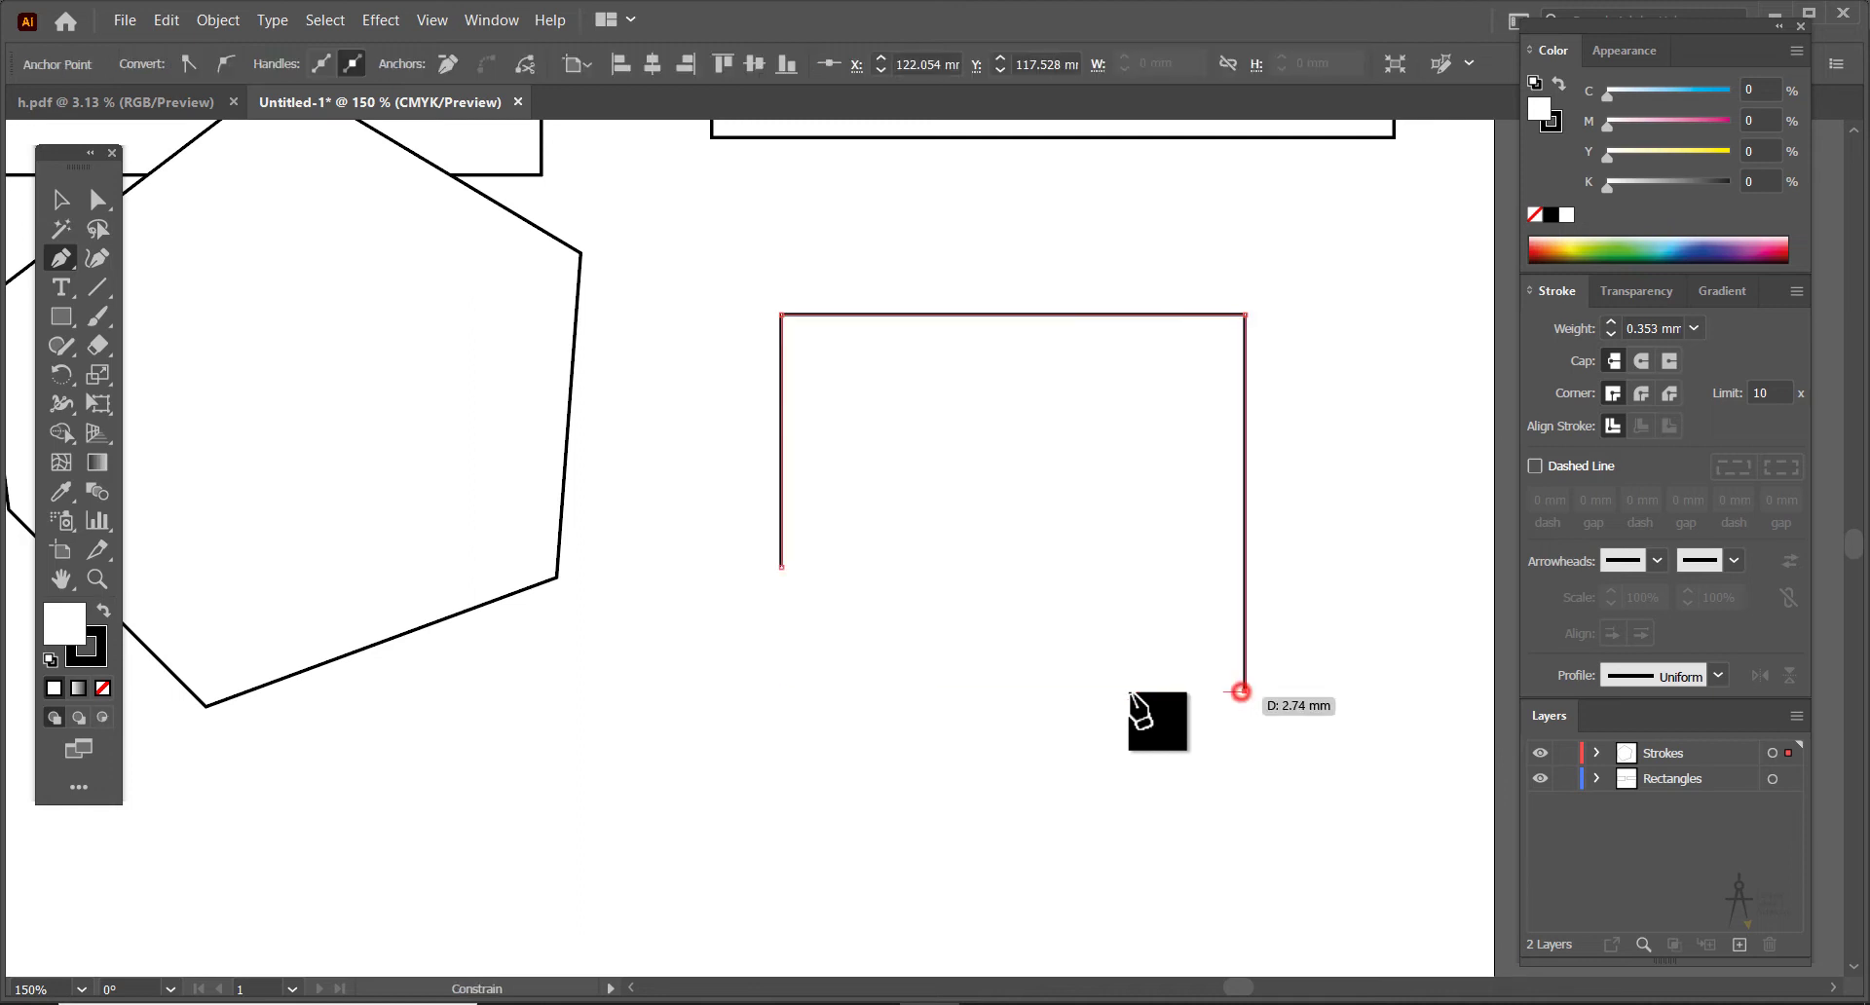
{"action": "left_click", "coordinate": [1034, 691], "text": "shift"}
{"action": "left_click", "coordinate": [1035, 849], "text": "shift"}
{"action": "left_click", "coordinate": [880, 848], "text": "shift"}
{"action": "left_click", "coordinate": [839, 424], "text": "shift"}
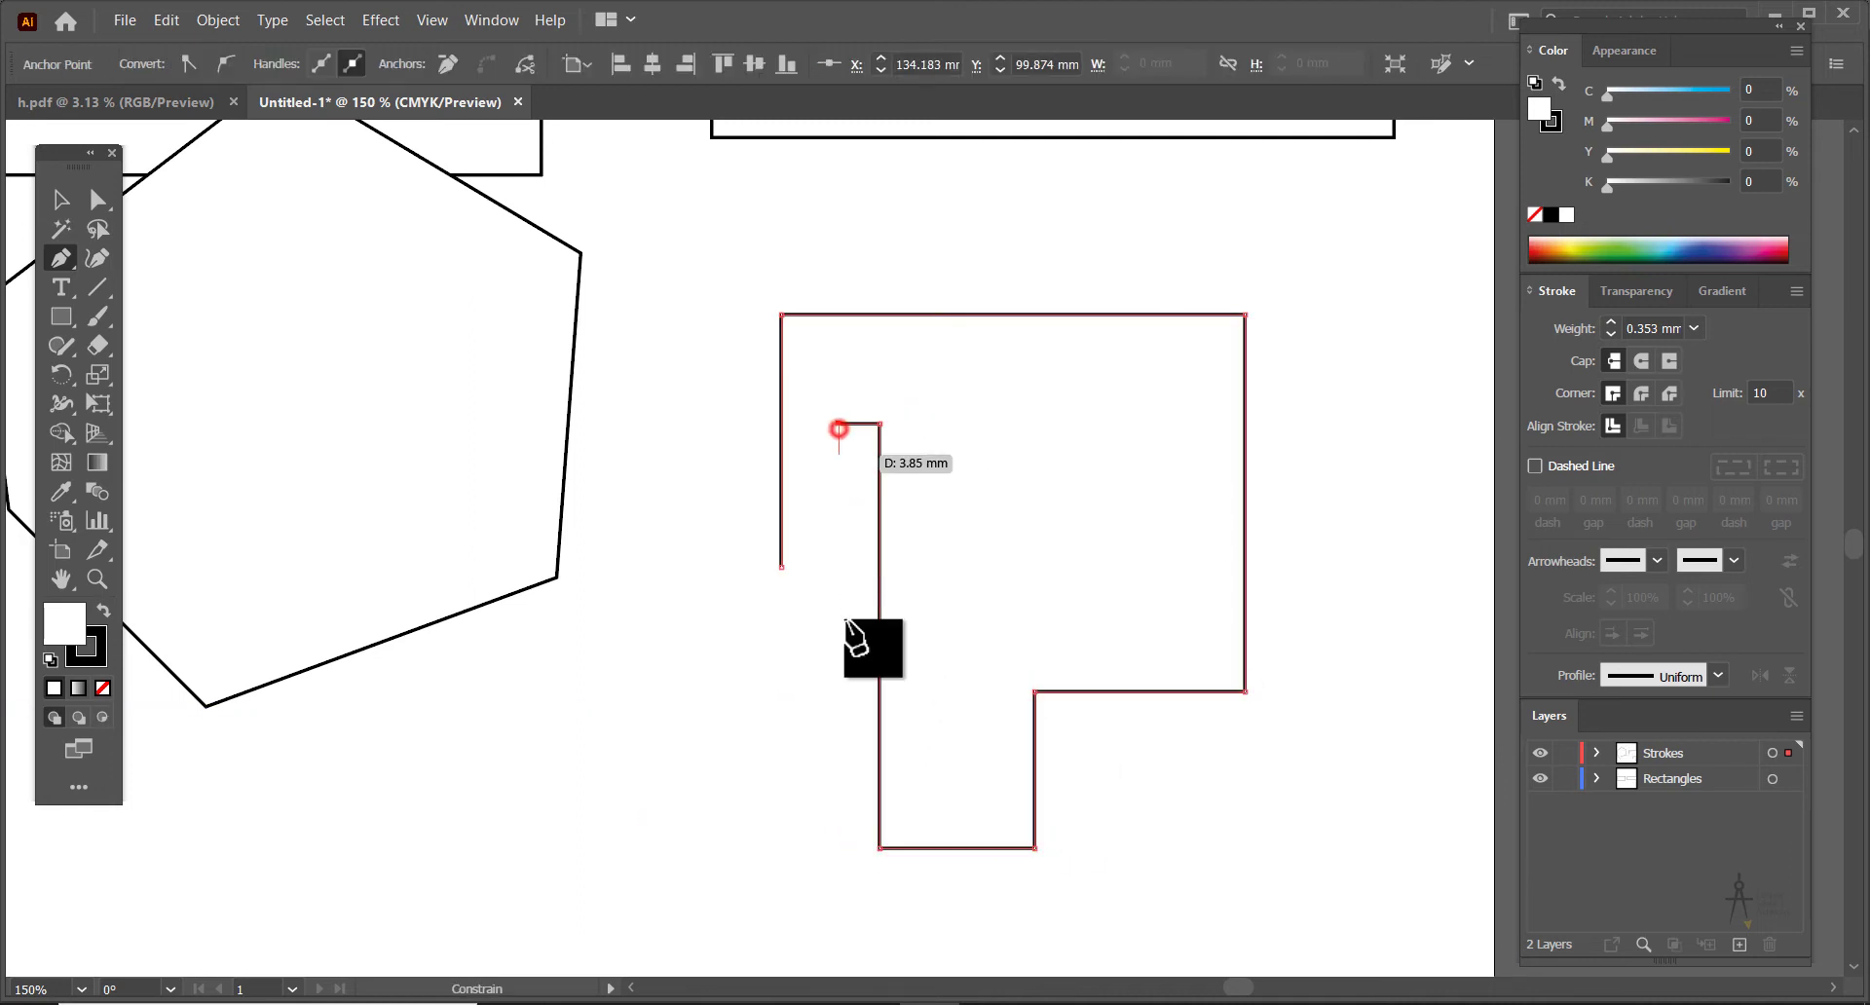
{"action": "left_click", "coordinate": [834, 740], "text": "shift"}
{"action": "left_click", "coordinate": [622, 746], "text": "shift"}
{"action": "left_click", "coordinate": [623, 574], "text": "shift"}
{"action": "left_click", "coordinate": [781, 566]}
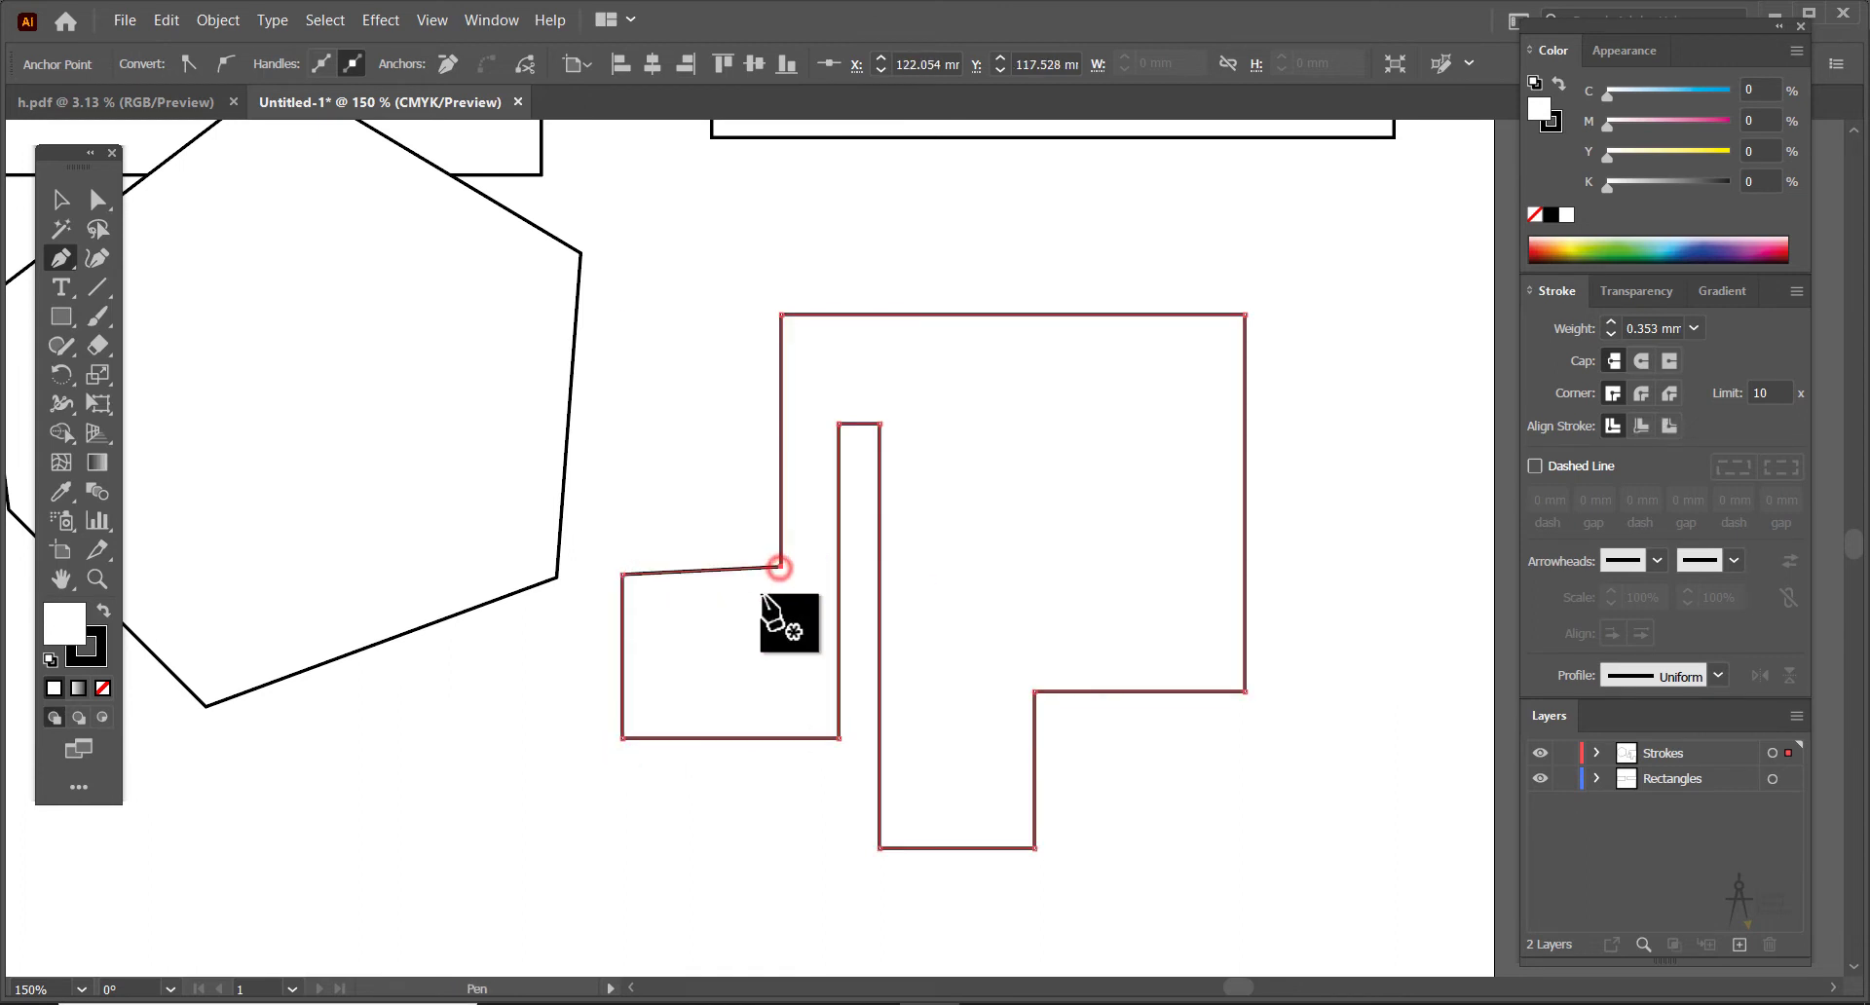
Fill the stepped shape with bright red, C 0, M 92.64, Y 84.92, K 0
{"action": "double_click", "coordinate": [68, 624]}
{"action": "left_click_drag", "start_coordinate": [1061, 441], "coordinate": [1233, 329]}
{"action": "left_click", "coordinate": [1549, 307]}
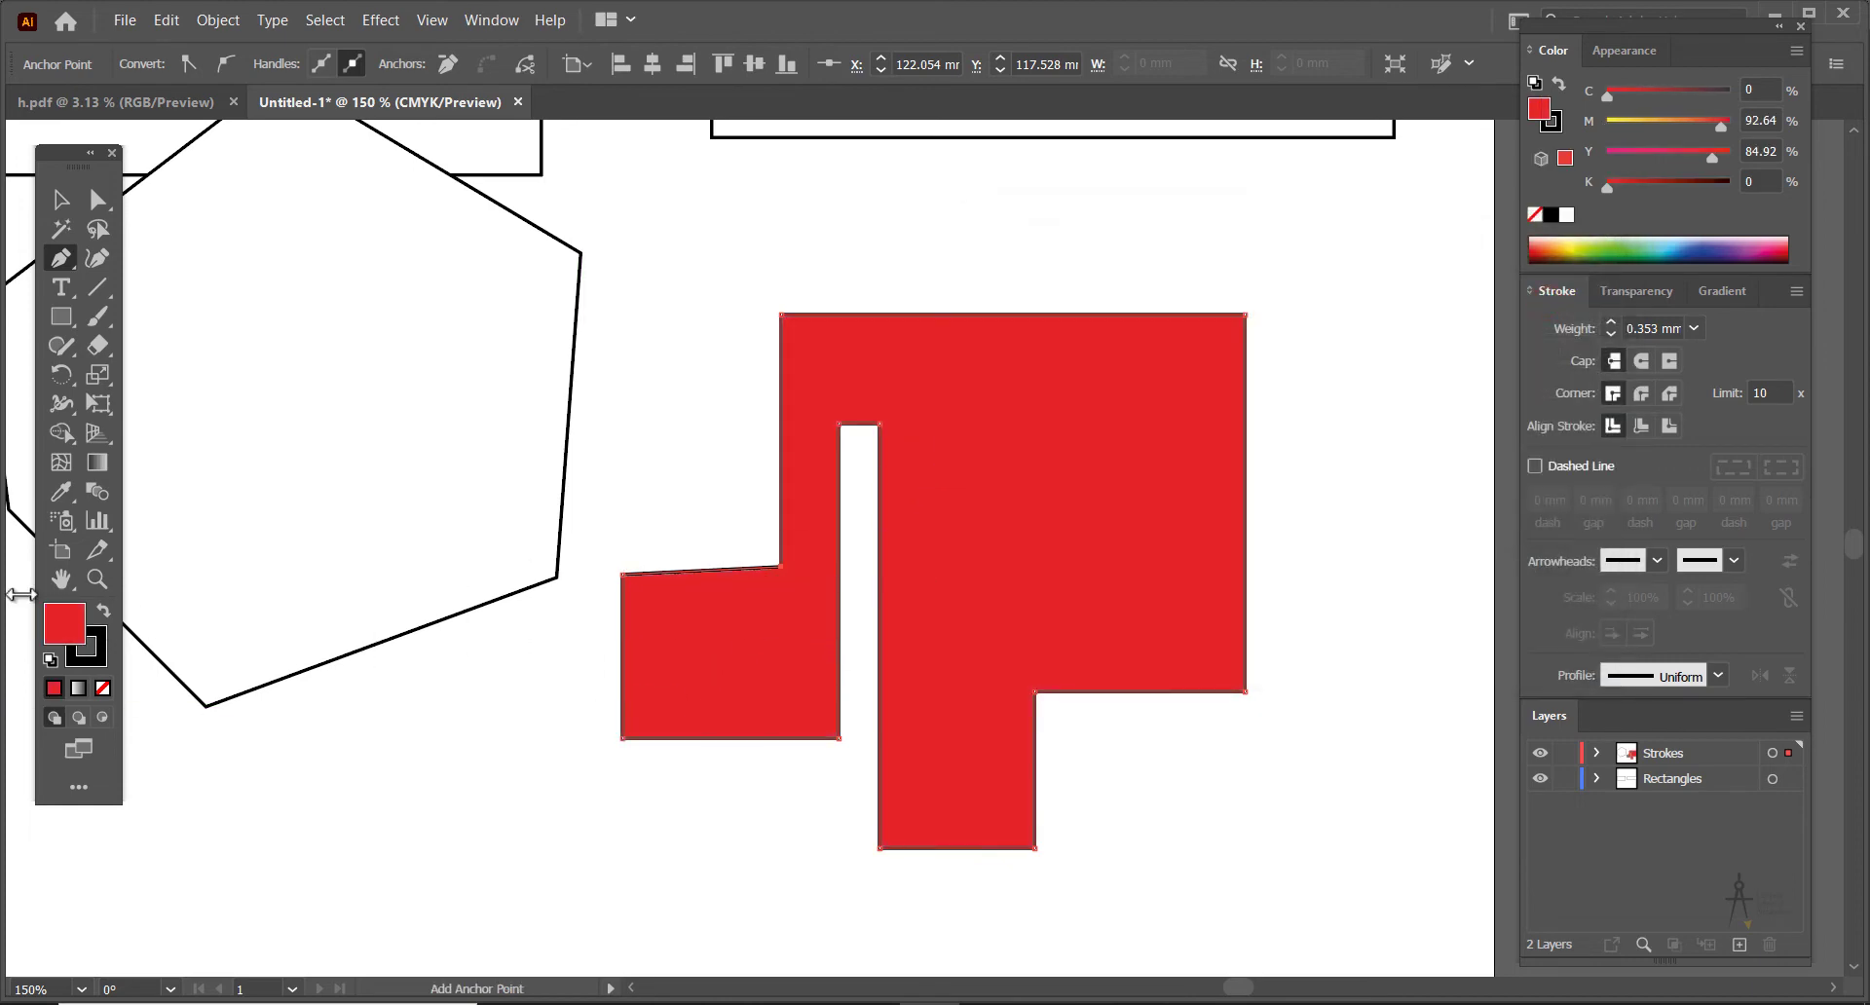
Change the stepped shape's fill to purple, hex 51459B
{"action": "double_click", "coordinate": [59, 628]}
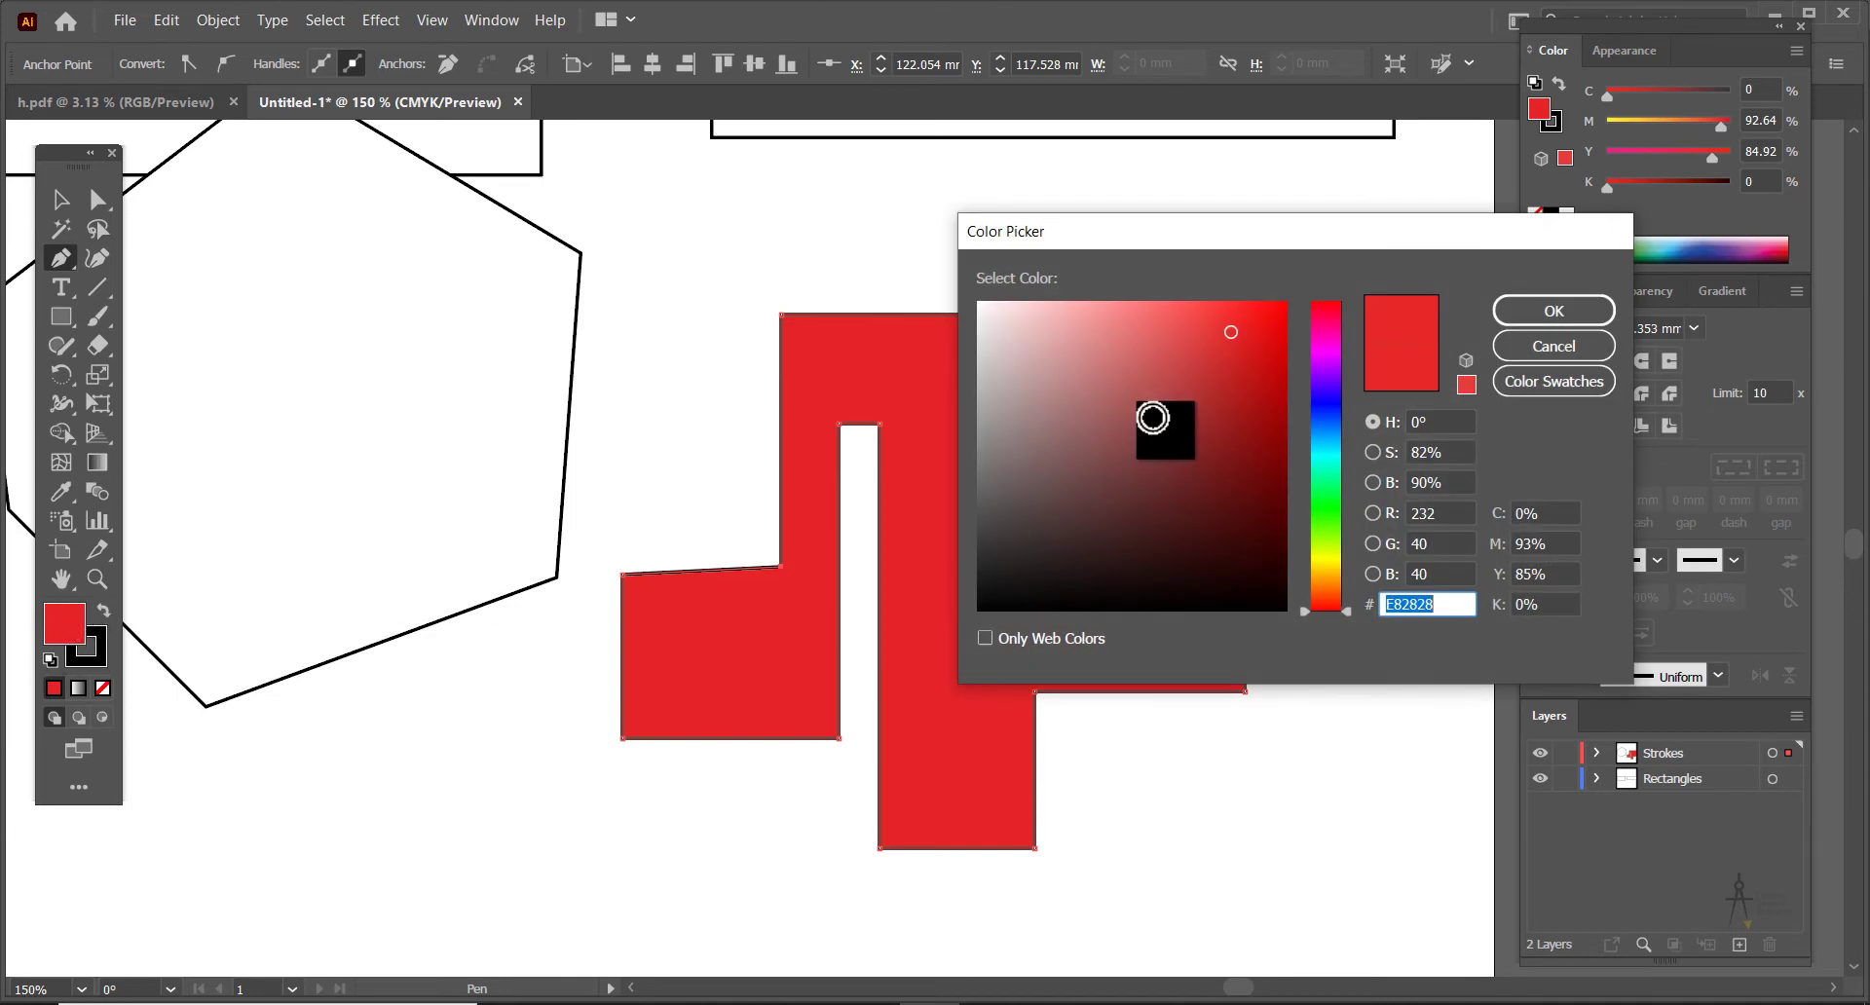
{"action": "left_click", "coordinate": [1147, 365]}
{"action": "left_click", "coordinate": [1150, 419]}
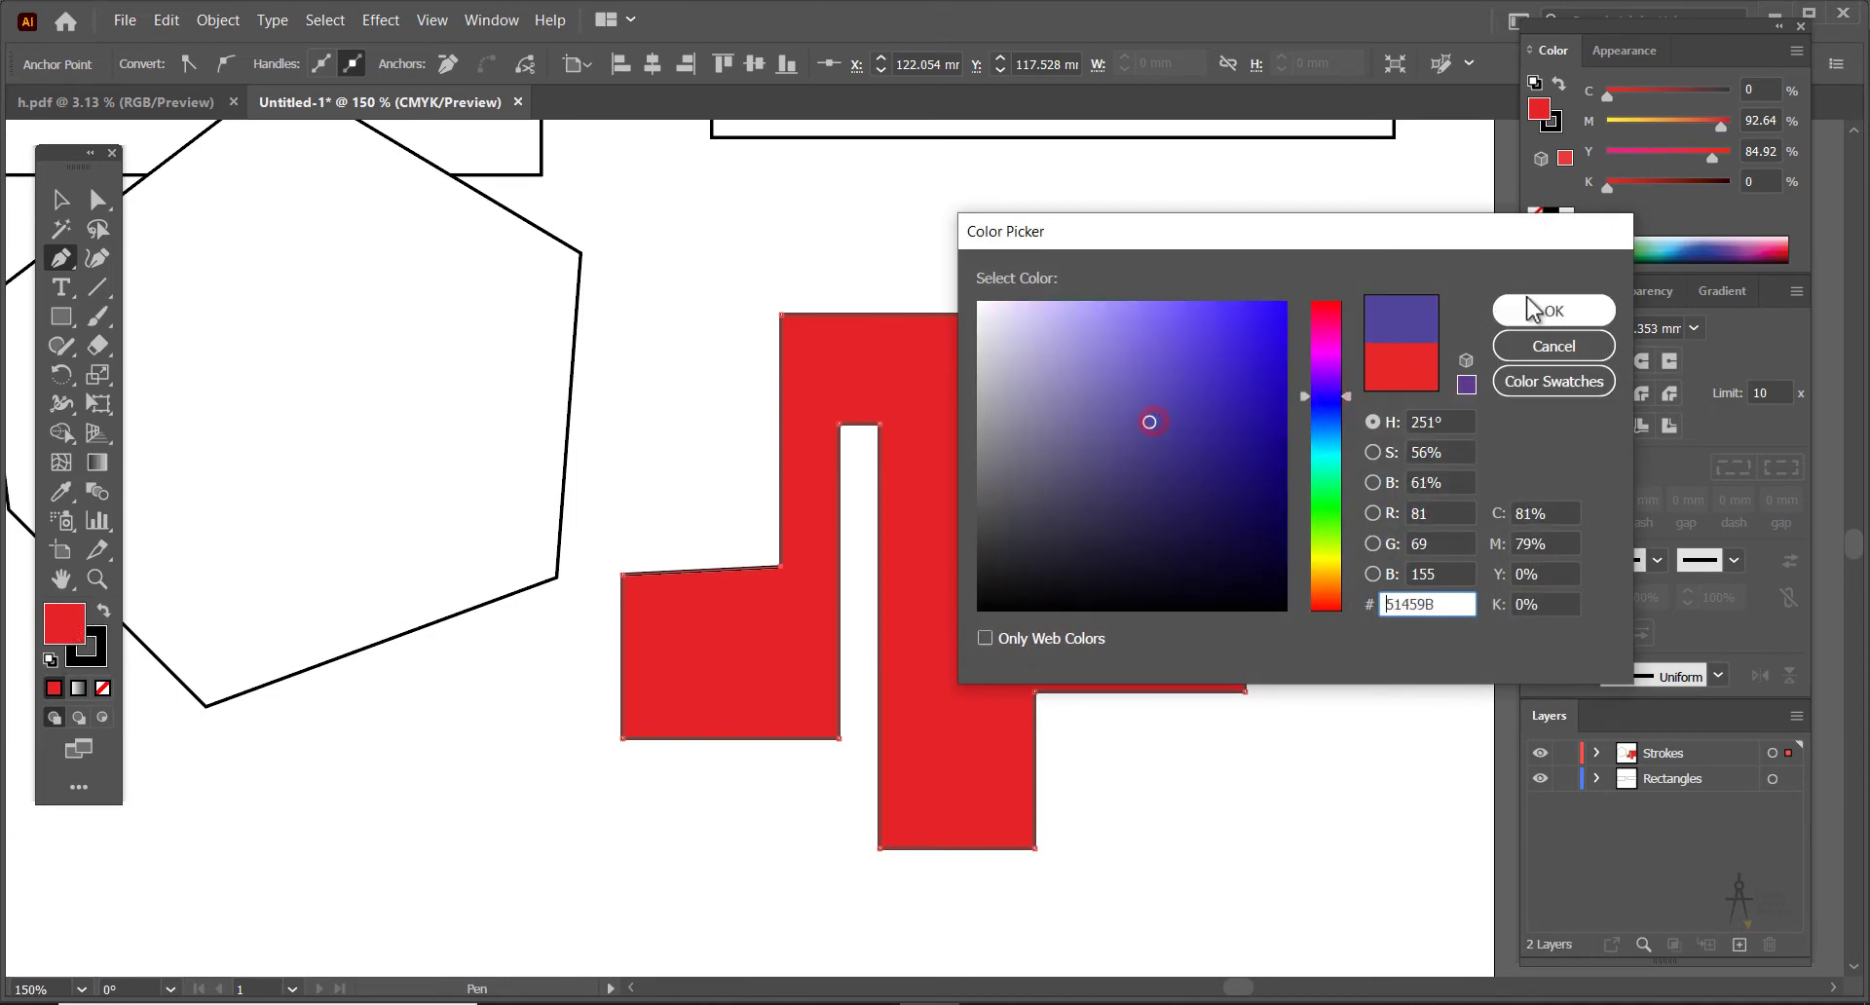
{"action": "left_click", "coordinate": [1534, 307]}
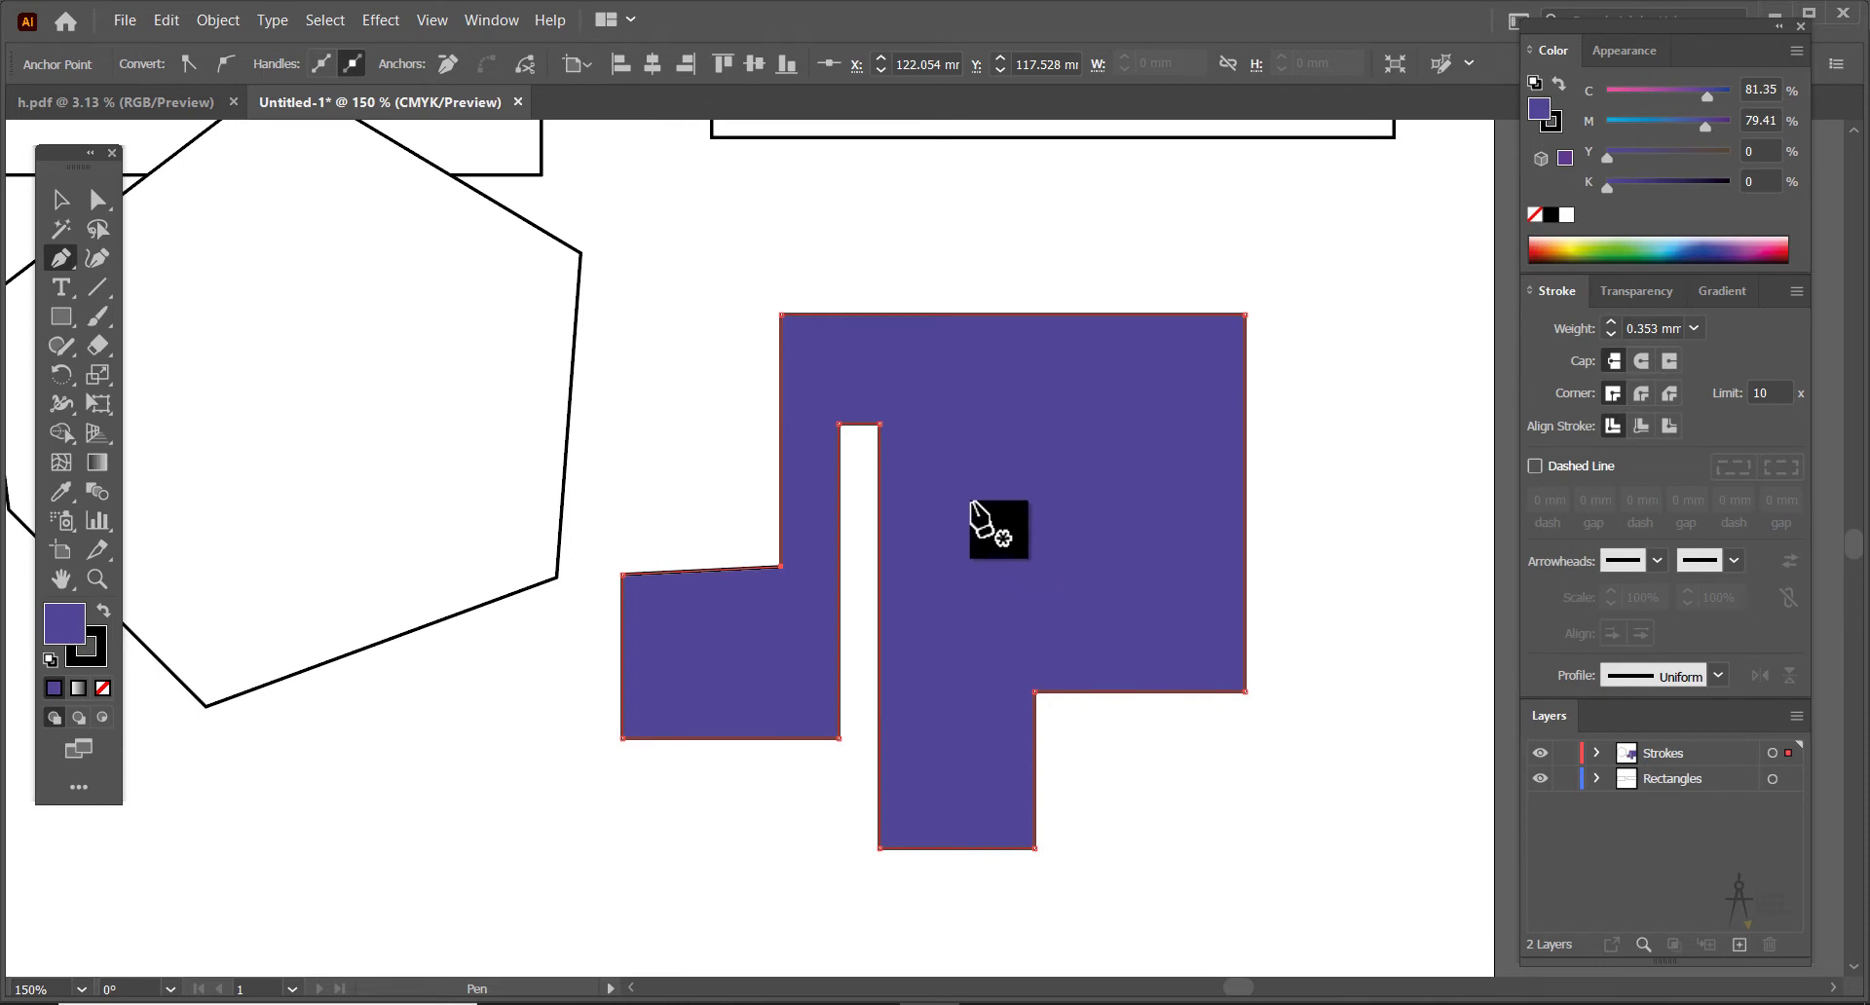
Set the stepped shape's stroke color to yellow, hex D8D32E
{"action": "double_click", "coordinate": [97, 644]}
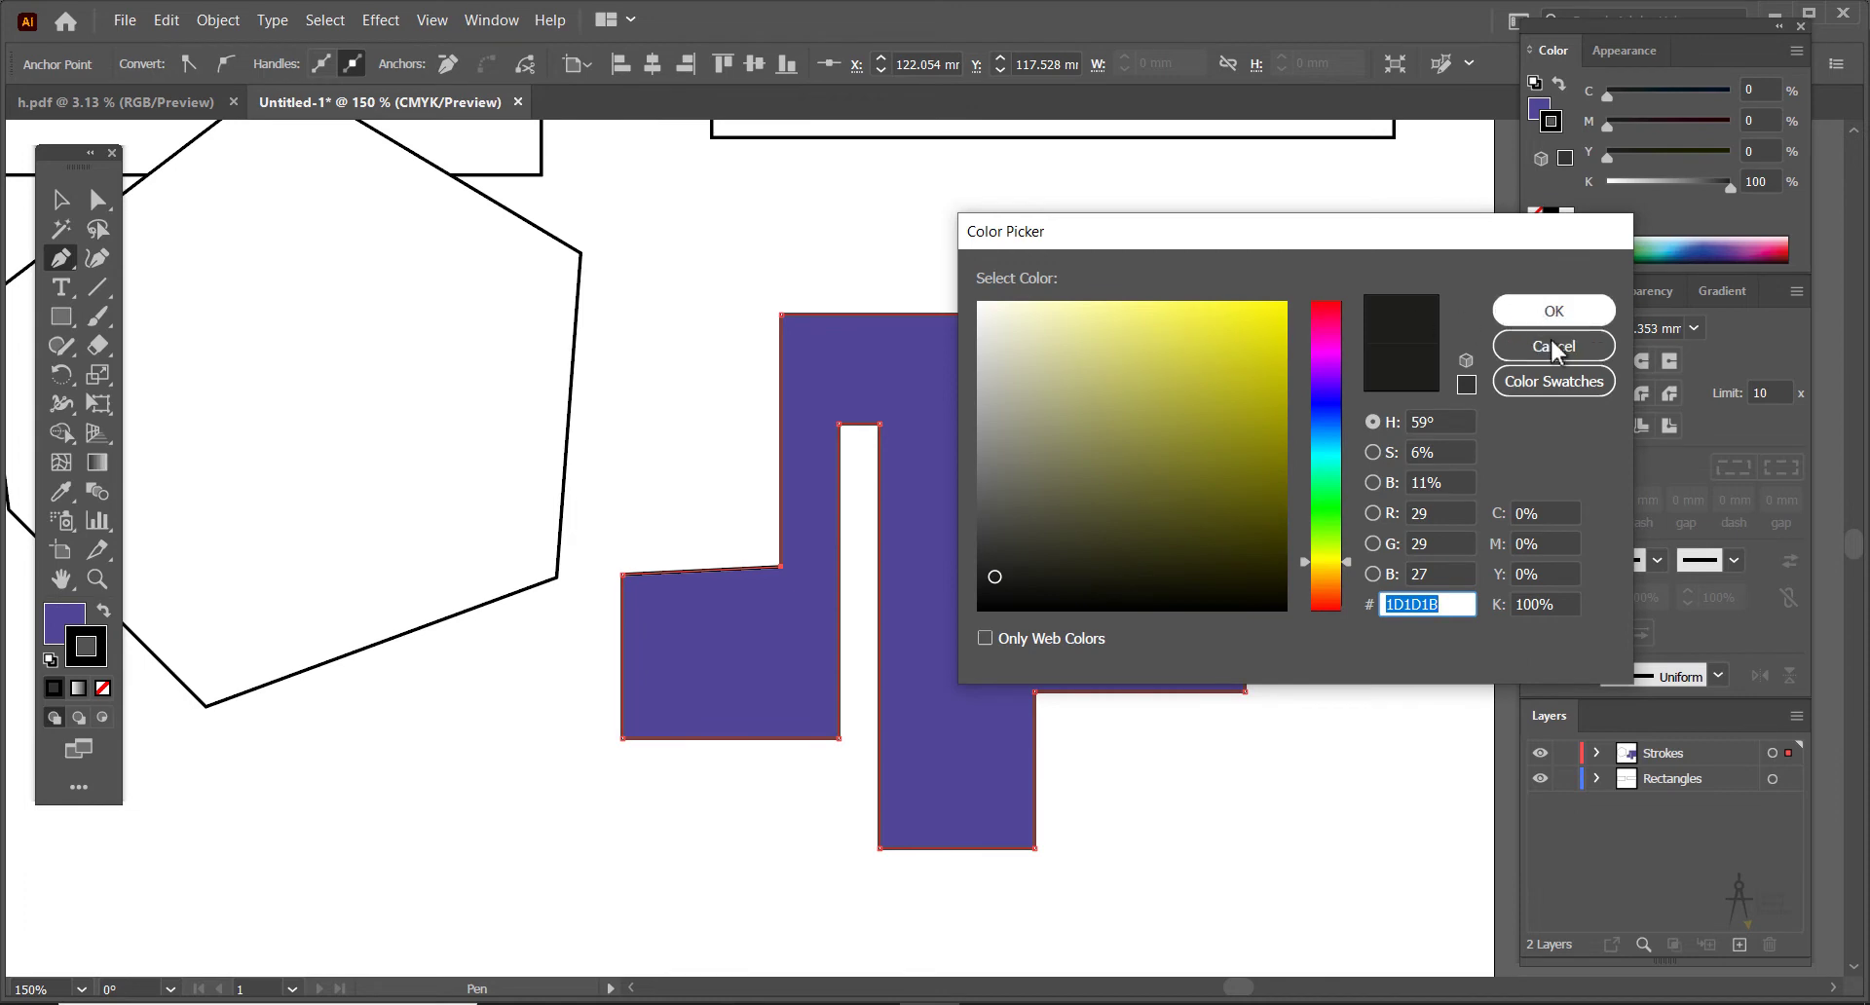
{"action": "left_click", "coordinate": [1552, 321]}
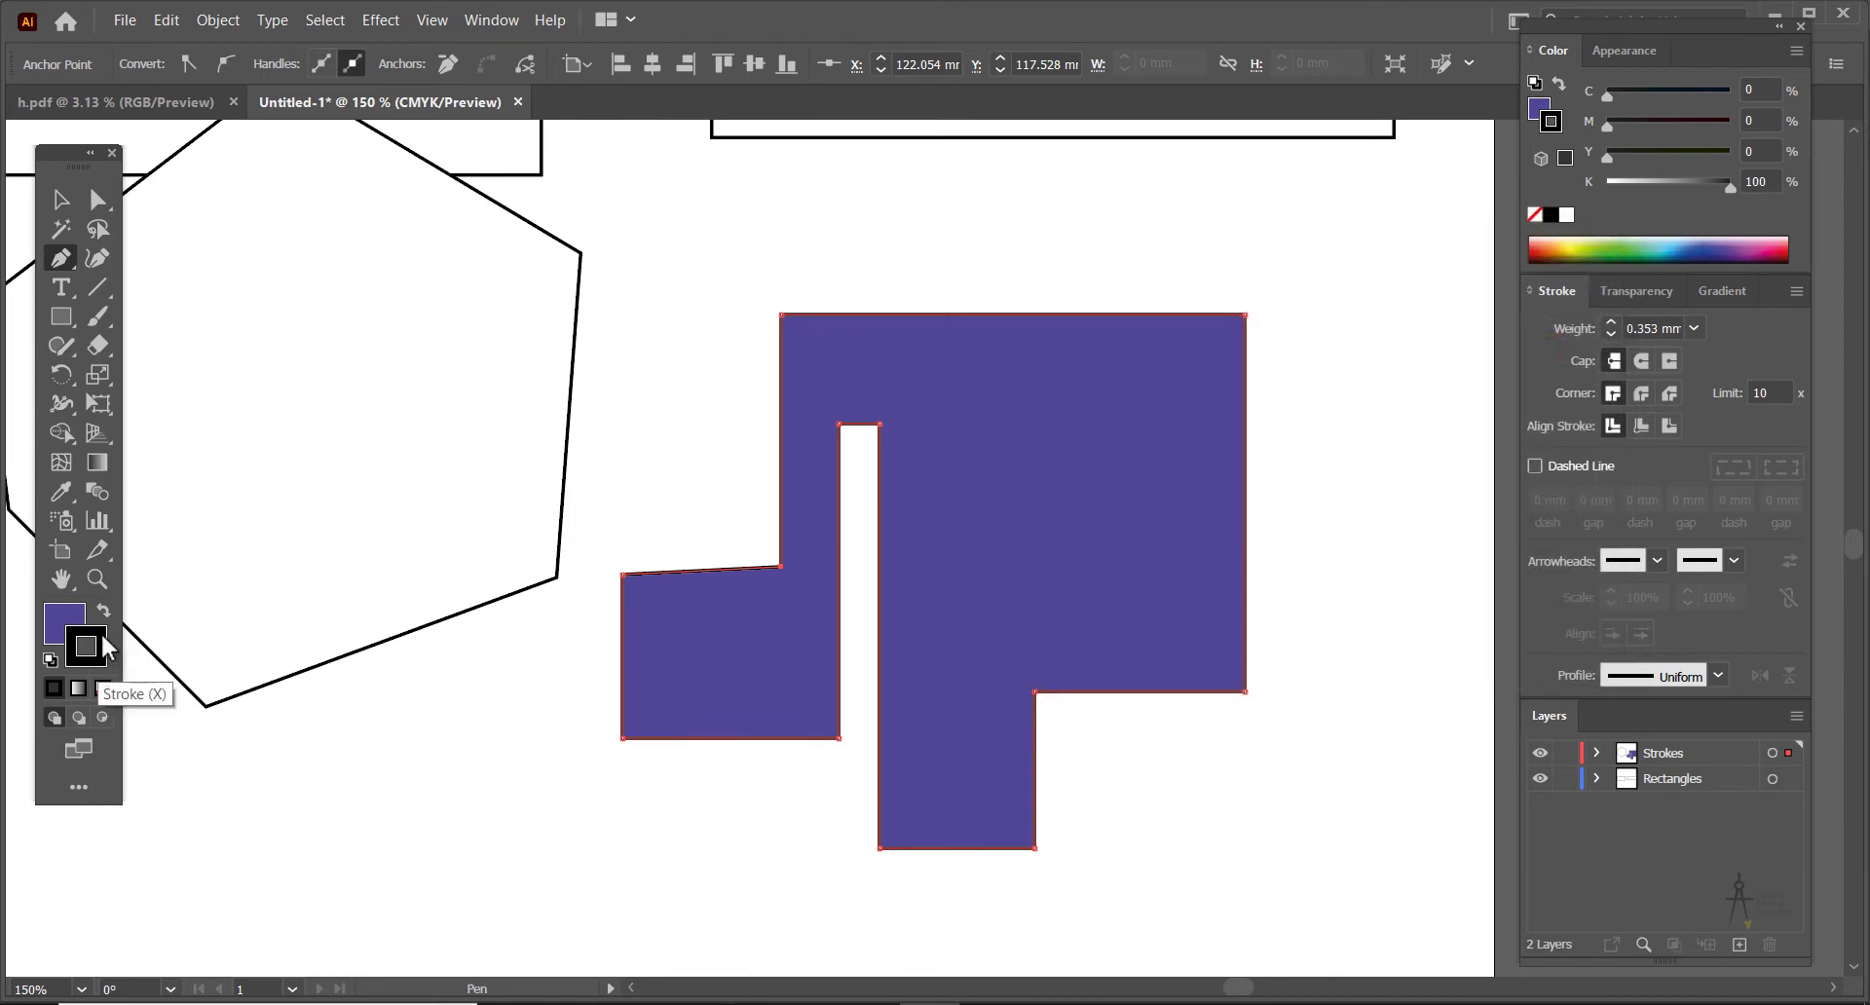
{"action": "double_click", "coordinate": [103, 643]}
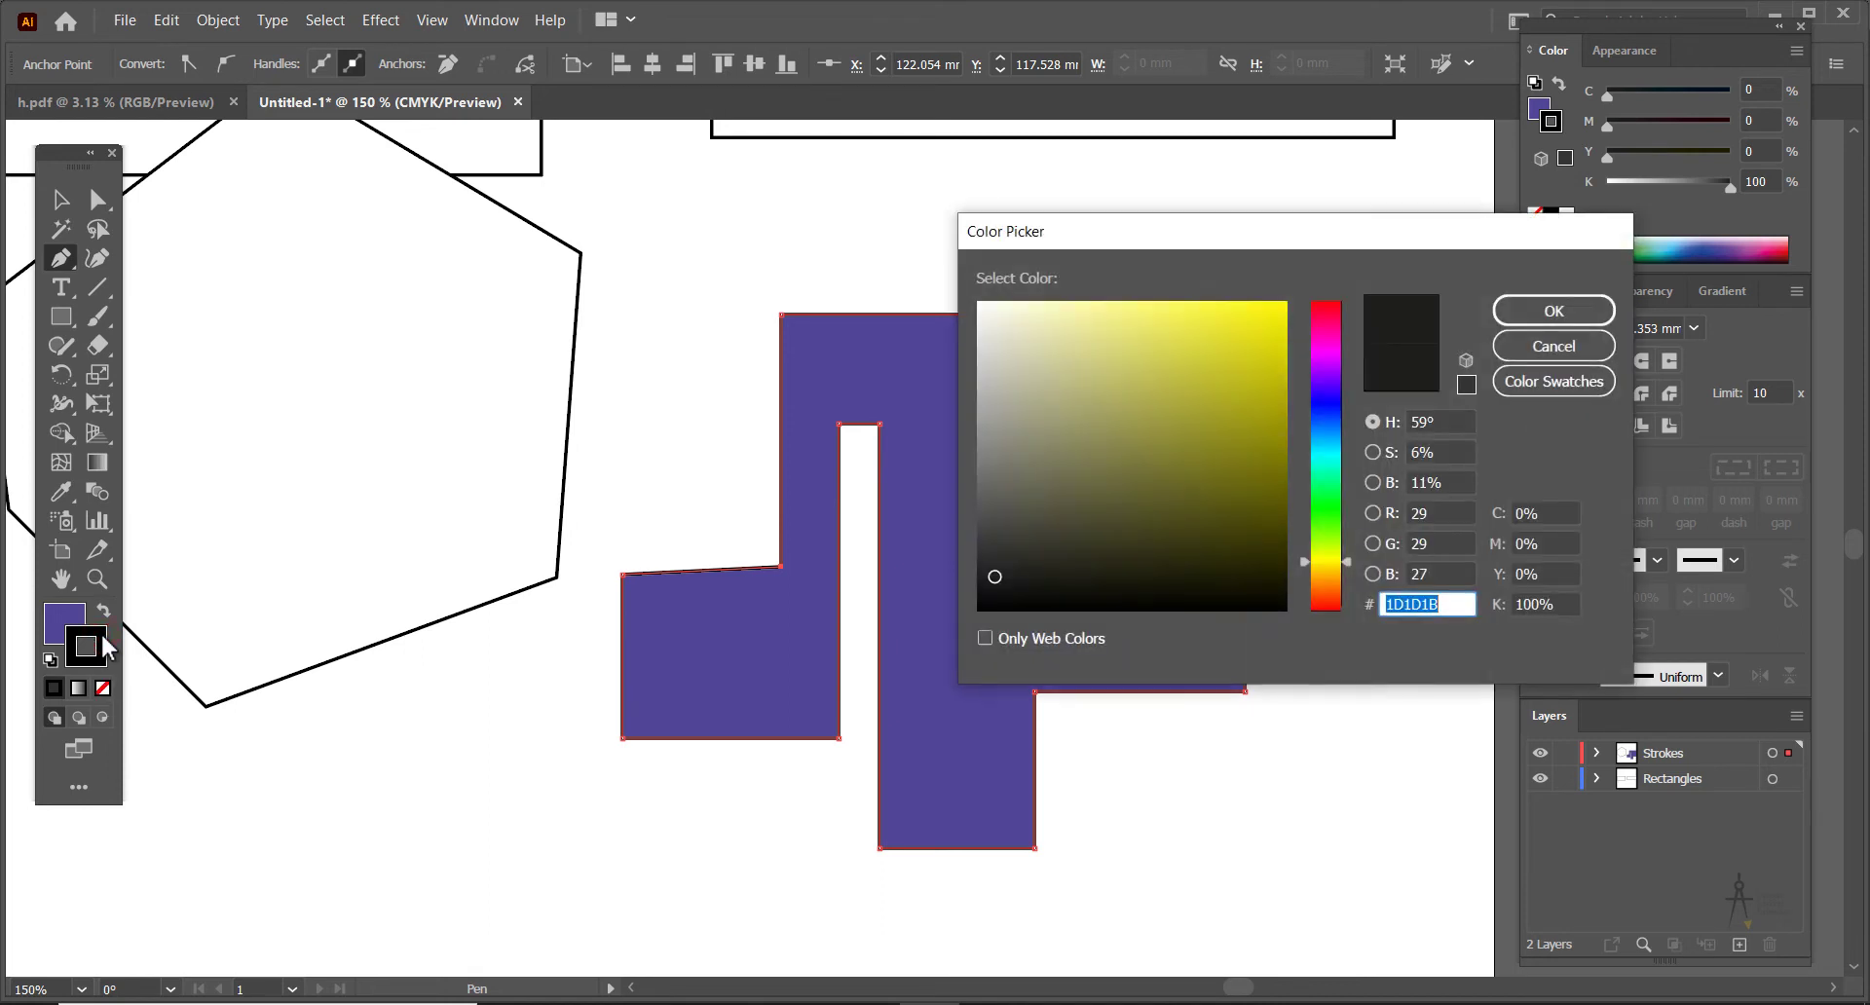
{"action": "left_click", "coordinate": [1222, 348]}
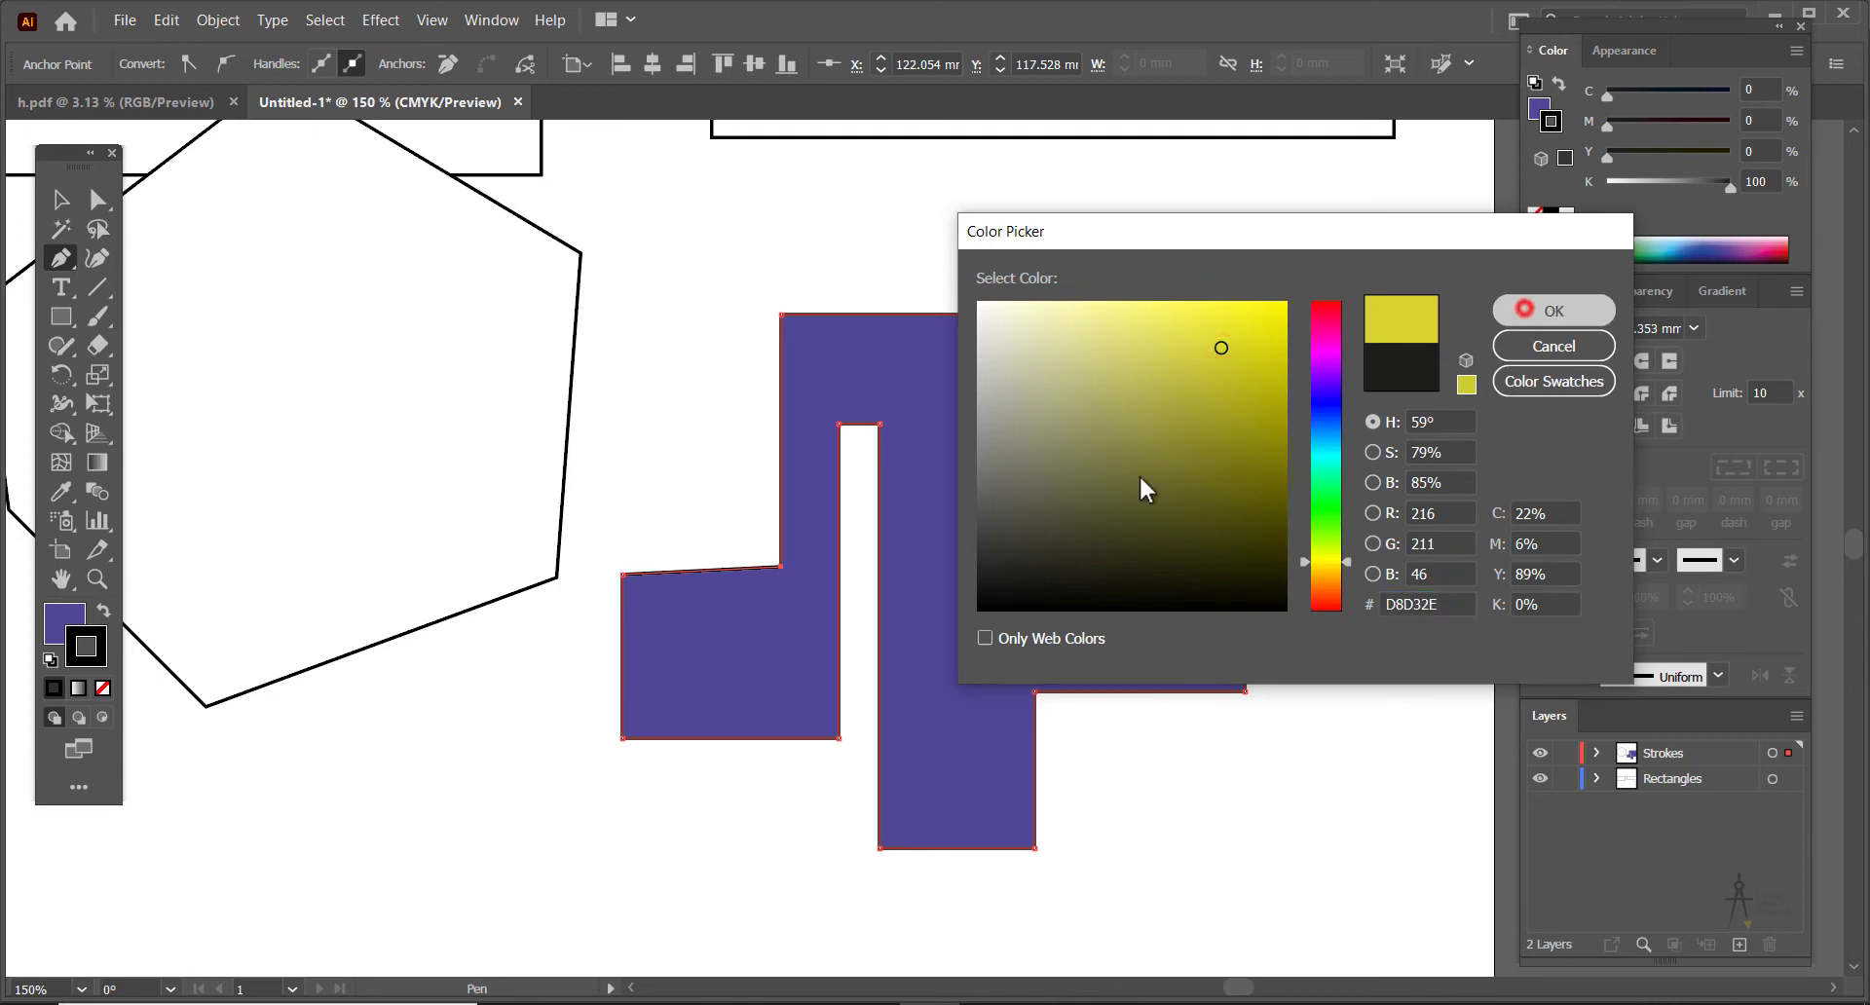
{"action": "left_click", "coordinate": [1554, 310]}
Inspect the stepped shape's yellow outline up close, remove its stroke and restore the solid yellow color
{"action": "scroll", "coordinate": [831, 321], "scroll_direction": "up", "scroll_amount": 10}
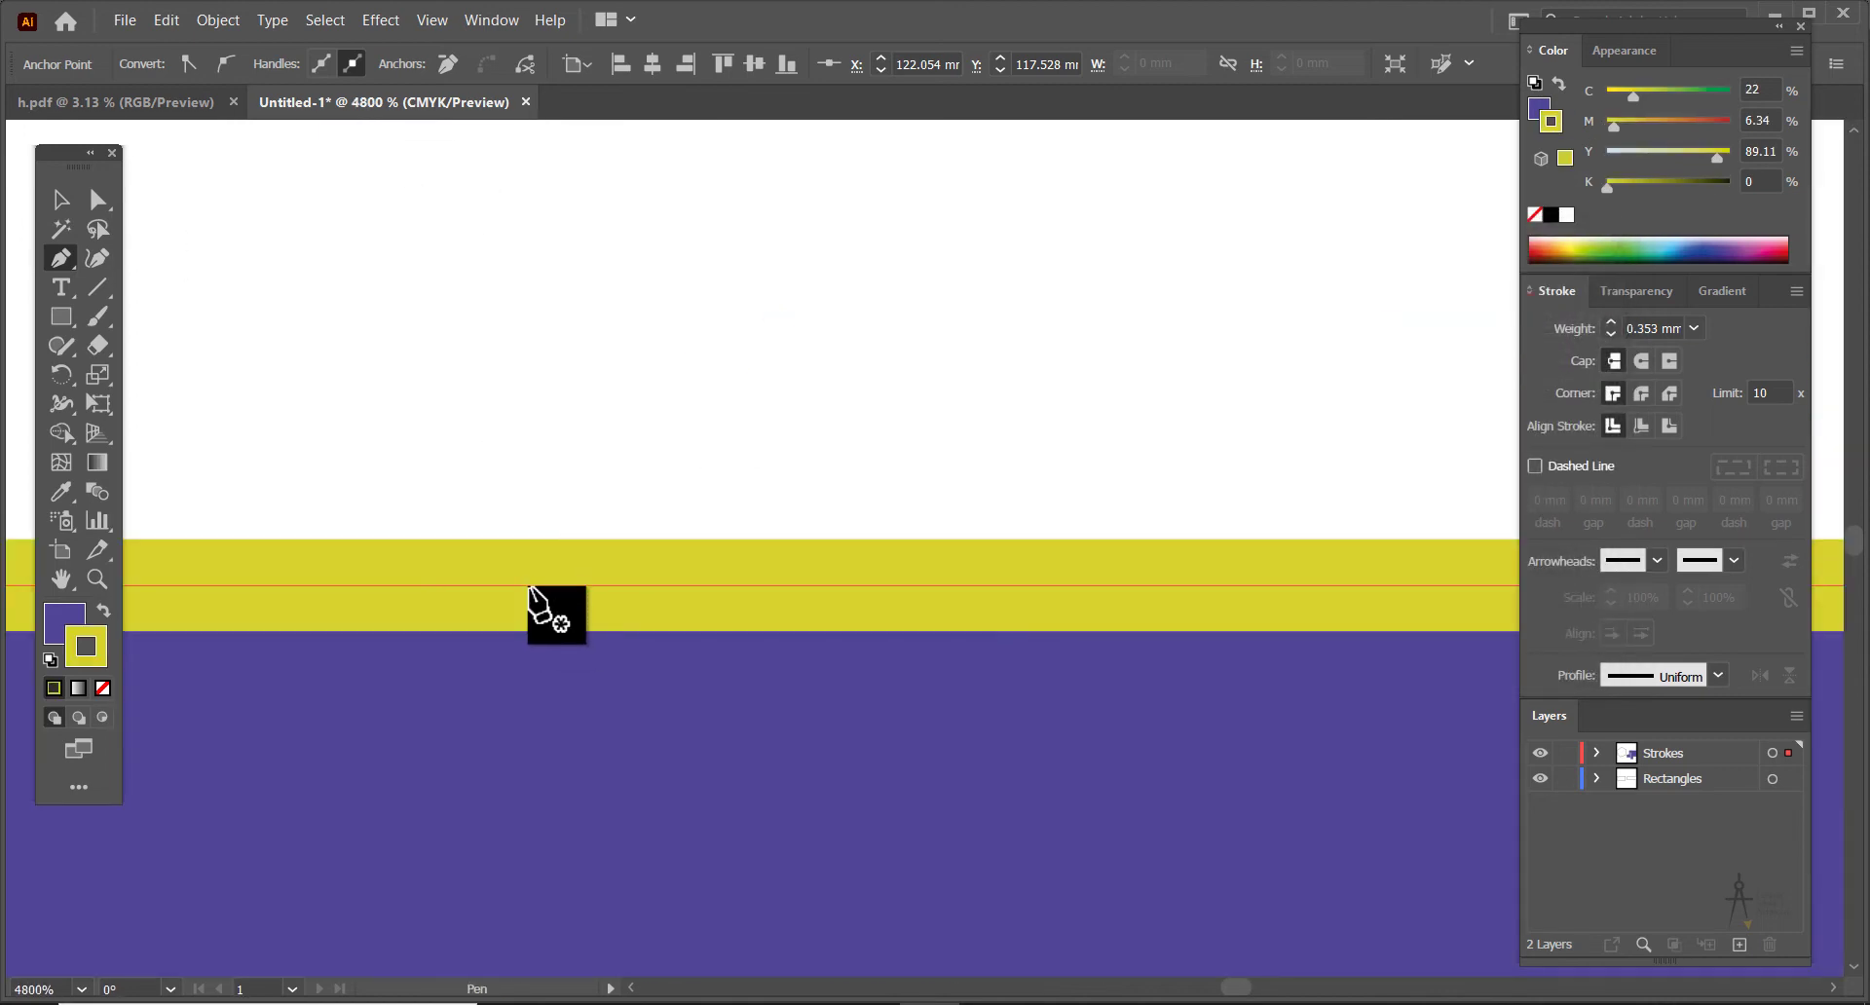
{"action": "scroll", "coordinate": [543, 605], "scroll_direction": "down", "scroll_amount": 13}
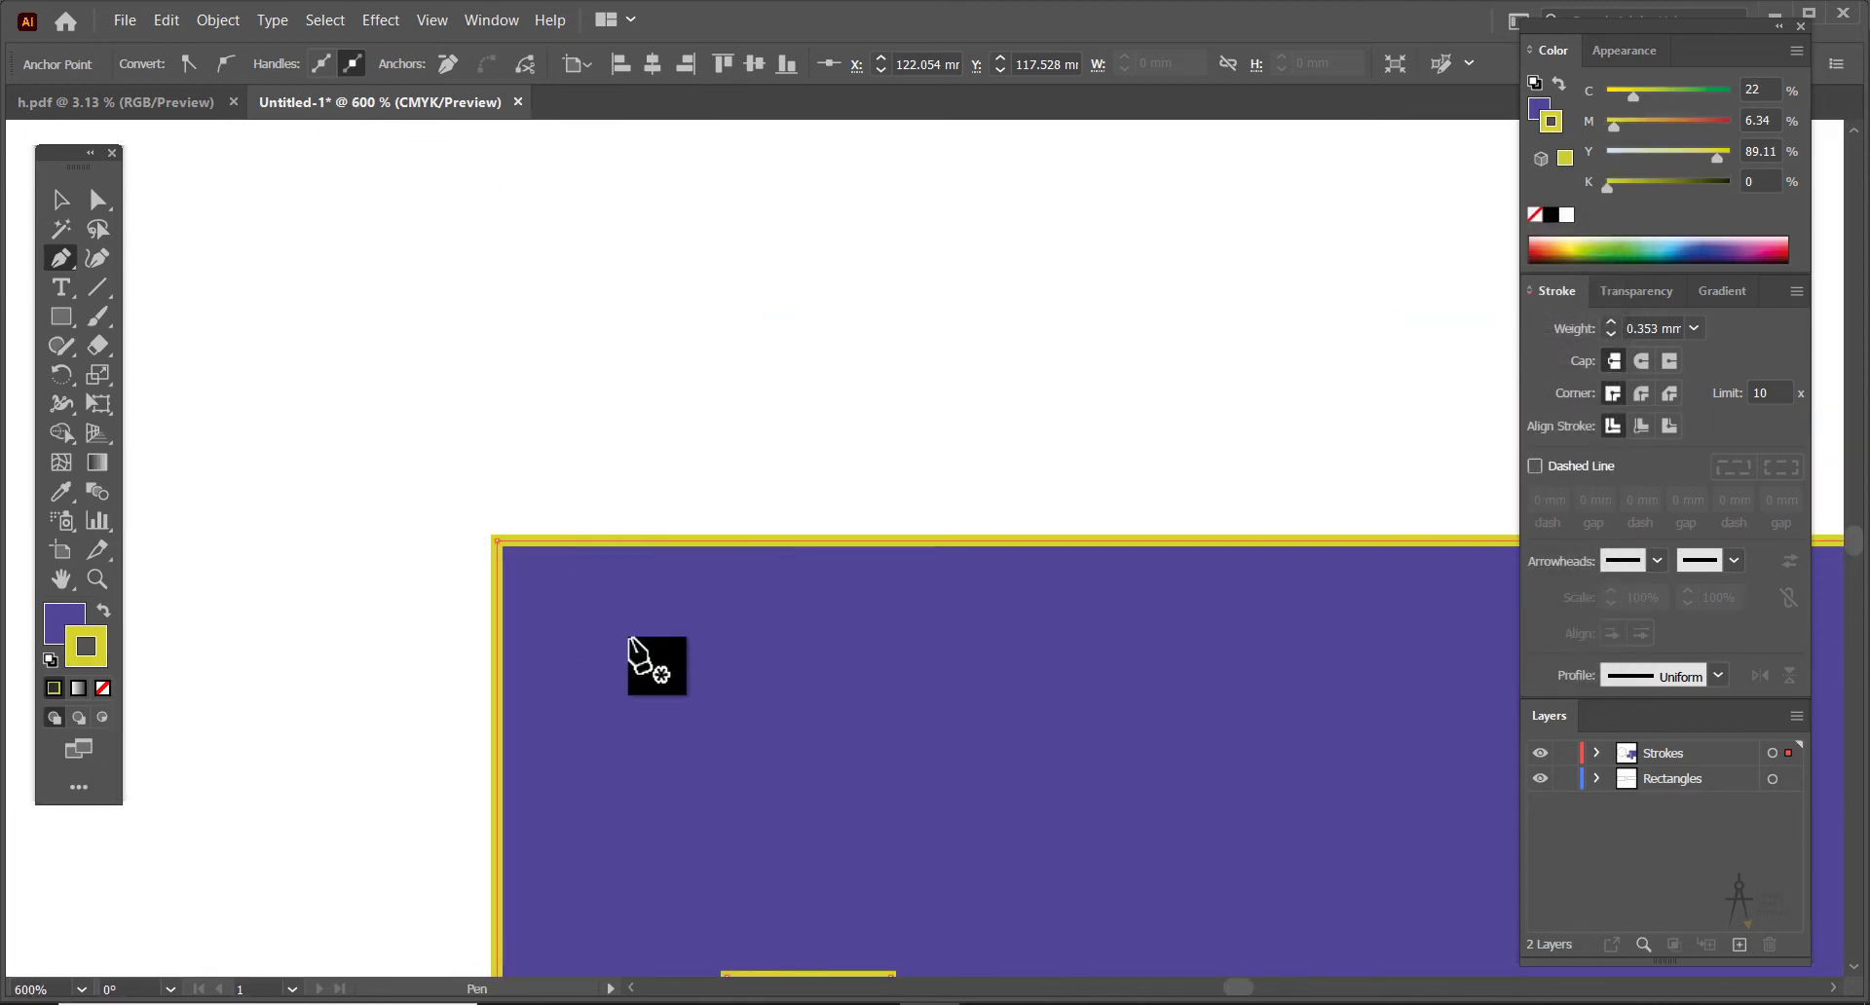
{"action": "scroll", "coordinate": [697, 648], "scroll_direction": "up", "scroll_amount": 5}
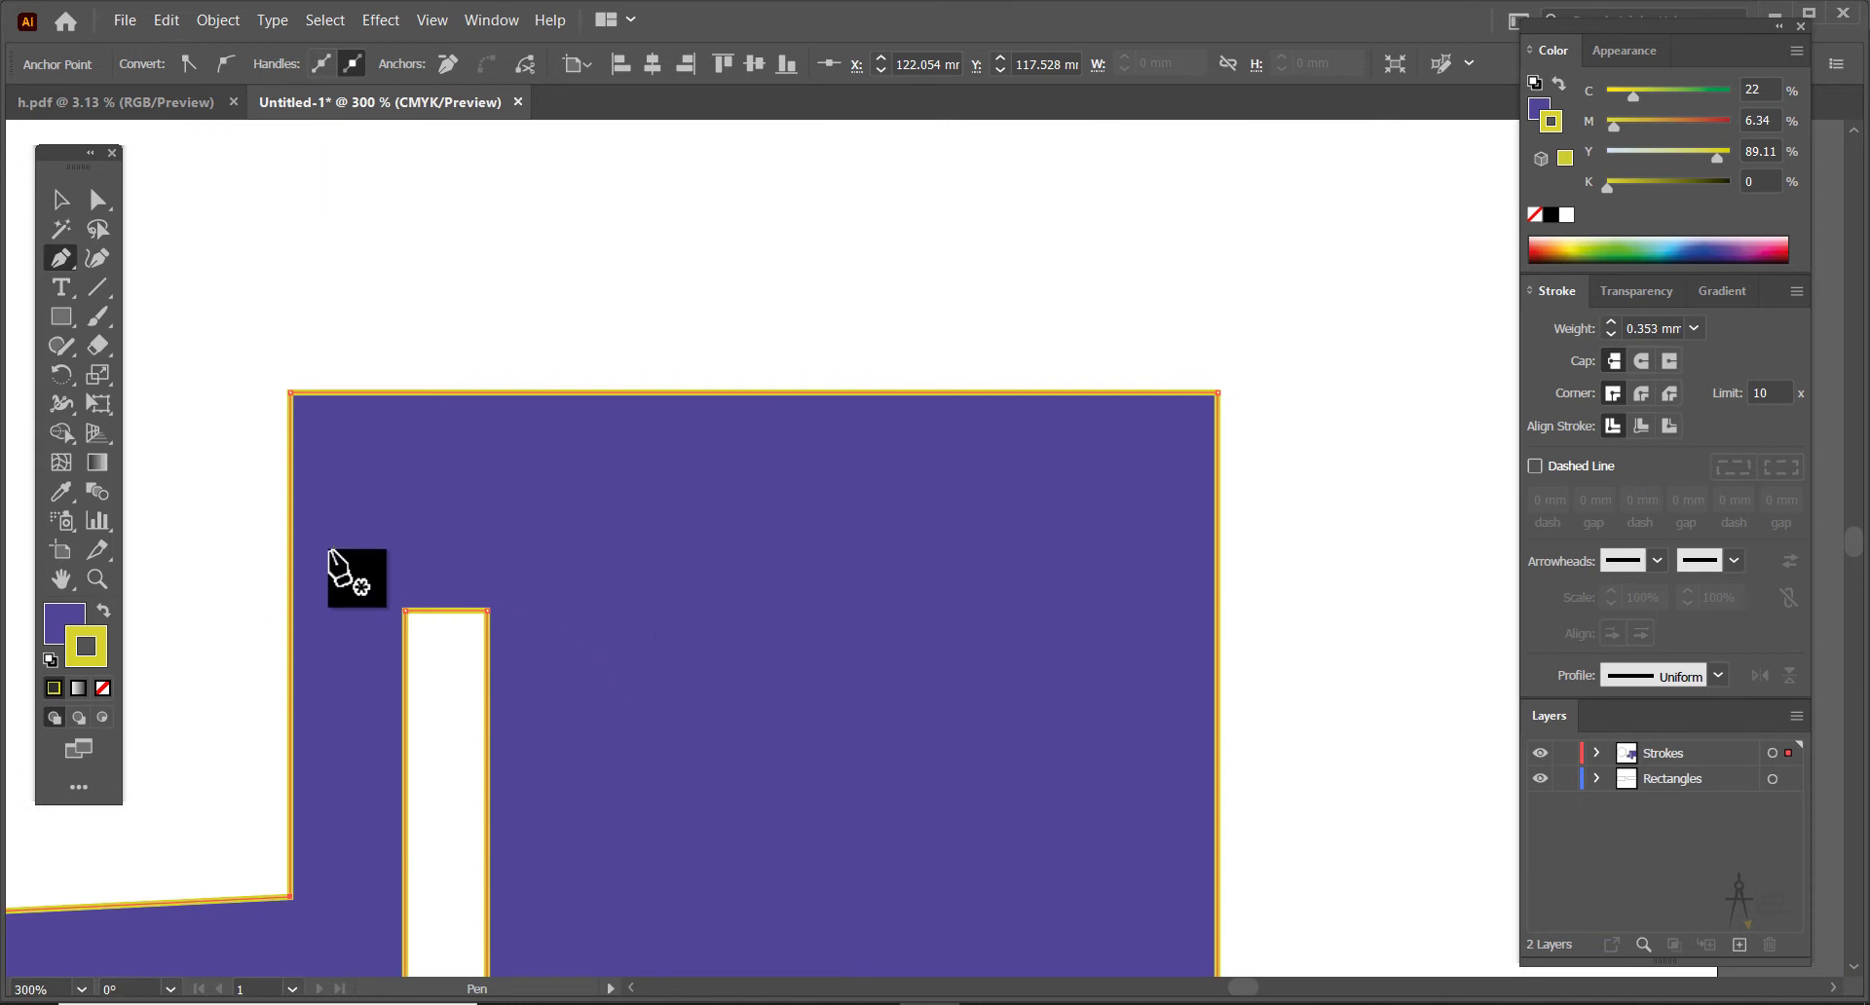
{"action": "scroll", "coordinate": [342, 568], "scroll_direction": "down", "scroll_amount": 3}
{"action": "scroll", "coordinate": [436, 575], "scroll_direction": "down", "scroll_amount": 1}
{"action": "scroll", "coordinate": [361, 567], "scroll_direction": "up", "scroll_amount": 2}
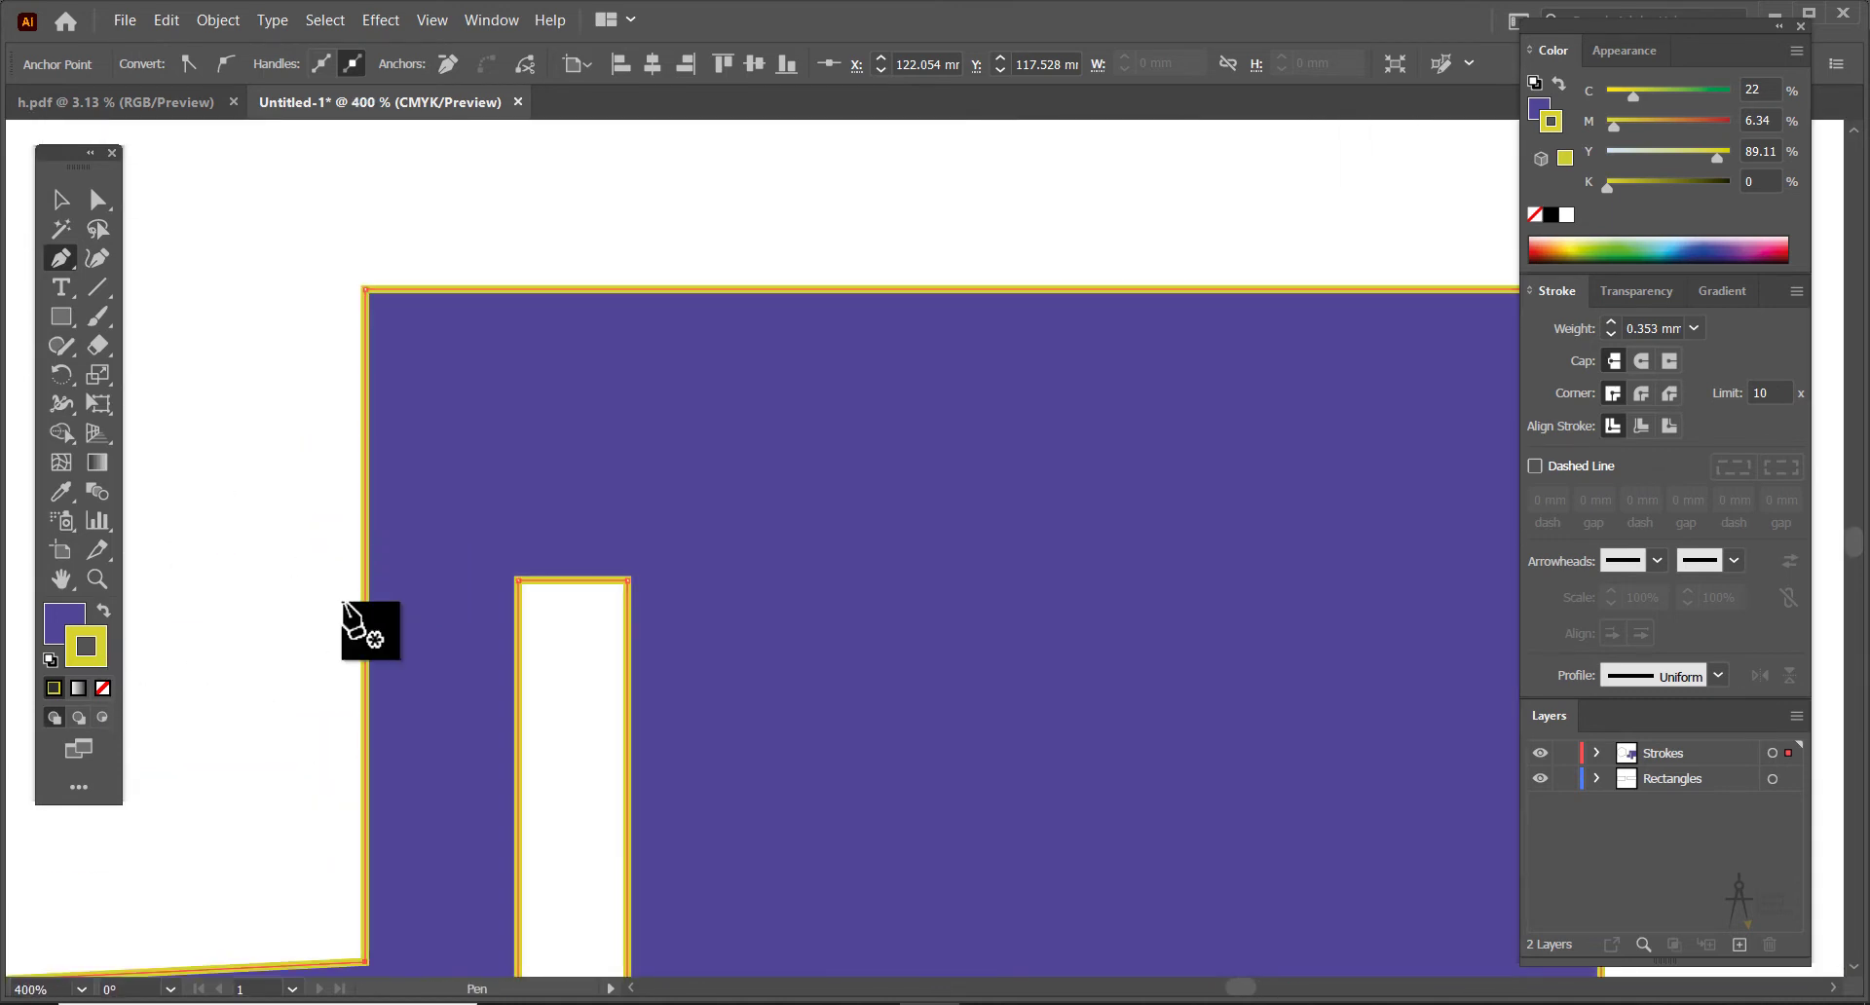
{"action": "left_click", "coordinate": [102, 687]}
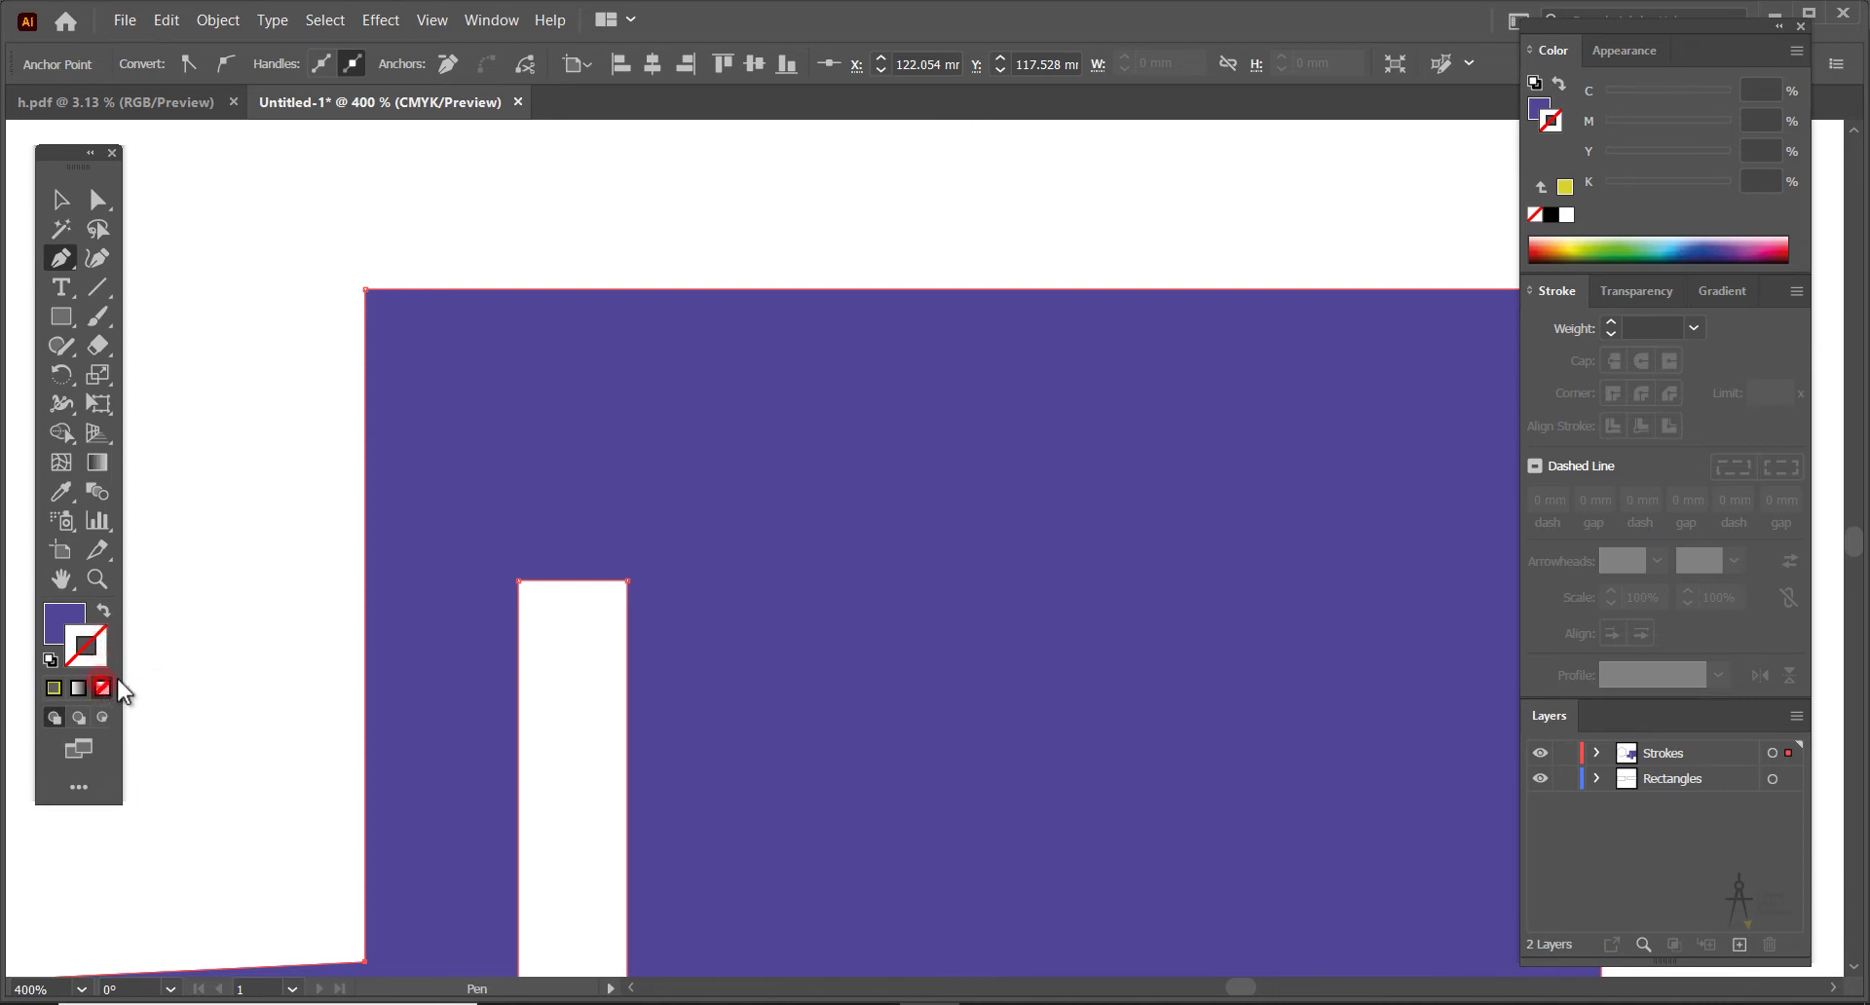
{"action": "left_click", "coordinate": [55, 686]}
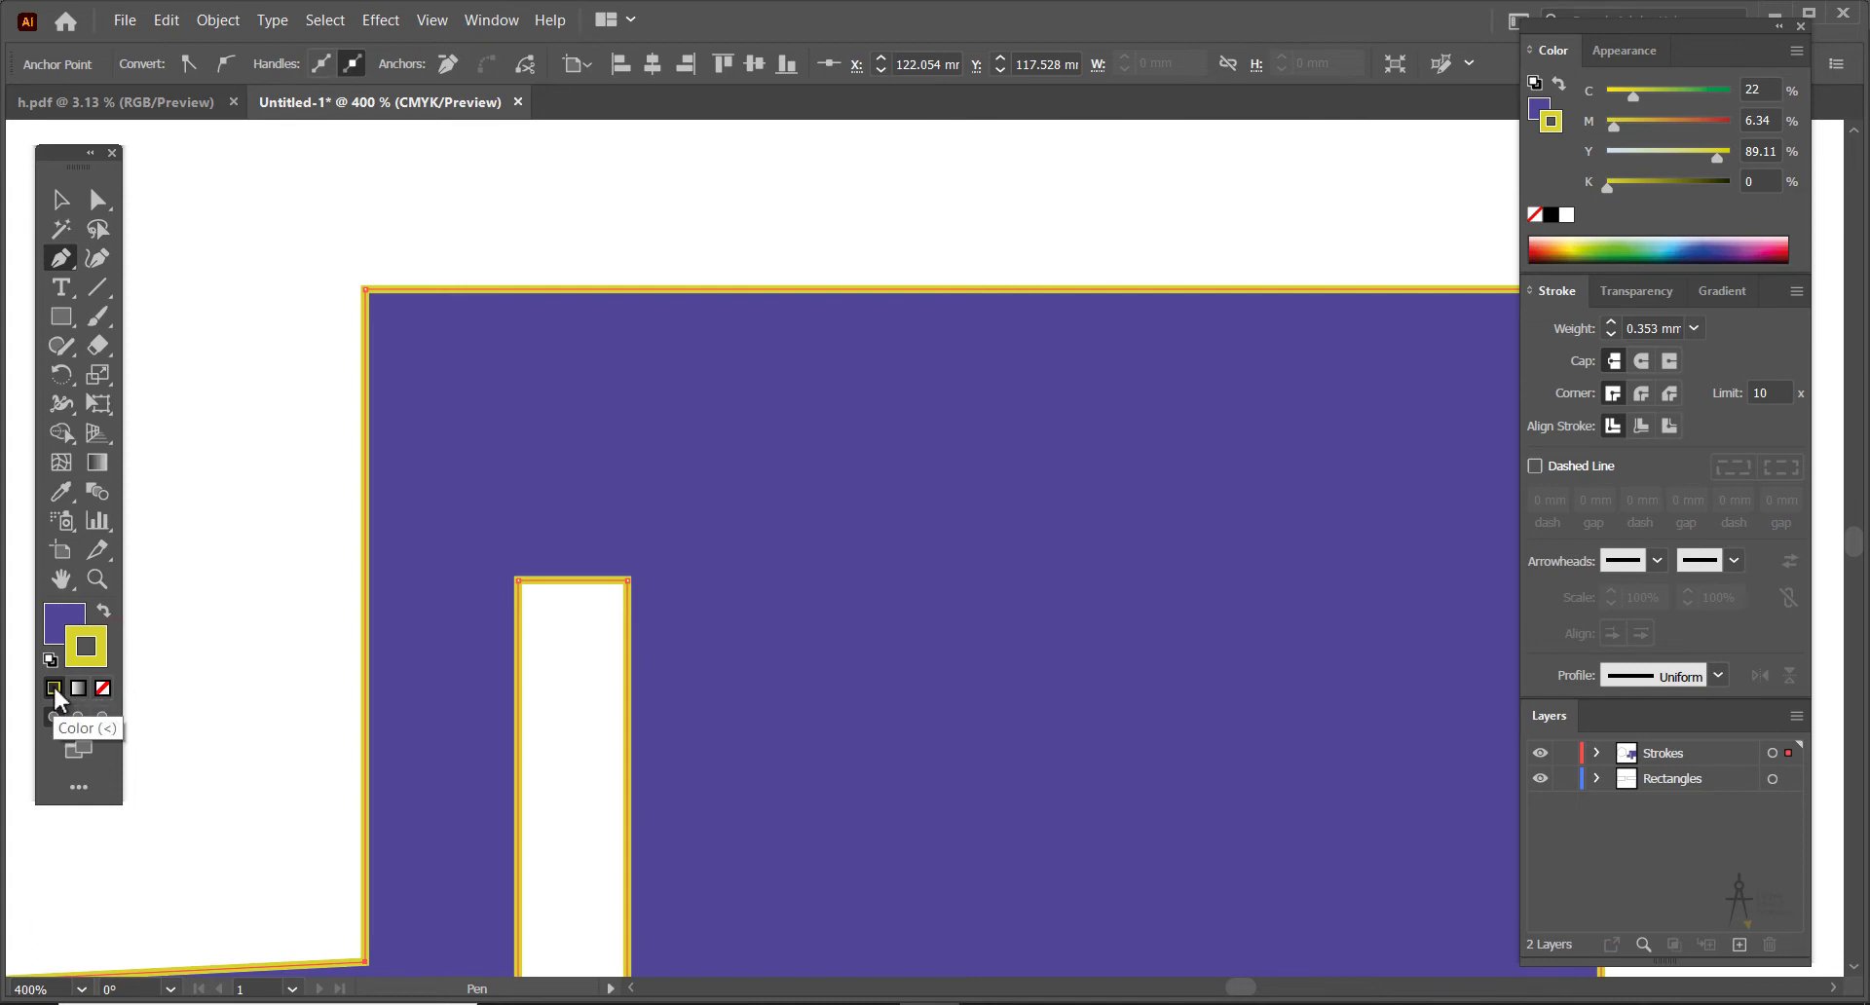
Remove the stepped shape's fill by setting it to None
{"action": "left_click", "coordinate": [58, 637]}
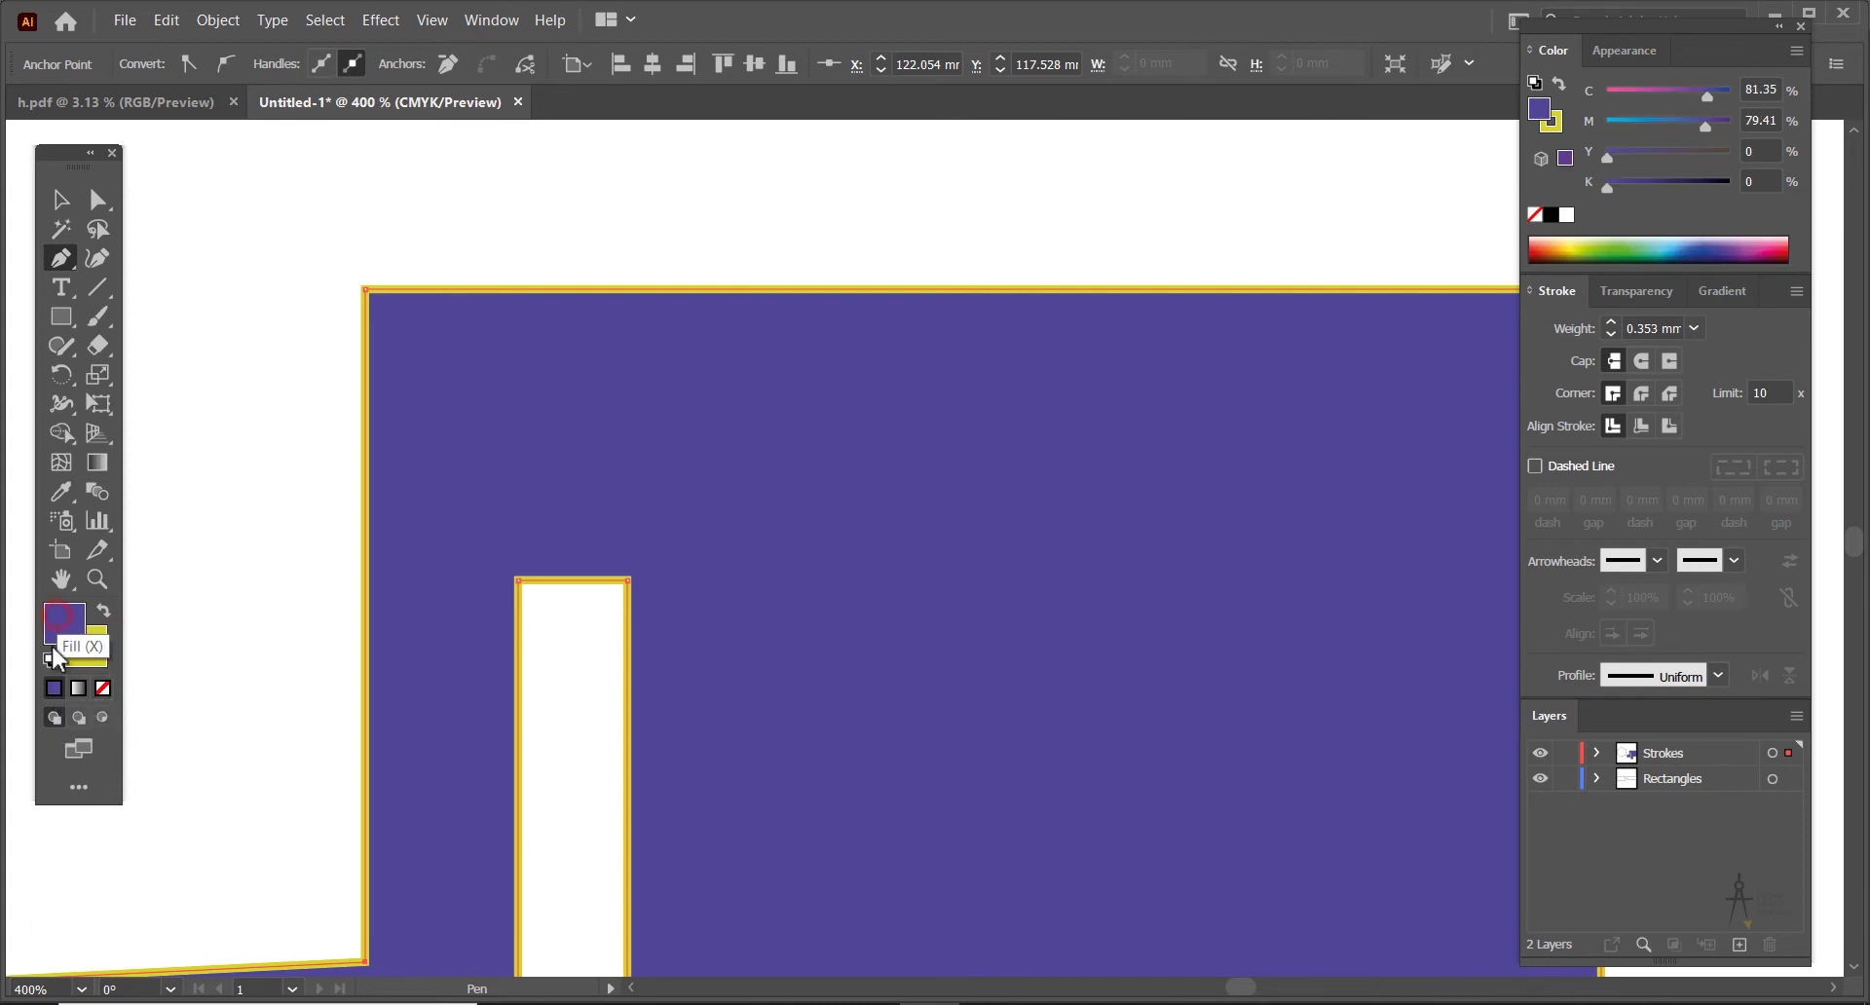
{"action": "left_click", "coordinate": [104, 692]}
{"action": "key", "text": "ctrl+1"}
{"action": "key", "text": "ctrl+plus"}
{"action": "key", "text": "ctrl+minus"}
{"action": "key", "text": "ctrl+minus"}
{"action": "key", "text": "ctrl+minus"}
{"action": "key", "text": "ctrl+minus"}
{"action": "key", "text": "ctrl+plus"}
{"action": "key", "text": "ctrl+minus"}
{"action": "key", "text": "ctrl+minus"}
{"action": "scroll", "coordinate": [605, 543], "scroll_direction": "up", "scroll_amount": 2}
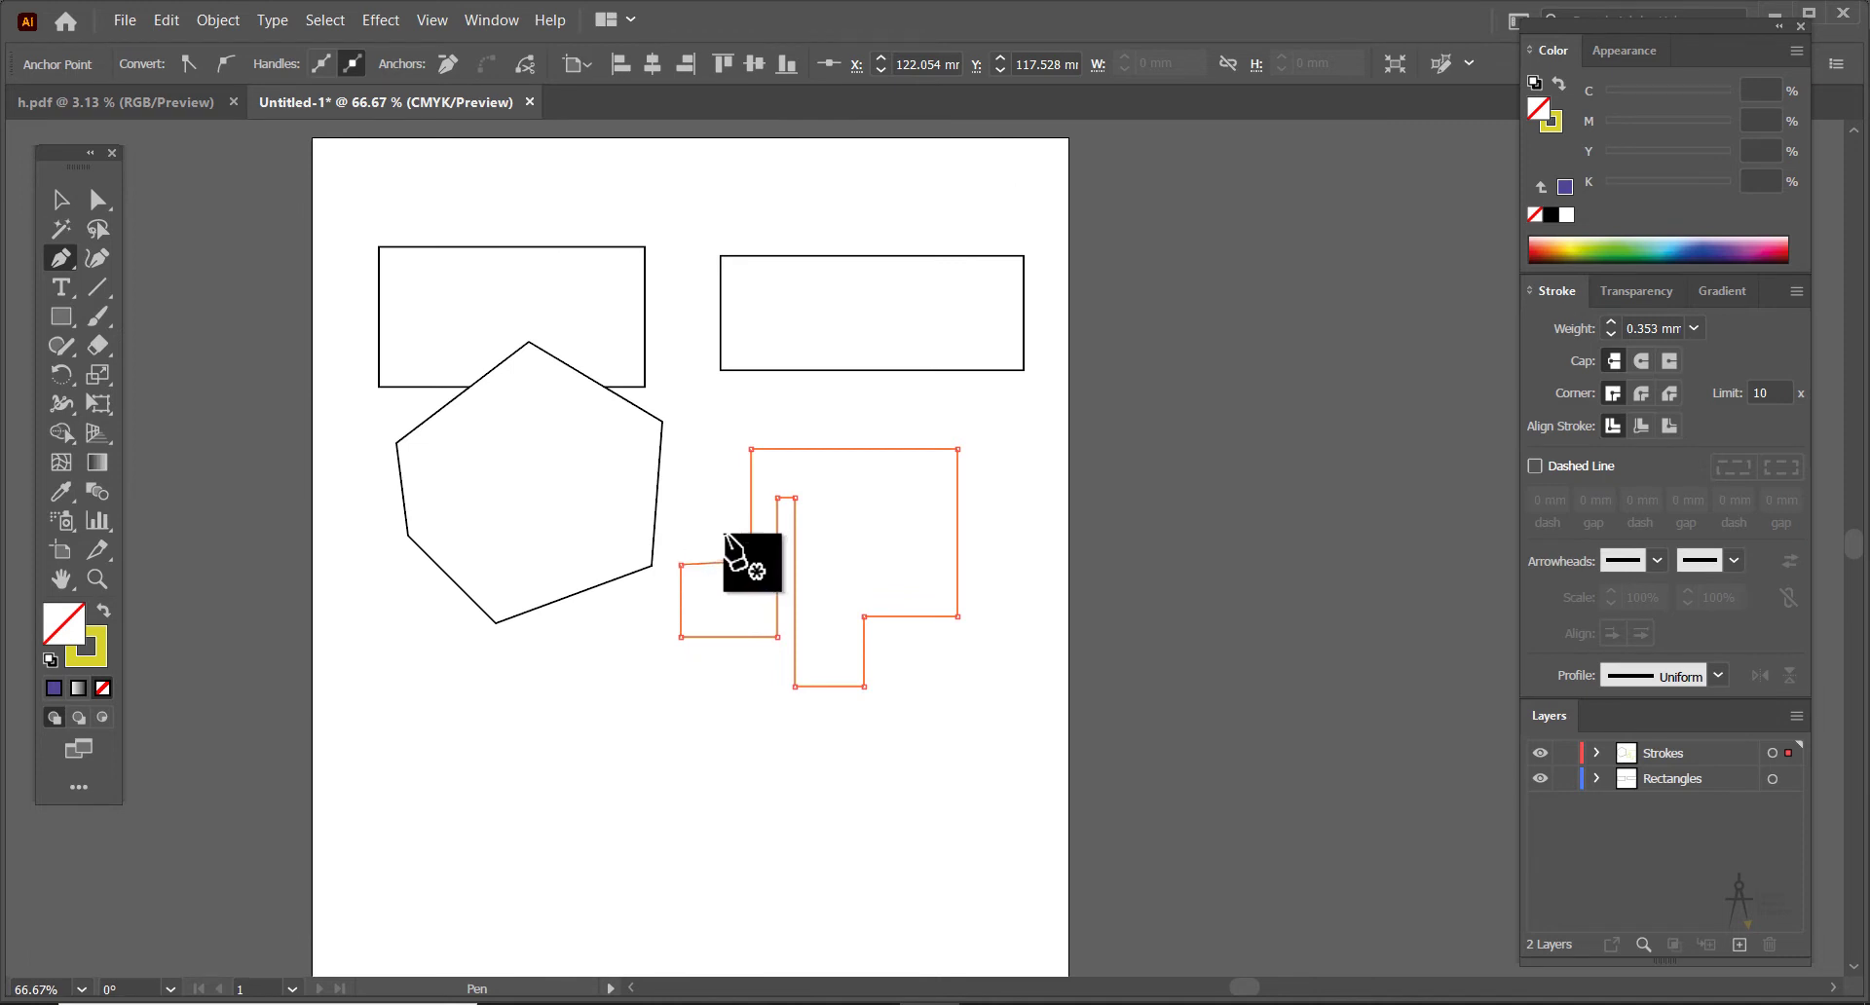
{"action": "left_click", "coordinate": [750, 560]}
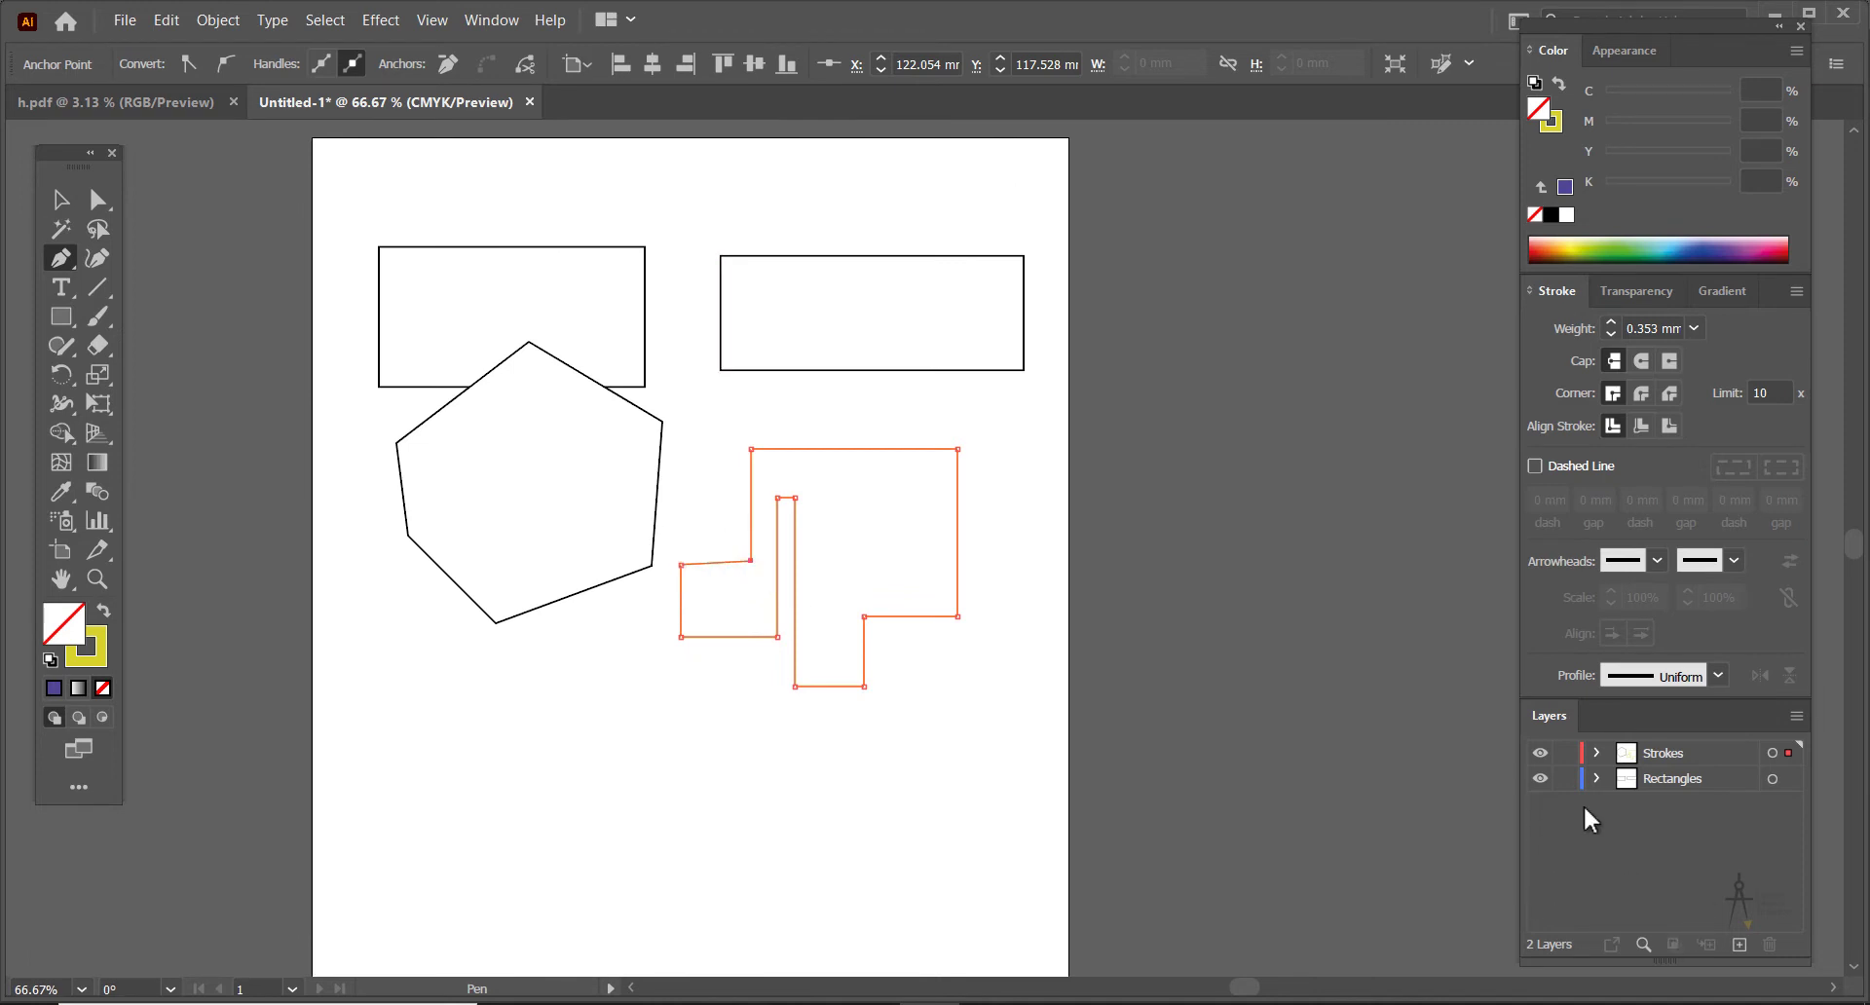
Create a new layer named Arrows above the Strokes layer and make it the active layer
{"action": "left_click", "coordinate": [1739, 944]}
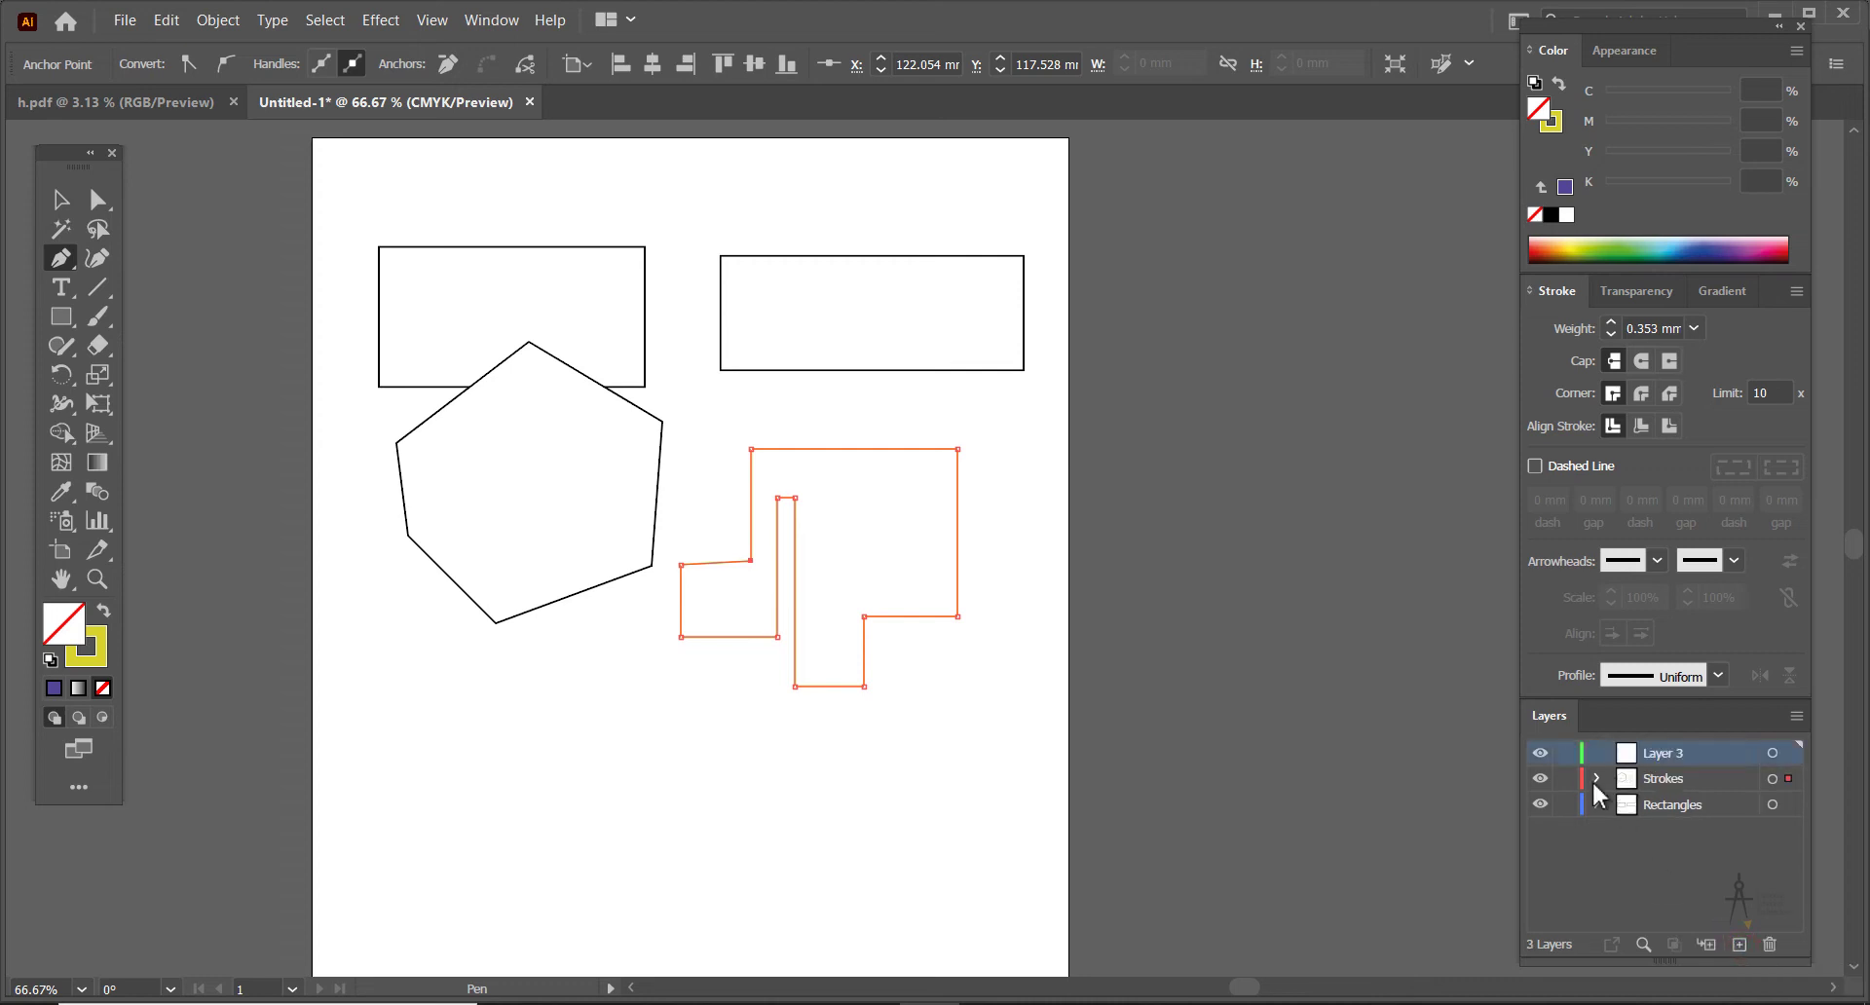
{"action": "double_click", "coordinate": [1663, 754]}
{"action": "left_click", "coordinate": [1649, 853]}
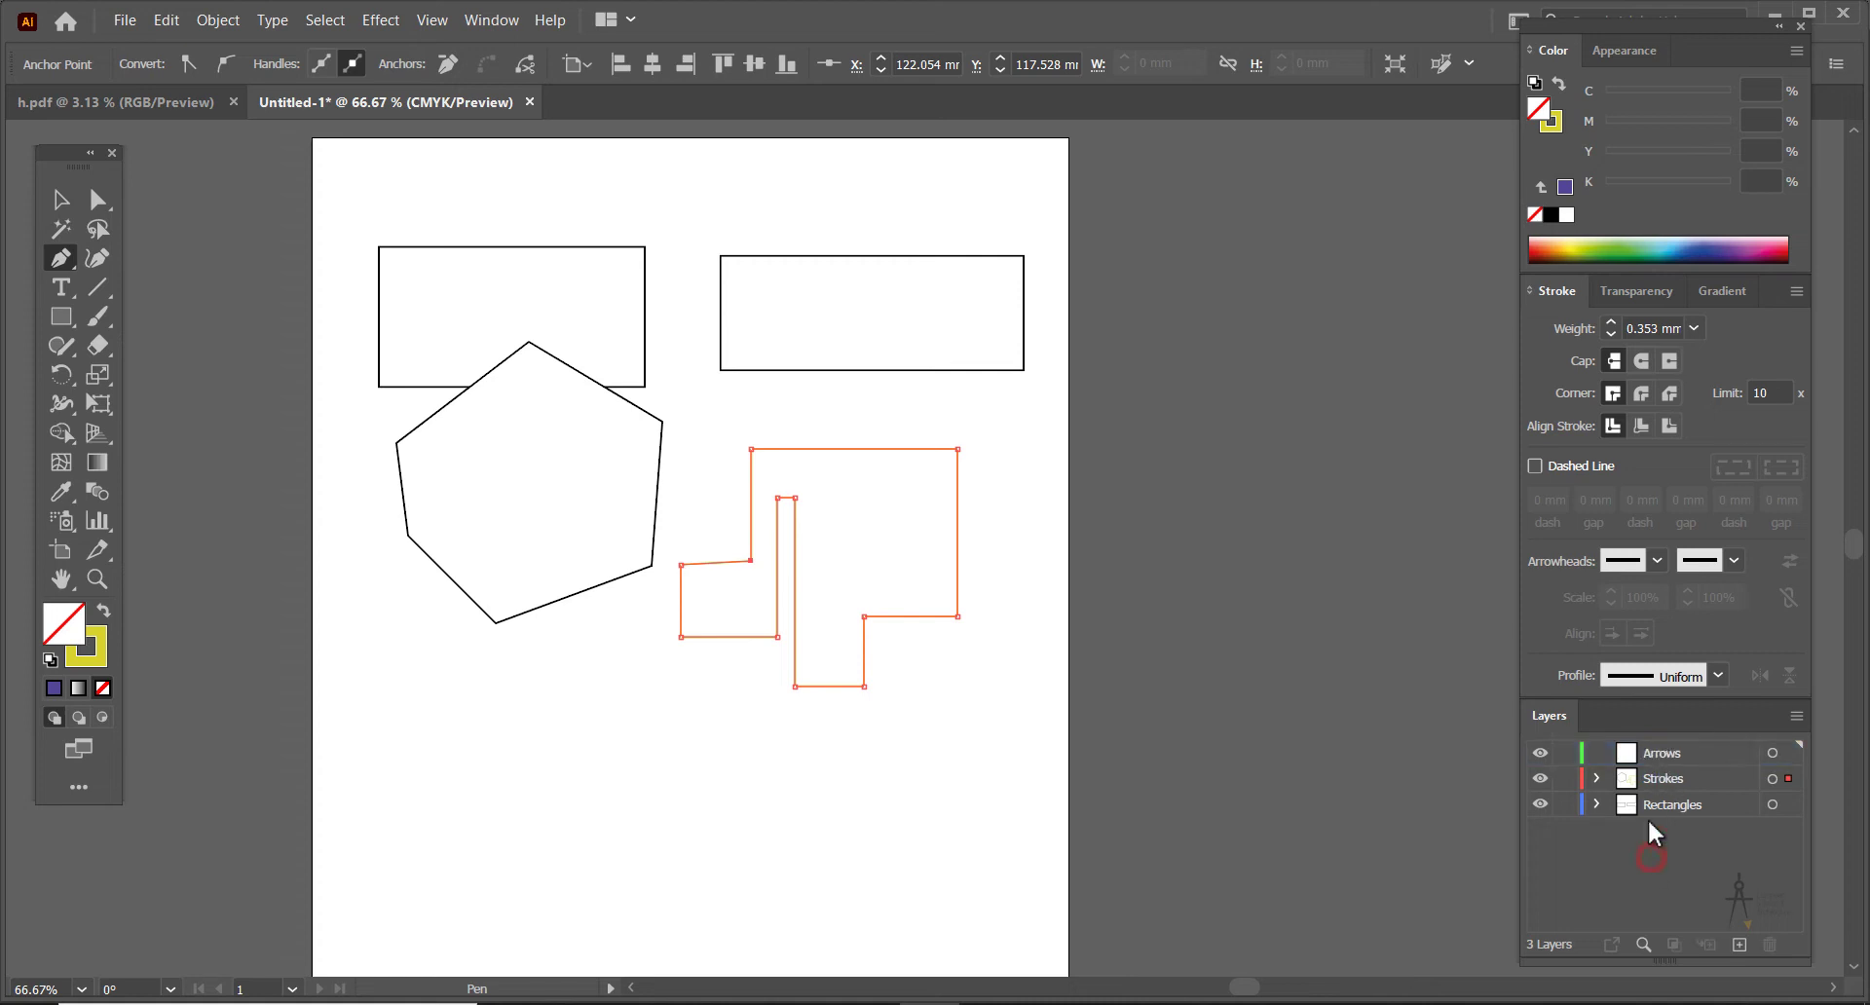
{"action": "left_click", "coordinate": [1656, 748]}
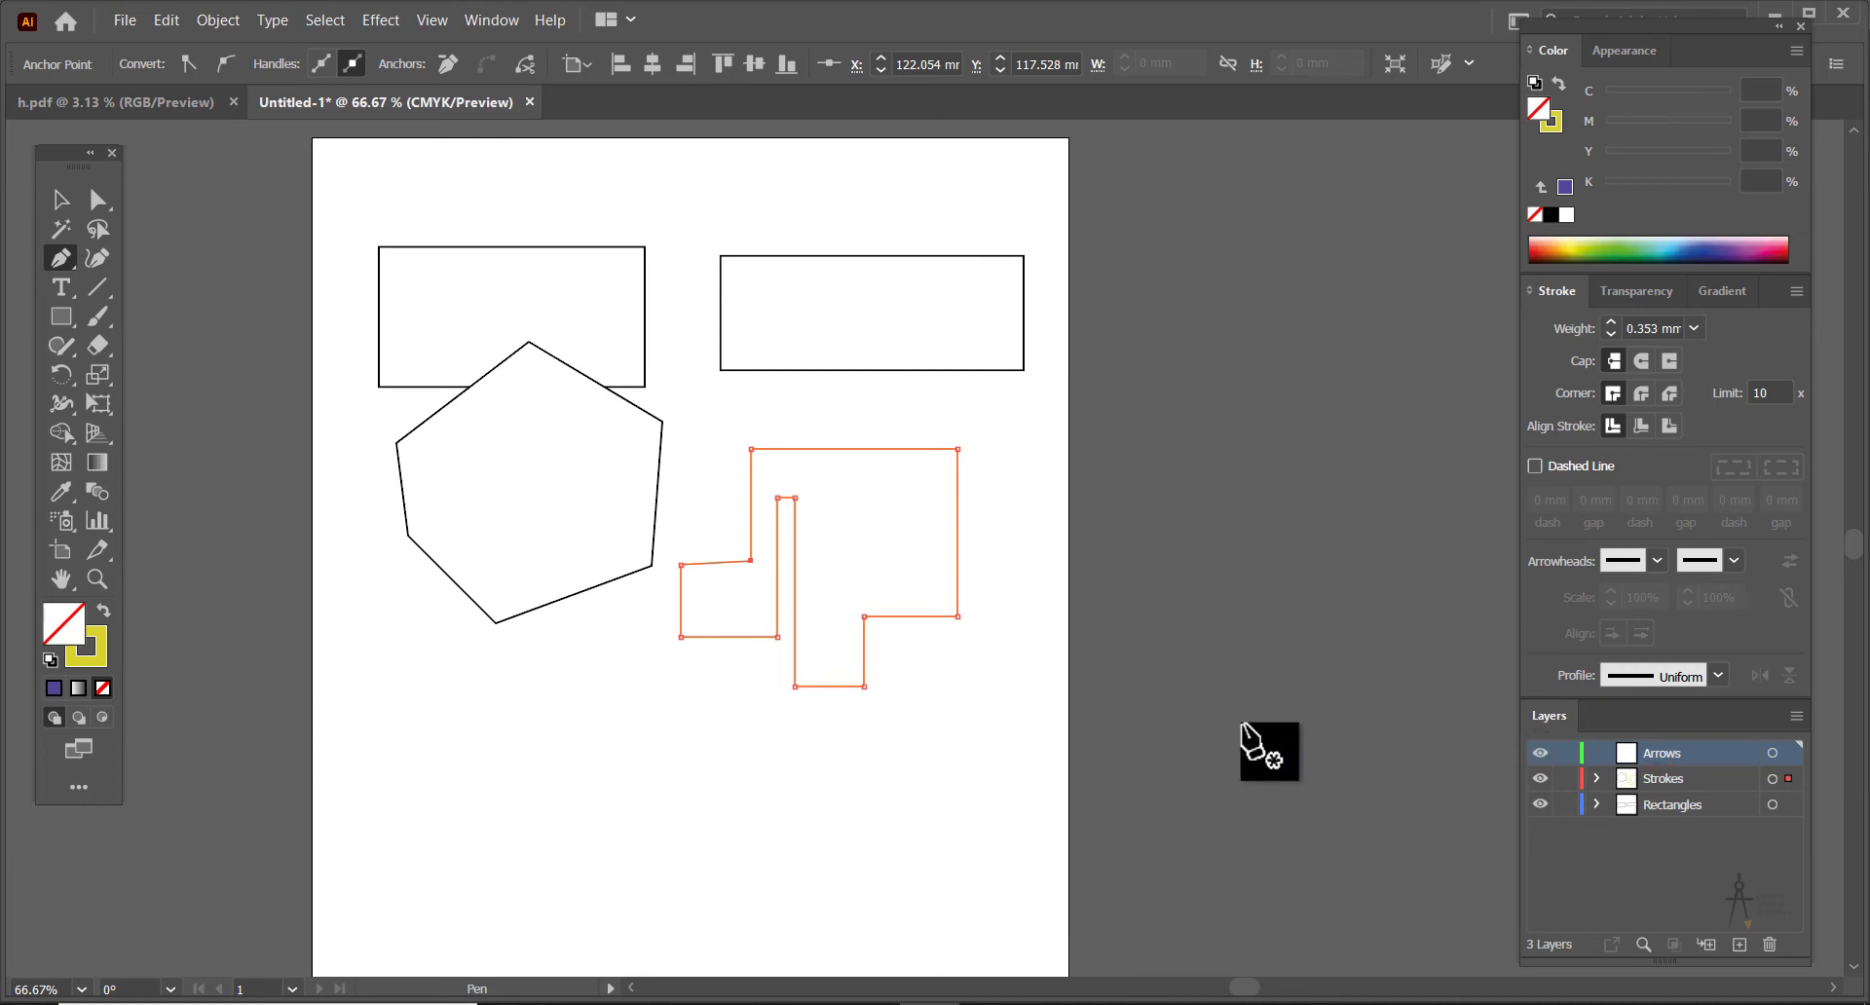
Draw an open L-shaped path with the Pen tool below the polygon, with a vertical segment and a horizontal segment about 58 mm long
{"action": "scroll", "coordinate": [628, 638], "scroll_direction": "down", "scroll_amount": 4}
{"action": "scroll", "coordinate": [623, 545], "scroll_direction": "up", "scroll_amount": 3}
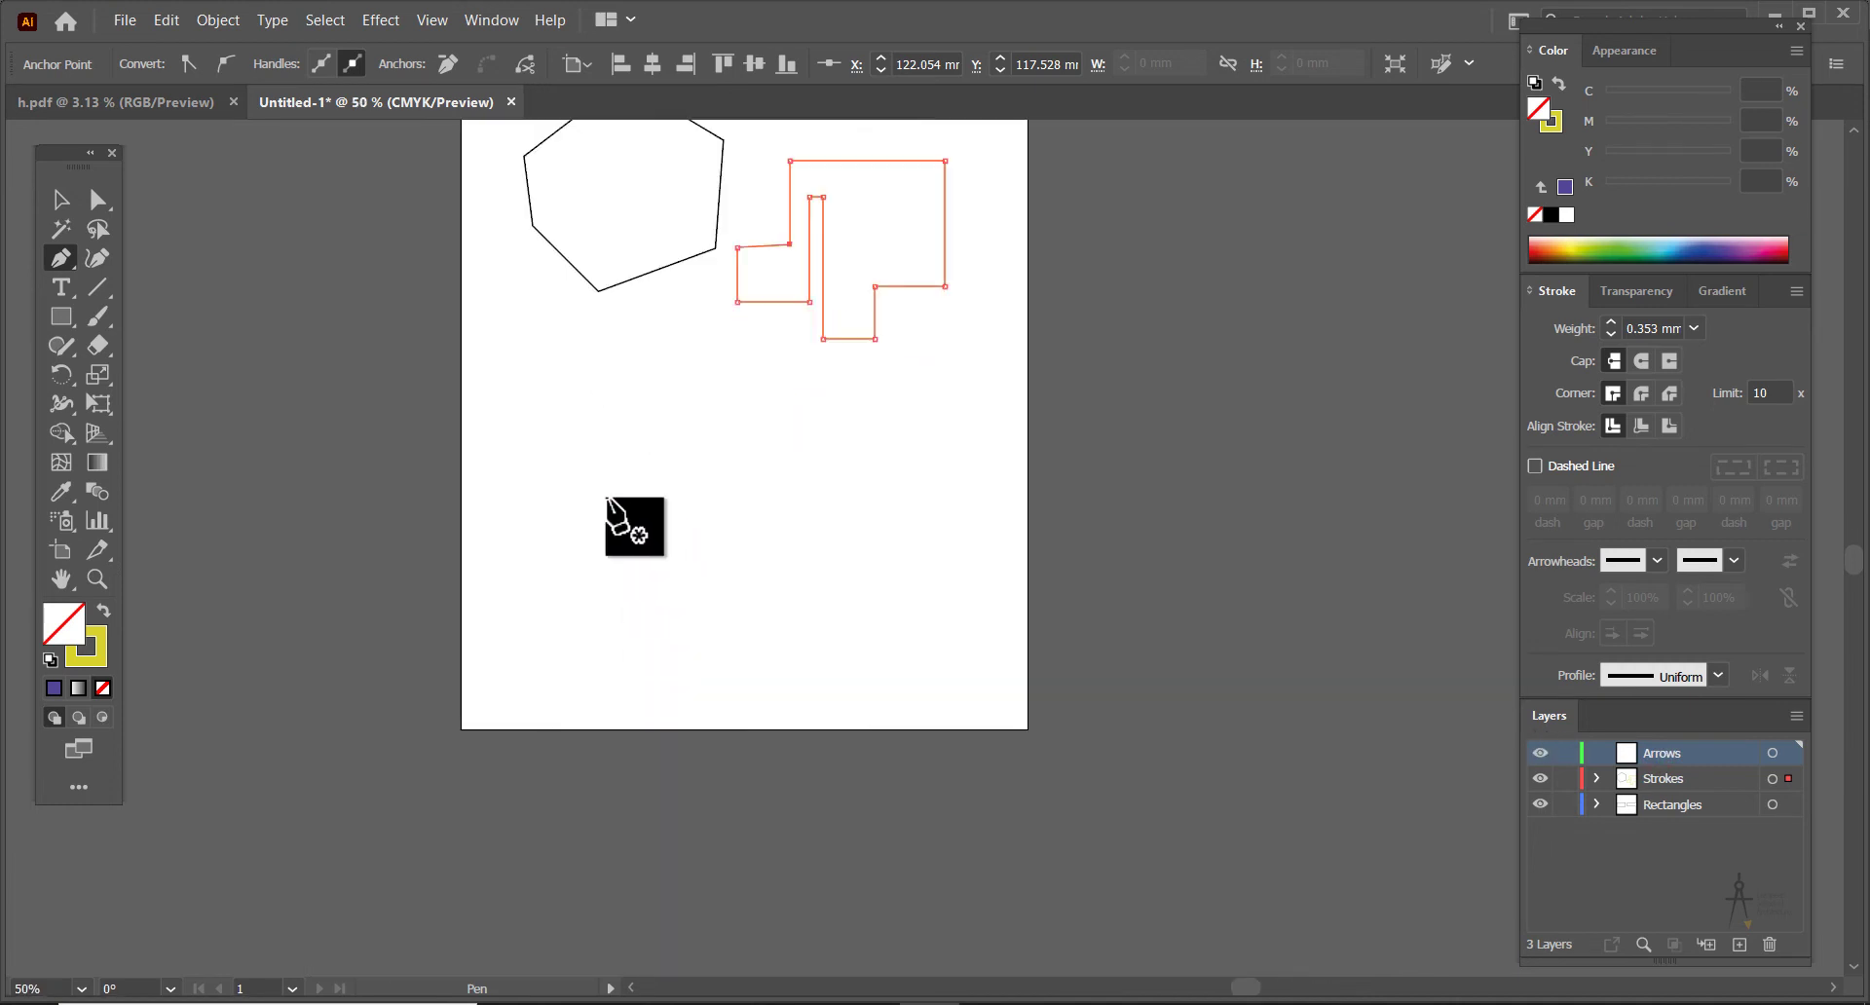
{"action": "scroll", "coordinate": [752, 390], "scroll_direction": "up", "scroll_amount": 1}
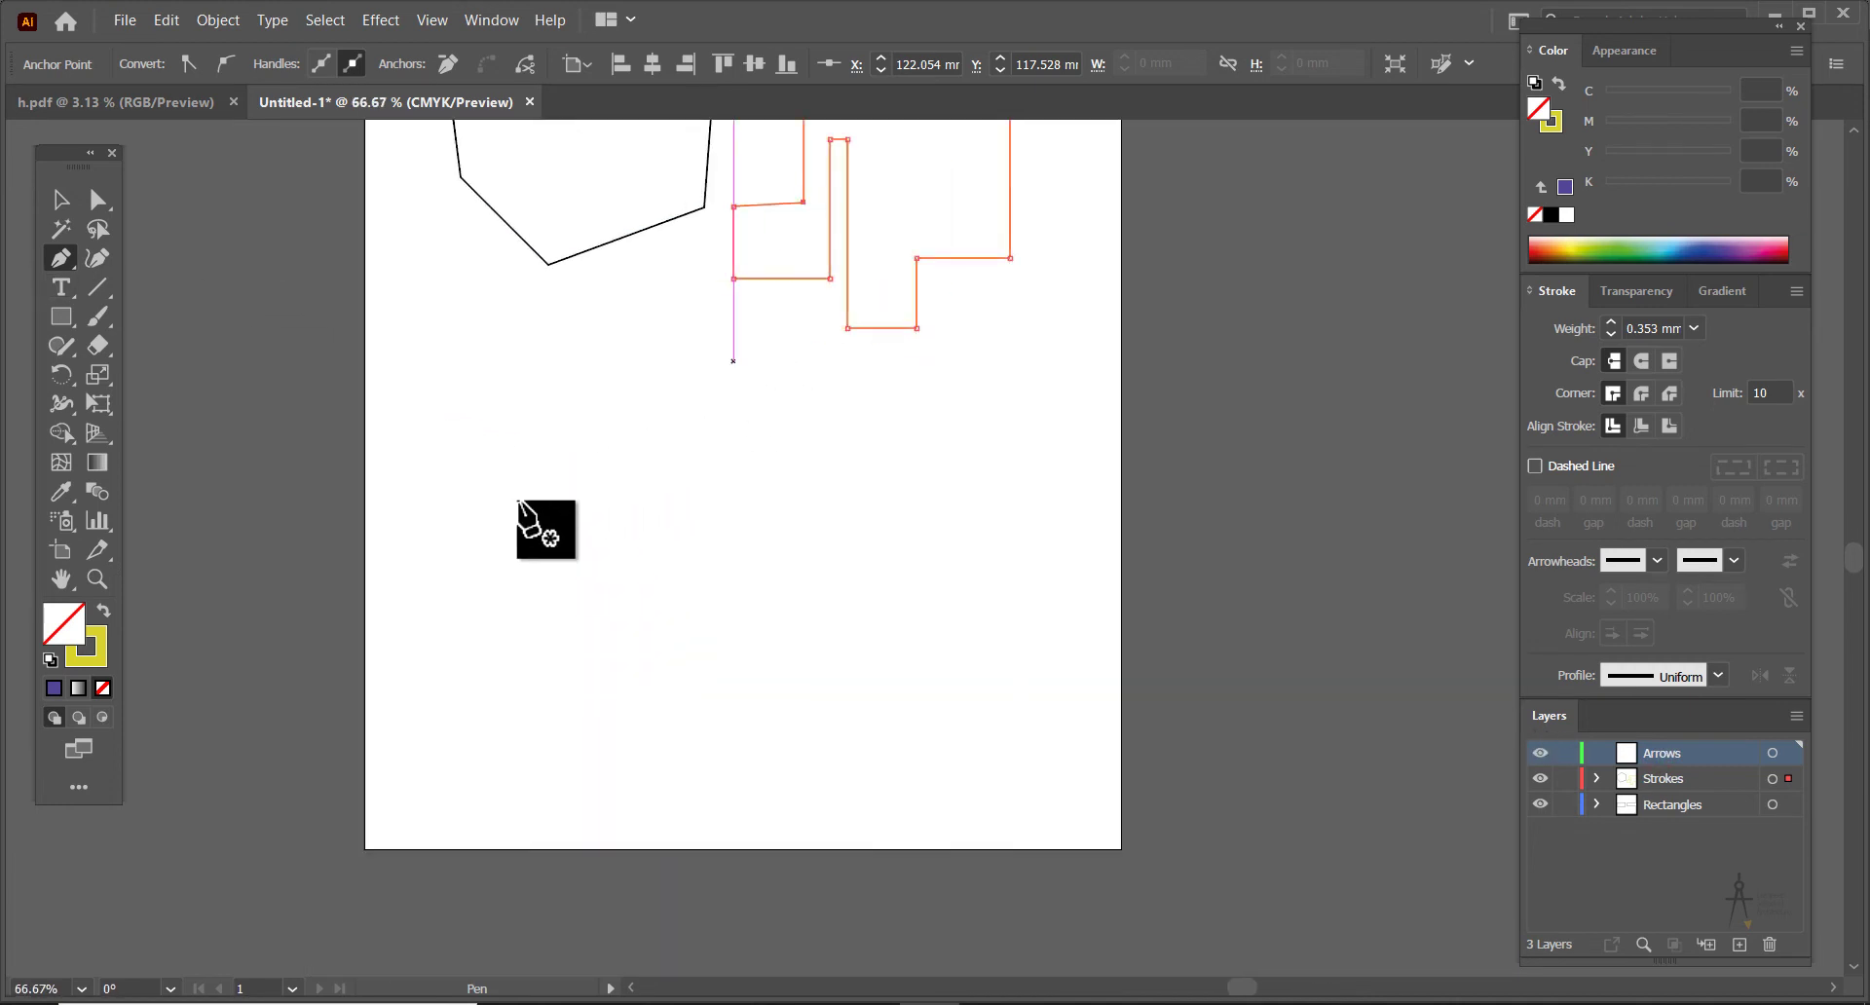
{"action": "left_click", "coordinate": [524, 621]}
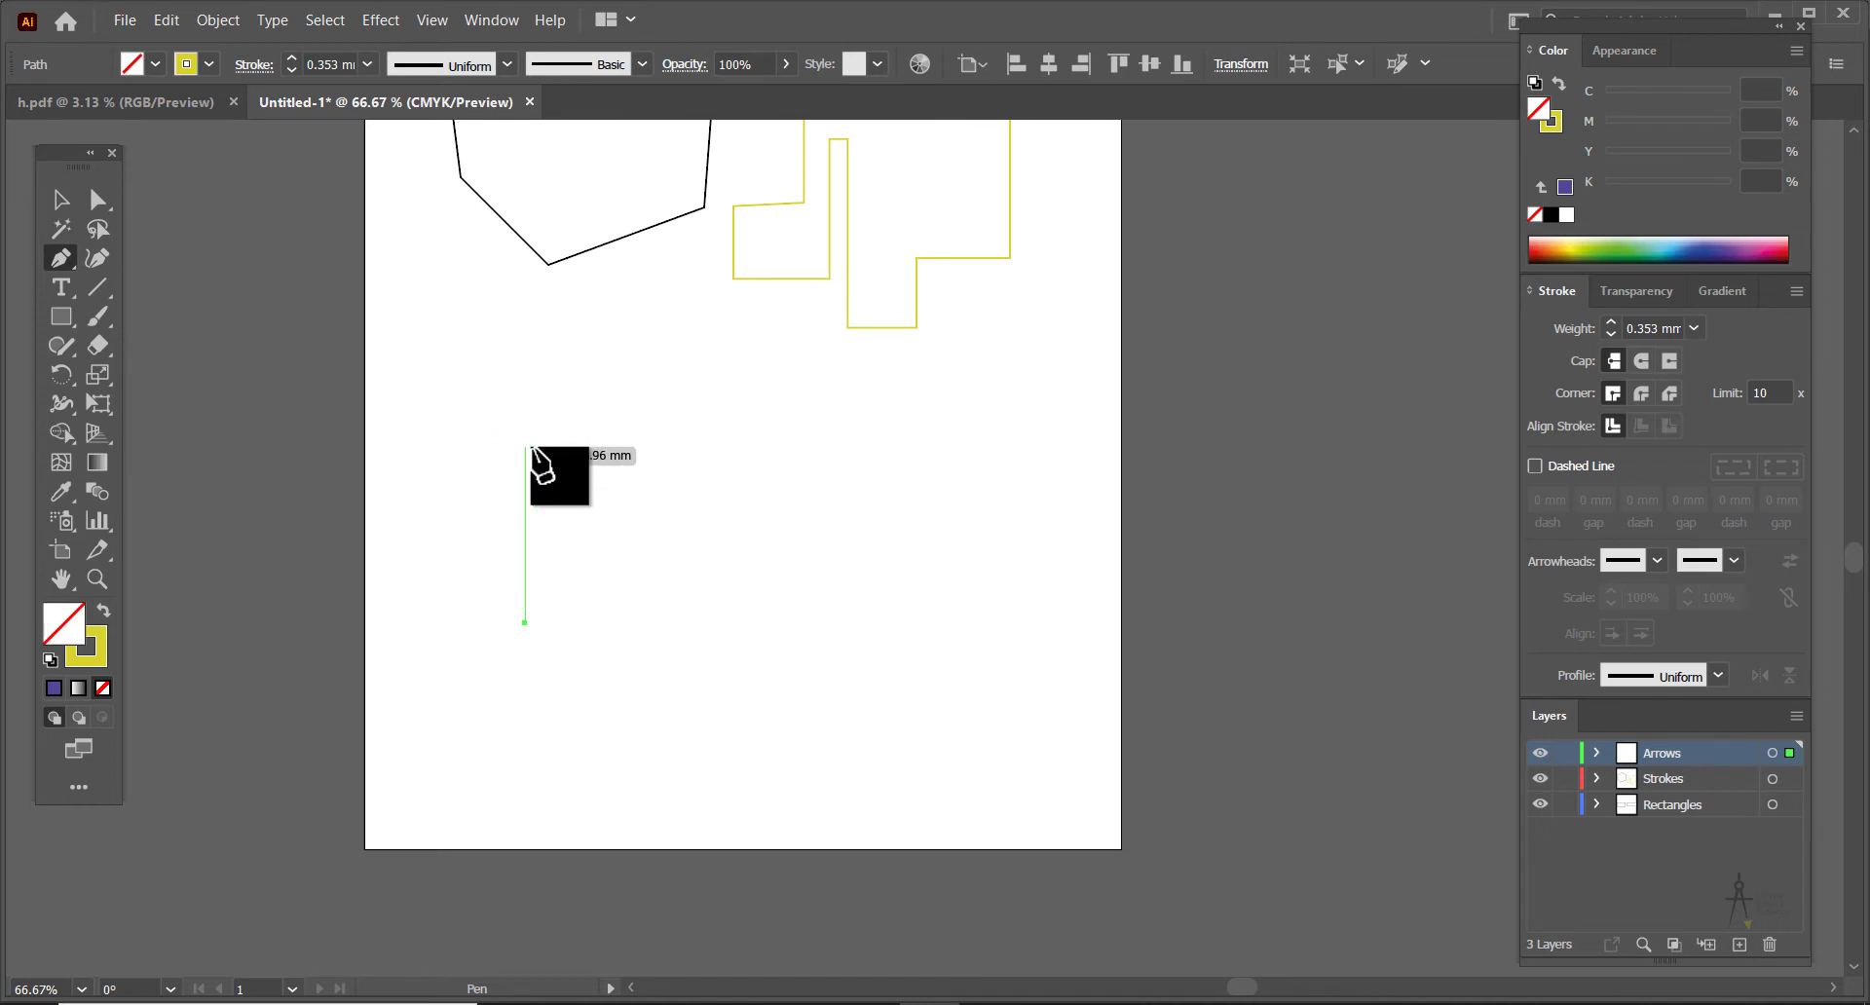
{"action": "left_click", "coordinate": [525, 421], "text": "shift"}
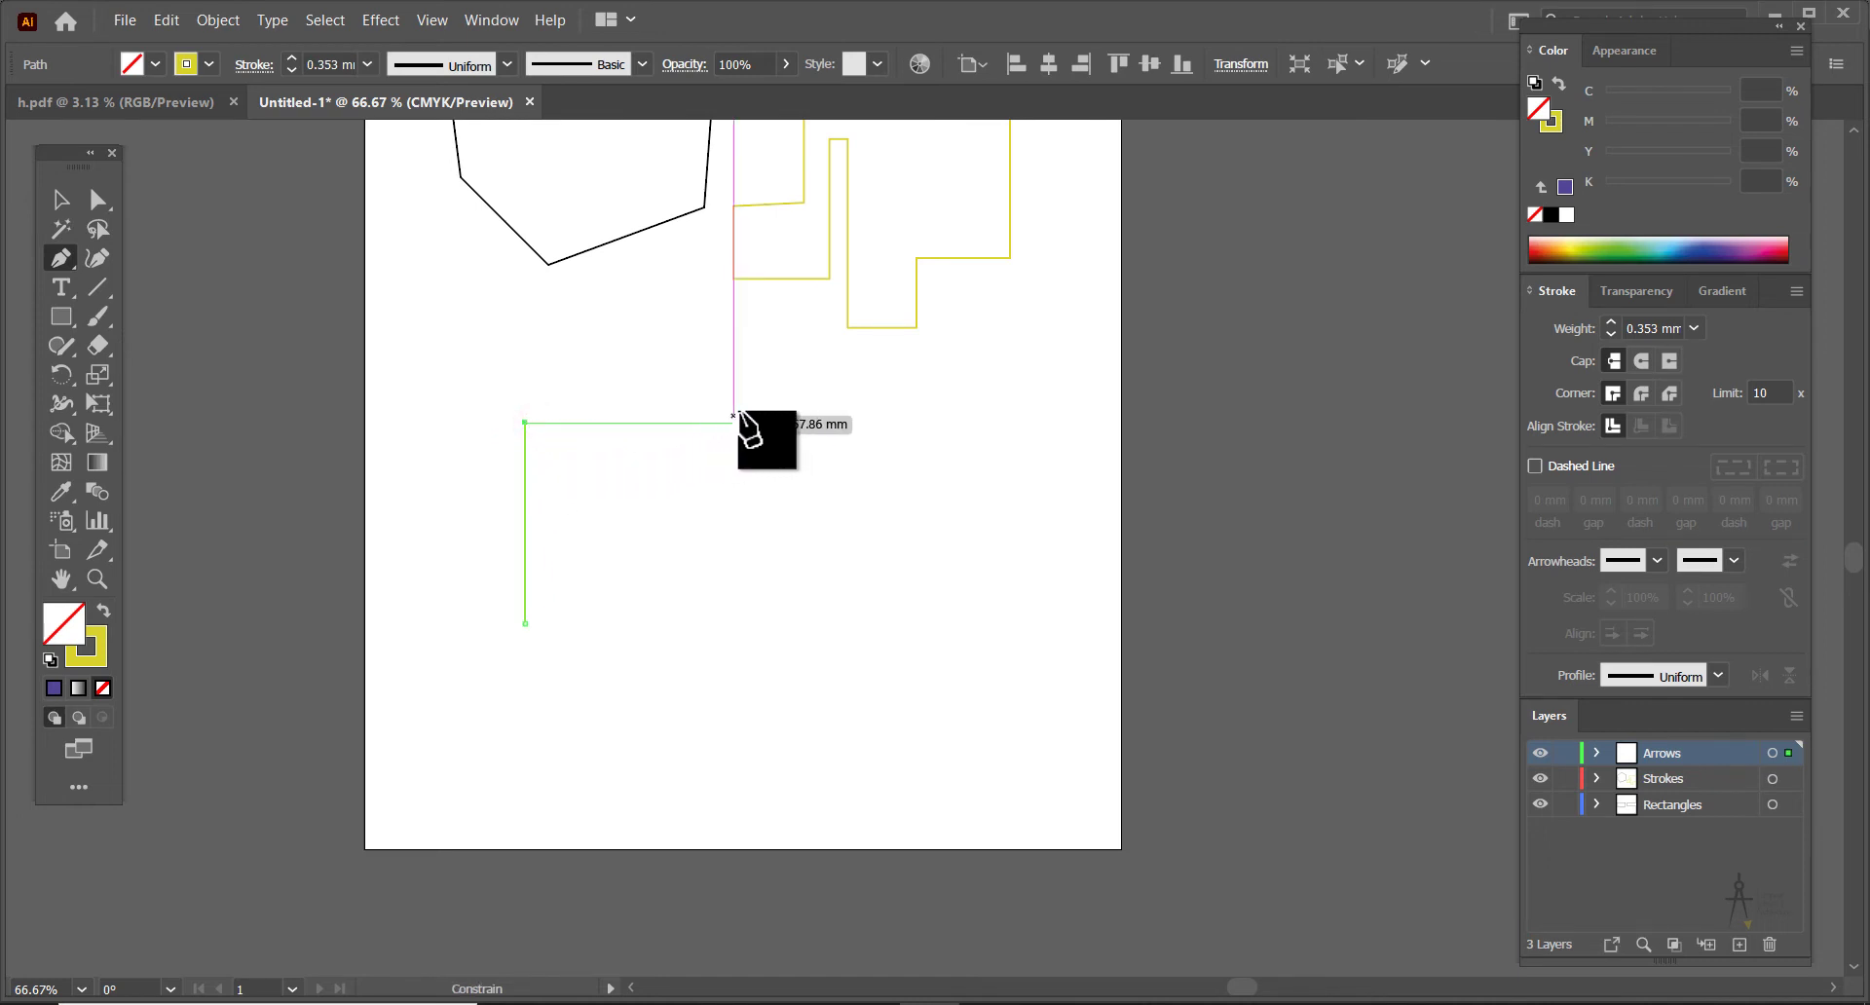
{"action": "left_click", "coordinate": [732, 420], "text": "shift"}
{"action": "key", "text": "Escape"}
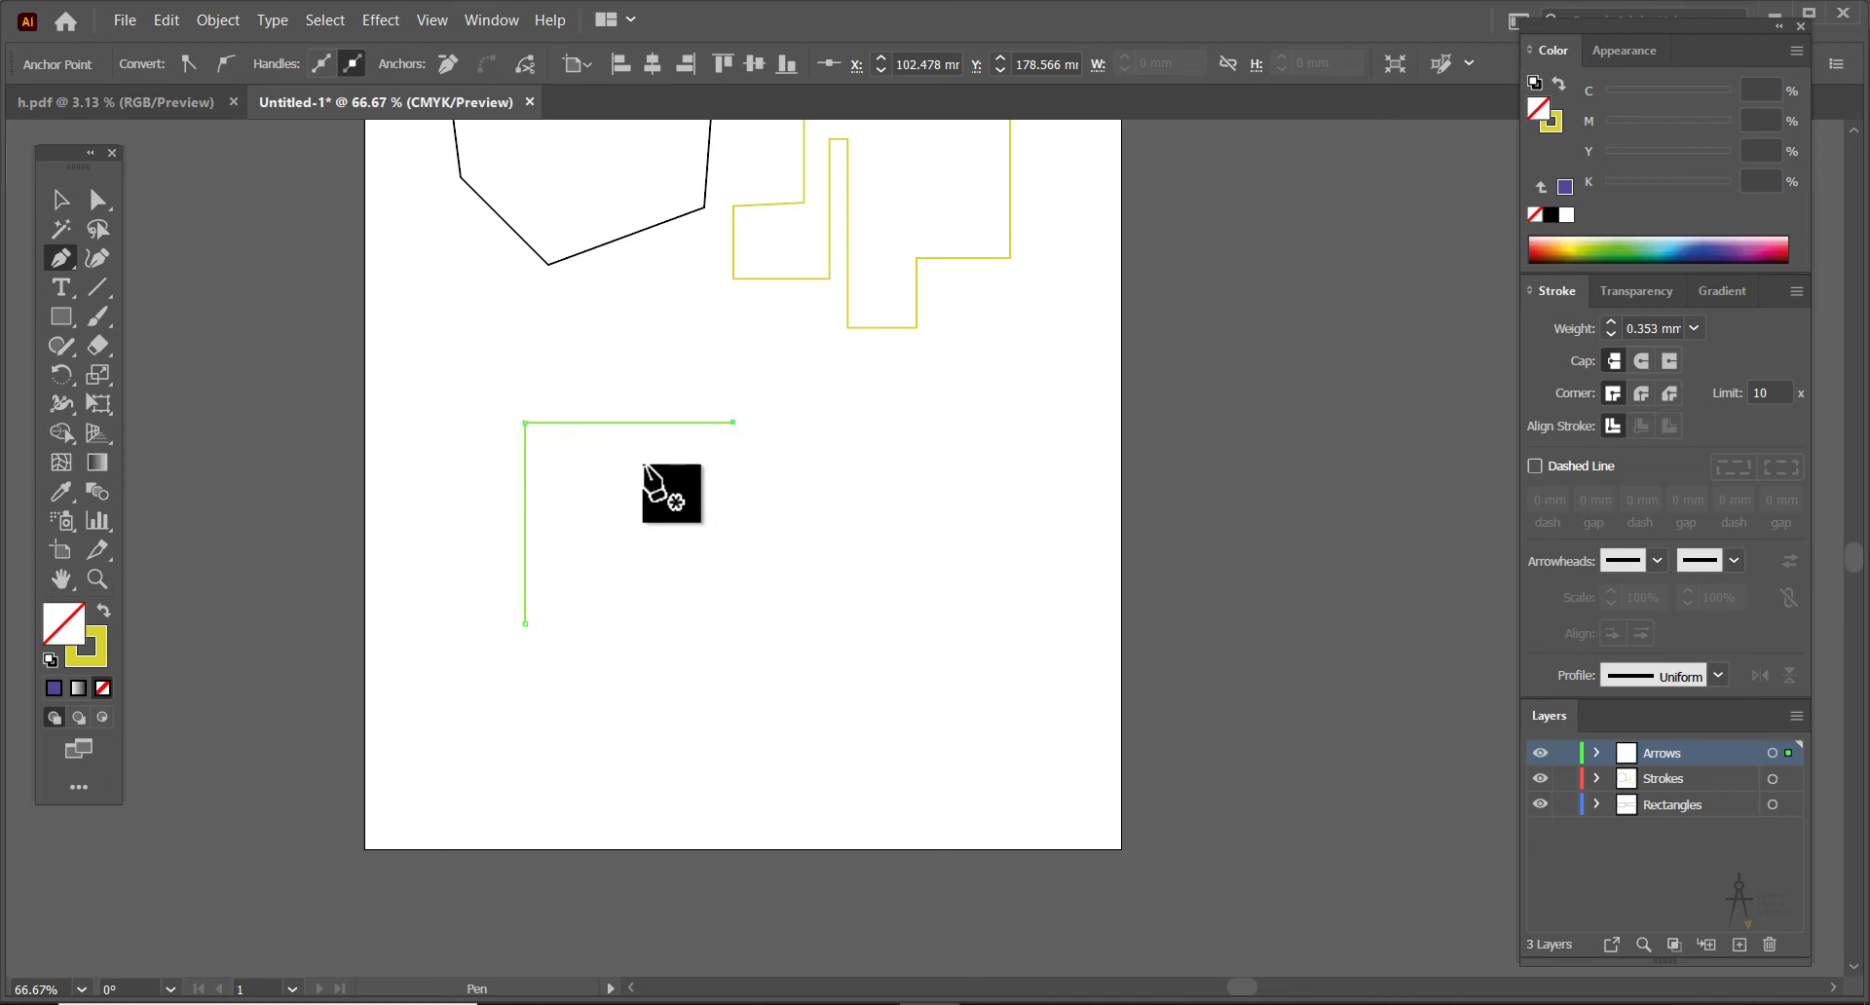
Set the L-shaped path's stroke color to black
{"action": "scroll", "coordinate": [593, 391], "scroll_direction": "up", "scroll_amount": 1, "text": "alt"}
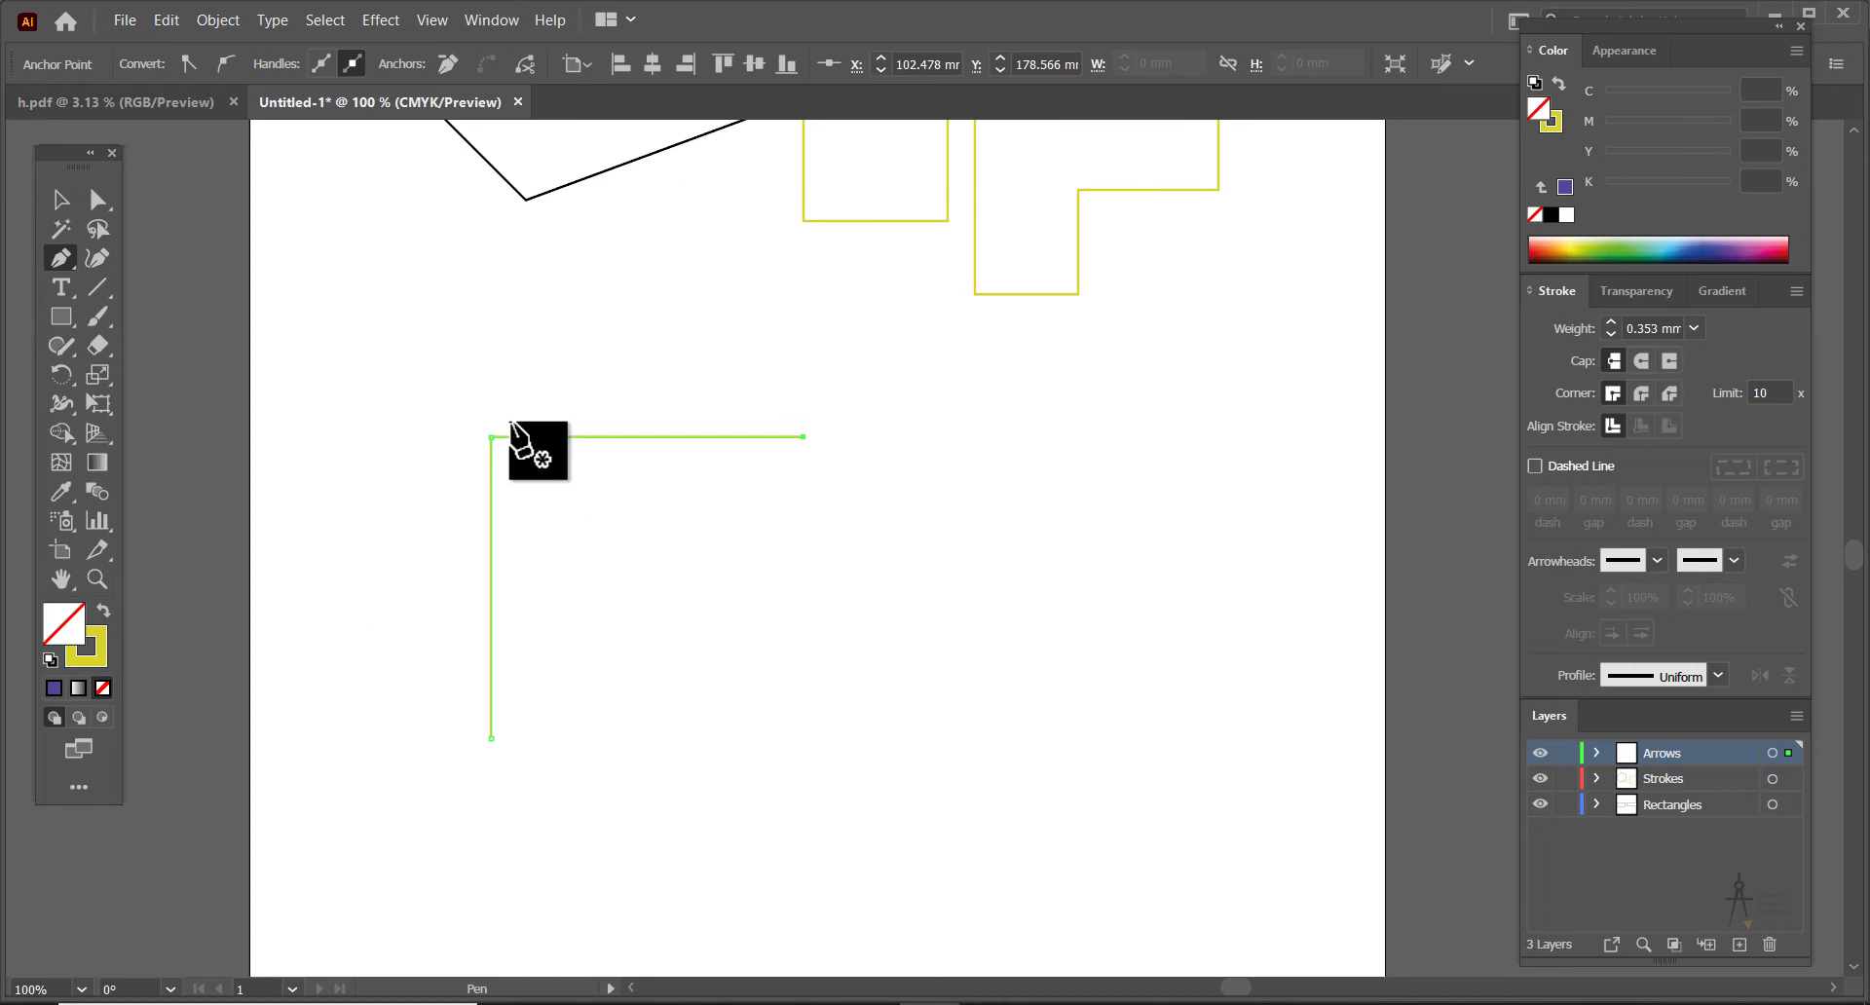
{"action": "left_click", "coordinate": [97, 646]}
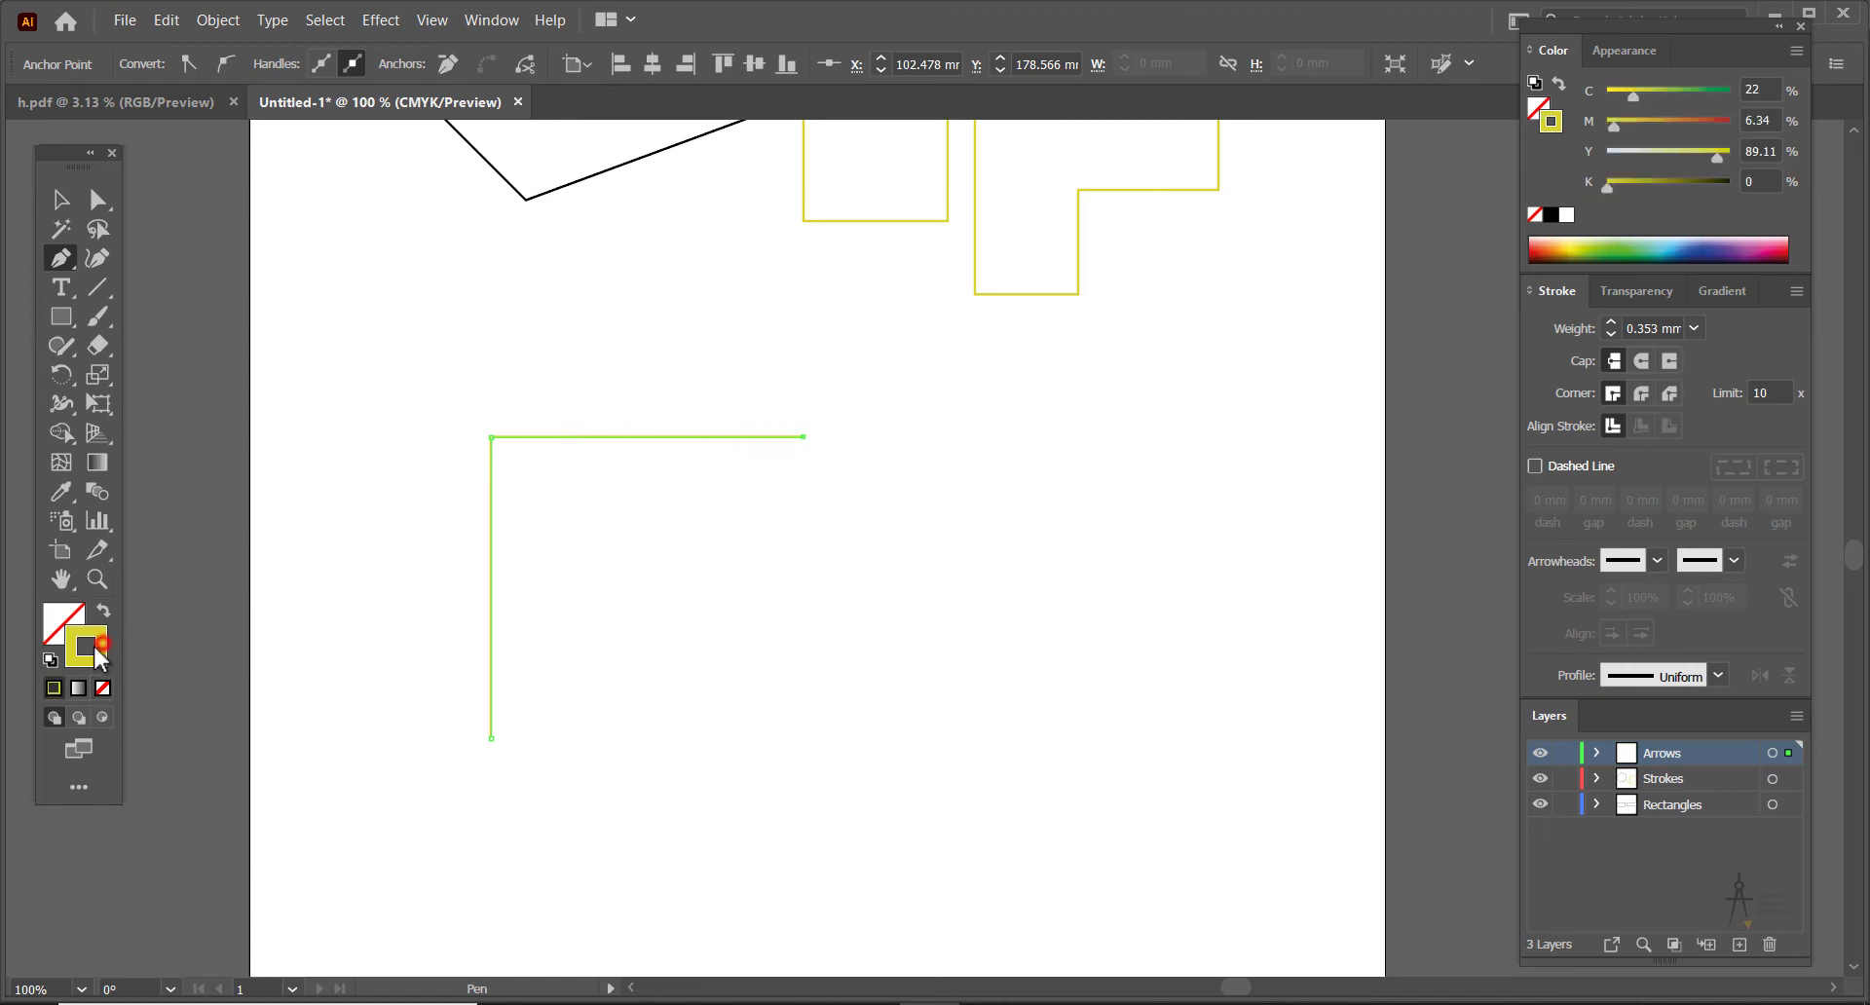
{"action": "double_click", "coordinate": [101, 655]}
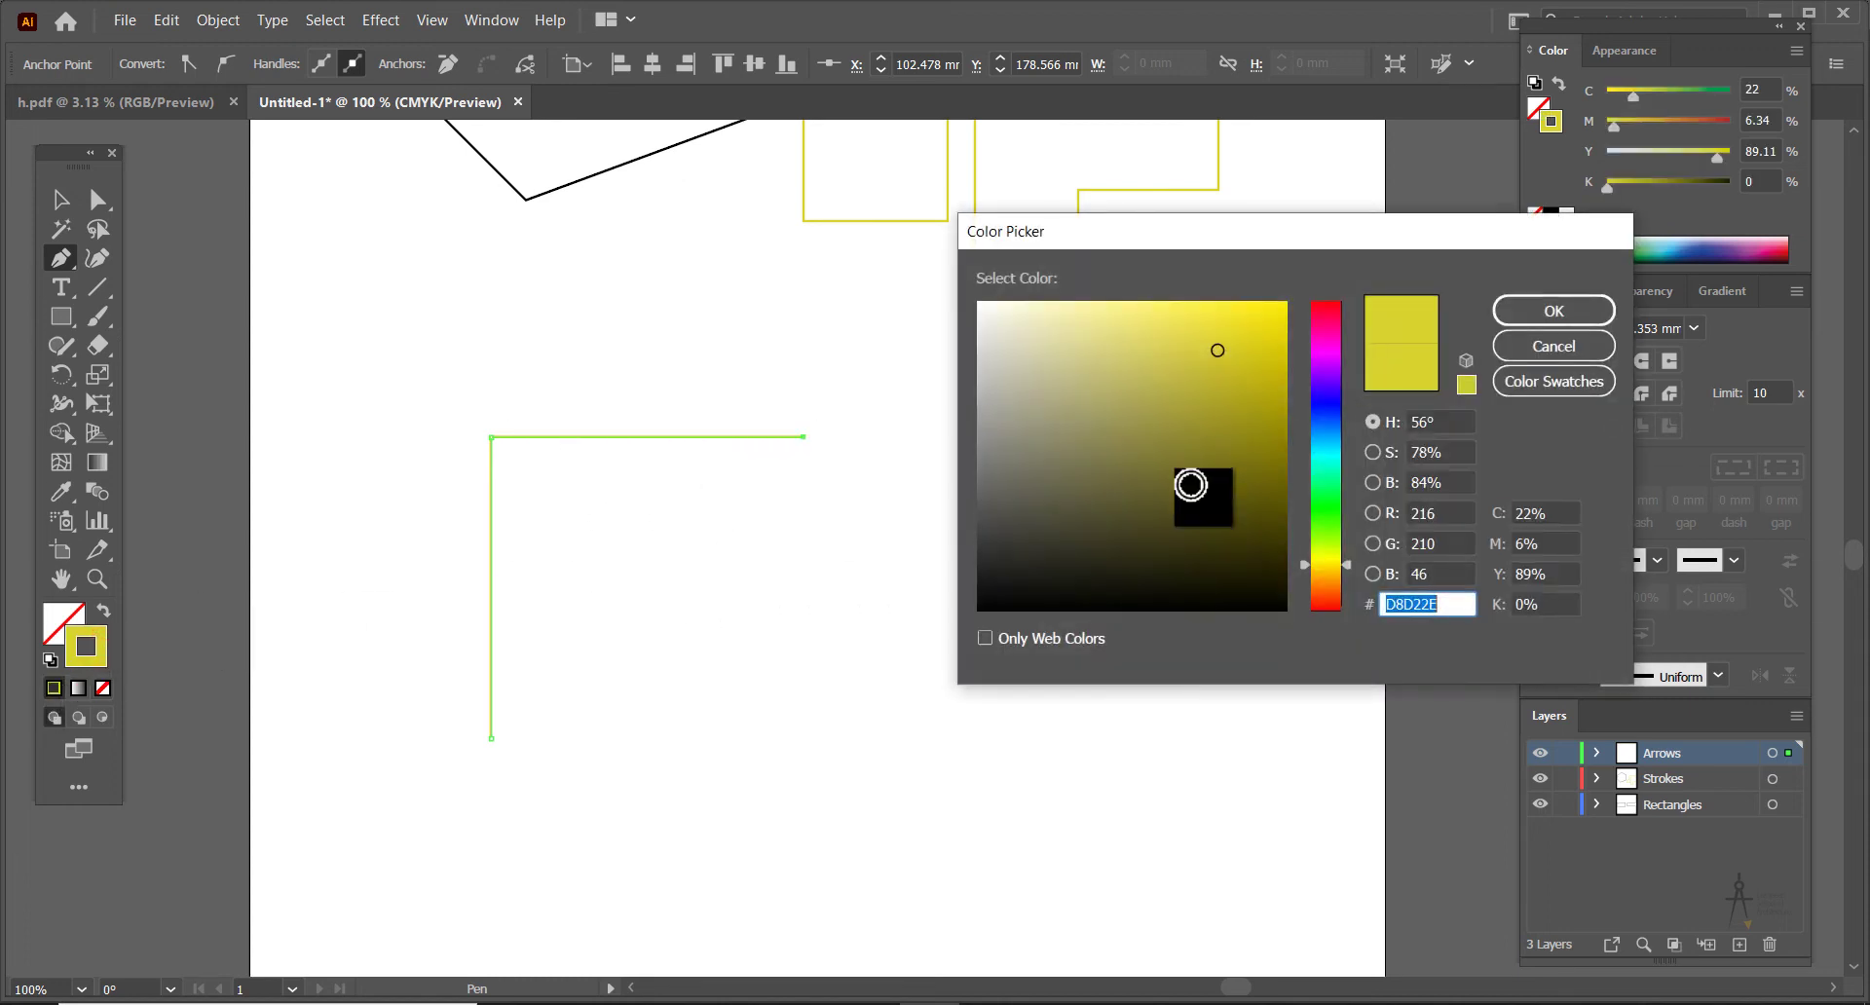
{"action": "left_click", "coordinate": [986, 604]}
{"action": "left_click", "coordinate": [1554, 311]}
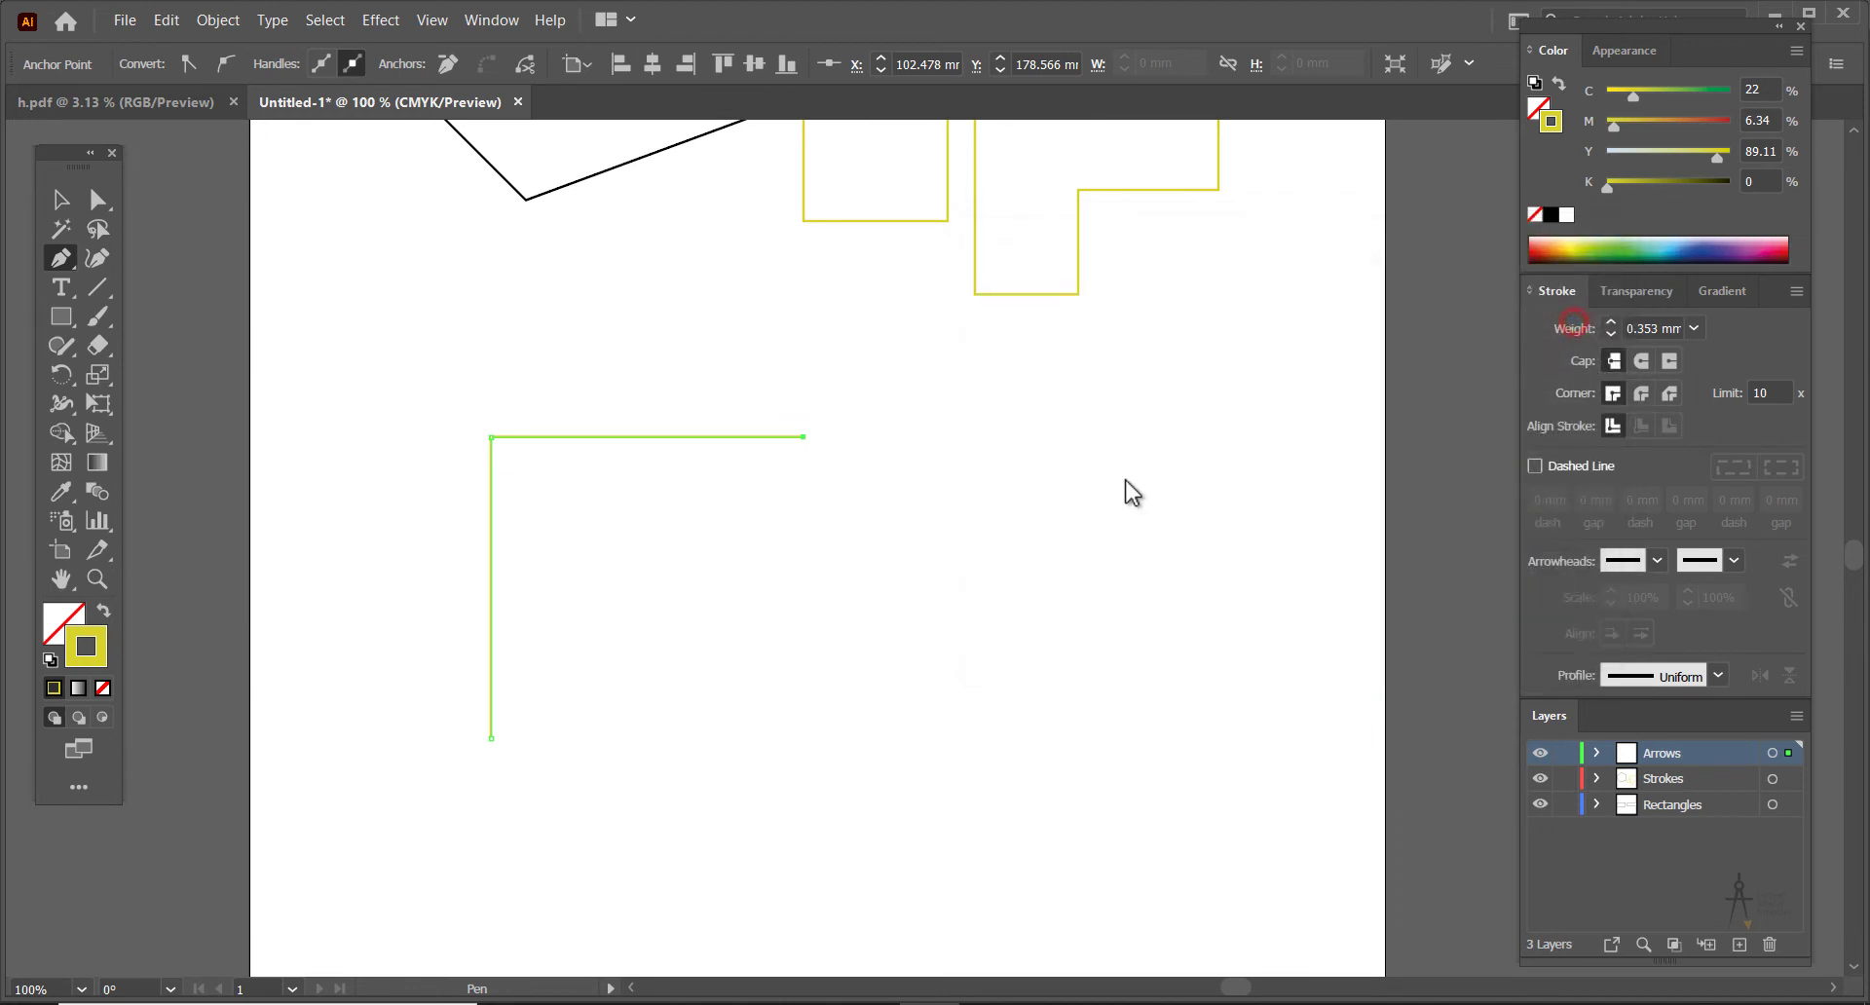
{"action": "left_click", "coordinate": [1032, 472]}
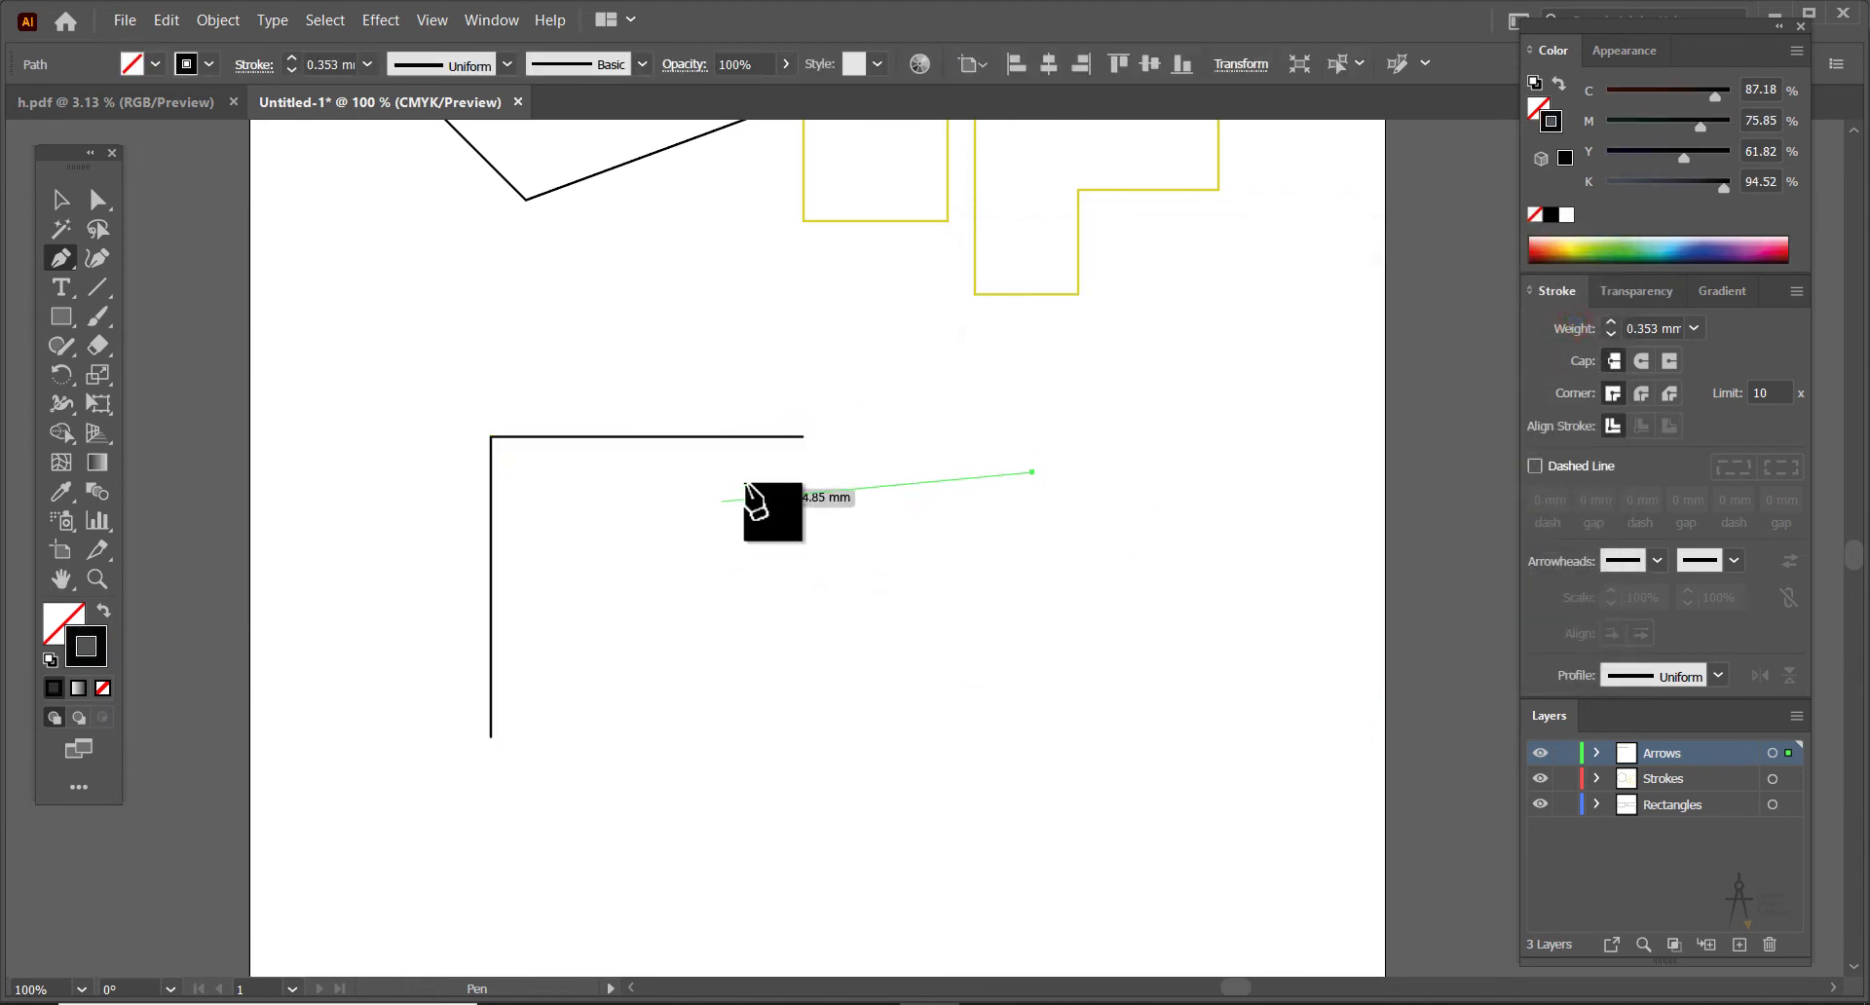
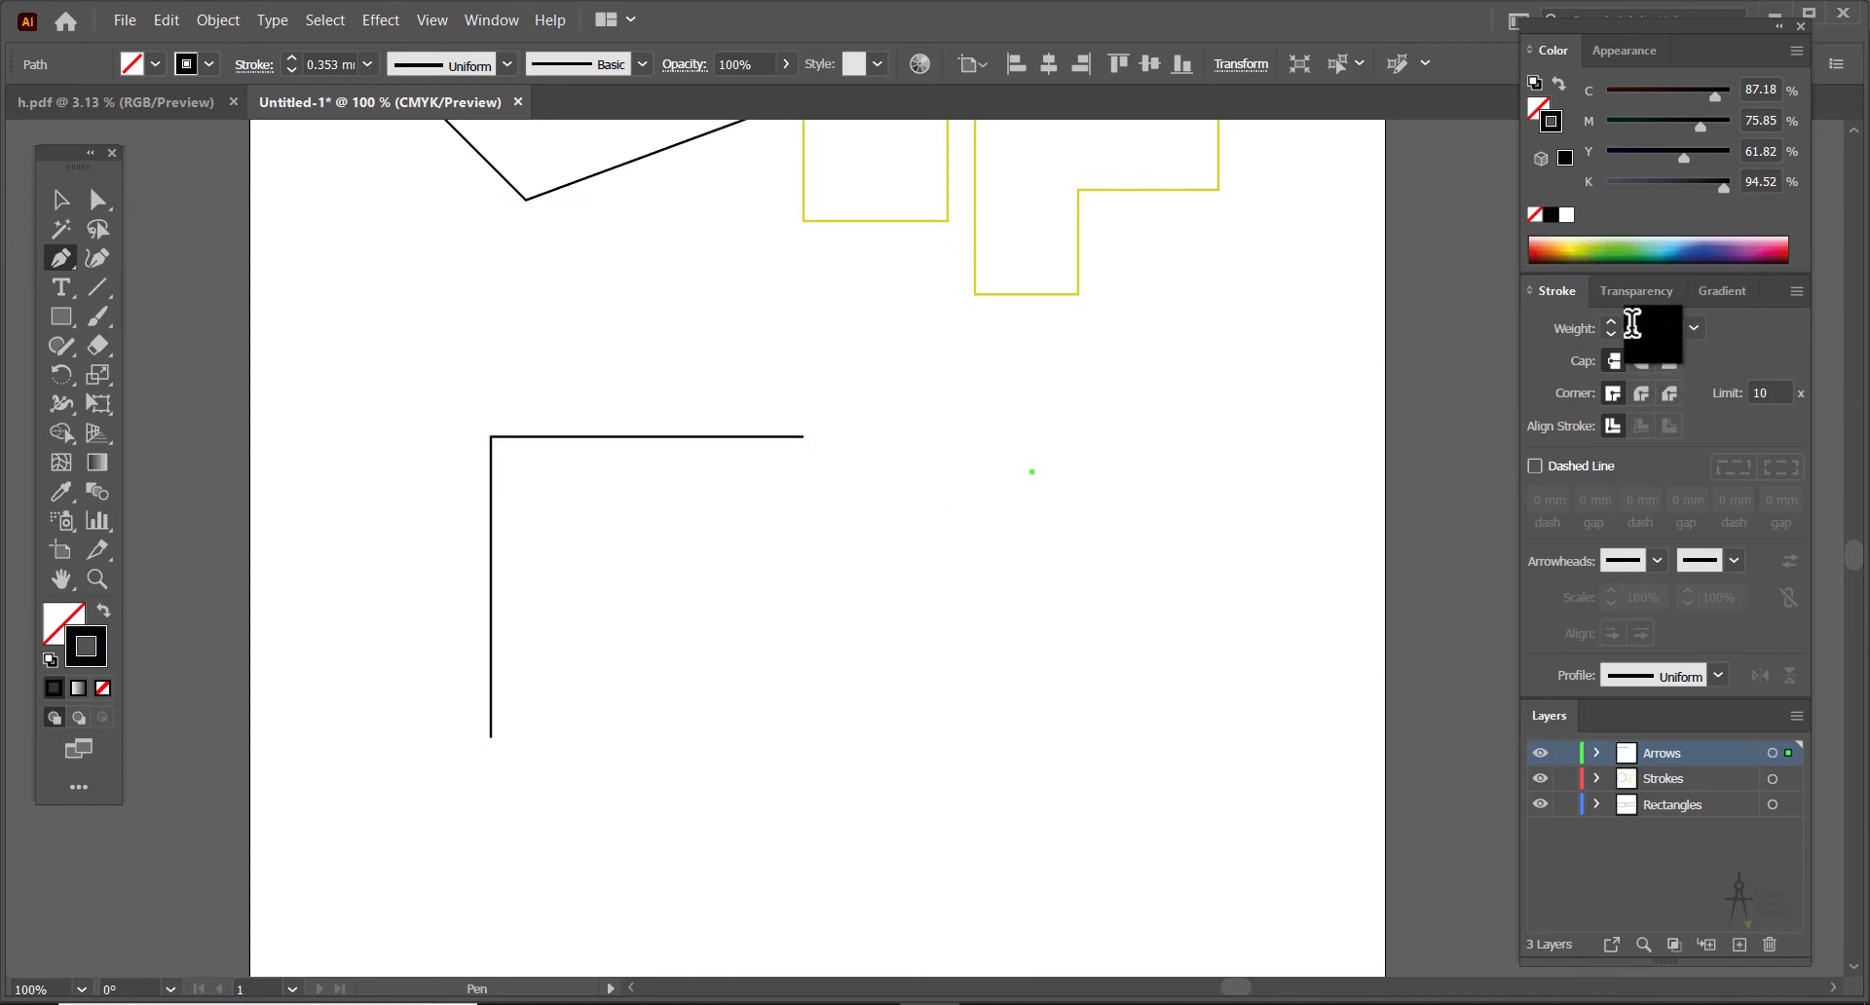
Collapse the Stroke settings to the compact view and expand them again to show all options
{"action": "left_click", "coordinate": [1528, 288]}
{"action": "left_click", "coordinate": [1528, 288]}
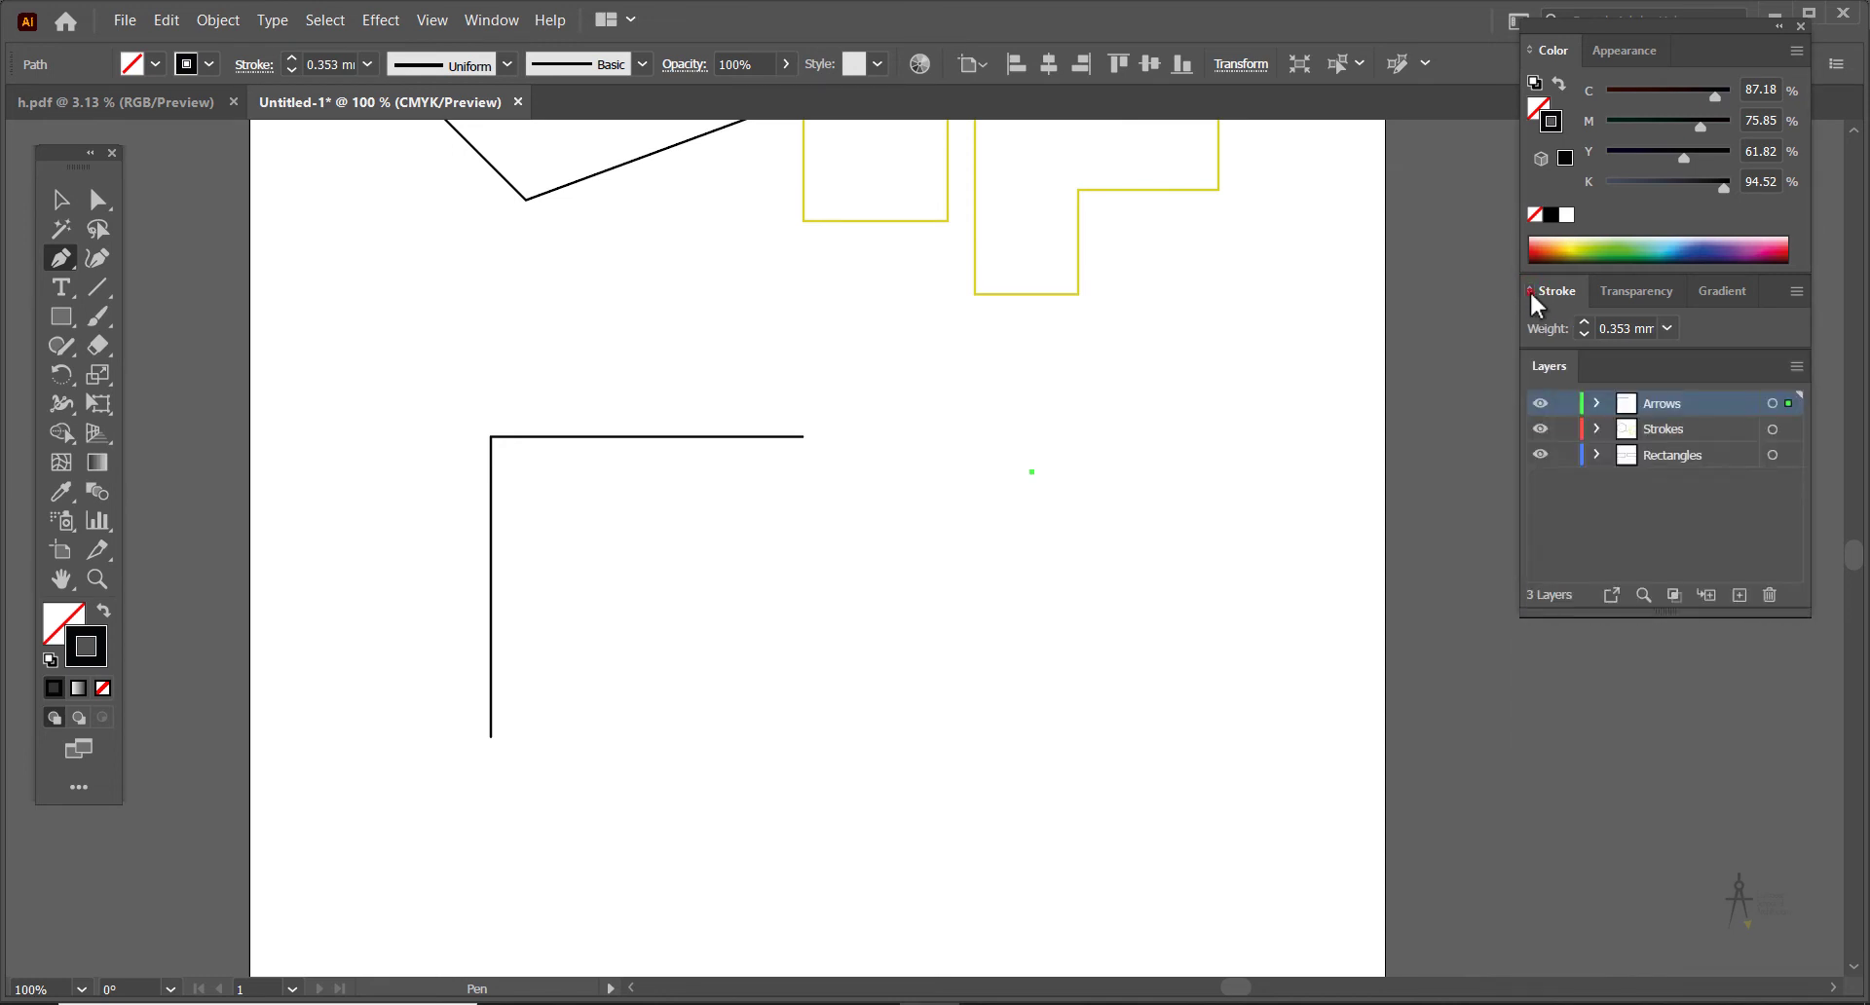
{"action": "left_click", "coordinate": [1529, 289]}
{"action": "left_click", "coordinate": [1529, 289]}
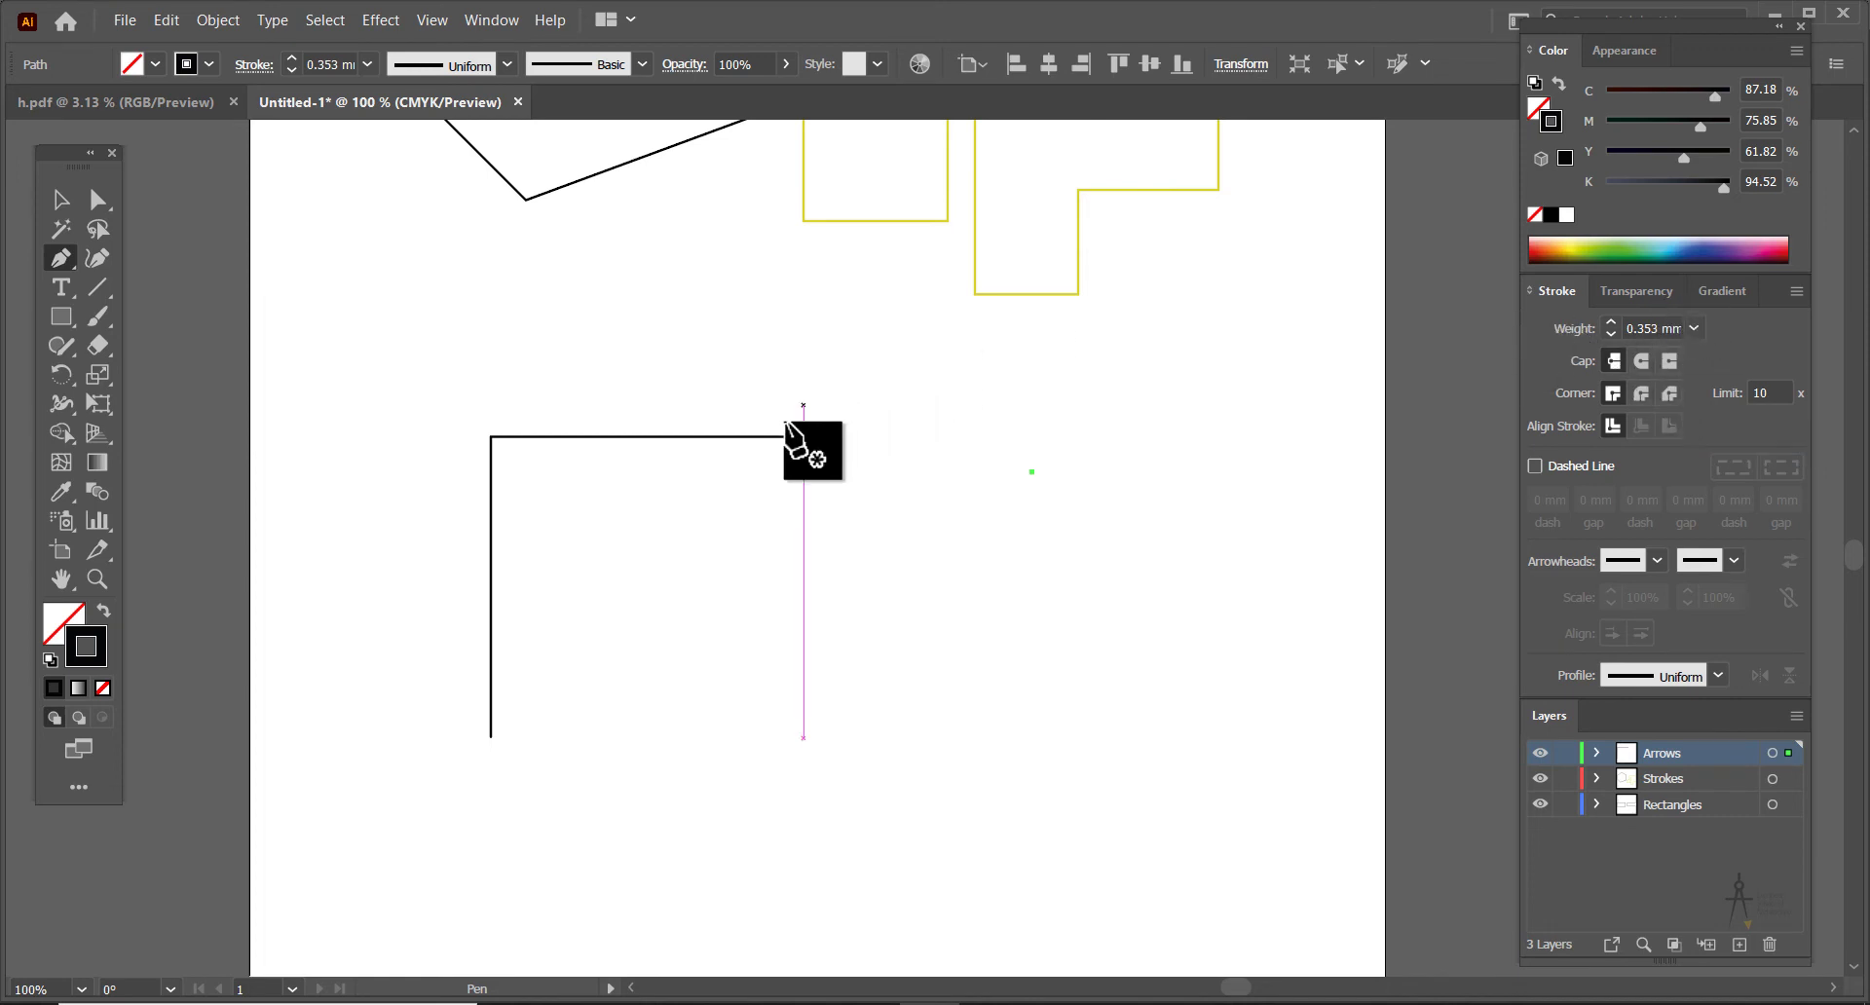
Try stroke weights of 0.1, 0.25 and 1 mm on the L-shaped path and set its weight to 1.5 mm
{"action": "left_click", "coordinate": [59, 200]}
{"action": "left_click", "coordinate": [633, 436]}
{"action": "left_click", "coordinate": [1695, 328]}
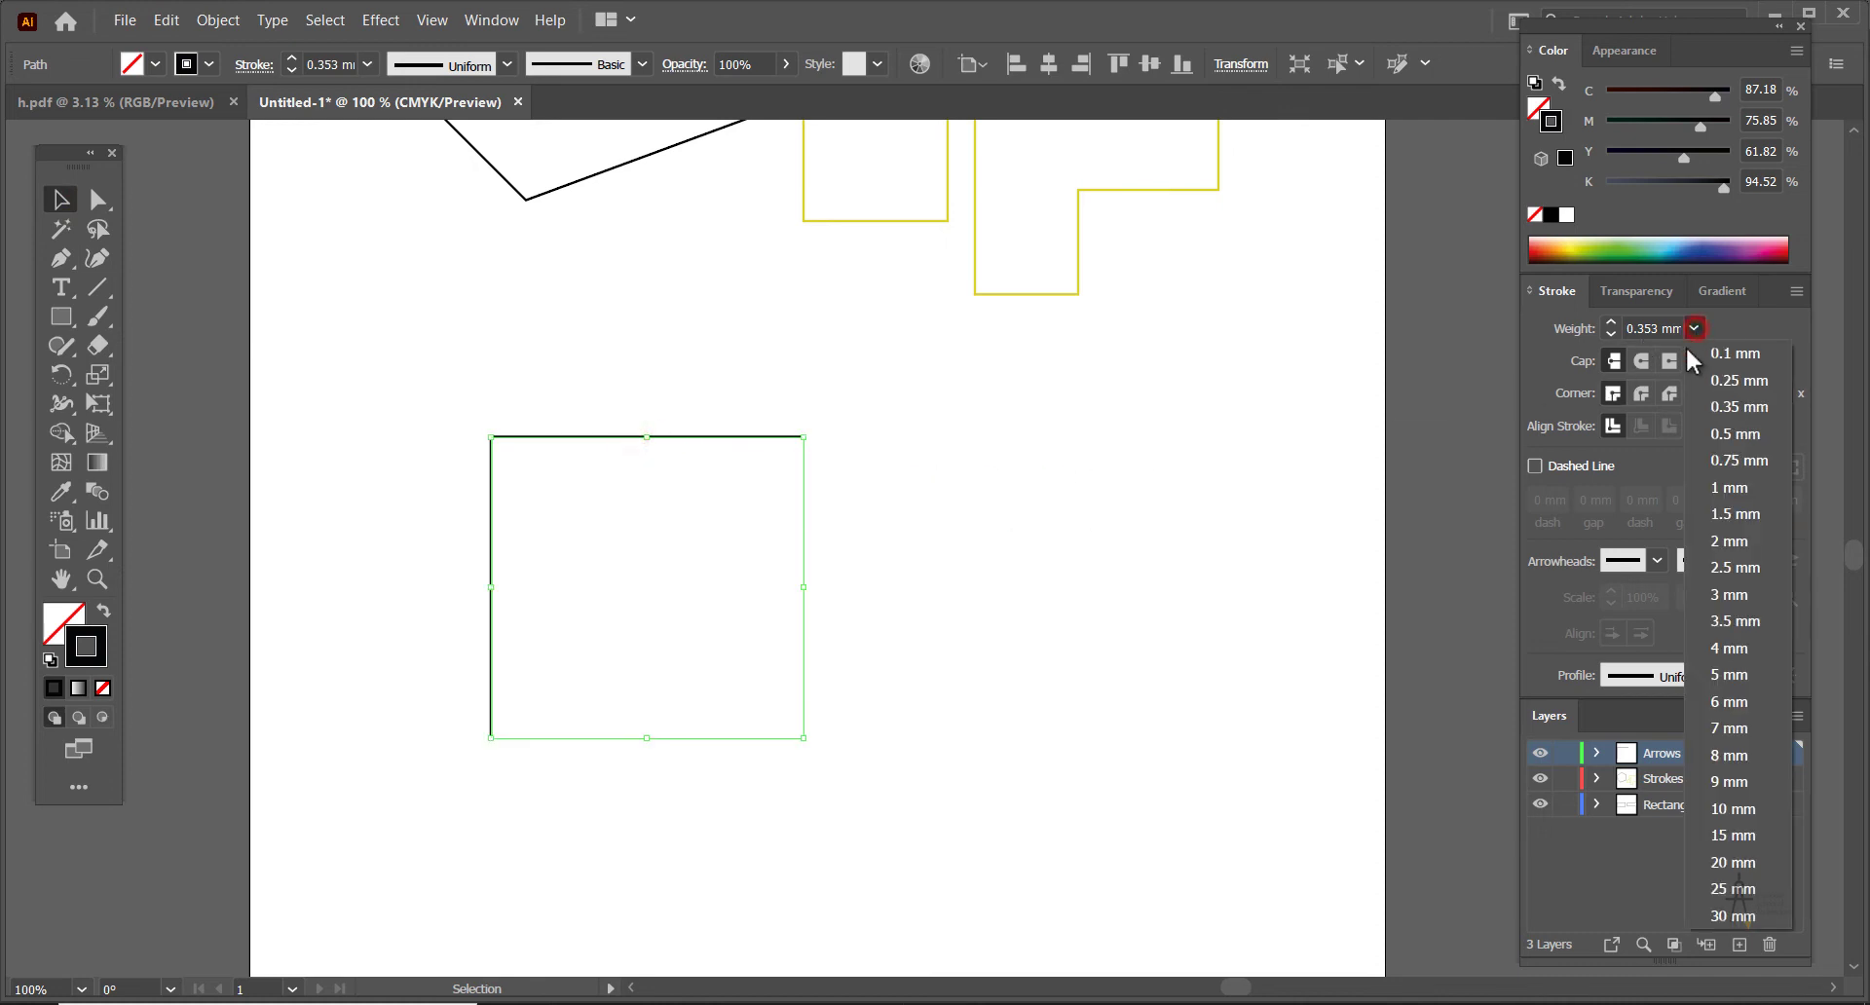
{"action": "left_click", "coordinate": [1723, 354]}
{"action": "left_click", "coordinate": [1695, 328]}
{"action": "left_click", "coordinate": [1732, 380]}
{"action": "left_click", "coordinate": [1695, 329]}
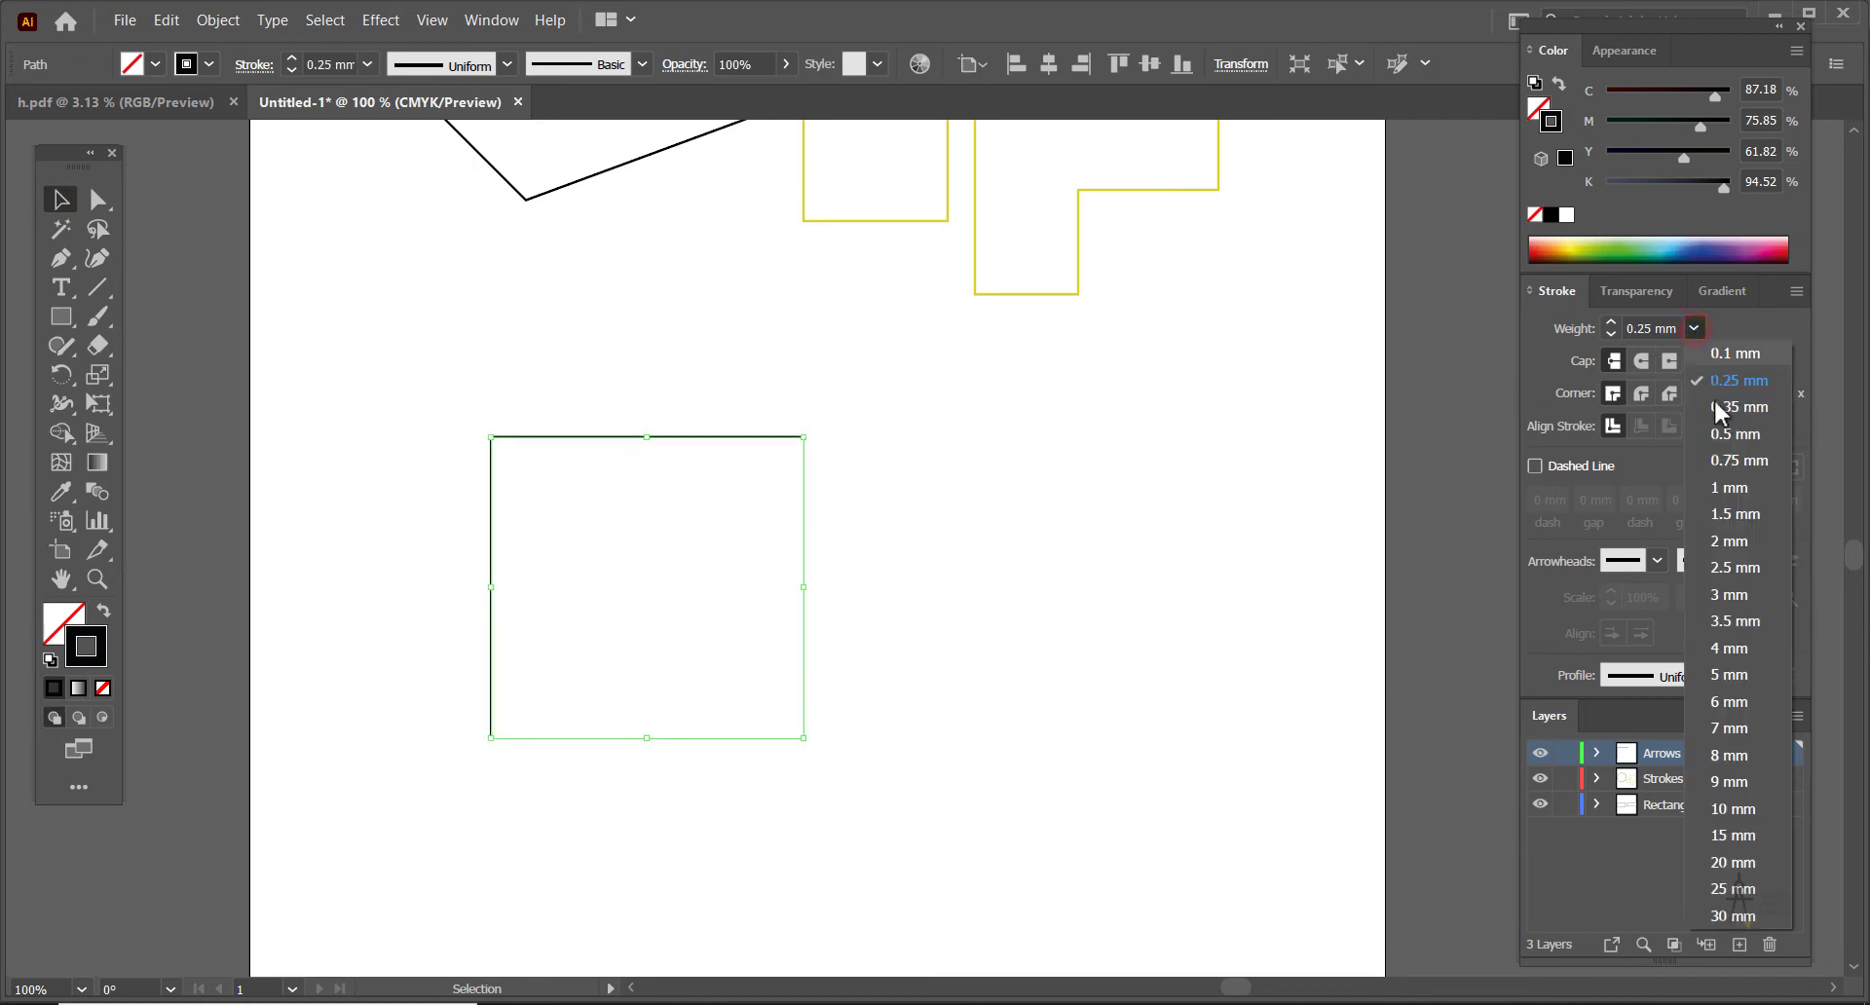
{"action": "left_click", "coordinate": [1730, 487]}
{"action": "left_click", "coordinate": [1695, 328]}
{"action": "left_click", "coordinate": [1730, 512]}
{"action": "left_click", "coordinate": [1695, 328]}
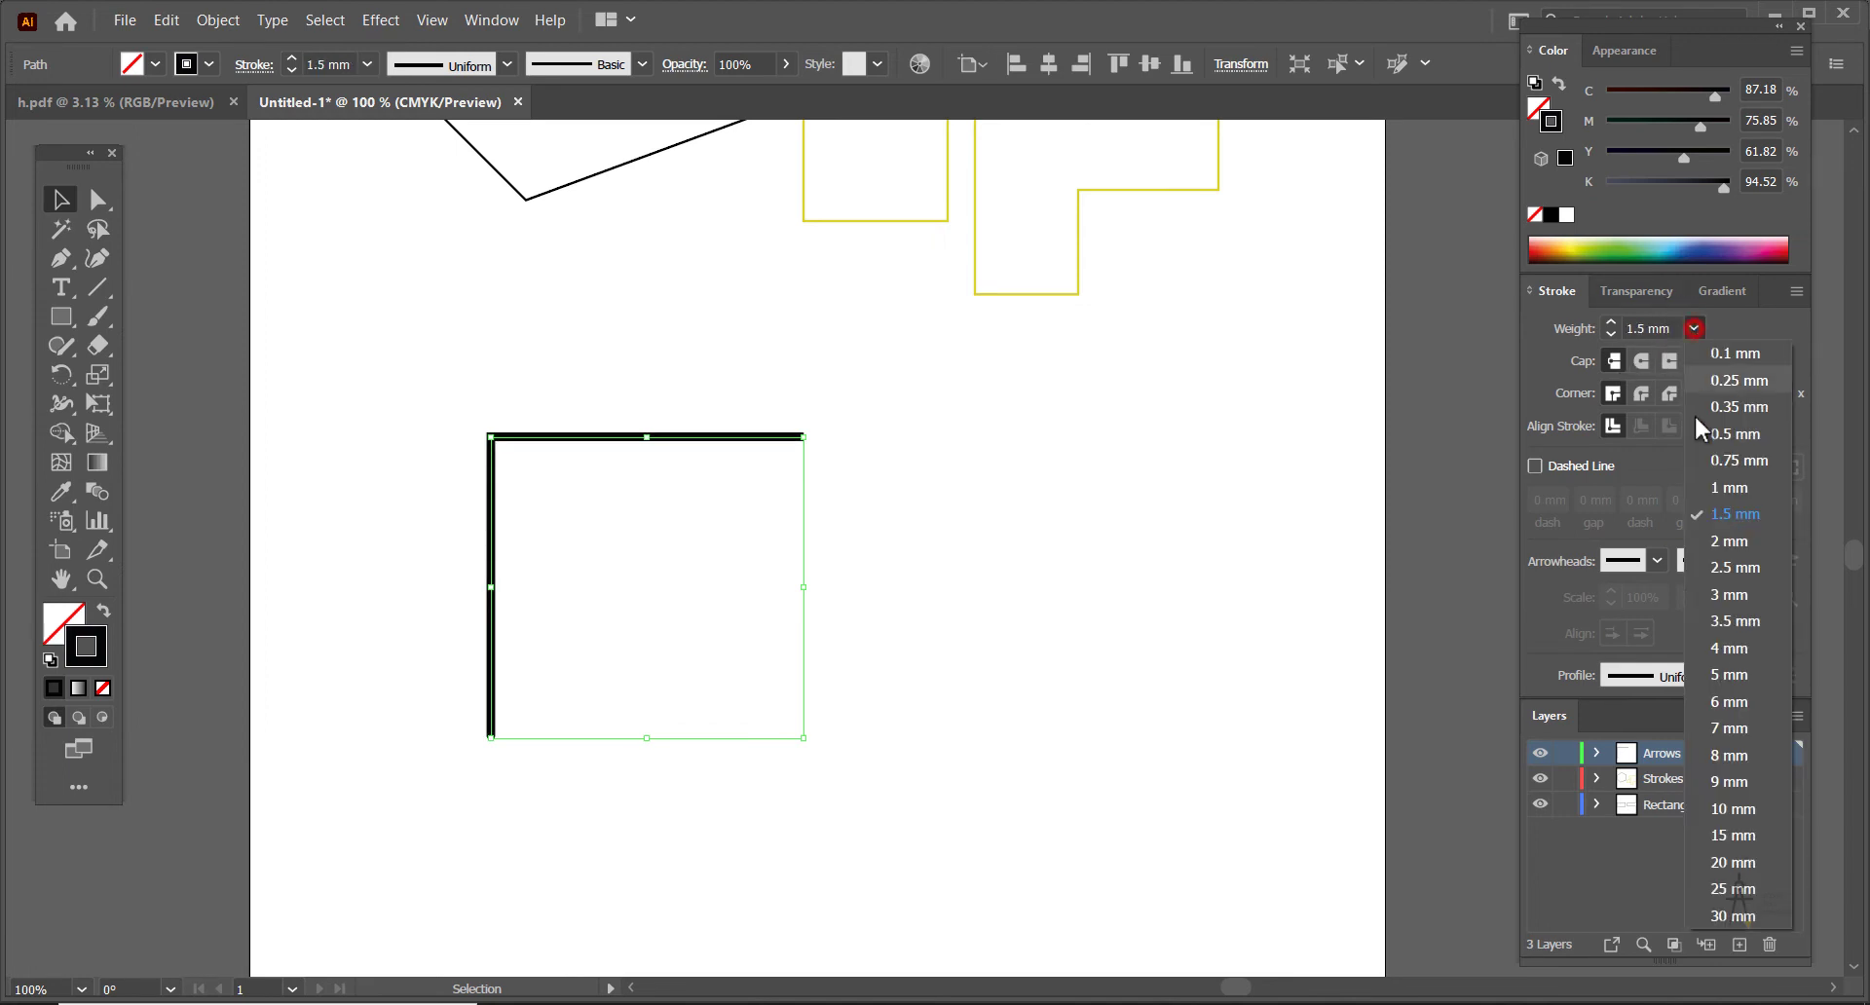
Give the L-shaped path a 2 mm stroke weight, and set its end caps to projecting after trying the round cap
{"action": "left_click", "coordinate": [1730, 536]}
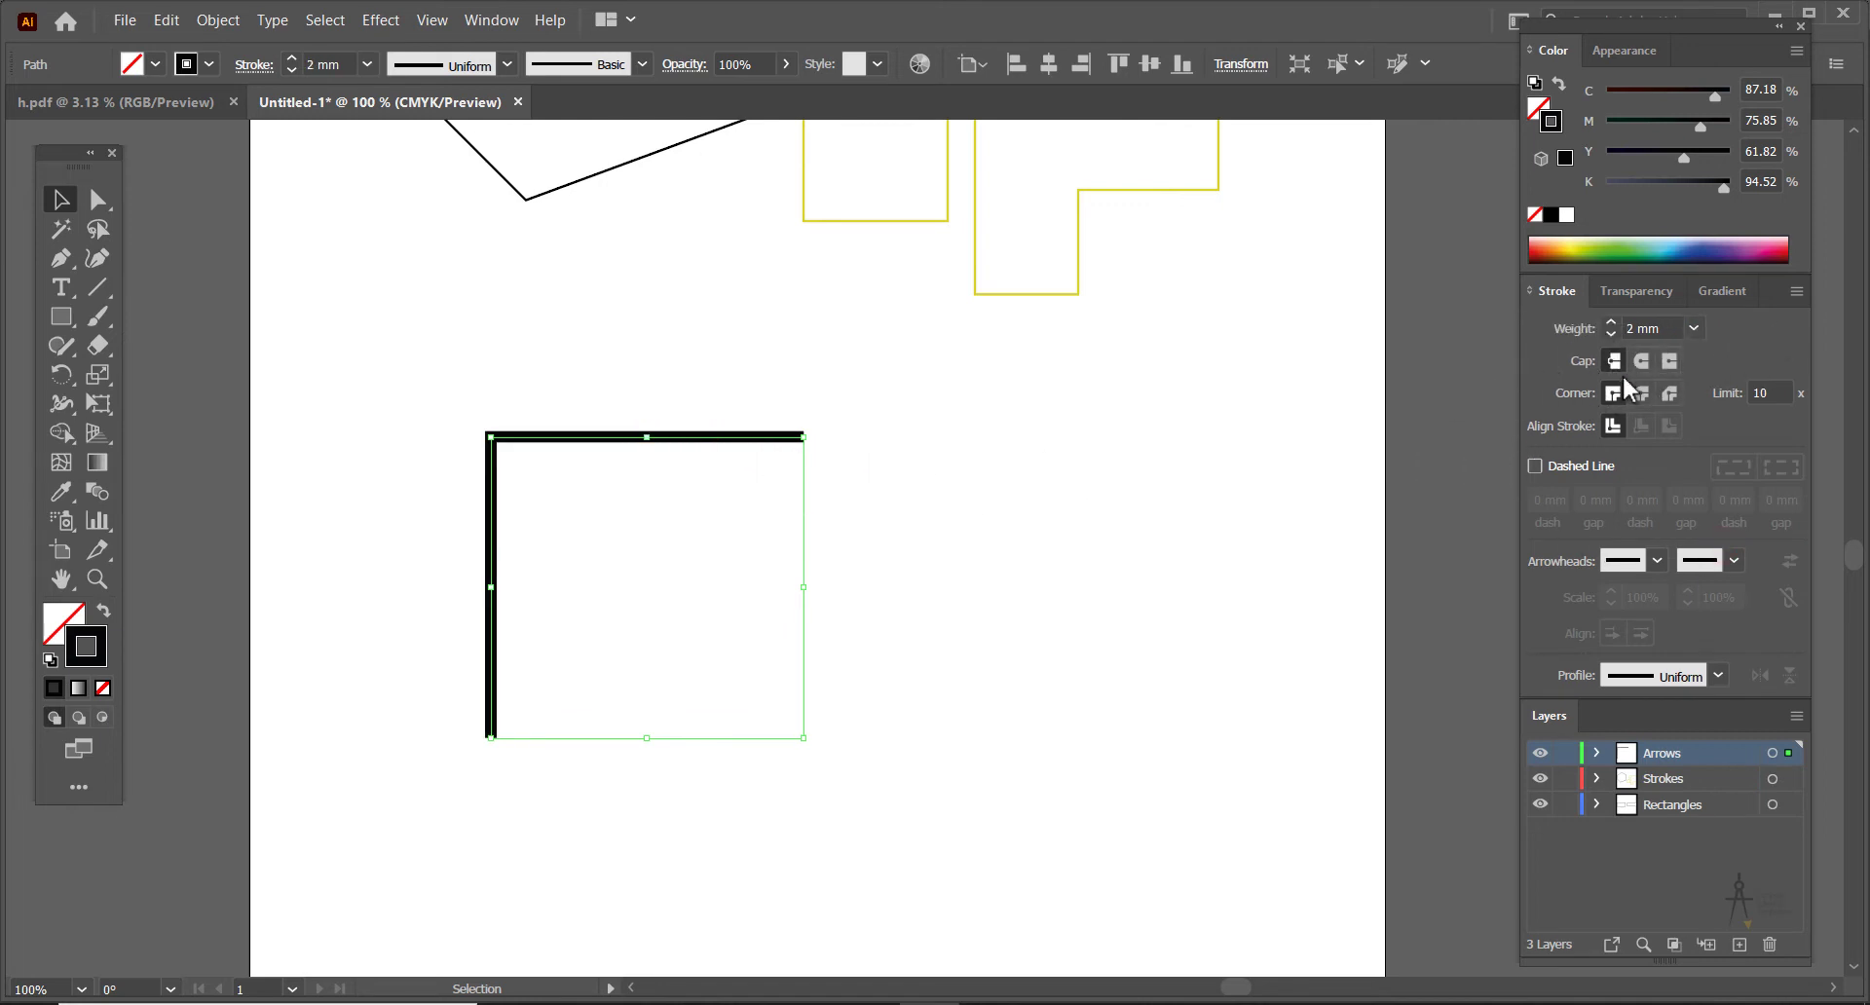
{"action": "left_click", "coordinate": [885, 419]}
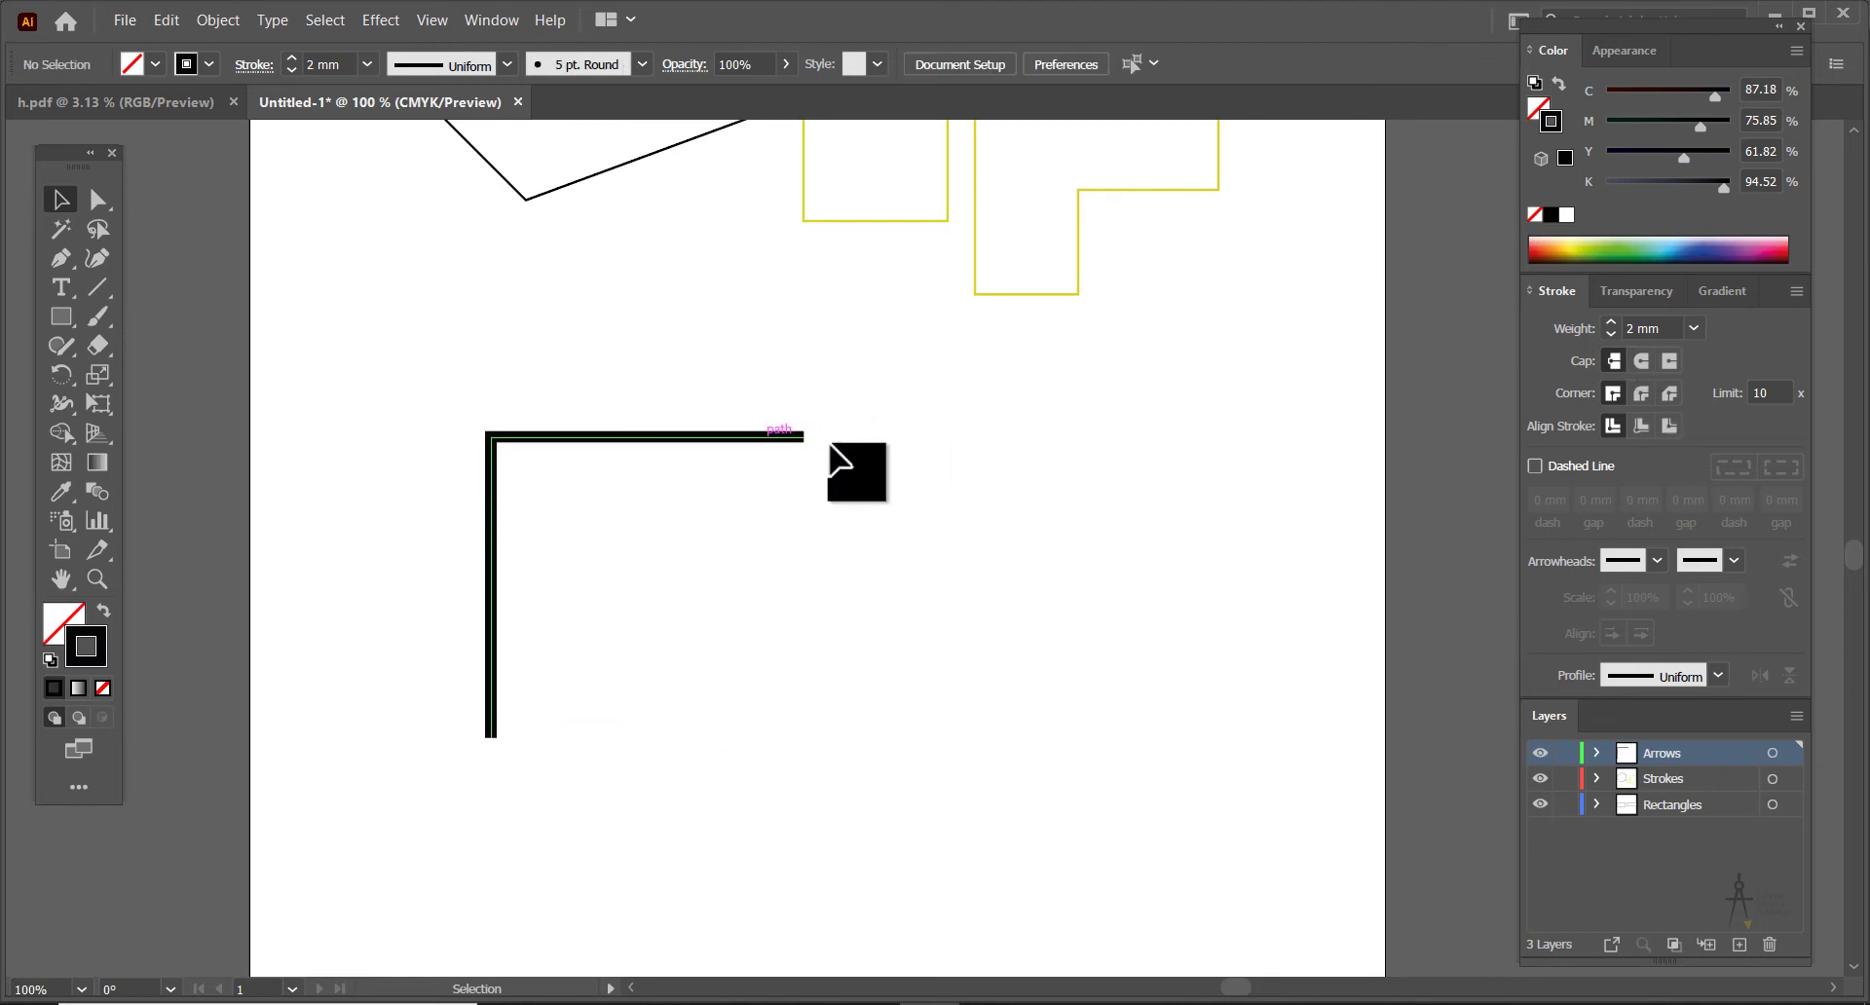
{"action": "scroll", "coordinate": [808, 466], "scroll_direction": "up", "scroll_amount": 6}
{"action": "scroll", "coordinate": [798, 422], "scroll_direction": "down", "scroll_amount": 3}
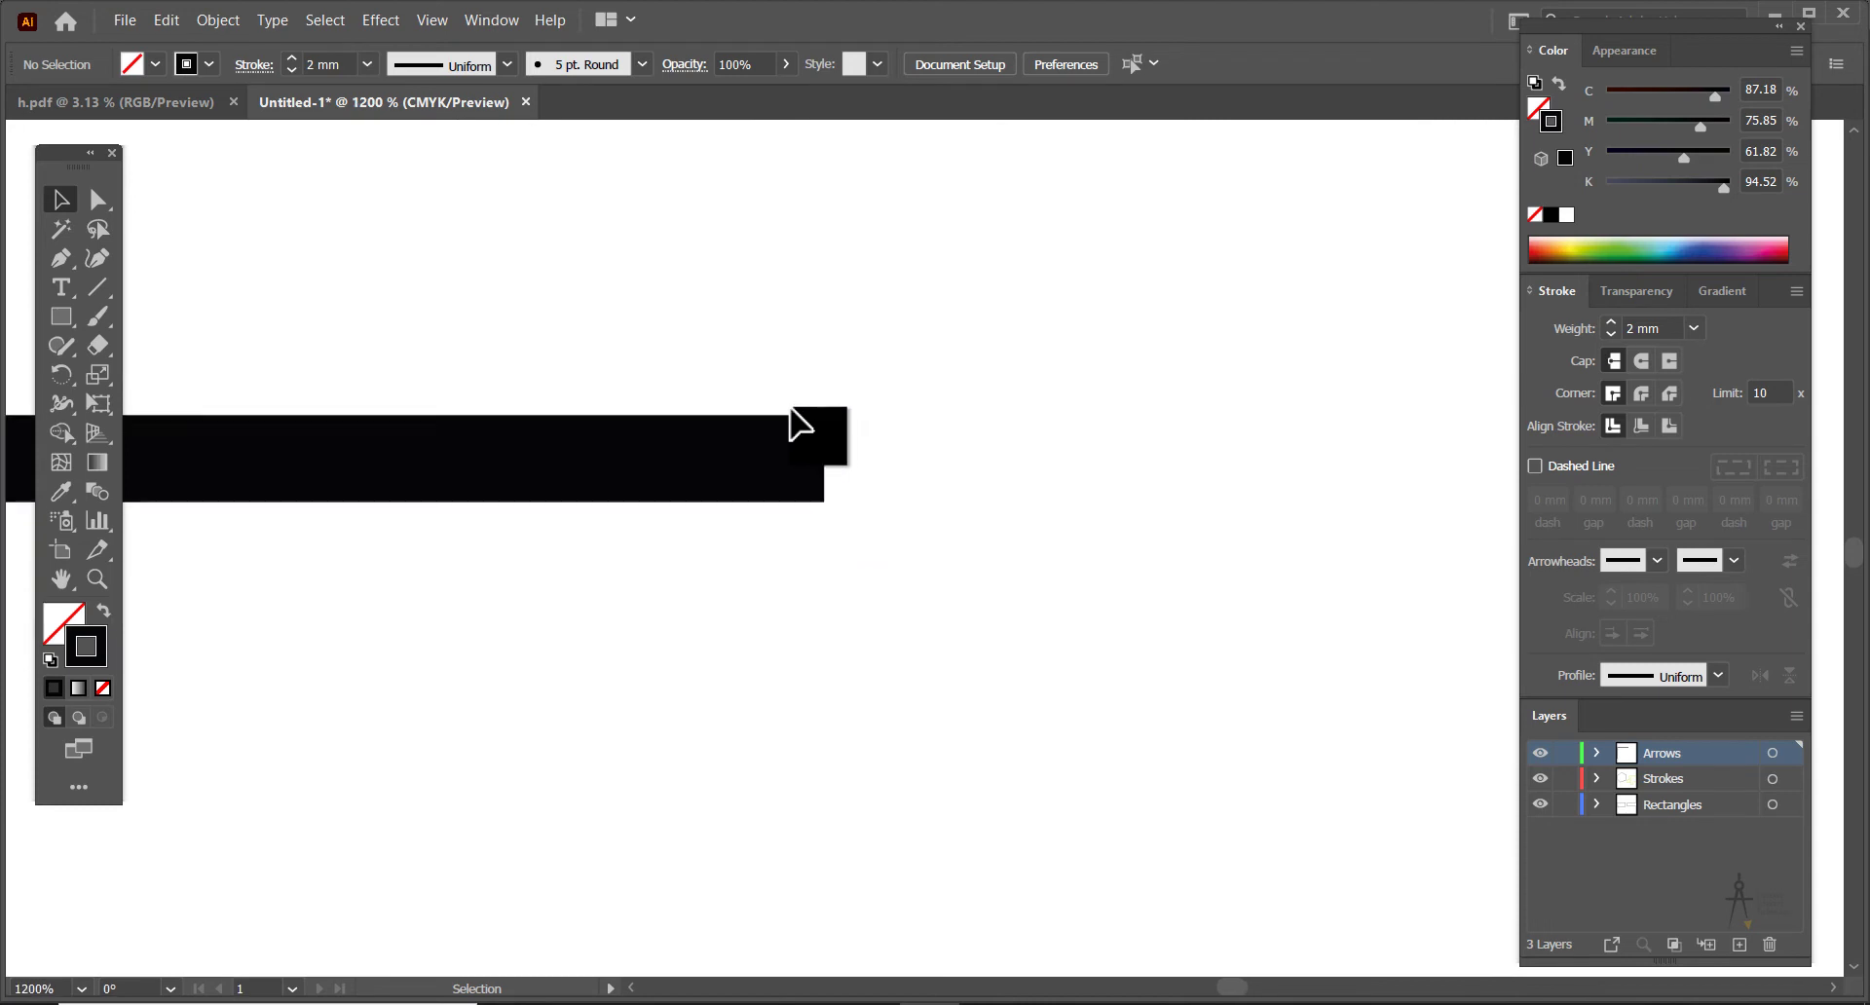
{"action": "left_click", "coordinate": [731, 446]}
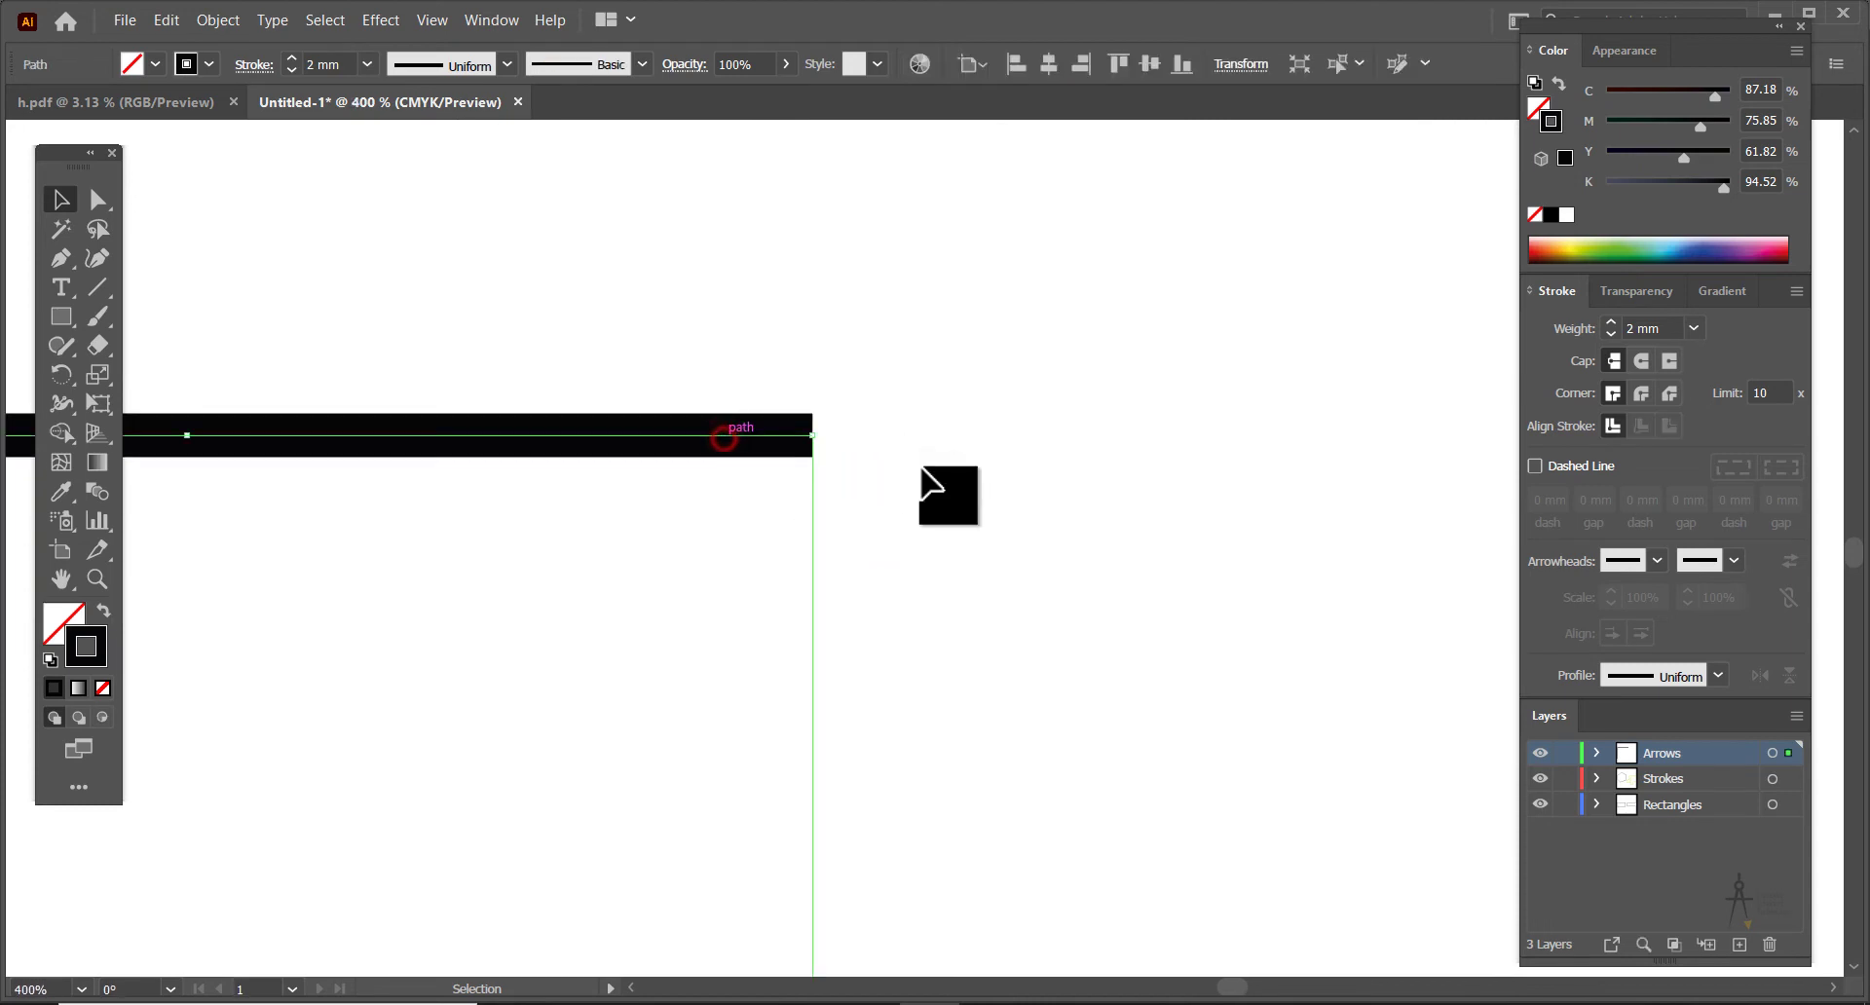
{"action": "left_click", "coordinate": [1636, 360]}
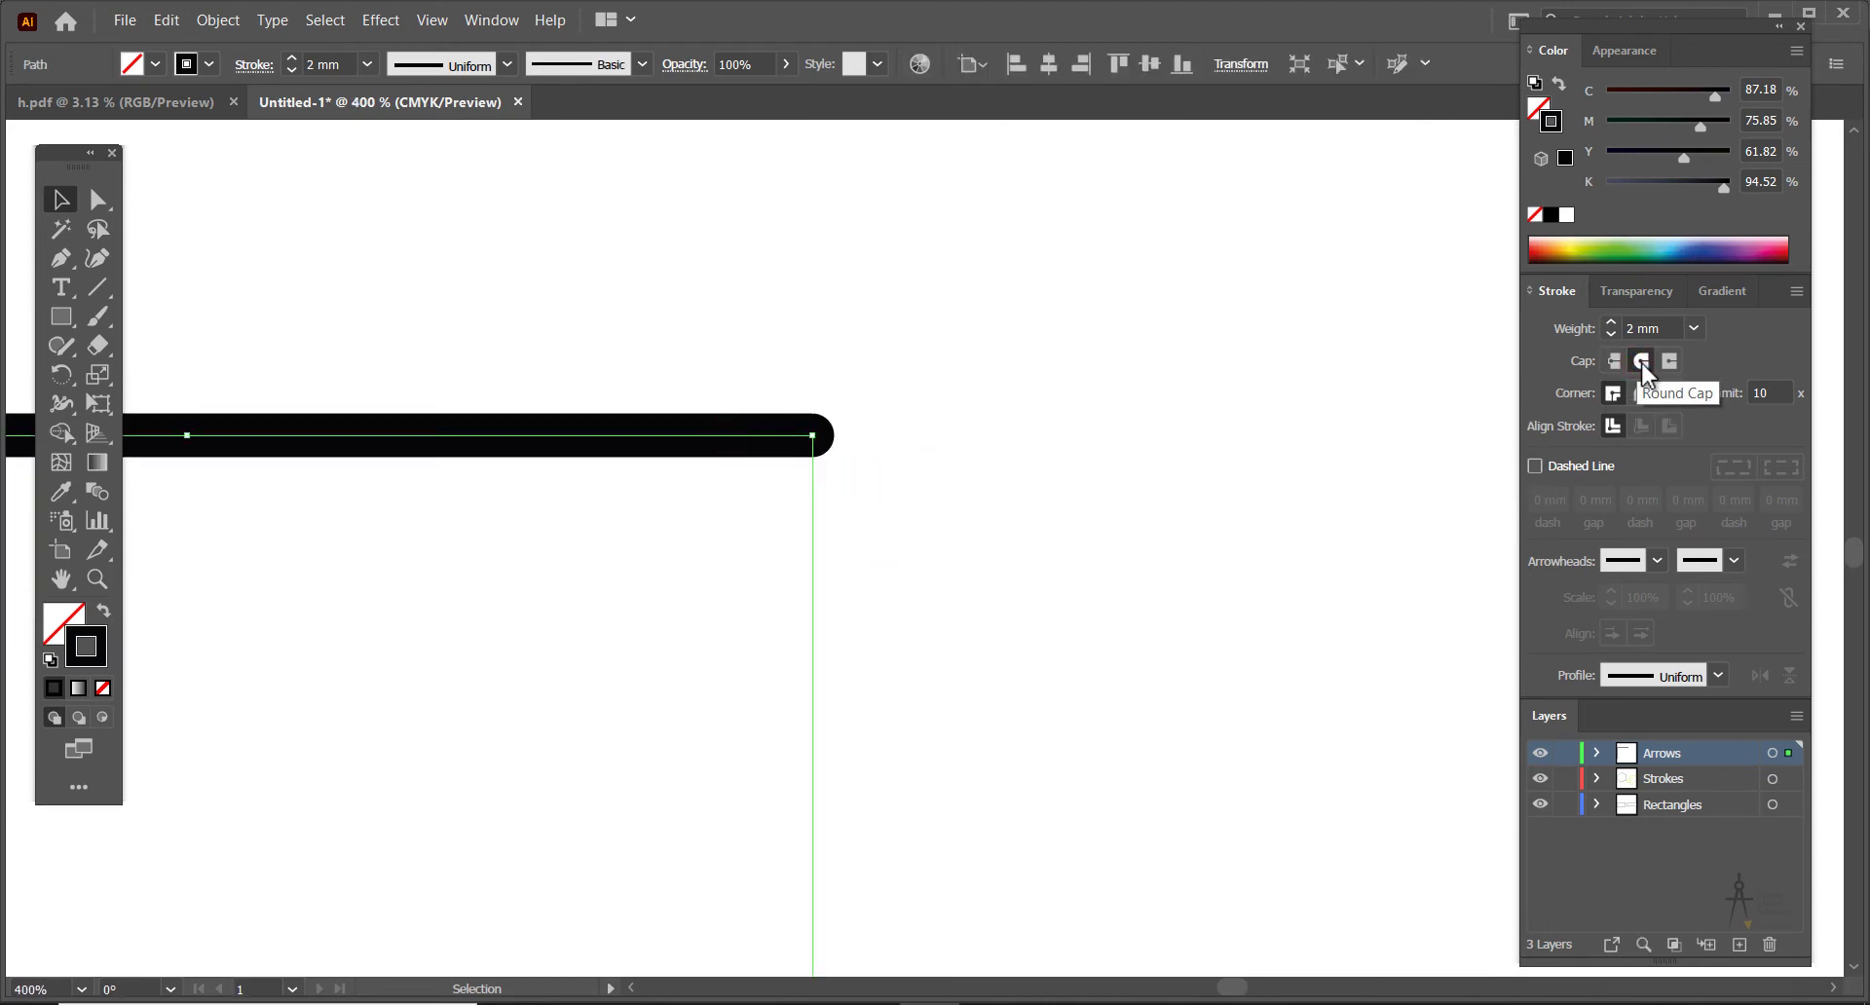
{"action": "left_click", "coordinate": [1671, 361]}
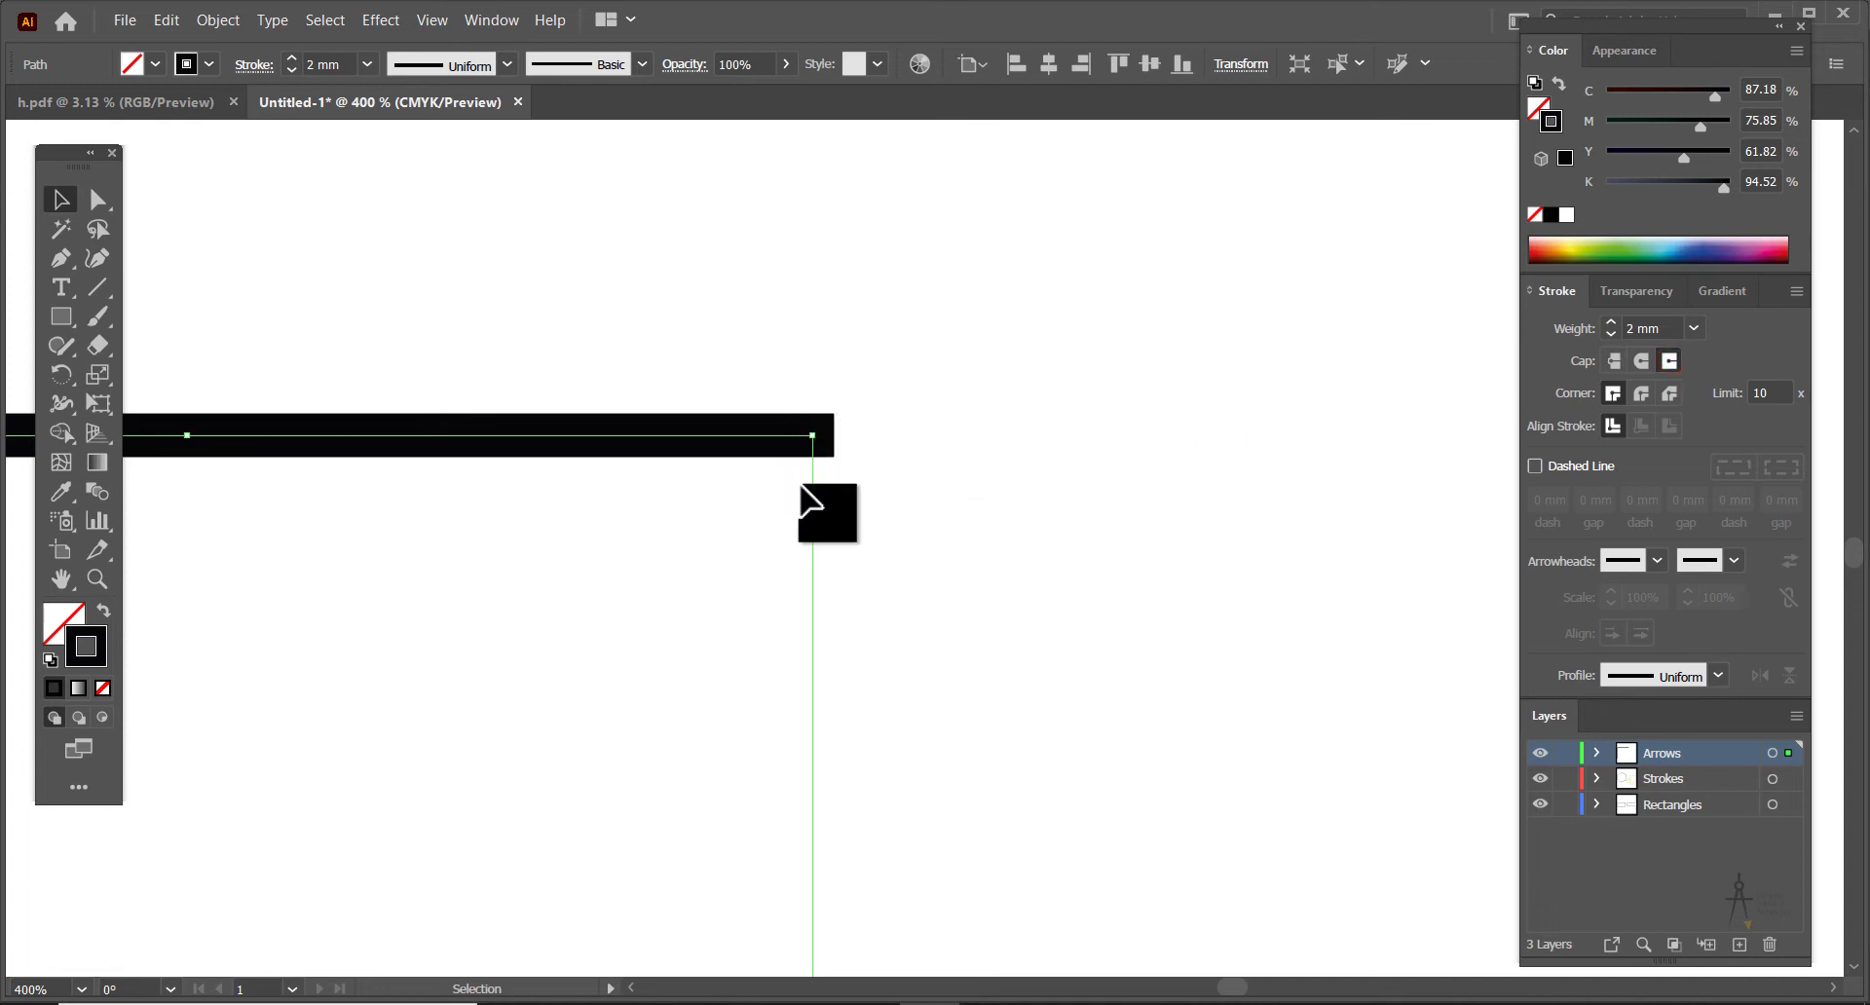
Try the round and bevel joins on the L-shaped path's corner, and return it to the miter join
{"action": "scroll", "coordinate": [835, 467], "scroll_direction": "down", "scroll_amount": 1}
{"action": "scroll", "coordinate": [836, 467], "scroll_direction": "down", "scroll_amount": 4}
{"action": "scroll", "coordinate": [822, 534], "scroll_direction": "up", "scroll_amount": 5}
{"action": "scroll", "coordinate": [1069, 430], "scroll_direction": "down", "scroll_amount": 3}
{"action": "scroll", "coordinate": [1109, 290], "scroll_direction": "up", "scroll_amount": 5}
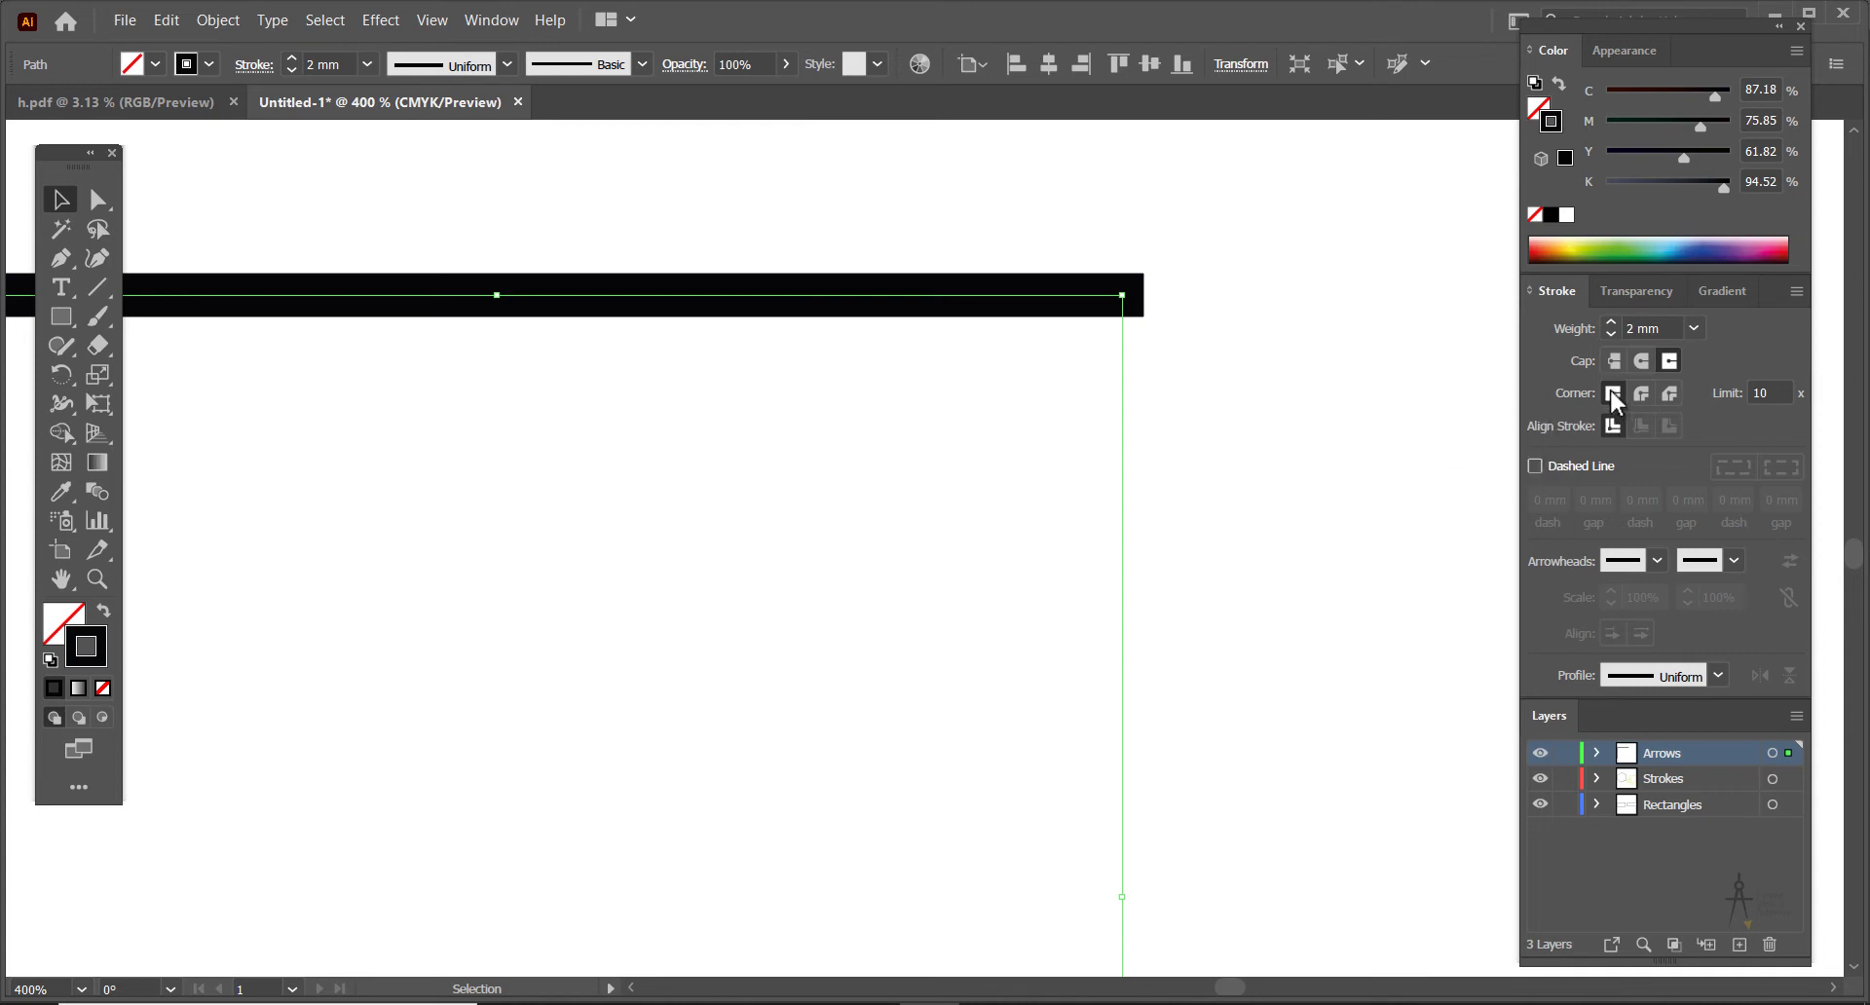
{"action": "scroll", "coordinate": [1114, 380], "scroll_direction": "down", "scroll_amount": 3}
{"action": "scroll", "coordinate": [910, 280], "scroll_direction": "up", "scroll_amount": 4}
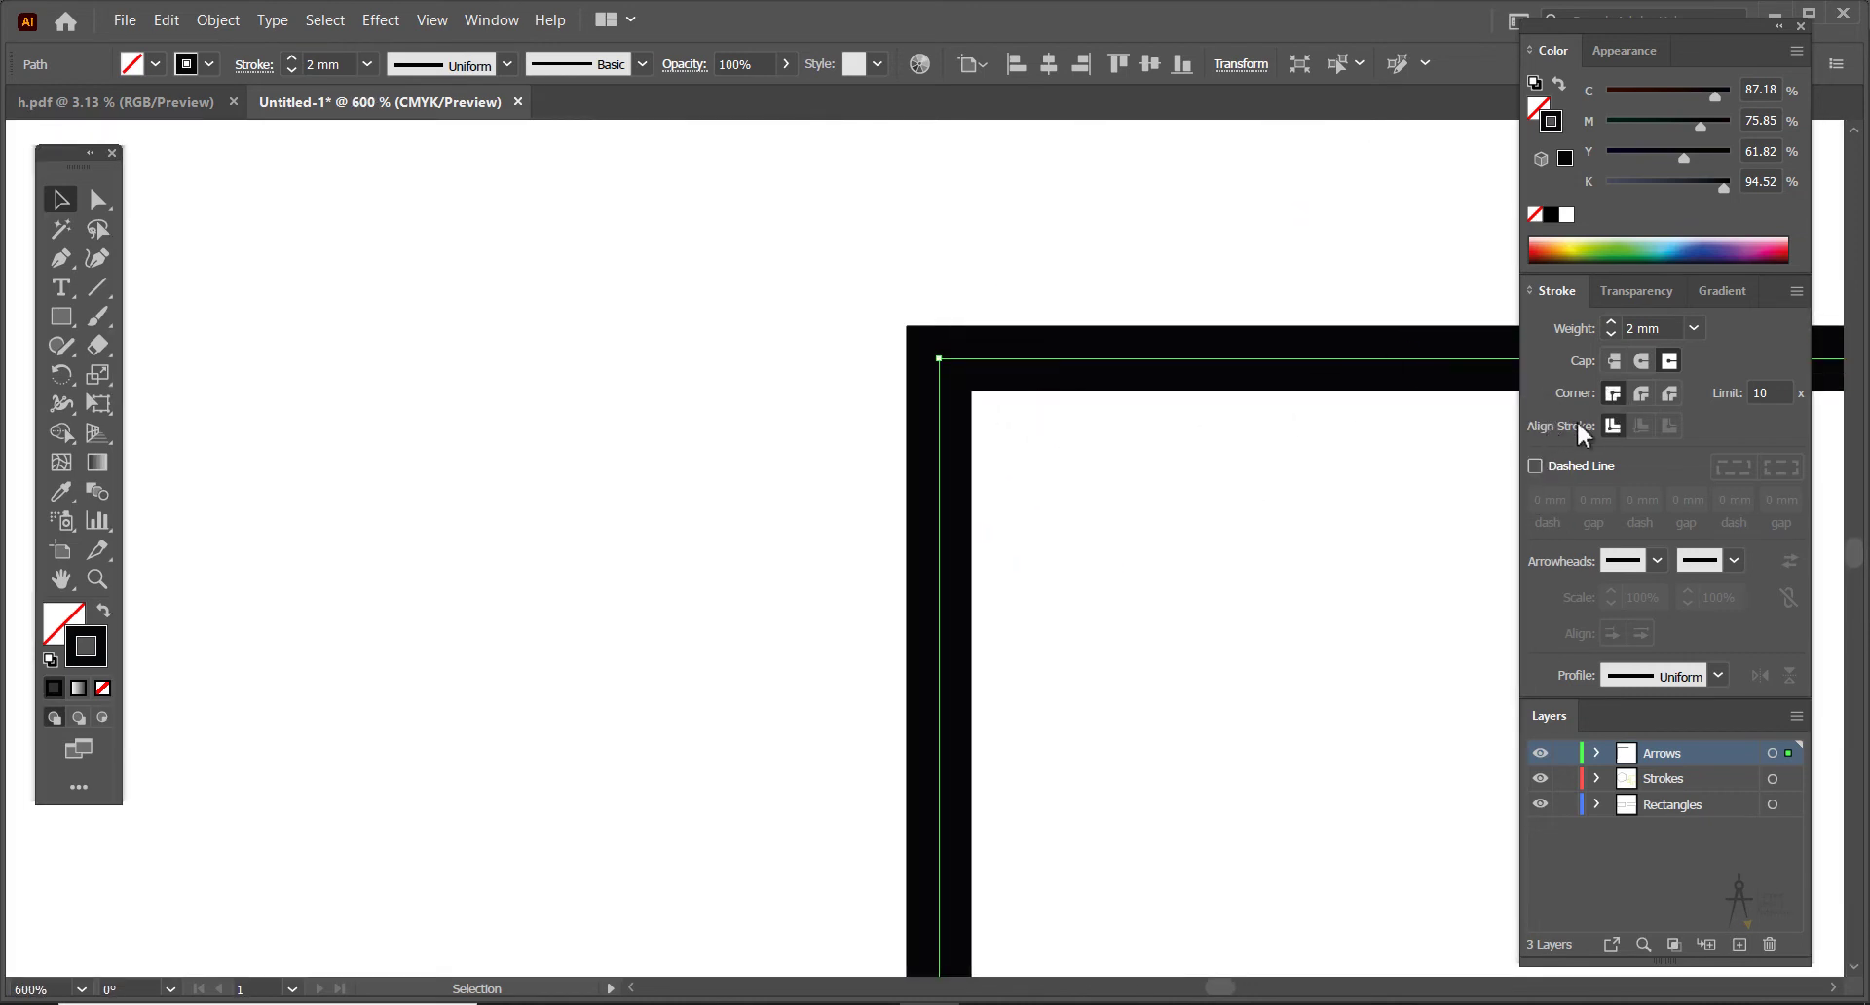
{"action": "left_click", "coordinate": [1641, 392]}
{"action": "left_click", "coordinate": [1669, 393]}
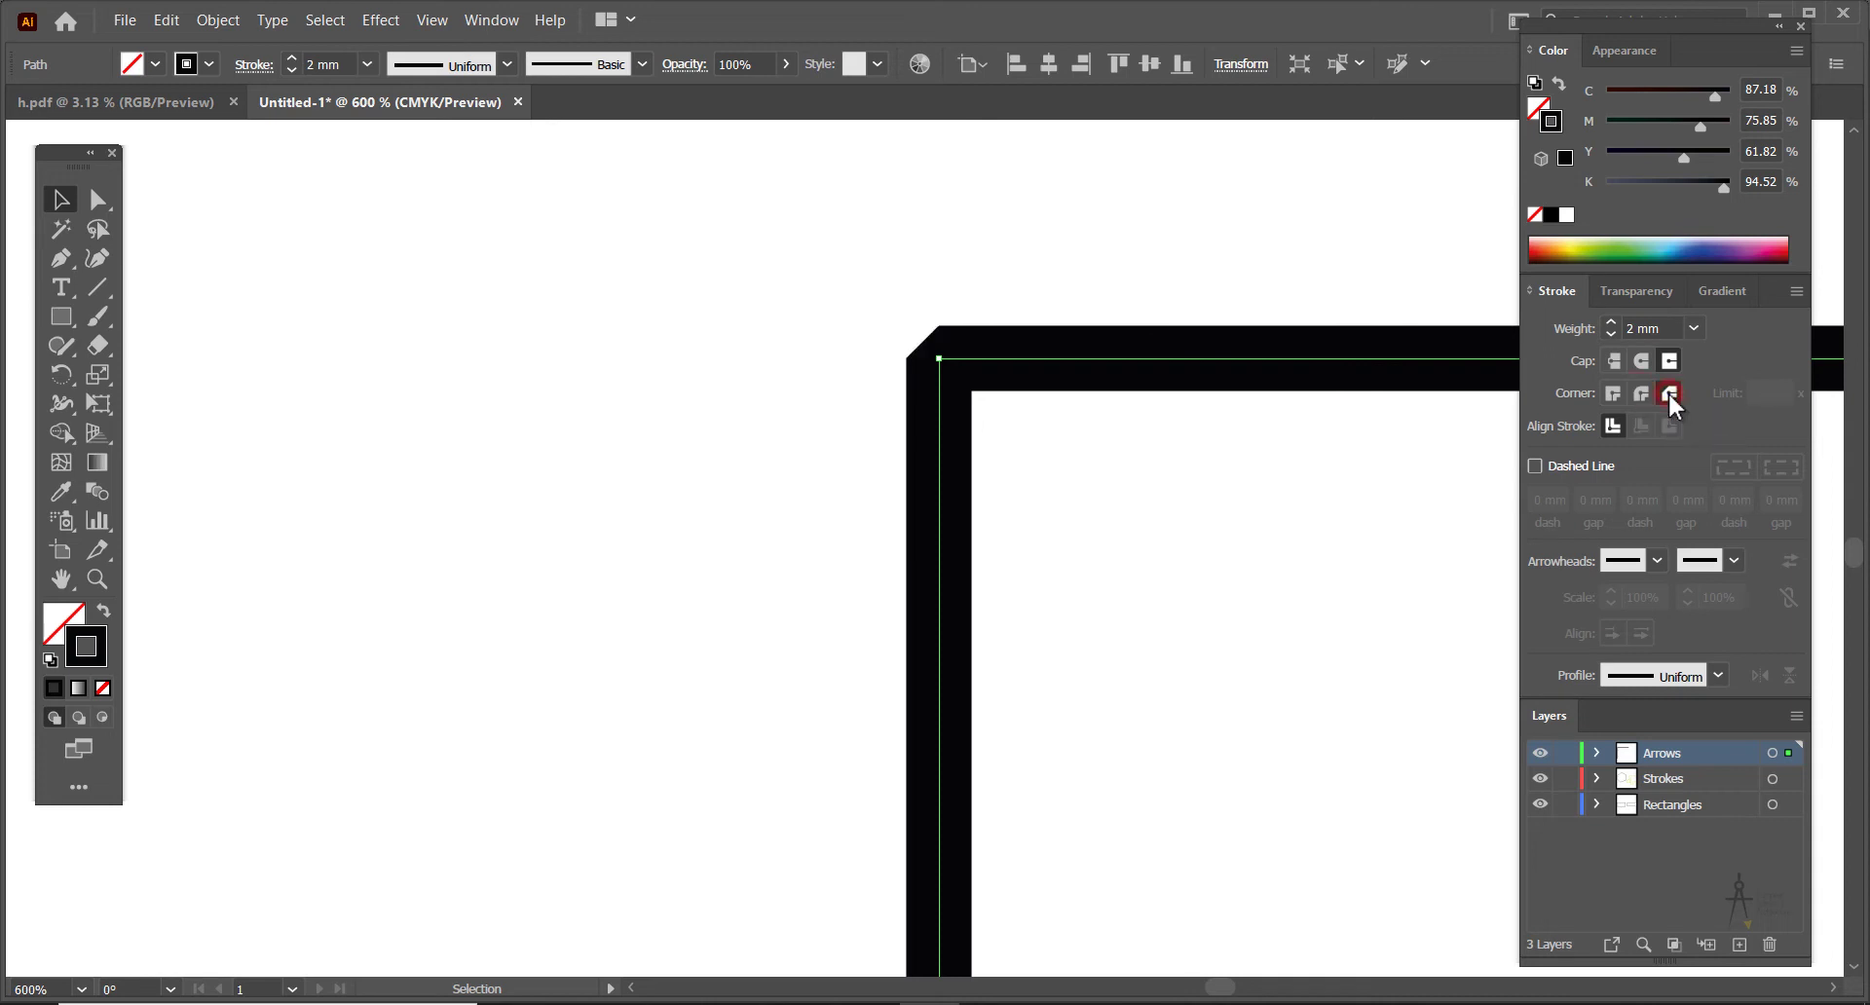
{"action": "left_click", "coordinate": [1612, 393]}
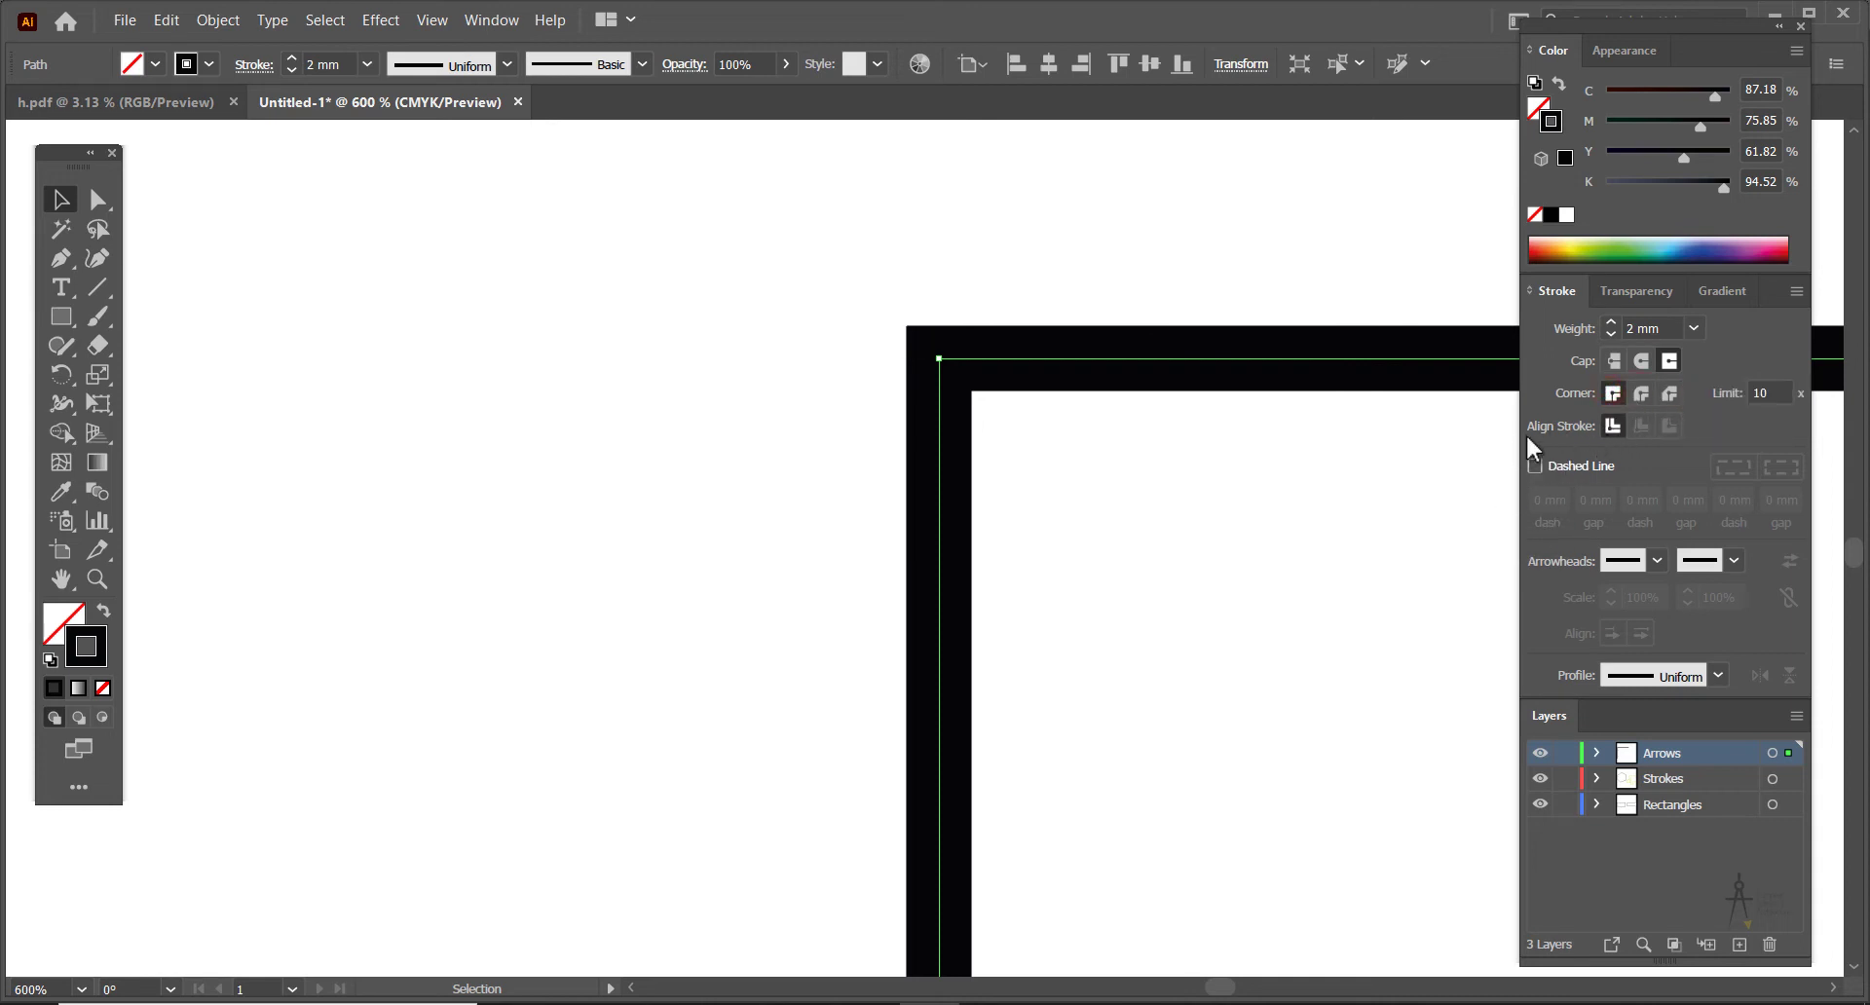
Turn the L-shaped path's stroke into a dashed line
{"action": "scroll", "coordinate": [1345, 480], "scroll_direction": "left", "scroll_amount": 2}
{"action": "scroll", "coordinate": [1327, 371], "scroll_direction": "right", "scroll_amount": 3}
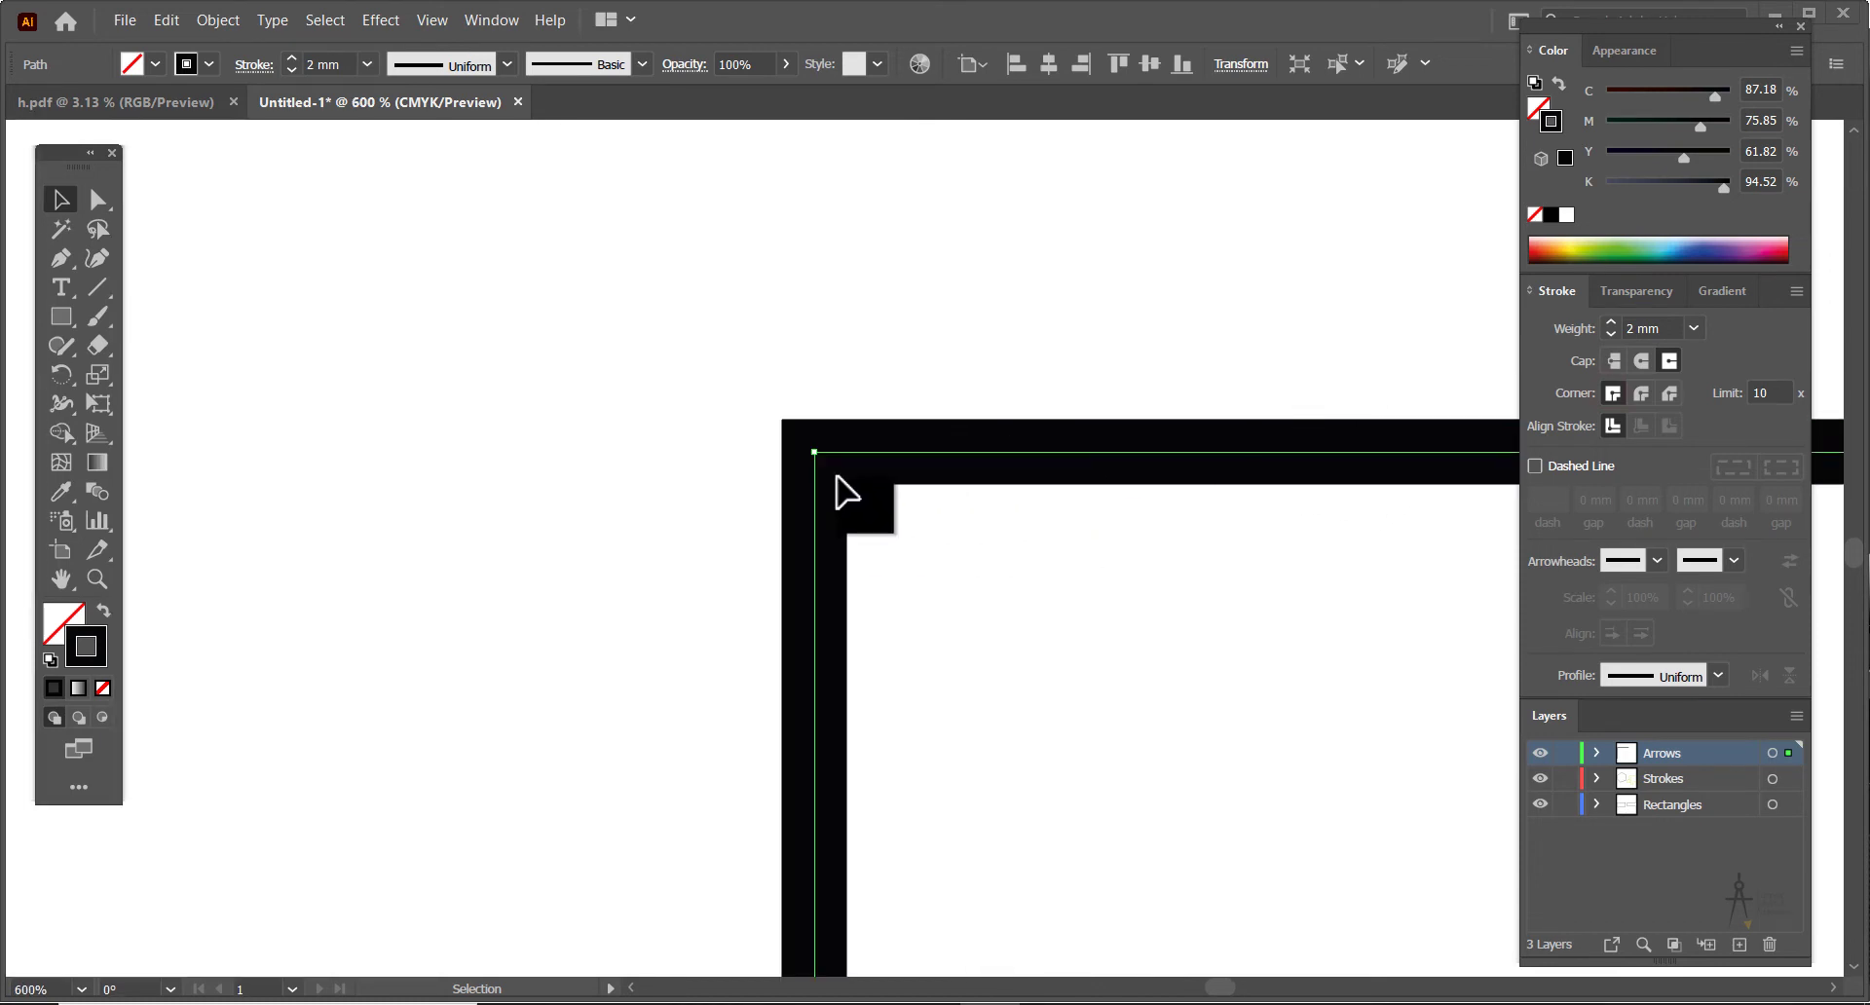
{"action": "scroll", "coordinate": [828, 506], "scroll_direction": "up", "scroll_amount": 1}
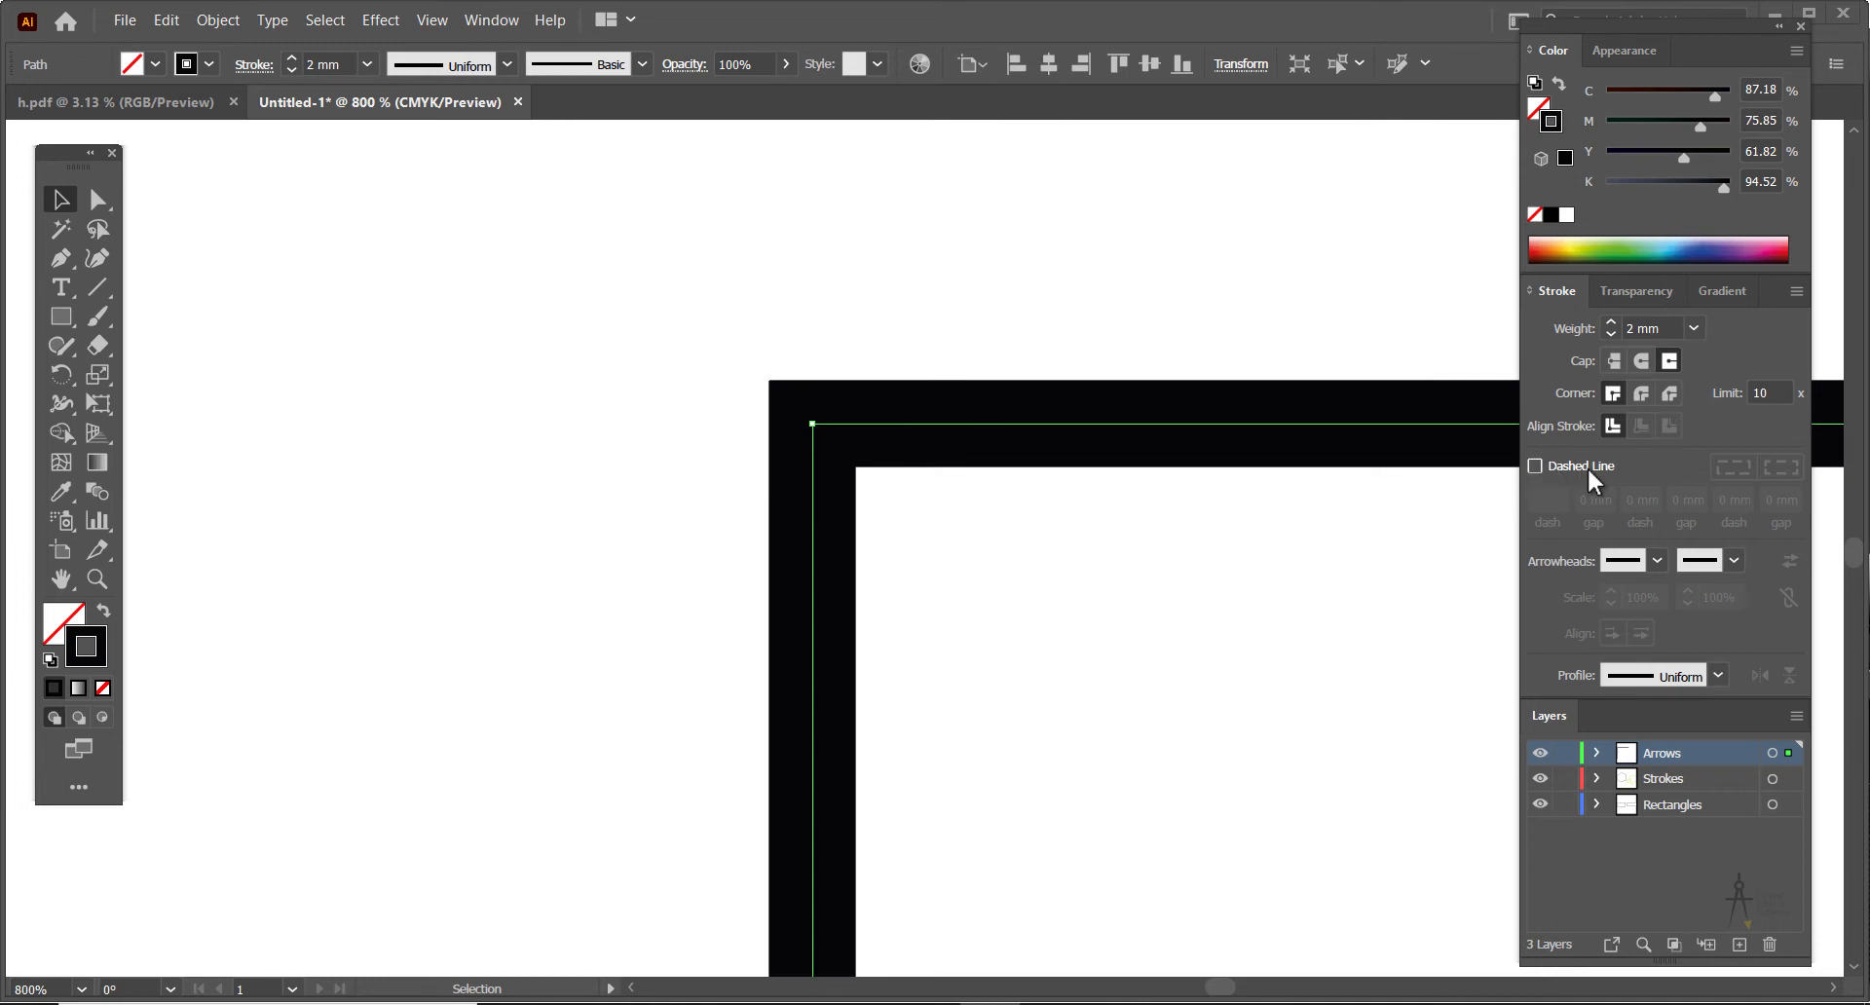
{"action": "scroll", "coordinate": [974, 487], "scroll_direction": "down", "scroll_amount": 4}
{"action": "scroll", "coordinate": [1266, 428], "scroll_direction": "up", "scroll_amount": 2}
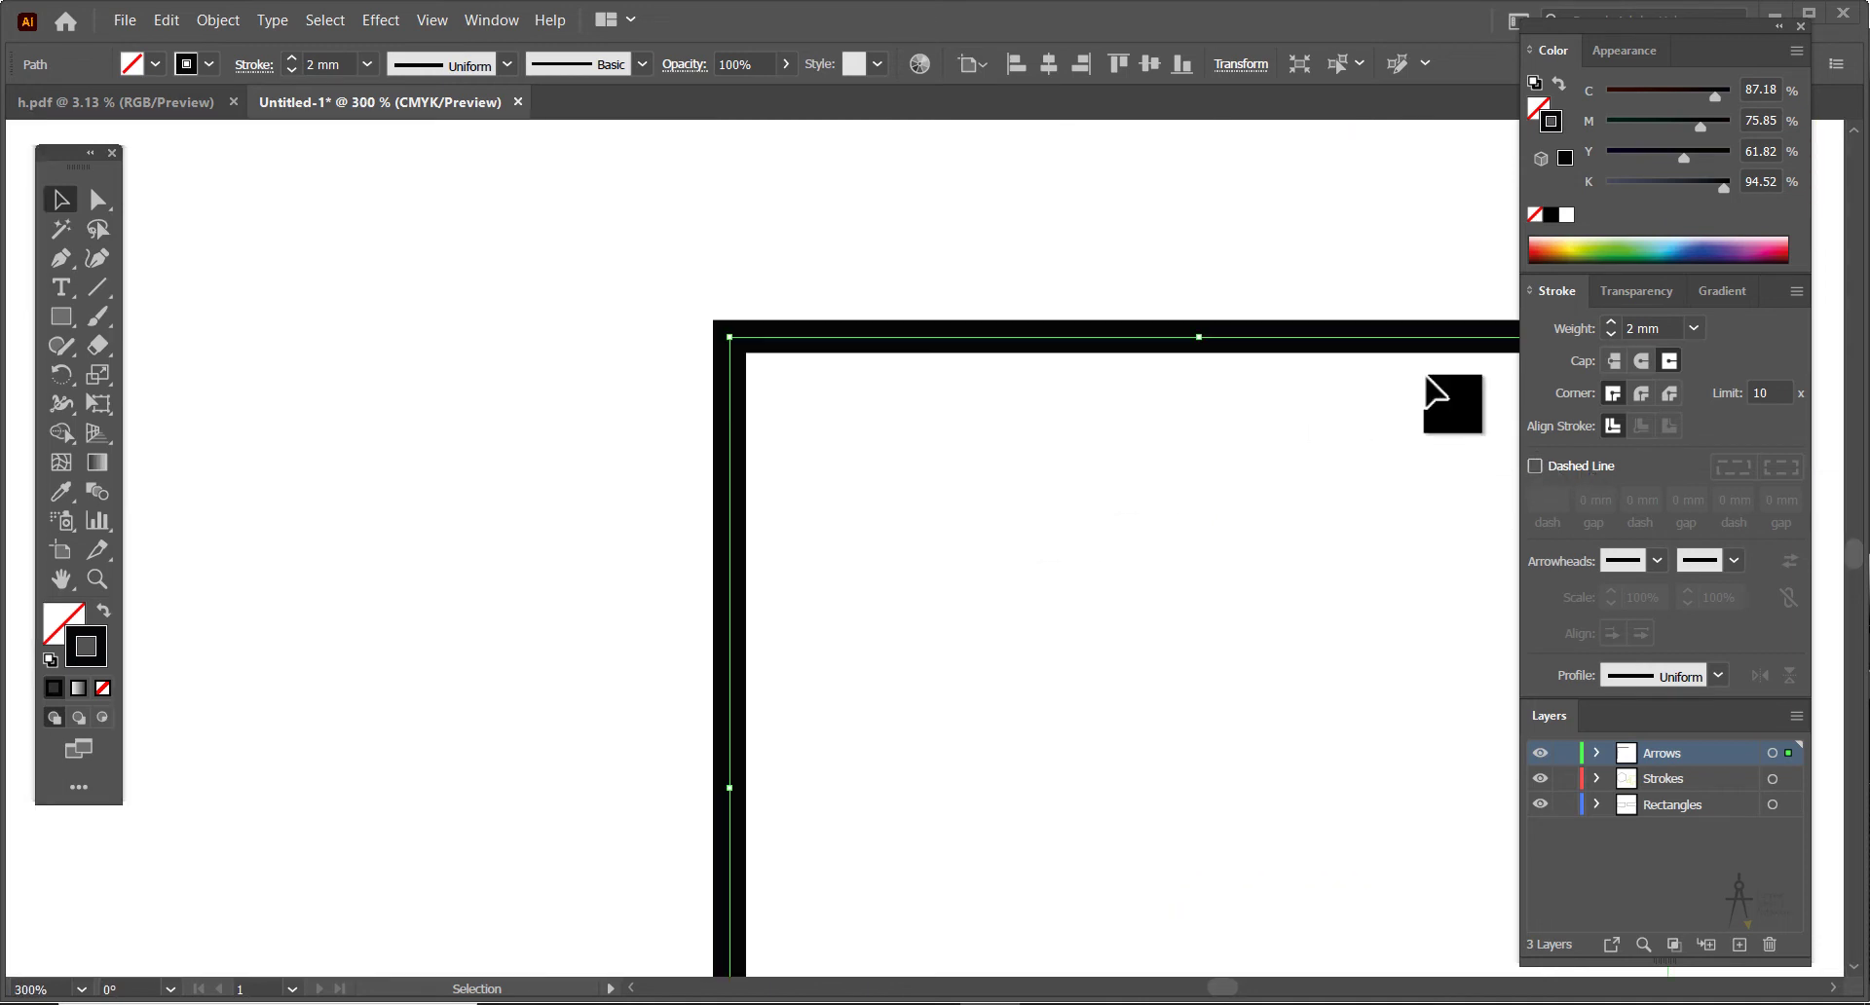
{"action": "left_click", "coordinate": [1532, 465]}
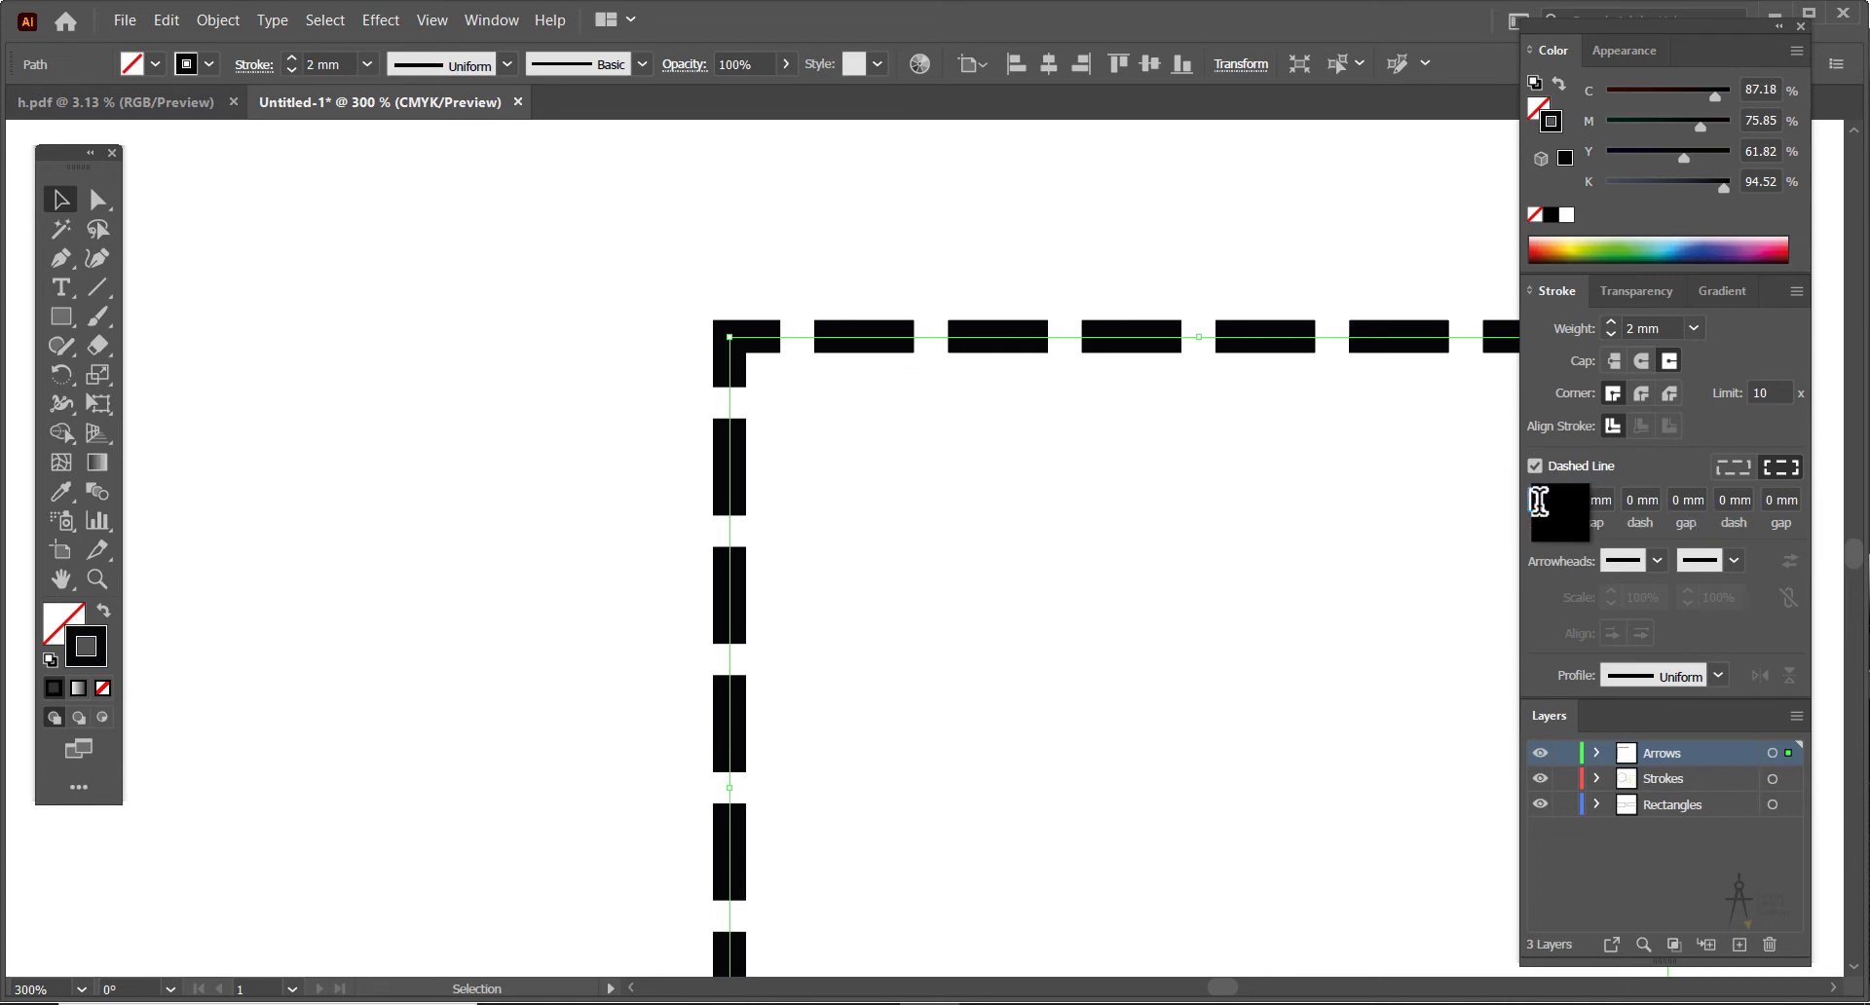
Set both the dash and the gap of the path's dashed stroke to 1 mm
{"action": "type", "text": "0.23"}
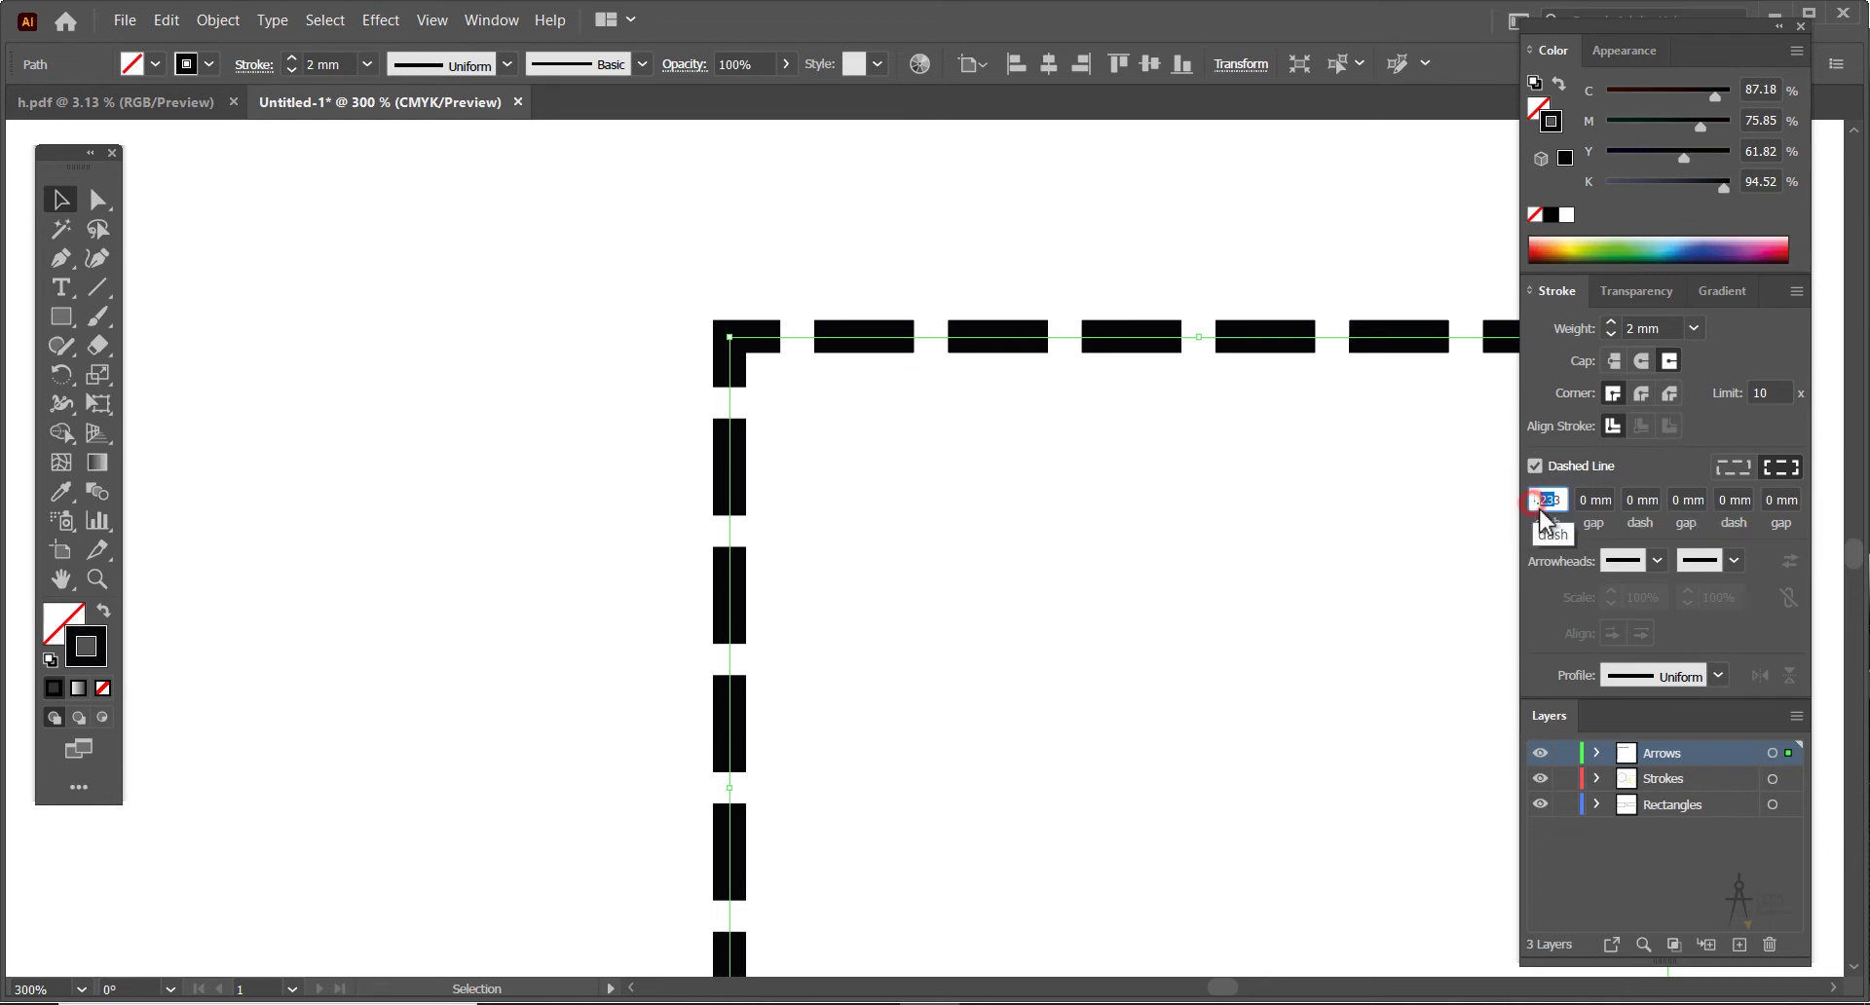
{"action": "key", "text": "Return"}
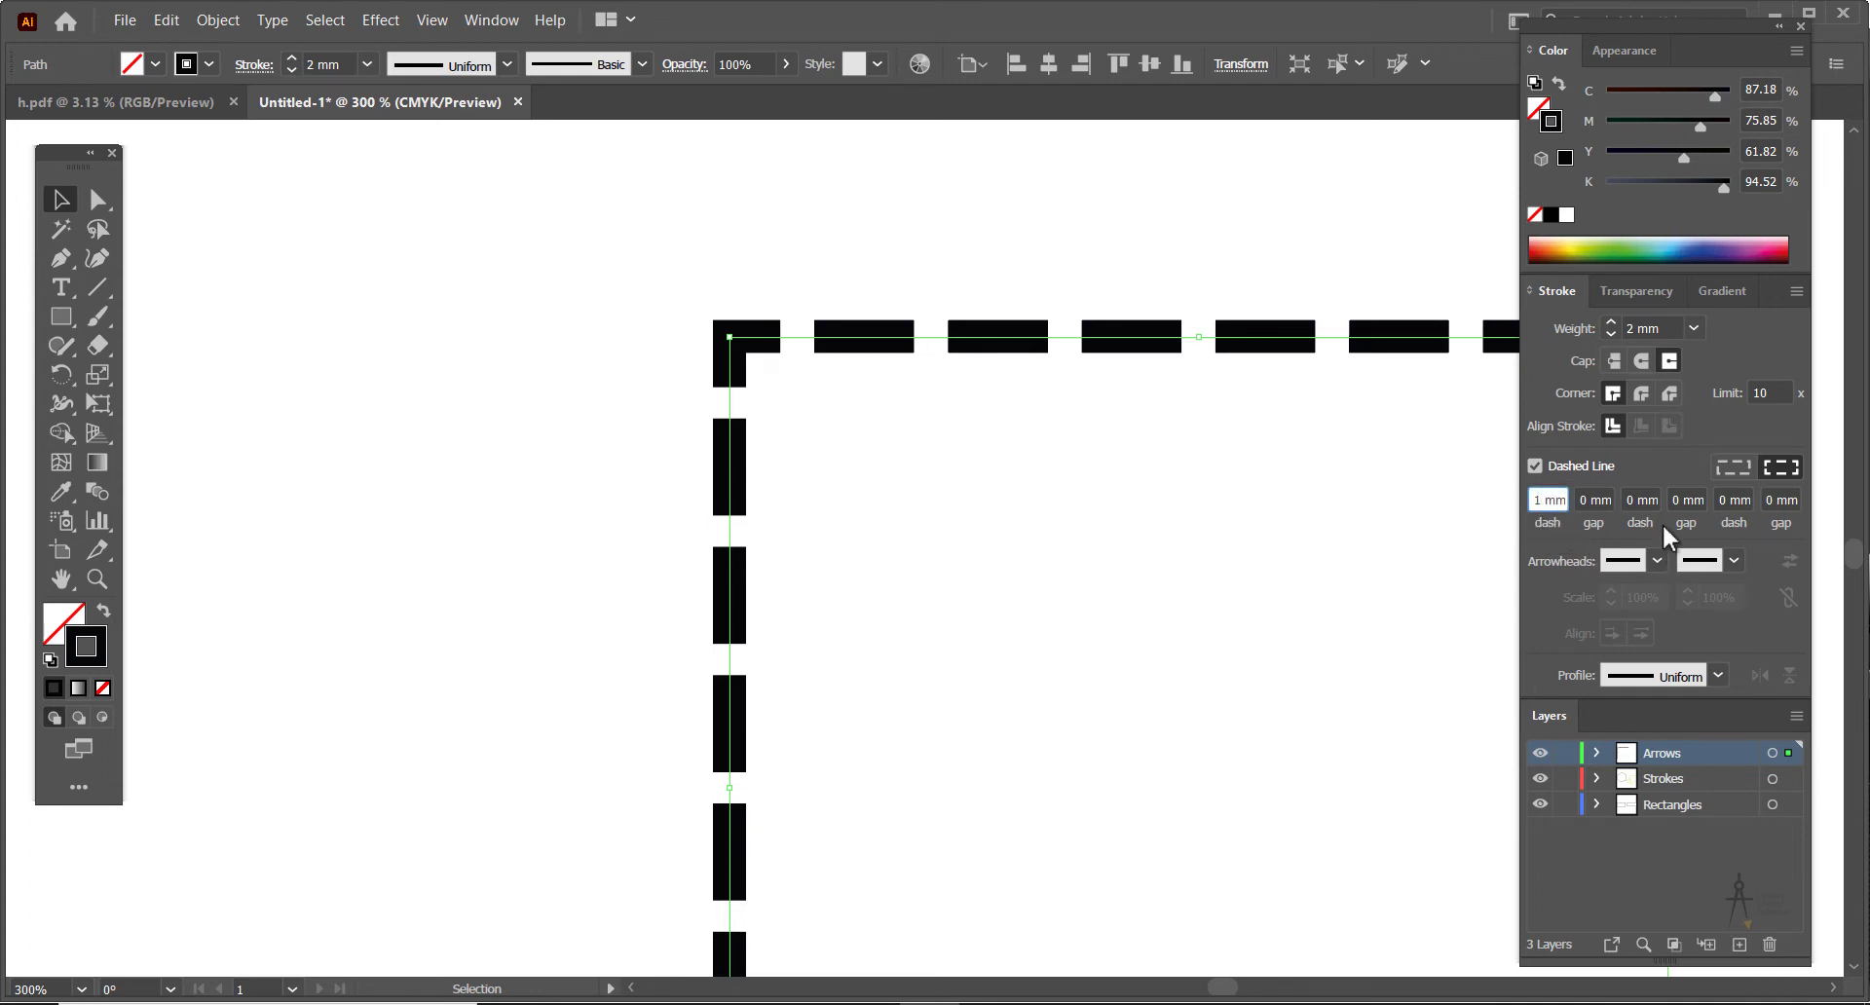
{"action": "key", "text": "Tab"}
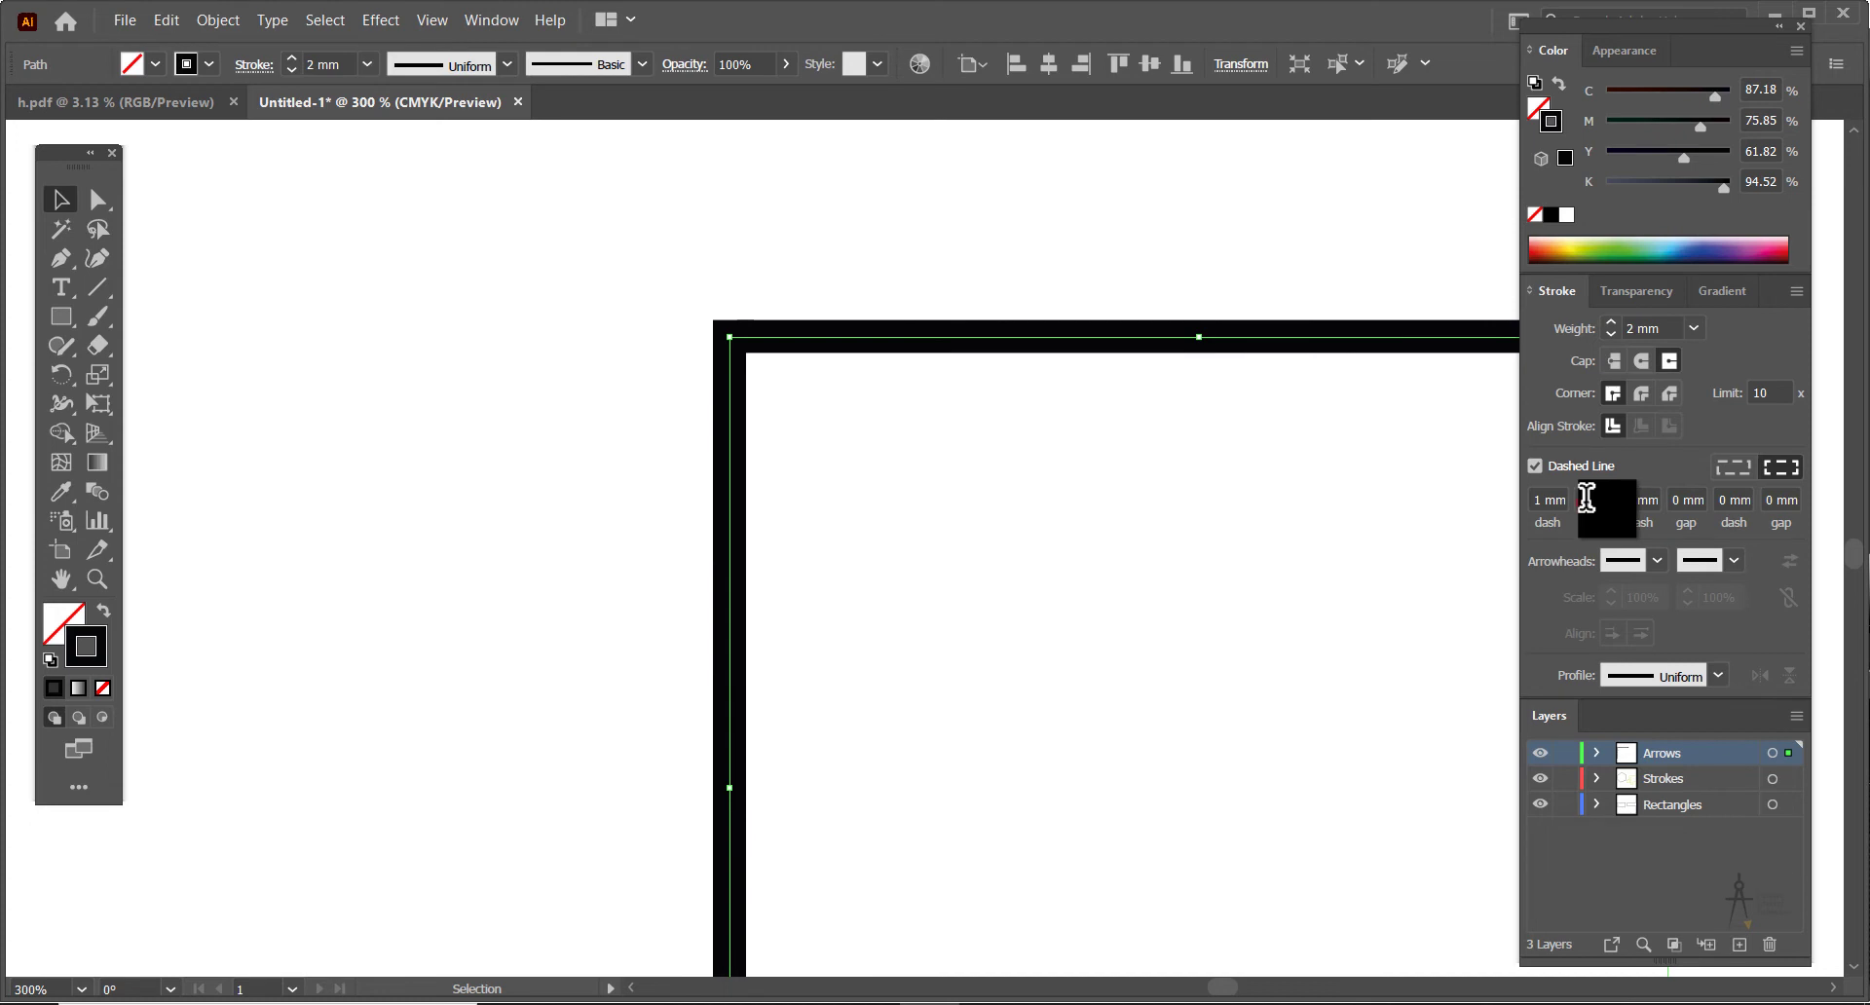
{"action": "type", "text": "1"}
{"action": "left_click", "coordinate": [1648, 476]}
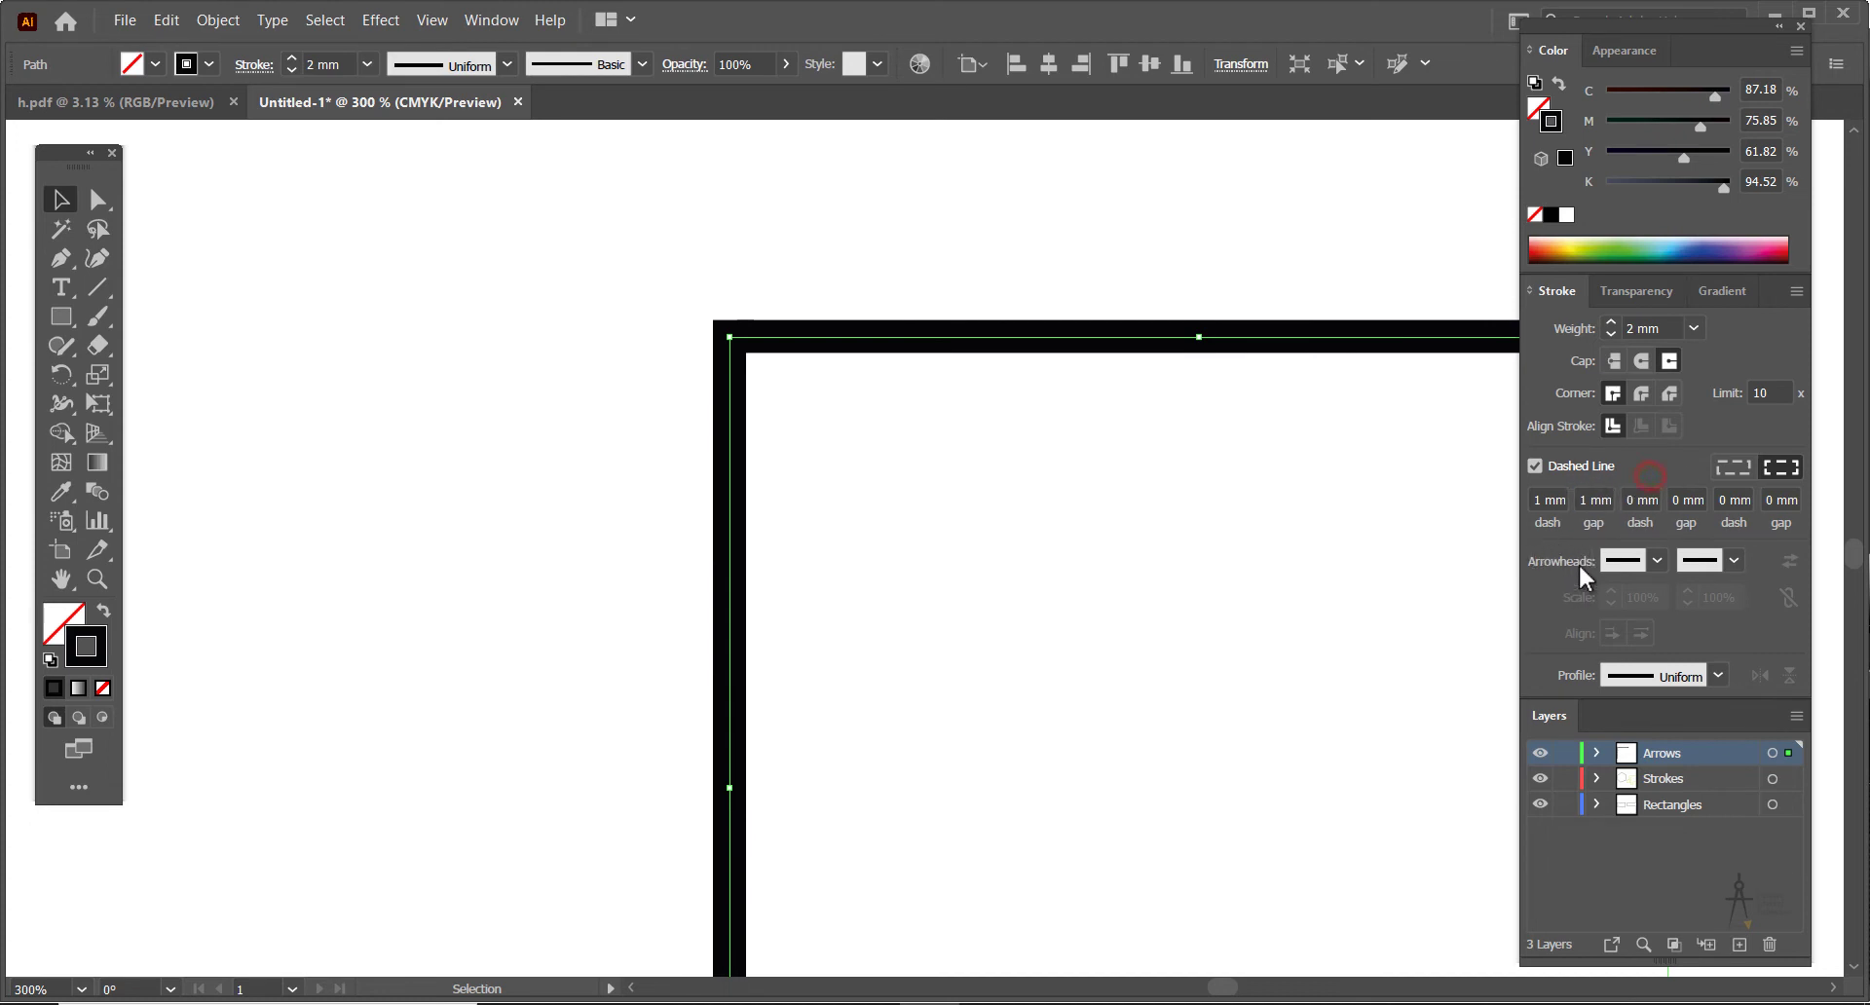
Set the dashed stroke of the L-shaped path to a 3 mm dash and a 5 mm gap
{"action": "key", "text": "ctrl+0"}
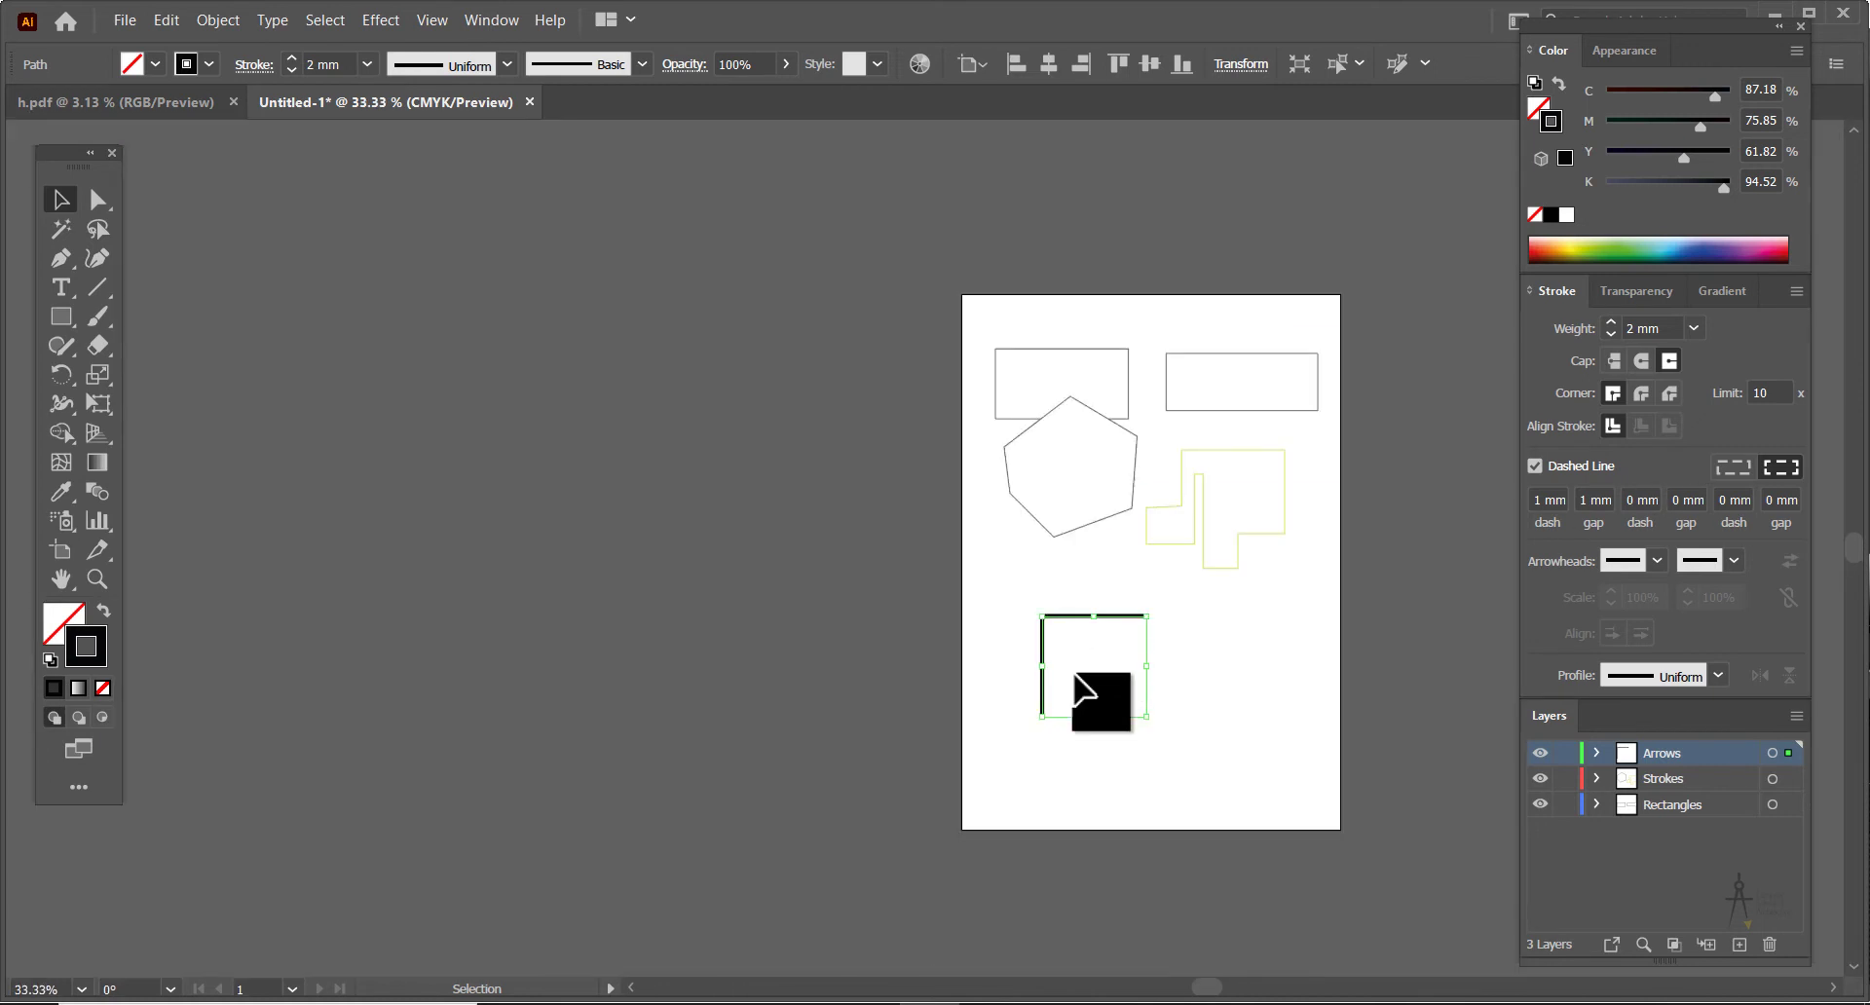
{"action": "scroll", "coordinate": [1075, 677], "scroll_direction": "up", "scroll_amount": 4}
{"action": "left_click", "coordinate": [1541, 500]}
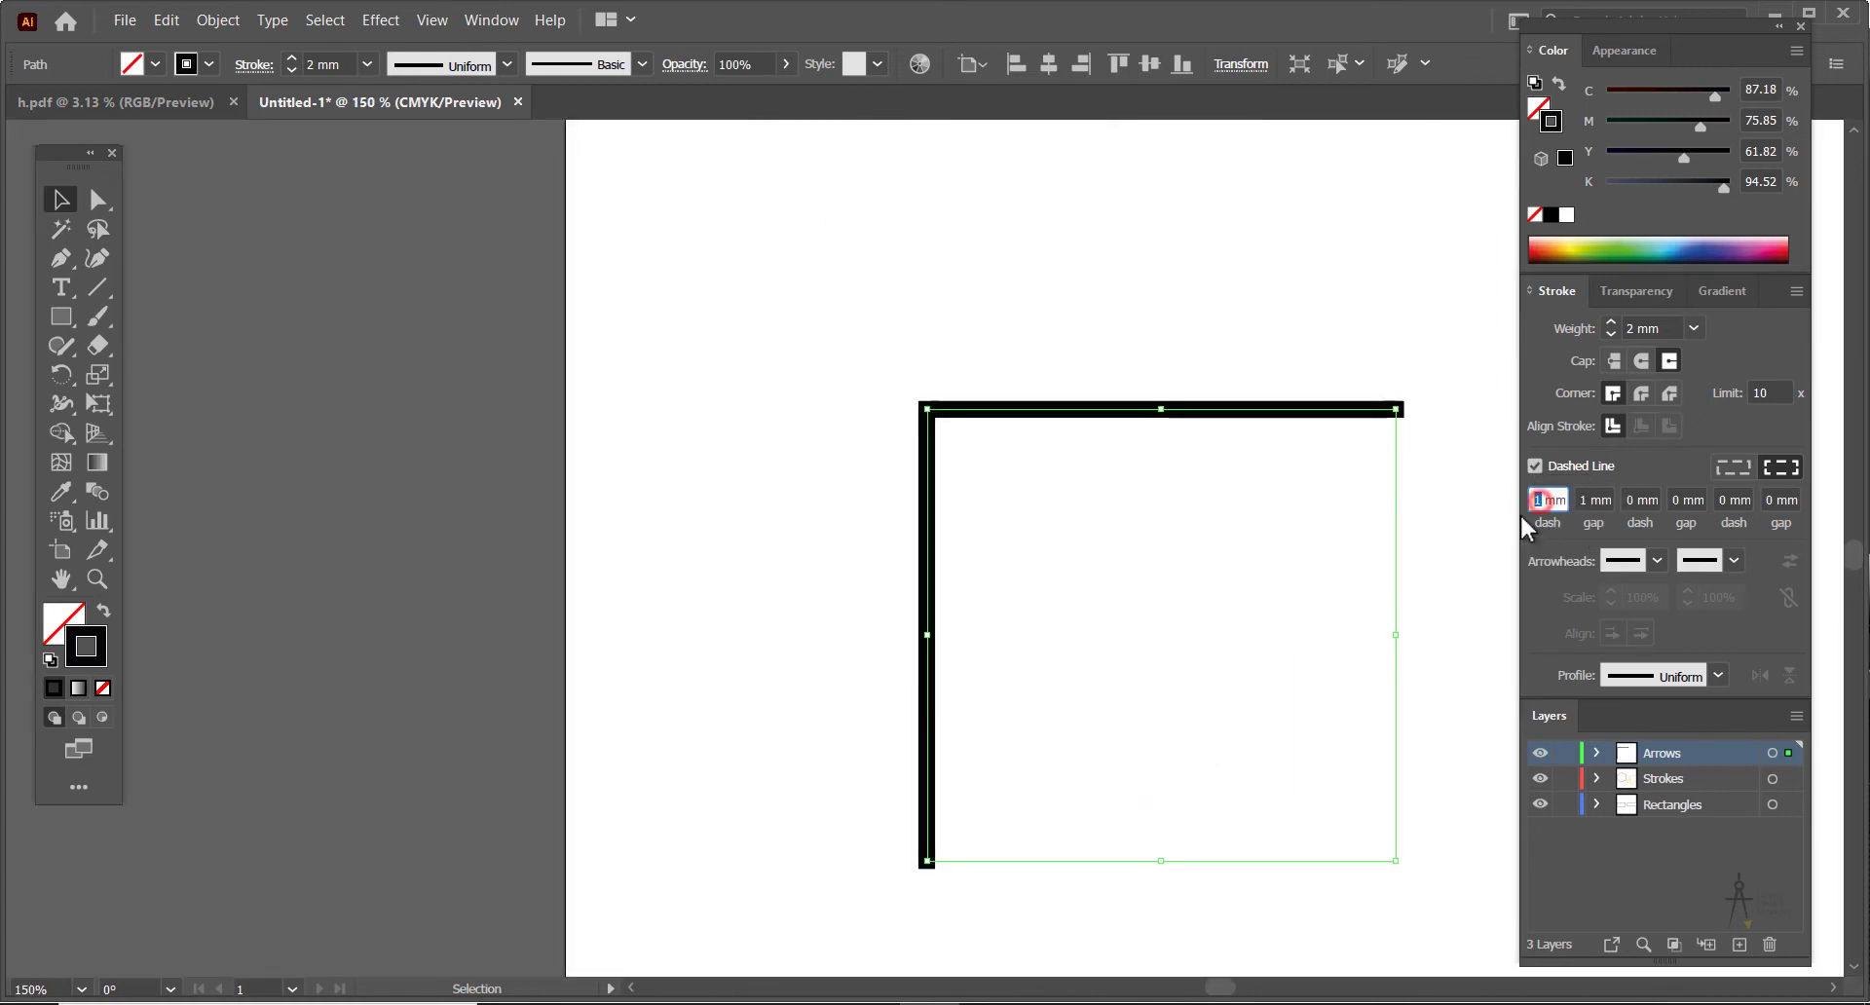
{"action": "type", "text": "3"}
{"action": "left_click", "coordinate": [1581, 503]}
{"action": "type", "text": "3"}
{"action": "key", "text": "Return"}
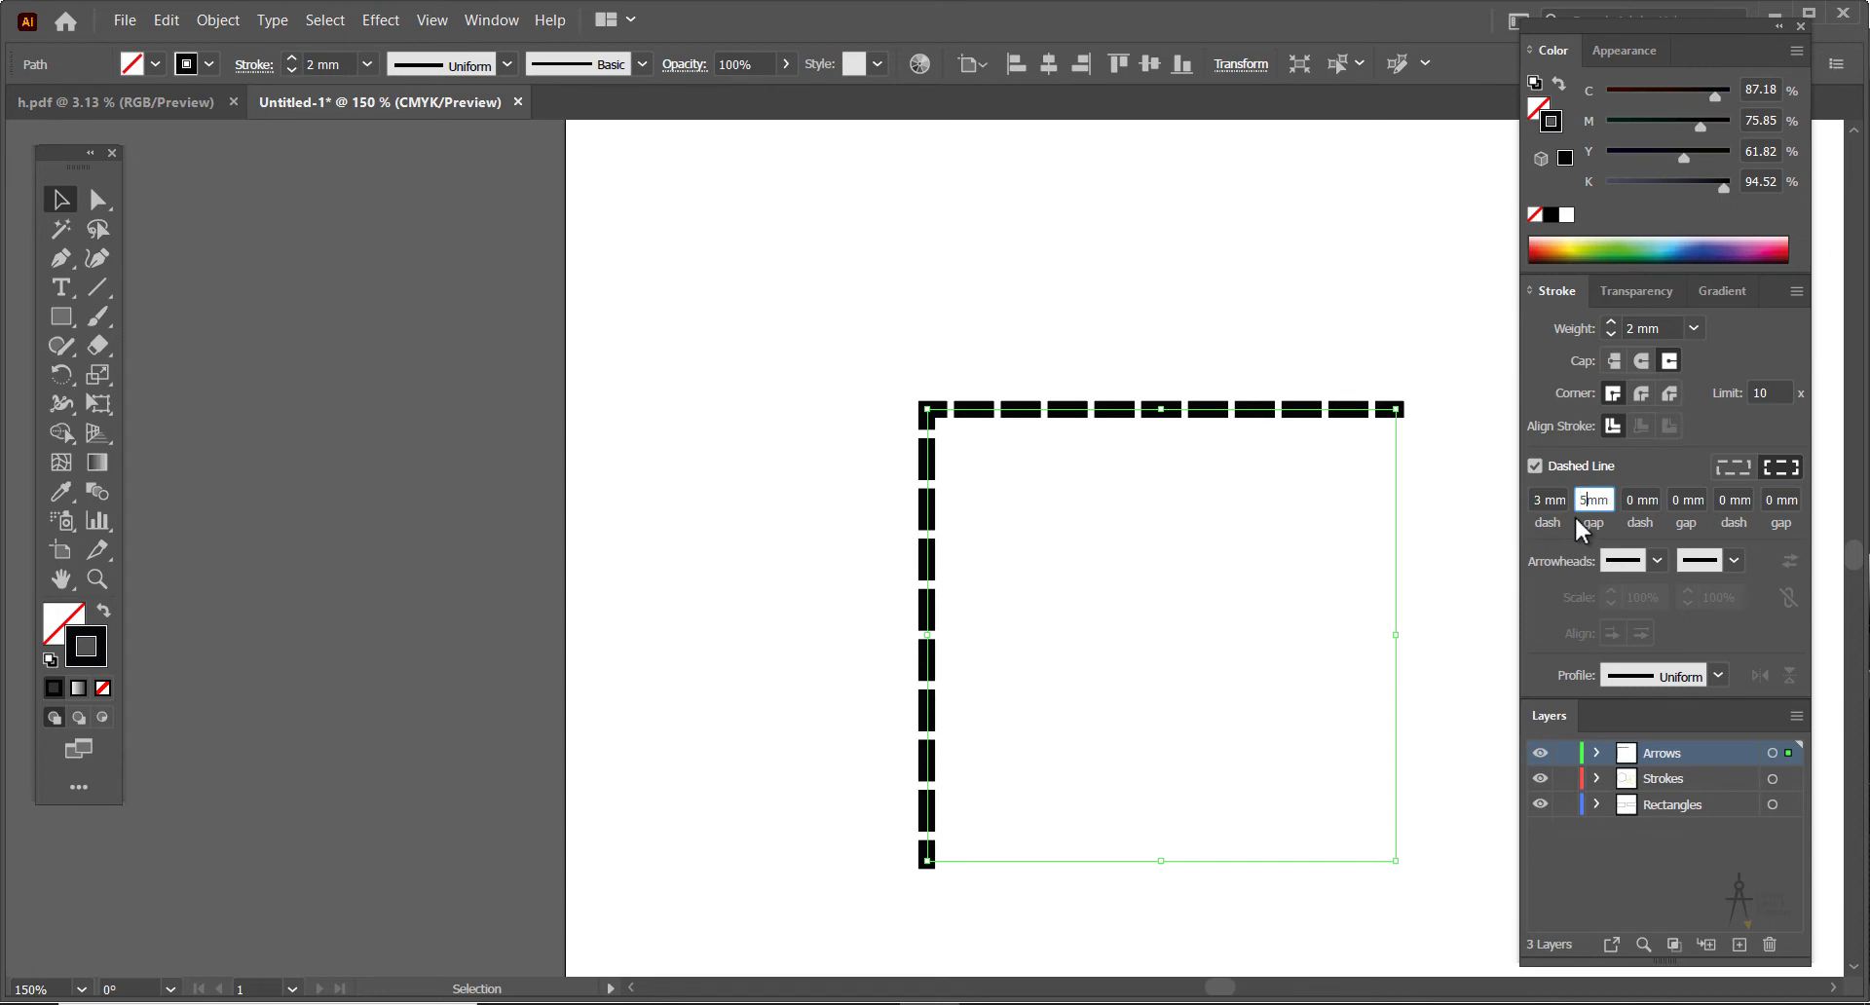
{"action": "key", "text": "Return"}
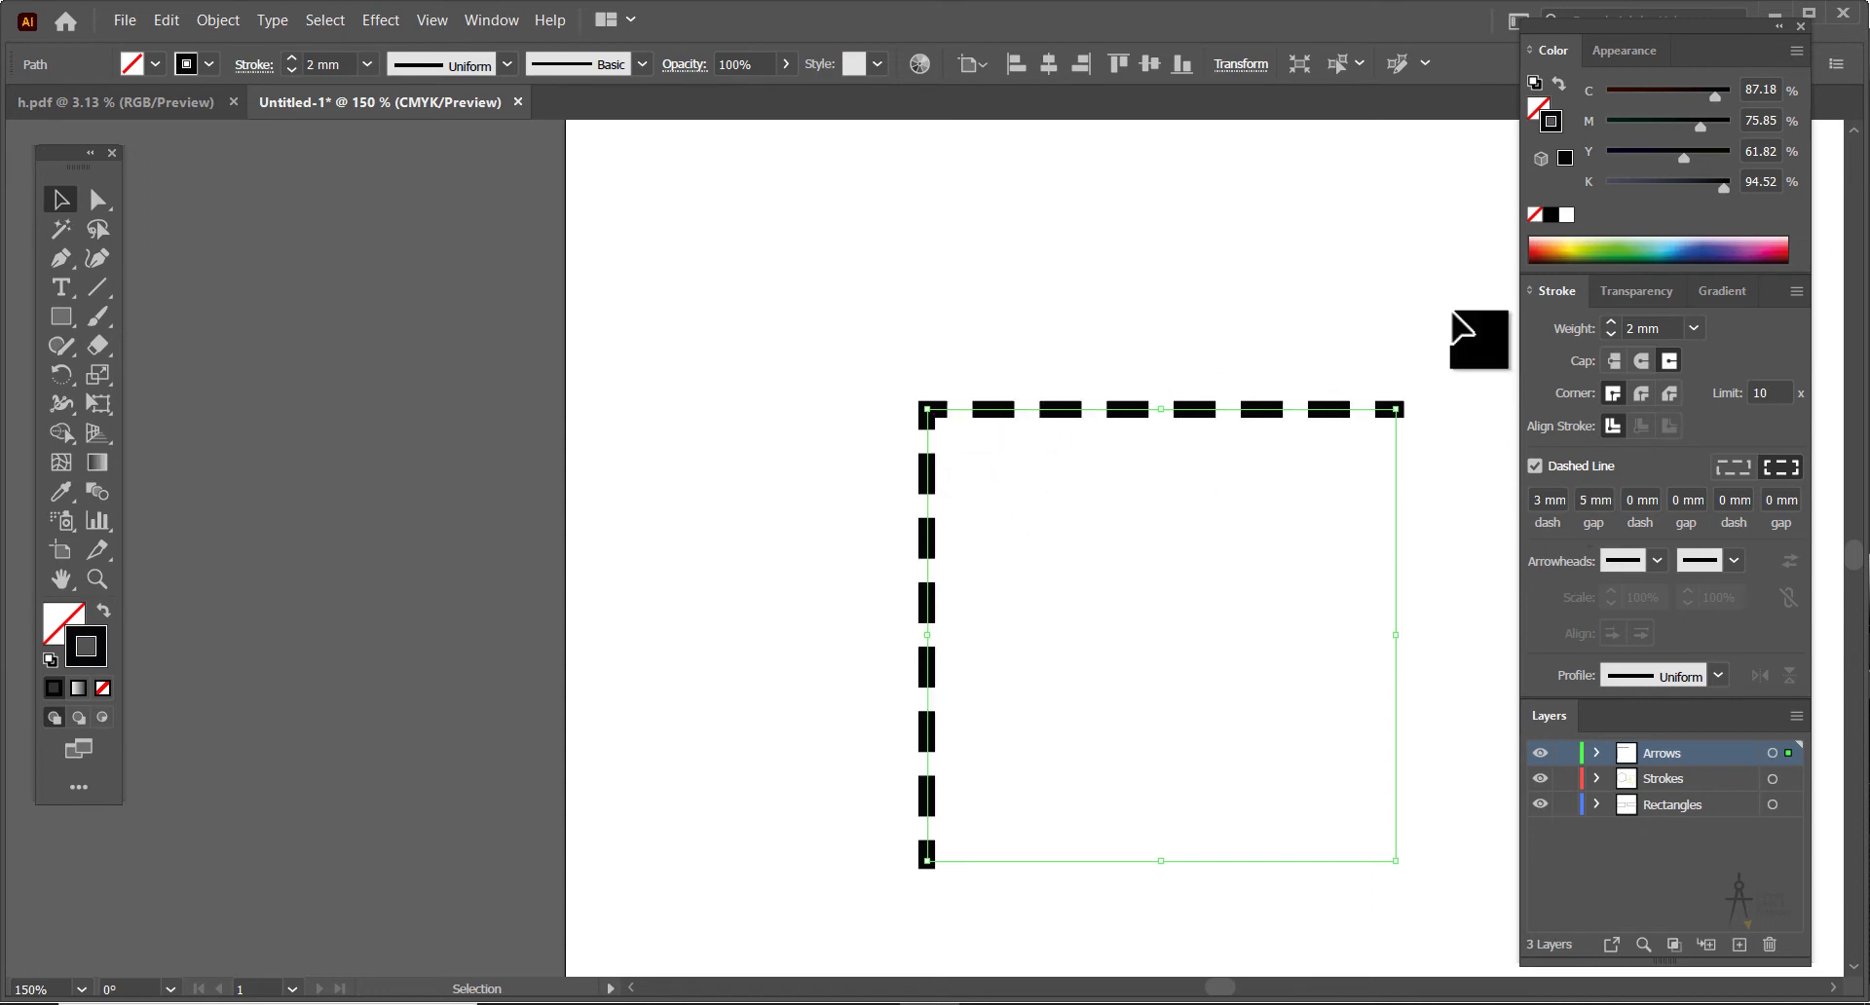
Deselect the L-shaped path and examine its dashes up close and alongside the other shapes on the artboard
{"action": "left_click", "coordinate": [1446, 476]}
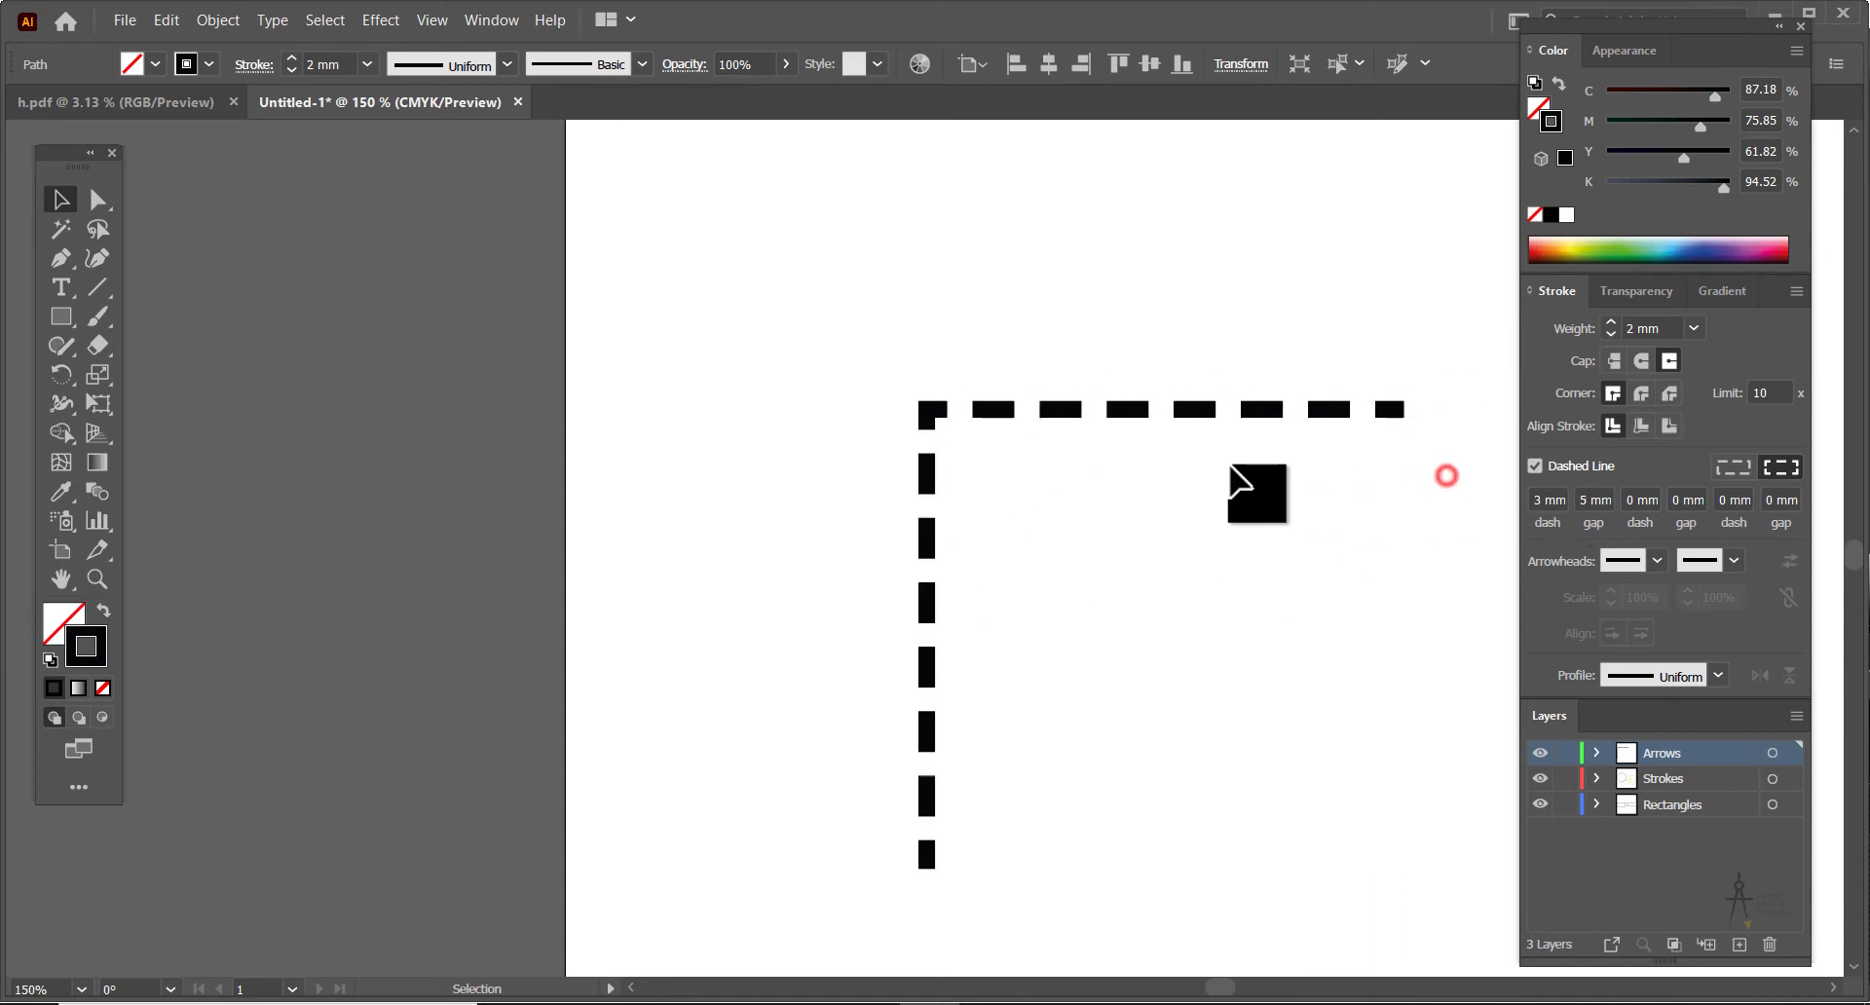
{"action": "scroll", "coordinate": [1235, 472], "scroll_direction": "down", "scroll_amount": 3}
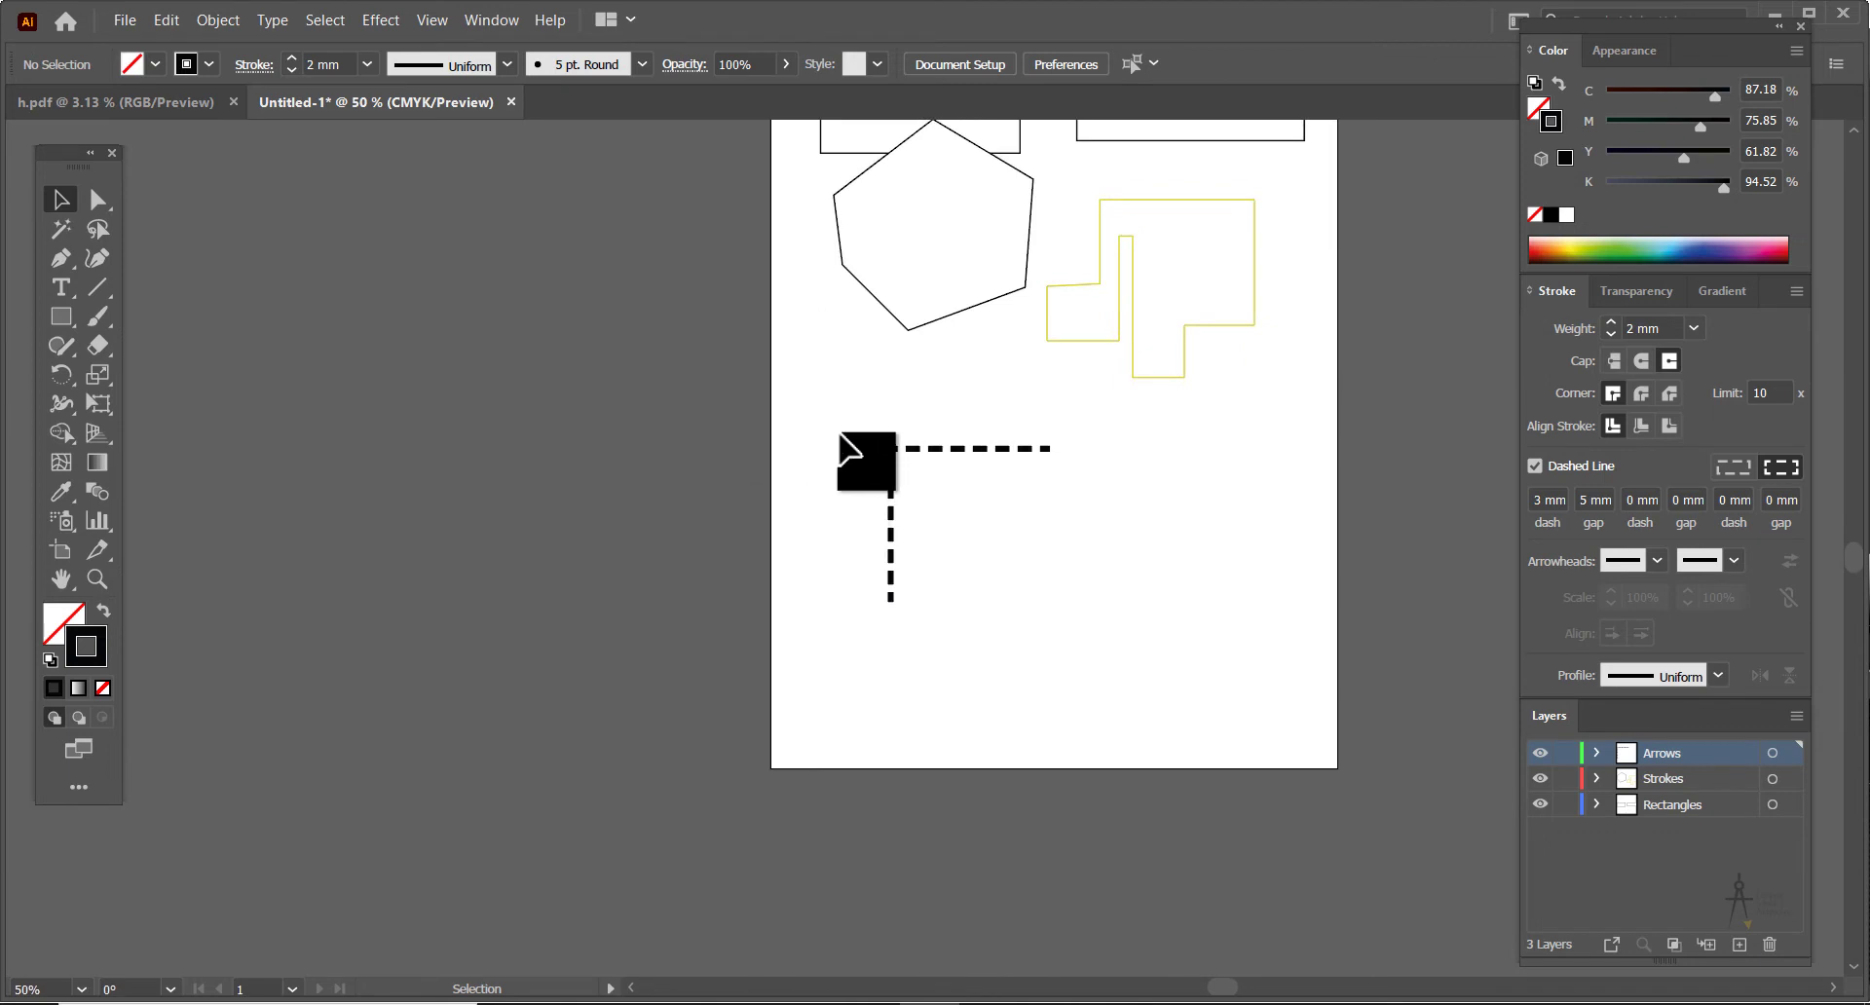
{"action": "scroll", "coordinate": [902, 448], "scroll_direction": "up", "scroll_amount": 2}
{"action": "scroll", "coordinate": [793, 450], "scroll_direction": "down", "scroll_amount": 3}
{"action": "scroll", "coordinate": [906, 443], "scroll_direction": "up", "scroll_amount": 3}
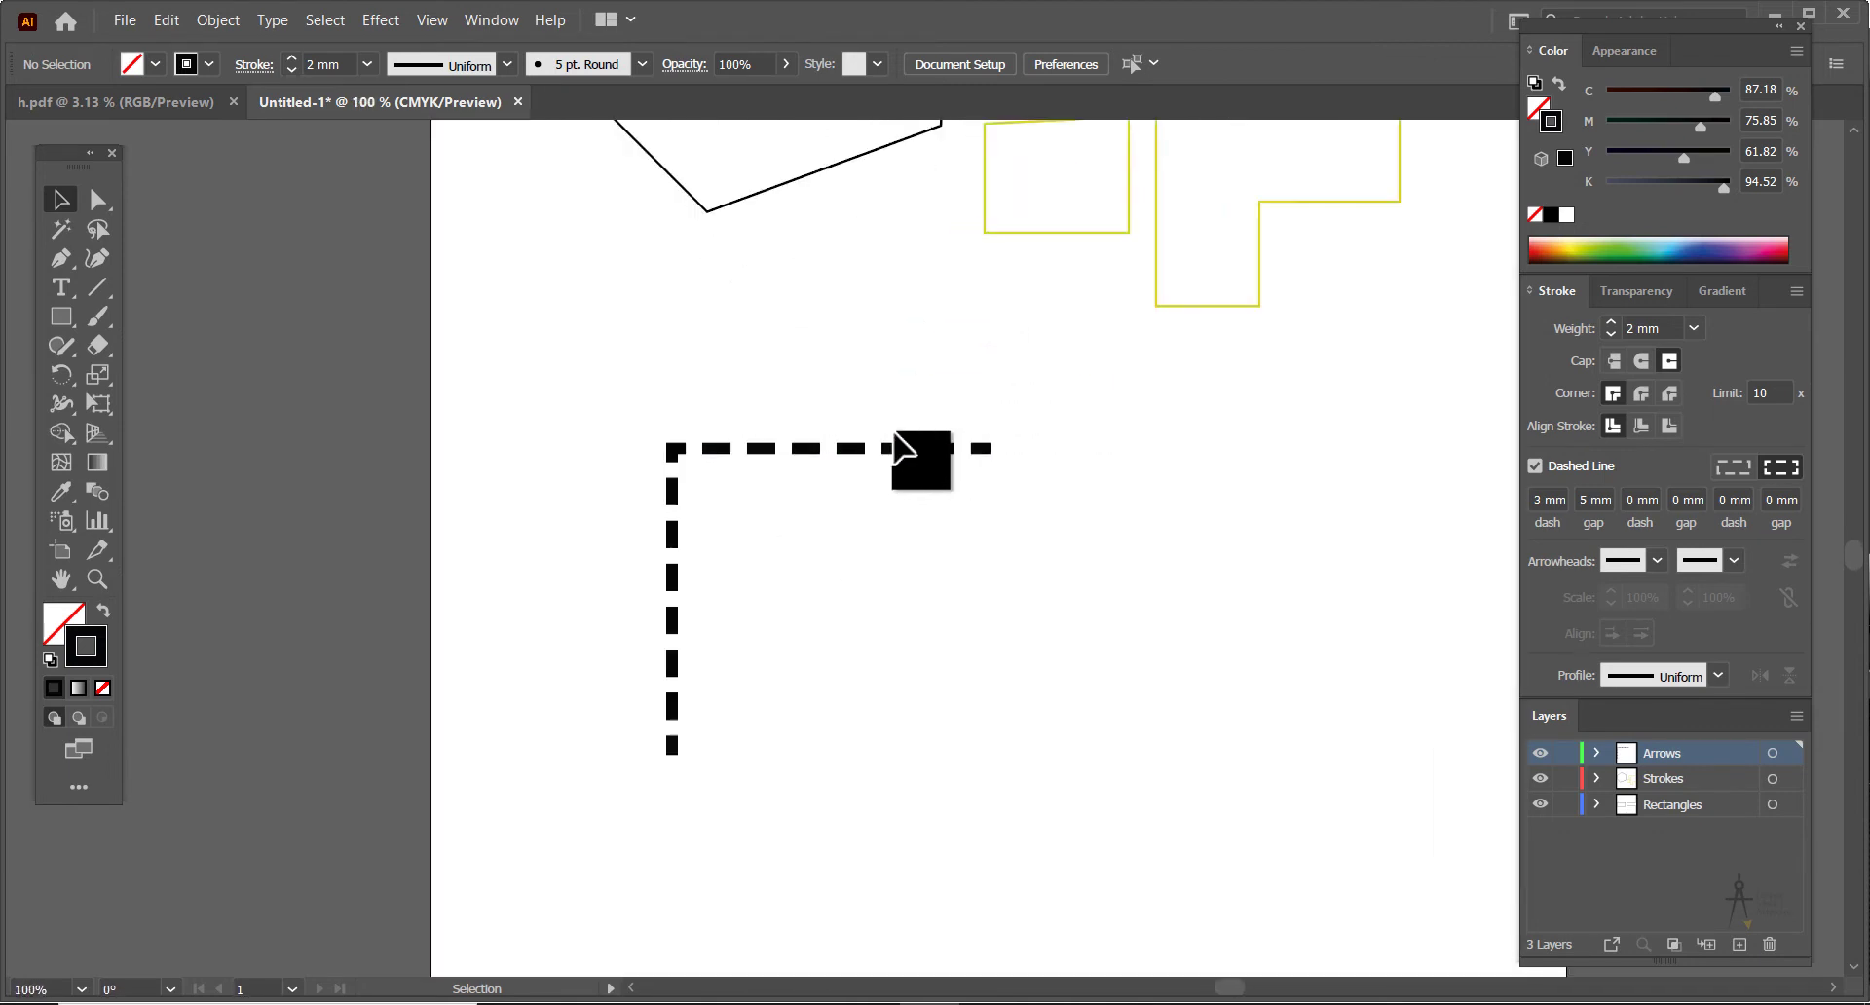
{"action": "scroll", "coordinate": [859, 430], "scroll_direction": "down", "scroll_amount": 3}
{"action": "scroll", "coordinate": [919, 205], "scroll_direction": "up", "scroll_amount": 2}
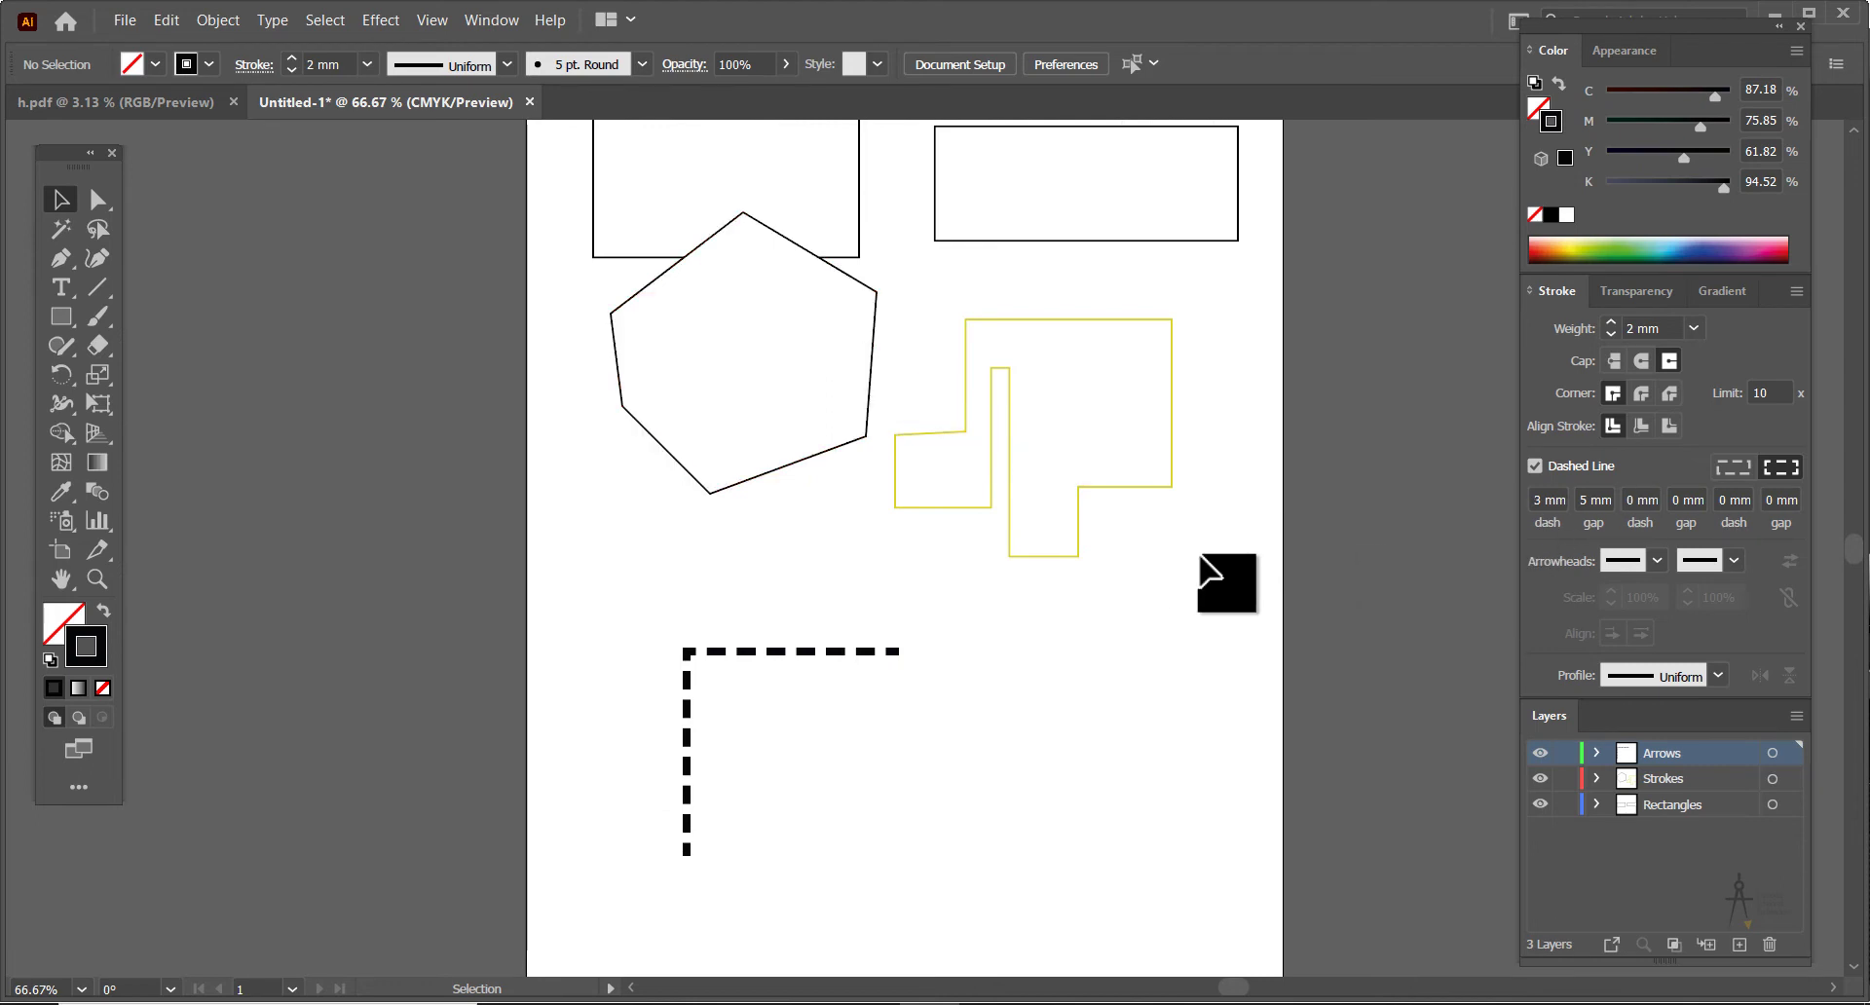
{"action": "scroll", "coordinate": [580, 741], "scroll_direction": "up", "scroll_amount": 2}
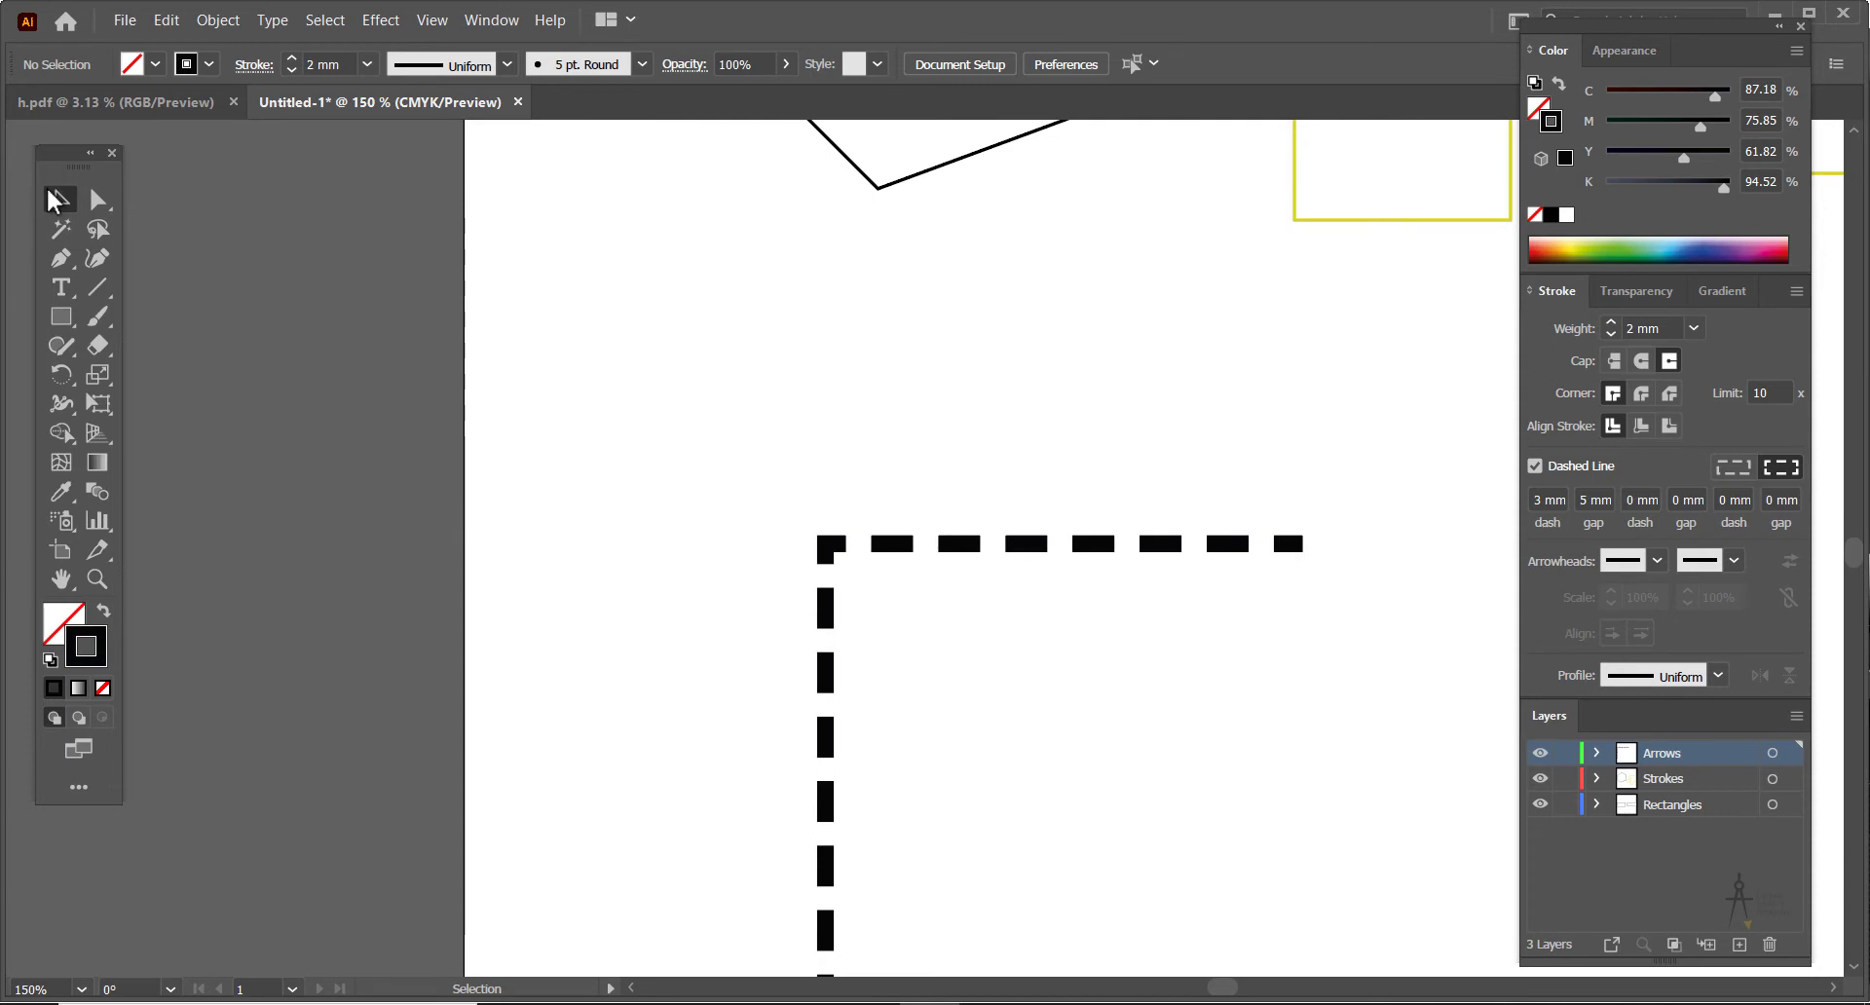
Select the dashed L-shaped path and add the Arrow 1 arrowhead to its lower end
{"action": "left_click", "coordinate": [53, 200]}
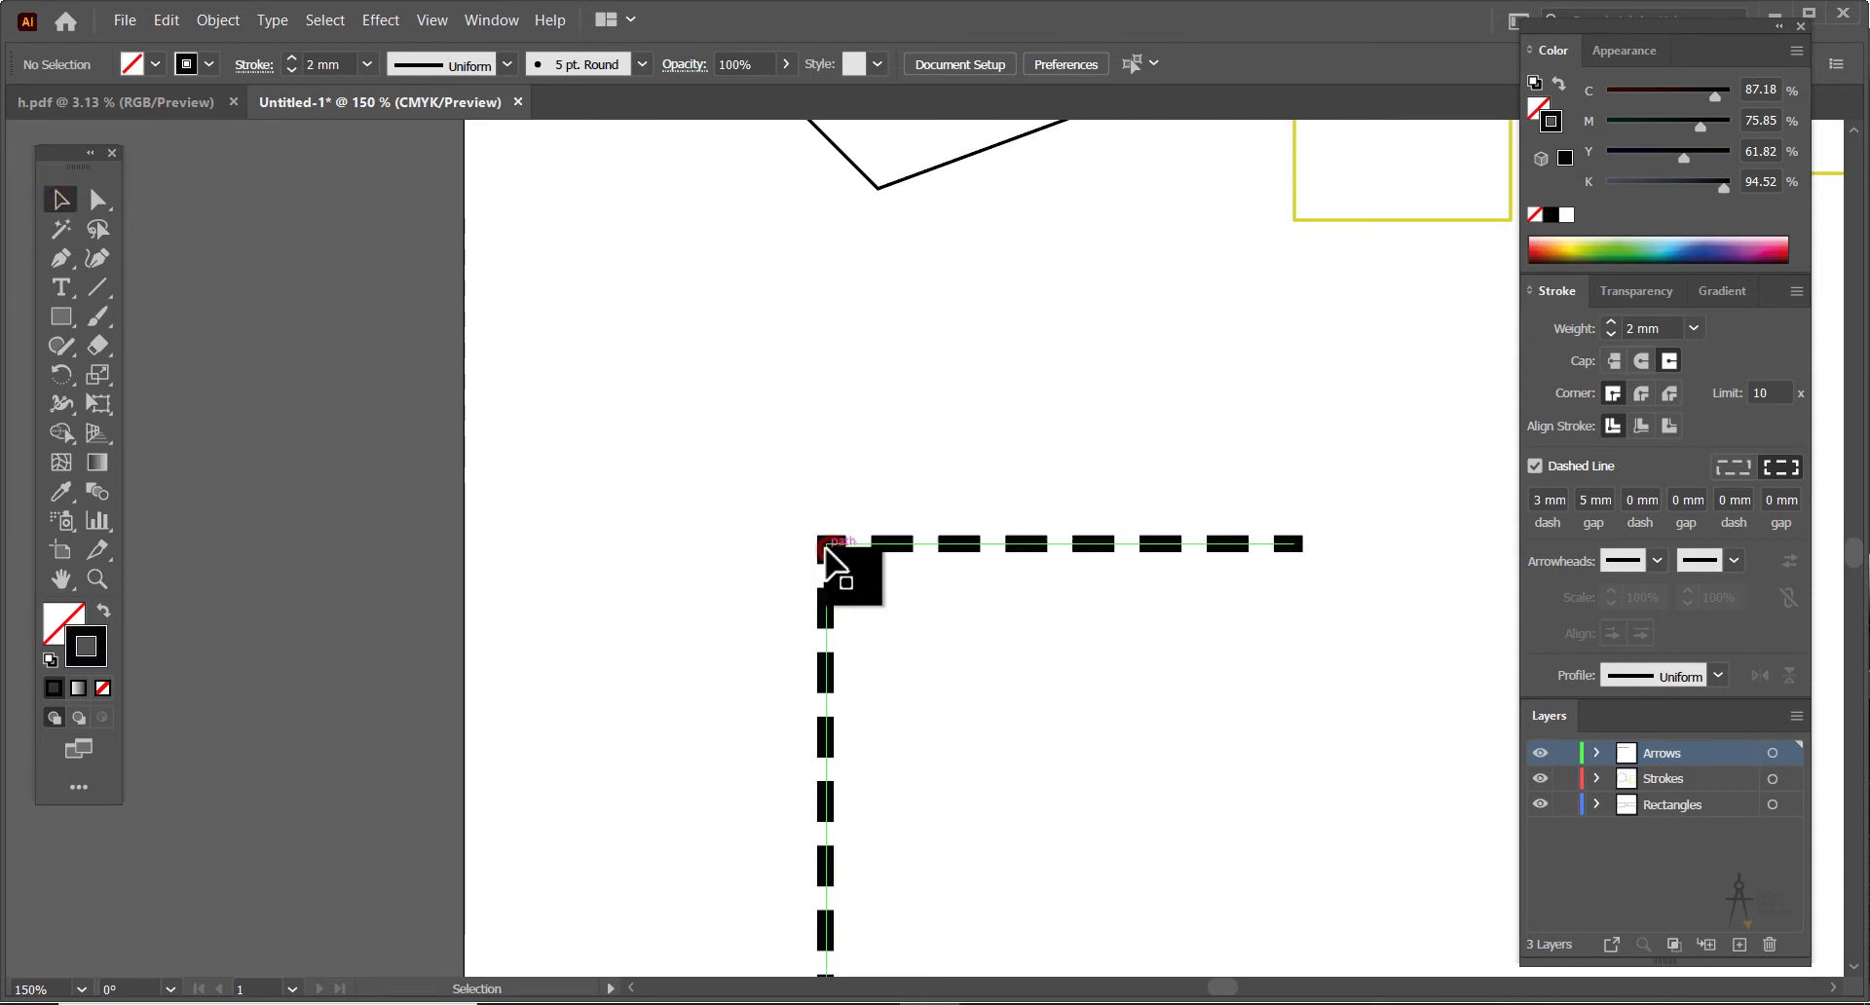
{"action": "left_click", "coordinate": [826, 547]}
{"action": "scroll", "coordinate": [891, 570], "scroll_direction": "down", "scroll_amount": 2}
{"action": "scroll", "coordinate": [1127, 542], "scroll_direction": "up", "scroll_amount": 3}
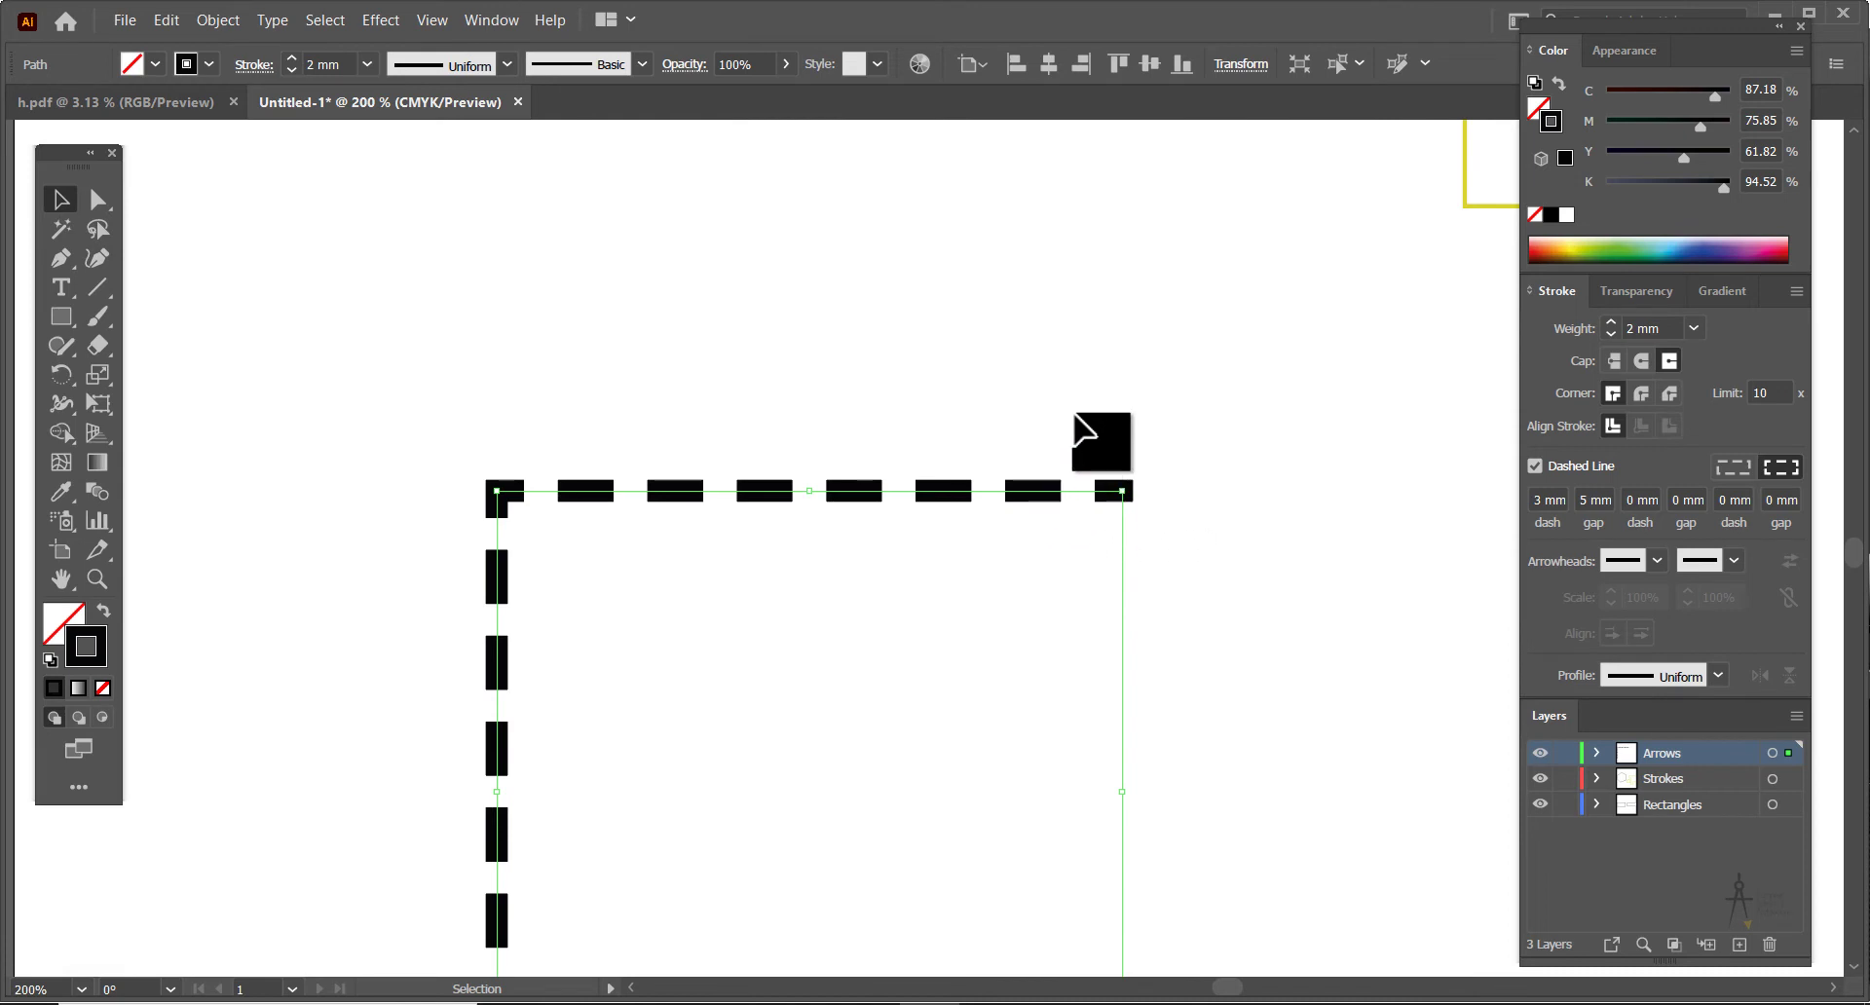
{"action": "scroll", "coordinate": [1086, 429], "scroll_direction": "down", "scroll_amount": 3}
{"action": "scroll", "coordinate": [883, 631], "scroll_direction": "up", "scroll_amount": 3}
{"action": "scroll", "coordinate": [1266, 390], "scroll_direction": "down", "scroll_amount": 3}
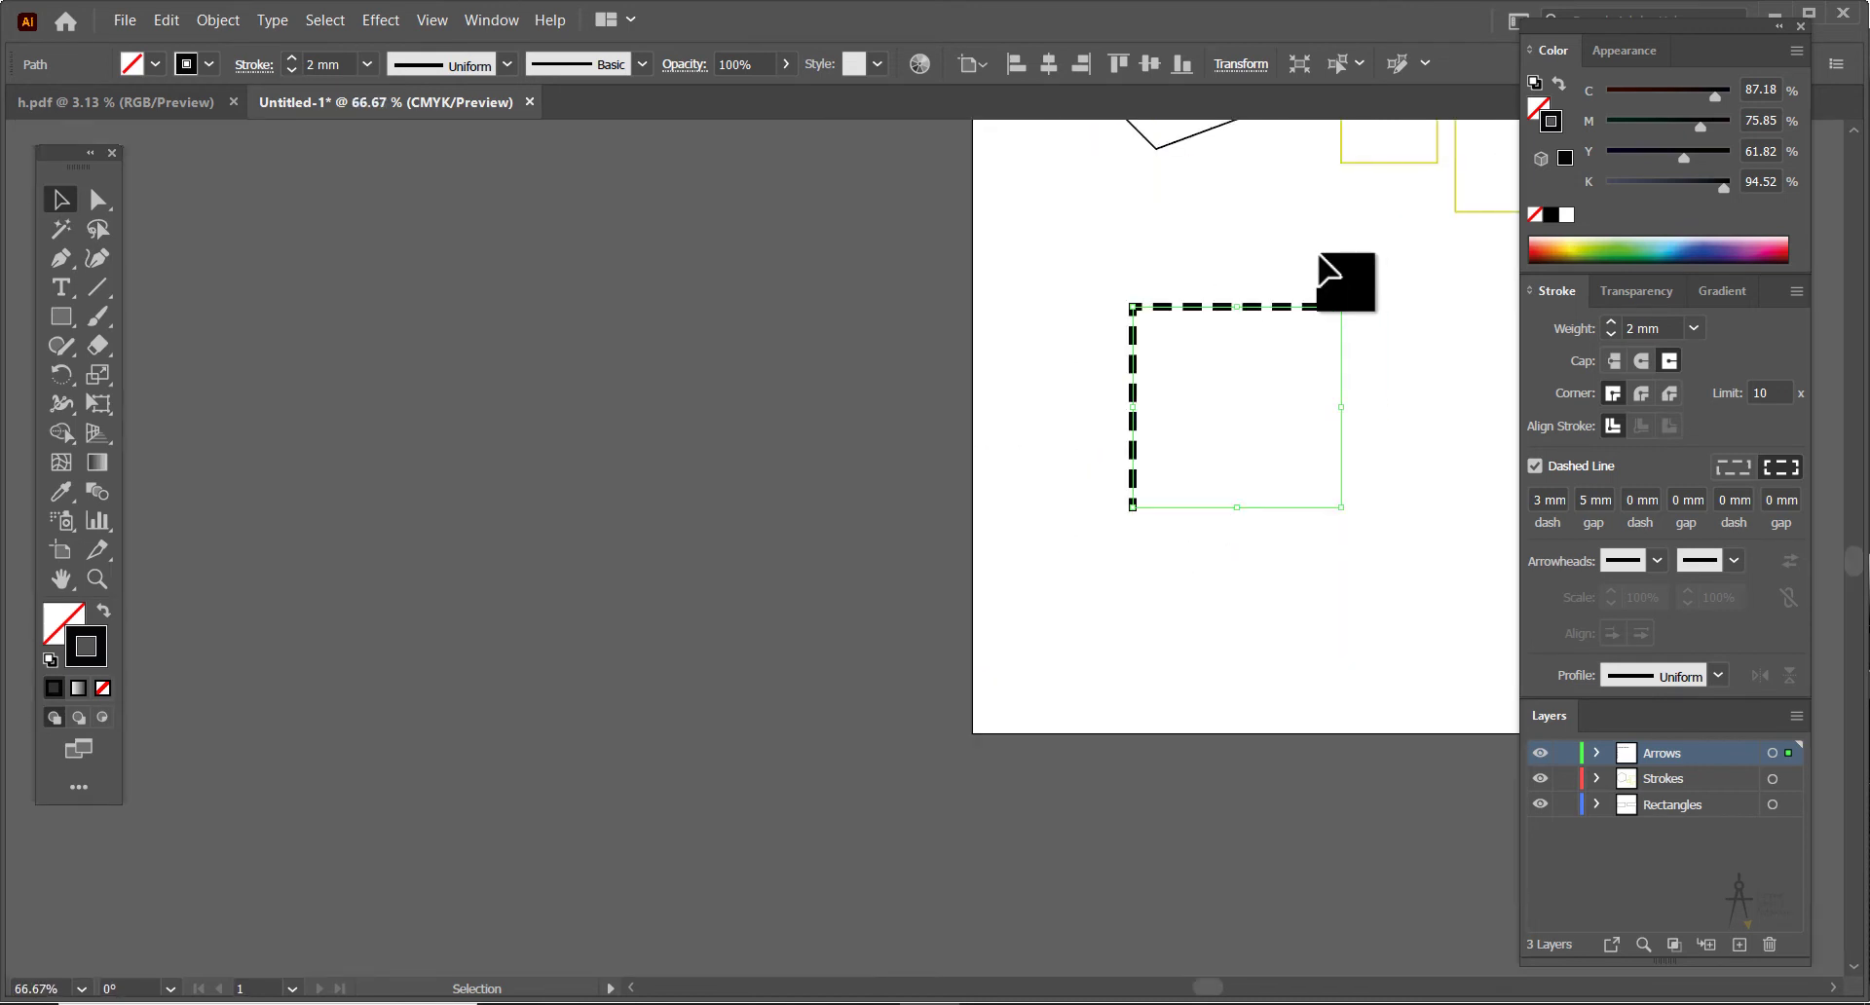
{"action": "scroll", "coordinate": [1271, 384], "scroll_direction": "up", "scroll_amount": 2}
{"action": "left_click", "coordinate": [1662, 559]}
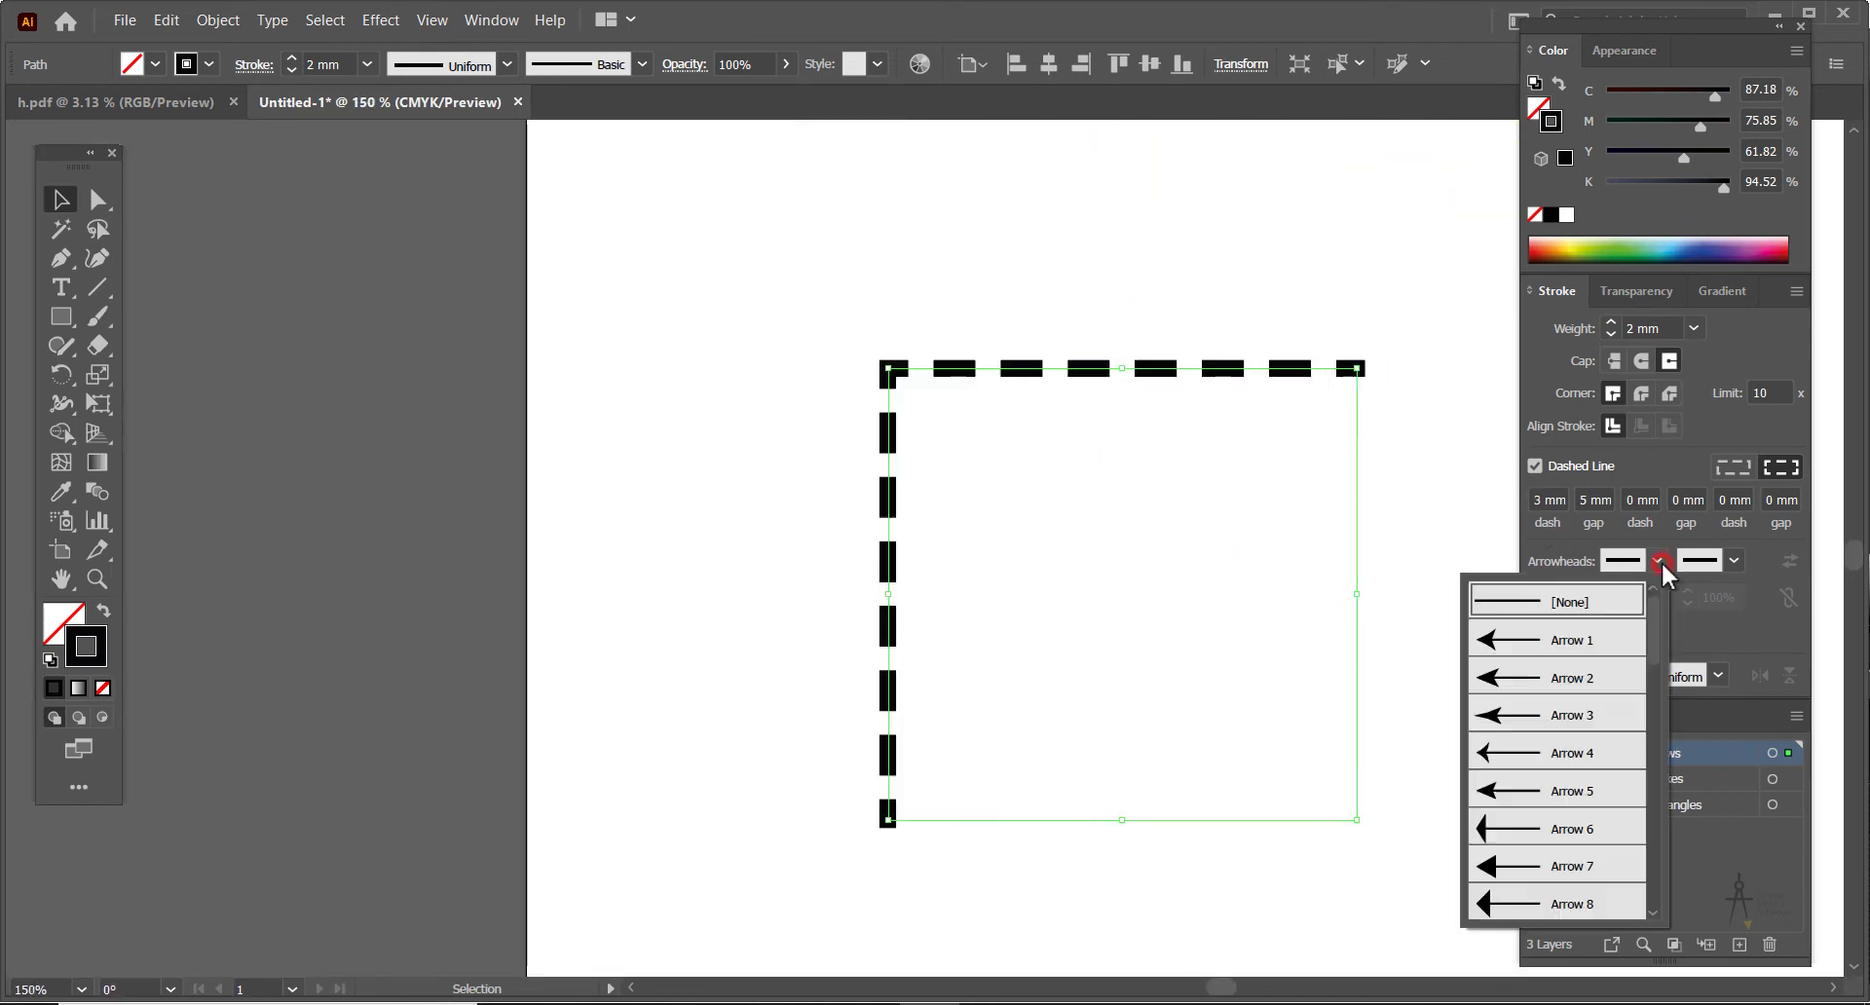
{"action": "left_click", "coordinate": [1513, 655]}
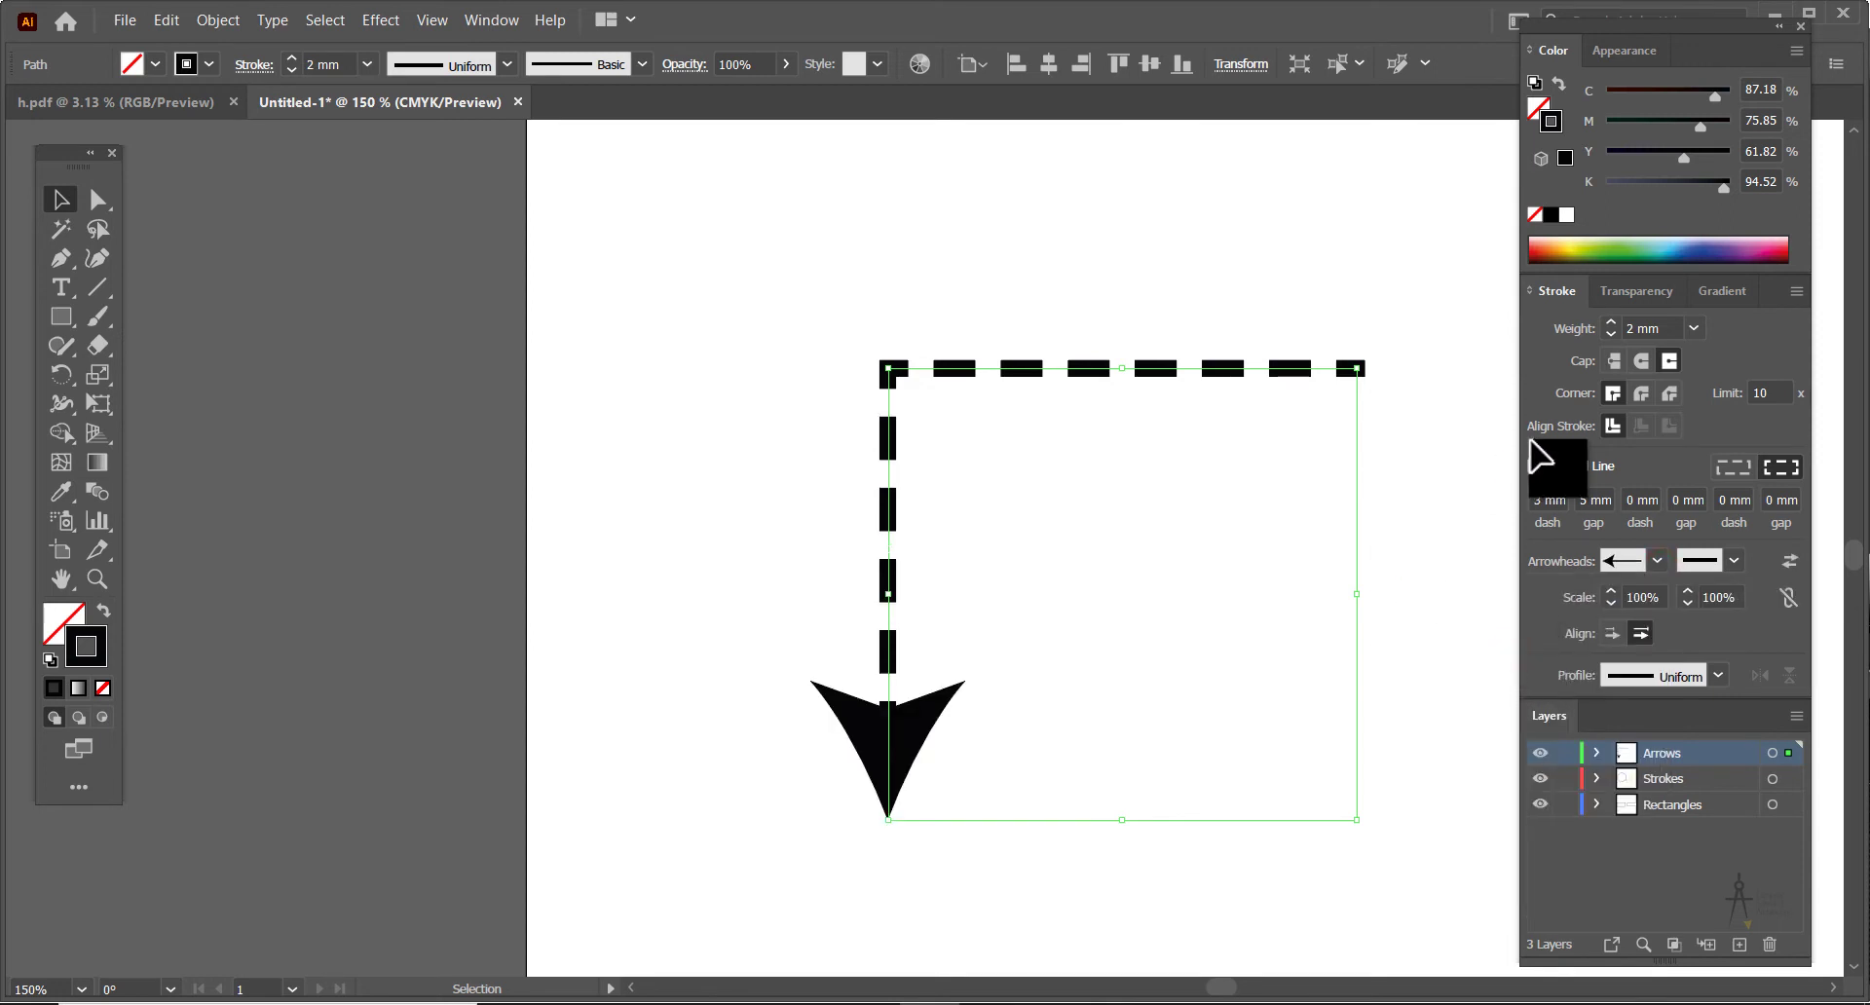
Try several arrowhead styles on the lower end of the dashed L-shaped path, finishing with the solid triangle Arrow 7
{"action": "left_click", "coordinate": [1657, 561]}
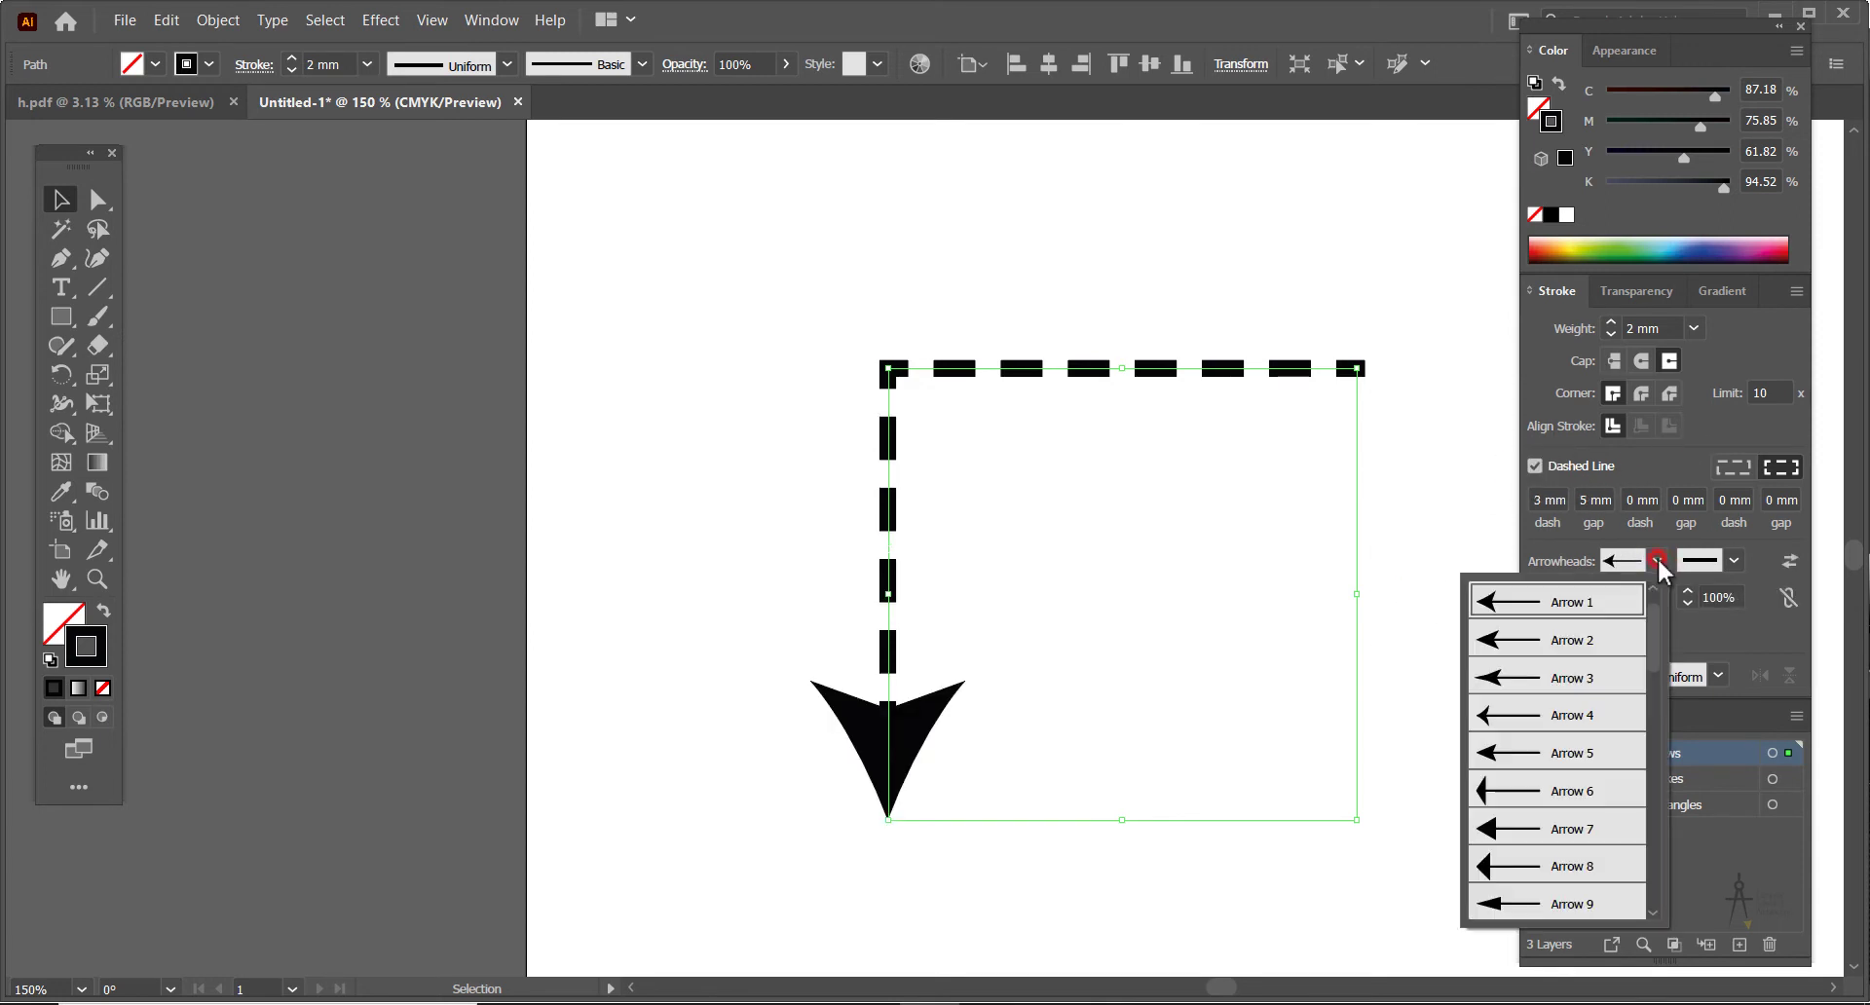
{"action": "left_click", "coordinate": [1542, 672]}
{"action": "left_click", "coordinate": [1656, 561]}
{"action": "left_click", "coordinate": [1578, 703]}
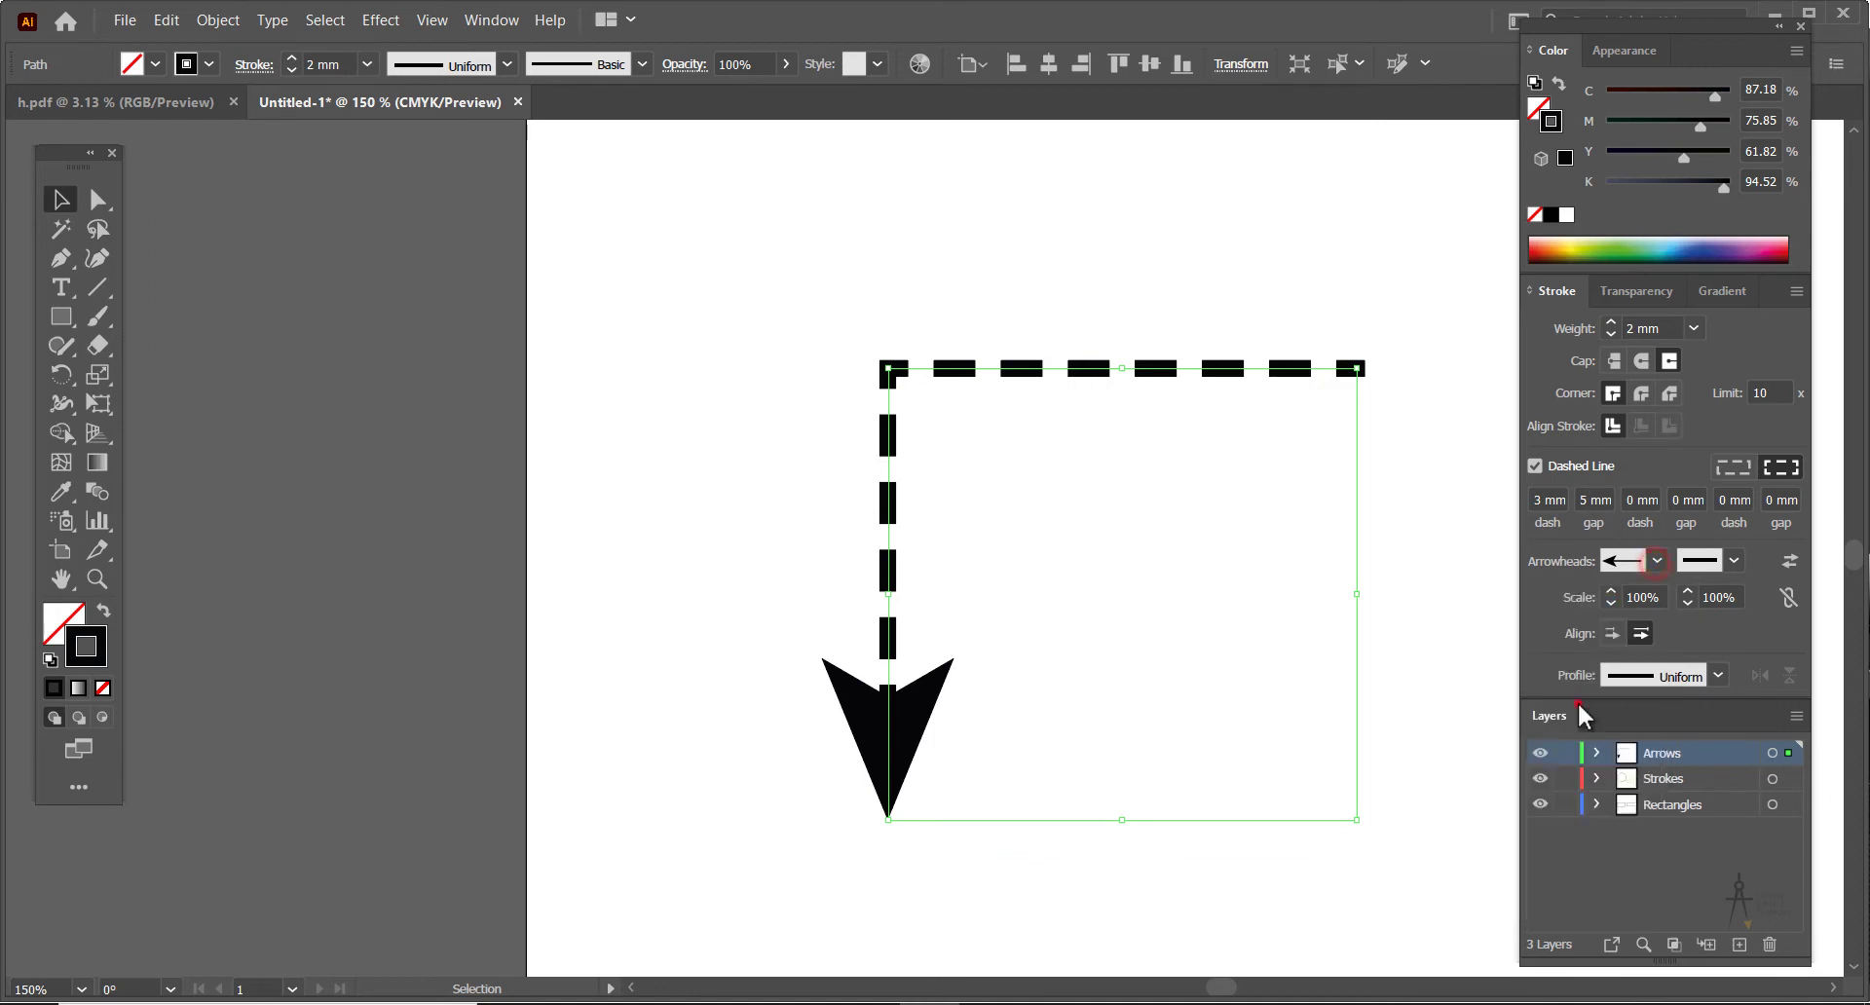
{"action": "left_click", "coordinate": [1657, 561]}
{"action": "scroll", "coordinate": [1546, 718], "scroll_direction": "up", "scroll_amount": 2}
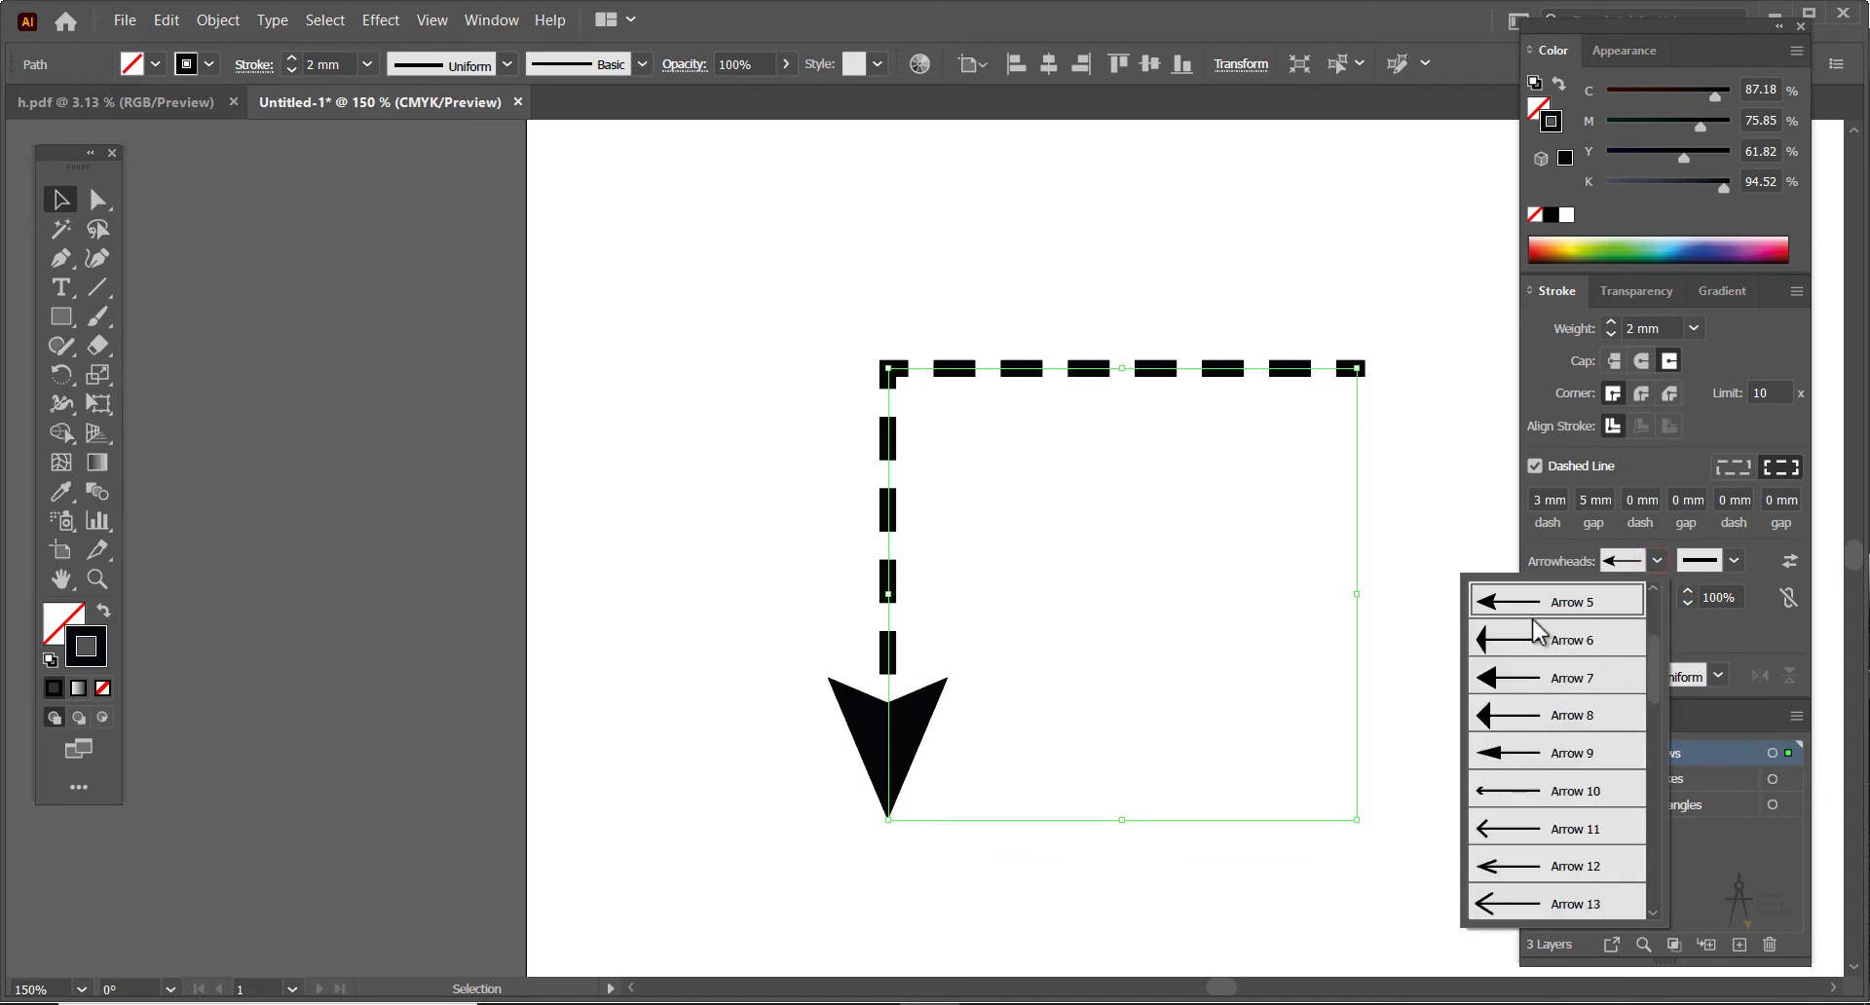
{"action": "left_click", "coordinate": [1540, 680]}
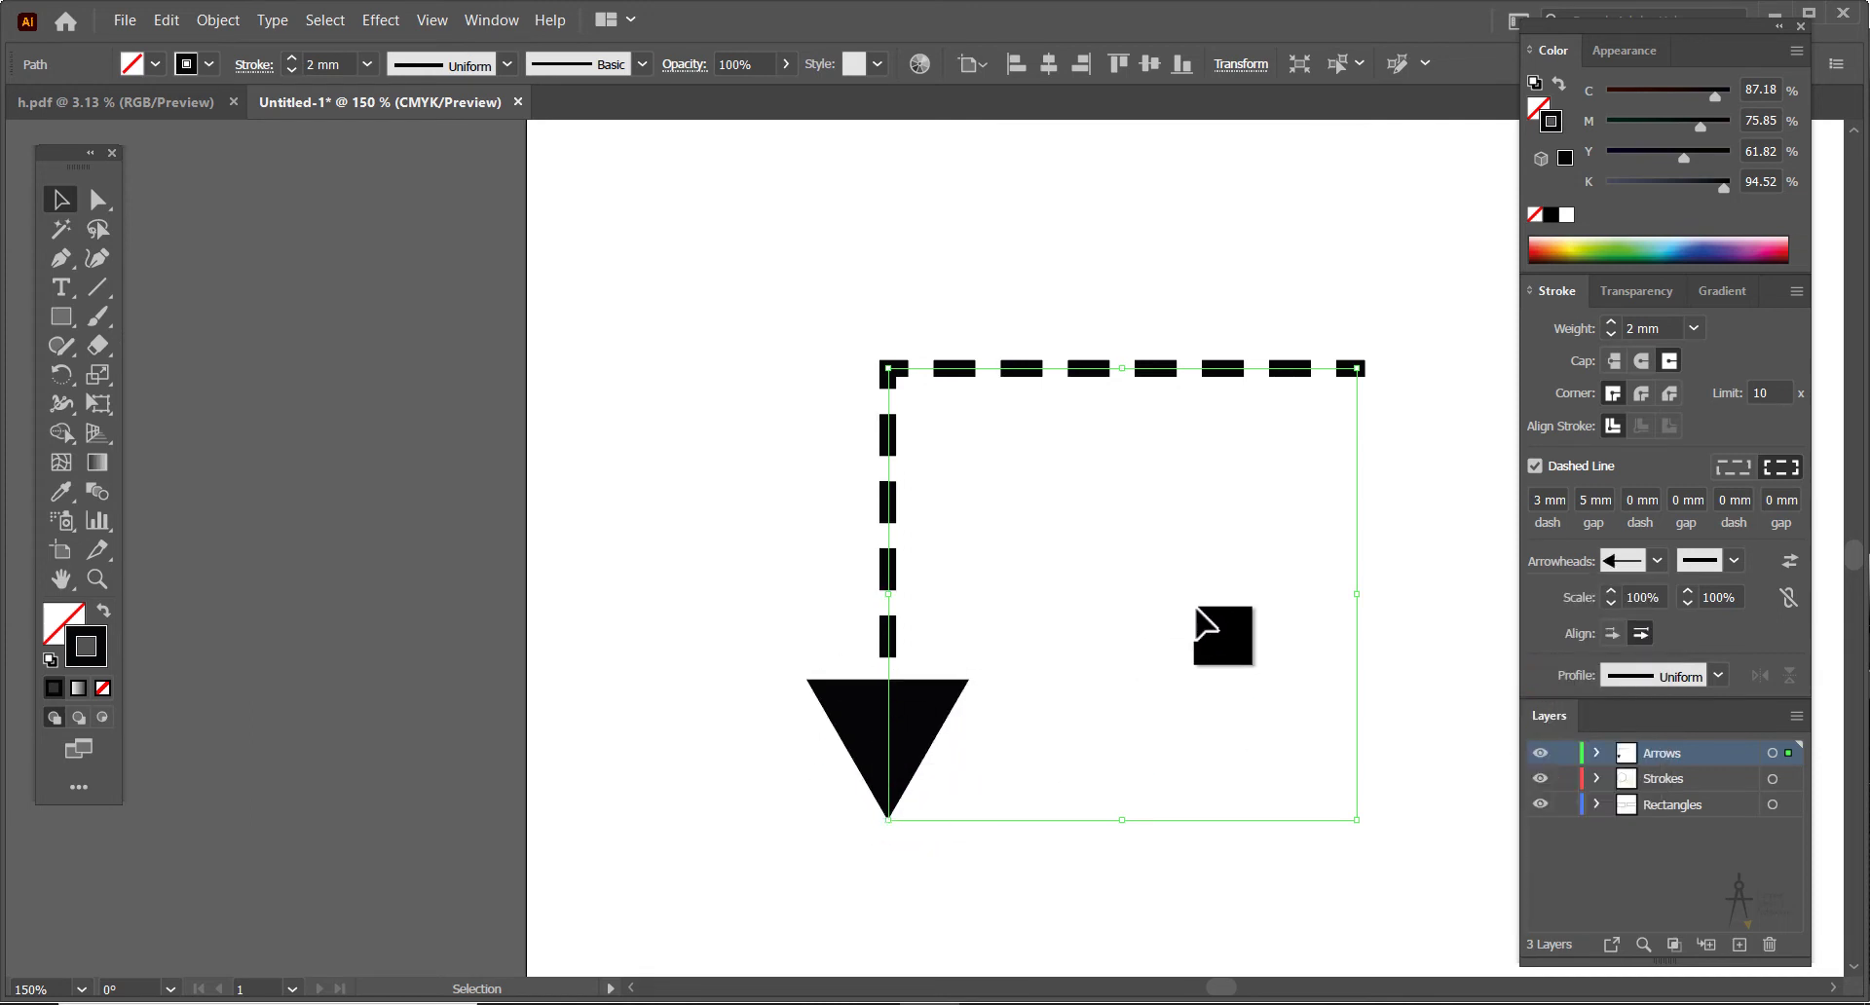
Add an open-circle arrowhead to the upper-right end of the dashed path, and deselect the path
{"action": "left_click", "coordinate": [1732, 560]}
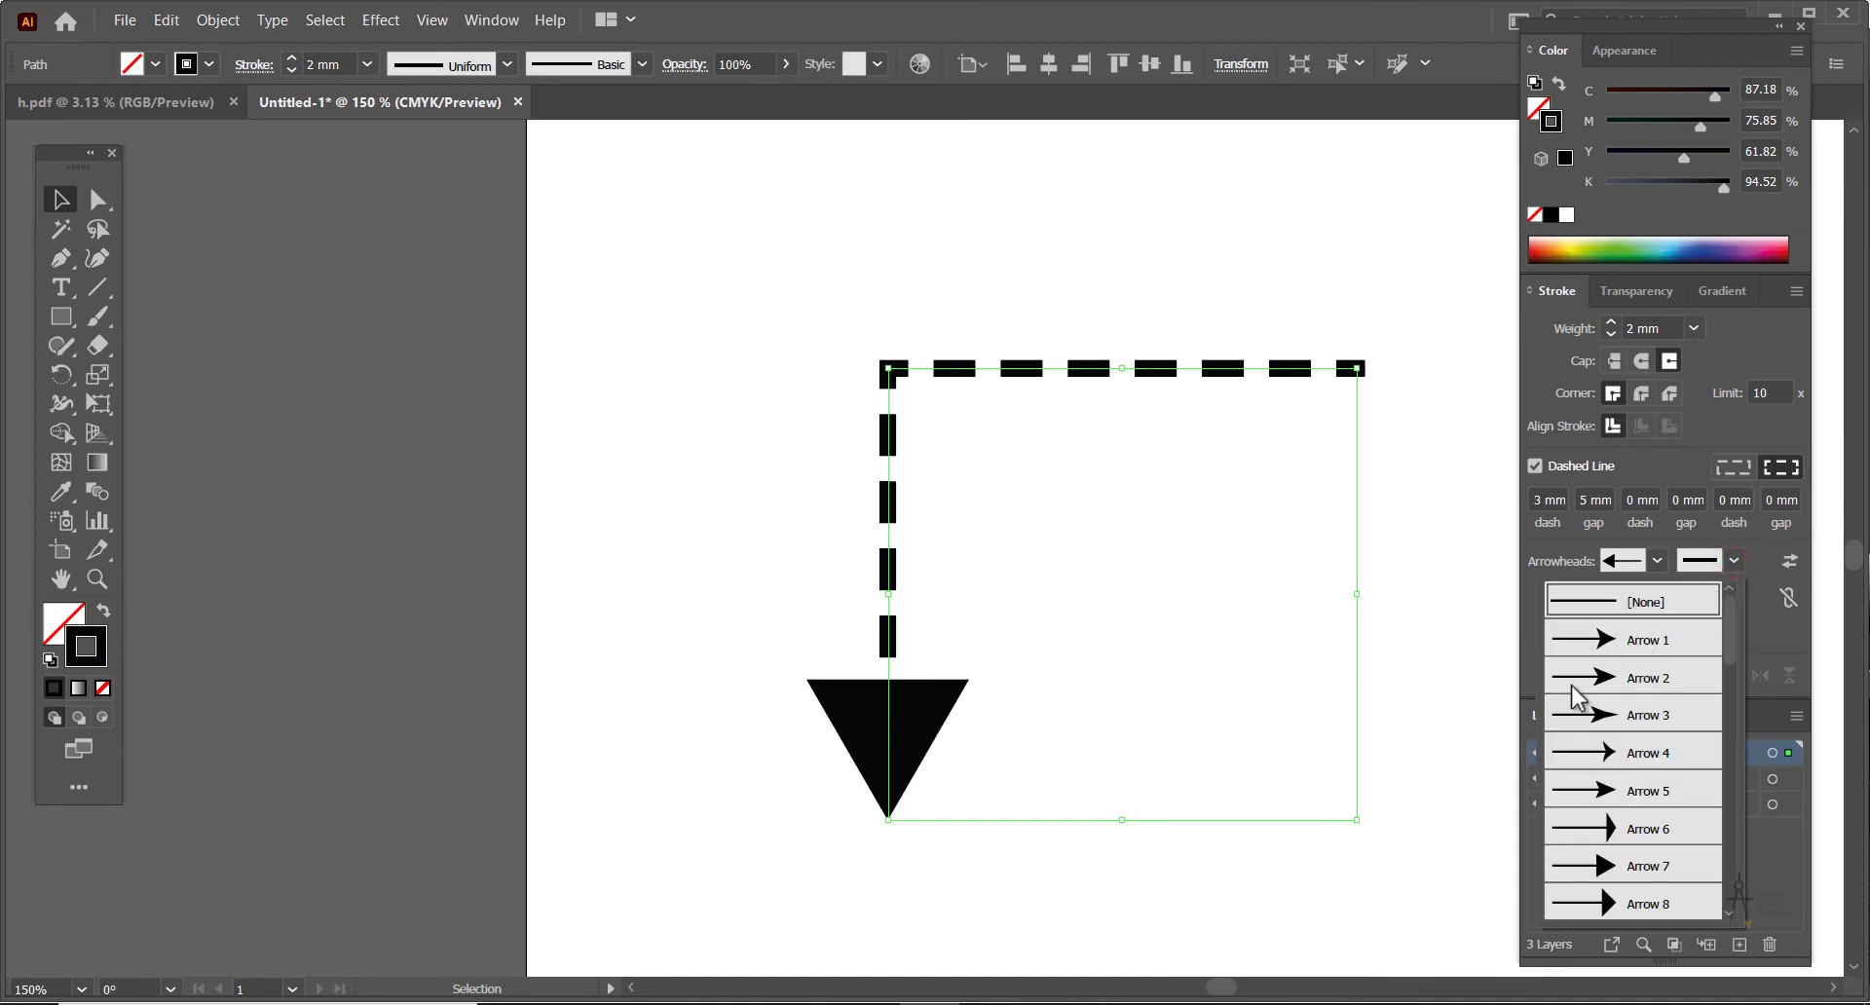
{"action": "scroll", "coordinate": [1597, 714], "scroll_direction": "down", "scroll_amount": 4}
{"action": "scroll", "coordinate": [1637, 806], "scroll_direction": "down", "scroll_amount": 3}
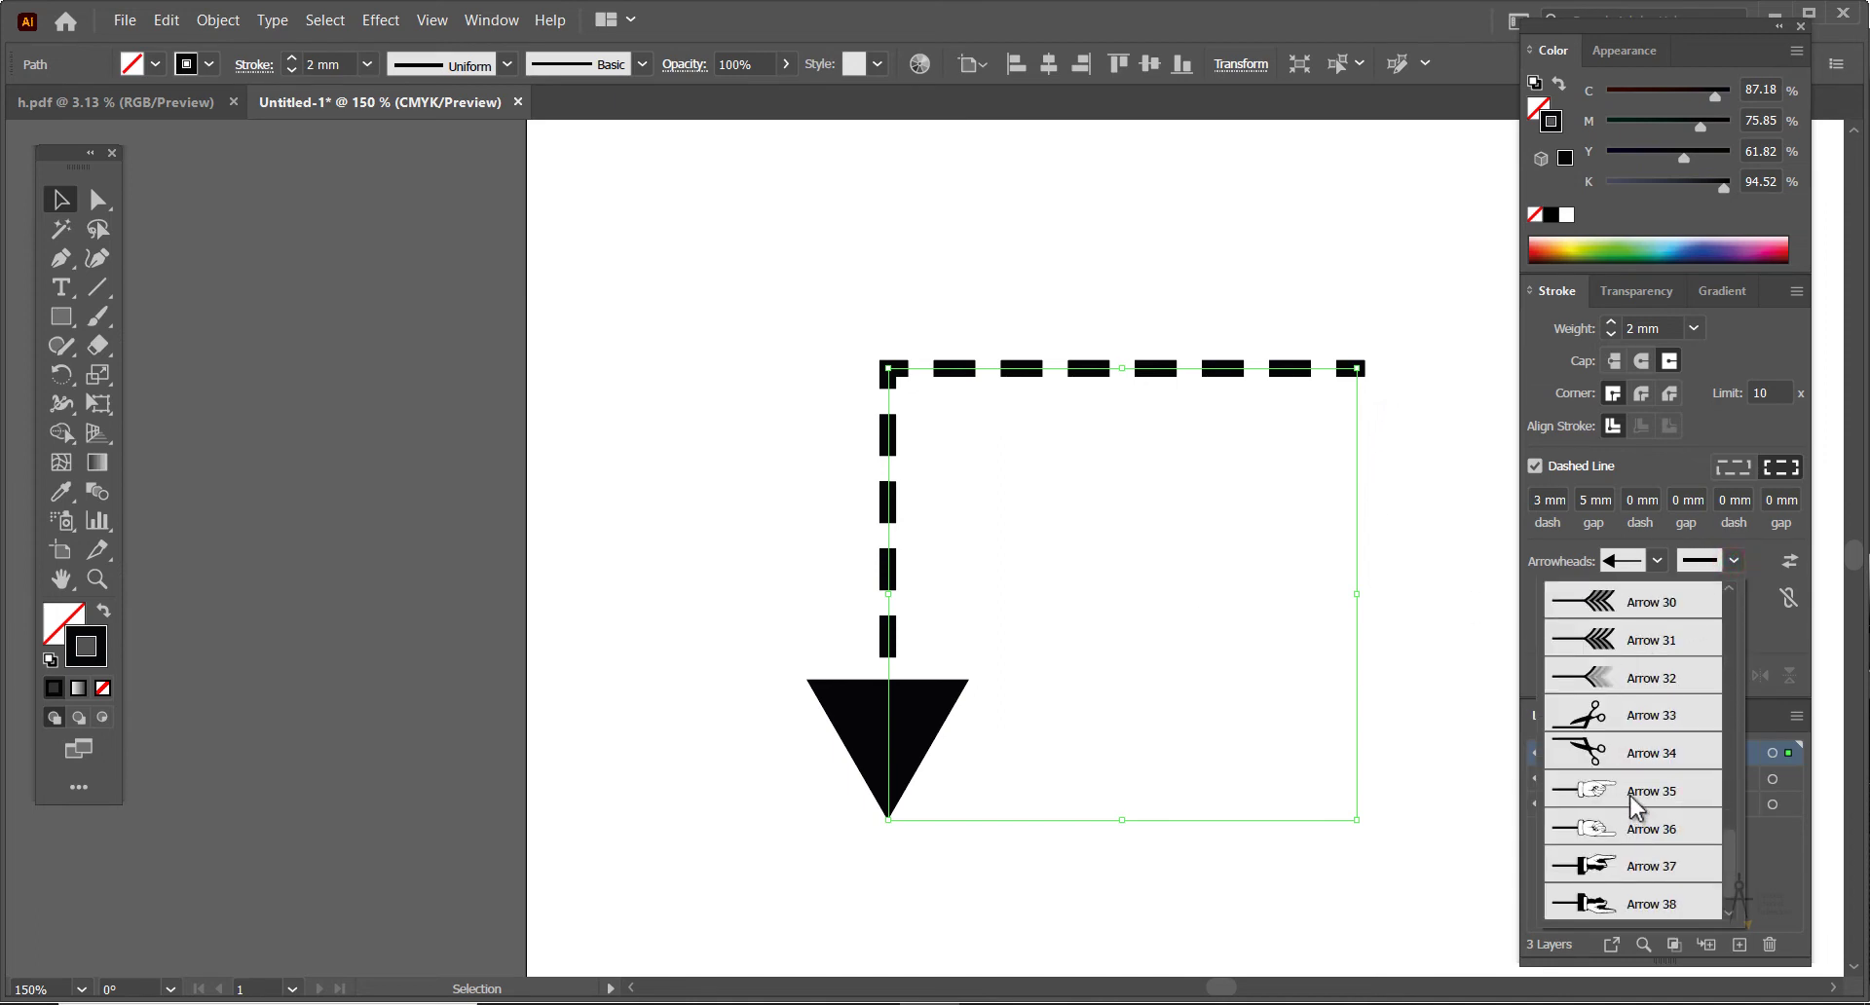
{"action": "left_click", "coordinate": [1642, 714]}
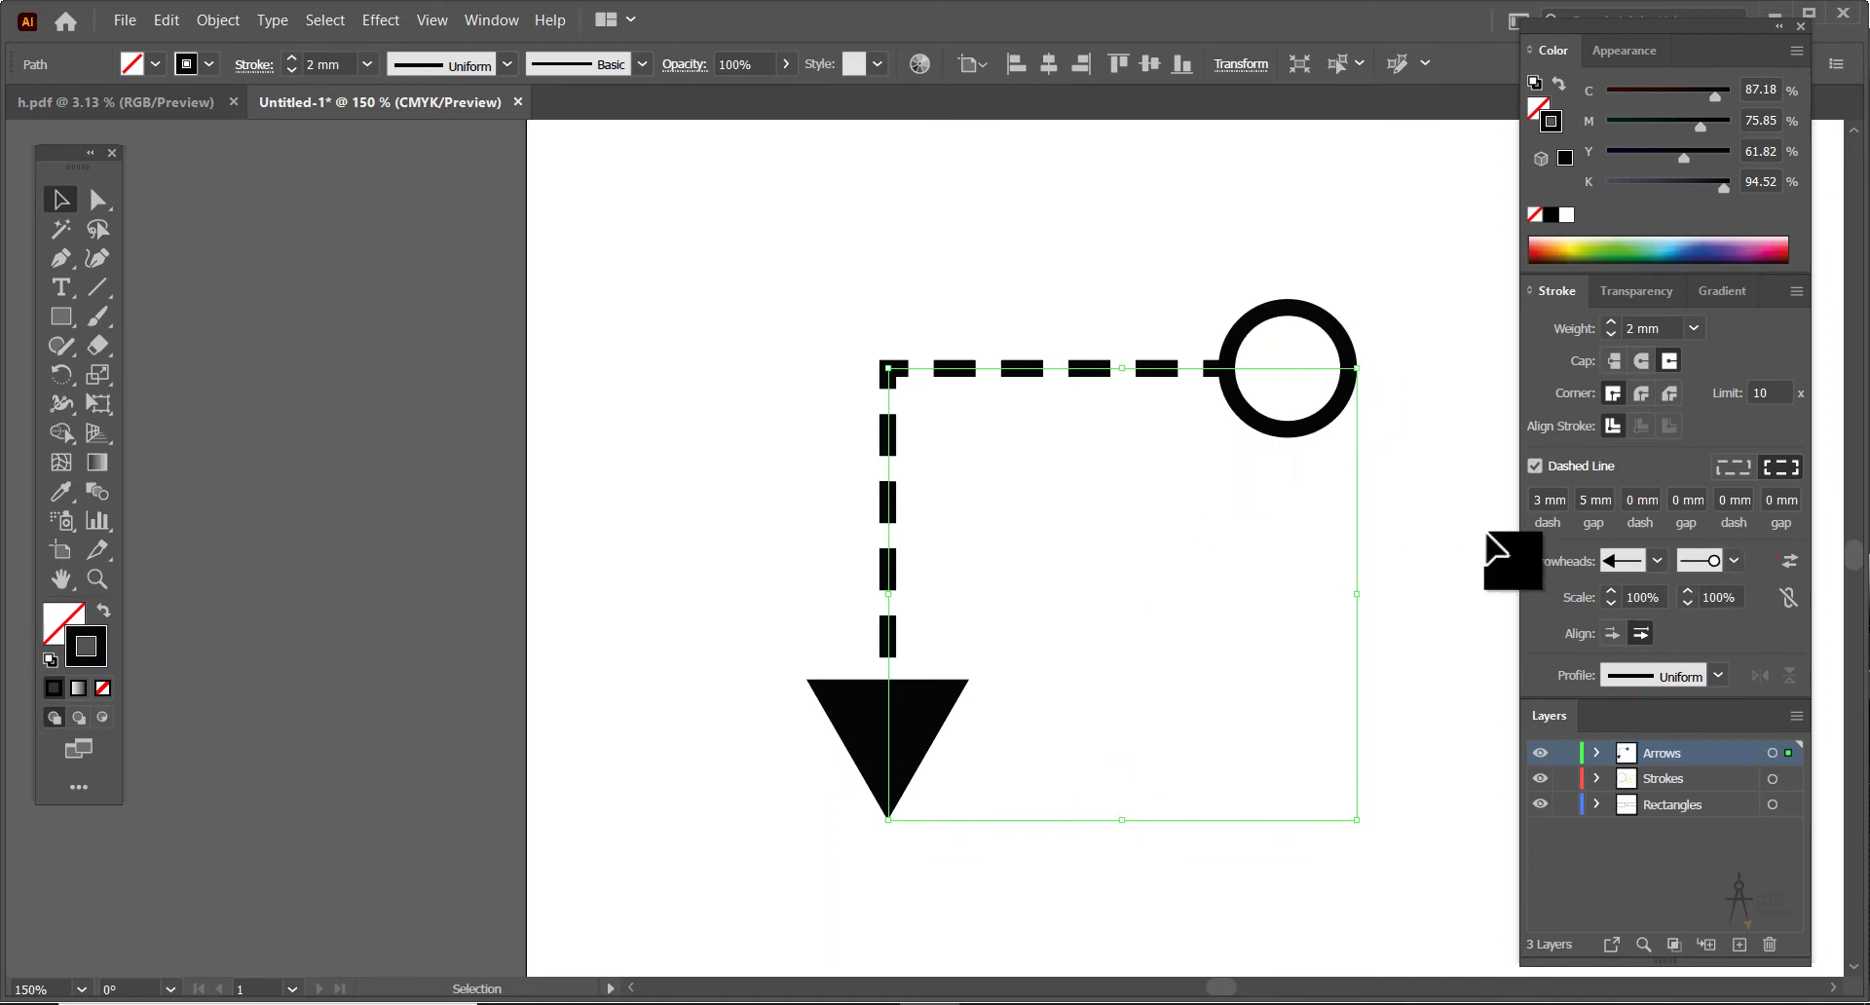
{"action": "left_click", "coordinate": [1418, 465]}
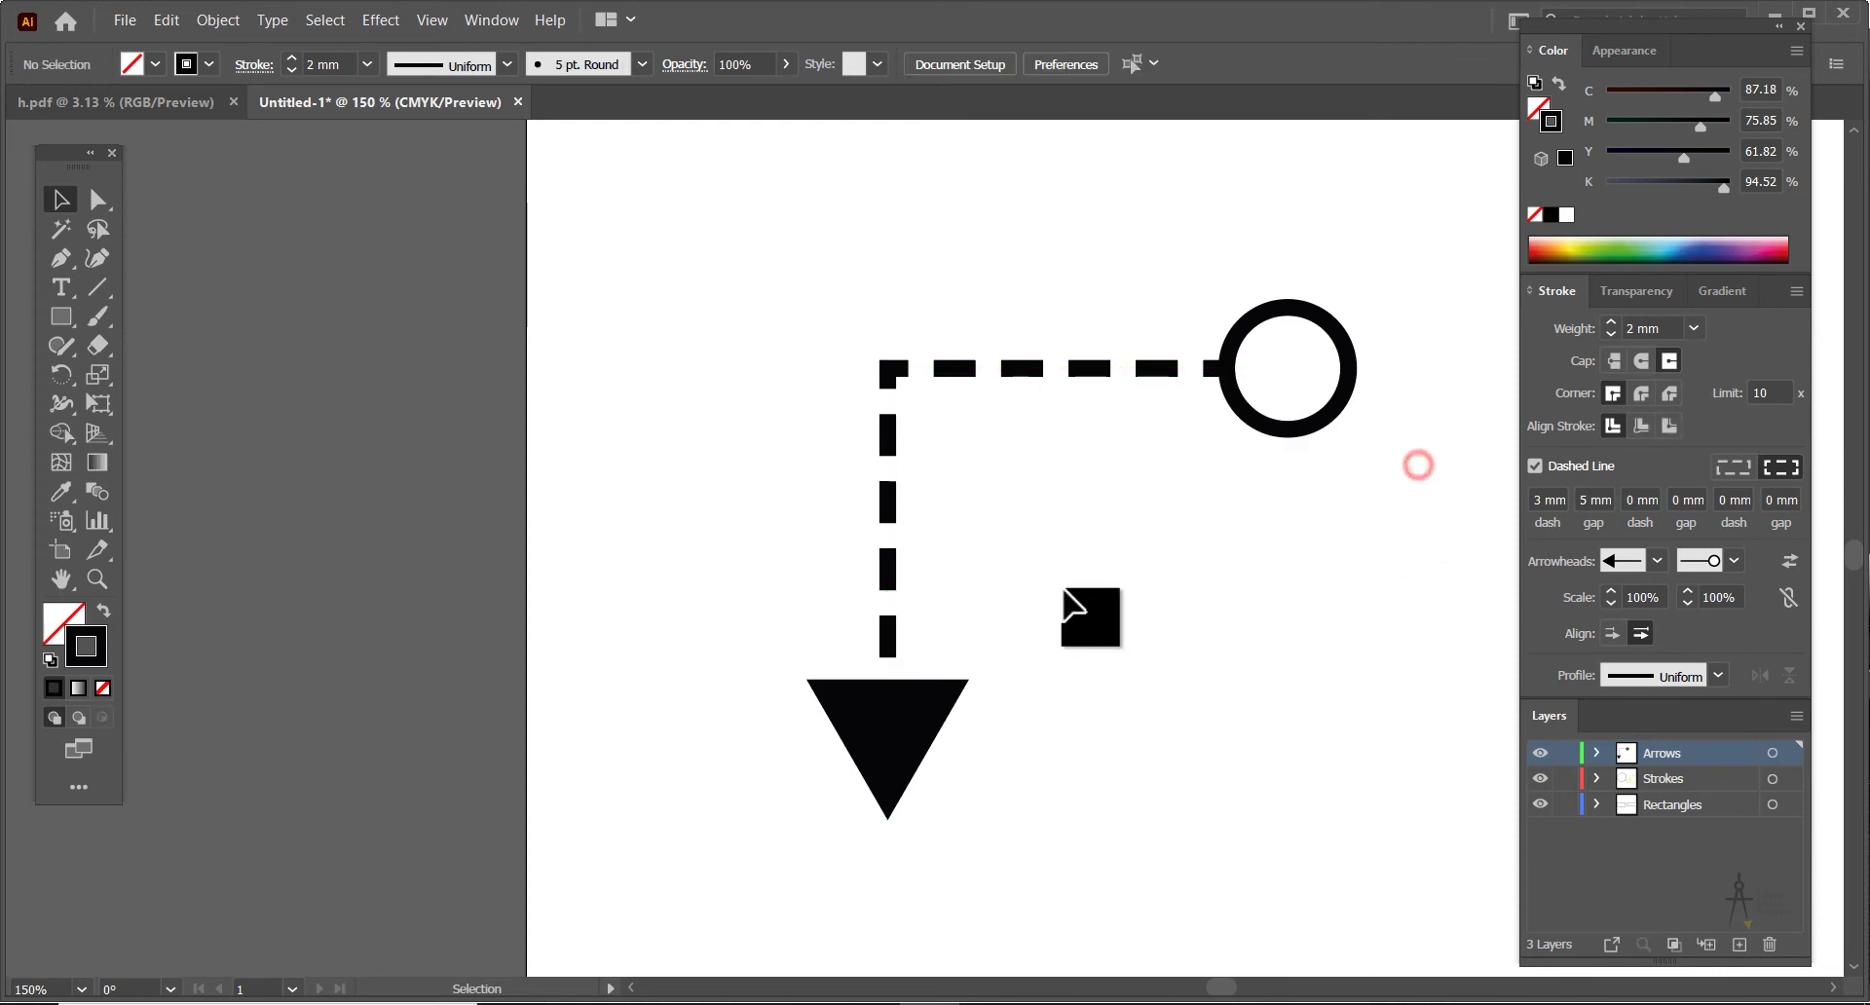
Select the black six-sided polygon and move it slightly down, away from the rectangle above it
{"action": "key", "text": "ctrl+0"}
{"action": "key", "text": "ctrl+1"}
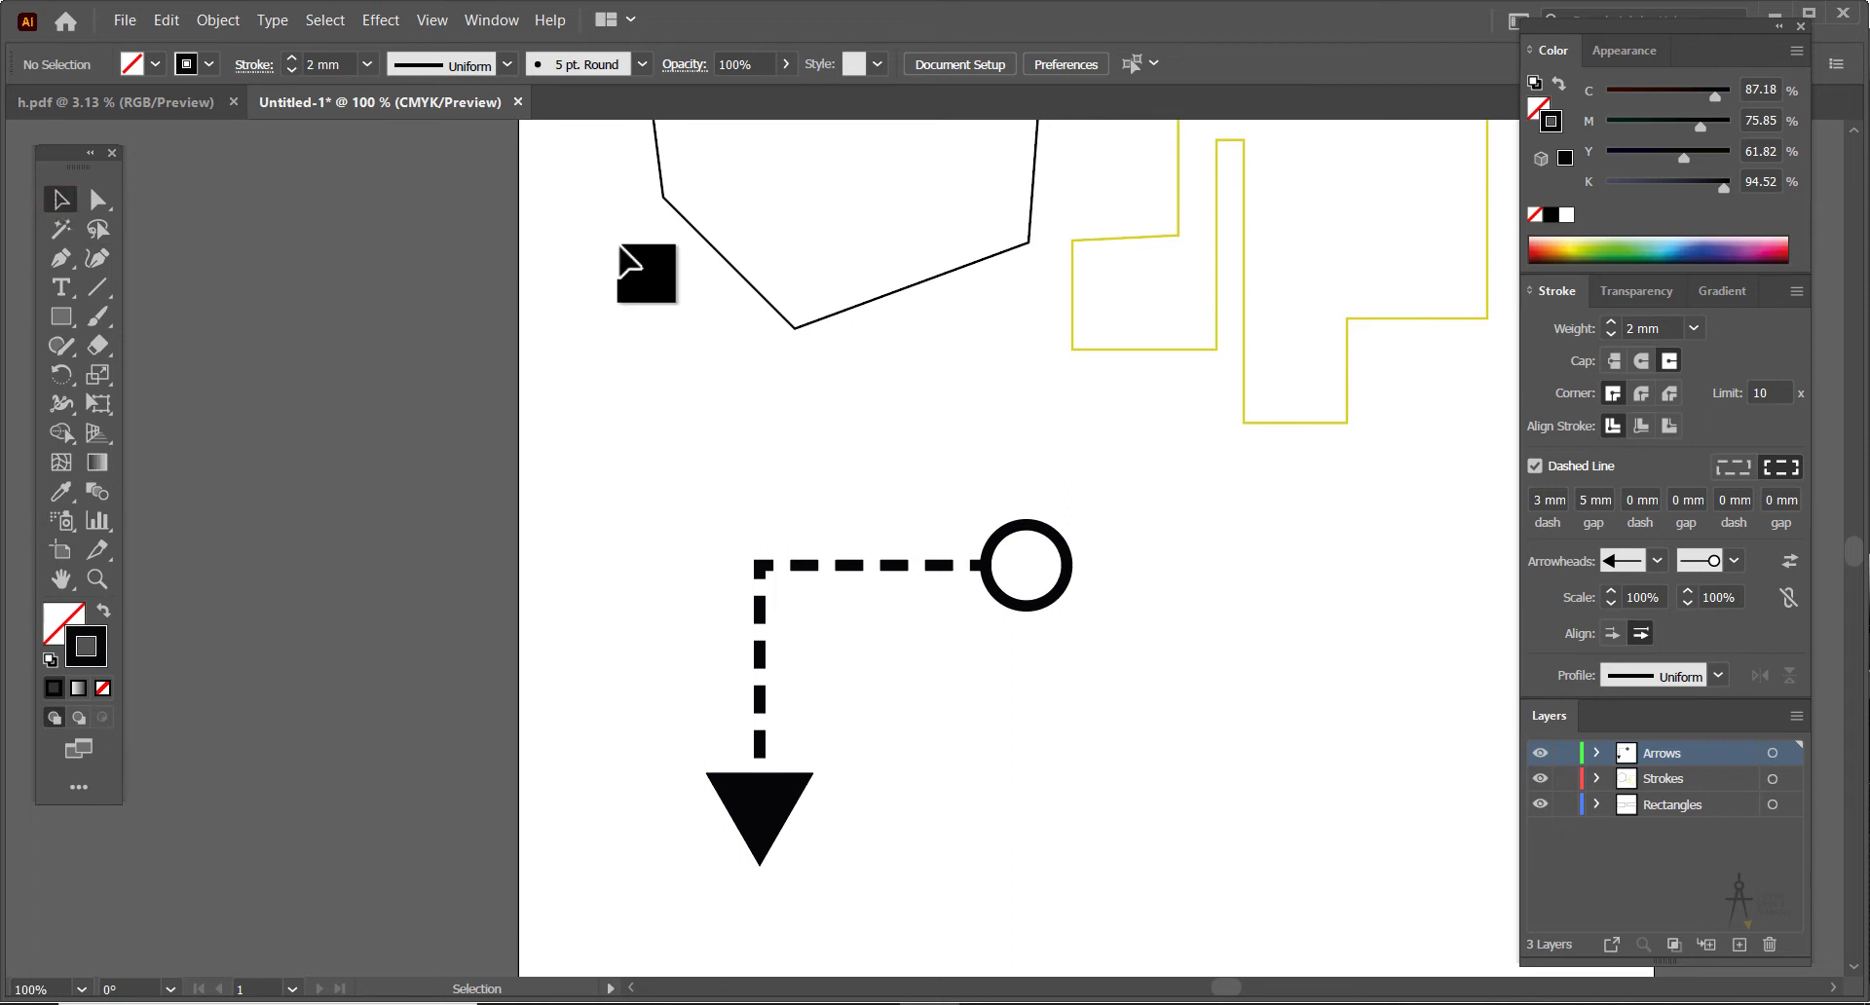
{"action": "key", "text": "ctrl+0"}
{"action": "scroll", "coordinate": [620, 246], "scroll_direction": "up", "scroll_amount": 3}
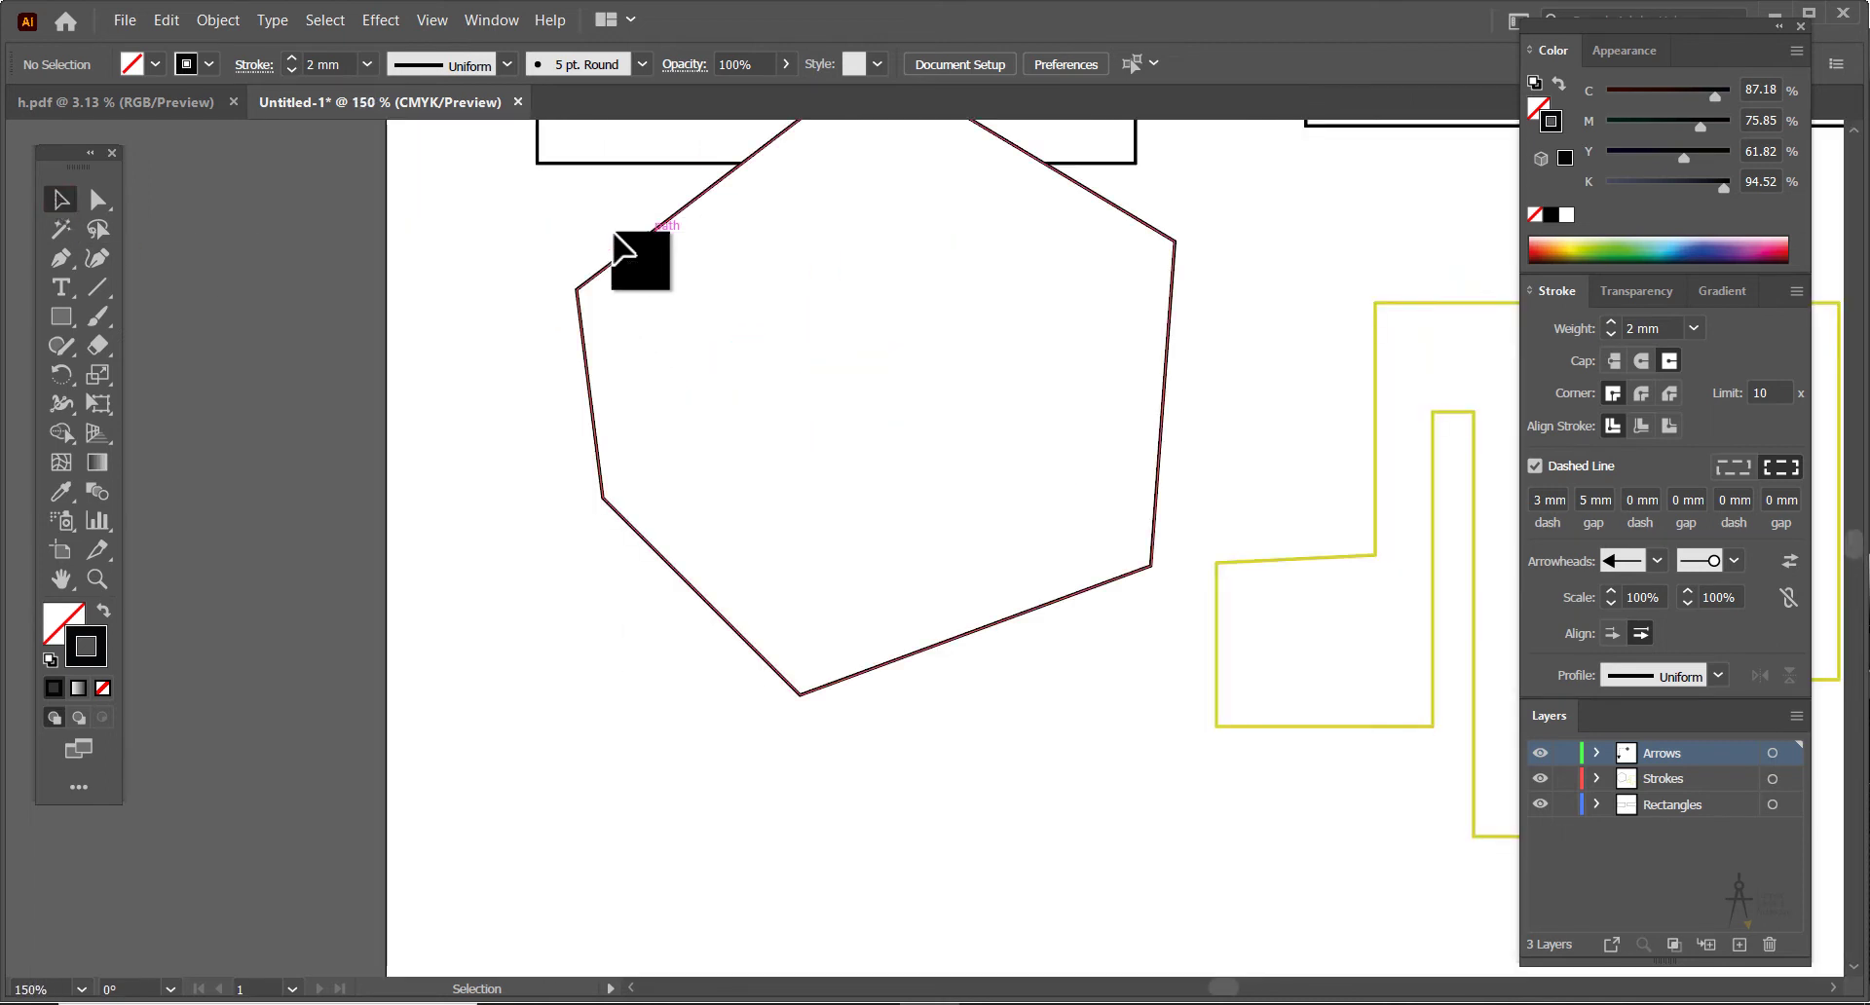
{"action": "left_click", "coordinate": [623, 253]}
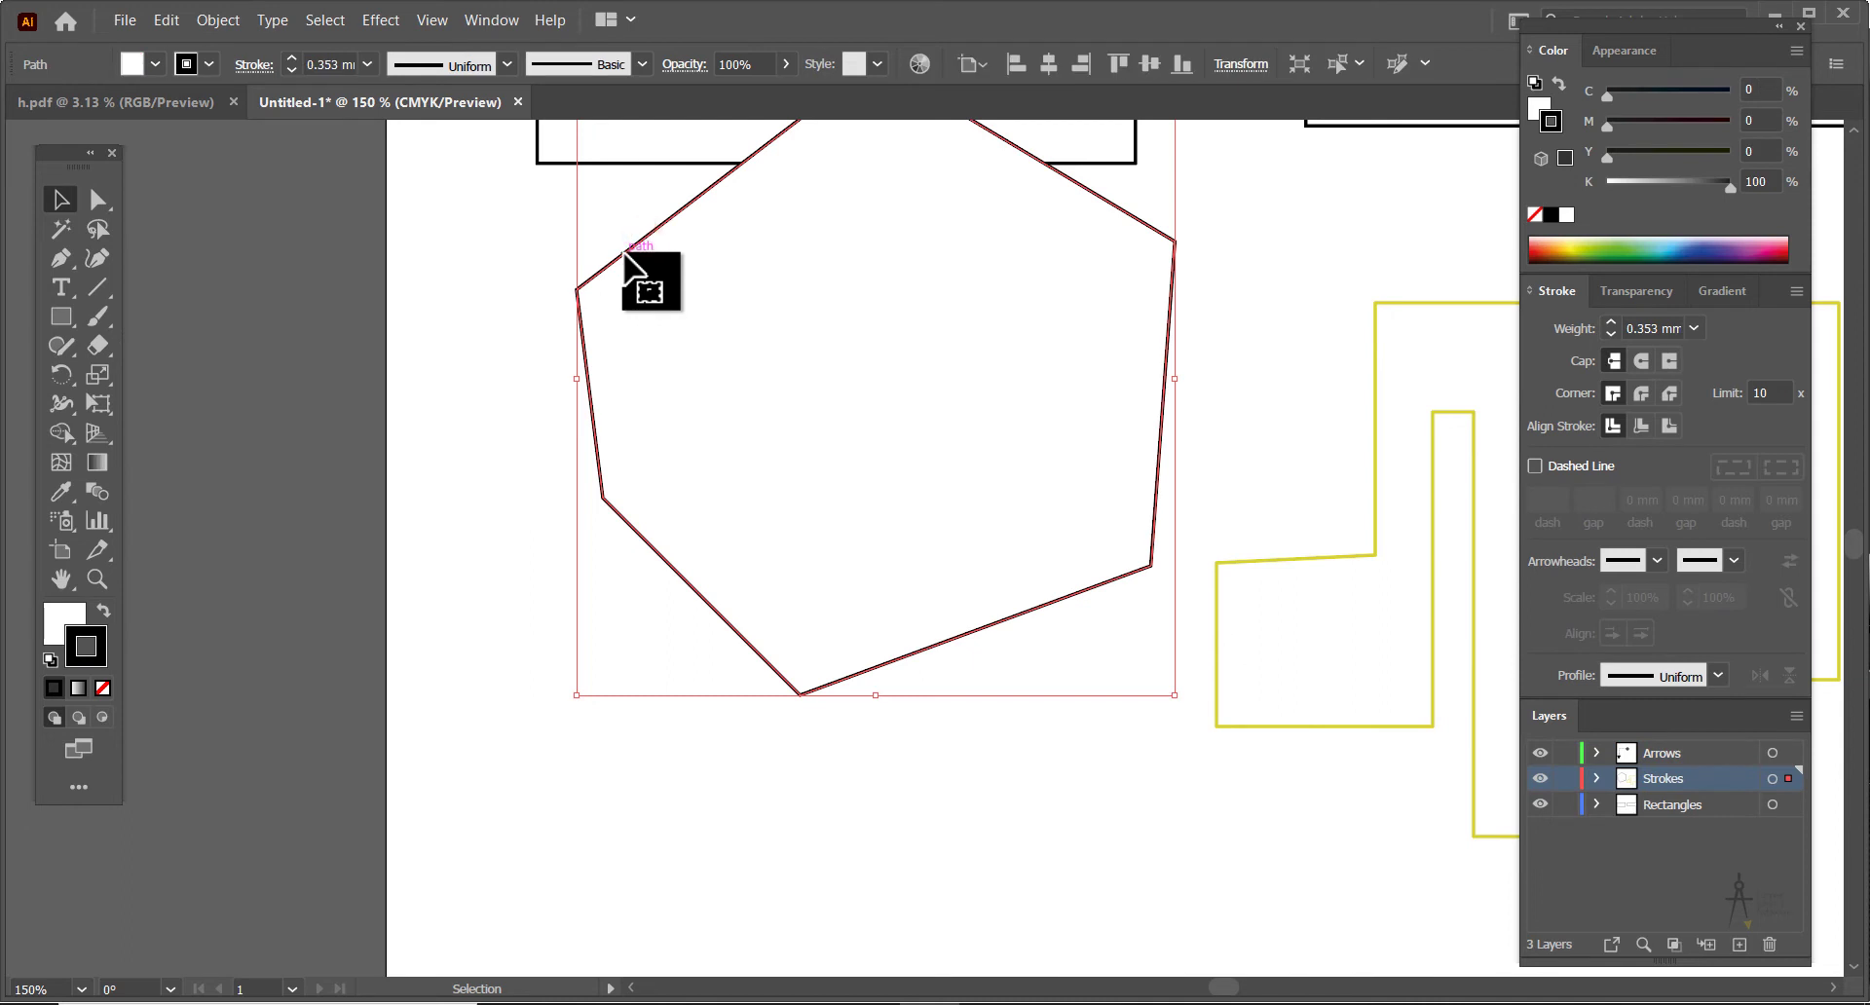
{"action": "left_click_drag", "start_coordinate": [624, 257], "coordinate": [656, 329]}
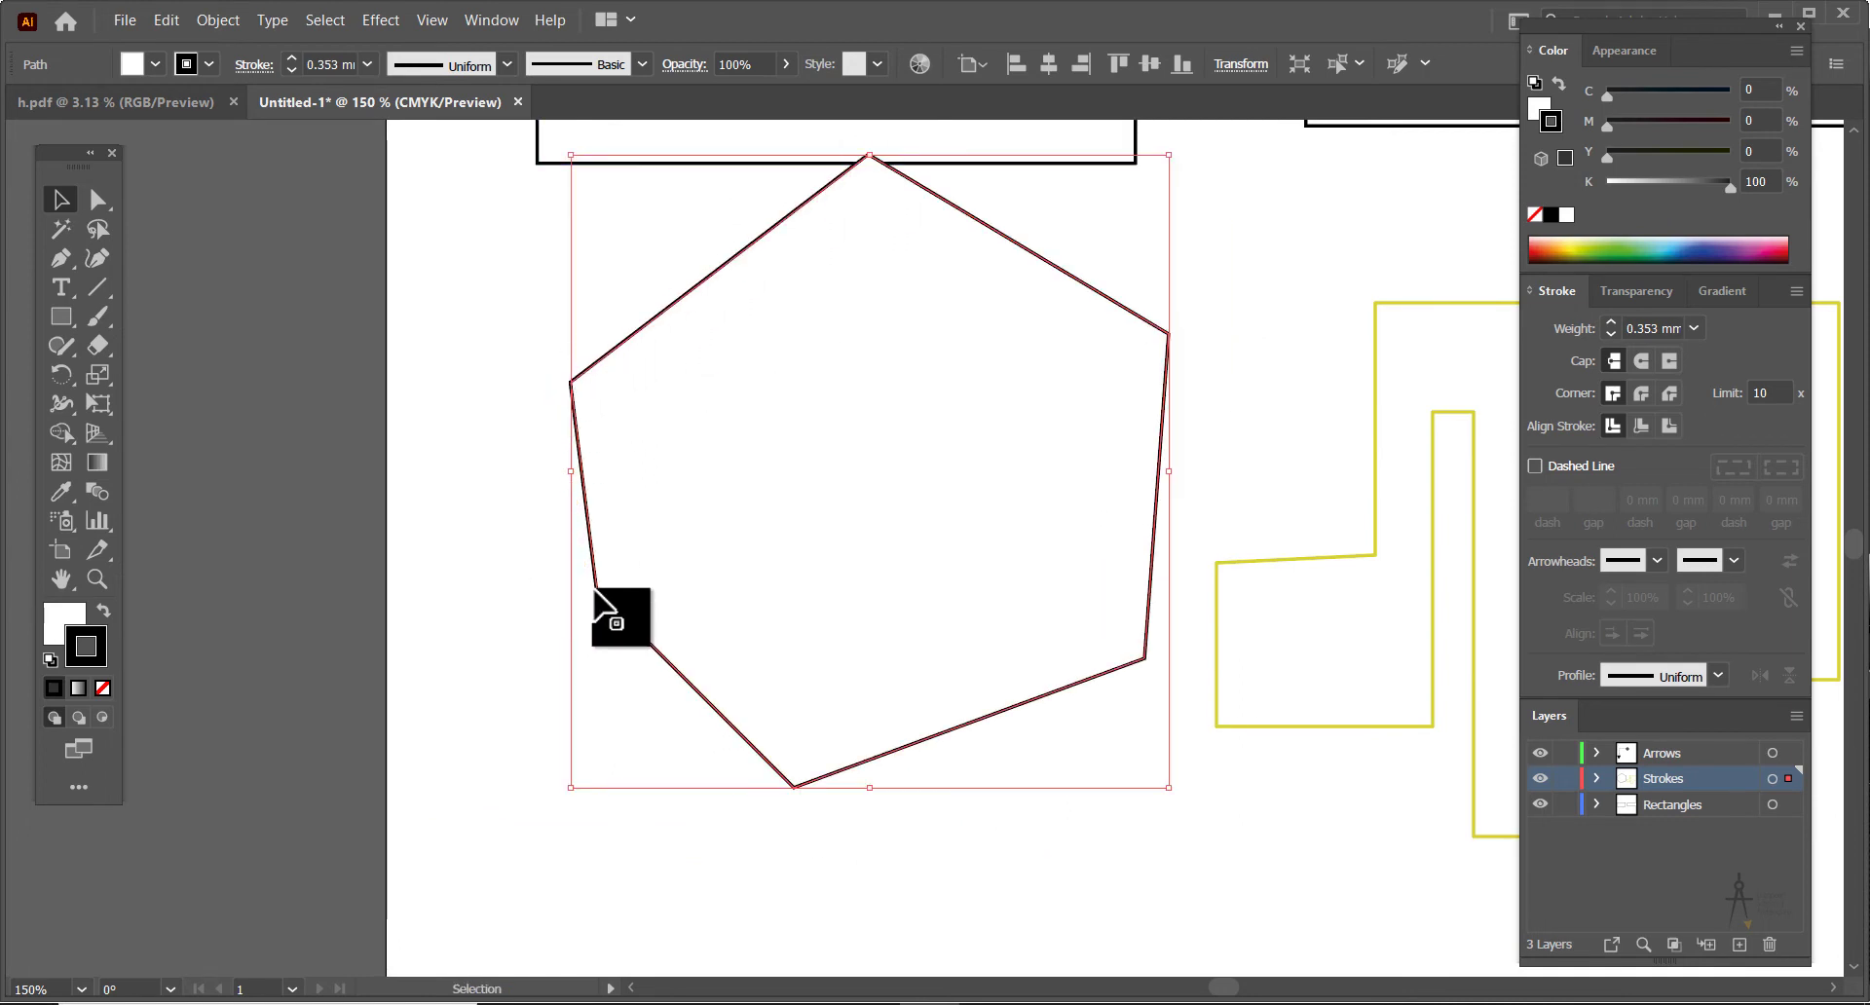
Rotate the black polygon so that a short edge lies at its bottom, and enlarge it slightly
{"action": "left_click_drag", "start_coordinate": [565, 791], "coordinate": [989, 614]}
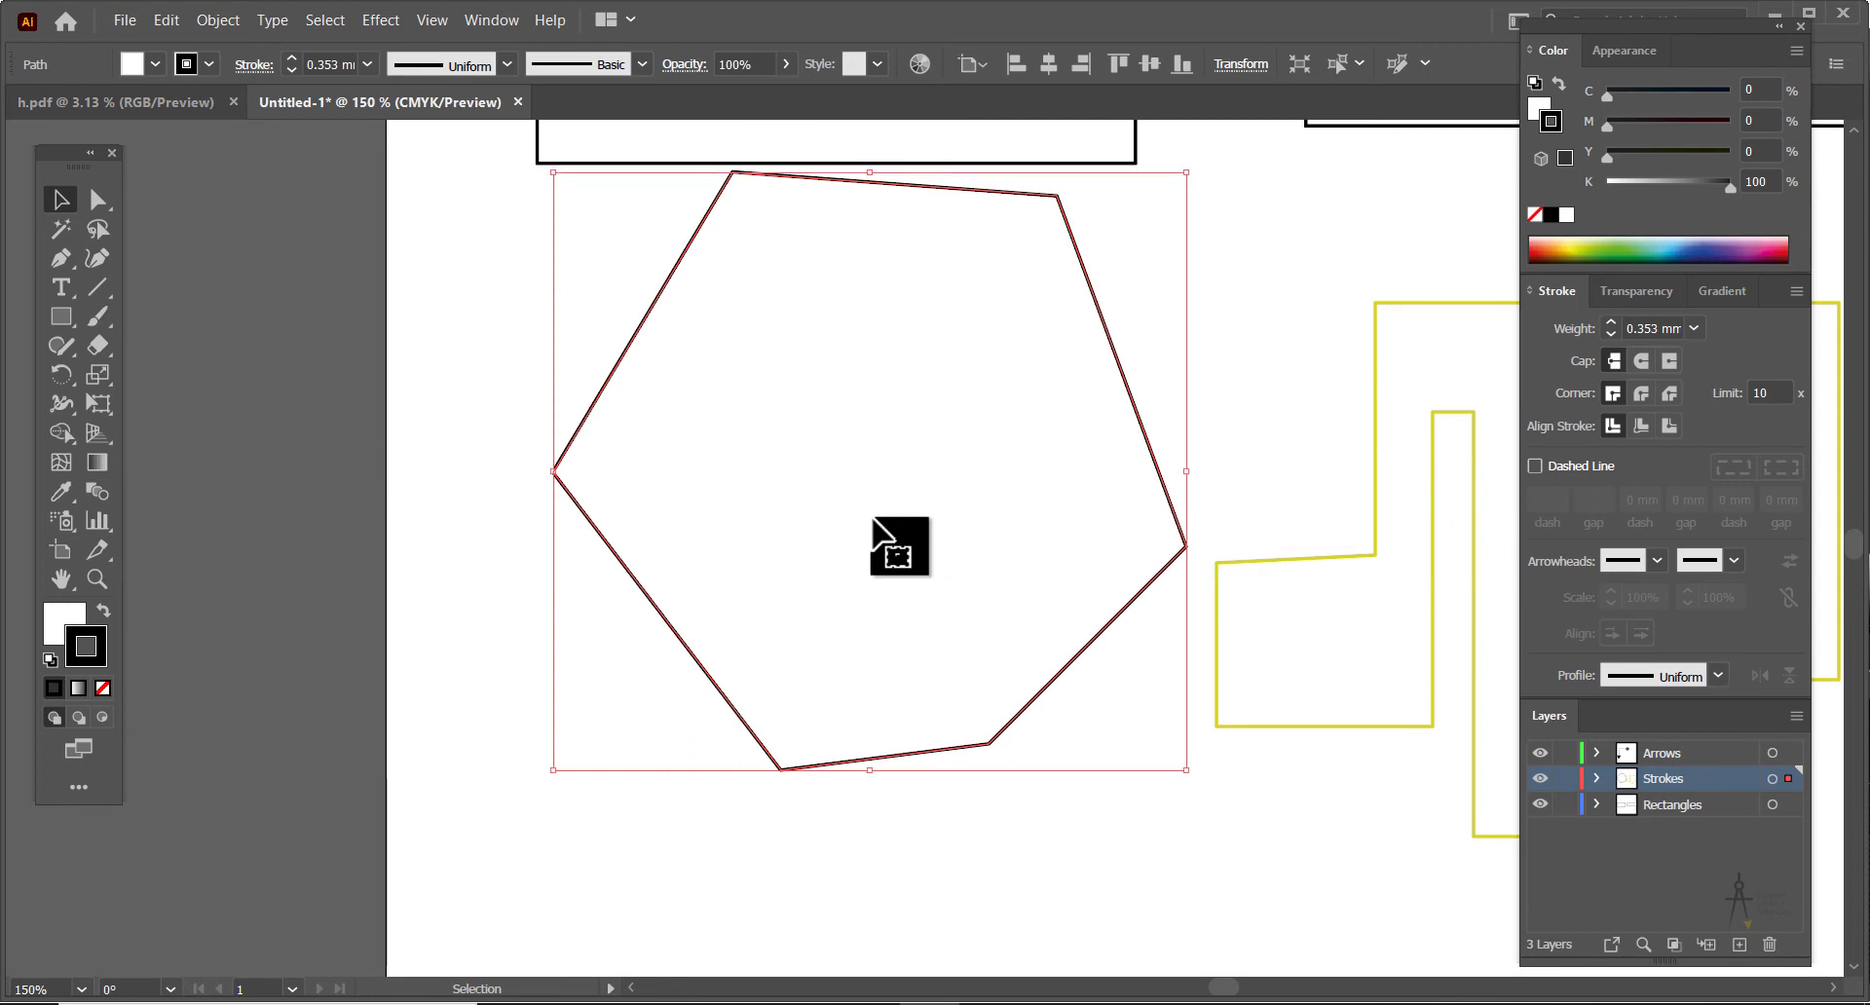
{"action": "left_click_drag", "start_coordinate": [551, 768], "coordinate": [485, 782]}
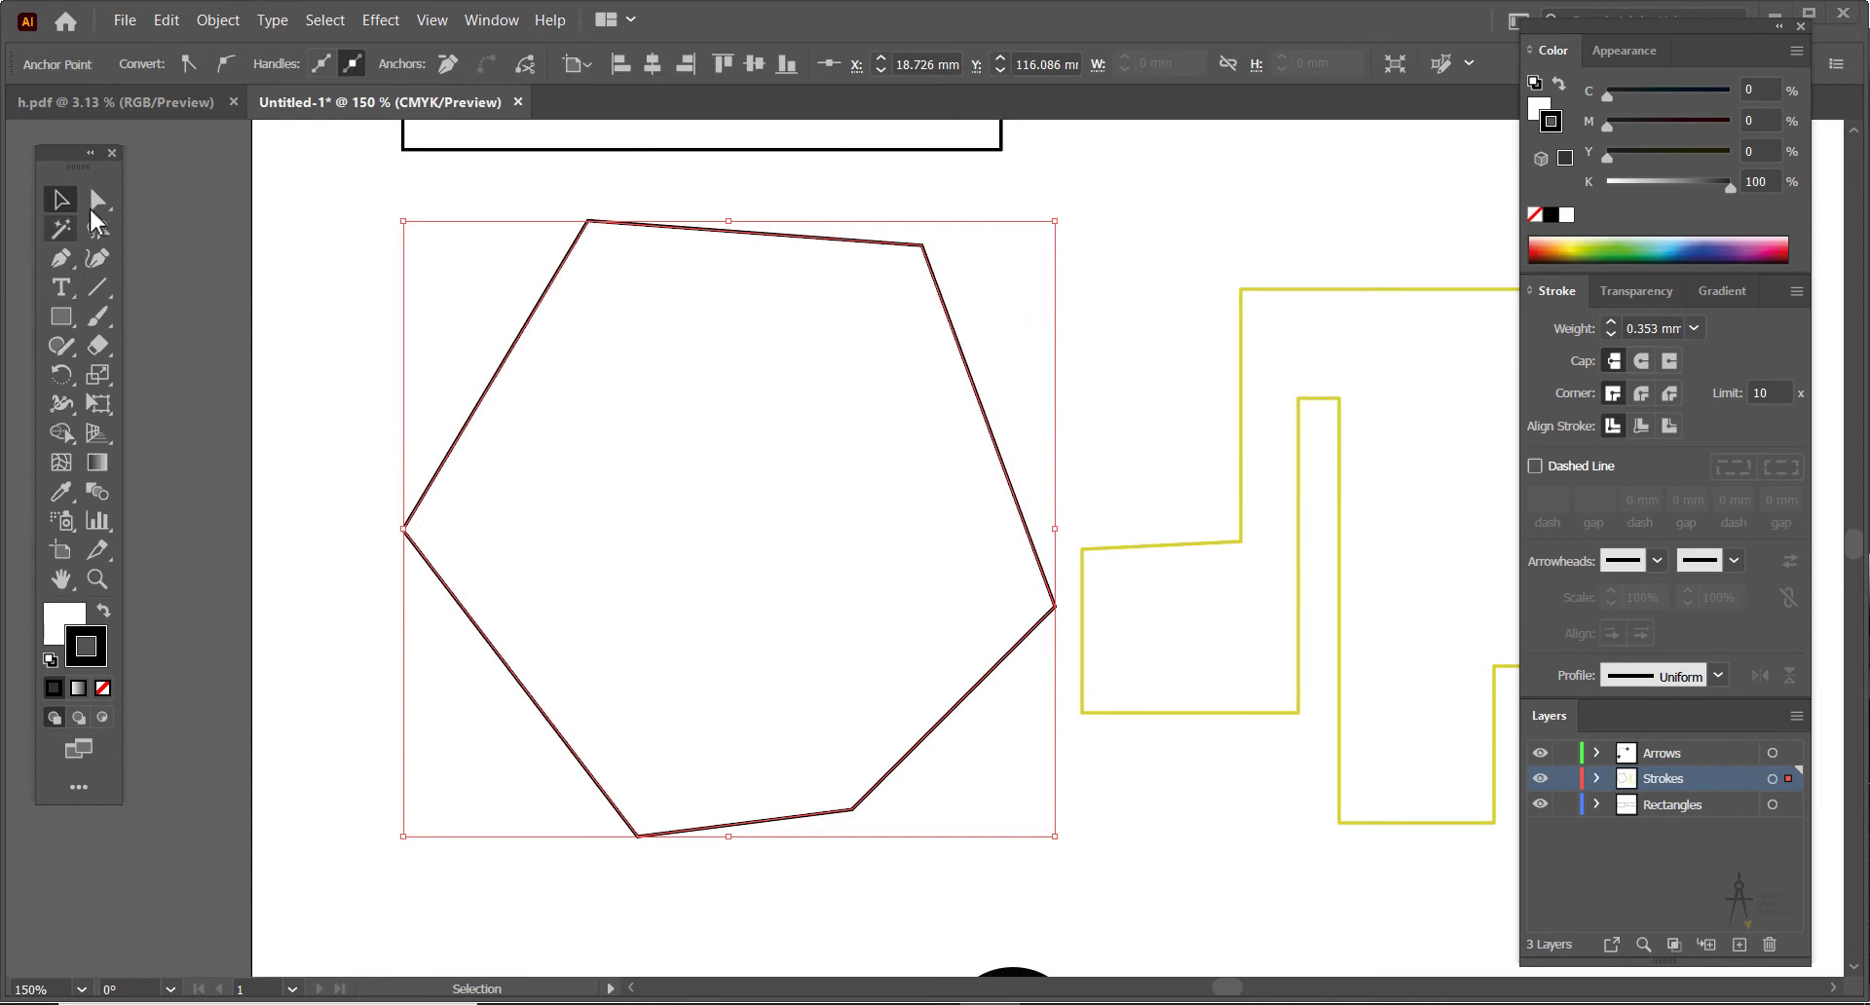
Reshape the polygon by moving its left, upper-right and right anchor points individually with the Direct Selection tool
{"action": "left_click", "coordinate": [95, 200]}
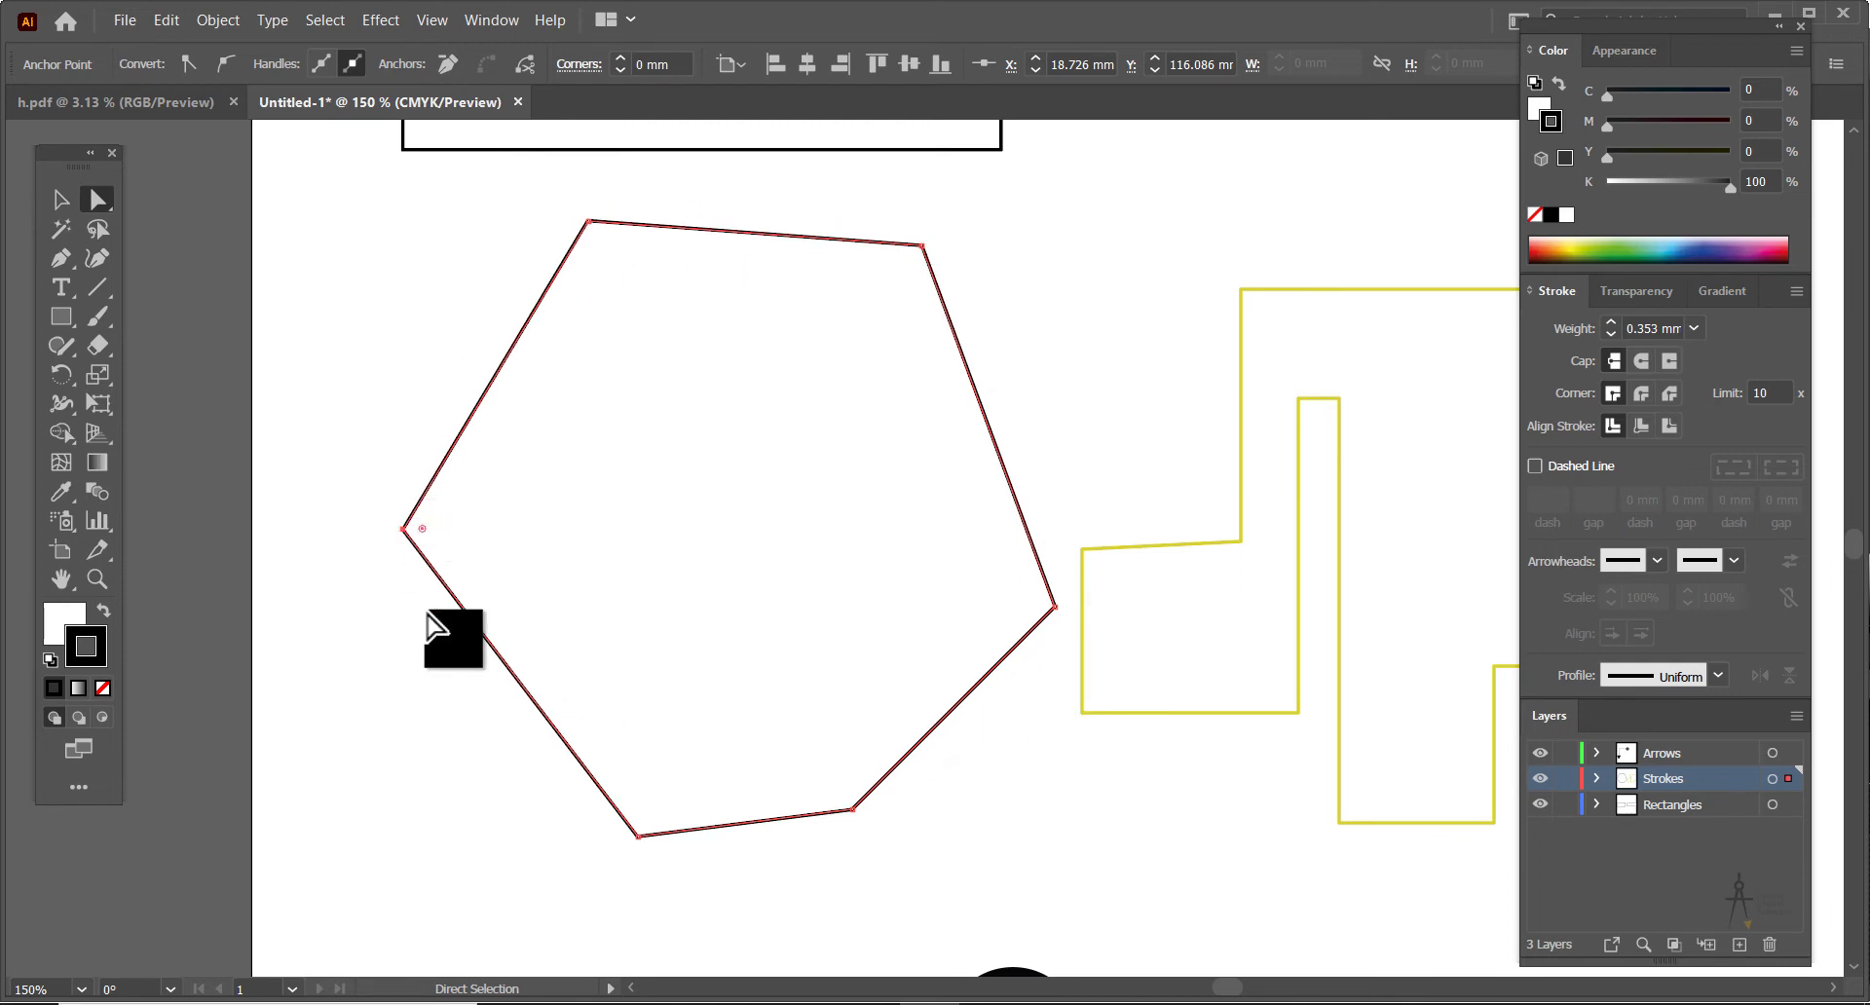
{"action": "mouse_move", "coordinate": [403, 528]}
{"action": "left_mouse_down"}
{"action": "mouse_move", "coordinate": [748, 507]}
{"action": "mouse_move", "coordinate": [405, 342]}
{"action": "mouse_move", "coordinate": [374, 459]}
{"action": "mouse_move", "coordinate": [420, 551]}
{"action": "left_mouse_up"}
{"action": "left_click", "coordinate": [920, 246]}
{"action": "left_click_drag", "start_coordinate": [919, 246], "coordinate": [1034, 247]}
{"action": "left_click_drag", "start_coordinate": [1049, 617], "coordinate": [1046, 703]}
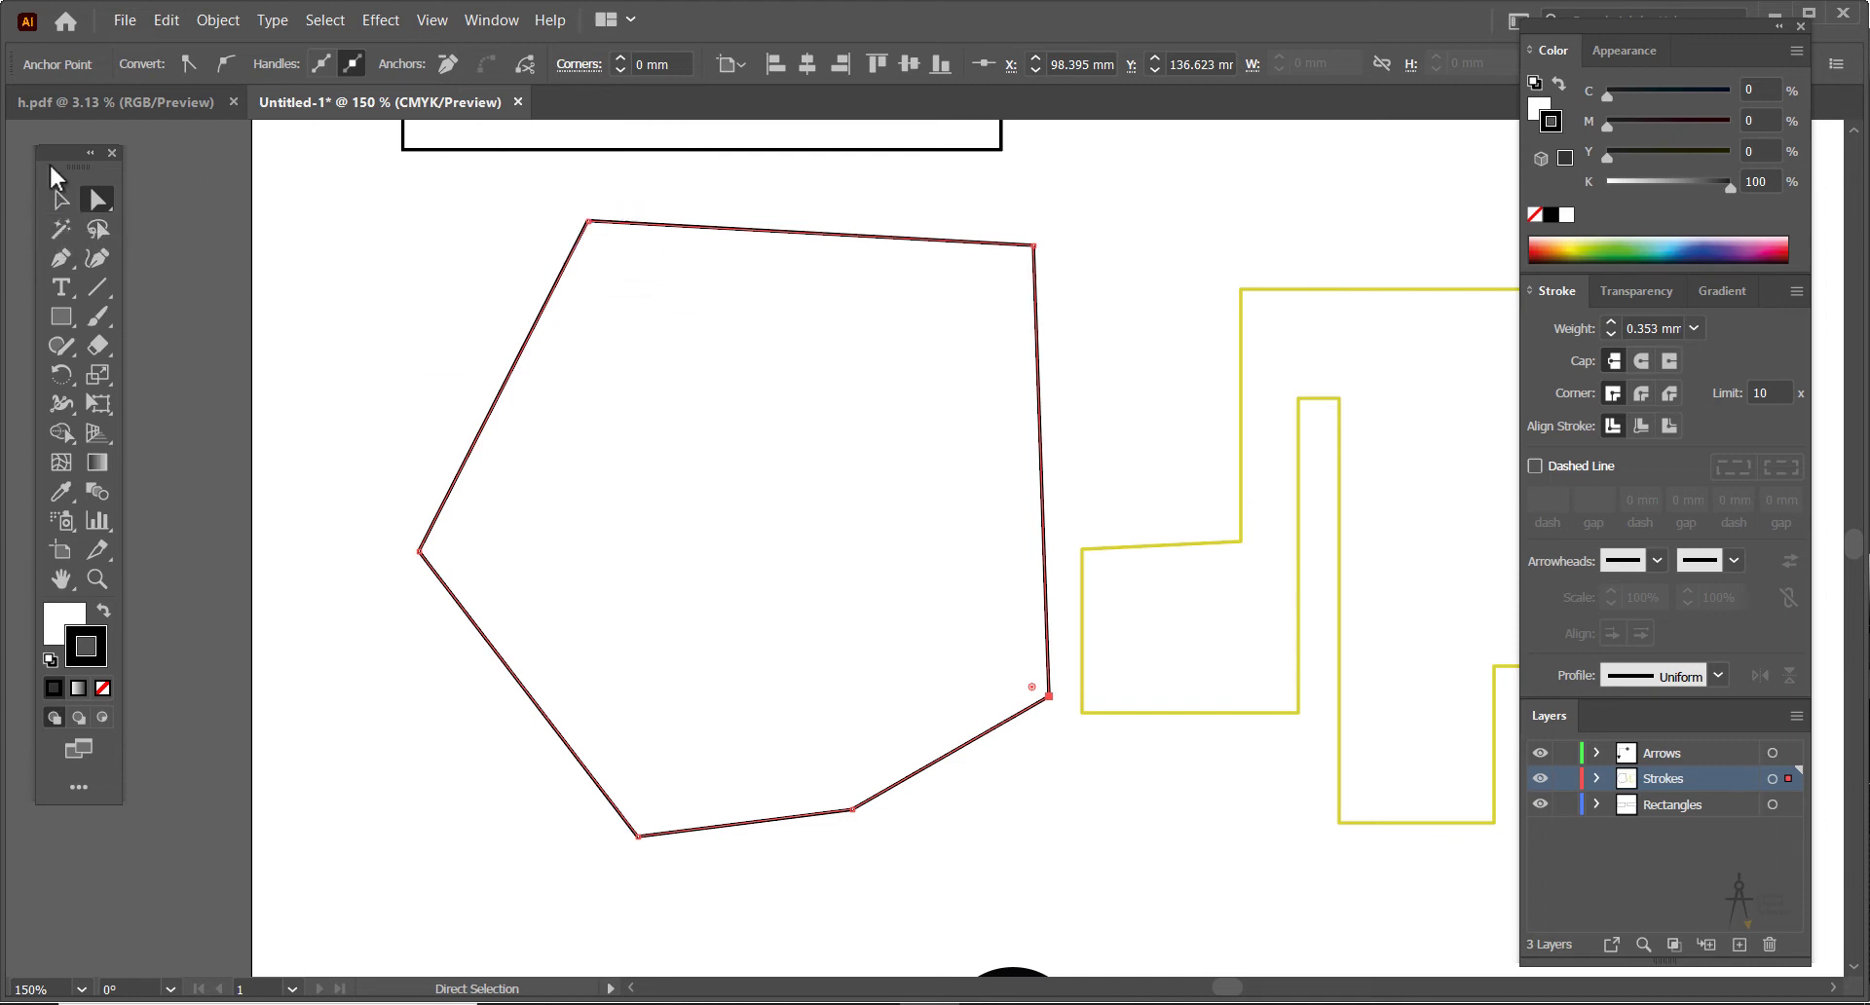
Round the polygon's upper-left corner to about 5.15 mm and its left corner to about 14.06 mm
{"action": "left_click", "coordinate": [648, 223]}
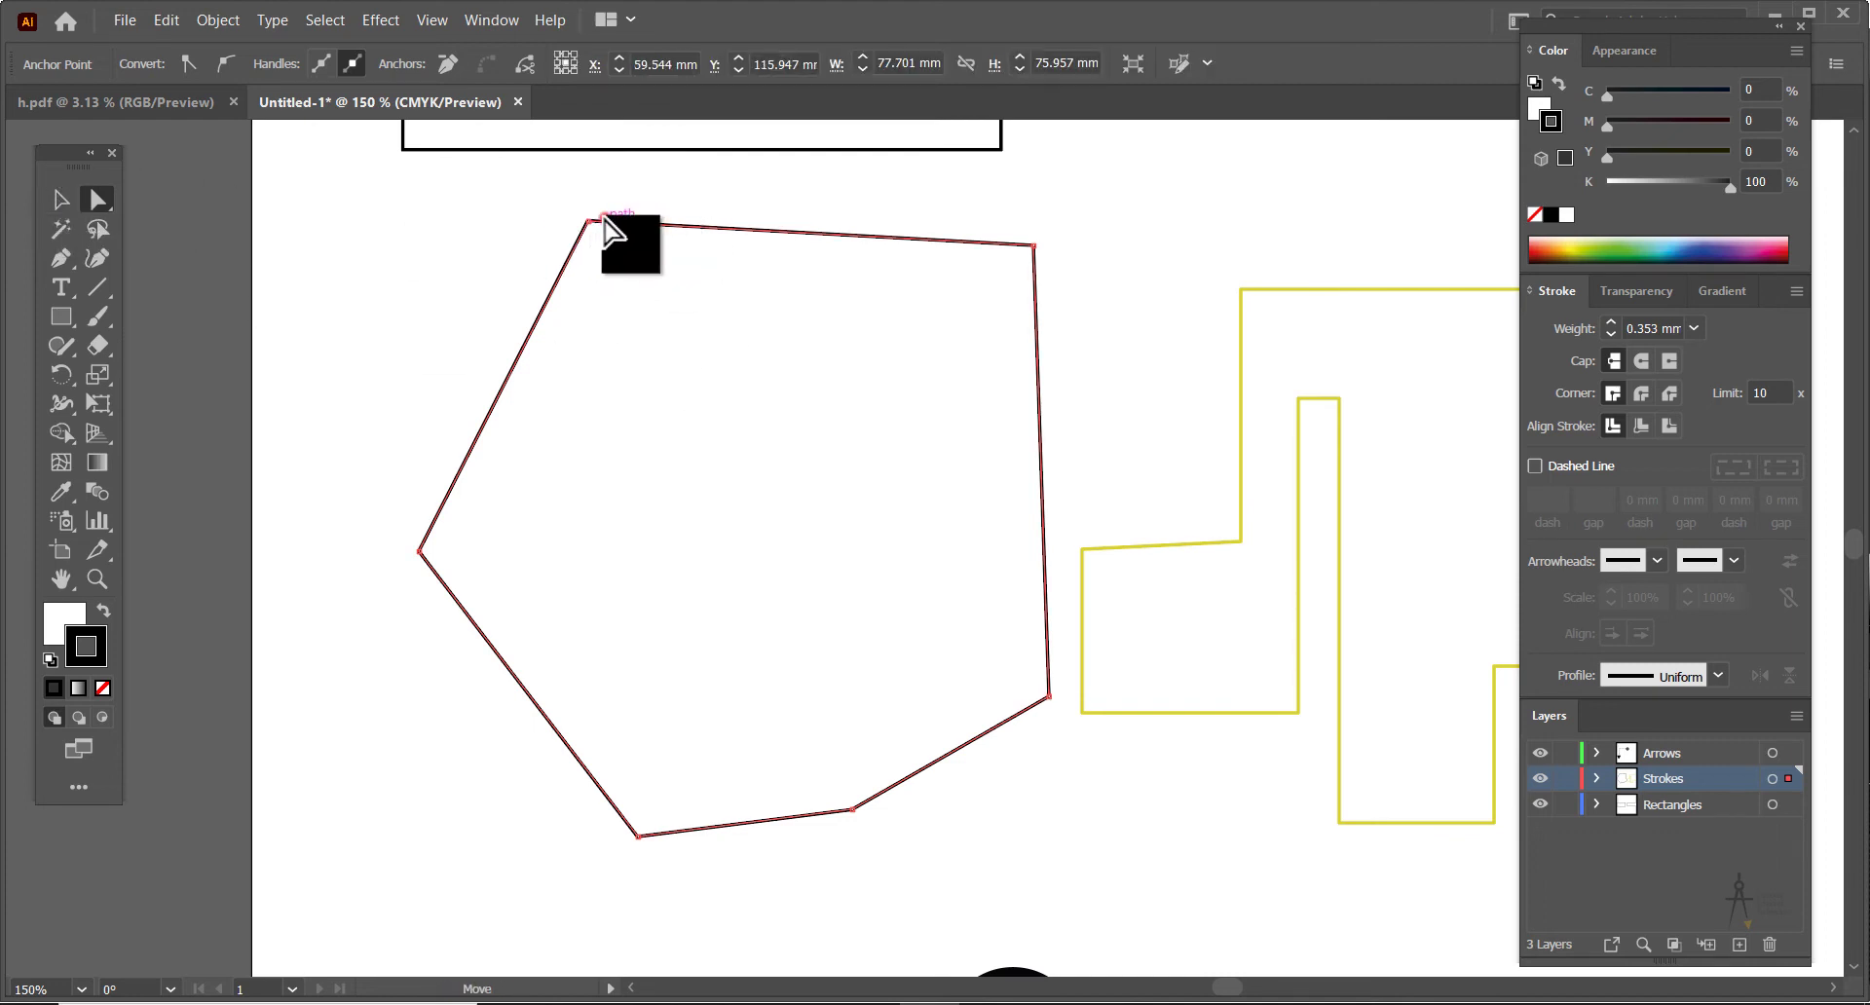
{"action": "left_click", "coordinate": [584, 237]}
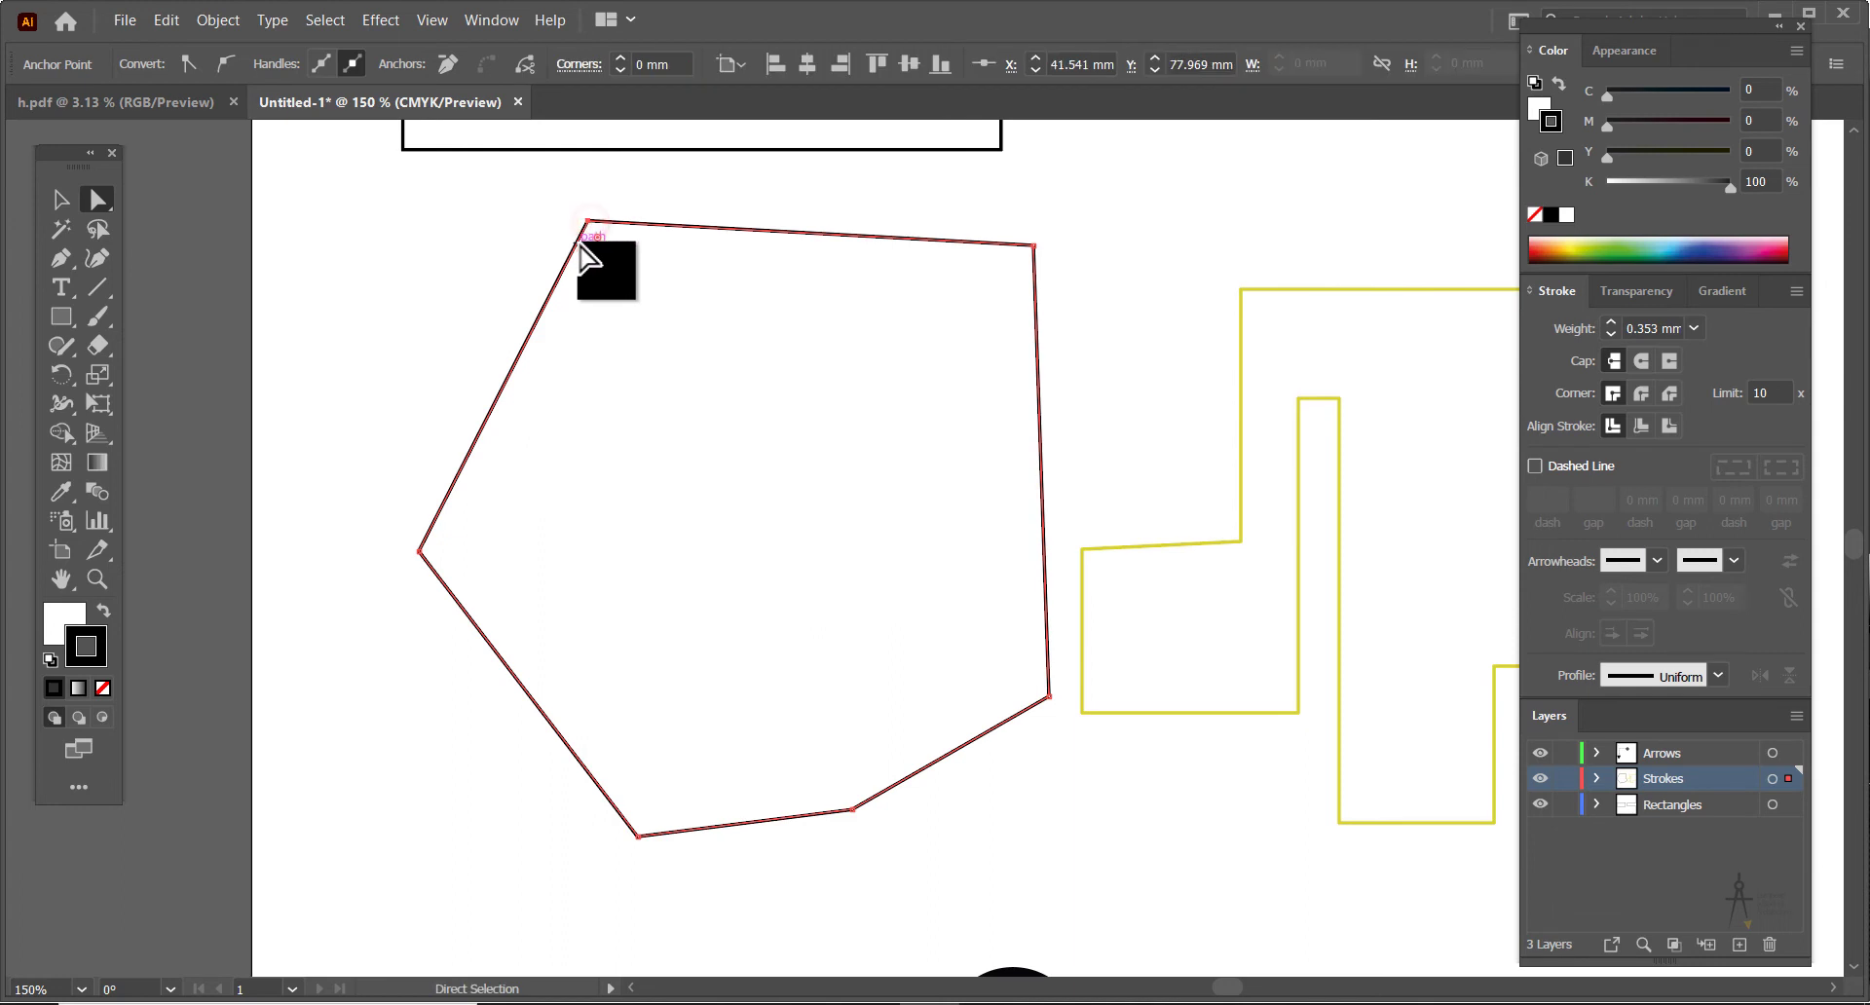
{"action": "left_click_drag", "start_coordinate": [600, 236], "coordinate": [628, 297]}
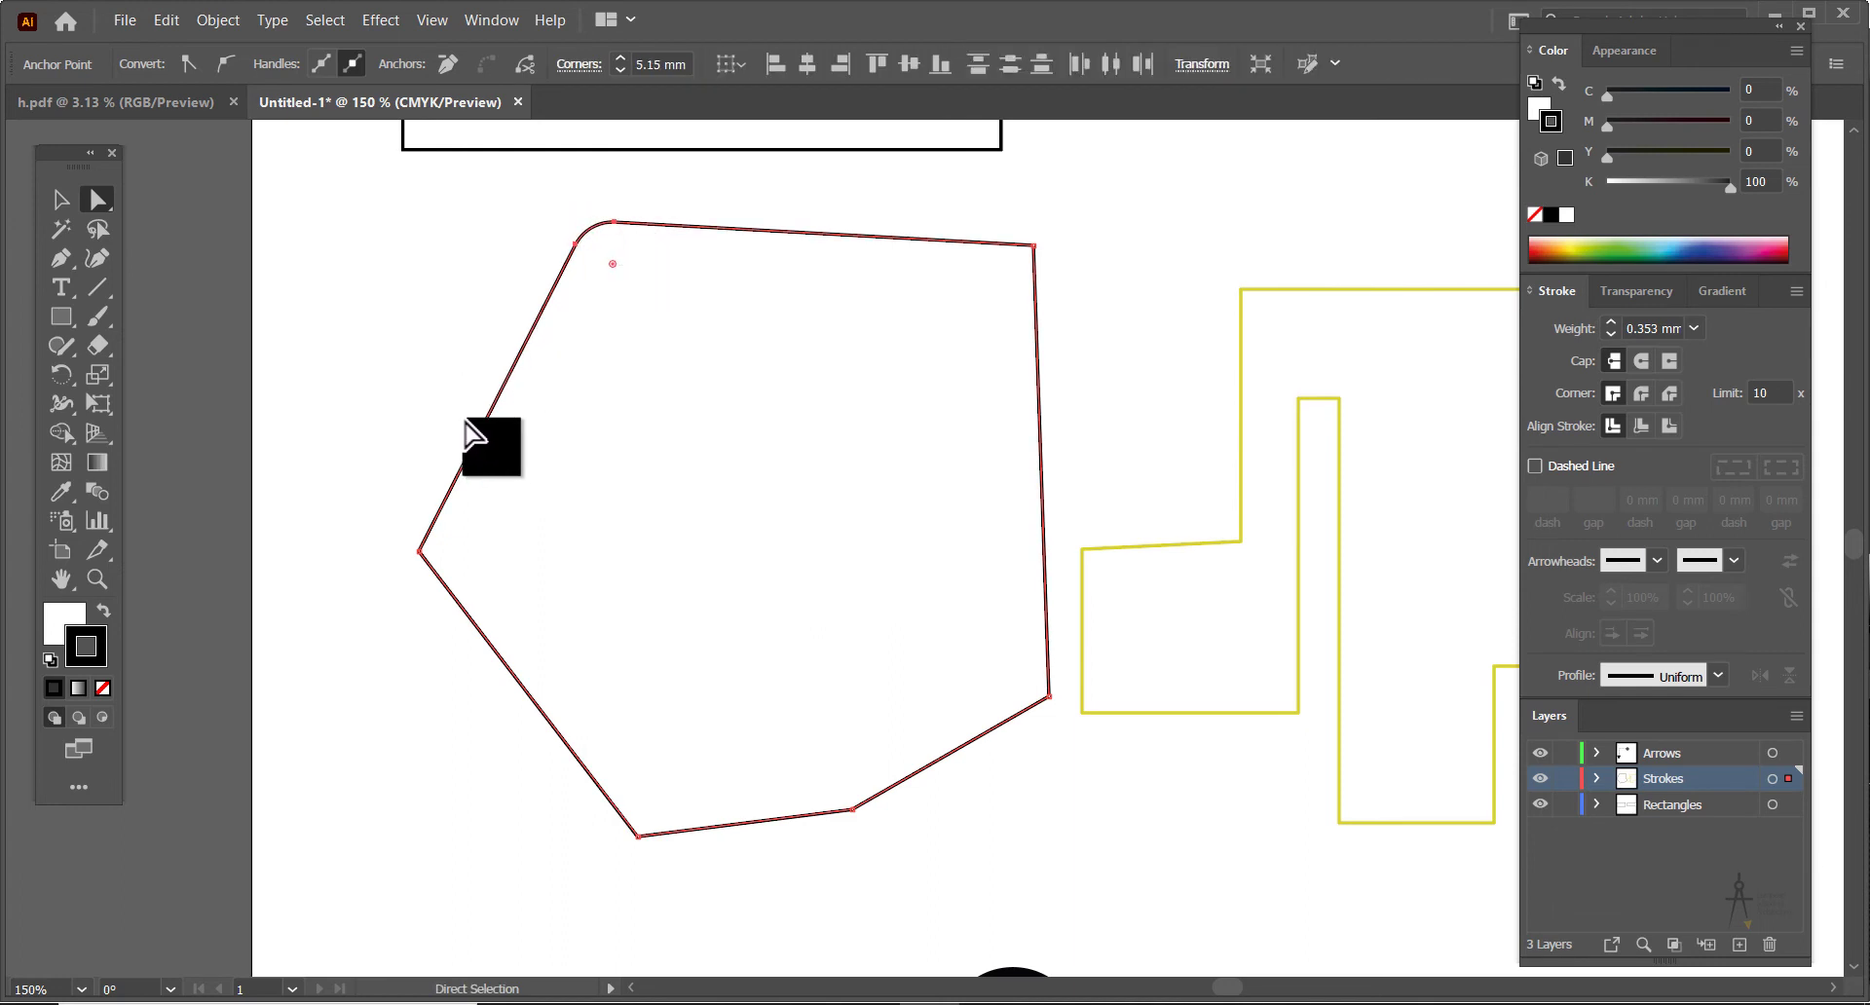
{"action": "left_click", "coordinate": [419, 551]}
{"action": "left_click_drag", "start_coordinate": [435, 551], "coordinate": [557, 558]}
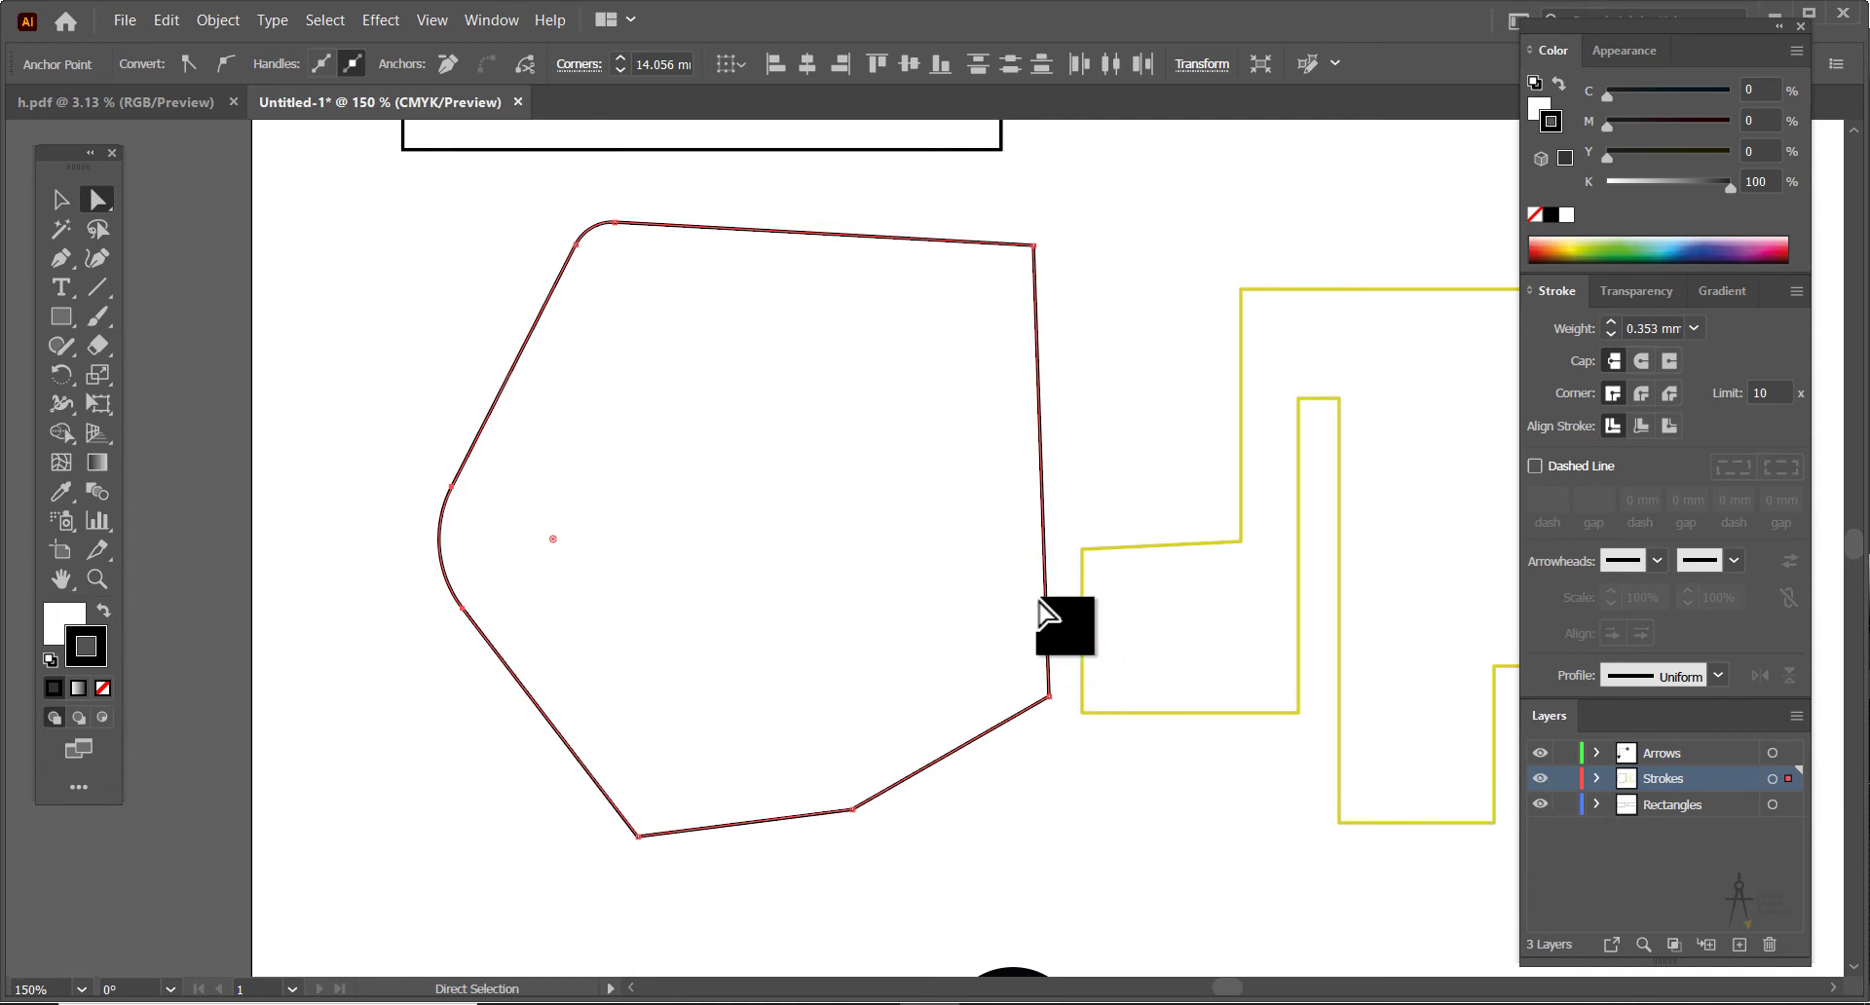
Fill the upper-left rectangle with a mustard yellow of C 27.34, M 17.27, Y 92.57, K 2.98
{"action": "scroll", "coordinate": [1063, 629], "scroll_direction": "down", "scroll_amount": 7}
{"action": "scroll", "coordinate": [1054, 661], "scroll_direction": "up", "scroll_amount": 4}
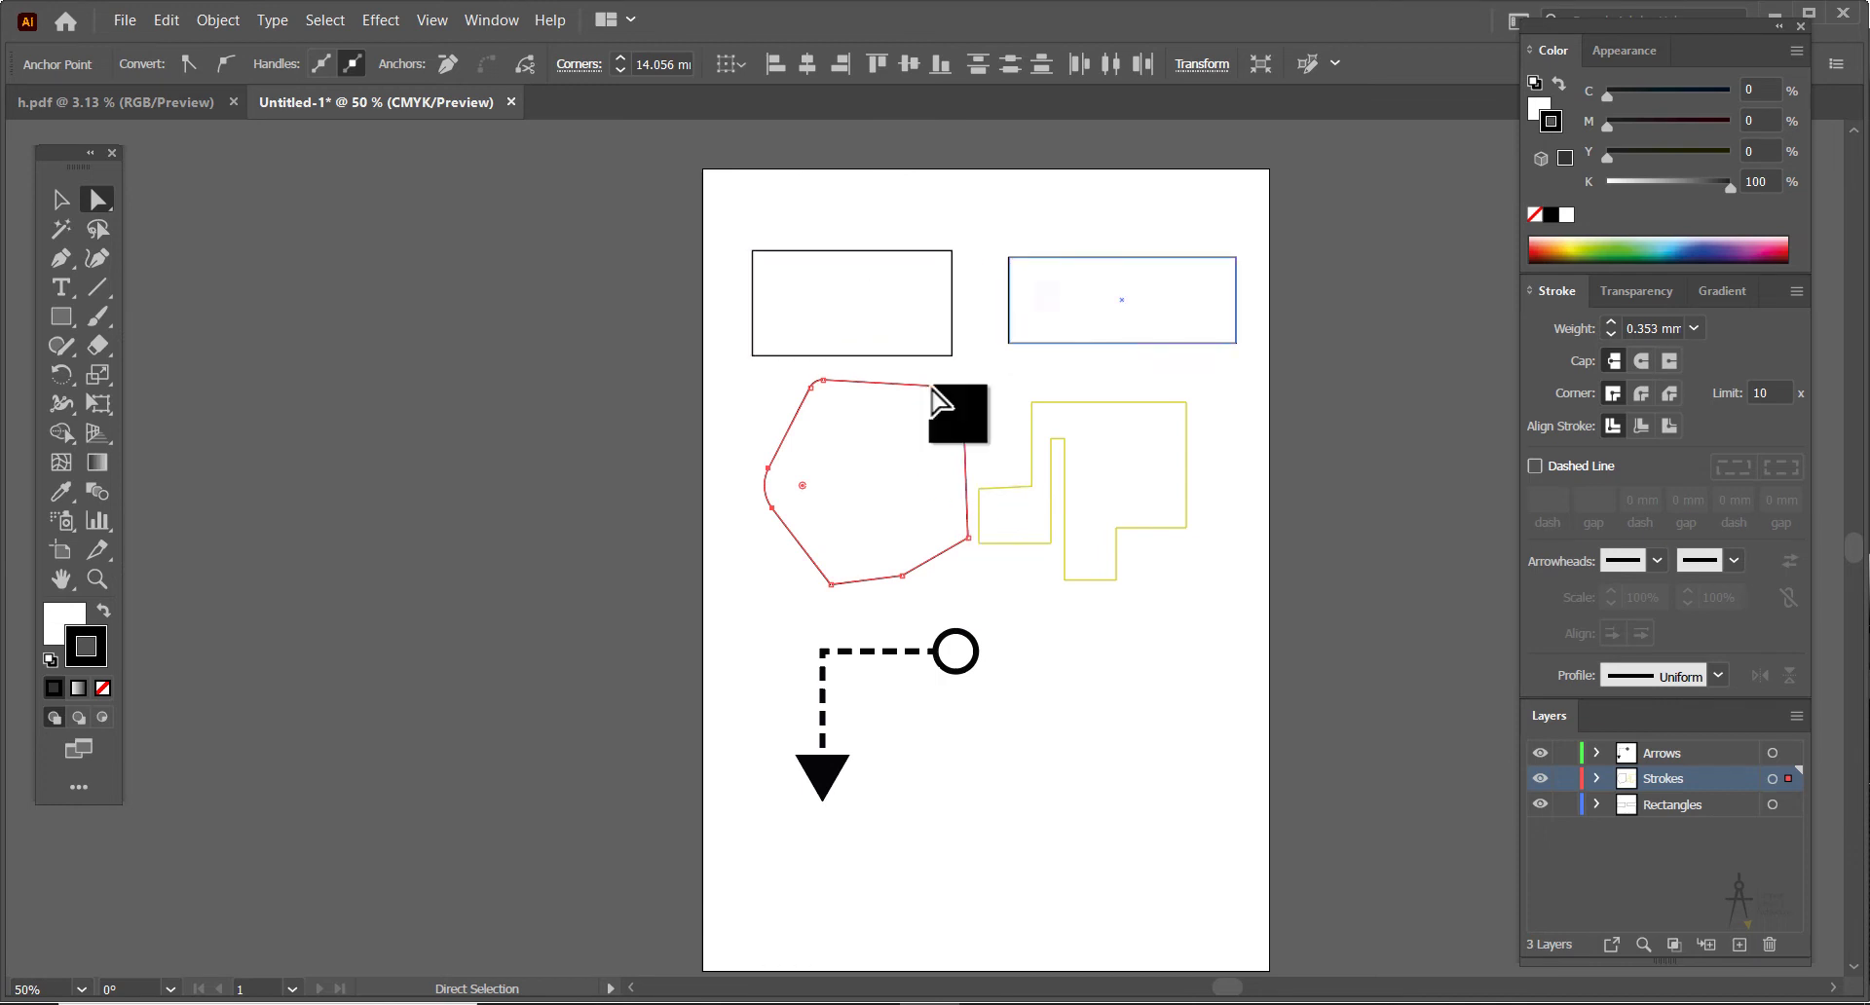
{"action": "scroll", "coordinate": [863, 230], "scroll_direction": "up", "scroll_amount": 2}
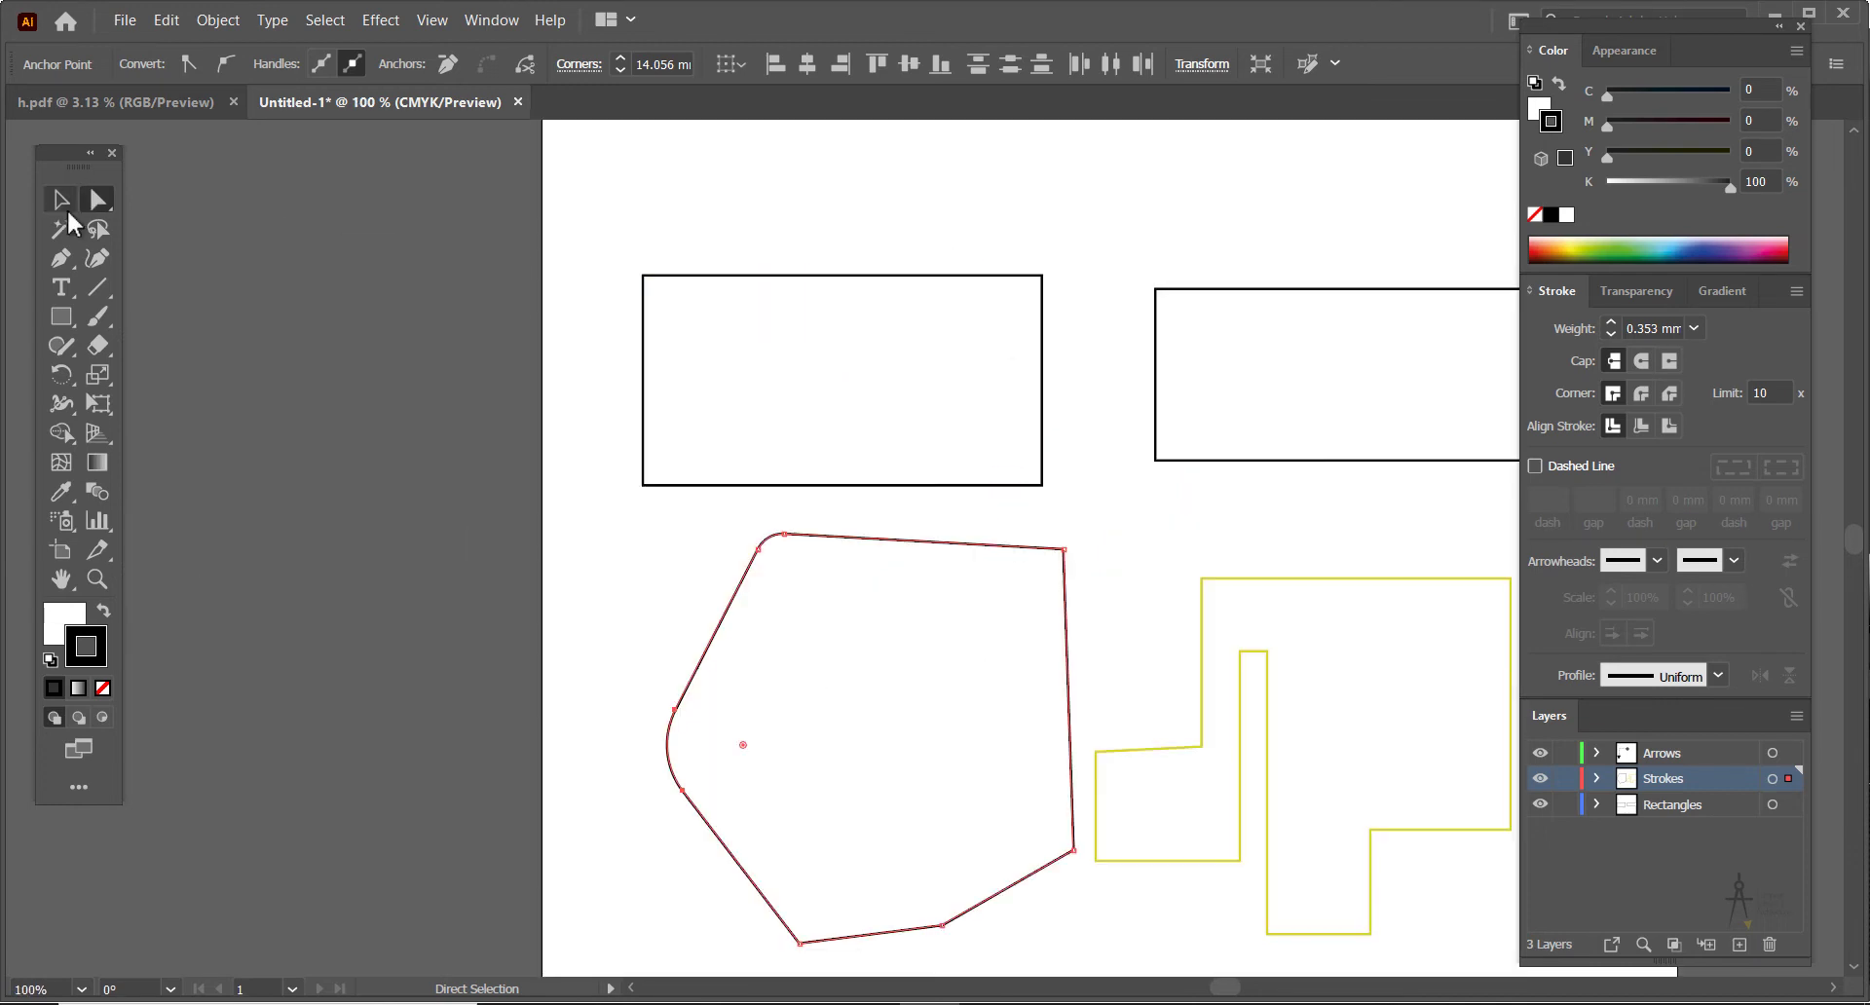
{"action": "left_click", "coordinate": [64, 198]}
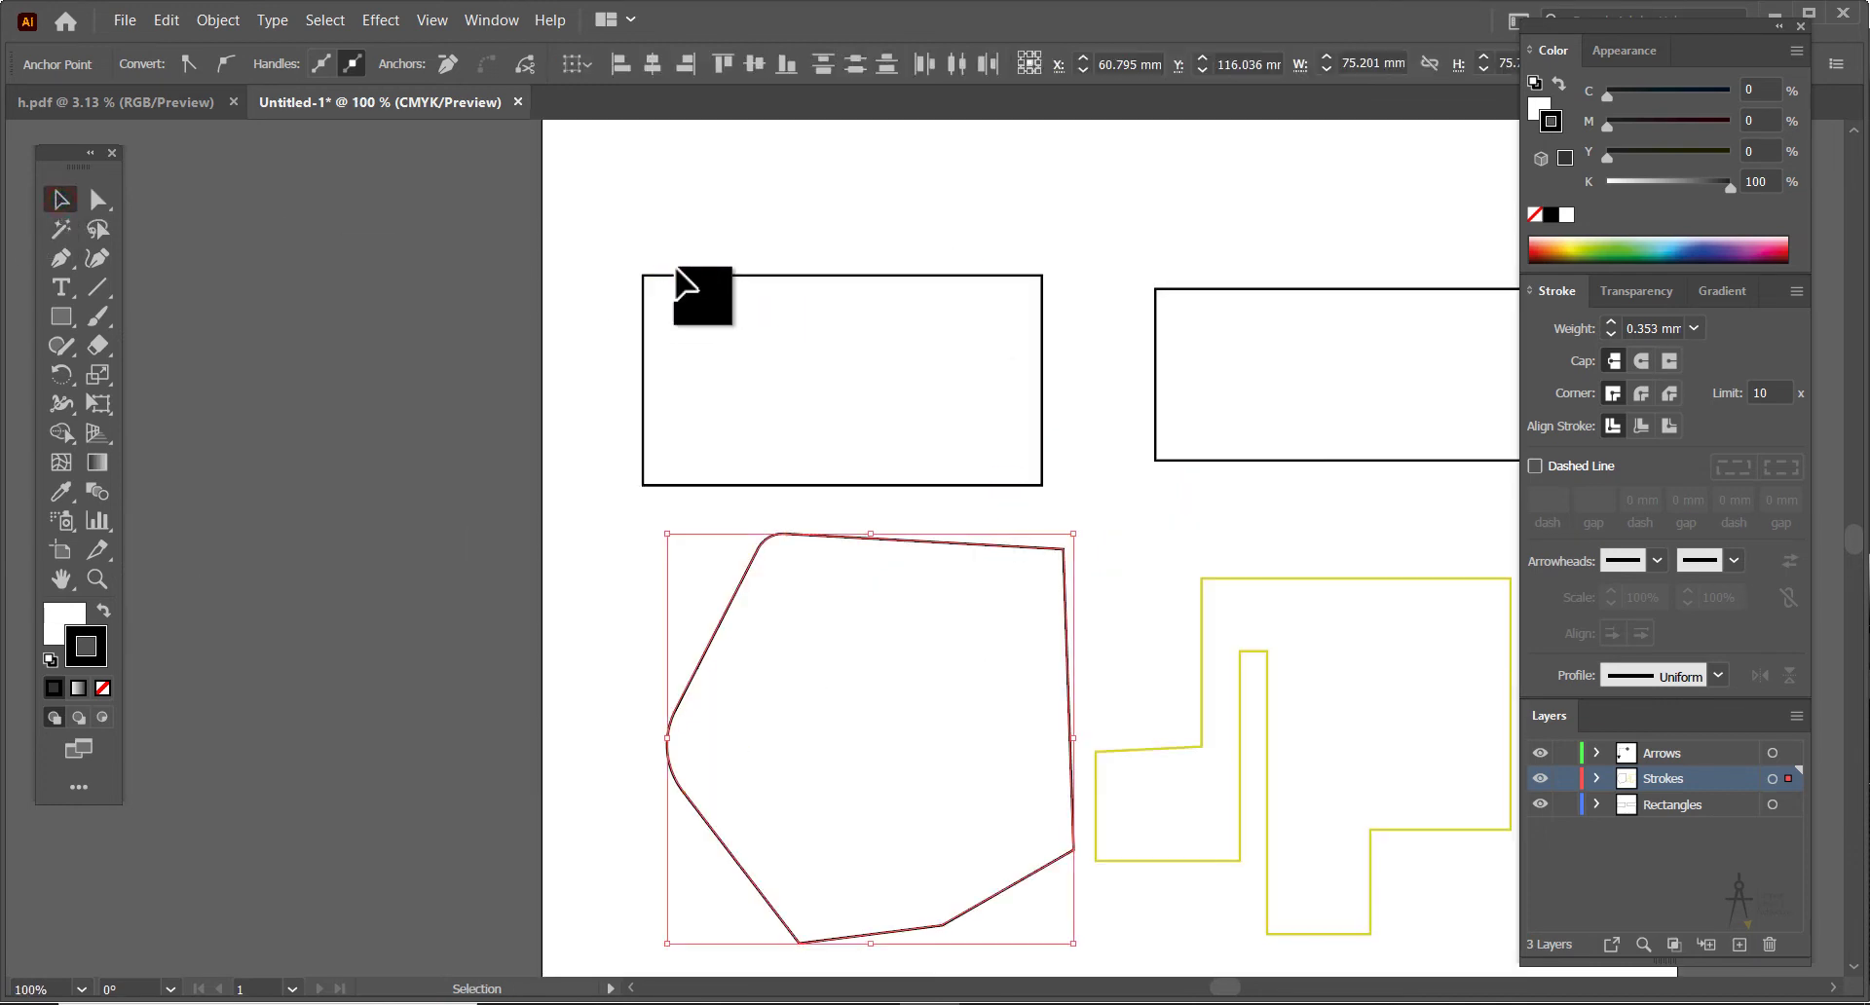
{"action": "left_click", "coordinate": [677, 275]}
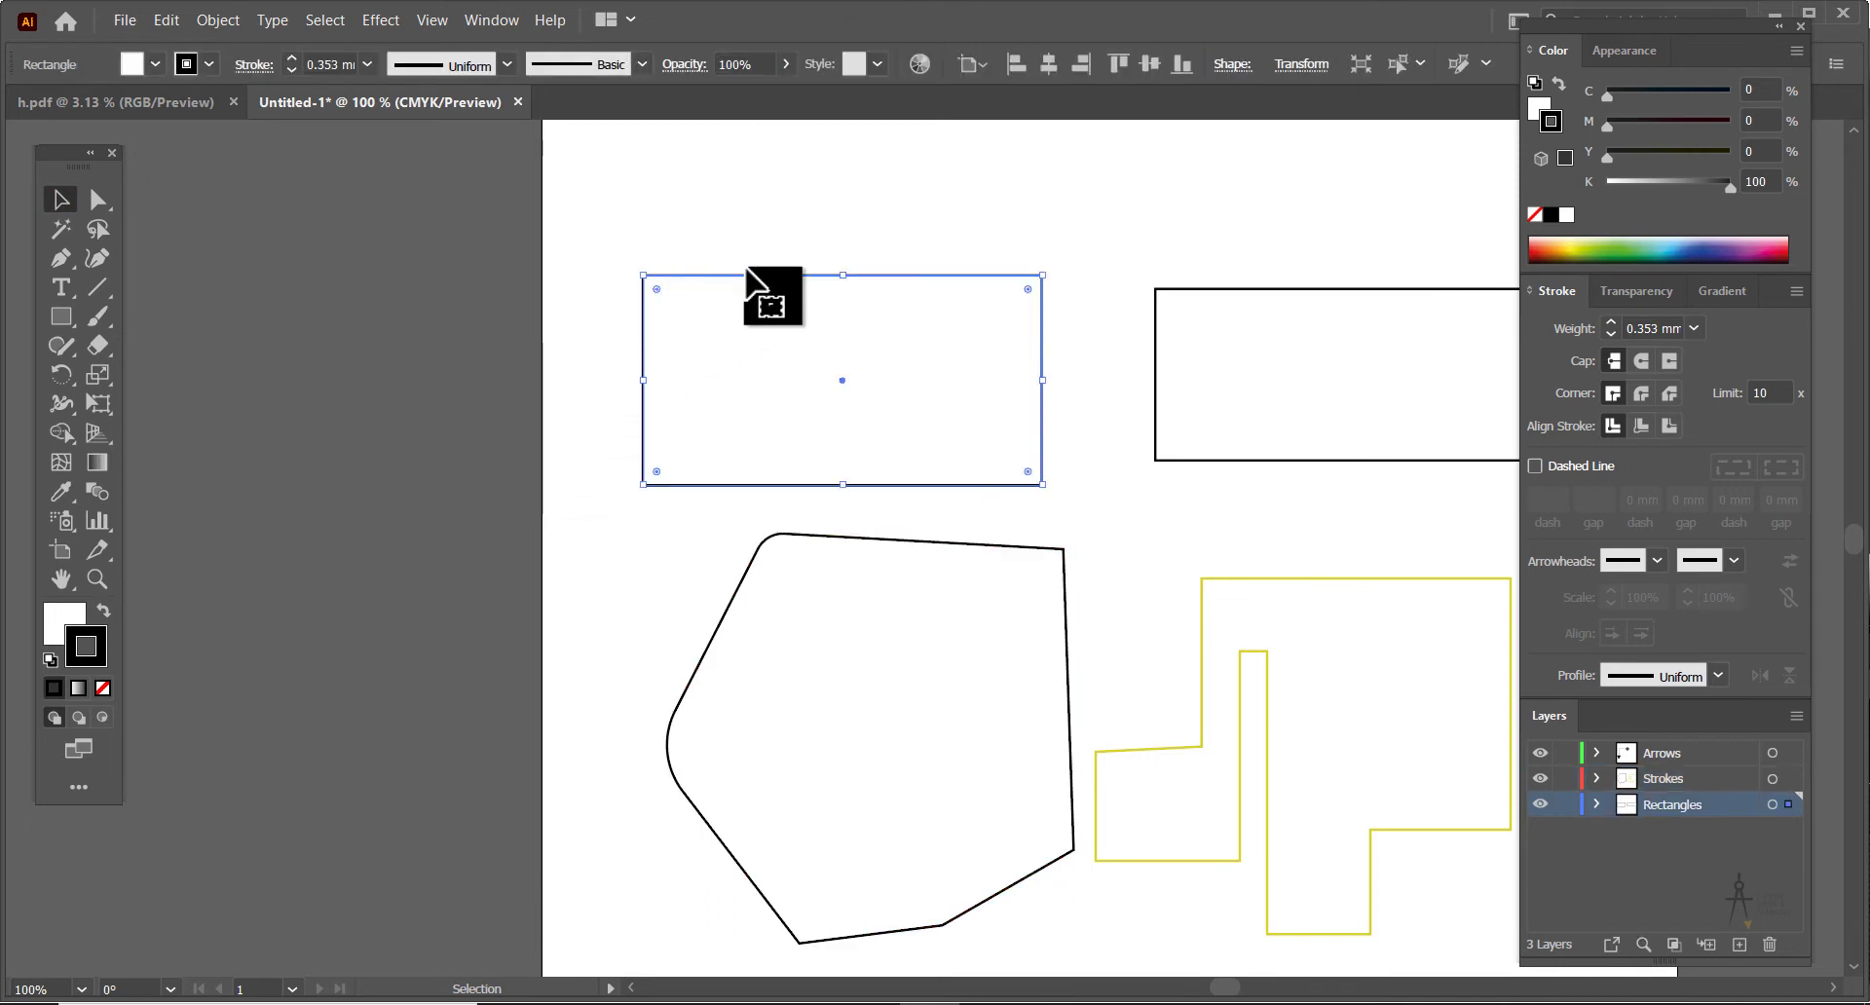
{"action": "left_click", "coordinate": [52, 623]}
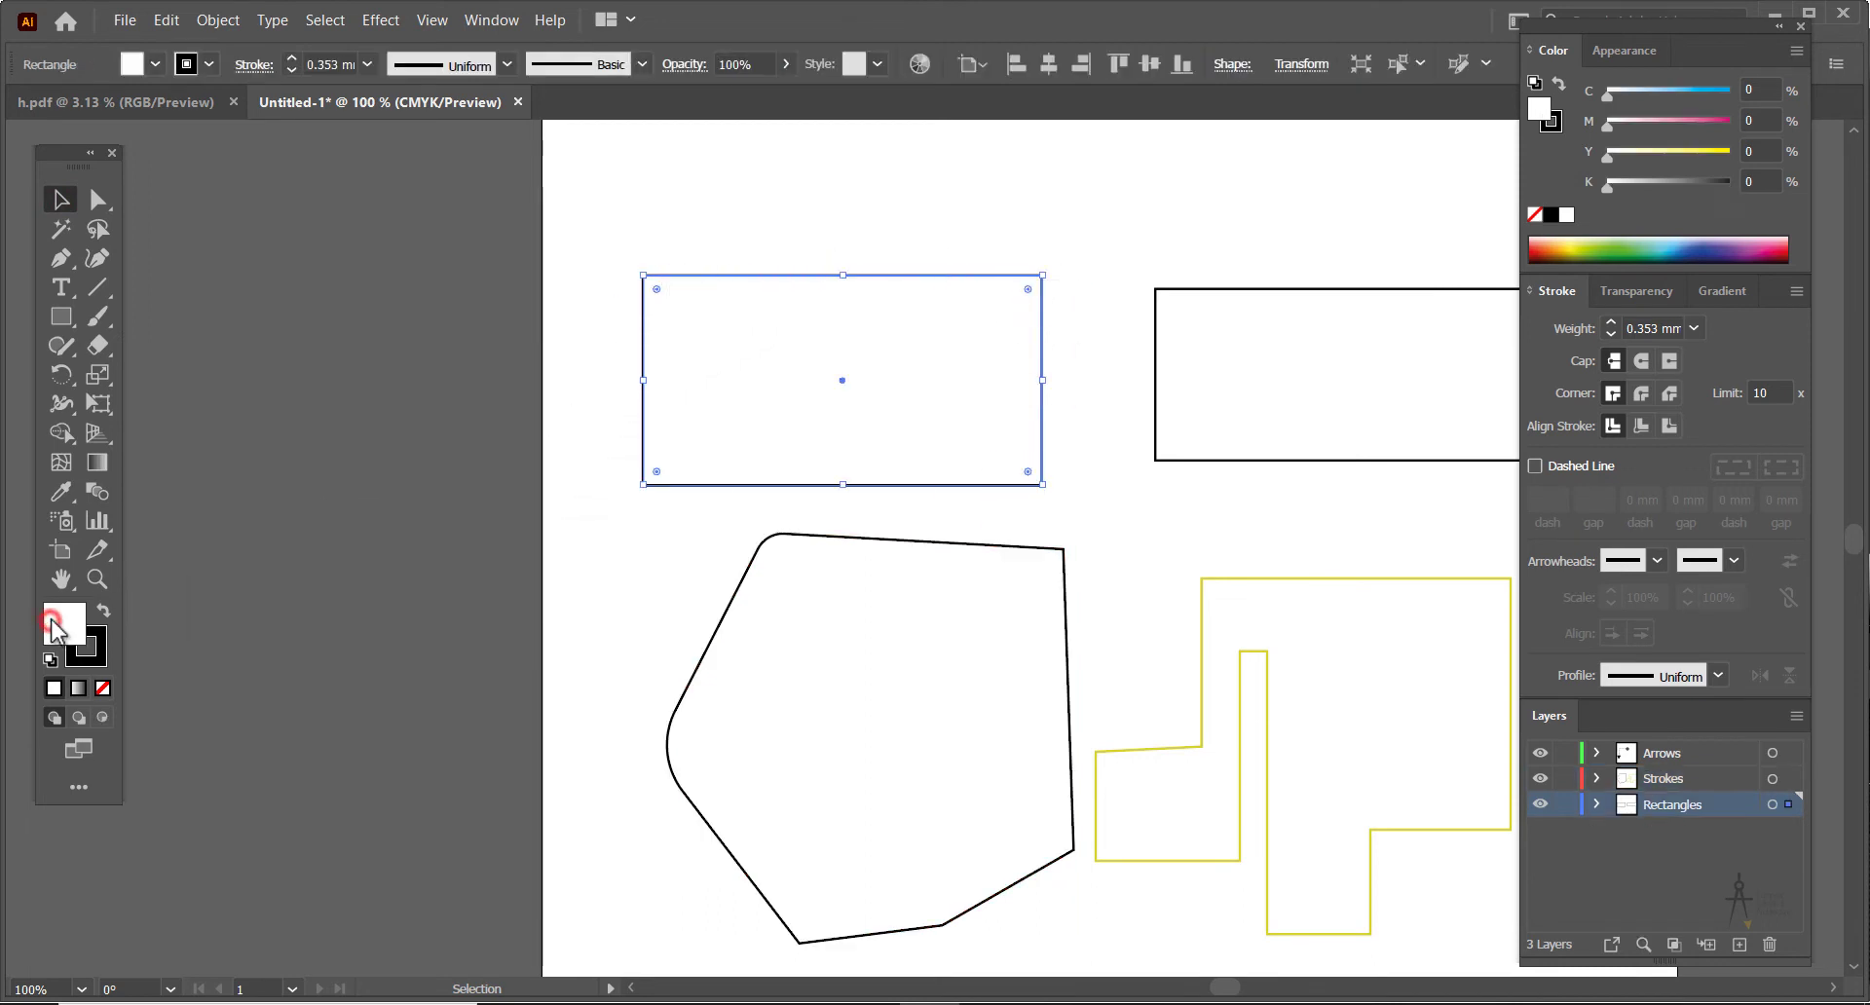
{"action": "double_click", "coordinate": [63, 623]}
{"action": "left_click_drag", "start_coordinate": [1193, 453], "coordinate": [1225, 368]}
{"action": "left_click", "coordinate": [1550, 312]}
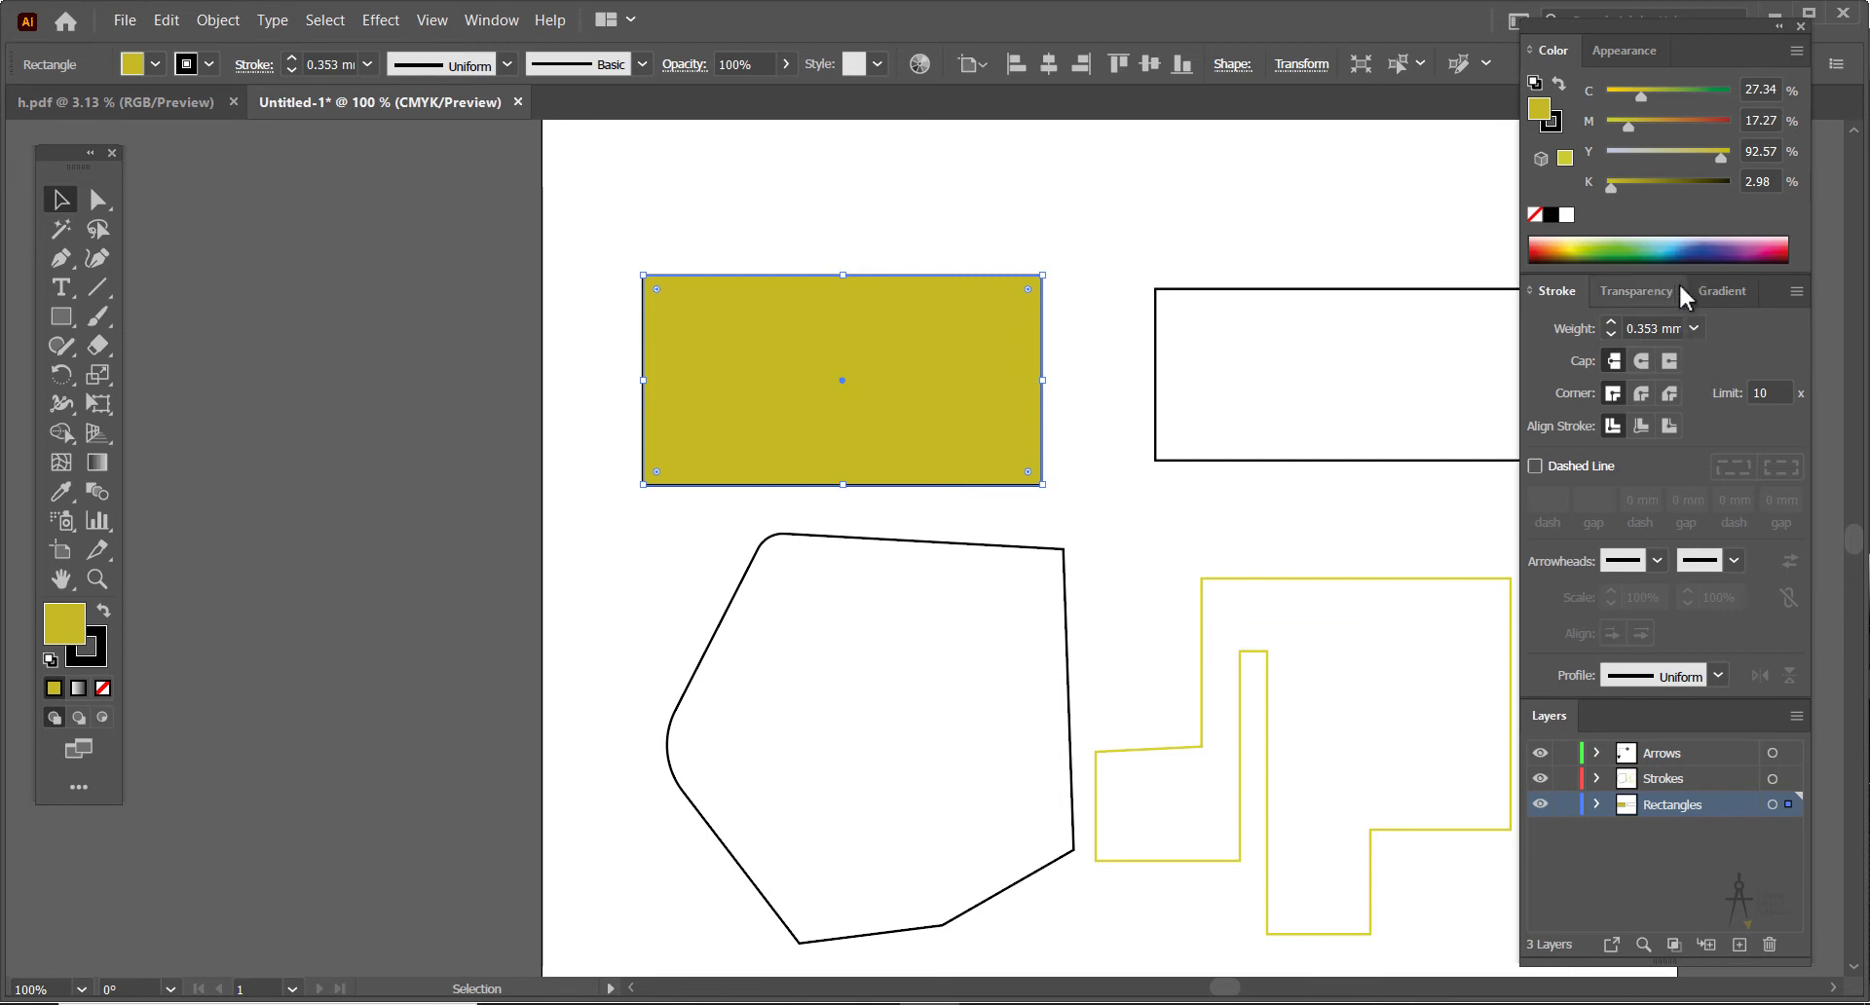
Set the yellow rectangle's opacity to 37% and move it straight down so it overlaps the polygon
{"action": "left_click", "coordinate": [1644, 290]}
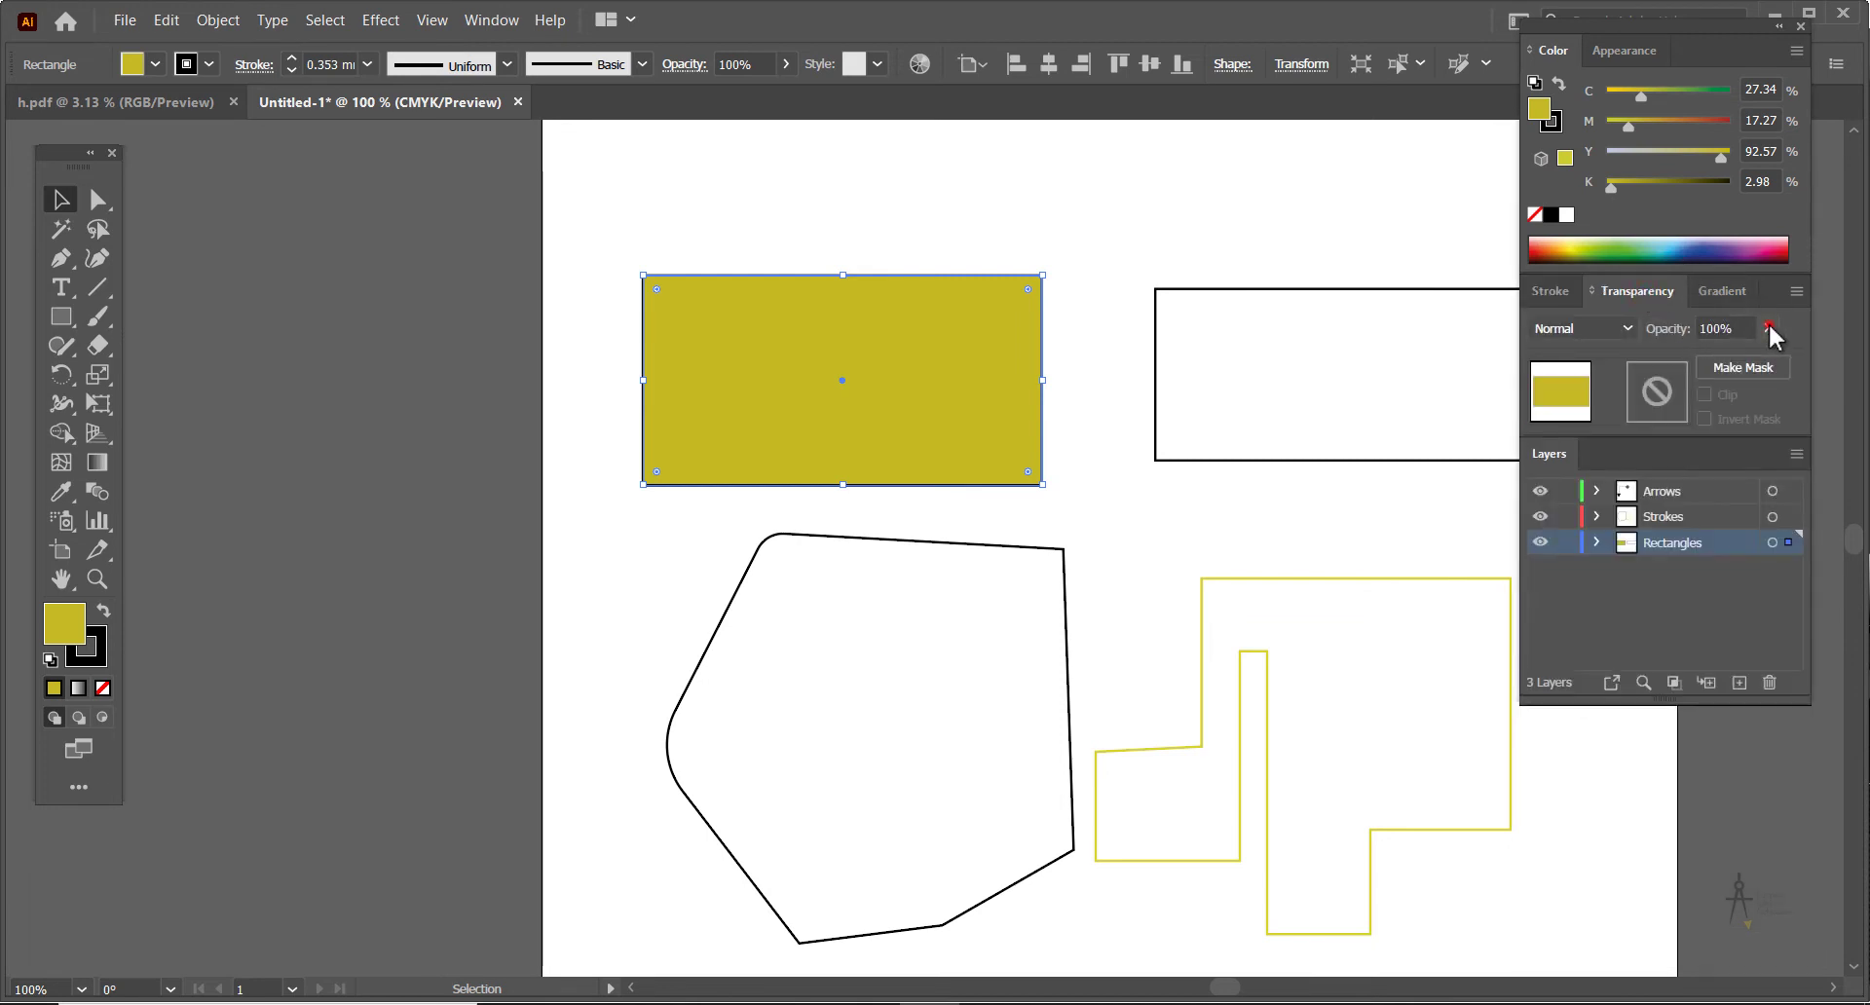
{"action": "left_click_drag", "start_coordinate": [1706, 362], "coordinate": [1700, 360]}
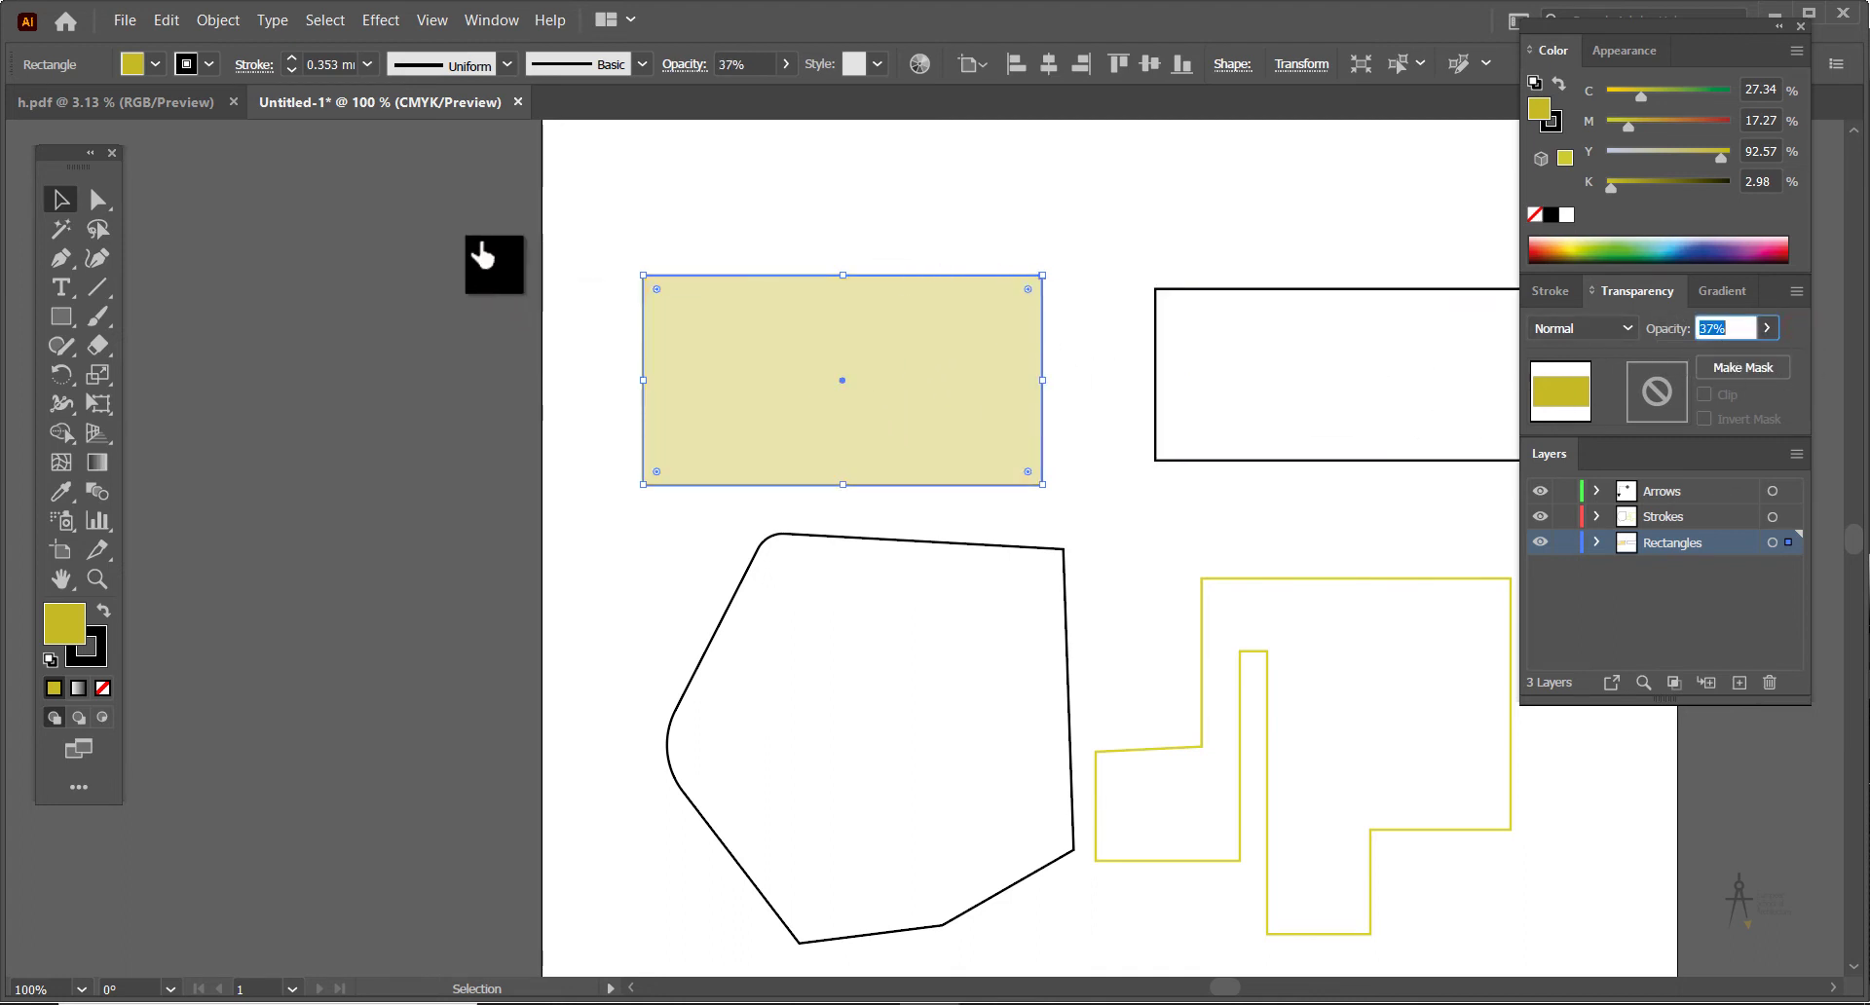
{"action": "left_click_drag", "start_coordinate": [697, 277], "coordinate": [697, 429]}
Set the white-filled polygon's opacity to 48% so the rectangle behind shows through, and deselect it
{"action": "left_click", "coordinate": [891, 693]}
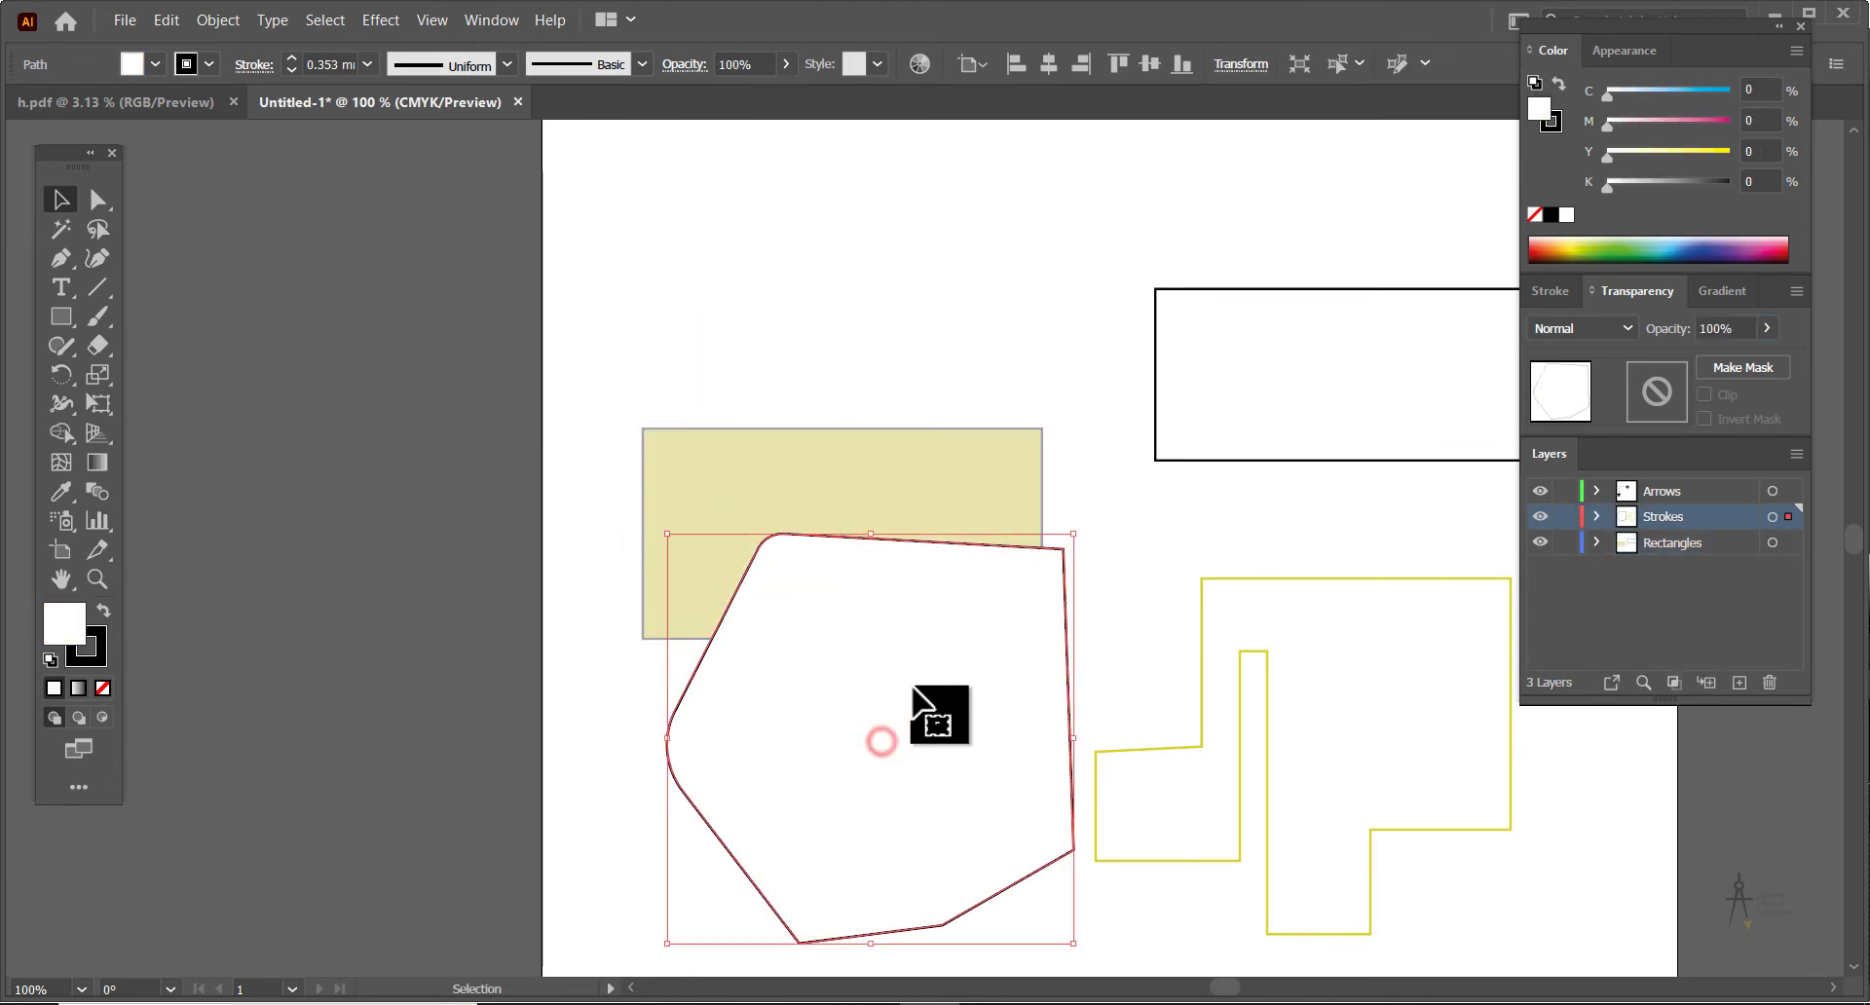
{"action": "left_click", "coordinate": [1764, 327]}
{"action": "left_click_drag", "start_coordinate": [1720, 361], "coordinate": [1715, 363]}
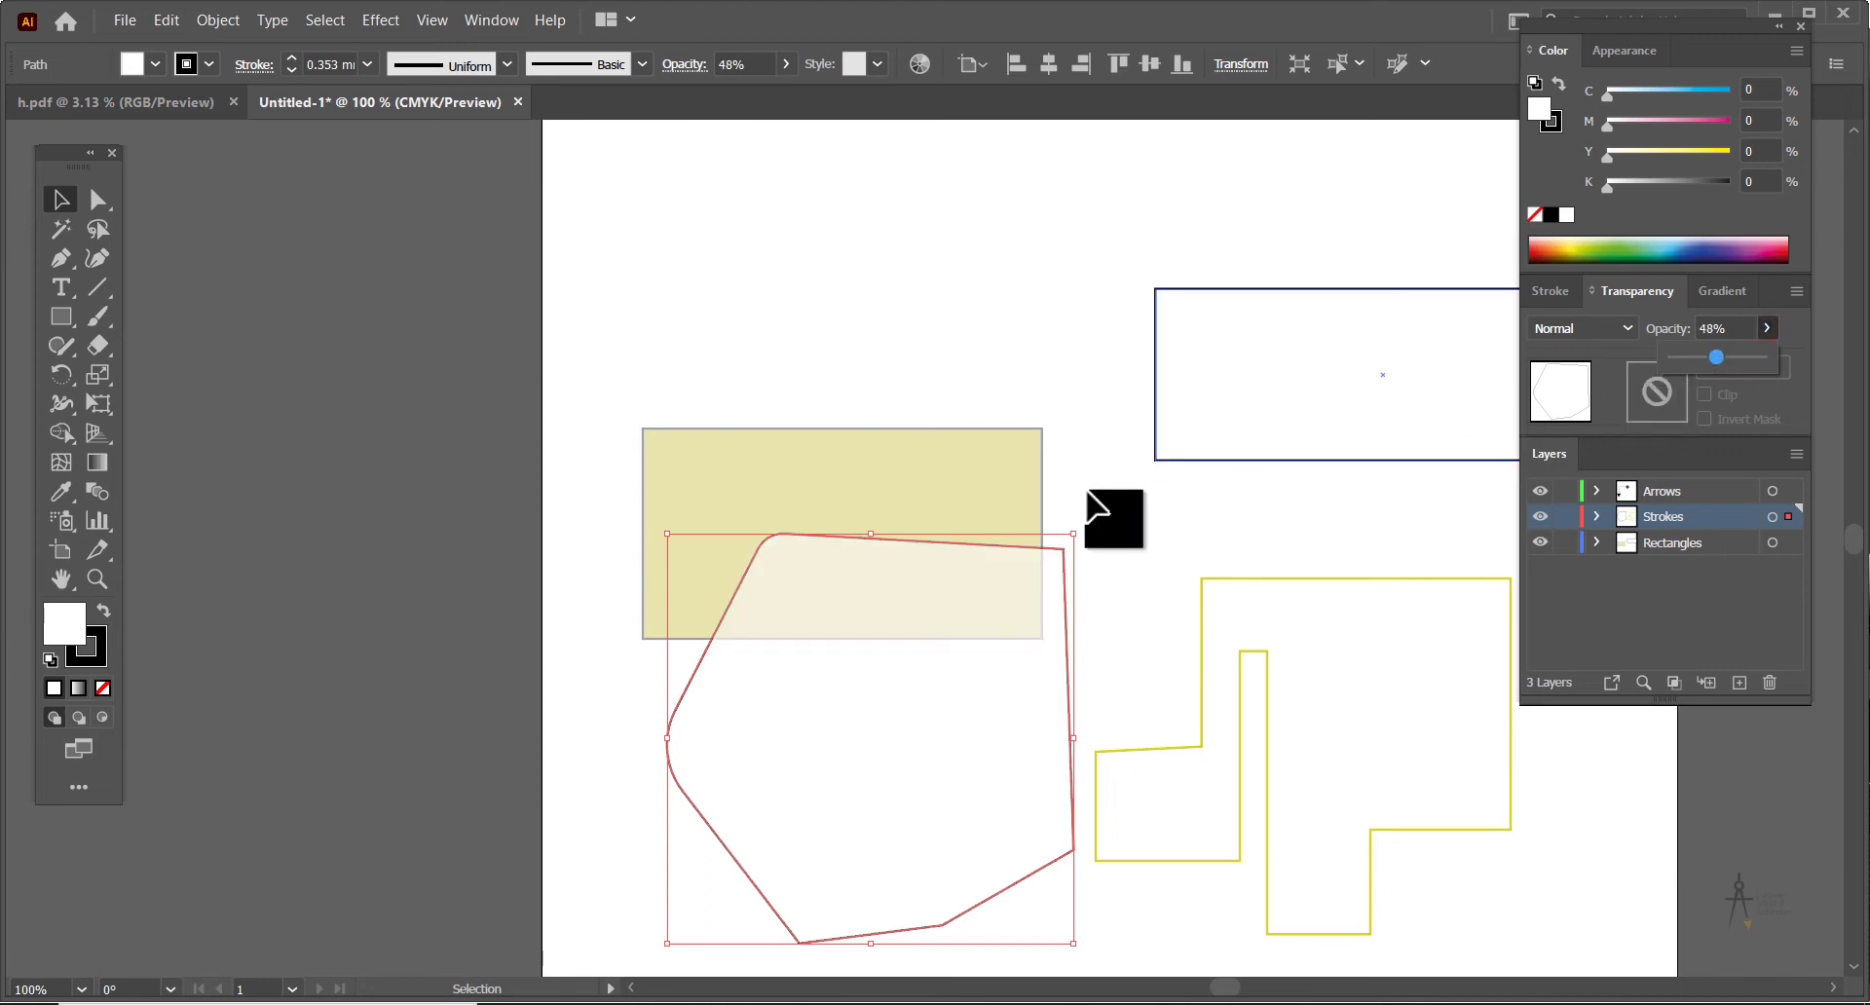
{"action": "left_click", "coordinate": [1072, 352]}
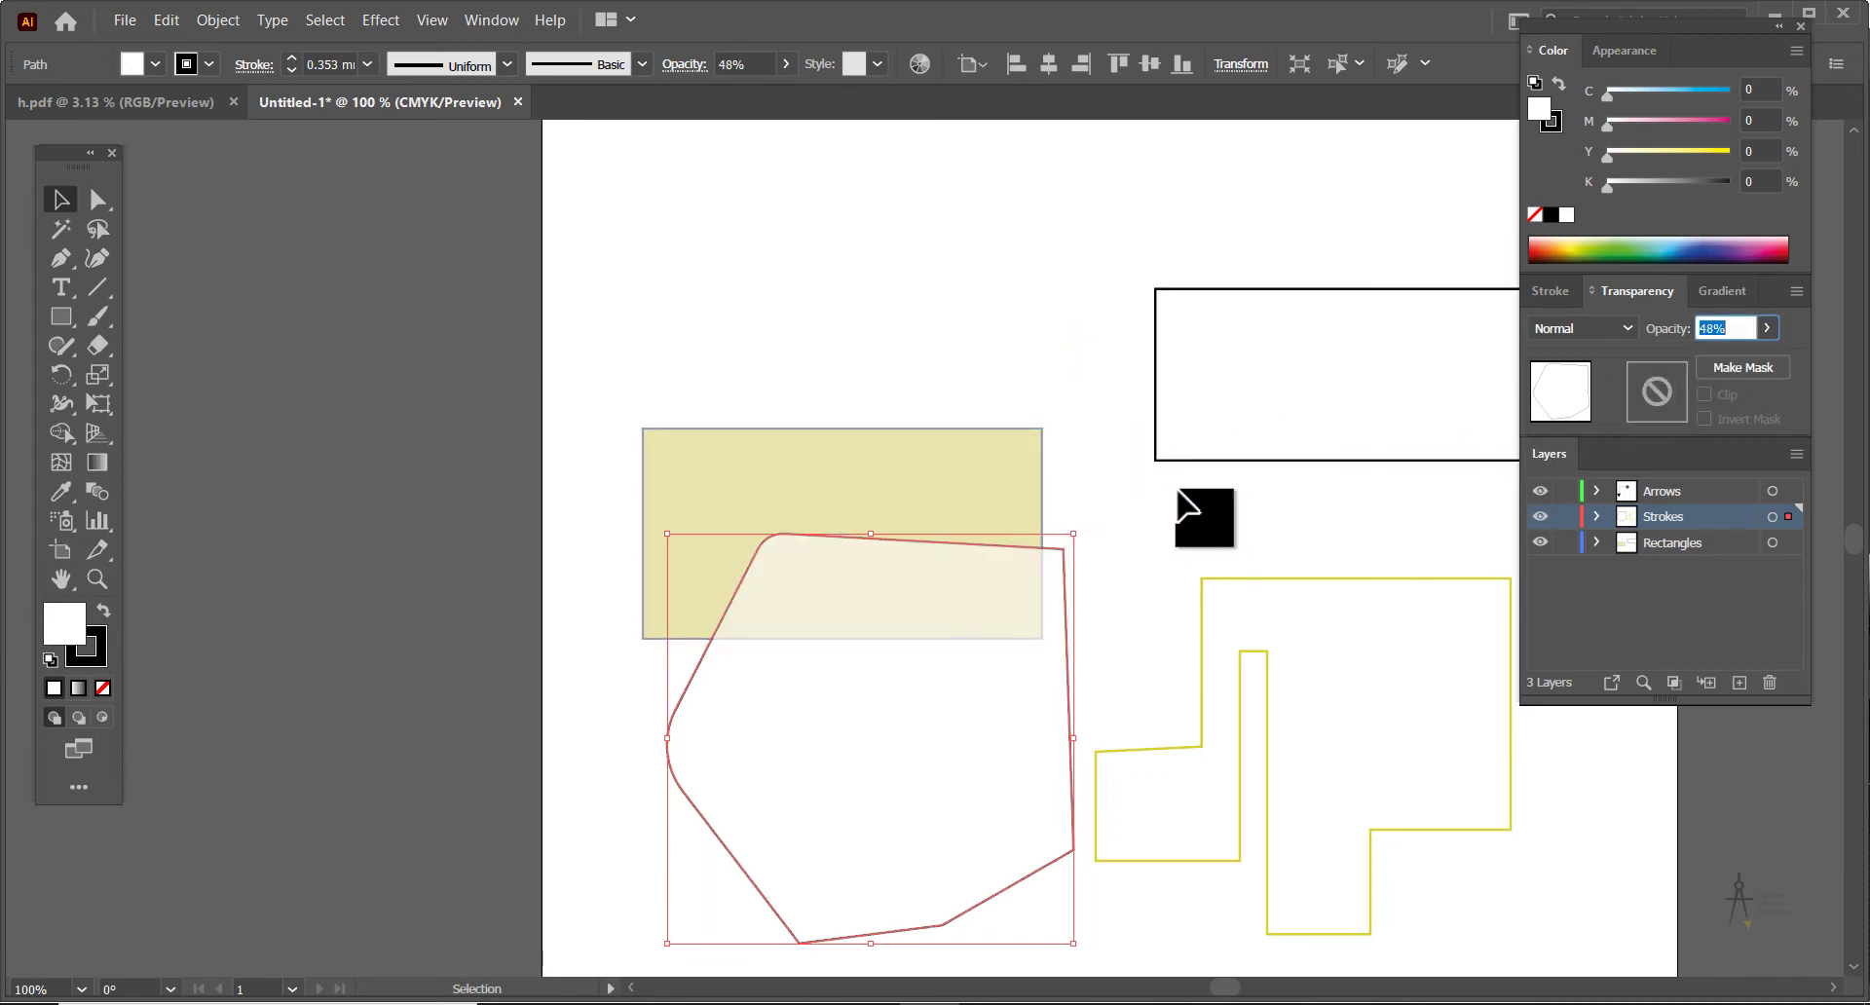
{"action": "left_click", "coordinate": [1177, 493]}
Shift the floating panel group aside and add a new layer named Gradient above the Strokes layer
{"action": "mouse_move", "coordinate": [1727, 36]}
{"action": "left_mouse_down"}
{"action": "mouse_move", "coordinate": [1812, 54]}
{"action": "mouse_move", "coordinate": [1836, 117]}
{"action": "mouse_move", "coordinate": [1789, 117]}
{"action": "mouse_move", "coordinate": [1734, 44]}
{"action": "mouse_move", "coordinate": [1757, 20]}
{"action": "left_mouse_up"}
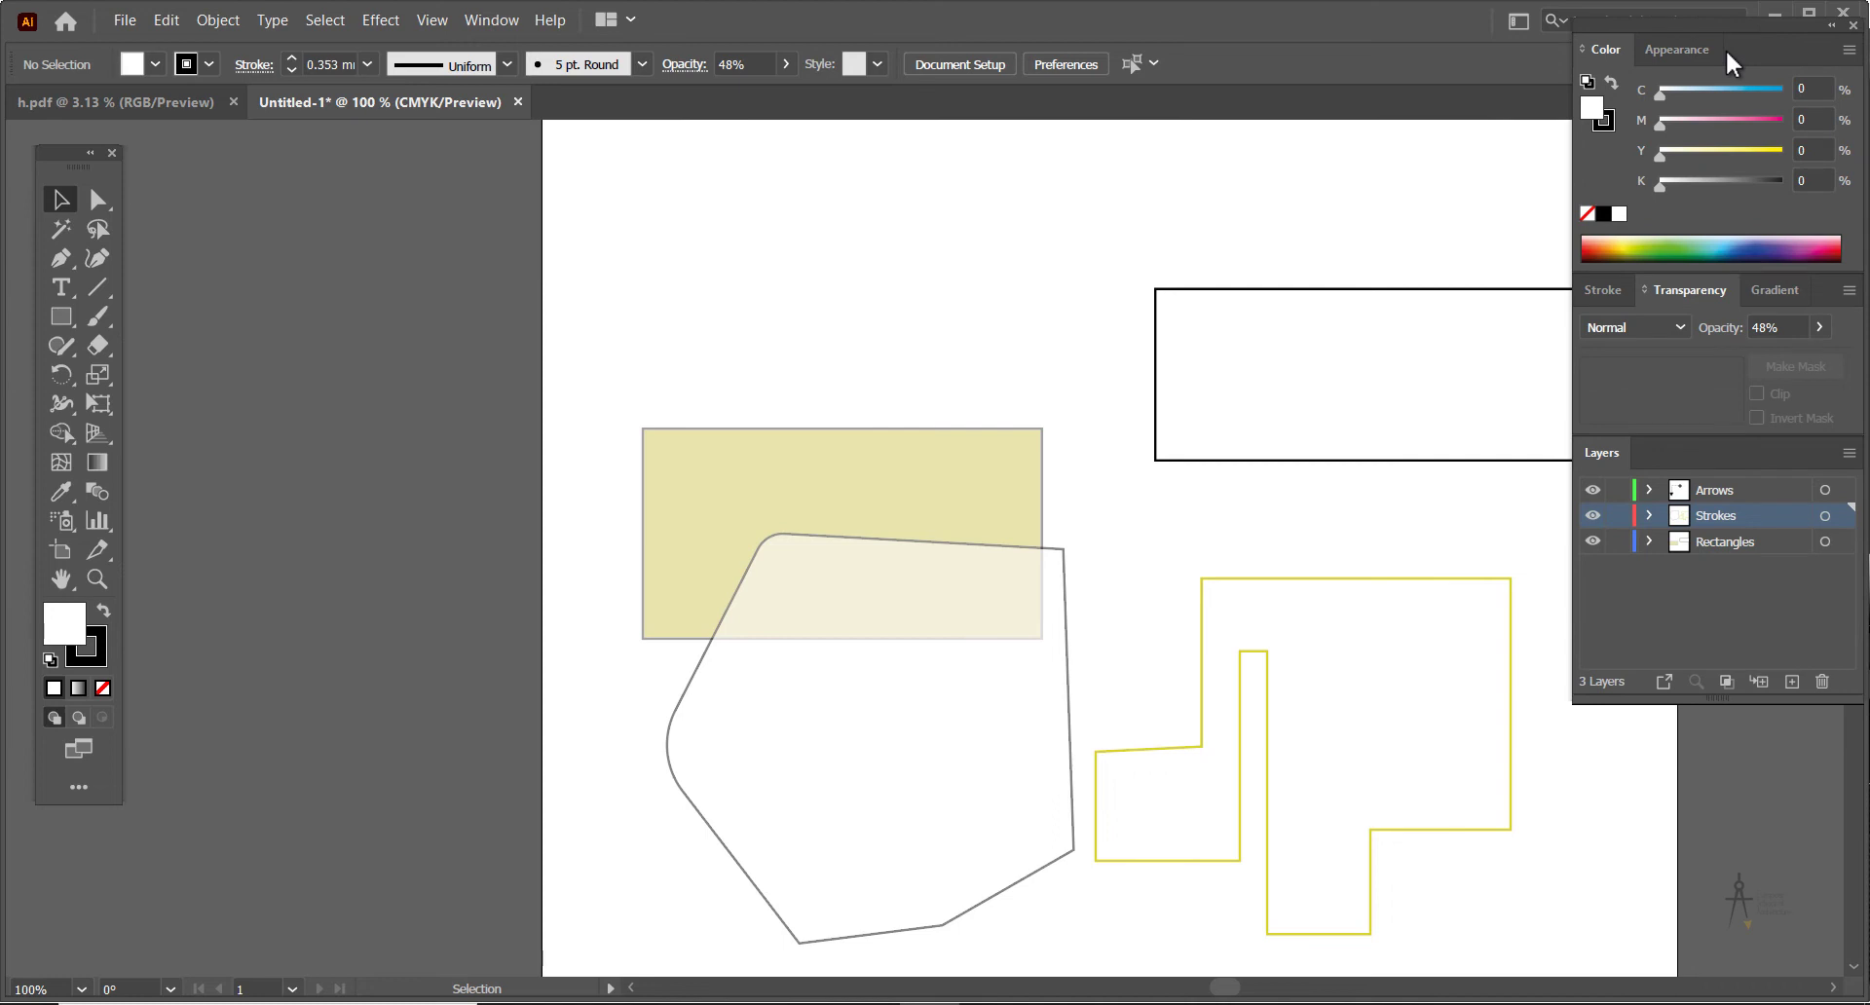
{"action": "left_click", "coordinate": [1503, 484]}
{"action": "left_click", "coordinate": [1716, 596]}
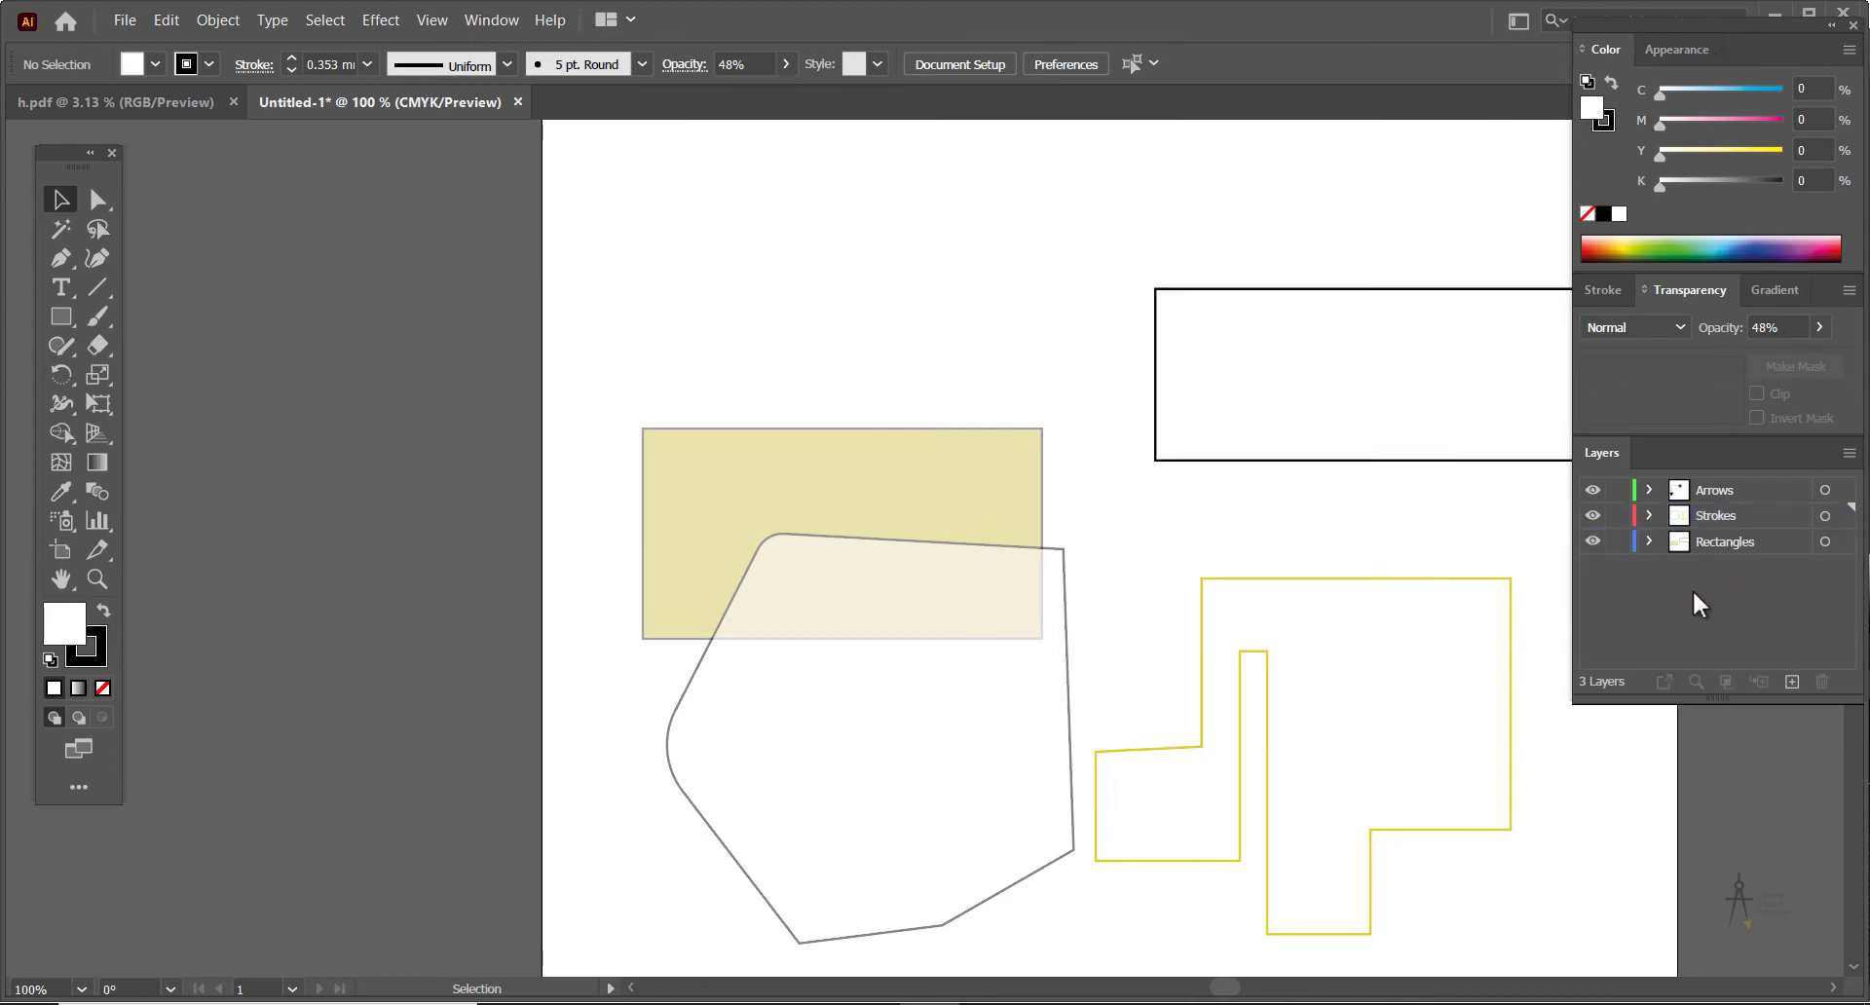
{"action": "left_click", "coordinate": [1792, 682]}
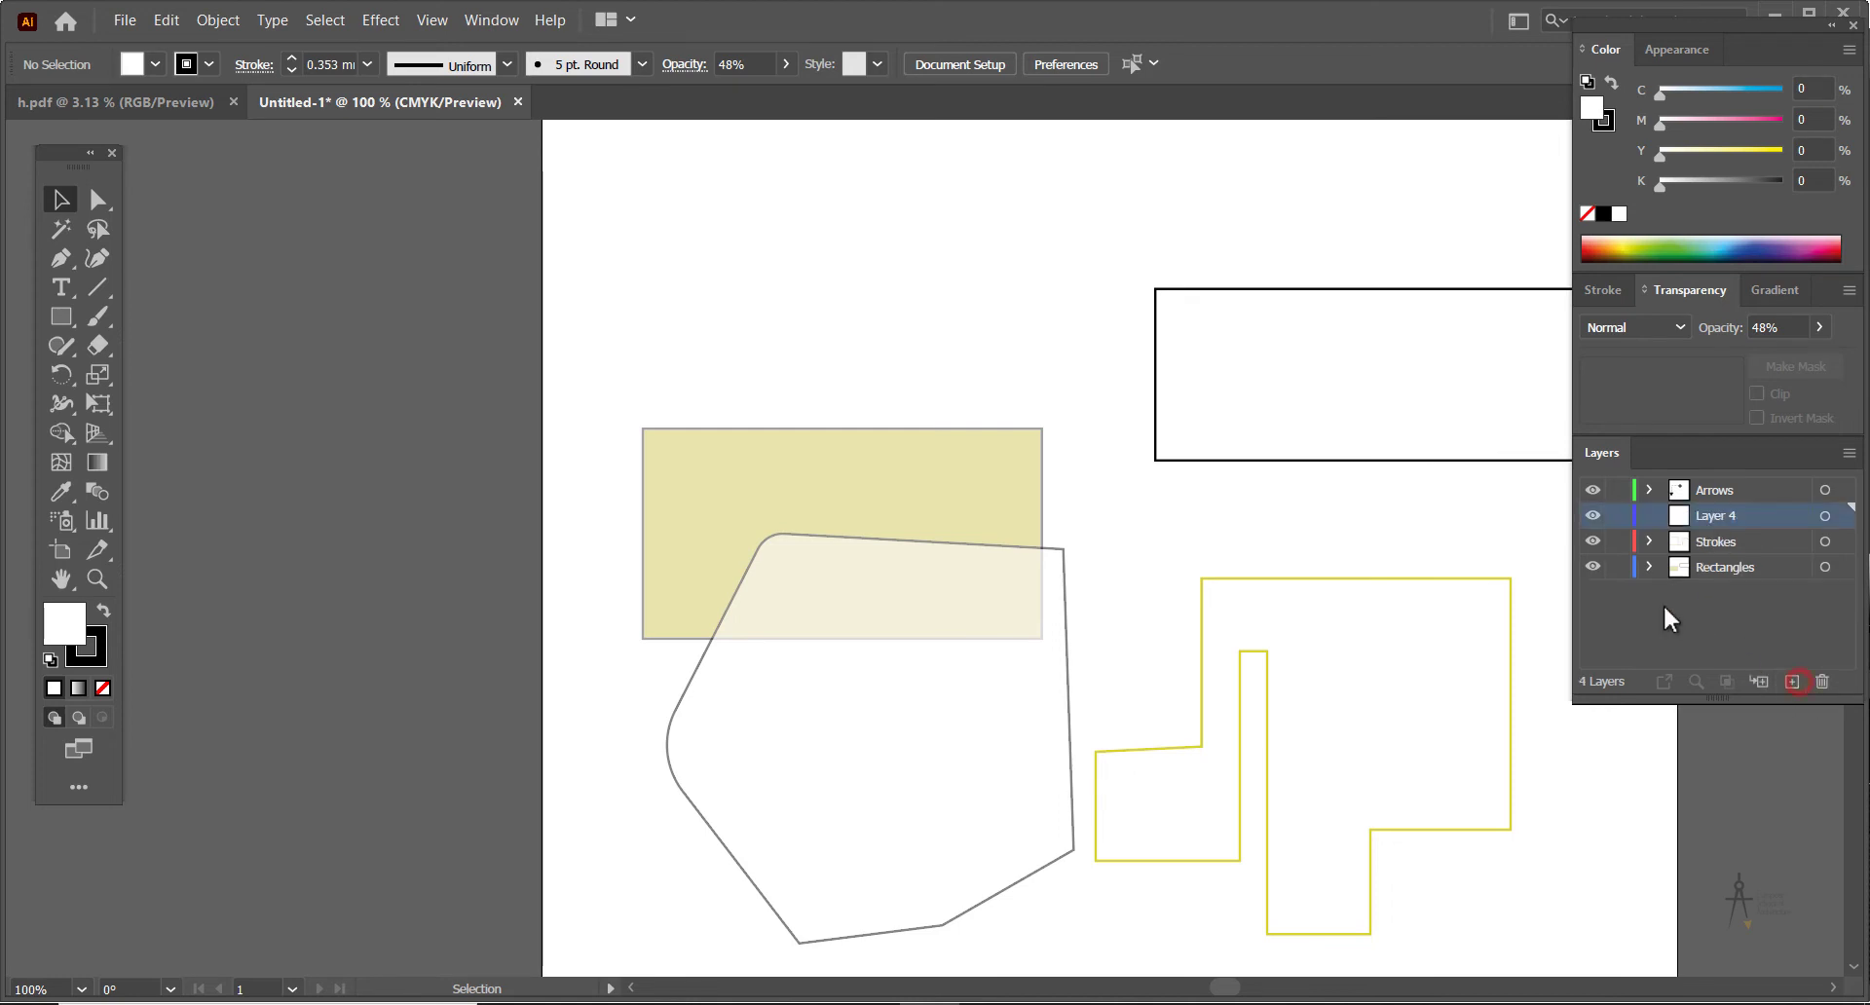
{"action": "double_click", "coordinate": [1715, 513]}
{"action": "left_click", "coordinate": [1739, 629]}
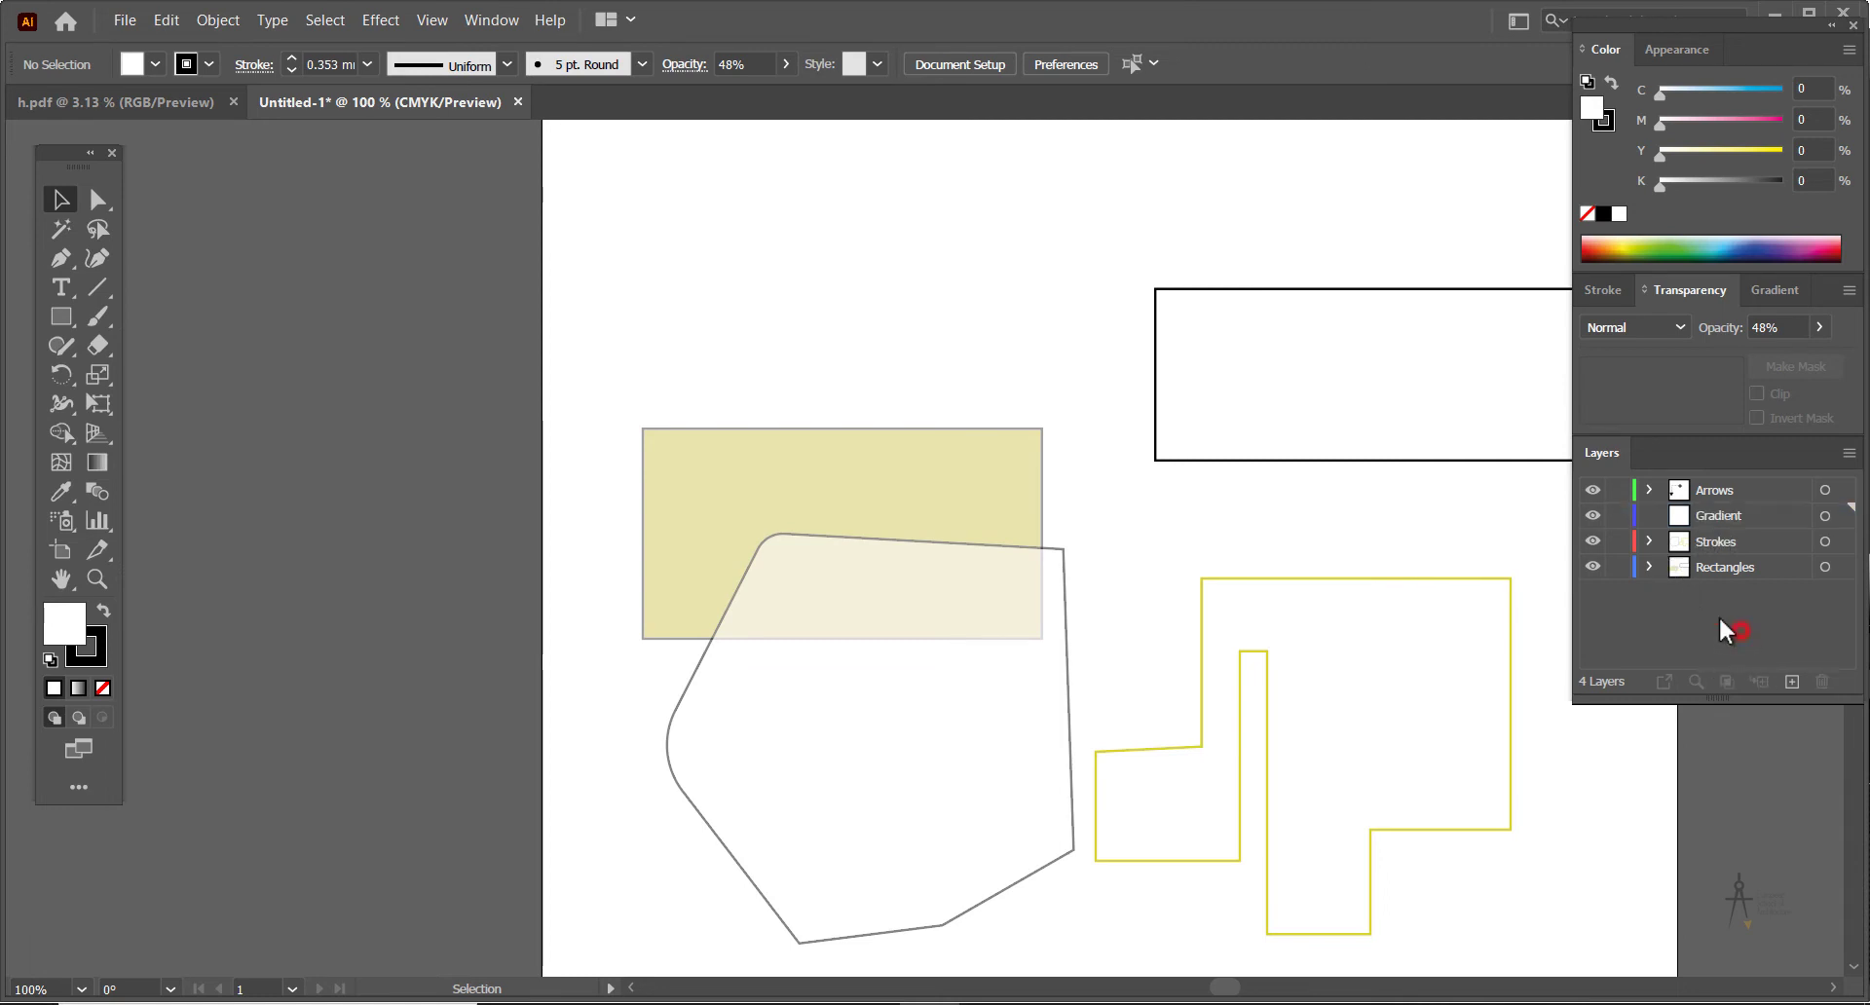
{"action": "scroll", "coordinate": [1448, 478], "scroll_direction": "down", "scroll_amount": 4}
{"action": "scroll", "coordinate": [1443, 657], "scroll_direction": "up", "scroll_amount": 3}
{"action": "mouse_move", "coordinate": [1409, 601]}
{"action": "left_mouse_down"}
{"action": "mouse_move", "coordinate": [1394, 385]}
{"action": "mouse_move", "coordinate": [1343, 380]}
{"action": "mouse_move", "coordinate": [1317, 324]}
{"action": "mouse_move", "coordinate": [1321, 243]}
{"action": "mouse_move", "coordinate": [1261, 287]}
{"action": "mouse_move", "coordinate": [145, 355]}
{"action": "mouse_move", "coordinate": [77, 318]}
{"action": "left_mouse_up"}
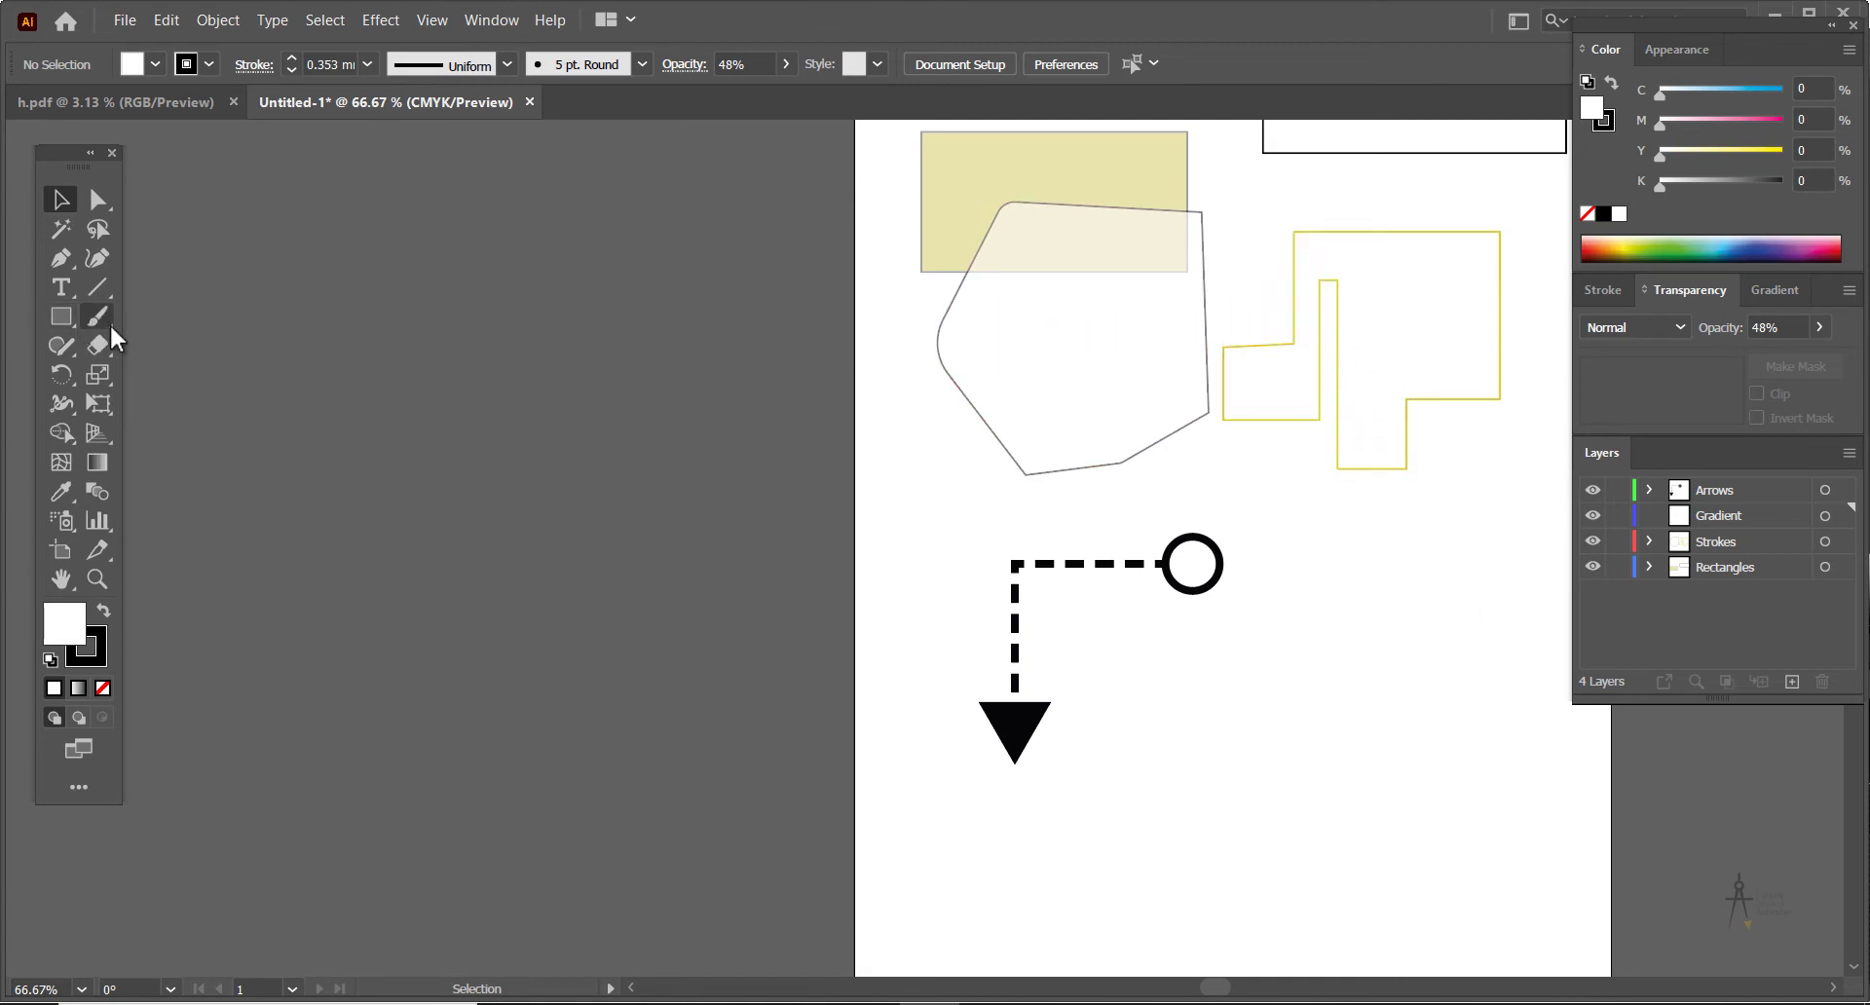
{"action": "left_click_drag", "start_coordinate": [113, 458], "coordinate": [913, 294]}
{"action": "key", "text": "ctrl+minus"}
{"action": "key", "text": "ctrl+minus"}
{"action": "scroll", "coordinate": [1373, 407], "scroll_direction": "up", "scroll_amount": 3}
{"action": "scroll", "coordinate": [1277, 259], "scroll_direction": "down", "scroll_amount": 3}
{"action": "scroll", "coordinate": [1057, 540], "scroll_direction": "up", "scroll_amount": 2}
{"action": "scroll", "coordinate": [1056, 543], "scroll_direction": "up", "scroll_amount": 2}
{"action": "scroll", "coordinate": [1056, 484], "scroll_direction": "down", "scroll_amount": 5}
{"action": "scroll", "coordinate": [1052, 493], "scroll_direction": "up", "scroll_amount": 6}
{"action": "scroll", "coordinate": [1030, 476], "scroll_direction": "down", "scroll_amount": 5}
{"action": "scroll", "coordinate": [1053, 401], "scroll_direction": "up", "scroll_amount": 4}
{"action": "key", "text": "space"}
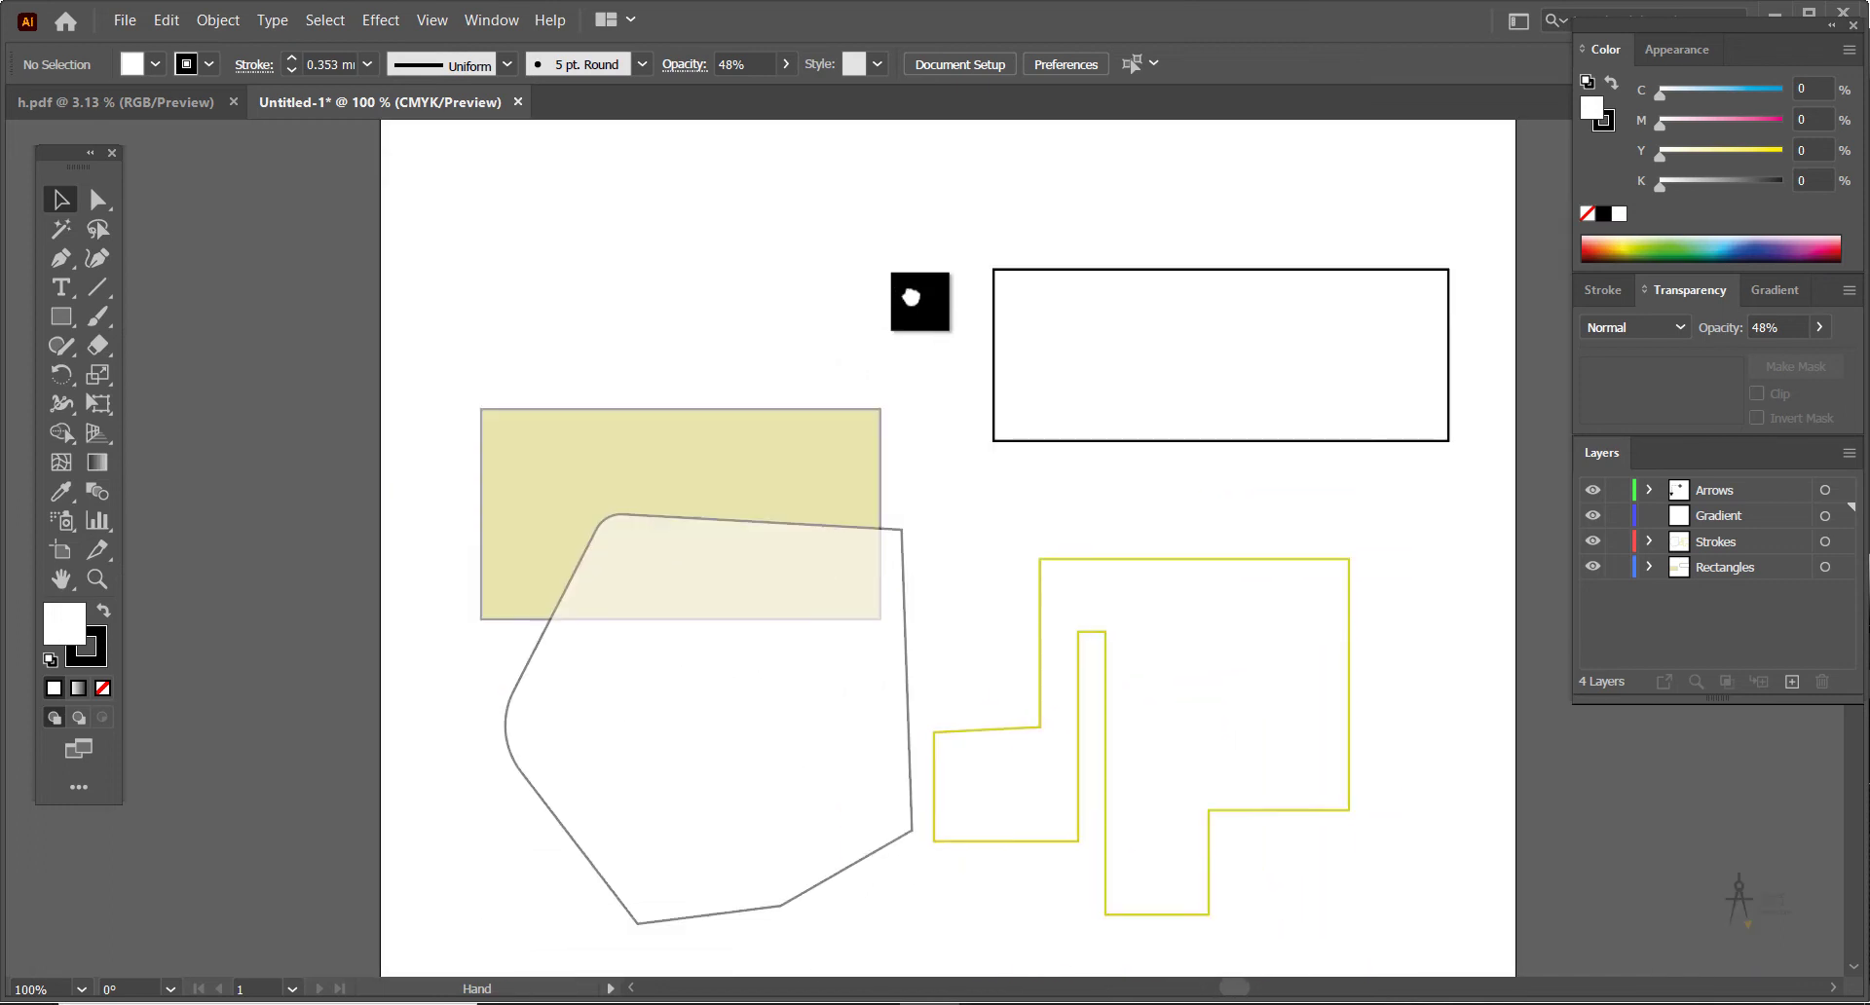
{"action": "left_click_drag", "start_coordinate": [623, 322], "coordinate": [486, 336]}
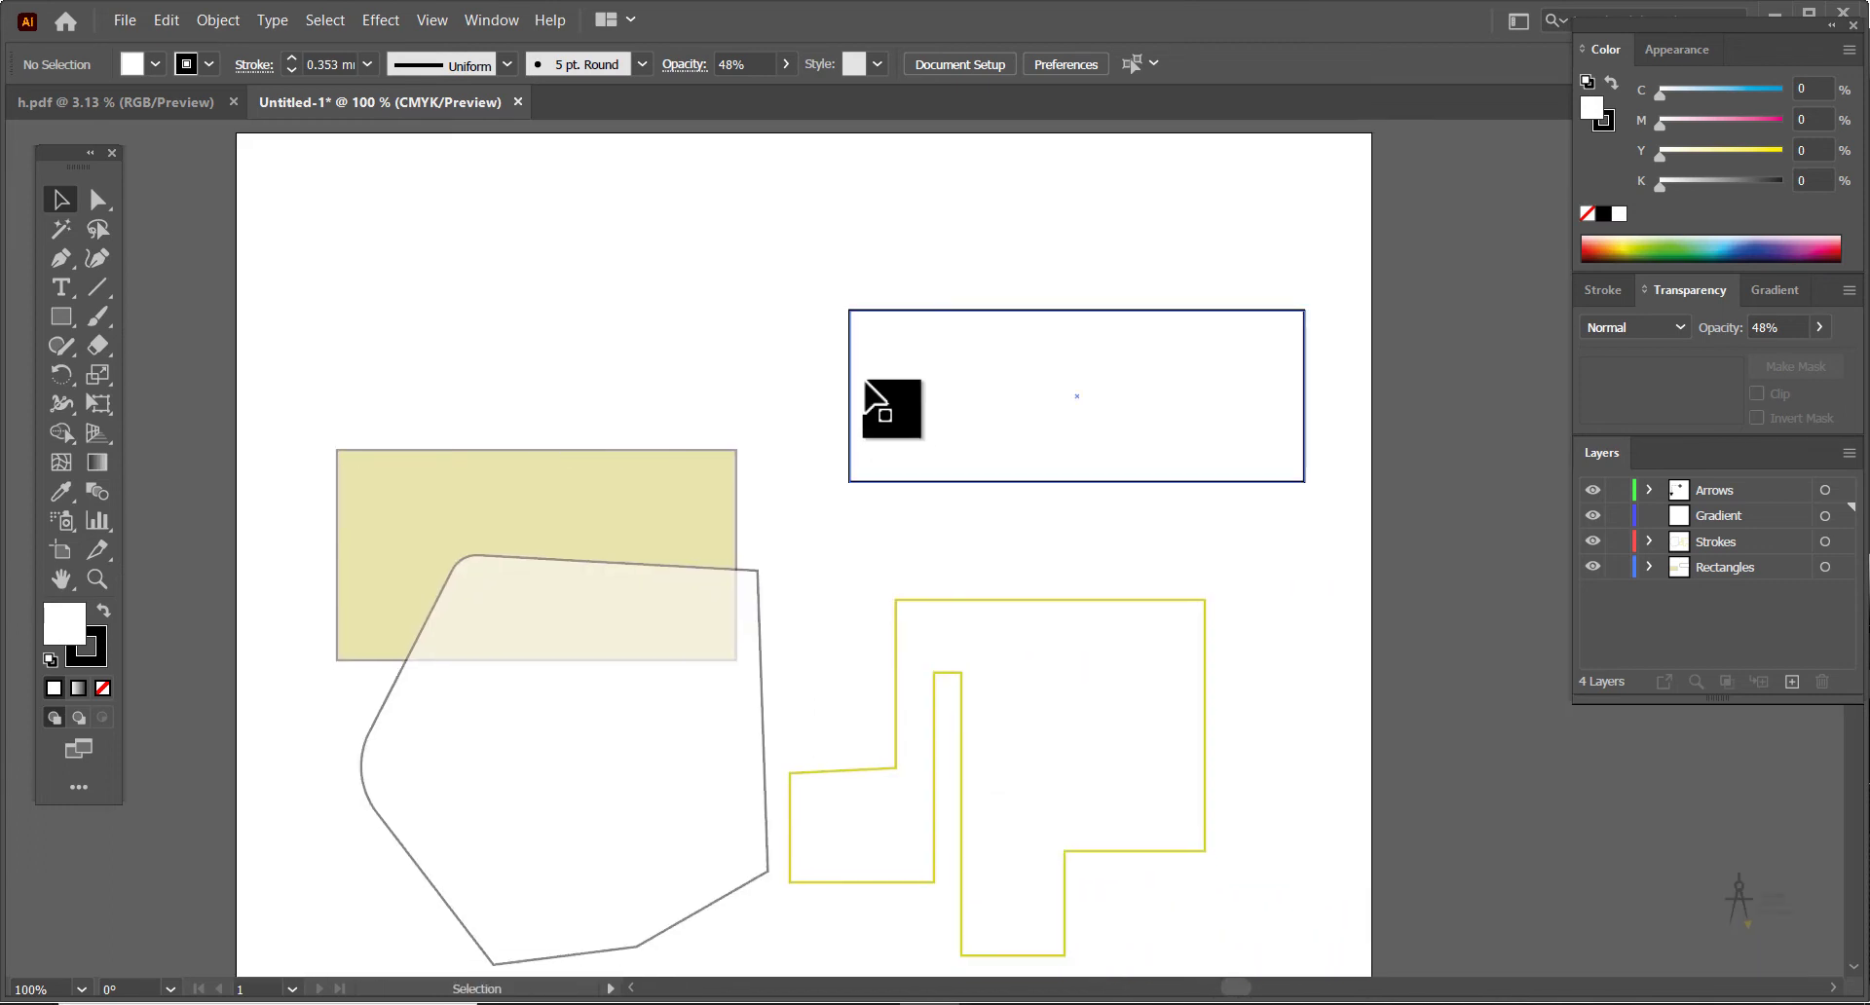
{"action": "scroll", "coordinate": [889, 355], "scroll_direction": "up", "scroll_amount": 1}
{"action": "scroll", "coordinate": [884, 326], "scroll_direction": "down", "scroll_amount": 4}
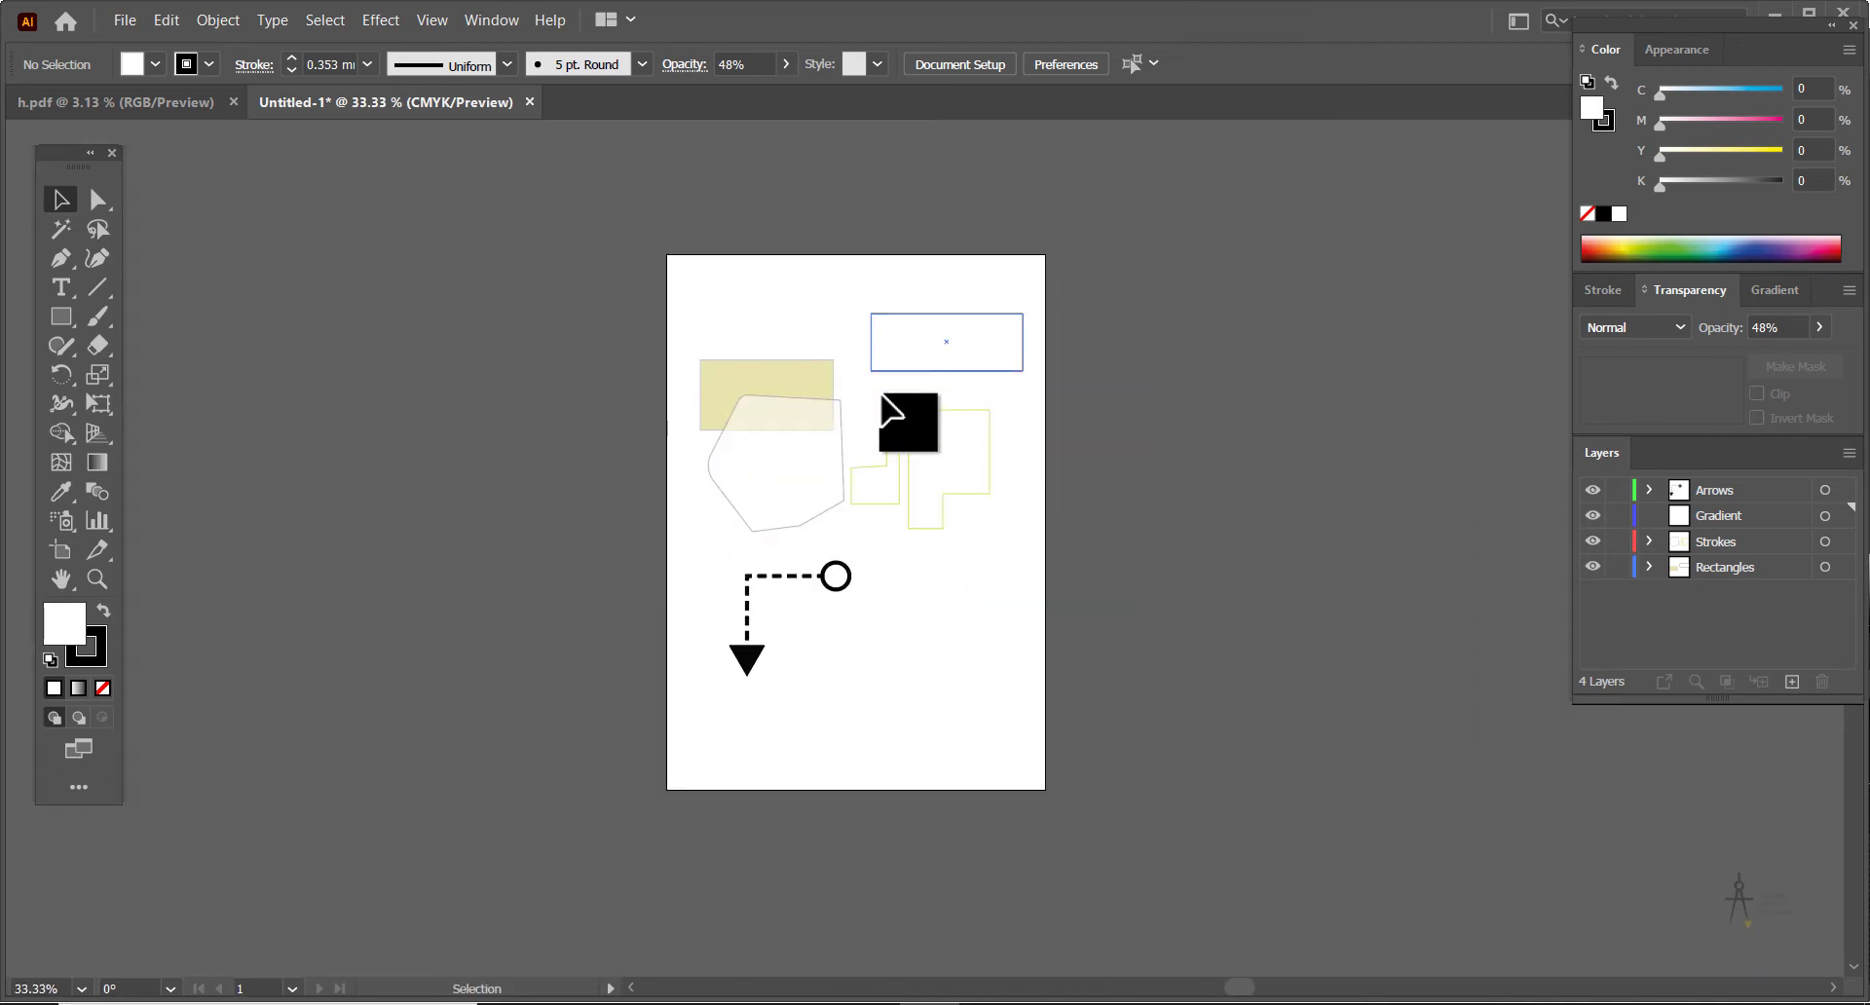
{"action": "scroll", "coordinate": [889, 409], "scroll_direction": "up", "scroll_amount": 2}
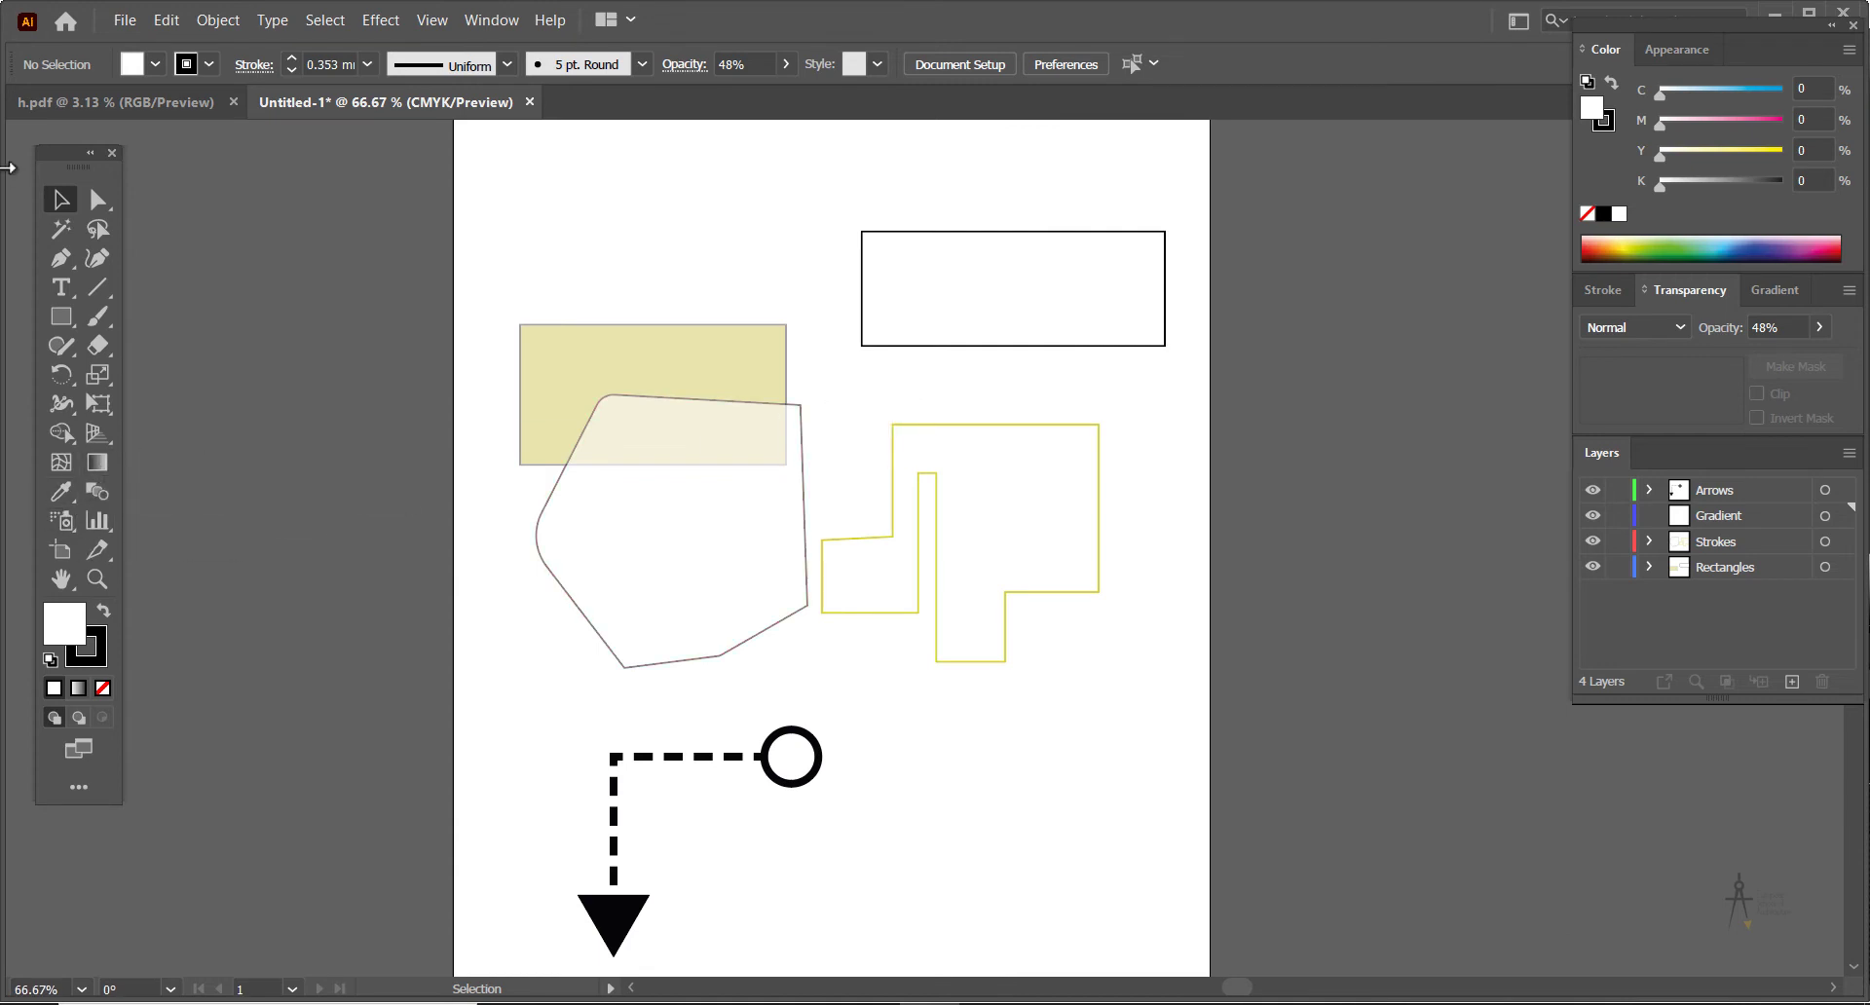
Fill the upper-right rectangle on the artboard with a mustard yellow of C 27.91, M 17.96, Y 92.83, K 3.35
{"action": "left_click", "coordinate": [898, 345]}
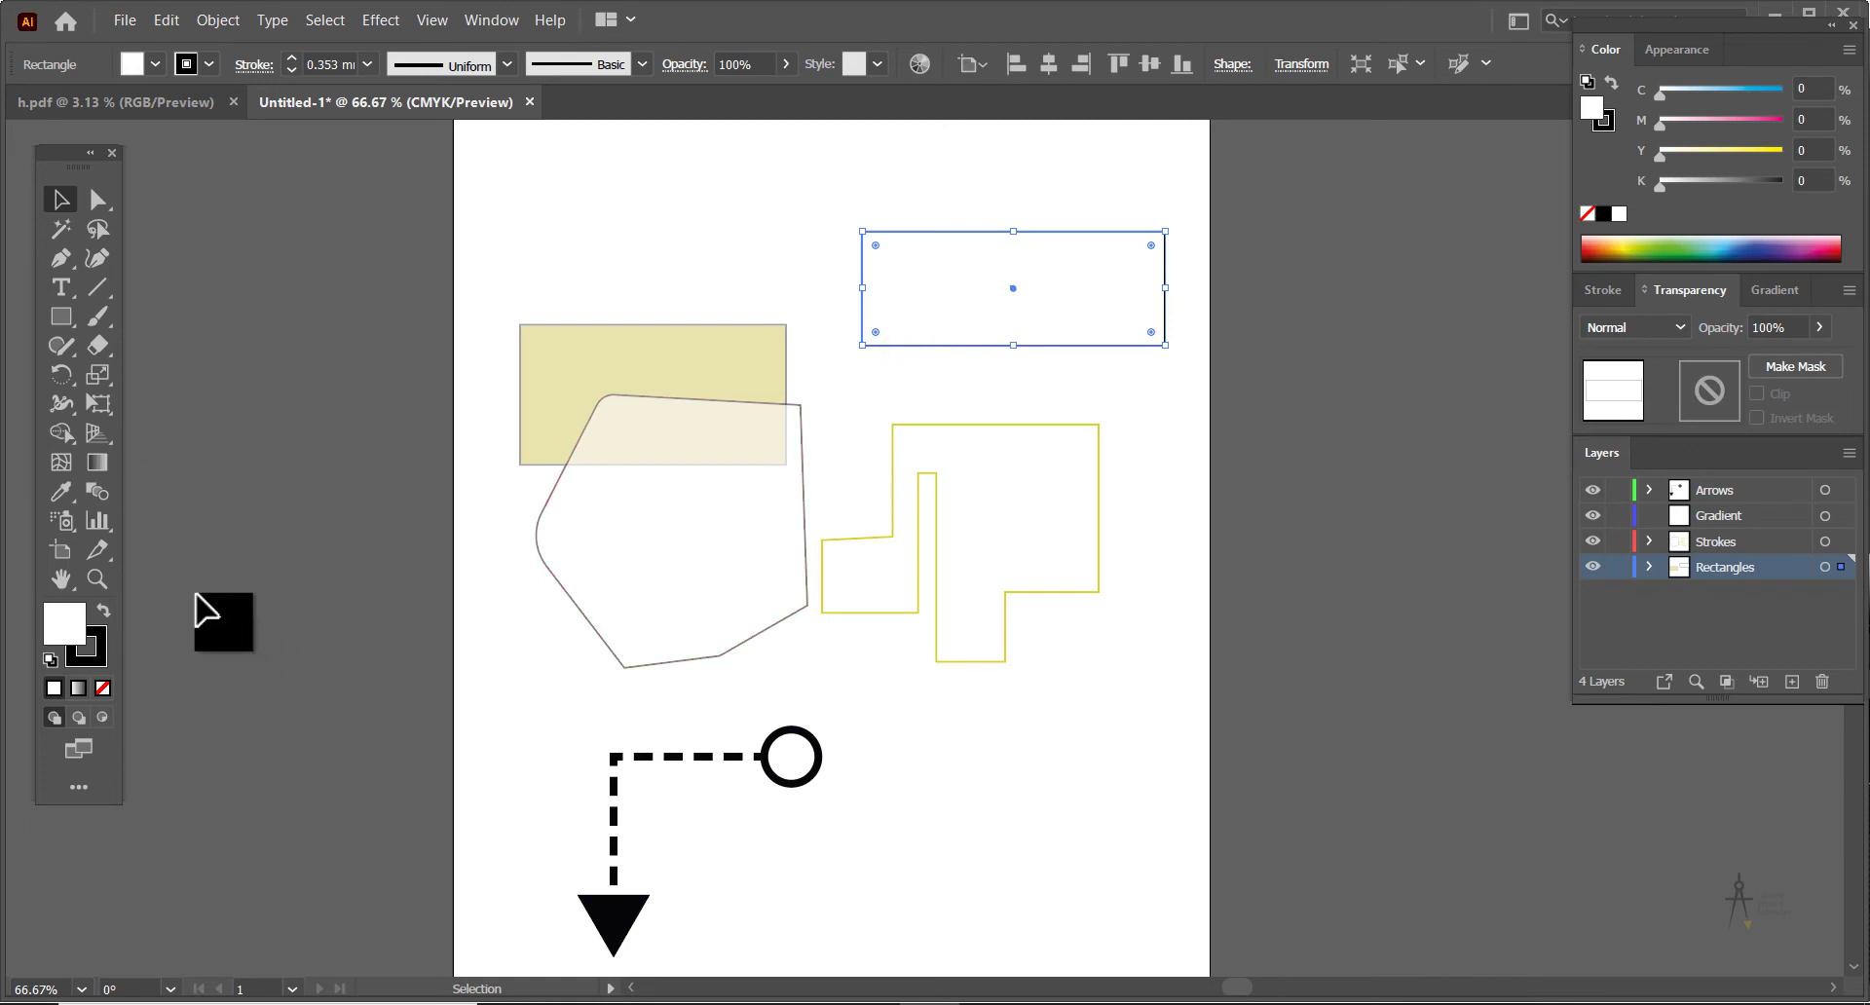
{"action": "double_click", "coordinate": [71, 633]}
{"action": "left_click_drag", "start_coordinate": [1157, 438], "coordinate": [1231, 376]}
{"action": "left_click", "coordinate": [1549, 309]}
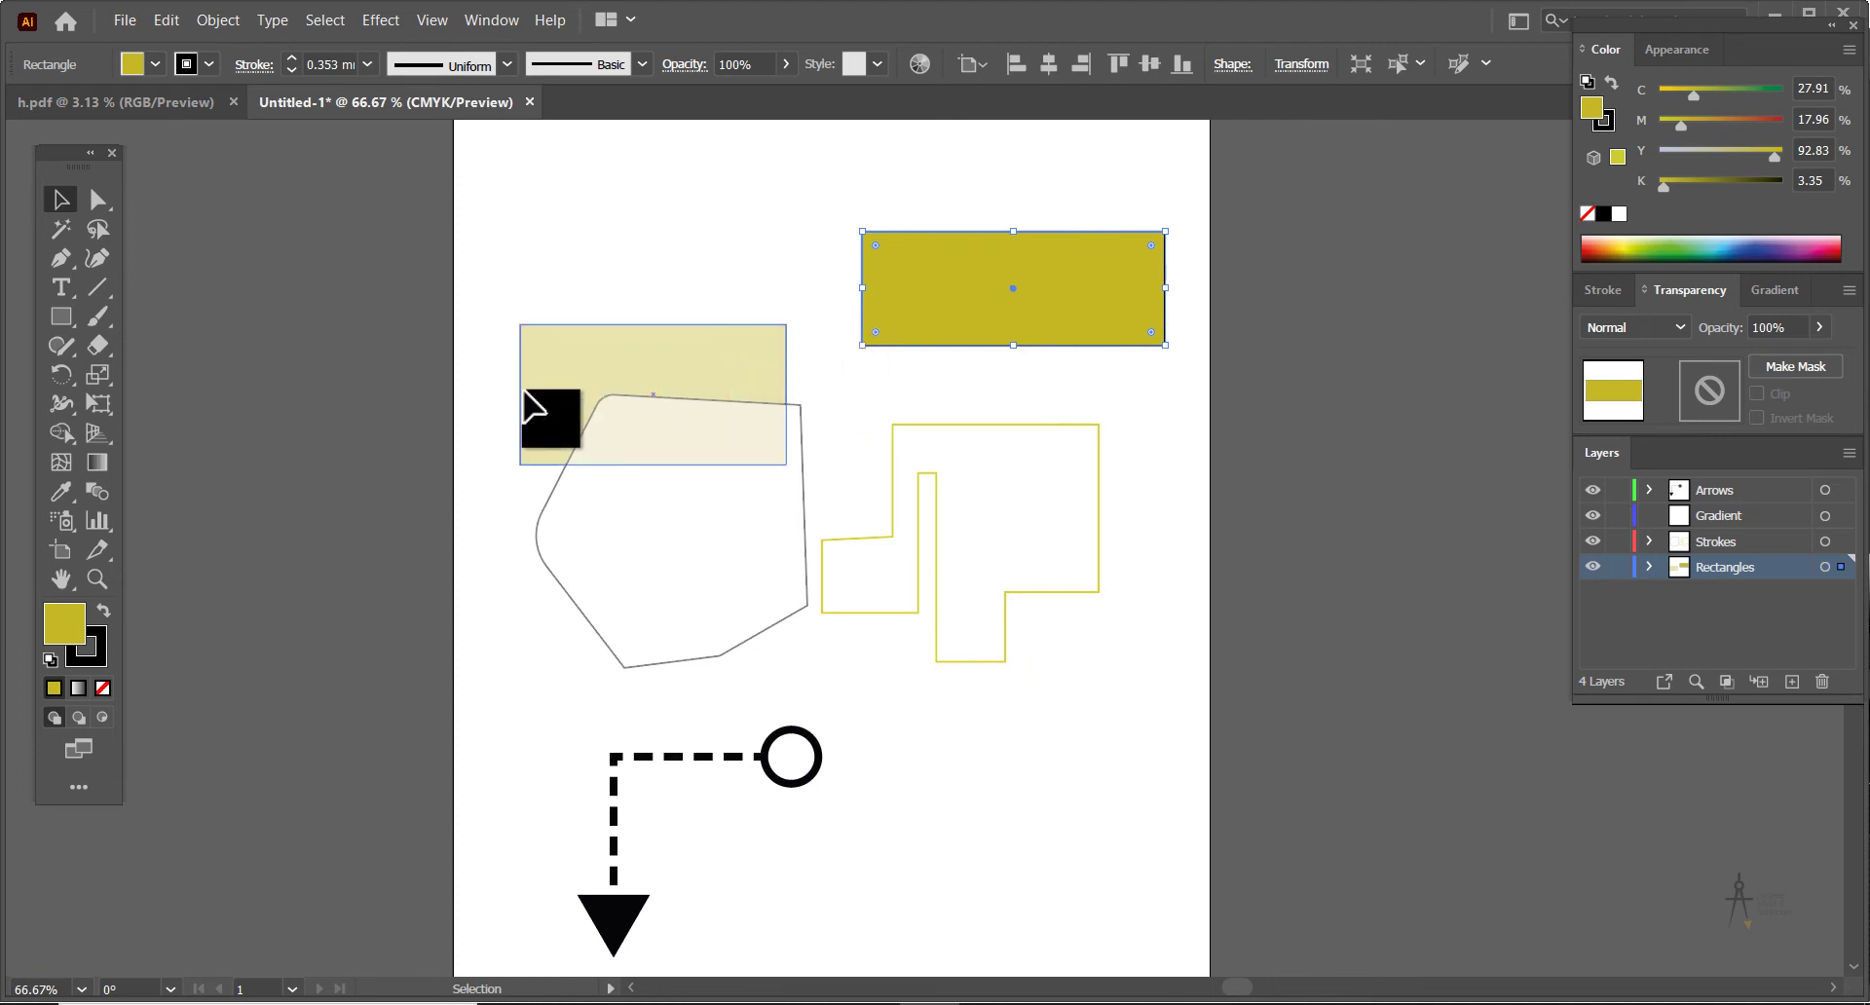
Apply a white-to-black linear gradient to the upper-right rectangle and shift its blend midpoint slightly toward the white end
{"action": "left_click", "coordinate": [97, 460]}
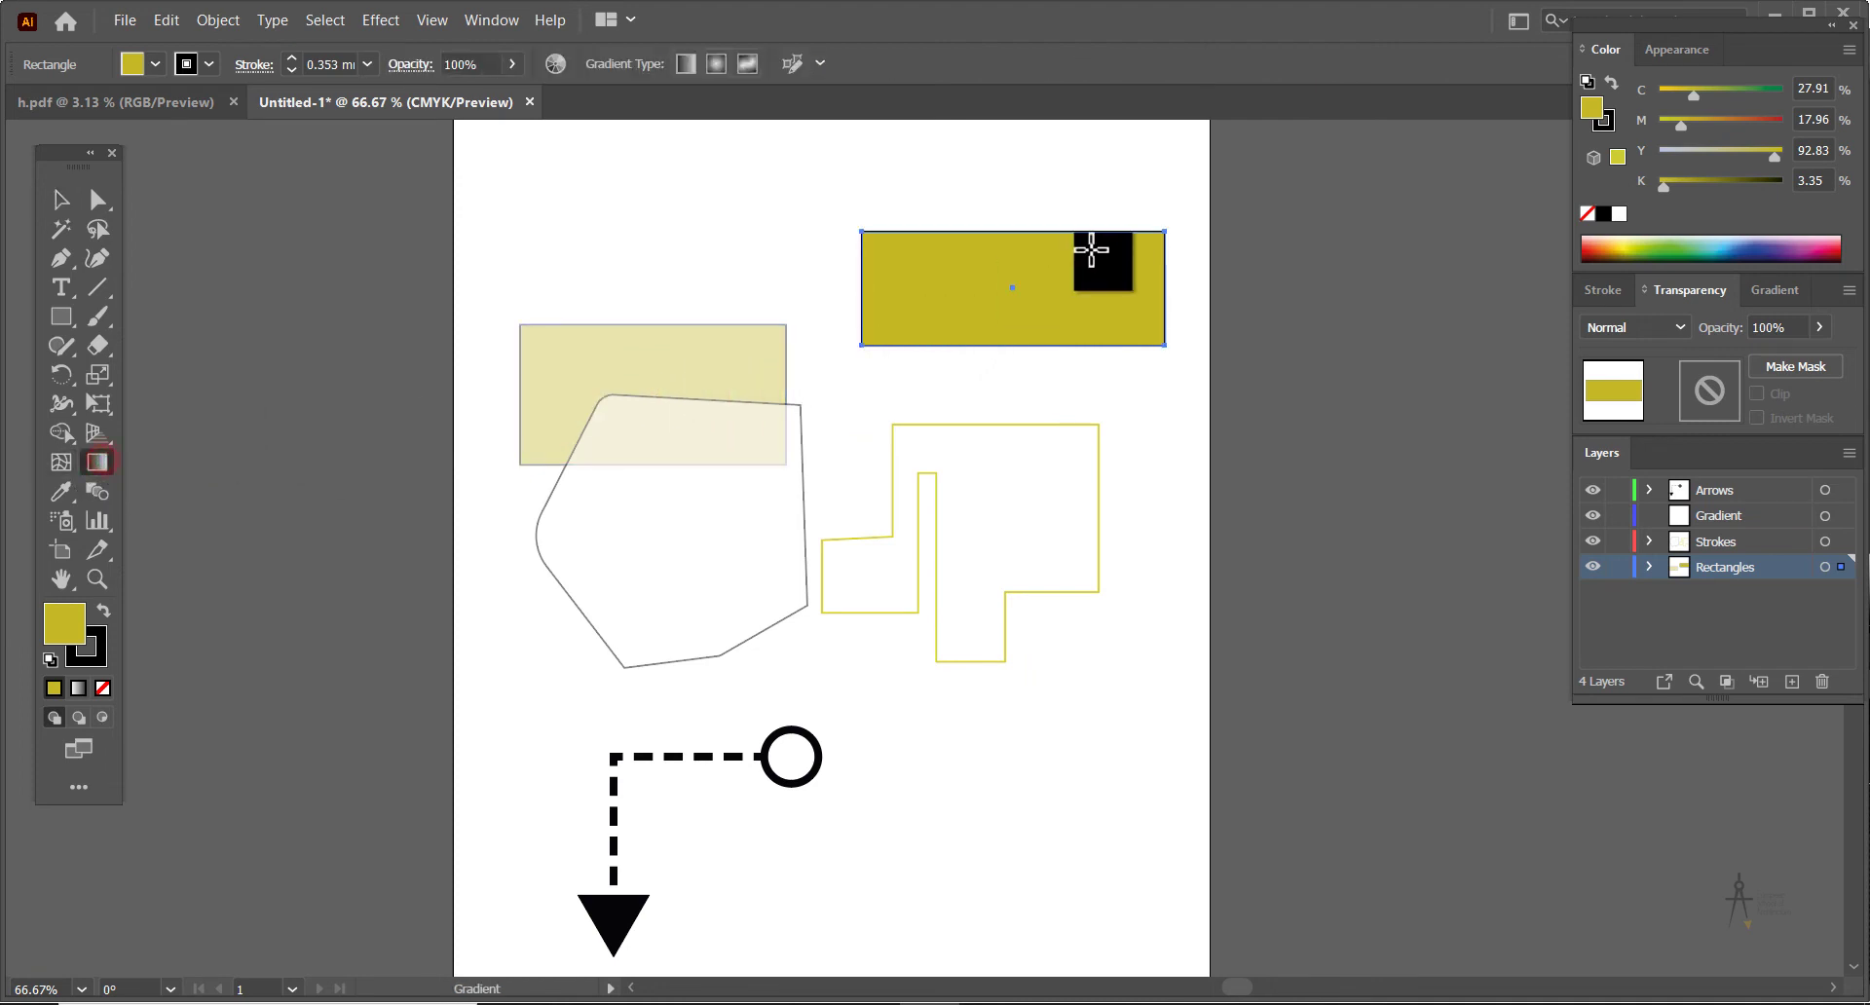
{"action": "left_click", "coordinate": [976, 305]}
{"action": "scroll", "coordinate": [1040, 221], "scroll_direction": "up", "scroll_amount": 2}
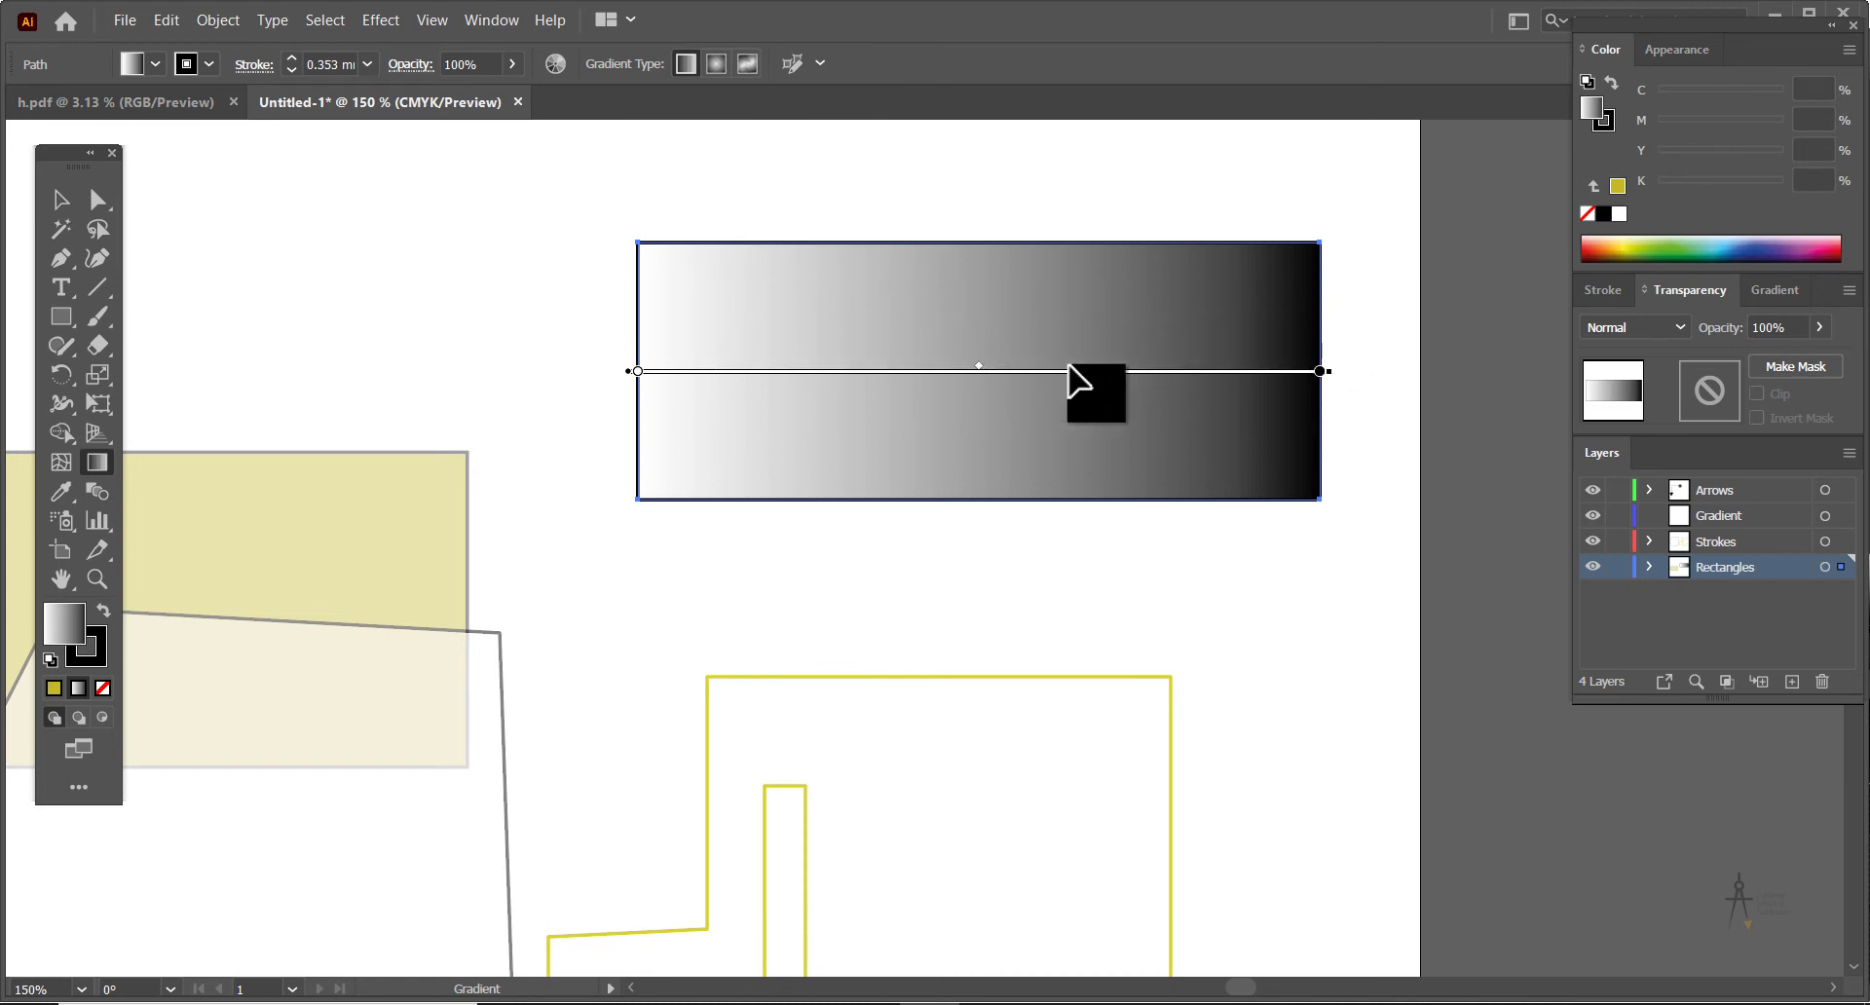
{"action": "left_click_drag", "start_coordinate": [979, 367], "coordinate": [920, 368]}
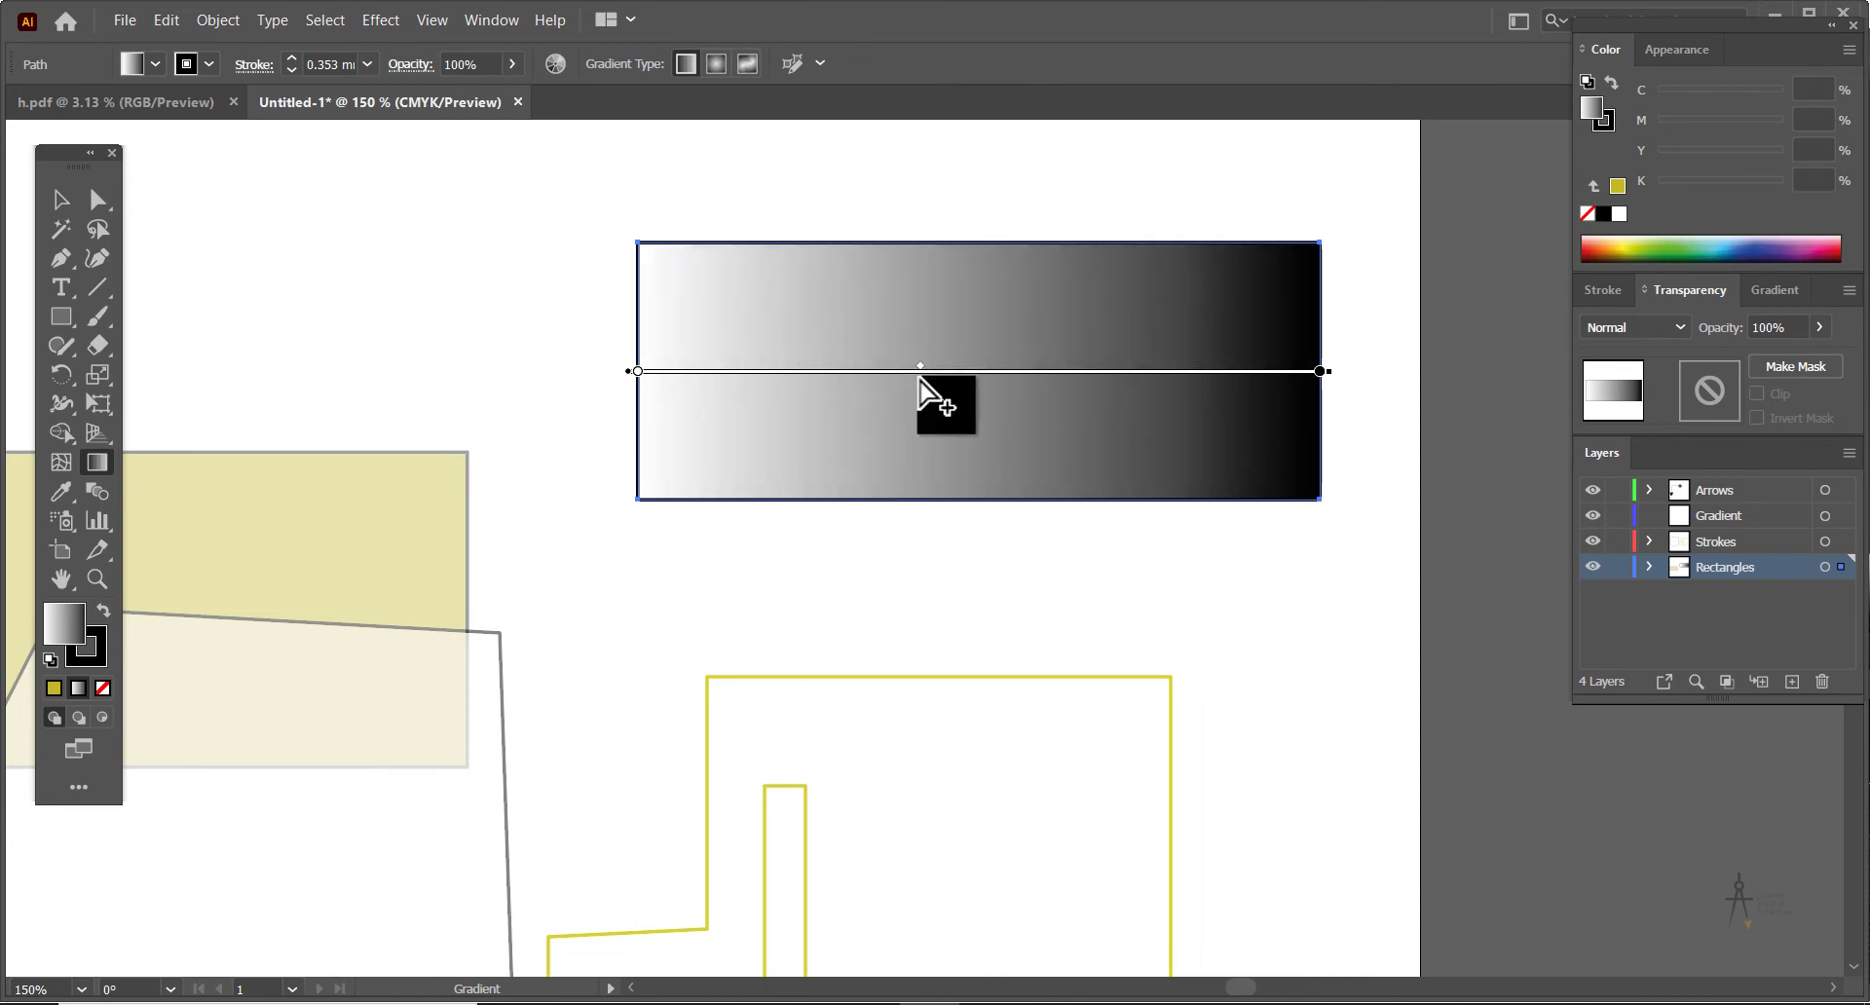
Switch the gradient's white starting stop to CMYK and color it green with C 50.98, M 0, Y 100, K 0
{"action": "left_click", "coordinate": [1644, 288]}
{"action": "left_click", "coordinate": [1644, 289]}
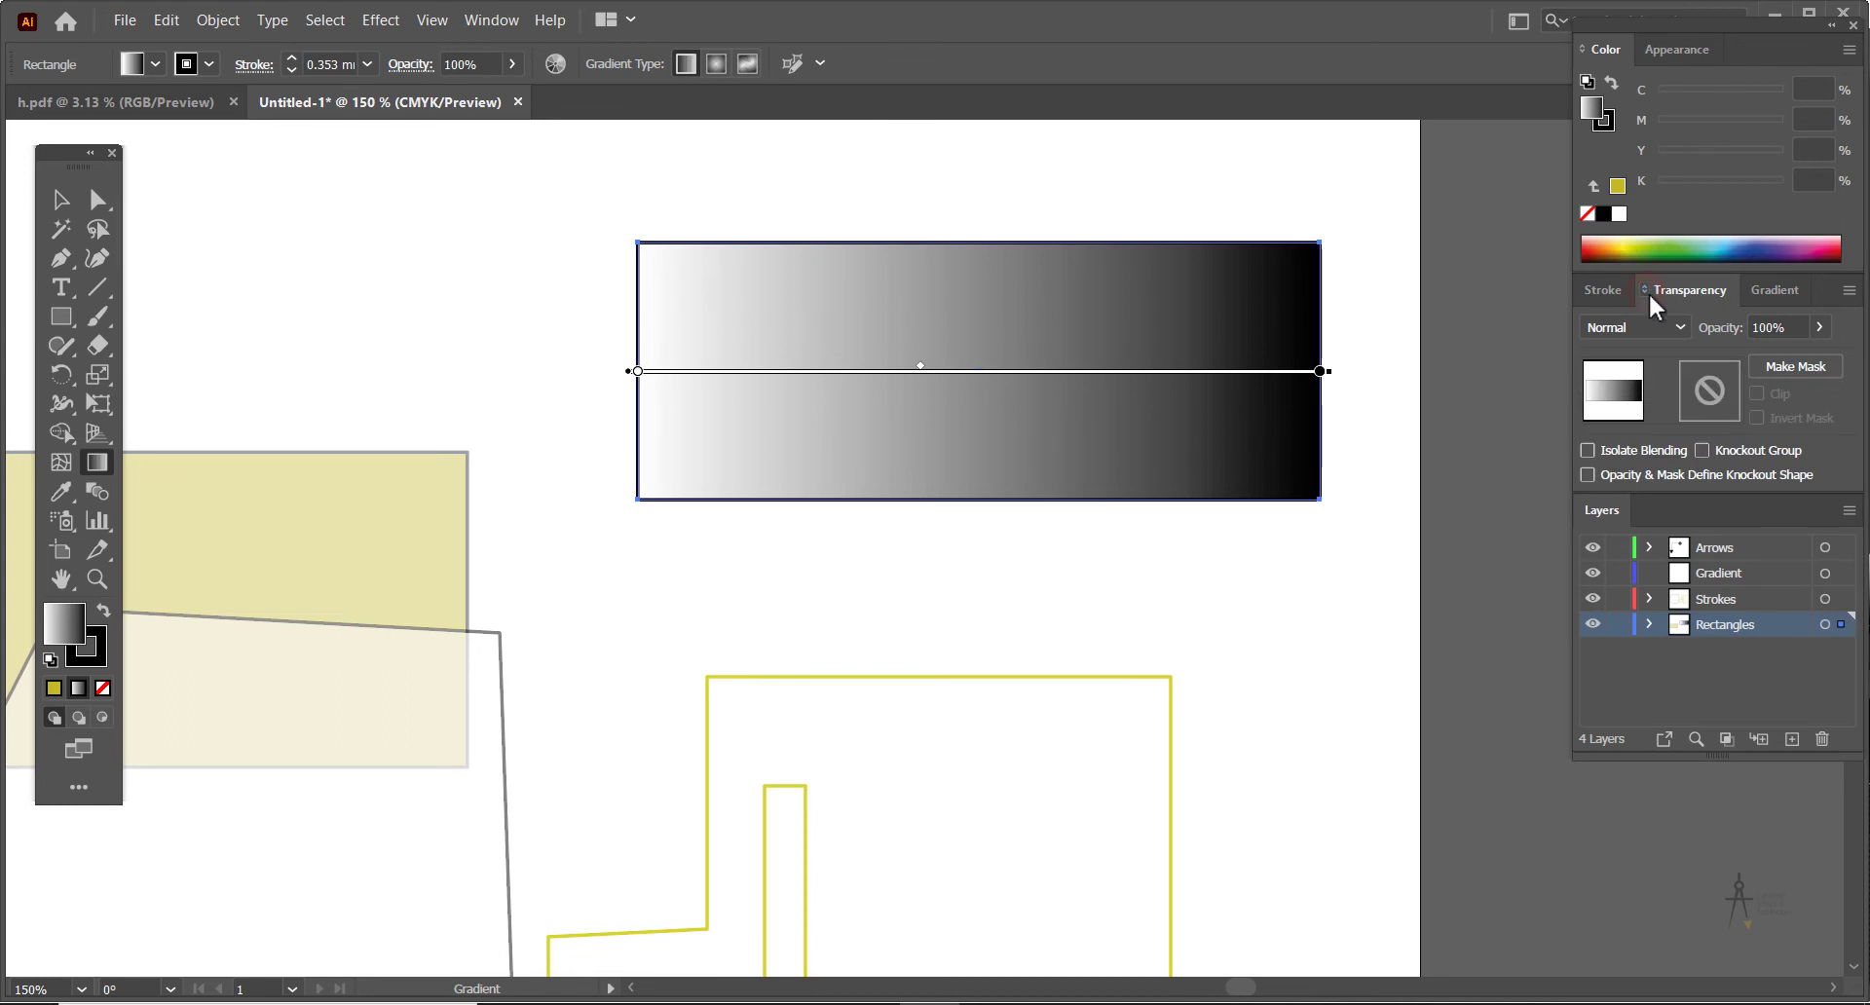
{"action": "left_click", "coordinate": [1780, 290]}
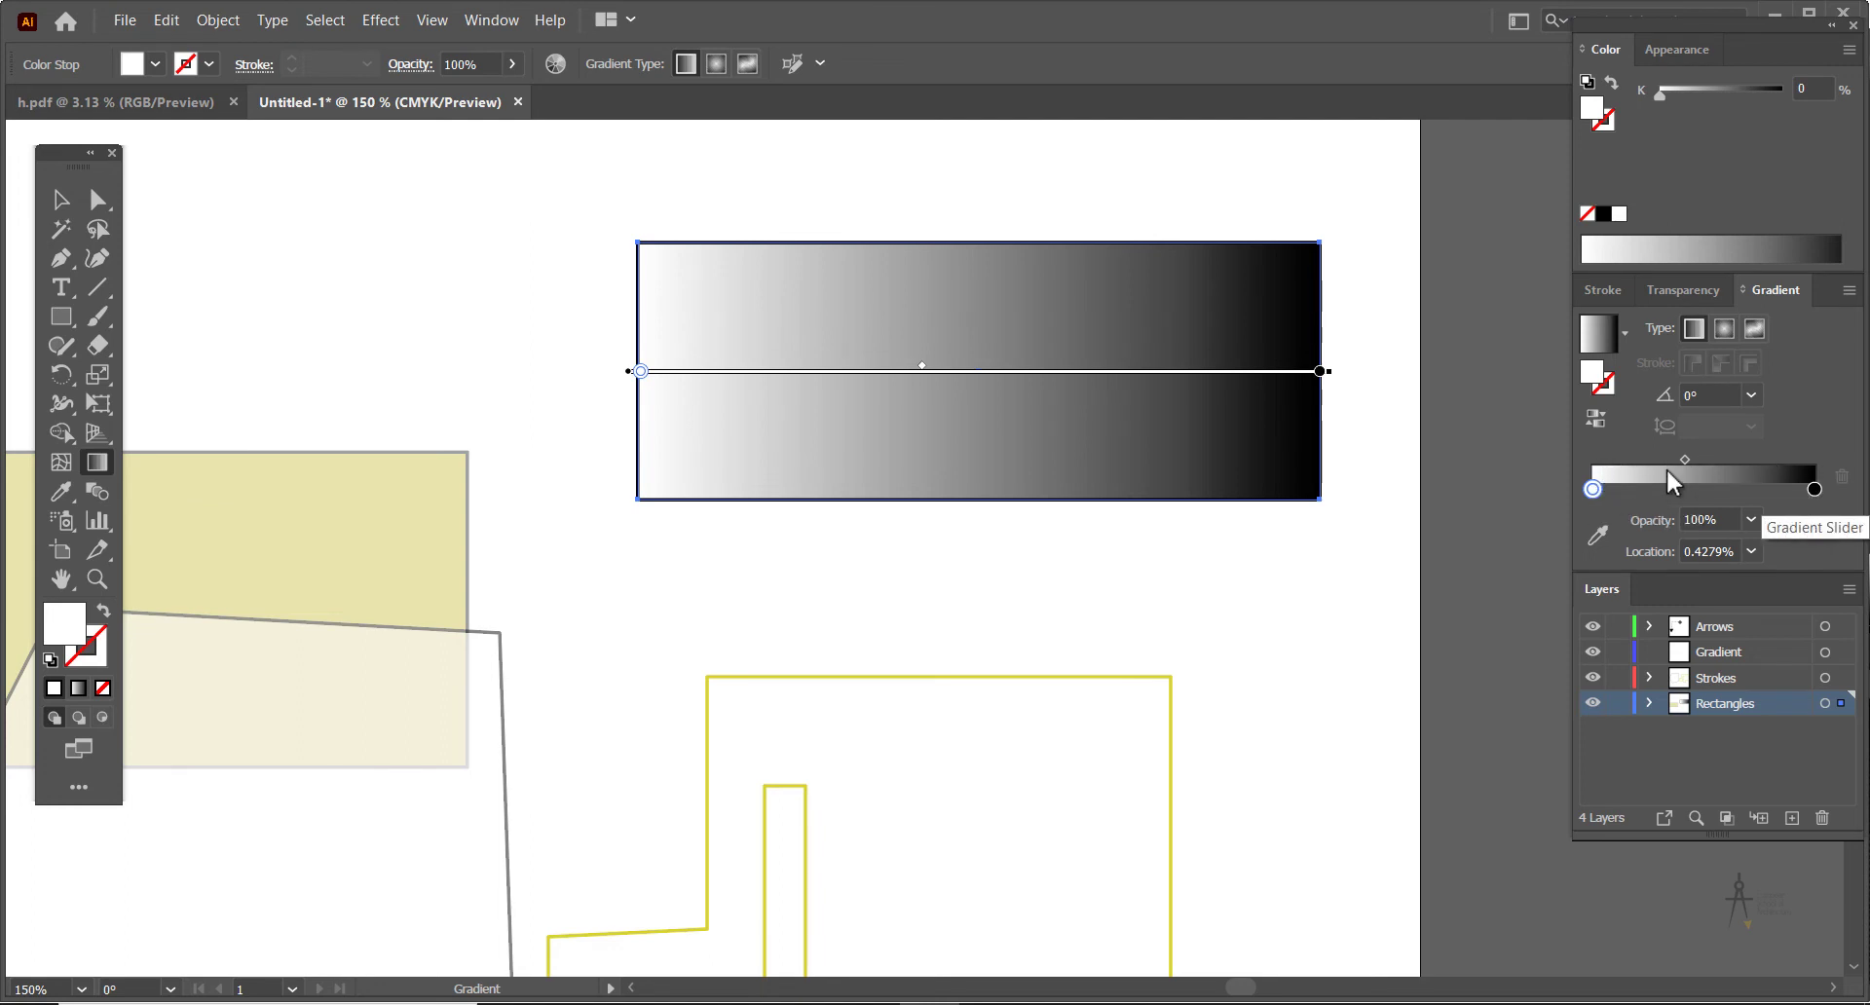
{"action": "double_click", "coordinate": [1591, 490]}
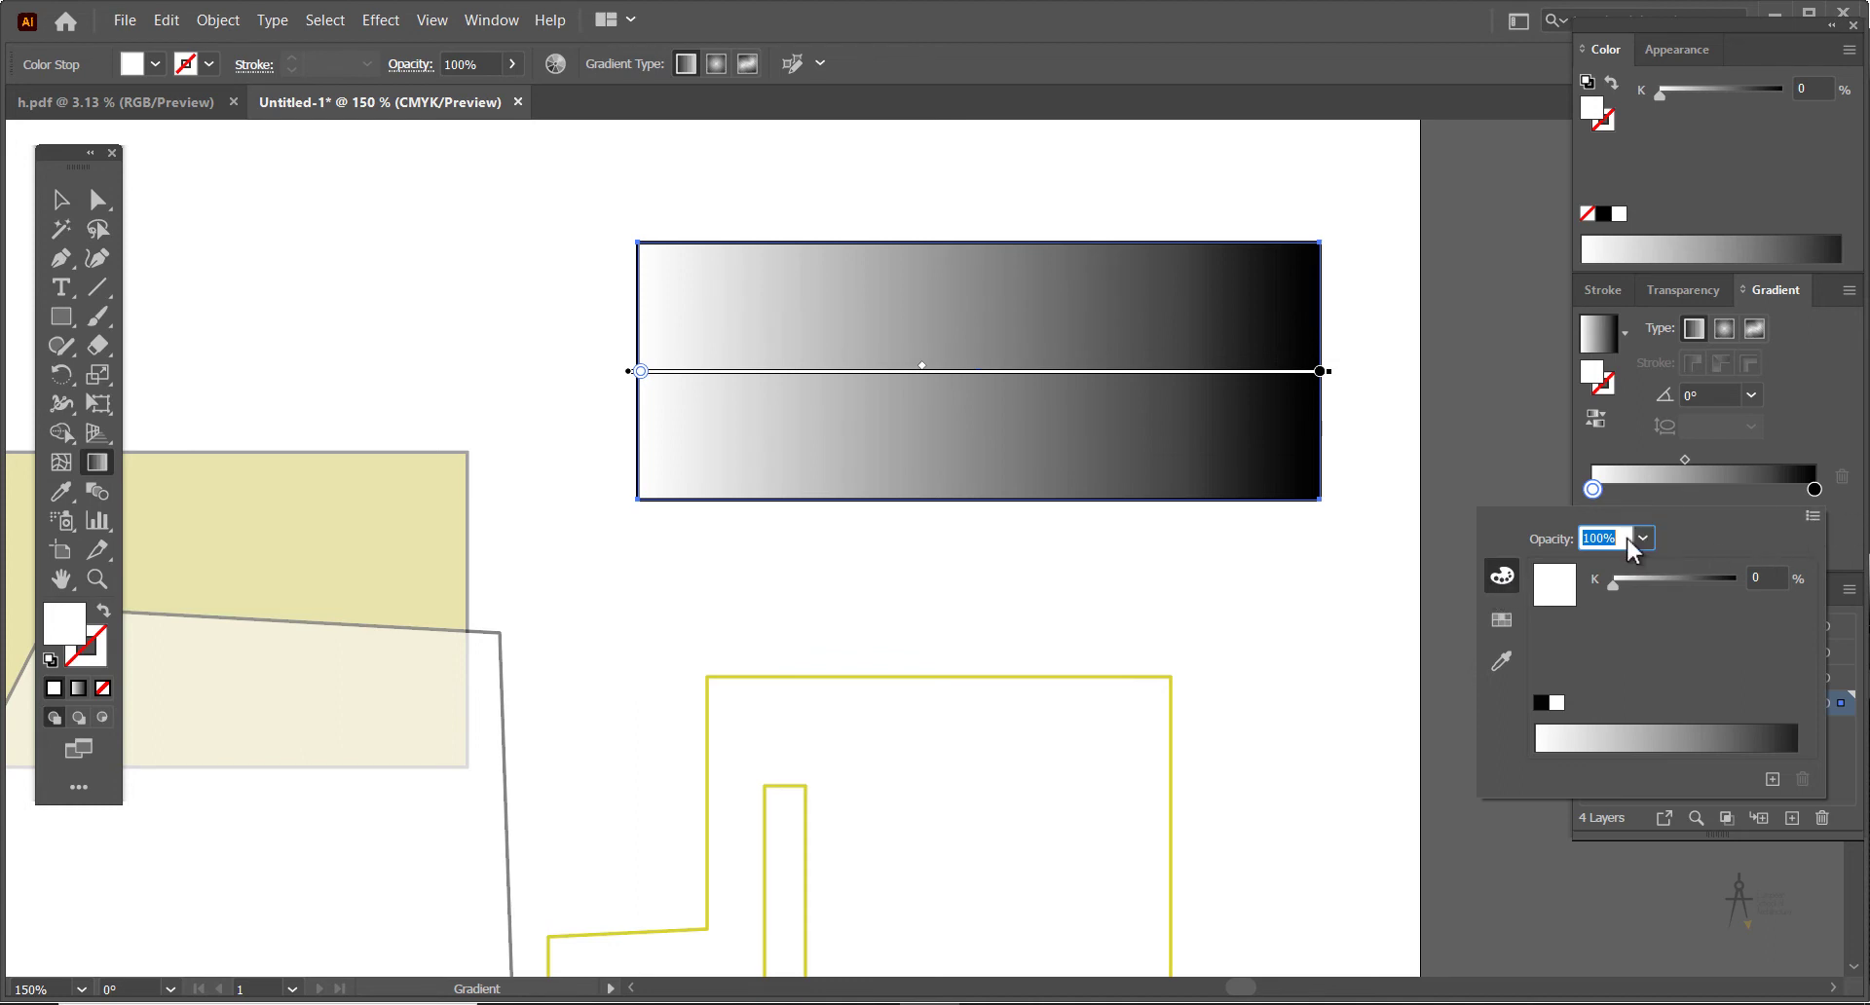
{"action": "left_click", "coordinate": [1812, 516]}
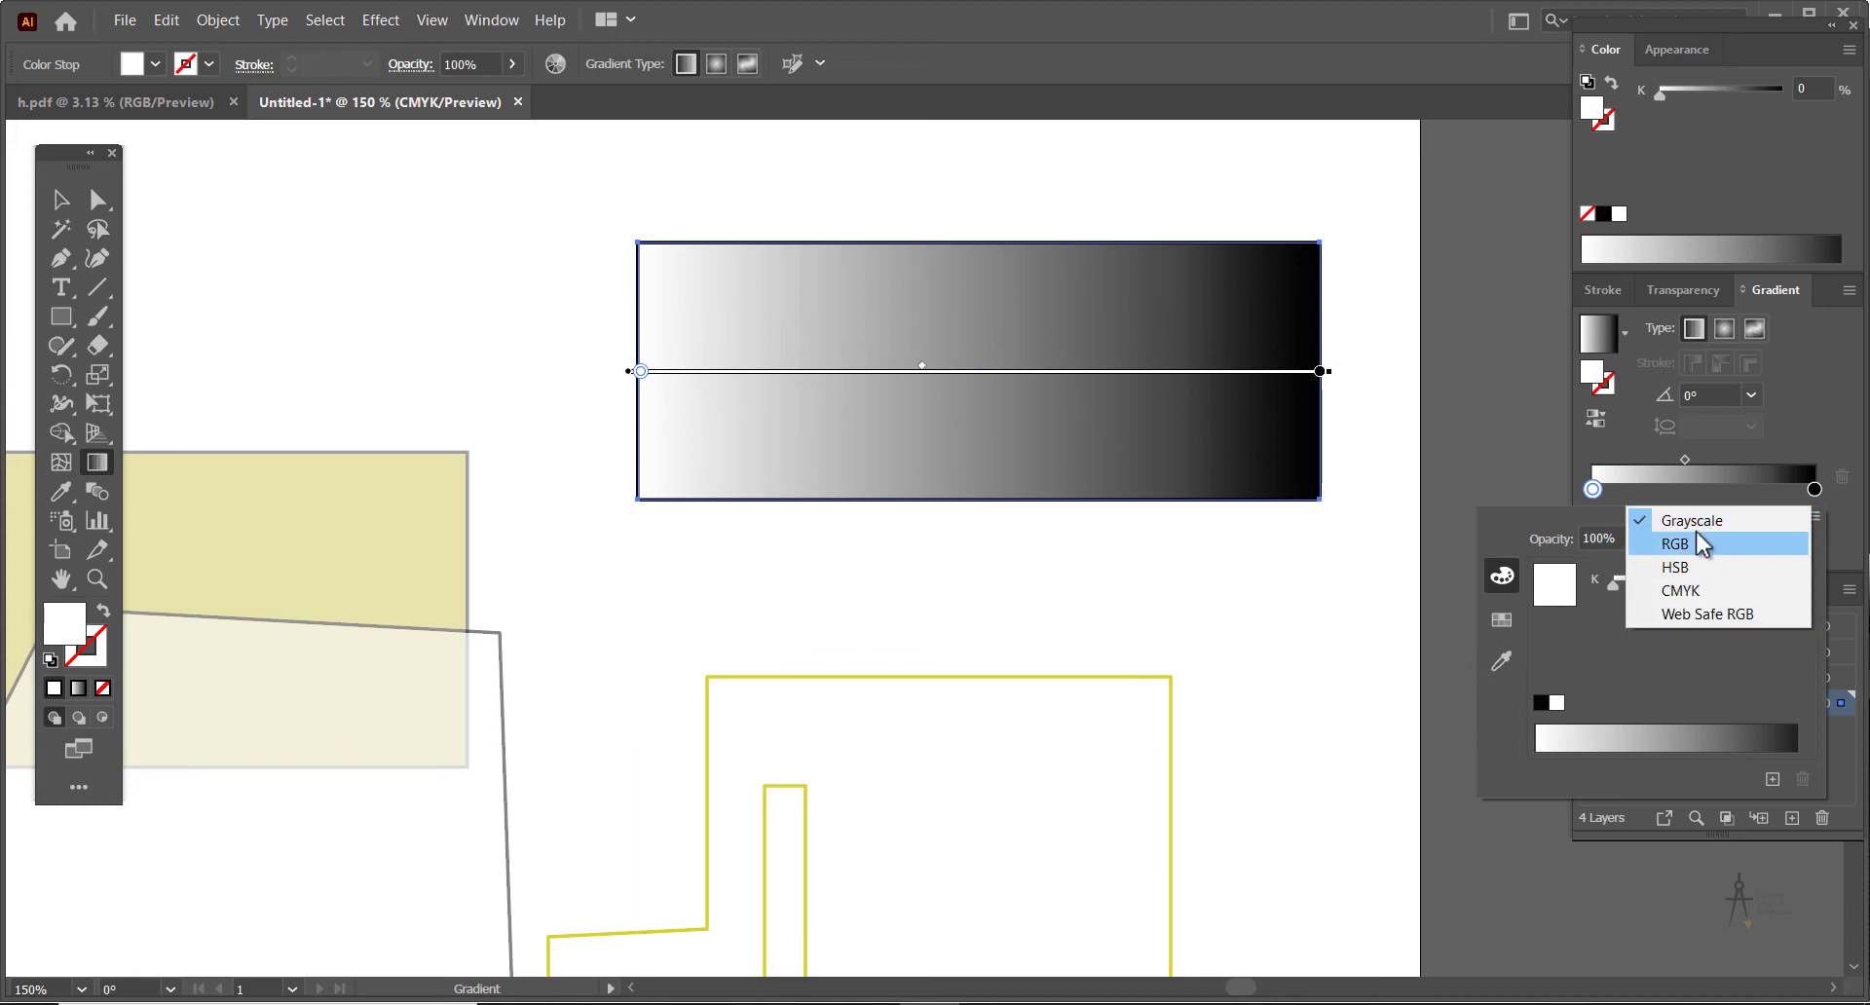
{"action": "left_click", "coordinate": [1682, 590]}
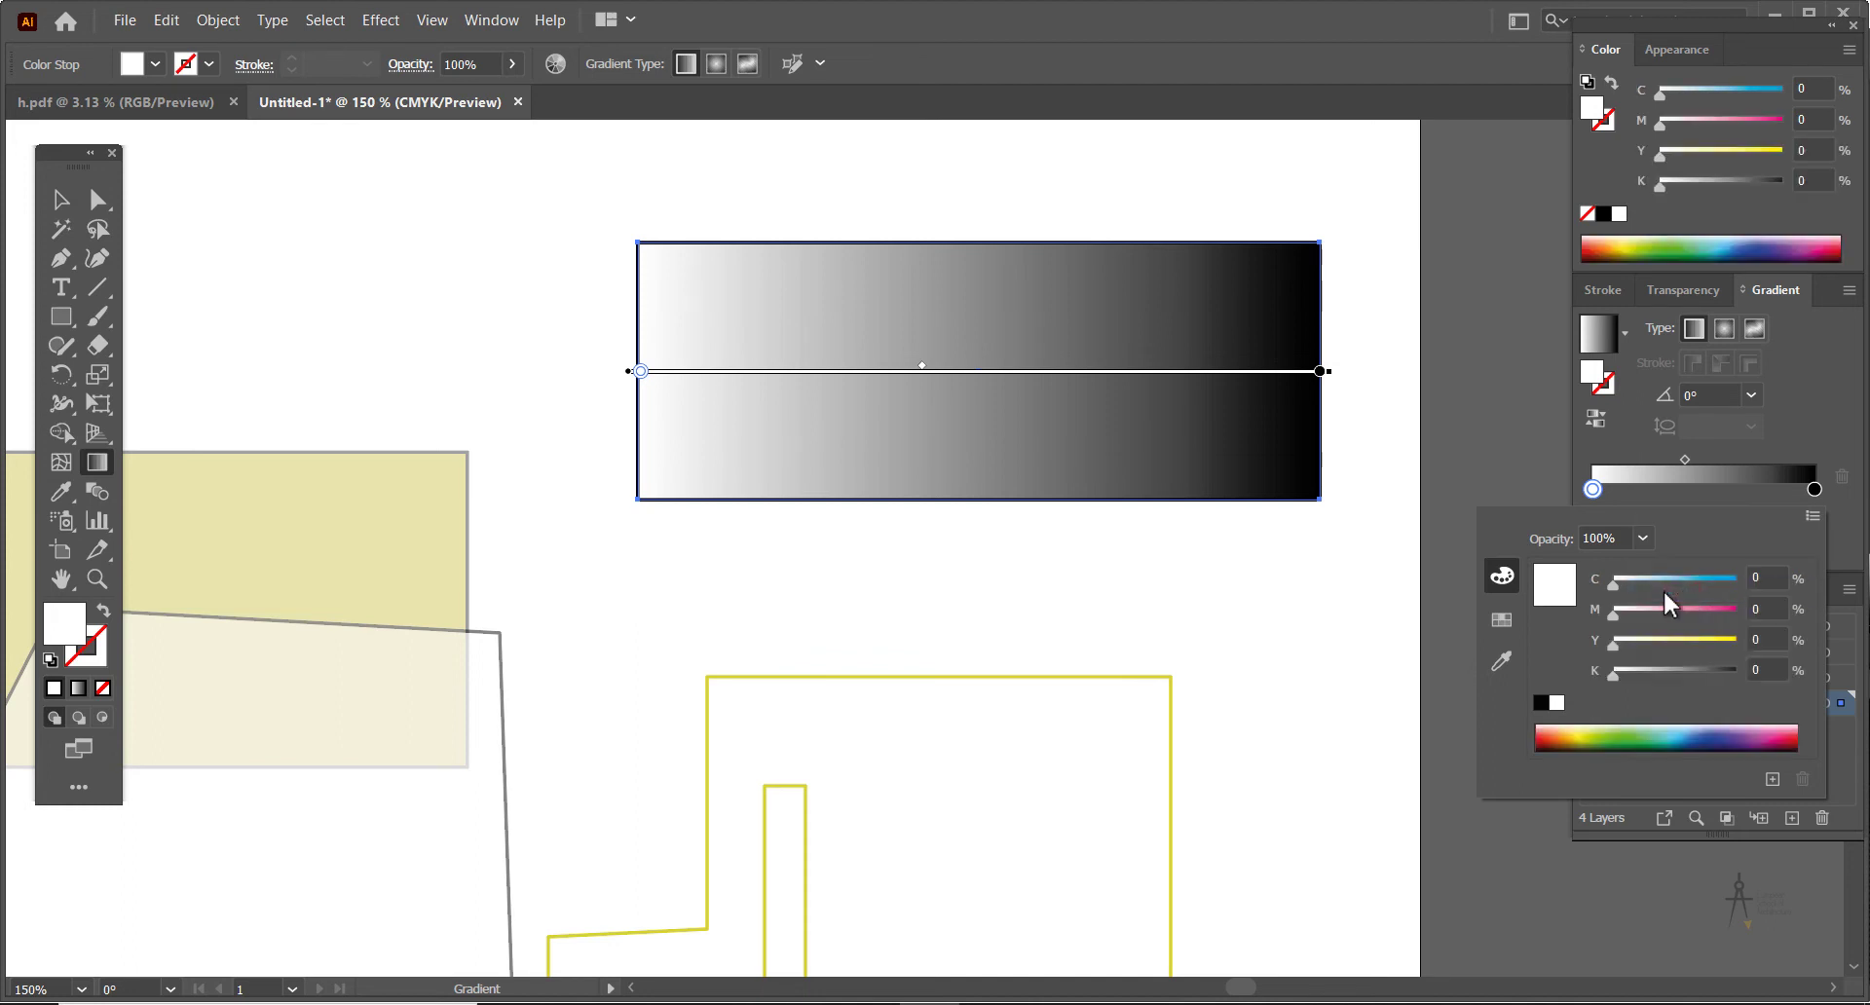
{"action": "left_click", "coordinate": [1594, 738]}
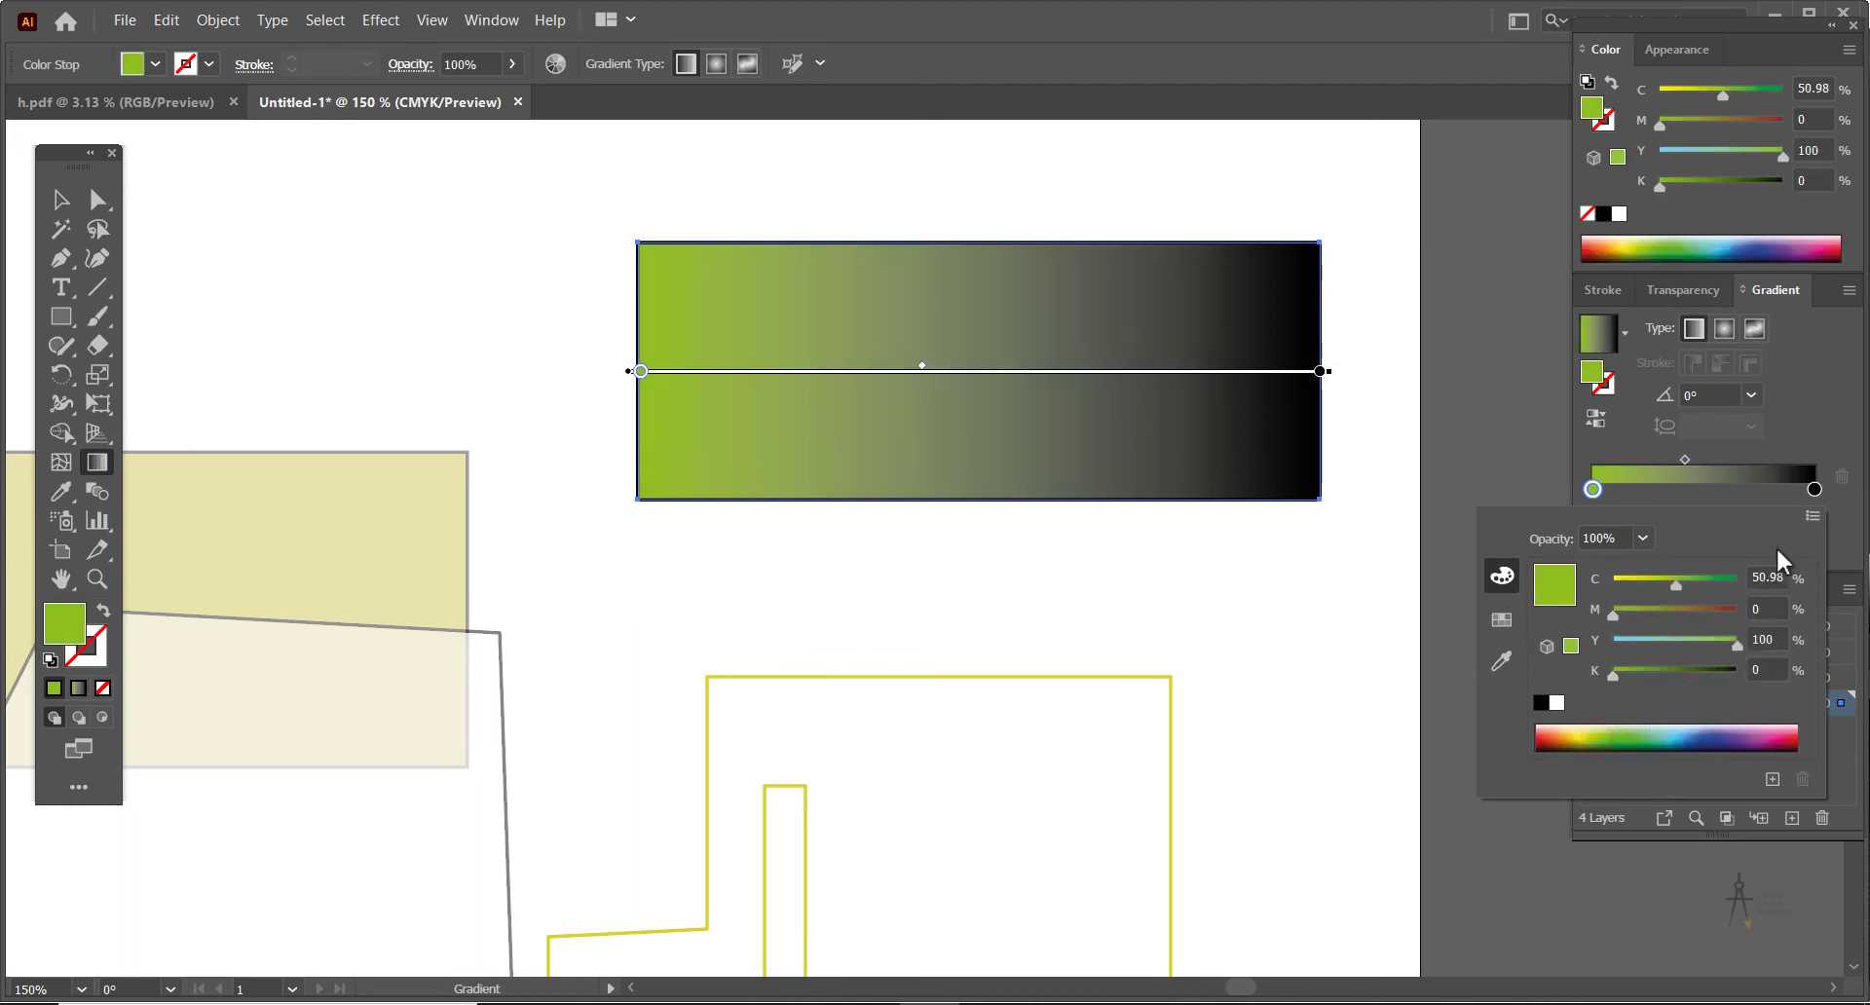
{"action": "left_click", "coordinate": [1838, 527]}
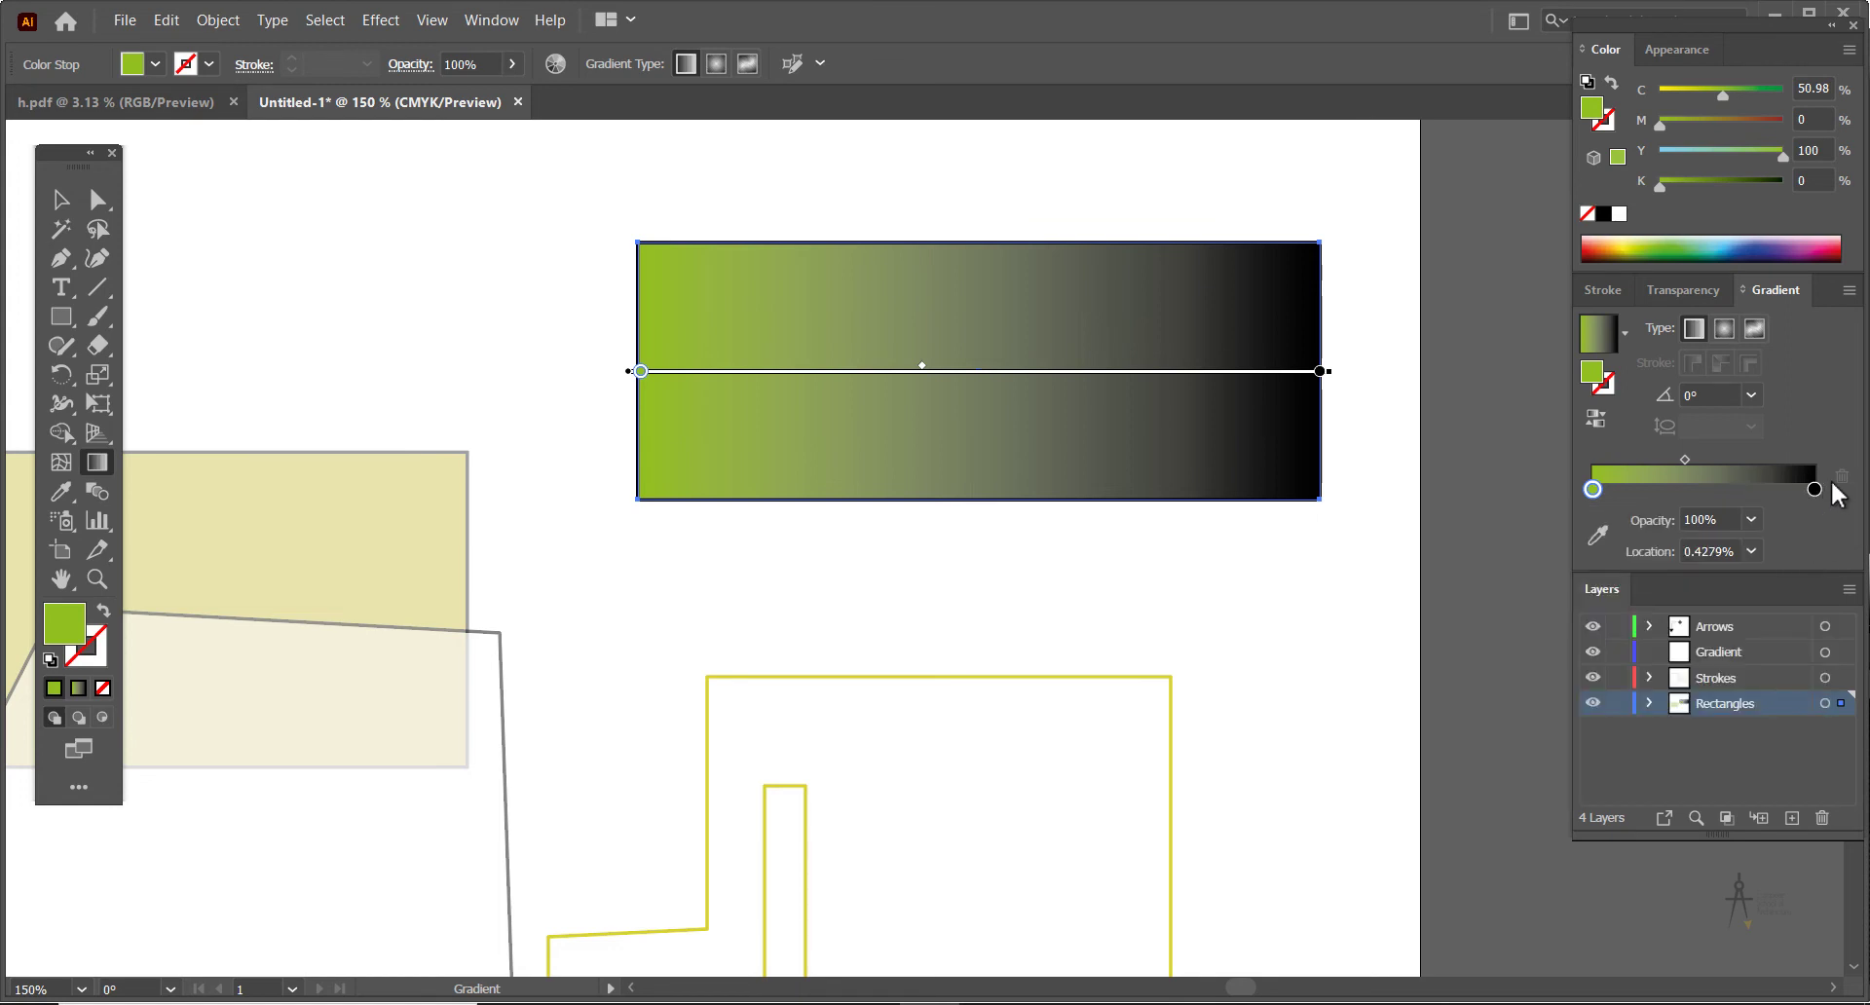
Switch the gradient's black end stop to CMYK and color it orange with C 0, M 69.02, Y 90.2, K 0
{"action": "left_click", "coordinate": [1814, 488]}
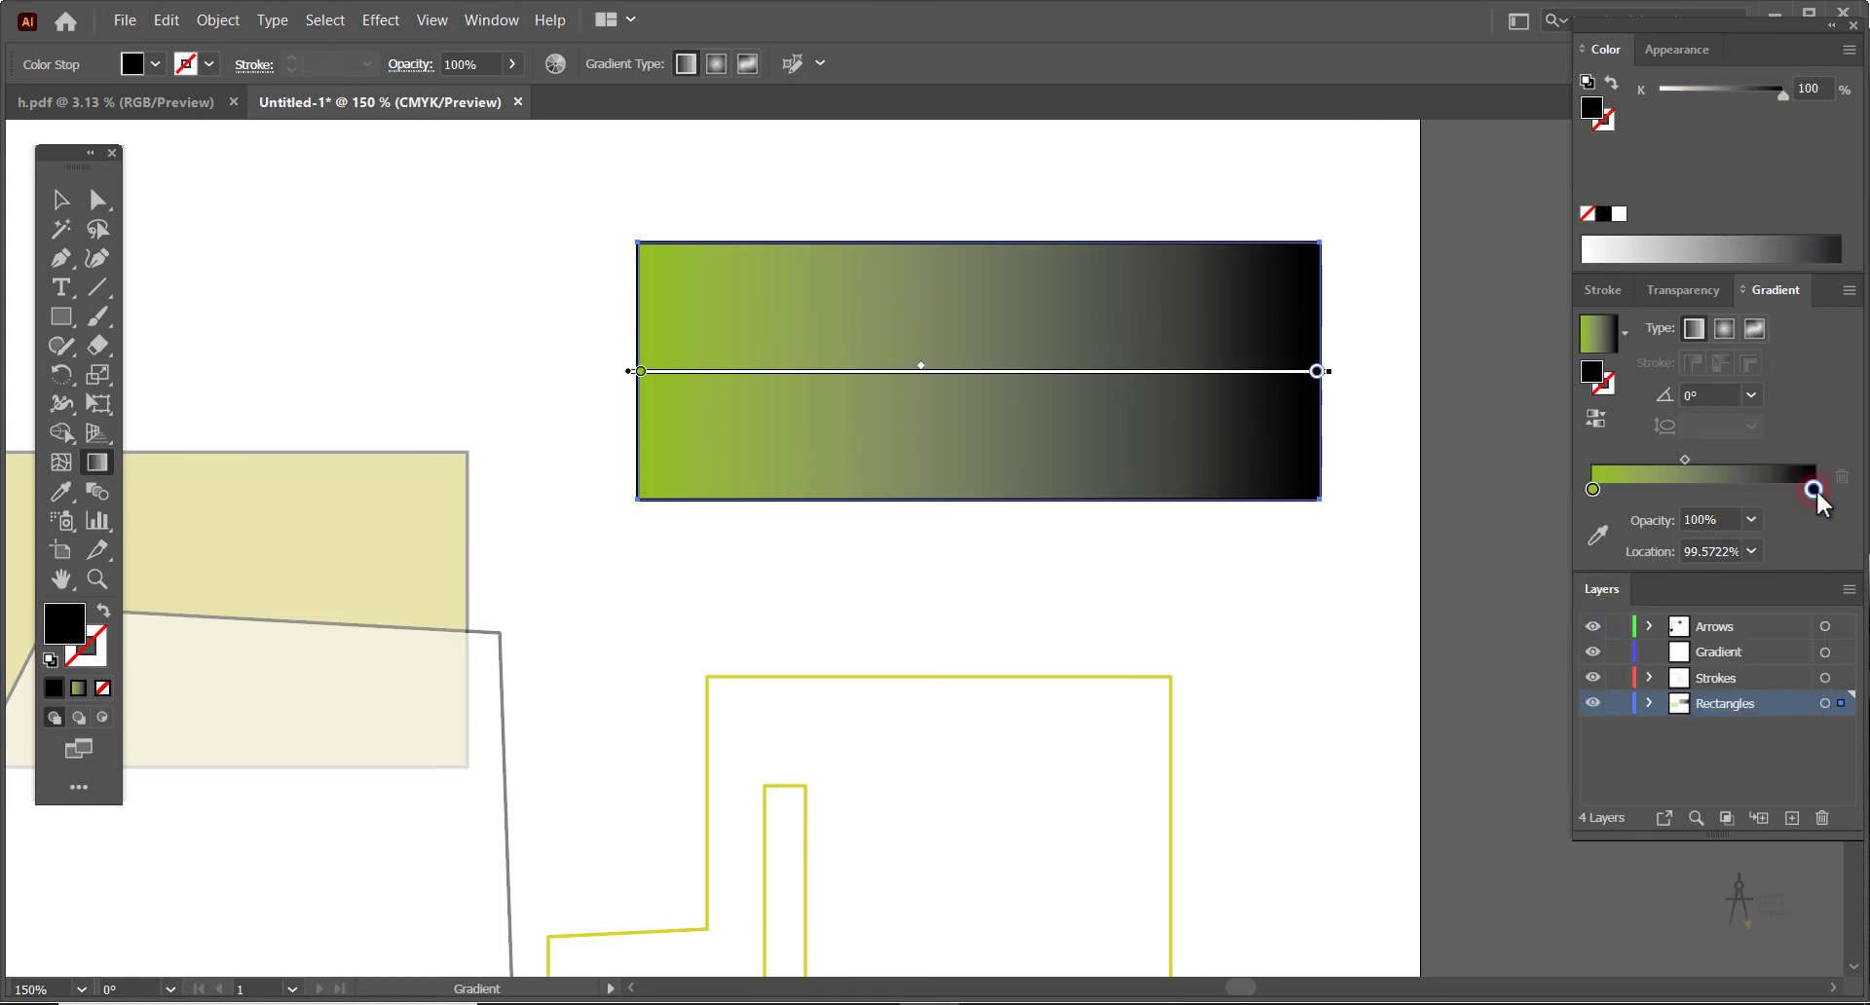
{"action": "double_click", "coordinate": [1814, 490]}
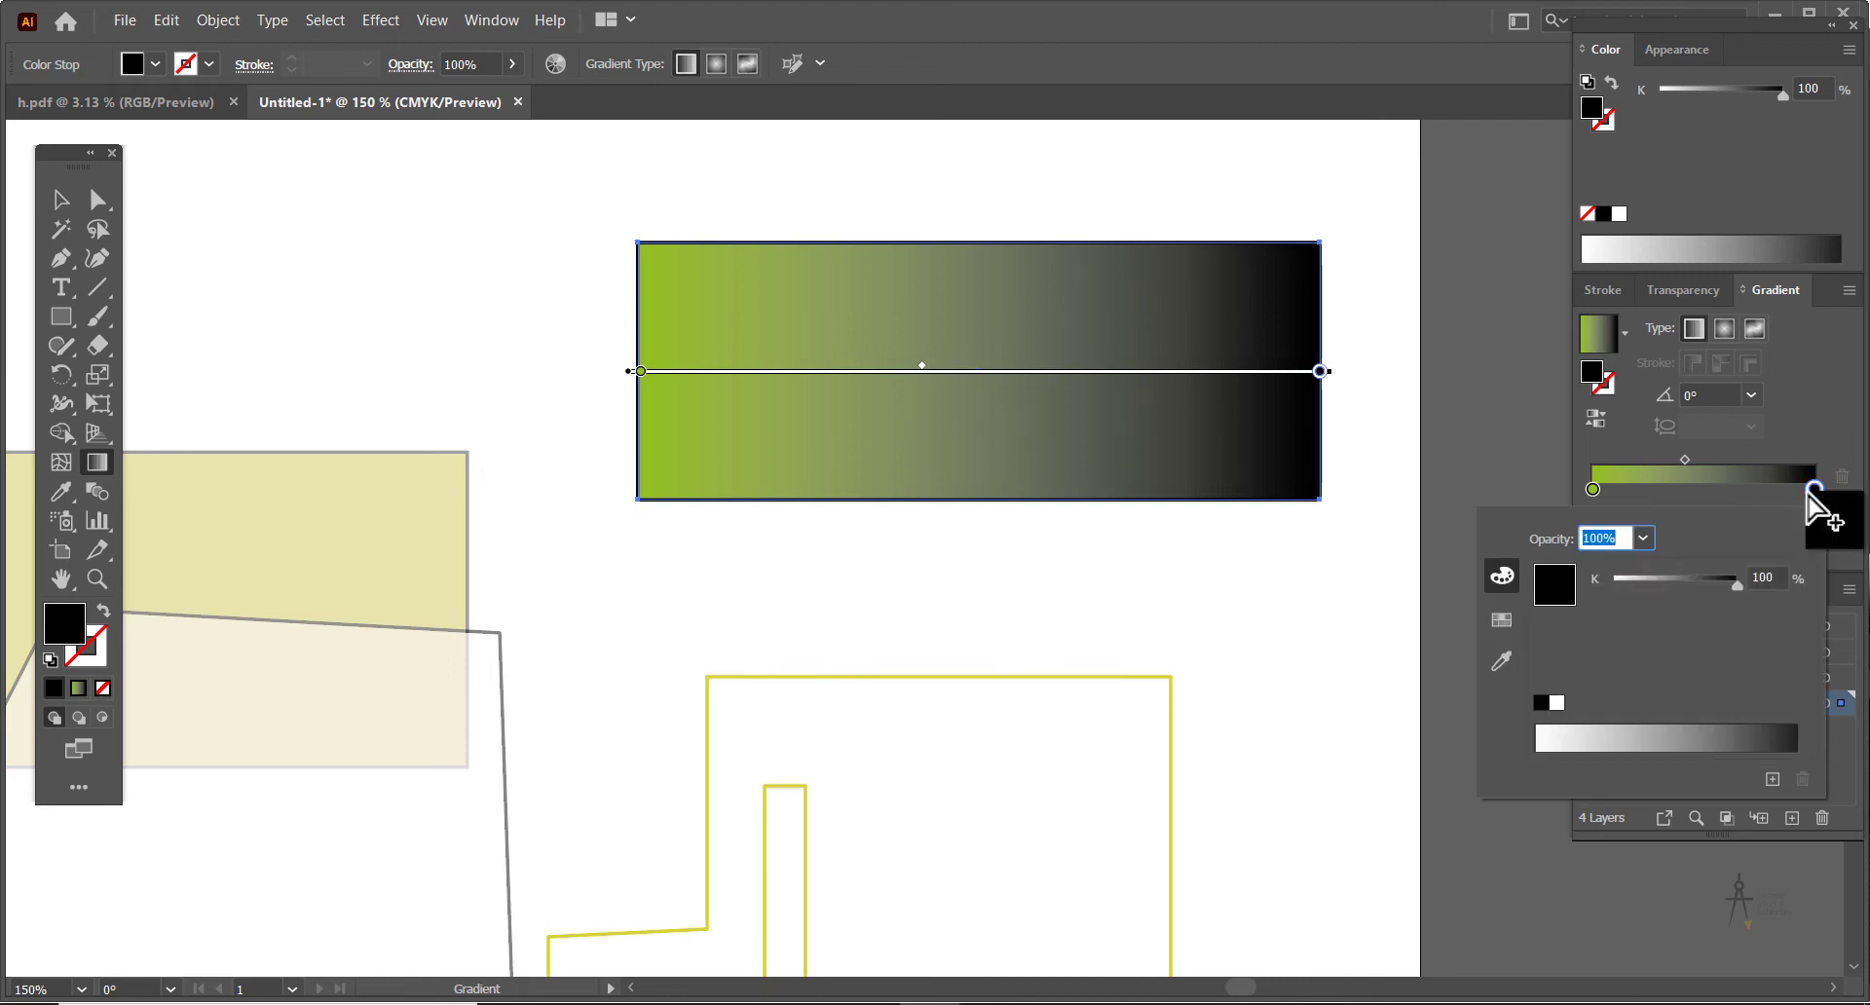
{"action": "left_click", "coordinate": [1808, 518]}
{"action": "left_click", "coordinate": [1700, 592]}
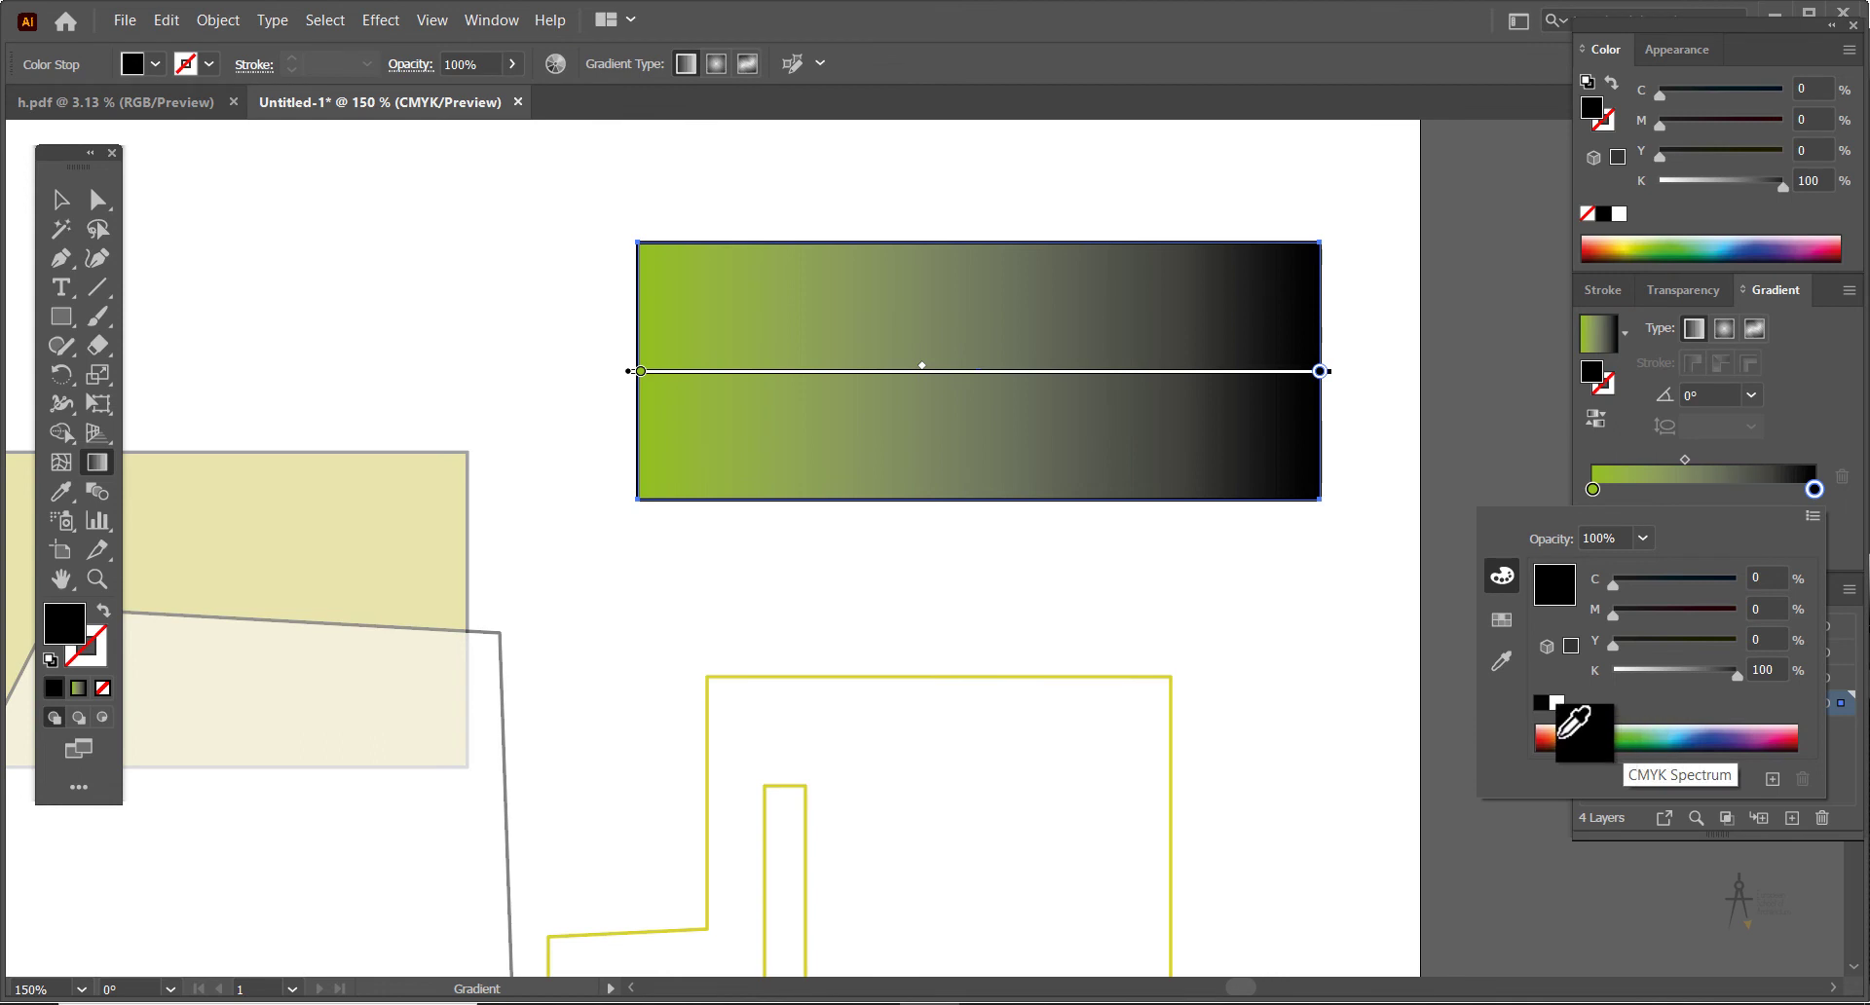
{"action": "left_click", "coordinate": [1549, 734]}
{"action": "left_click", "coordinate": [1844, 437]}
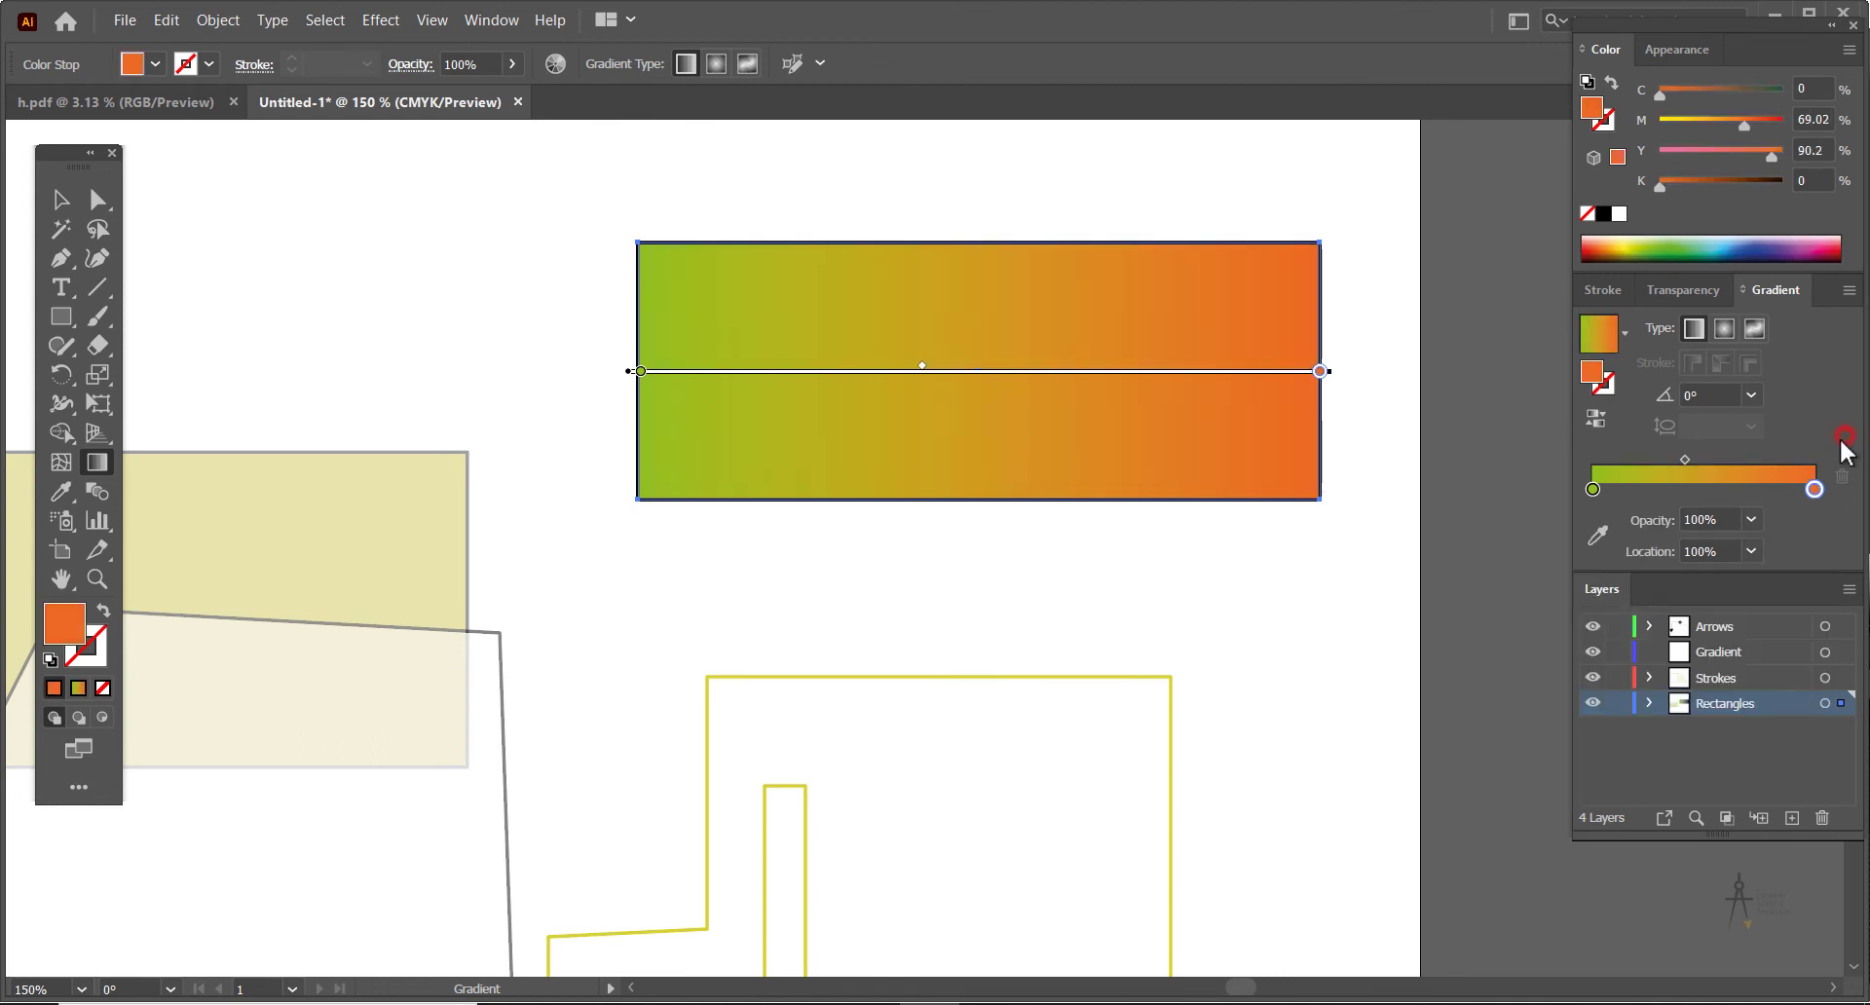
Shift the blend midpoint between the green and orange stops closer to the green end
{"action": "left_click", "coordinate": [1592, 489]}
{"action": "left_click_drag", "start_coordinate": [1744, 495], "coordinate": [1471, 461]}
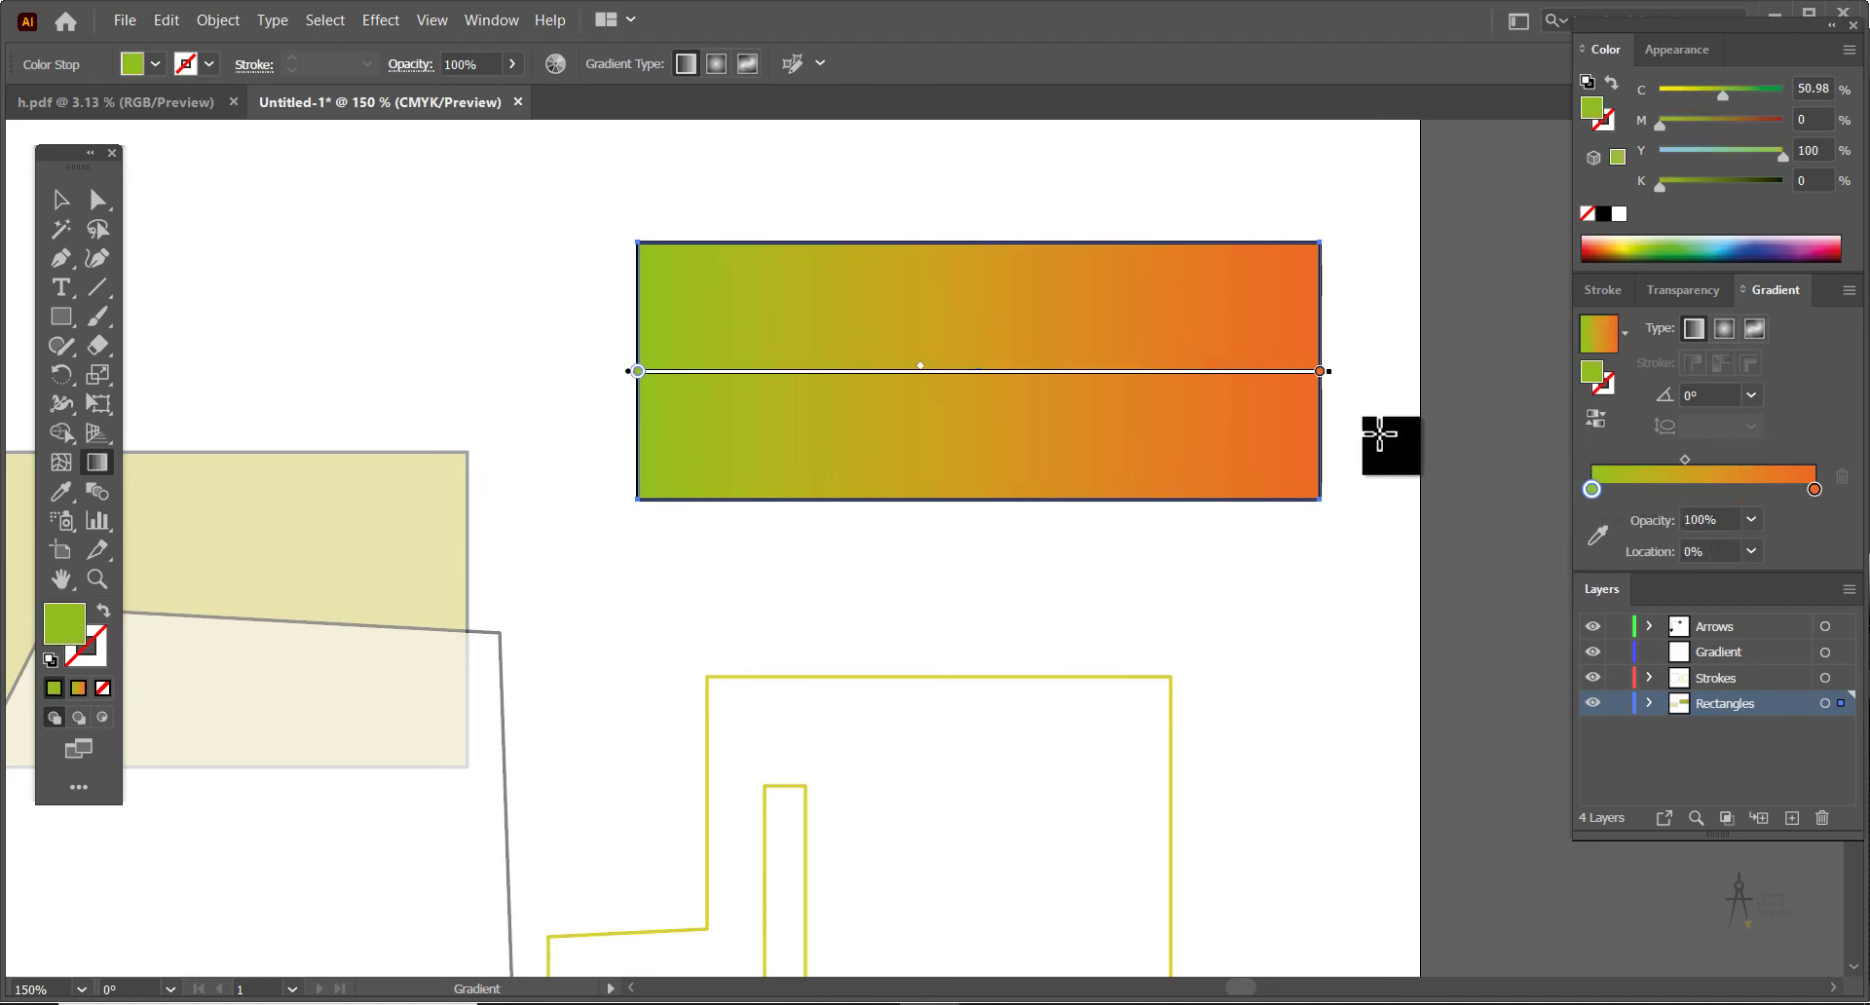
{"action": "mouse_move", "coordinate": [919, 366]}
{"action": "left_mouse_down"}
{"action": "mouse_move", "coordinate": [1157, 378]}
{"action": "mouse_move", "coordinate": [815, 375]}
{"action": "left_mouse_up"}
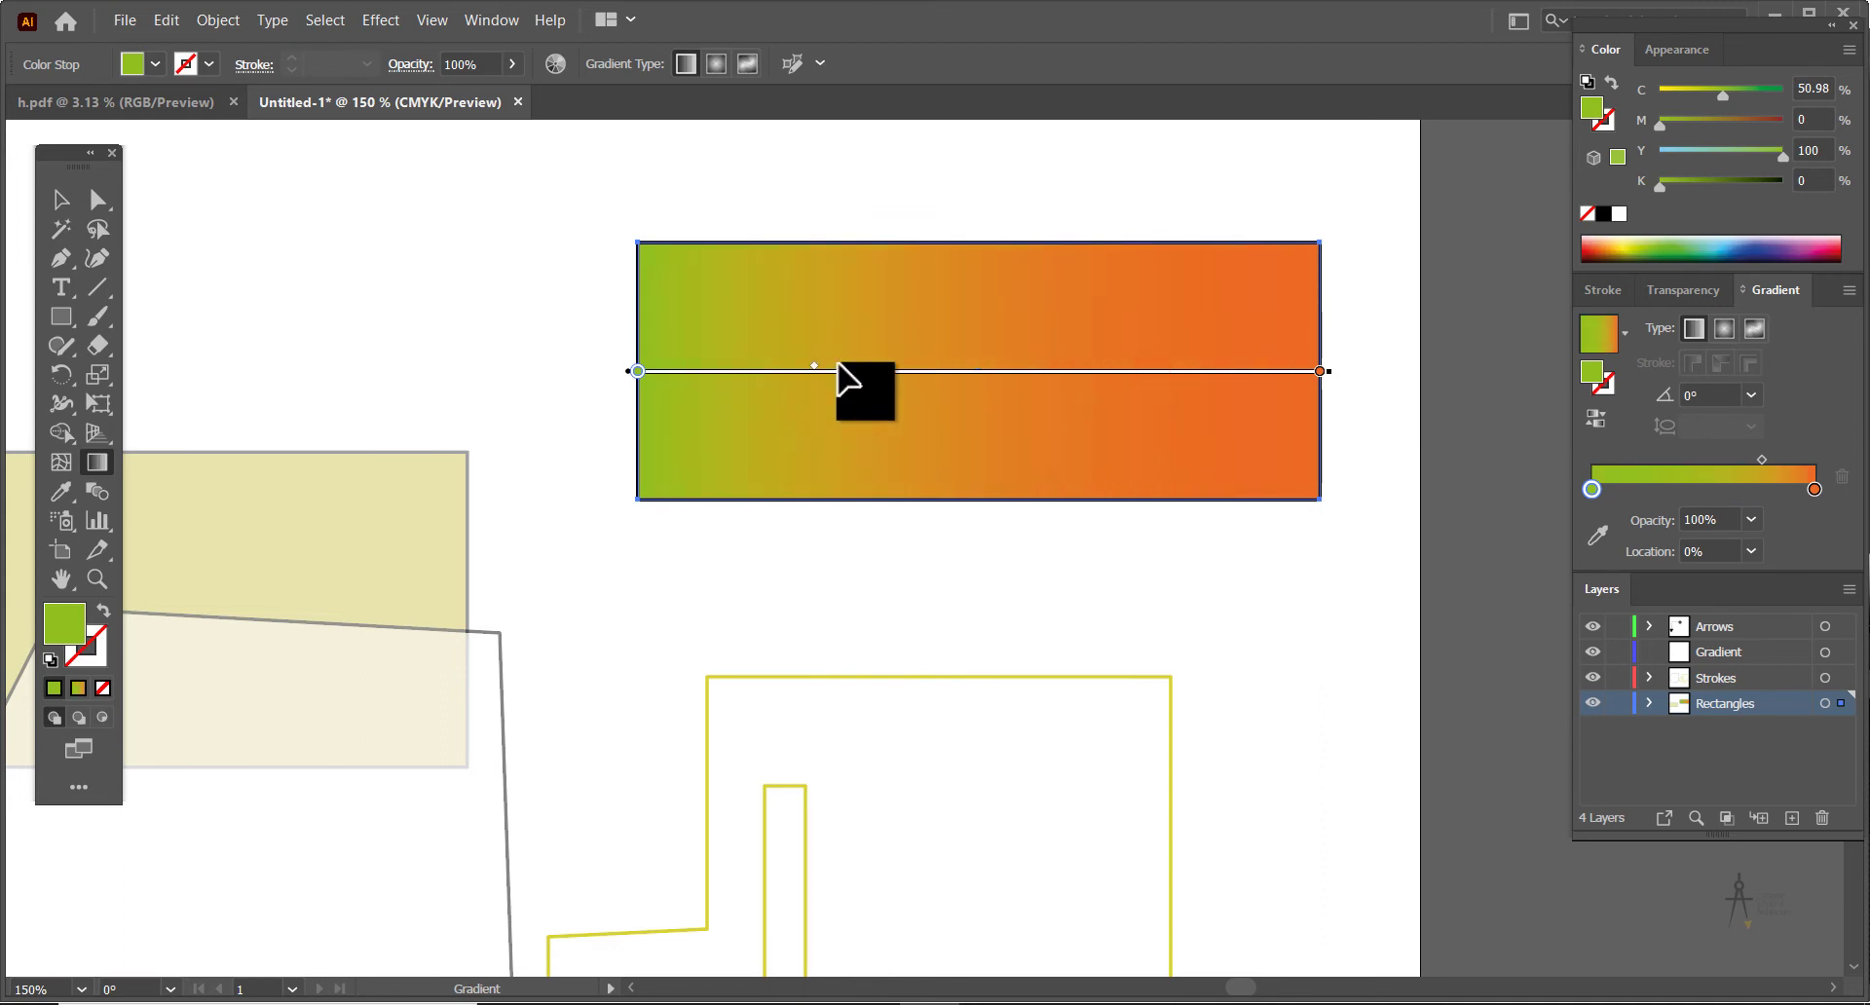
Add a gradient stop at about 40% and color it brownish red with C 27.06, M 88.63, Y 100, K 28.24
{"action": "left_click", "coordinate": [1592, 489]}
{"action": "left_click_drag", "start_coordinate": [1600, 485], "coordinate": [1685, 489]}
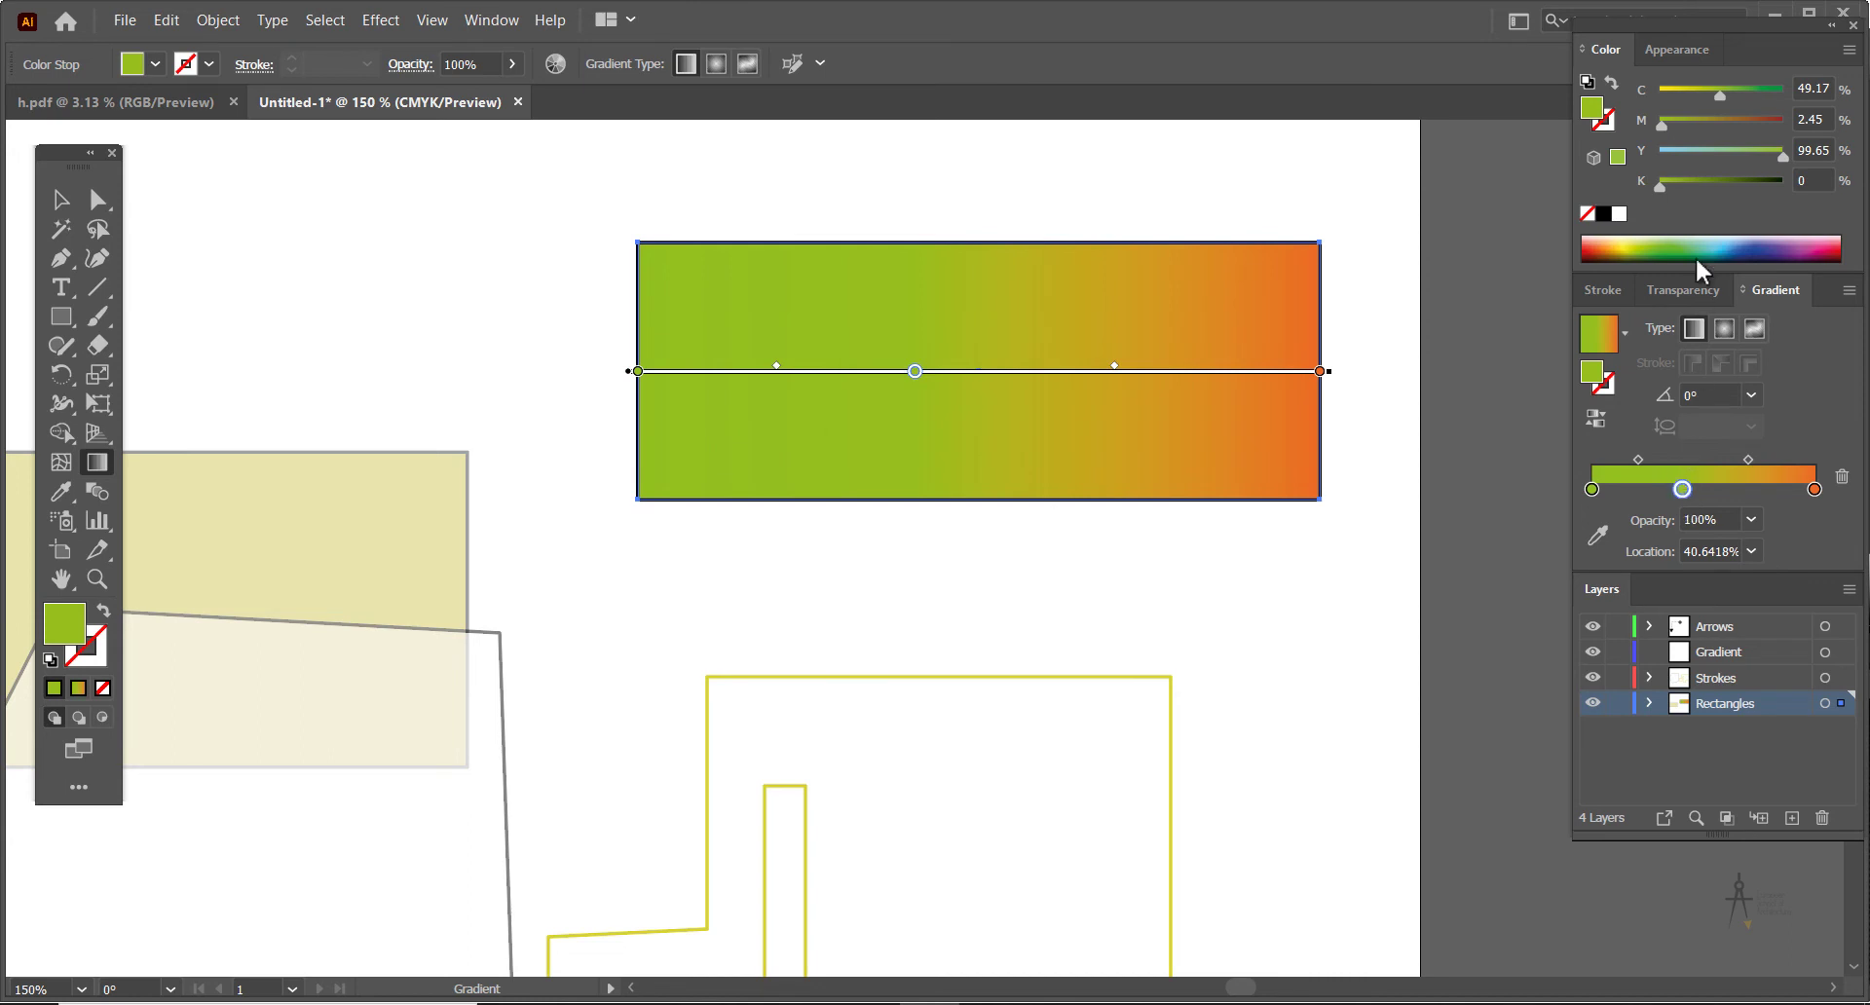
{"action": "left_click", "coordinate": [1592, 255]}
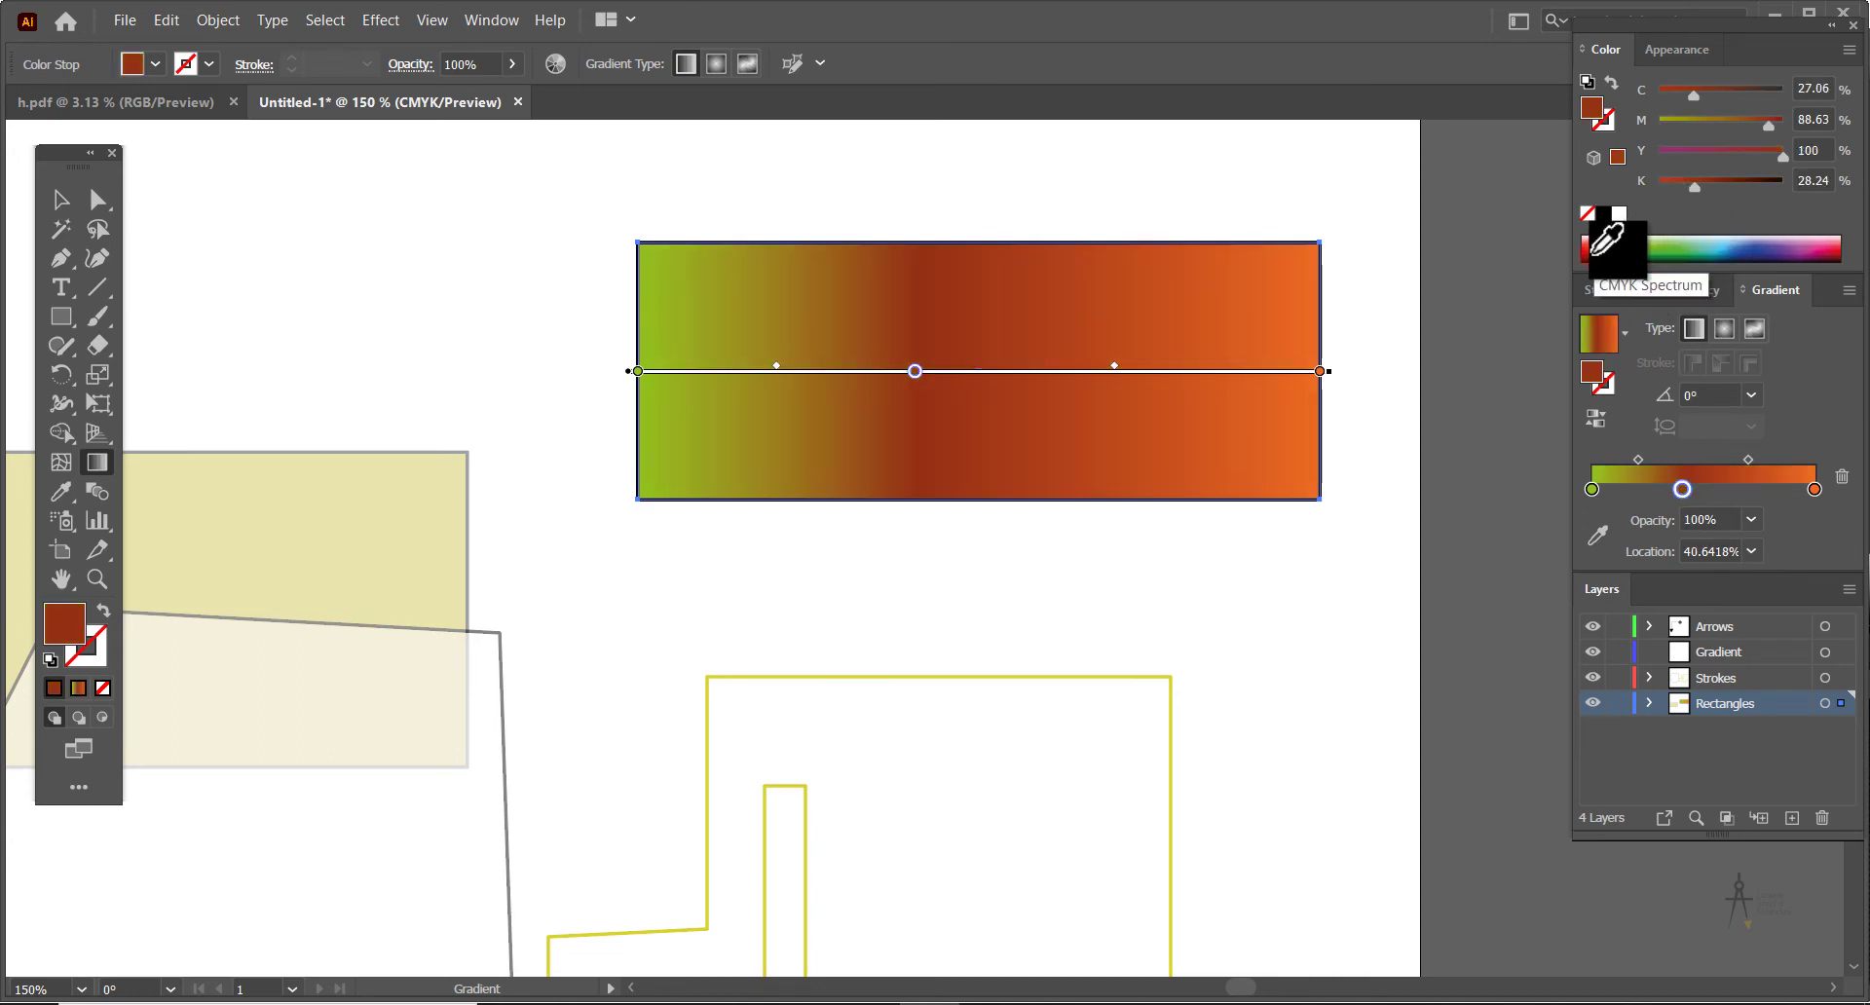
{"action": "left_click_drag", "start_coordinate": [916, 372], "coordinate": [911, 372]}
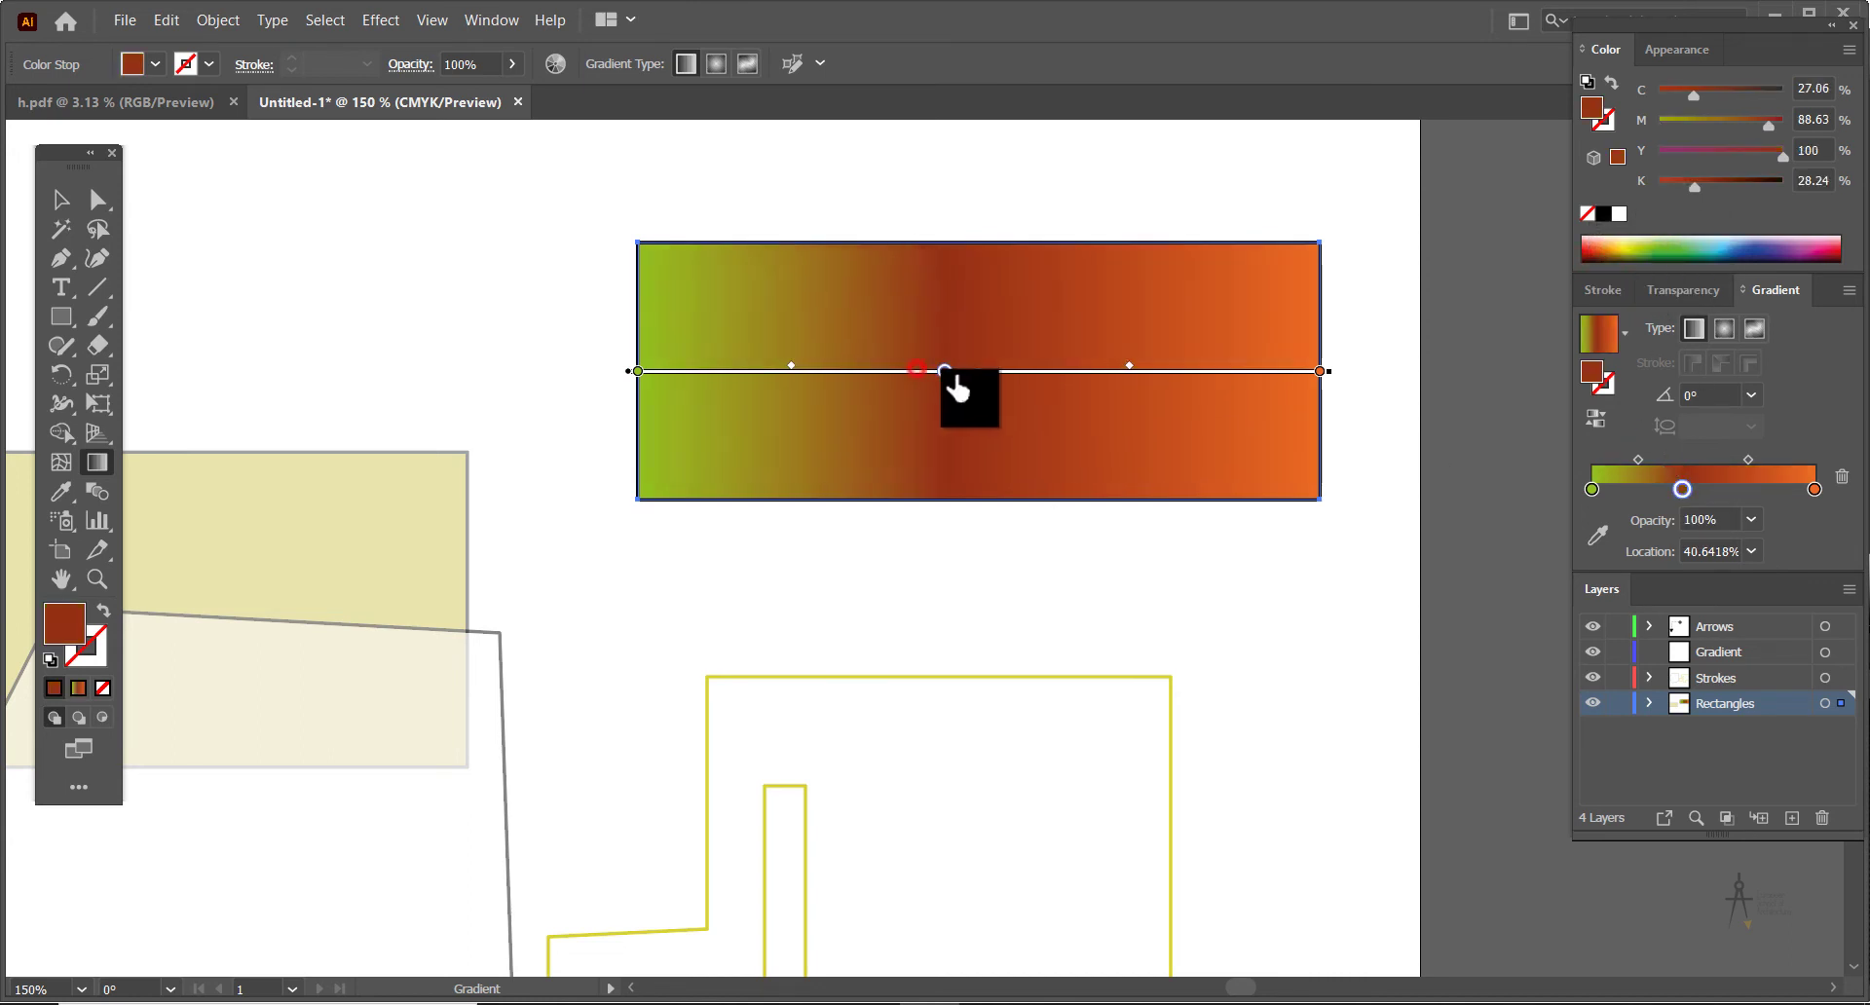
Add a dark blue stop of C 100, M 90.98, Y 19.61, K 4.31 between the red and orange stops, at about 73.4%
{"action": "left_click_drag", "start_coordinate": [1813, 489], "coordinate": [1808, 489]}
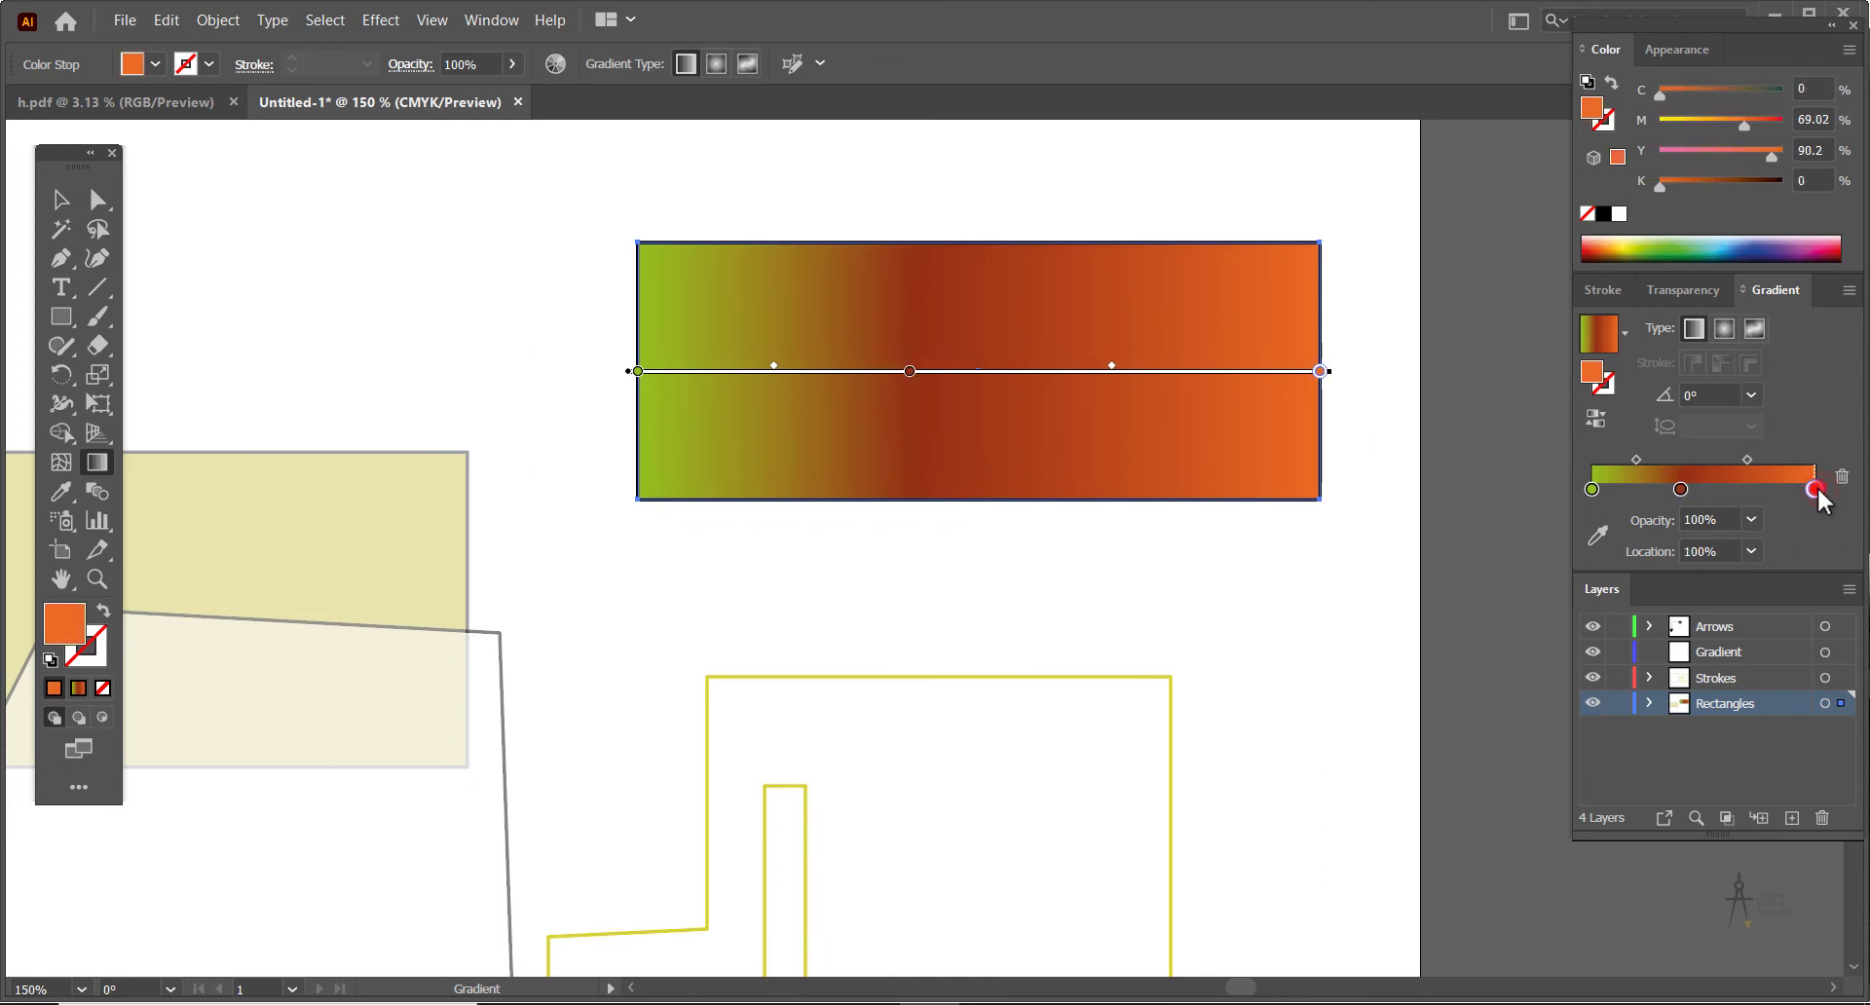
{"action": "left_click", "coordinate": [1763, 490]}
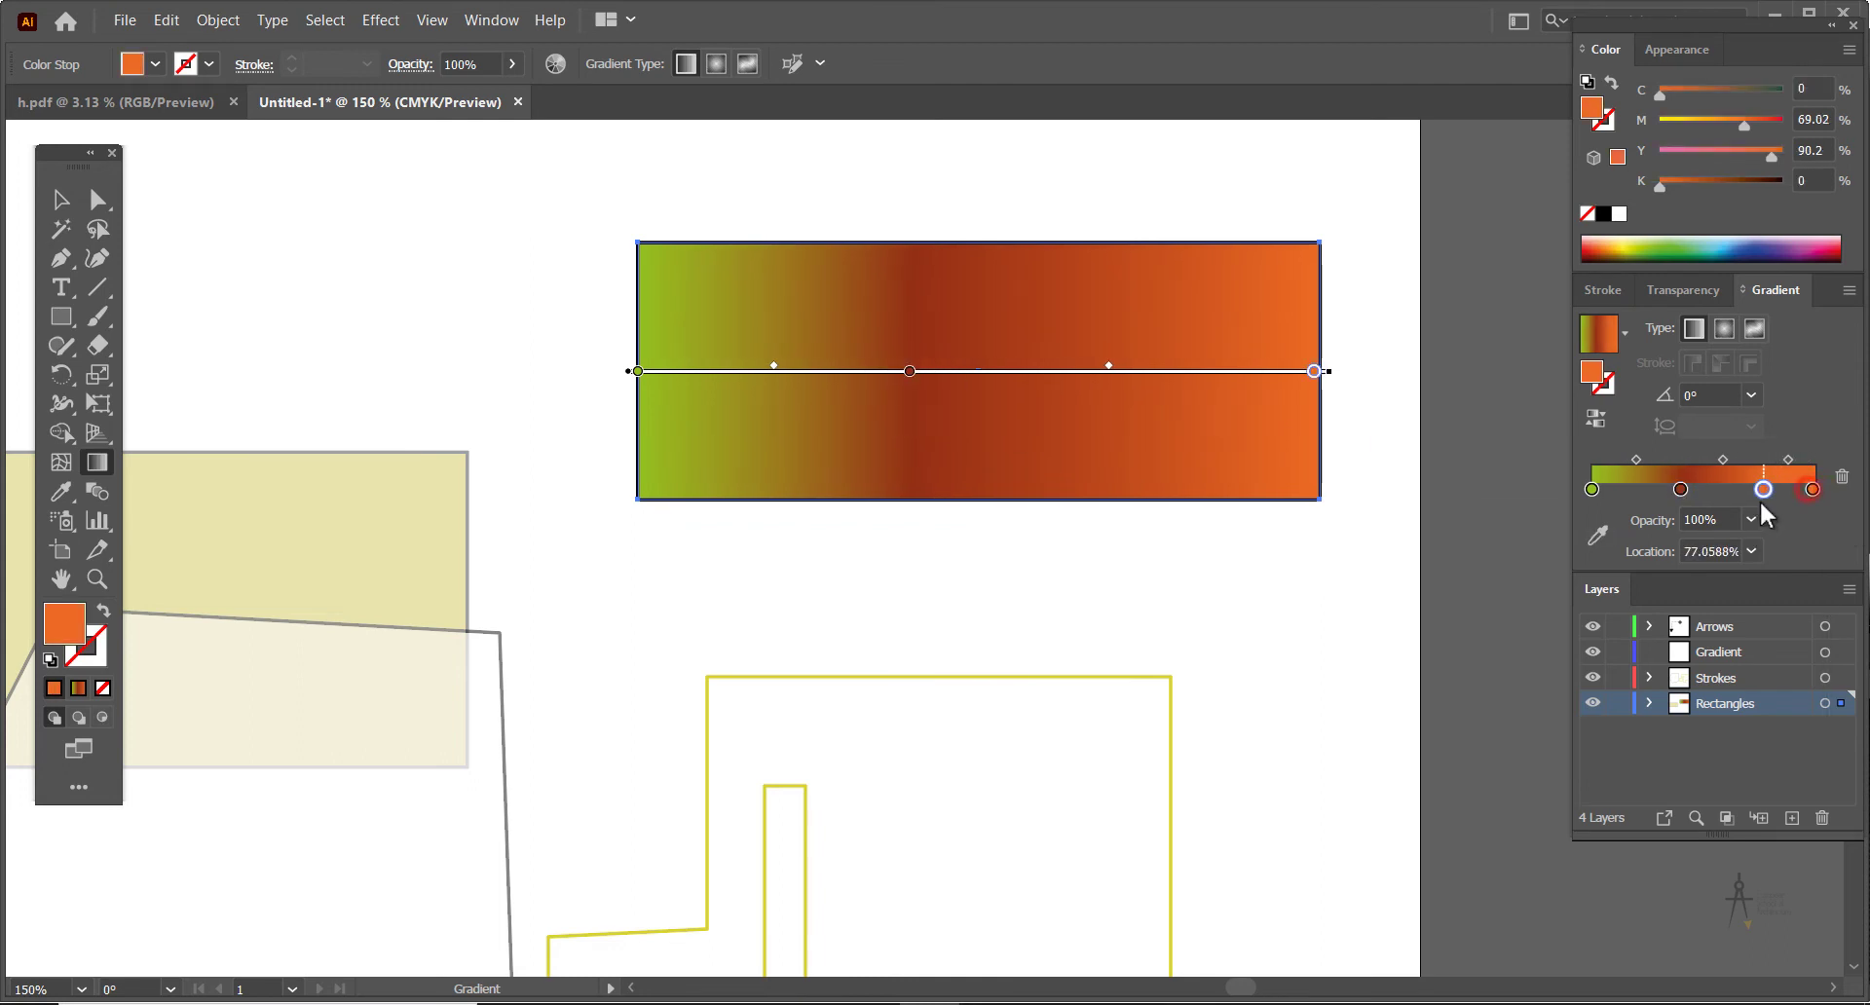
{"action": "left_click_drag", "start_coordinate": [1747, 504], "coordinate": [1746, 504]}
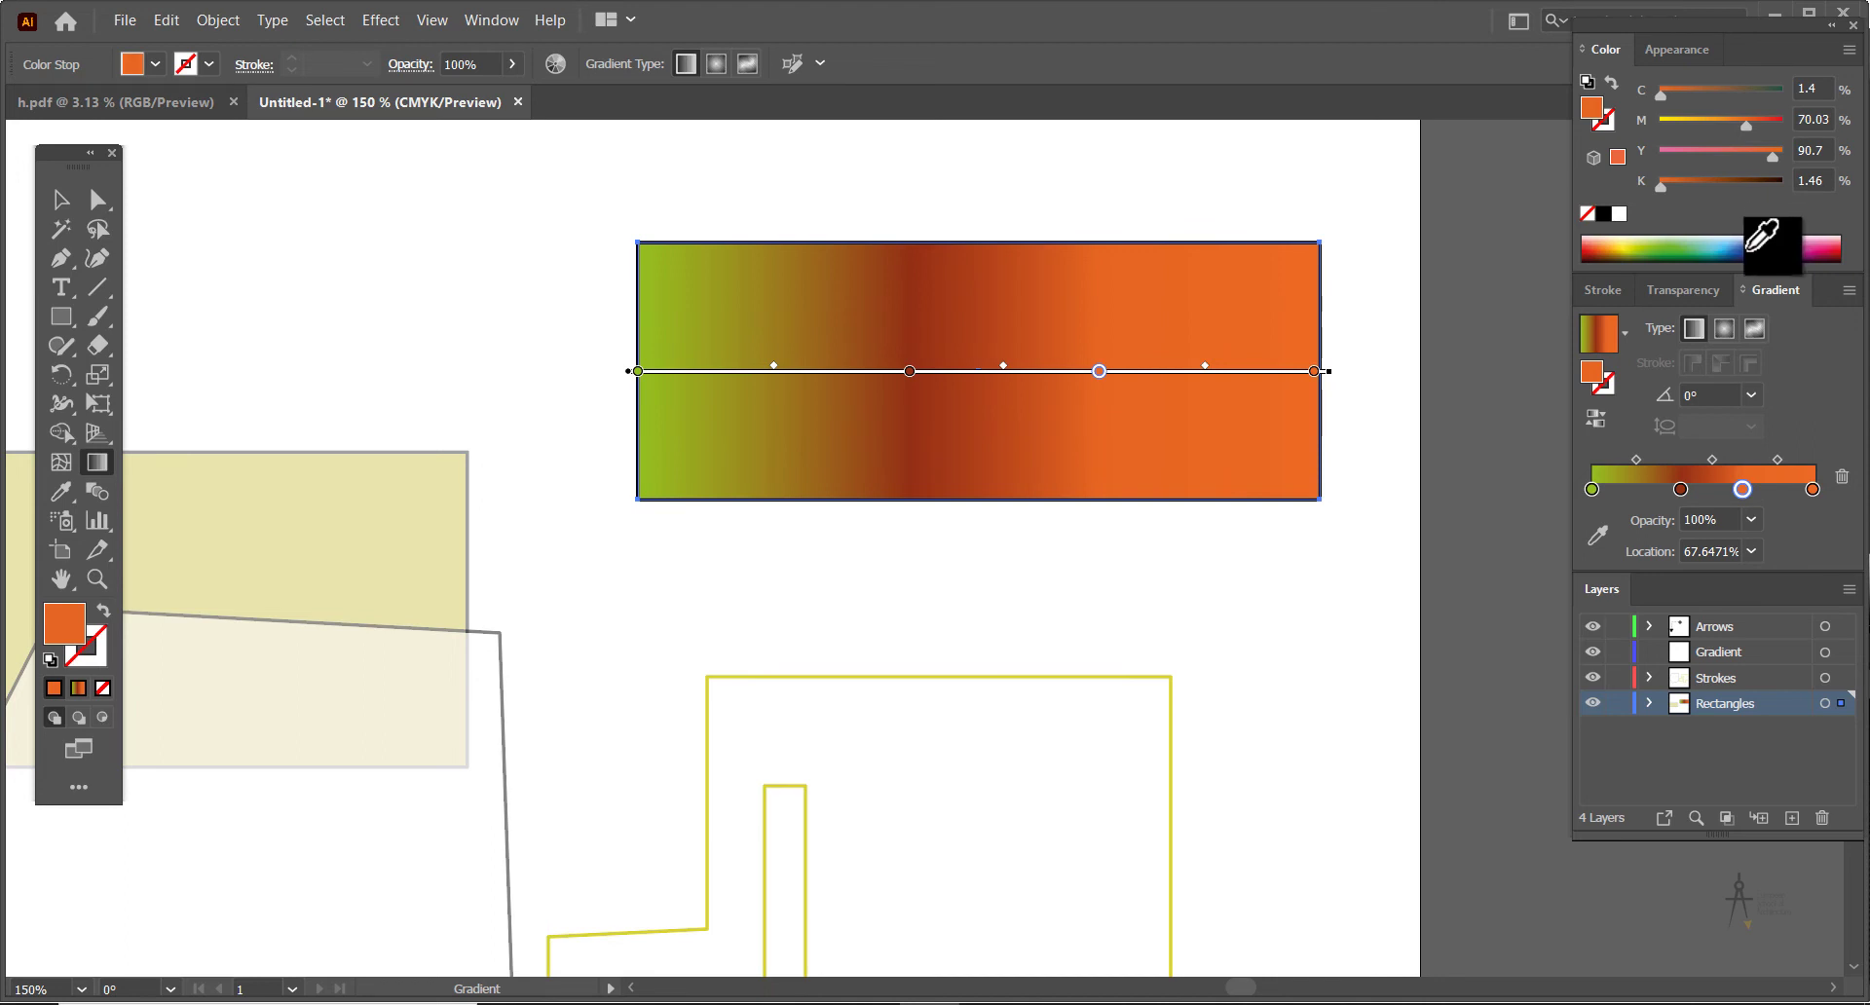
{"action": "left_click", "coordinate": [1743, 250]}
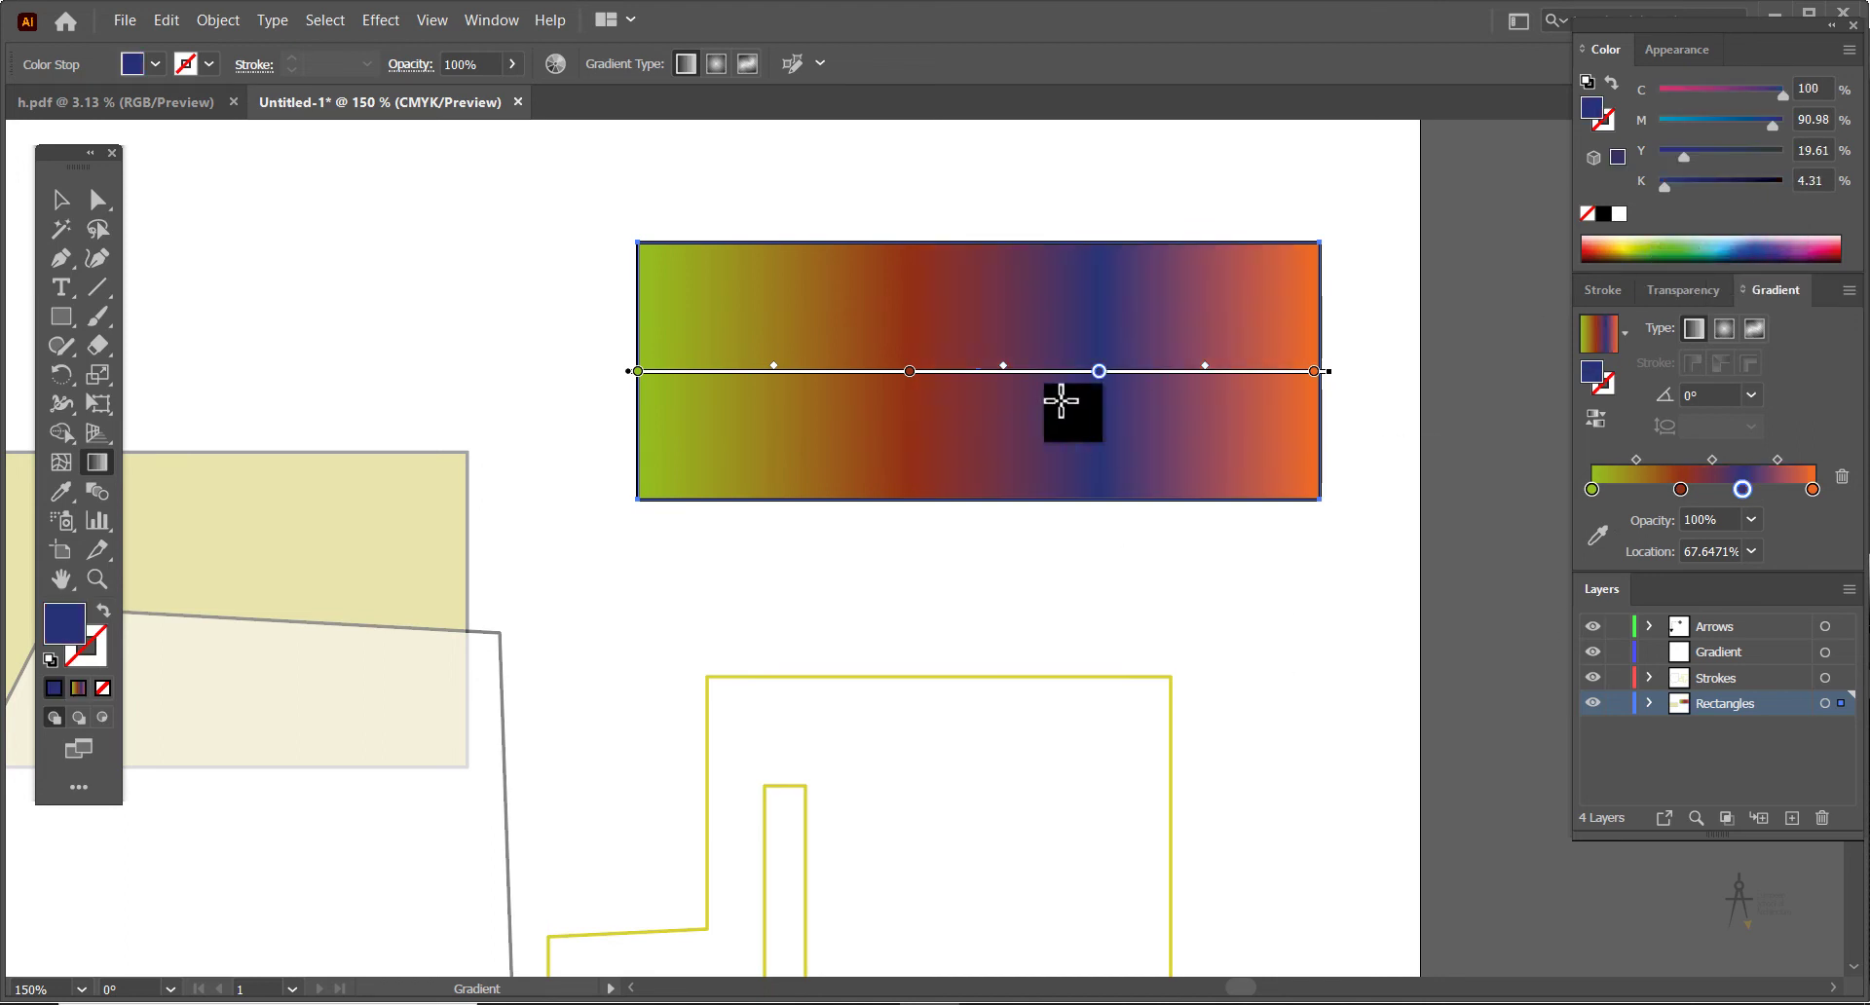
{"action": "mouse_move", "coordinate": [1099, 371]}
{"action": "left_mouse_down"}
{"action": "mouse_move", "coordinate": [1154, 371]}
{"action": "mouse_move", "coordinate": [1138, 371]}
{"action": "left_mouse_up"}
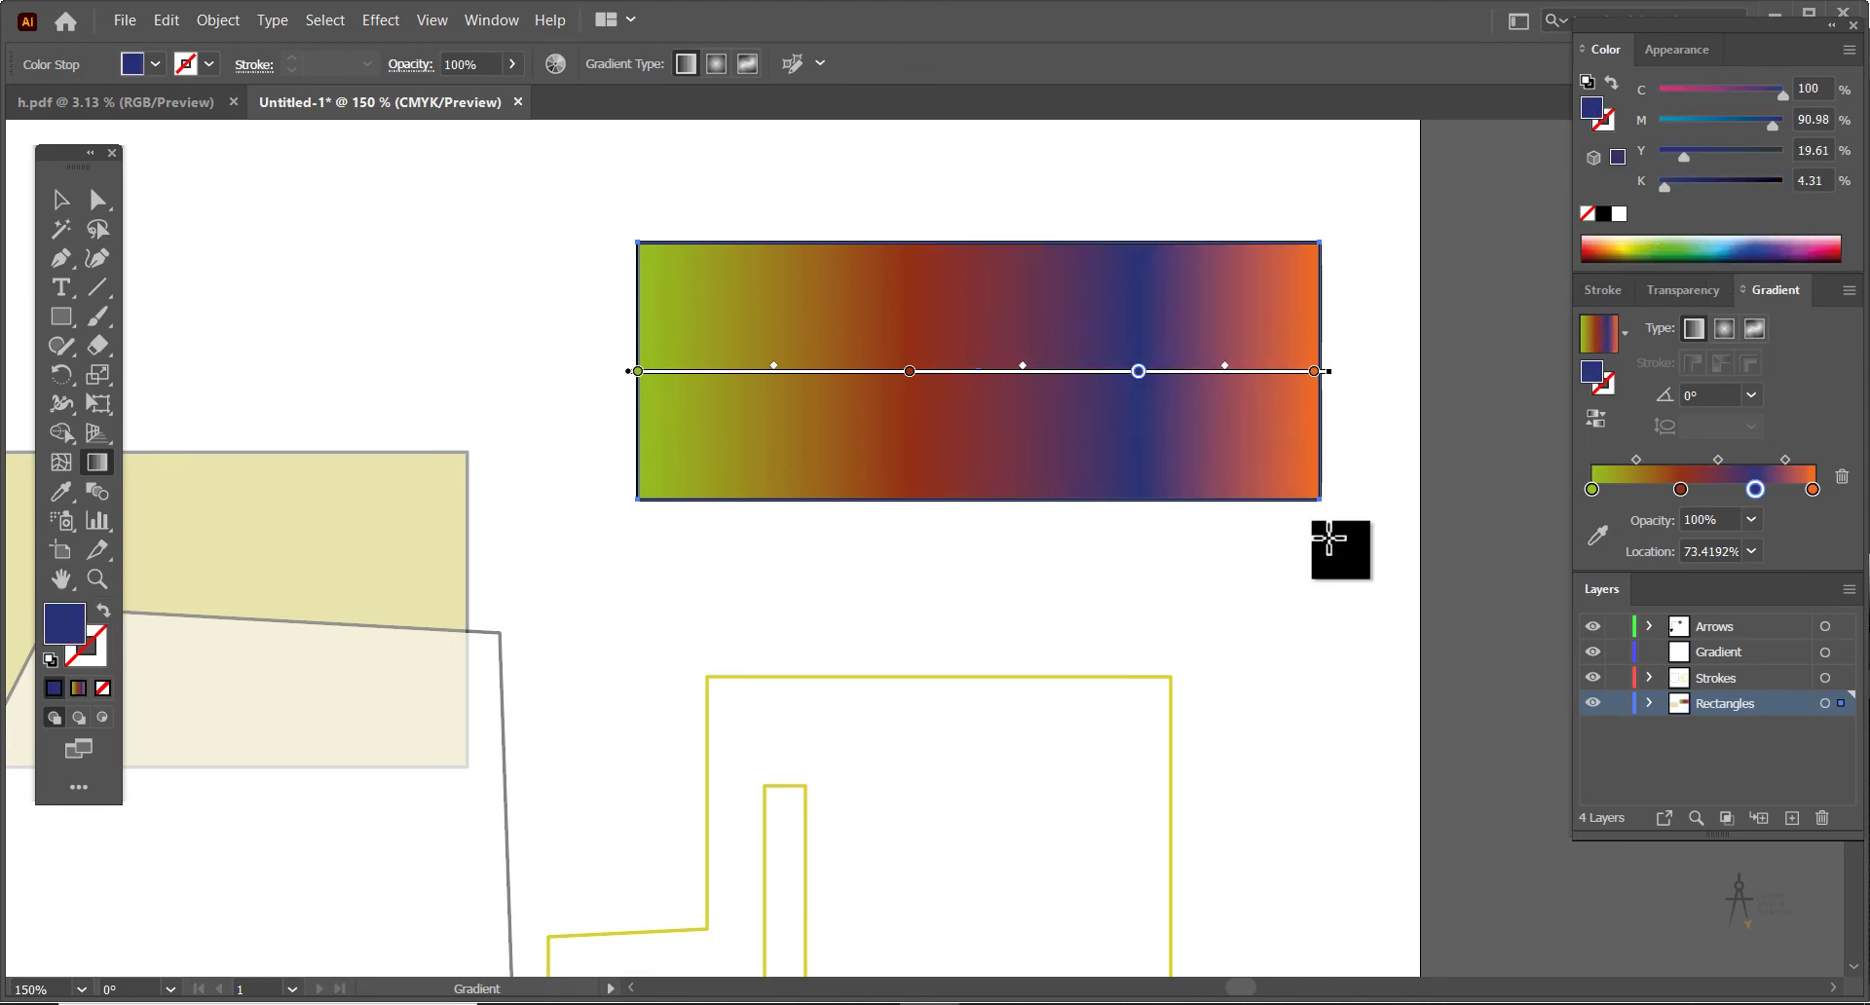
Leave gradient editing for the Selection tool and deselect the gradient-filled rectangle
{"action": "left_click", "coordinate": [1218, 595]}
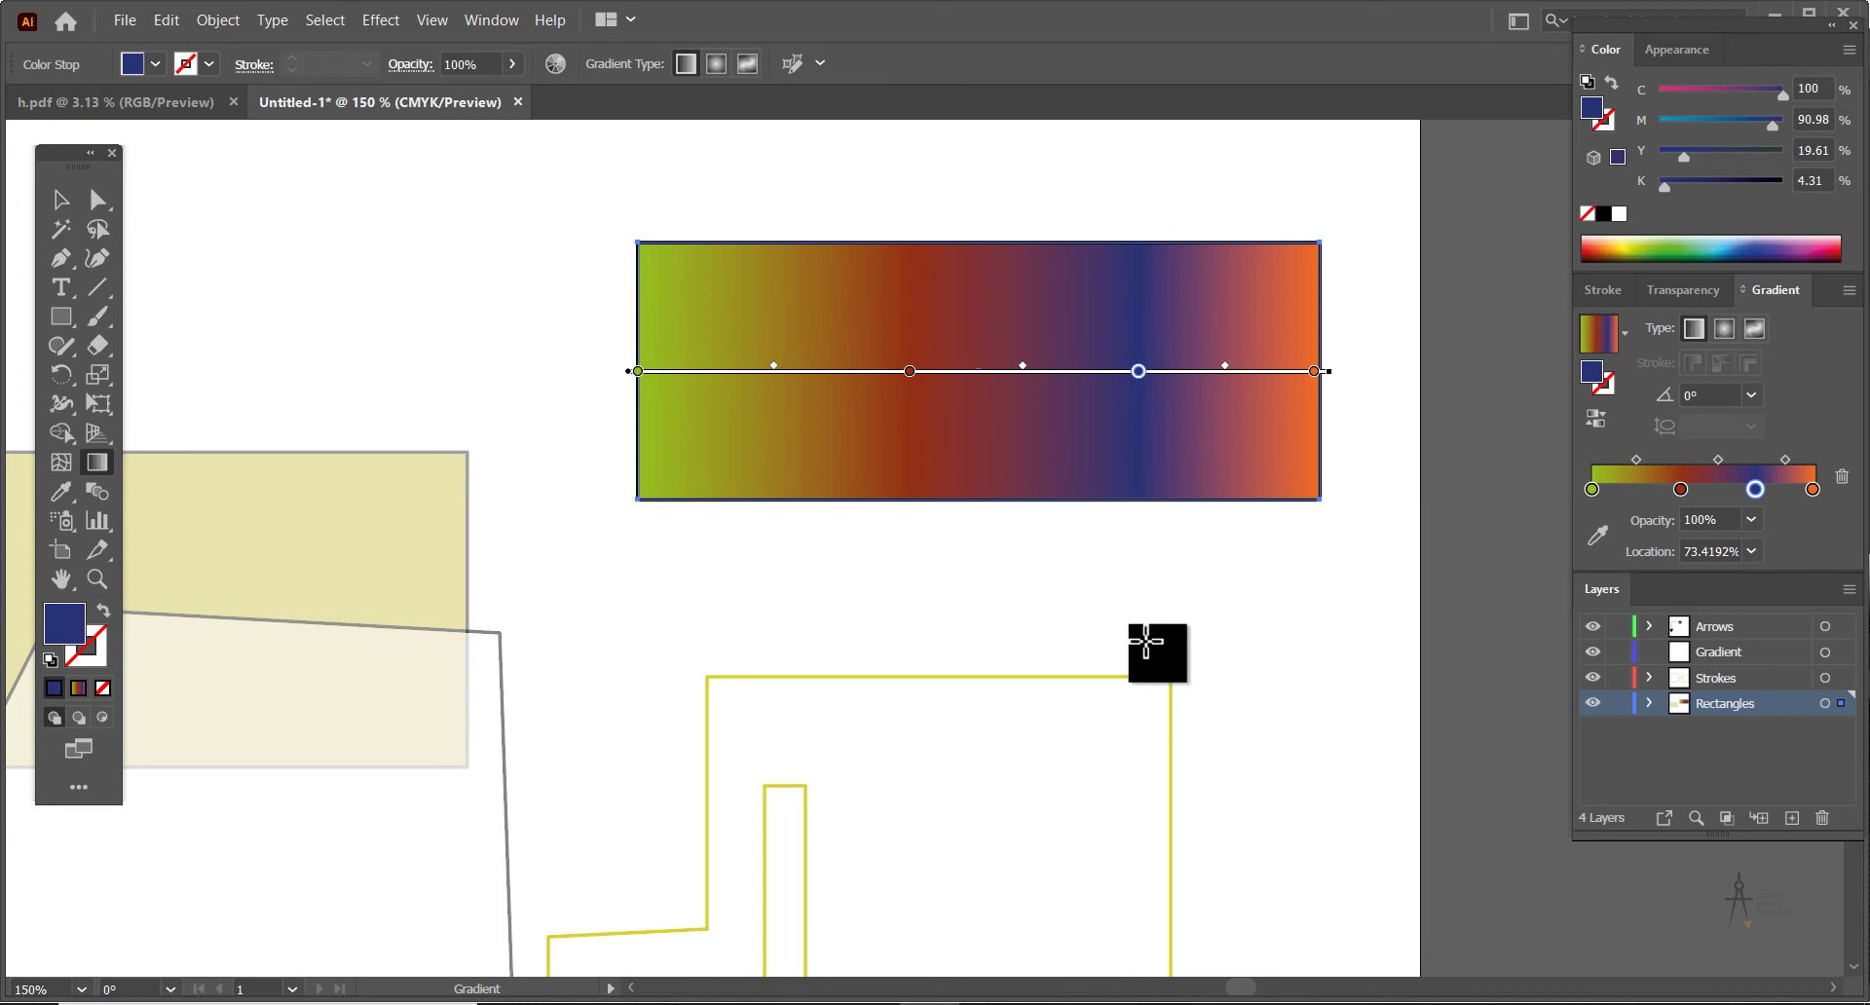
{"action": "scroll", "coordinate": [1081, 604], "scroll_direction": "down", "scroll_amount": 3}
{"action": "scroll", "coordinate": [1077, 597], "scroll_direction": "up", "scroll_amount": 2}
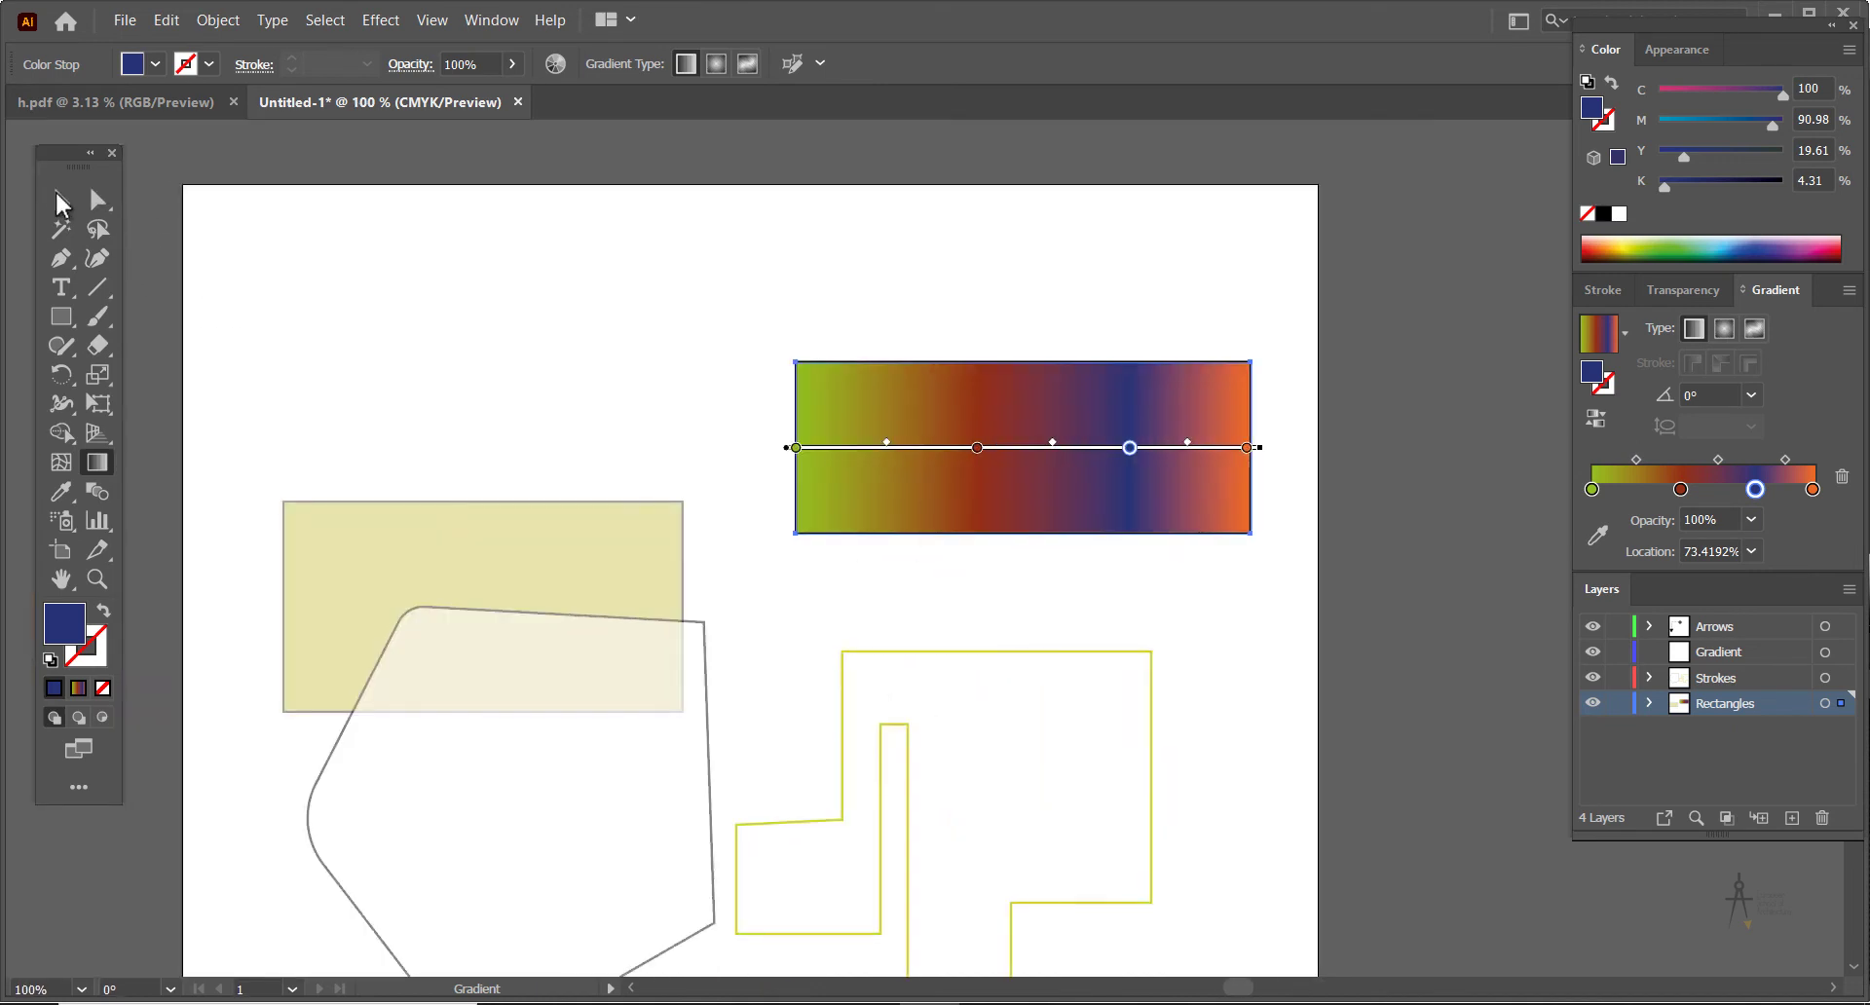
{"action": "left_click", "coordinate": [60, 203]}
{"action": "scroll", "coordinate": [710, 531], "scroll_direction": "down", "scroll_amount": 3}
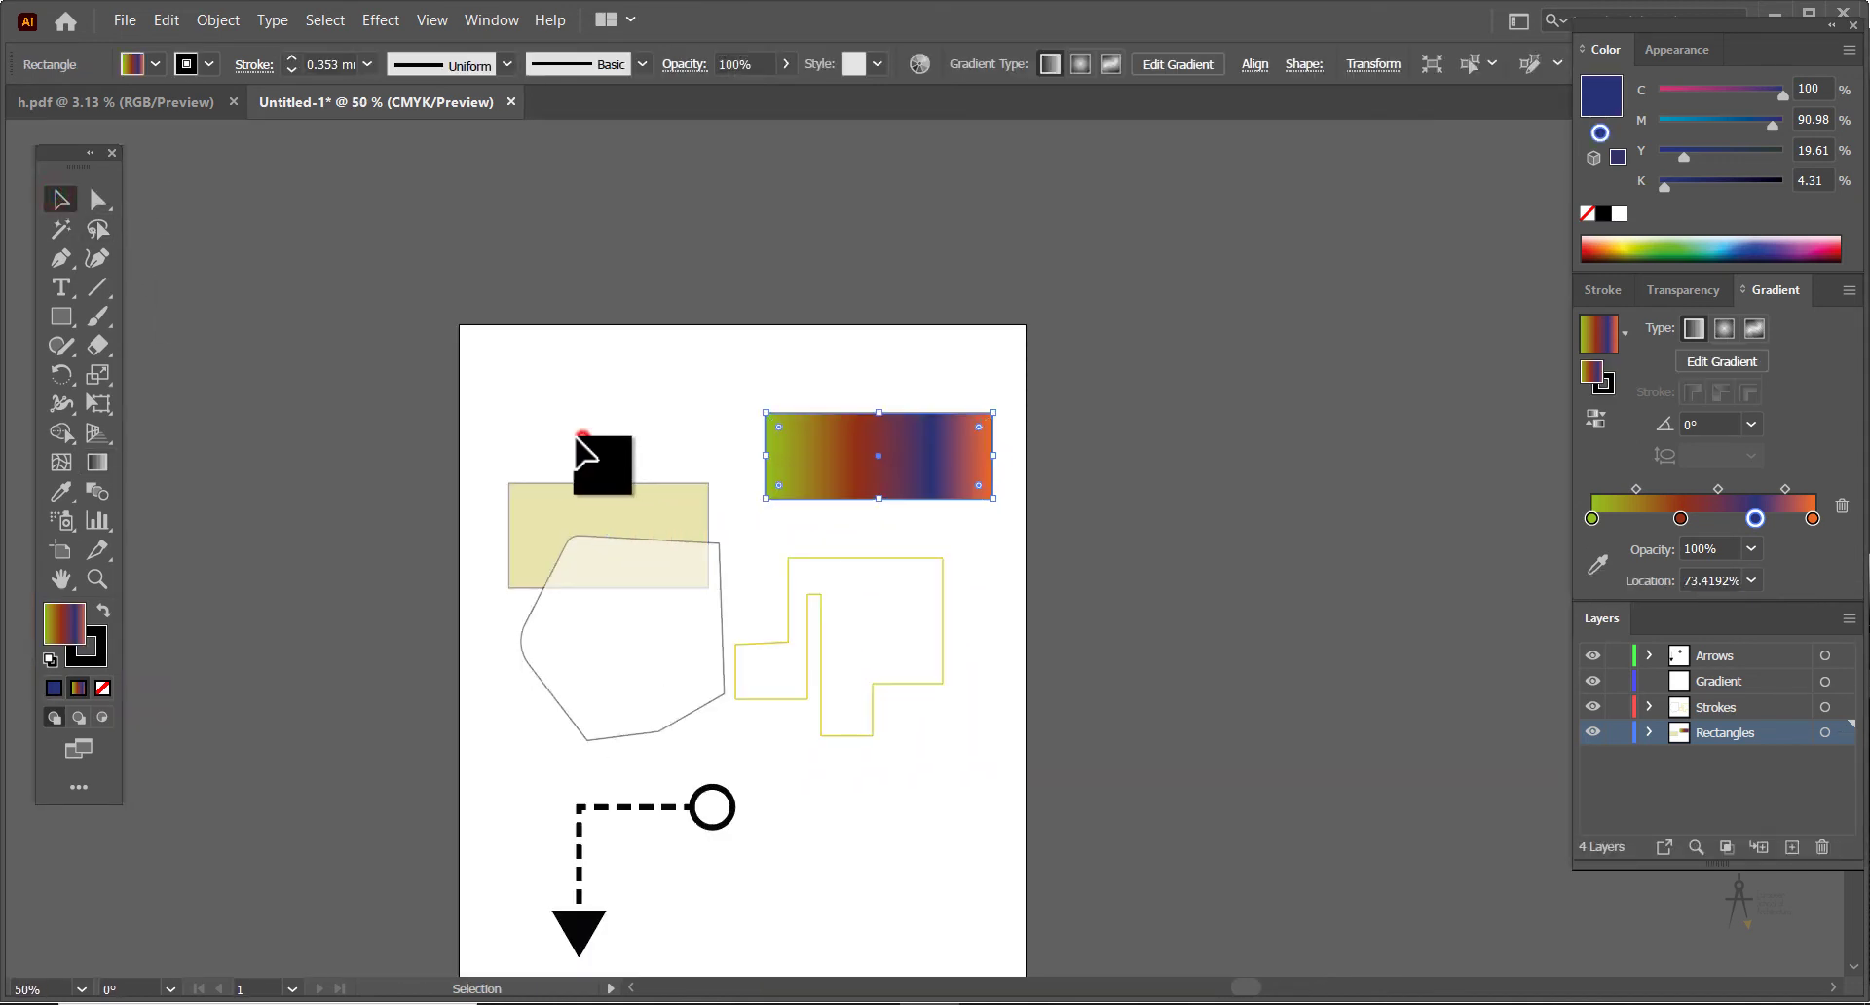
{"action": "left_click", "coordinate": [581, 435]}
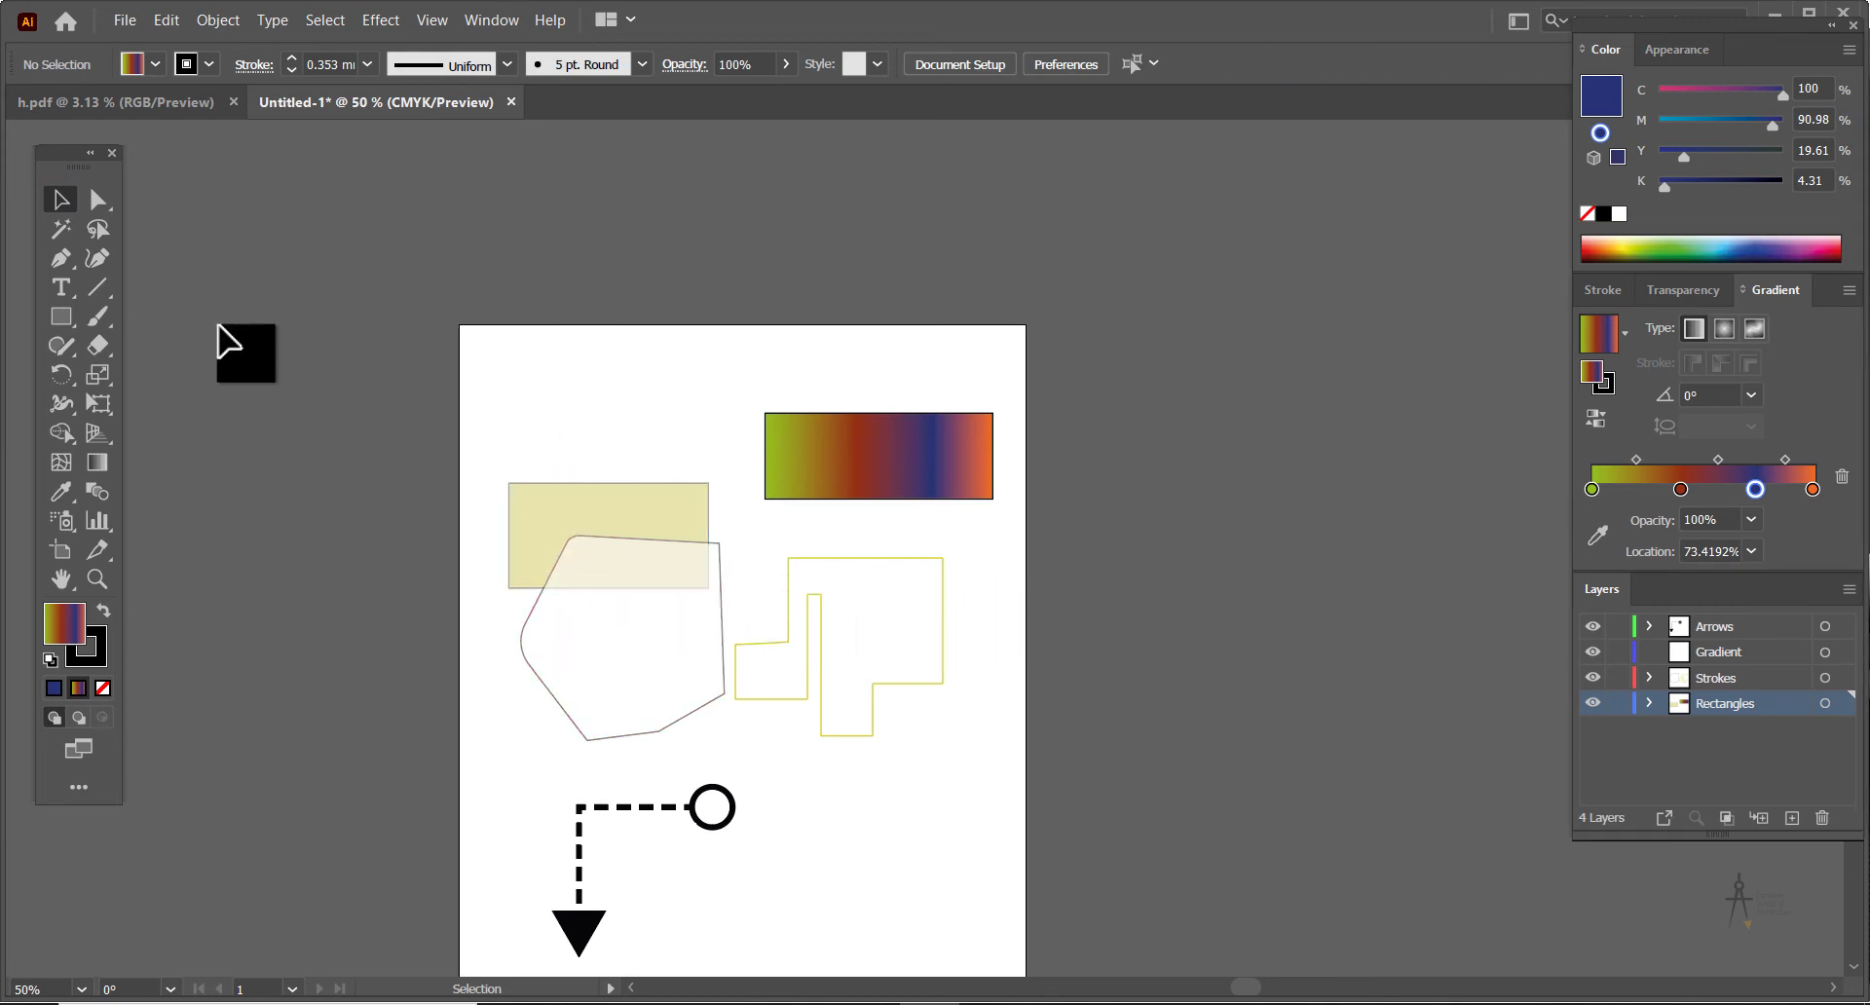
Try moving the green stop of the rectangle's gradient inward to about 10.7%
{"action": "left_click", "coordinate": [806, 446]}
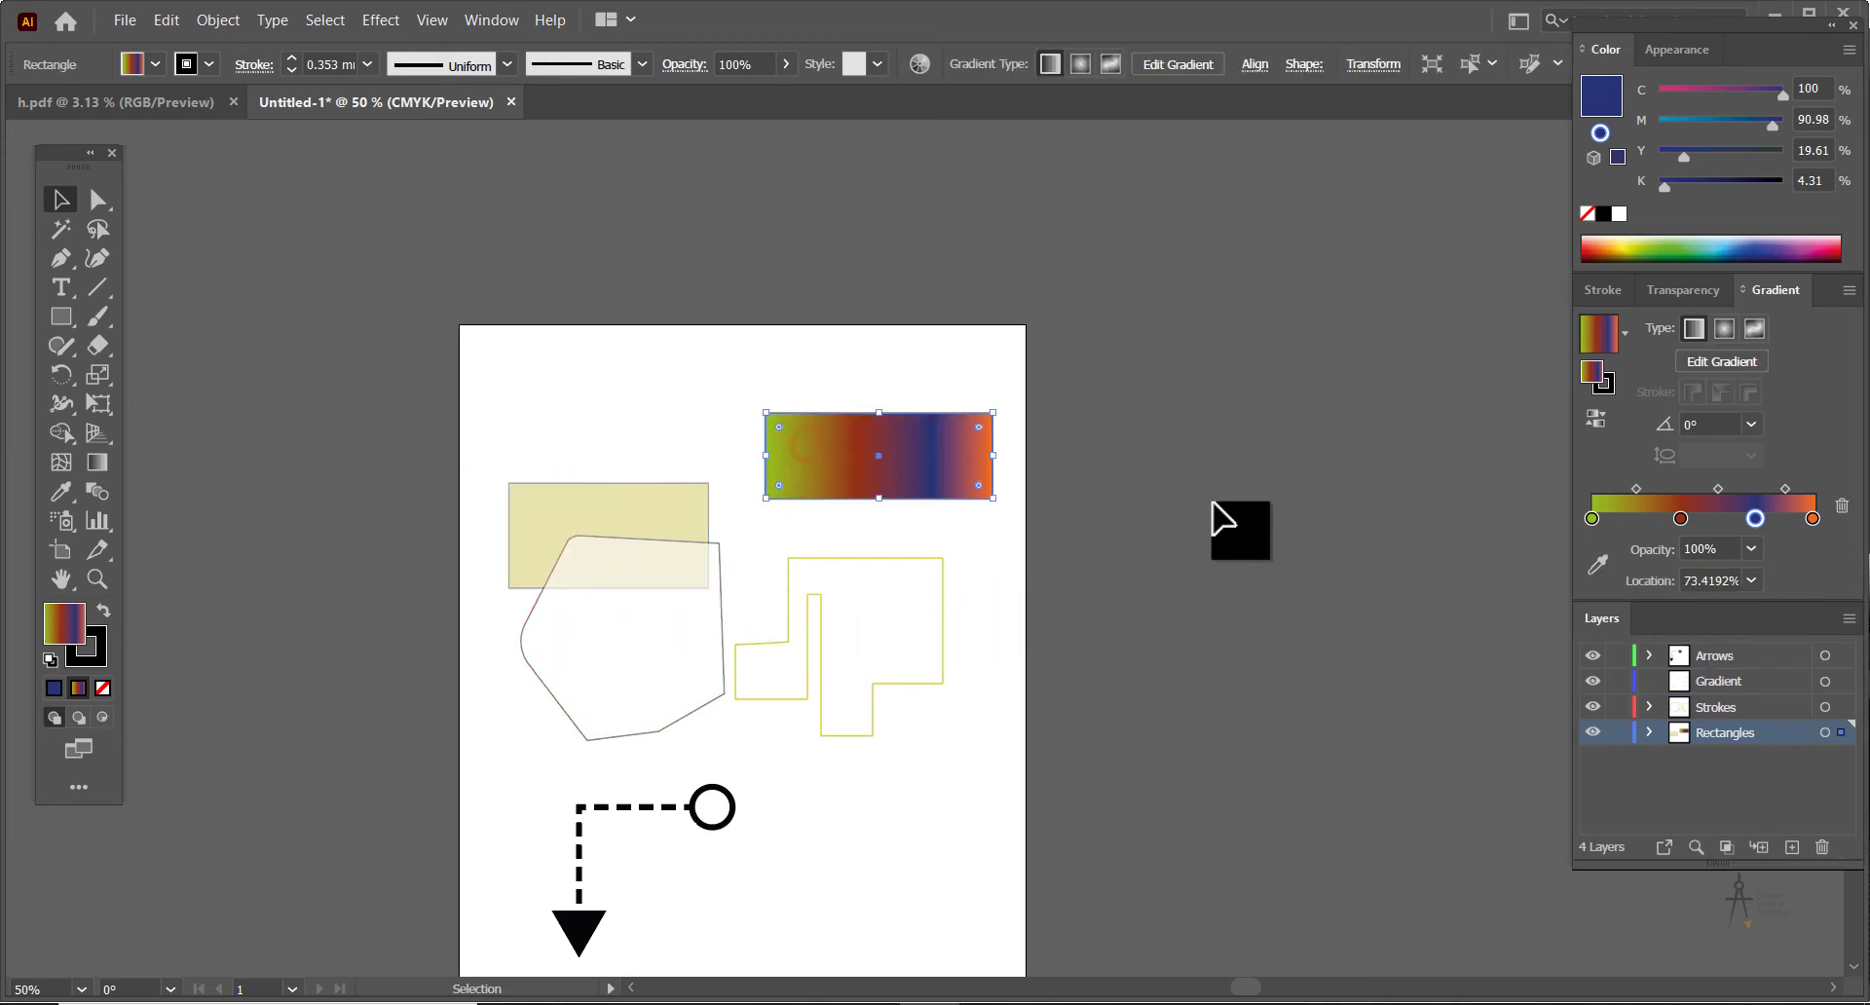
{"action": "scroll", "coordinate": [1036, 433], "scroll_direction": "up", "scroll_amount": 3}
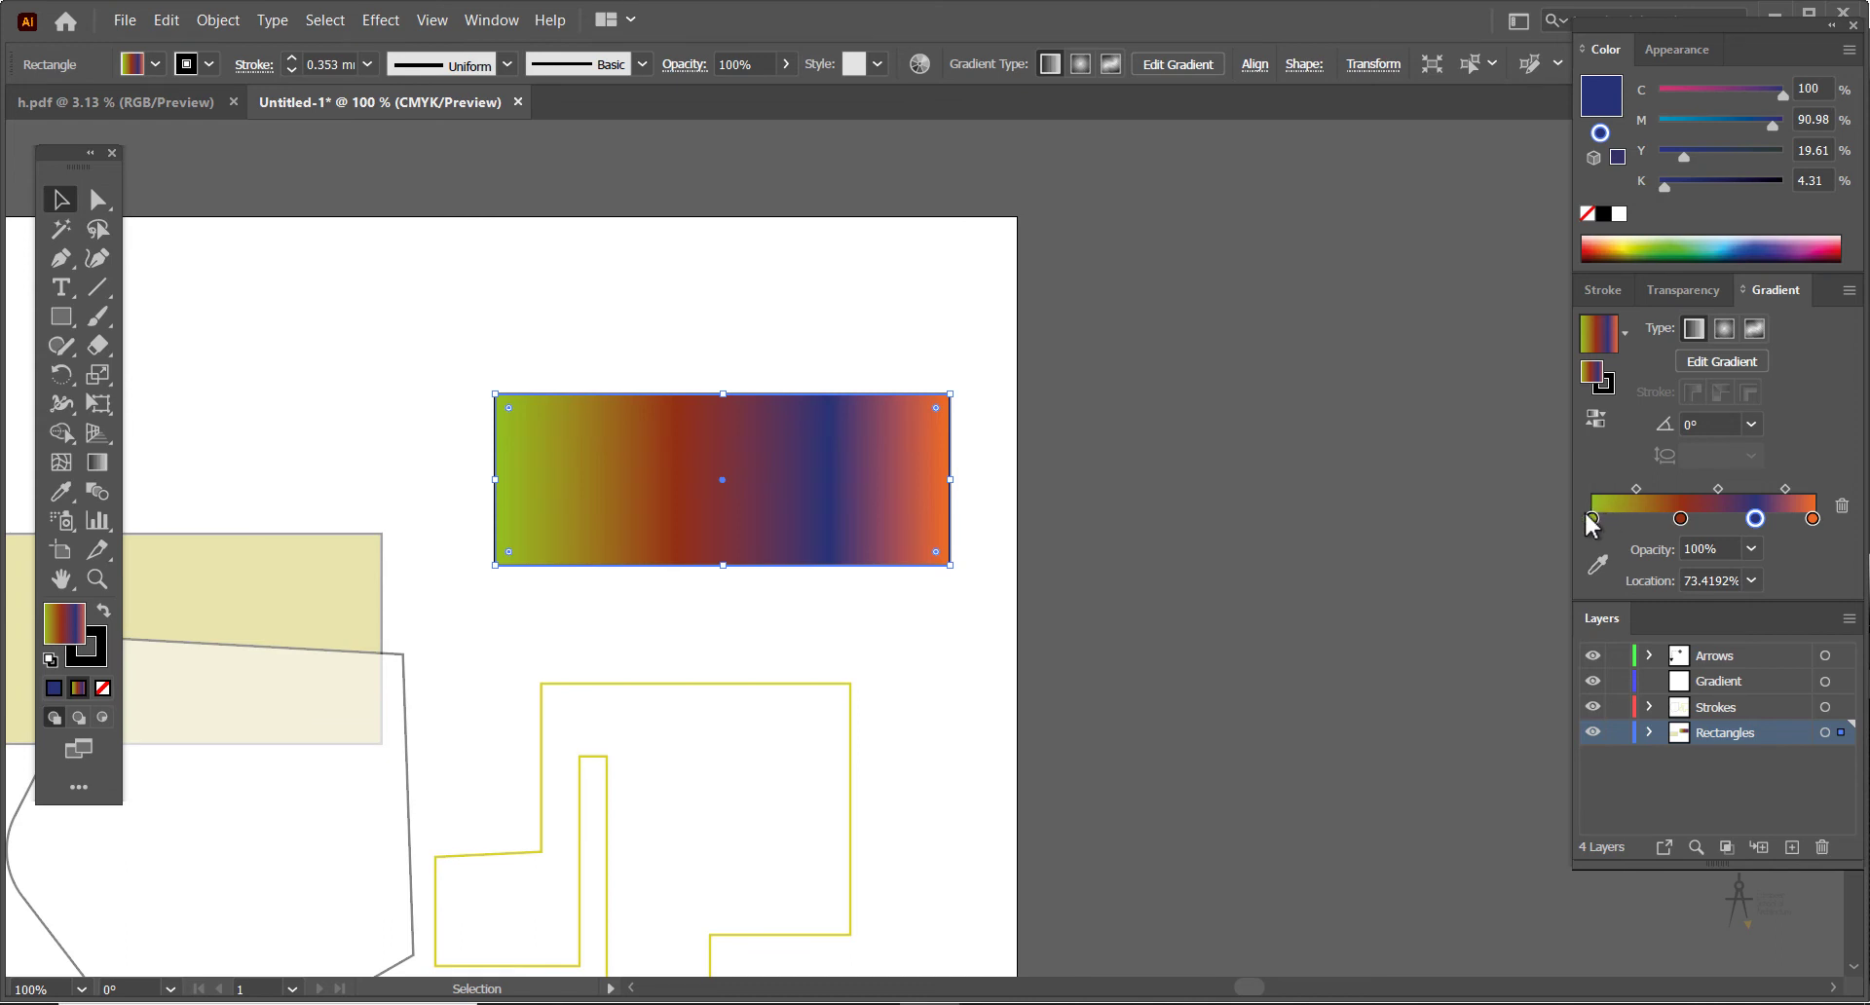
{"action": "left_click_drag", "start_coordinate": [1591, 518], "coordinate": [1628, 518]}
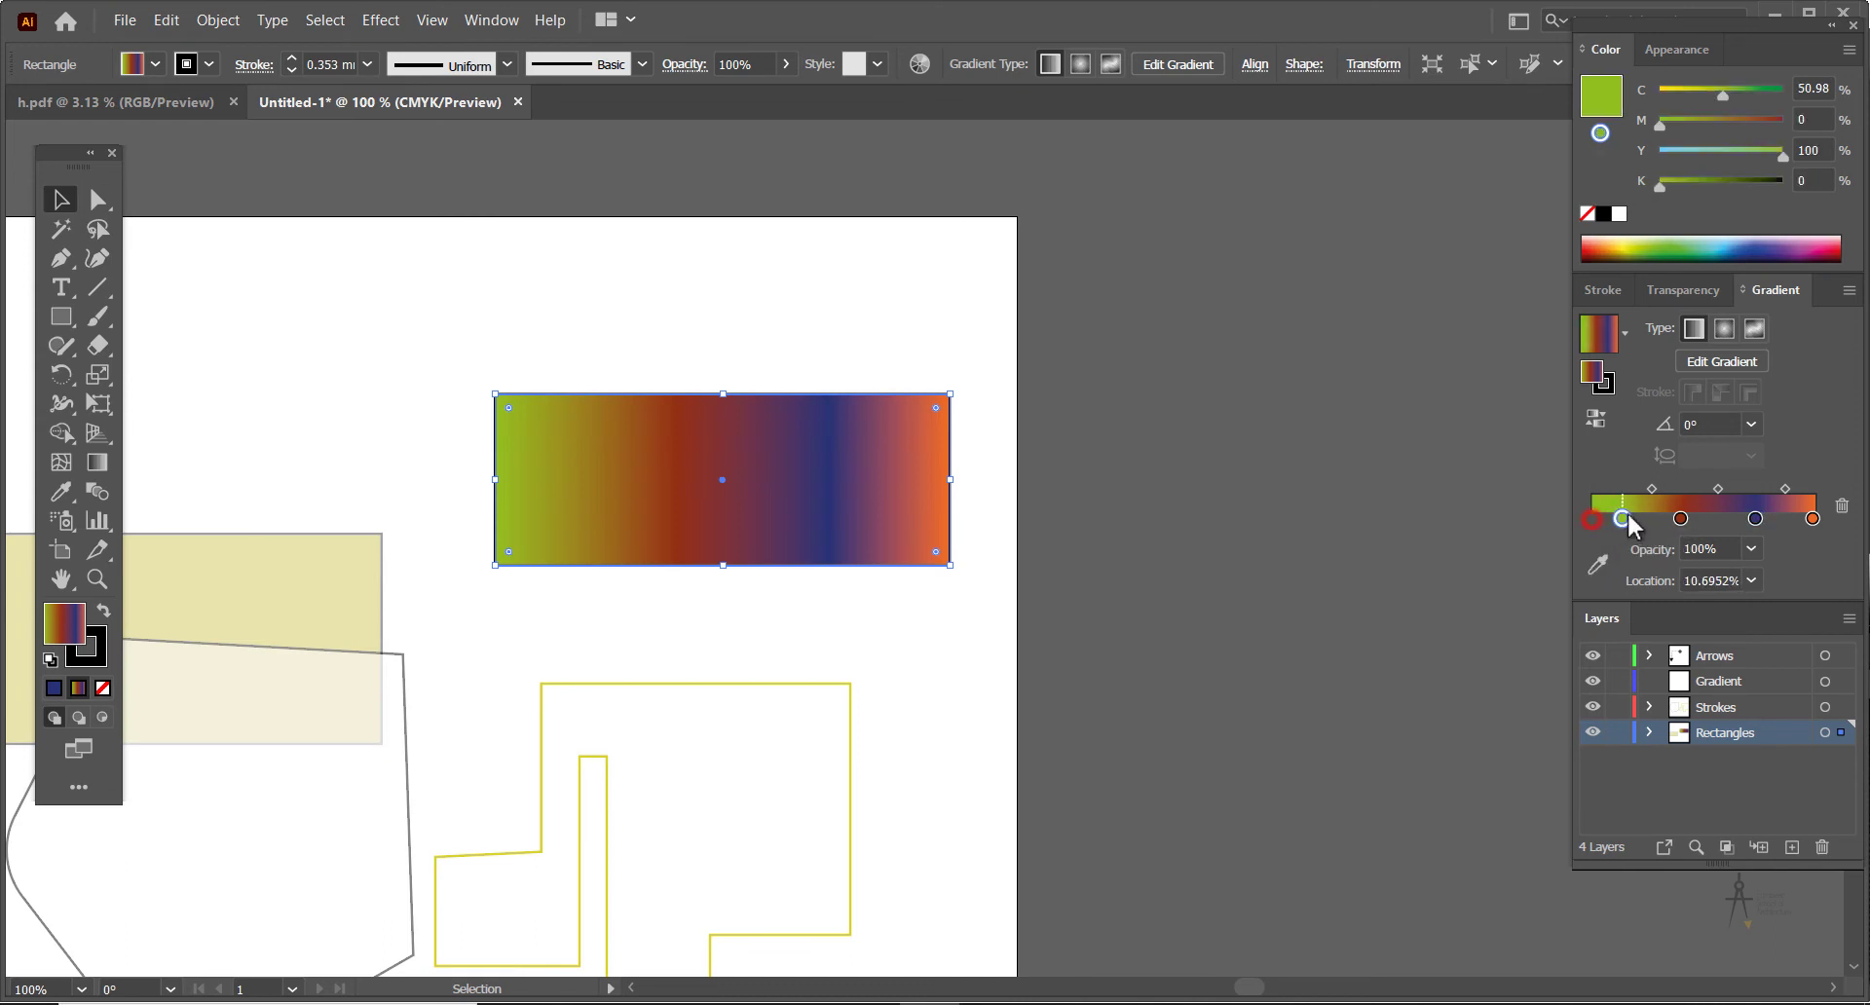
{"action": "double_click", "coordinate": [806, 471]}
{"action": "left_click_drag", "start_coordinate": [897, 534], "coordinate": [856, 506]}
{"action": "left_click", "coordinate": [816, 446]}
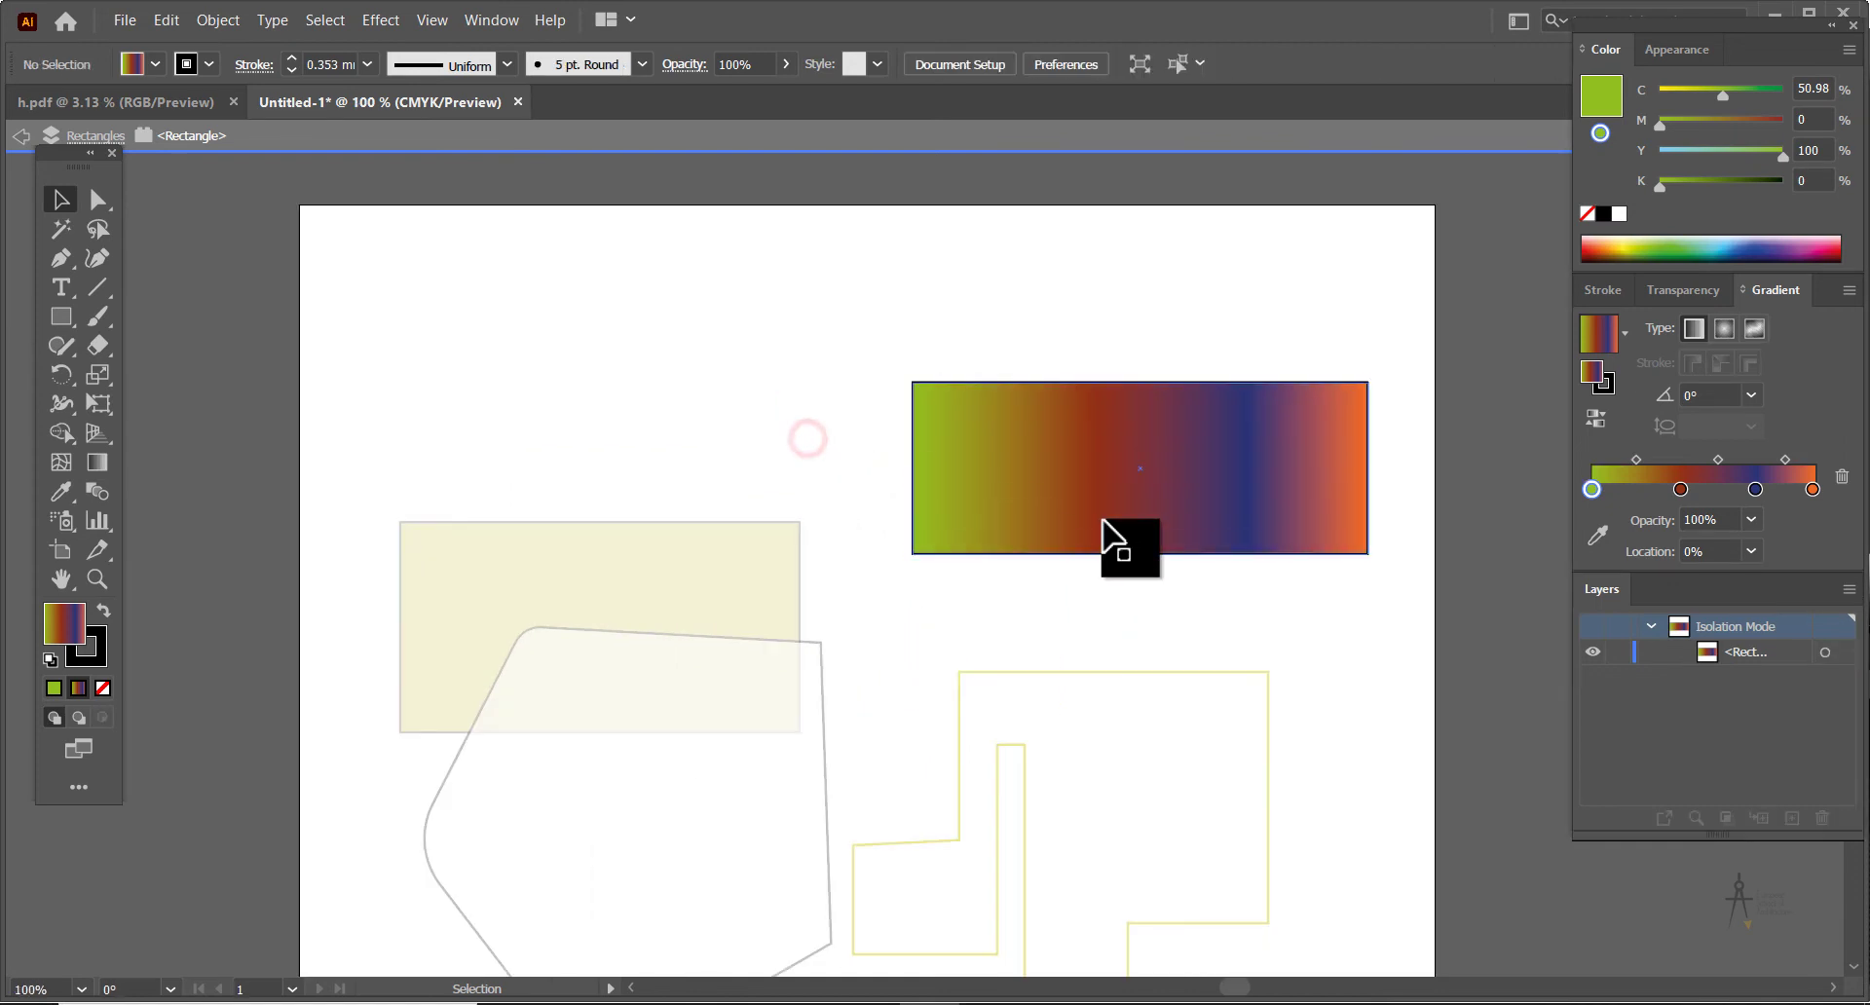
{"action": "left_click_drag", "start_coordinate": [1334, 516], "coordinate": [1249, 601]}
{"action": "scroll", "coordinate": [1257, 606], "scroll_direction": "up", "scroll_amount": 2}
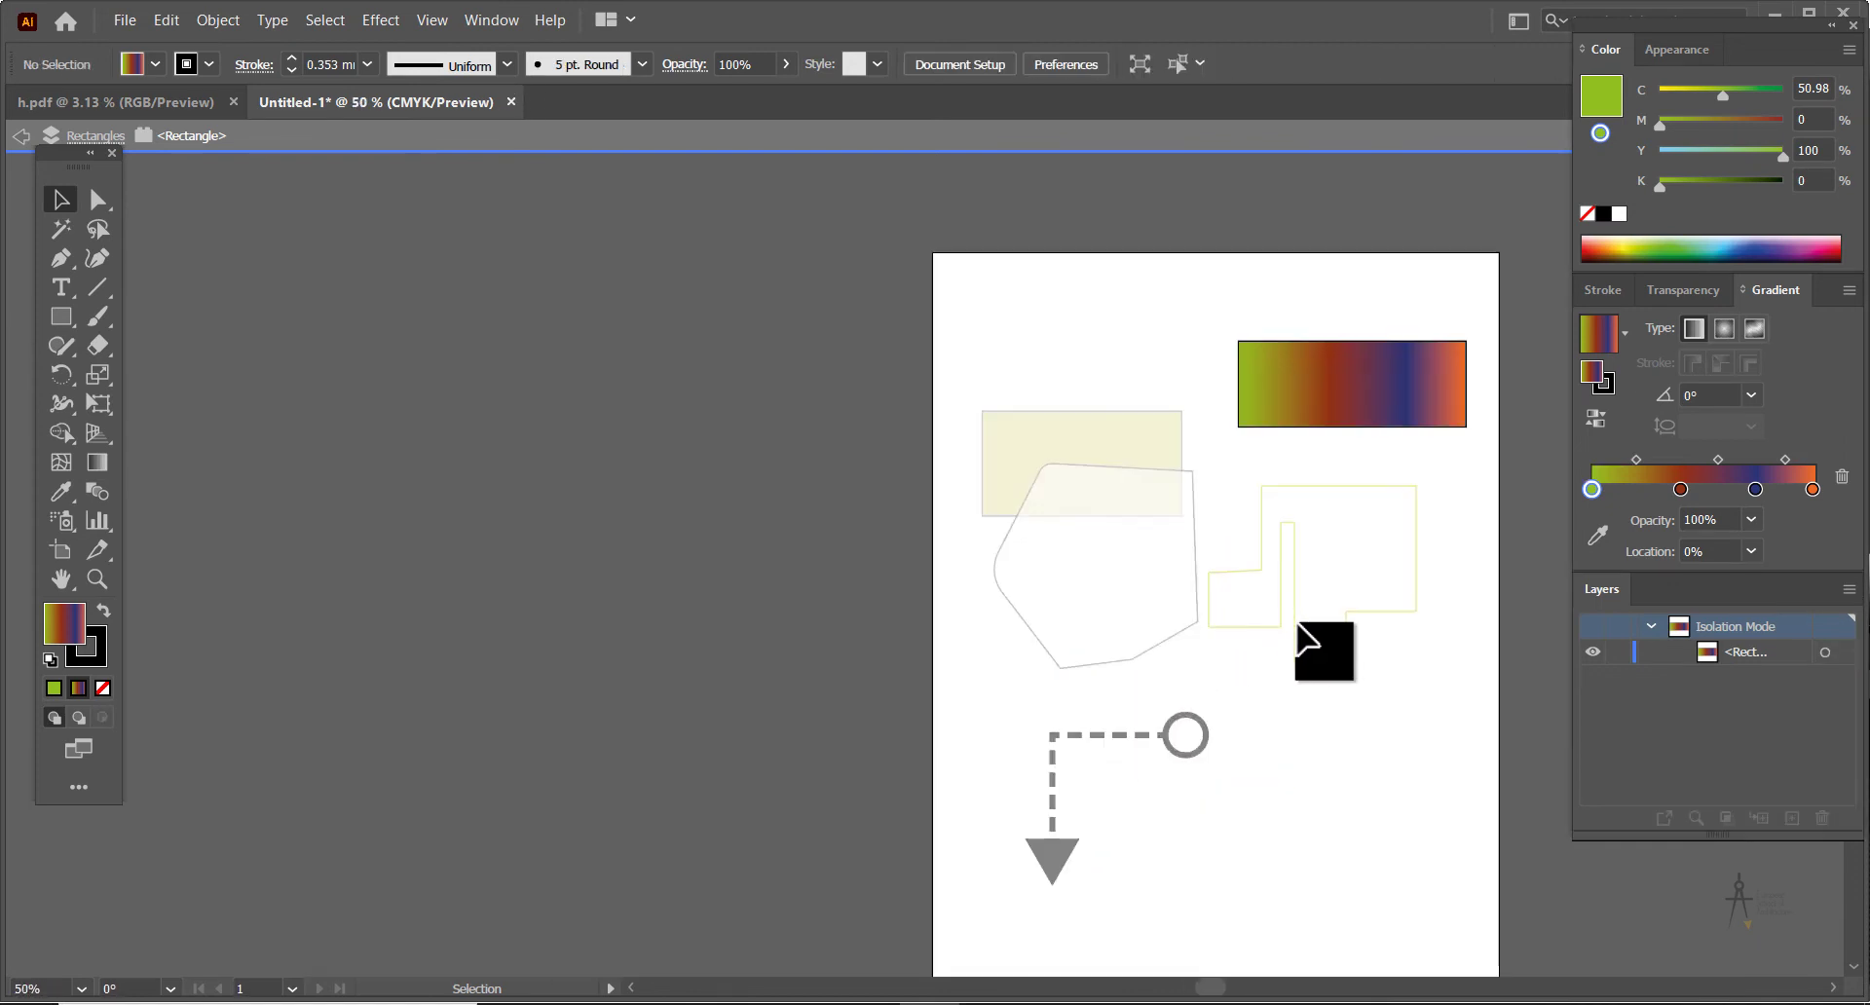
{"action": "scroll", "coordinate": [1305, 570], "scroll_direction": "down", "scroll_amount": 2}
{"action": "scroll", "coordinate": [1426, 604], "scroll_direction": "up", "scroll_amount": 2}
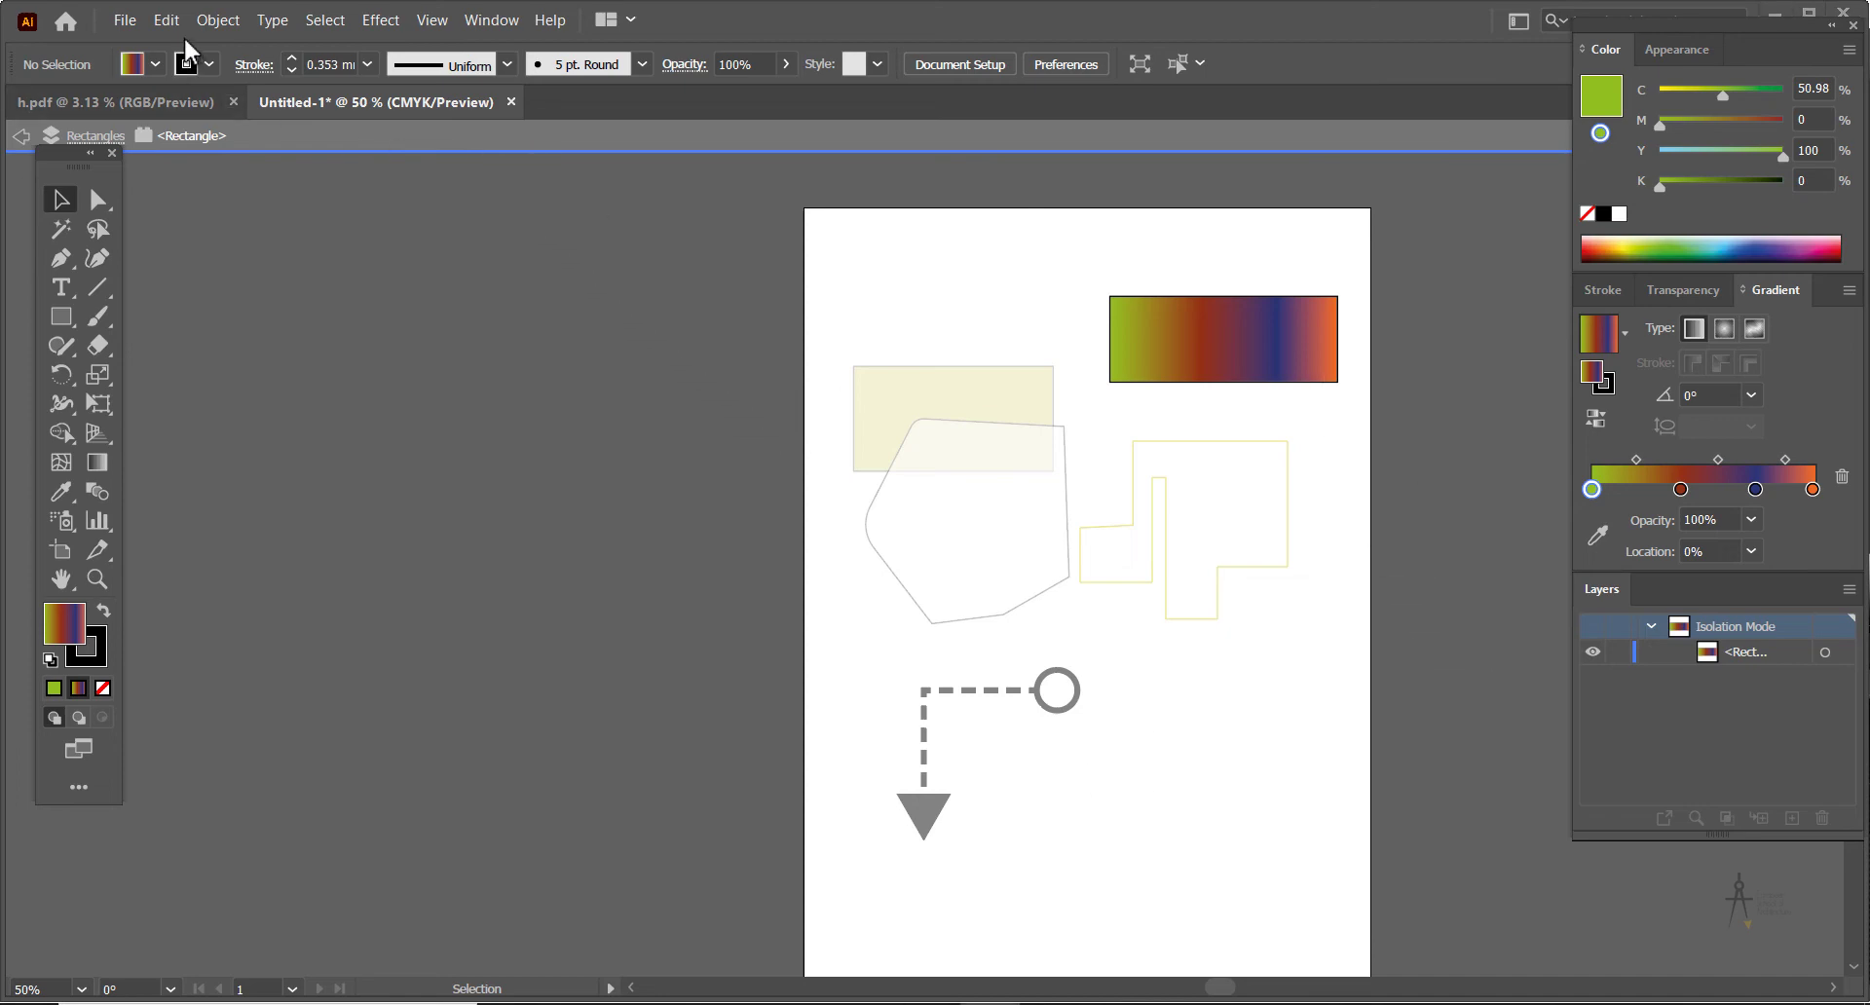
Create a new blank portrait document in CMYK color mode
{"action": "left_click", "coordinate": [125, 27]}
{"action": "left_click", "coordinate": [156, 42]}
{"action": "left_click", "coordinate": [1380, 868]}
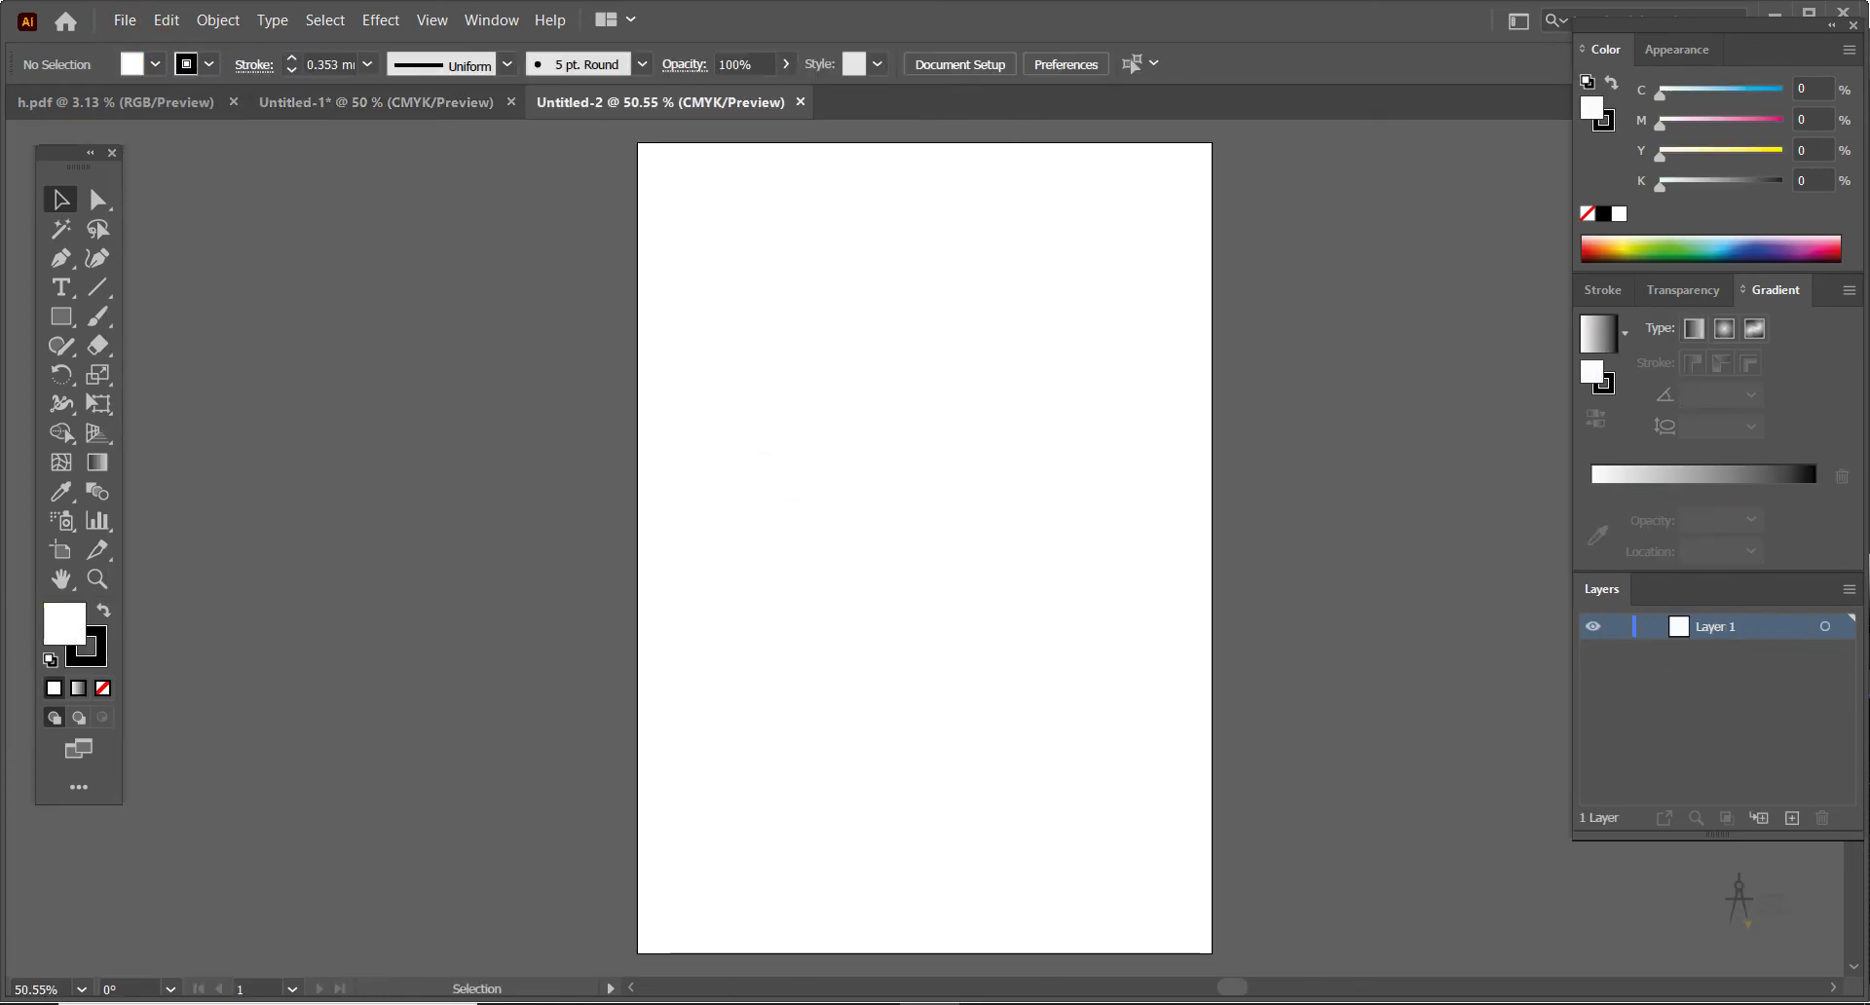
Switch to File Explorer and place the AXO image from the IMAGE folder of EXERCISE 4 into the new Illustrator document
{"action": "key", "text": "alt+Tab"}
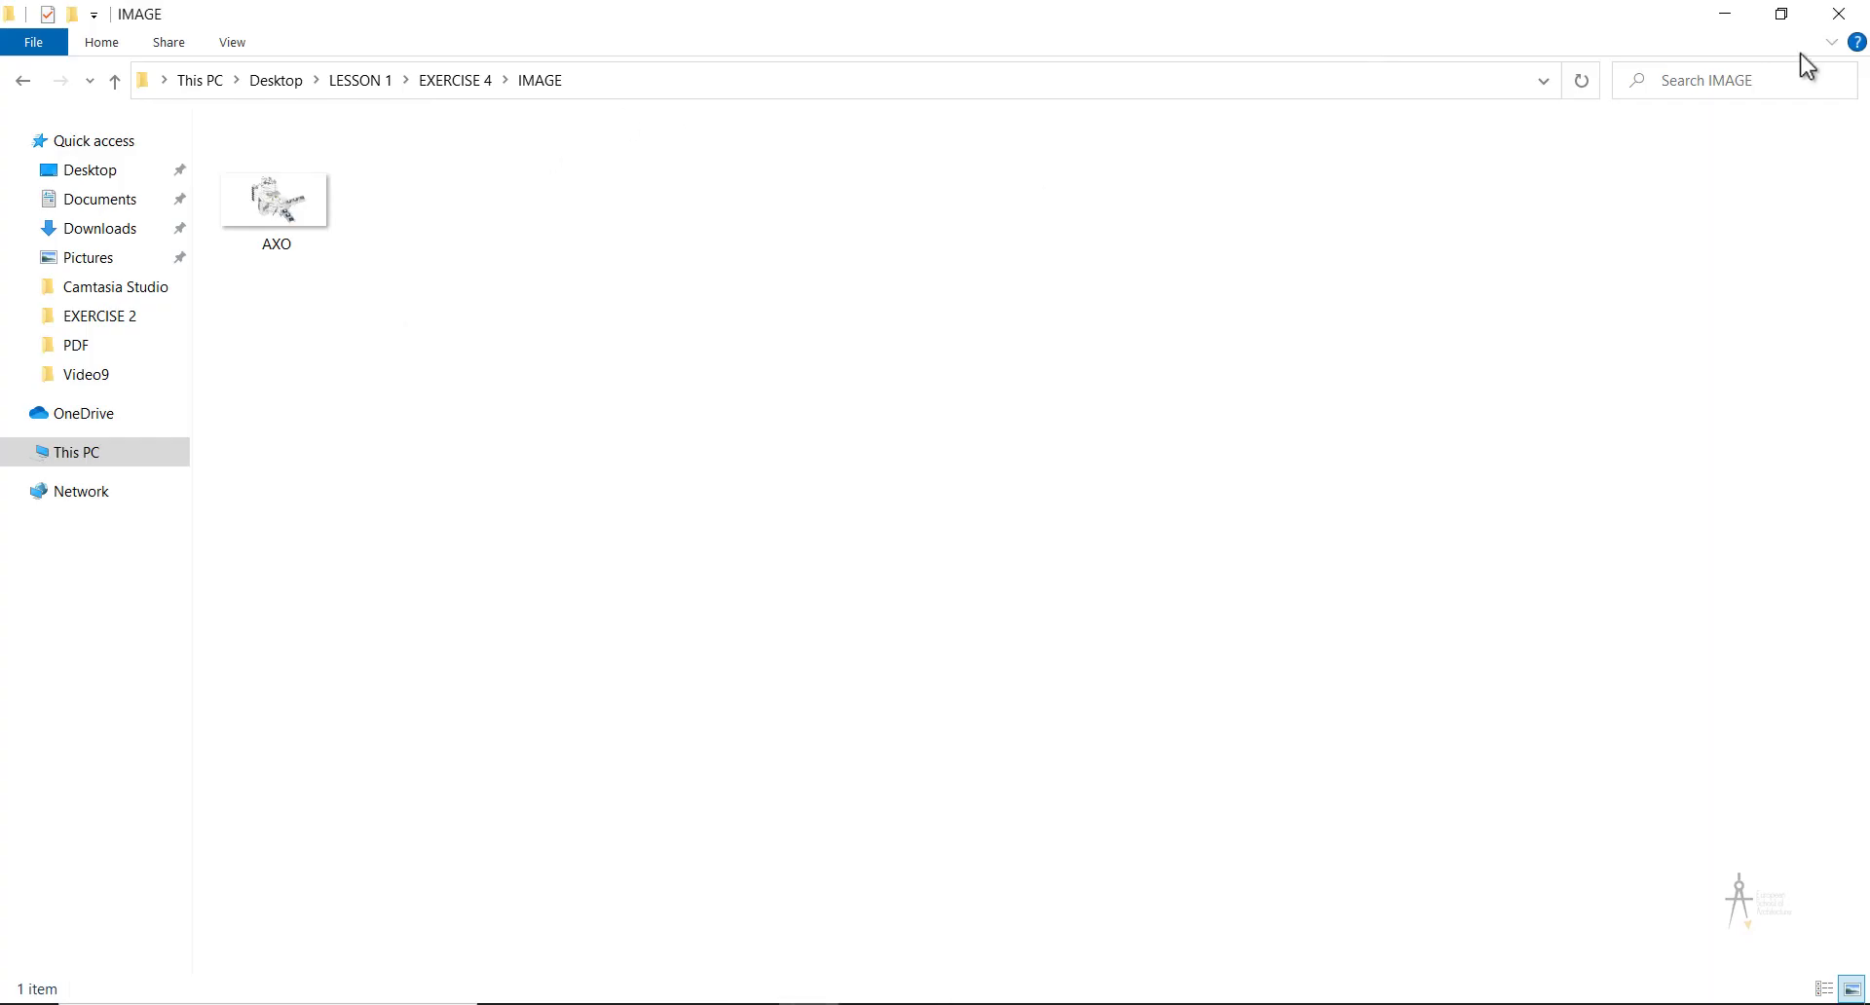
{"action": "left_click", "coordinate": [1783, 15]}
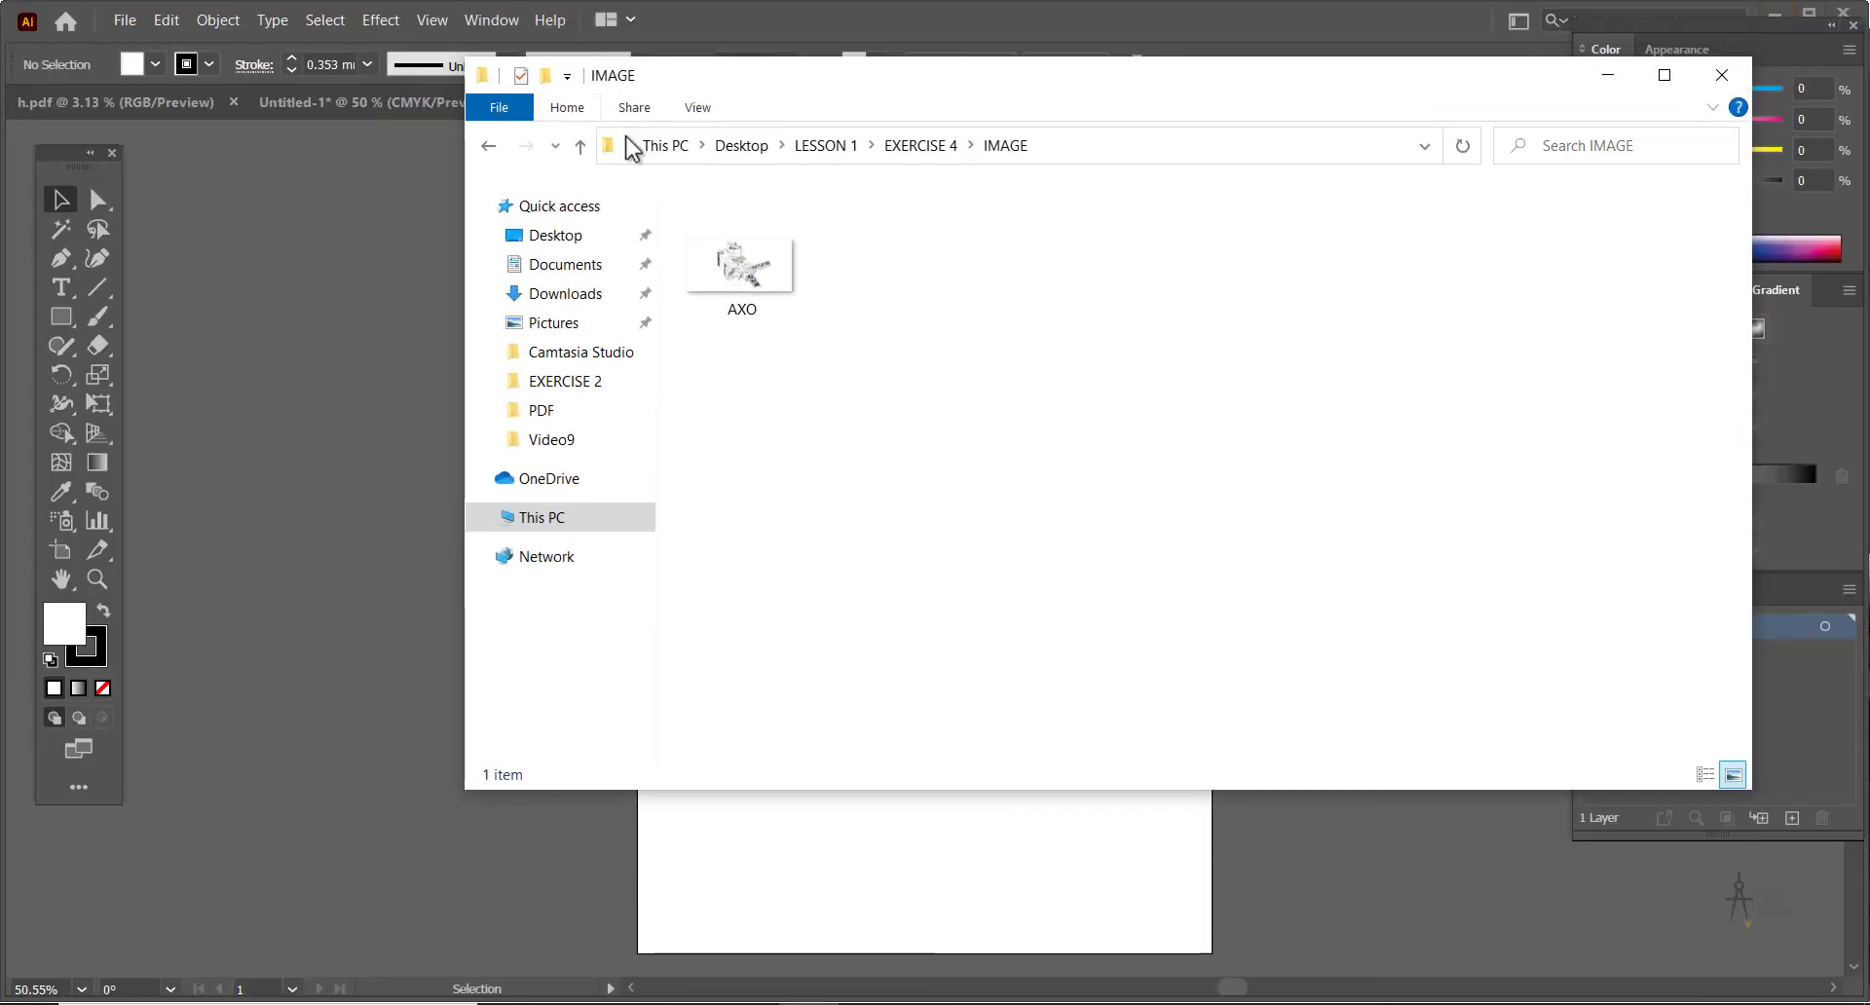
{"action": "left_click", "coordinate": [920, 146]}
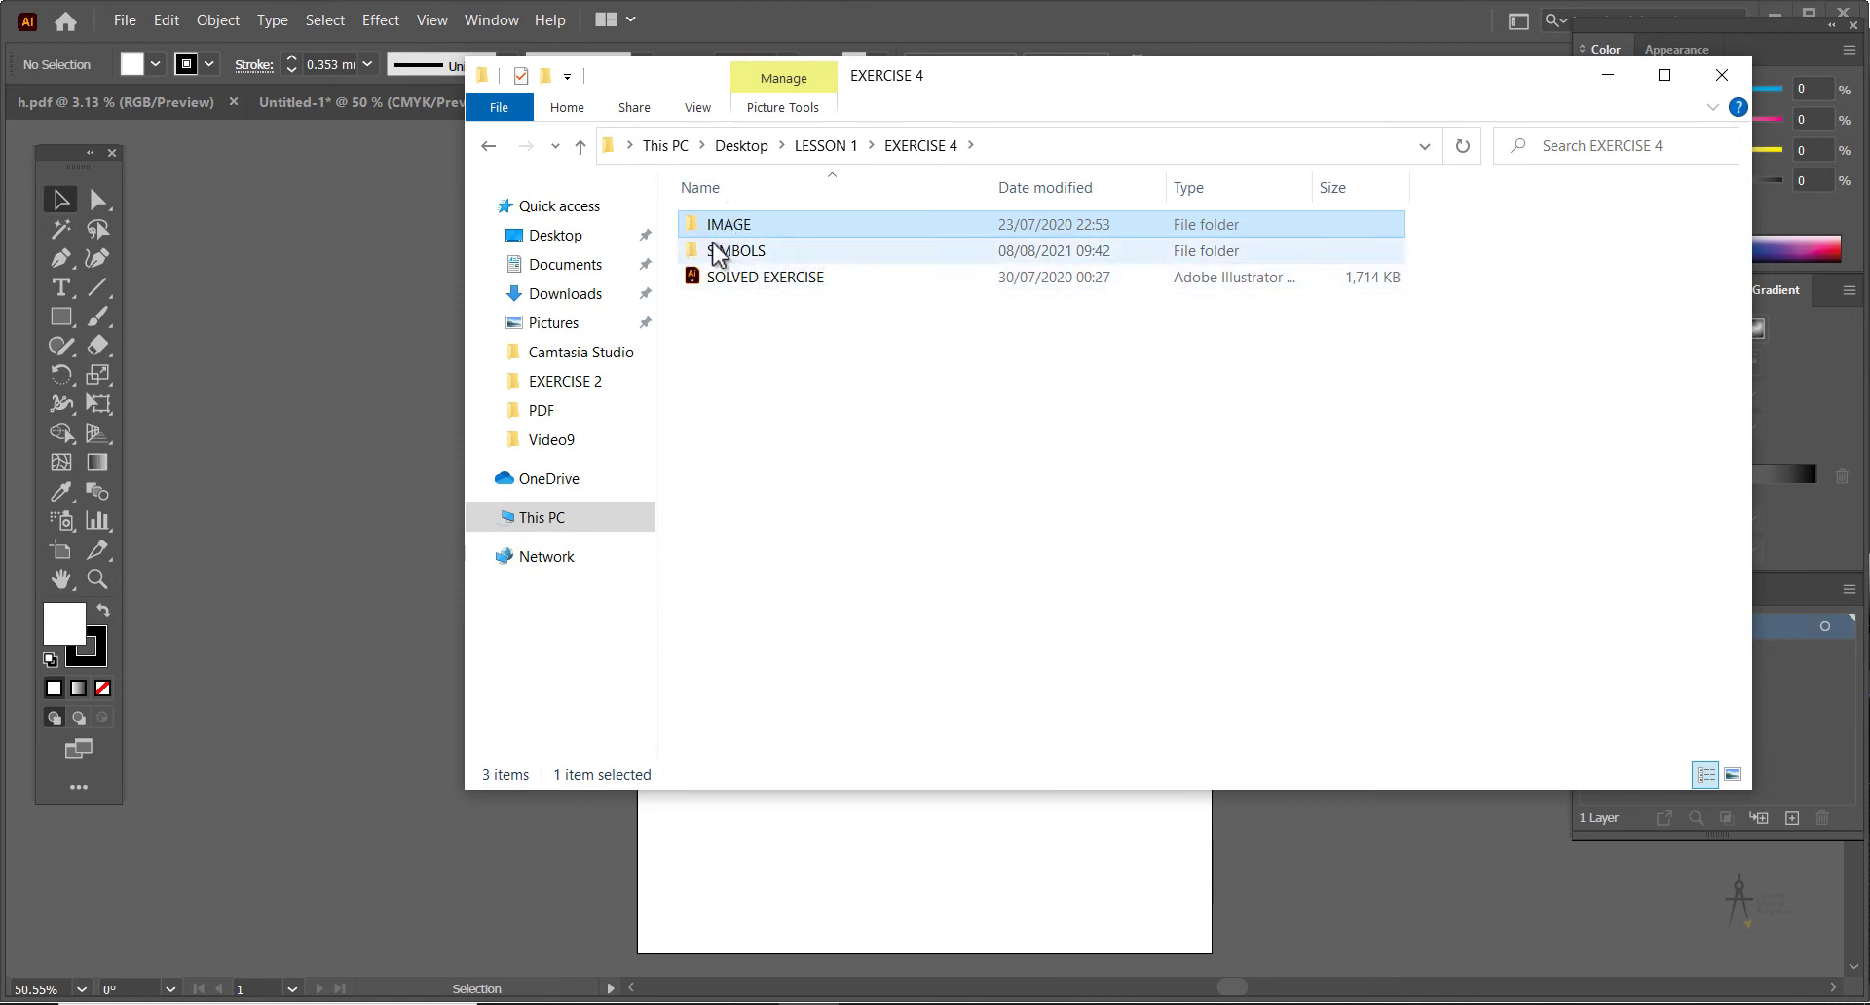
{"action": "double_click", "coordinate": [725, 228]}
{"action": "left_click_drag", "start_coordinate": [699, 80], "coordinate": [1377, 158]}
{"action": "left_click_drag", "start_coordinate": [1391, 343], "coordinate": [1008, 487]}
{"action": "left_click_drag", "start_coordinate": [1643, 175], "coordinate": [760, 279]}
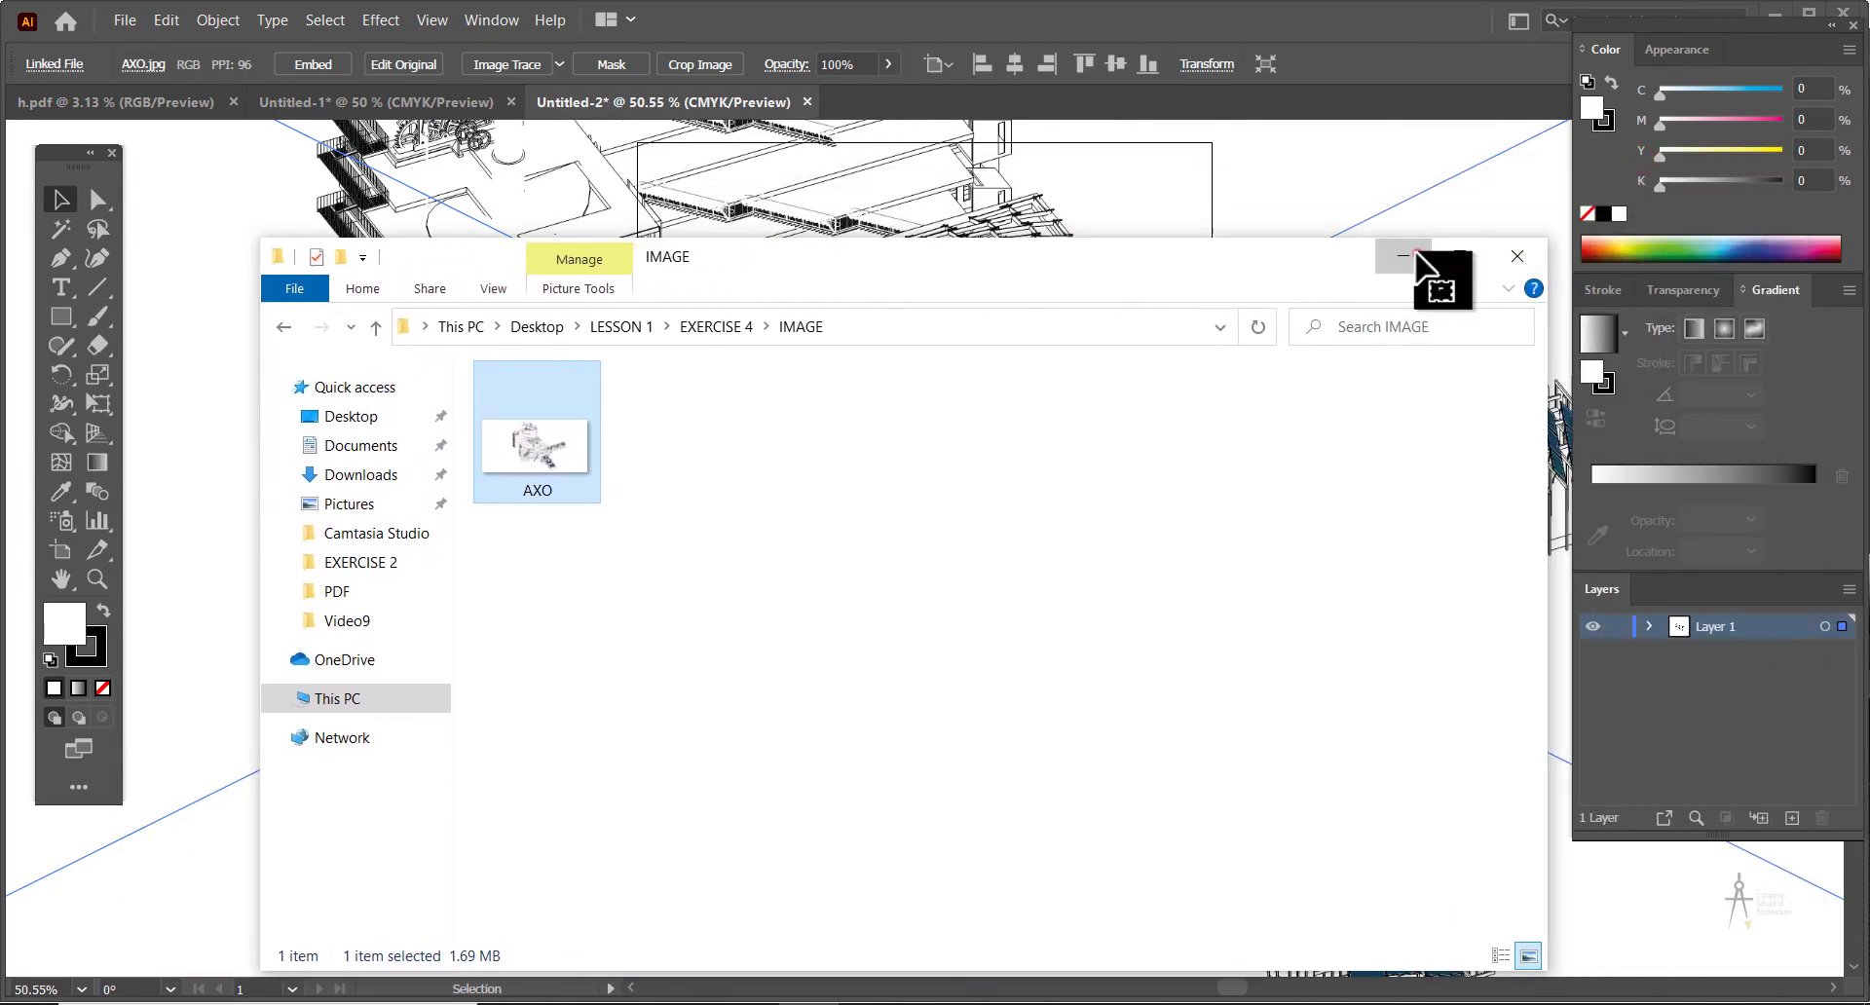
{"action": "left_click", "coordinate": [1516, 255]}
Scale the placed AXO image down proportionally and position it in the artboard's lower-left corner
{"action": "scroll", "coordinate": [1200, 351], "scroll_direction": "down", "scroll_amount": 6, "text": "alt"}
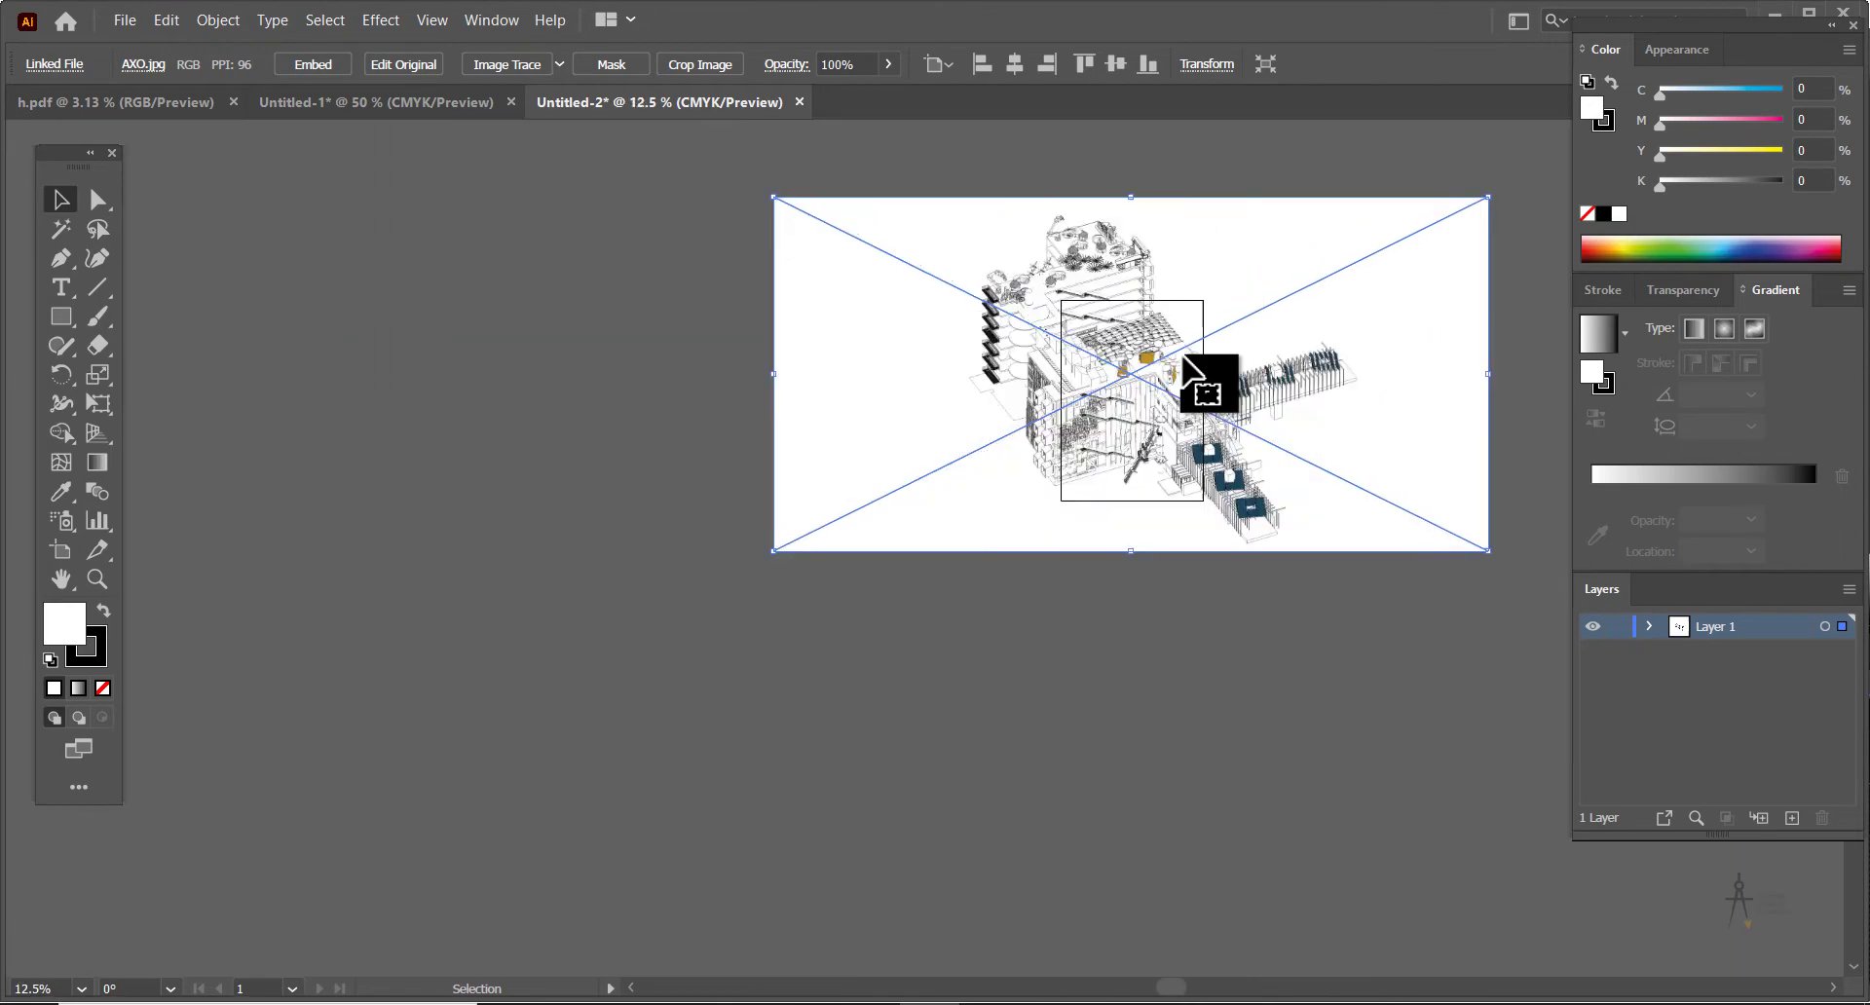
{"action": "scroll", "coordinate": [964, 467], "scroll_direction": "up", "scroll_amount": 3, "text": "alt"}
{"action": "scroll", "coordinate": [741, 697], "scroll_direction": "down", "scroll_amount": 1, "text": "alt"}
{"action": "scroll", "coordinate": [755, 740], "scroll_direction": "up", "scroll_amount": 3, "text": "alt"}
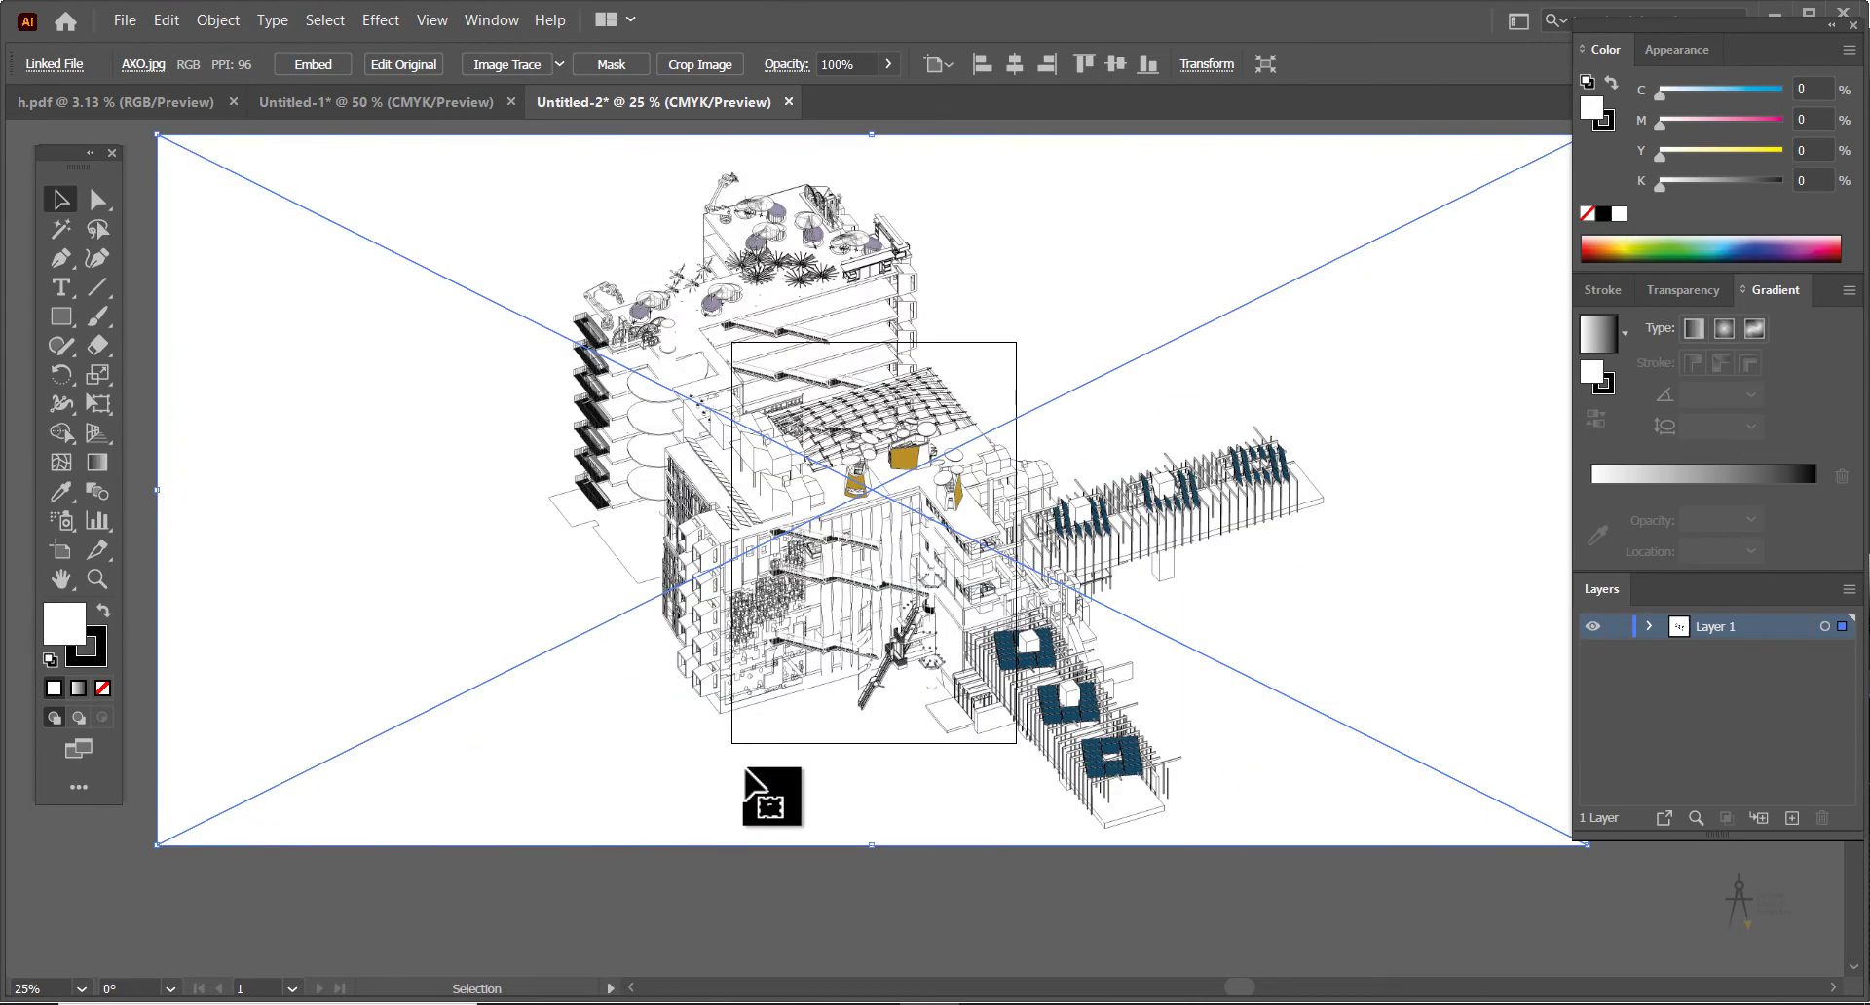
{"action": "scroll", "coordinate": [1014, 530], "scroll_direction": "down", "scroll_amount": 4, "text": "alt"}
{"action": "scroll", "coordinate": [1173, 421], "scroll_direction": "up", "scroll_amount": 2, "text": "alt"}
{"action": "left_click_drag", "start_coordinate": [1266, 388], "coordinate": [806, 592]}
{"action": "left_click_drag", "start_coordinate": [667, 638], "coordinate": [711, 681]}
{"action": "scroll", "coordinate": [814, 751], "scroll_direction": "up", "scroll_amount": 5}
{"action": "scroll", "coordinate": [814, 772], "scroll_direction": "down", "scroll_amount": 3}
{"action": "scroll", "coordinate": [822, 718], "scroll_direction": "up", "scroll_amount": 1}
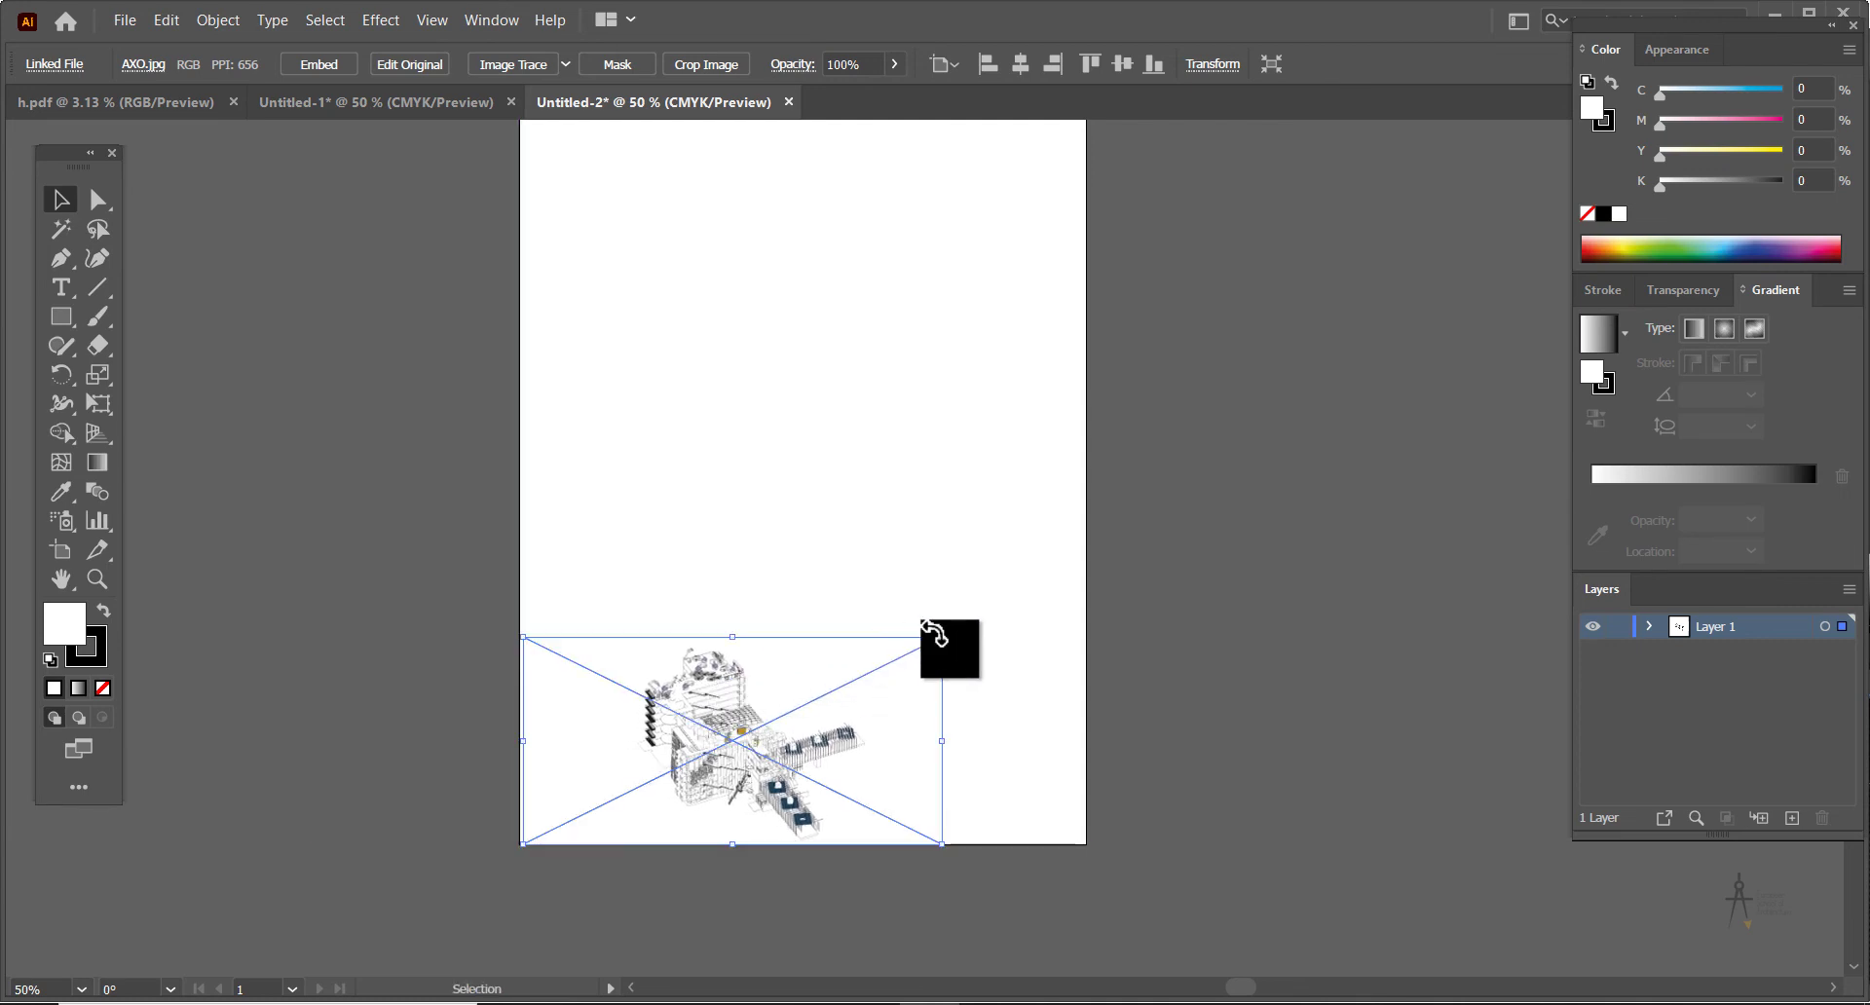
Enlarge the AXO image proportionally to span the artboard's width and deselect it
{"action": "left_click_drag", "start_coordinate": [941, 638], "coordinate": [1287, 566]}
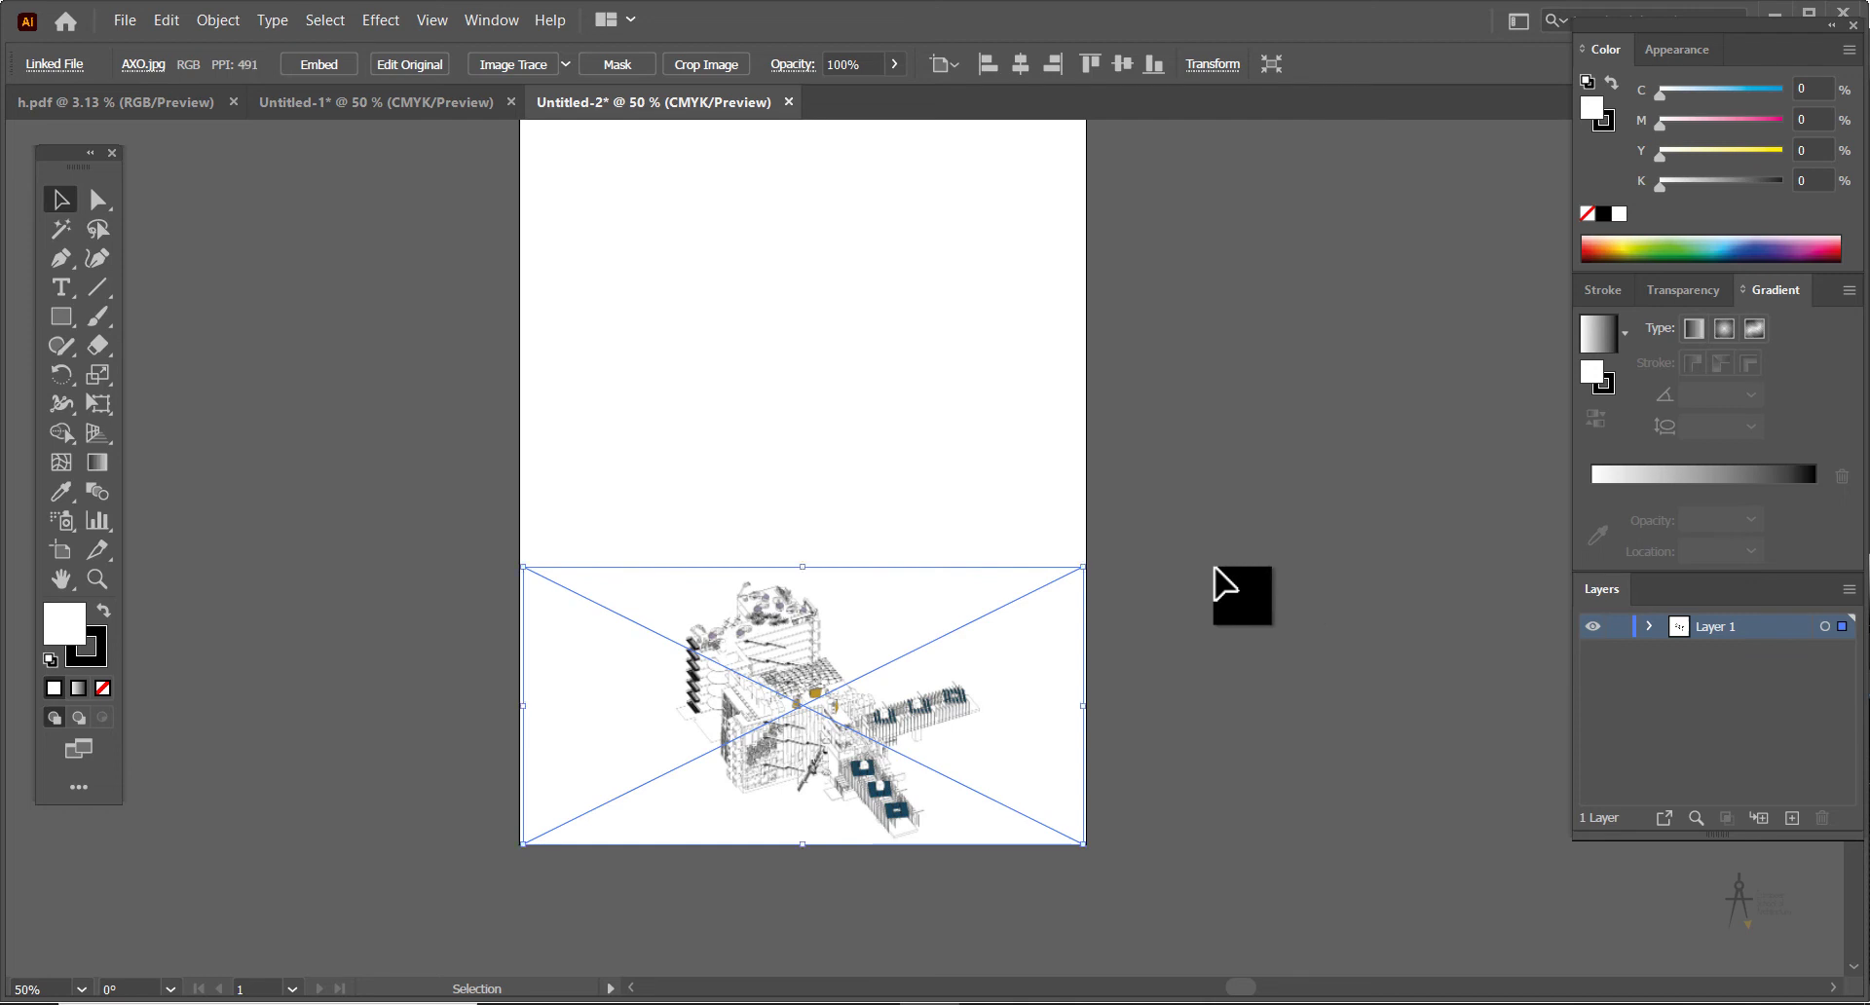
{"action": "key", "text": "Return"}
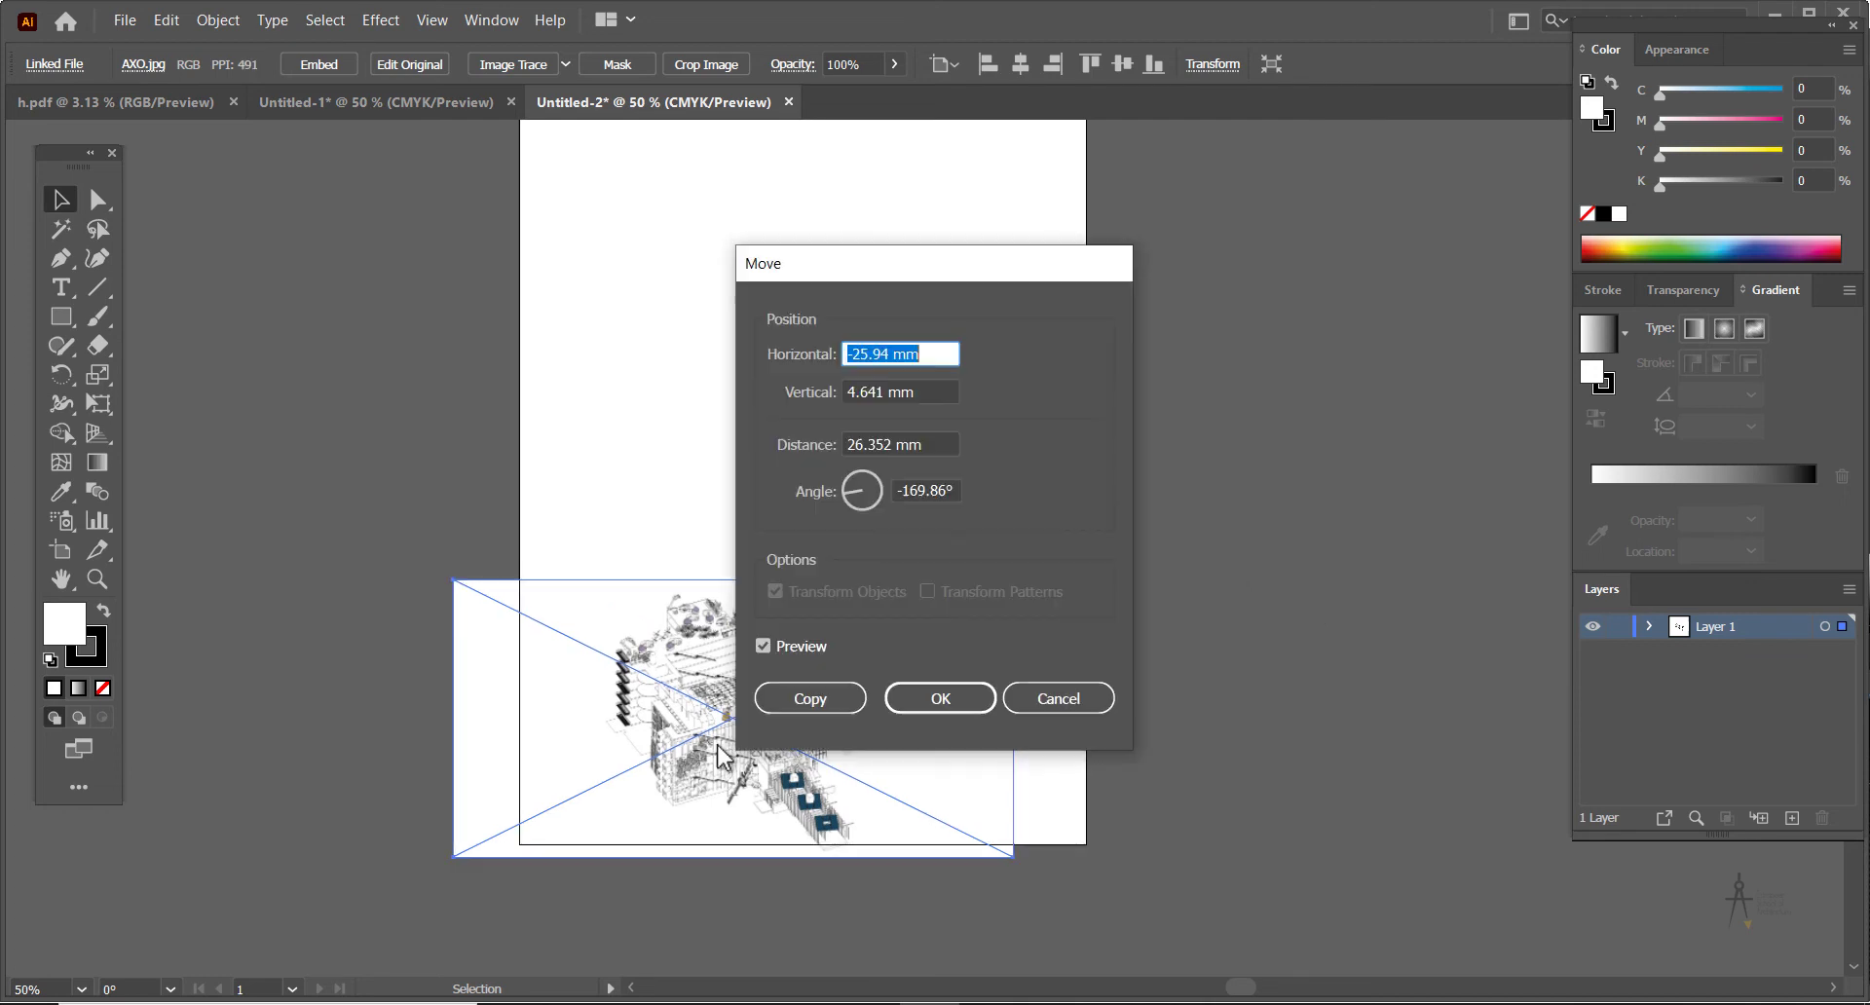
{"action": "left_click", "coordinate": [1032, 698]}
{"action": "left_click", "coordinate": [931, 434]}
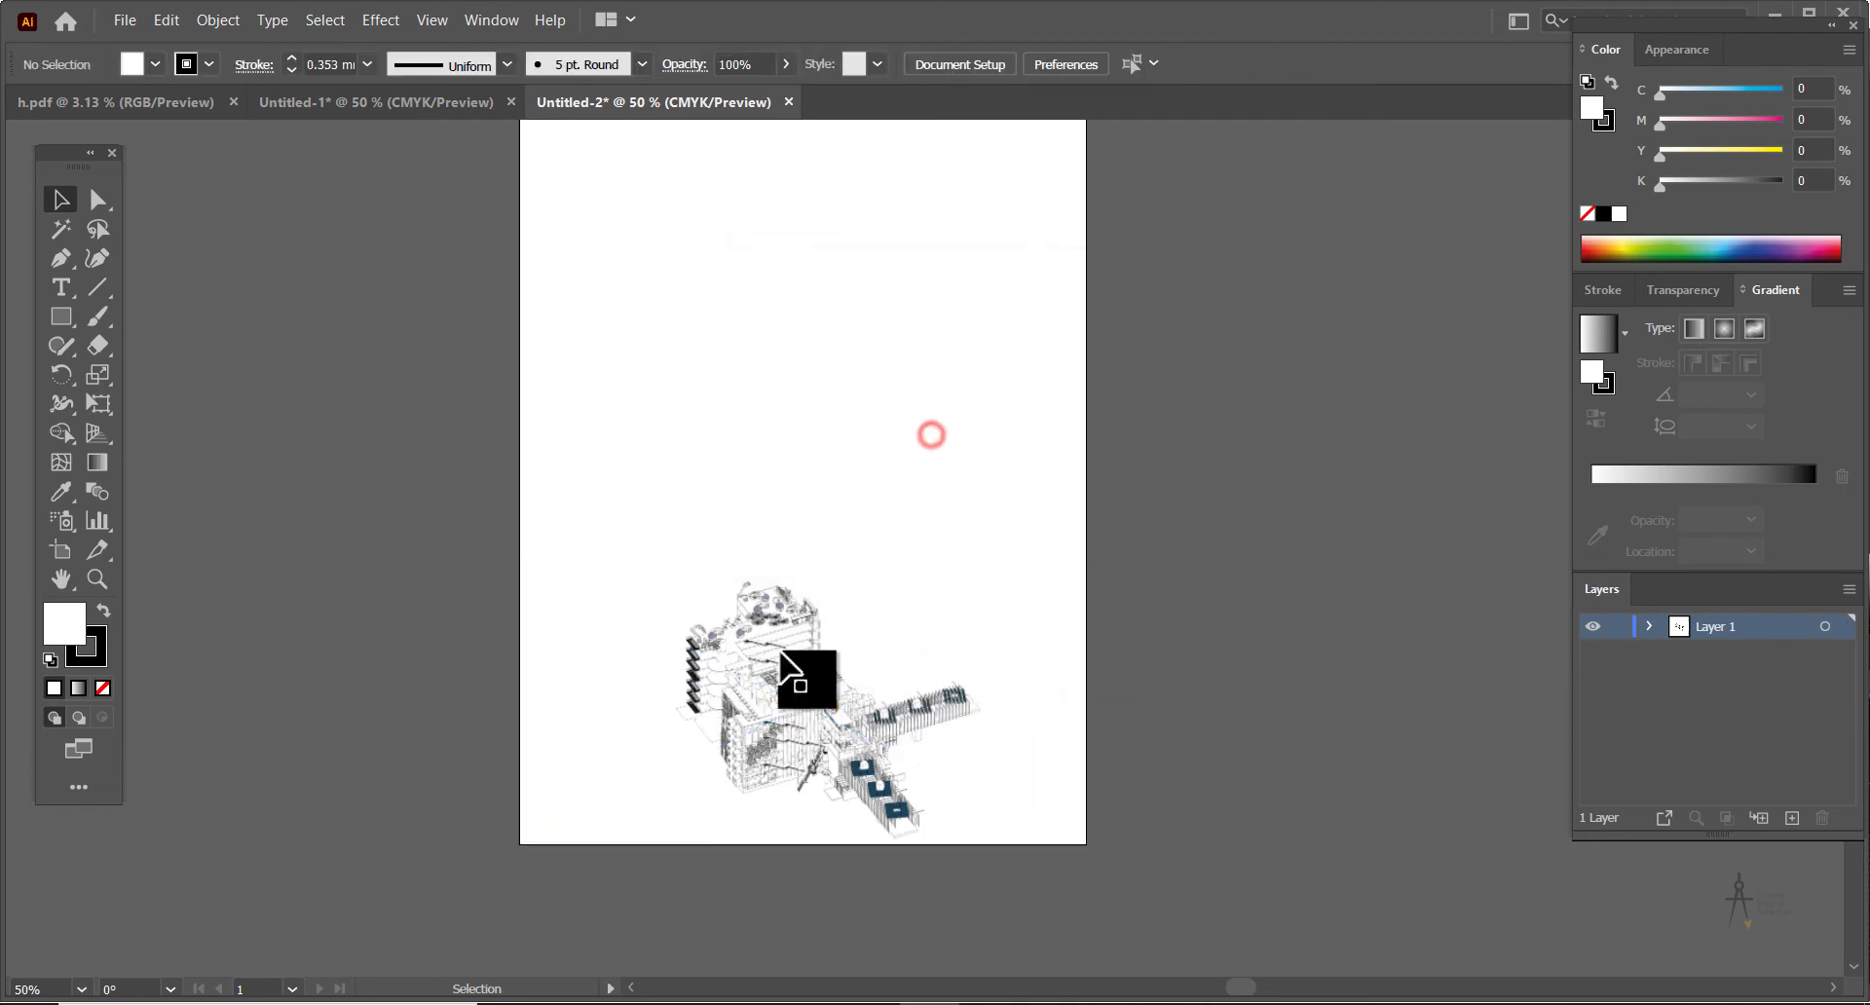
Examine the placed axonometric building drawing as a whole and its roof and facade line work up close
{"action": "scroll", "coordinate": [769, 731], "scroll_direction": "up", "scroll_amount": 4}
{"action": "scroll", "coordinate": [779, 721], "scroll_direction": "down", "scroll_amount": 4}
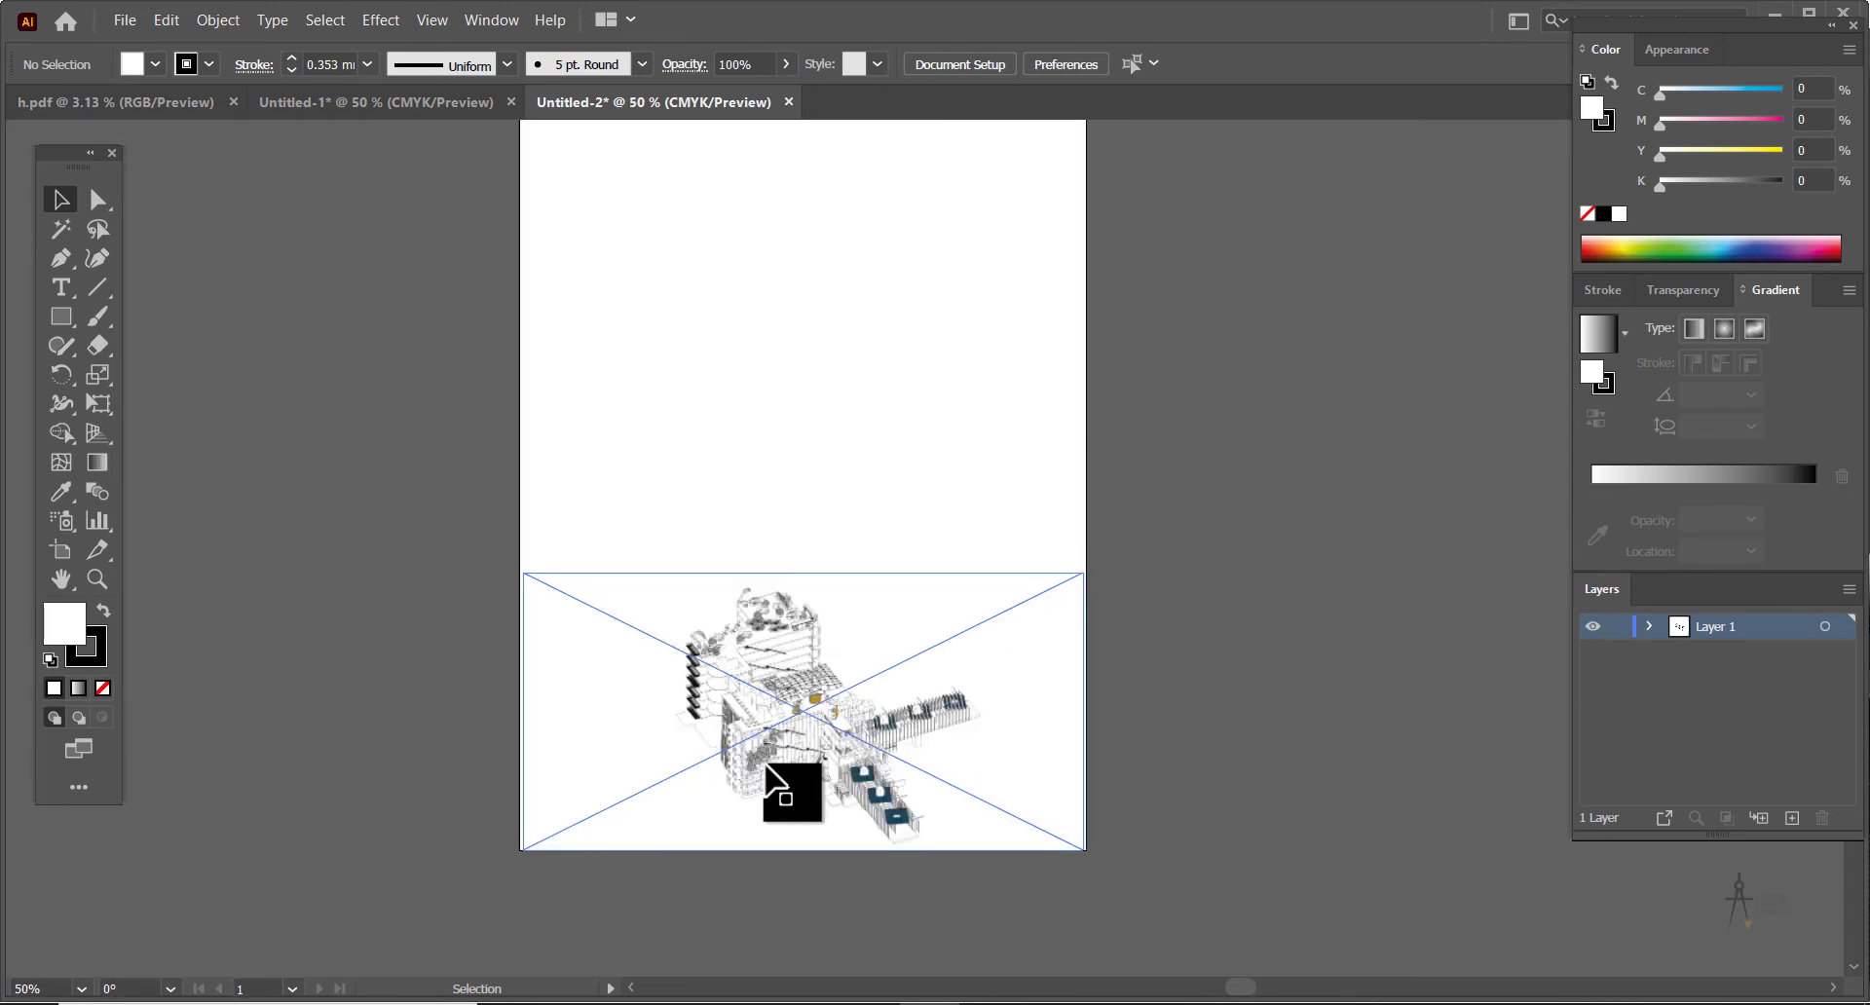
{"action": "scroll", "coordinate": [791, 789], "scroll_direction": "up", "scroll_amount": 2}
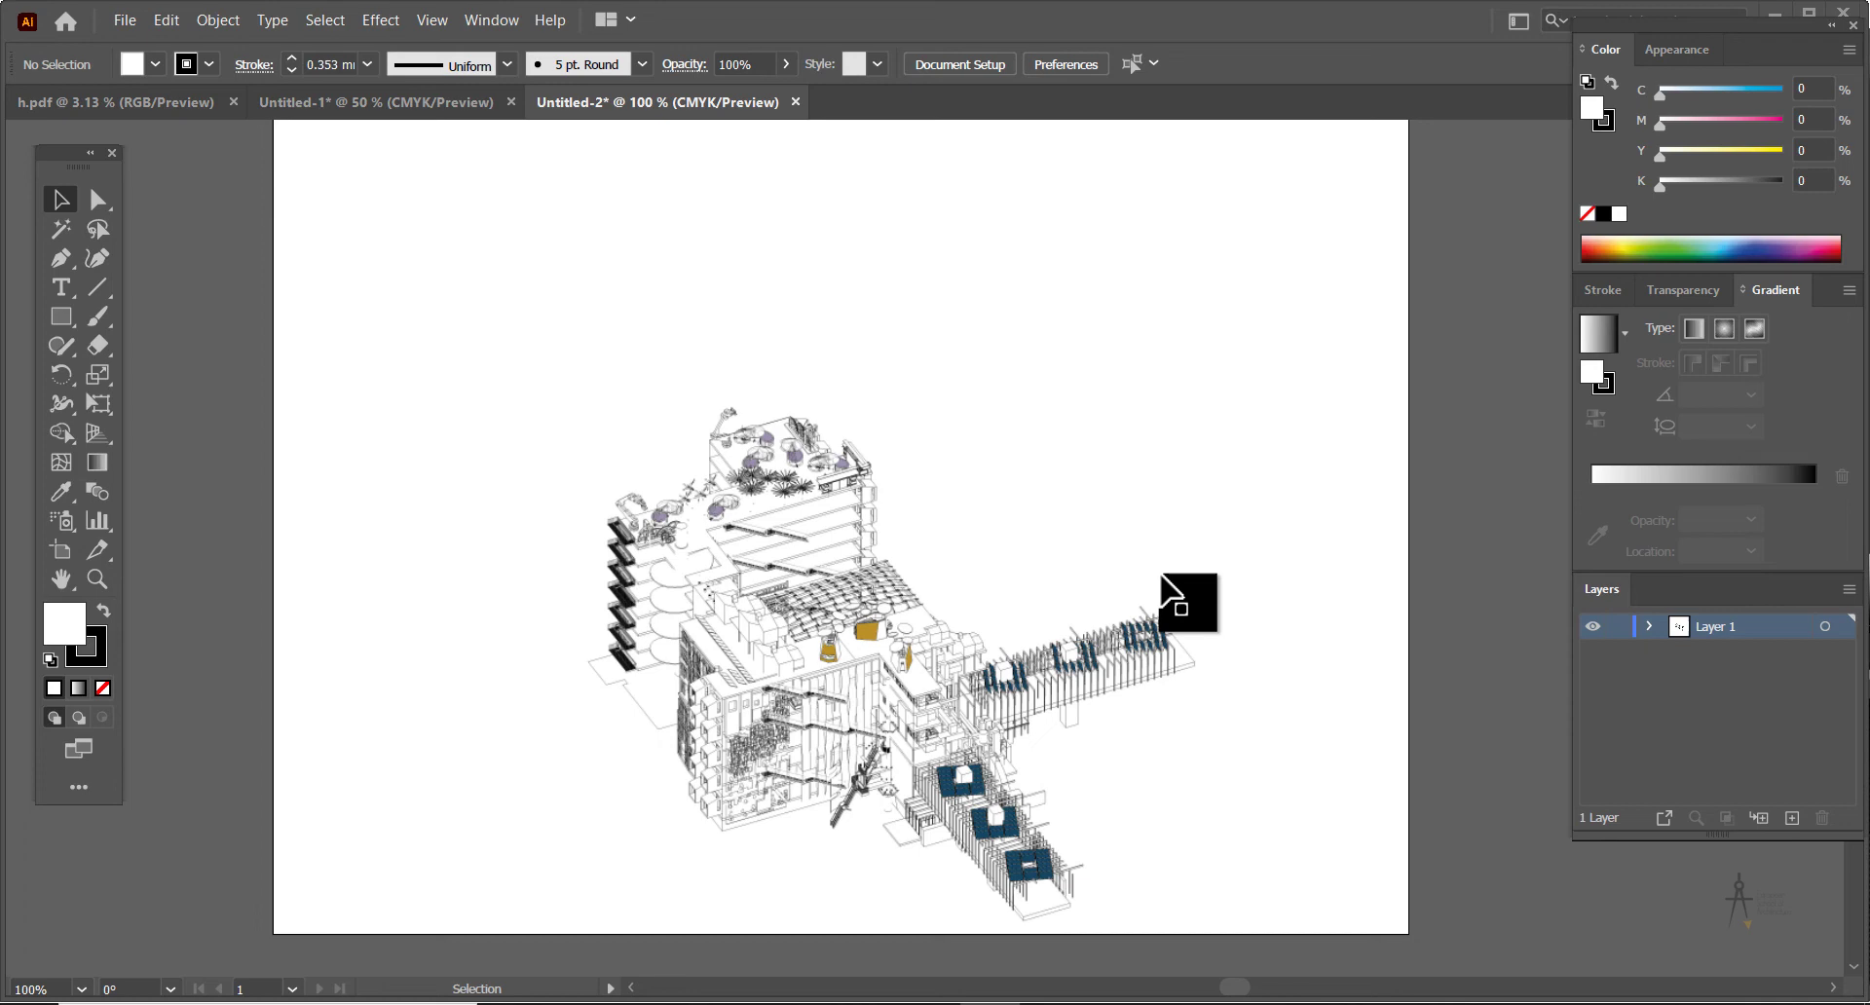
{"action": "left_click", "coordinate": [1162, 575]}
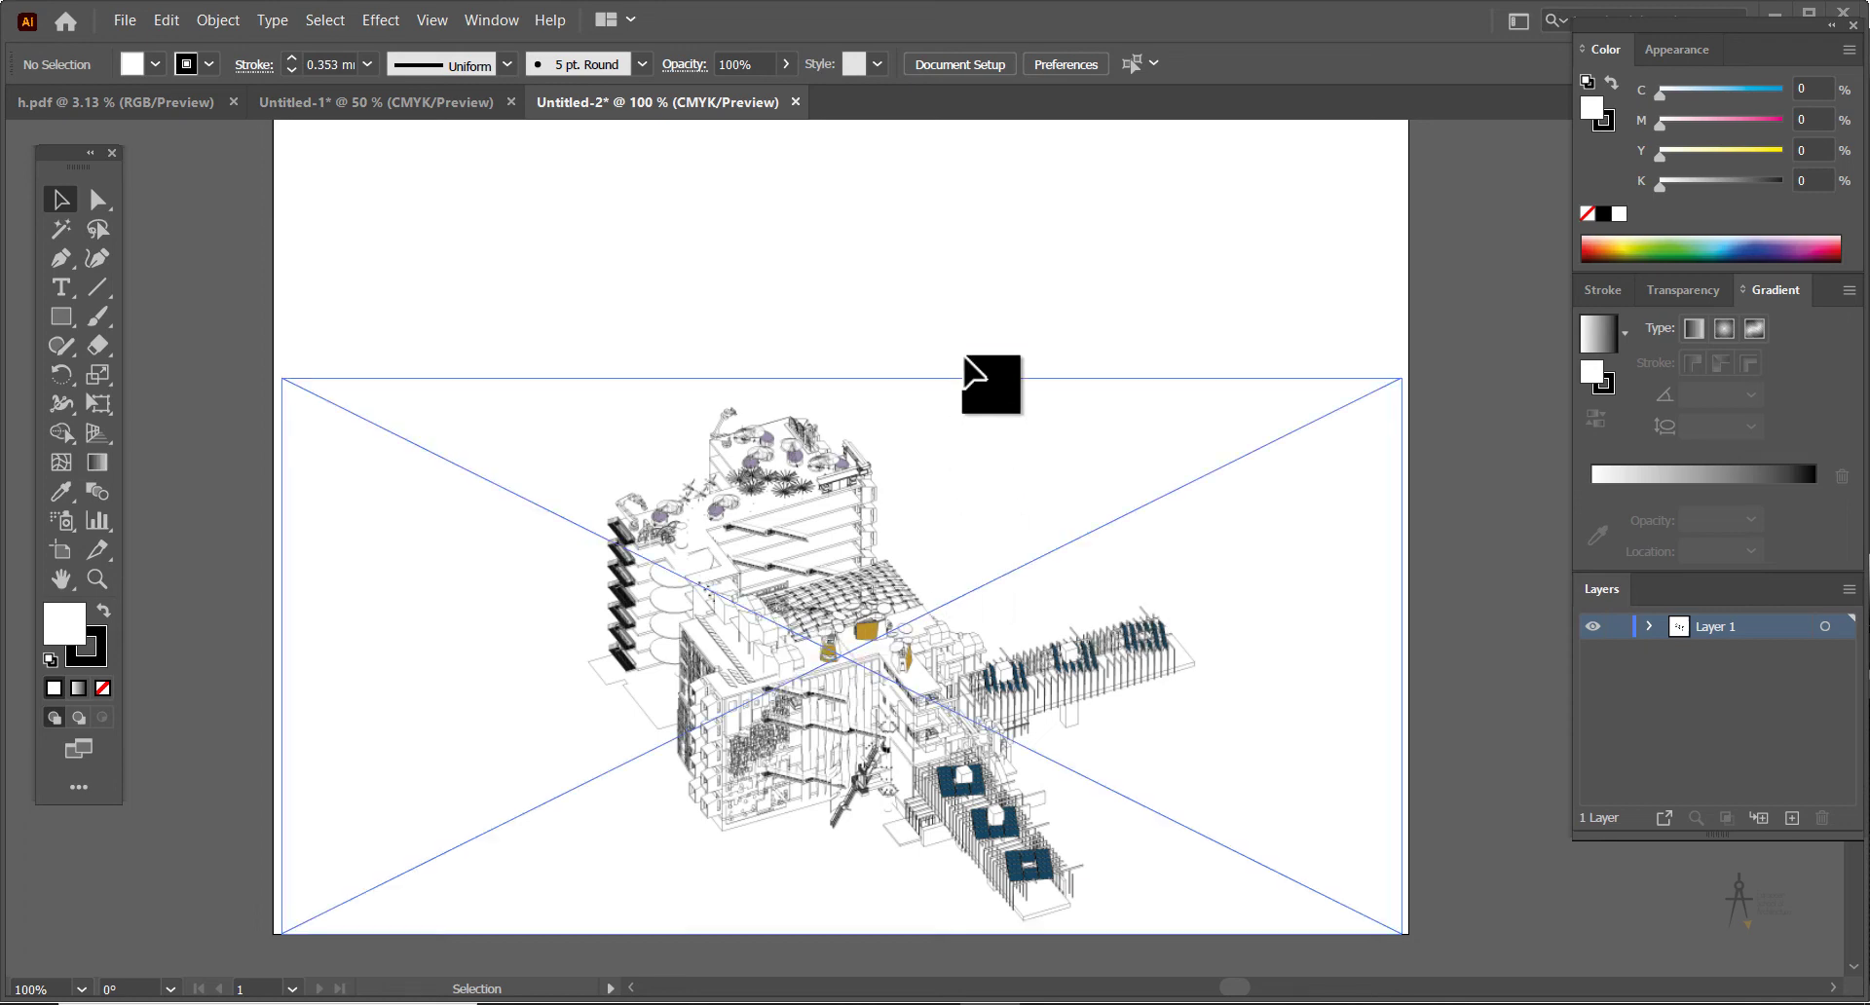
{"action": "left_click", "coordinate": [899, 360]}
{"action": "scroll", "coordinate": [785, 633], "scroll_direction": "up", "scroll_amount": 3}
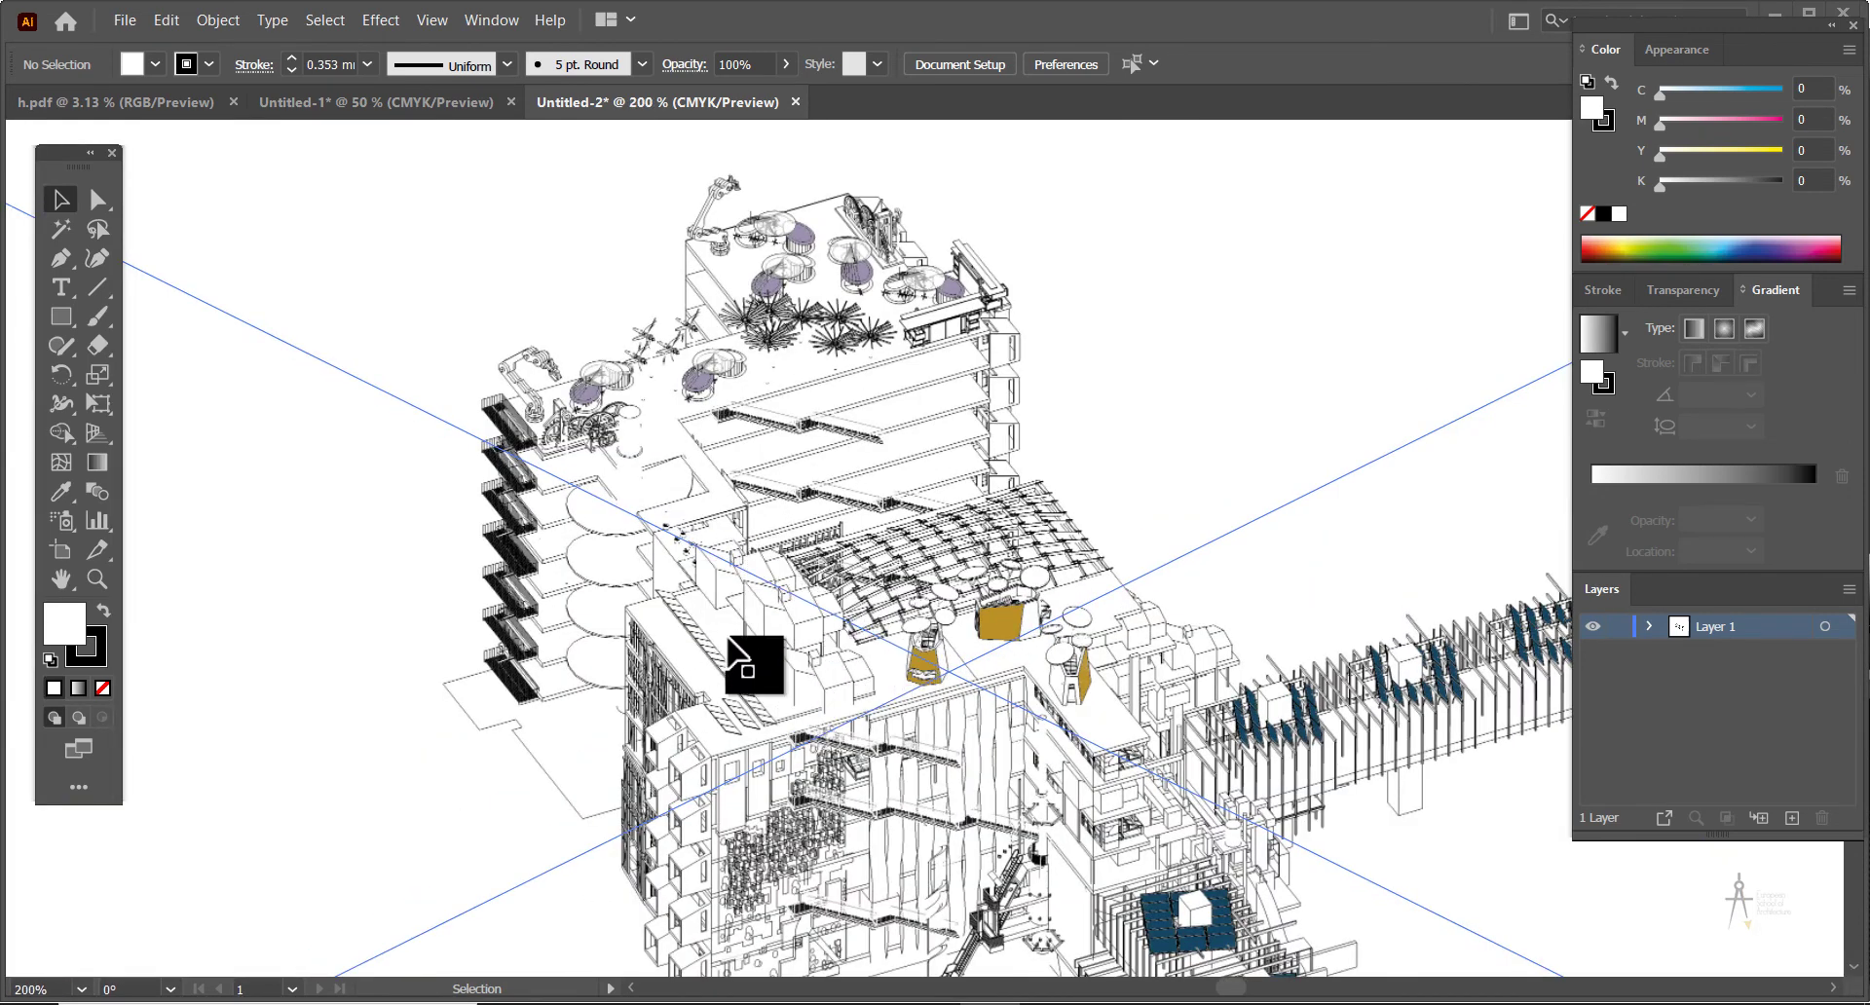
{"action": "scroll", "coordinate": [840, 672], "scroll_direction": "down", "scroll_amount": 3}
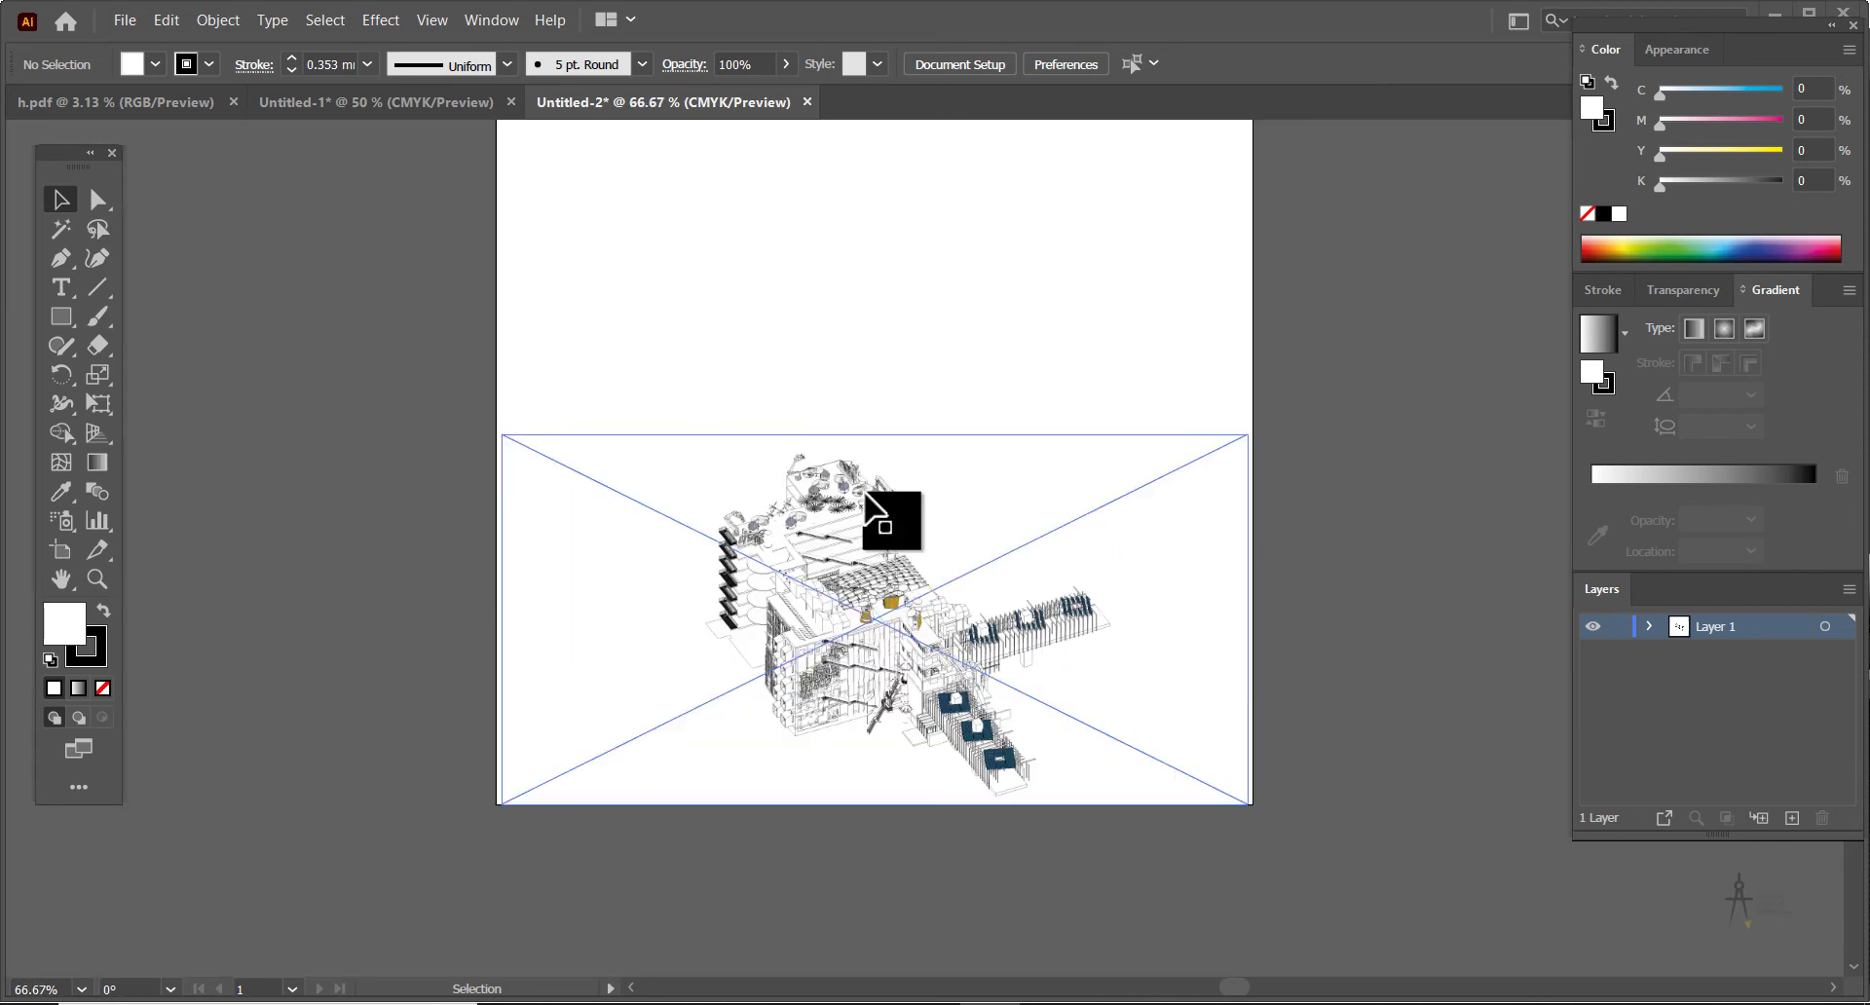
{"action": "scroll", "coordinate": [866, 484], "scroll_direction": "up", "scroll_amount": 1}
{"action": "scroll", "coordinate": [837, 530], "scroll_direction": "down", "scroll_amount": 1}
{"action": "scroll", "coordinate": [847, 521], "scroll_direction": "up", "scroll_amount": 1}
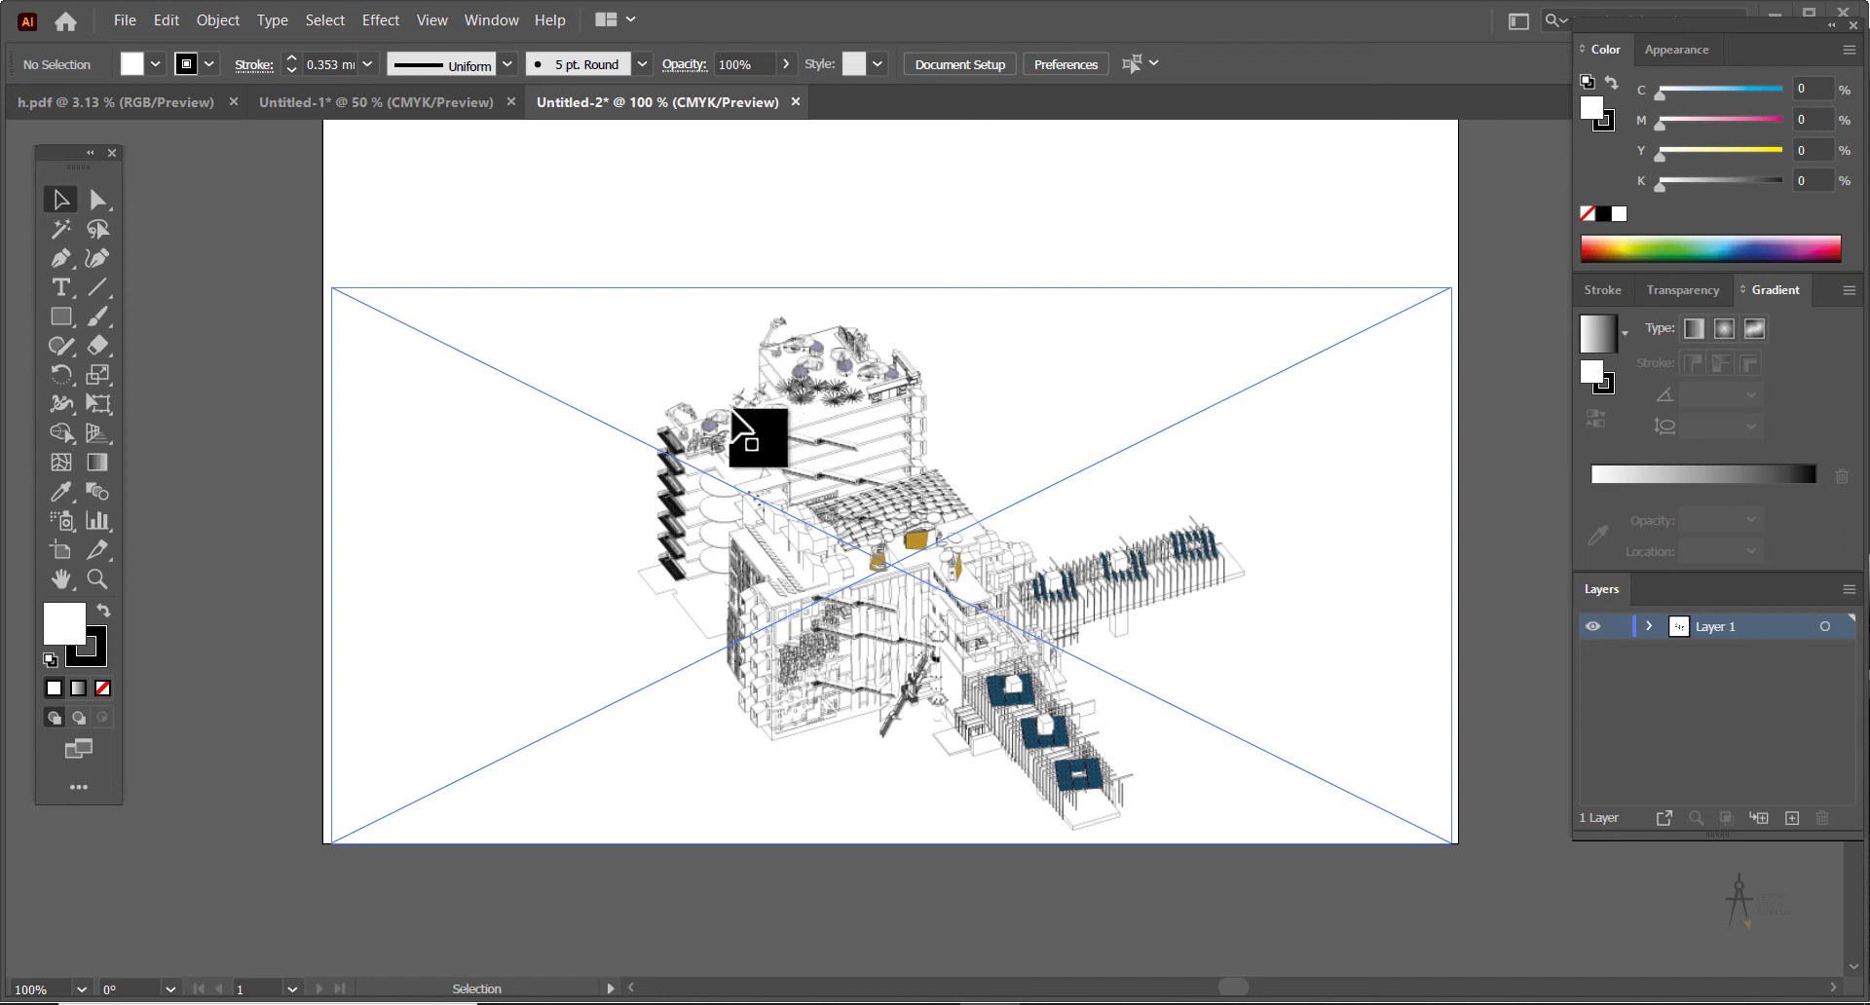
{"action": "scroll", "coordinate": [780, 550], "scroll_direction": "up", "scroll_amount": 2}
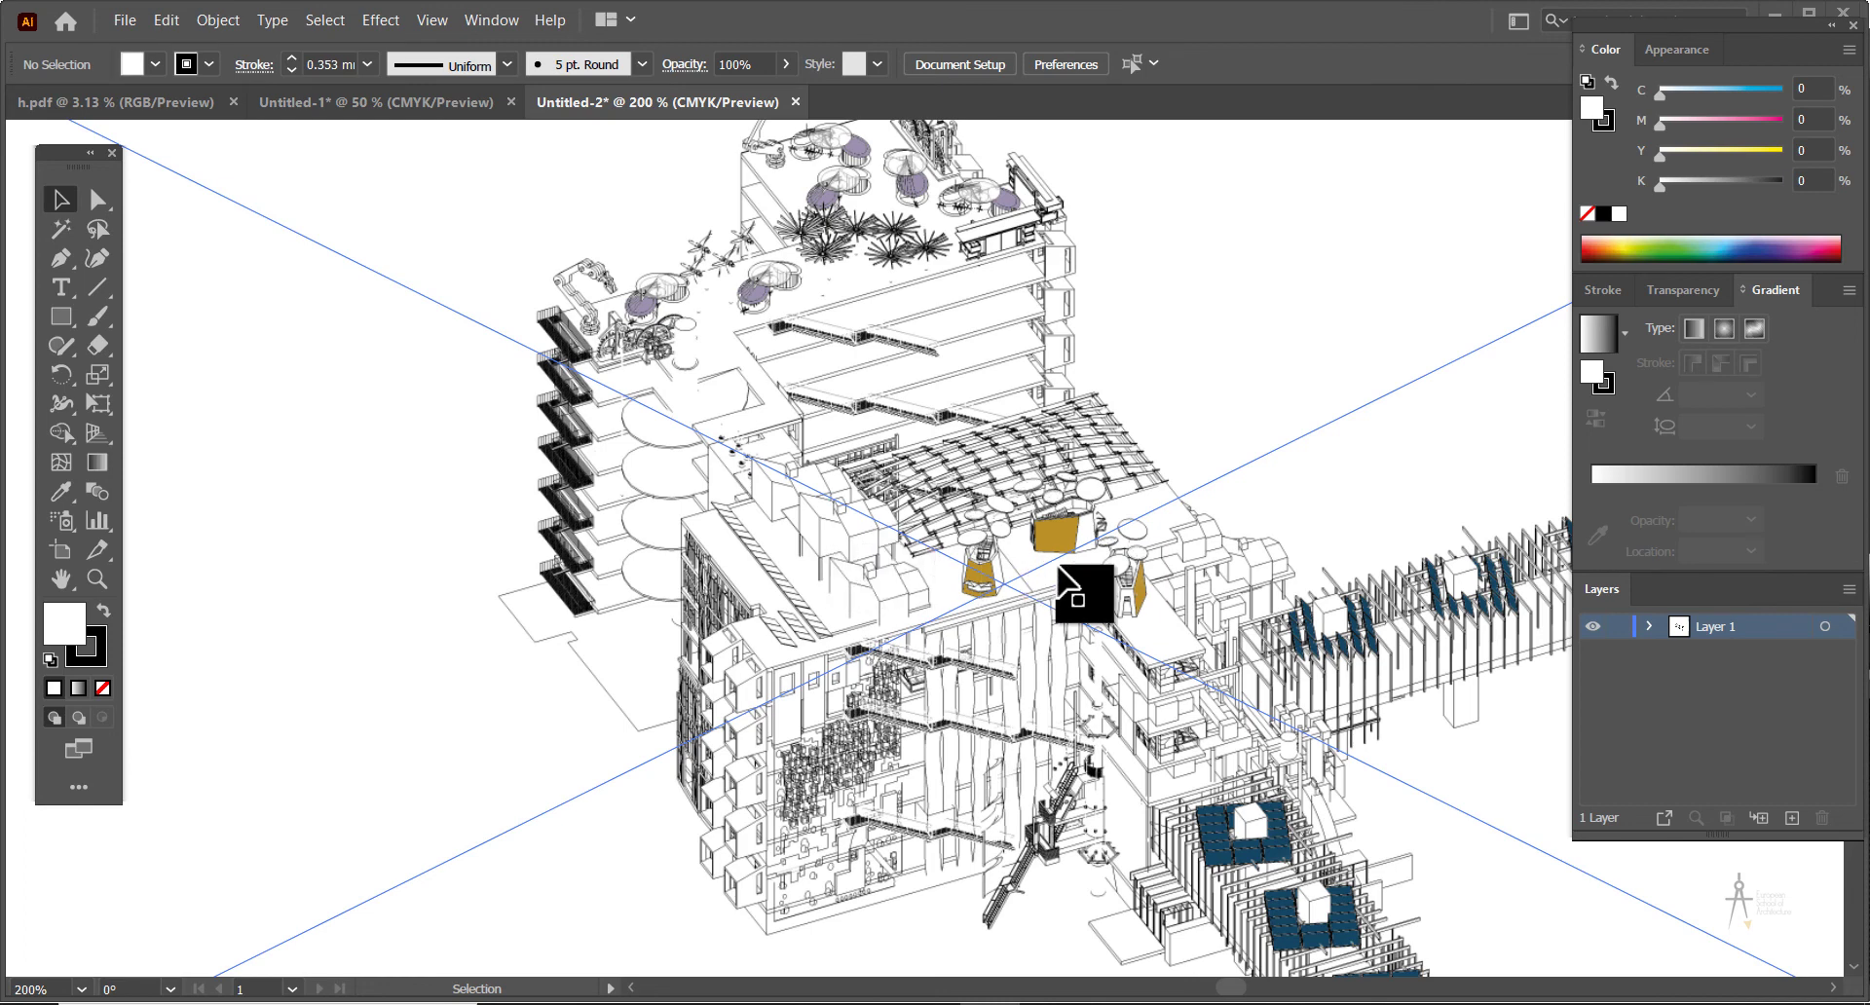
Rename Layer 1, which holds the placed image, as Axo template
{"action": "left_click", "coordinate": [1730, 626]}
{"action": "double_click", "coordinate": [1730, 627]}
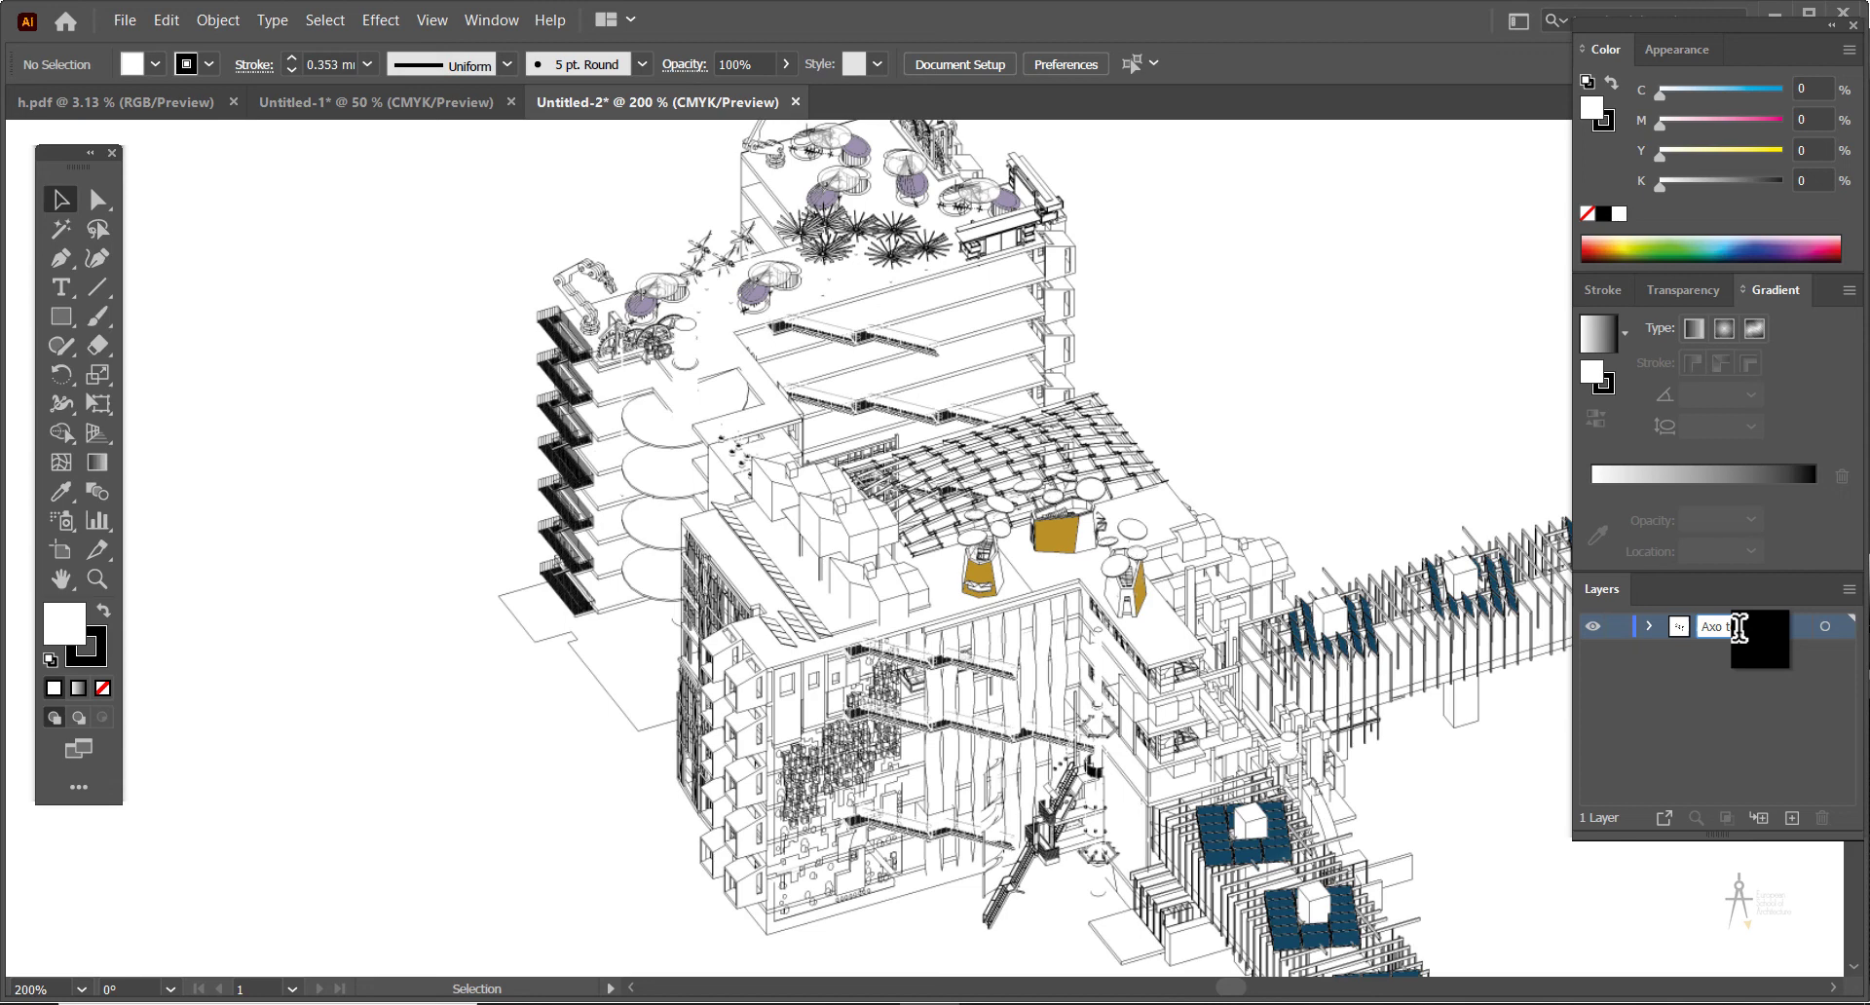
{"action": "left_click", "coordinate": [1693, 693]}
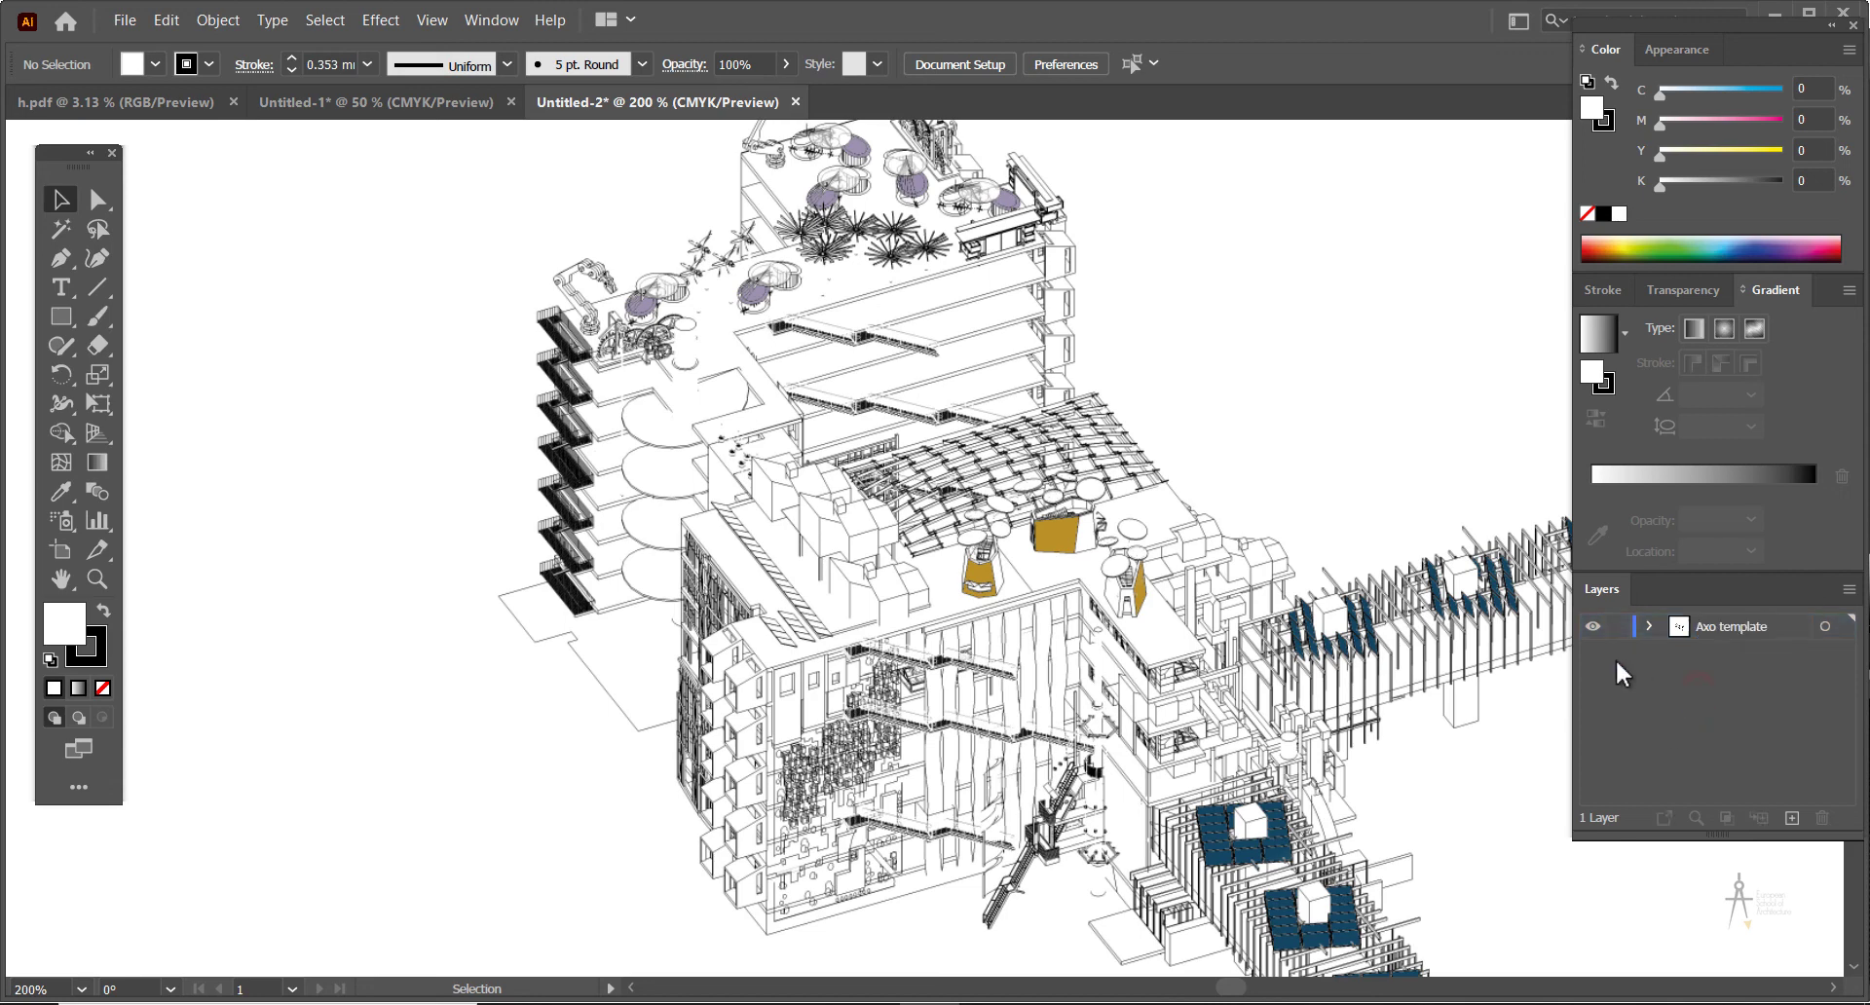
Lock the Axo template layer and add a new layer named Strokes above it
{"action": "left_click", "coordinate": [1620, 628]}
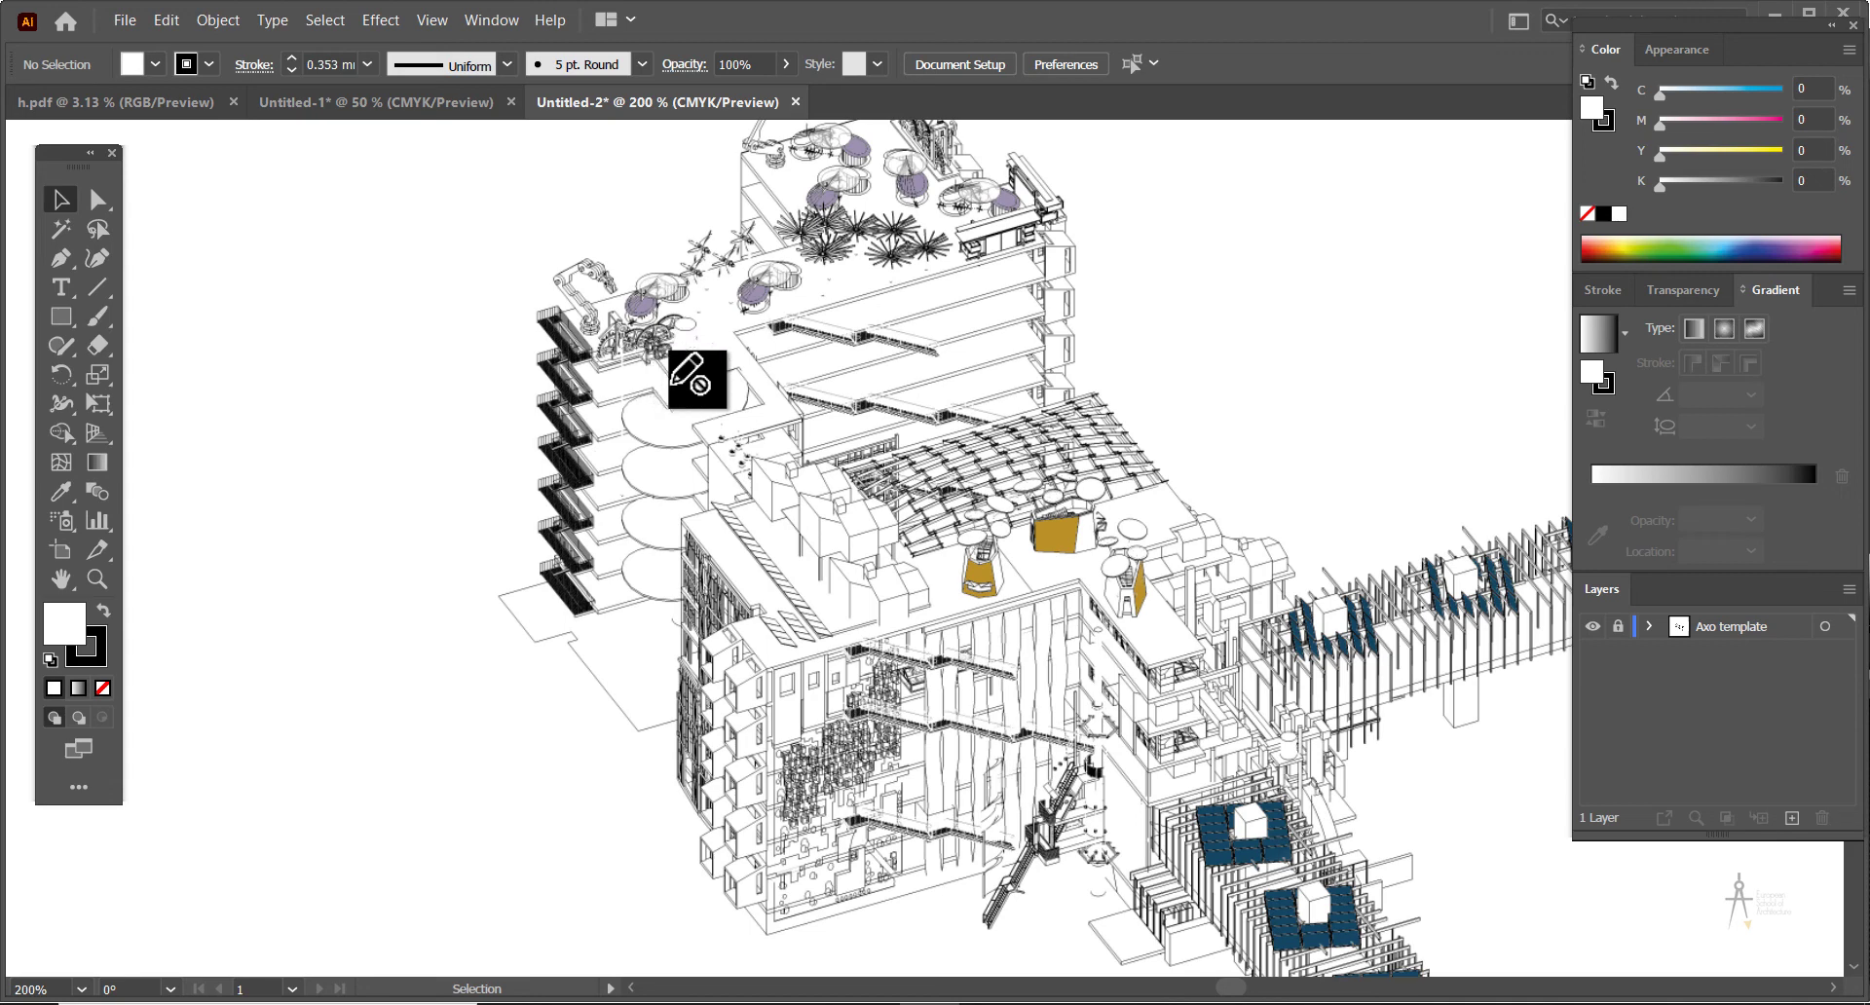
{"action": "left_click", "coordinate": [1625, 636]}
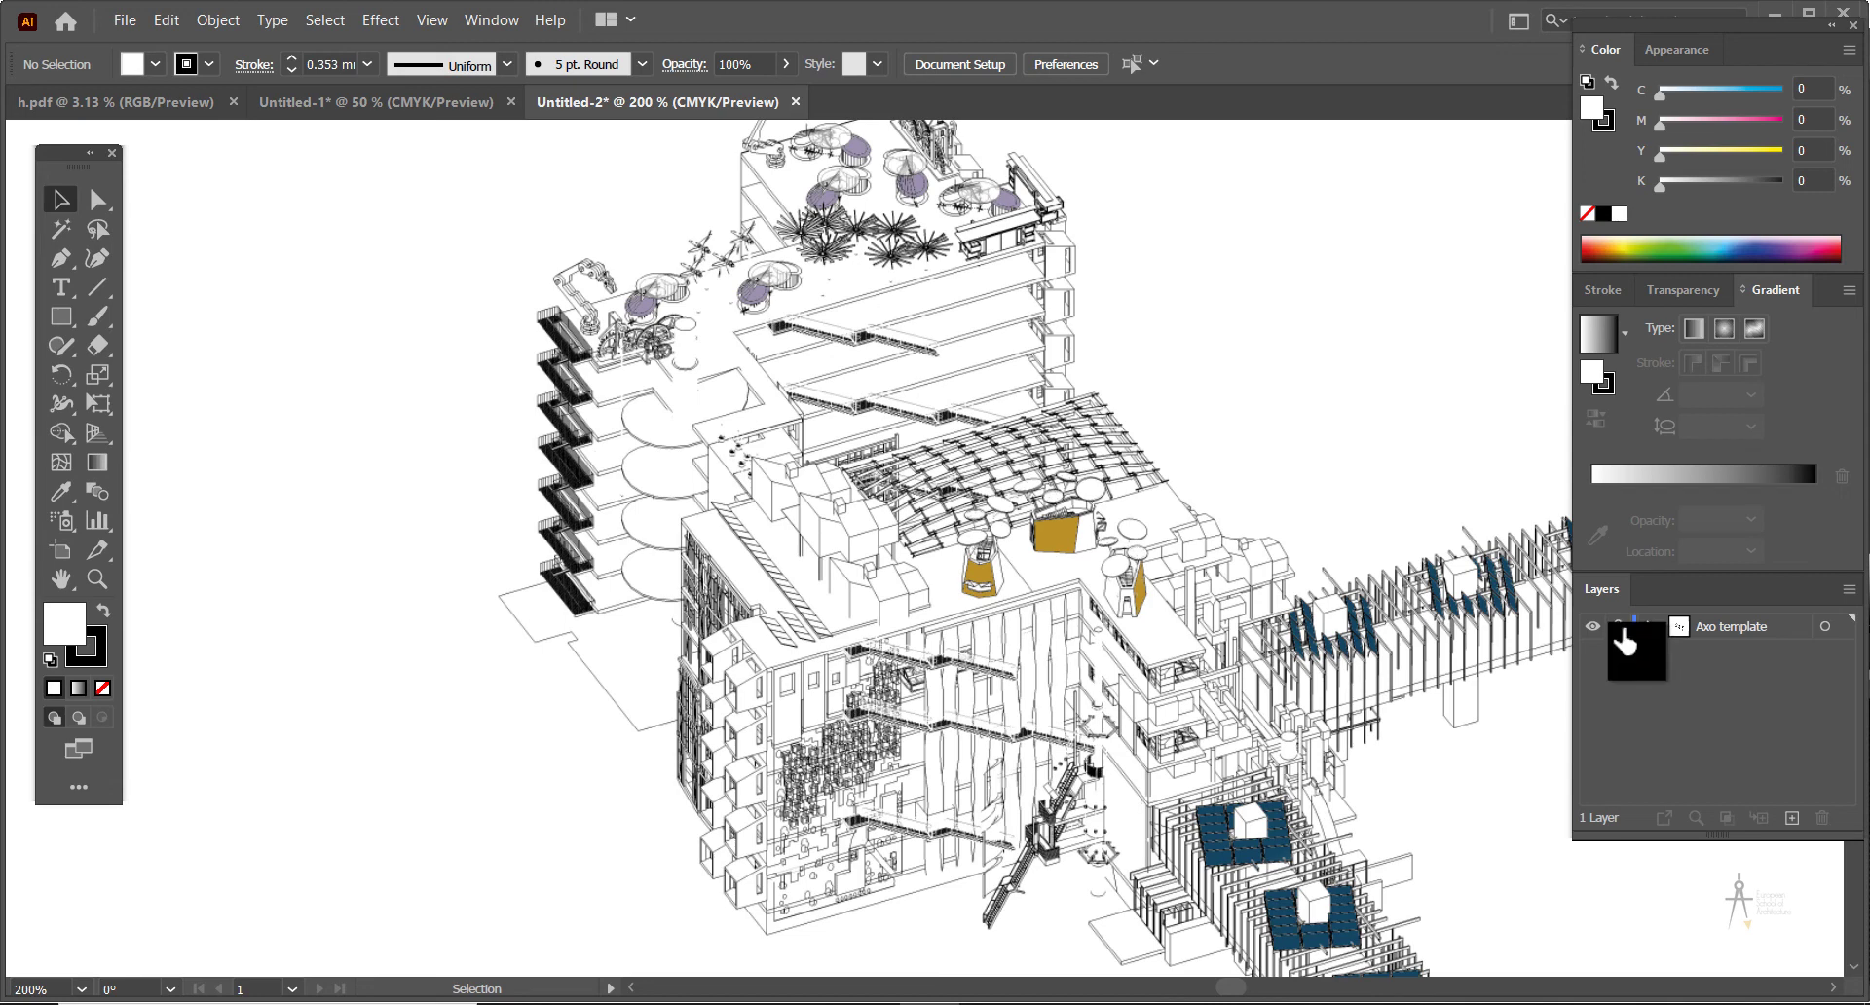
{"action": "left_click", "coordinate": [1790, 817]}
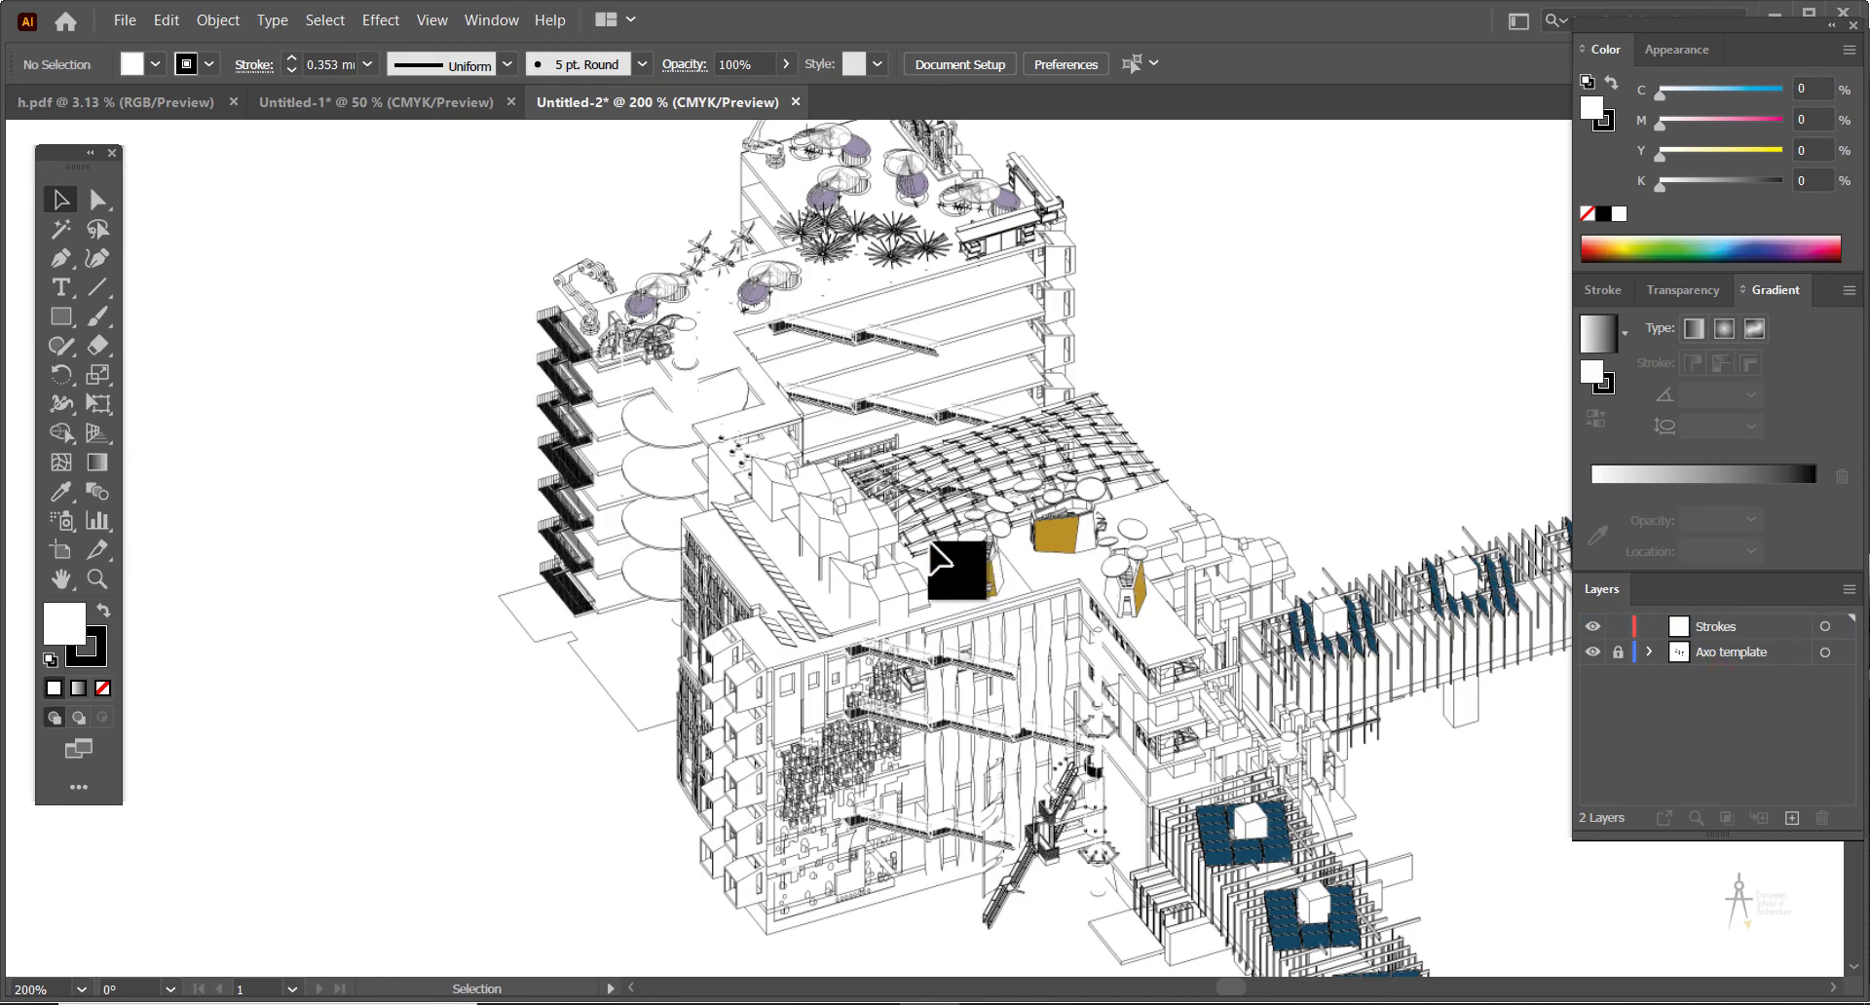
Activate the Pen tool with no fill for tracing the building's roof area on the Strokes layer
{"action": "scroll", "coordinate": [743, 500], "scroll_direction": "up", "scroll_amount": 2}
{"action": "scroll", "coordinate": [1110, 547], "scroll_direction": "up", "scroll_amount": 2}
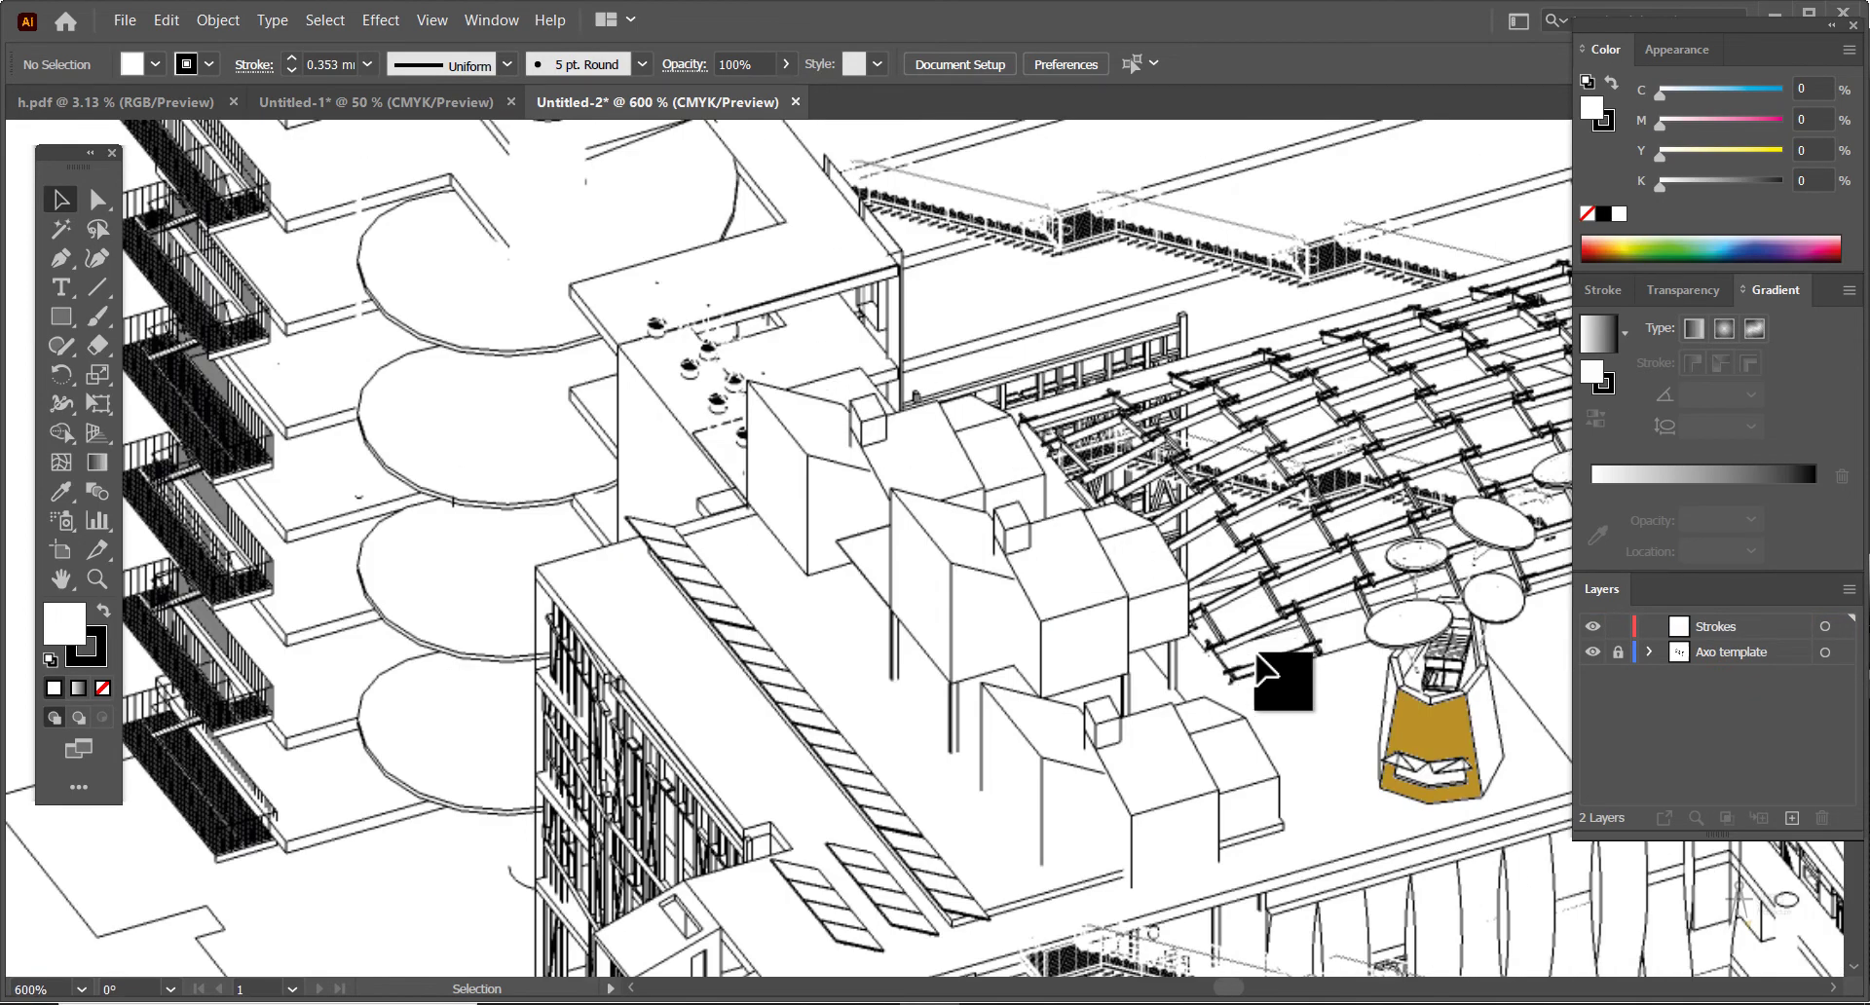
{"action": "left_click", "coordinate": [60, 255]}
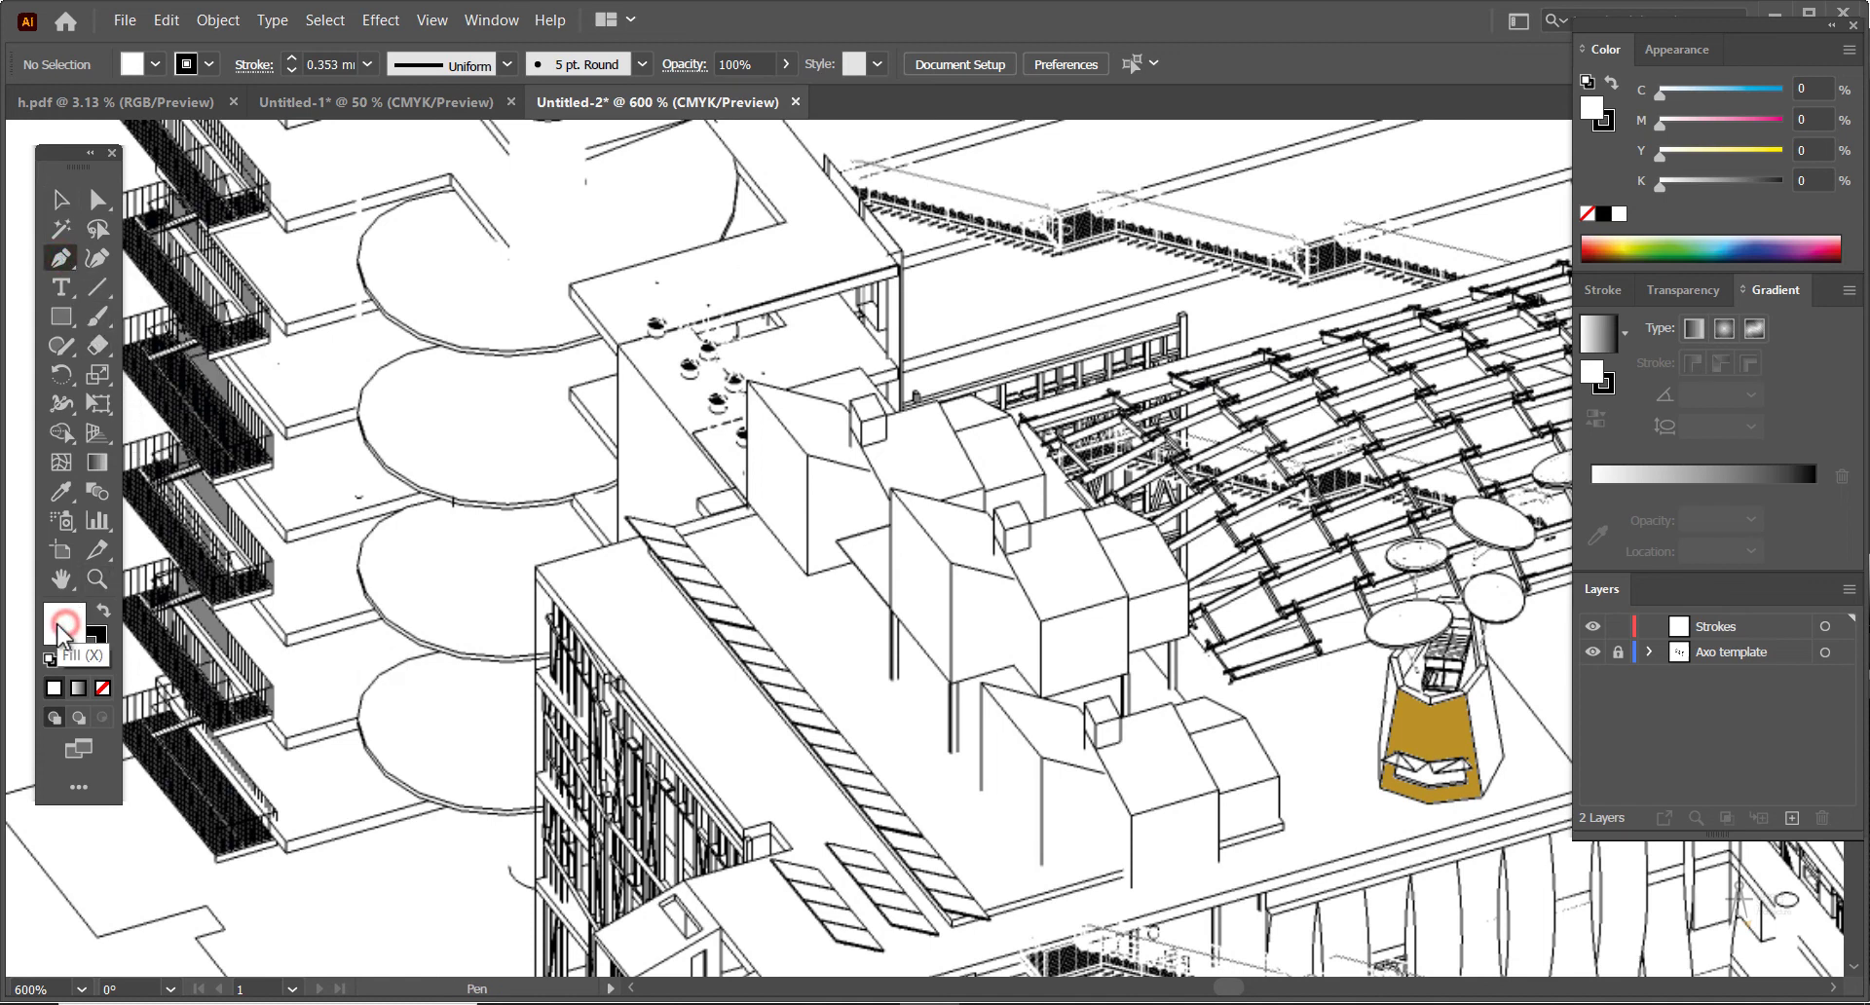
{"action": "left_click", "coordinate": [102, 687]}
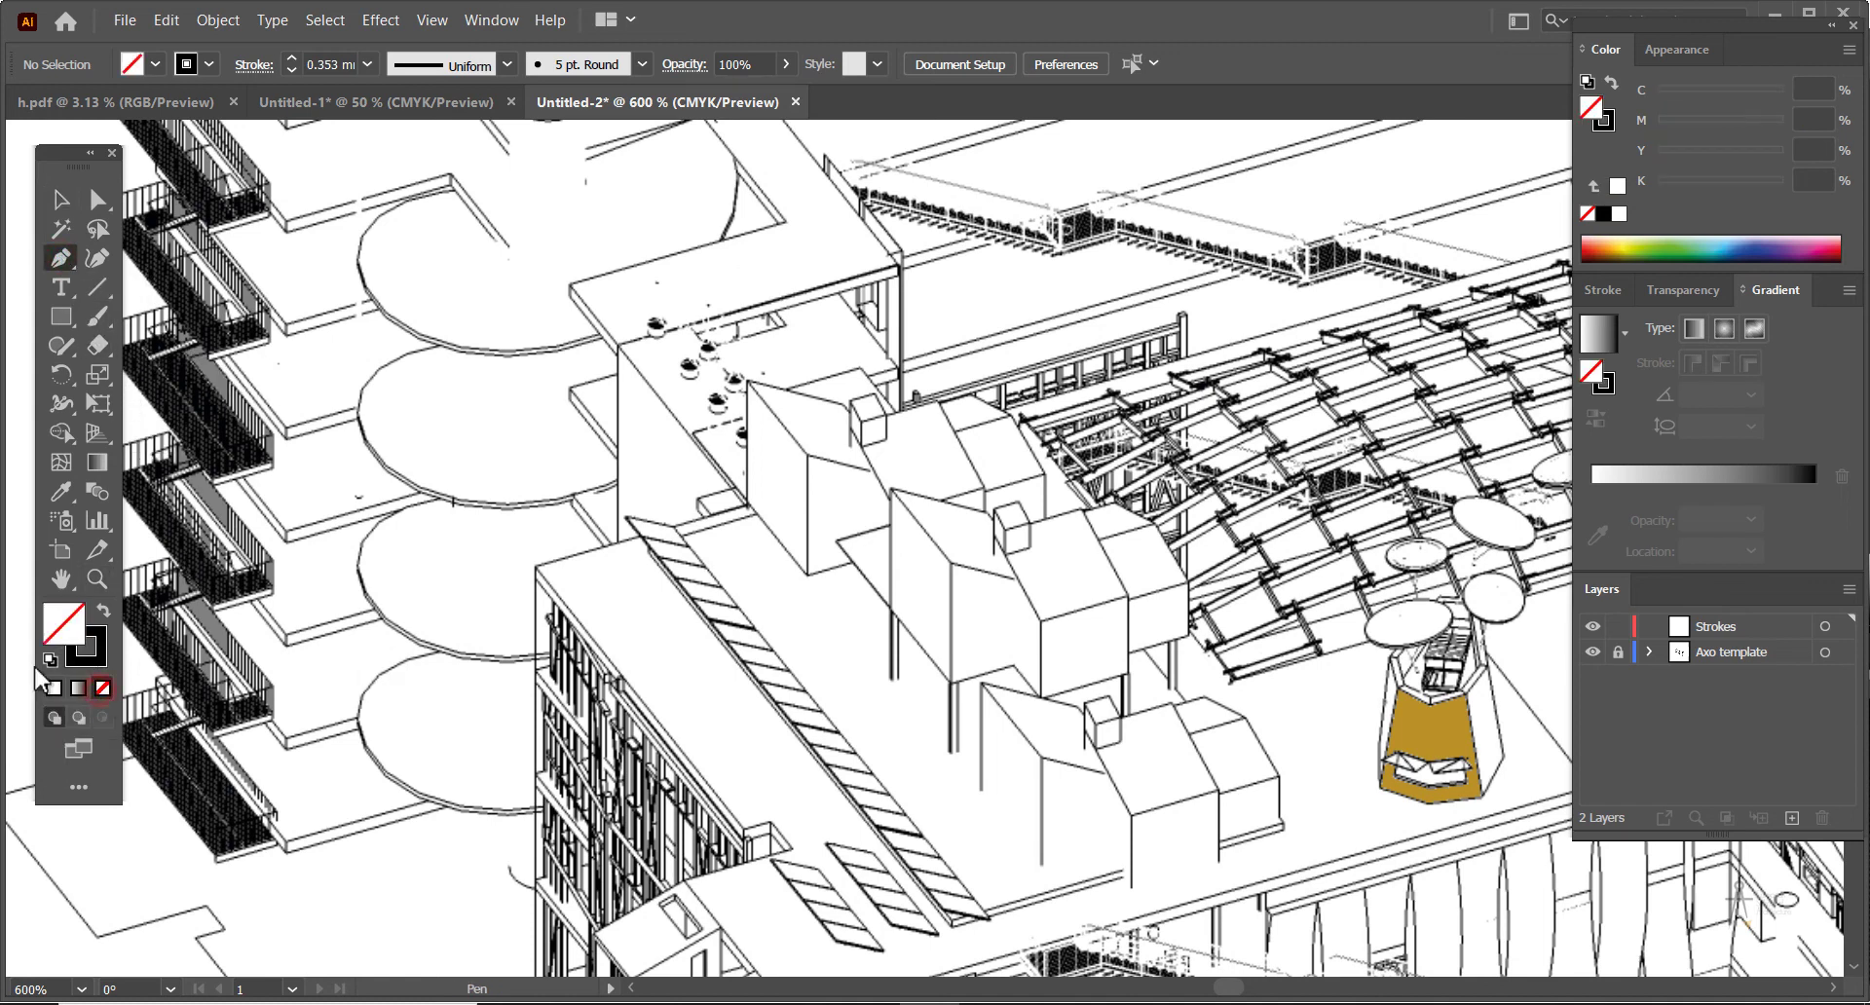
Set the stroke colour to orange, about C 9, M 58, Y 95, K 1
{"action": "double_click", "coordinate": [86, 646]}
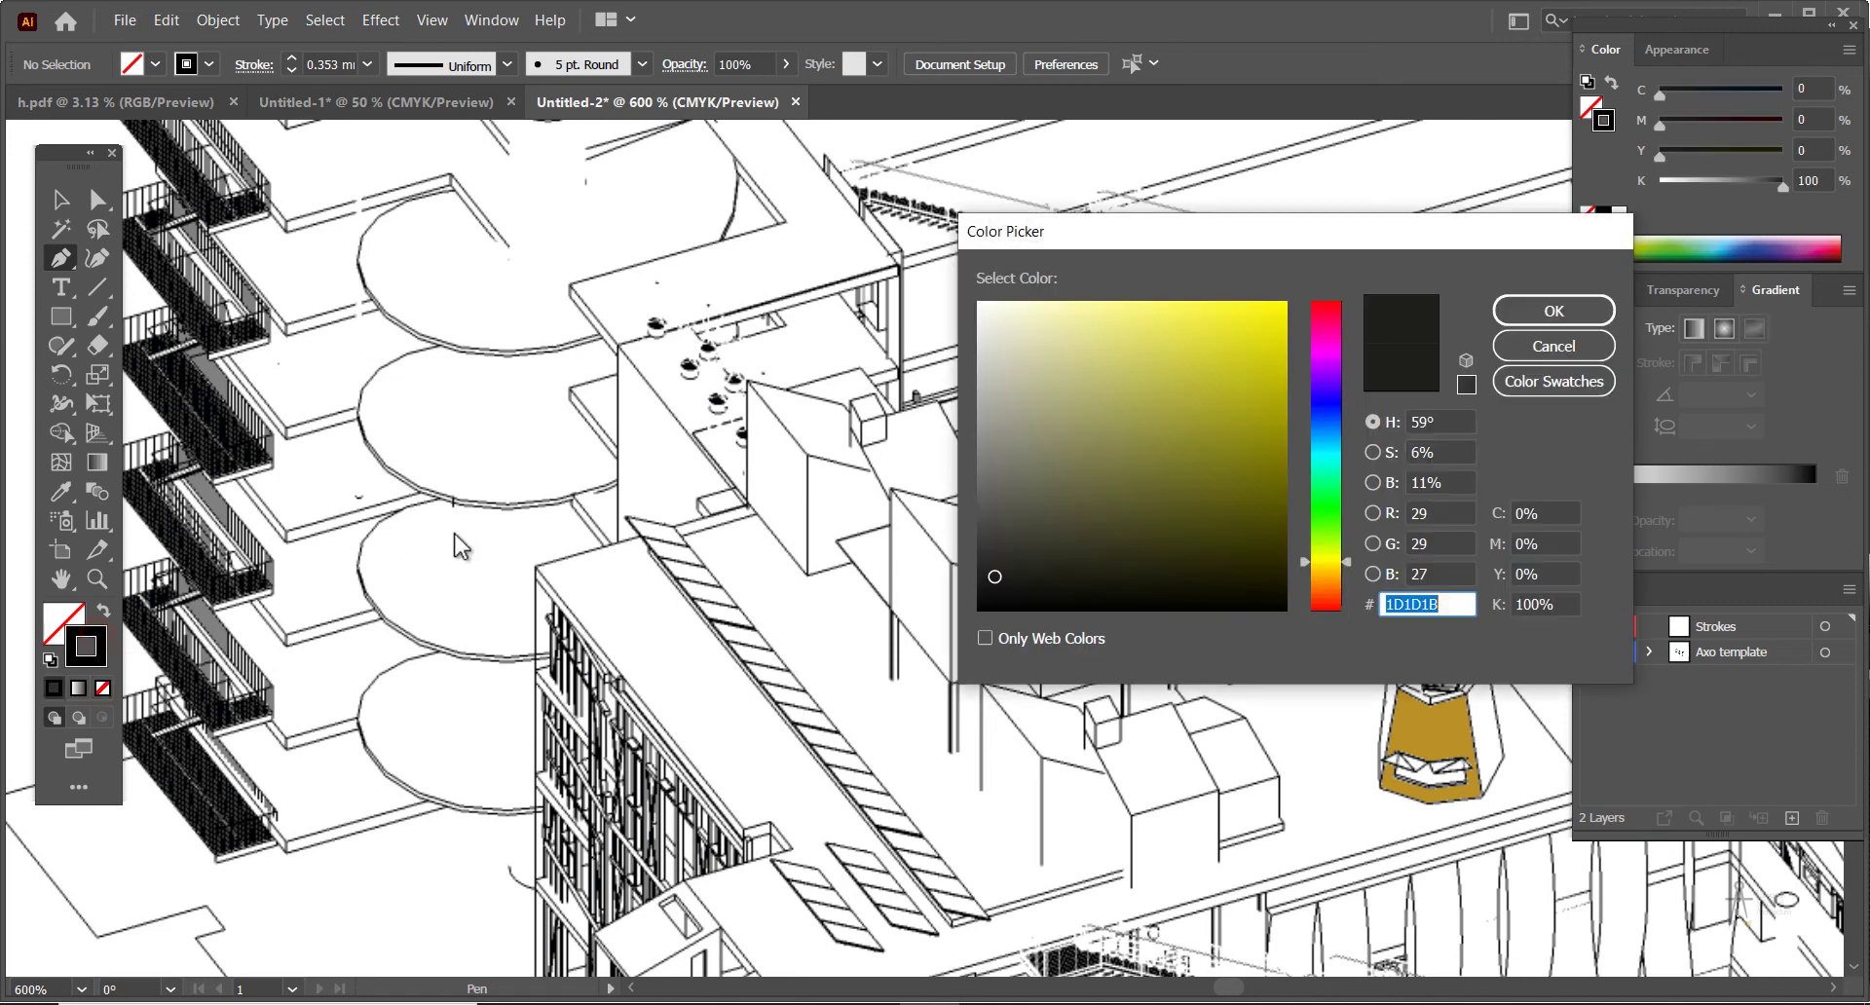
{"action": "left_click", "coordinate": [1326, 576]}
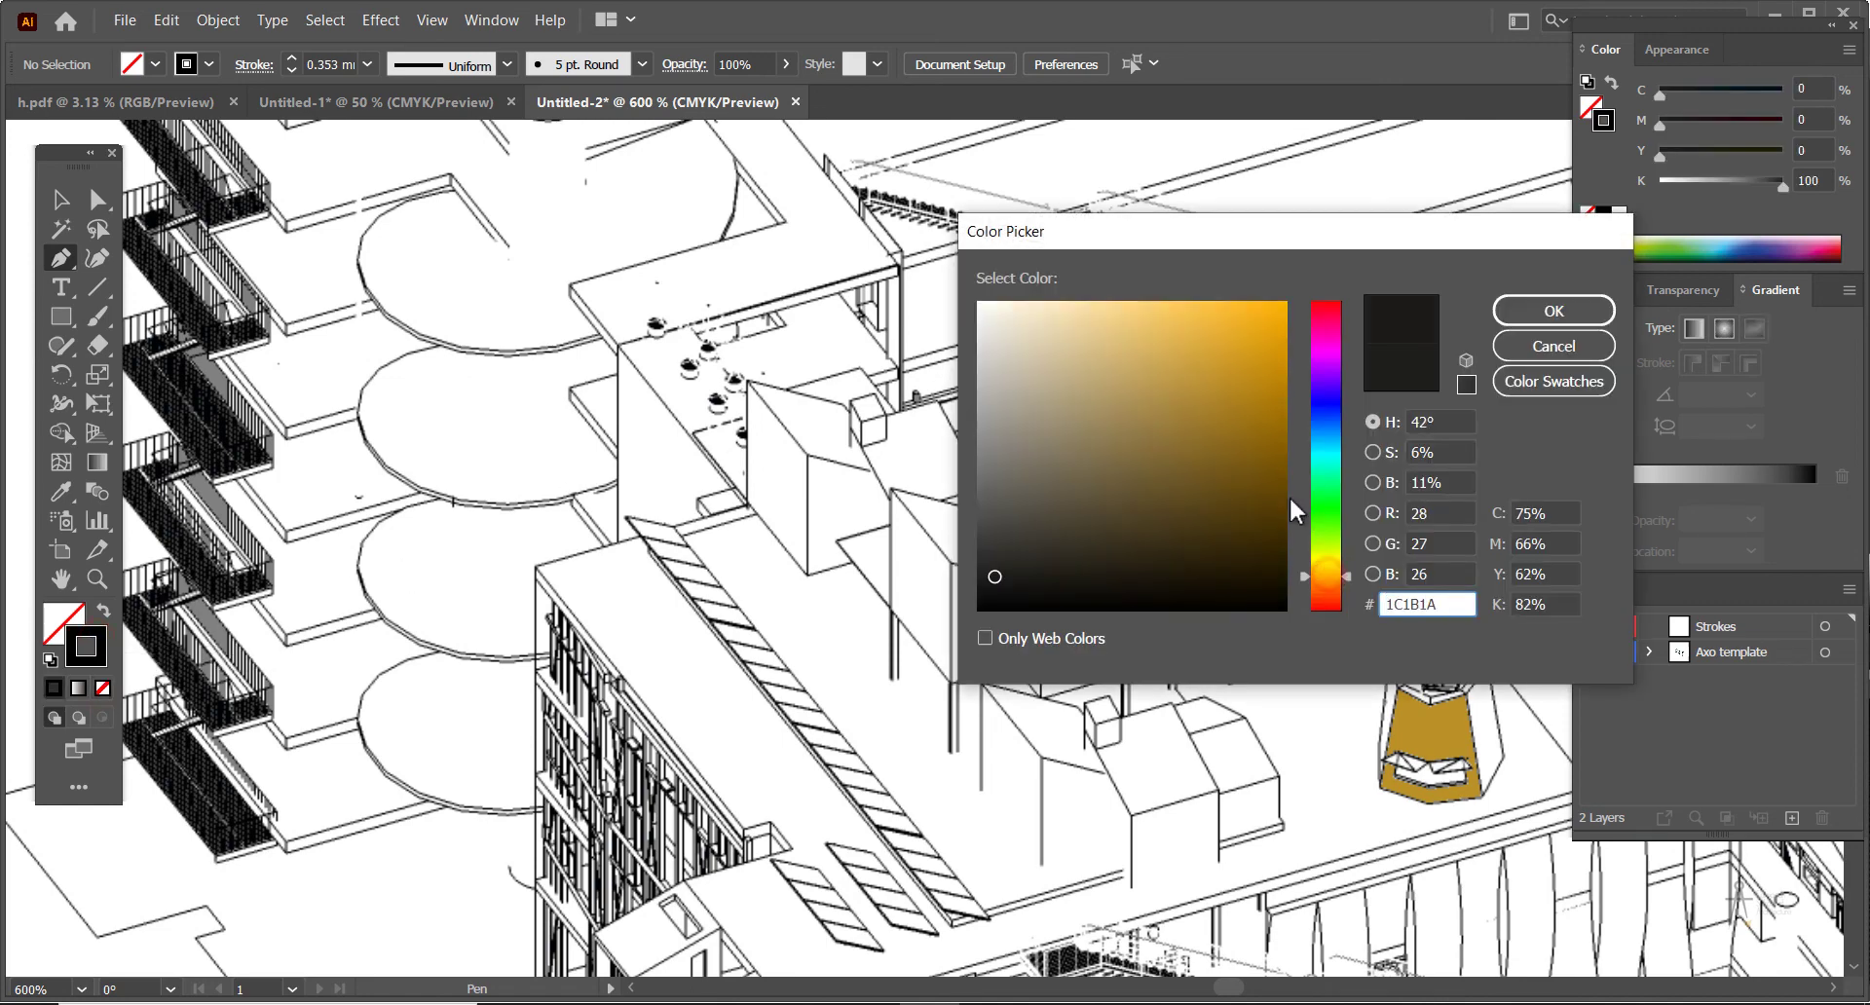
{"action": "left_click", "coordinate": [1192, 331]}
{"action": "left_click", "coordinate": [1240, 432]}
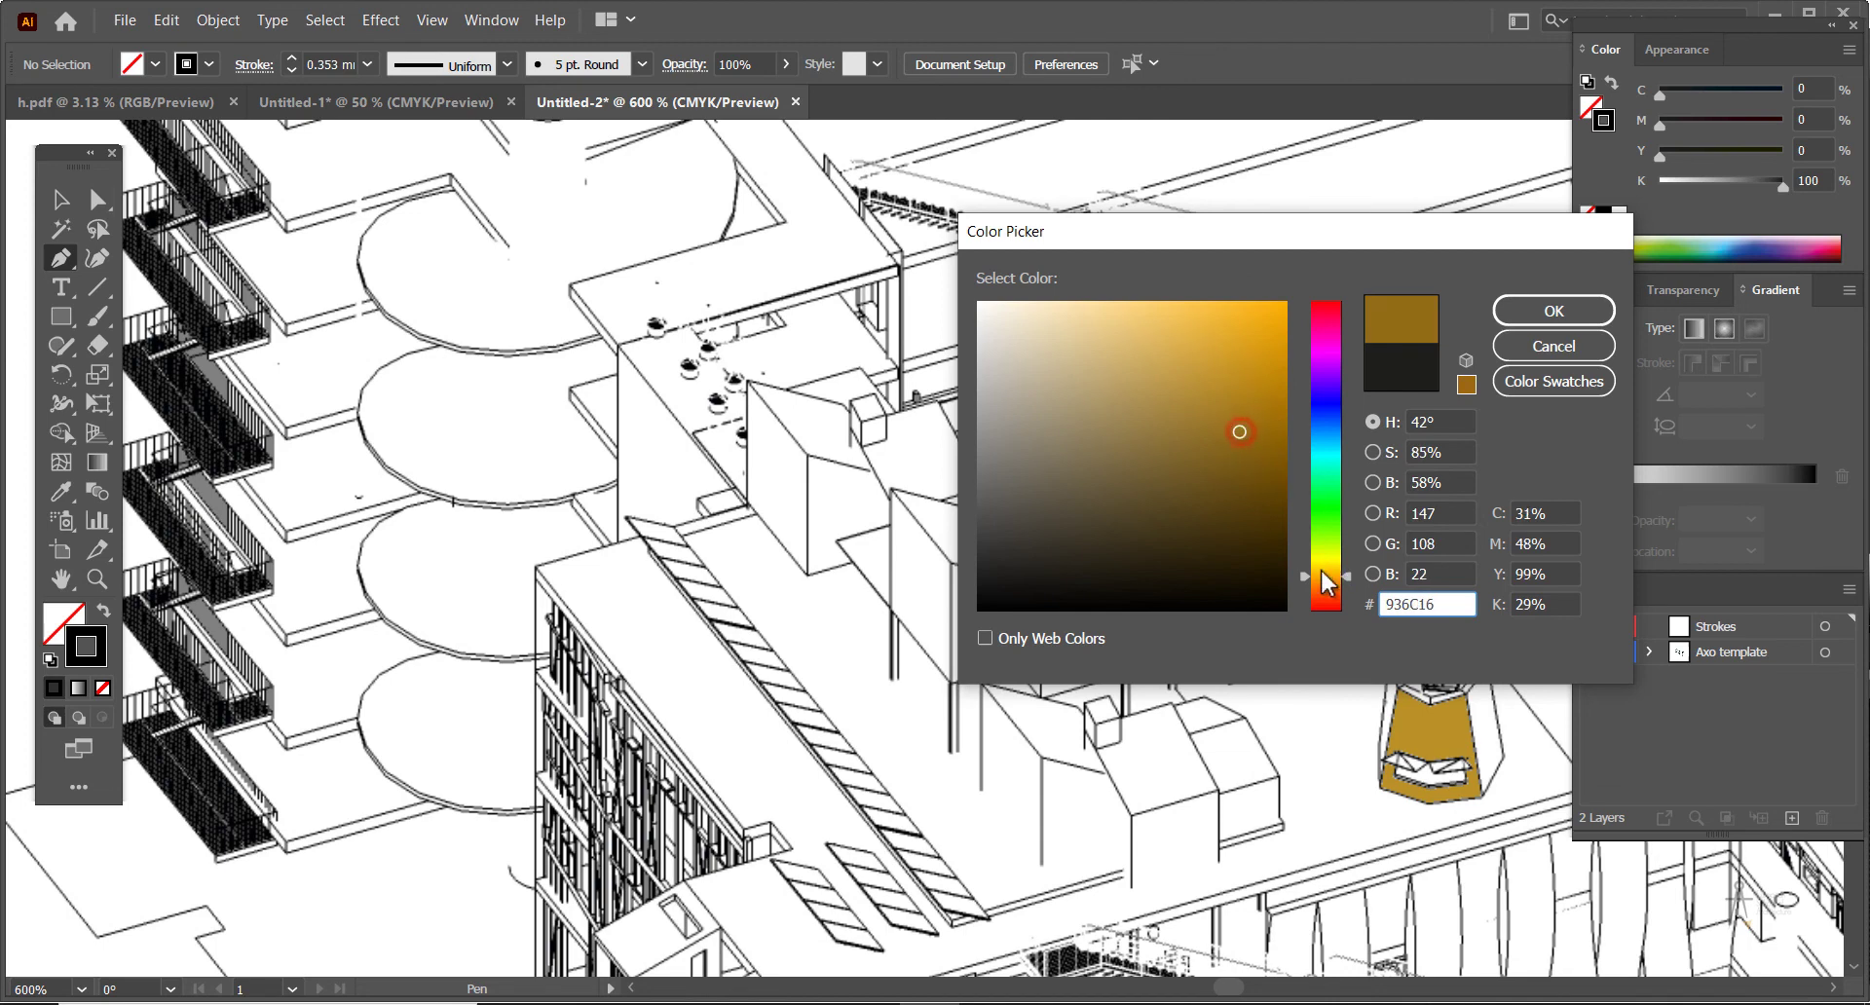
{"action": "left_click", "coordinate": [1189, 323]}
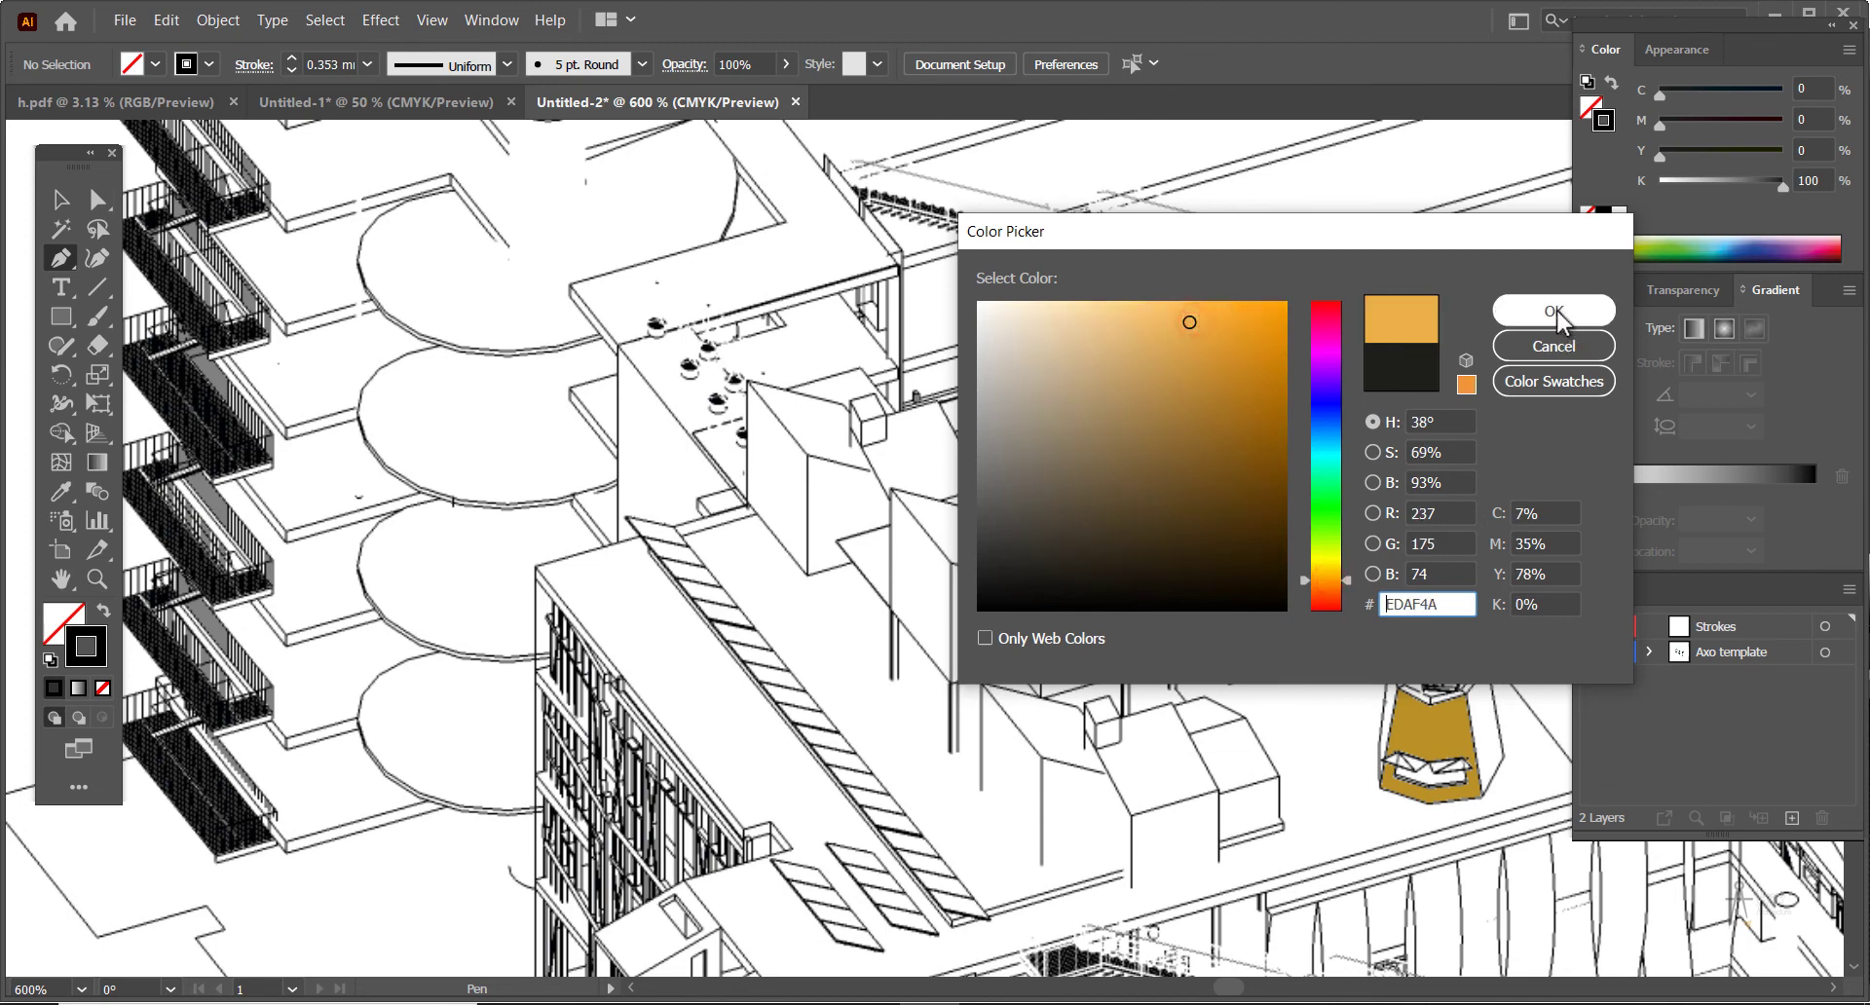
{"action": "left_click", "coordinate": [1323, 588]}
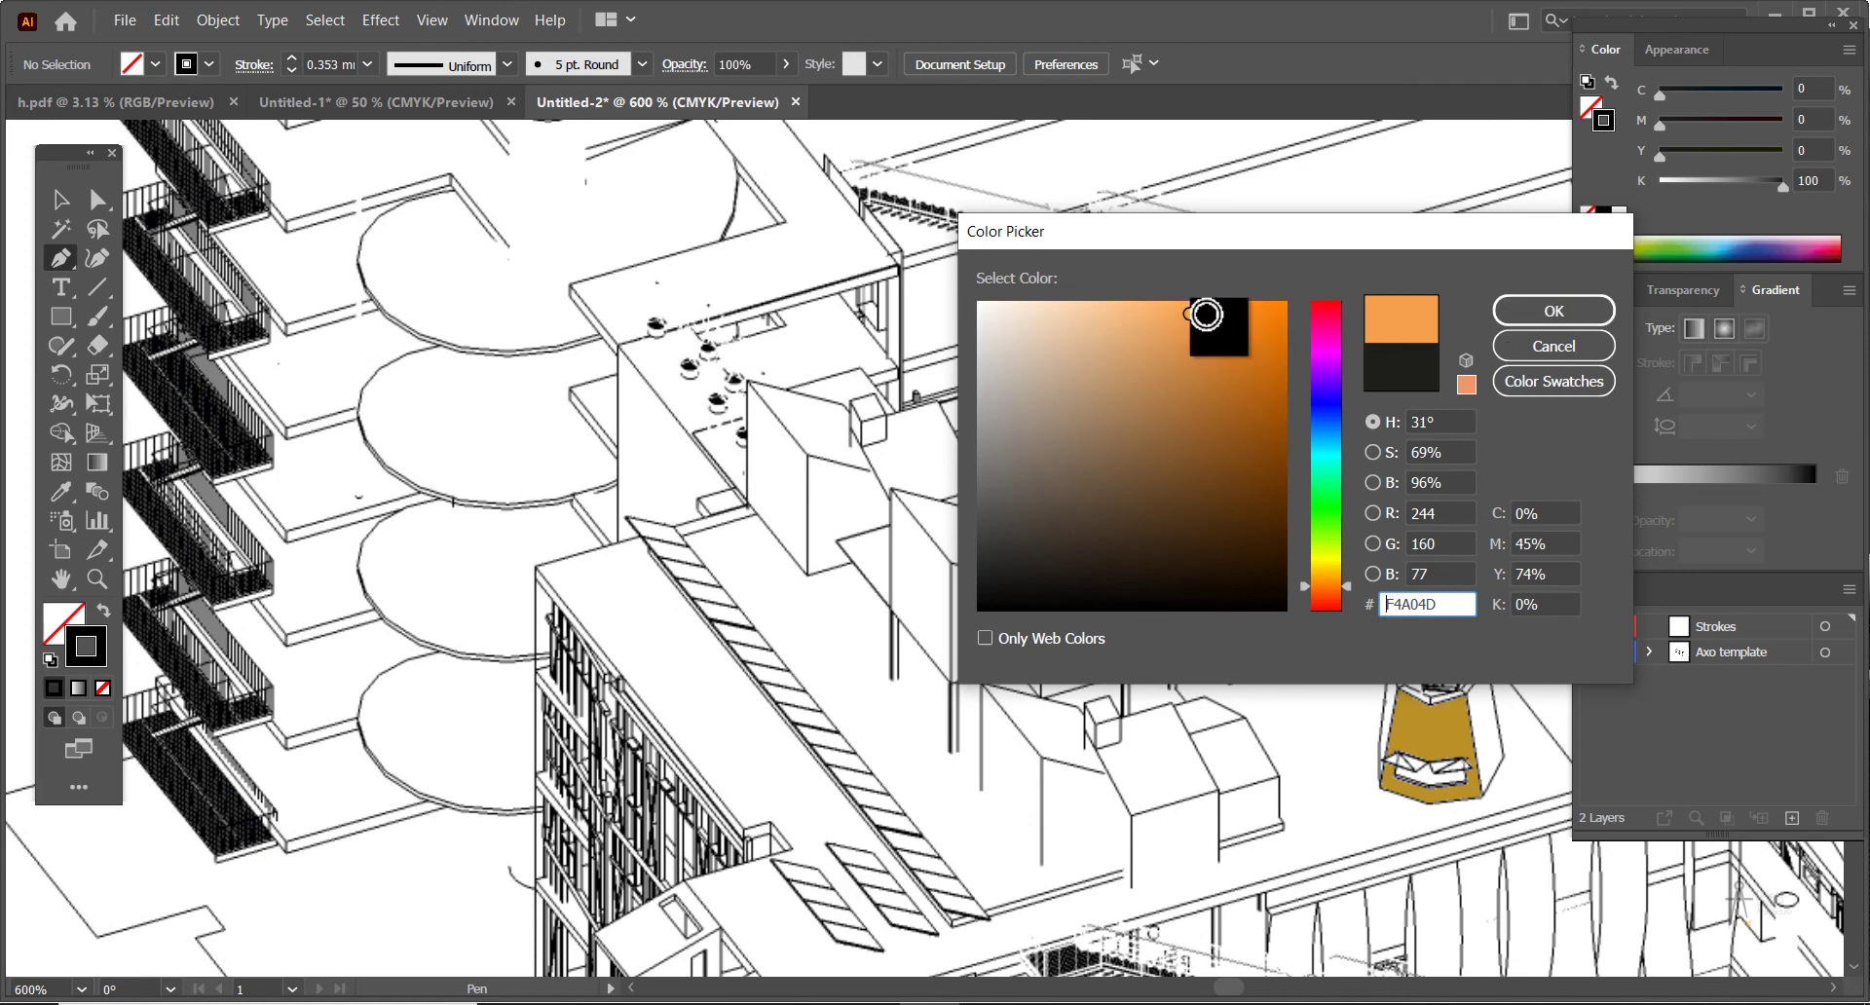
{"action": "left_click", "coordinate": [1278, 393]}
{"action": "left_click_drag", "start_coordinate": [1278, 393], "coordinate": [1246, 338]}
{"action": "key", "text": "Return"}
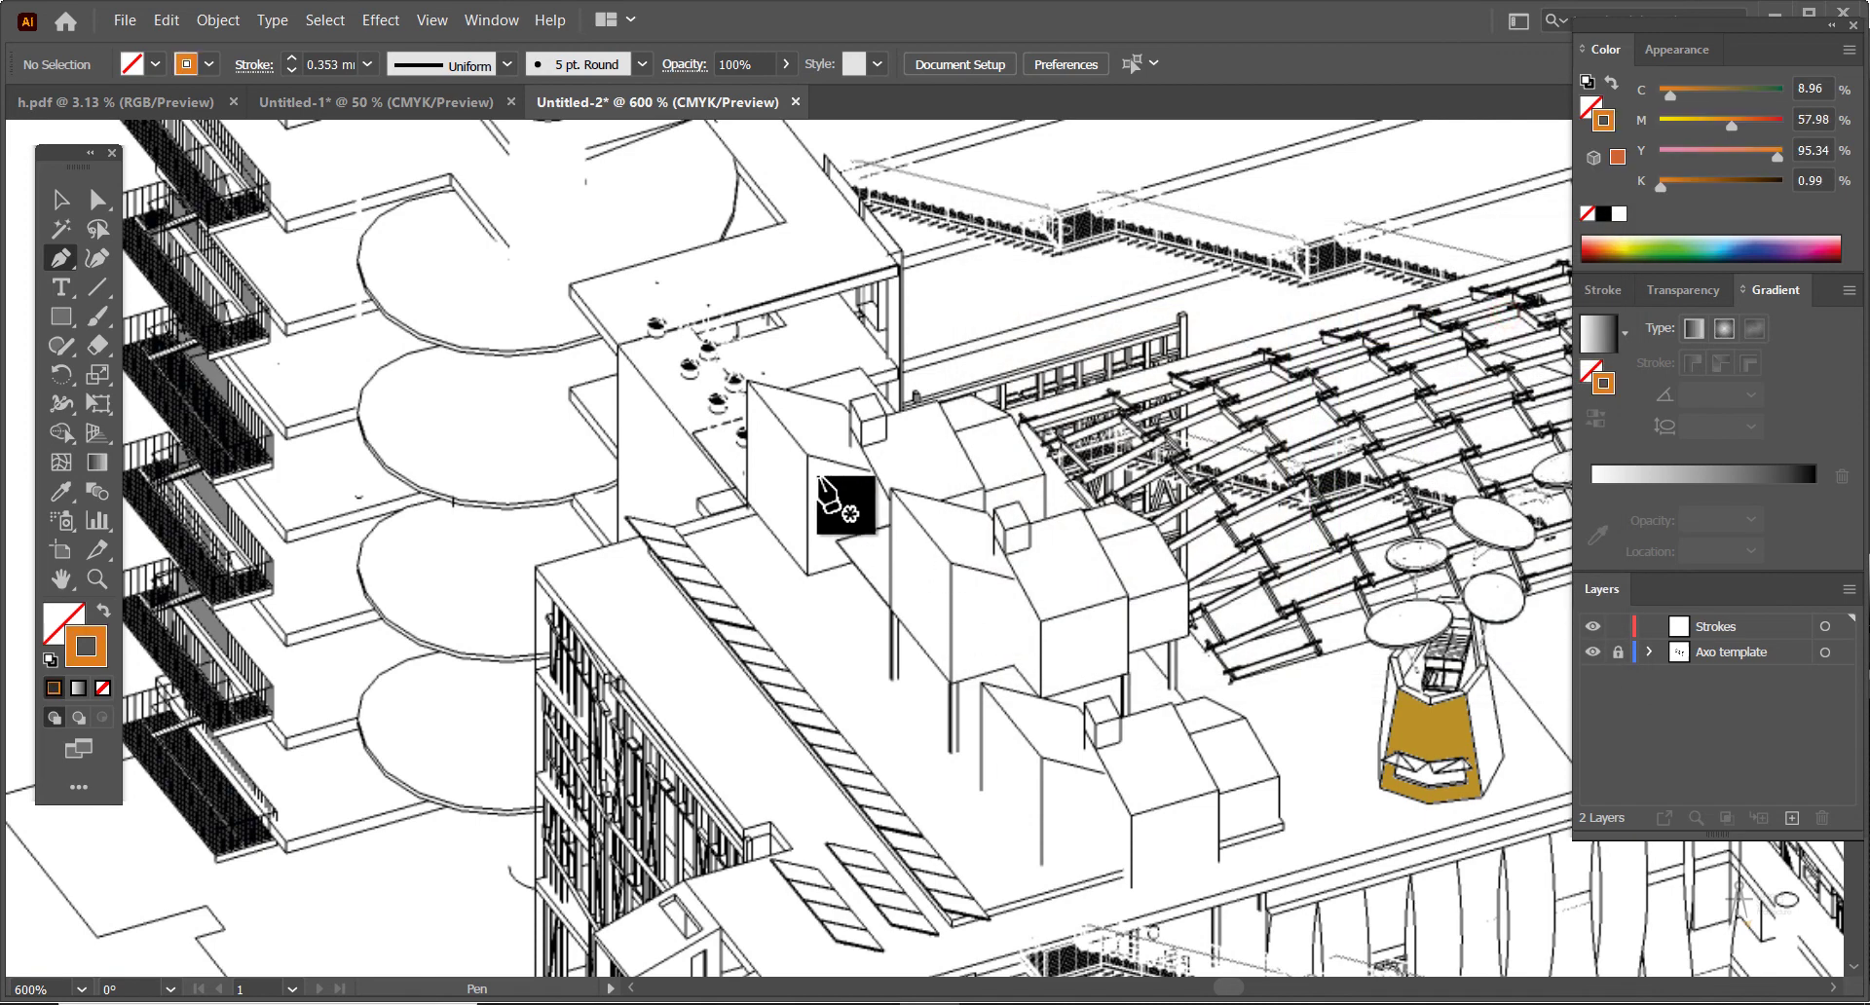
Start an outline at the rear house's left roof peak and trace the rear rooflines to where they meet the pergola
{"action": "scroll", "coordinate": [801, 396], "scroll_direction": "up", "scroll_amount": 3}
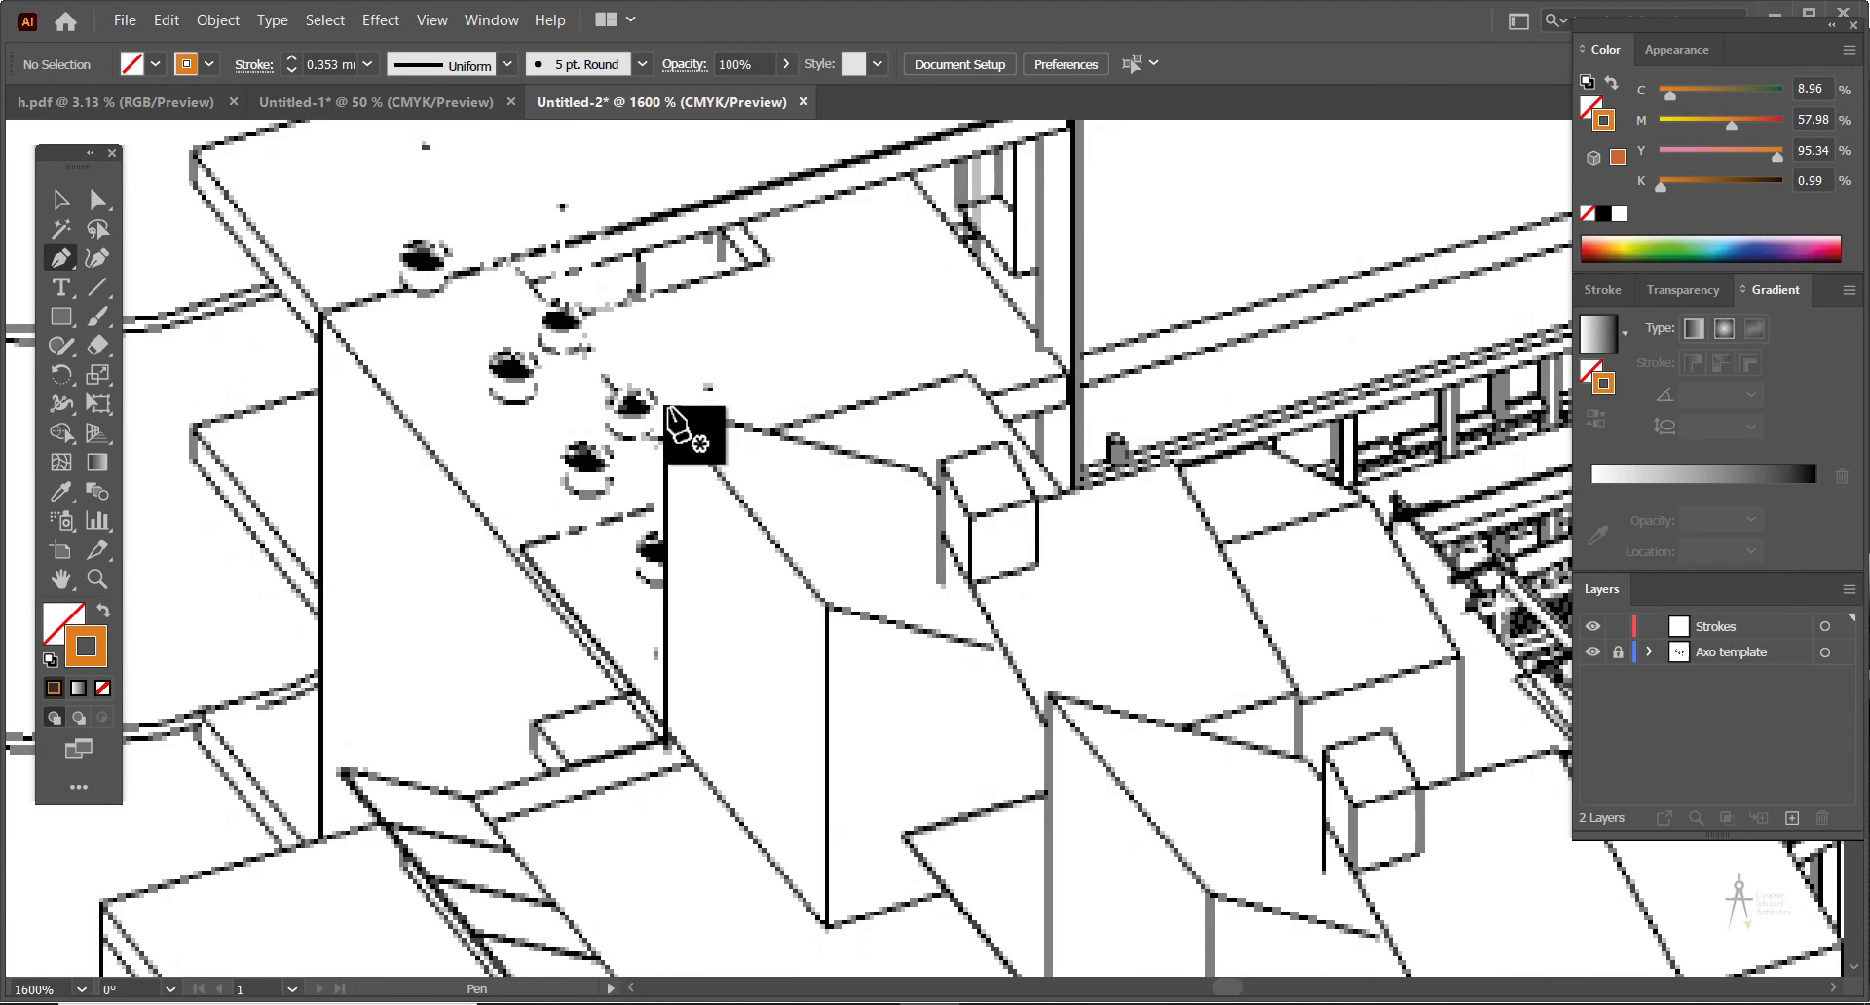
{"action": "left_click", "coordinate": [668, 408]}
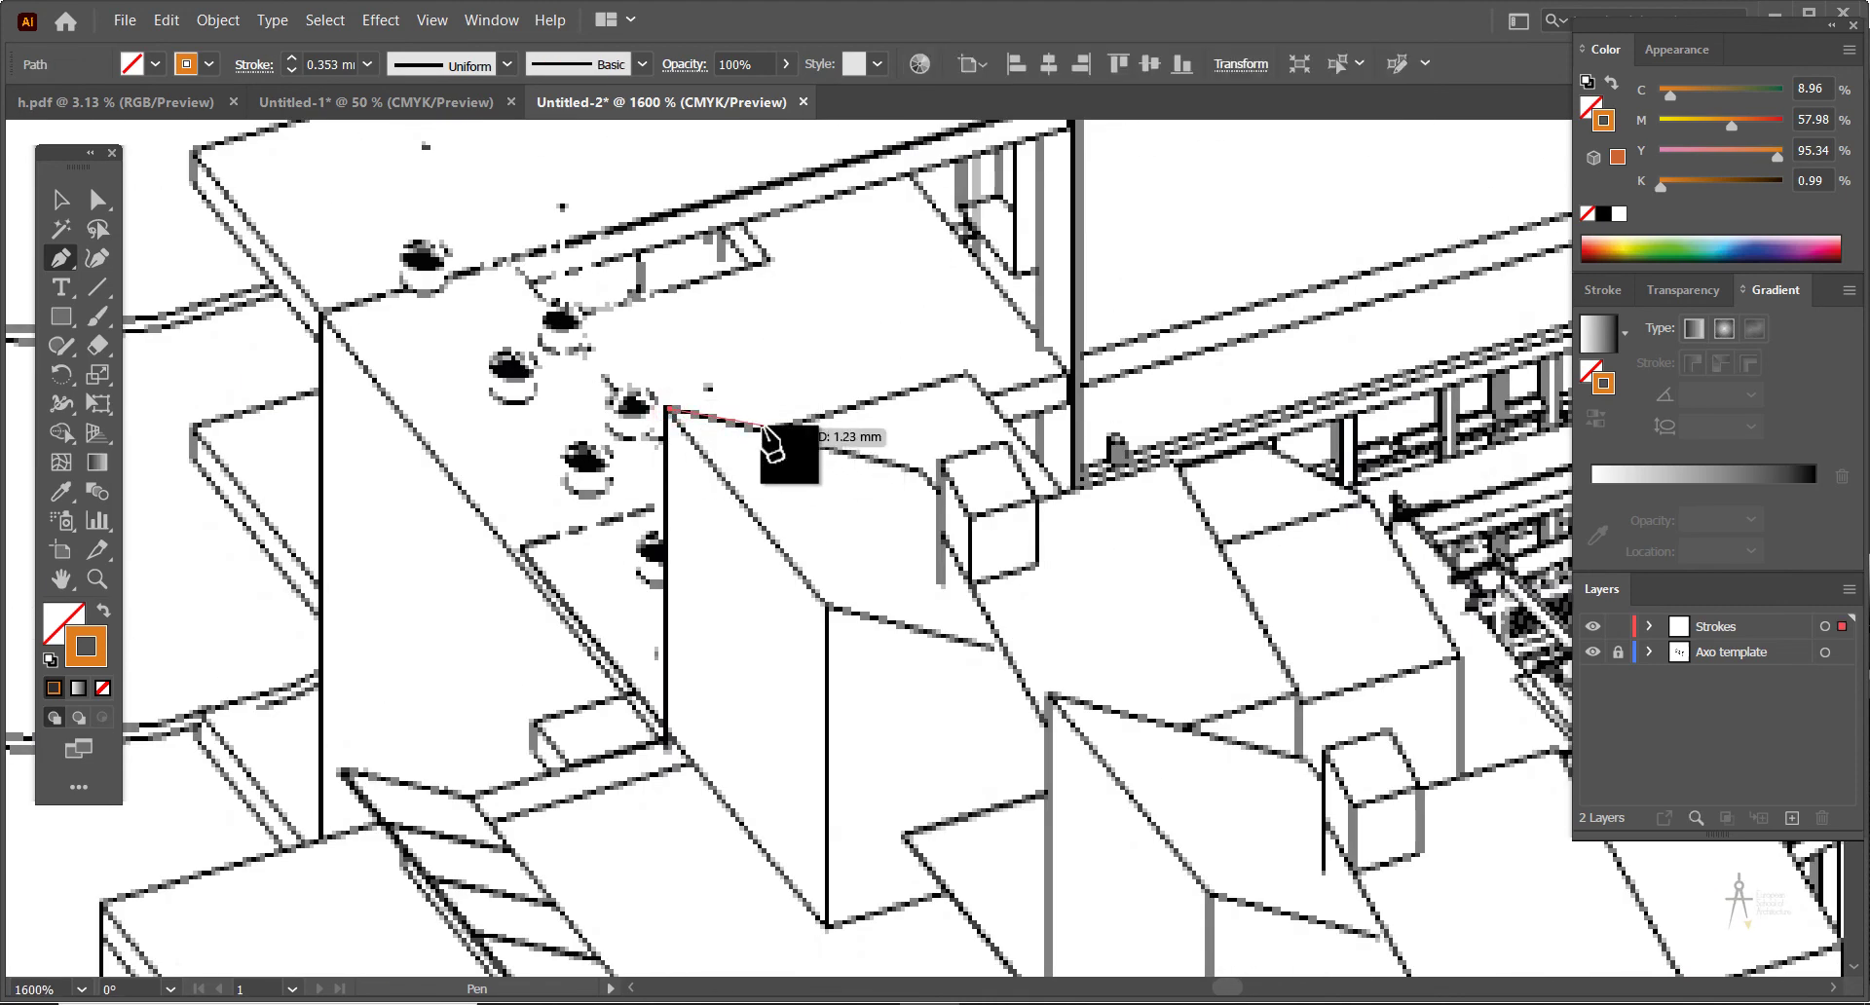
{"action": "left_click", "coordinate": [766, 431]}
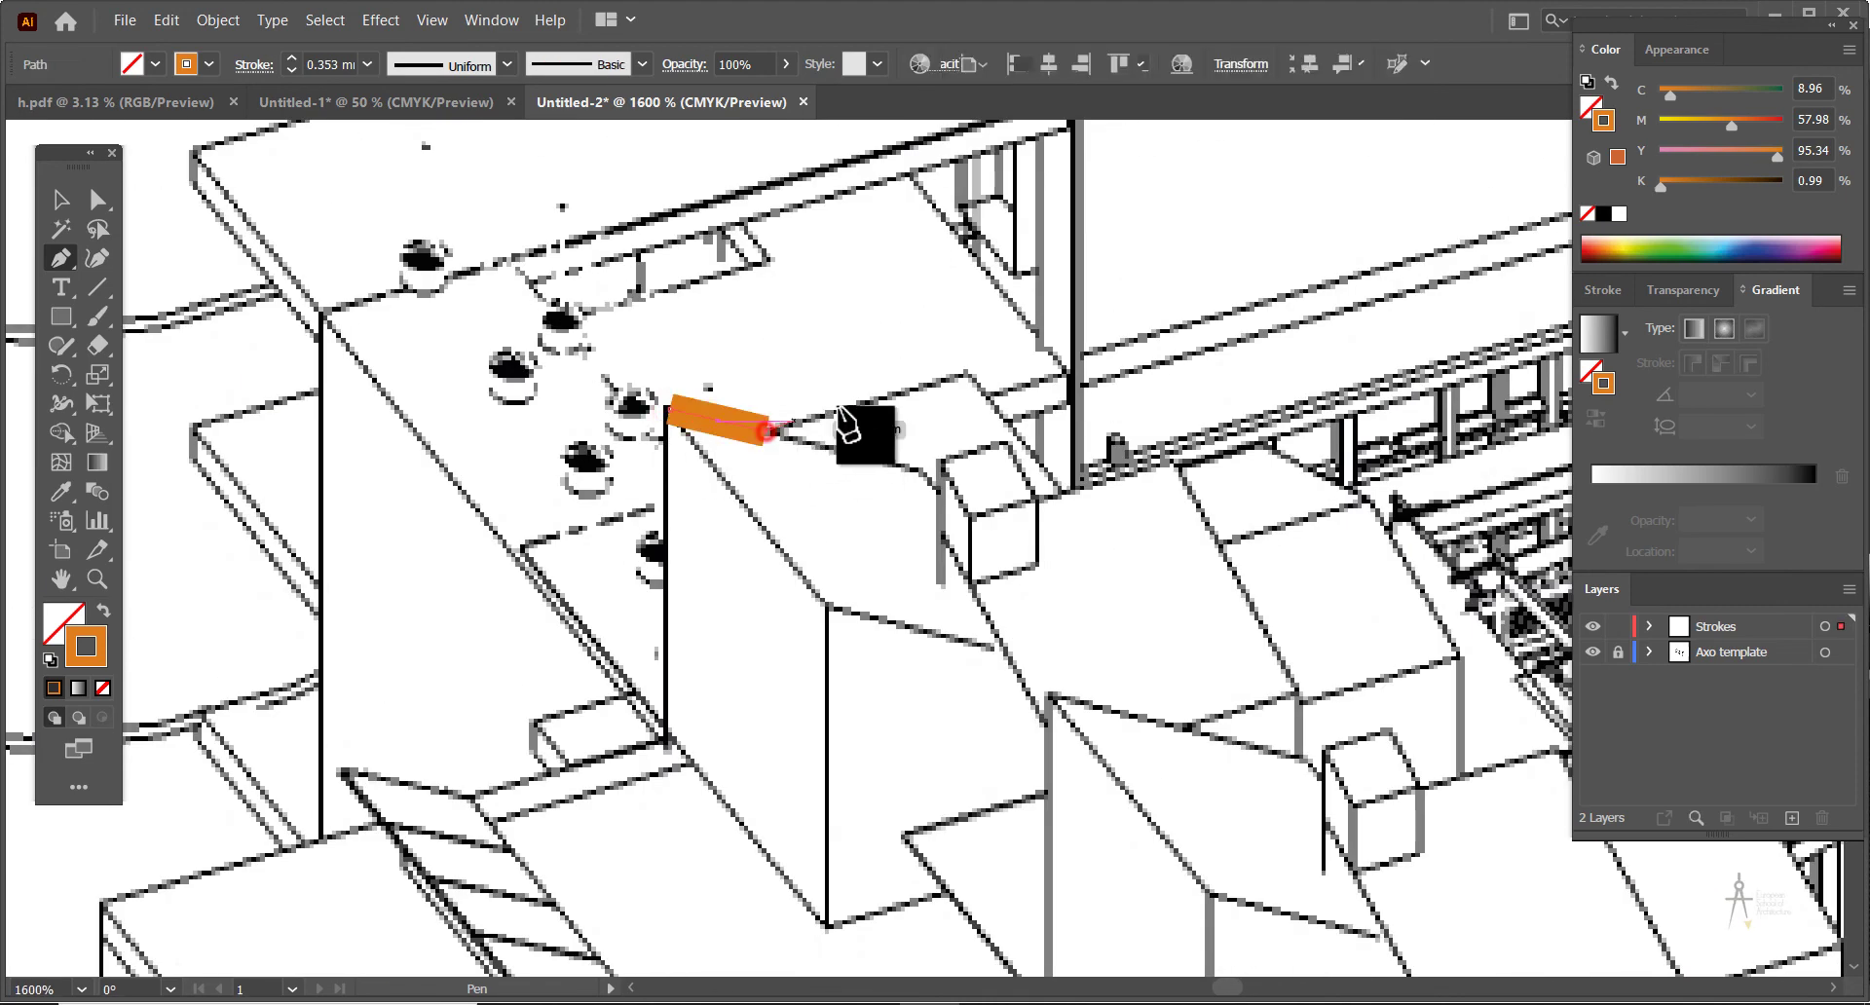
{"action": "left_click", "coordinate": [964, 369]}
{"action": "left_click", "coordinate": [1061, 489]}
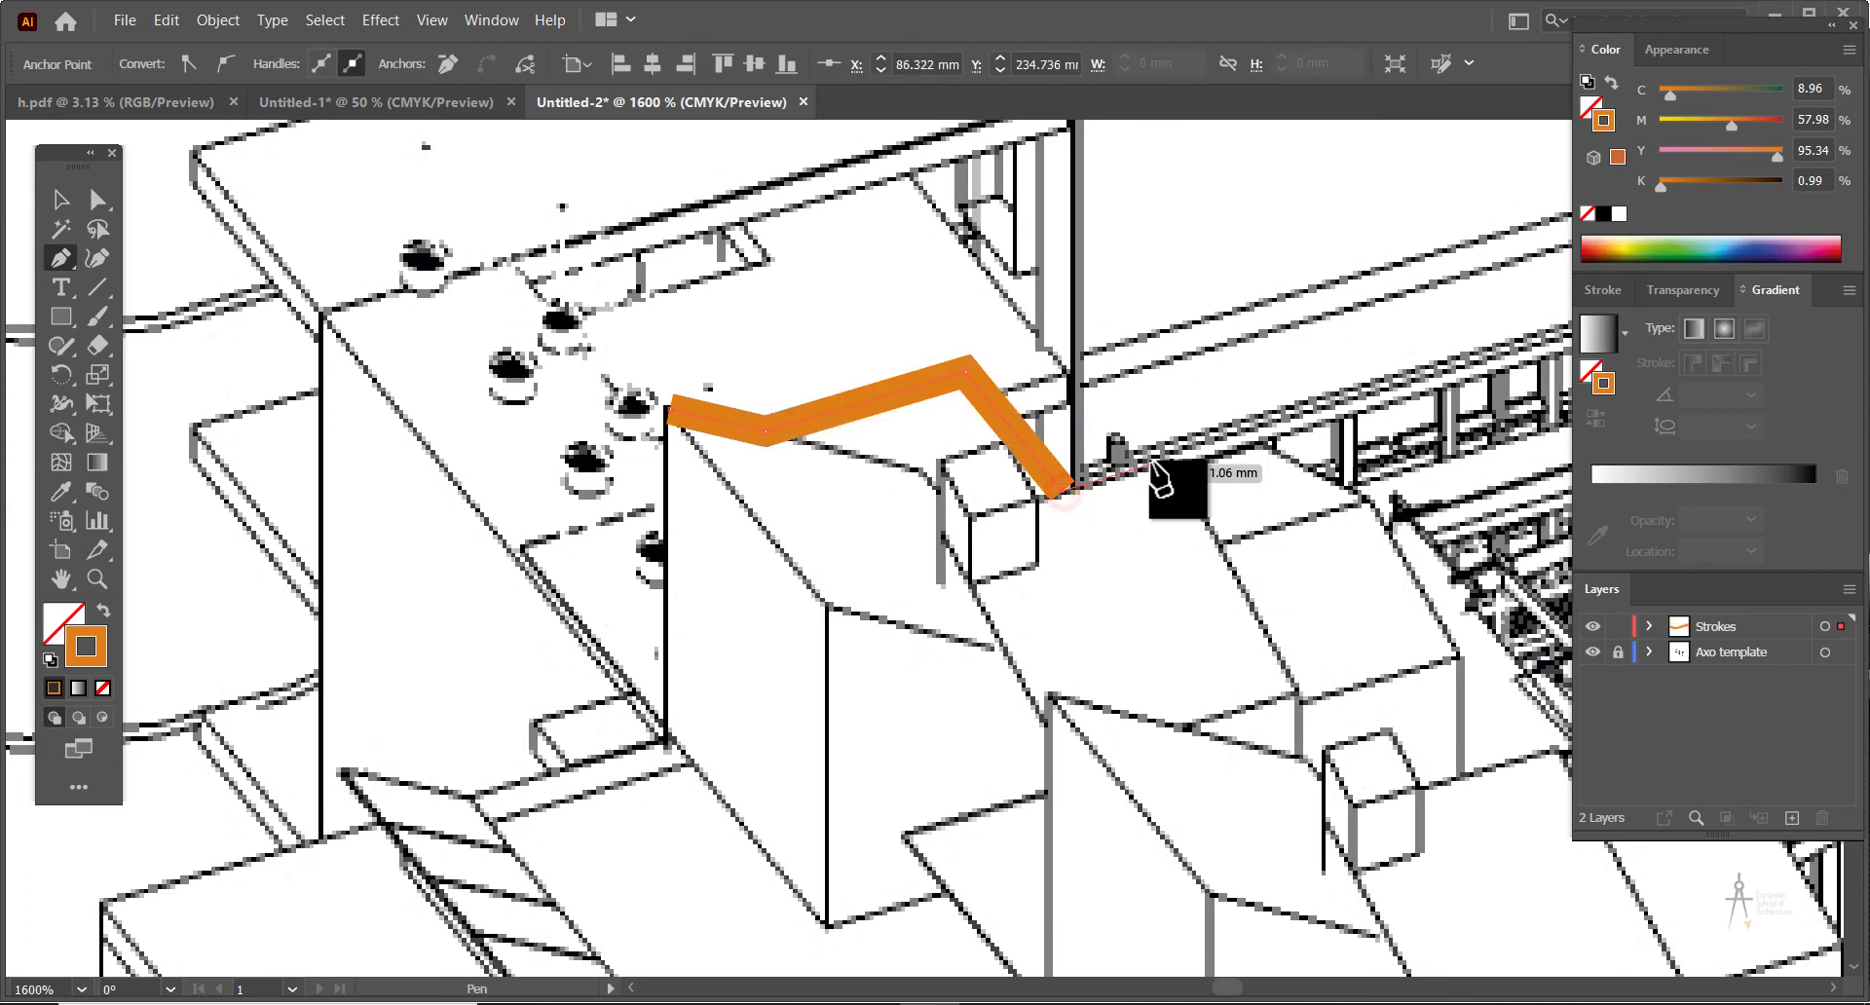
{"action": "left_click", "coordinate": [1169, 455]}
{"action": "left_click", "coordinate": [1175, 467]}
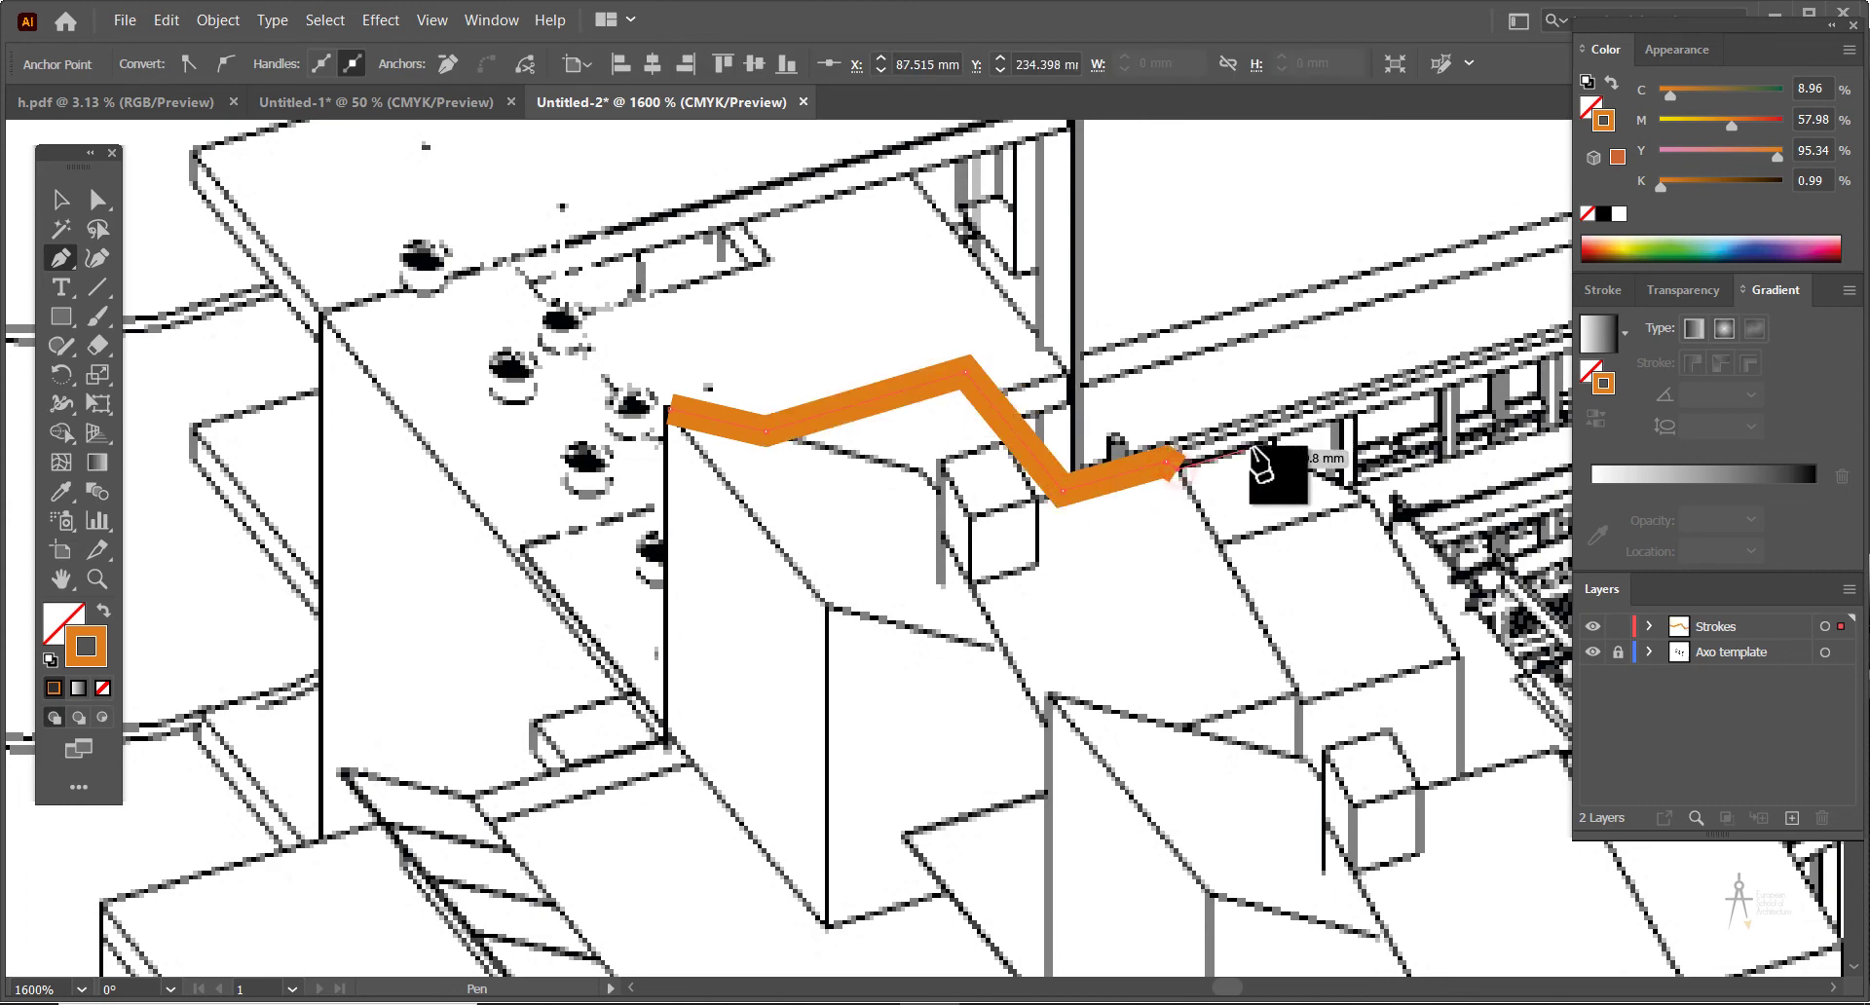
{"action": "left_click", "coordinate": [1261, 443]}
{"action": "left_click", "coordinate": [1360, 497]}
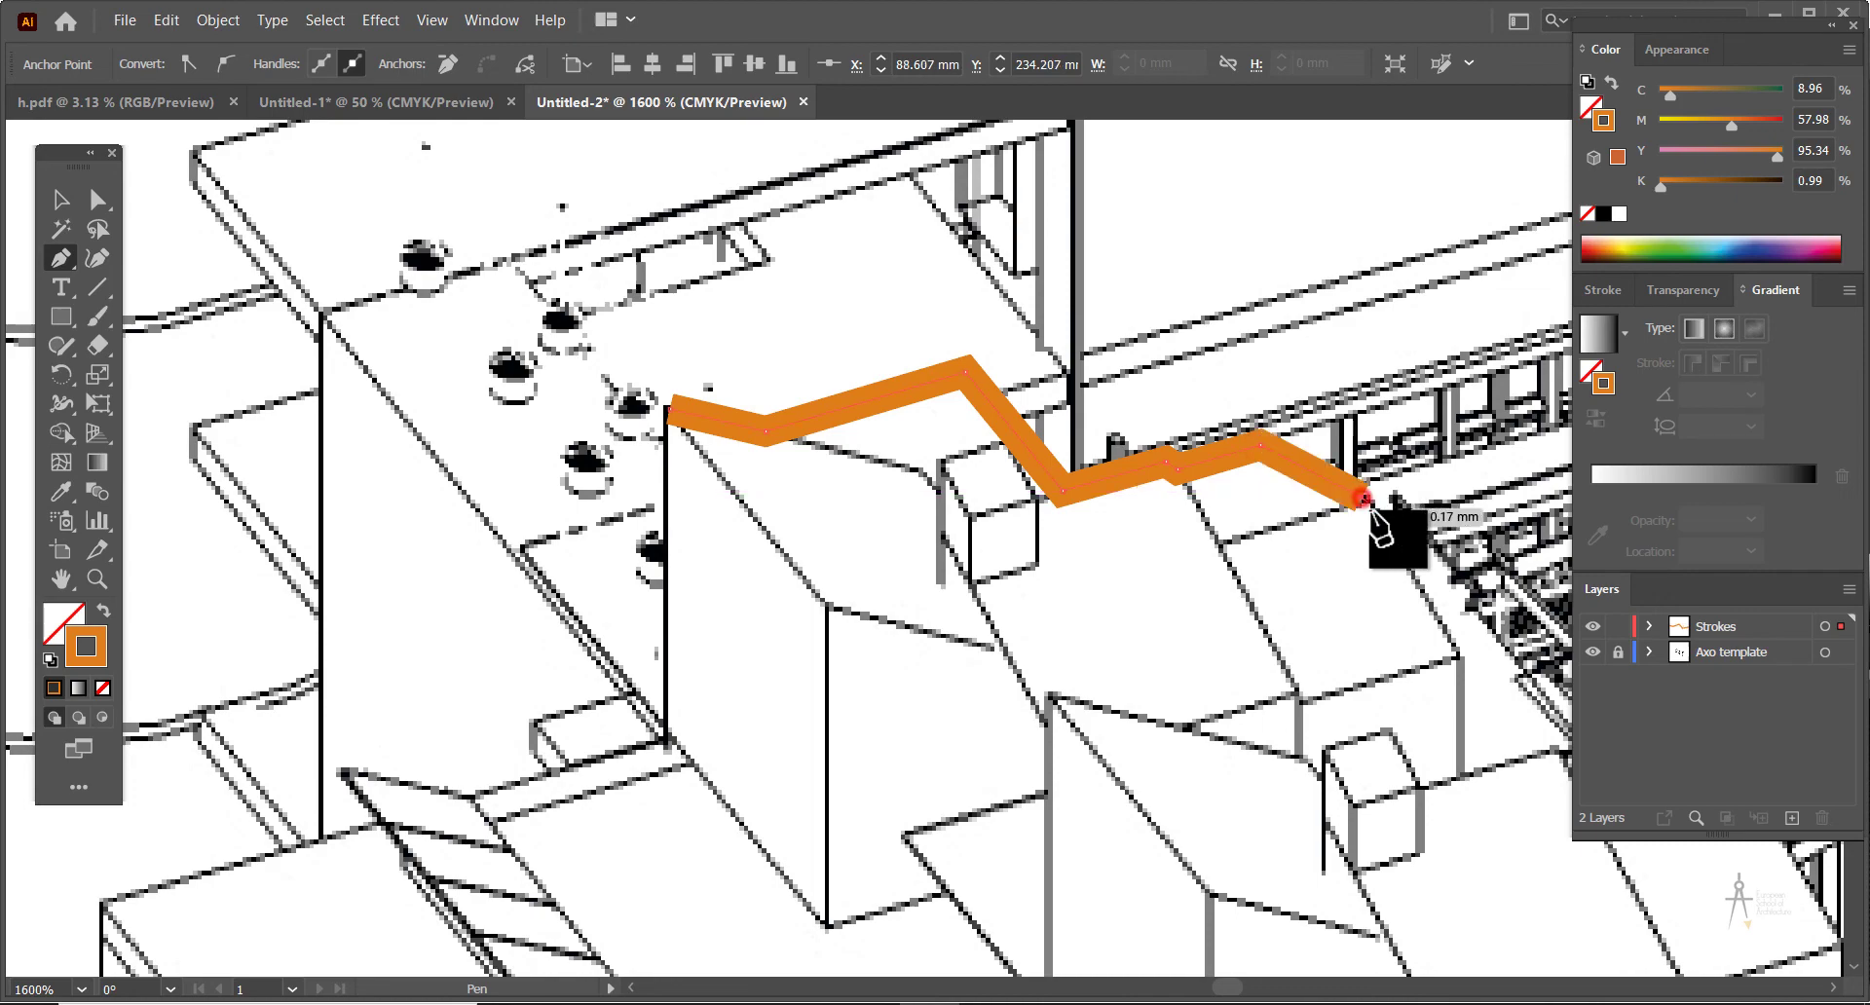
{"action": "left_click_drag", "start_coordinate": [1387, 527], "coordinate": [1404, 522]}
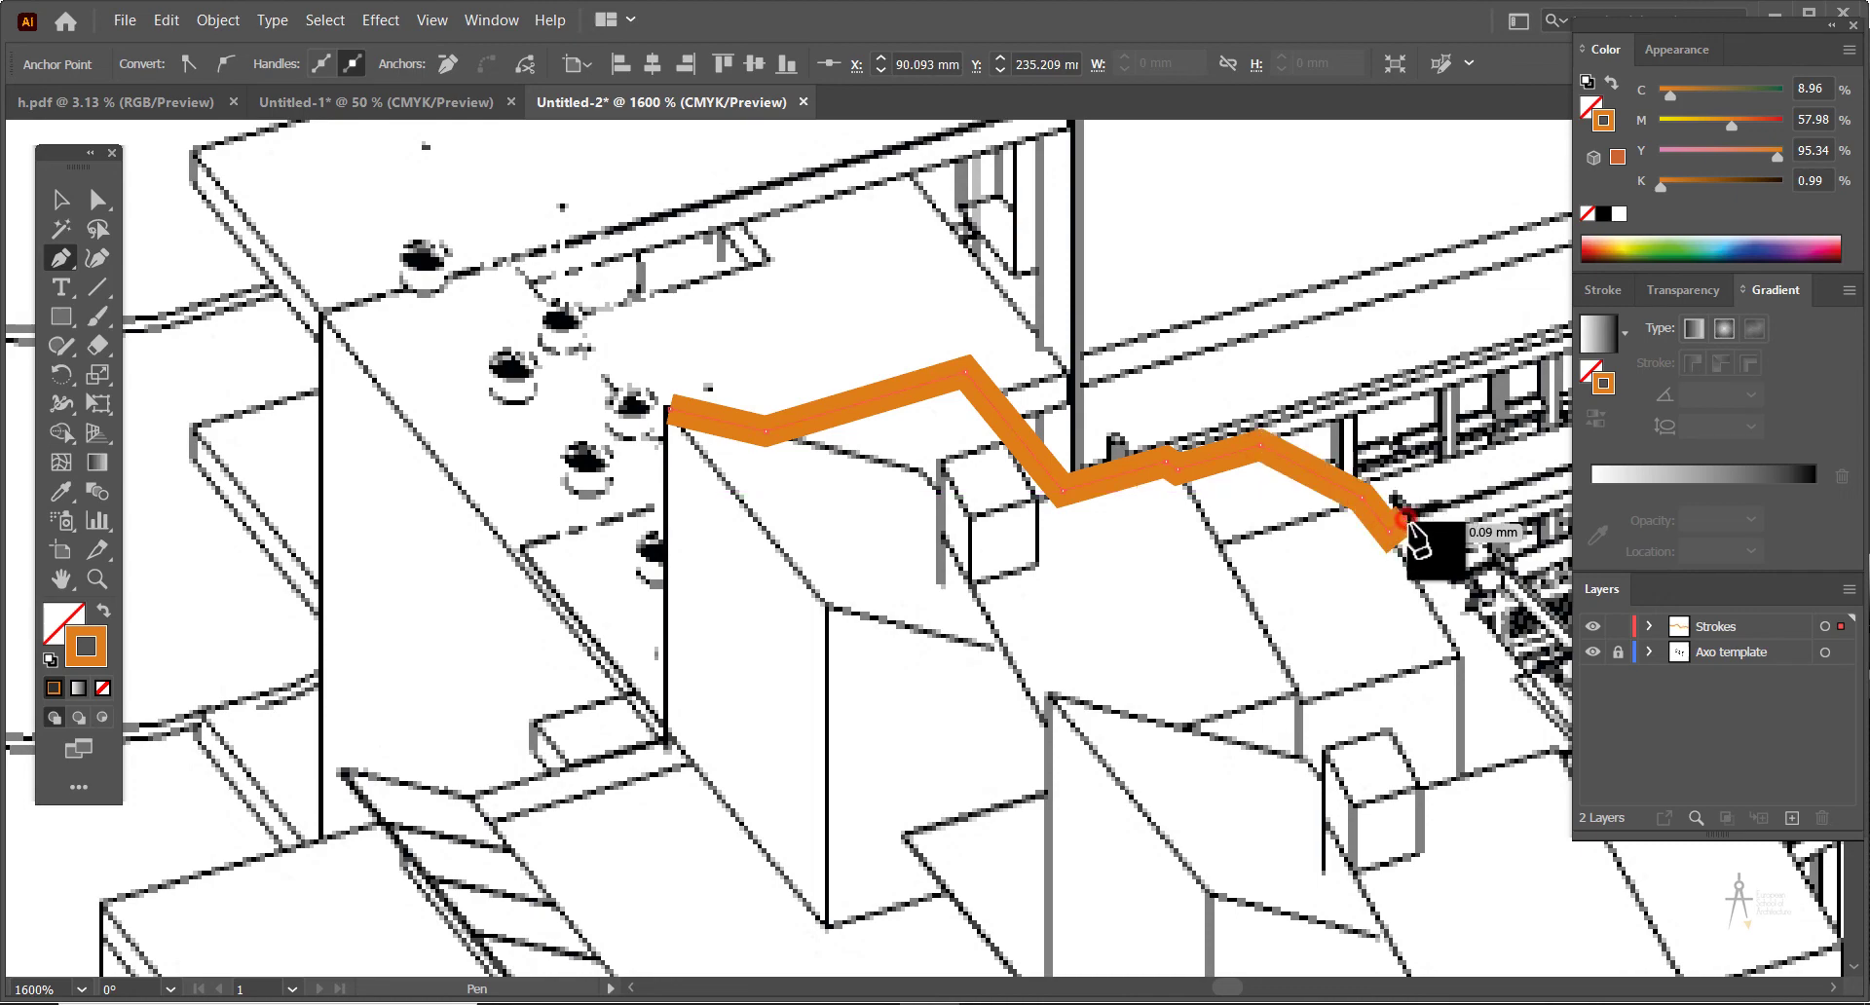
Continue the outline down along the pergola's edge to the back edge of the middle house's roof
{"action": "scroll", "coordinate": [1403, 449], "scroll_direction": "down", "scroll_amount": 3}
{"action": "scroll", "coordinate": [1364, 400], "scroll_direction": "up", "scroll_amount": 5}
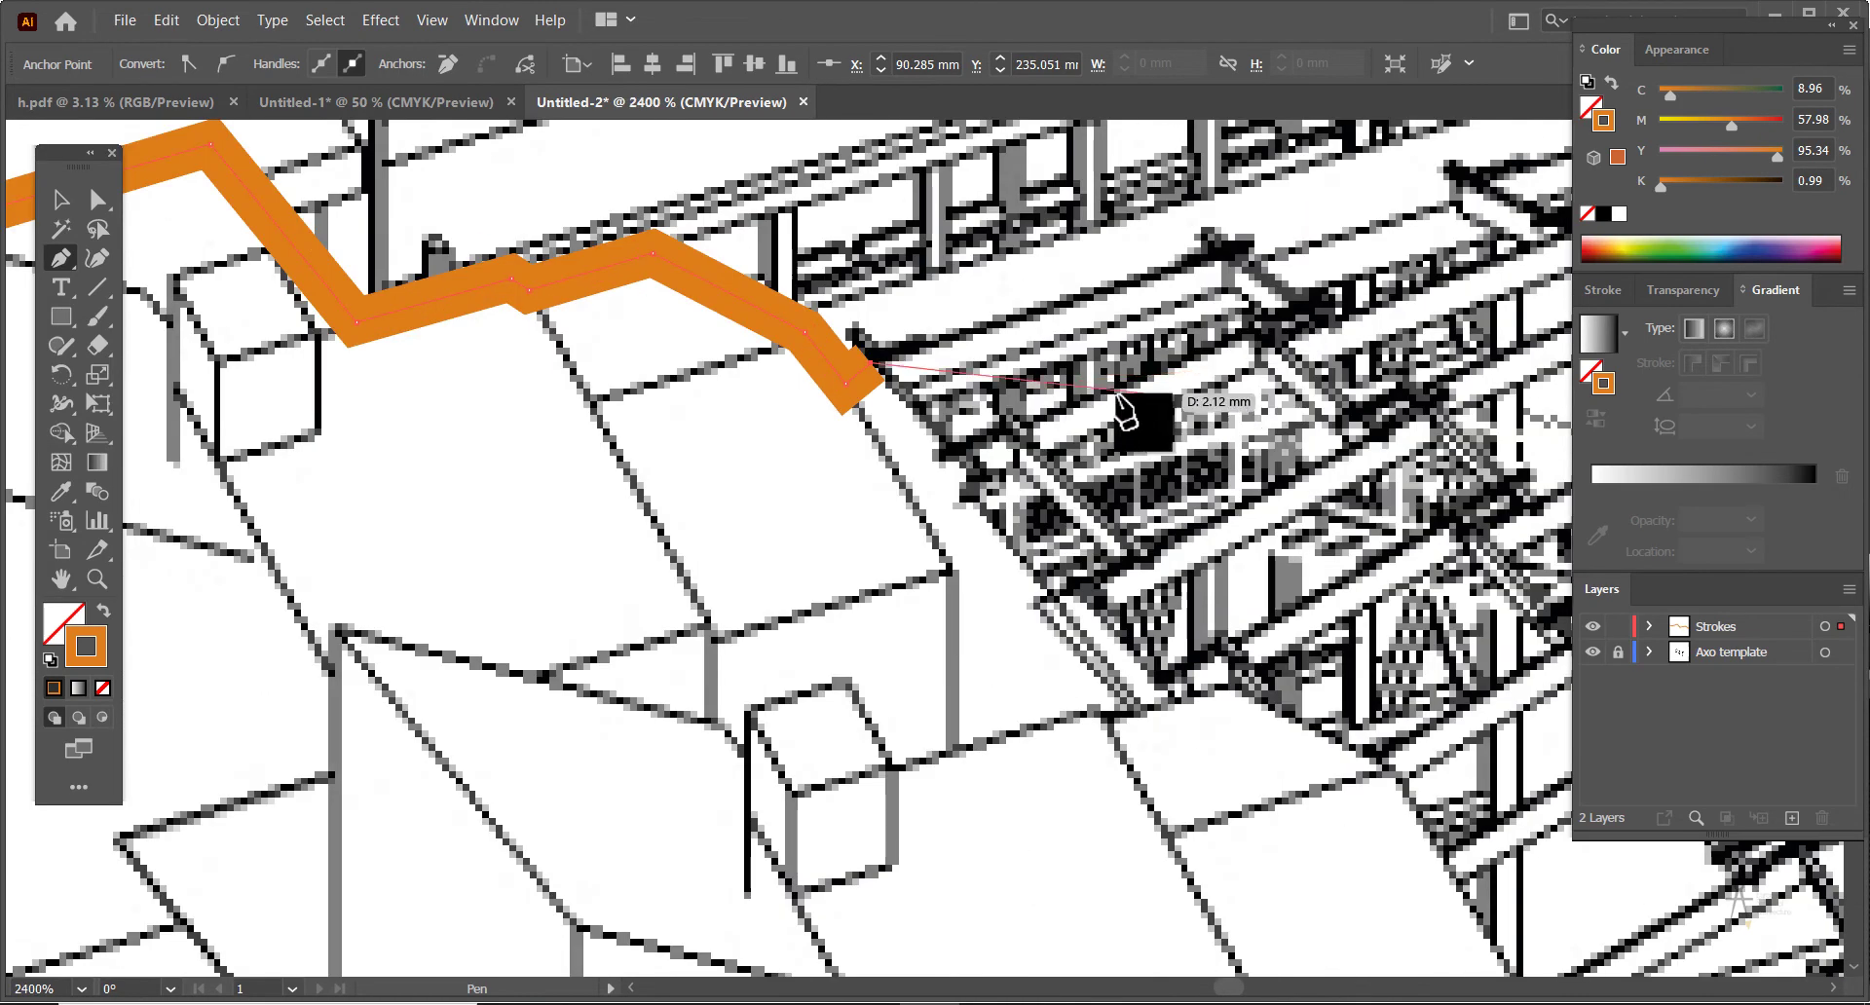
{"action": "left_click", "coordinate": [1055, 592]}
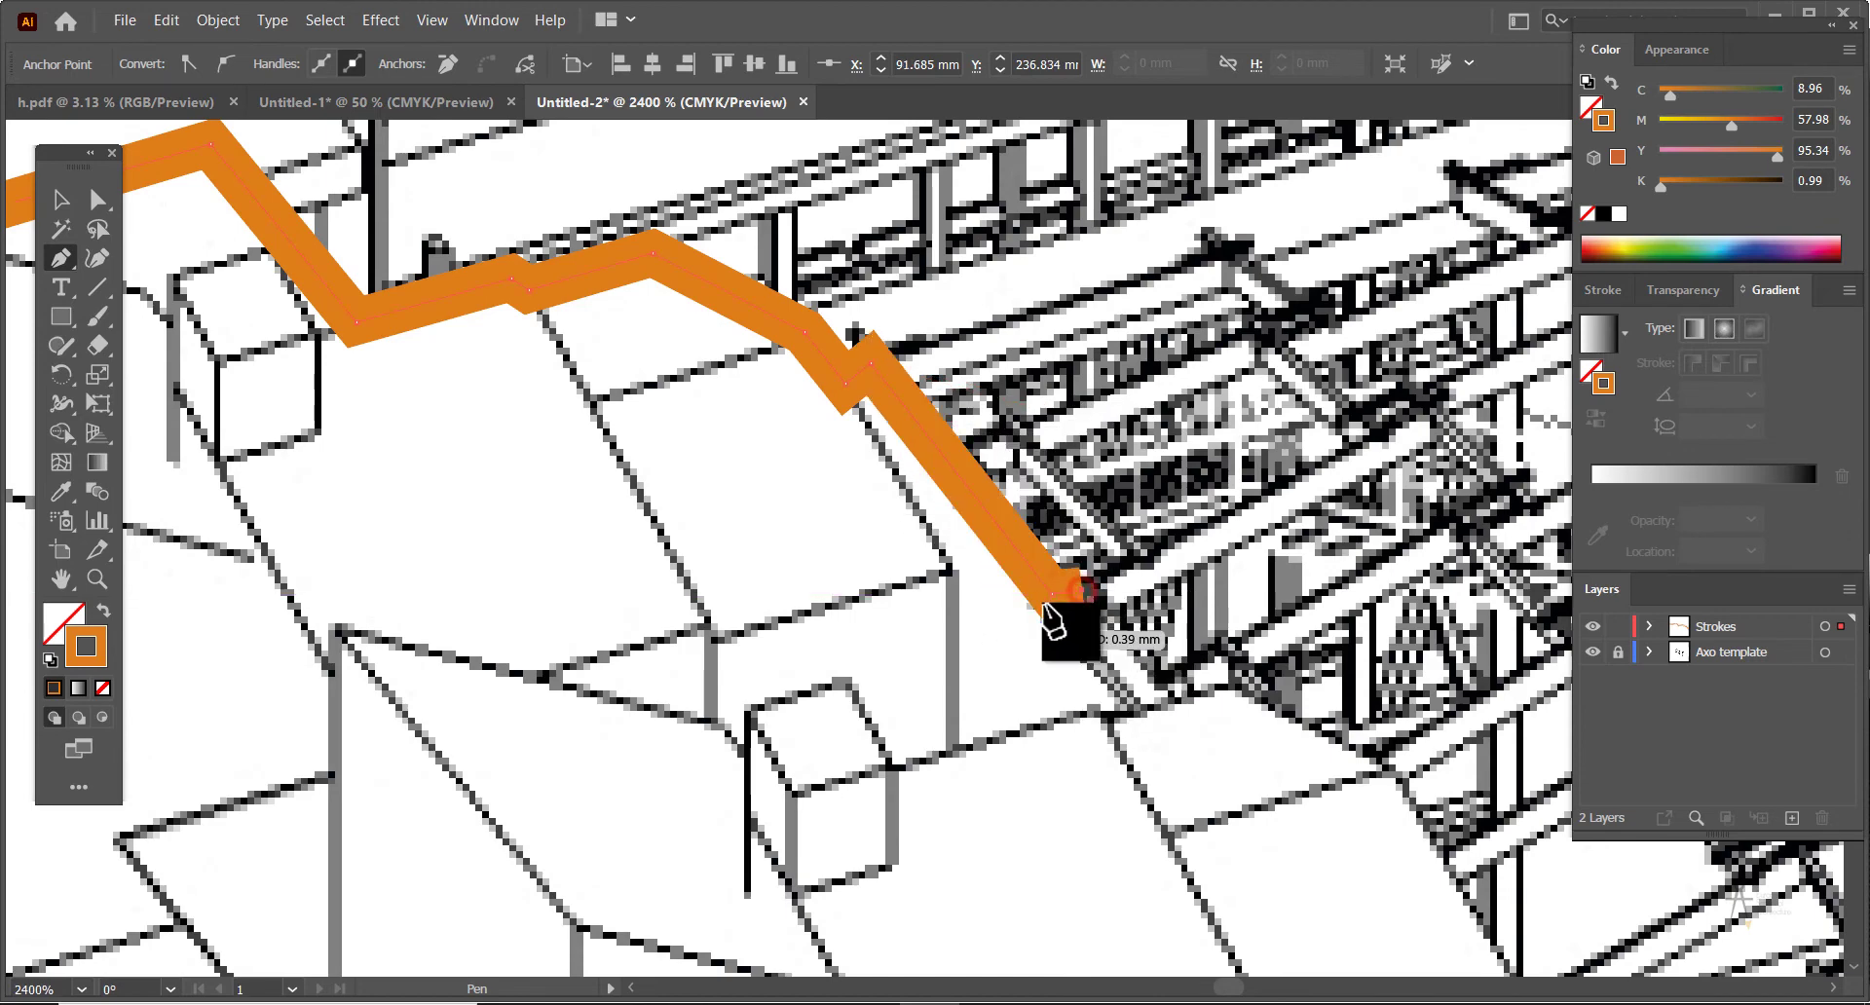
{"action": "scroll", "coordinate": [1120, 457], "scroll_direction": "down", "scroll_amount": 4}
{"action": "left_click", "coordinate": [1183, 384]}
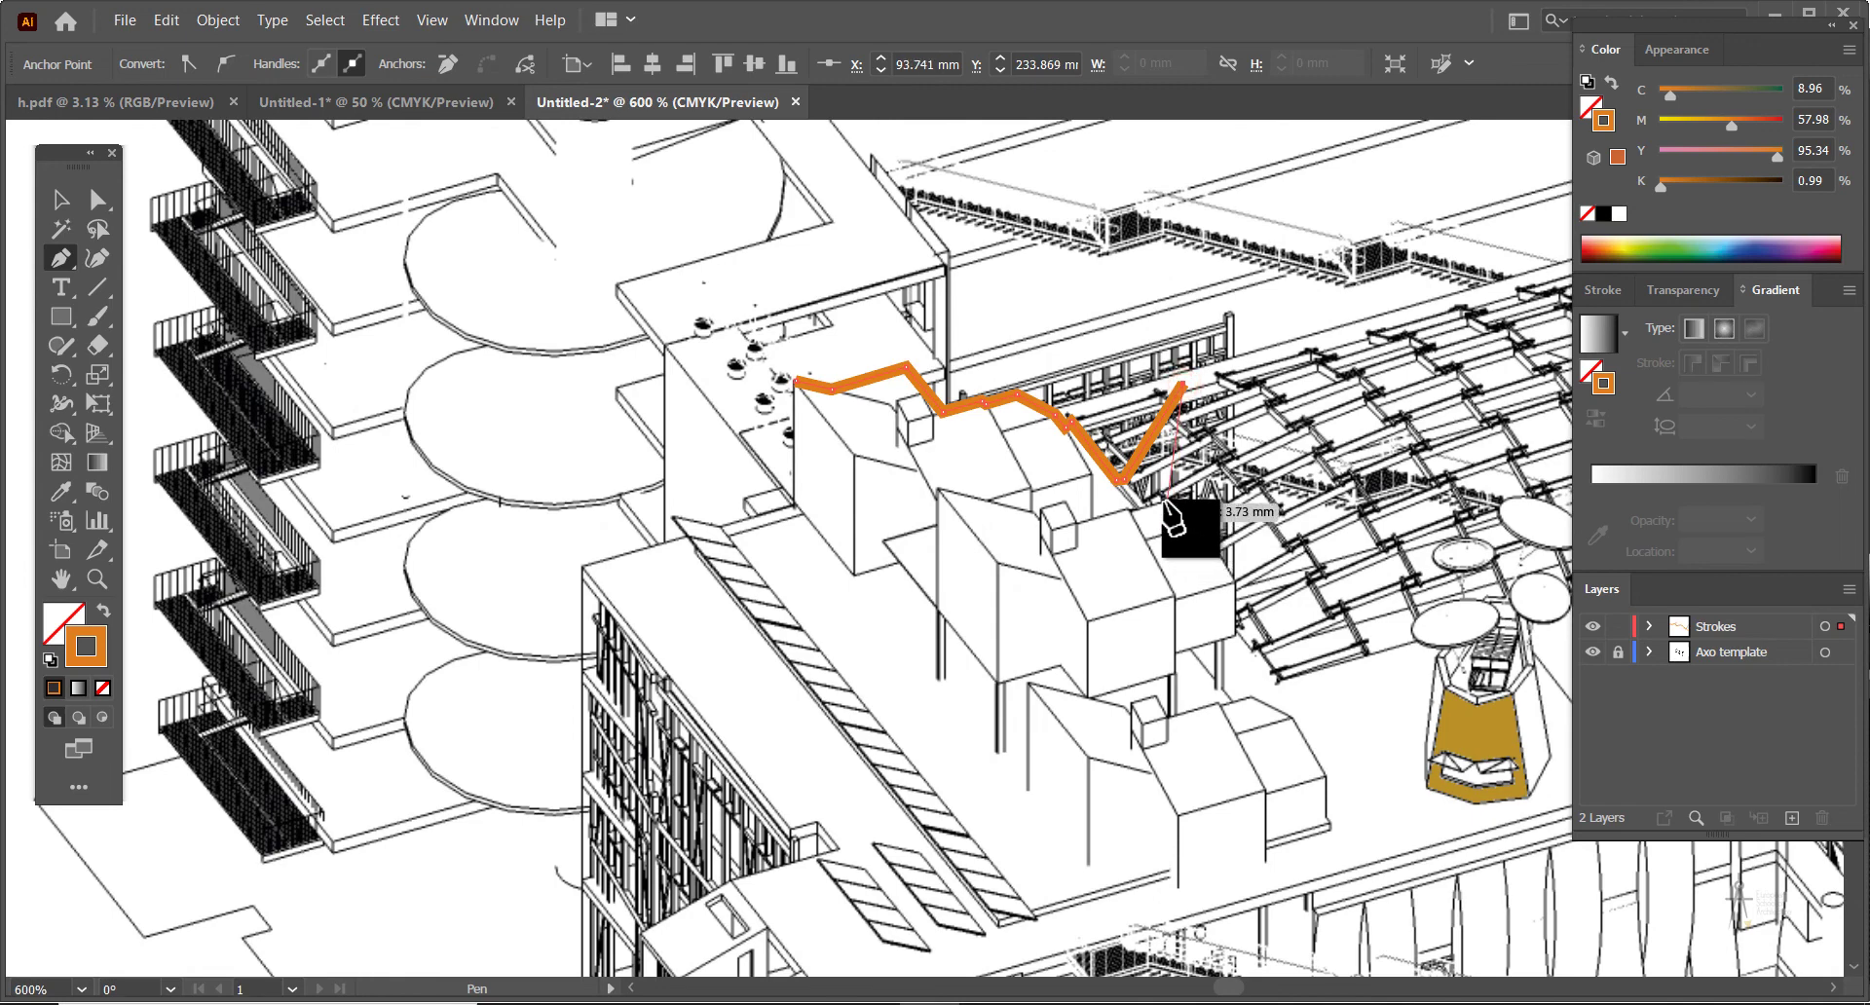
{"action": "scroll", "coordinate": [1138, 492], "scroll_direction": "up", "scroll_amount": 7}
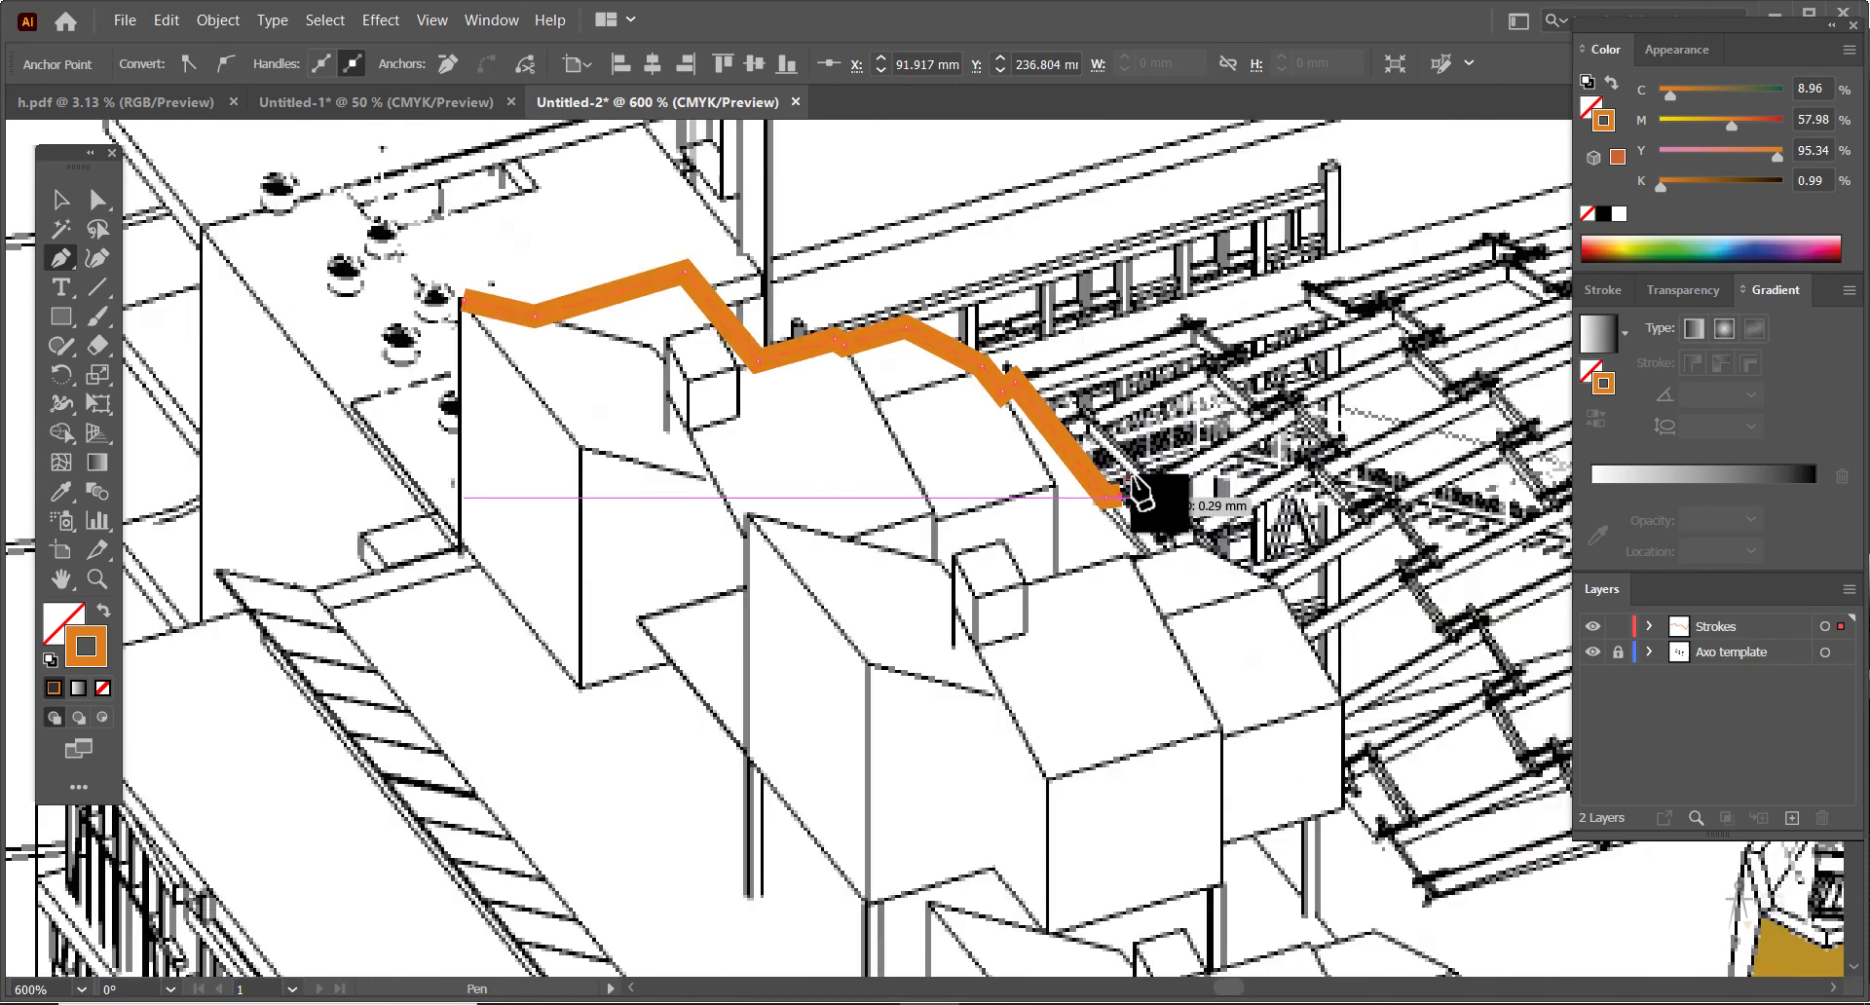
{"action": "scroll", "coordinate": [1262, 477], "scroll_direction": "down", "scroll_amount": 6}
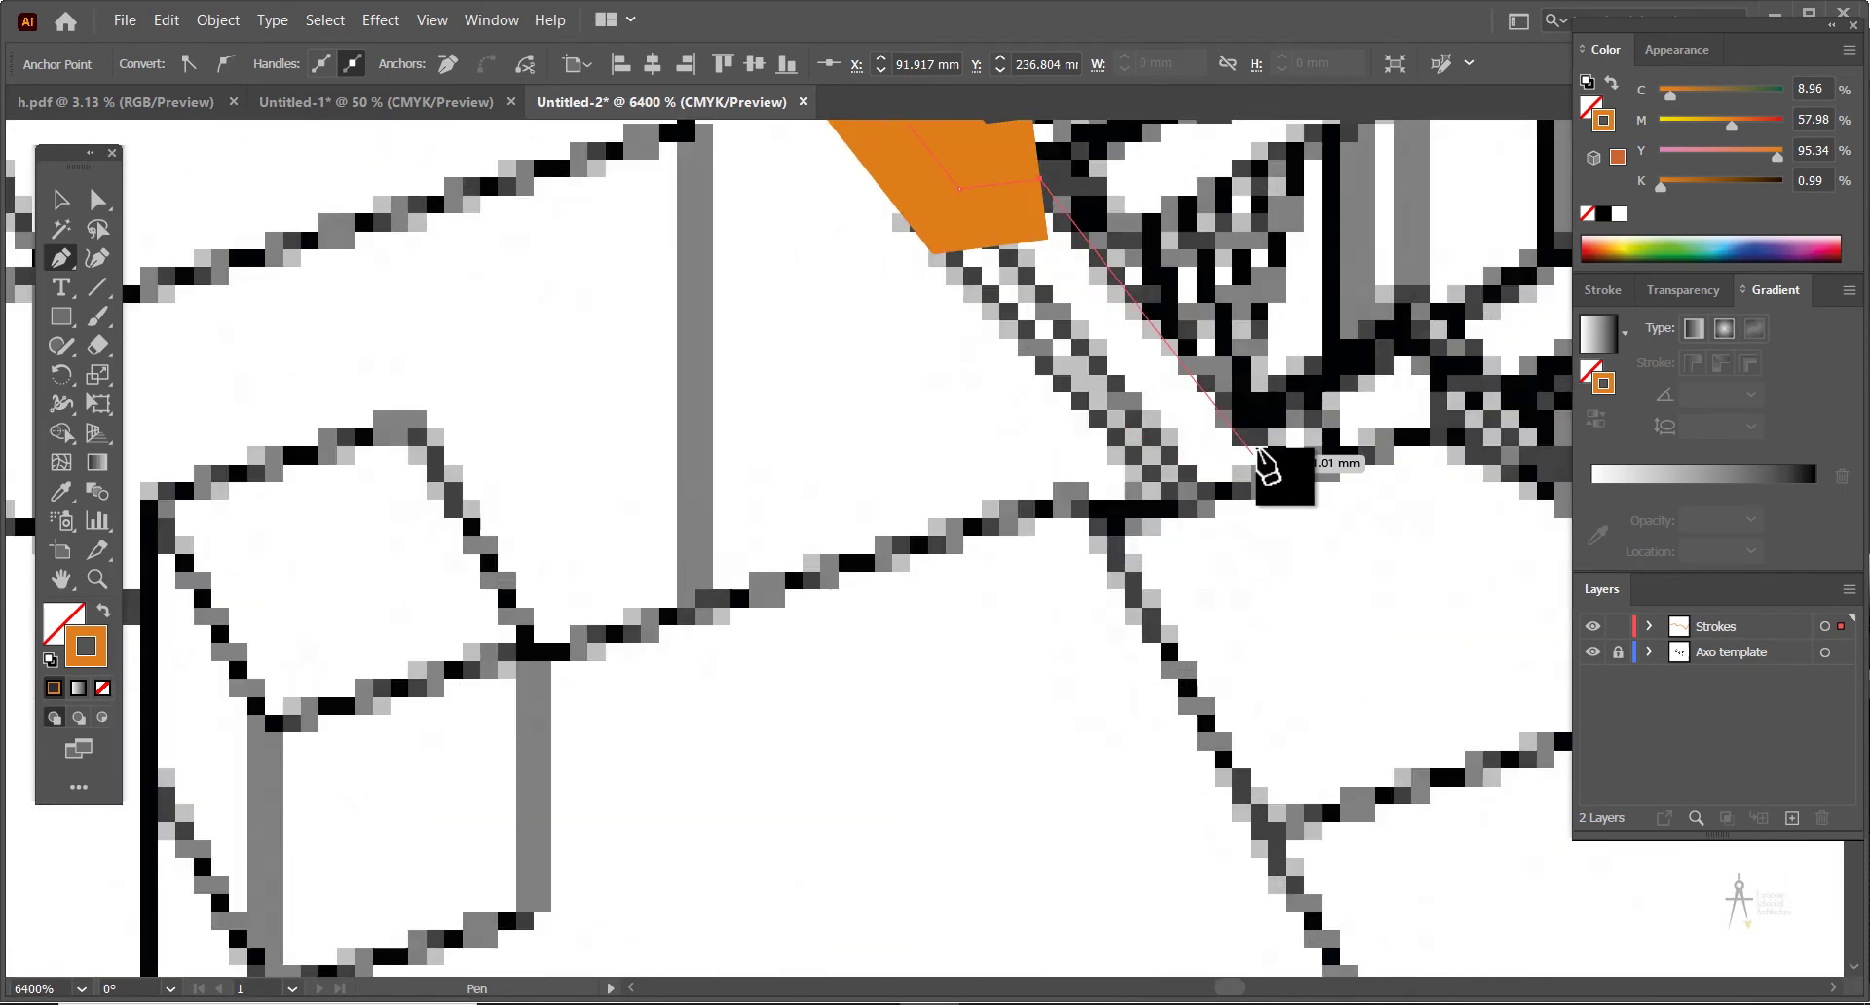
{"action": "left_click", "coordinate": [1295, 479]}
Extend the outline over the middle house's rear ridge and down its sloping roof edge to the top of the outer wall
{"action": "scroll", "coordinate": [1244, 472], "scroll_direction": "down", "scroll_amount": 3}
{"action": "scroll", "coordinate": [1340, 465], "scroll_direction": "up", "scroll_amount": 4}
{"action": "scroll", "coordinate": [1353, 482], "scroll_direction": "up", "scroll_amount": 4}
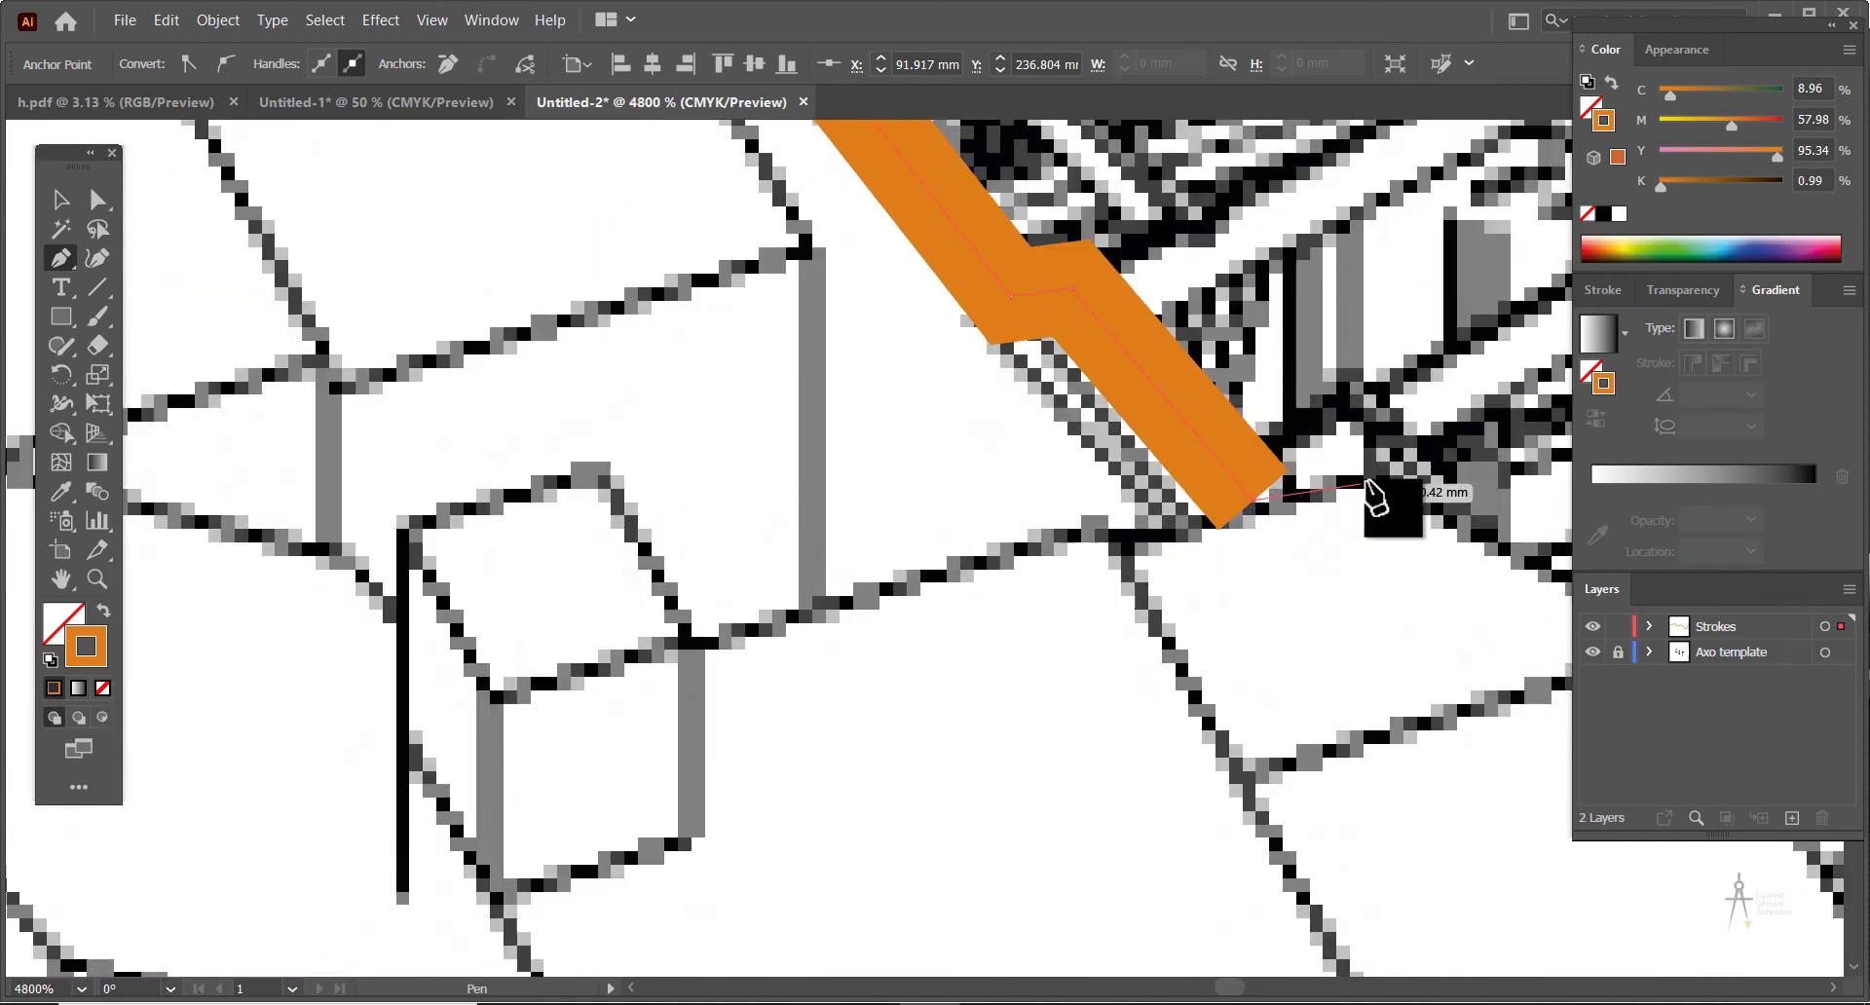
{"action": "scroll", "coordinate": [1371, 497], "scroll_direction": "down", "scroll_amount": 4}
{"action": "scroll", "coordinate": [1354, 471], "scroll_direction": "up", "scroll_amount": 3}
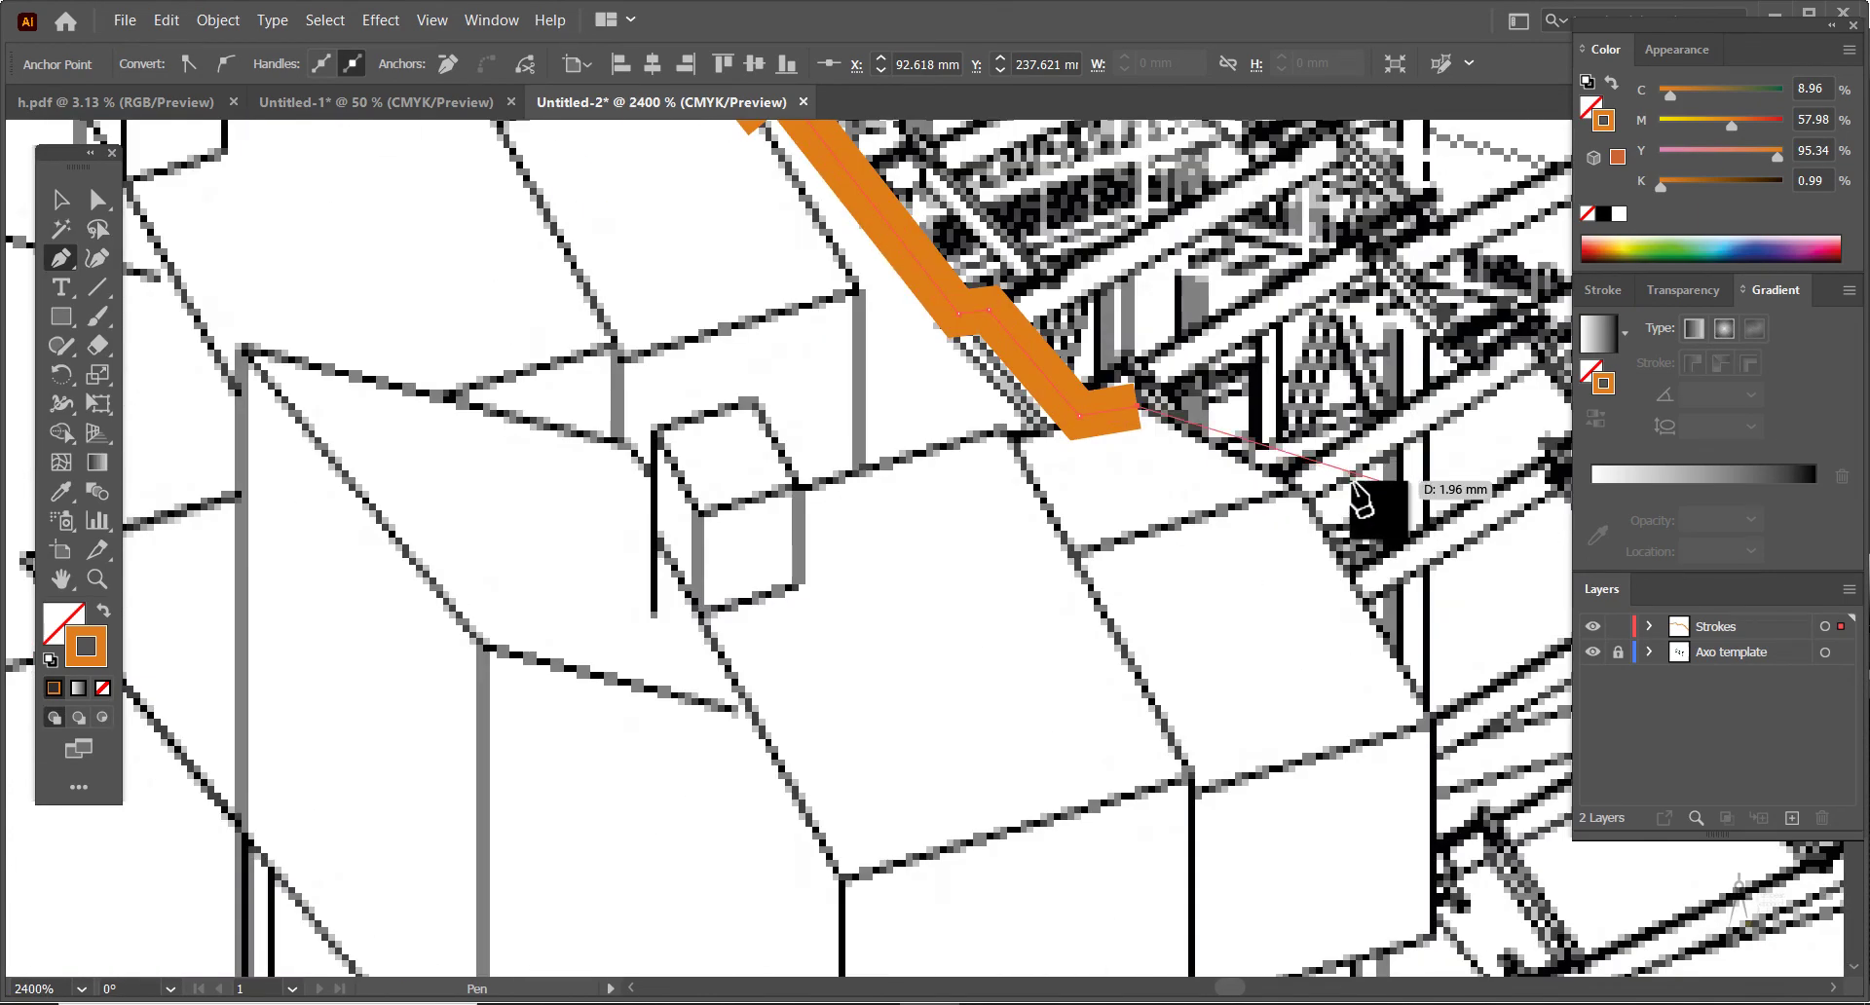
{"action": "left_click", "coordinate": [1298, 485]}
{"action": "left_click", "coordinate": [1430, 716]}
{"action": "scroll", "coordinate": [1431, 735], "scroll_direction": "down", "scroll_amount": 3}
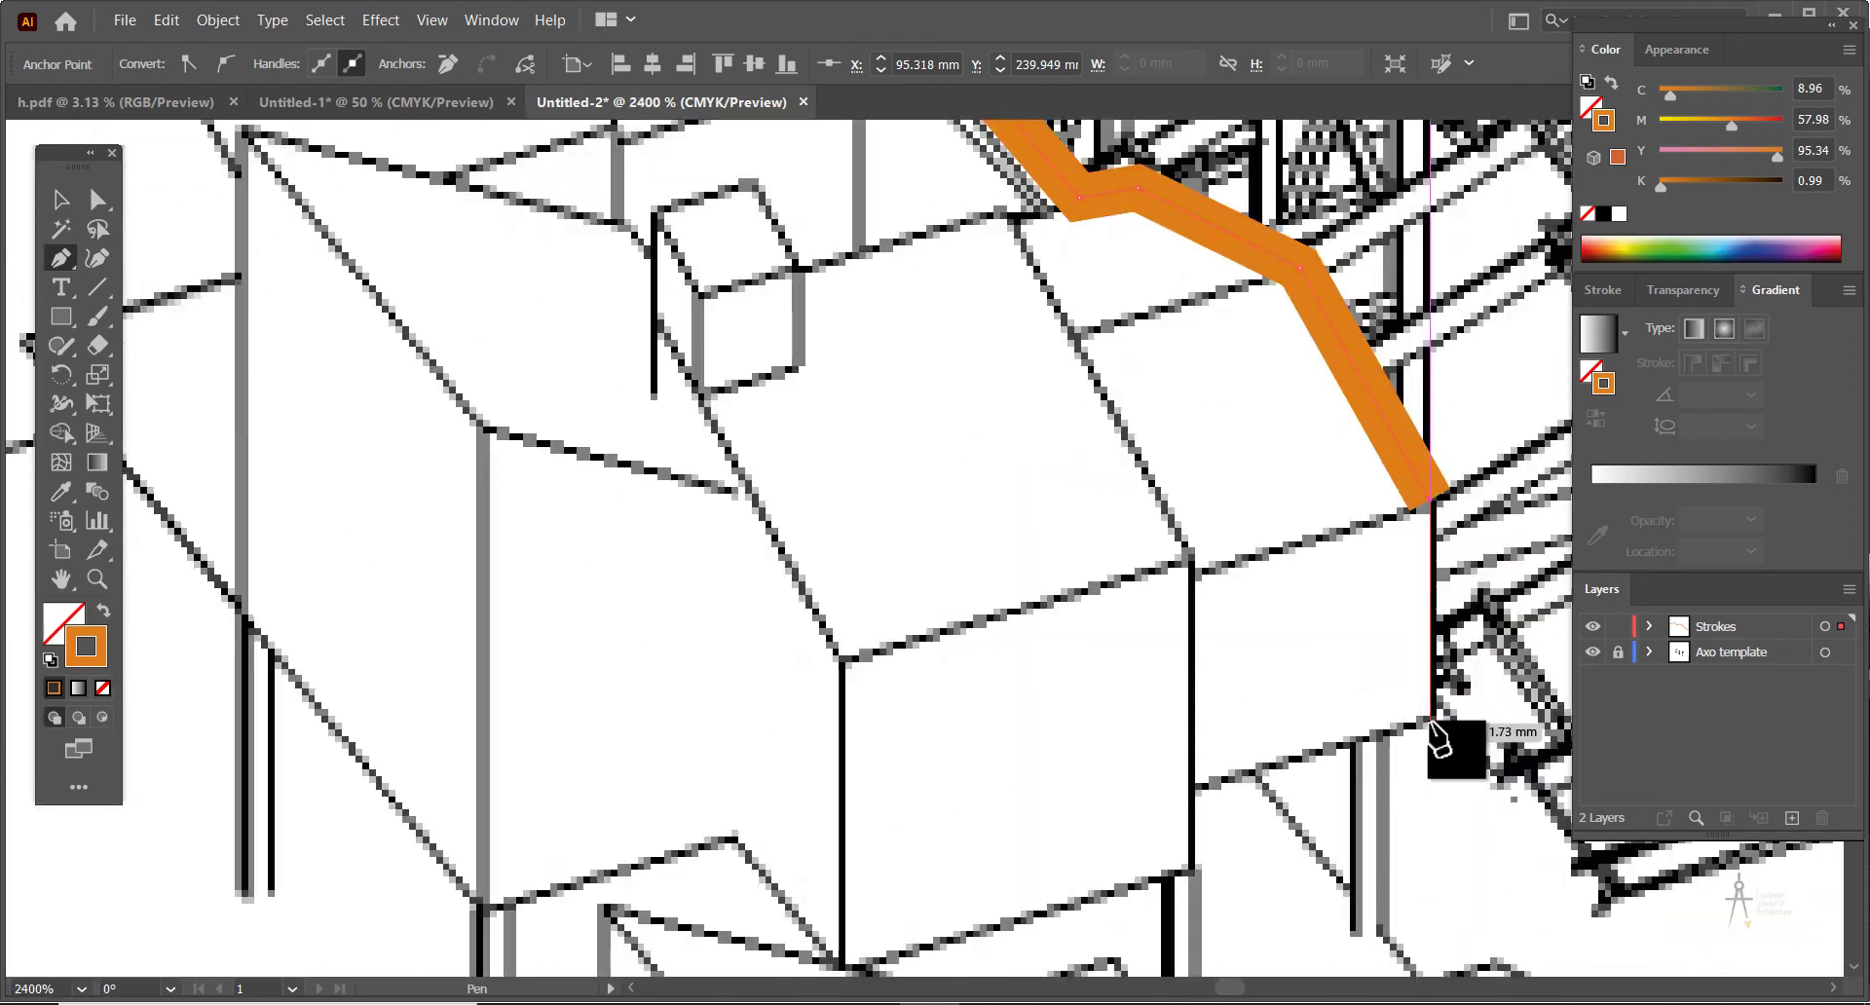
Trace down the middle house's outer wall and the support post below it to the front house's rear roof ridge
{"action": "scroll", "coordinate": [1434, 736], "scroll_direction": "down", "scroll_amount": 4}
{"action": "scroll", "coordinate": [1422, 692], "scroll_direction": "up", "scroll_amount": 3}
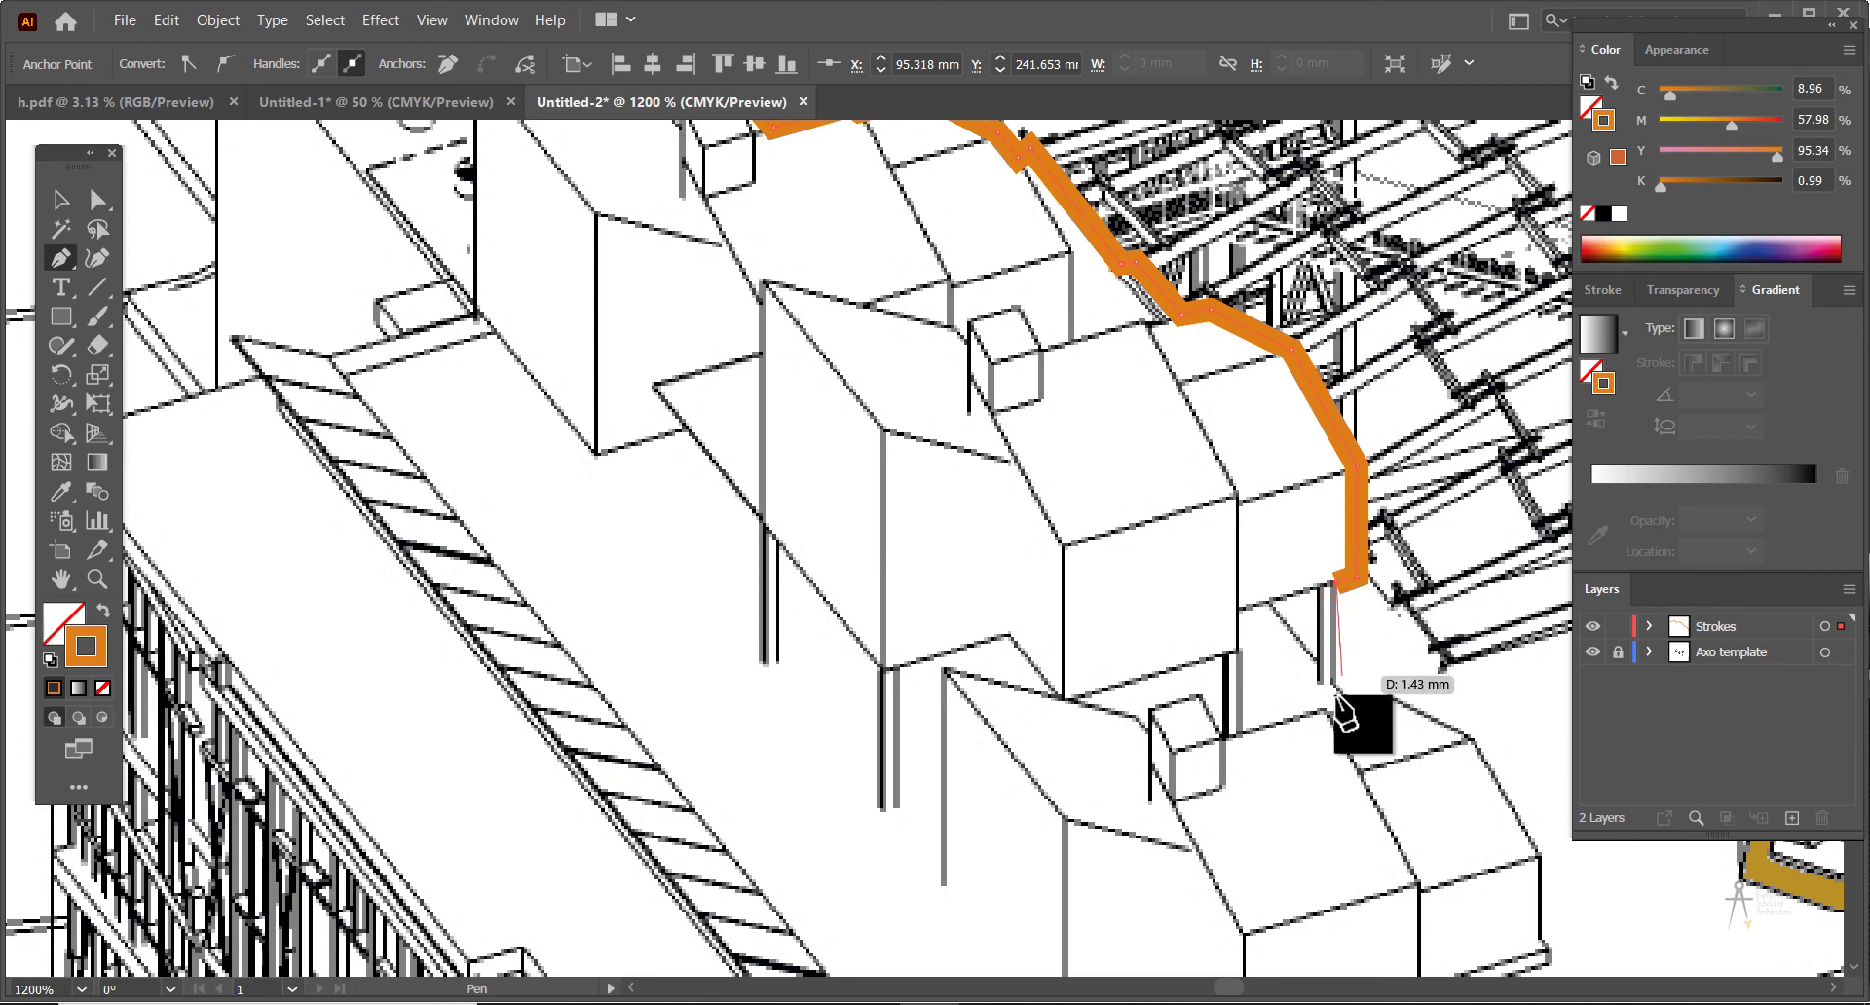
{"action": "scroll", "coordinate": [1339, 719], "scroll_direction": "up", "scroll_amount": 3}
{"action": "left_click", "coordinate": [1273, 708]}
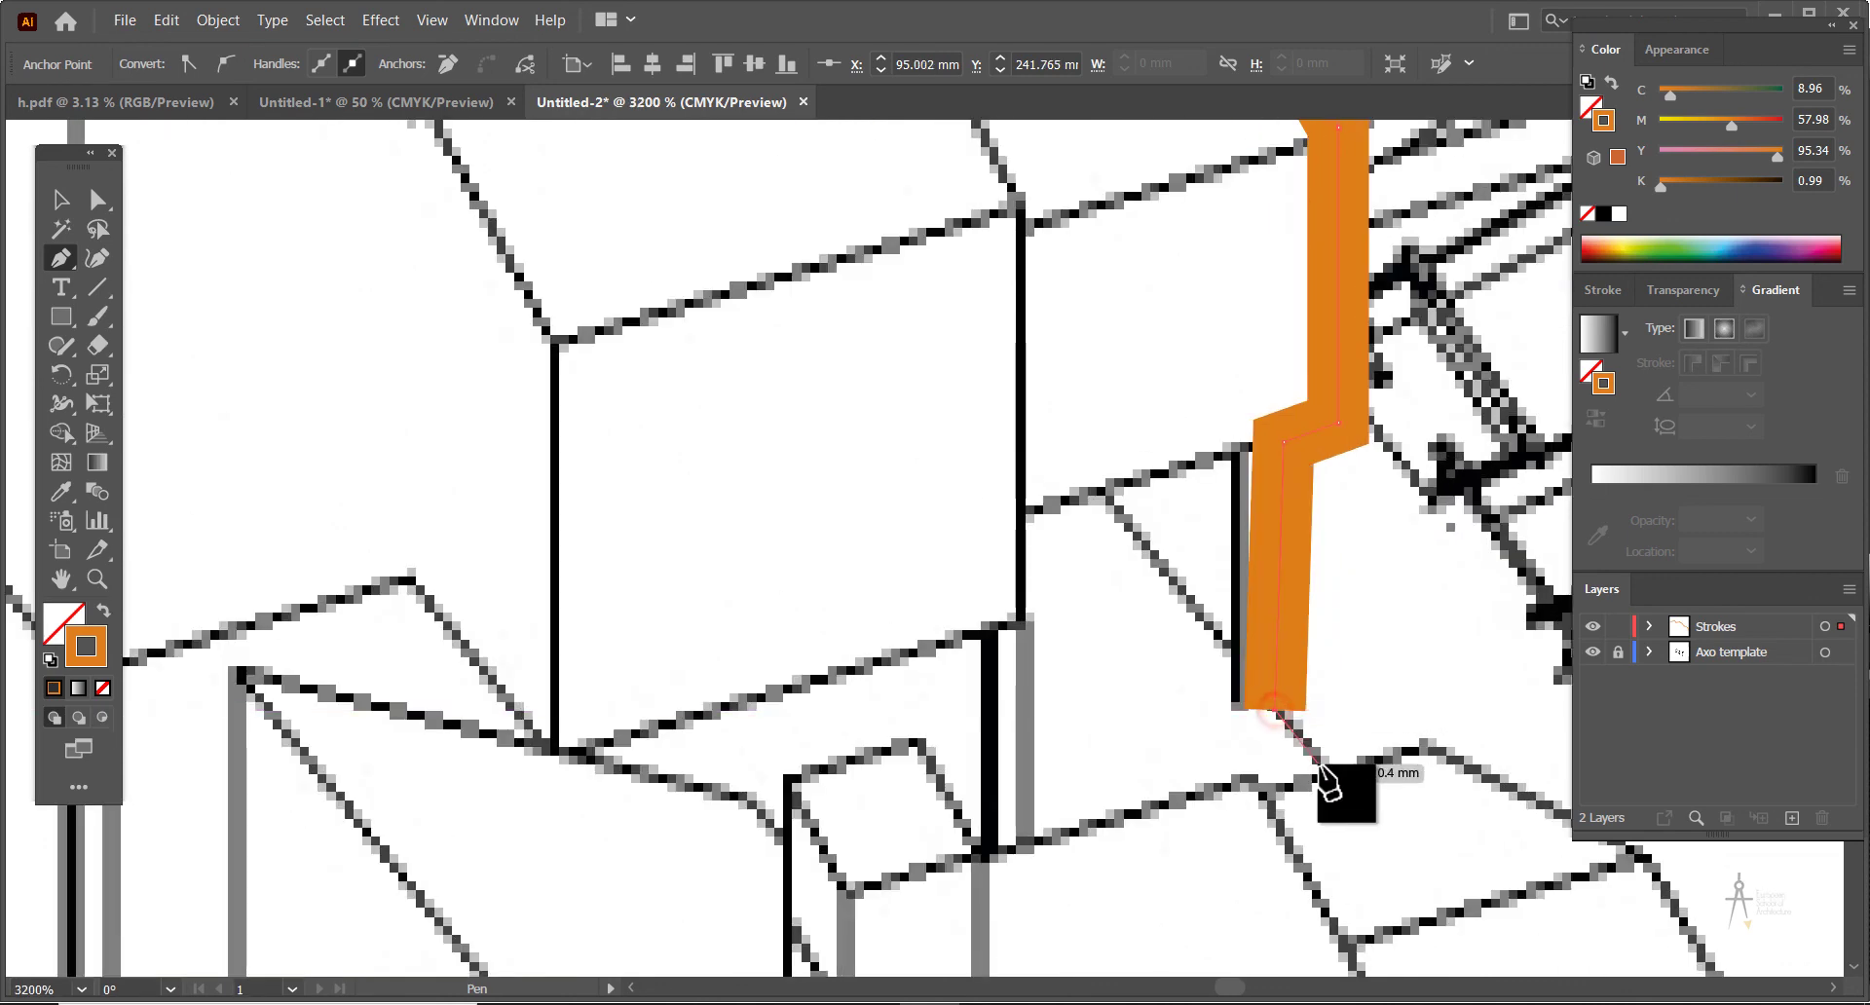
{"action": "left_click", "coordinate": [1325, 768]}
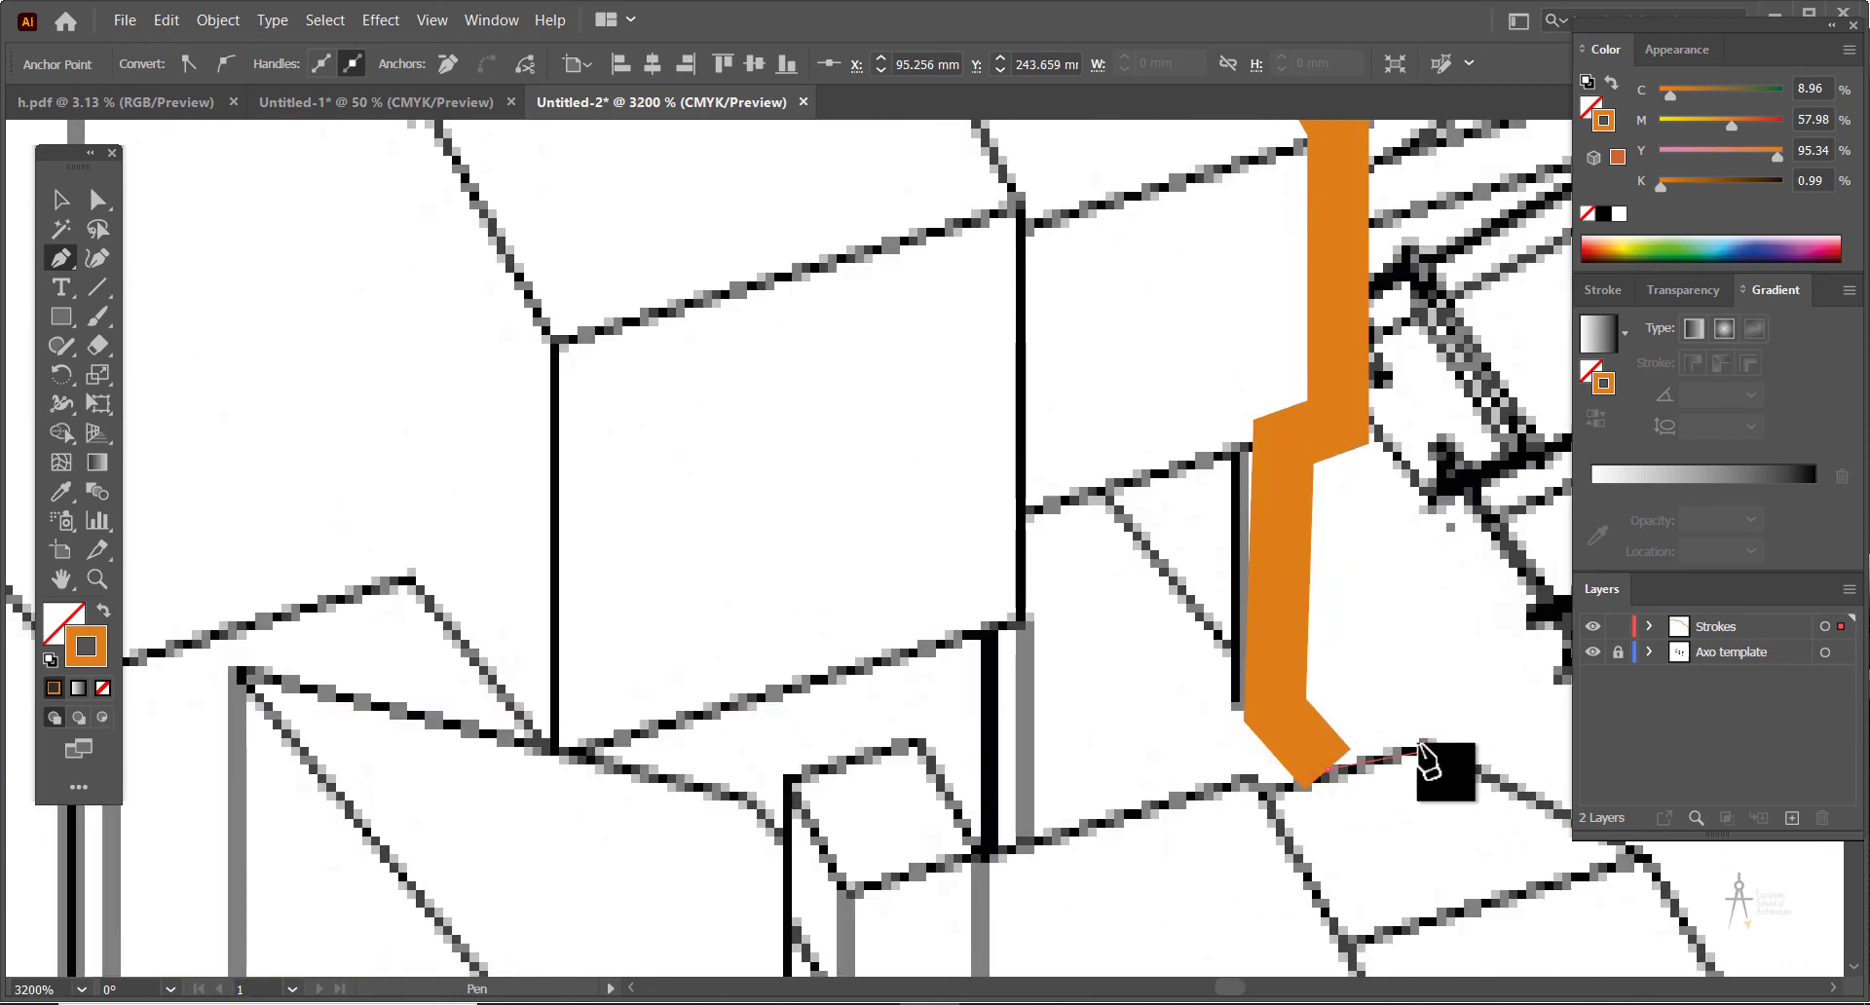
{"action": "scroll", "coordinate": [1427, 755], "scroll_direction": "down", "scroll_amount": 5}
{"action": "scroll", "coordinate": [1364, 648], "scroll_direction": "up", "scroll_amount": 4}
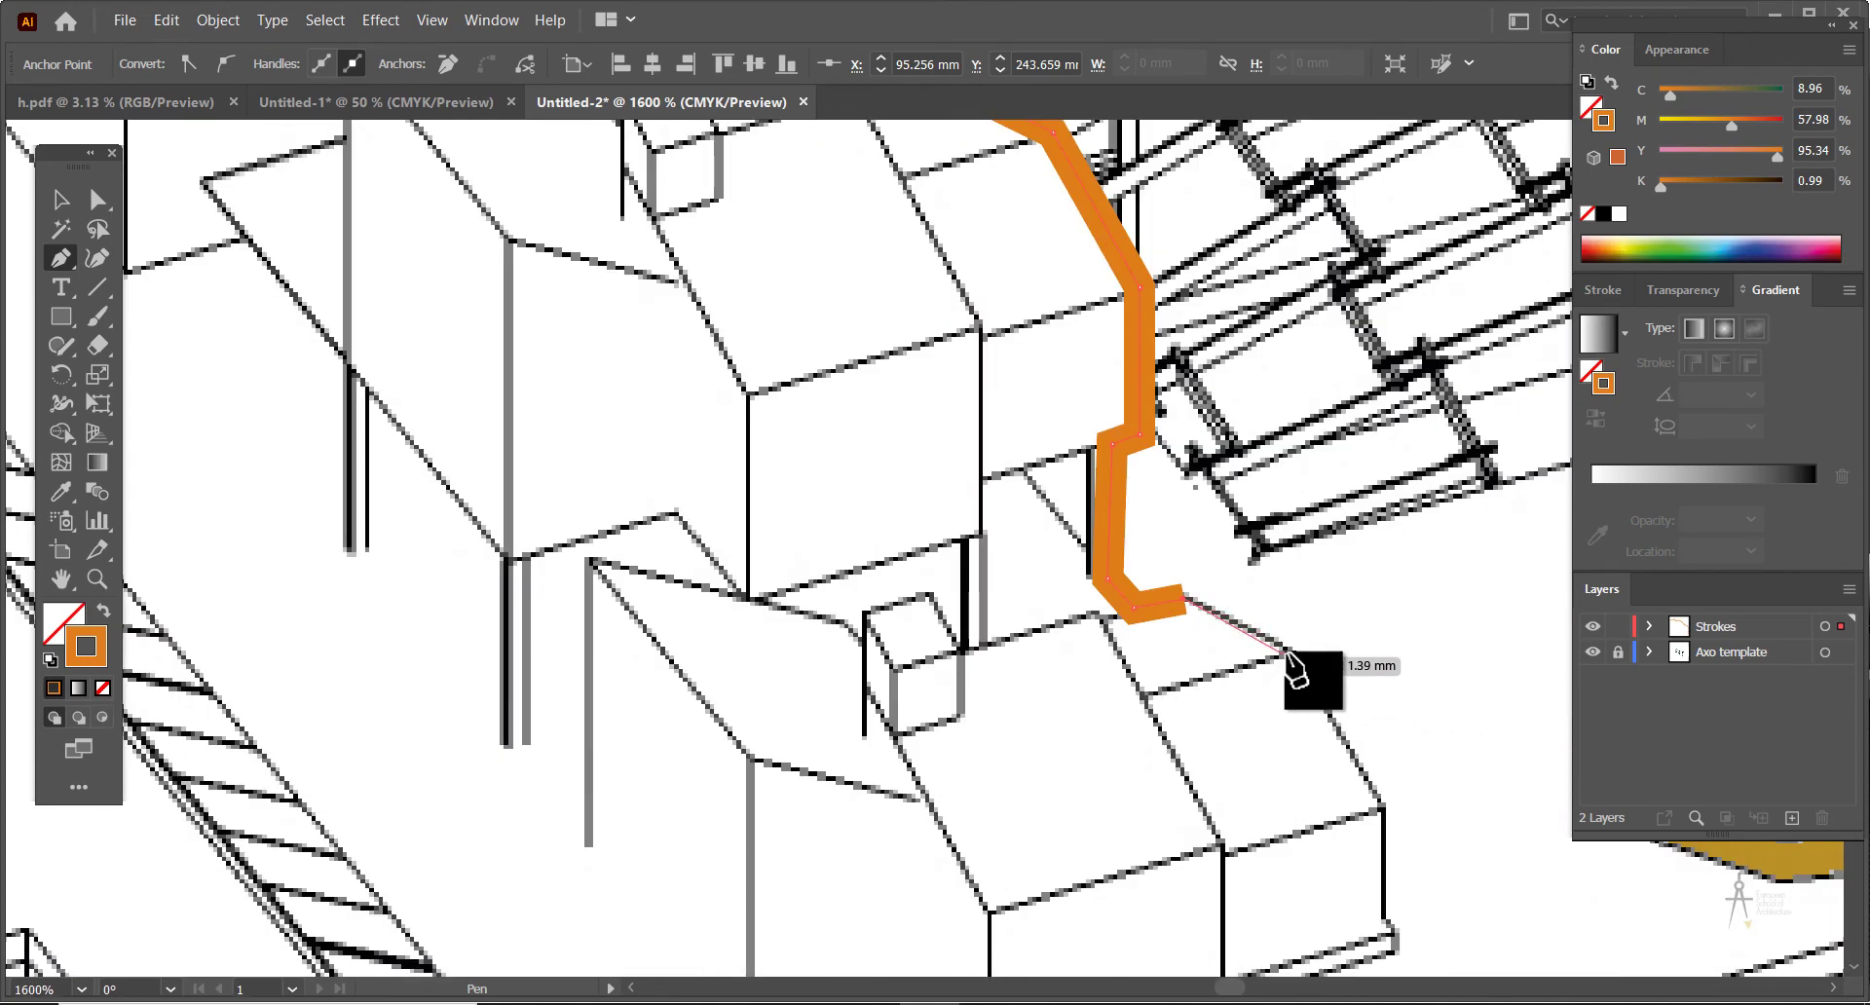
Trace the front house's sloping roof edge and outer wall down to the small ledge at its base
{"action": "left_click", "coordinate": [1288, 647]}
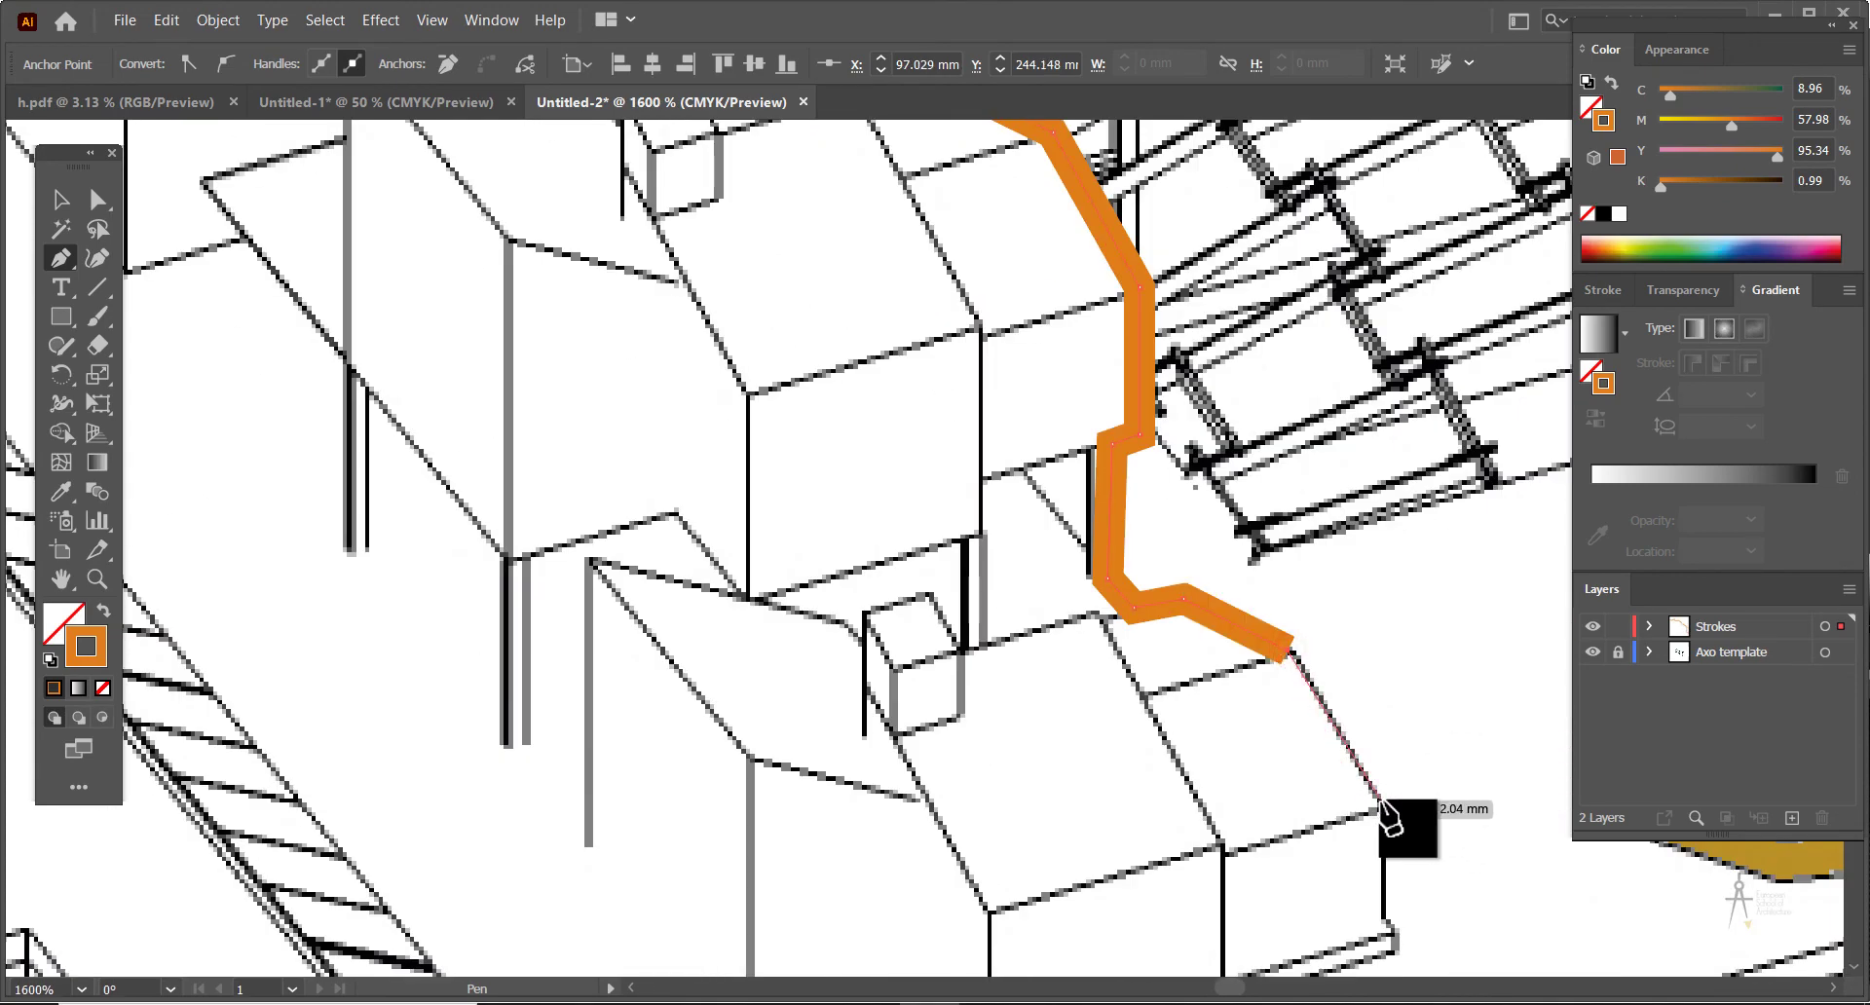
{"action": "scroll", "coordinate": [1388, 770], "scroll_direction": "down", "scroll_amount": 3}
{"action": "scroll", "coordinate": [1388, 808], "scroll_direction": "up", "scroll_amount": 5}
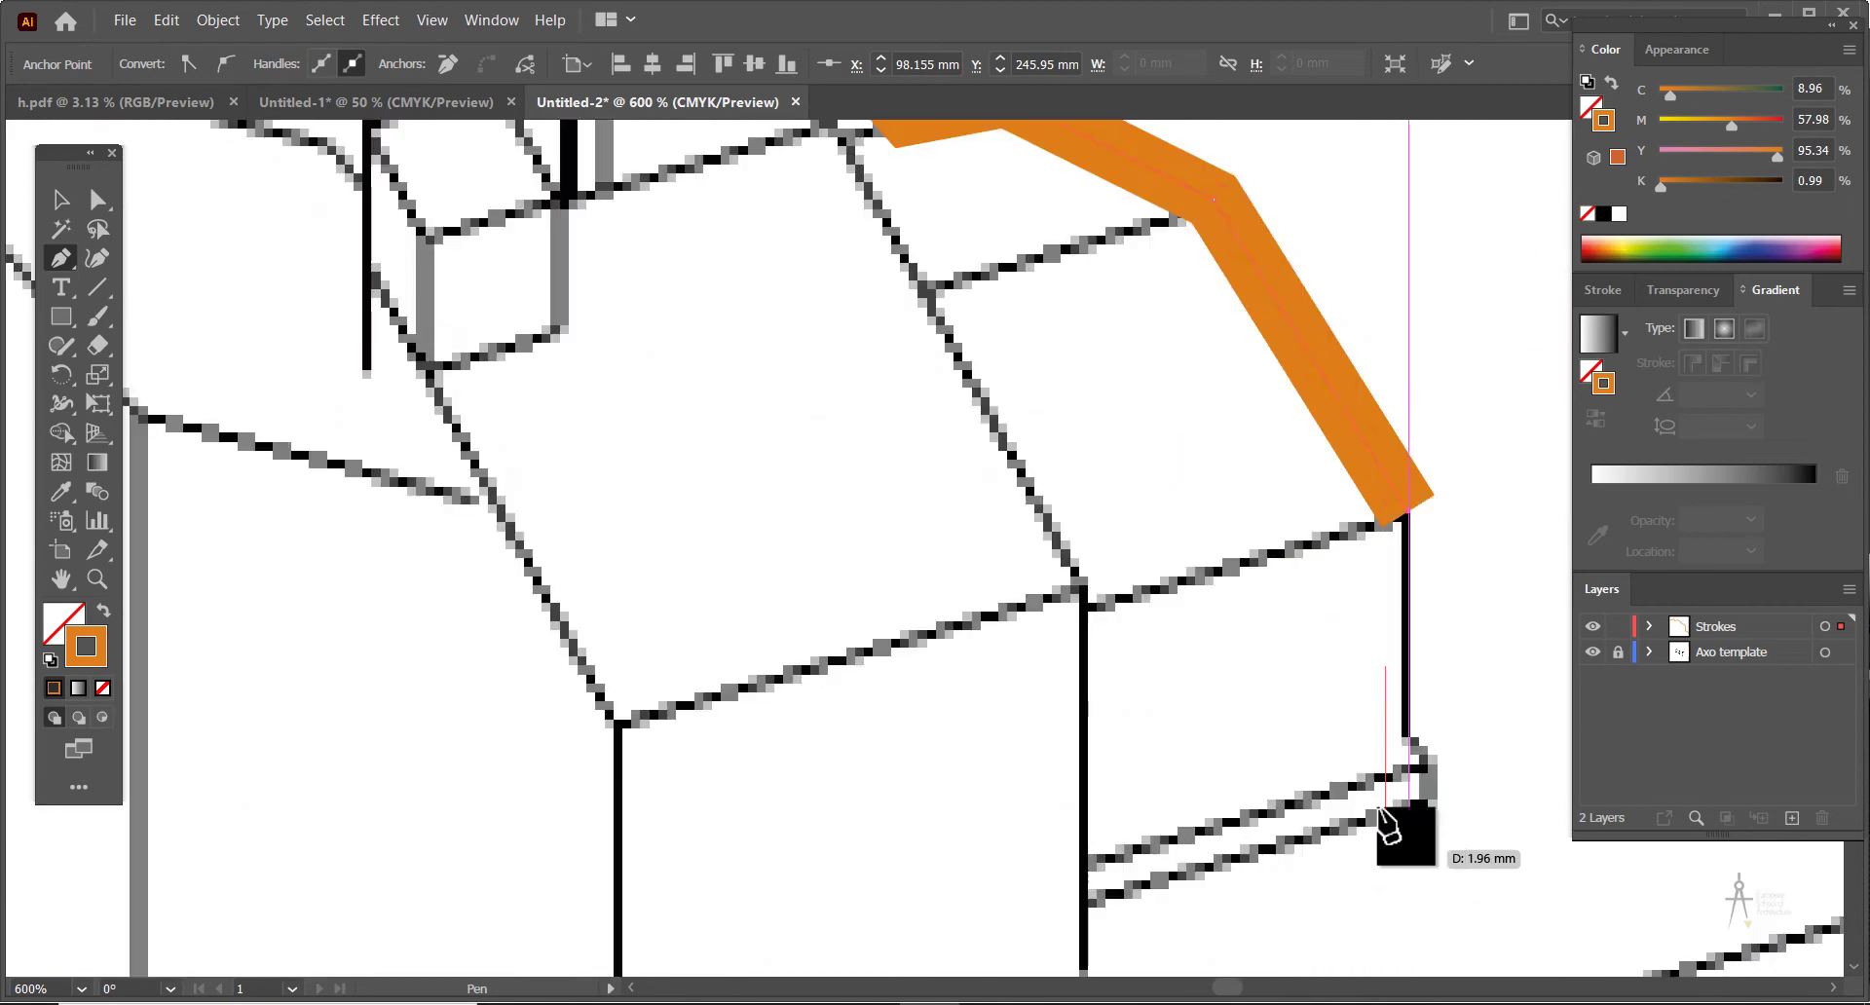
{"action": "scroll", "coordinate": [1387, 584], "scroll_direction": "up", "scroll_amount": 1}
{"action": "left_click", "coordinate": [1376, 565]}
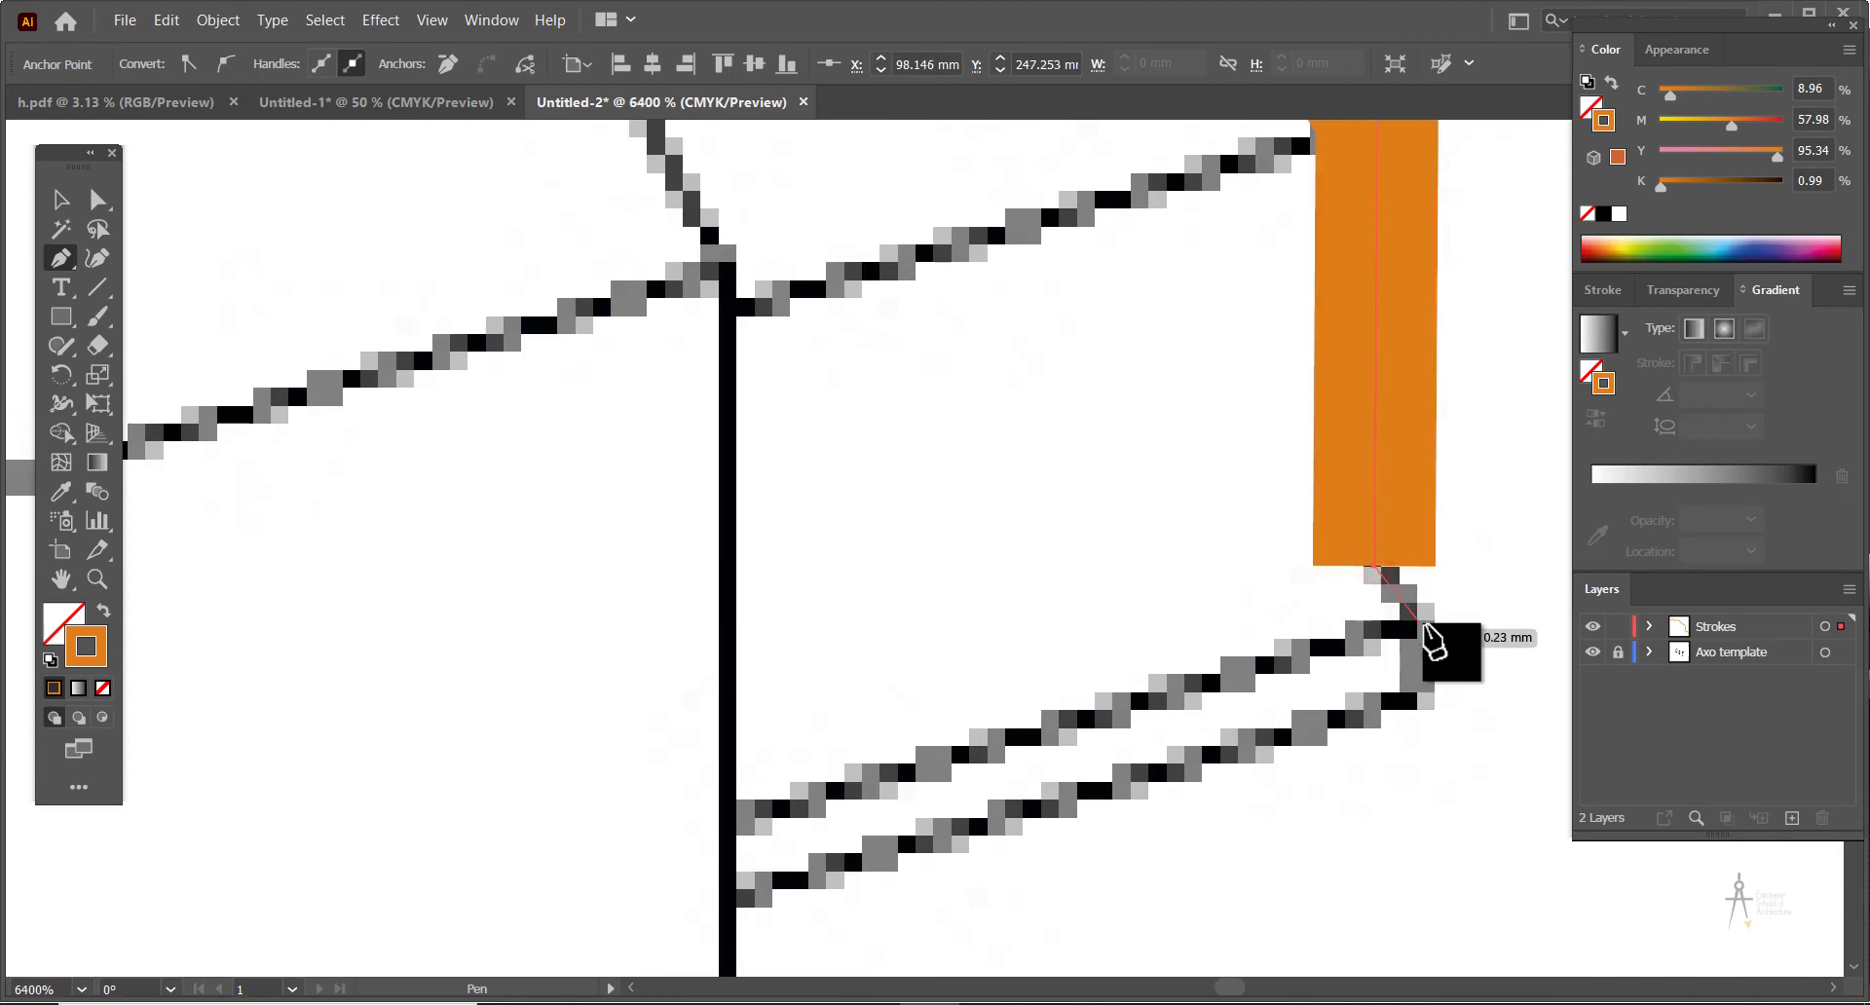
{"action": "left_click", "coordinate": [1425, 624]}
{"action": "left_click", "coordinate": [1427, 698]}
Trace the front house's lower edge from the base ledge, past the wall offset, to the foot of its front corner
{"action": "scroll", "coordinate": [1402, 672], "scroll_direction": "down", "scroll_amount": 2}
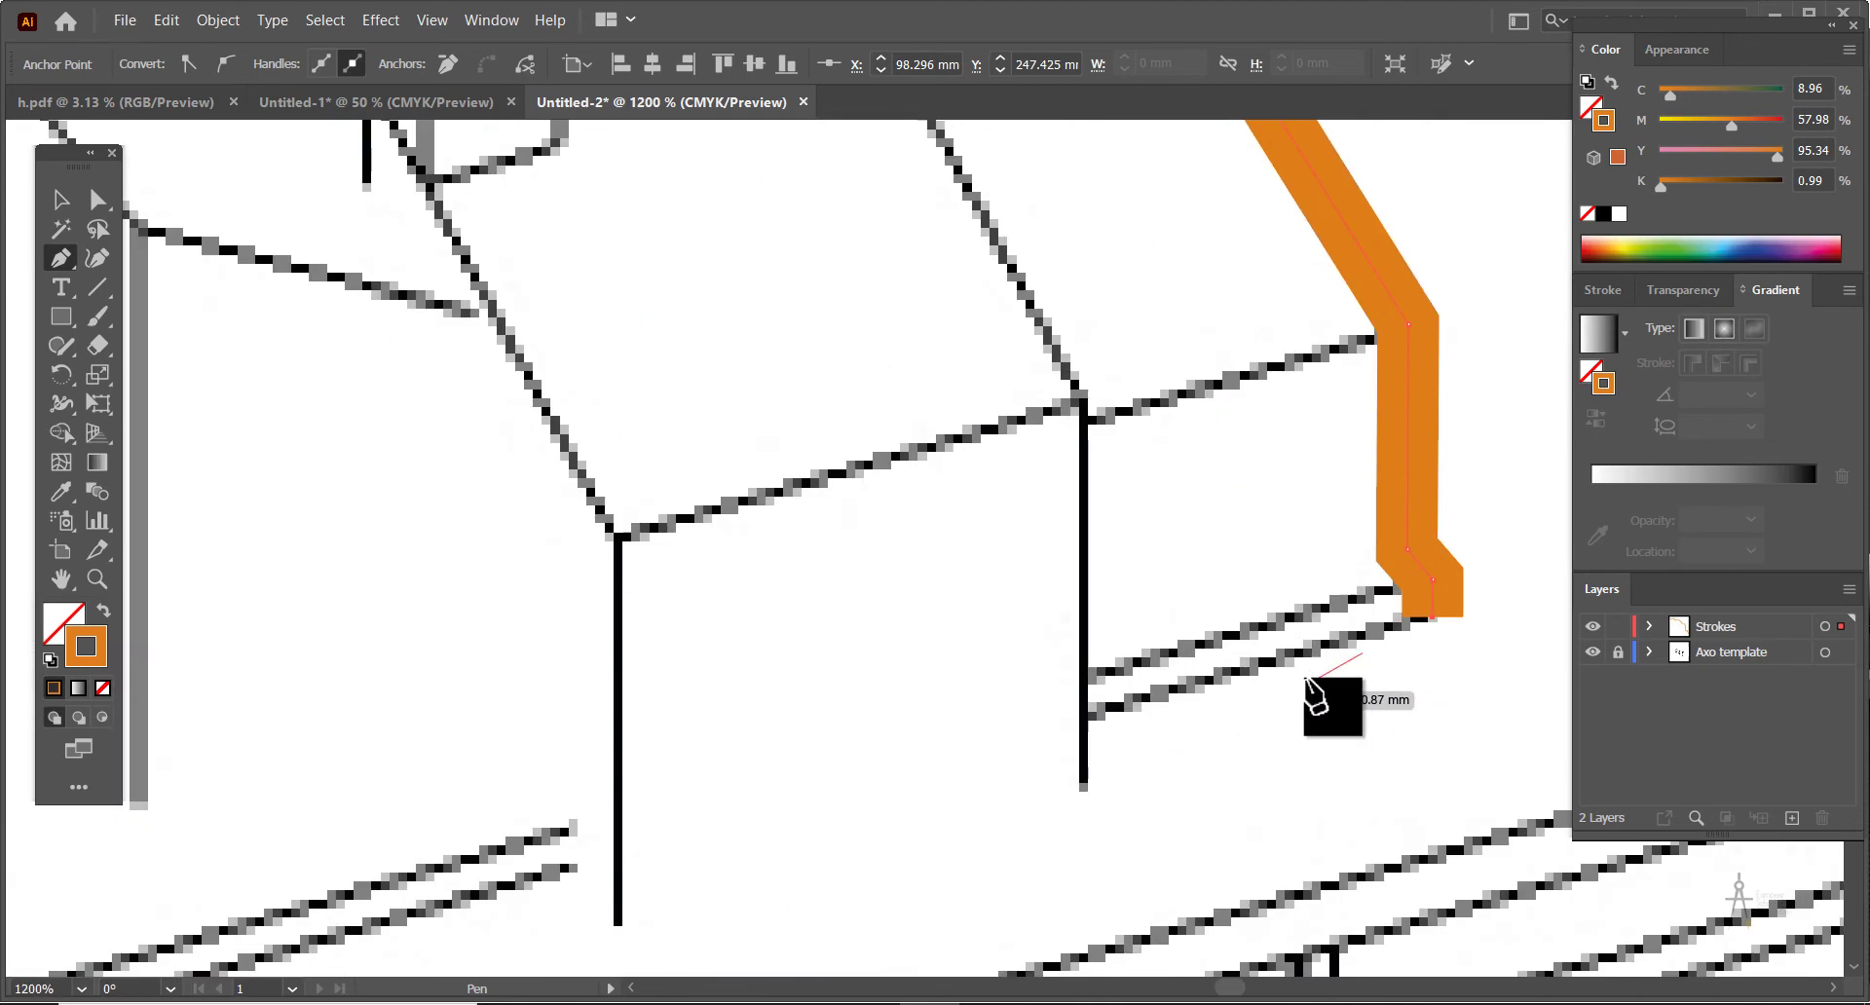
{"action": "left_click", "coordinate": [1086, 712]}
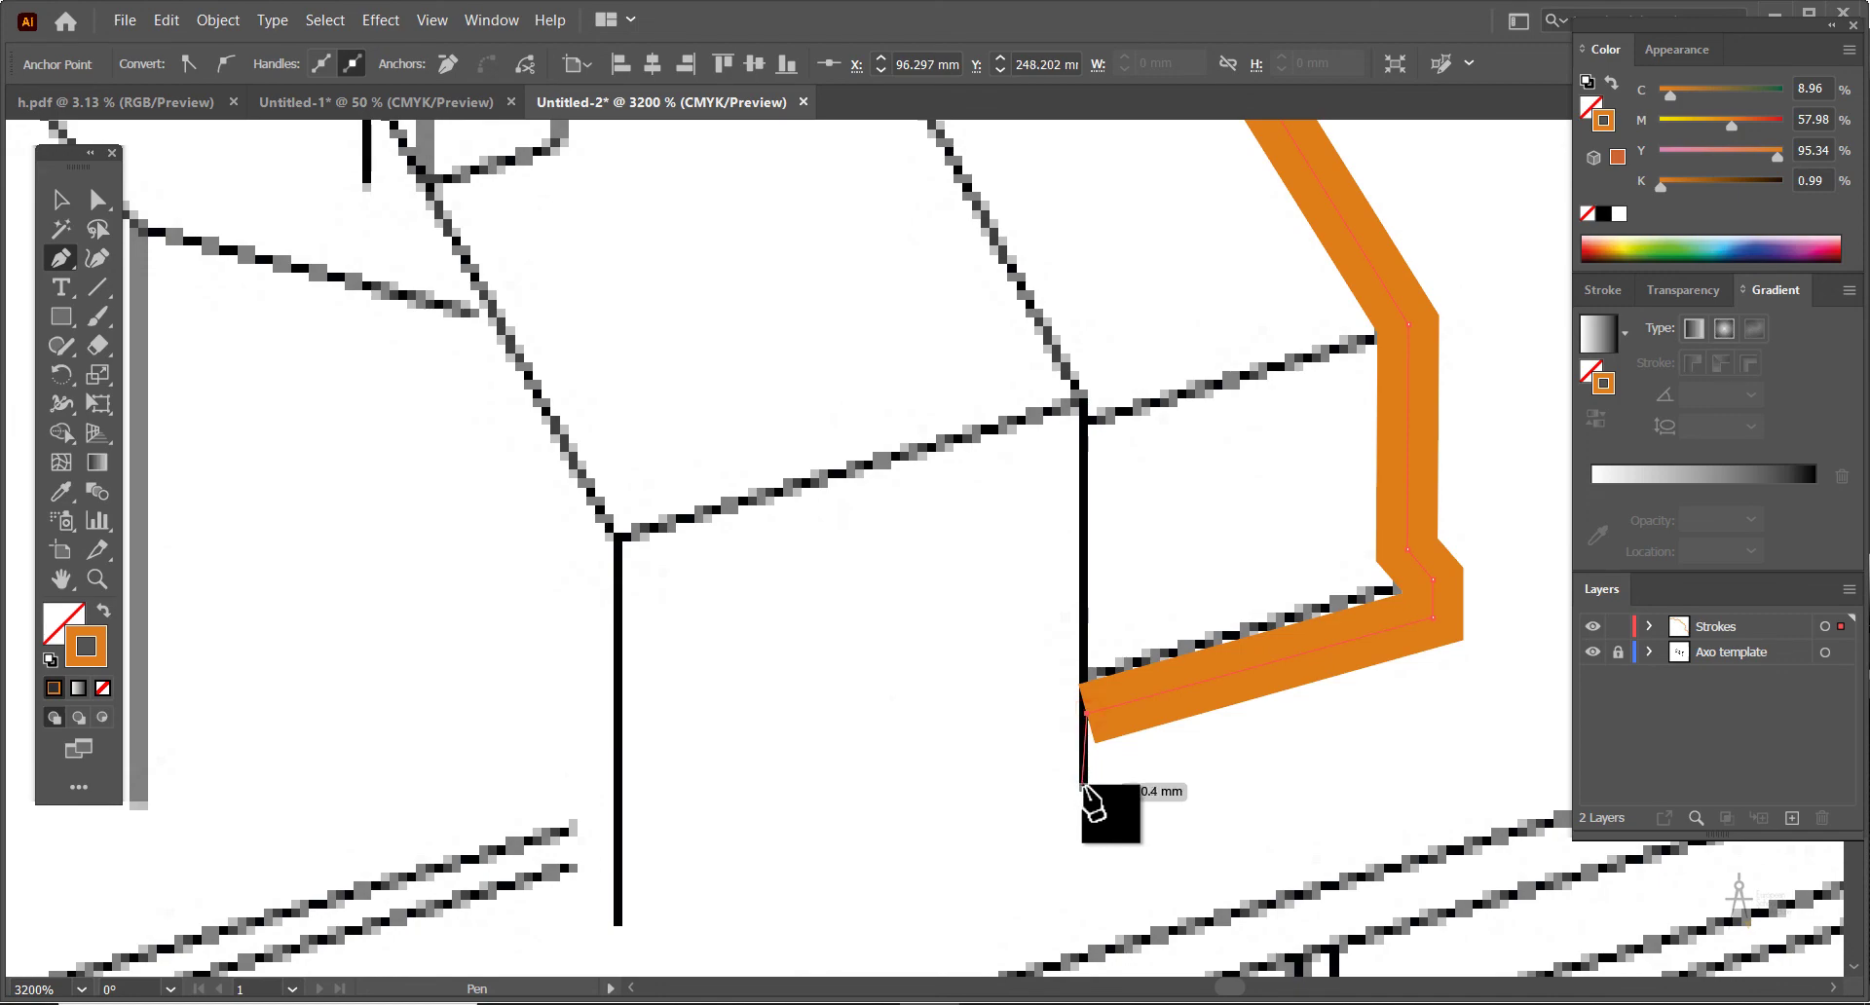
{"action": "left_click", "coordinate": [1085, 791]}
{"action": "scroll", "coordinate": [1091, 769], "scroll_direction": "down", "scroll_amount": 3}
{"action": "scroll", "coordinate": [1018, 775], "scroll_direction": "up", "scroll_amount": 2}
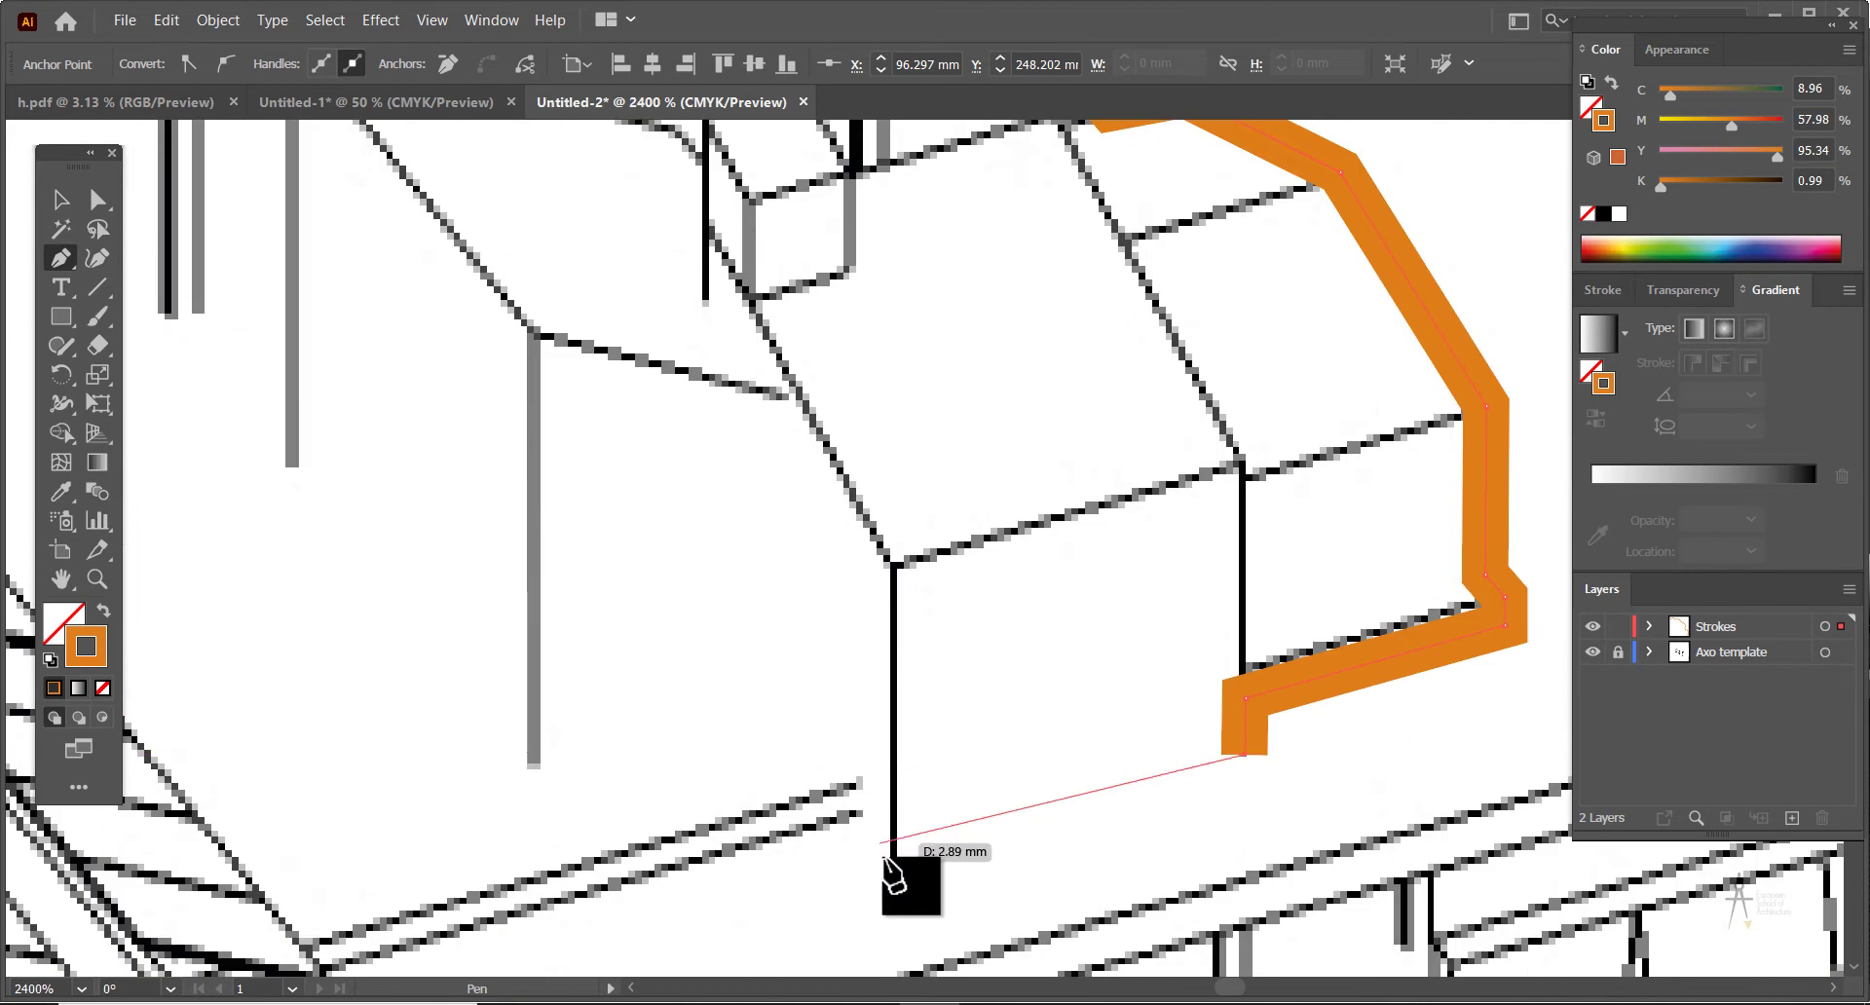
{"action": "left_click", "coordinate": [892, 857]}
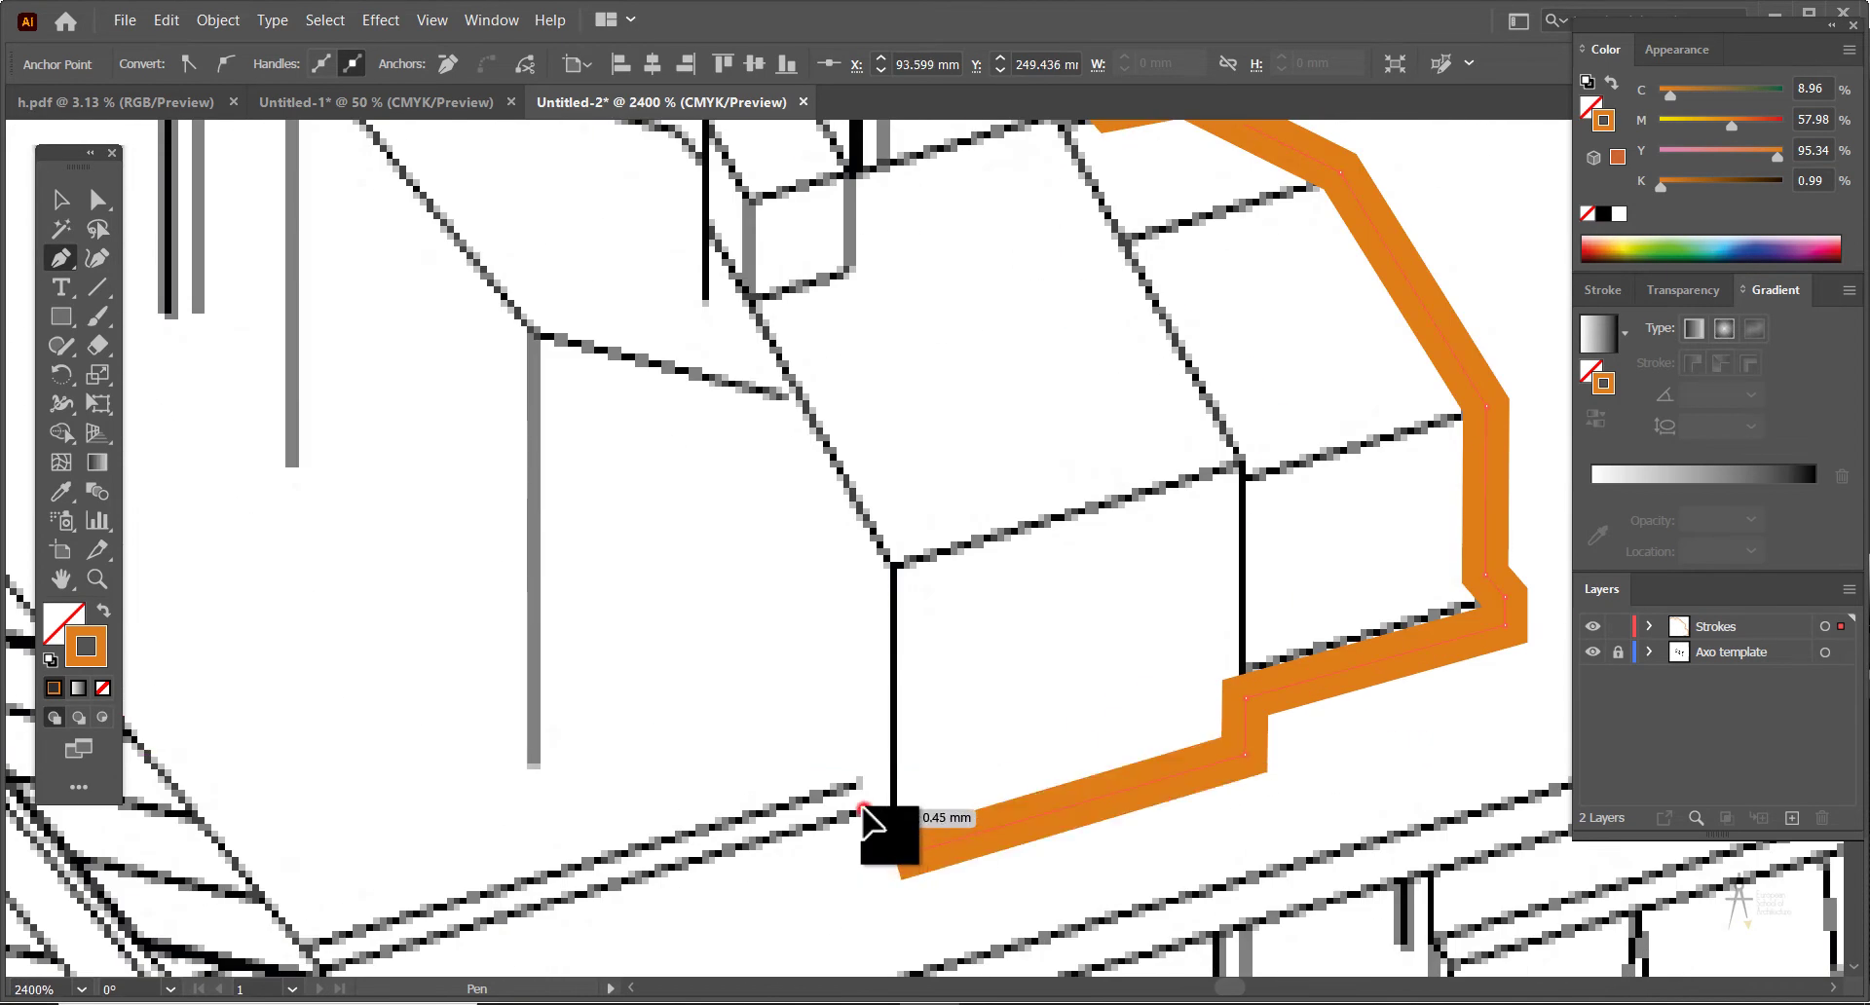
Trace the outline from the foot of the front house's front corner back to its recessed side wing and along that wing's base to its corner
{"action": "scroll", "coordinate": [697, 718], "scroll_direction": "down", "scroll_amount": 4}
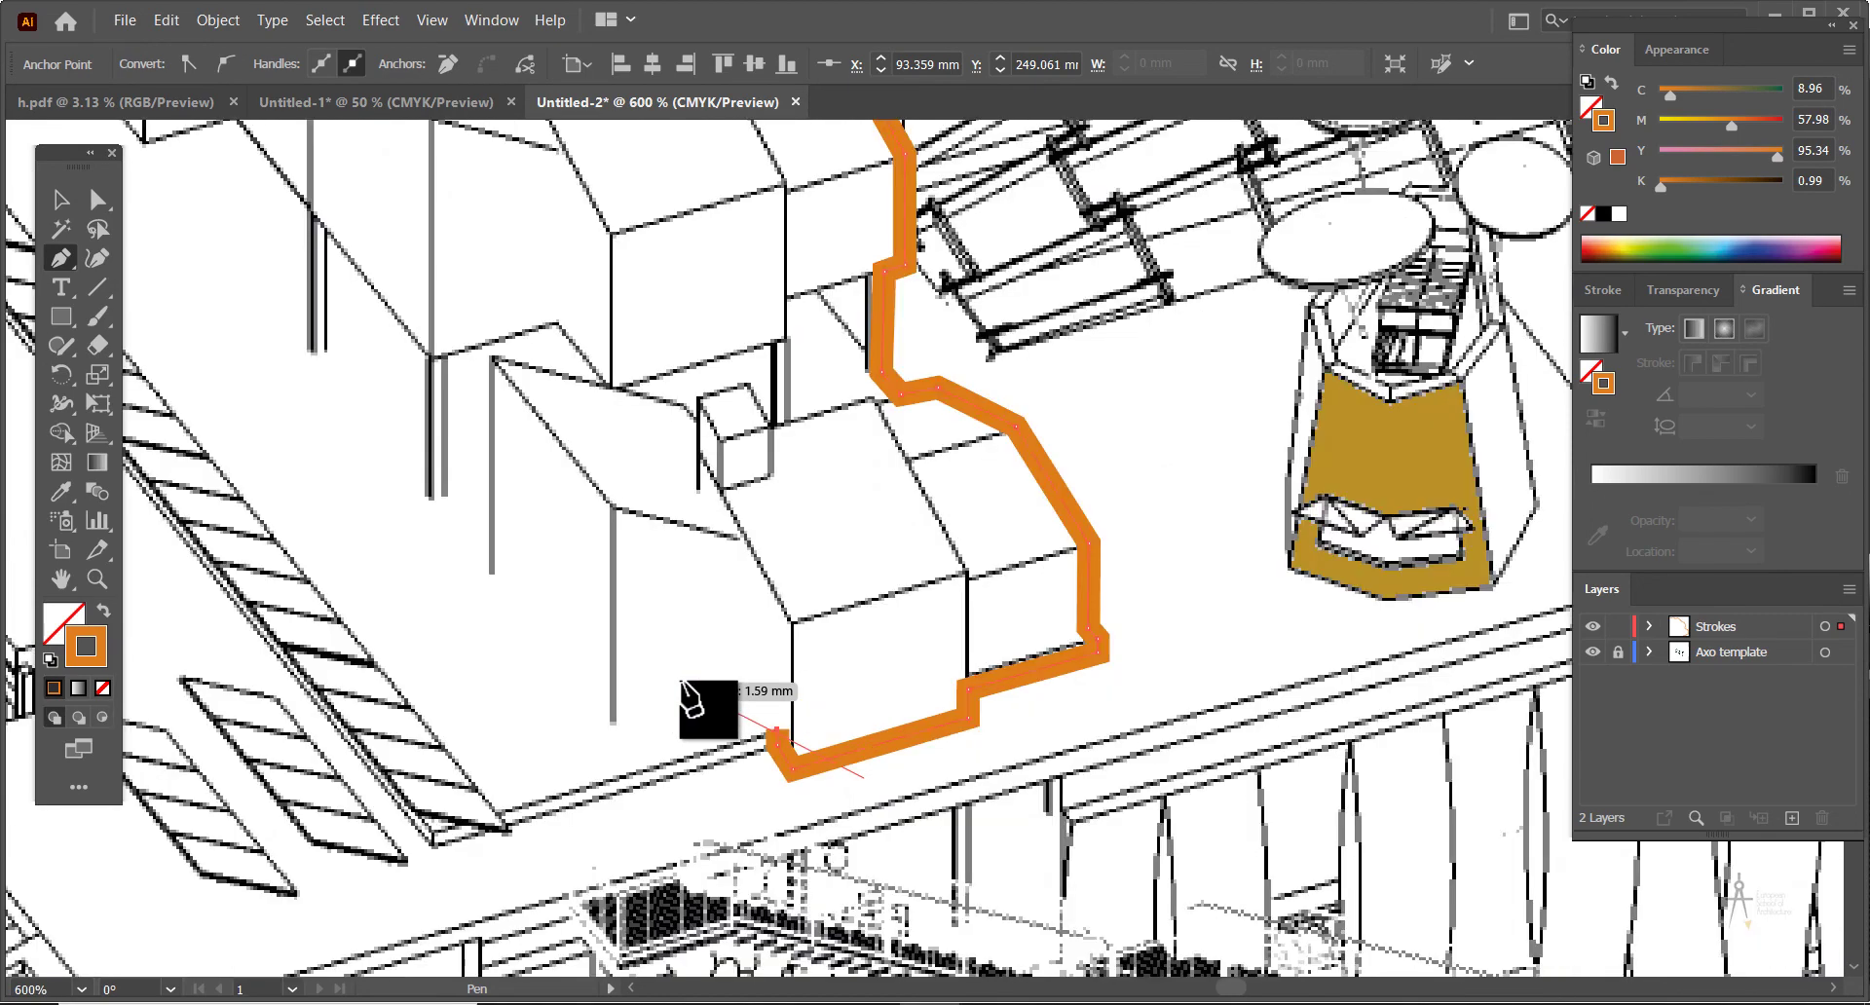
{"action": "scroll", "coordinate": [682, 687], "scroll_direction": "up", "scroll_amount": 3}
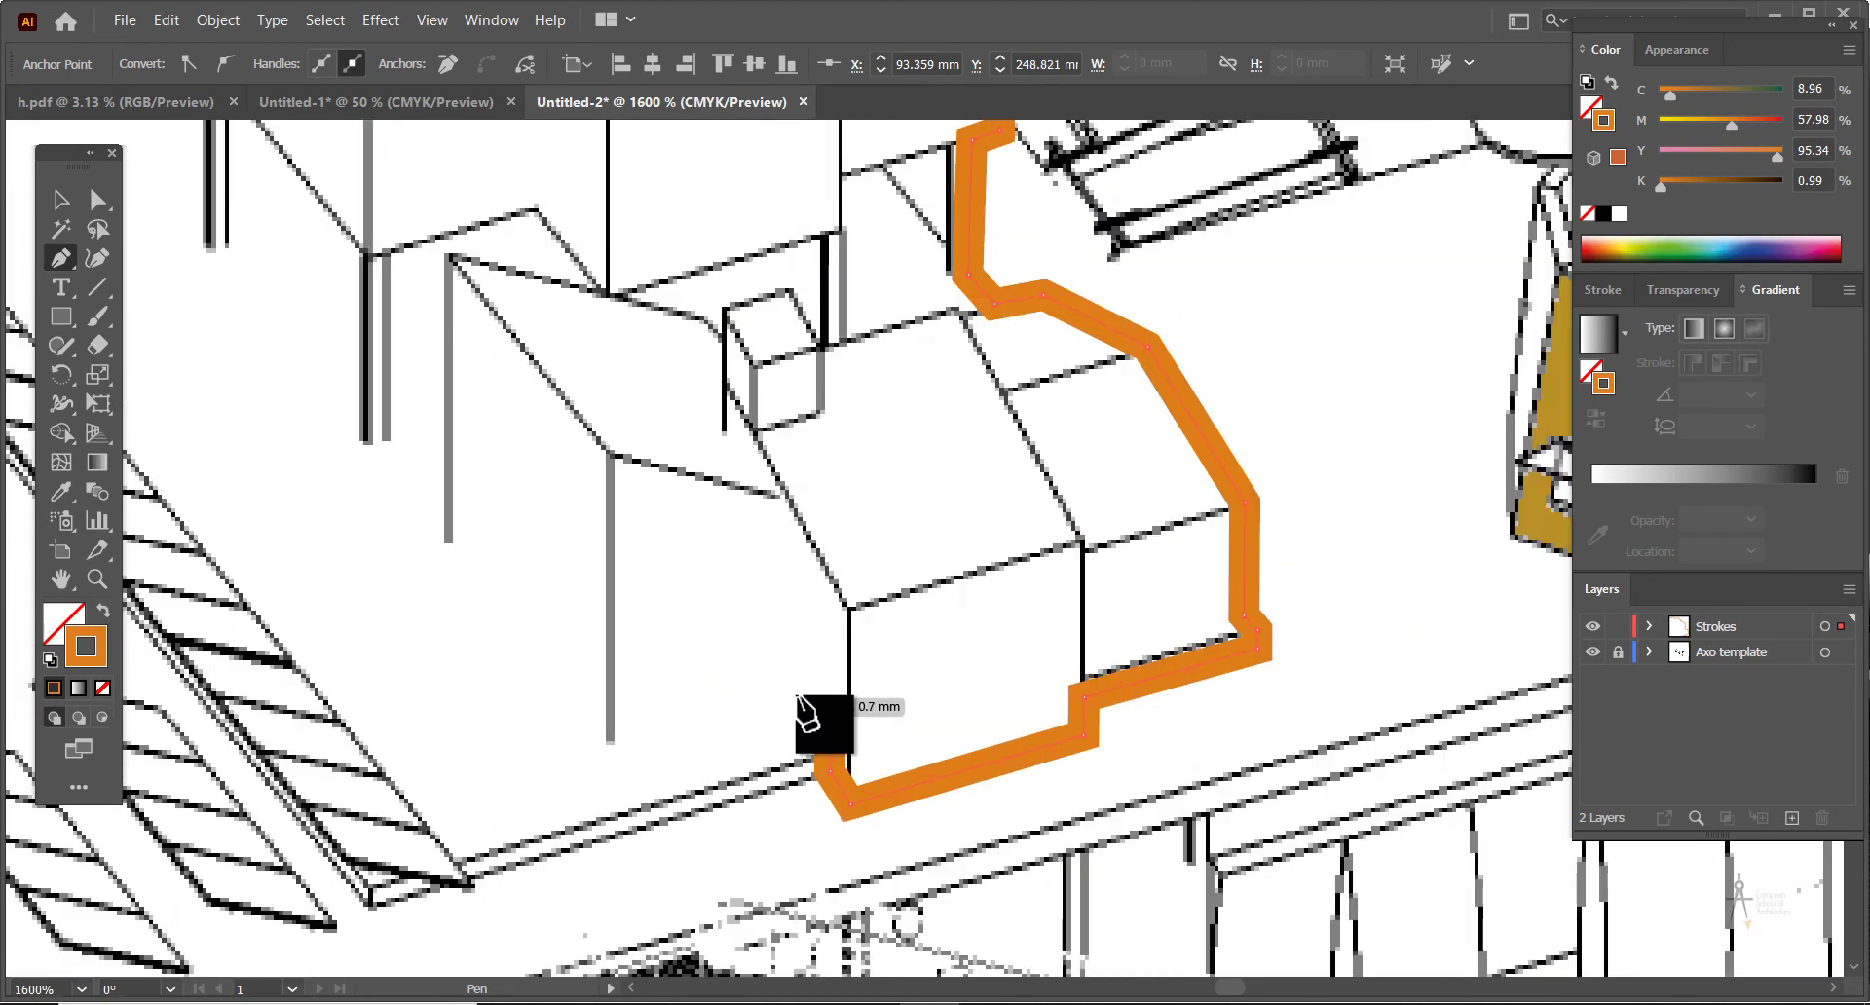
{"action": "left_click", "coordinate": [798, 697]}
{"action": "left_click", "coordinate": [606, 745]}
{"action": "scroll", "coordinate": [492, 648], "scroll_direction": "down", "scroll_amount": 3}
{"action": "scroll", "coordinate": [479, 614], "scroll_direction": "up", "scroll_amount": 3}
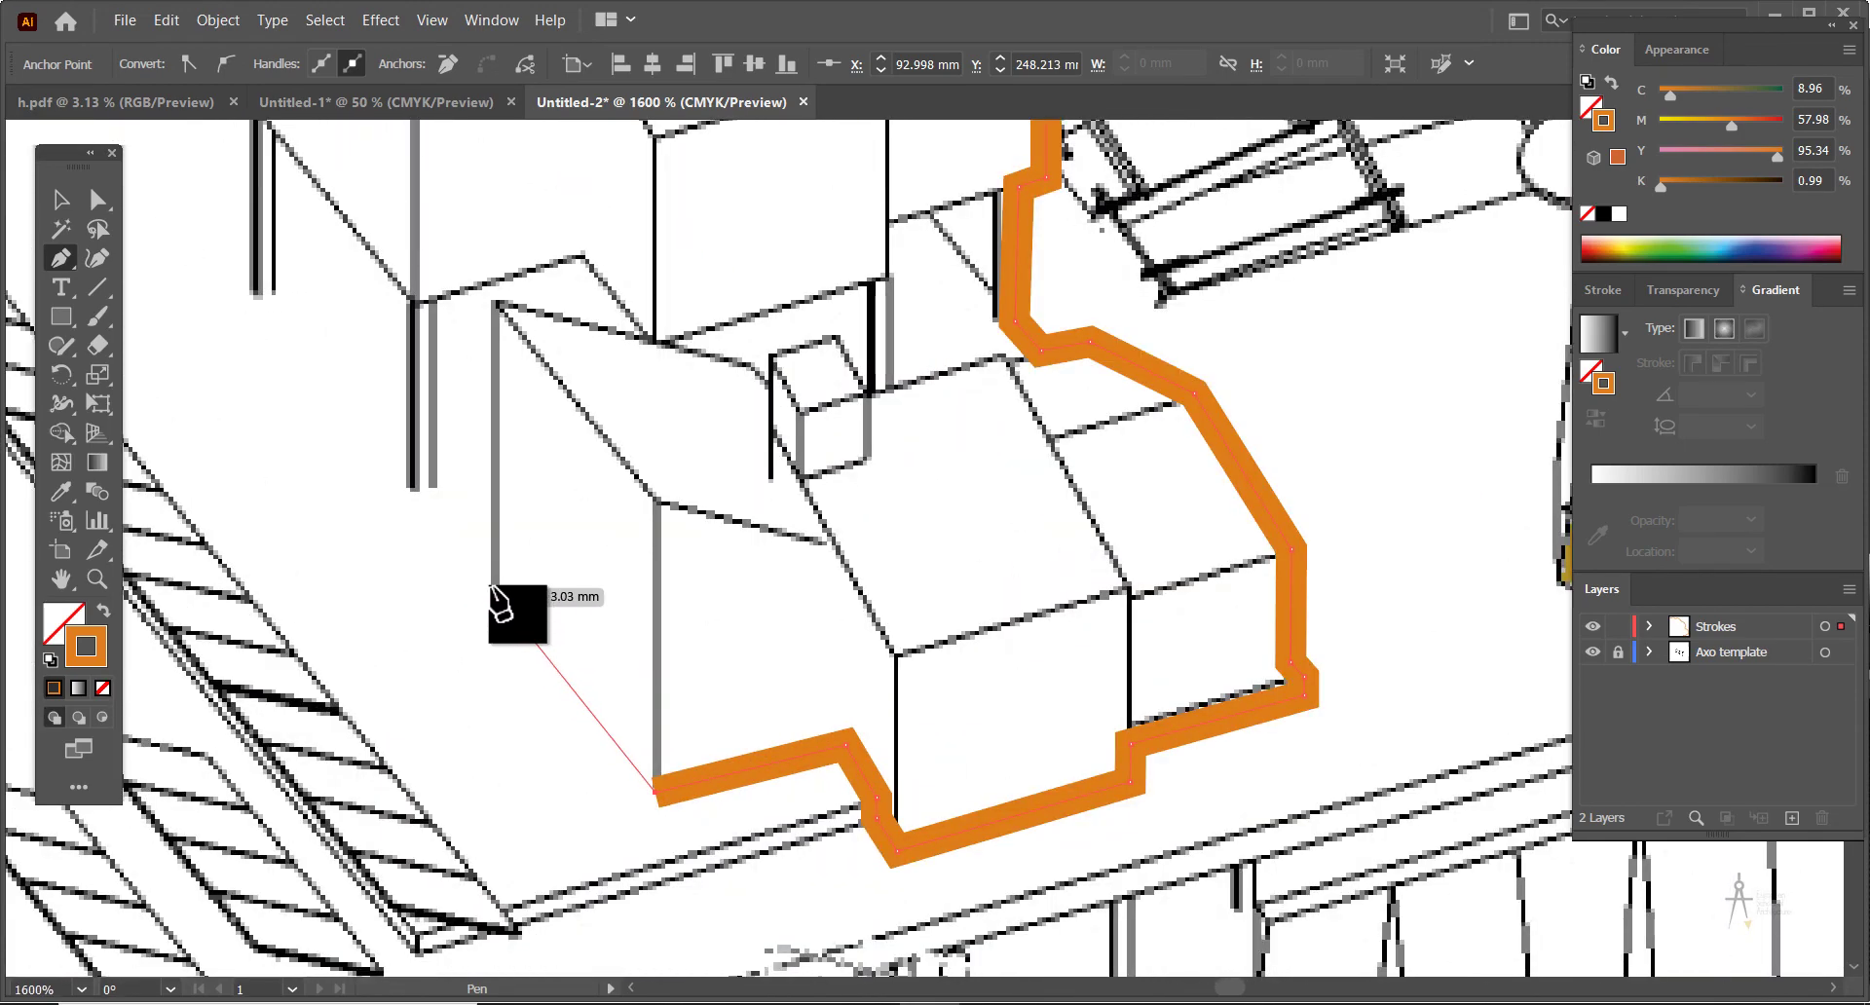
Continue the outline from the front house's wing corner back past the feet of the middle house's support posts
{"action": "scroll", "coordinate": [492, 599], "scroll_direction": "down", "scroll_amount": 5}
{"action": "left_click_drag", "start_coordinate": [484, 468], "coordinate": [855, 492]}
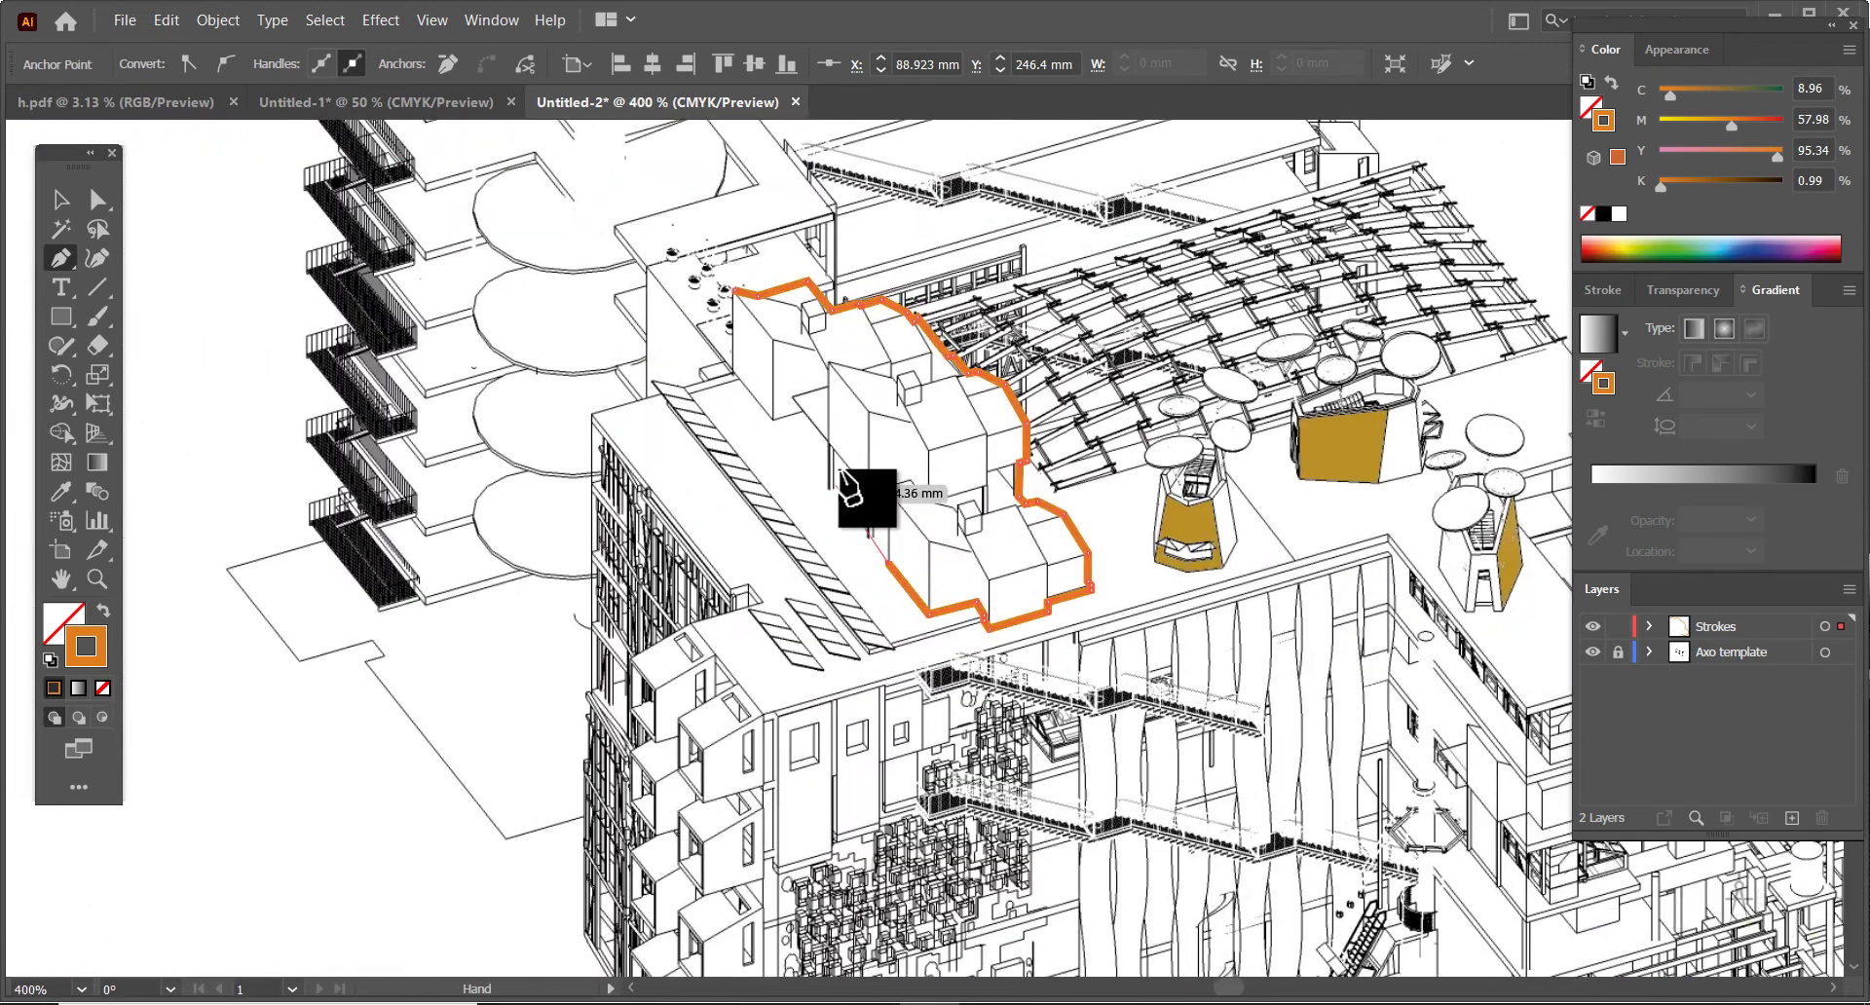
{"action": "scroll", "coordinate": [882, 633], "scroll_direction": "up", "scroll_amount": 4}
{"action": "scroll", "coordinate": [950, 662], "scroll_direction": "up", "scroll_amount": 1}
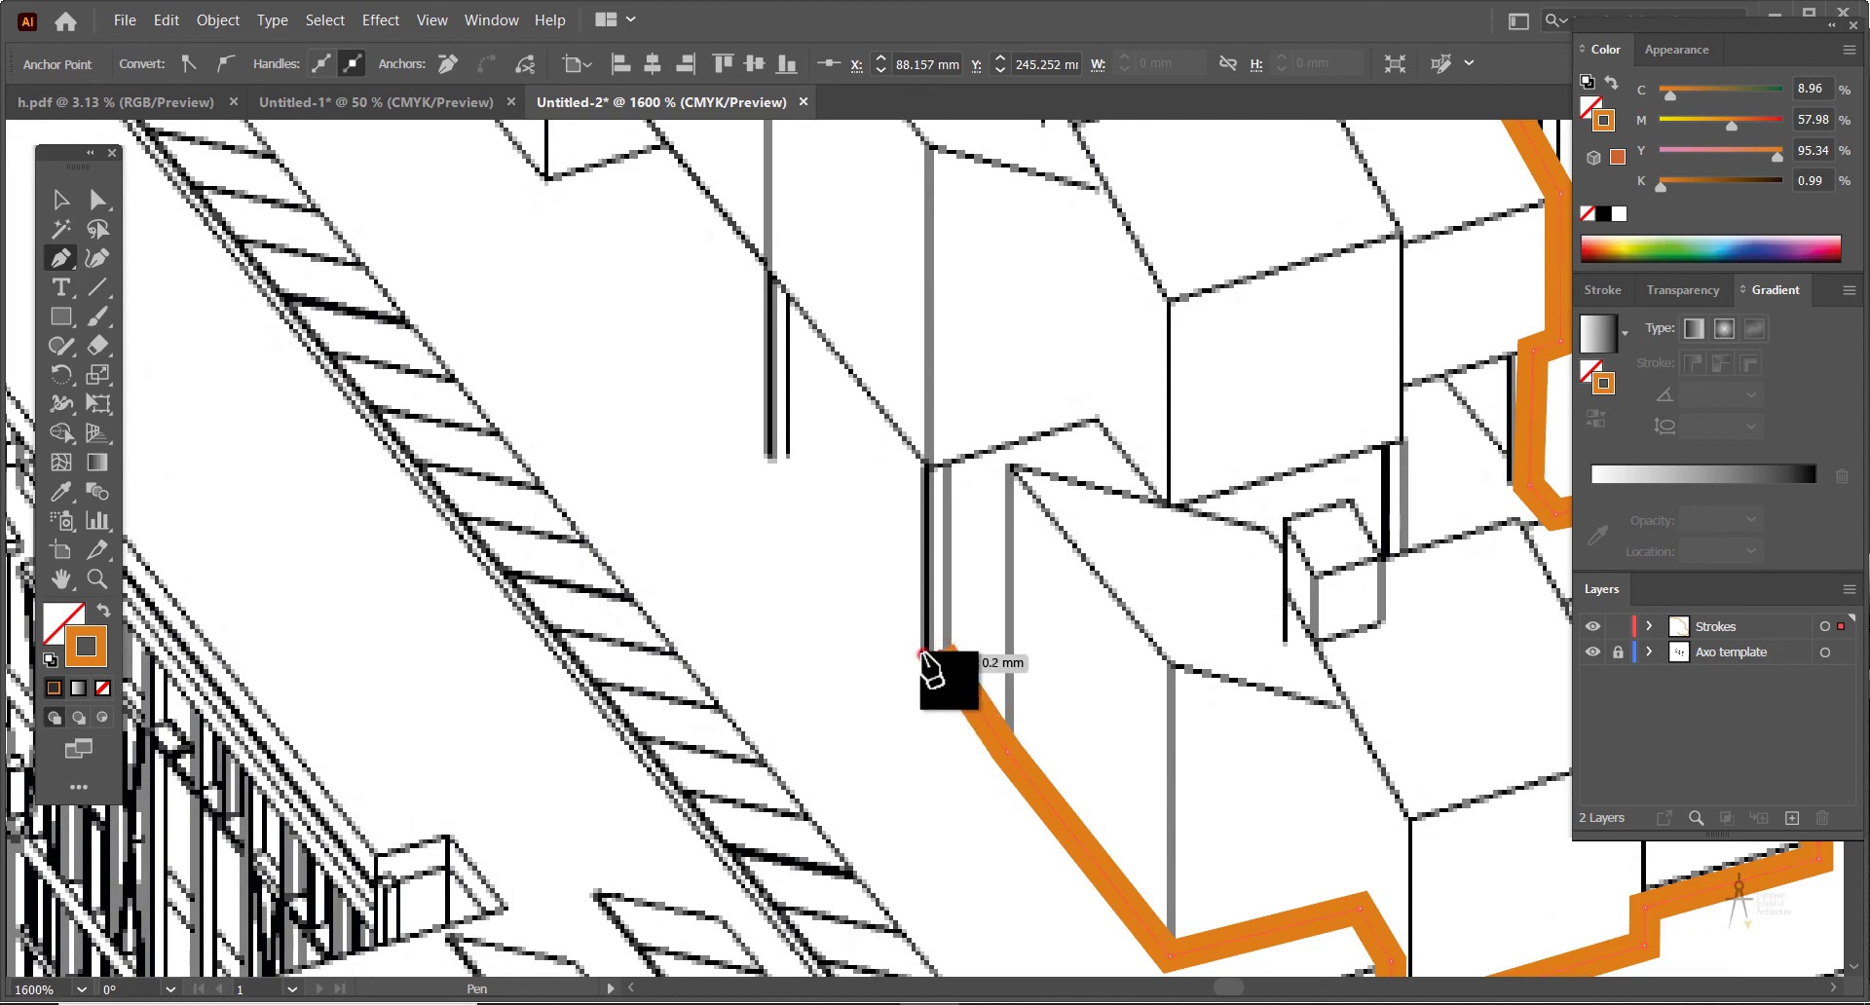
{"action": "scroll", "coordinate": [765, 455], "scroll_direction": "down", "scroll_amount": 4}
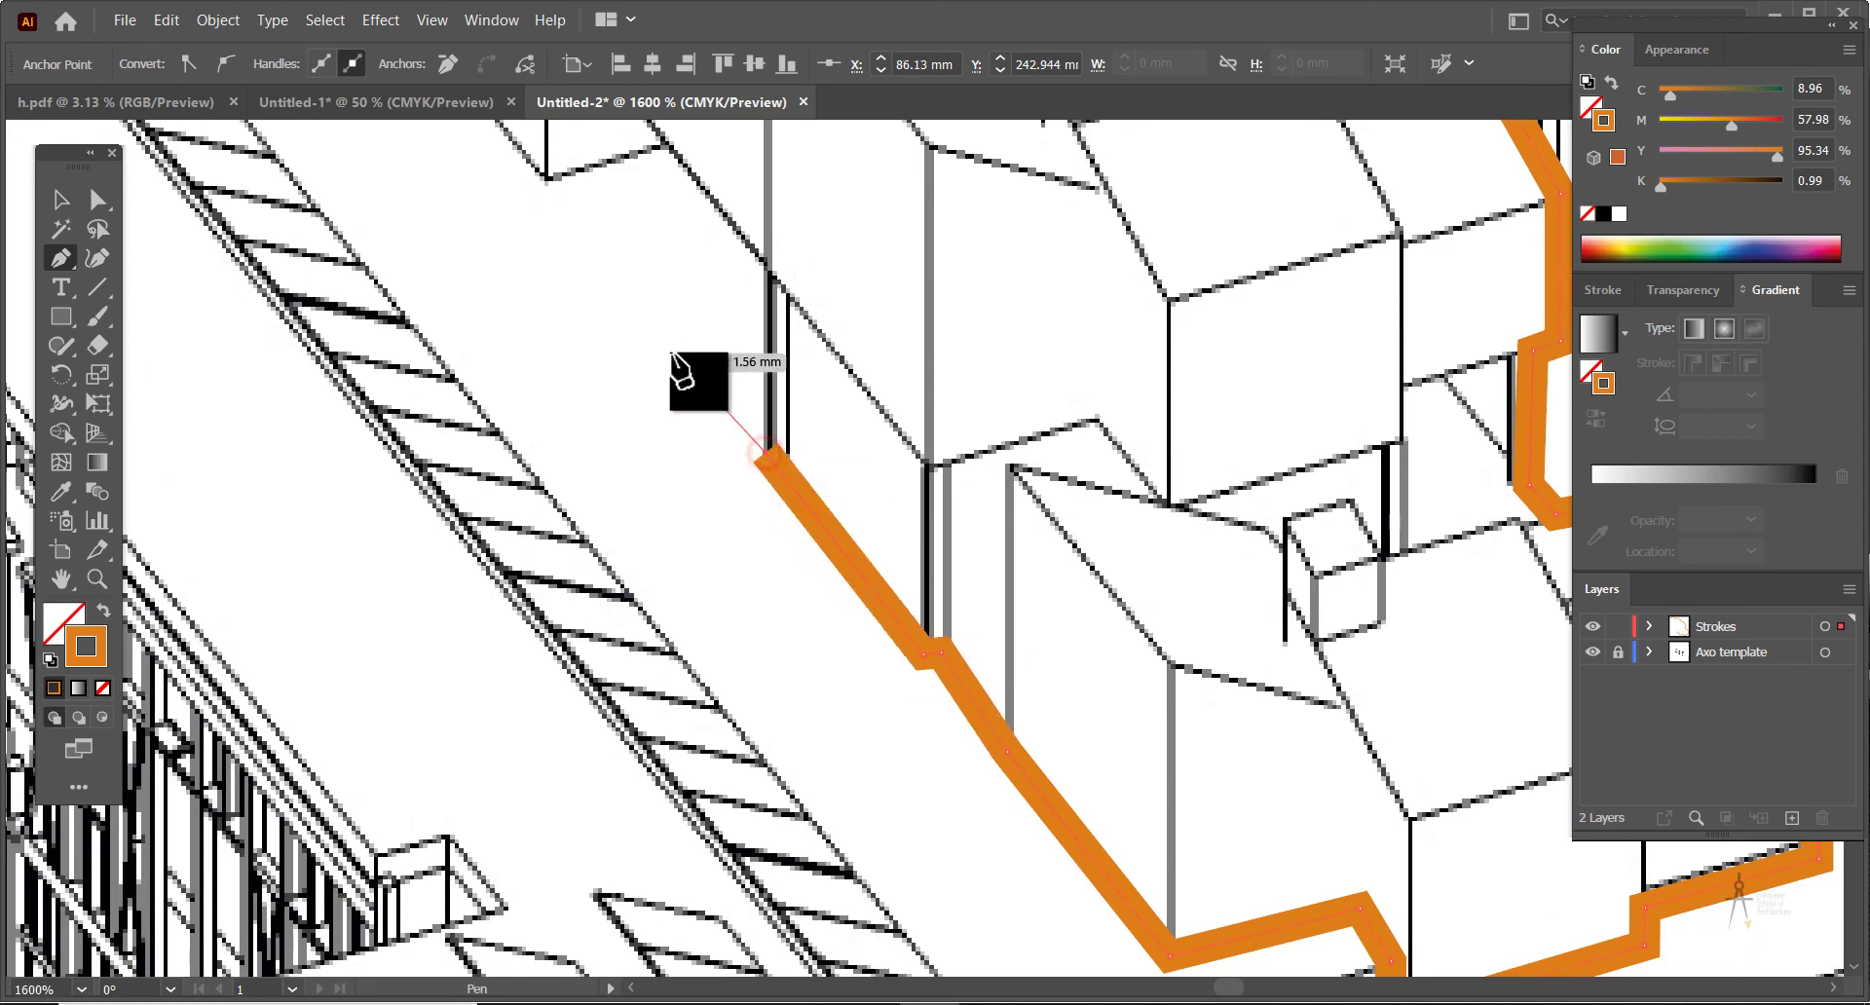
Trace up the middle house's rearmost support post, along the deck edge, and across to the foot of the rear house's corner
{"action": "scroll", "coordinate": [643, 448], "scroll_direction": "up", "scroll_amount": 2}
{"action": "scroll", "coordinate": [703, 524], "scroll_direction": "up", "scroll_amount": 3}
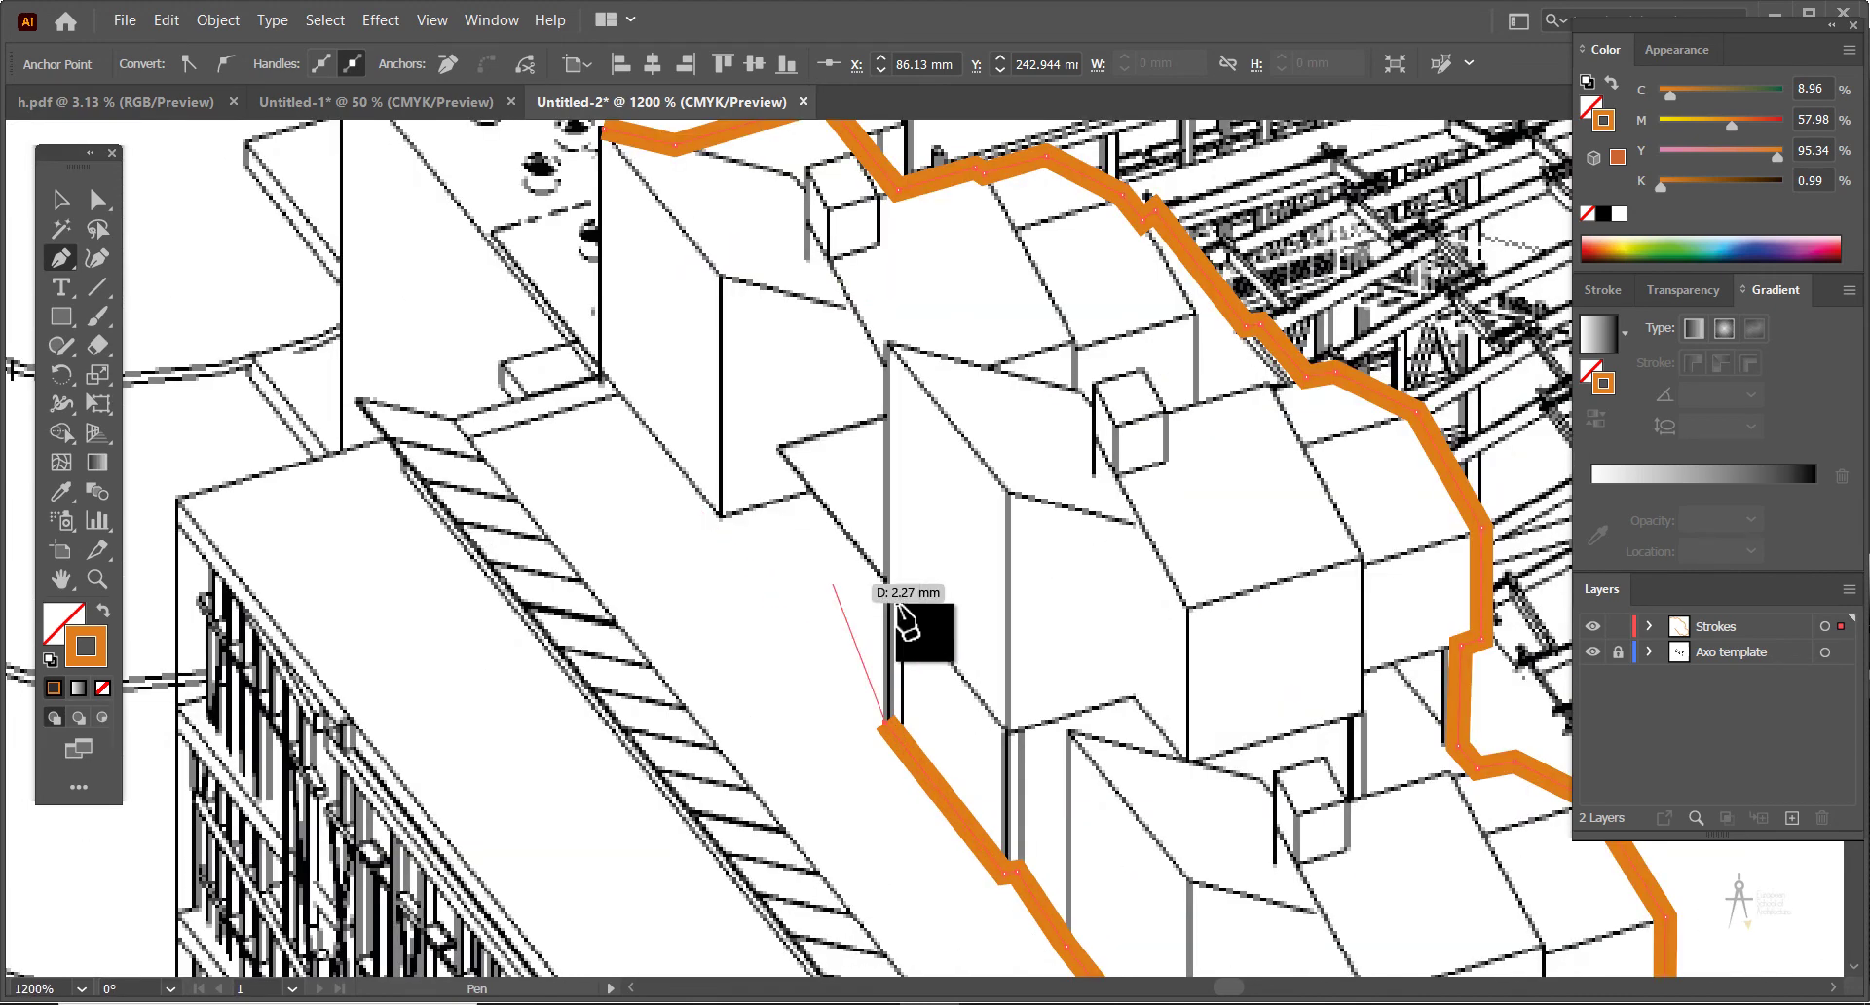
{"action": "left_click", "coordinate": [921, 542]}
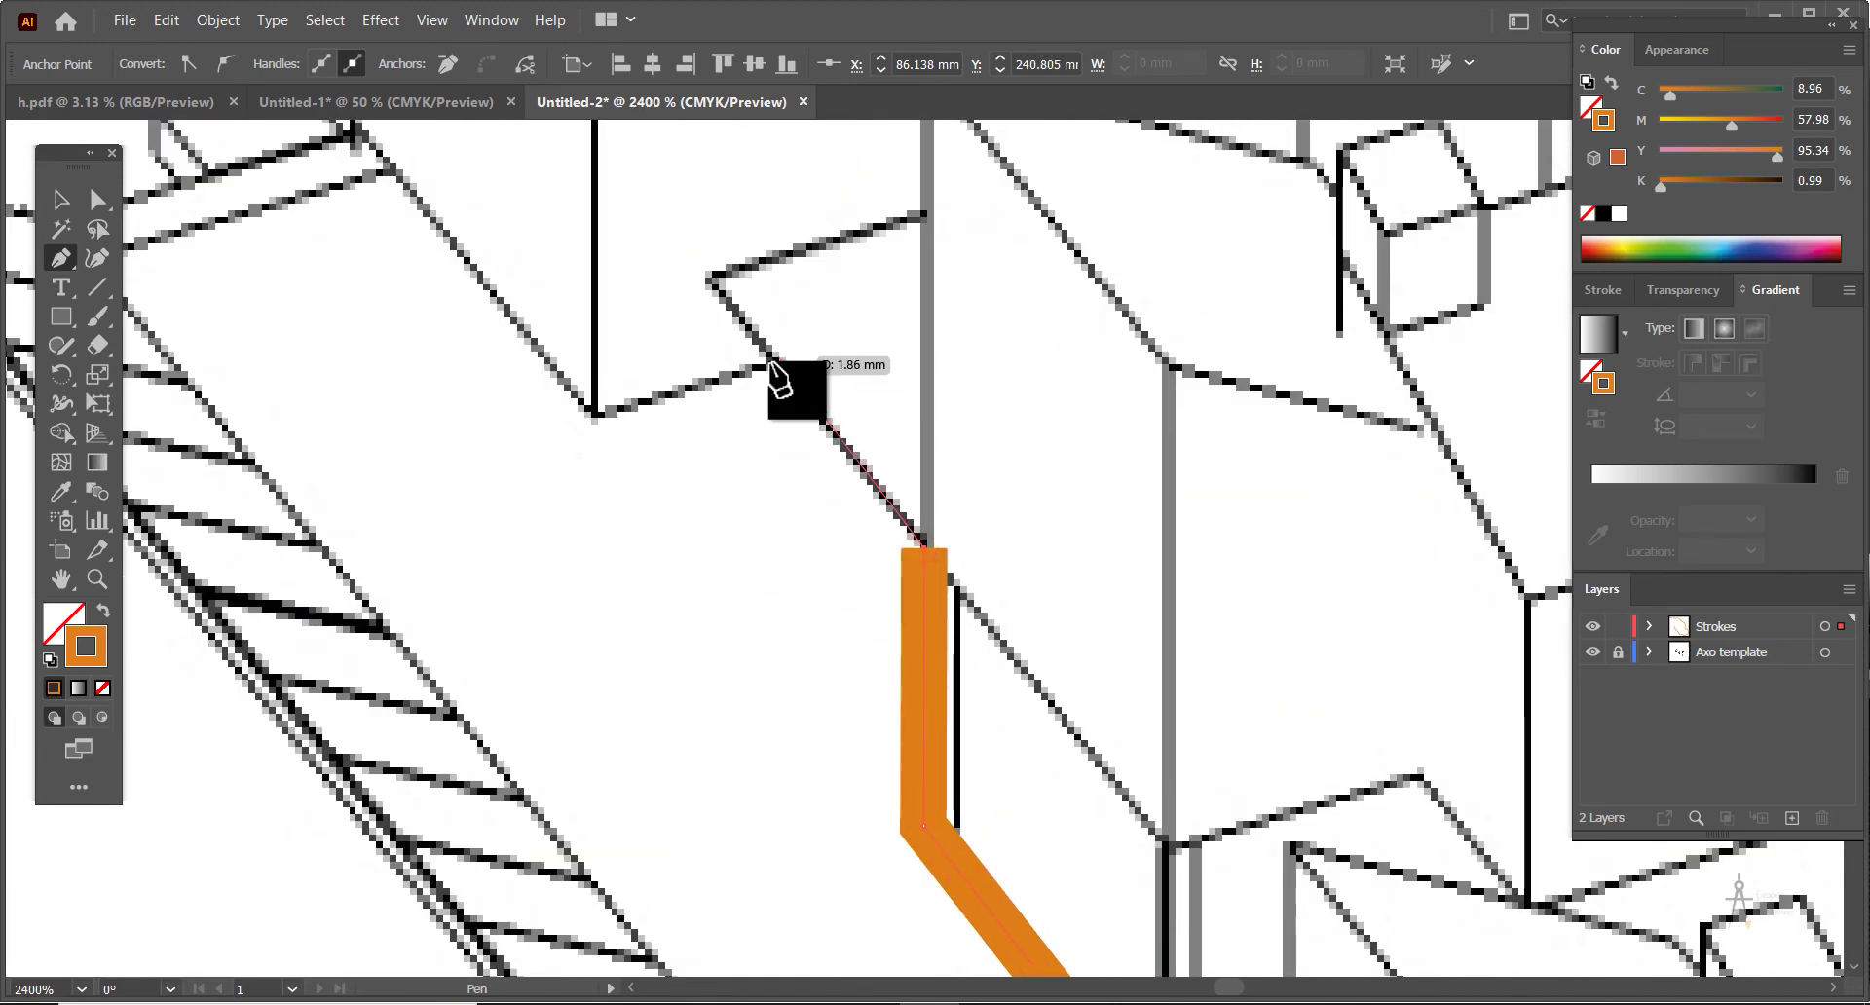
{"action": "left_click", "coordinate": [770, 361]}
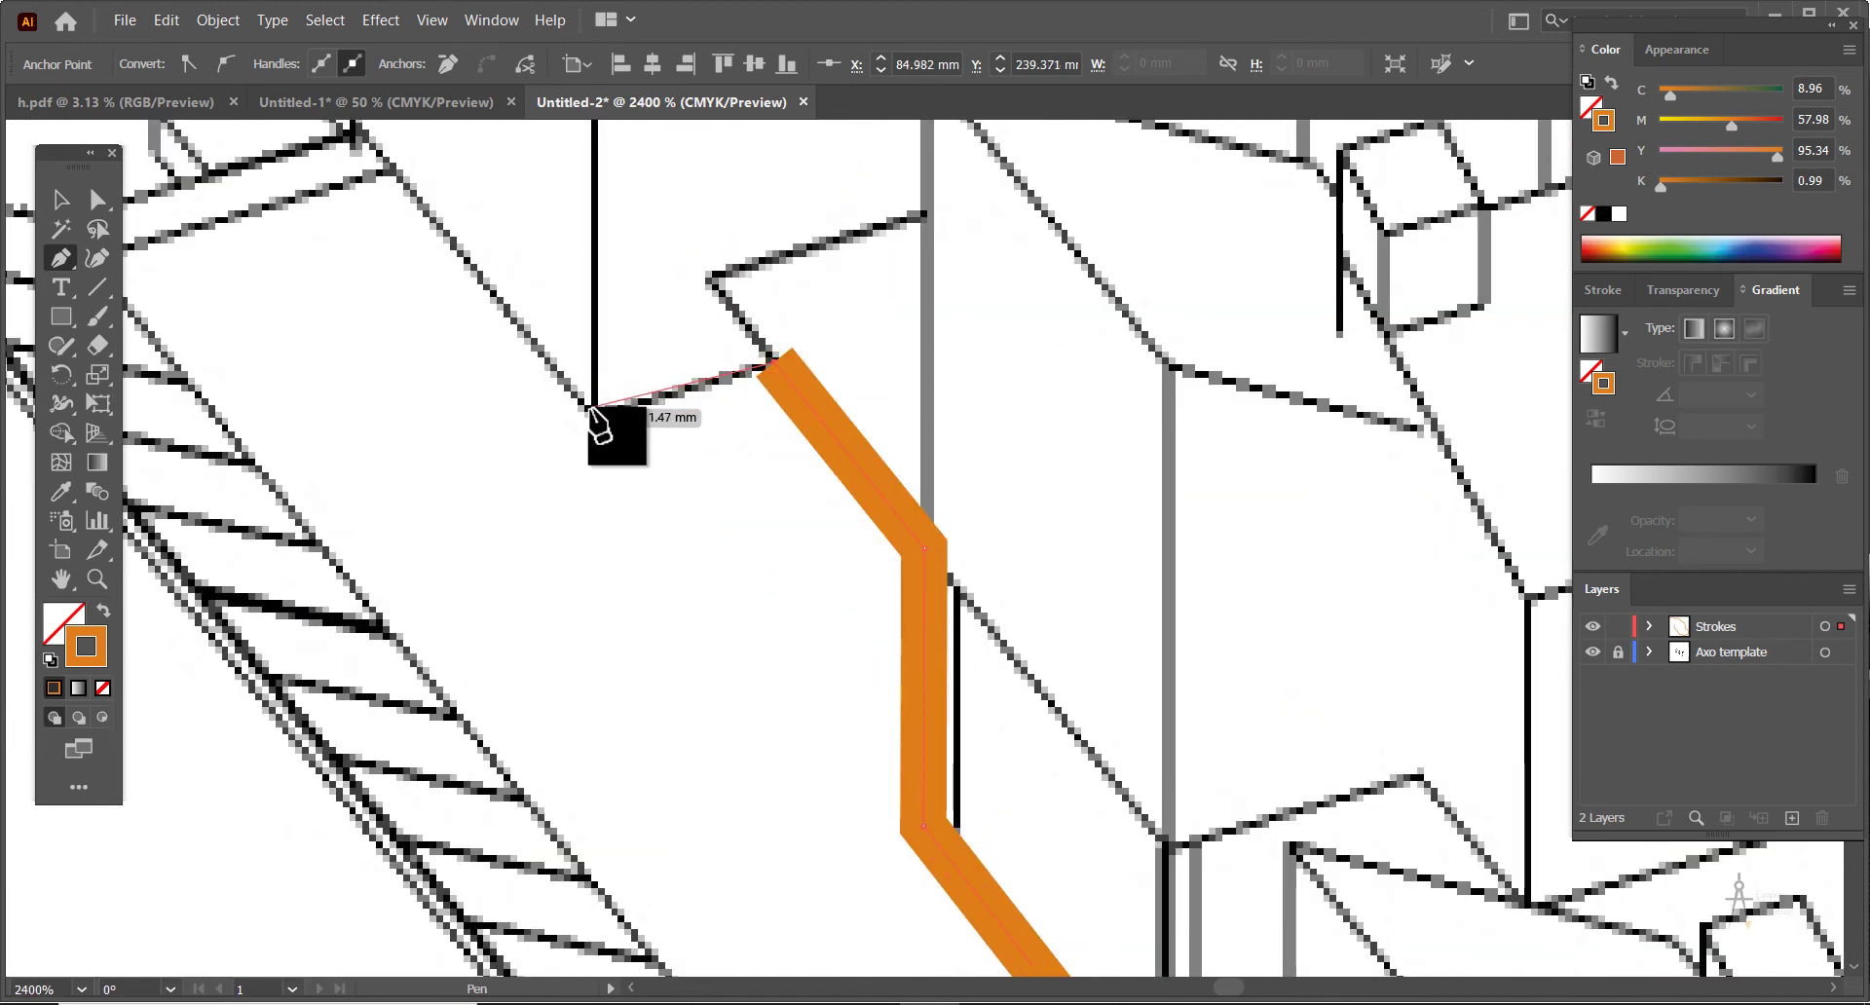
{"action": "left_click", "coordinate": [588, 409]}
Trace the rear house's lower side edge and rear wall up to the starting point, closing the rooftop houses' outline
{"action": "scroll", "coordinate": [589, 411], "scroll_direction": "down", "scroll_amount": 5}
{"action": "scroll", "coordinate": [585, 439], "scroll_direction": "up", "scroll_amount": 5}
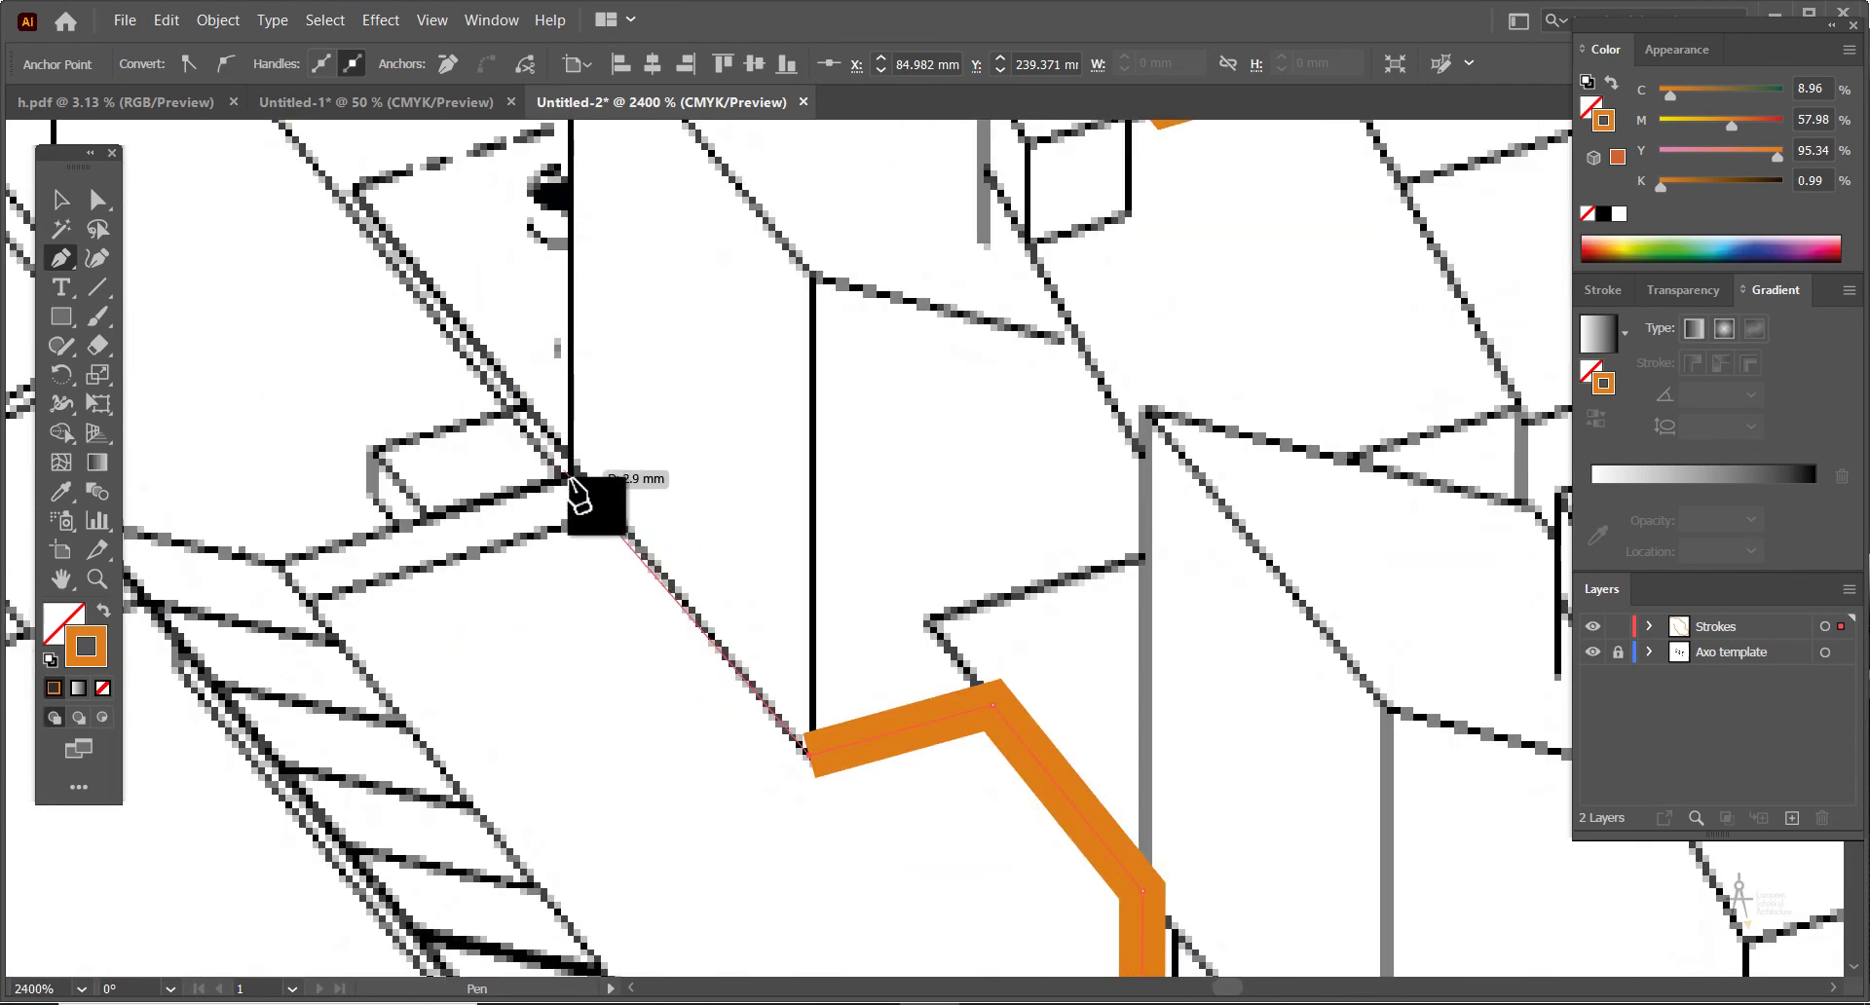
{"action": "scroll", "coordinate": [570, 472], "scroll_direction": "down", "scroll_amount": 5}
{"action": "left_click", "coordinate": [570, 473]}
{"action": "scroll", "coordinate": [571, 473], "scroll_direction": "up", "scroll_amount": 6}
{"action": "left_click", "coordinate": [535, 466]}
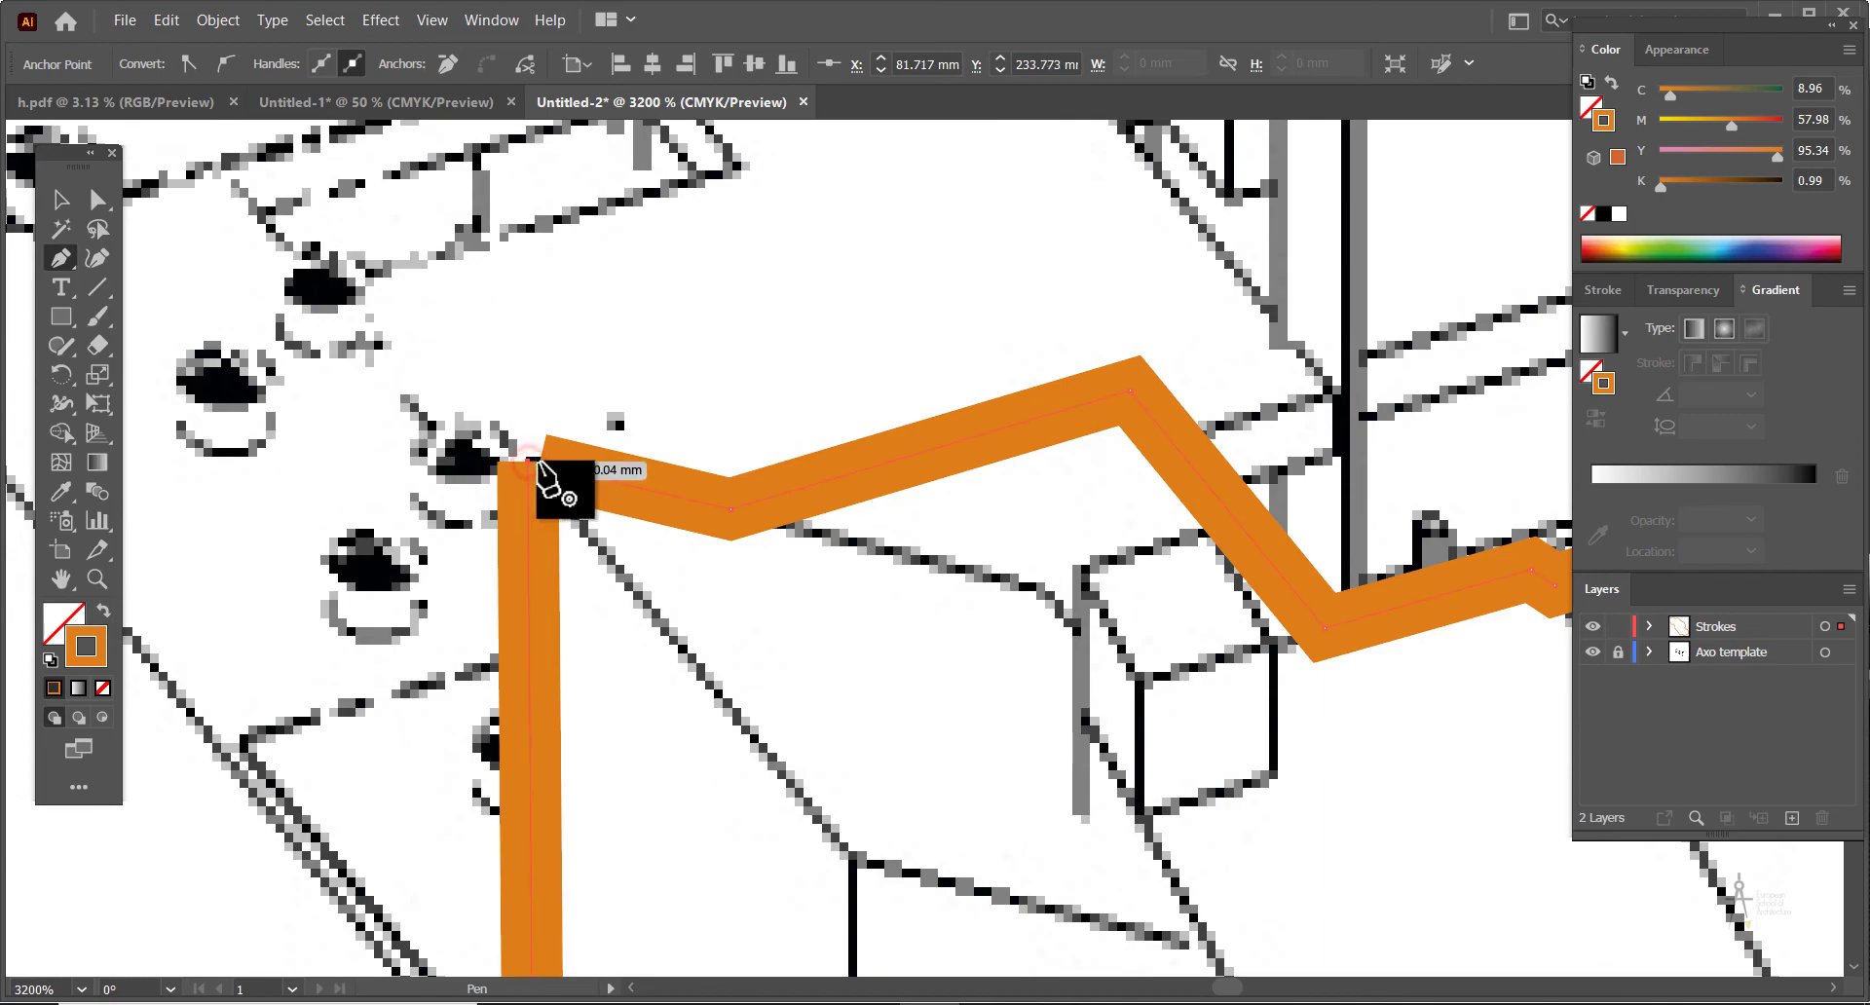
Switch to the Selection tool and deselect the finished rooftop outline
{"action": "scroll", "coordinate": [594, 507], "scroll_direction": "down", "scroll_amount": 5}
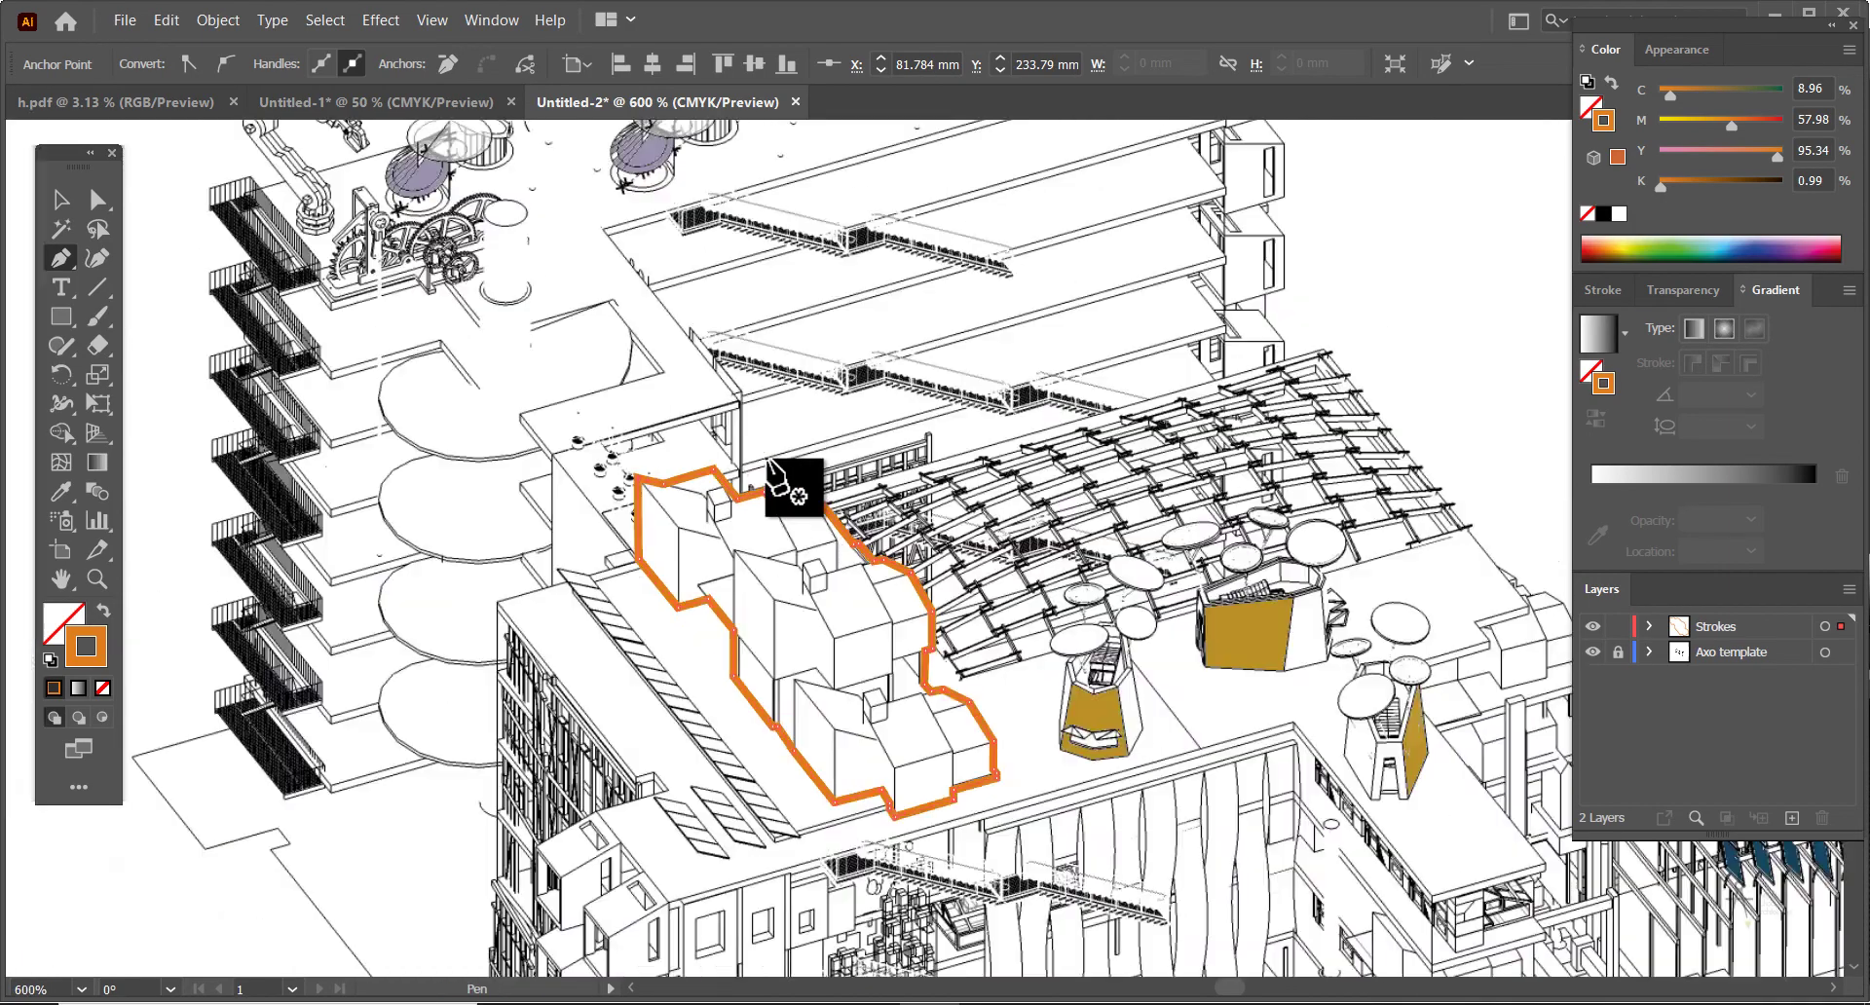
{"action": "scroll", "coordinate": [798, 563], "scroll_direction": "down", "scroll_amount": 5}
{"action": "scroll", "coordinate": [793, 451], "scroll_direction": "up", "scroll_amount": 3}
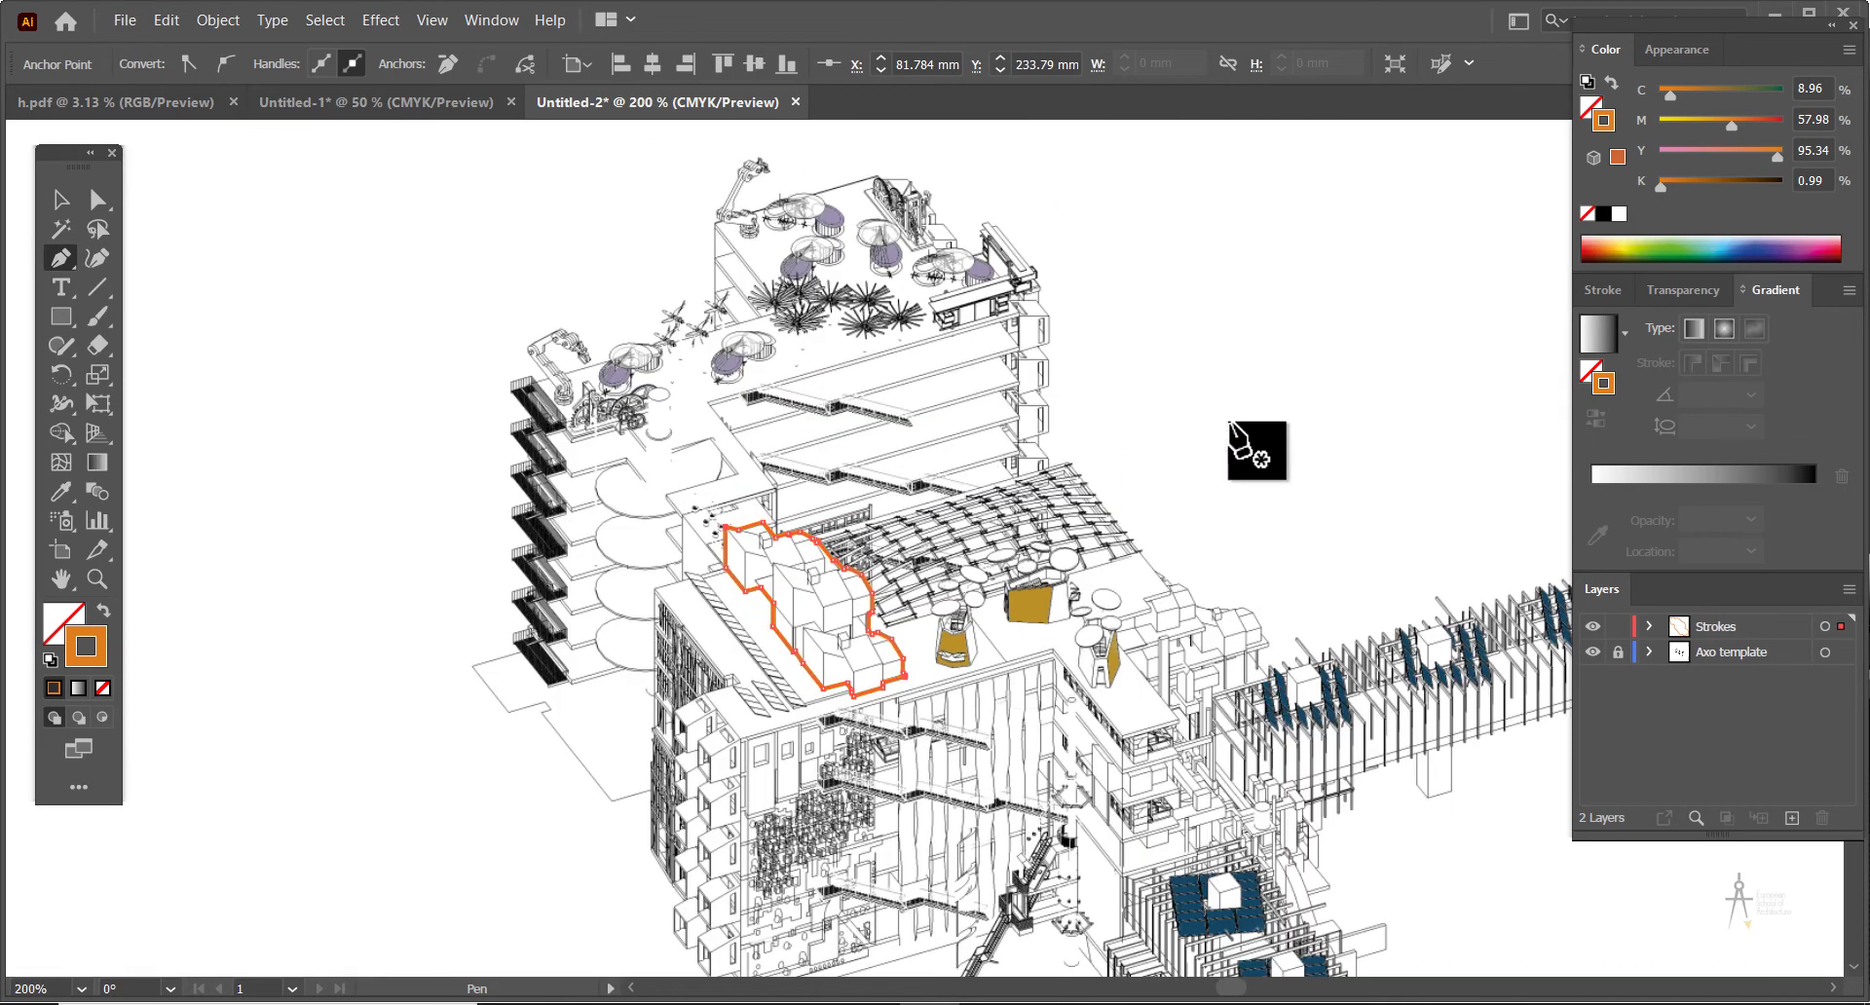
{"action": "left_click", "coordinate": [1282, 404]}
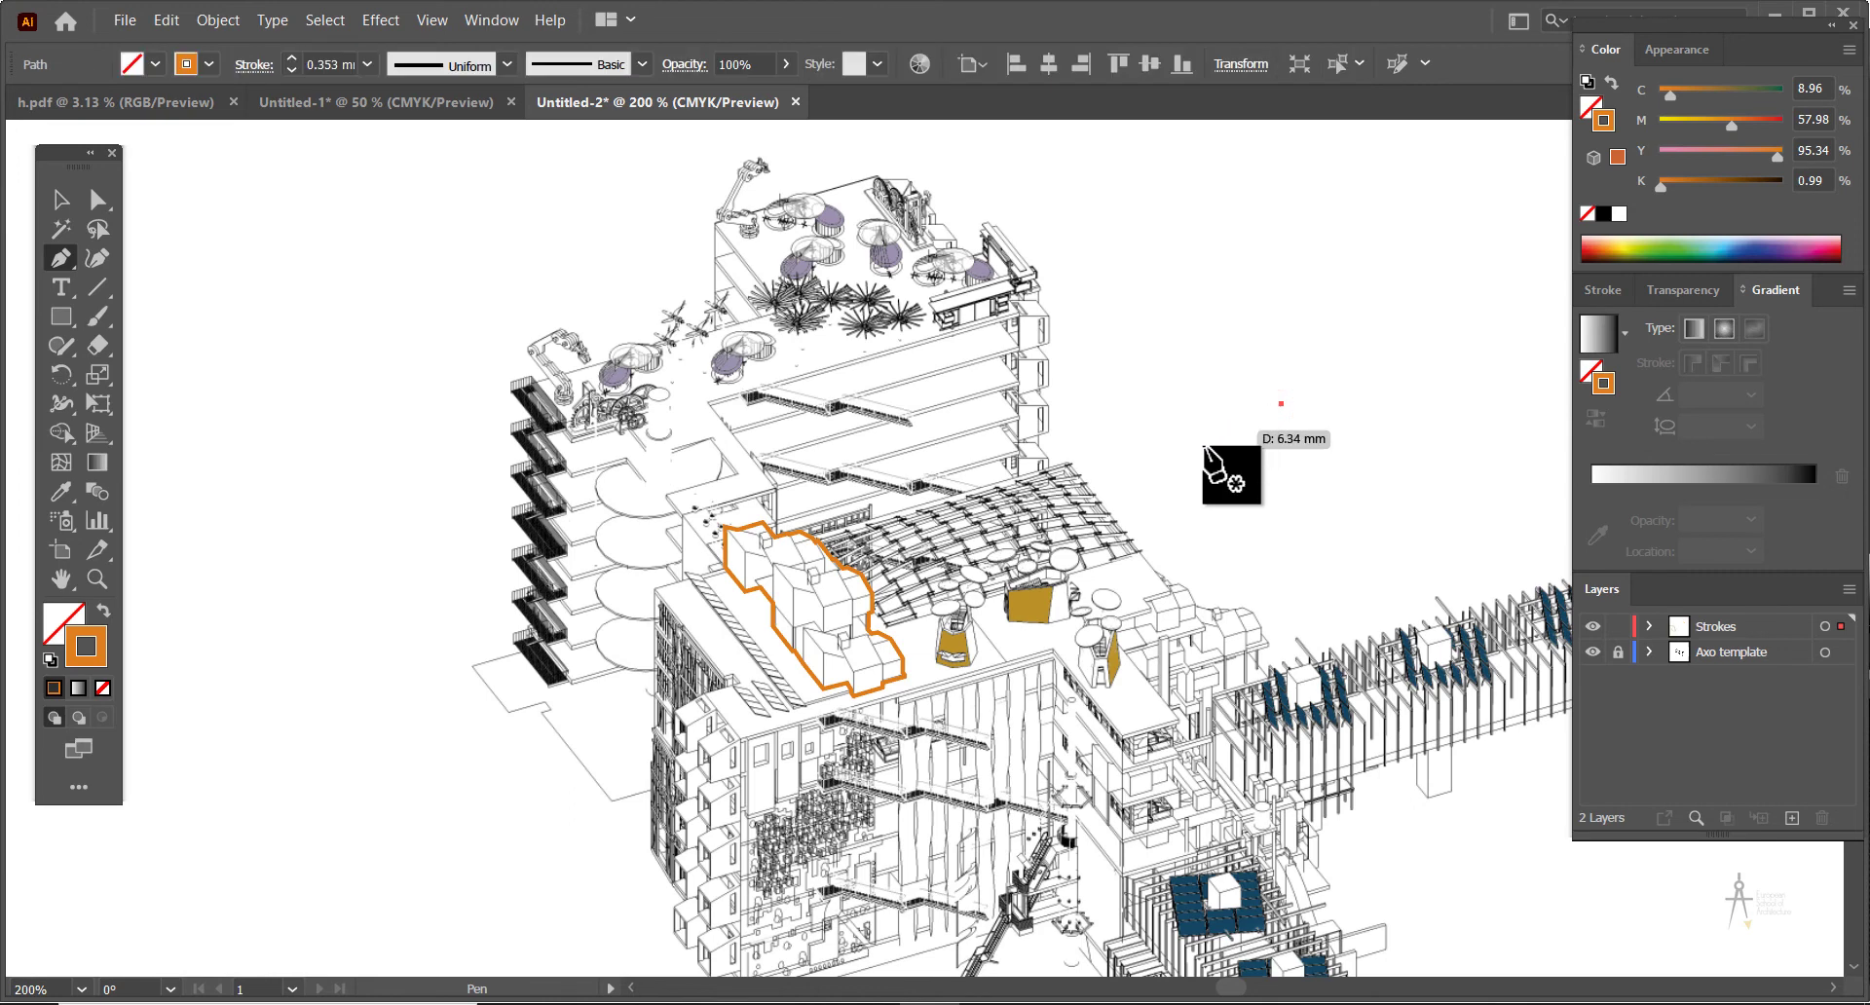
{"action": "scroll", "coordinate": [1212, 443], "scroll_direction": "down", "scroll_amount": 2}
{"action": "scroll", "coordinate": [1257, 389], "scroll_direction": "up", "scroll_amount": 1}
{"action": "left_click", "coordinate": [56, 209]}
{"action": "left_click", "coordinate": [1344, 357]}
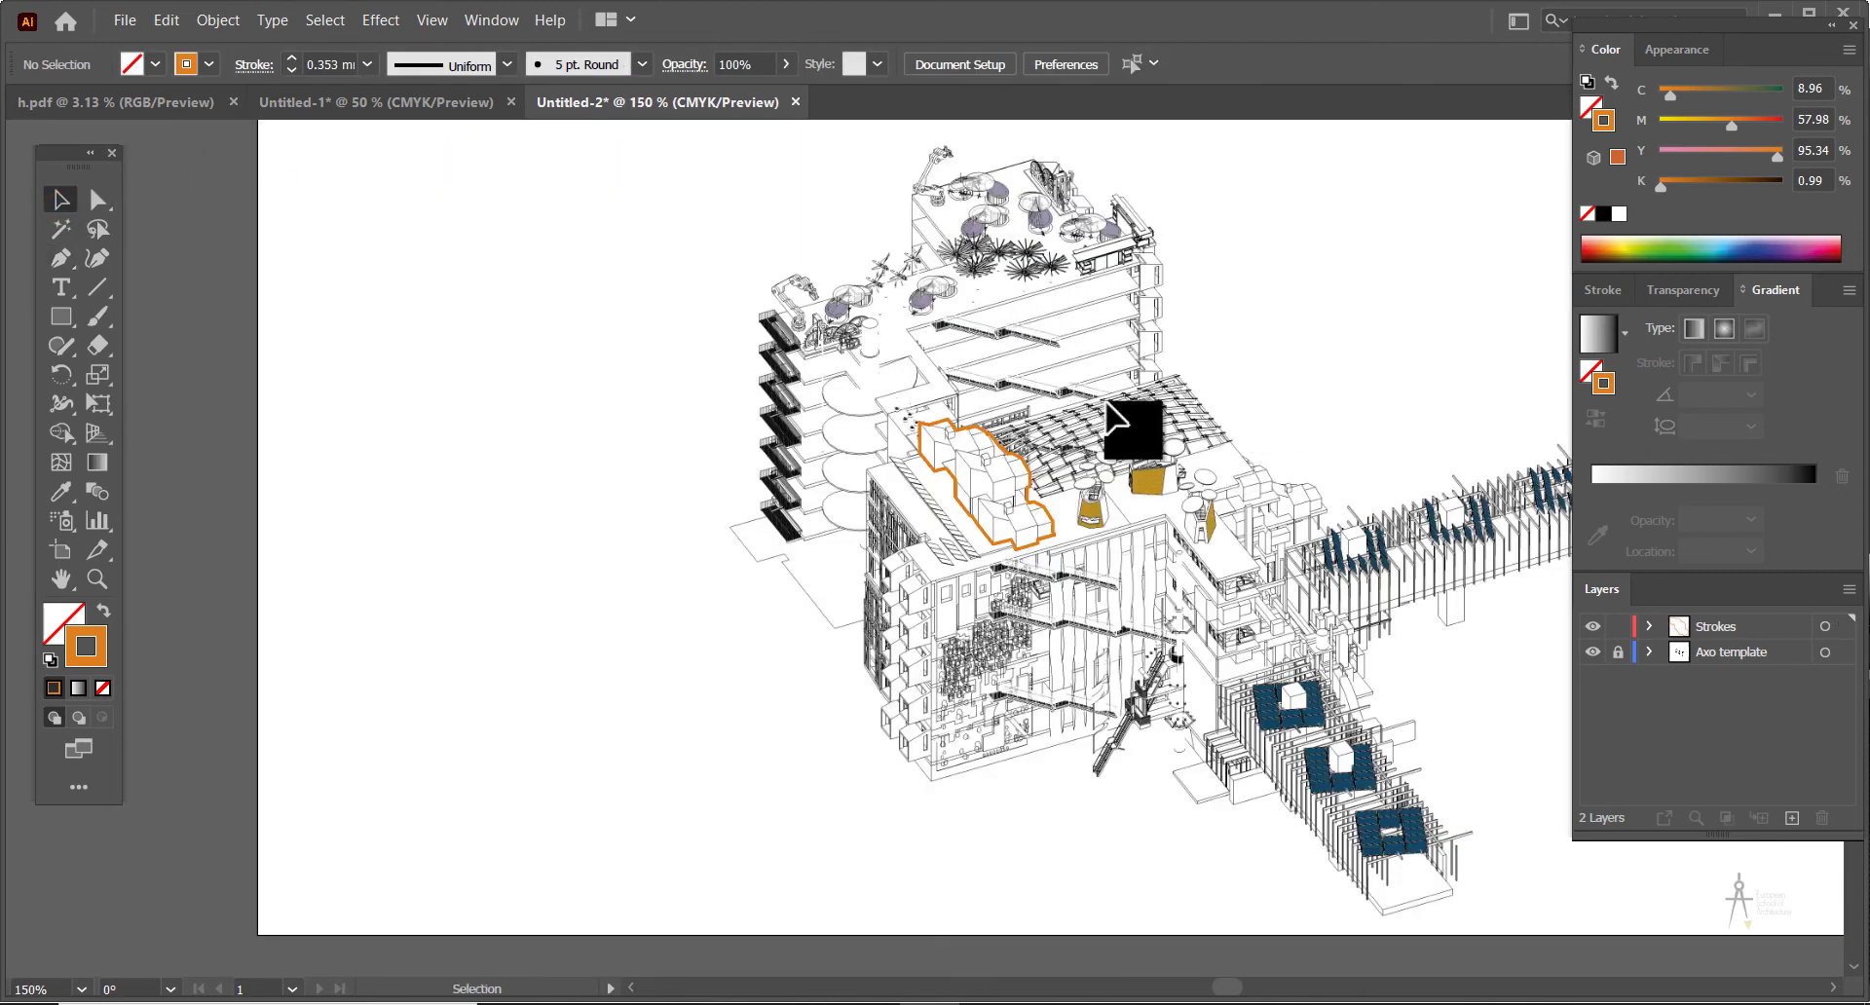
Select the rooftop houses' outline, try a 0.1 mm stroke weight, and settle on 0.25 mm
{"action": "scroll", "coordinate": [1273, 397], "scroll_direction": "down", "scroll_amount": 1}
{"action": "scroll", "coordinate": [947, 364], "scroll_direction": "up", "scroll_amount": 1}
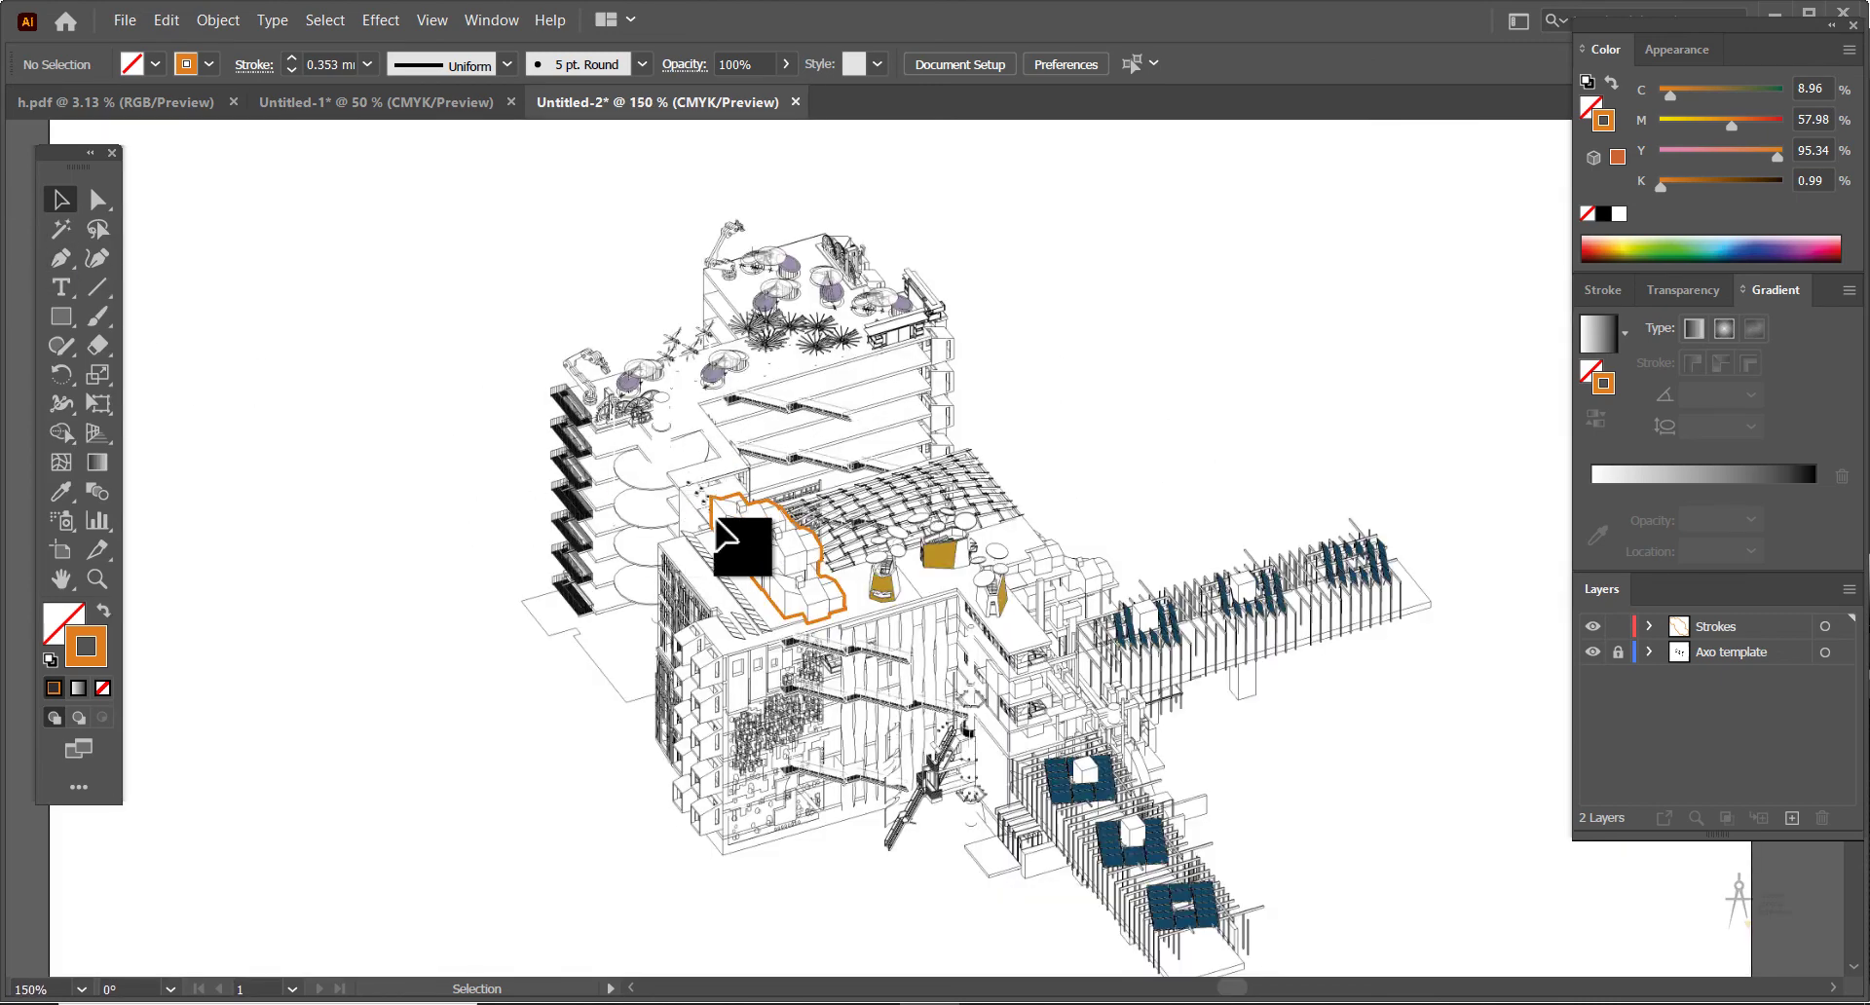
{"action": "left_click", "coordinate": [784, 615]}
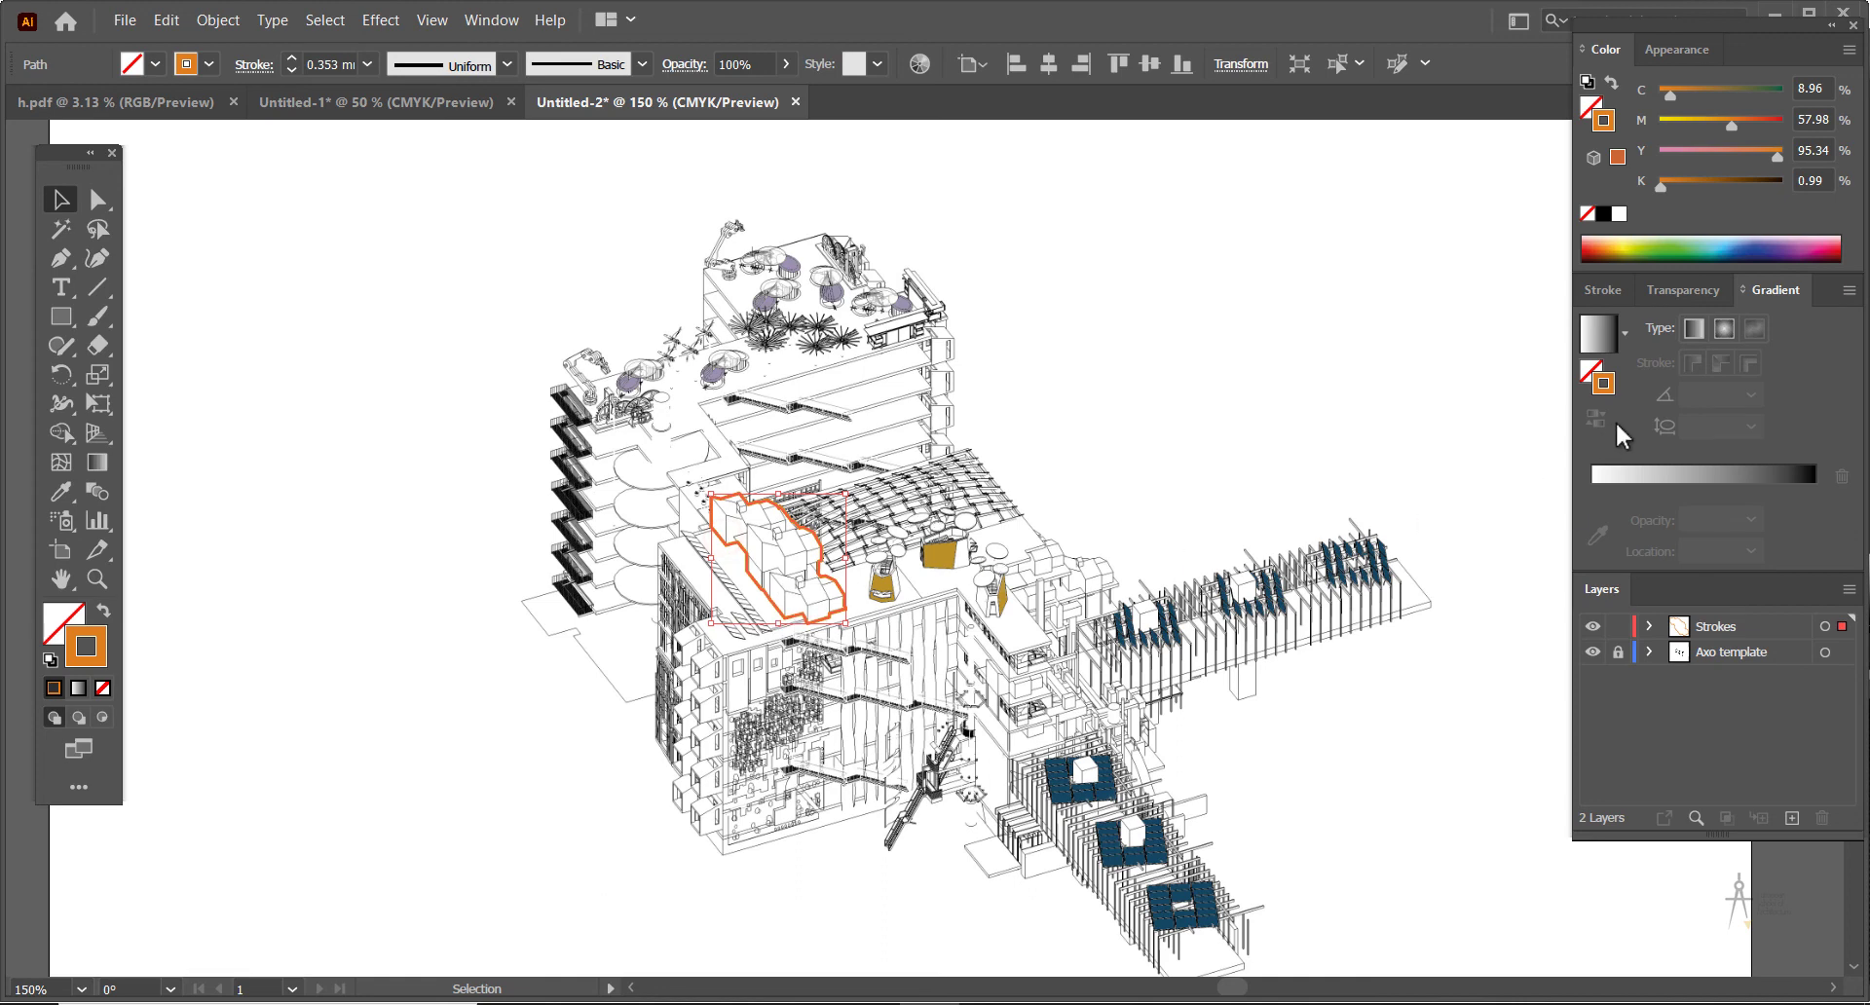
{"action": "left_click", "coordinate": [1597, 290]}
{"action": "left_click", "coordinate": [1746, 327]}
{"action": "left_click", "coordinate": [1781, 351]}
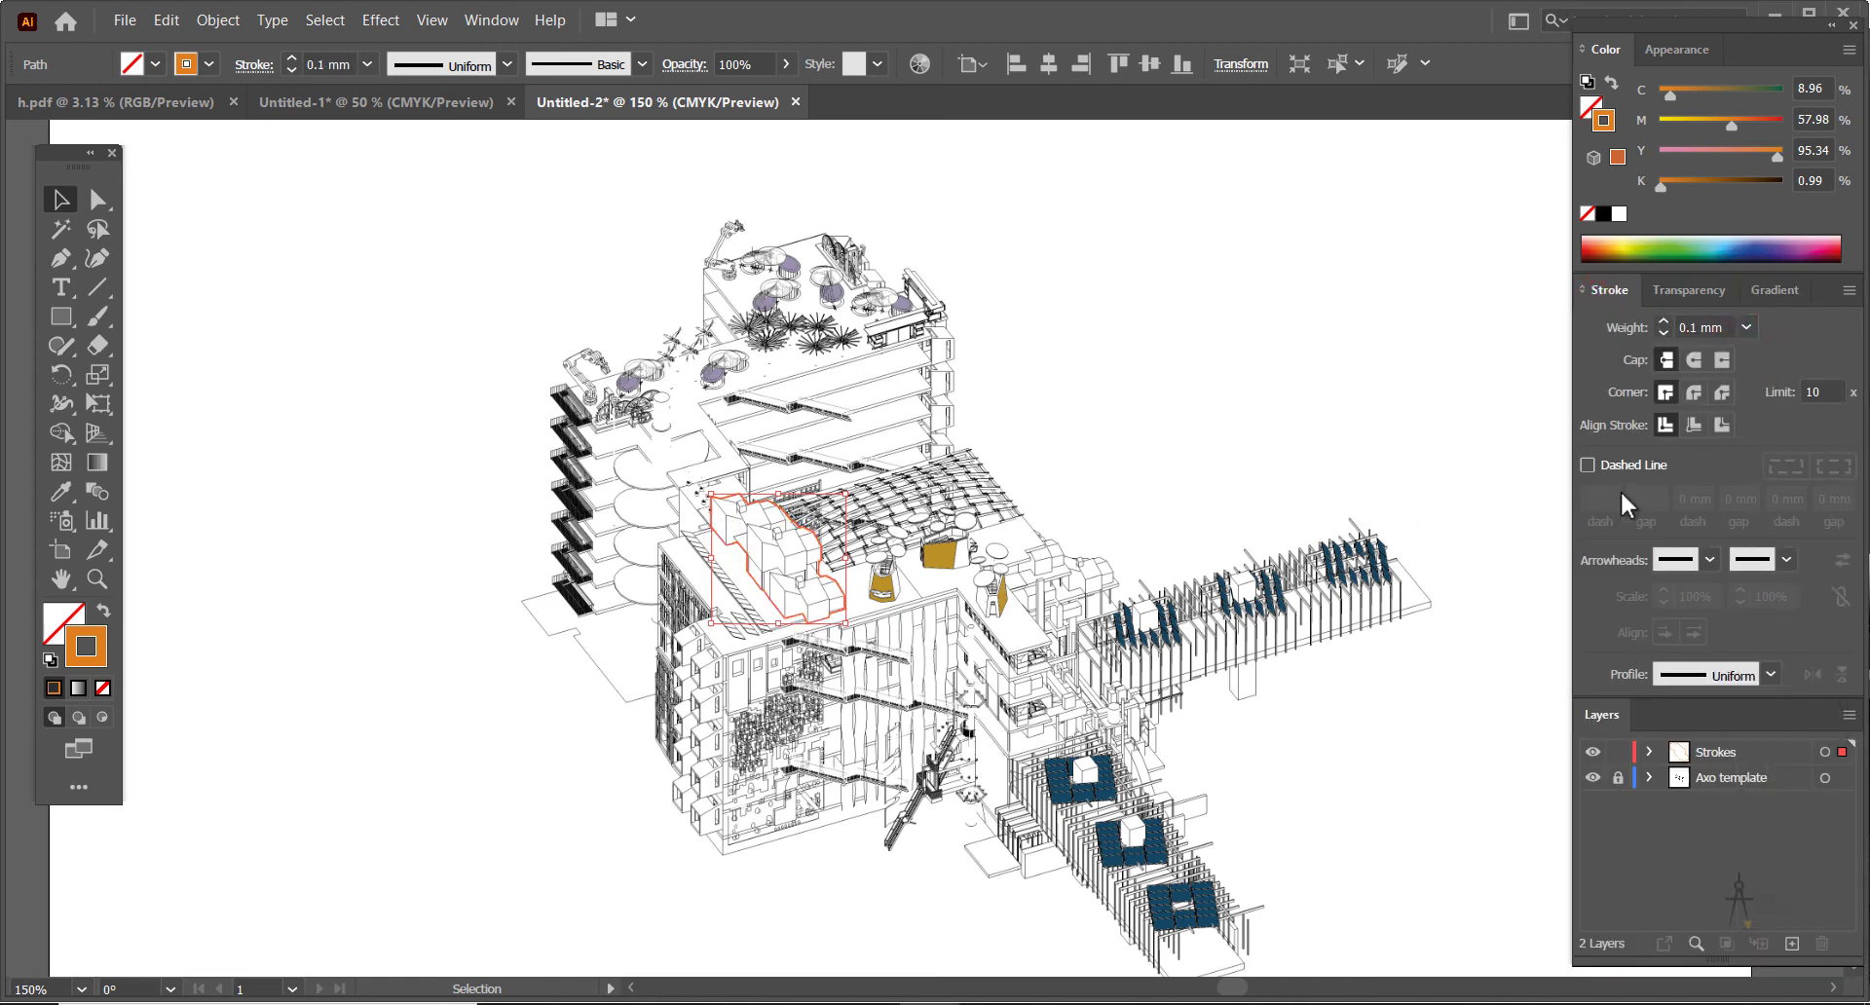
{"action": "left_click", "coordinate": [1751, 326]}
{"action": "left_click", "coordinate": [1778, 377]}
{"action": "left_click", "coordinate": [1084, 453]}
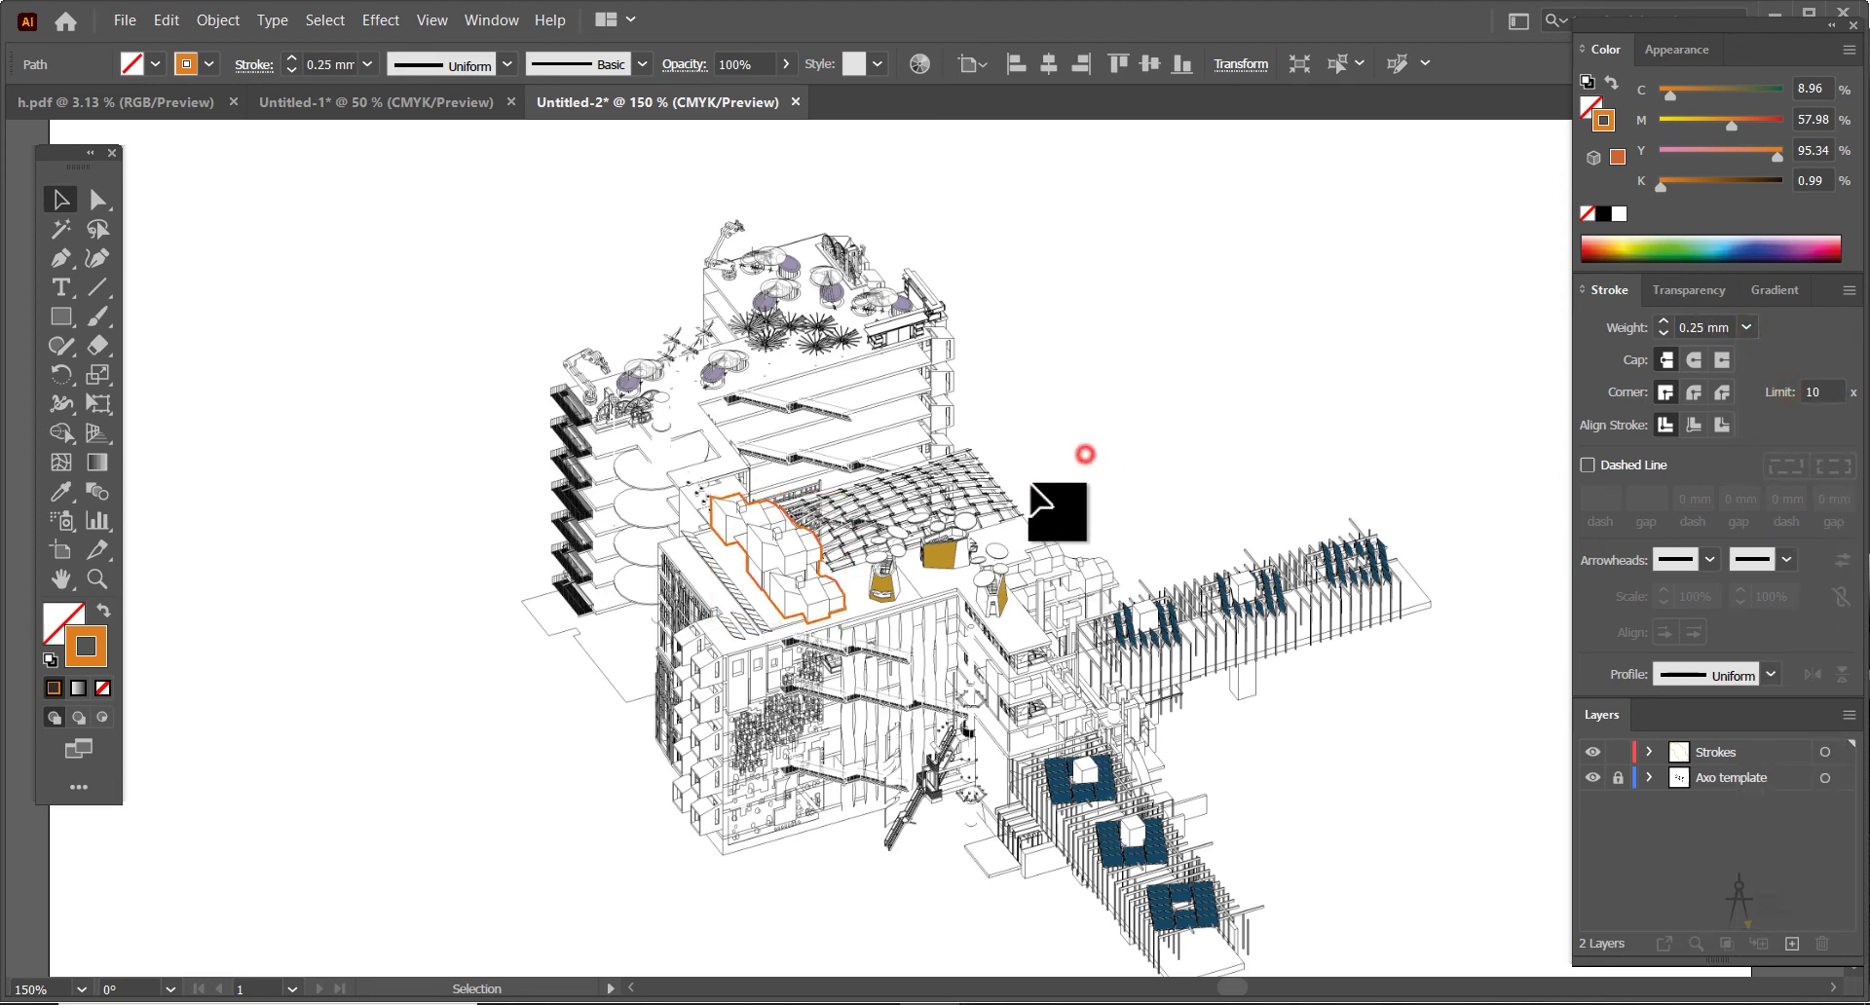
Lock the Strokes layer and add a new layer named Gradient above it
{"action": "scroll", "coordinate": [673, 523], "scroll_direction": "up", "scroll_amount": 2}
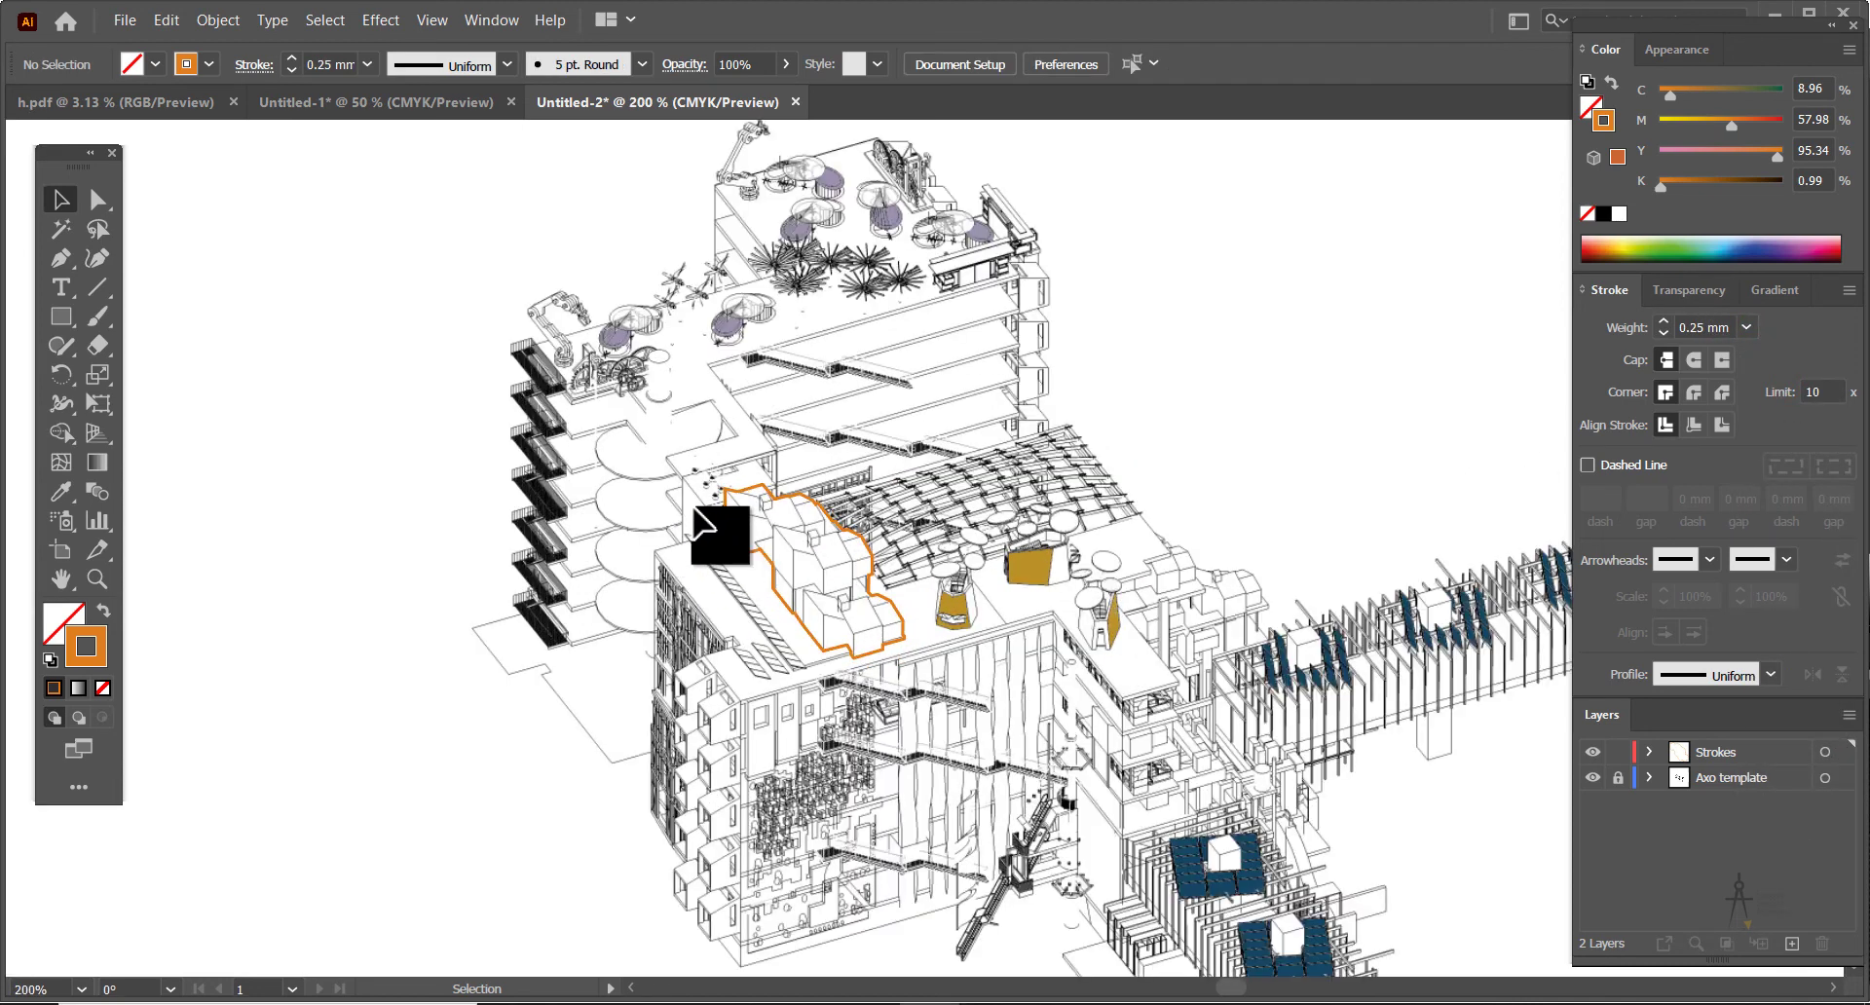
{"action": "scroll", "coordinate": [857, 611], "scroll_direction": "down", "scroll_amount": 2}
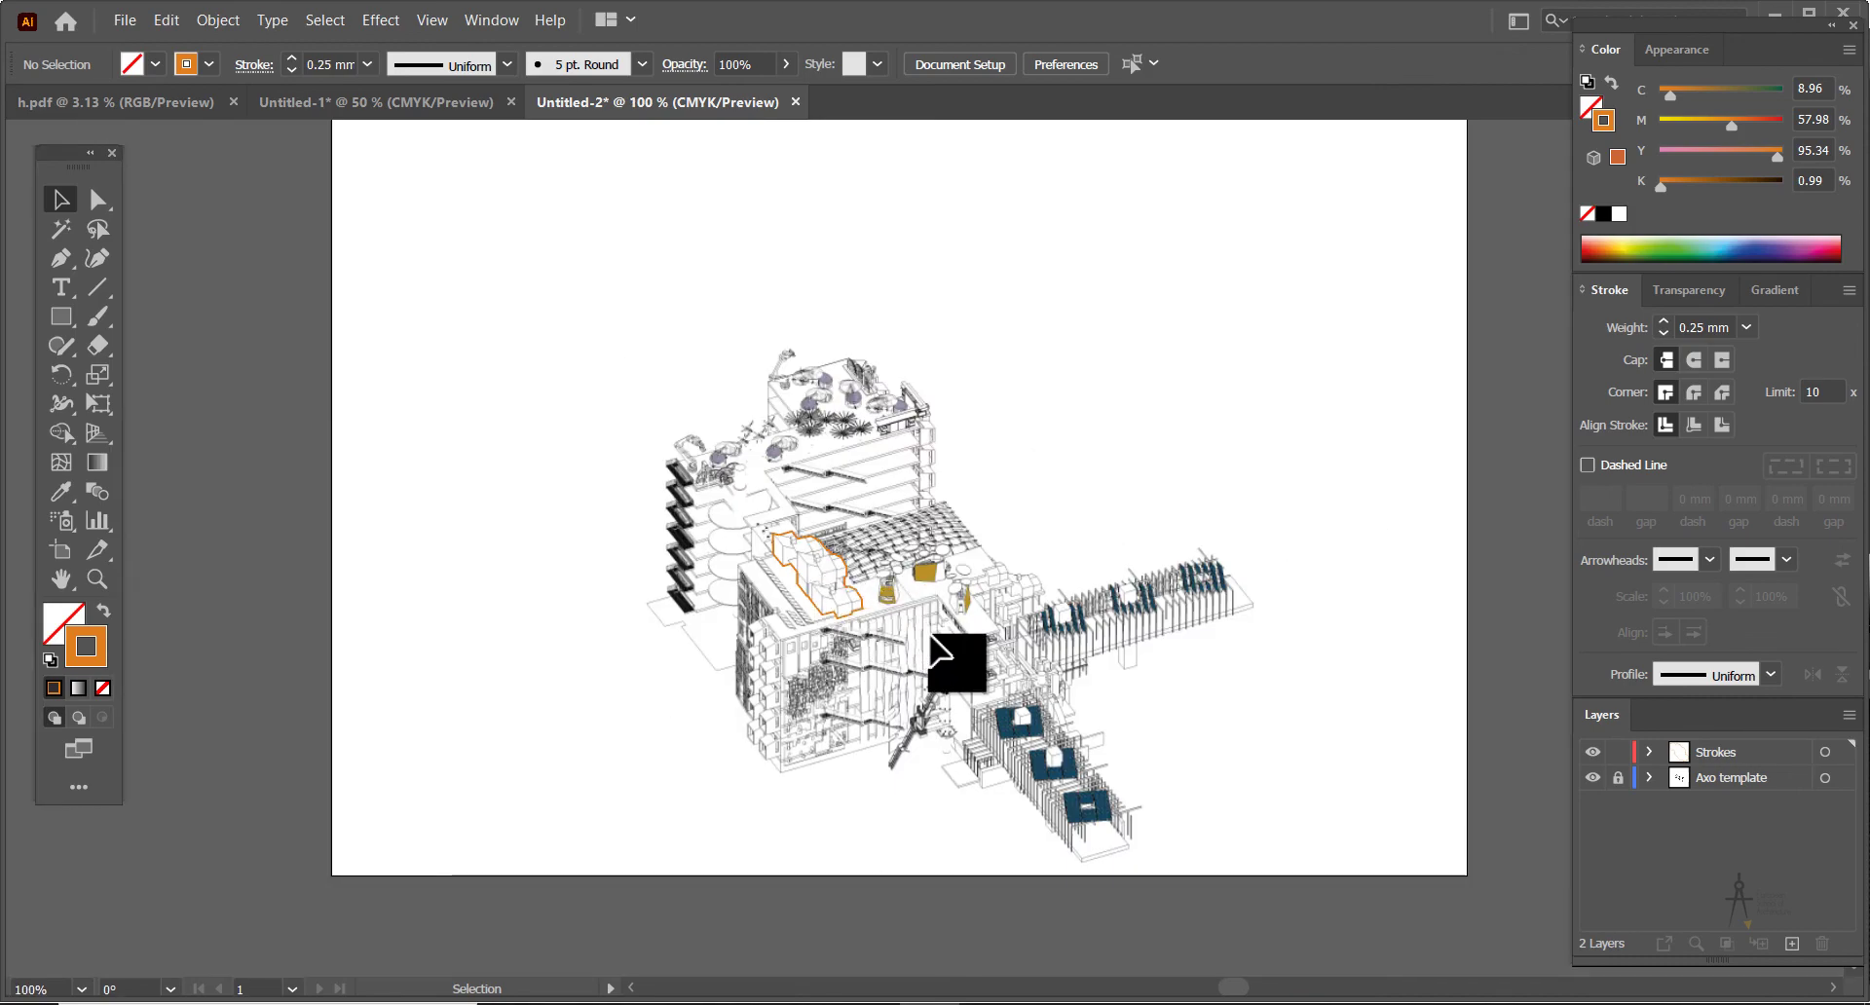
{"action": "scroll", "coordinate": [693, 605], "scroll_direction": "up", "scroll_amount": 2}
{"action": "scroll", "coordinate": [722, 668], "scroll_direction": "down", "scroll_amount": 3}
{"action": "scroll", "coordinate": [612, 736], "scroll_direction": "up", "scroll_amount": 6}
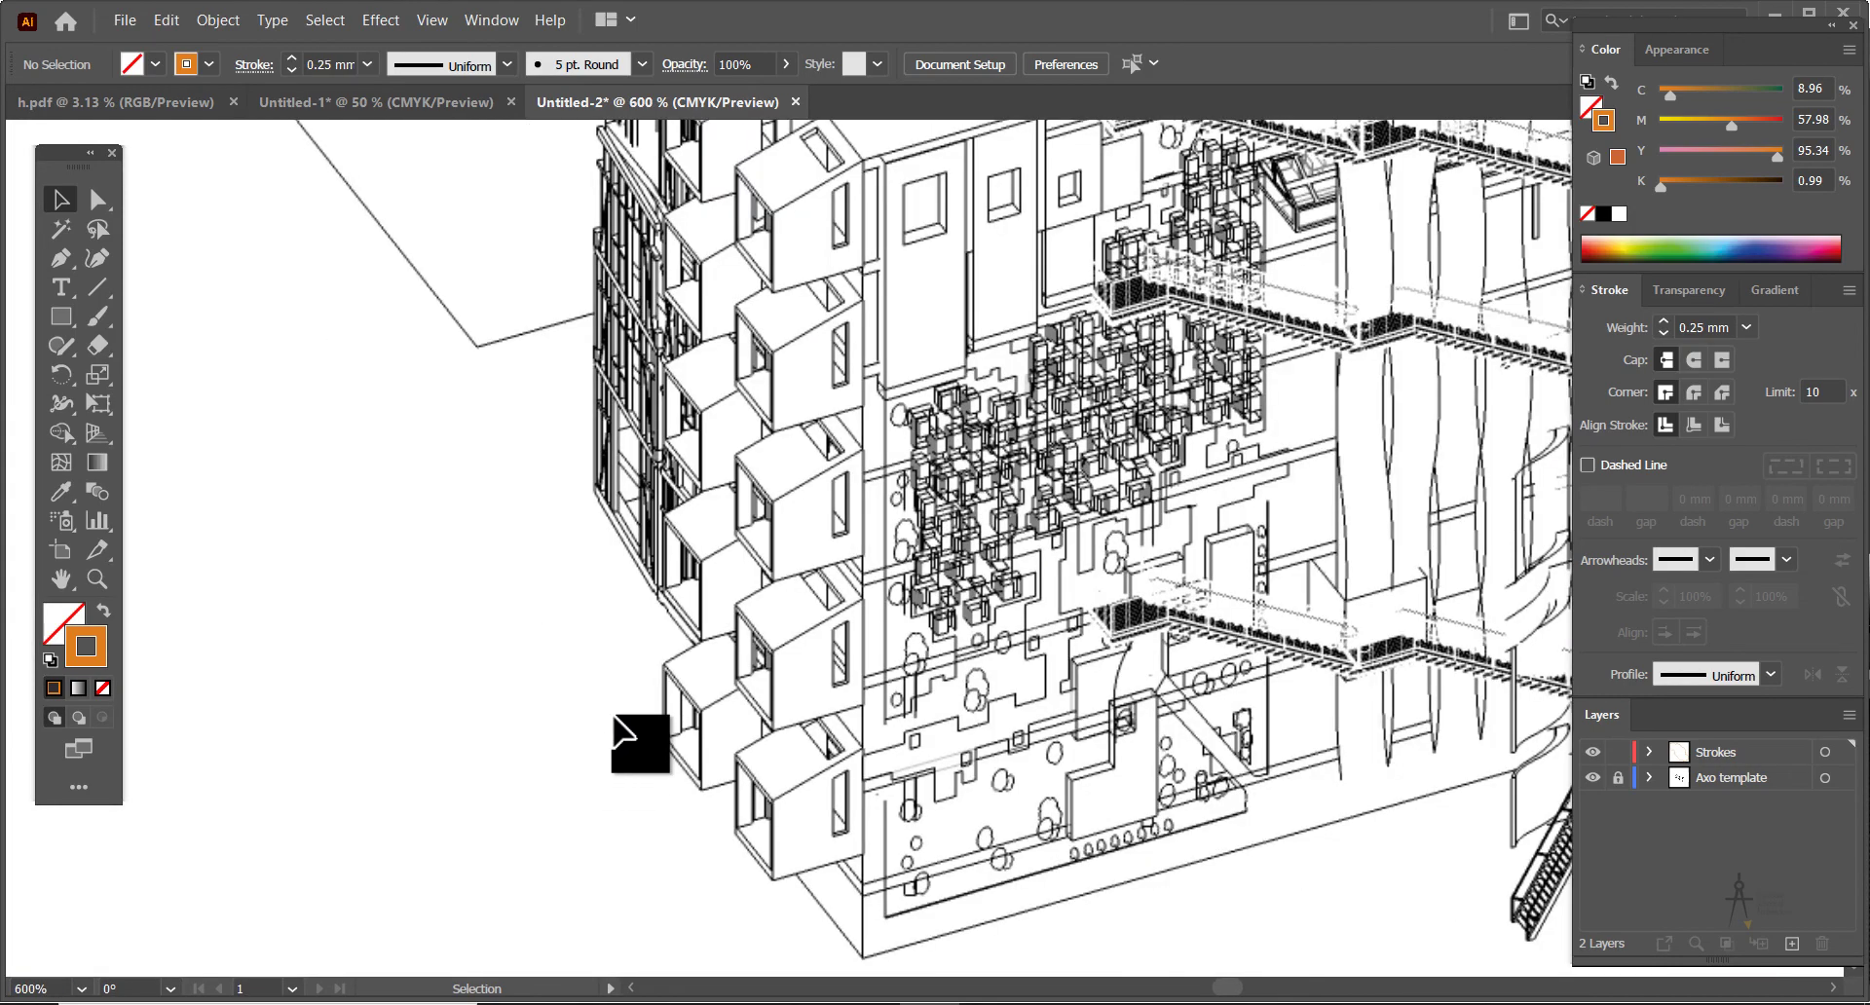
{"action": "scroll", "coordinate": [615, 721], "scroll_direction": "down", "scroll_amount": 1}
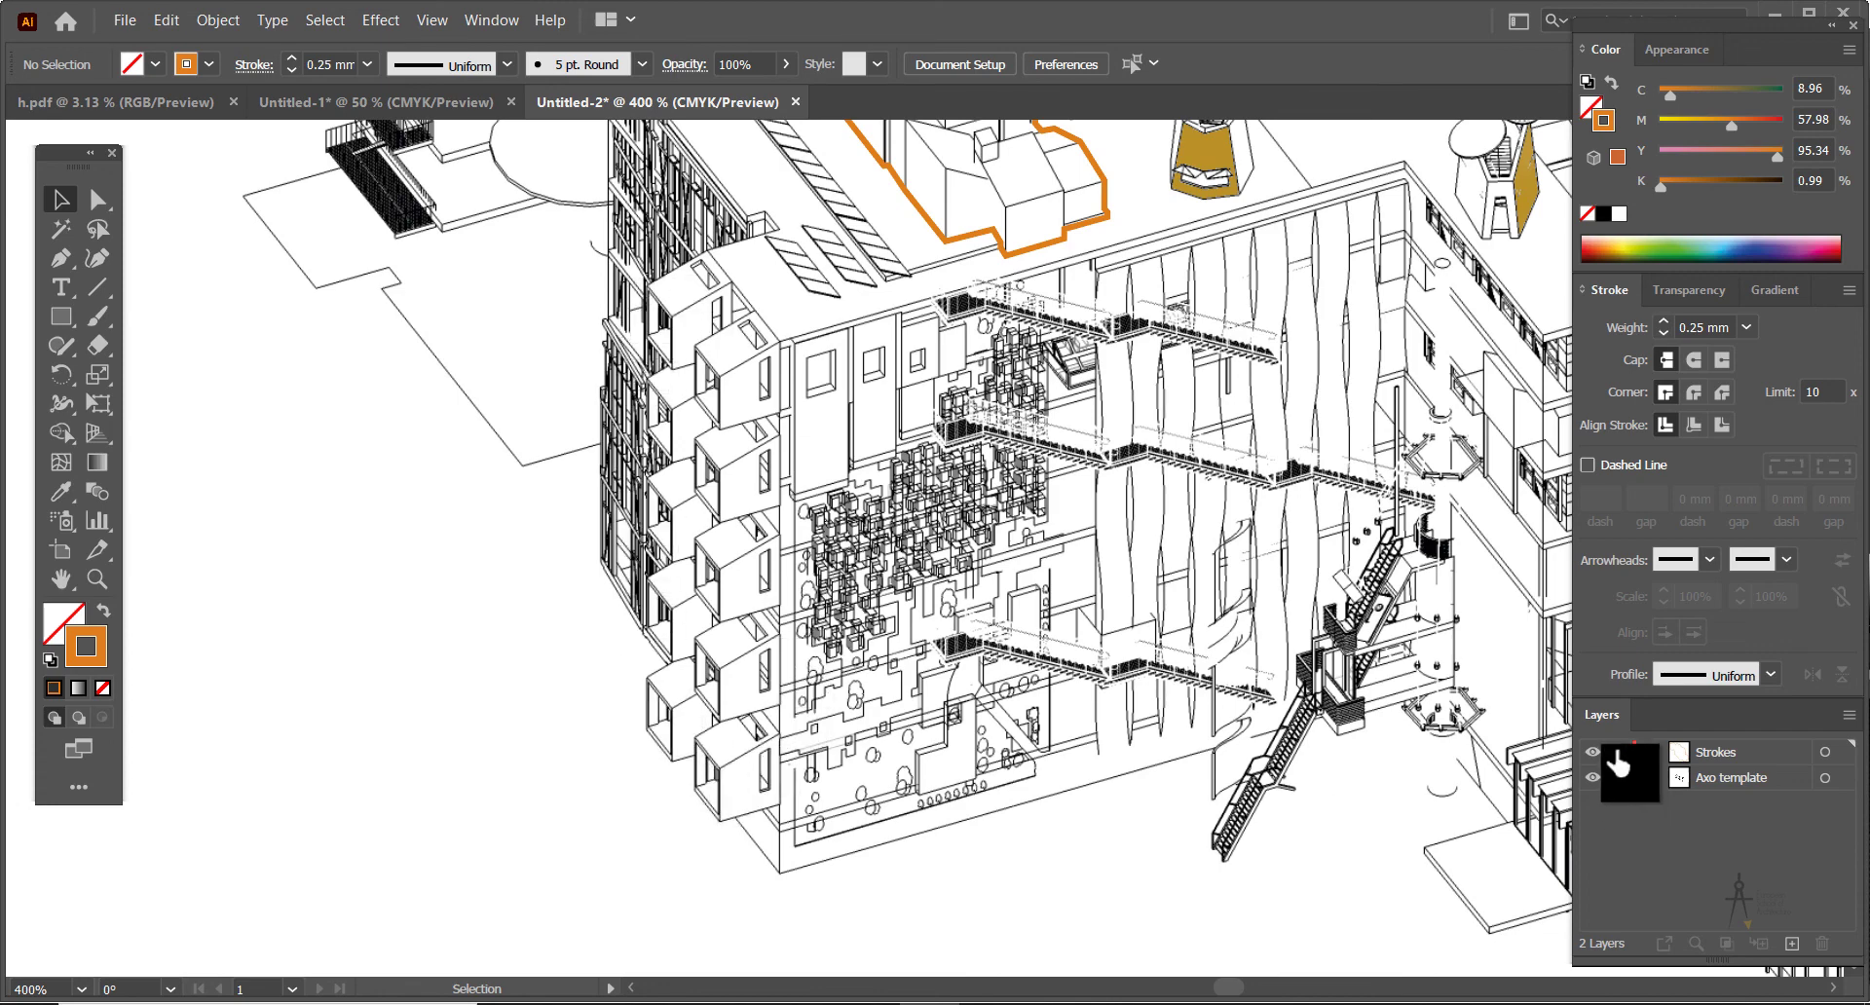
{"action": "scroll", "coordinate": [877, 516], "scroll_direction": "down", "scroll_amount": 3}
{"action": "scroll", "coordinate": [702, 461], "scroll_direction": "up", "scroll_amount": 2}
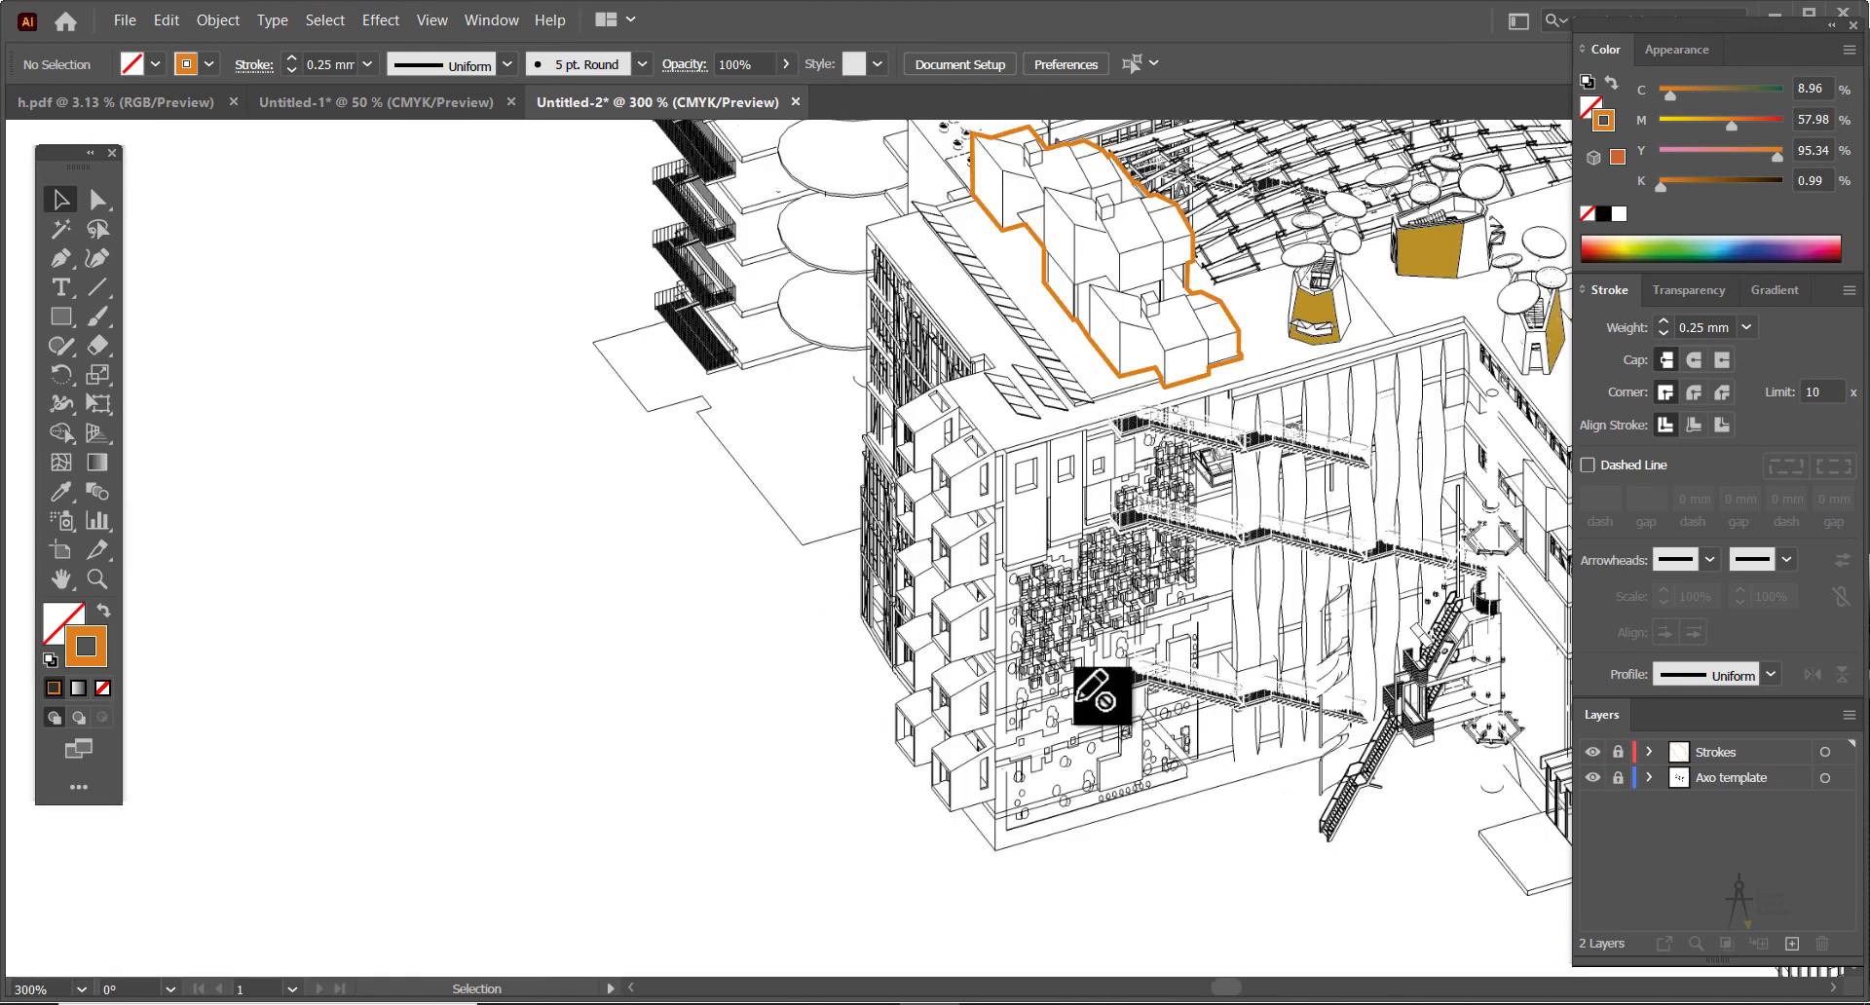
{"action": "left_click", "coordinate": [1797, 945]}
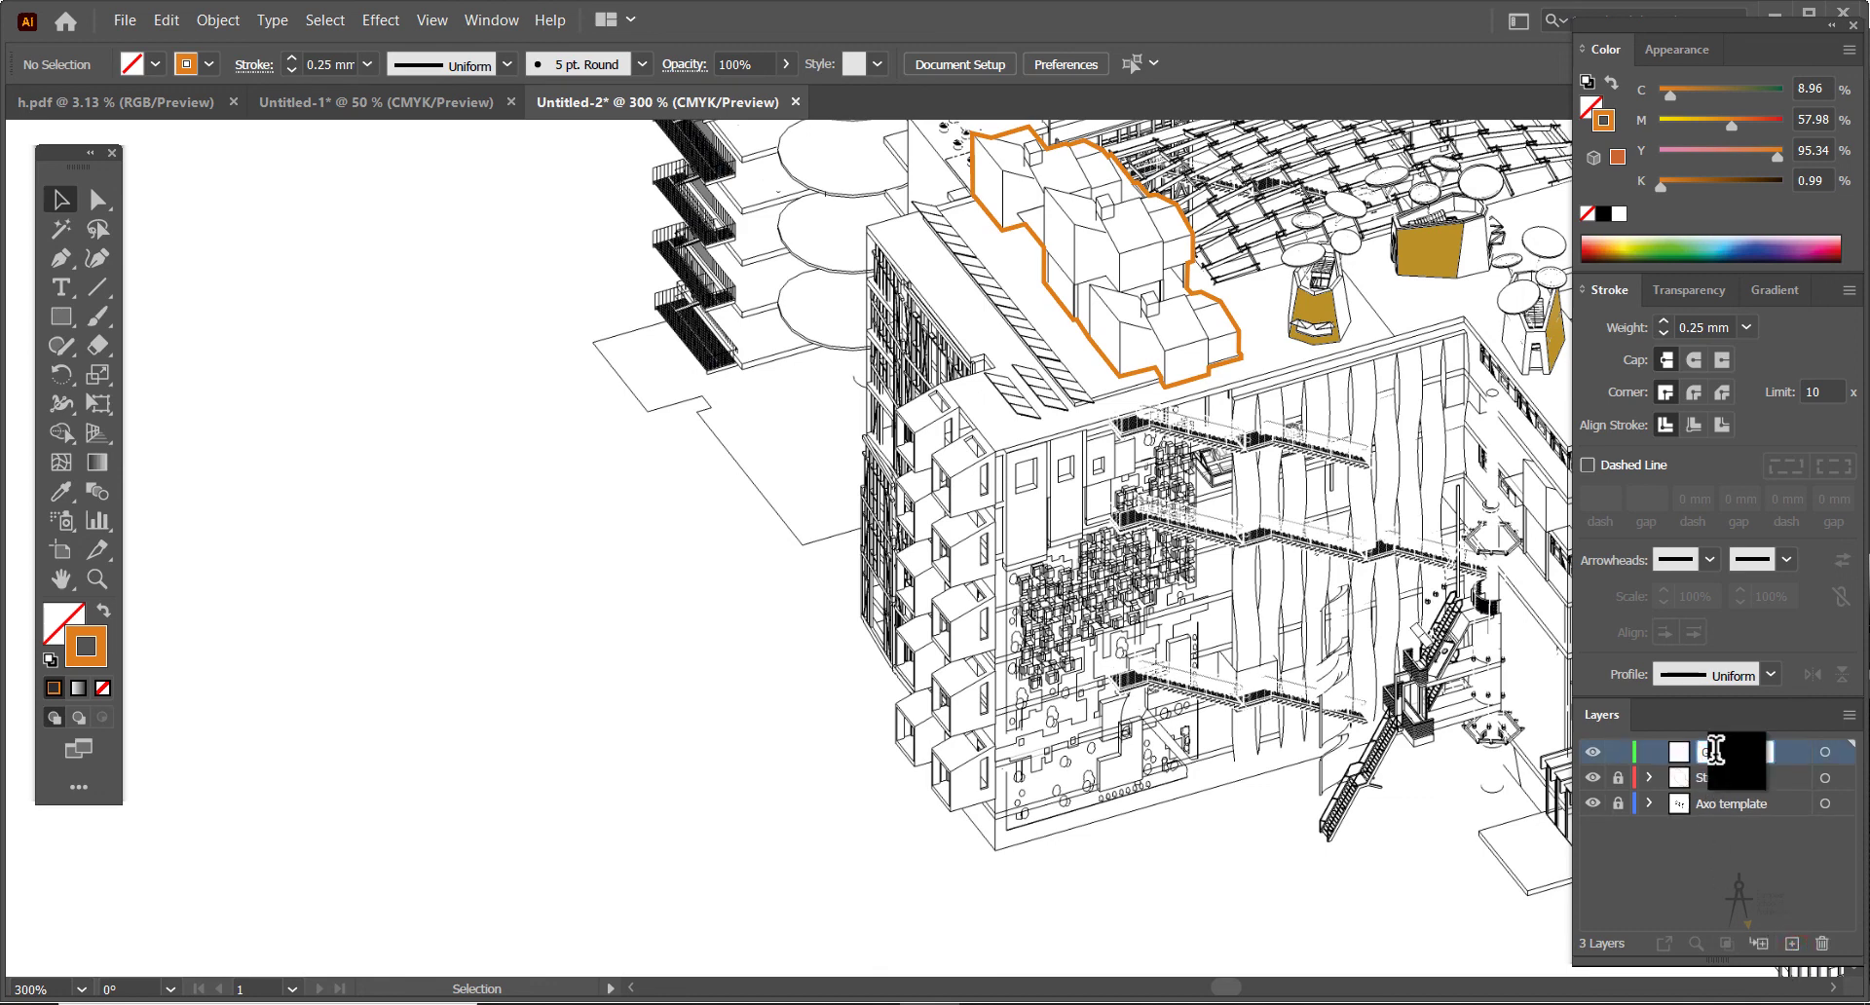
{"action": "left_click", "coordinate": [1708, 879]}
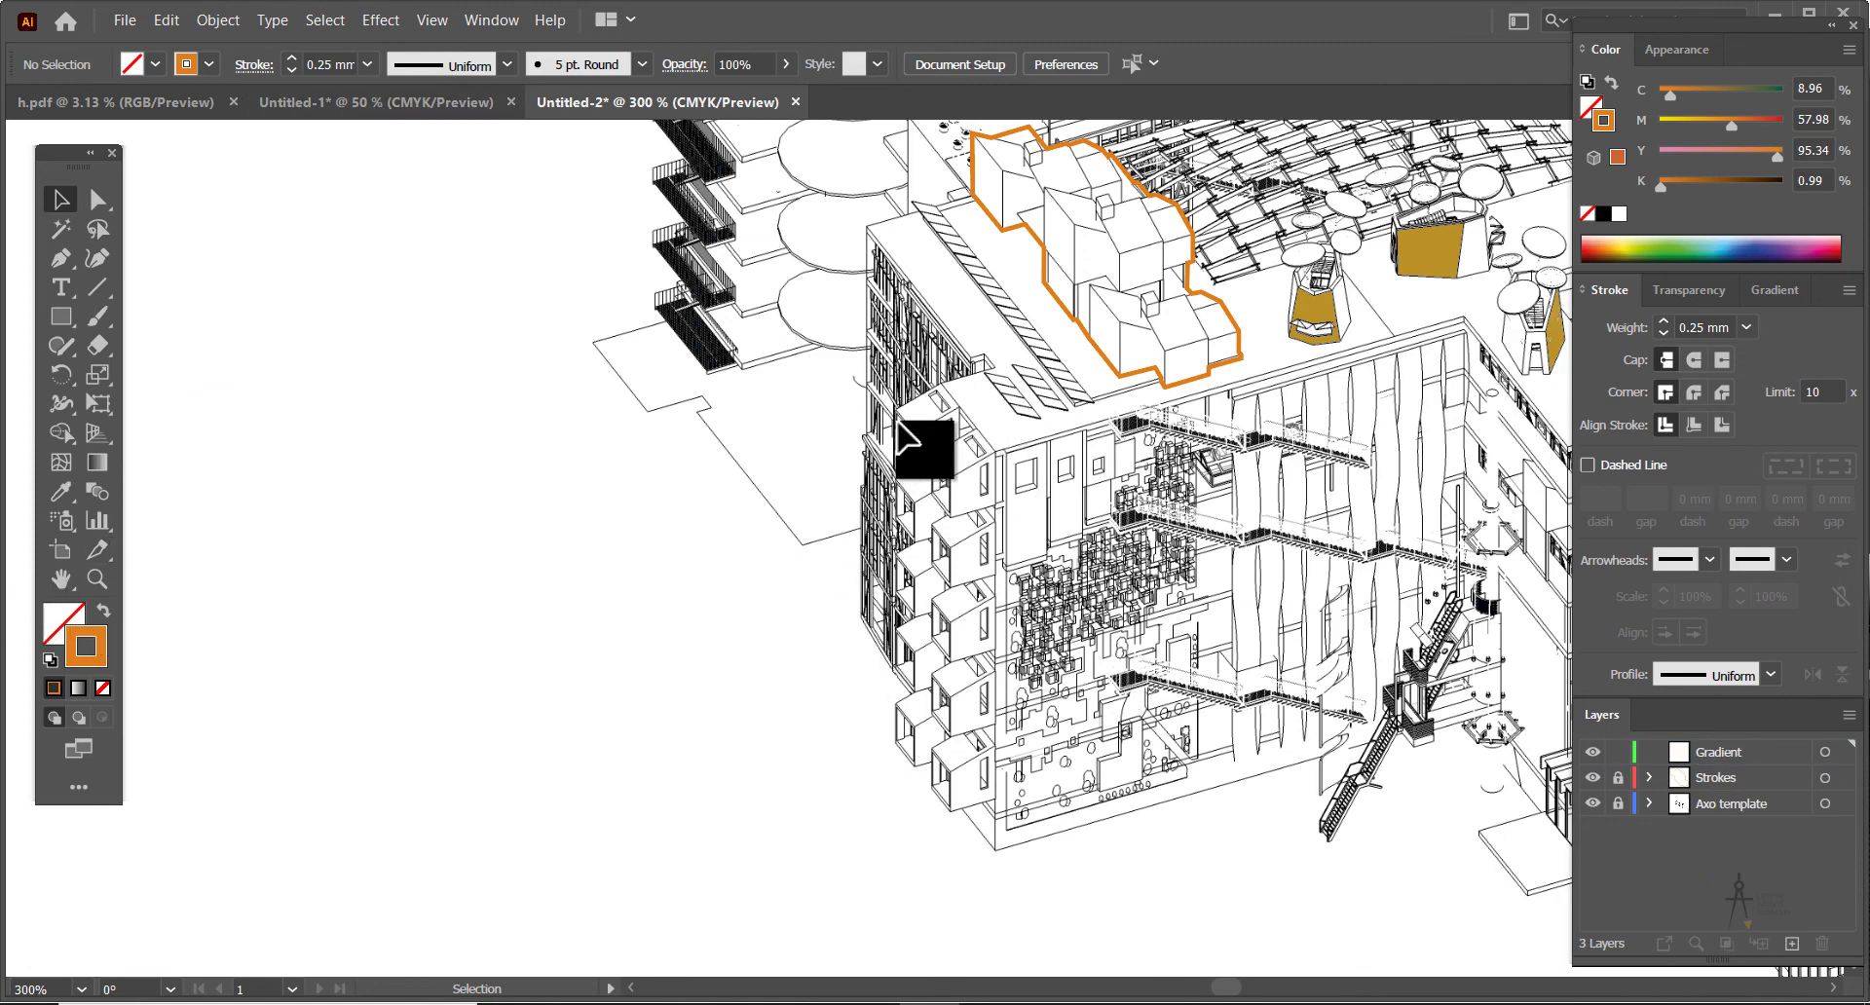
Start a Pen path on the Gradient layer along the topmost facade box's roof edge, down its side wall, and up to the next box's roof corner
{"action": "scroll", "coordinate": [935, 391], "scroll_direction": "up", "scroll_amount": 3}
{"action": "scroll", "coordinate": [930, 380], "scroll_direction": "up", "scroll_amount": 2}
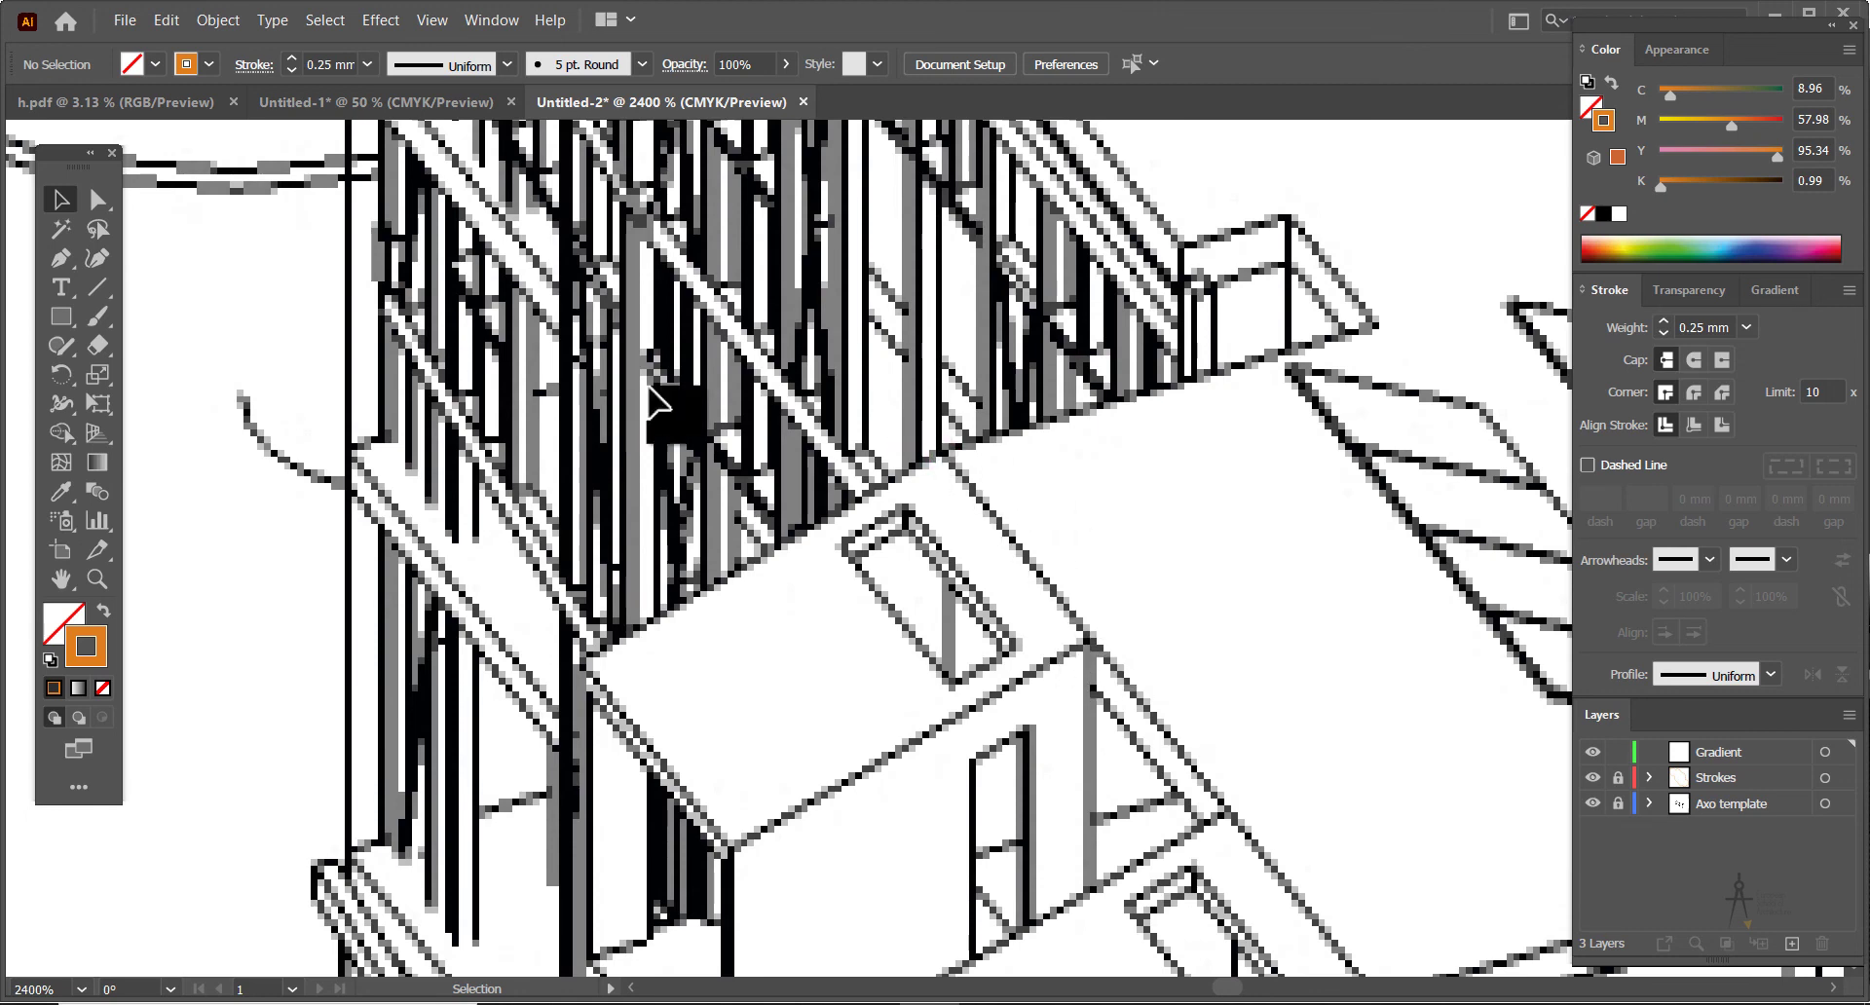
{"action": "left_click", "coordinate": [55, 261]}
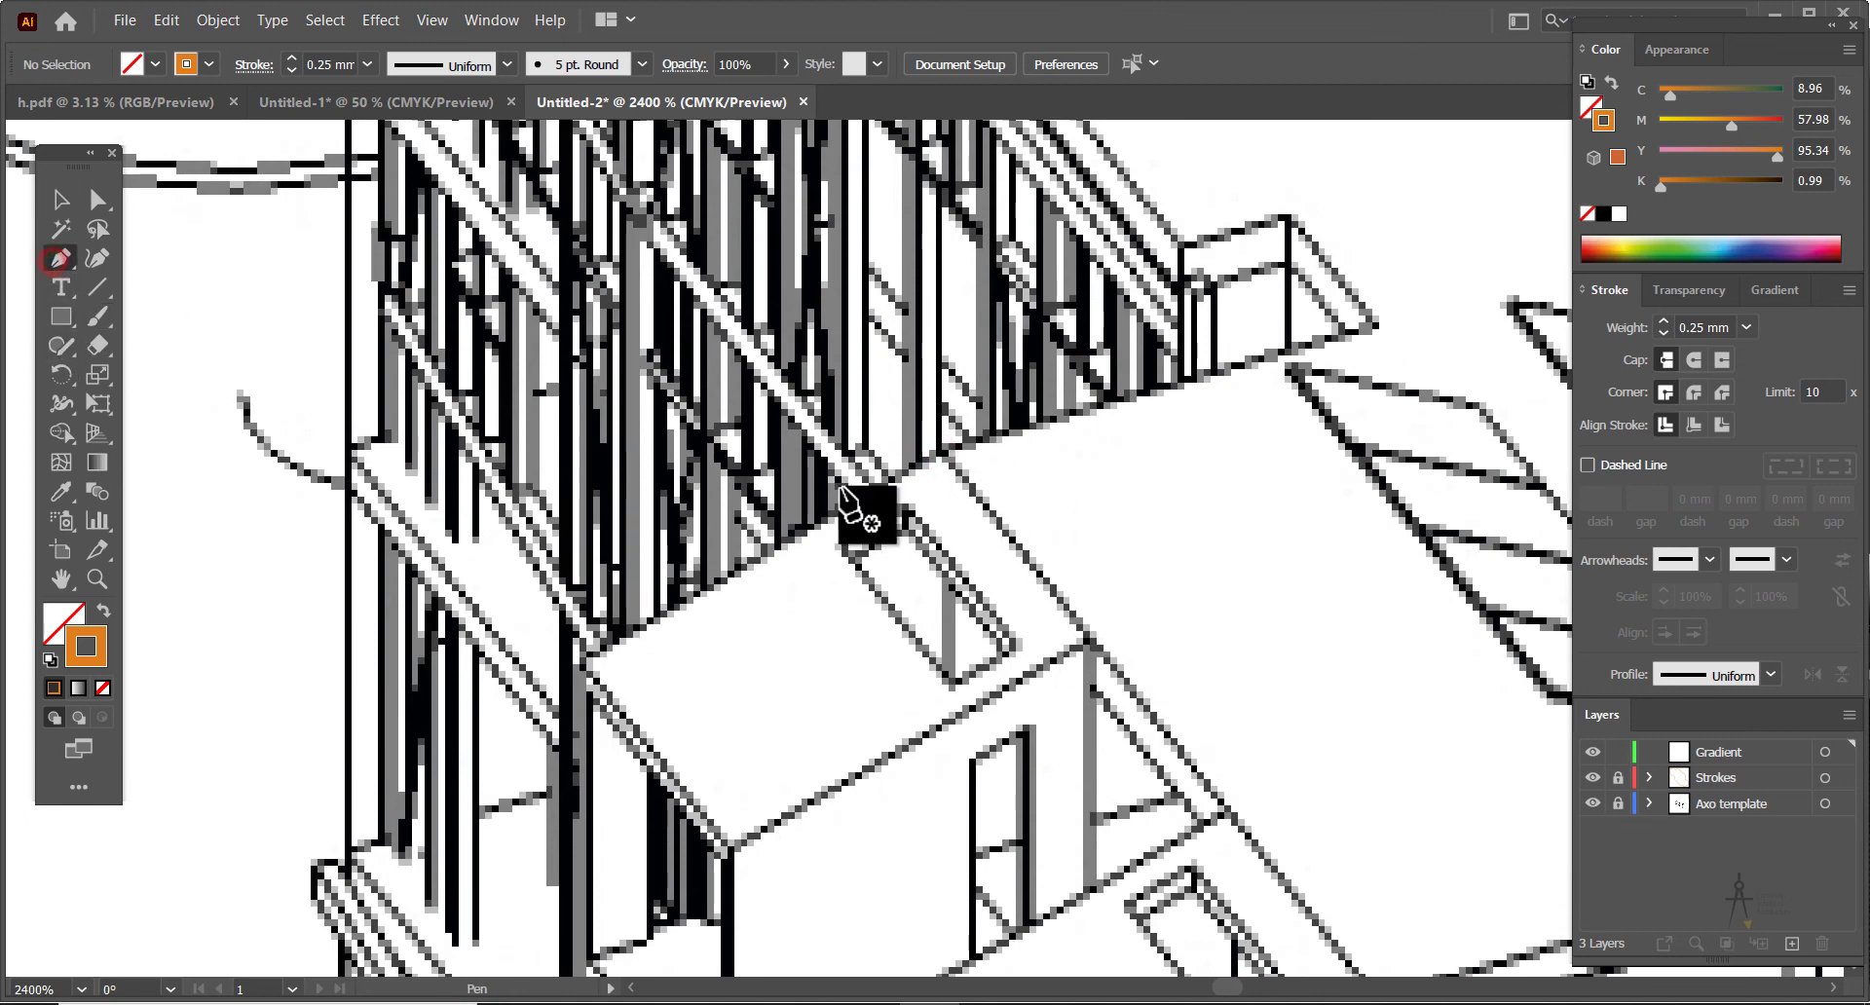
{"action": "left_click", "coordinate": [937, 454]}
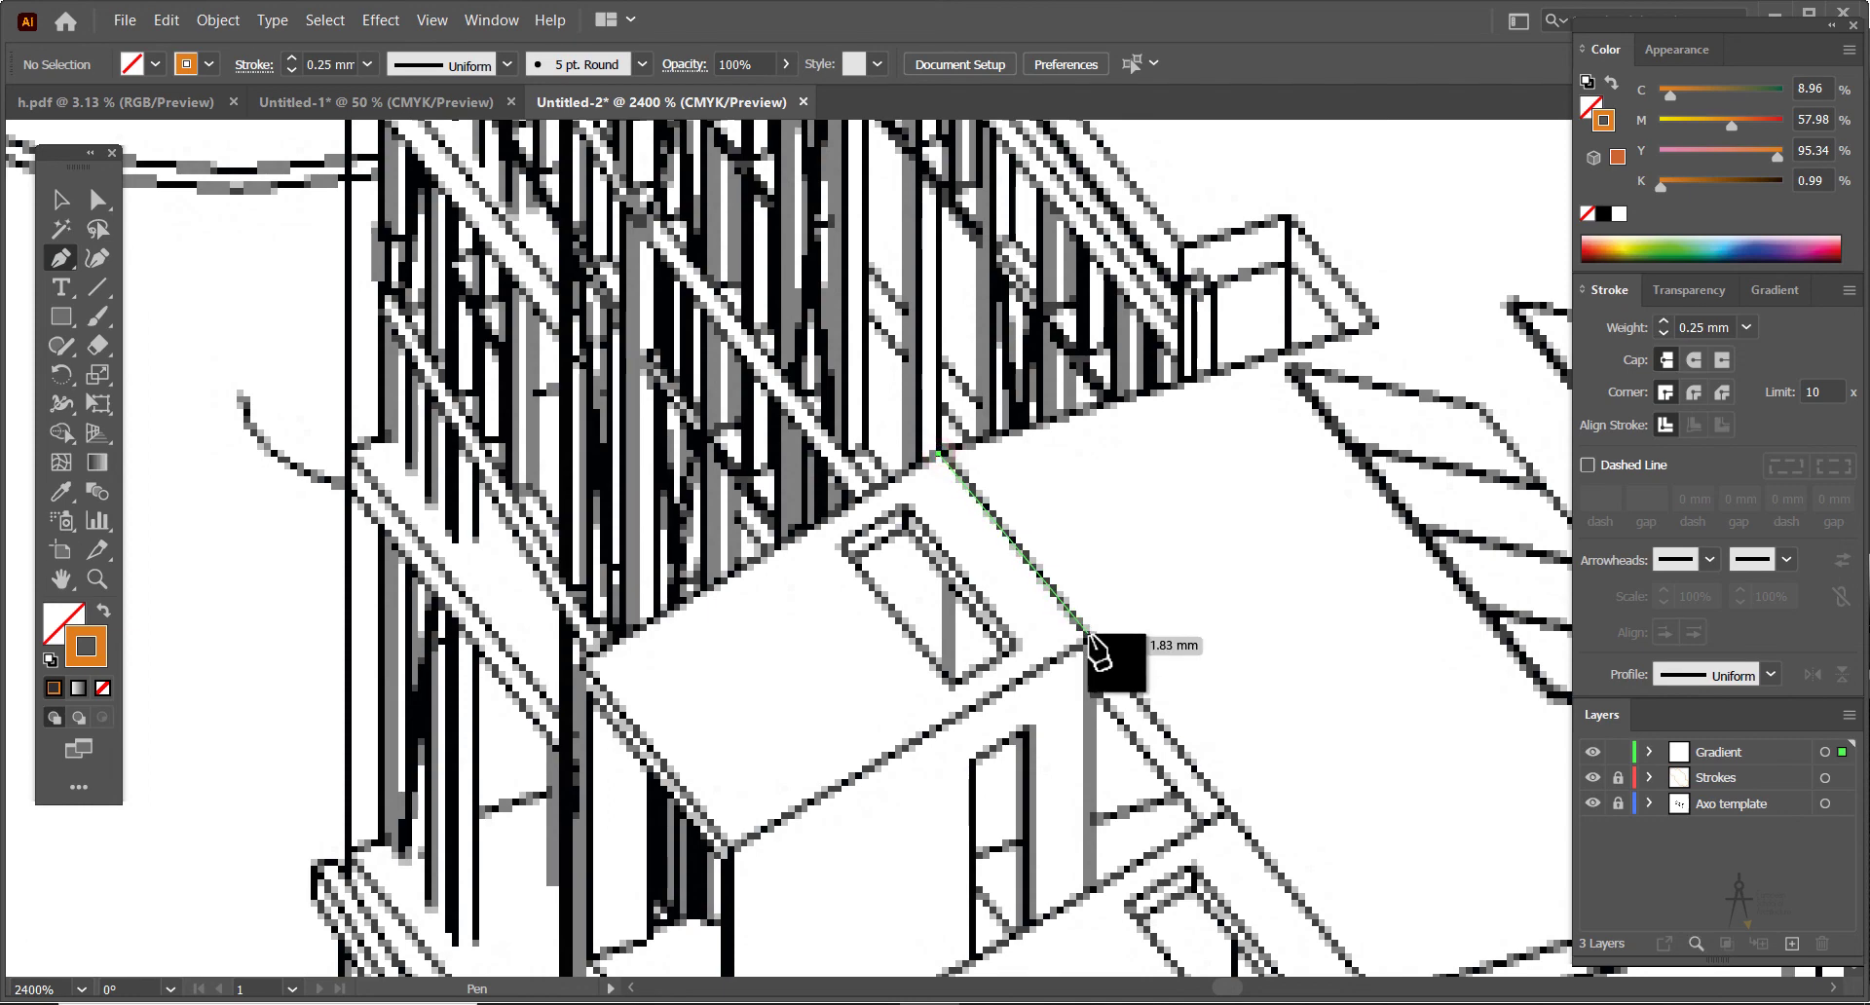
{"action": "left_click", "coordinate": [1089, 638]}
{"action": "left_click", "coordinate": [1091, 889]}
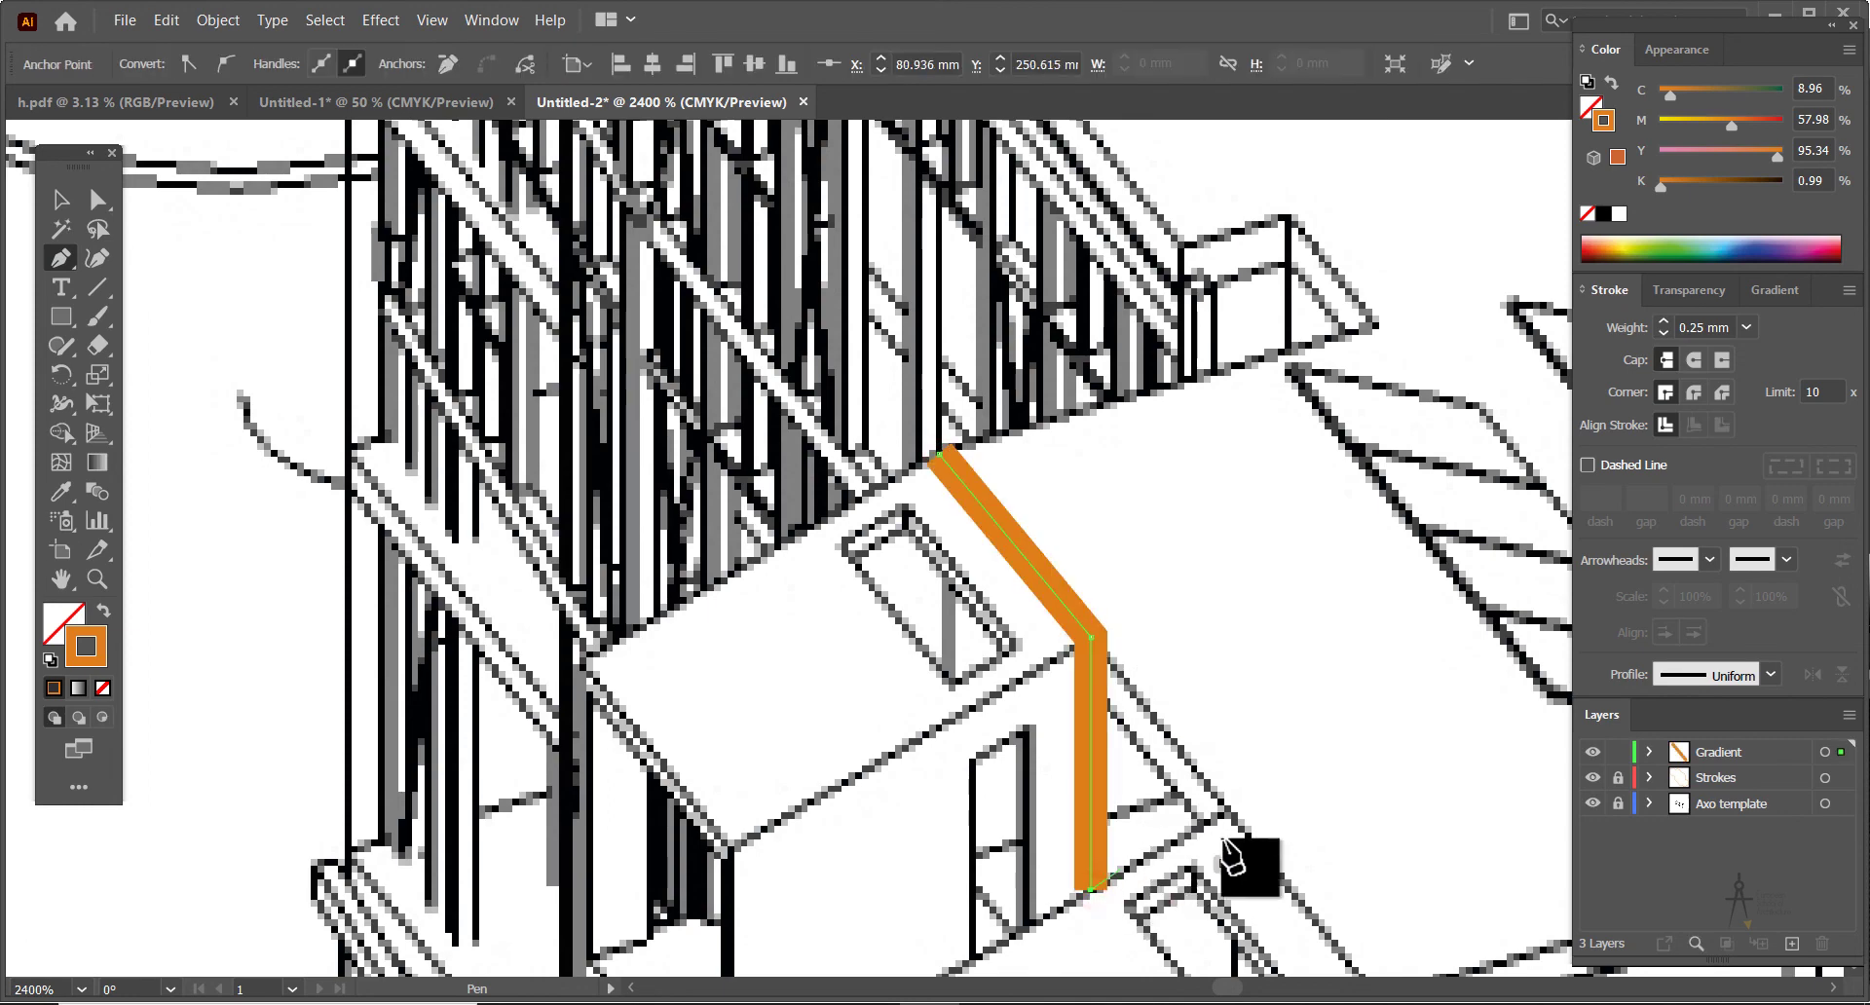
{"action": "left_click", "coordinate": [1222, 808]}
Trace the second facade box's roof edge and inner wall edge, and follow its underside to the roof of the box below
{"action": "scroll", "coordinate": [1198, 770], "scroll_direction": "down", "scroll_amount": 5}
{"action": "scroll", "coordinate": [1184, 682], "scroll_direction": "up", "scroll_amount": 4}
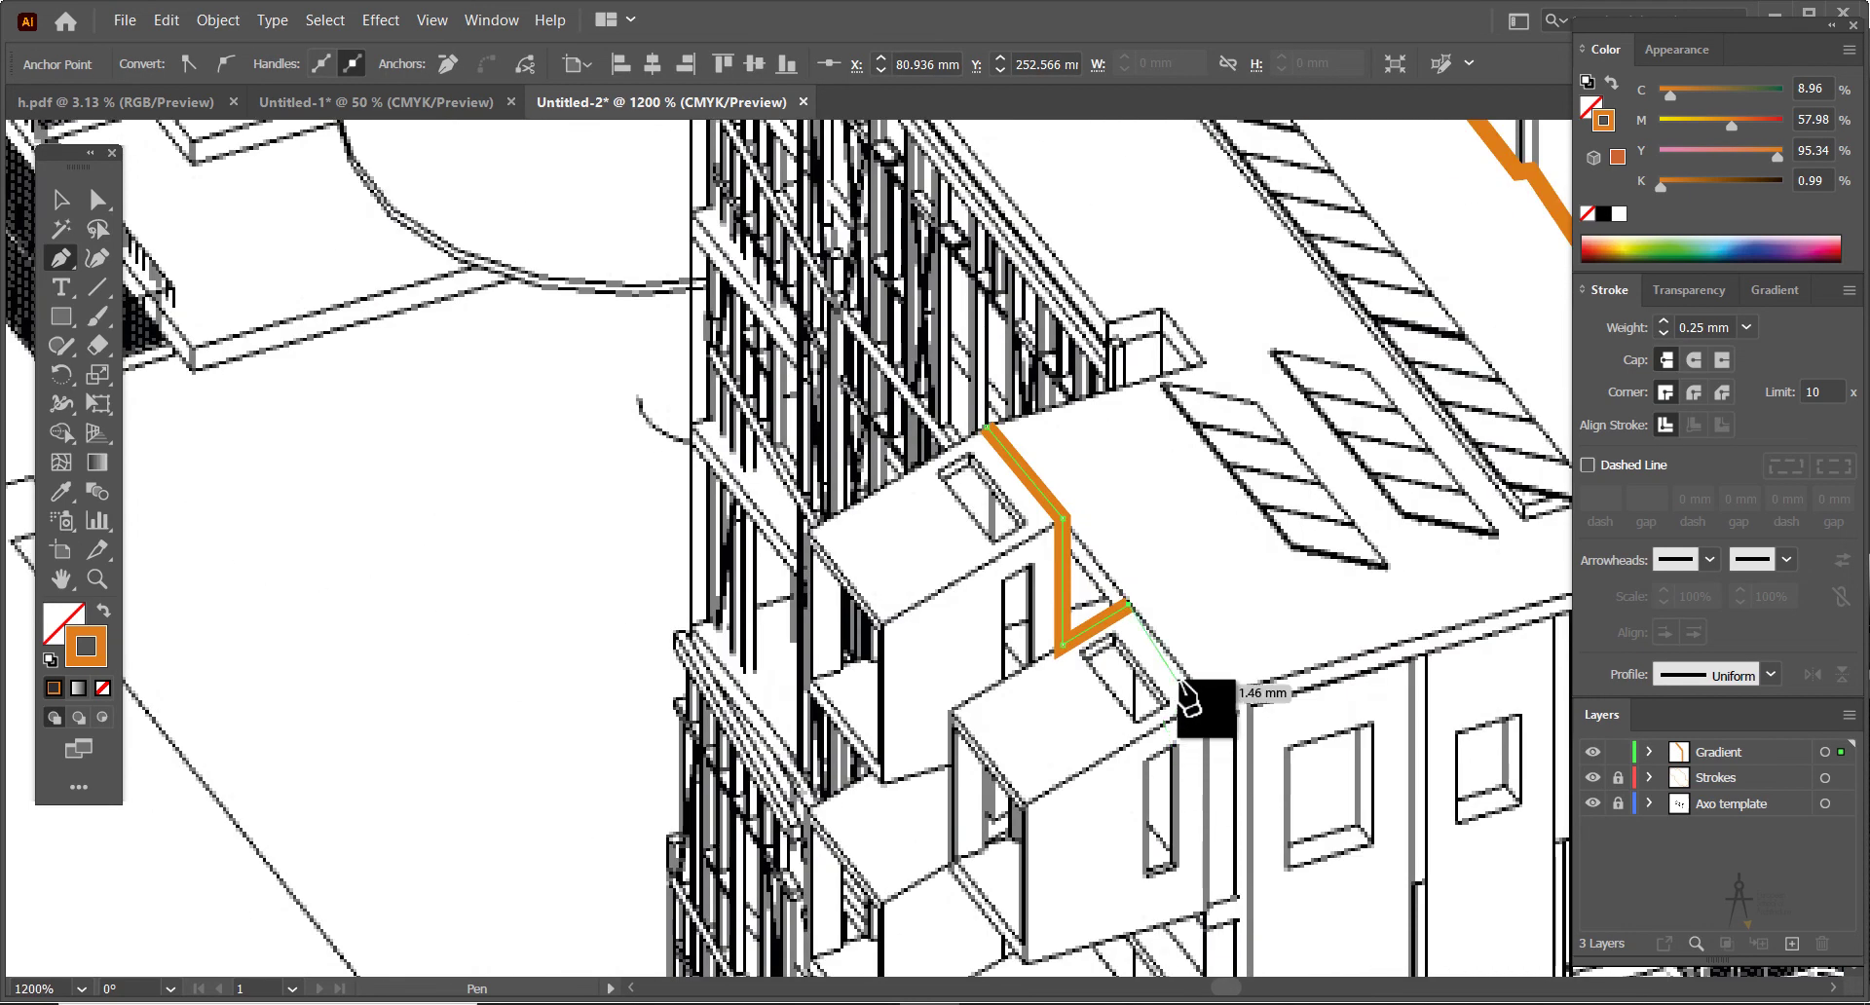
{"action": "scroll", "coordinate": [1186, 694], "scroll_direction": "up", "scroll_amount": 1}
{"action": "left_click", "coordinate": [1204, 699]}
{"action": "scroll", "coordinate": [1156, 726], "scroll_direction": "down", "scroll_amount": 4}
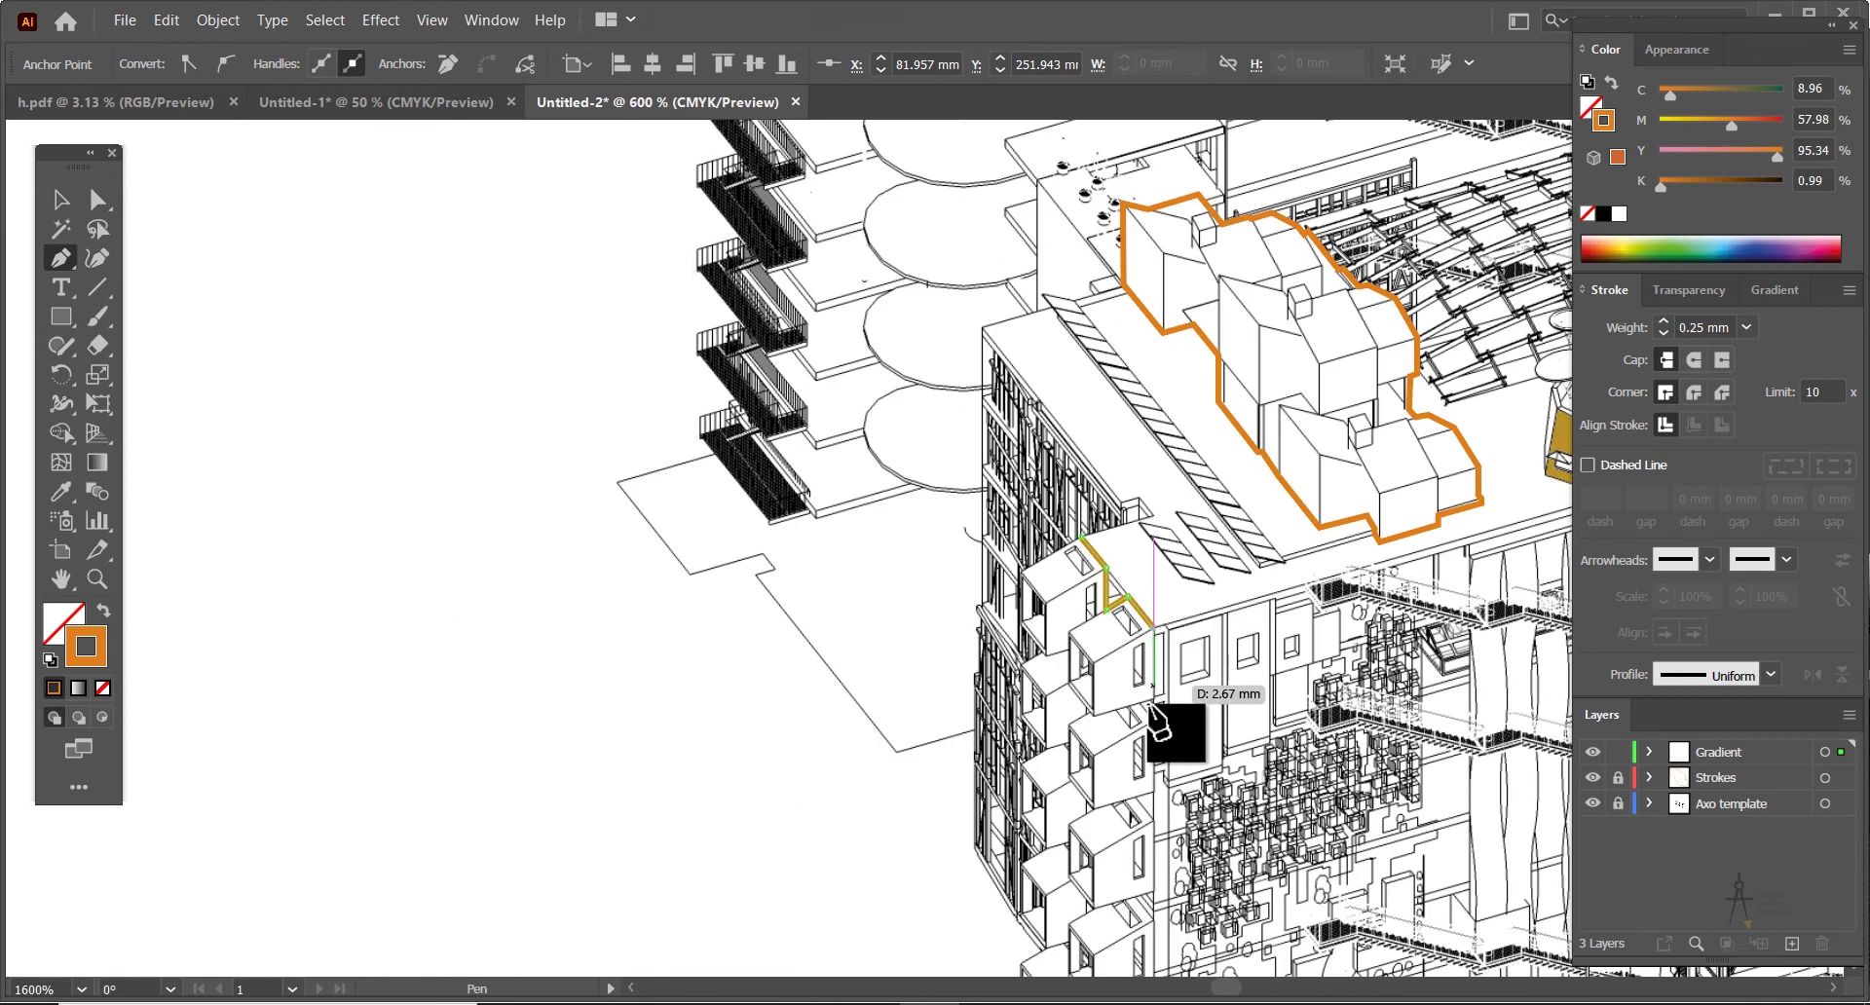
{"action": "scroll", "coordinate": [1159, 672], "scroll_direction": "up", "scroll_amount": 4}
{"action": "left_click", "coordinate": [1157, 661]}
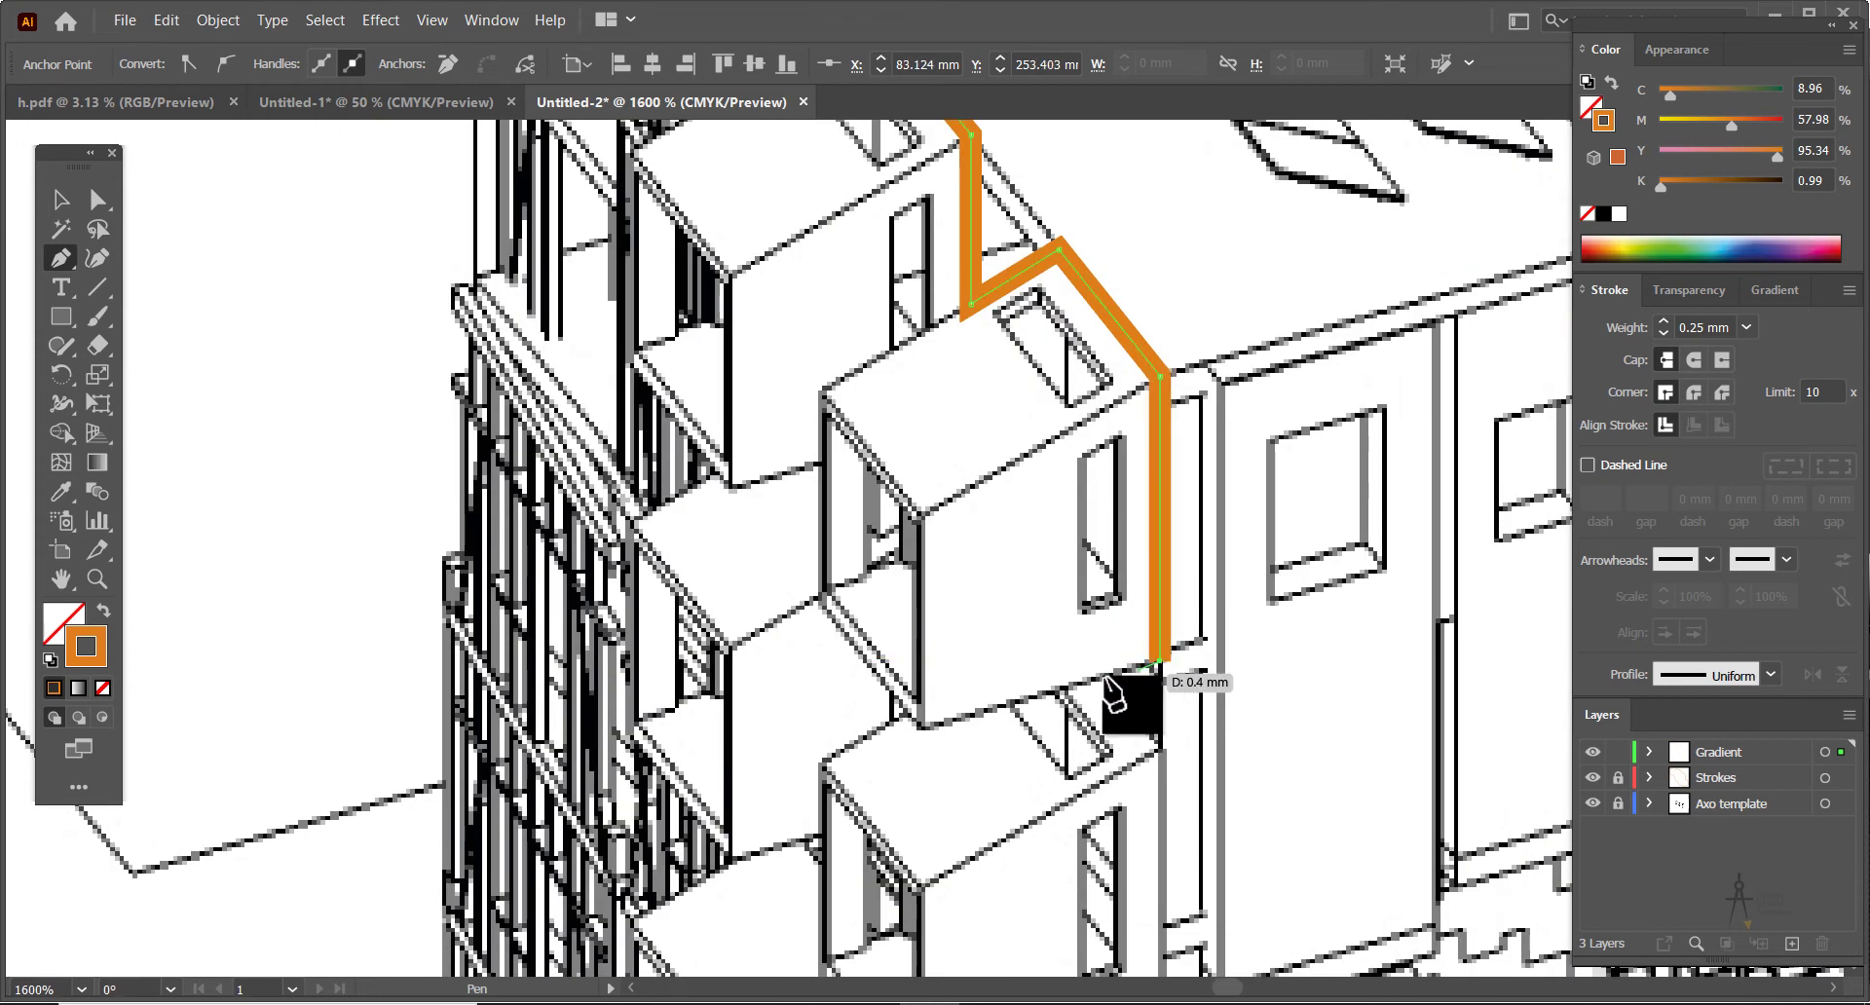
{"action": "left_click", "coordinate": [1104, 676]}
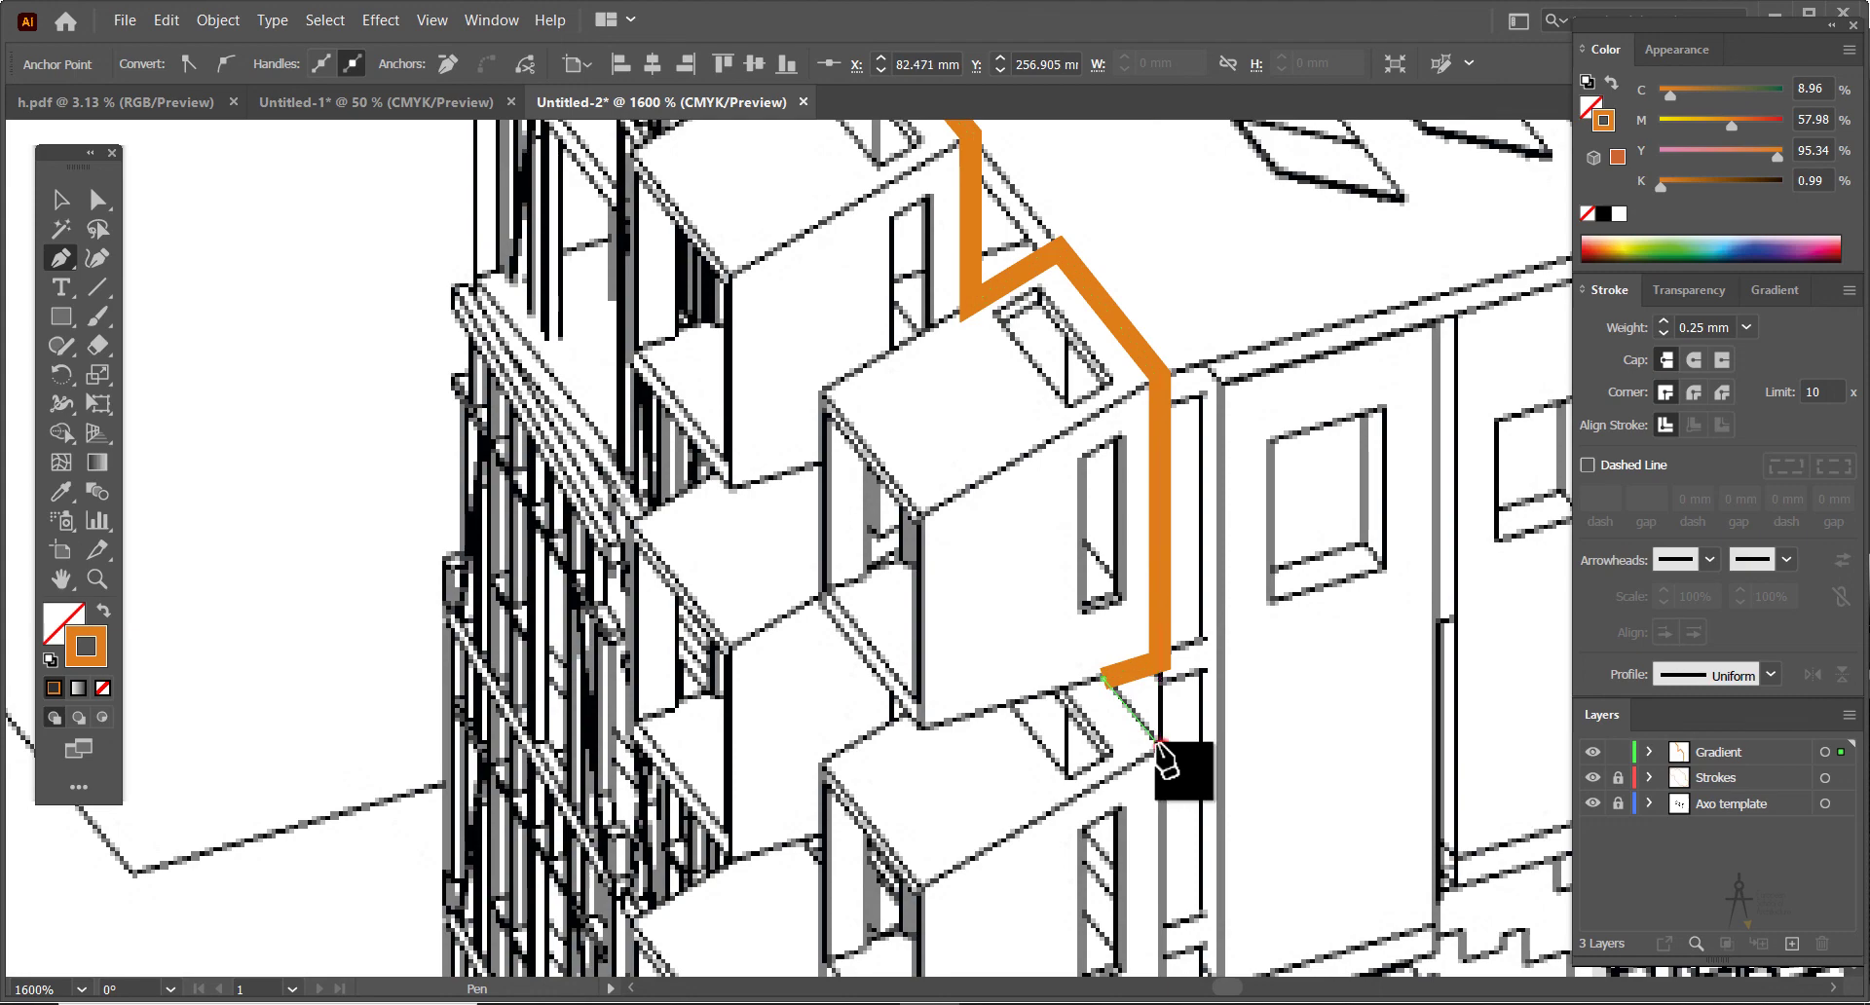
Extend the path around the third facade box: roof corner, wall edge, underside, and the roof edge and wall of the box below
{"action": "left_click", "coordinate": [1159, 744]}
{"action": "scroll", "coordinate": [1159, 744], "scroll_direction": "down", "scroll_amount": 4}
{"action": "scroll", "coordinate": [1137, 784], "scroll_direction": "up", "scroll_amount": 6}
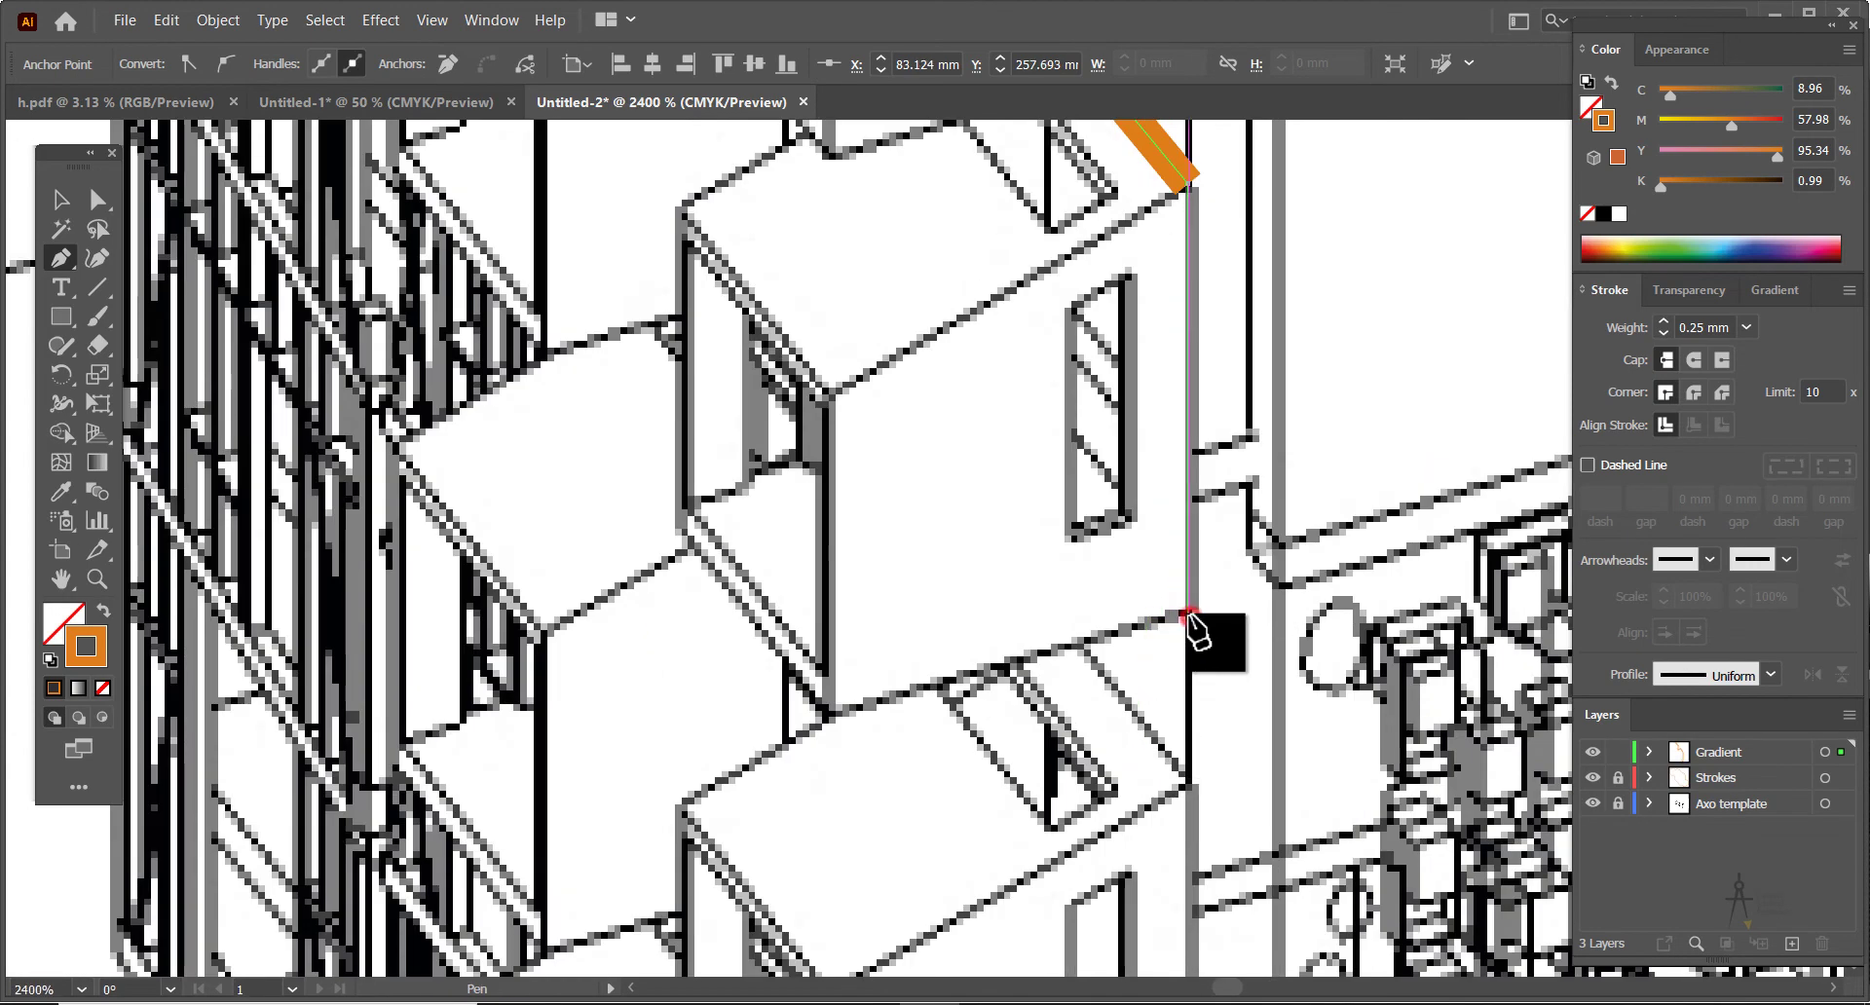
{"action": "left_click", "coordinate": [1187, 614]}
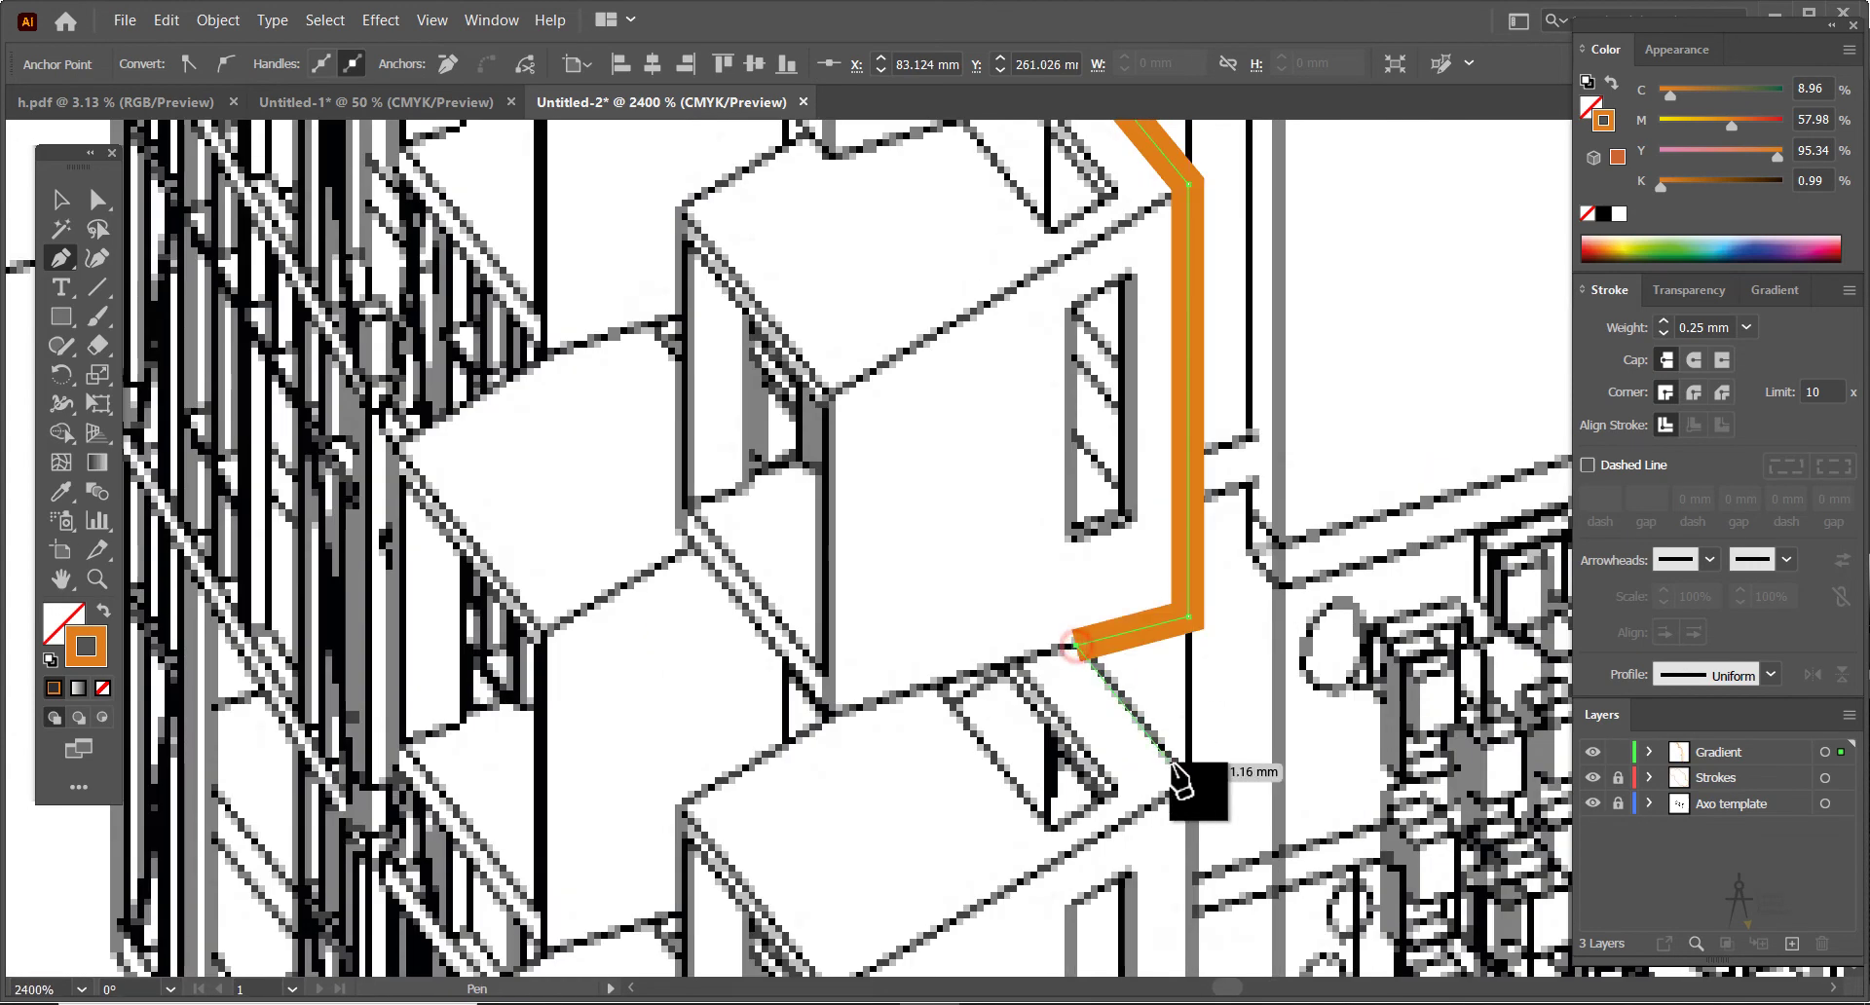
{"action": "scroll", "coordinate": [1155, 686], "scroll_direction": "down", "scroll_amount": 5}
{"action": "scroll", "coordinate": [1160, 718], "scroll_direction": "up", "scroll_amount": 4}
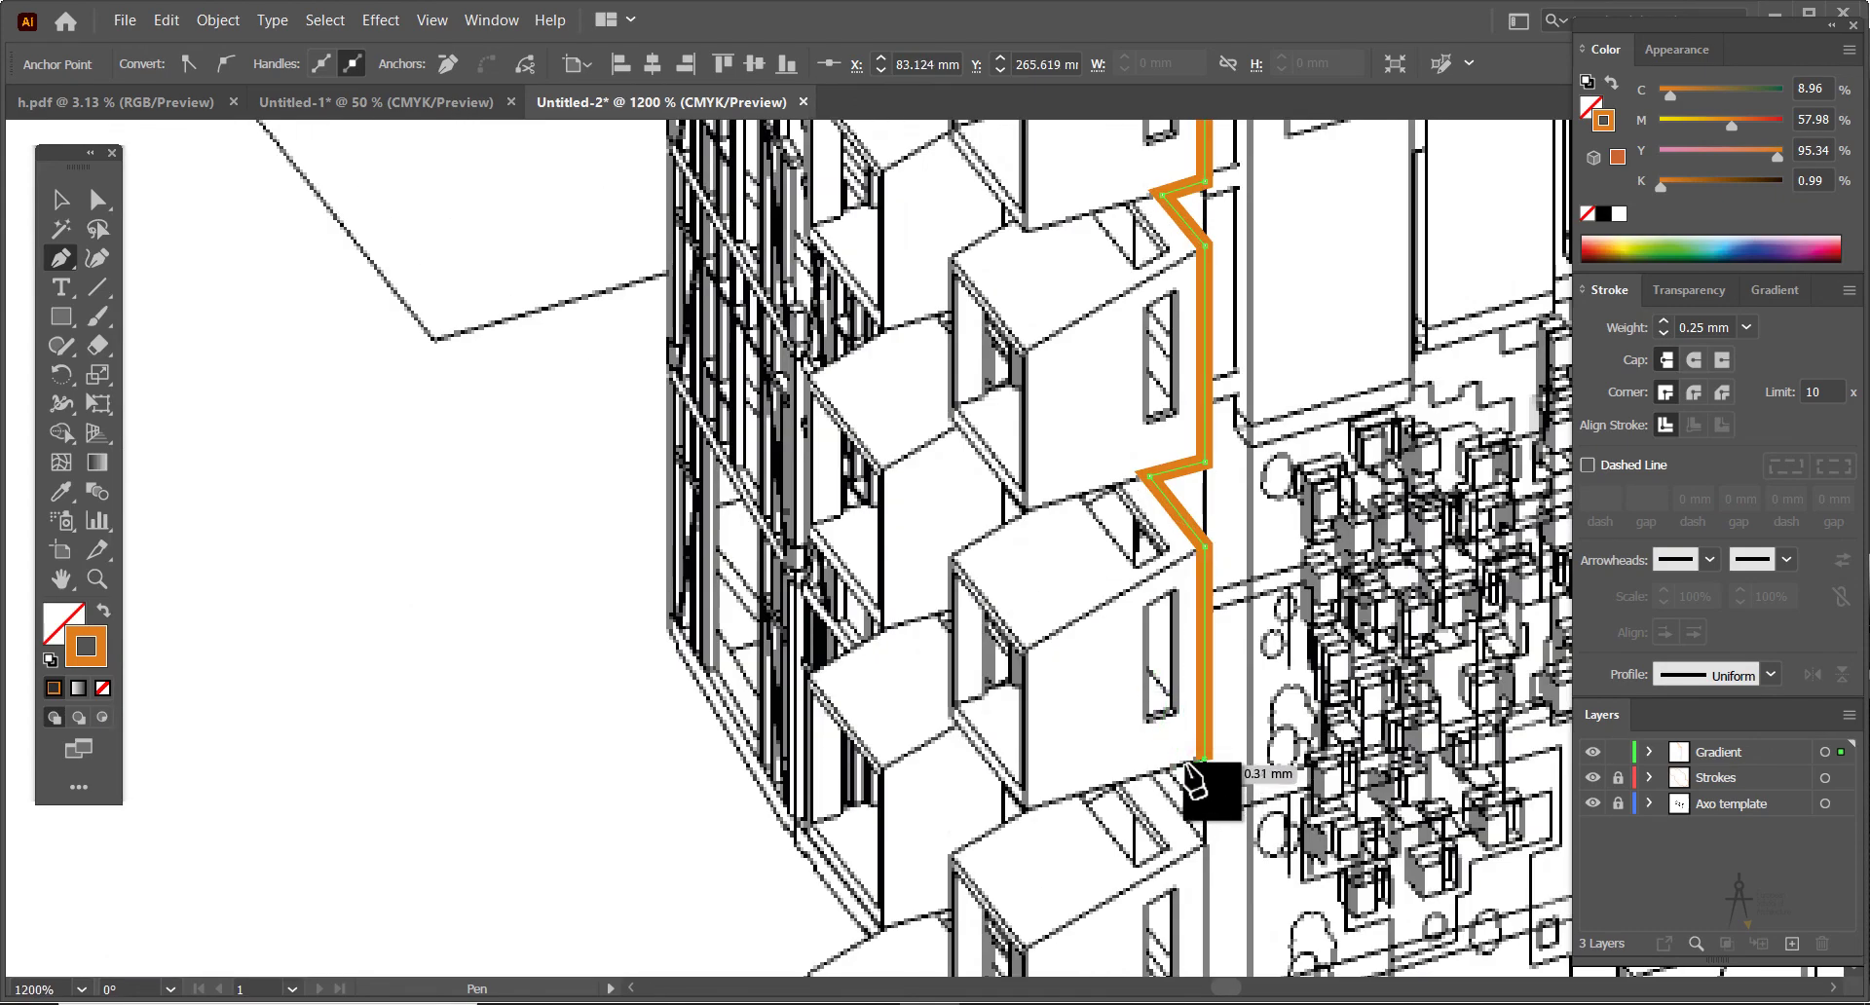
Continue the path along the underside of the middle front box to where the roof of the box below meets it
{"action": "scroll", "coordinate": [1191, 769], "scroll_direction": "up", "scroll_amount": 2}
{"action": "scroll", "coordinate": [1195, 751], "scroll_direction": "down", "scroll_amount": 4}
{"action": "scroll", "coordinate": [1185, 756], "scroll_direction": "up", "scroll_amount": 6}
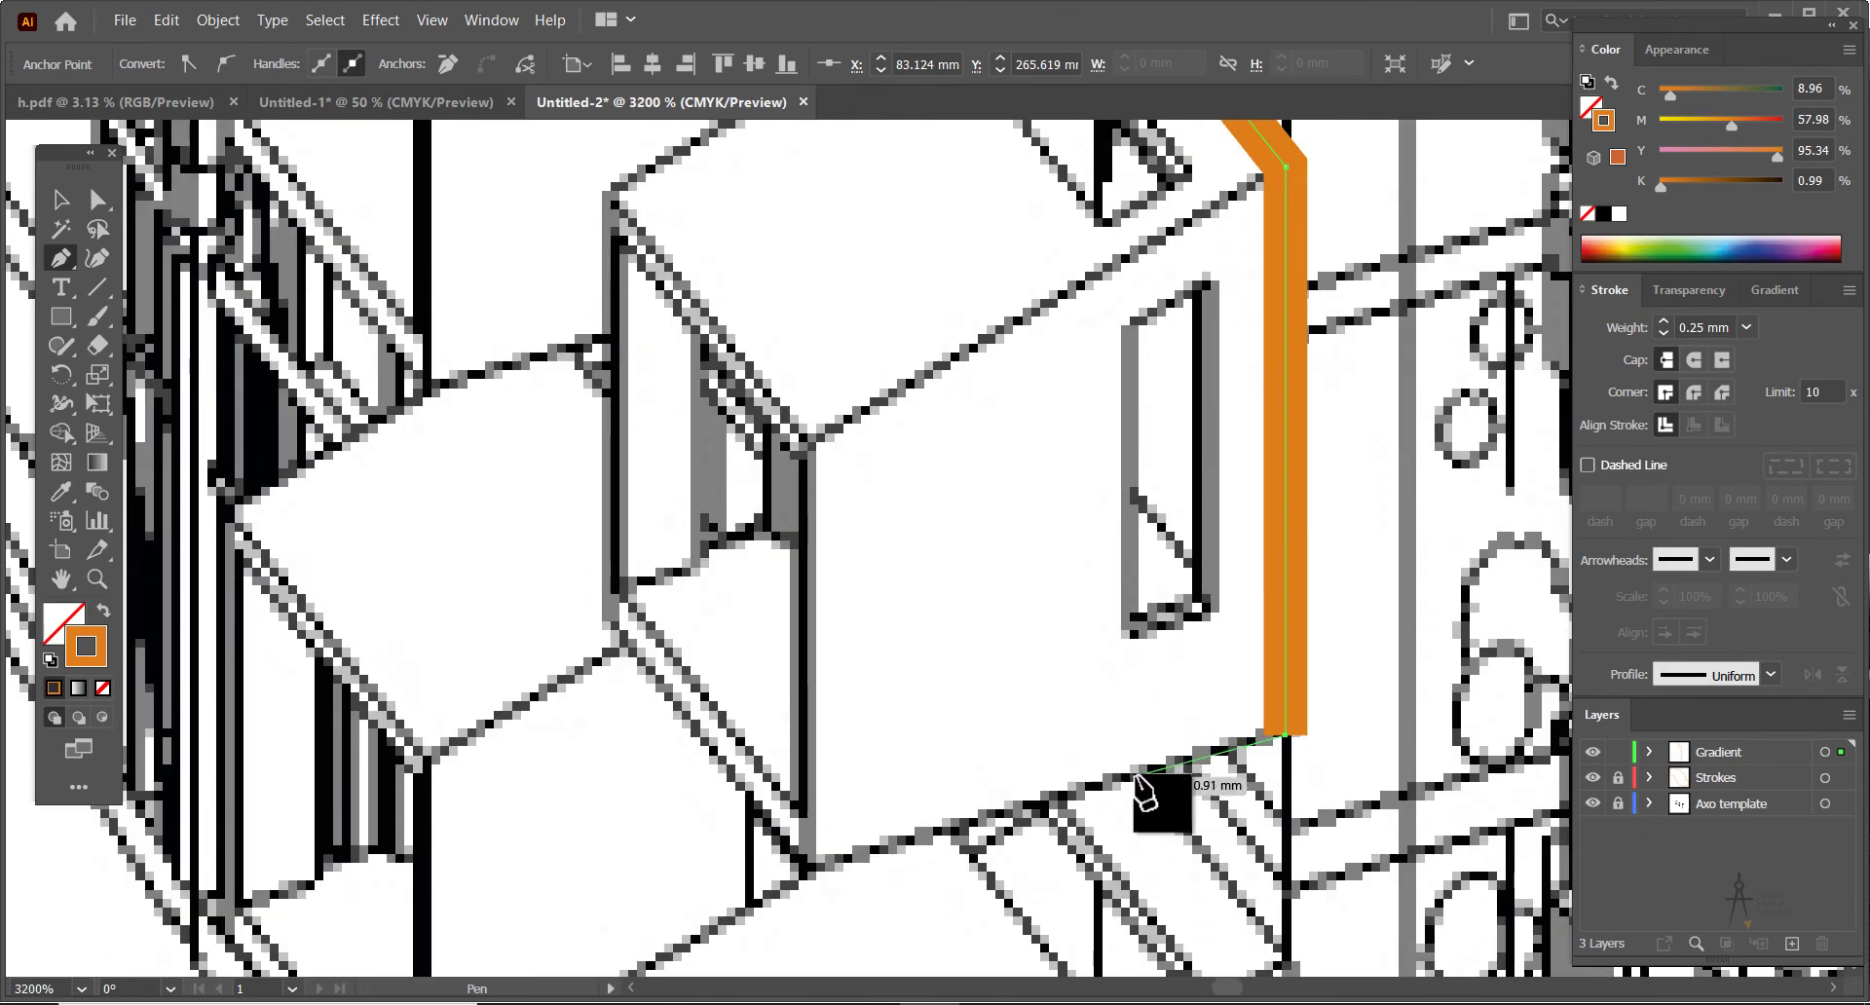
{"action": "scroll", "coordinate": [1116, 714], "scroll_direction": "down", "scroll_amount": 4}
{"action": "left_click", "coordinate": [1167, 768]}
{"action": "scroll", "coordinate": [1169, 771], "scroll_direction": "up", "scroll_amount": 3}
{"action": "left_click", "coordinate": [1153, 776]}
{"action": "scroll", "coordinate": [1127, 718], "scroll_direction": "down", "scroll_amount": 4}
{"action": "scroll", "coordinate": [1120, 818], "scroll_direction": "up", "scroll_amount": 3}
{"action": "scroll", "coordinate": [1099, 791], "scroll_direction": "up", "scroll_amount": 4}
Set the path's stroke weight to 0.1 mm and trace the next front box's wall and underside to the lowest front box's roof corner
{"action": "left_click", "coordinate": [1745, 327]}
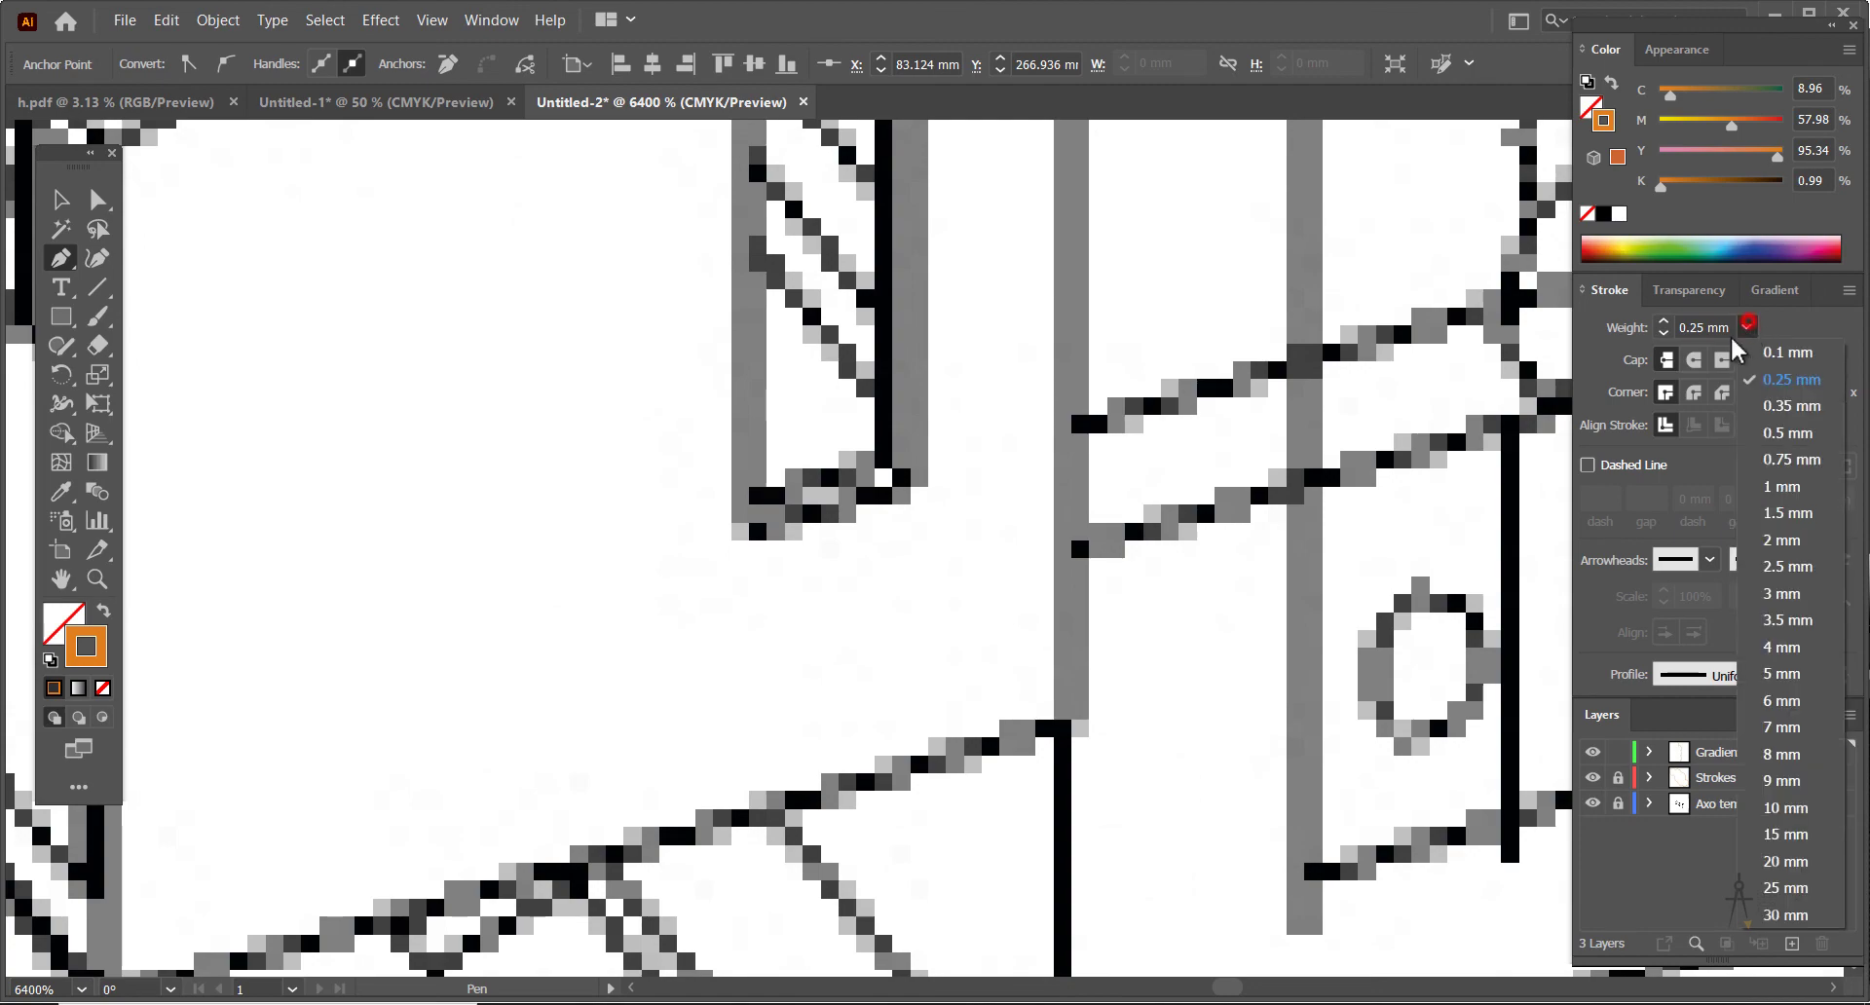
{"action": "left_click", "coordinate": [1779, 350]}
{"action": "scroll", "coordinate": [1094, 575], "scroll_direction": "down", "scroll_amount": 4}
{"action": "scroll", "coordinate": [1097, 480], "scroll_direction": "up", "scroll_amount": 2}
{"action": "left_click_drag", "start_coordinate": [1099, 672], "coordinate": [1056, 289]}
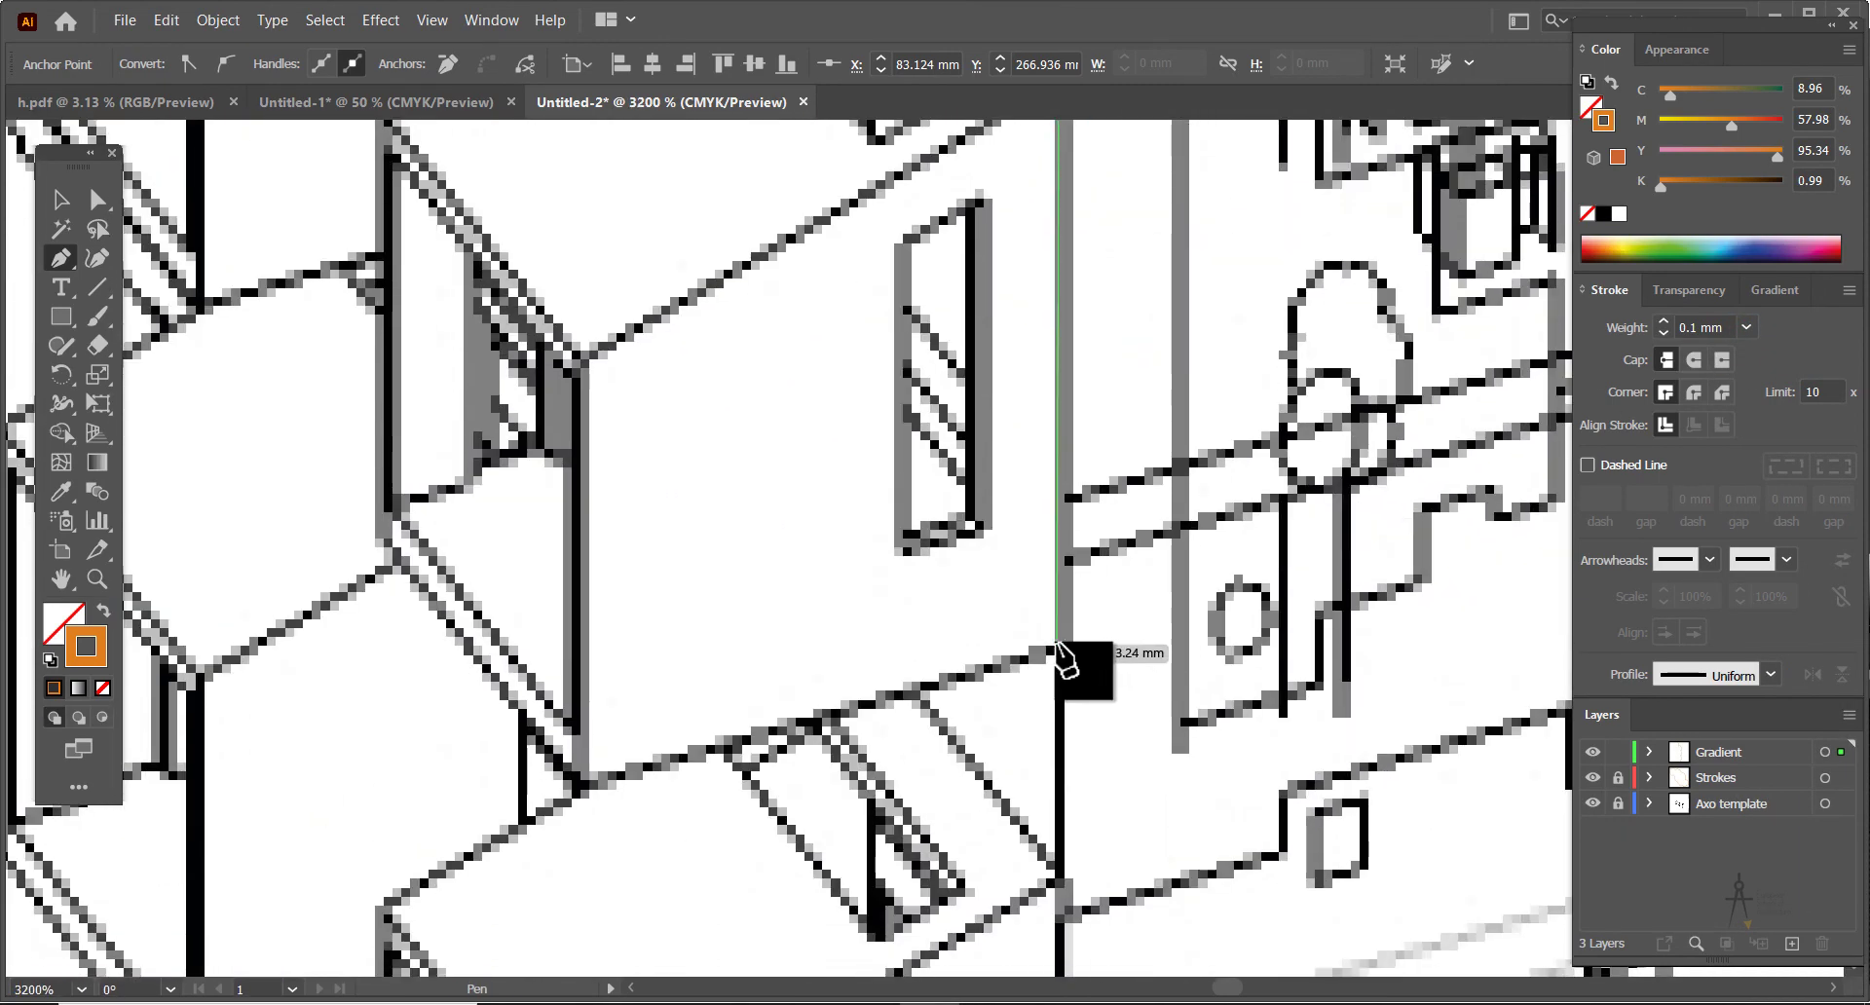
{"action": "left_click", "coordinate": [1059, 644]}
{"action": "left_click", "coordinate": [909, 692]}
{"action": "left_click", "coordinate": [1059, 874]}
{"action": "scroll", "coordinate": [1027, 682], "scroll_direction": "down", "scroll_amount": 6}
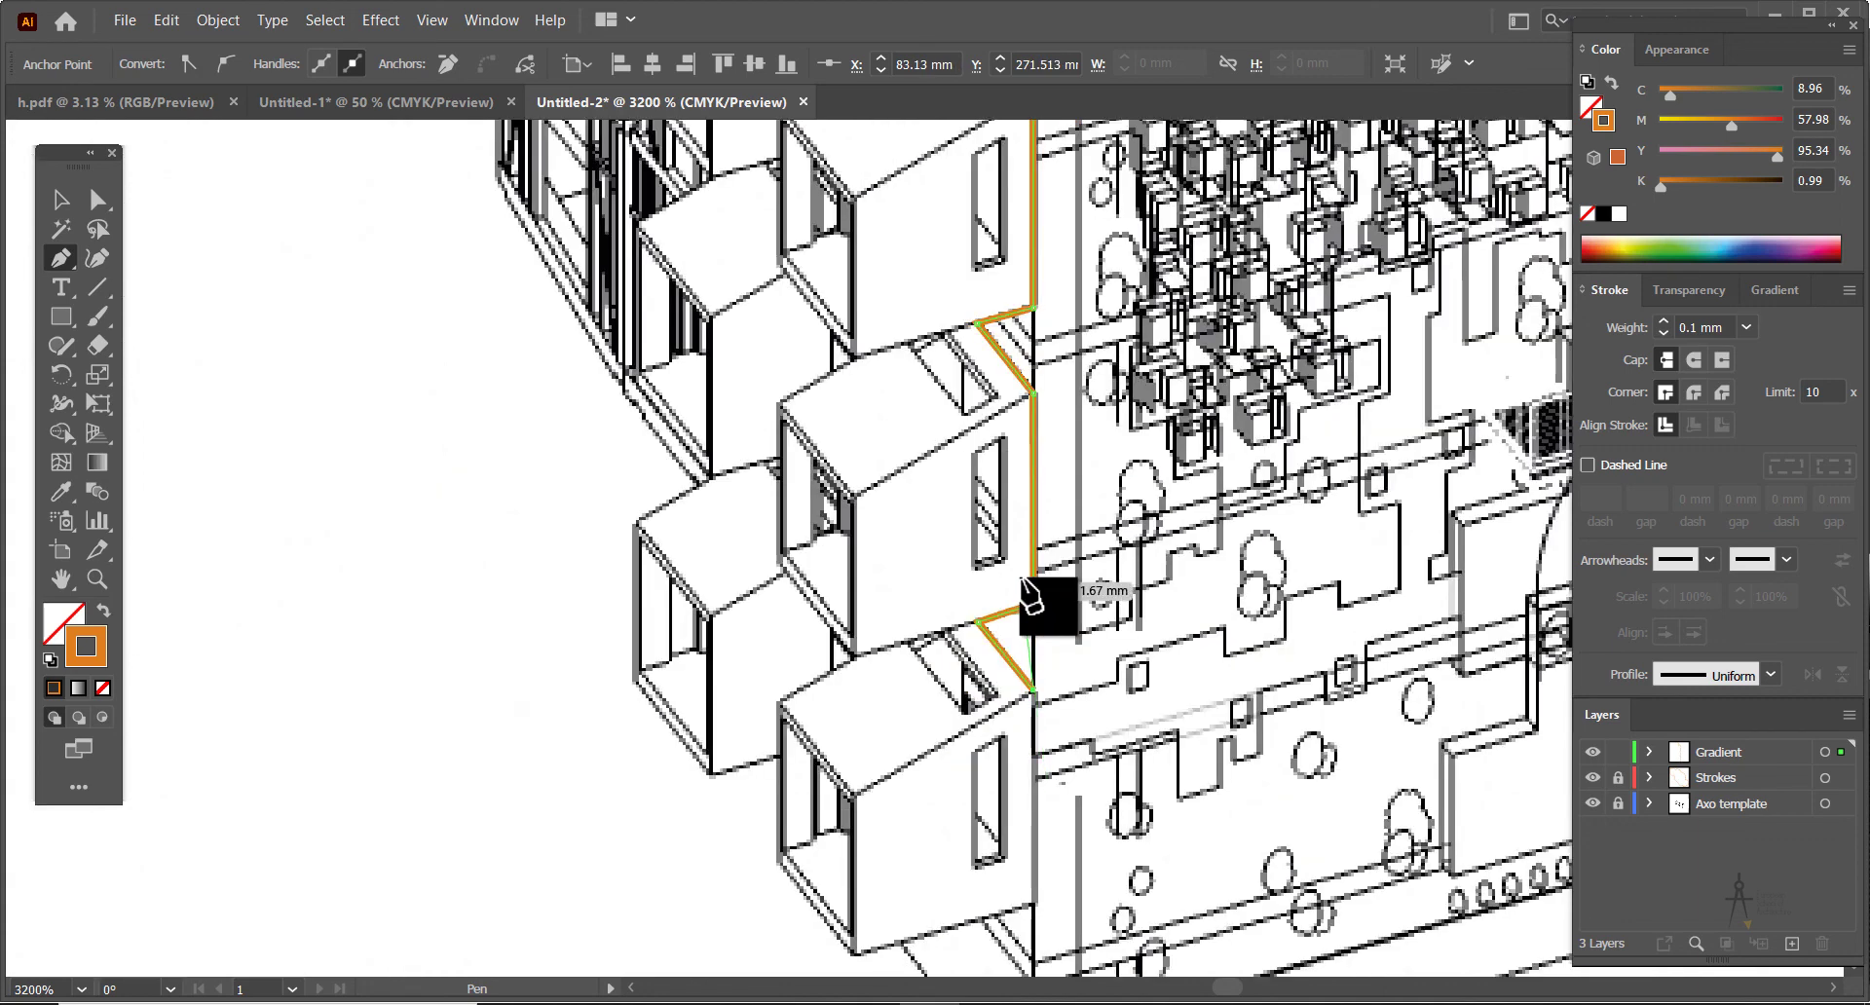
Trace the lowest front box down its wall, along its two bottom edges, and up its outer edge to the rear box's underside
{"action": "scroll", "coordinate": [1043, 835], "scroll_direction": "up", "scroll_amount": 4}
{"action": "left_click", "coordinate": [1042, 756]}
{"action": "left_click", "coordinate": [802, 822]}
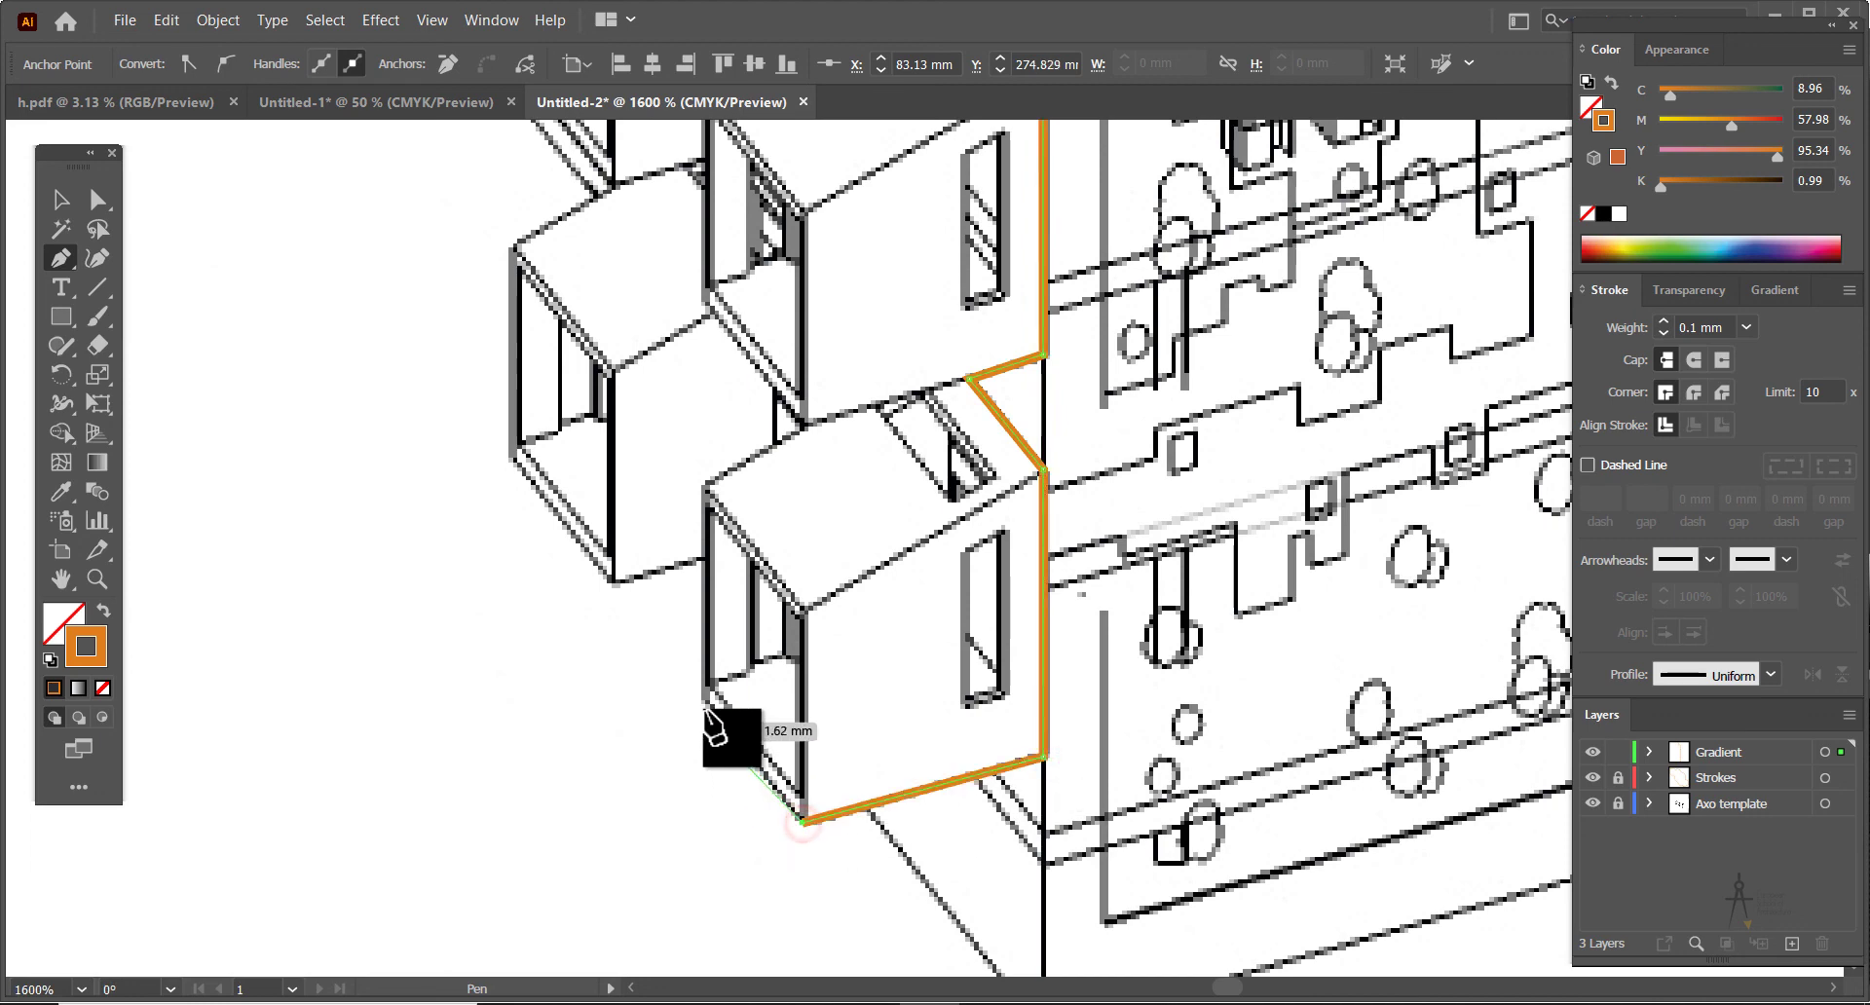
{"action": "left_click", "coordinate": [702, 700]}
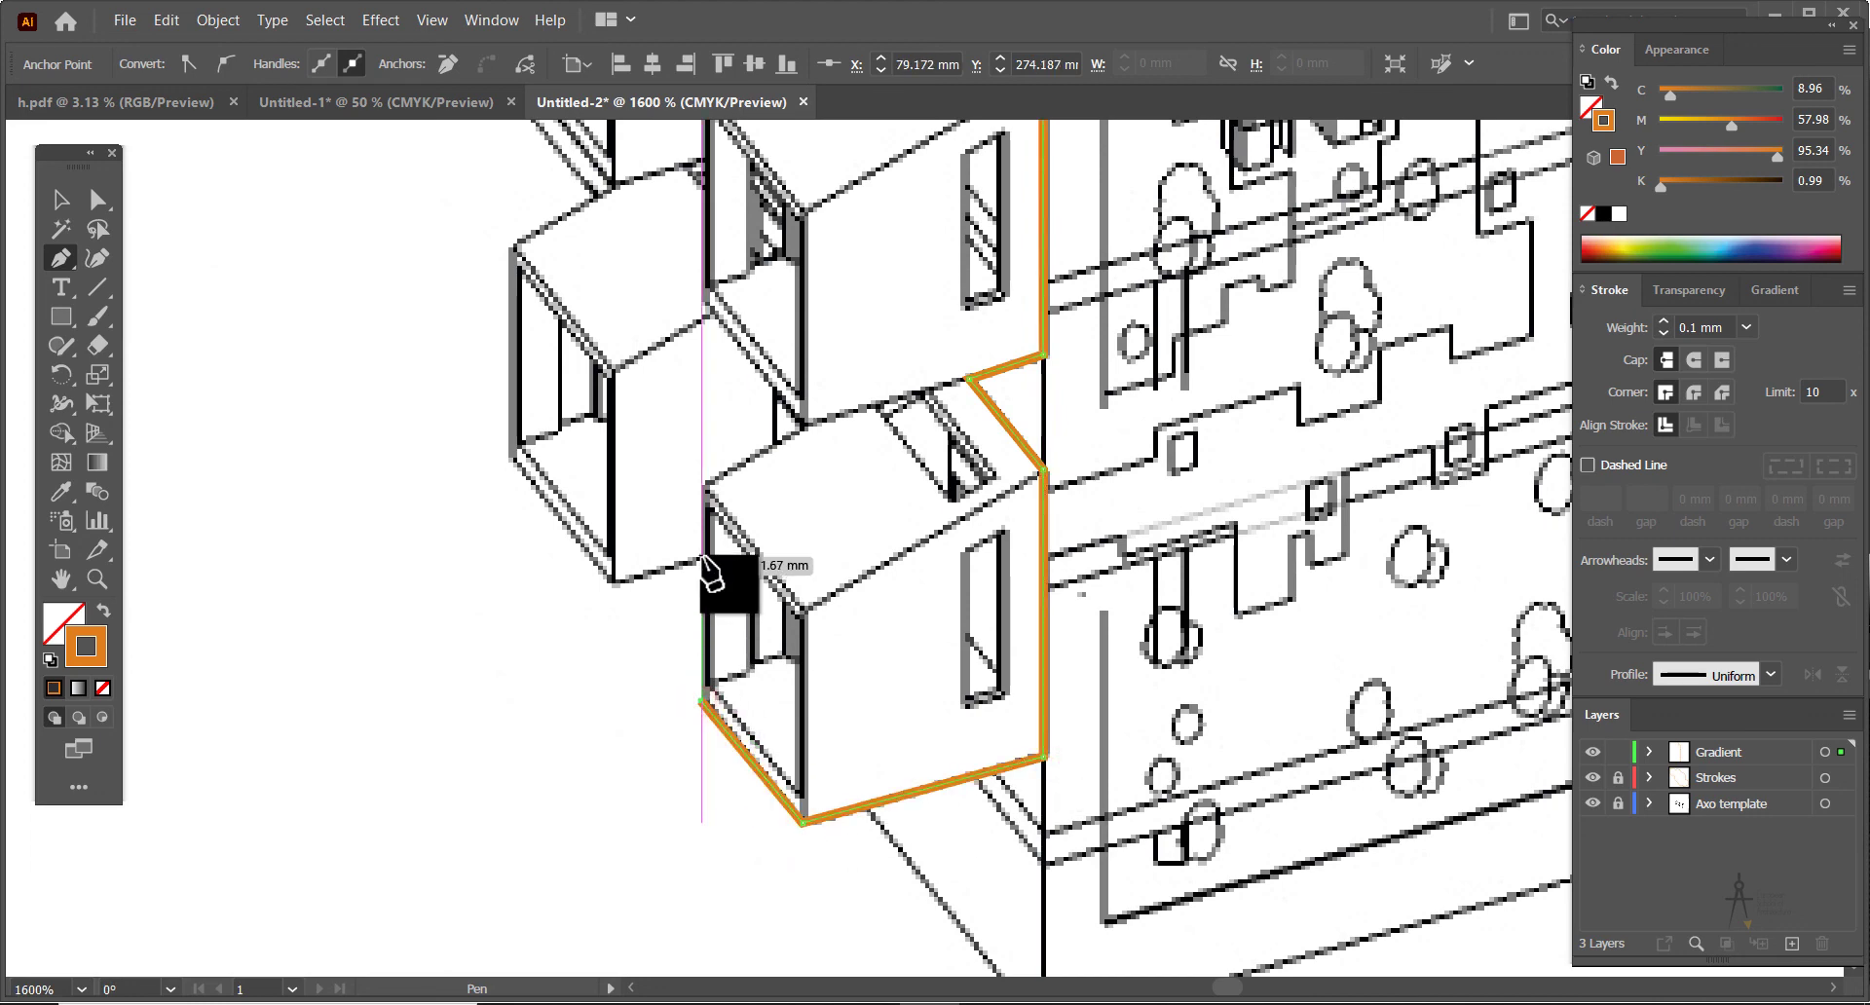
{"action": "left_click", "coordinate": [702, 558]}
Trace the lowest rear box along its underside and bottom edge, up its outer edge, and along its roof to the box above
{"action": "left_click", "coordinate": [613, 581]}
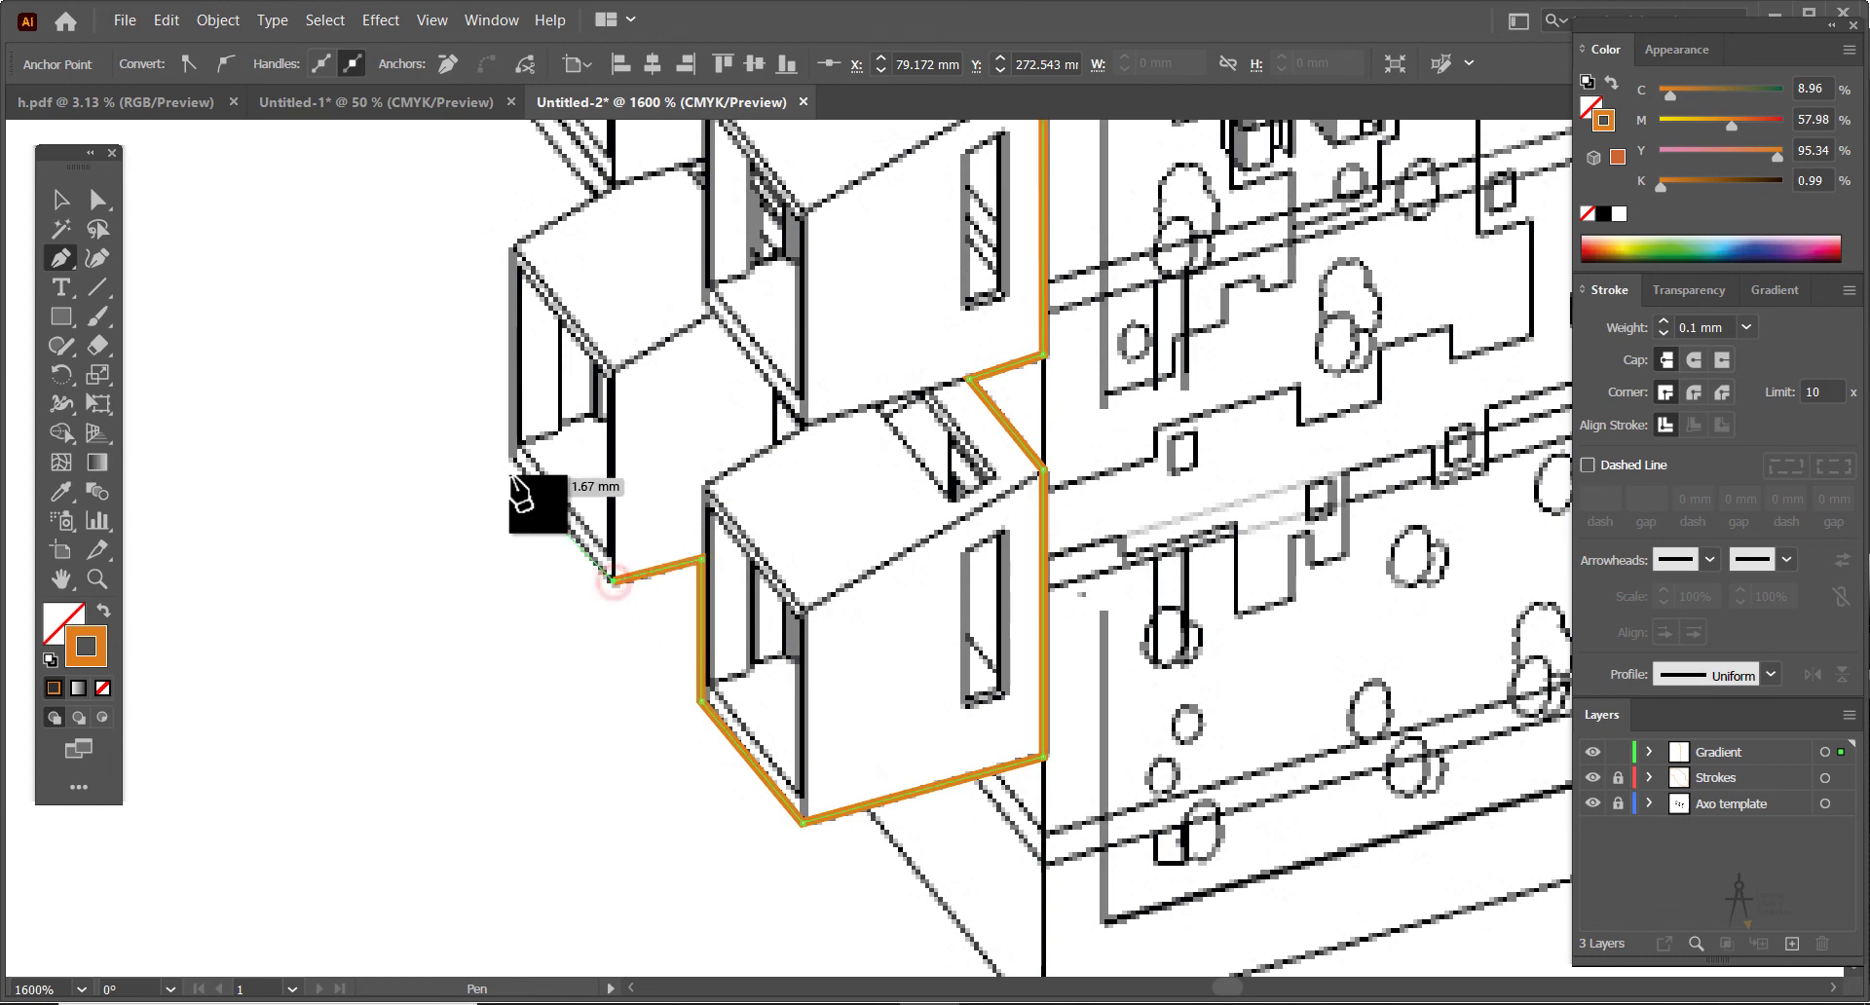
{"action": "left_click", "coordinate": [507, 456]}
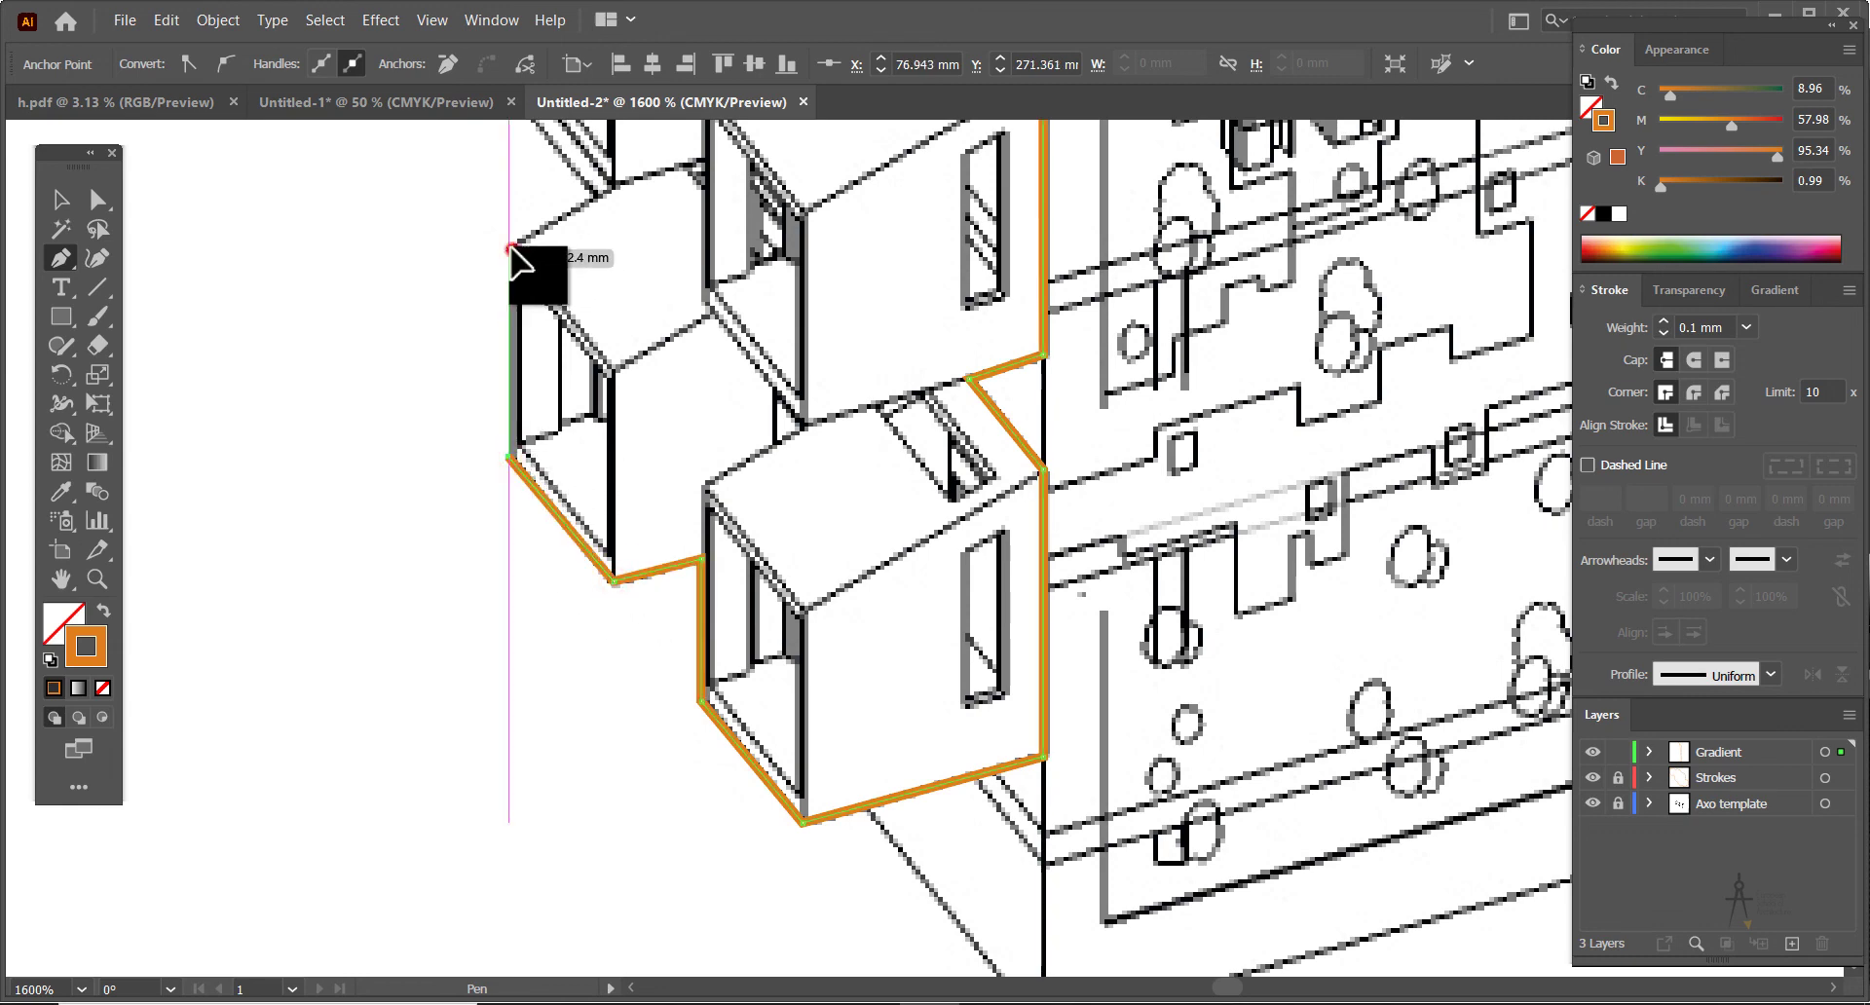
{"action": "left_click", "coordinate": [508, 249]}
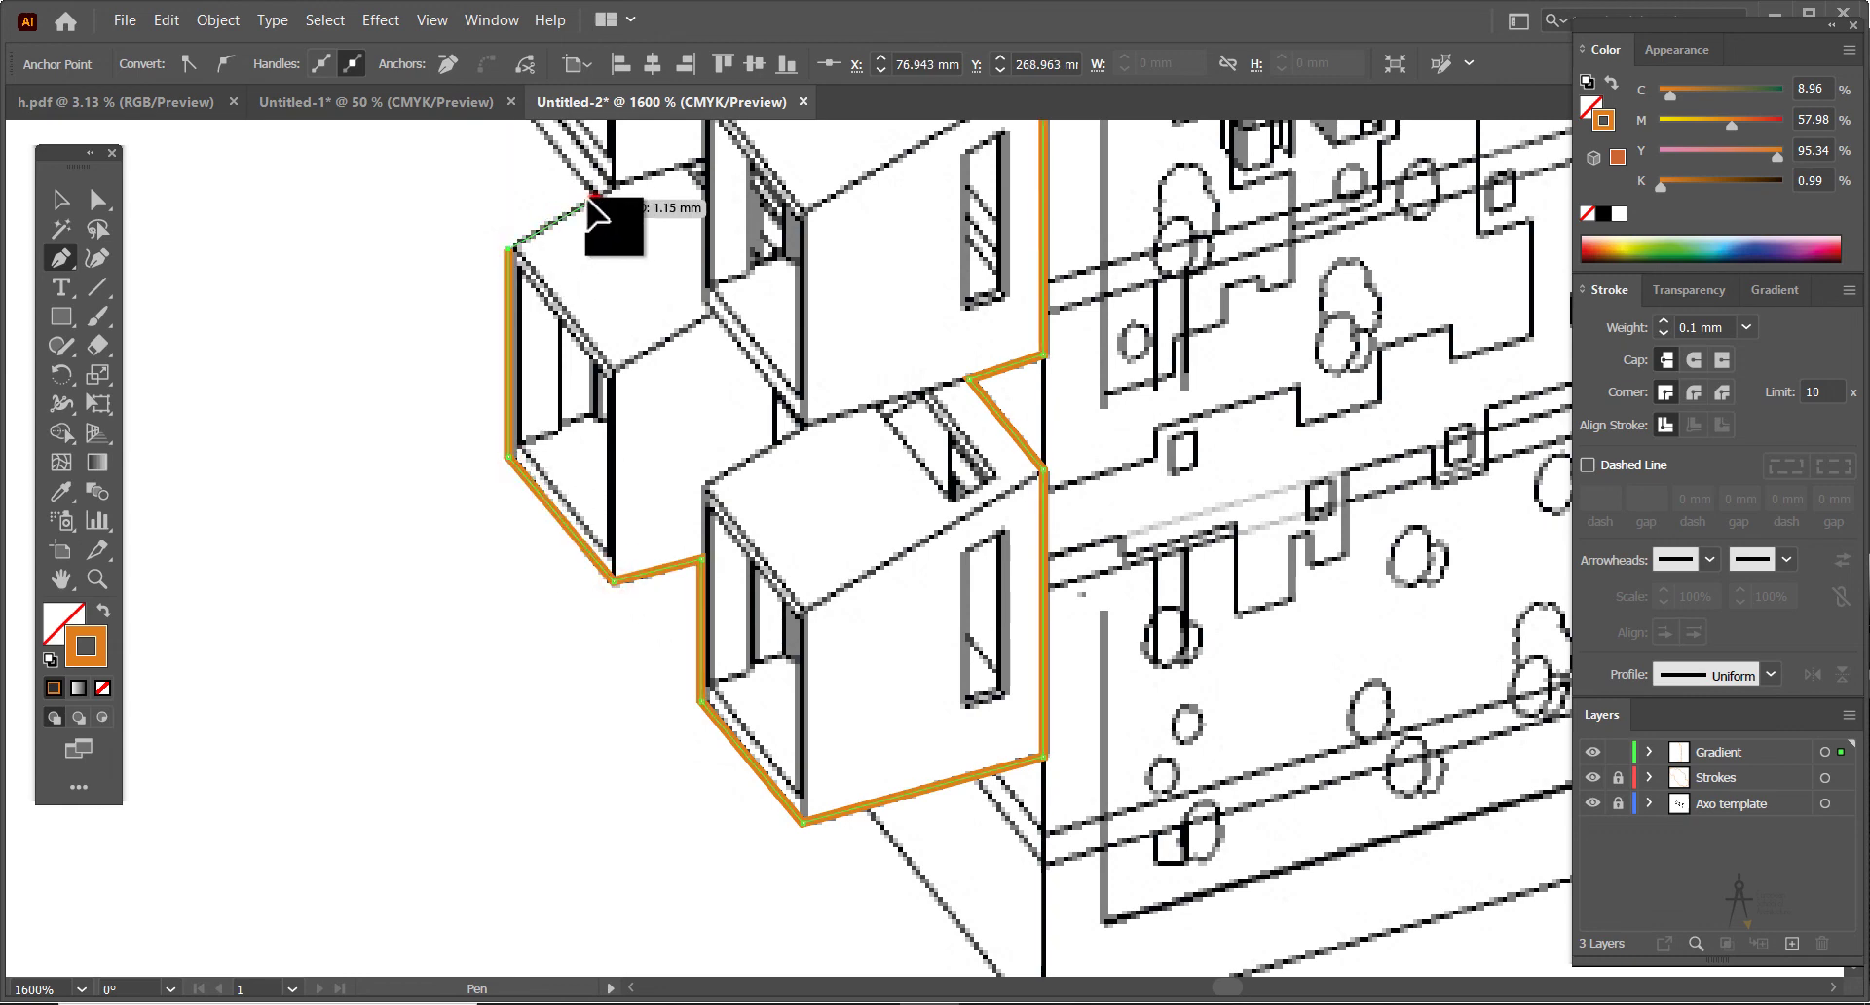
{"action": "scroll", "coordinate": [592, 198], "scroll_direction": "down", "scroll_amount": 3}
{"action": "scroll", "coordinate": [639, 505], "scroll_direction": "up", "scroll_amount": 2}
{"action": "scroll", "coordinate": [617, 468], "scroll_direction": "up", "scroll_amount": 4}
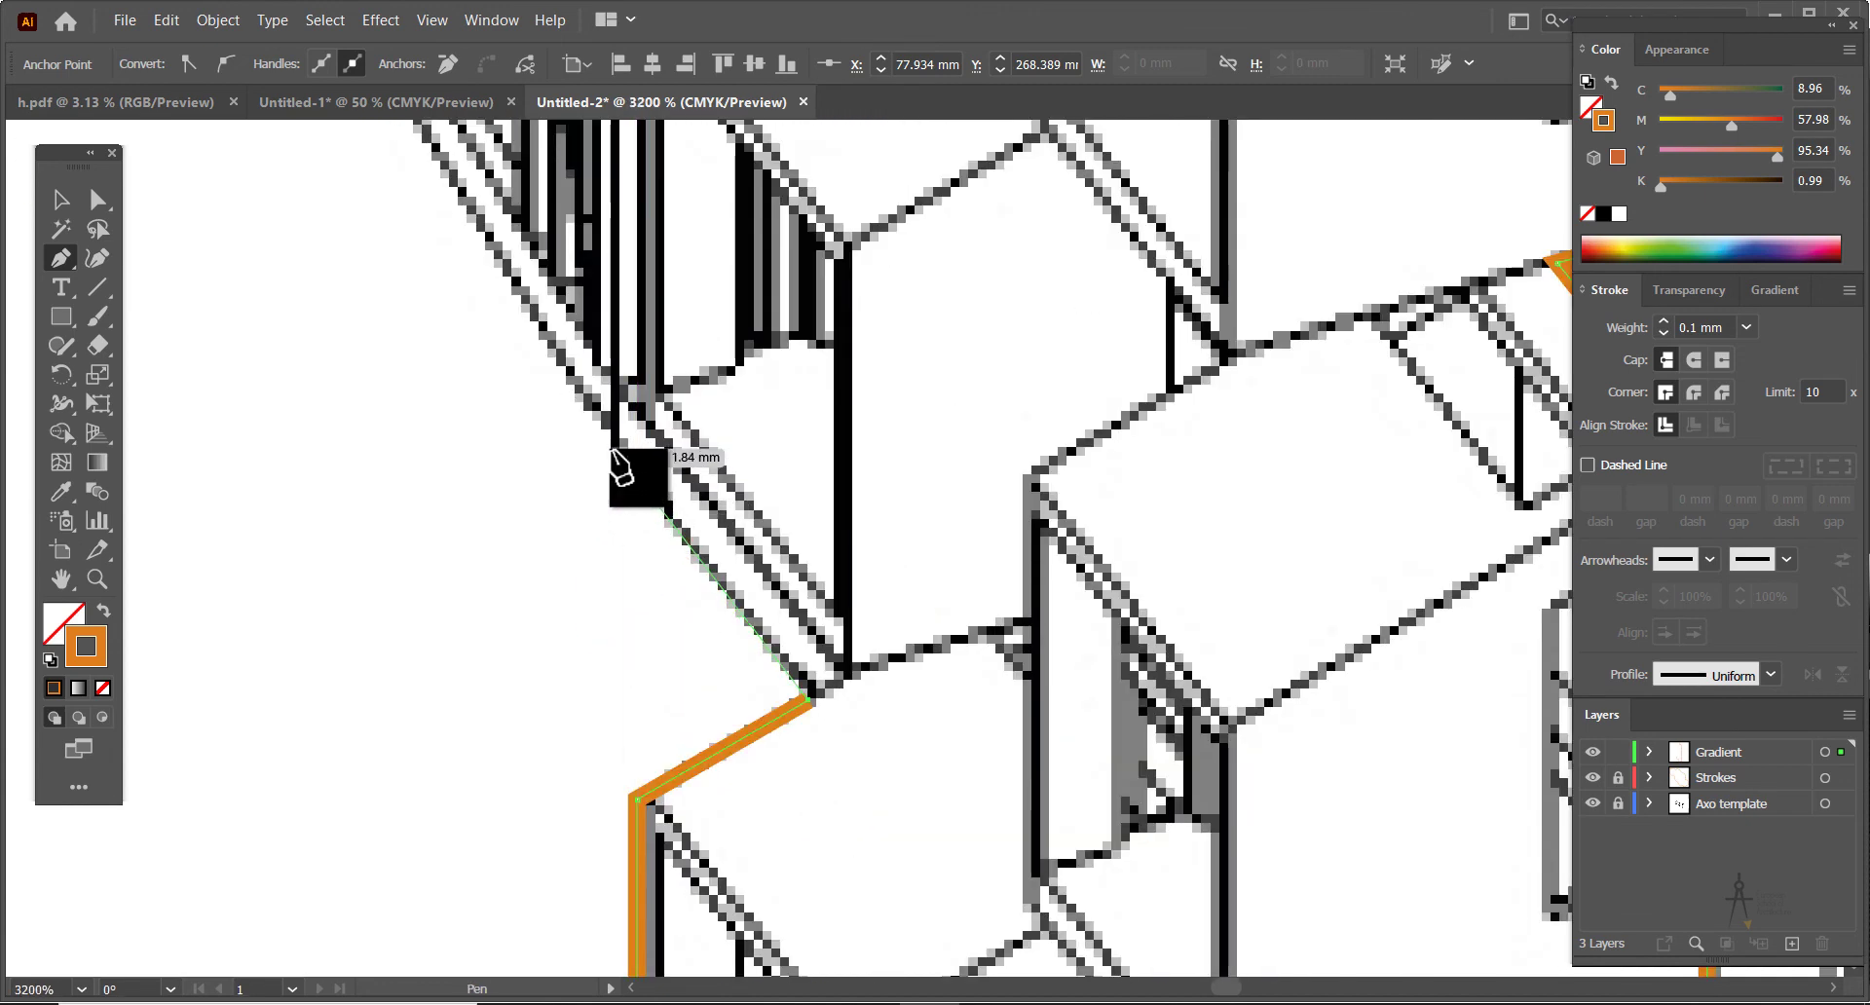
Continue the path around the second rear box from the bottom, following its lower edge, outer vertical edge, and roof edge
{"action": "left_click", "coordinate": [846, 673]}
{"action": "left_click", "coordinate": [638, 413]}
{"action": "scroll", "coordinate": [648, 719], "scroll_direction": "down", "scroll_amount": 4}
{"action": "scroll", "coordinate": [691, 521], "scroll_direction": "up", "scroll_amount": 4}
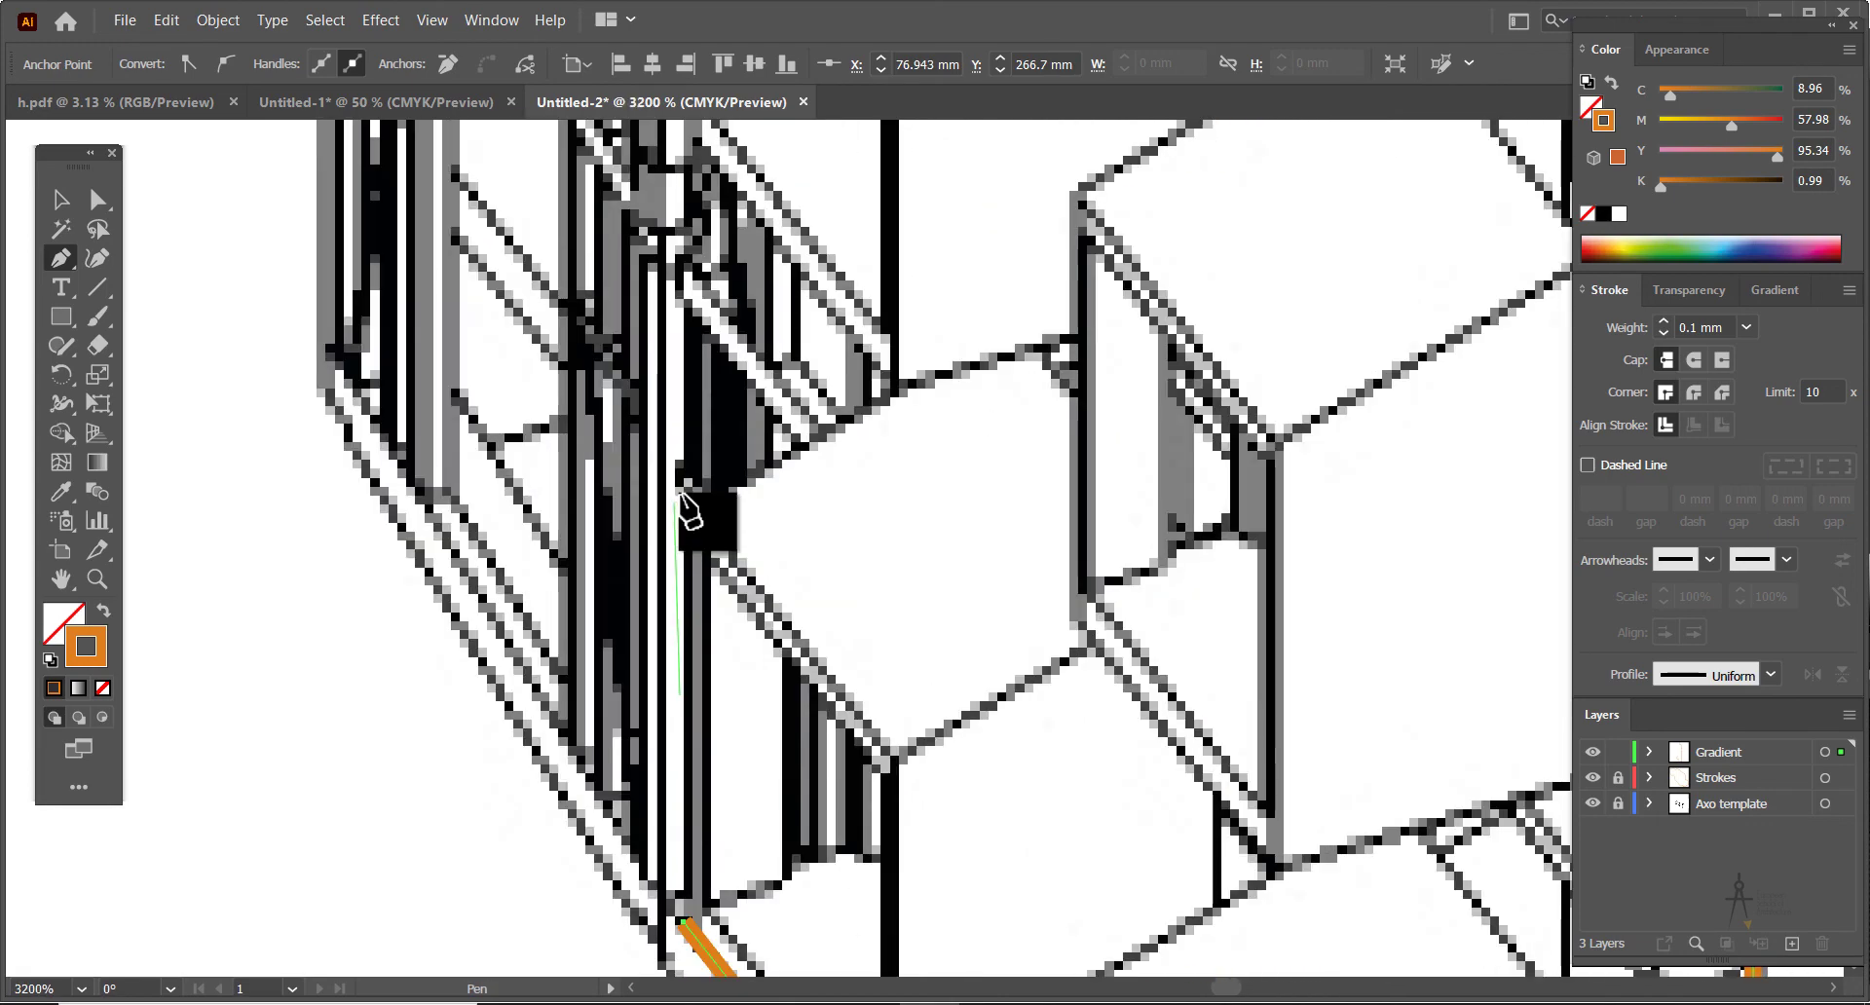
{"action": "left_click", "coordinate": [694, 513]}
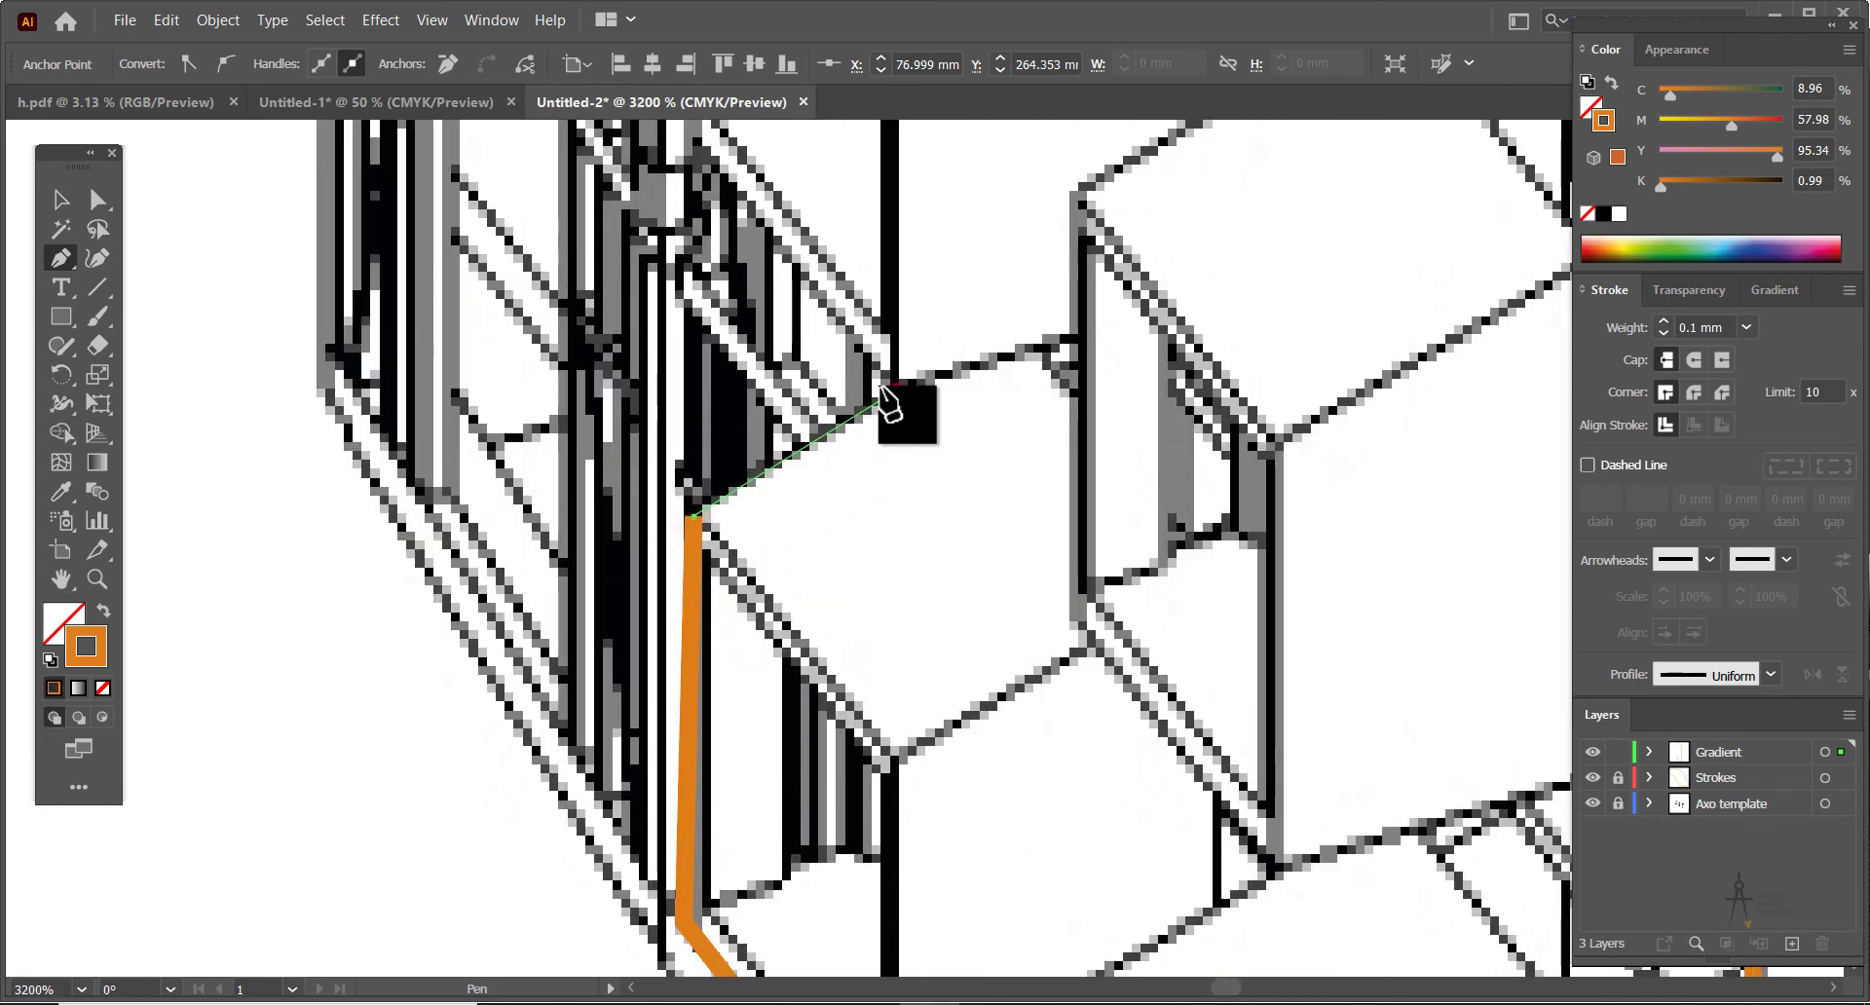
{"action": "left_click", "coordinate": [891, 399]}
Trace the third rear box from the bottom along its lower edge, outer vertical edge, and roof edge
{"action": "scroll", "coordinate": [889, 389], "scroll_direction": "down", "scroll_amount": 3}
{"action": "scroll", "coordinate": [877, 633], "scroll_direction": "up", "scroll_amount": 5}
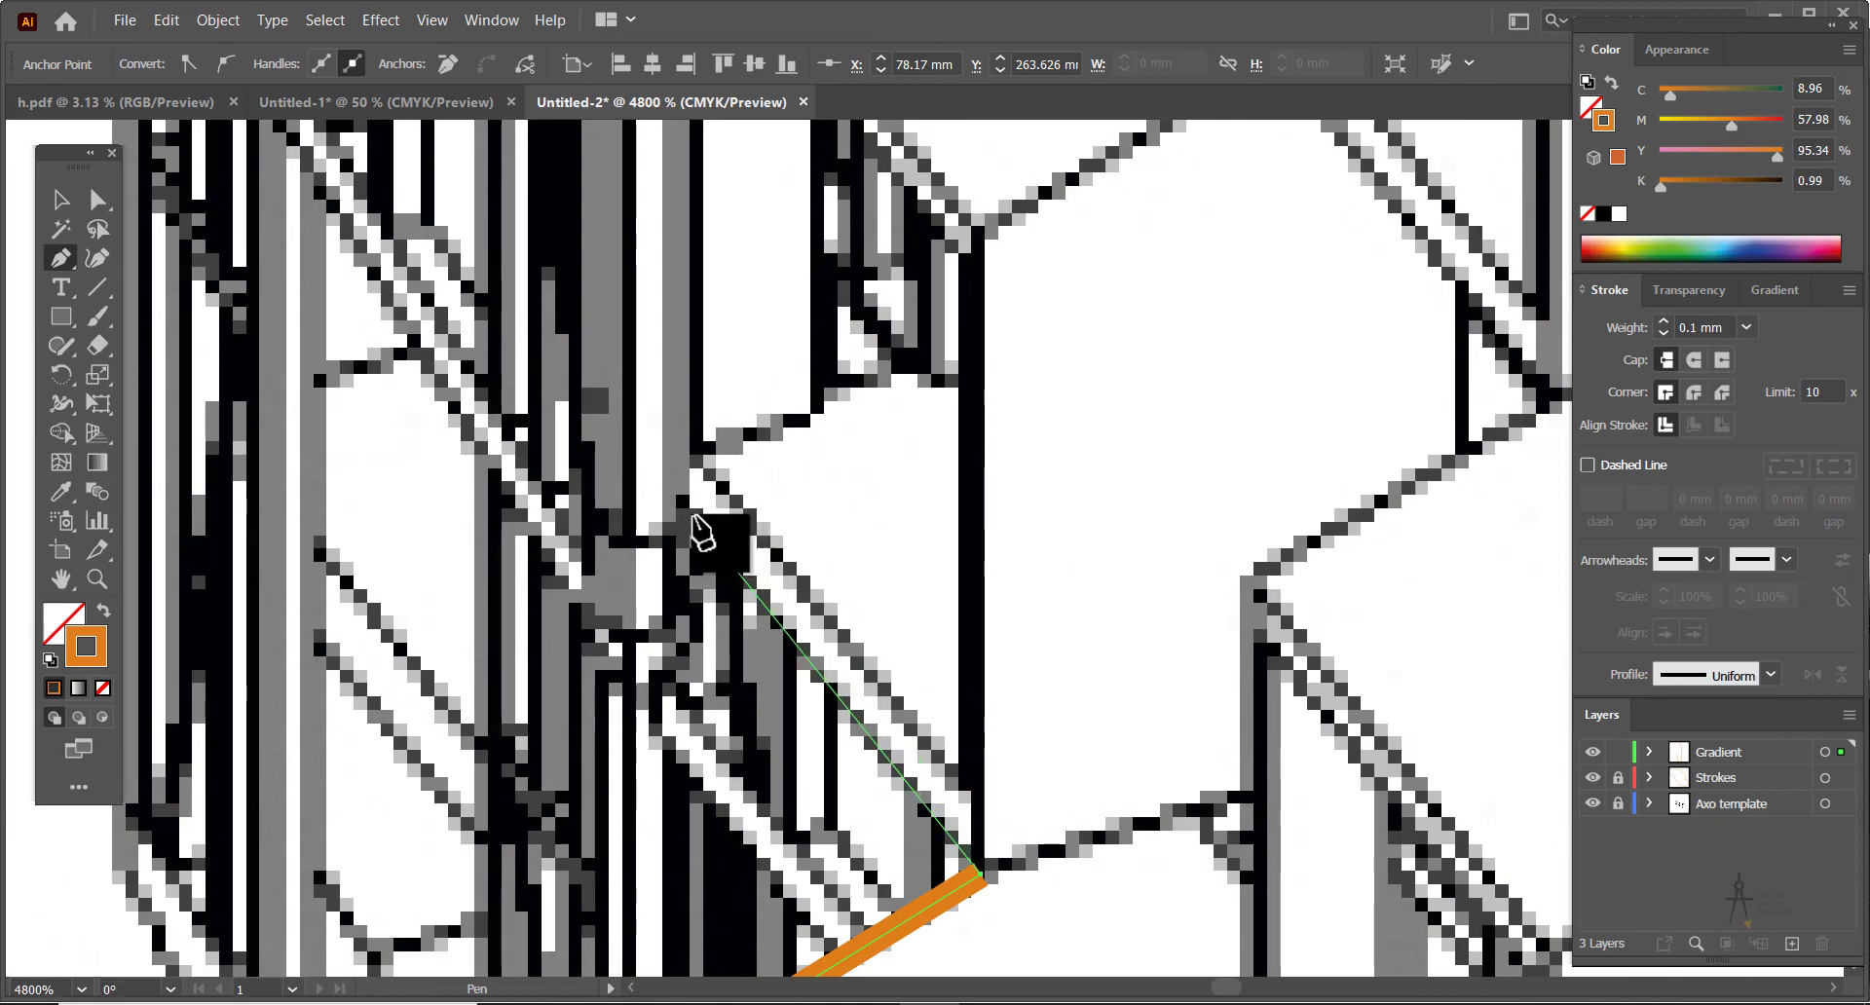
{"action": "scroll", "coordinate": [690, 516], "scroll_direction": "down", "scroll_amount": 4}
{"action": "left_click", "coordinate": [793, 718]}
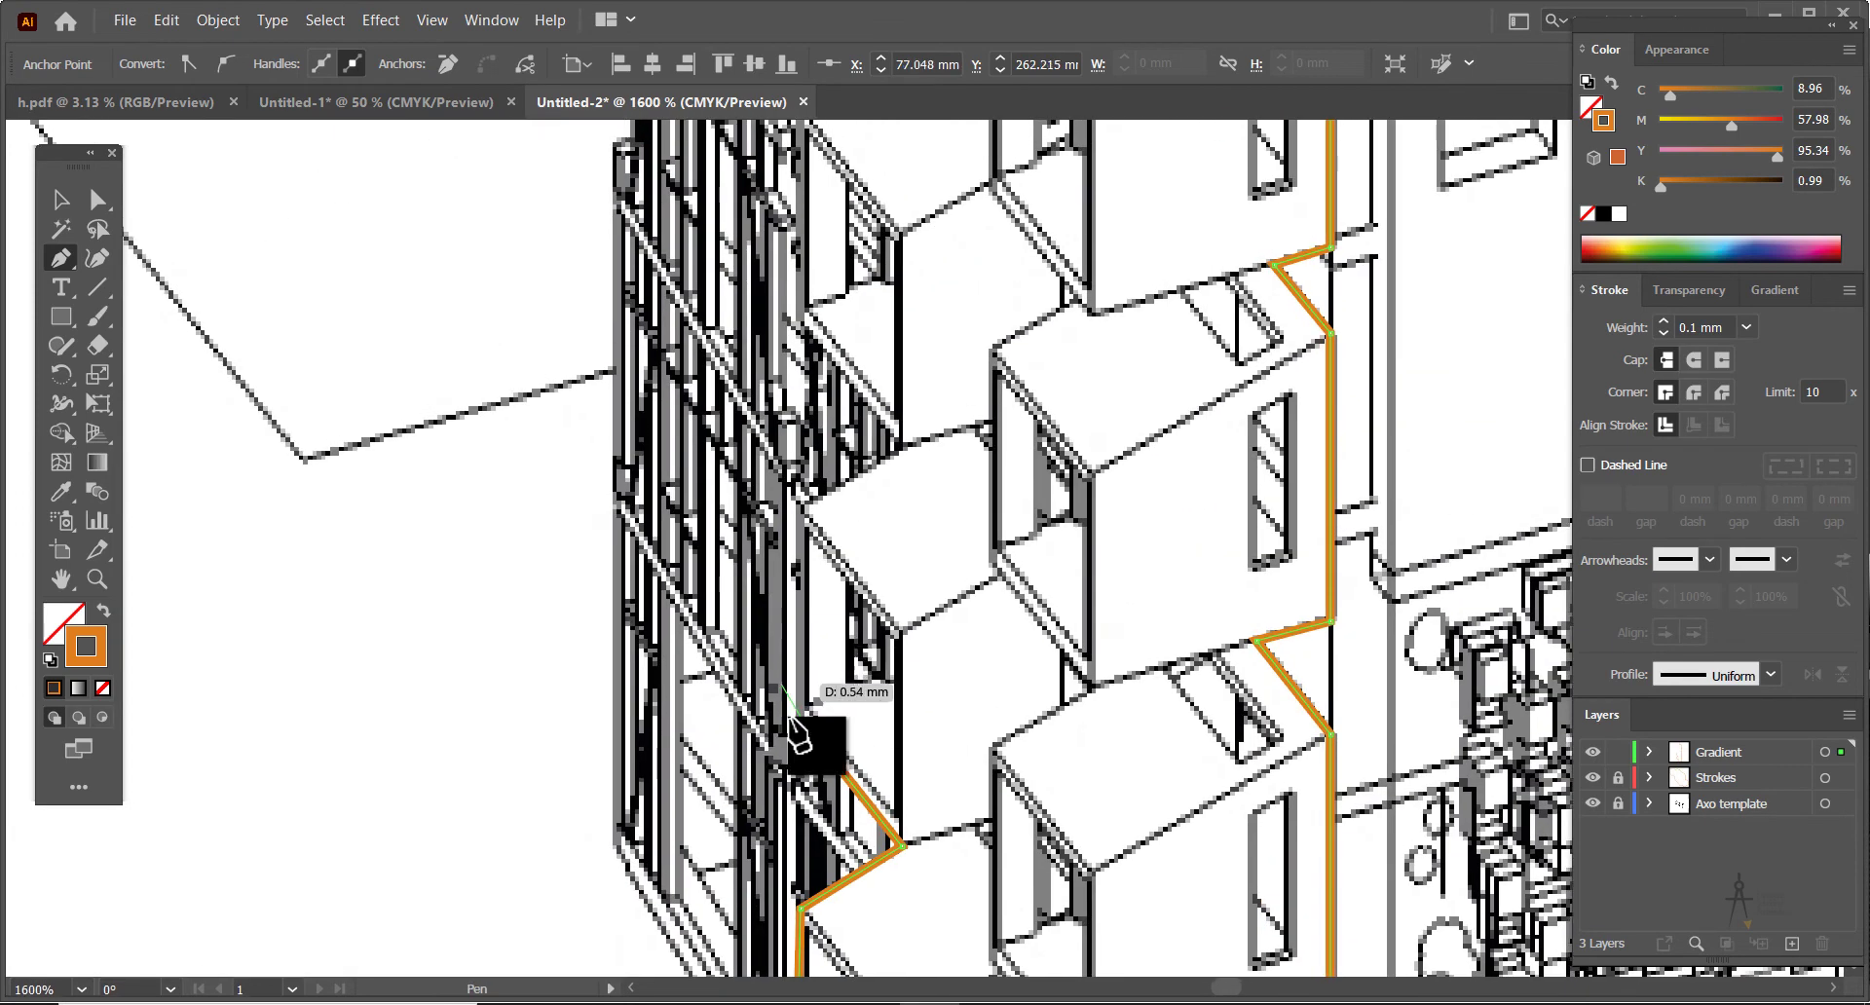
{"action": "scroll", "coordinate": [795, 726], "scroll_direction": "up", "scroll_amount": 4}
{"action": "scroll", "coordinate": [856, 451], "scroll_direction": "down", "scroll_amount": 3}
{"action": "scroll", "coordinate": [876, 355], "scroll_direction": "up", "scroll_amount": 4}
{"action": "left_click", "coordinate": [932, 261]}
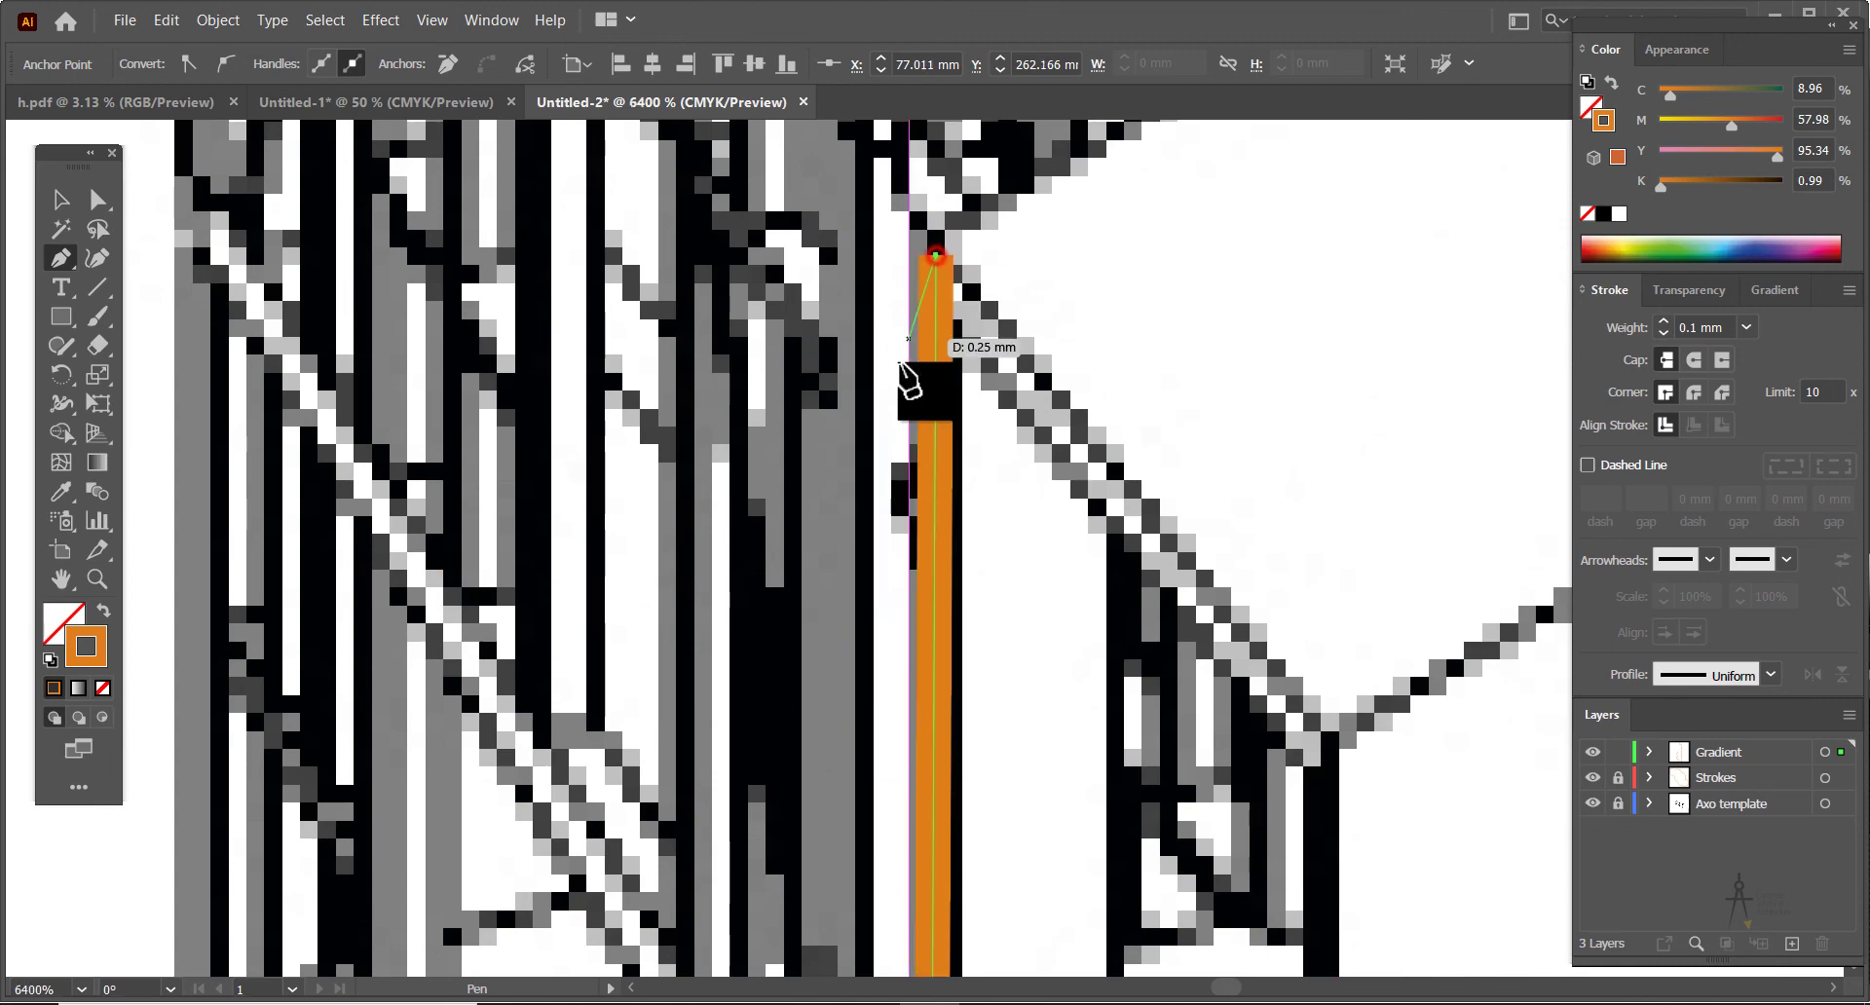
{"action": "scroll", "coordinate": [906, 376], "scroll_direction": "down", "scroll_amount": 3}
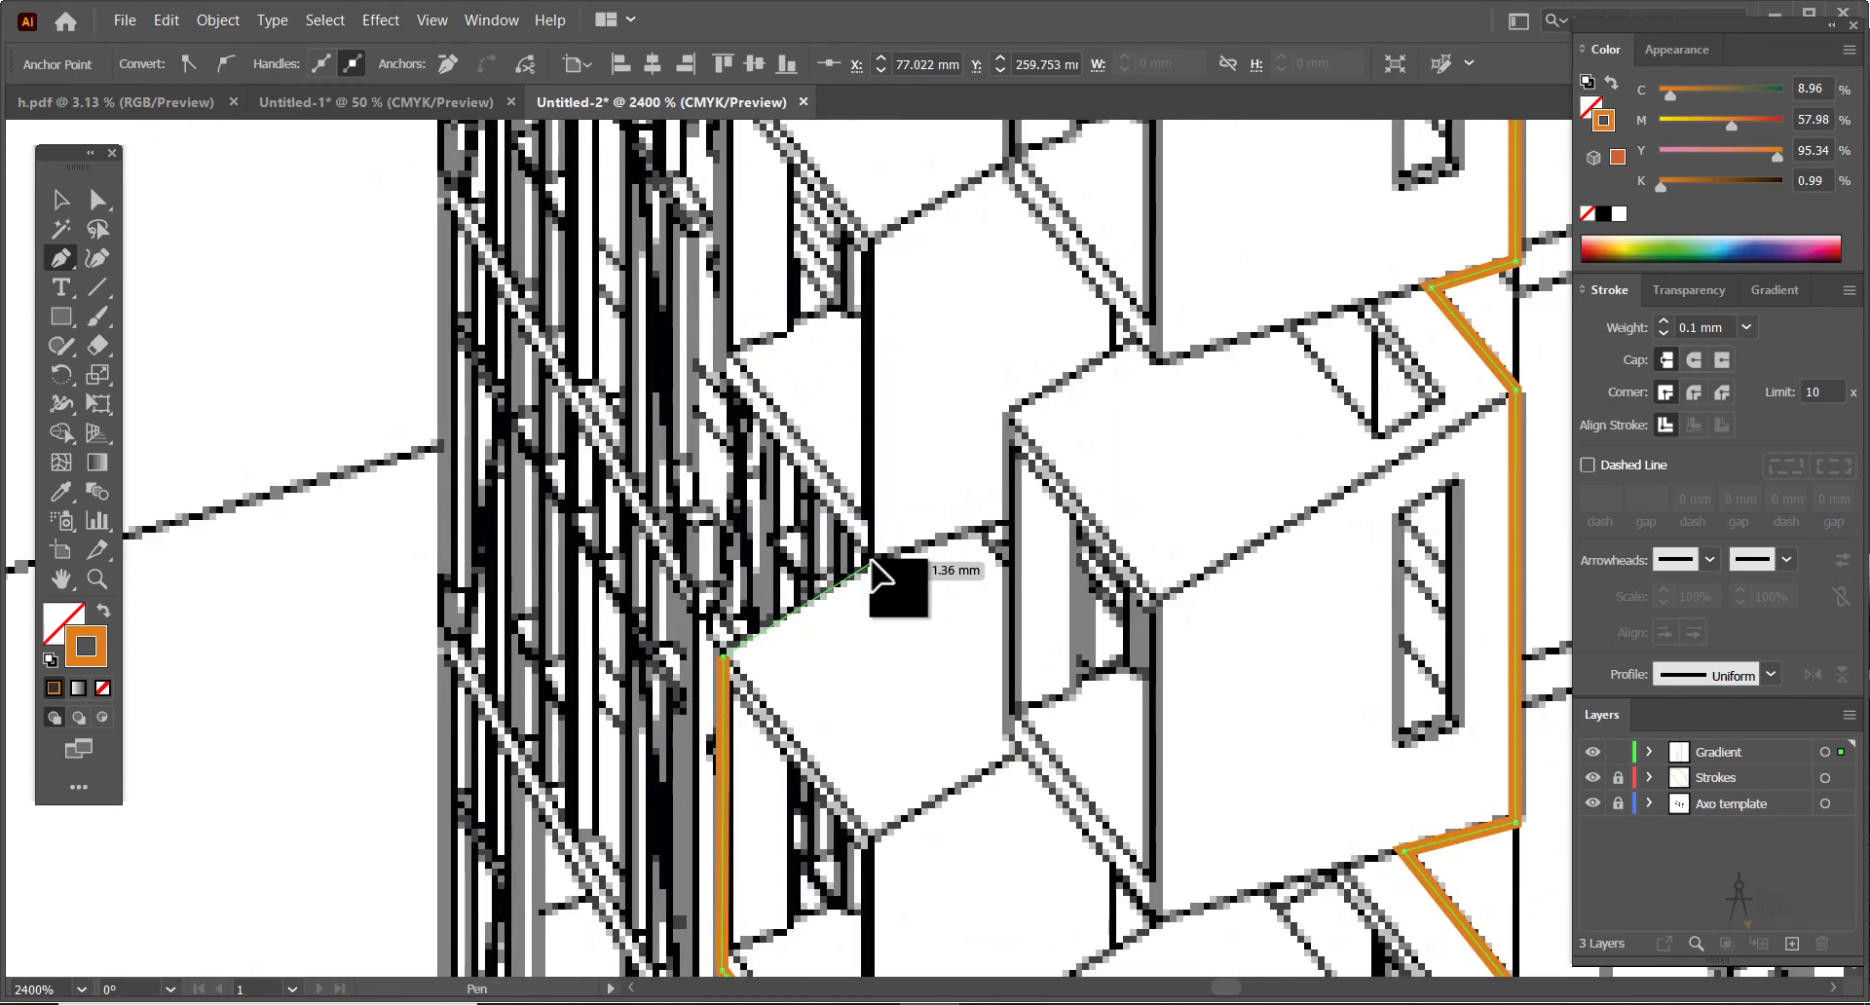
{"action": "left_click", "coordinate": [872, 565]}
Trace the rear box just below the topmost one along its lower edge, outer vertical edge, and roof edge
{"action": "left_click", "coordinate": [718, 378]}
{"action": "scroll", "coordinate": [701, 626], "scroll_direction": "down", "scroll_amount": 2}
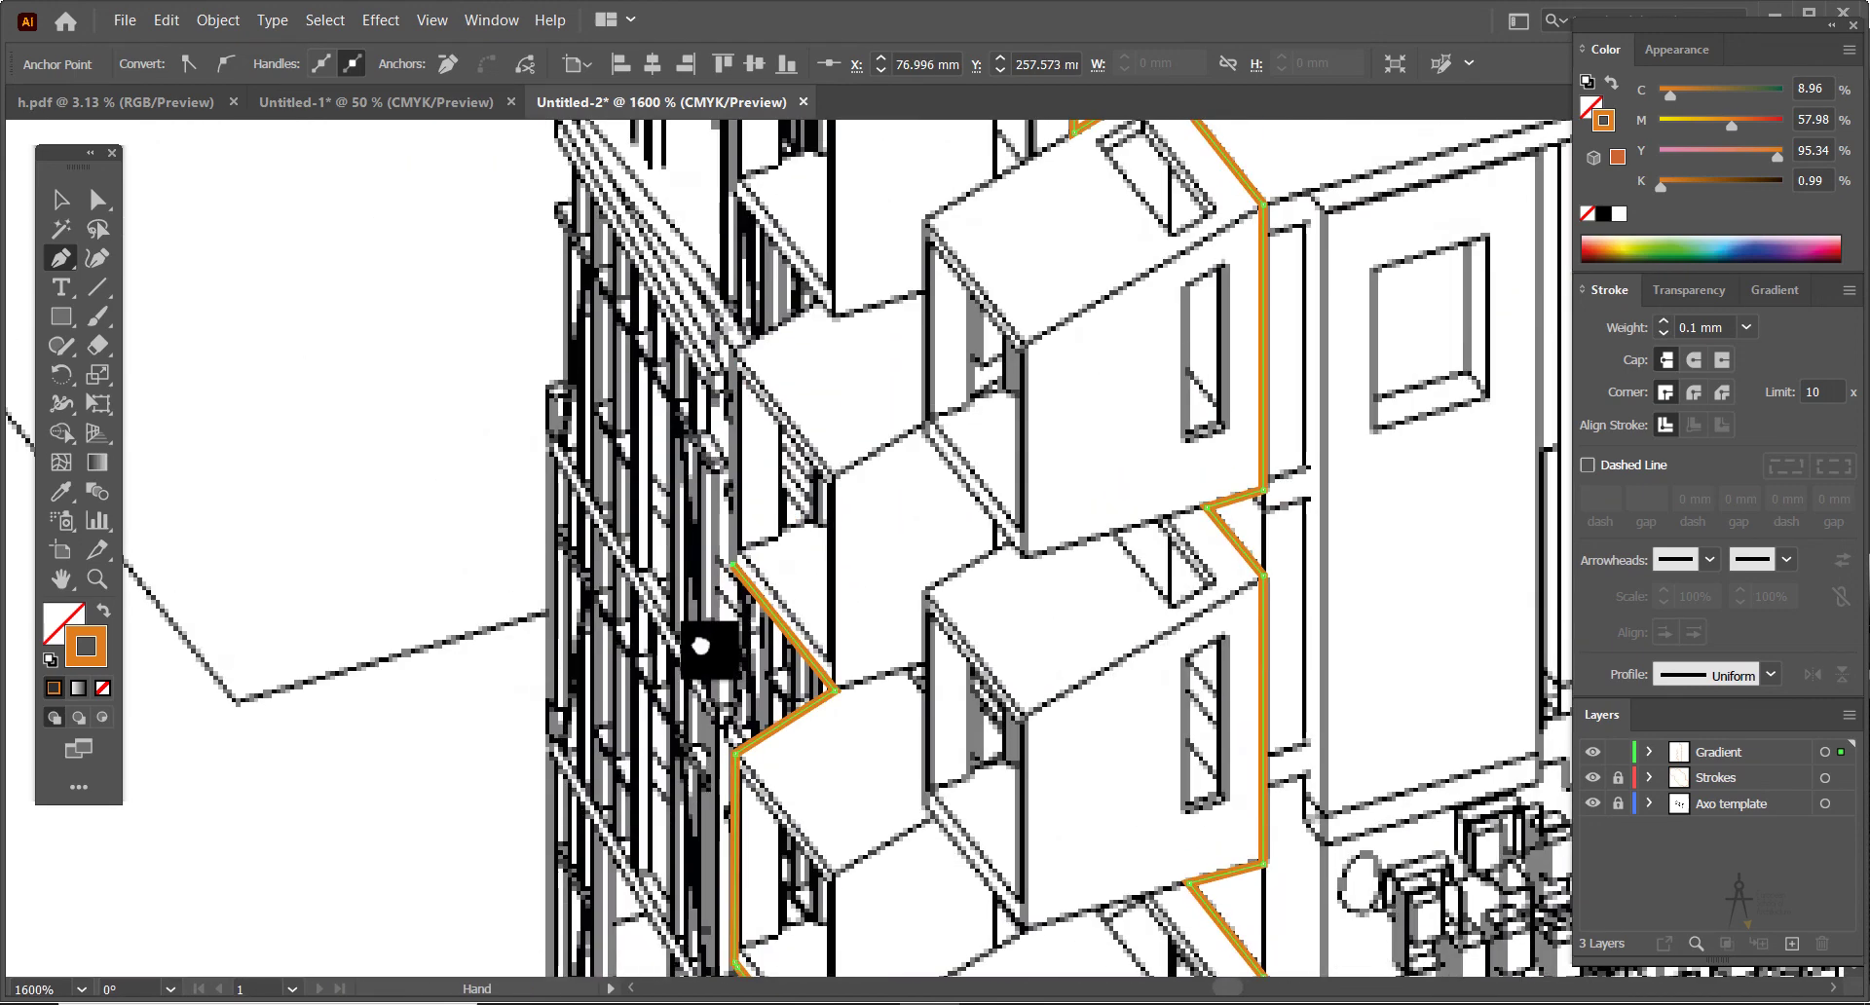
{"action": "left_click_drag", "start_coordinate": [702, 625], "coordinate": [696, 724]}
{"action": "left_click", "coordinate": [722, 454]}
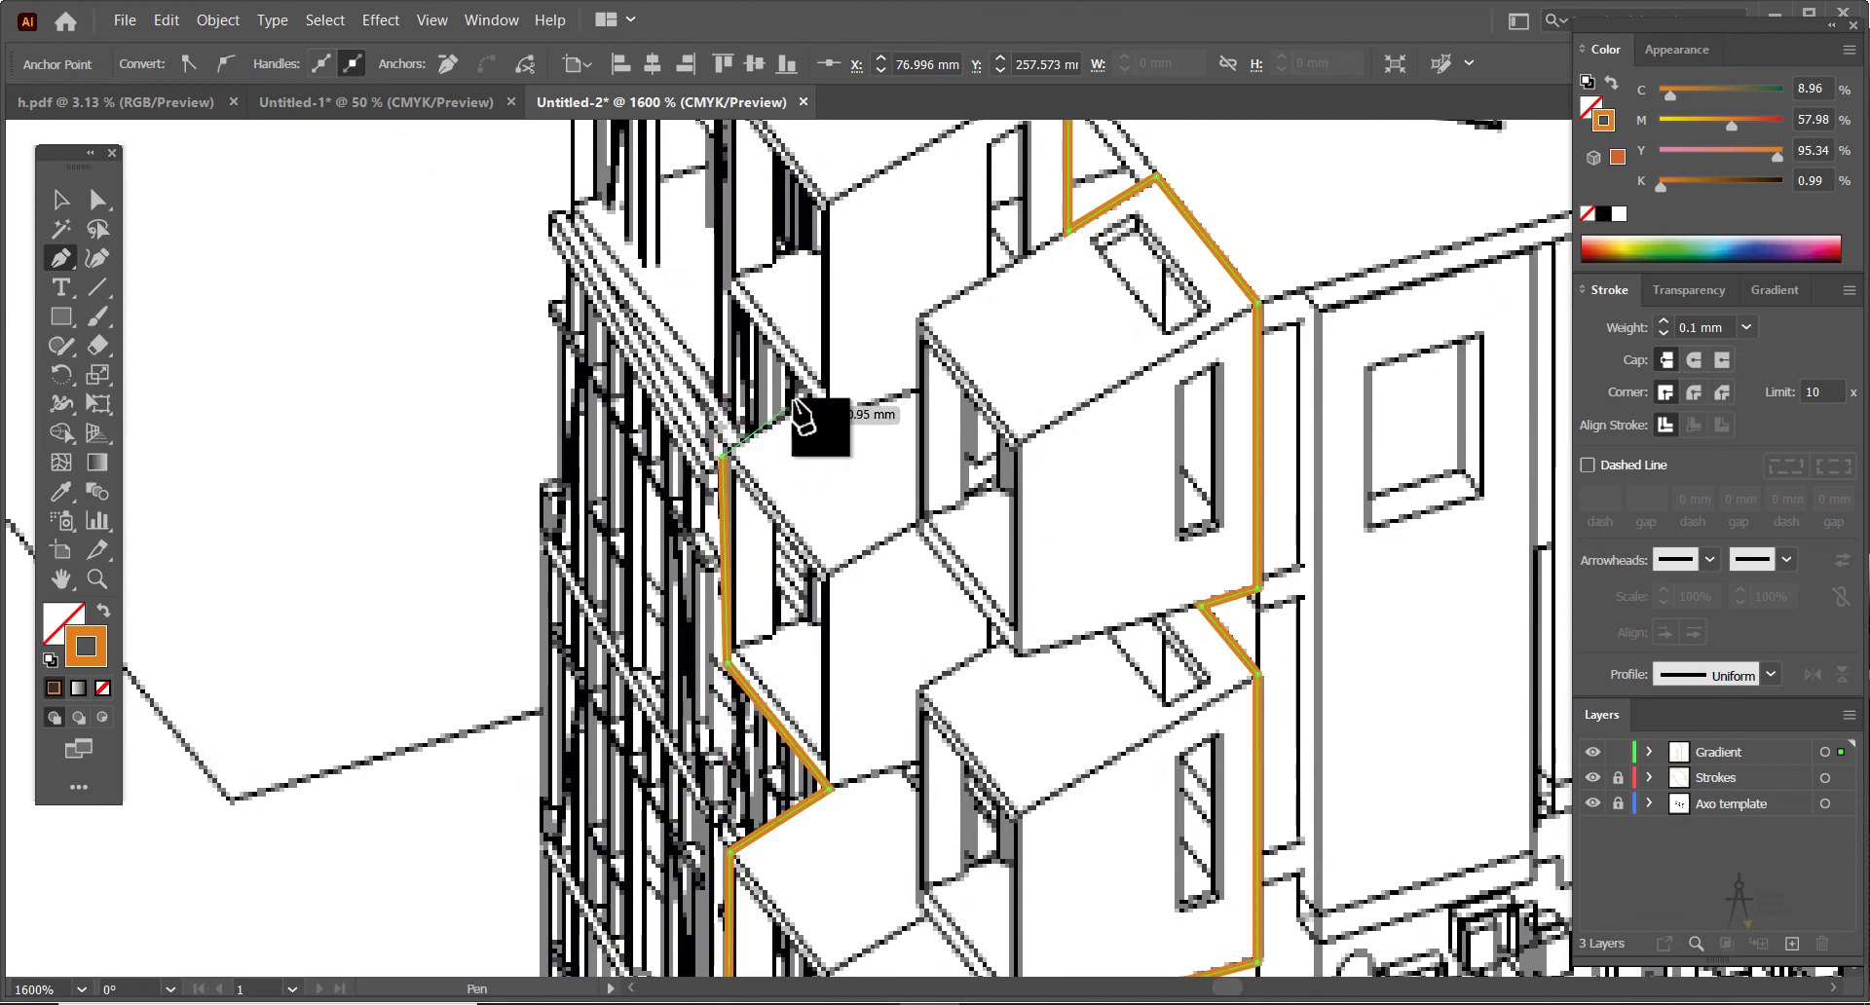
{"action": "left_click", "coordinate": [814, 397]}
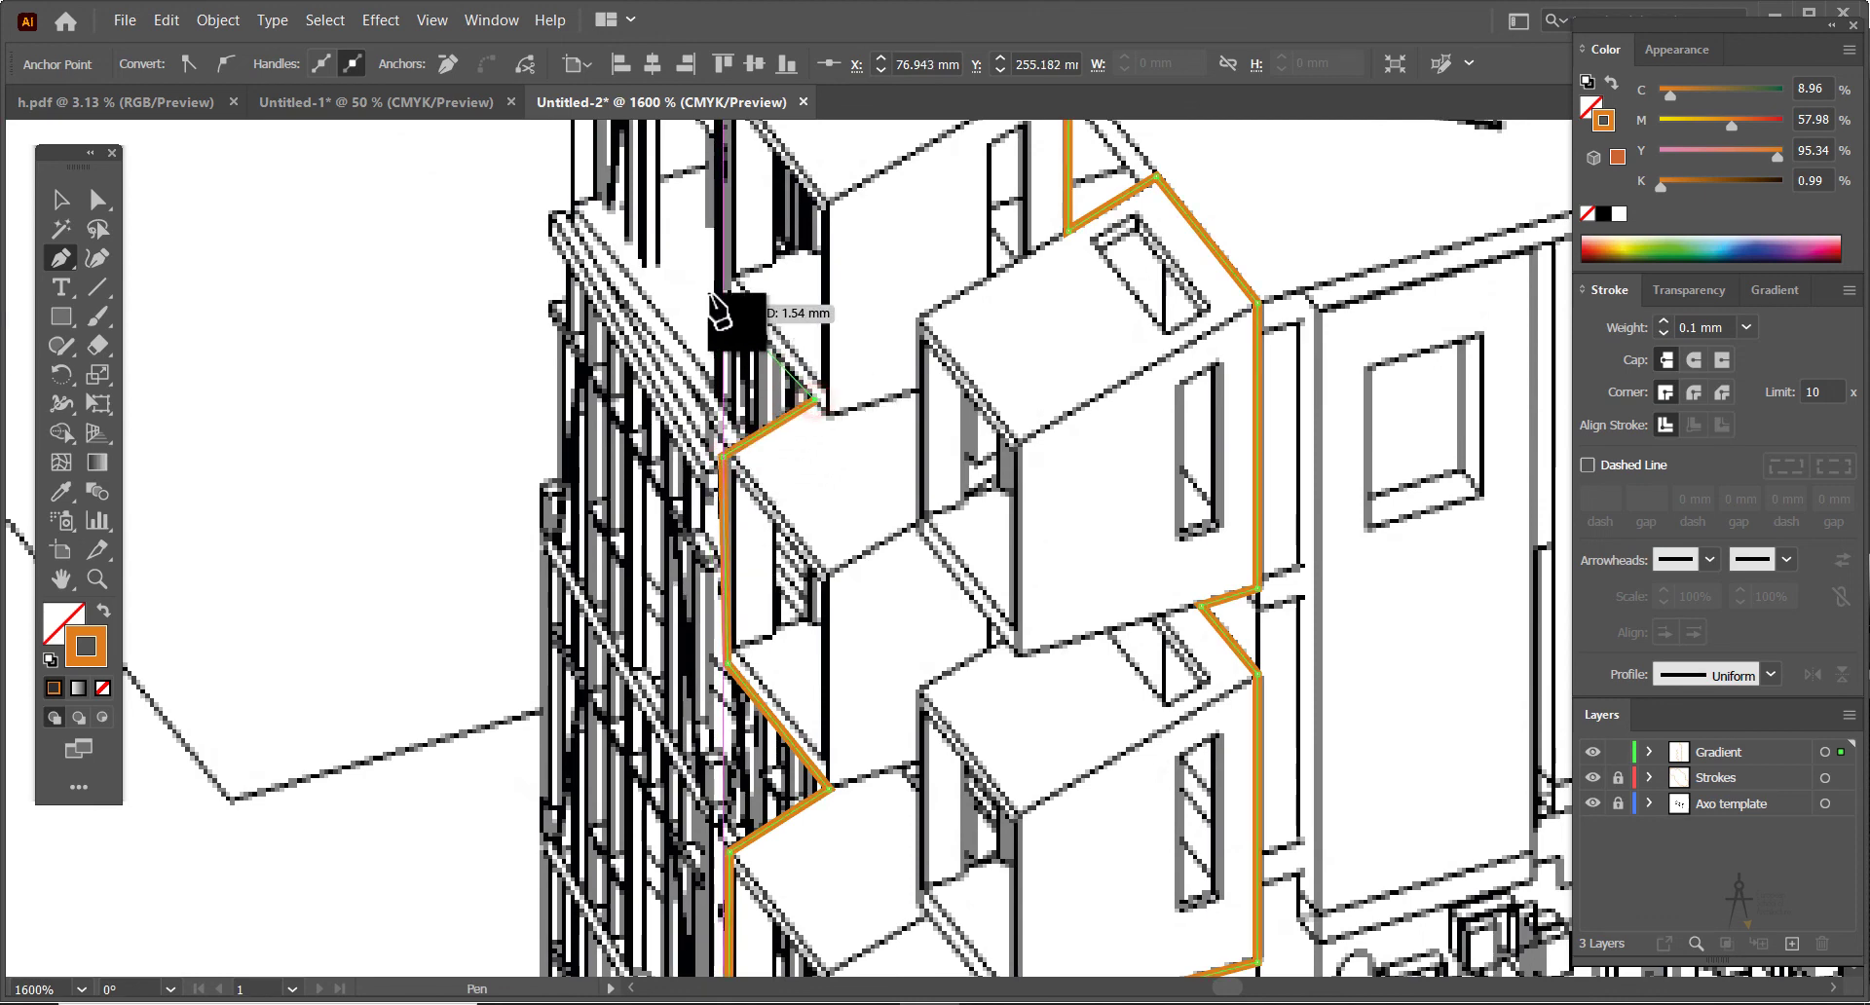
Trace the topmost box's lower and outer edges and close the path at its starting point on the roof
{"action": "left_click", "coordinate": [729, 290]}
{"action": "scroll", "coordinate": [743, 634], "scroll_direction": "up", "scroll_amount": 3}
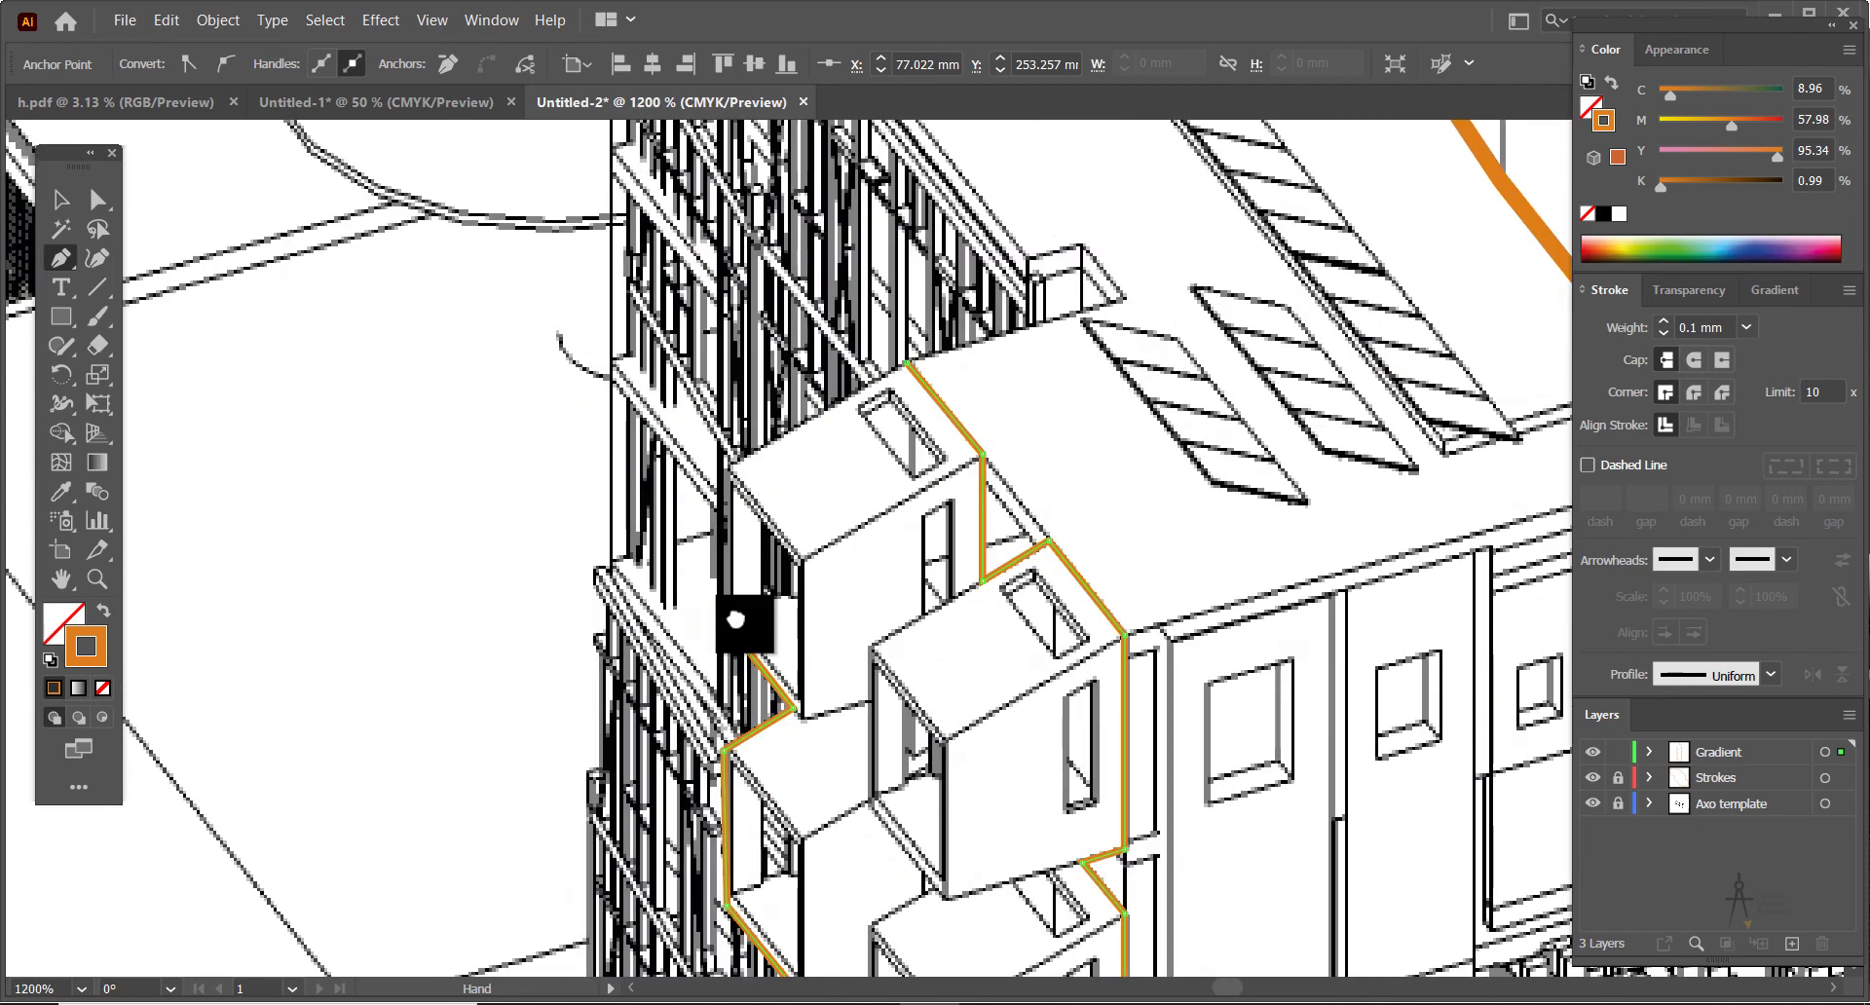
{"action": "scroll", "coordinate": [760, 493], "scroll_direction": "up", "scroll_amount": 2}
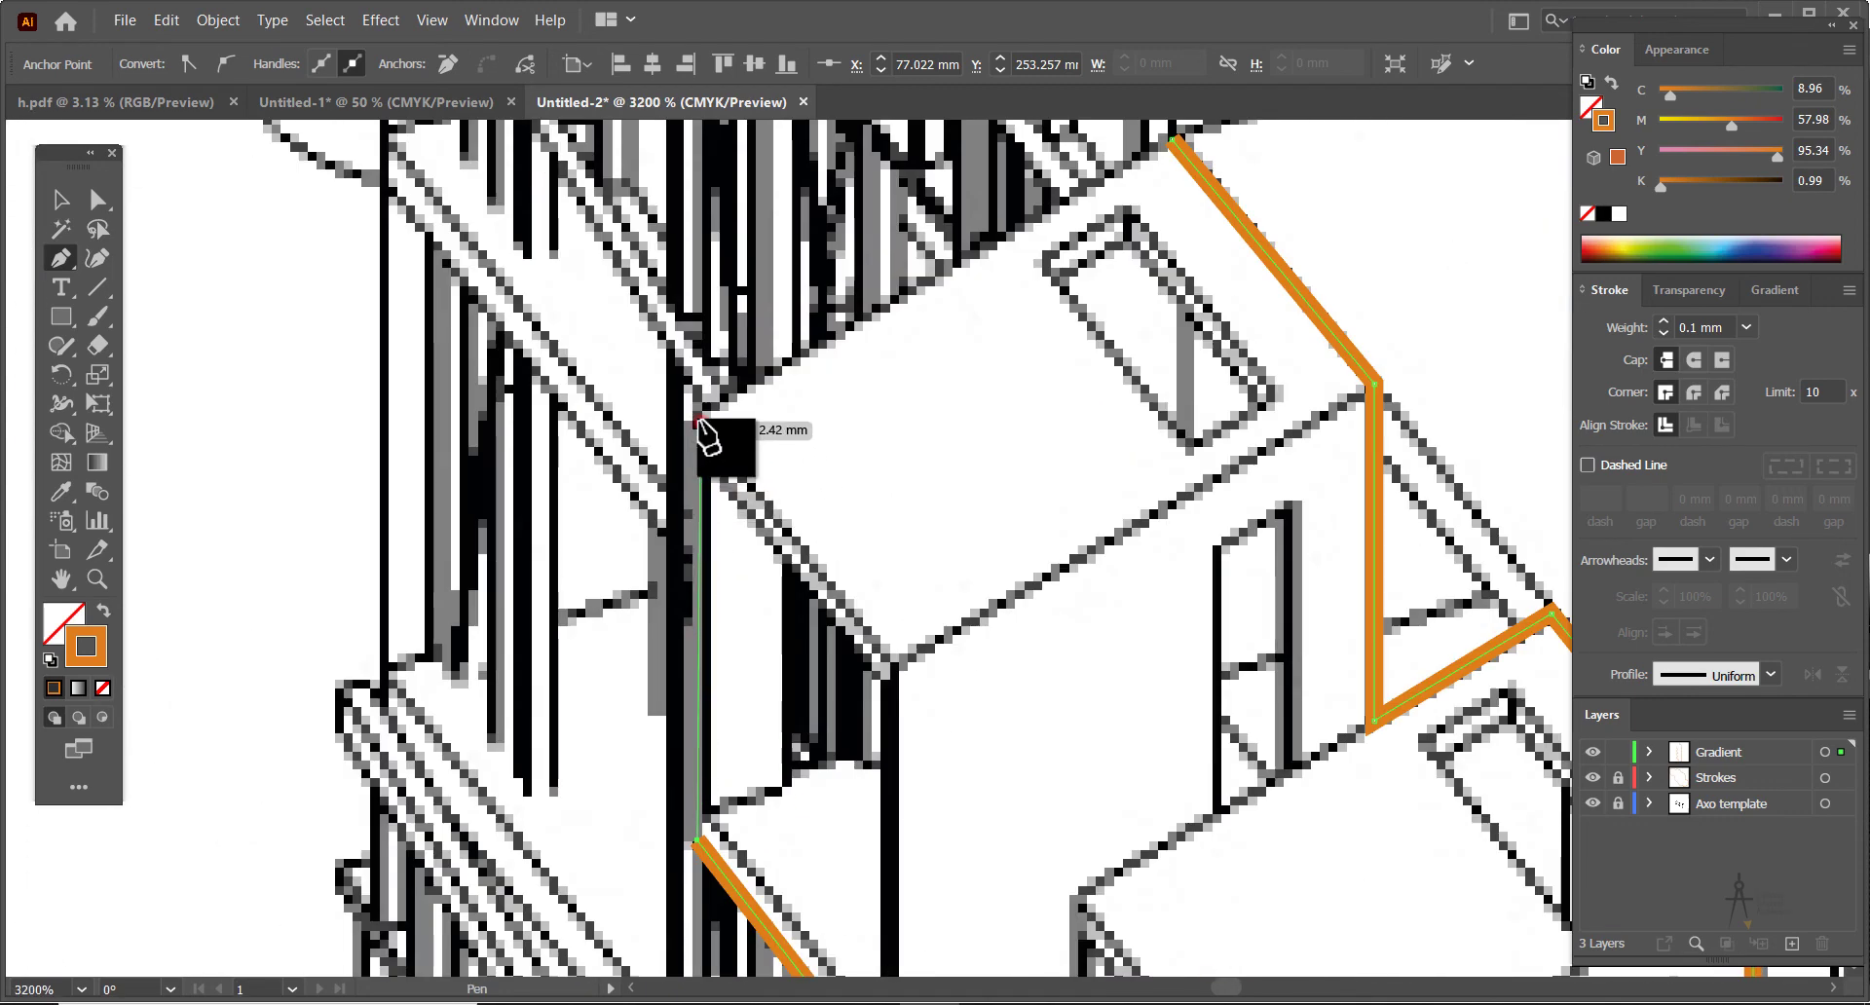
{"action": "left_click", "coordinate": [698, 420]}
{"action": "left_click", "coordinate": [1173, 141]}
Try a 0.35 mm stroke weight on the closed outline of the facade boxes
{"action": "scroll", "coordinate": [1120, 258], "scroll_direction": "down", "scroll_amount": 8}
{"action": "scroll", "coordinate": [1017, 487], "scroll_direction": "up", "scroll_amount": 3}
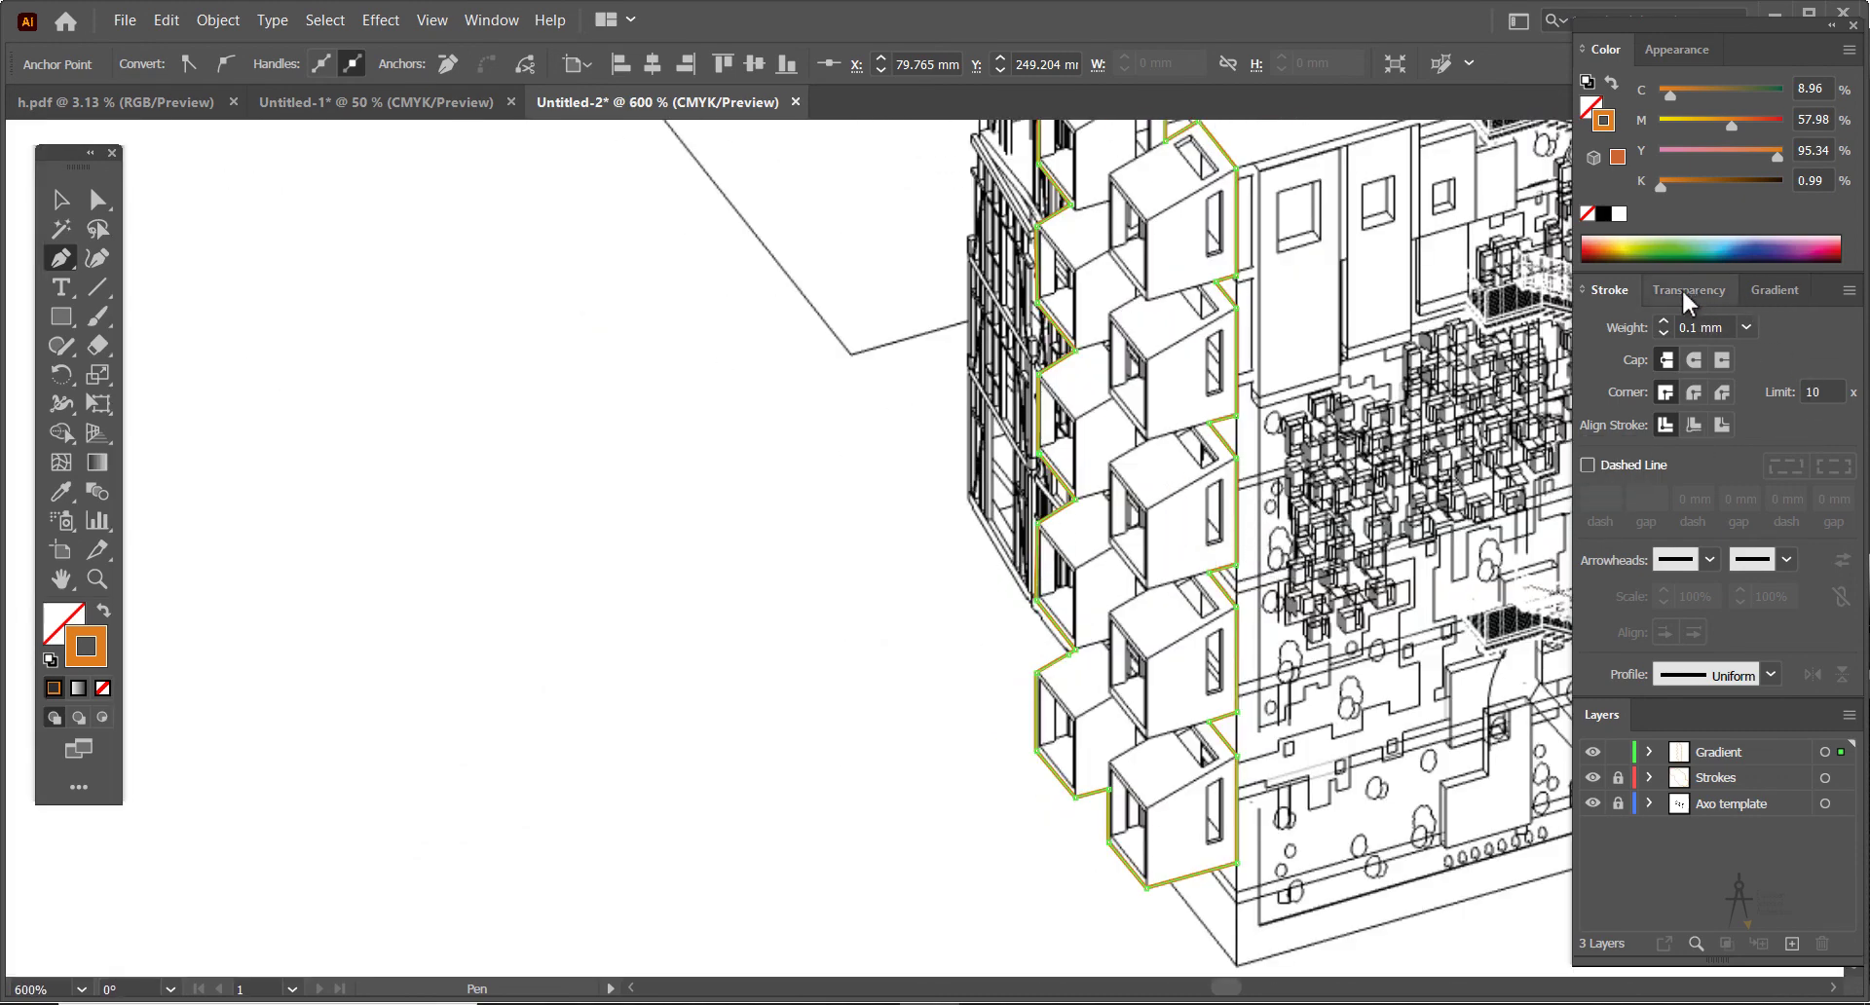
{"action": "left_click", "coordinate": [1748, 327]}
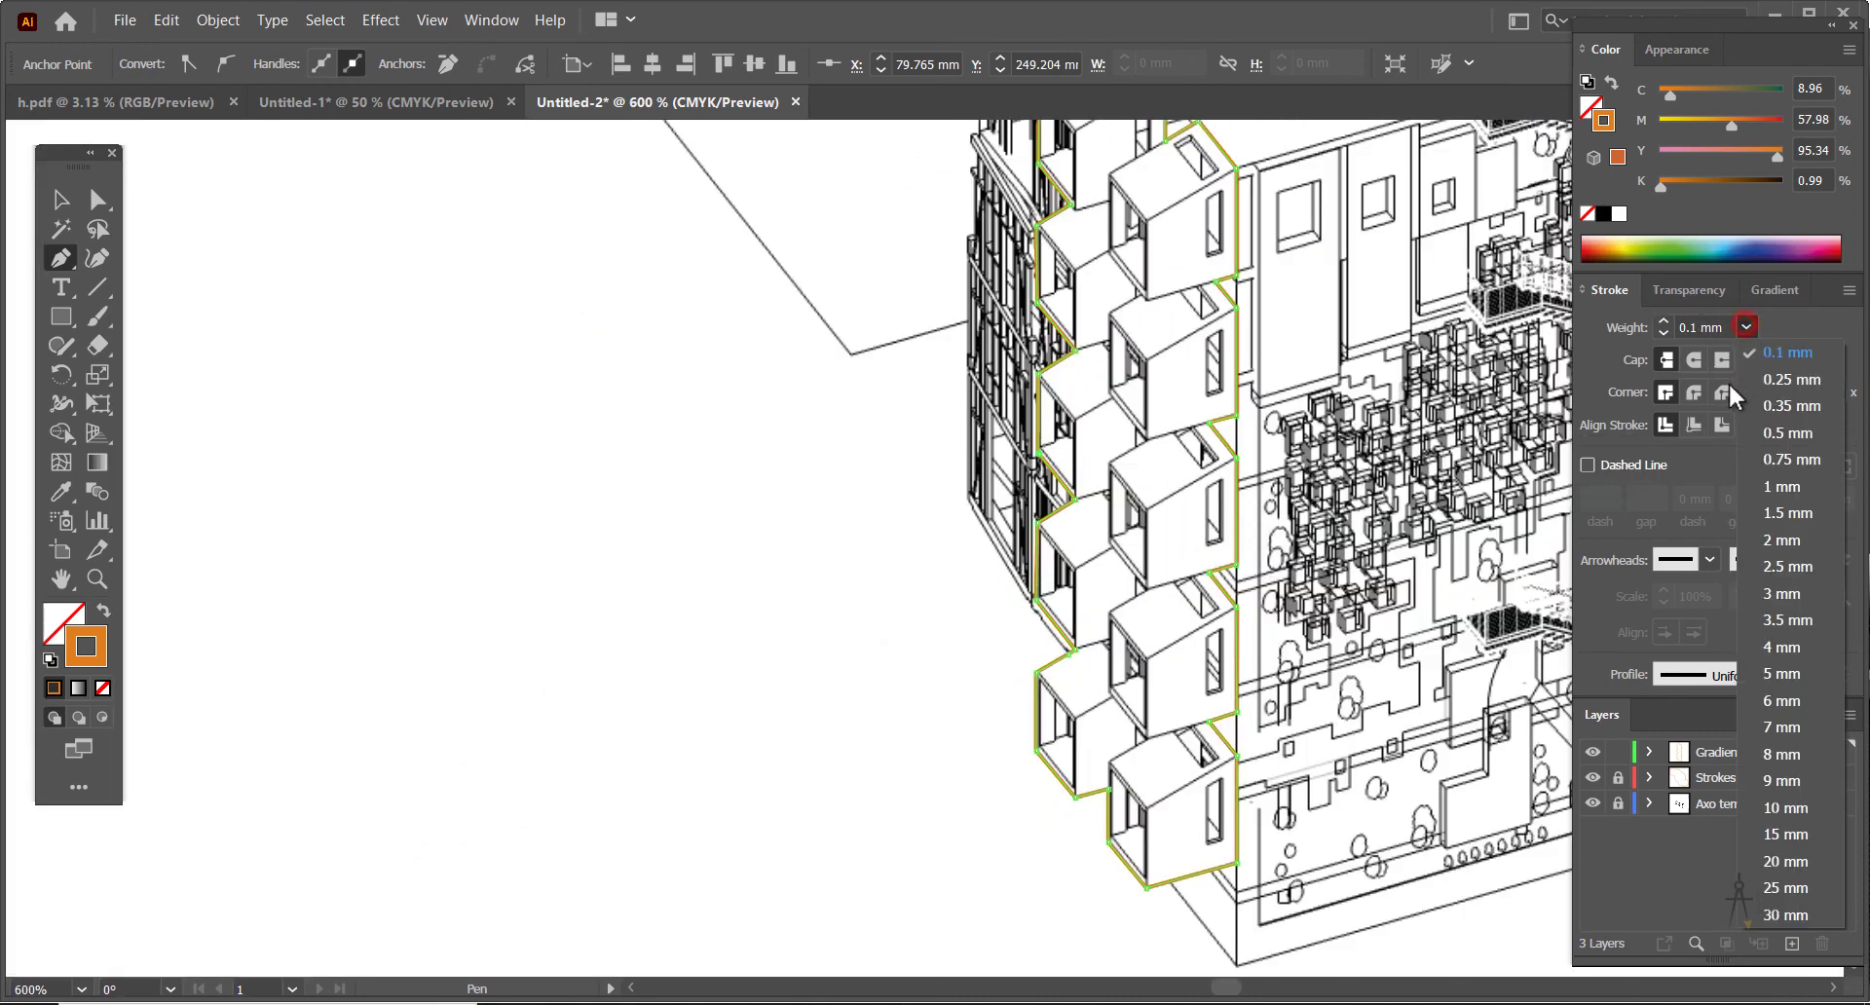
{"action": "left_click", "coordinate": [1786, 407]}
{"action": "scroll", "coordinate": [1180, 368], "scroll_direction": "down", "scroll_amount": 3}
{"action": "scroll", "coordinate": [1179, 360], "scroll_direction": "up", "scroll_amount": 2}
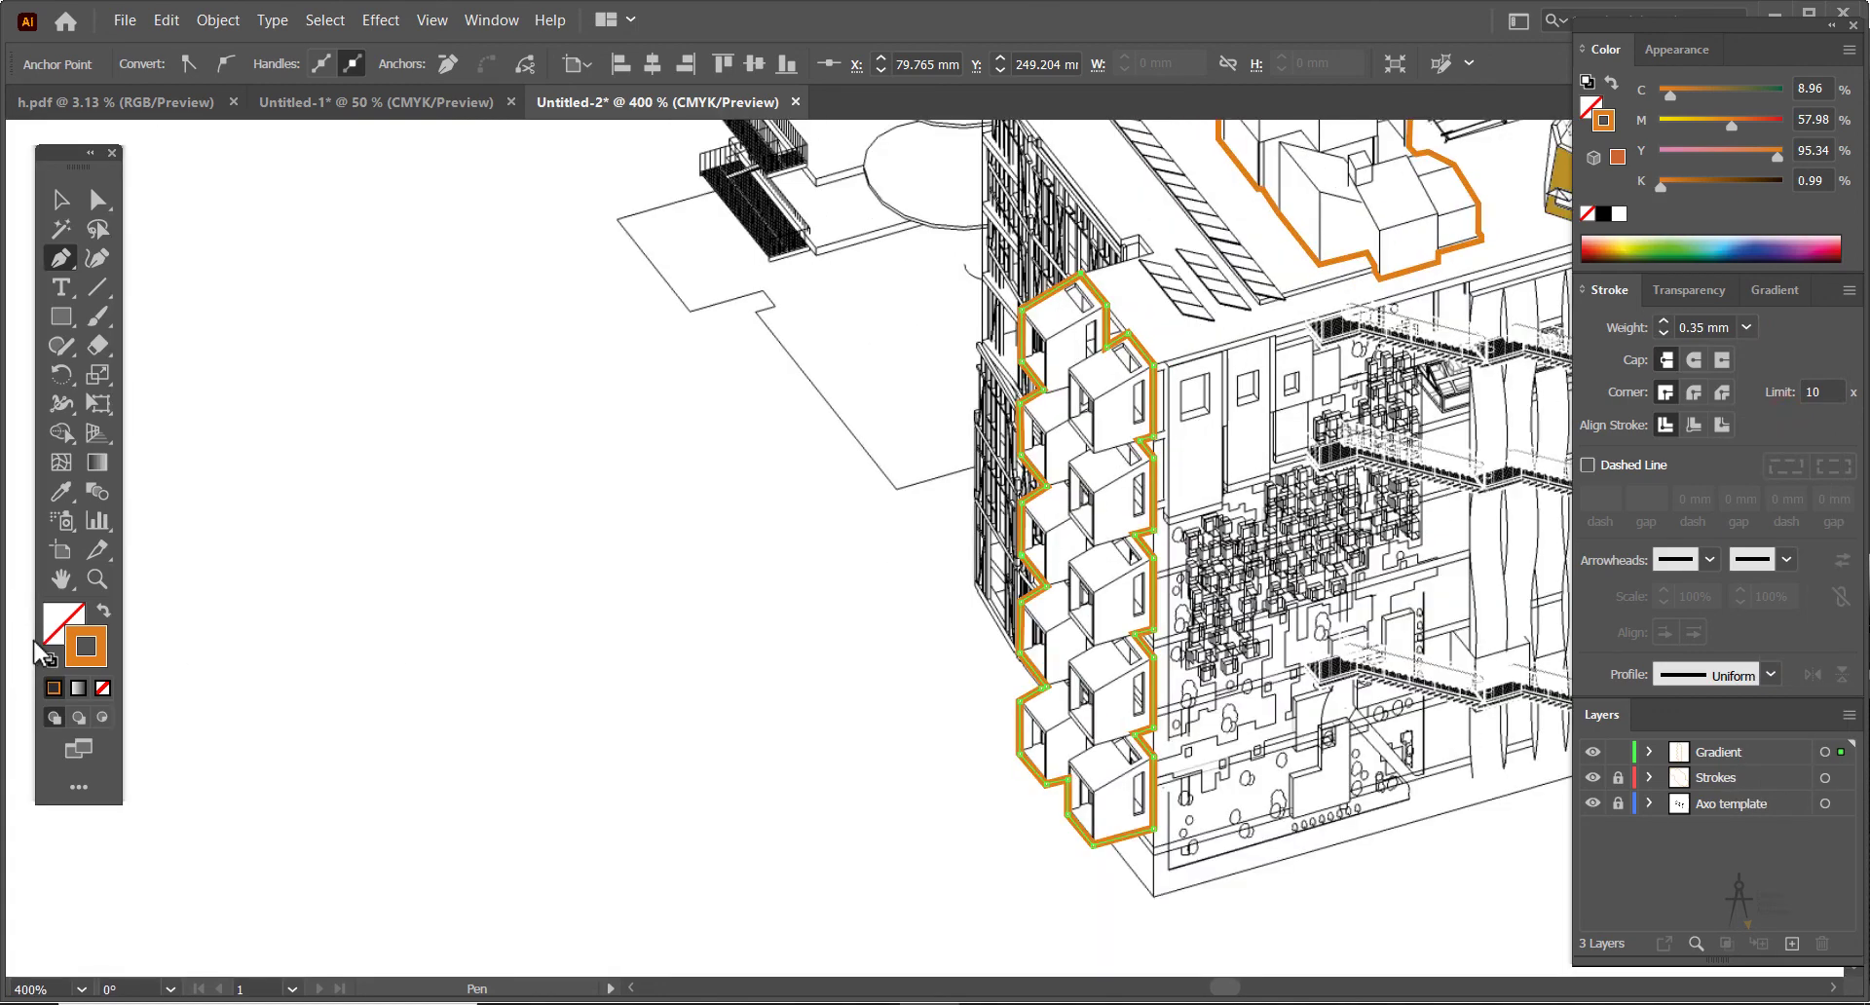
Remove the stroke from the facade boxes' outline and fill the shape with the last-used orange
{"action": "left_click", "coordinate": [102, 686]}
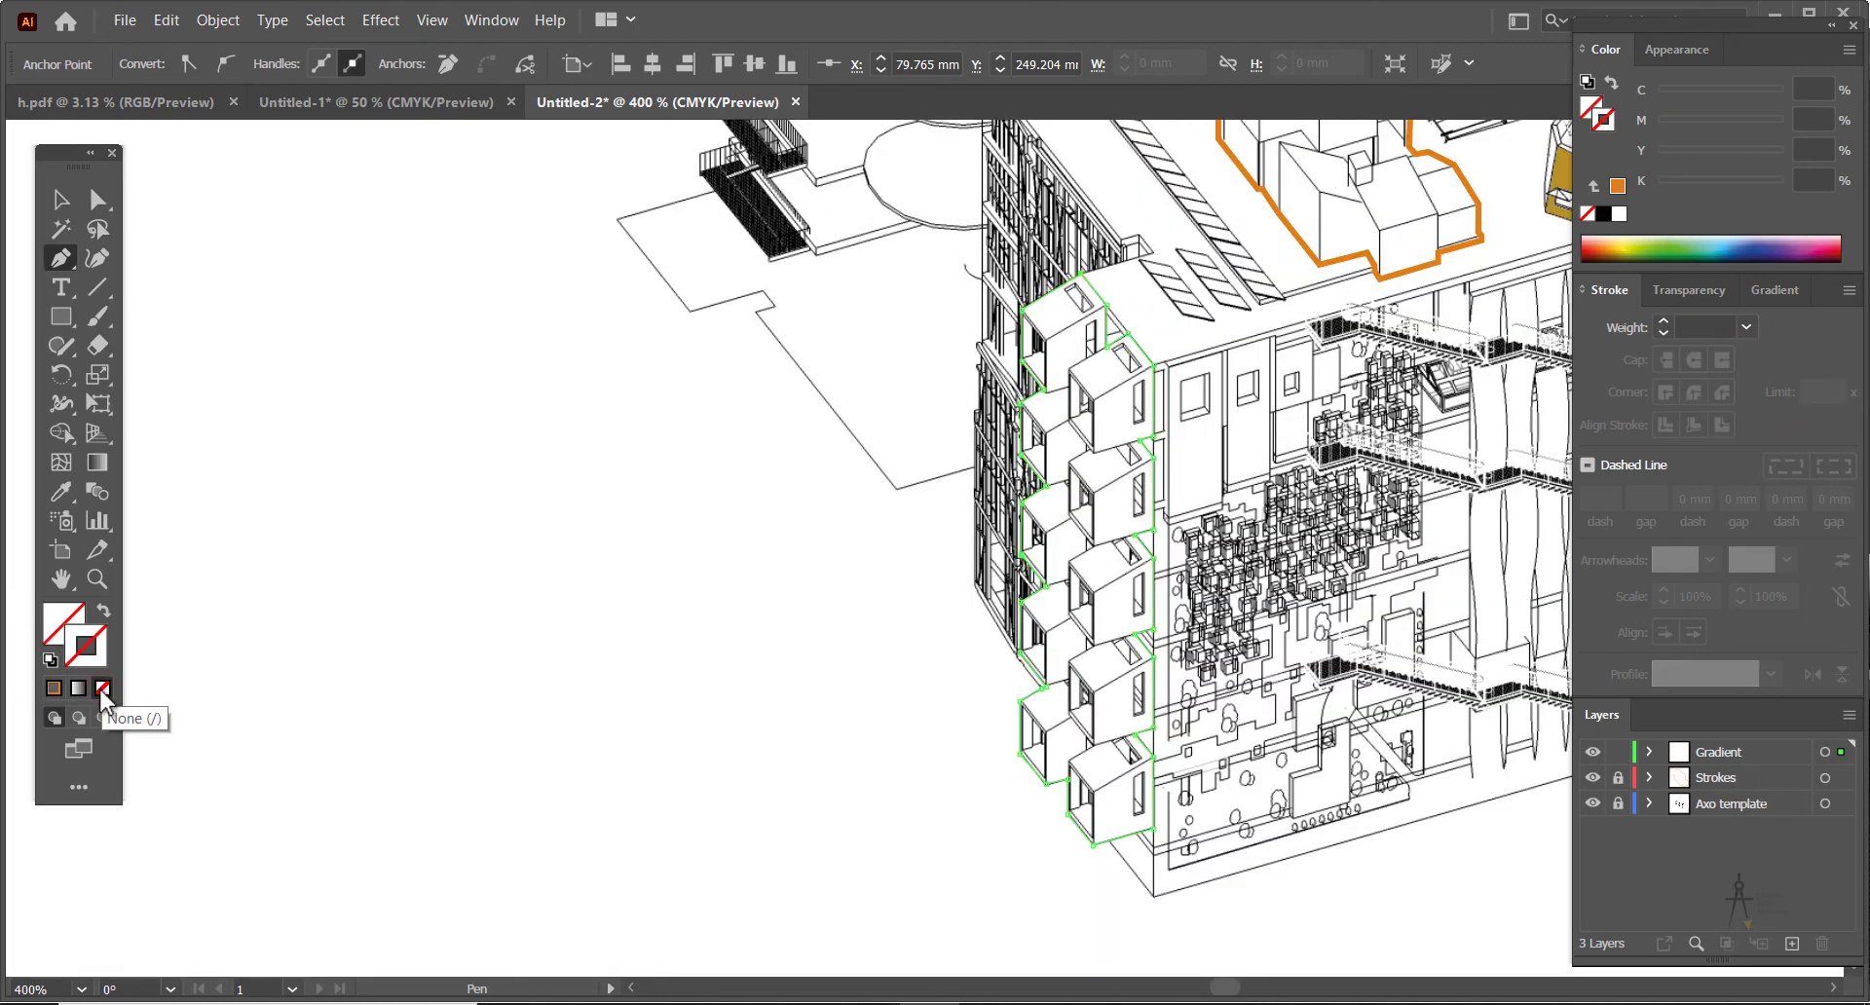
{"action": "double_click", "coordinate": [54, 633]}
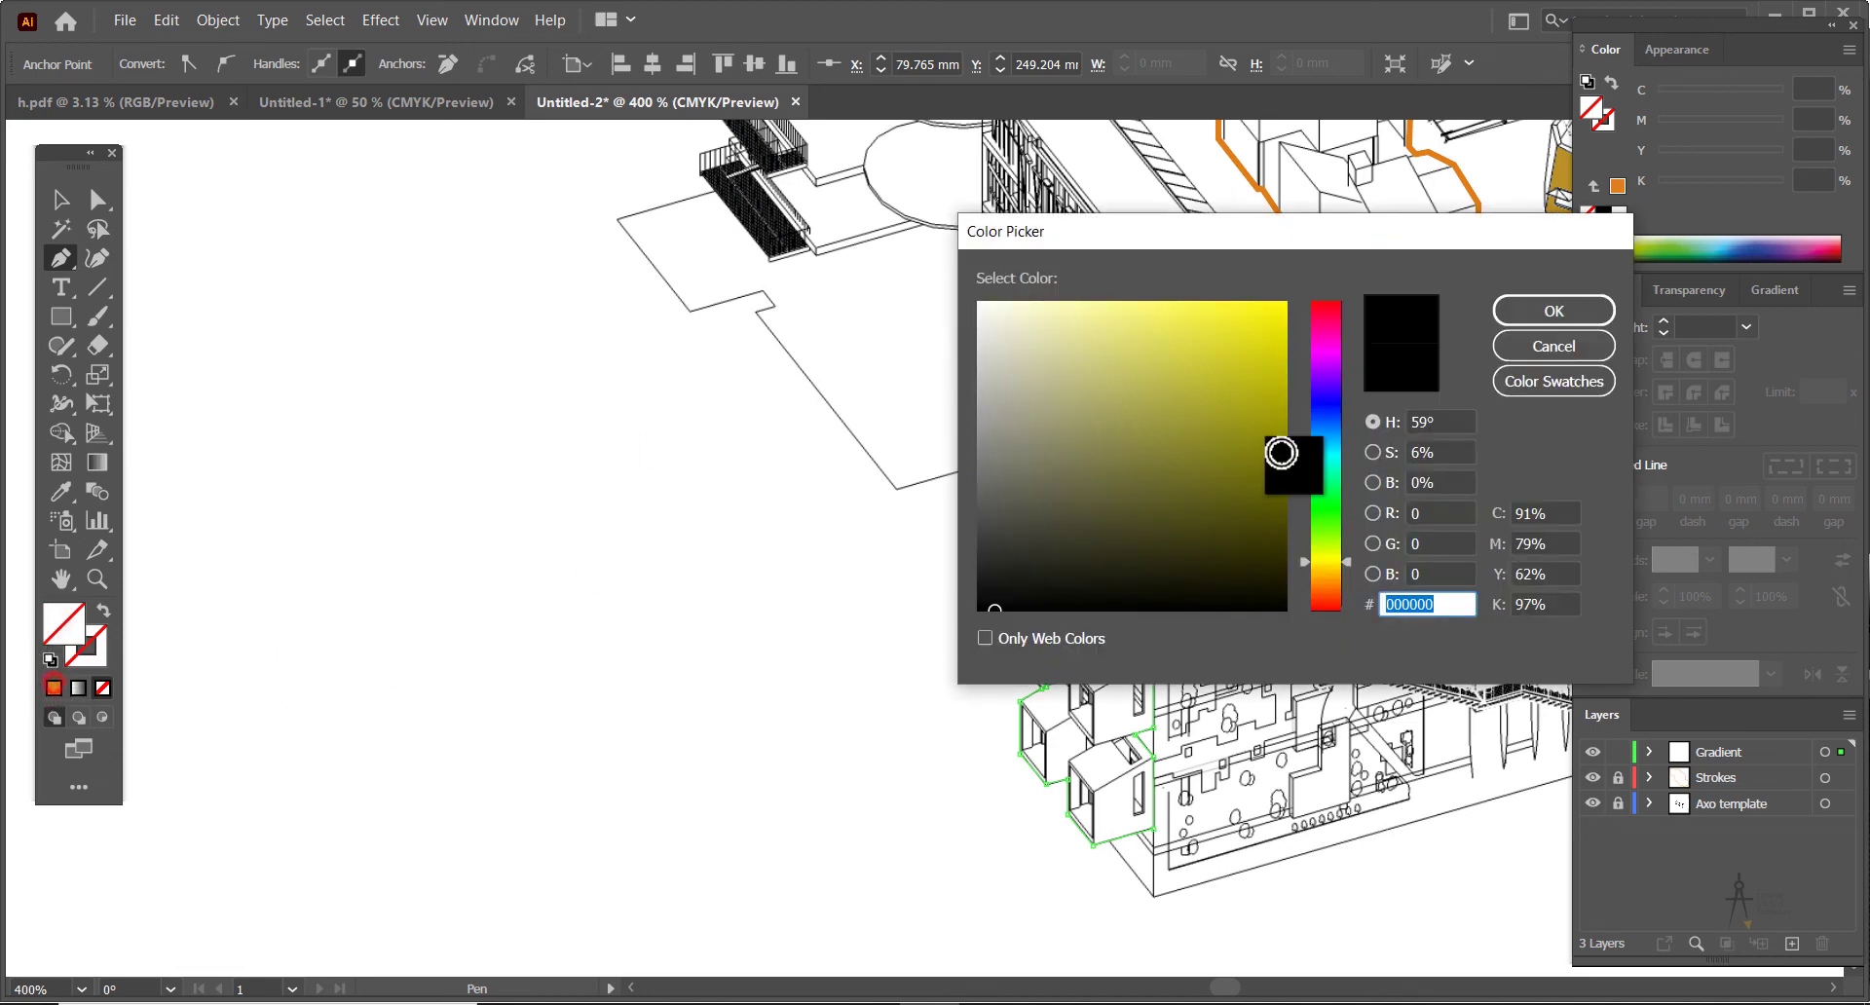
{"action": "left_click", "coordinate": [1524, 350]}
{"action": "scroll", "coordinate": [1093, 416], "scroll_direction": "down", "scroll_amount": 2}
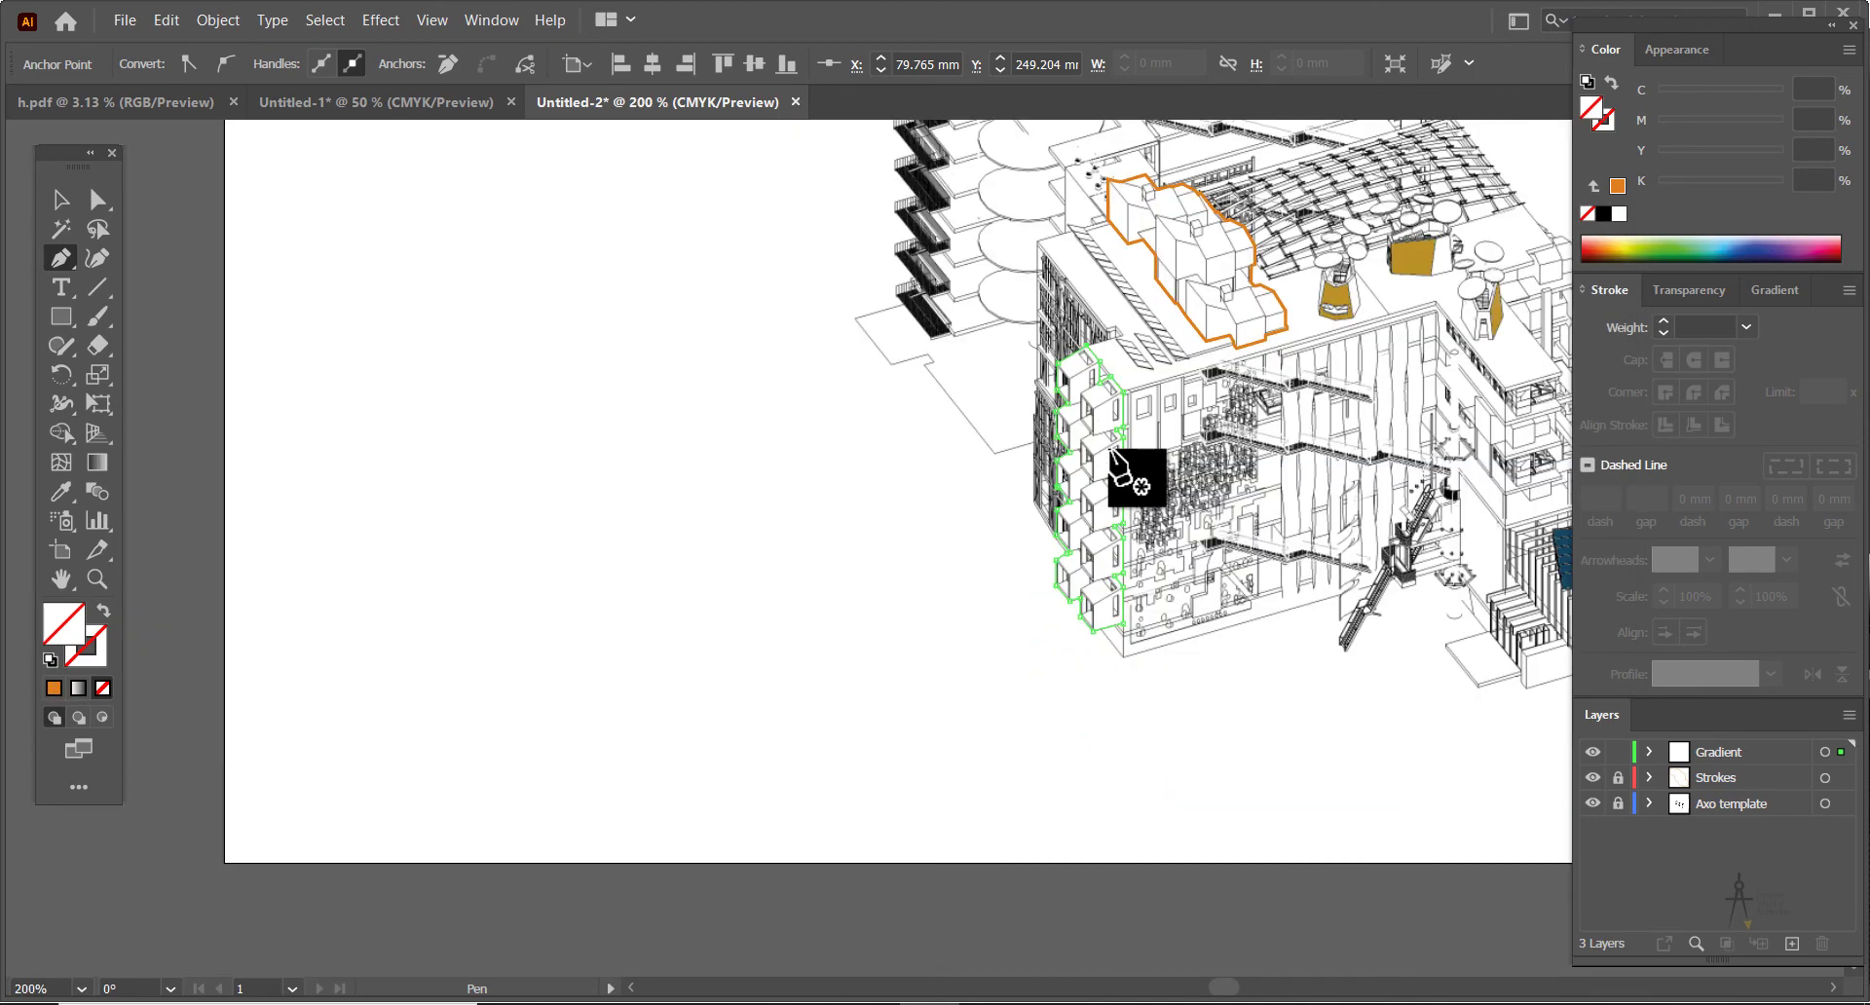
{"action": "scroll", "coordinate": [1108, 451], "scroll_direction": "up", "scroll_amount": 2}
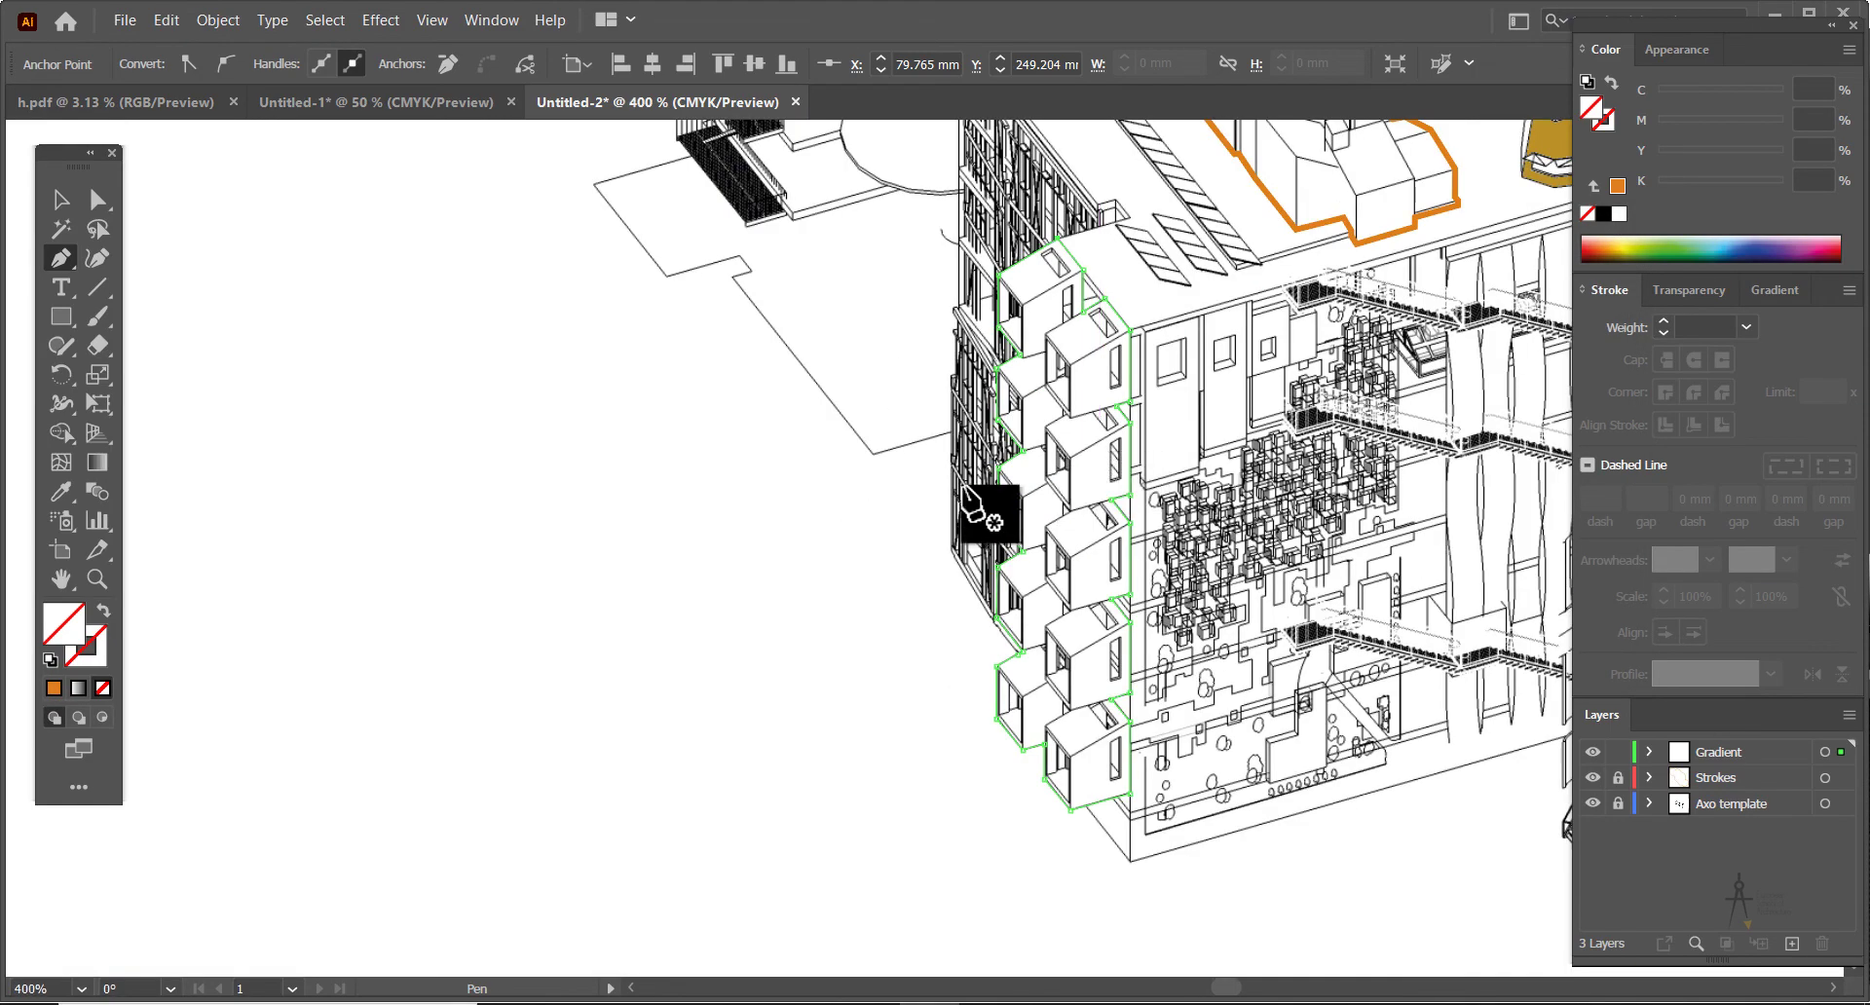
{"action": "left_click", "coordinate": [53, 687]}
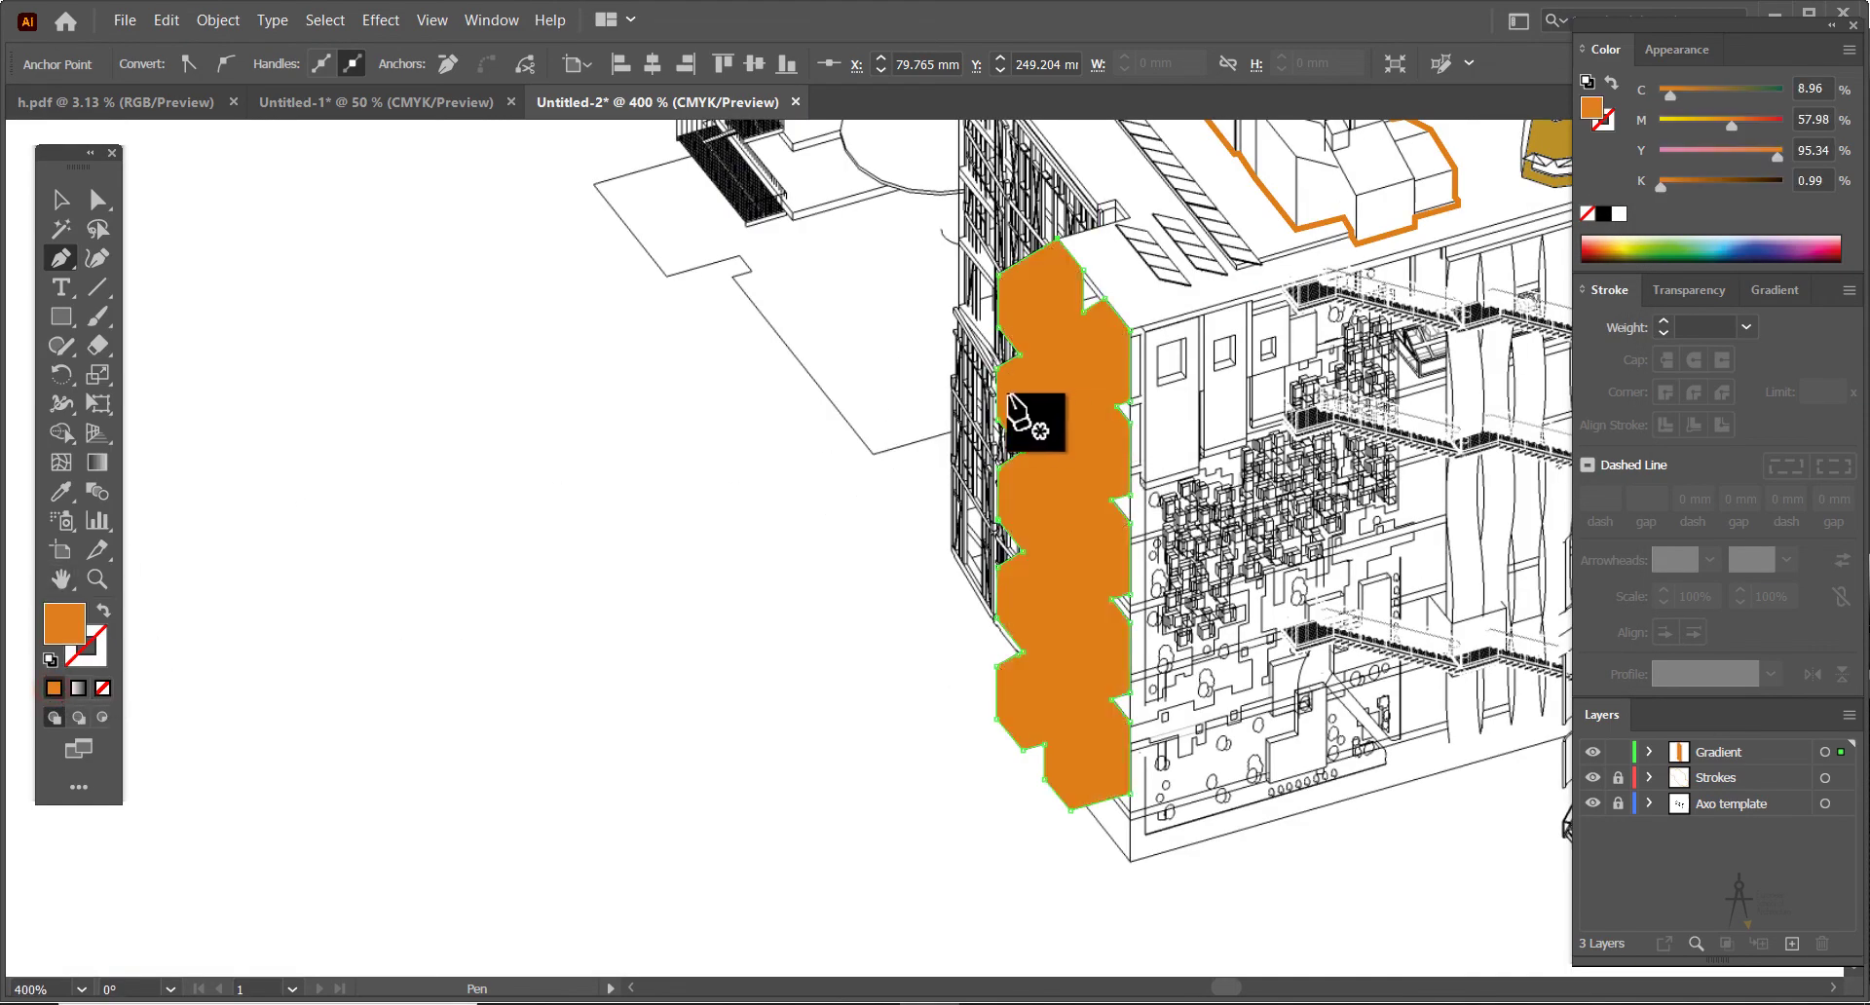
Open the Gradient tool's settings and apply a linear white-to-black gradient to the facade boxes' shape
{"action": "left_click", "coordinate": [97, 464]}
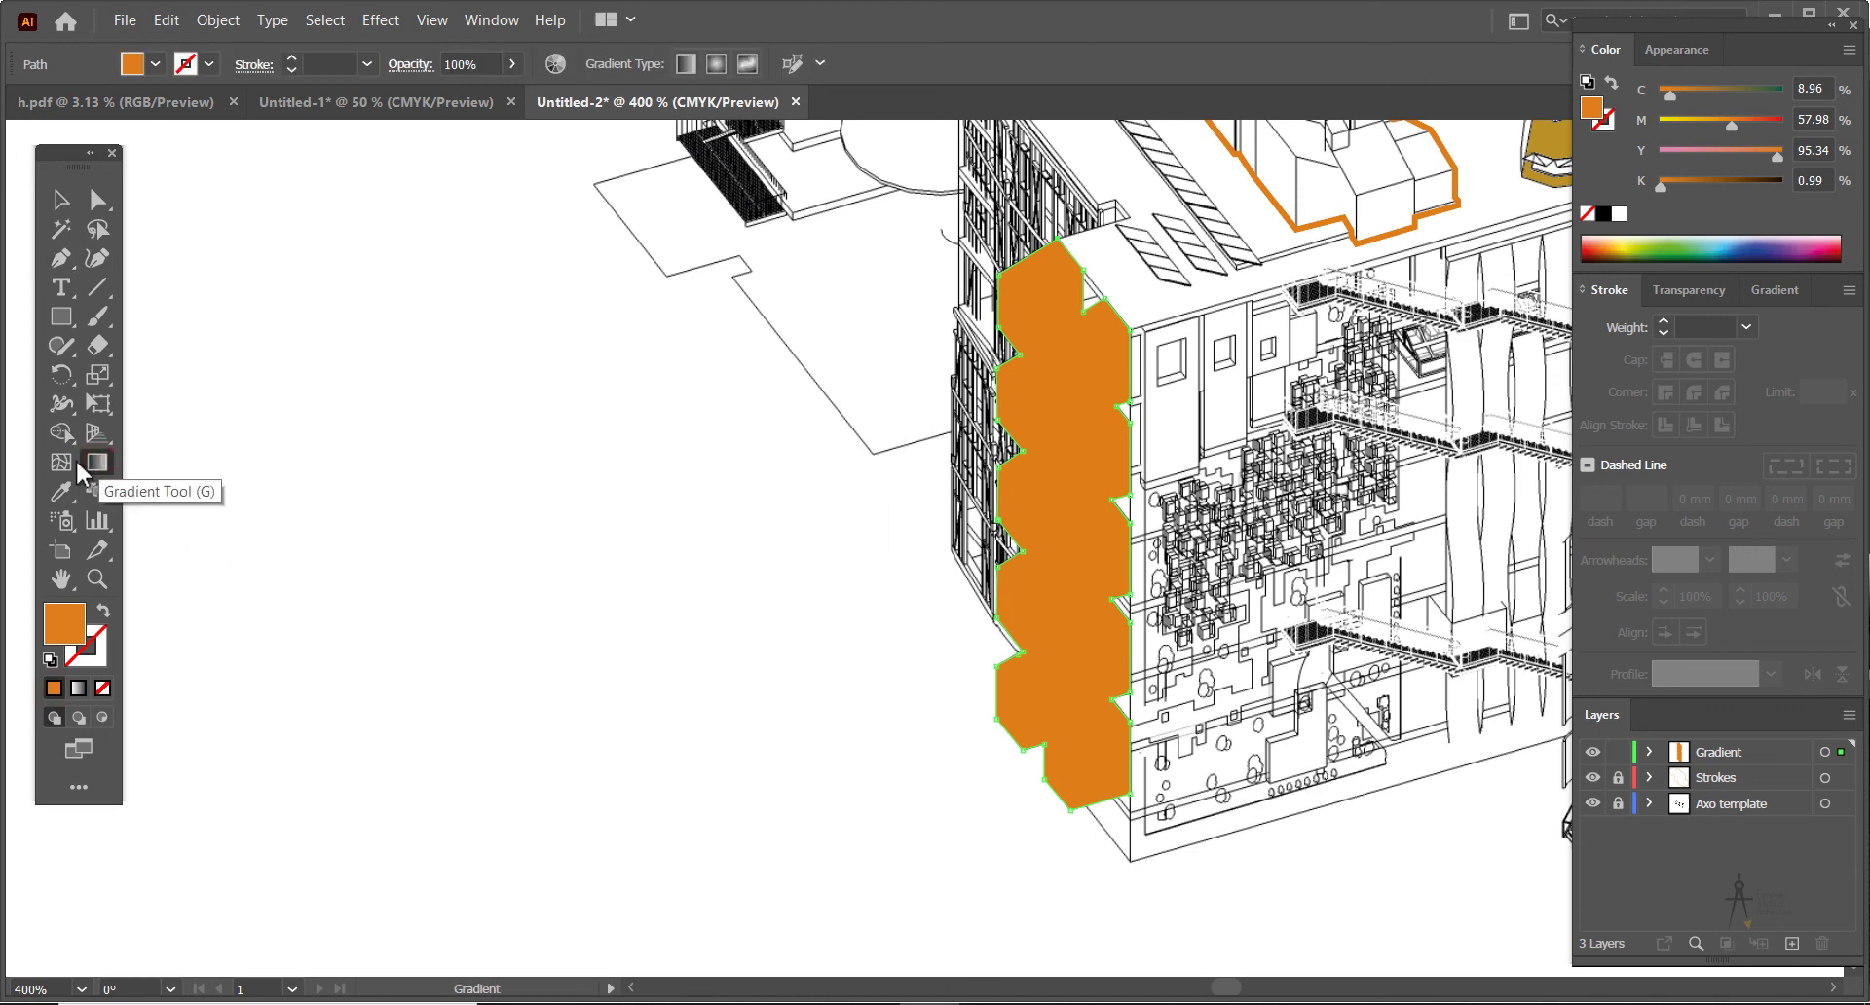
{"action": "double_click", "coordinate": [96, 462]}
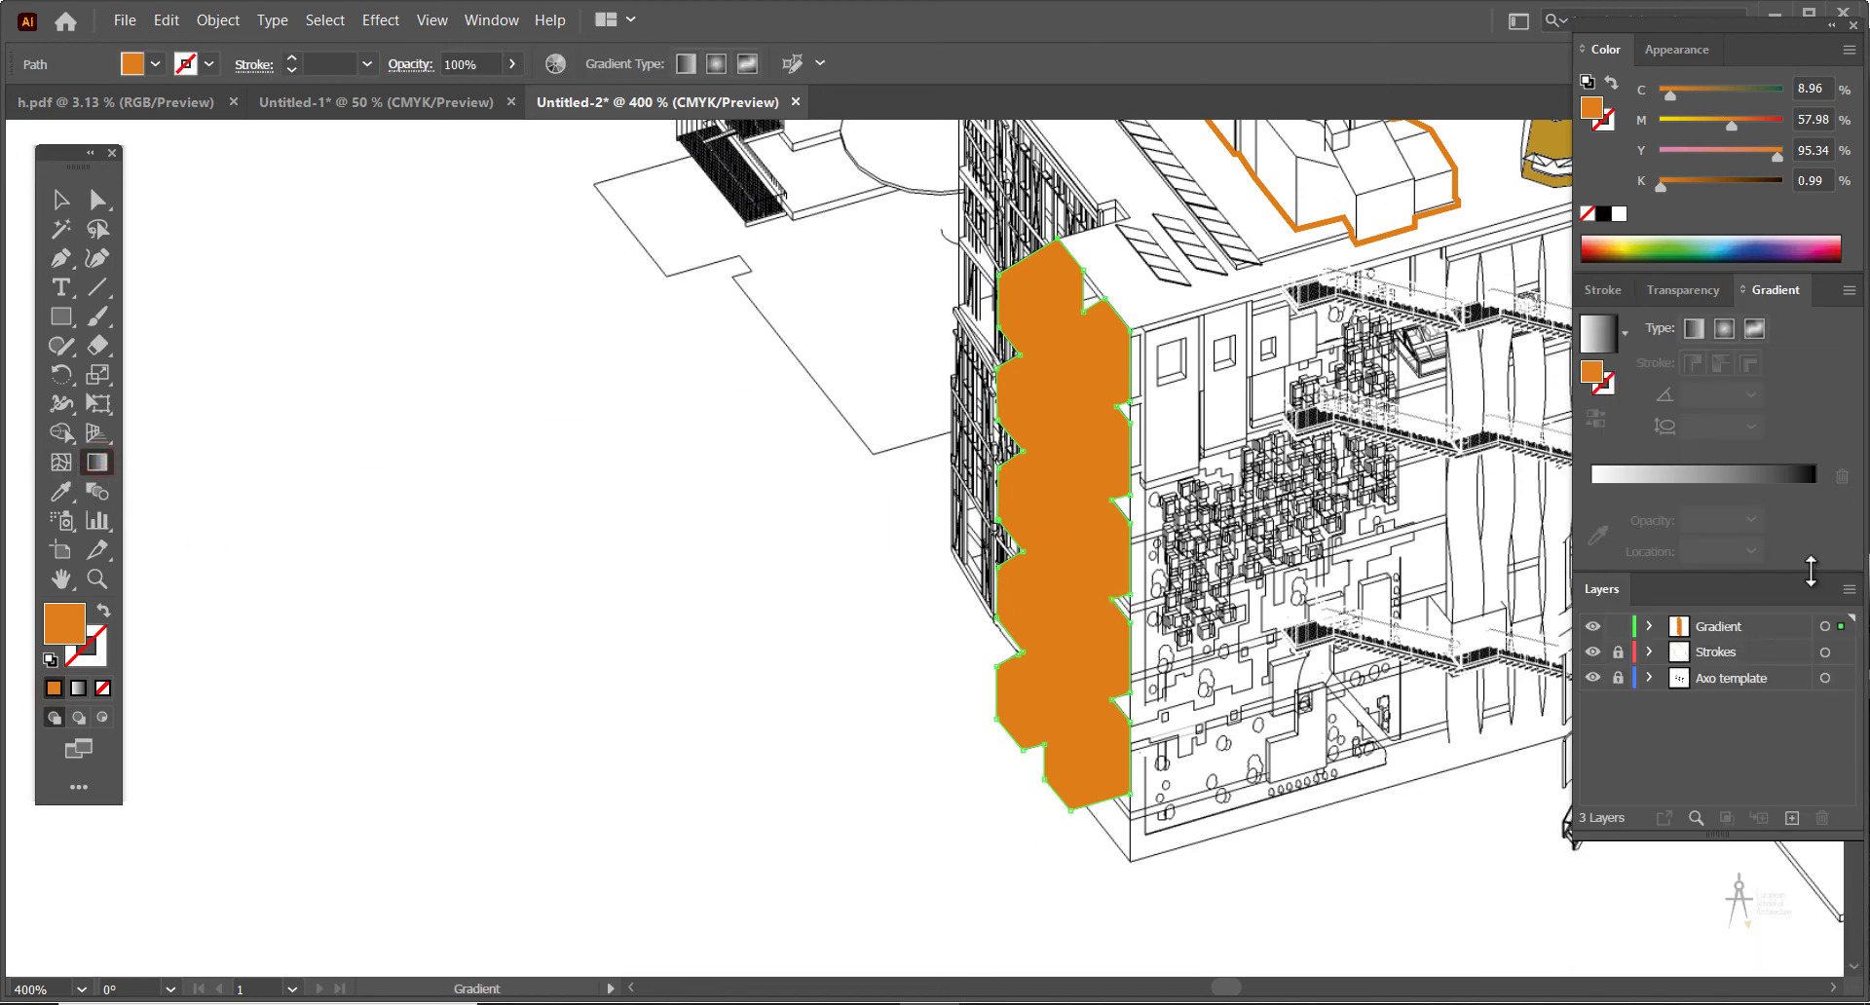
{"action": "left_click", "coordinate": [1703, 477]}
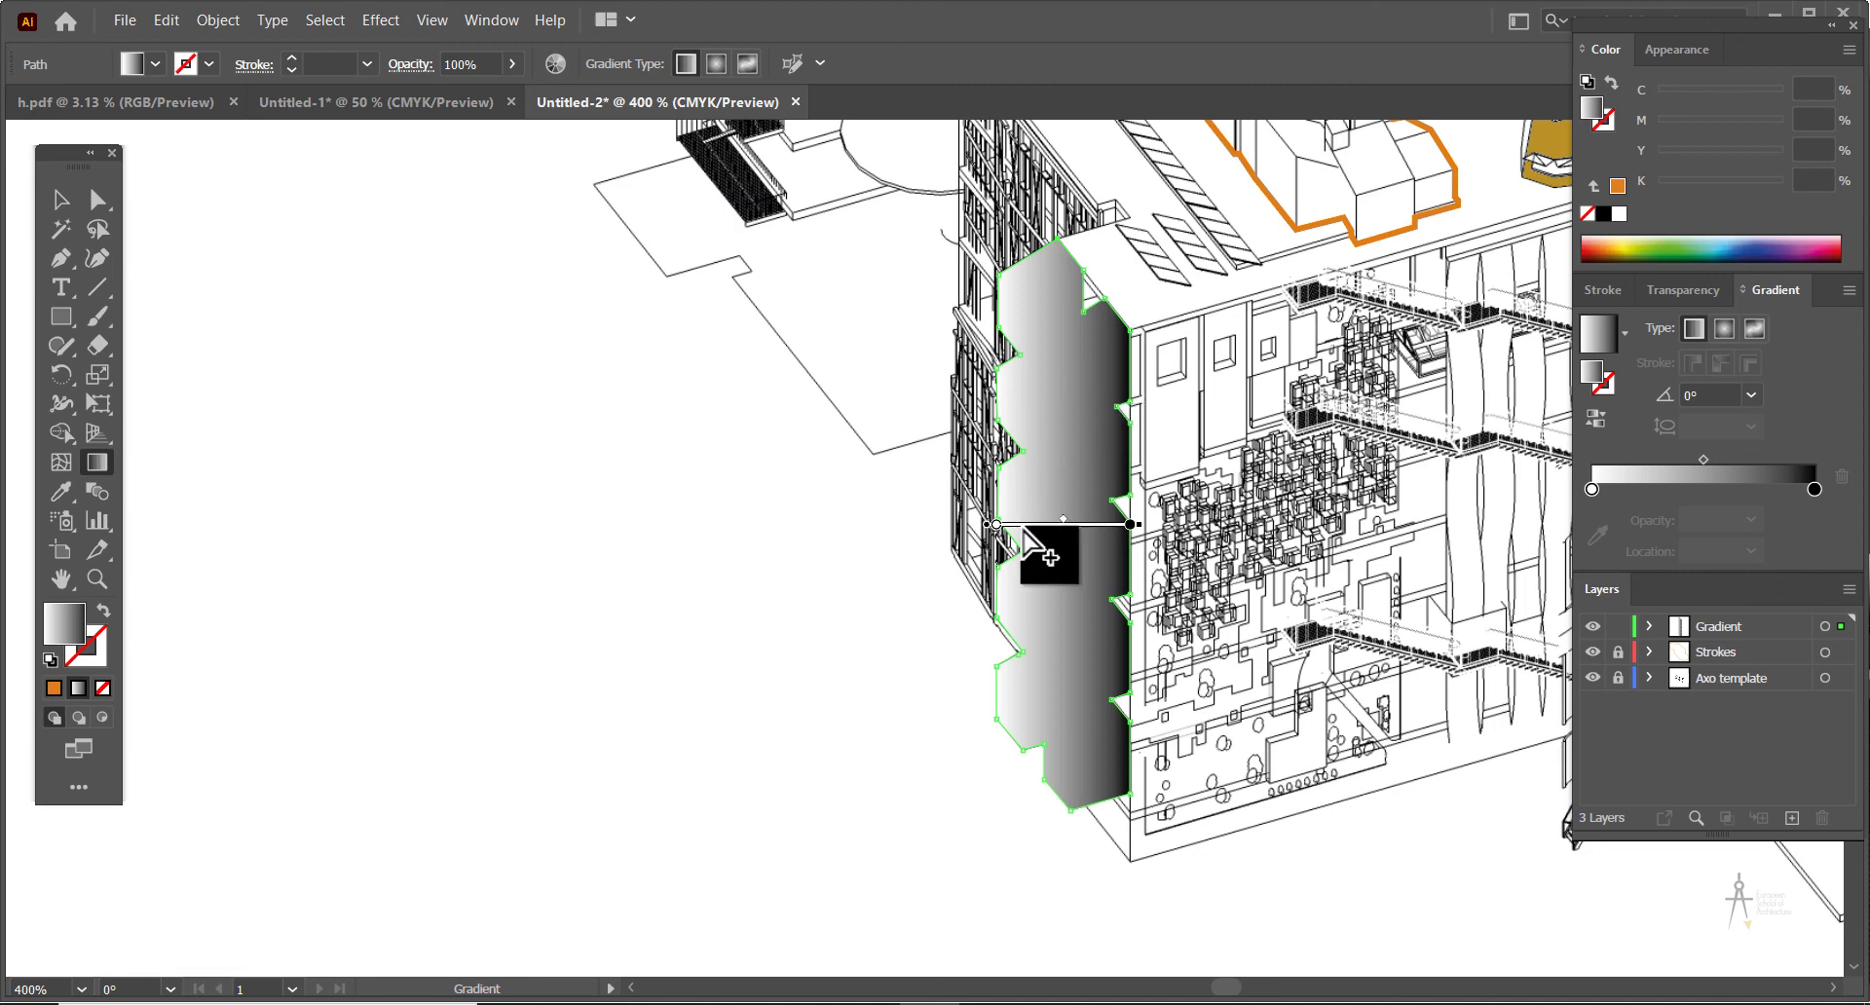
Set the facade boxes' gradient angle to -90° and change its white stop to the RGB blue 2E2AFF
{"action": "left_click", "coordinate": [1751, 394]}
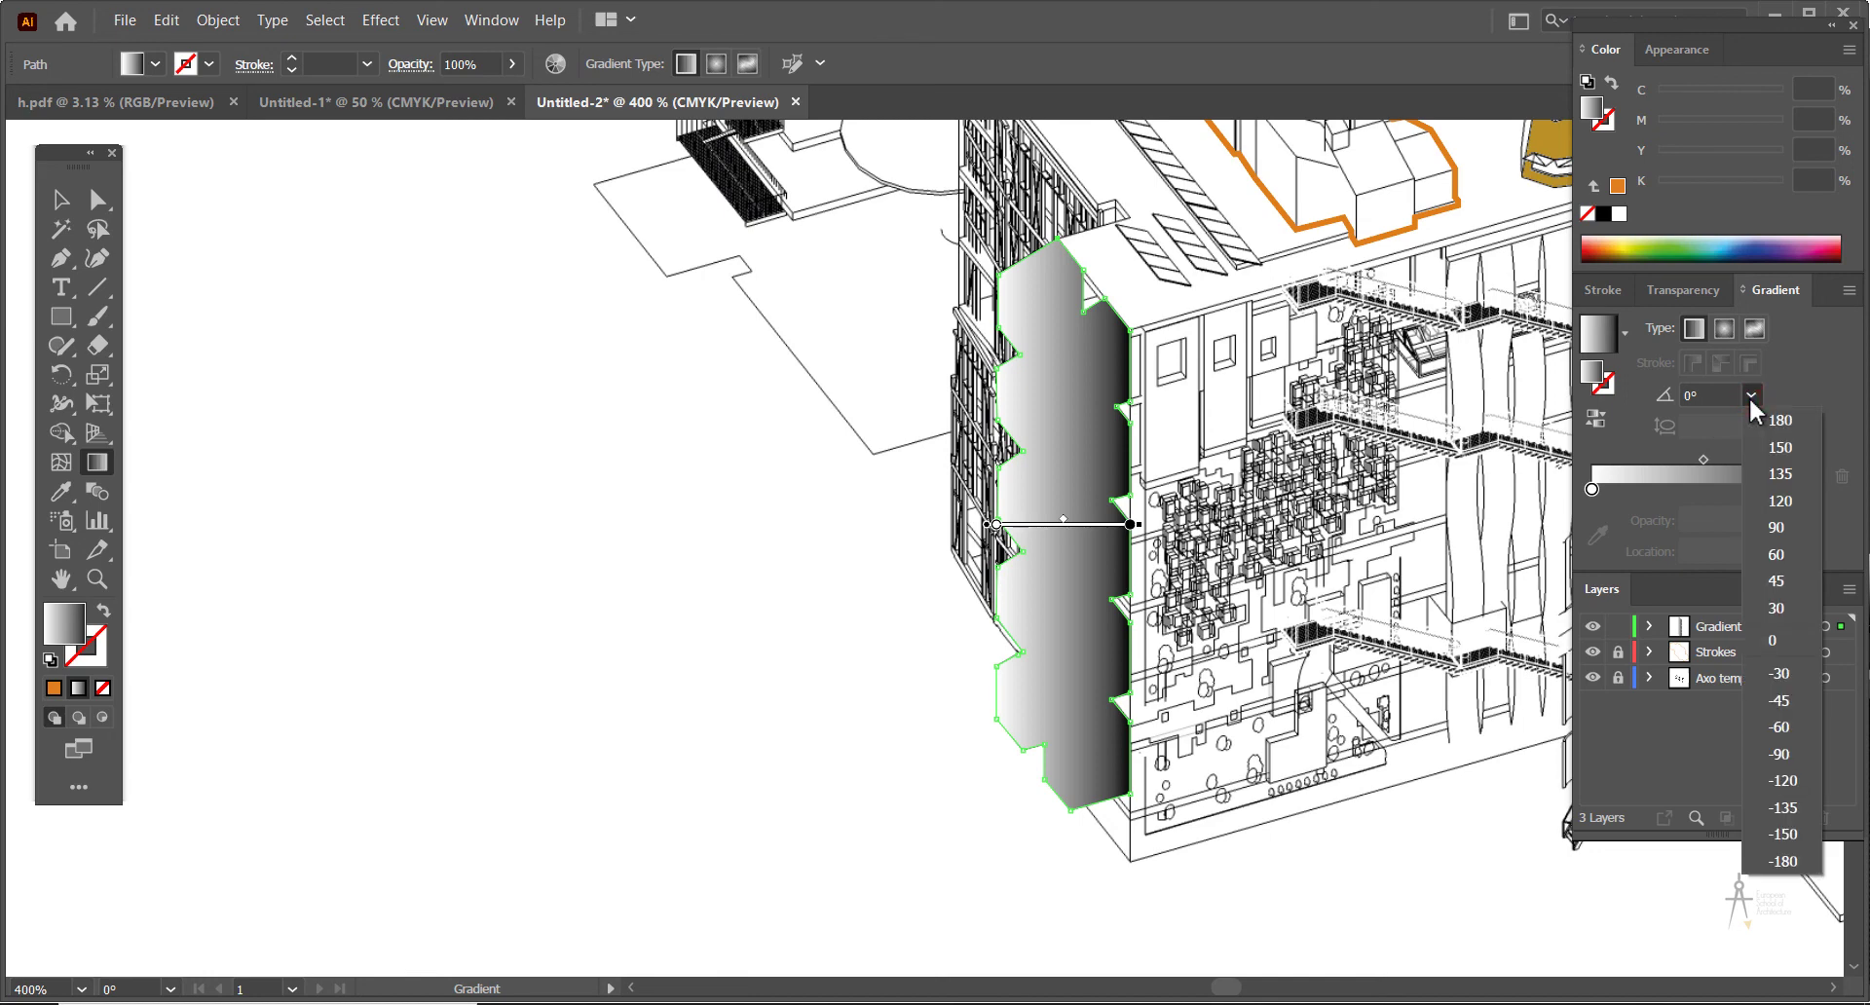
{"action": "left_click", "coordinate": [1811, 747]}
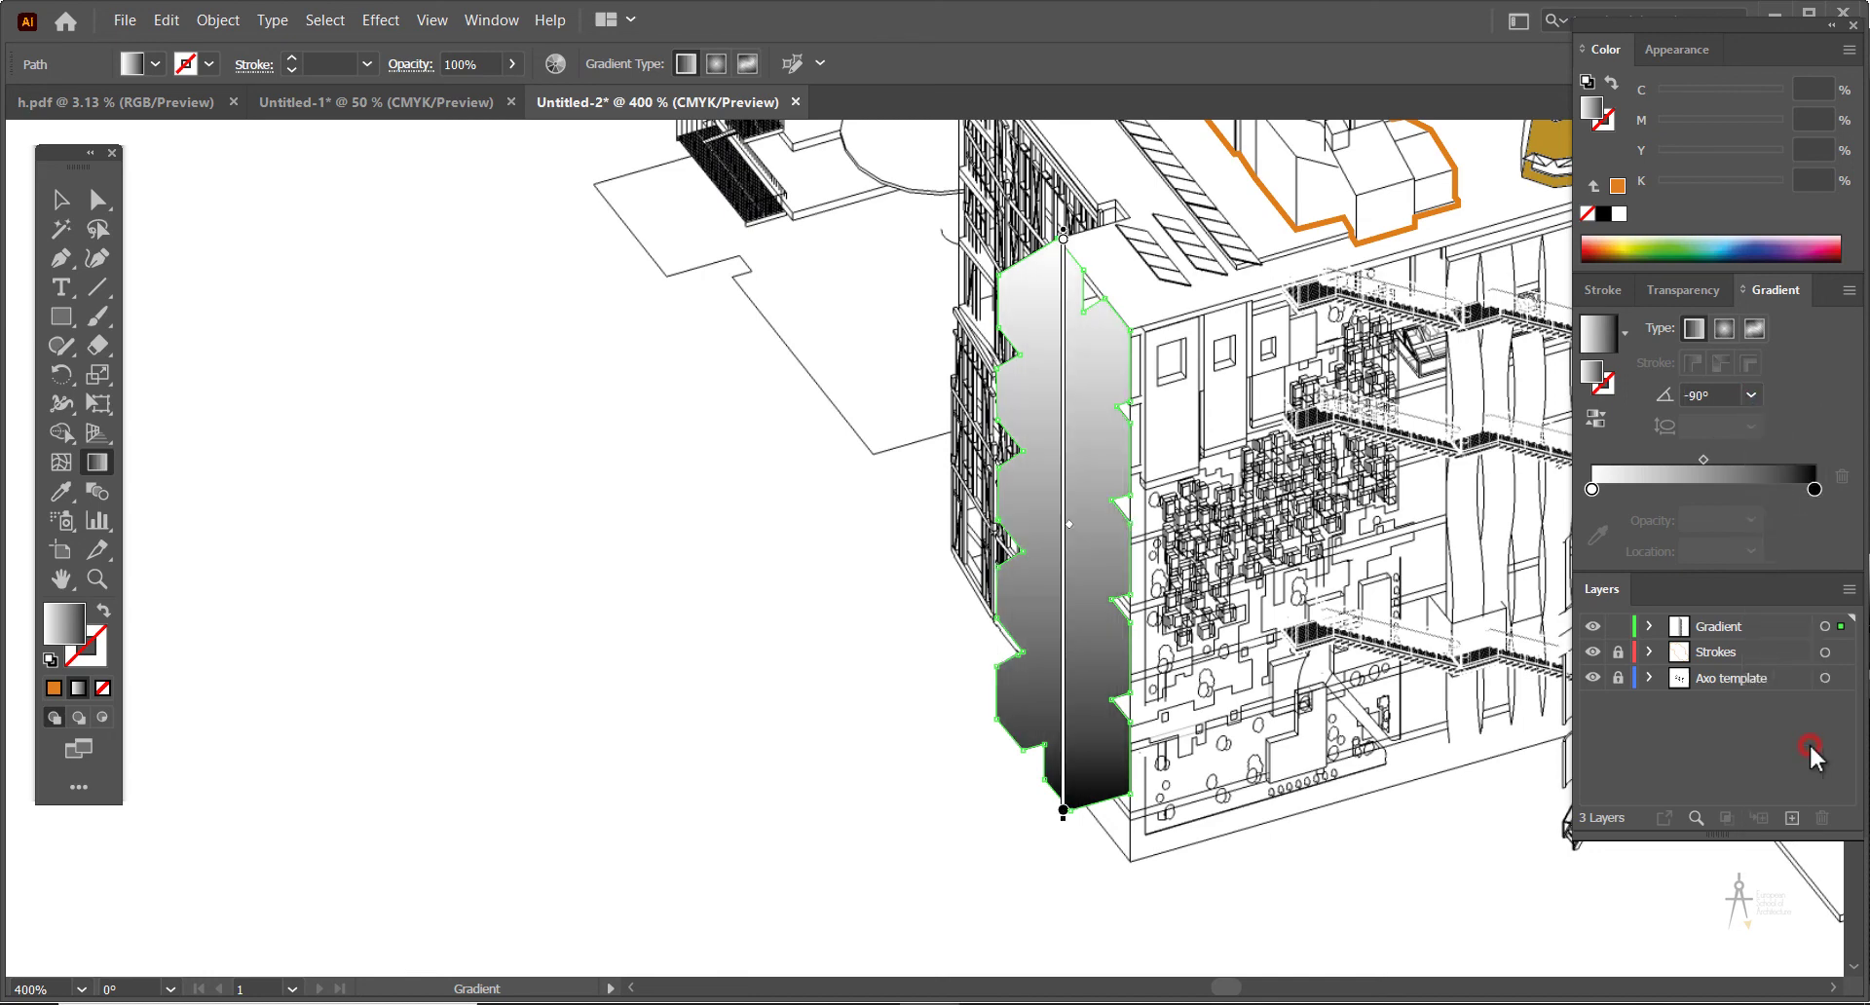
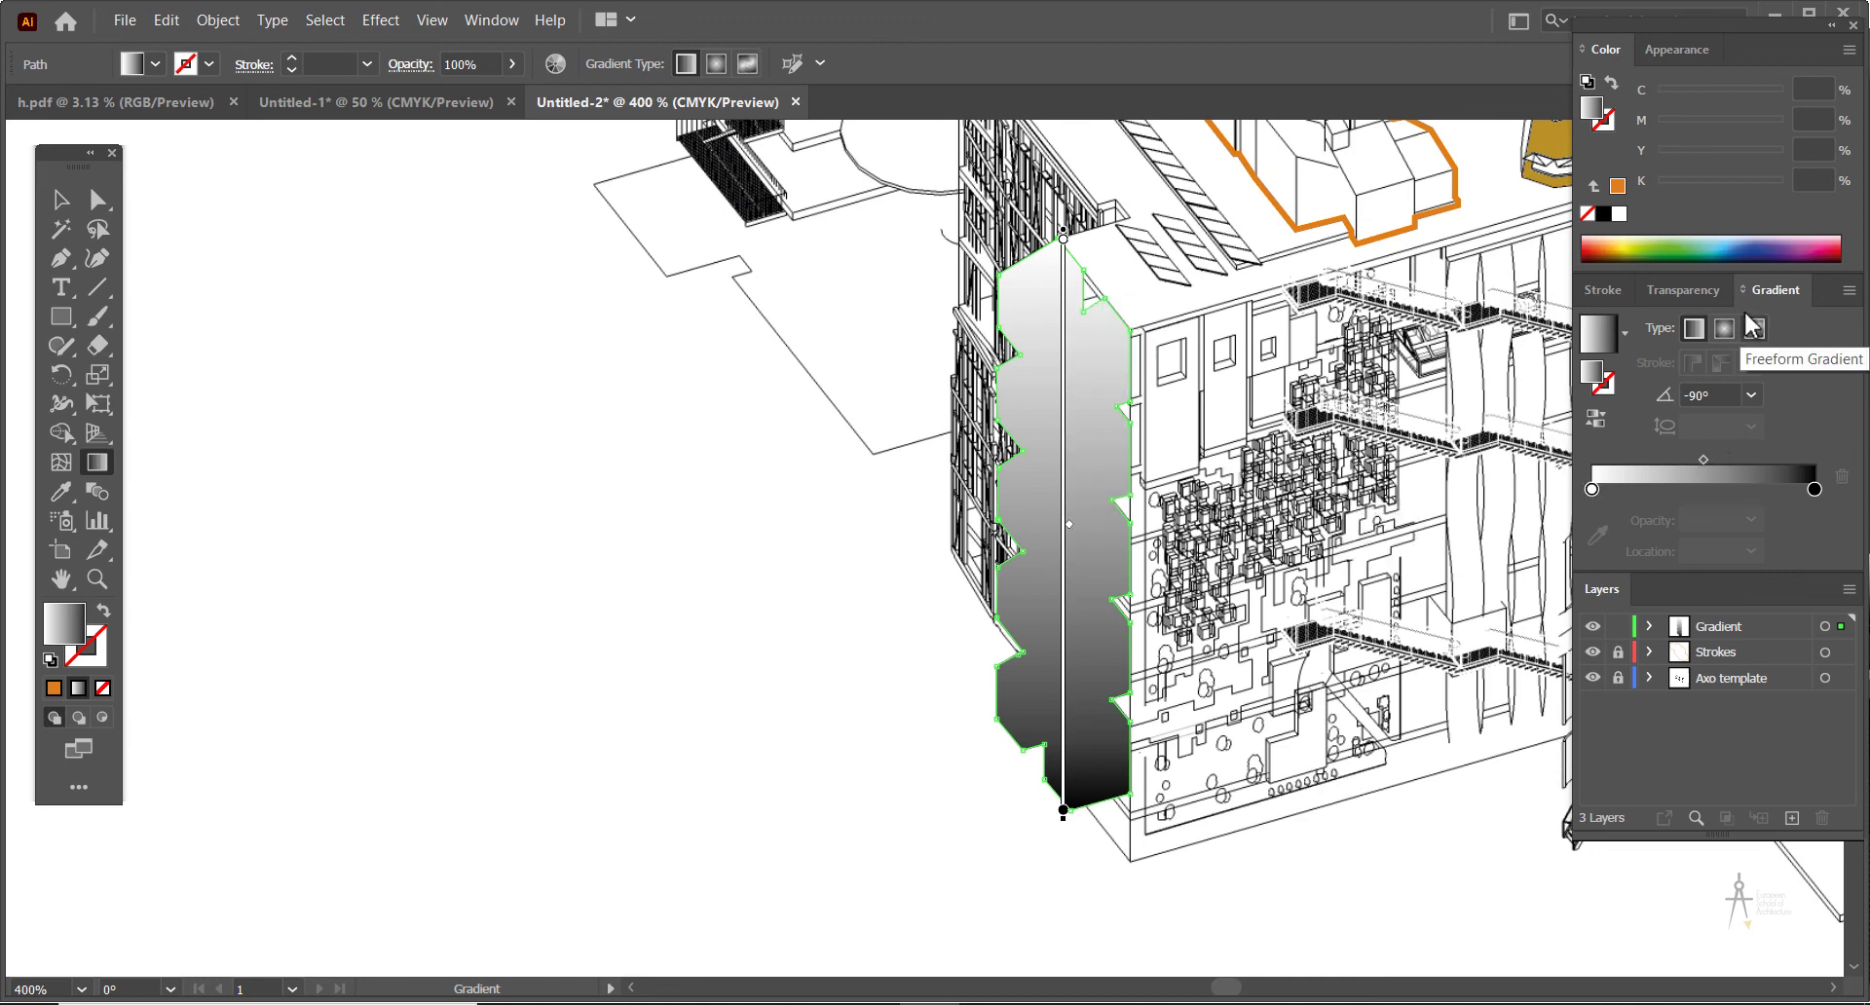
{"action": "double_click", "coordinate": [1592, 488]}
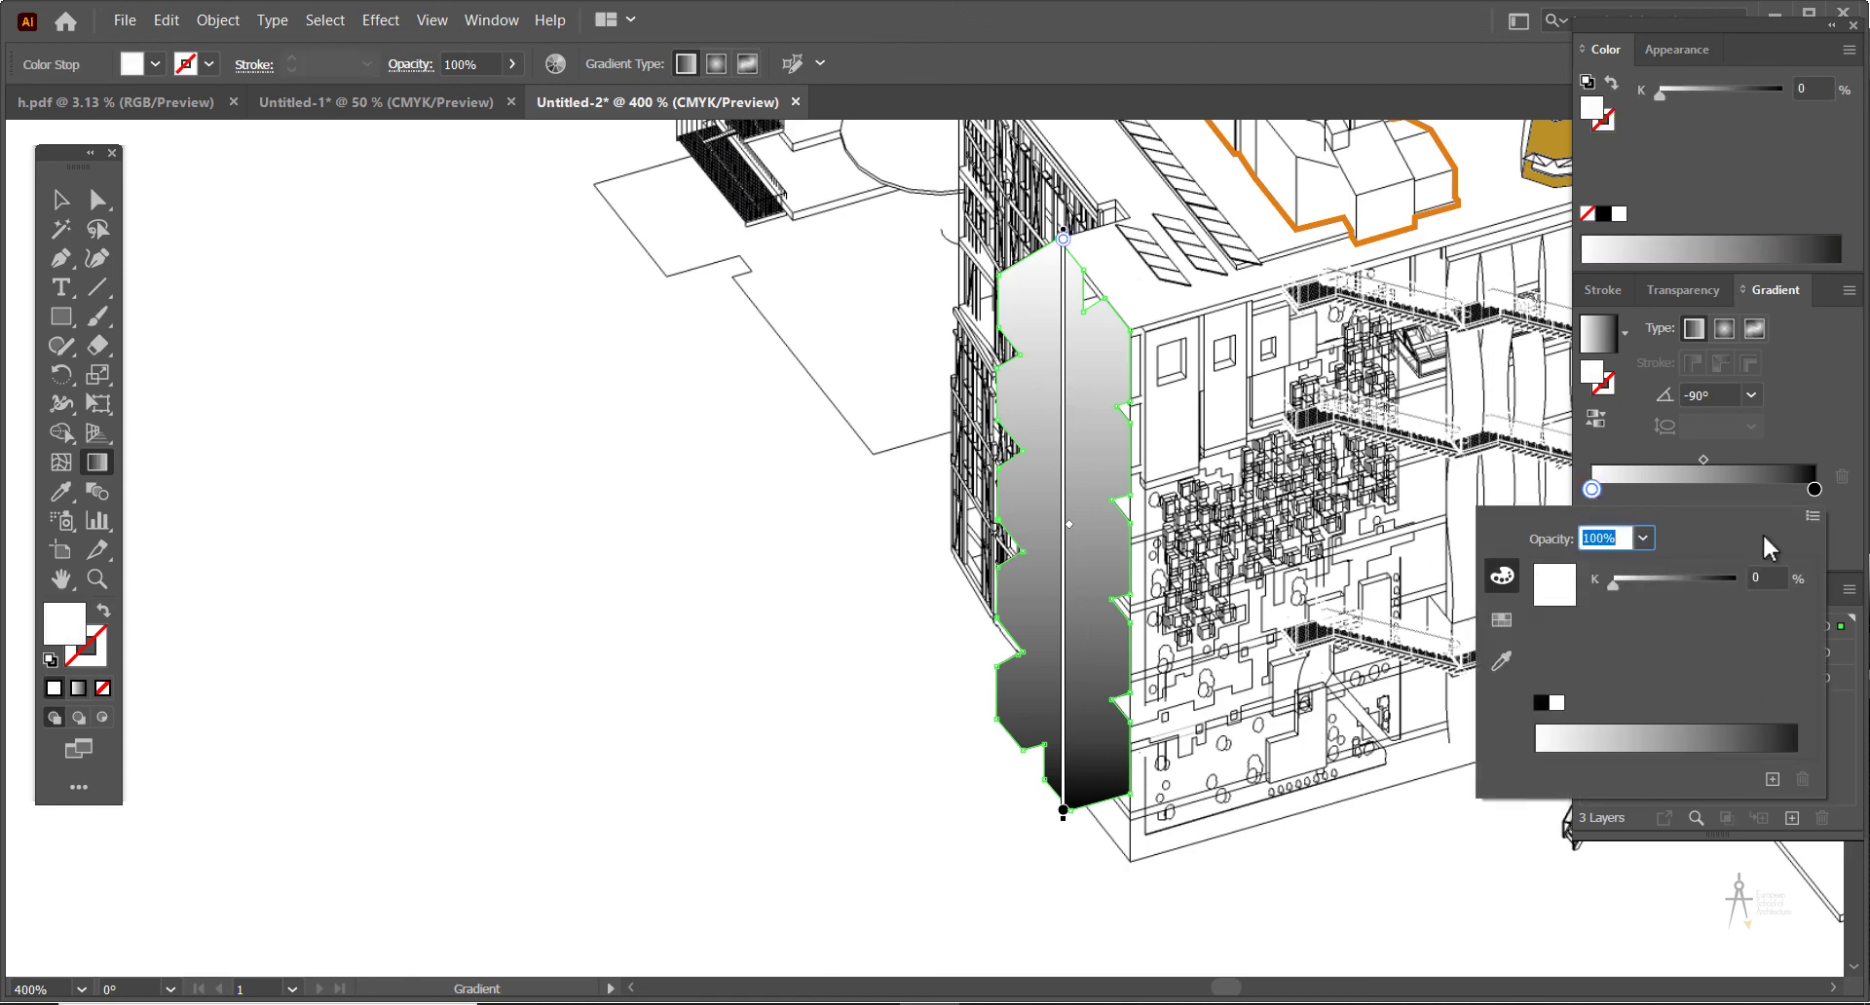
{"action": "left_click", "coordinate": [1813, 517]}
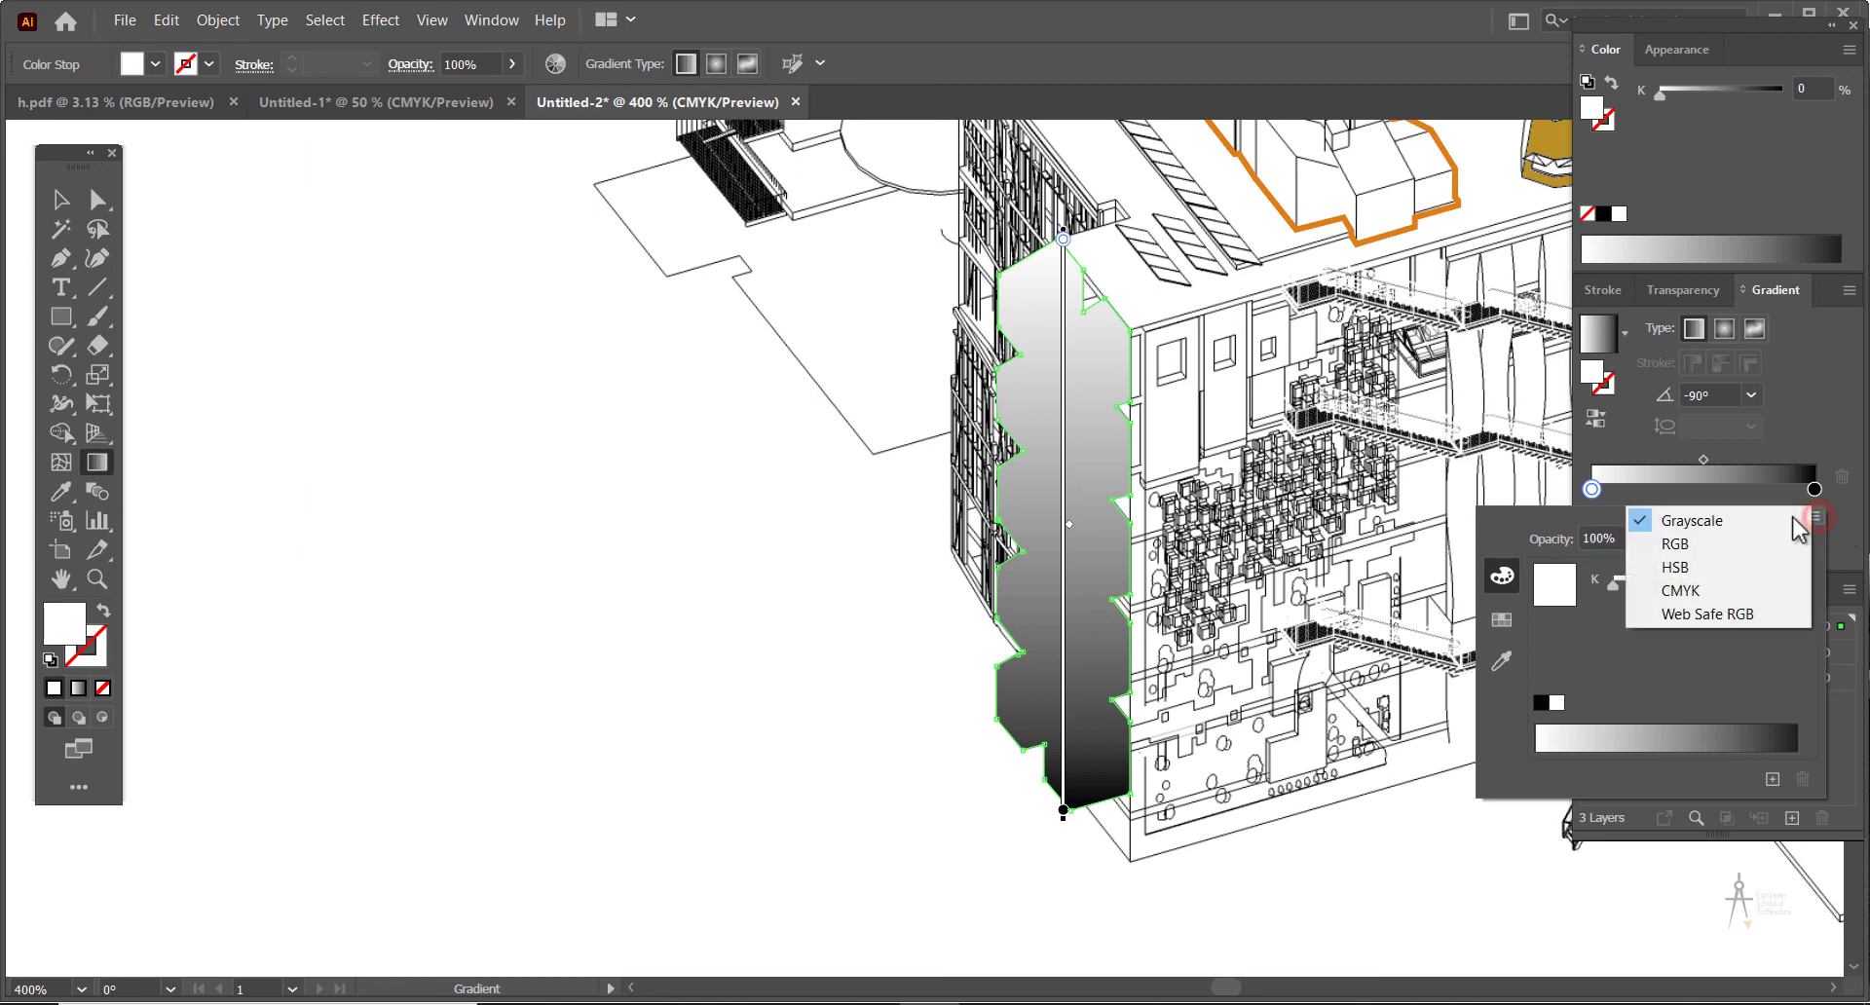
{"action": "left_click", "coordinate": [1722, 535]}
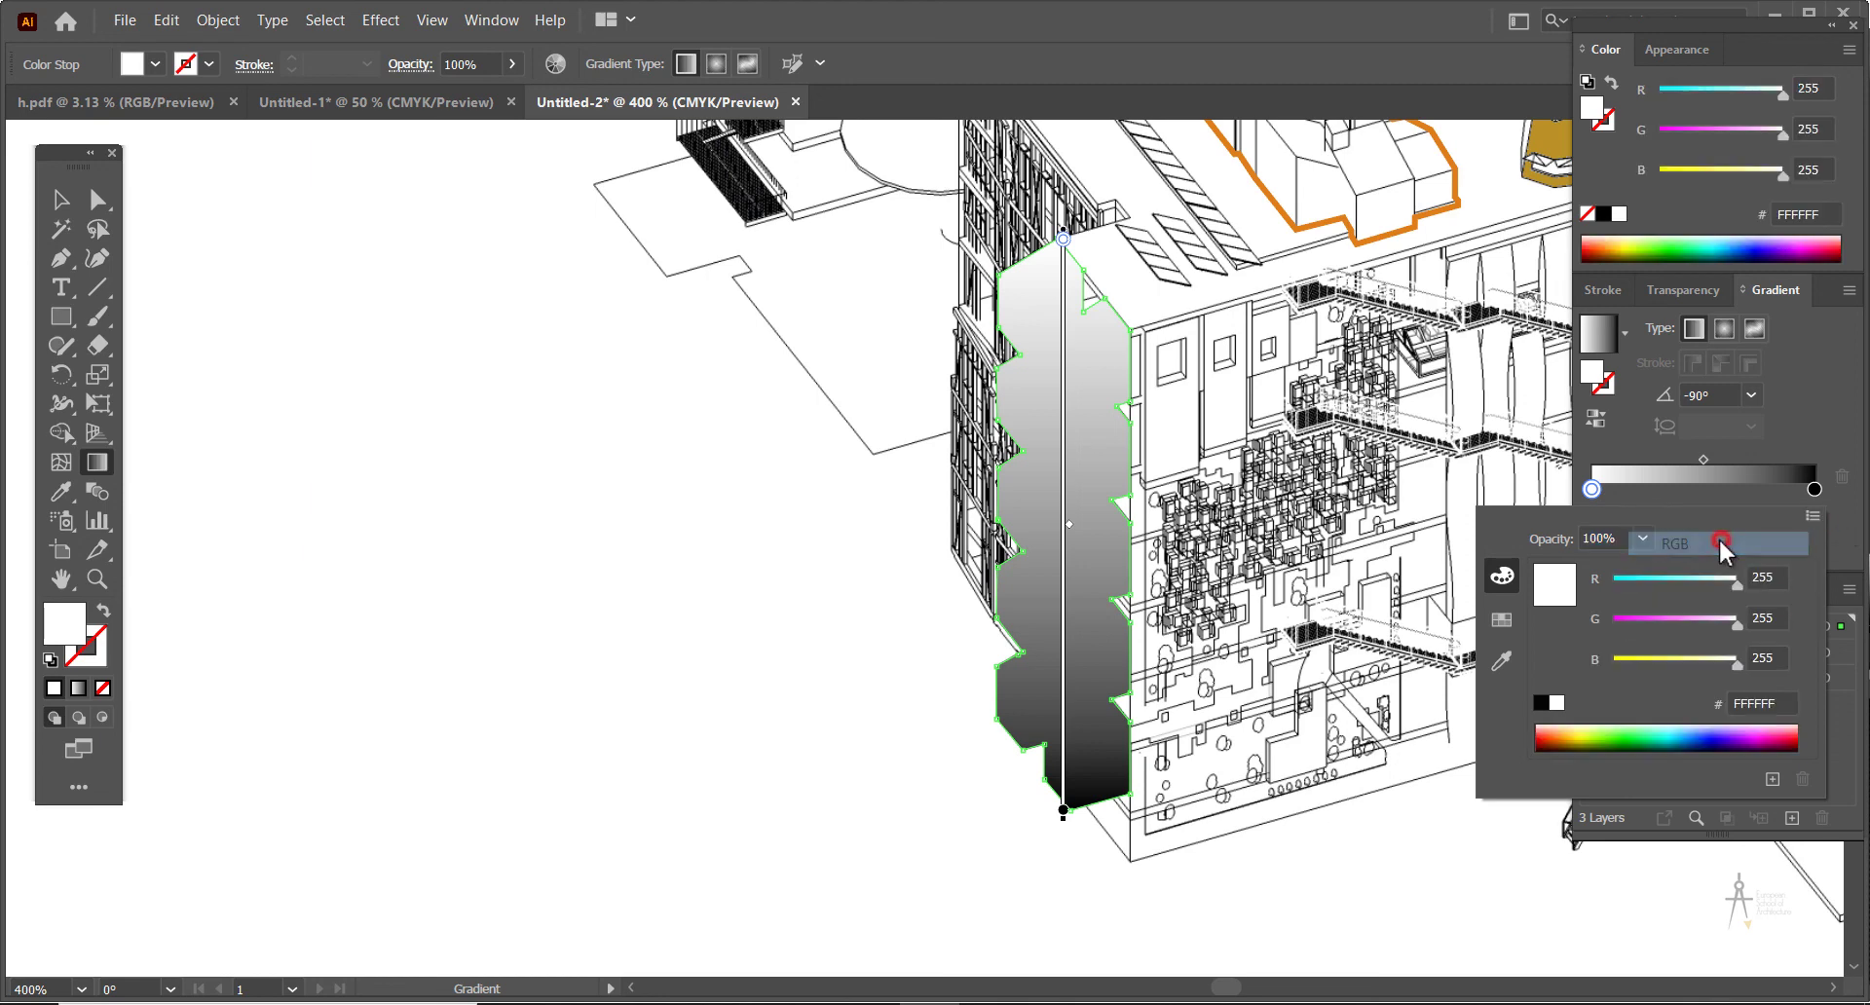
{"action": "left_click", "coordinate": [1712, 730]}
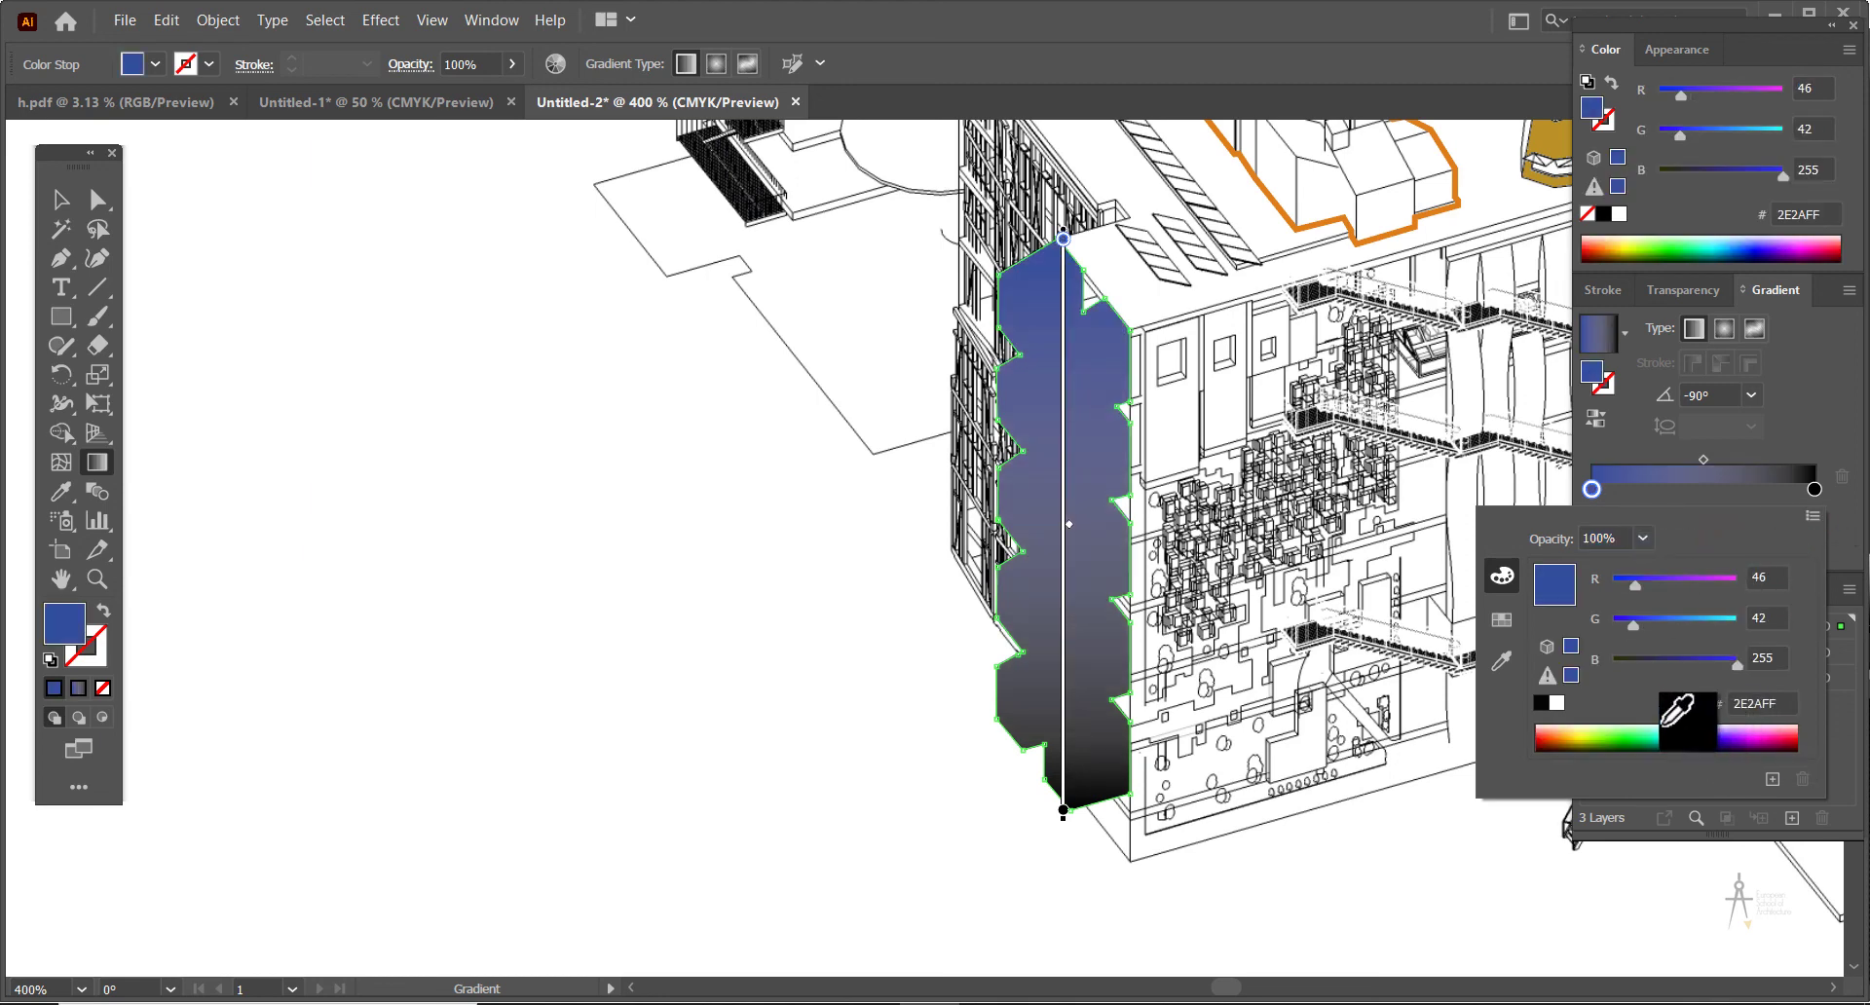
Delete the extra colour stop near the gradient's dark end and recolour the end stop red with M 96.47 and Y 100
{"action": "left_click", "coordinate": [1831, 466]}
{"action": "double_click", "coordinate": [1810, 488]}
{"action": "left_click_drag", "start_coordinate": [1810, 489], "coordinate": [1818, 489]}
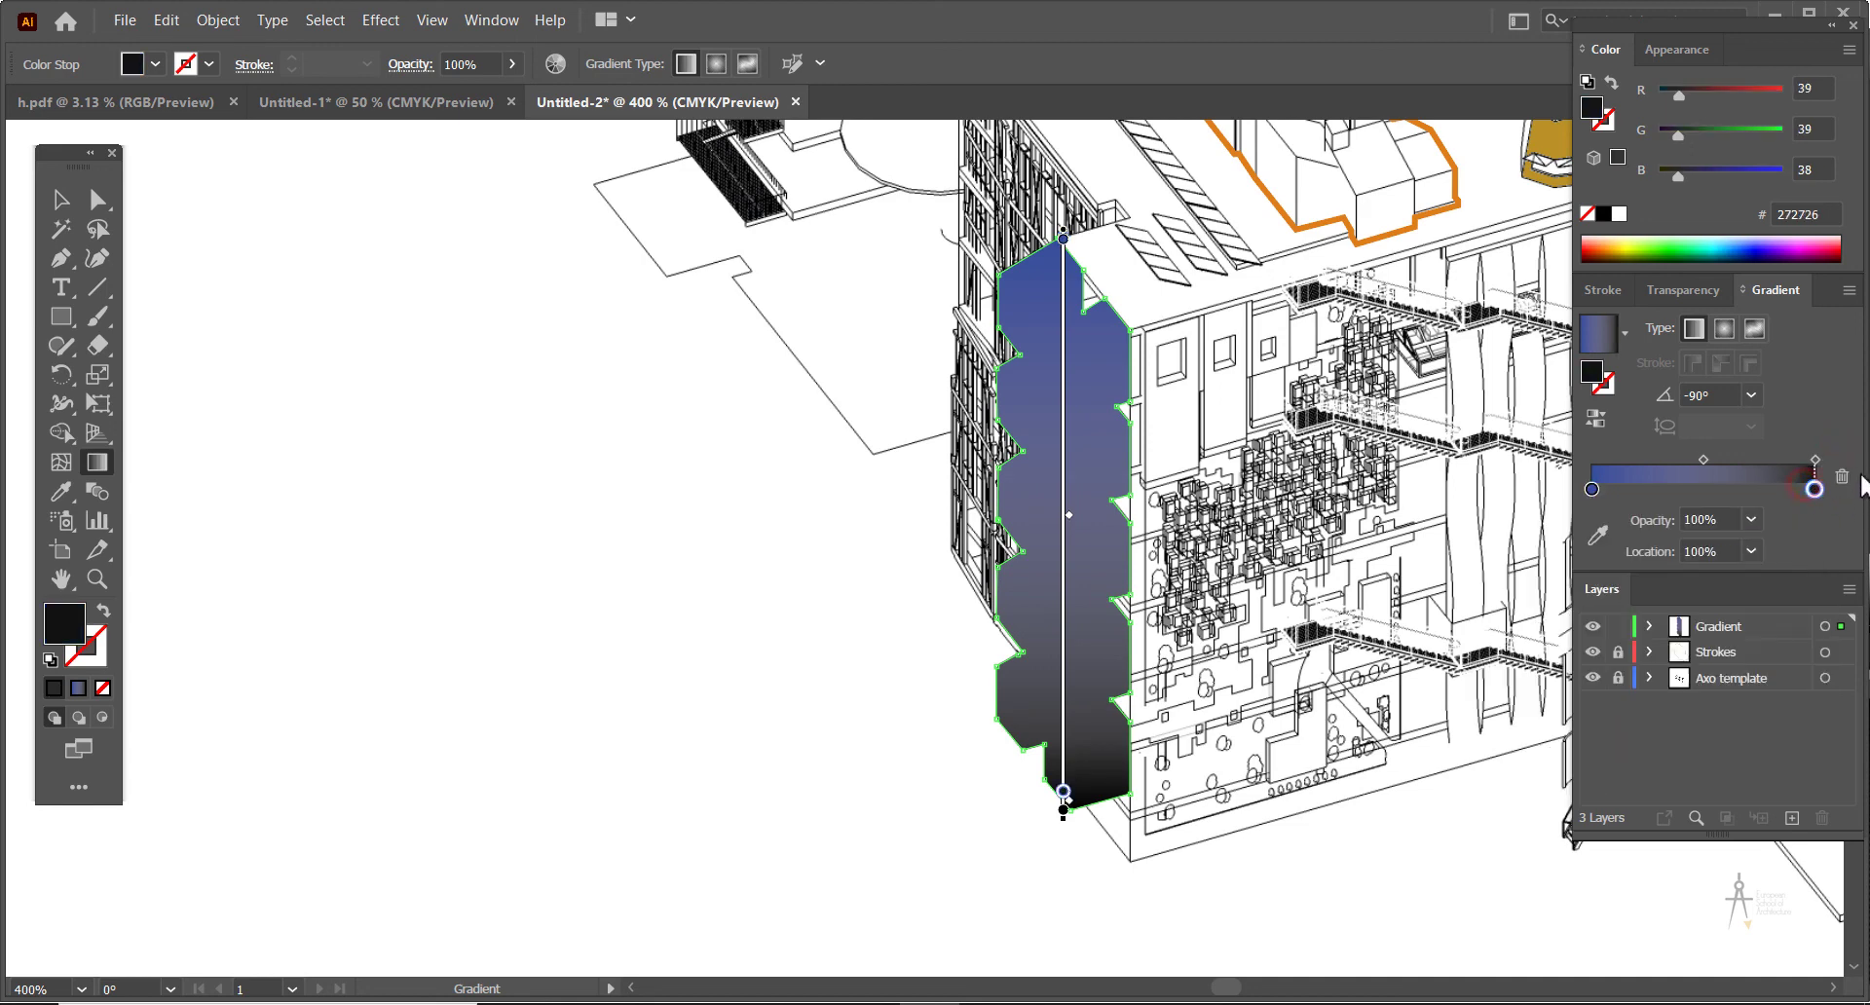
{"action": "key", "text": "Delete"}
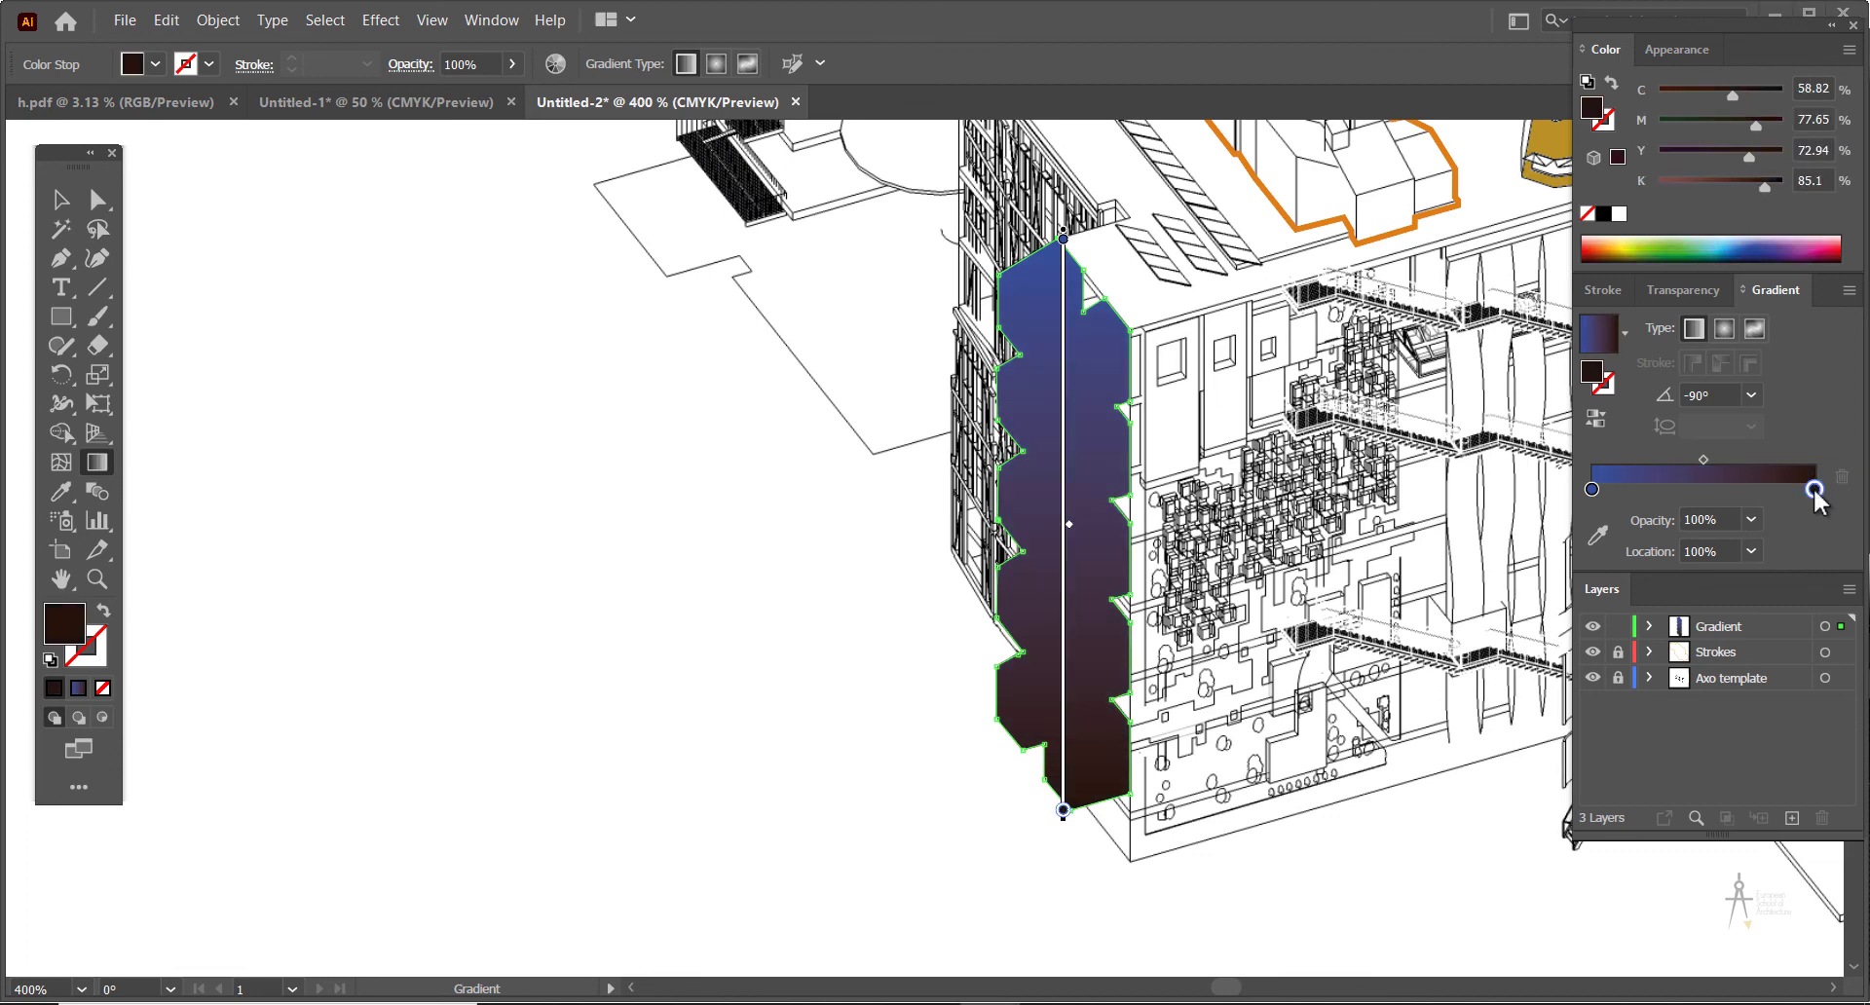
{"action": "double_click", "coordinate": [1813, 489]}
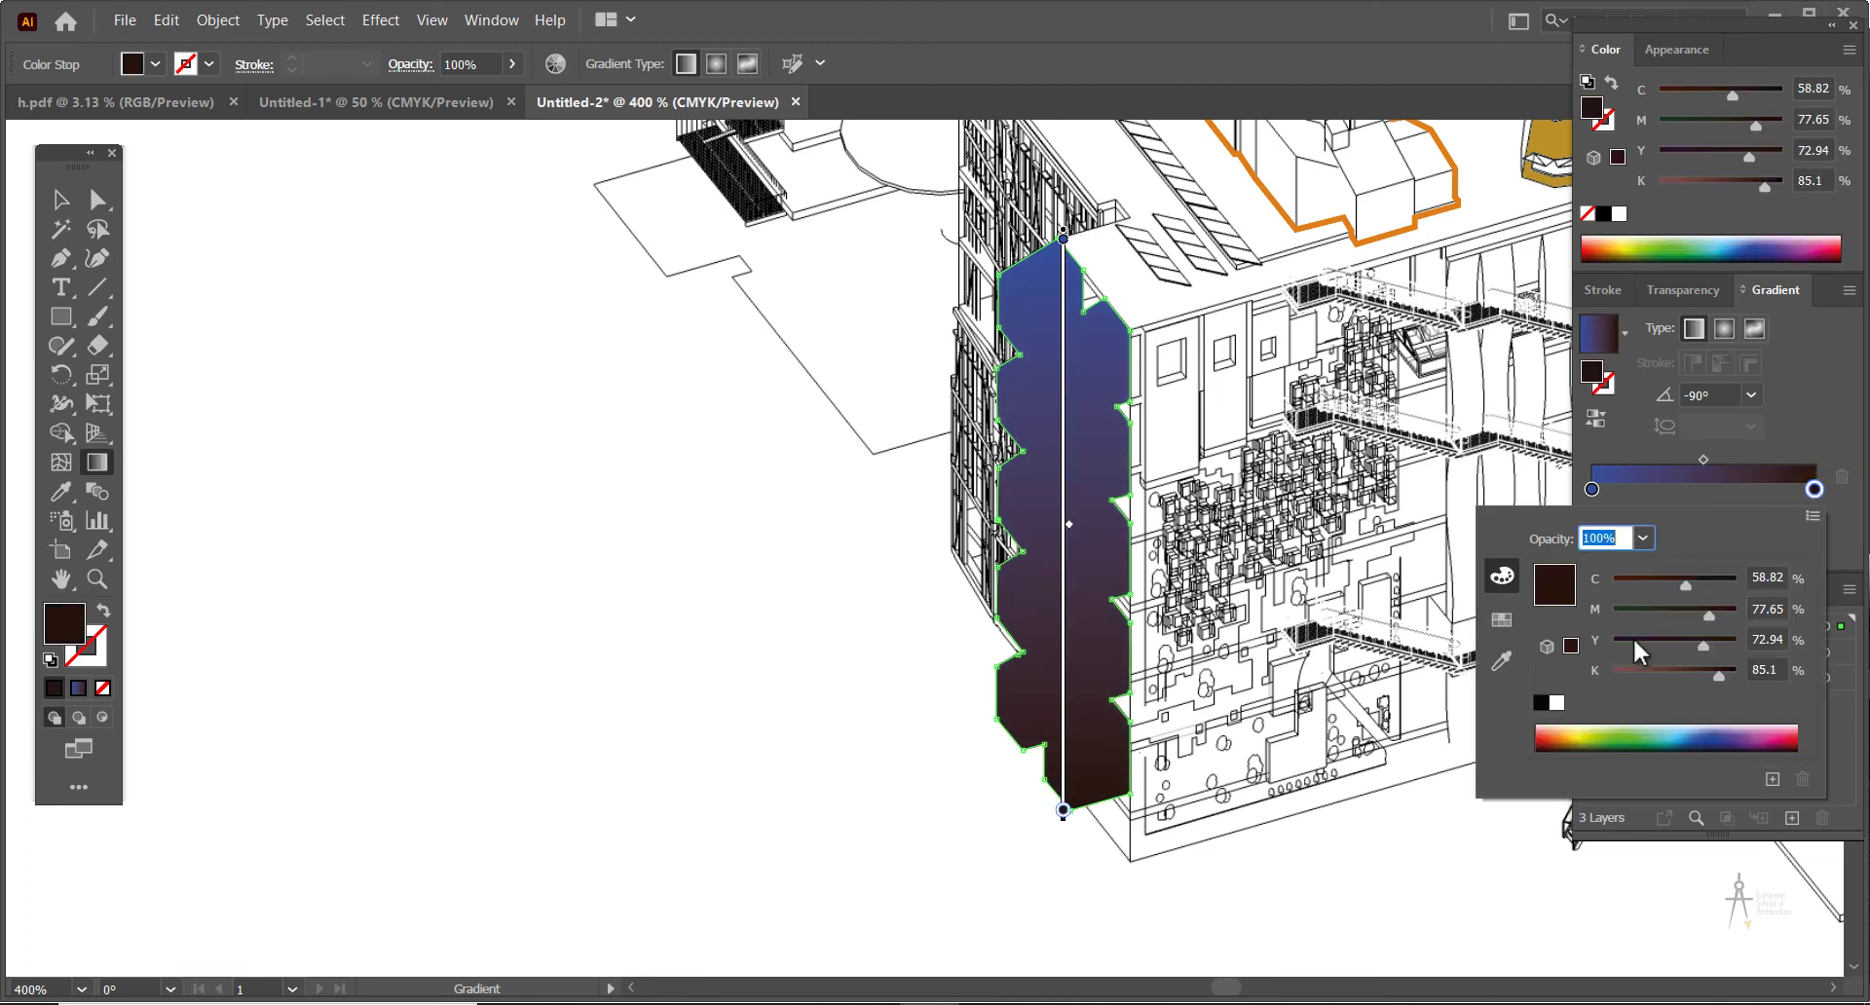
{"action": "left_click", "coordinate": [1541, 738]}
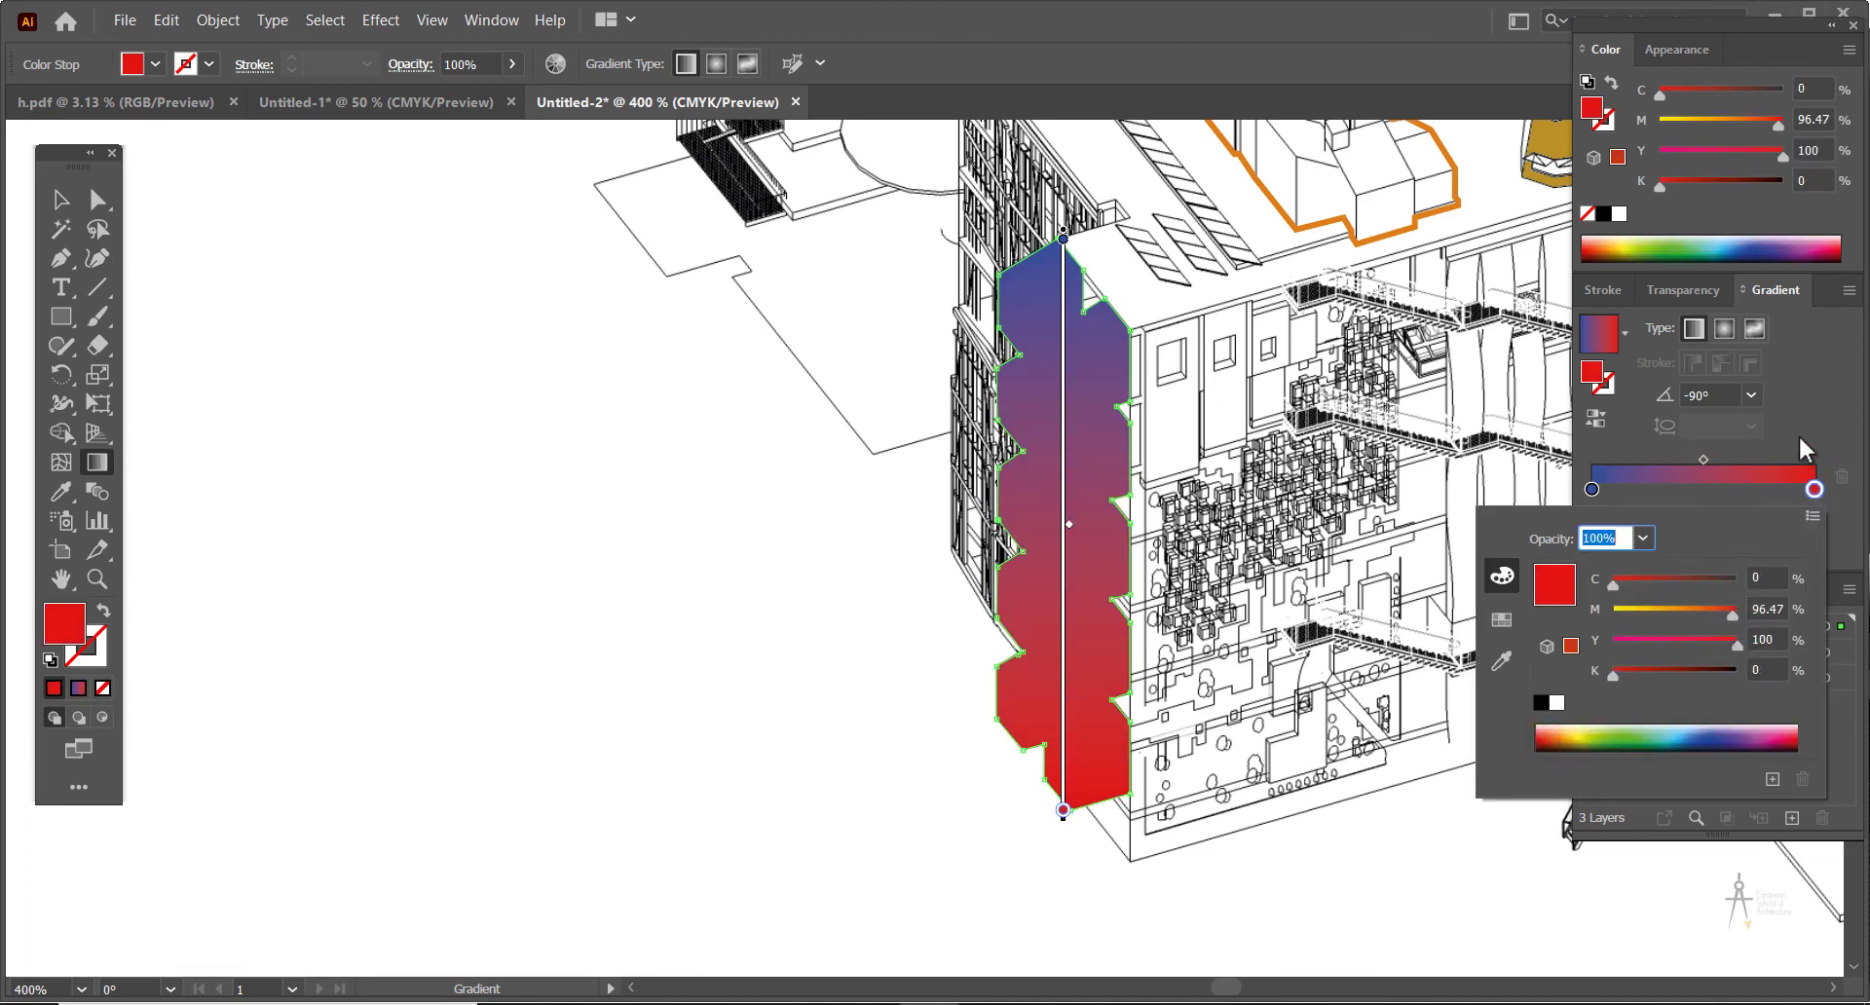
{"action": "left_click", "coordinate": [1843, 528]}
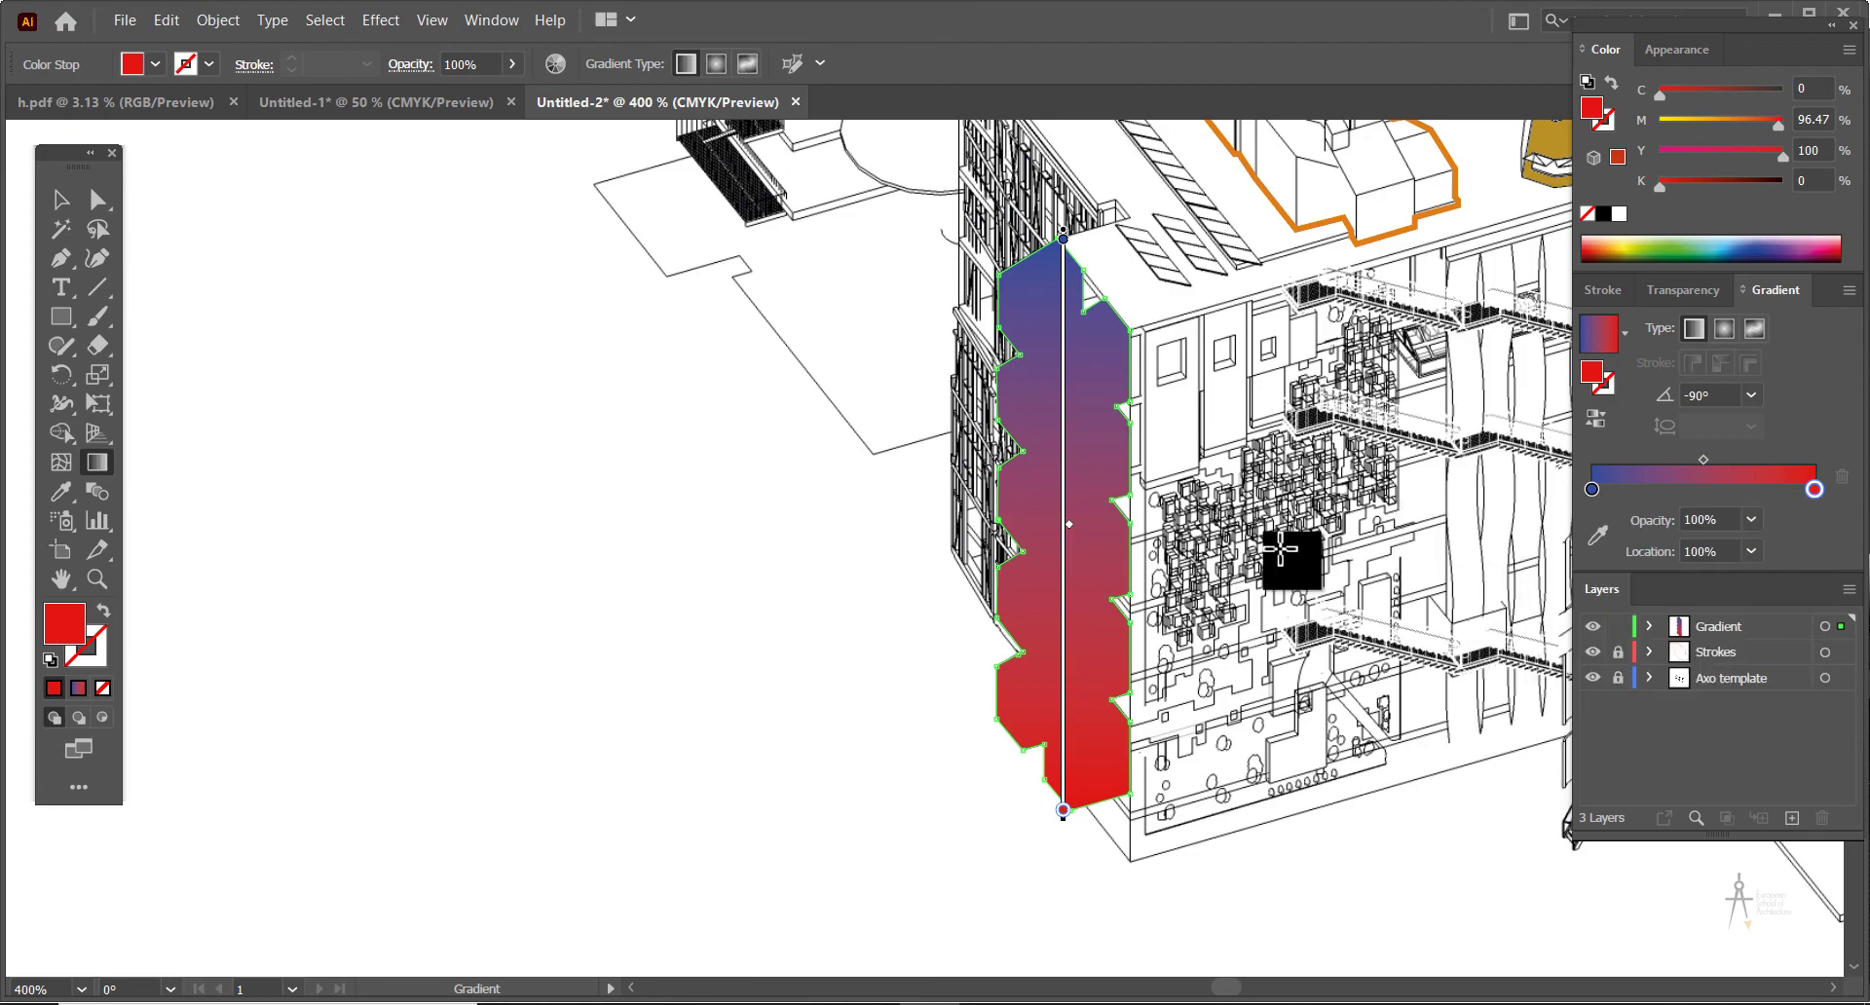
Select the gradient-filled facade boxes and set their blending mode to Multiply
{"action": "scroll", "coordinate": [1094, 618], "scroll_direction": "down", "scroll_amount": 2}
{"action": "scroll", "coordinate": [1155, 686], "scroll_direction": "up", "scroll_amount": 4}
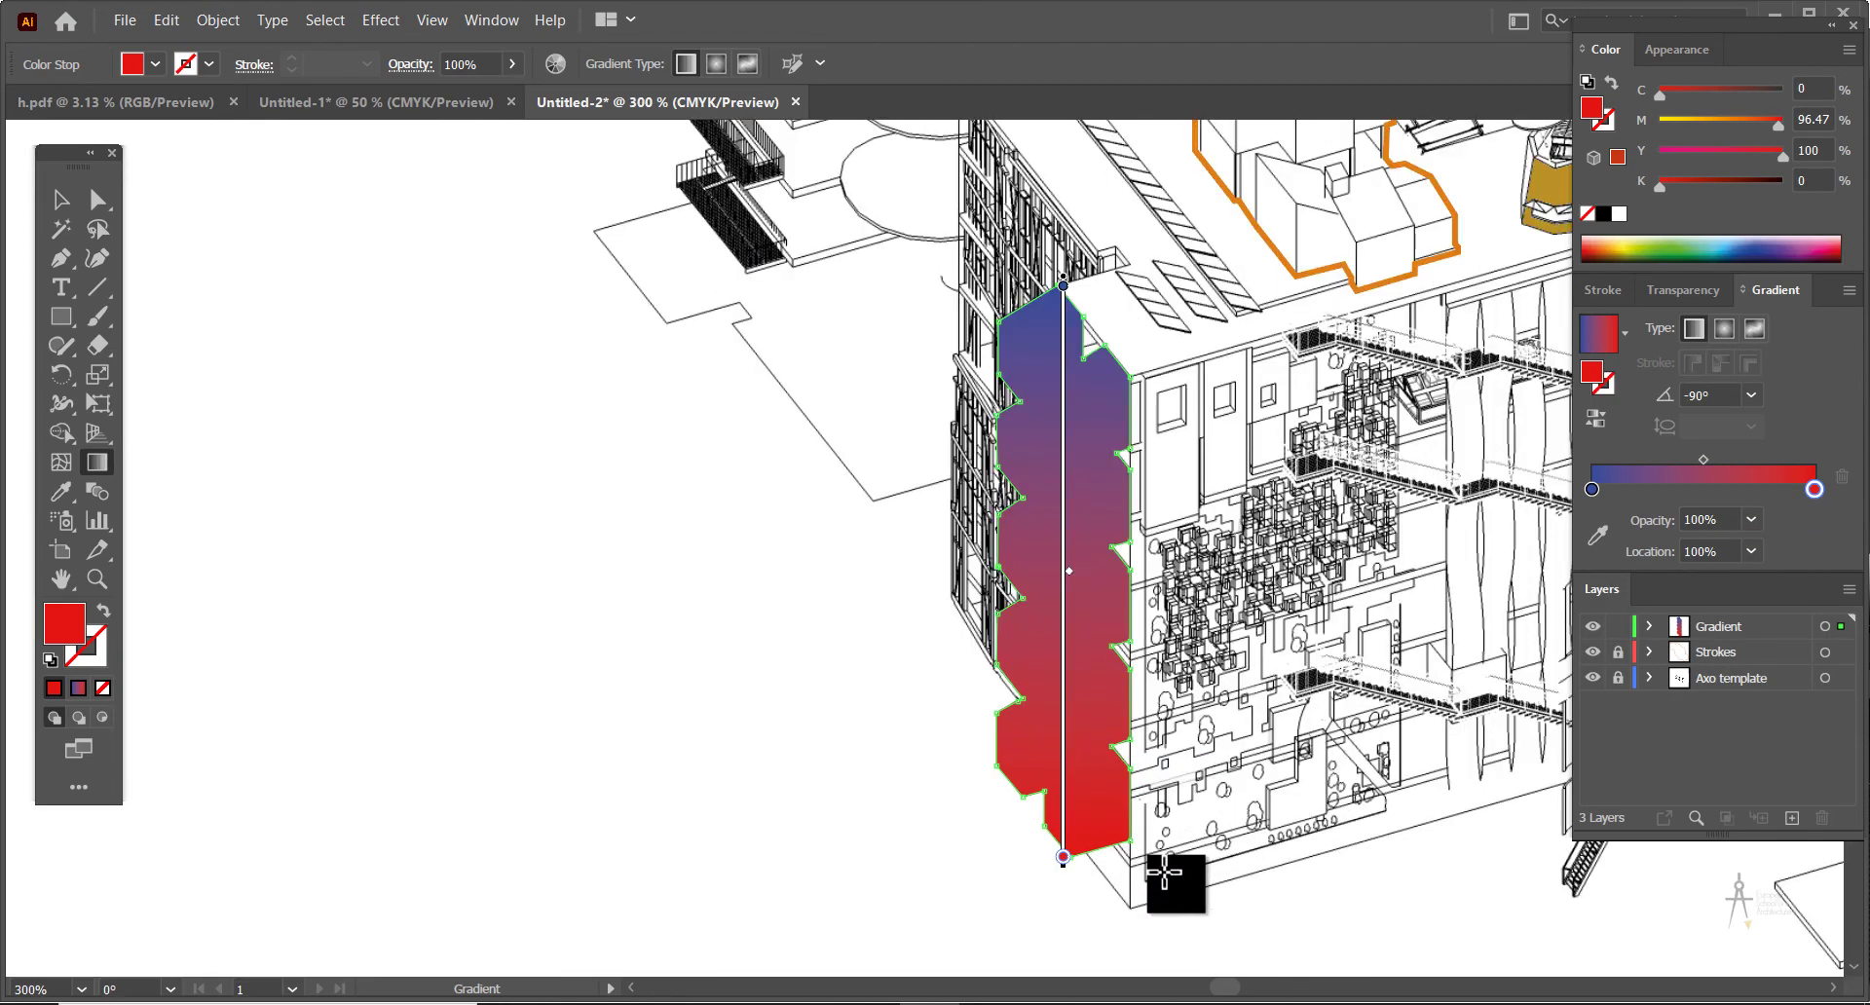
{"action": "scroll", "coordinate": [1077, 744], "scroll_direction": "down", "scroll_amount": 5}
{"action": "scroll", "coordinate": [1079, 753], "scroll_direction": "up", "scroll_amount": 3}
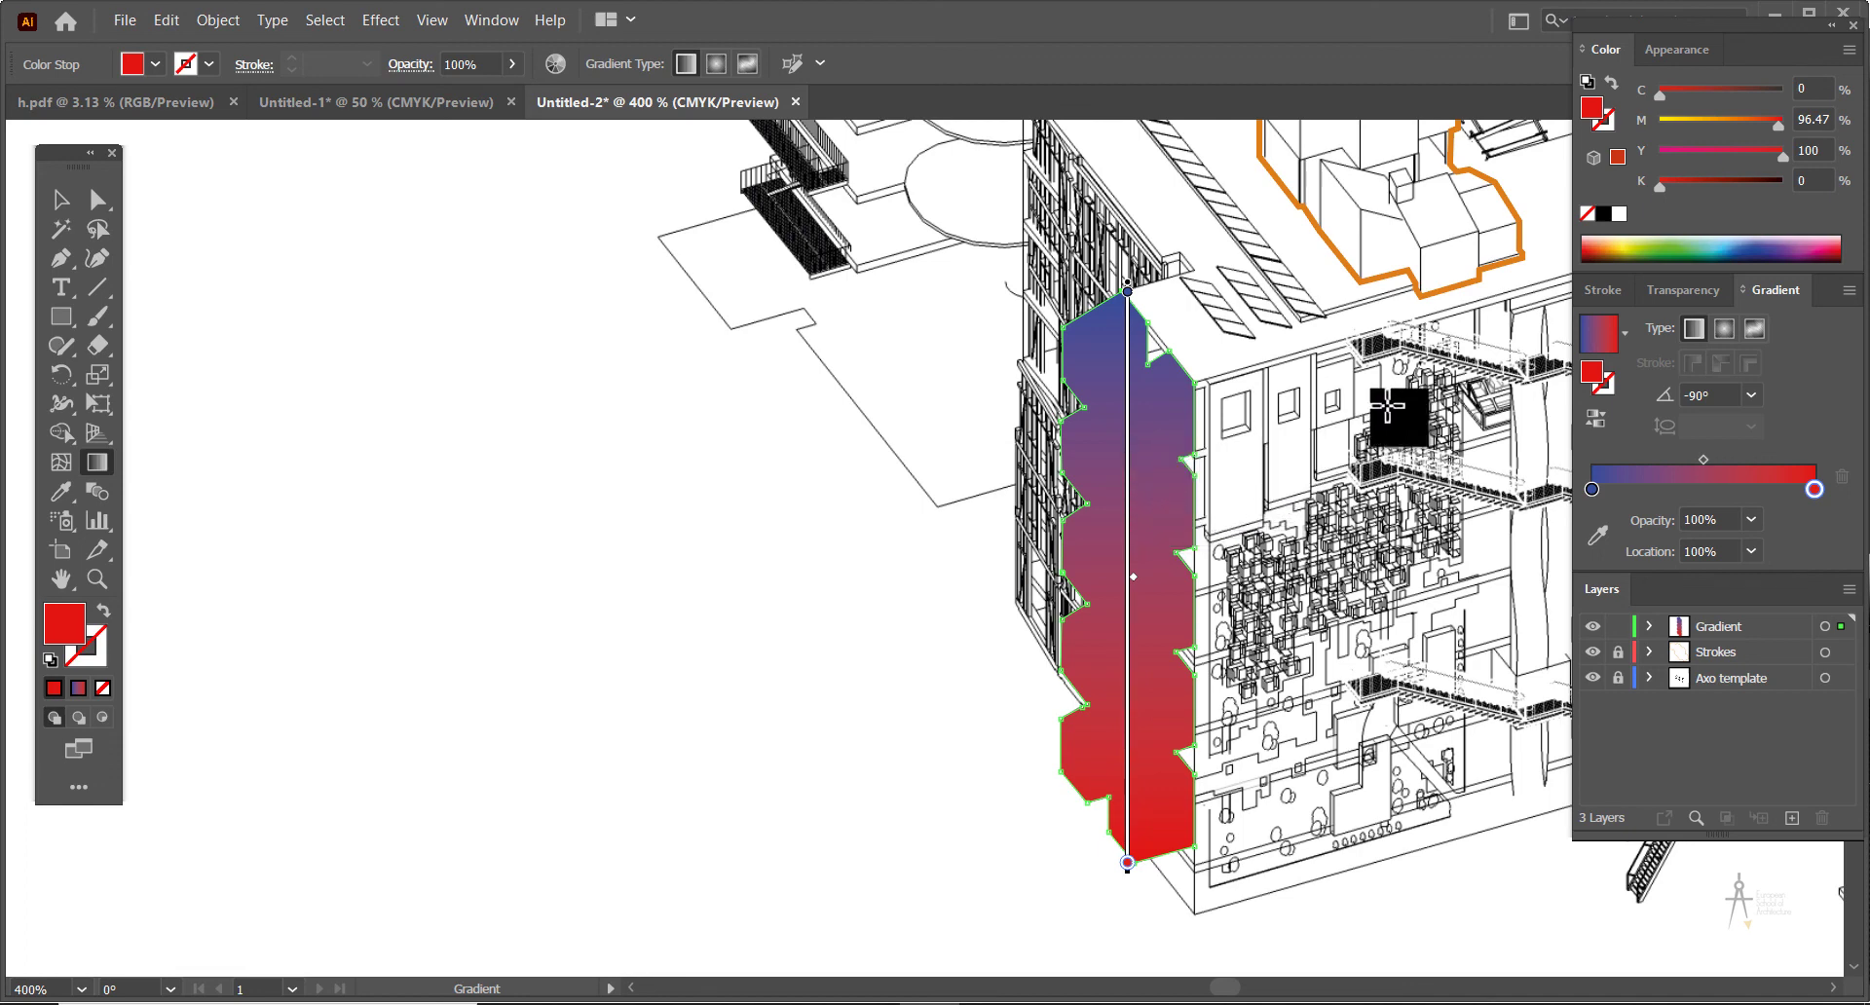
{"action": "left_click", "coordinate": [1680, 289]}
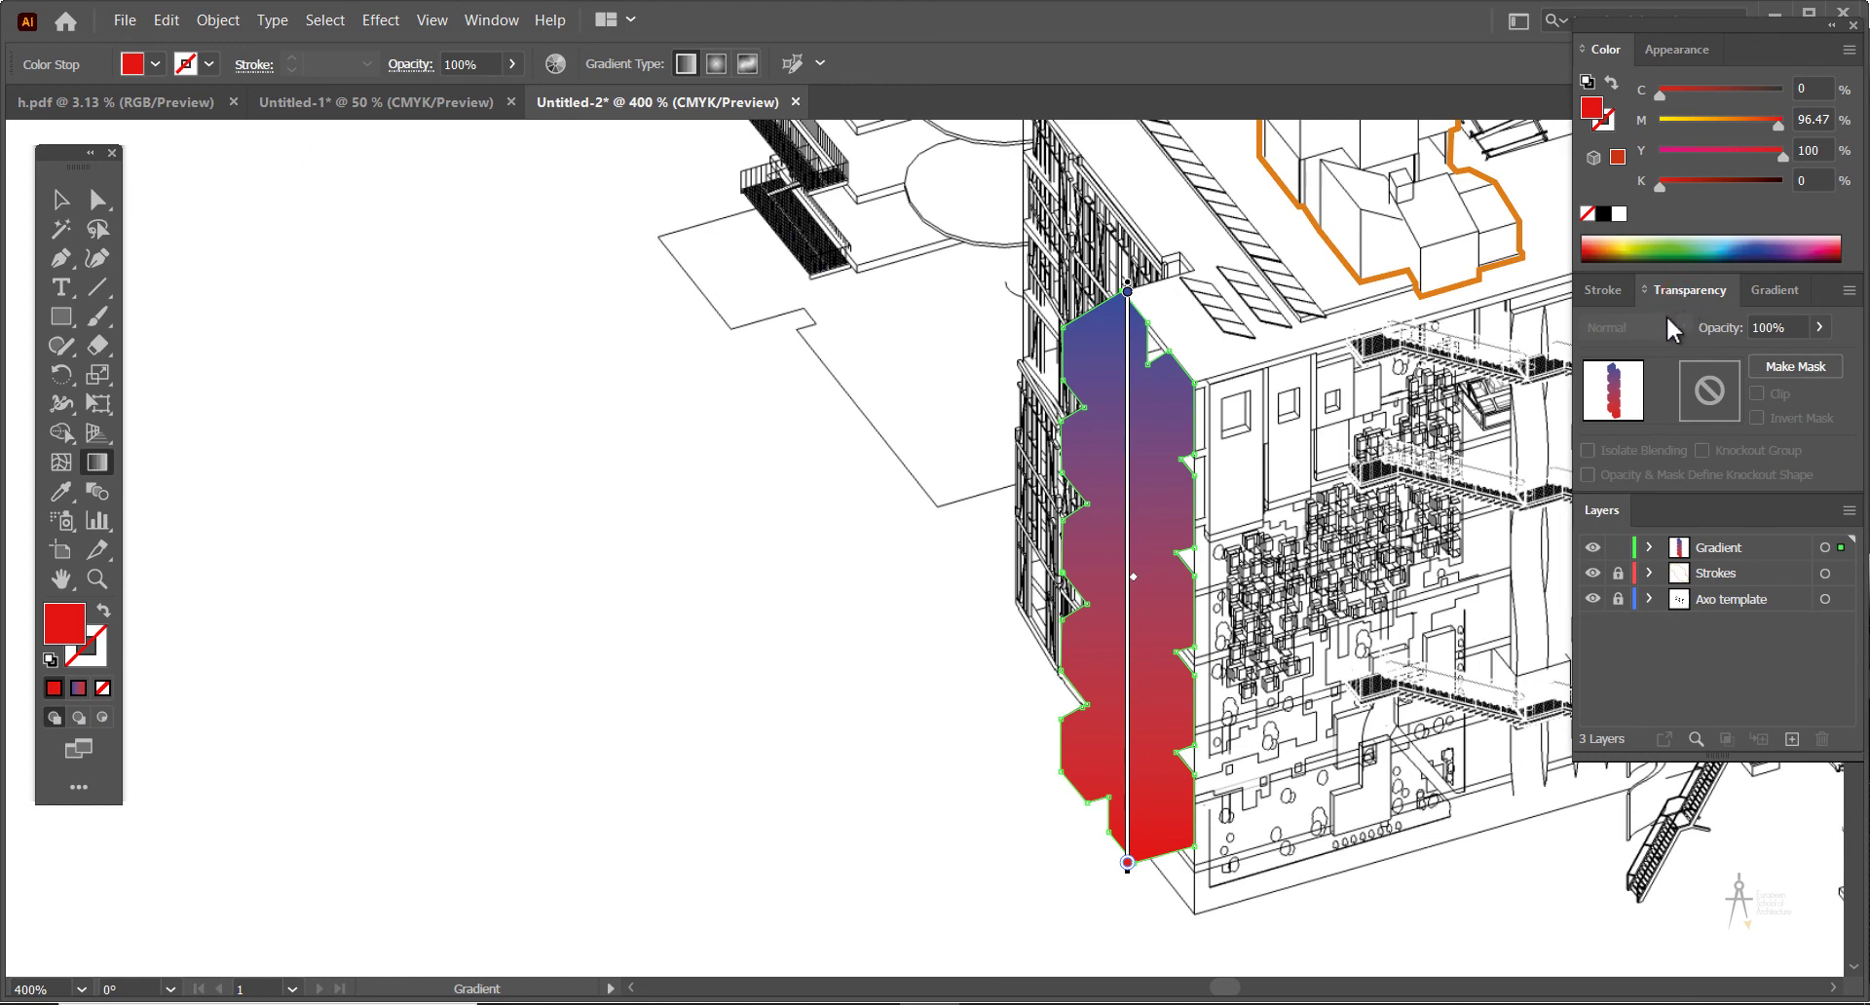
{"action": "left_click", "coordinate": [61, 199]}
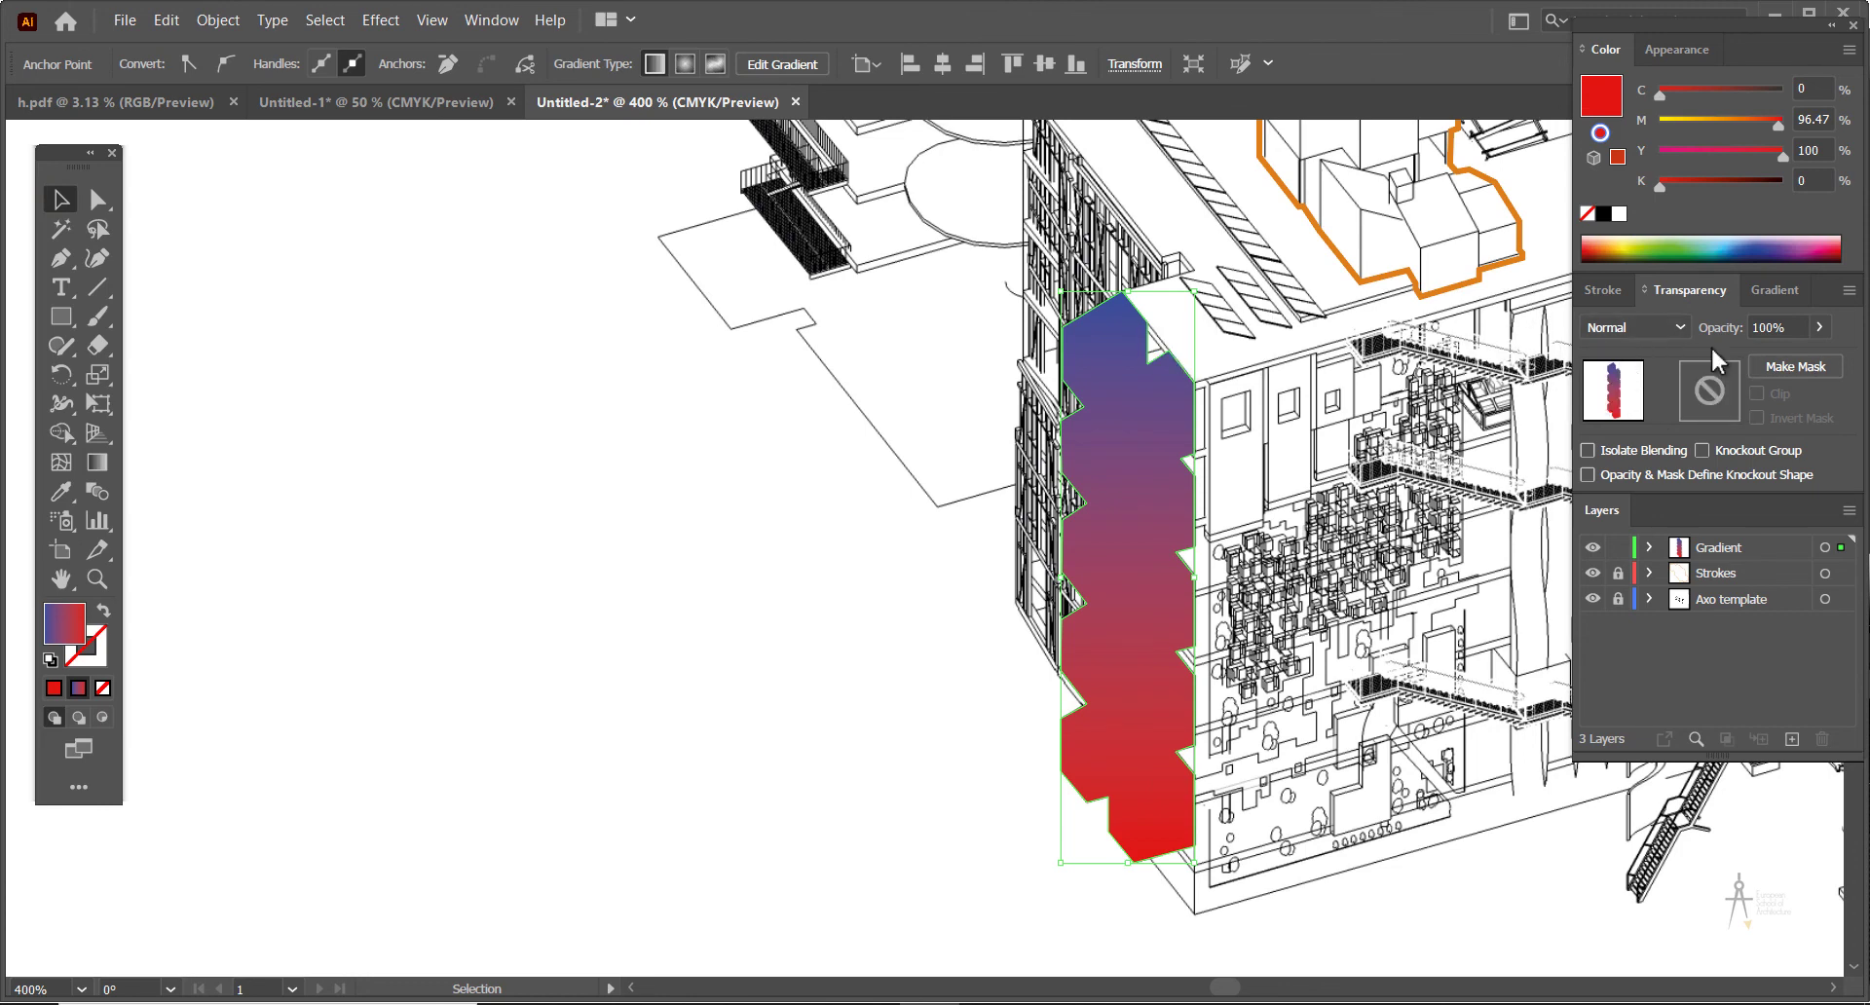
{"action": "left_click", "coordinate": [1678, 327]}
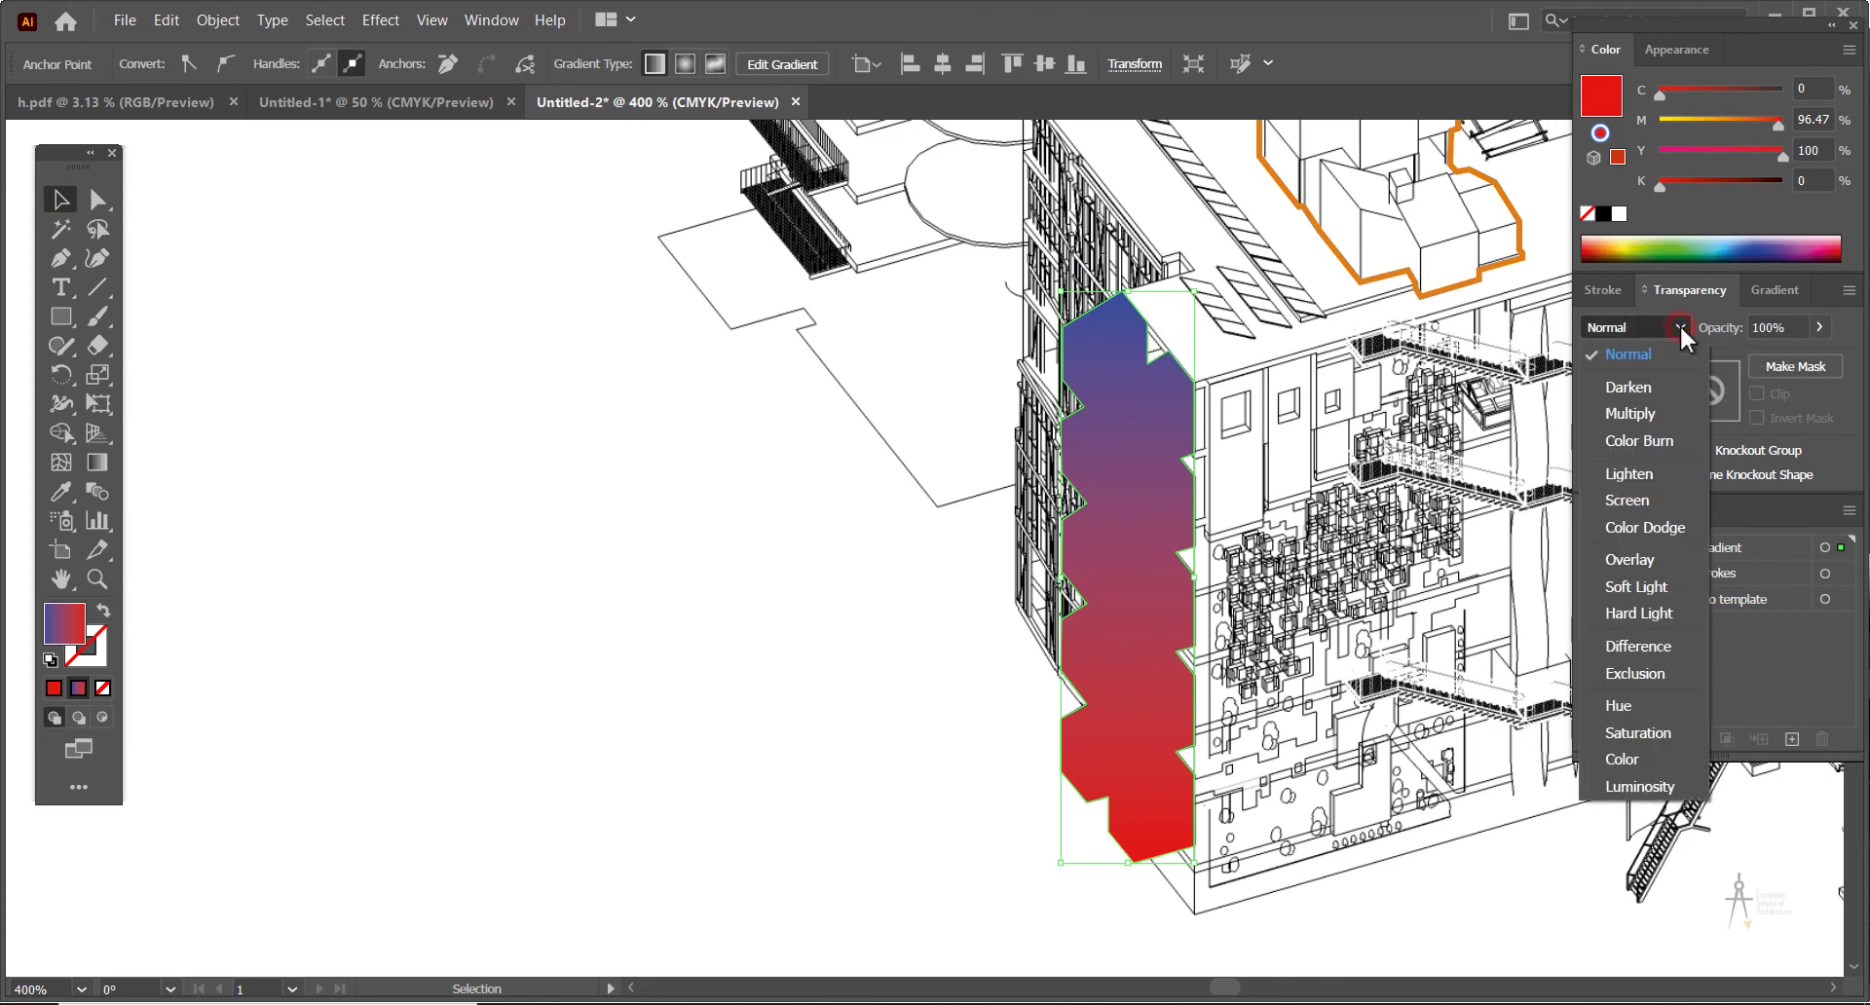
{"action": "left_click", "coordinate": [1629, 413]}
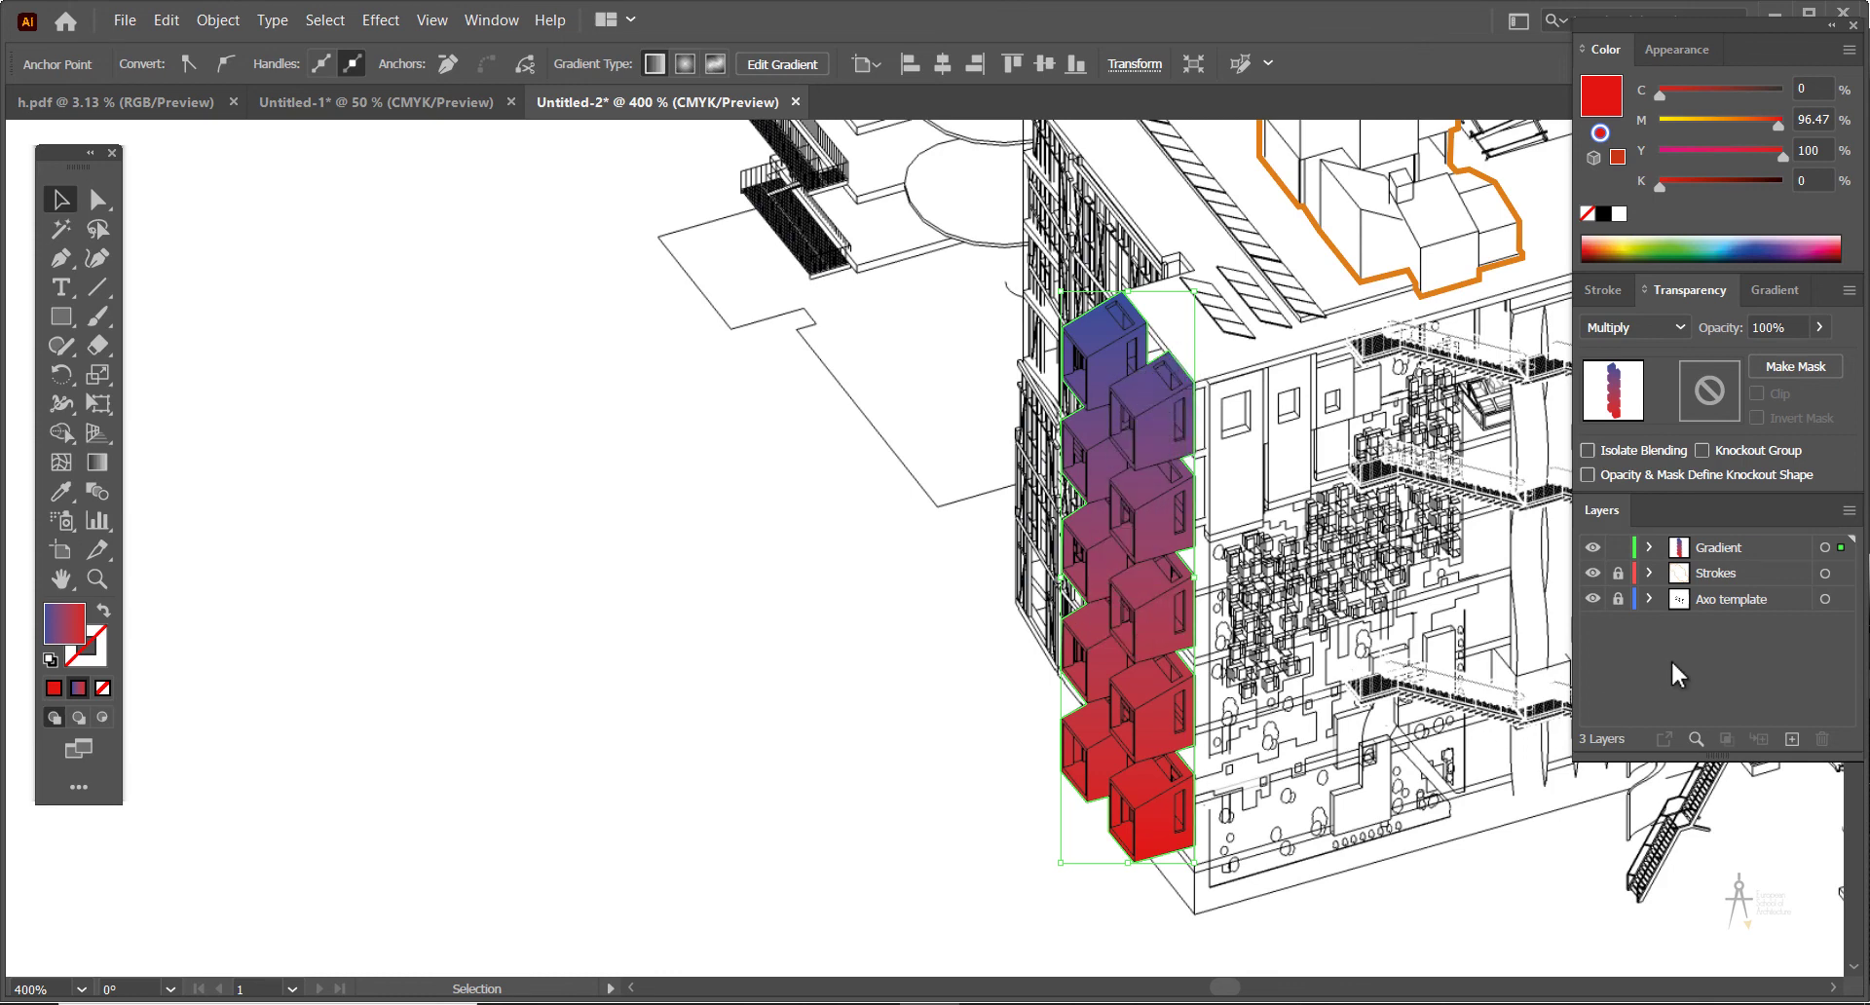
Lock the Gradient layer
{"action": "key", "text": "h"}
{"action": "left_click_drag", "start_coordinate": [1277, 618], "coordinate": [1077, 564]}
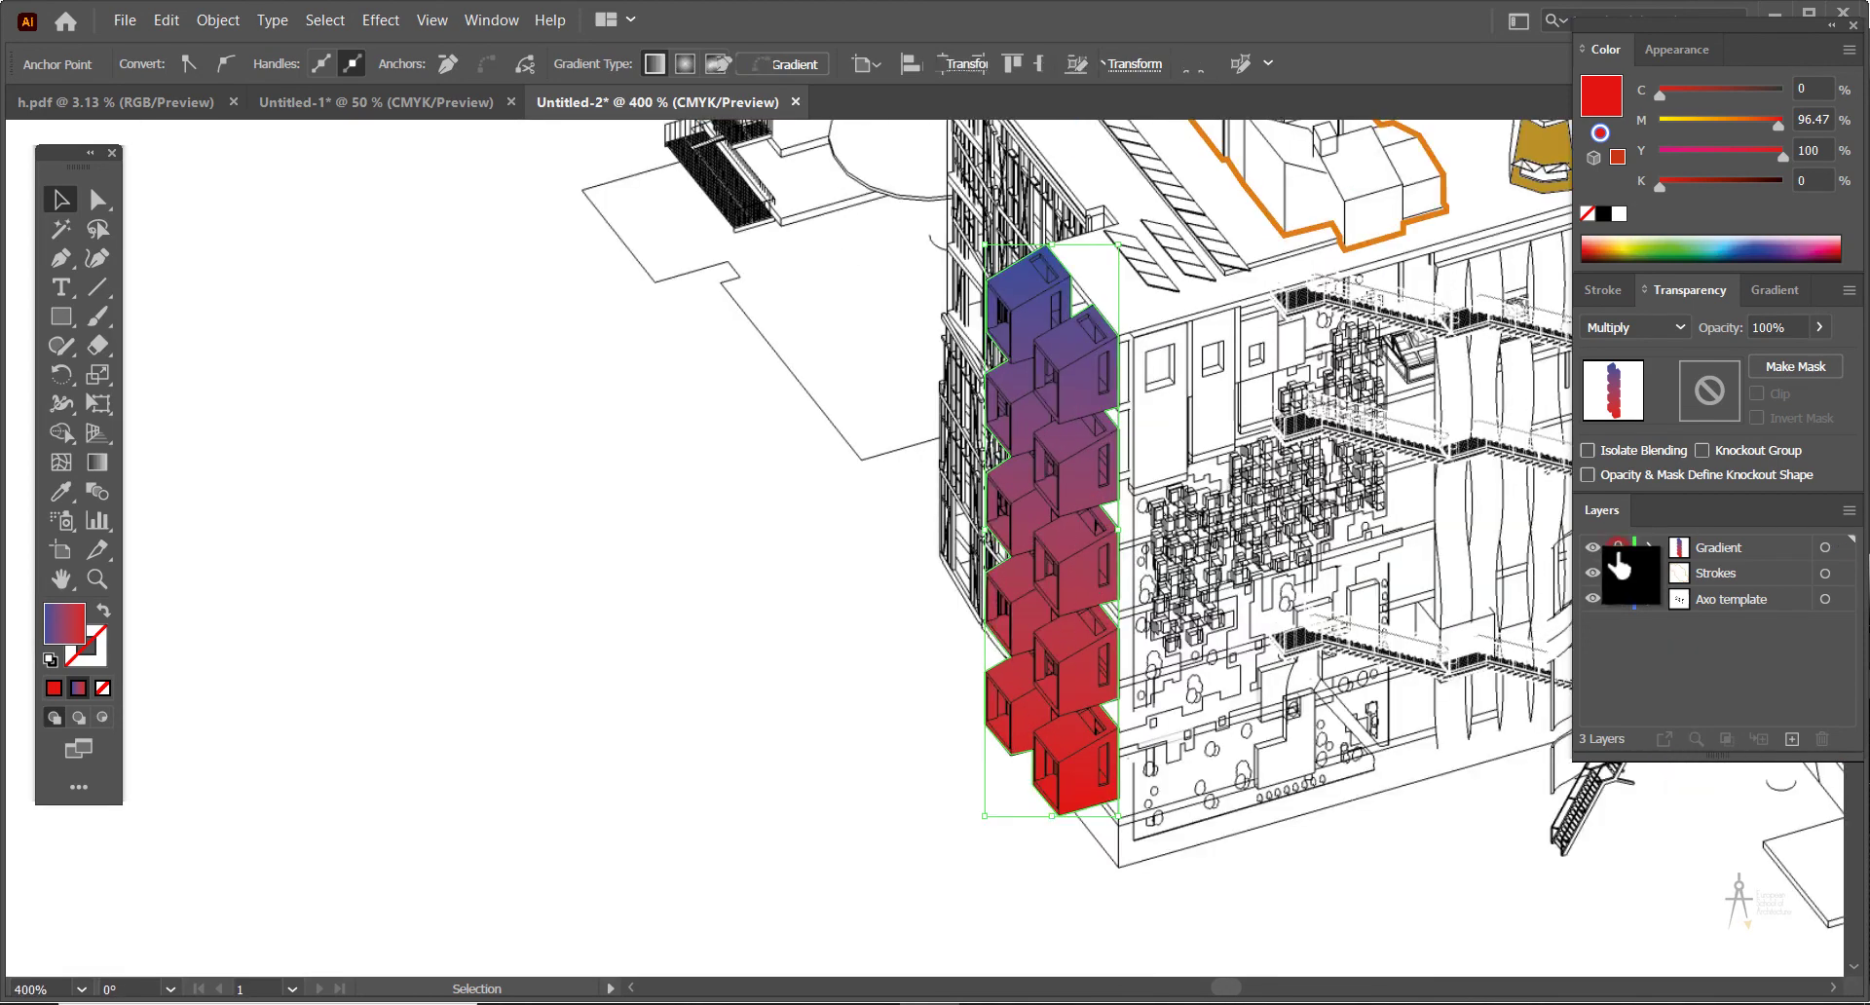
{"action": "left_click_drag", "start_coordinate": [1614, 555], "coordinate": [1618, 599]}
Add a new layer named Arrow above the Gradient layer
{"action": "scroll", "coordinate": [1154, 572], "scroll_direction": "down", "scroll_amount": 5}
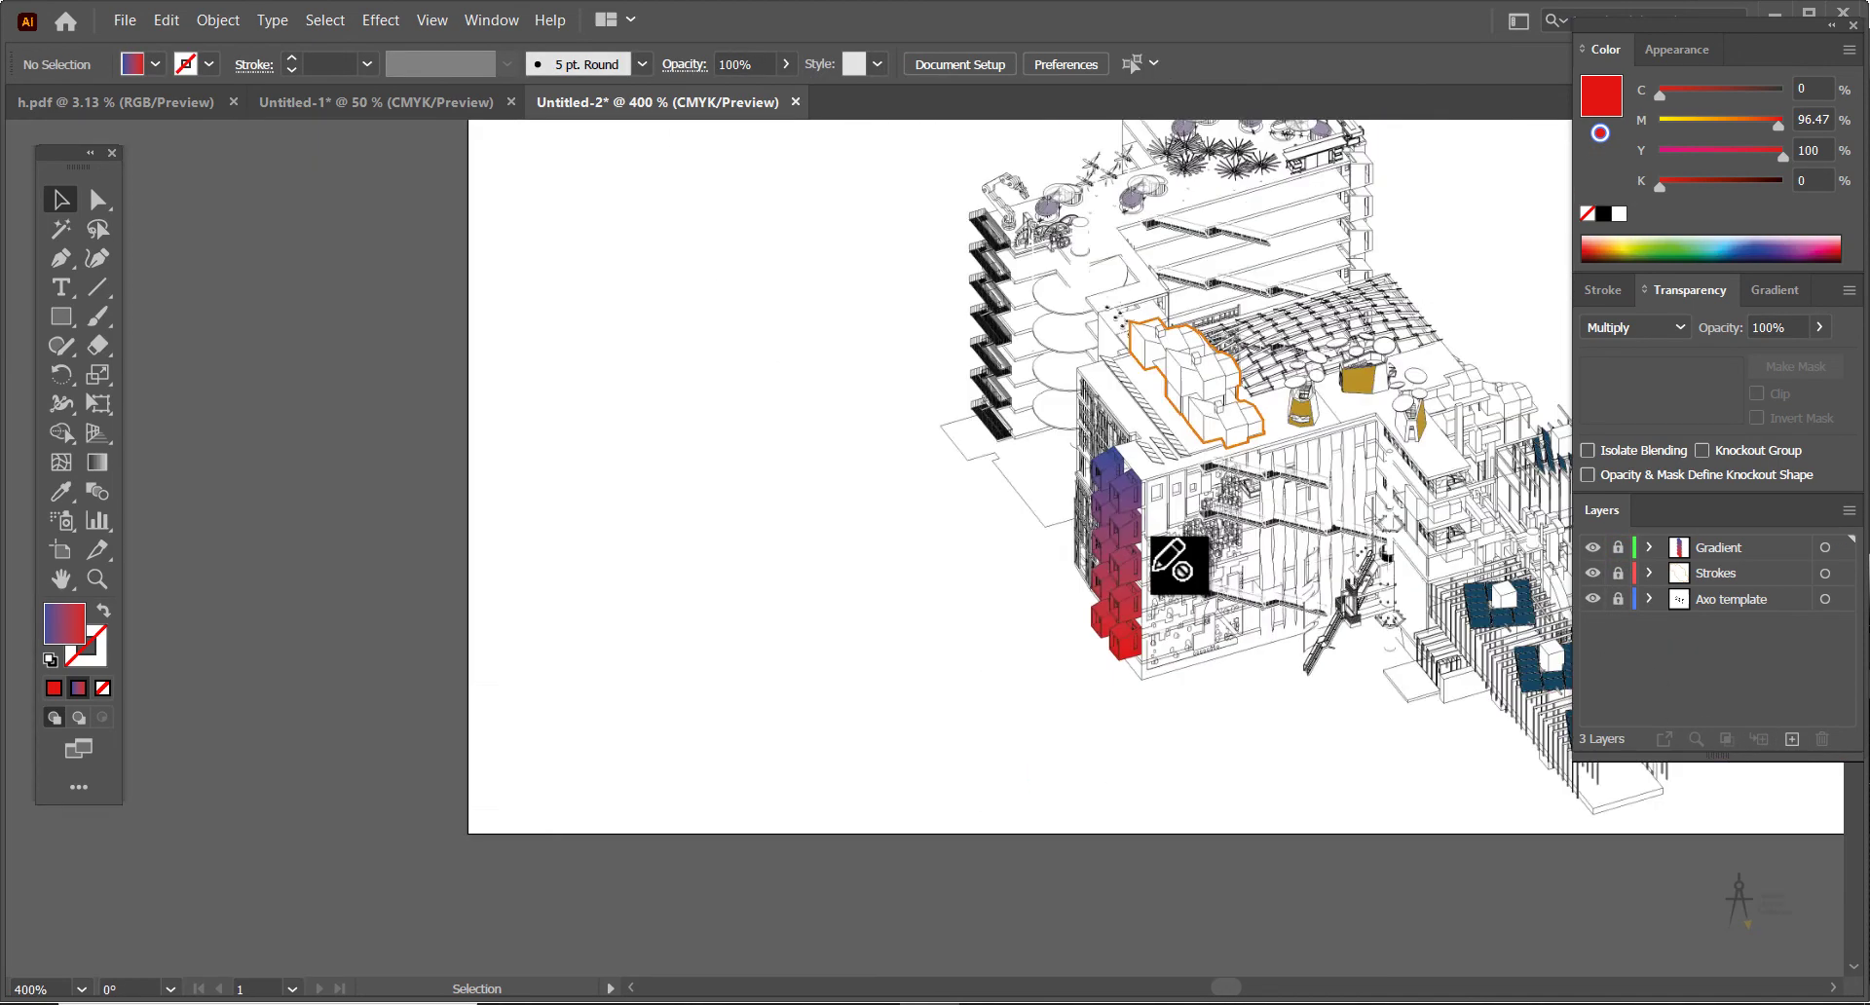
{"action": "scroll", "coordinate": [1235, 513], "scroll_direction": "up", "scroll_amount": 3}
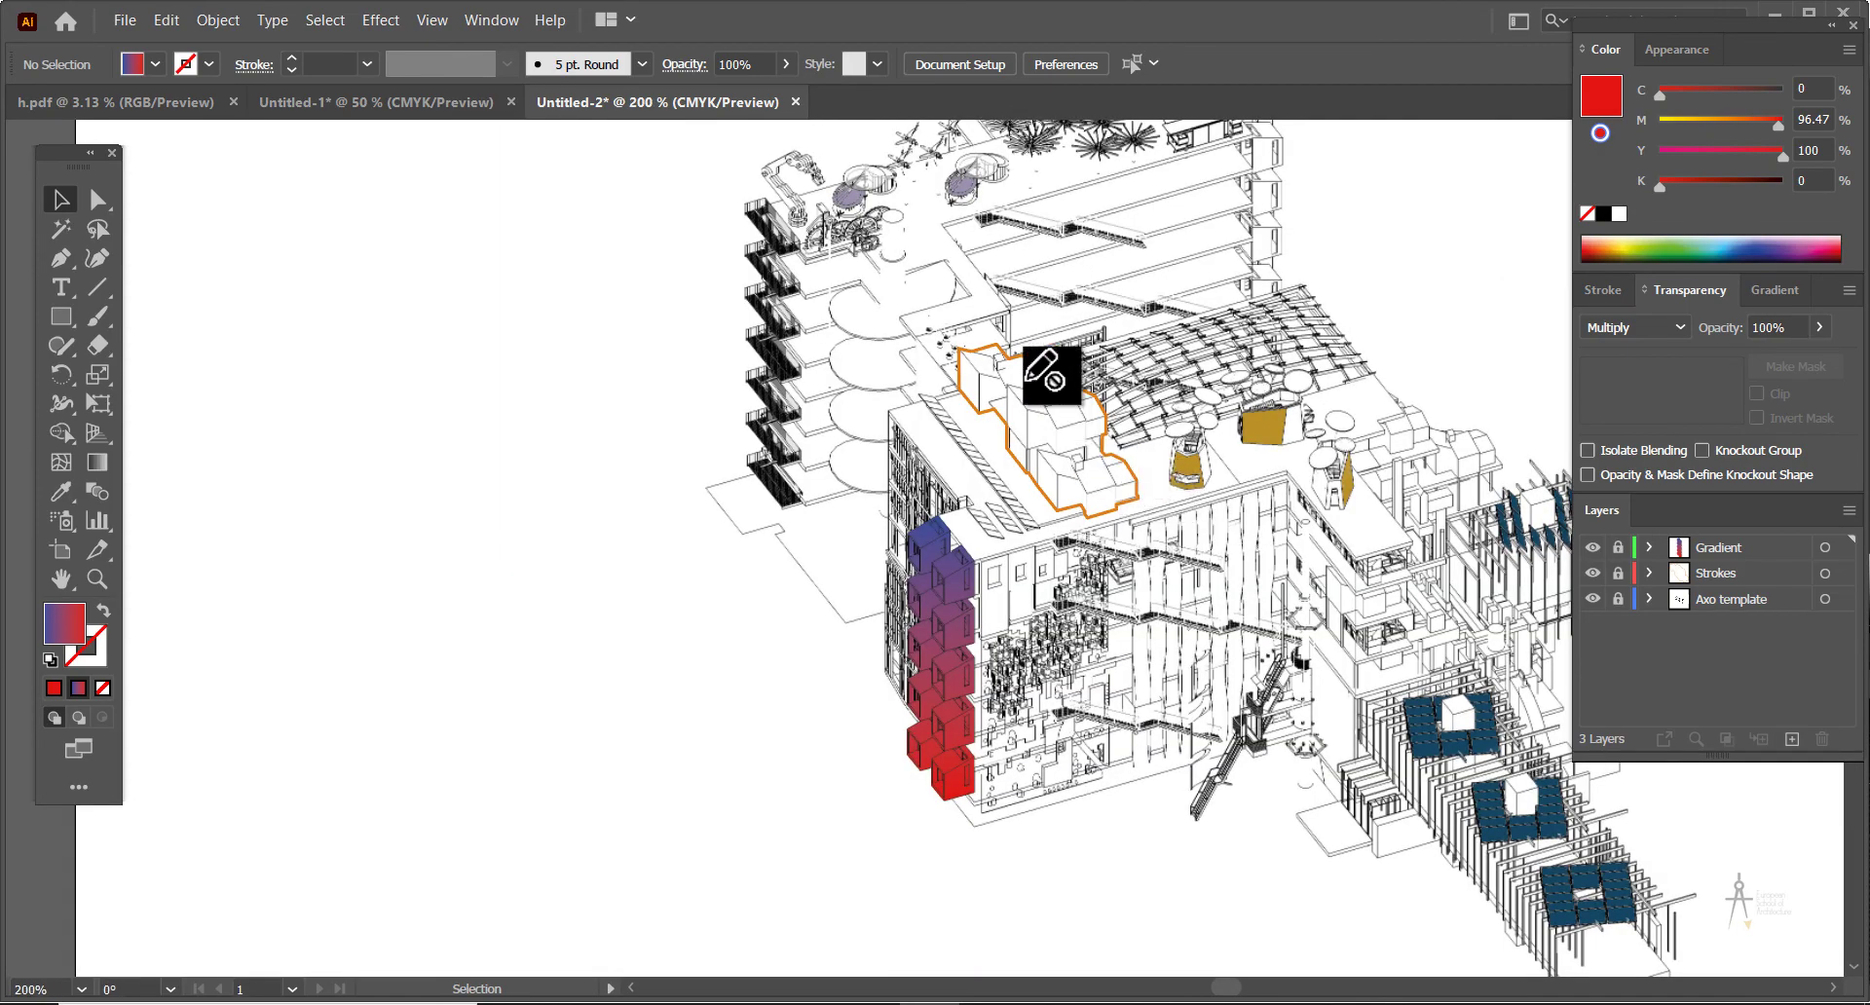
{"action": "scroll", "coordinate": [1032, 375], "scroll_direction": "down", "scroll_amount": 3}
{"action": "scroll", "coordinate": [1003, 322], "scroll_direction": "up", "scroll_amount": 6}
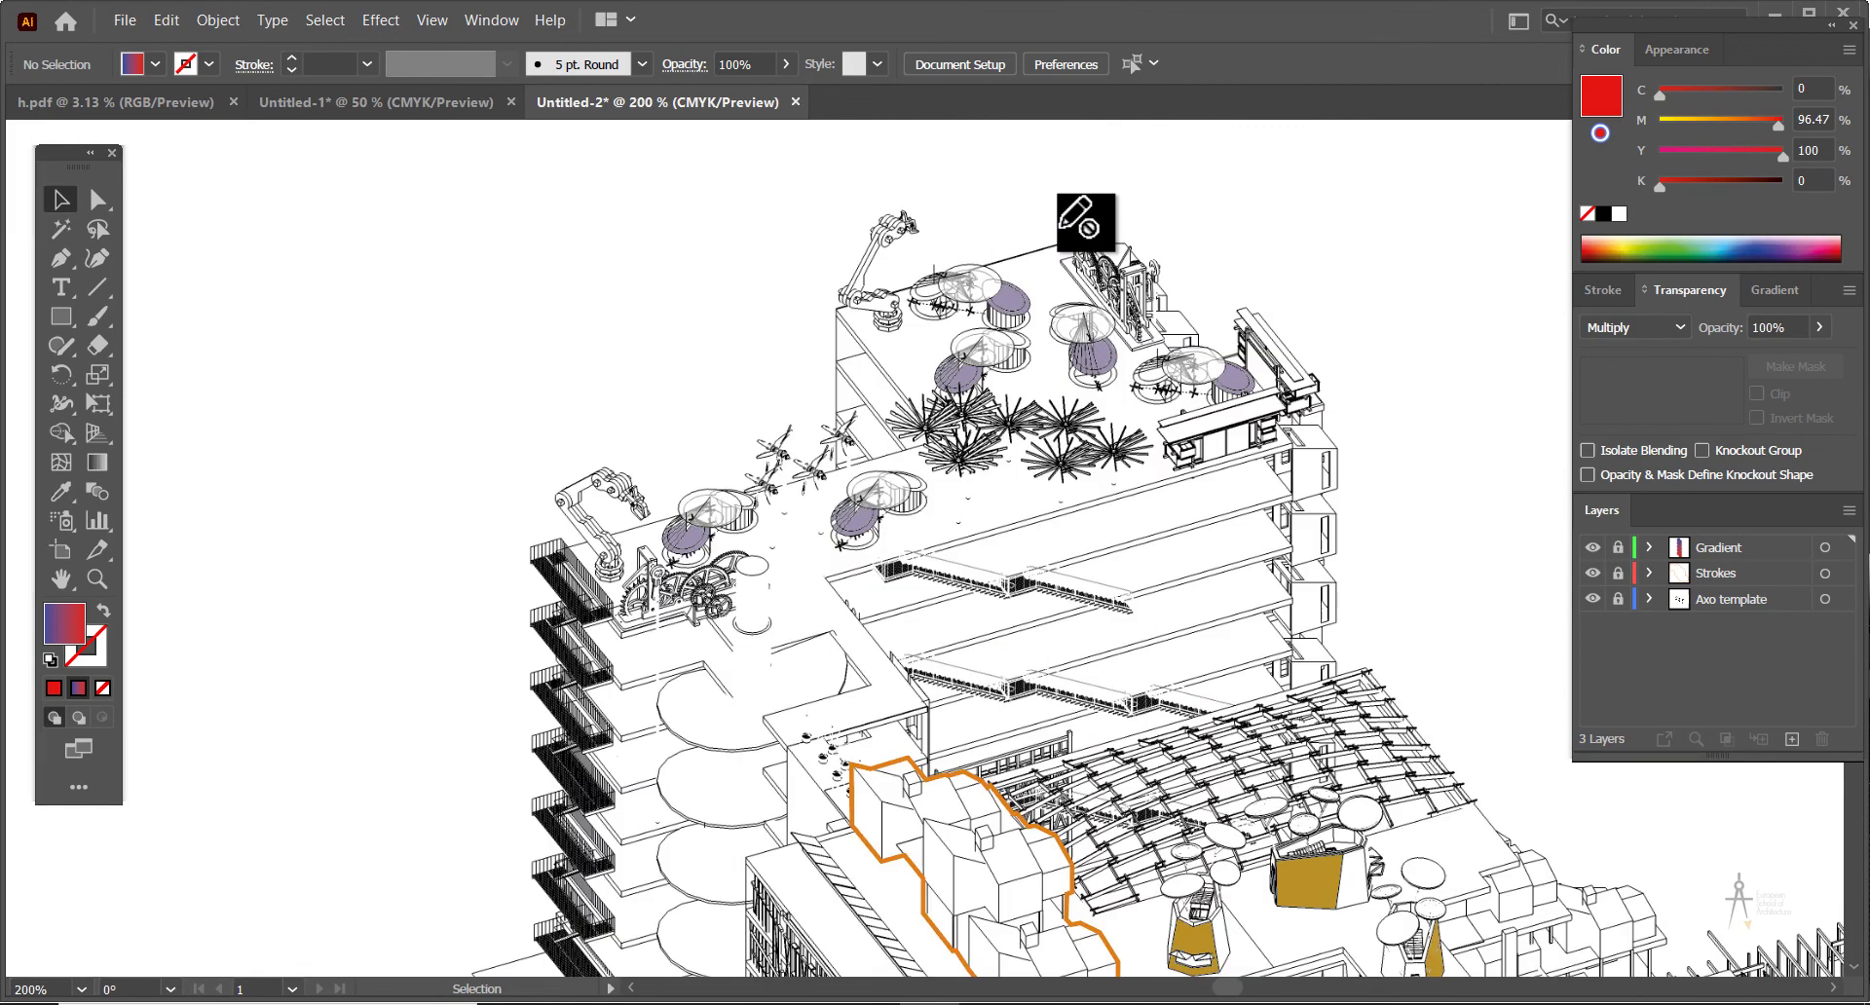
{"action": "scroll", "coordinate": [618, 293], "scroll_direction": "down", "scroll_amount": 2}
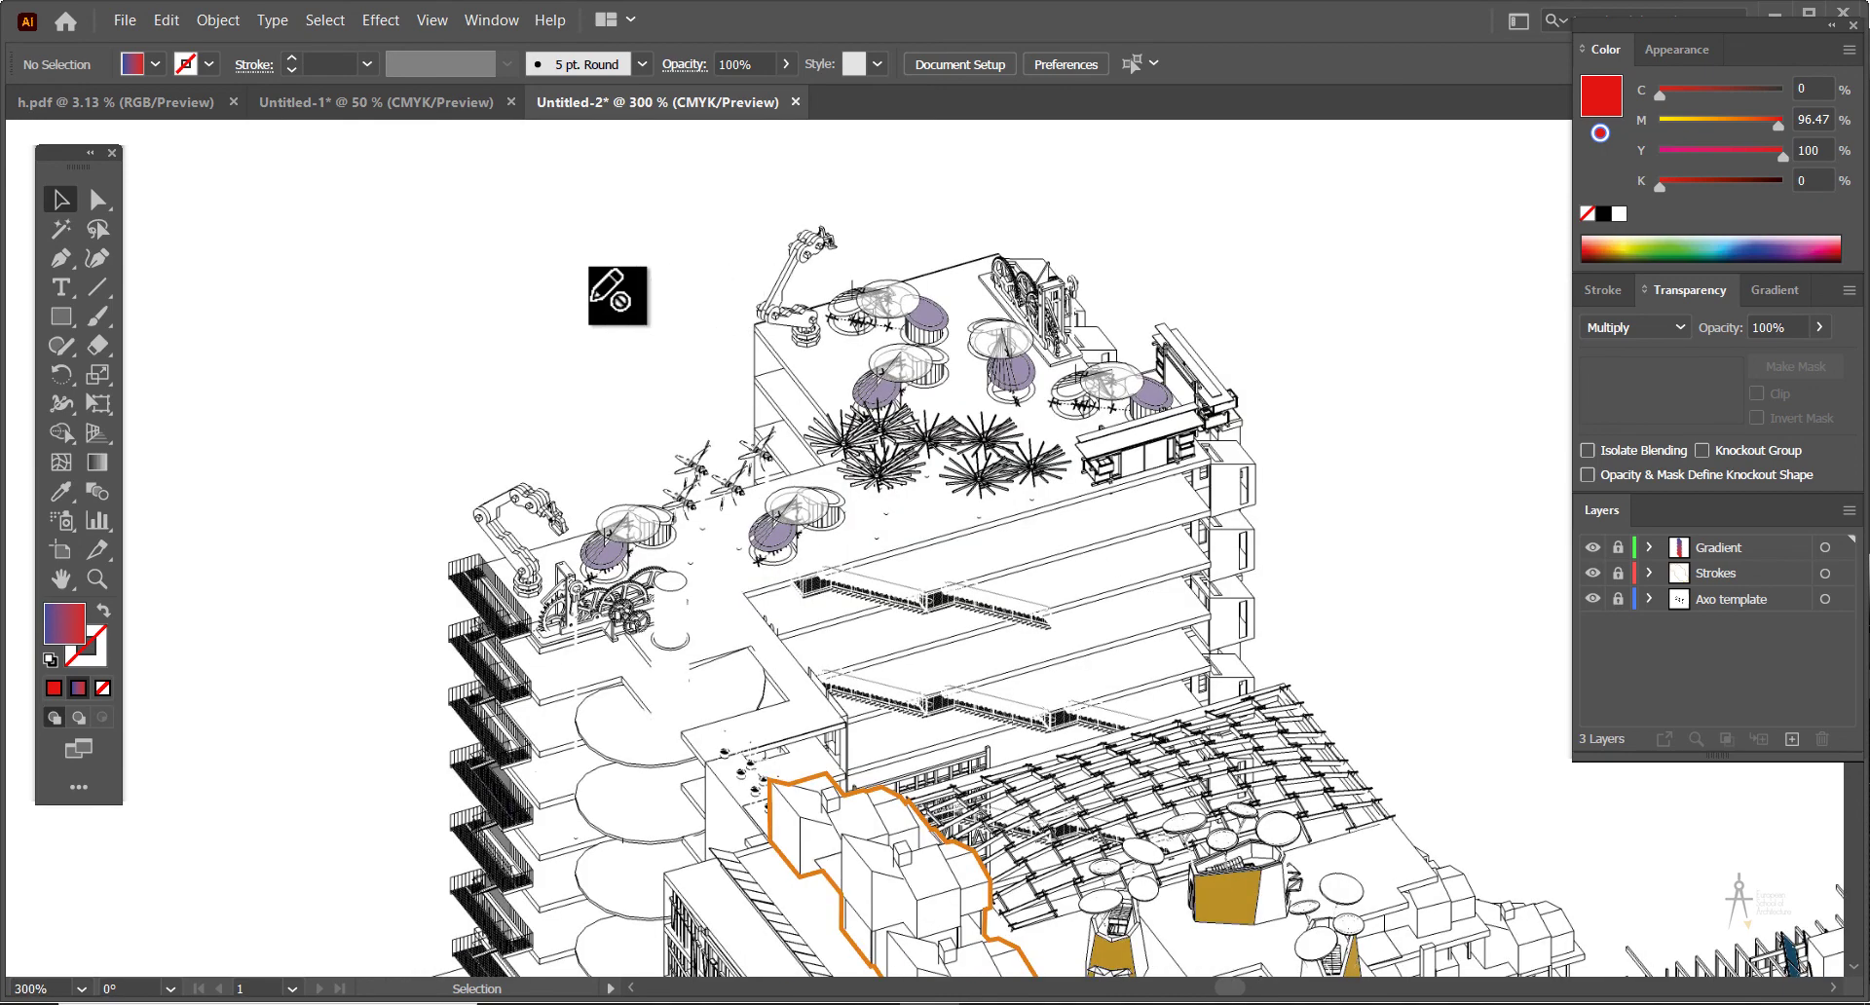
{"action": "scroll", "coordinate": [612, 294], "scroll_direction": "up", "scroll_amount": 2}
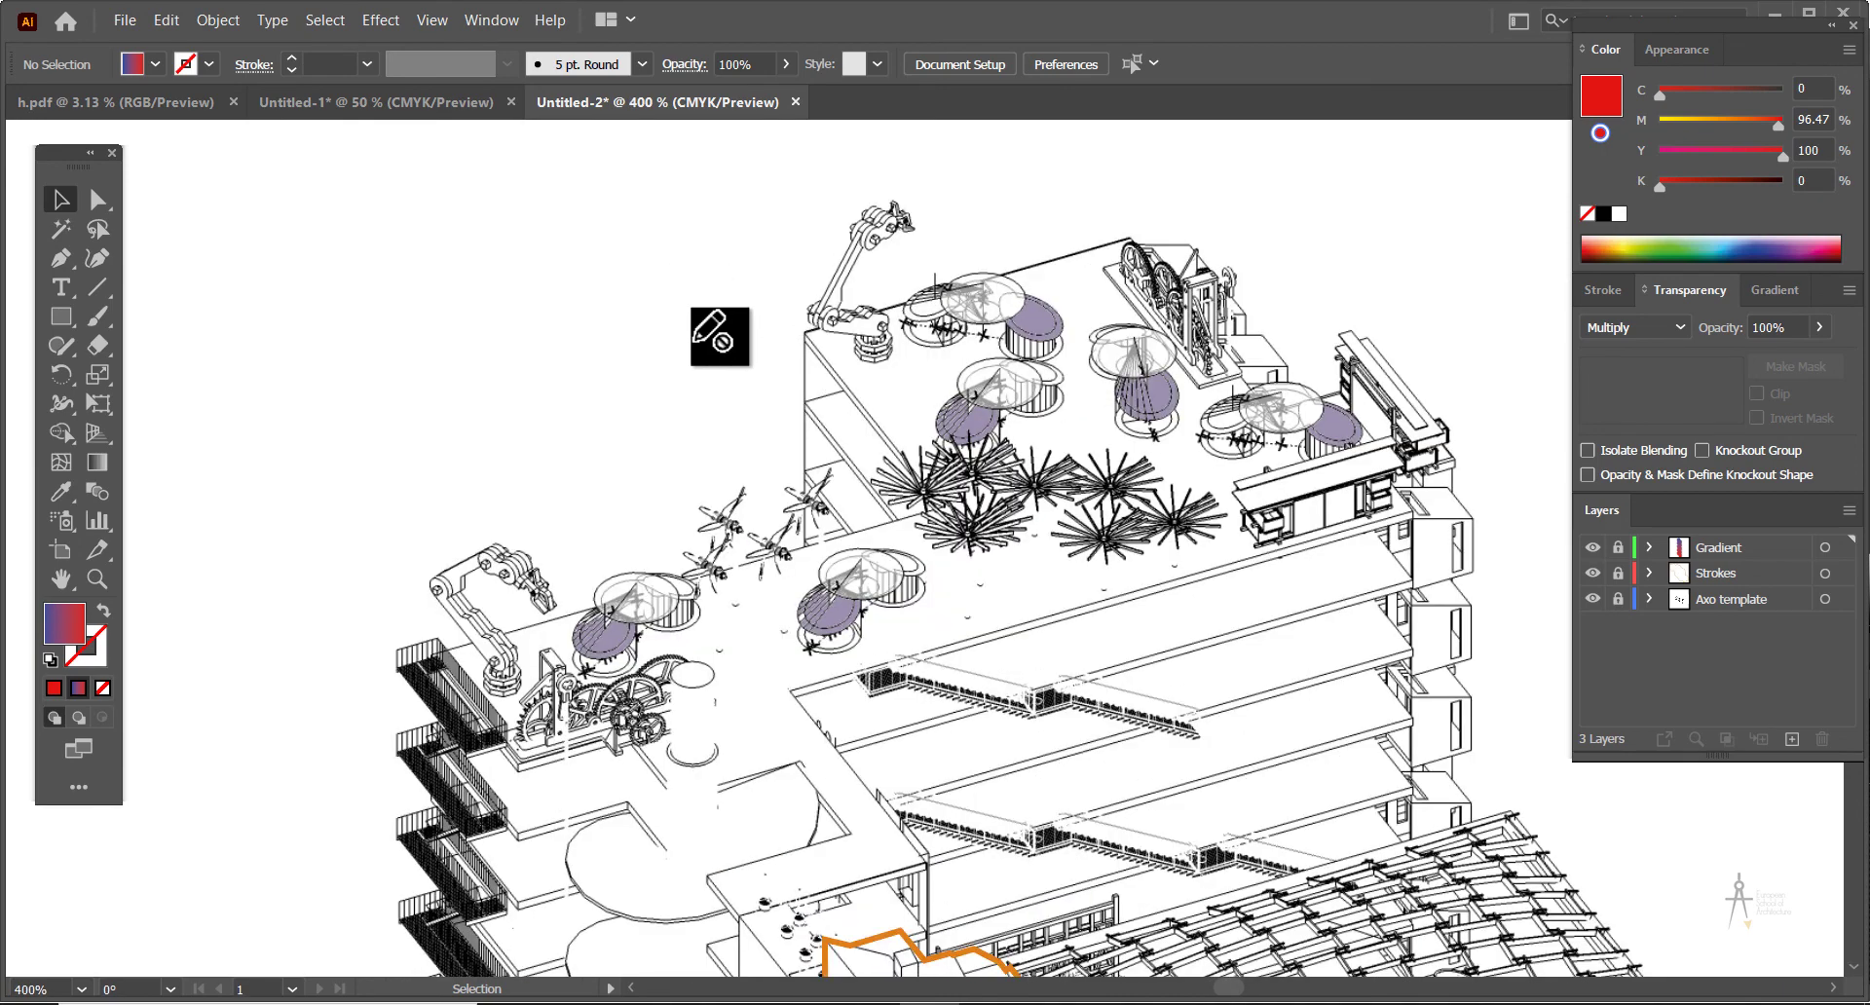
{"action": "scroll", "coordinate": [808, 310], "scroll_direction": "down", "scroll_amount": 2}
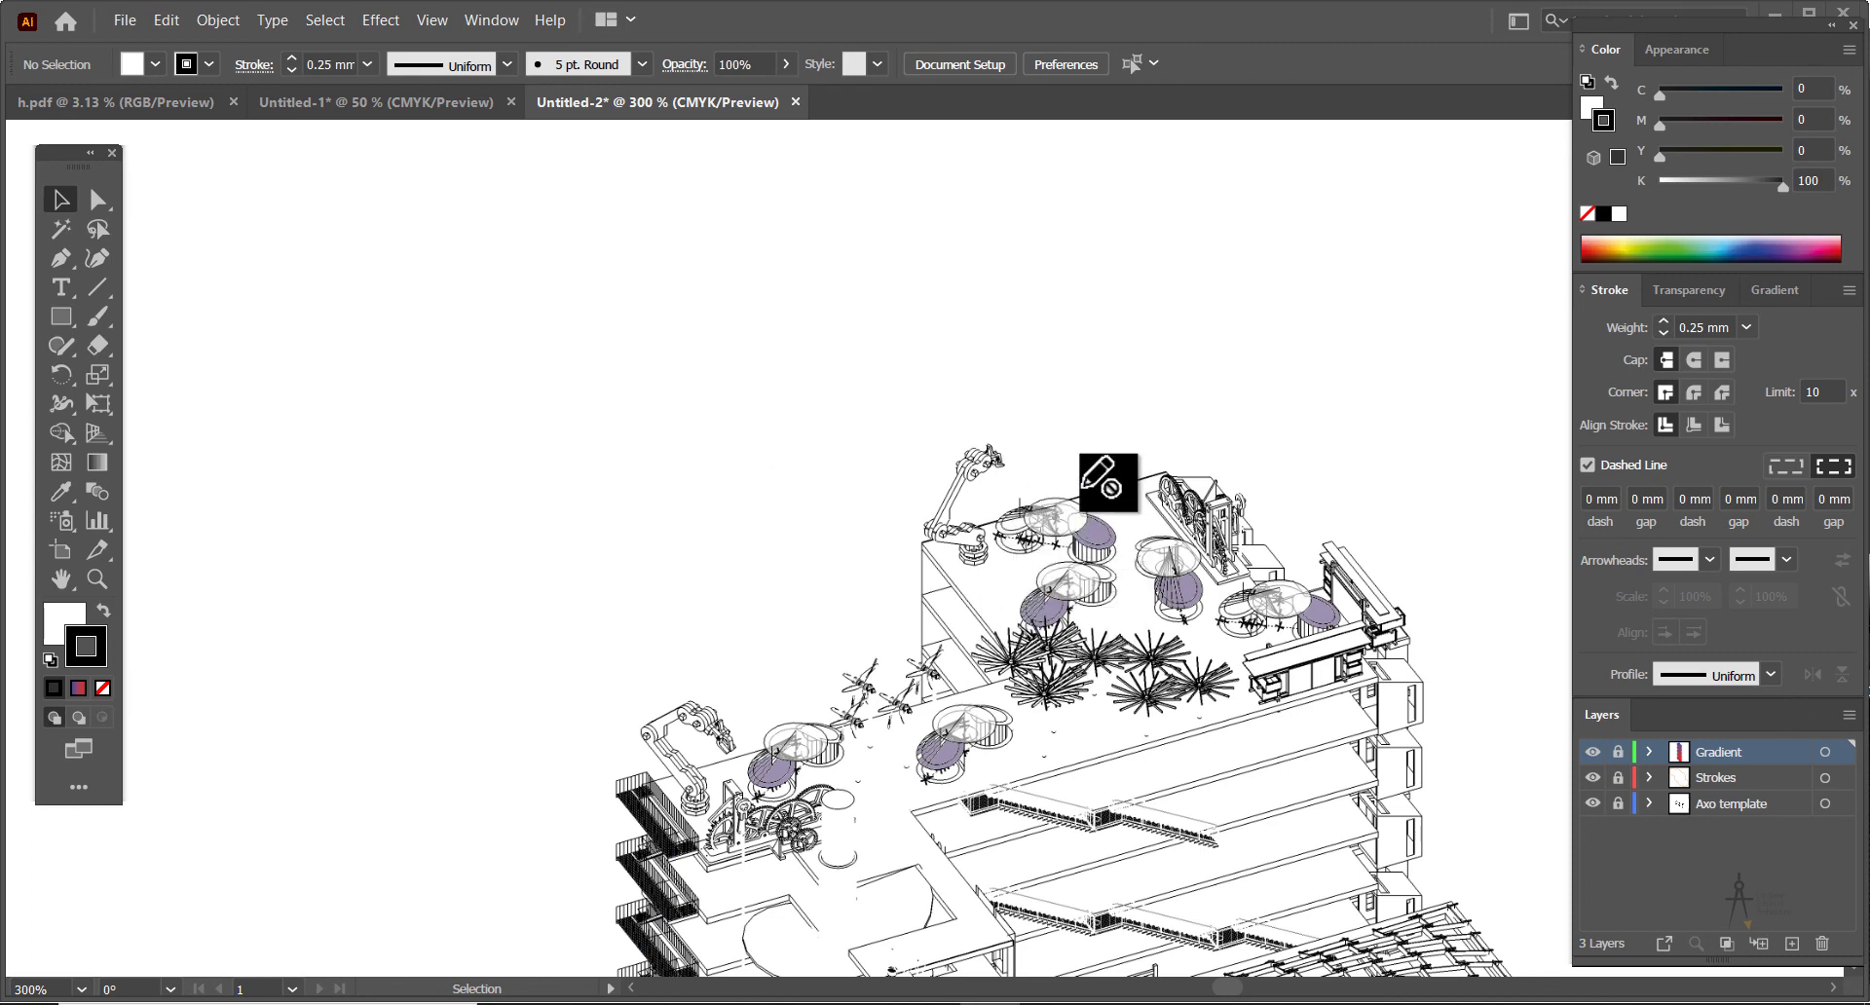
{"action": "scroll", "coordinate": [1106, 481], "scroll_direction": "down", "scroll_amount": 2}
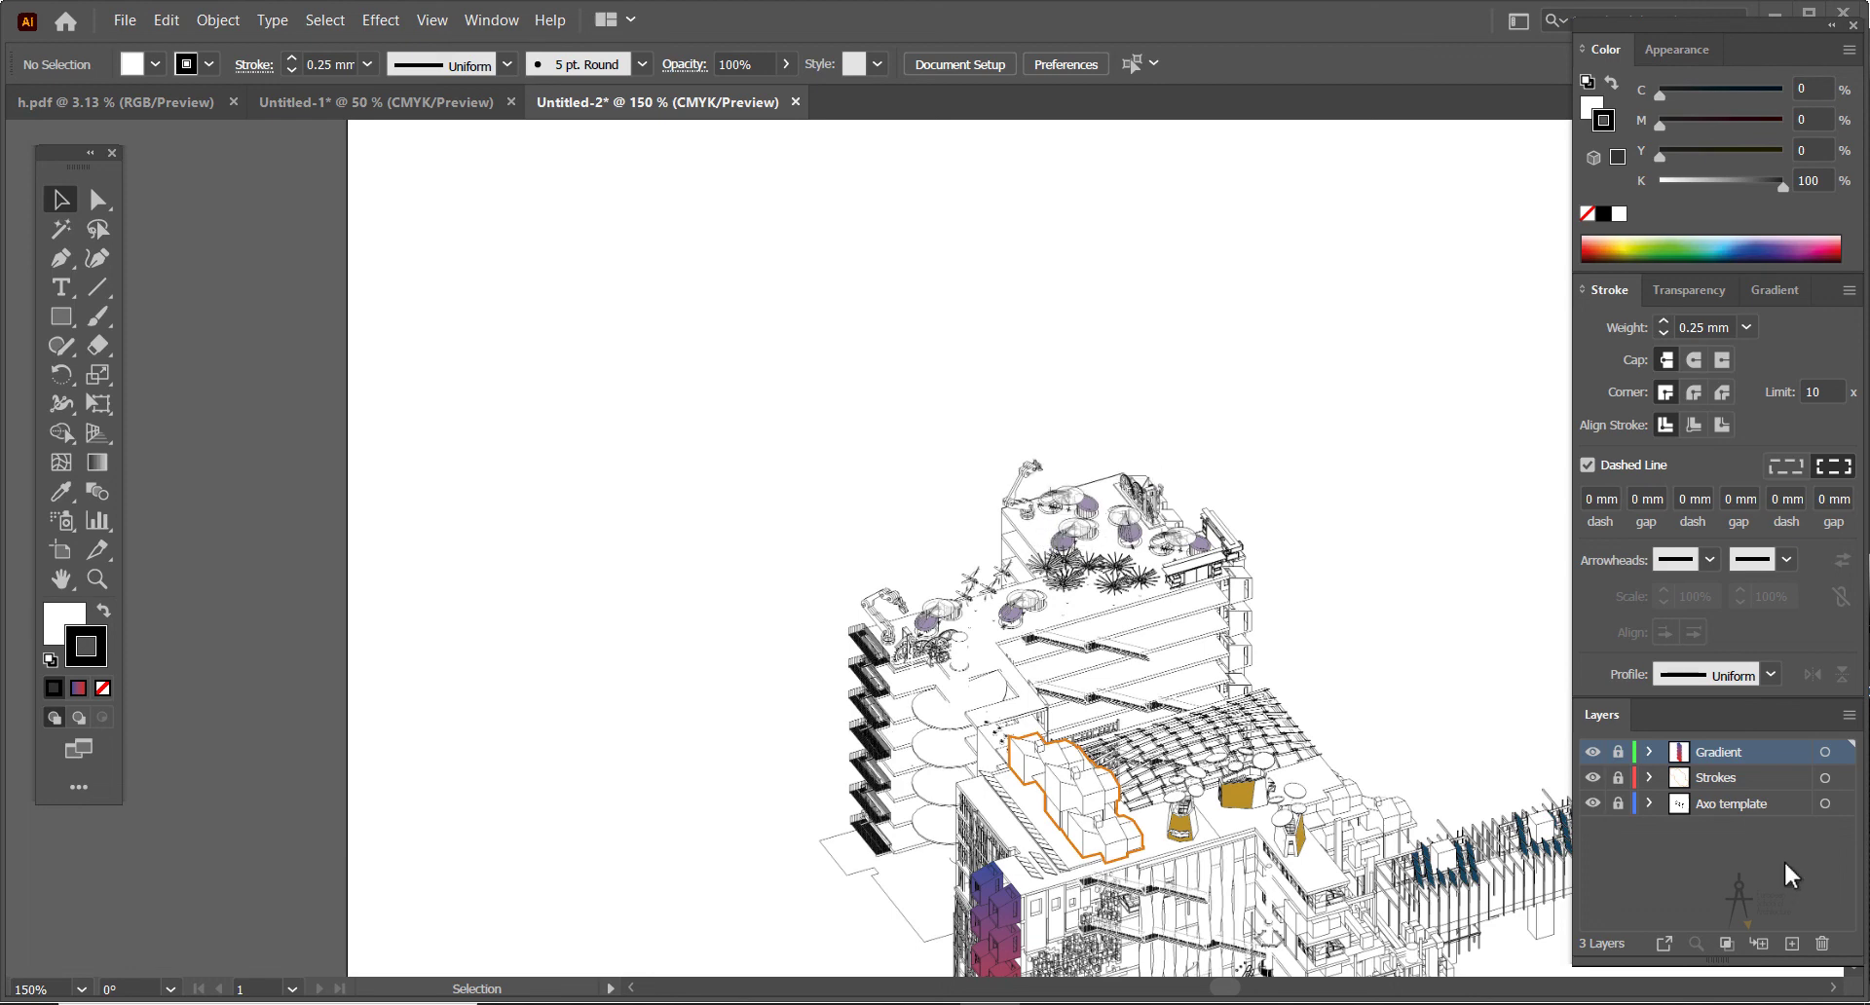
{"action": "left_click", "coordinate": [1792, 943]}
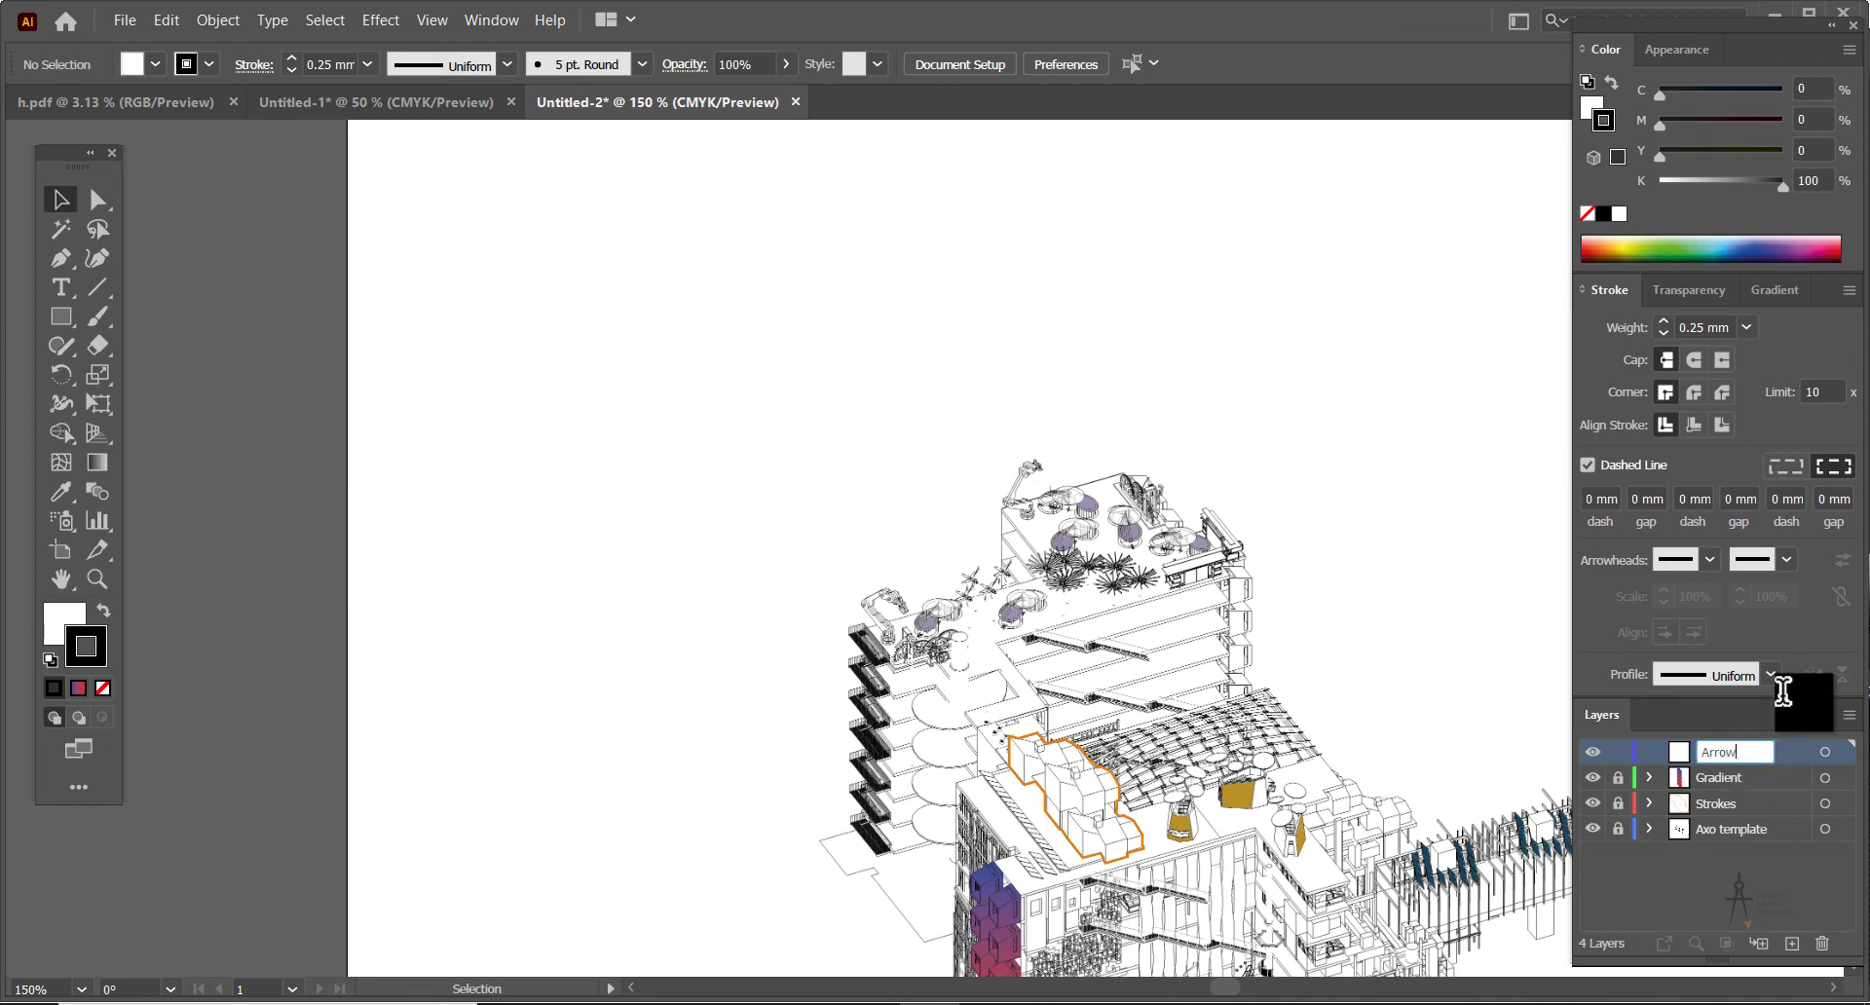
{"action": "left_click", "coordinate": [1721, 888]}
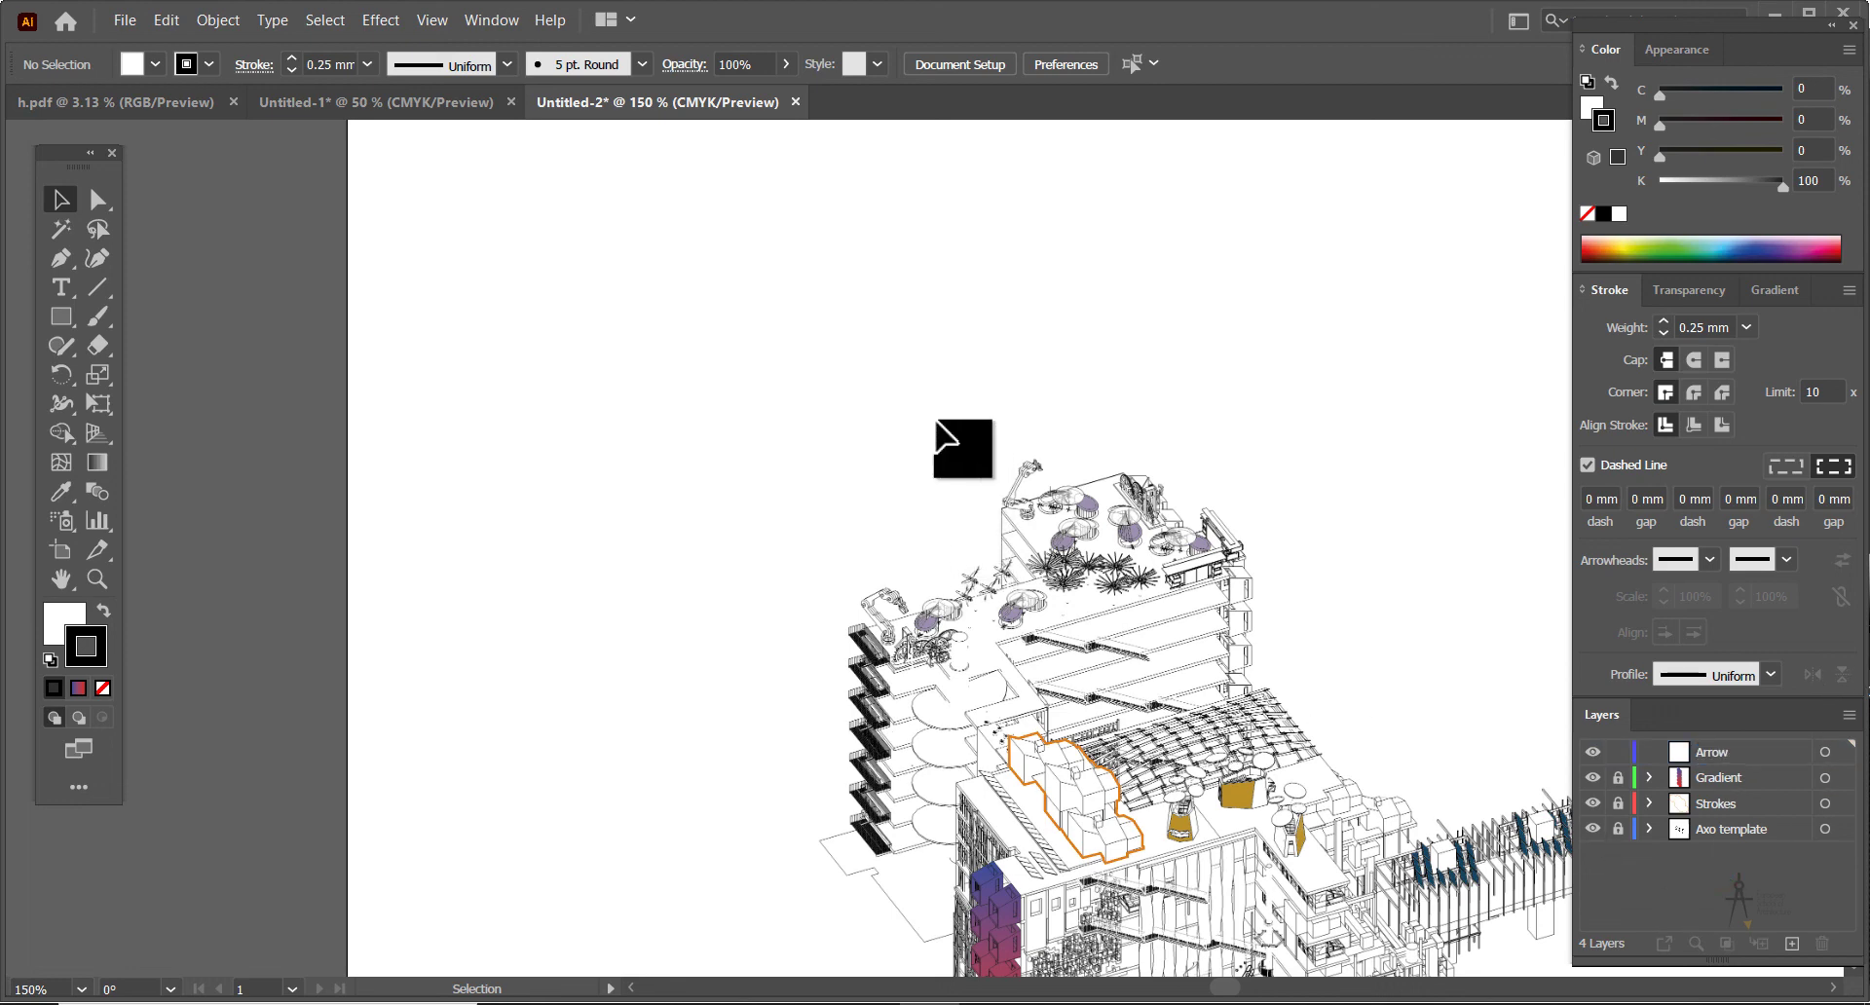
Draw an L-shaped leader line with the Pen tool, straight up from the rooftop's purple canopy and then horizontally to the right
{"action": "scroll", "coordinate": [936, 431], "scroll_direction": "up", "scroll_amount": 2}
{"action": "scroll", "coordinate": [681, 438], "scroll_direction": "down", "scroll_amount": 2}
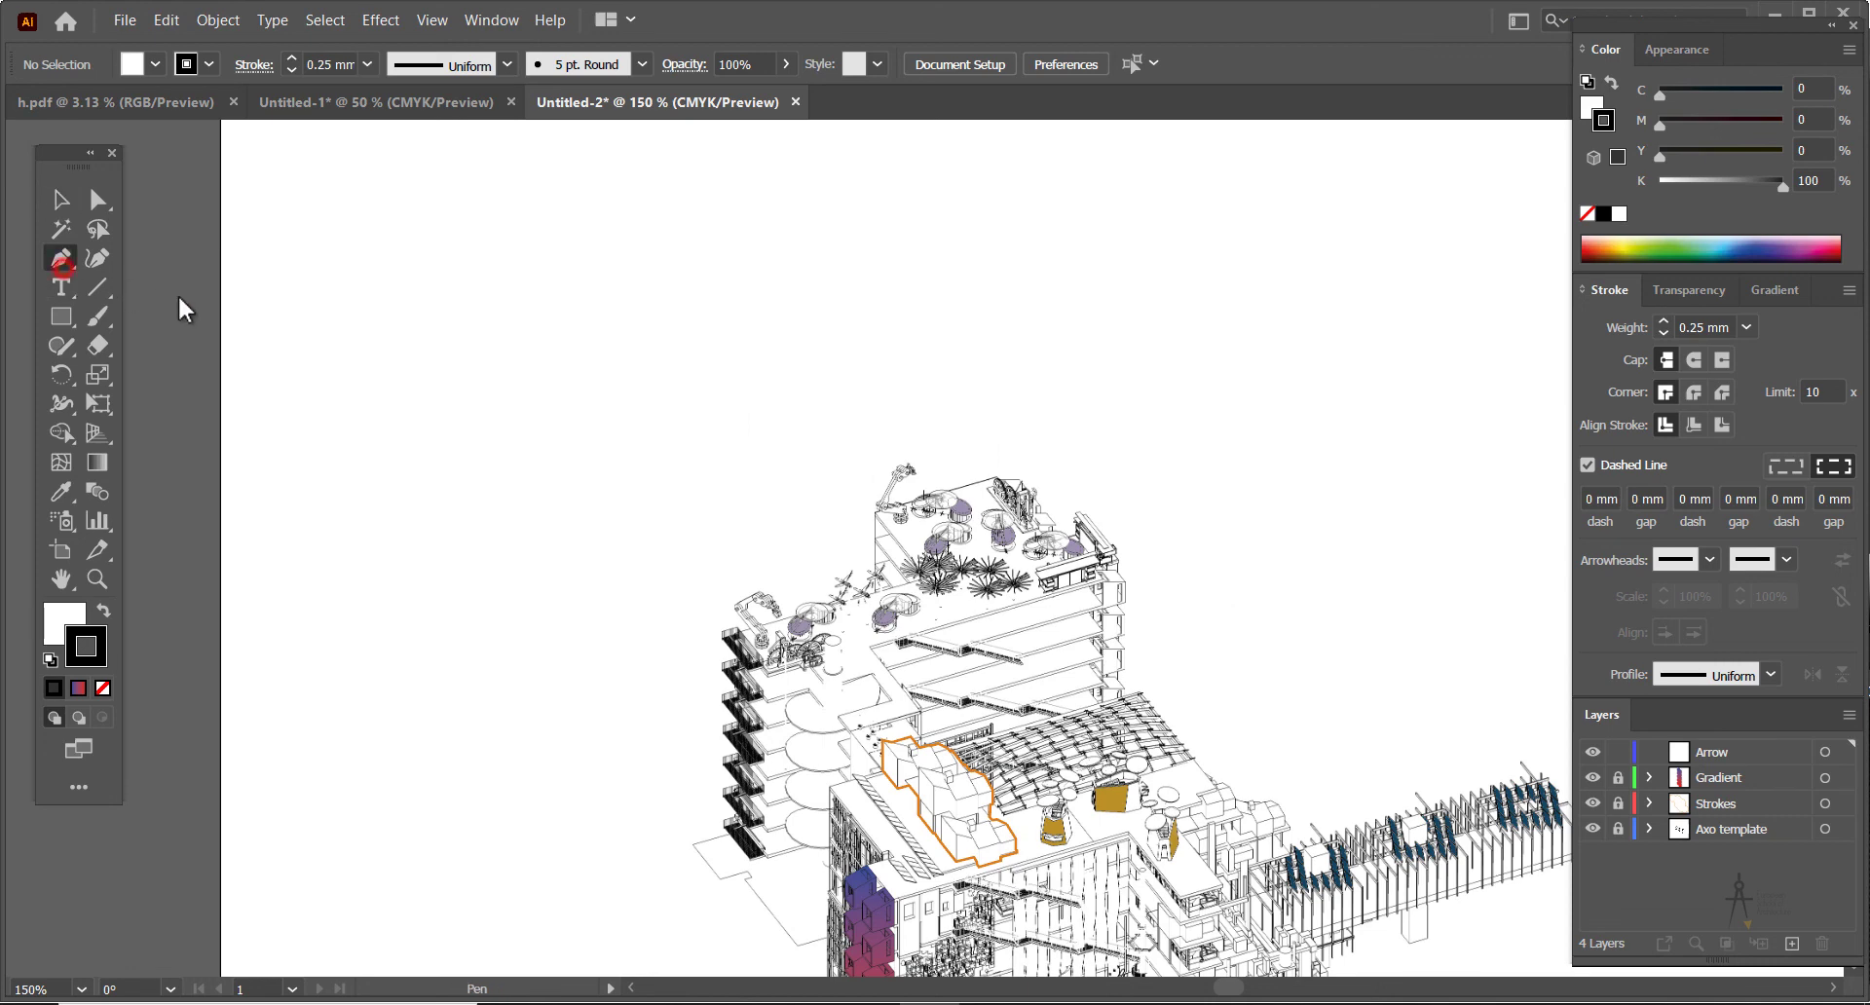
{"action": "scroll", "coordinate": [935, 500], "scroll_direction": "up", "scroll_amount": 3}
{"action": "left_click", "coordinate": [1025, 549]}
{"action": "scroll", "coordinate": [1031, 344], "scroll_direction": "down", "scroll_amount": 2}
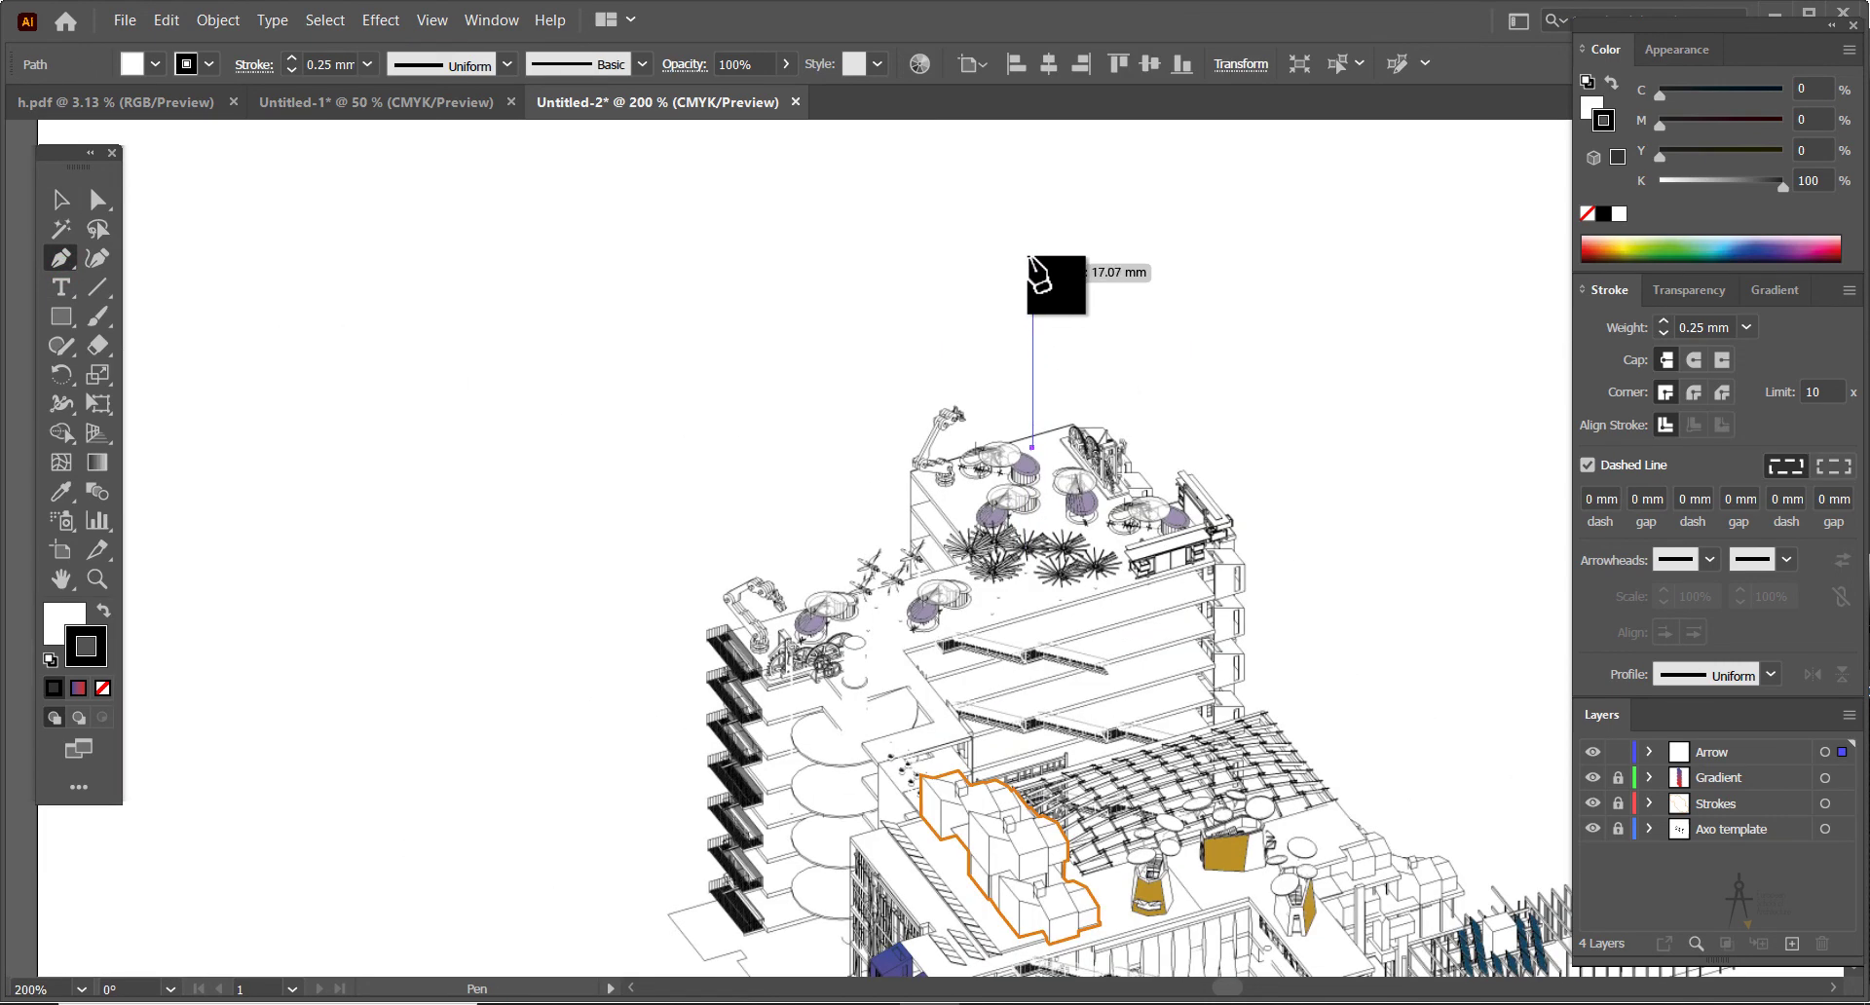
{"action": "left_click", "coordinate": [1032, 239]}
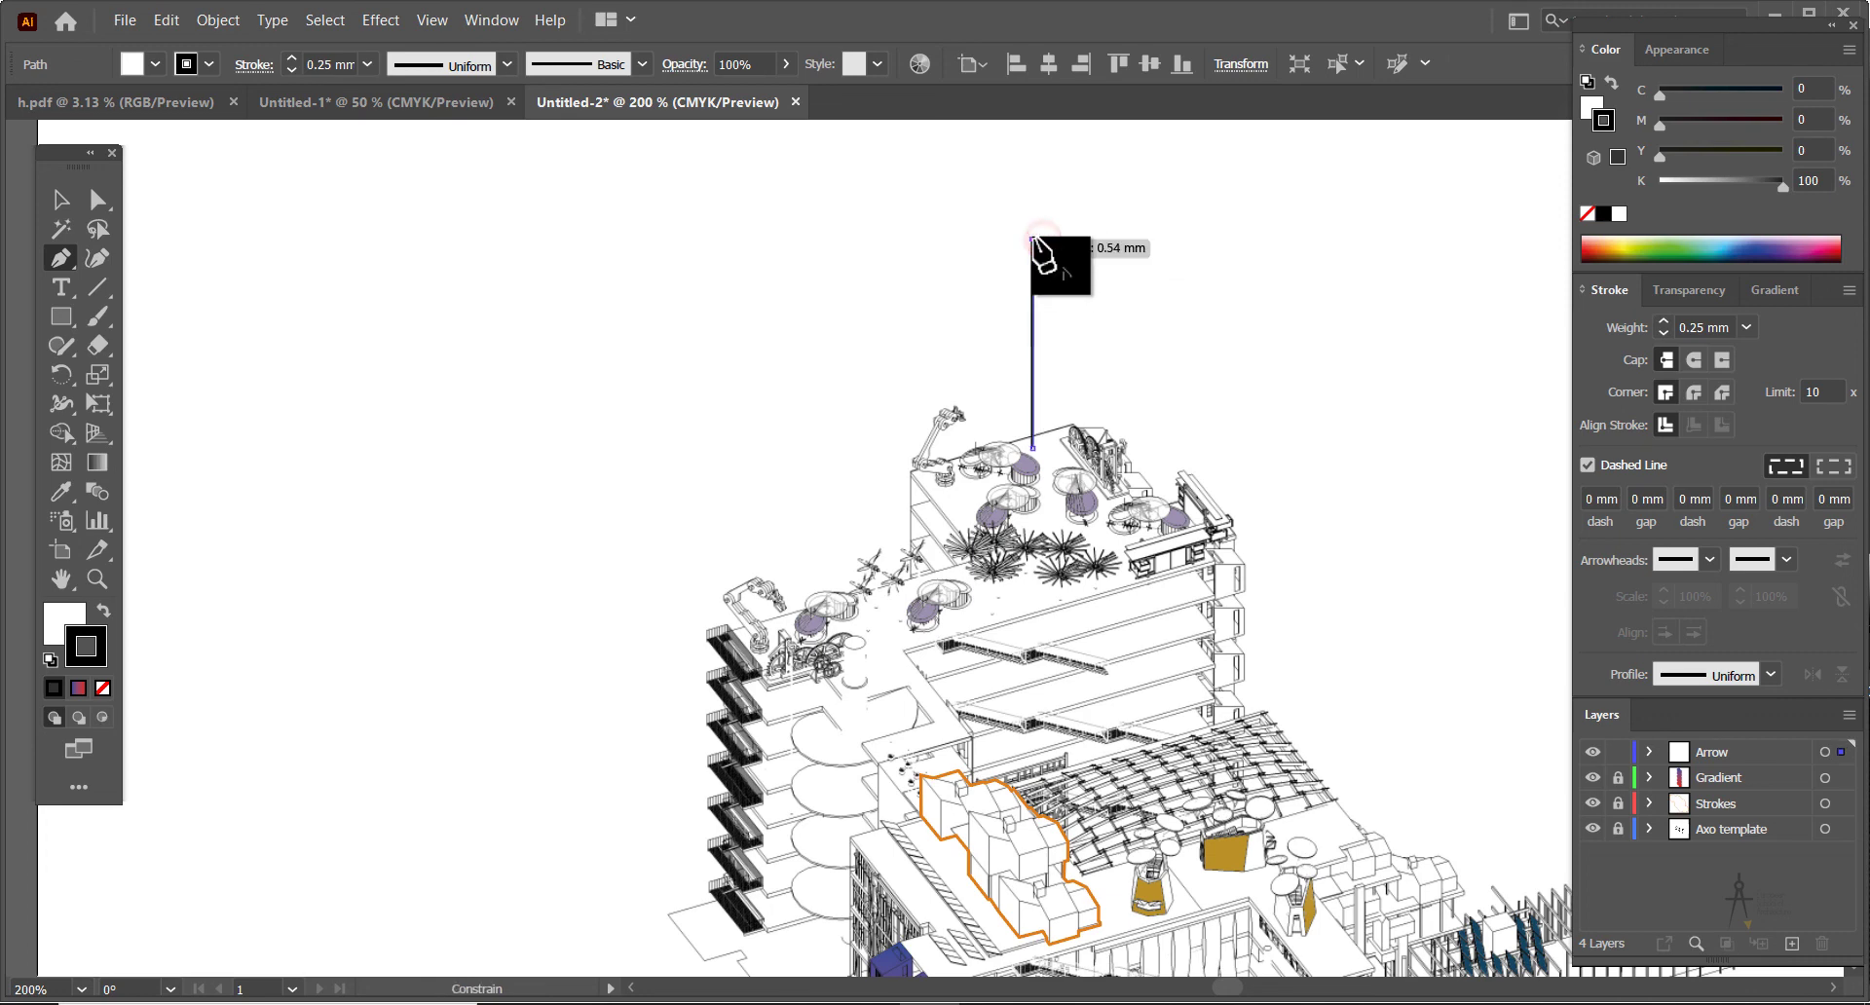
{"action": "left_click", "coordinate": [1148, 239]}
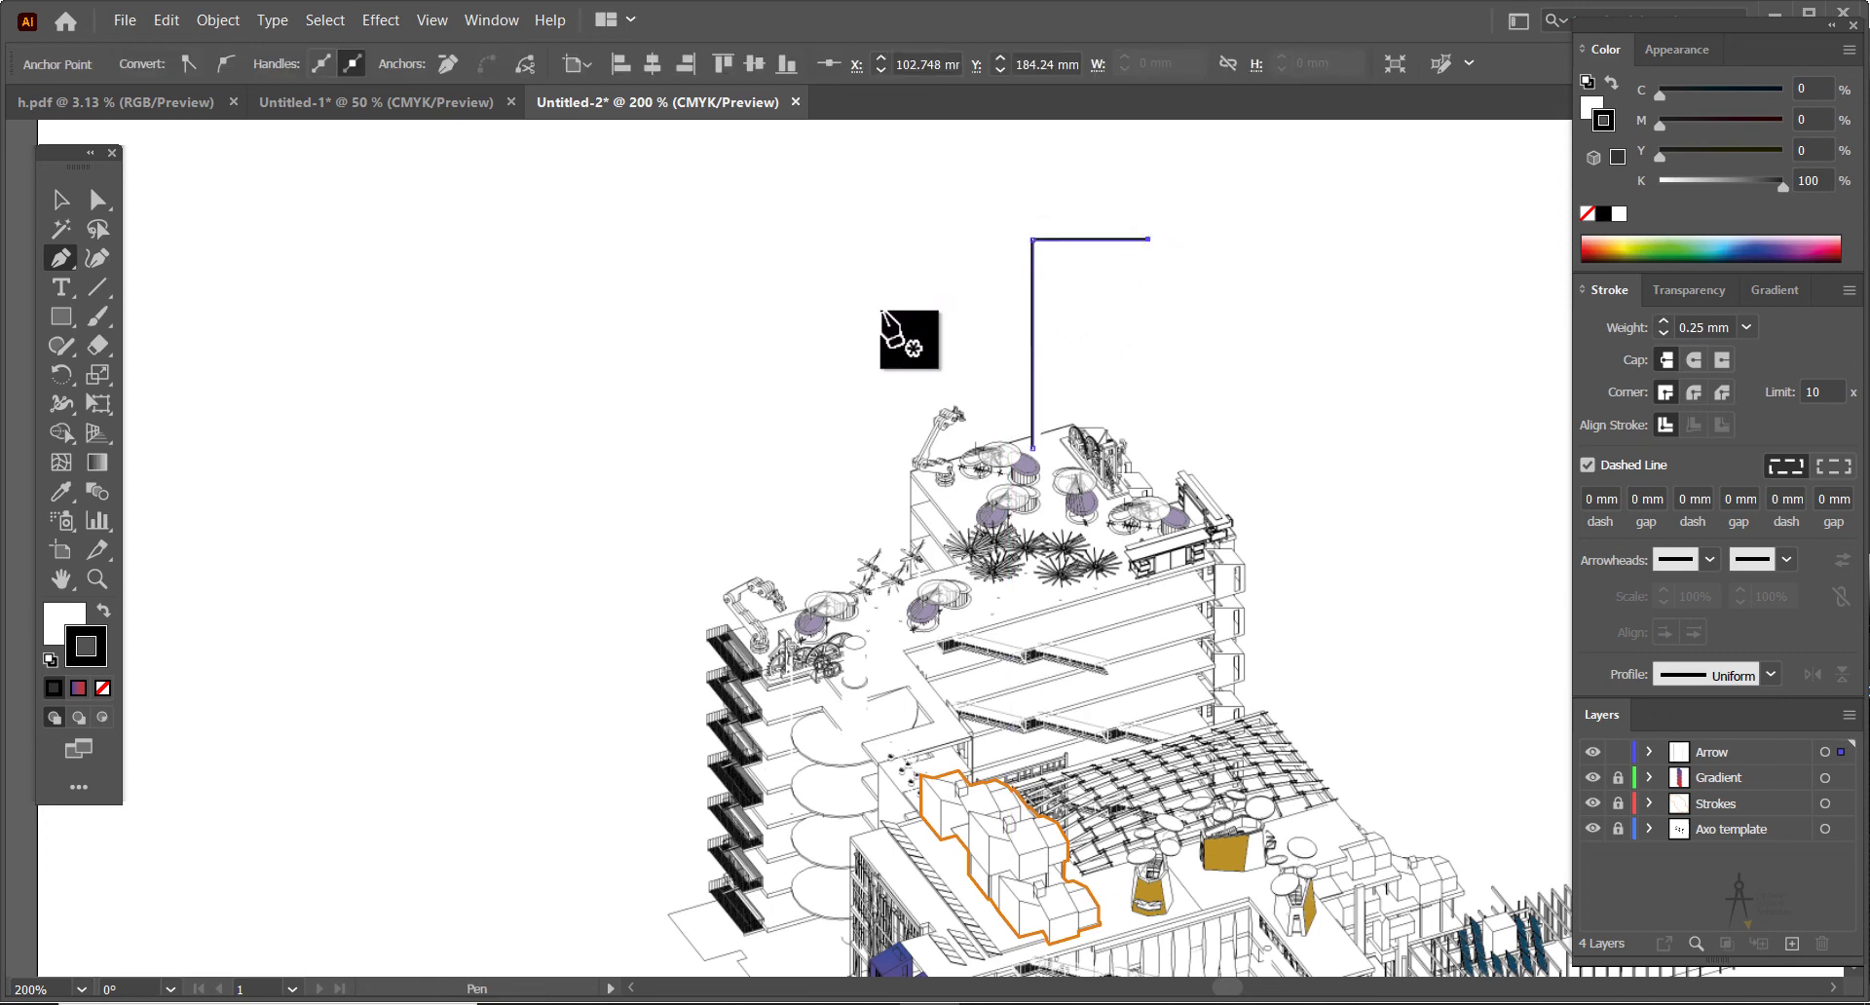
Remove the fill from the L-shaped leader line on the Arrow layer
{"action": "left_click", "coordinate": [61, 617]}
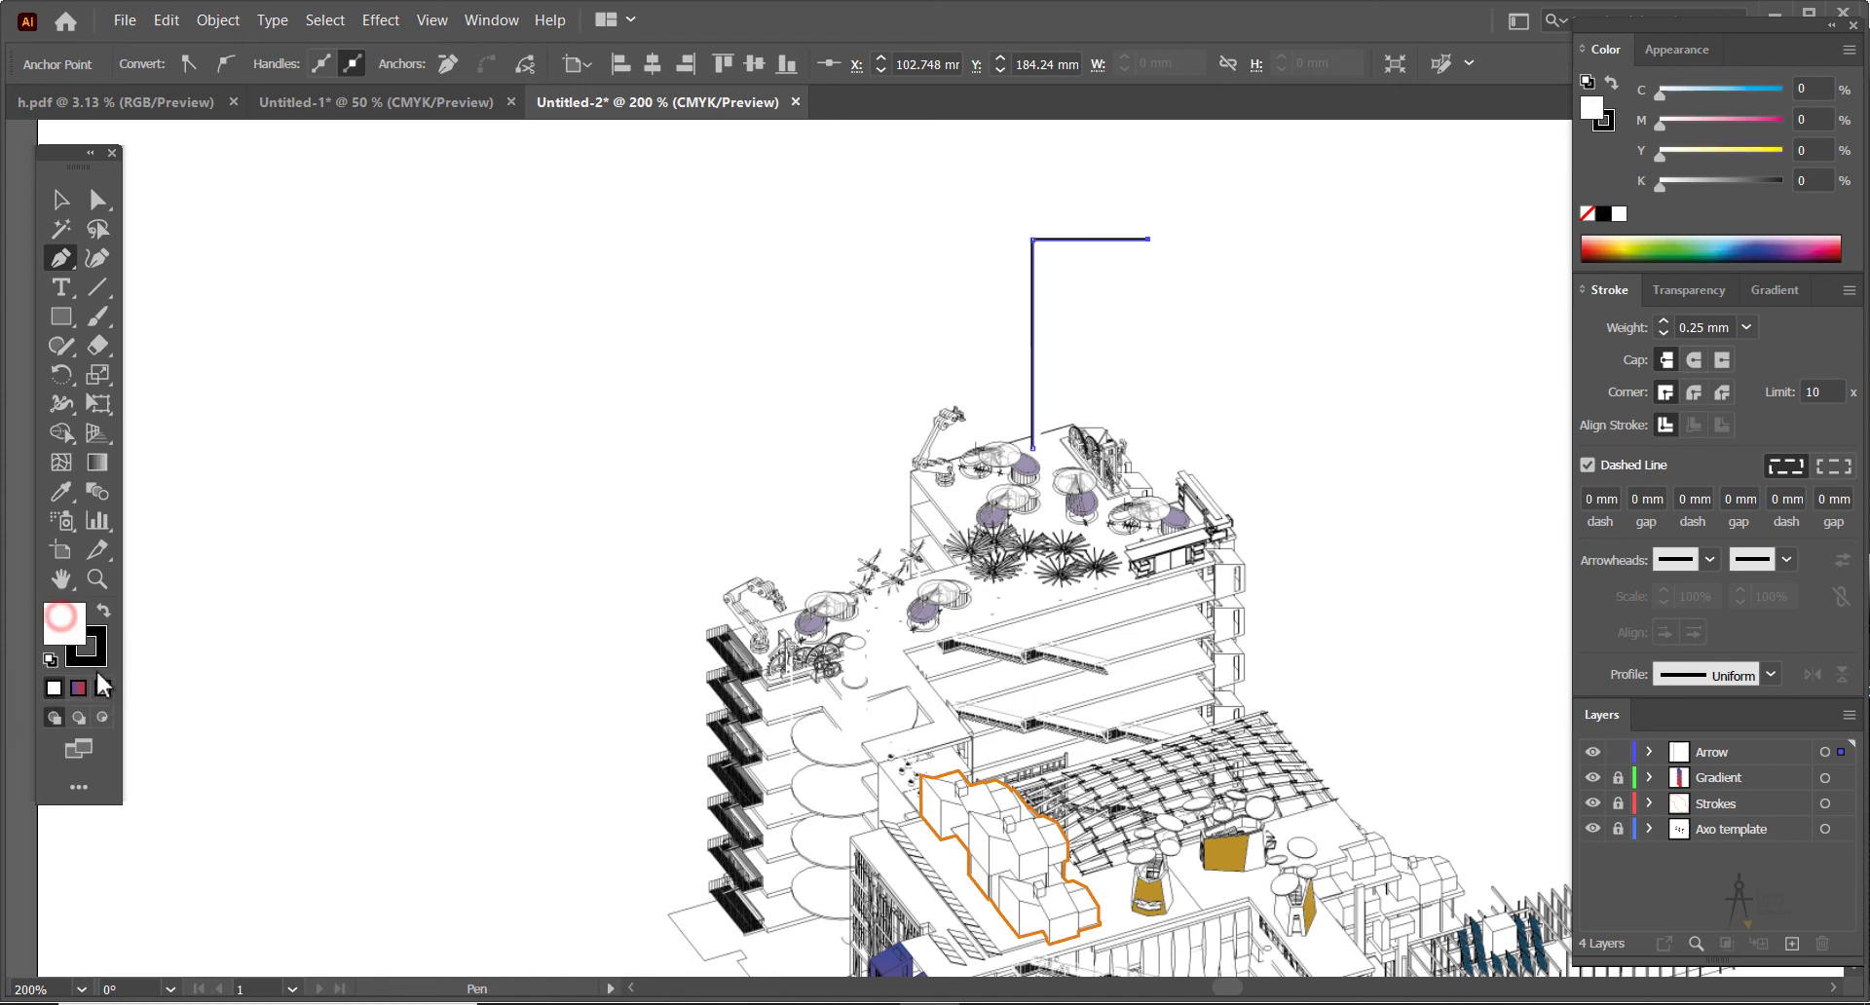
{"action": "left_click", "coordinate": [102, 688]}
{"action": "scroll", "coordinate": [1120, 185], "scroll_direction": "up", "scroll_amount": 2}
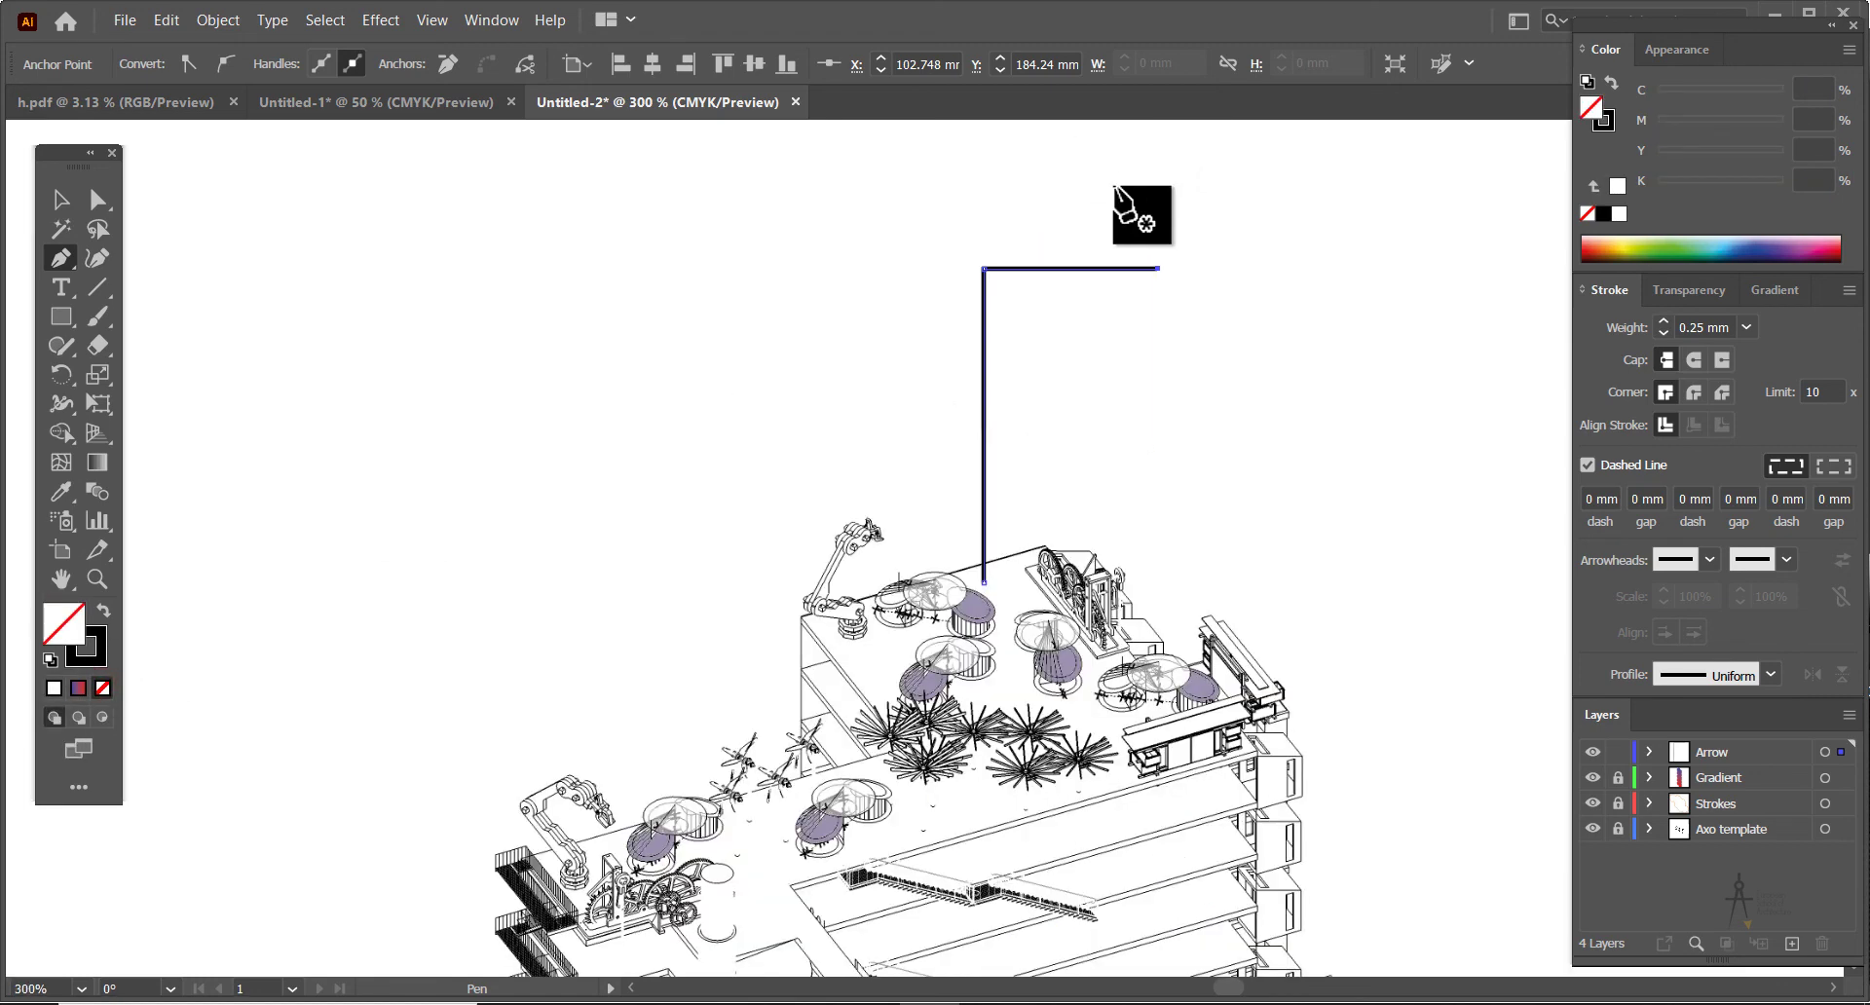
{"action": "scroll", "coordinate": [1086, 278], "scroll_direction": "down", "scroll_amount": 2}
{"action": "scroll", "coordinate": [1081, 294], "scroll_direction": "up", "scroll_amount": 1}
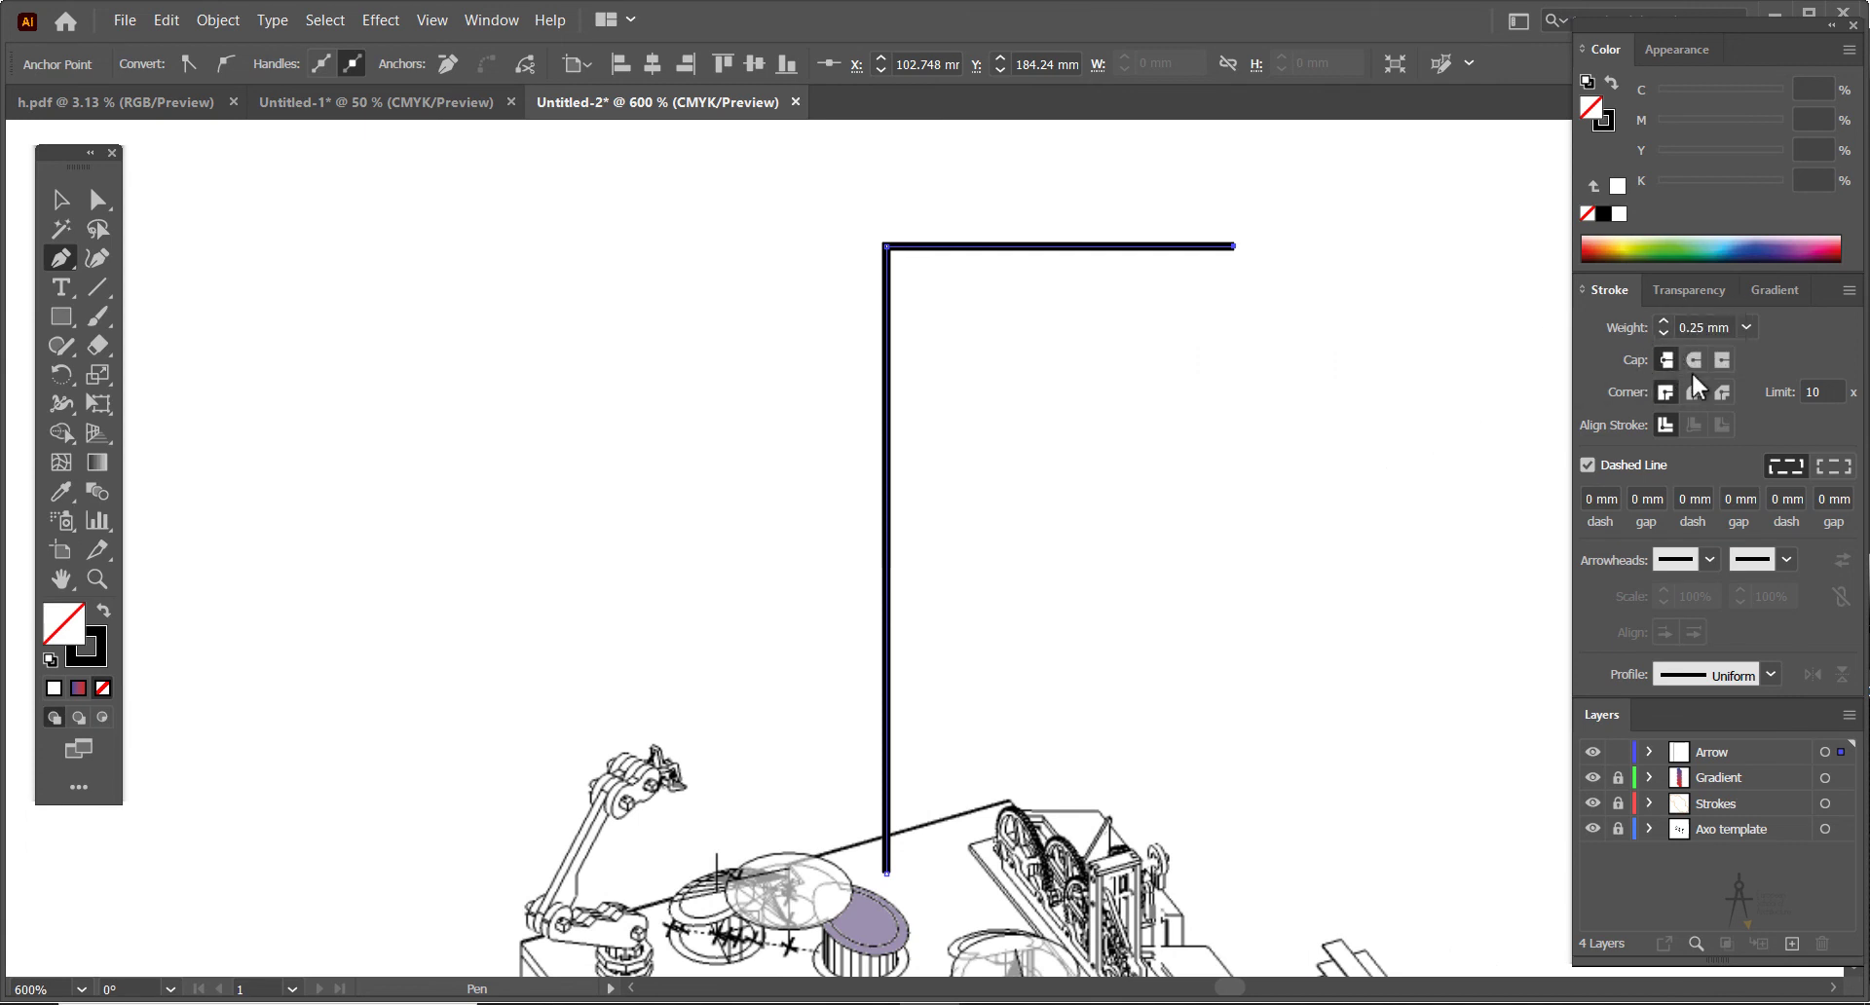
Add an open-circle arrowhead to the horizontal end of the L-shaped leader line
{"action": "left_click", "coordinate": [1707, 558]}
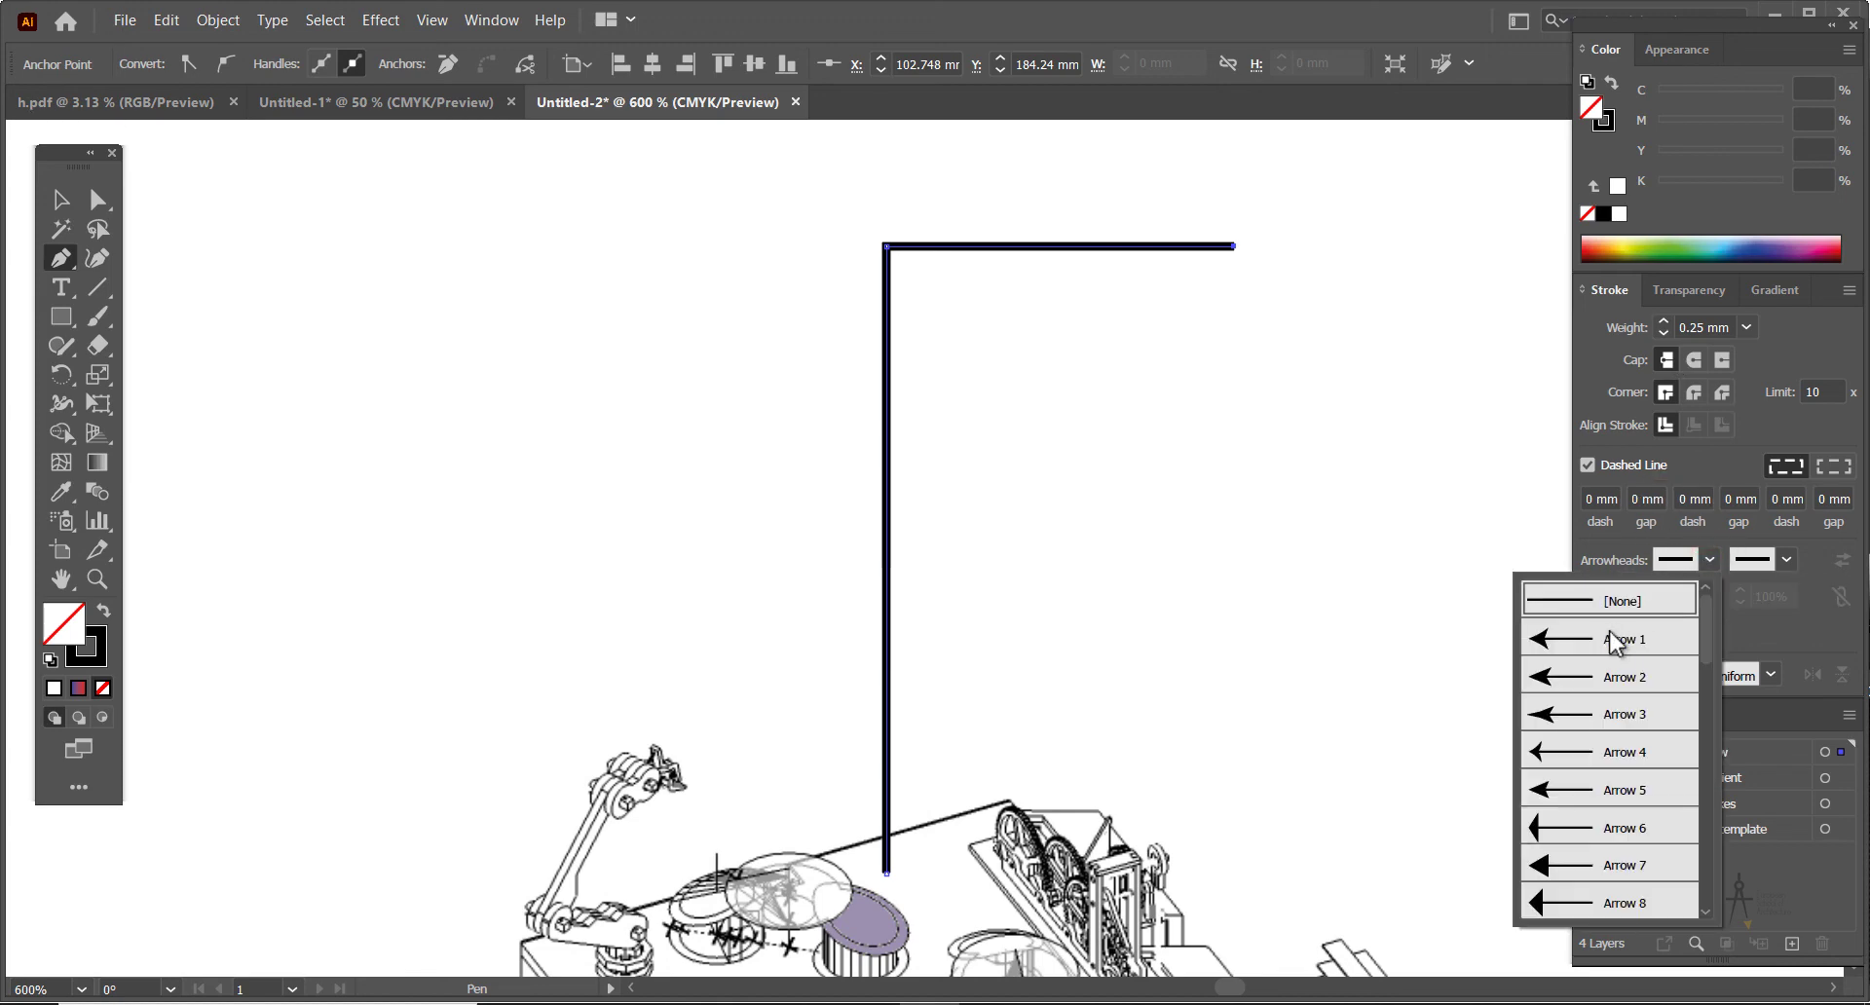
{"action": "left_click", "coordinate": [1763, 565]}
{"action": "left_click", "coordinate": [1788, 559]}
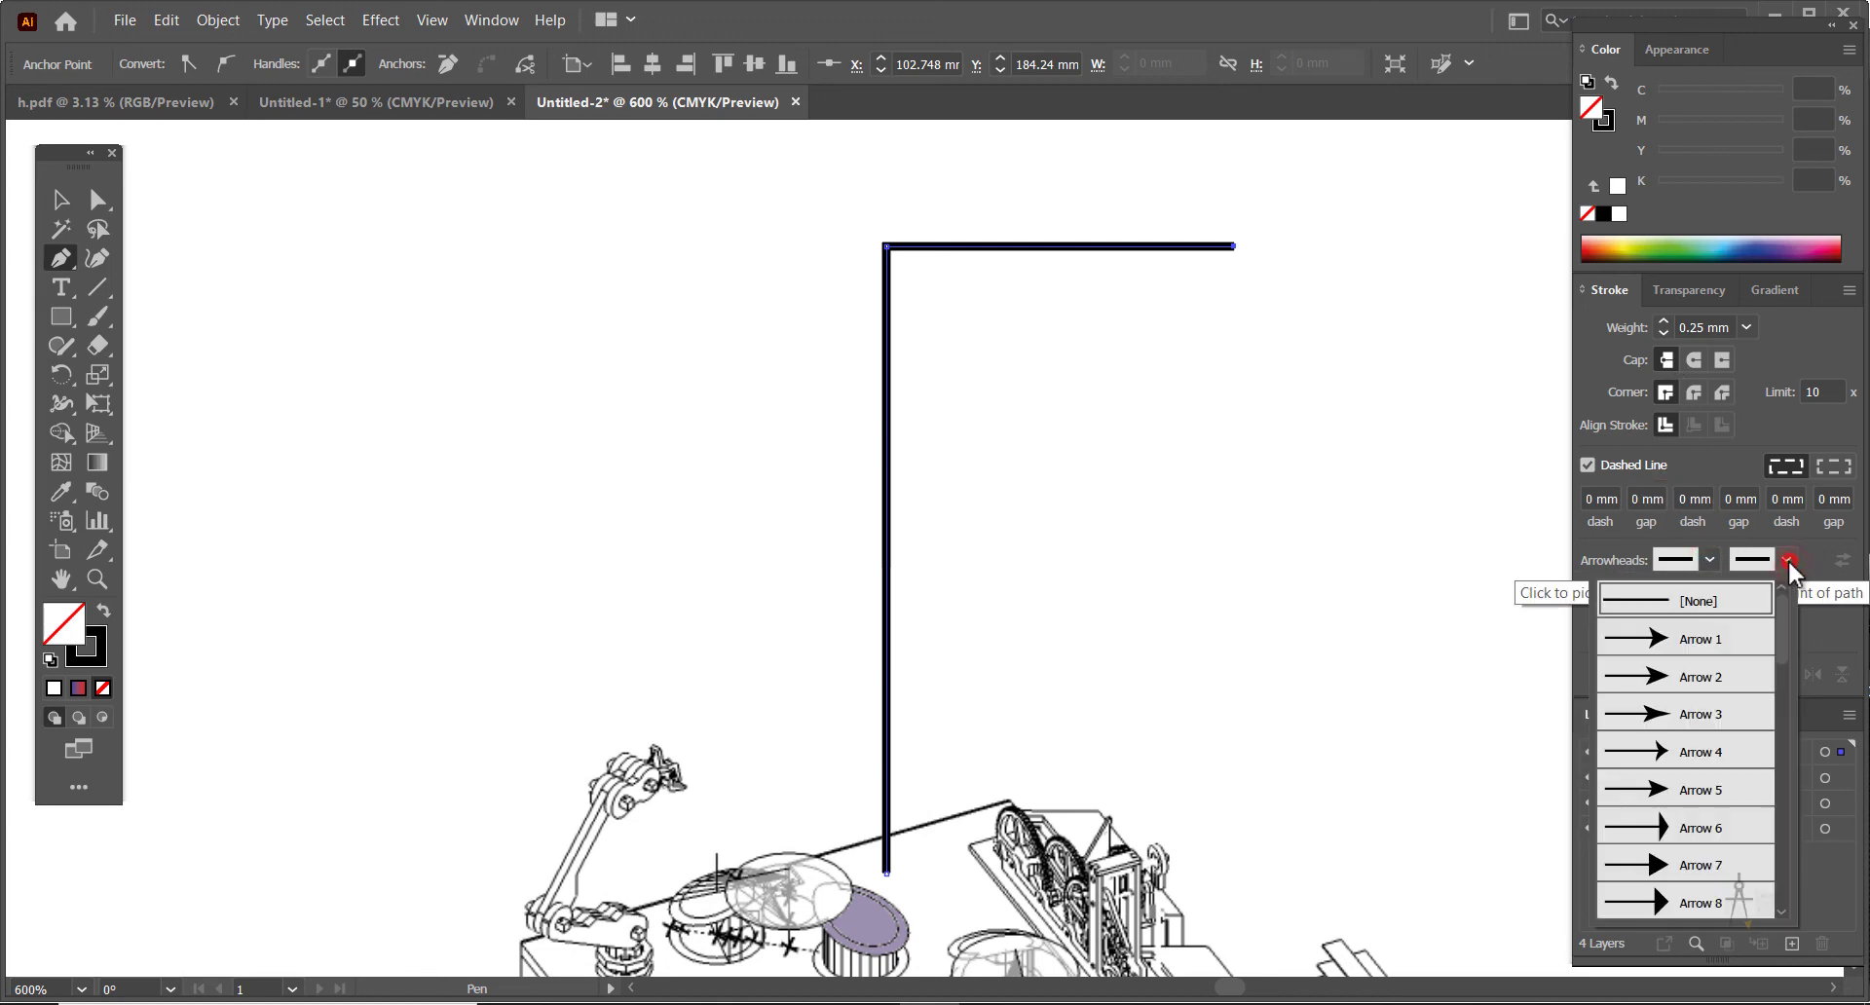
{"action": "scroll", "coordinate": [1715, 720], "scroll_direction": "down", "scroll_amount": 4}
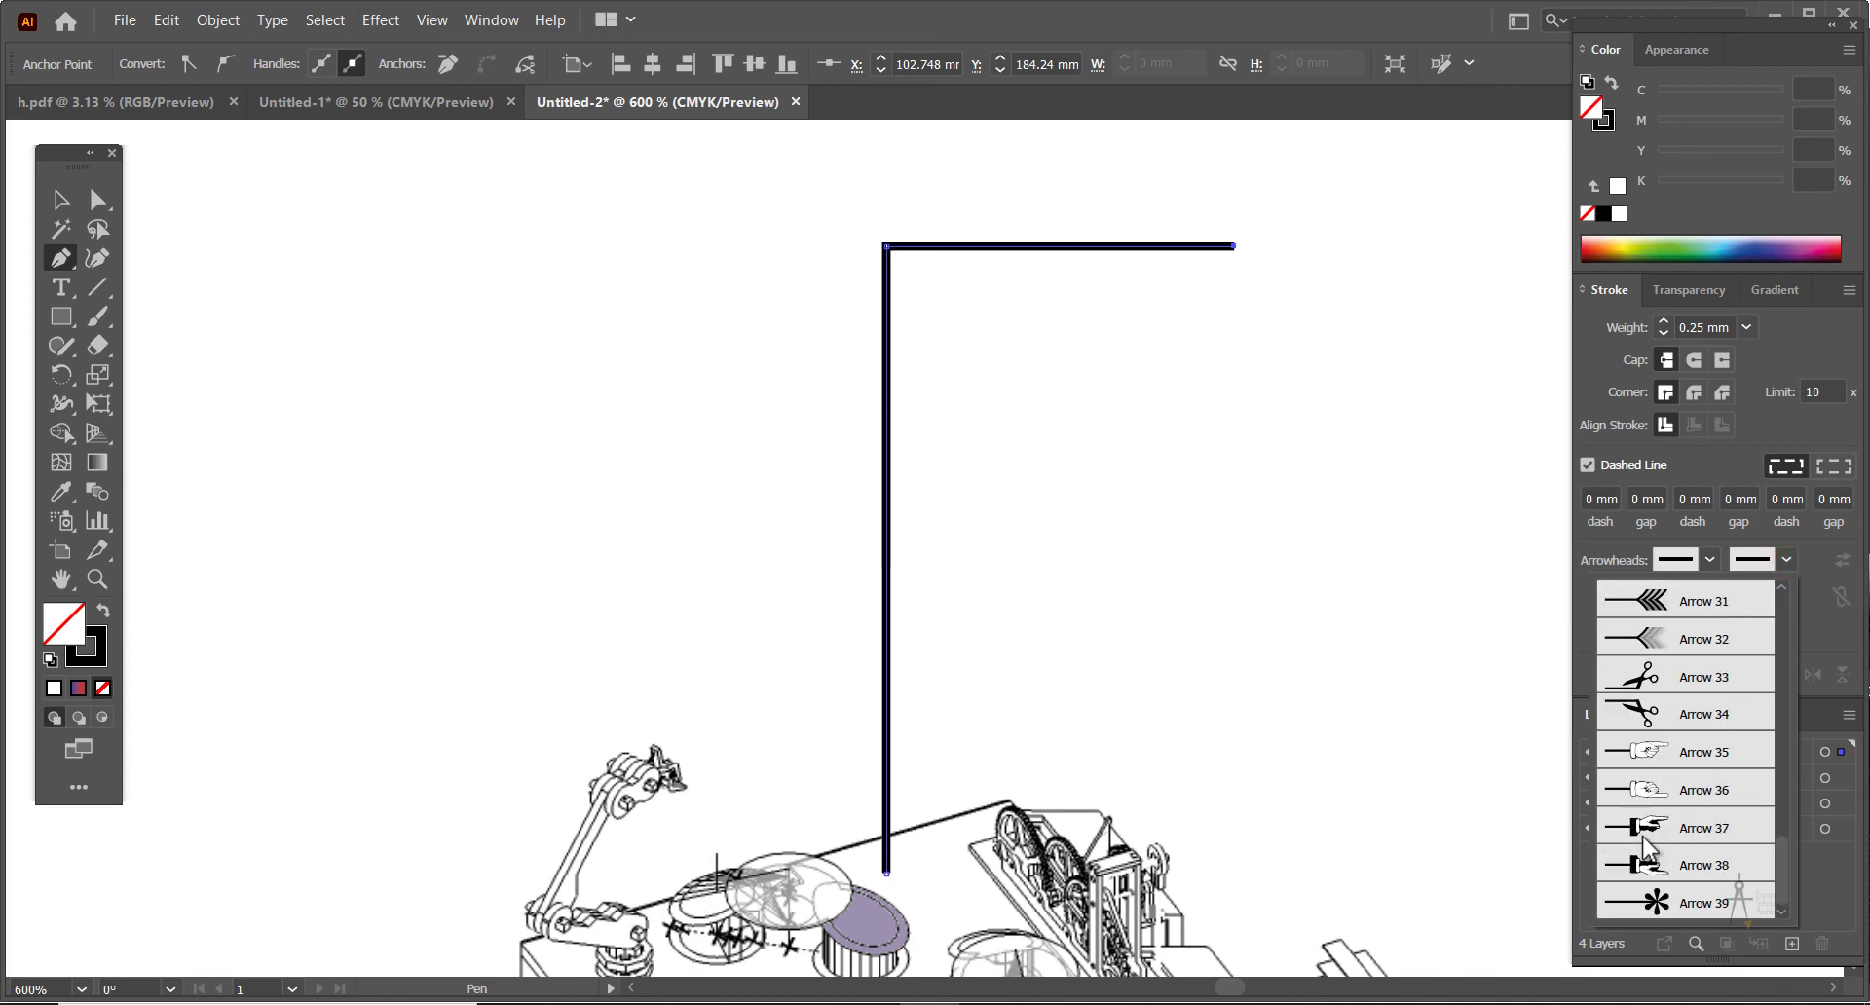
{"action": "scroll", "coordinate": [1668, 809], "scroll_direction": "down", "scroll_amount": 2}
{"action": "scroll", "coordinate": [1667, 809], "scroll_direction": "down", "scroll_amount": 2}
{"action": "left_click", "coordinate": [1663, 722]}
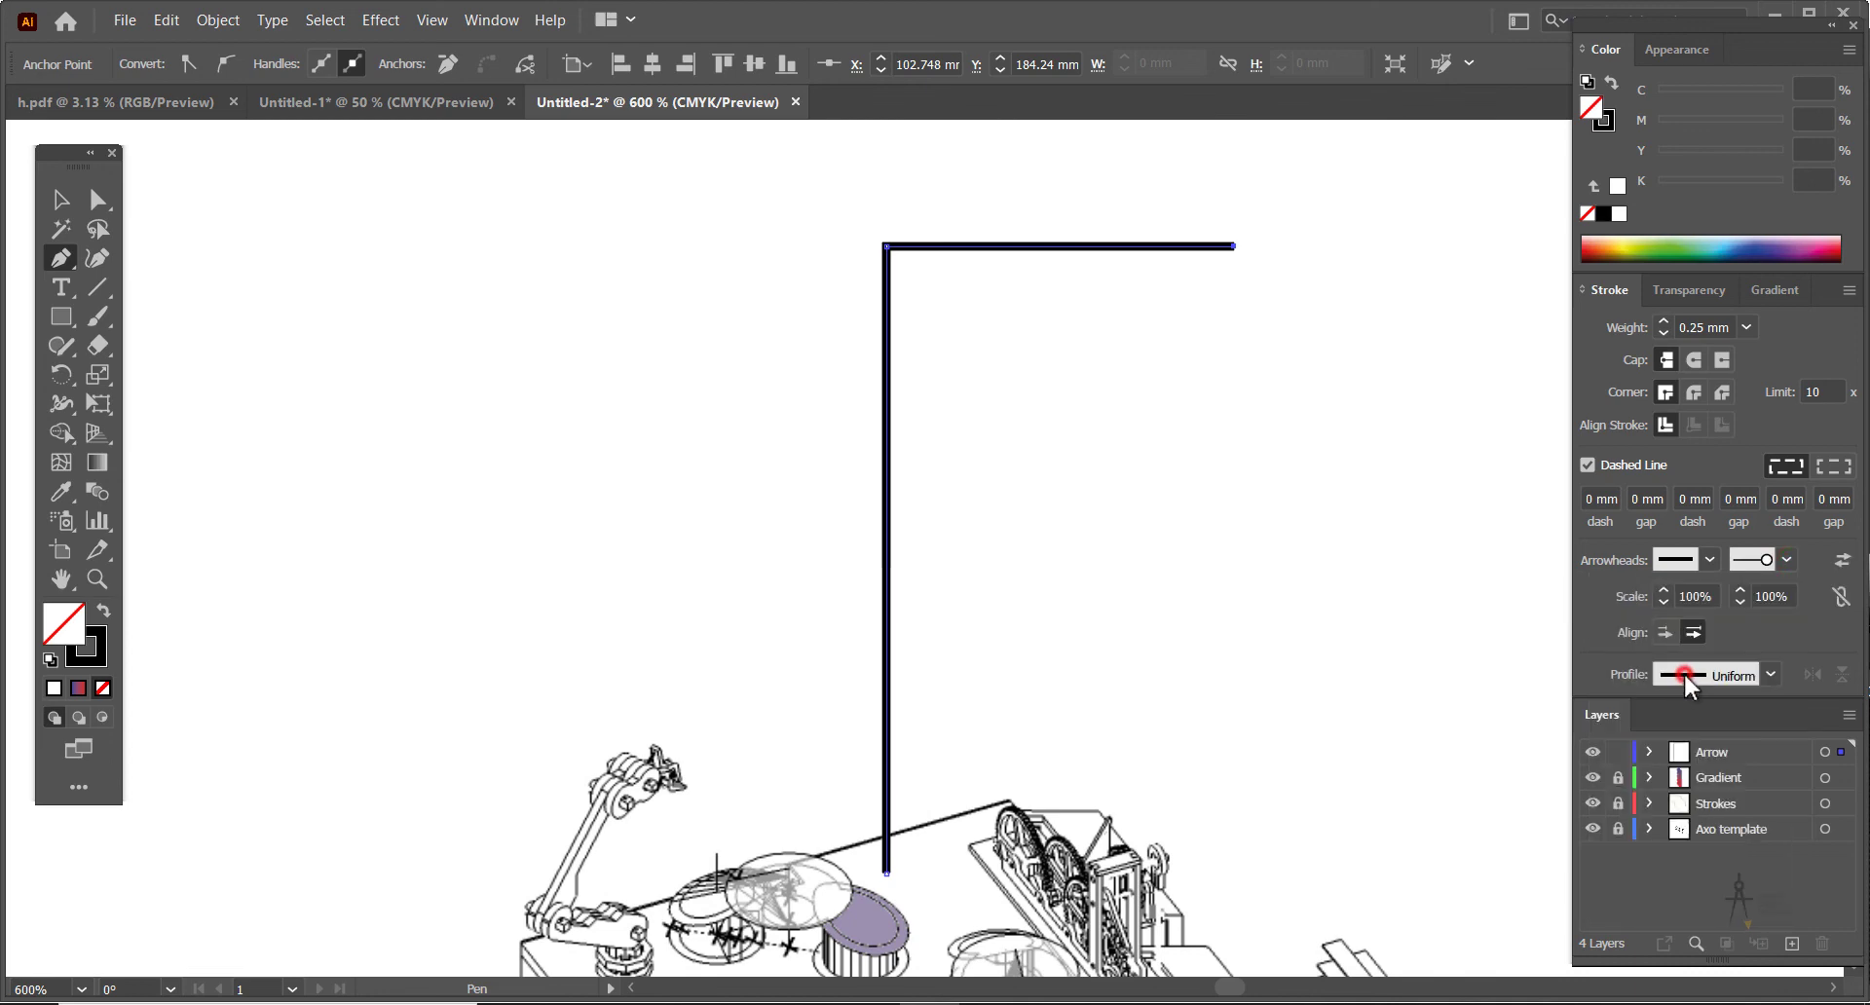
Give the leader line's rooftop end an open-circle arrowhead and set the arrowhead at its horizontal end to None
{"action": "left_click", "coordinate": [1710, 560]}
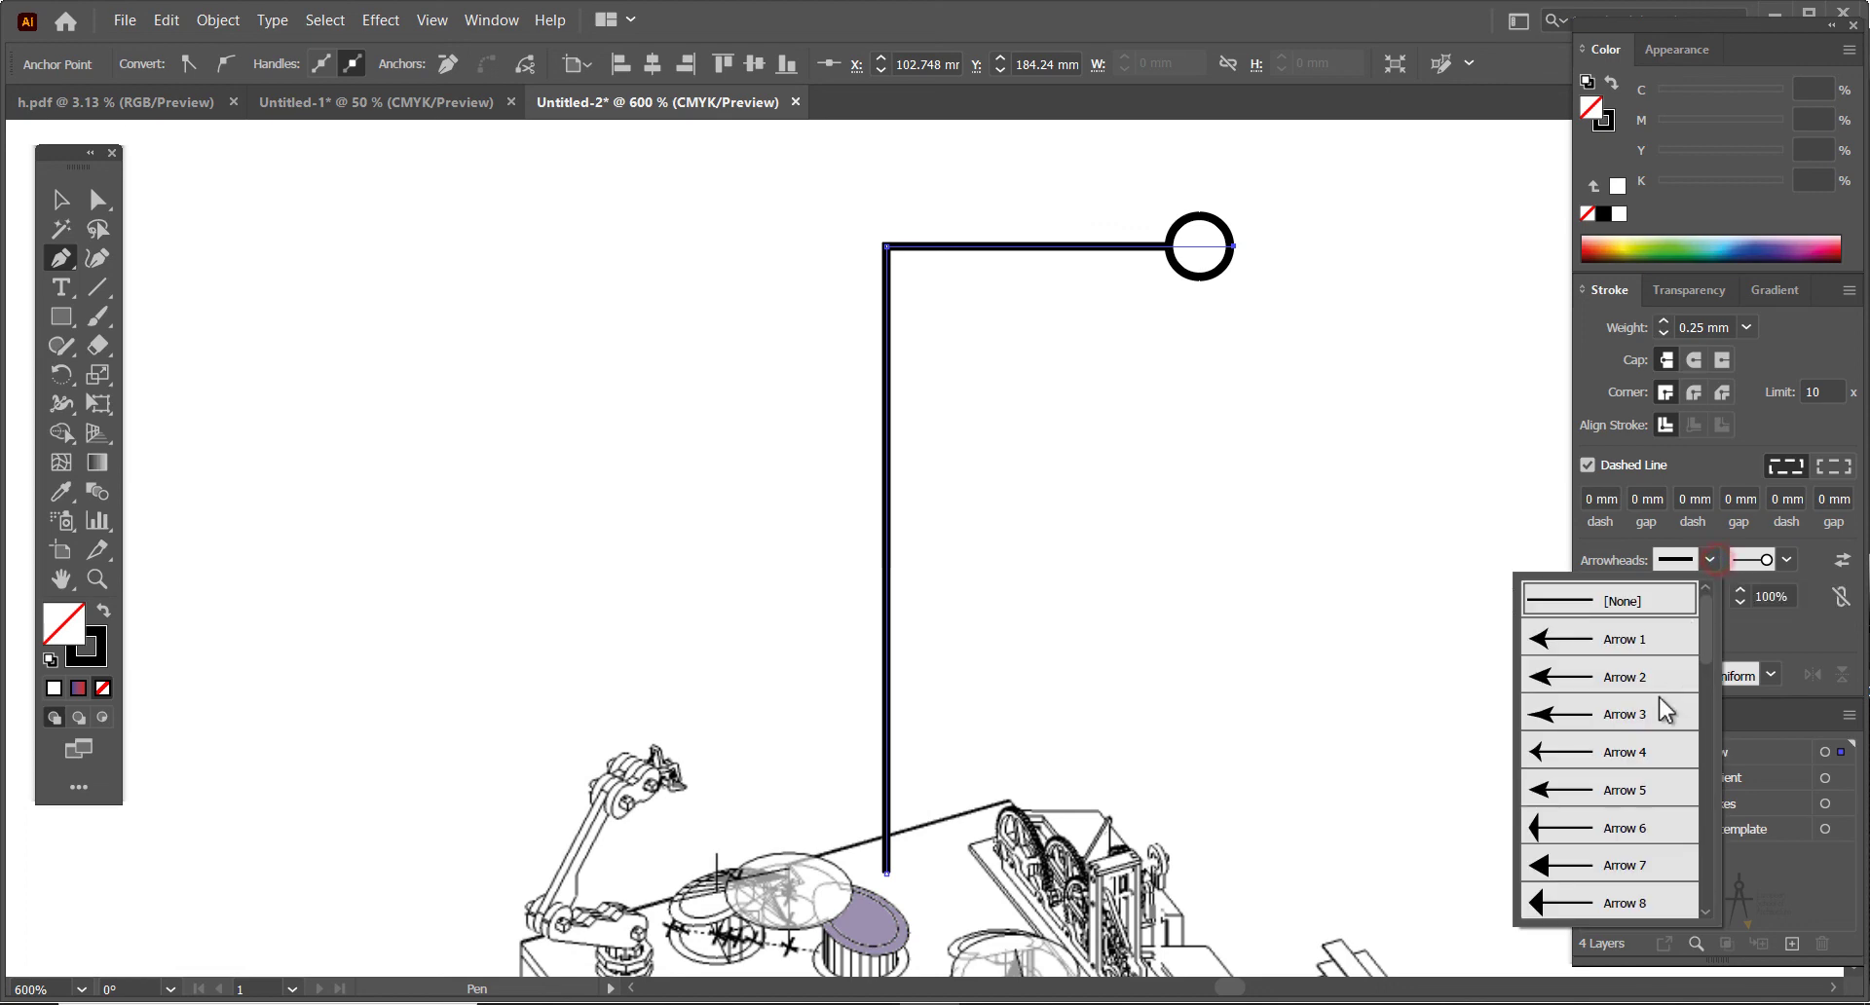
{"action": "left_click", "coordinate": [1605, 826]}
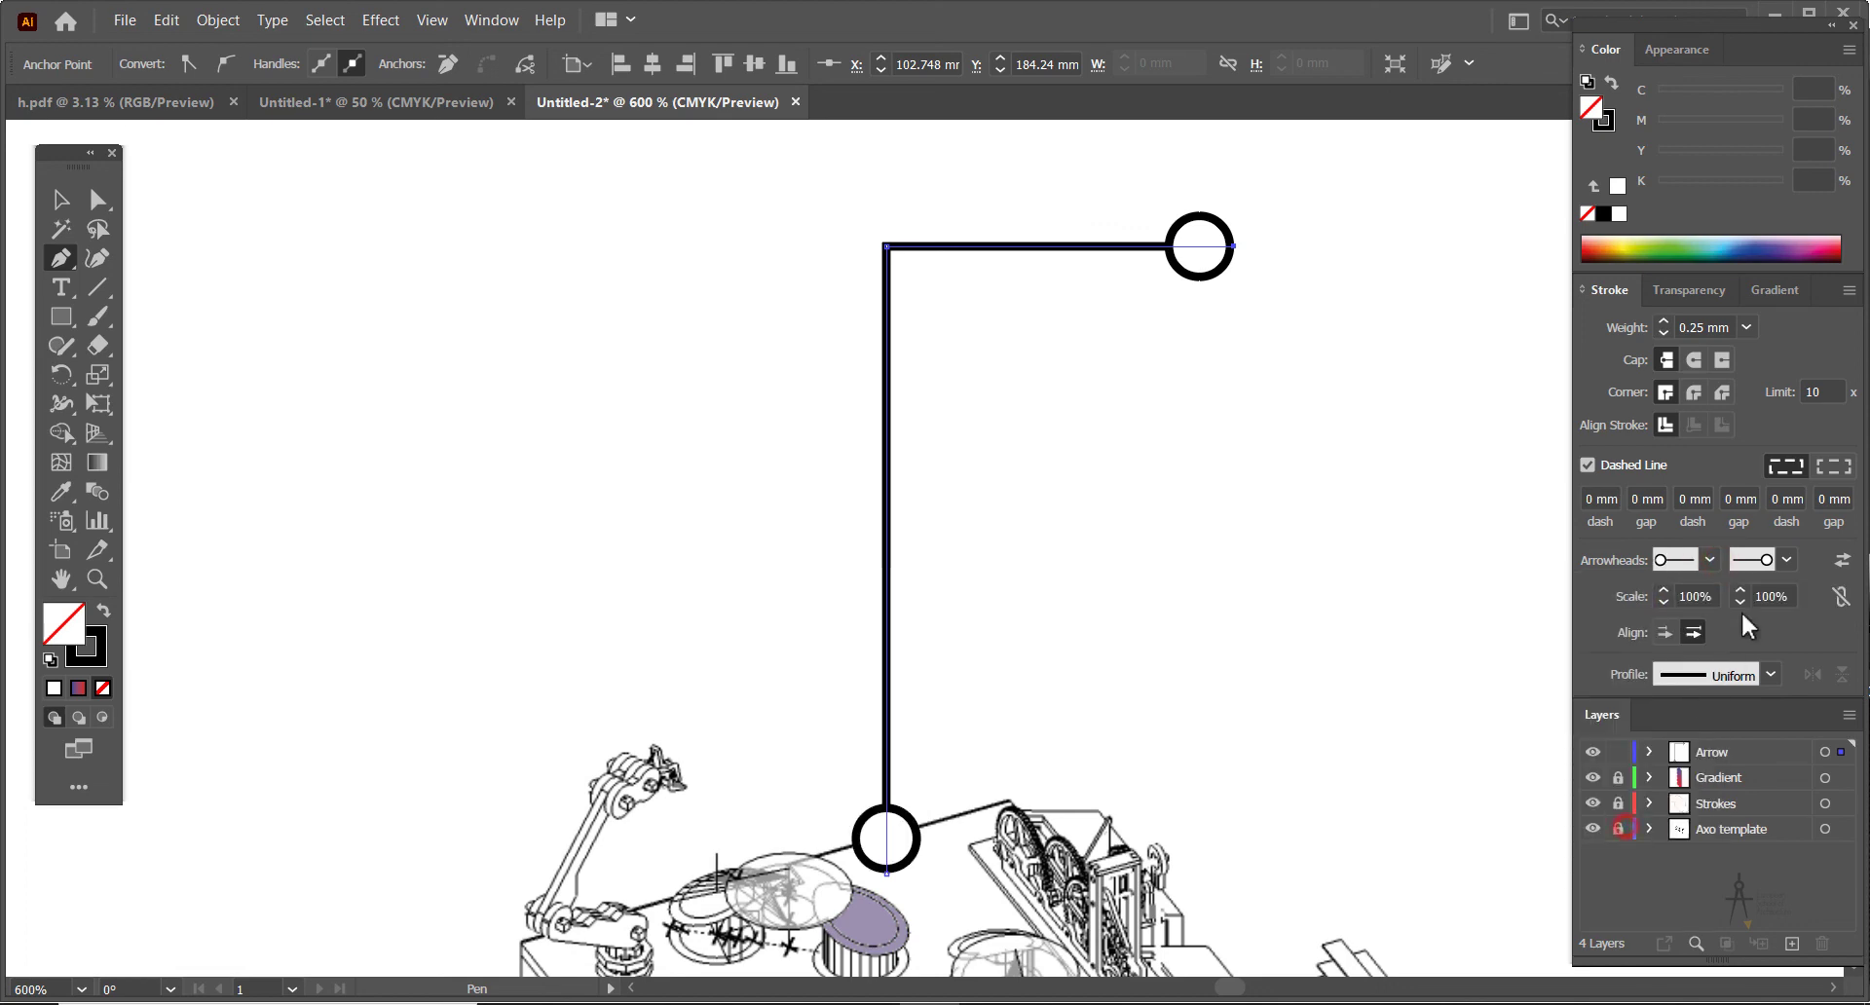
{"action": "left_click", "coordinate": [1787, 560]}
{"action": "scroll", "coordinate": [1692, 672], "scroll_direction": "up", "scroll_amount": 6}
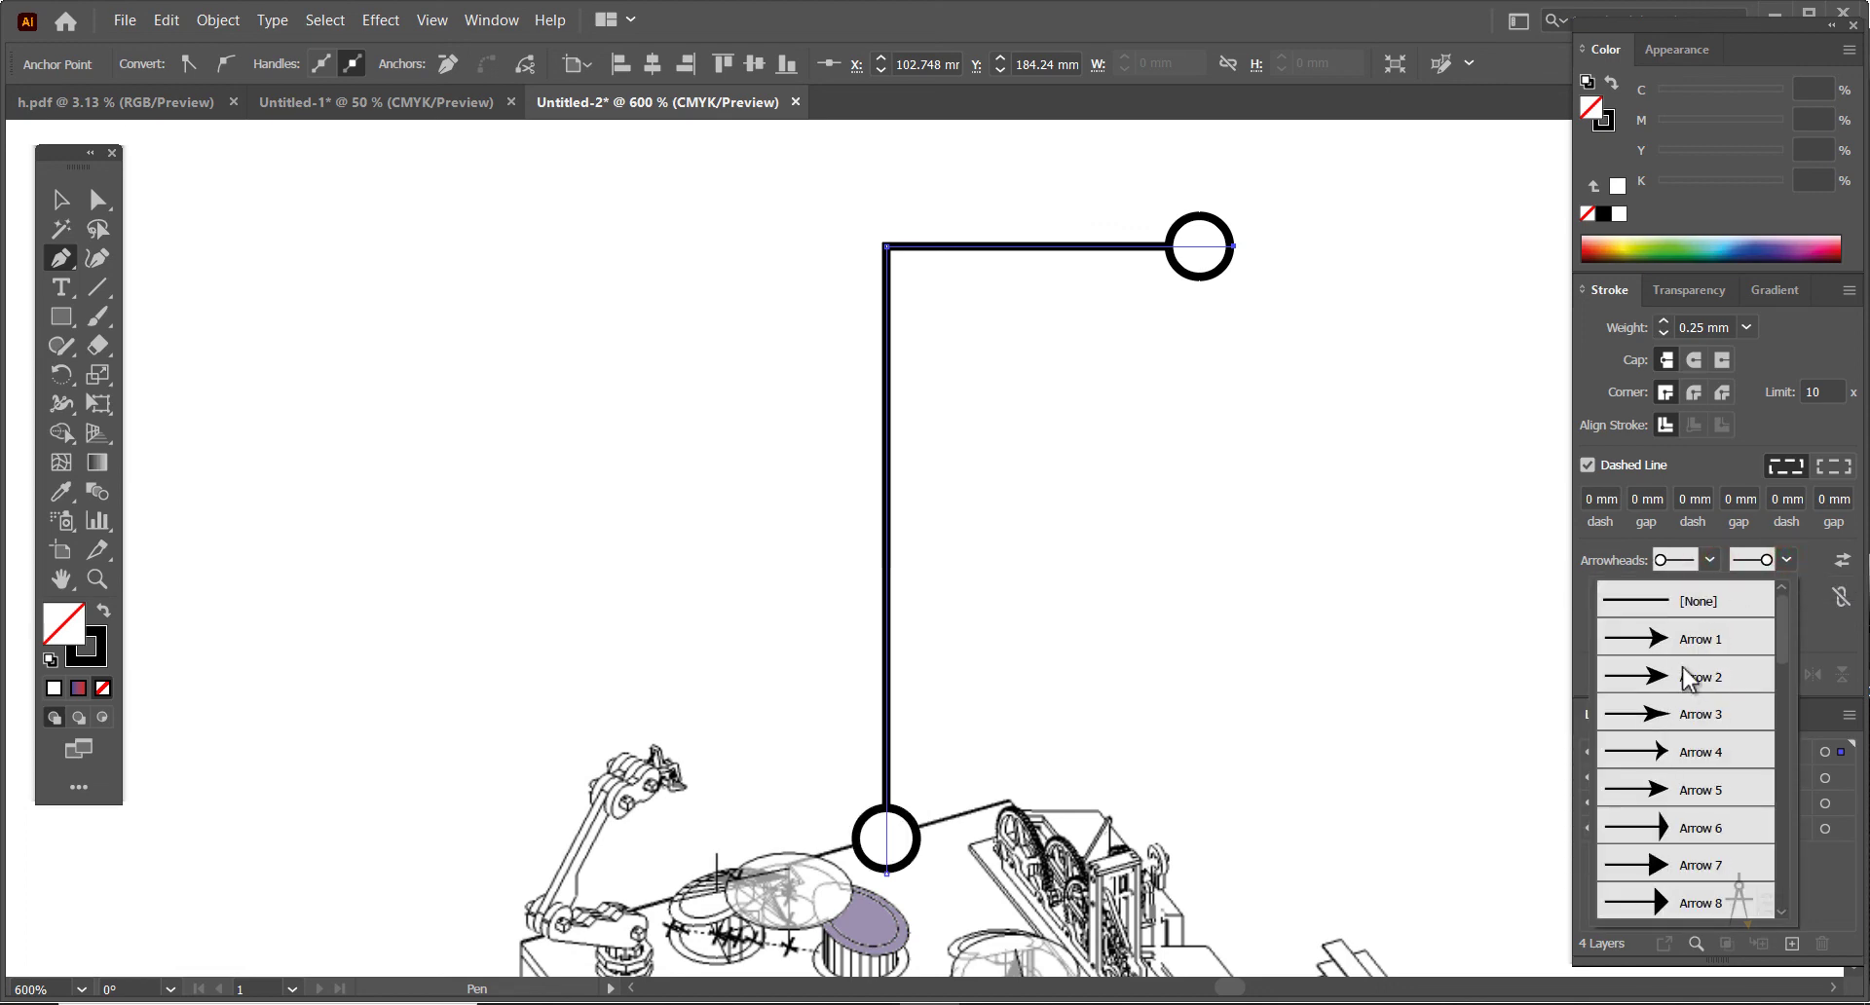
{"action": "left_click", "coordinate": [1673, 613]}
{"action": "key", "text": "ctrl+shift+a"}
{"action": "scroll", "coordinate": [1286, 390], "scroll_direction": "down", "scroll_amount": 3}
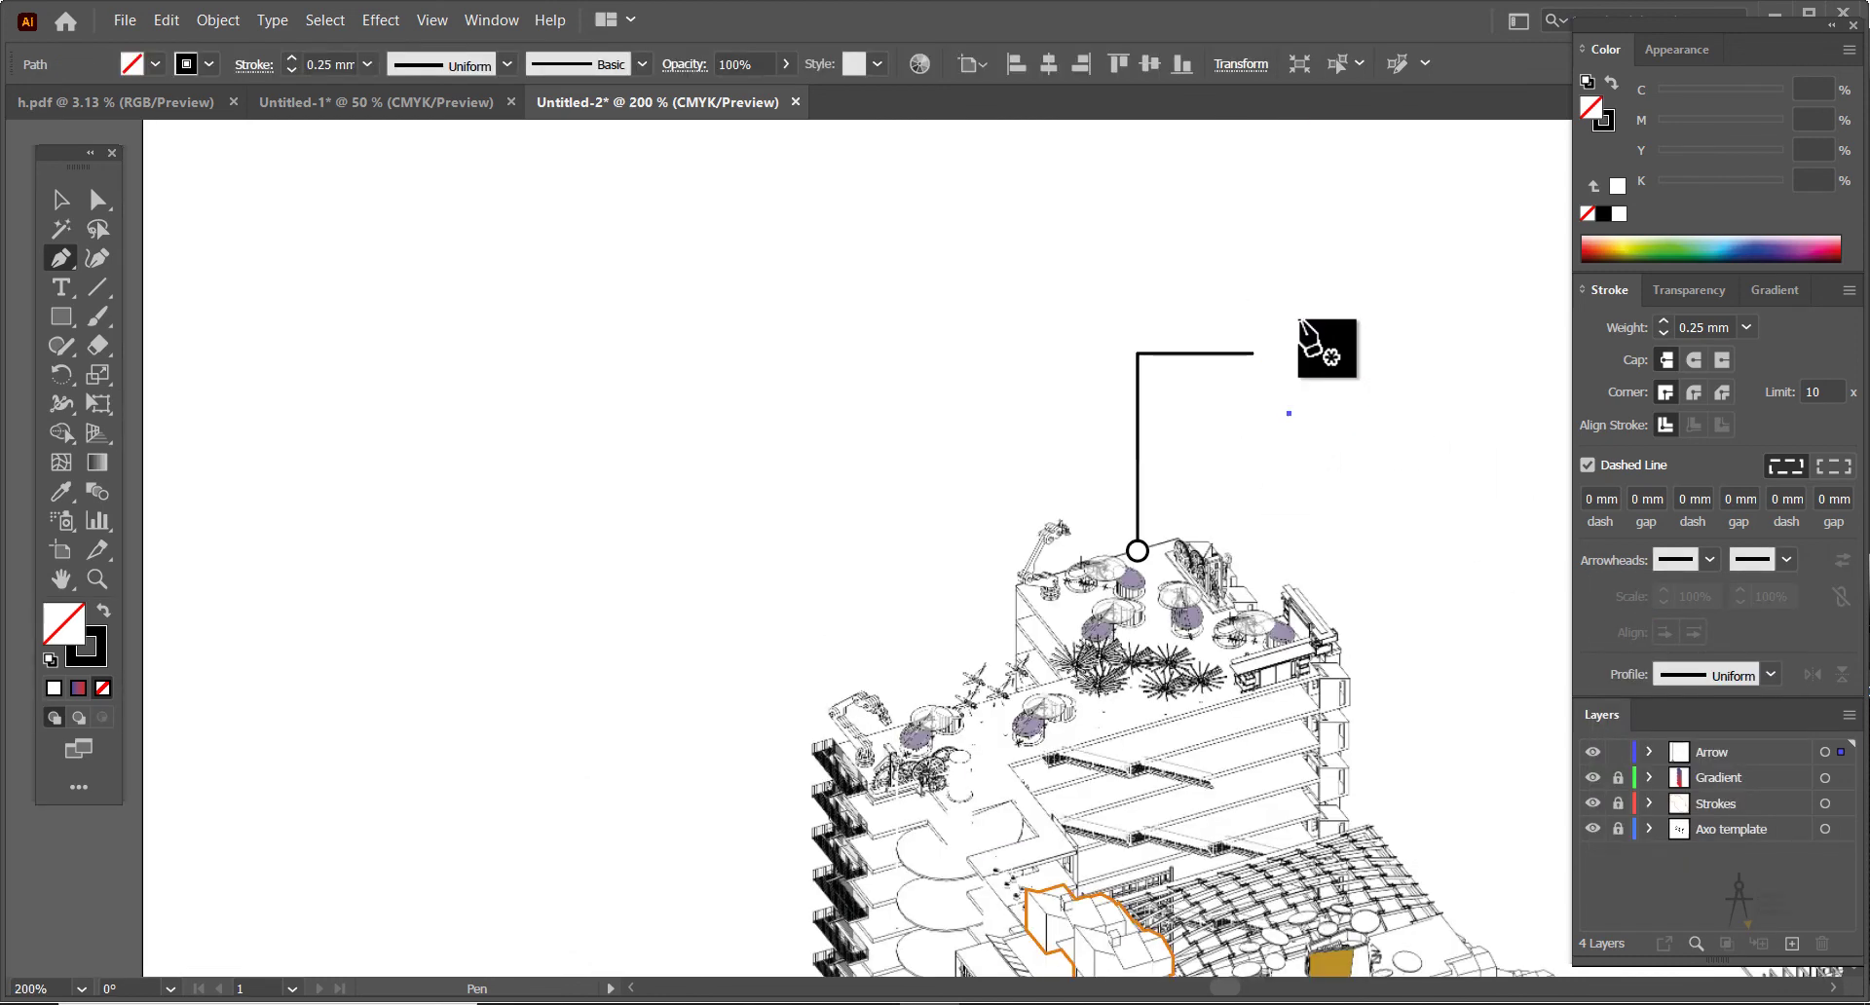
{"action": "scroll", "coordinate": [1325, 355], "scroll_direction": "up", "scroll_amount": 3}
{"action": "left_click", "coordinate": [61, 199]}
{"action": "left_click", "coordinate": [1239, 562]}
Make the leader line dashed with a 1 mm dash and a 1 mm gap
{"action": "scroll", "coordinate": [1120, 569], "scroll_direction": "down", "scroll_amount": 3}
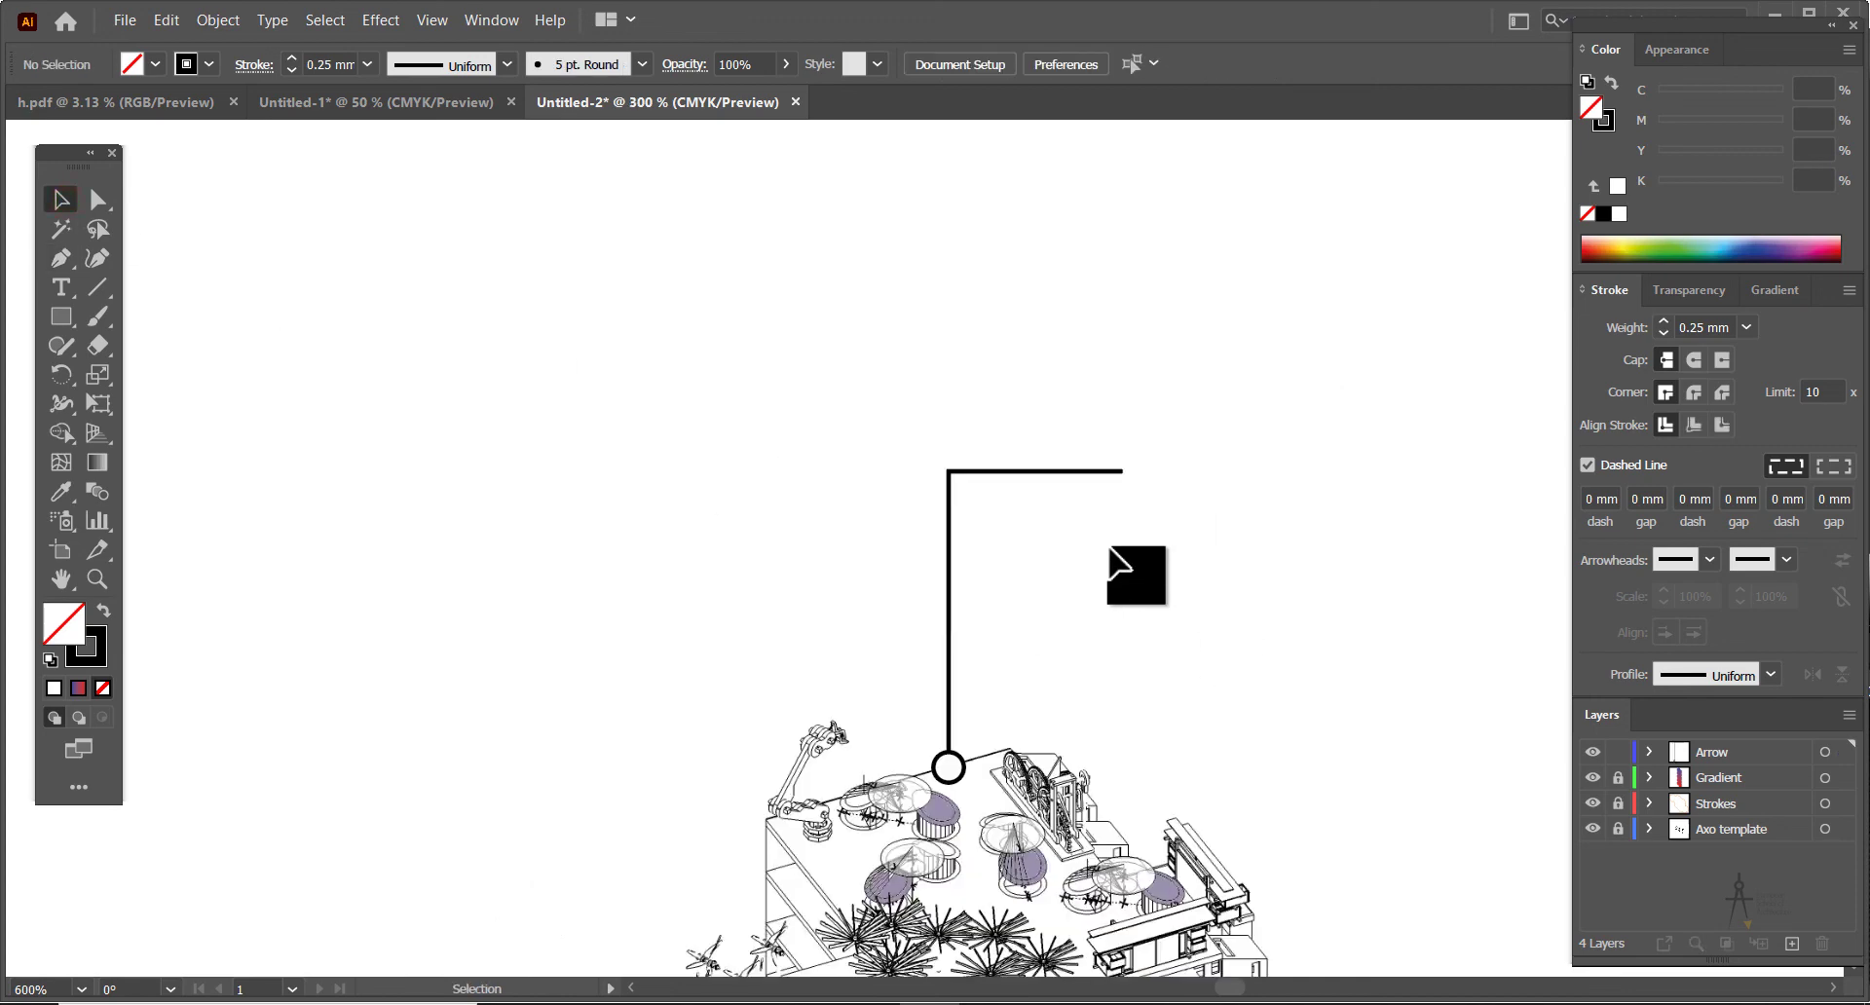
{"action": "scroll", "coordinate": [1071, 565], "scroll_direction": "up", "scroll_amount": 3}
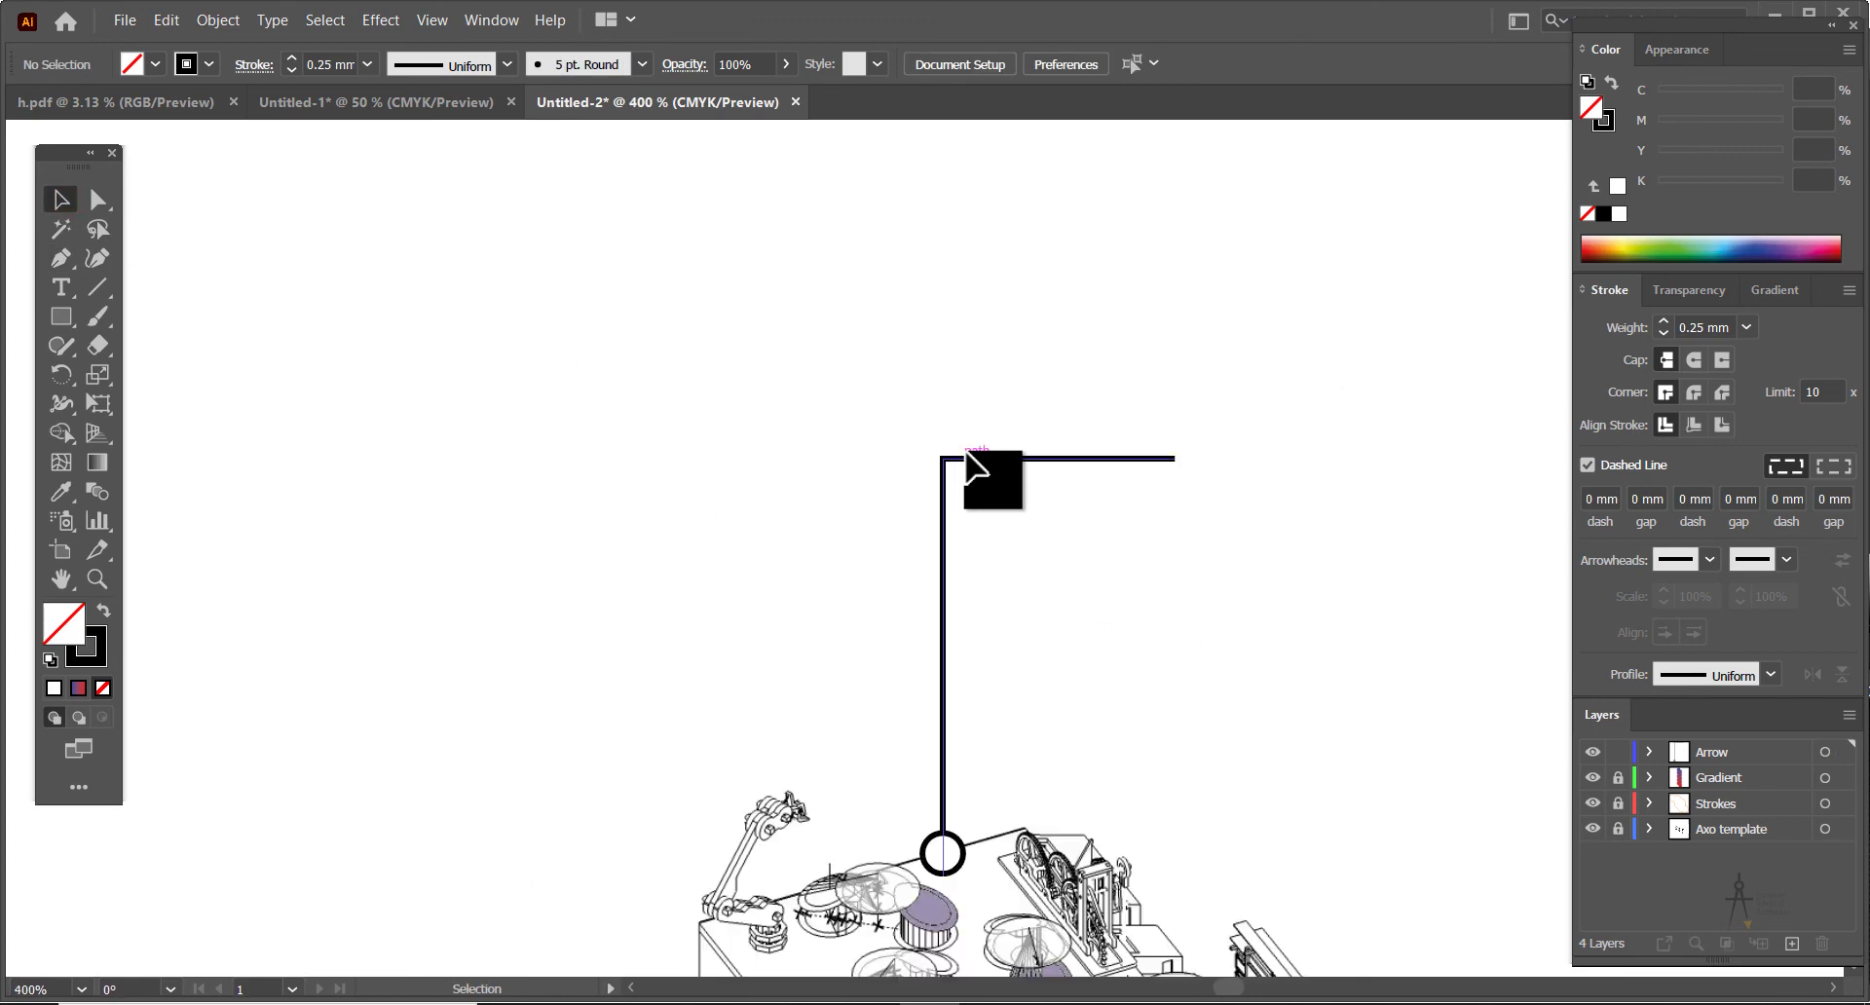
{"action": "left_click", "coordinate": [961, 461]}
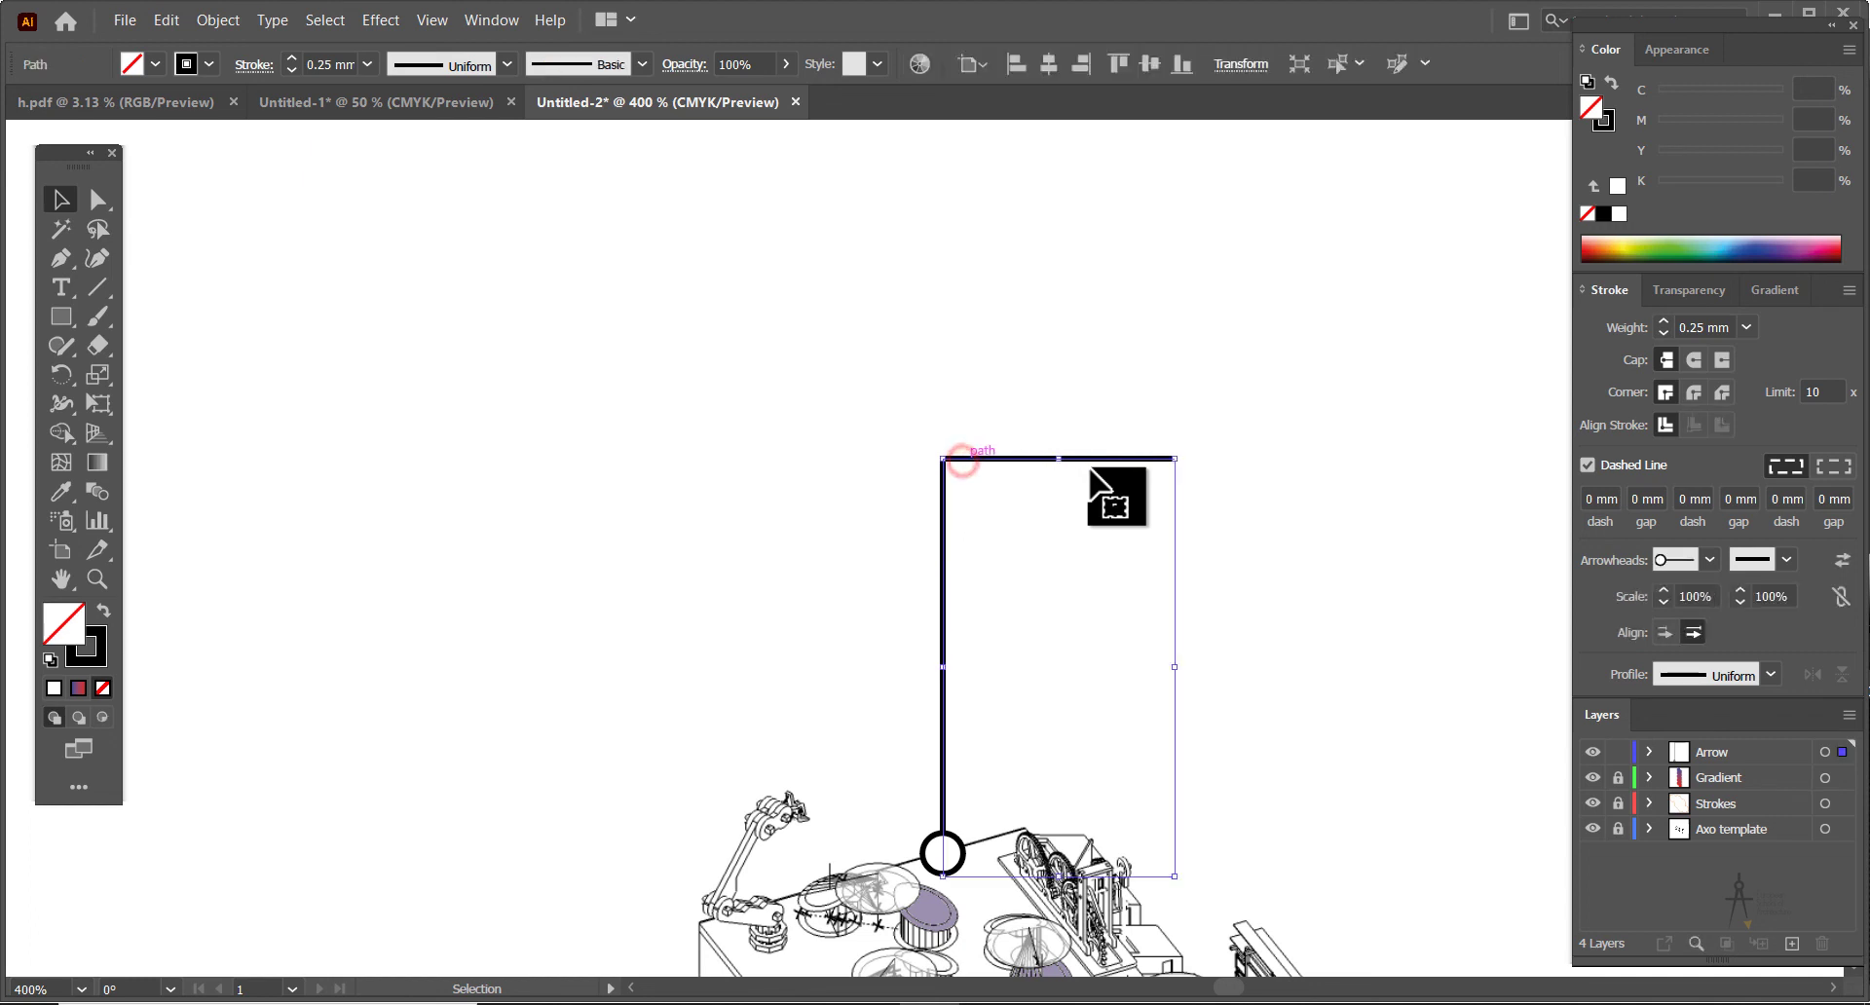
{"action": "left_click", "coordinate": [1591, 499]}
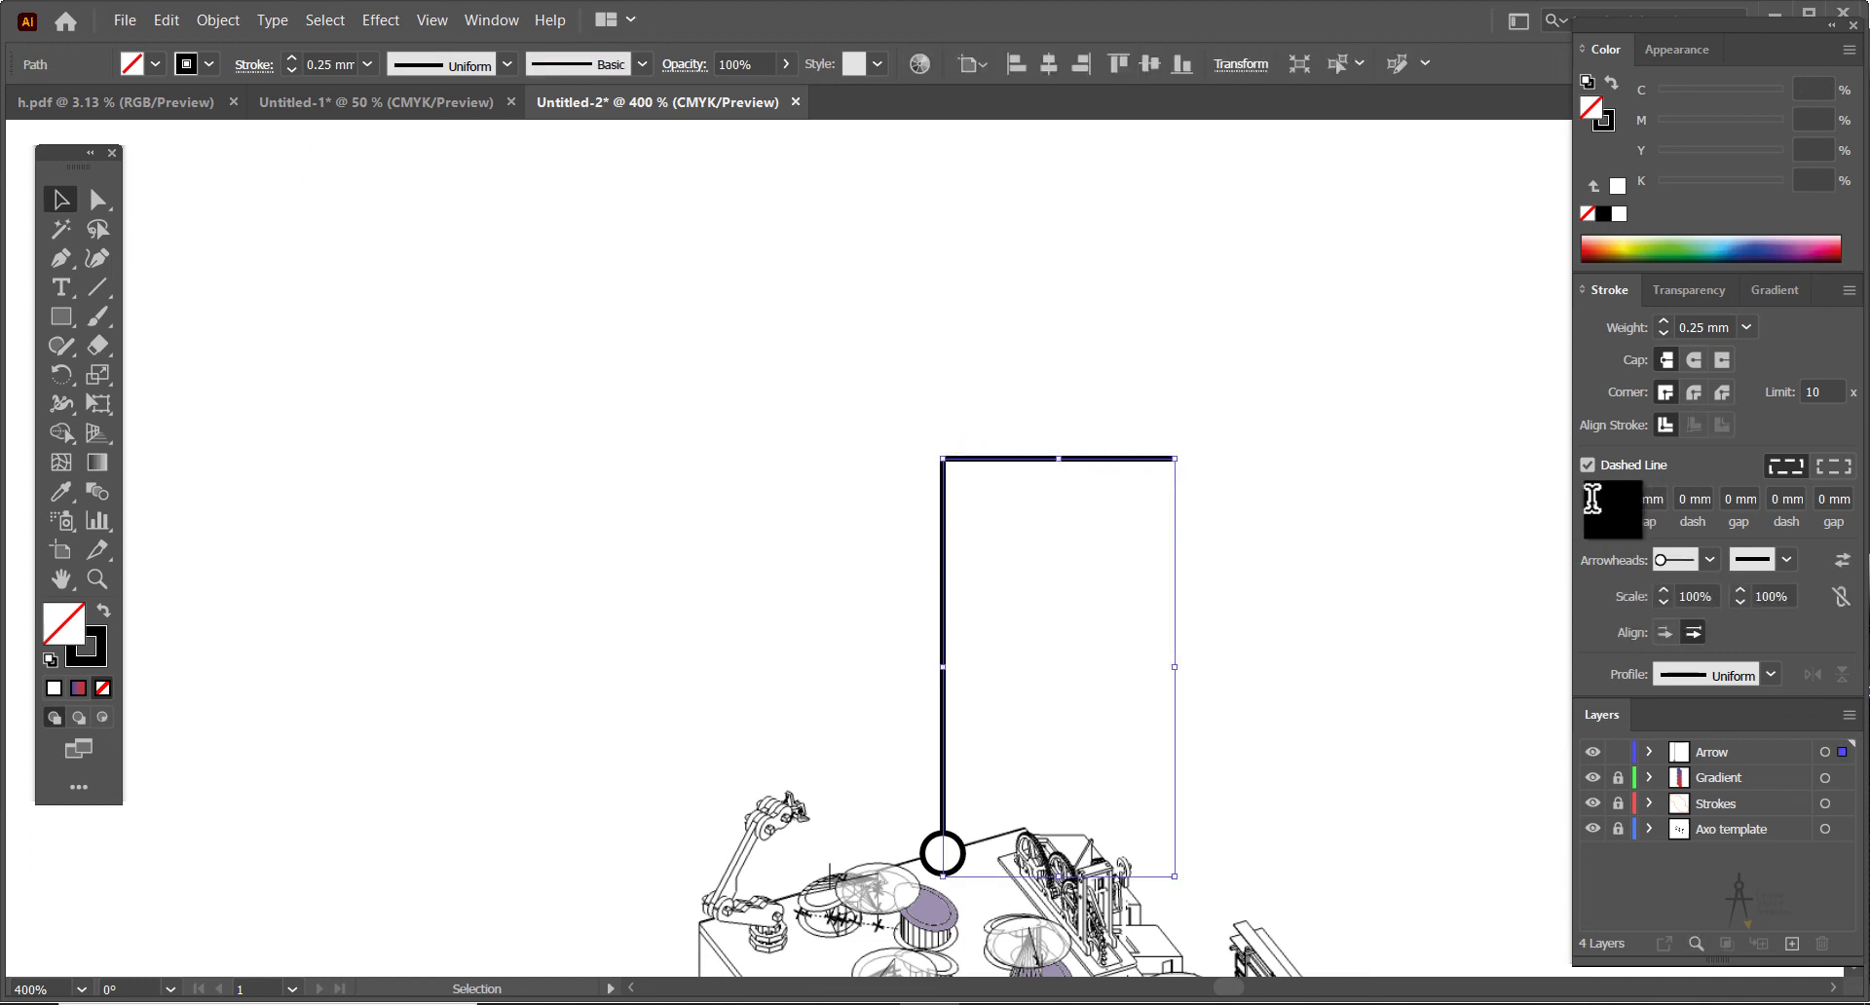
{"action": "type", "text": "1"}
{"action": "key", "text": "Tab"}
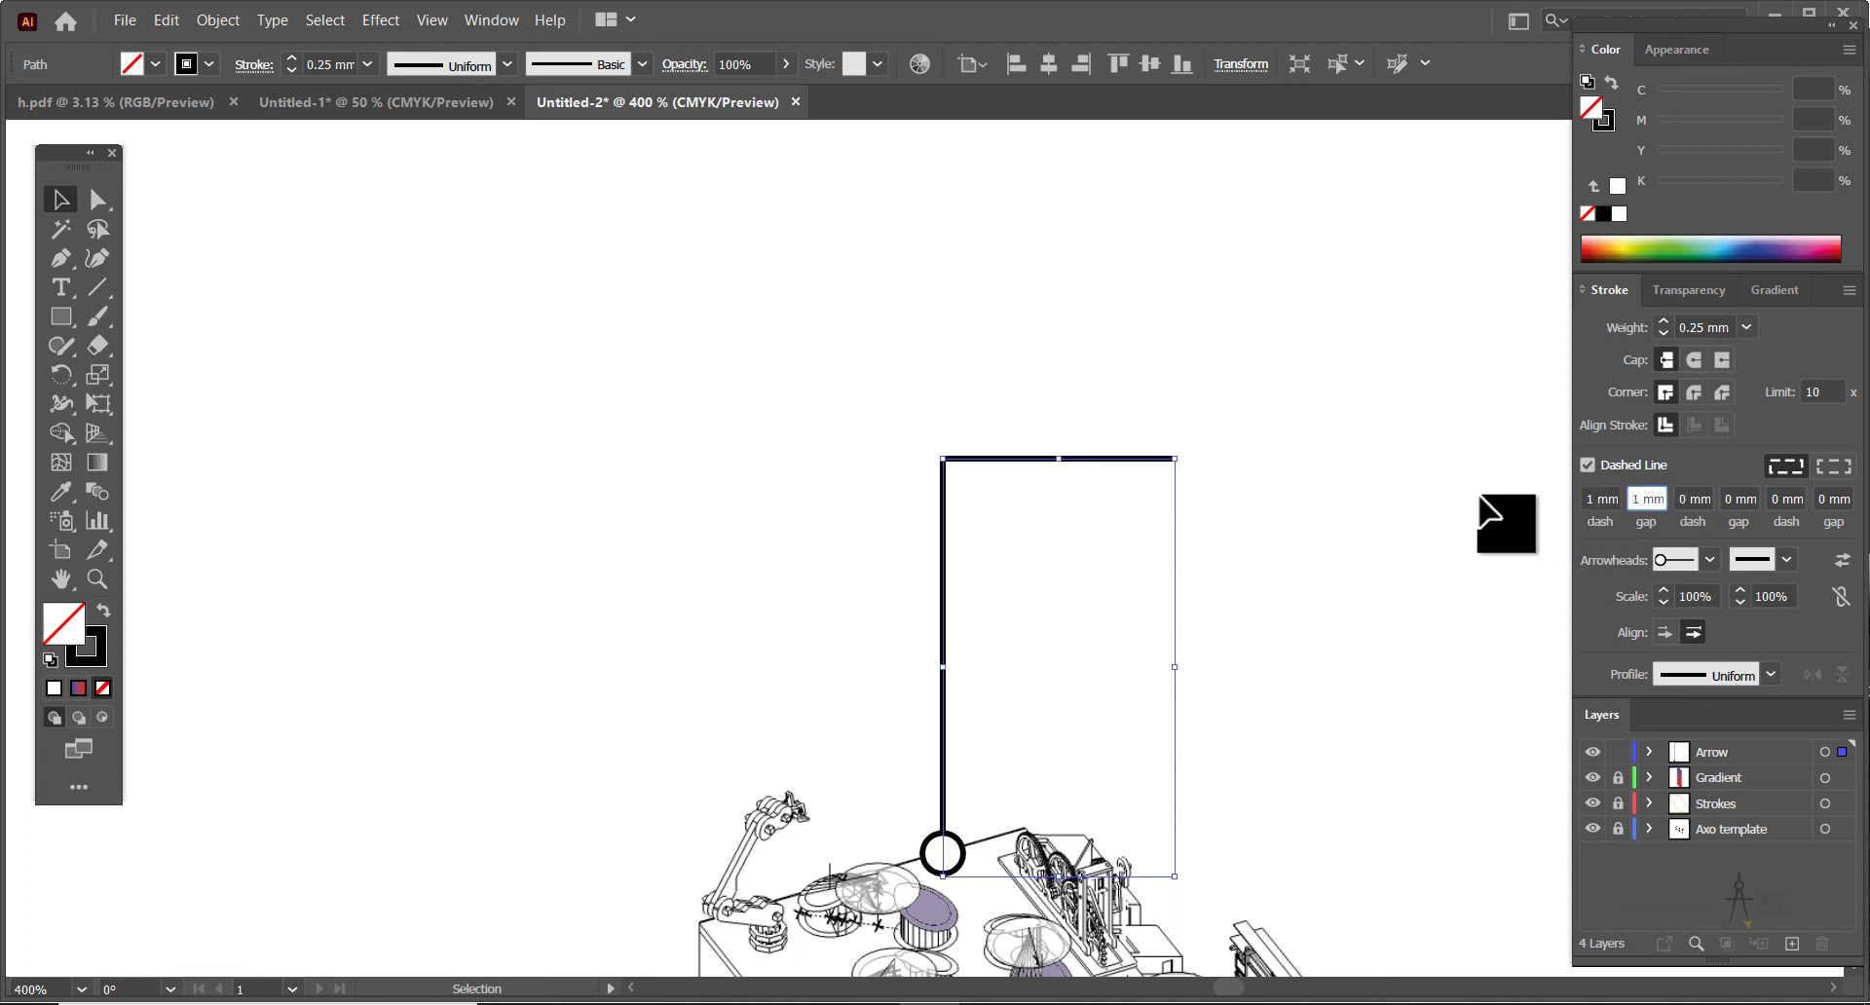
{"action": "key", "text": "Return"}
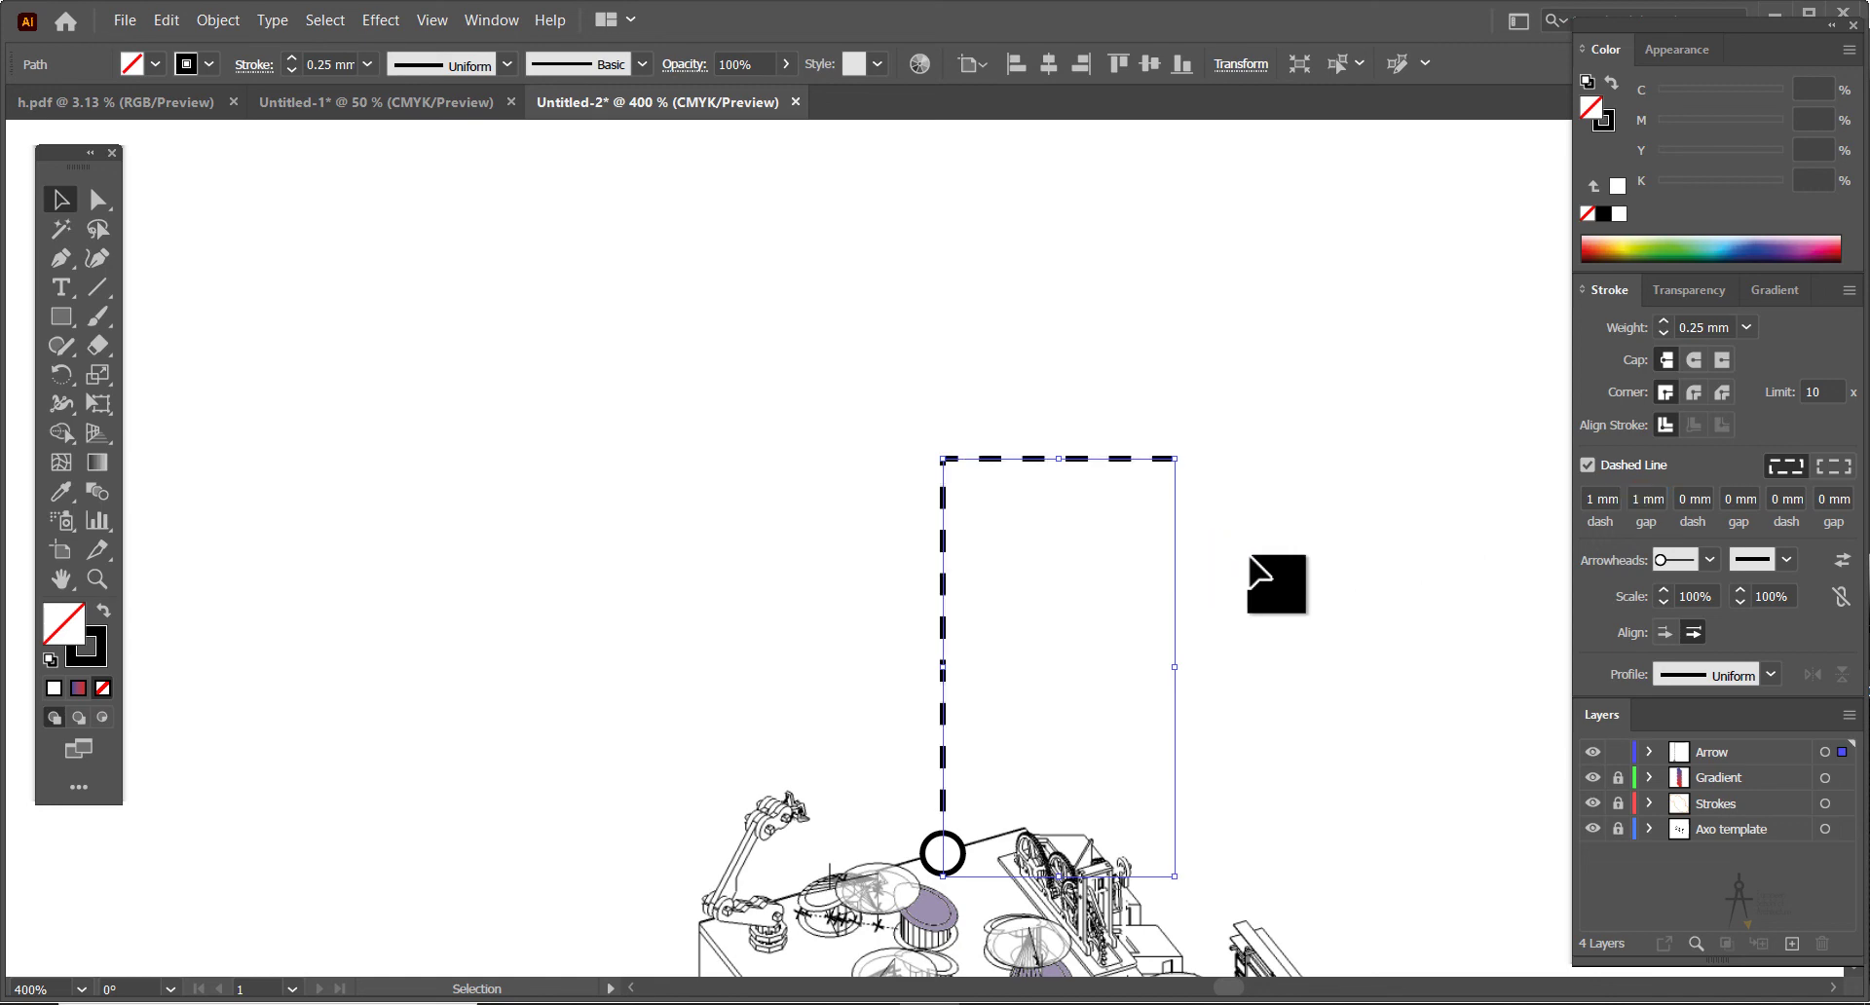
{"action": "left_click", "coordinate": [1290, 538]}
{"action": "scroll", "coordinate": [1285, 534], "scroll_direction": "down", "scroll_amount": 3}
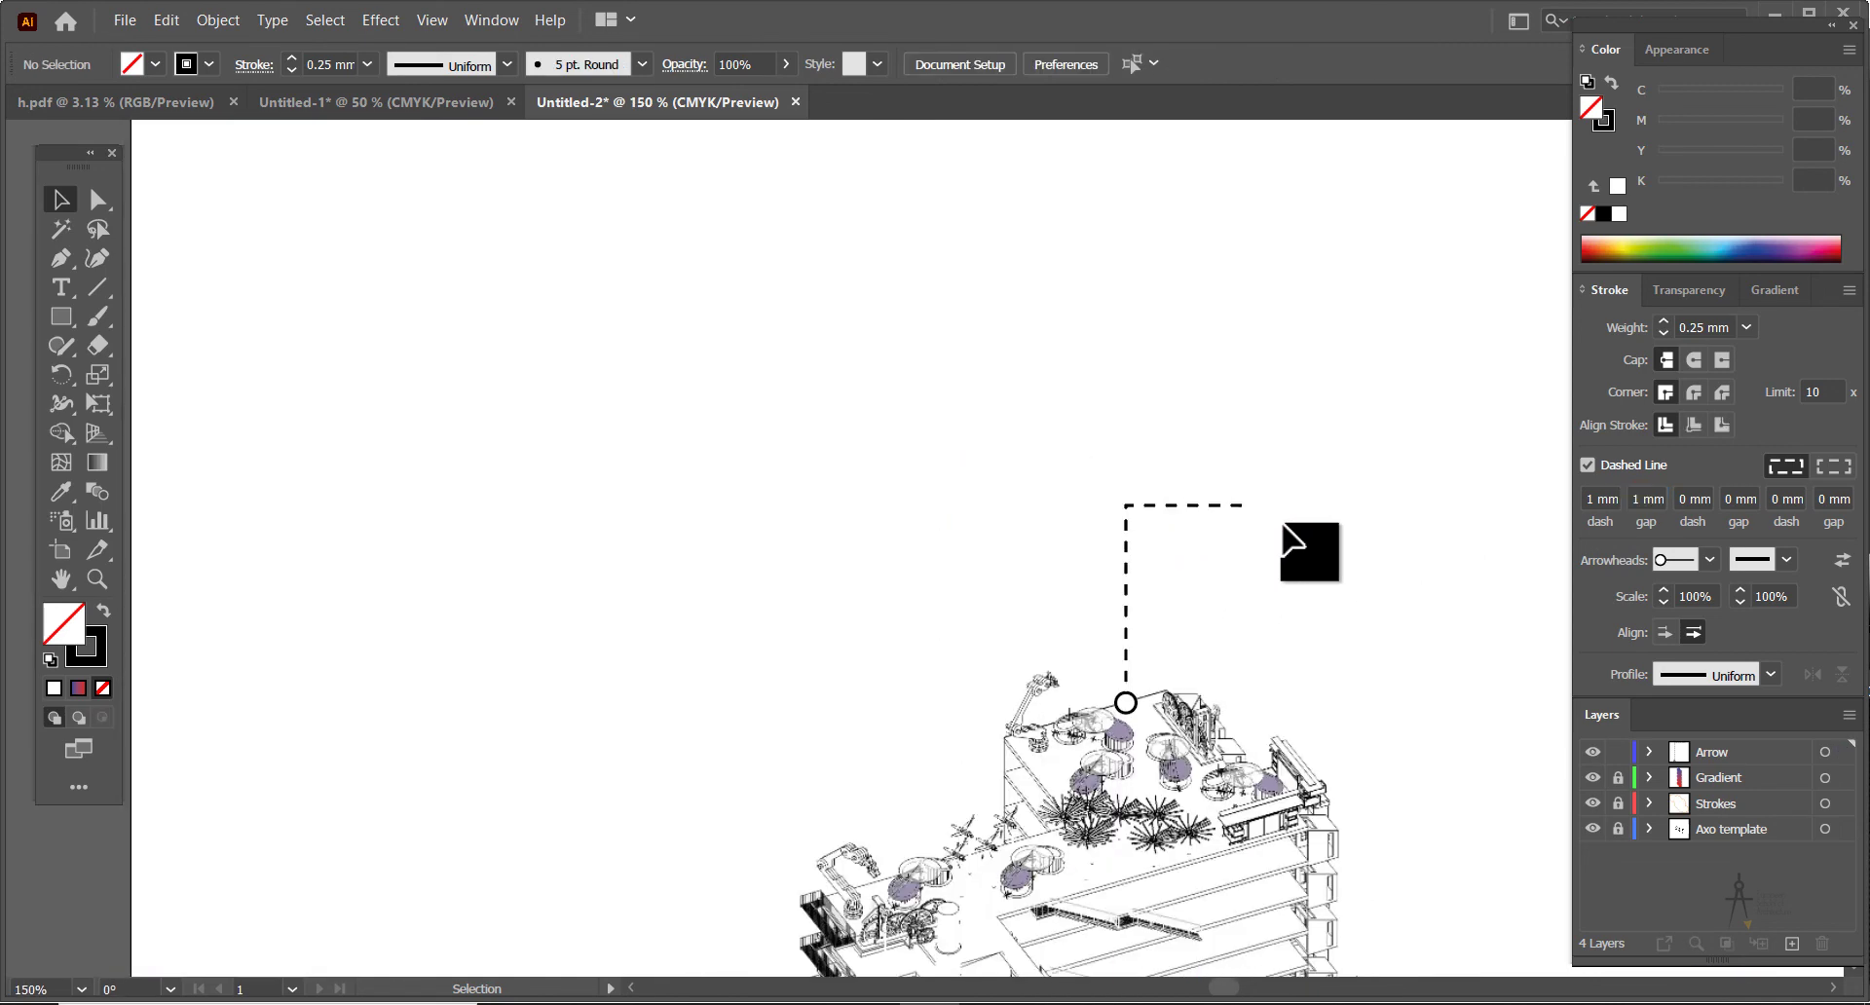
{"action": "scroll", "coordinate": [1288, 531], "scroll_direction": "up", "scroll_amount": 2}
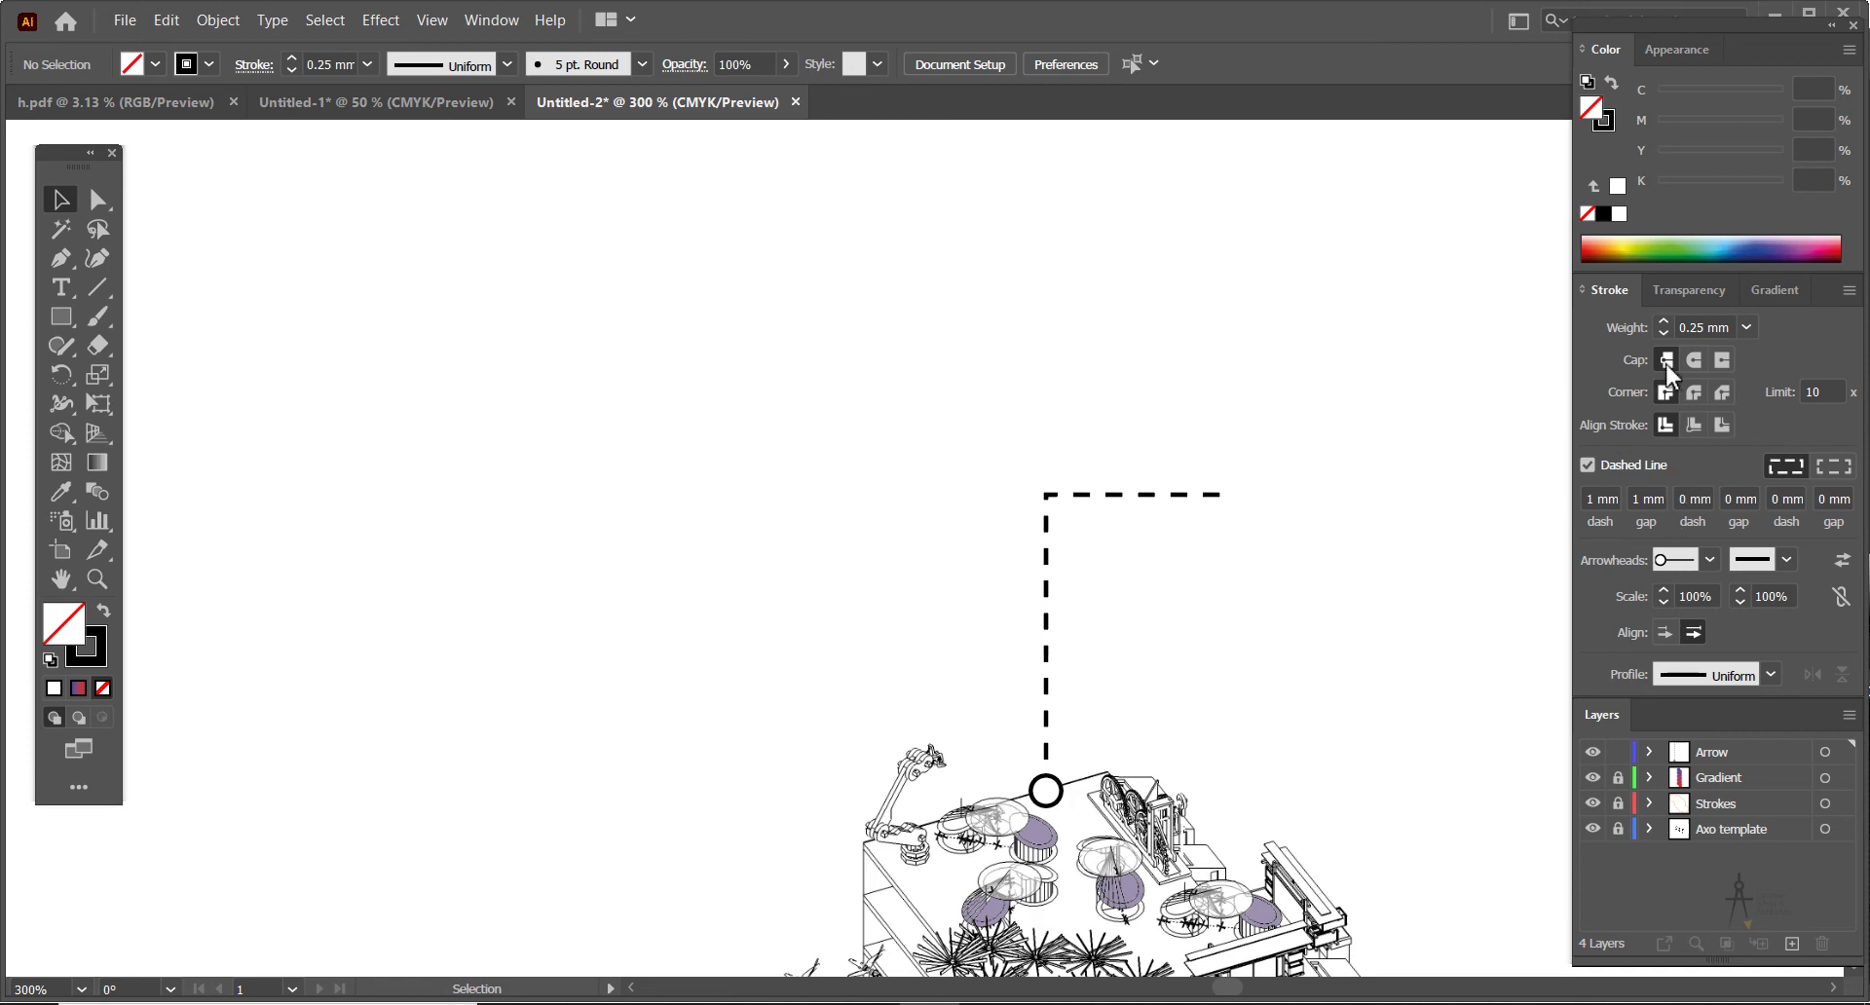
Set the dashed leader line's stroke weight to 0.35 mm
{"action": "left_click", "coordinate": [1747, 327]}
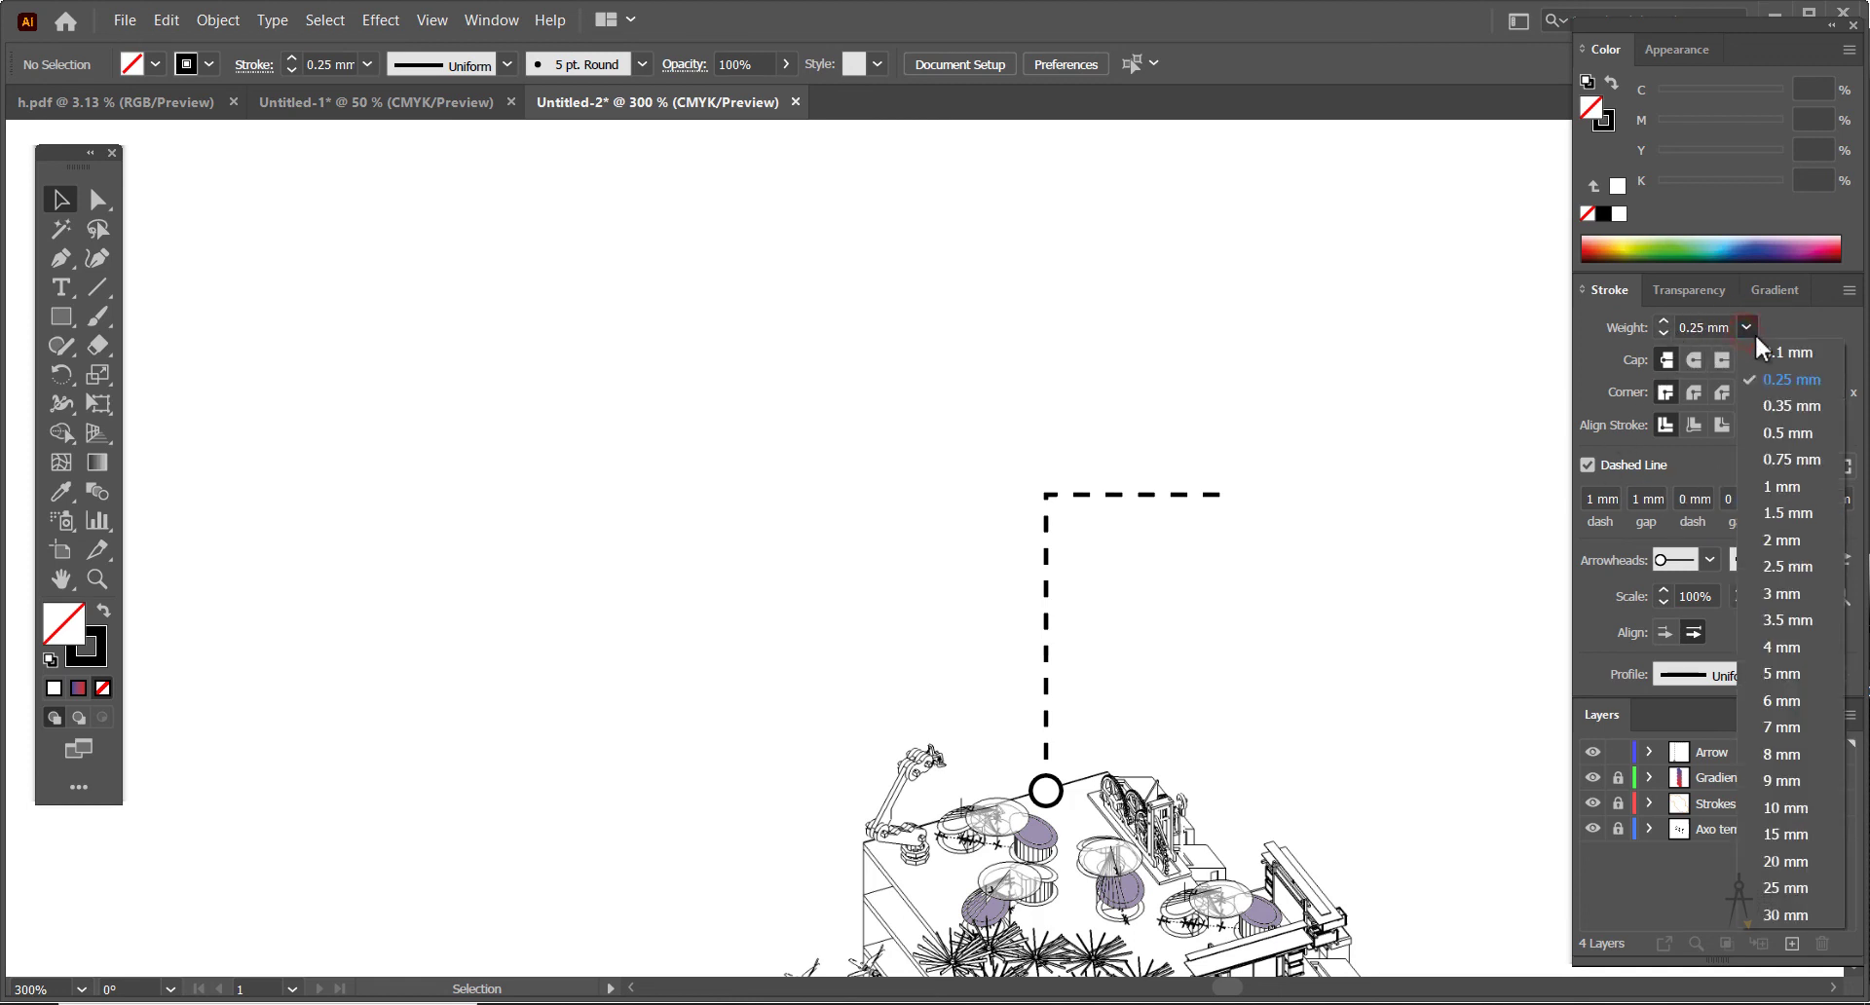
{"action": "left_click", "coordinate": [1779, 401]}
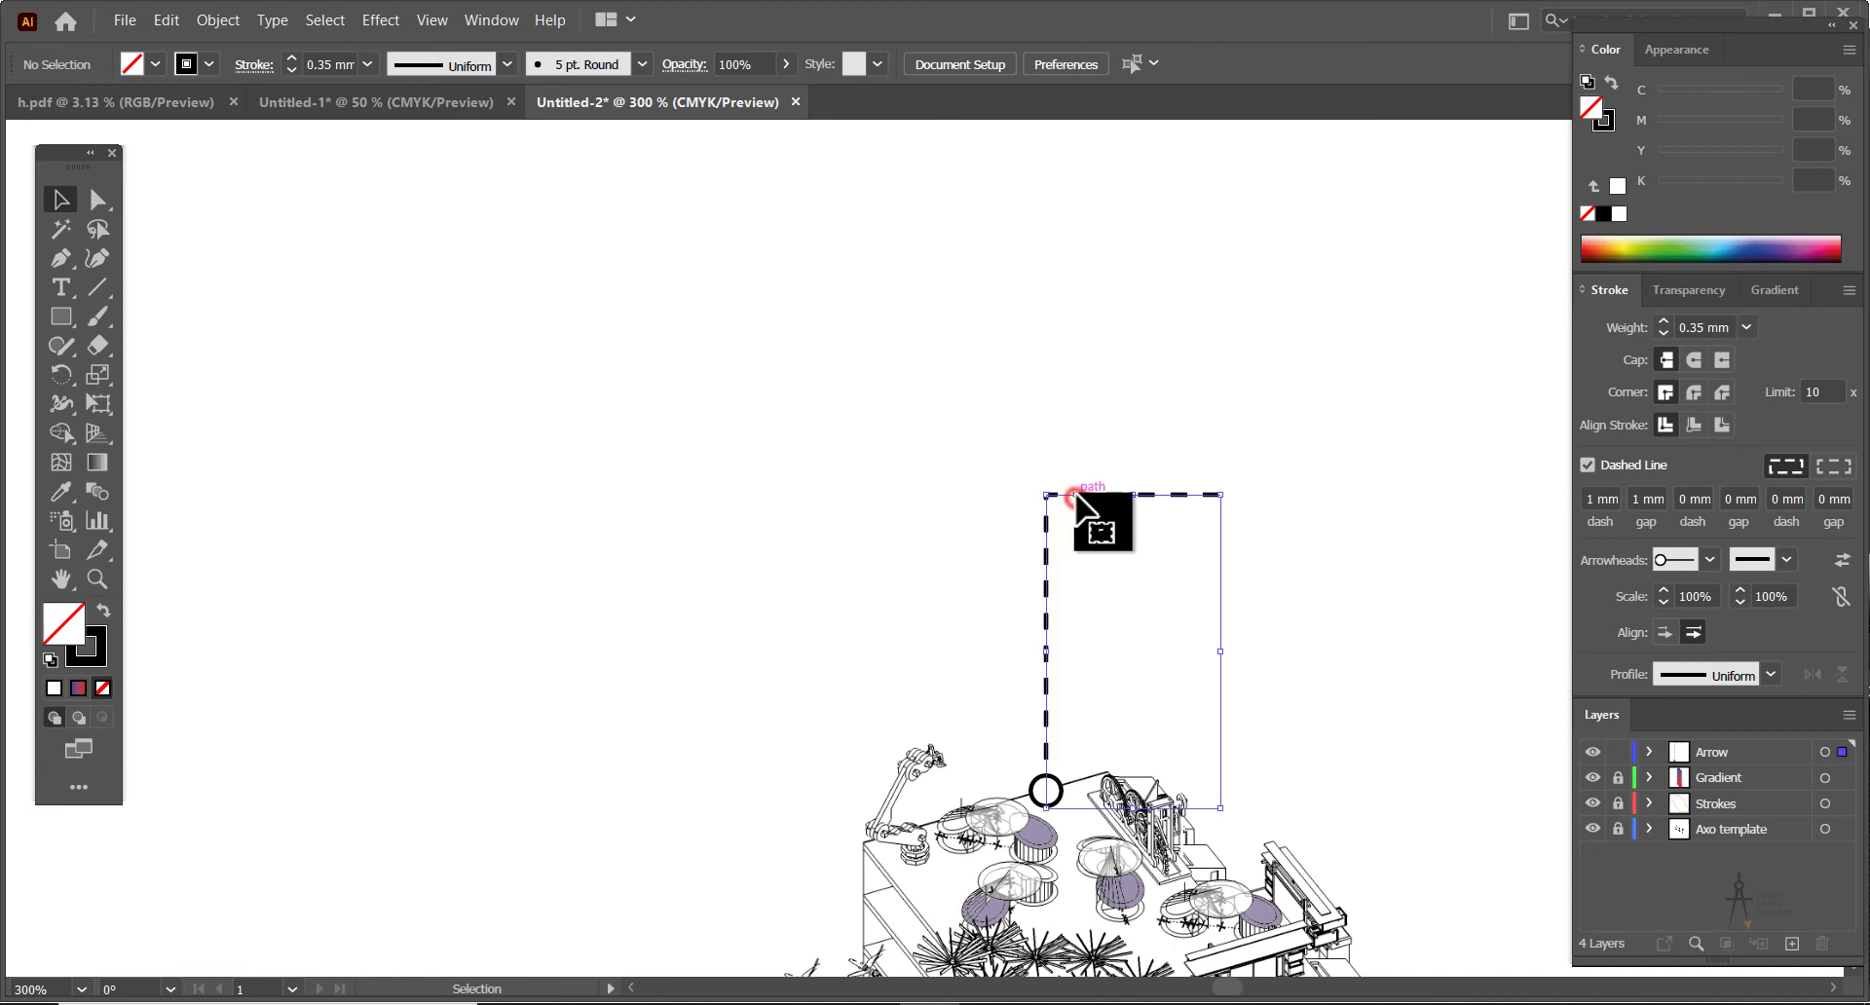
{"action": "left_click", "coordinate": [1074, 496]}
{"action": "left_click", "coordinate": [1746, 327]}
{"action": "left_click", "coordinate": [1779, 399]}
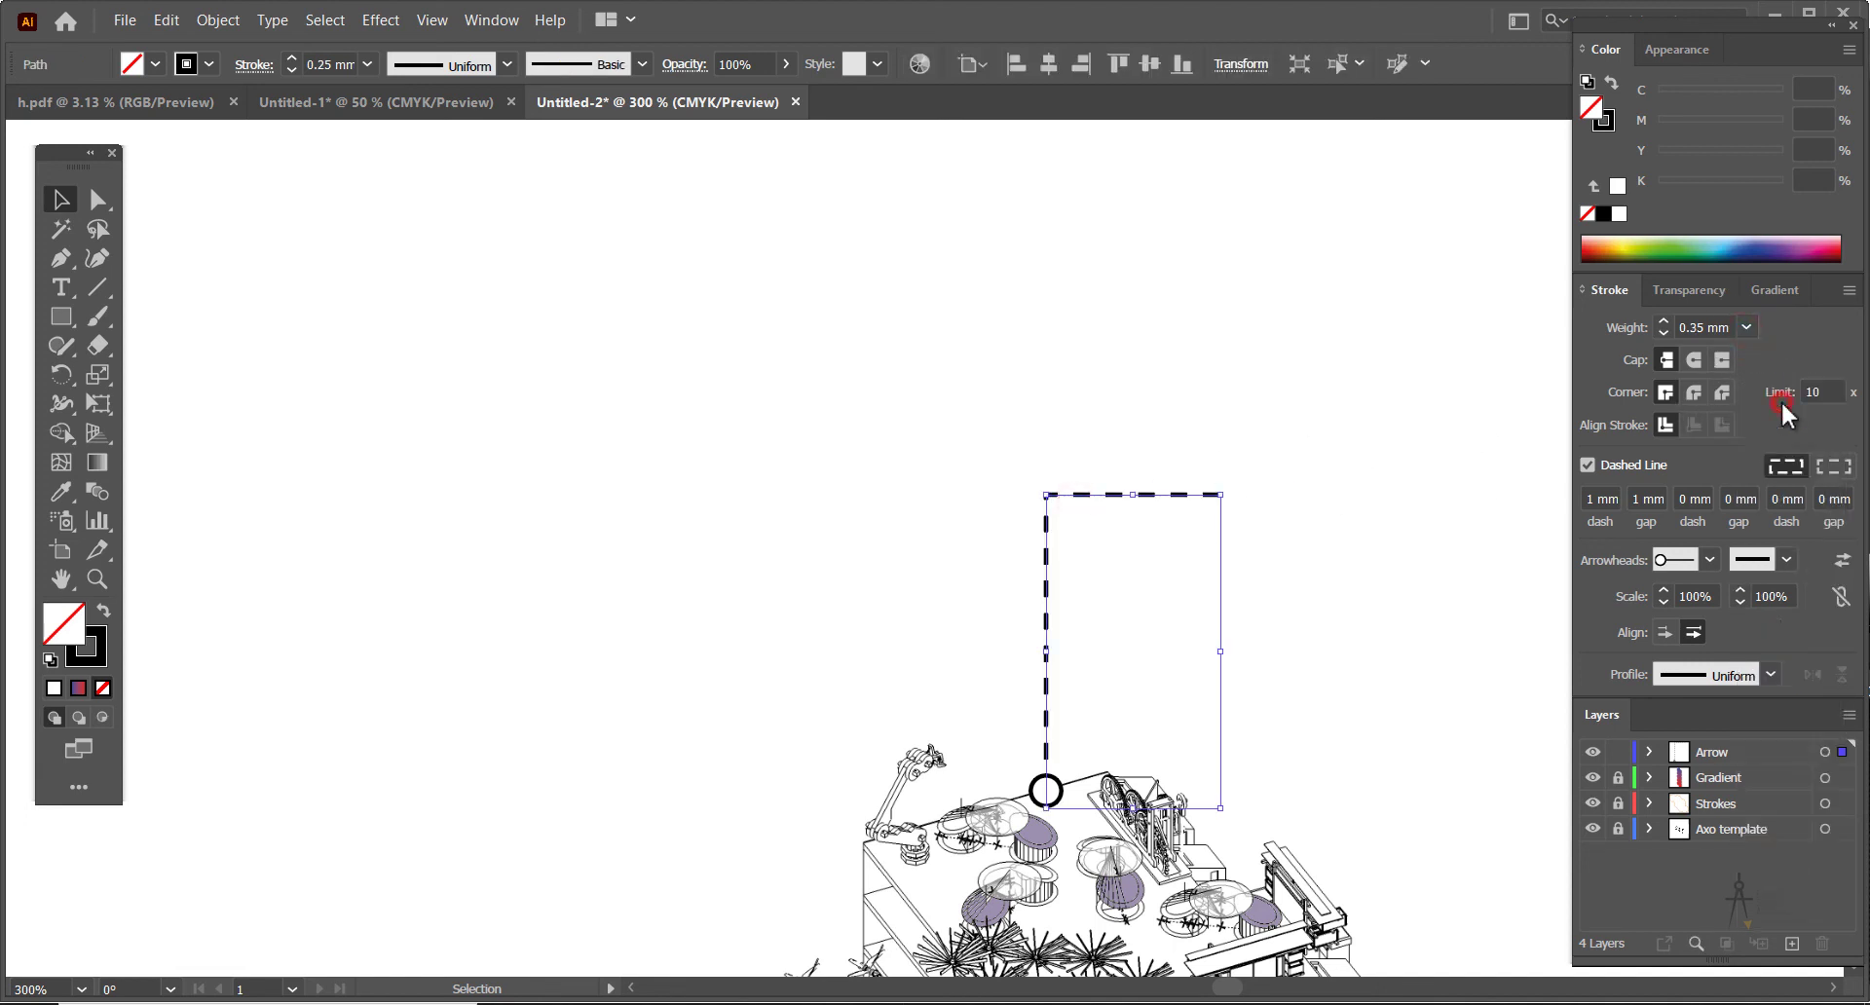
{"action": "left_click", "coordinate": [1412, 482]}
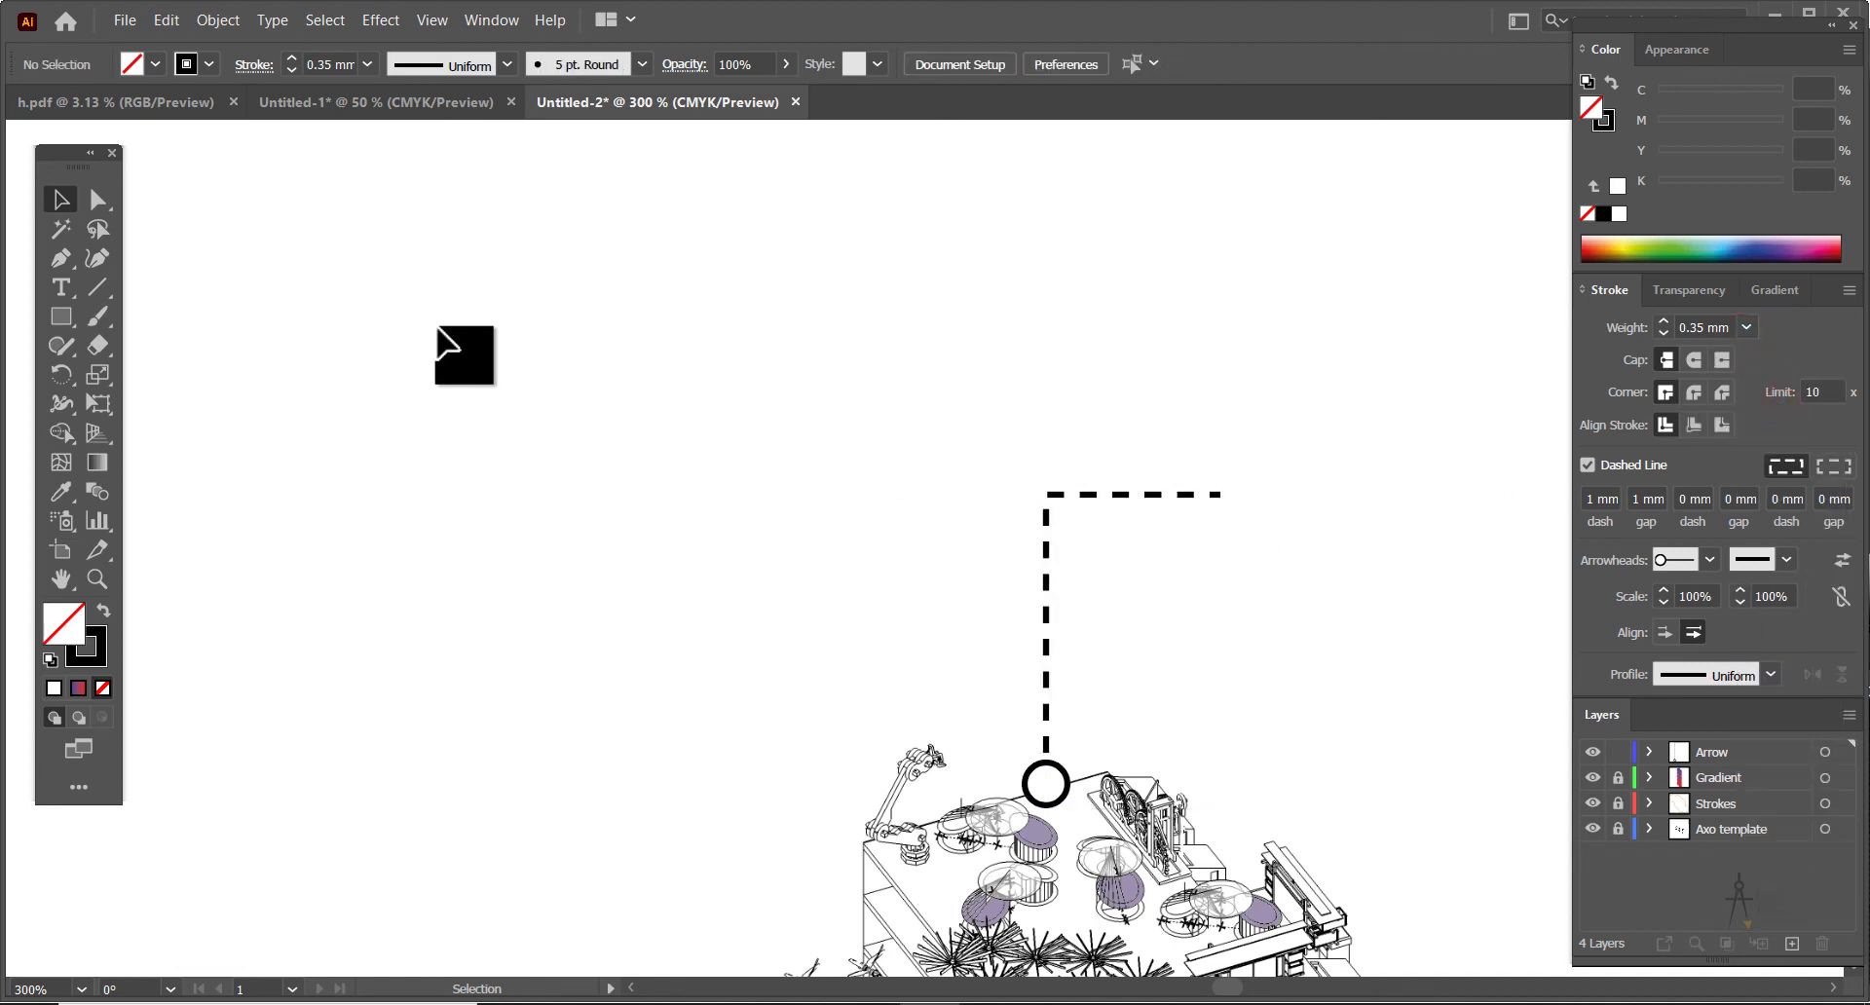
Draw a dashed square of about 7.75 mm at the leader line's horizontal end and move it up slightly to line up with it
{"action": "left_click", "coordinate": [59, 317]}
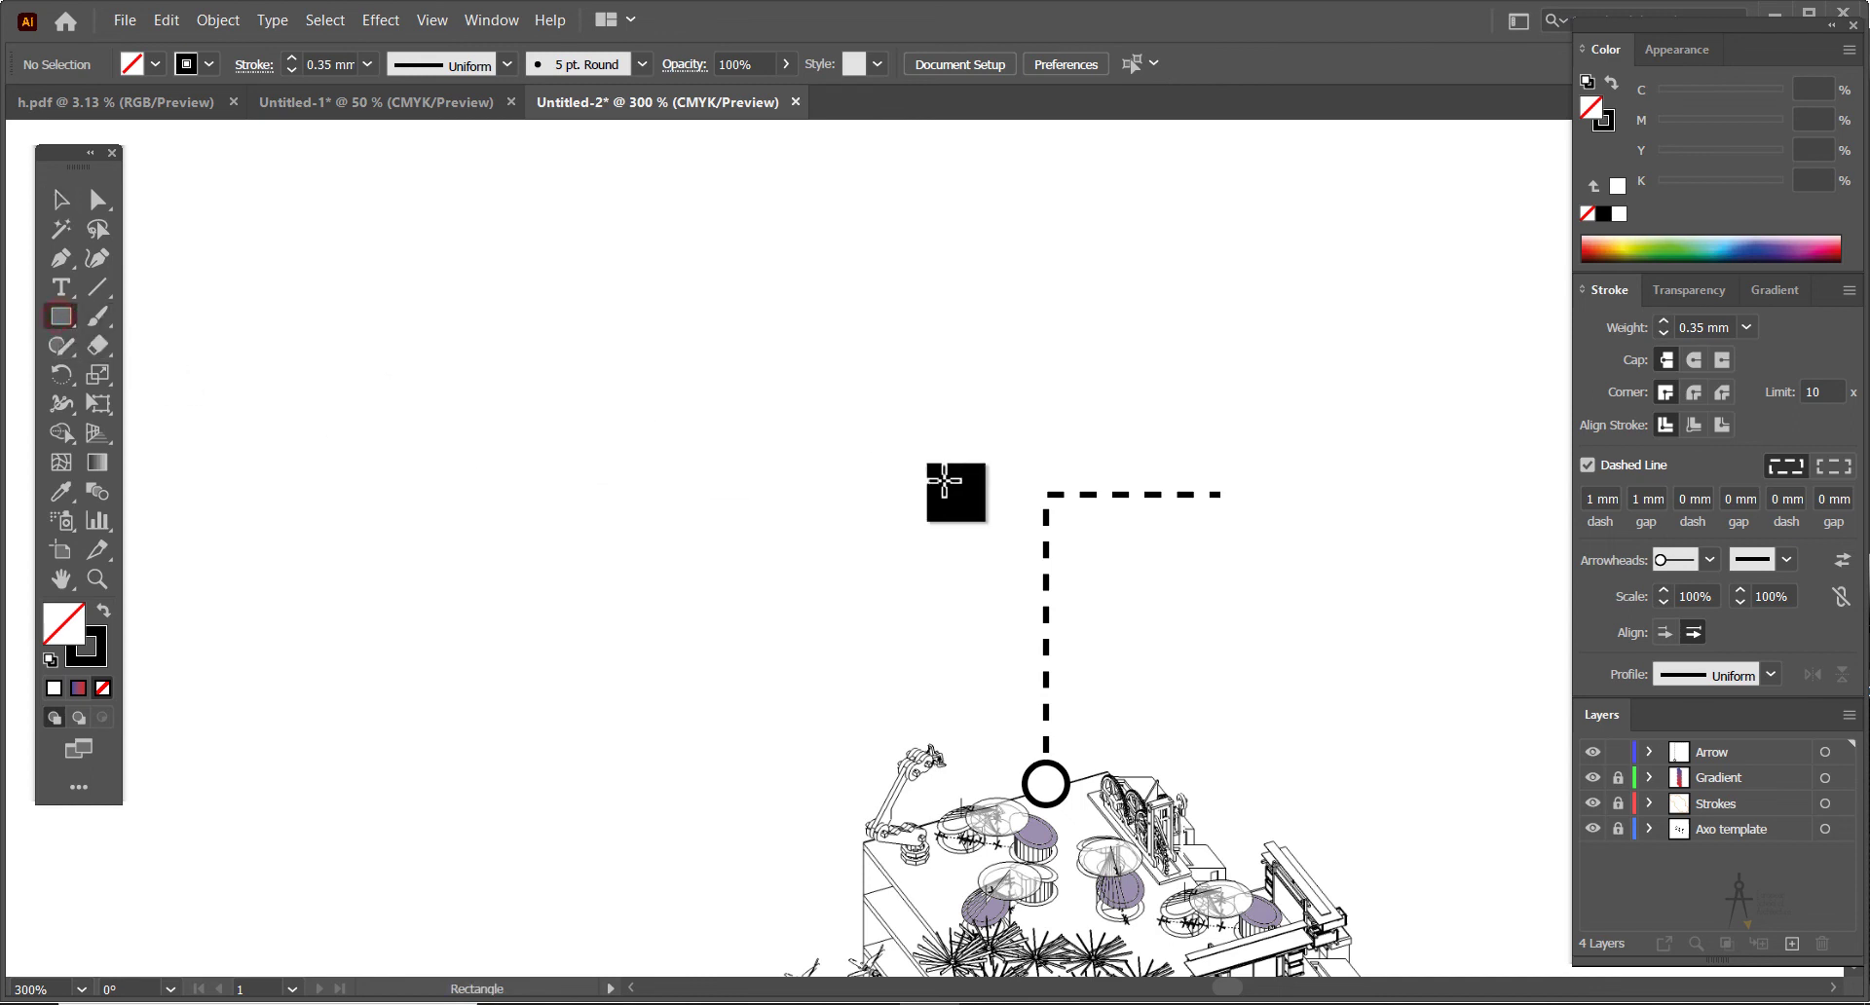
{"action": "left_click_drag", "start_coordinate": [1230, 448], "coordinate": [1353, 532]}
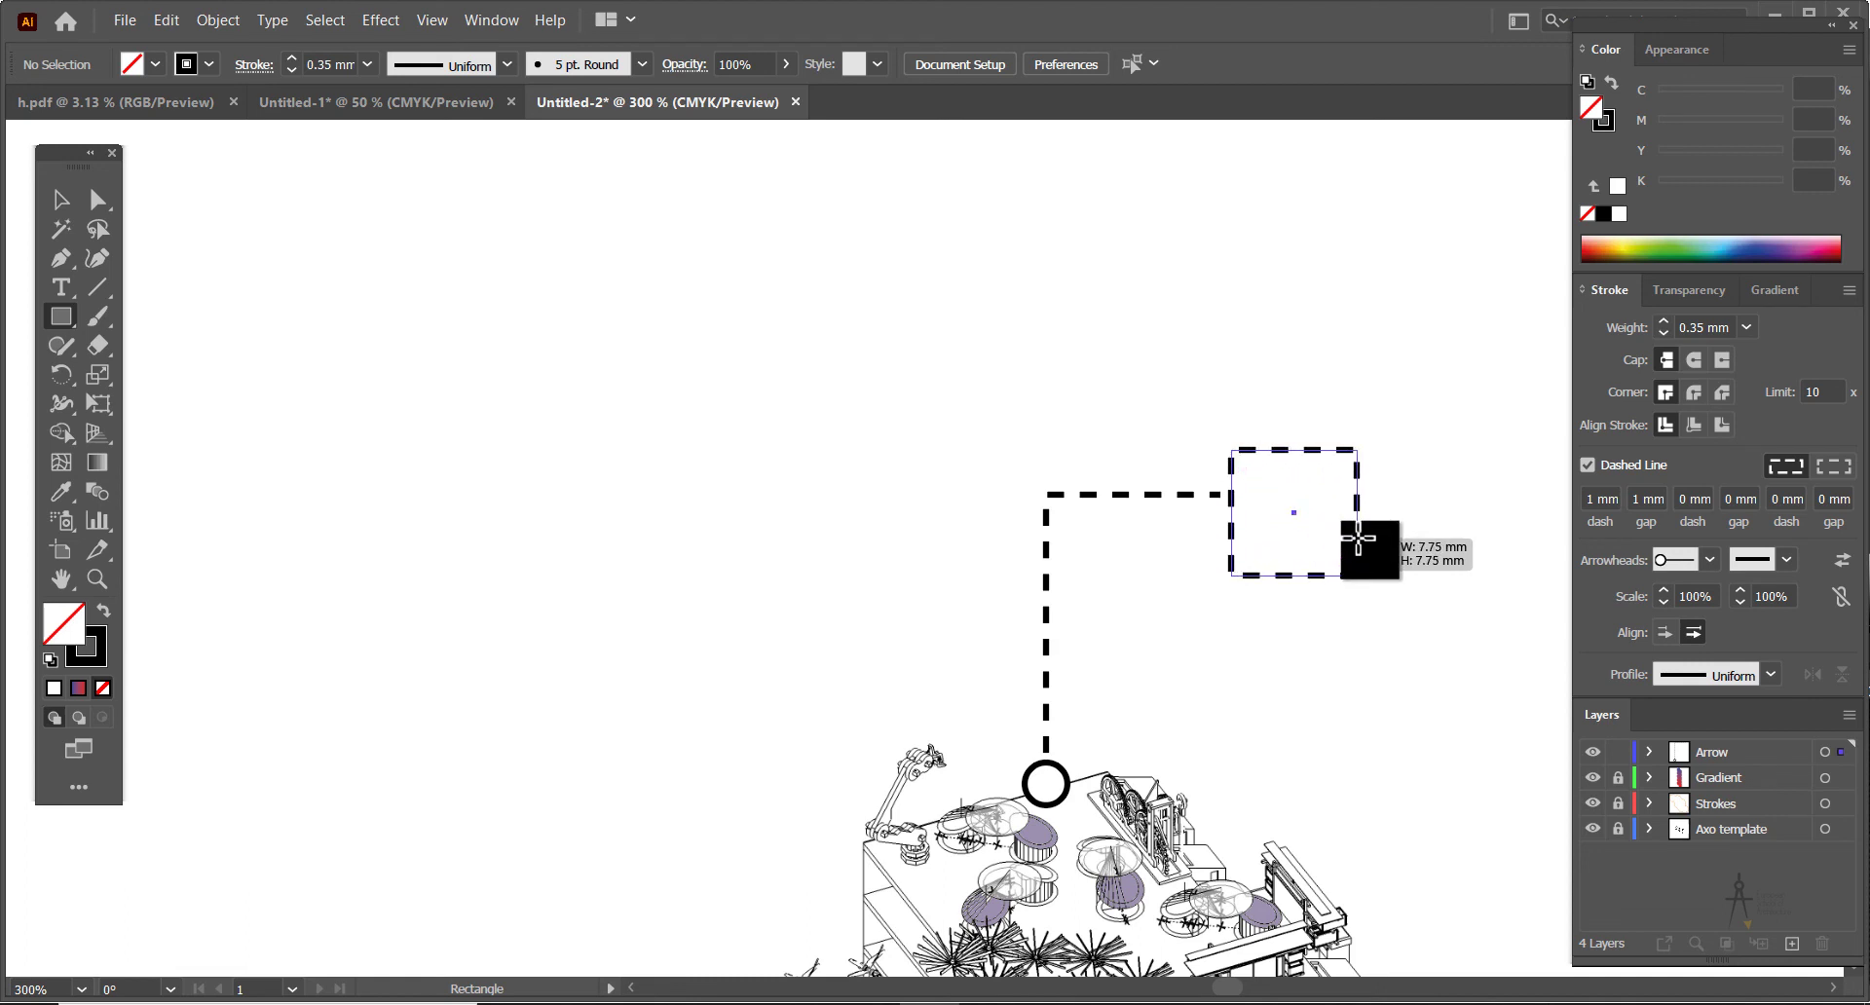
{"action": "left_click_drag", "start_coordinate": [1359, 539], "coordinate": [1359, 539]}
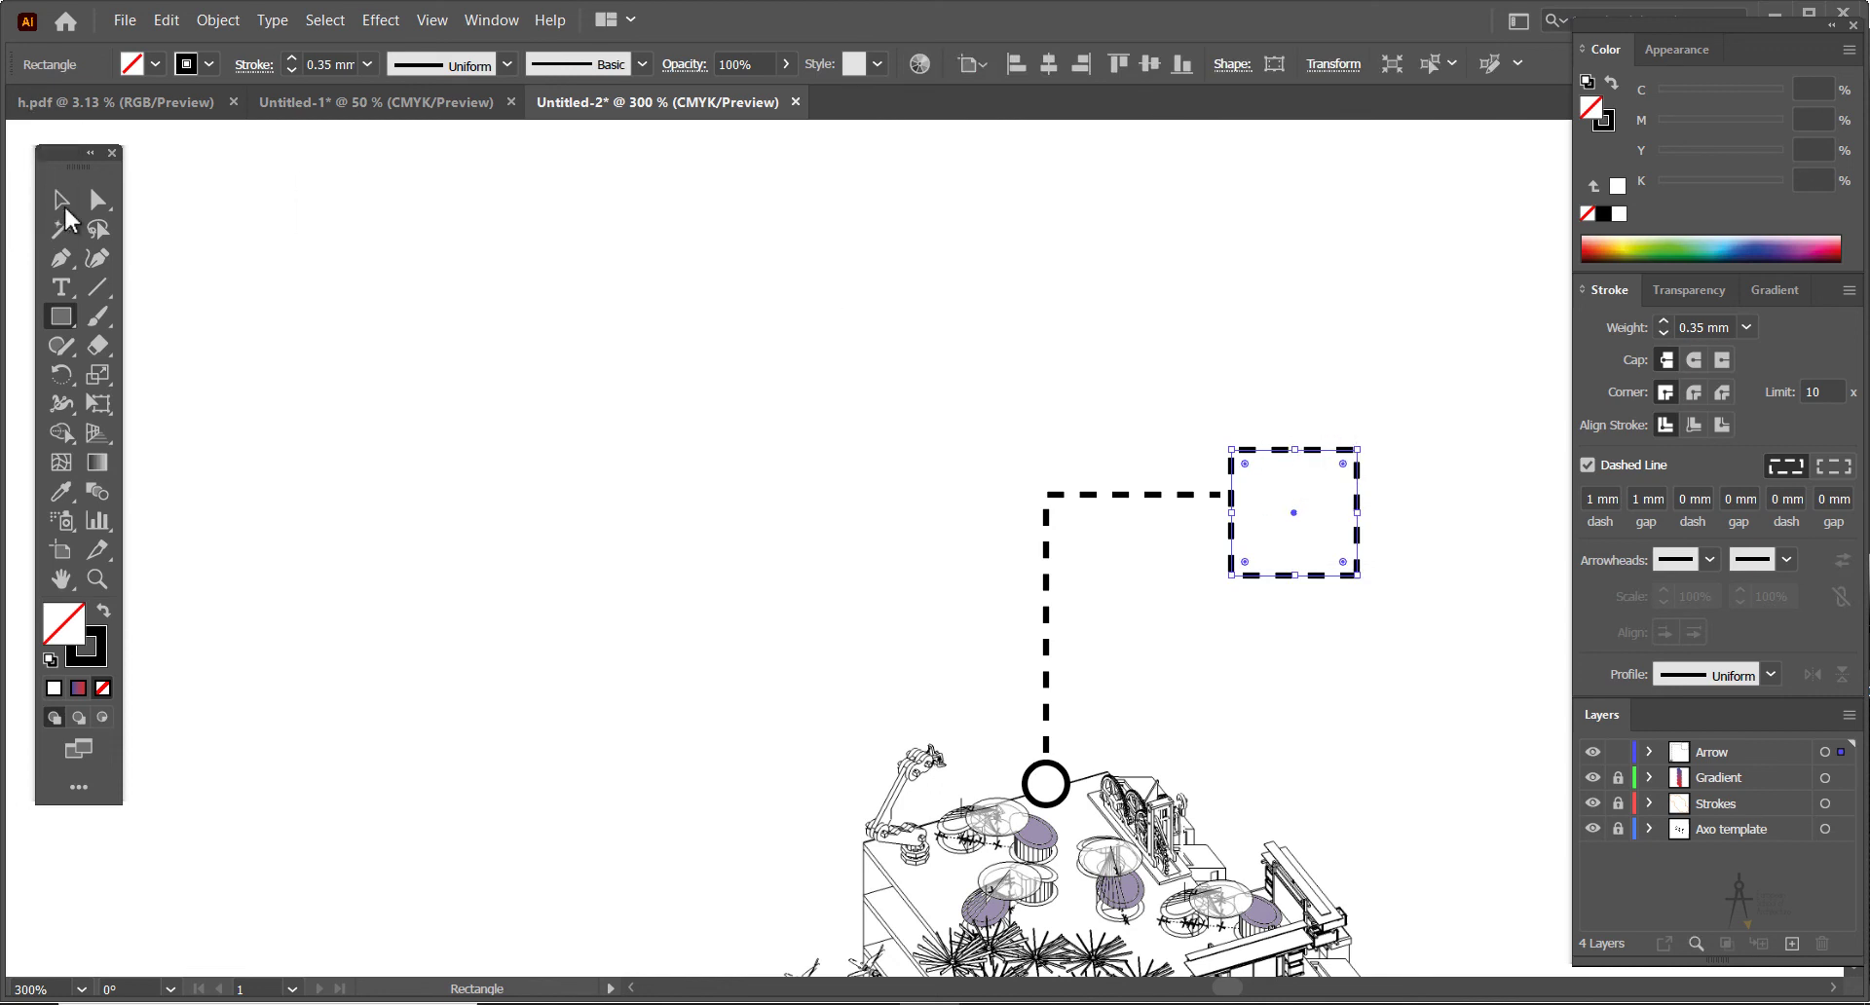
{"action": "left_click", "coordinate": [64, 207]}
{"action": "left_click_drag", "start_coordinate": [1308, 441], "coordinate": [1308, 422]}
{"action": "left_click", "coordinate": [1460, 526]}
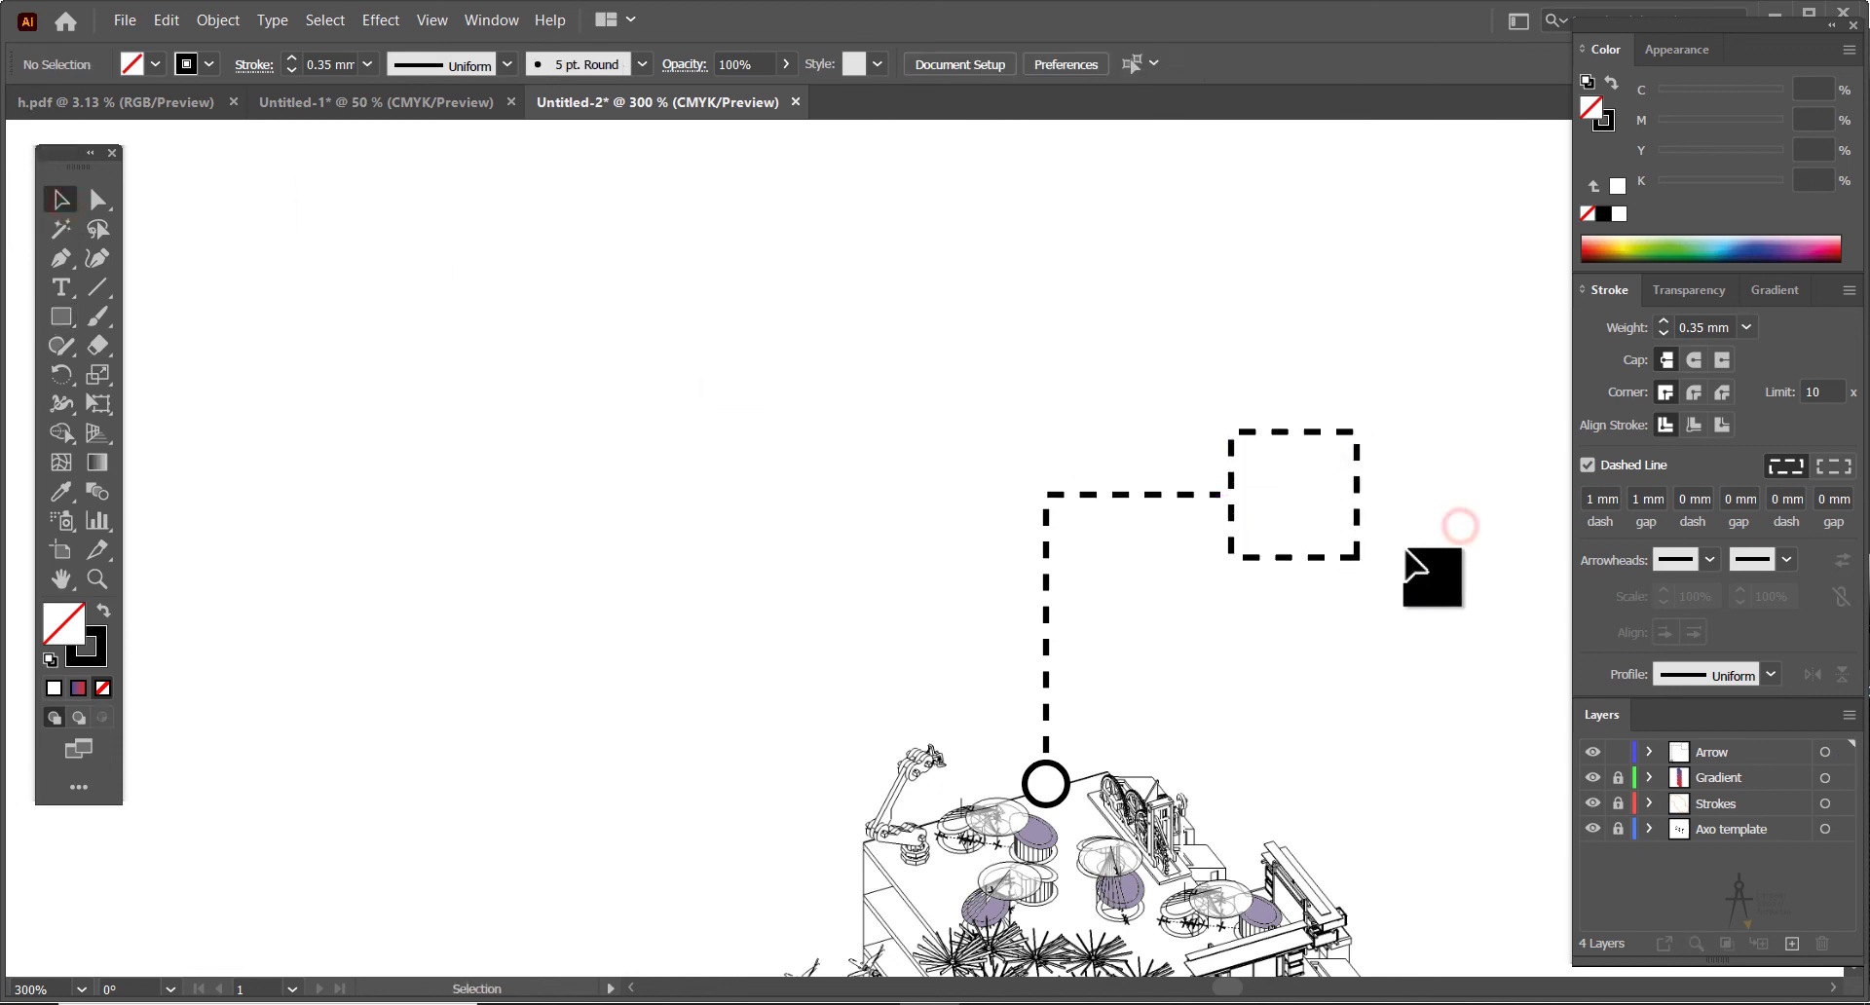
Switch to File Explorer, open the SIMBOLS folder in EXERCISE 4, and place the SIMBOL image into the Illustrator drawing
{"action": "scroll", "coordinate": [1413, 575], "scroll_direction": "down", "scroll_amount": 4}
{"action": "scroll", "coordinate": [1417, 623], "scroll_direction": "up", "scroll_amount": 3}
{"action": "scroll", "coordinate": [1485, 457], "scroll_direction": "up", "scroll_amount": 2}
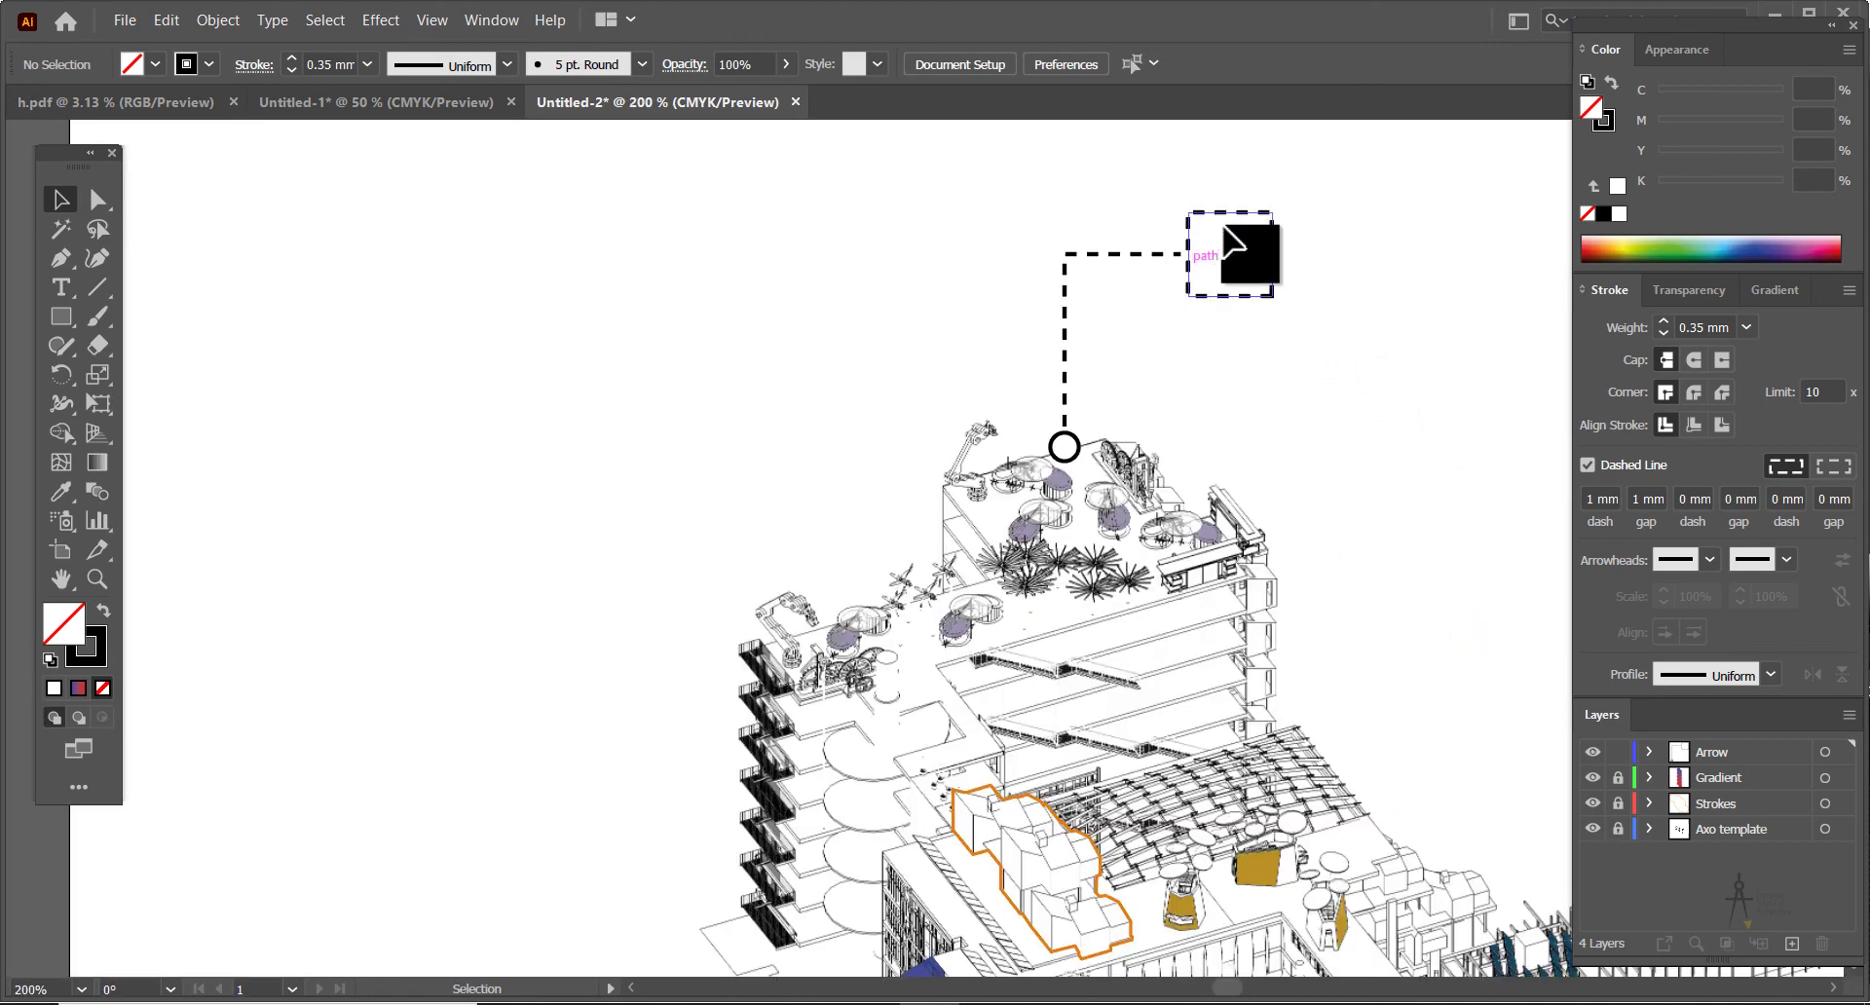
{"action": "left_click", "coordinate": [809, 992]}
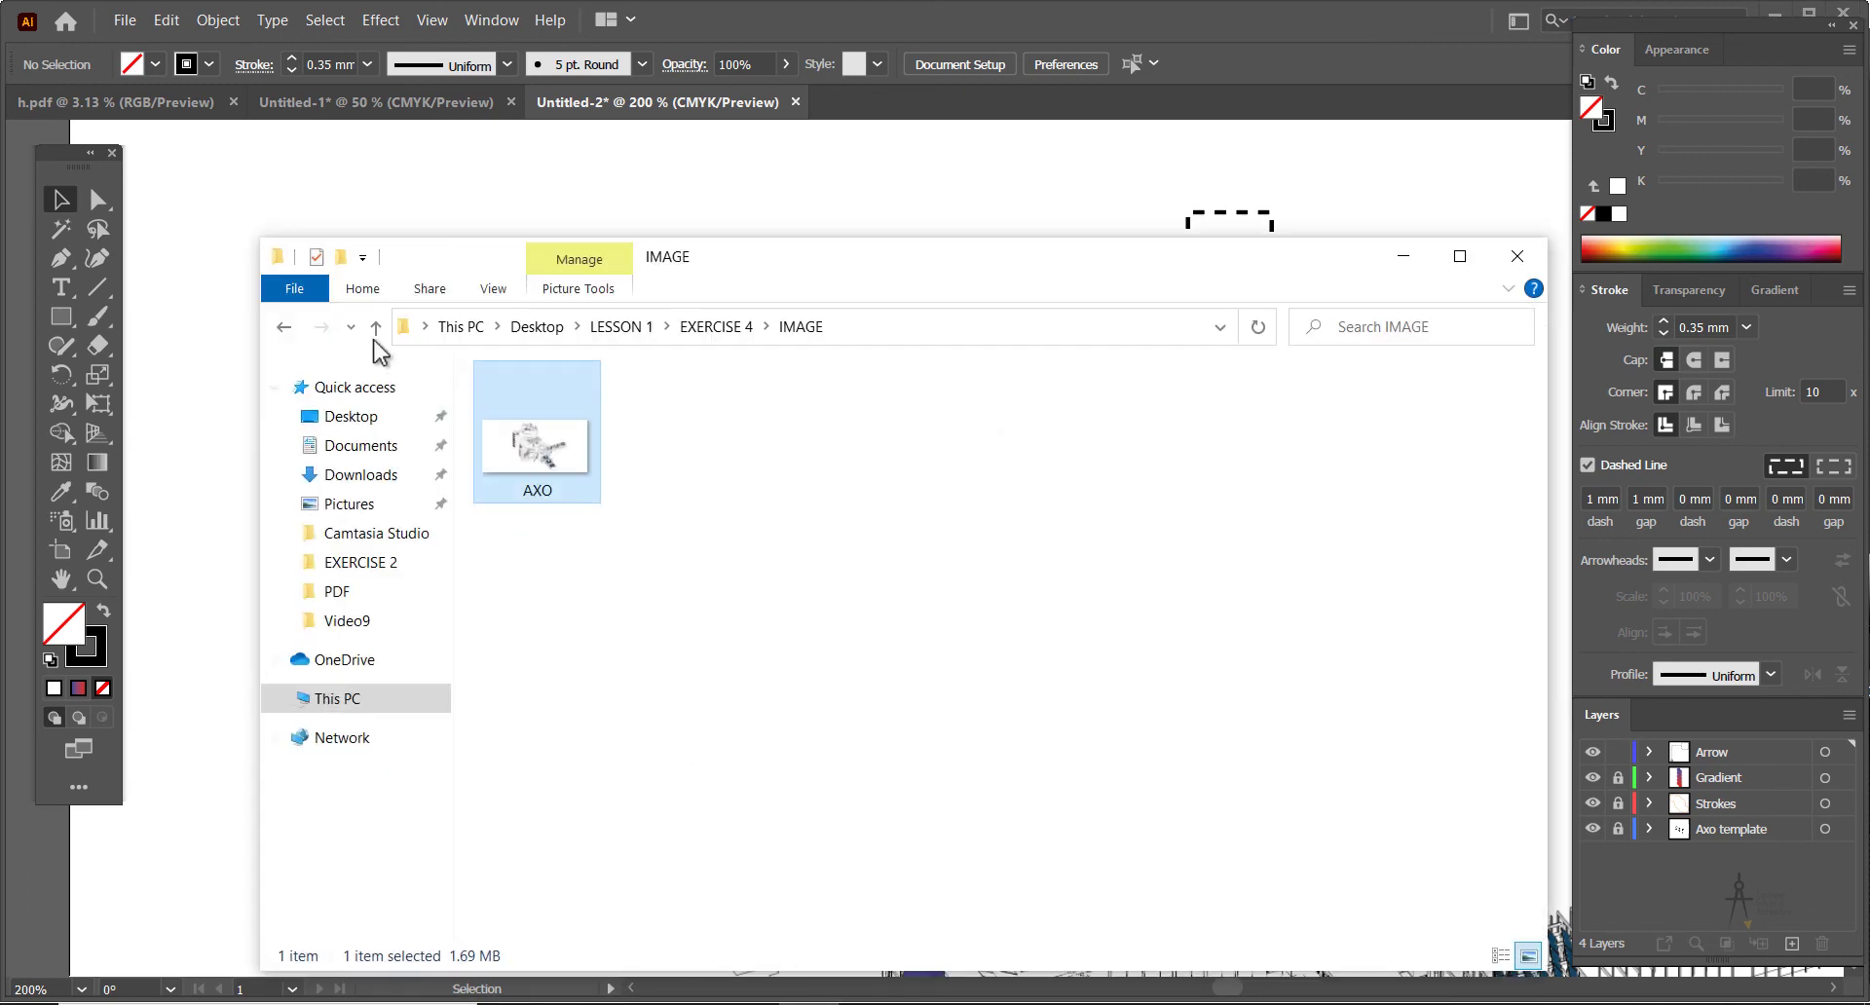
{"action": "left_click", "coordinate": [716, 330]}
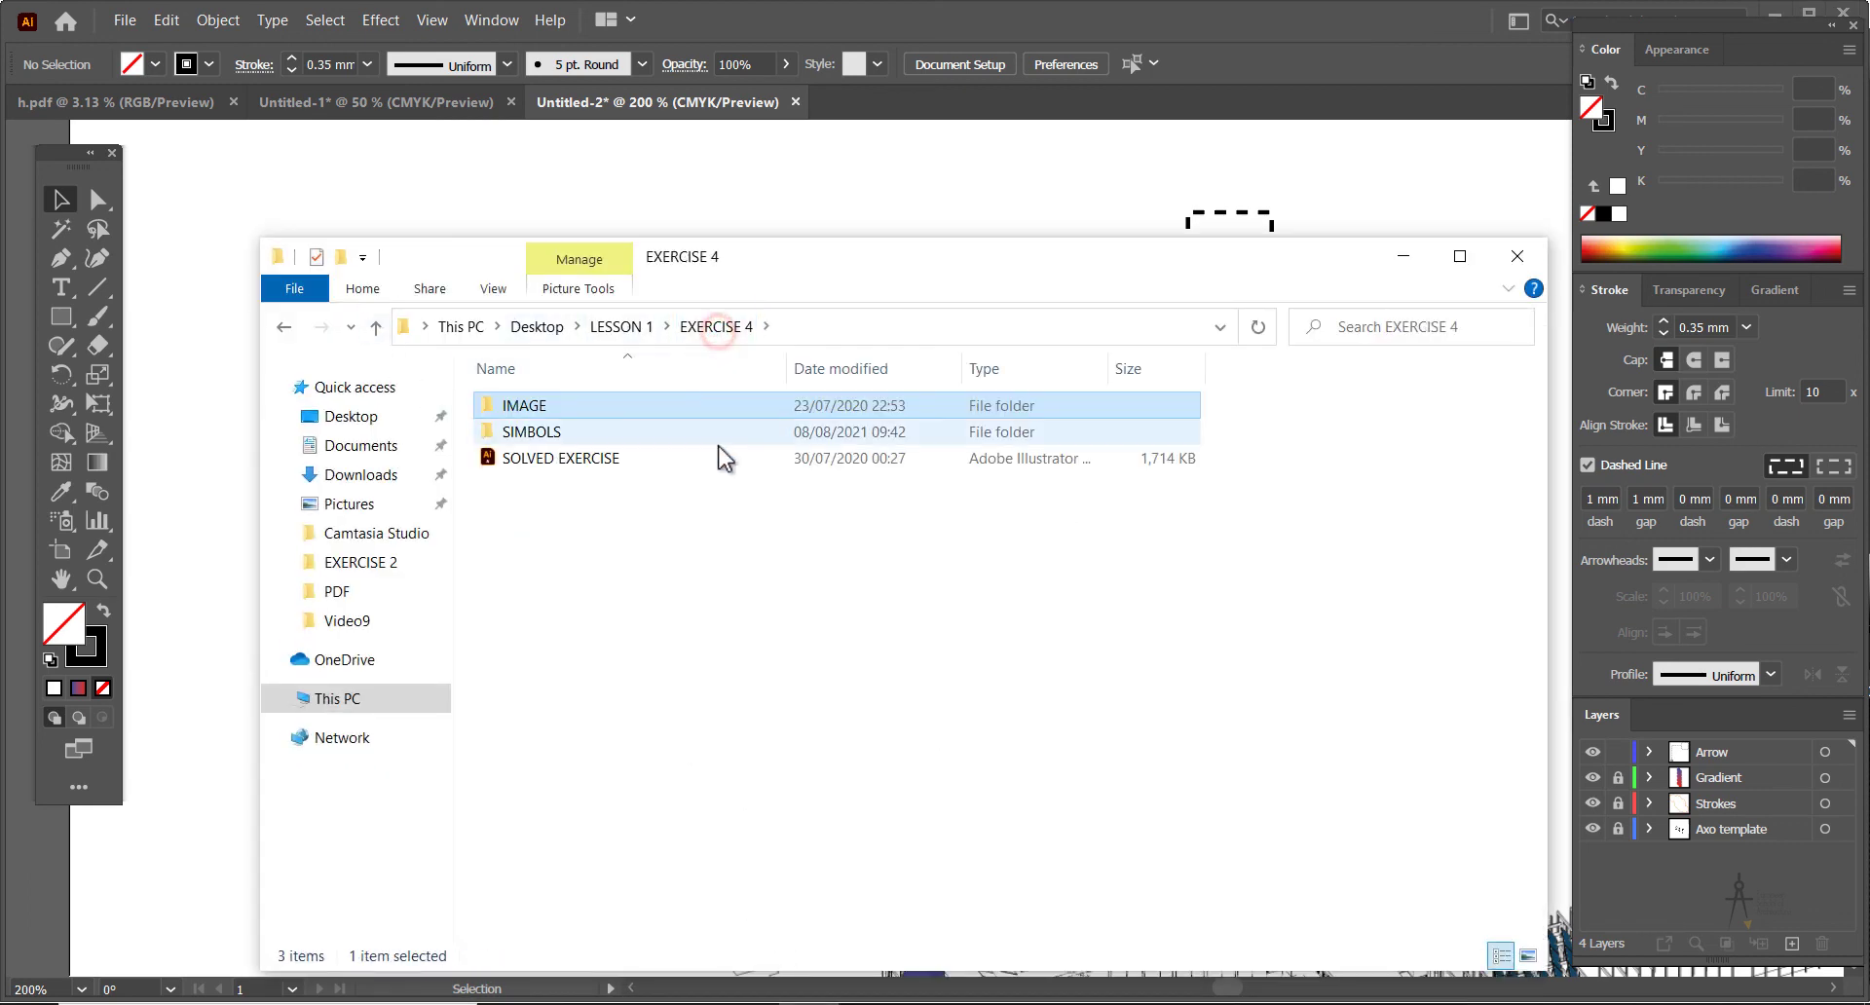
{"action": "double_click", "coordinate": [526, 432]}
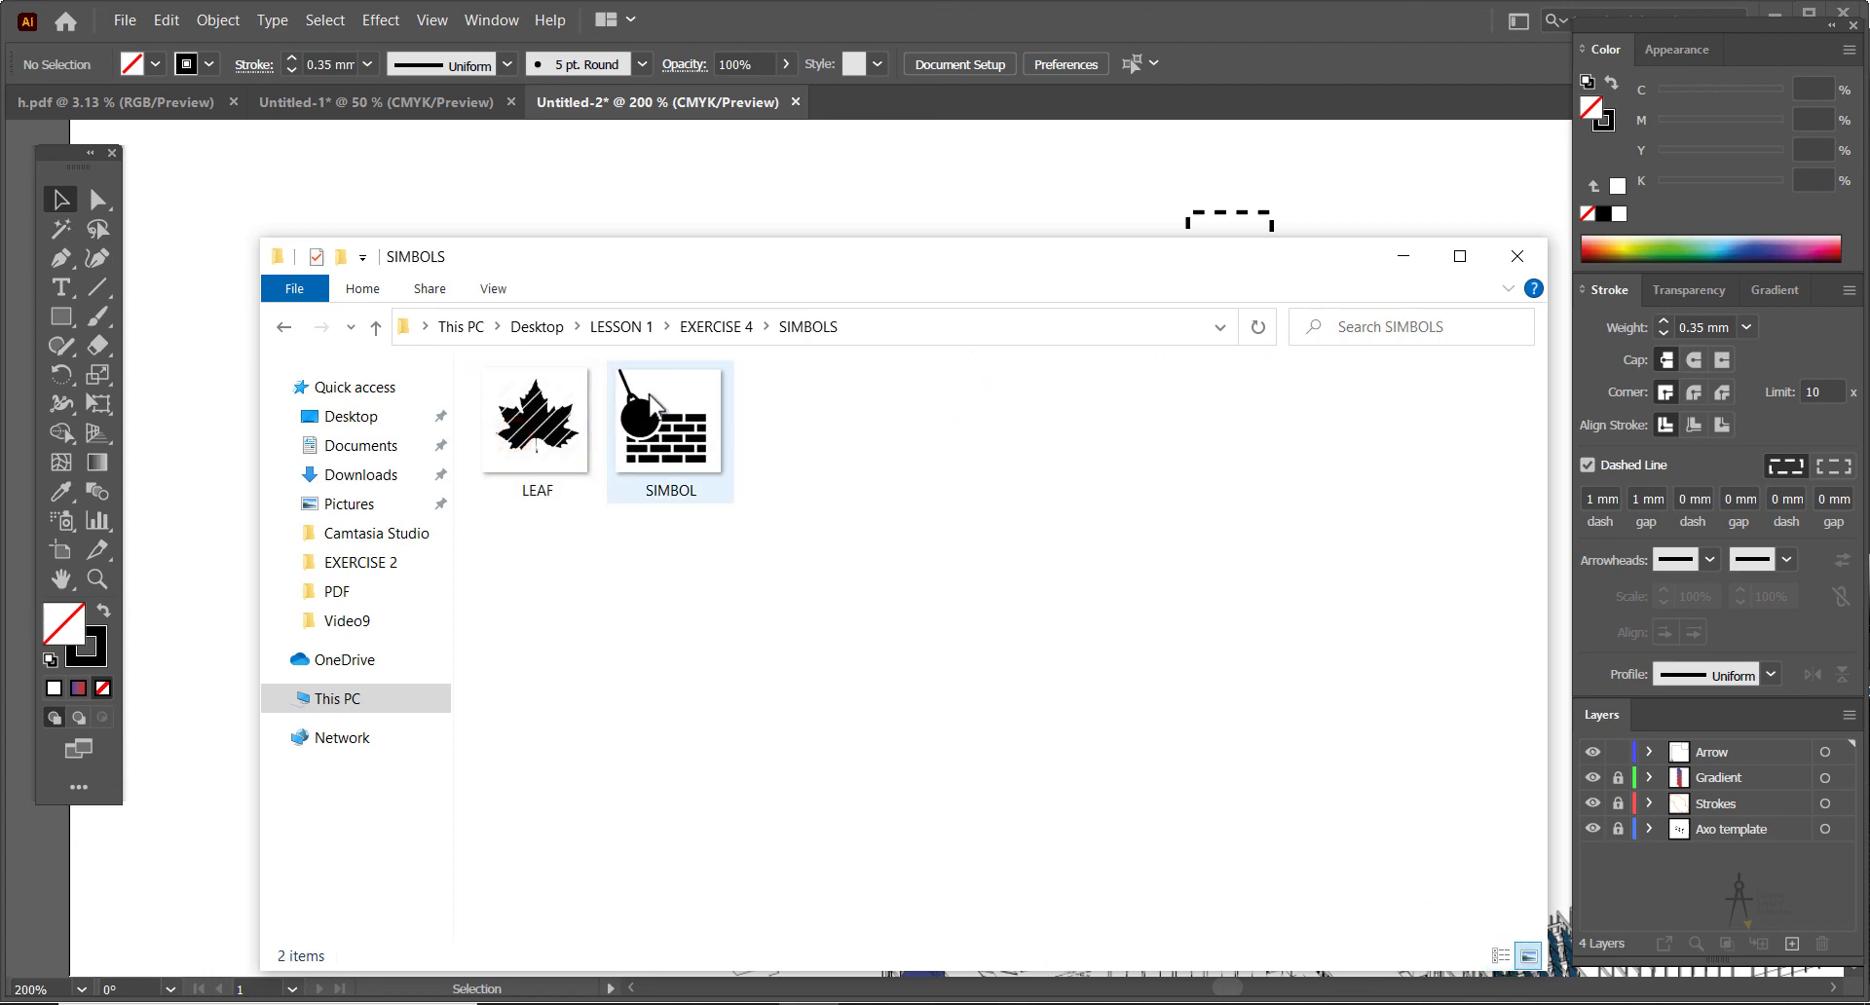
{"action": "left_click_drag", "start_coordinate": [635, 265], "coordinate": [1201, 234]}
{"action": "left_click_drag", "start_coordinate": [1218, 414], "coordinate": [726, 470]}
{"action": "left_click_drag", "start_coordinate": [1720, 249], "coordinate": [1191, 267]}
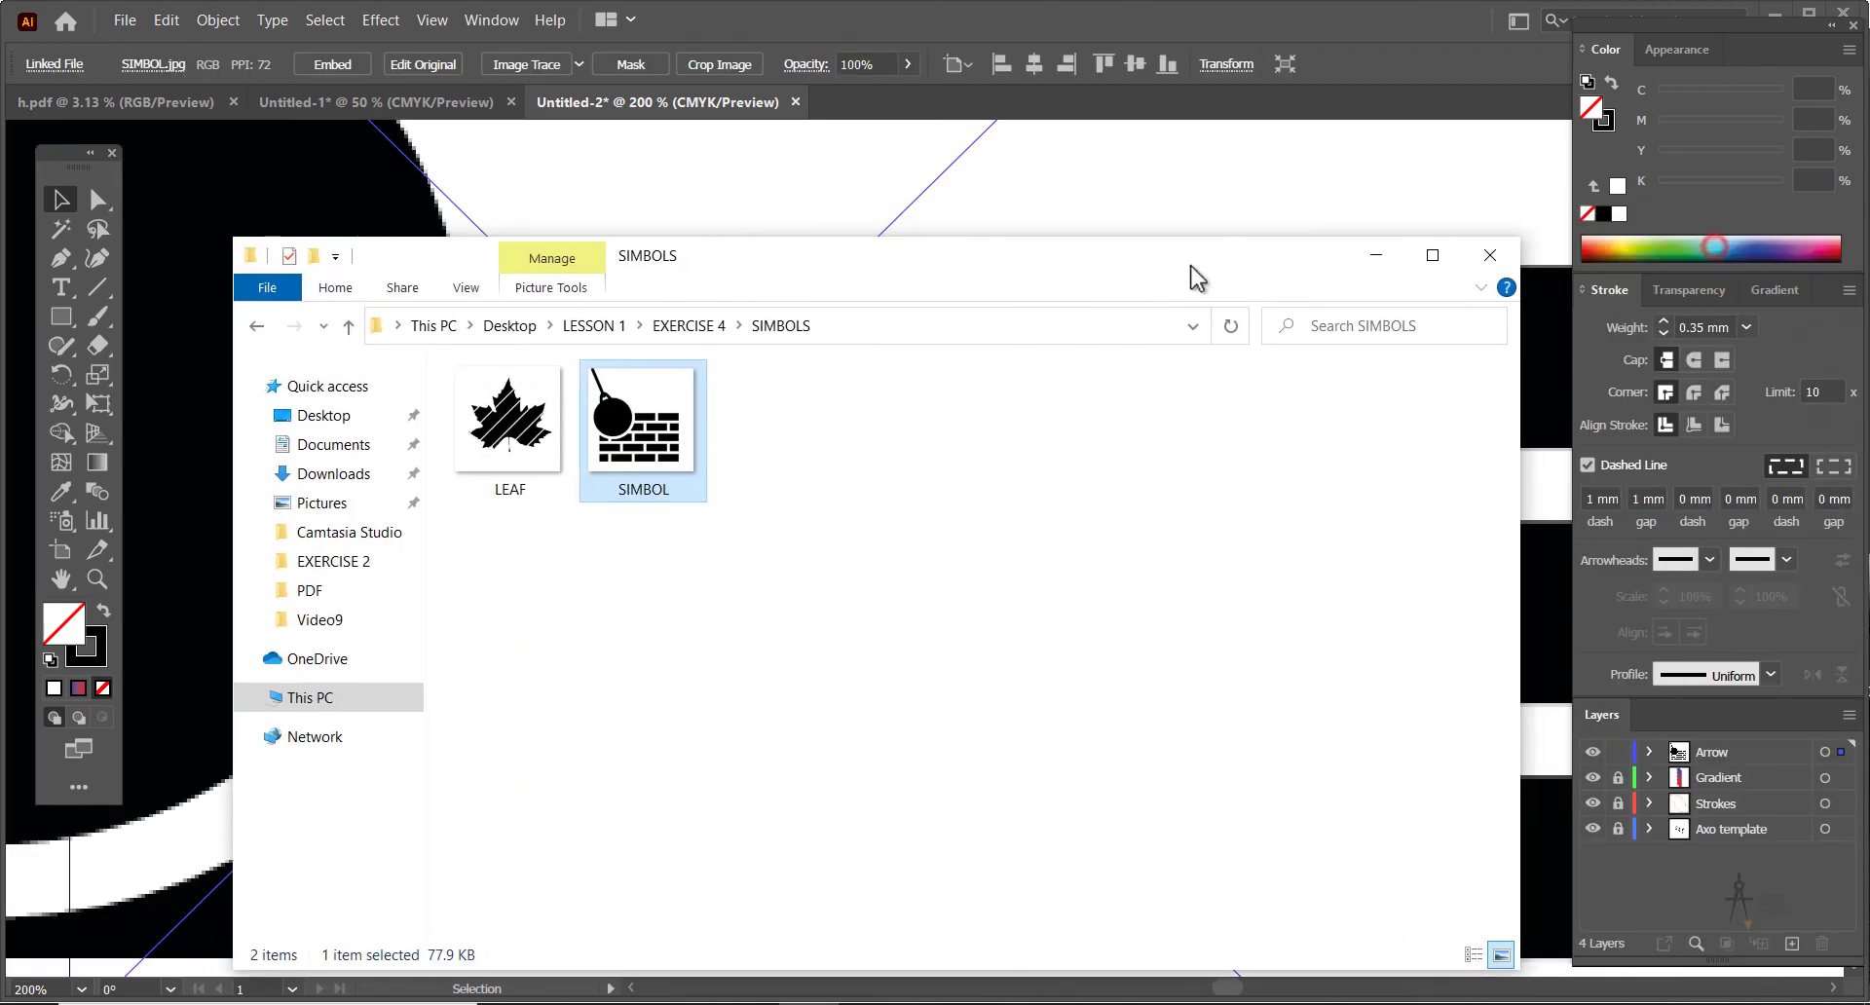
{"action": "left_click", "coordinate": [1377, 256]}
Scale the placed wrecking-ball image down proportionally to roughly the size of the dashed square
{"action": "key", "text": "ctrl+minus"}
{"action": "key", "text": "ctrl+minus"}
{"action": "key", "text": "ctrl+minus"}
{"action": "key", "text": "ctrl+minus"}
{"action": "key", "text": "ctrl+minus"}
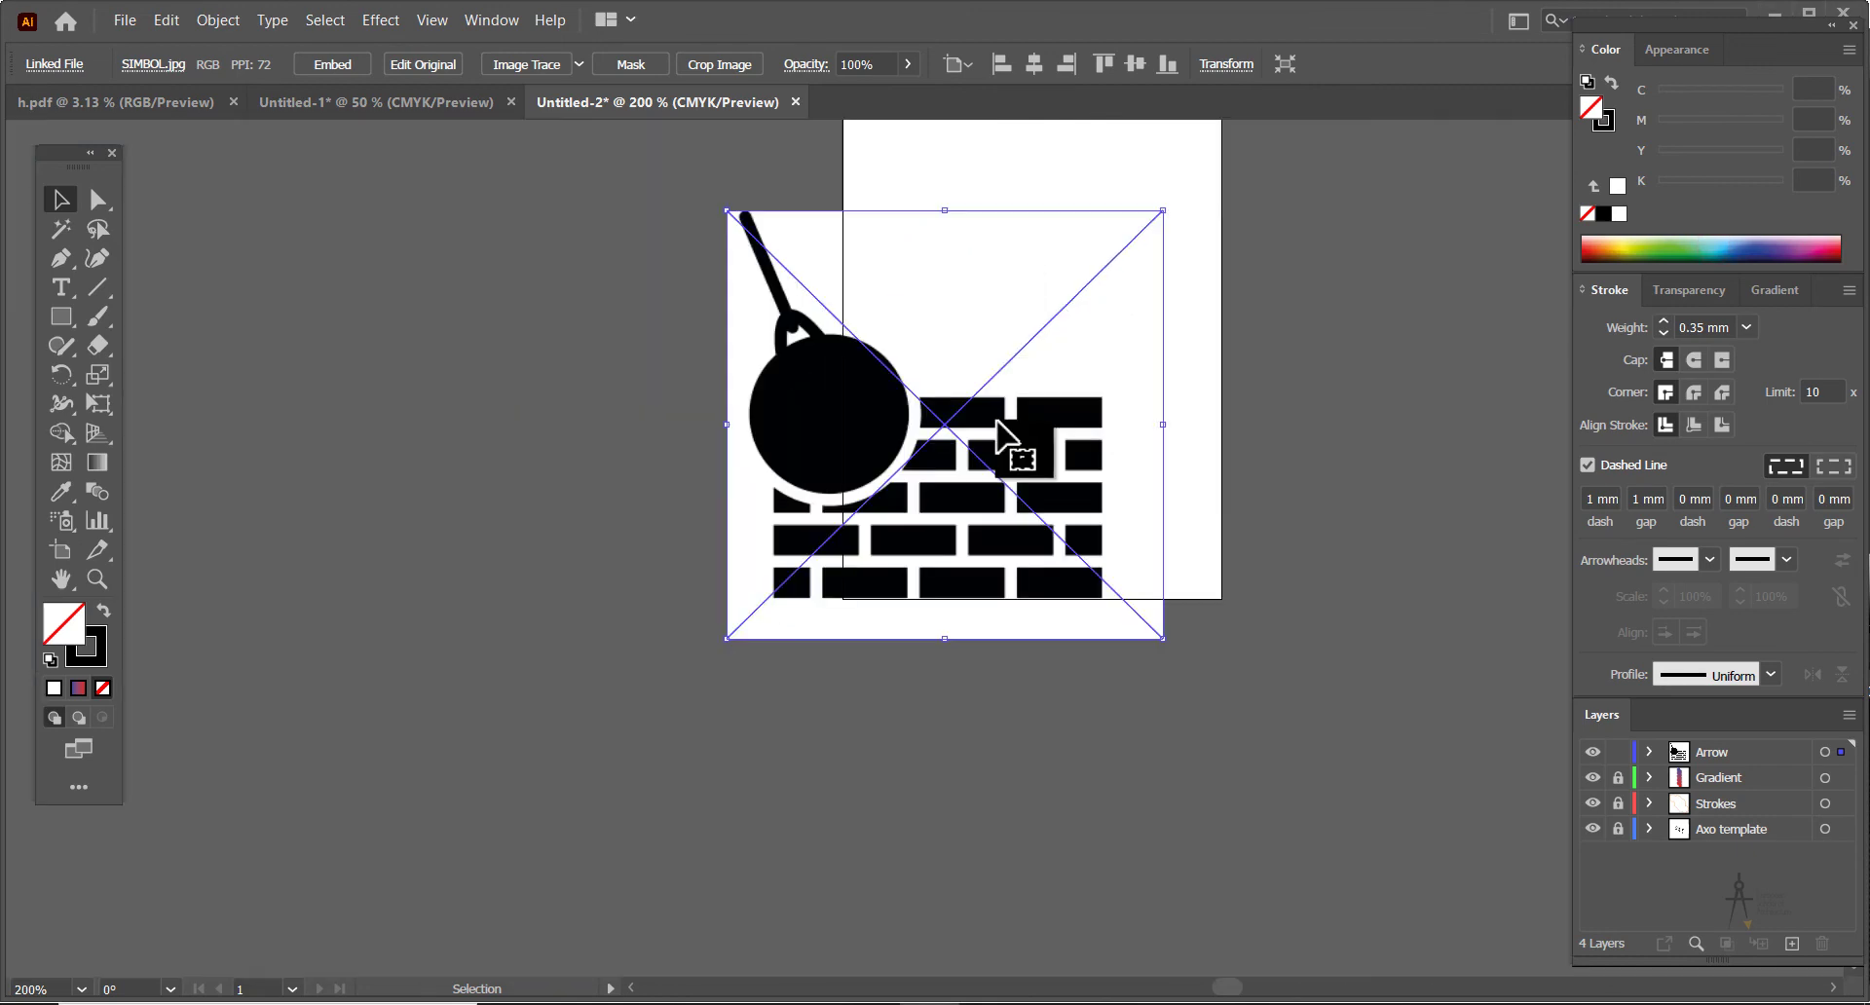
{"action": "mouse_move", "coordinate": [728, 212]}
{"action": "left_mouse_down"}
{"action": "mouse_move", "coordinate": [1065, 471]}
{"action": "mouse_move", "coordinate": [1081, 546]}
{"action": "mouse_move", "coordinate": [1137, 620]}
{"action": "mouse_move", "coordinate": [1067, 400]}
{"action": "mouse_move", "coordinate": [1035, 394]}
{"action": "left_mouse_up"}
{"action": "scroll", "coordinate": [1035, 395], "scroll_direction": "up", "scroll_amount": 5}
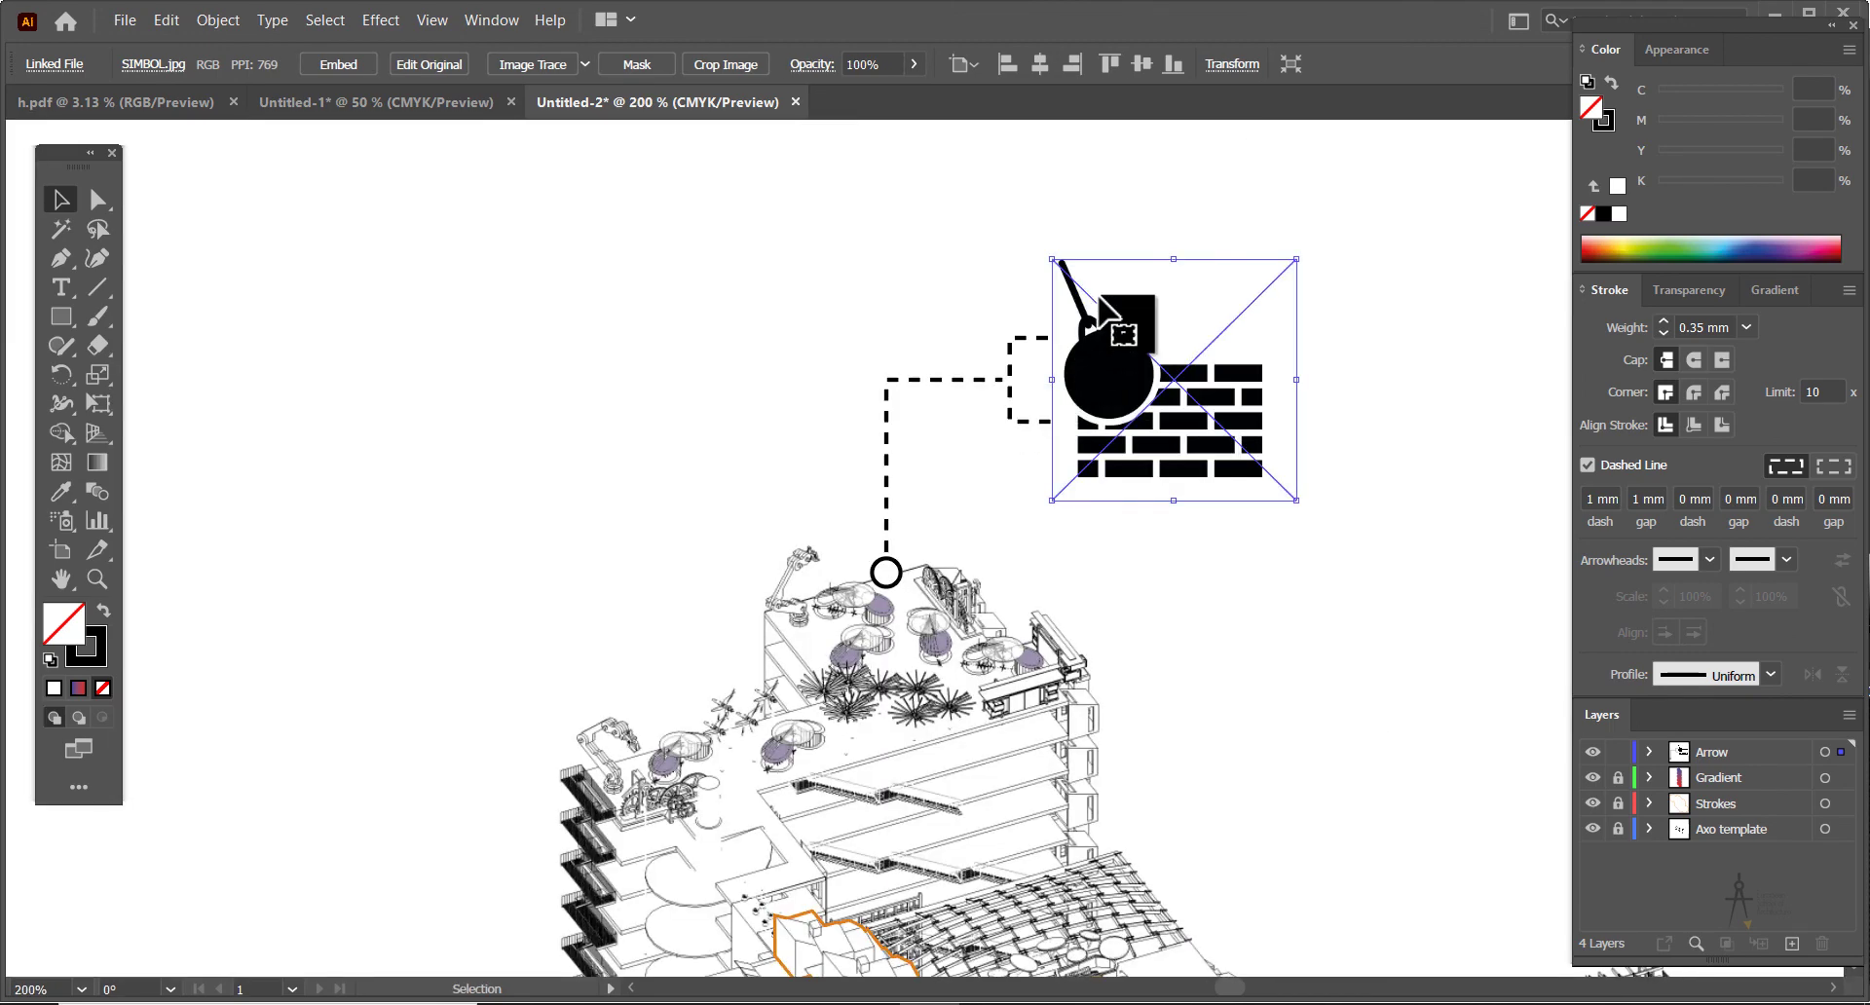
{"action": "left_click_drag", "start_coordinate": [1296, 259], "coordinate": [1125, 429]}
{"action": "scroll", "coordinate": [1067, 372], "scroll_direction": "up", "scroll_amount": 3}
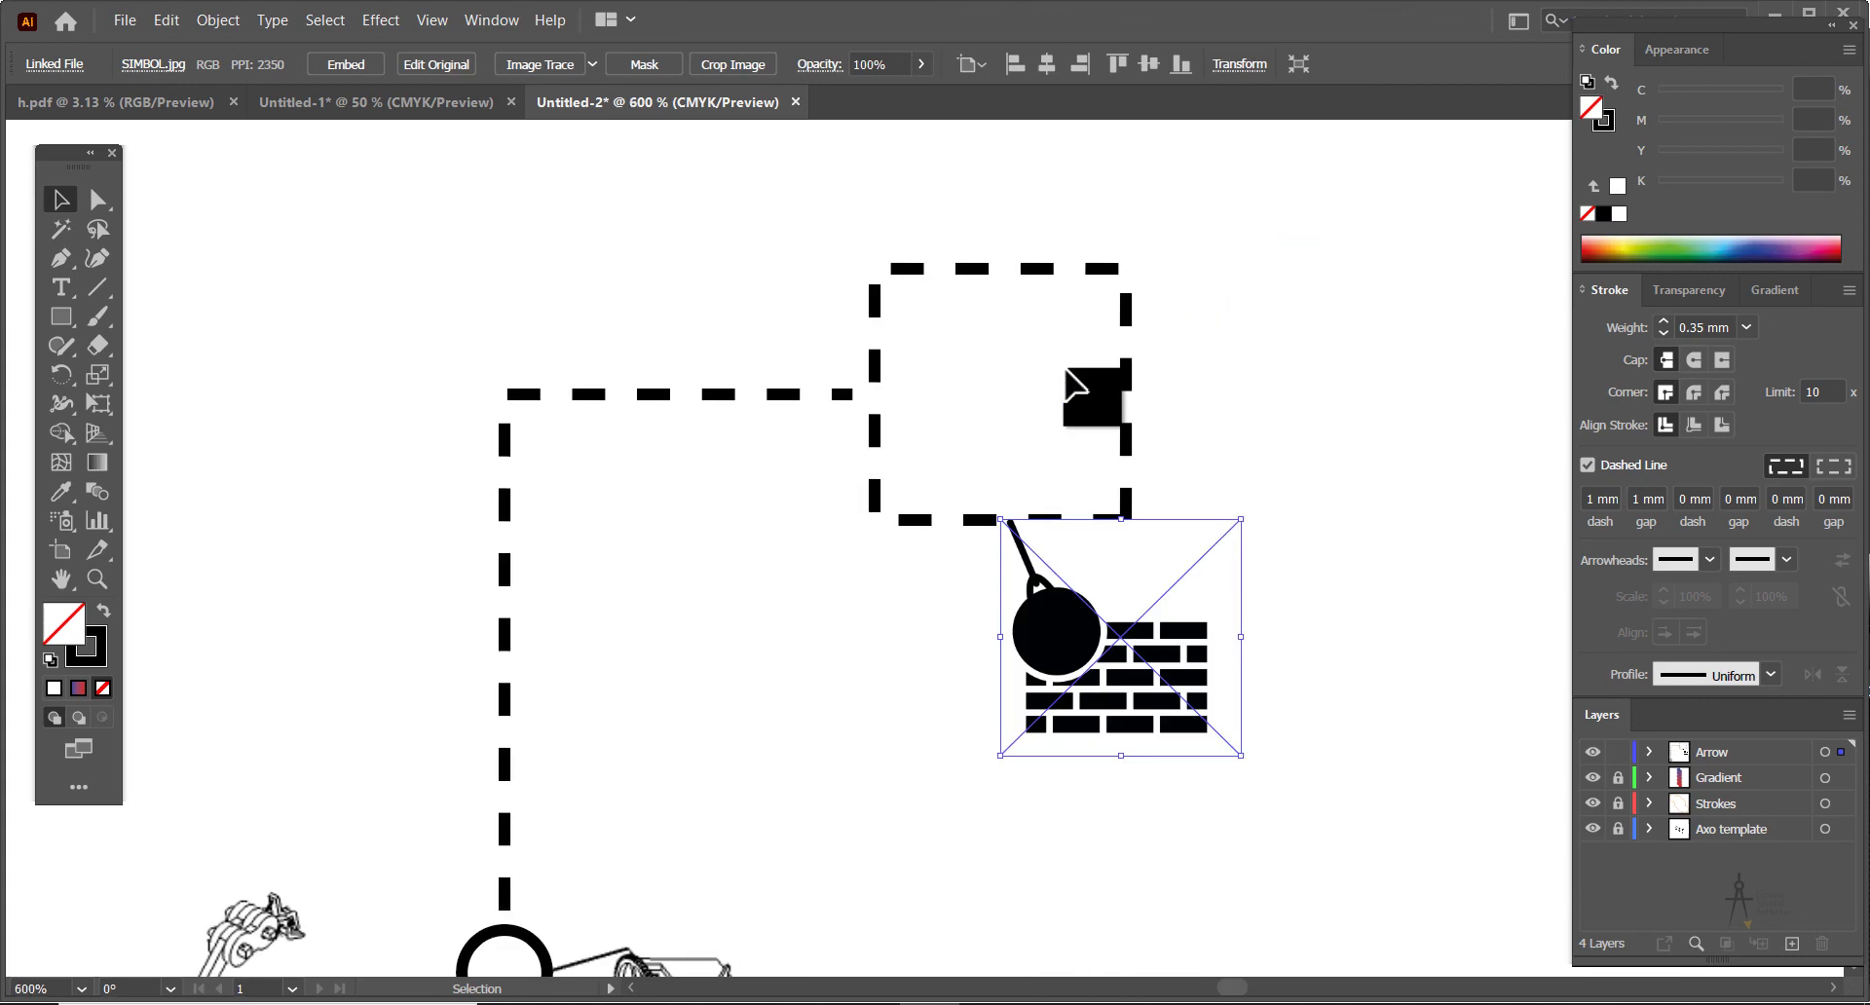
Move the wrecking-ball image into the dashed square, shrink it slightly to fit, and centre it inside
{"action": "left_click_drag", "start_coordinate": [1196, 687], "coordinate": [1064, 467]}
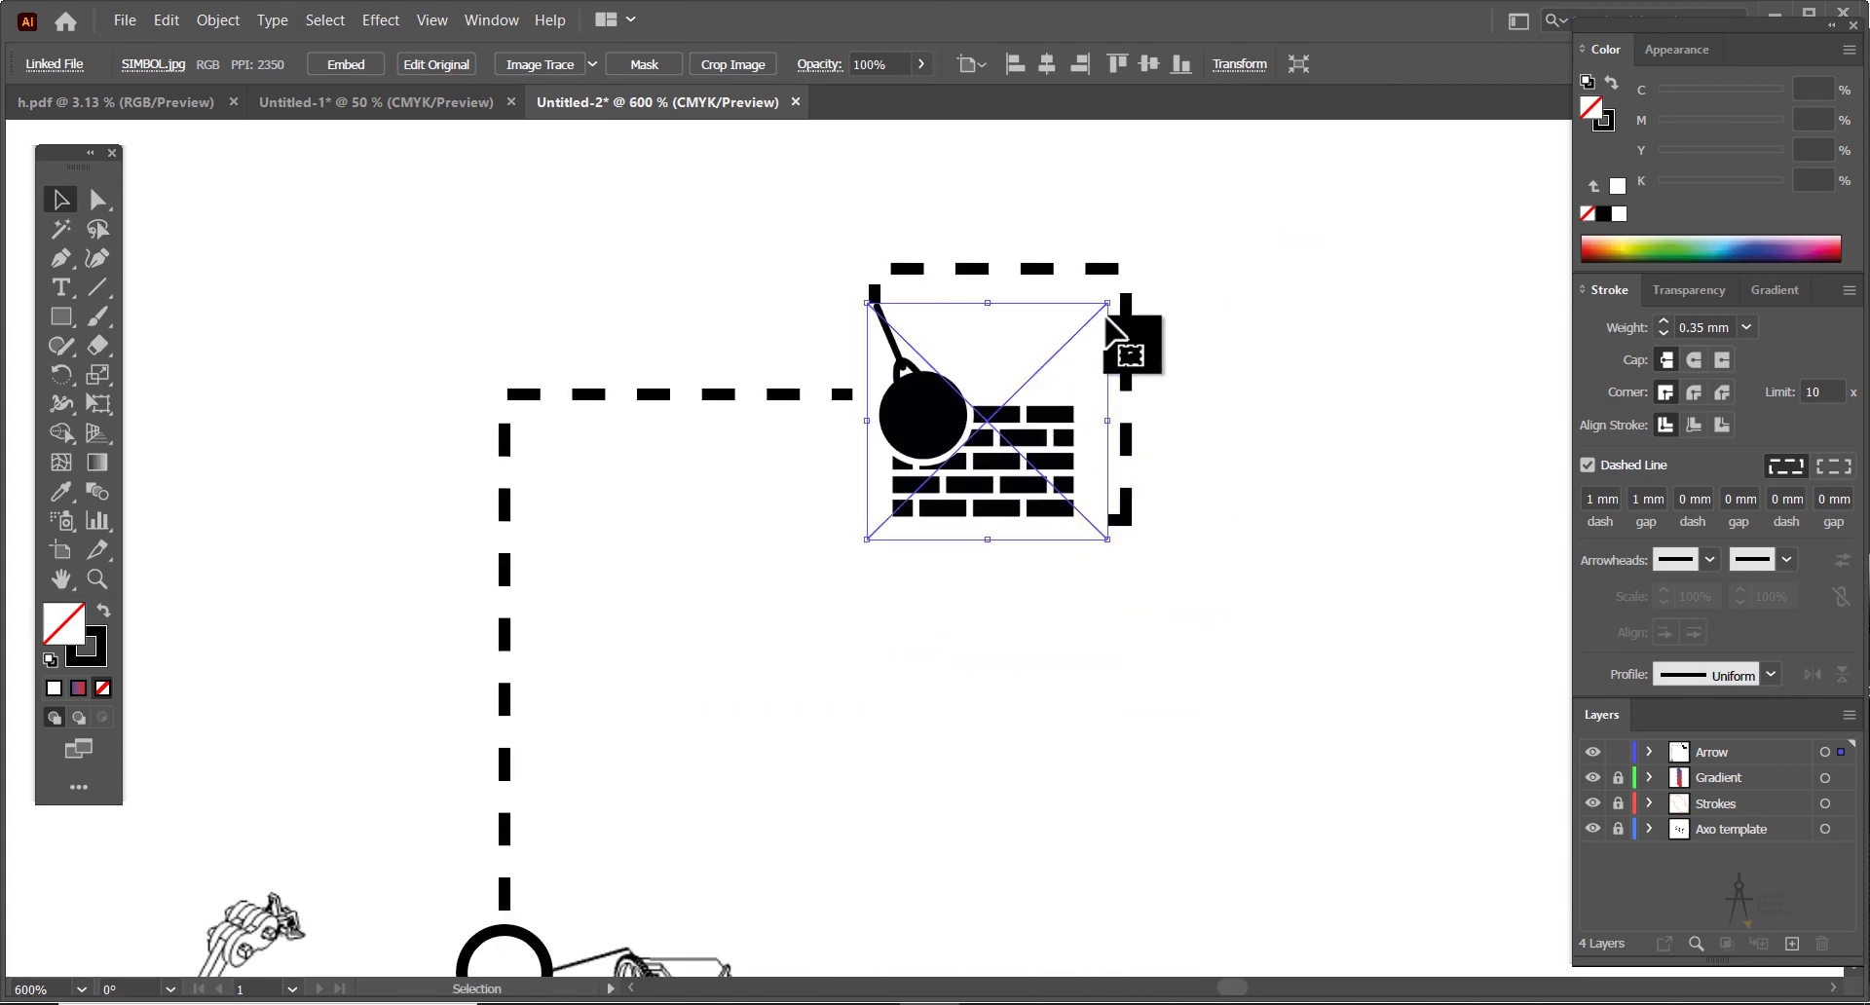
{"action": "left_click_drag", "start_coordinate": [1107, 303], "coordinate": [1020, 342]}
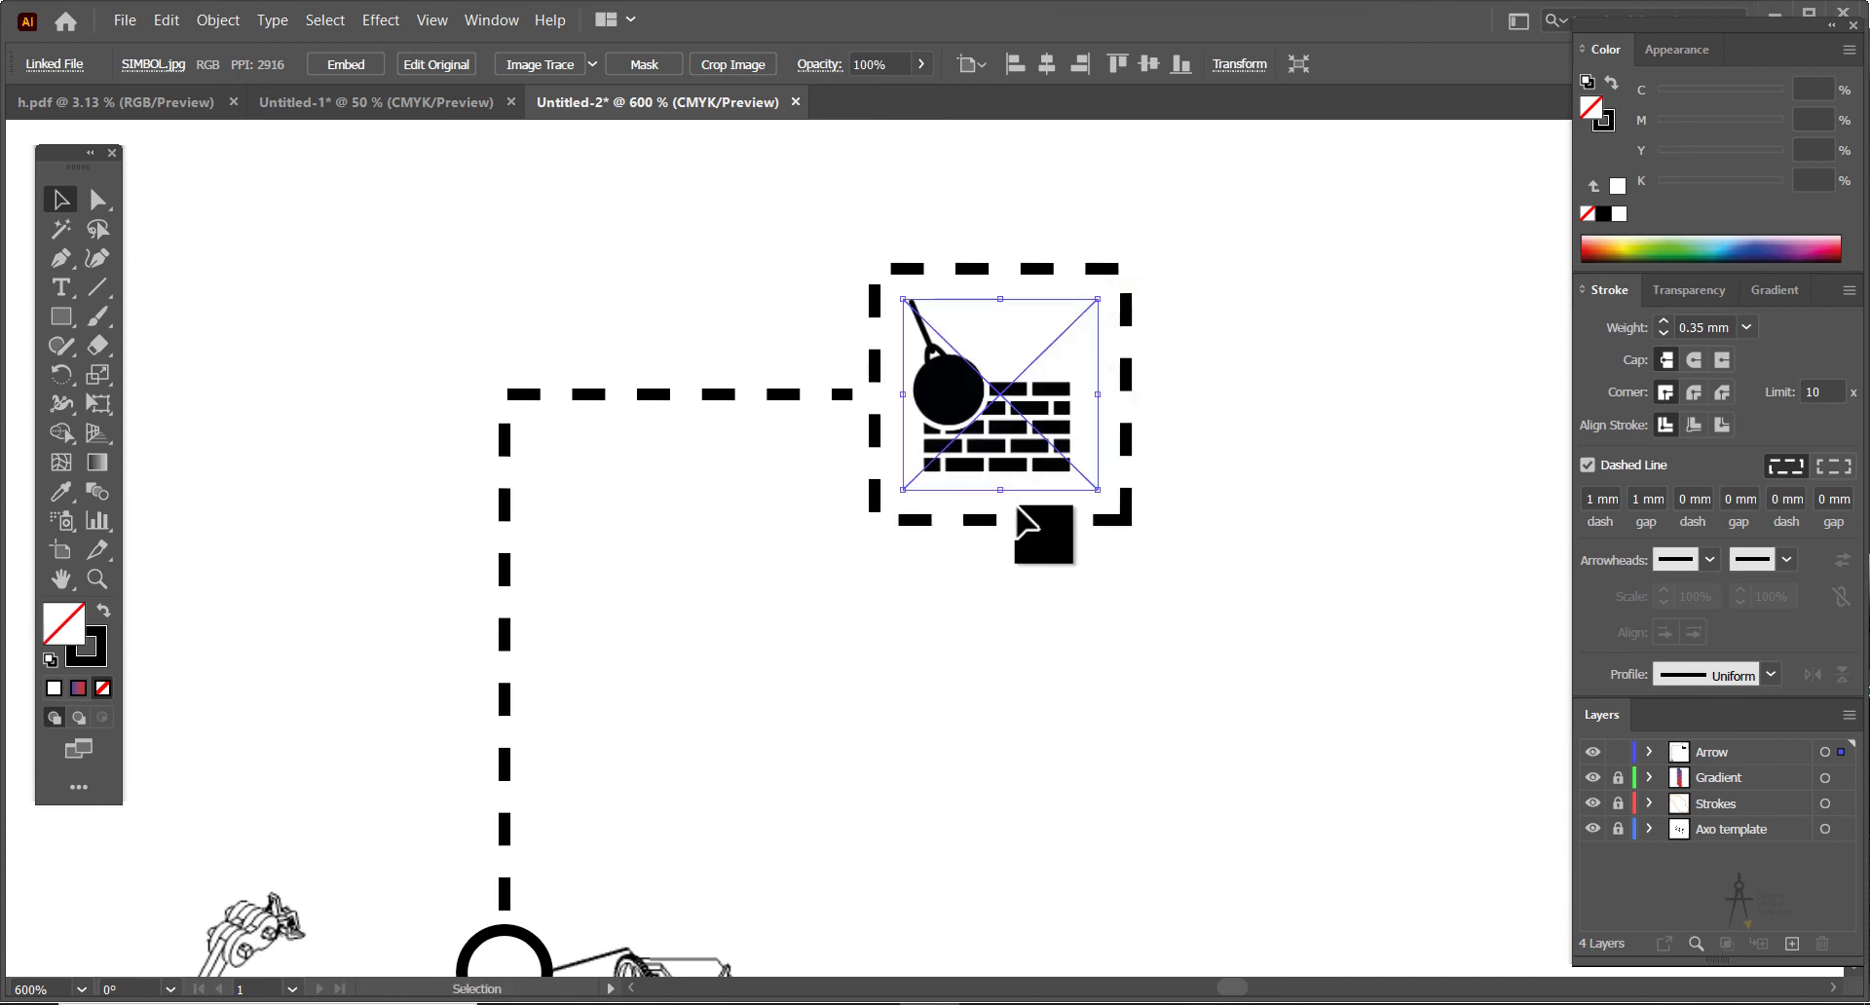
{"action": "left_click", "coordinate": [1304, 413]}
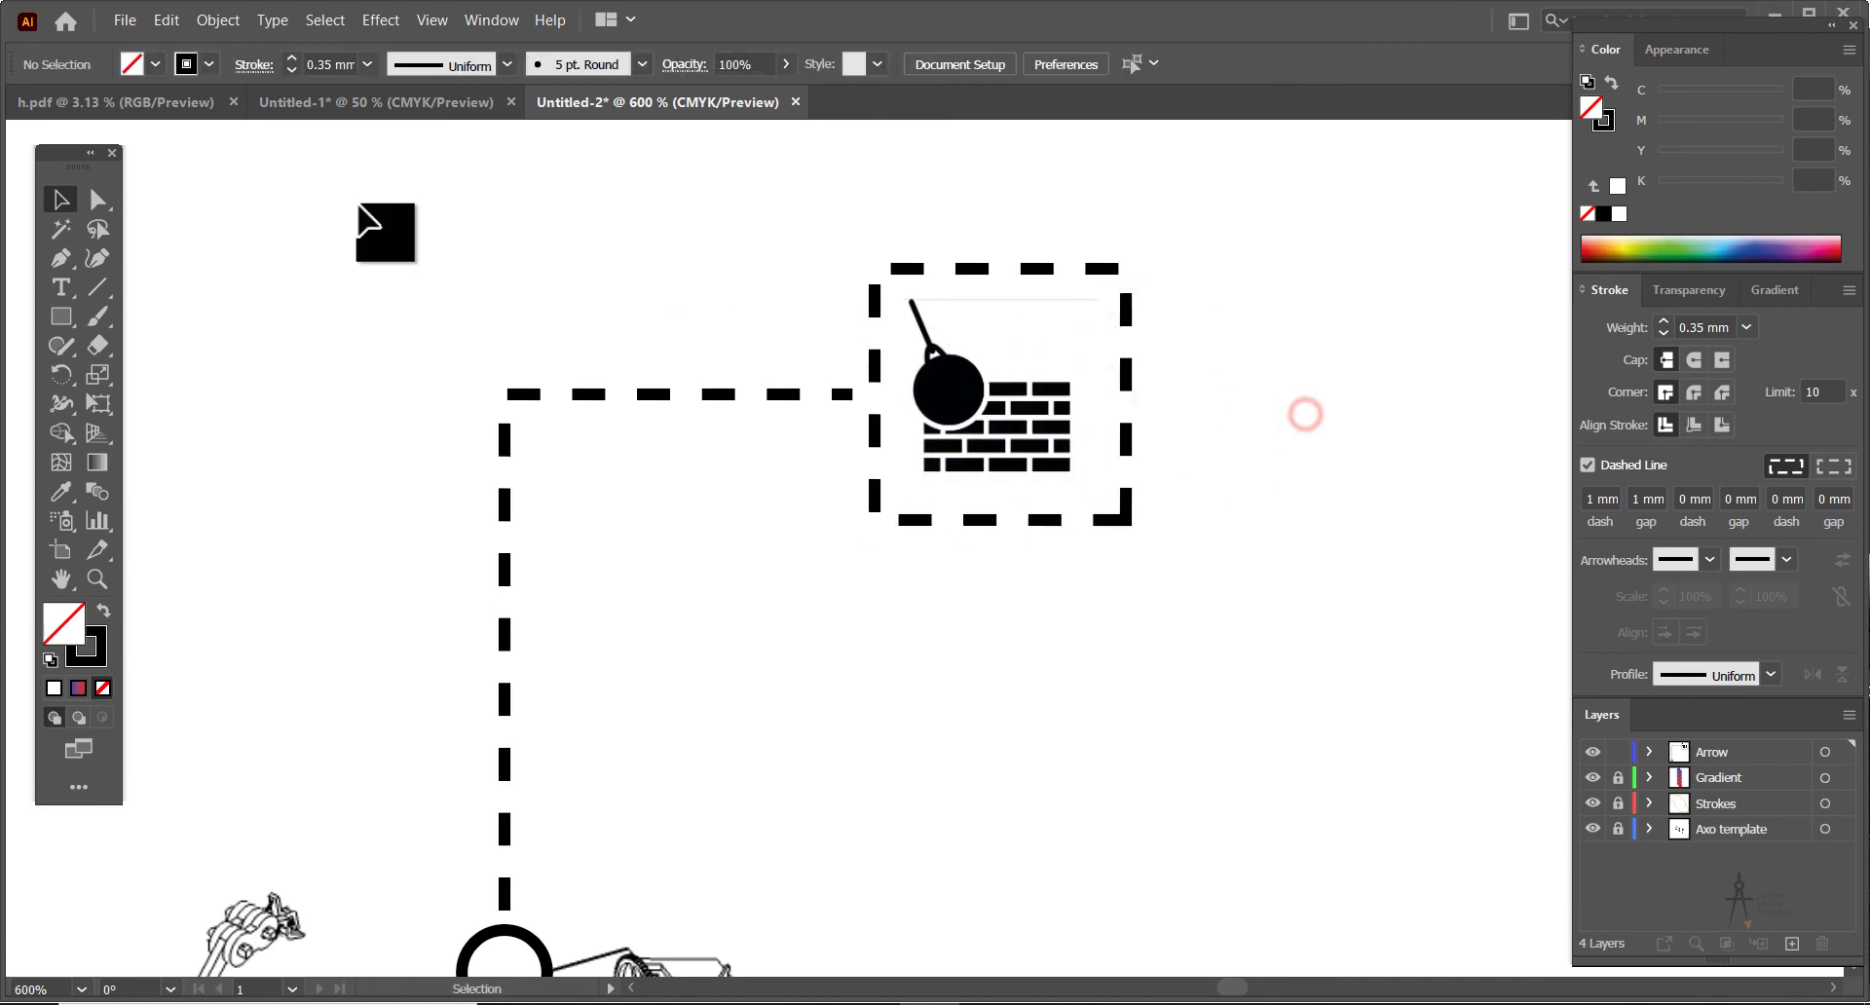
Round all four corners of the dashed square framing the wrecking-ball symbol, keeping the frame in place
{"action": "left_click", "coordinate": [916, 266]}
{"action": "left_click_drag", "start_coordinate": [1111, 284], "coordinate": [1069, 323]}
{"action": "key", "text": "Return"}
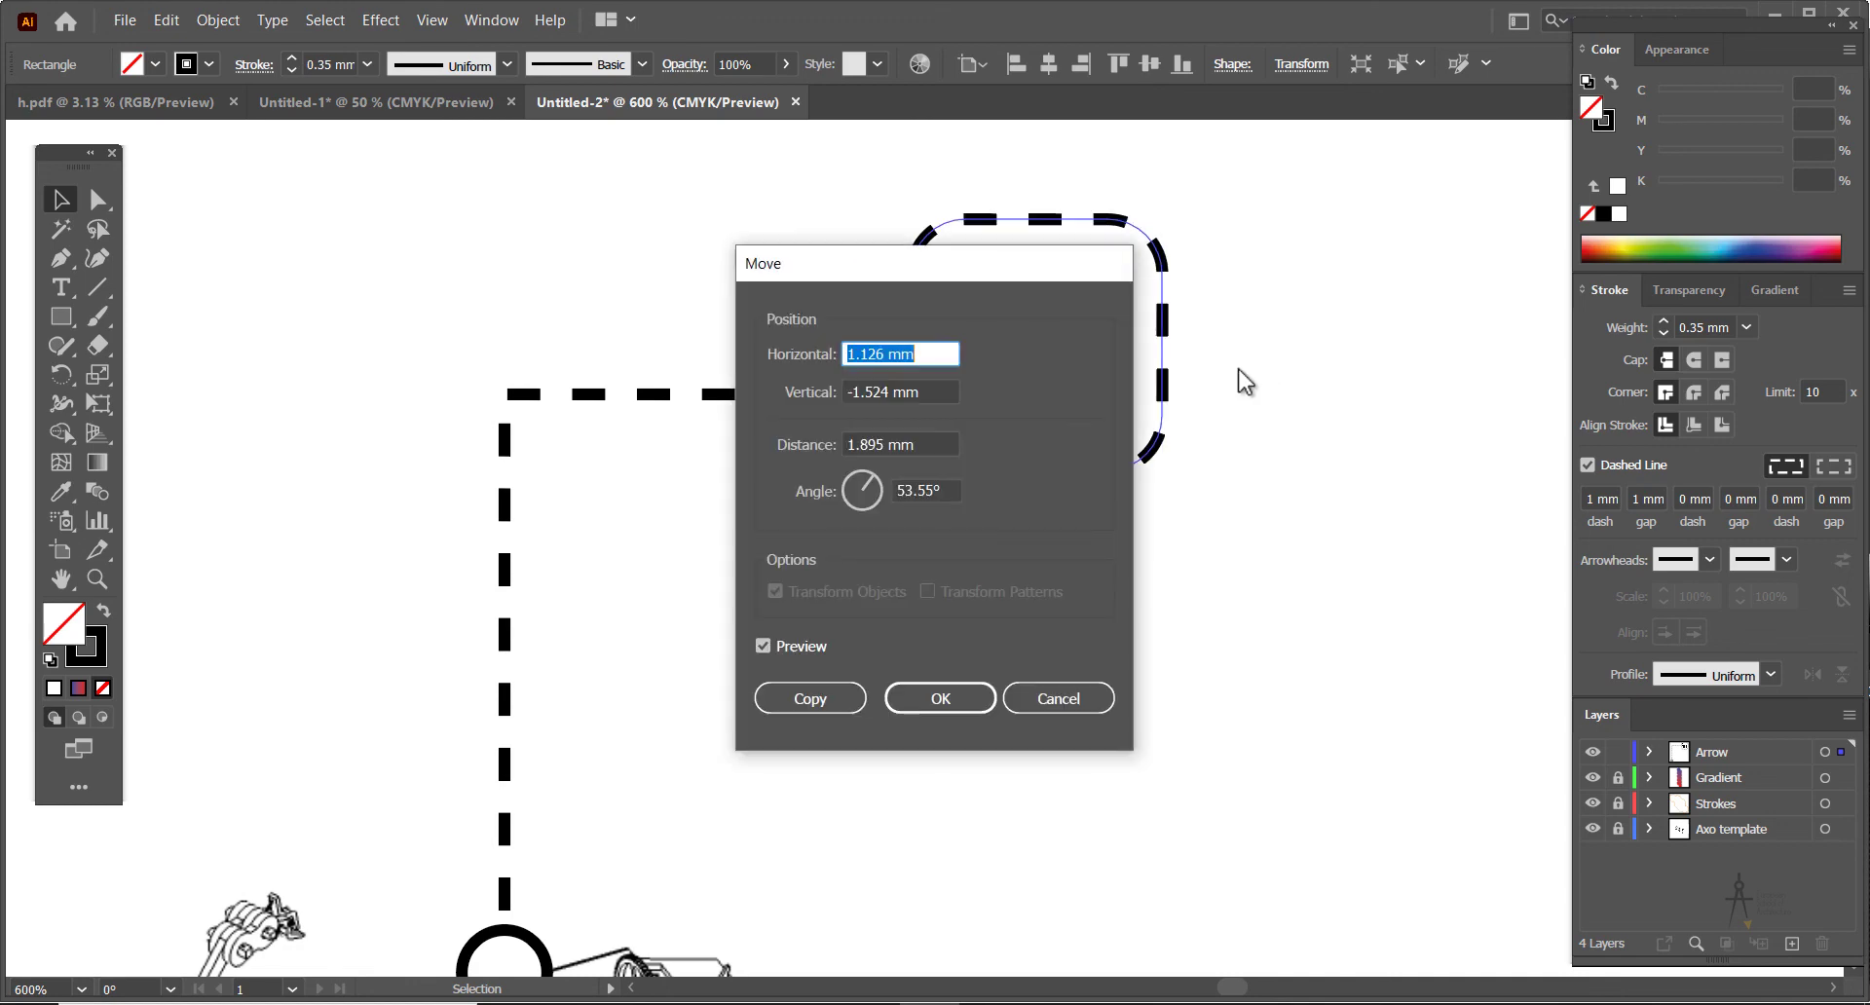
{"action": "left_click", "coordinate": [1043, 702]}
{"action": "scroll", "coordinate": [1217, 400], "scroll_direction": "down", "scroll_amount": 2}
{"action": "left_click", "coordinate": [1270, 385]}
{"action": "scroll", "coordinate": [1272, 467], "scroll_direction": "down", "scroll_amount": 1}
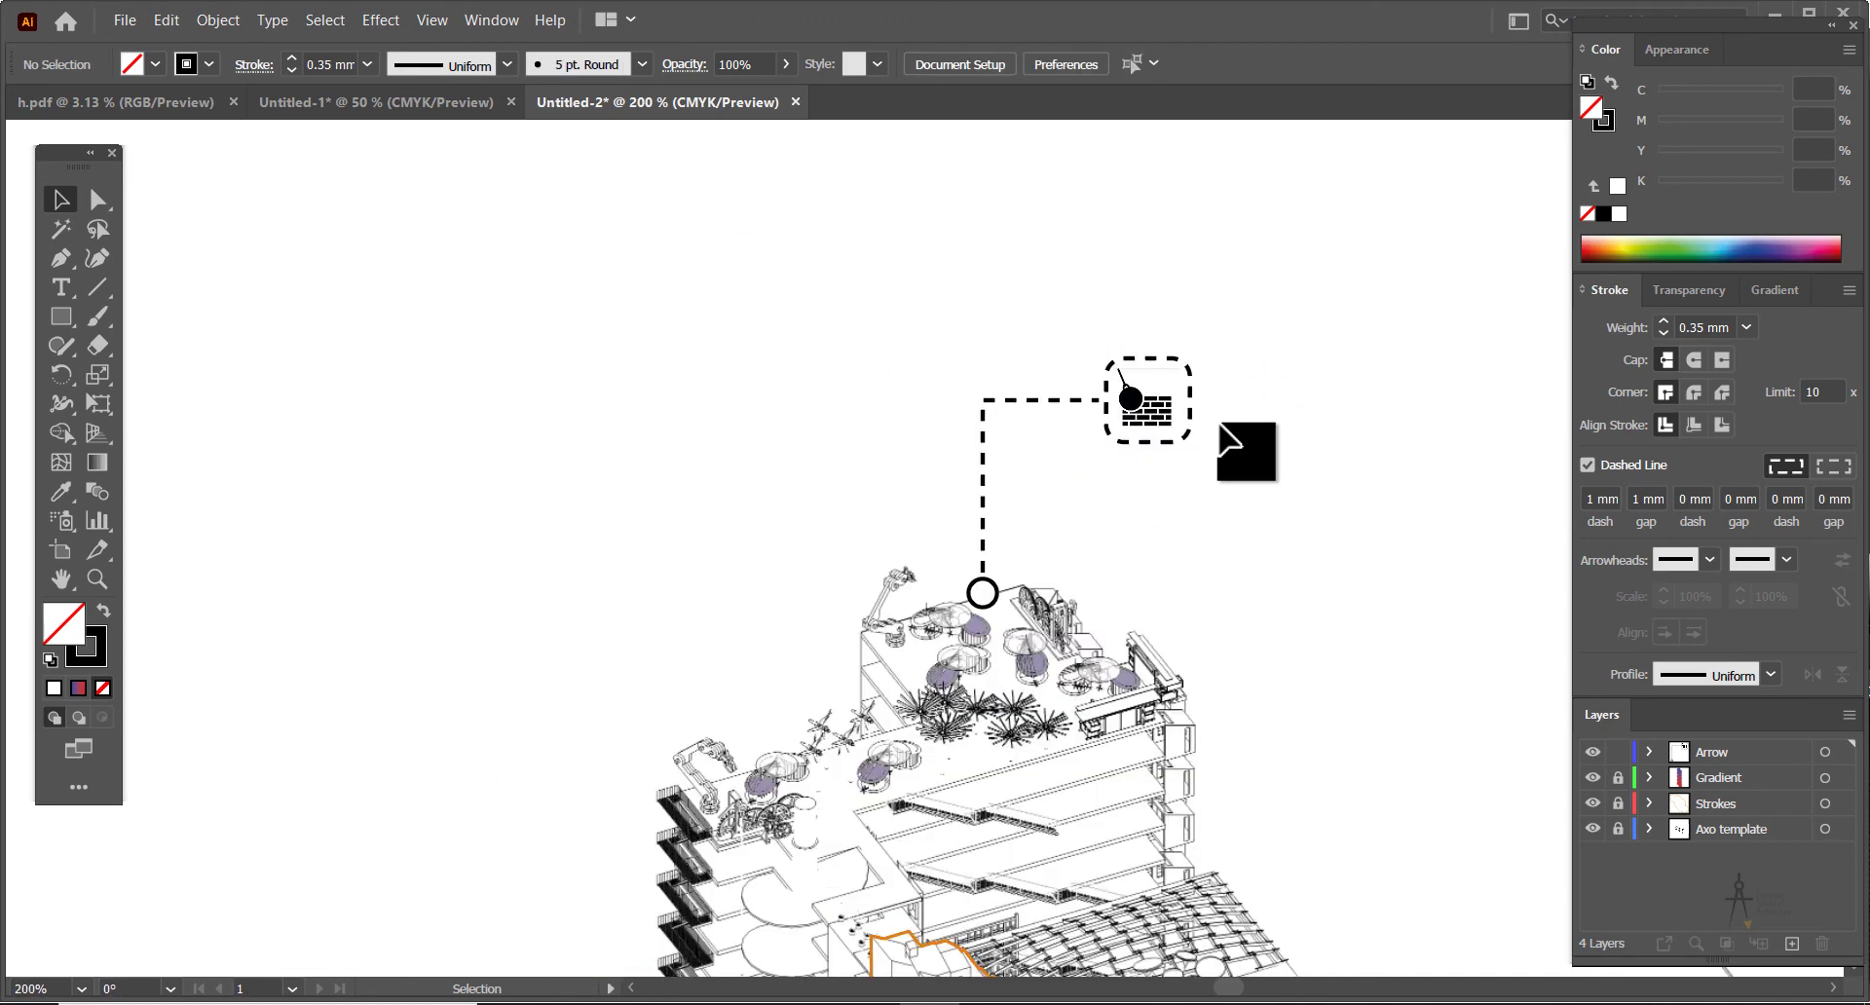
Turn off the dashed line on the rounded frame around the wrecking-ball symbol to give it a solid outline
{"action": "scroll", "coordinate": [1169, 407], "scroll_direction": "up", "scroll_amount": 3}
{"action": "left_click", "coordinate": [1237, 356]}
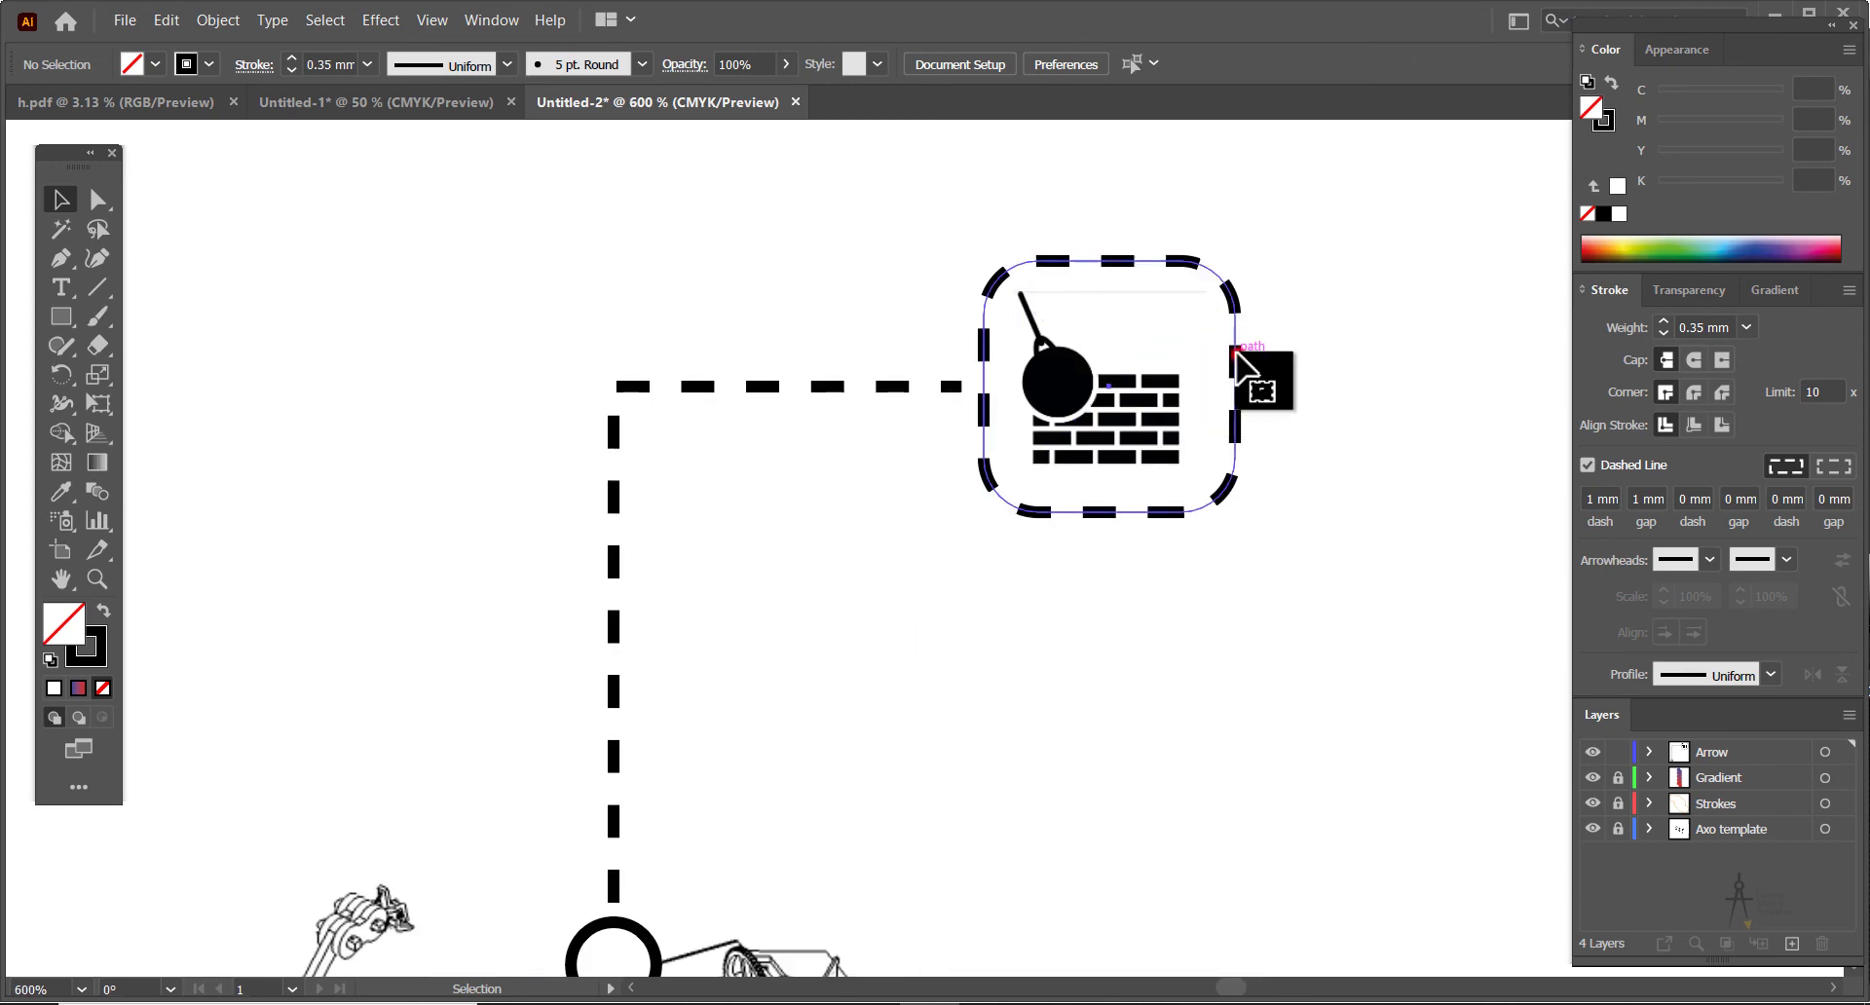
{"action": "left_click", "coordinate": [1588, 465]}
{"action": "left_click", "coordinate": [1381, 434]}
{"action": "scroll", "coordinate": [1354, 526], "scroll_direction": "down", "scroll_amount": 3}
{"action": "scroll", "coordinate": [1247, 638], "scroll_direction": "up", "scroll_amount": 2}
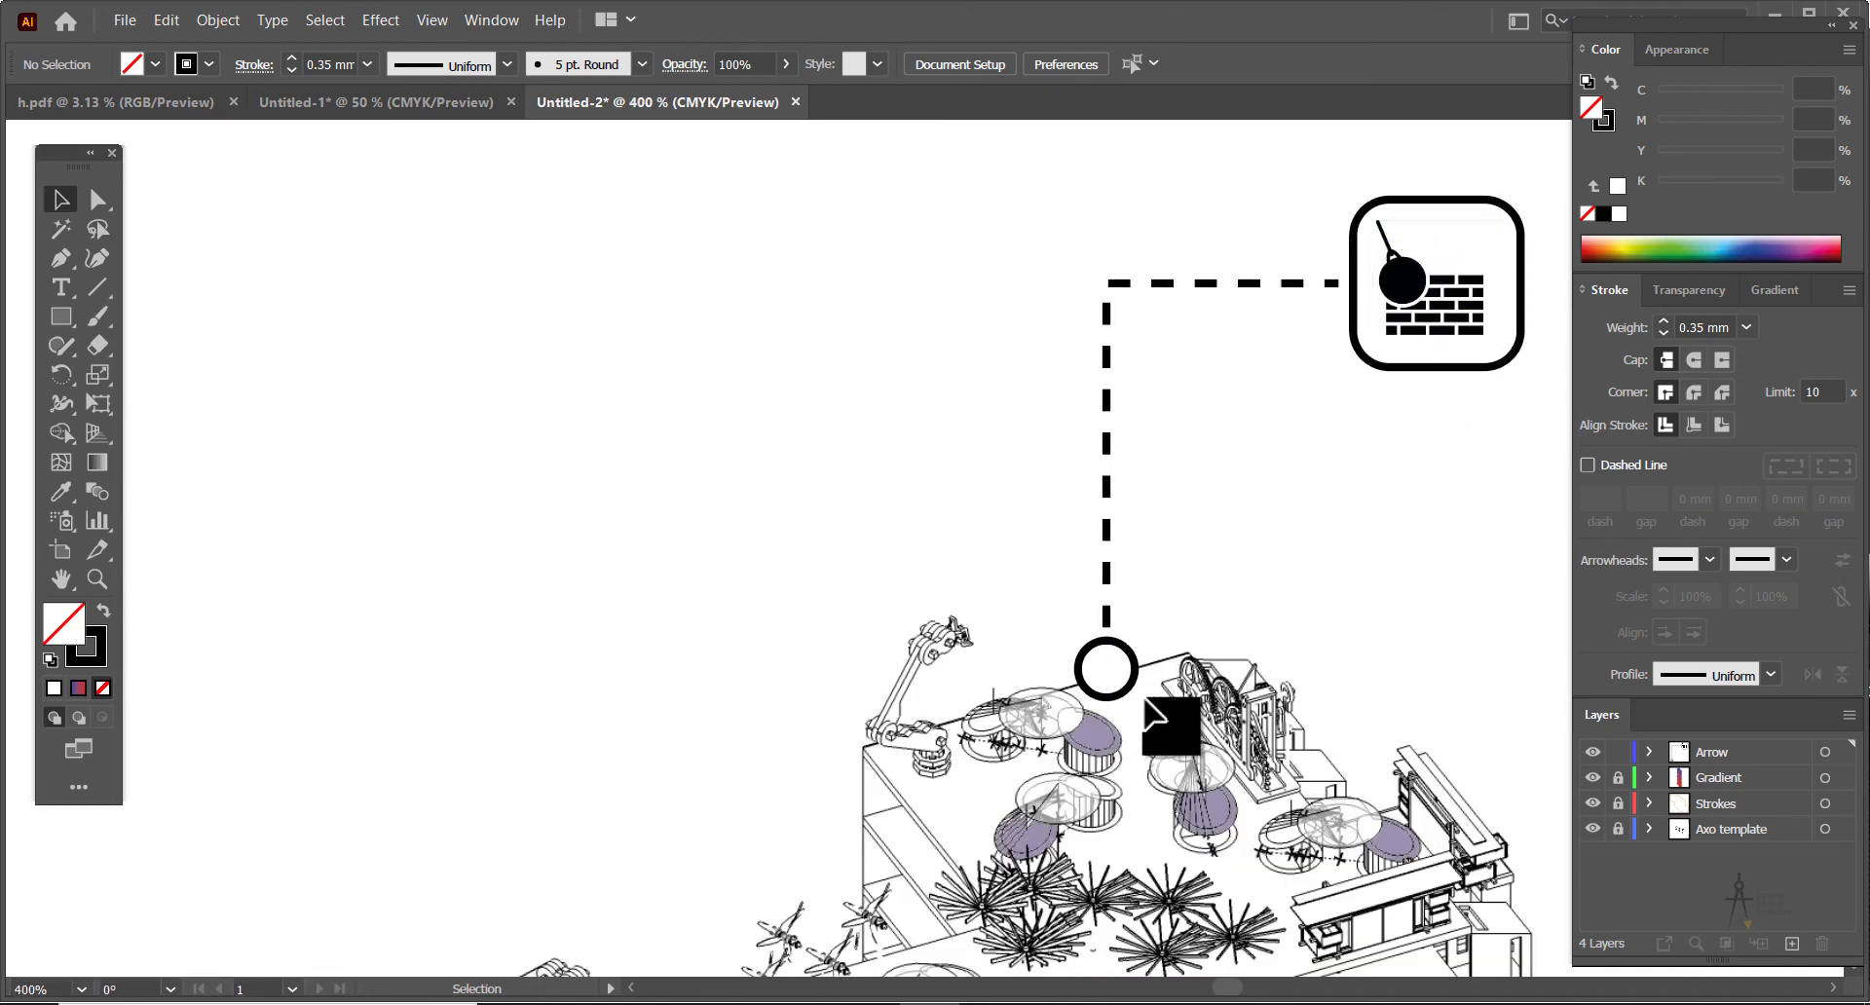
Examine the whole axonometric drawing on the artboard, including the annotation leader, coloured fills and gradient facade blocks
{"action": "scroll", "coordinate": [1327, 576], "scroll_direction": "down", "scroll_amount": 6}
{"action": "scroll", "coordinate": [1254, 482], "scroll_direction": "up", "scroll_amount": 2}
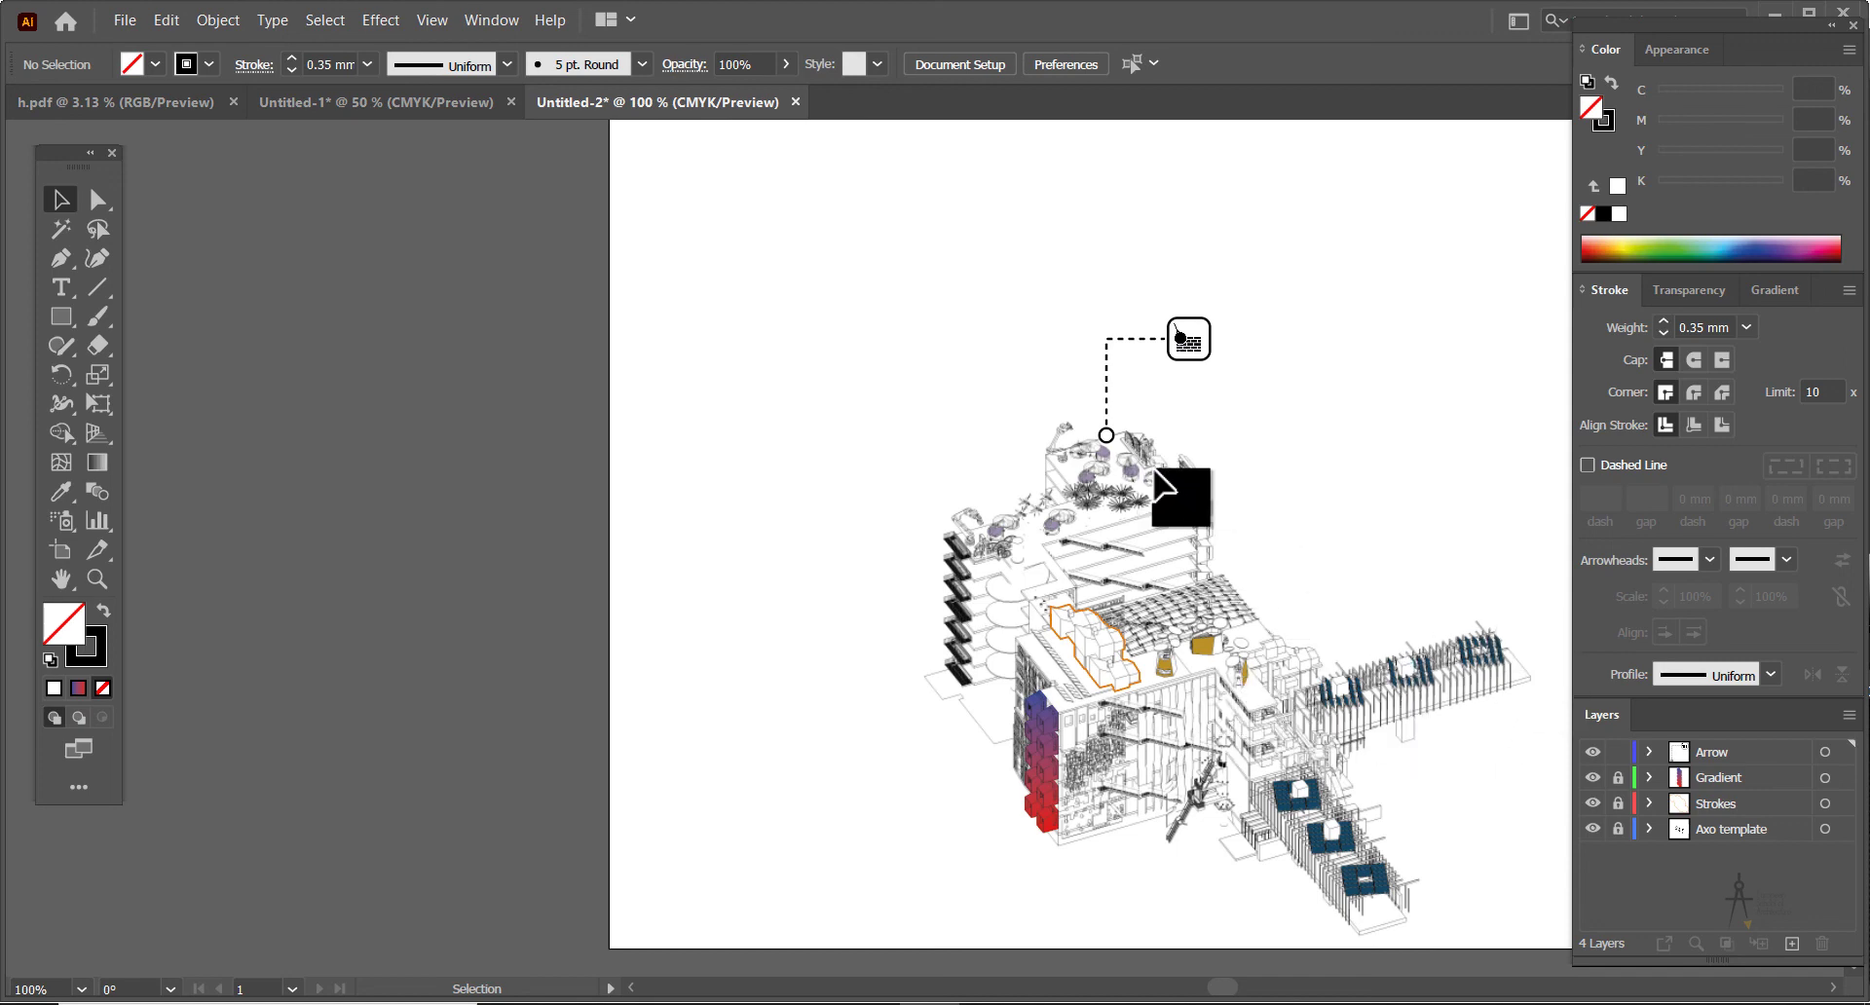
{"action": "scroll", "coordinate": [1168, 471], "scroll_direction": "down", "scroll_amount": 1}
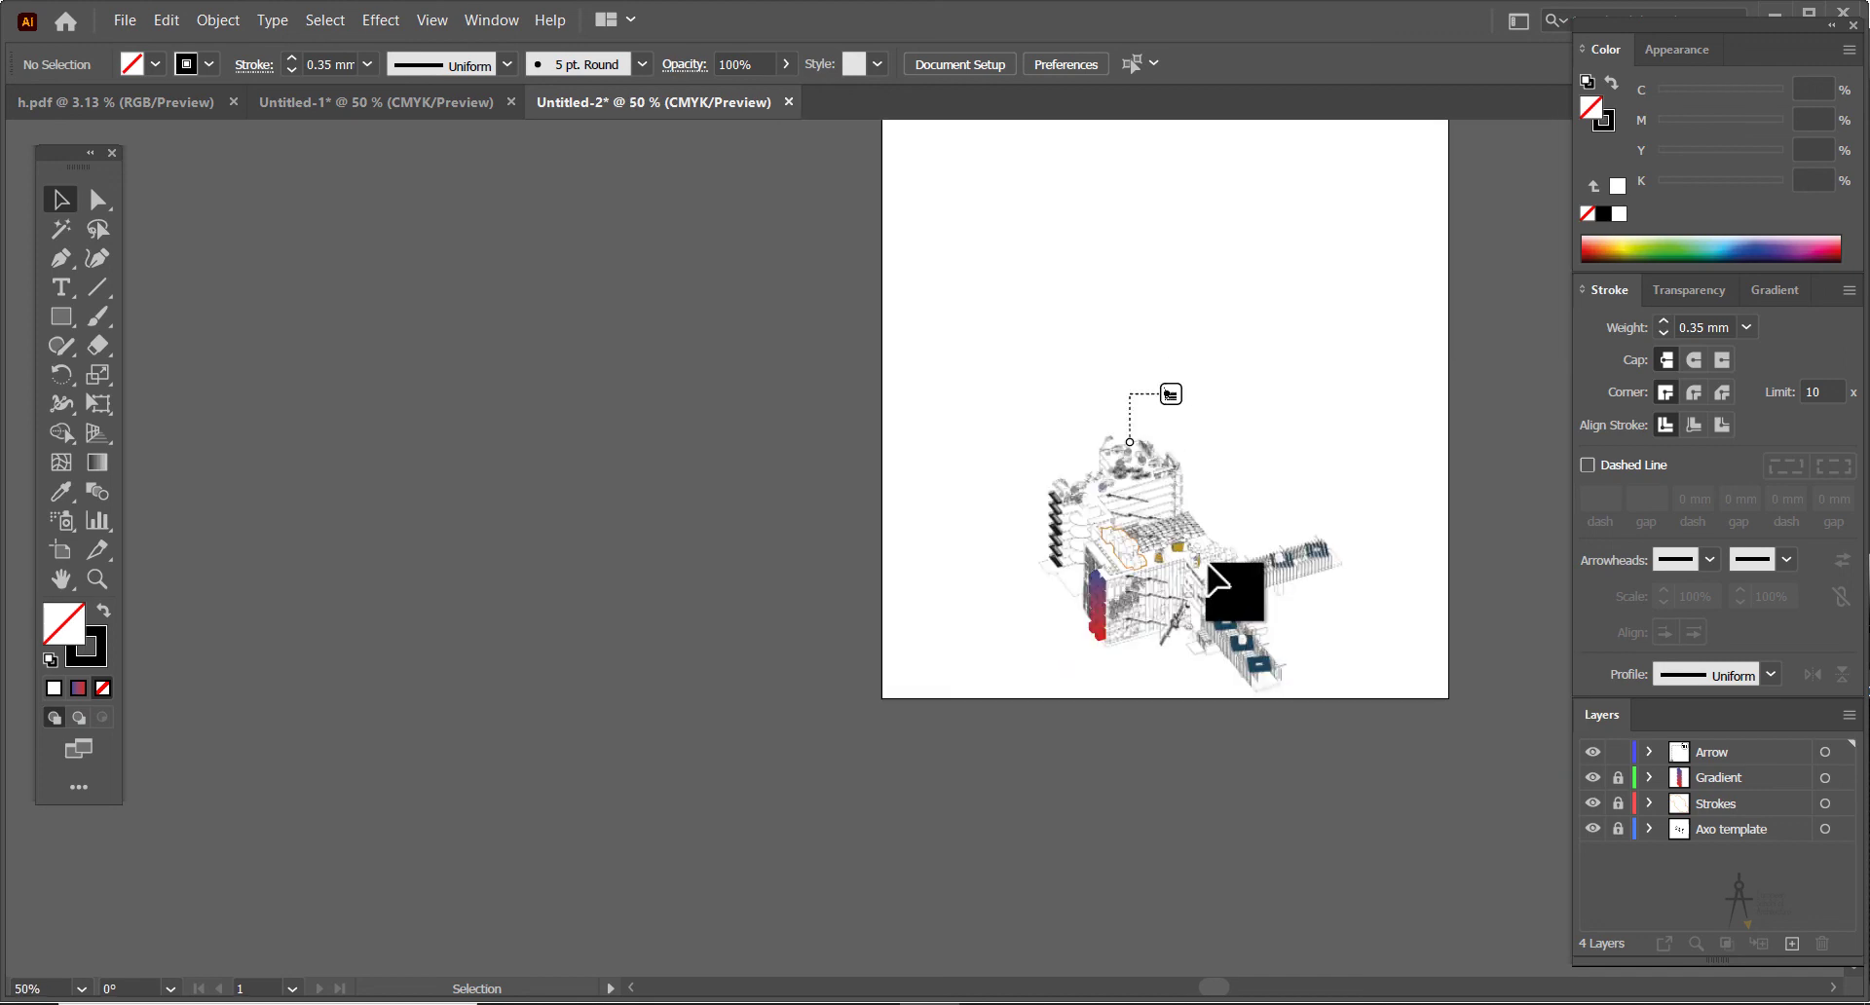
{"action": "scroll", "coordinate": [1231, 584], "scroll_direction": "up", "scroll_amount": 1}
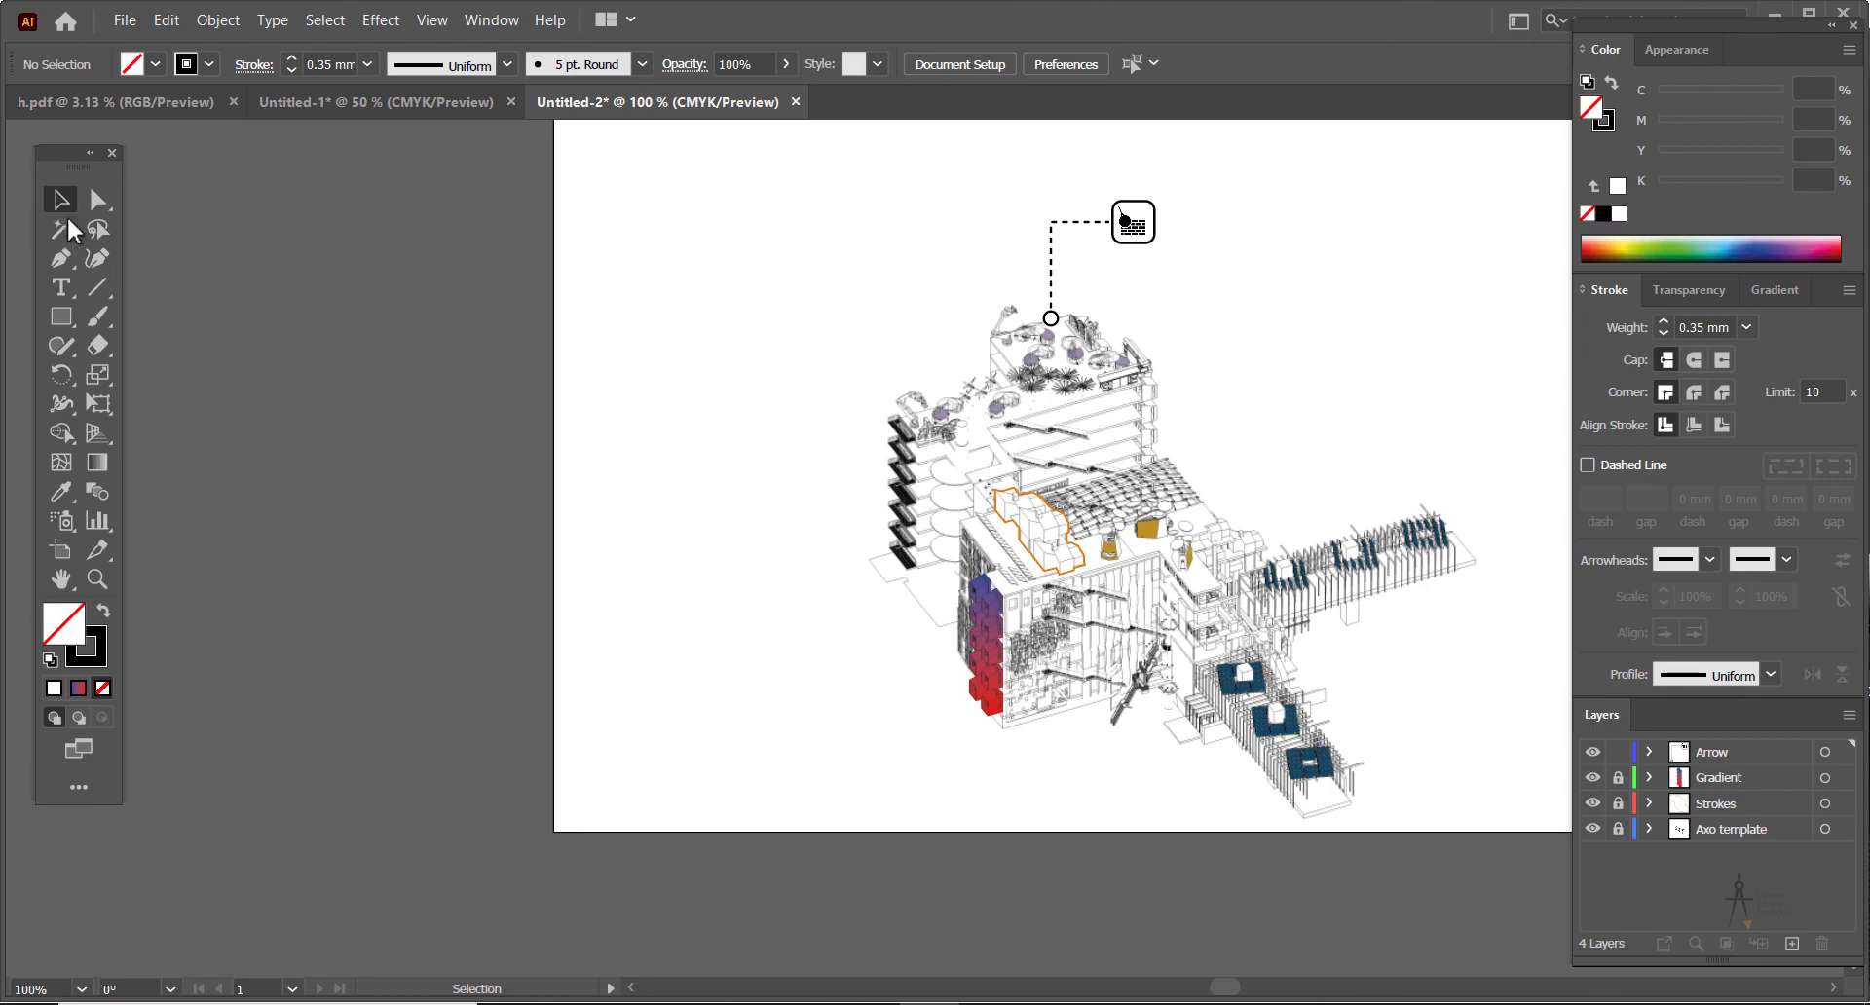
{"action": "scroll", "coordinate": [925, 691], "scroll_direction": "up", "scroll_amount": 3}
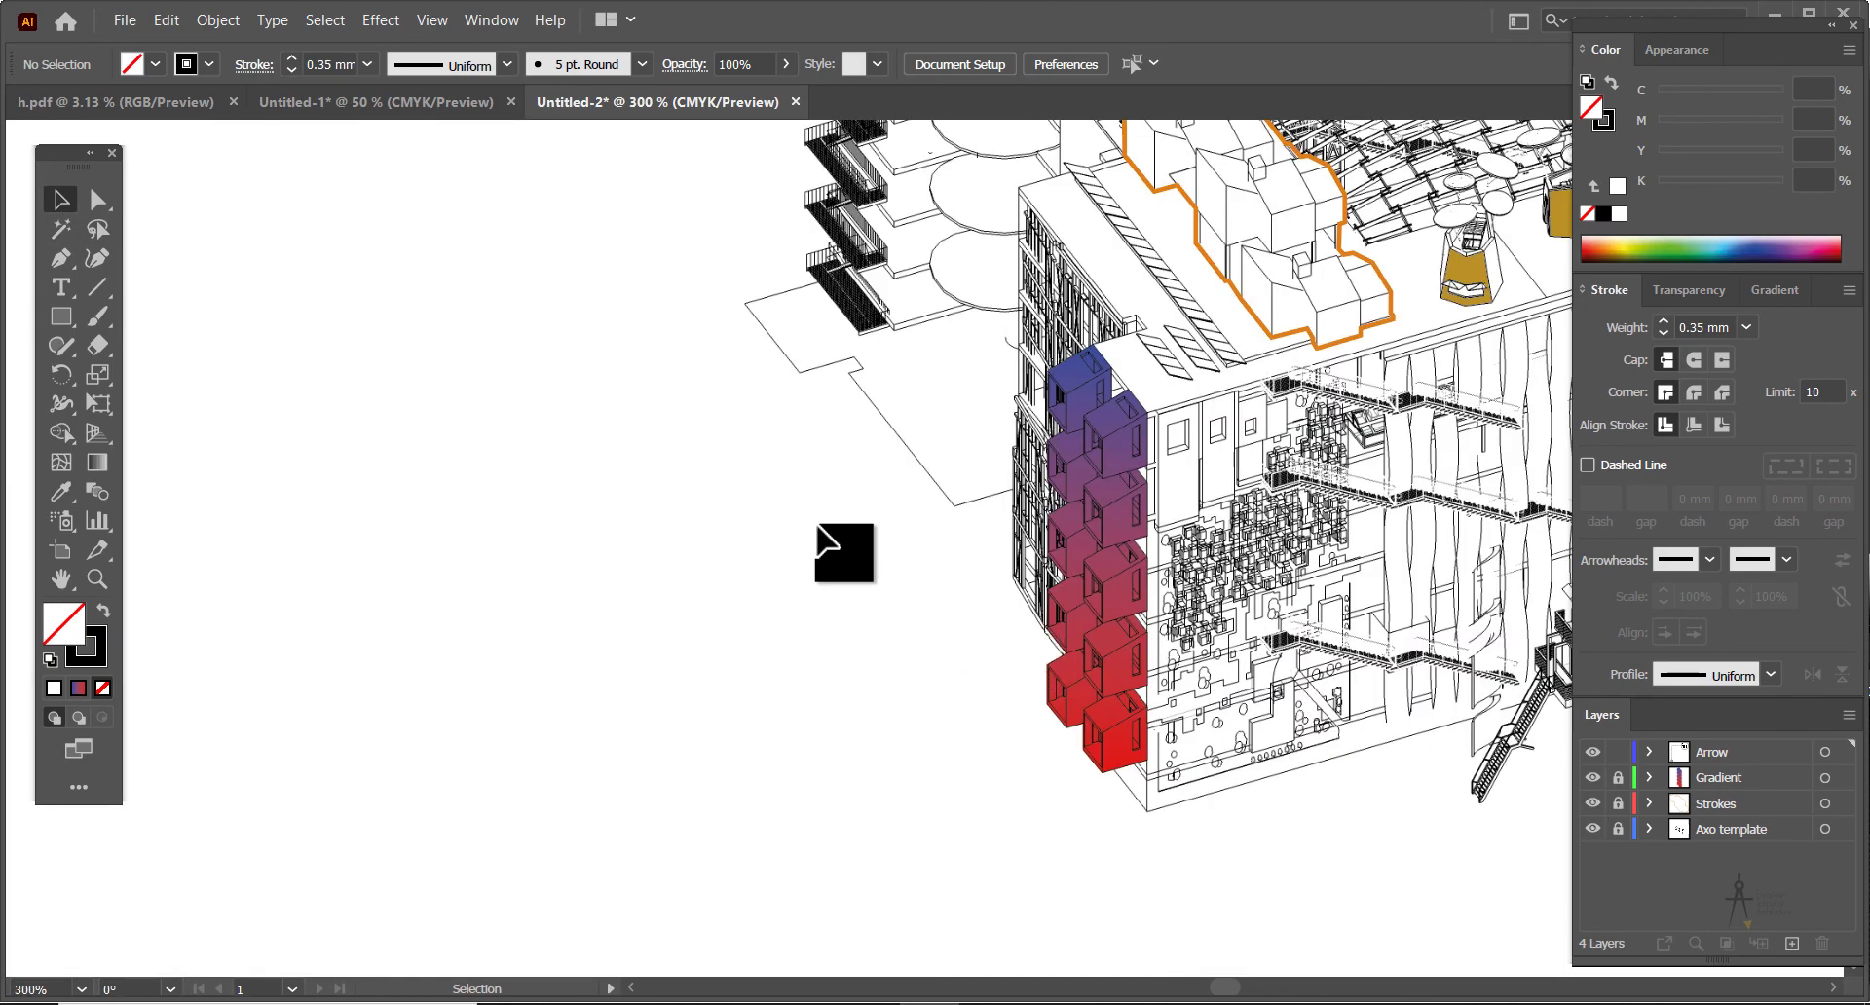
{"action": "scroll", "coordinate": [779, 521], "scroll_direction": "down", "scroll_amount": 3}
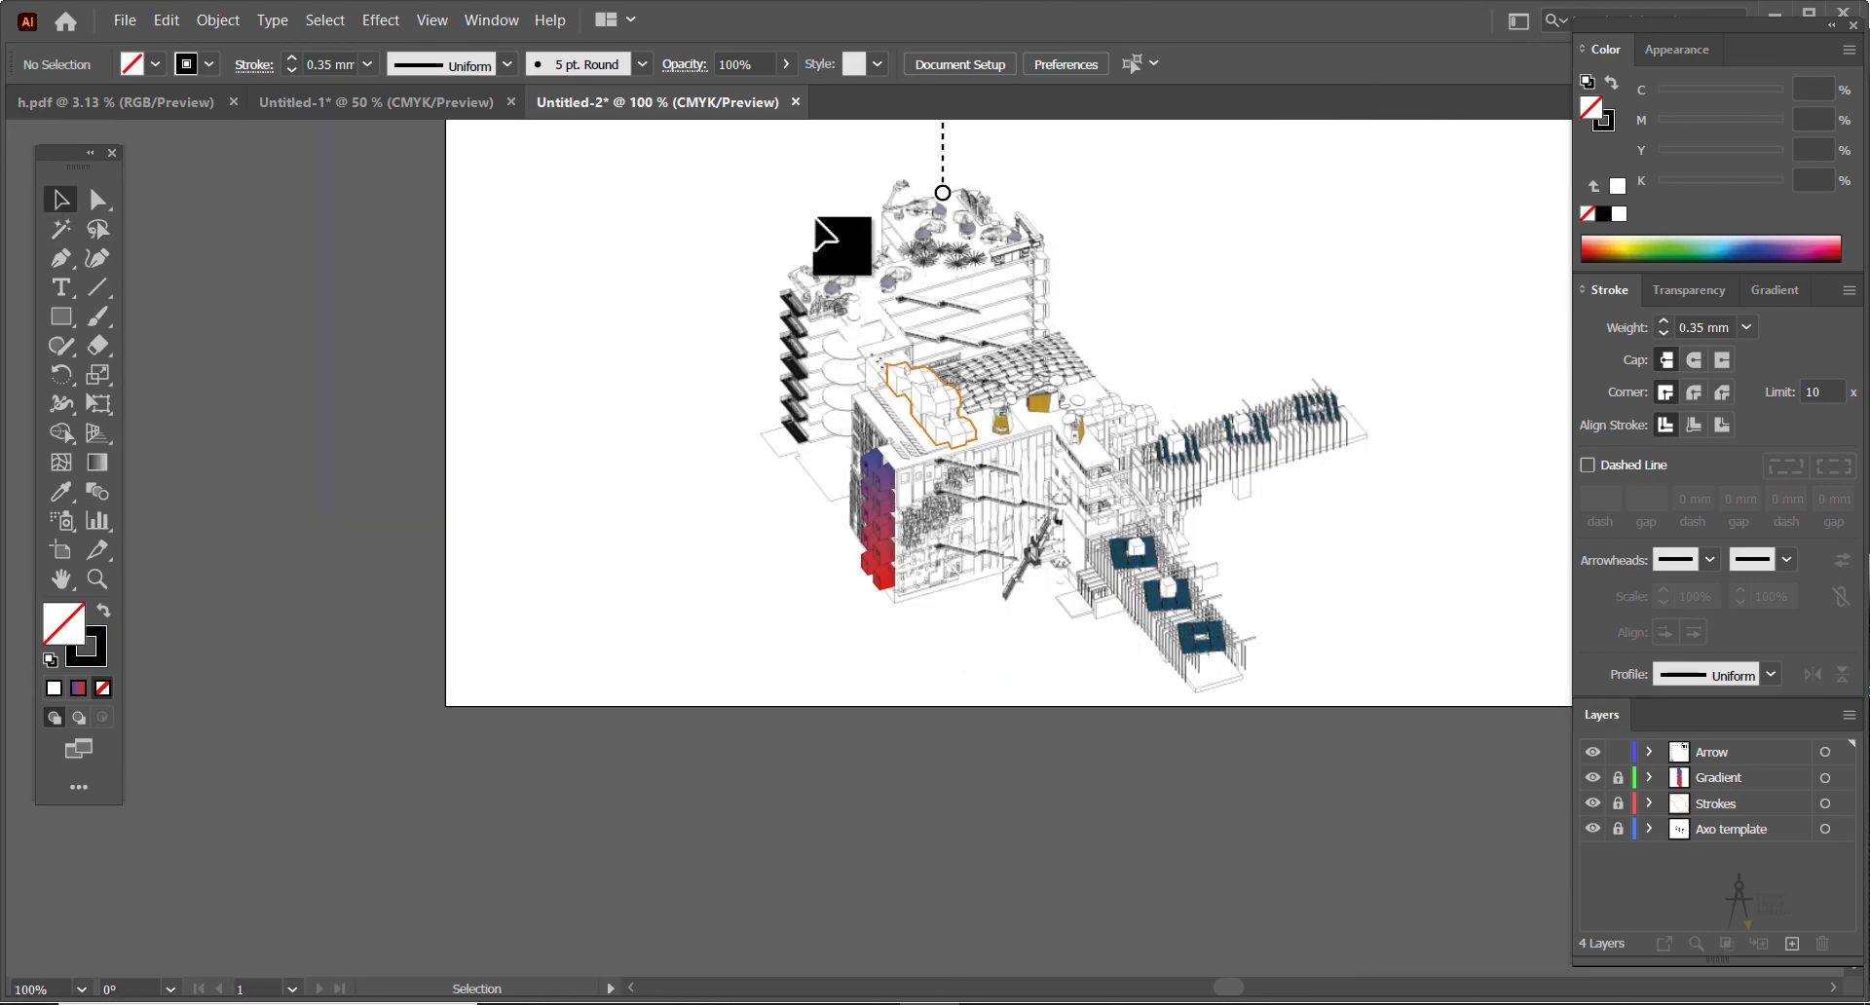
{"action": "scroll", "coordinate": [817, 221], "scroll_direction": "down", "scroll_amount": 2}
{"action": "scroll", "coordinate": [818, 221], "scroll_direction": "up", "scroll_amount": 2}
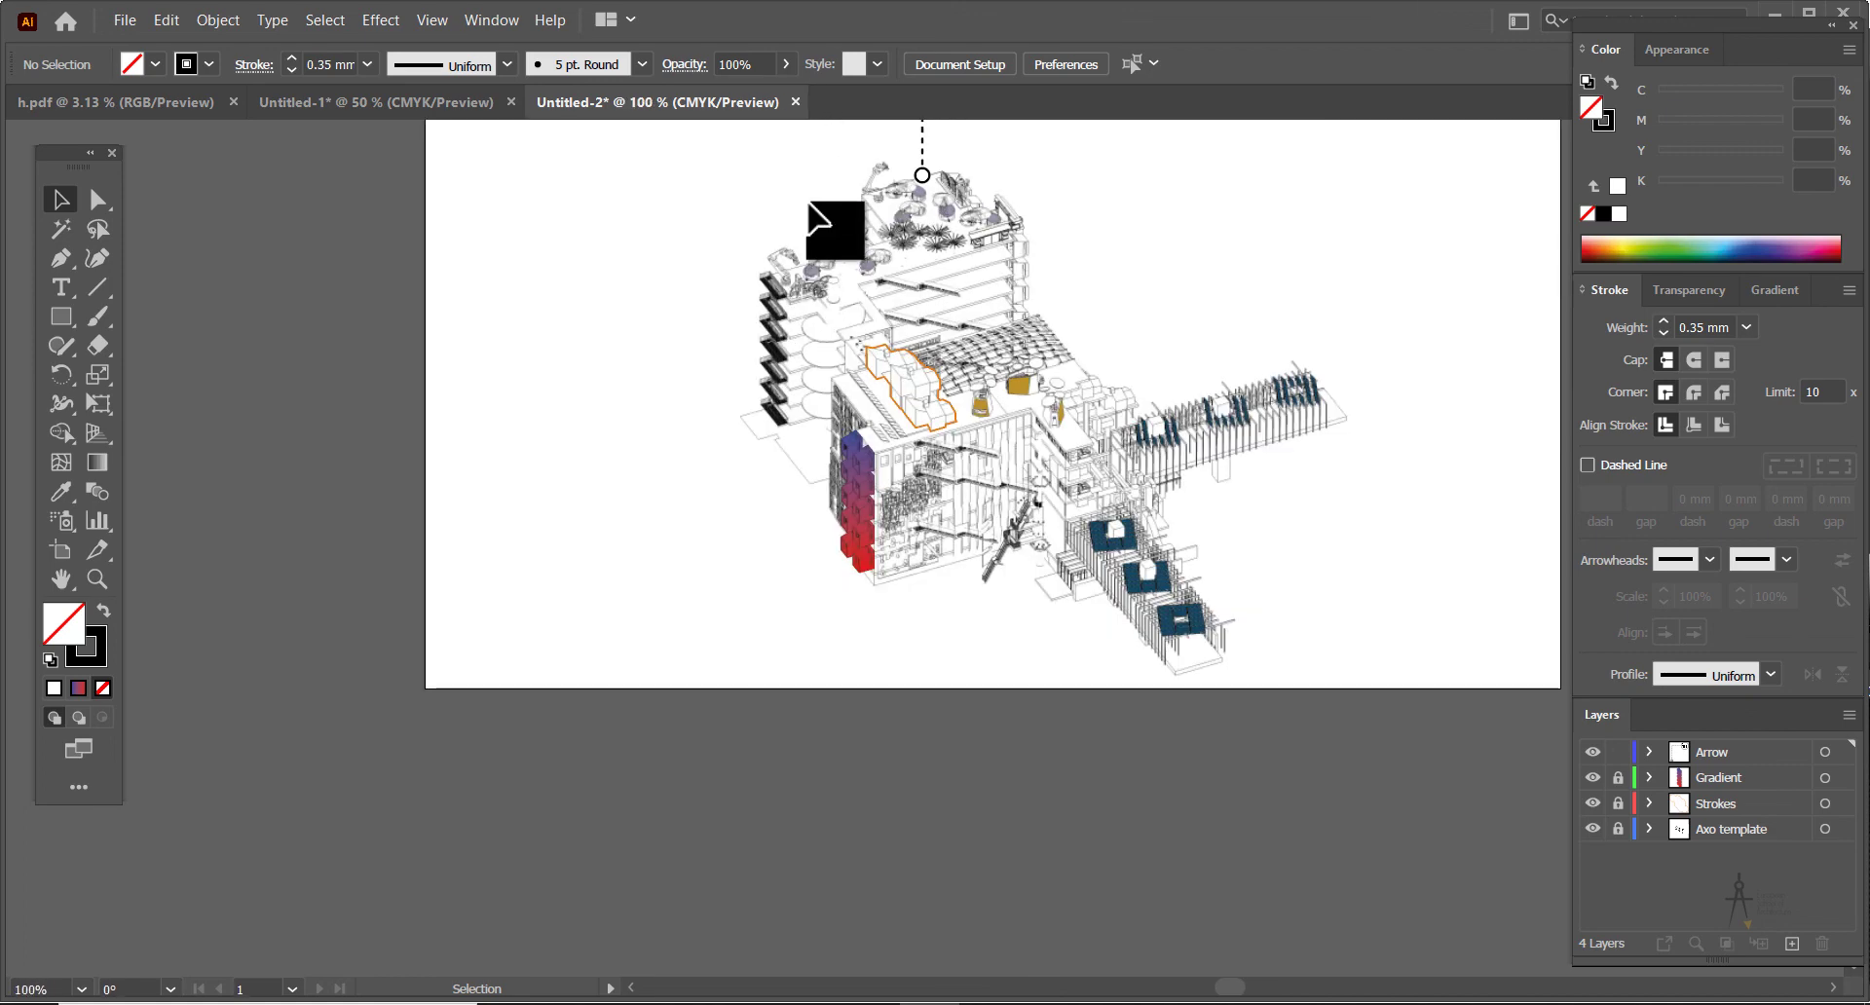
{"action": "scroll", "coordinate": [818, 219], "scroll_direction": "down", "scroll_amount": 2}
{"action": "scroll", "coordinate": [797, 166], "scroll_direction": "up", "scroll_amount": 1}
{"action": "scroll", "coordinate": [1009, 312], "scroll_direction": "up", "scroll_amount": 1}
{"action": "scroll", "coordinate": [1003, 292], "scroll_direction": "down", "scroll_amount": 2}
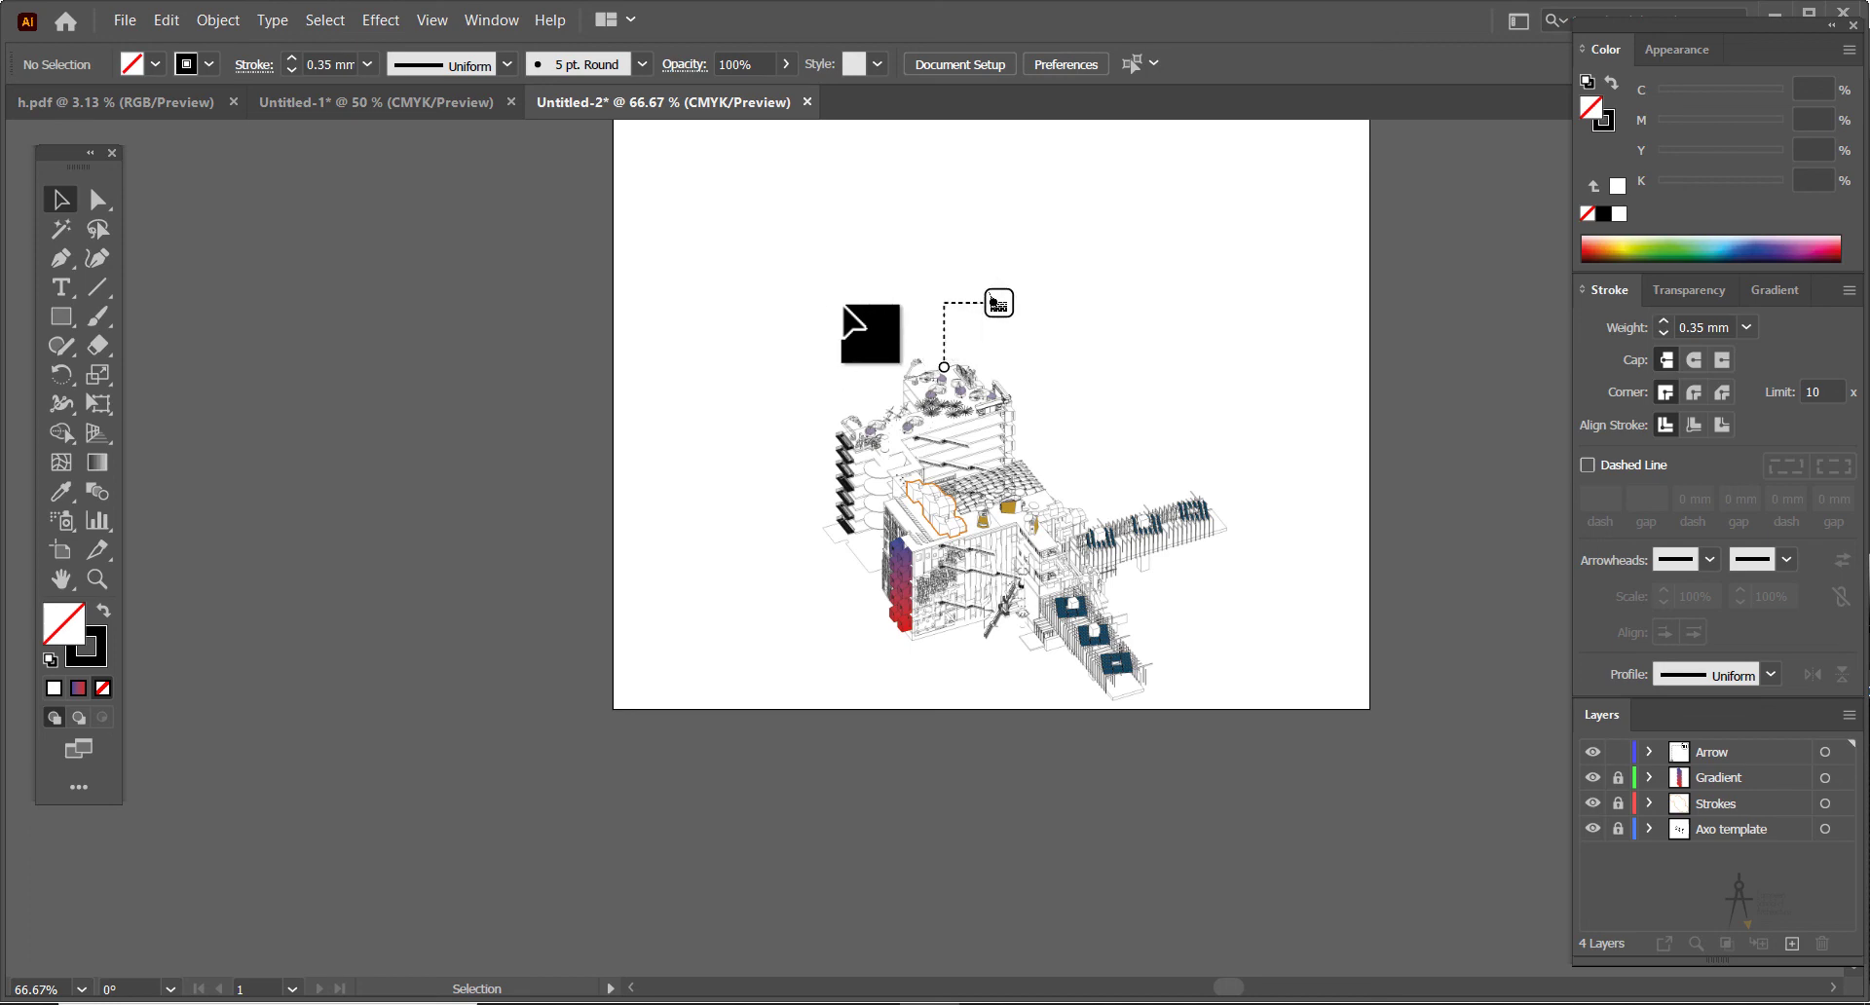
Save the drawing as Ex.4 in Adobe Illustrator format in the DOCS folder, with the default Illustrator 2020 options
{"action": "left_click", "coordinate": [125, 21]}
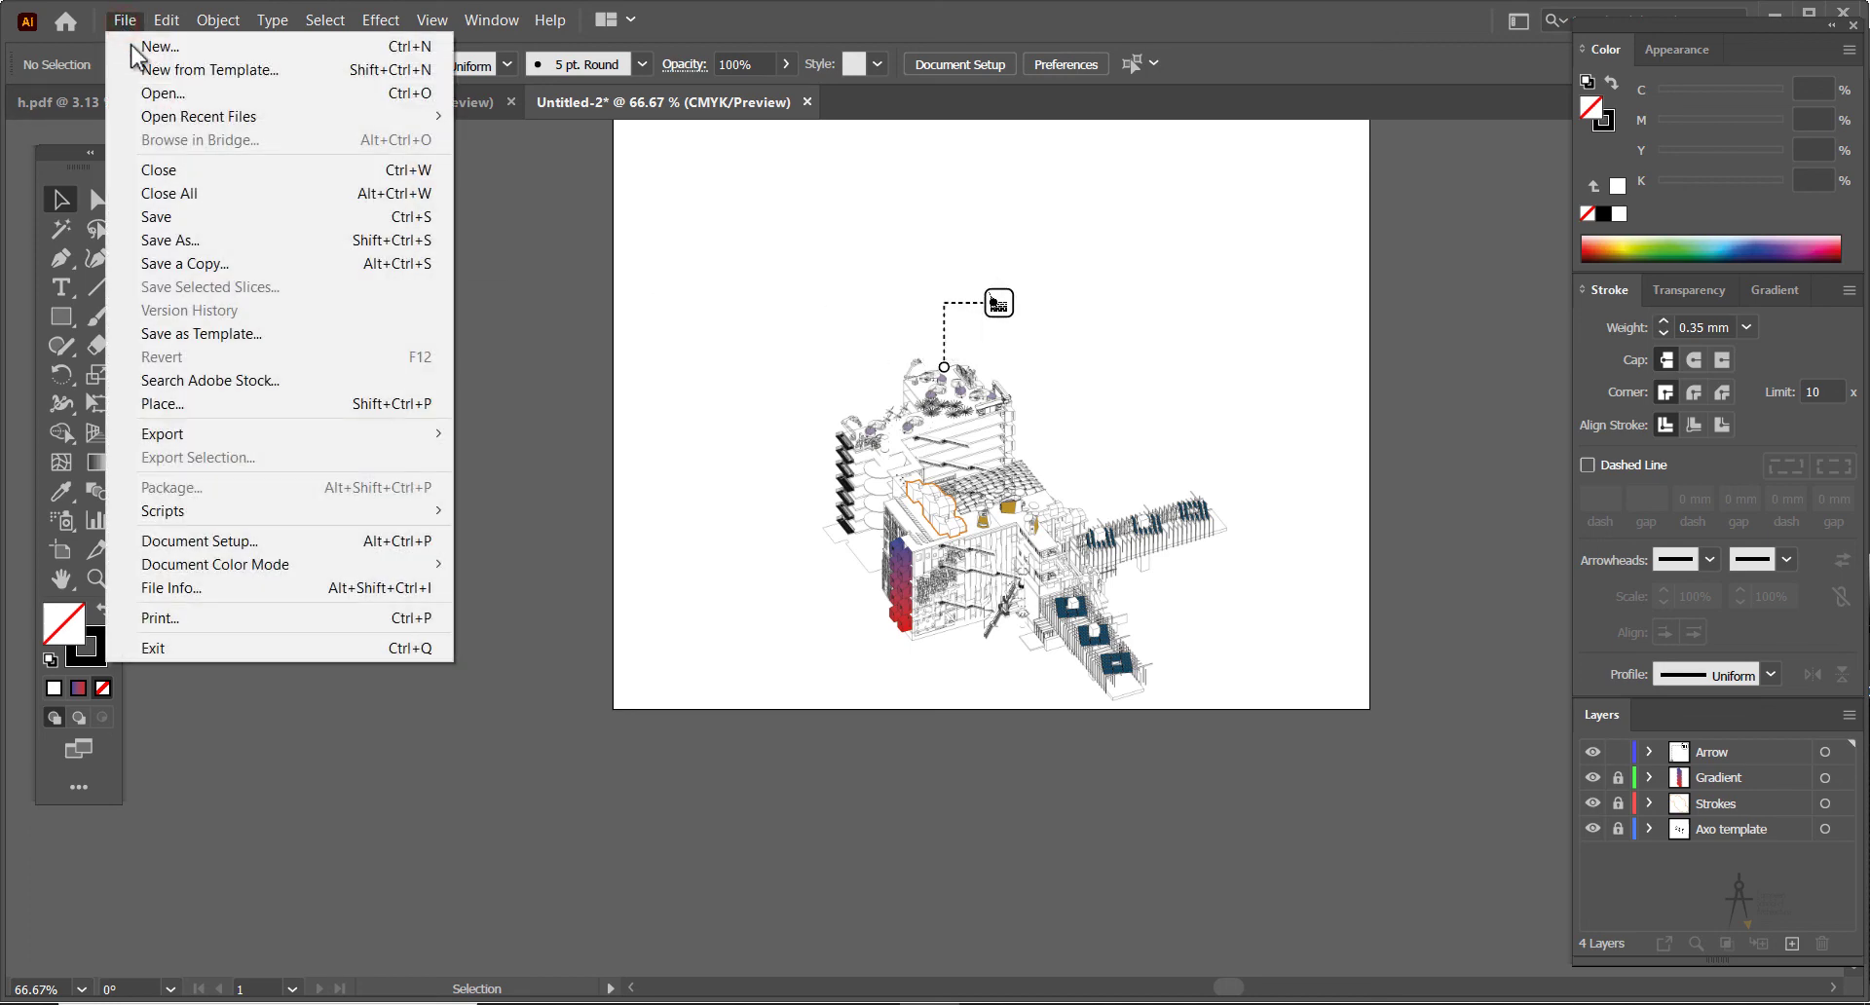
{"action": "left_click", "coordinate": [172, 242]}
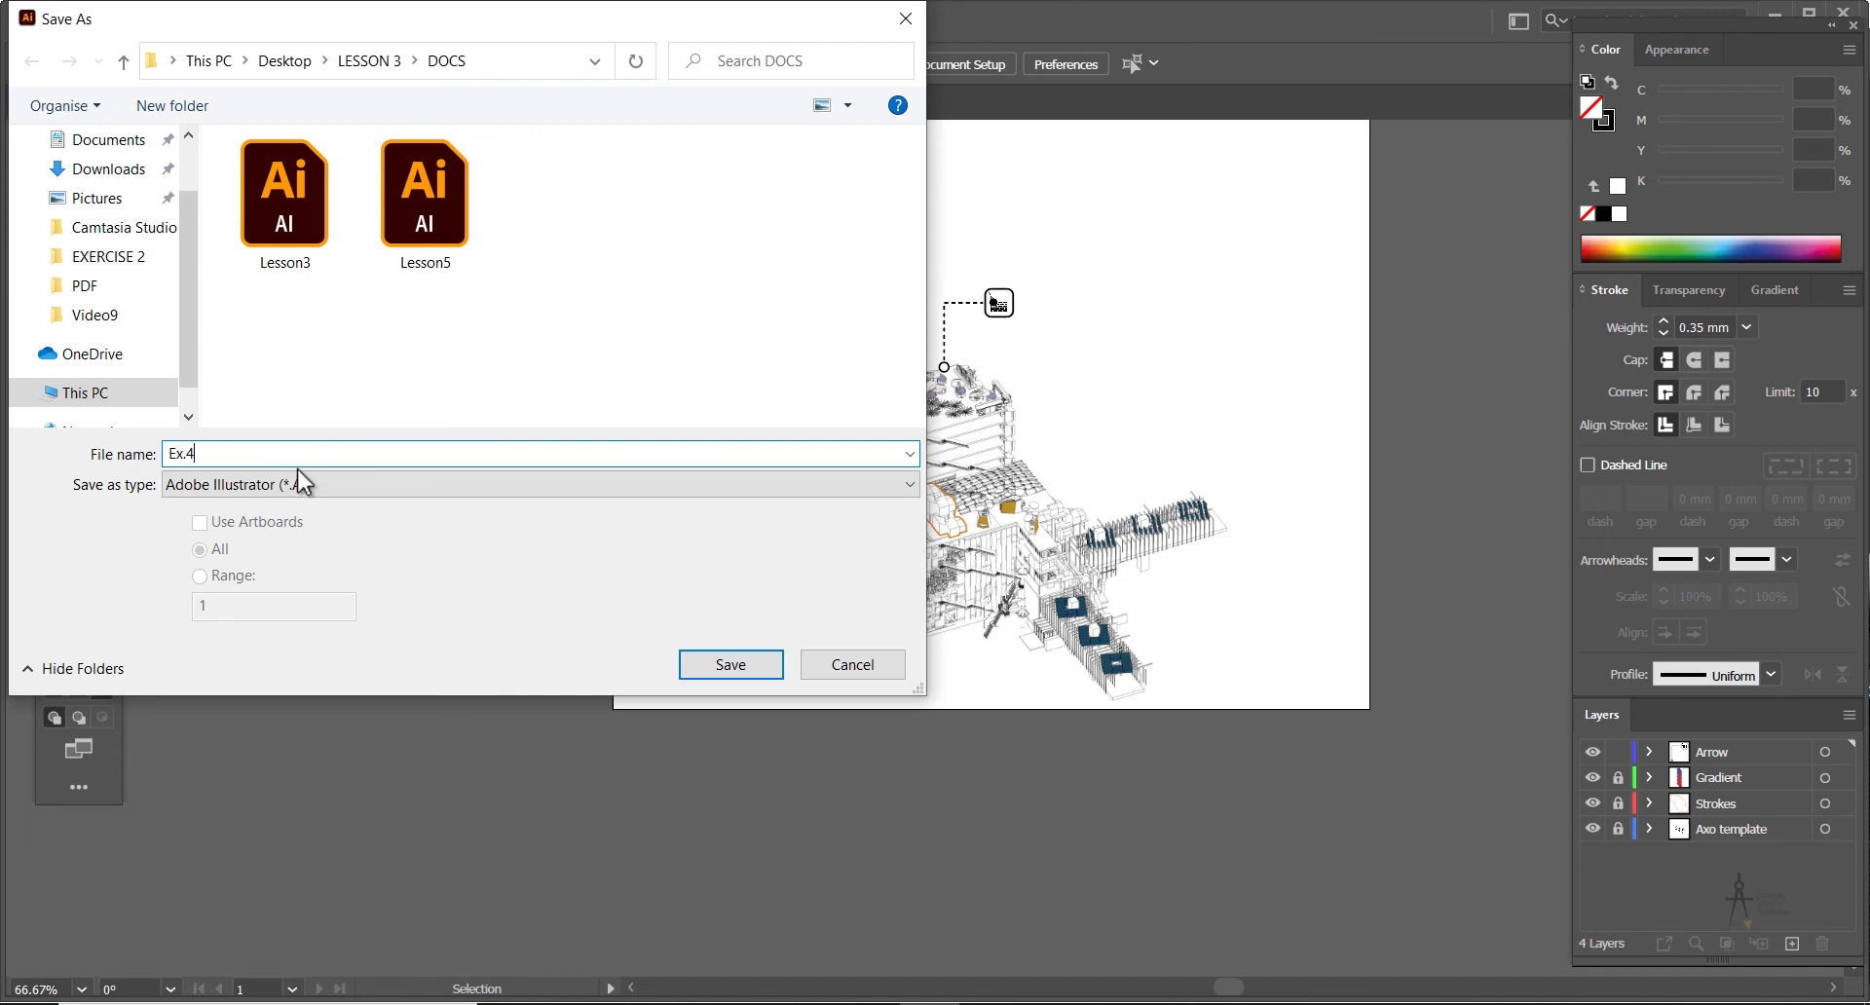
{"action": "left_click", "coordinate": [722, 665]}
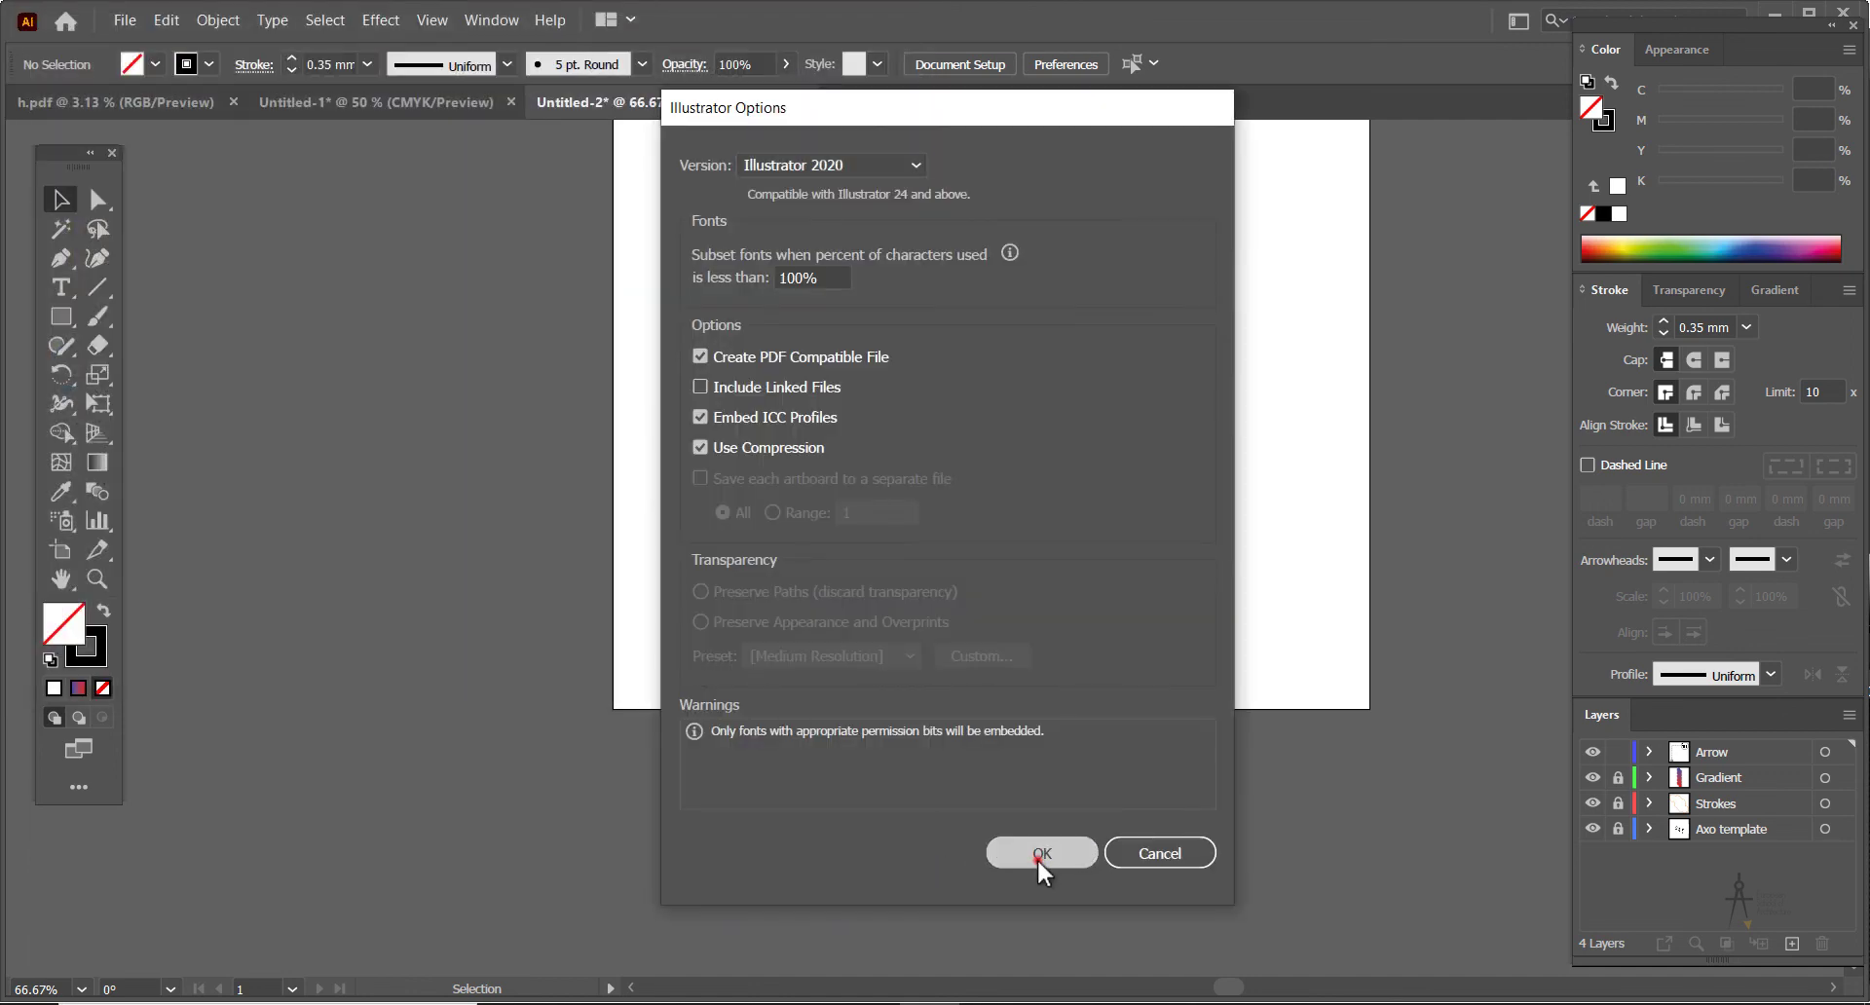
{"action": "left_click", "coordinate": [1040, 857]}
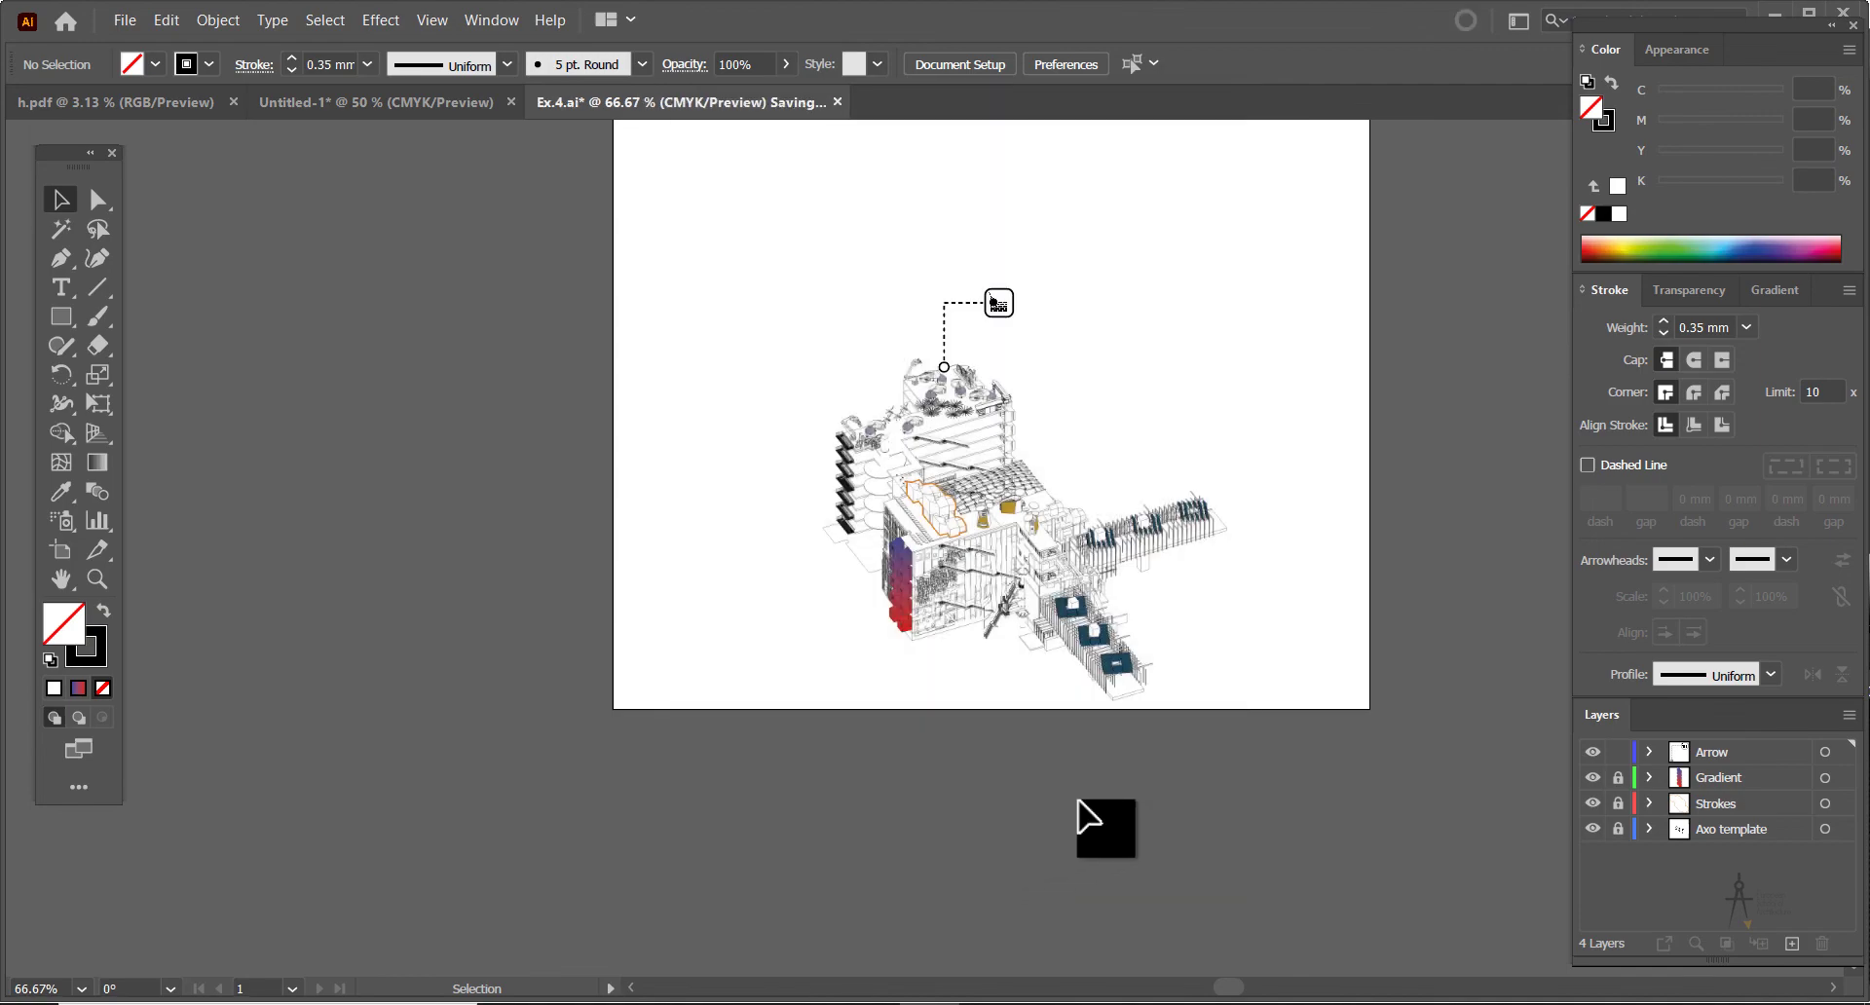